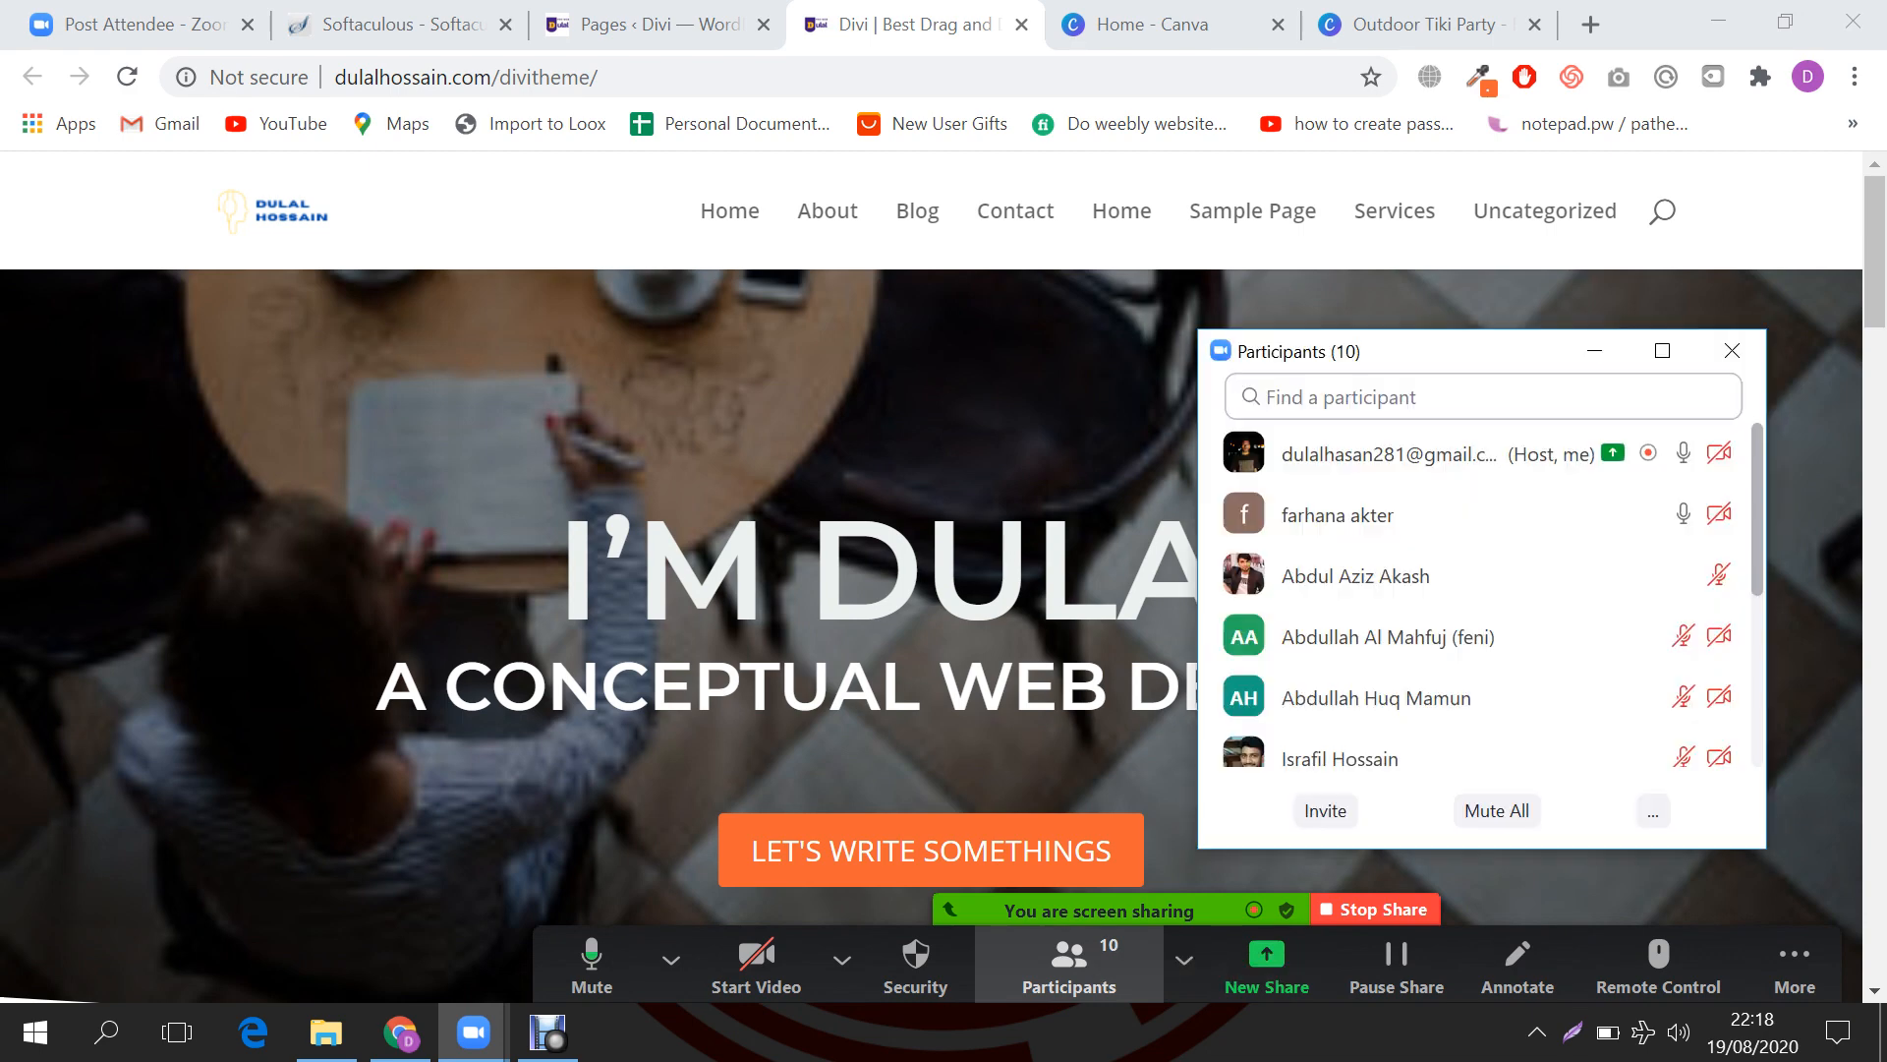
Step: Mute all Zoom participants with self-unmuting disabled, then minimize the Participants window
scroll(1475, 590, down, 4)
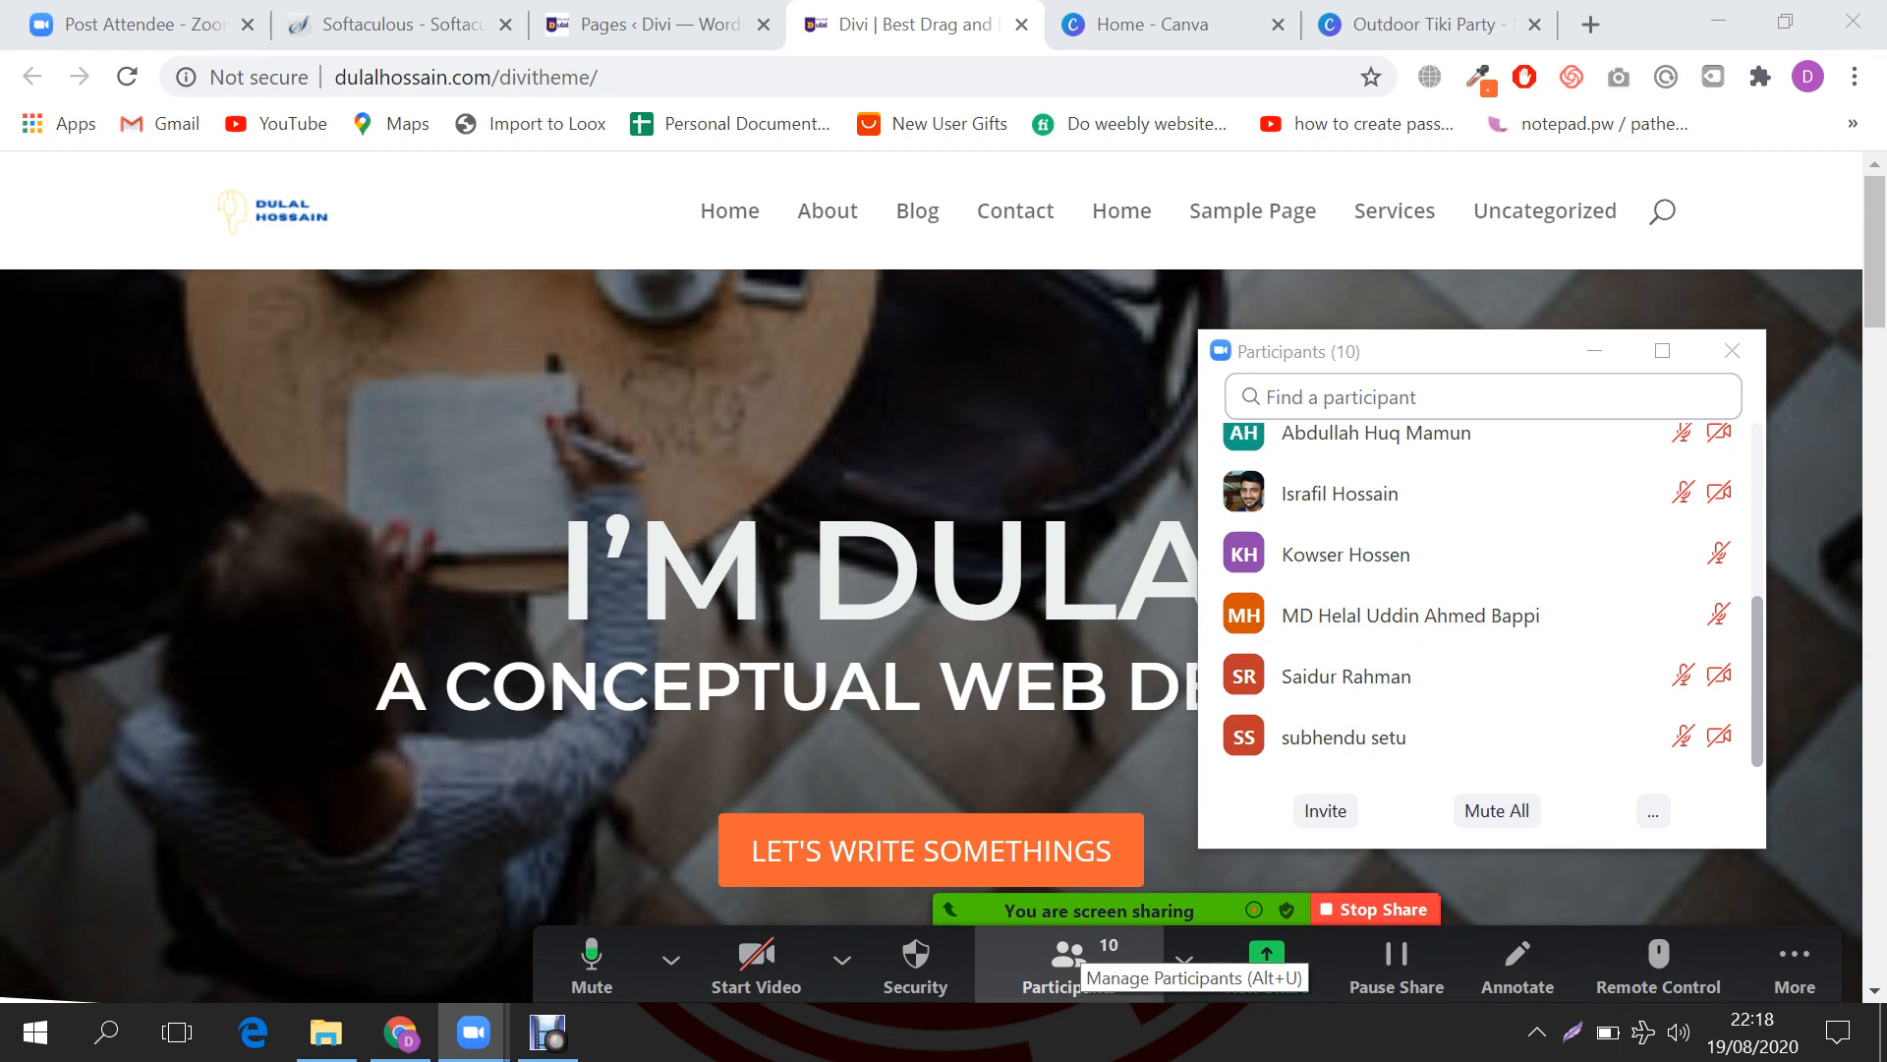
click(1497, 811)
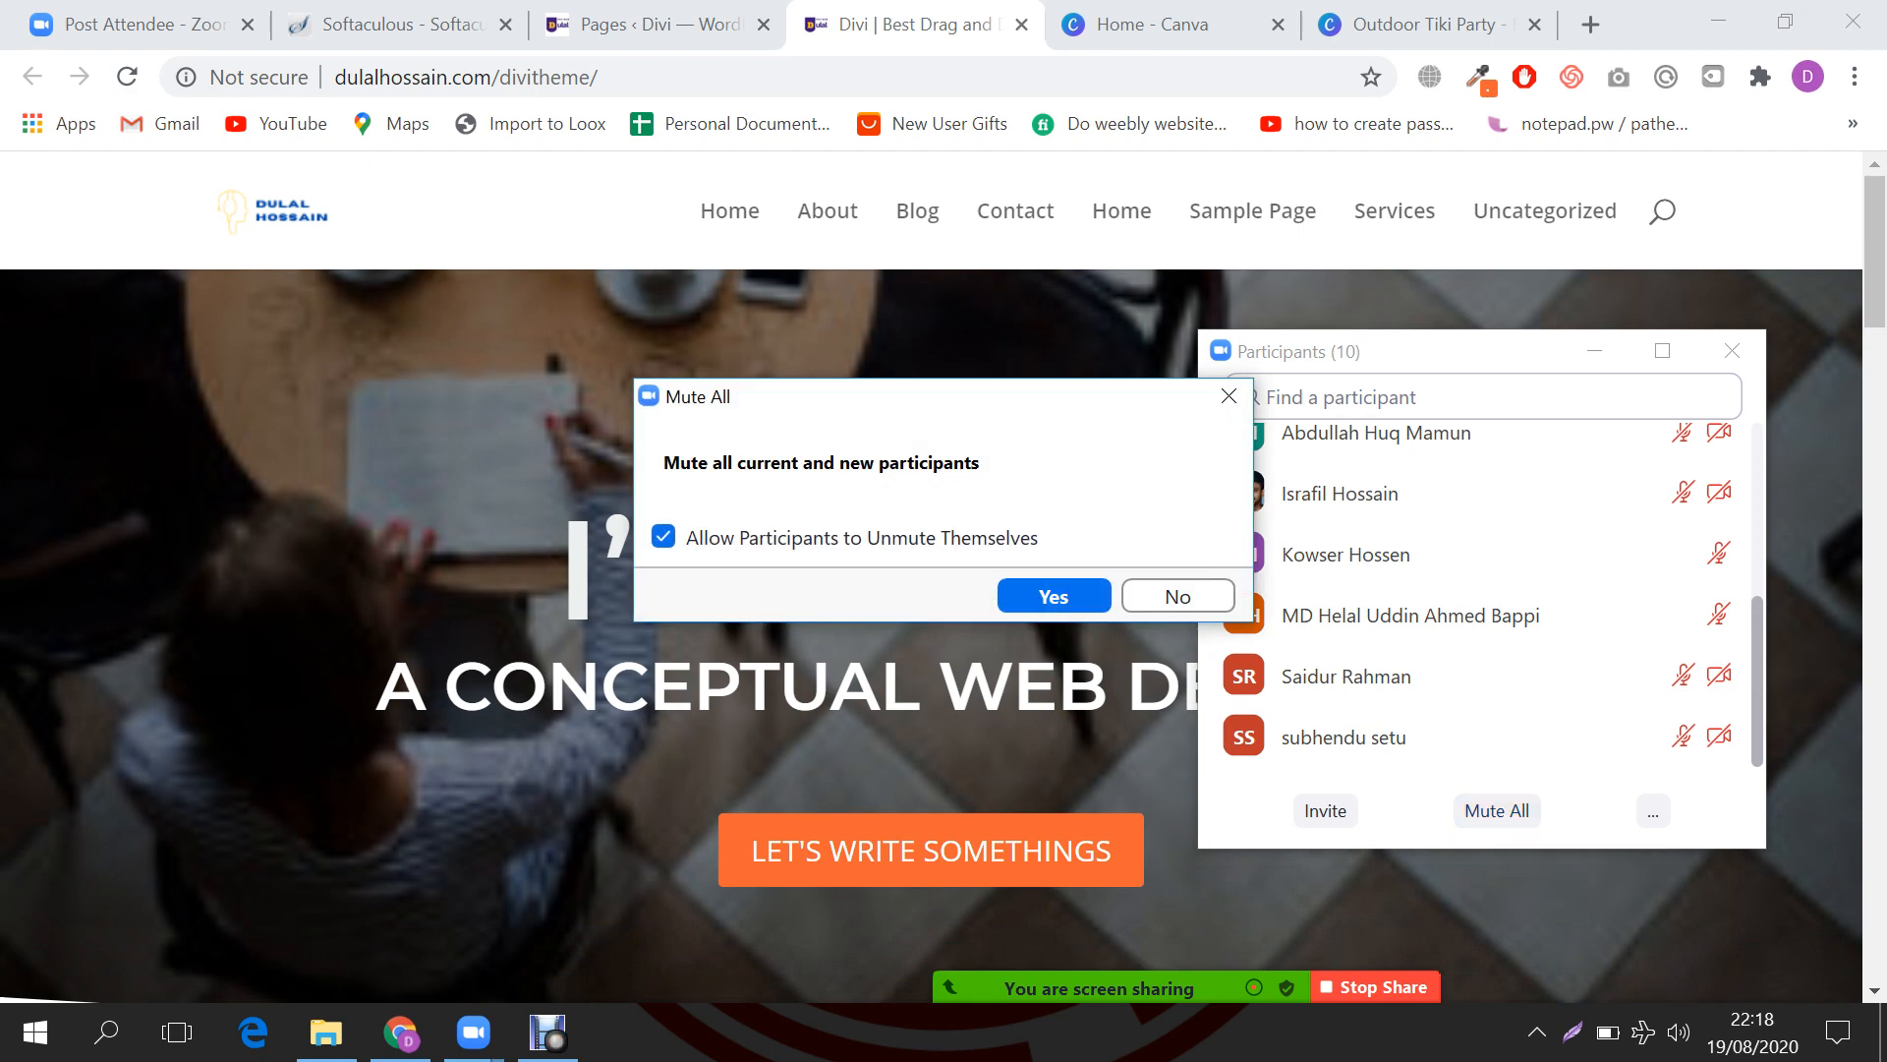
click(664, 537)
click(1053, 596)
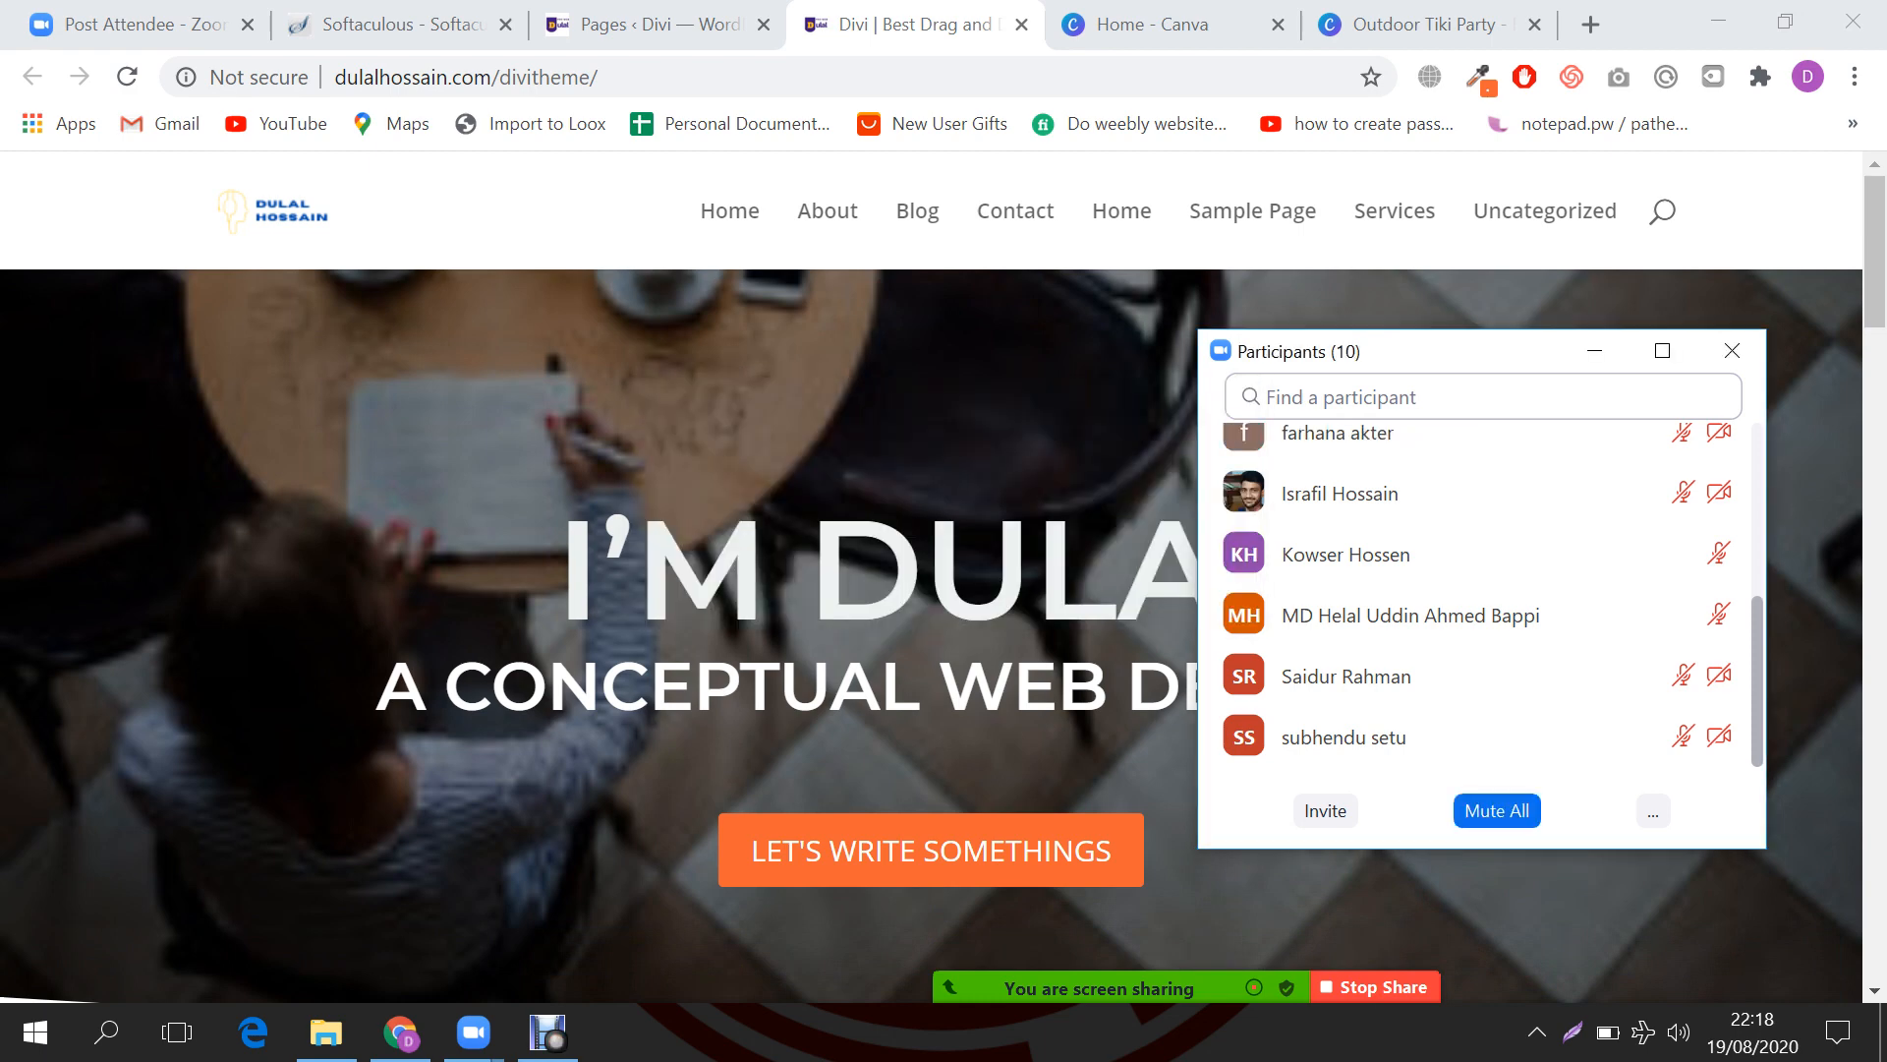
click(1594, 350)
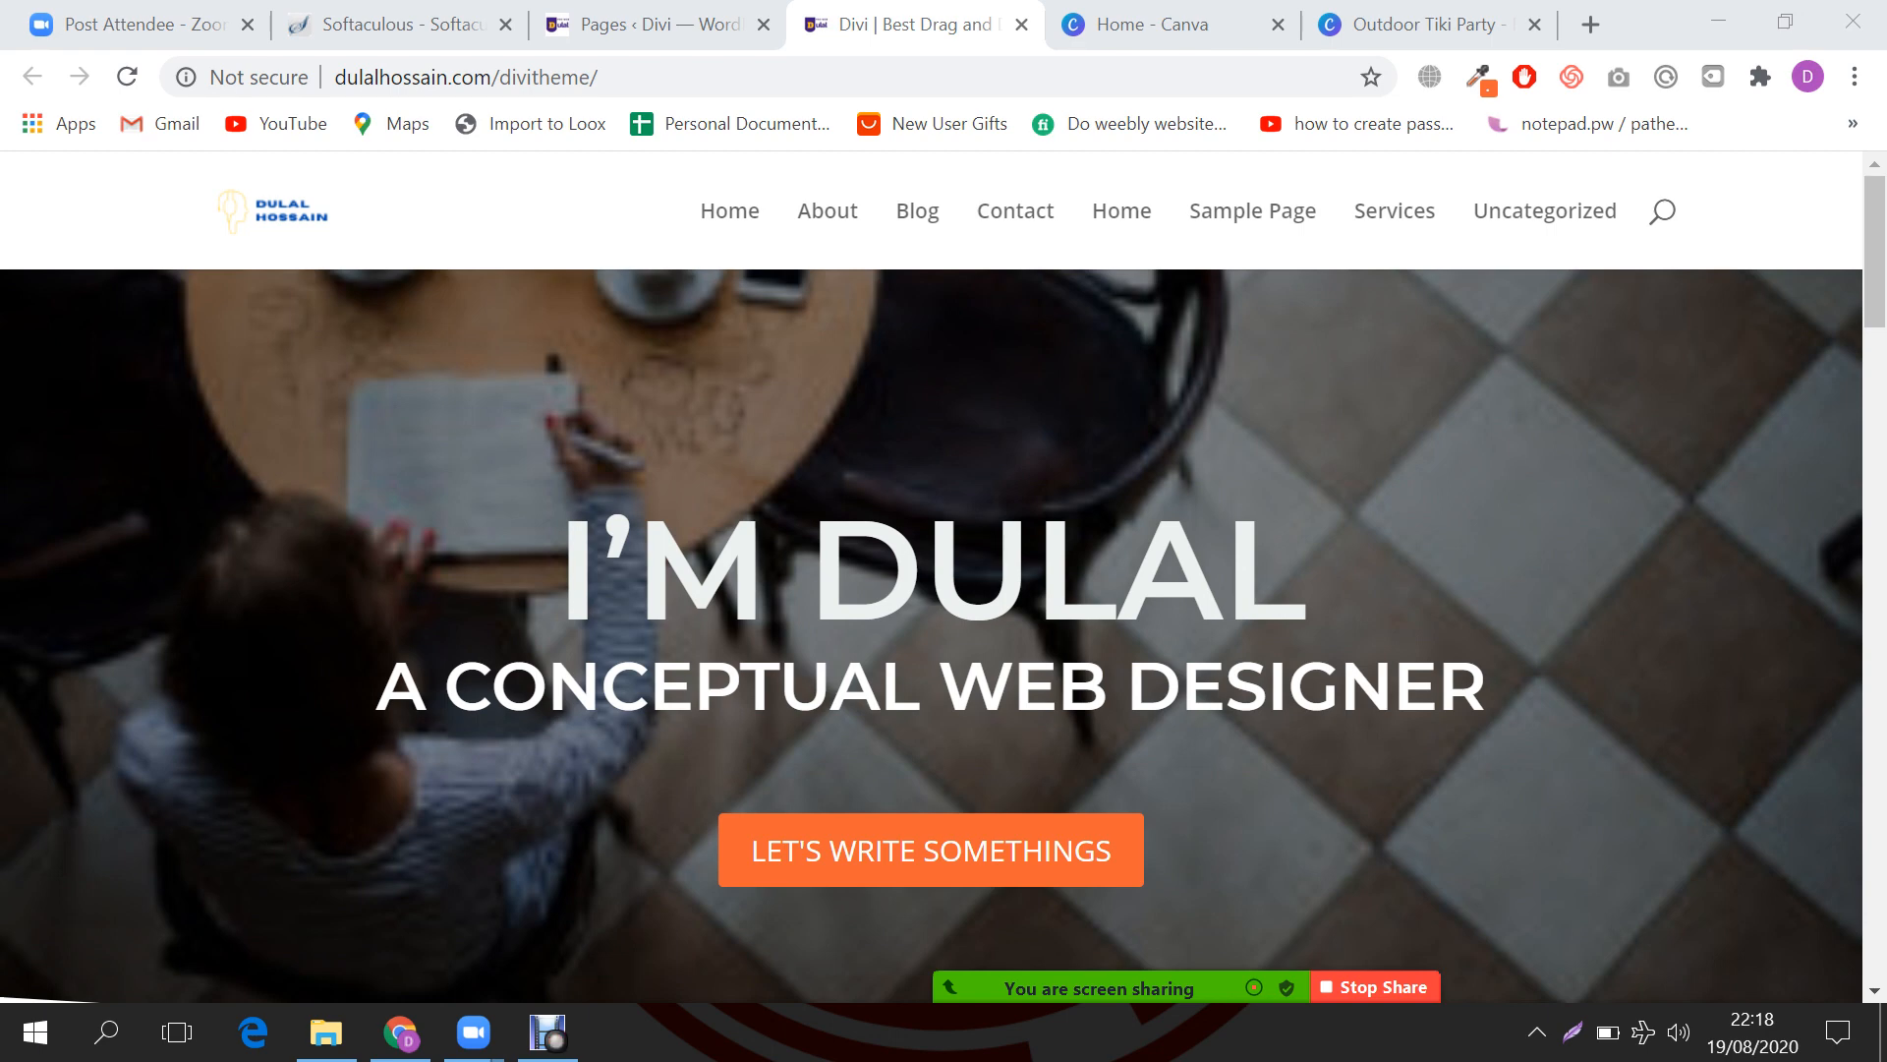
scroll(932, 590, down, 3)
scroll(932, 590, up, 3)
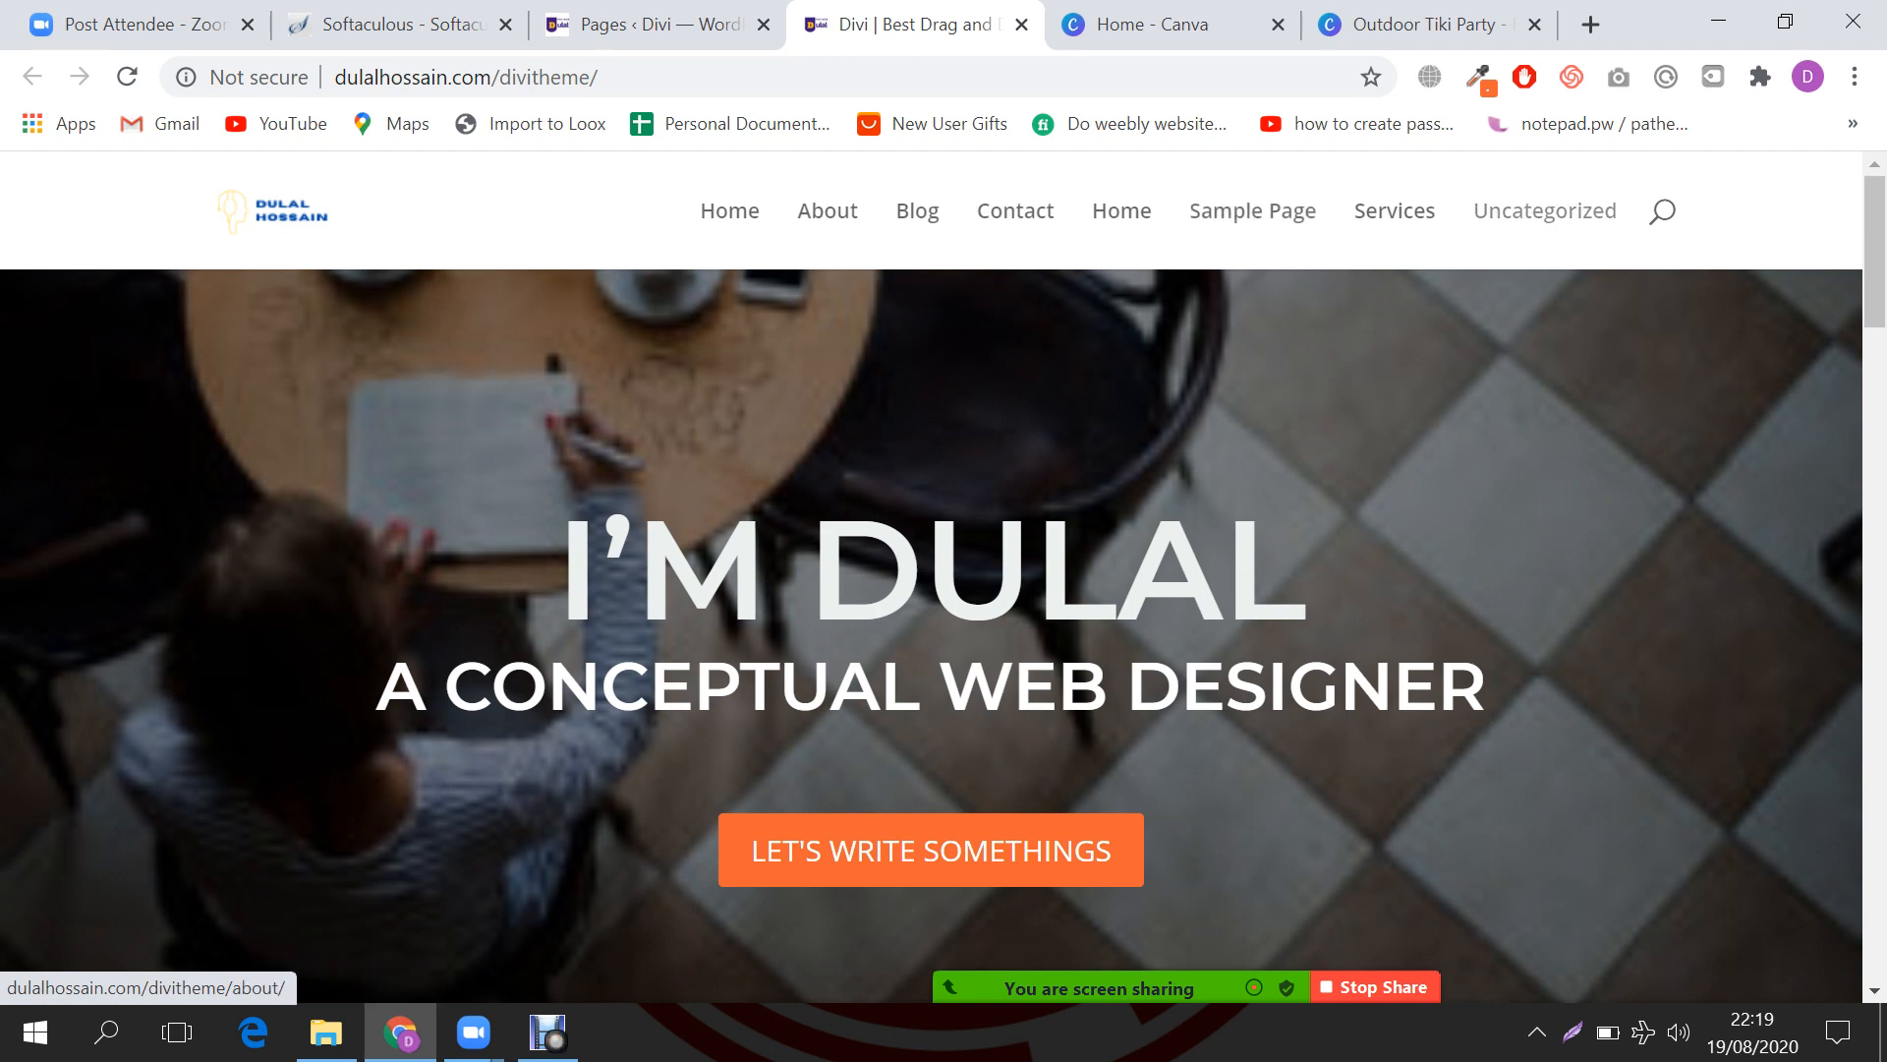
Step: From the WordPress Pages list, go to Appearance > Menus
click(649, 23)
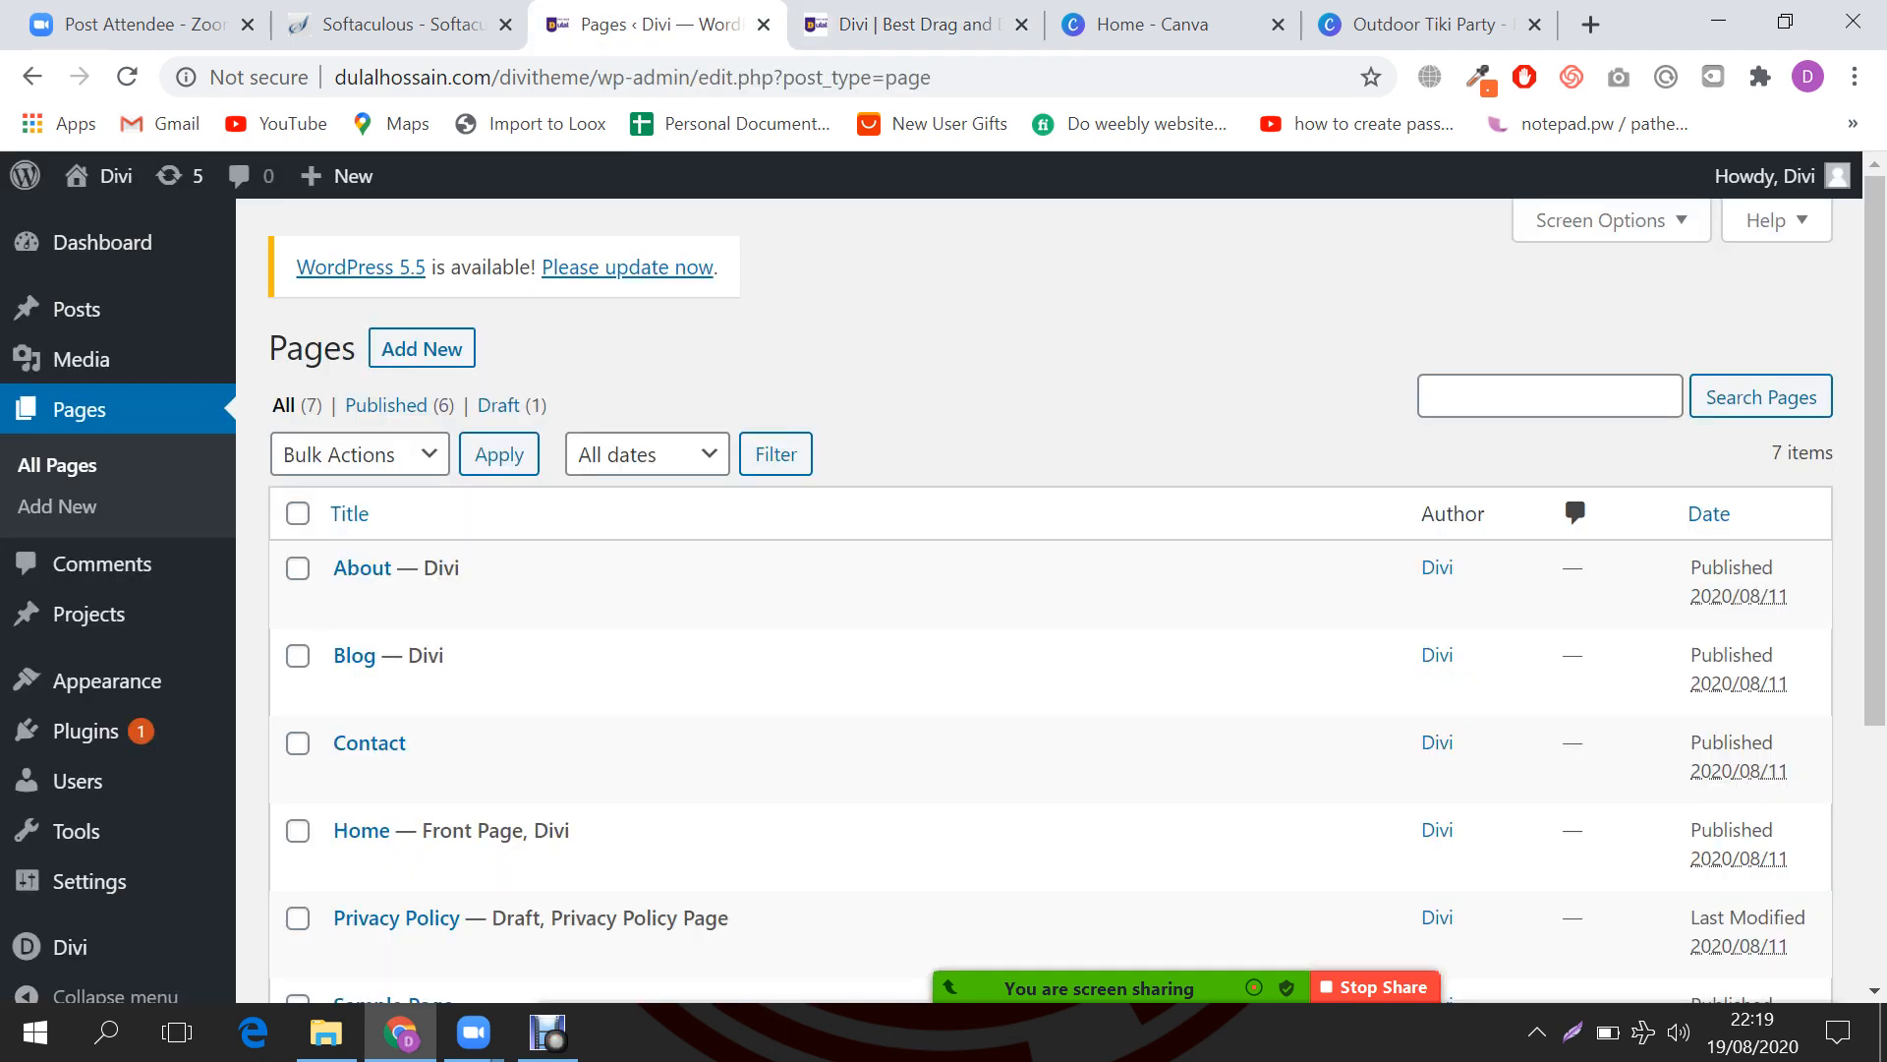
scroll(99, 590, down, 3)
mouse_move(98, 645)
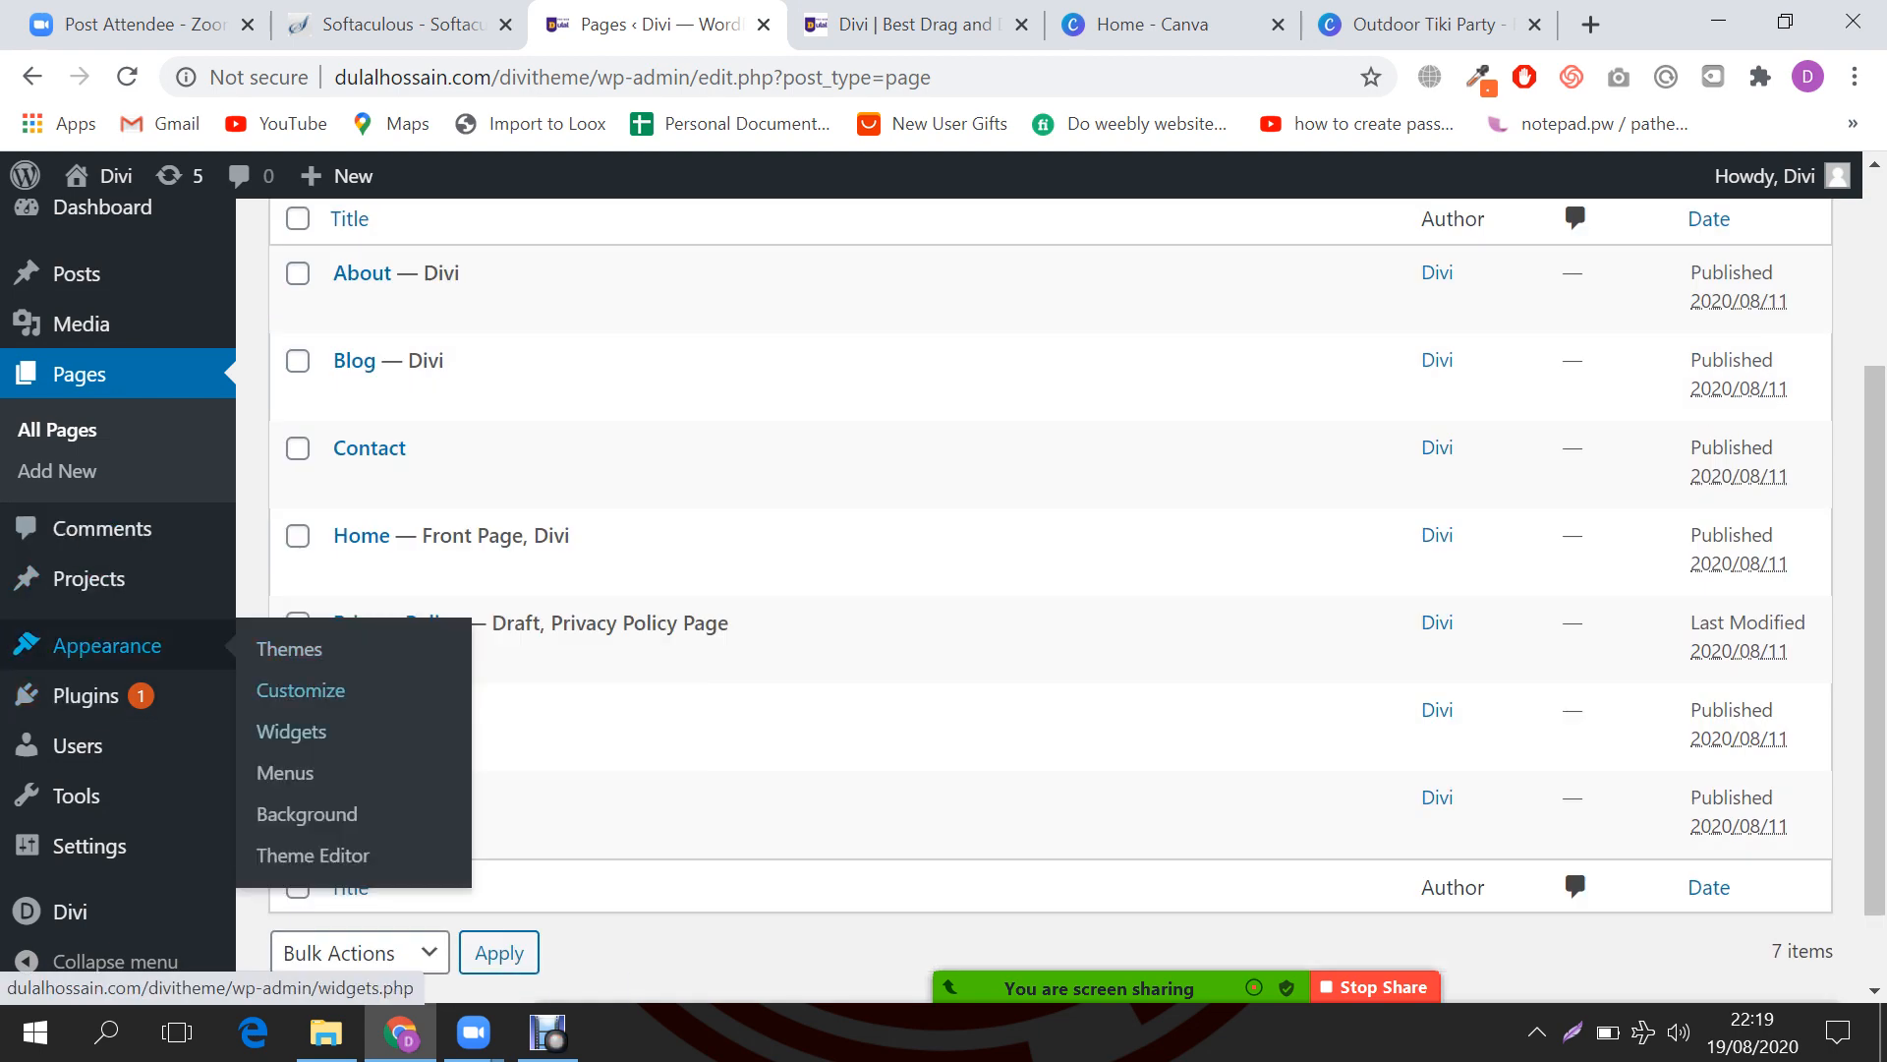
click(285, 772)
Step: Close the Canva home tab and the Outdoor Tiki Party design tab
key(ctrl+Tab)
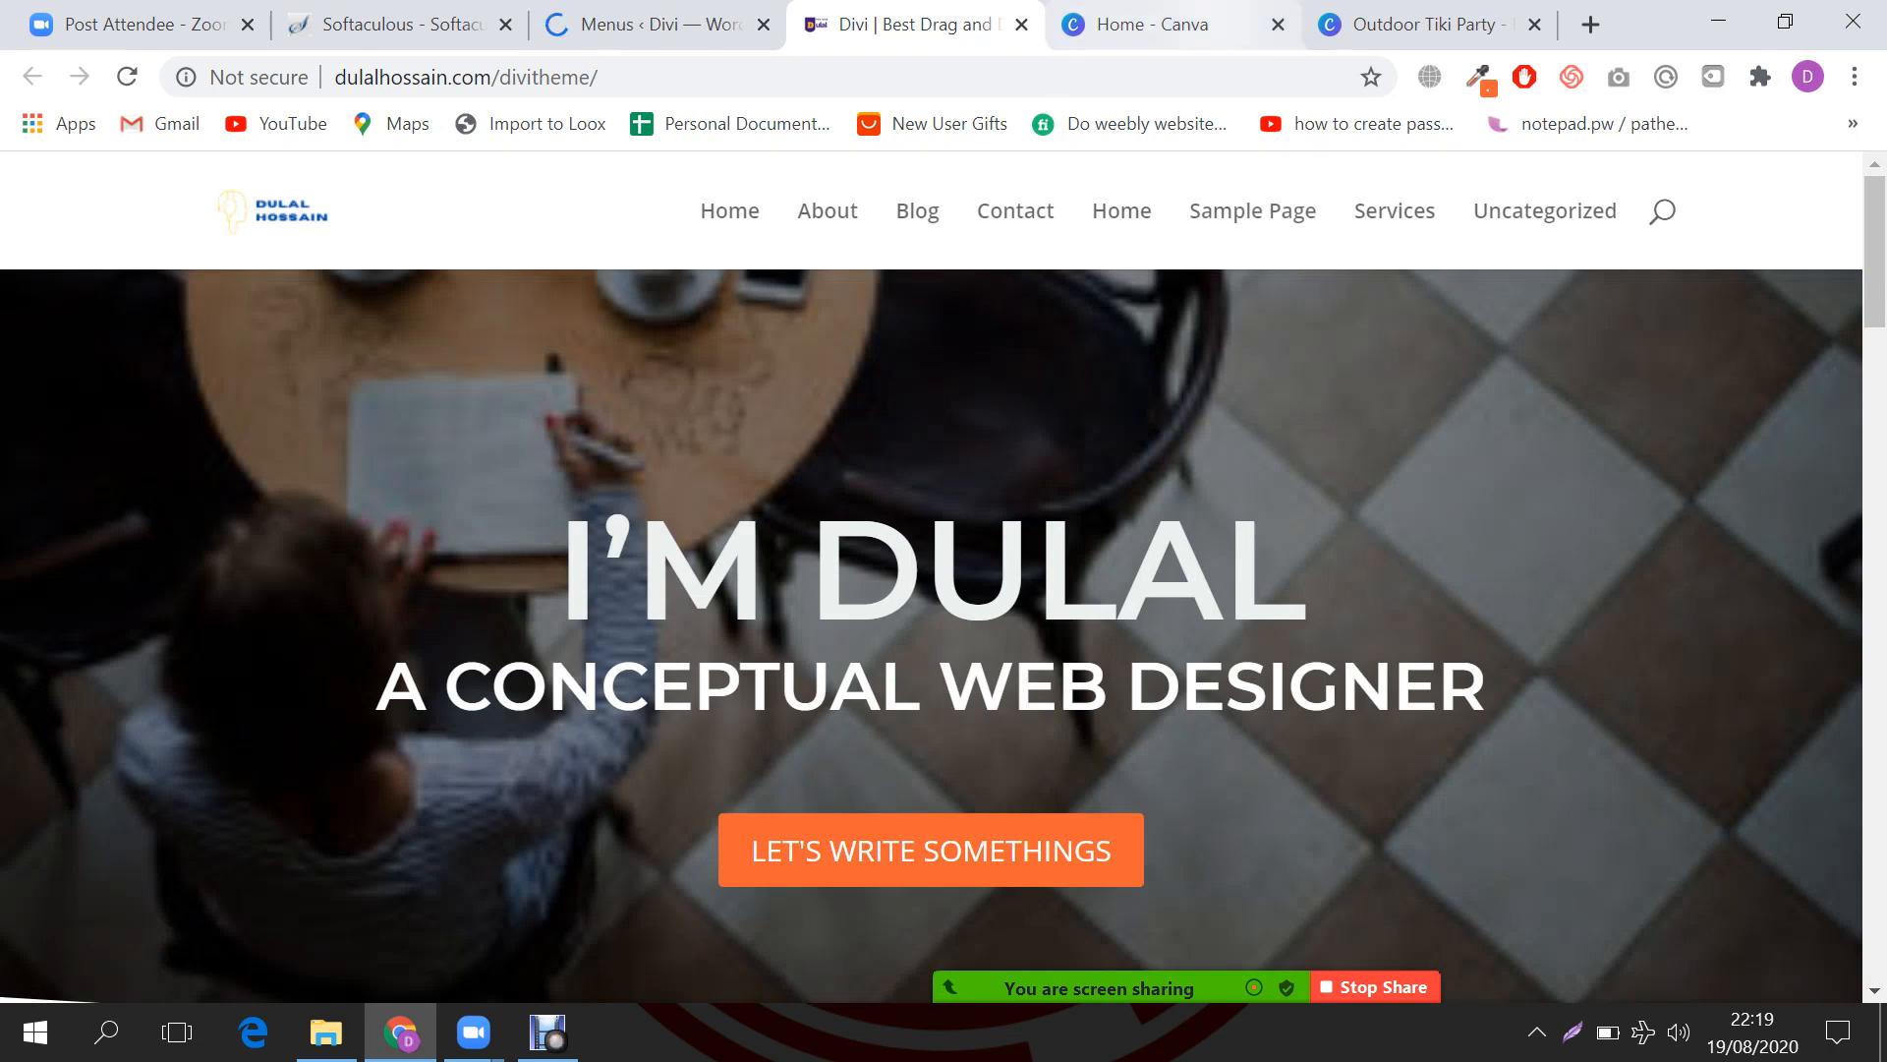
click(1209, 25)
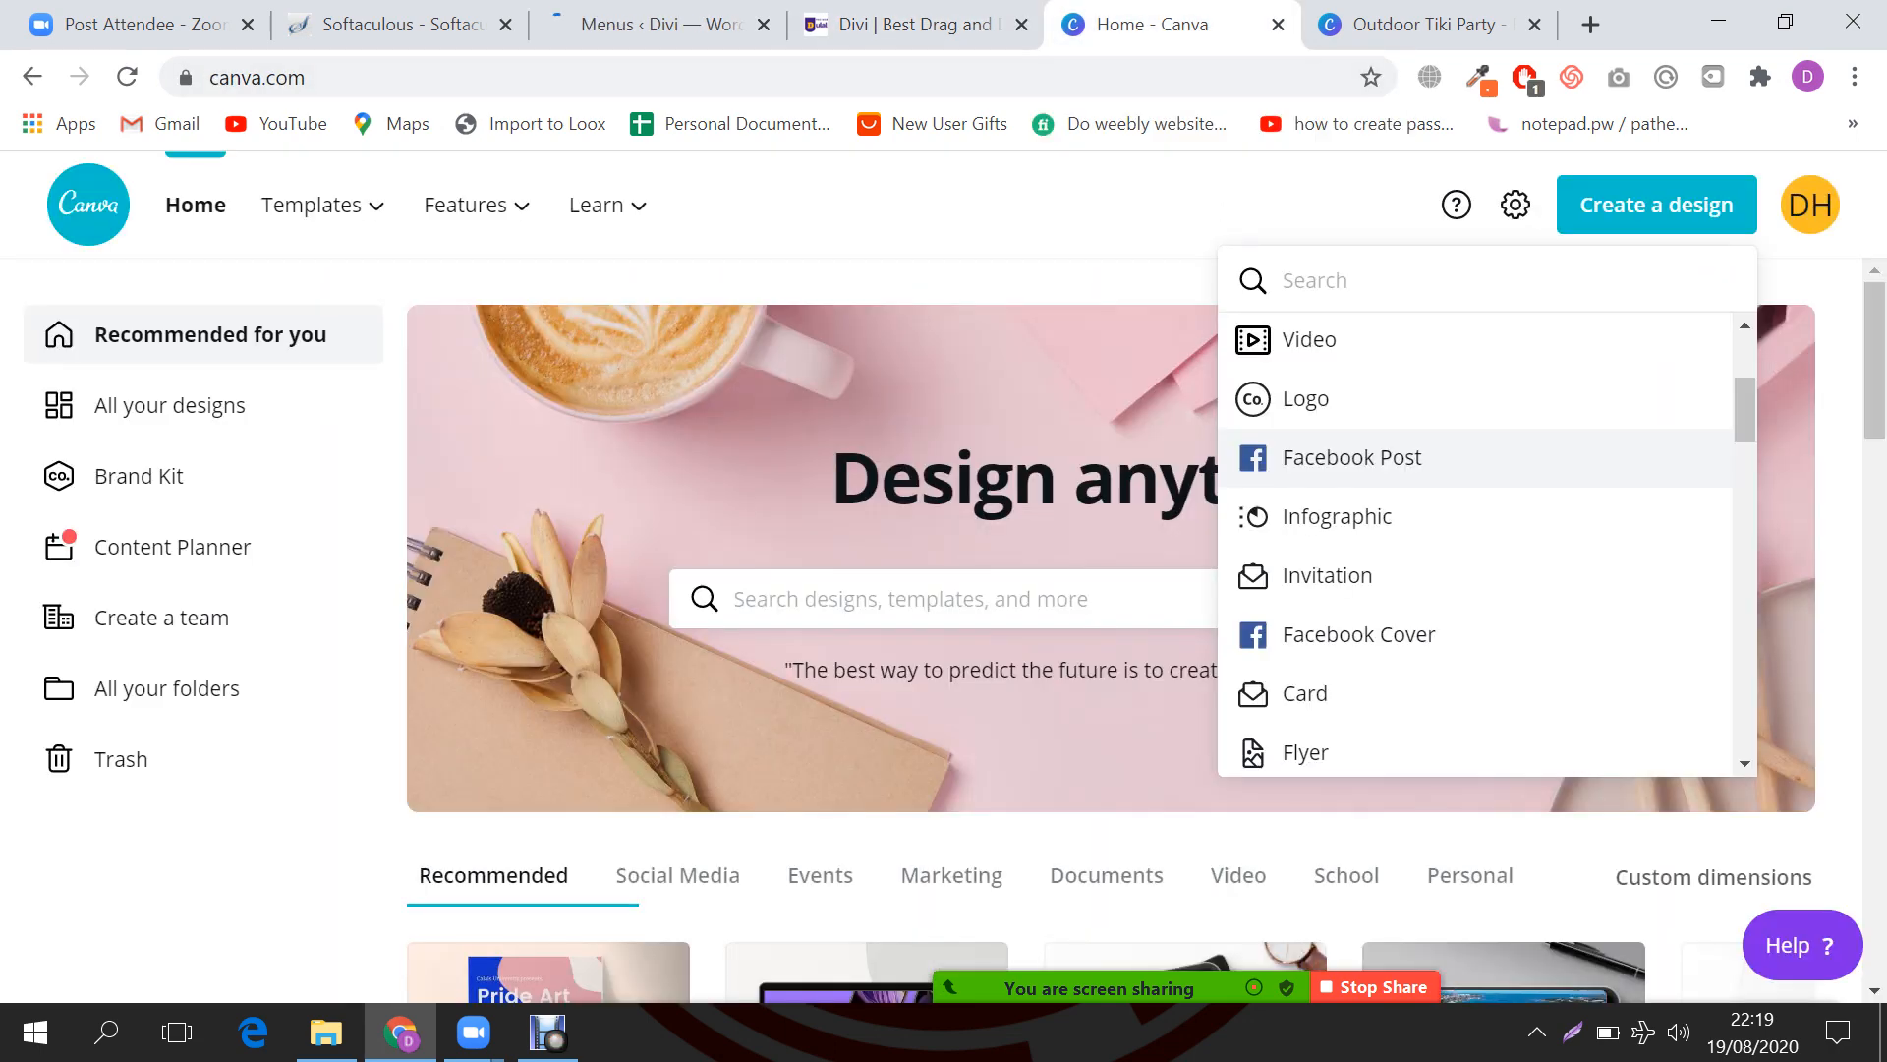
click(1278, 25)
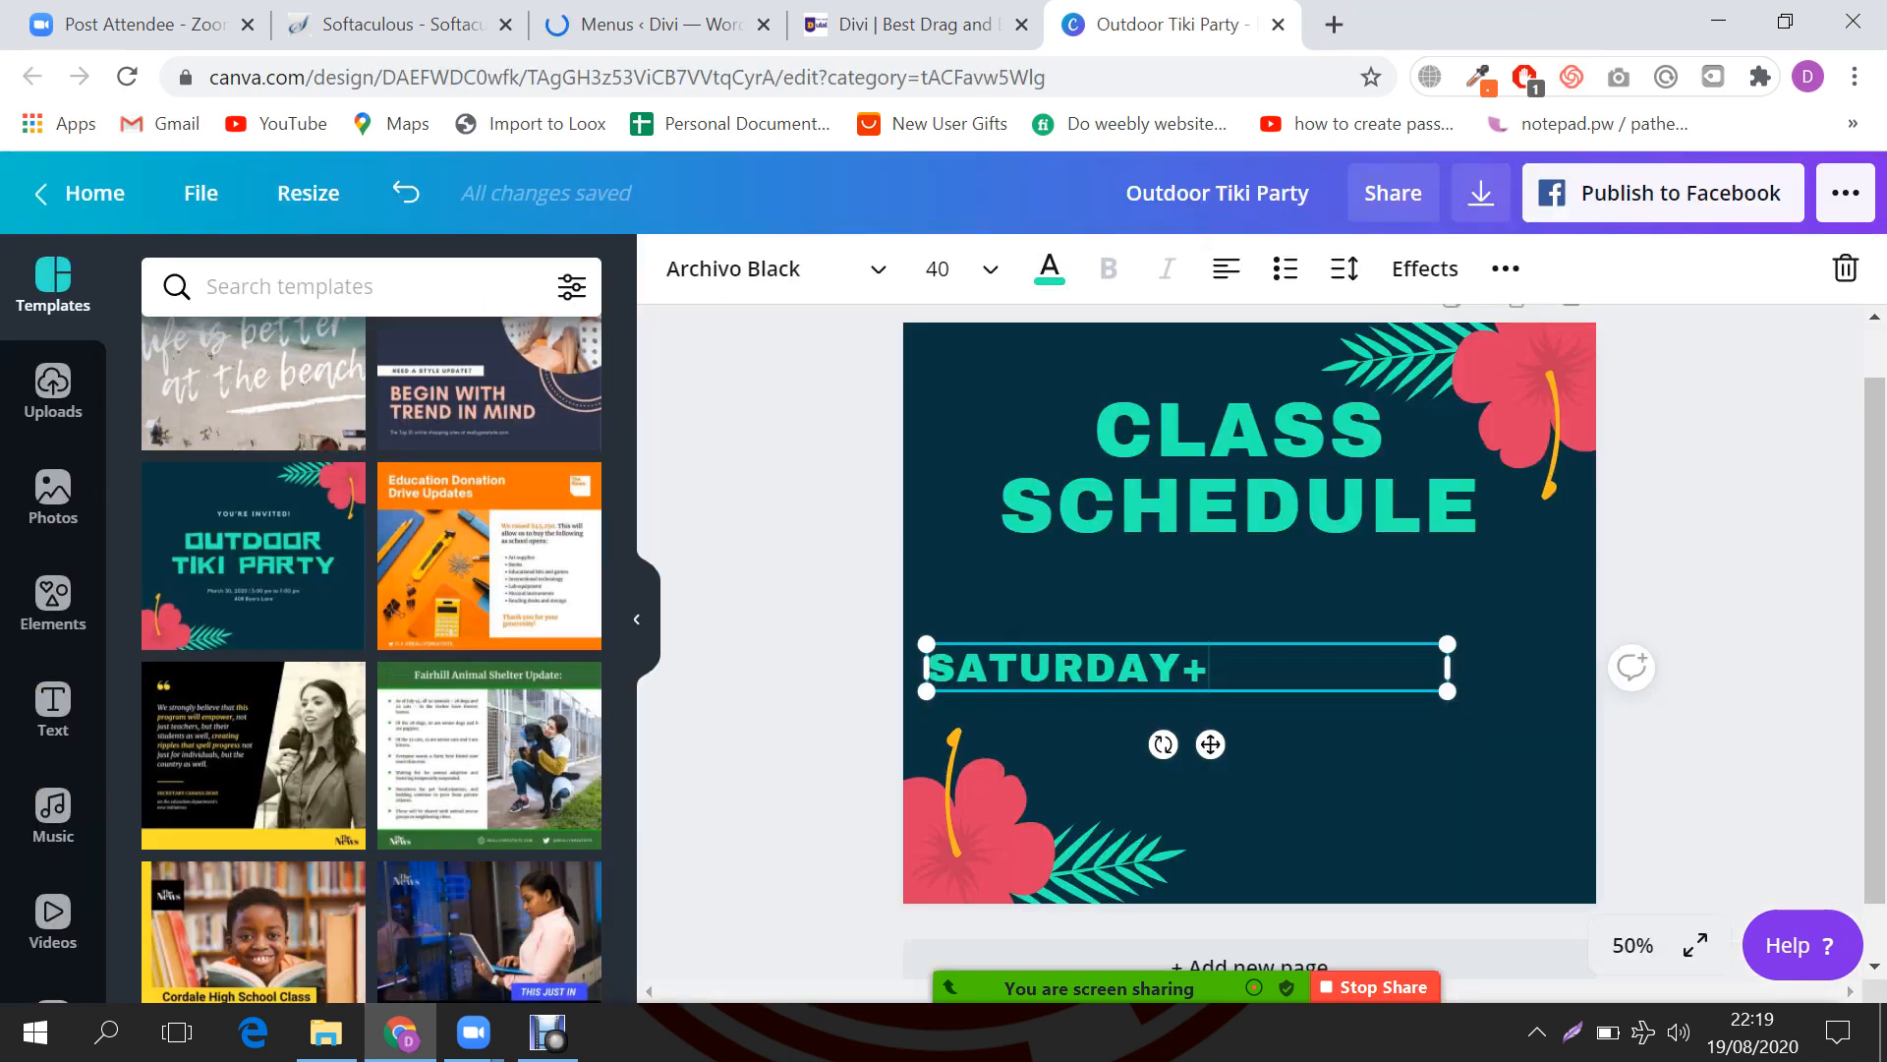
click(1735, 541)
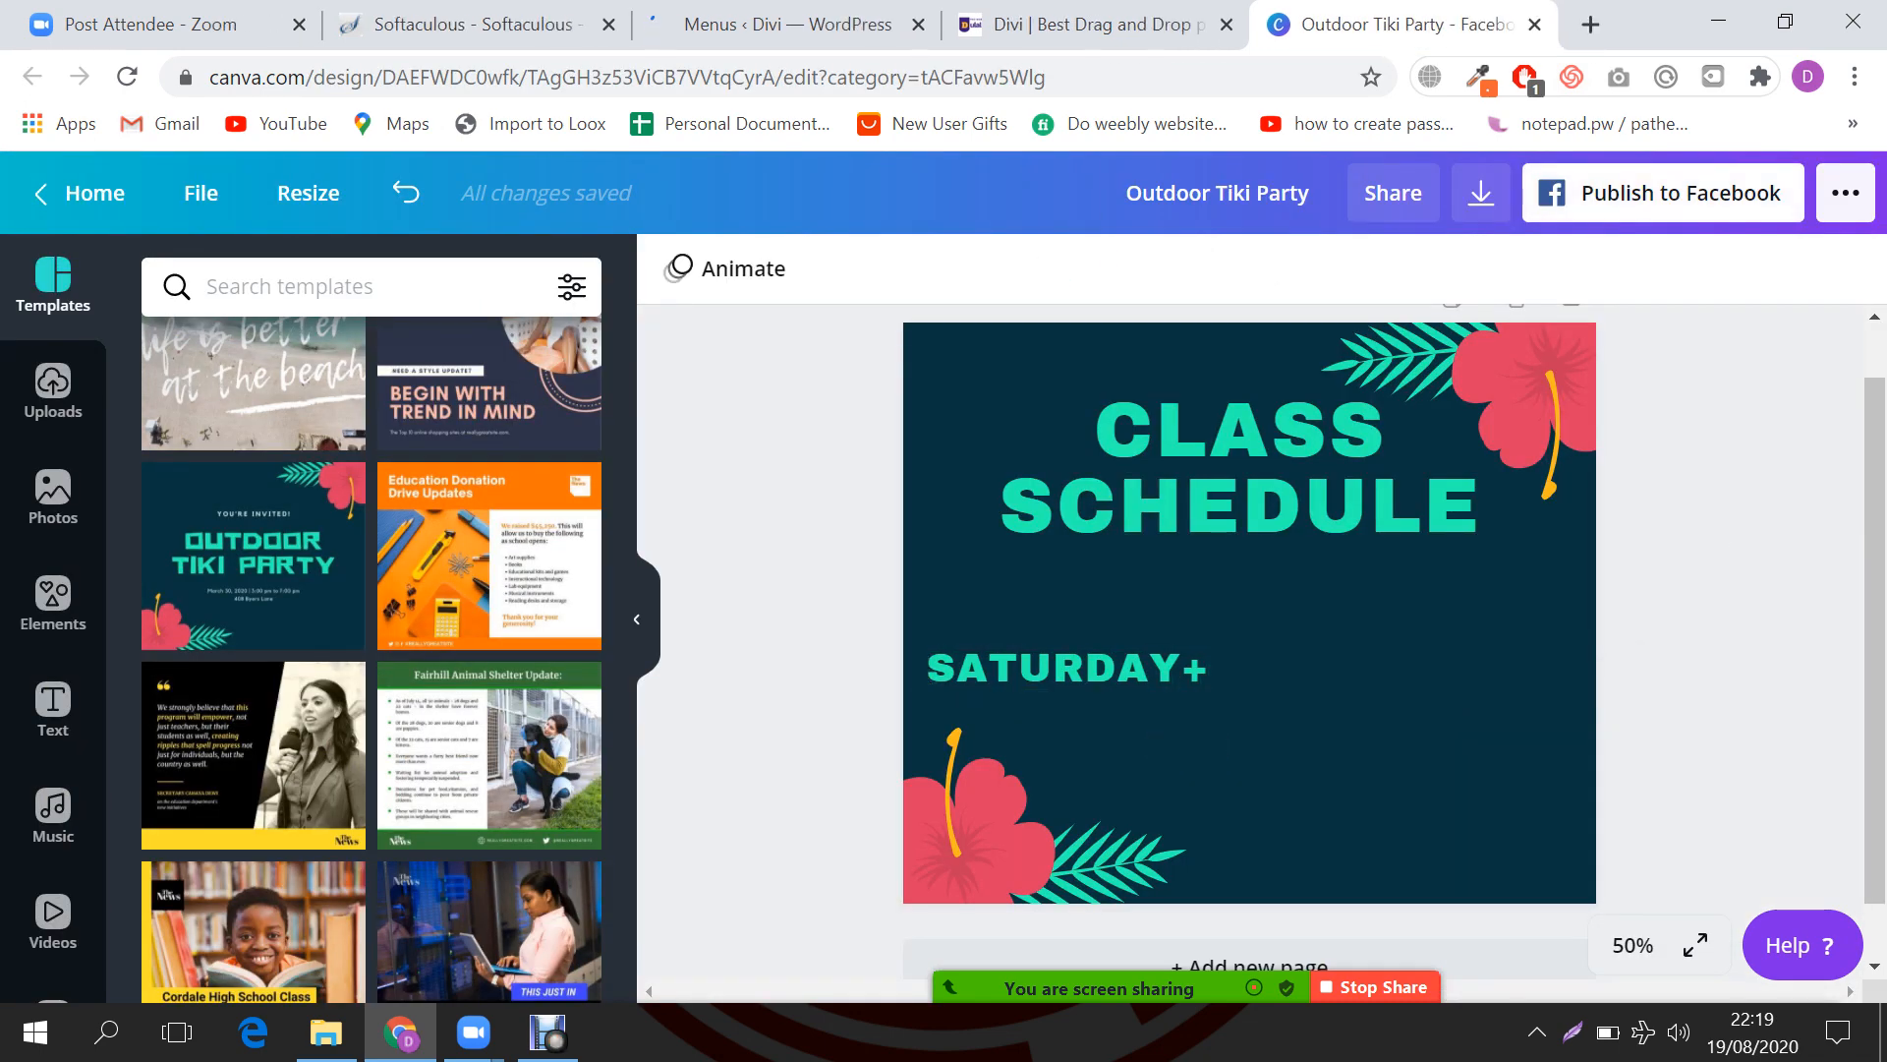
click(1534, 24)
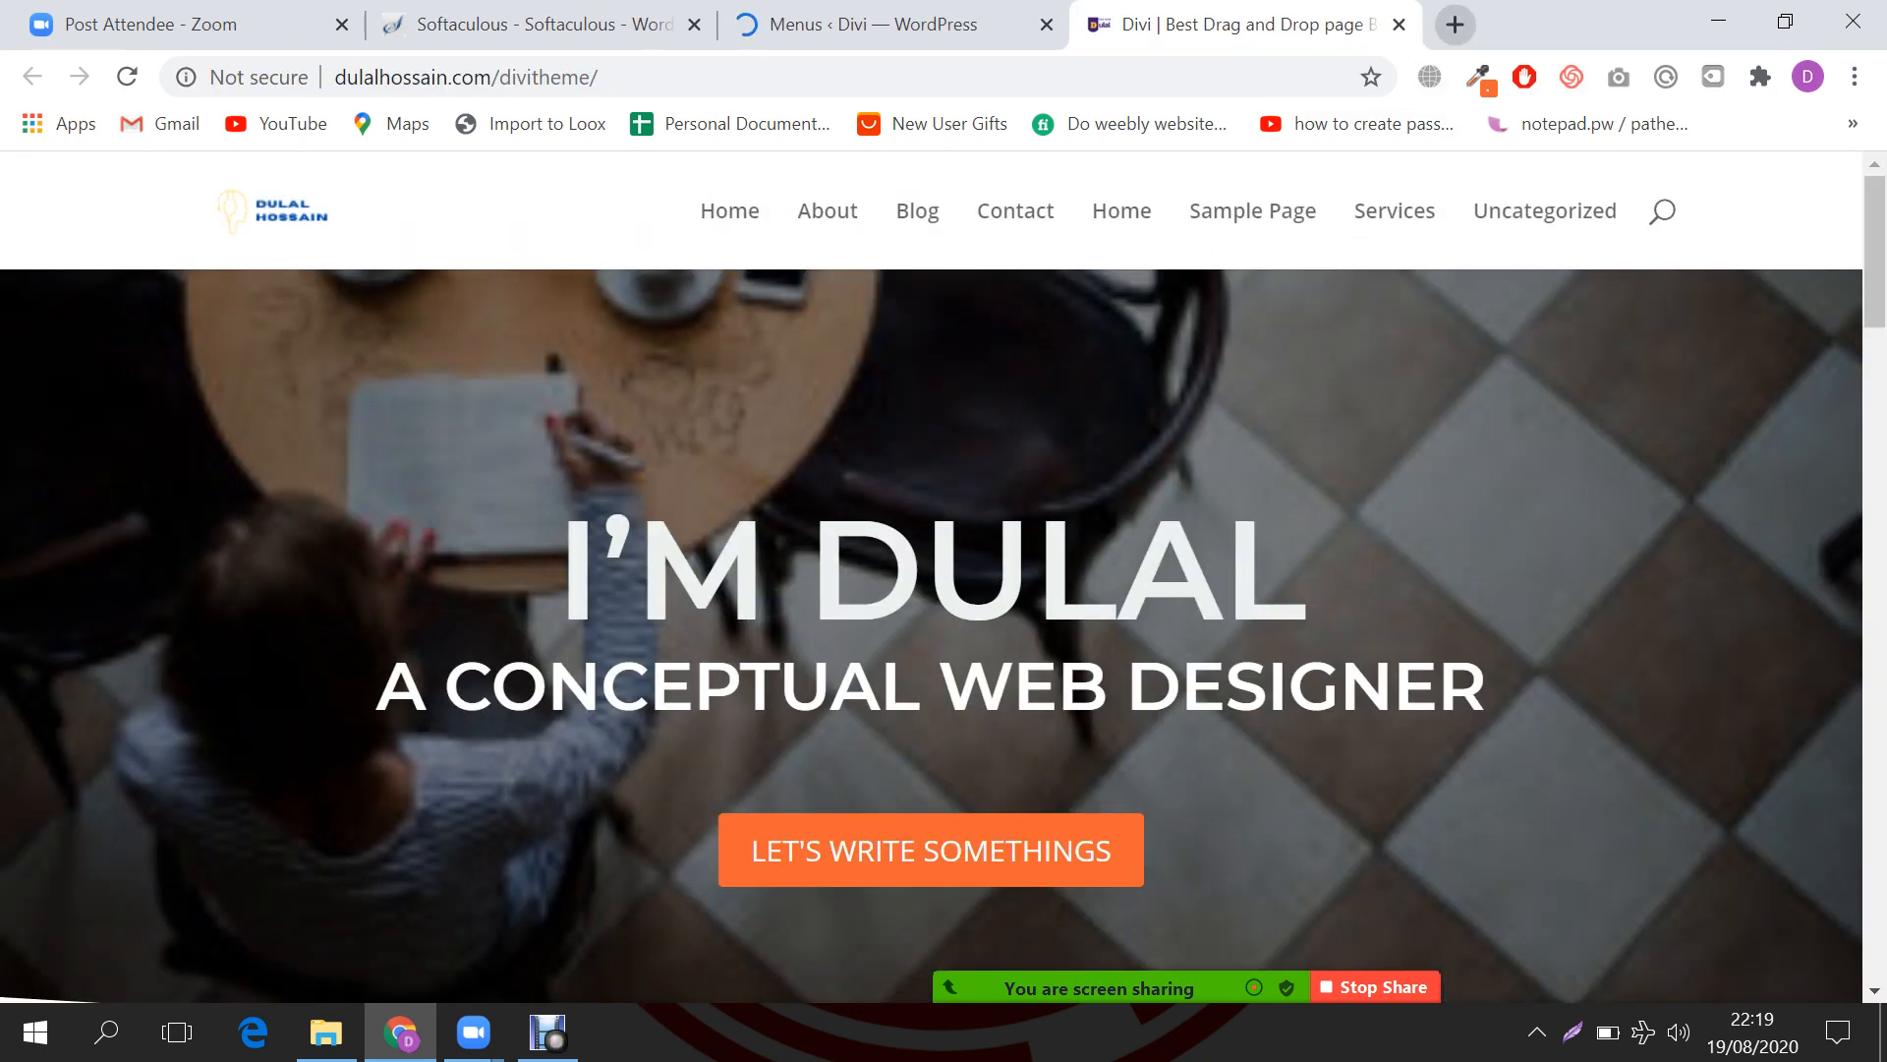
Step: Open the Copywriter About Page bookmark, then return to the WordPress Menus tab
click(1853, 122)
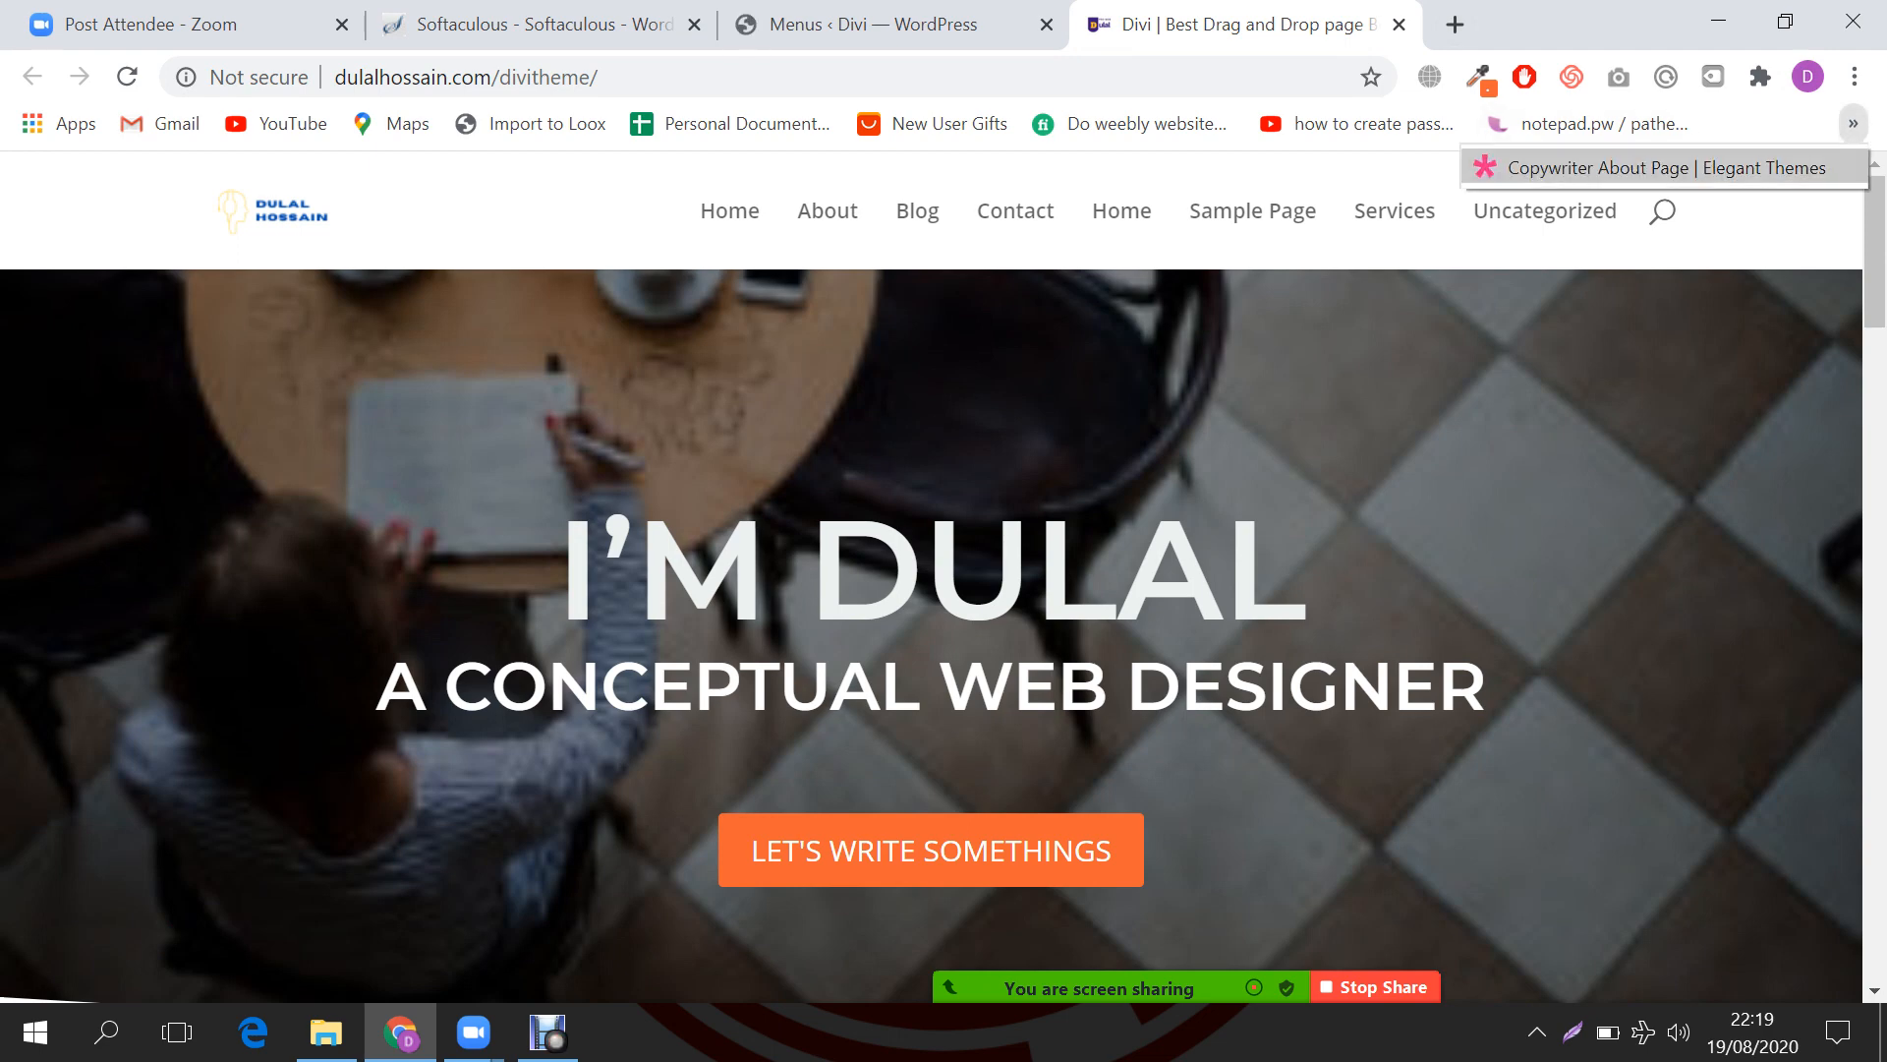
click(1582, 165)
click(892, 25)
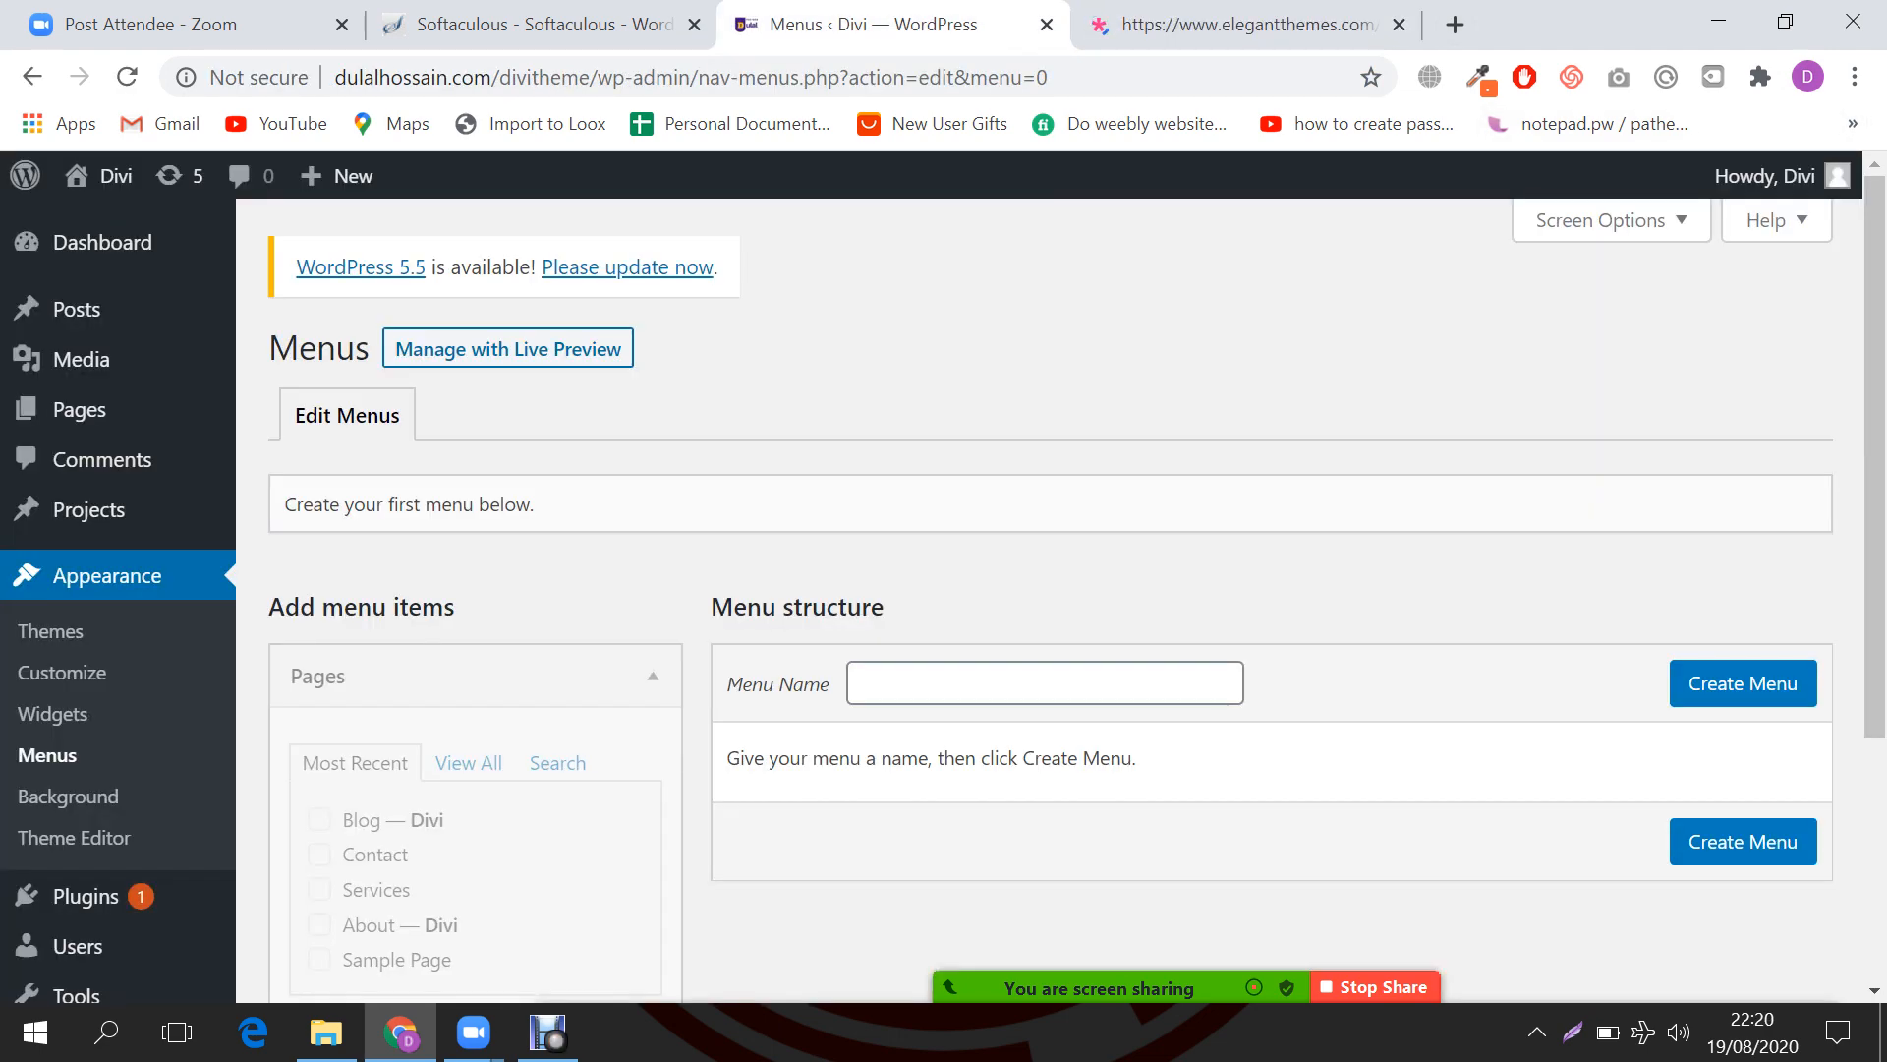
Step: Create a new menu named 'Main Menu'
scroll(1042, 599, down, 2)
scroll(1042, 599, up, 3)
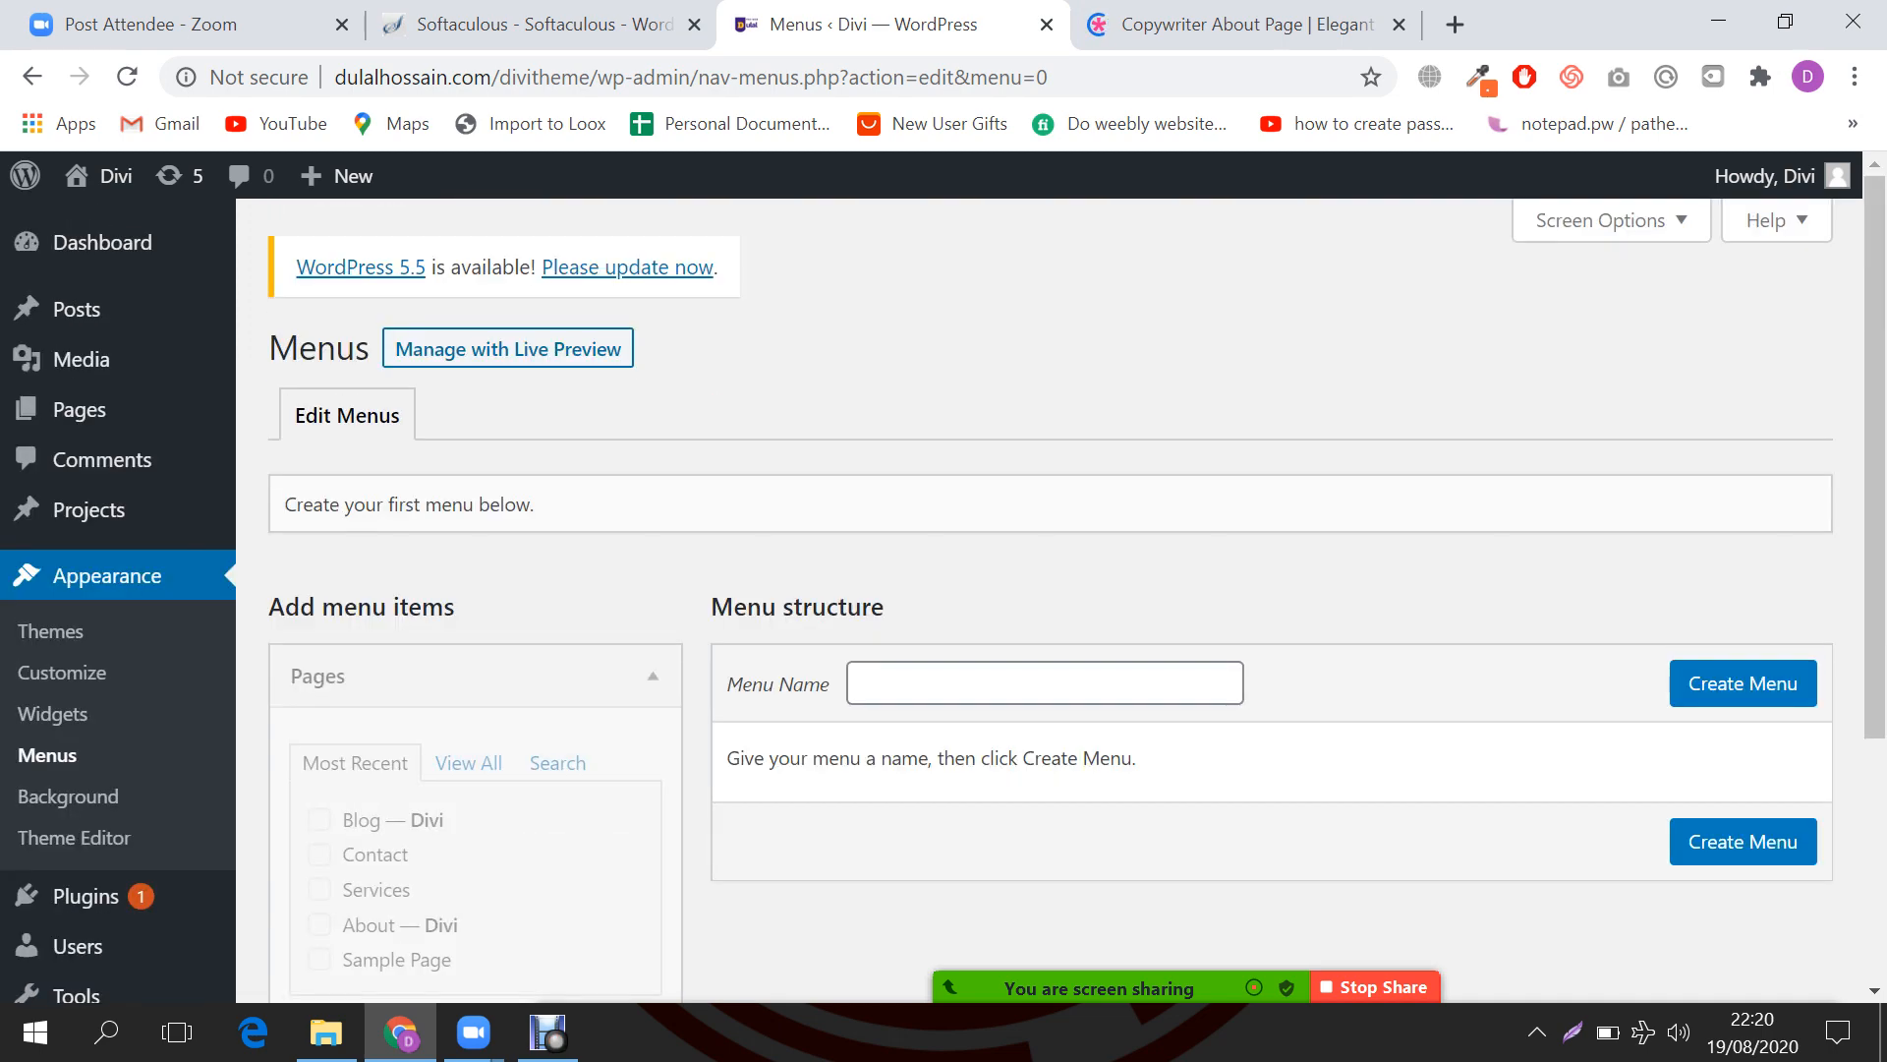
scroll(1042, 600, down, 3)
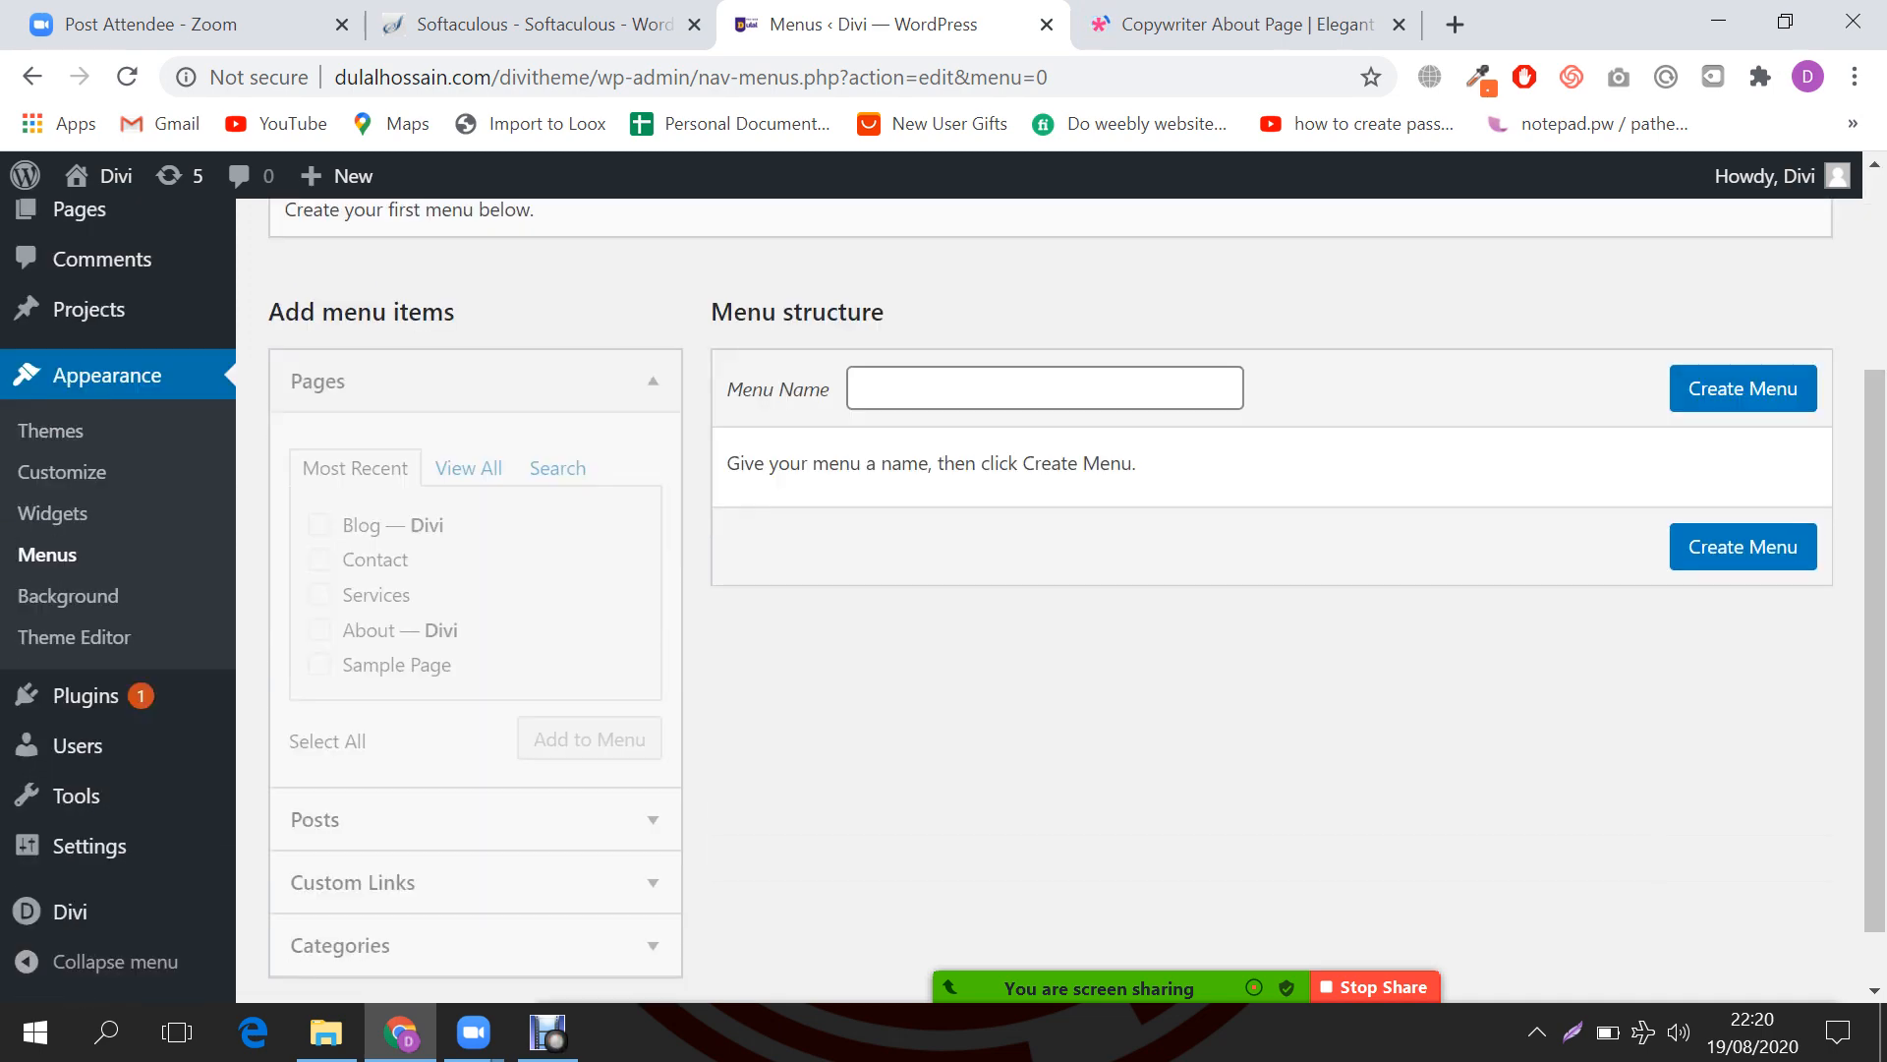
click(1044, 388)
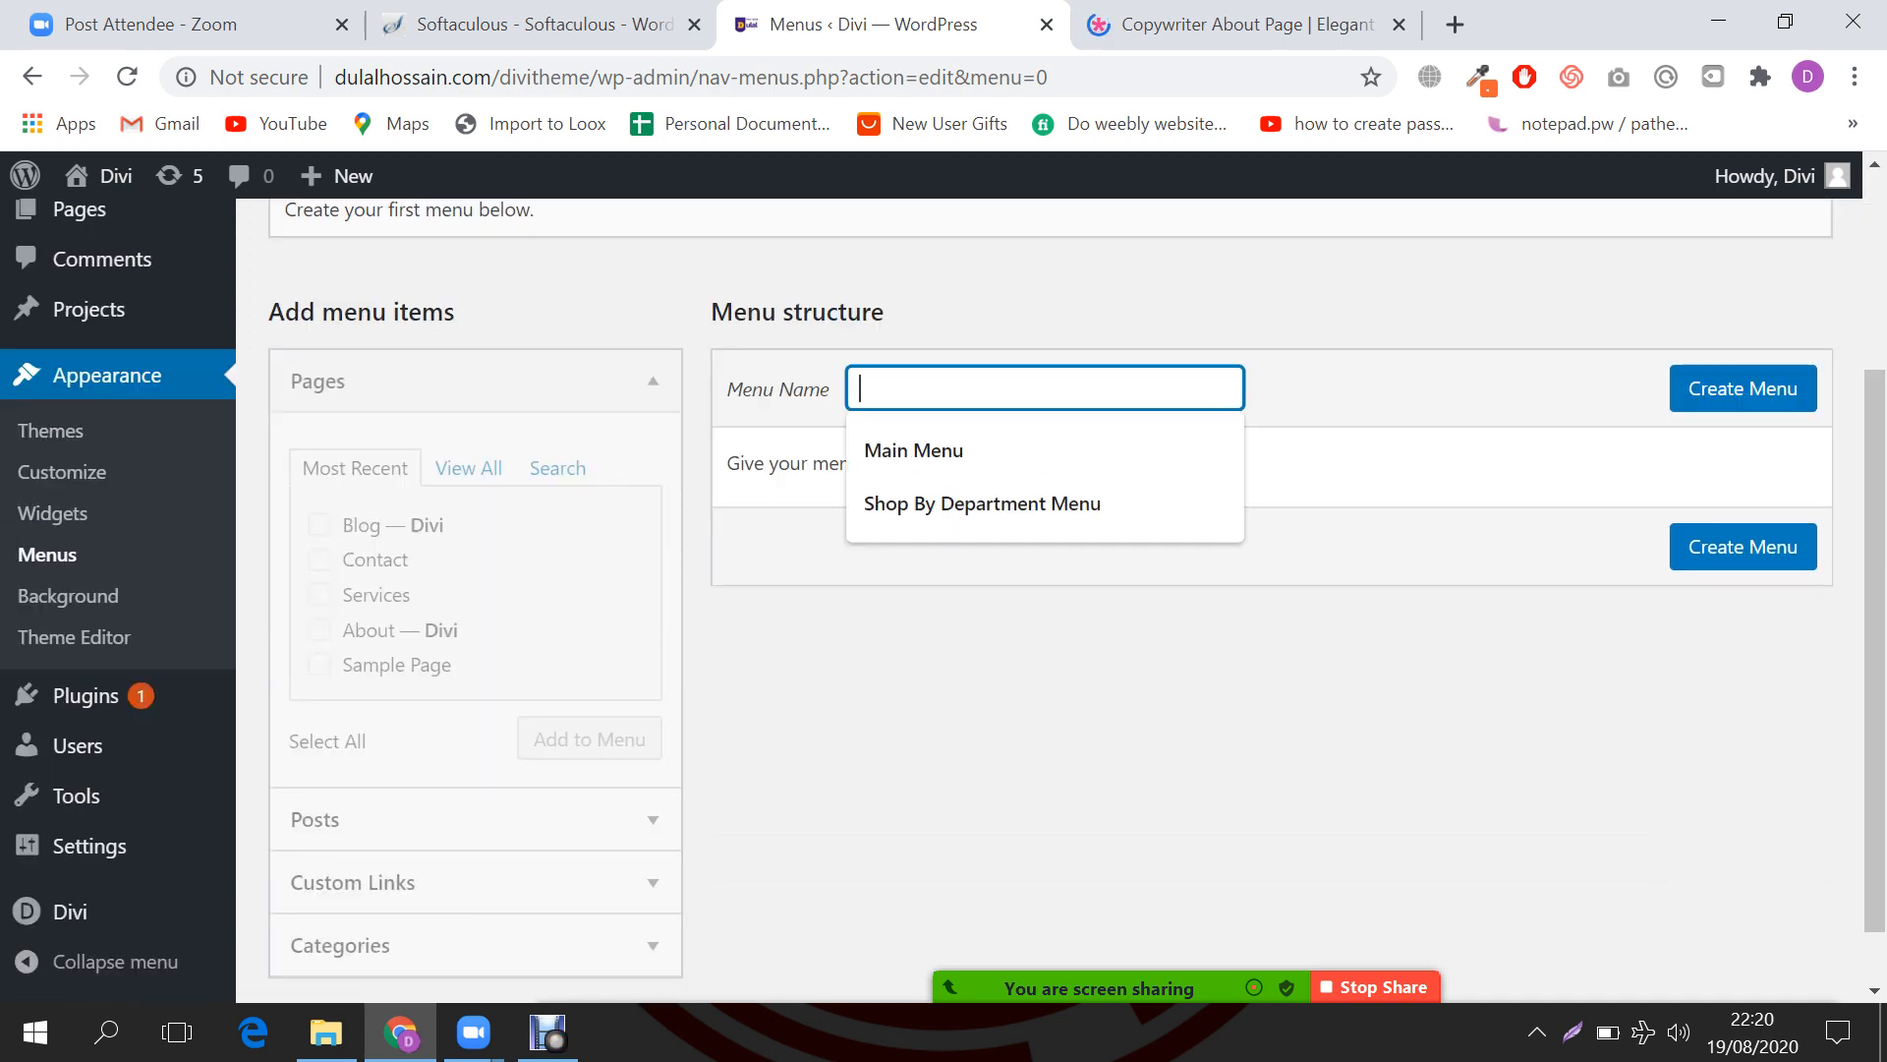
text(Main)
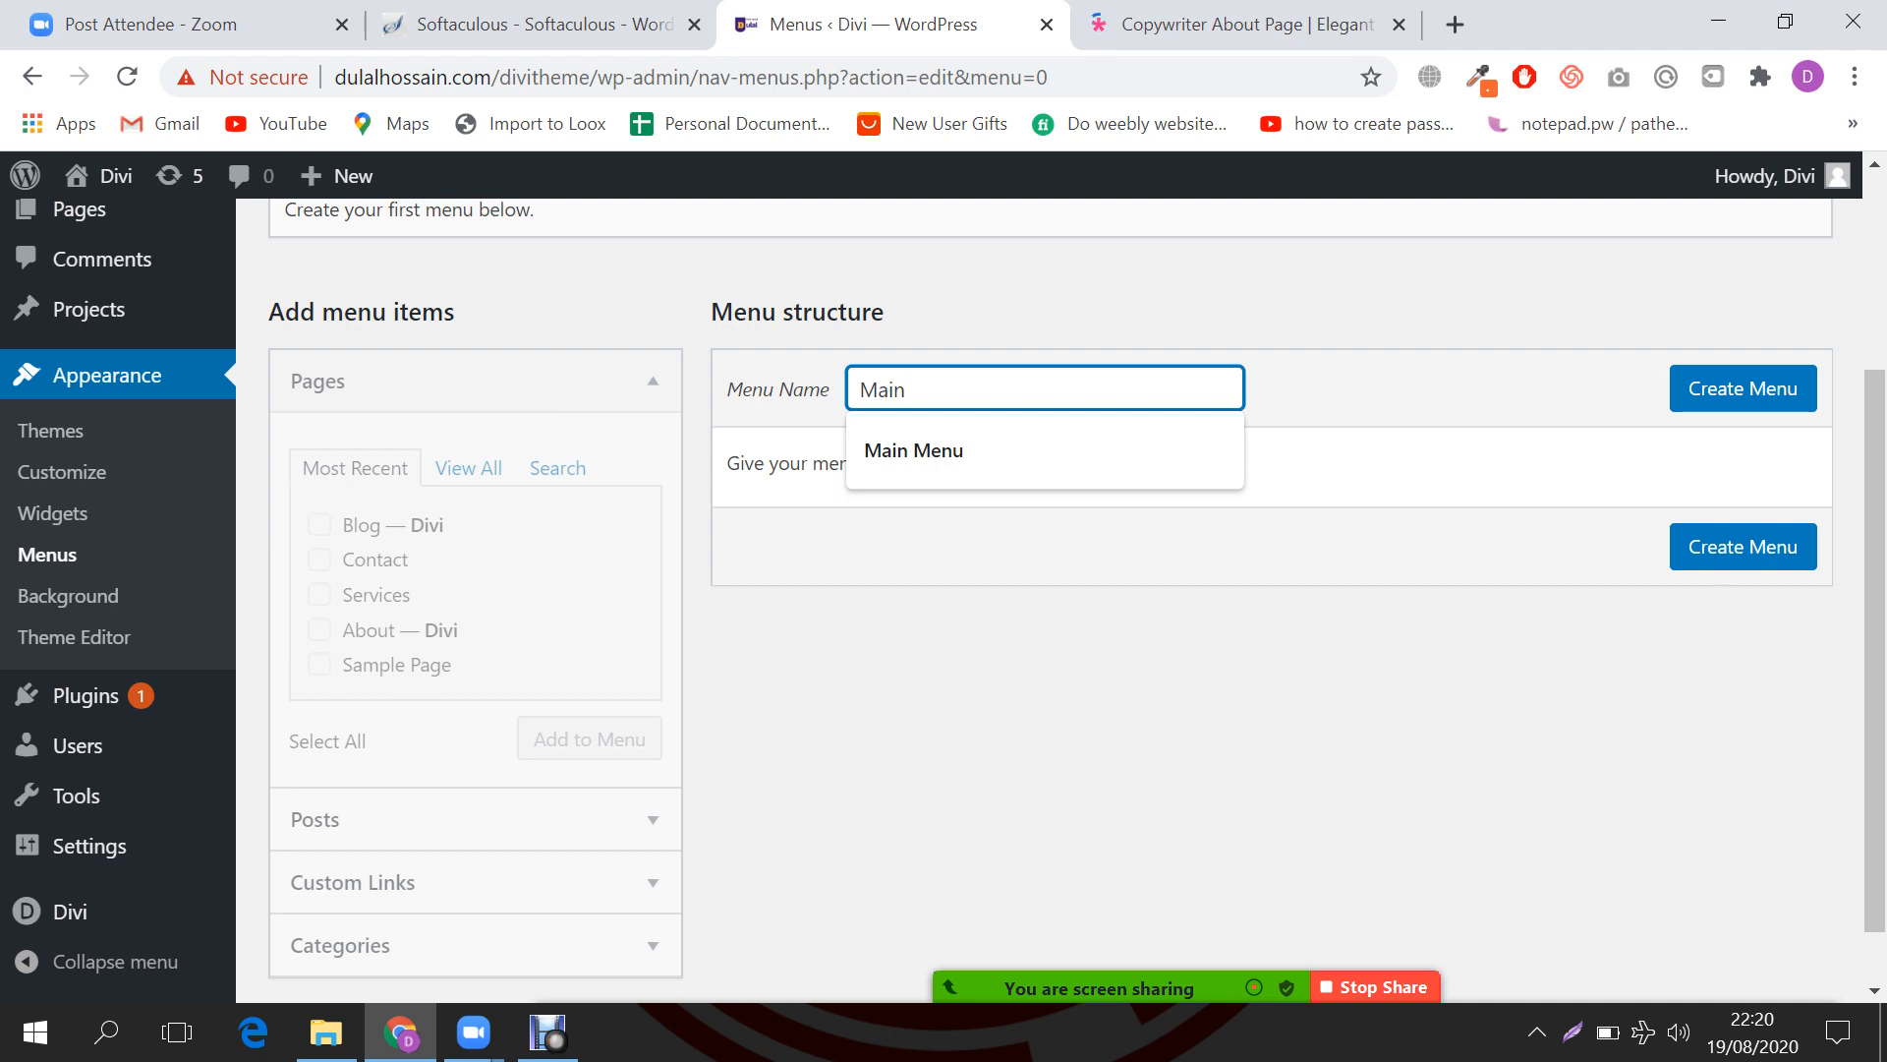
key(Down)
key(Return)
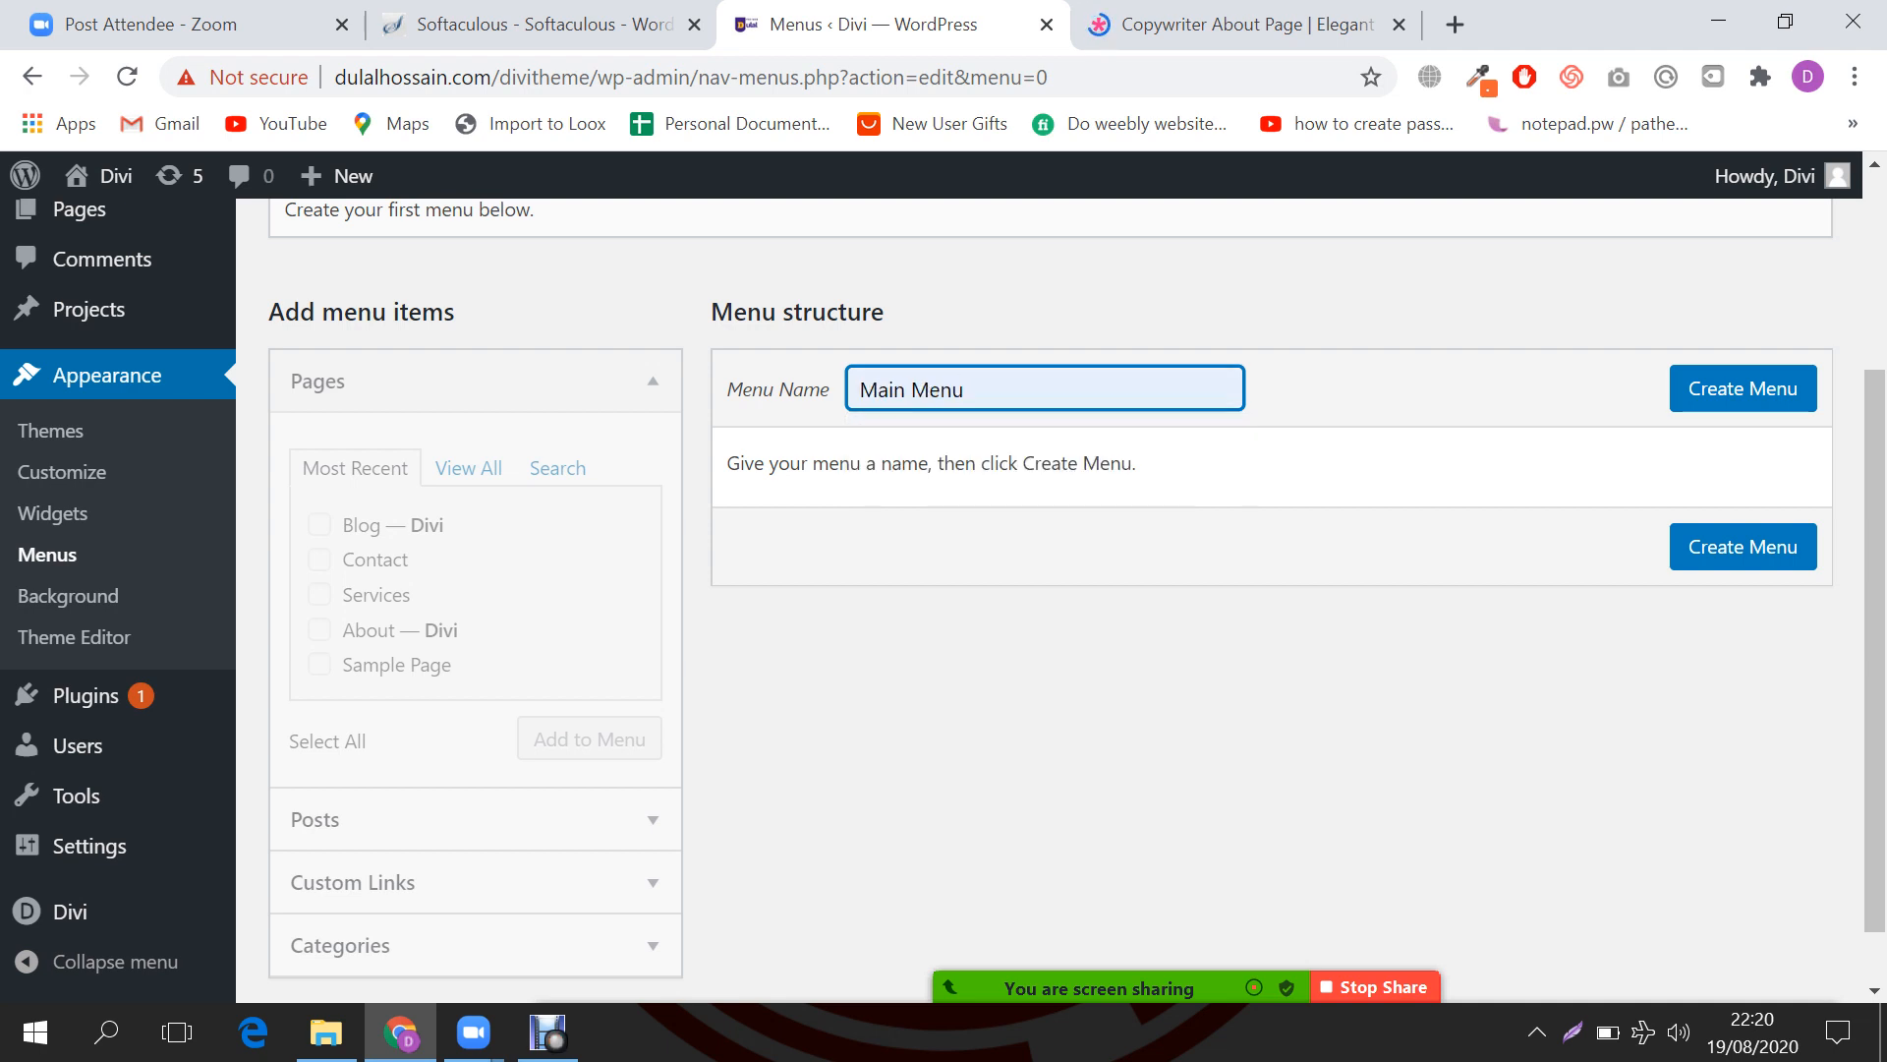
click(1743, 389)
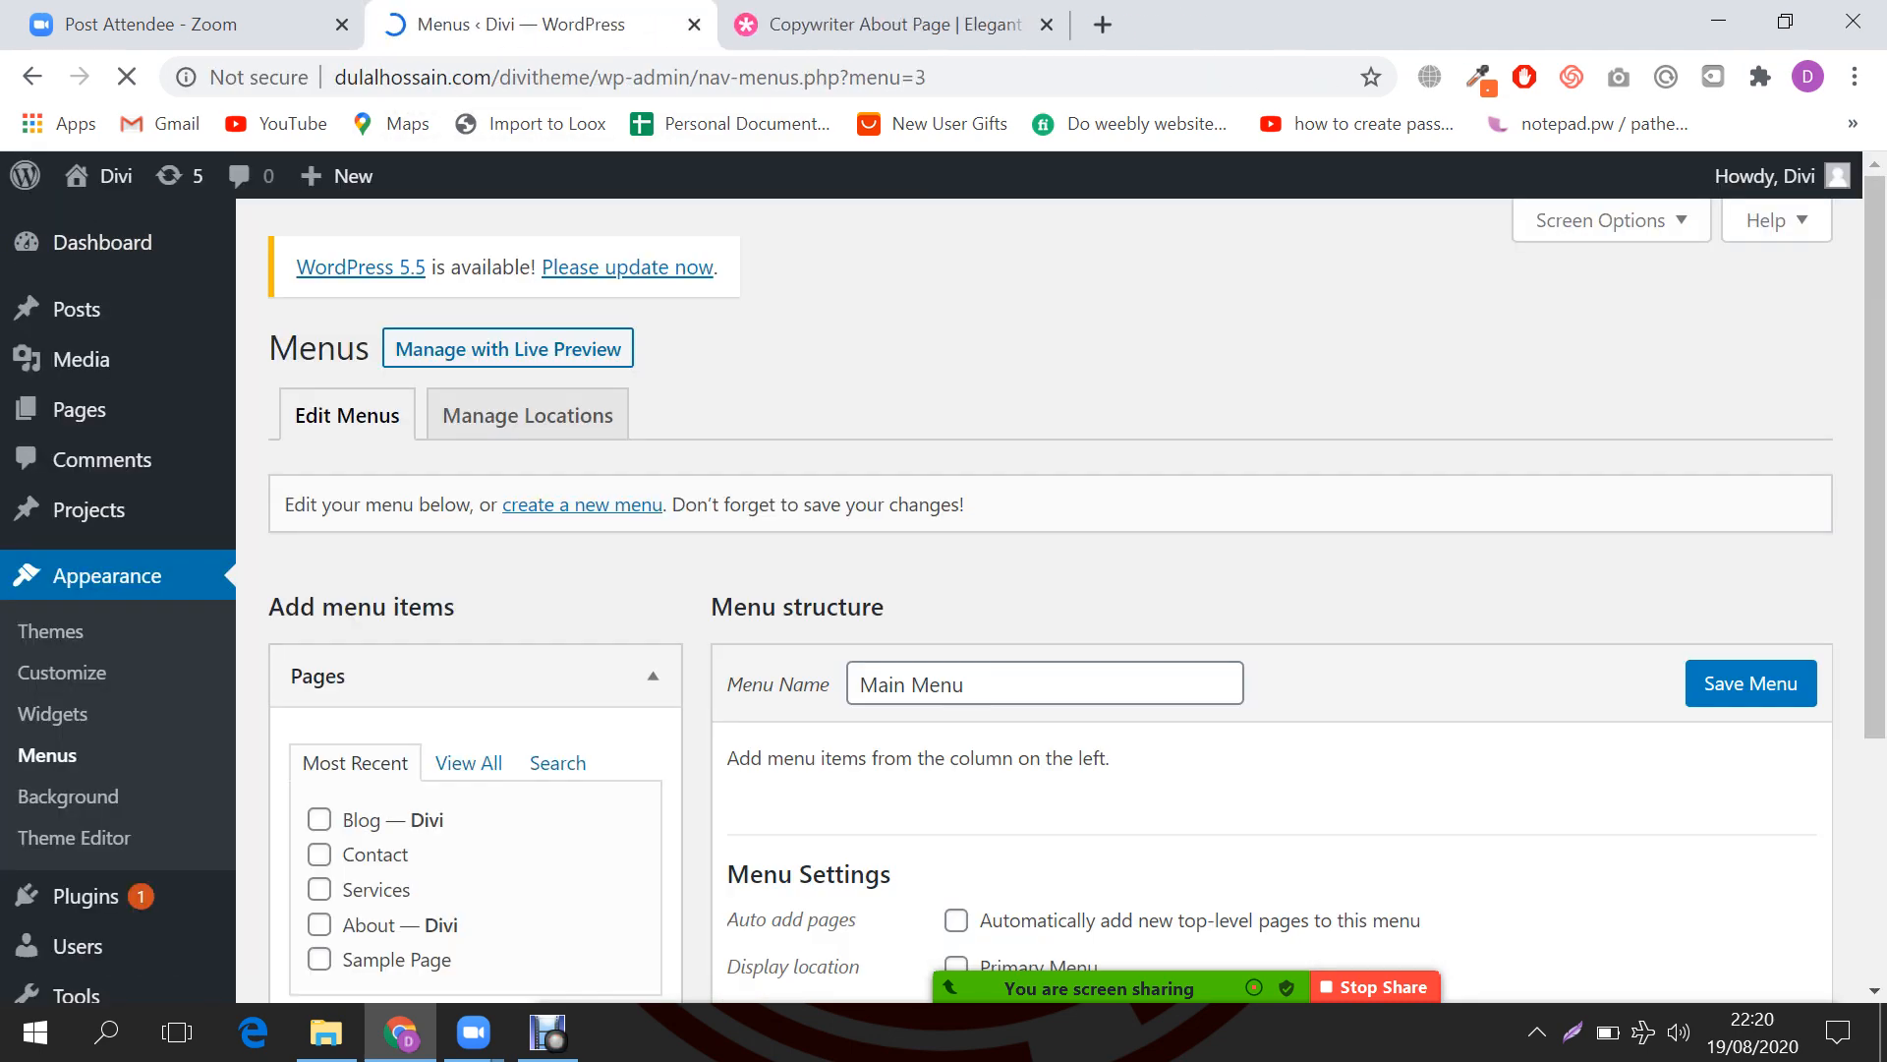
Step: Tick Primary Menu as the display location for Main Menu
scroll(1049, 590, down, 3)
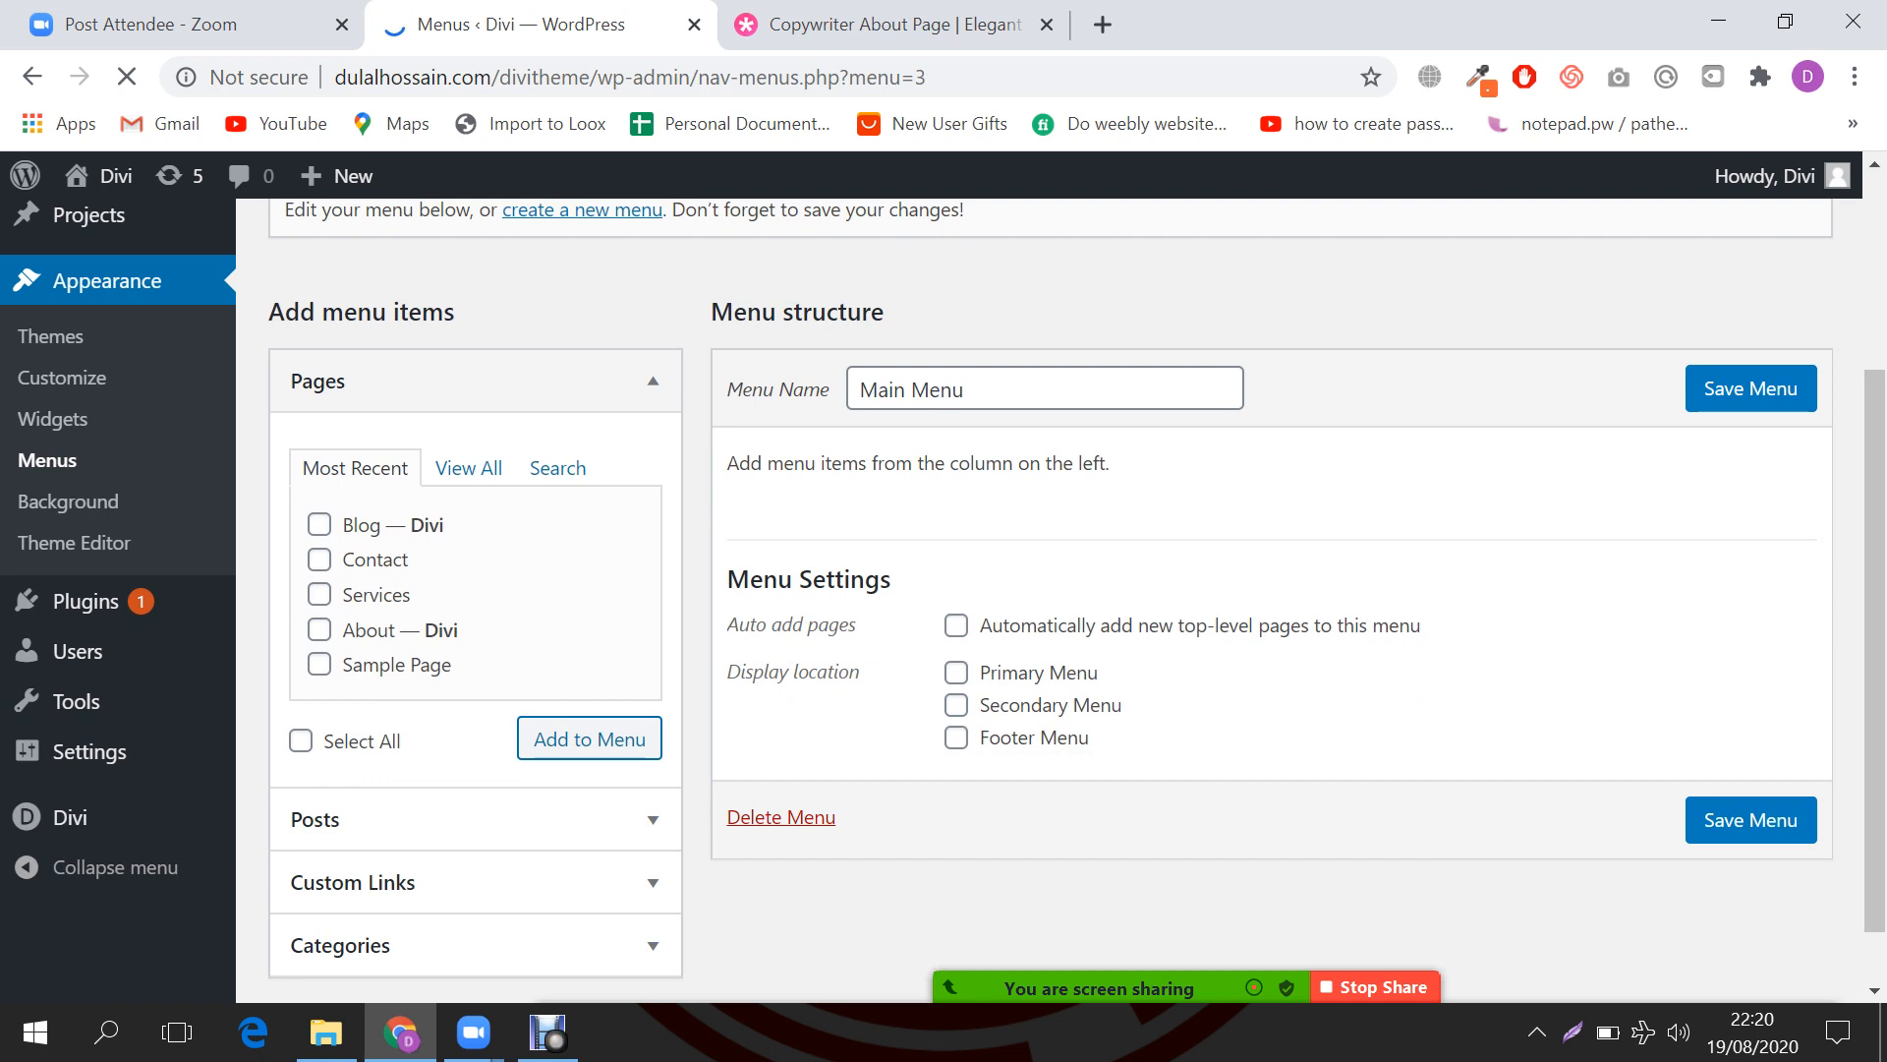
drag(859, 390, 967, 390)
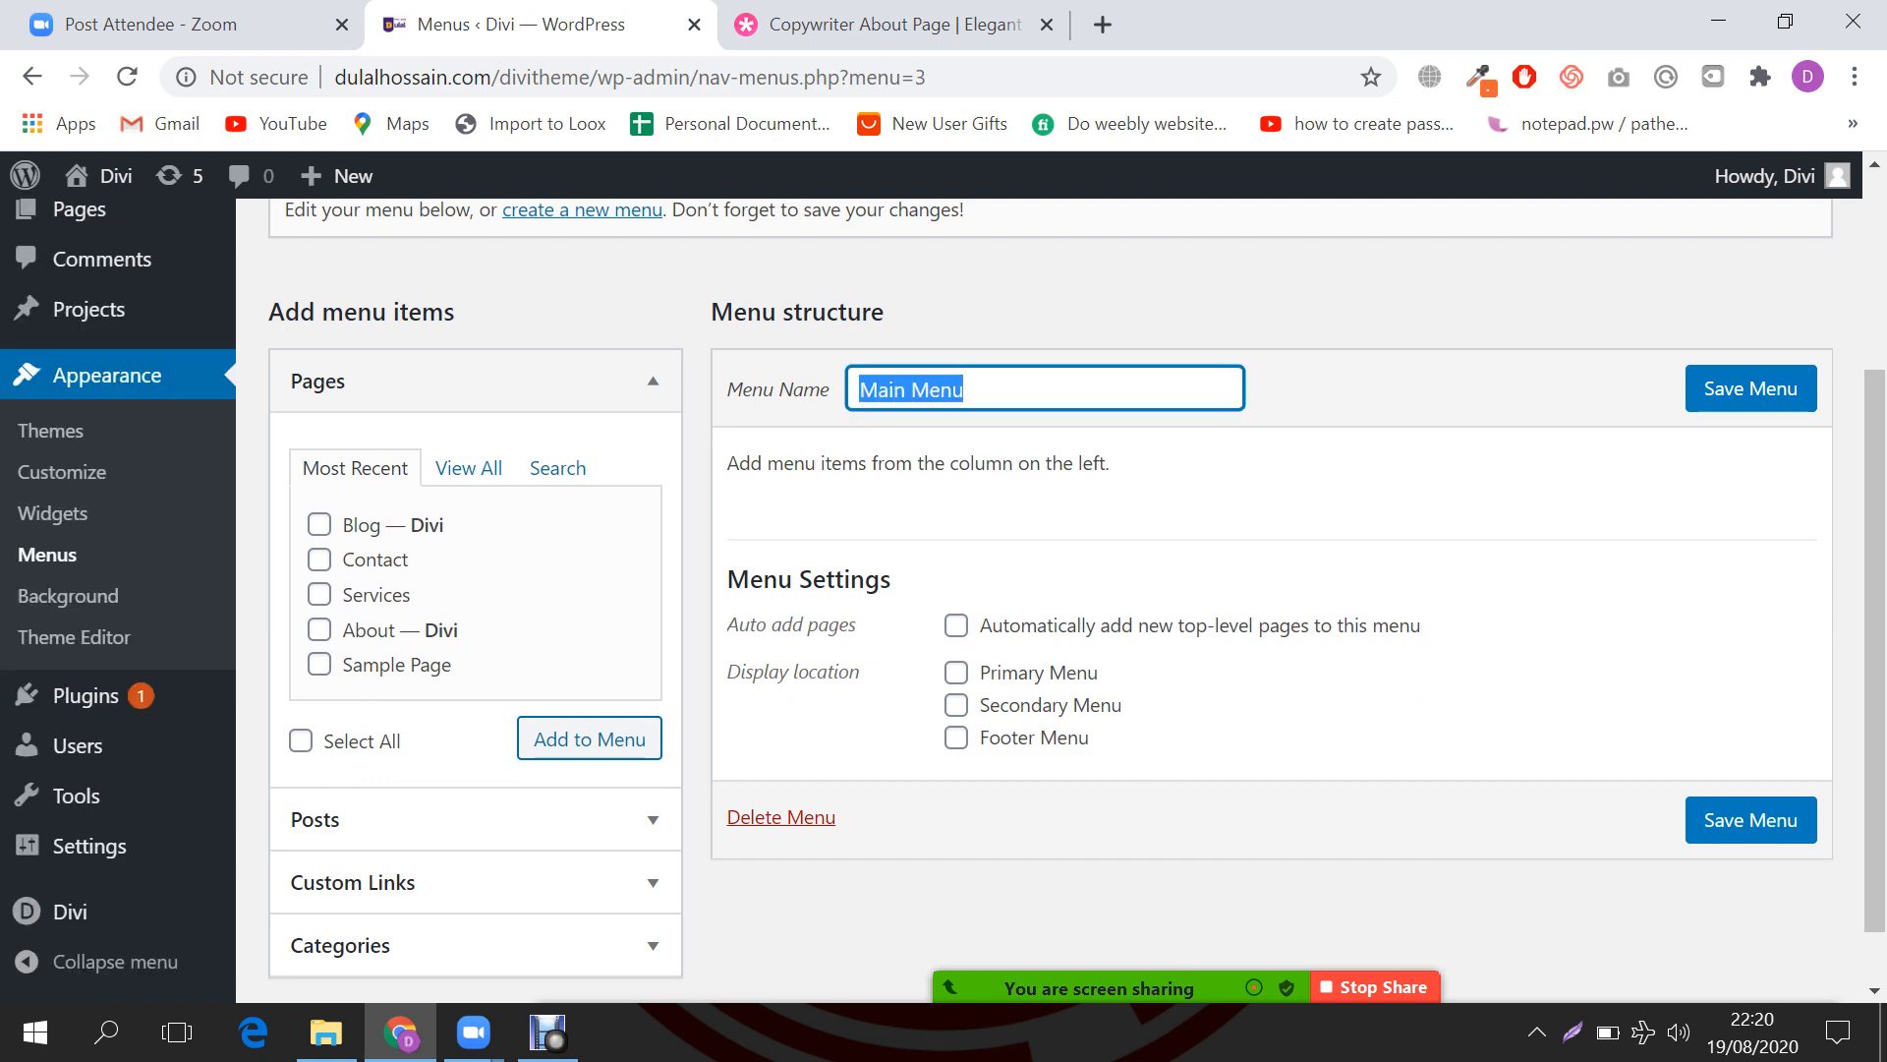
scroll(1076, 624, down, 1)
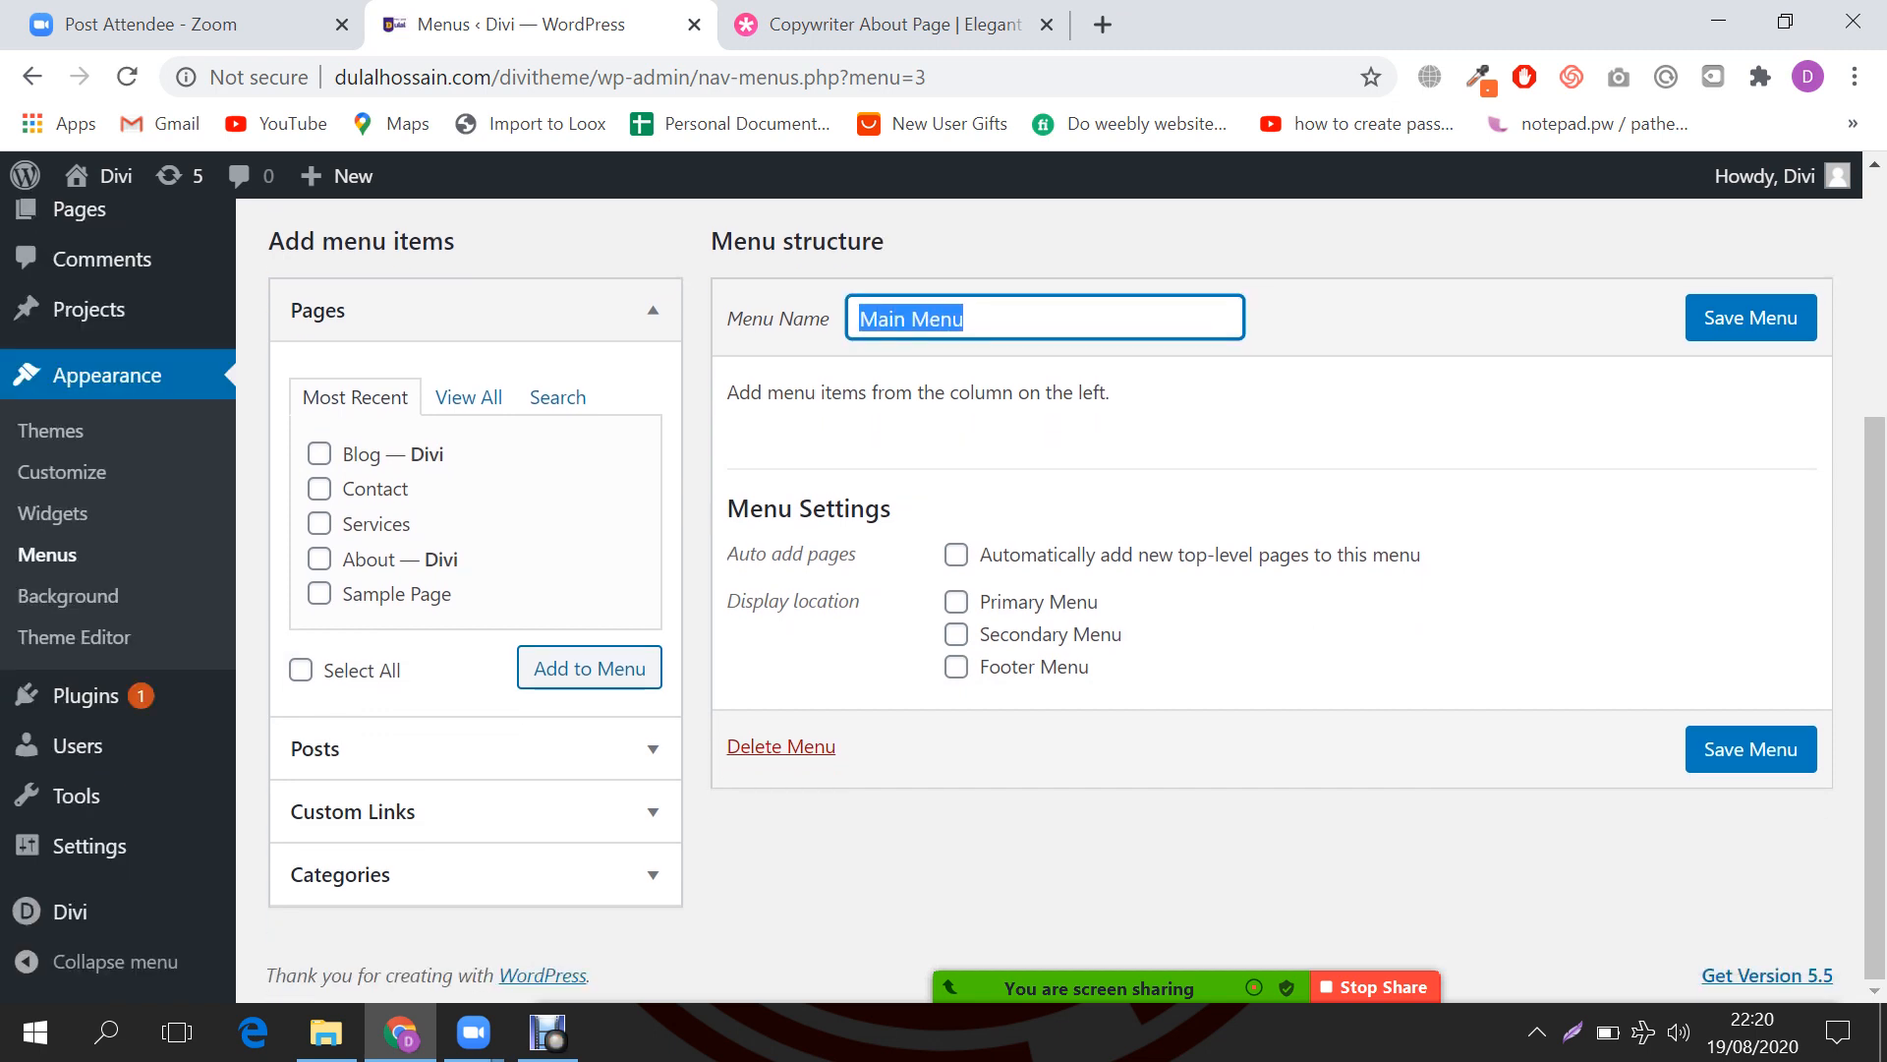
click(896, 319)
drag(859, 319, 965, 319)
click(956, 601)
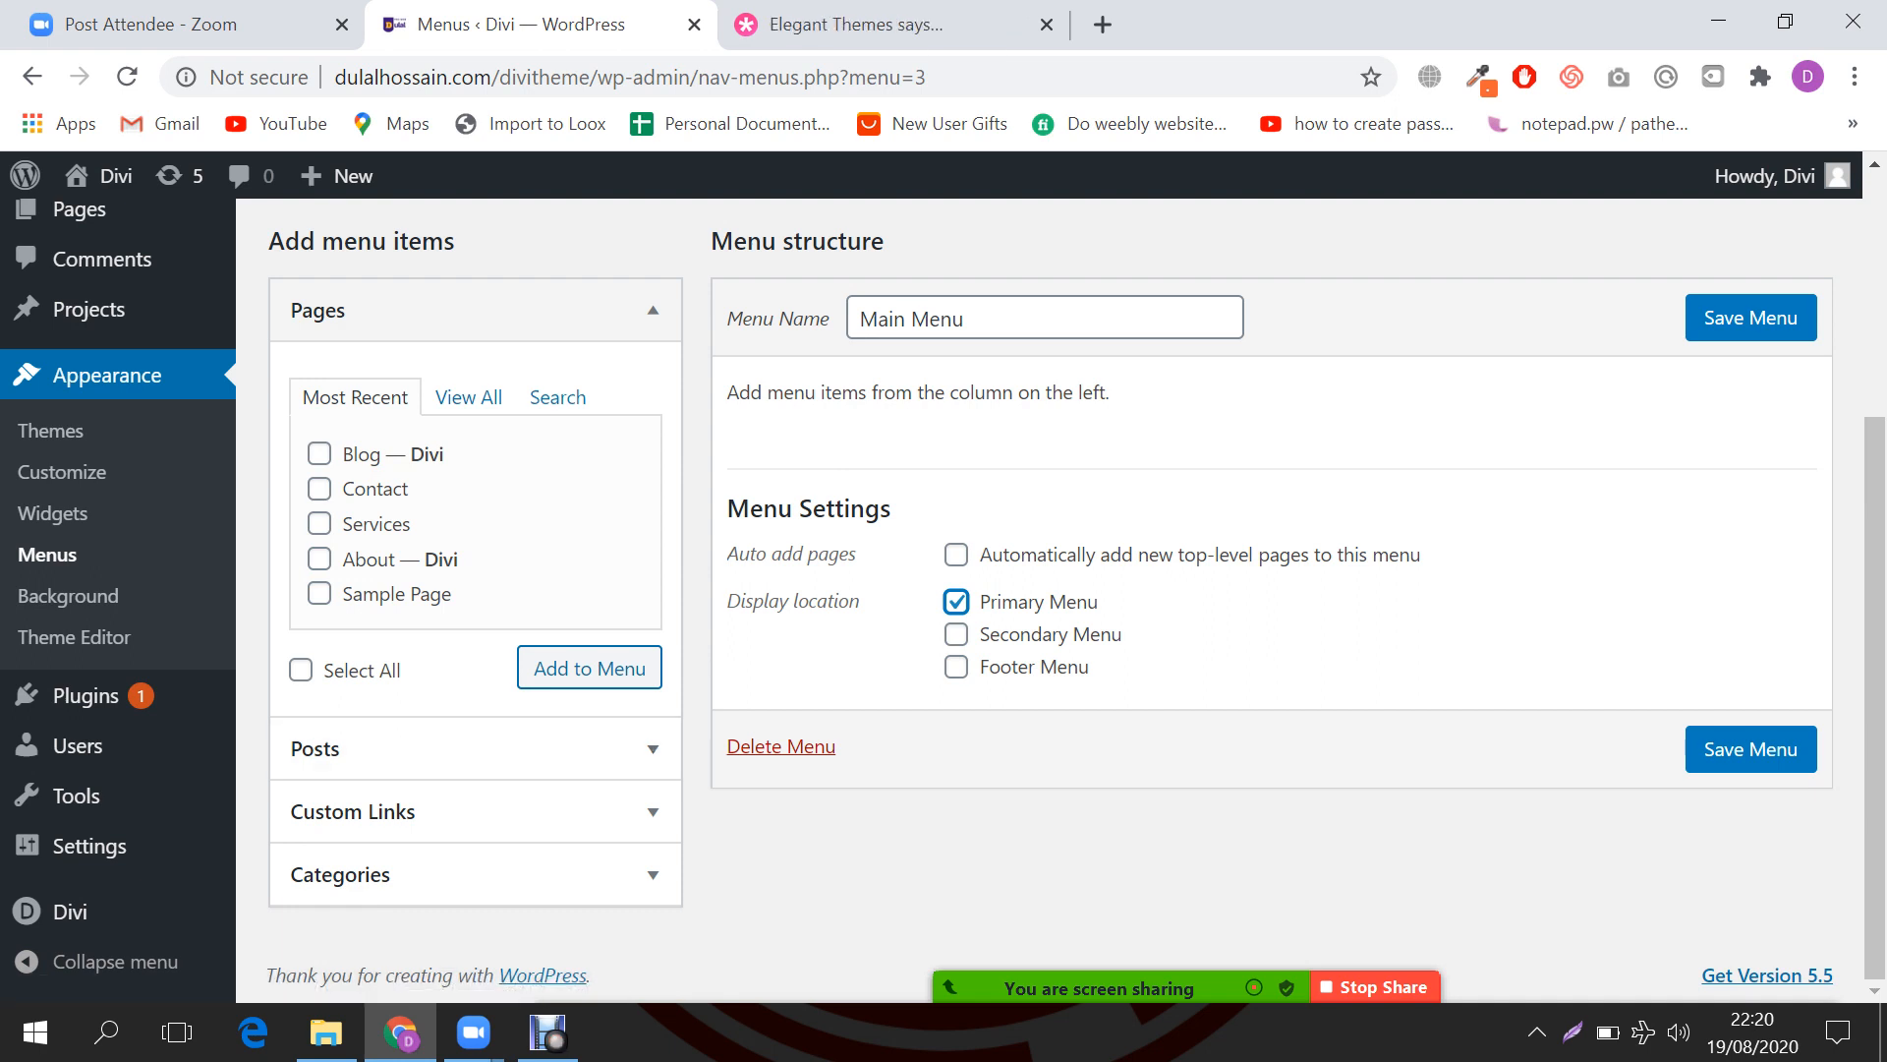
Step: Add the About, Services, Contact and Blog pages to Main Menu and save it
click(319, 558)
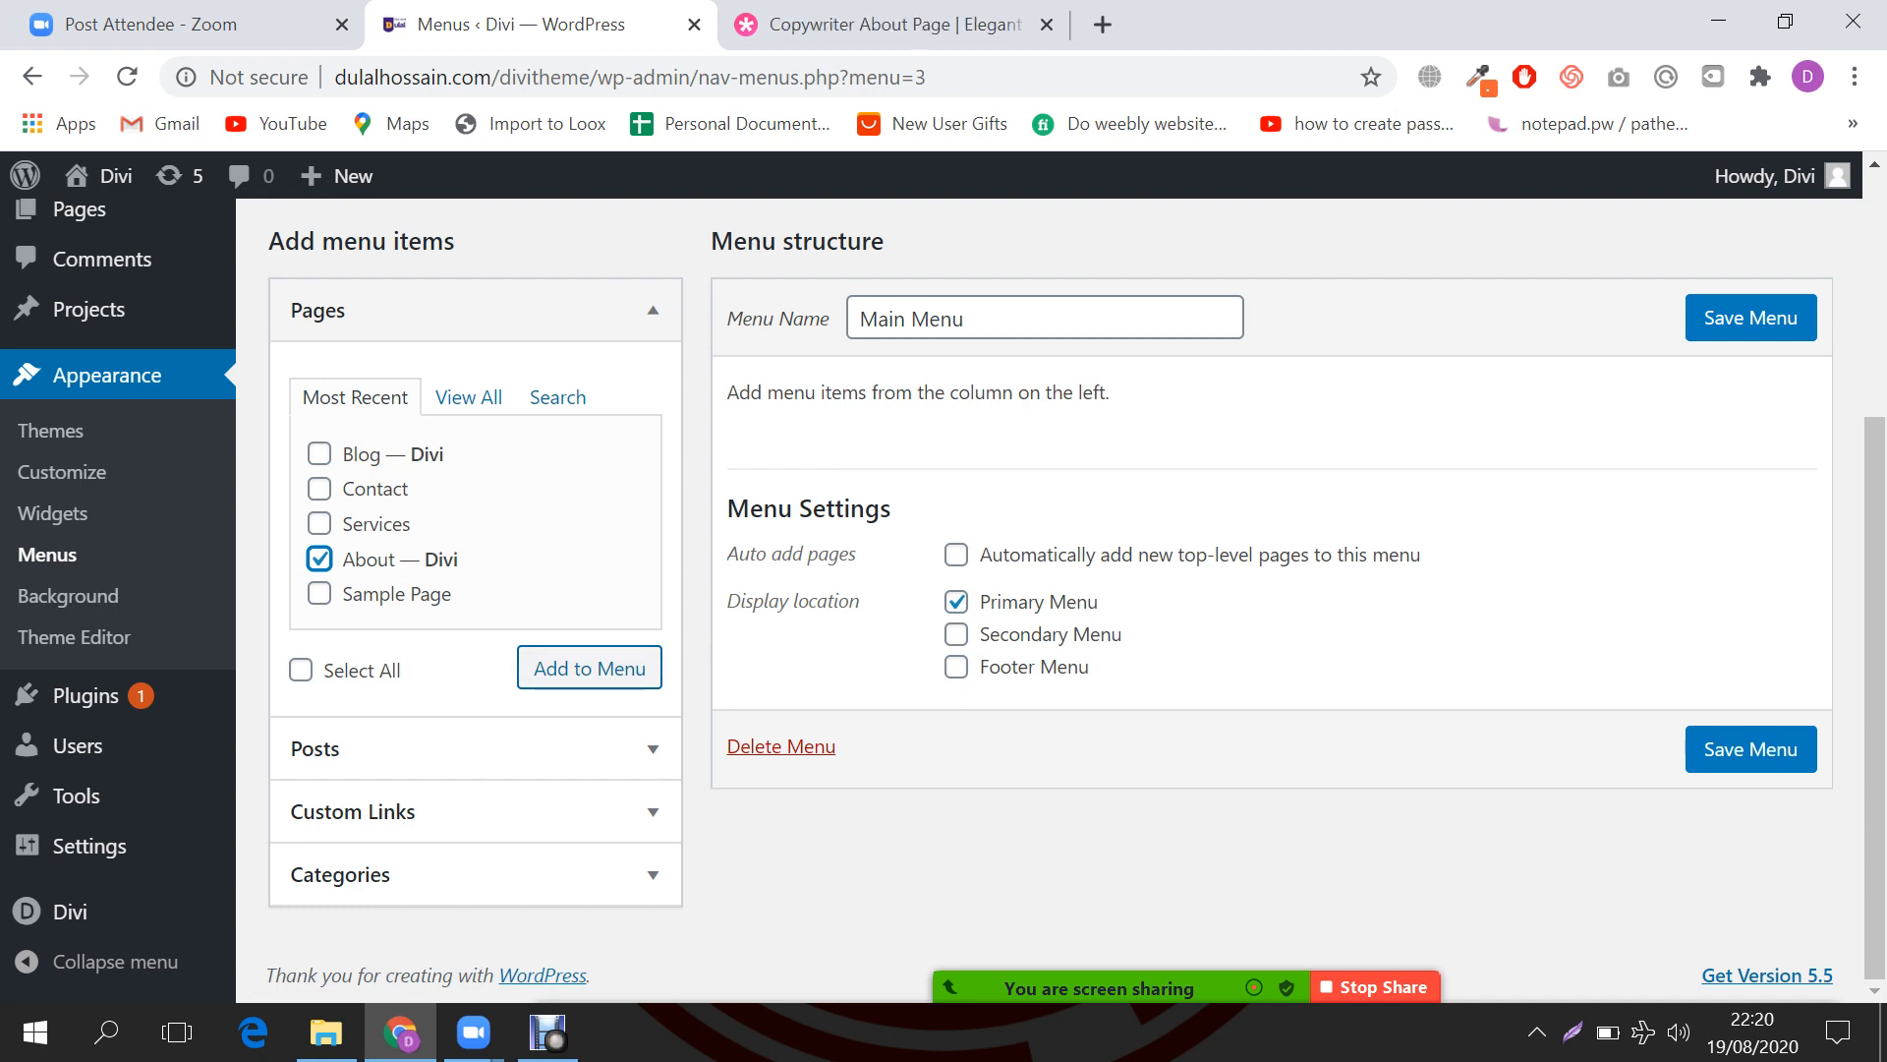
click(319, 523)
click(320, 488)
click(320, 453)
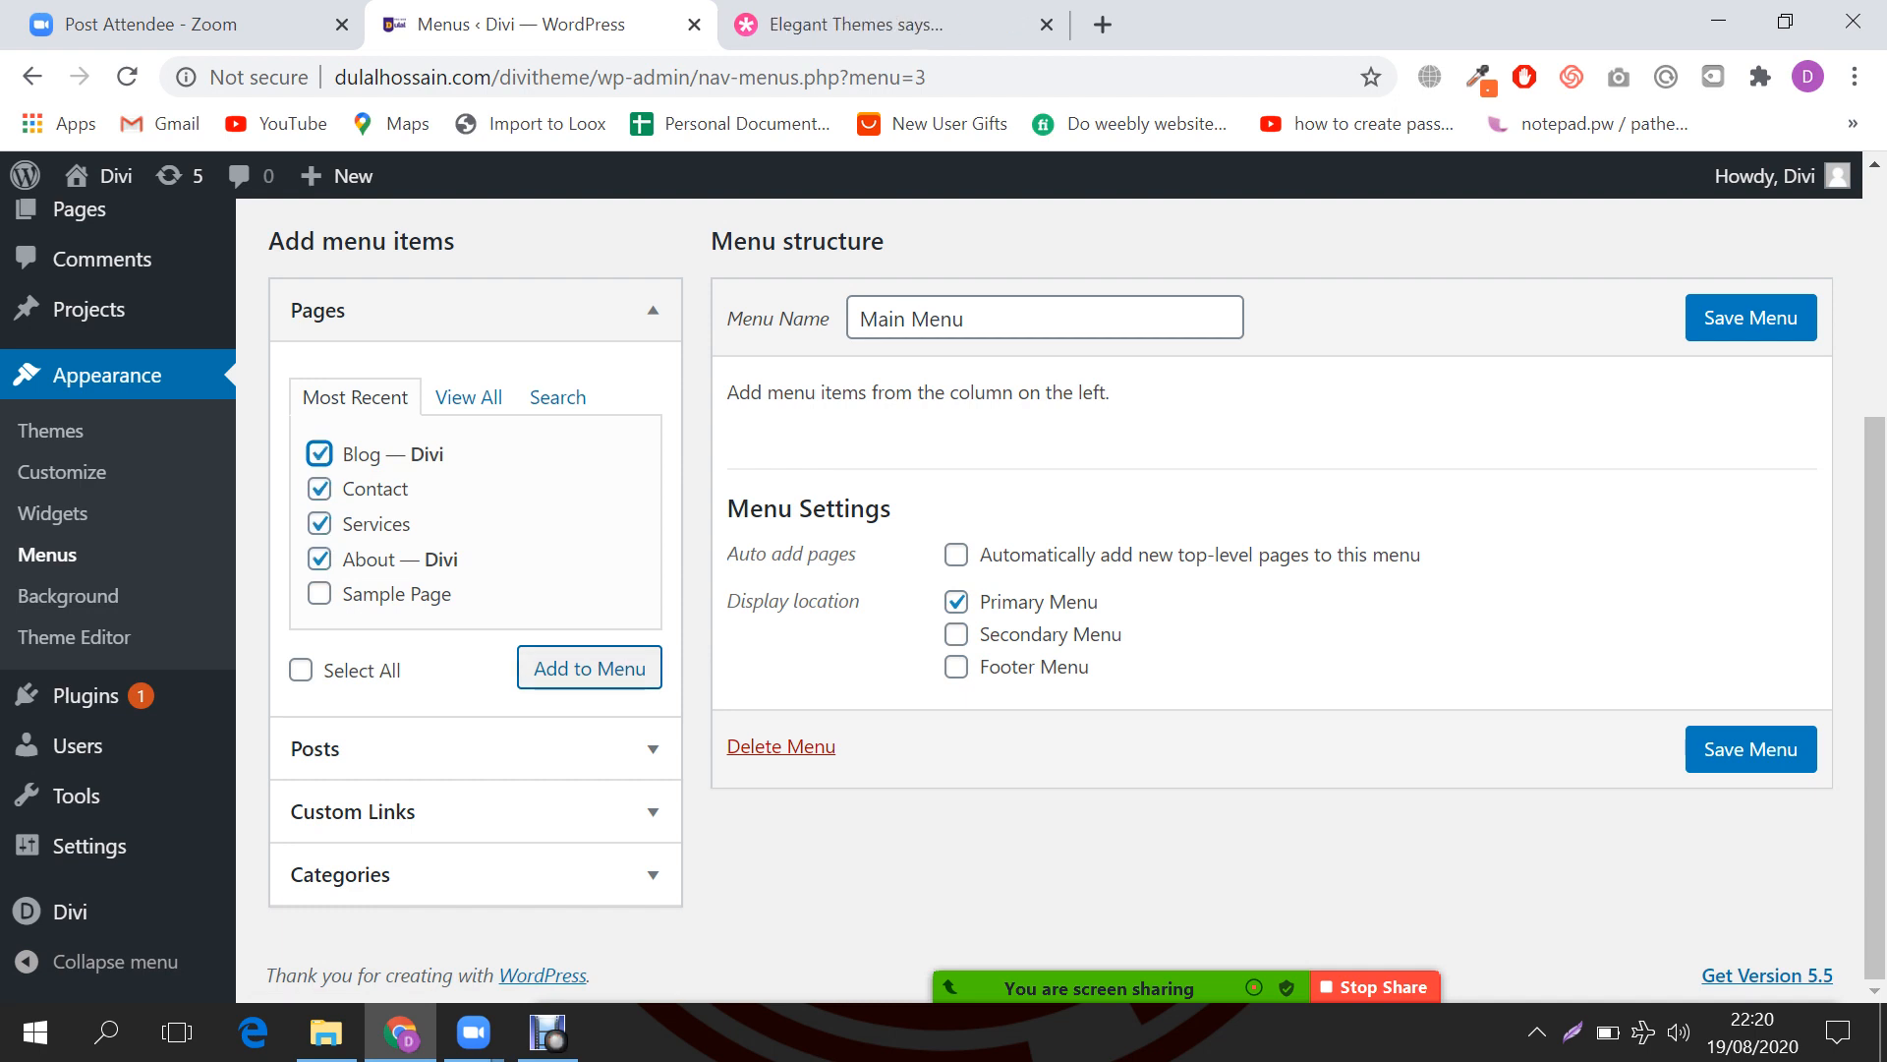
click(589, 667)
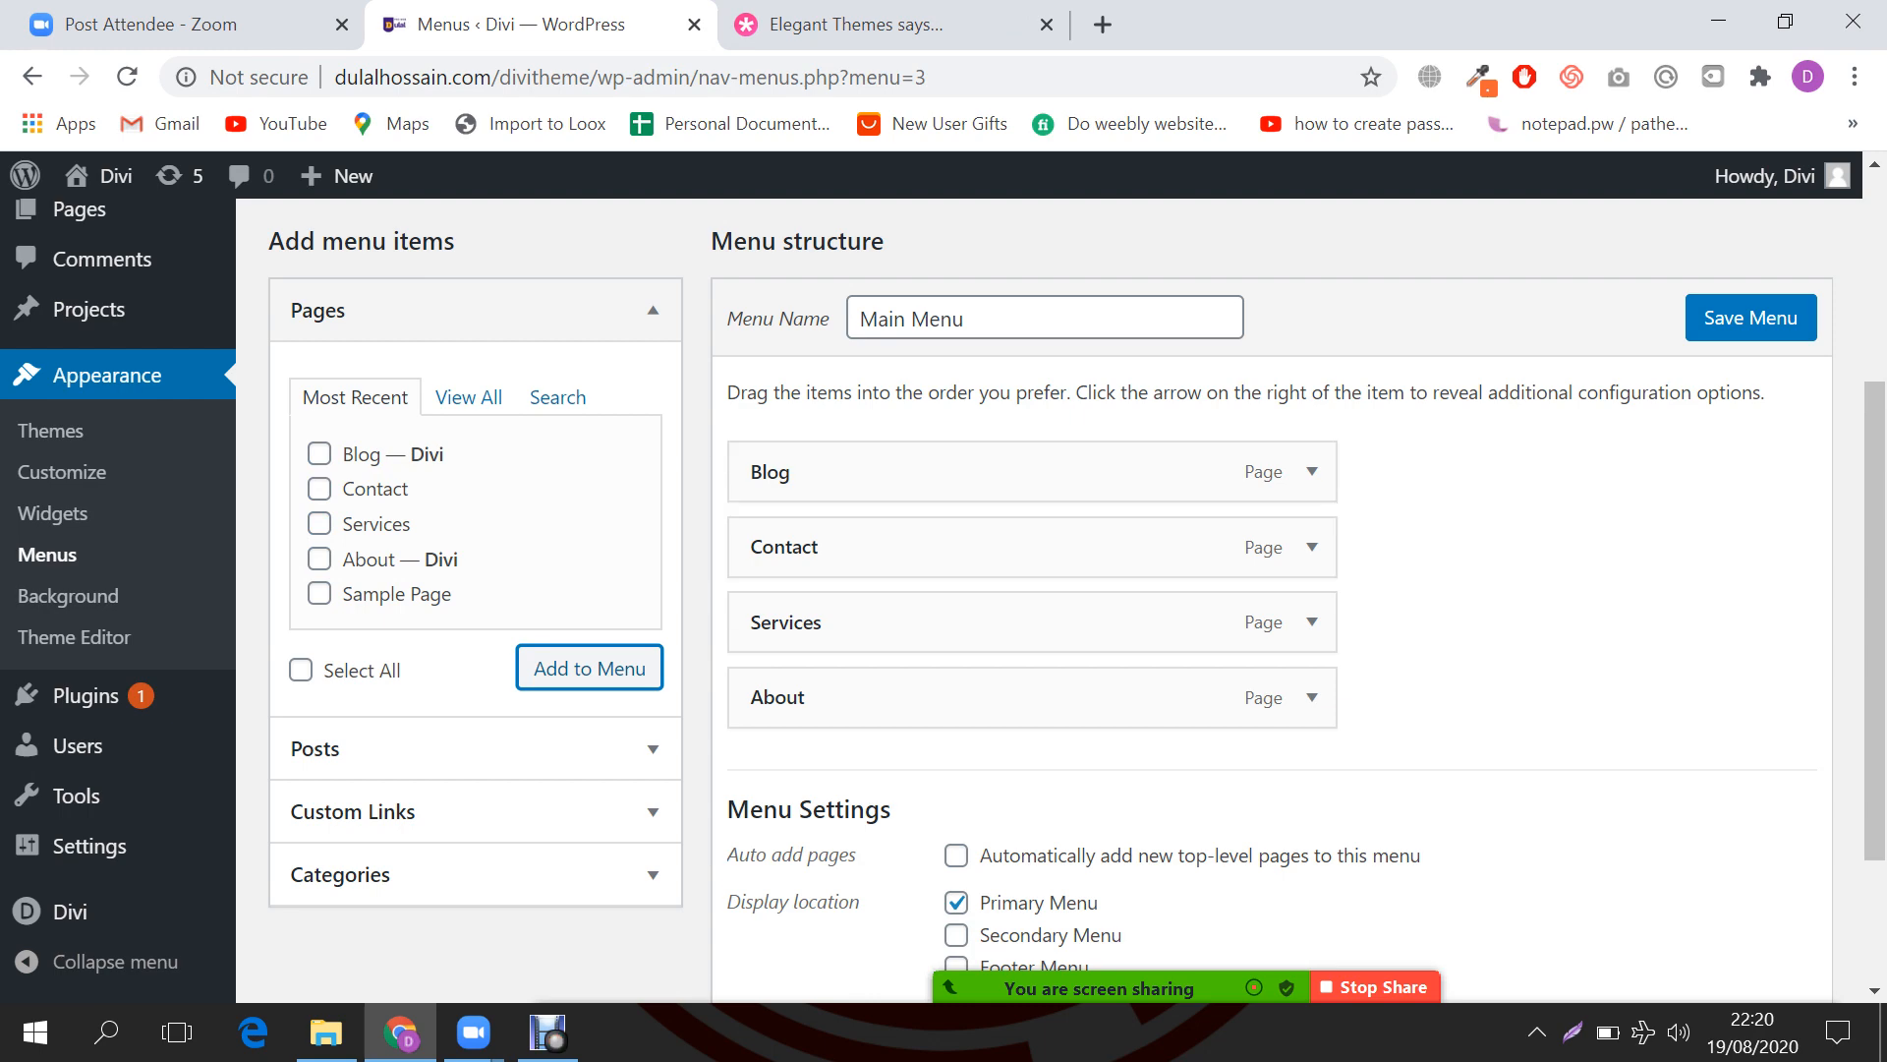
click(1750, 317)
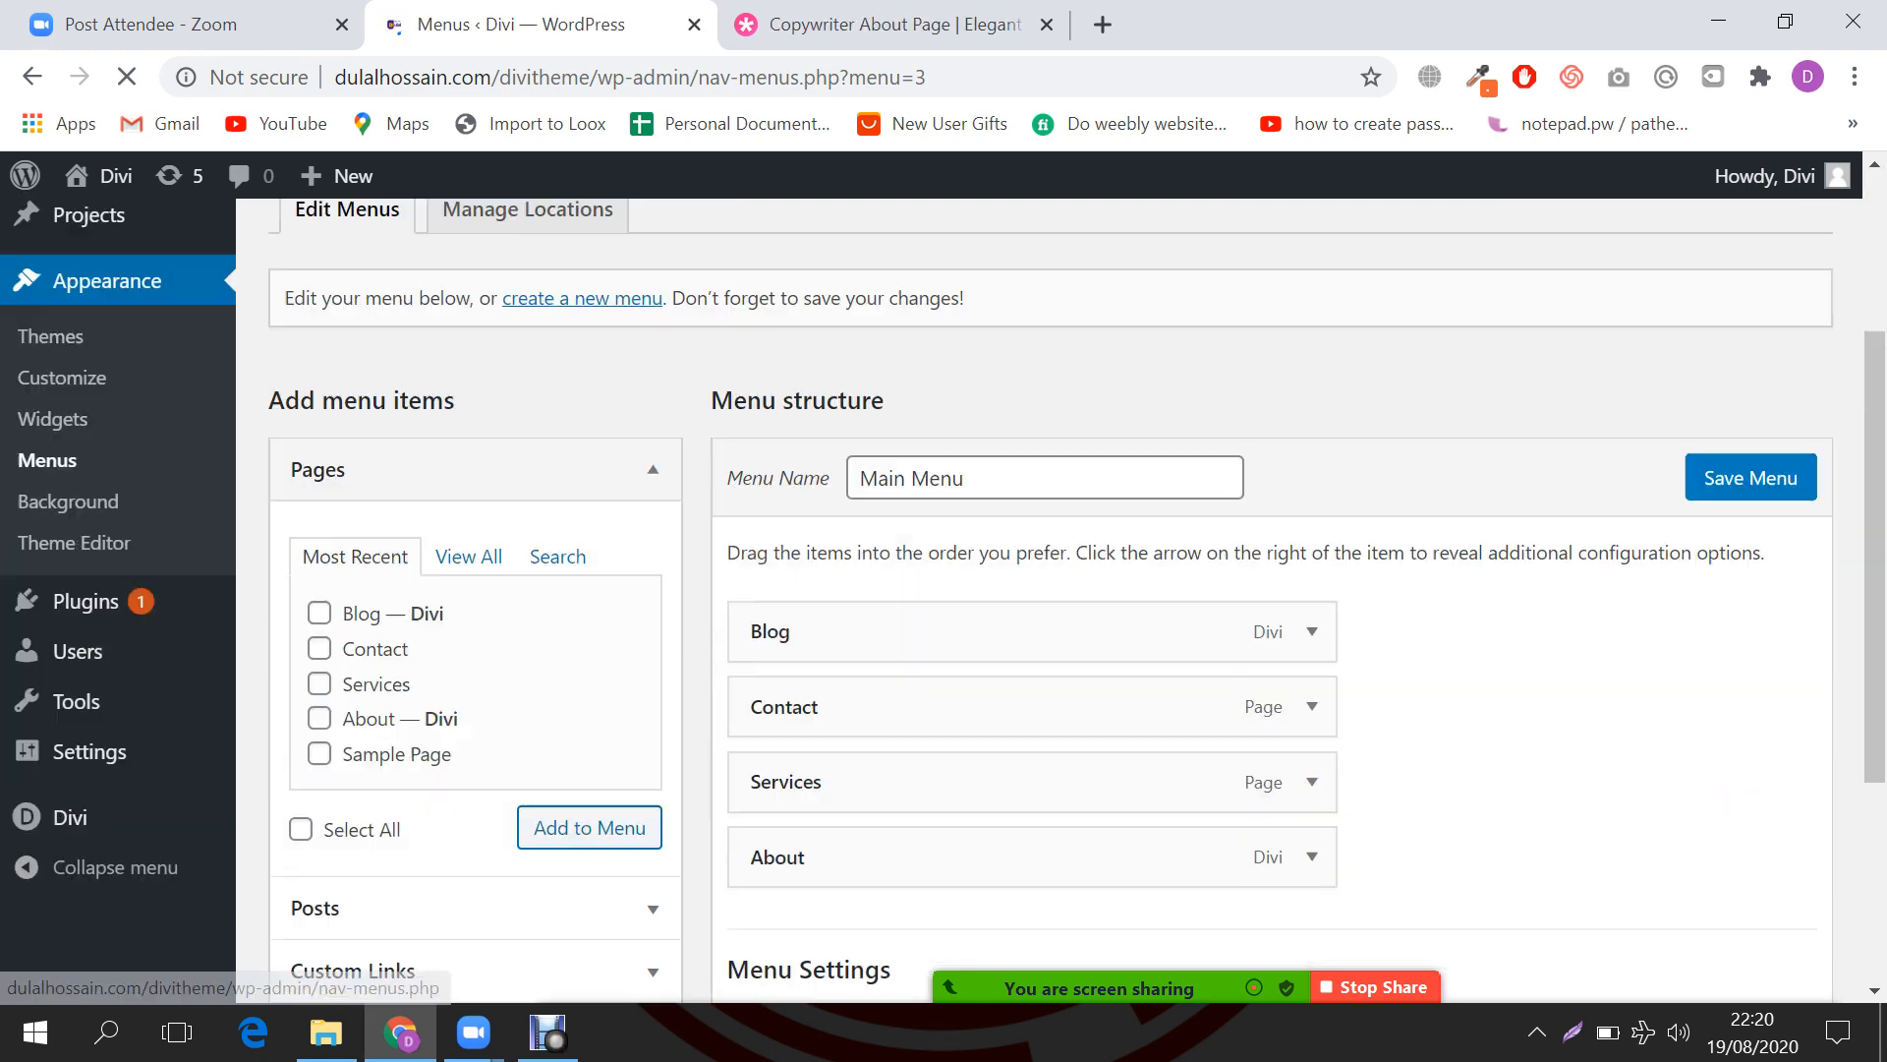
Step: Add the Home page to Main Menu from the full pages list
click(469, 557)
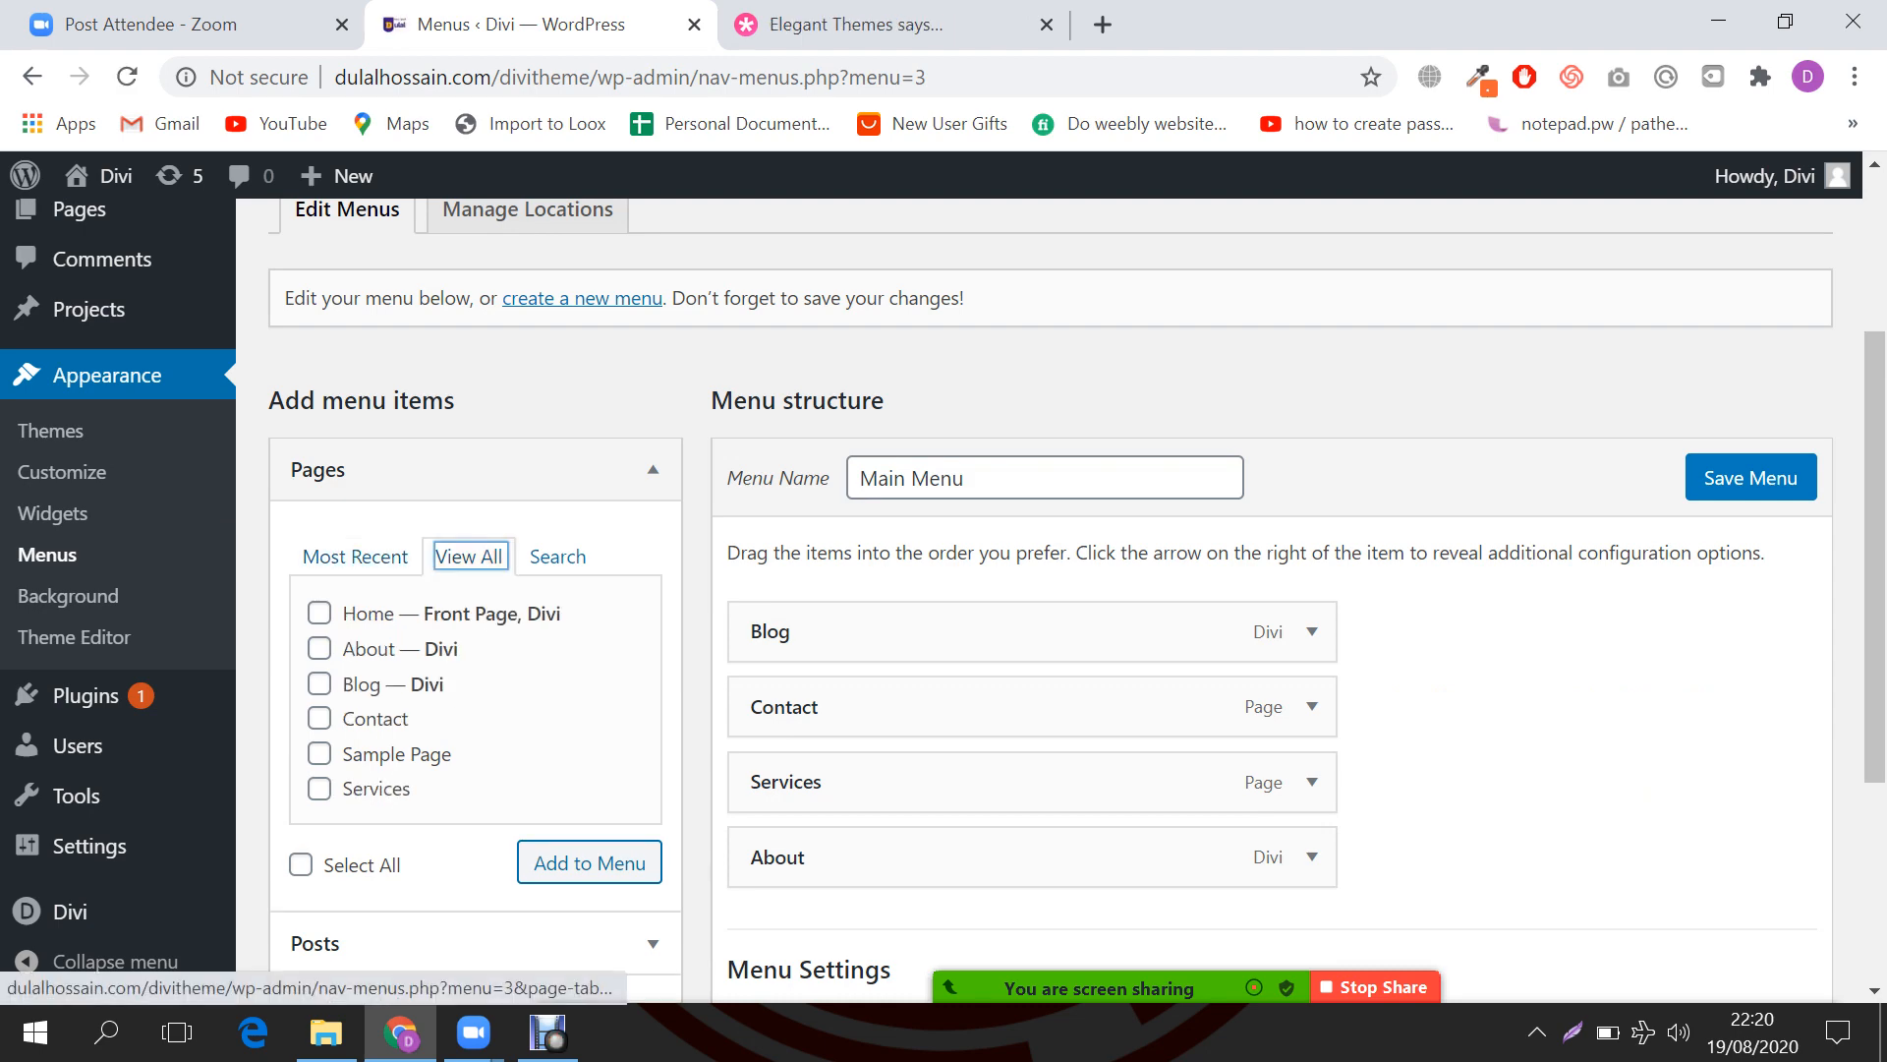
click(319, 614)
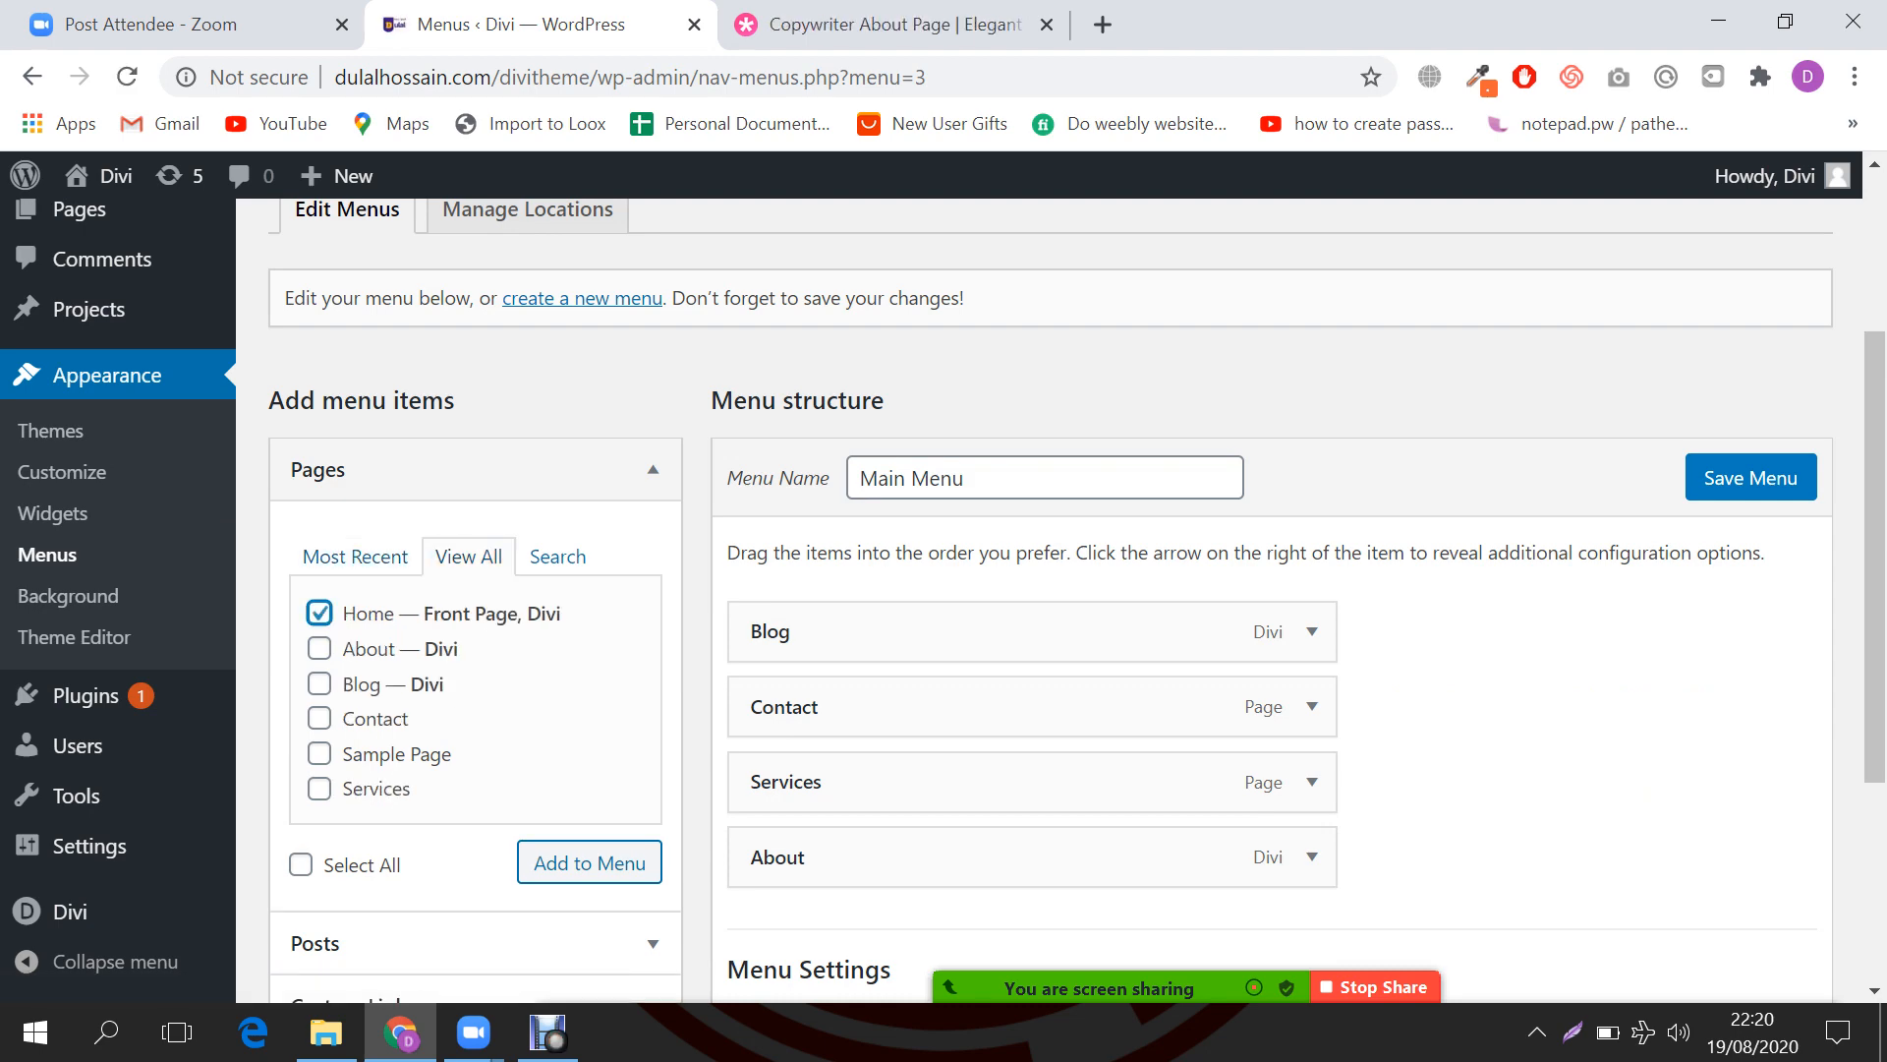
scroll(1050, 599, down, 1)
click(589, 715)
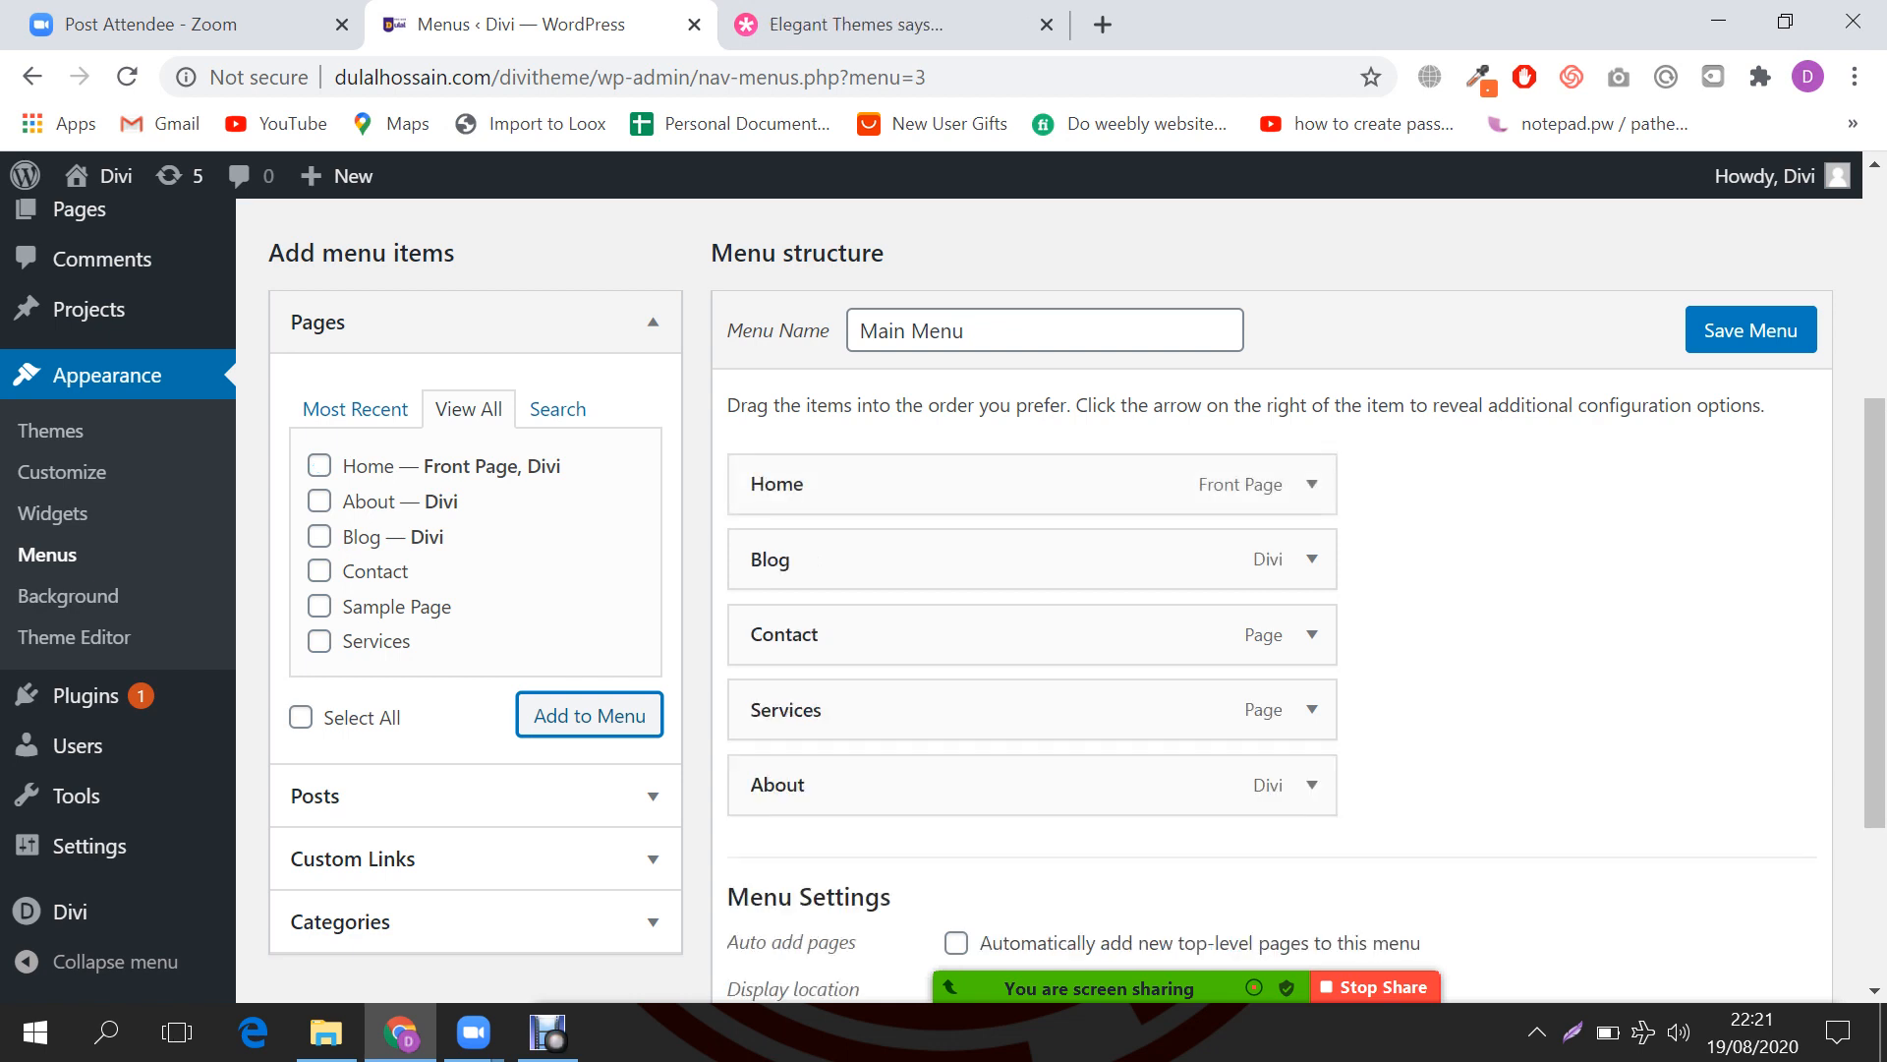
click(320, 466)
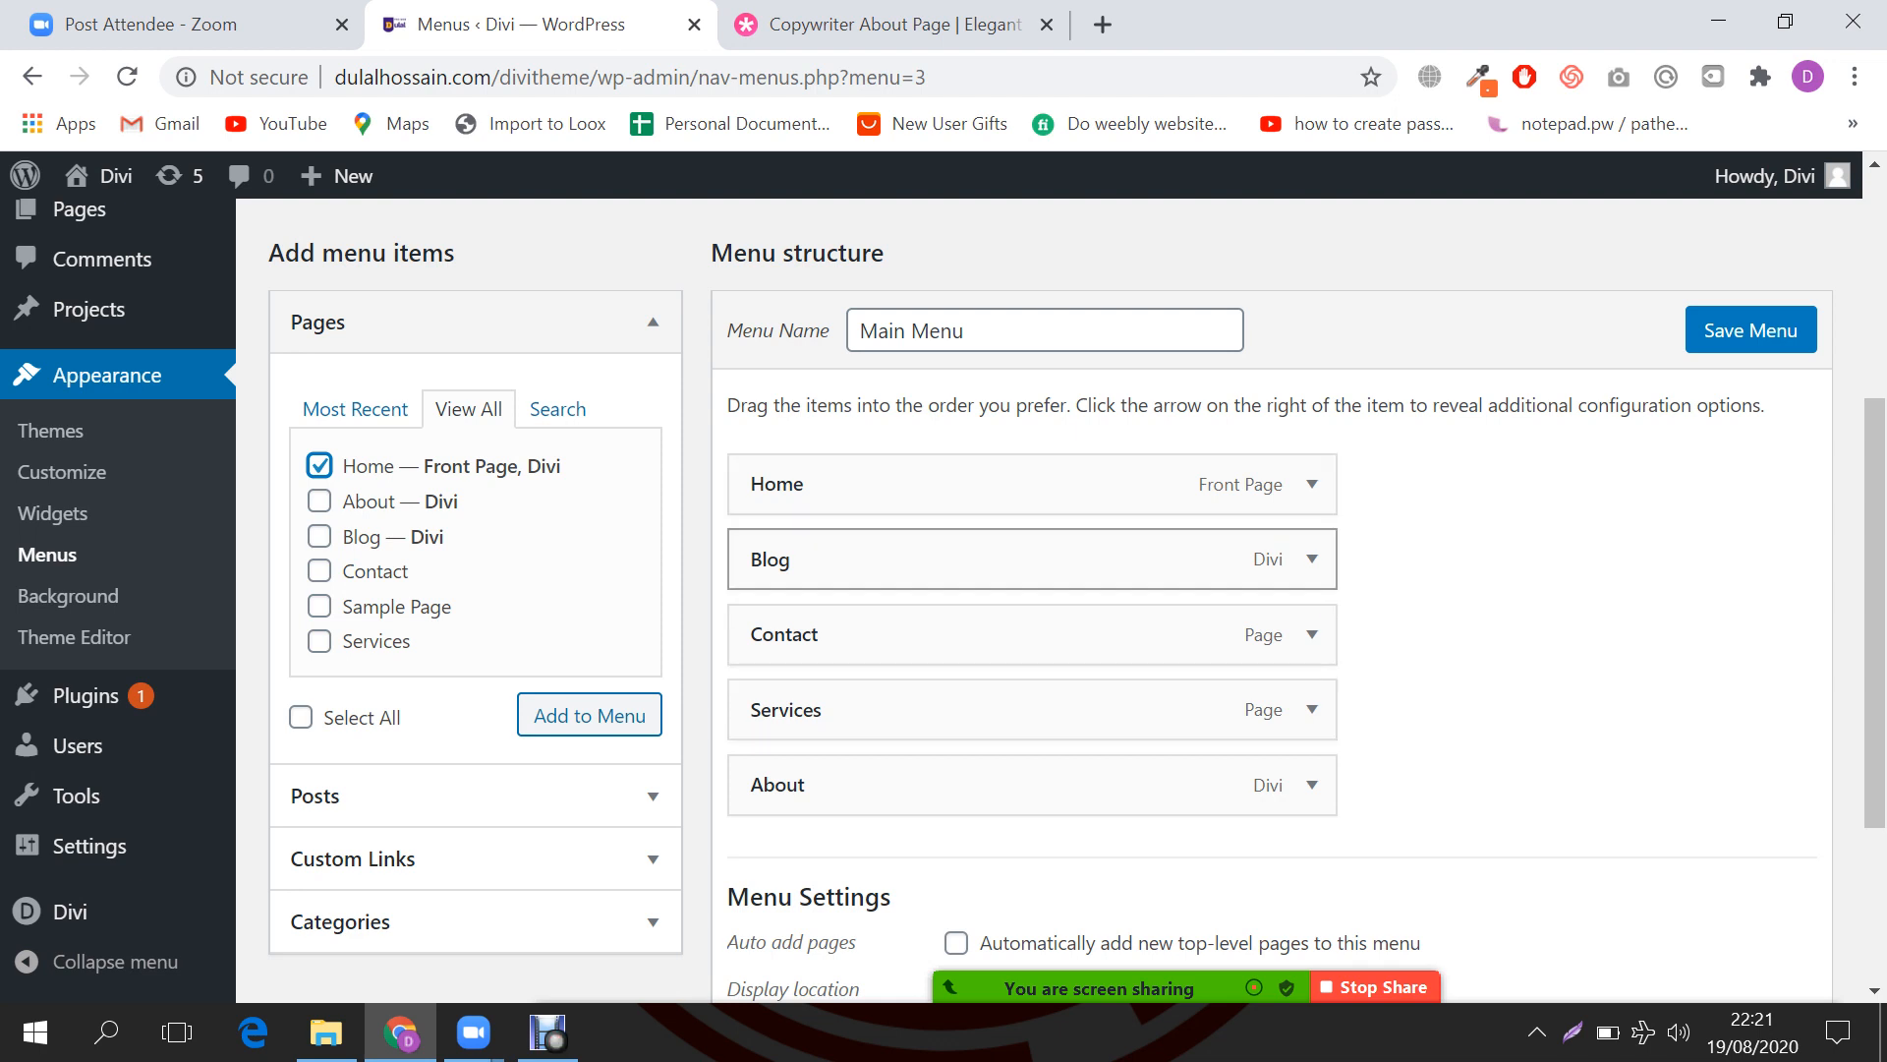
Step: Reorder the menu to Home, About, Services, Blog, Contact and save it
drag(777, 559, 777, 709)
drag(776, 559, 776, 785)
drag(776, 709, 777, 559)
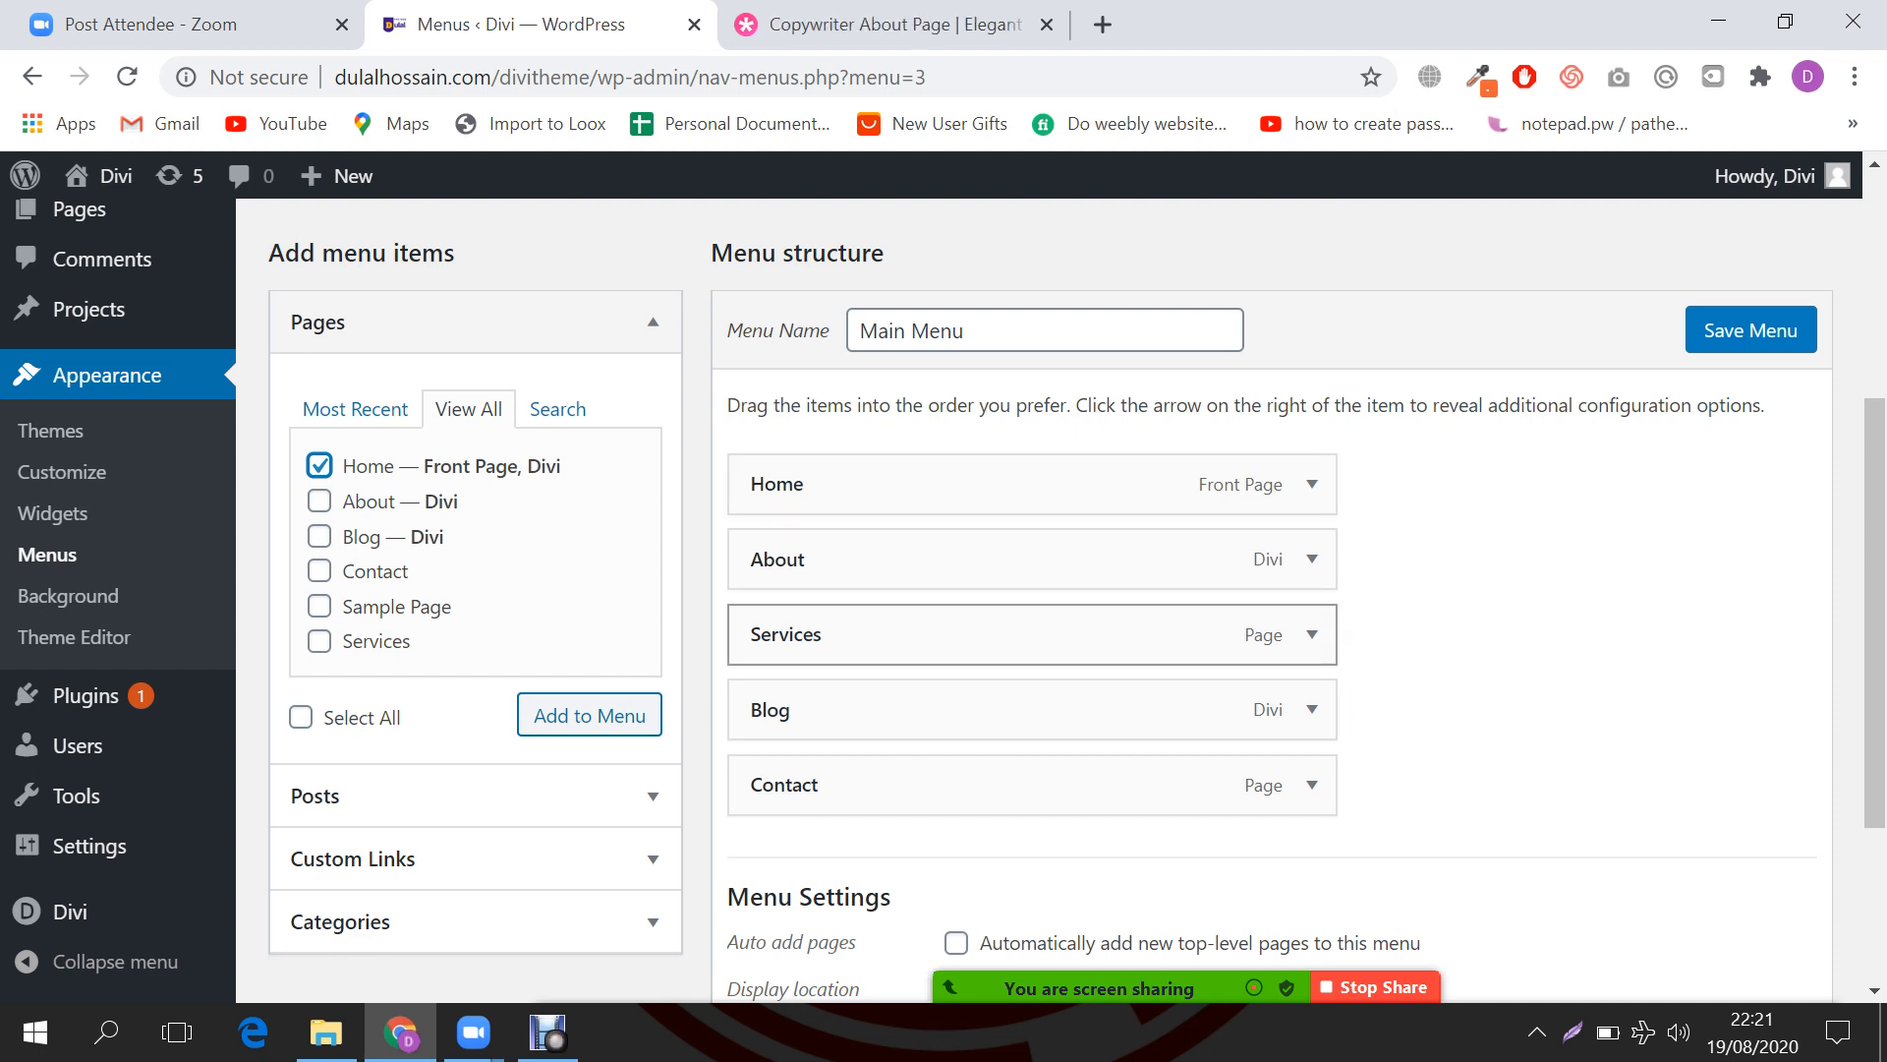
click(1751, 330)
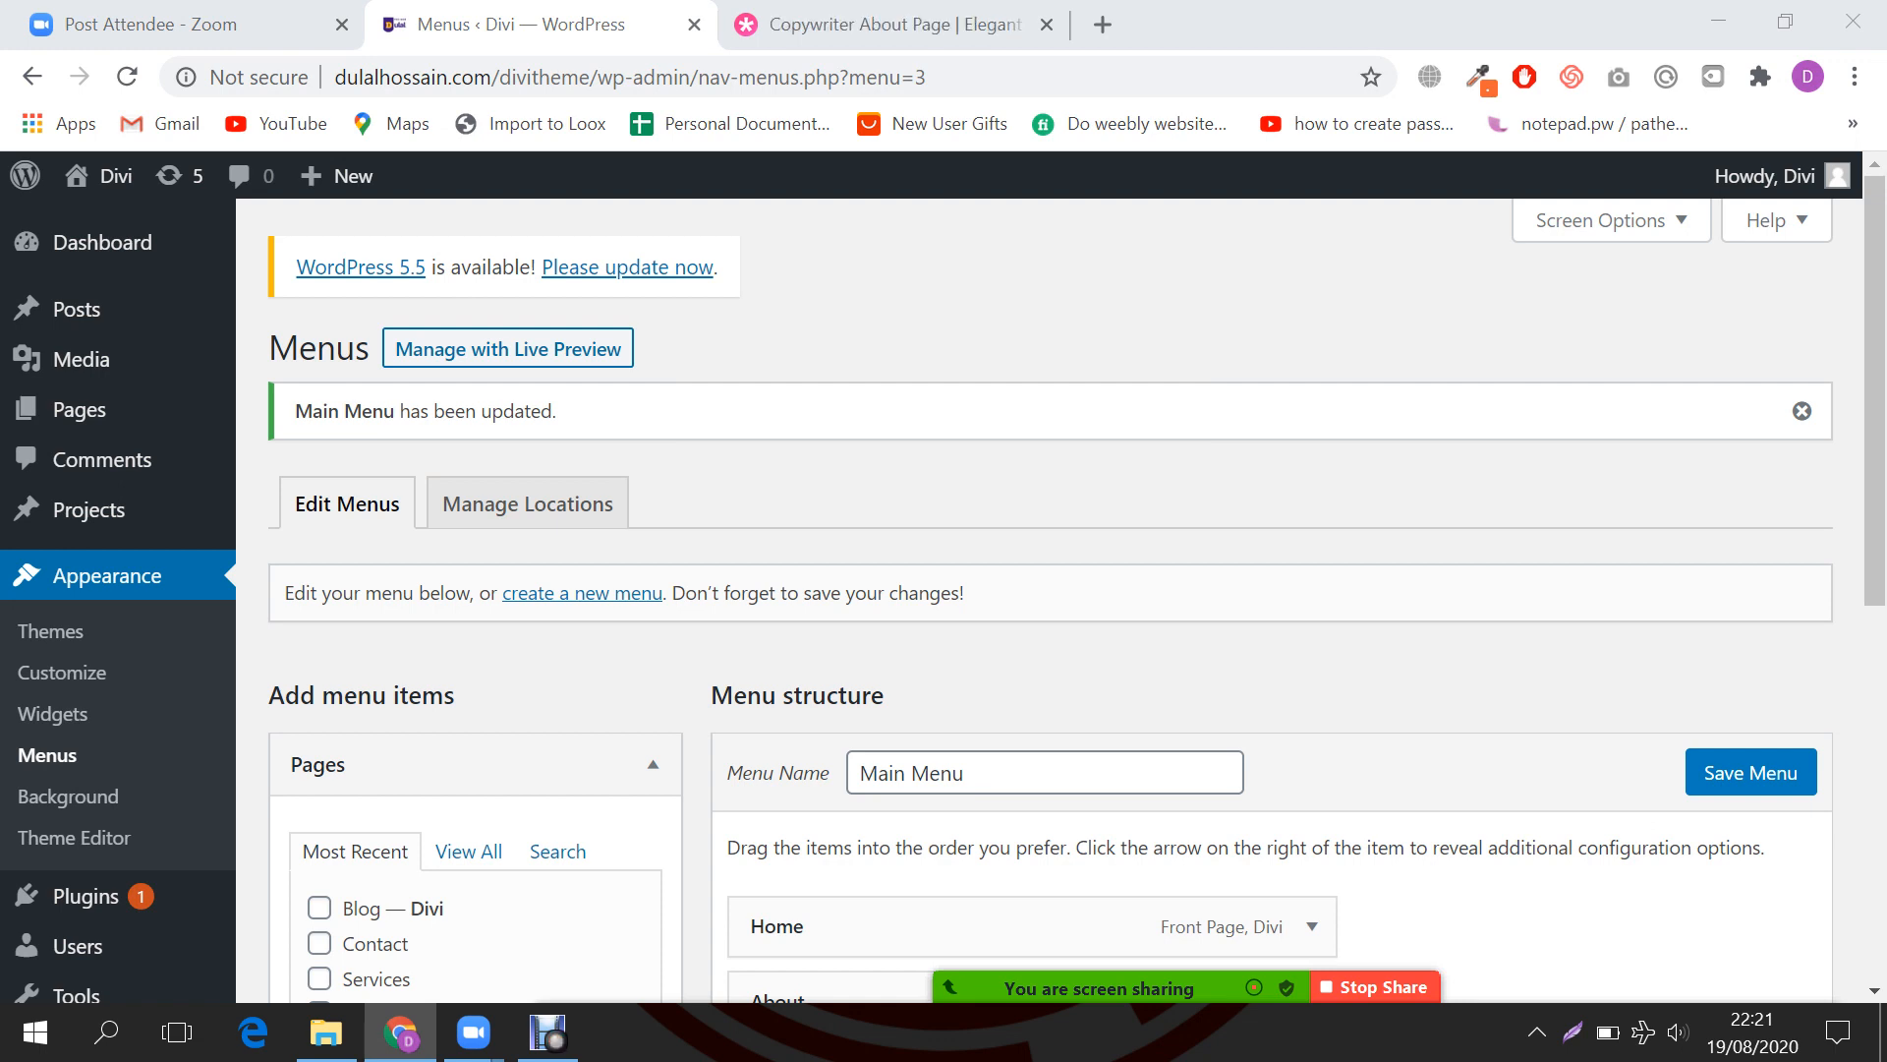
middle_click(108, 176)
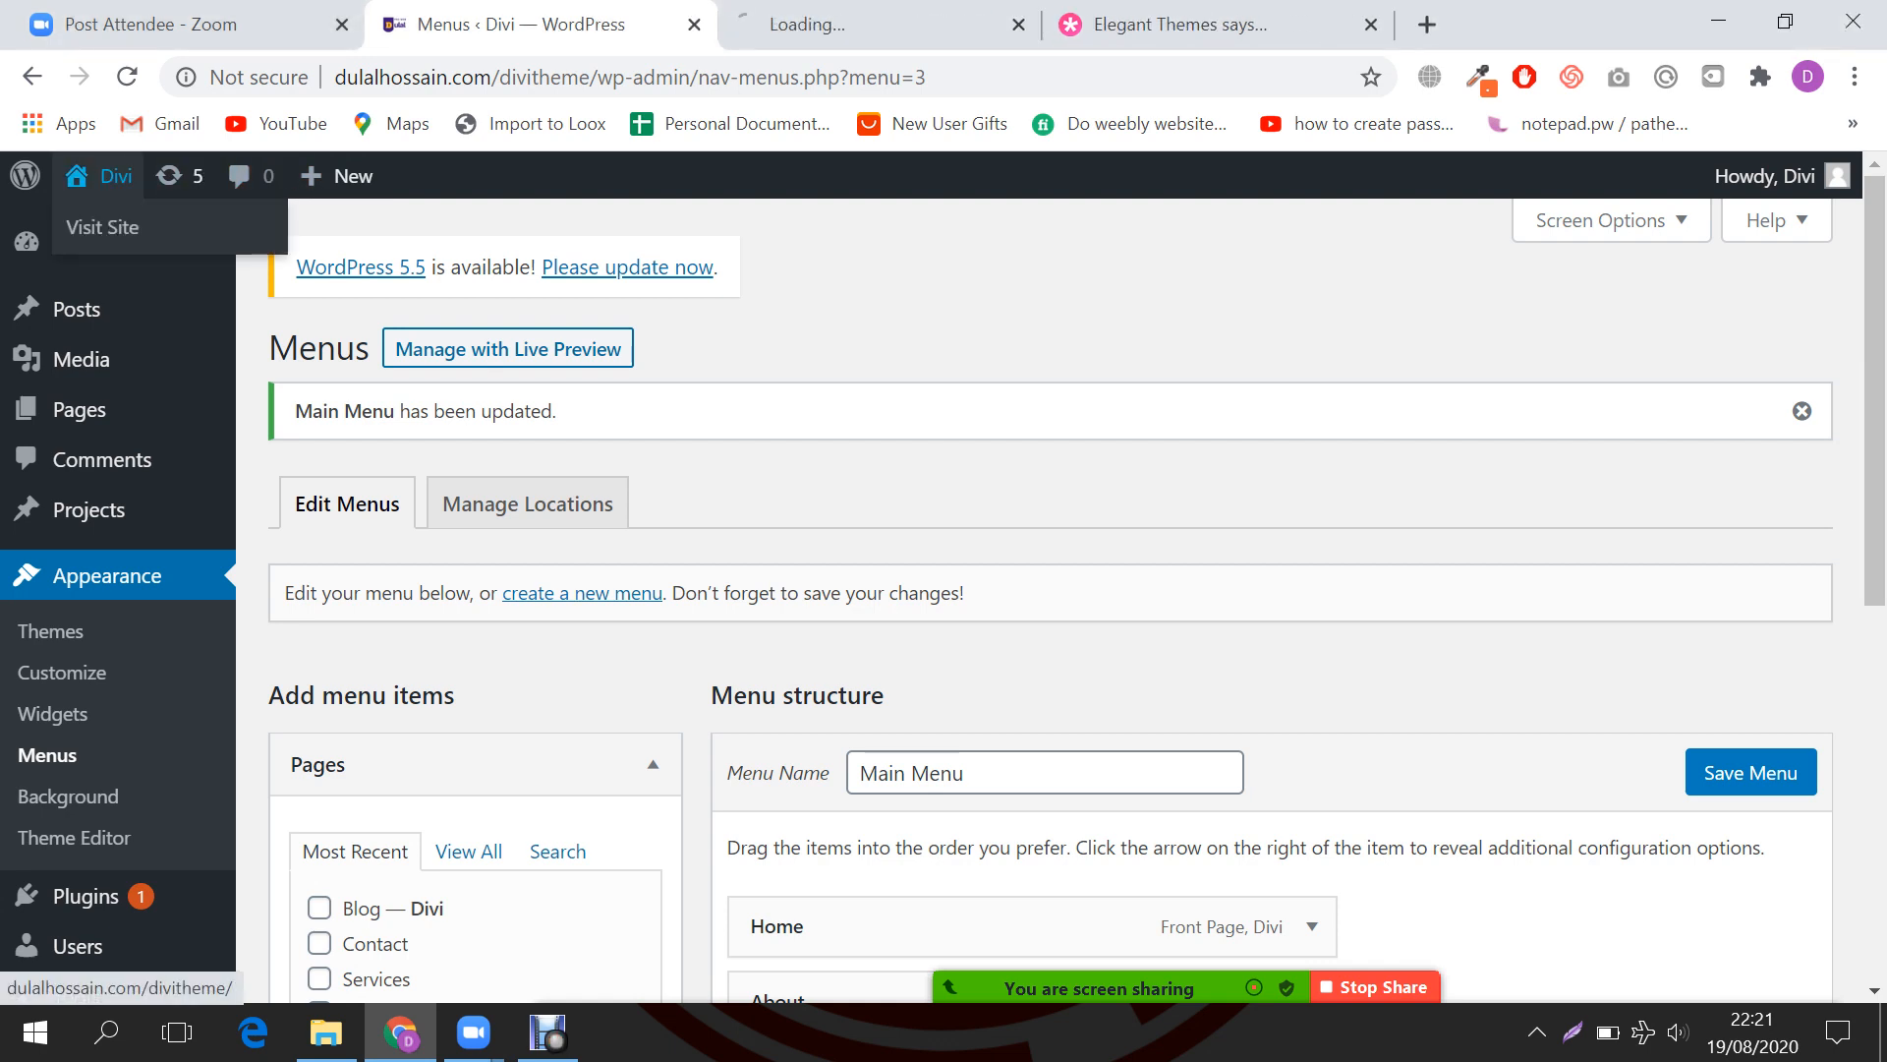
Step: Preview the live site's About, Blog and Contact pages, then switch to the Copywriter About Page tab
key(ctrl+Tab)
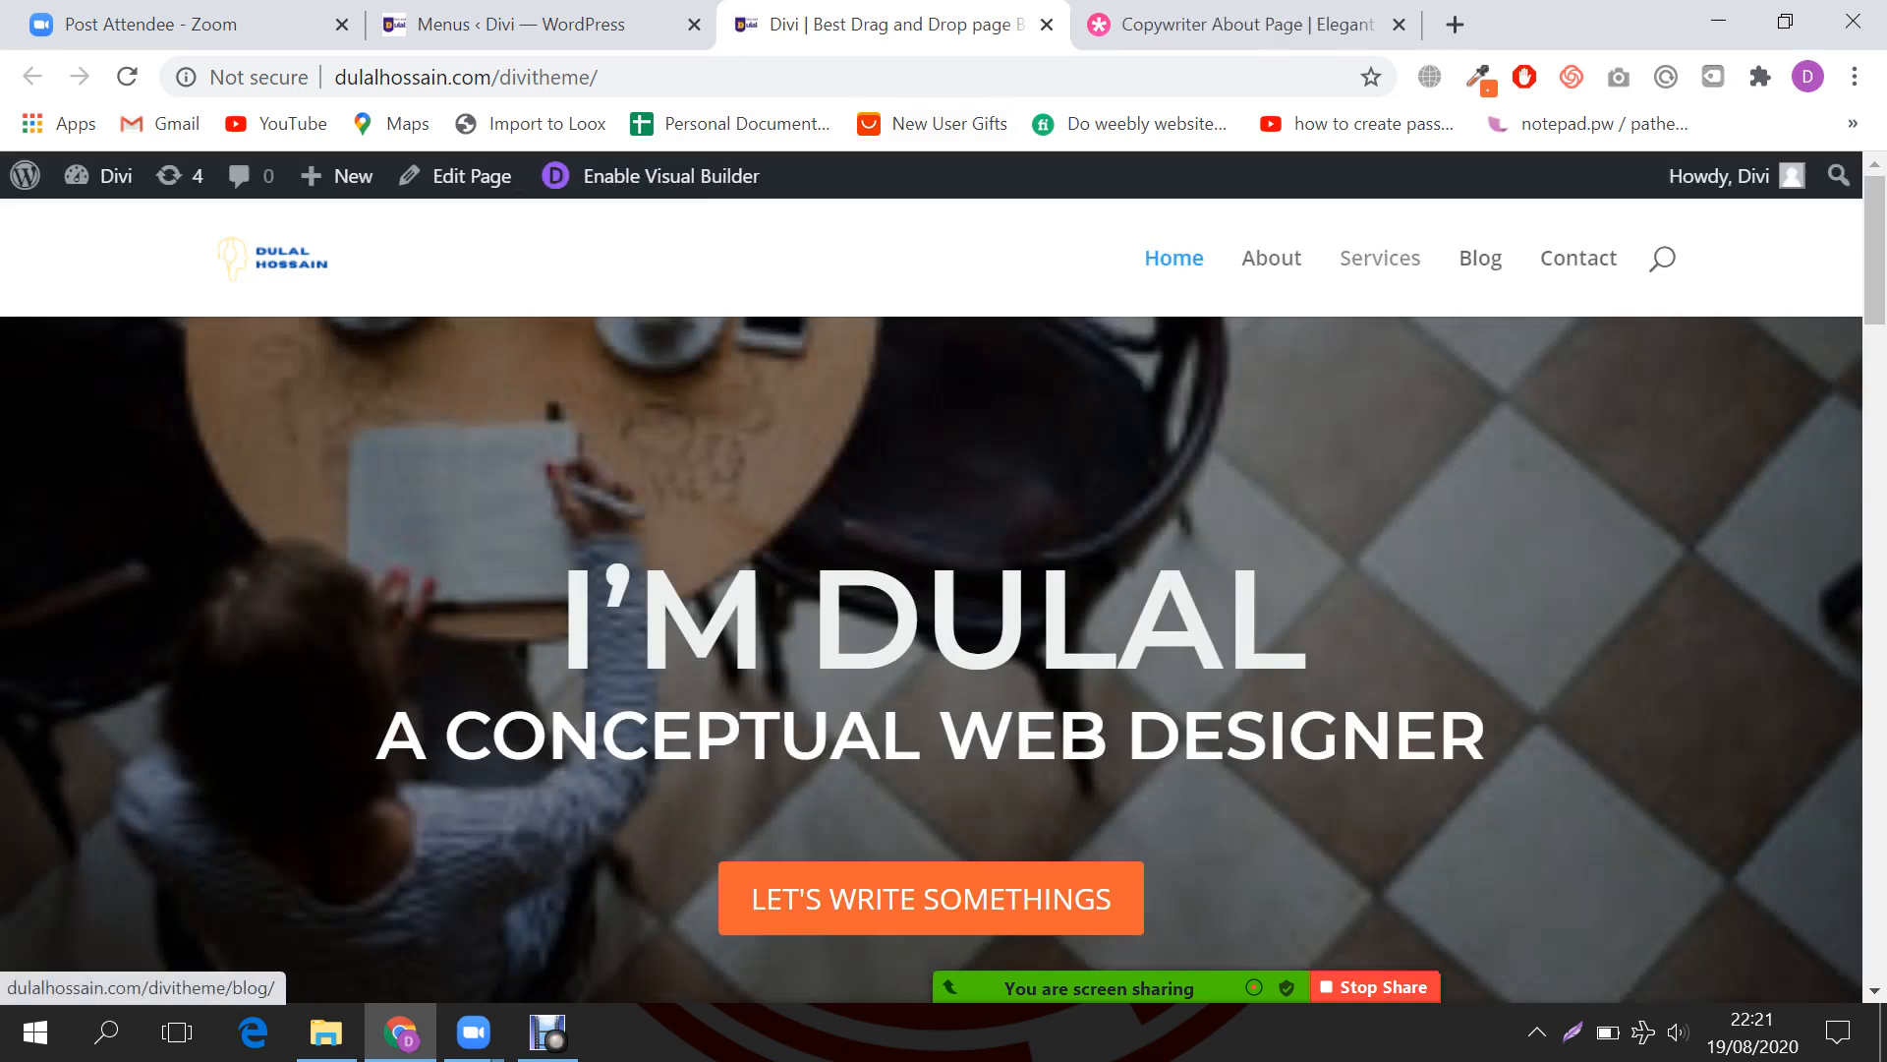
scroll(932, 658, down, 3)
scroll(931, 658, up, 3)
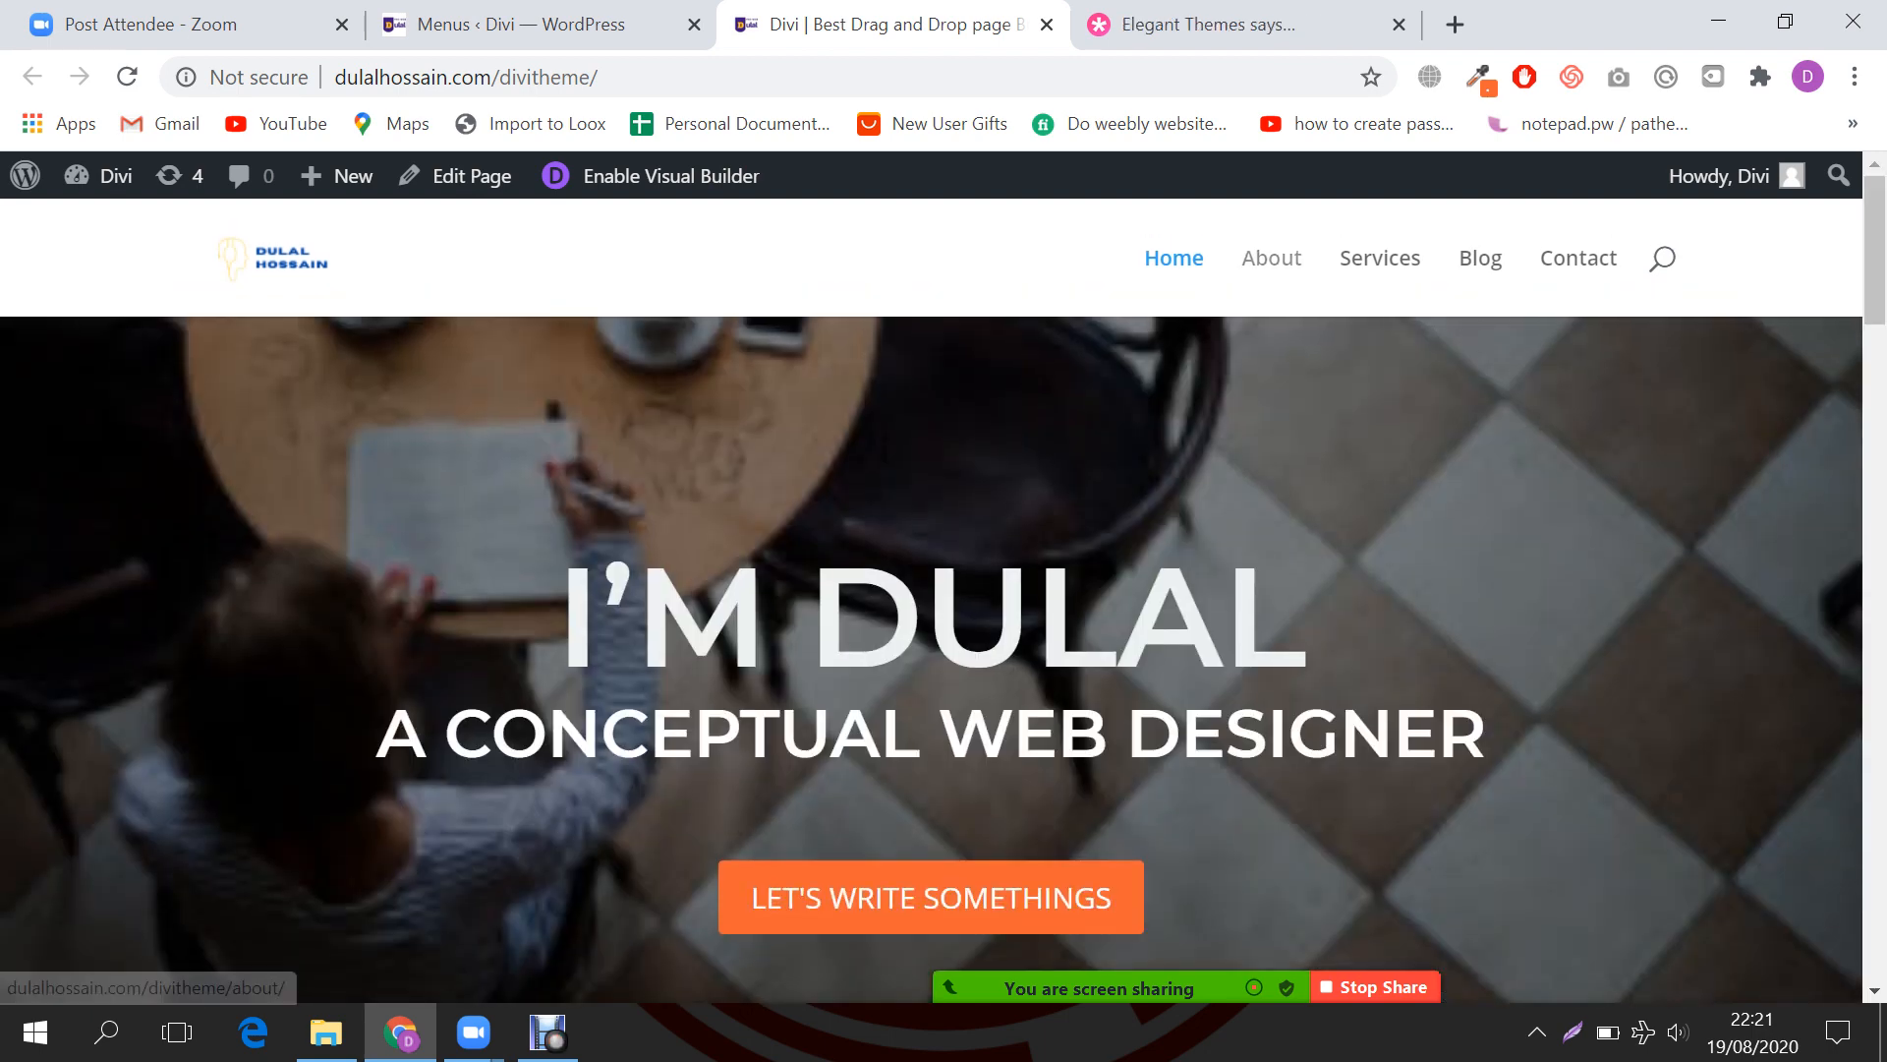
click(1271, 258)
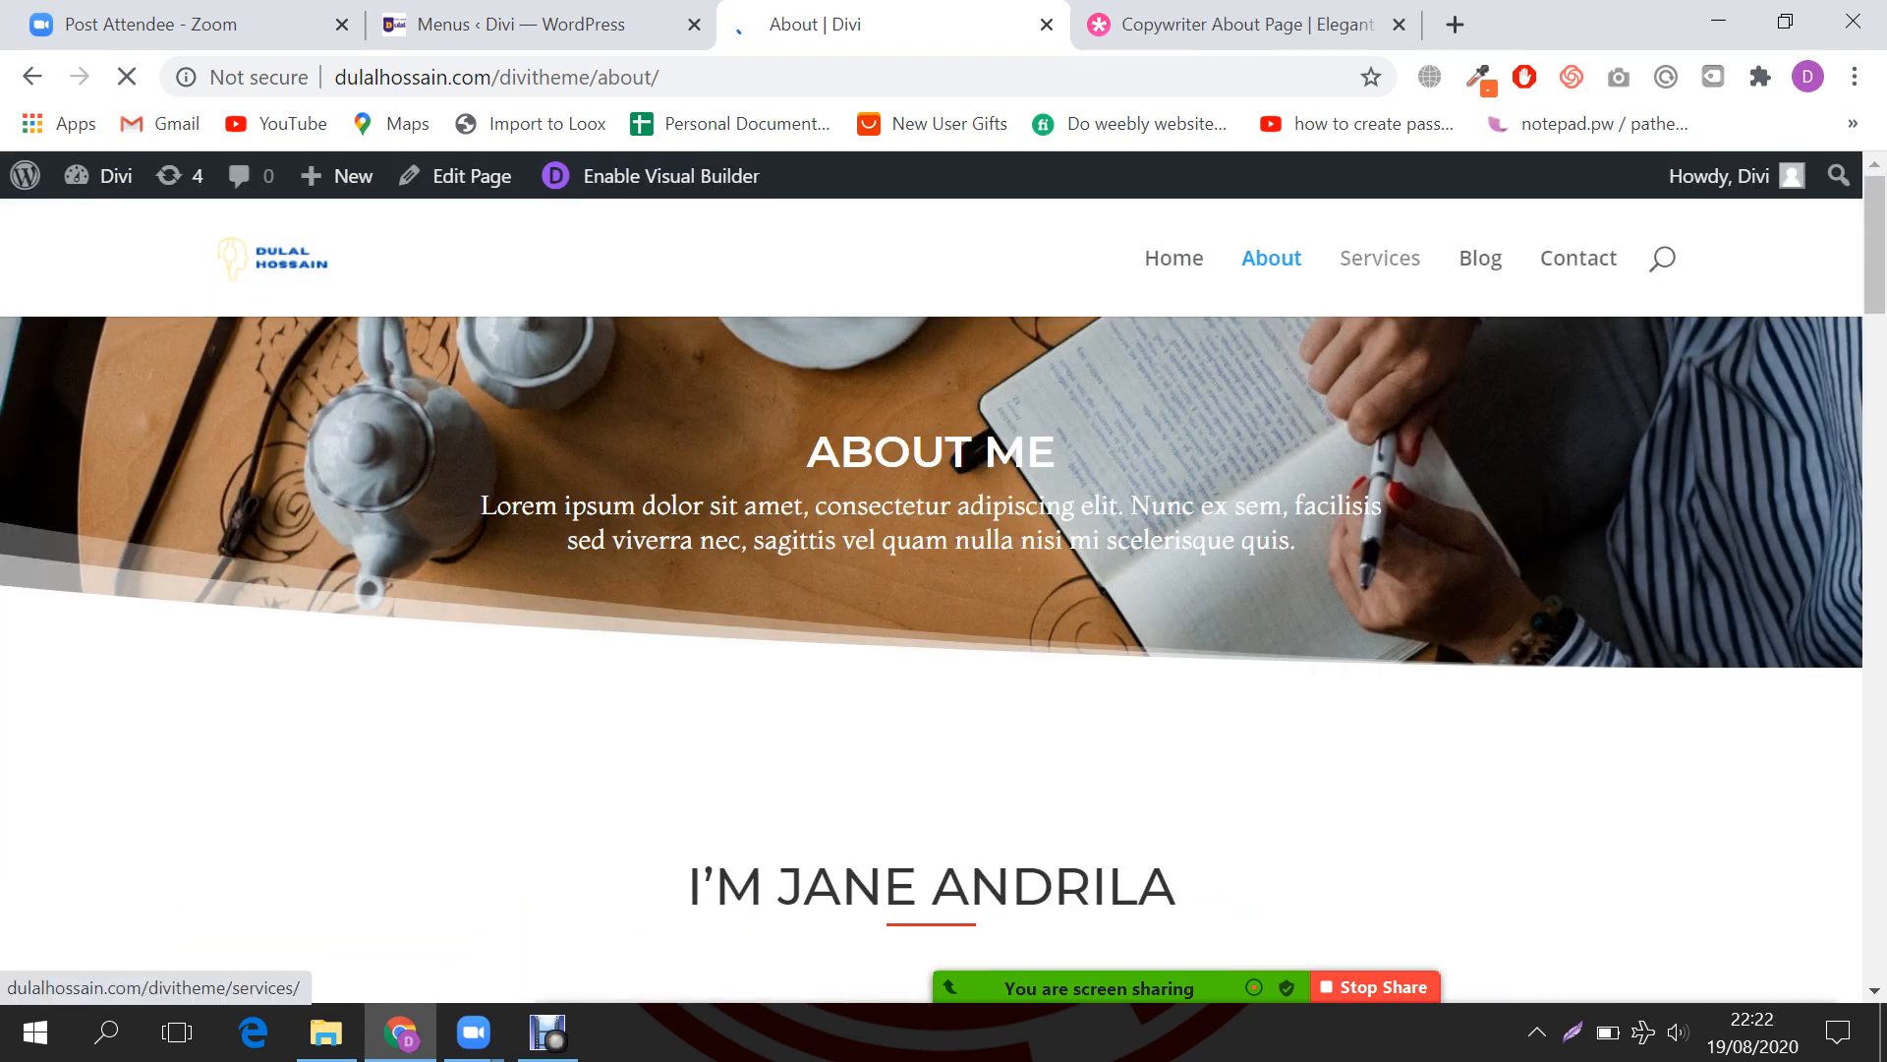
click(1481, 257)
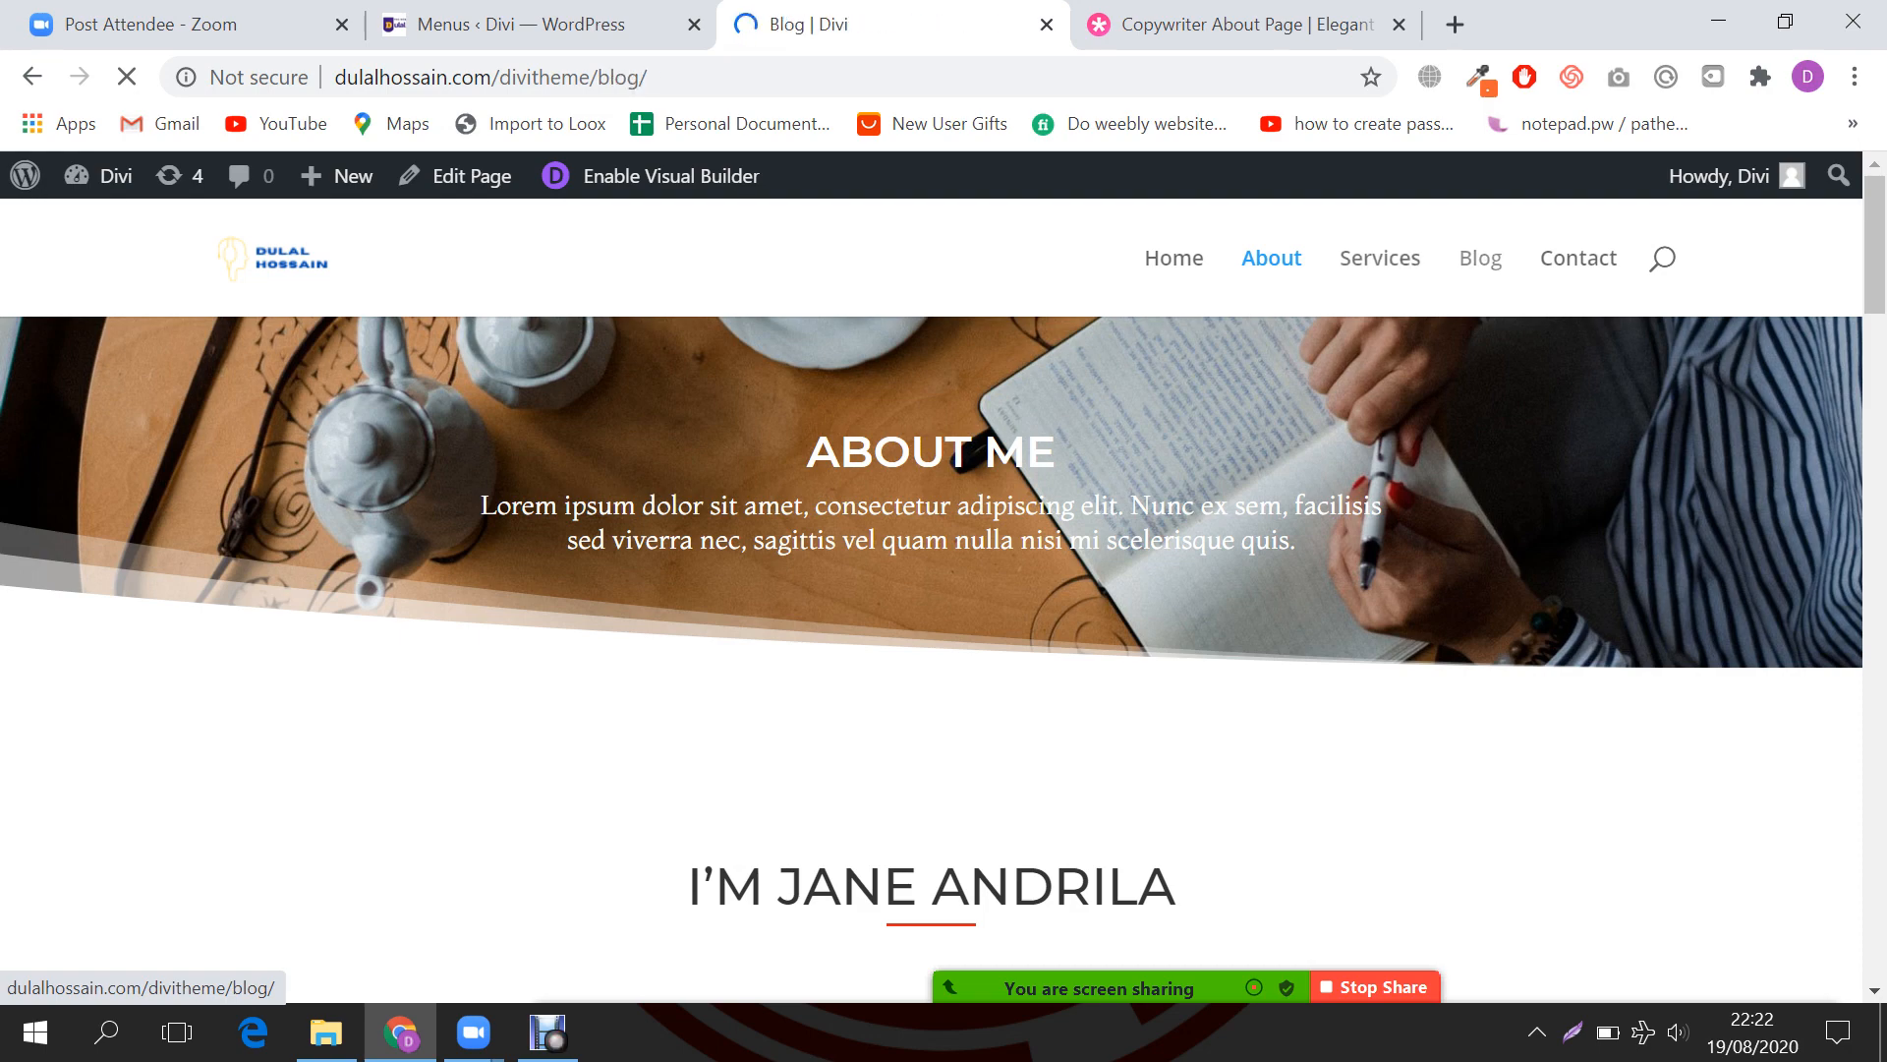
scroll(932, 629, down, 8)
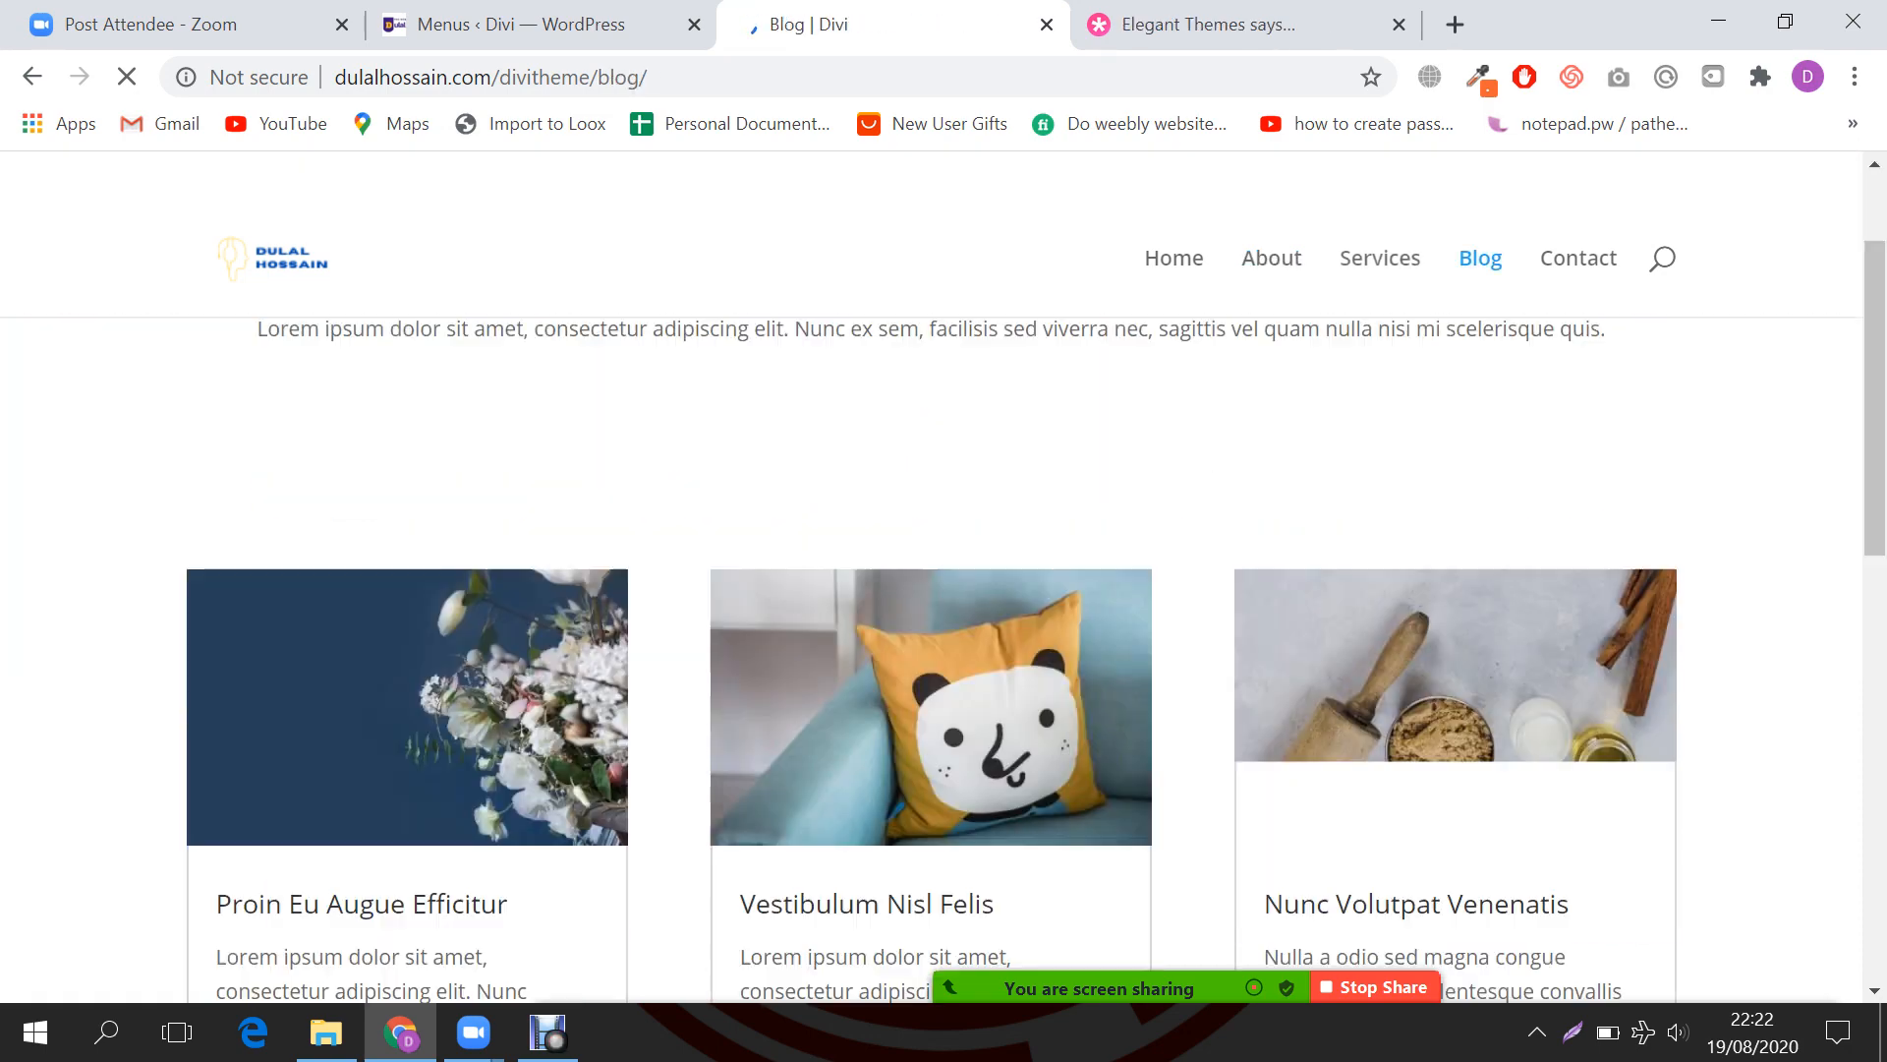
scroll(932, 630, up, 5)
scroll(932, 629, up, 4)
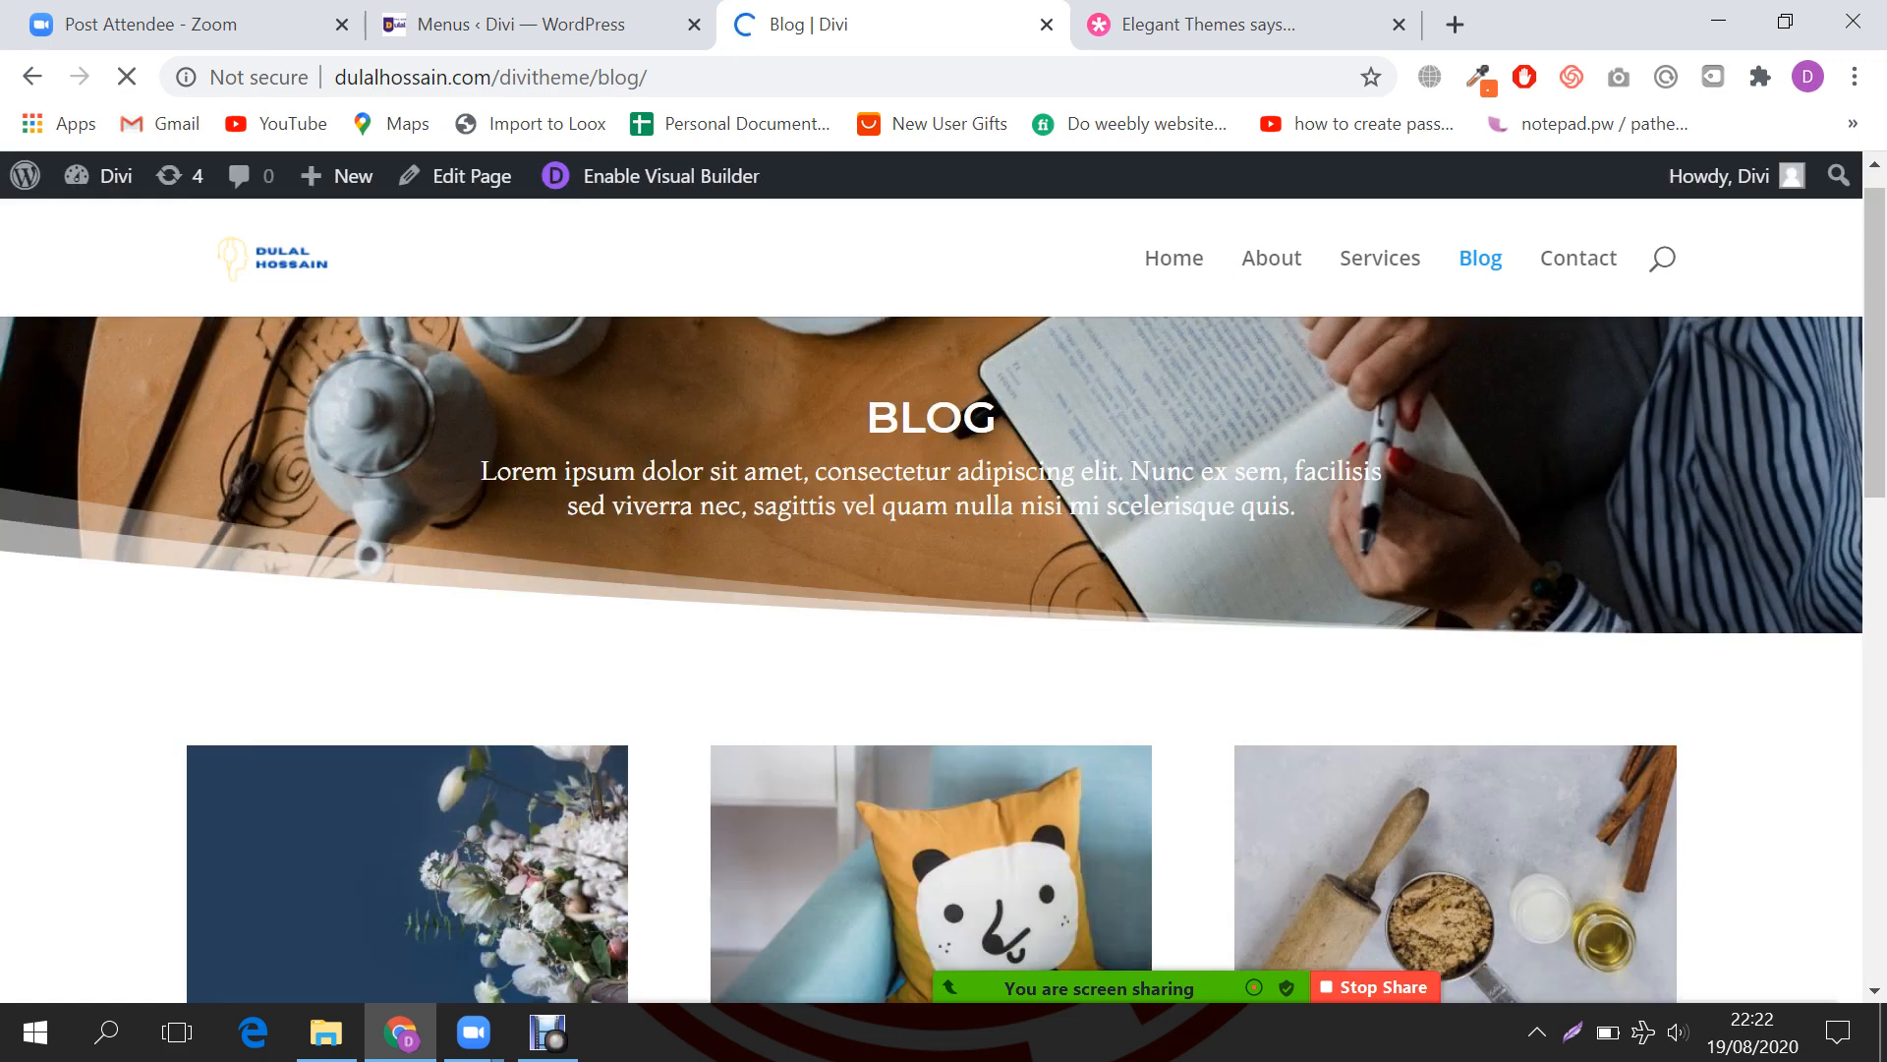
click(1579, 257)
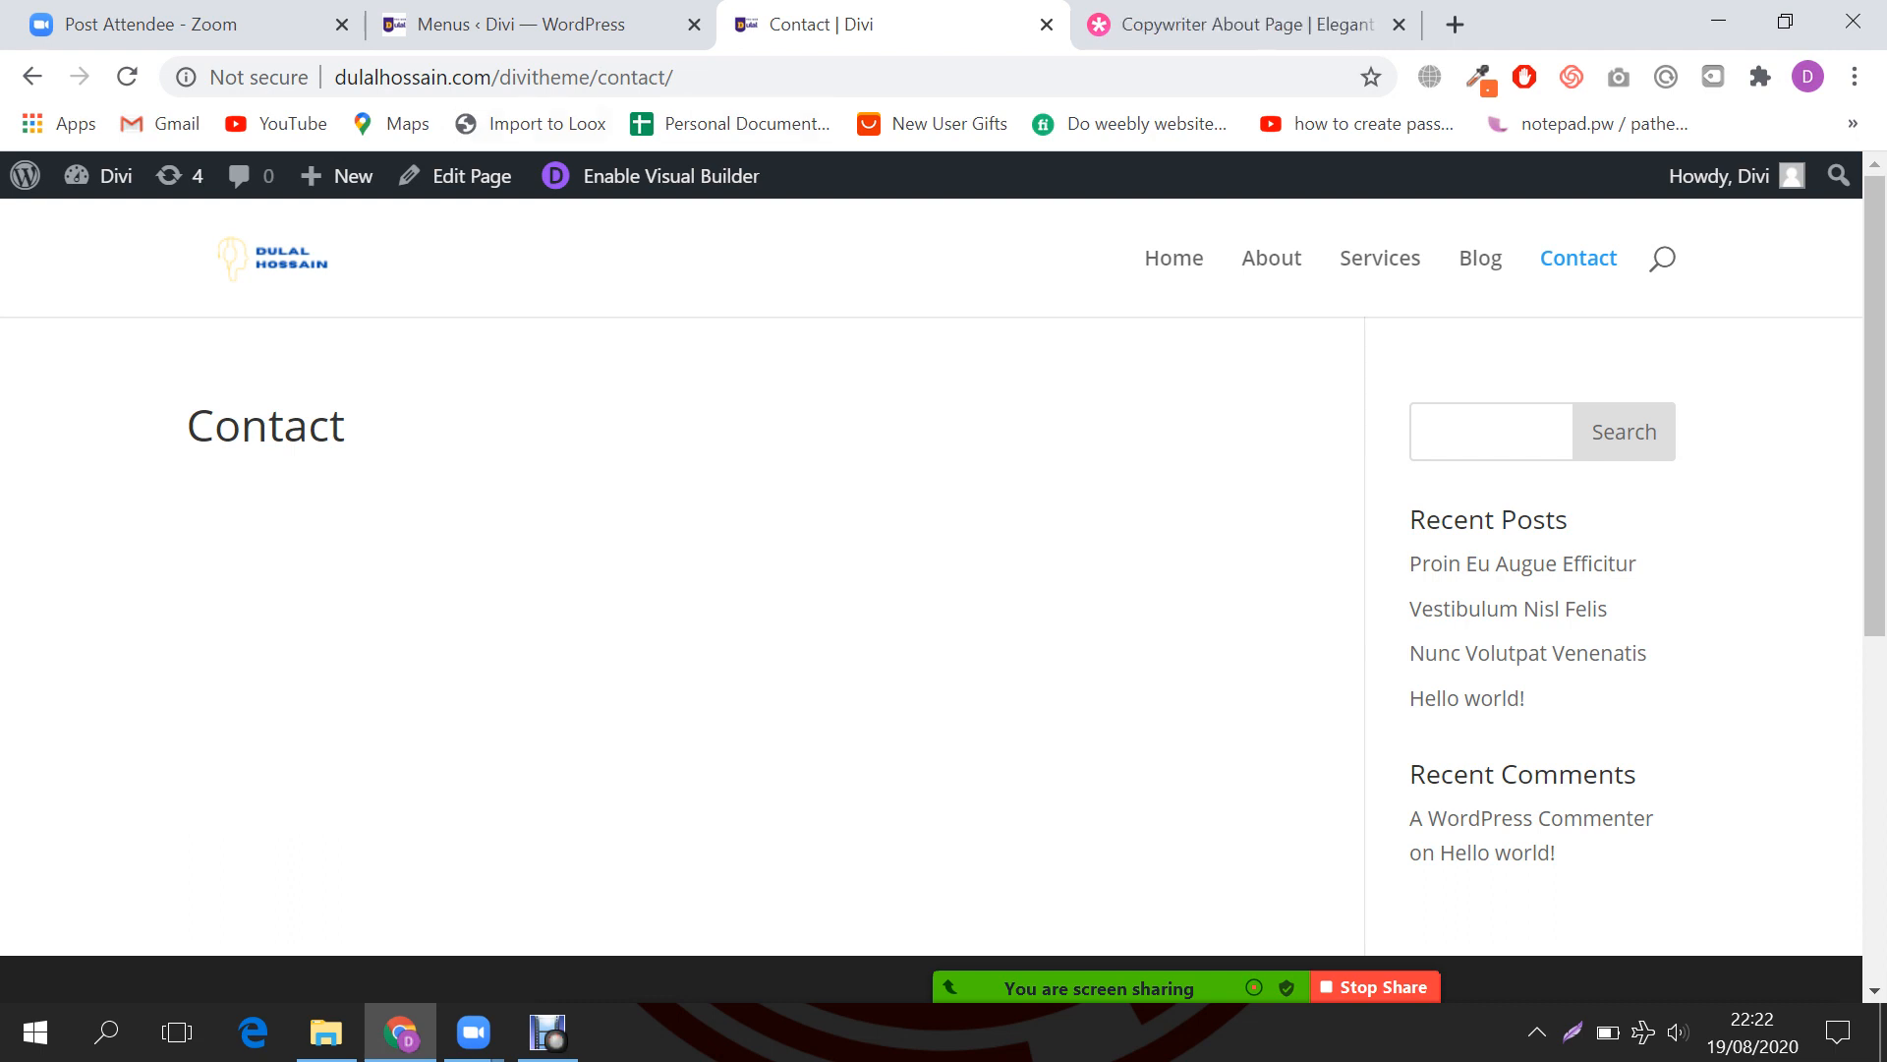
scroll(1504, 590, down, 2)
scroll(1503, 590, up, 2)
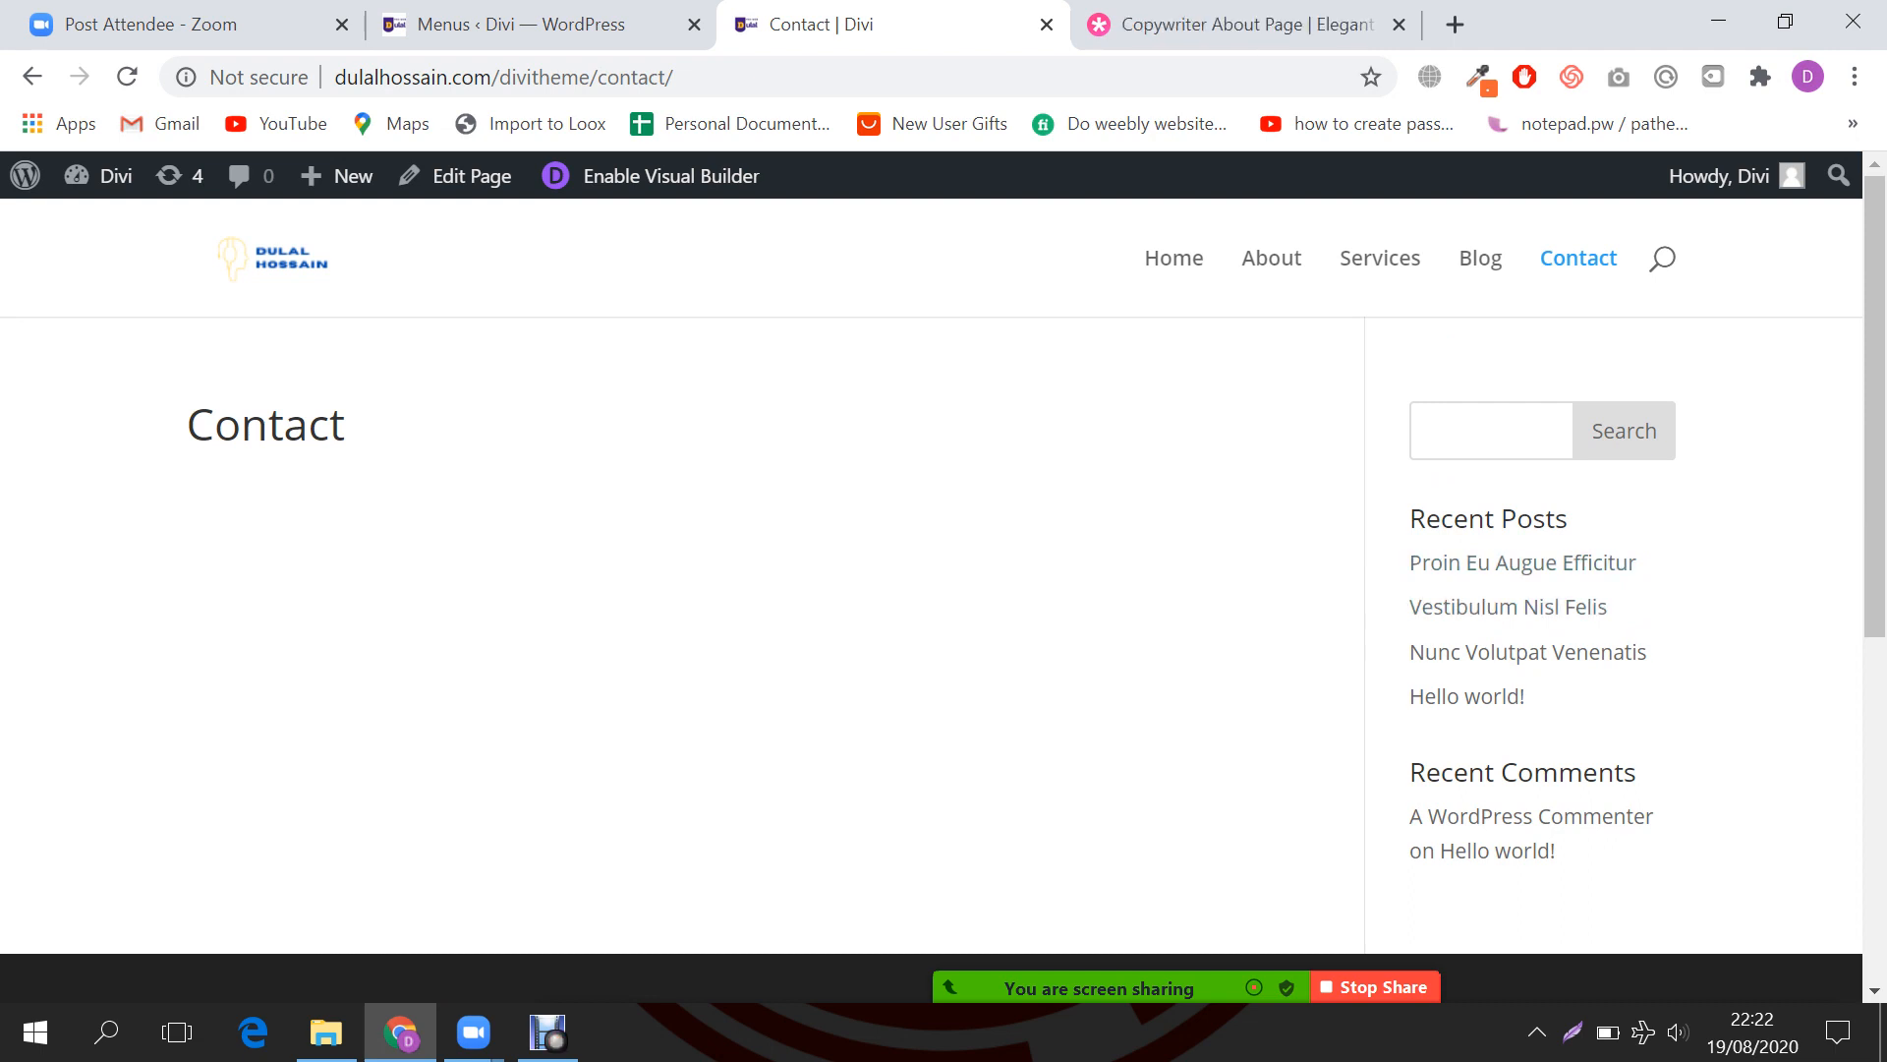
click(536, 25)
click(1243, 25)
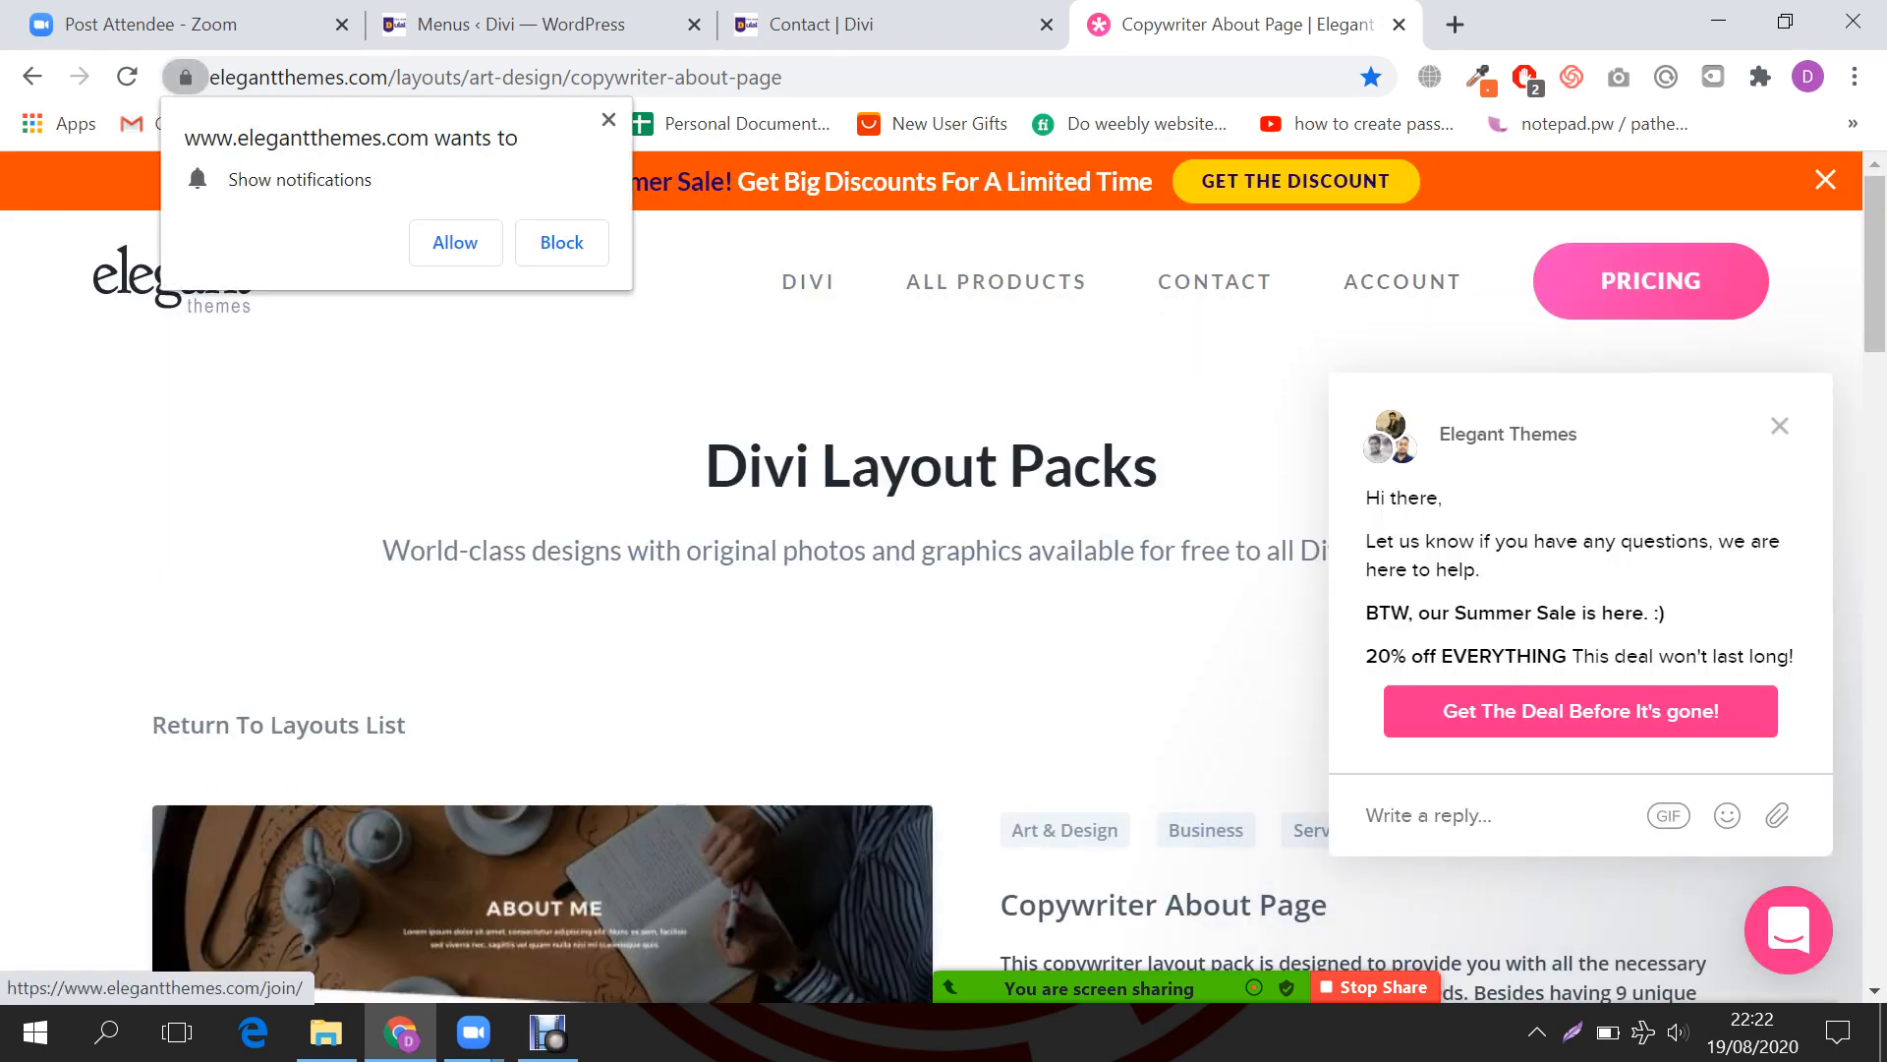
Step: Dismiss the chat popup and go back to the Copywriter About Page layout
scroll(649, 590, down, 3)
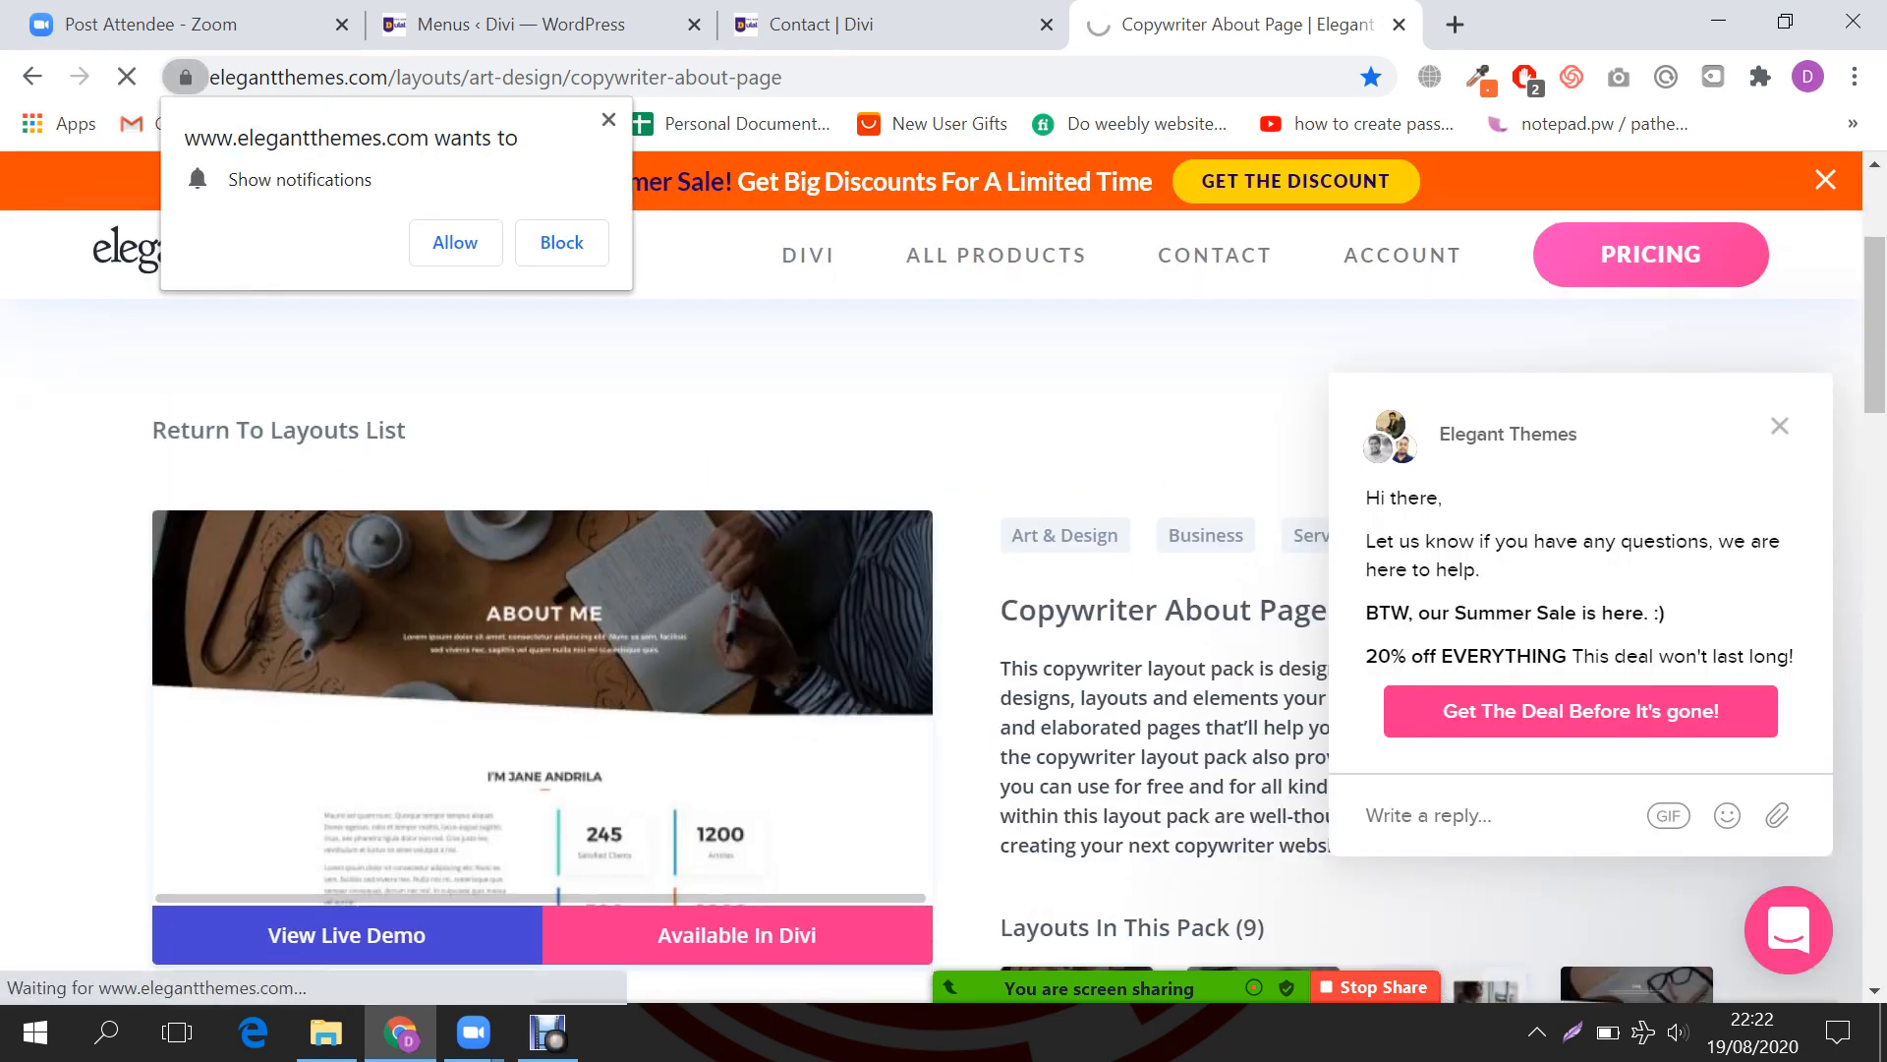
click(1780, 426)
scroll(1376, 590, down, 3)
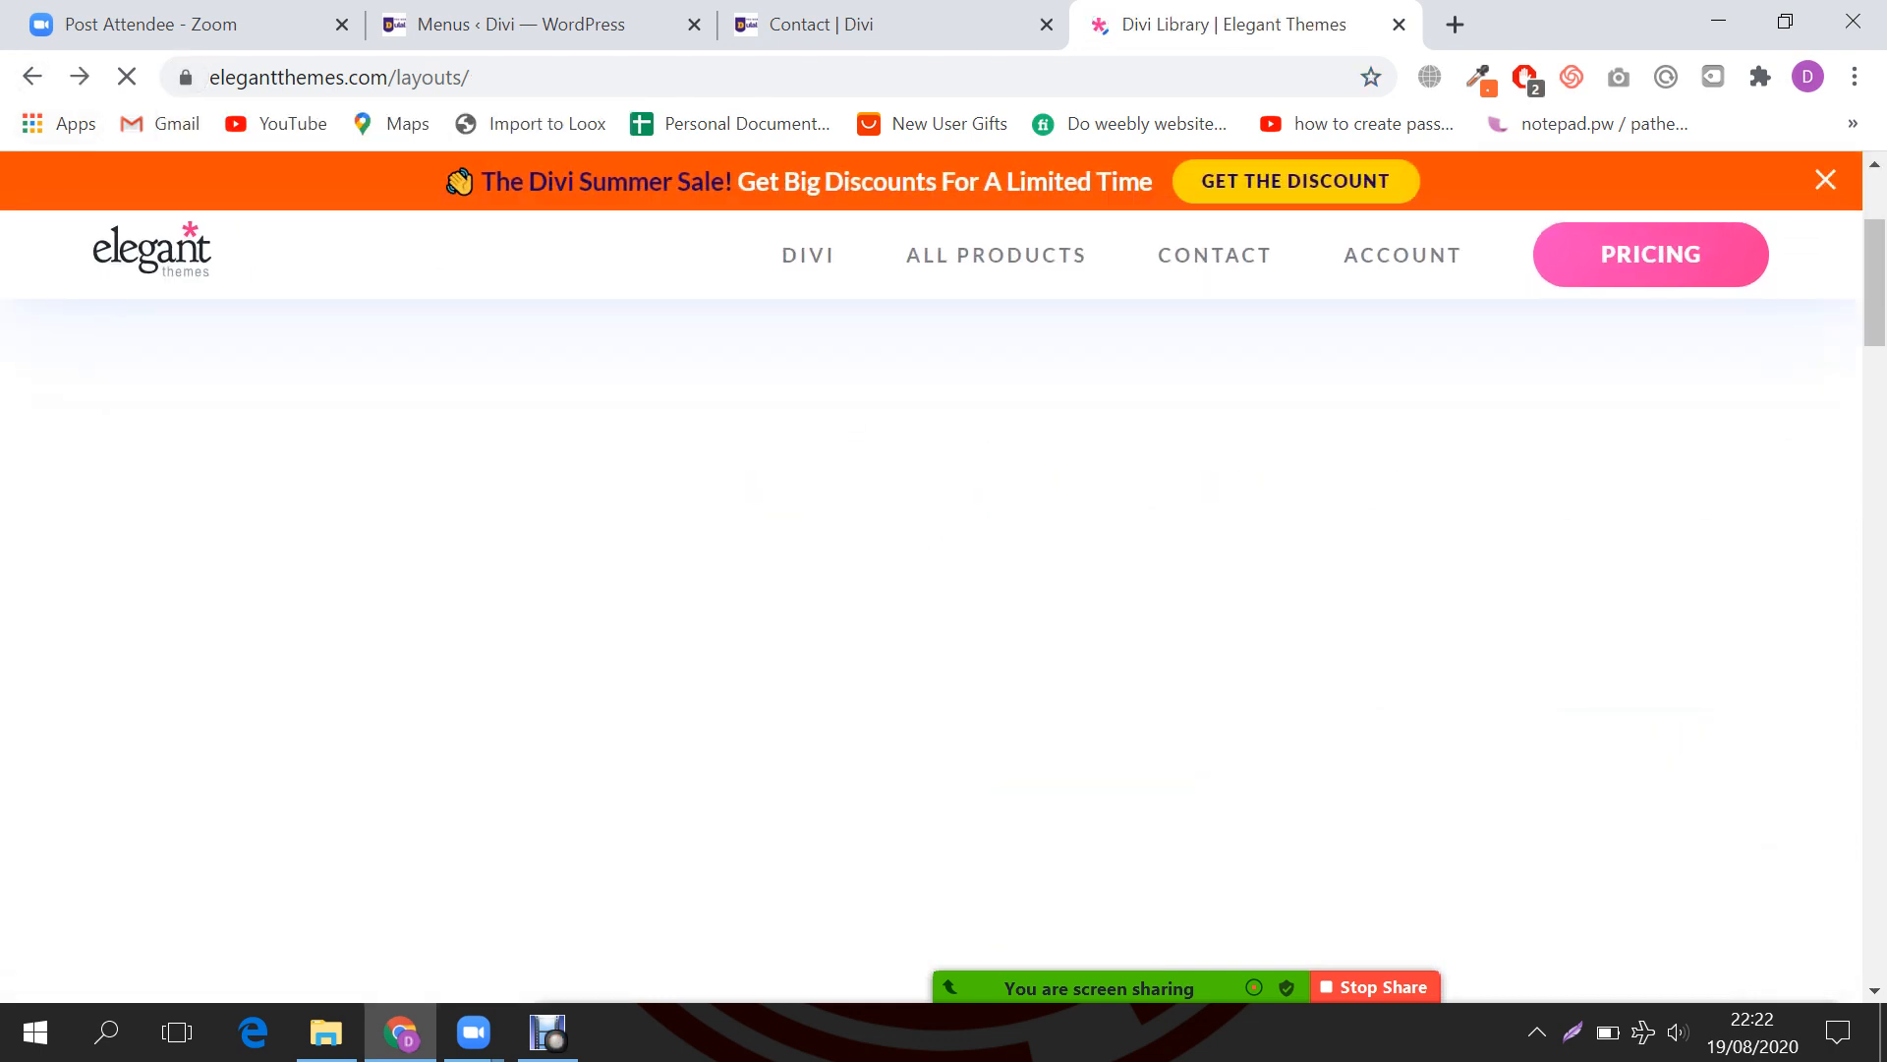
key(alt+Left)
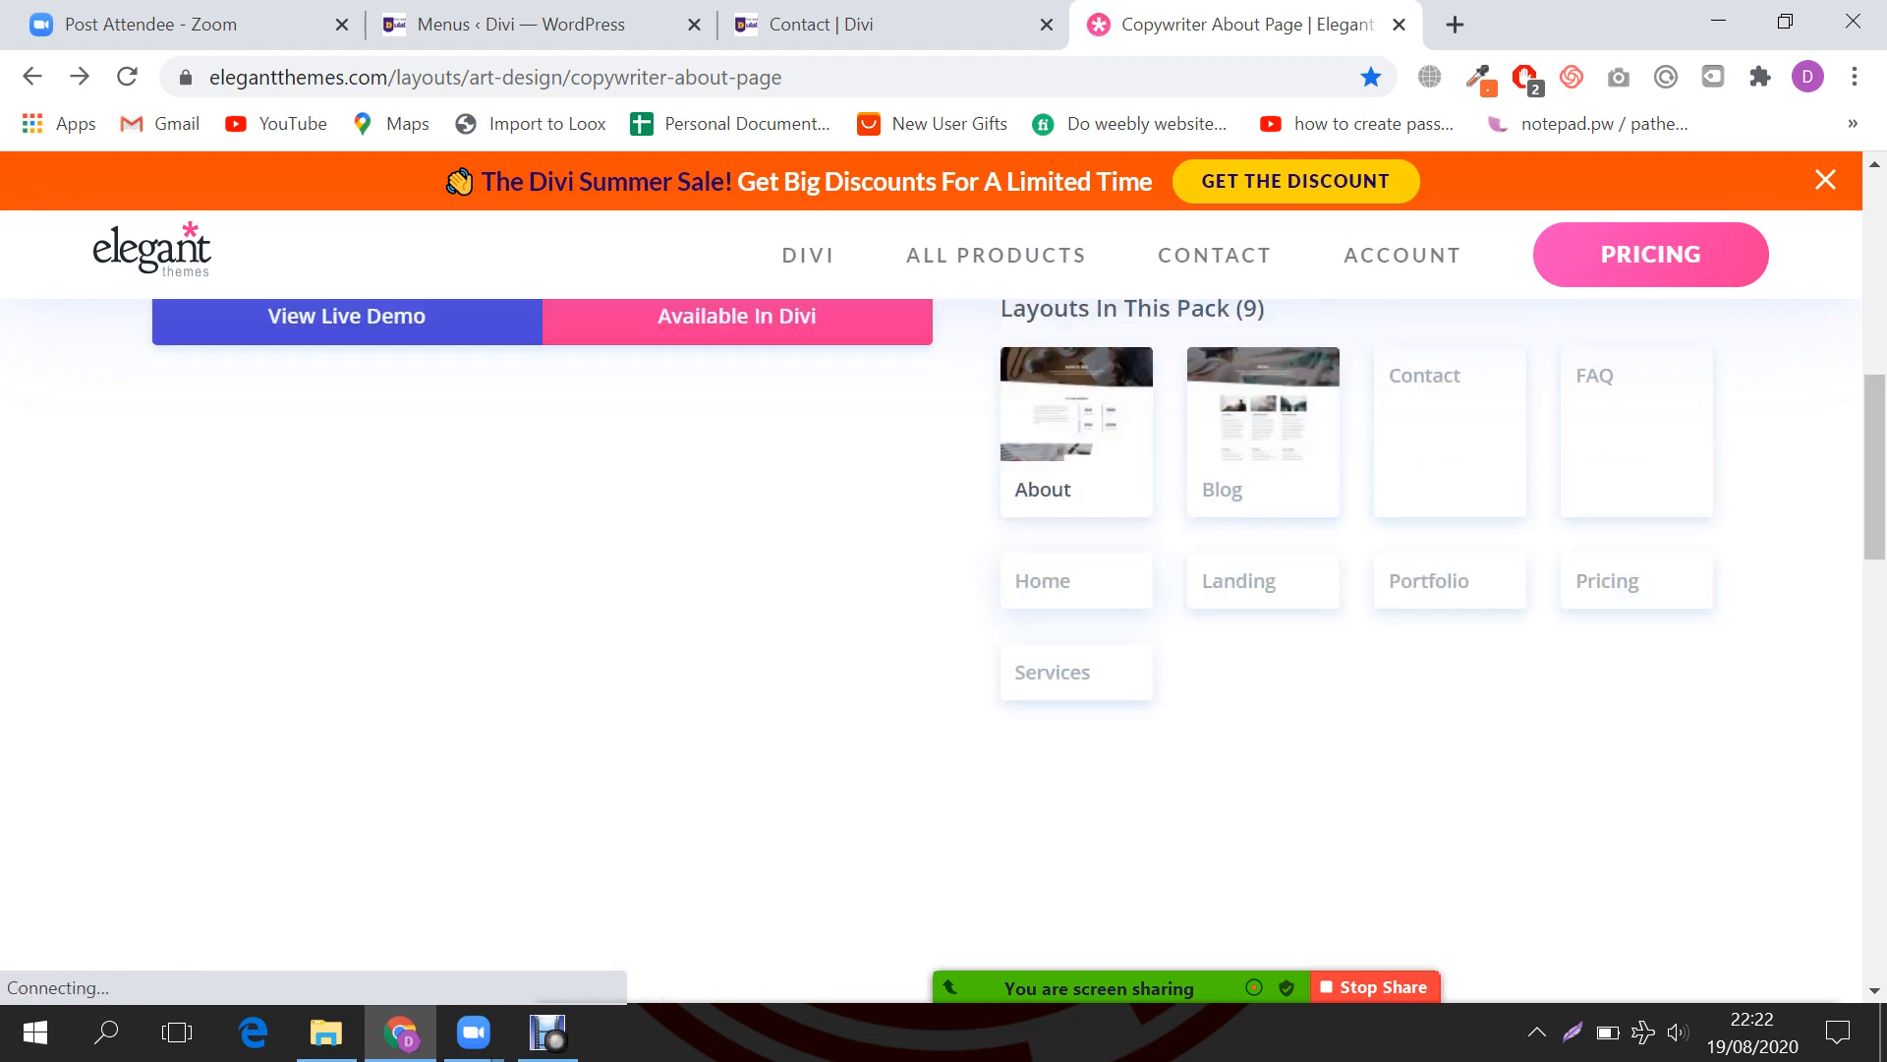
Step: Open the pack's Contact layout in a new tab and look it over
scroll(1450, 609, down, 1)
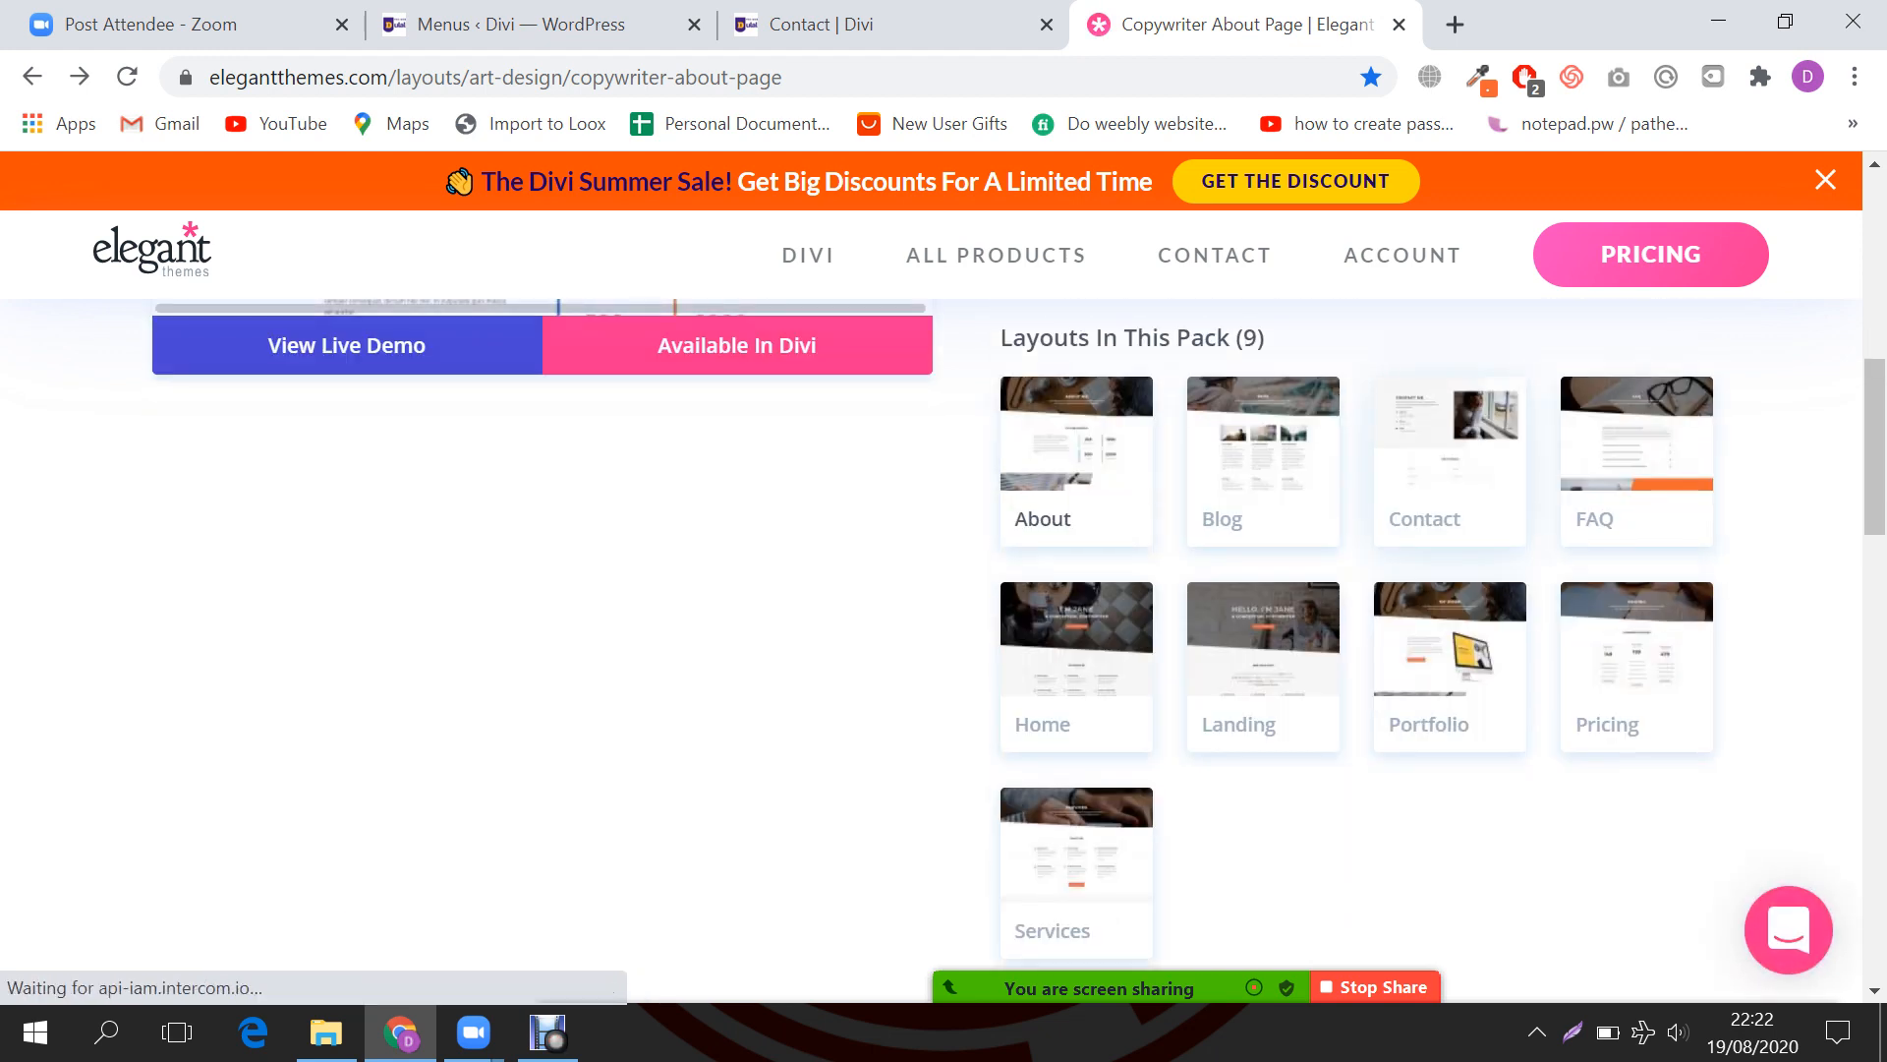
ctrl+click(1449, 462)
click(1376, 25)
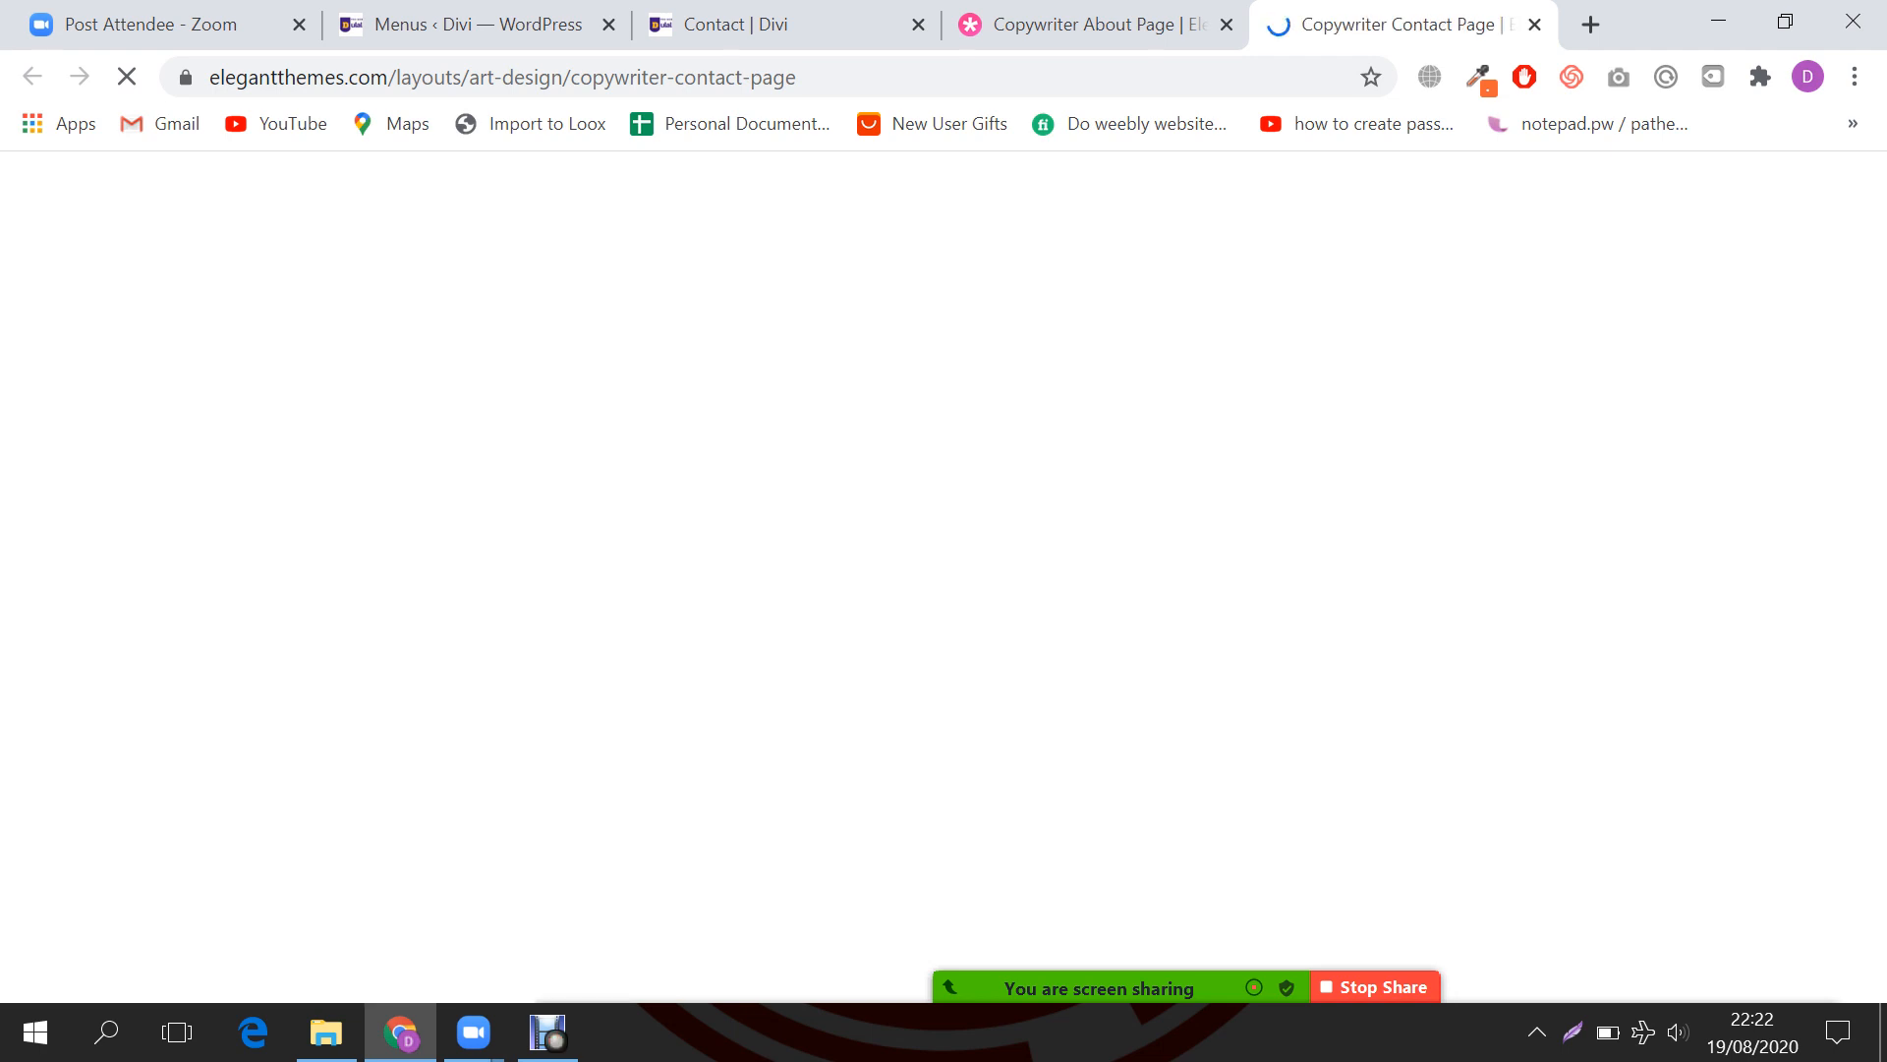
click(1096, 24)
click(1388, 24)
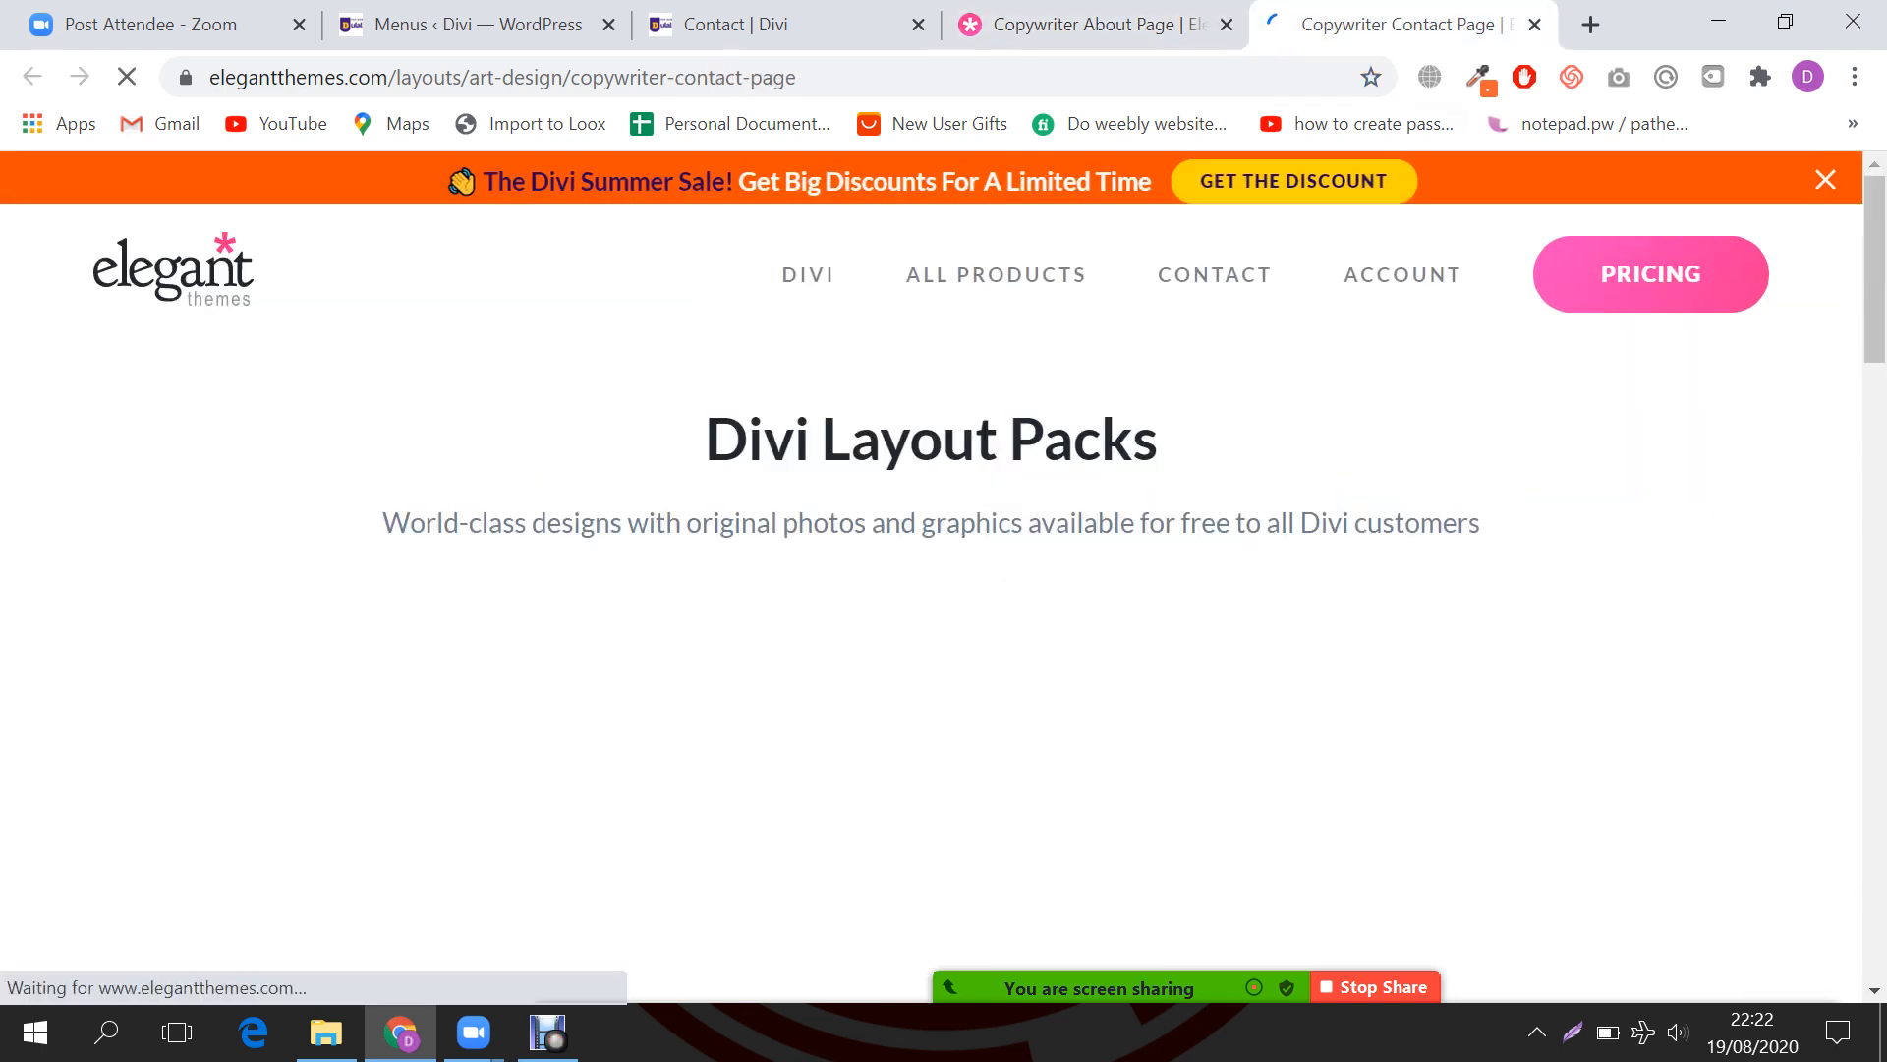
scroll(934, 590, down, 2)
scroll(932, 589, down, 4)
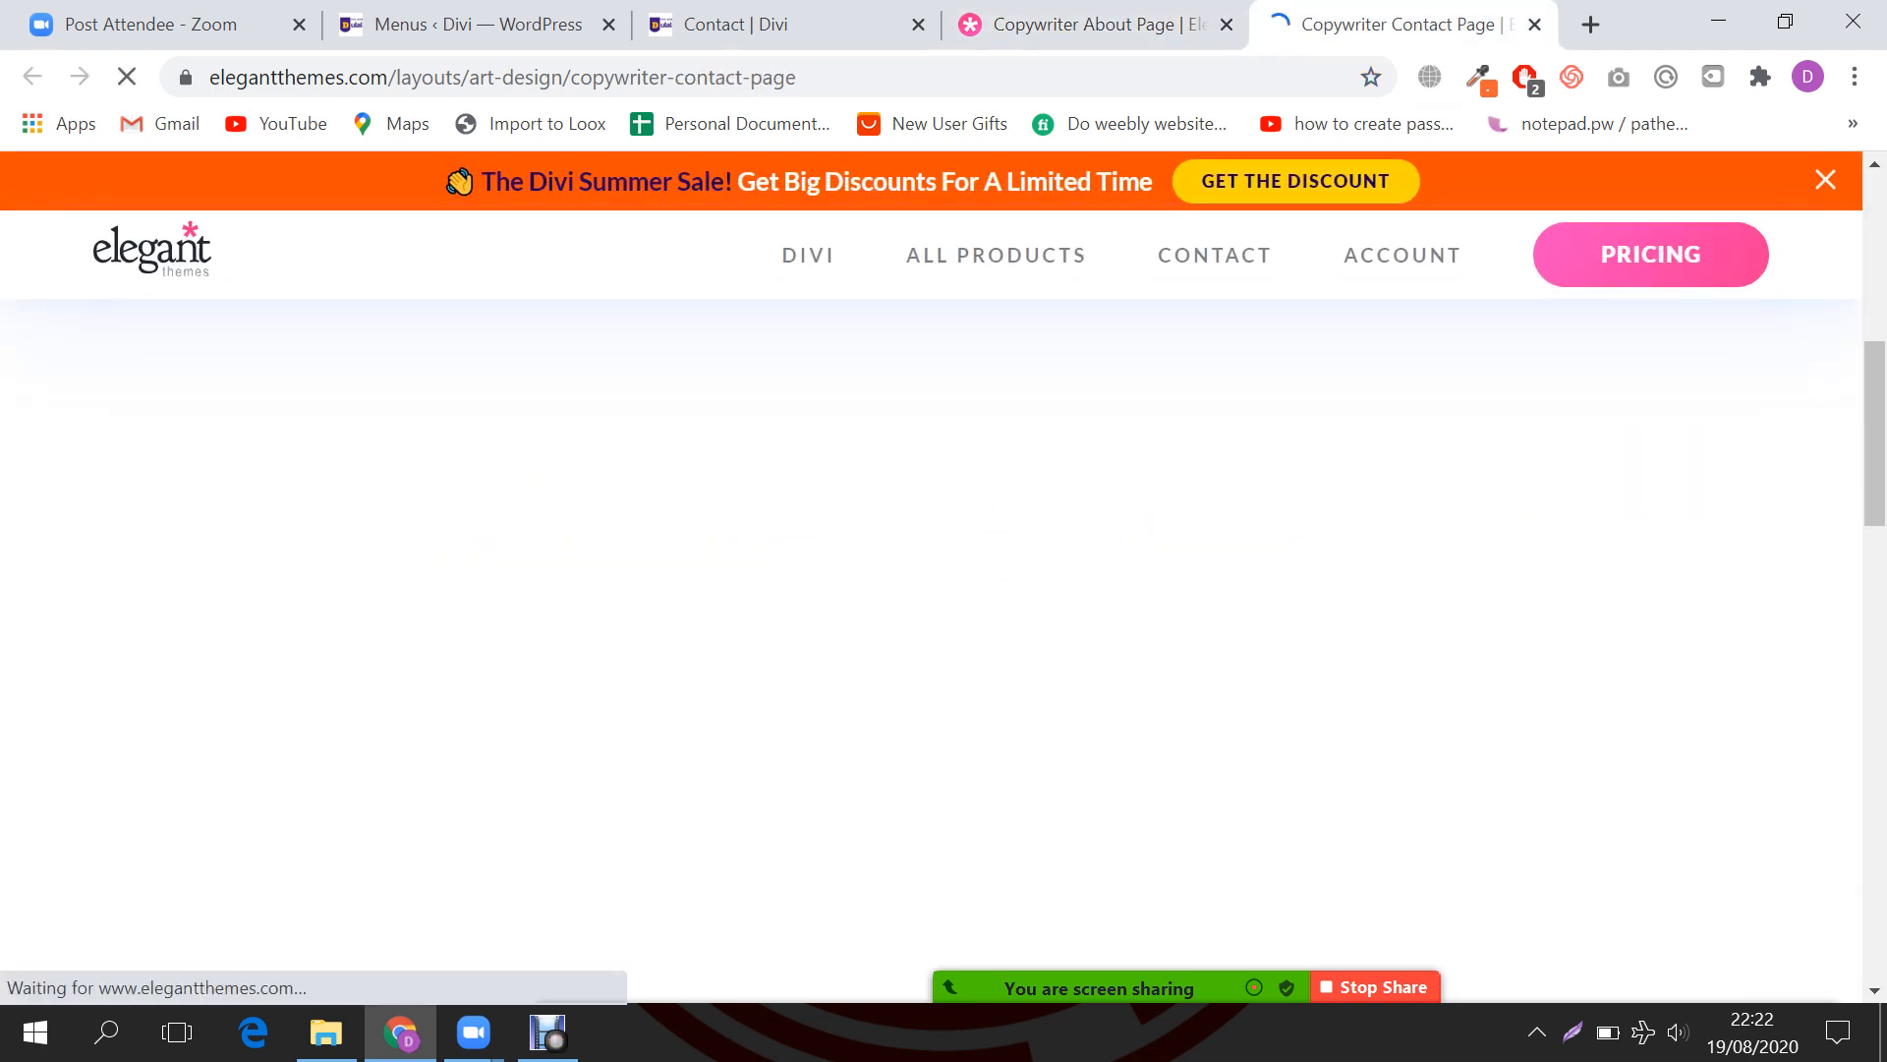
scroll(931, 590, up, 1)
scroll(932, 589, up, 3)
click(1096, 25)
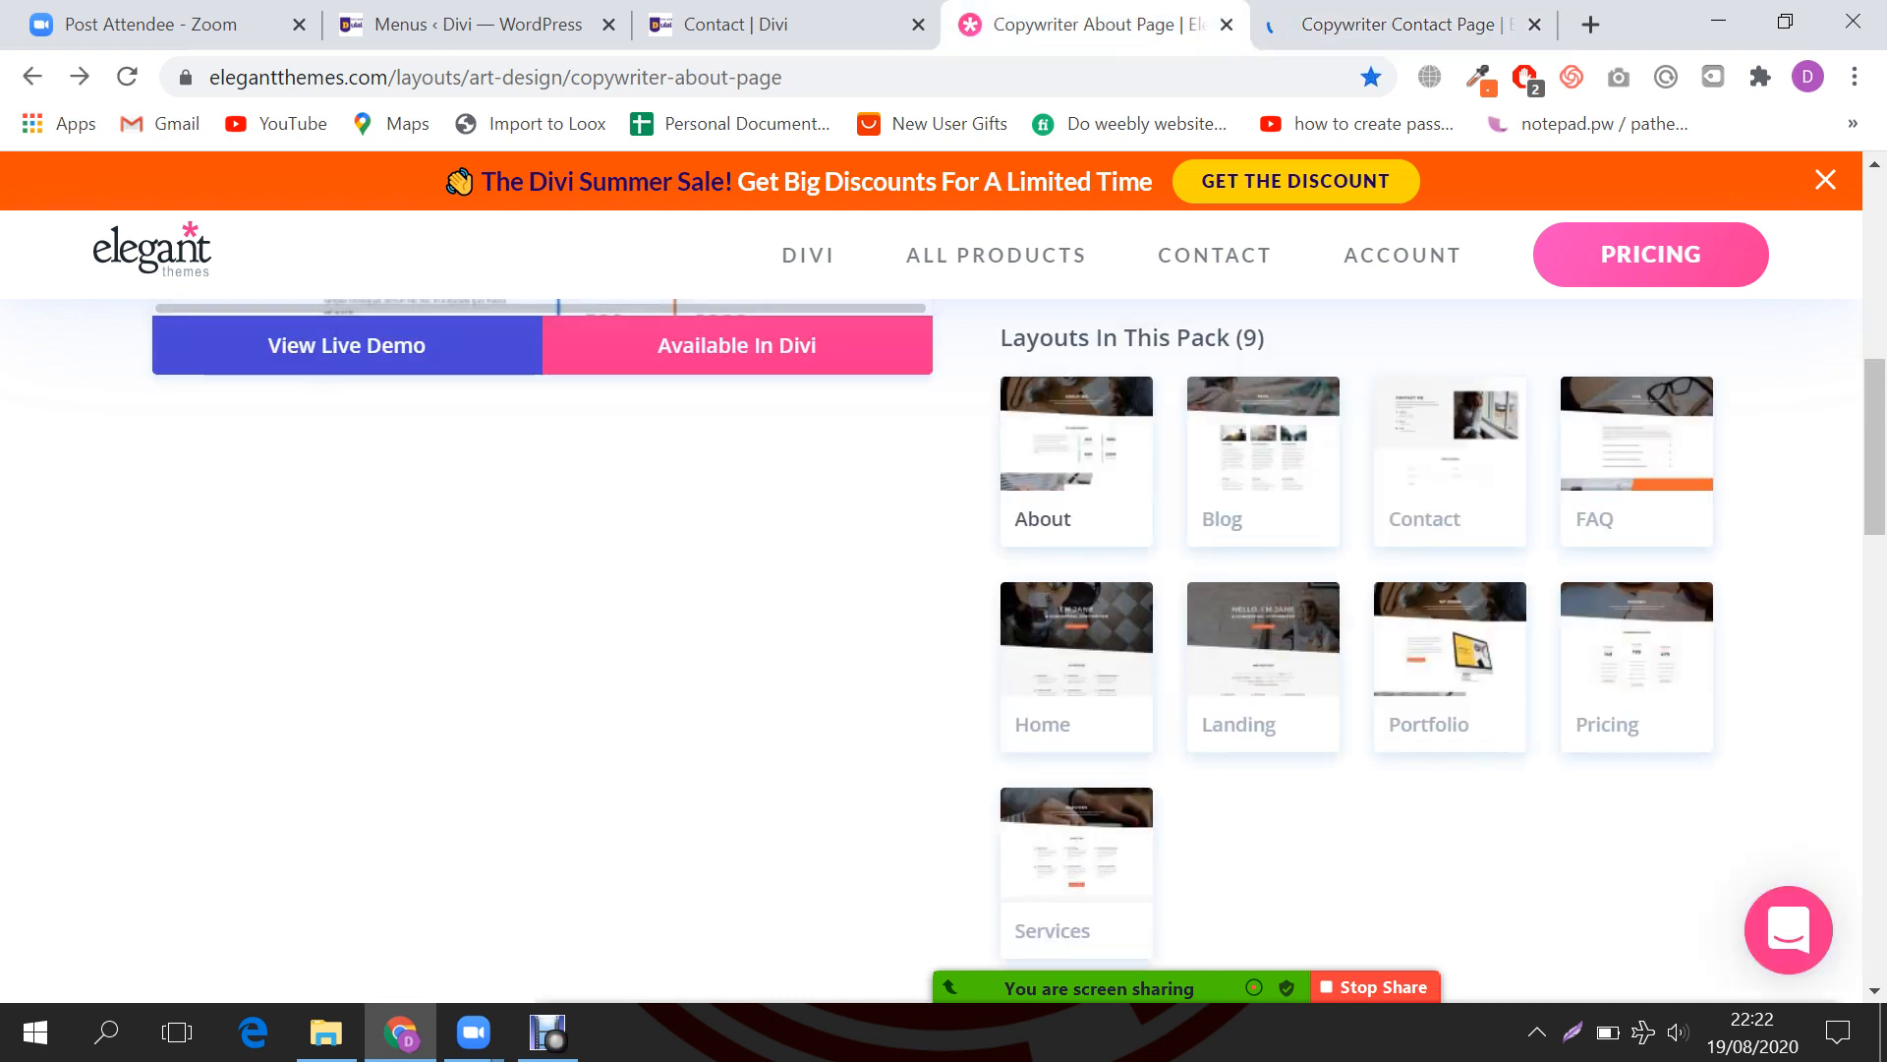
Step: View the Copywriter live demo's Contact page, then return to the site's Contact tab
click(347, 346)
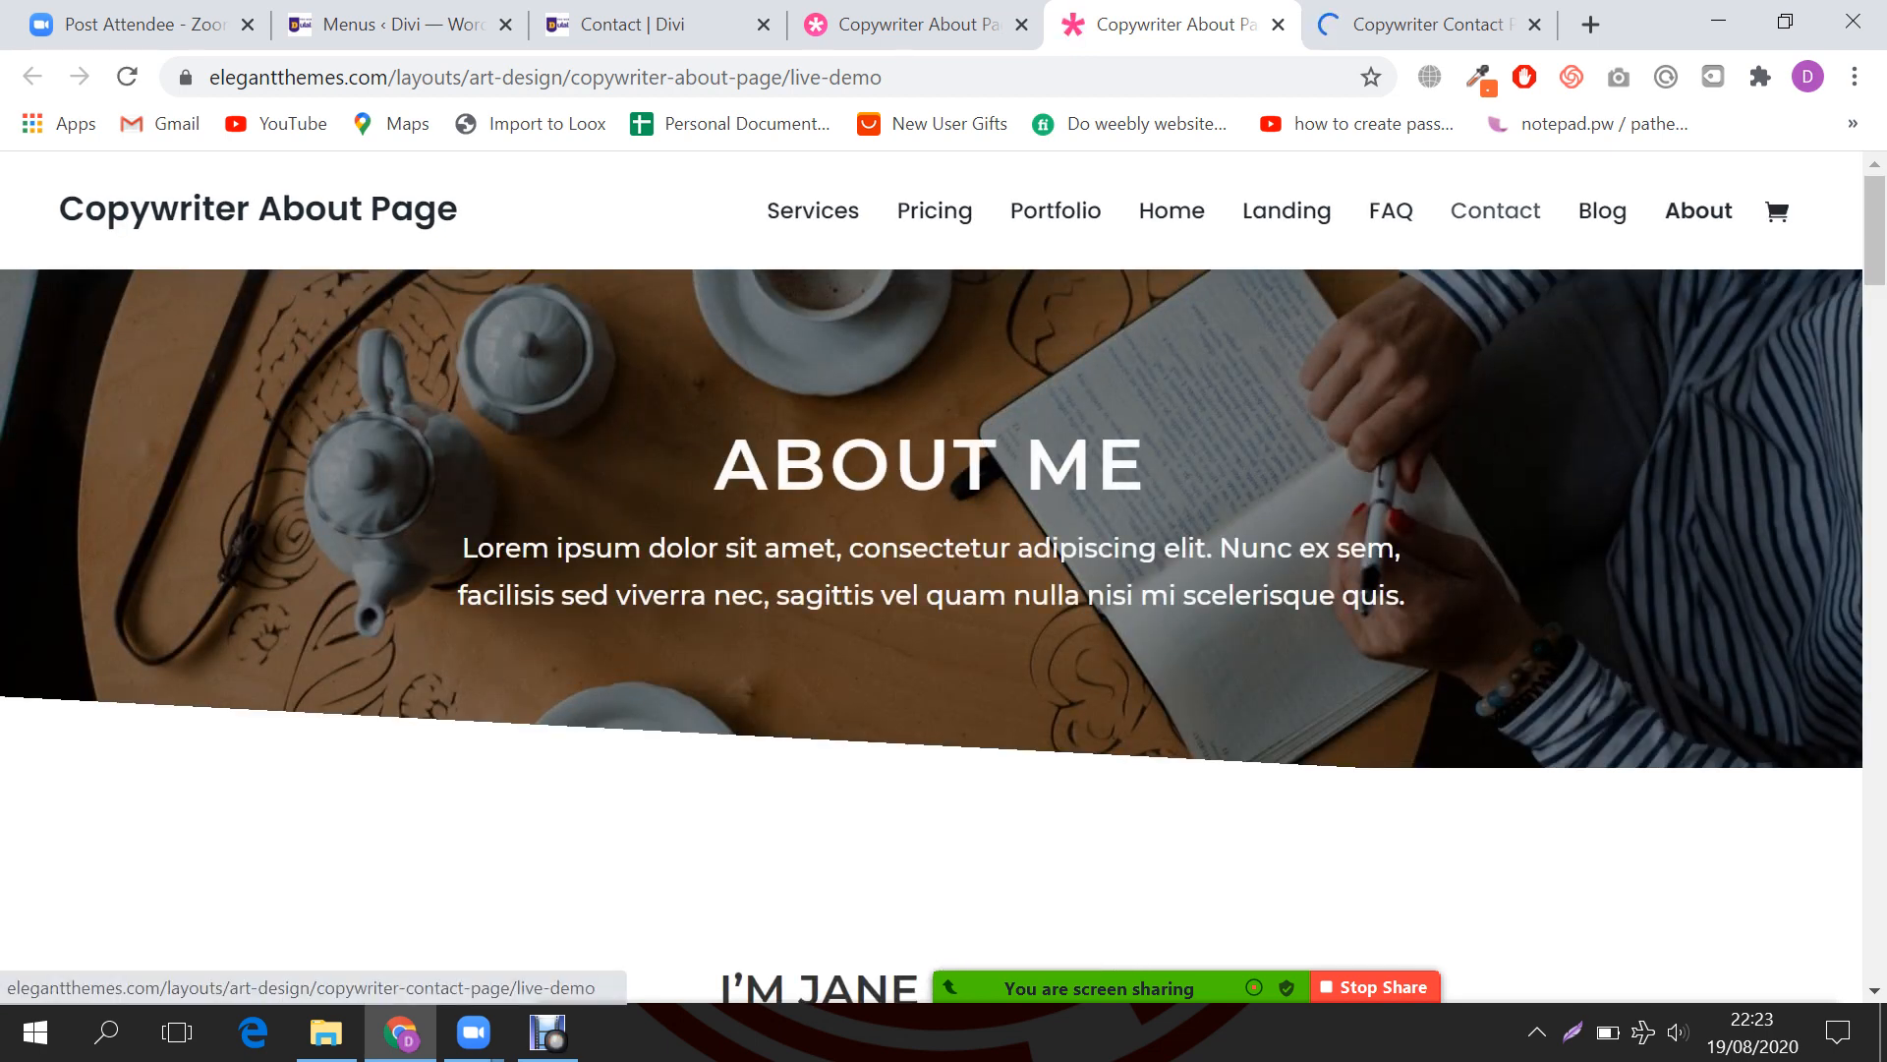
click(1495, 210)
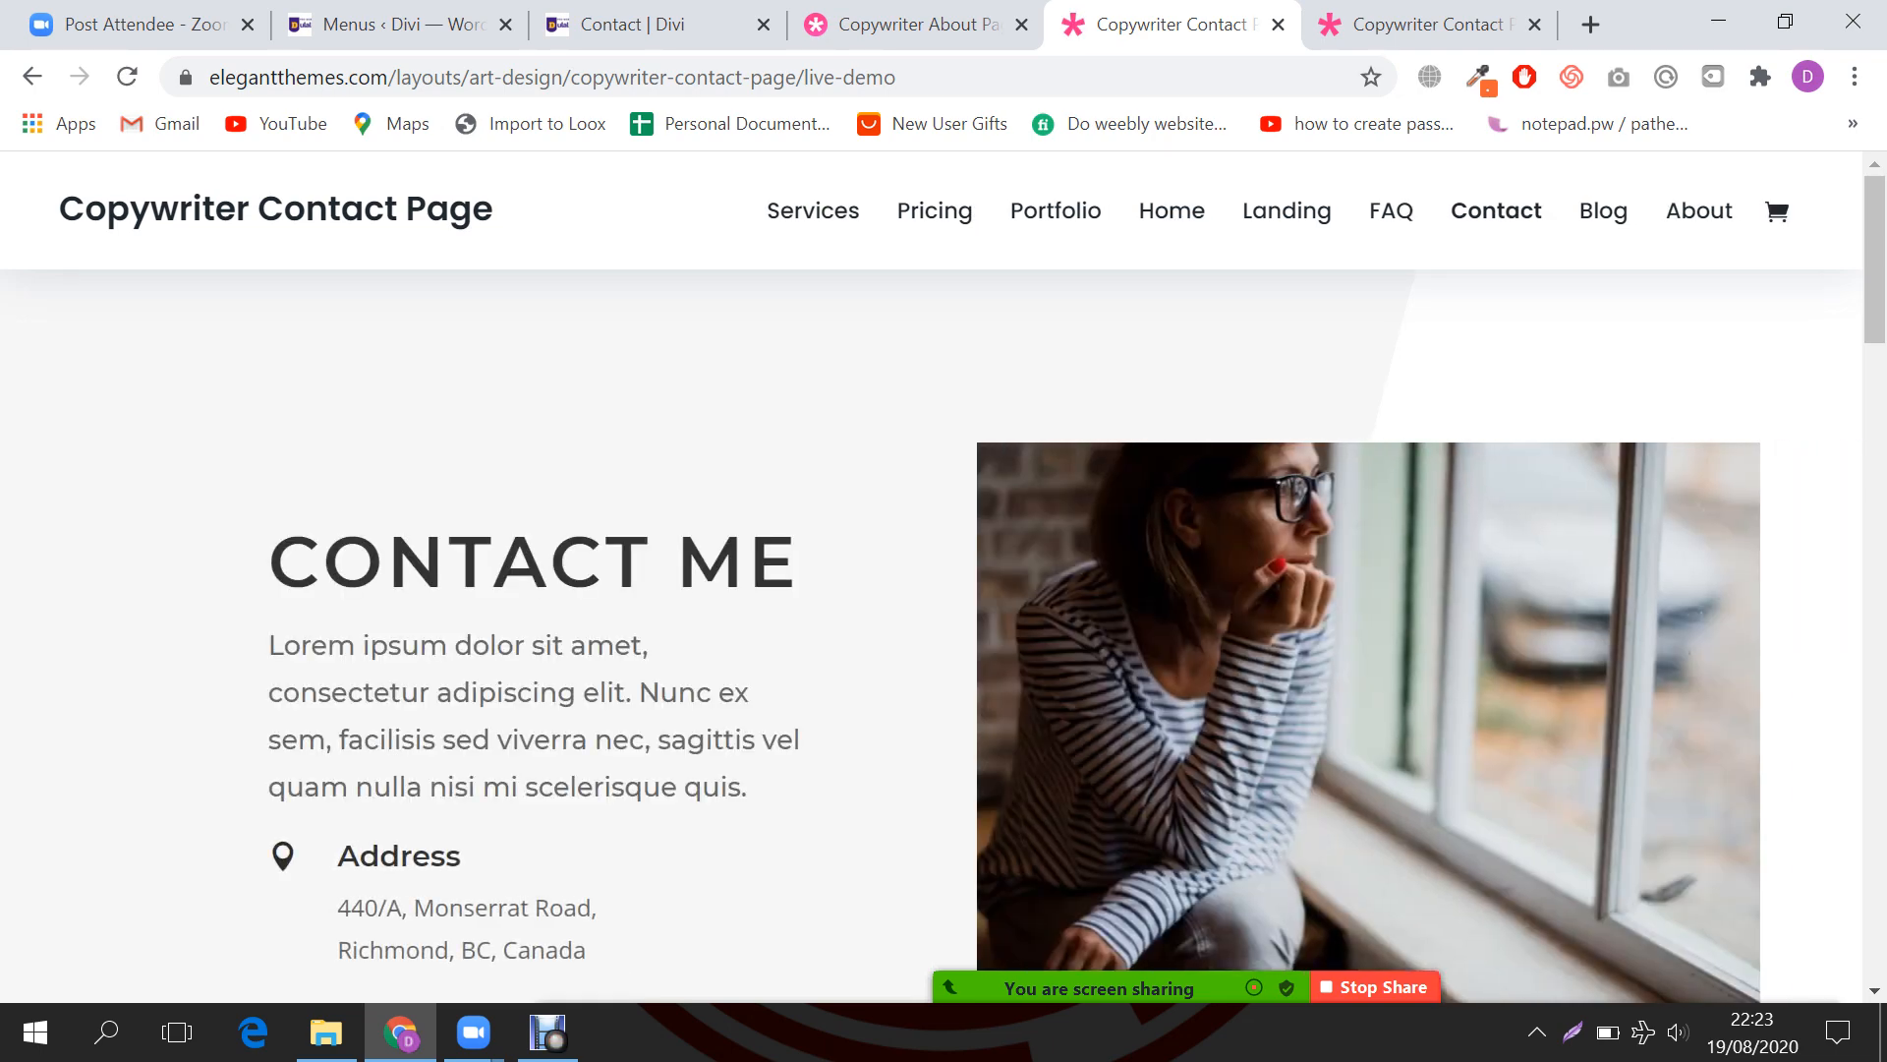
scroll(932, 590, down, 6)
scroll(932, 590, up, 6)
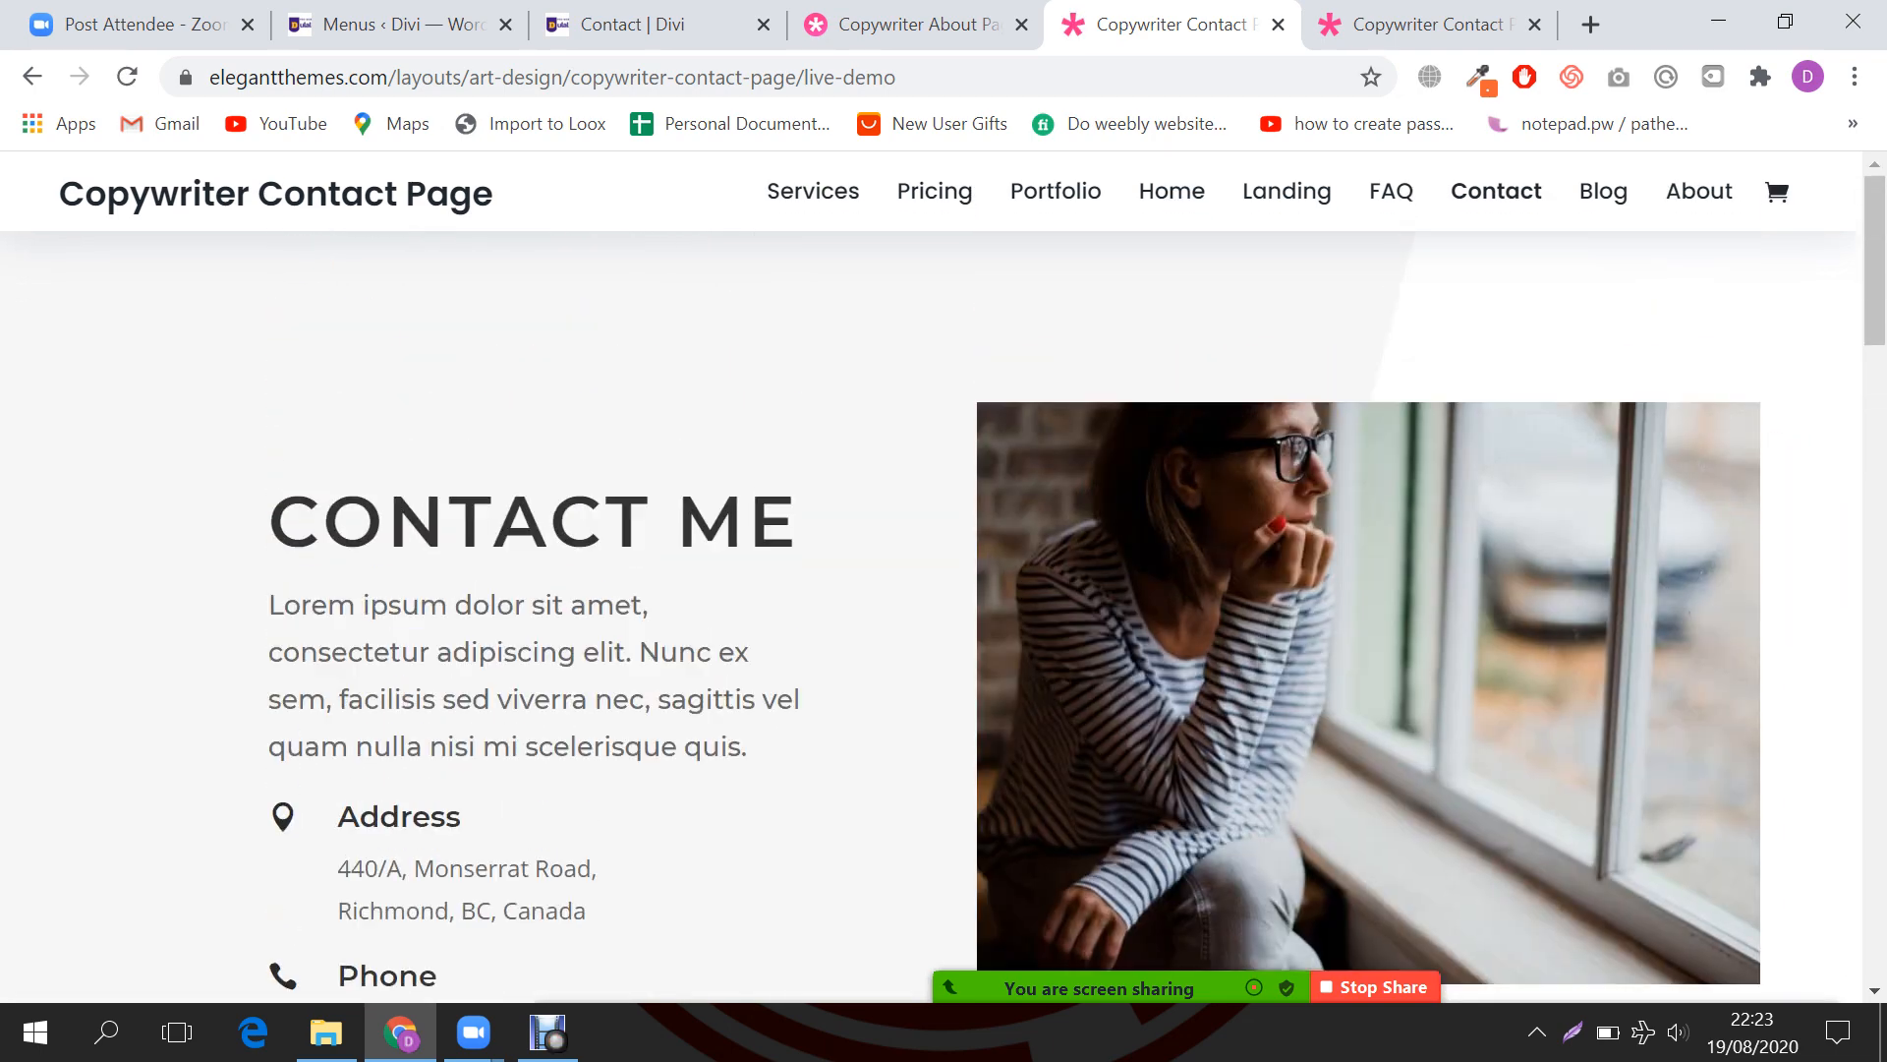
scroll(932, 589, down, 10)
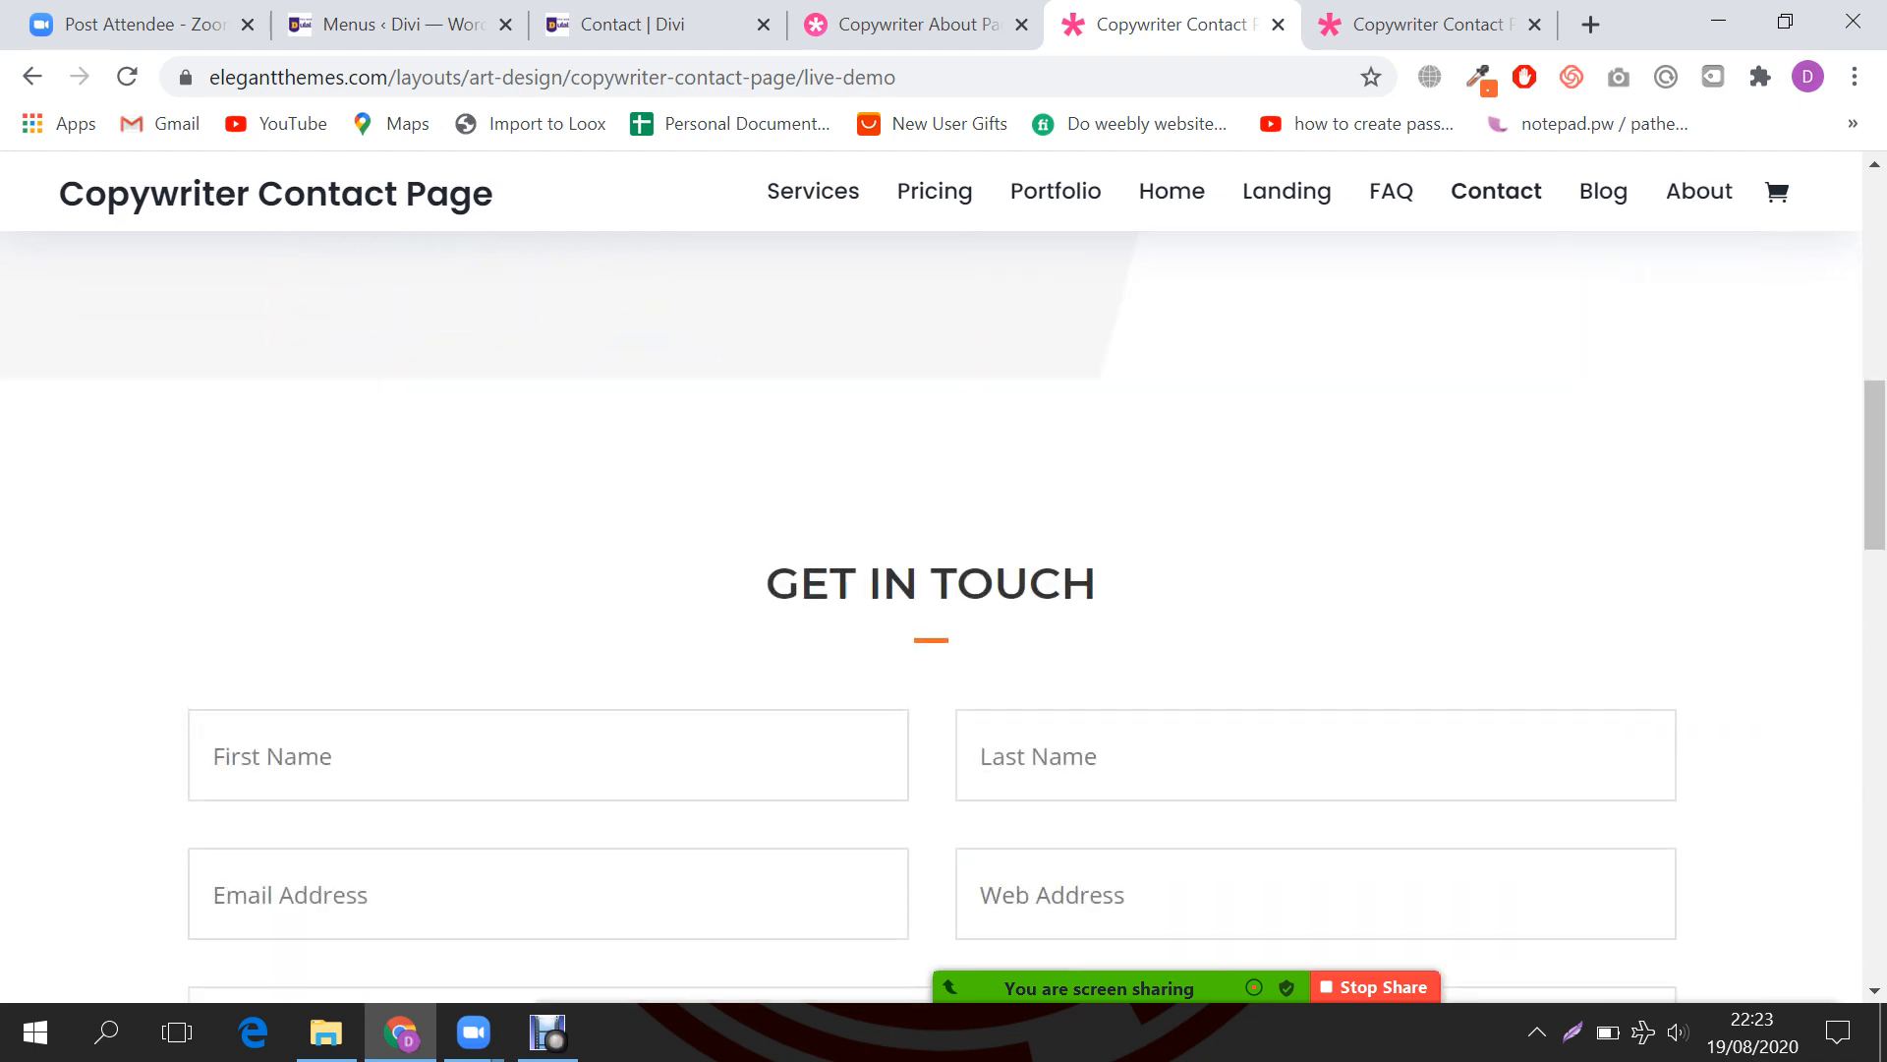
scroll(932, 590, down, 4)
scroll(931, 589, up, 15)
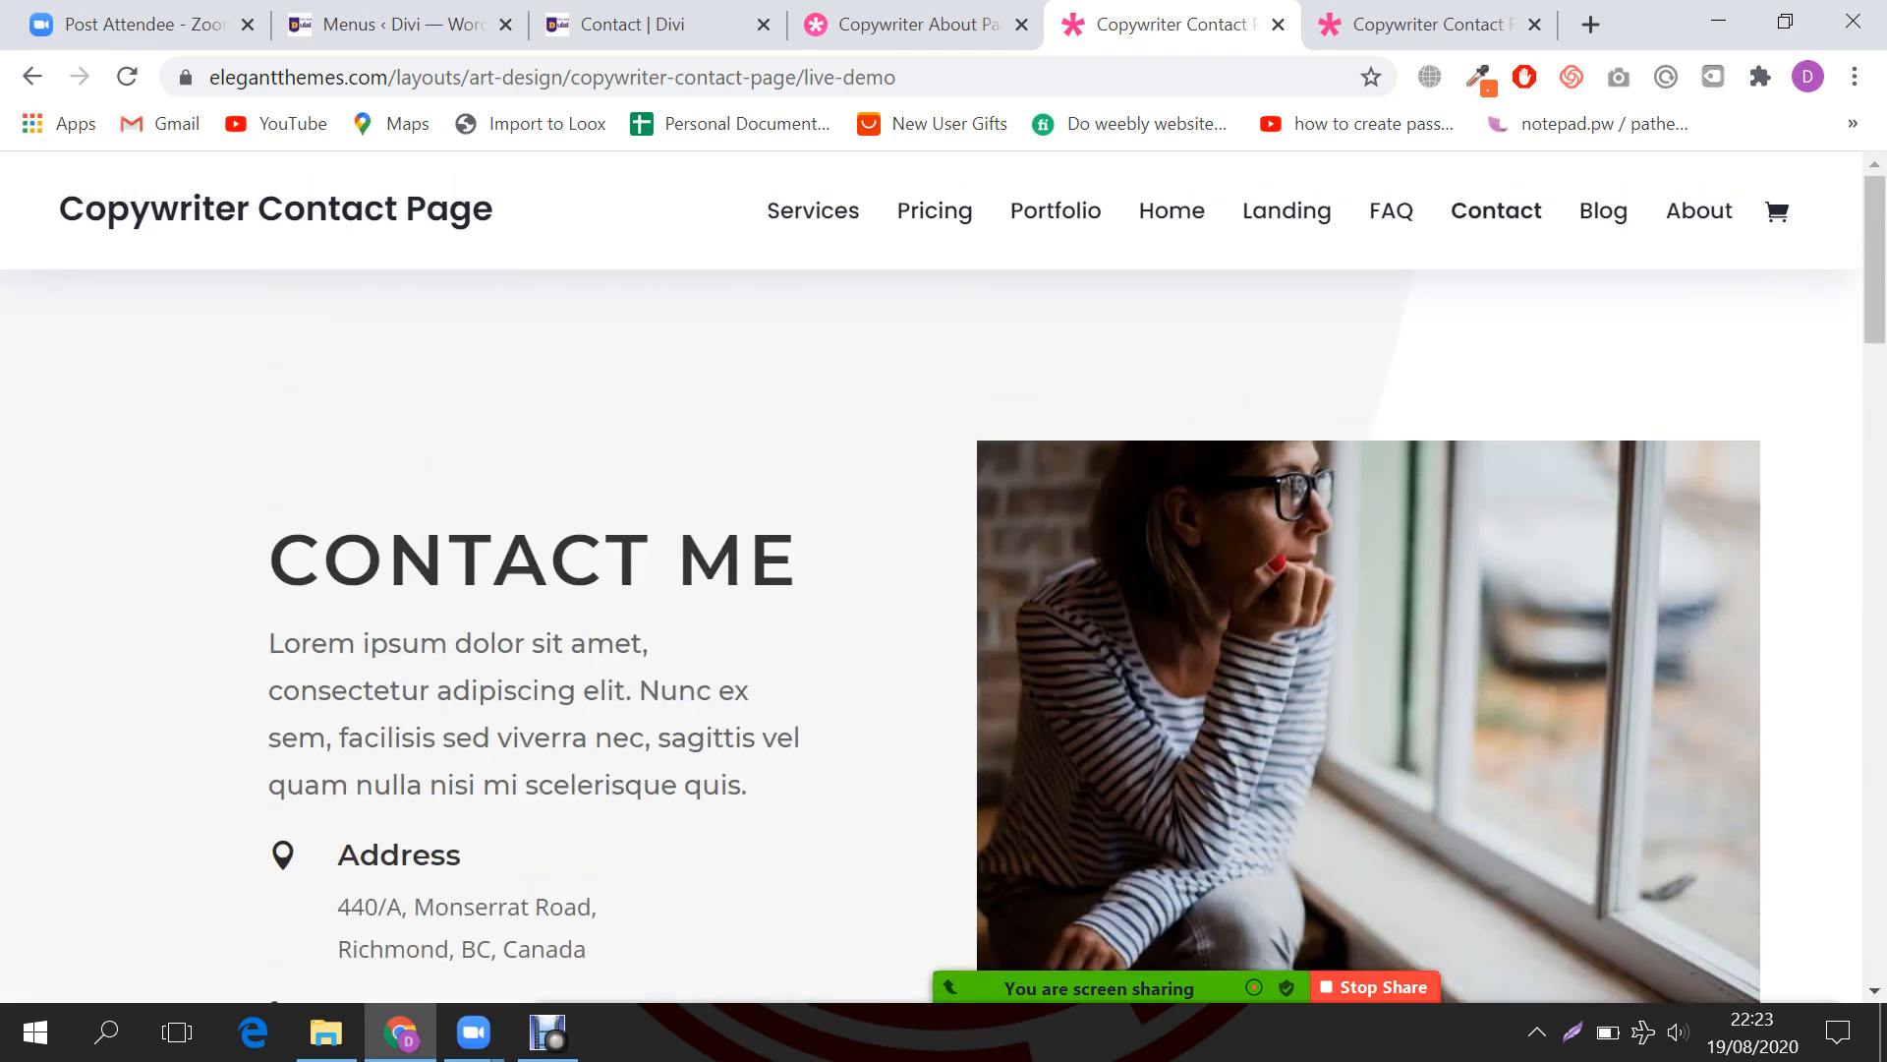
click(657, 25)
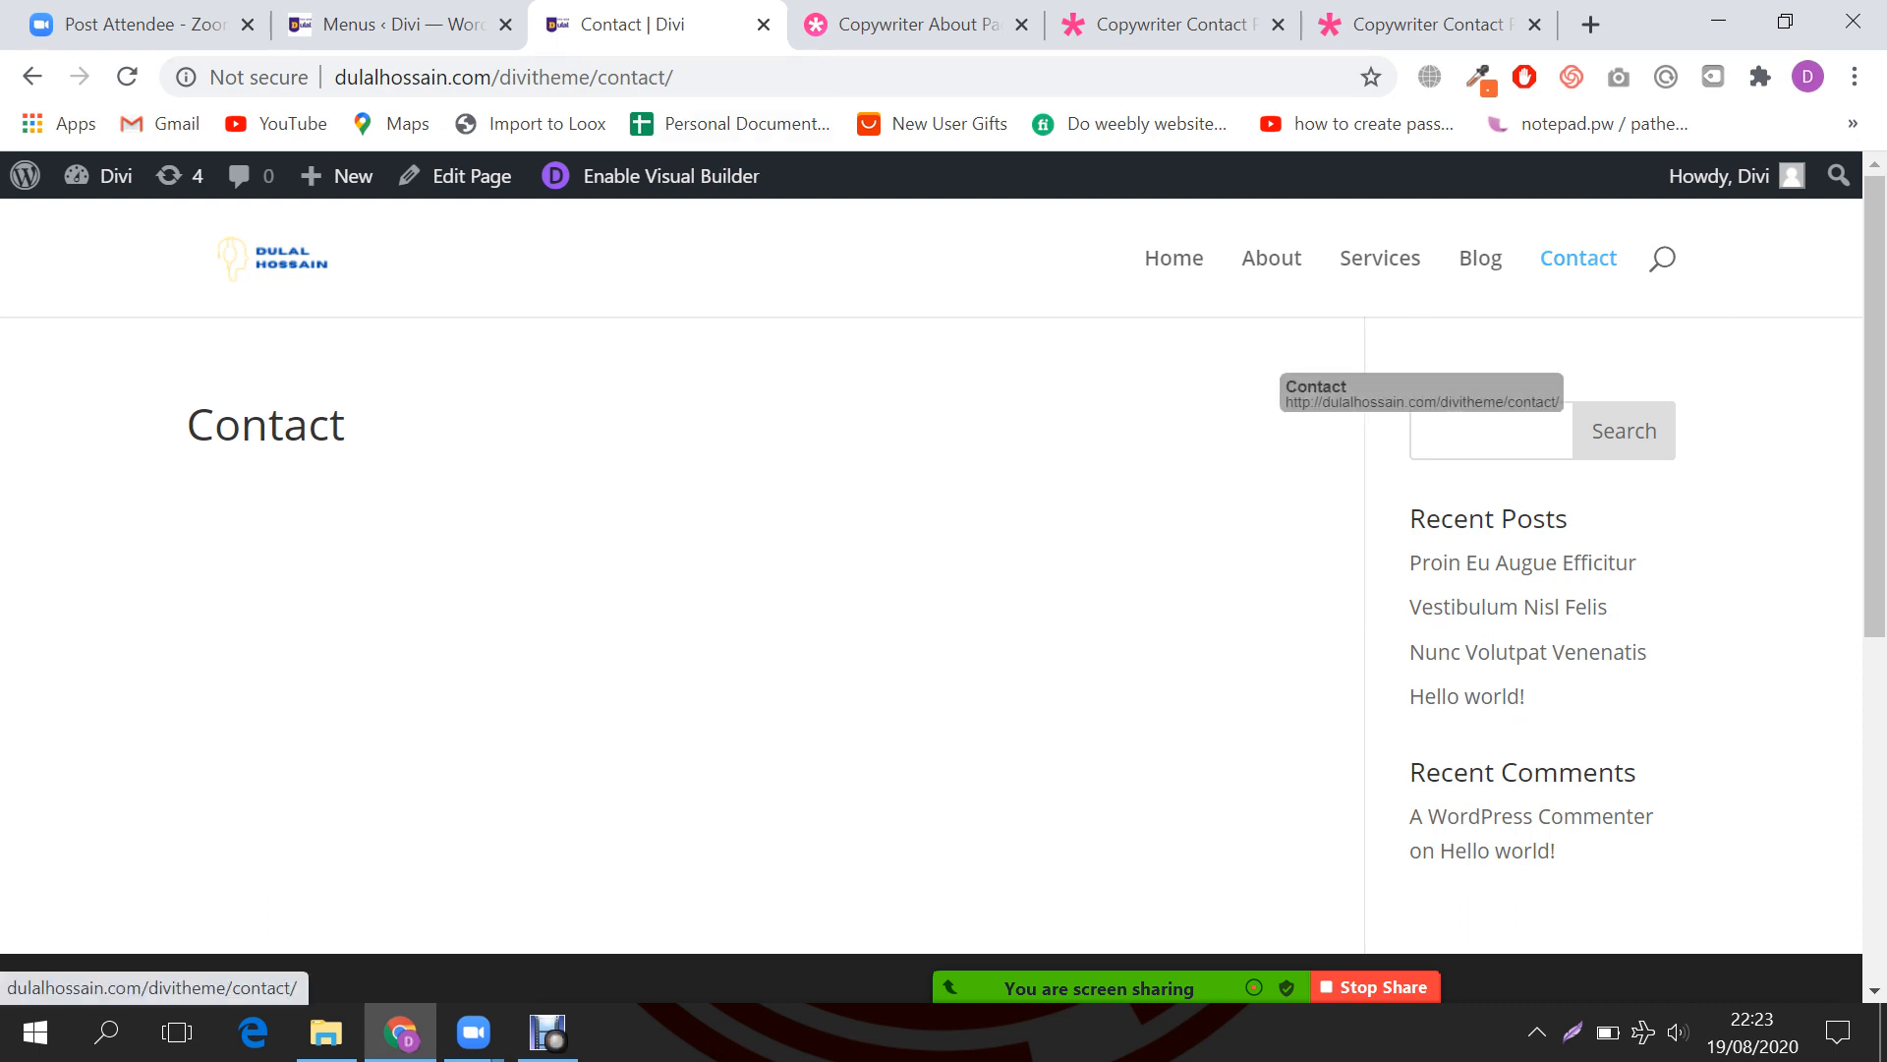
Step: Use Edit Page in the admin bar to open the Contact page editor
click(471, 175)
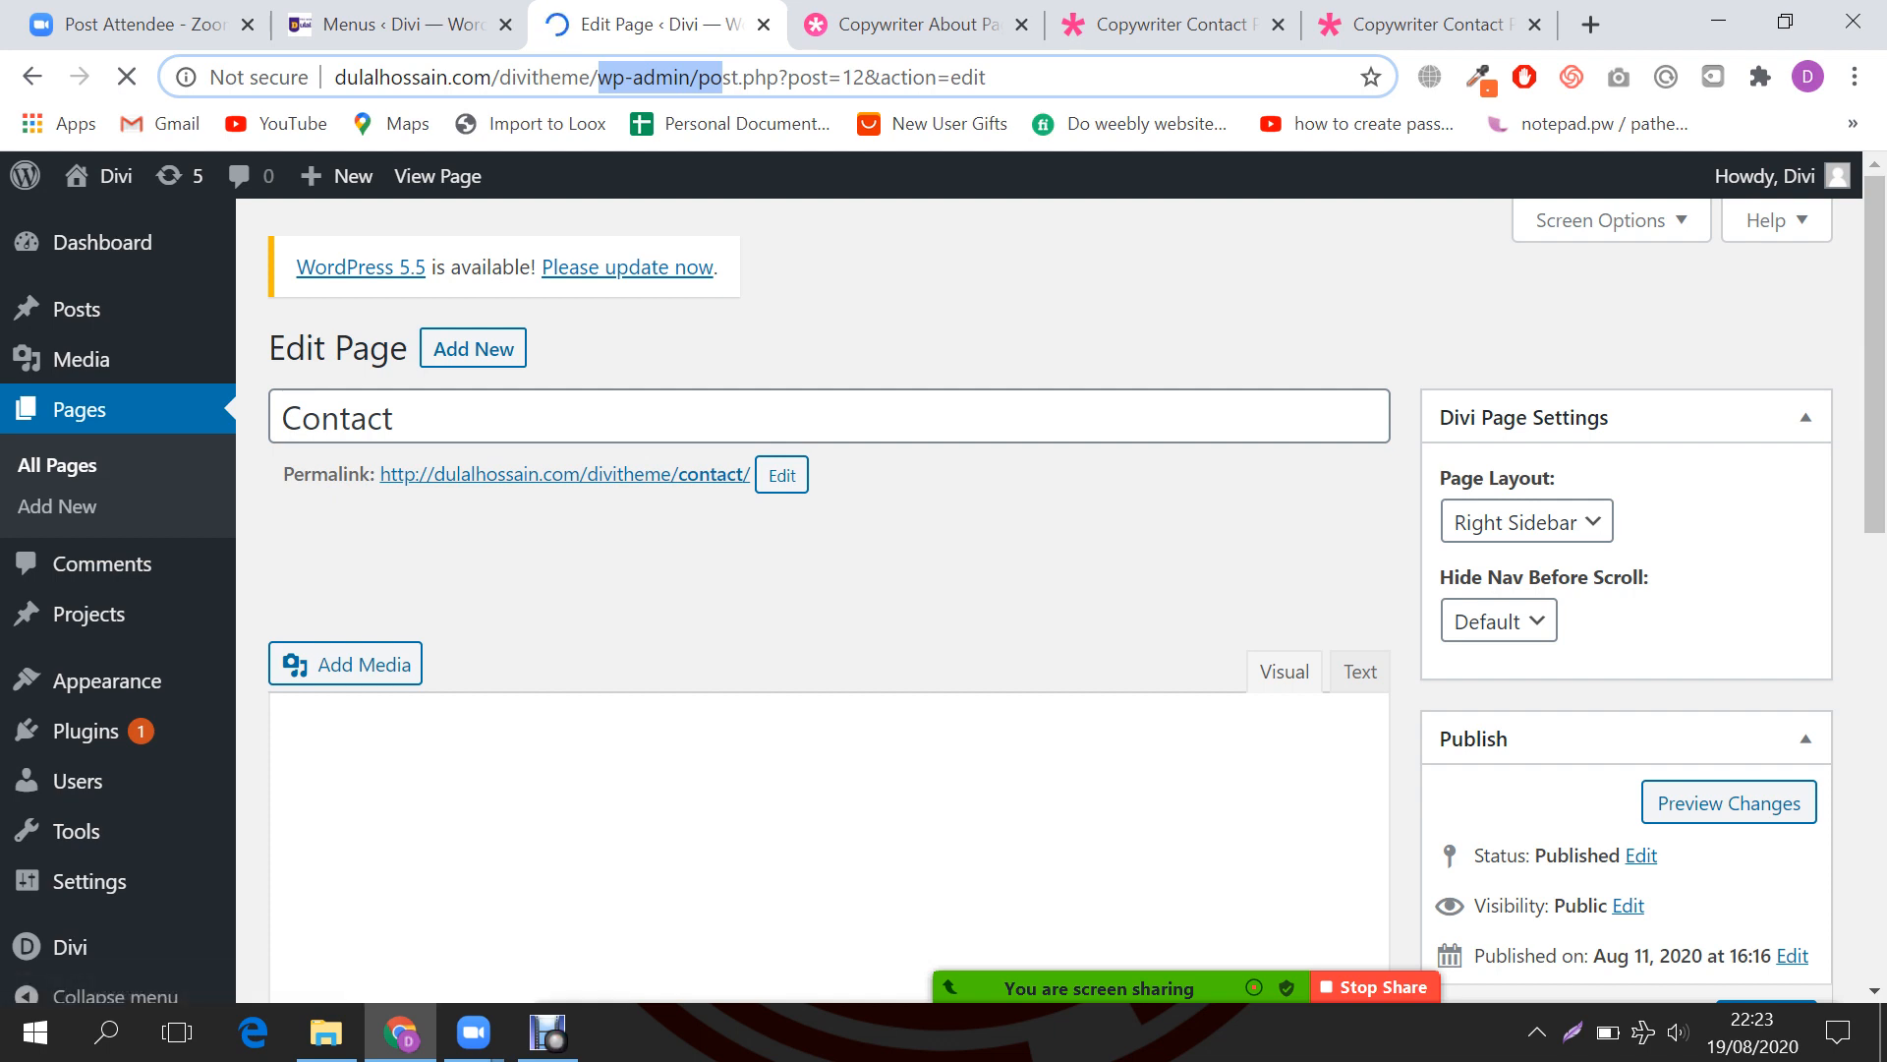
Step: Set the Divi Page Layout to No Sidebar and update the Contact page
click(1527, 522)
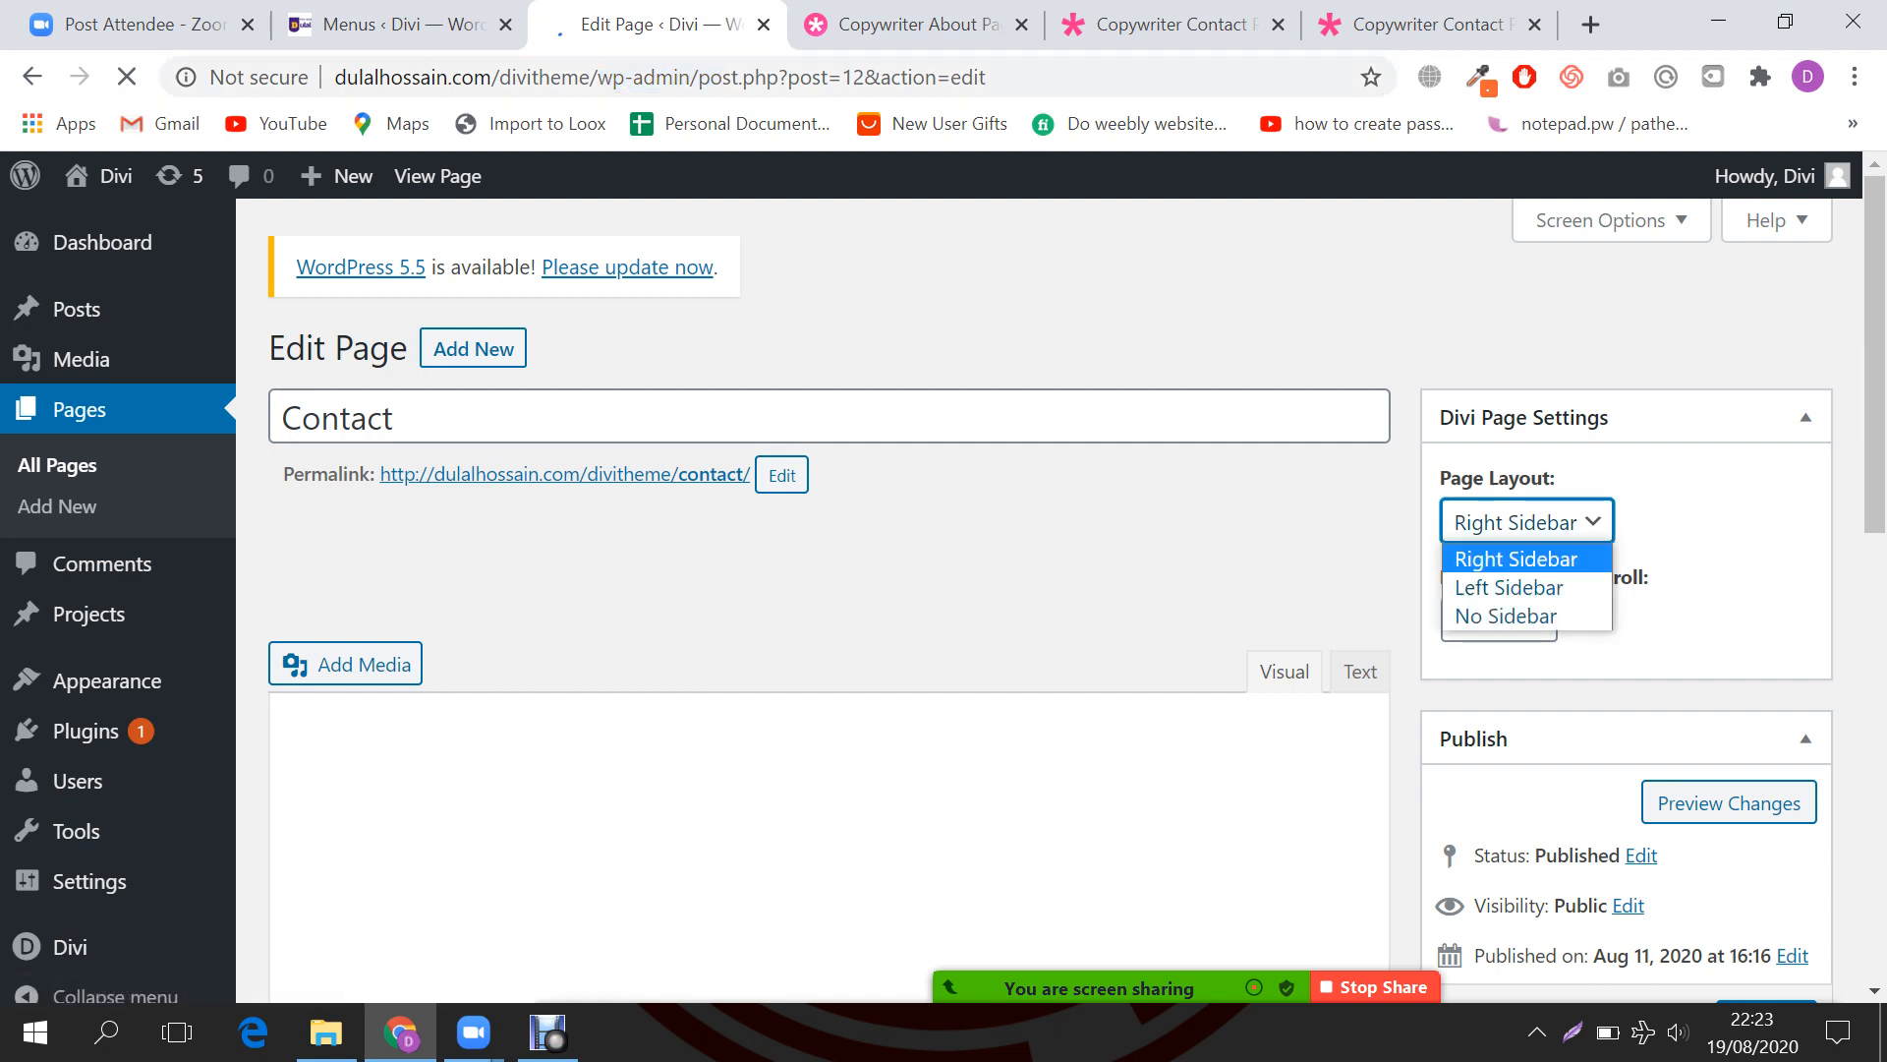
click(1506, 616)
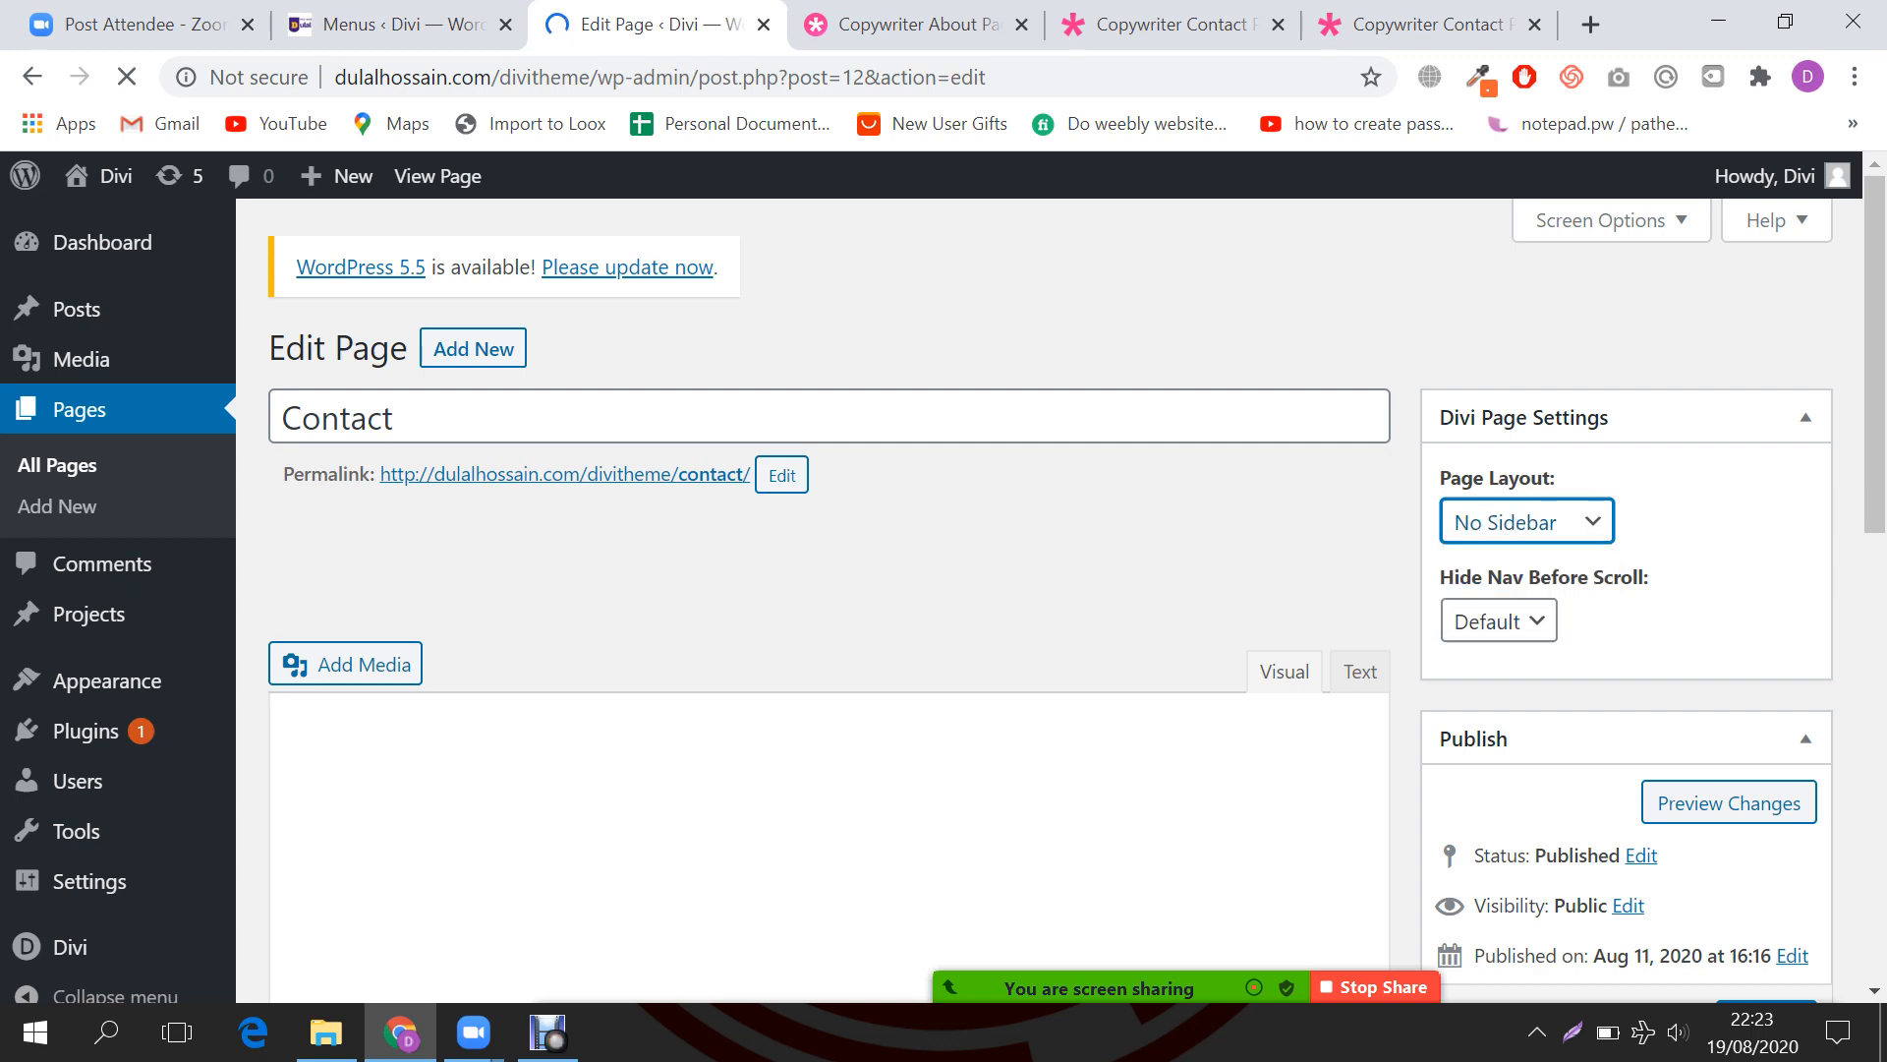
scroll(1514, 609, down, 3)
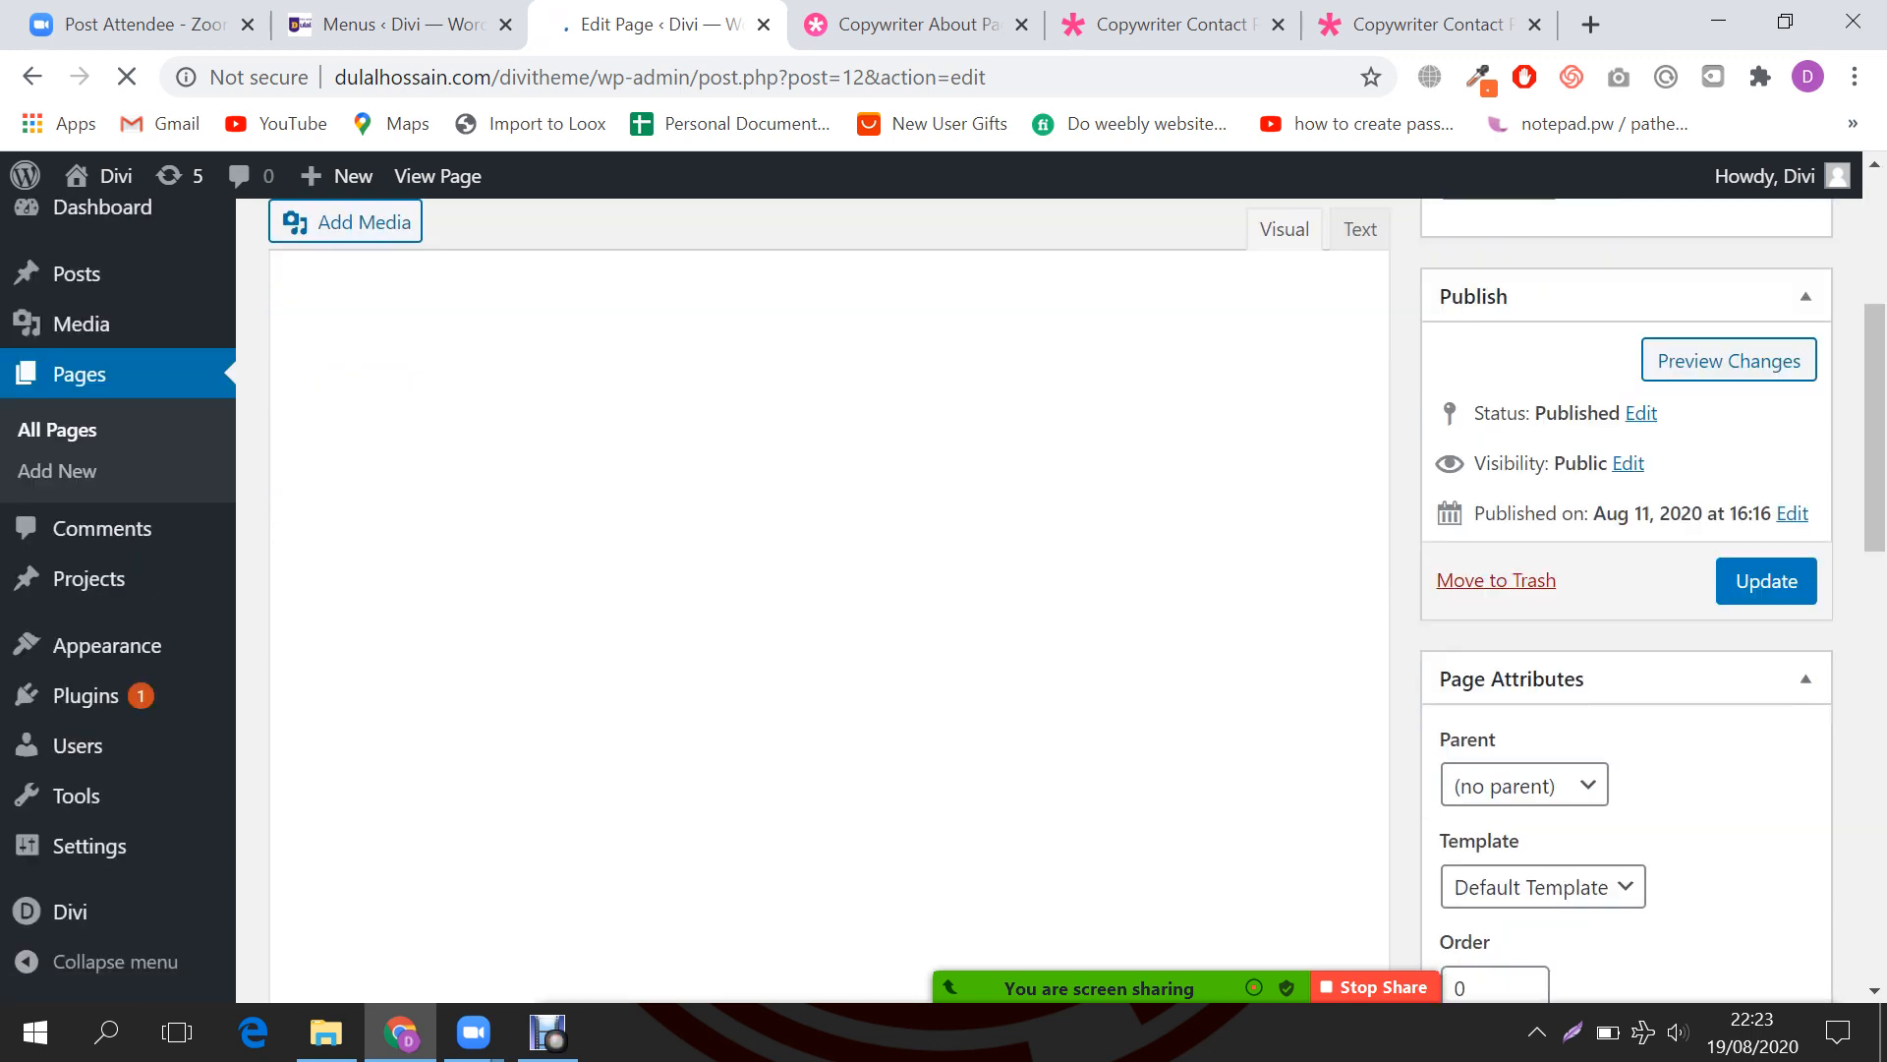
click(1766, 581)
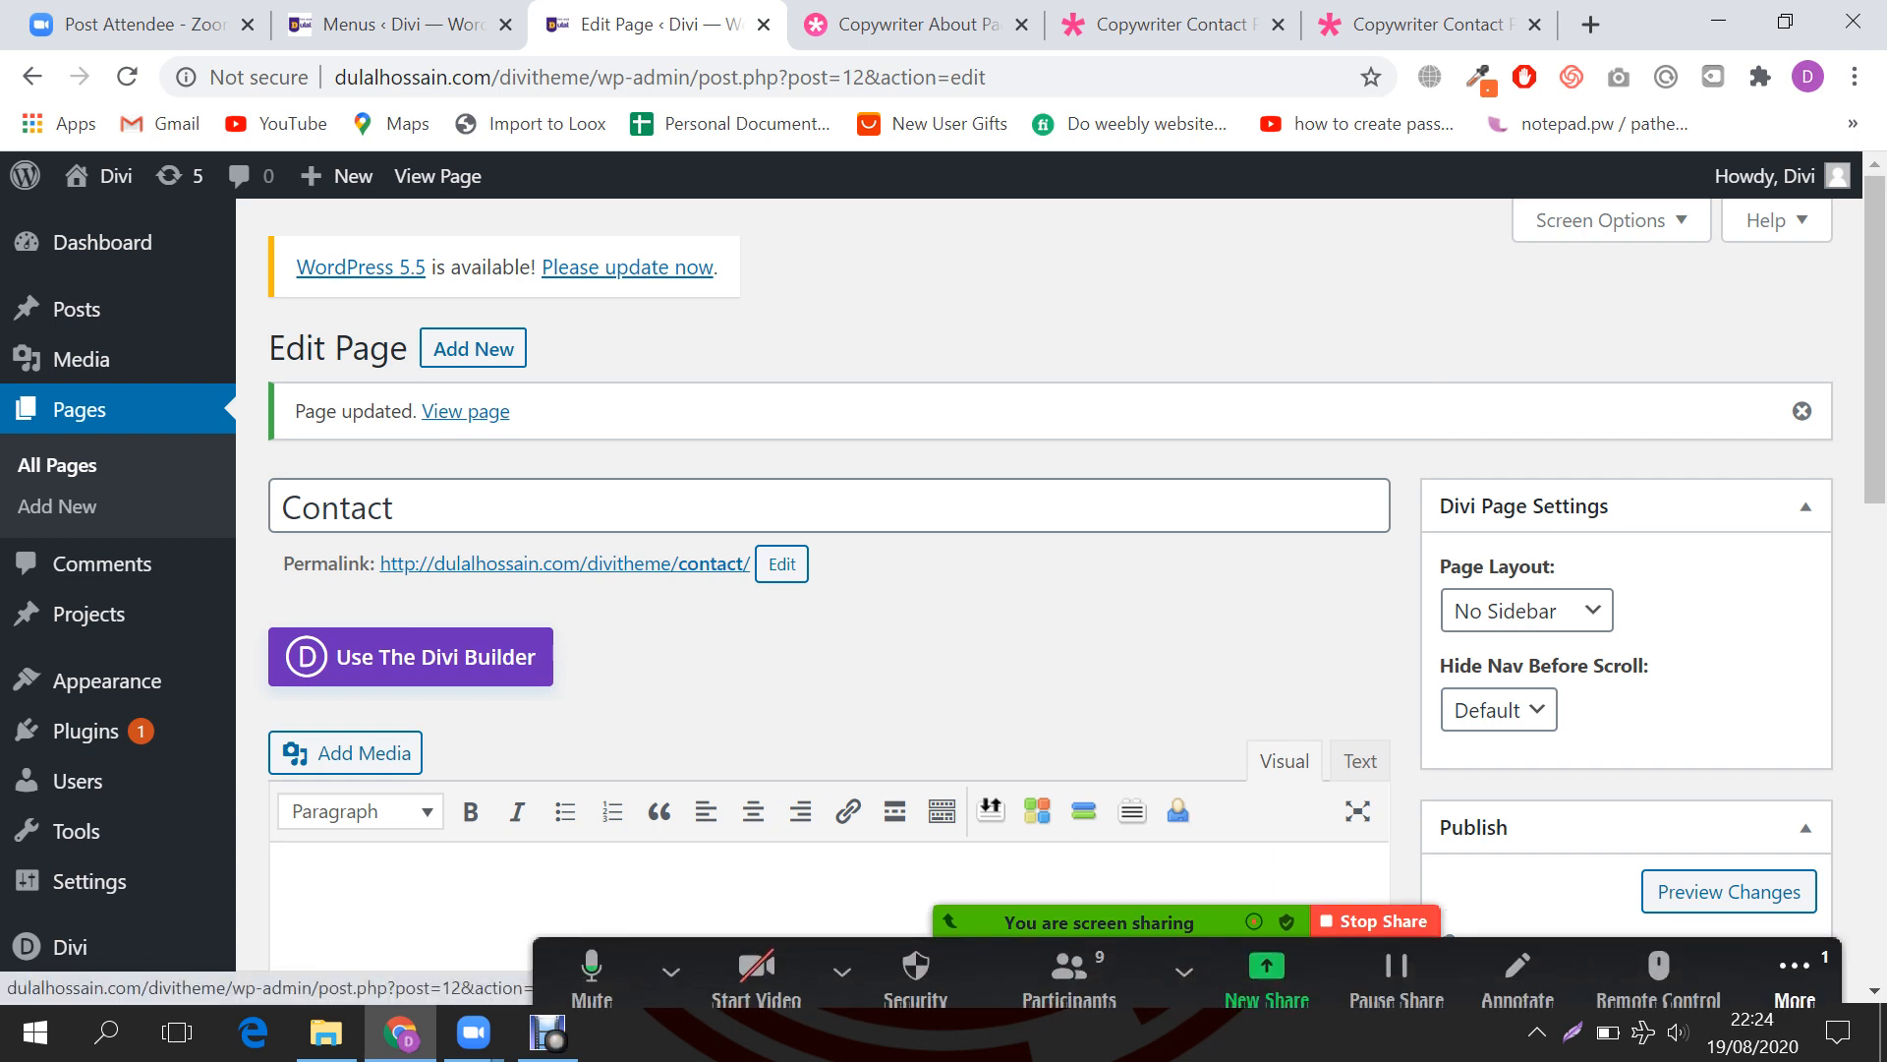
Step: Open Zoom's meeting chat via More, then show the Wi-Fi network list from the tray
click(1794, 958)
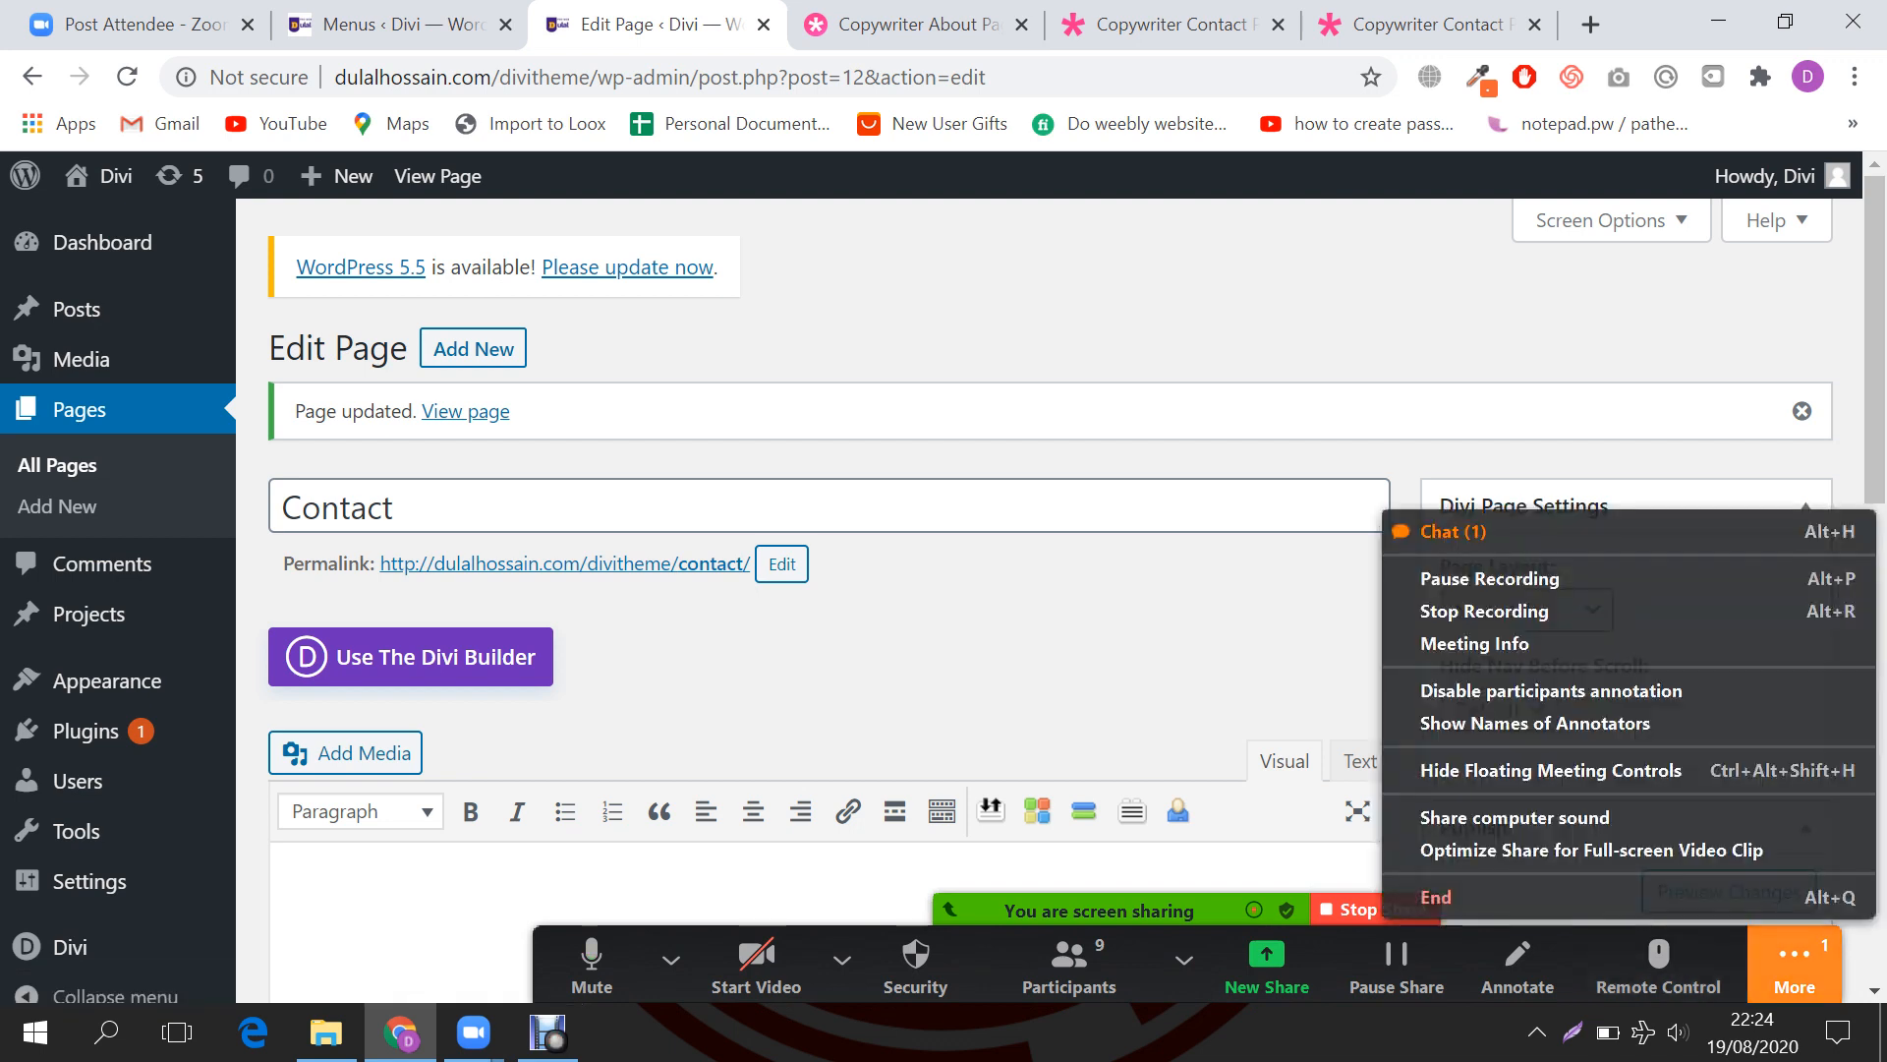
click(1435, 531)
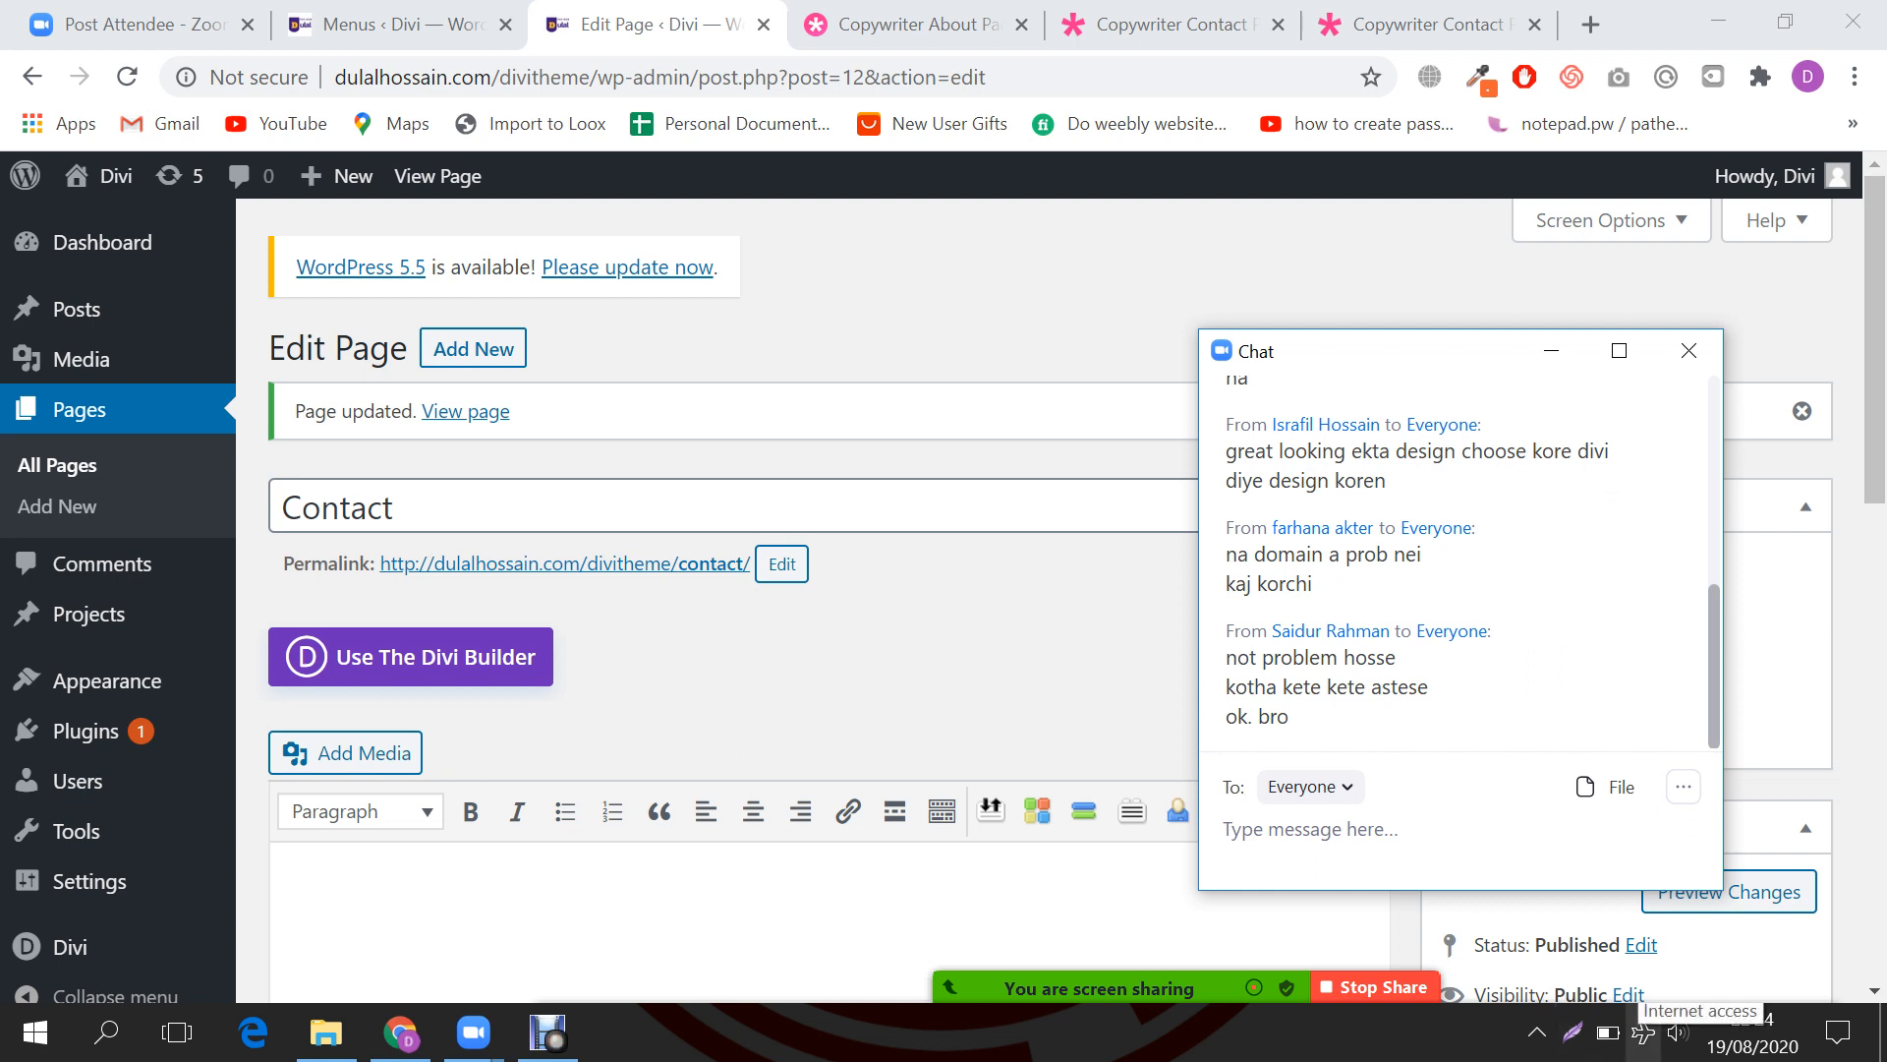
click(1642, 1032)
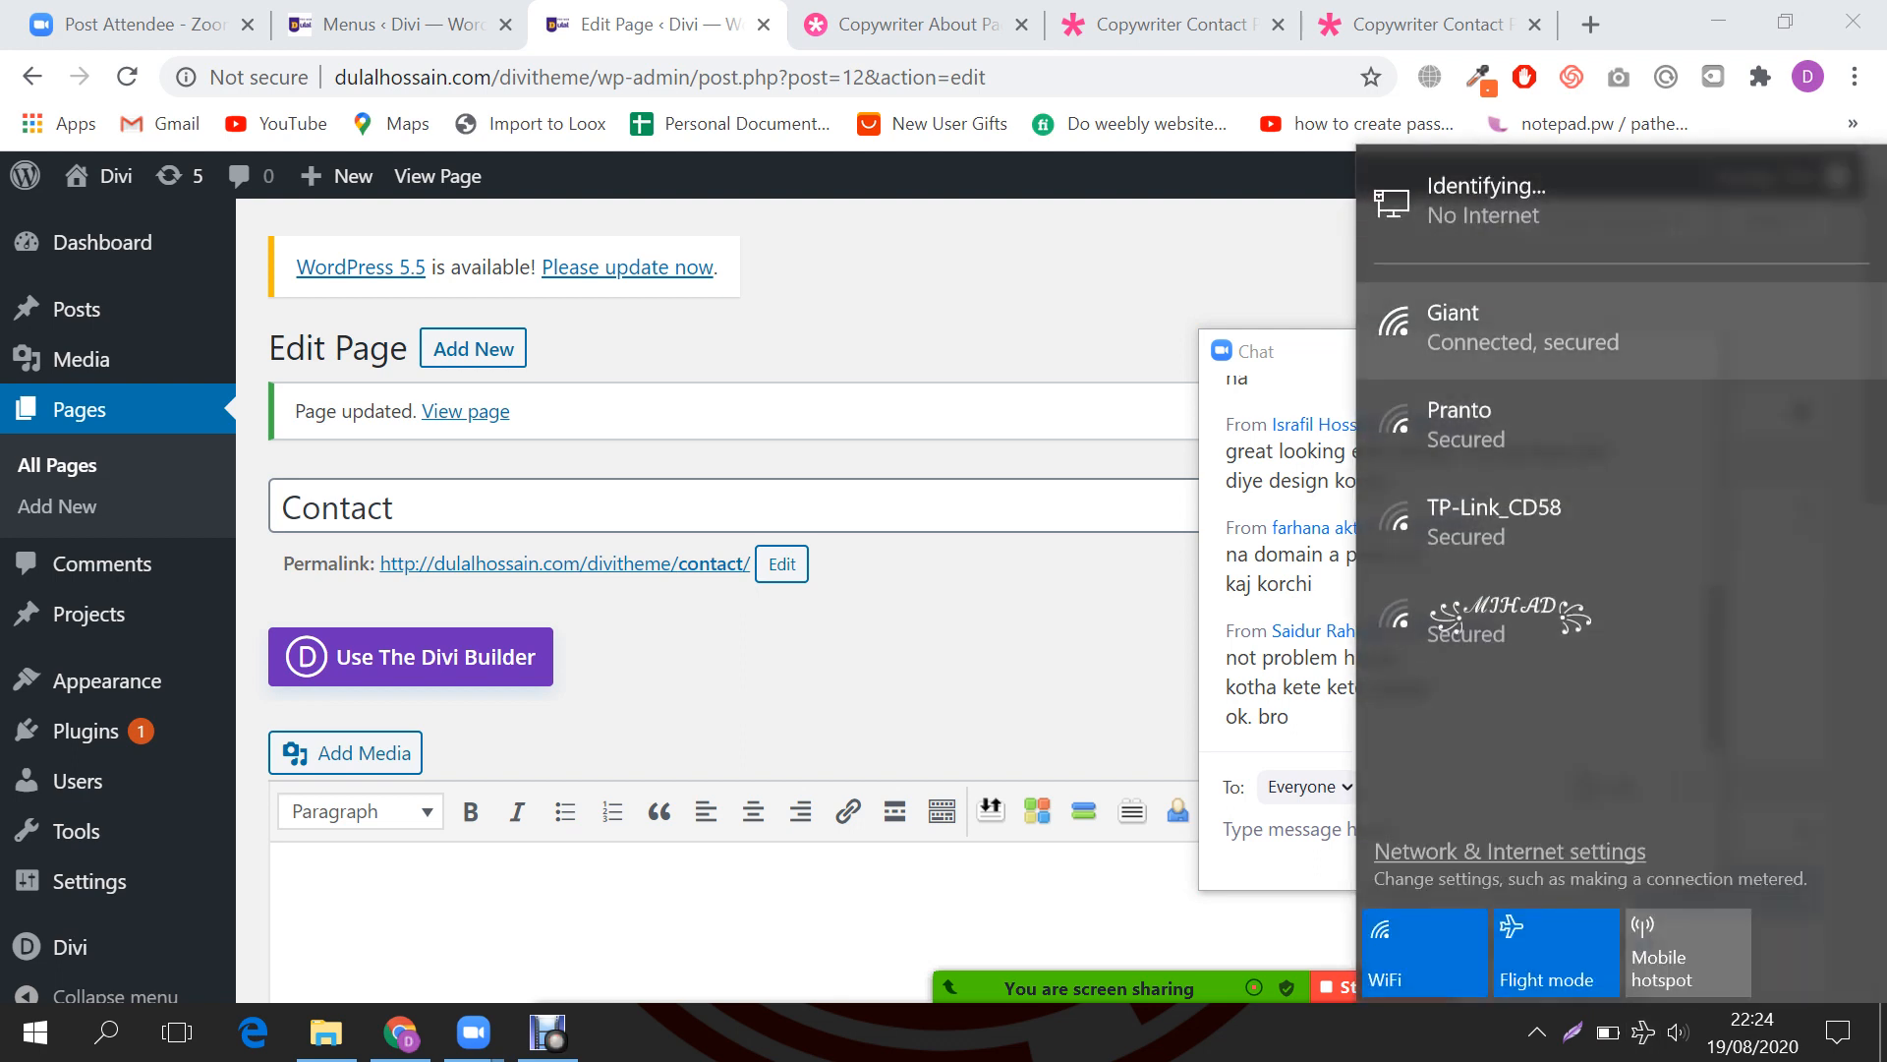
Step: Check the Giant network's Ethernet status in Settings, reopen Zoom chat, then close Settings
click(1514, 330)
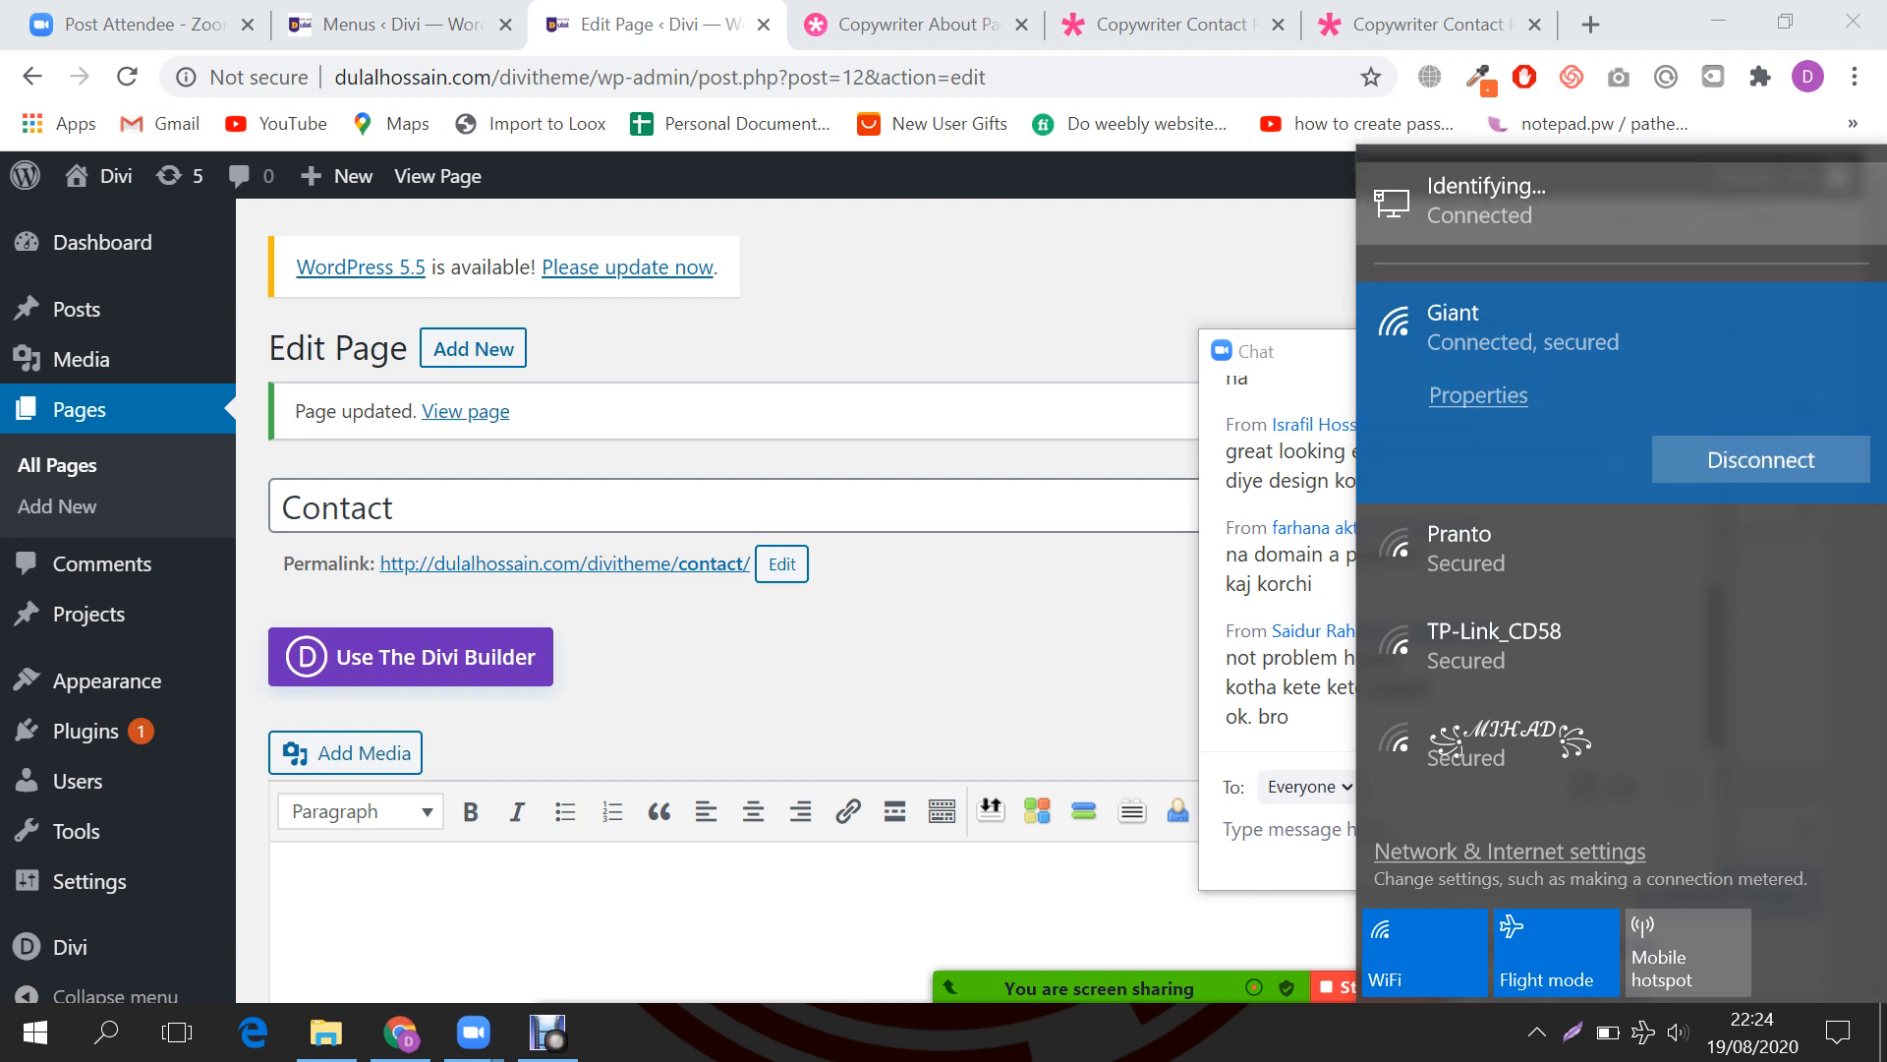
click(1475, 201)
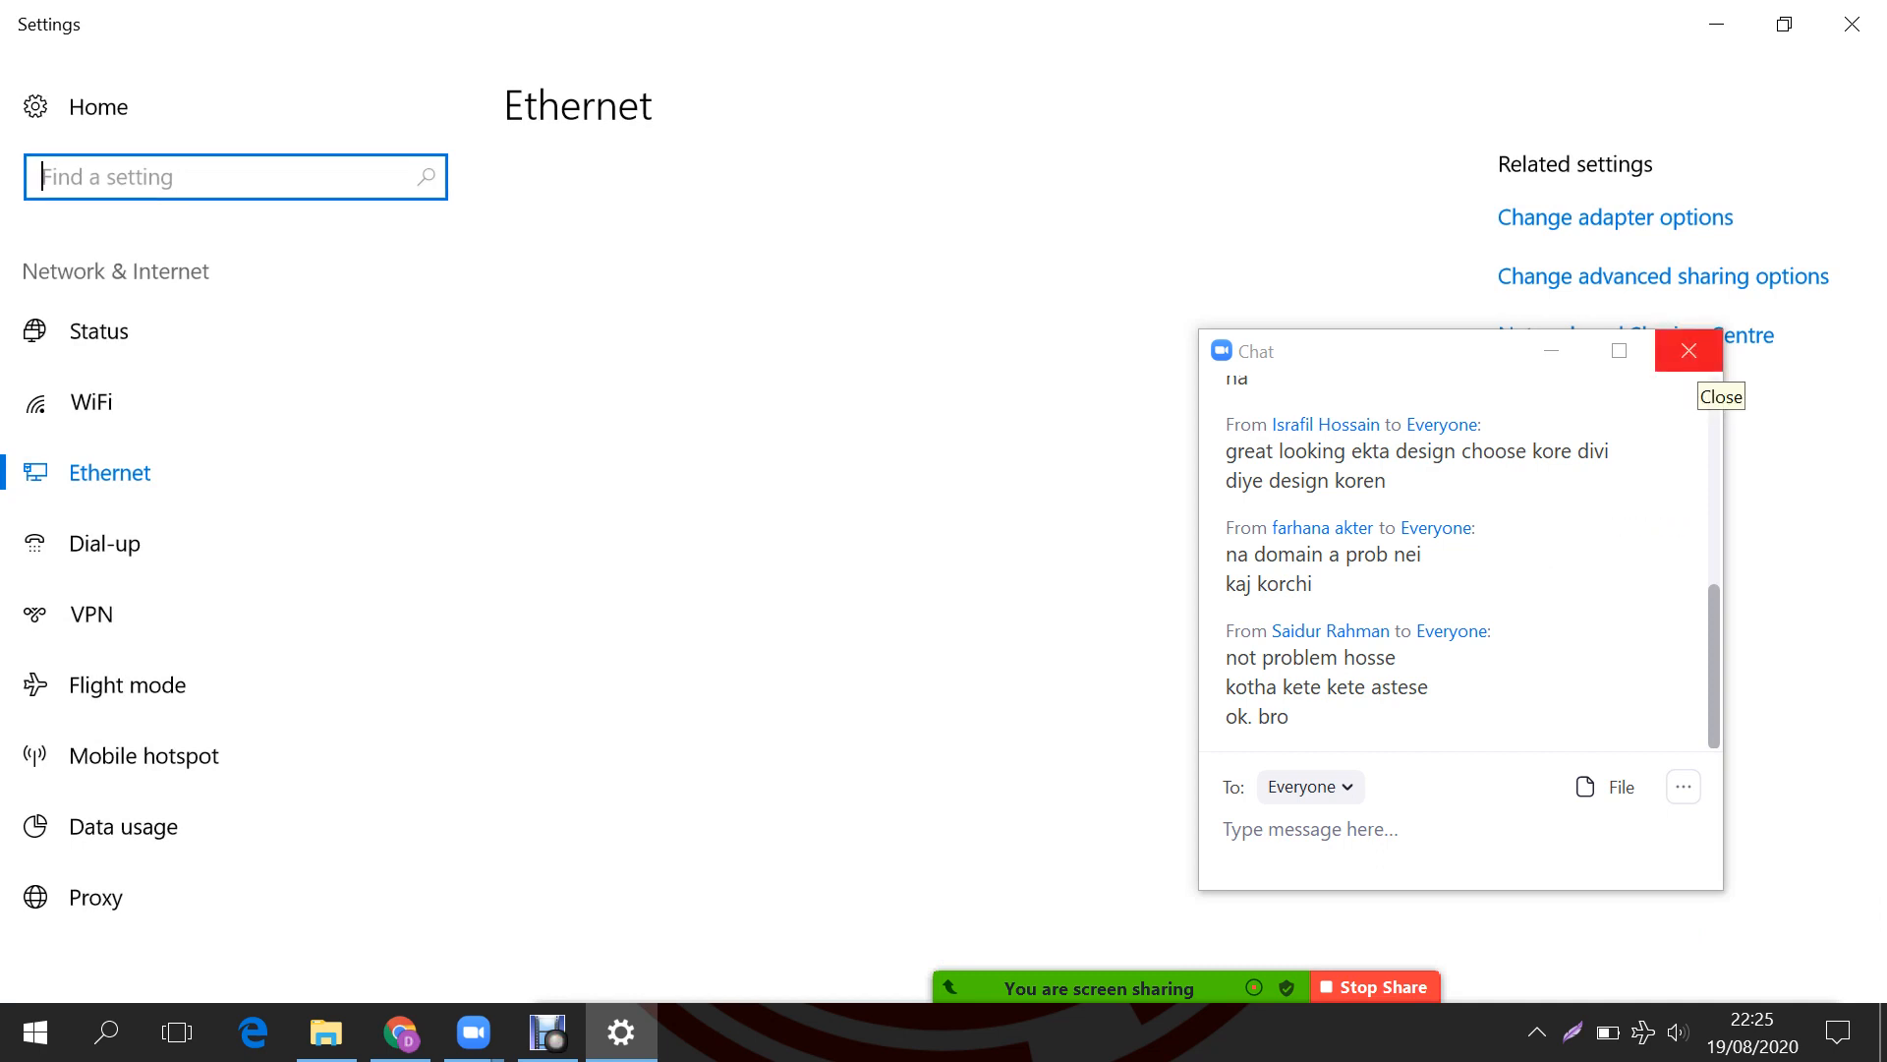
click(1695, 352)
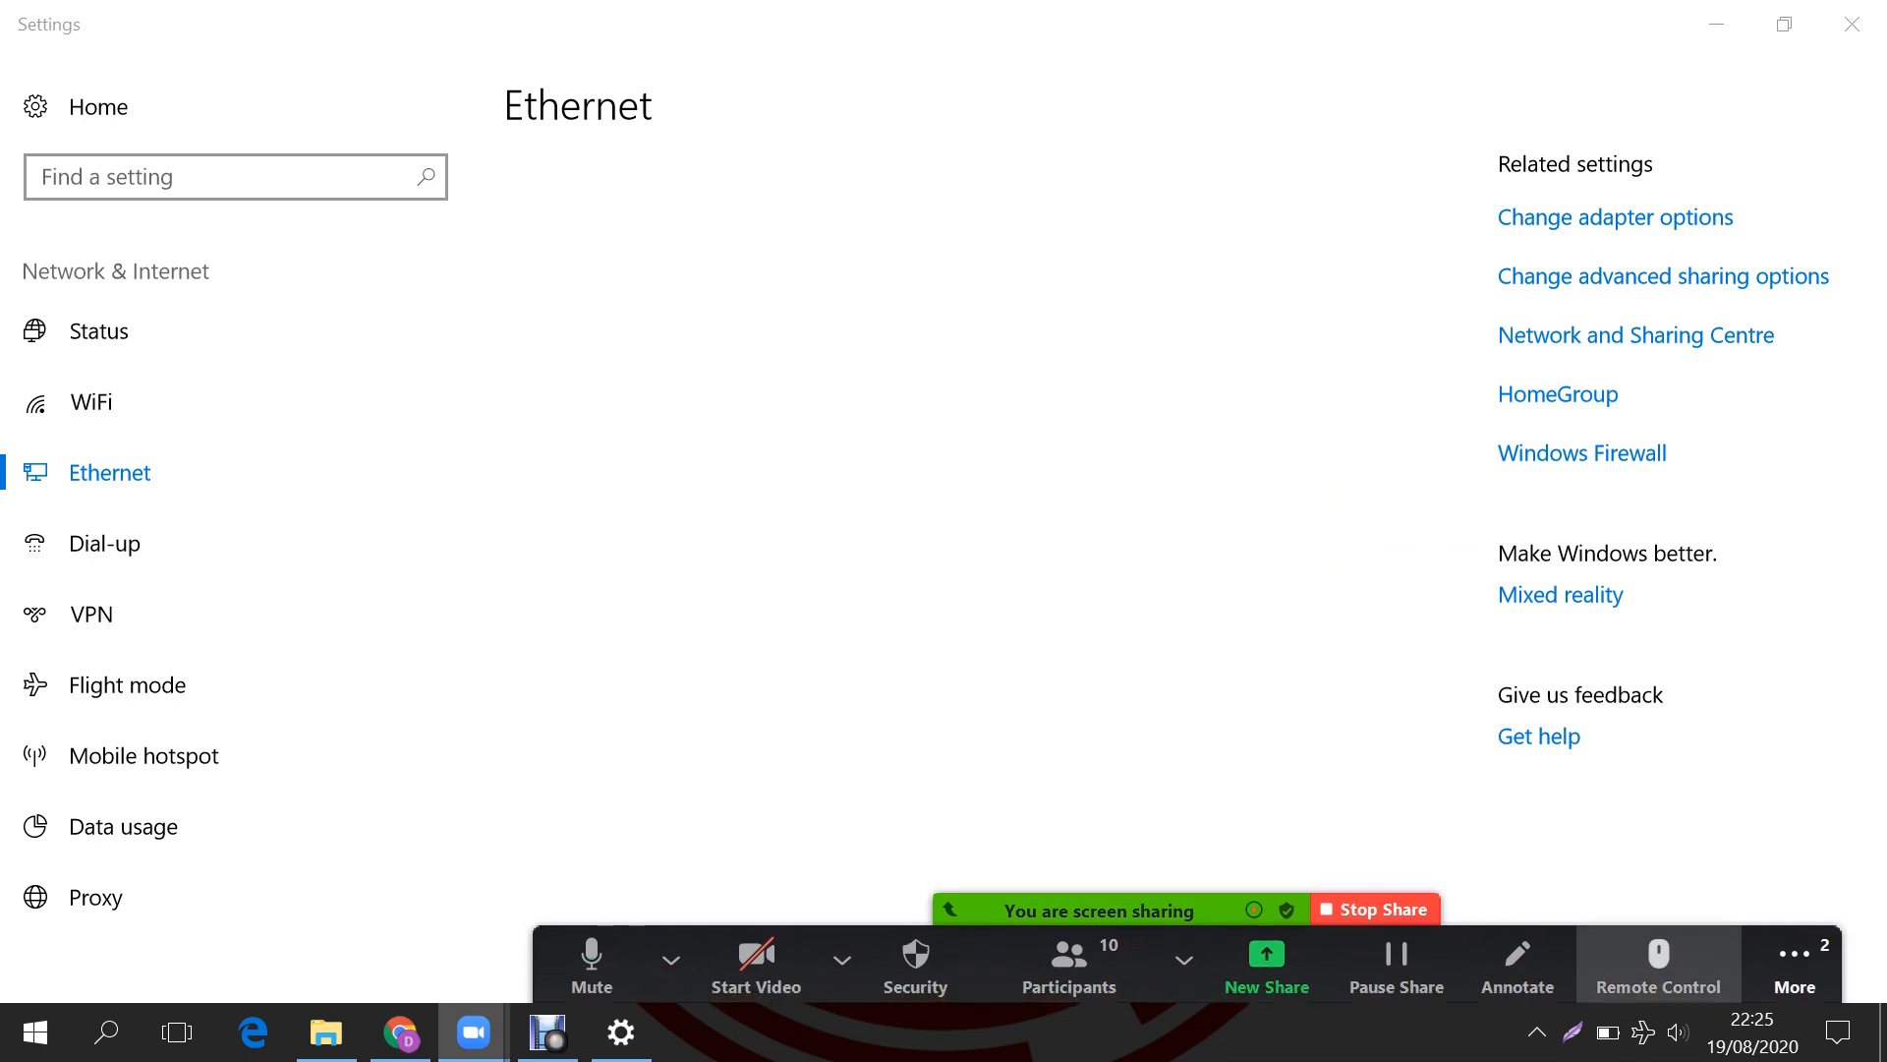
click(1794, 988)
click(1420, 529)
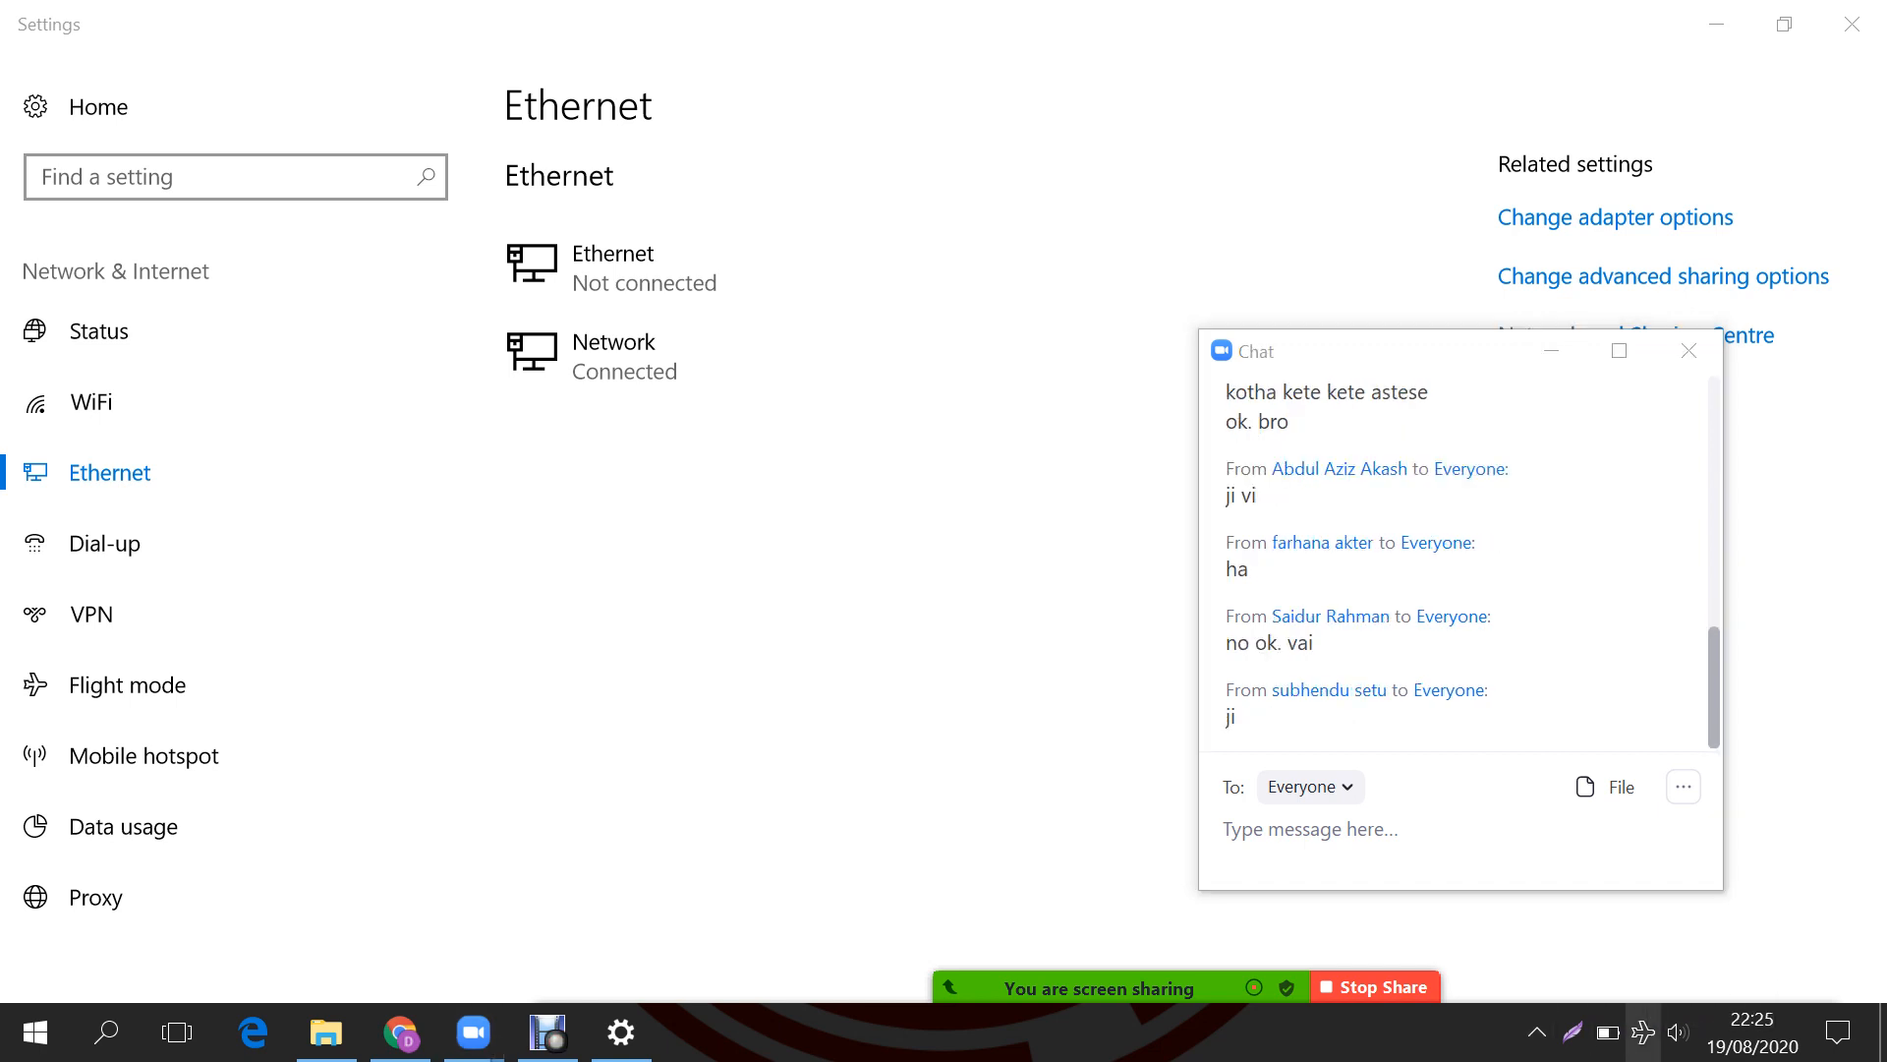
click(1643, 1031)
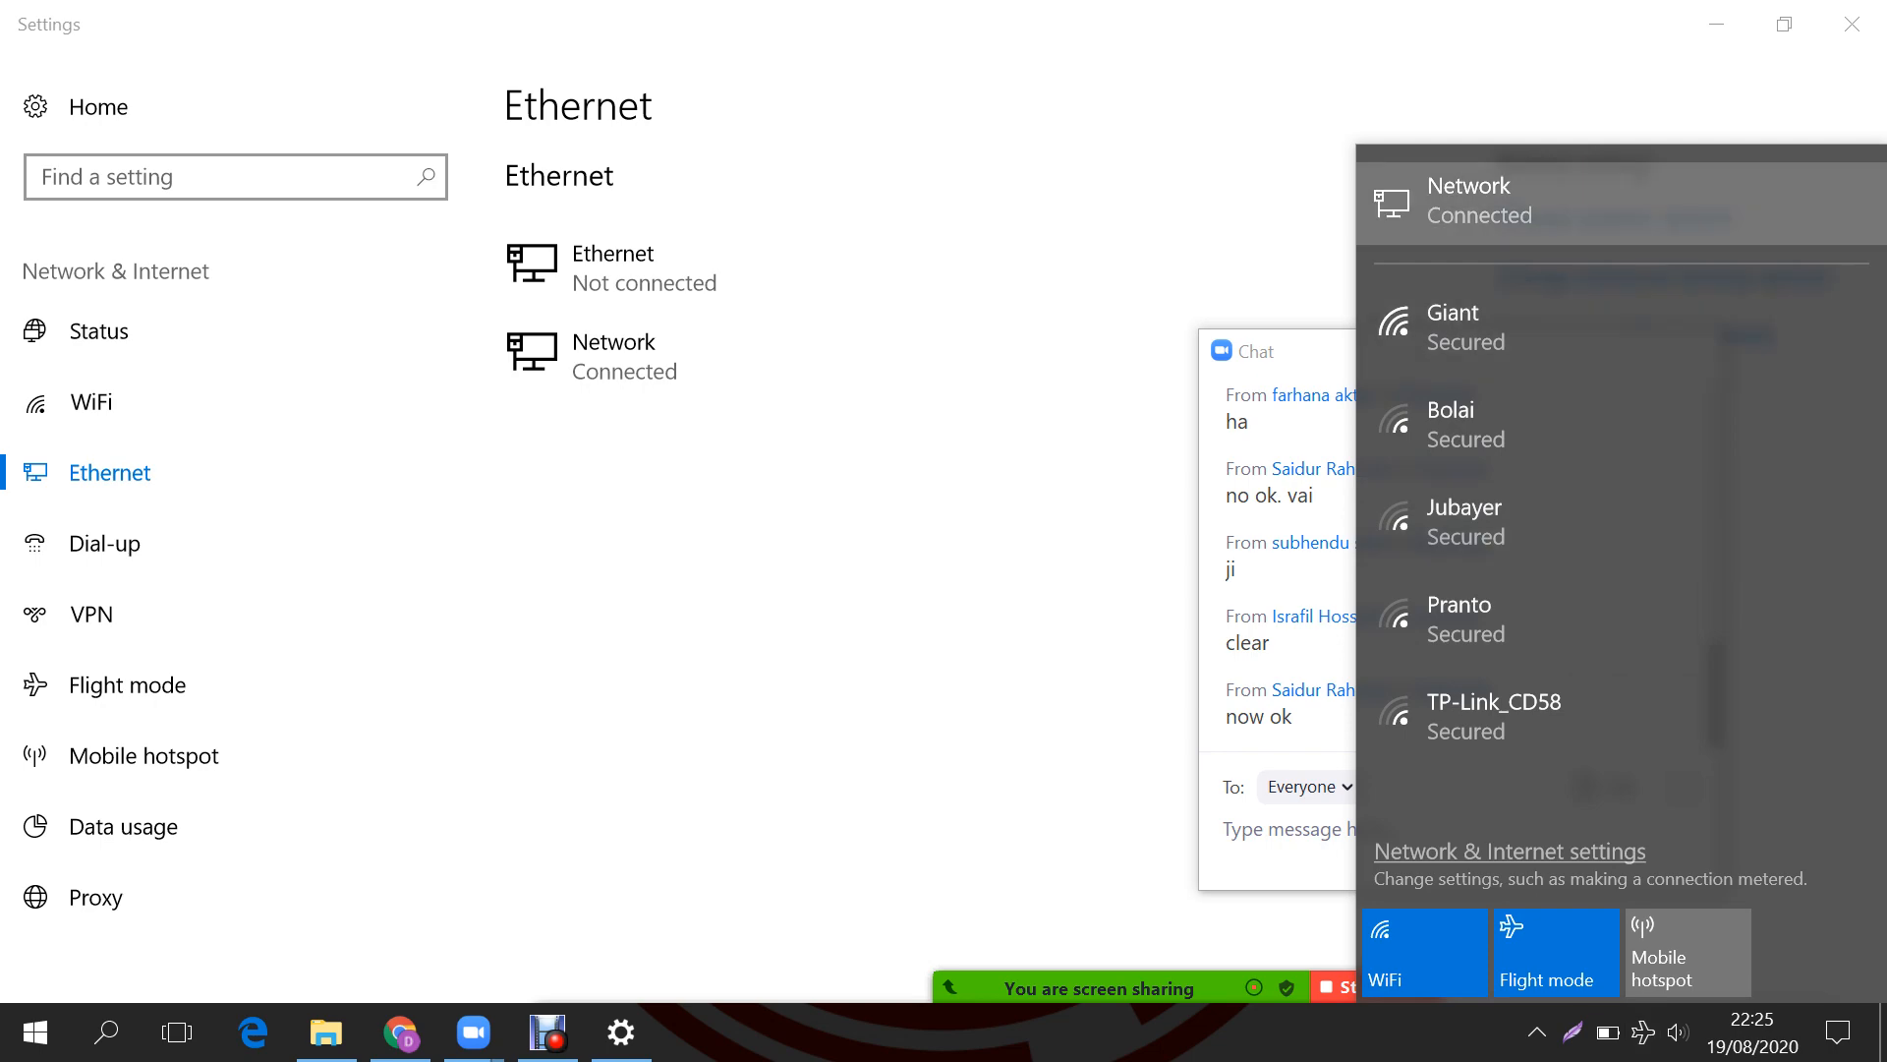
click(1081, 270)
click(1851, 24)
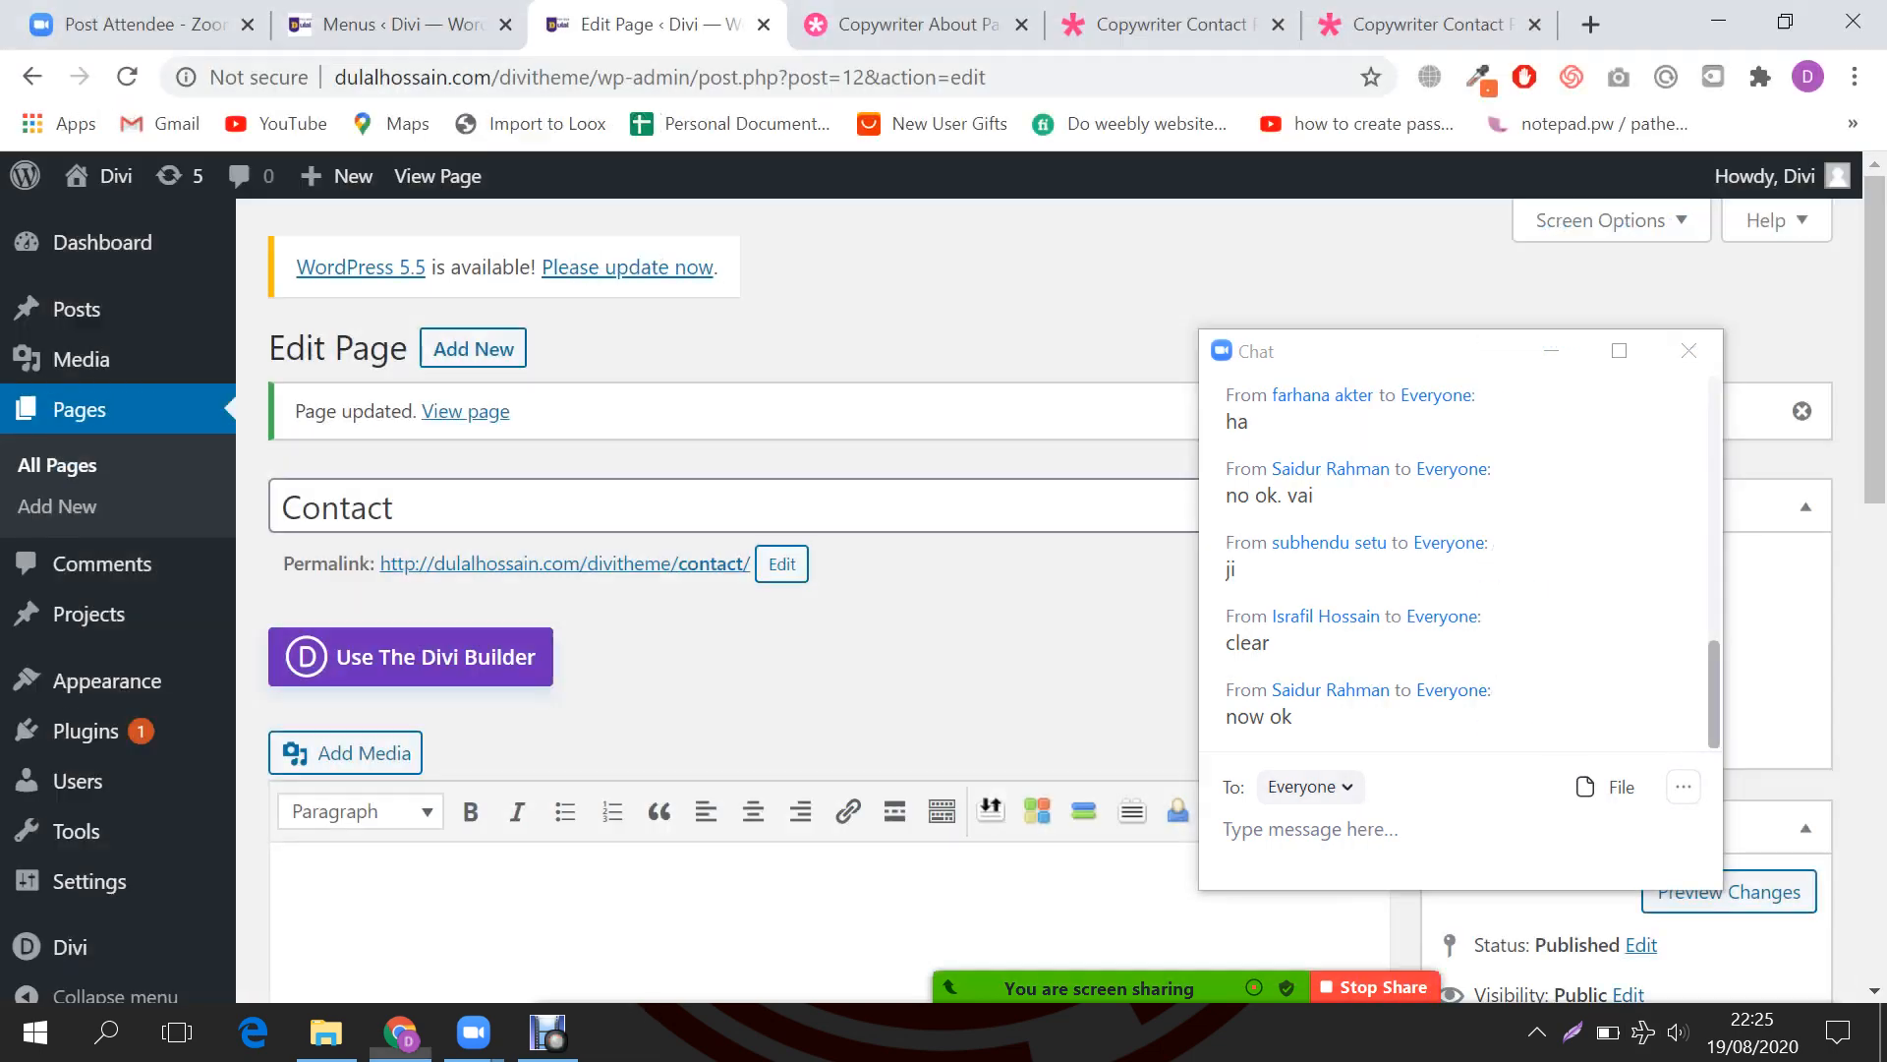
Step: Switch the Contact page over to the Divi Builder
scroll(732, 590, down, 2)
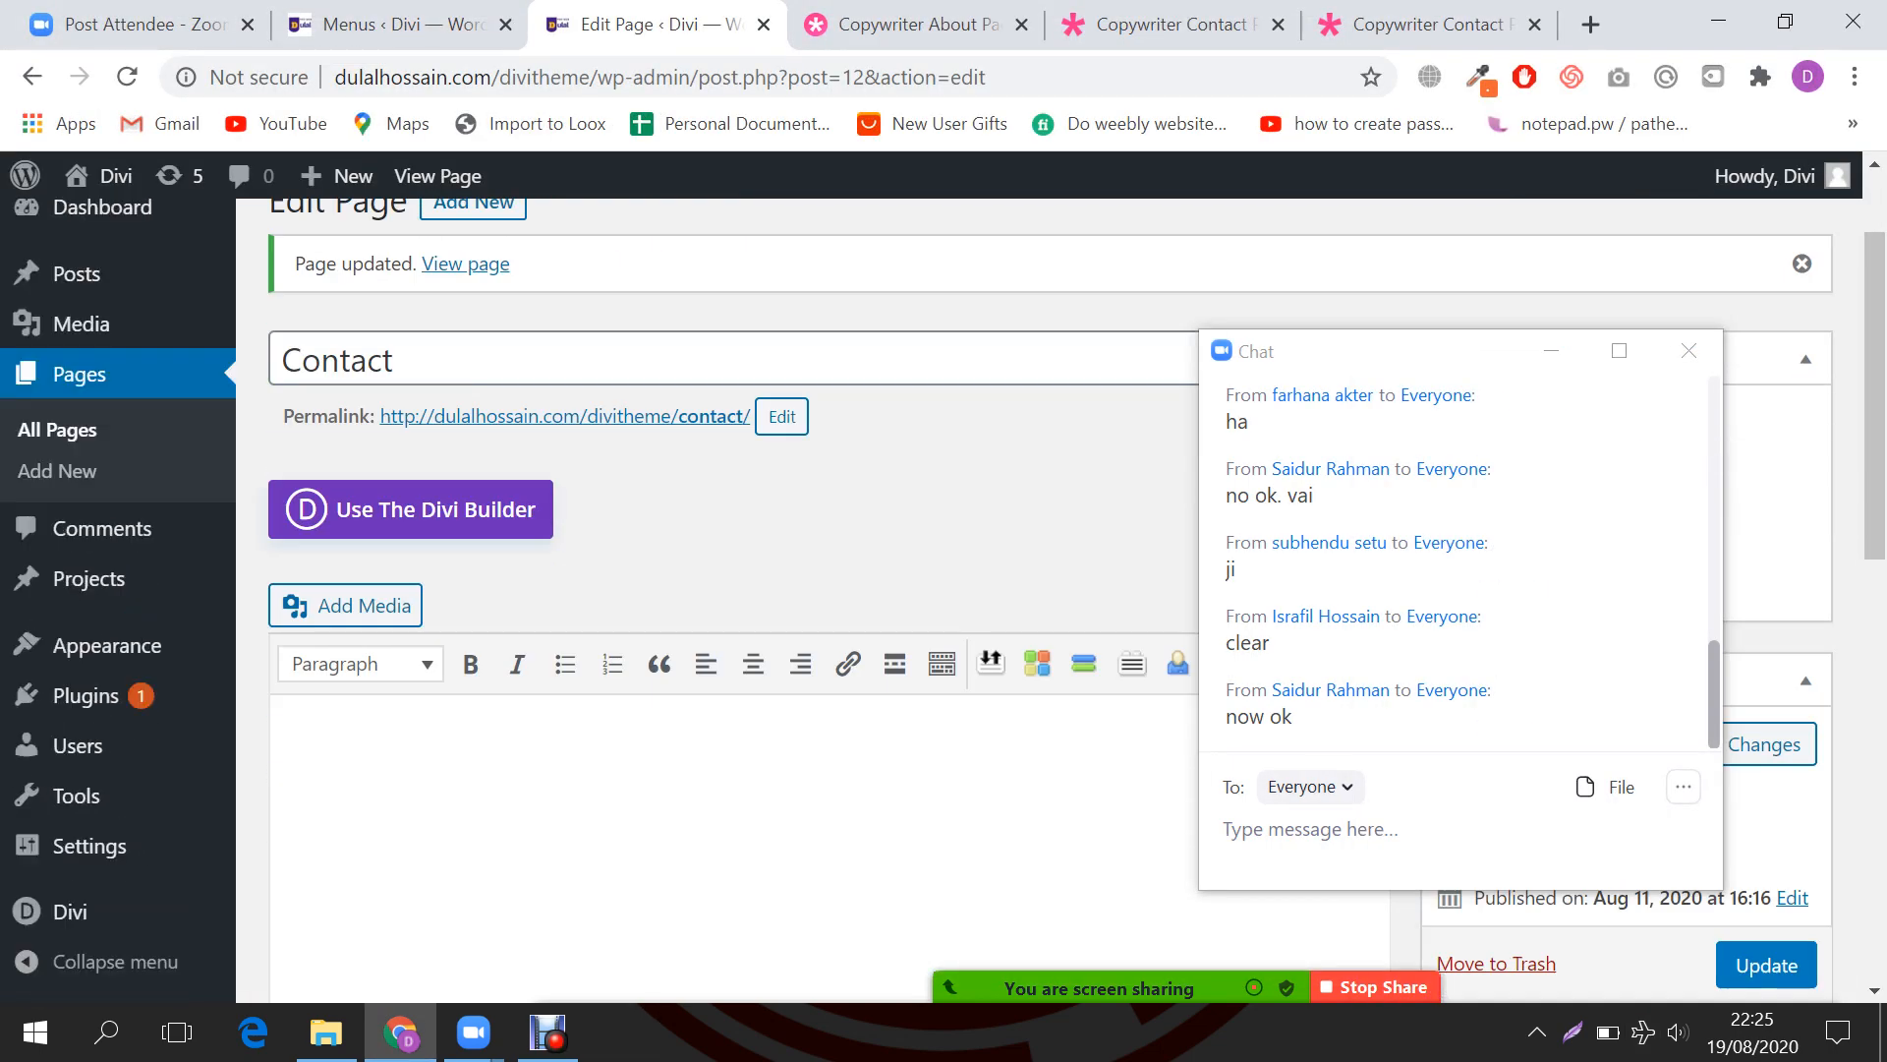
scroll(732, 590, down, 2)
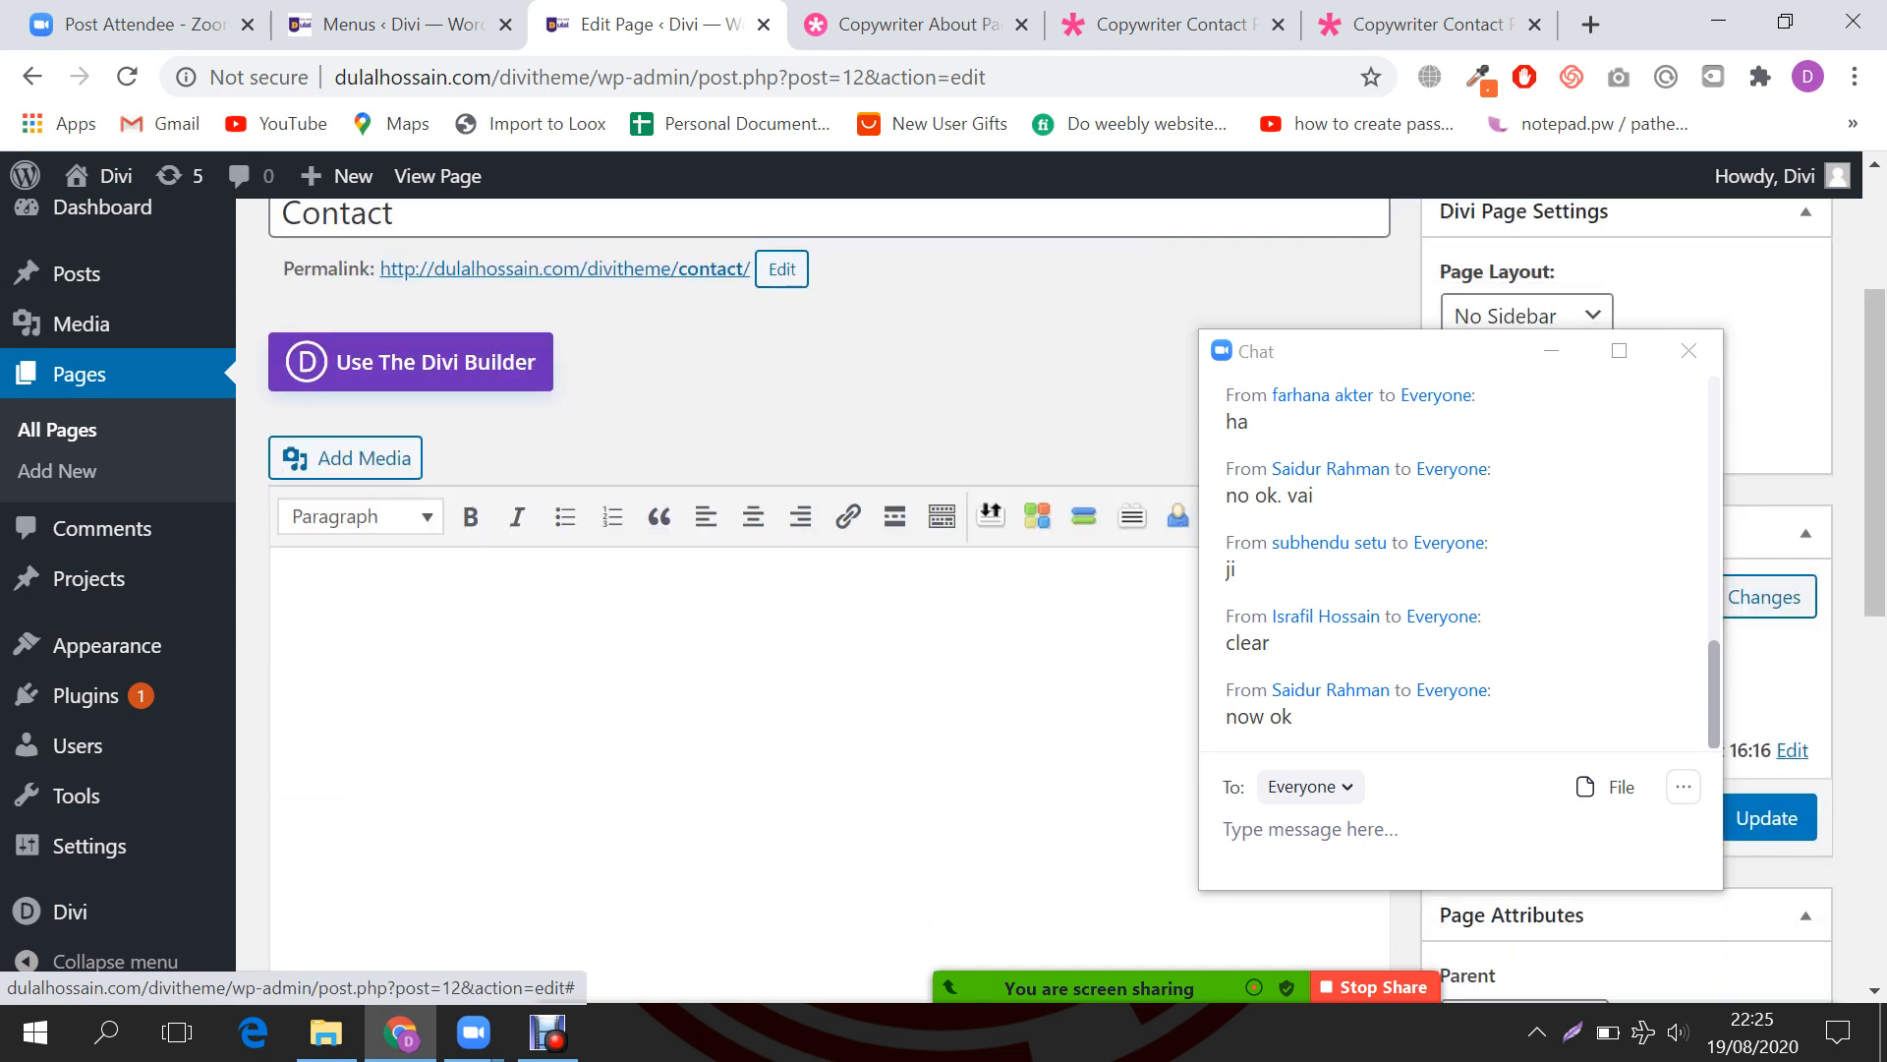
click(411, 363)
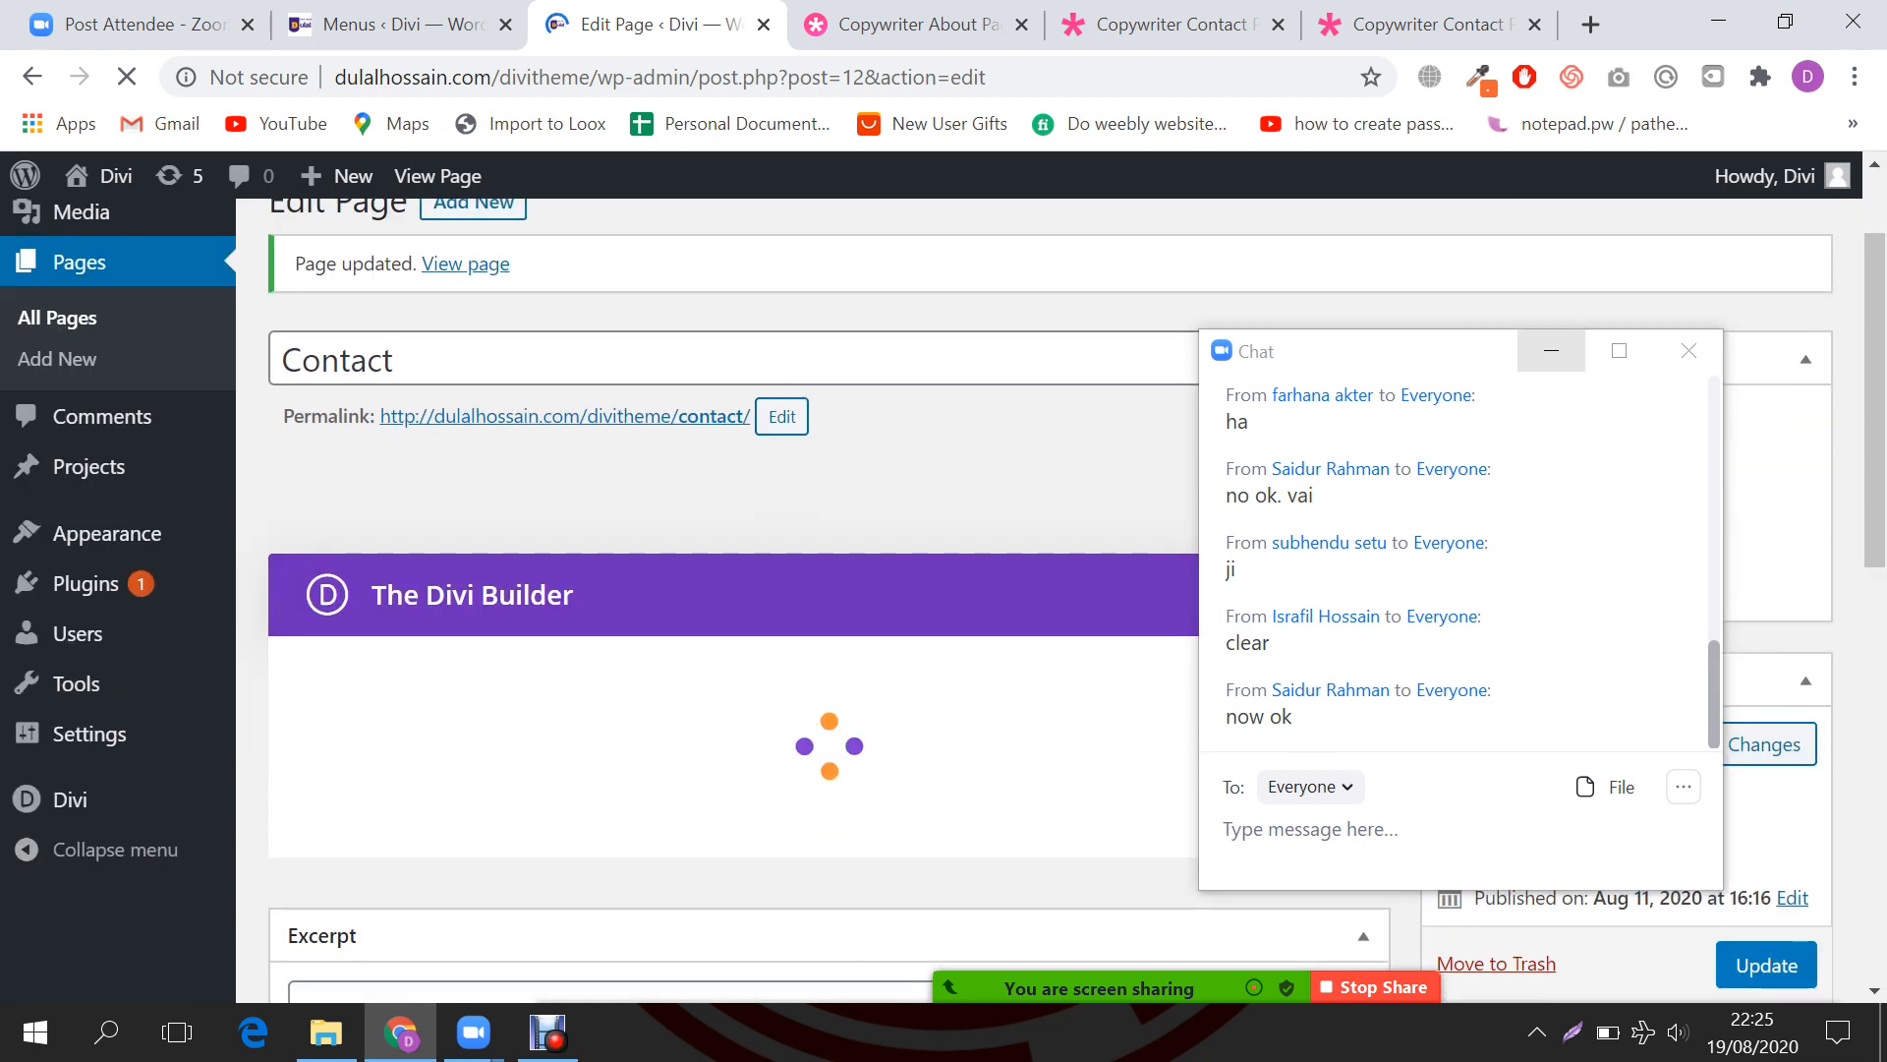
Step: Minimize the Zoom chat and go back to the Menus page showing Main Menu
click(1551, 351)
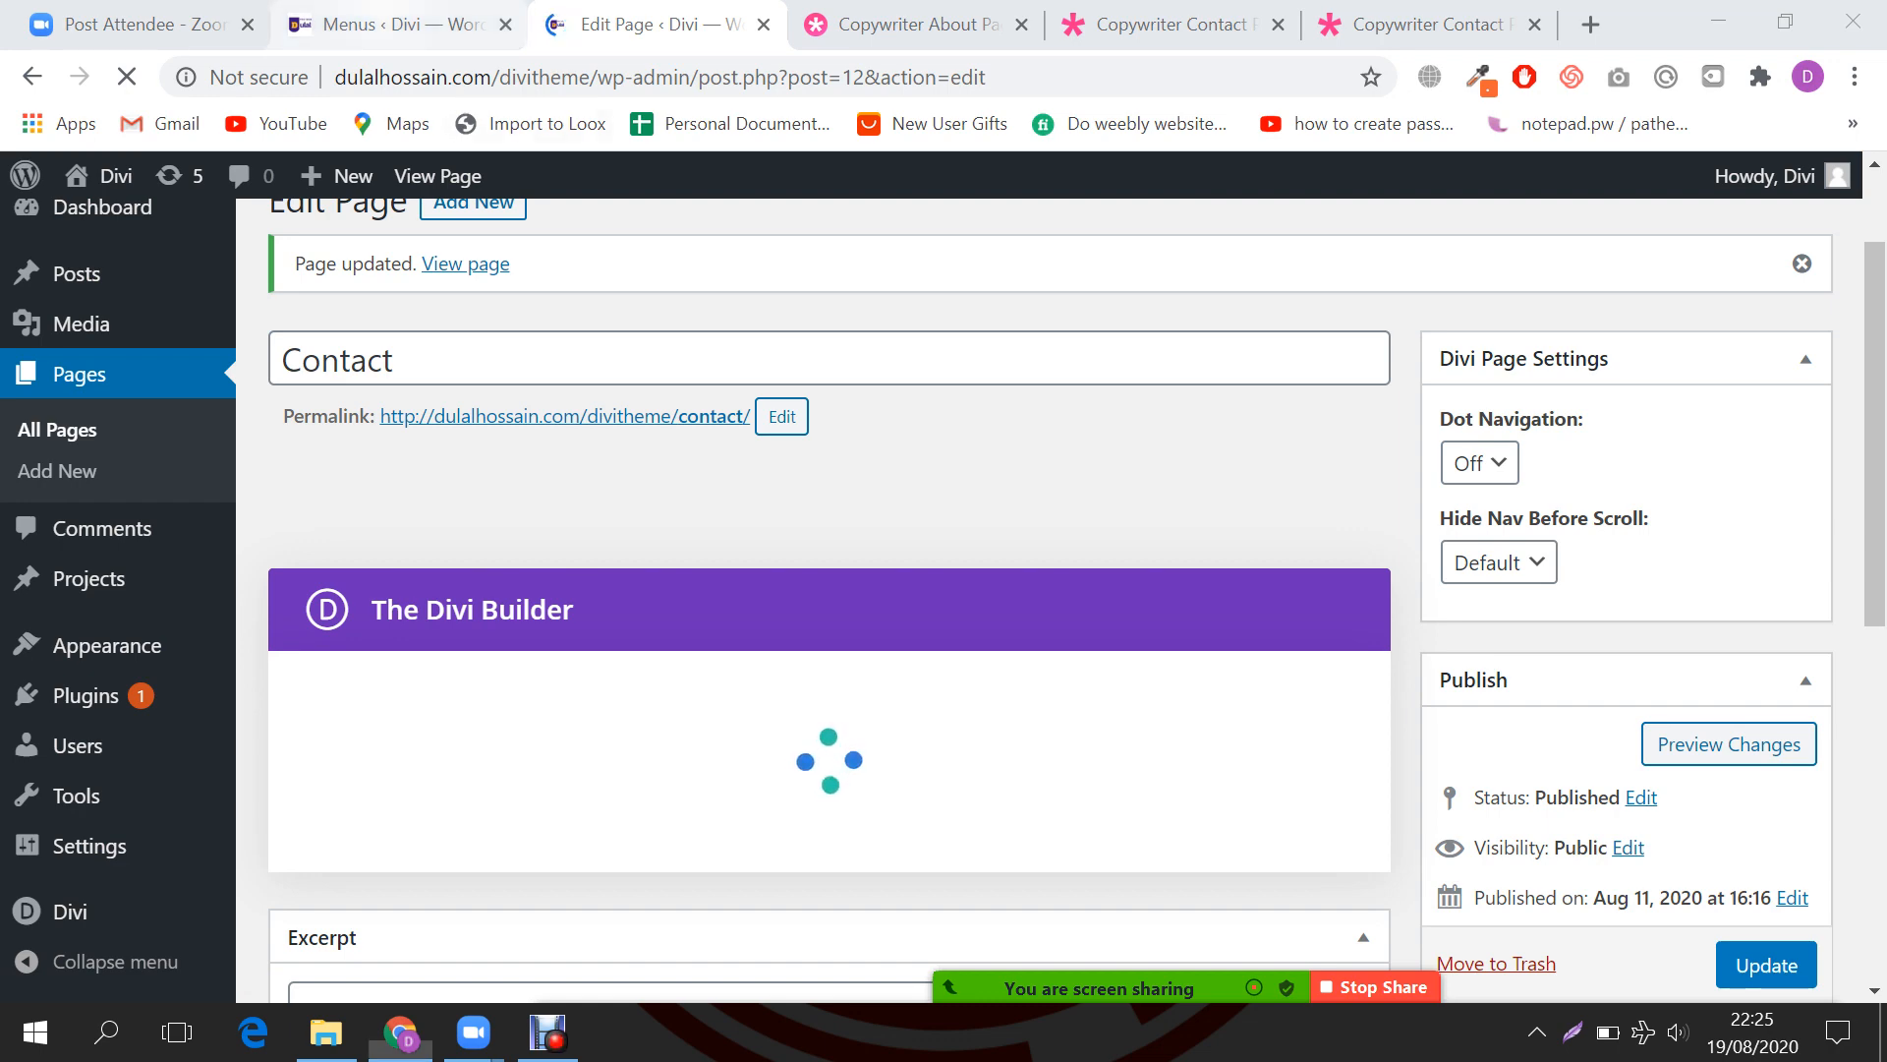
click(403, 25)
scroll(1050, 600, down, 2)
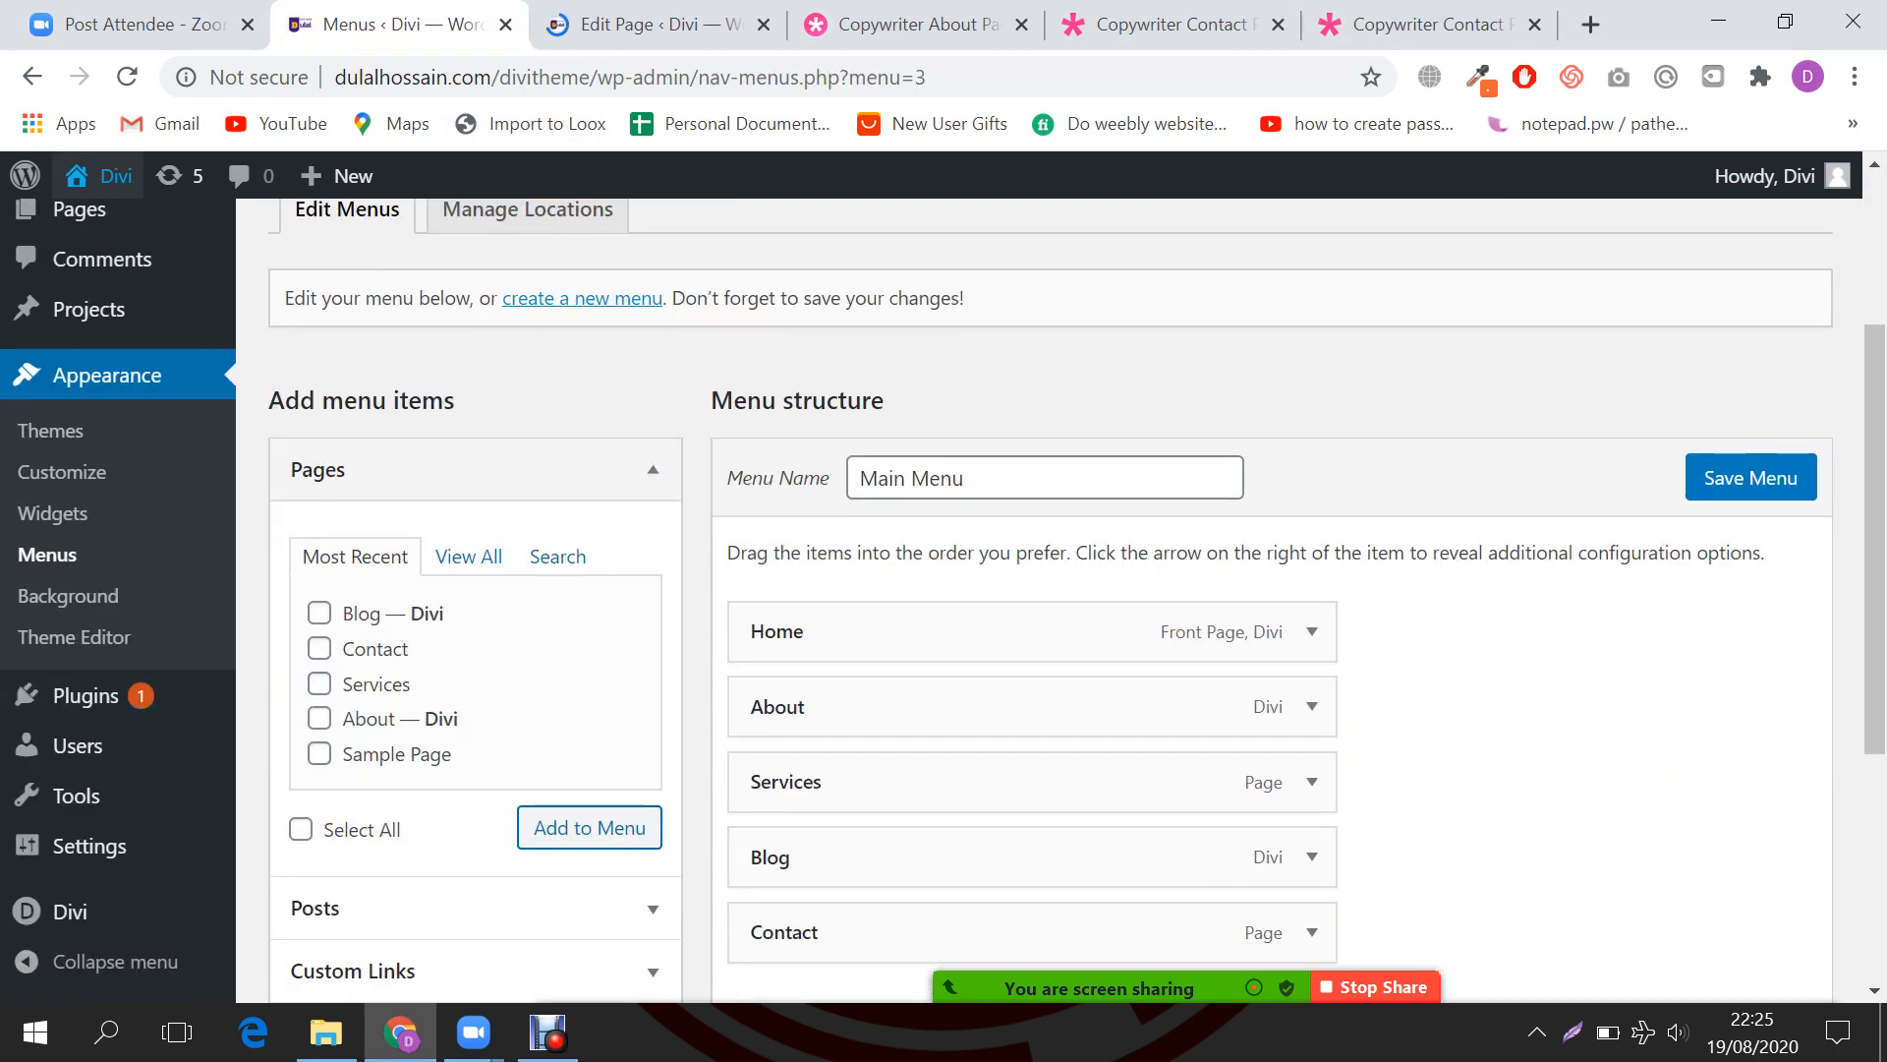
Step: Close the Copywriter About layout tab
scroll(1050, 599, up, 2)
click(659, 25)
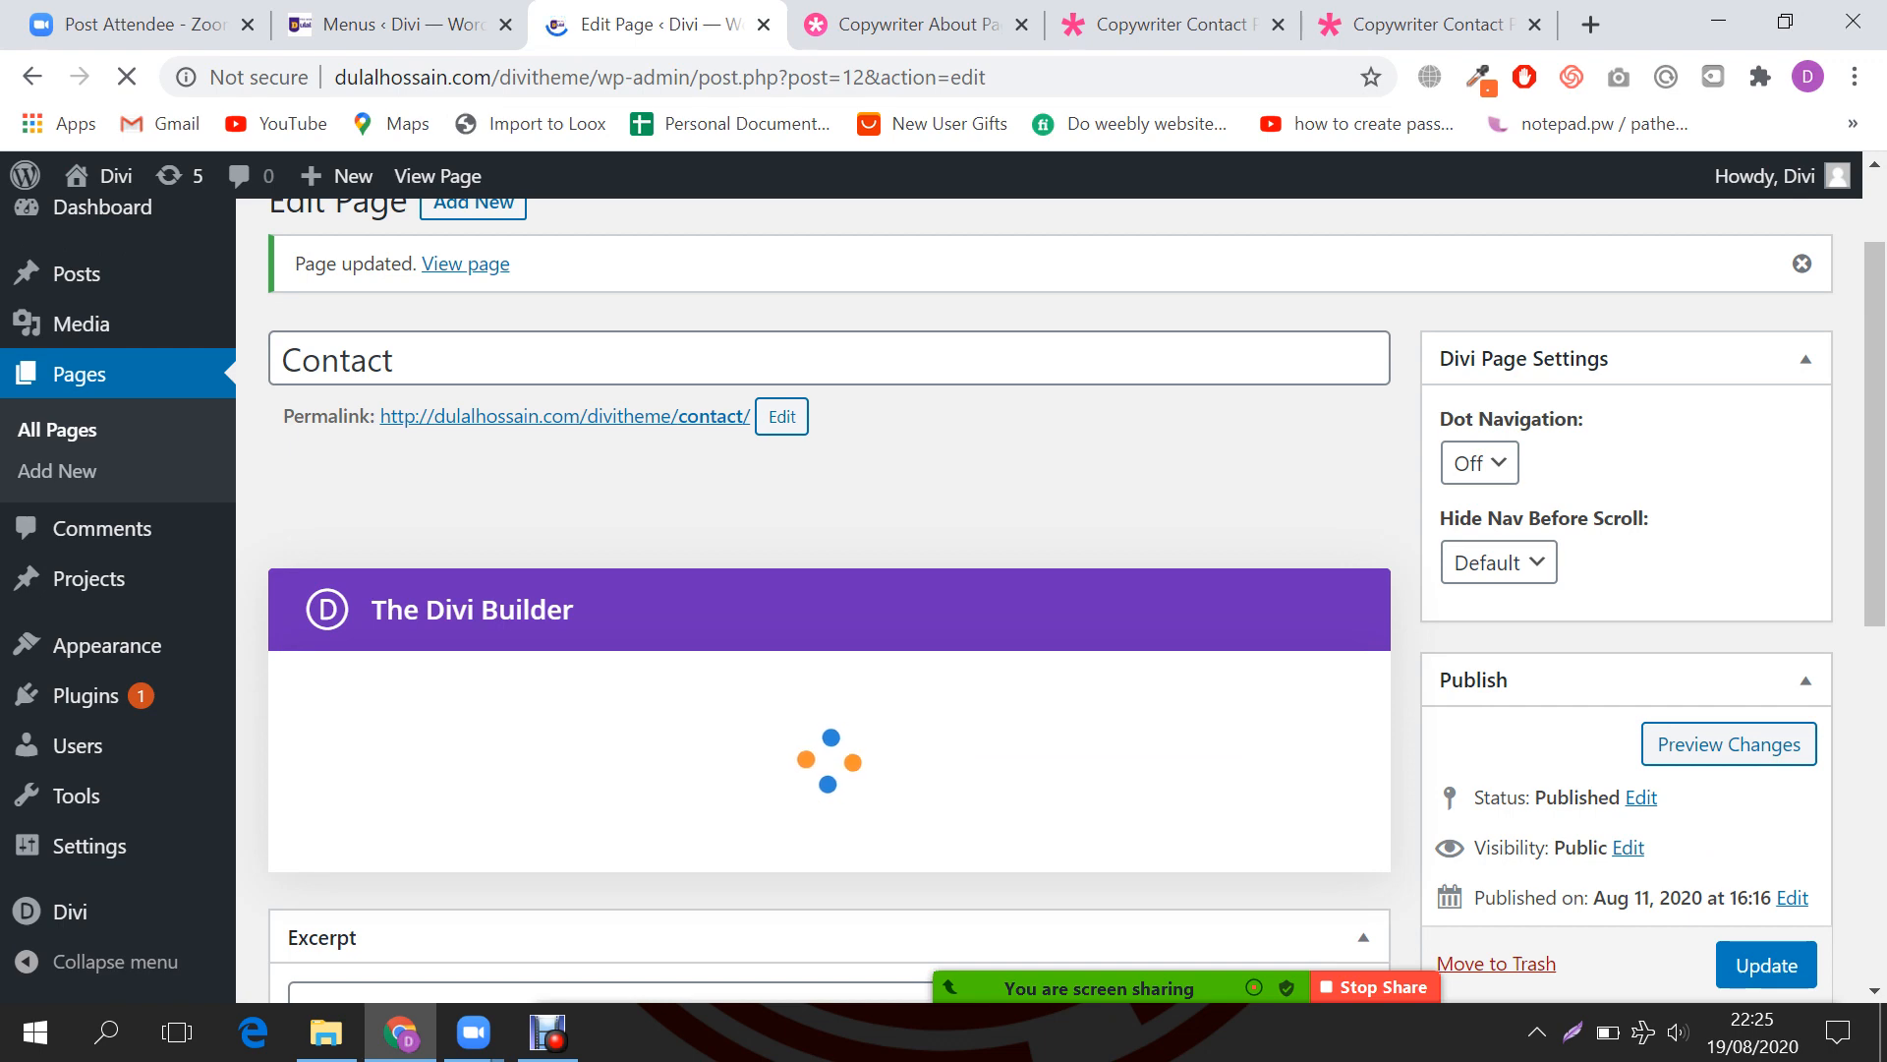
click(916, 25)
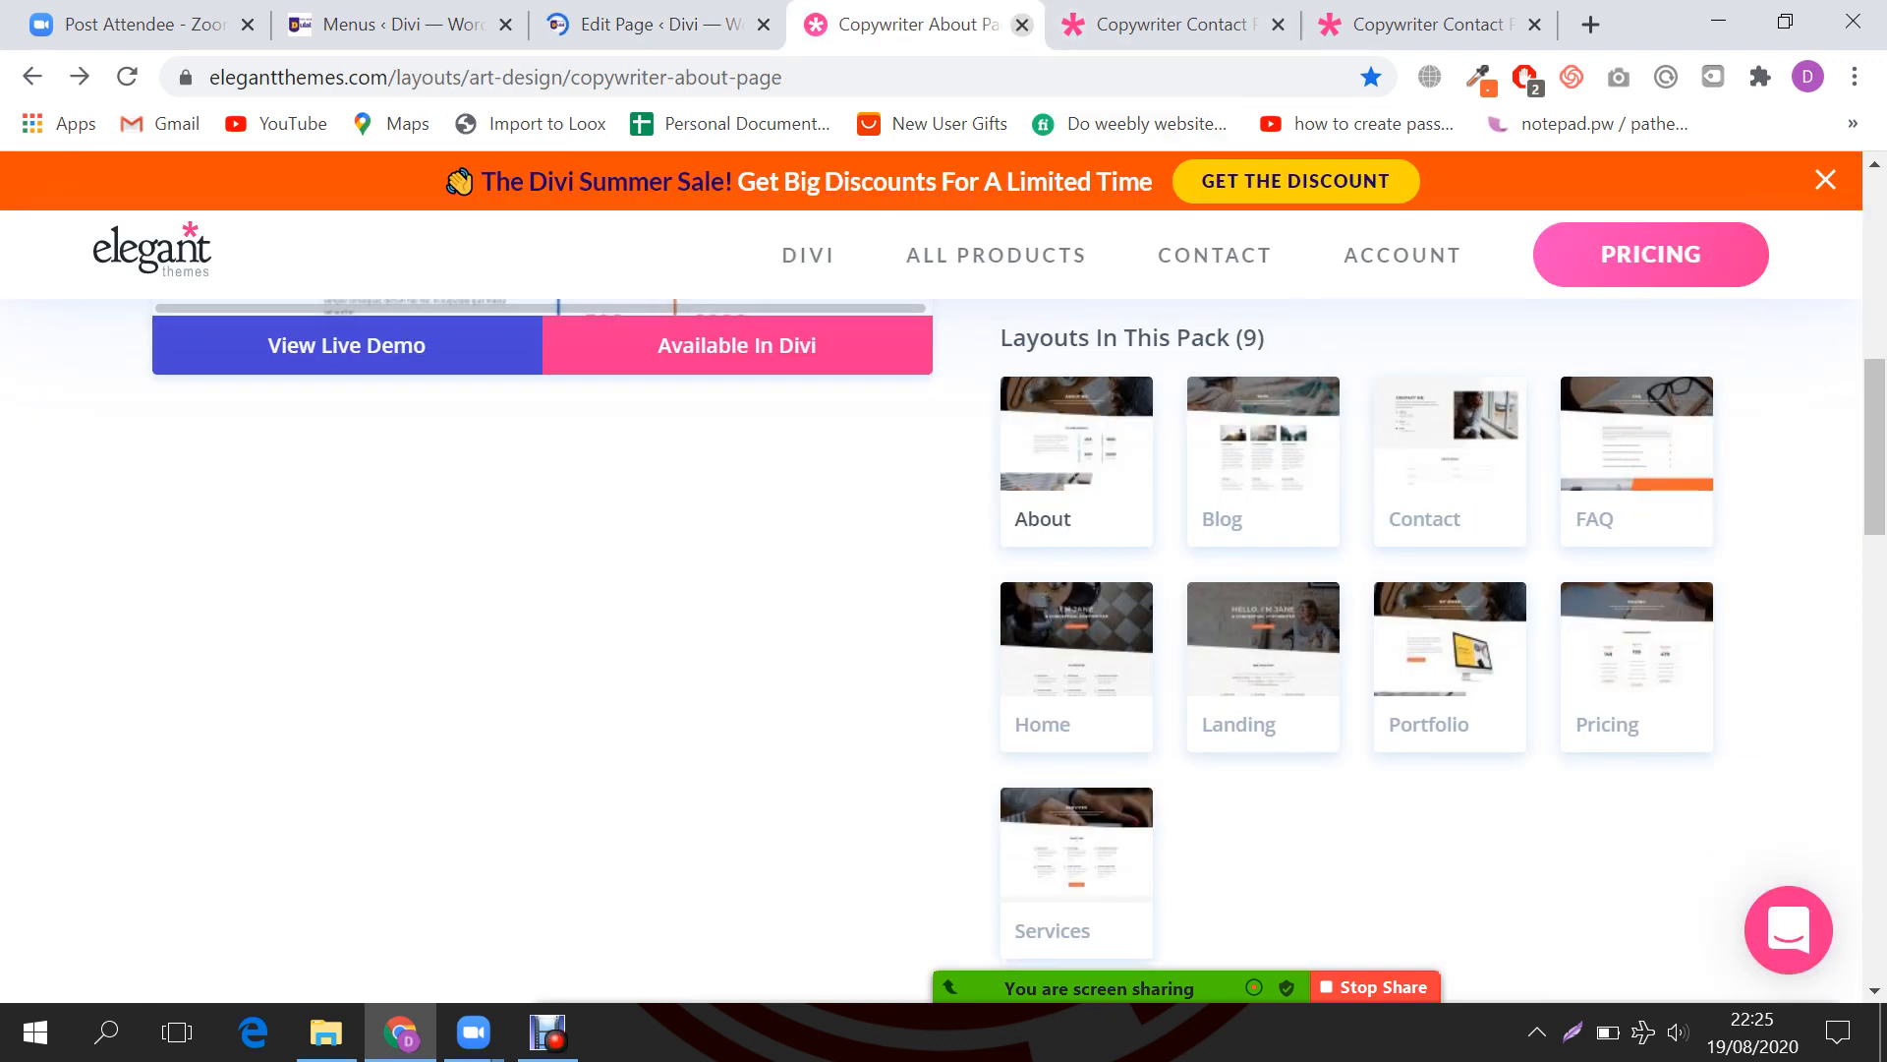
click(1022, 24)
scroll(931, 590, down, 10)
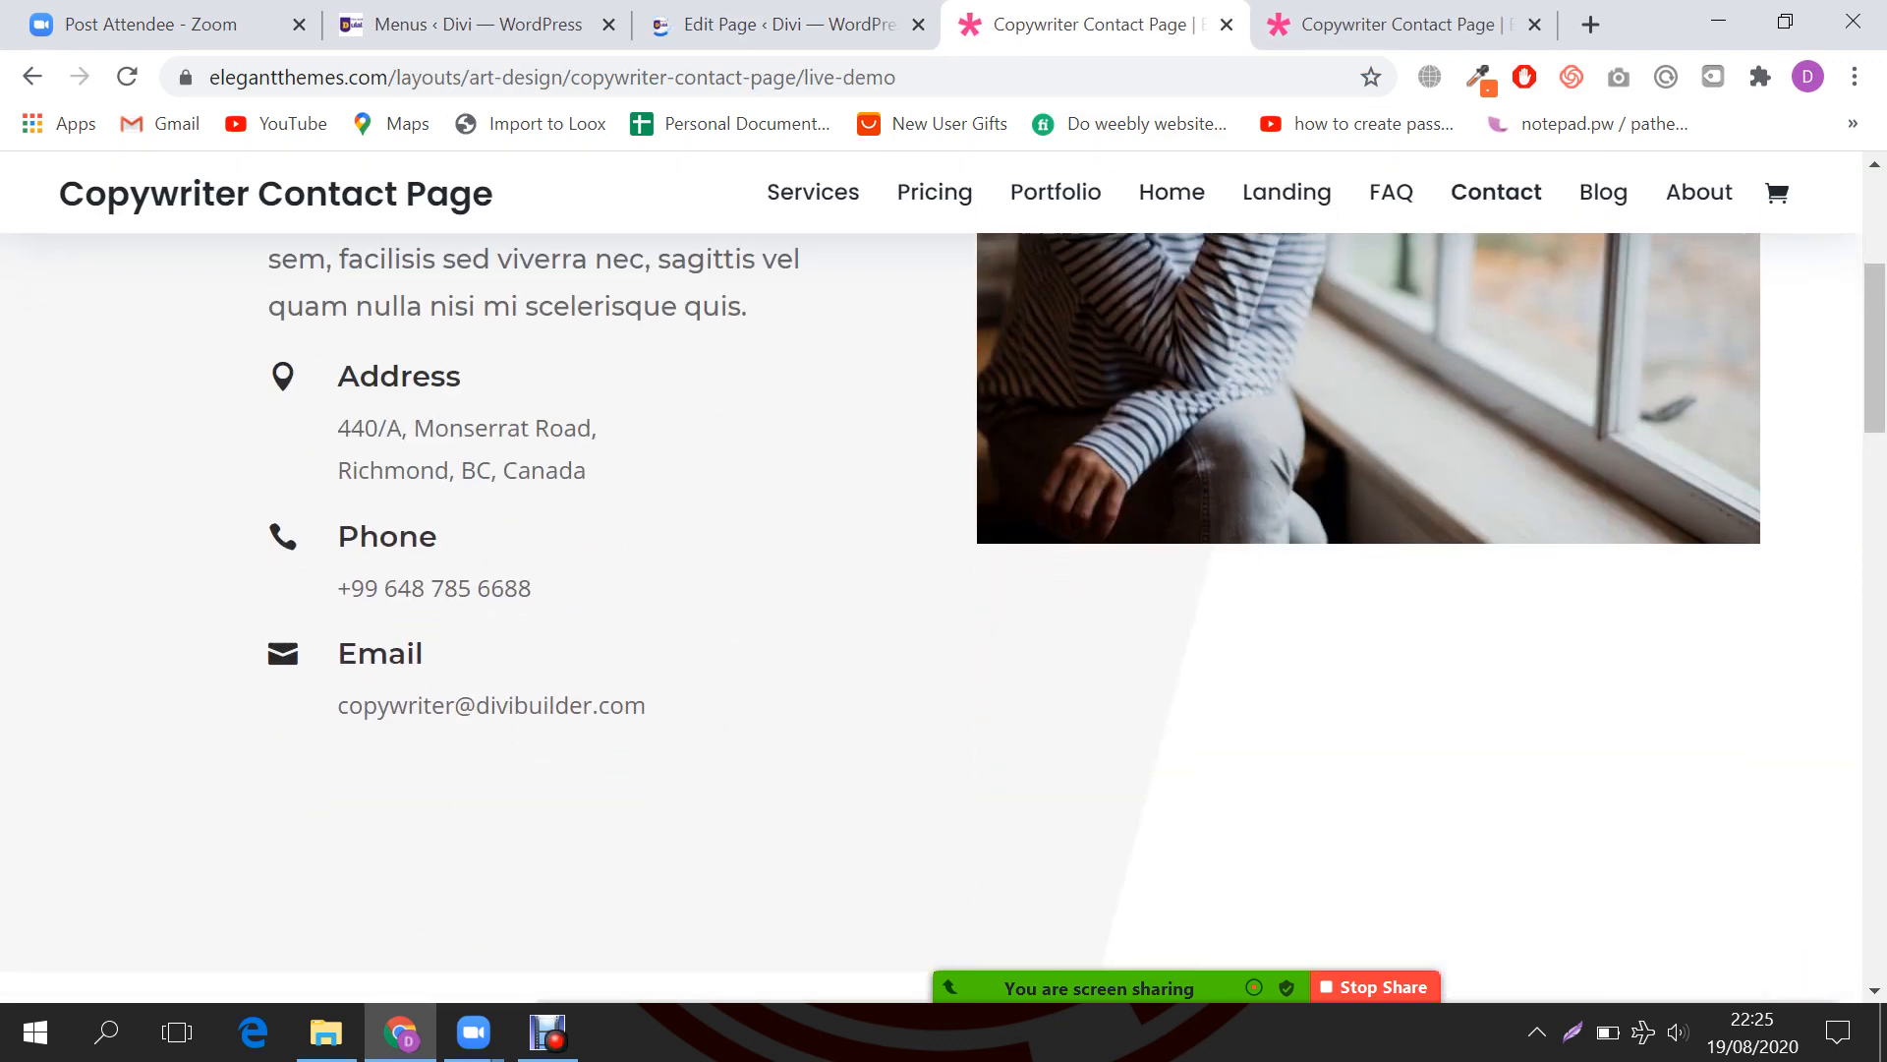
scroll(932, 589, up, 10)
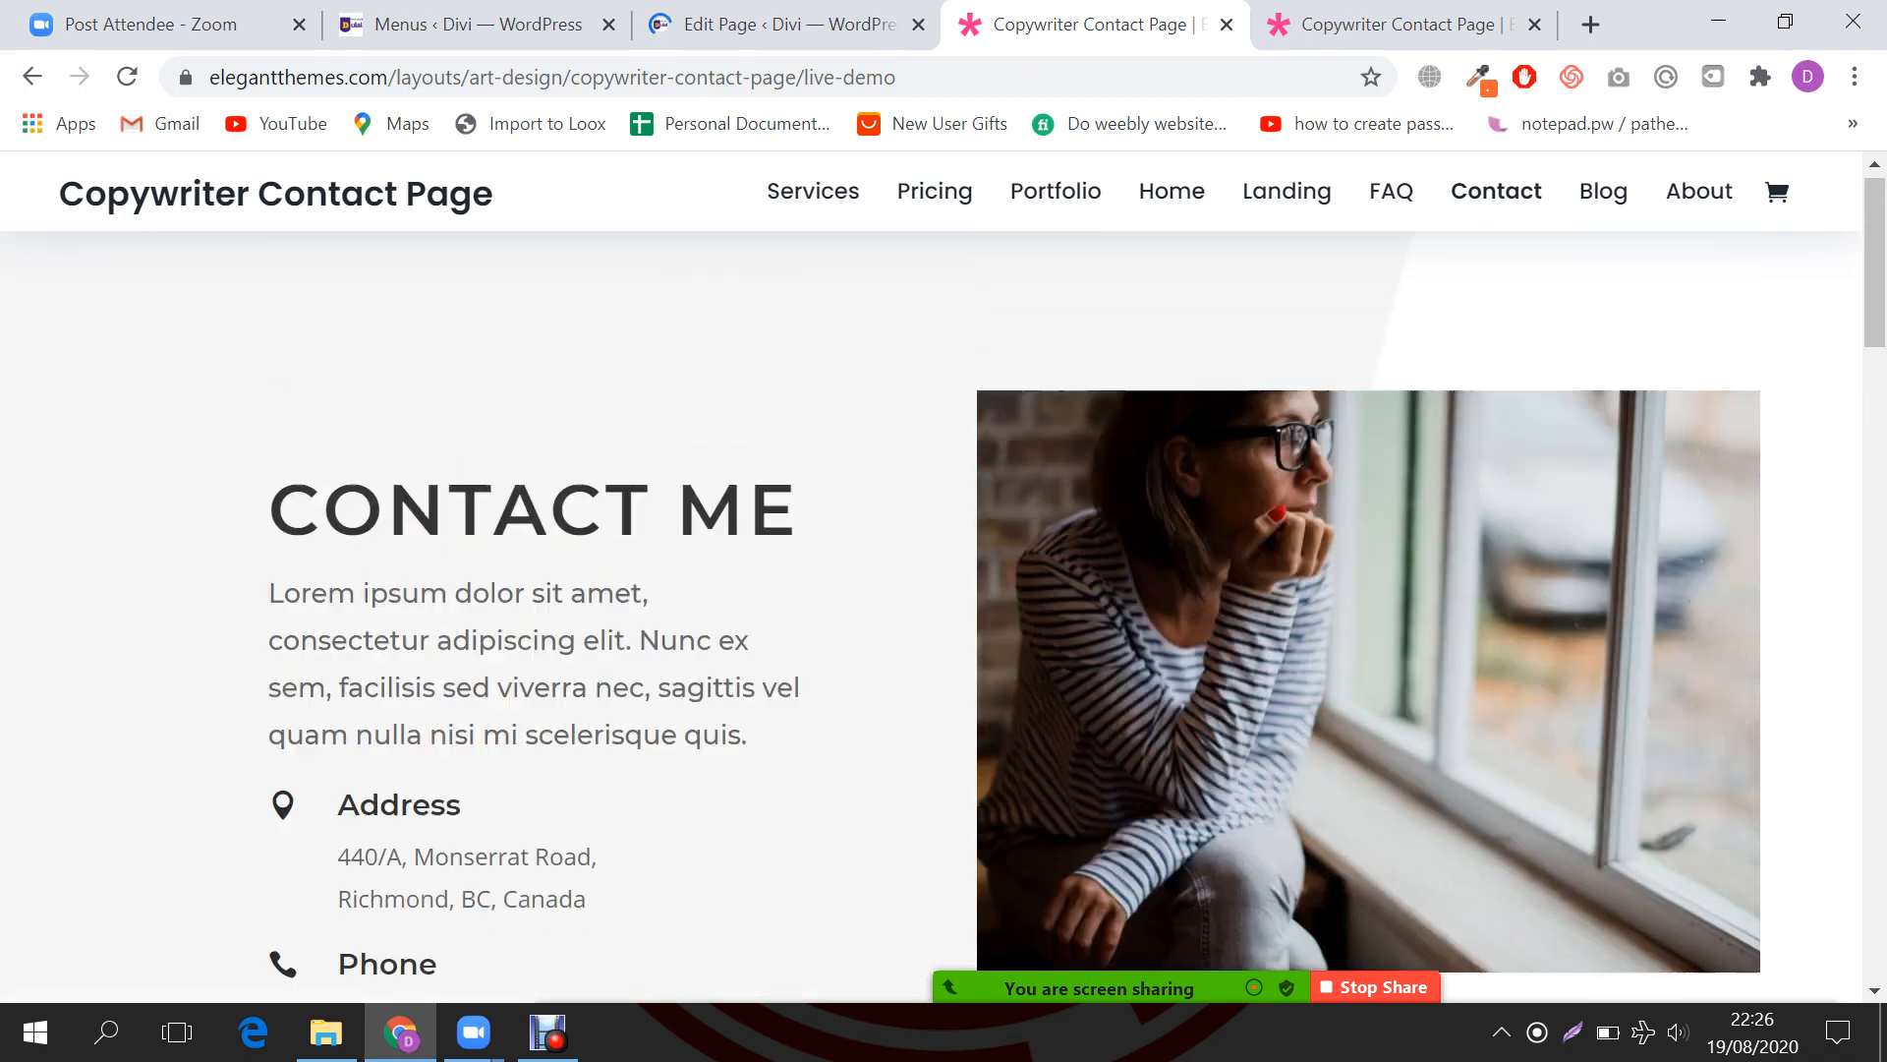
Step: Review the Copywriter Contact Page layout and live demo, then return to the Contact page editor
click(1396, 25)
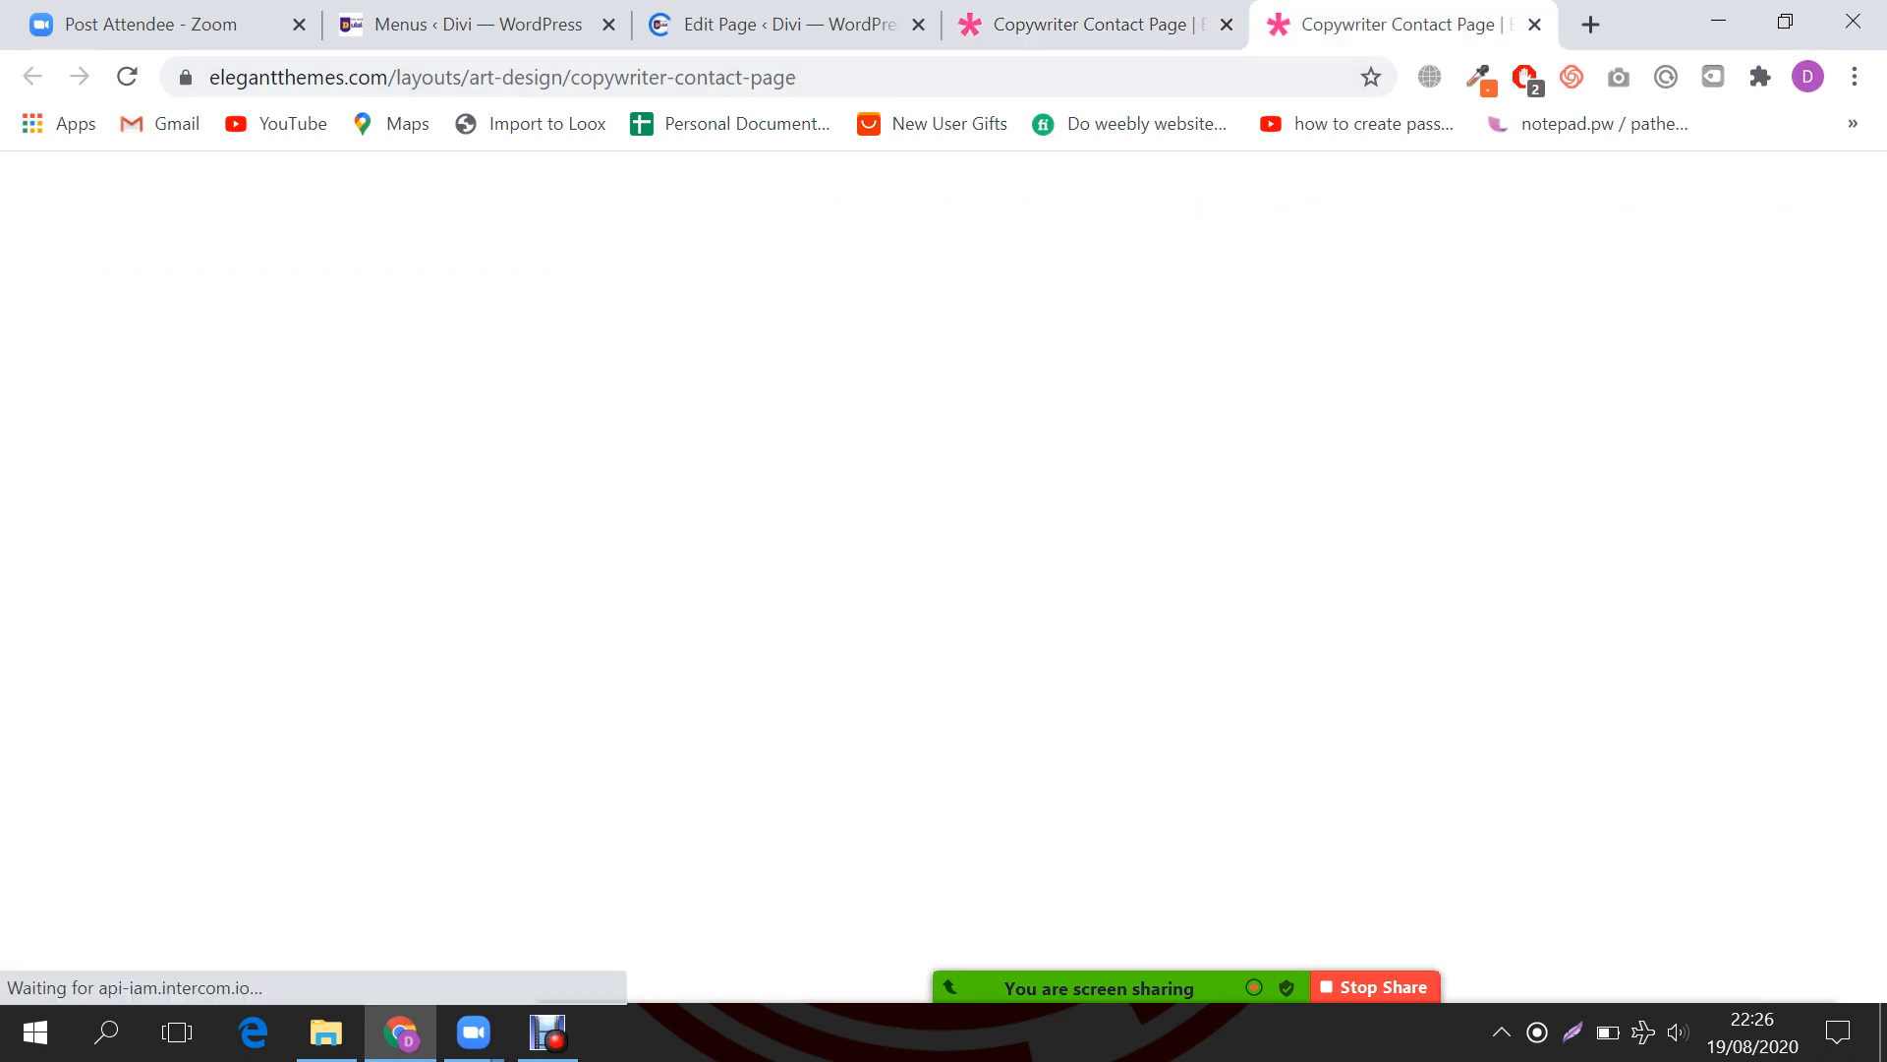
scroll(932, 629, down, 2)
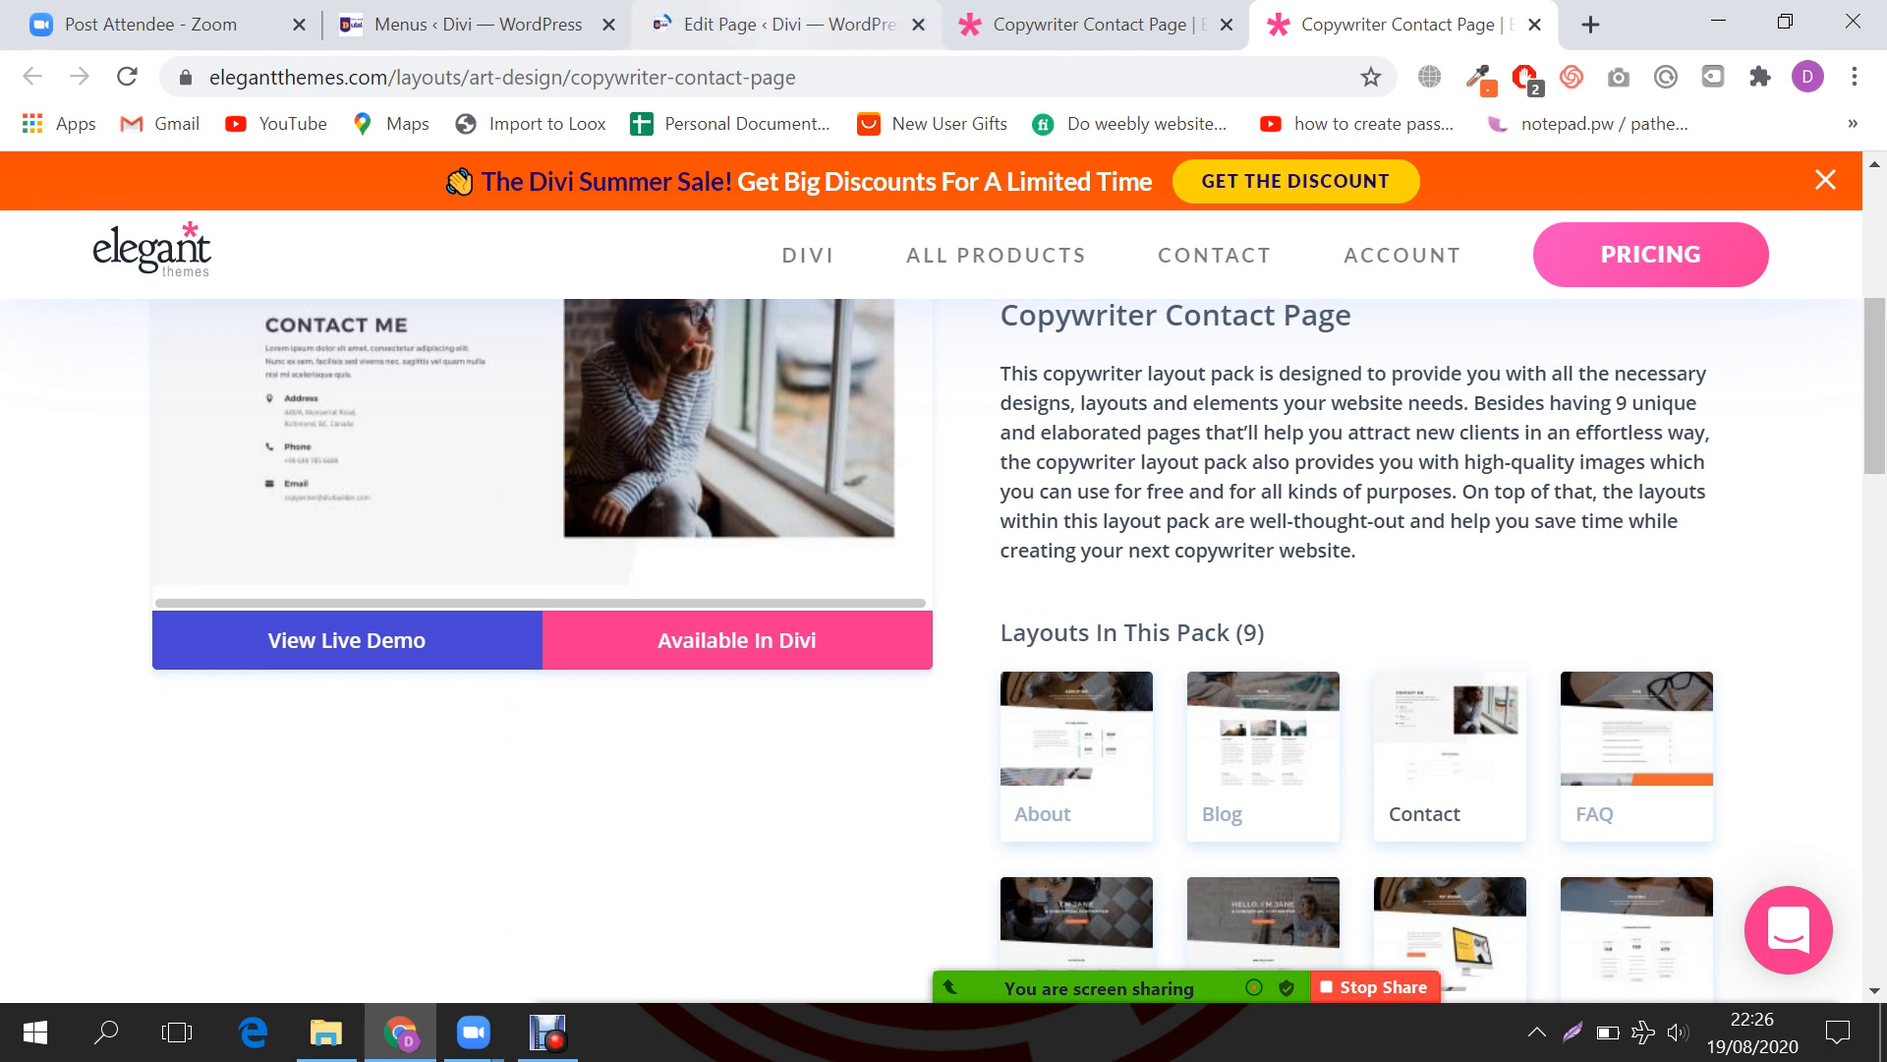
click(777, 25)
click(1091, 25)
click(777, 24)
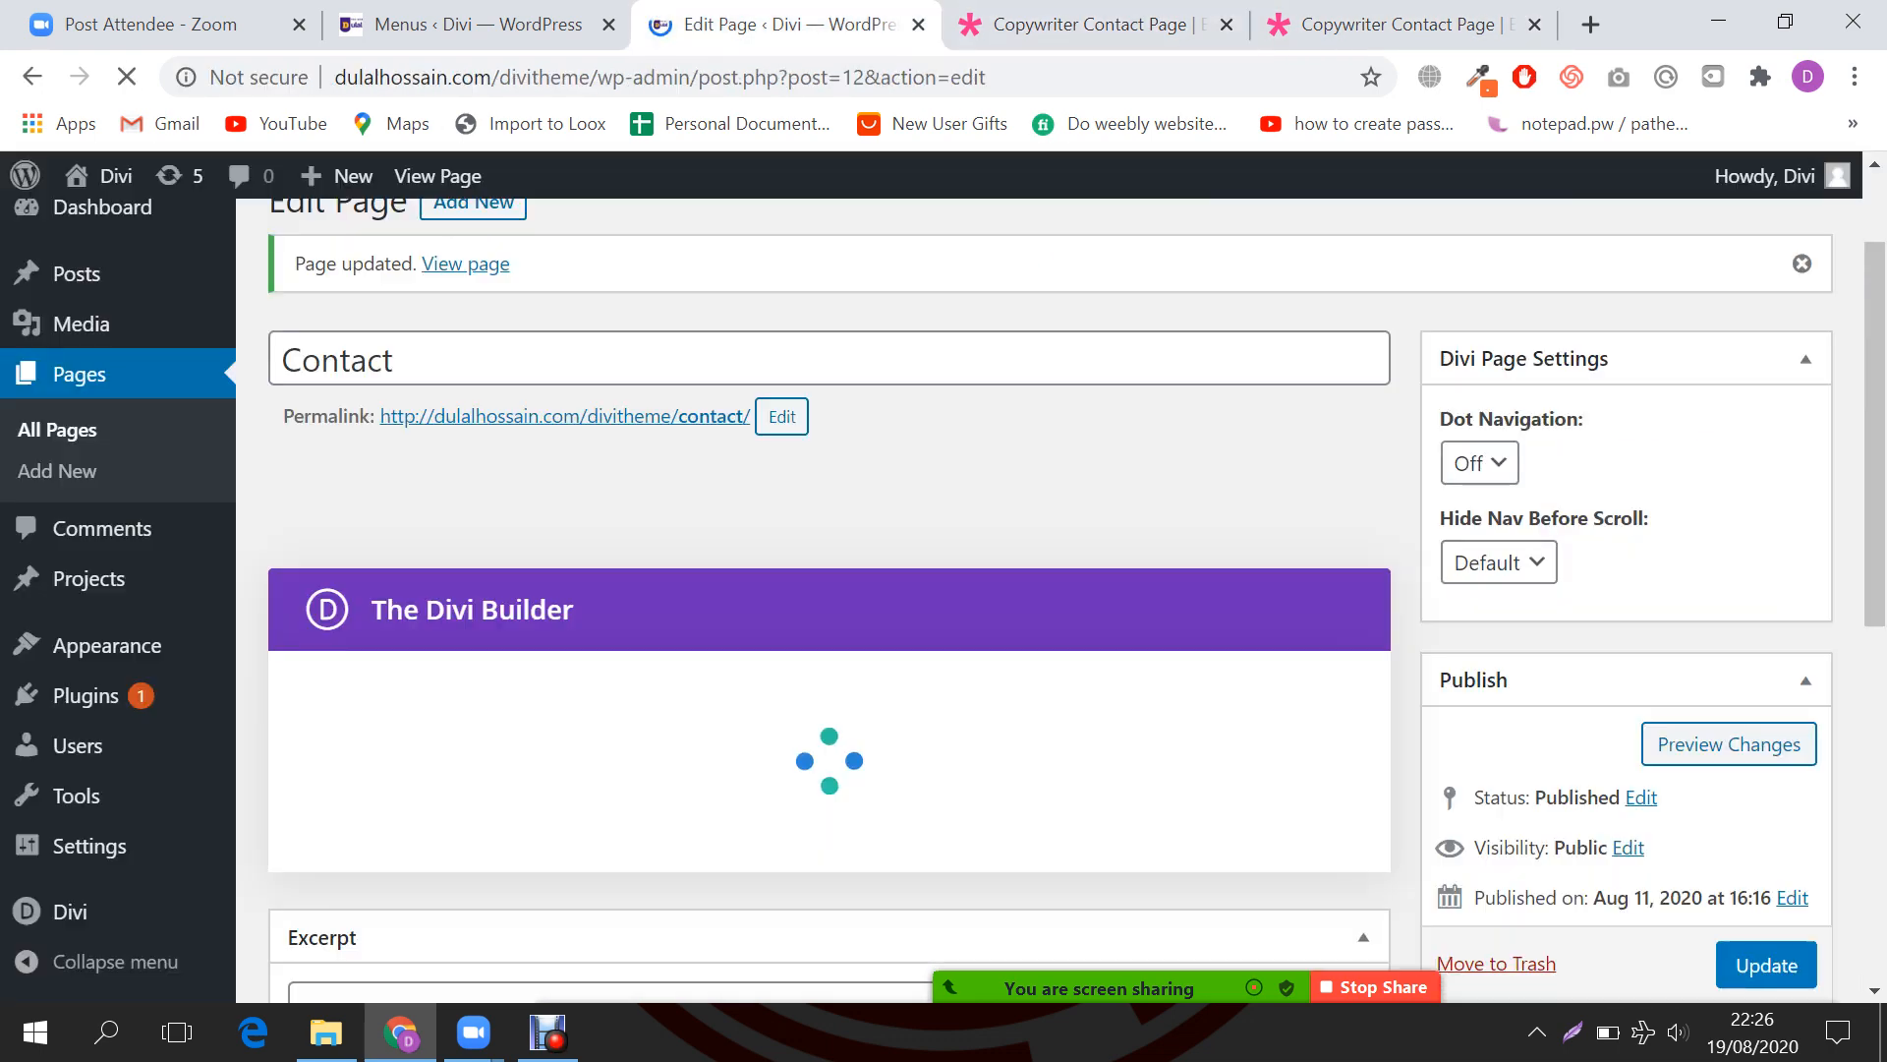
scroll(830, 609, down, 1)
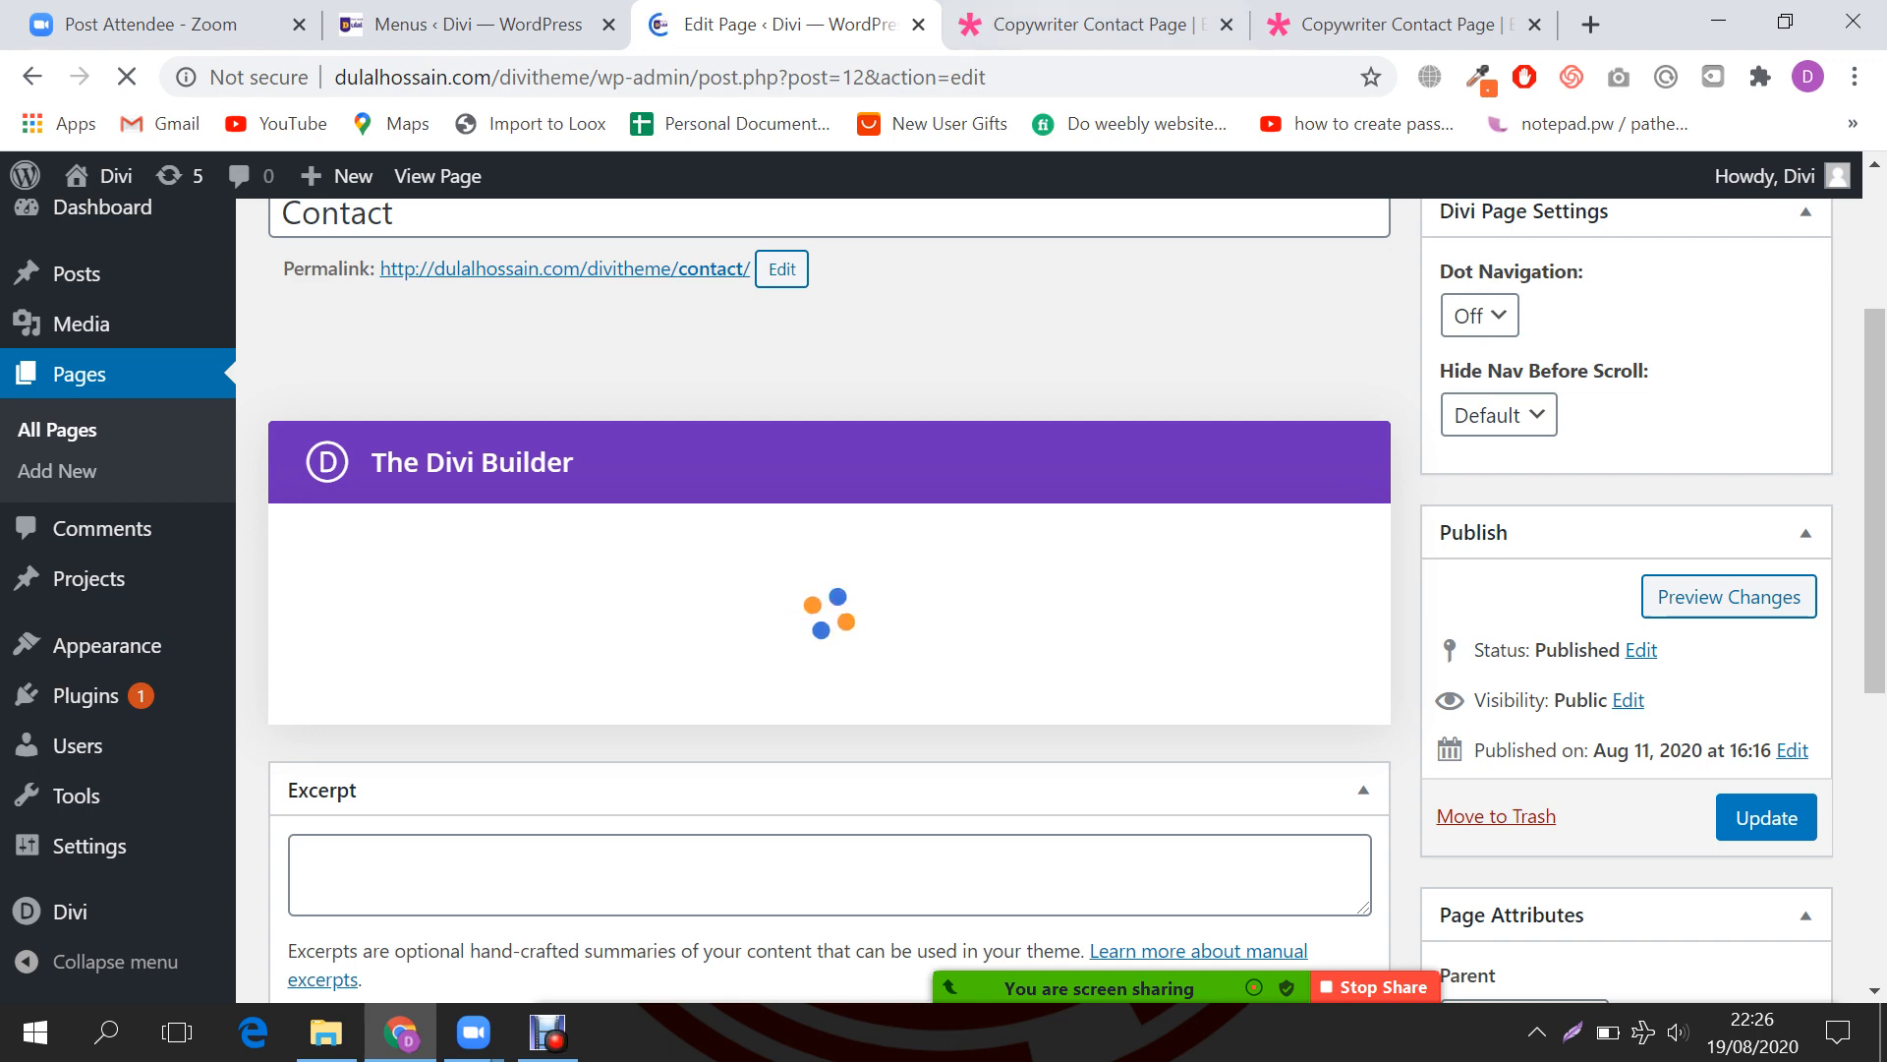
Step: Open the published Contact page and its visual builder, comparing against the Copywriter Contact demo
key(ctrl+Tab)
click(757, 25)
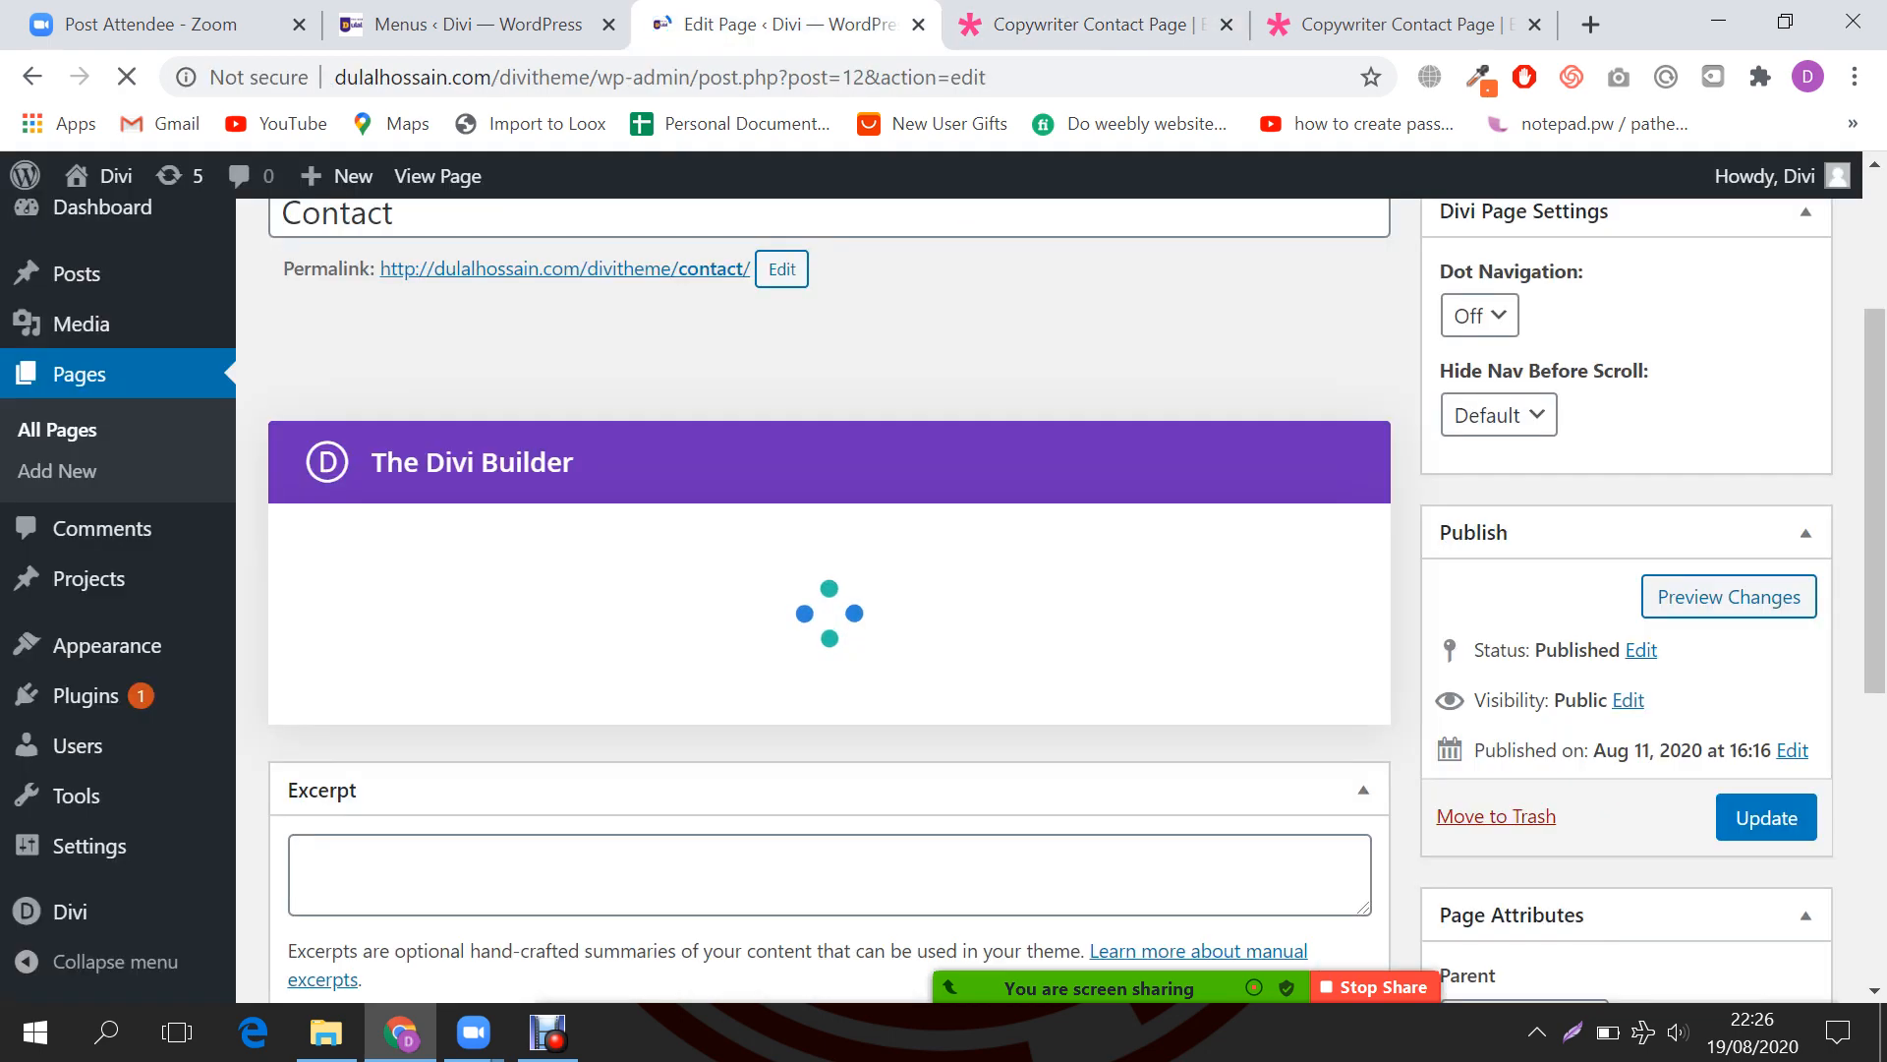
ctrl+click(438, 176)
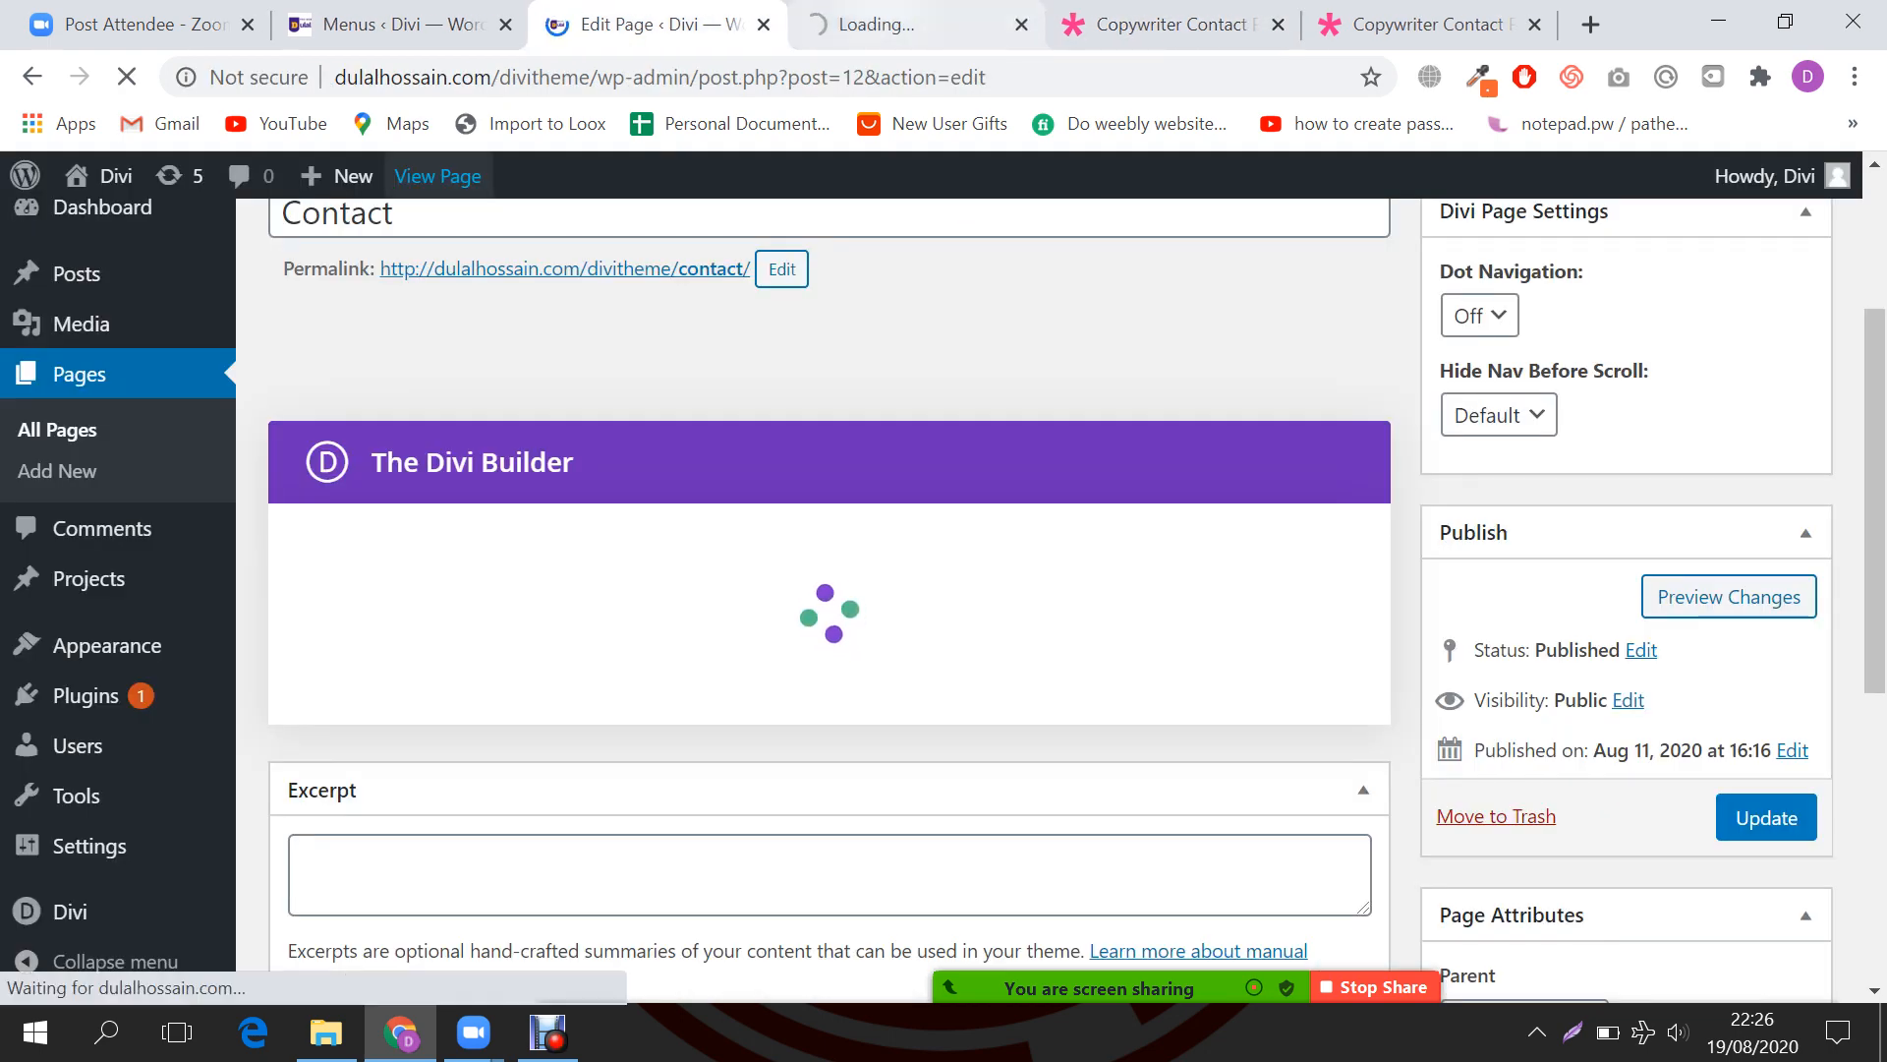
click(890, 25)
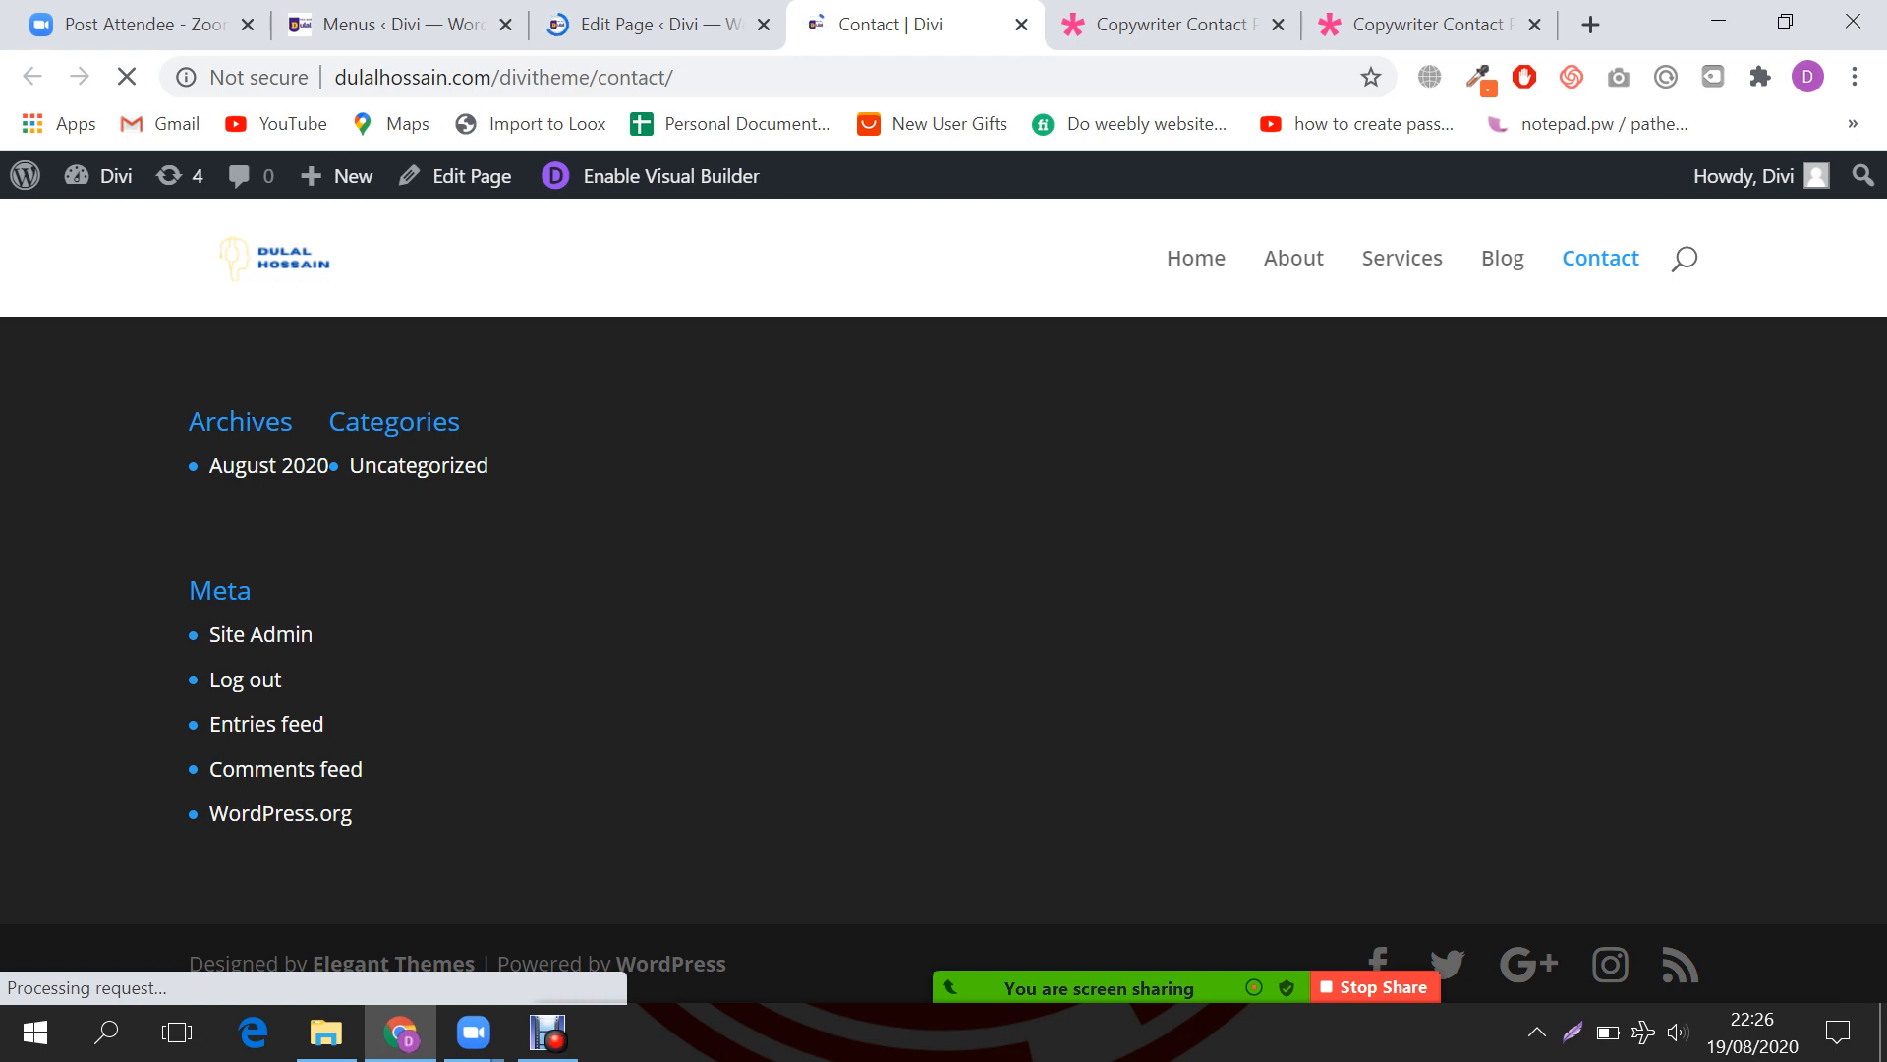
click(648, 175)
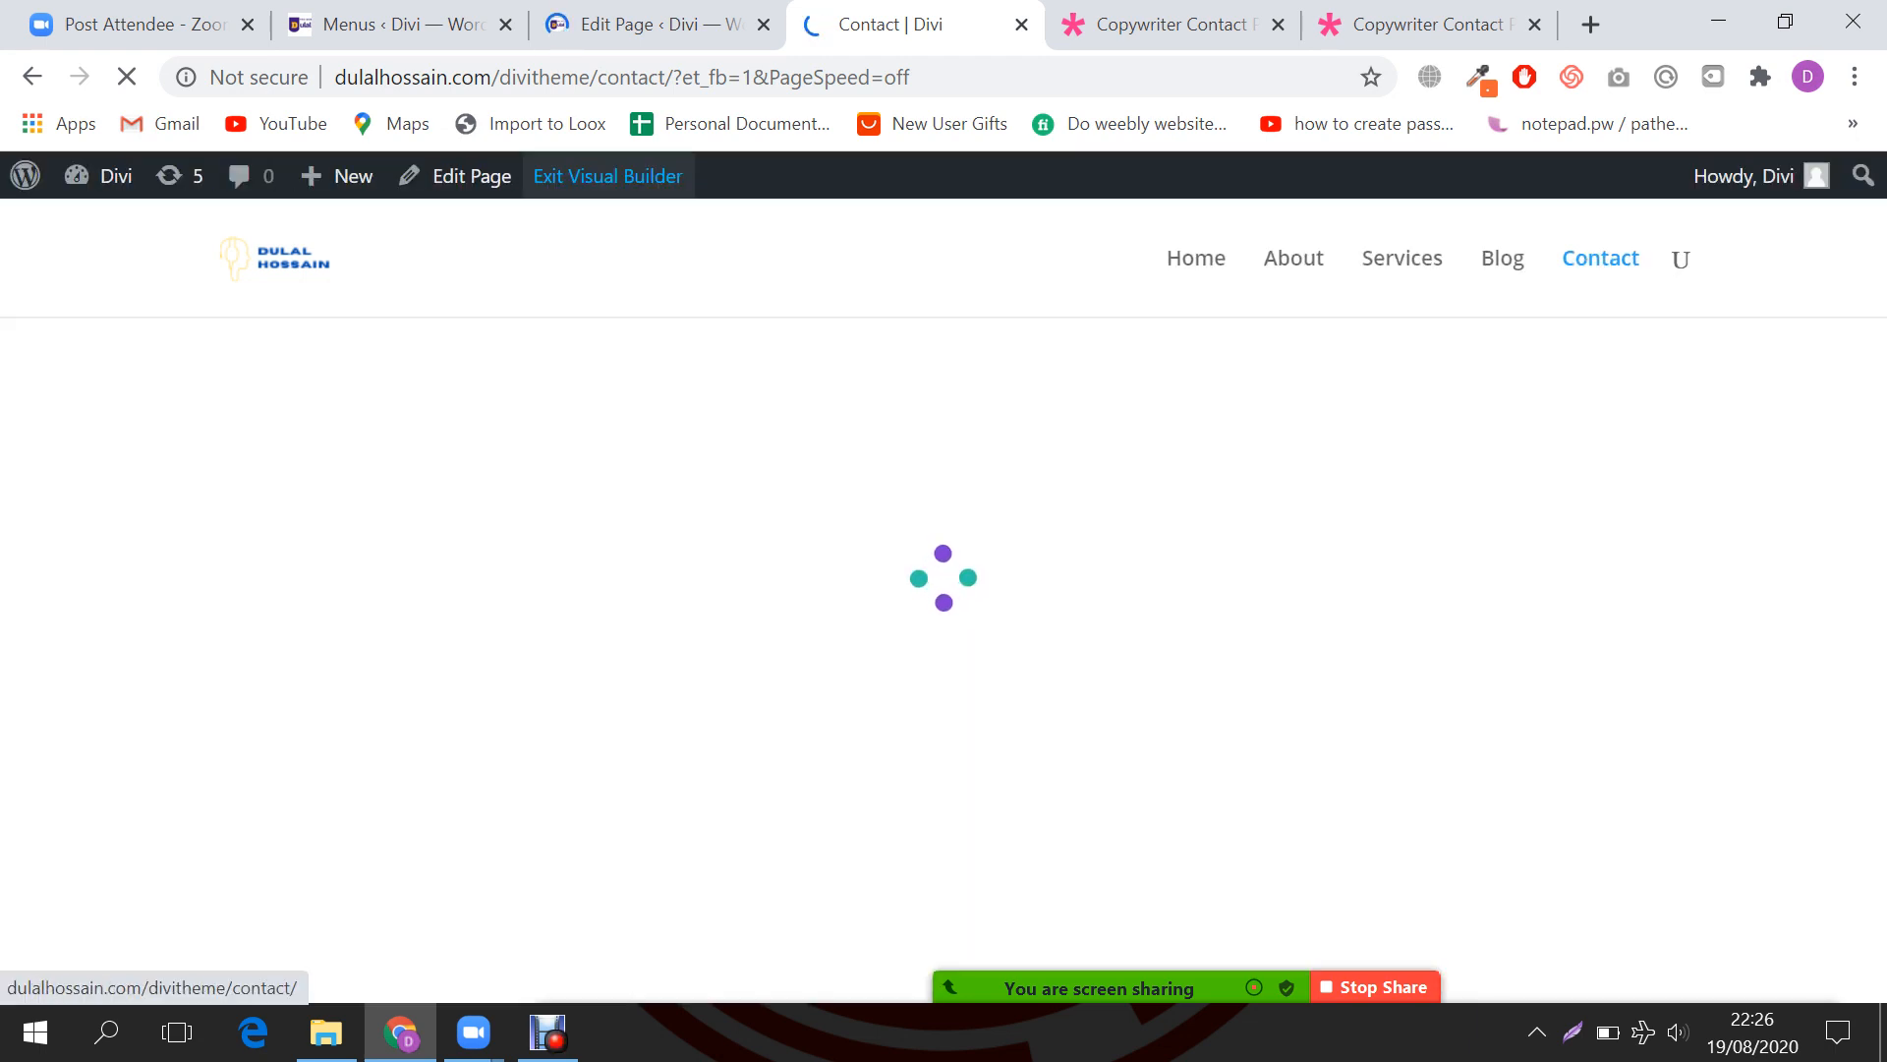
click(649, 25)
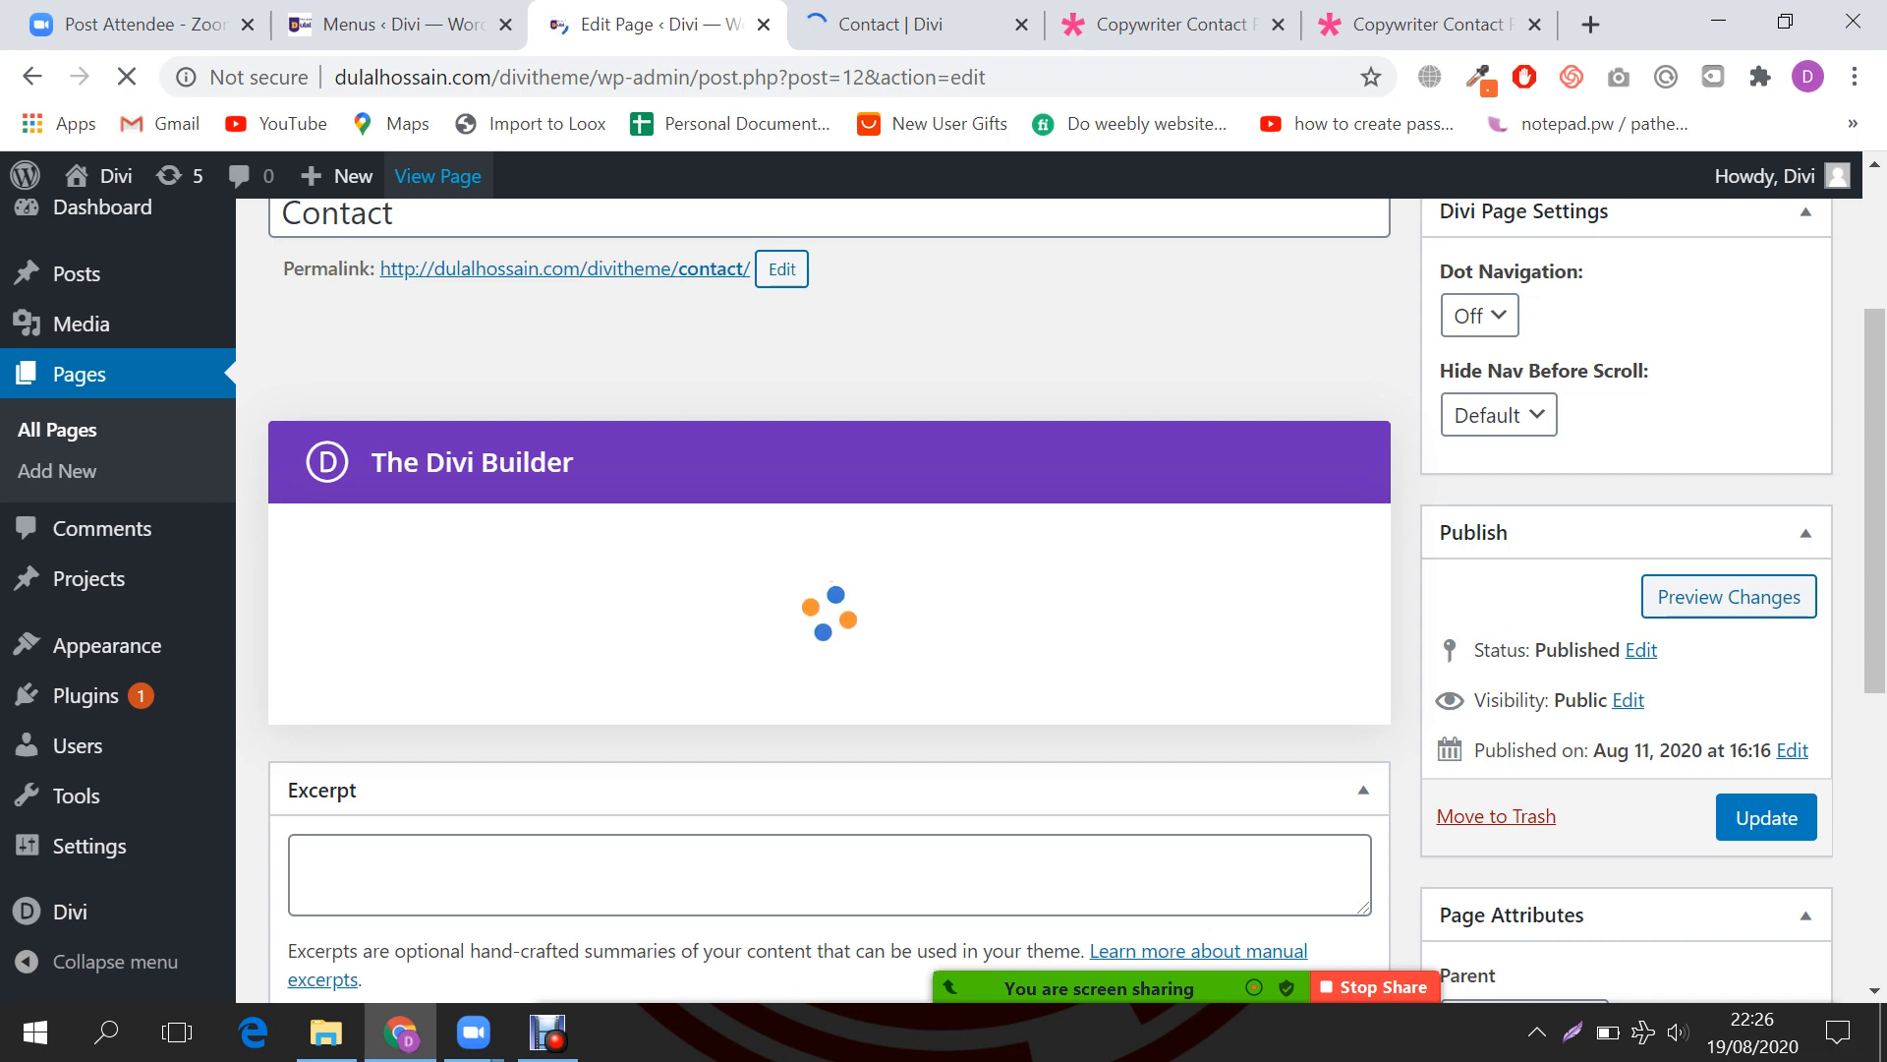
click(893, 24)
key(ctrl+Tab)
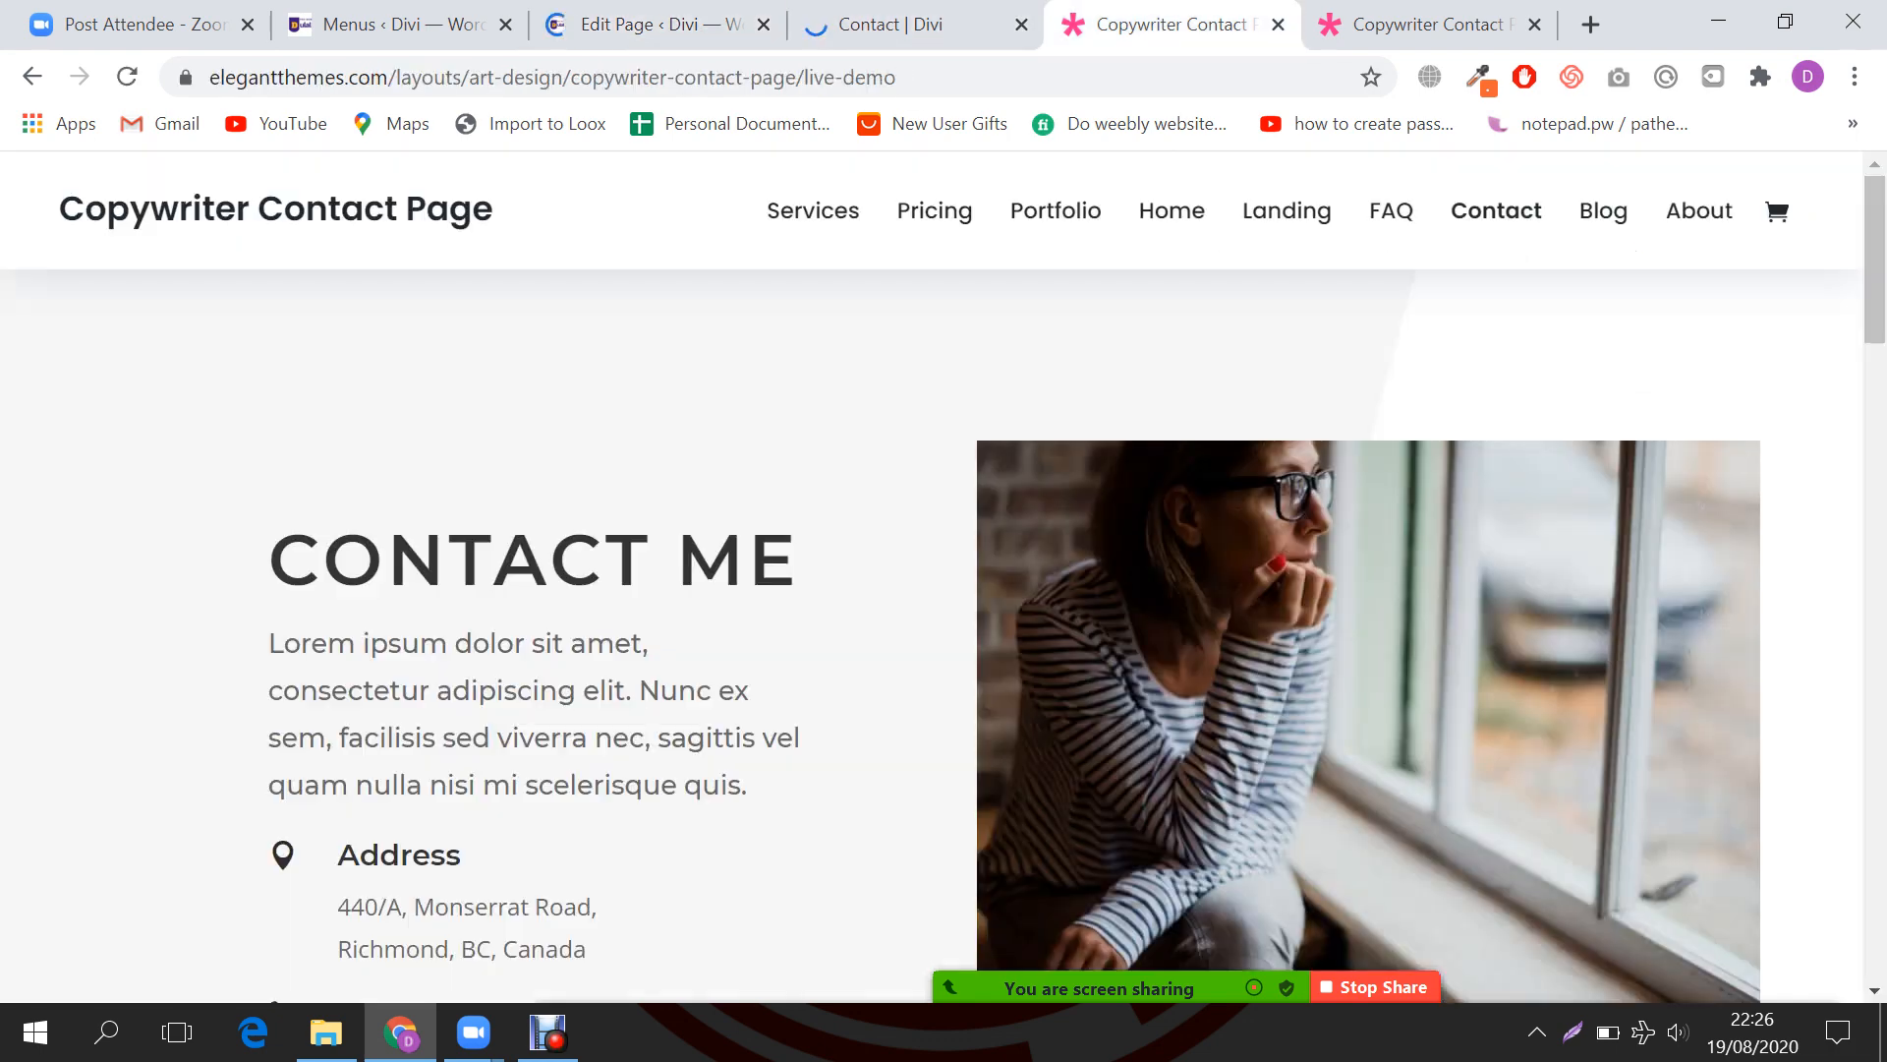
scroll(930, 610, down, 3)
key(ctrl+shift+Tab)
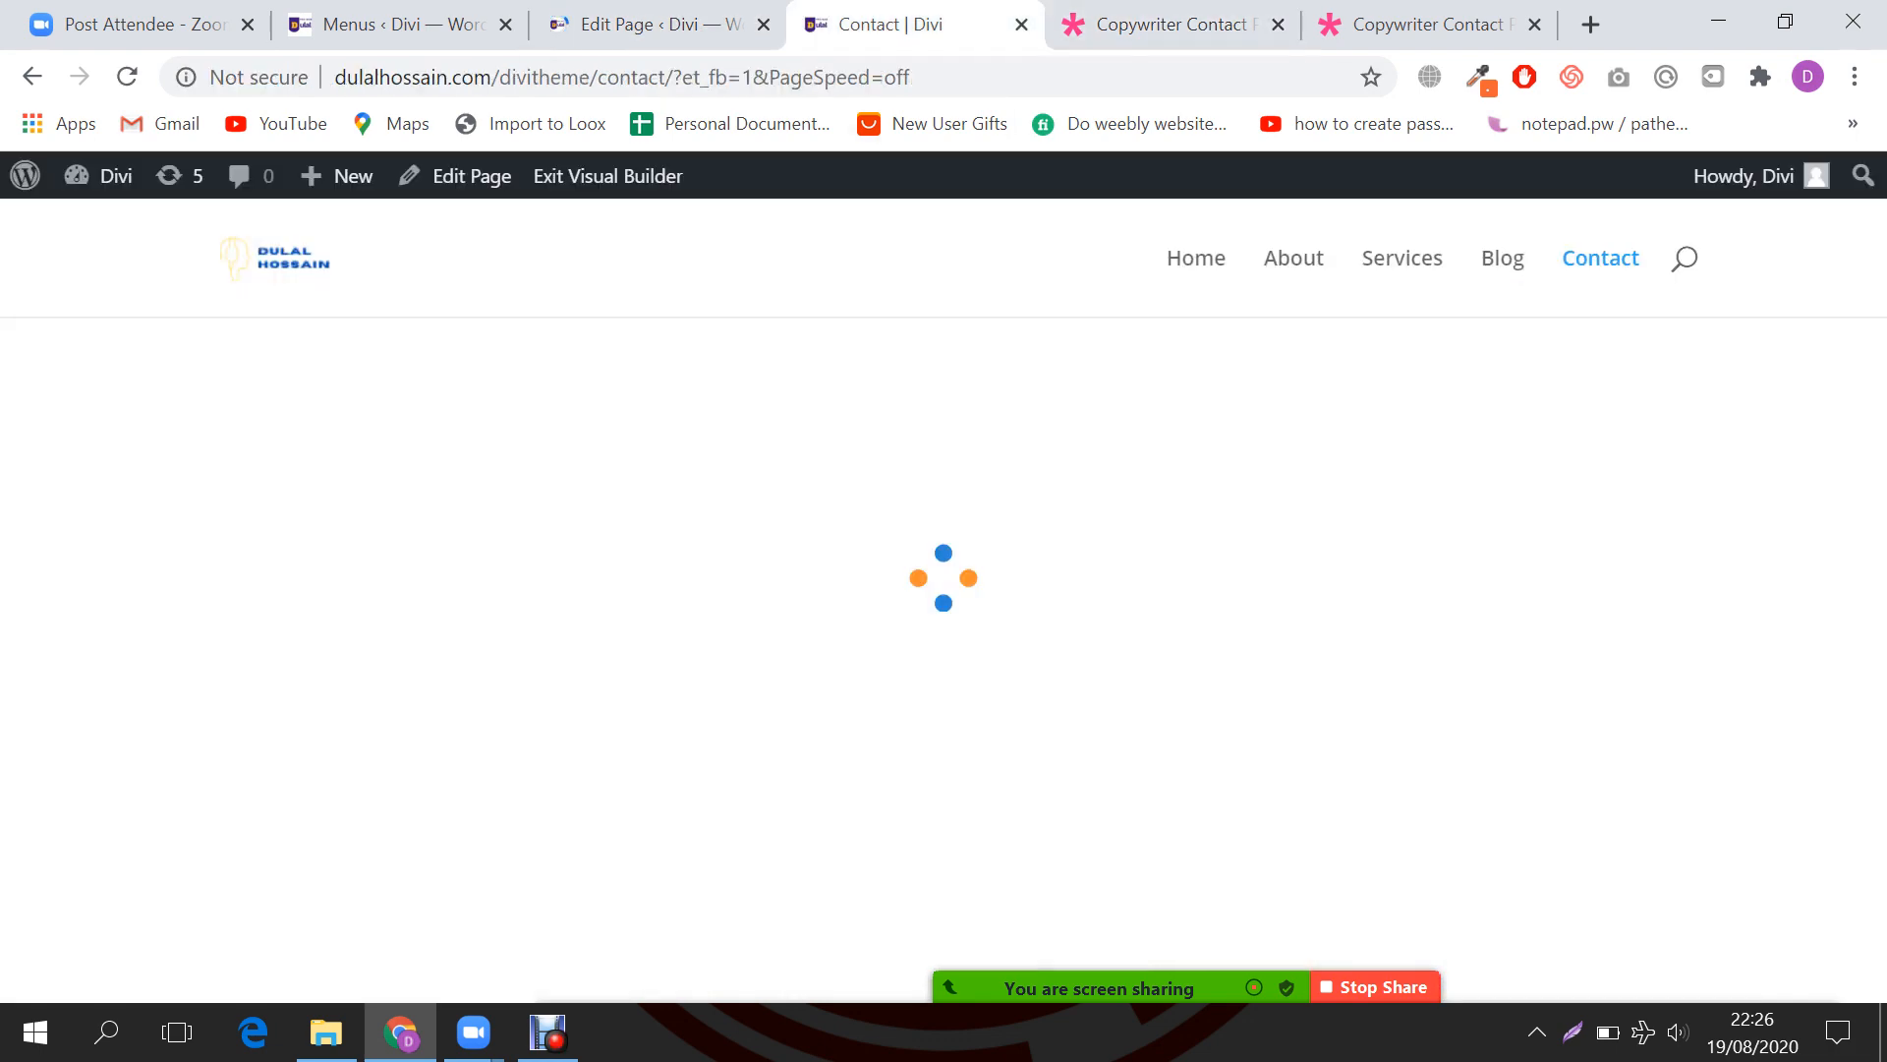
key(ctrl+Tab)
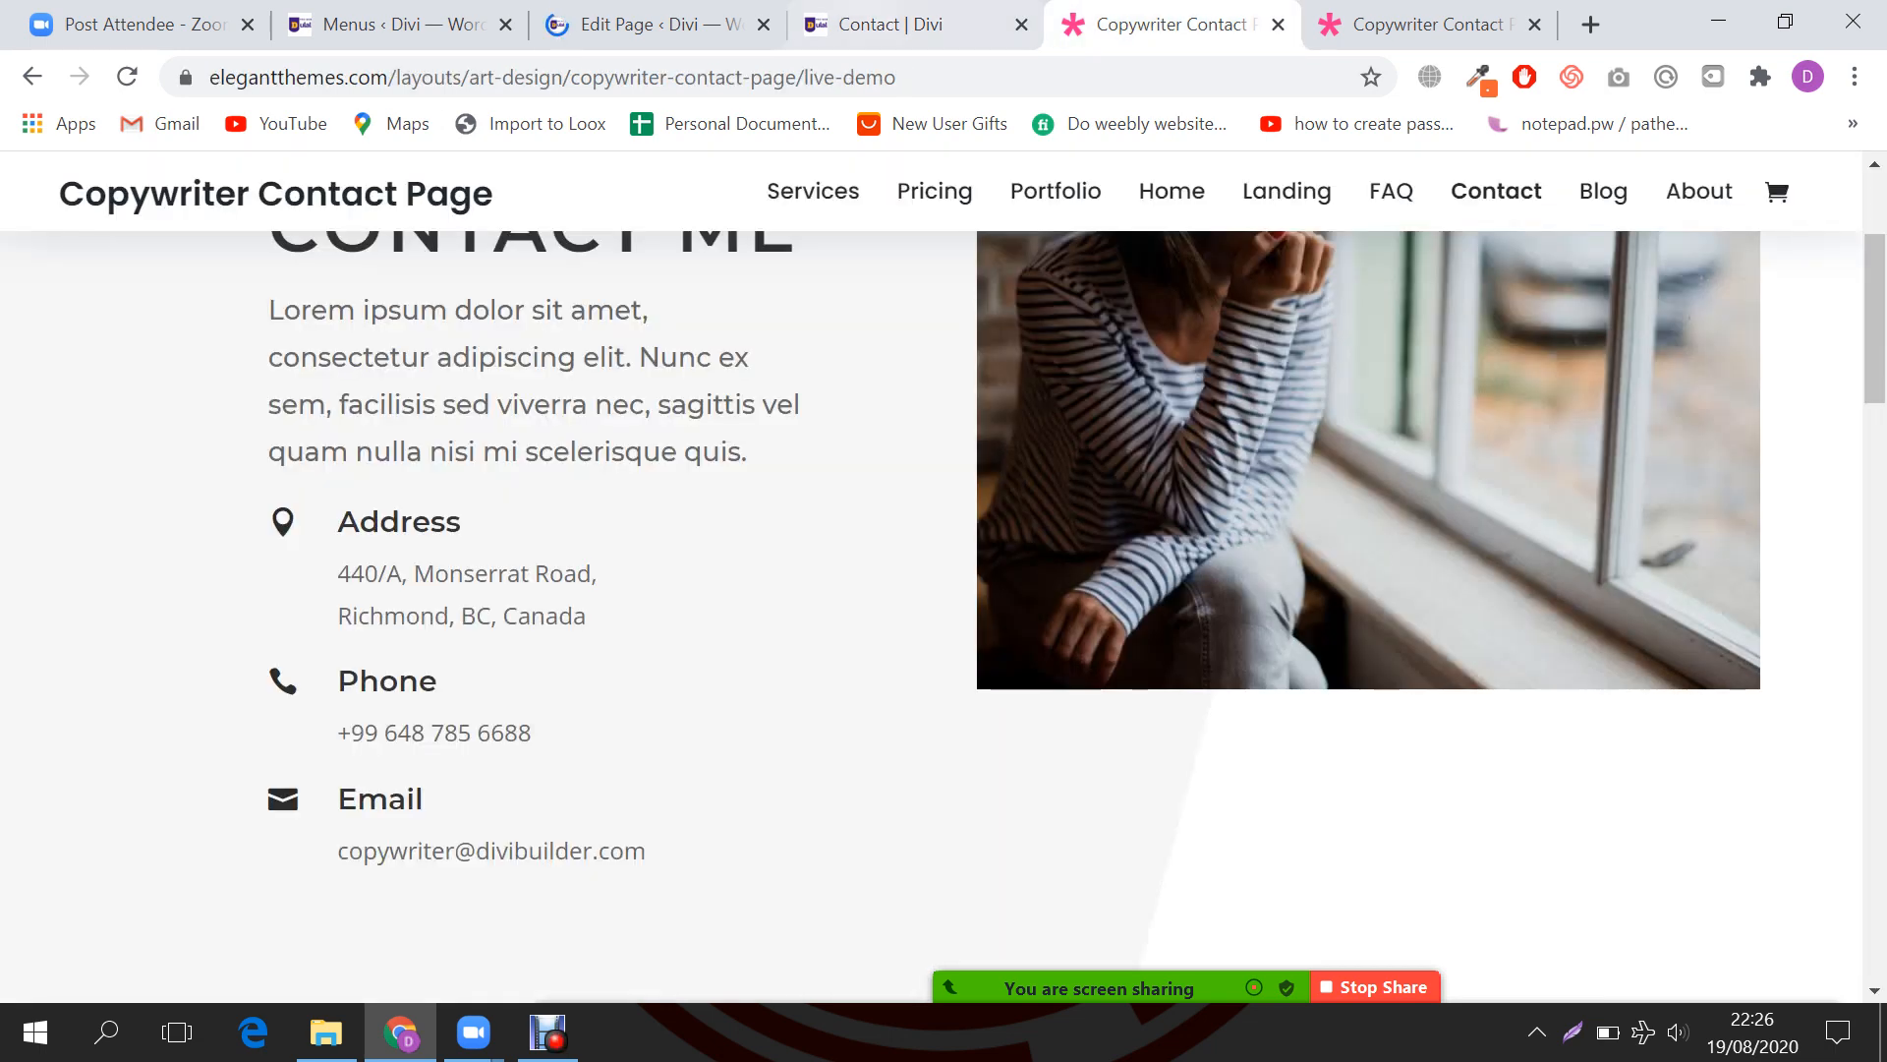
key(ctrl+shift+Tab)
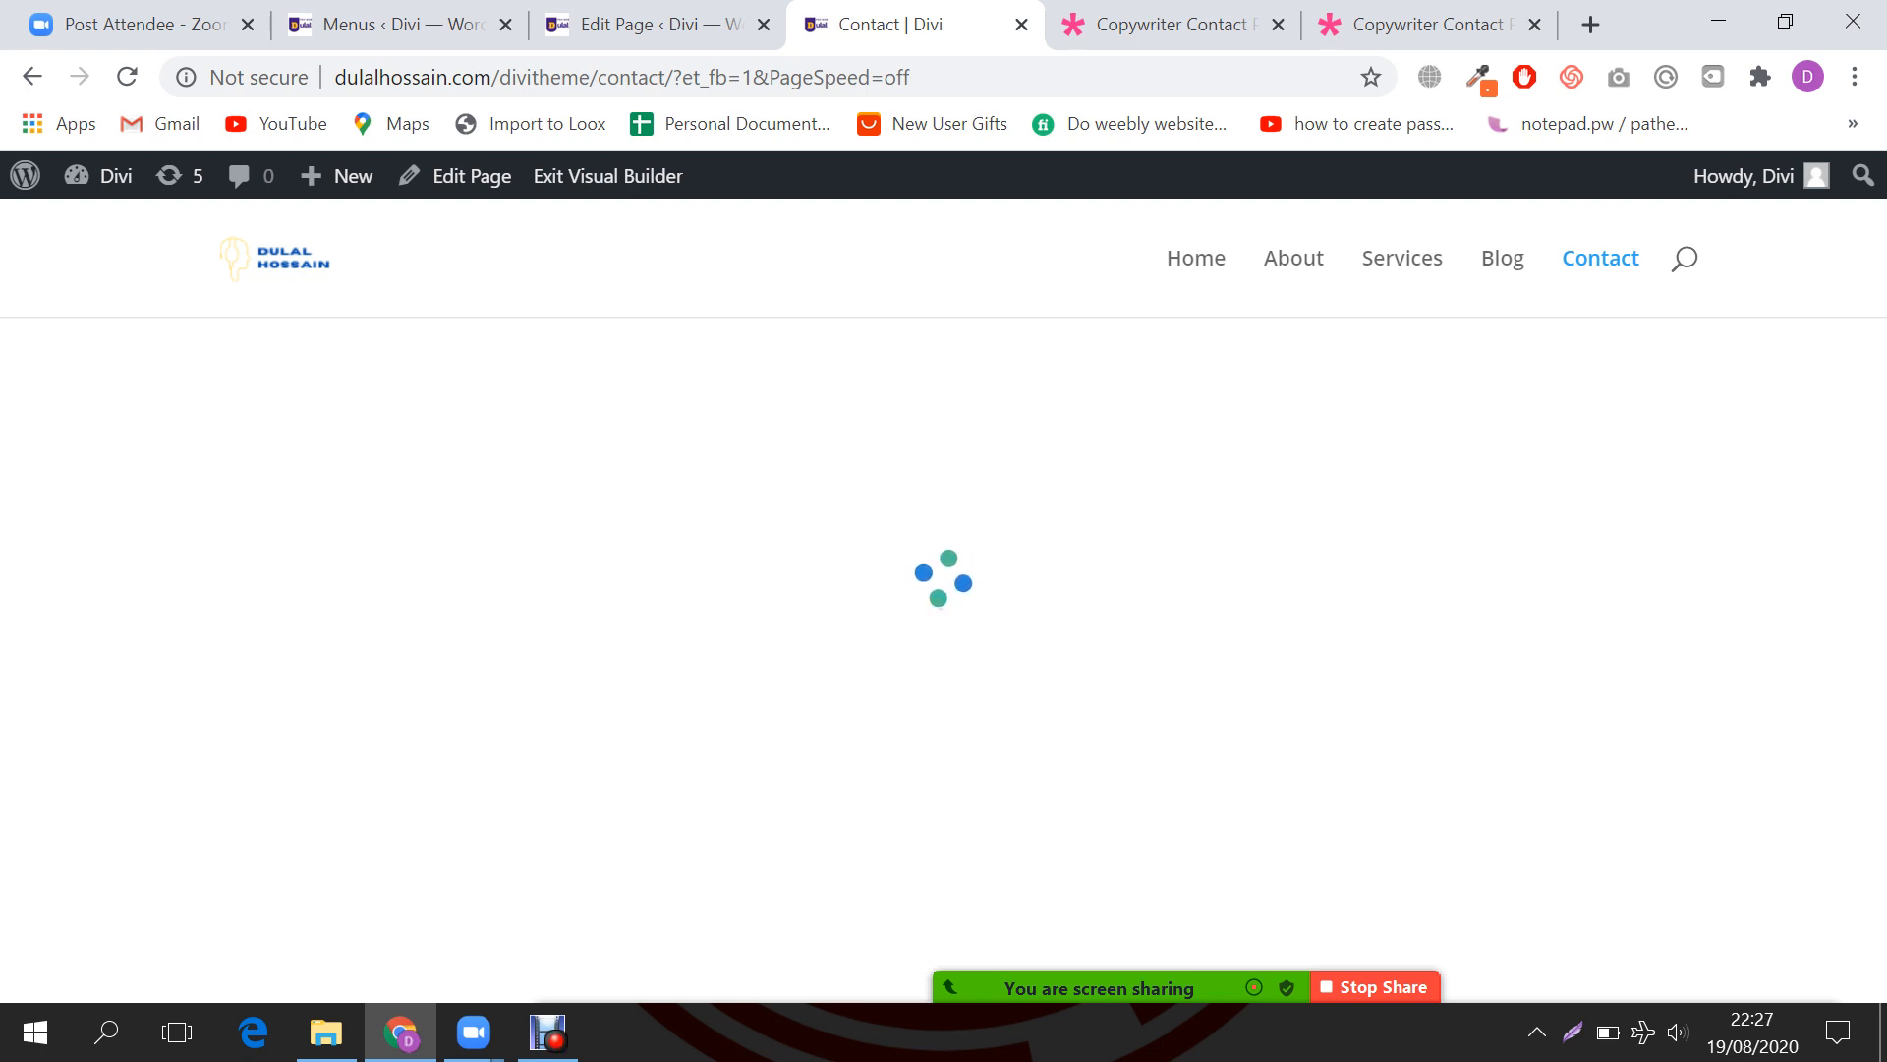
Step: Launch Build On The Front End for the Contact page from the editor
click(657, 24)
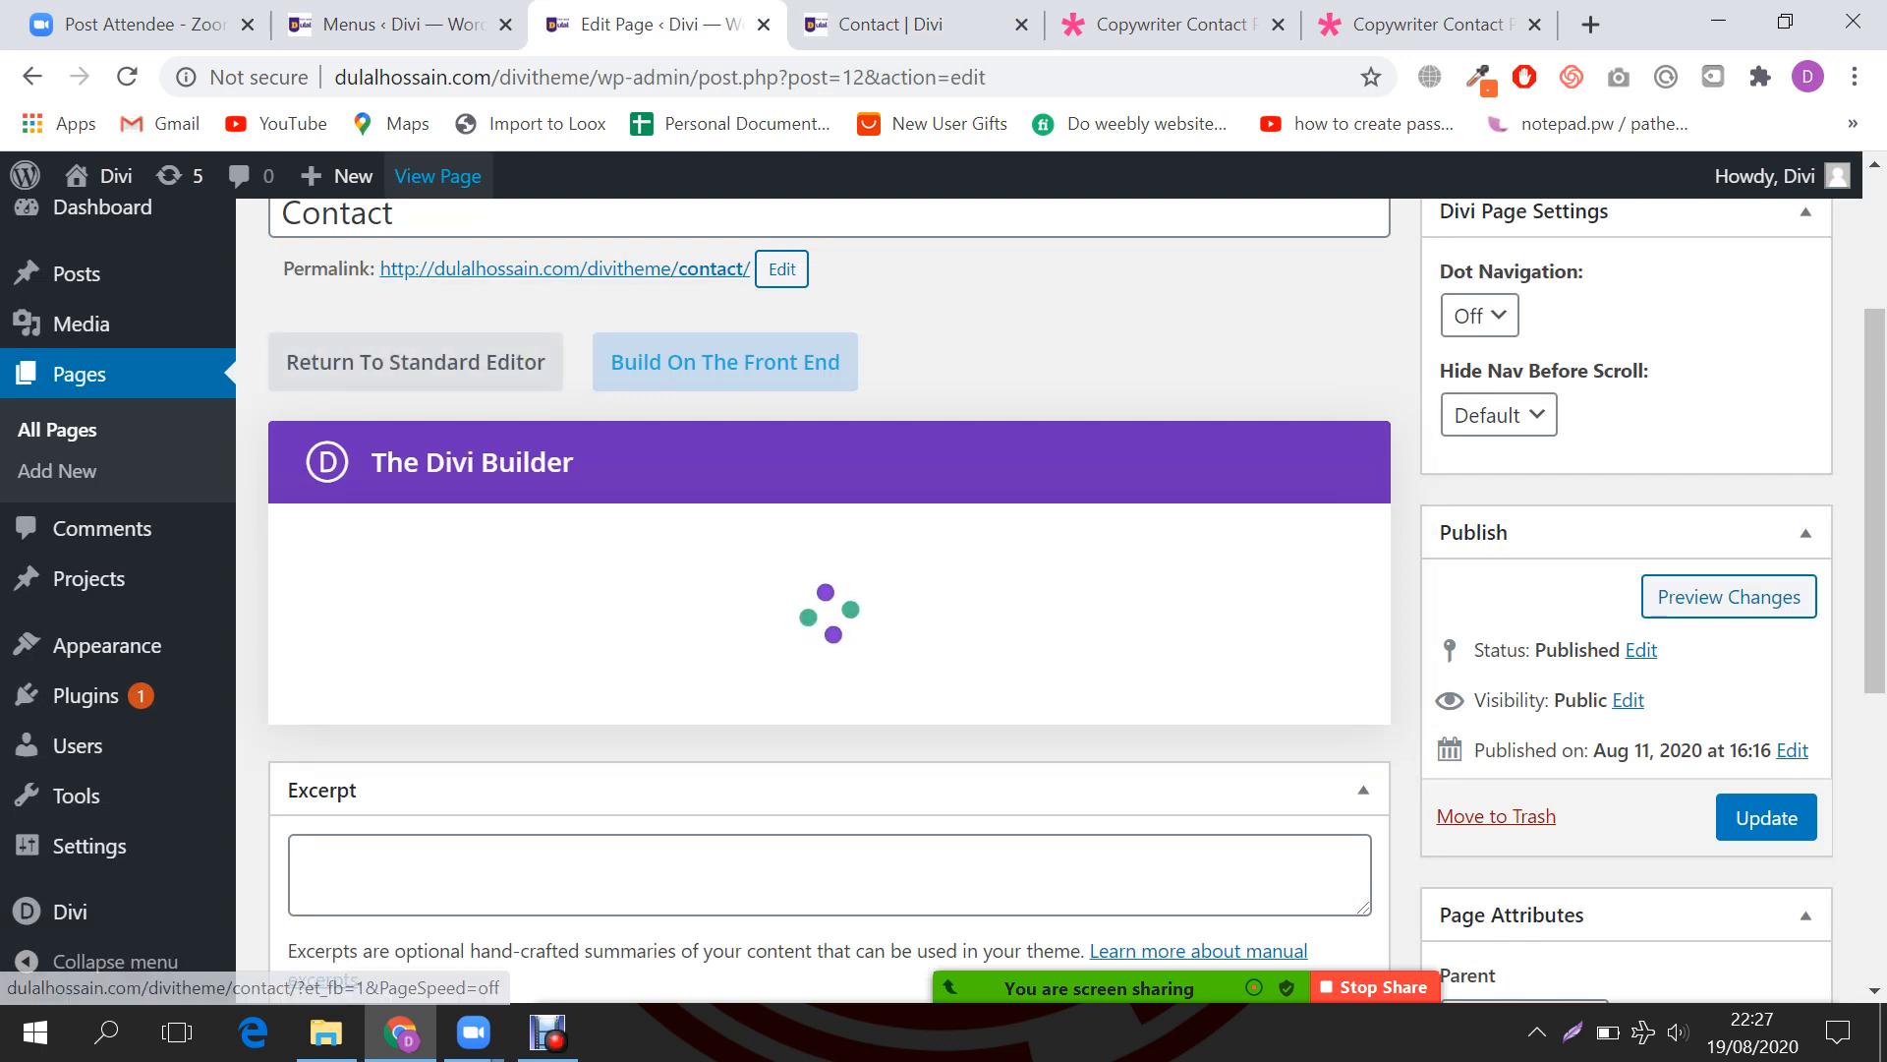
click(725, 362)
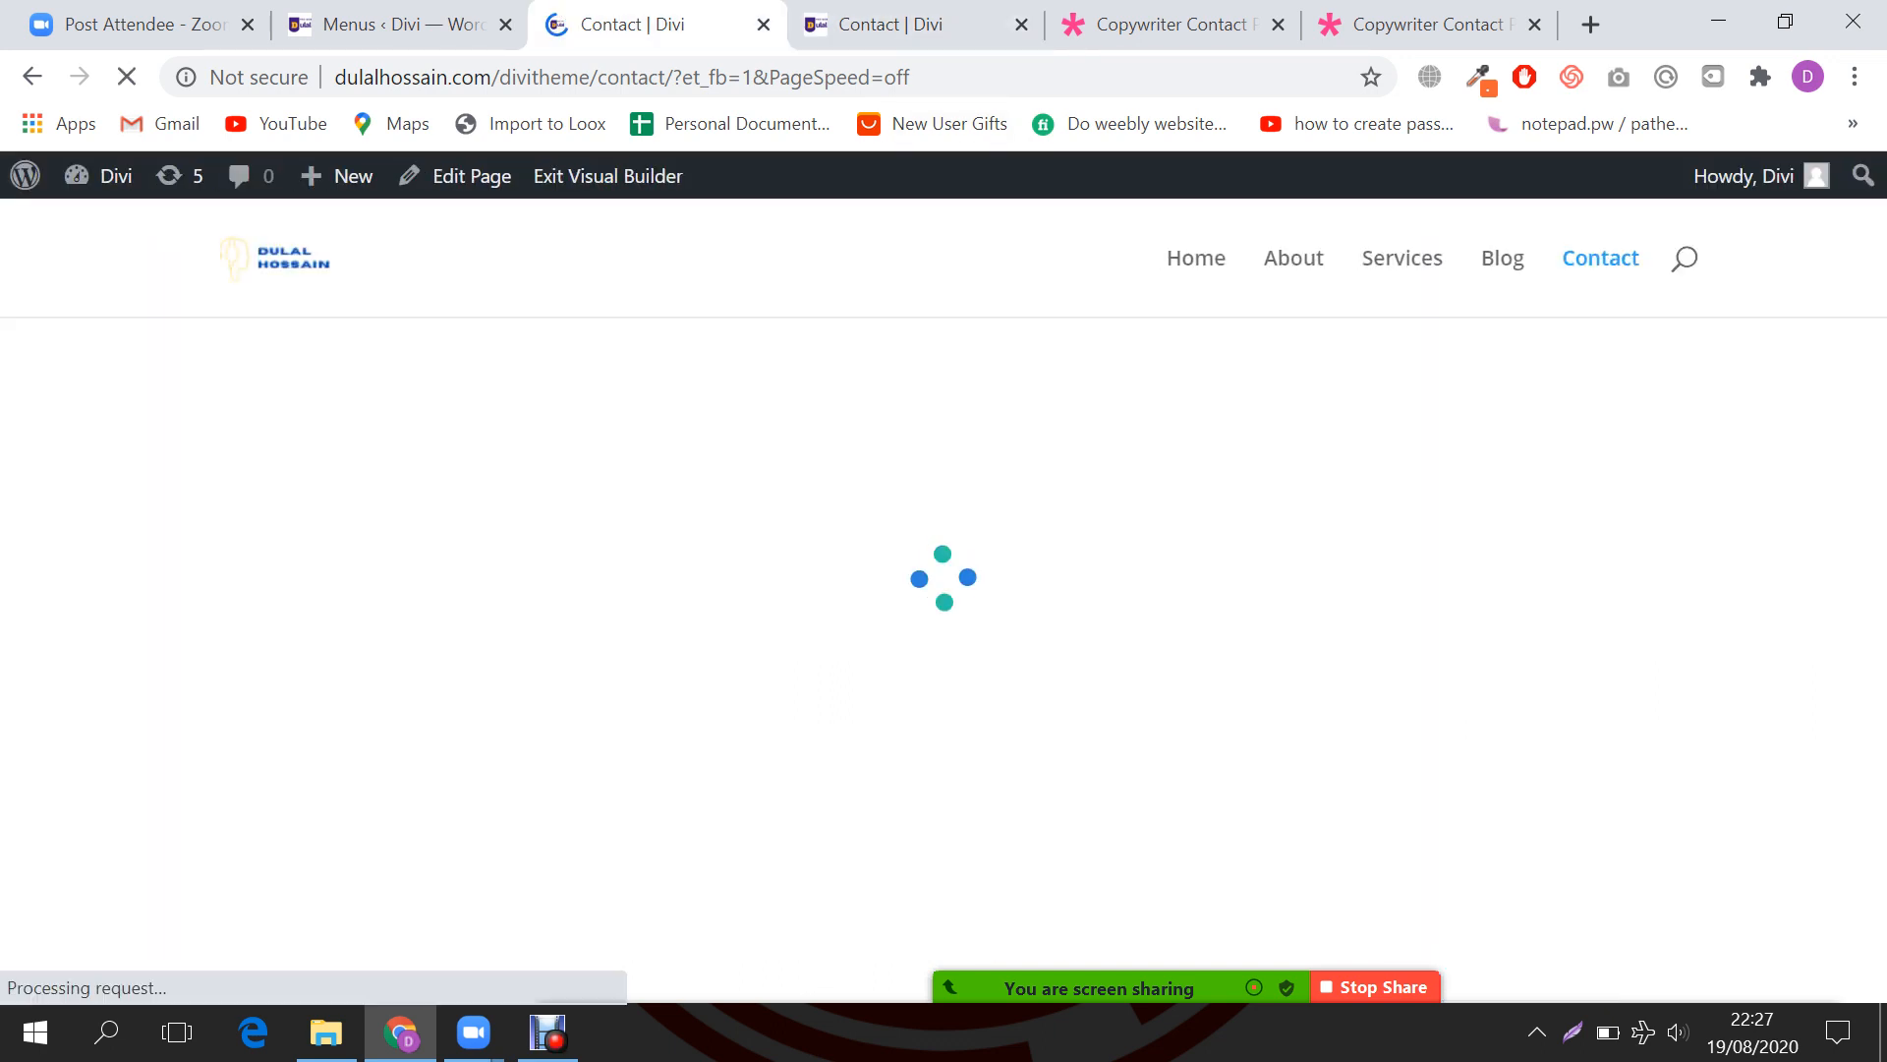
click(33, 77)
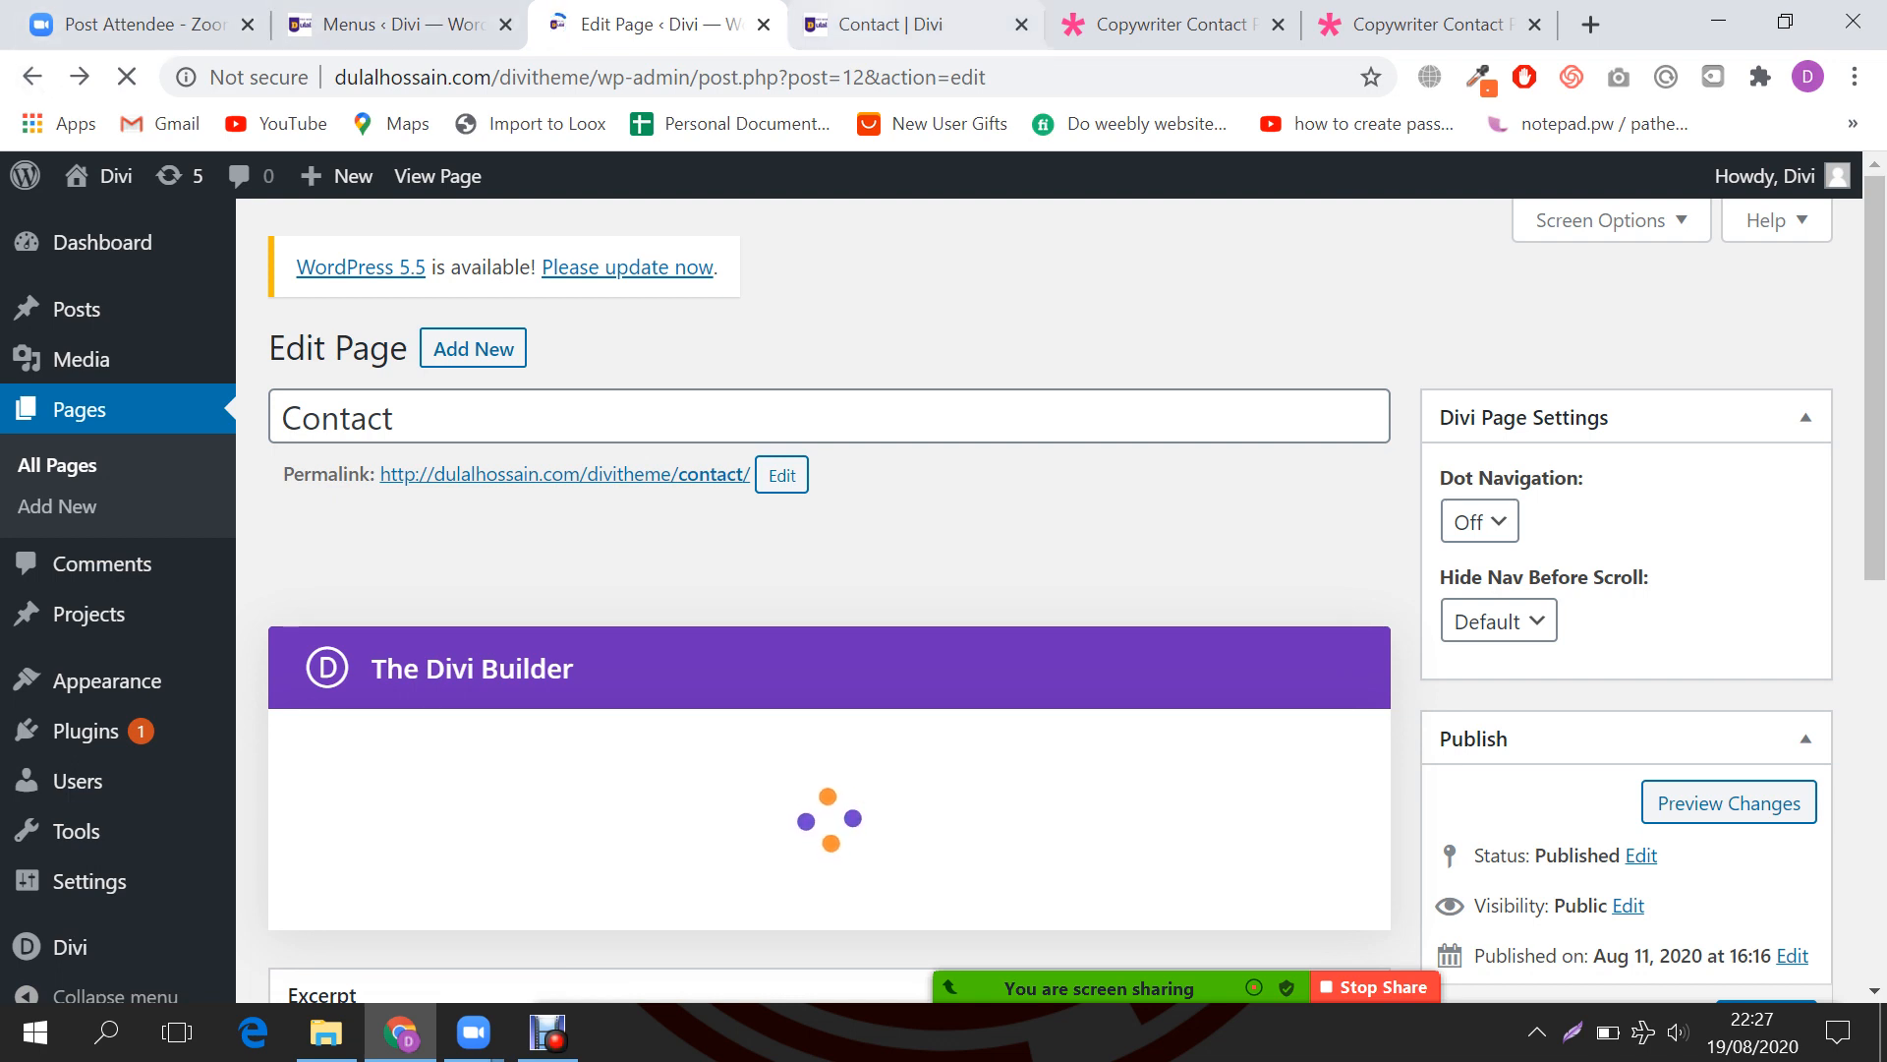
click(904, 25)
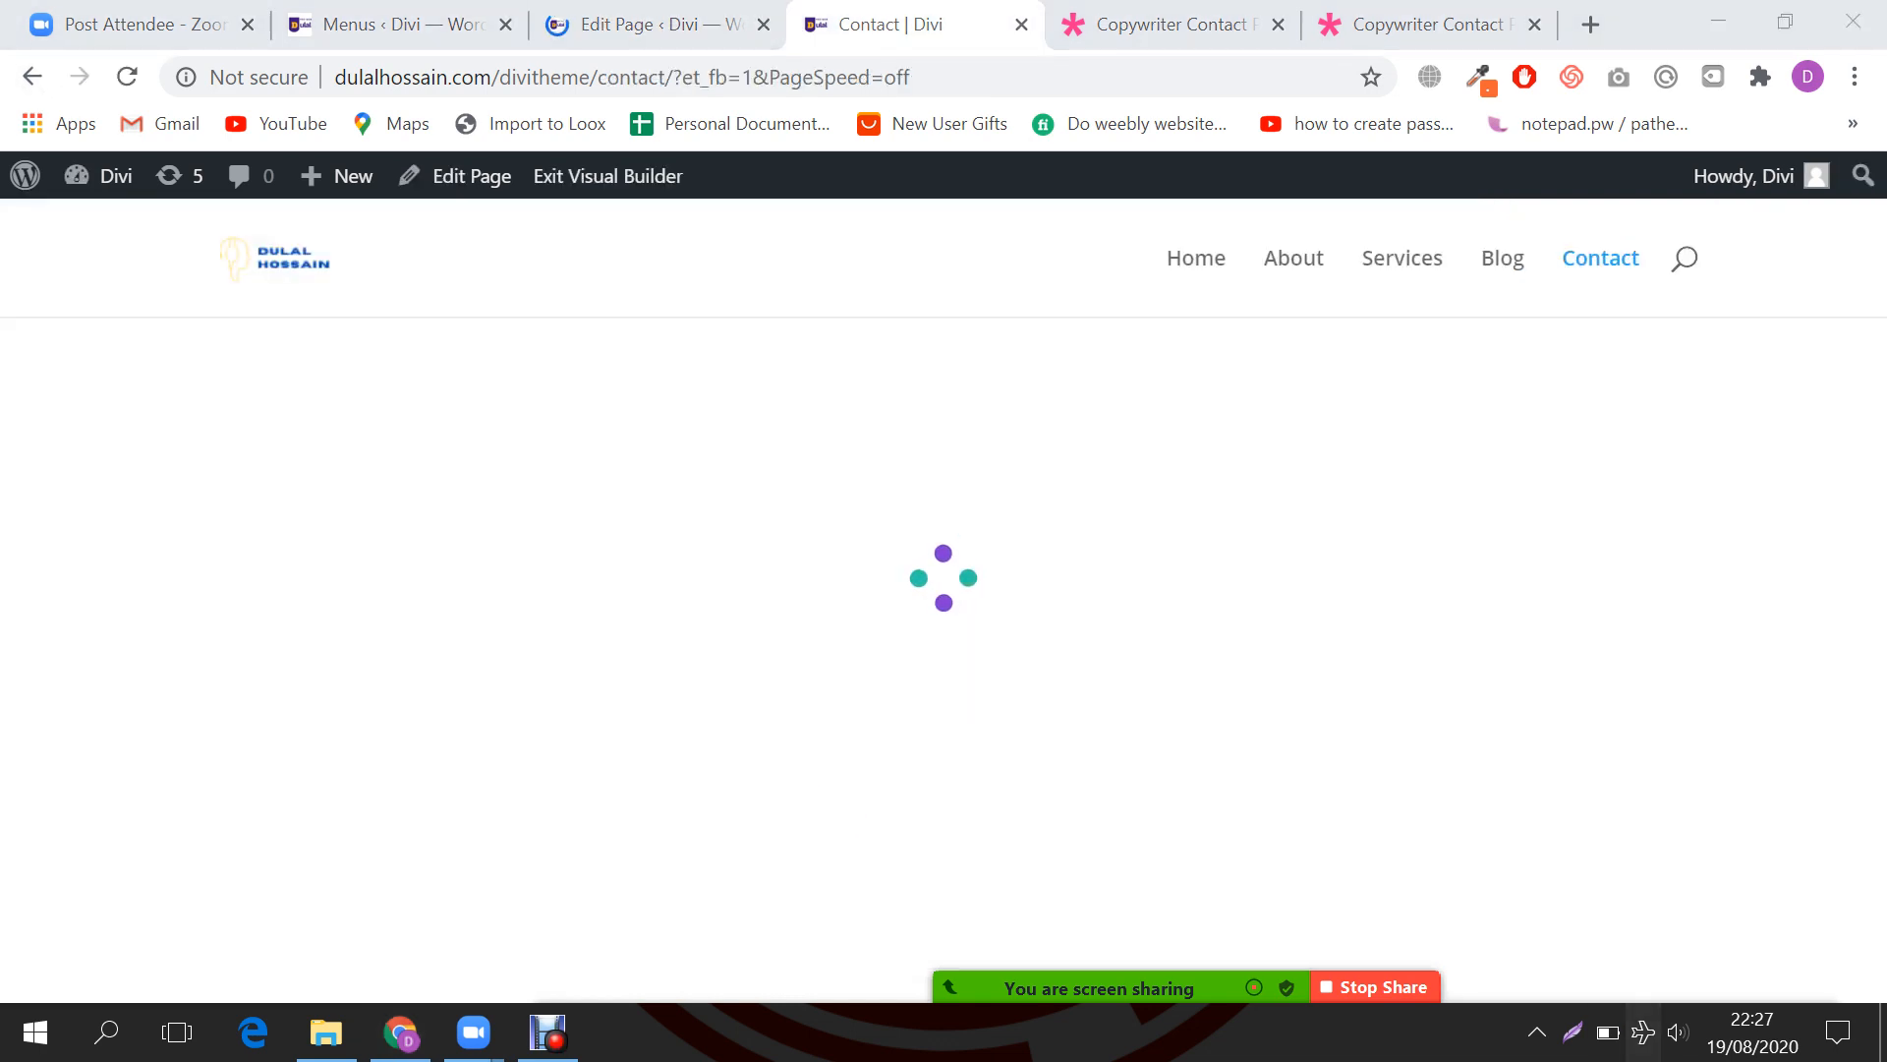
Step: Connect automatically to the Giant Wi-Fi network, then return to the Contact page builder tab
click(1643, 1032)
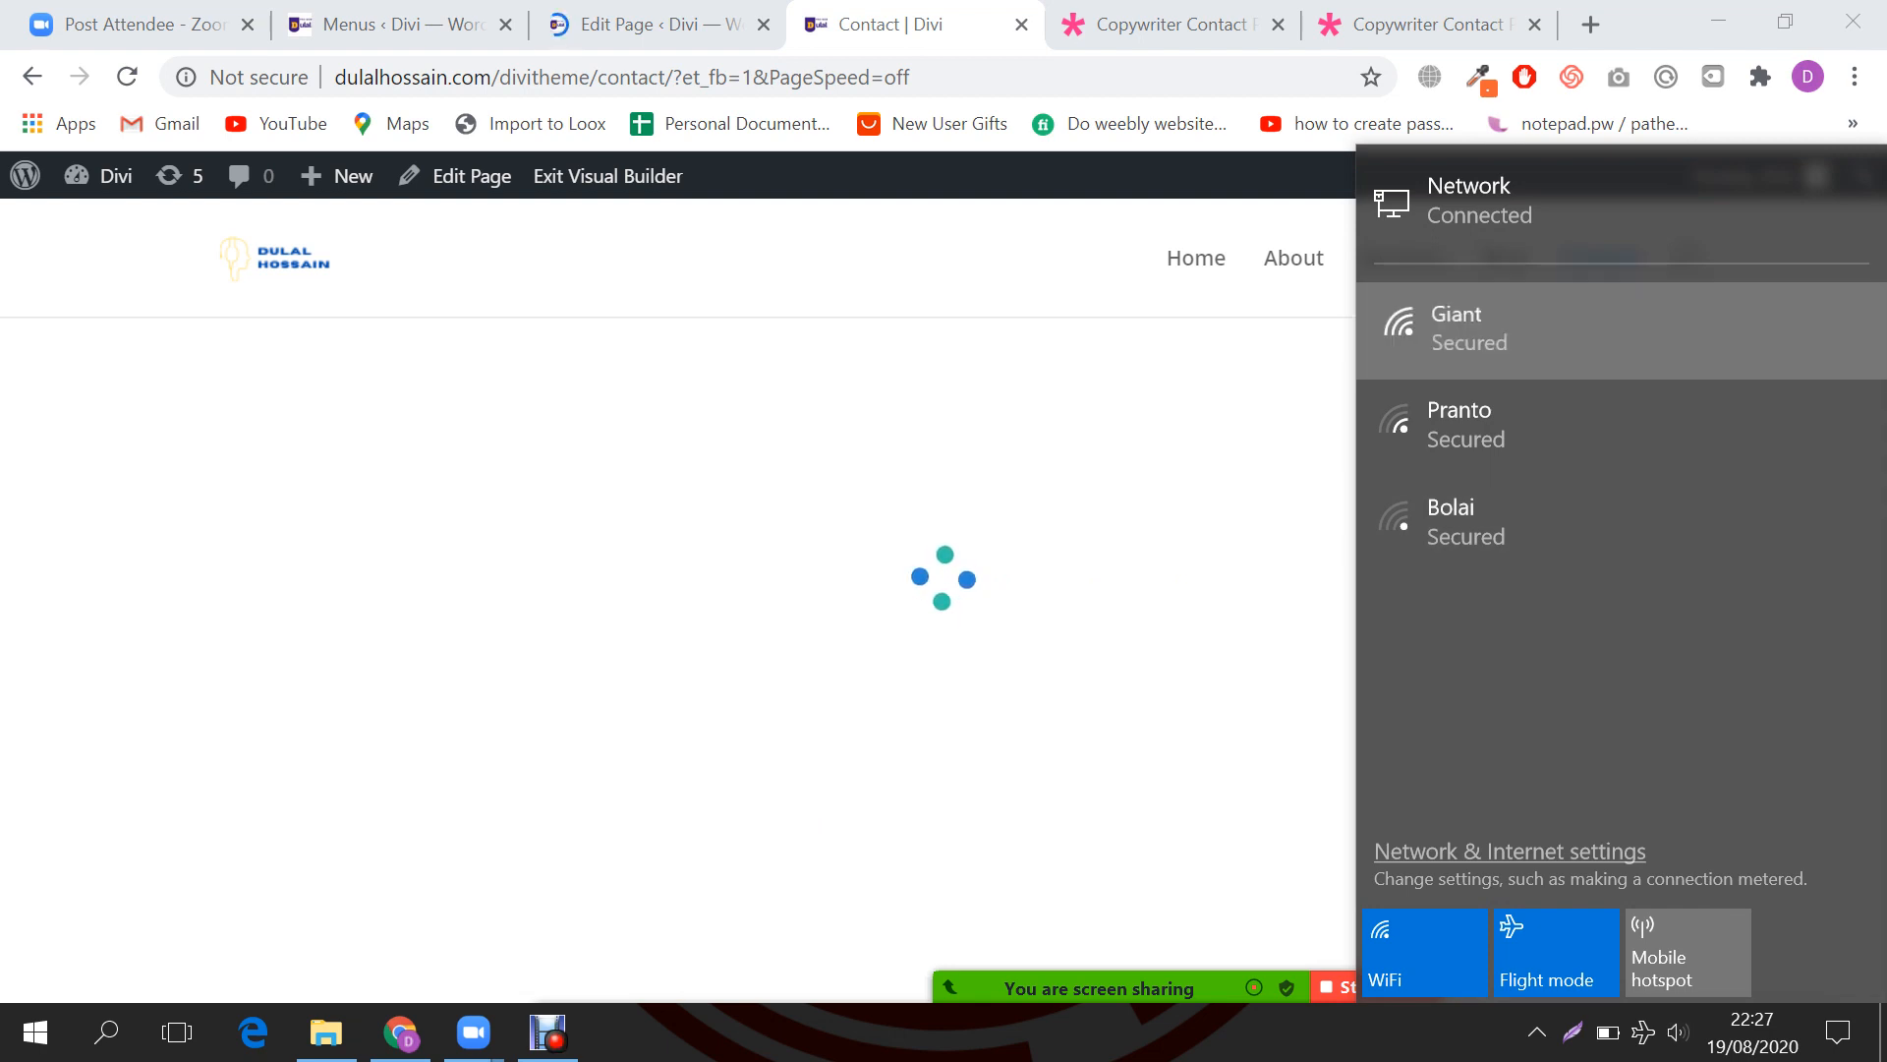
click(1464, 327)
click(1442, 395)
click(1759, 460)
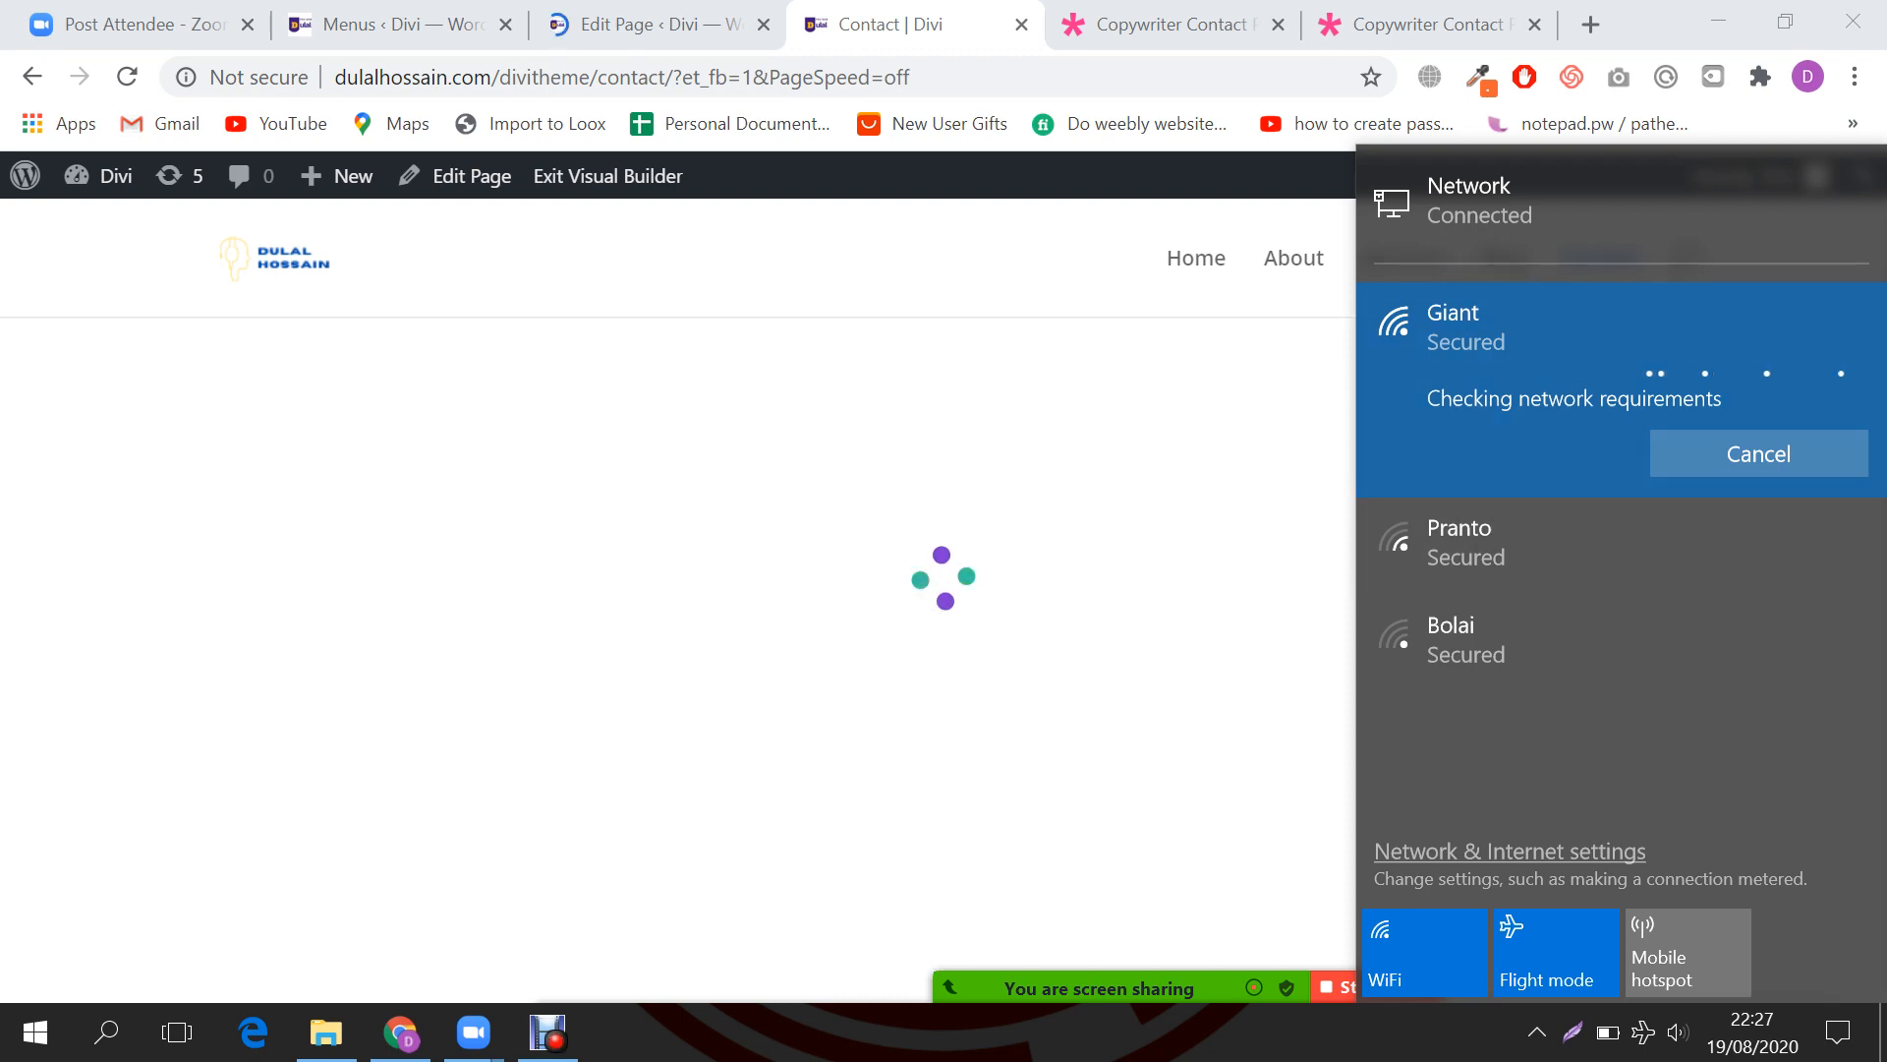
click(660, 24)
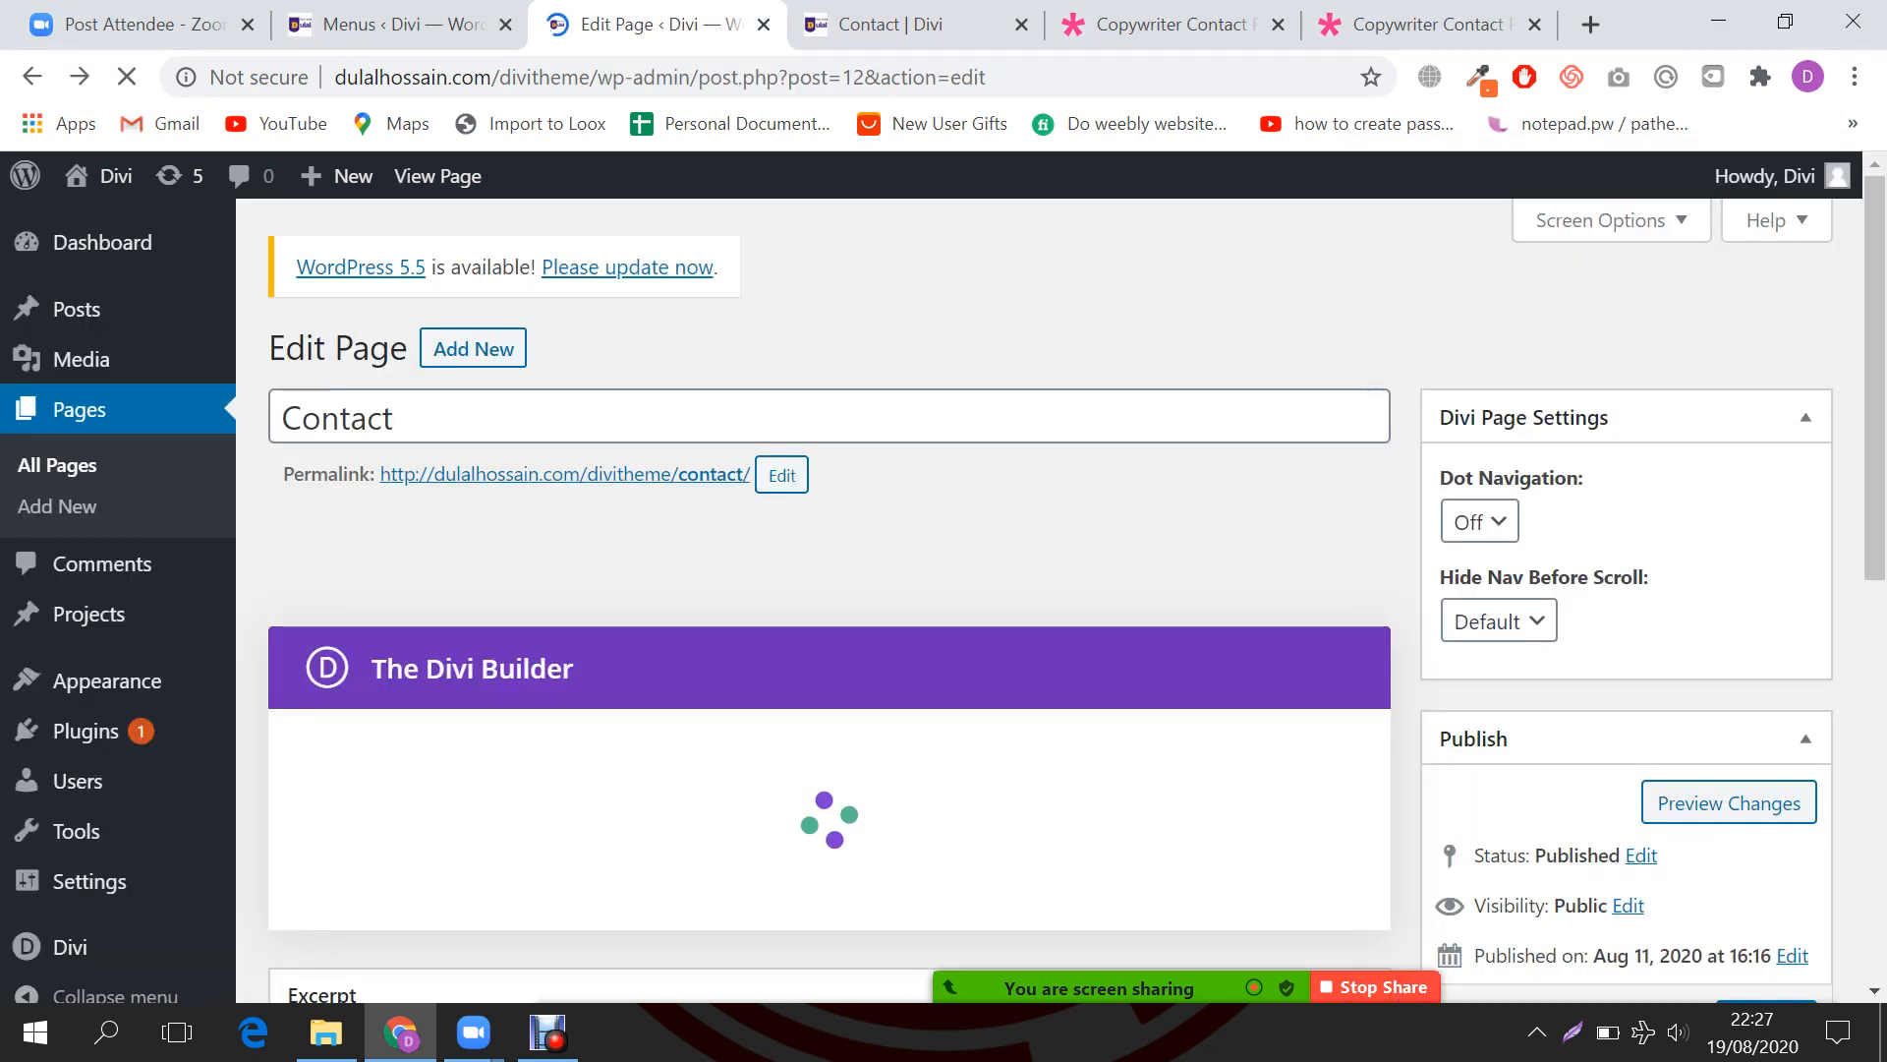
scroll(826, 590, down, 4)
key(ctrl+Tab)
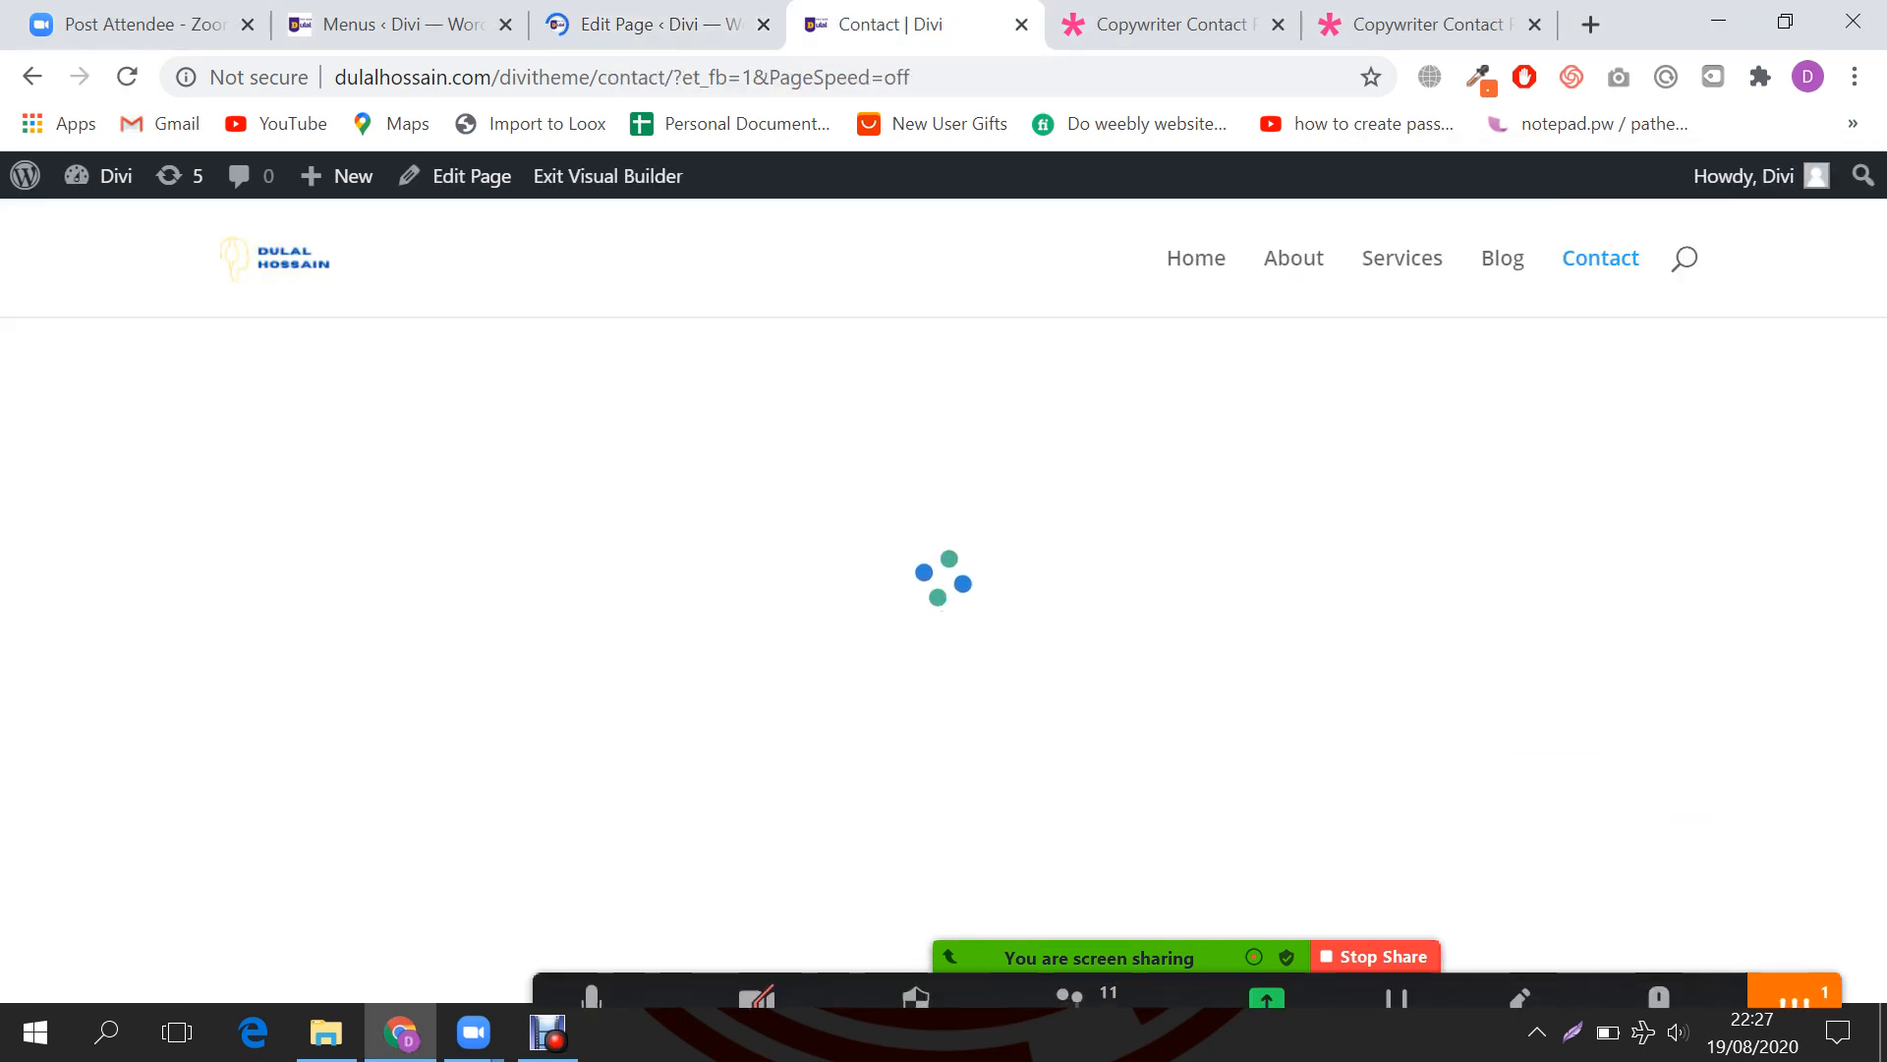
click(1795, 961)
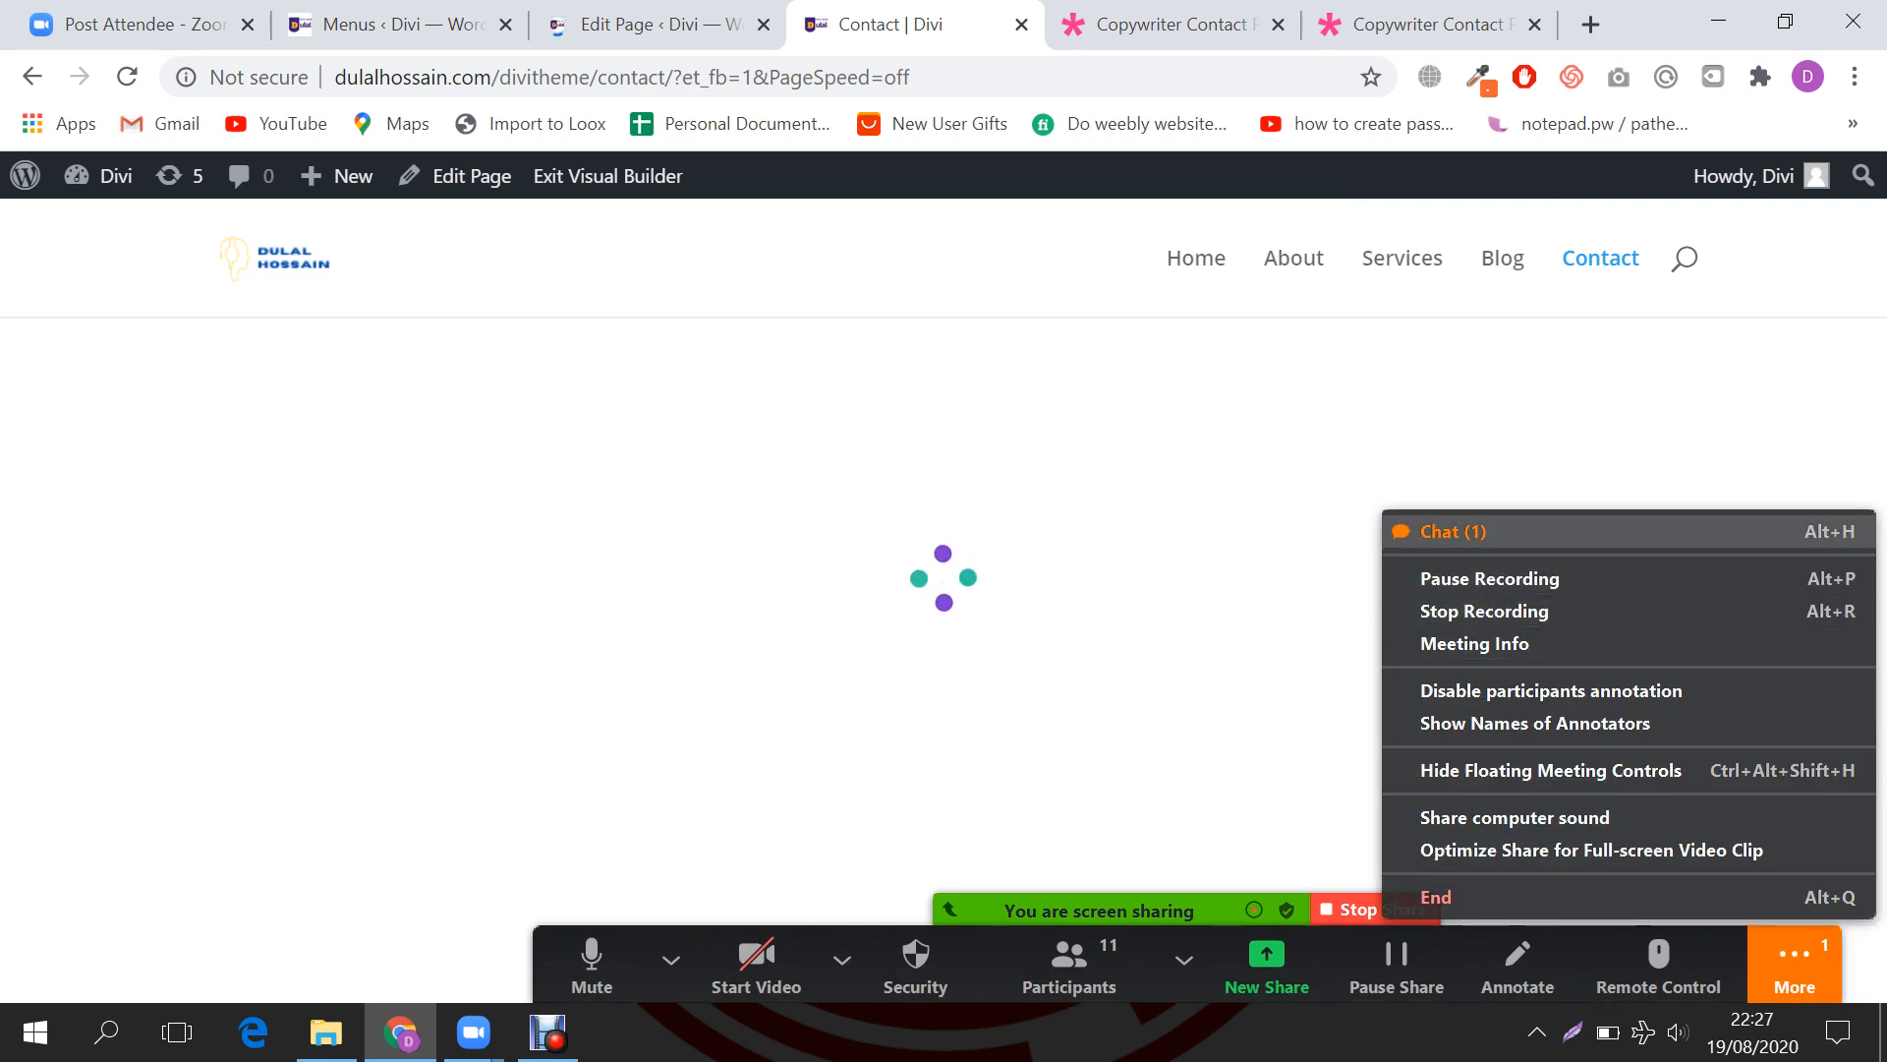
Step: Open the Zoom meeting chat to read participants' questions
click(1453, 531)
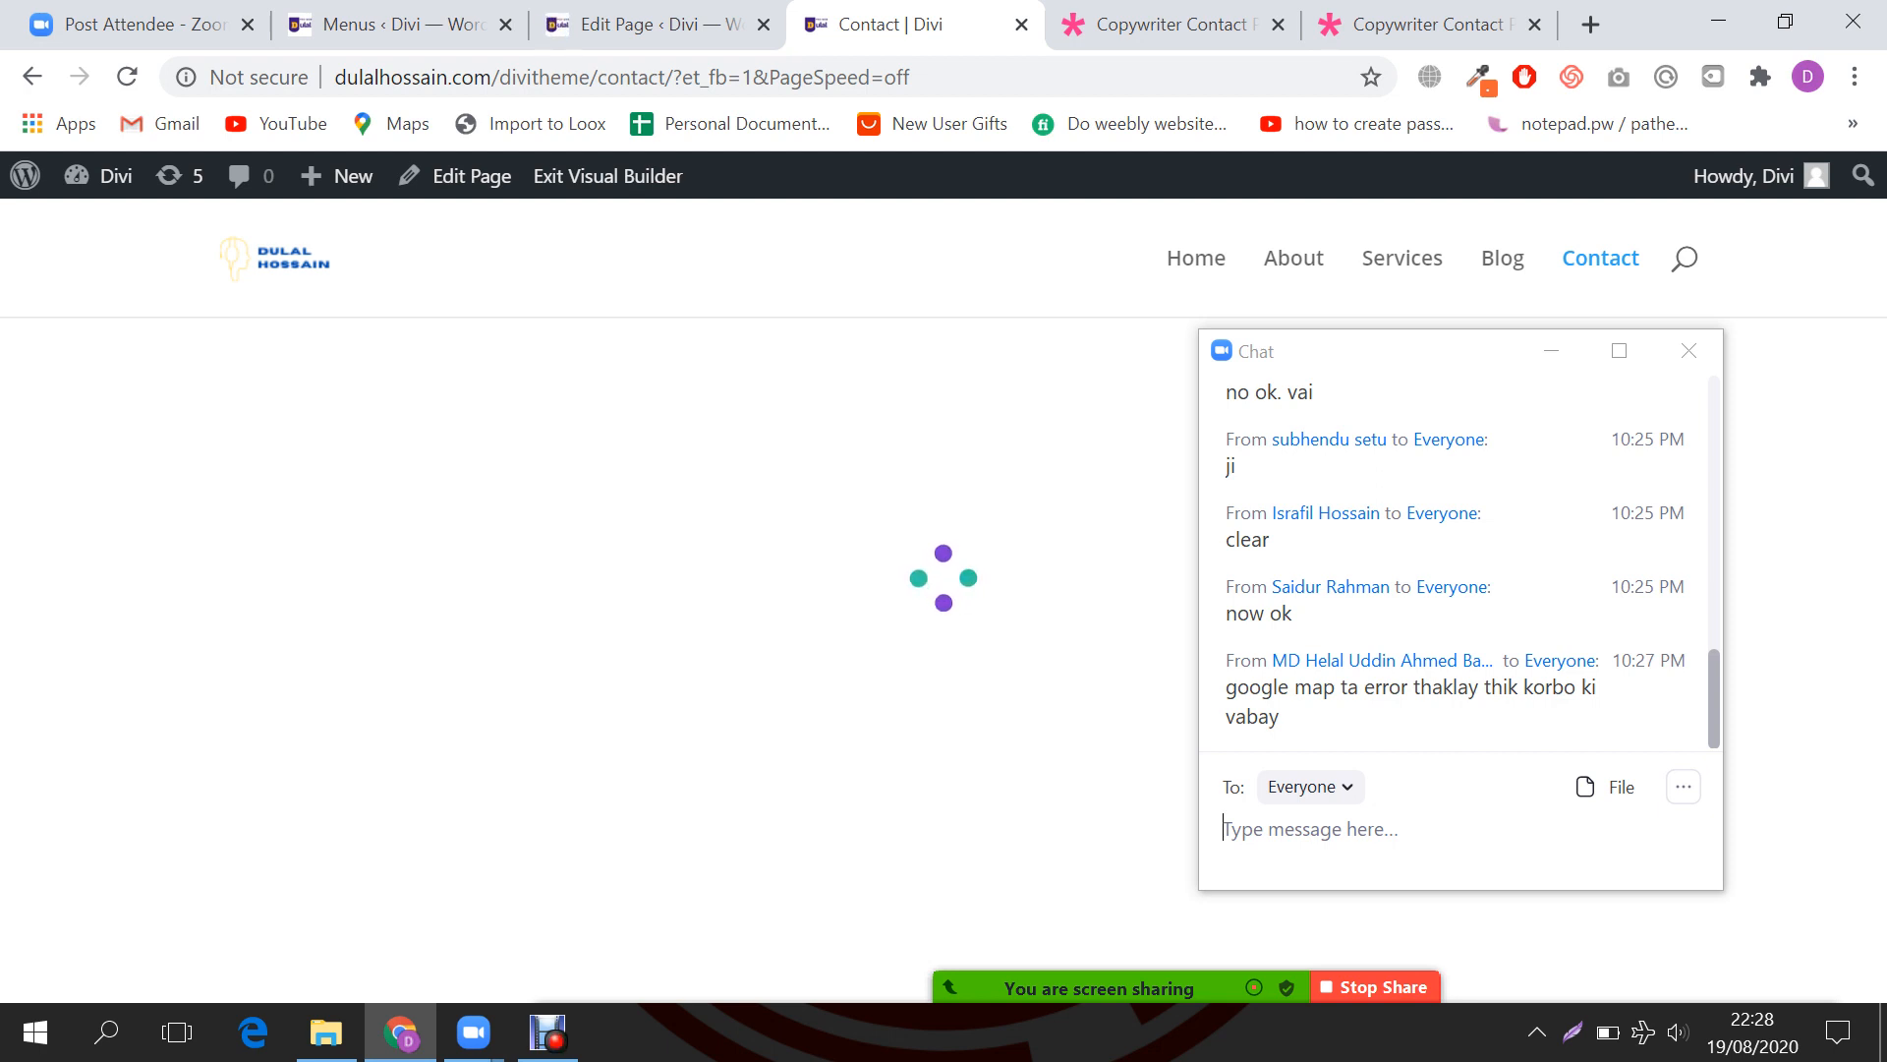
key(ctrl+Tab)
key(ctrl+l)
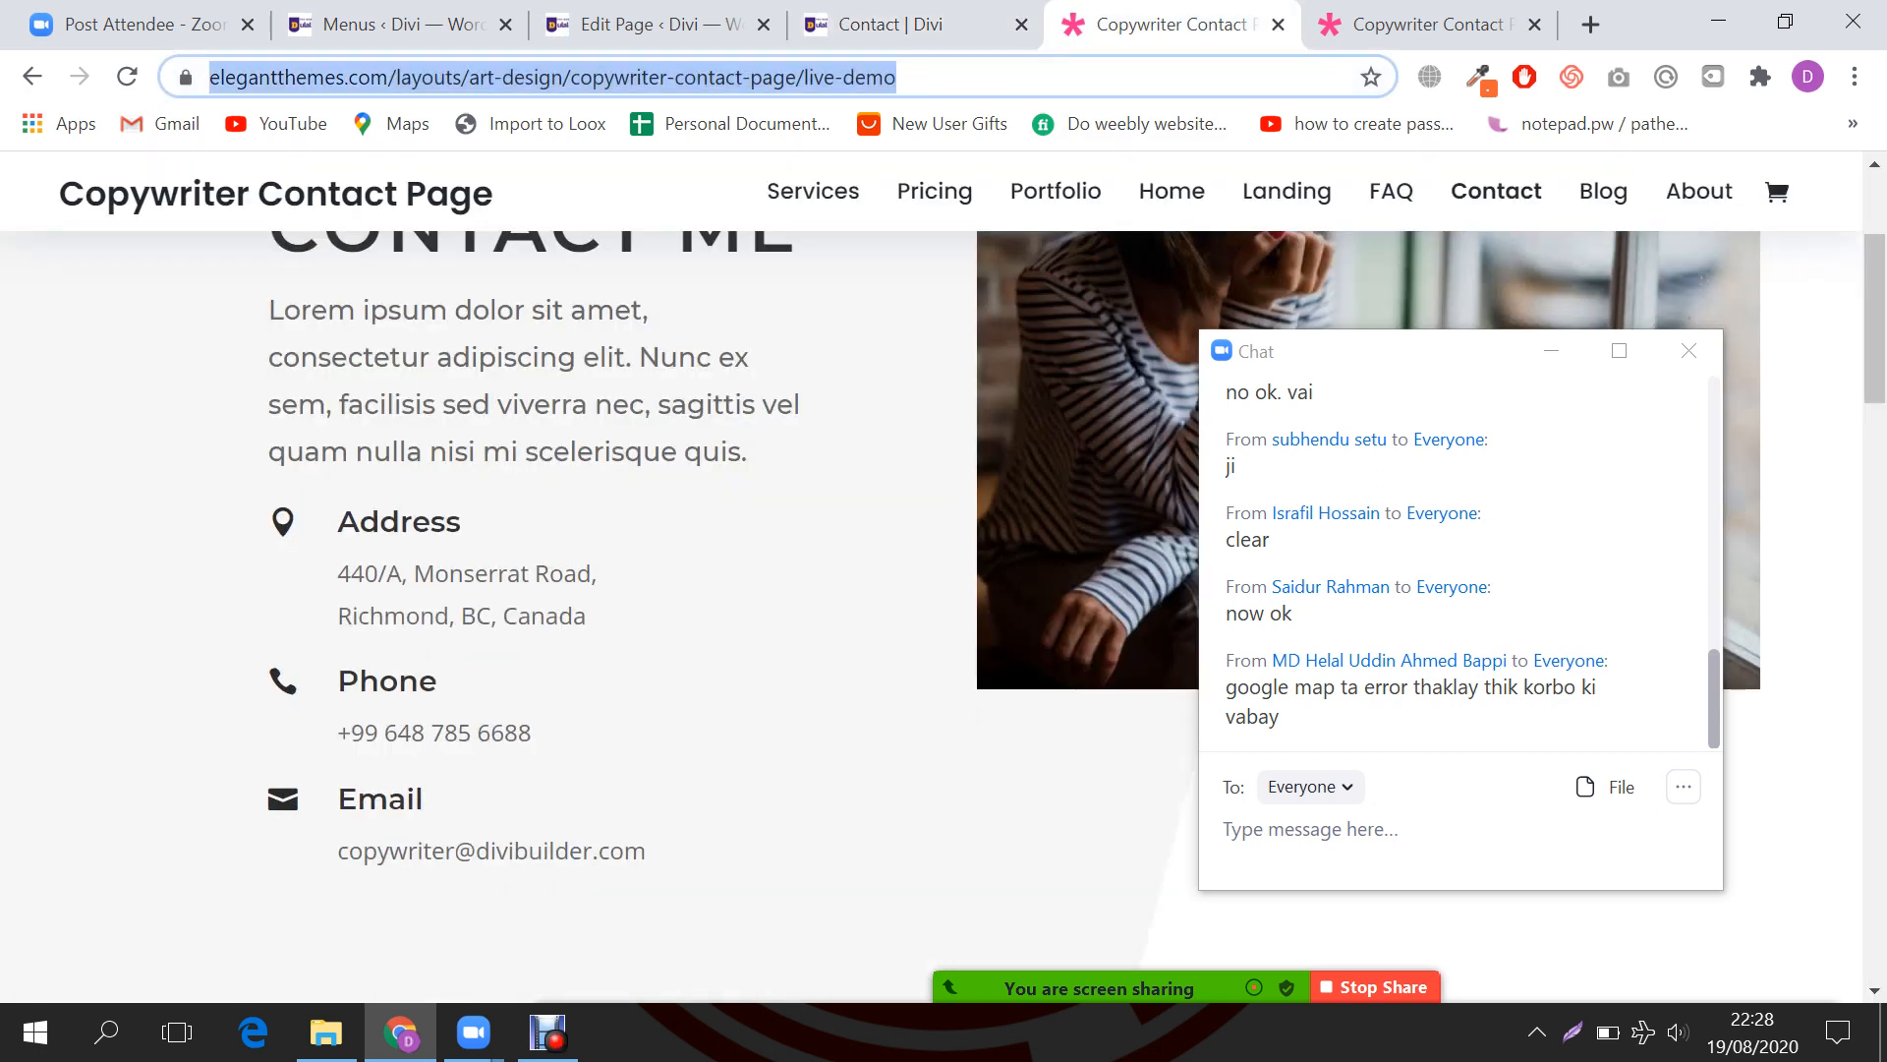
key(ctrl+Tab)
Step: Load maps.google.com in the Elegant Themes layout tab
key(ctrl+l)
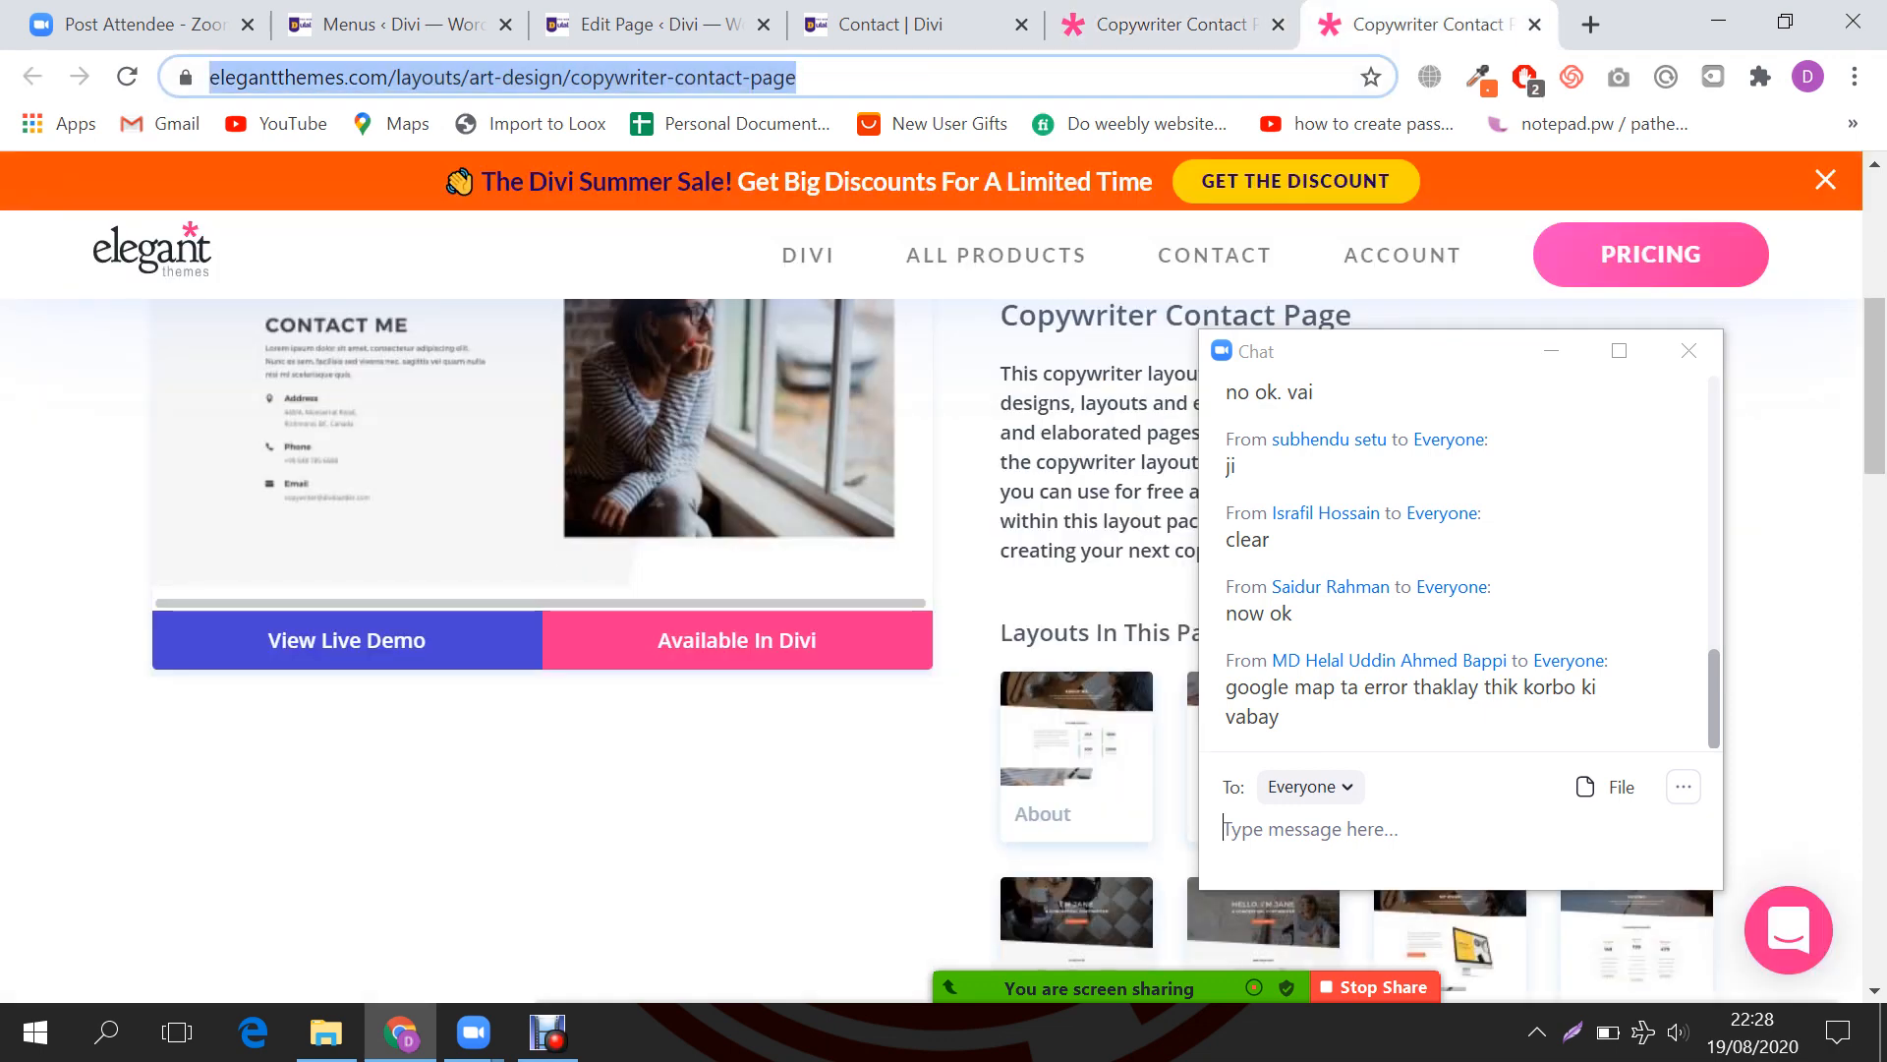
text(maps)
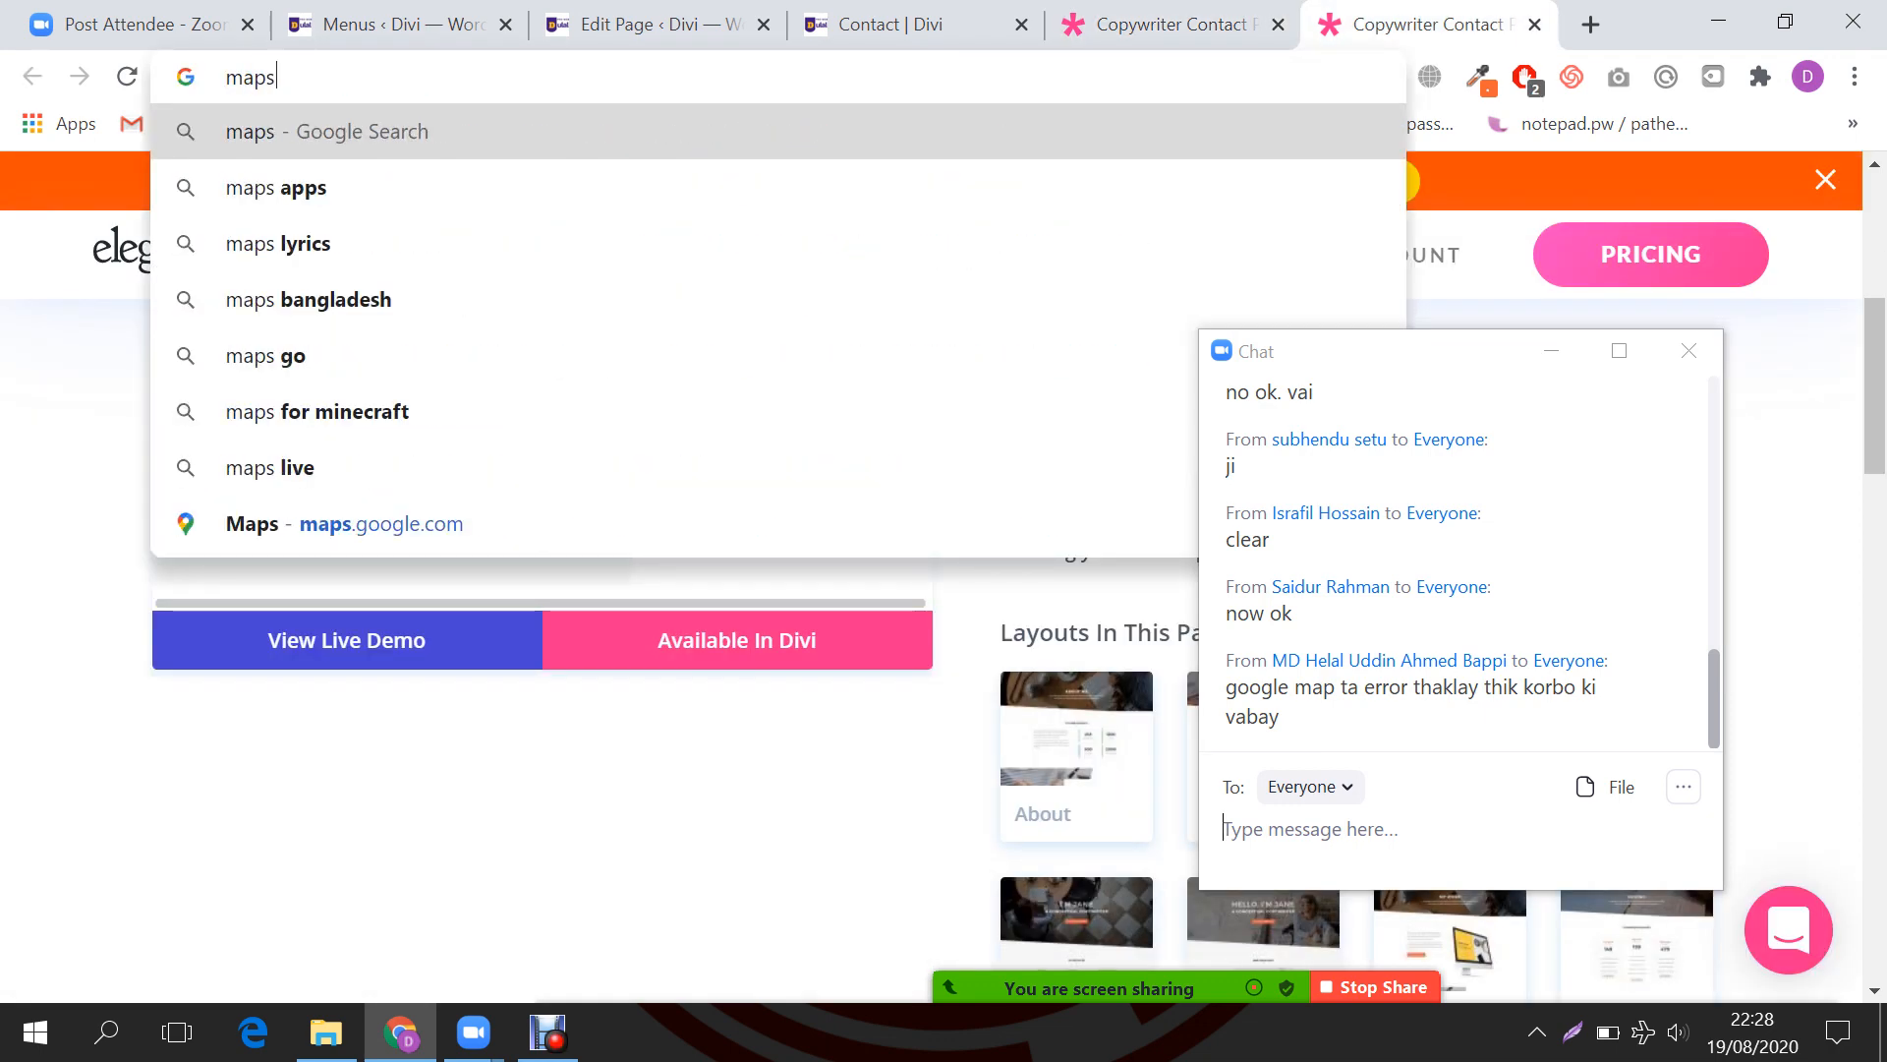
text(.google)
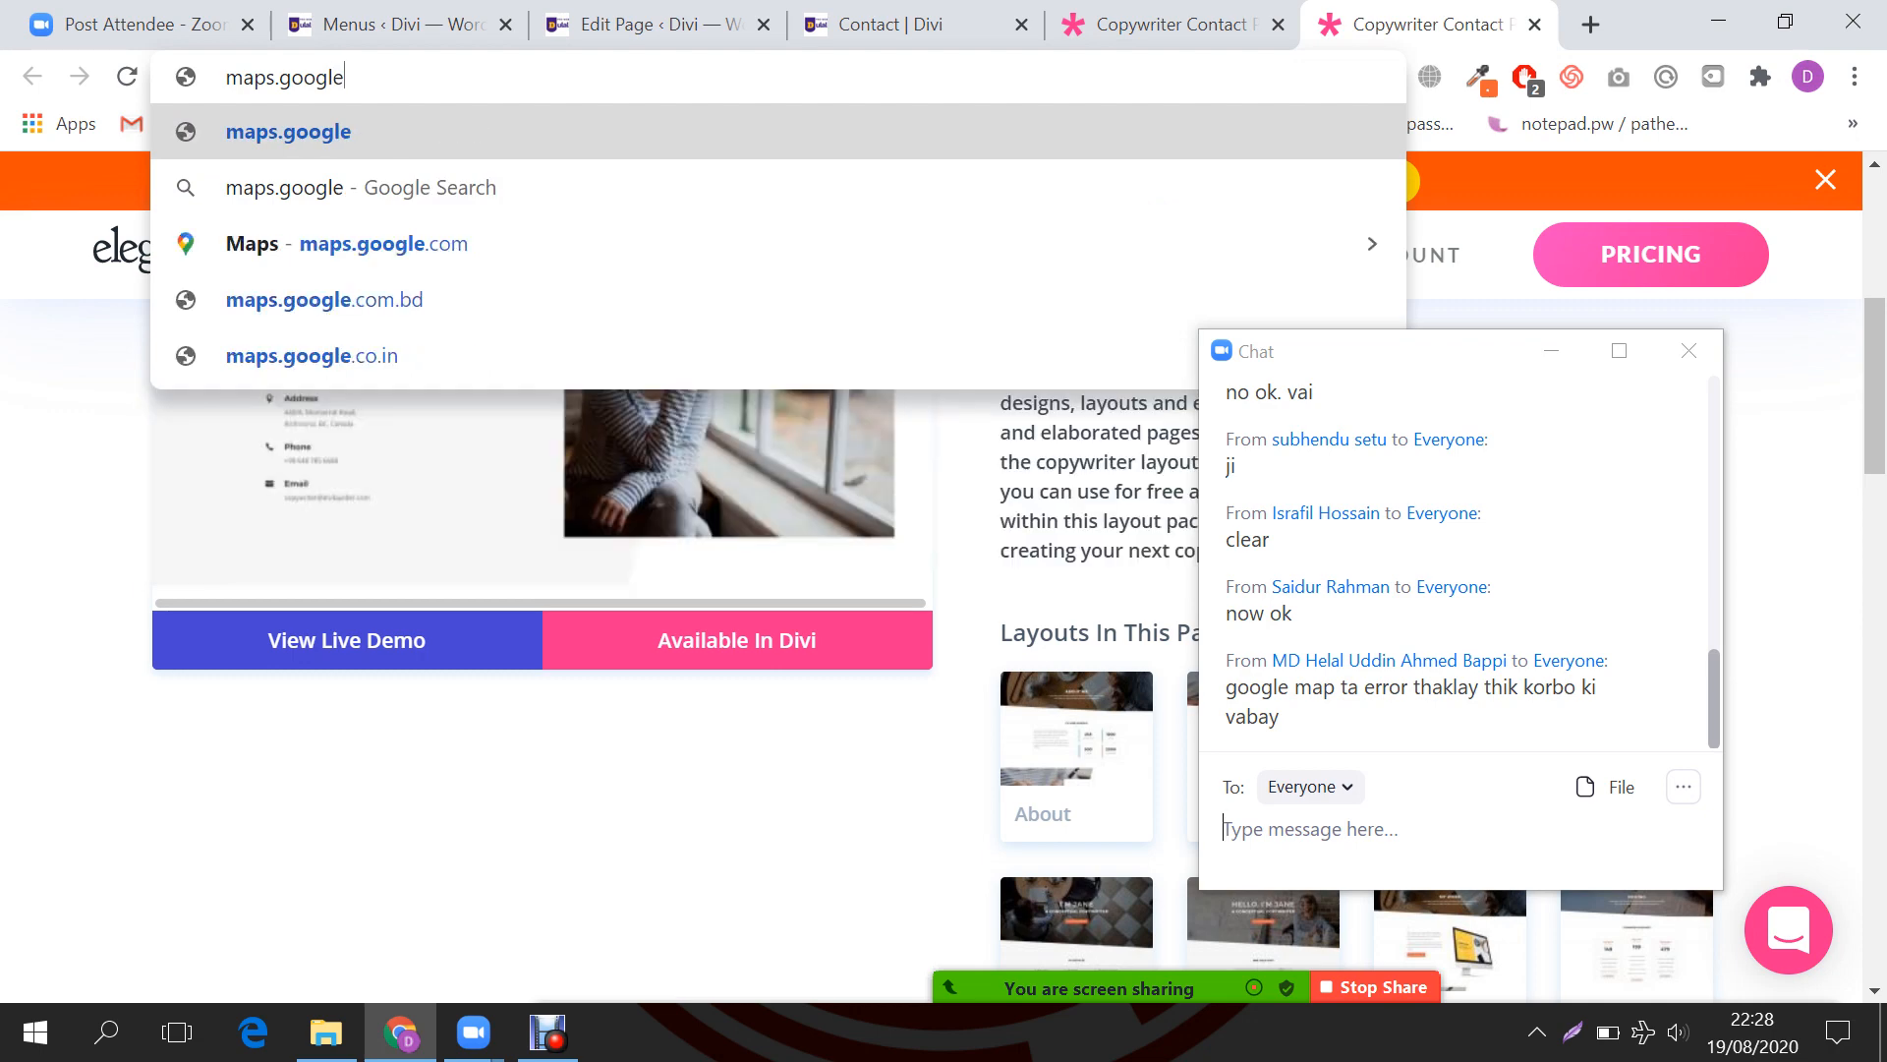
text(.com)
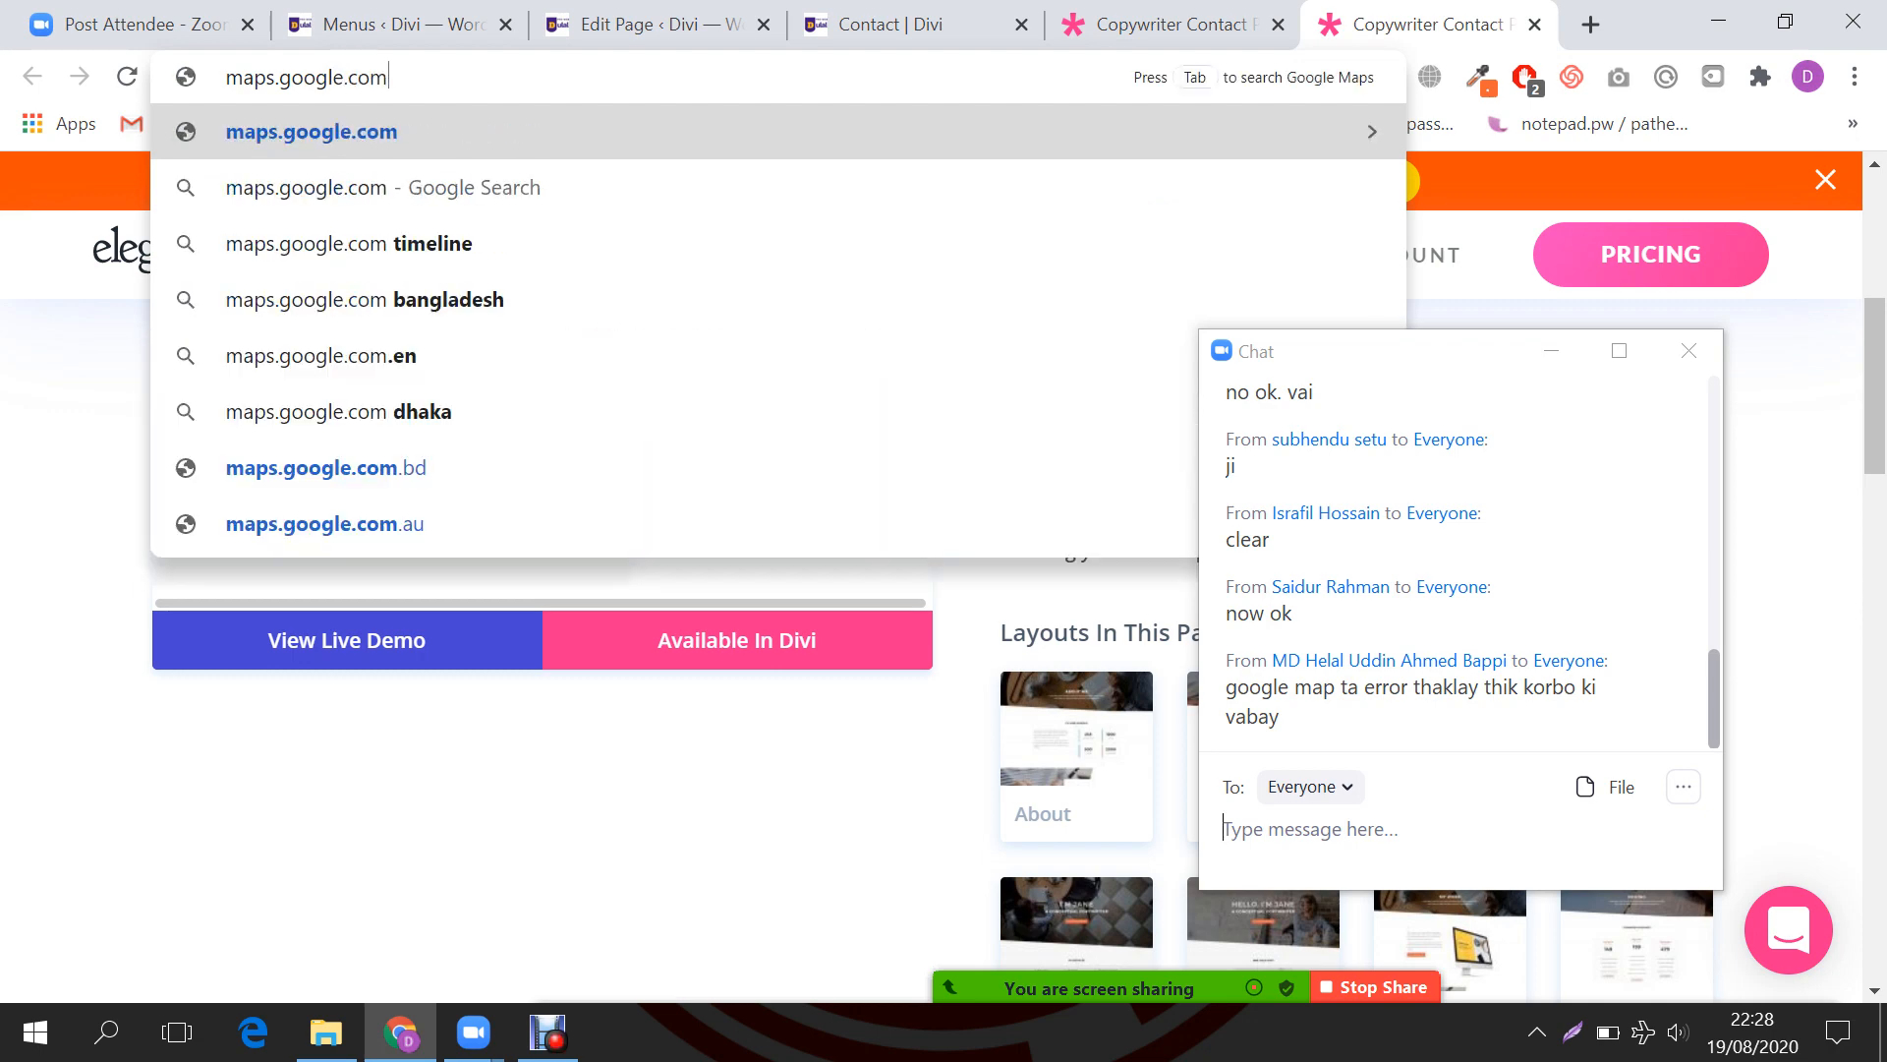
key(Return)
key(ctrl+4)
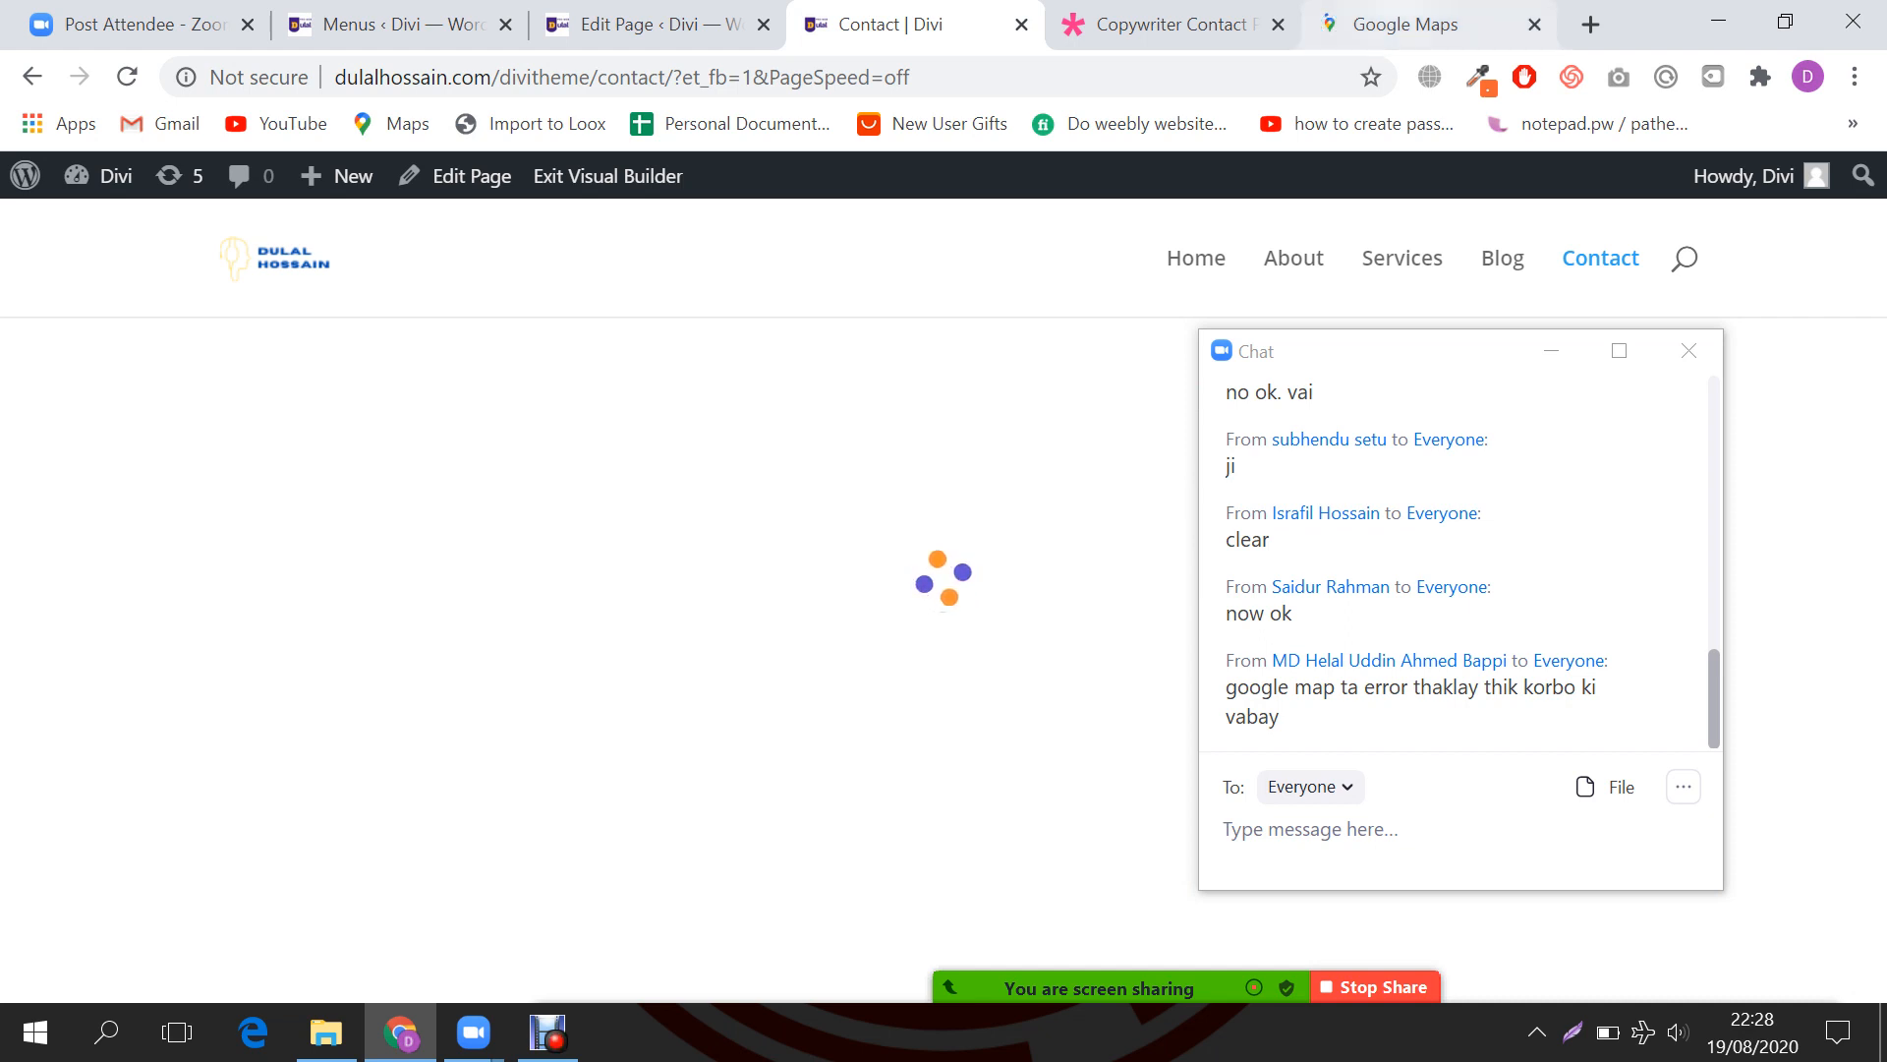
key(ctrl+6)
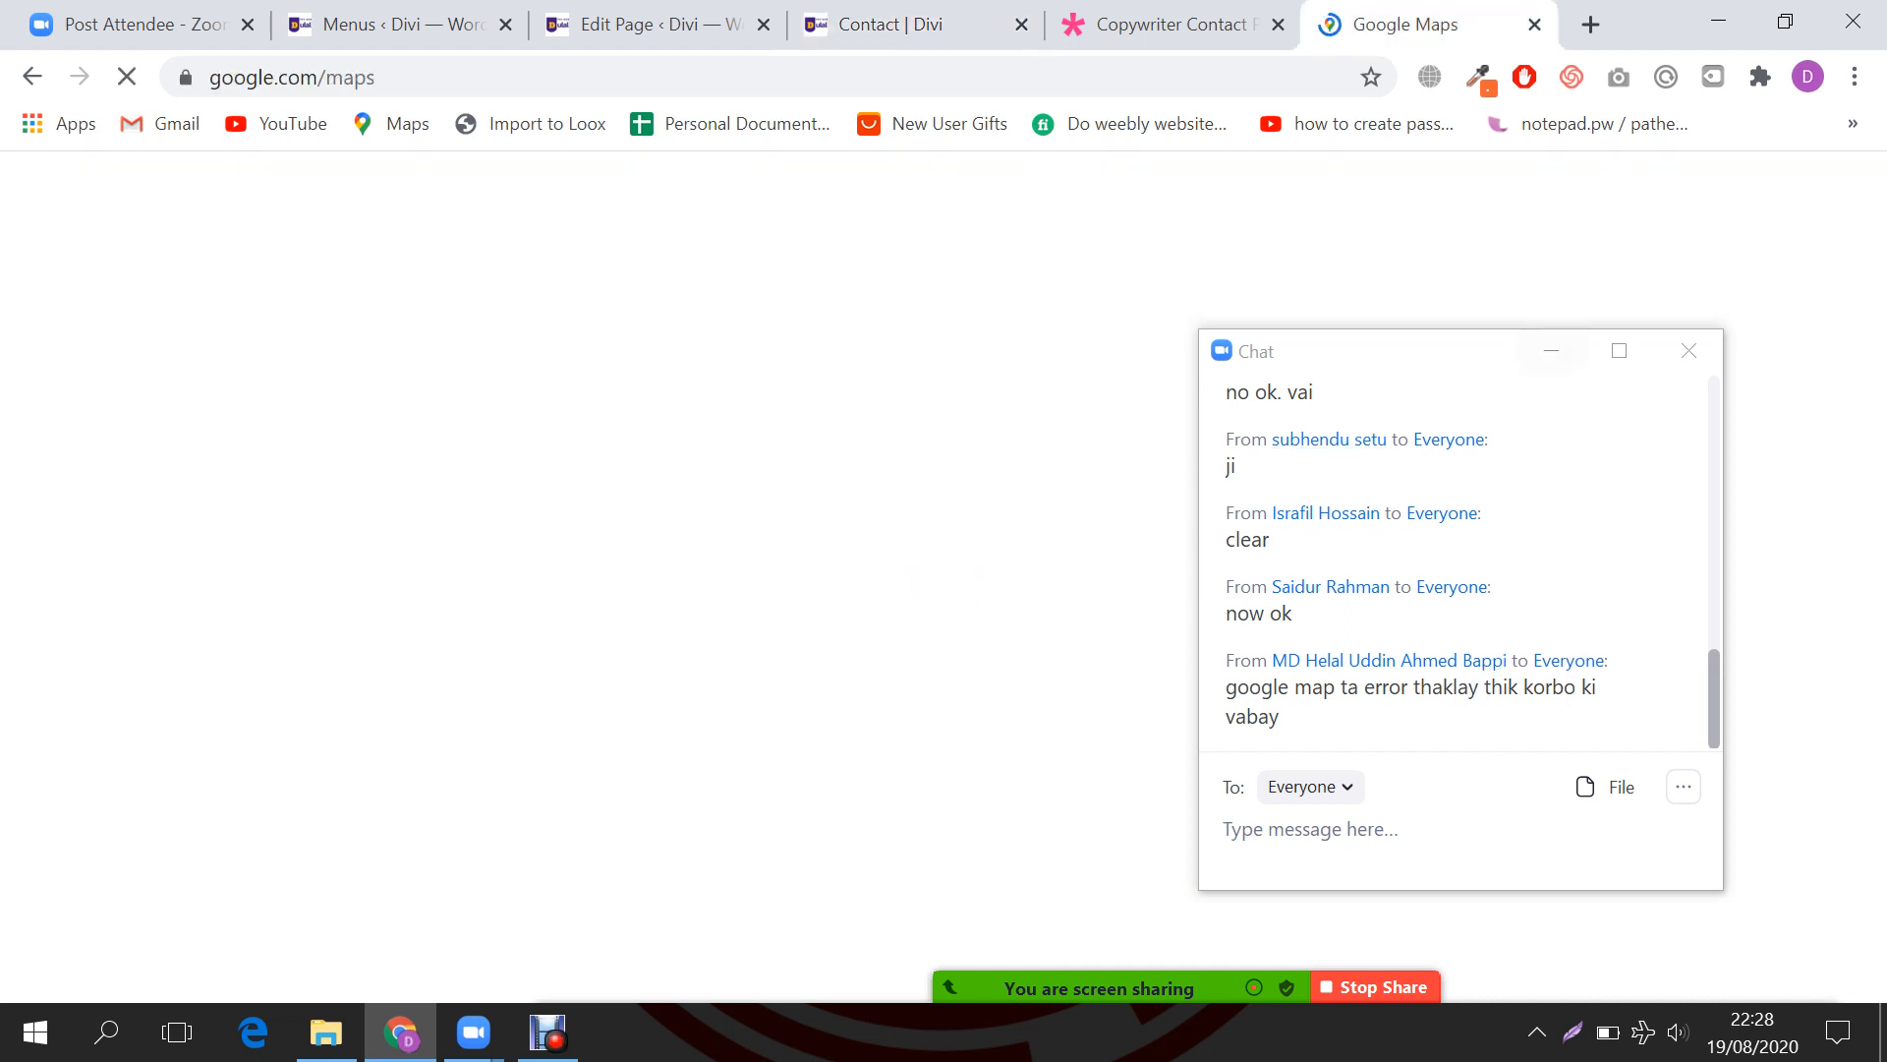
Step: Move the Zoom chat further right and check the Wi-Fi network list
drag(1464, 351, 1642, 333)
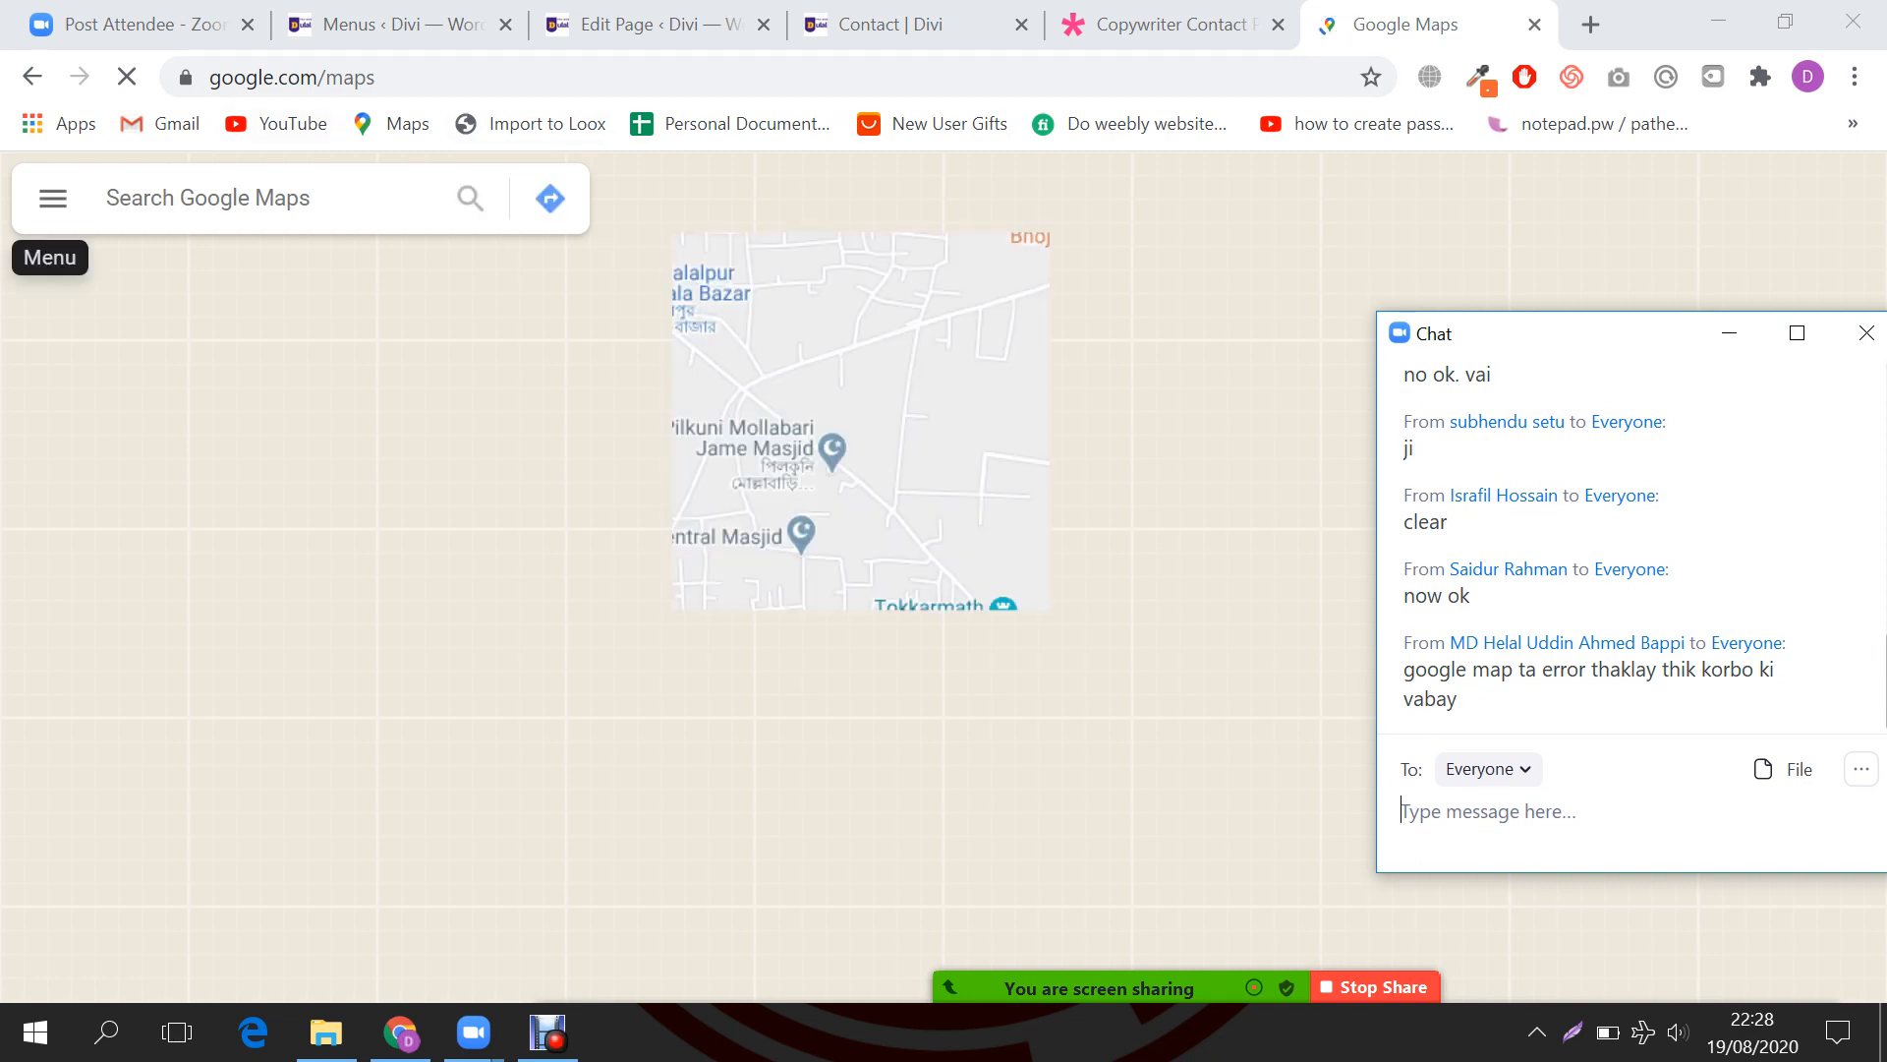
click(54, 197)
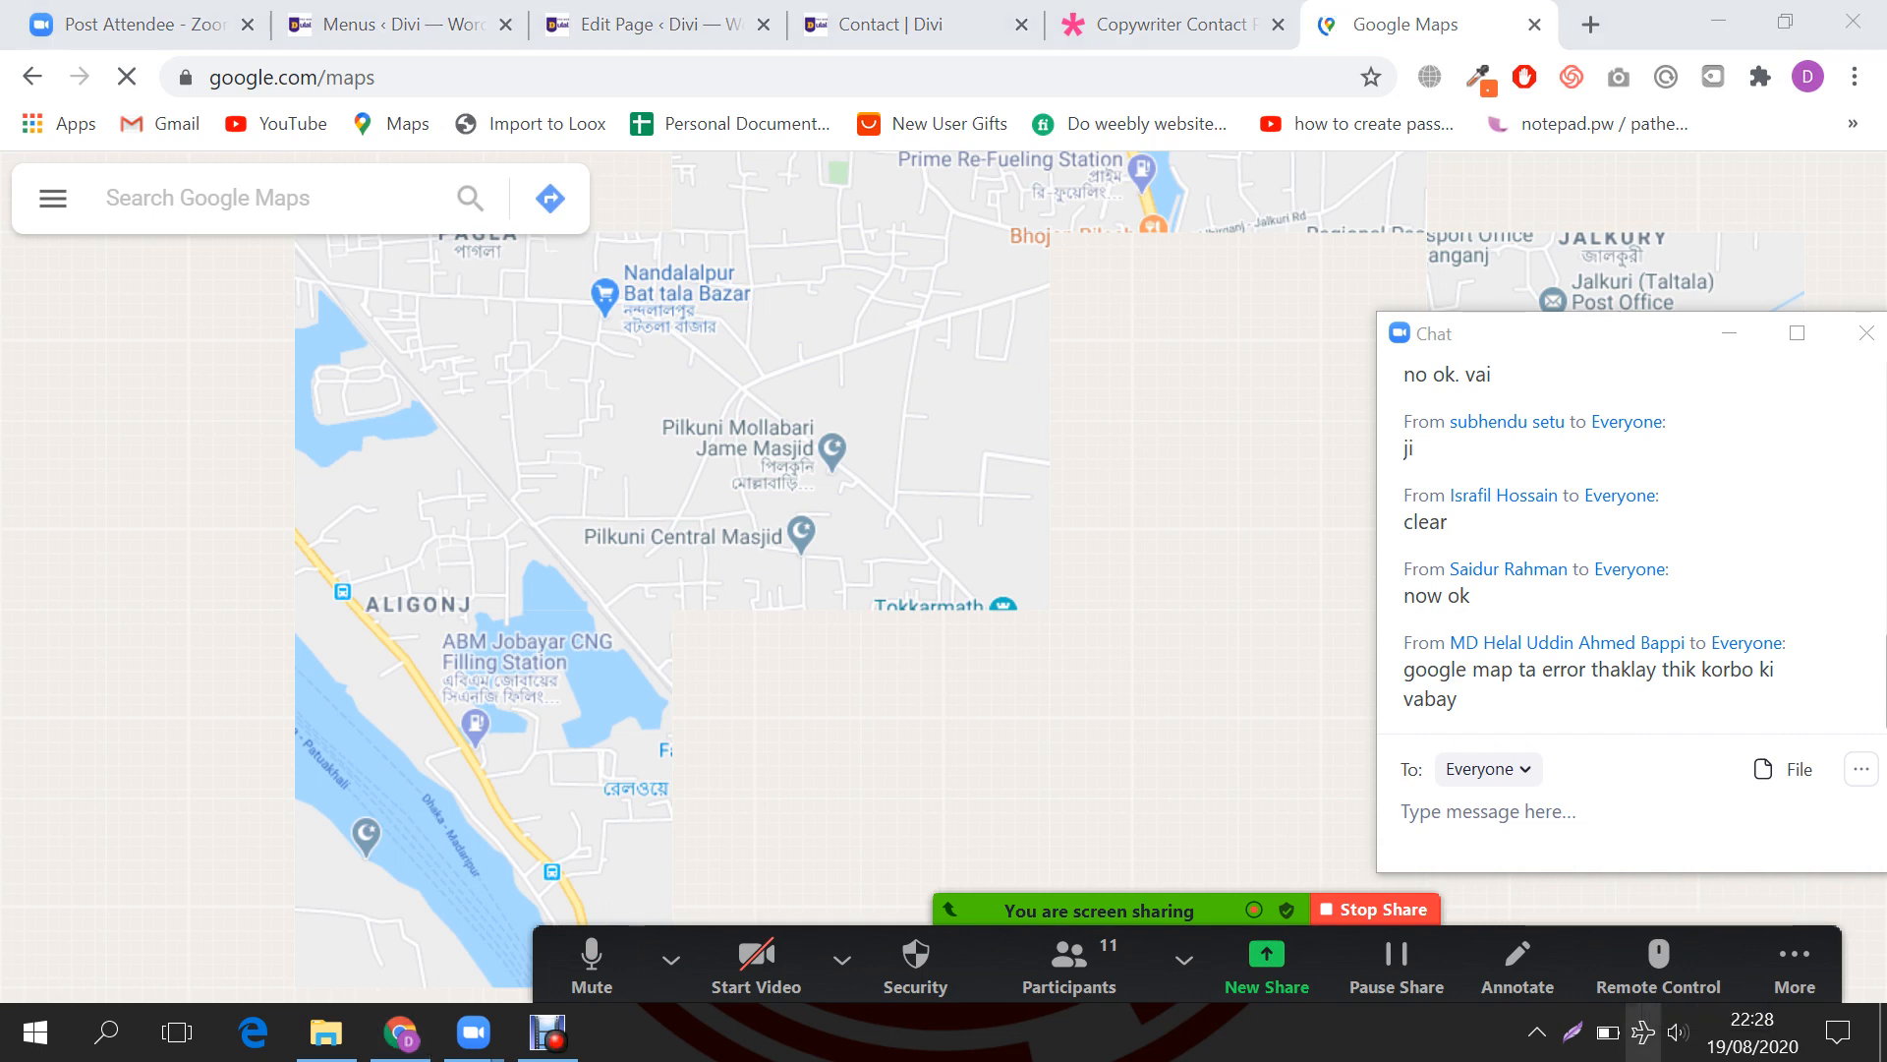
click(1644, 1032)
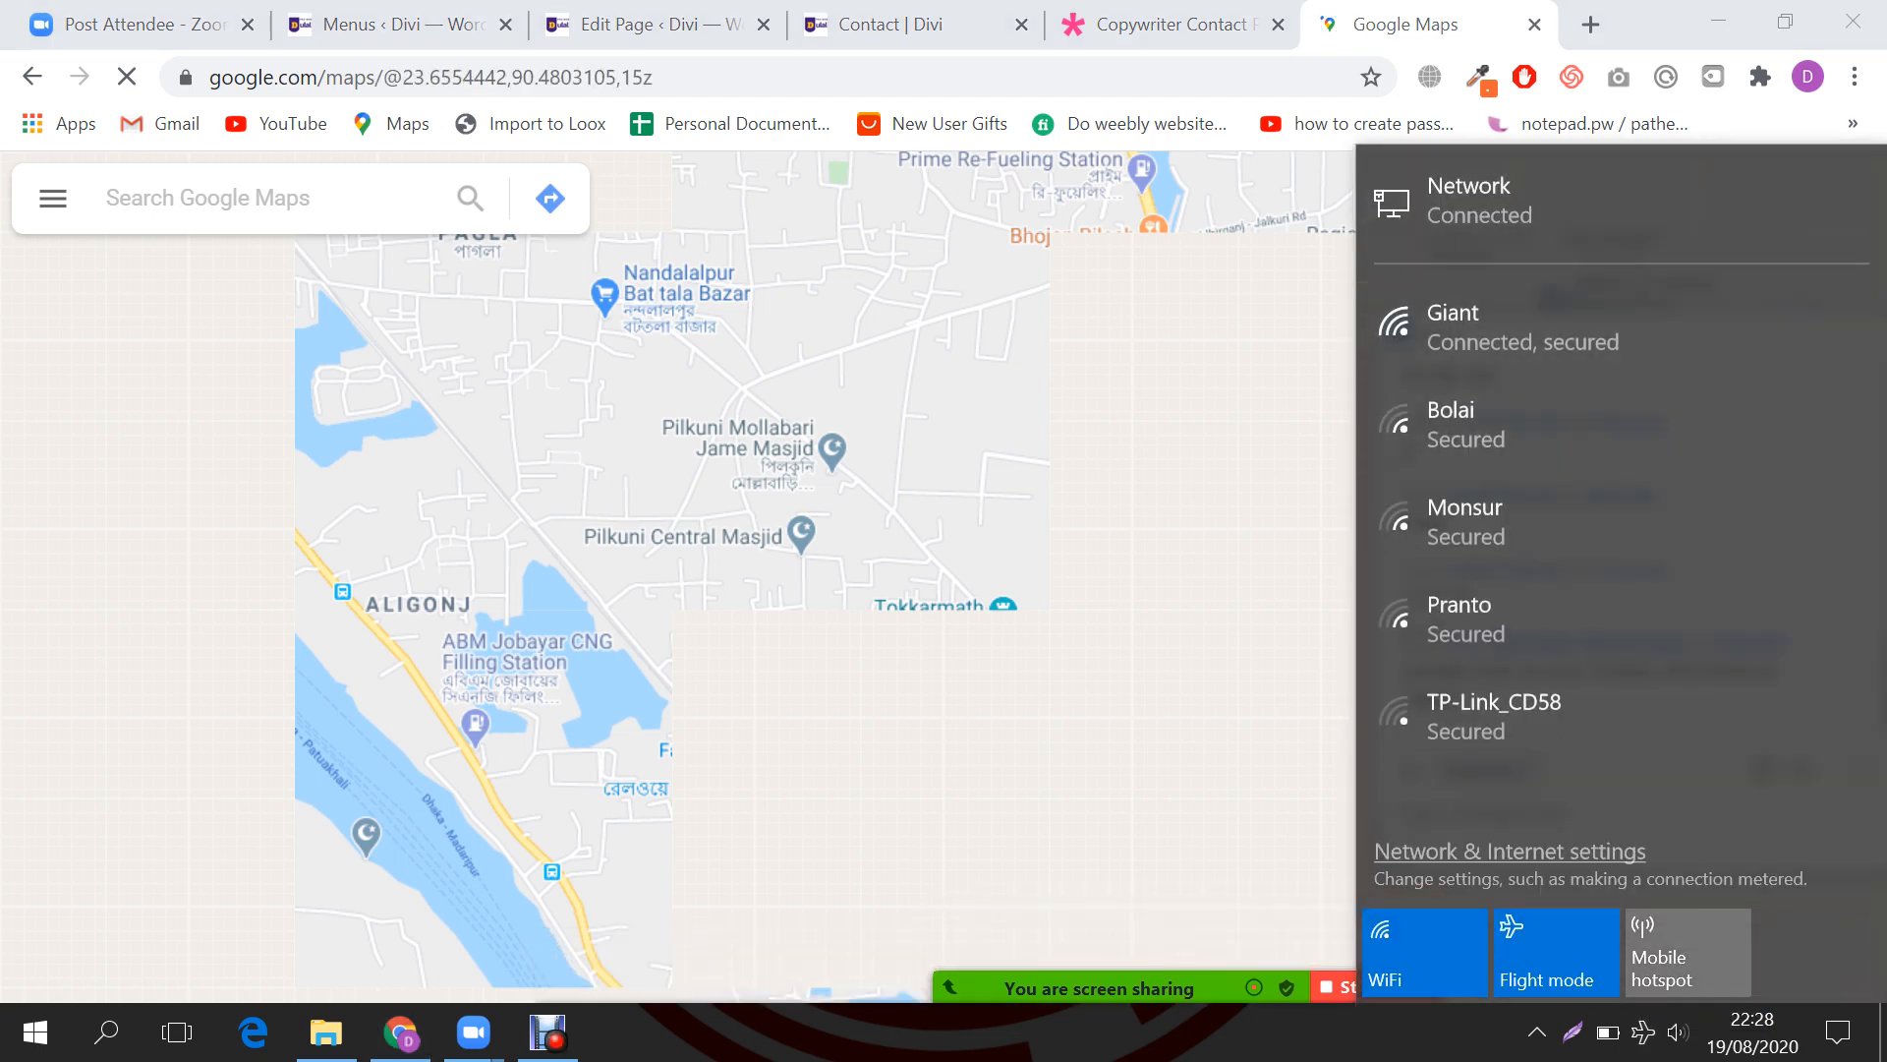
click(53, 202)
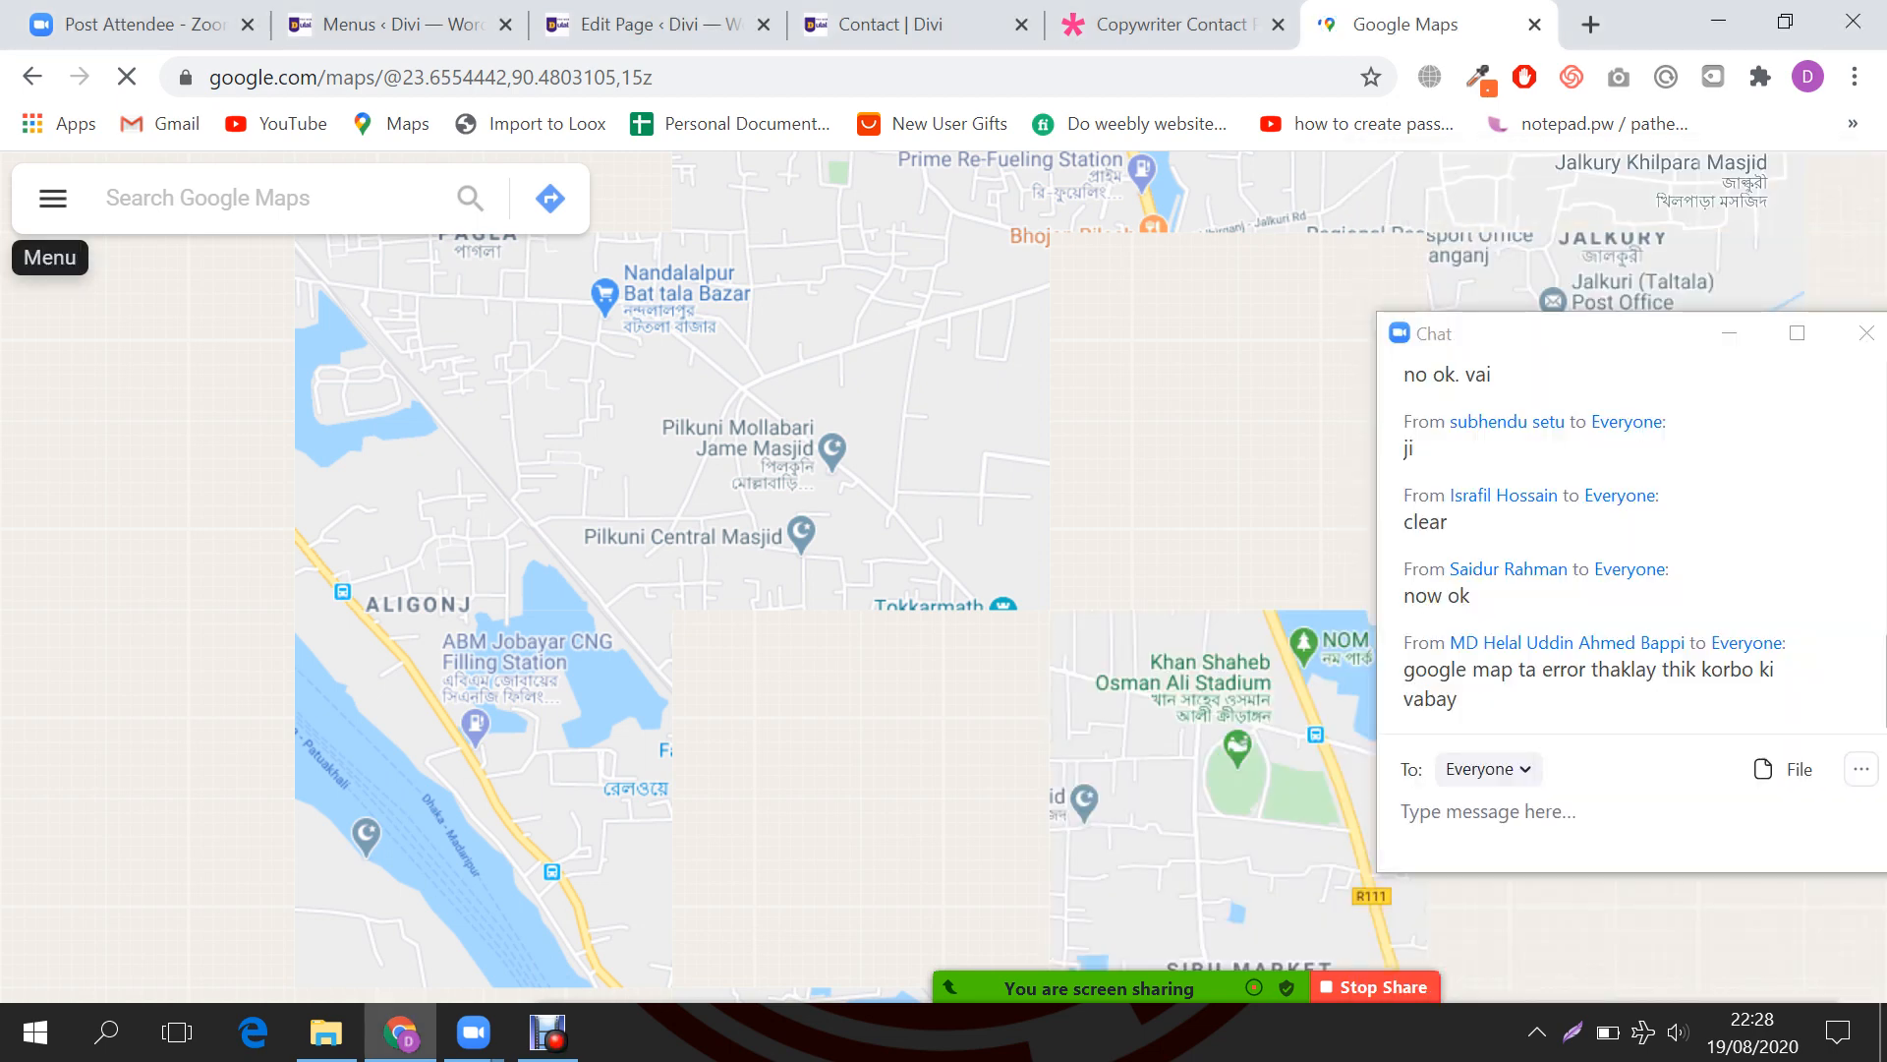
Step: Refresh the desktop, restore the Google Maps browser window, and return to the Contact page editor
key(super+d)
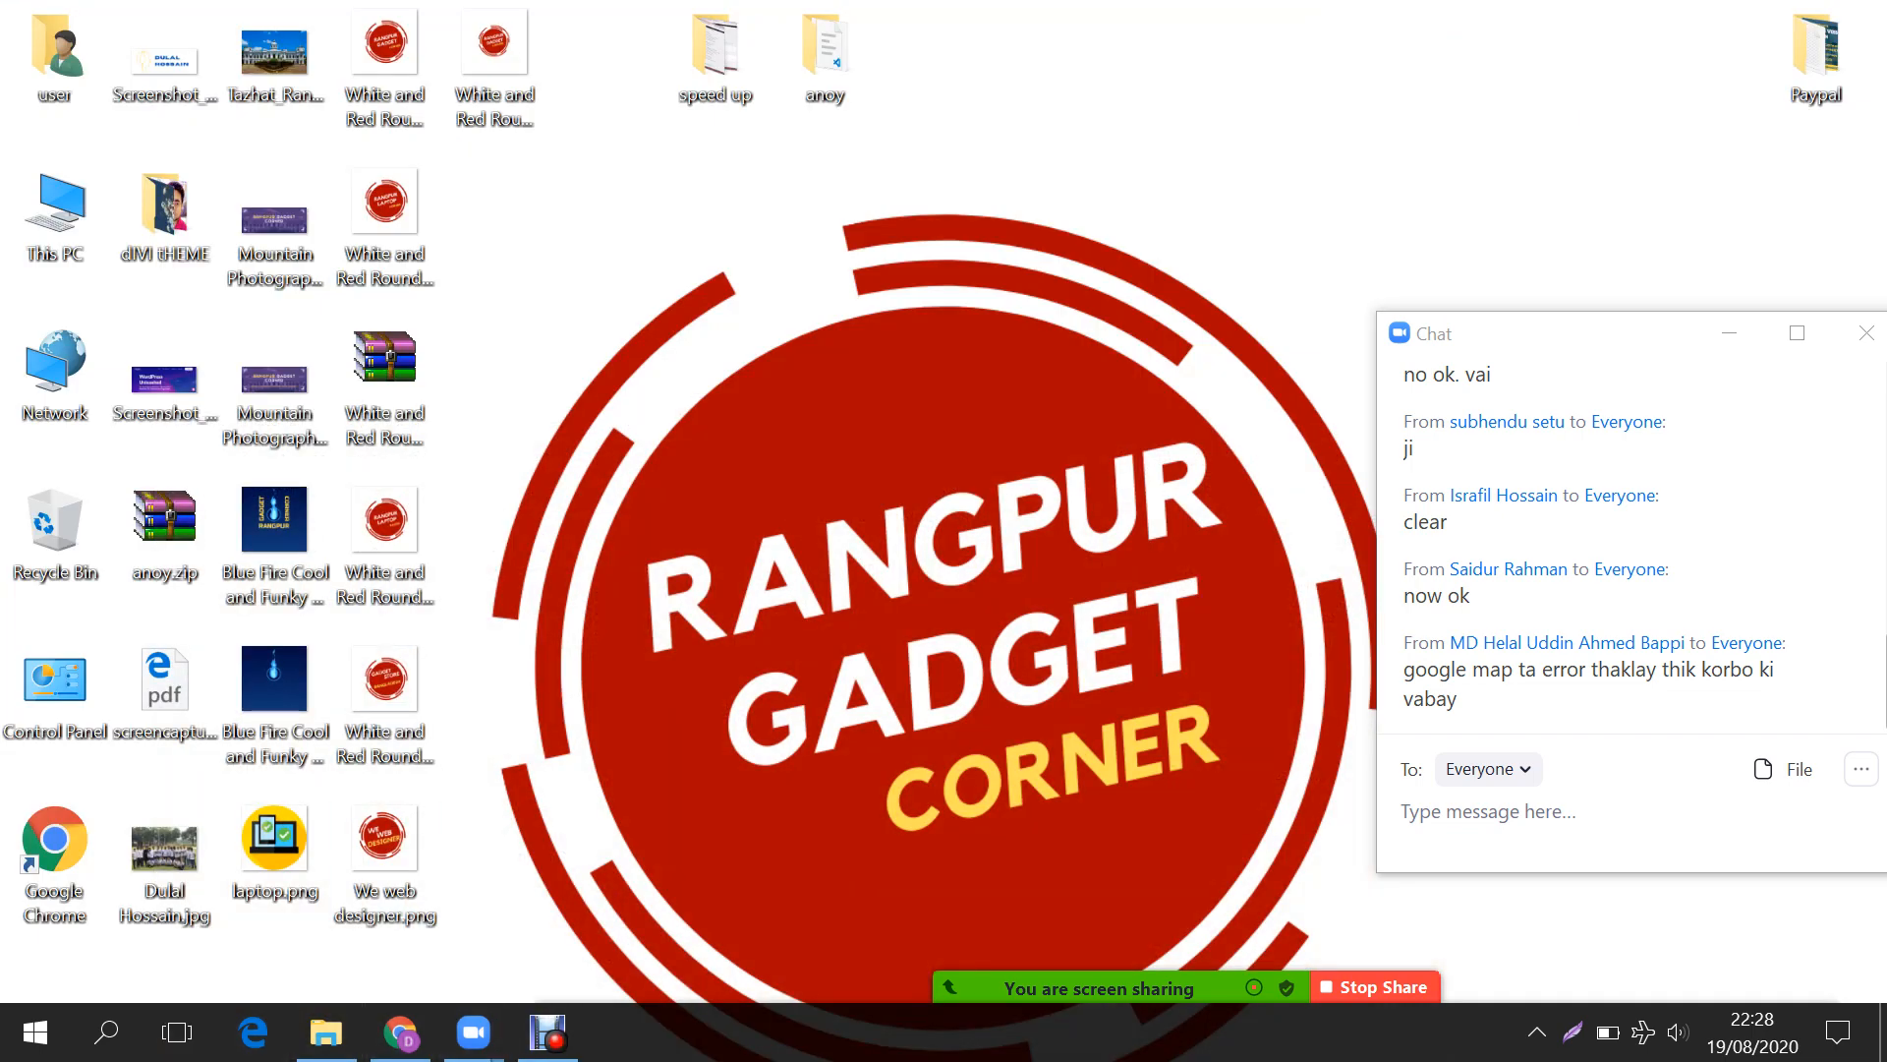
right_click(822, 400)
click(865, 487)
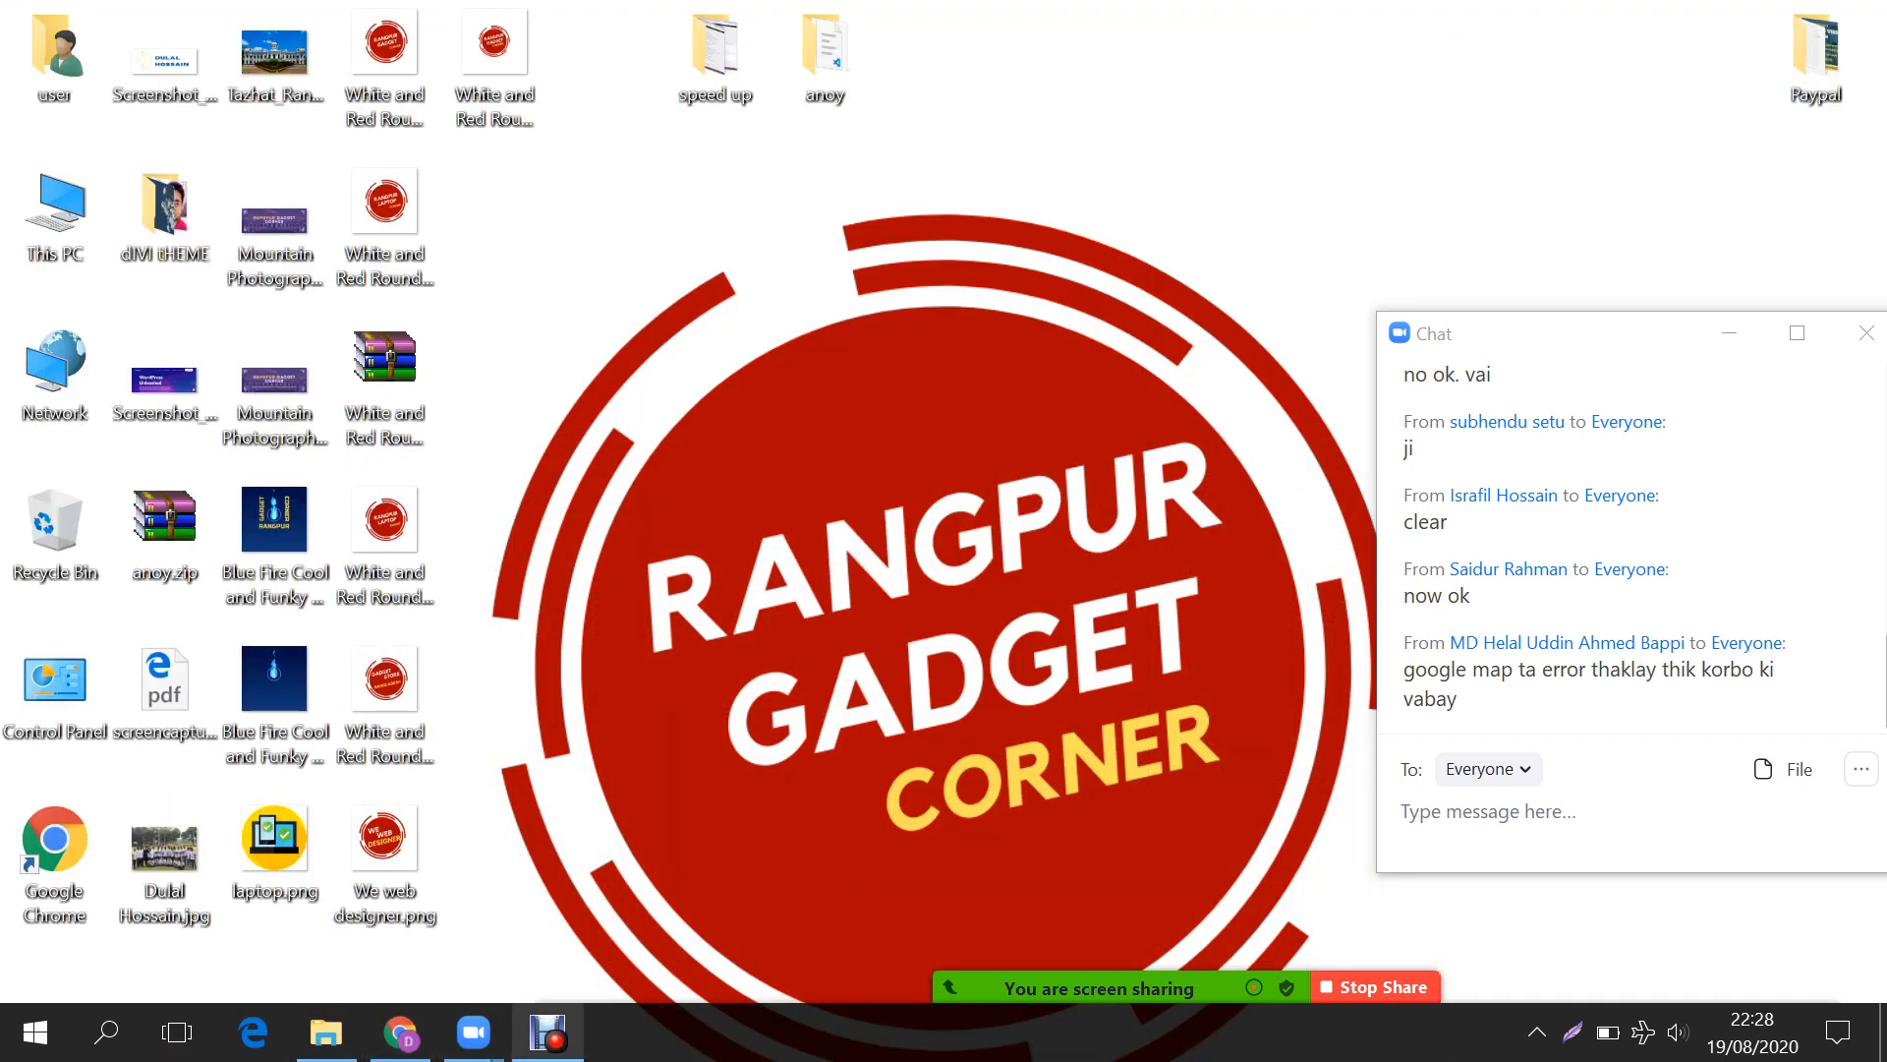
click(400, 1032)
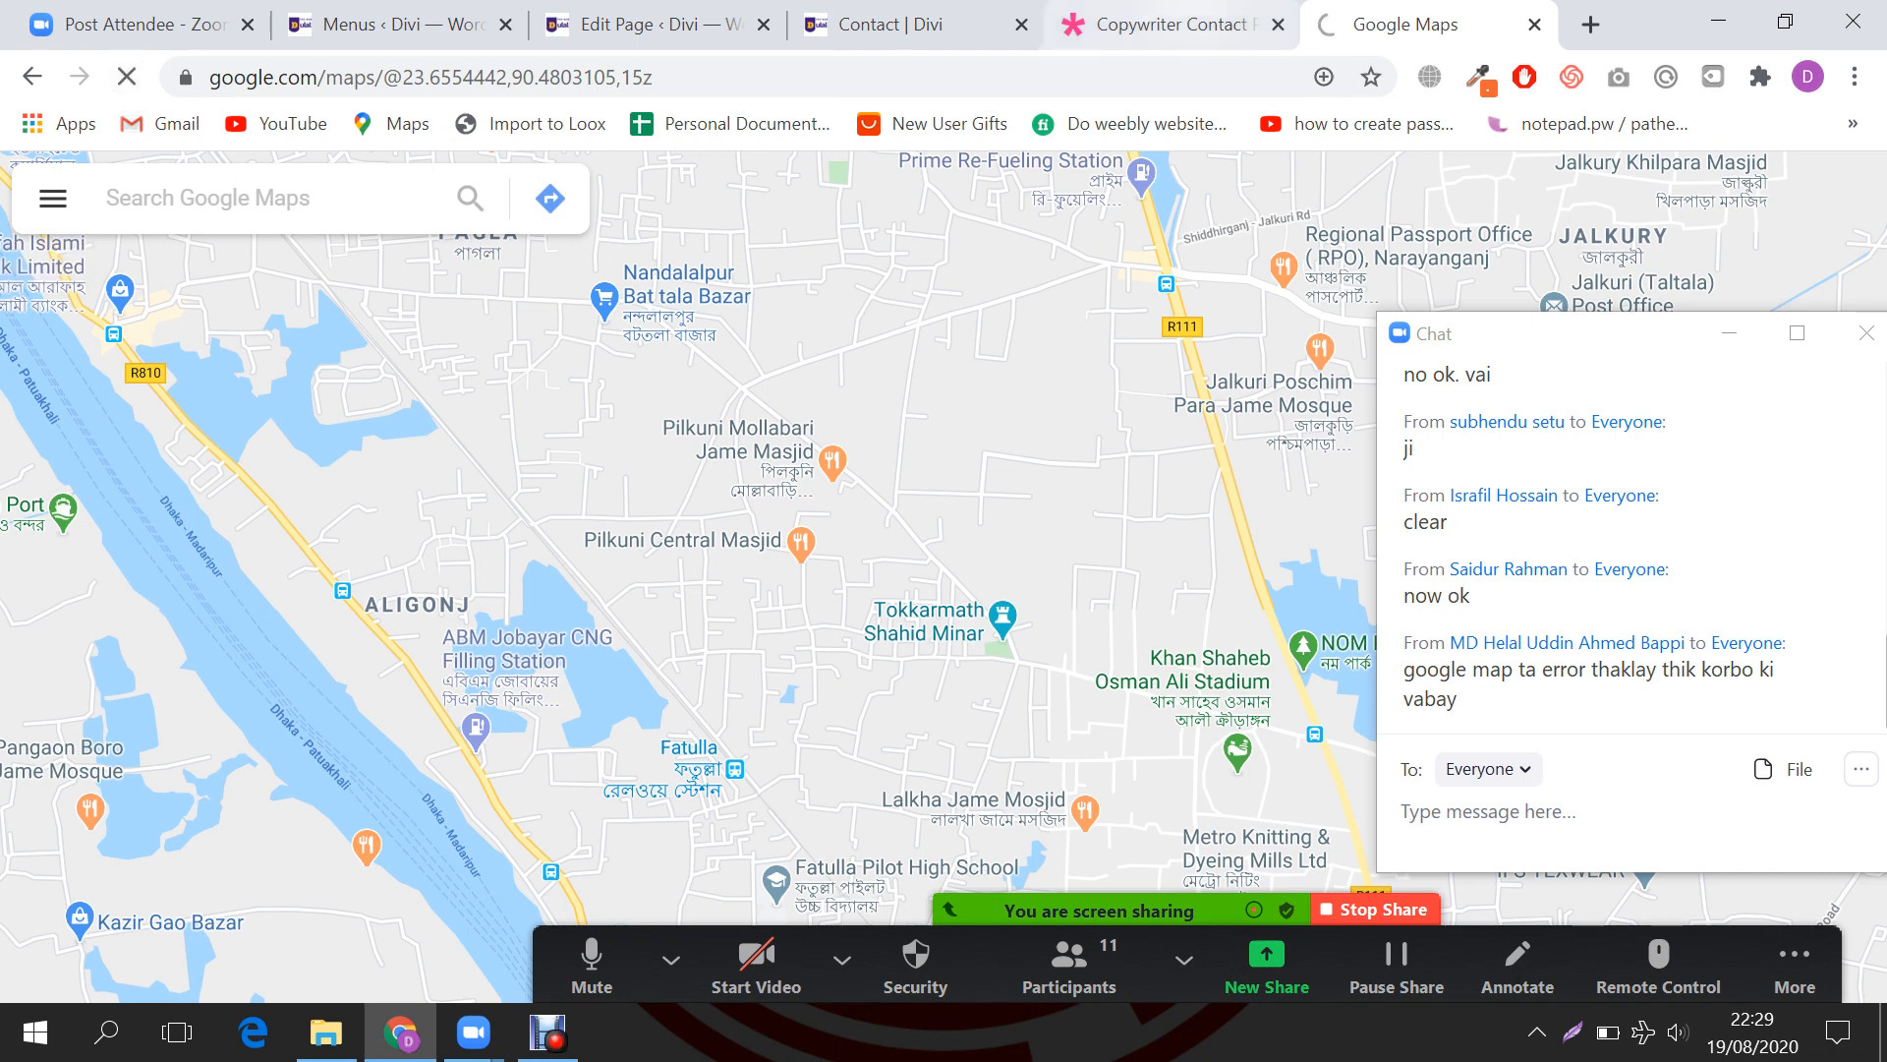
click(1170, 24)
key(ctrl+shift+Tab)
key(ctrl+shift+Tab)
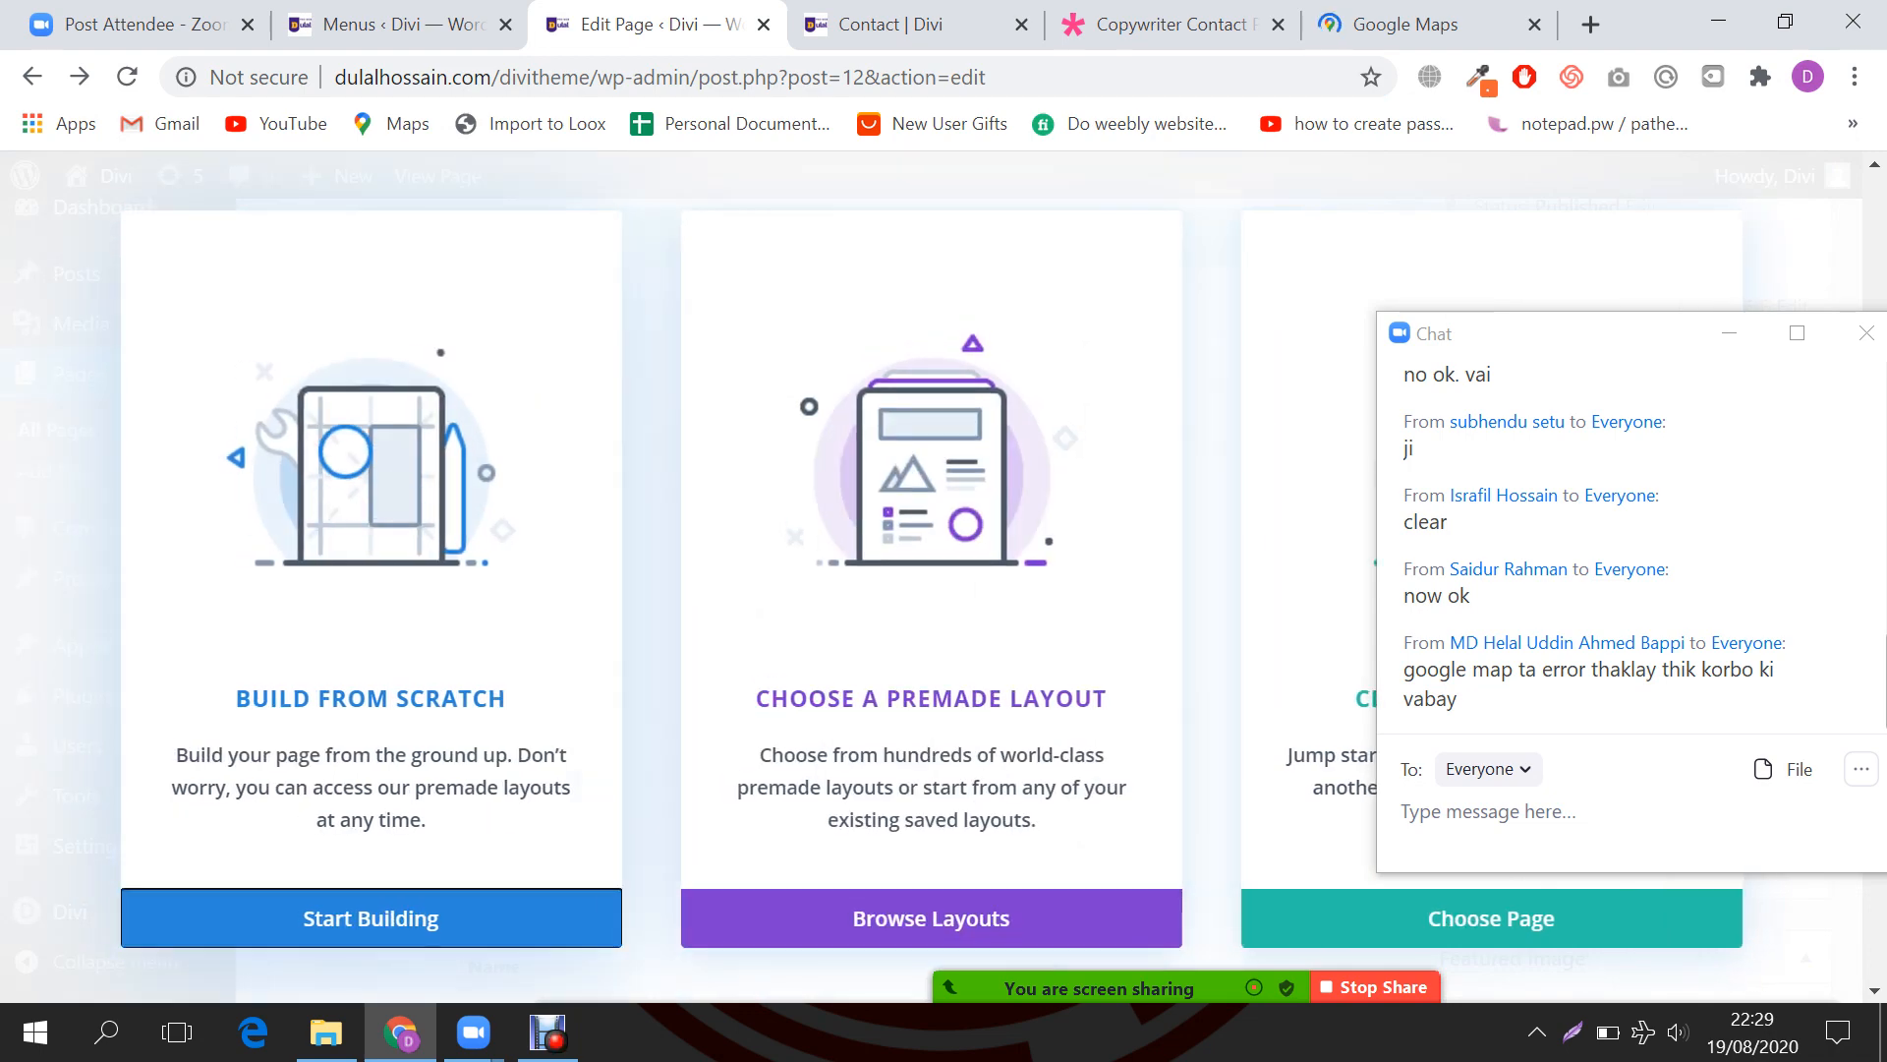
Step: Choose Build From Scratch, dismiss the Insert Row choices, and show the Copywriter Contact demo with chat hidden
click(371, 918)
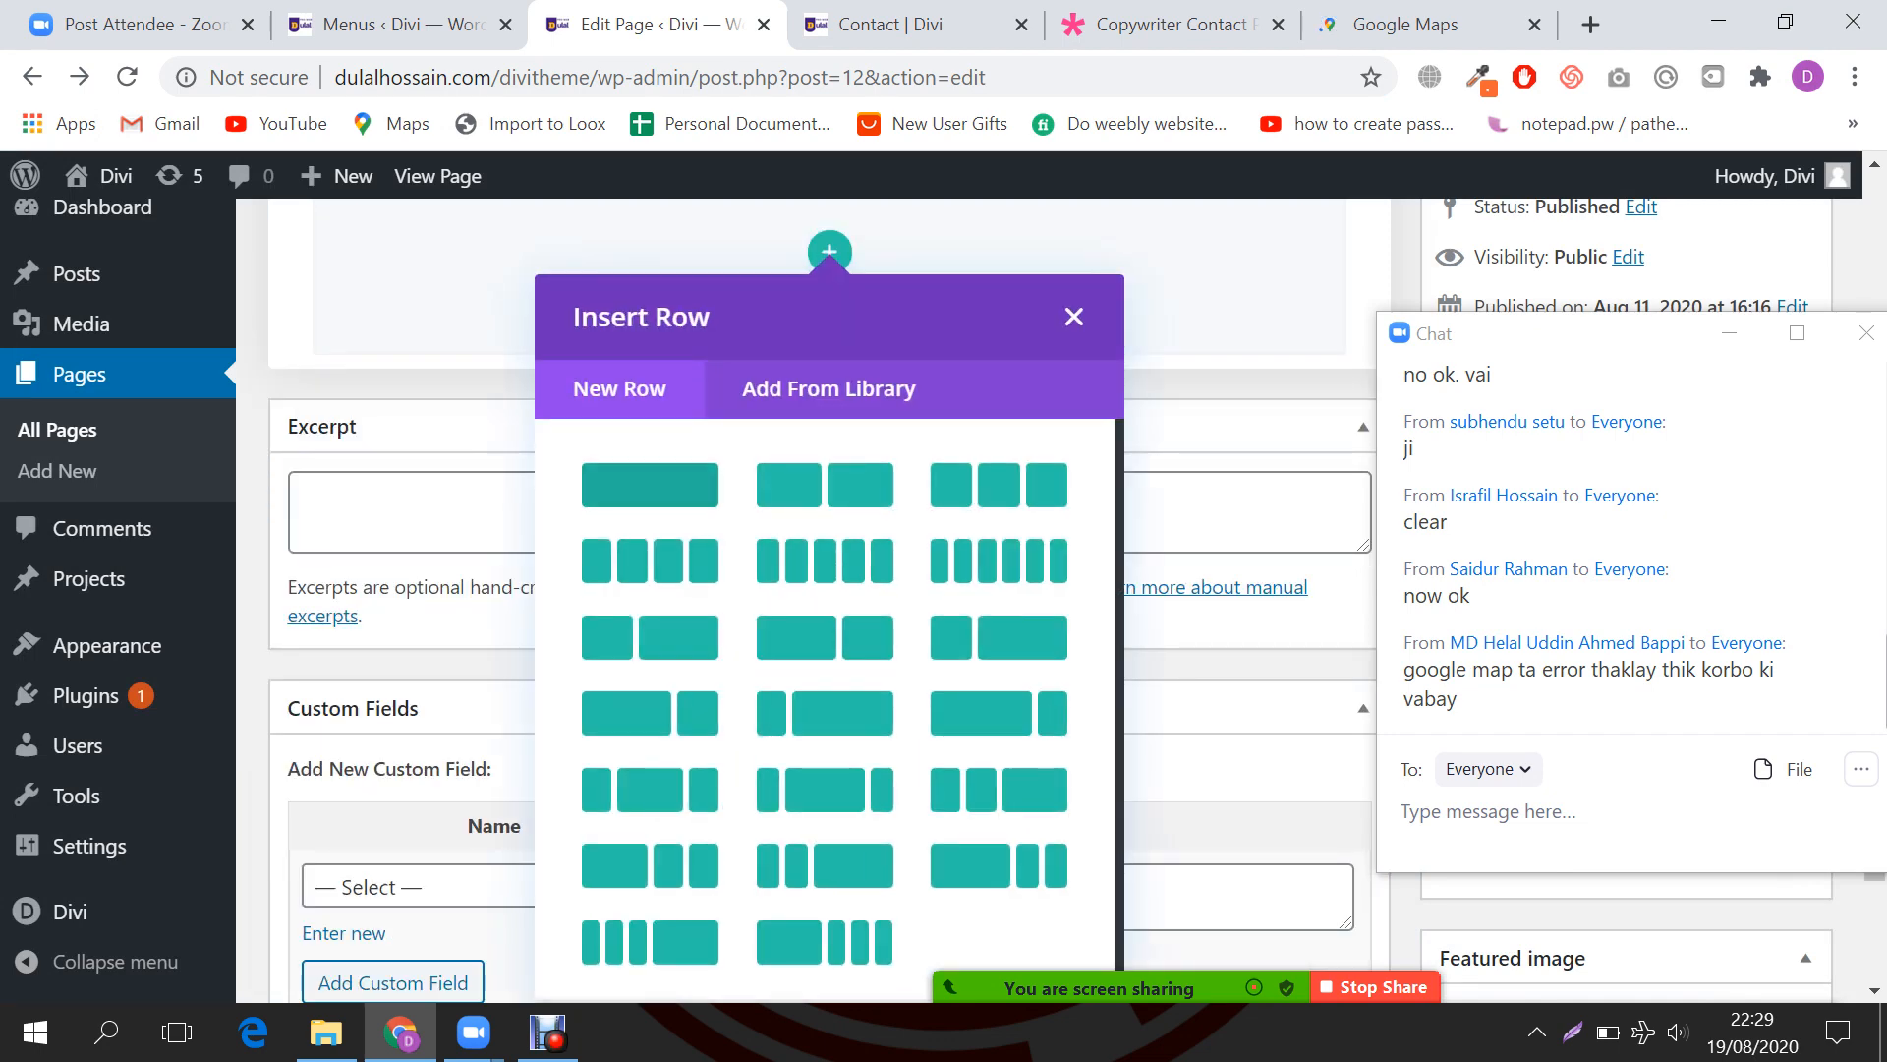
click(1079, 312)
click(892, 24)
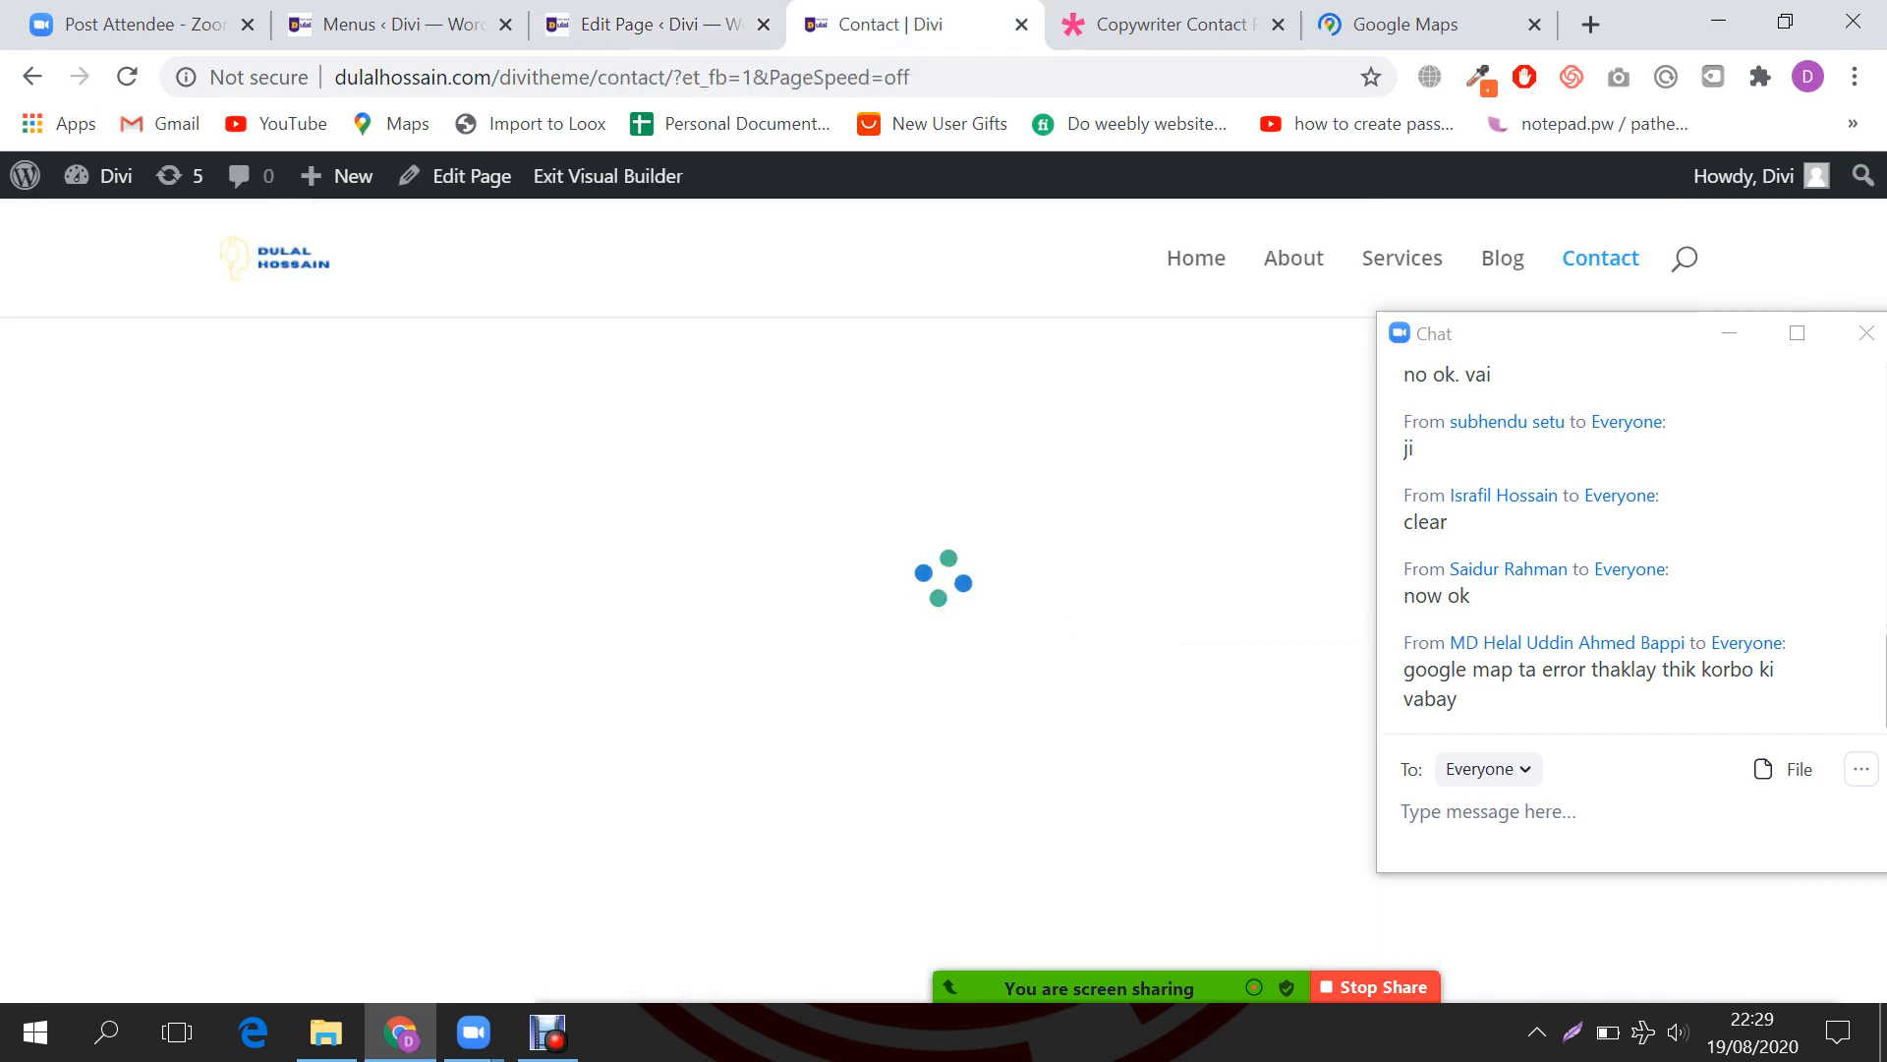
click(1170, 23)
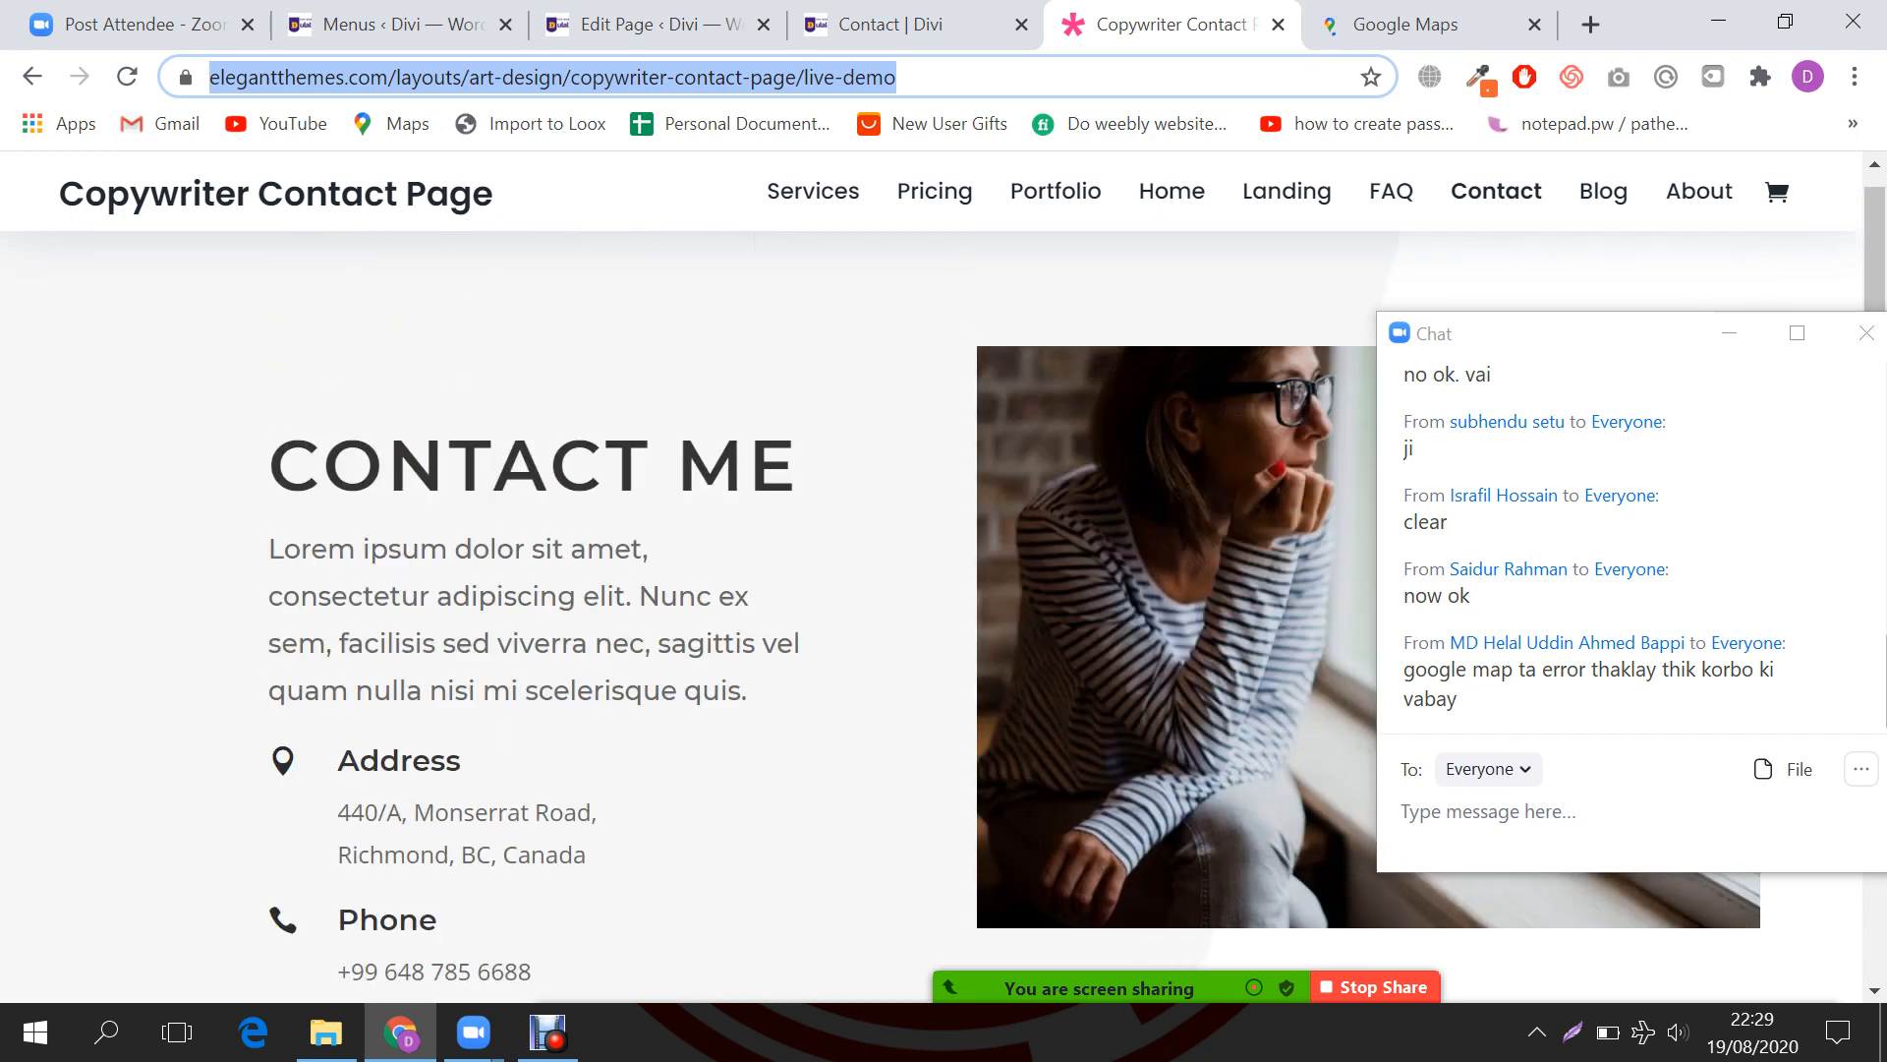
click(1728, 333)
scroll(1729, 333, up, 3)
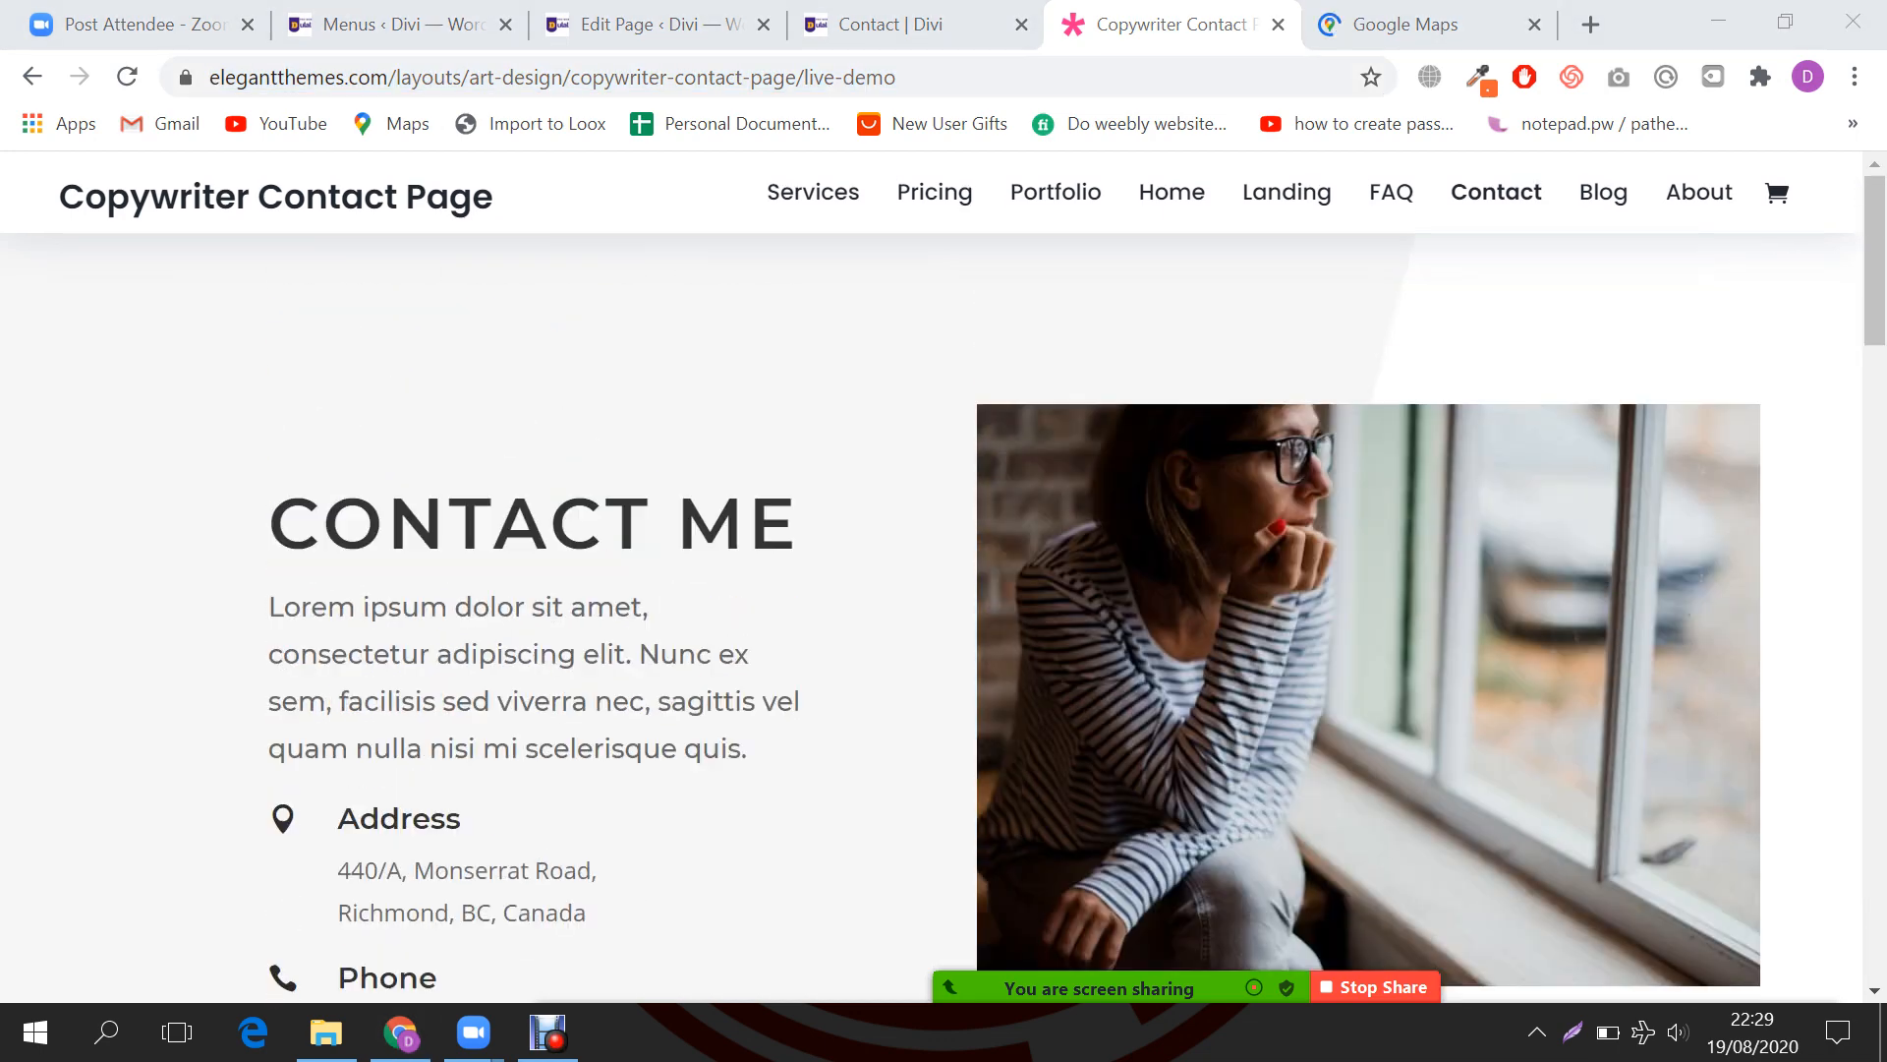
mouse_move(1121, 987)
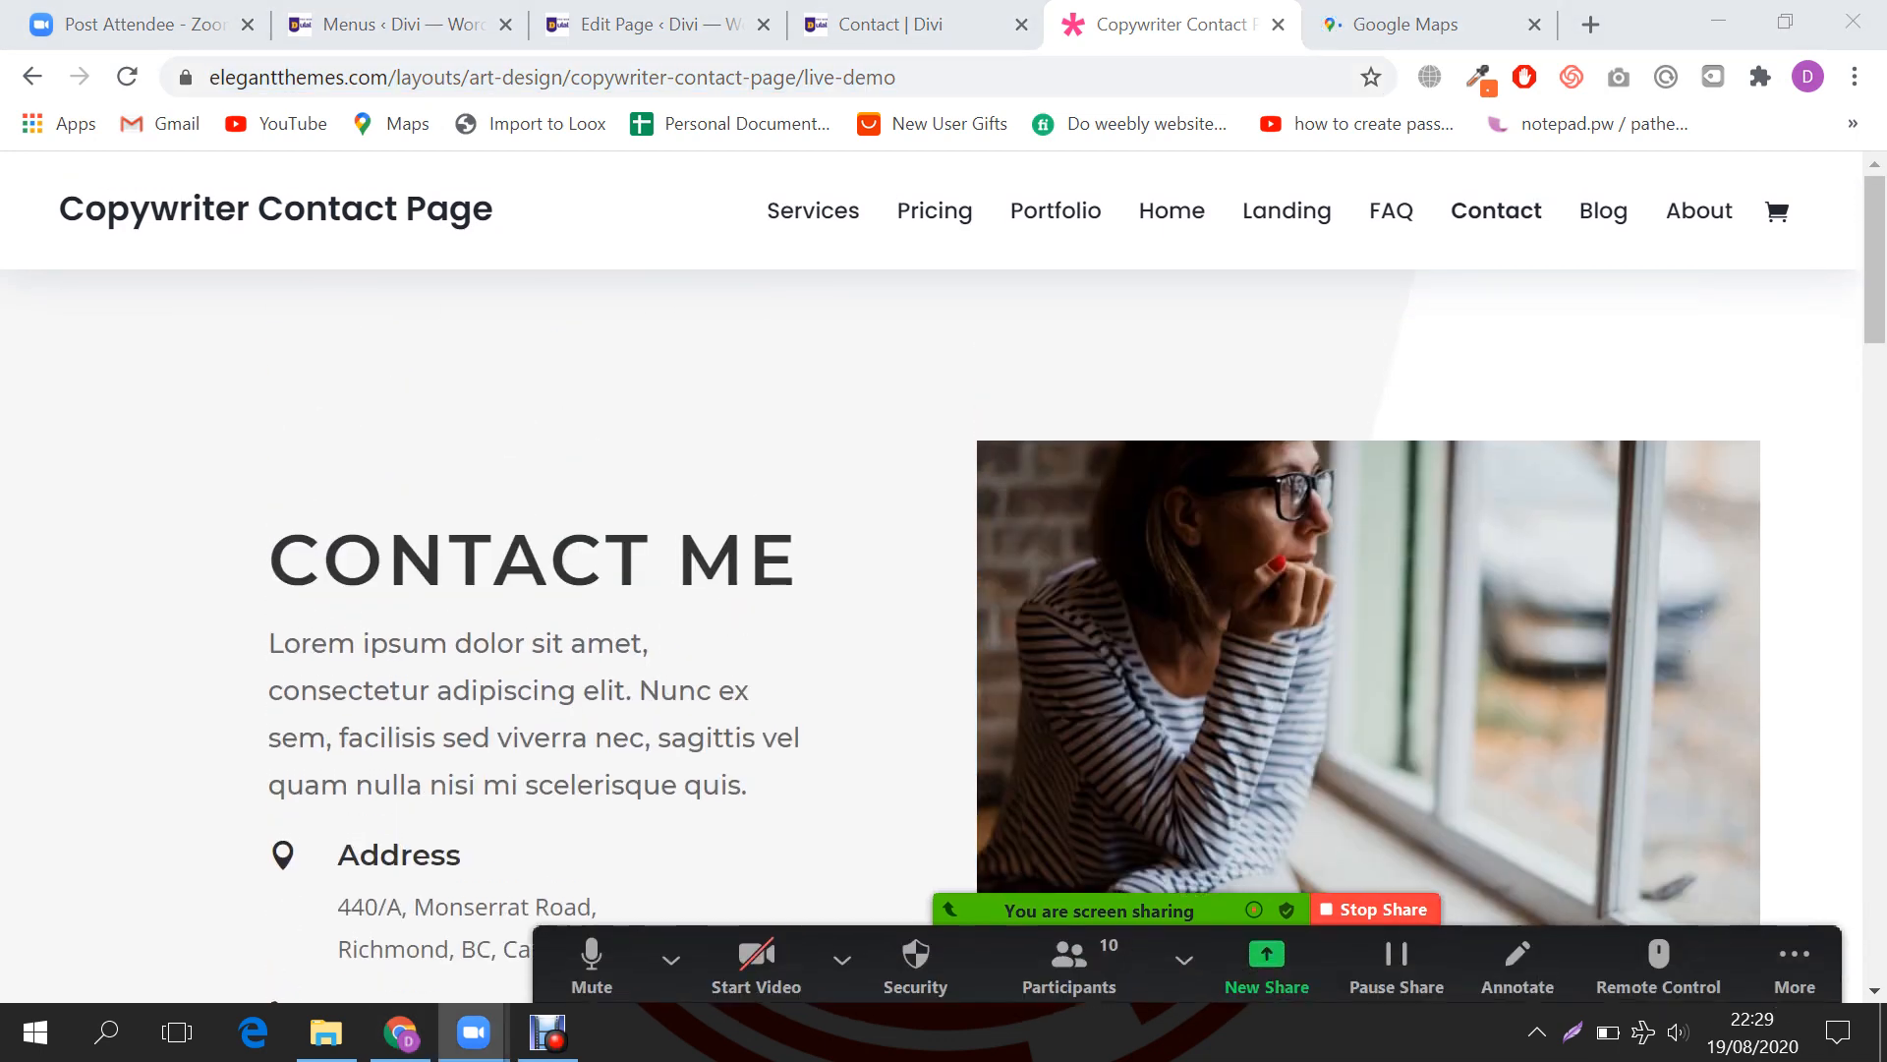
key(Print)
drag(1, 267, 1878, 1018)
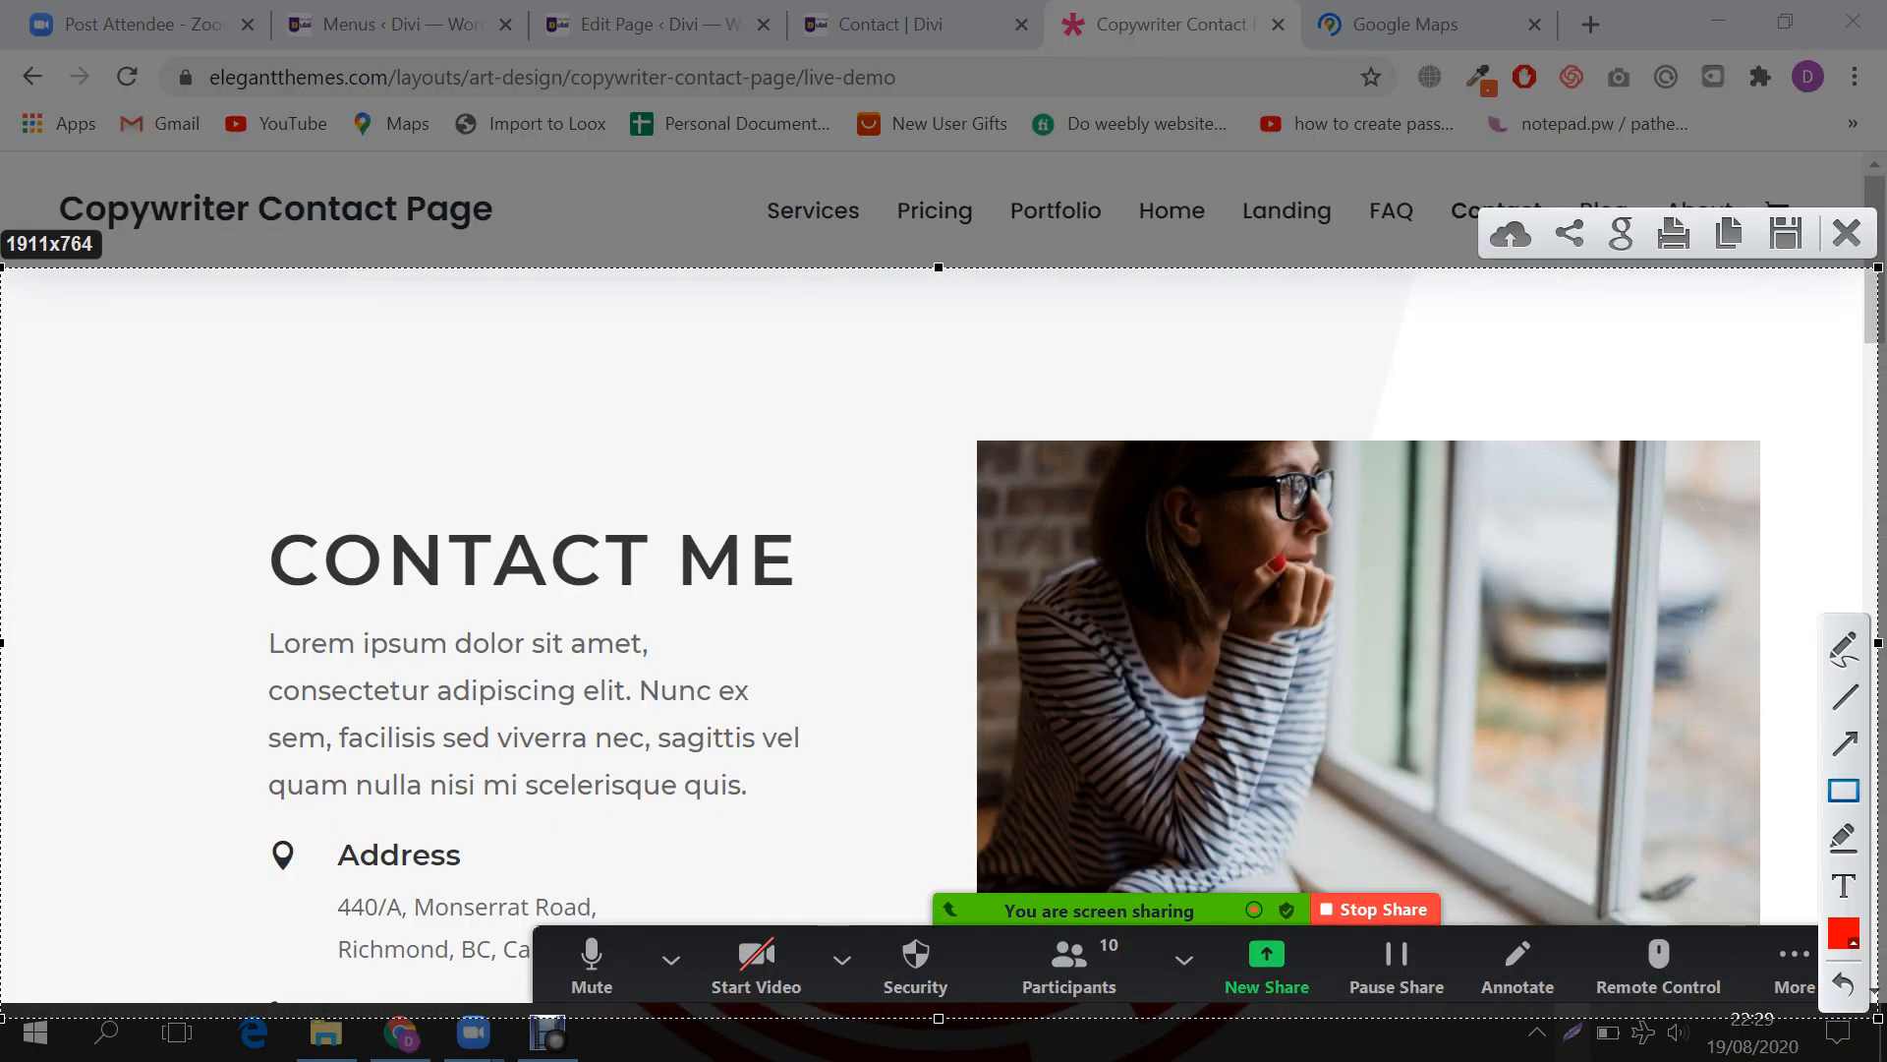
mouse_move(182, 364)
mouse_down()
mouse_move(350, 434)
mouse_move(924, 932)
mouse_up()
drag(934, 366, 1813, 946)
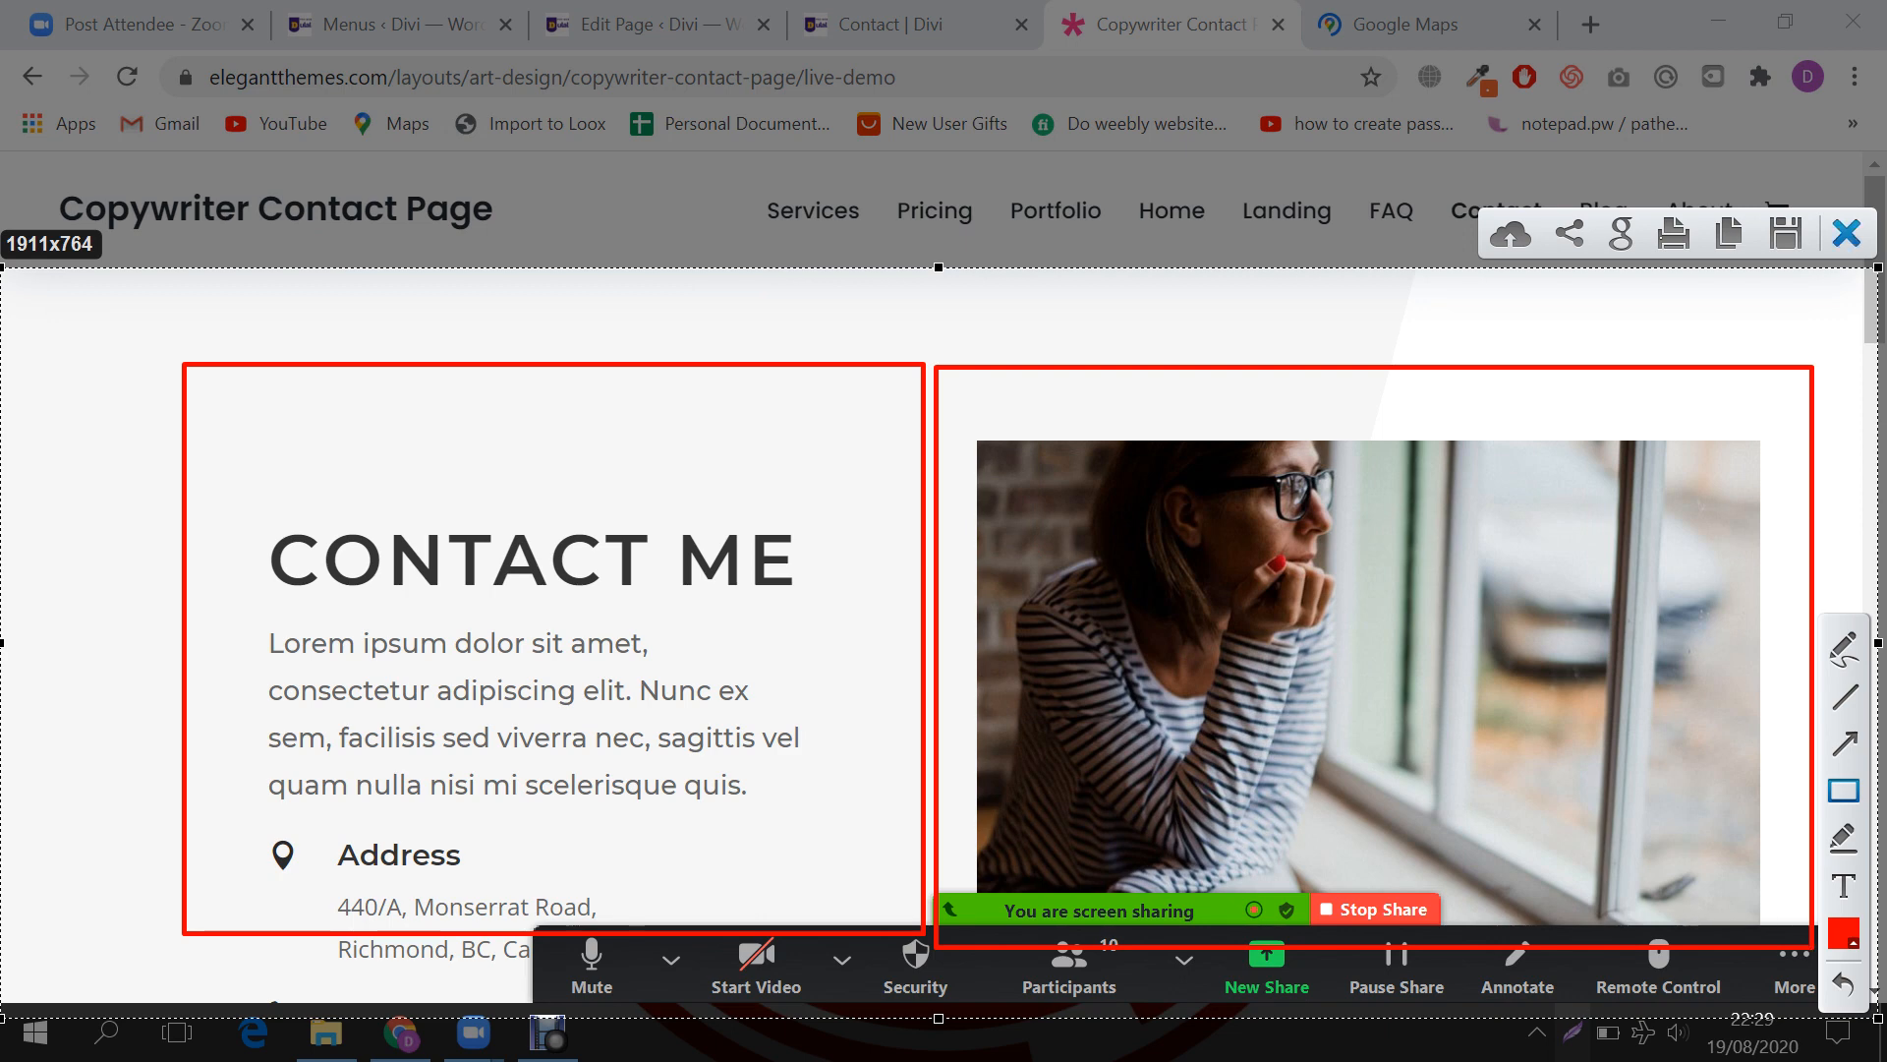
click(1846, 234)
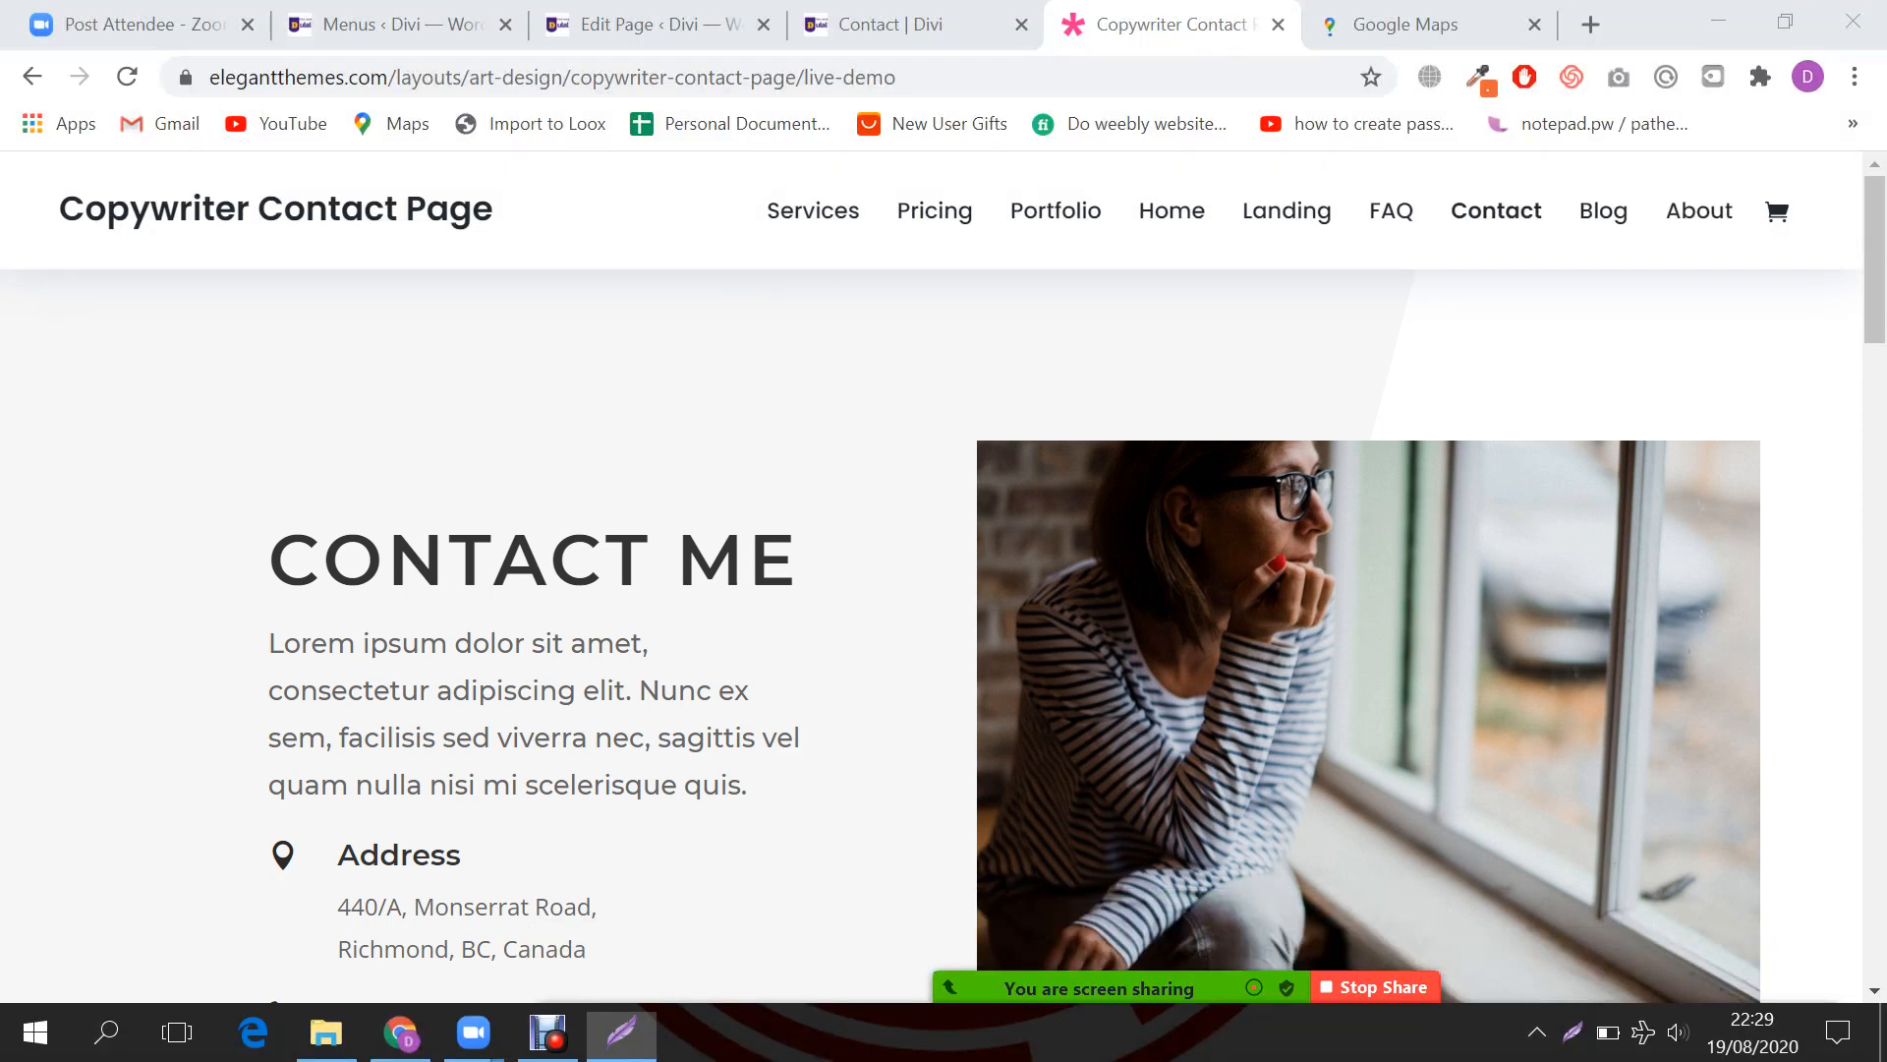
Step: Insert a single-column row into the empty Contact page section
click(657, 23)
scroll(829, 600, up, 3)
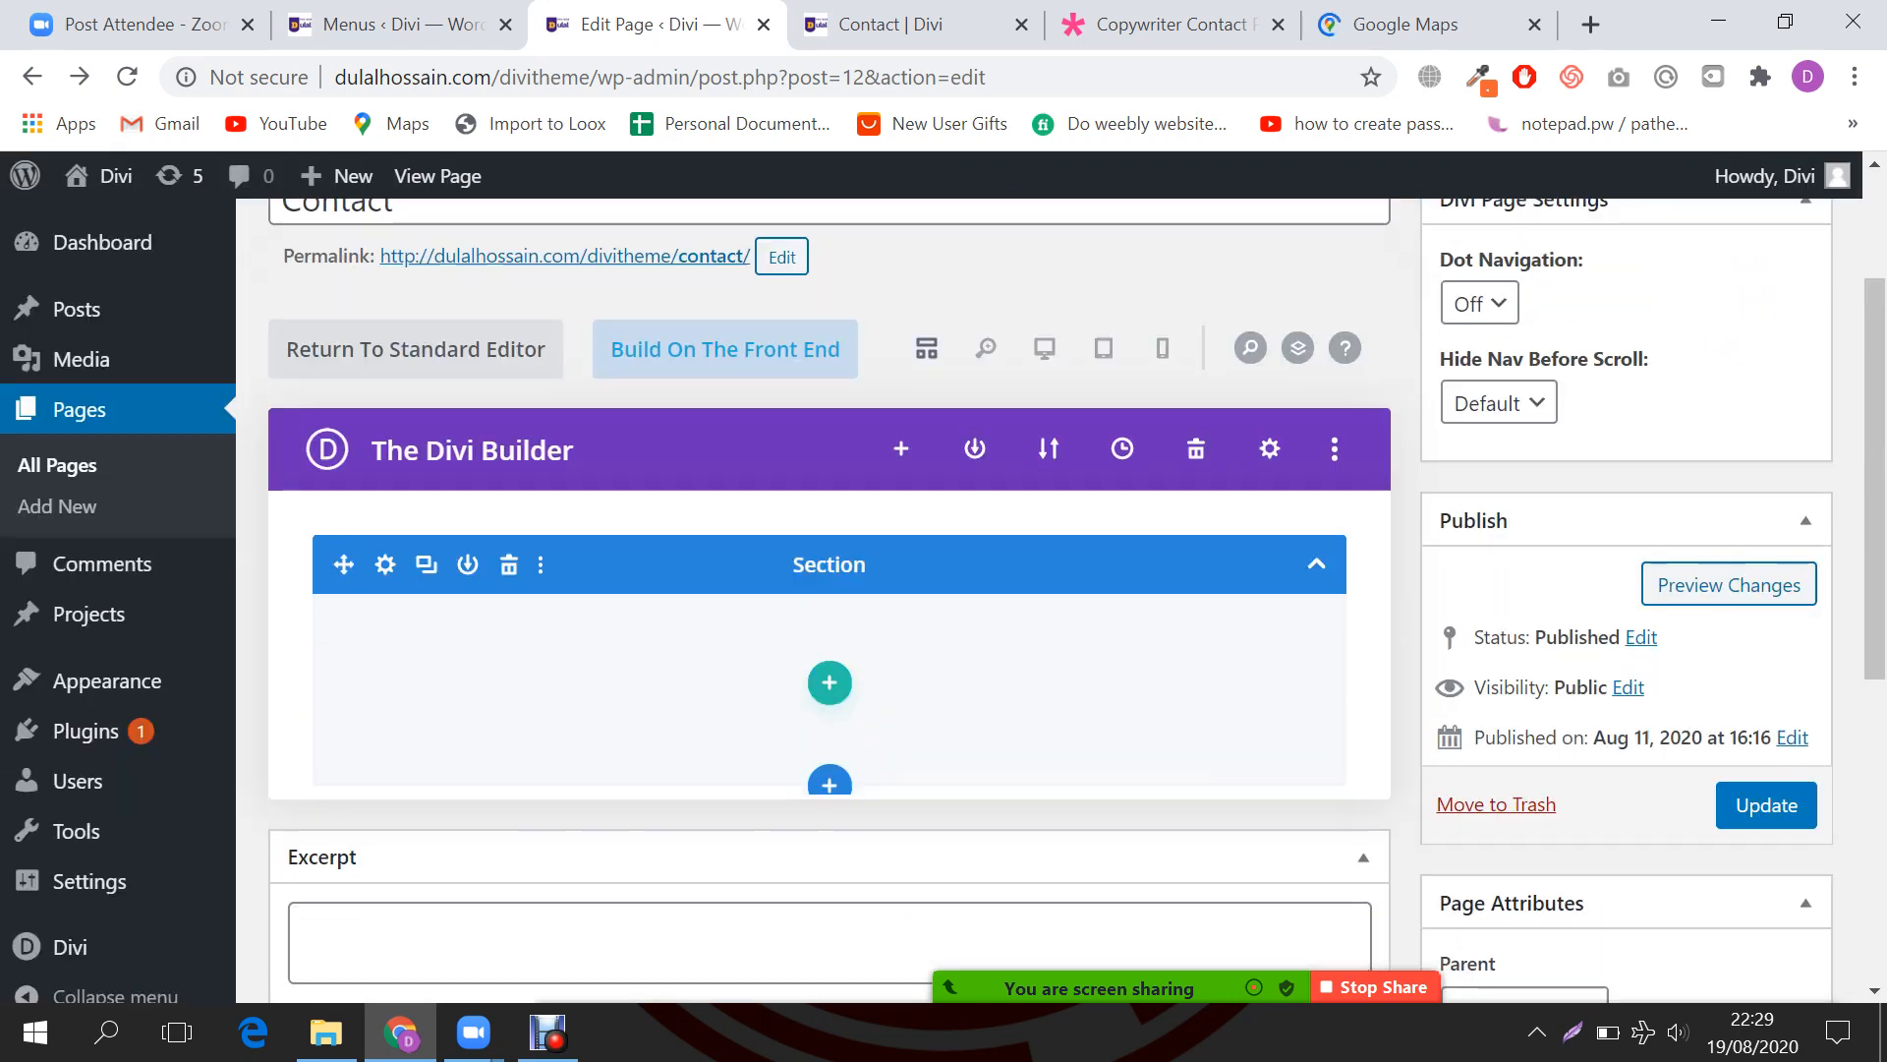
scroll(830, 600, down, 1)
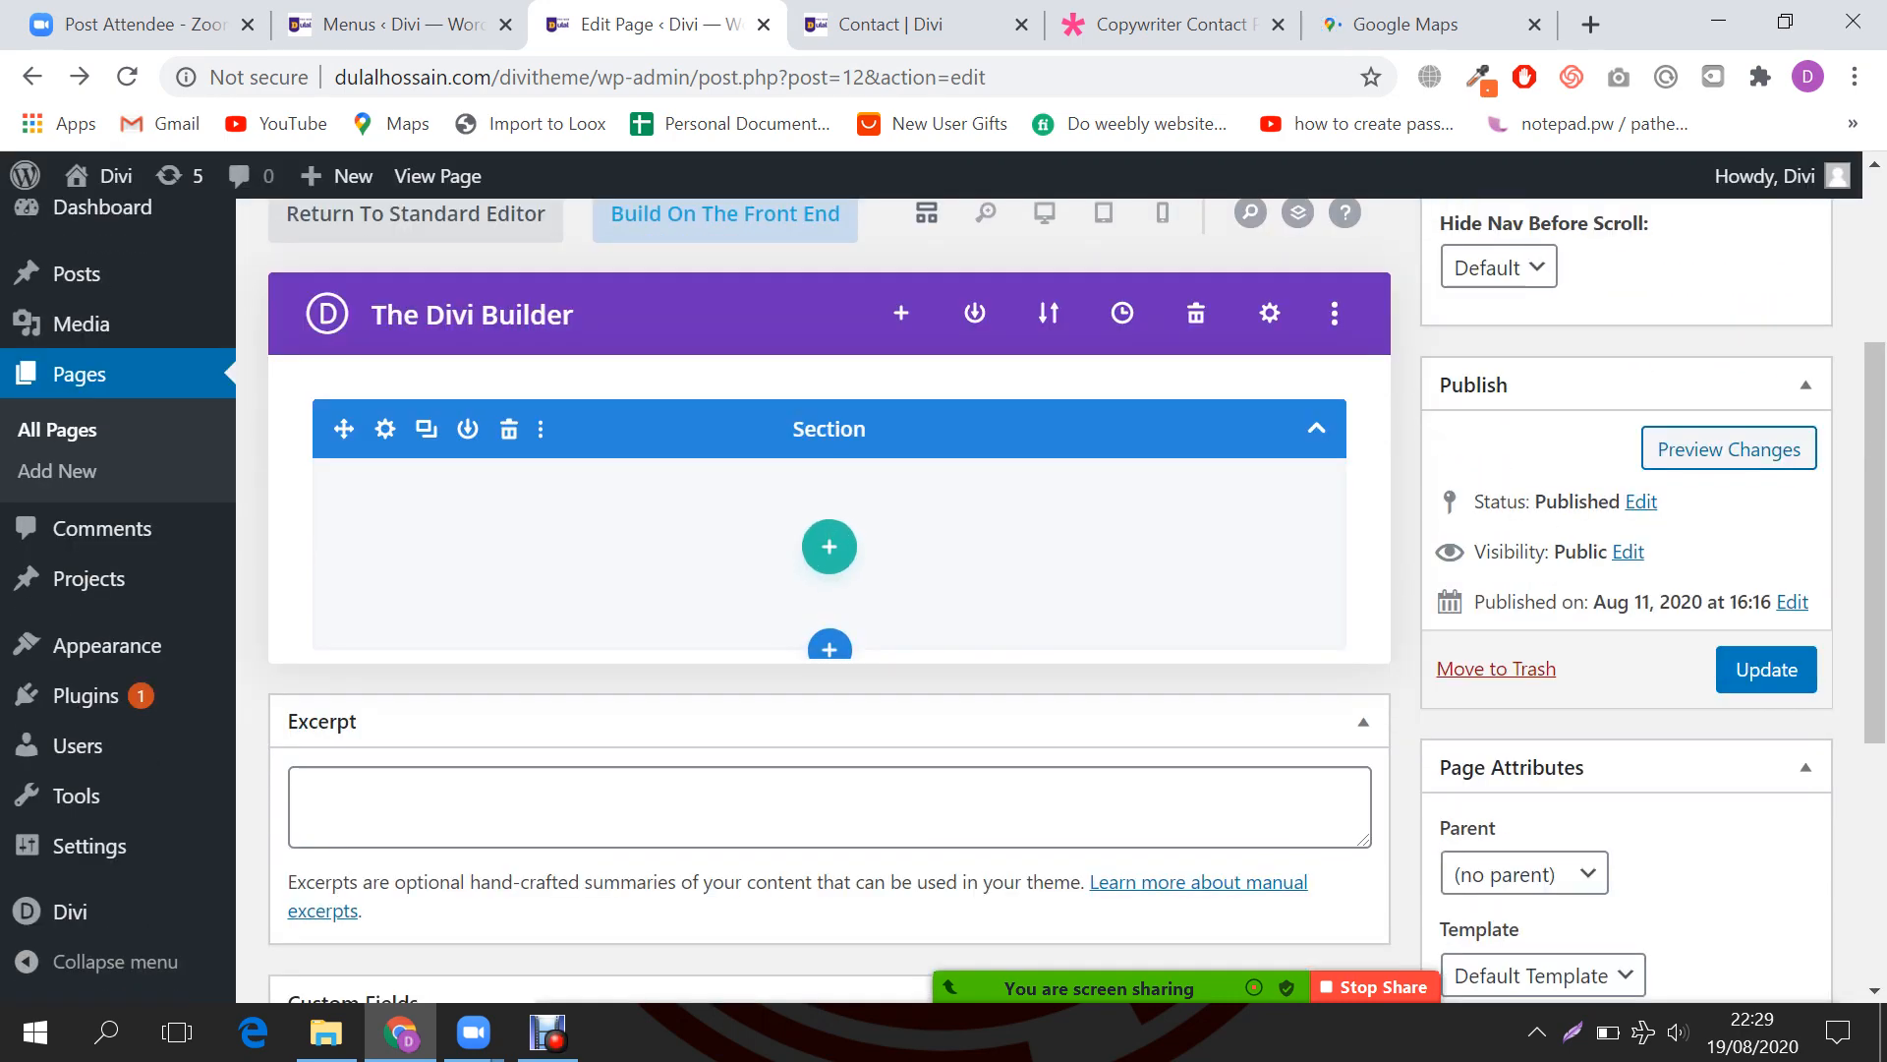
click(830, 547)
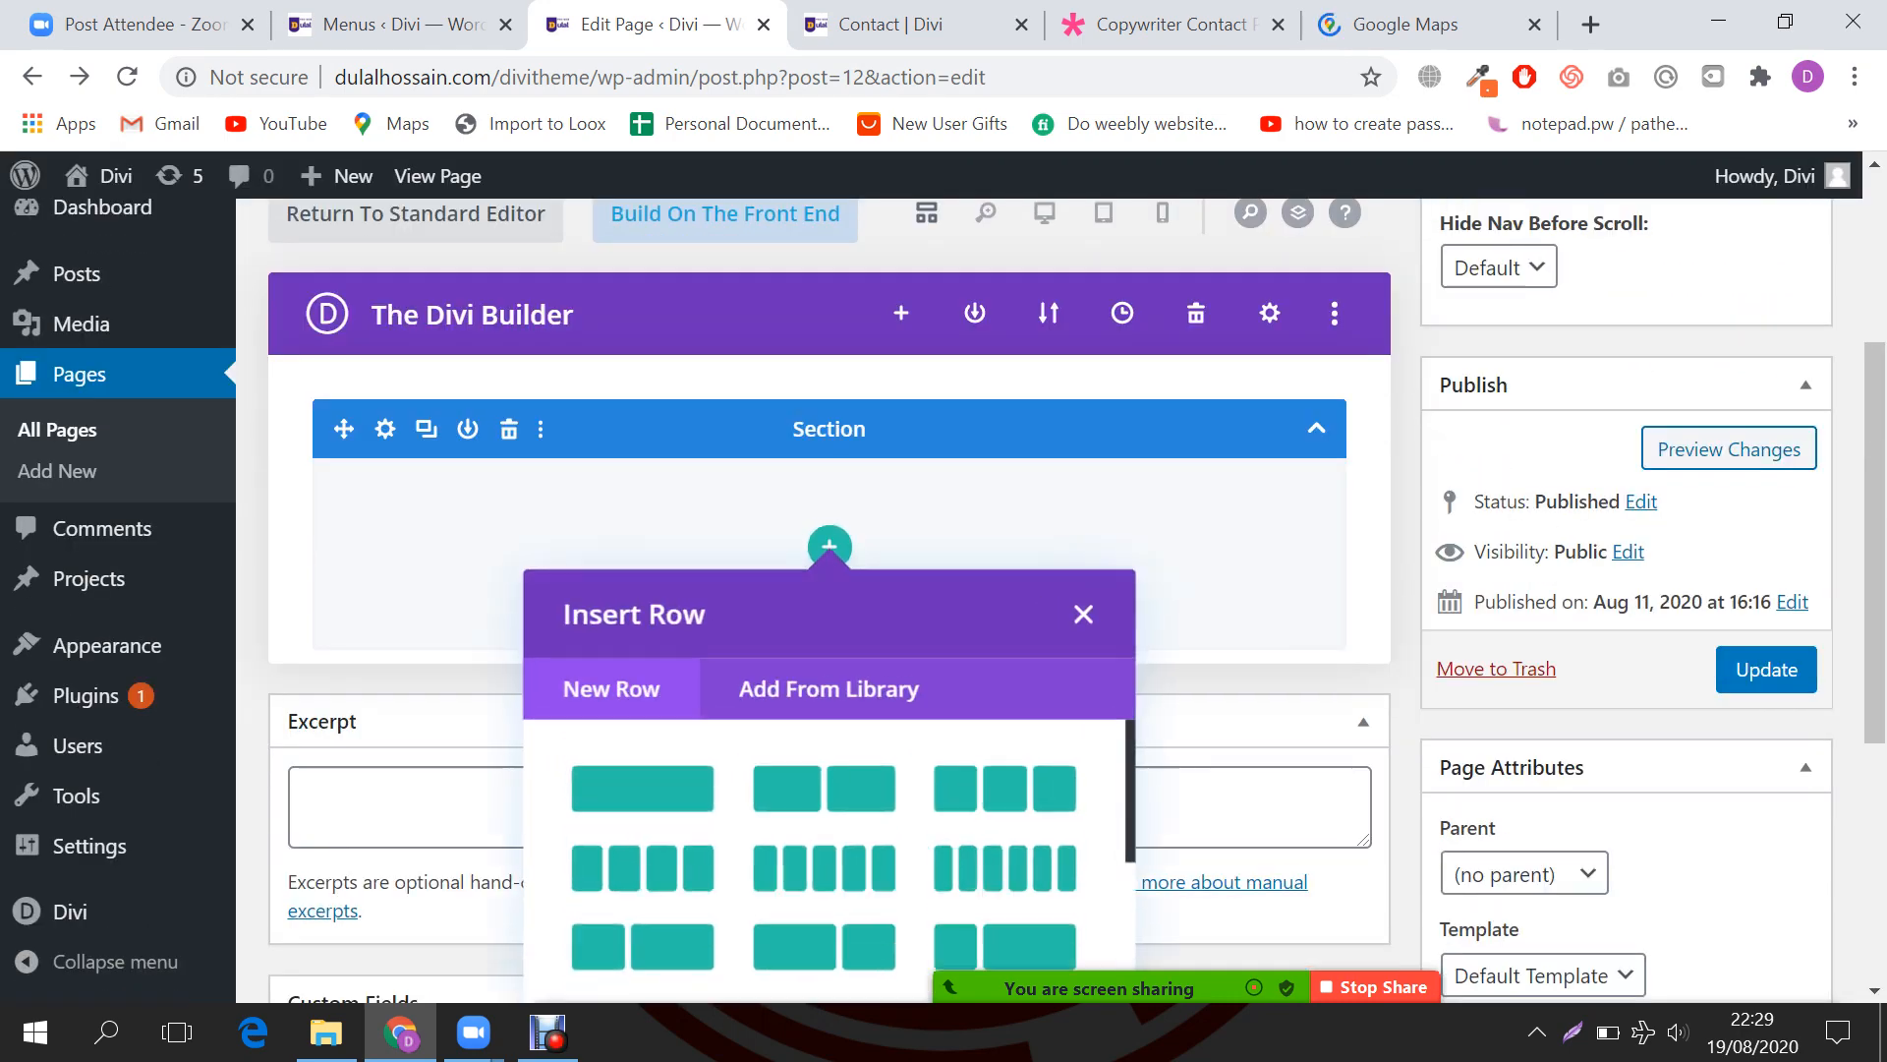
click(650, 779)
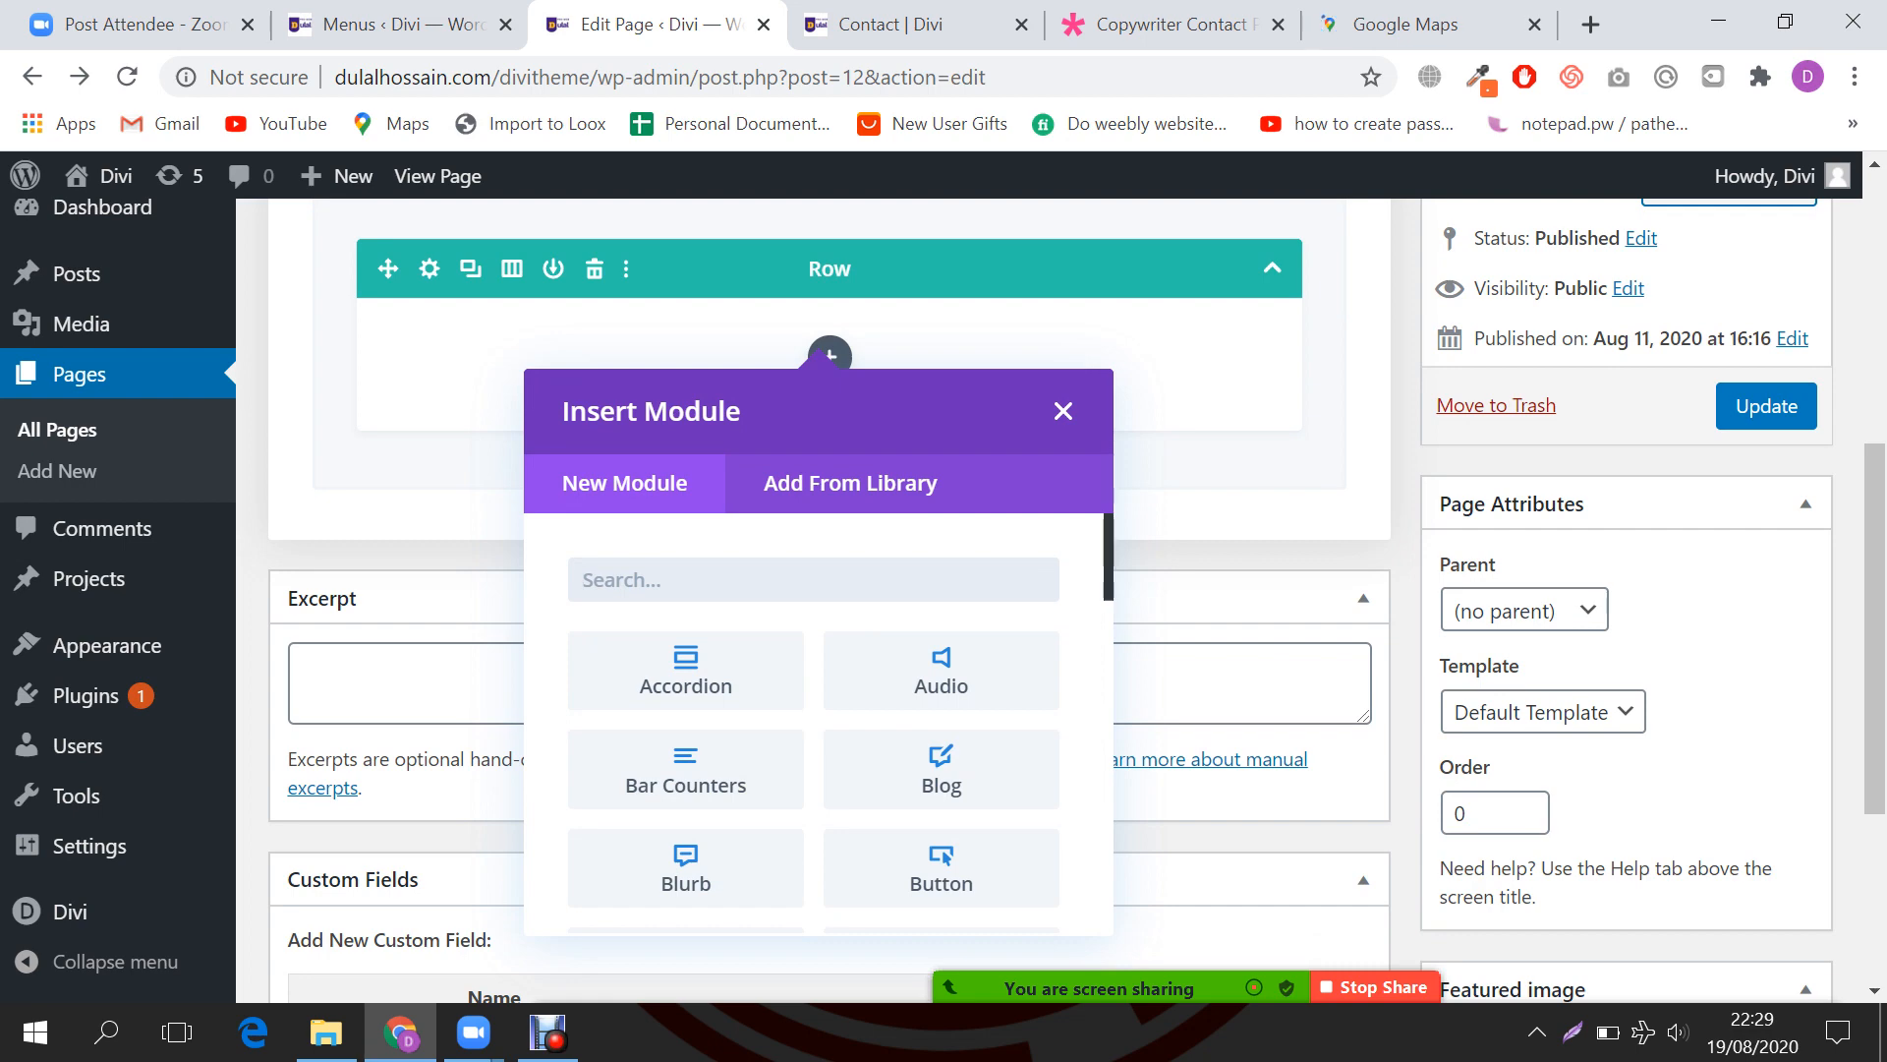
Step: Change the row to two equal columns and open the first column's module picker
click(511, 269)
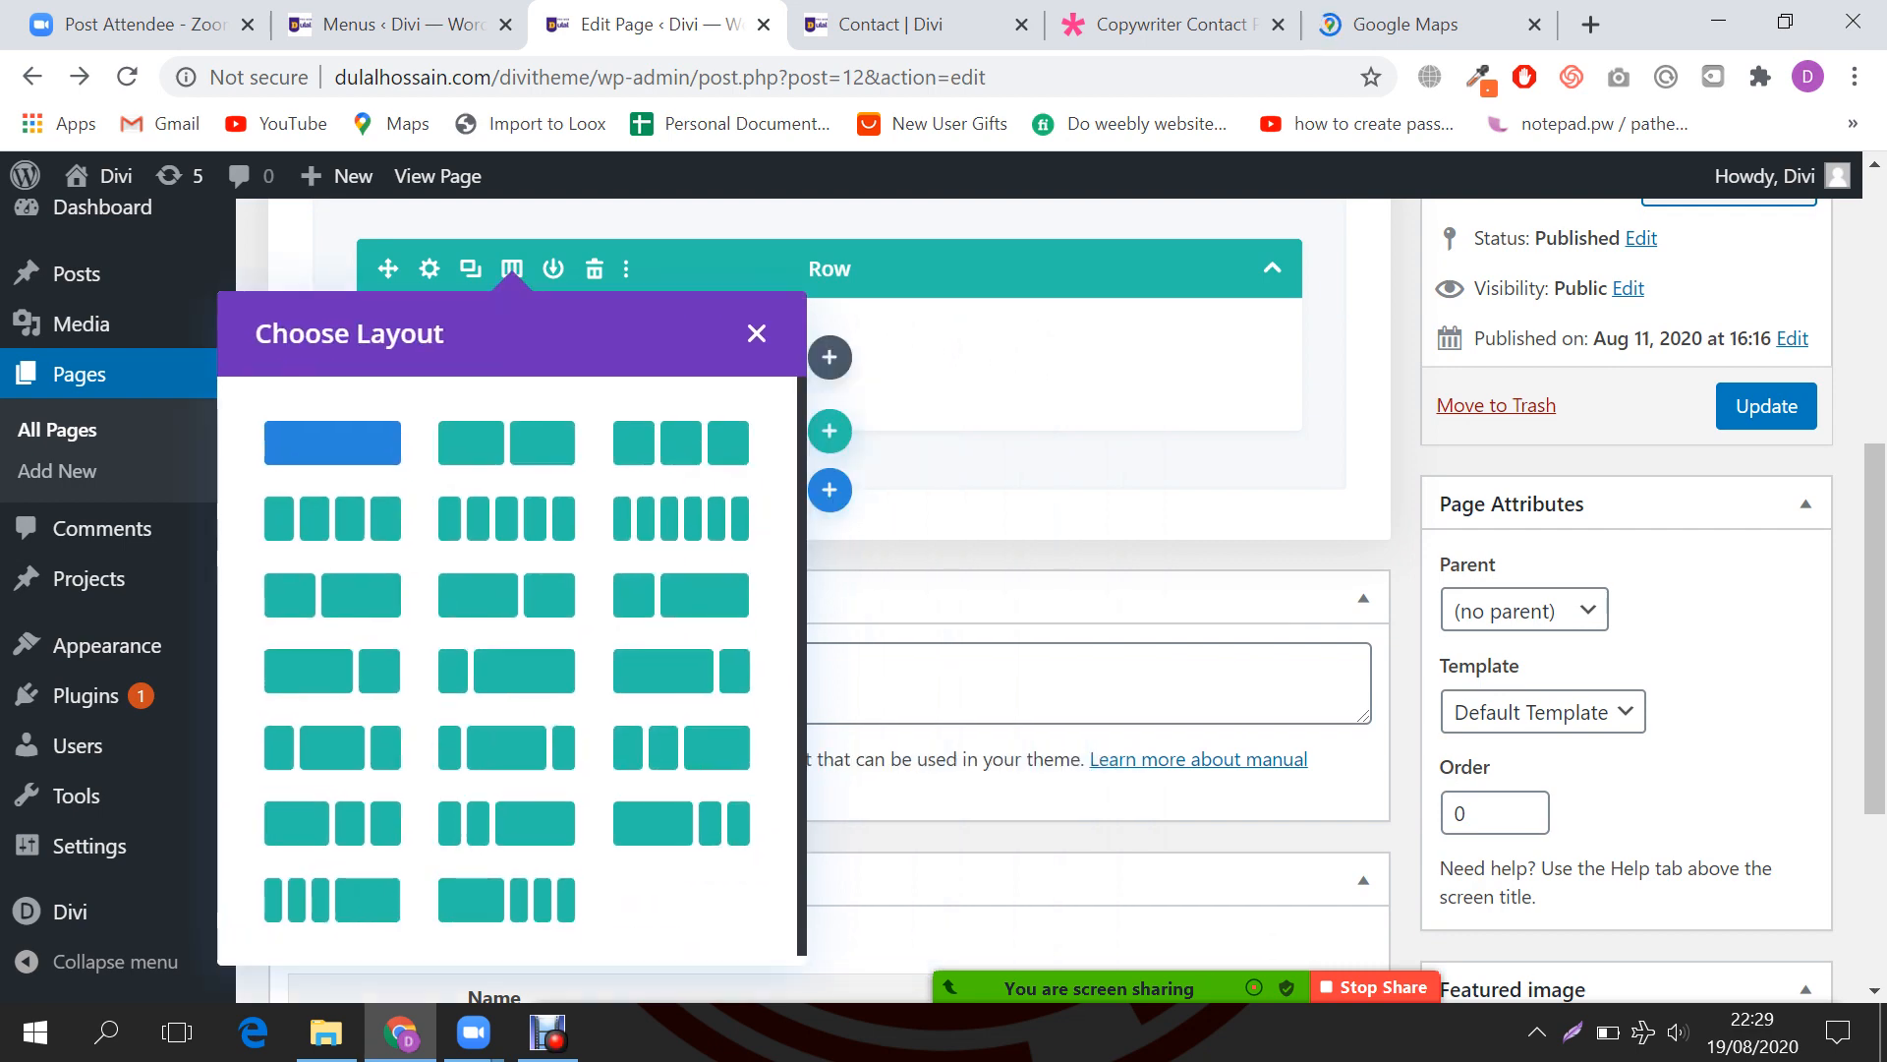
click(506, 442)
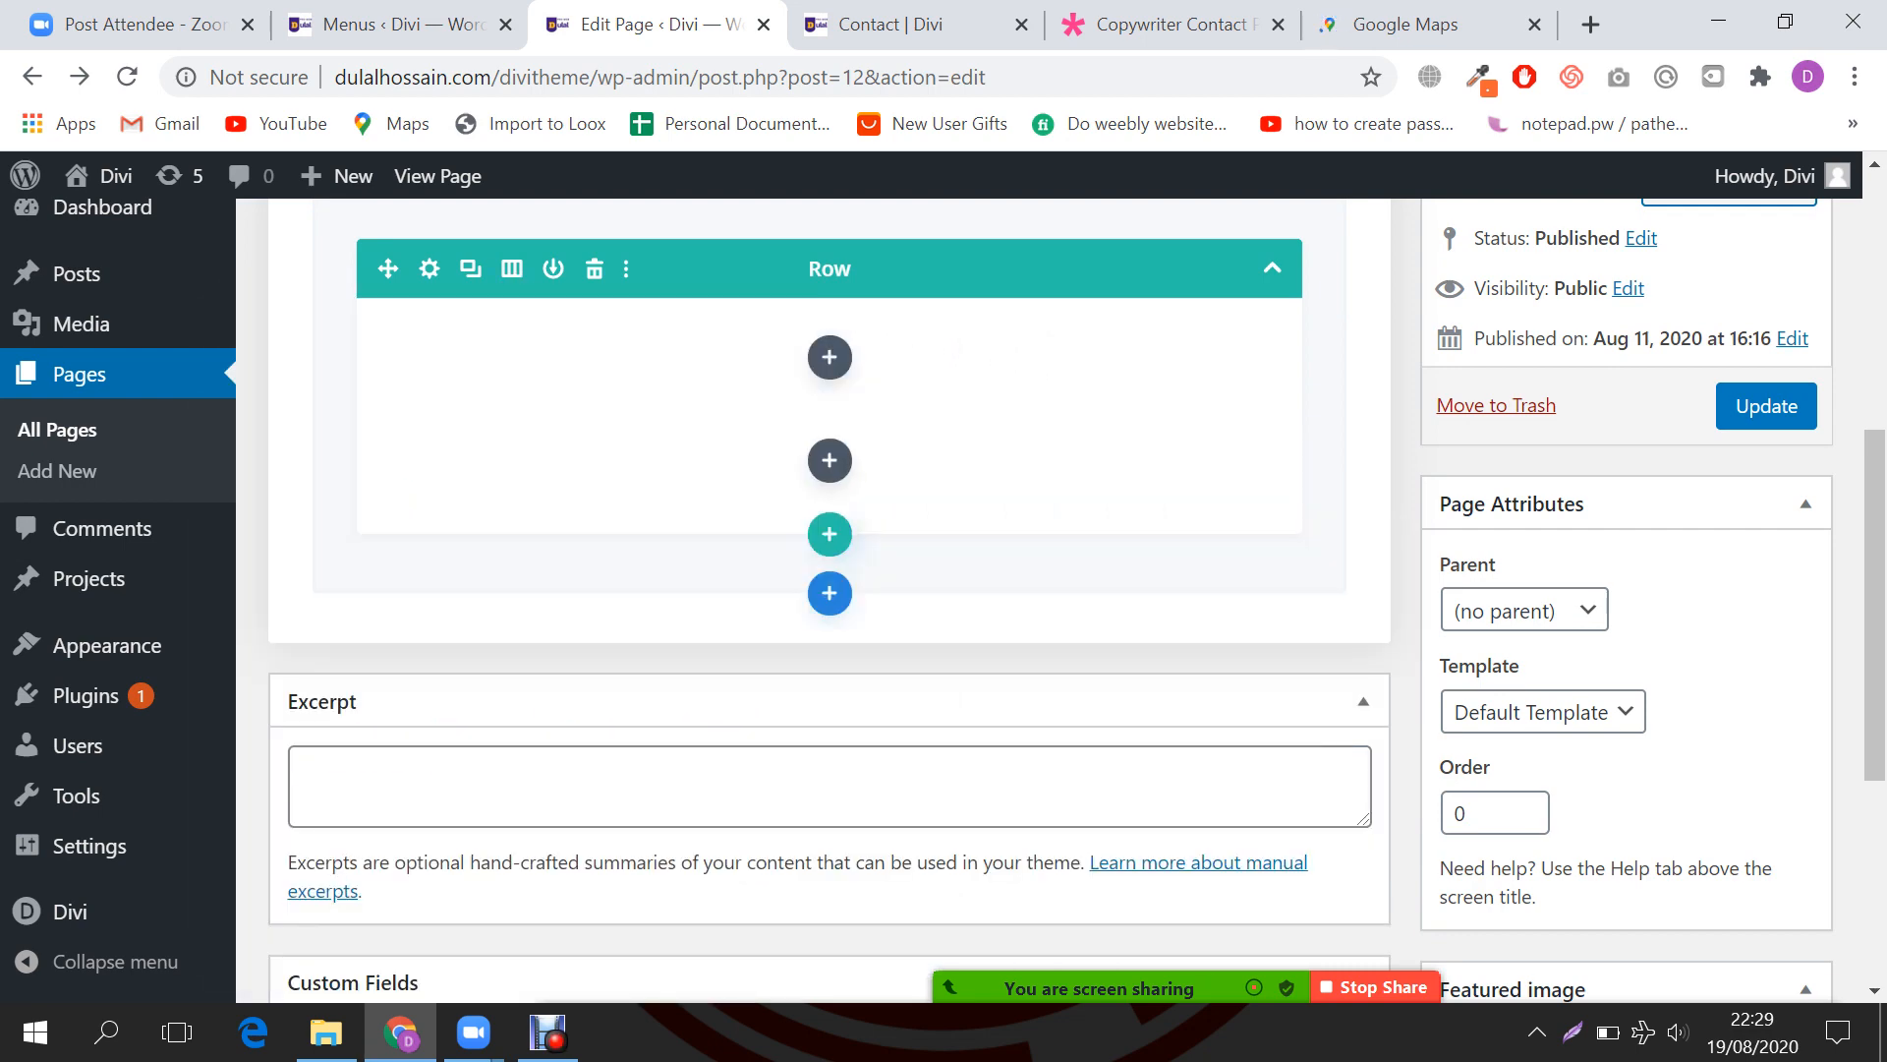
scroll(830, 590, up, 1)
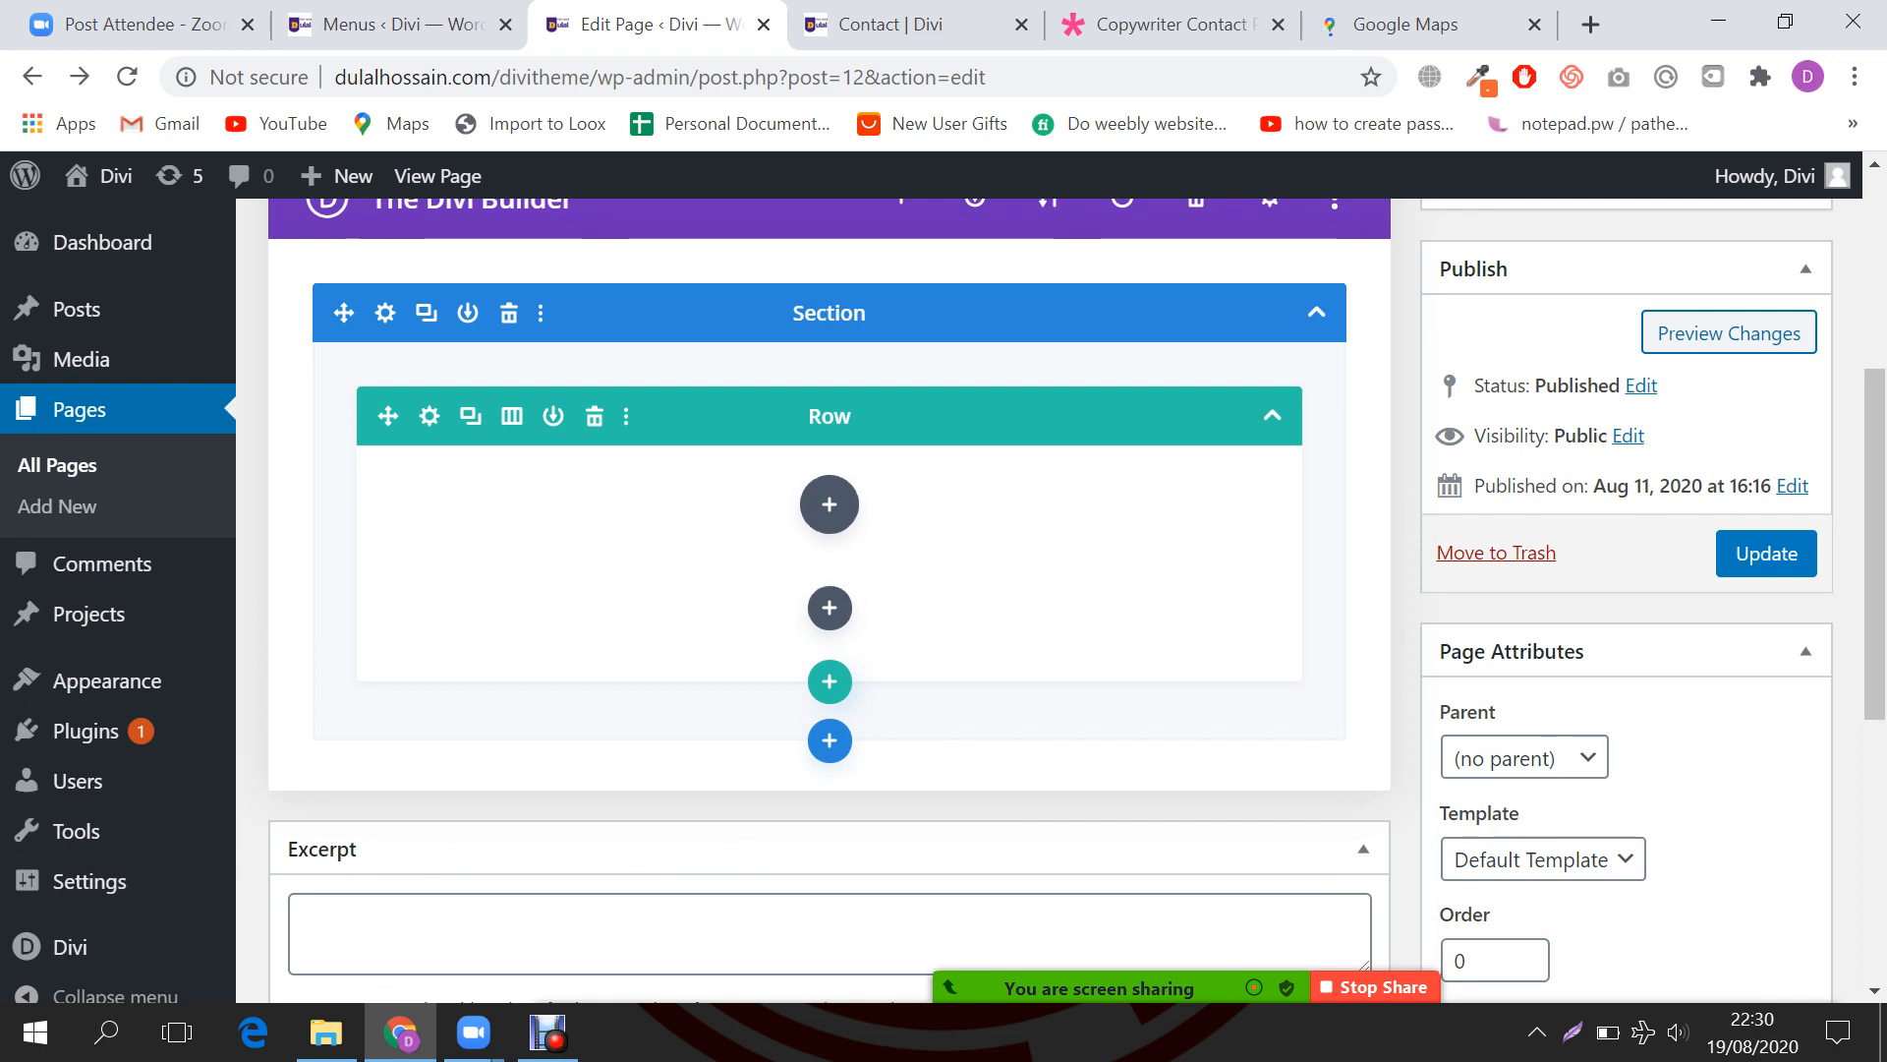
click(830, 504)
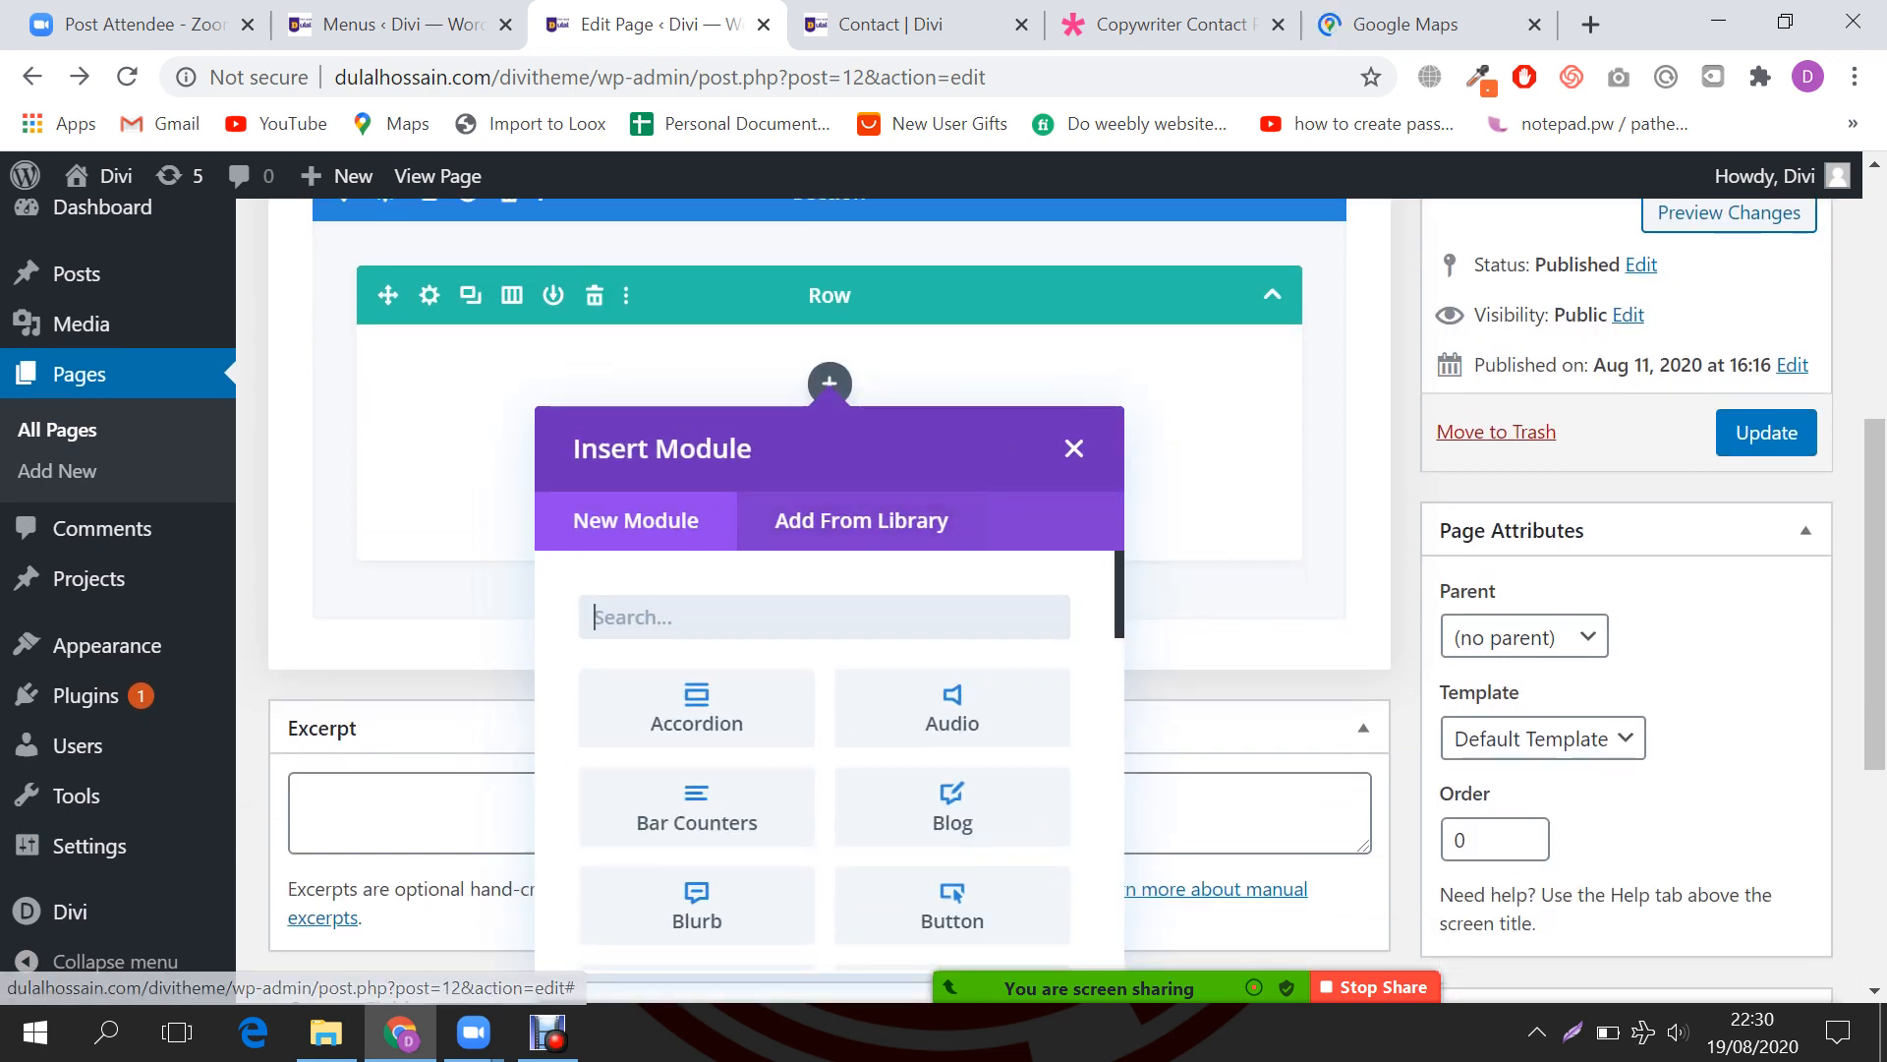
Step: Copy the CONTACT ME heading and Lorem ipsum paragraph from the Copywriter Contact demo
click(889, 25)
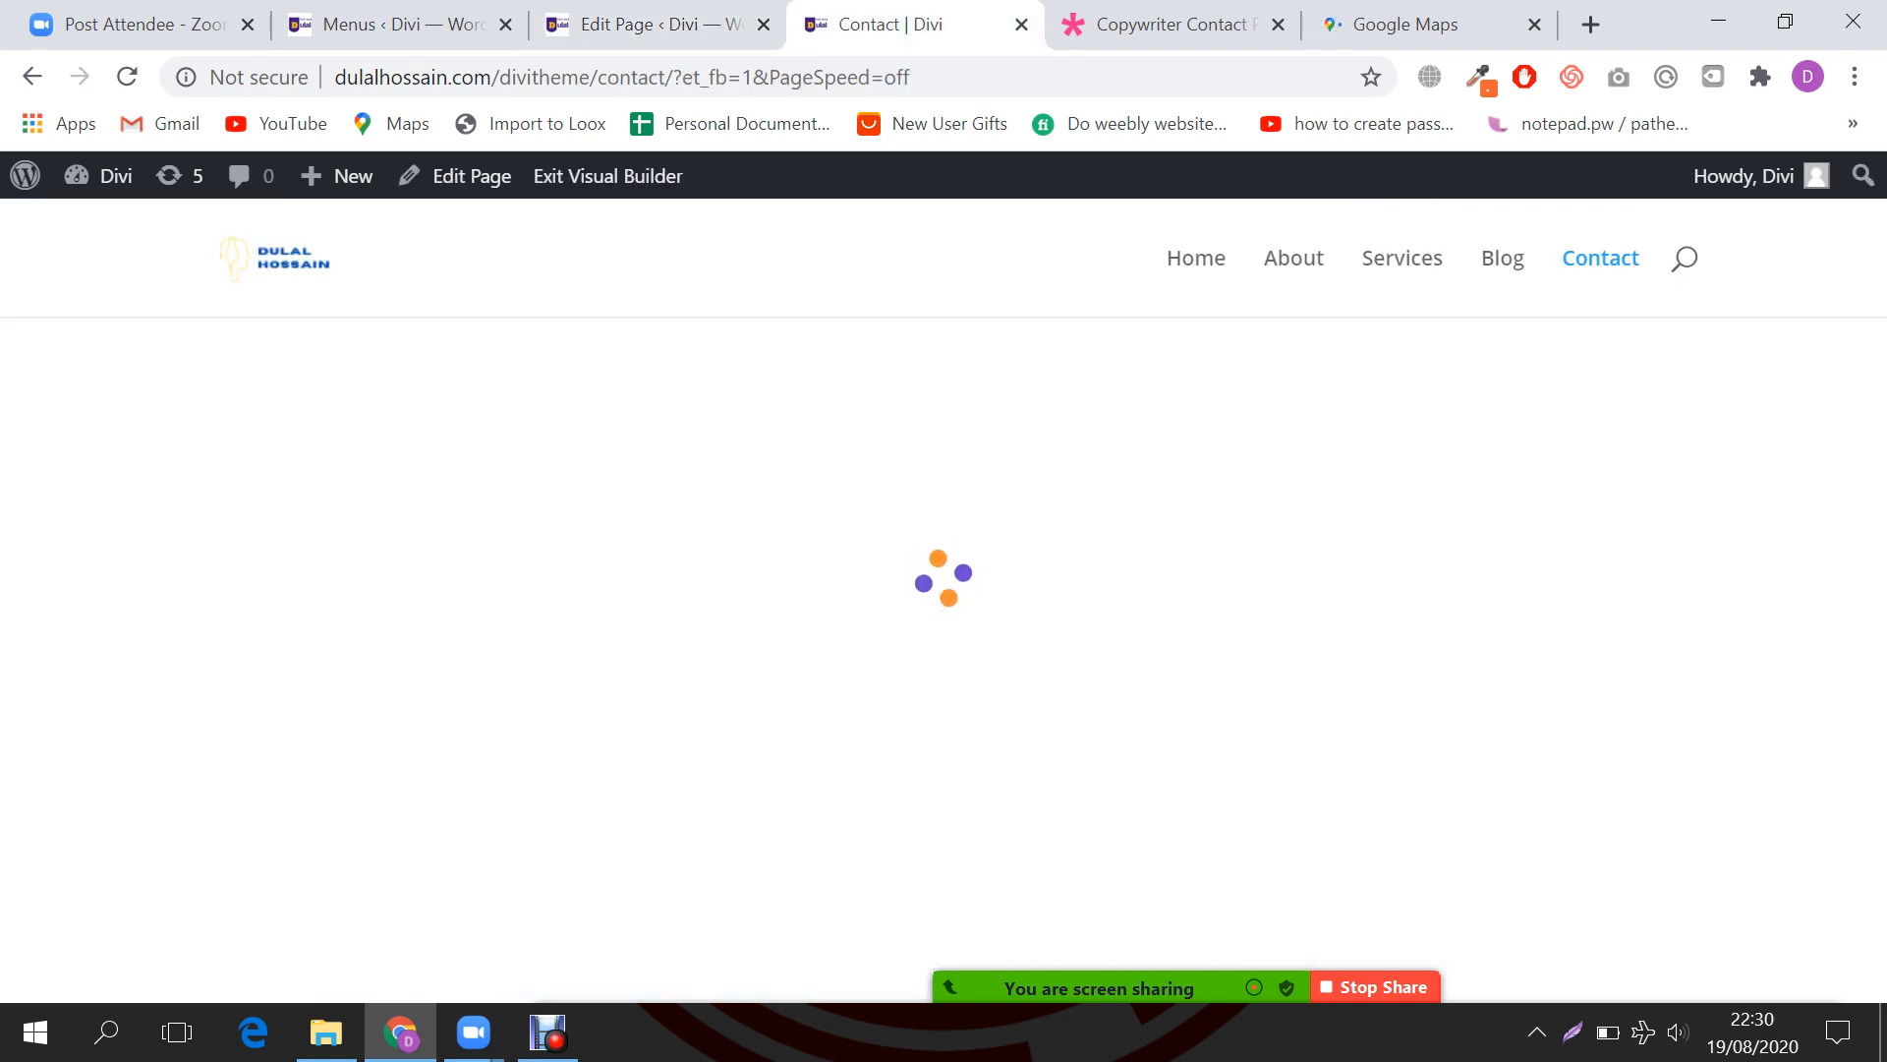
drag(1170, 24, 974, 39)
click(914, 77)
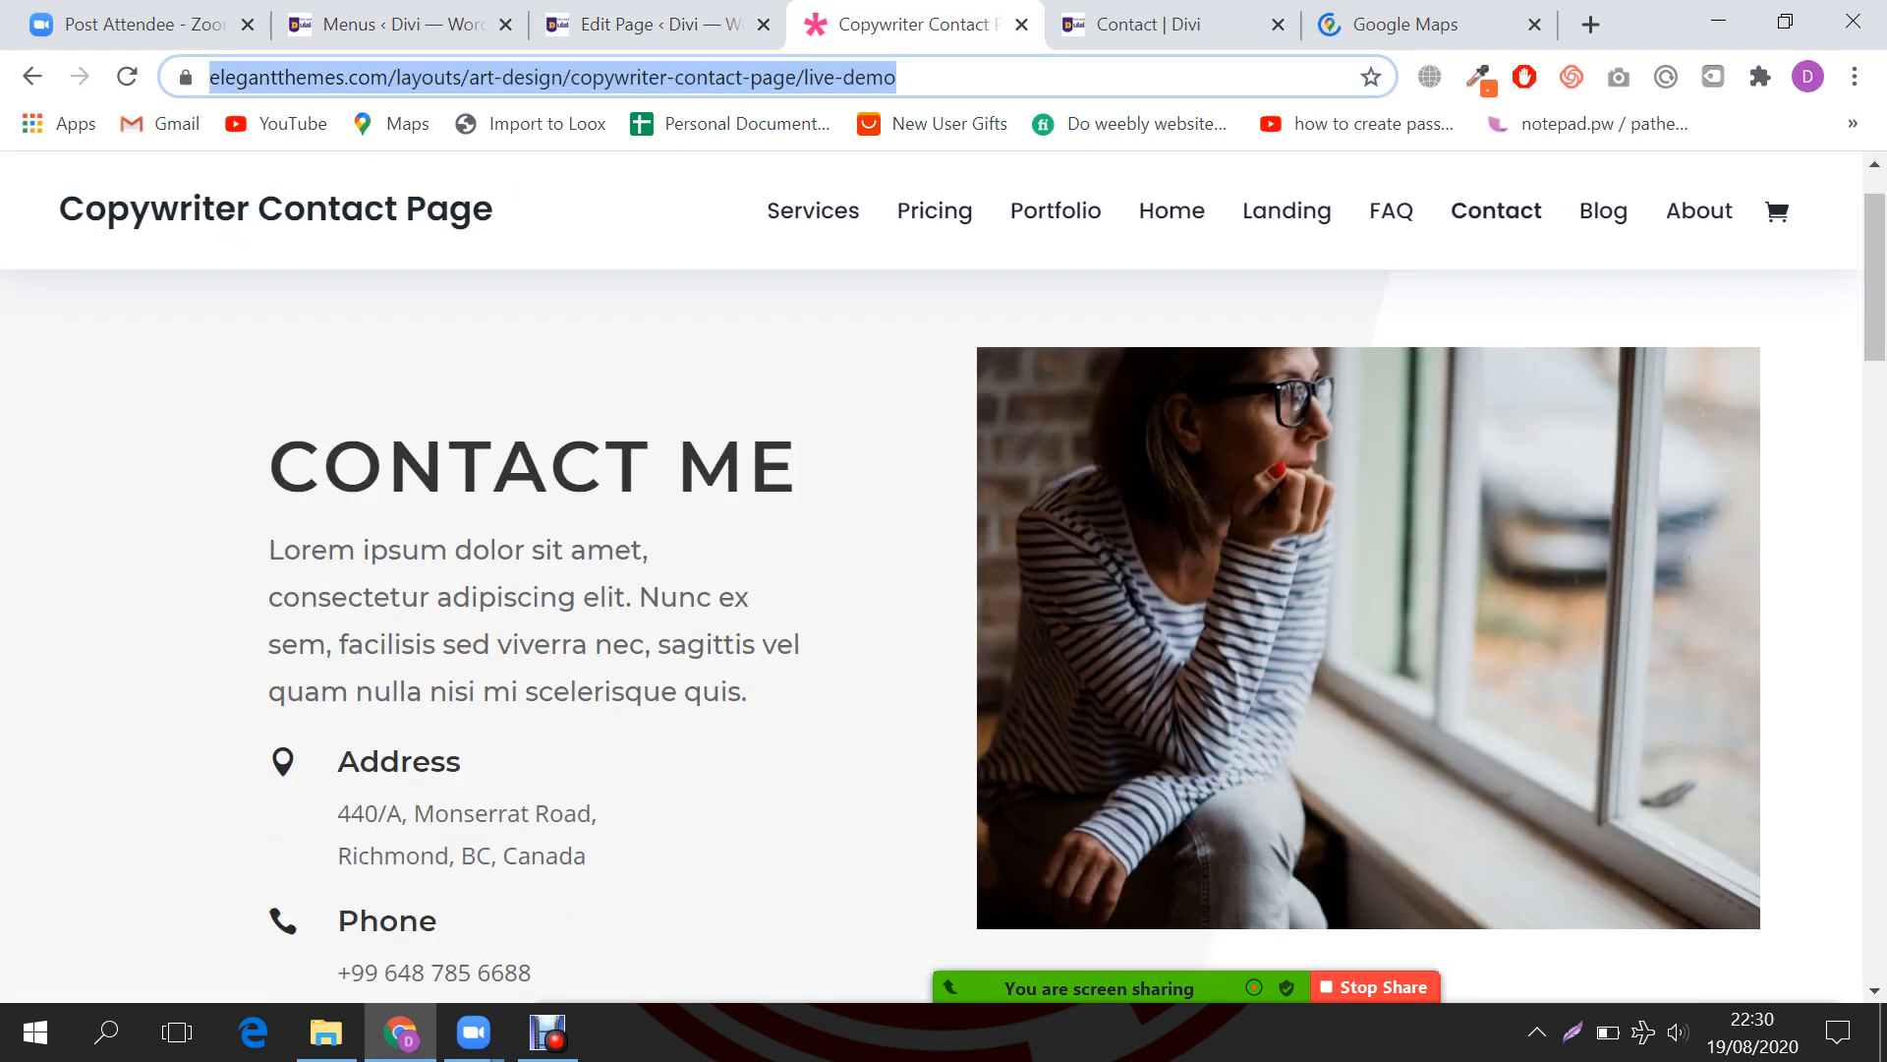
scroll(786, 570, down, 3)
scroll(786, 570, up, 4)
drag(264, 560, 802, 562)
drag(749, 786, 263, 561)
key(ctrl+c)
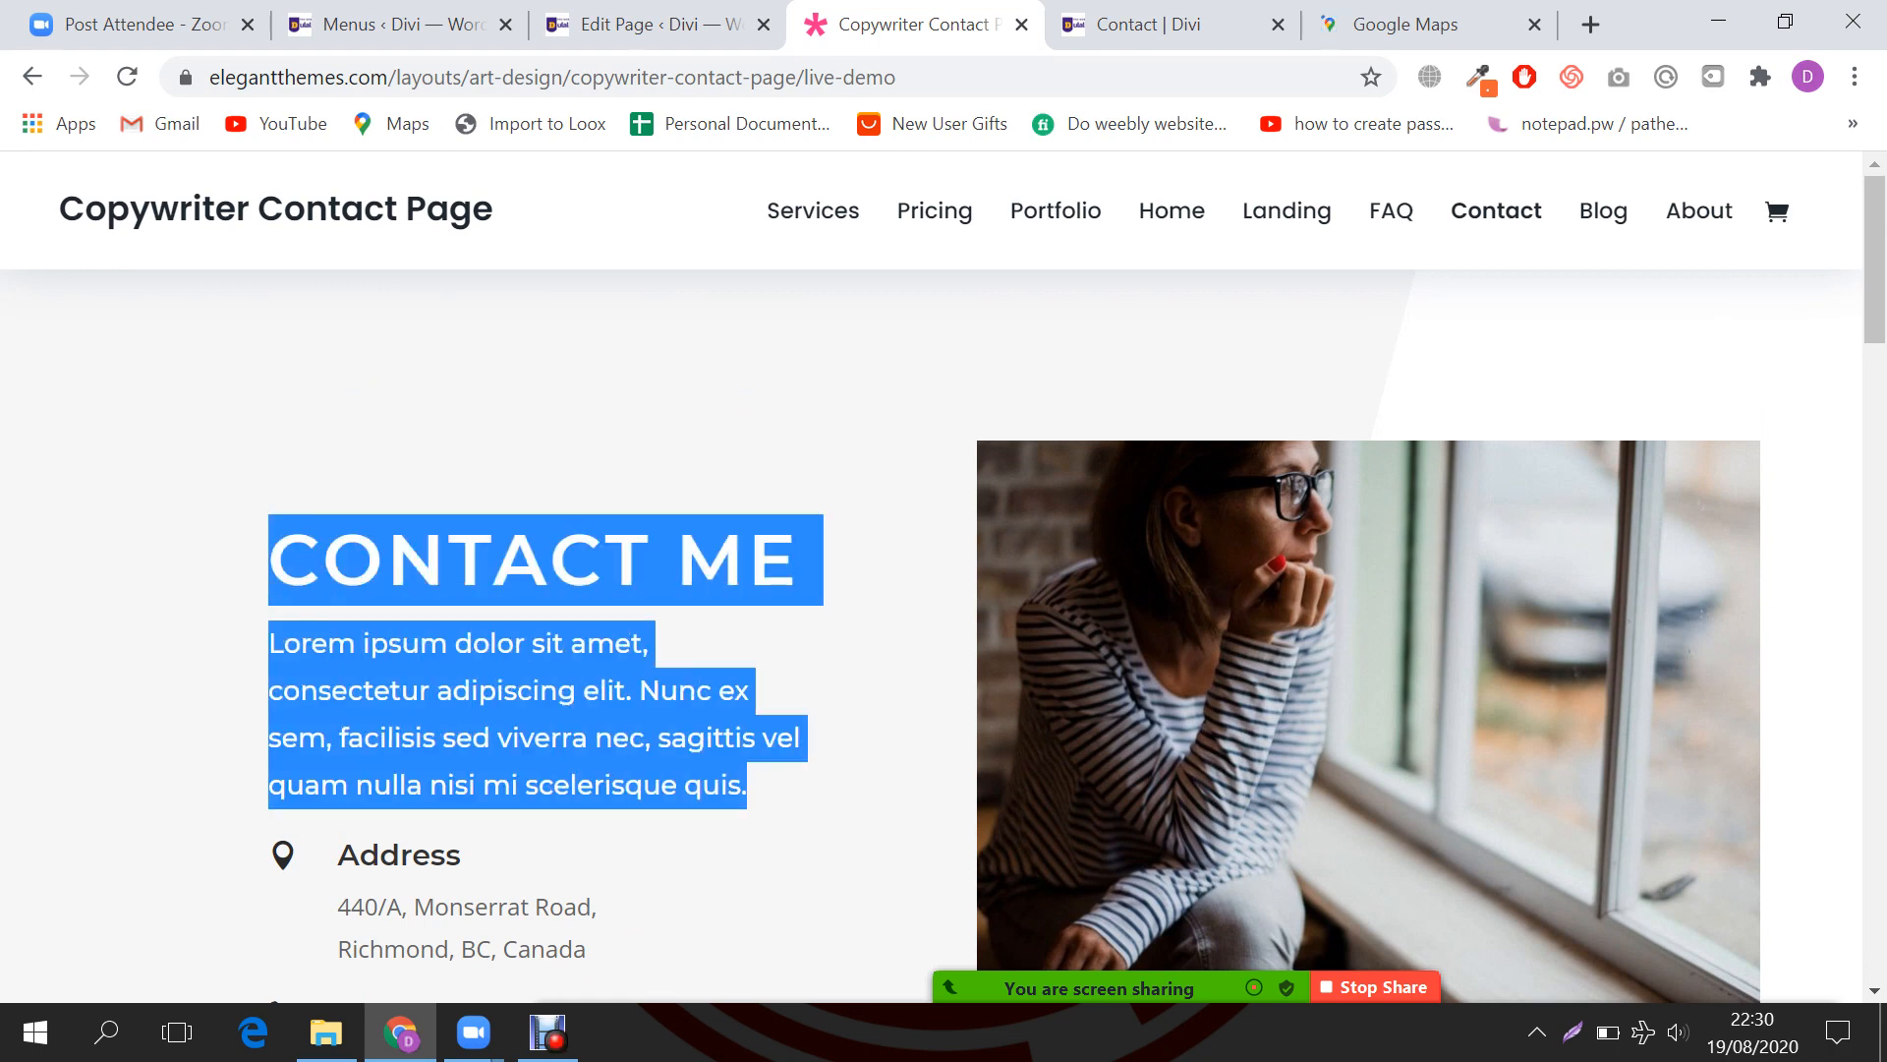
Step: Add a Text module to the first column and paste the copied text into its Body
click(653, 25)
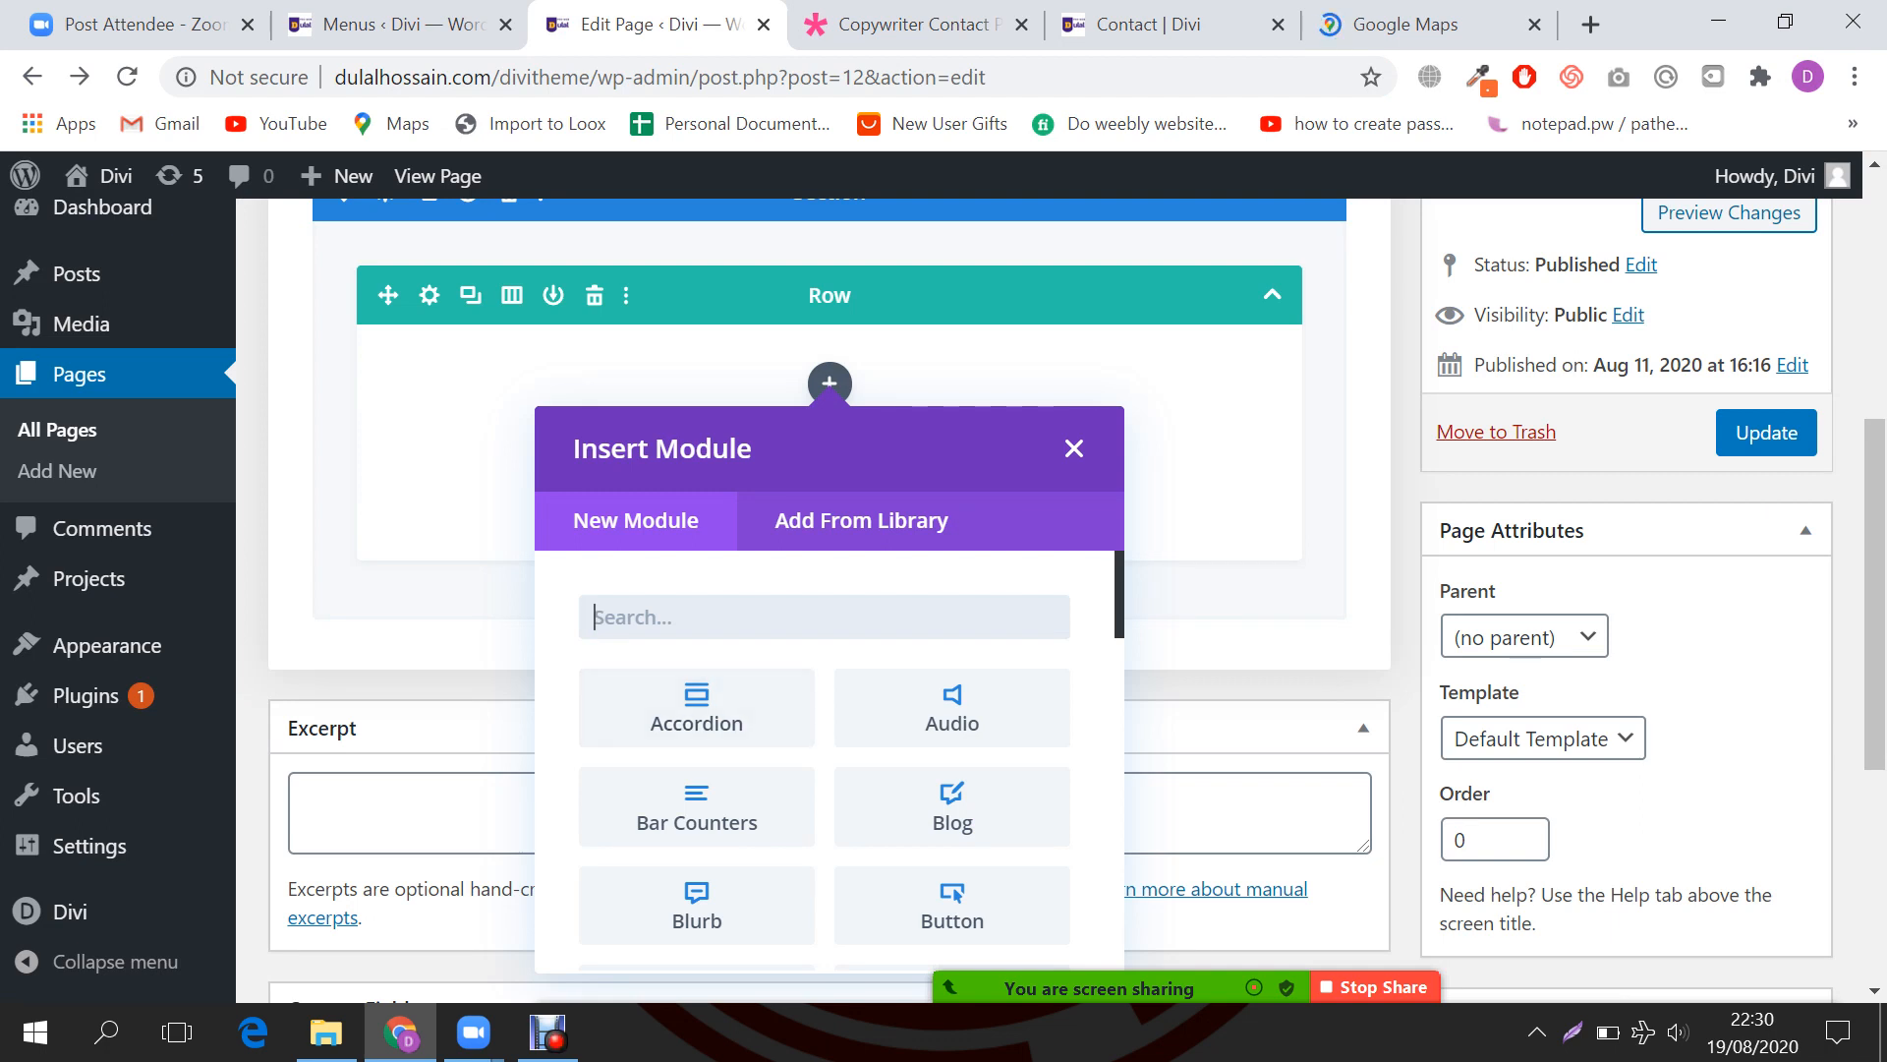
text(text)
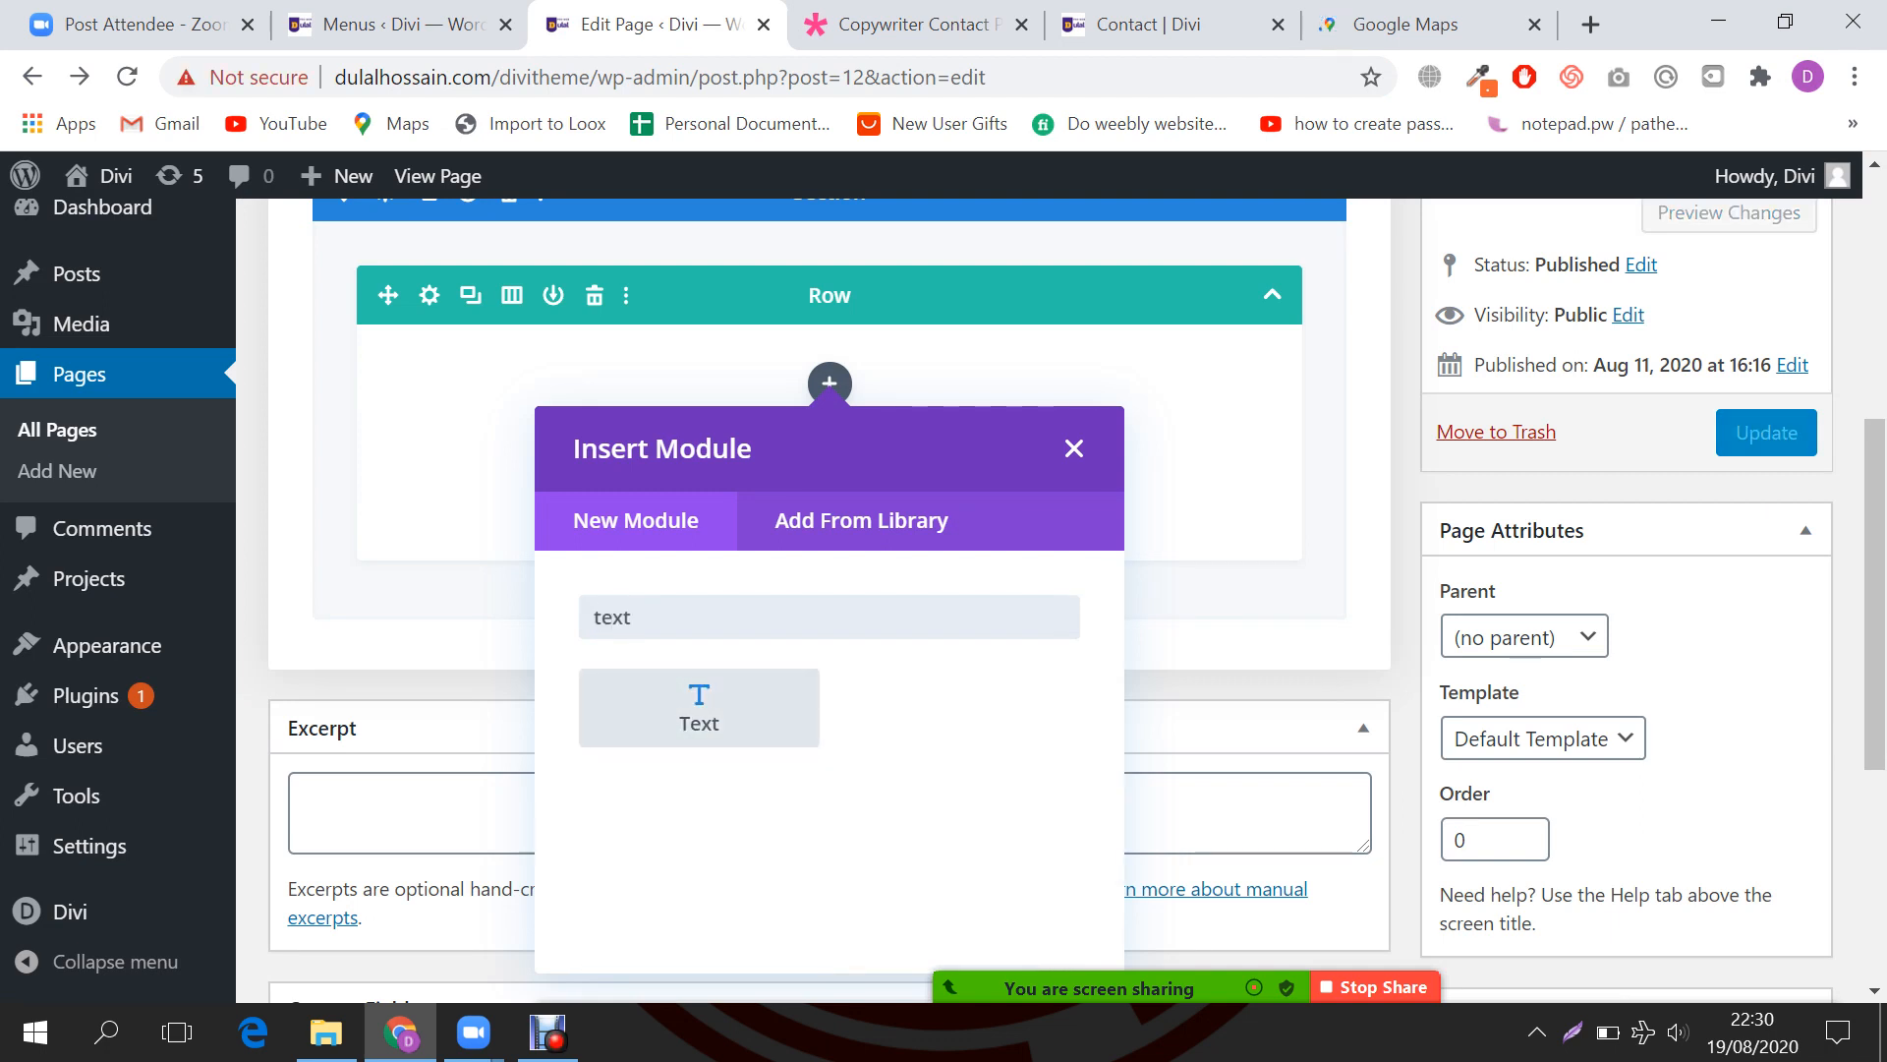
click(707, 717)
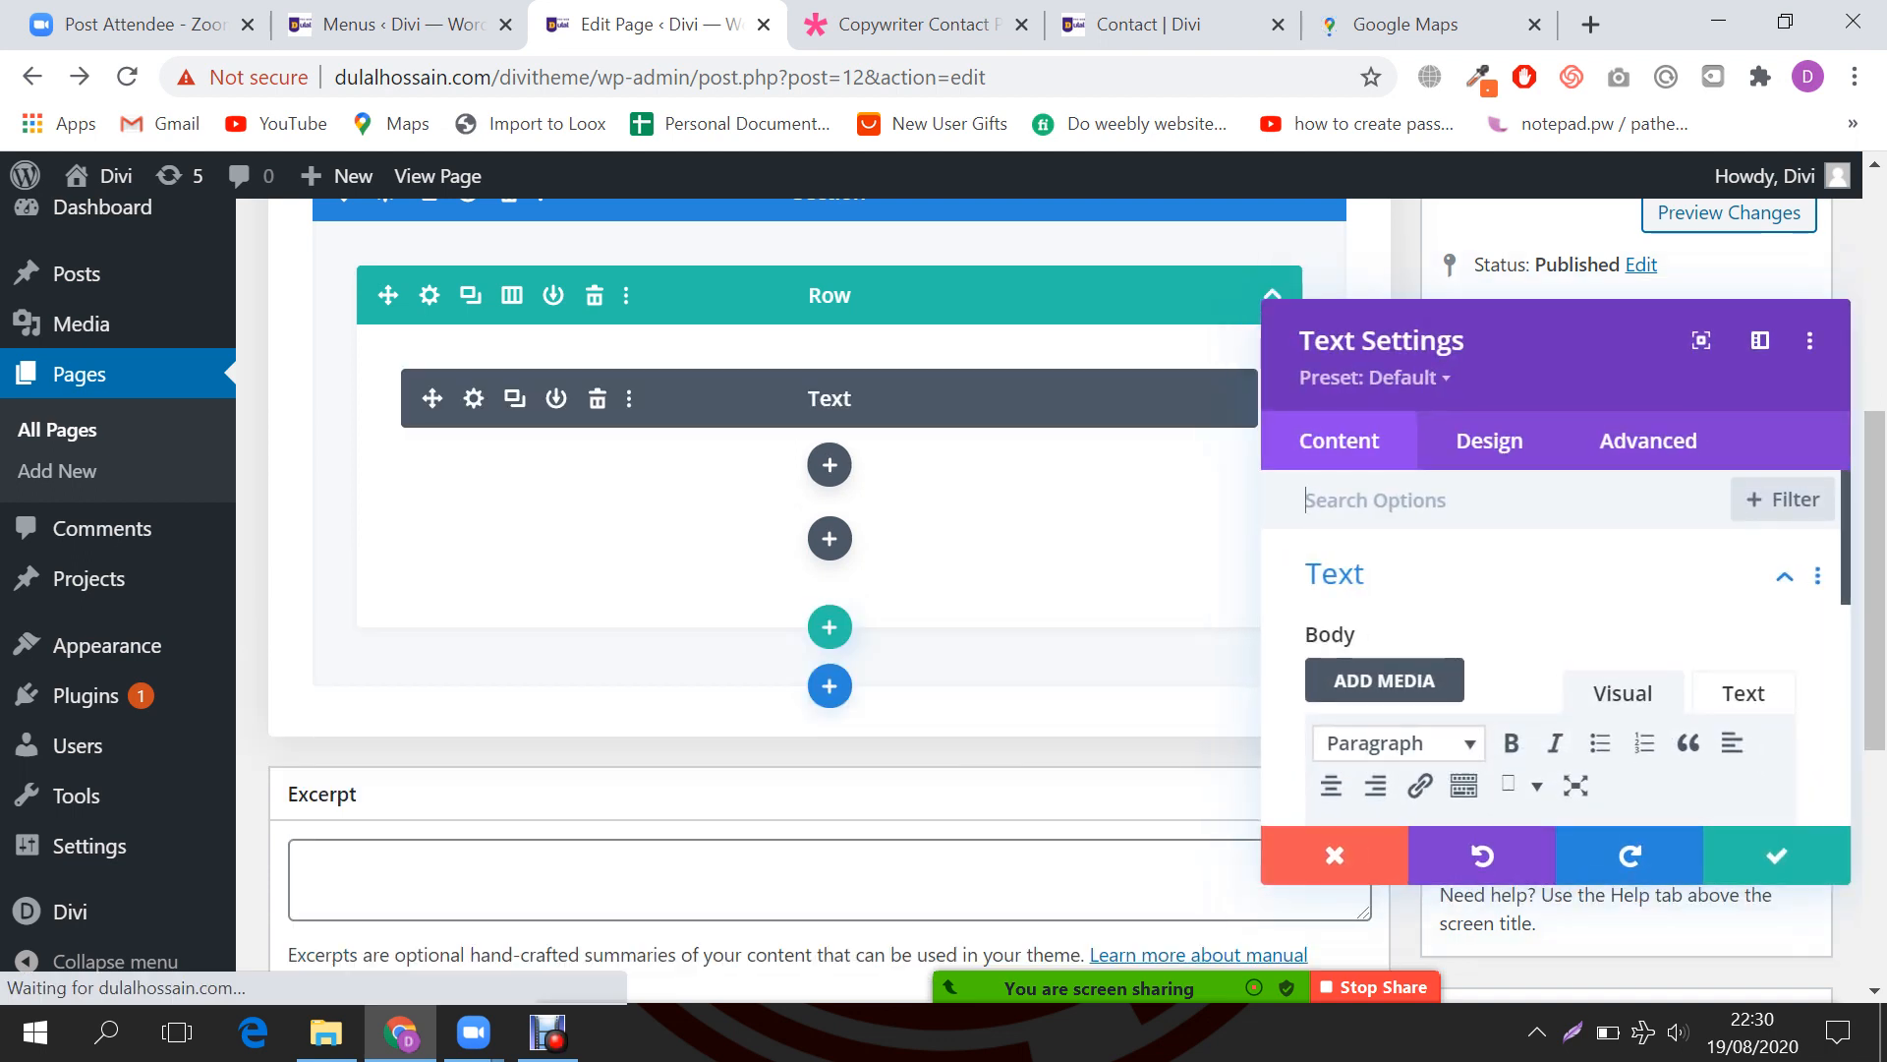
scroll(1508, 582, down, 2)
scroll(1507, 551, up, 1)
scroll(1508, 551, down, 1)
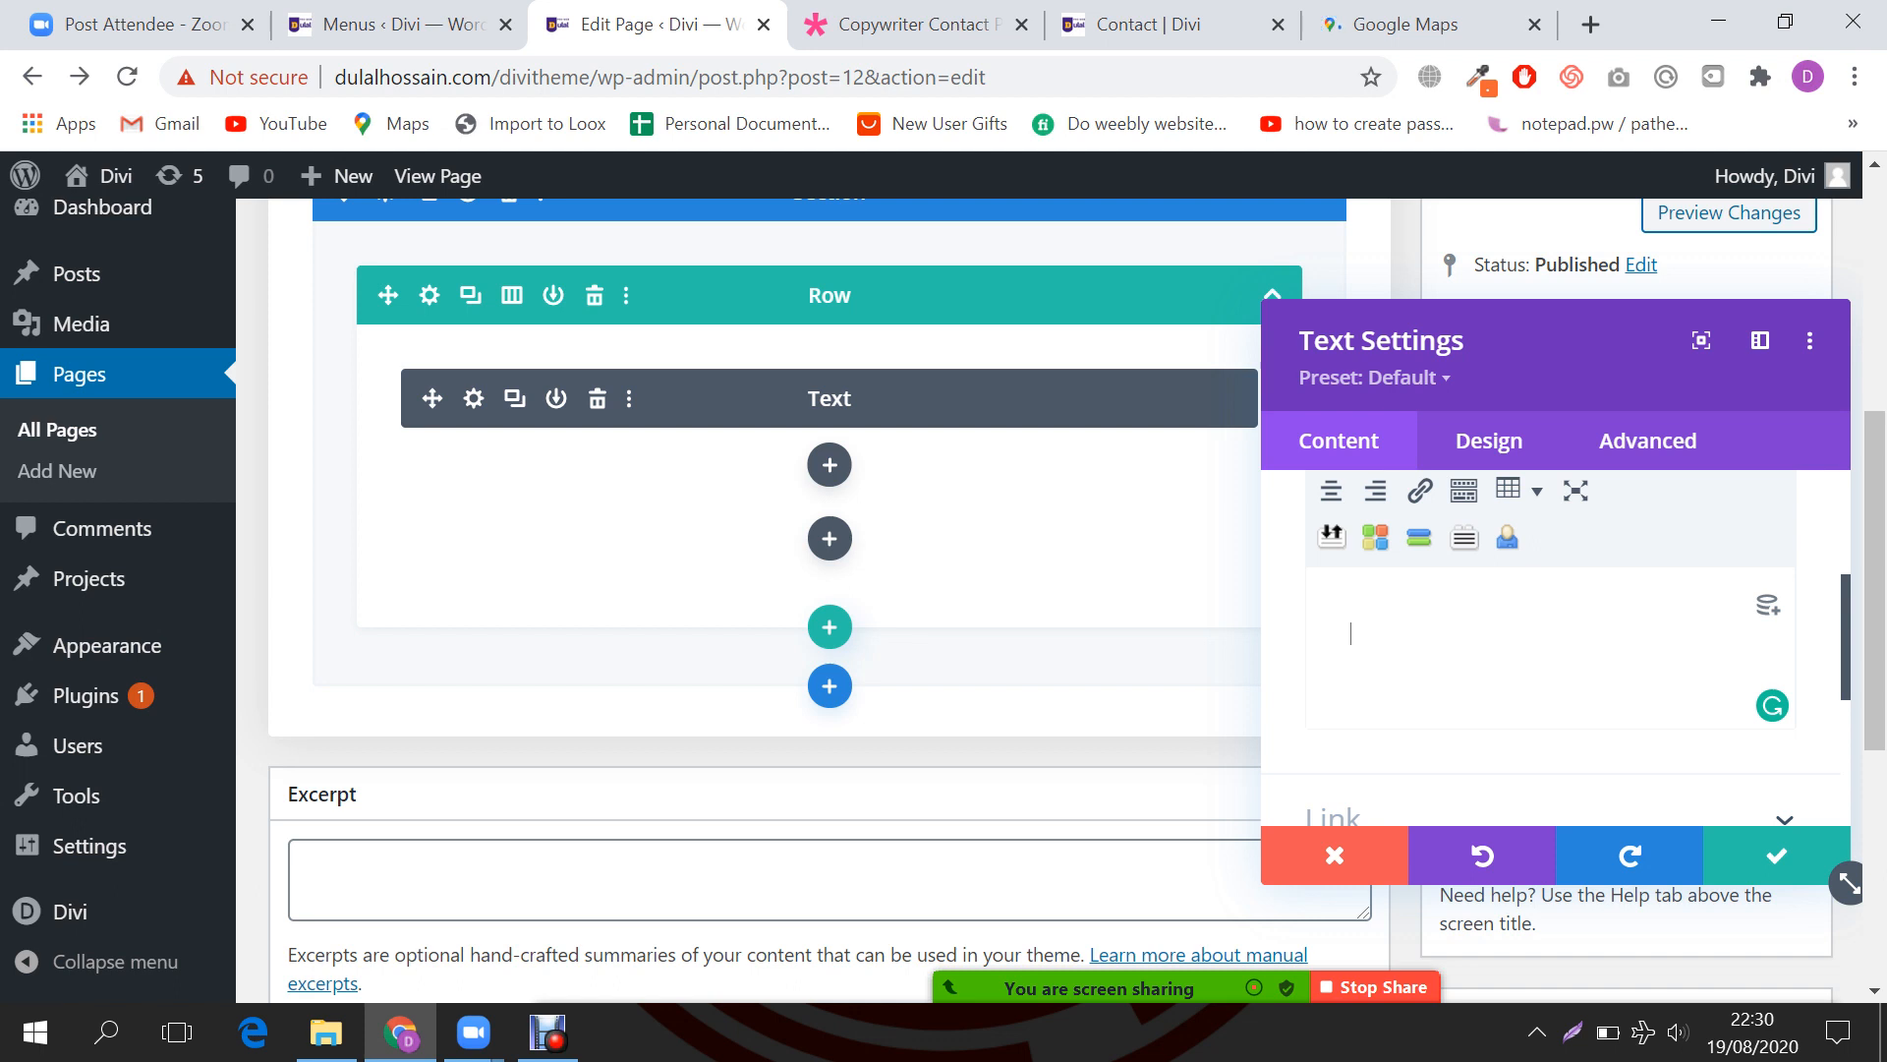
key(ctrl+v)
drag(1640, 647, 1350, 647)
scroll(1551, 629, down, 2)
drag(1504, 687, 1350, 584)
Step: Look over the demo's Address heading and lines, then save the Text module
click(403, 25)
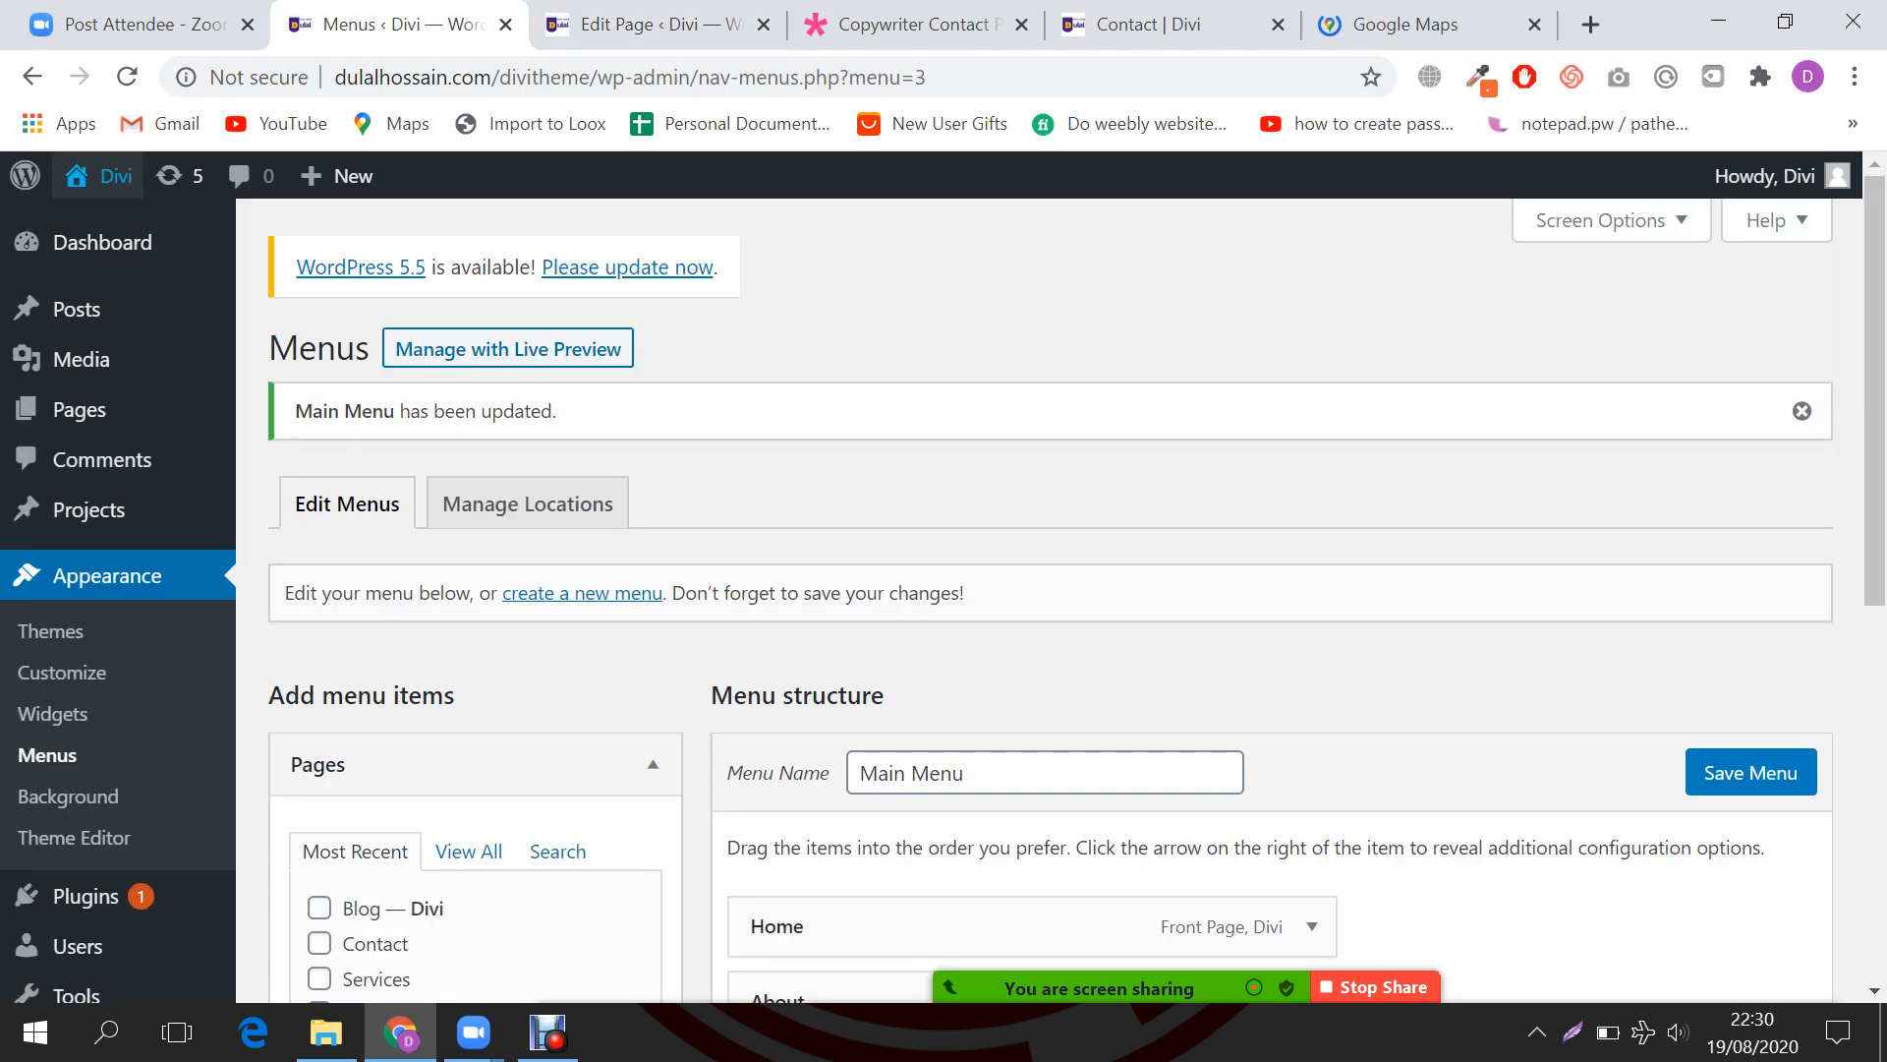
click(916, 25)
scroll(944, 590, down, 3)
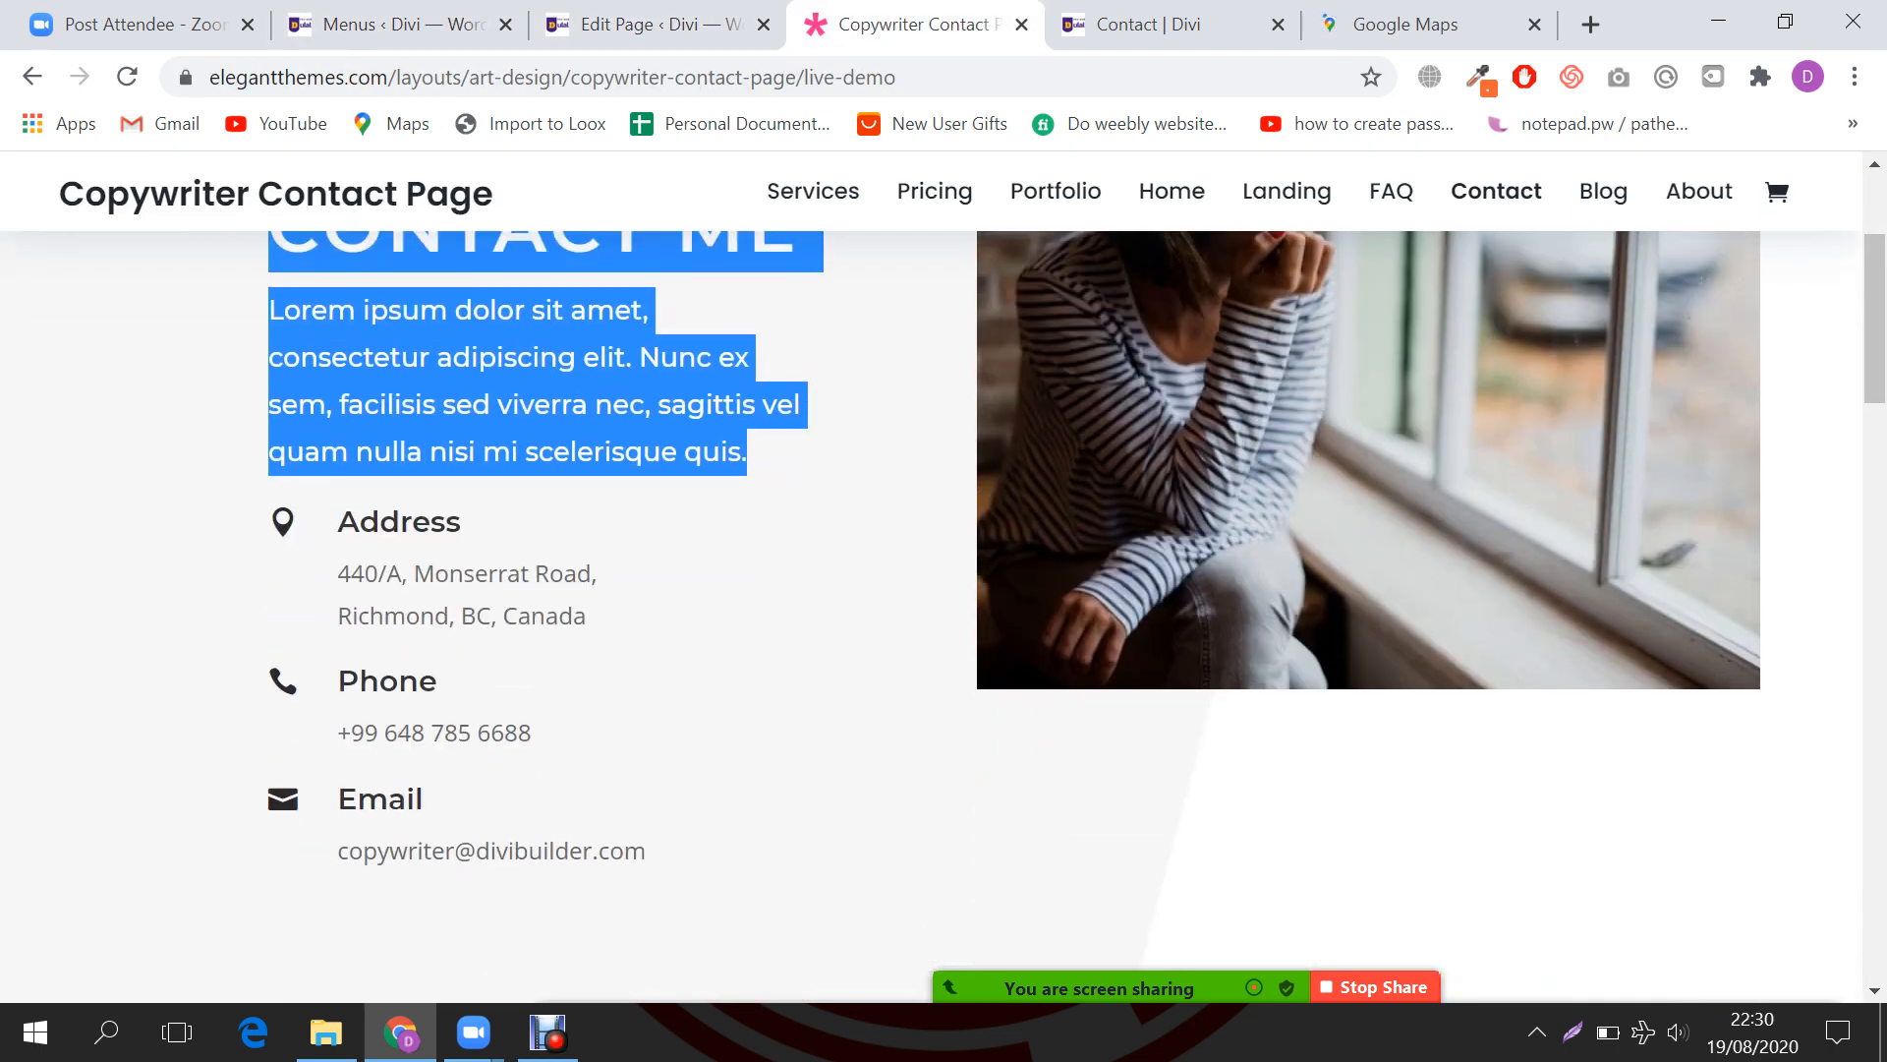
drag(267, 506, 585, 617)
click(588, 619)
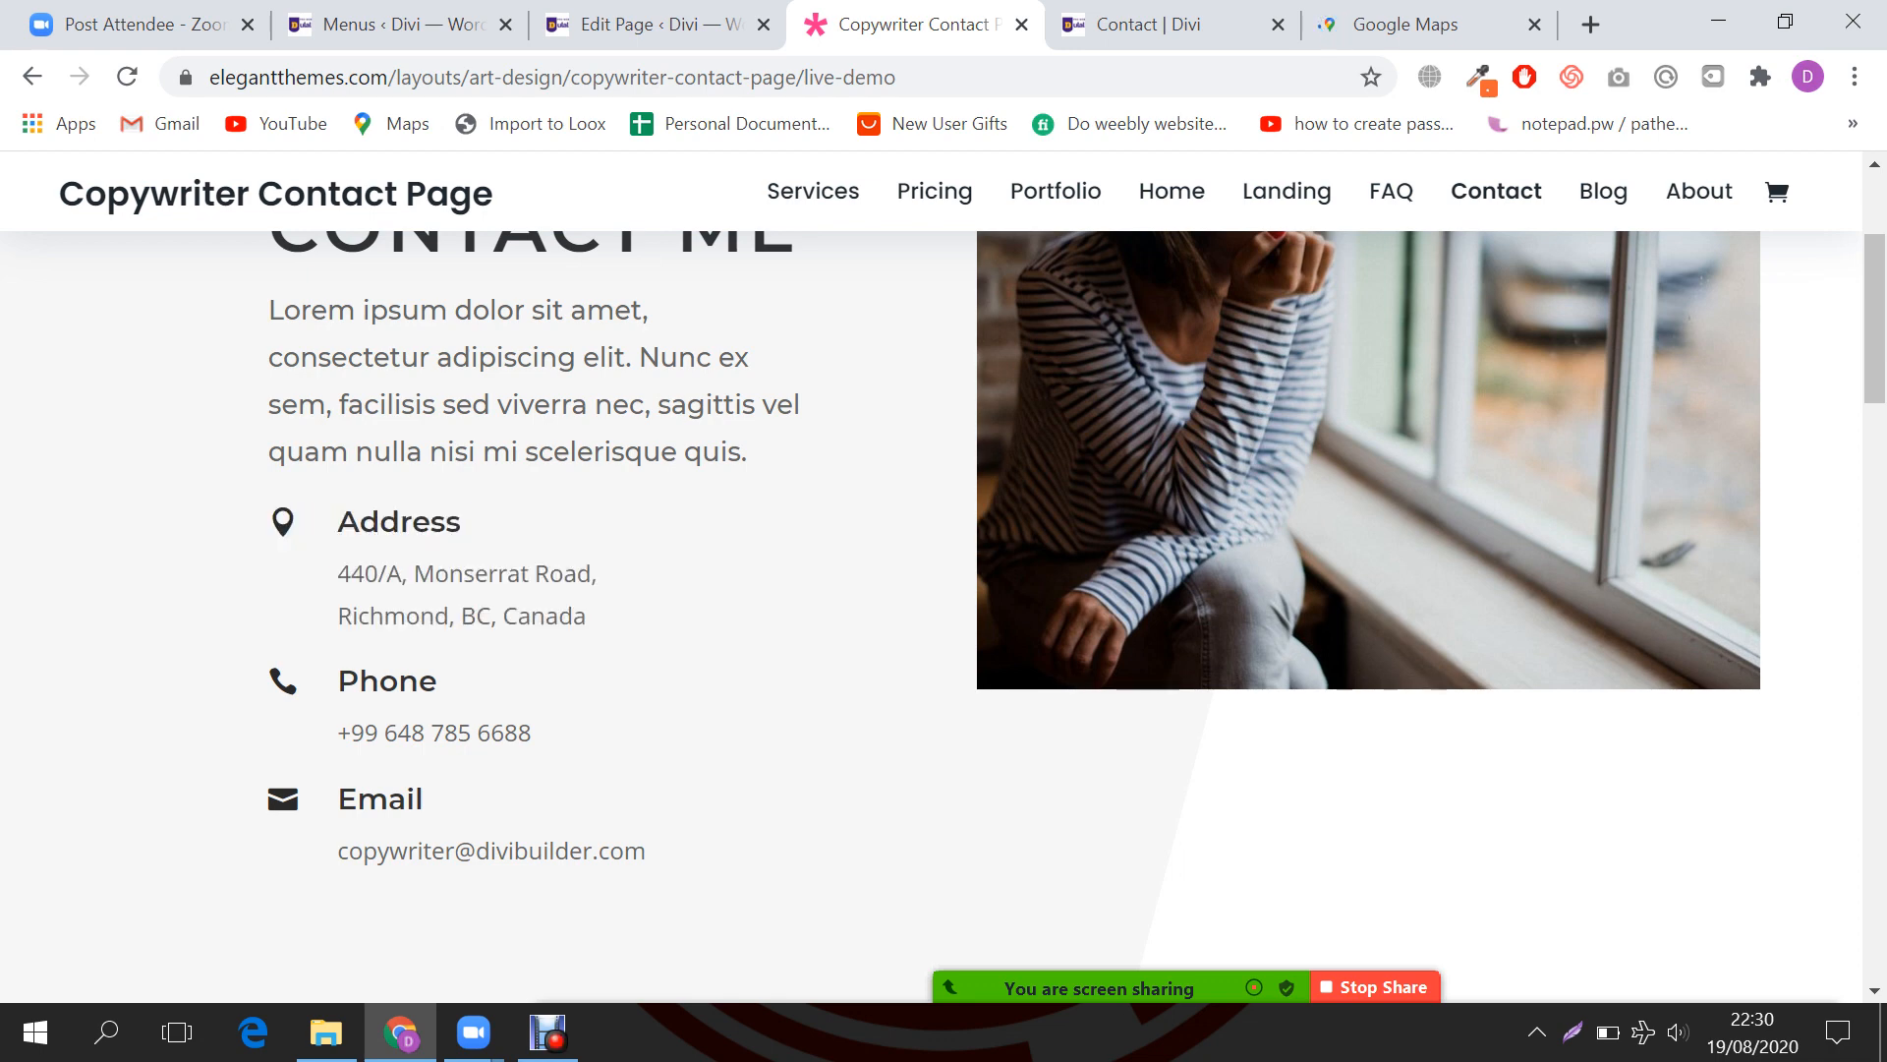
drag(270, 508, 586, 617)
click(587, 617)
drag(270, 510, 461, 522)
key(ctrl+c)
click(658, 25)
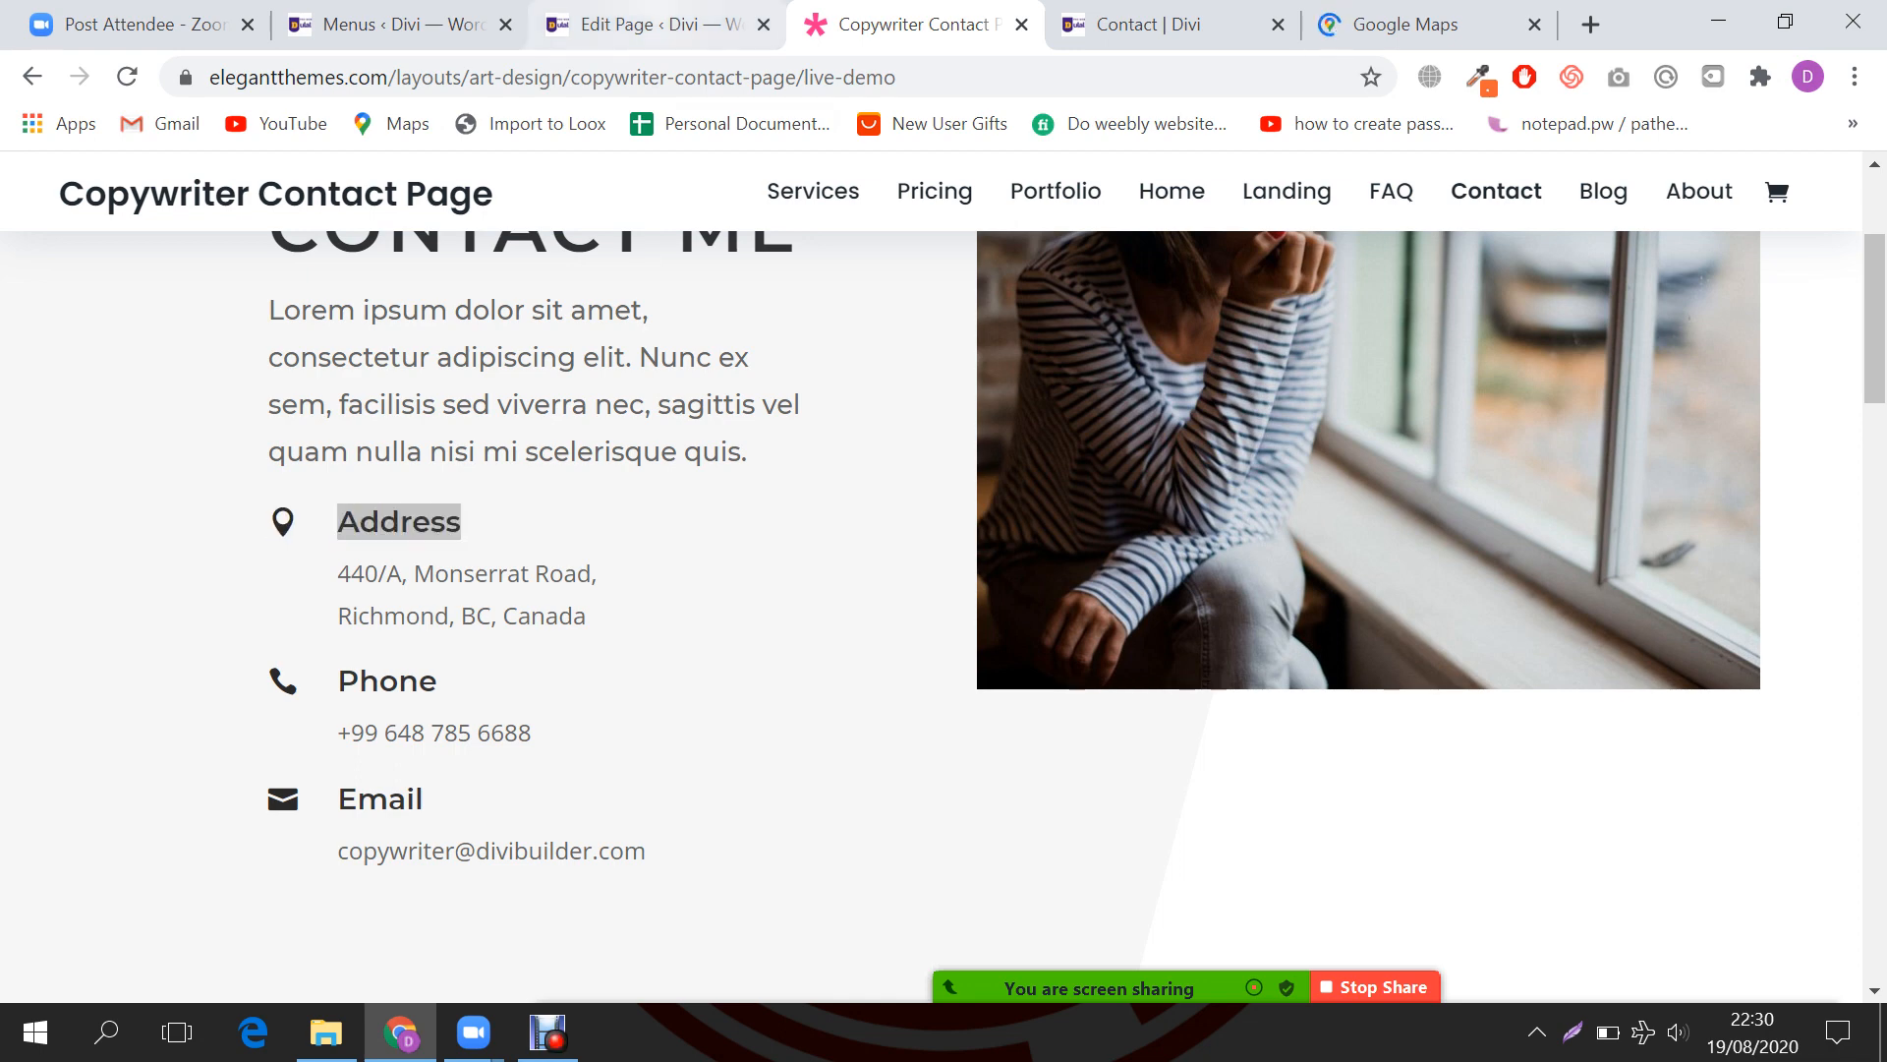
scroll(1556, 649, down, 1)
click(1782, 855)
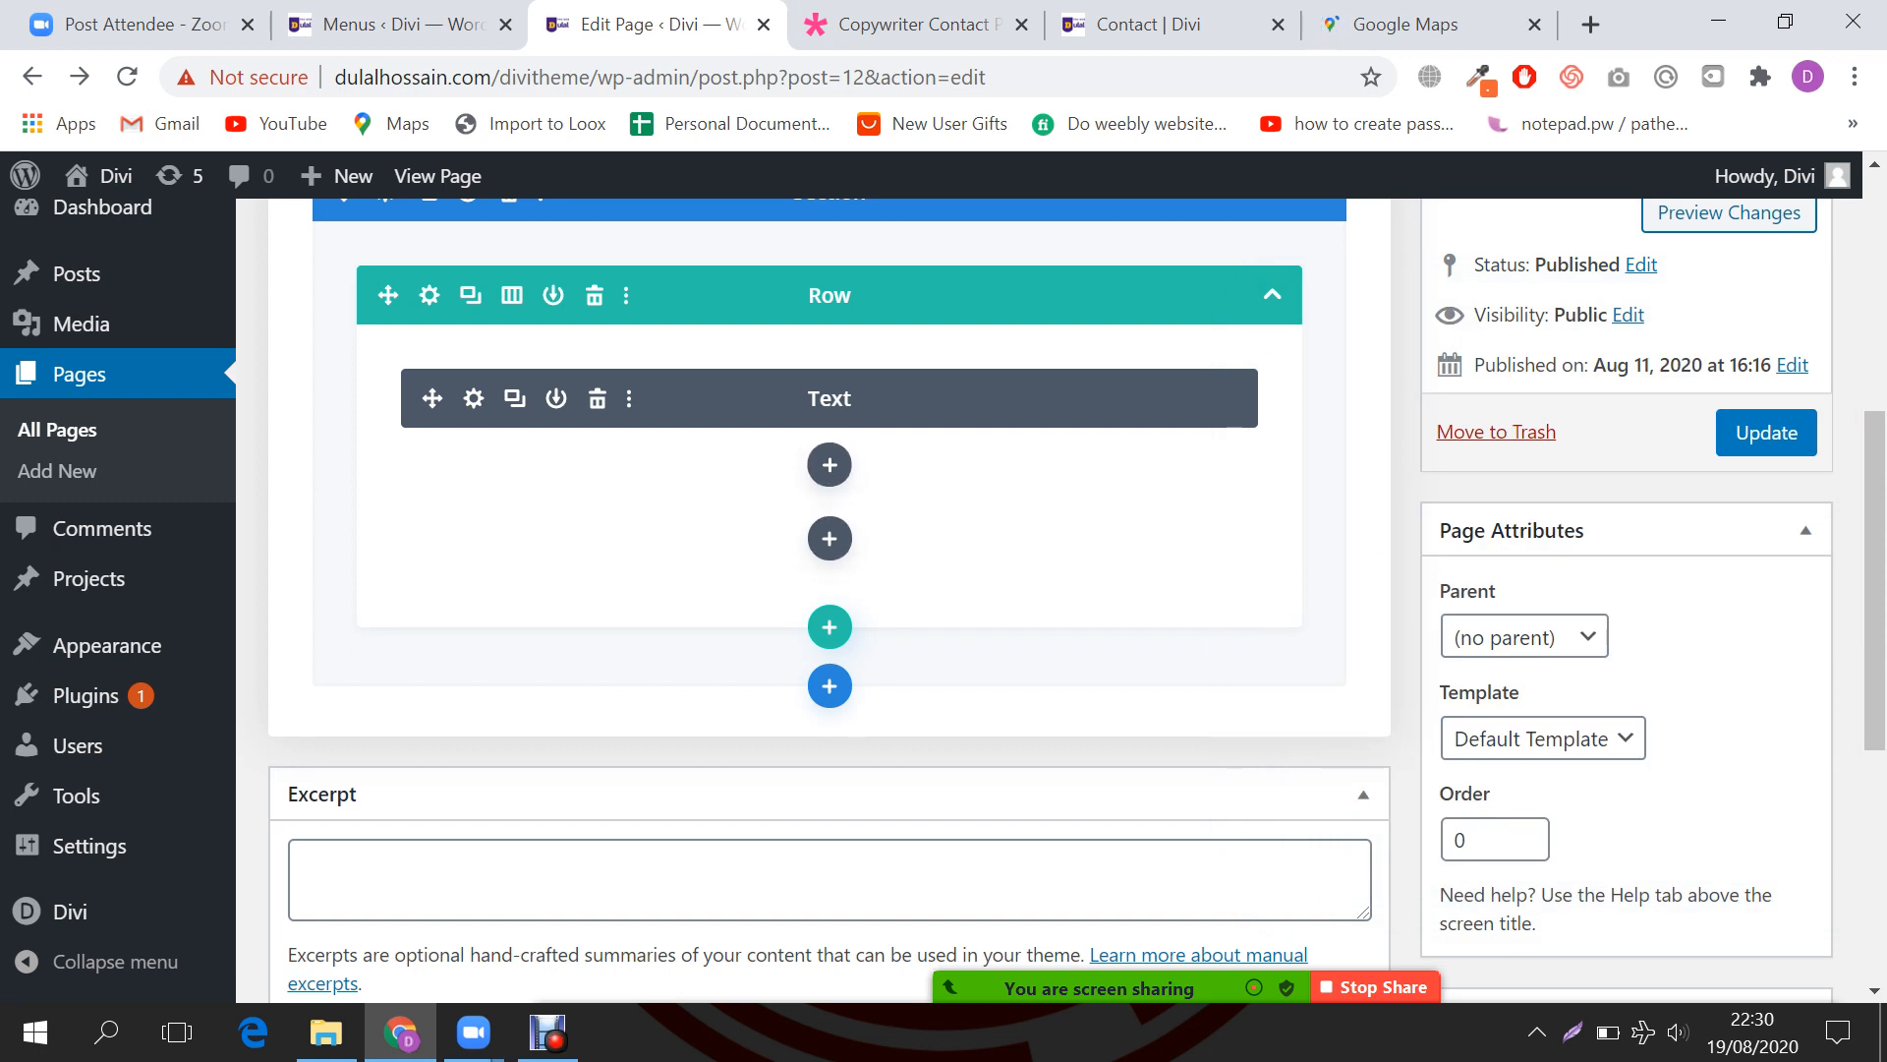
Step: Add a Blurb module below the Text module and paste Address as its title
click(830, 464)
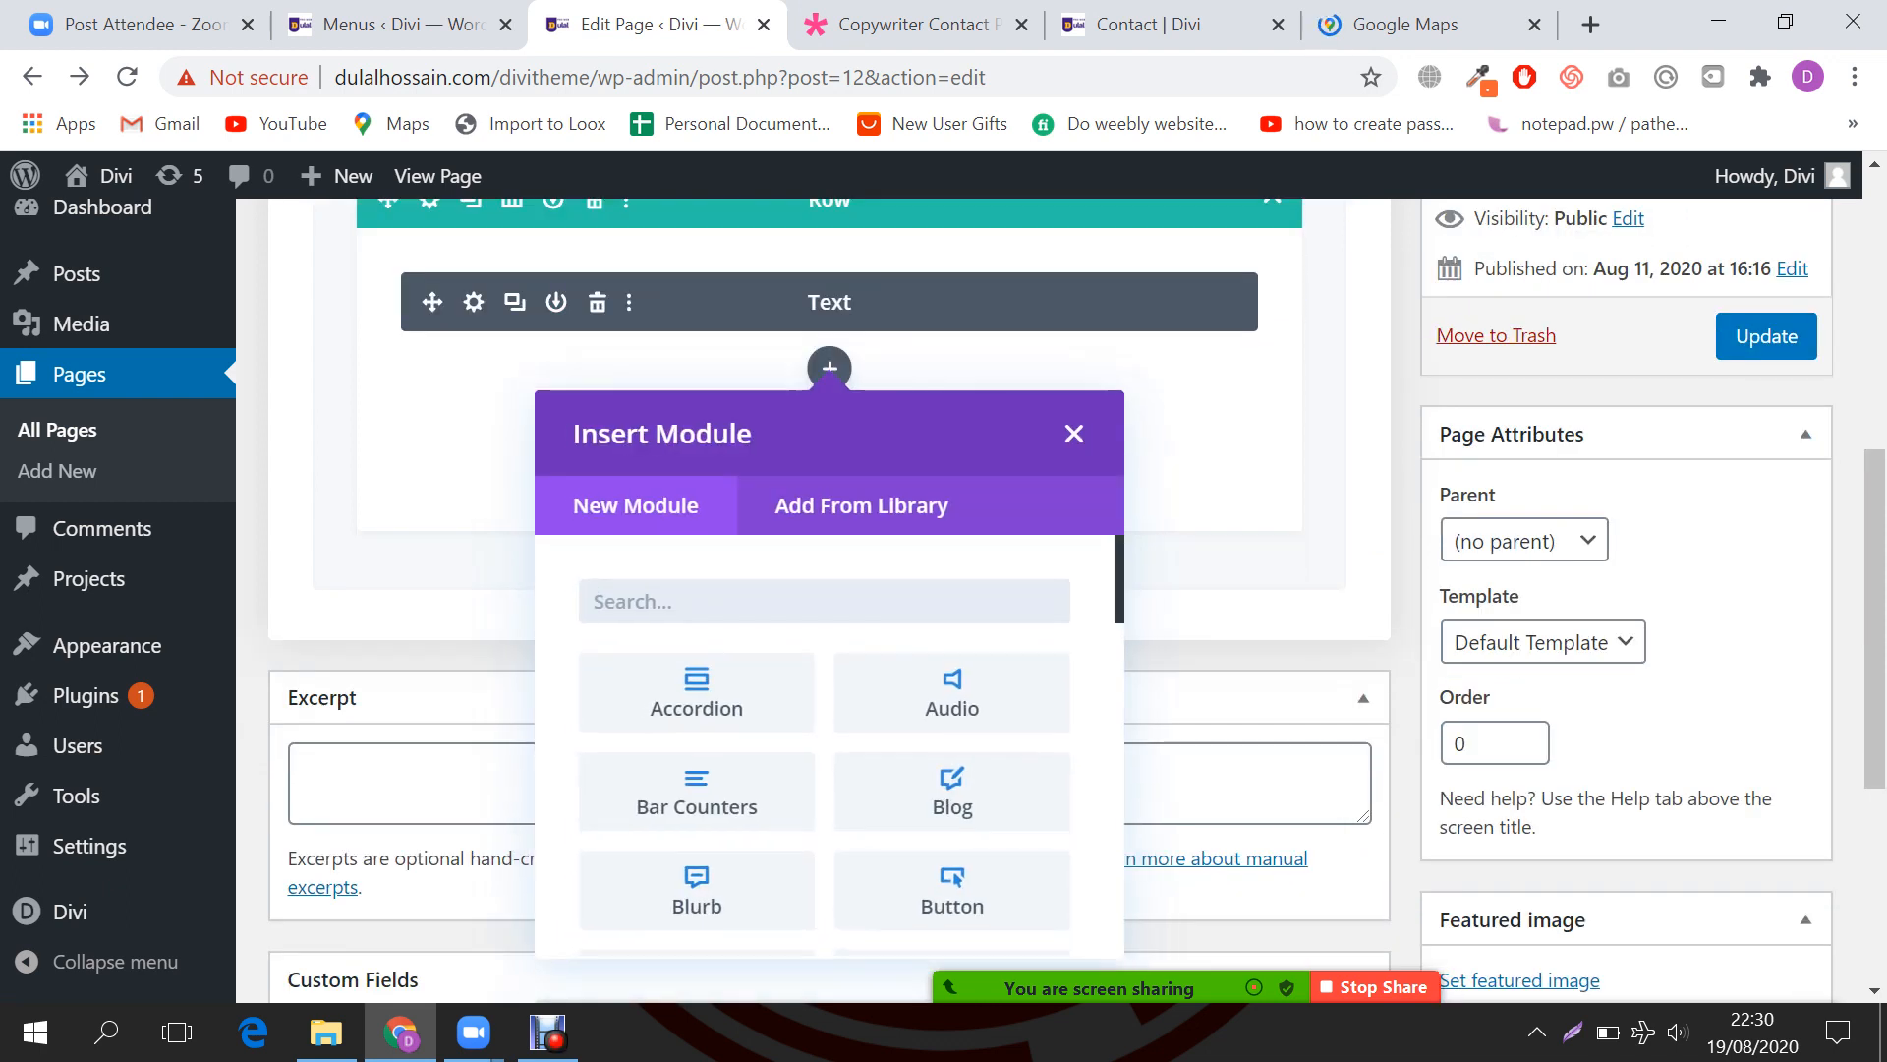
text(blur)
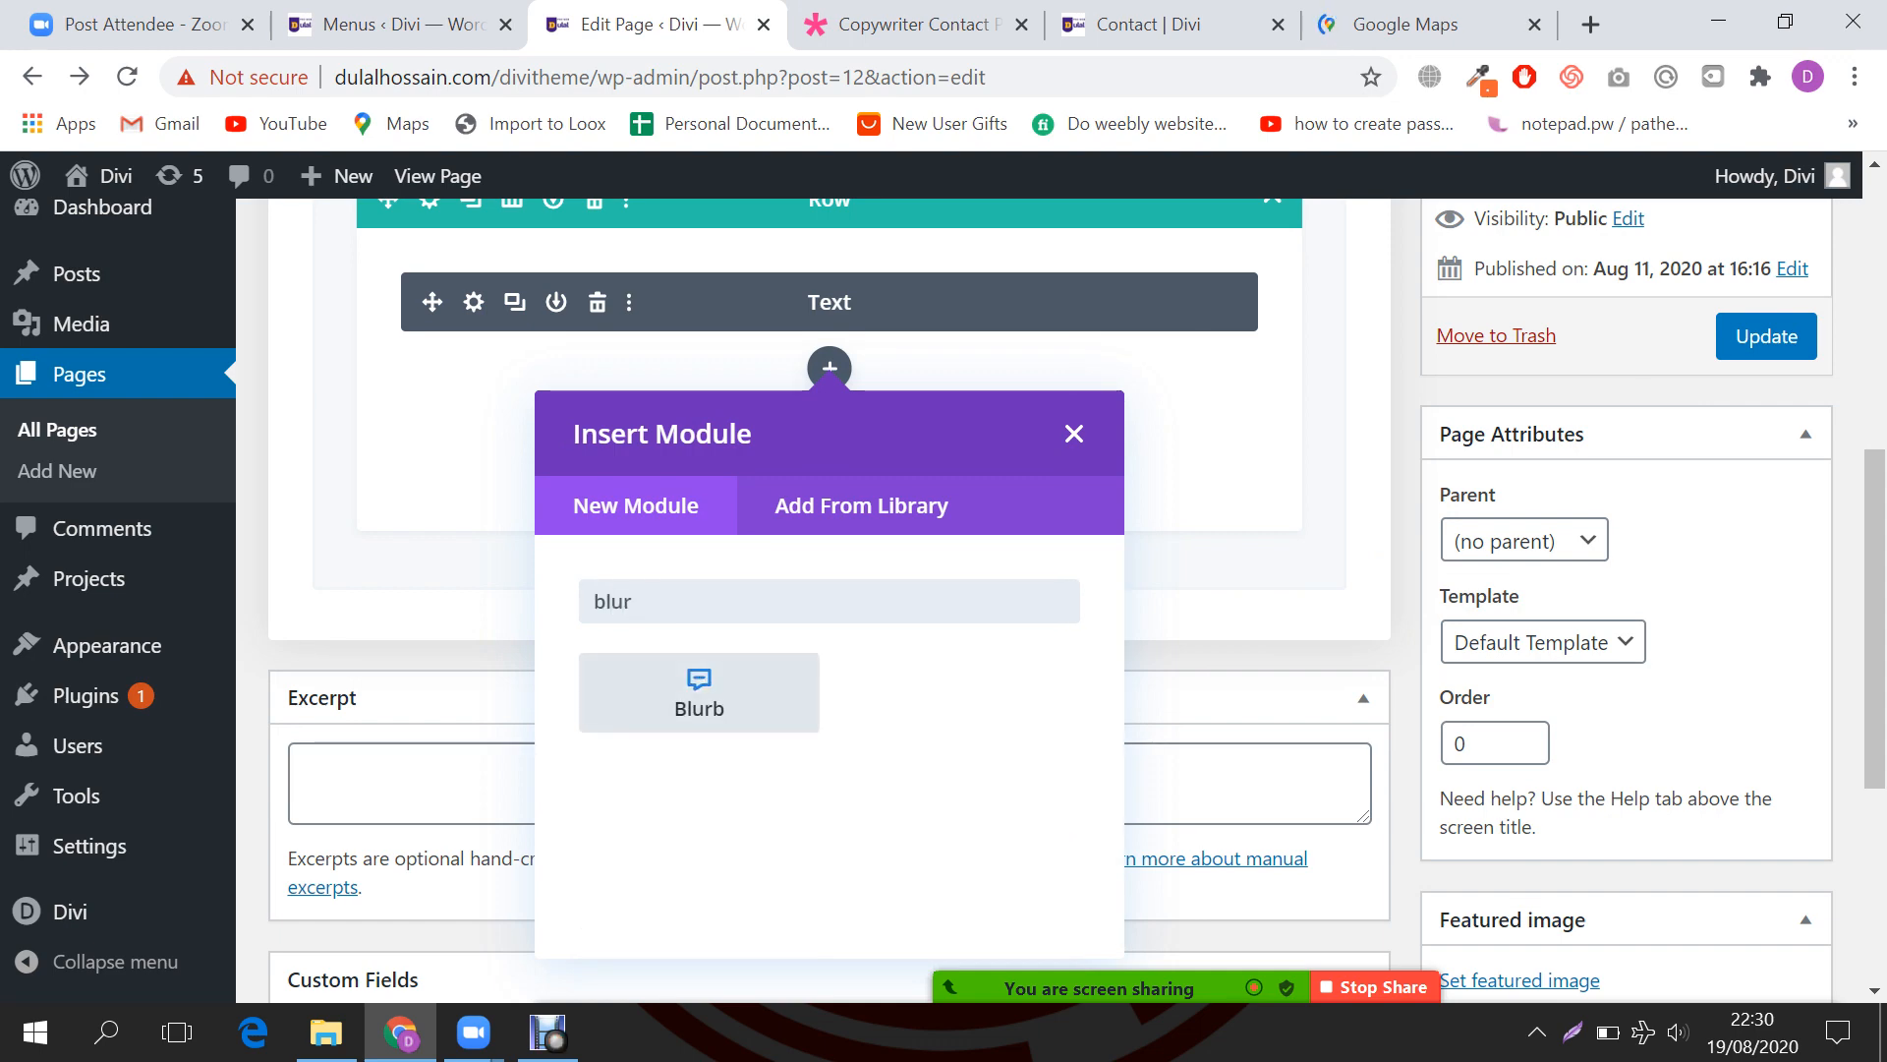
click(699, 693)
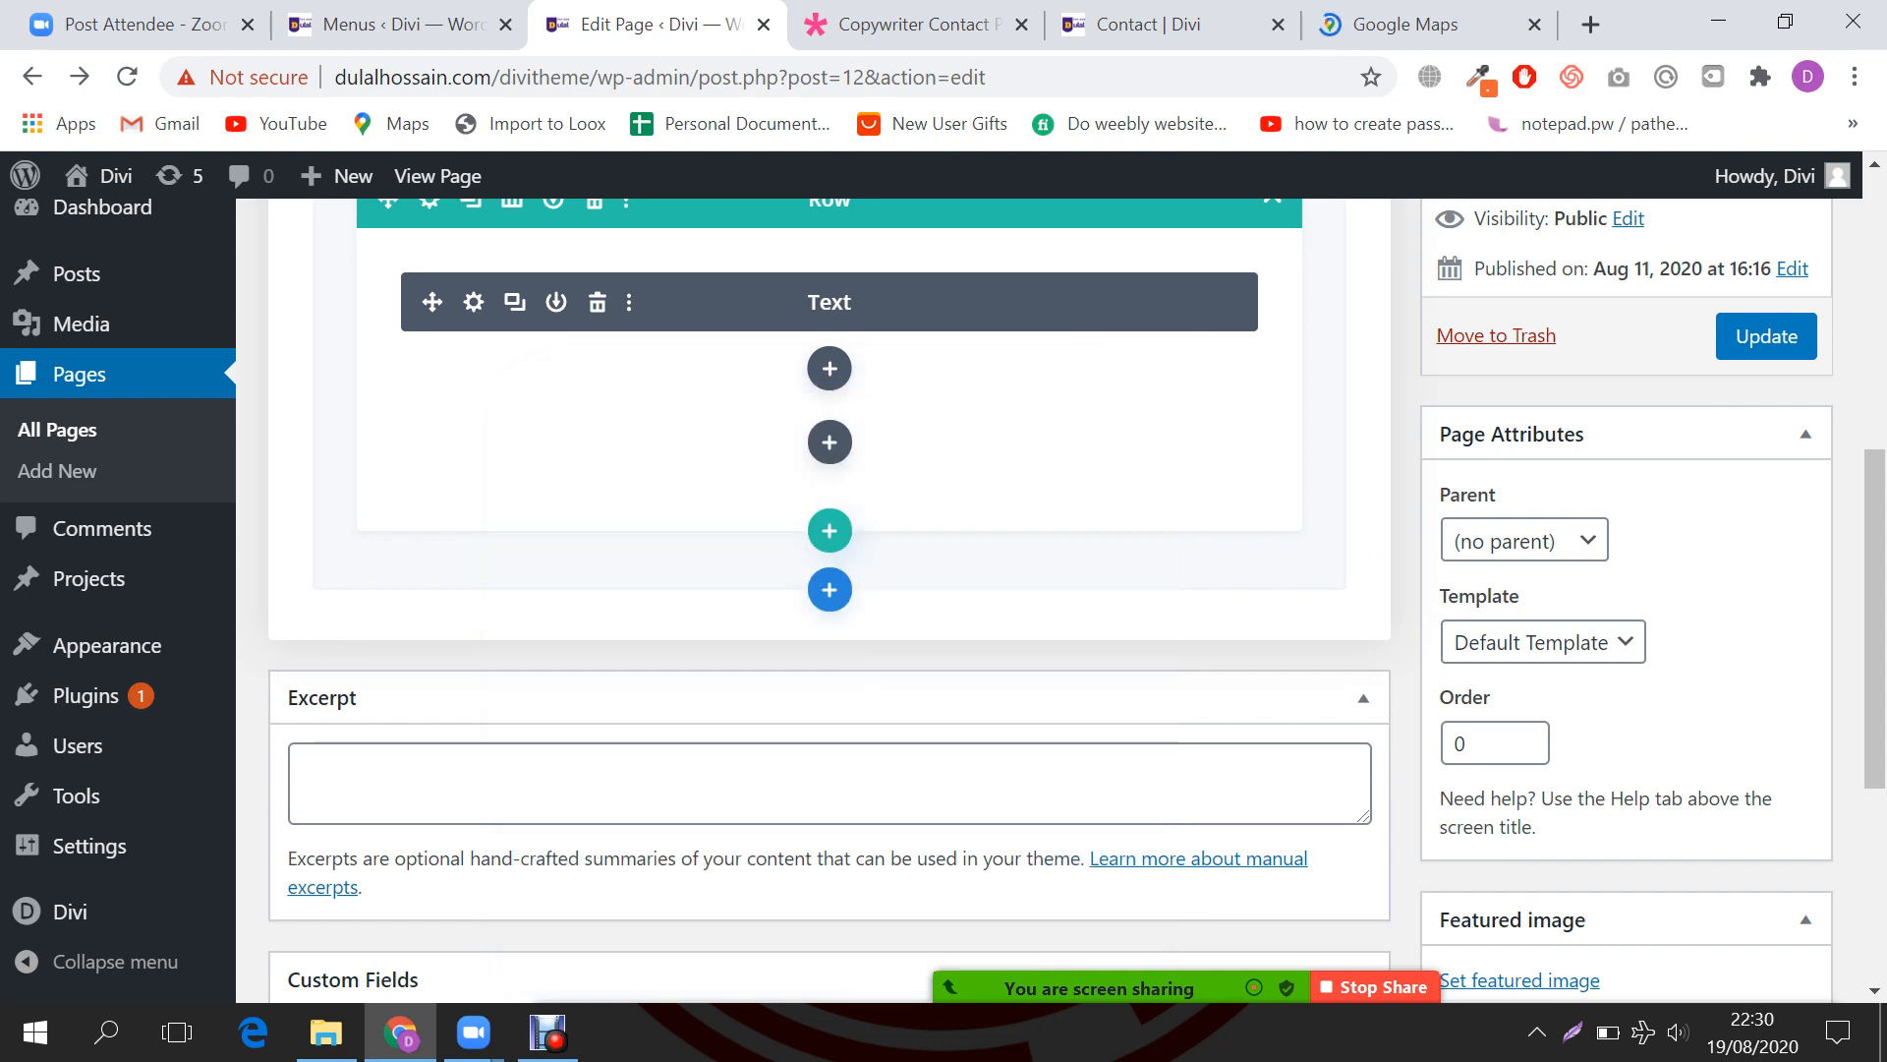
key(ctrl+Tab)
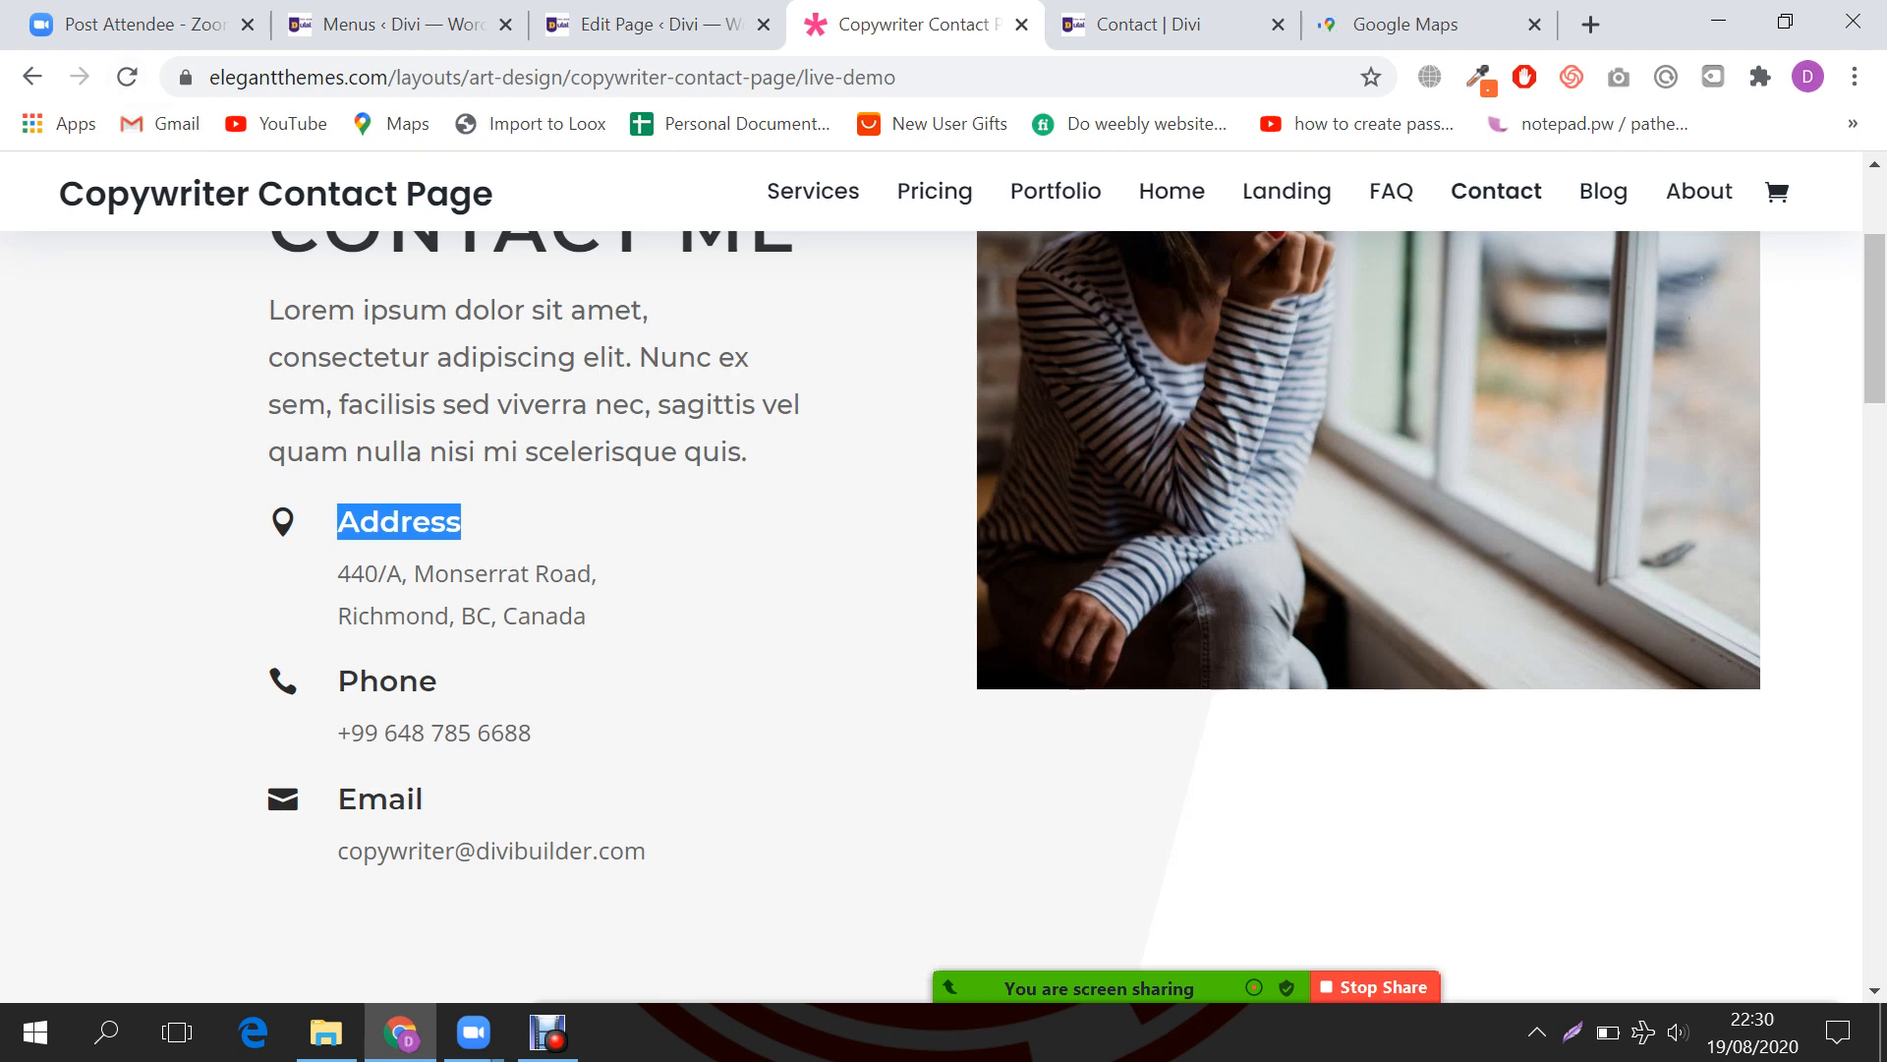
key(ctrl+Tab)
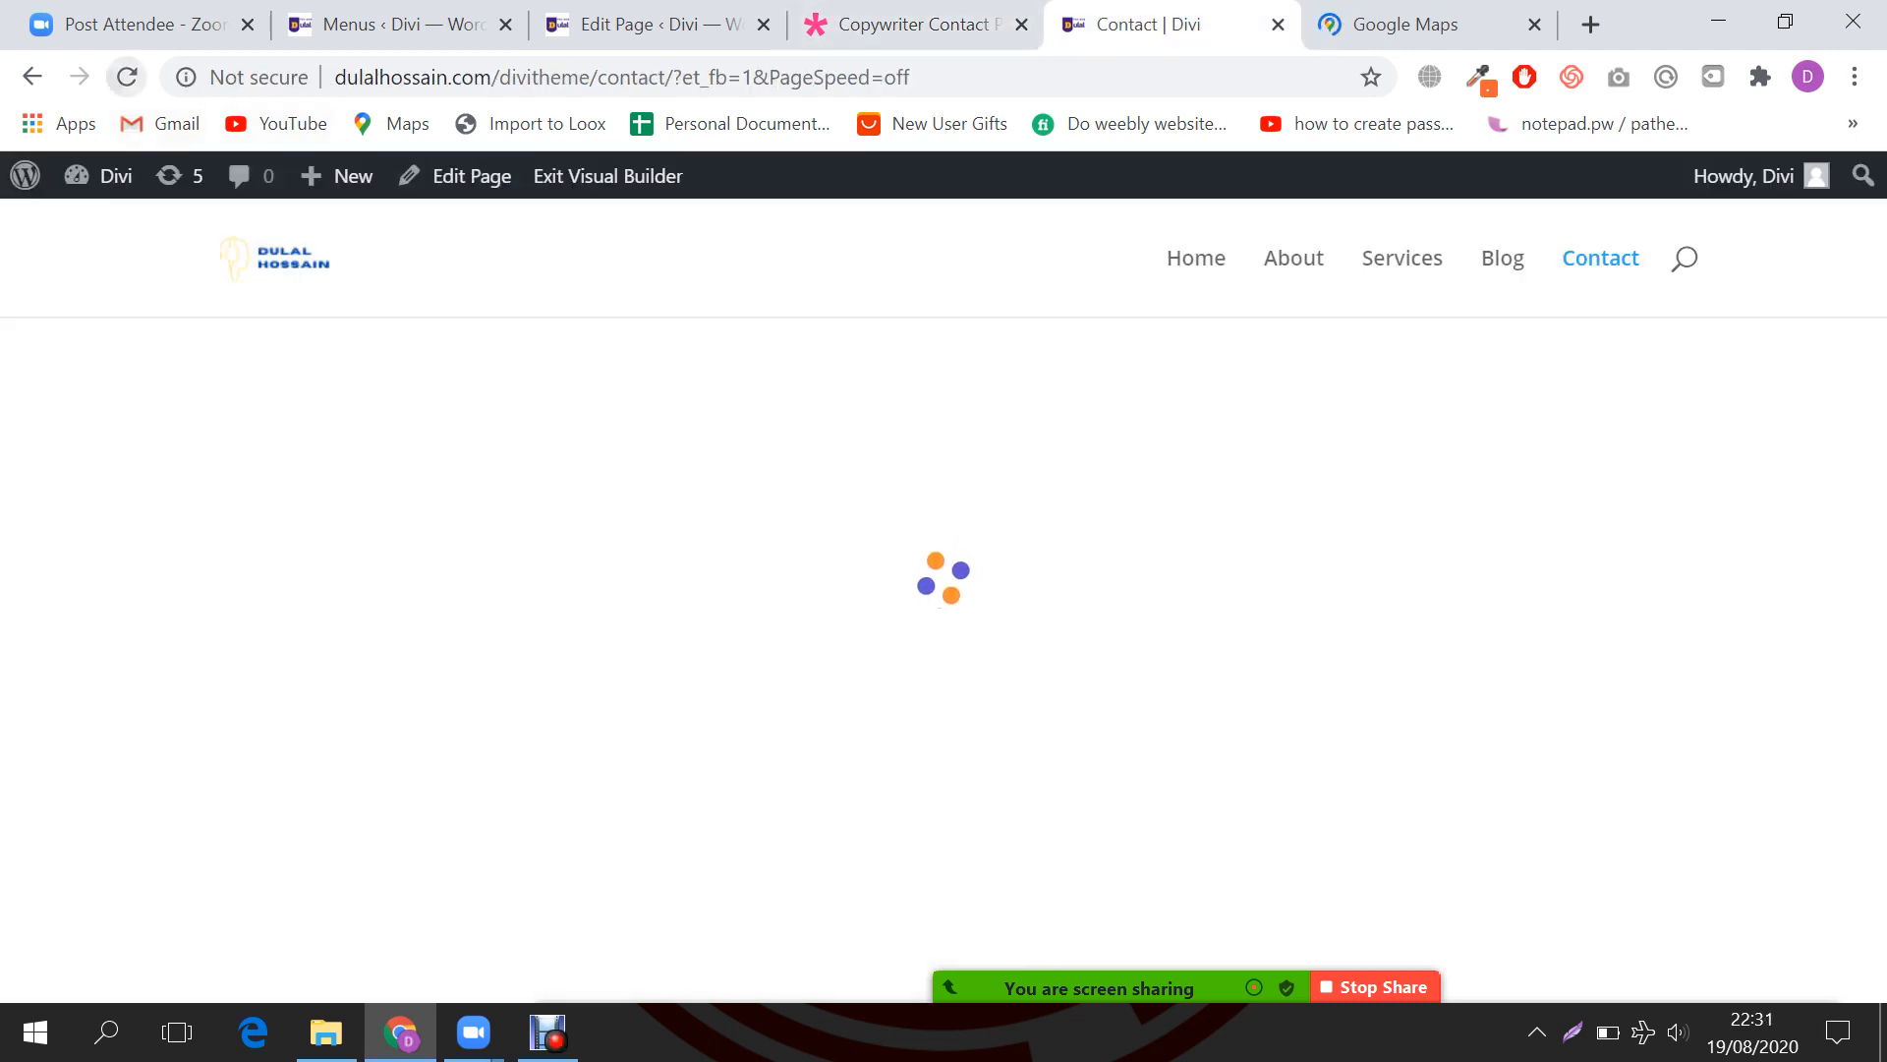
key(ctrl+shift+Tab)
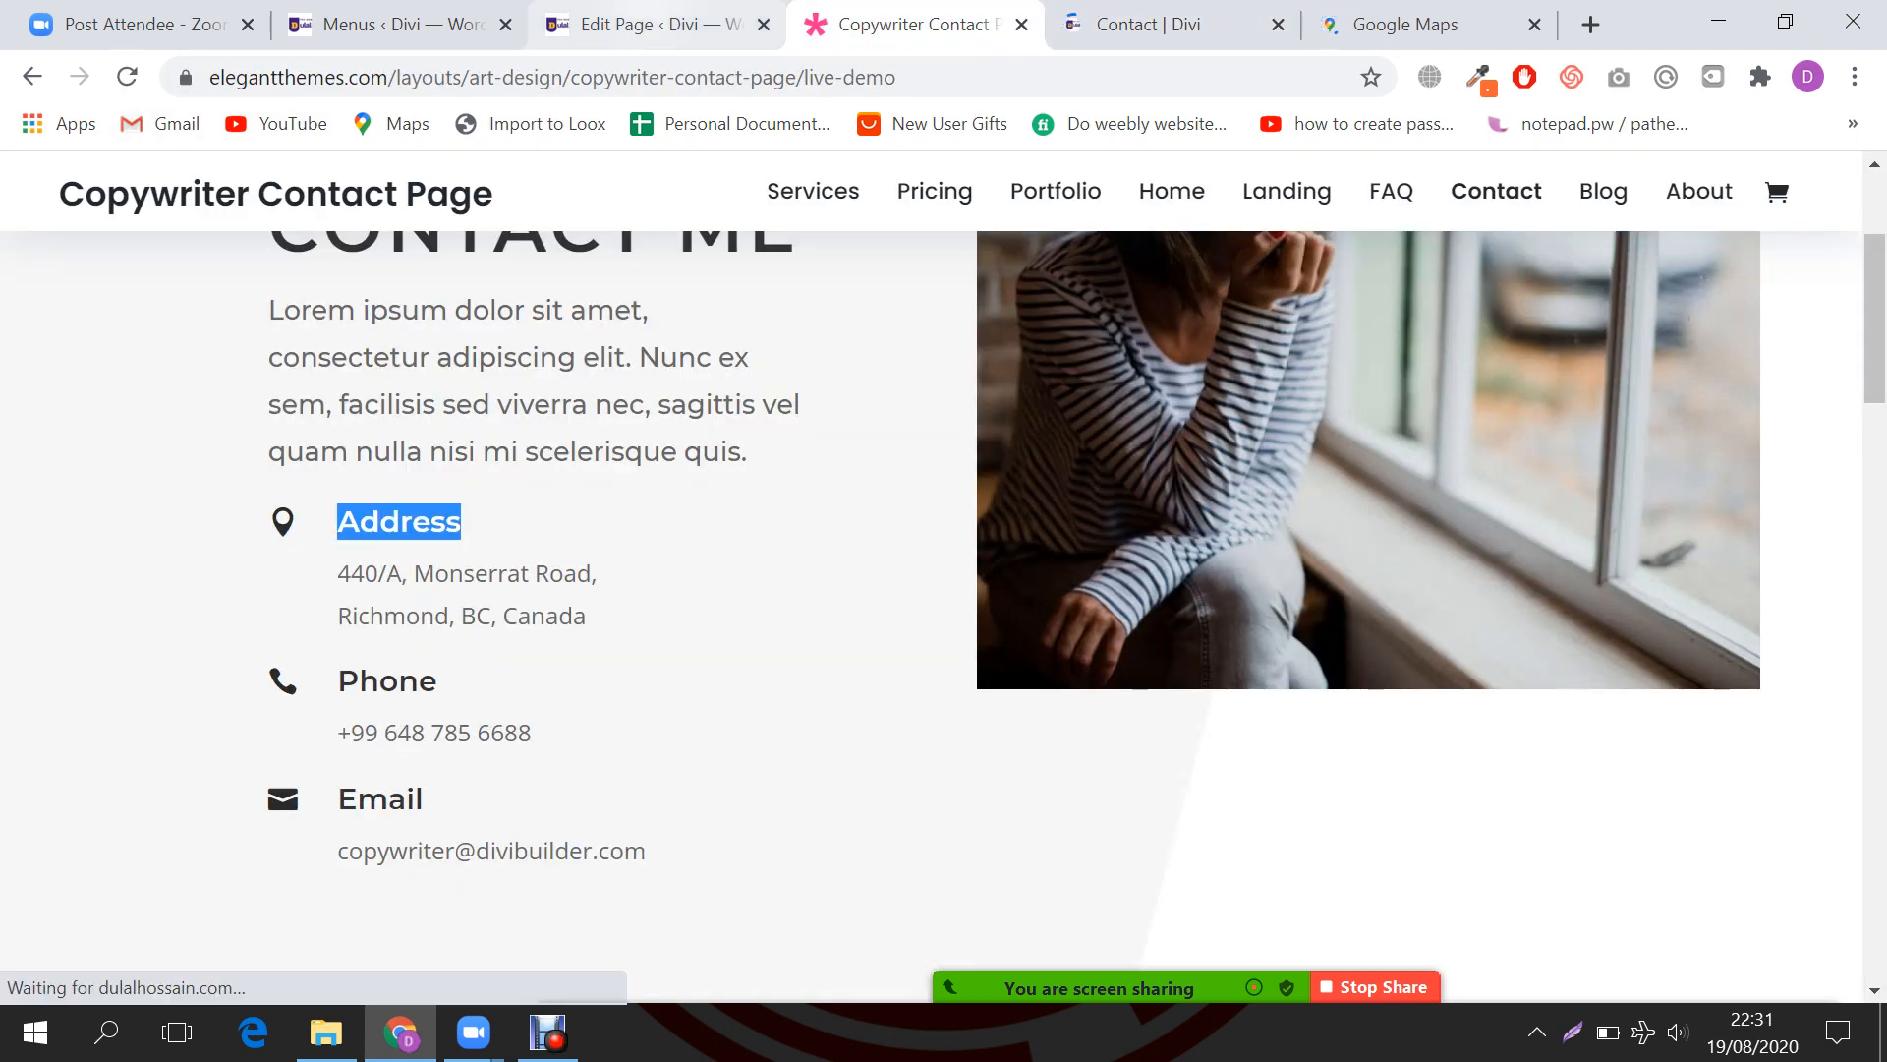
click(657, 25)
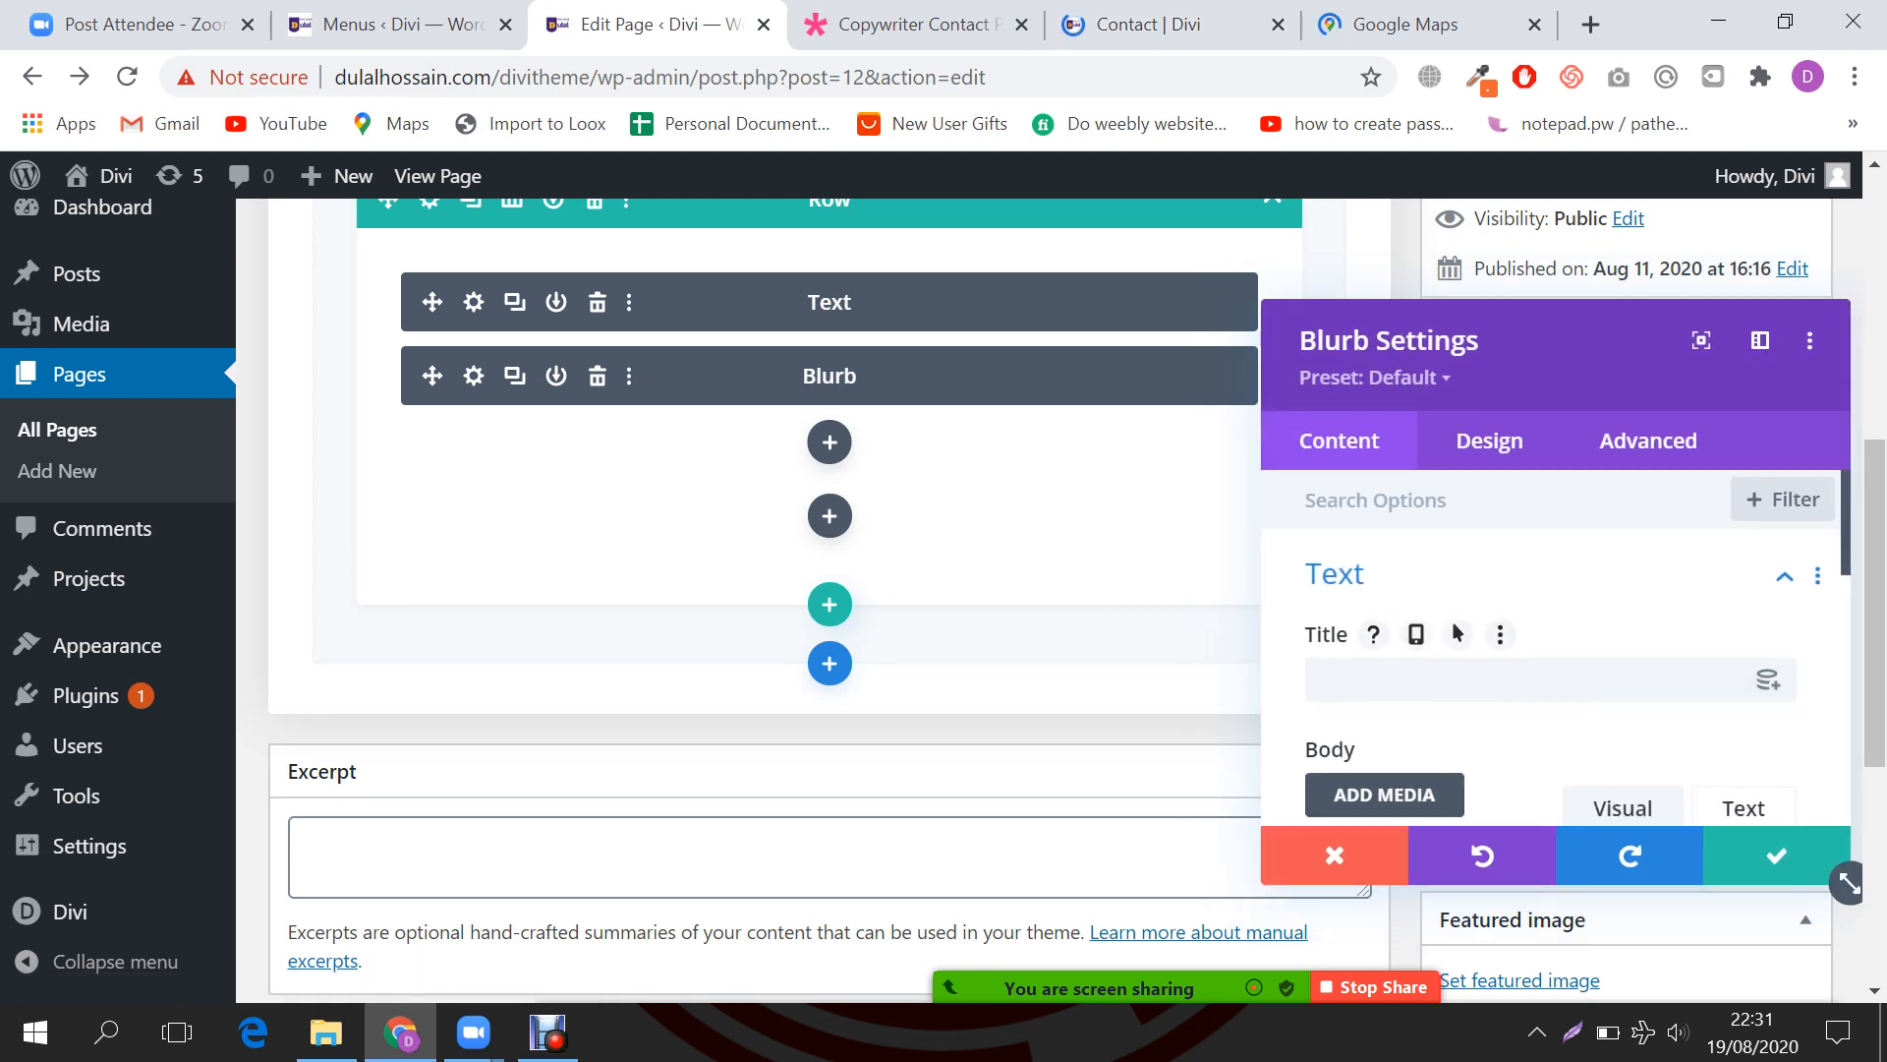
click(1475, 681)
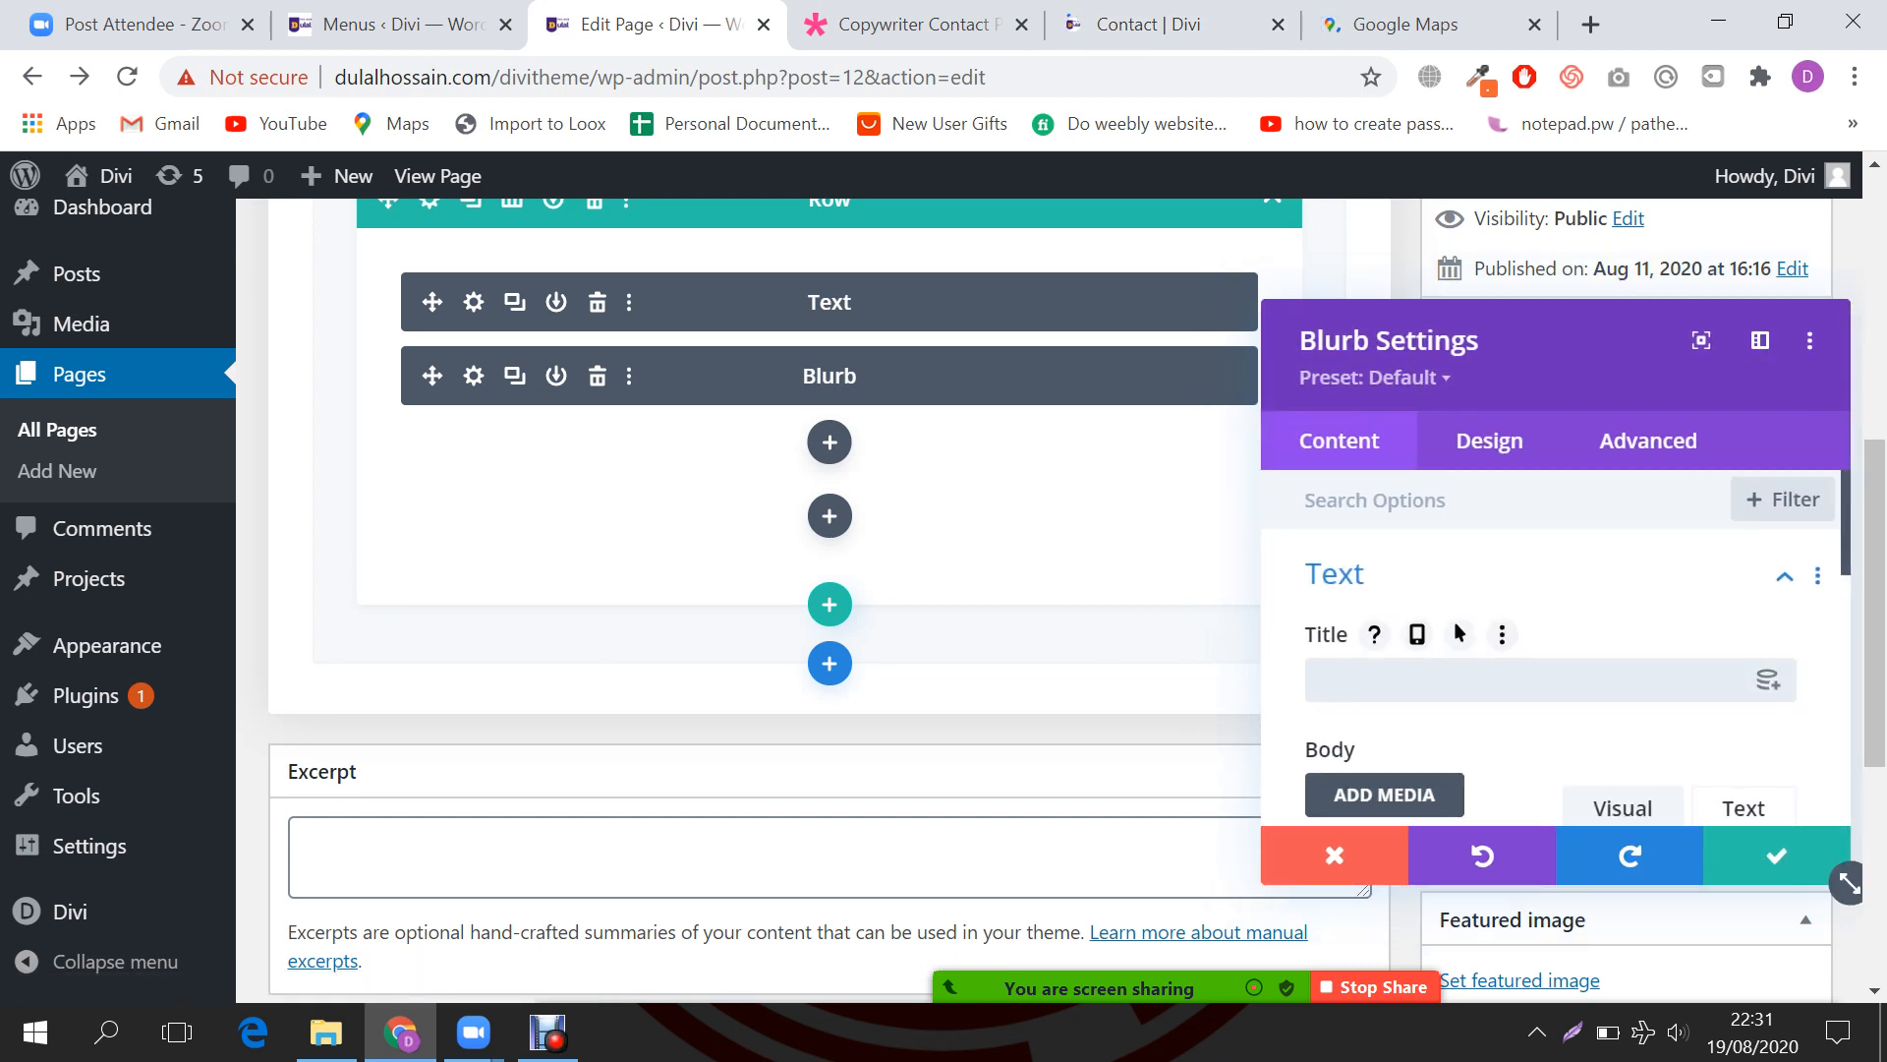
key(ctrl+v)
Step: Close the Menus tab, paste the demo's two address lines into the Blurb body, and save
key(ctrl+shift+Tab)
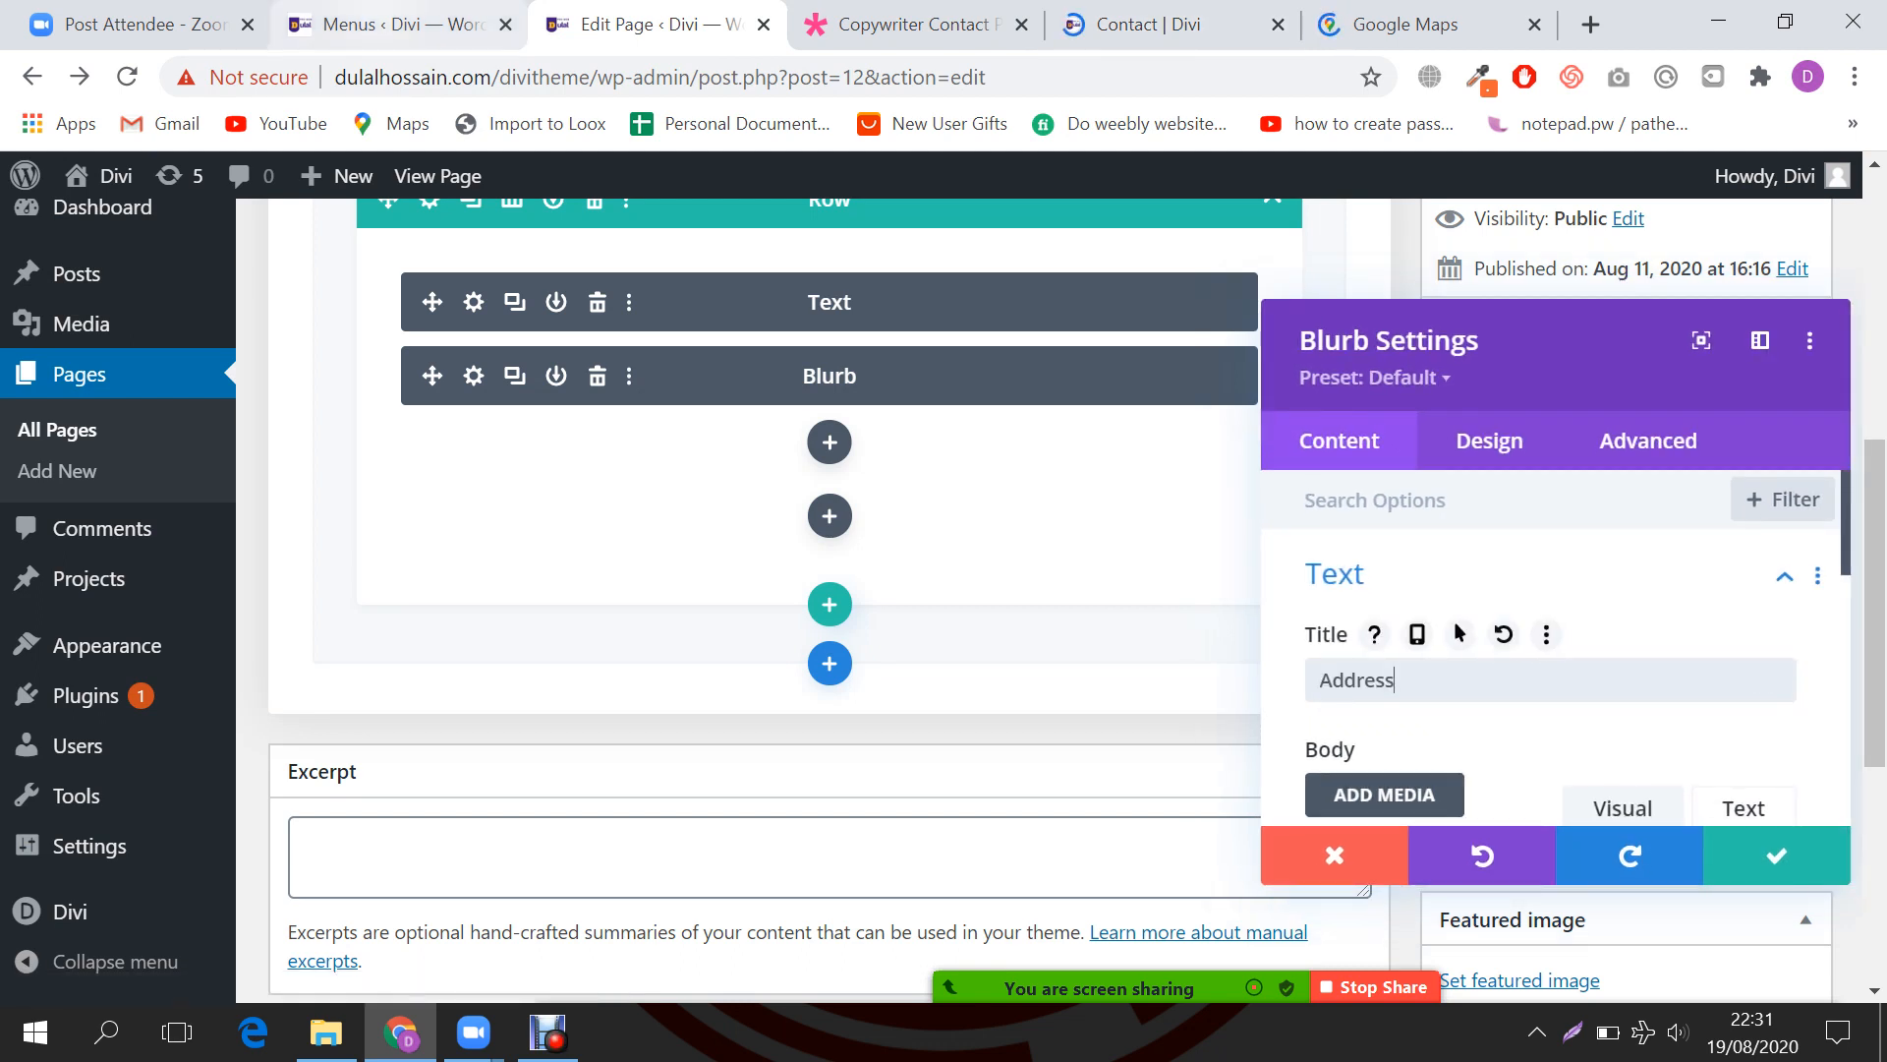
key(ctrl+w)
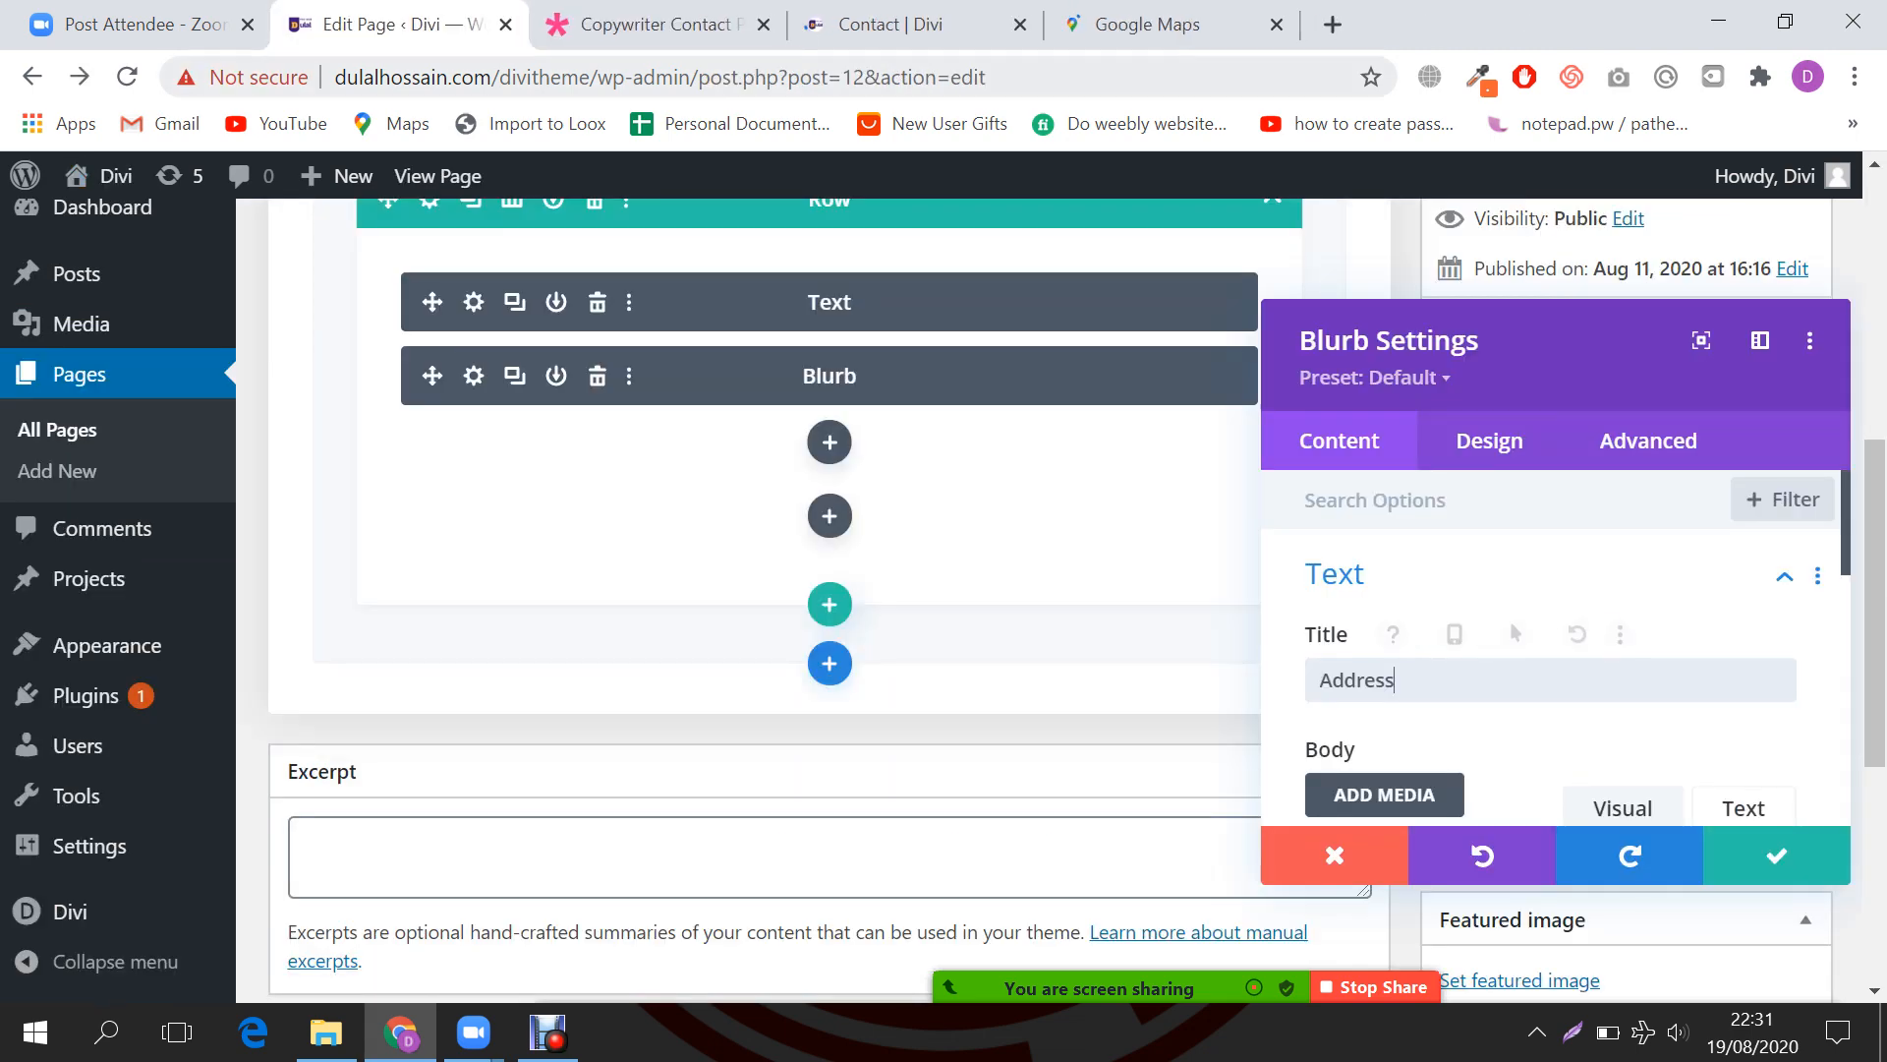
key(ctrl+Tab)
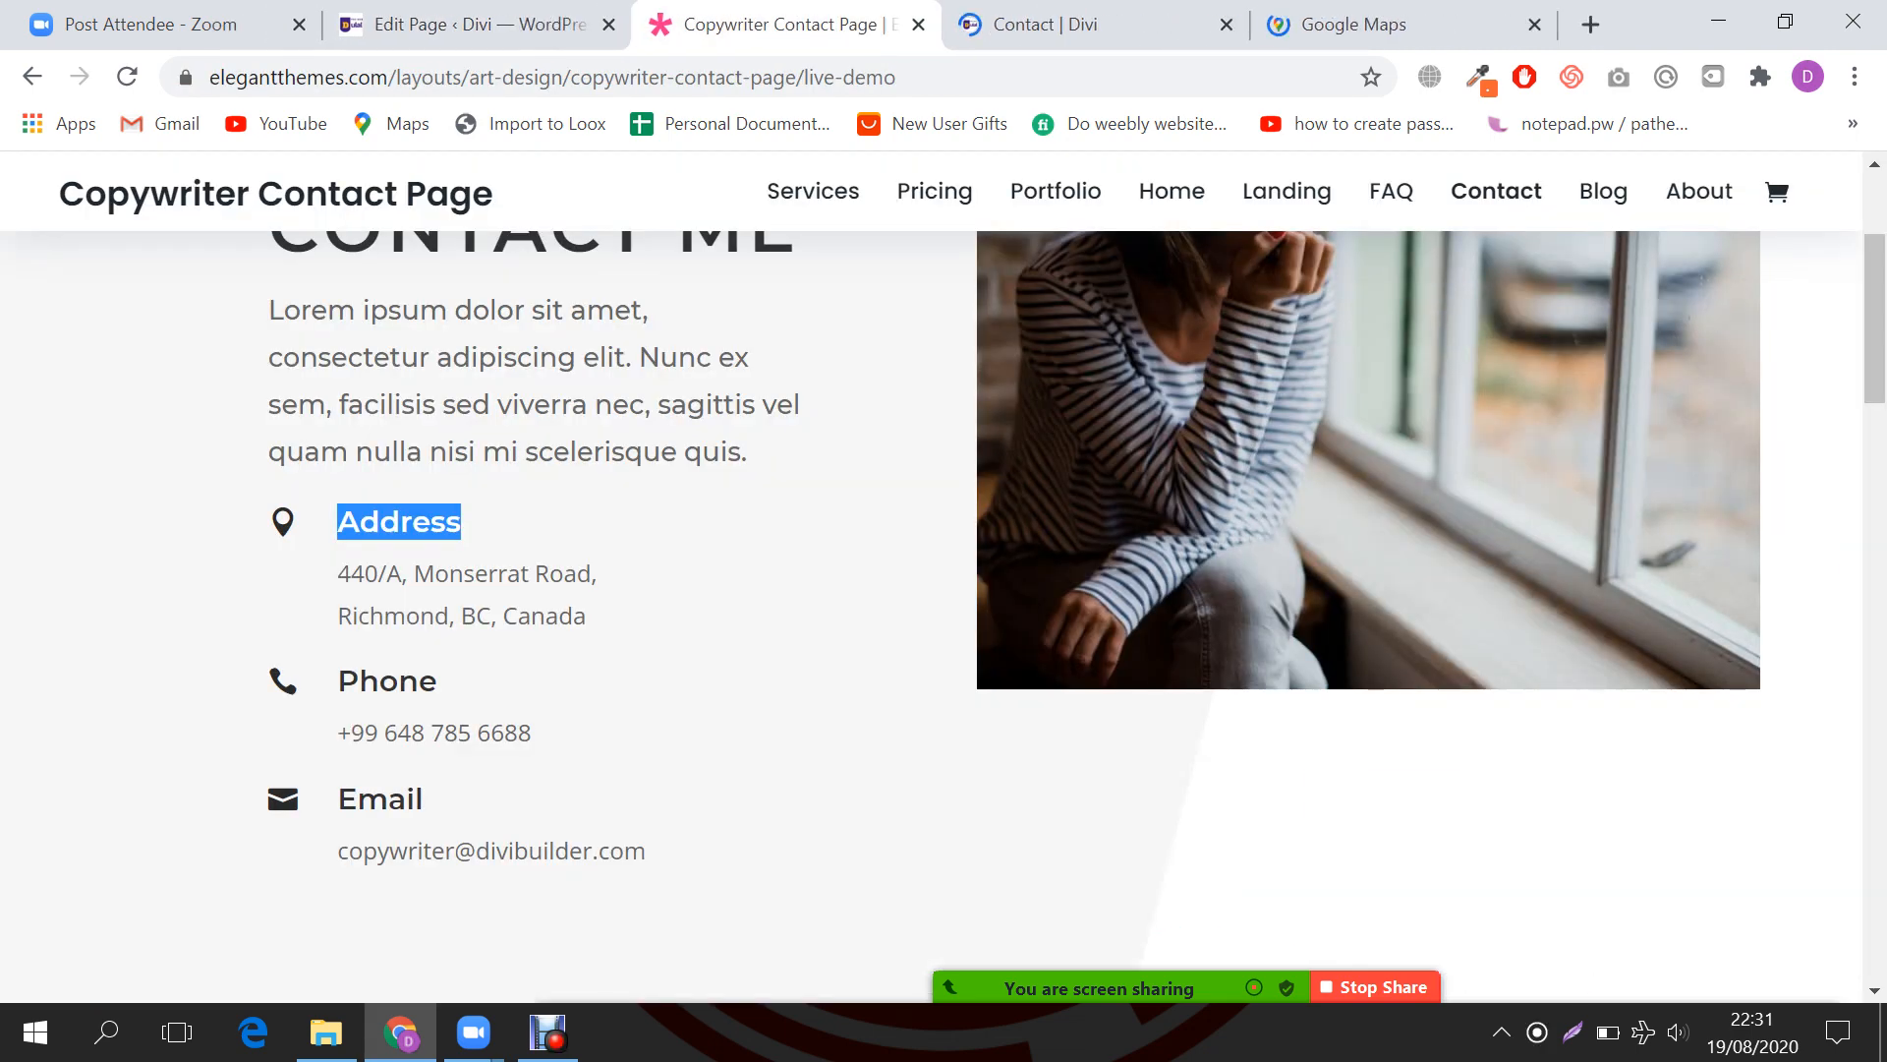
drag(337, 573, 573, 616)
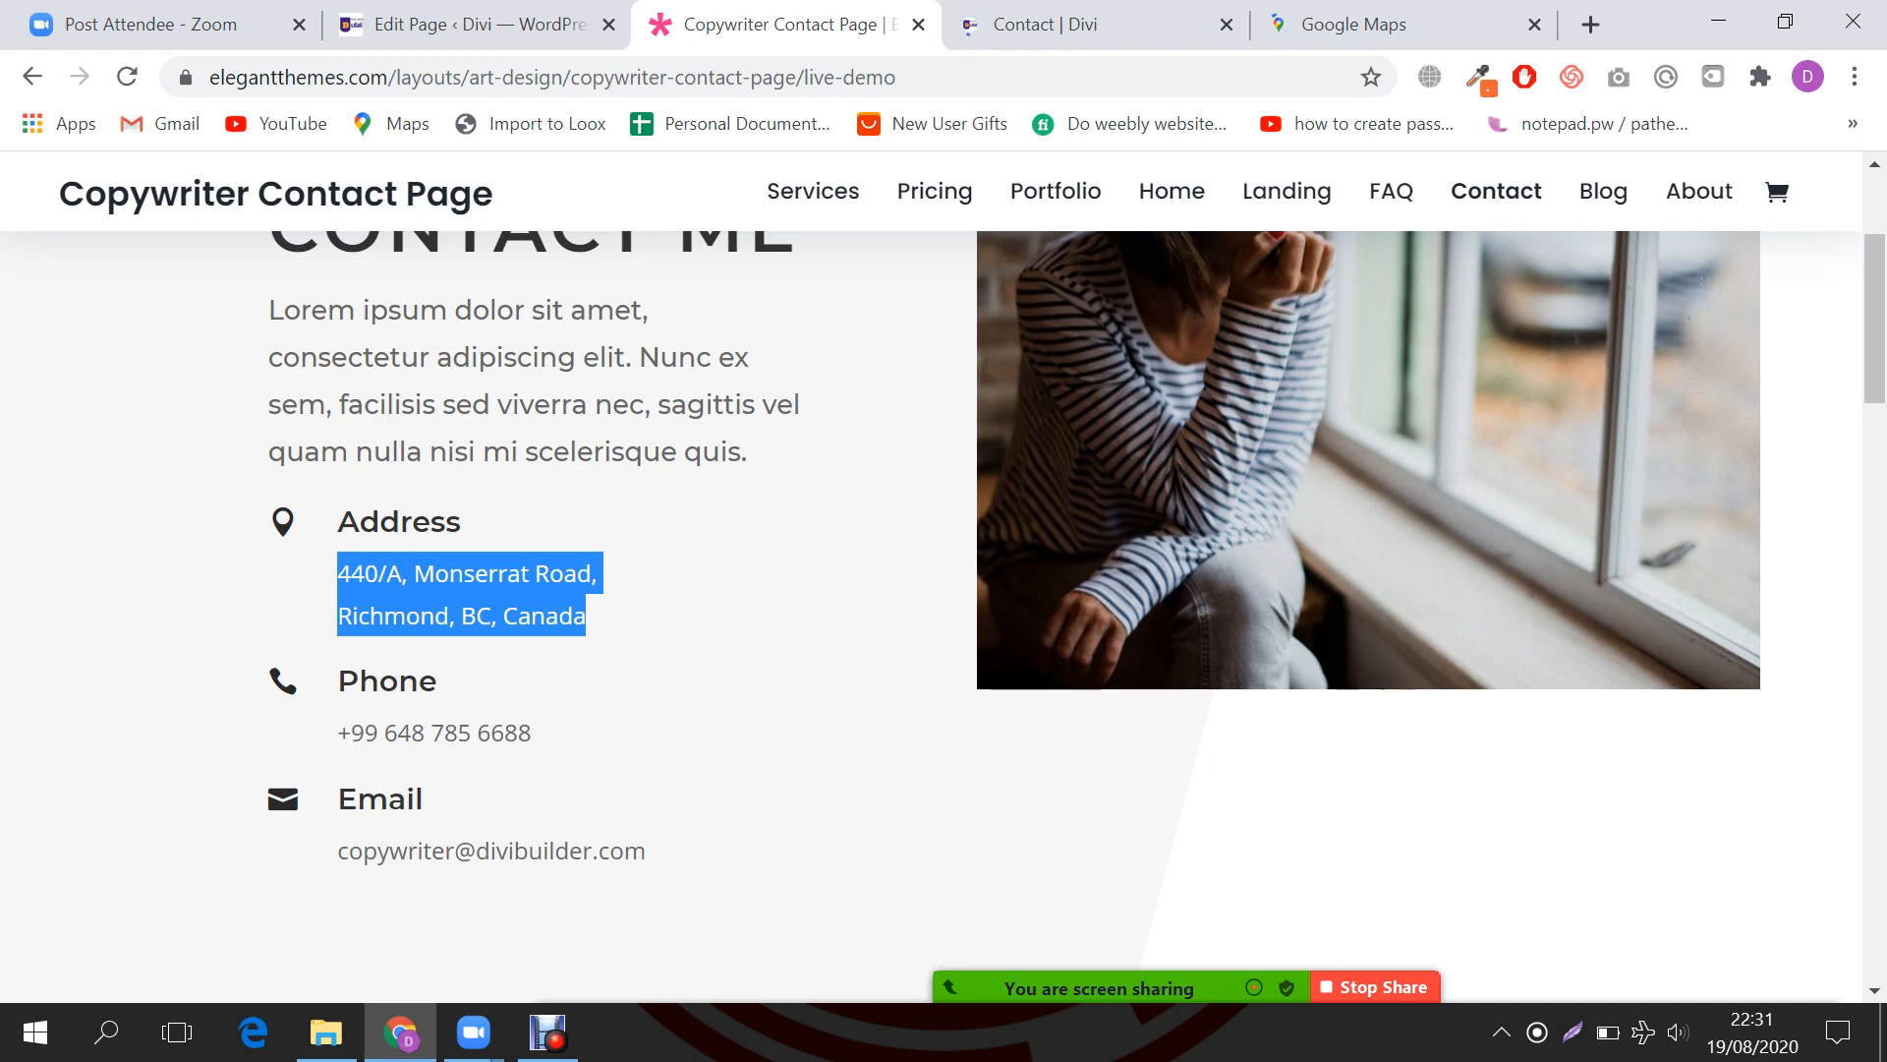
key(ctrl+shift+Tab)
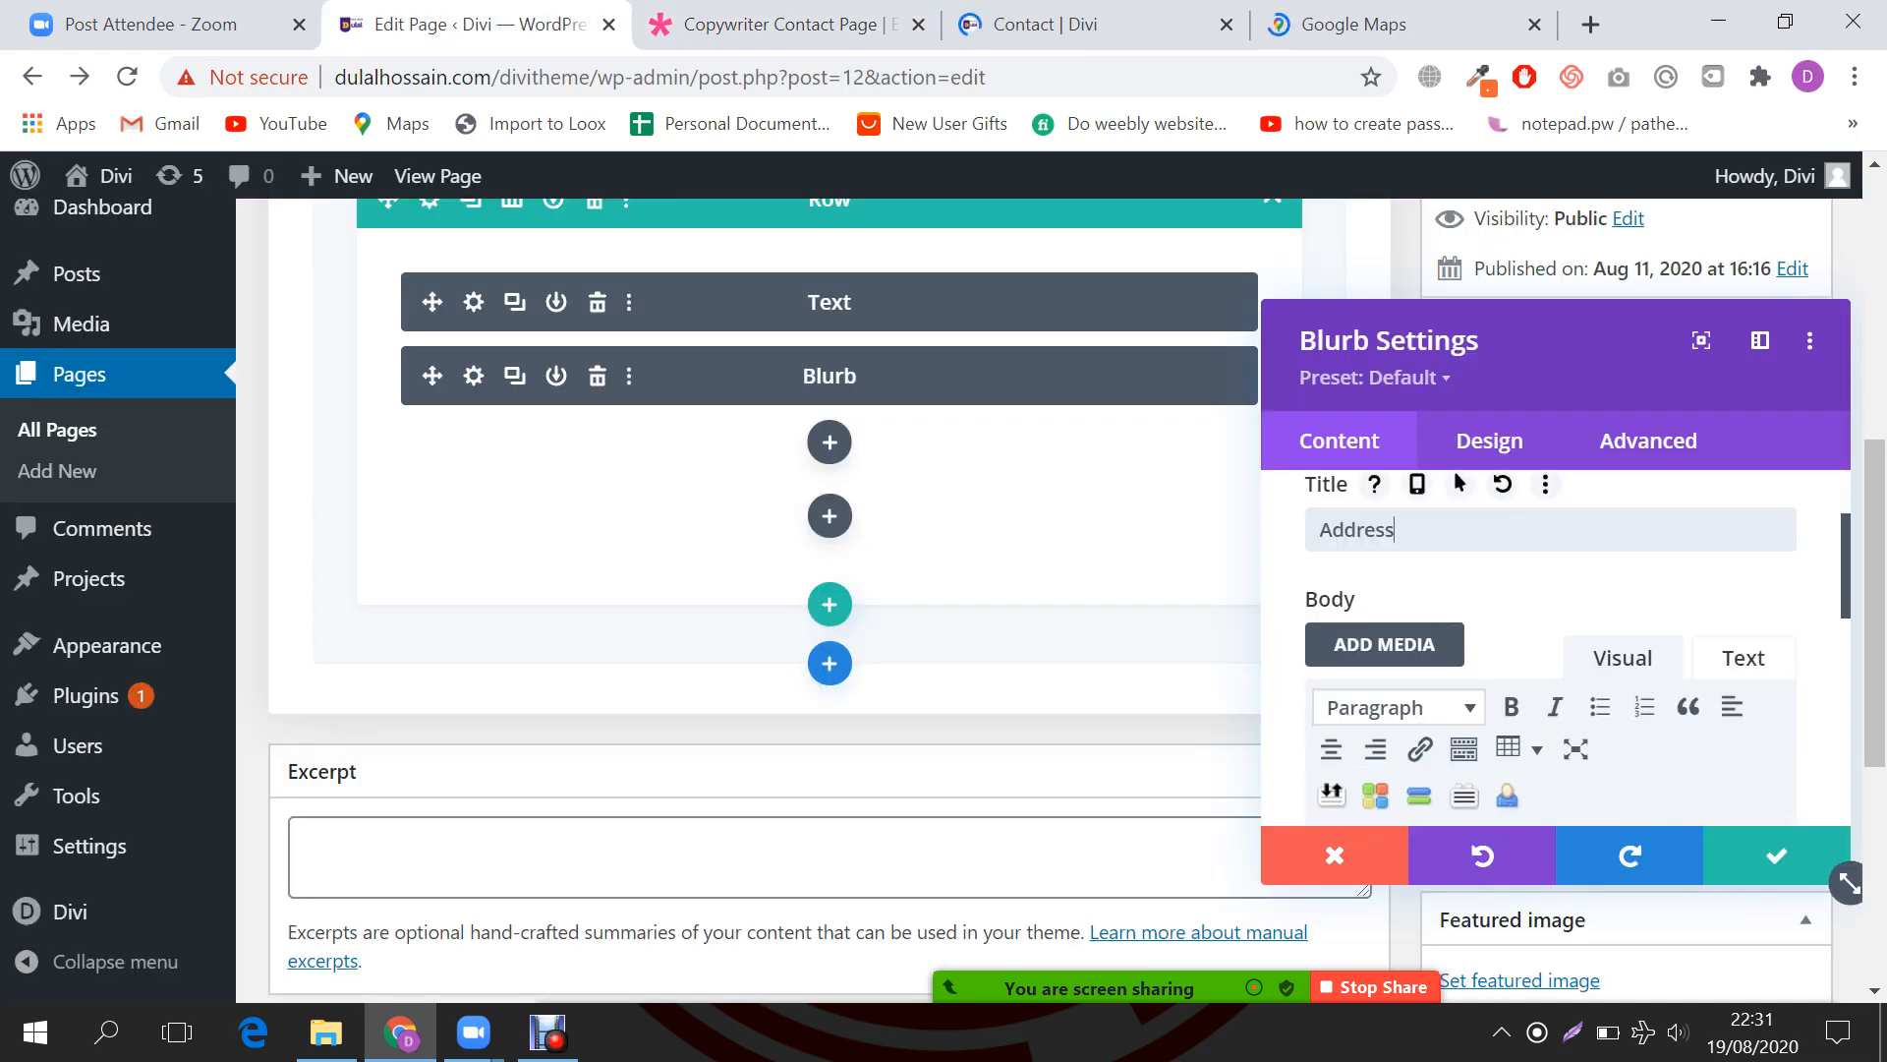
scroll(1553, 639, down, 3)
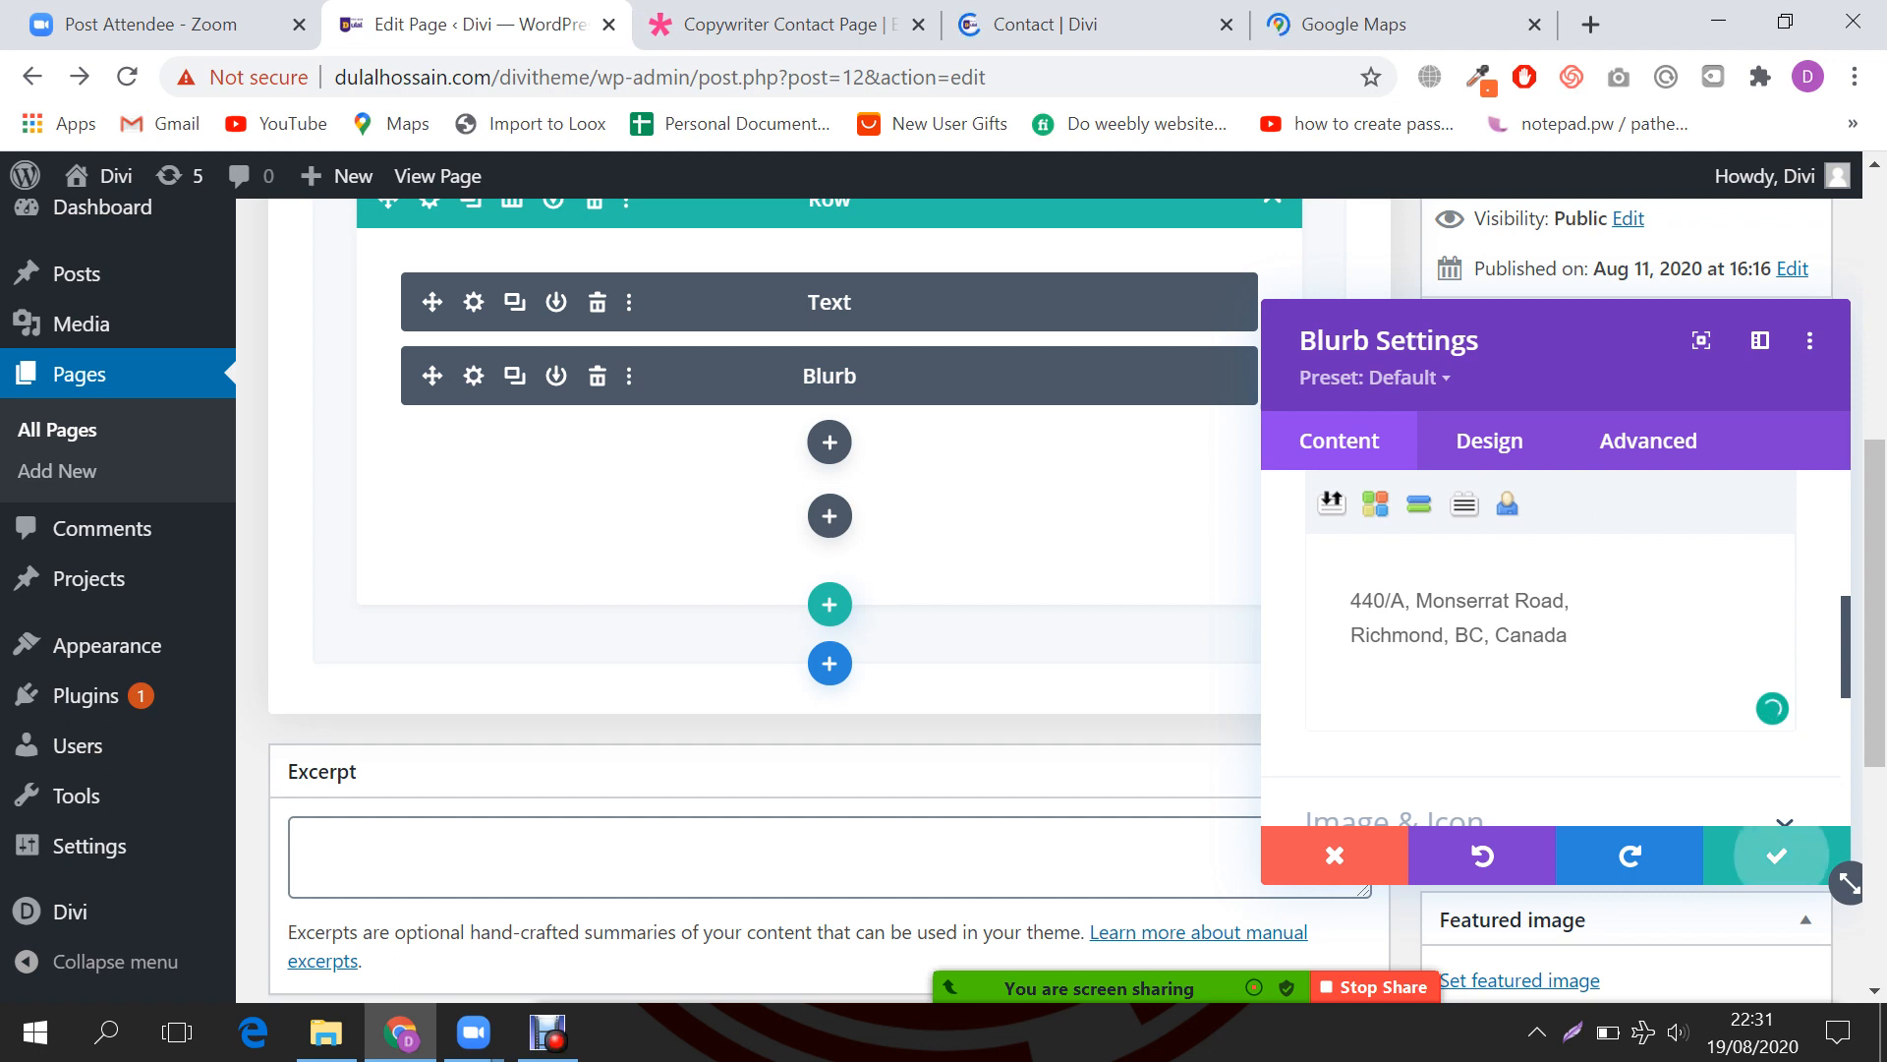
click(1777, 855)
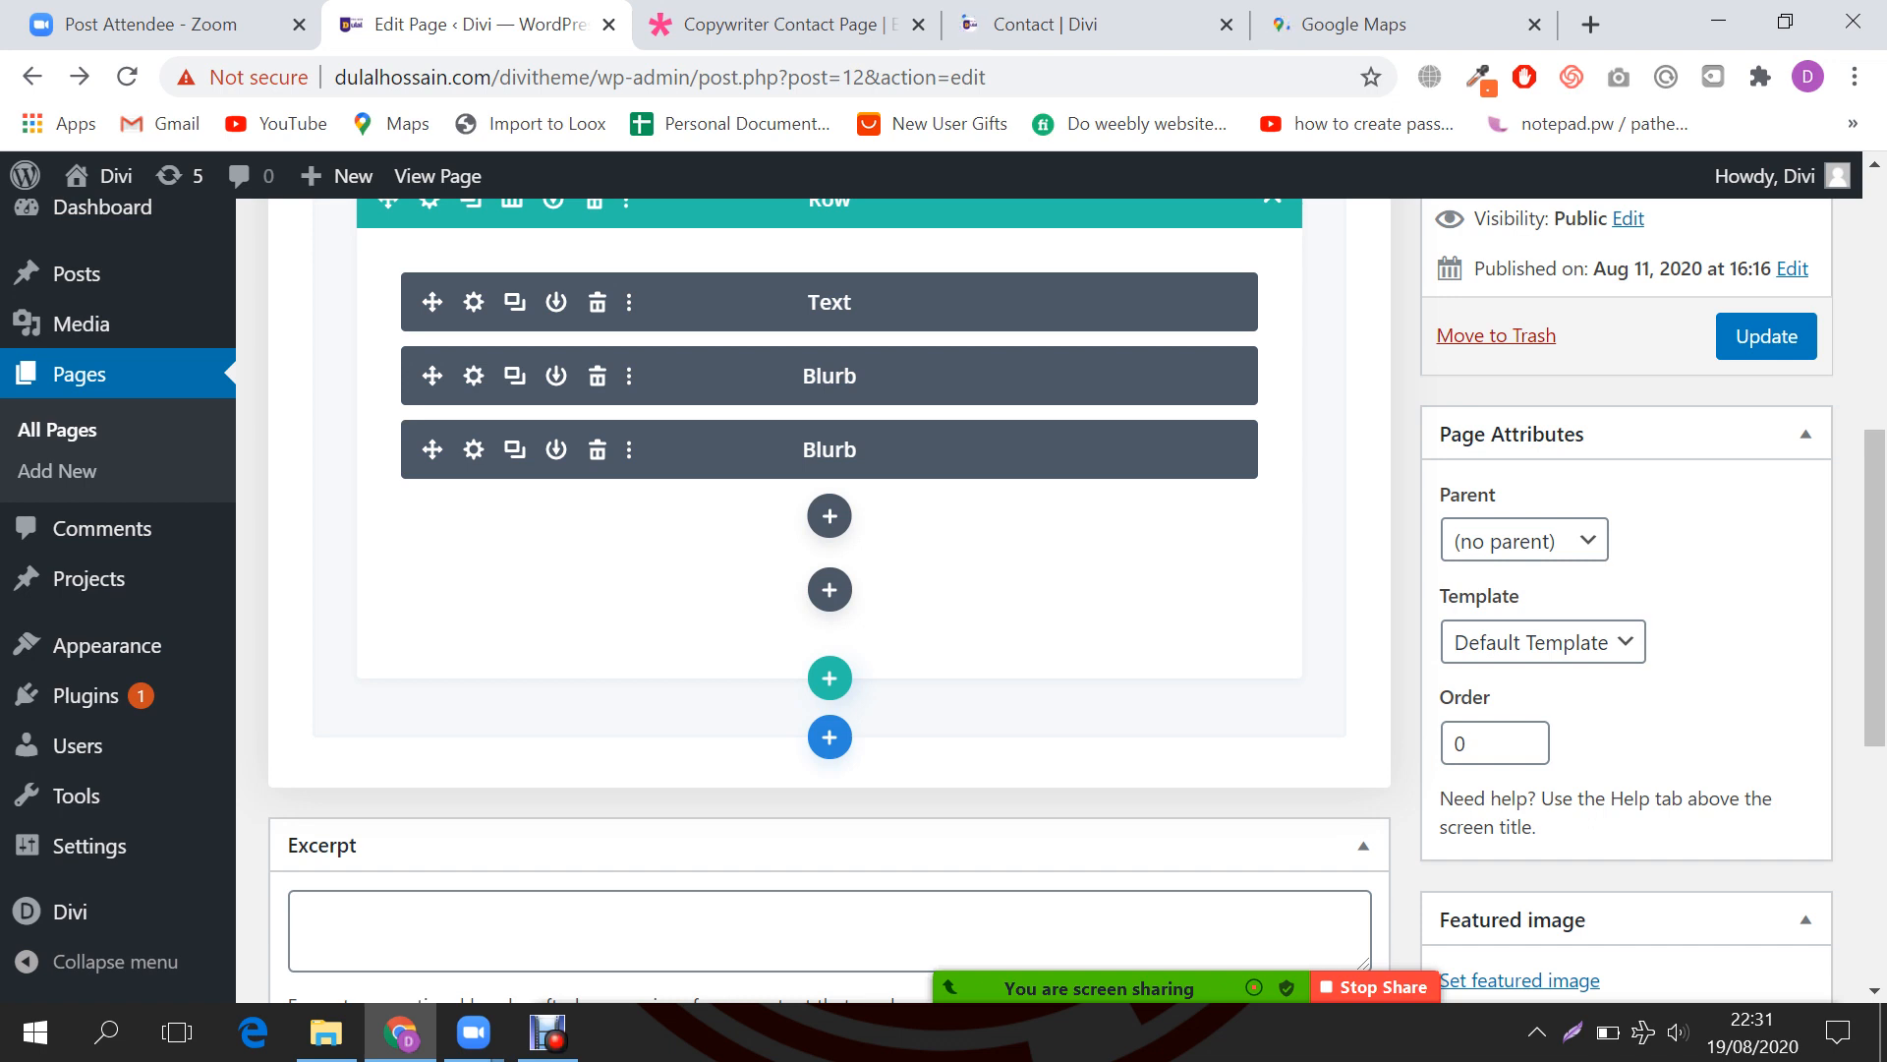
Step: Open the copied Blurb's settings and change its title from Address to Phone
click(474, 450)
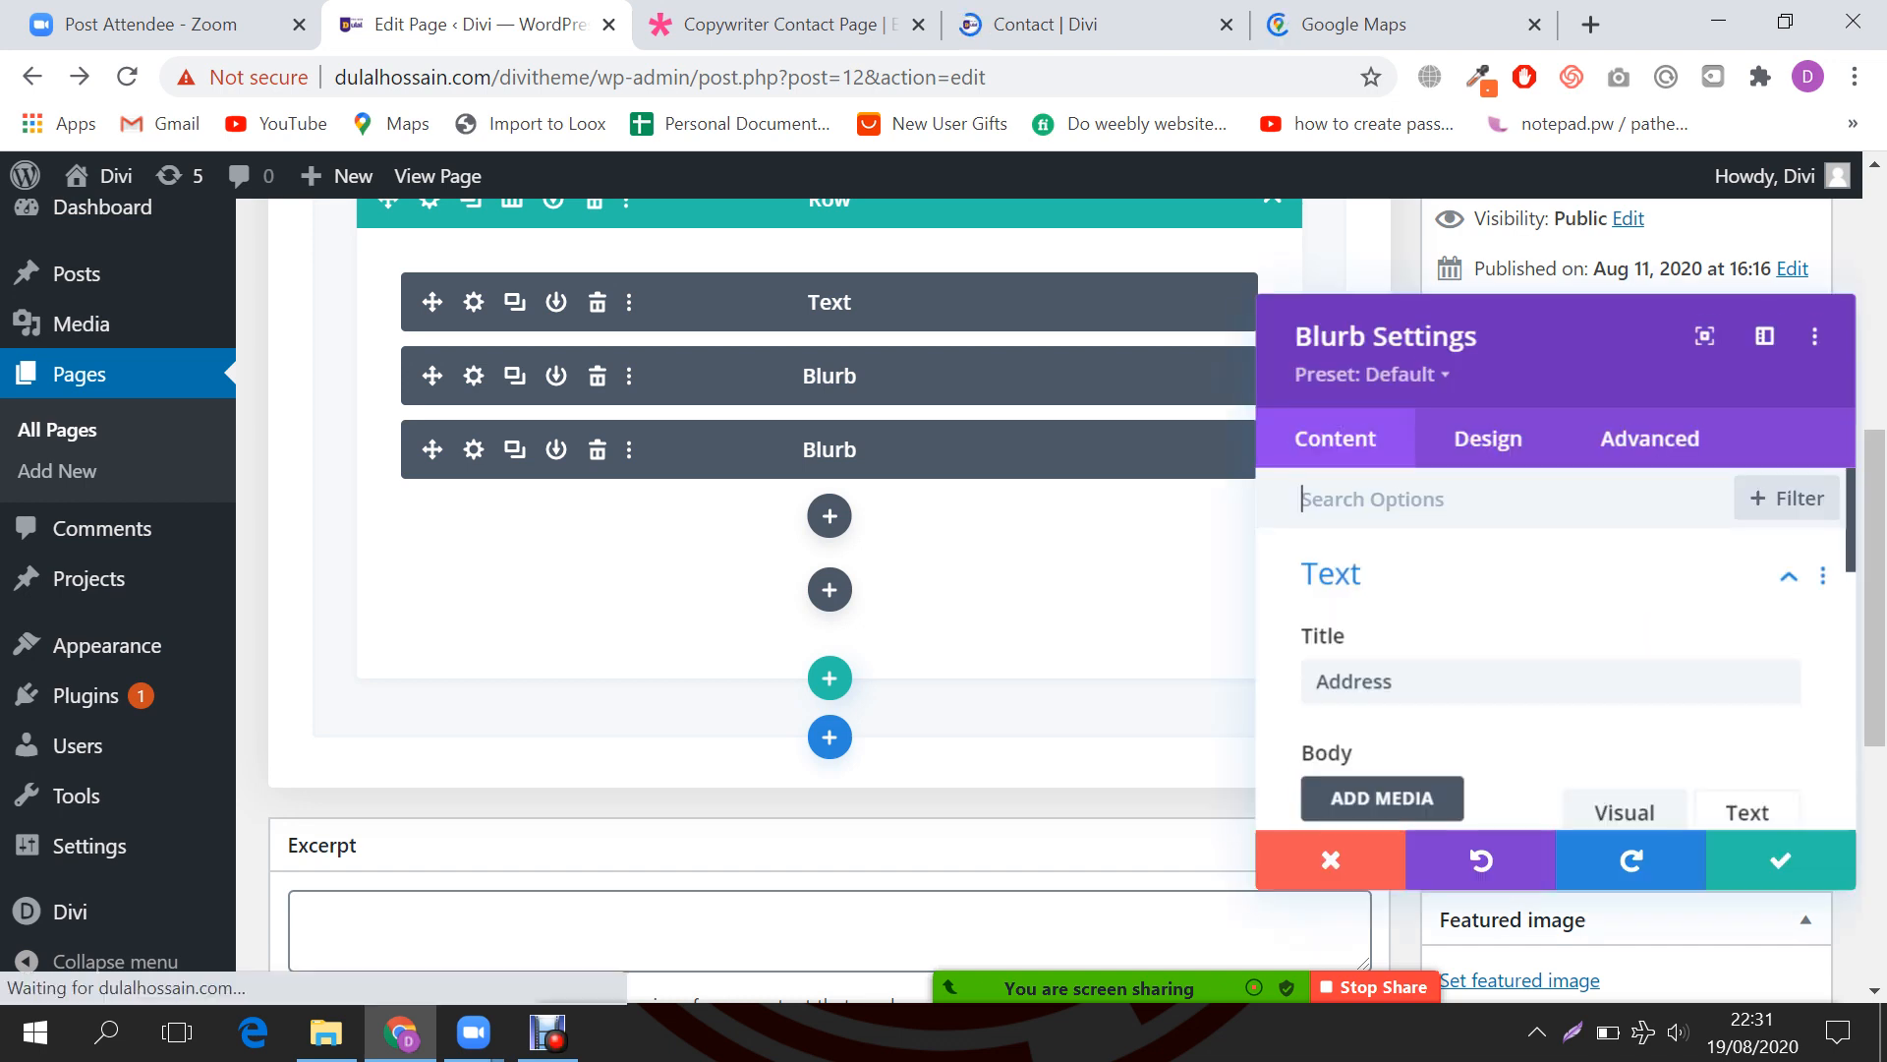
scroll(1534, 589, down, 1)
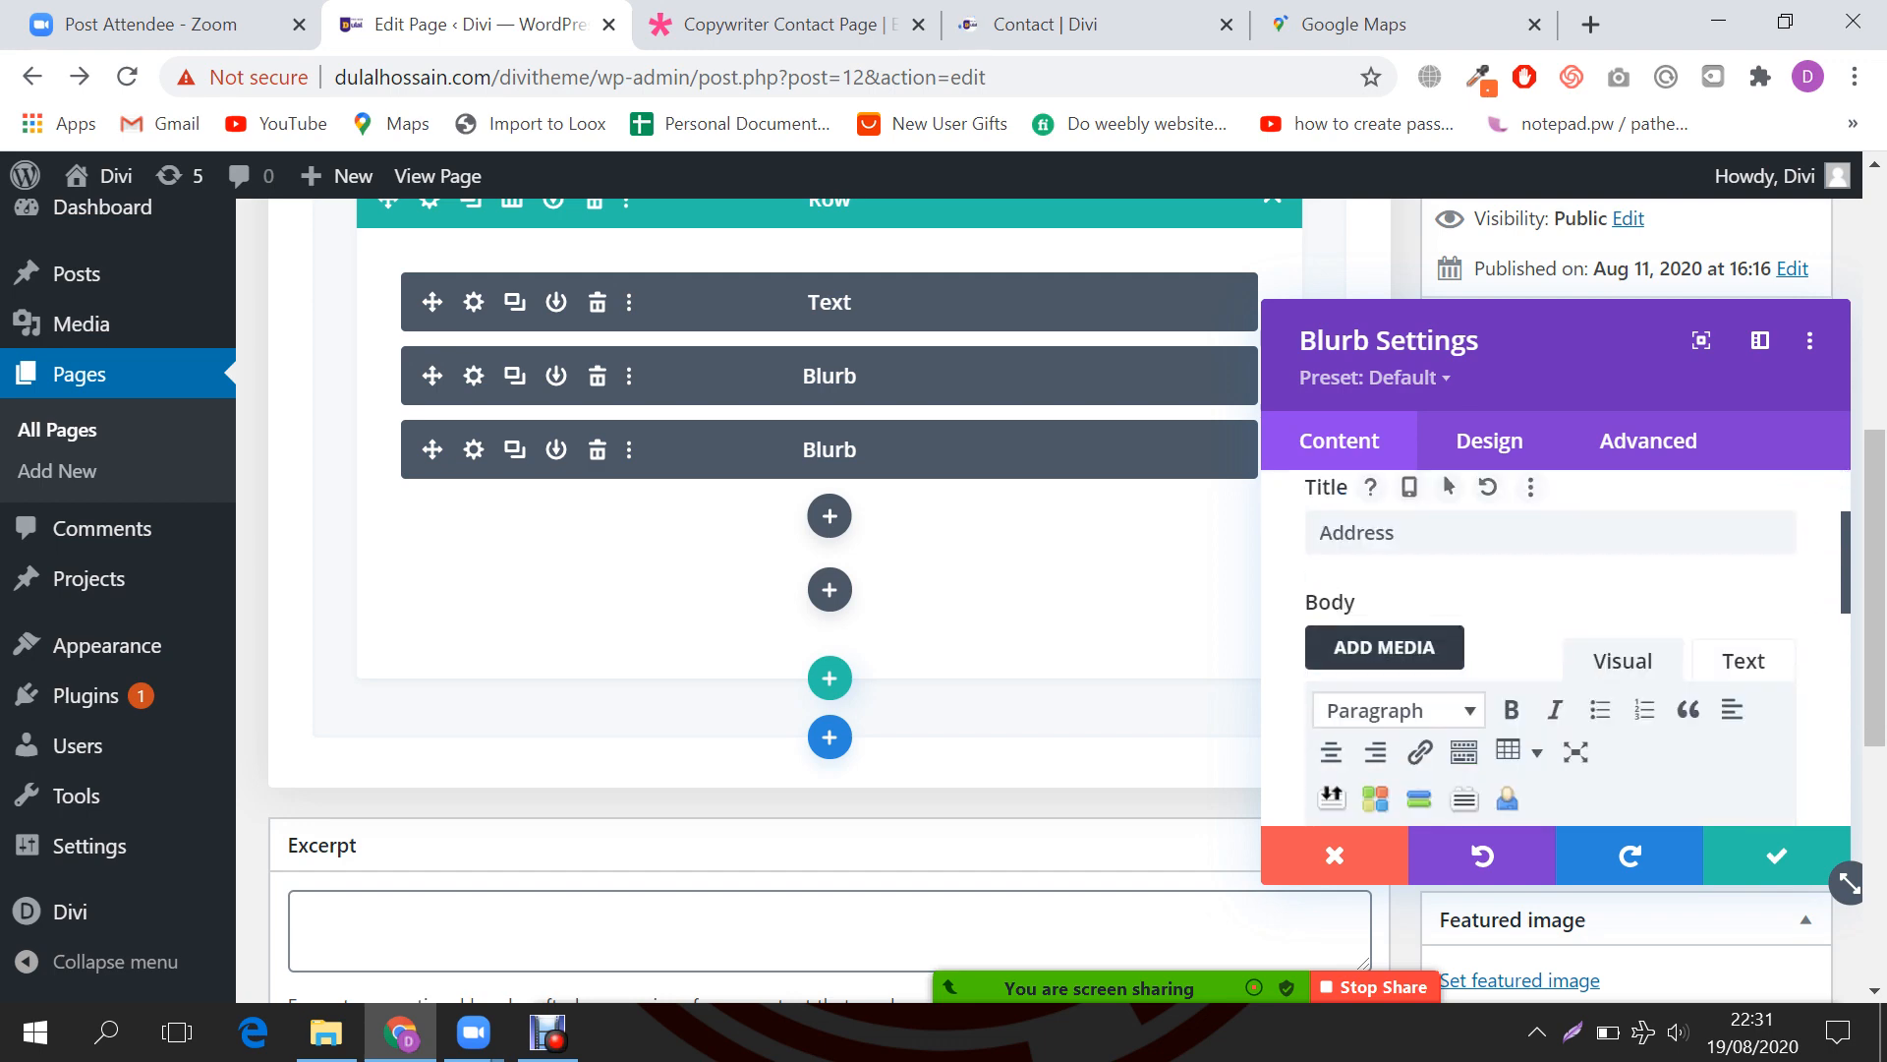
double_click(1356, 532)
key(ctrl+Tab)
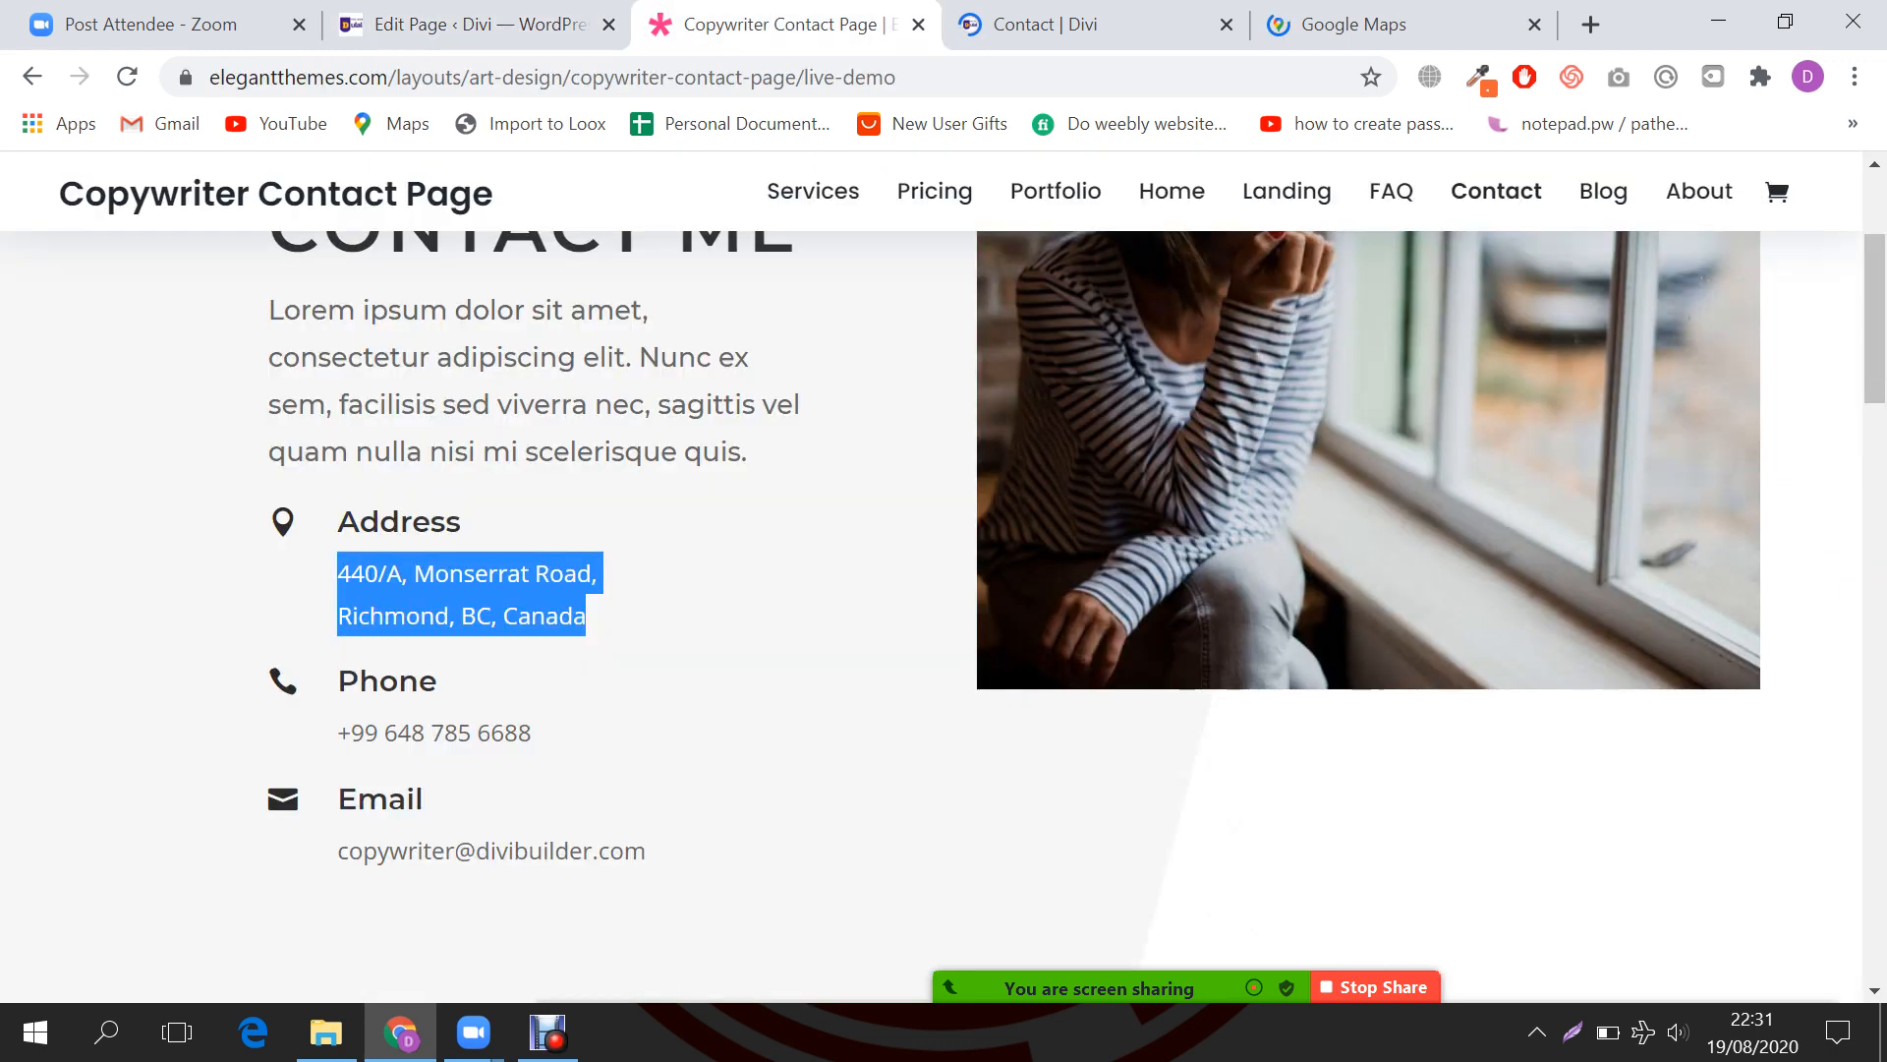
double_click(387, 682)
key(ctrl+c)
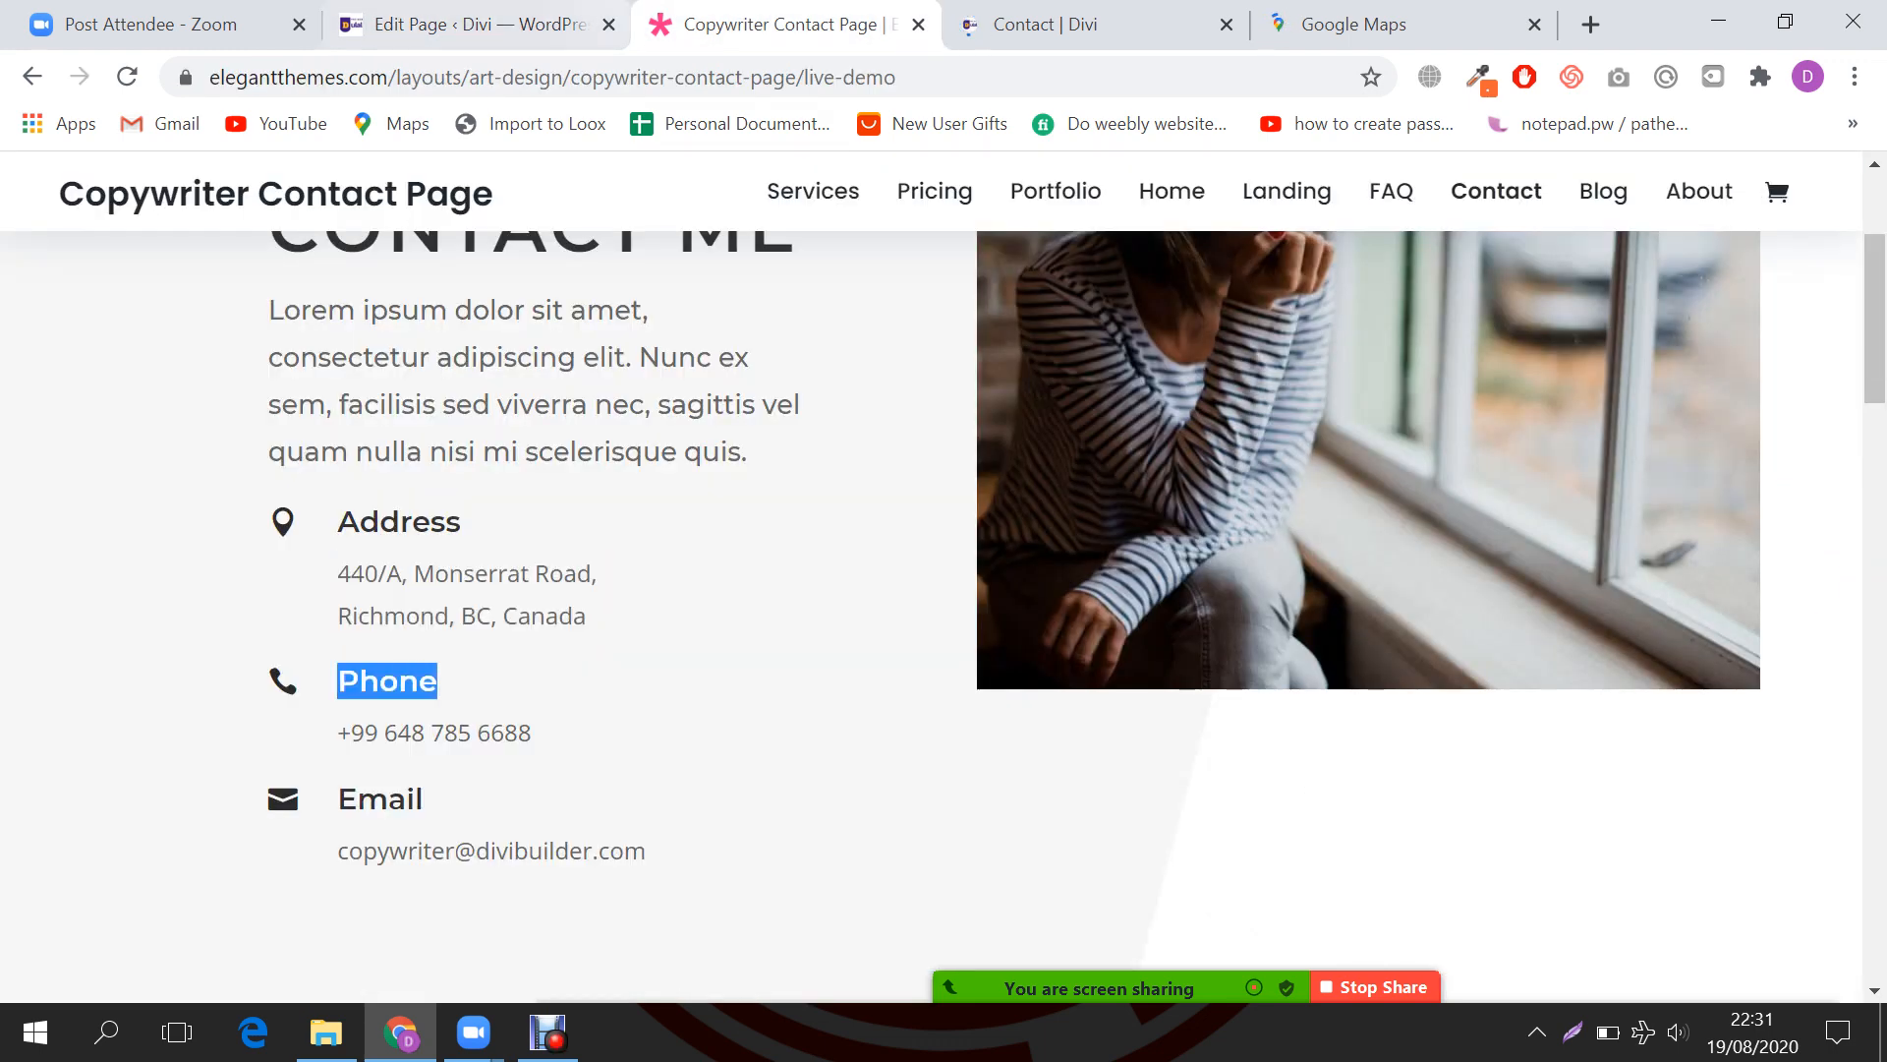
click(550, 25)
key(ctrl+v)
Step: Replace the Blurb body's address lines with the demo page's phone number
scroll(1347, 668, down, 1)
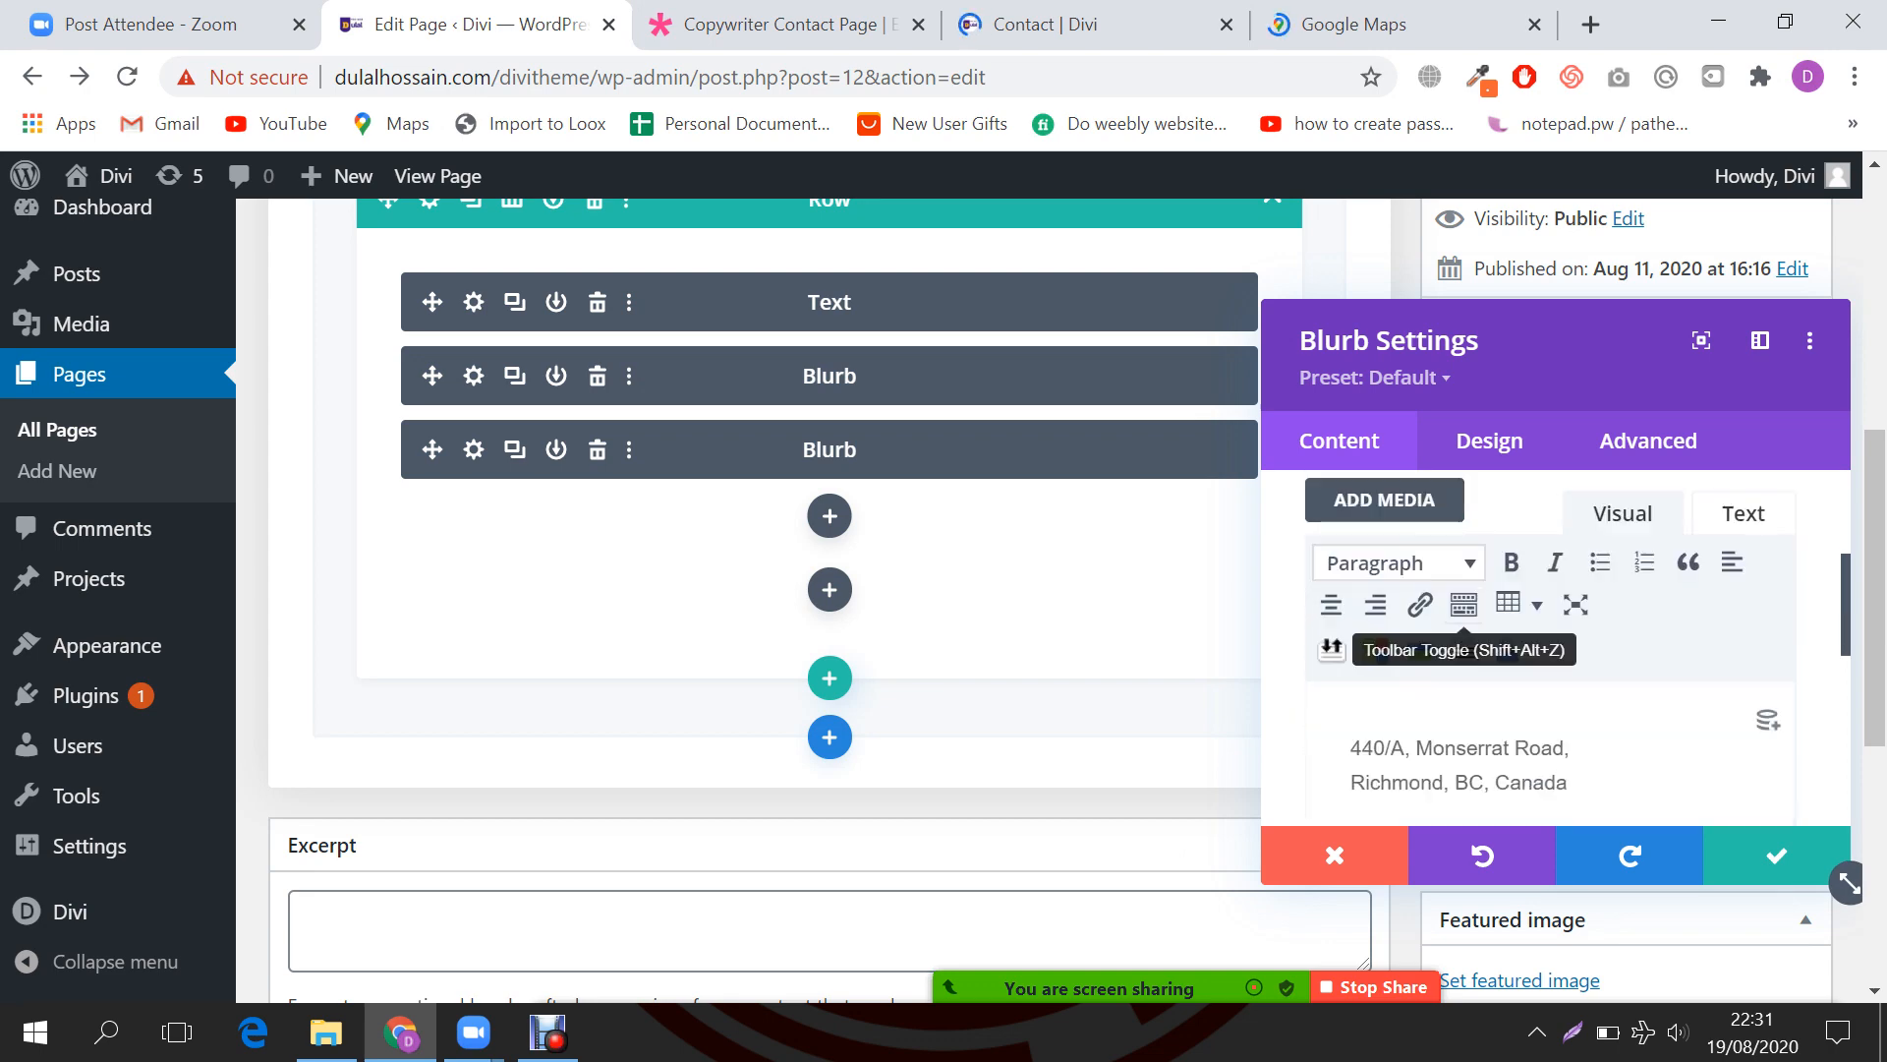
key(ctrl+a)
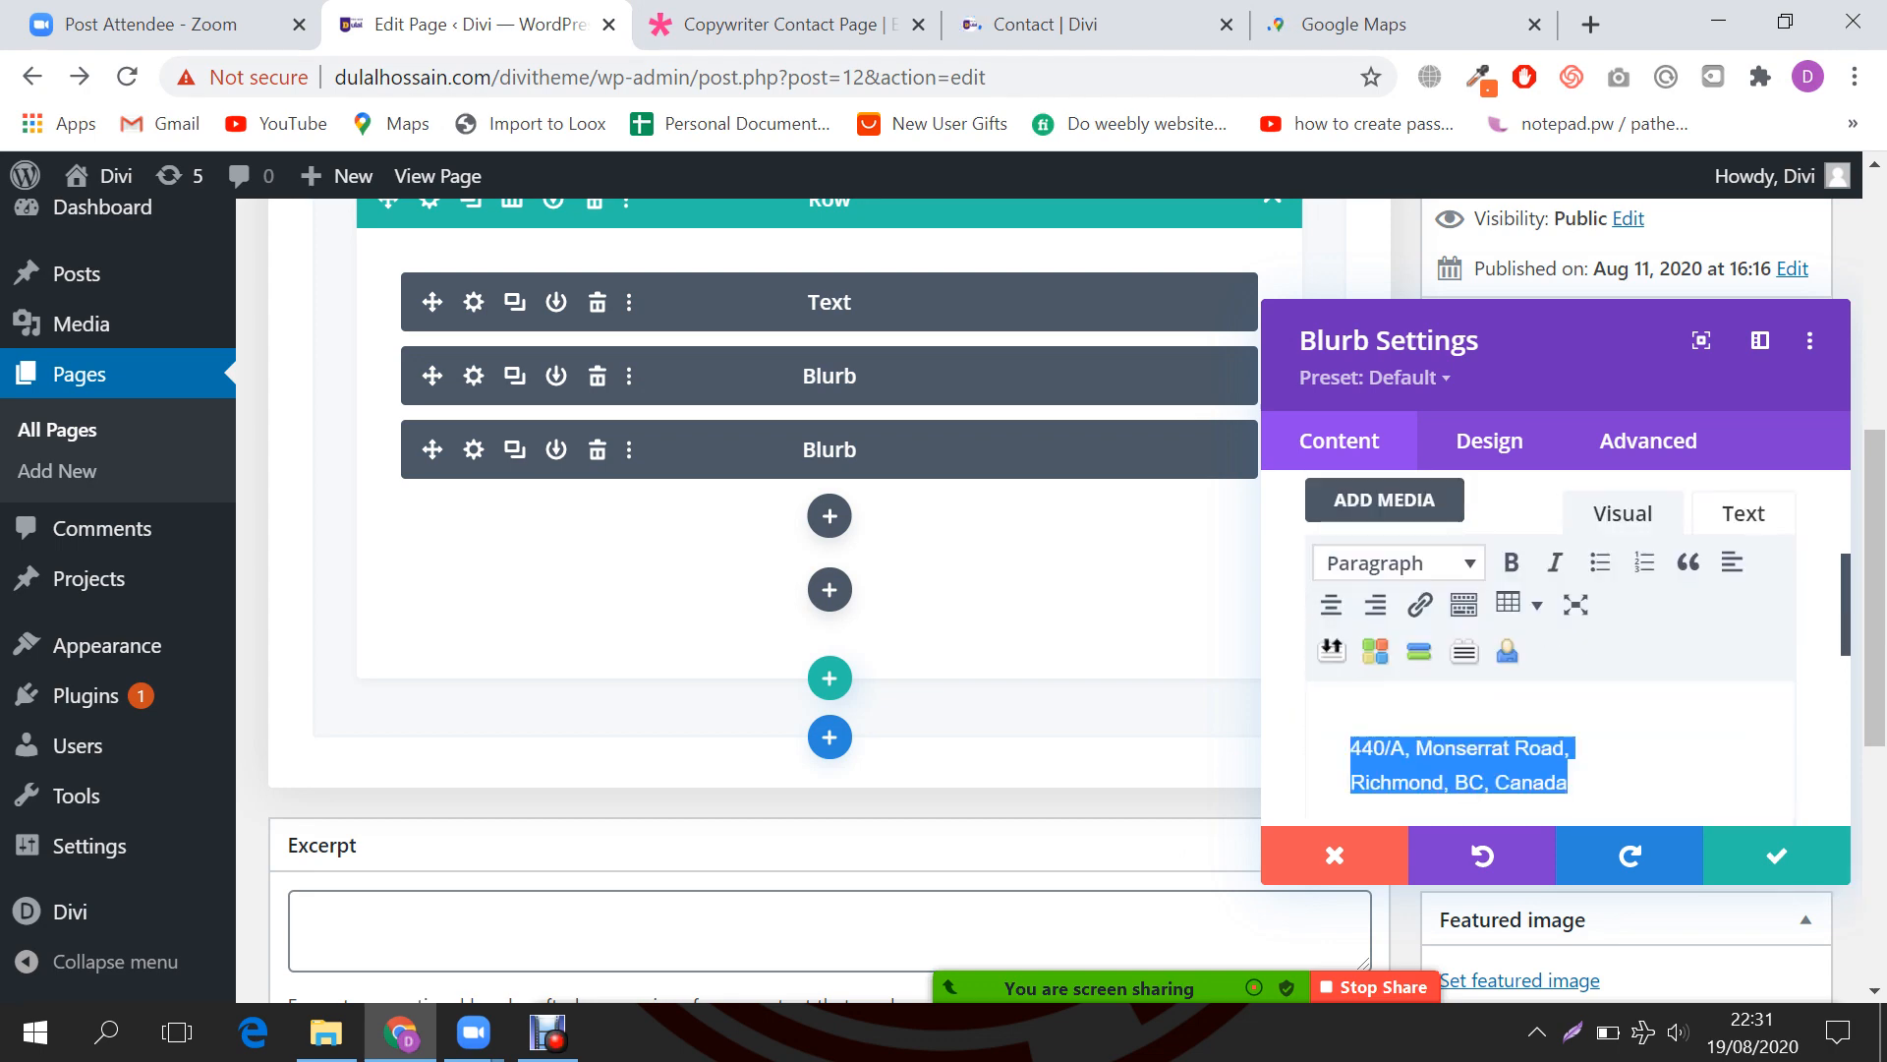
key(ctrl+Tab)
triple_click(434, 733)
key(ctrl+c)
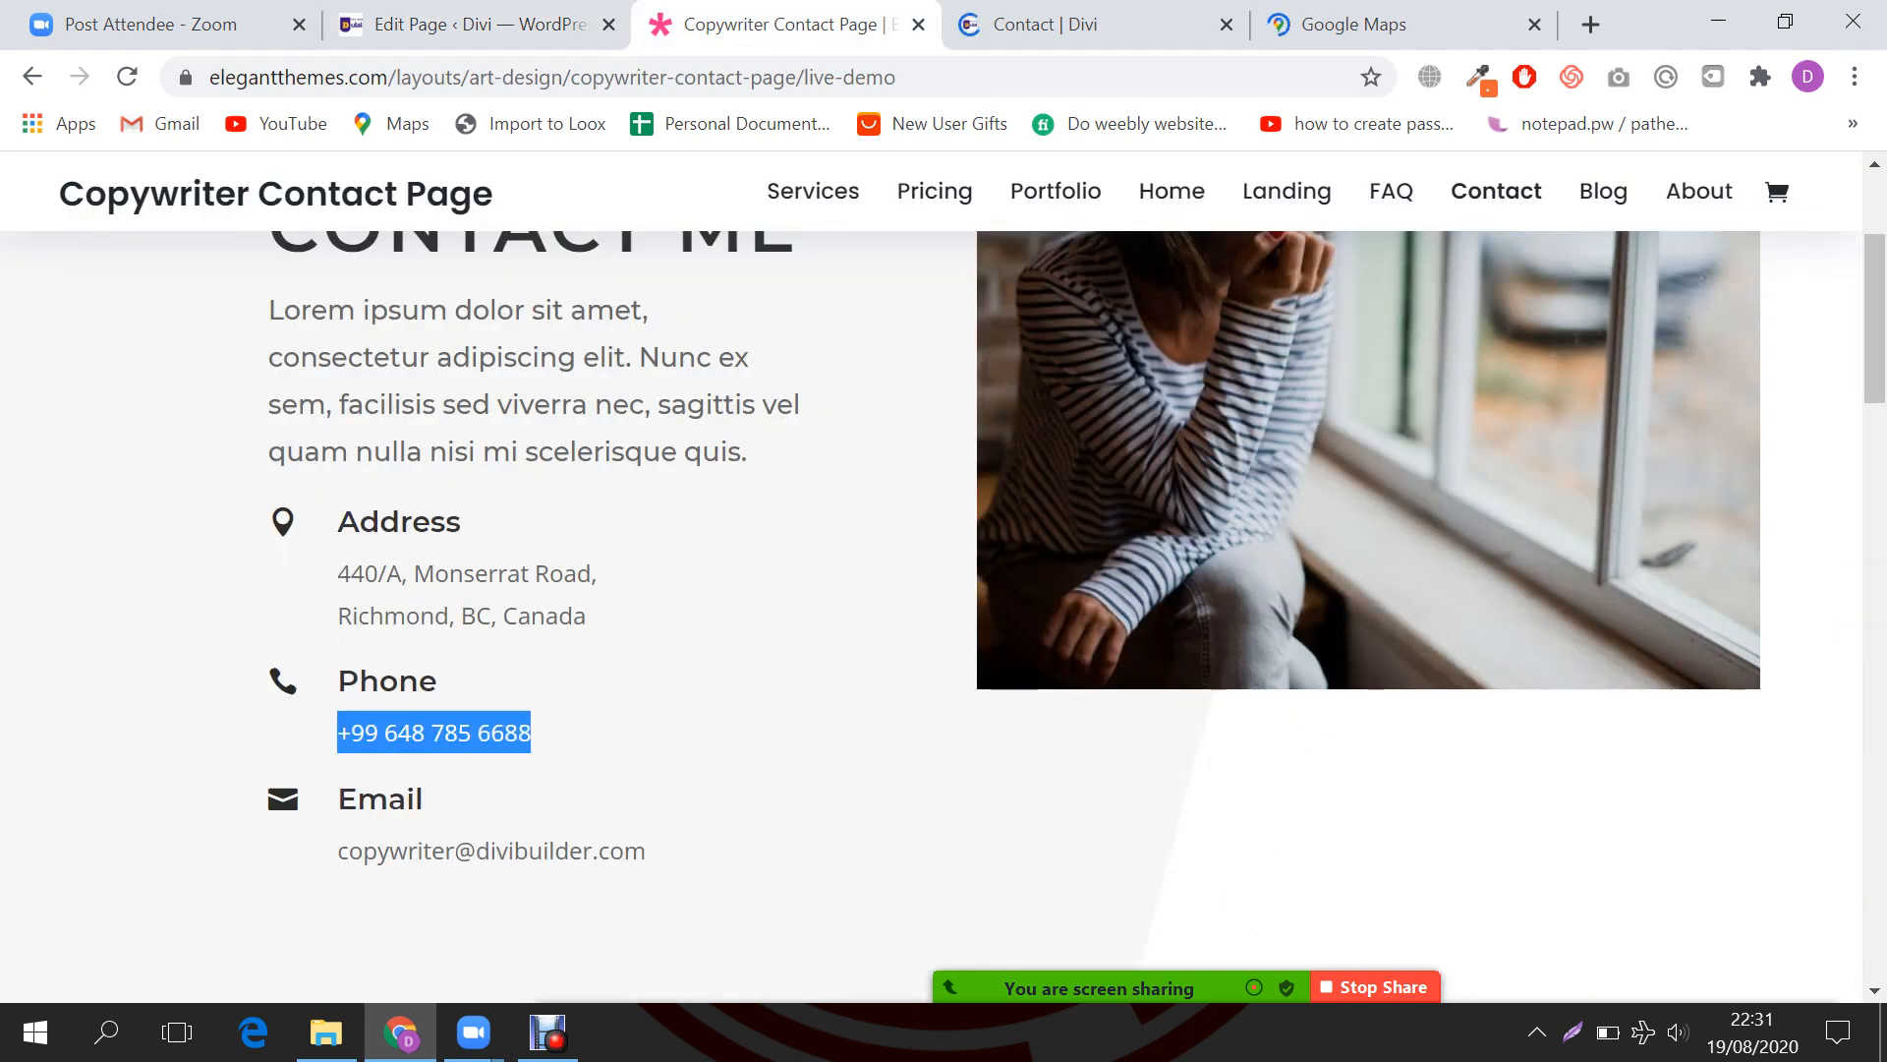
key(ctrl+shift+Tab)
scroll(1534, 590, down, 2)
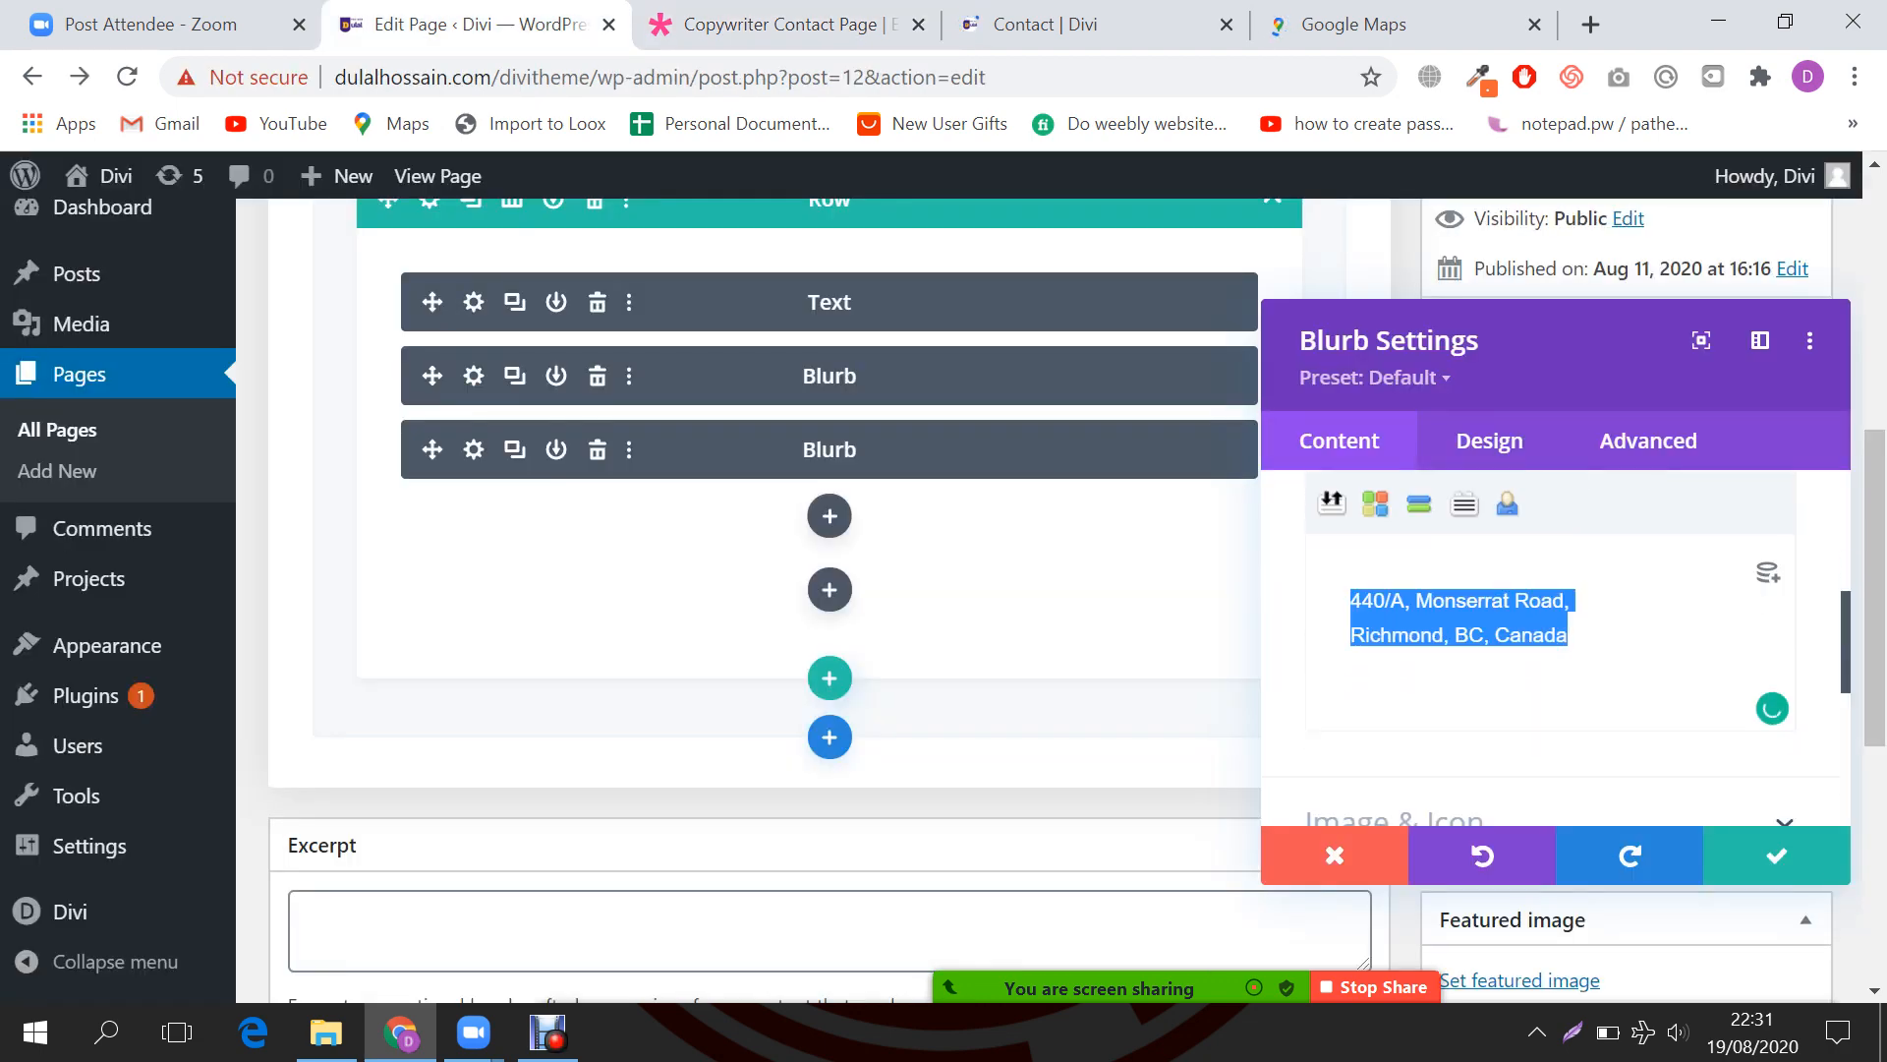
key(ctrl+v)
scroll(1551, 639, down, 3)
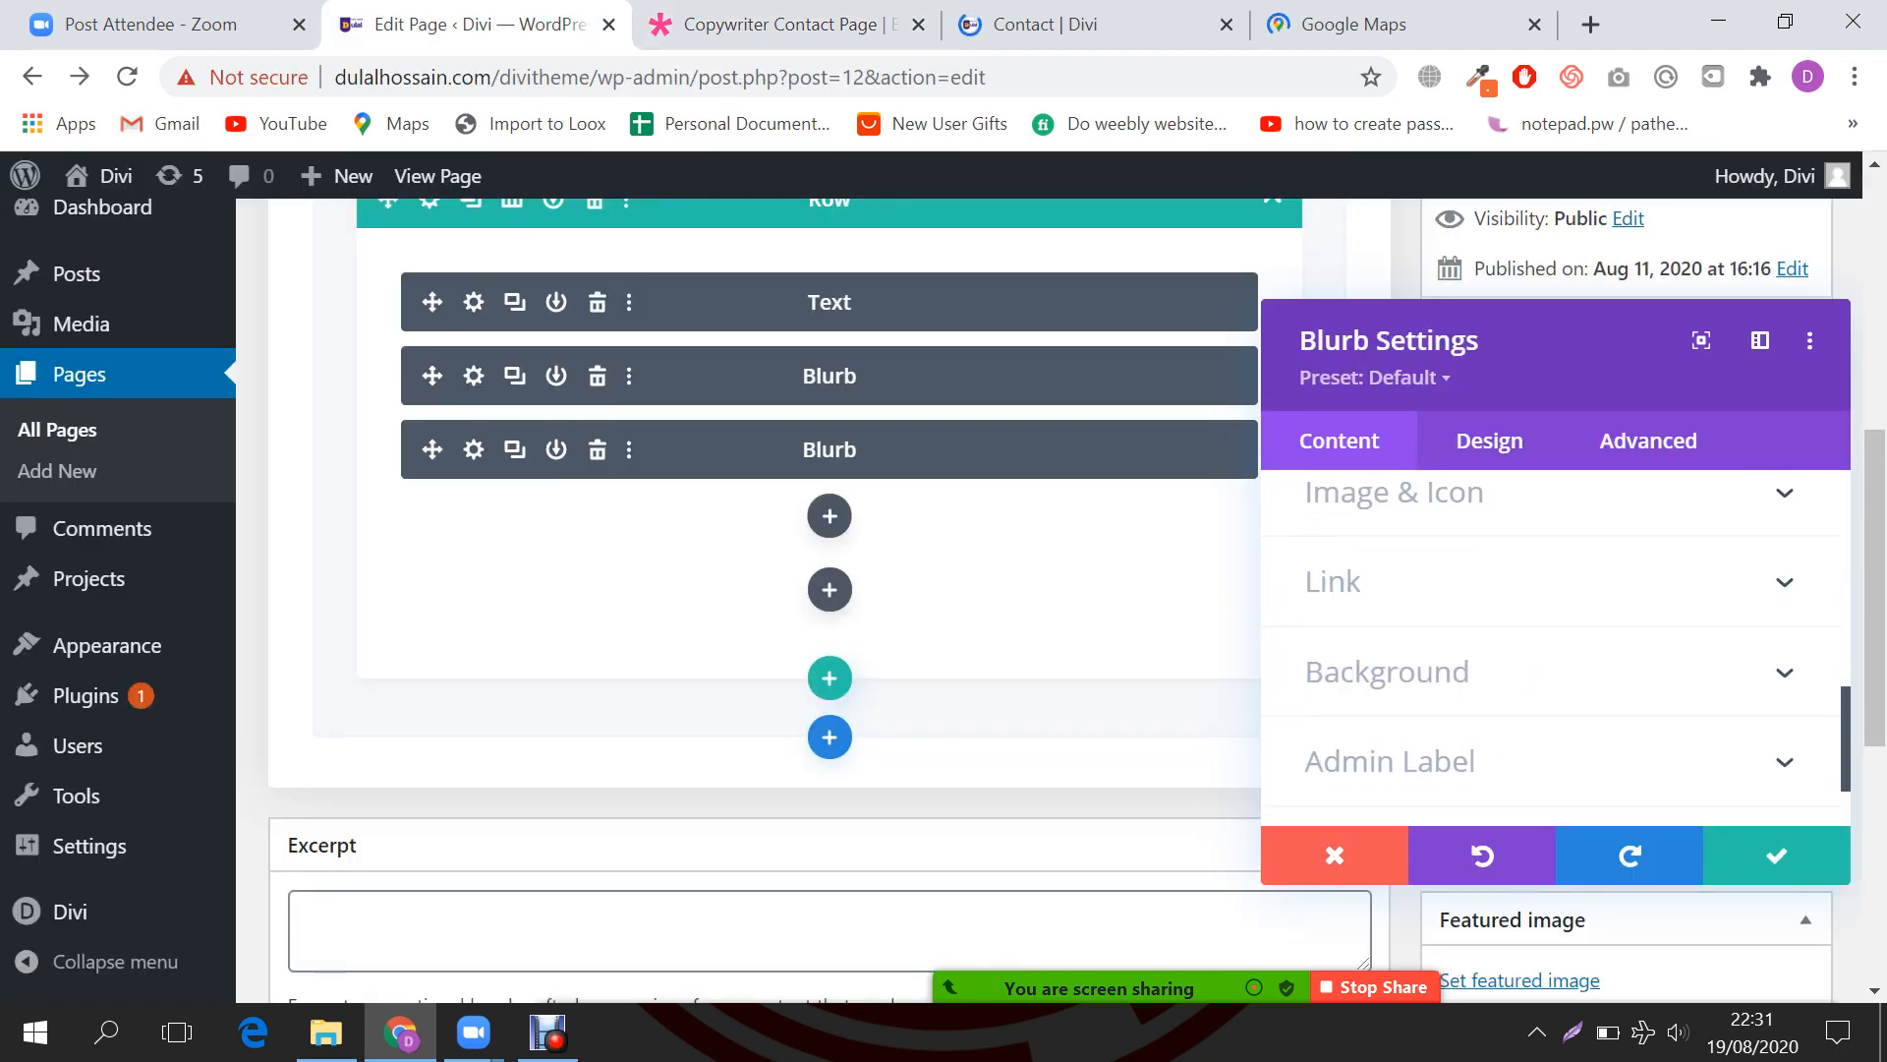
Step: Turn on Use Icon for the second blurb and pick the headphones icon
scroll(1553, 639, down, 1)
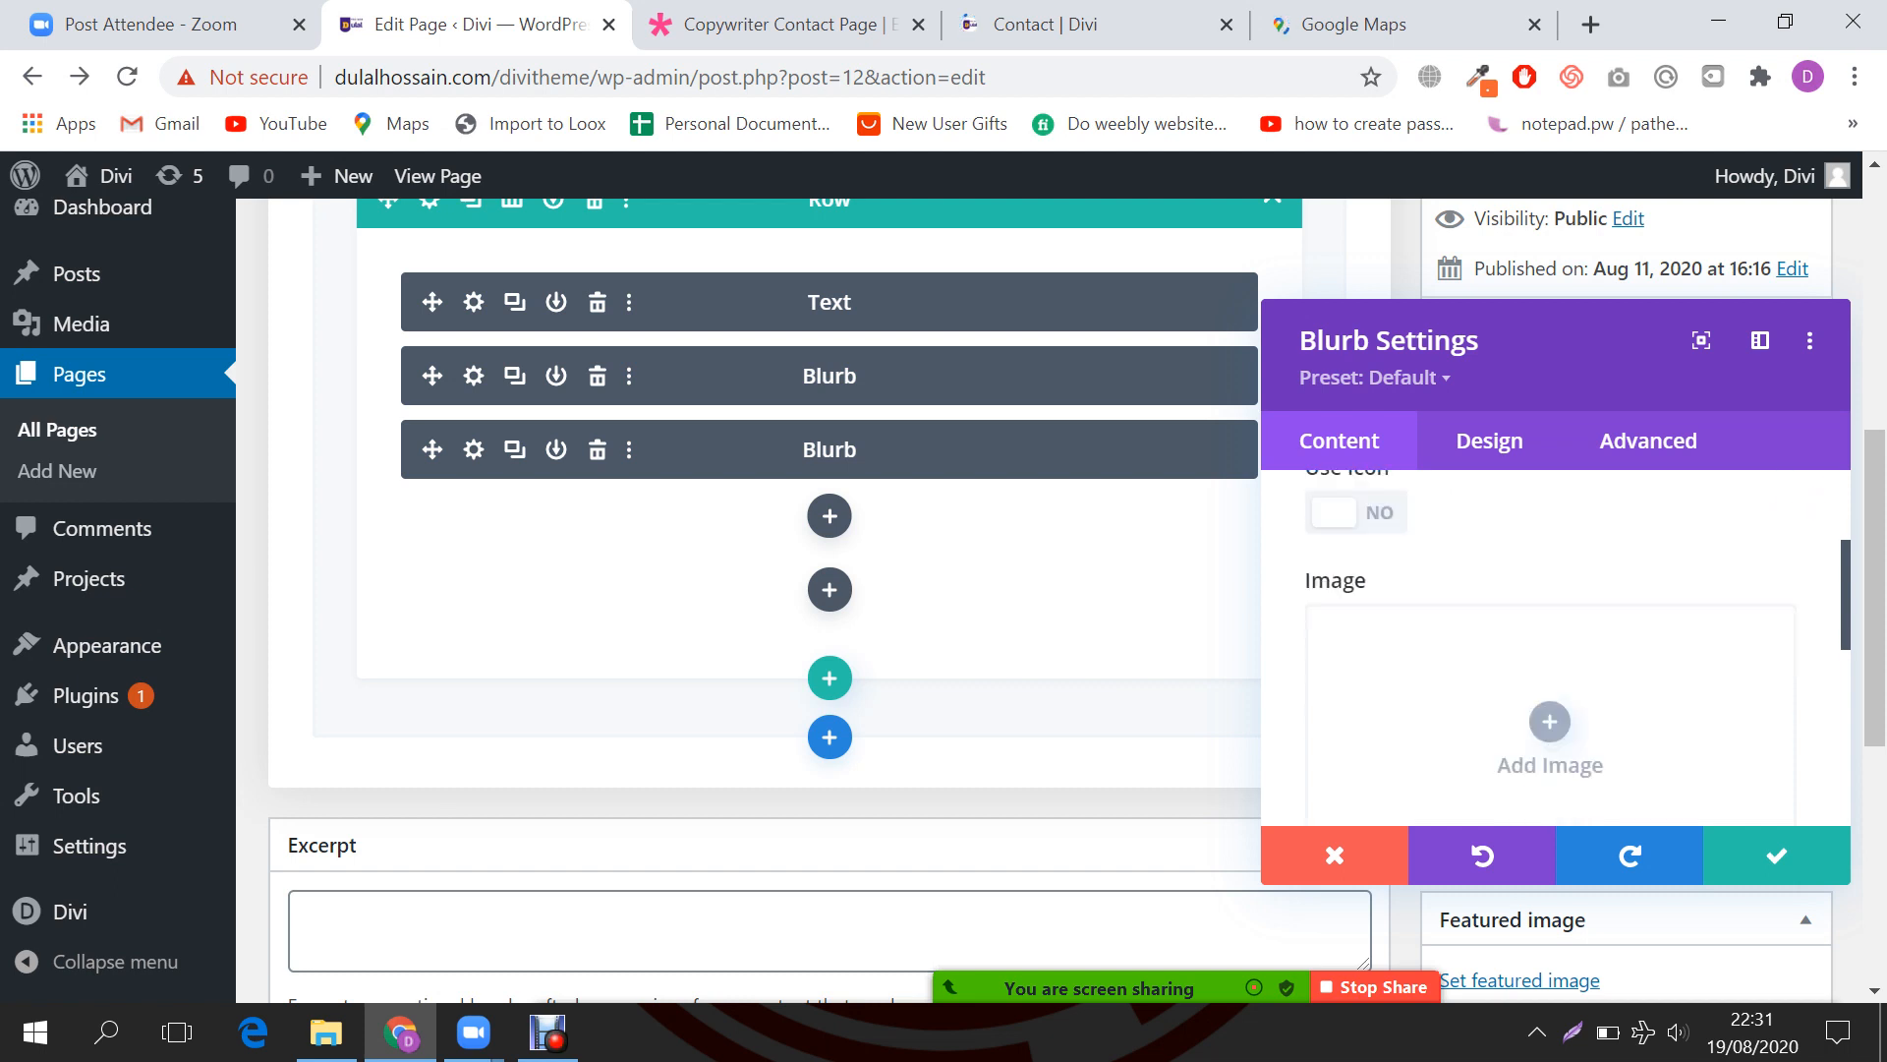
scroll(1553, 639, up, 1)
click(1357, 619)
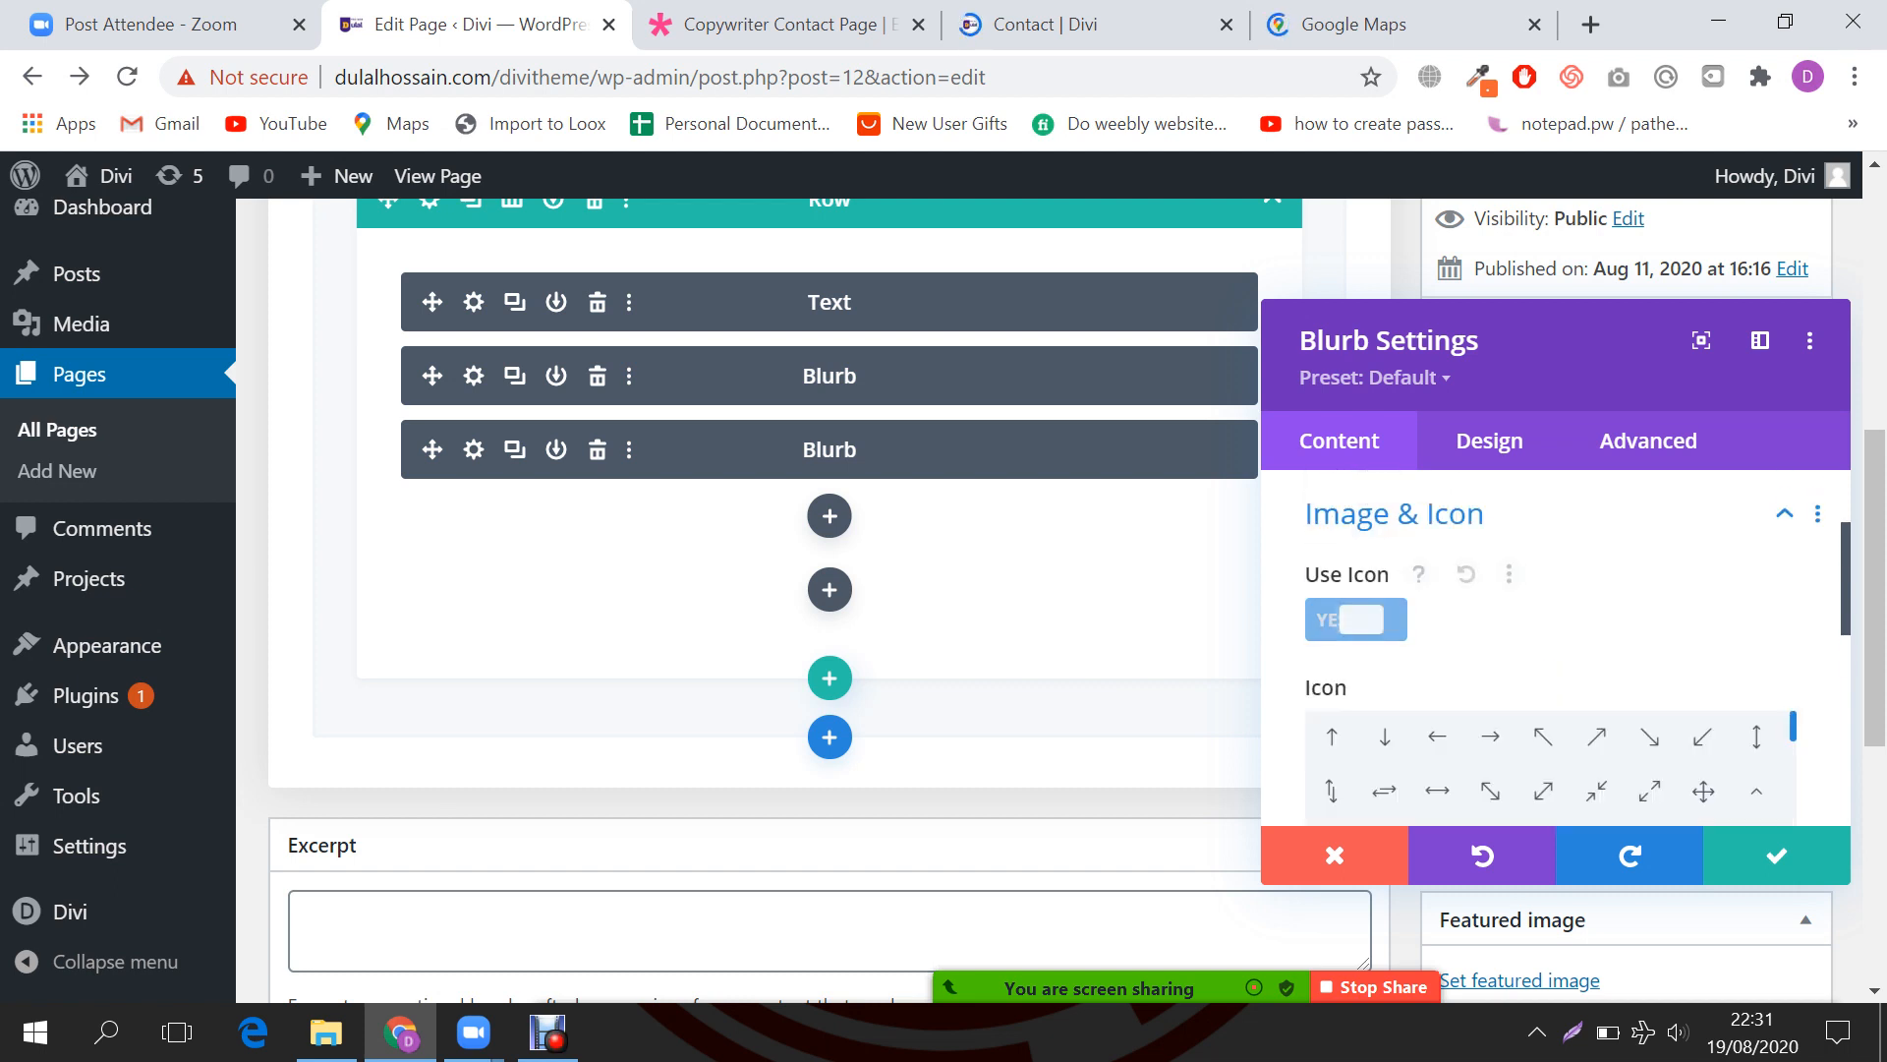
scroll(1356, 620, down, 1)
scroll(1553, 693, down, 2)
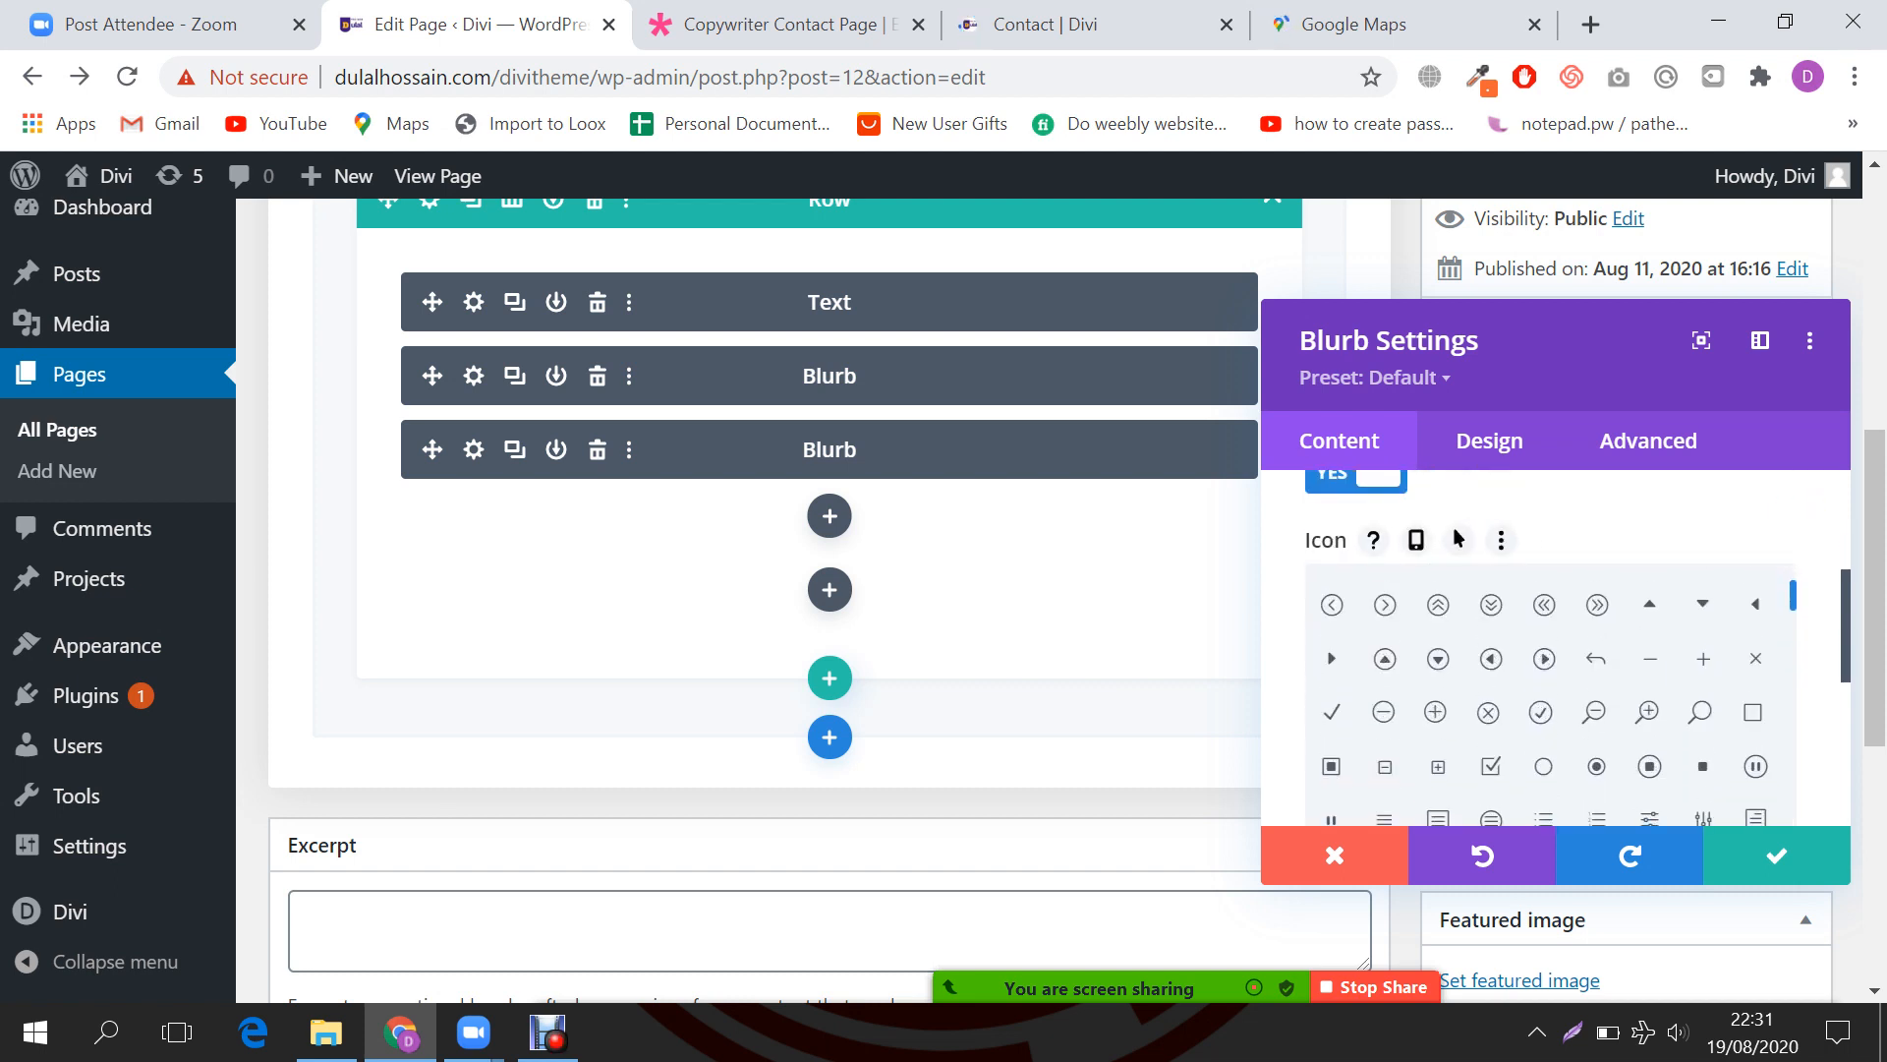
scroll(1543, 692, down, 5)
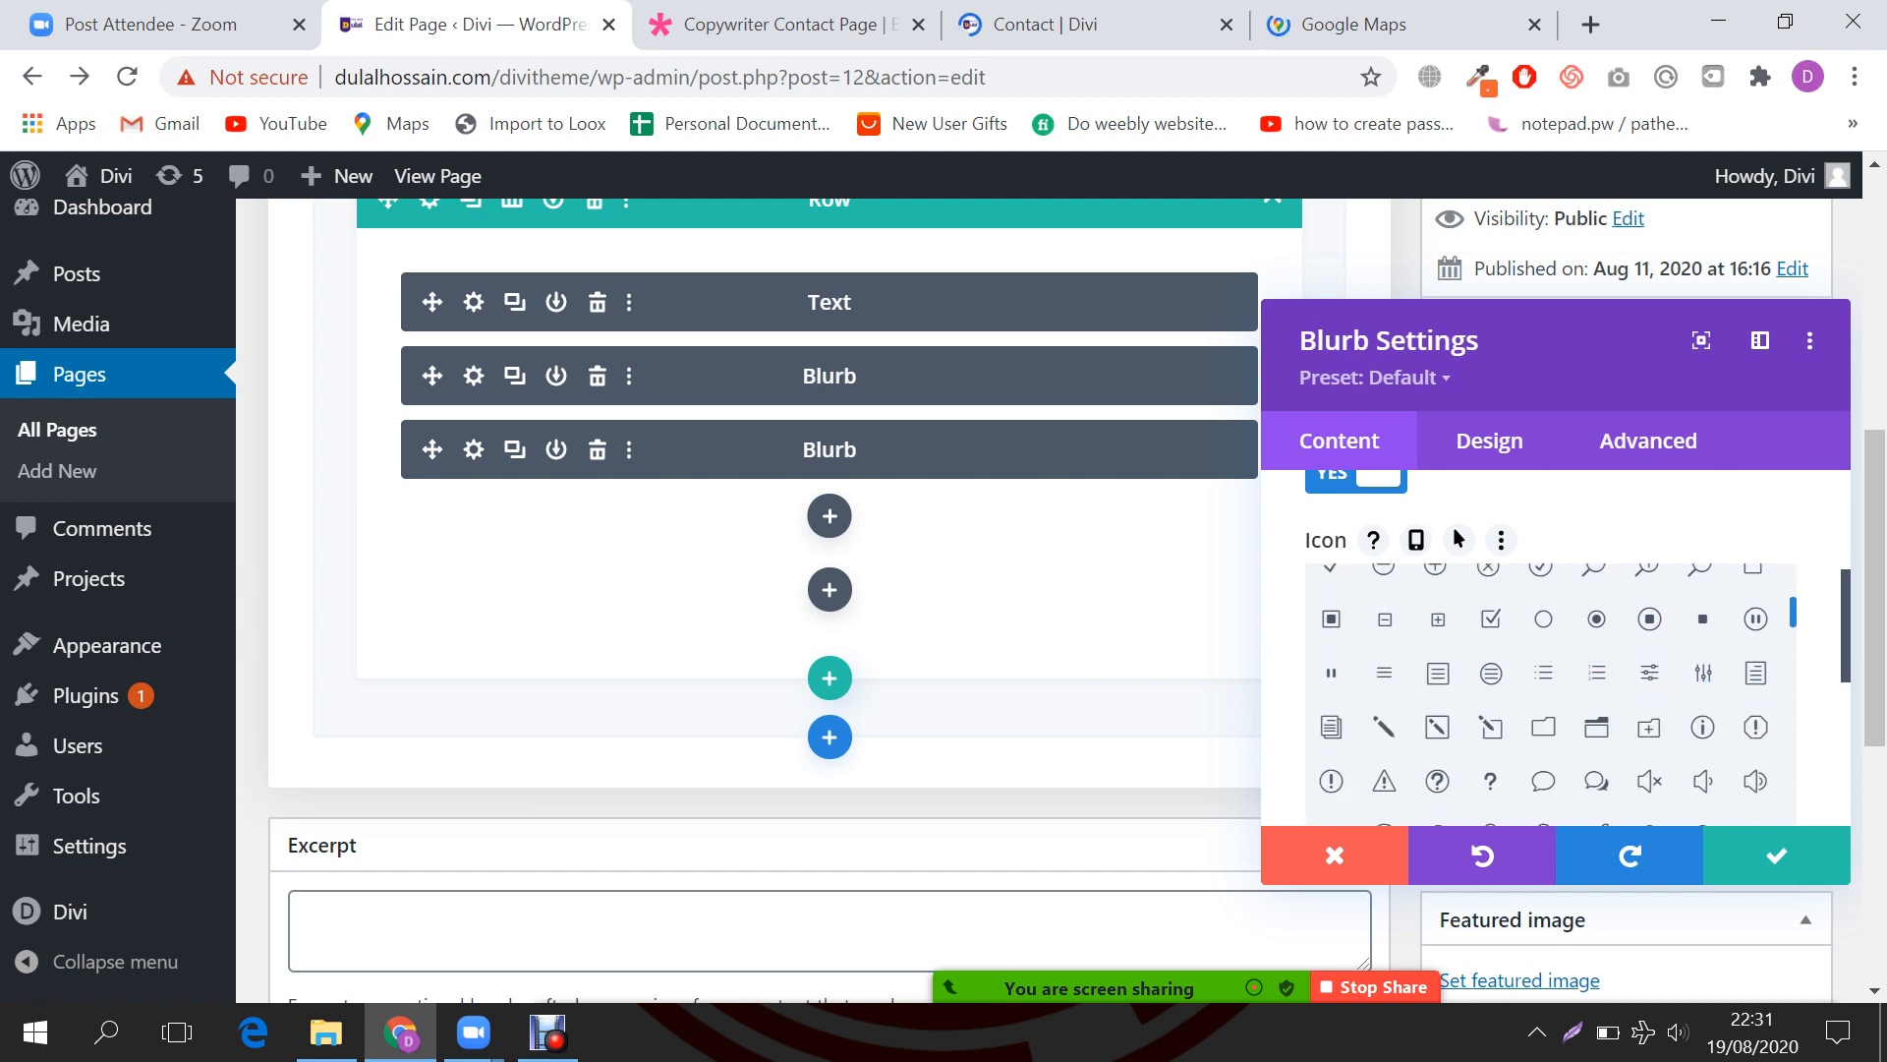
scroll(1550, 693, down, 2)
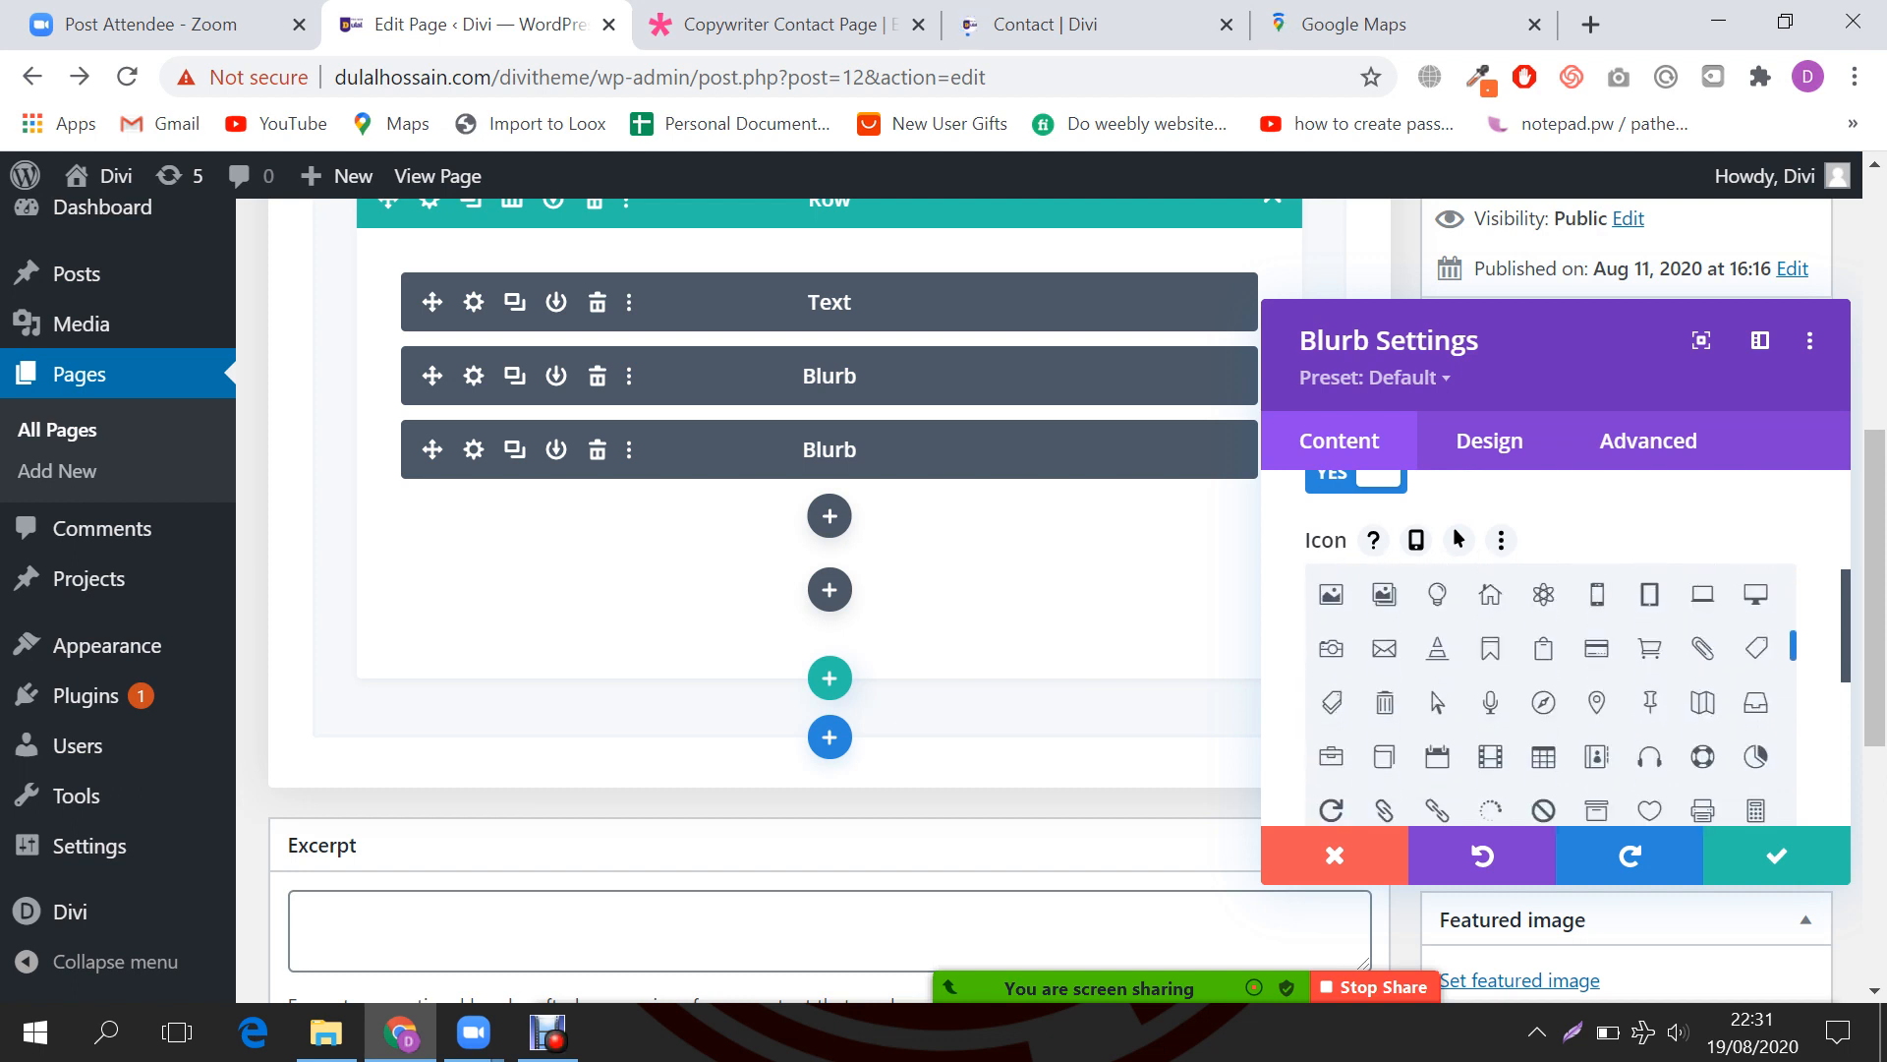
scroll(1544, 693, down, 3)
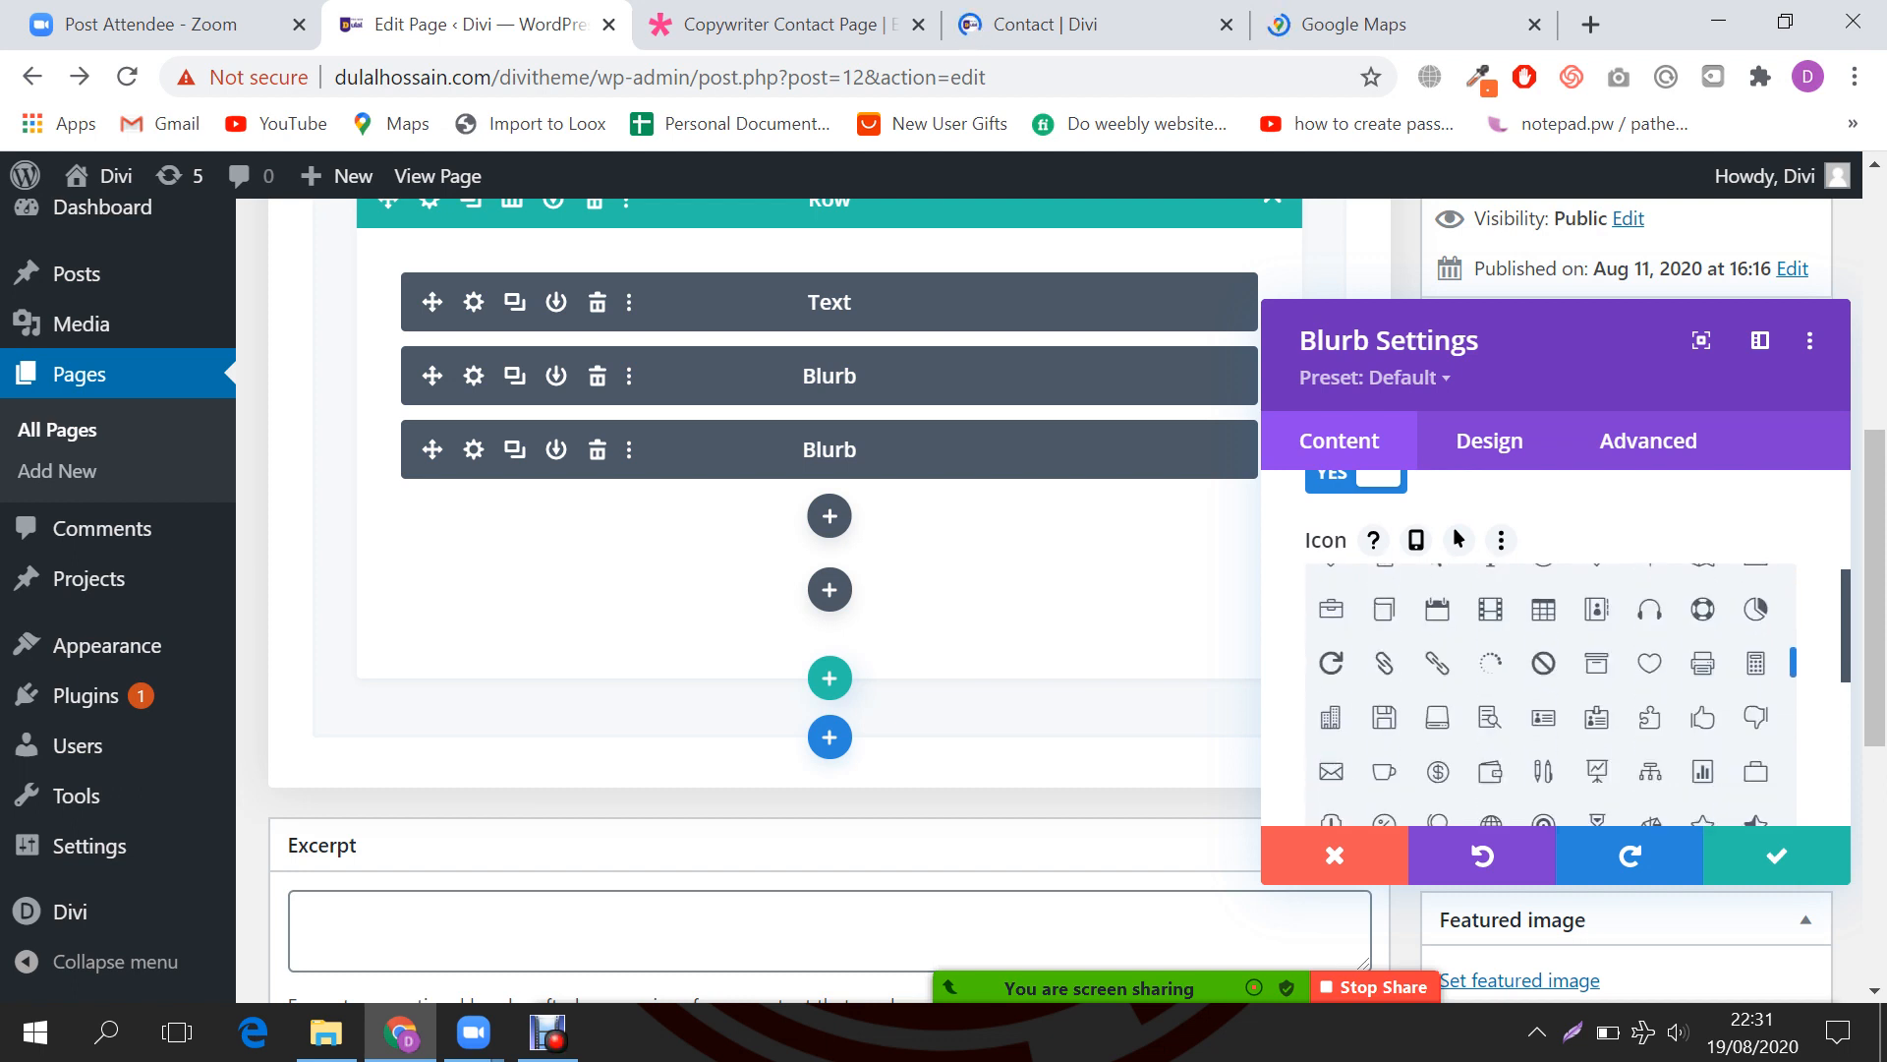
click(1650, 610)
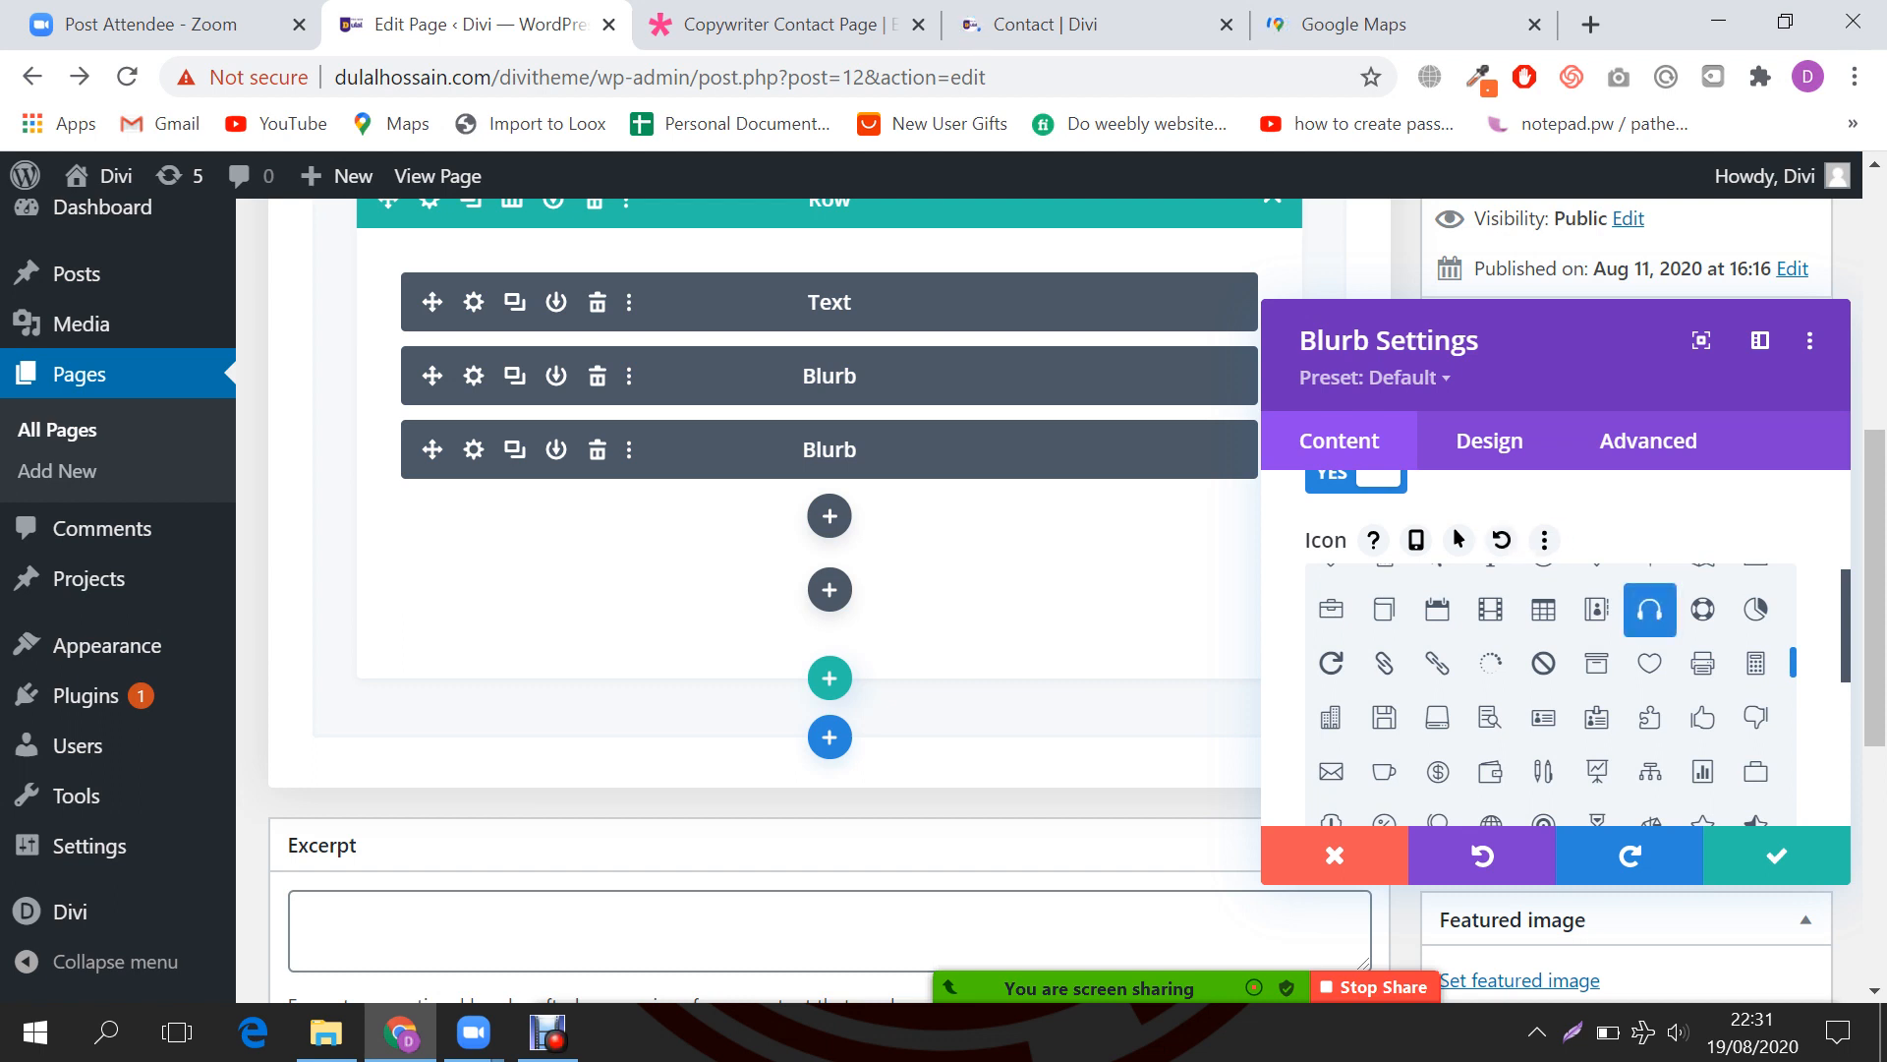
Step: Switch the second blurb to the phone icon and save its settings
scroll(1544, 692, down, 3)
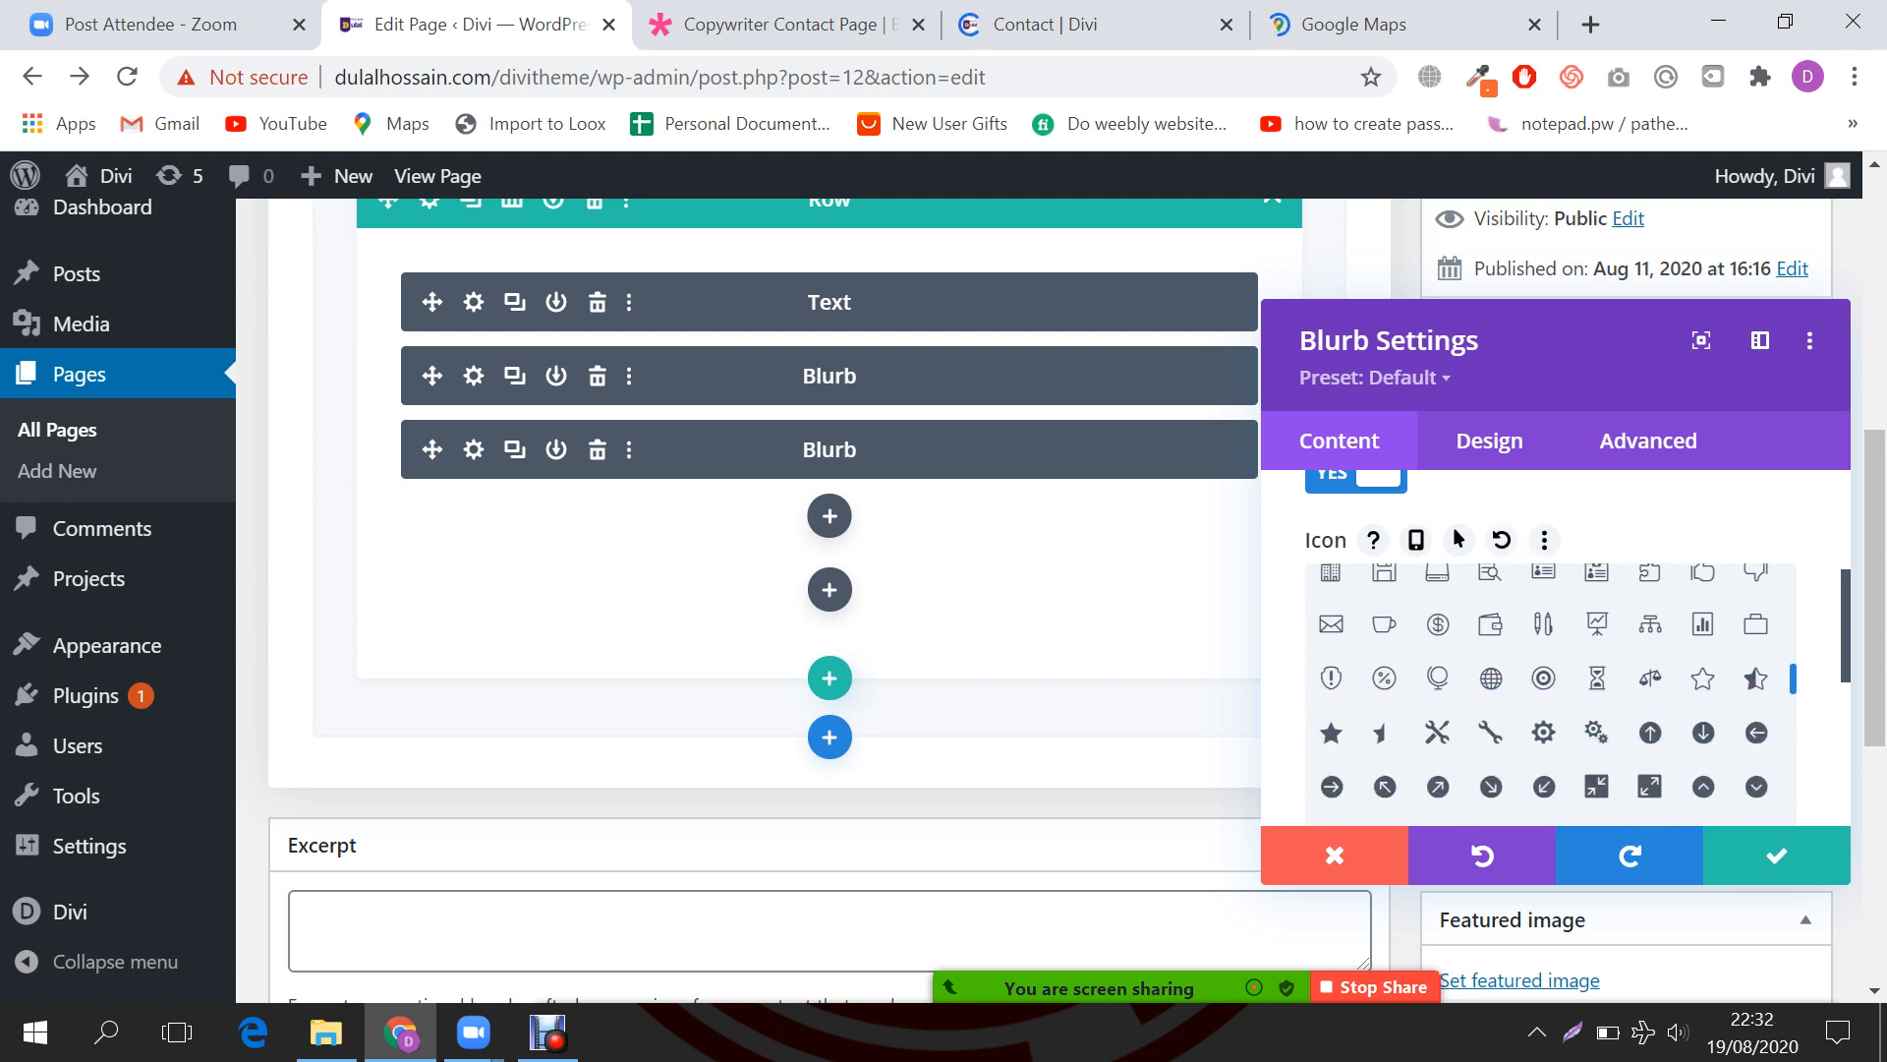
scroll(1543, 693, down, 8)
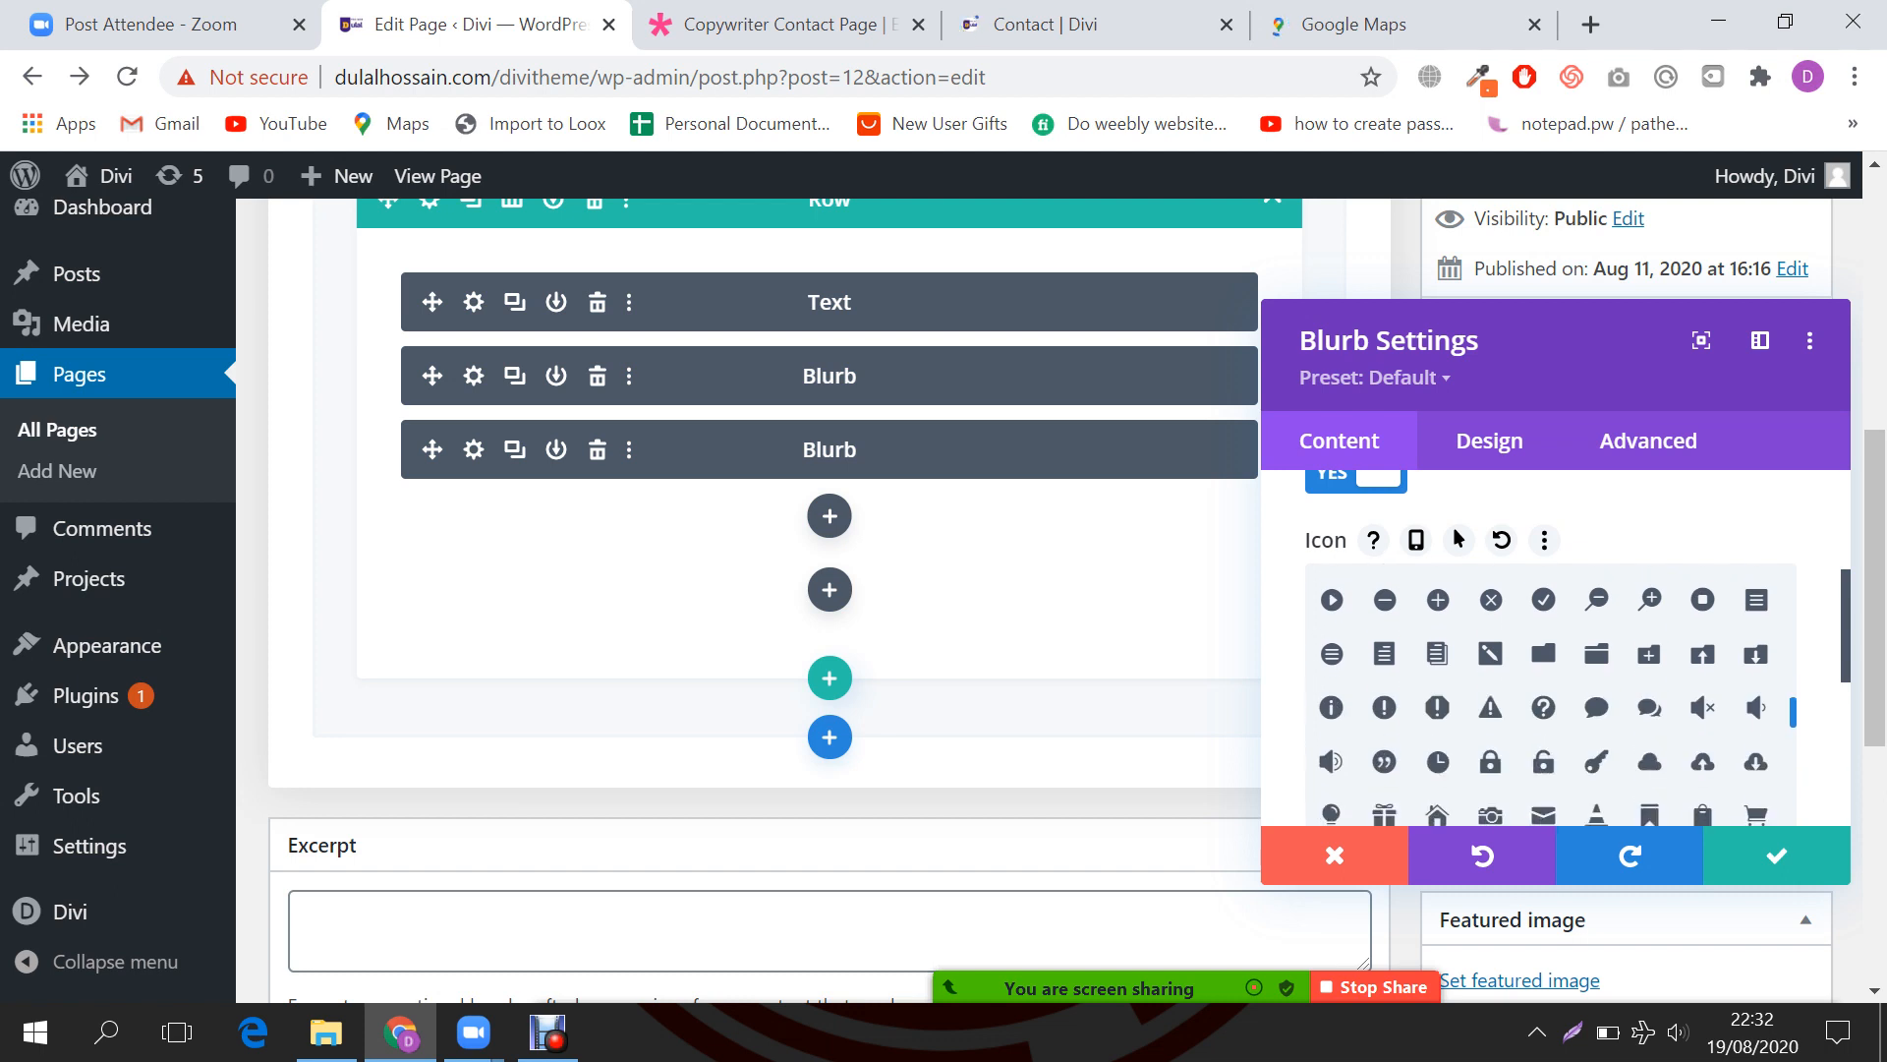
scroll(1544, 693, down, 2)
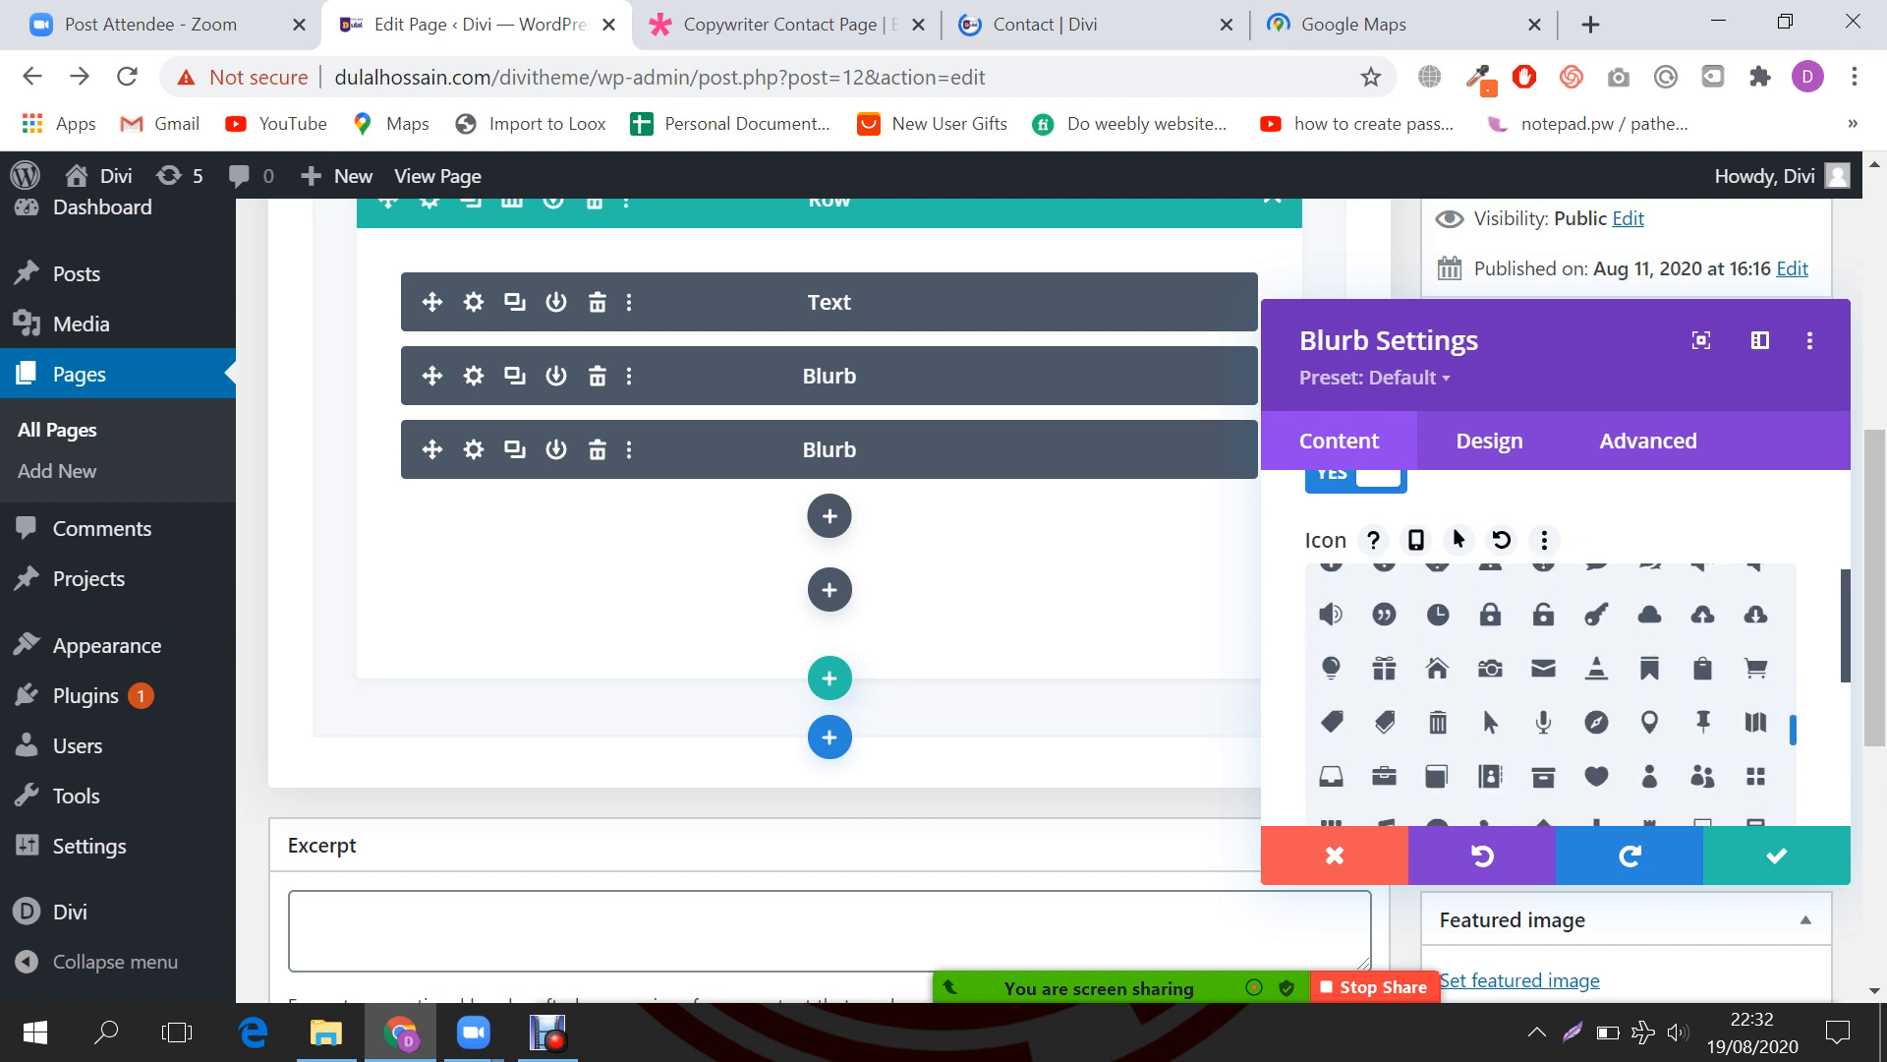
scroll(1543, 693, down, 3)
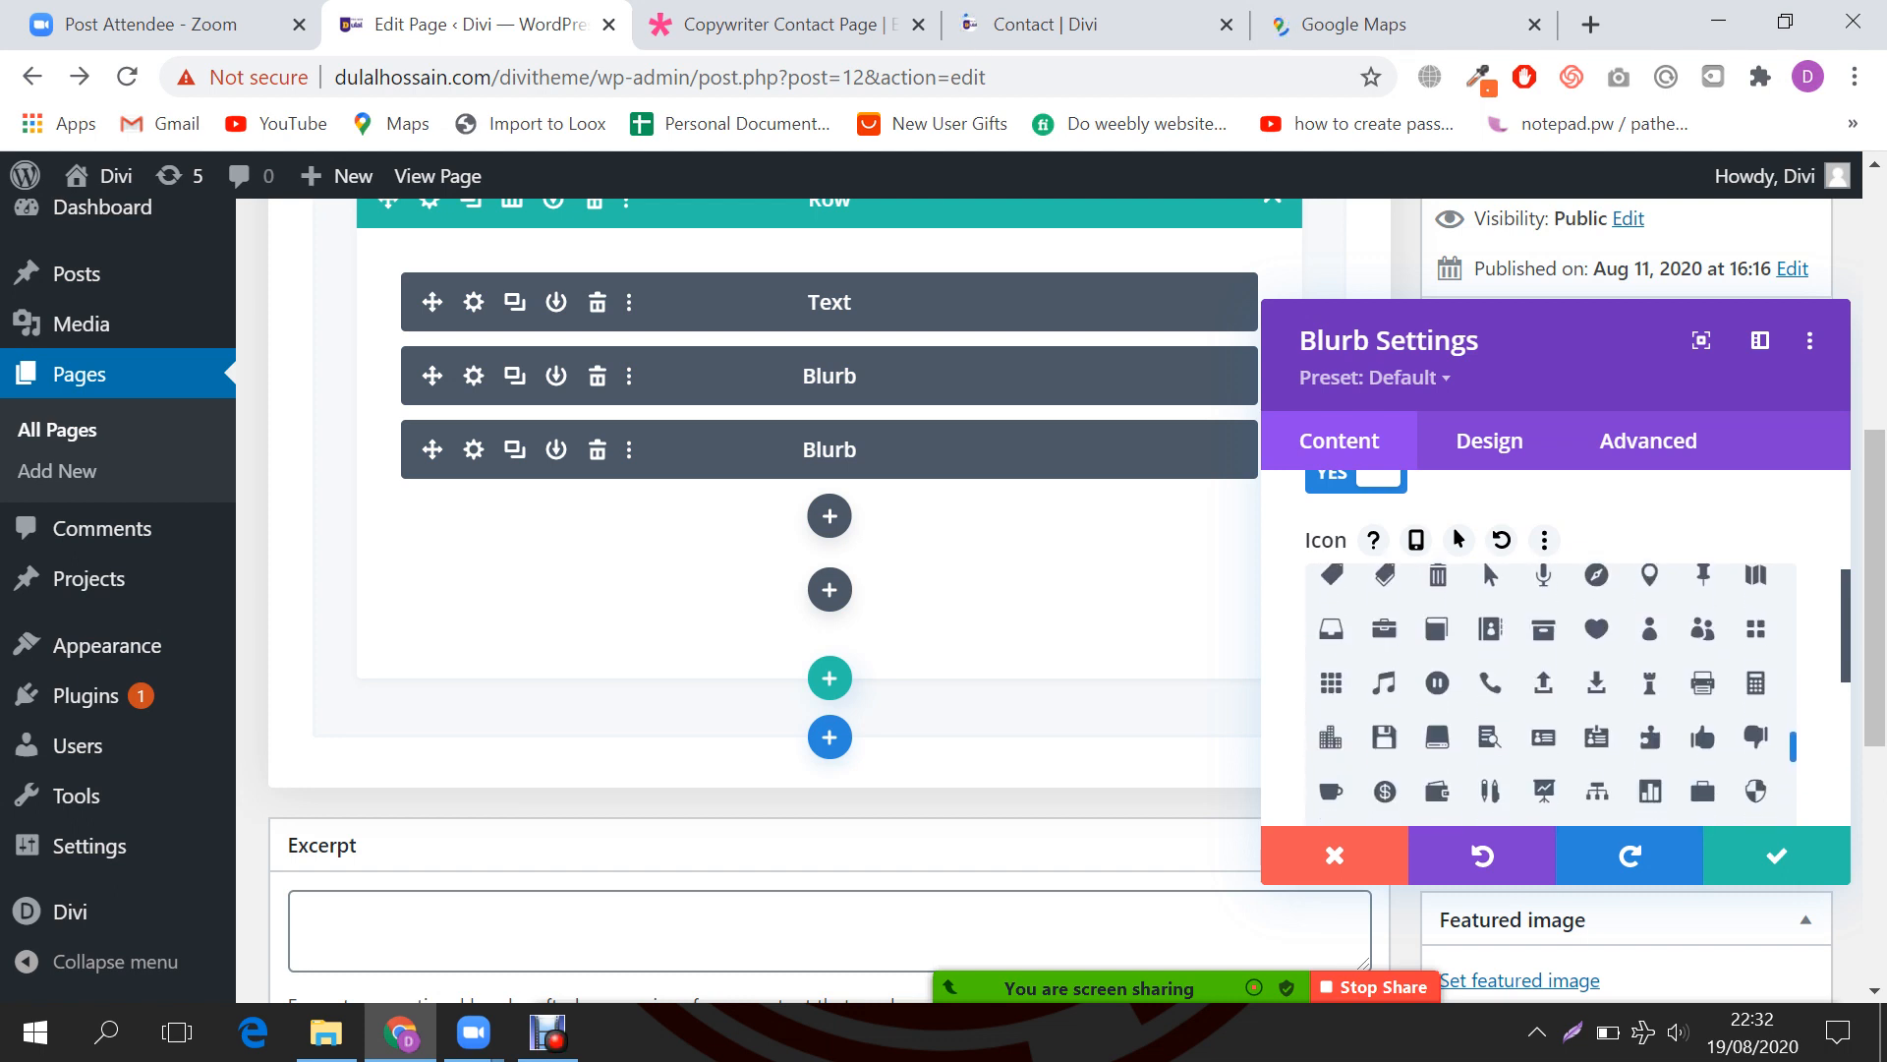
click(1490, 682)
scroll(1702, 589, down, 3)
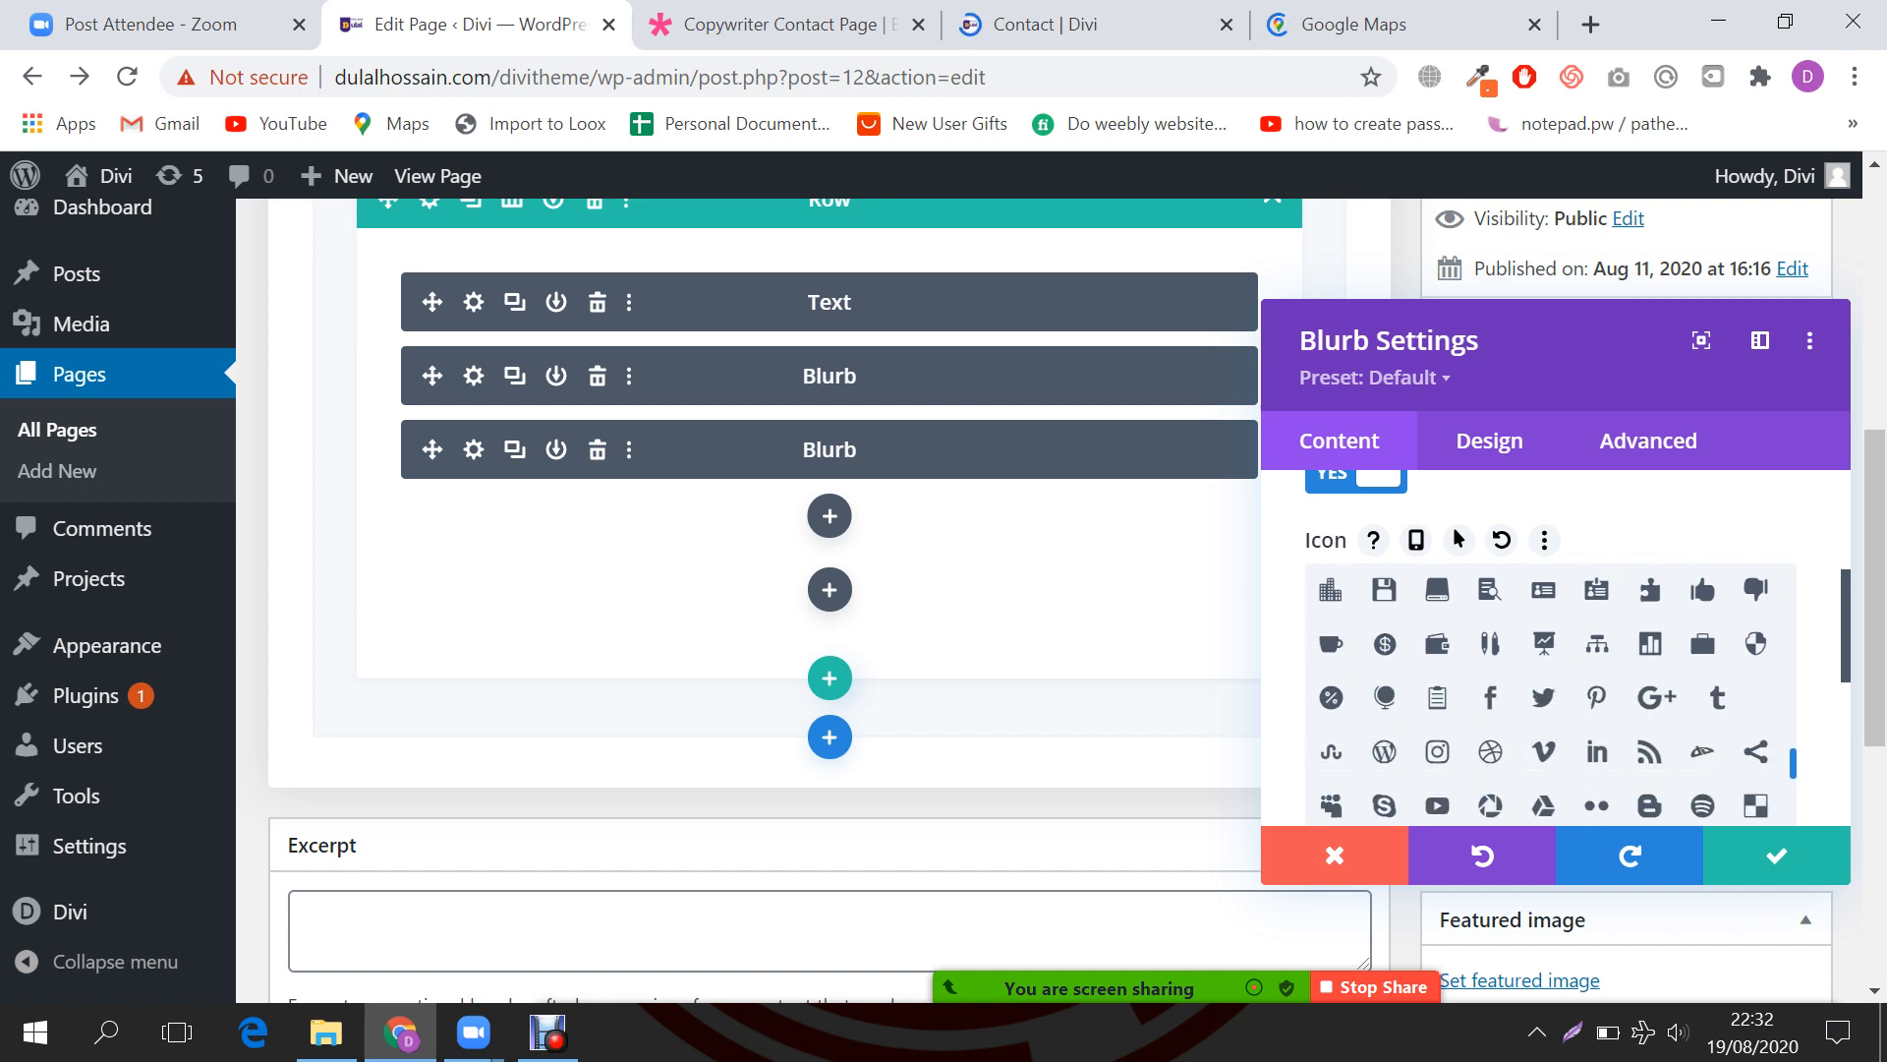
scroll(1702, 574, up, 3)
click(1776, 855)
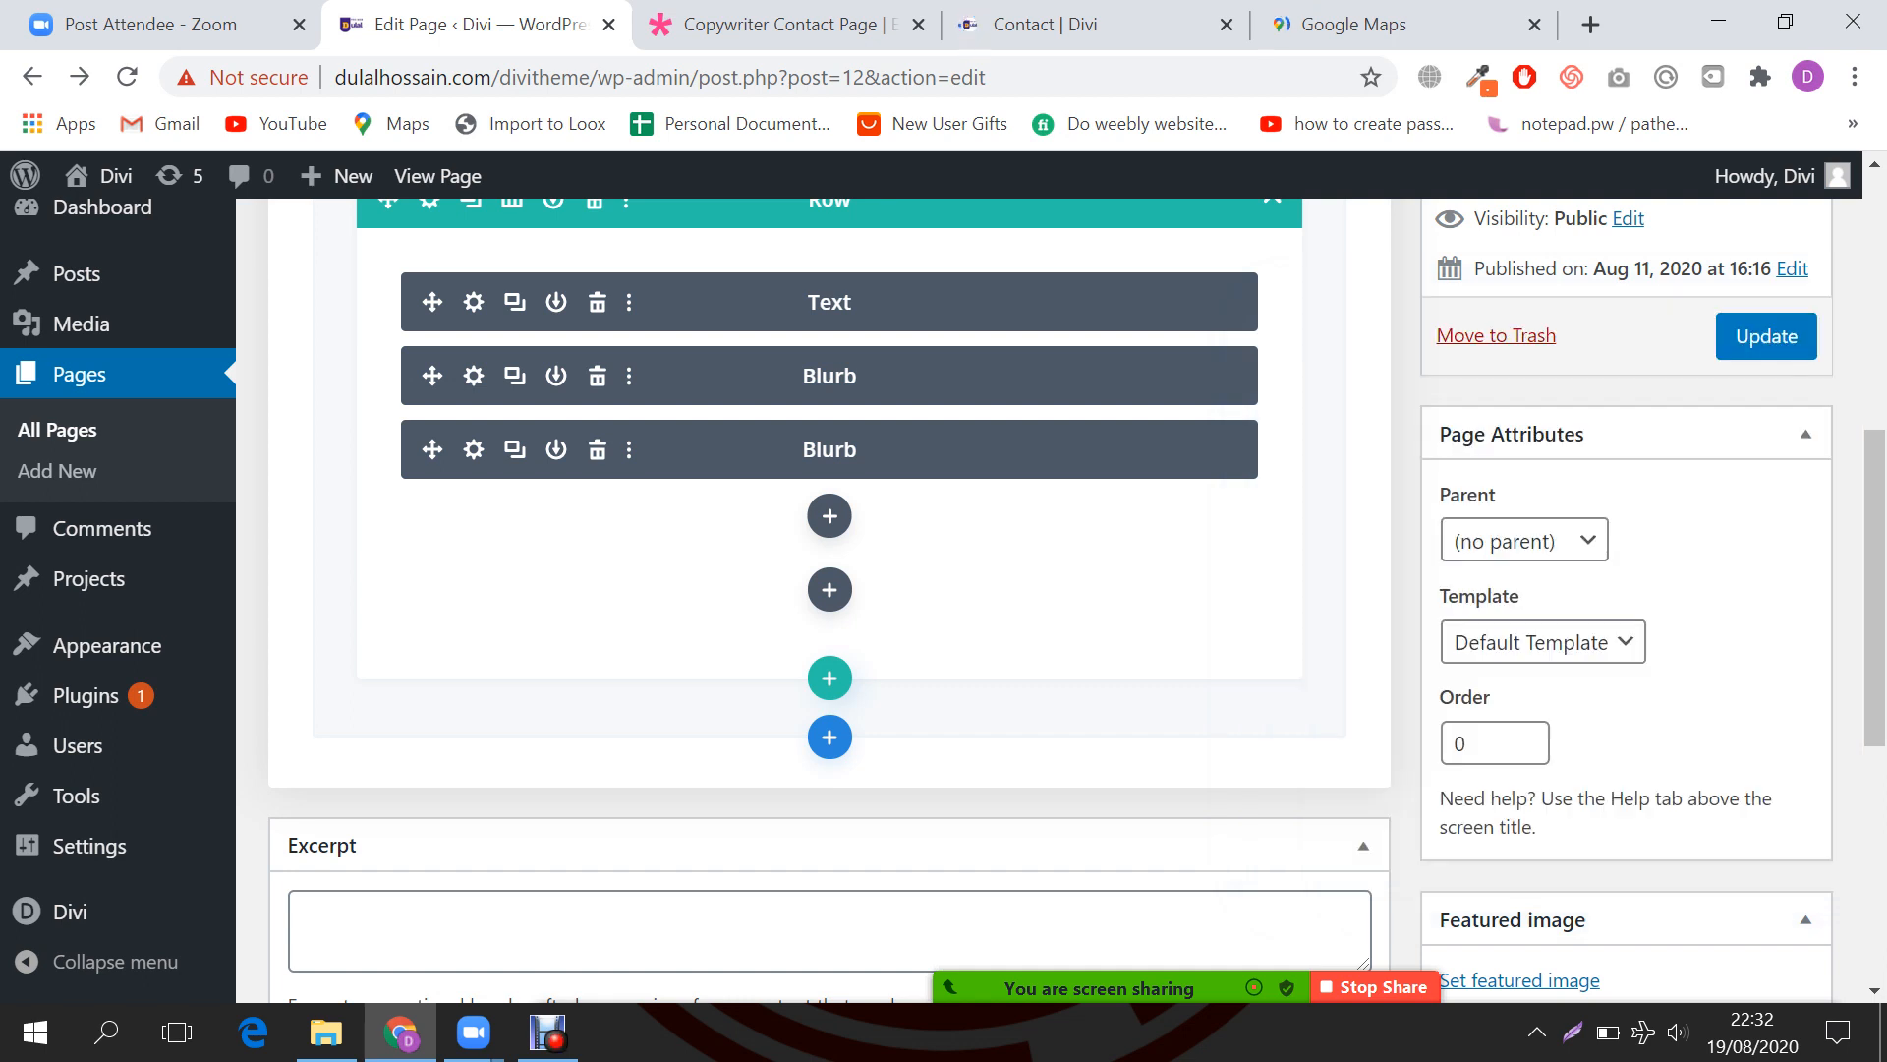
Step: Add a Blurb module below the blurbs and paste 'Email' from the reference page as its title
click(830, 515)
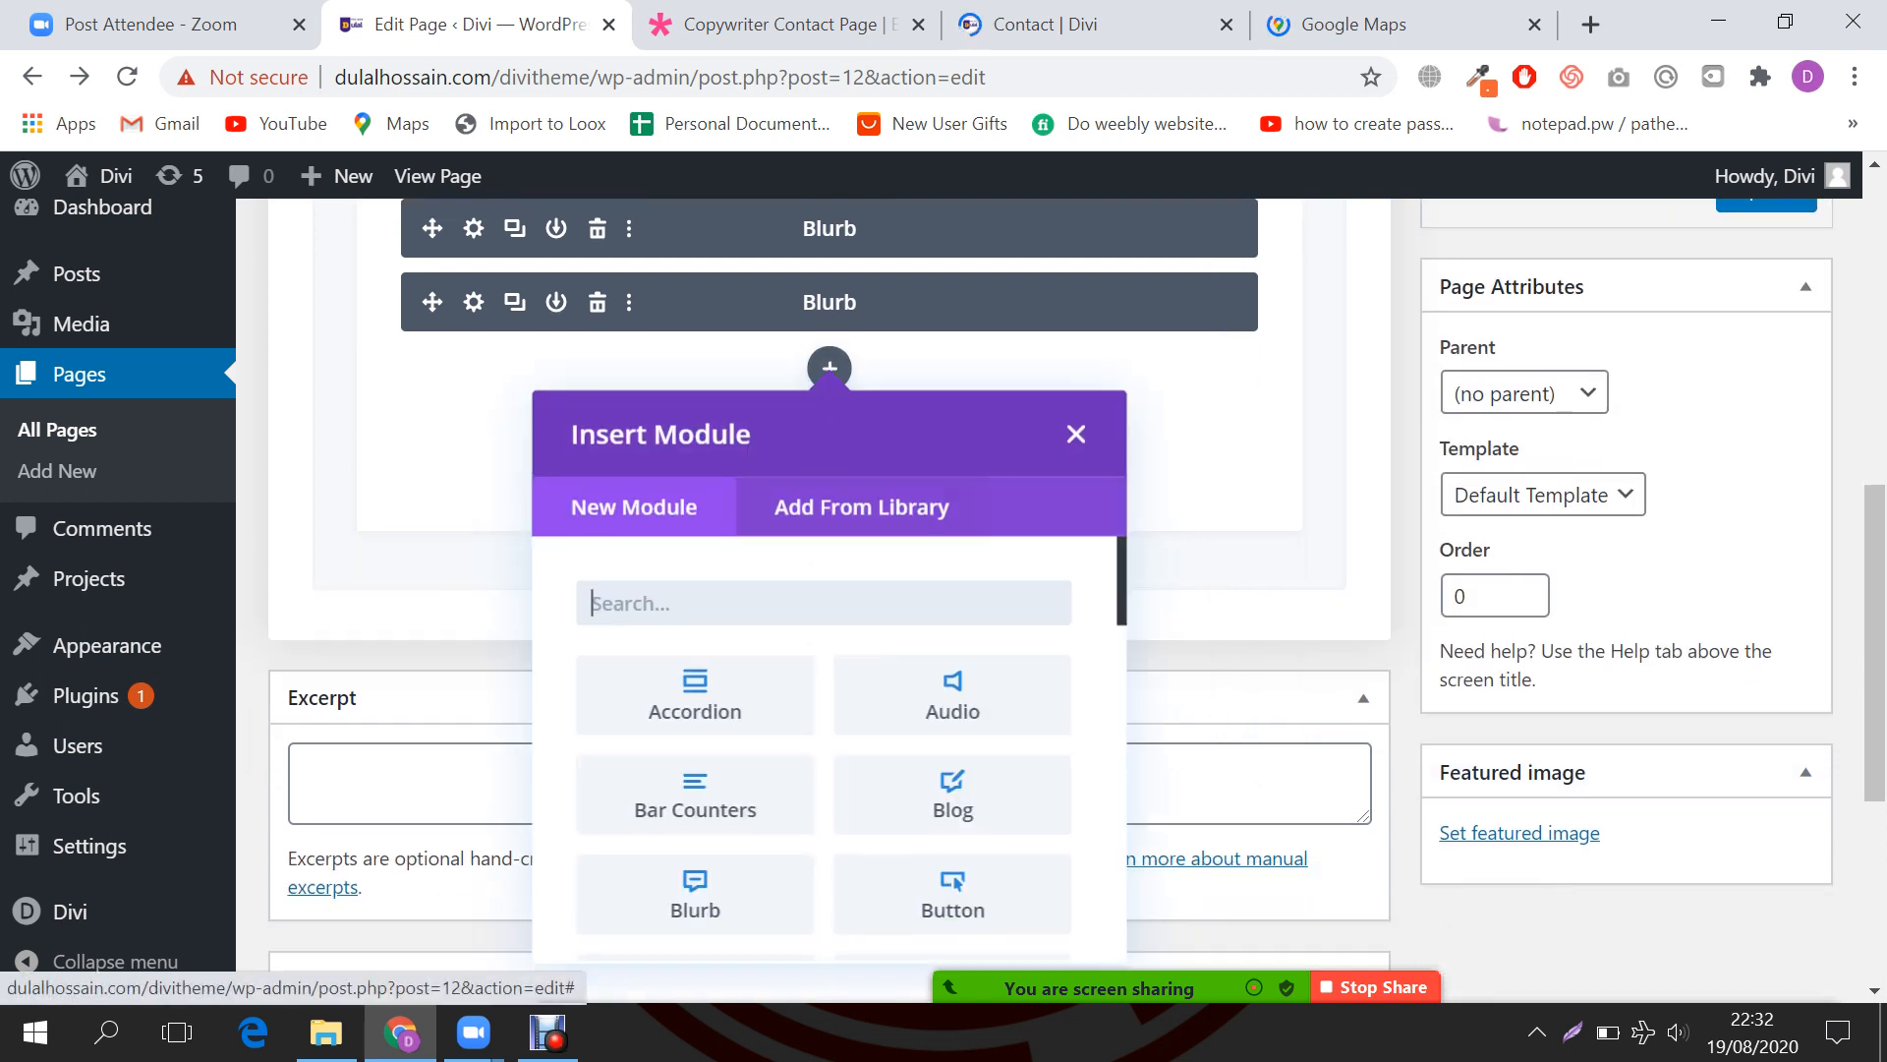
text(blur)
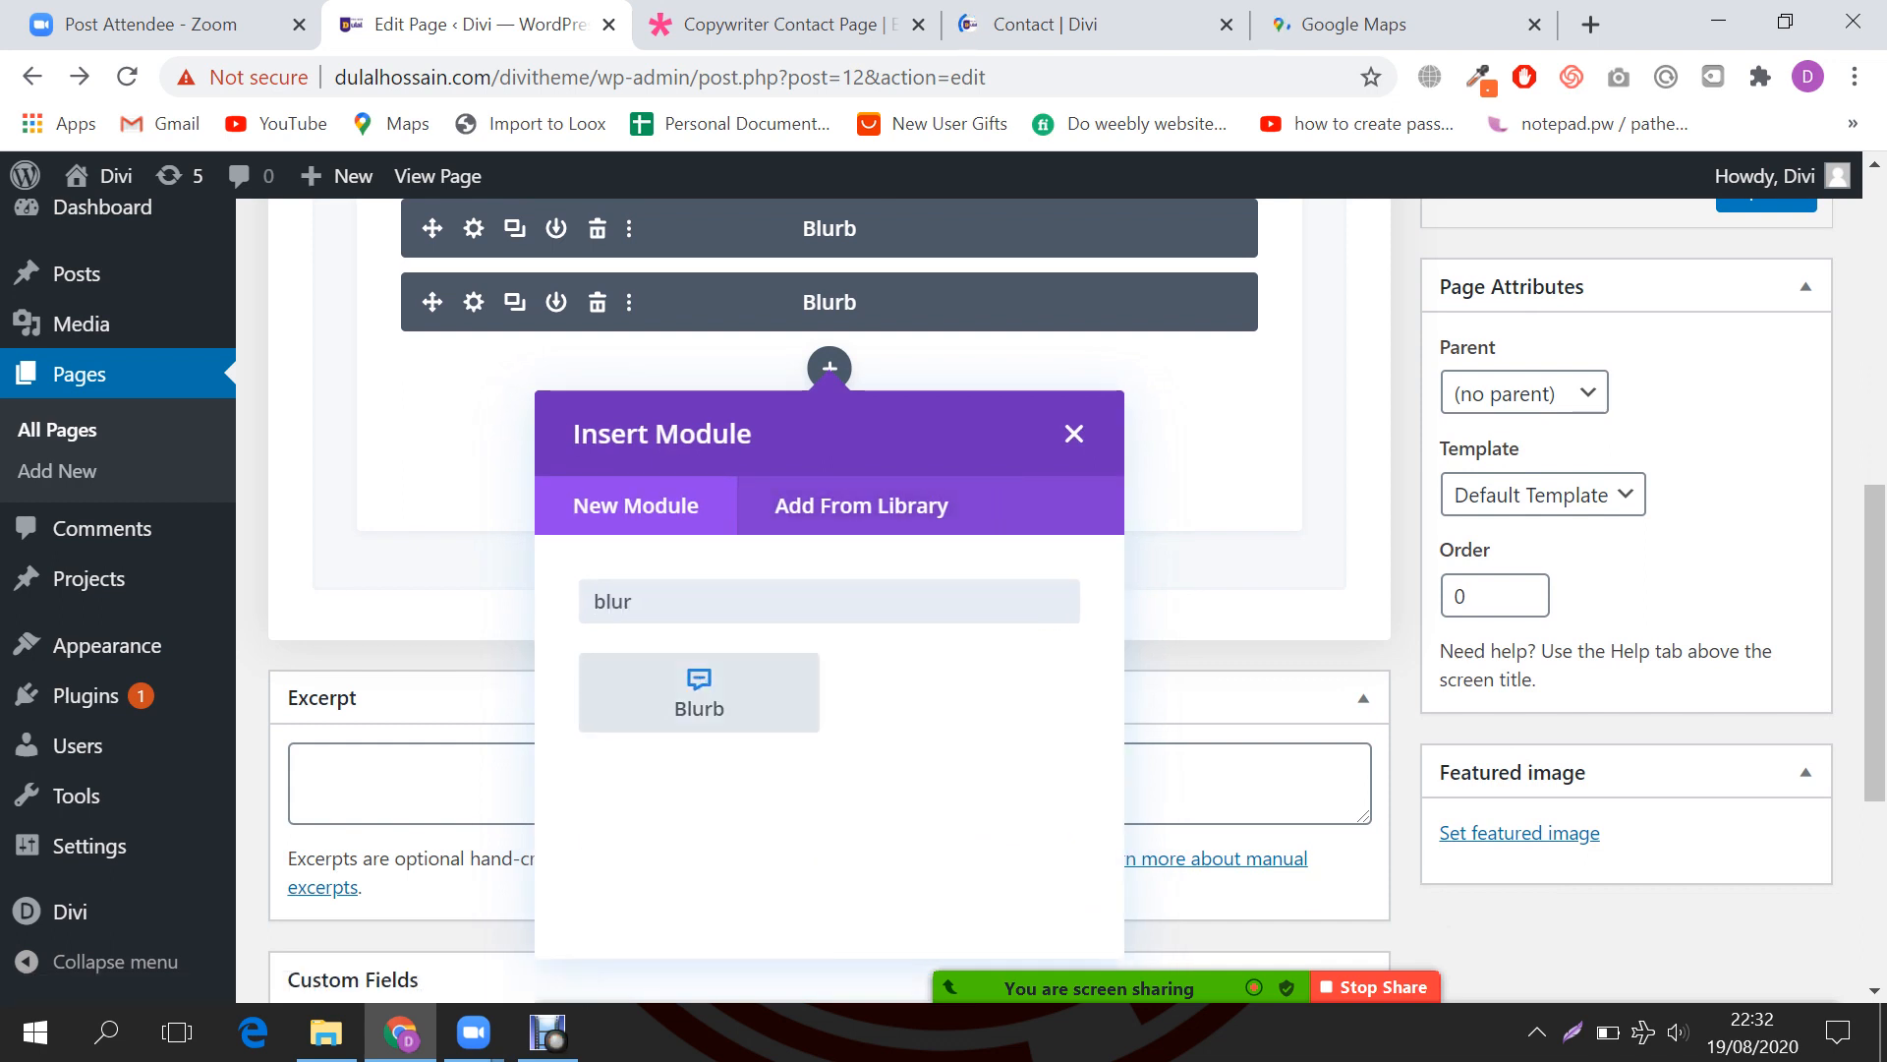
click(698, 693)
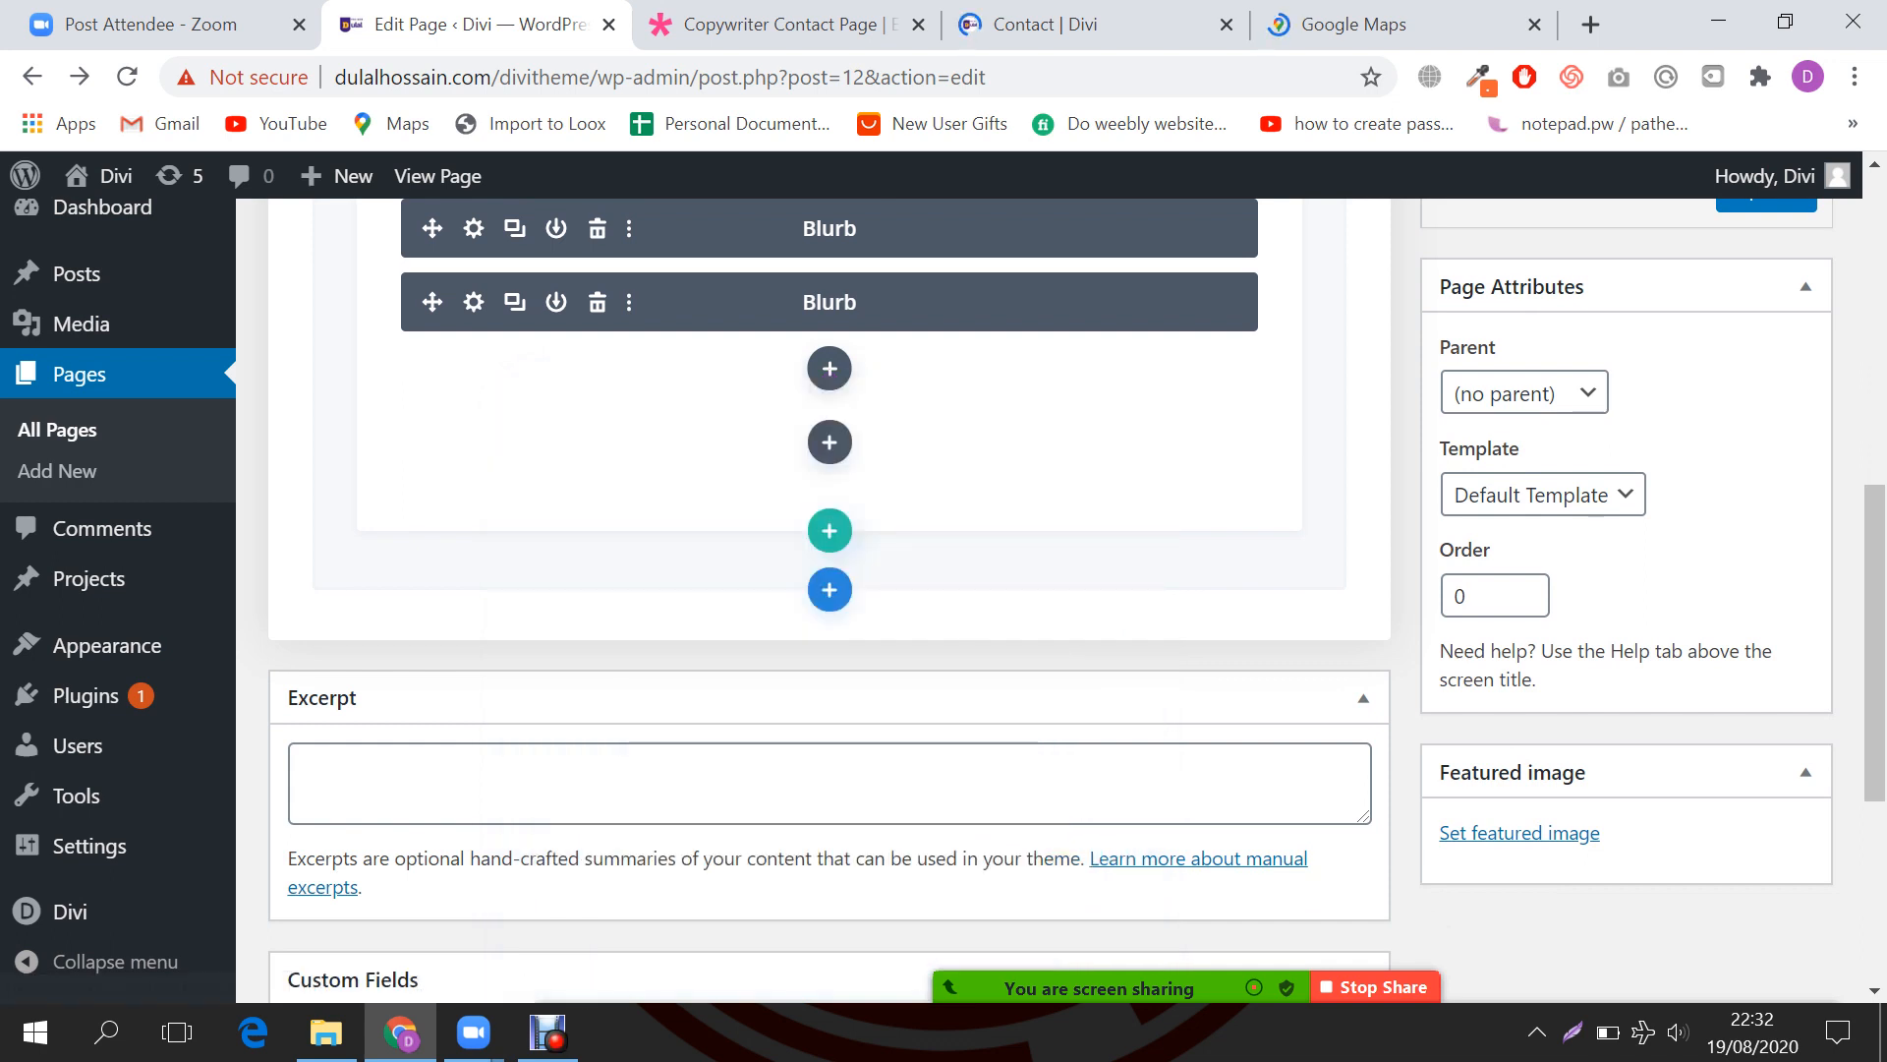
click(226, 24)
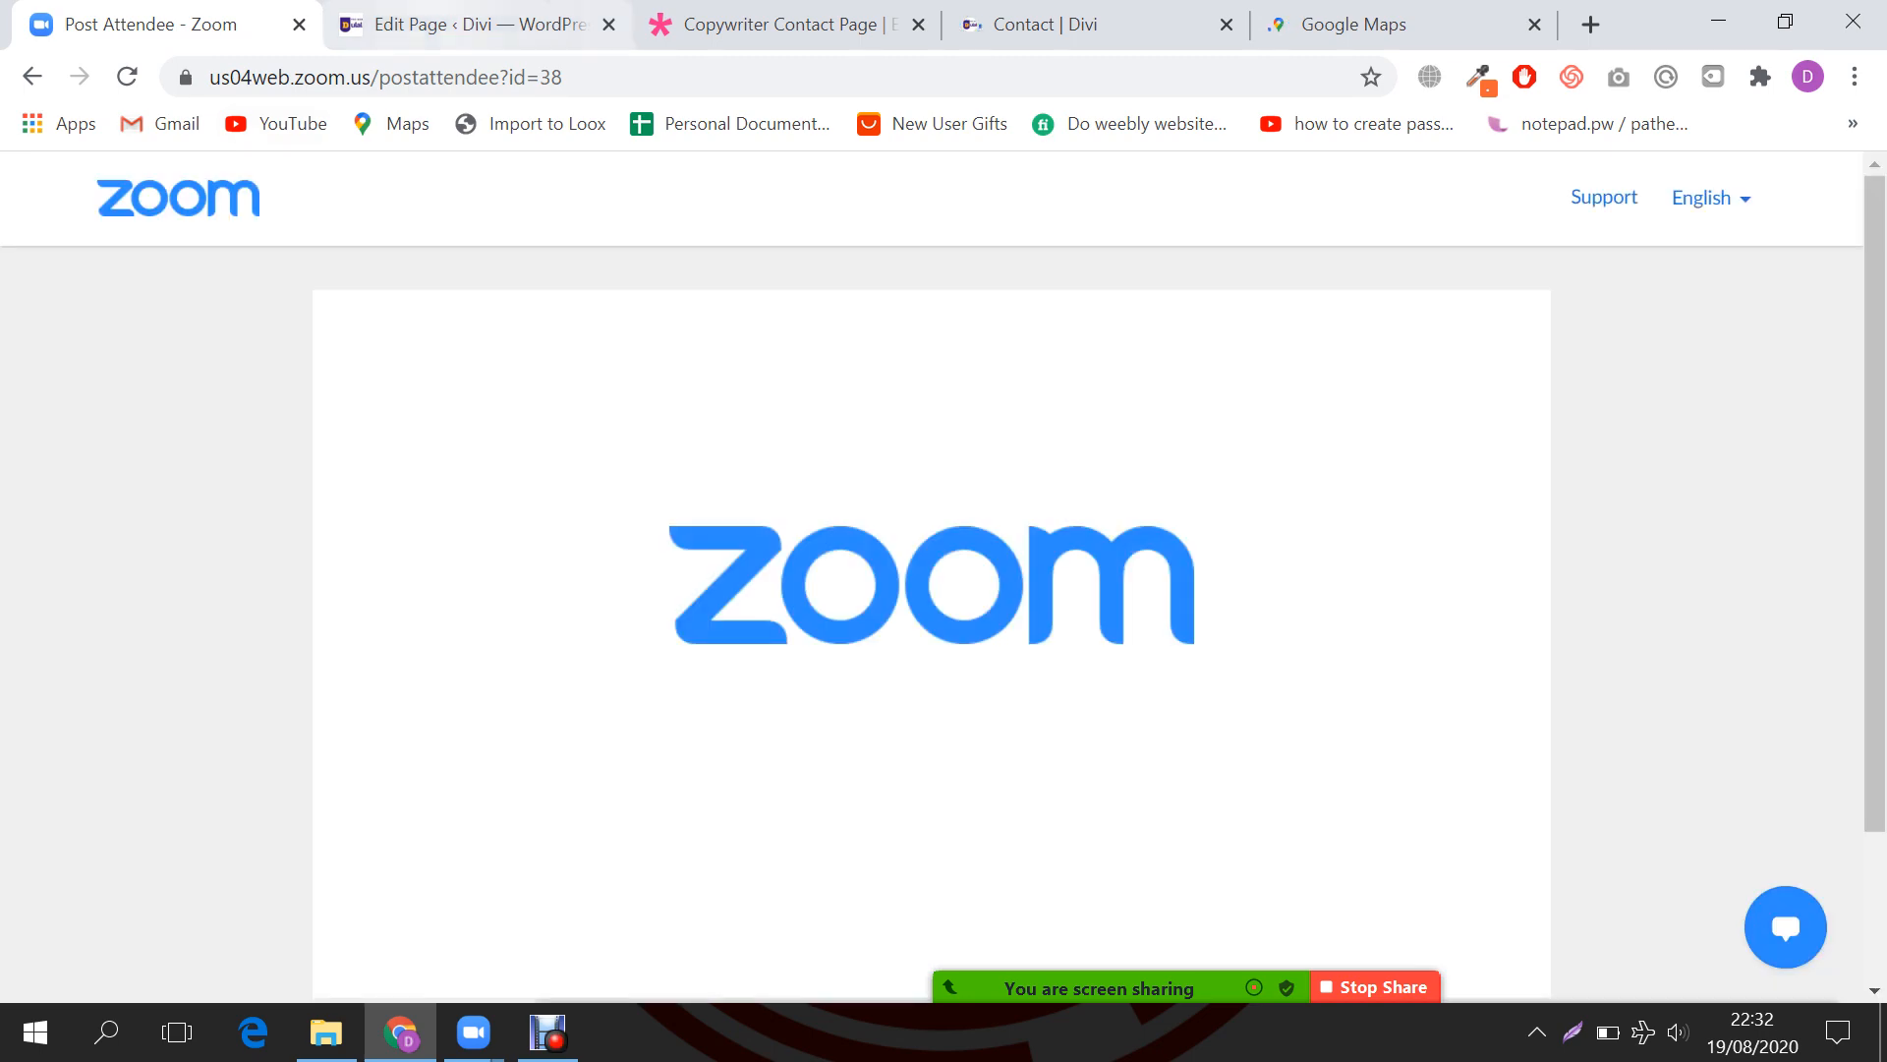
click(756, 25)
double_click(381, 799)
key(ctrl+c)
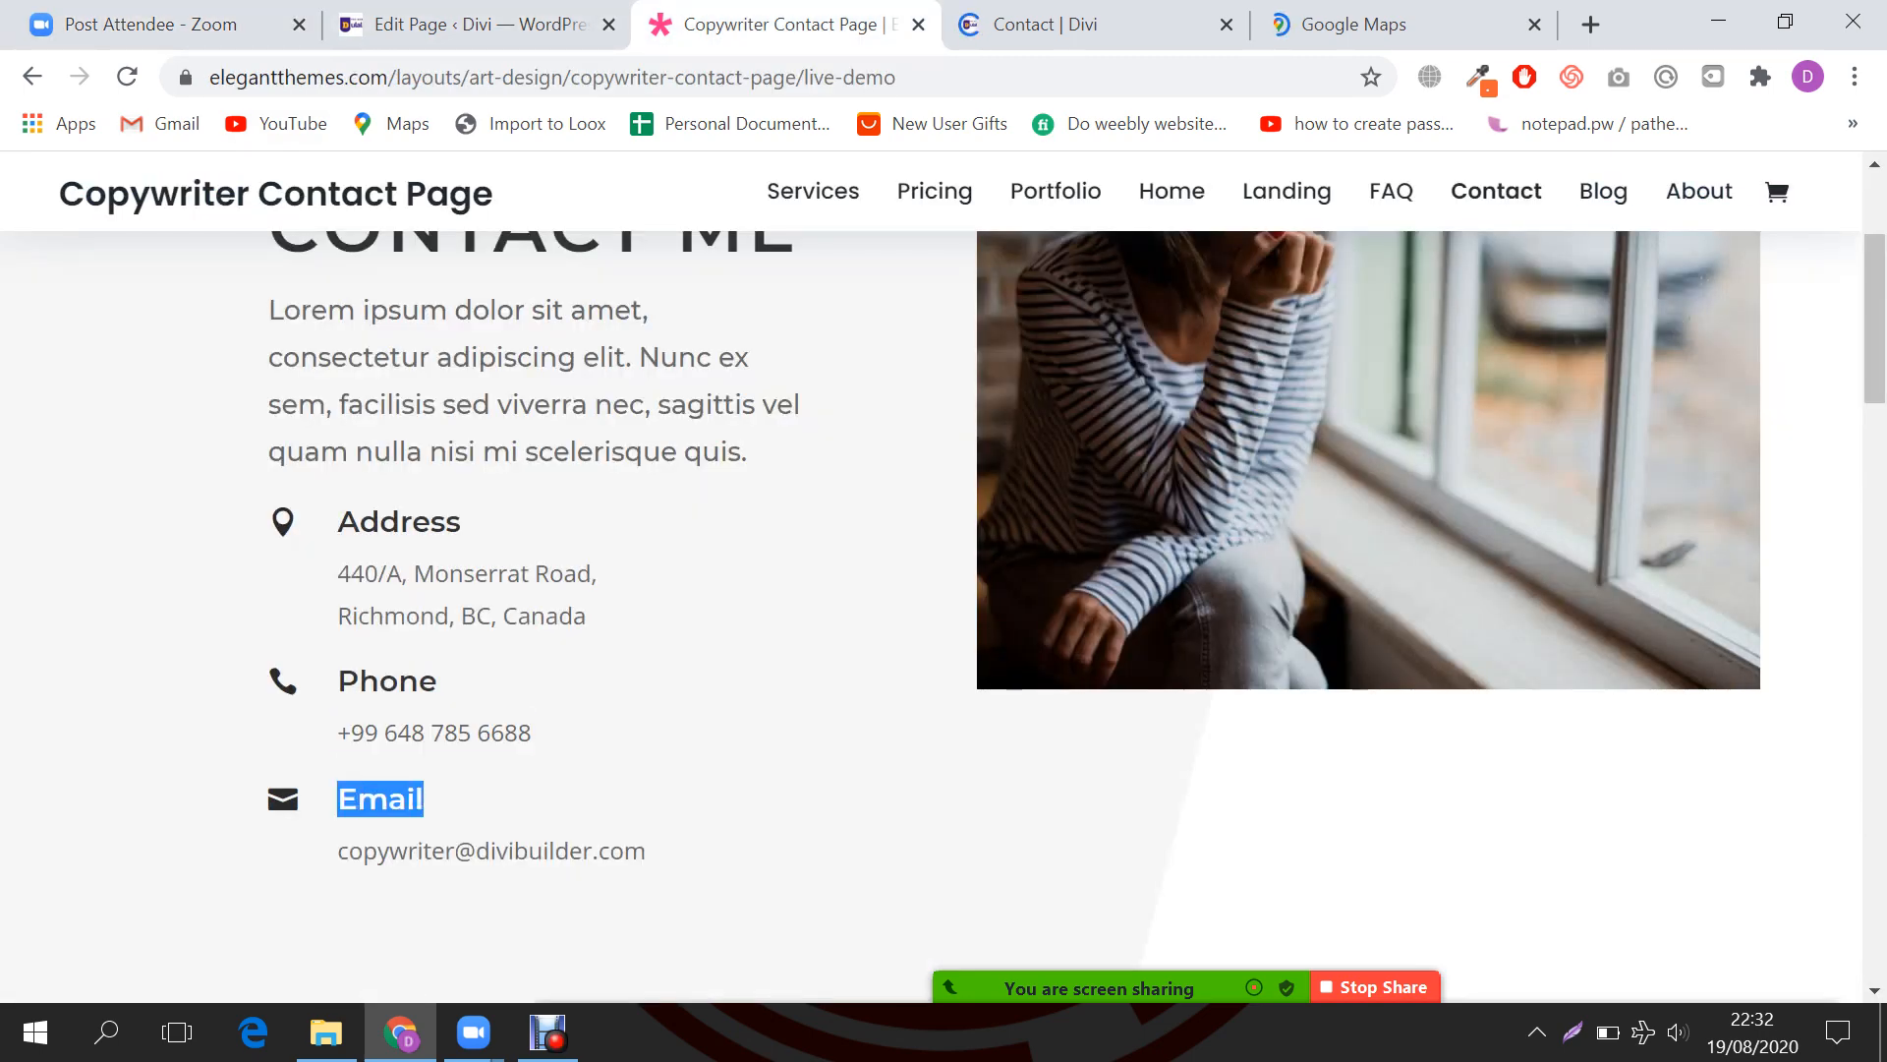
click(477, 25)
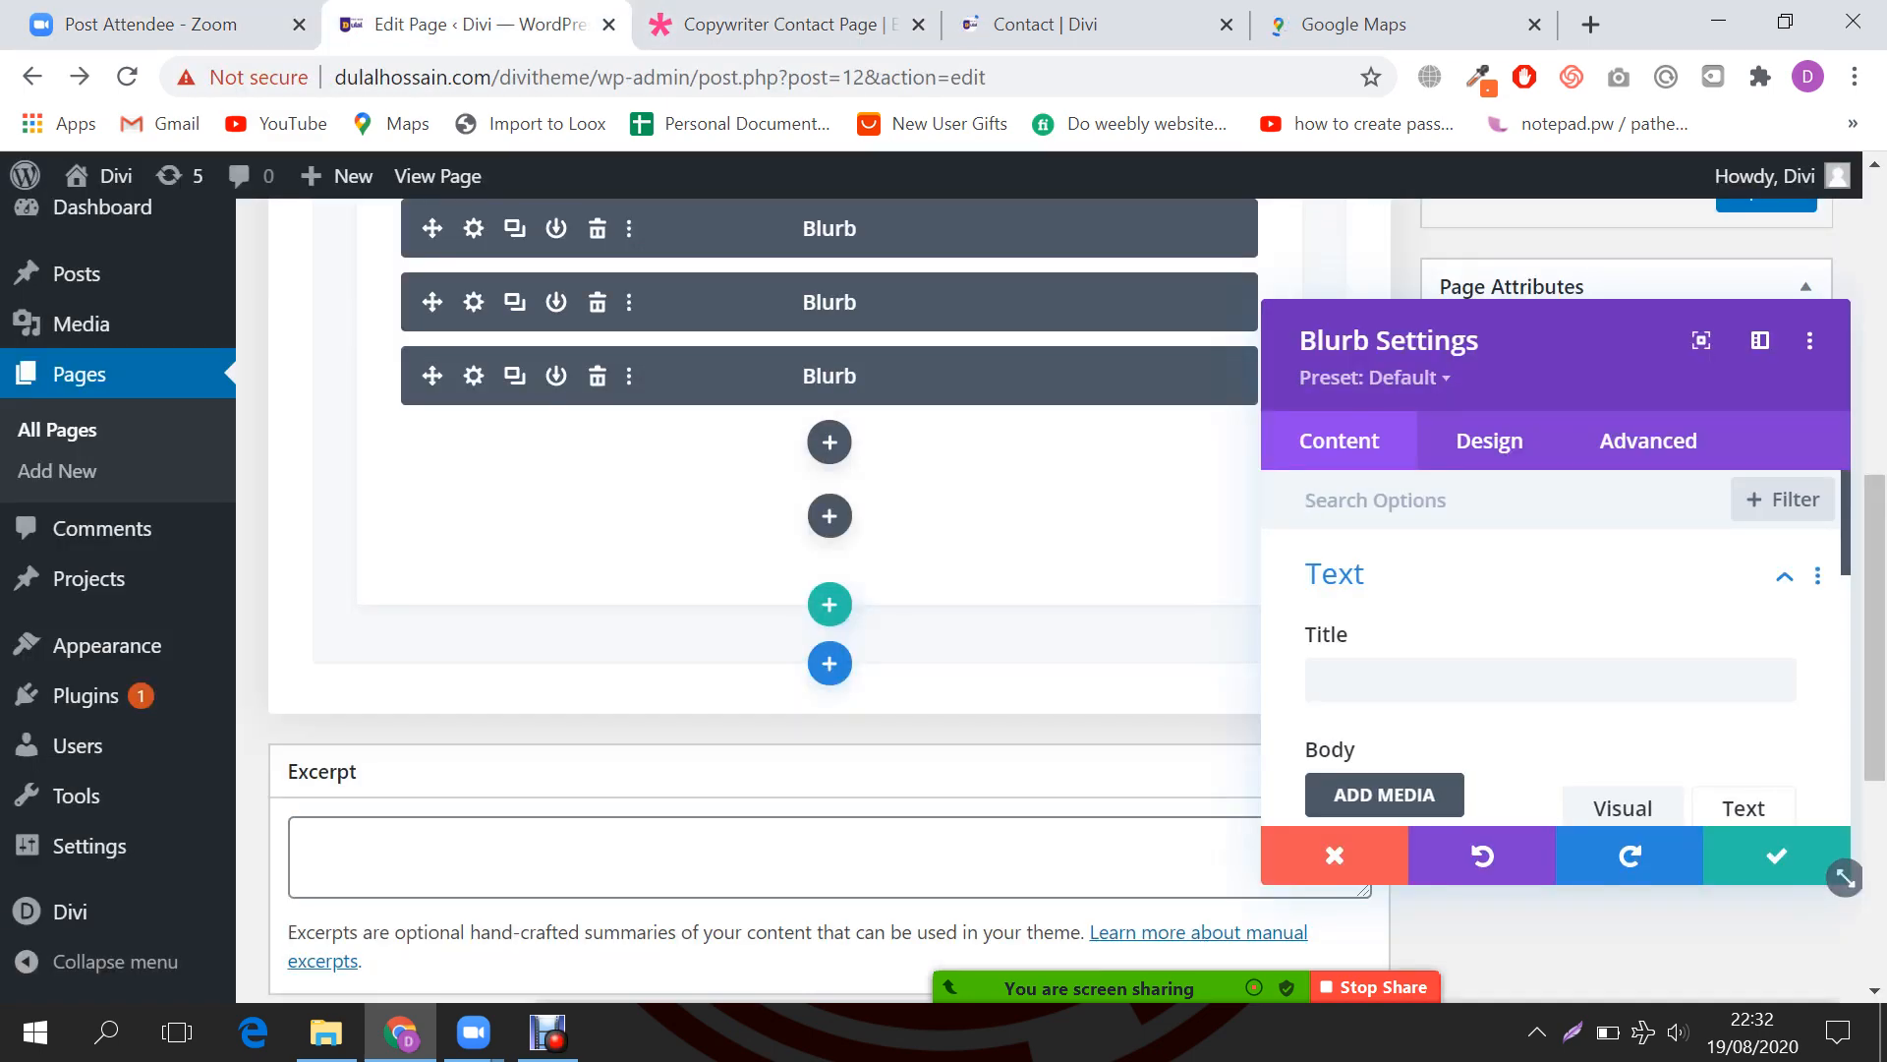
click(1533, 680)
key(ctrl+v)
Step: Paste the demo e-mail address from the reference page into the blurb's body
scroll(1508, 678, down, 3)
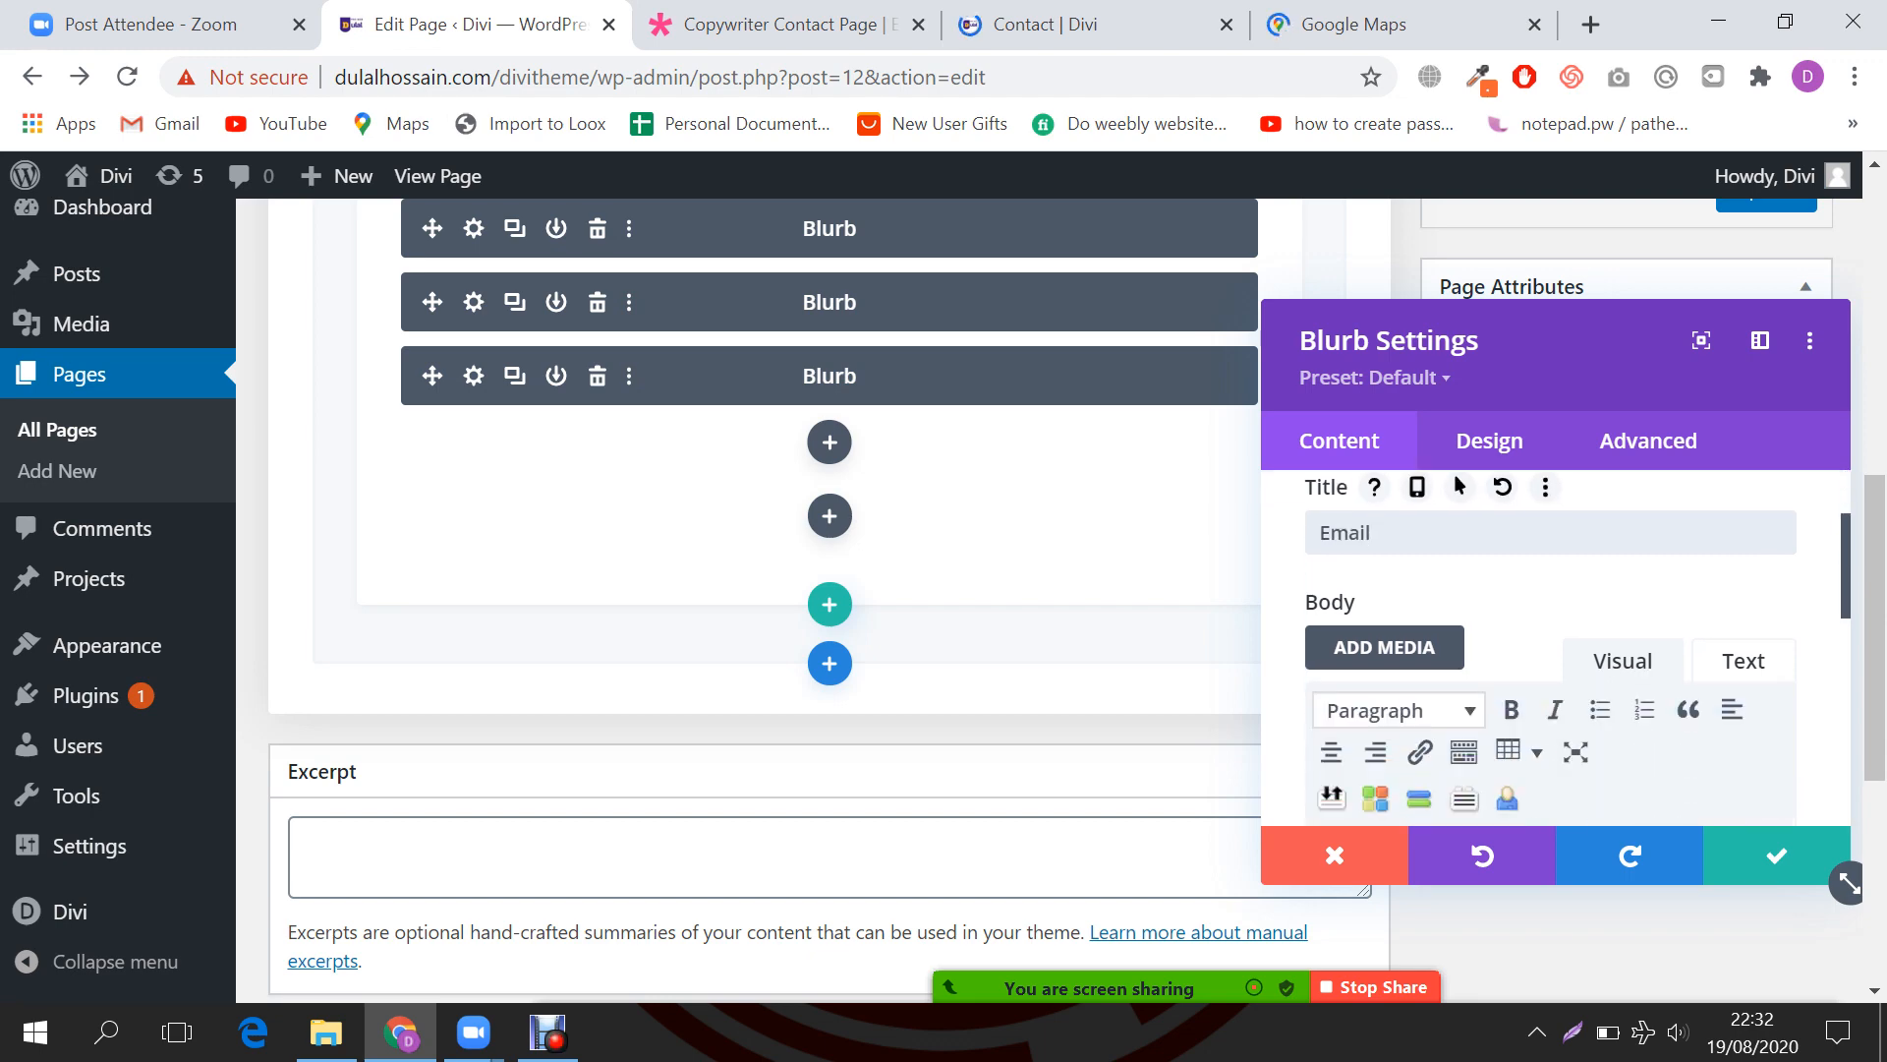
click(1352, 747)
key(ctrl+Tab)
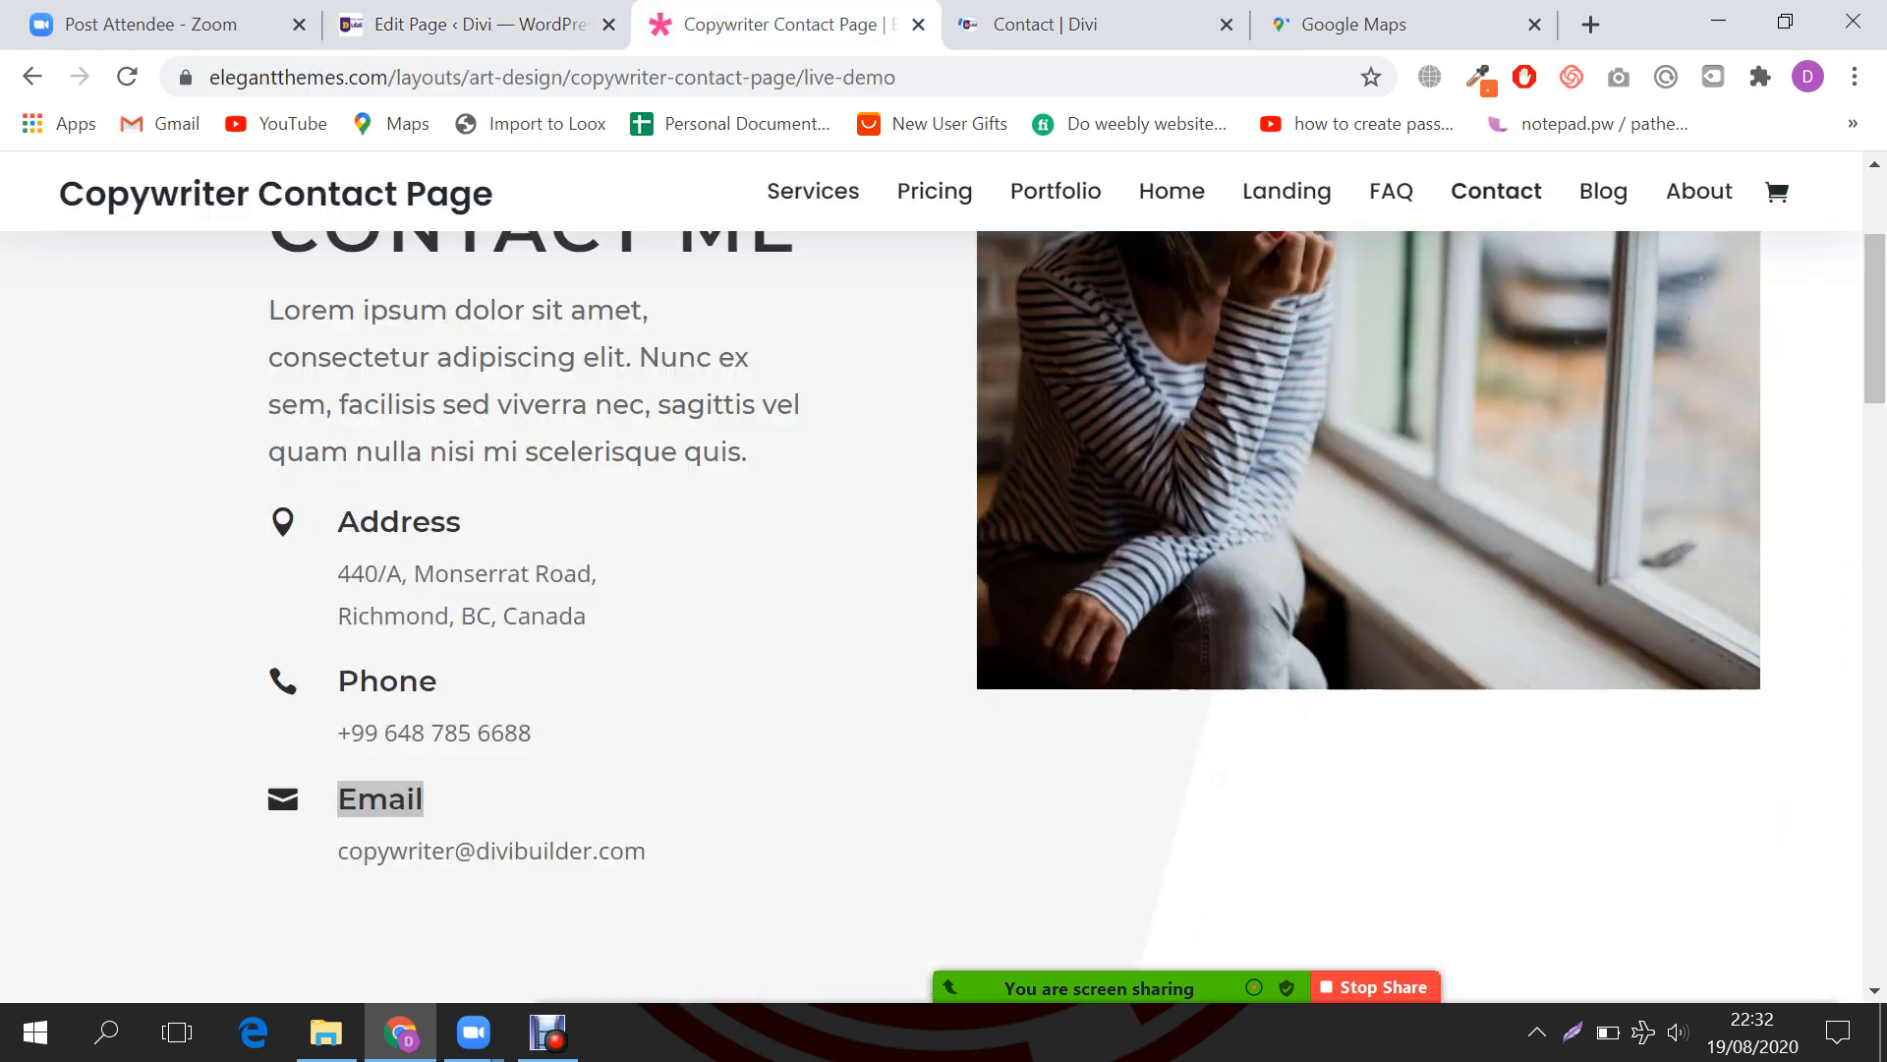
drag(338, 851, 646, 851)
key(ctrl+c)
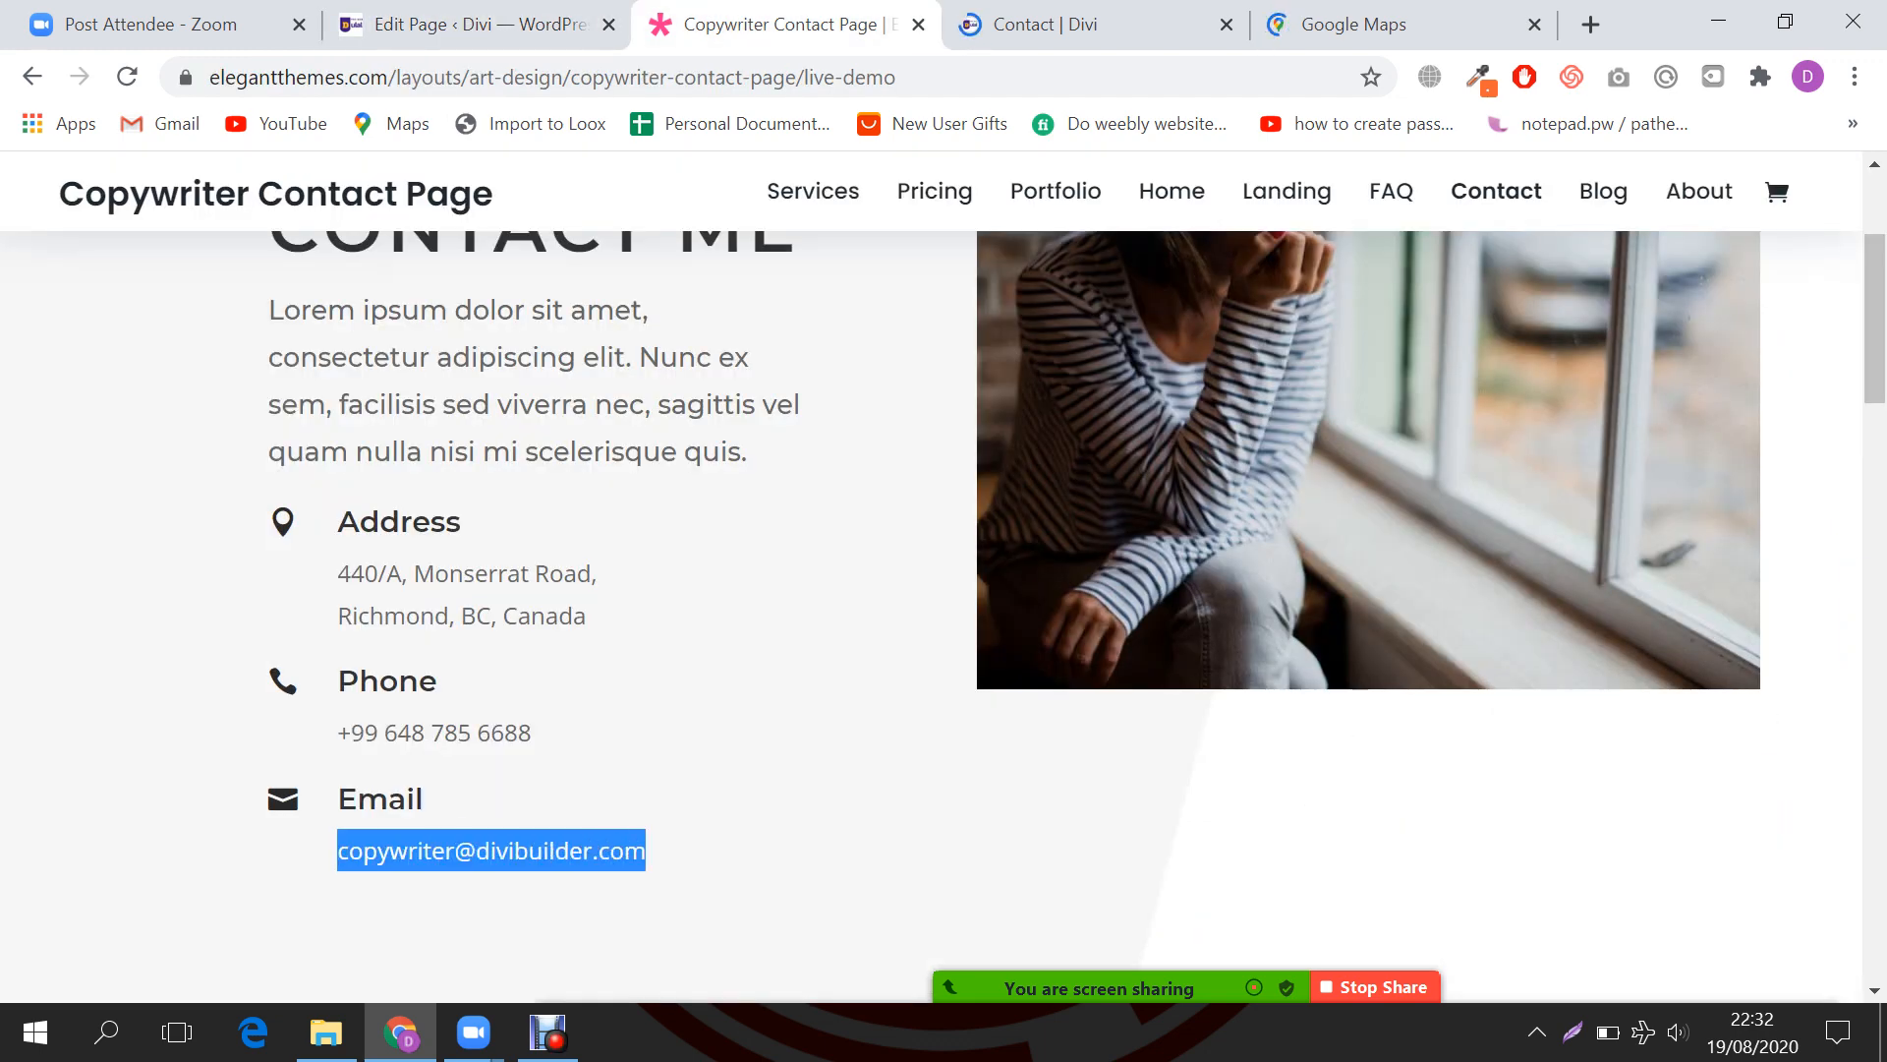
click(477, 25)
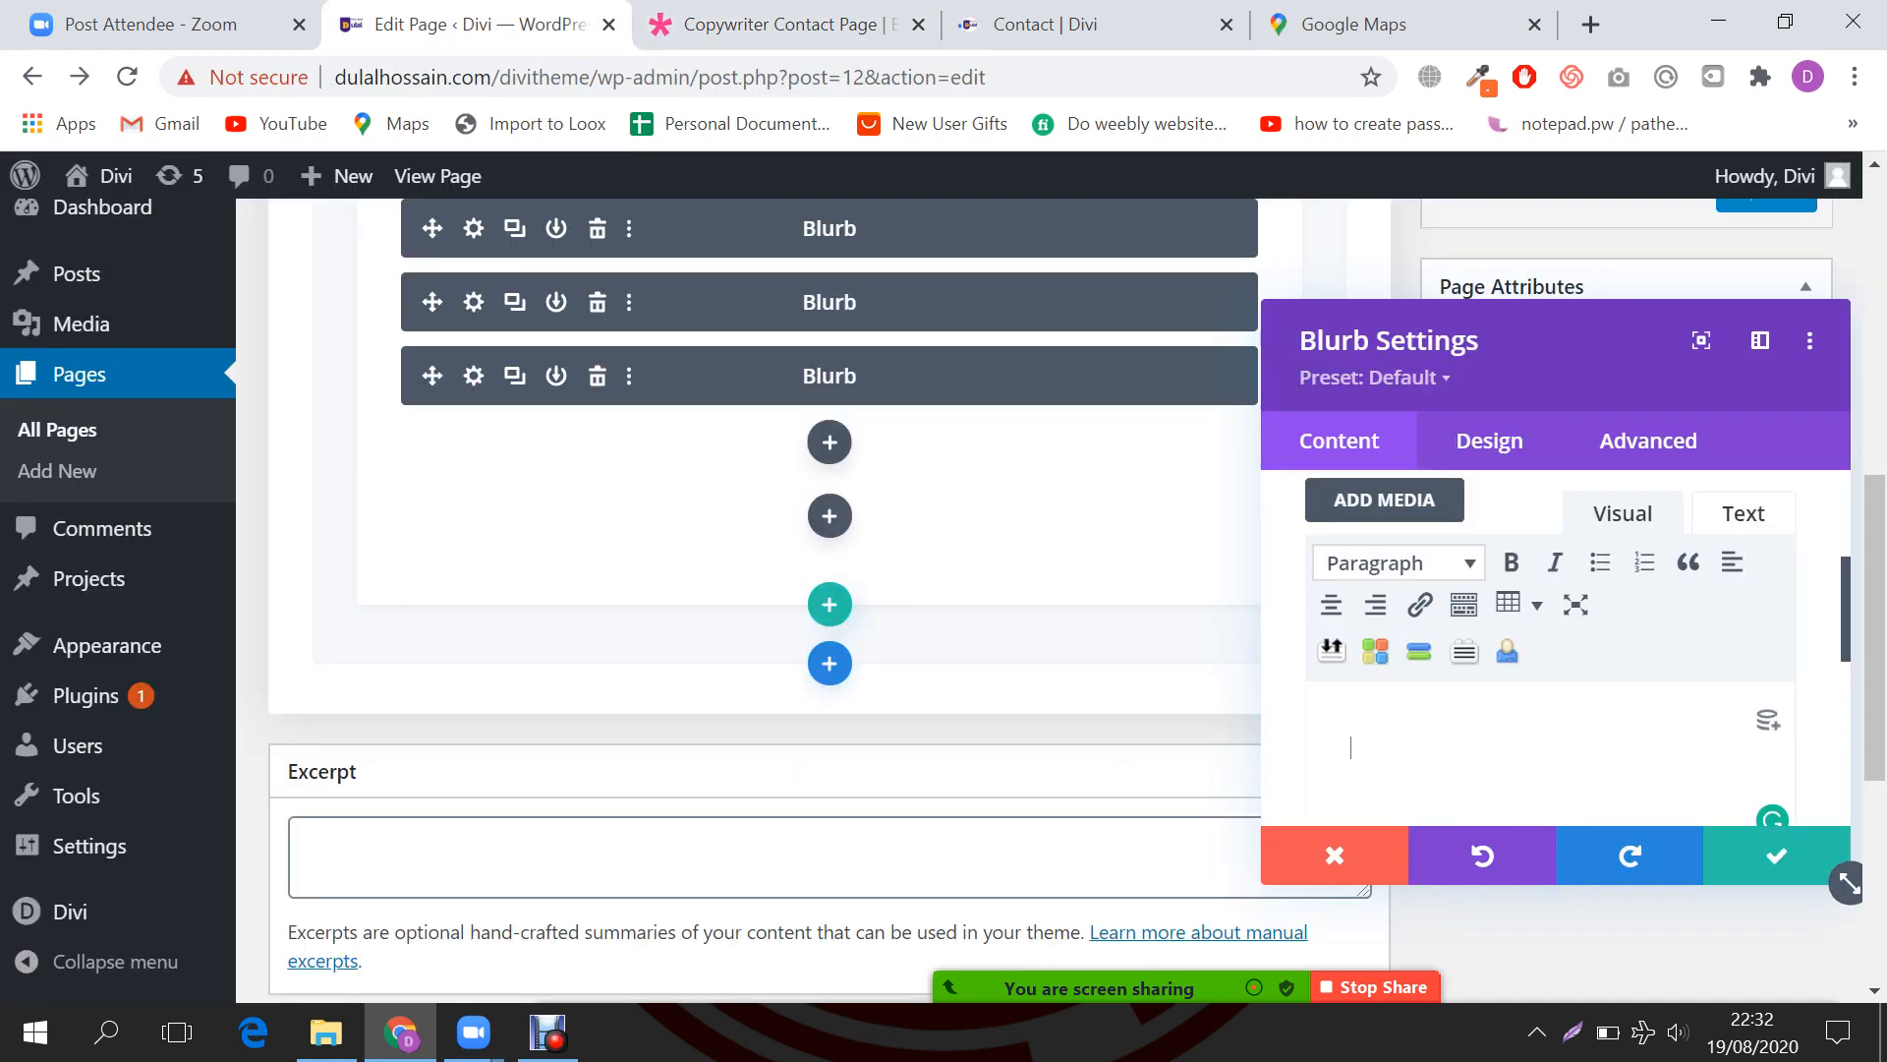
key(ctrl+v)
Step: Enable Use Icon on the Email blurb and choose the envelope icon
scroll(1551, 610, down, 1)
scroll(1551, 649, down, 1)
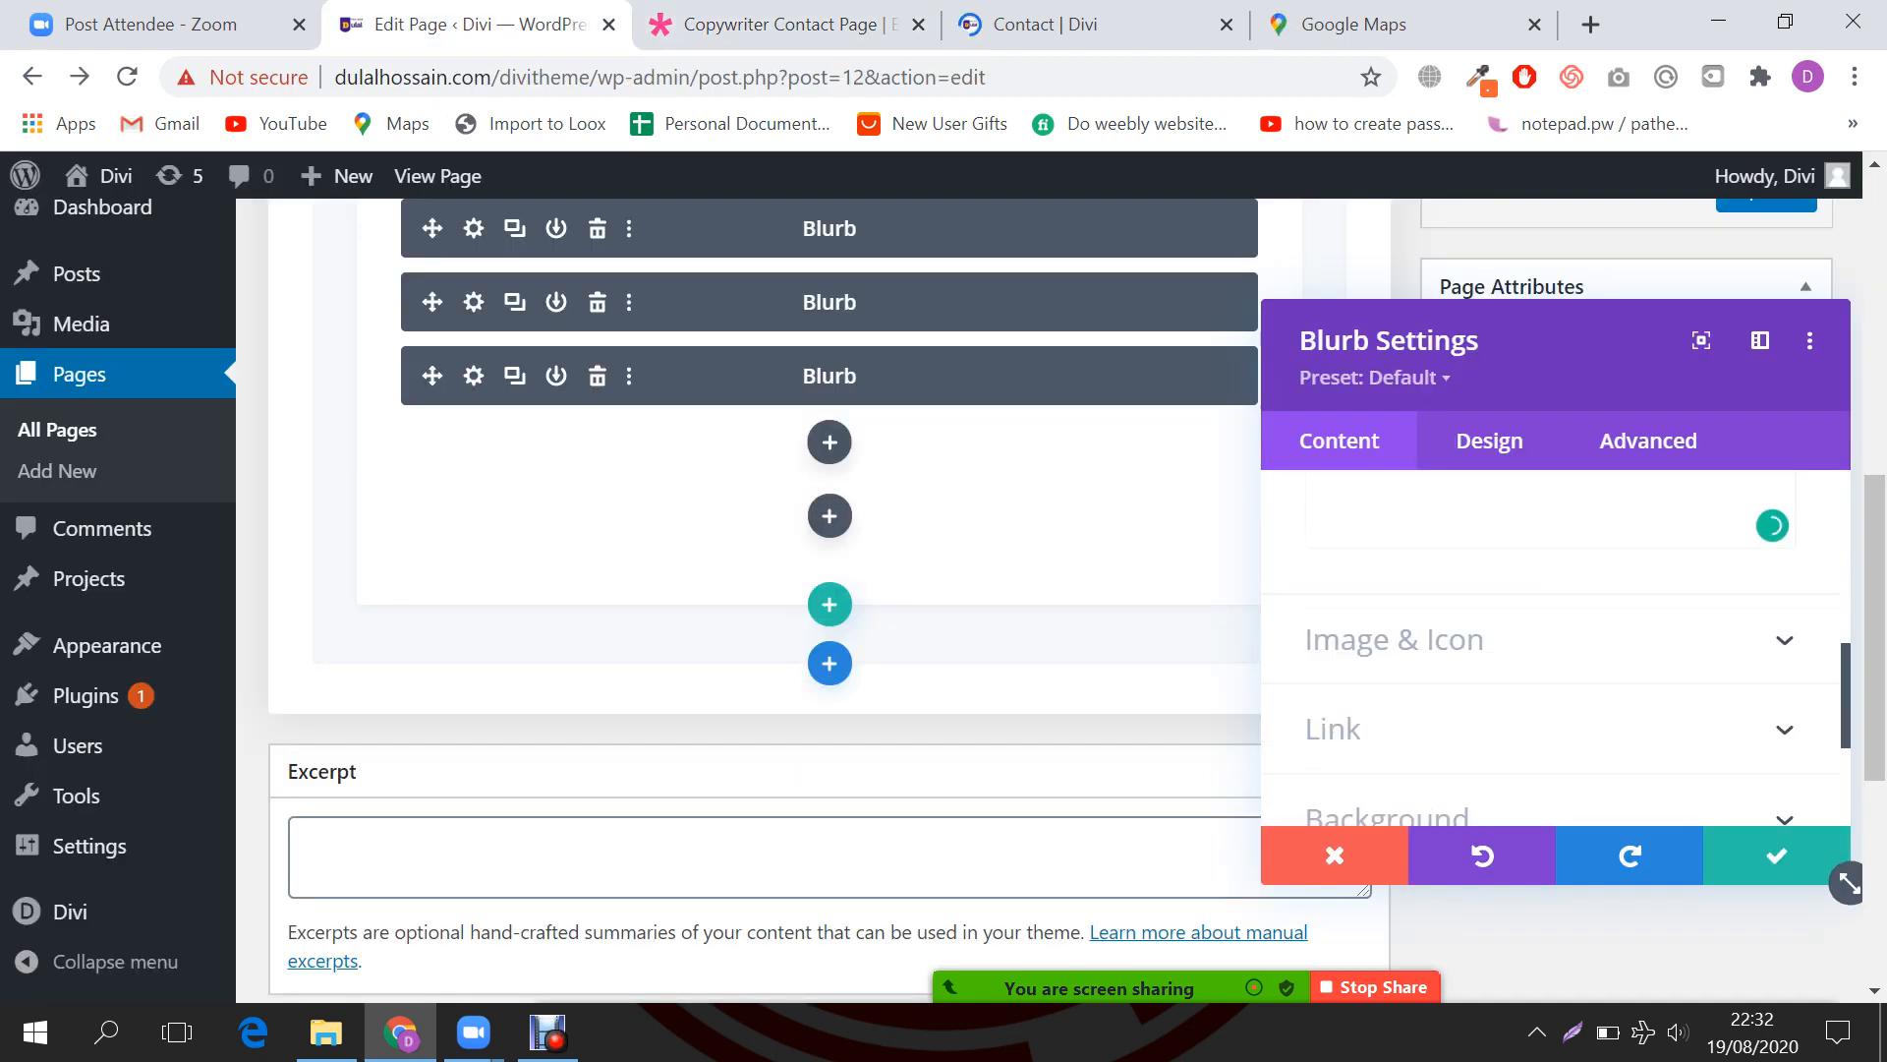
click(1393, 640)
click(1334, 619)
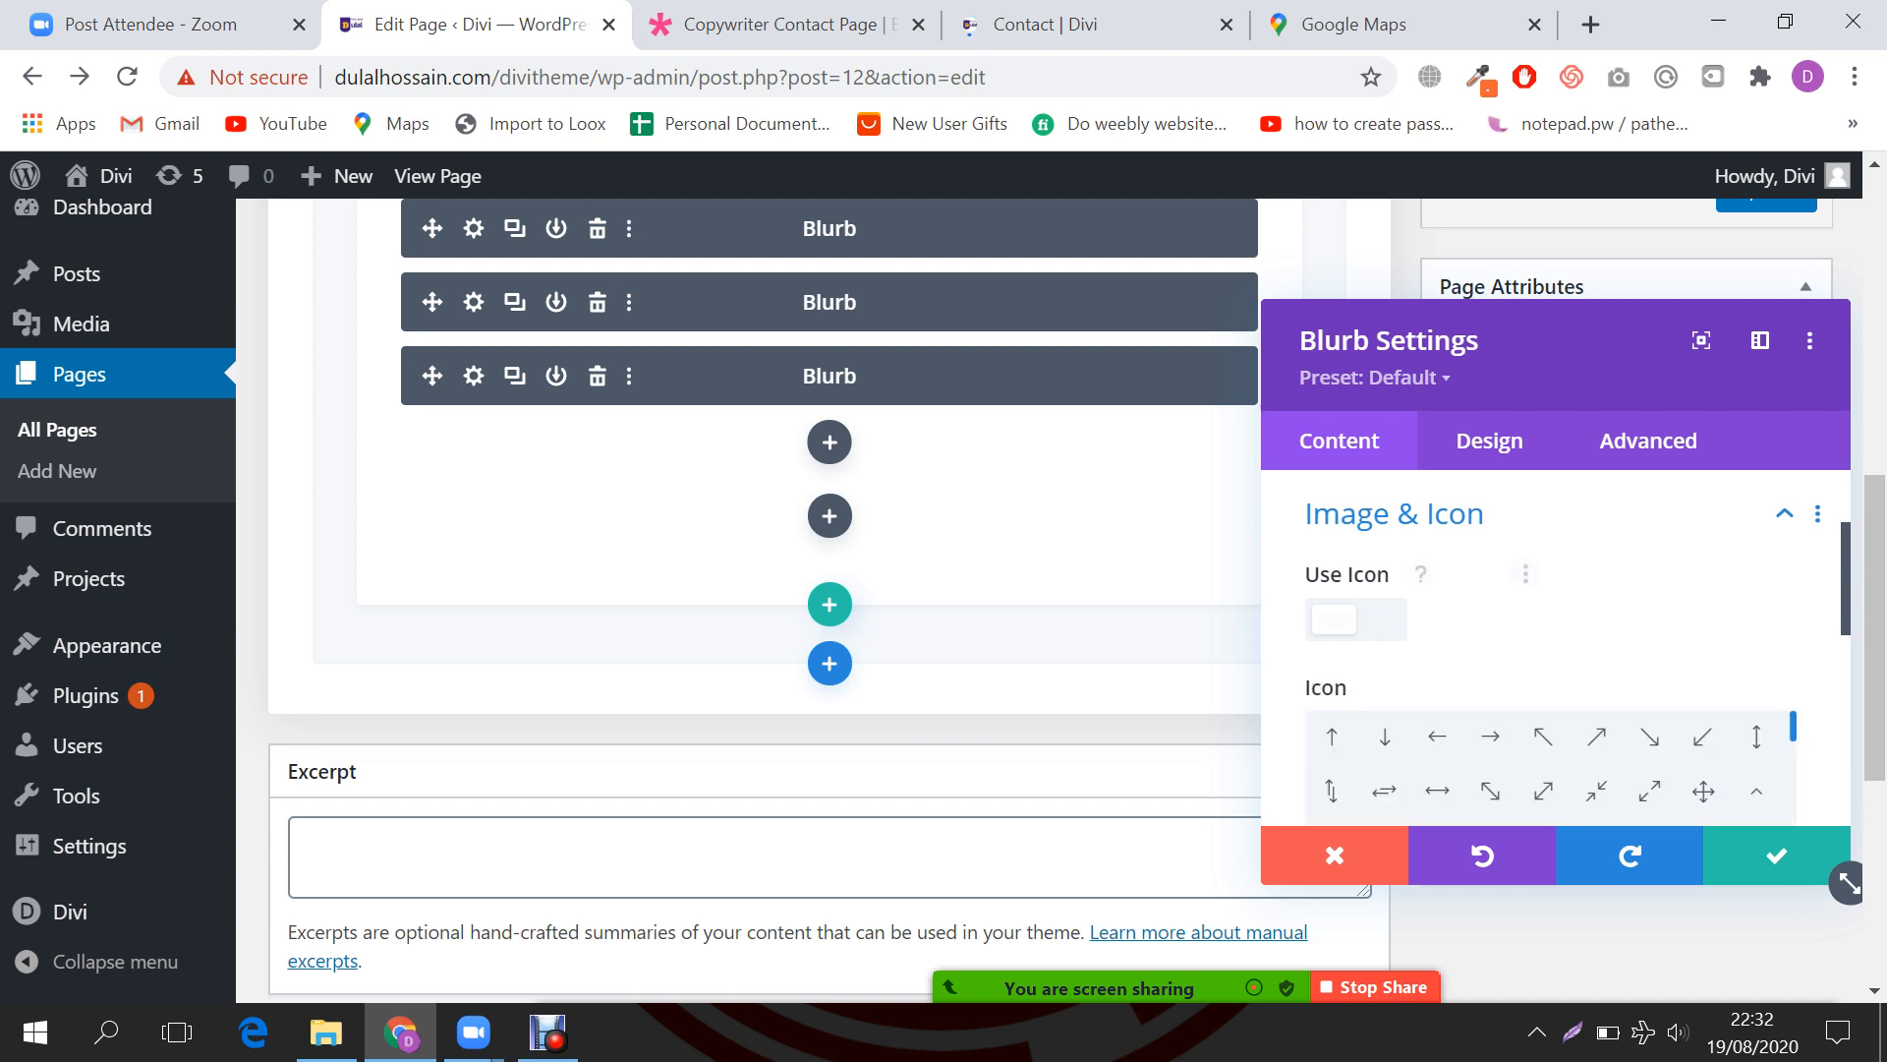
scroll(1551, 639, down, 1)
scroll(1543, 693, down, 5)
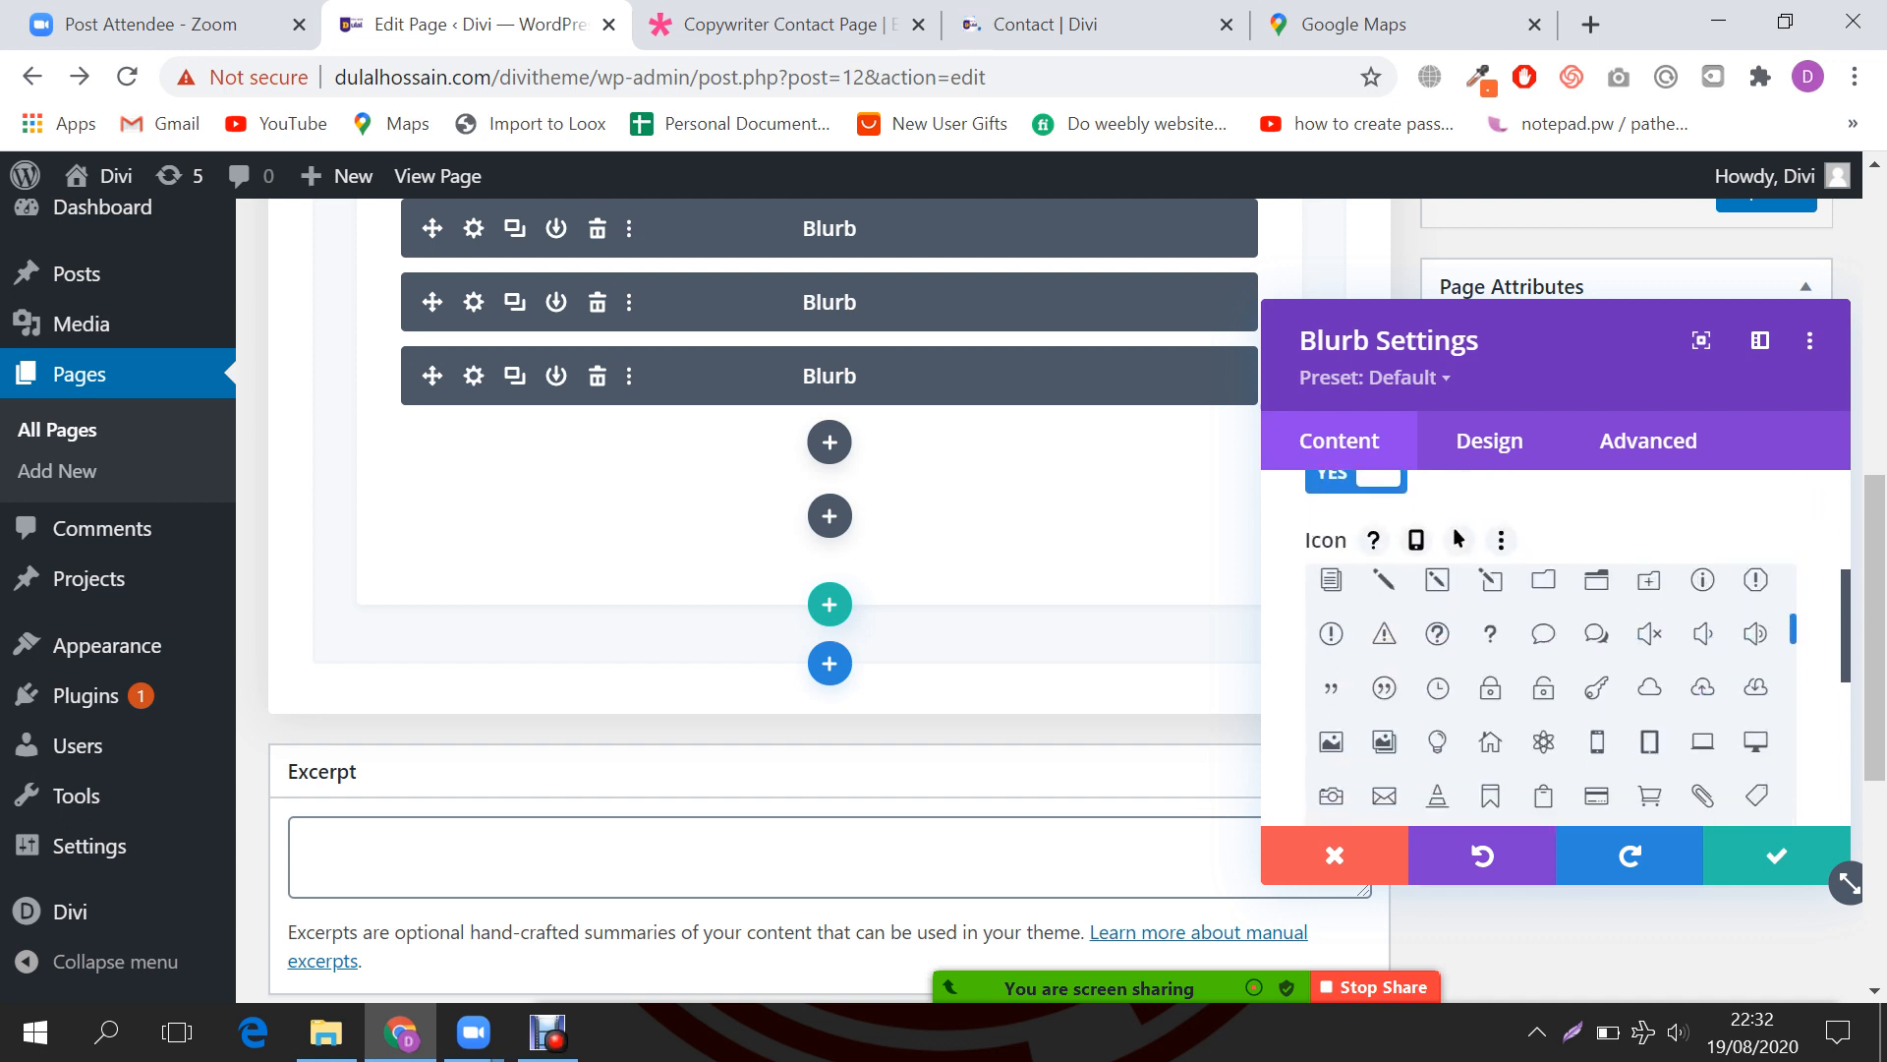
click(1384, 796)
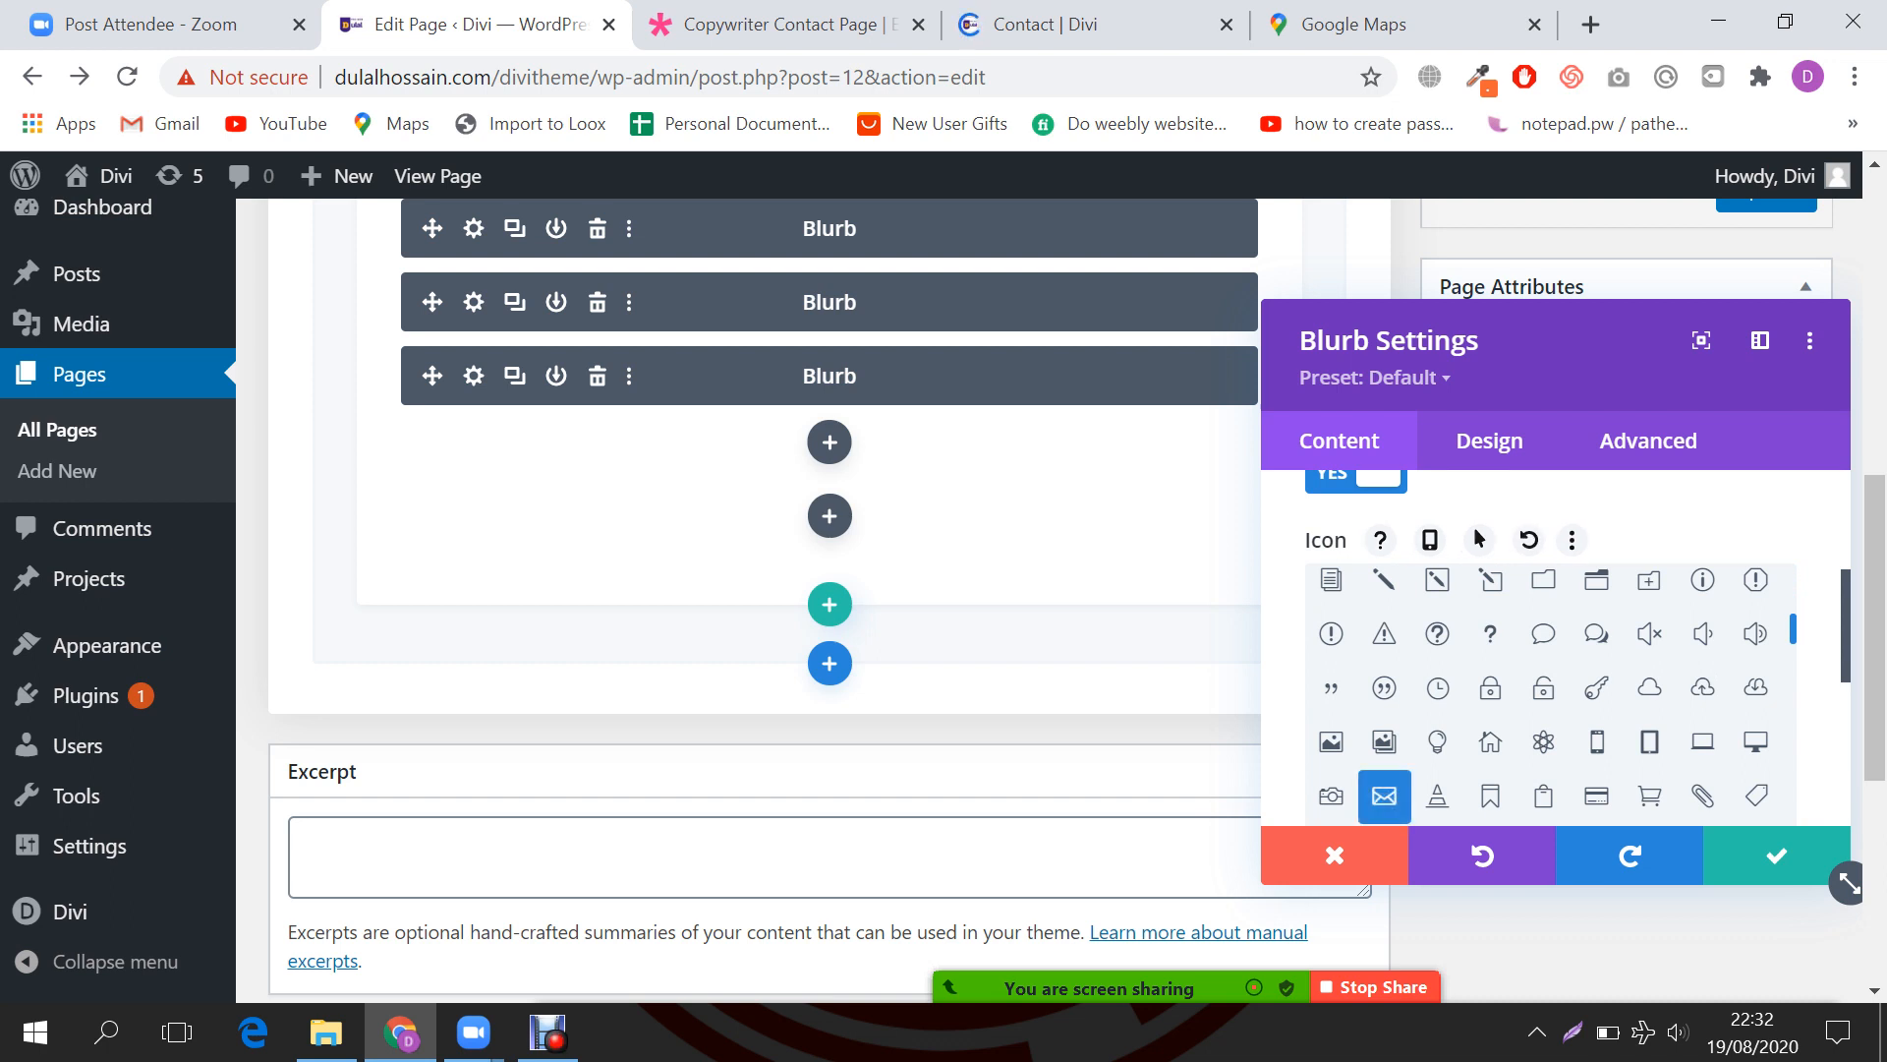
scroll(1543, 693, up, 5)
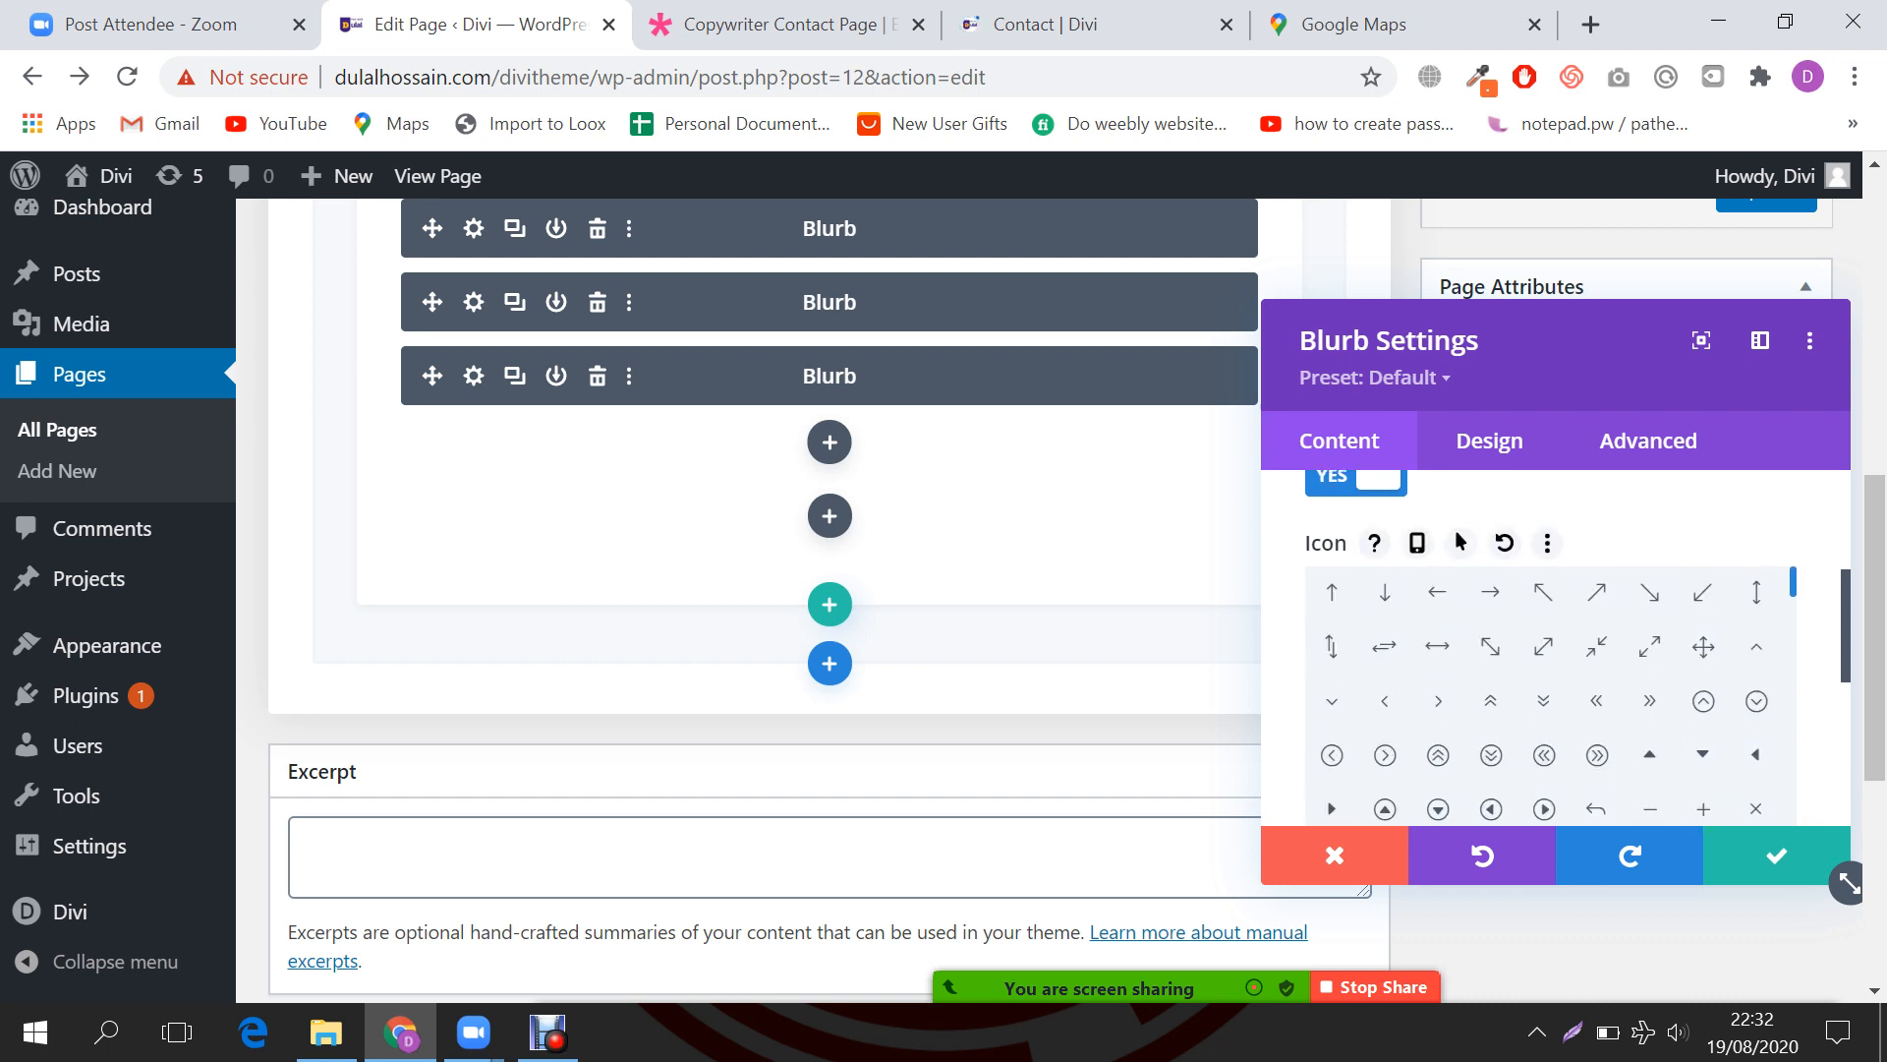
scroll(1551, 639, up, 1)
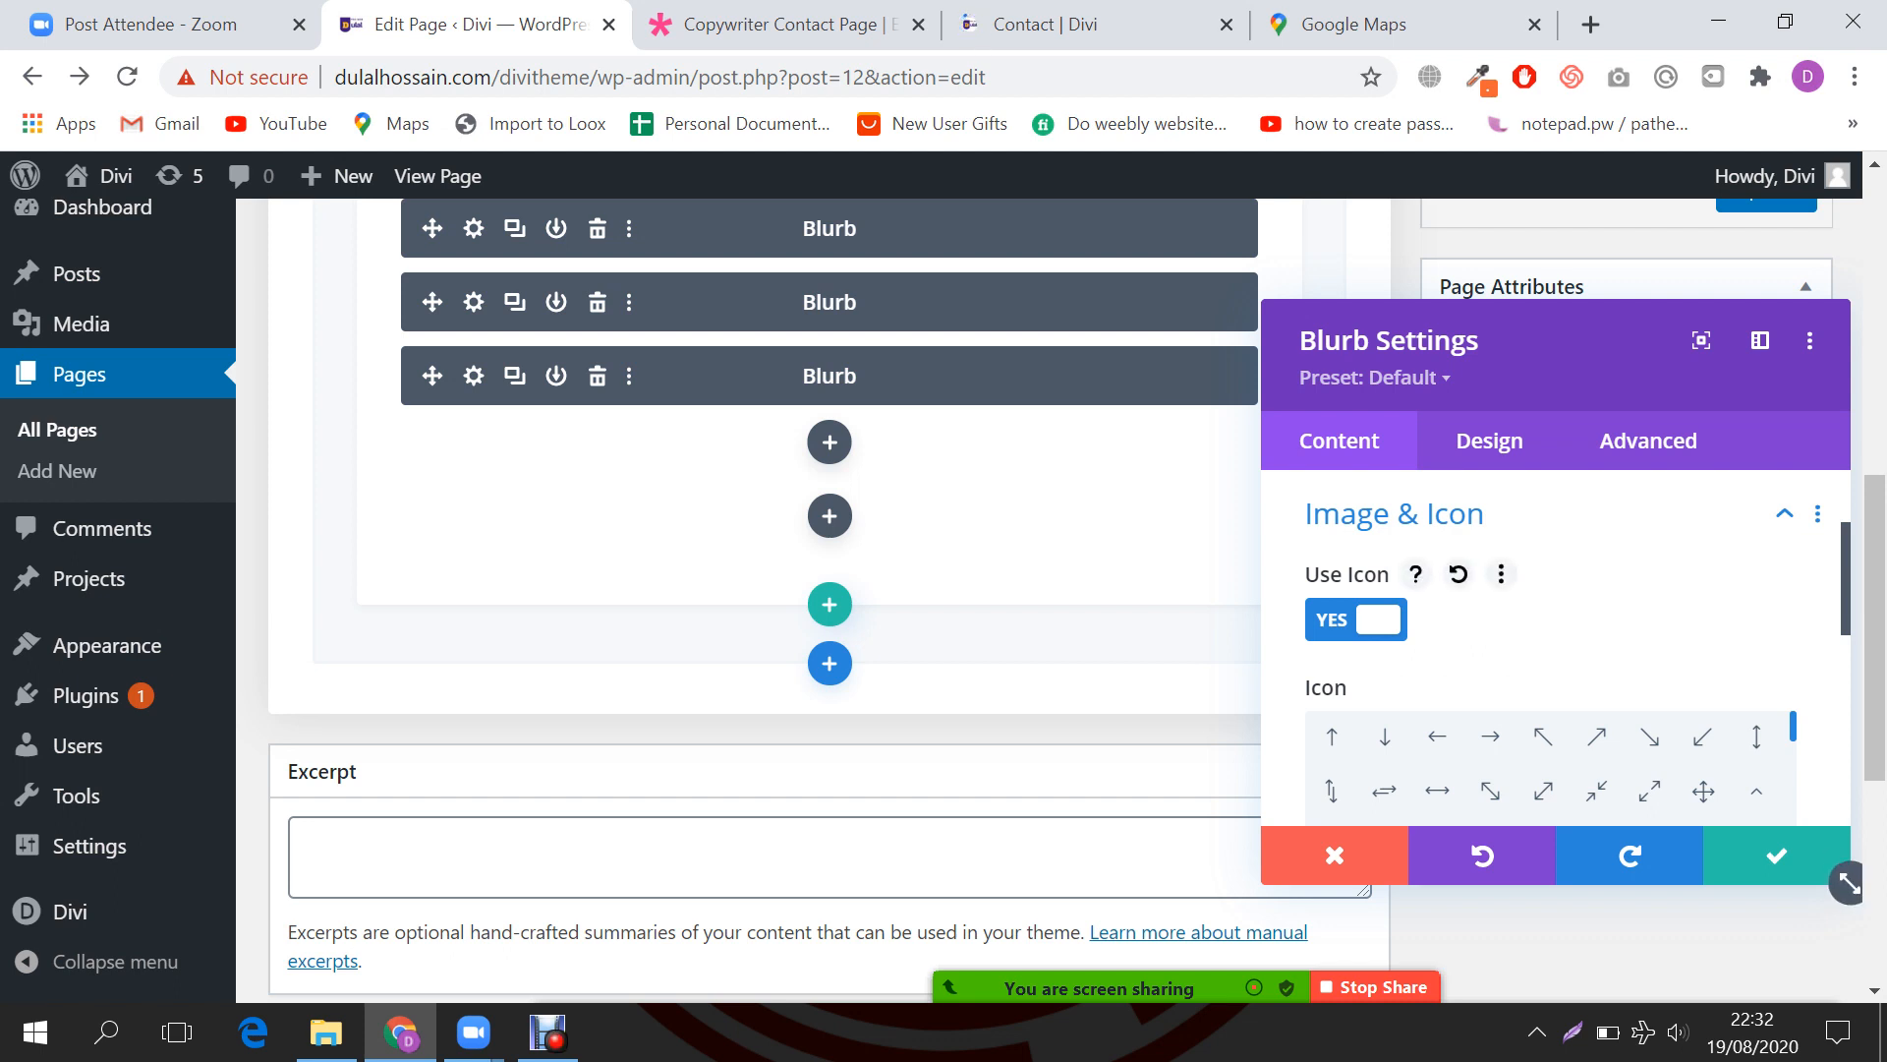
scroll(1489, 648, up, 2)
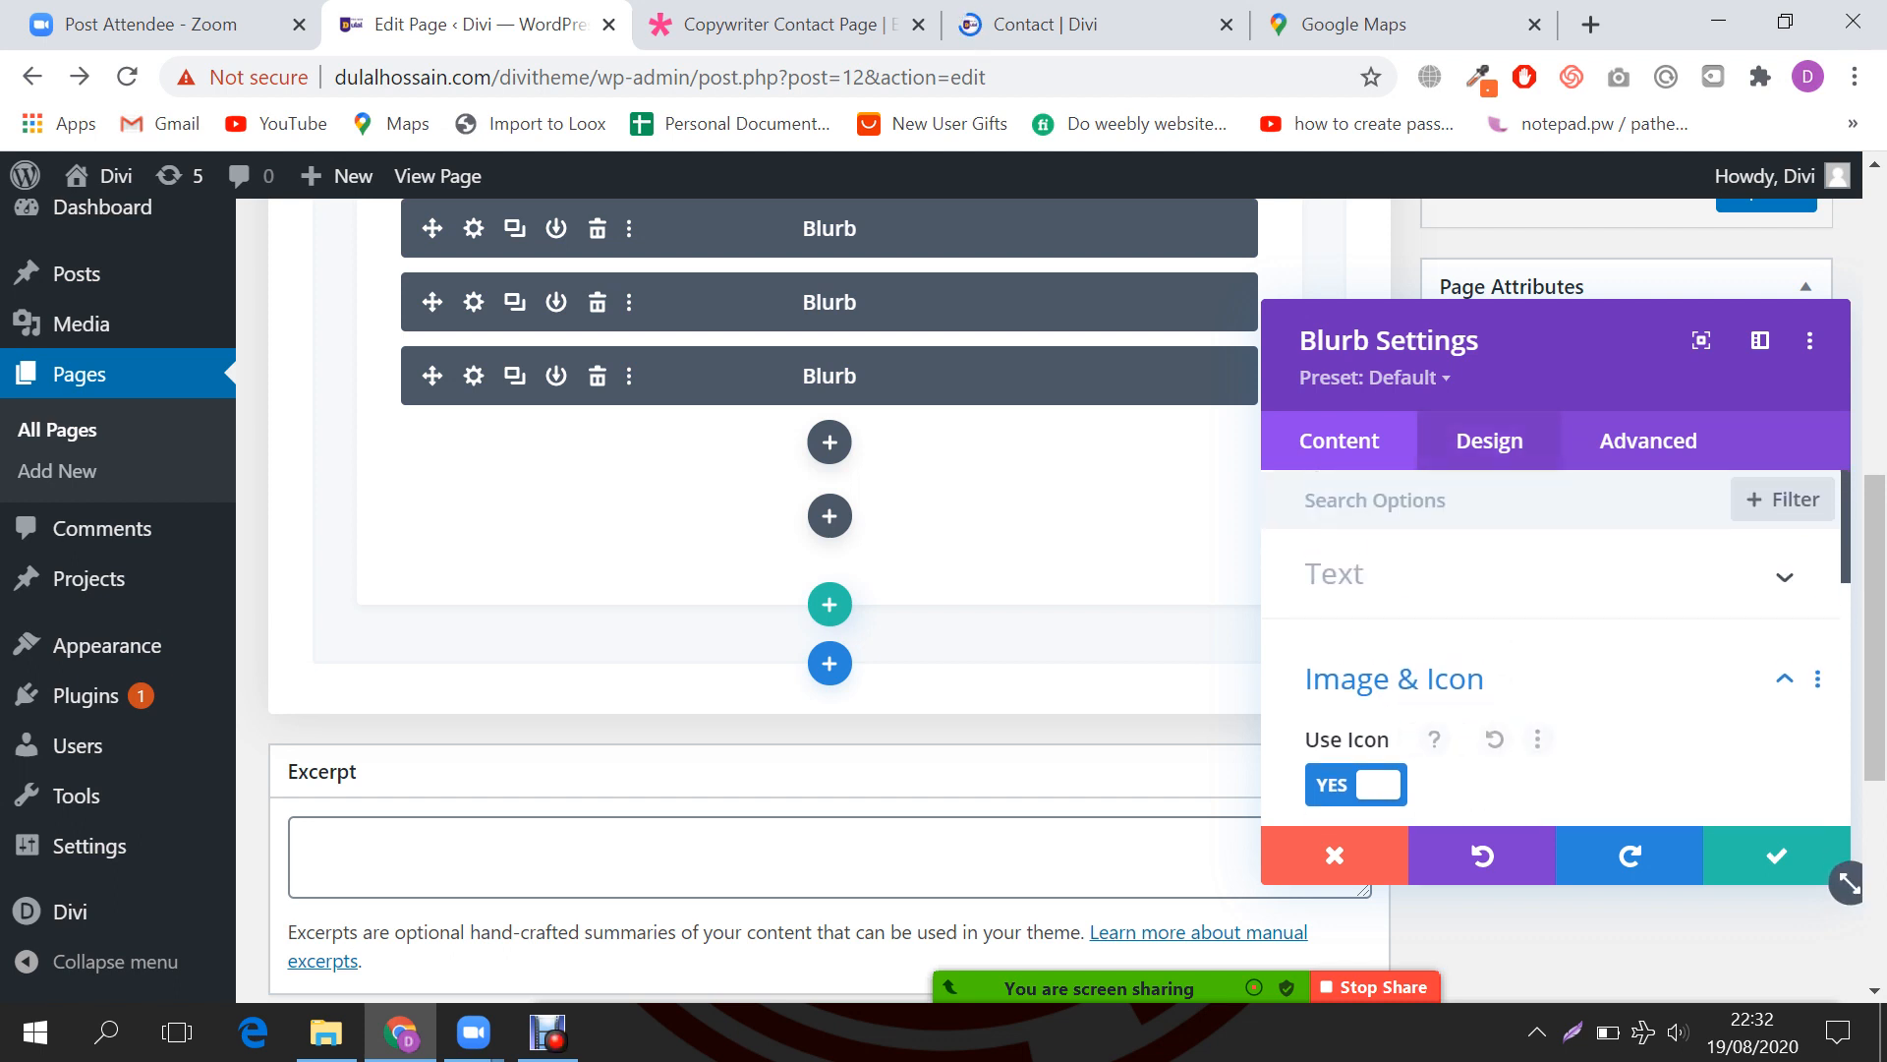
Step: In the third blurb's Design options, set the icon color to black
click(1489, 441)
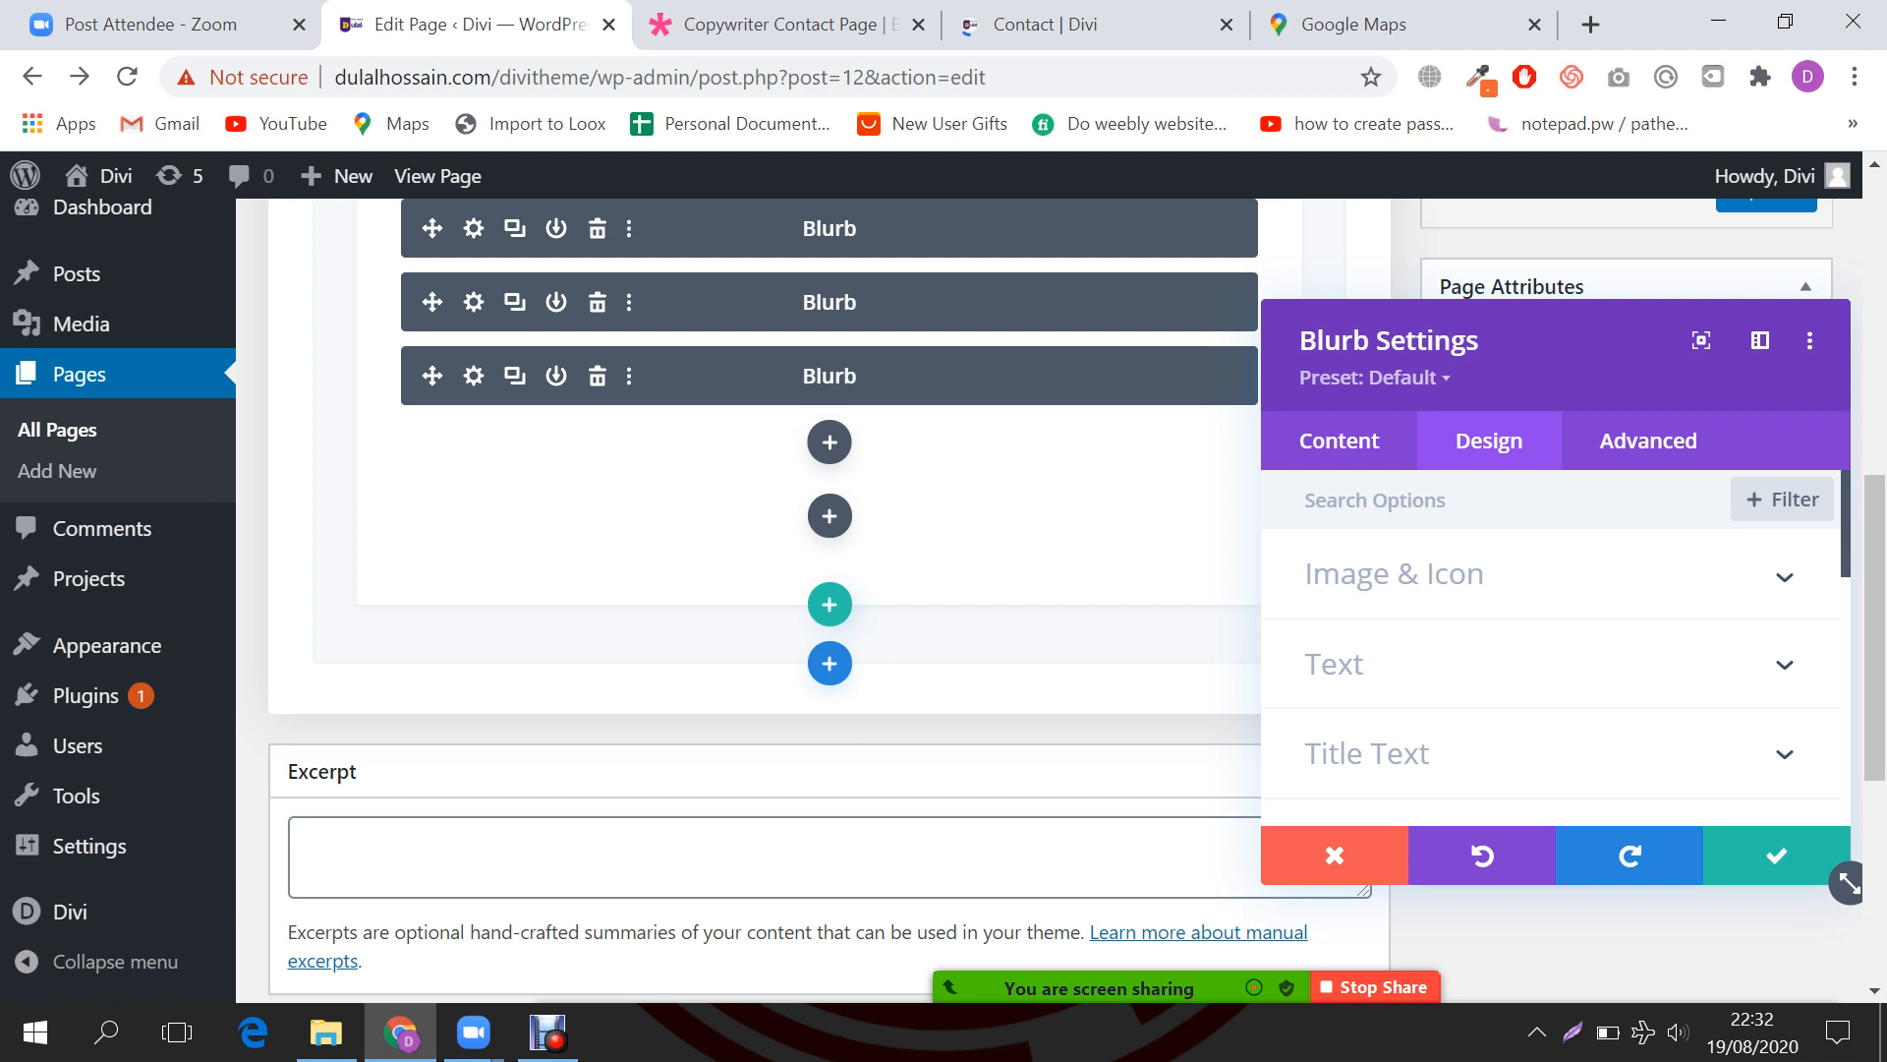
click(1394, 574)
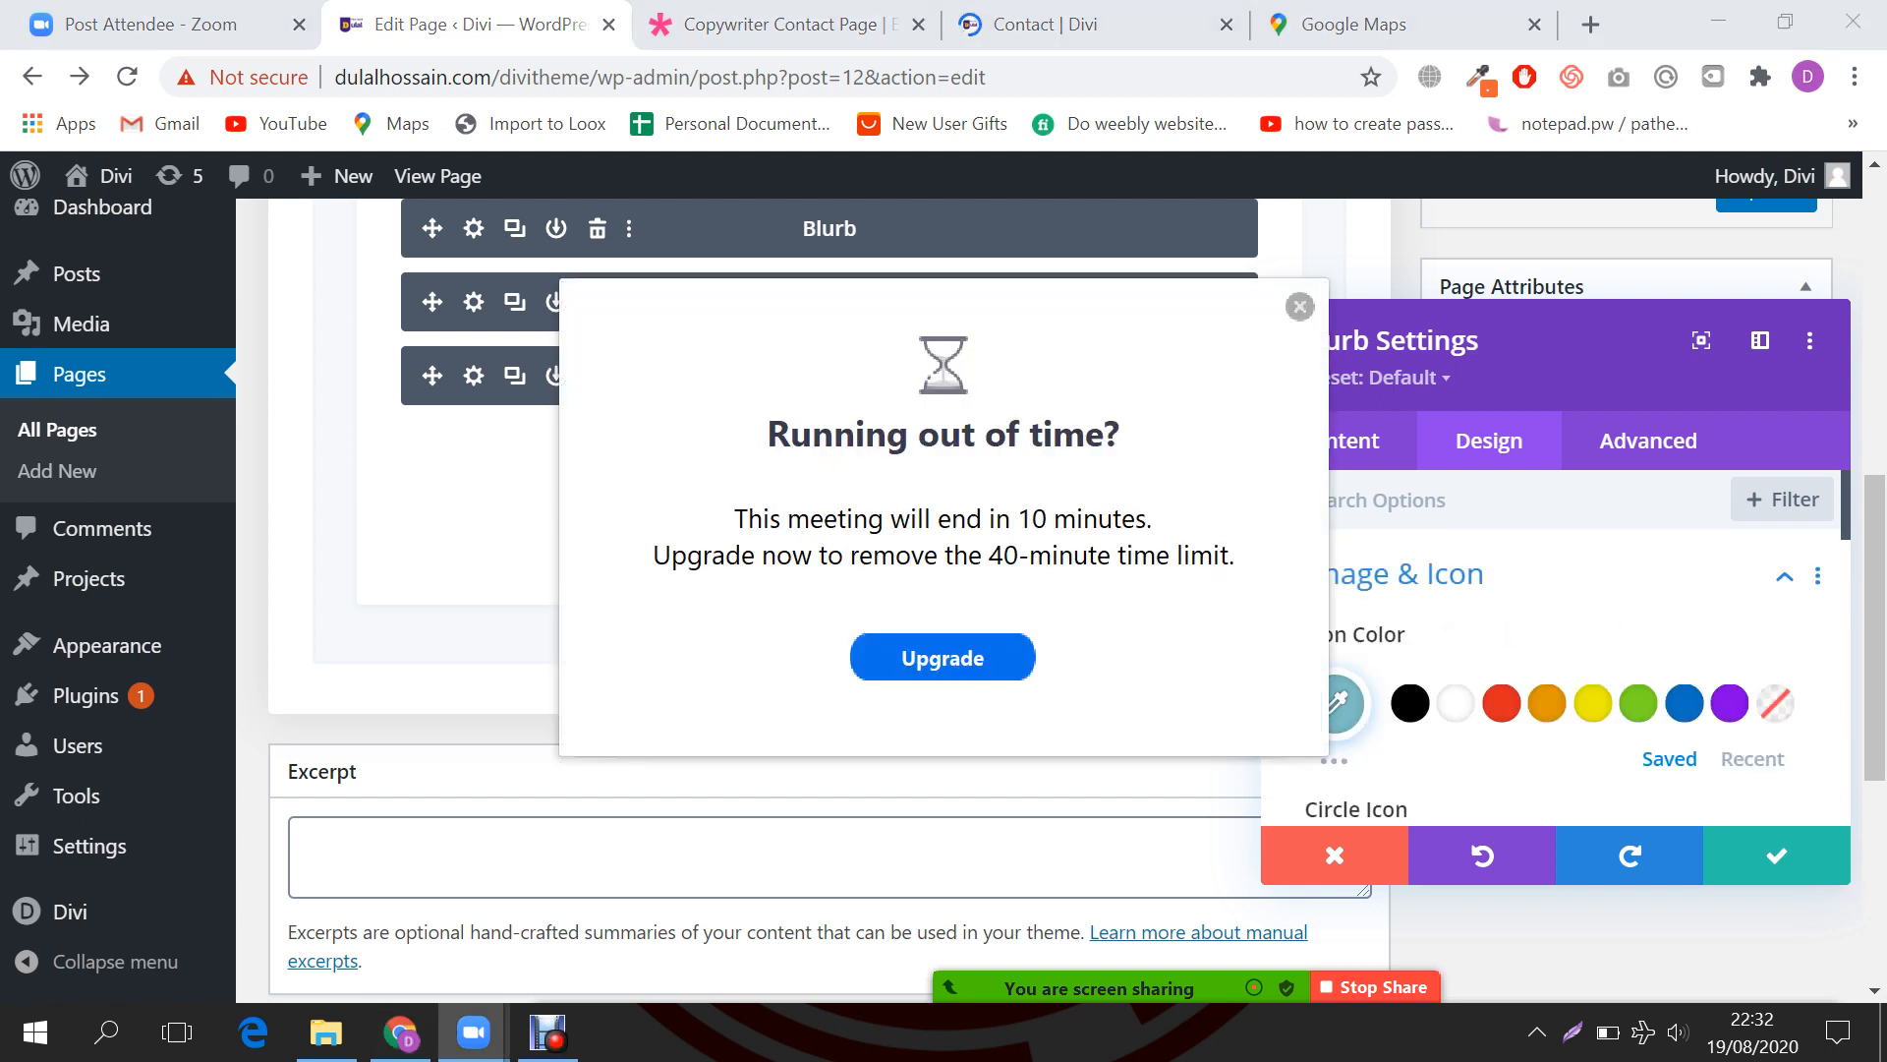
click(1299, 307)
scroll(1553, 649, down, 2)
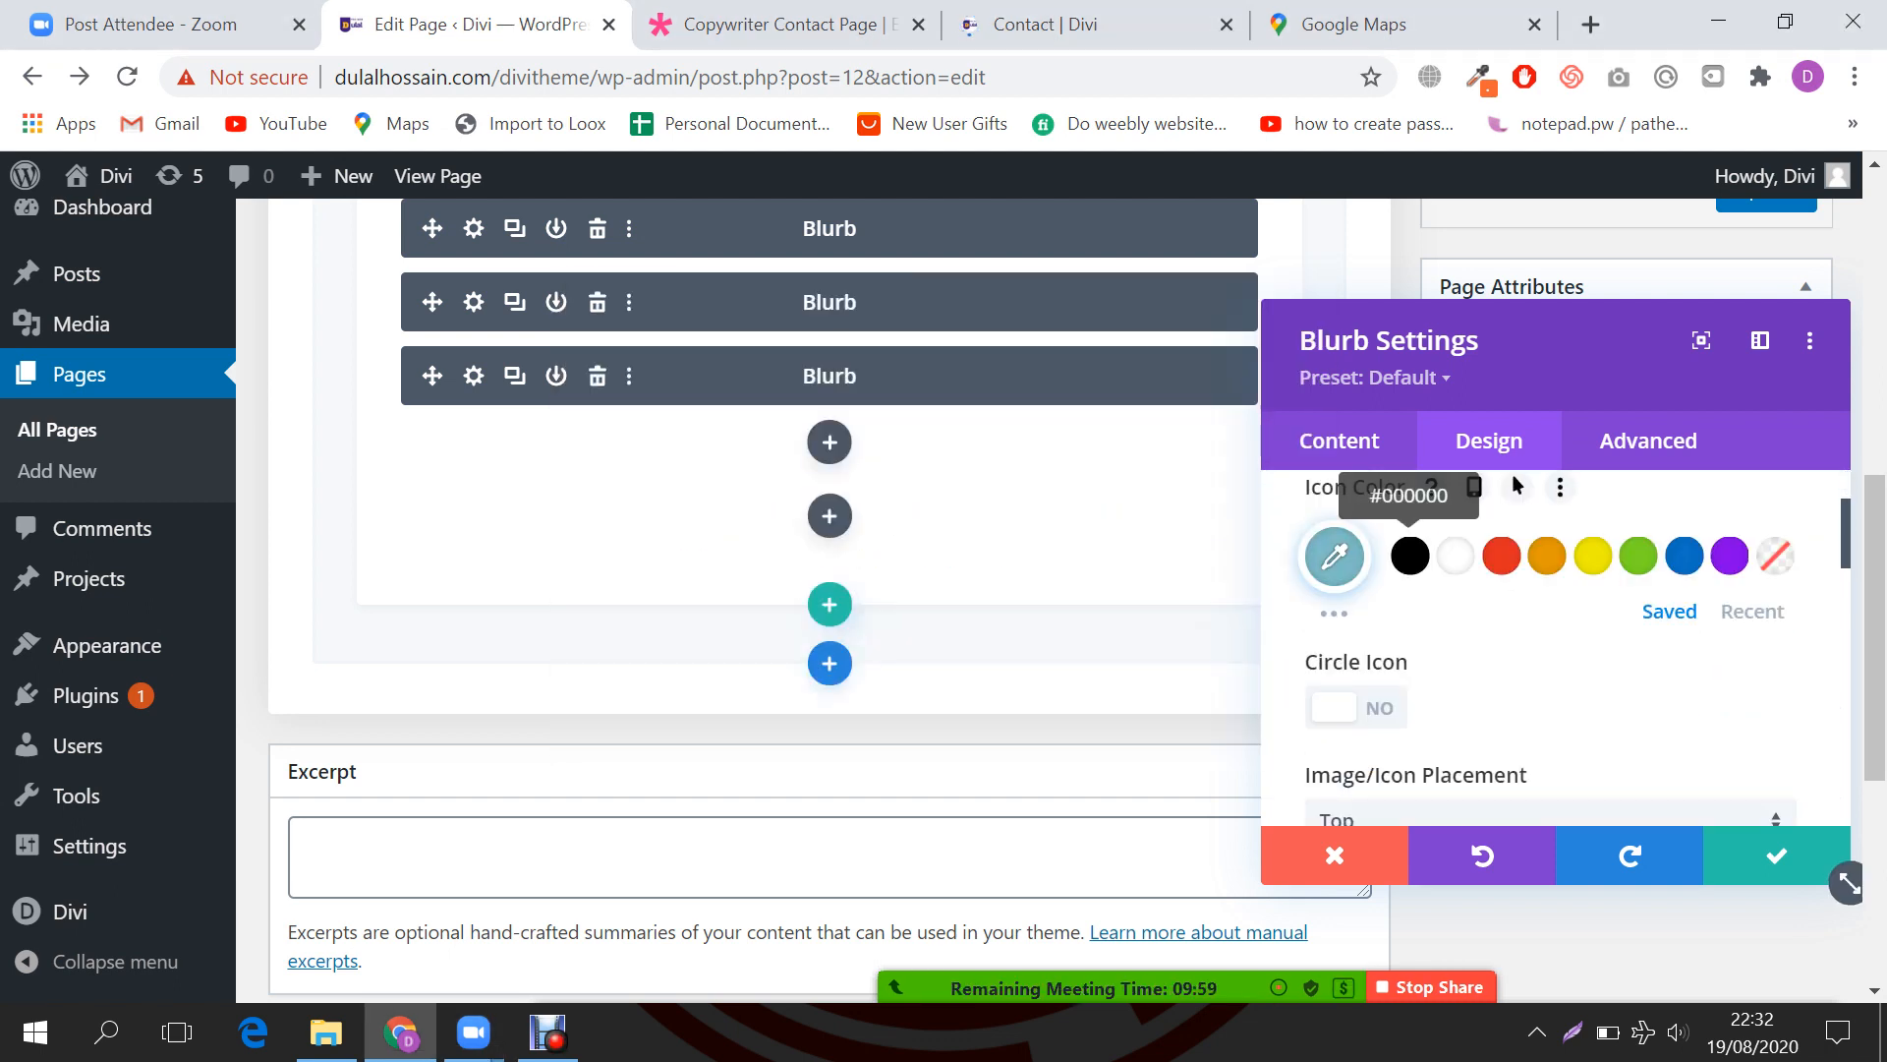
click(1410, 555)
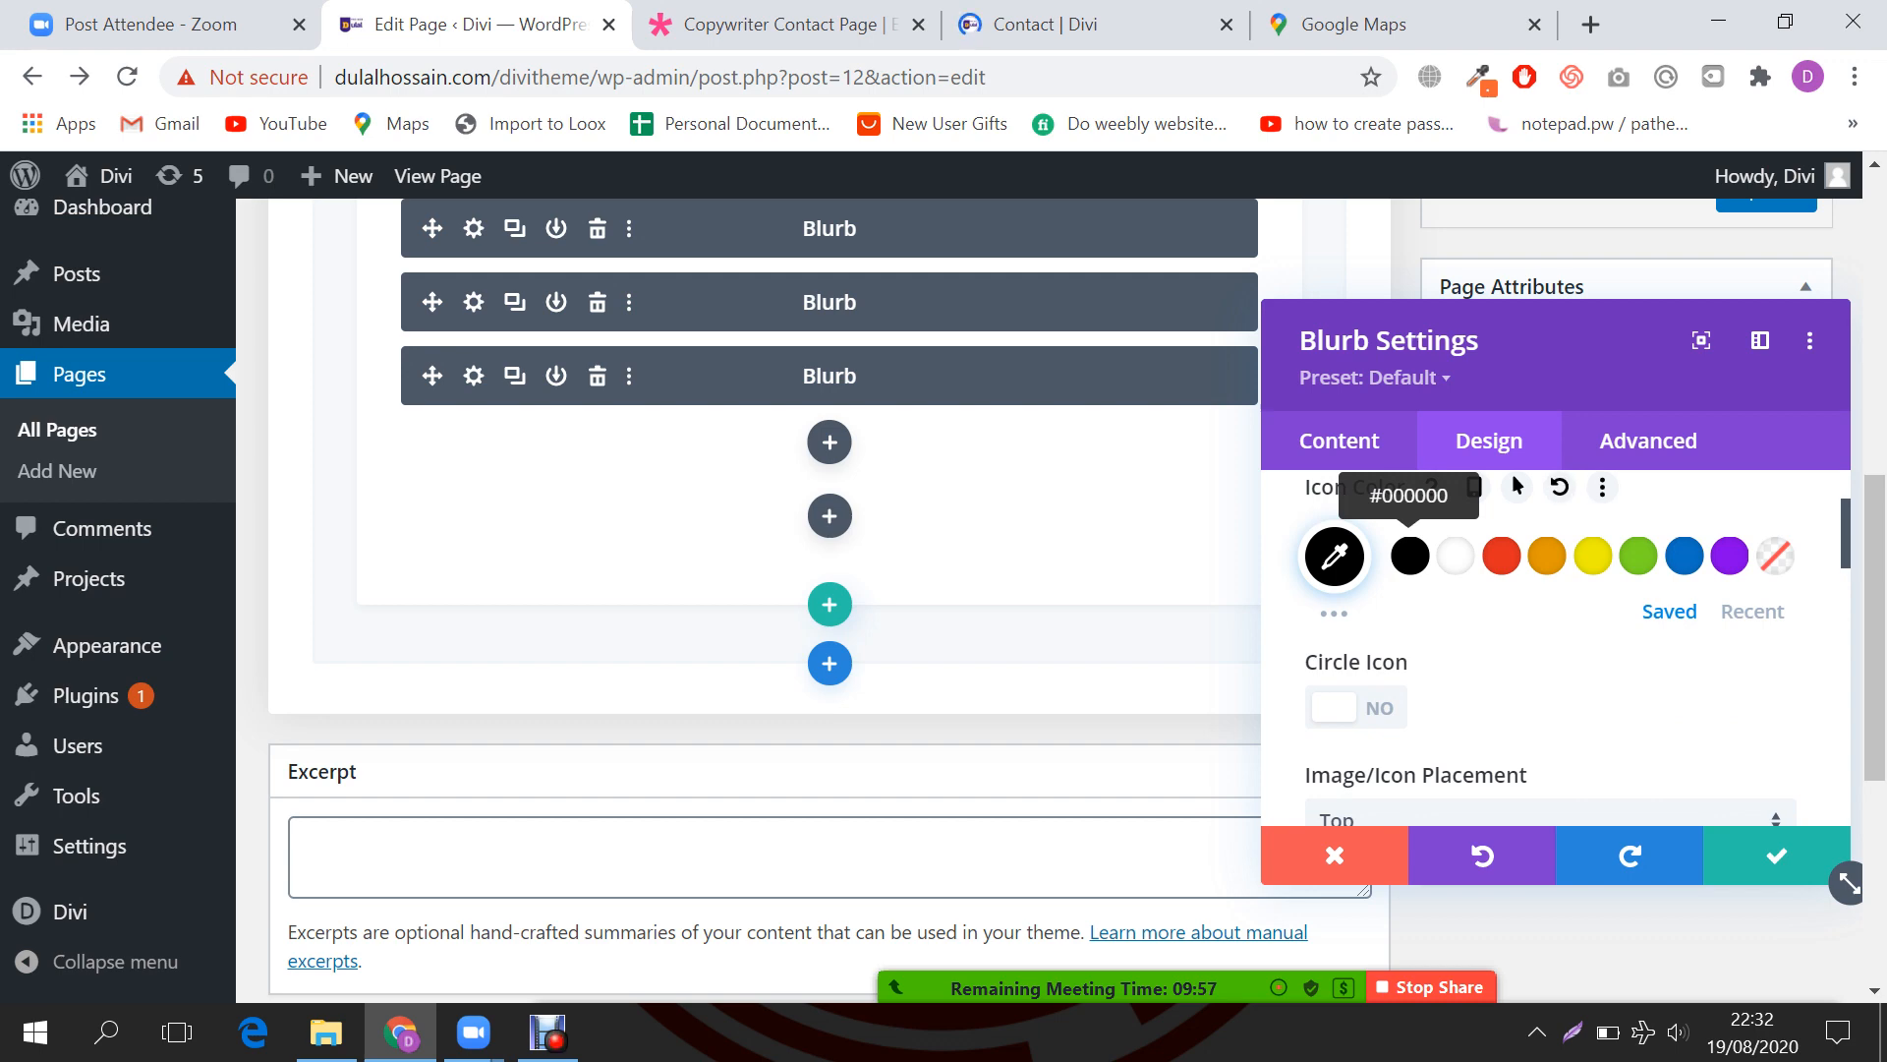
scroll(1553, 648, down, 2)
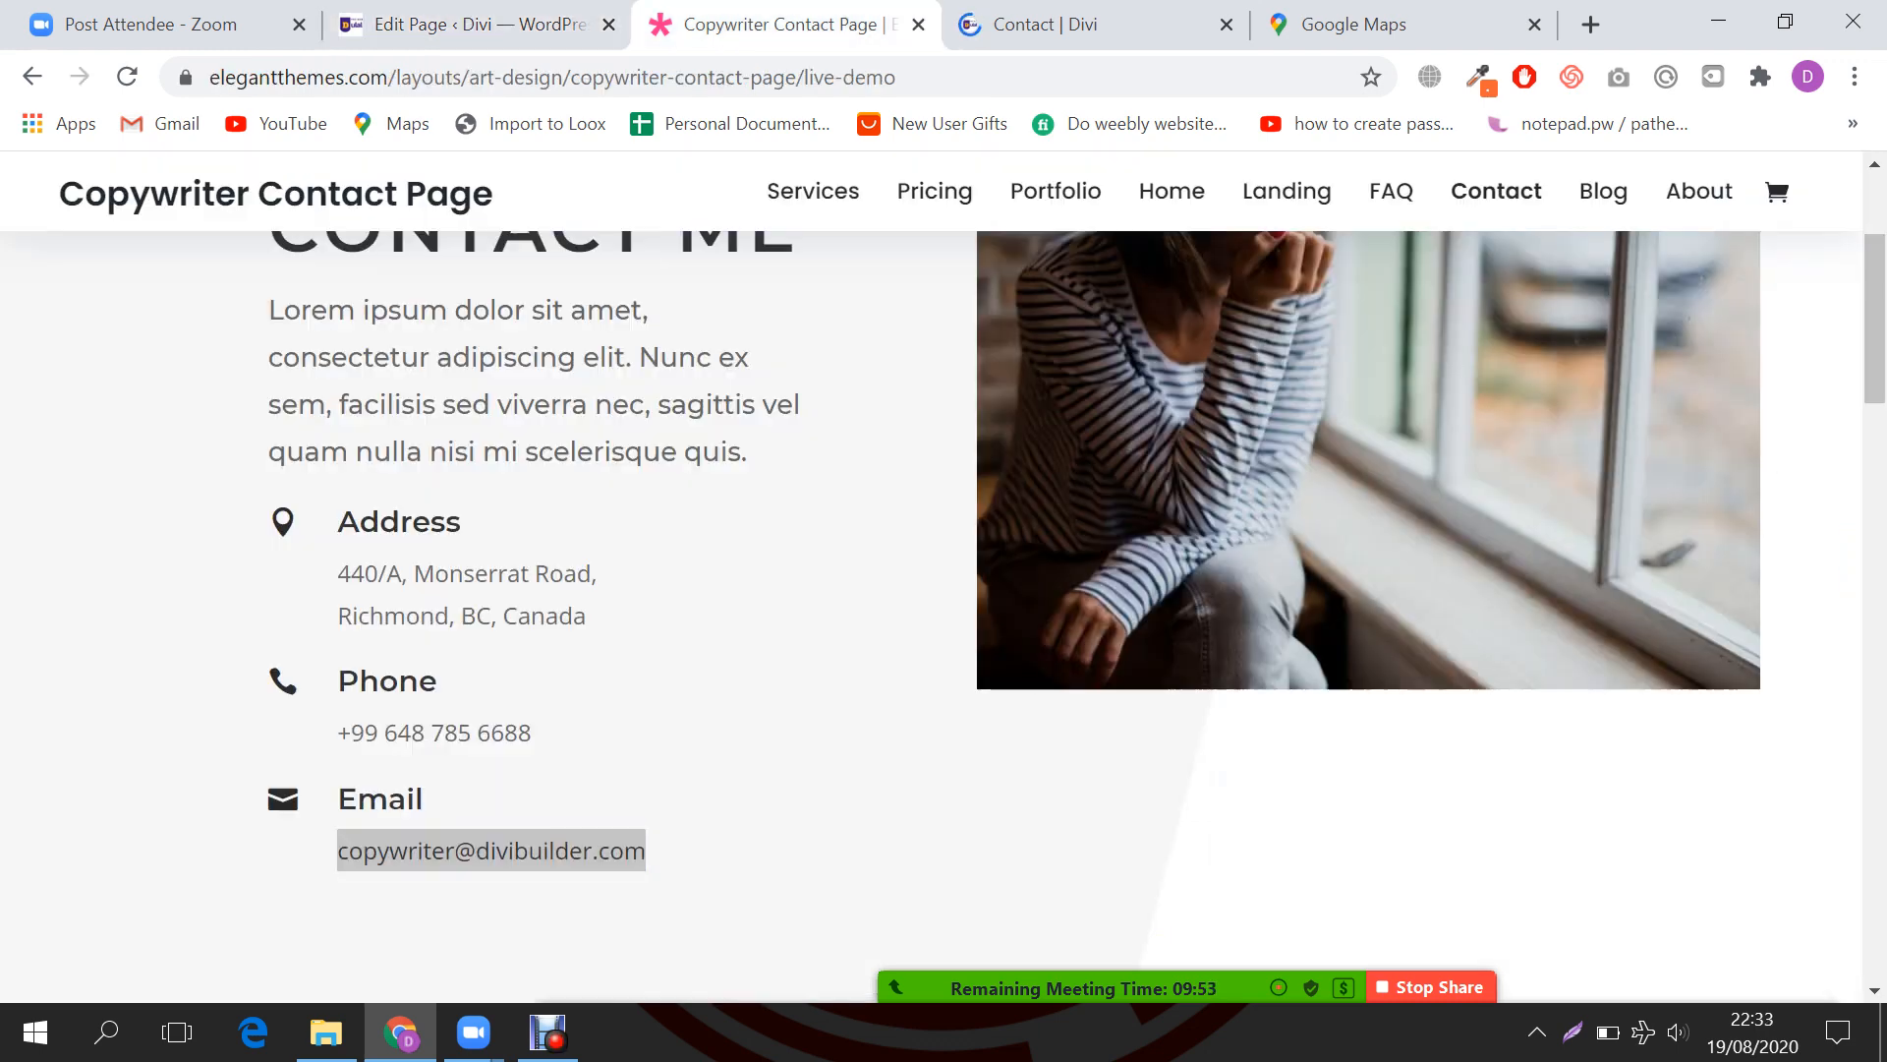
Step: Set the icon placement to Left, matching the reference contact page
click(818, 14)
double_click(283, 521)
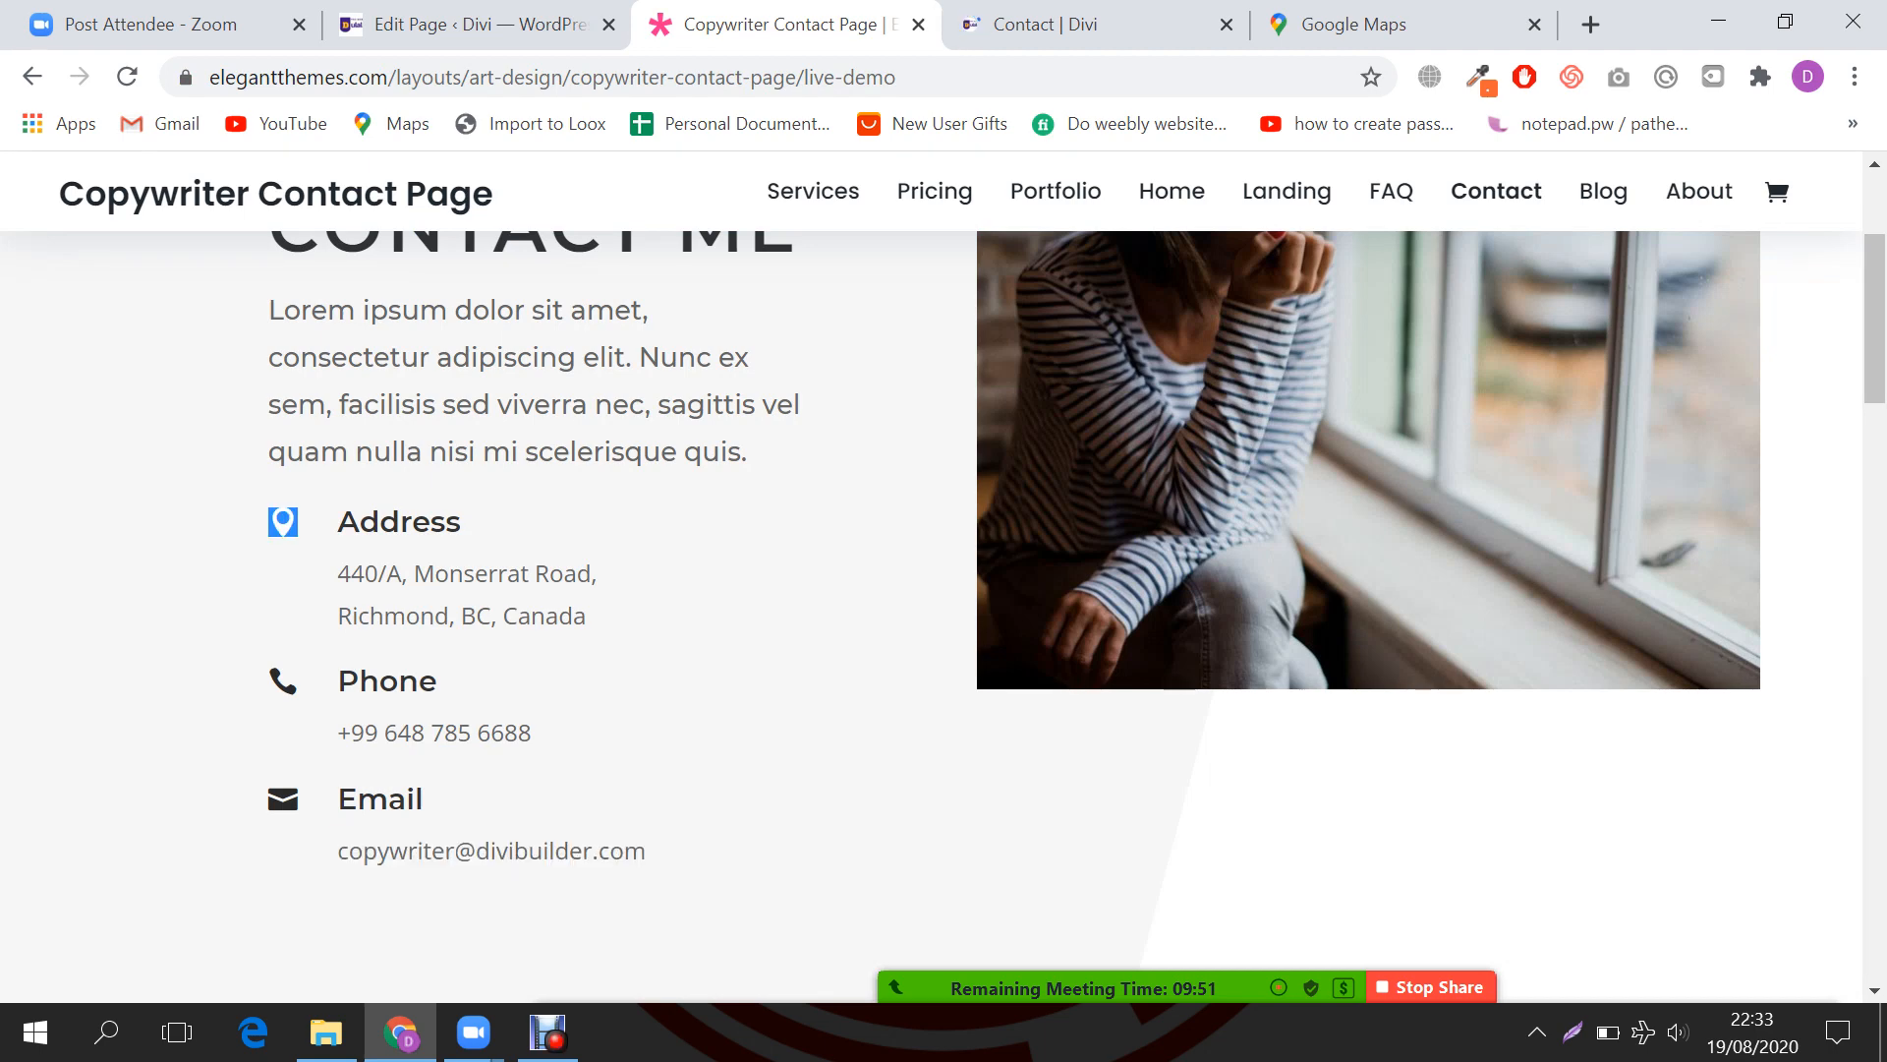
click(283, 522)
click(472, 24)
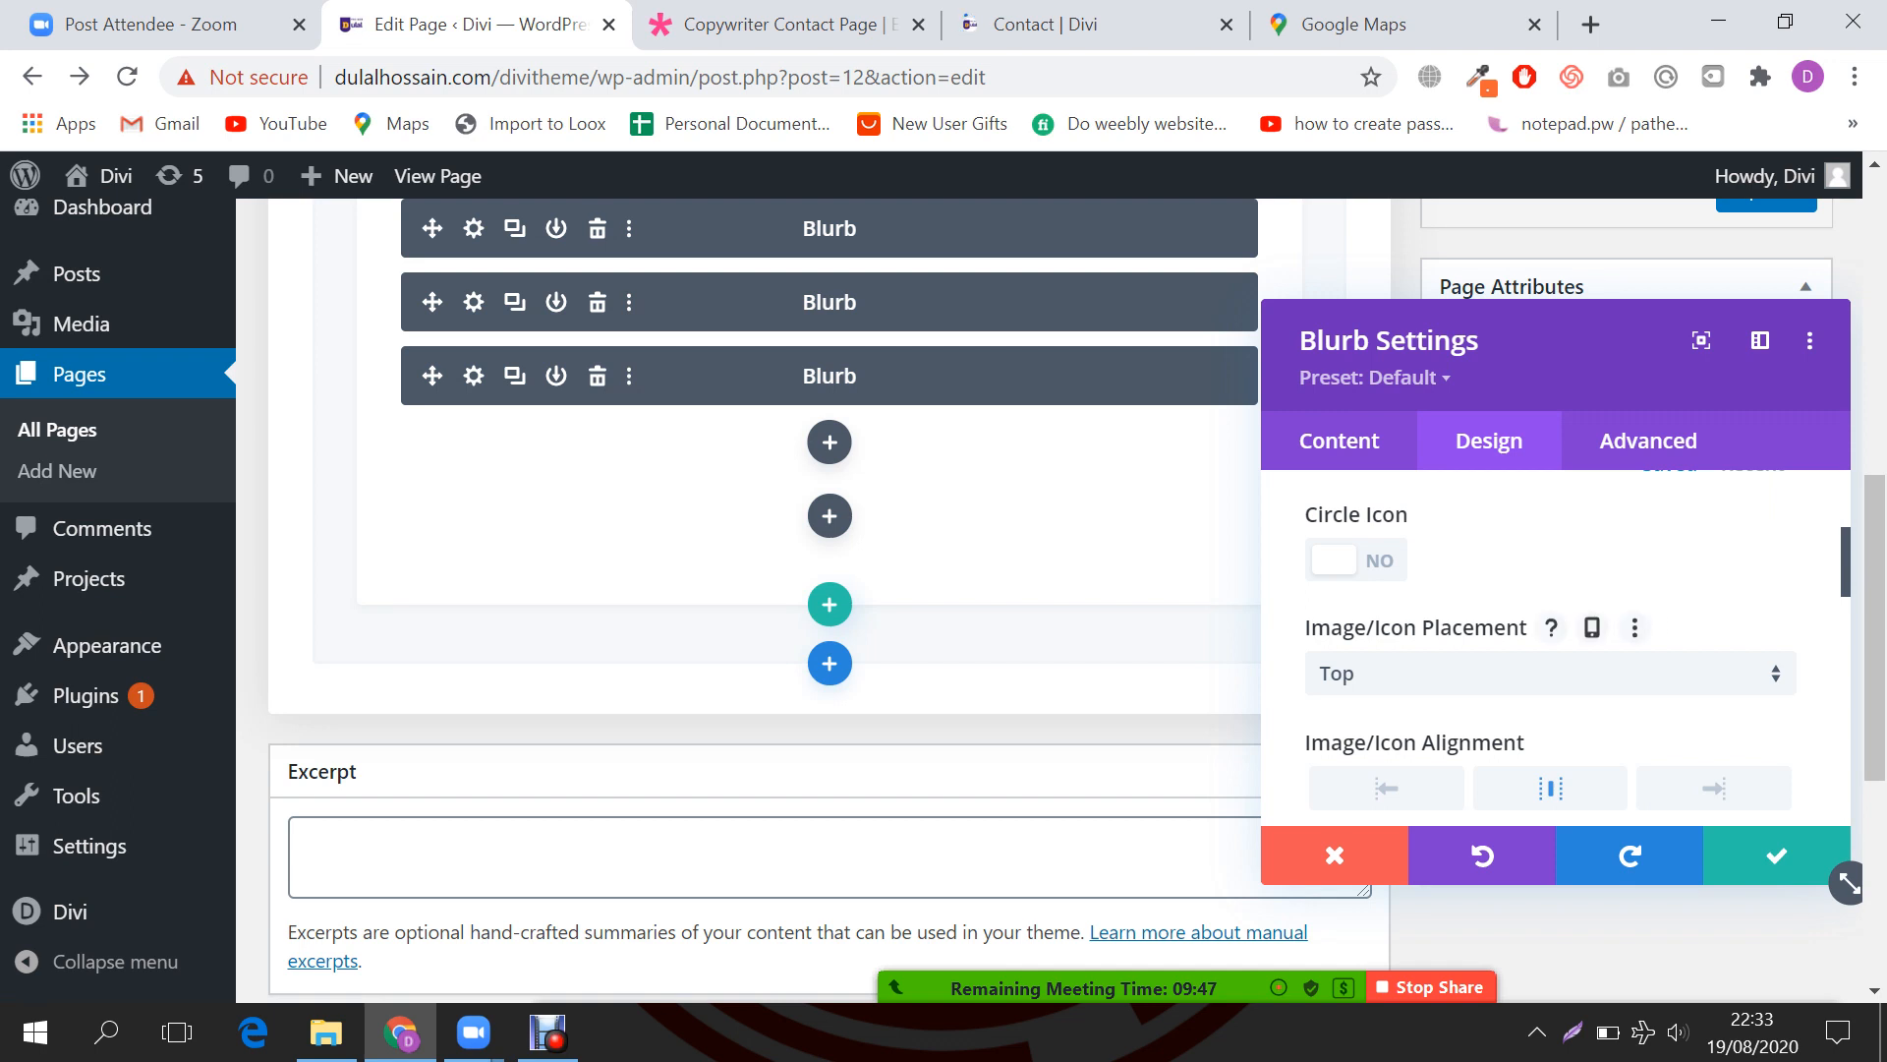
click(1548, 673)
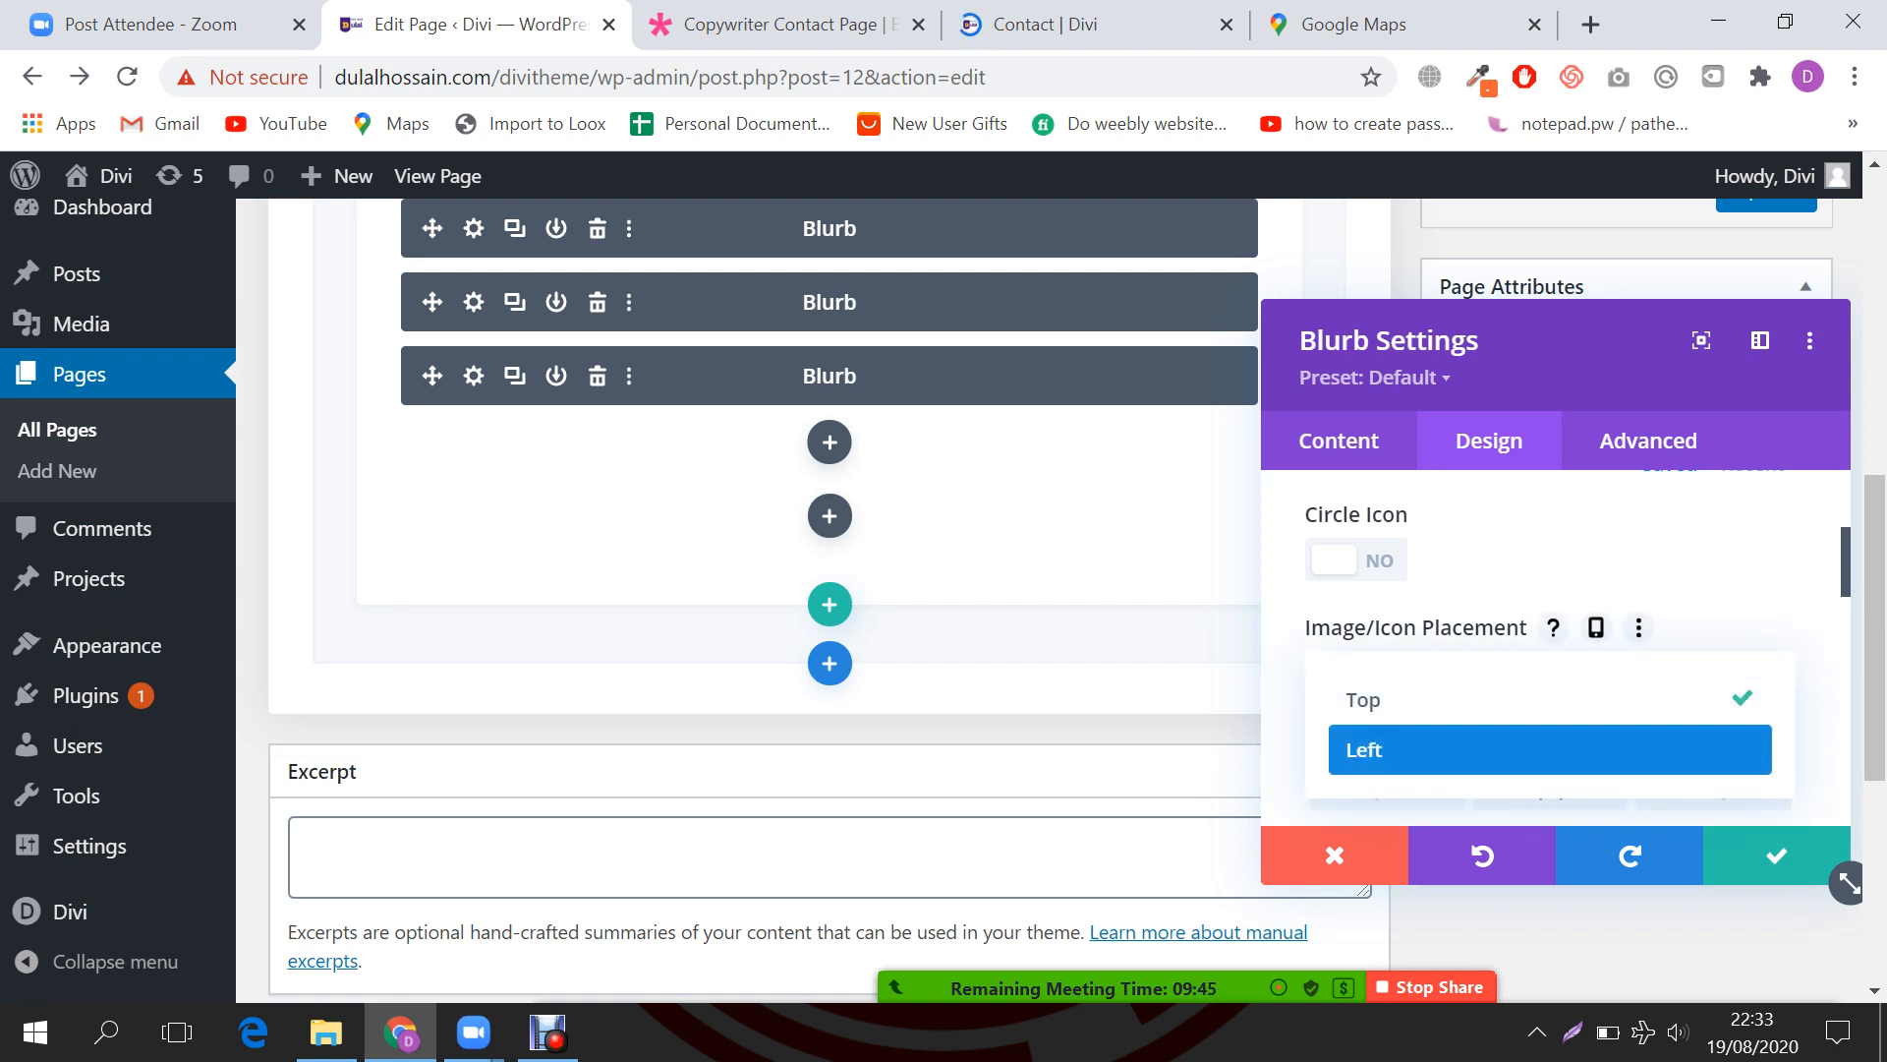
click(1549, 749)
Step: Give the icon a custom 68px font size and save the Blurb settings
scroll(1553, 639, down, 1)
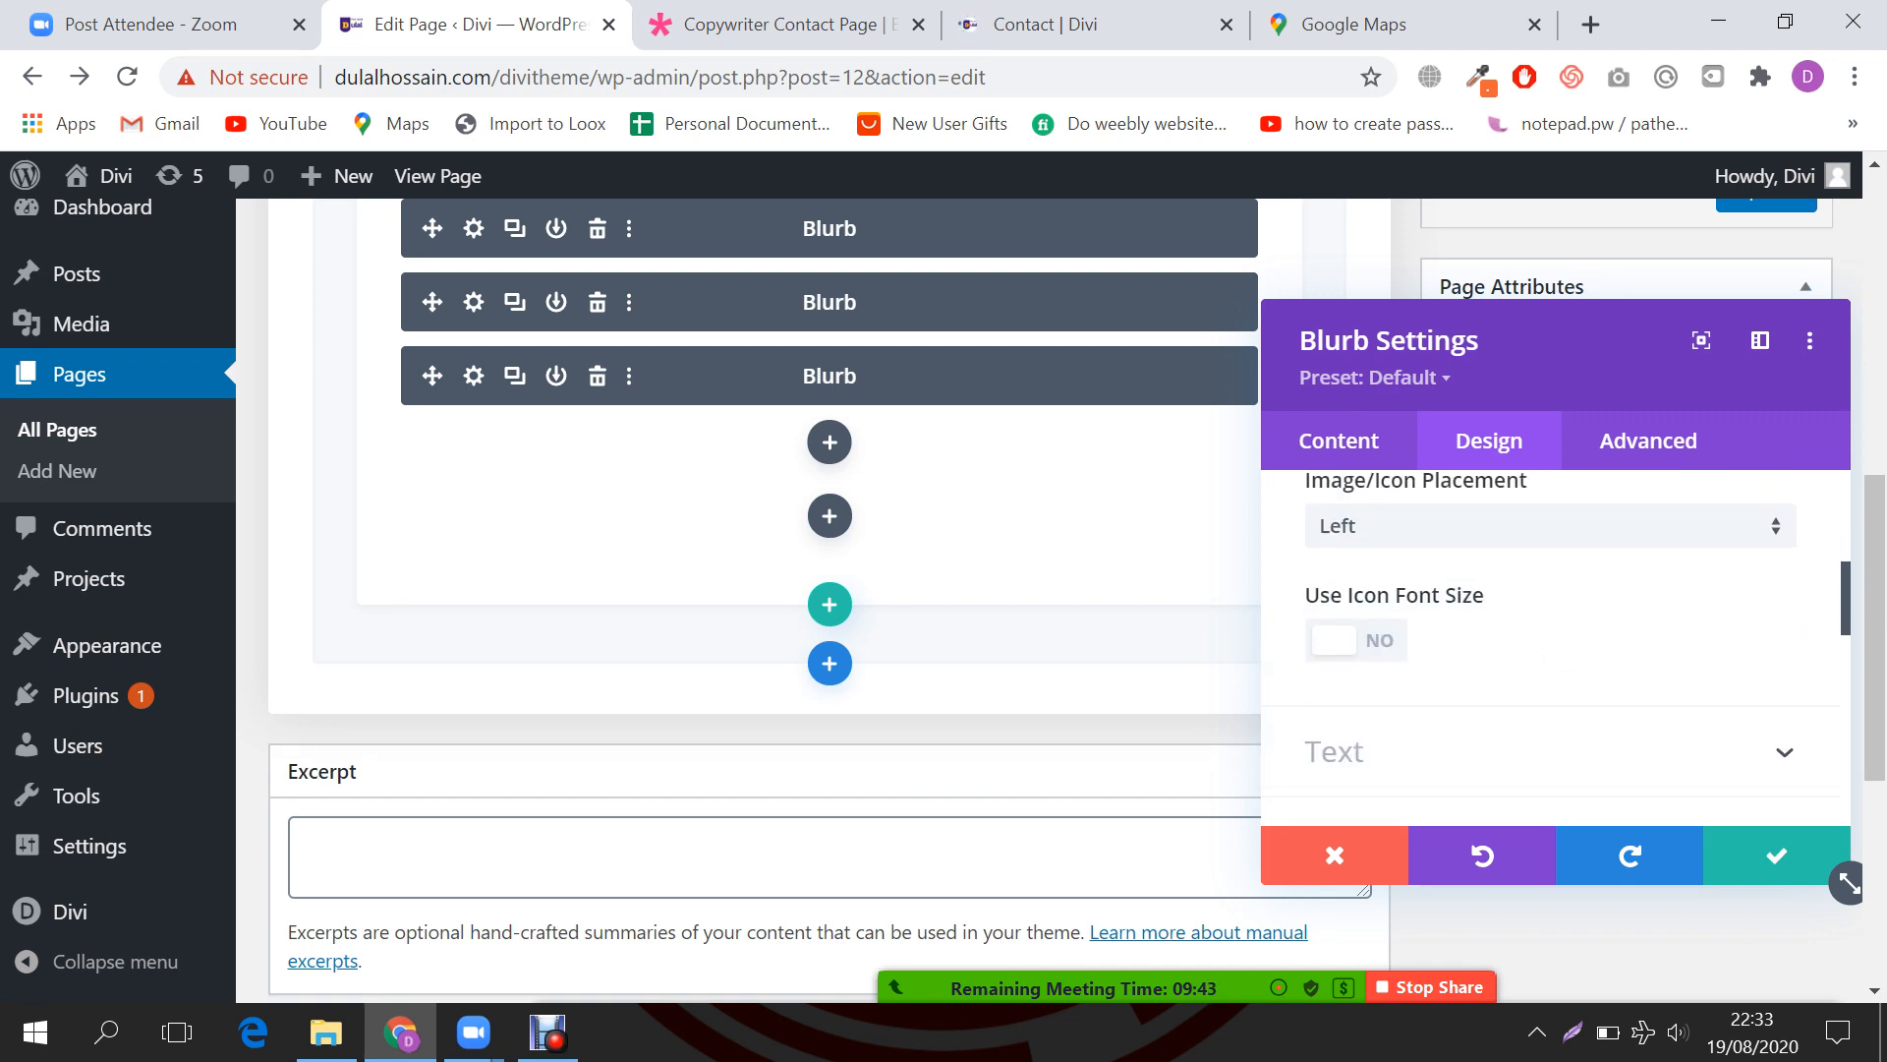
click(1356, 639)
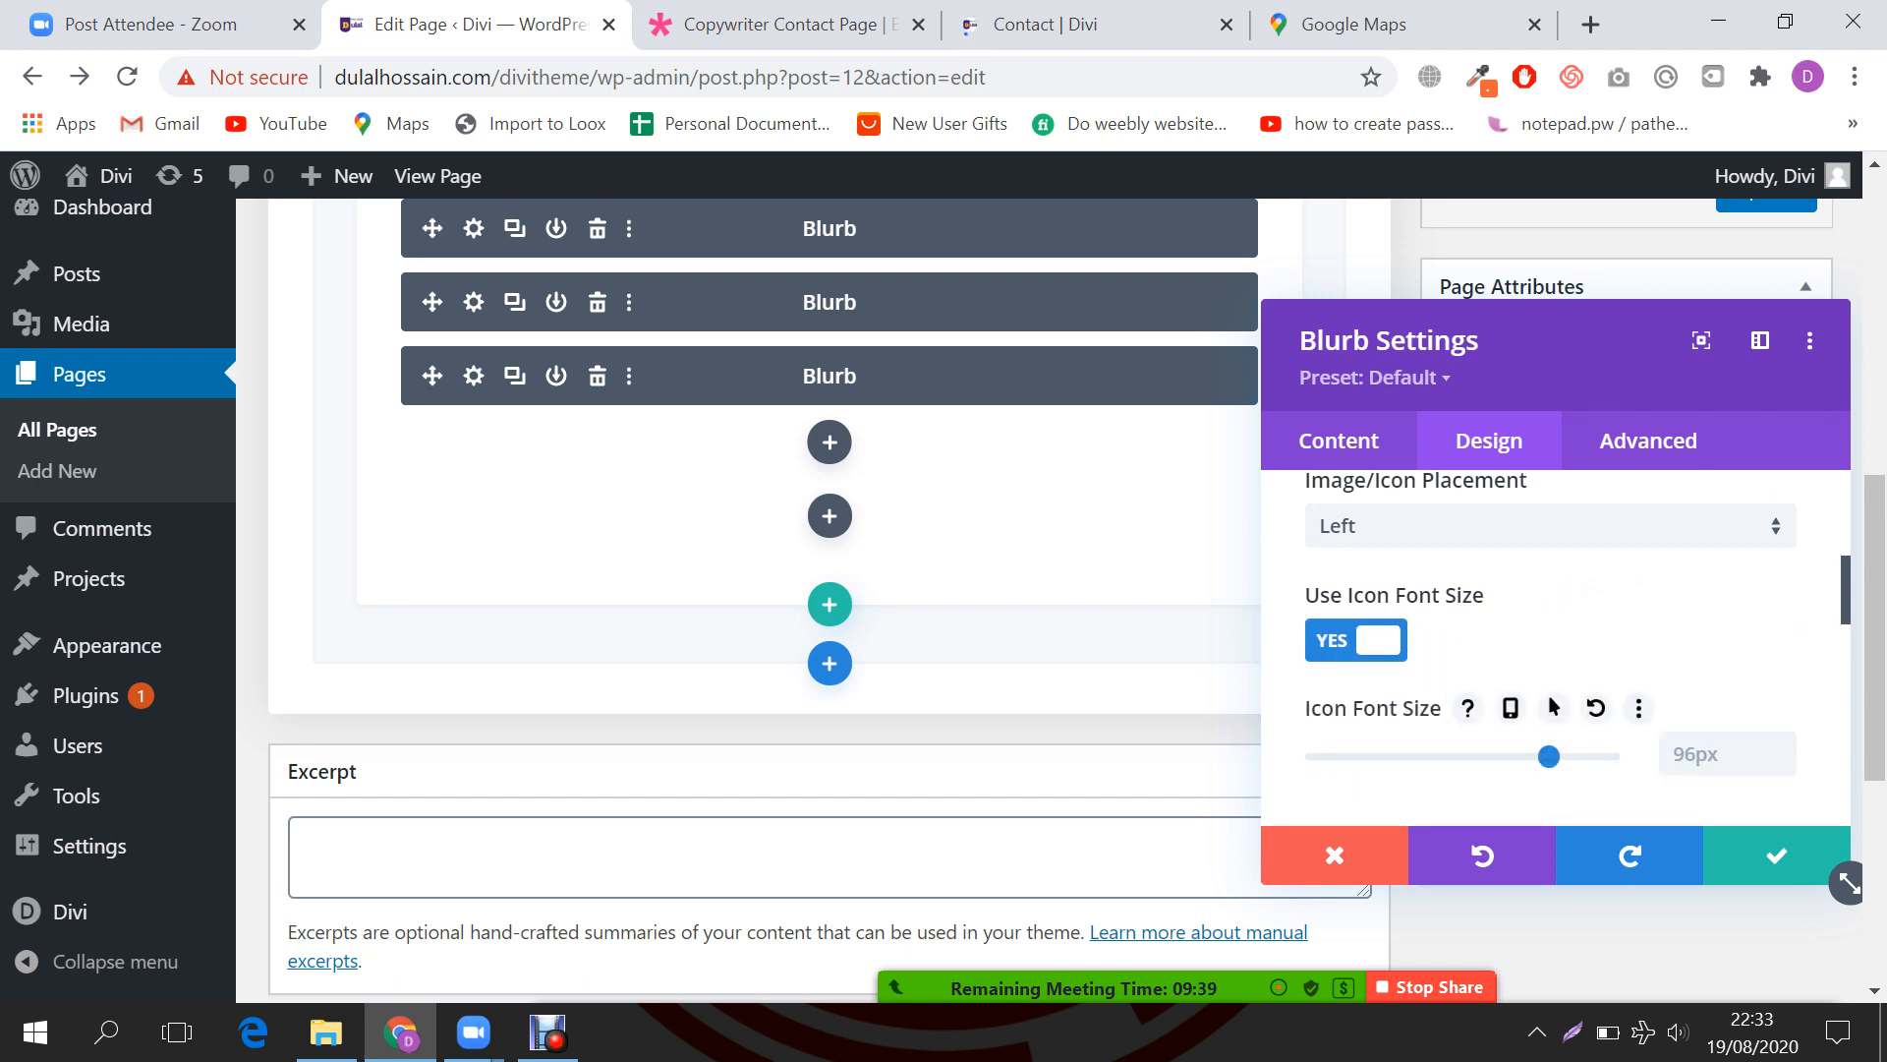
drag(1549, 756, 1480, 756)
scroll(1553, 649, down, 3)
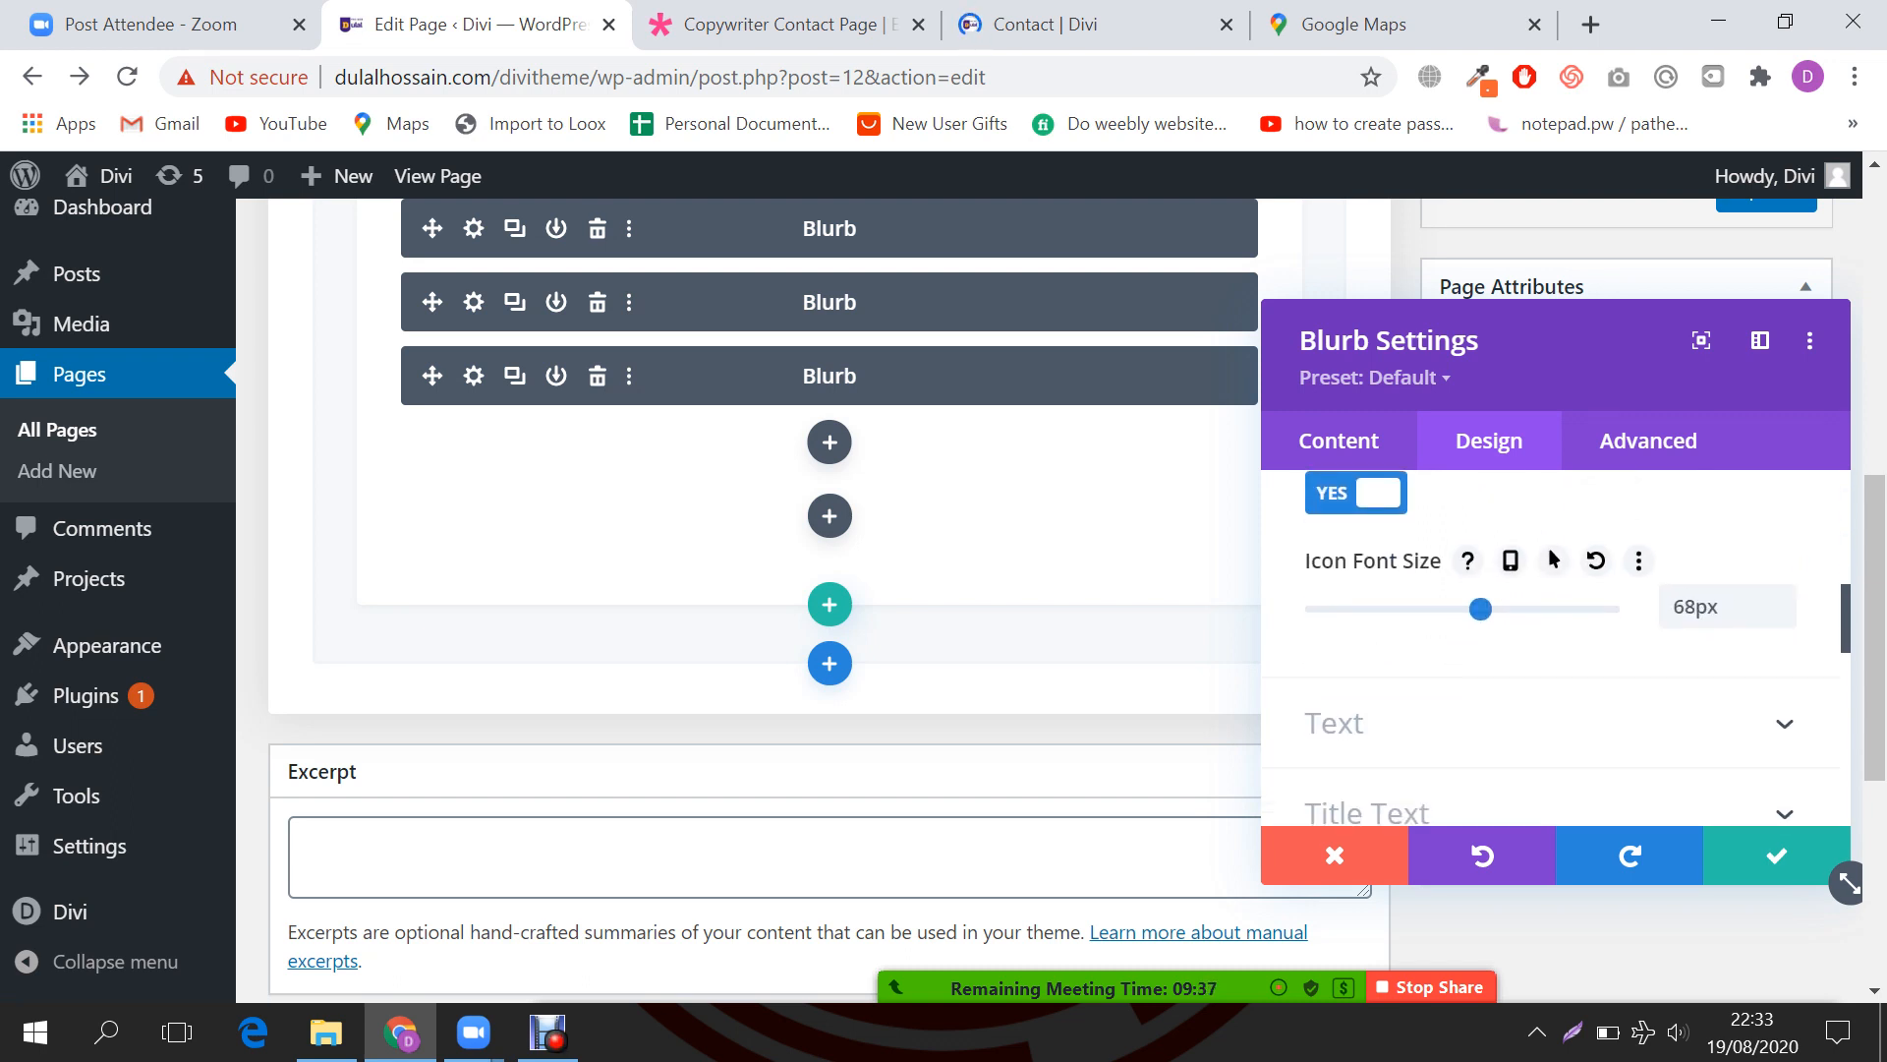
click(1474, 576)
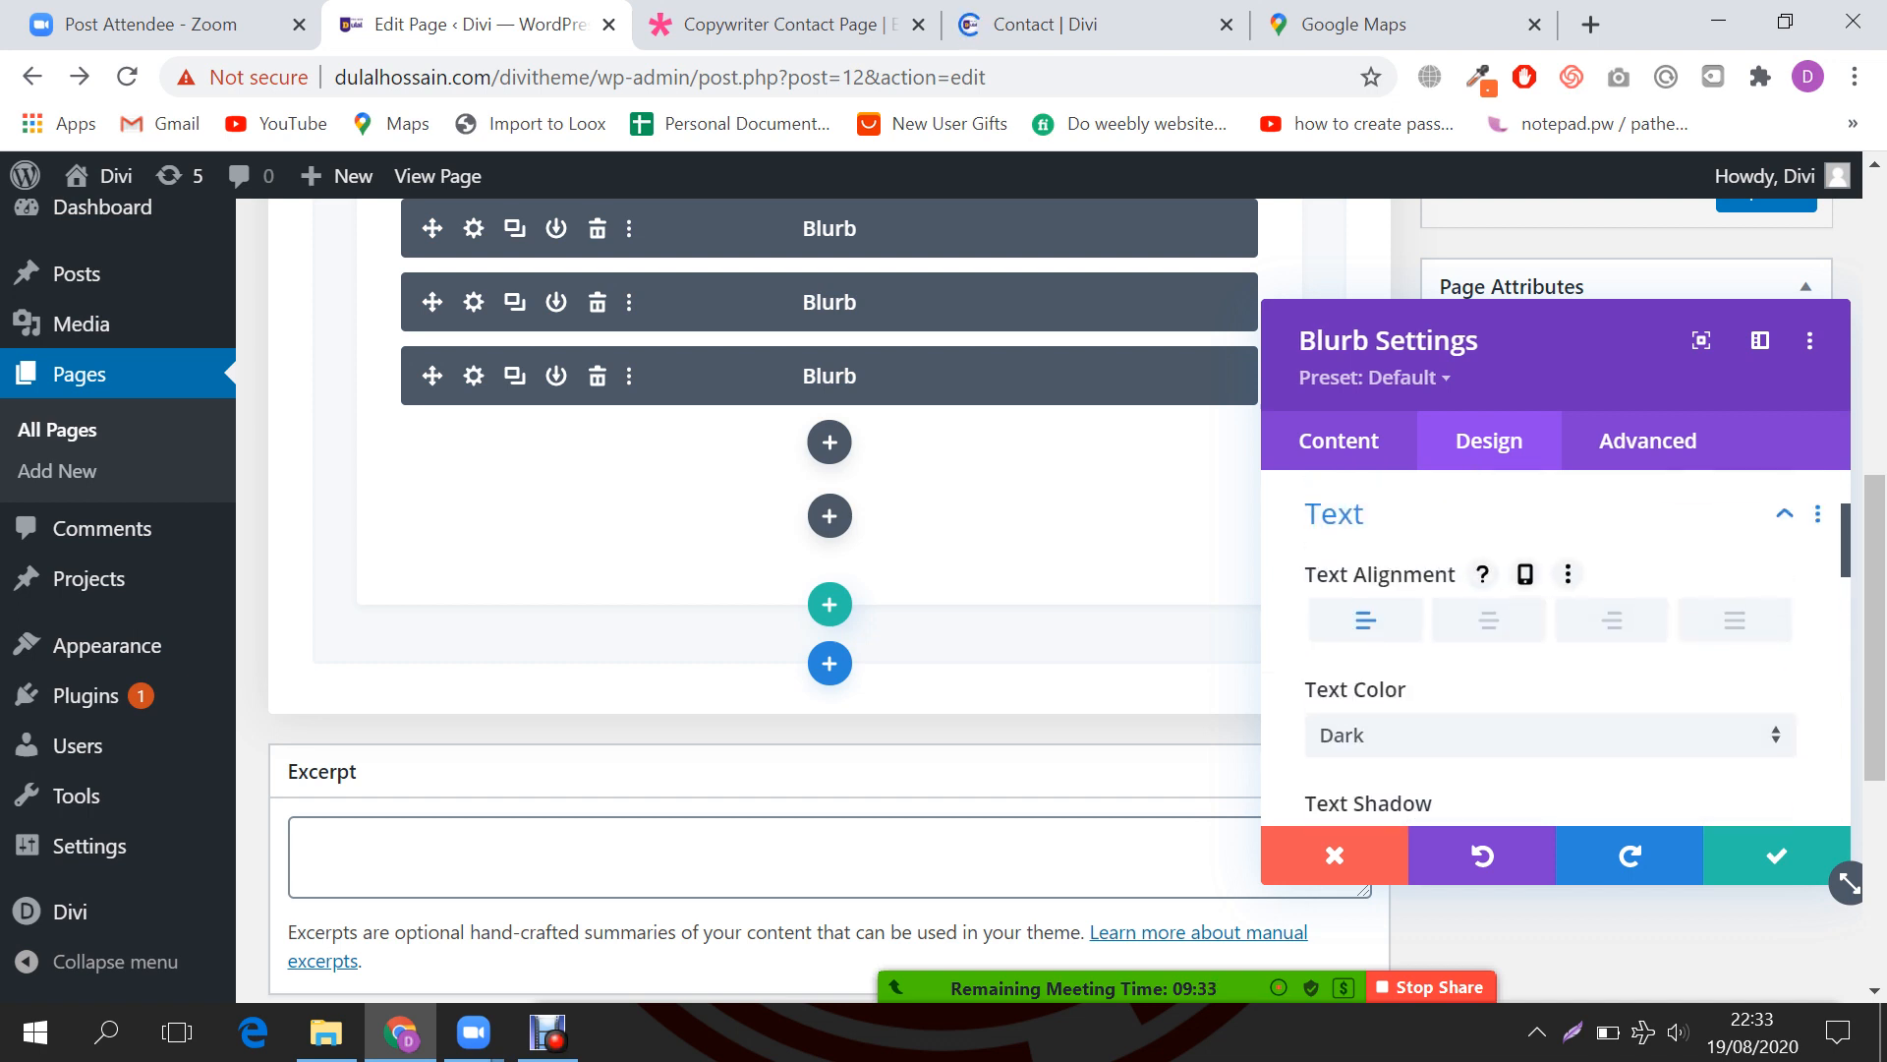
scroll(1553, 648, down, 3)
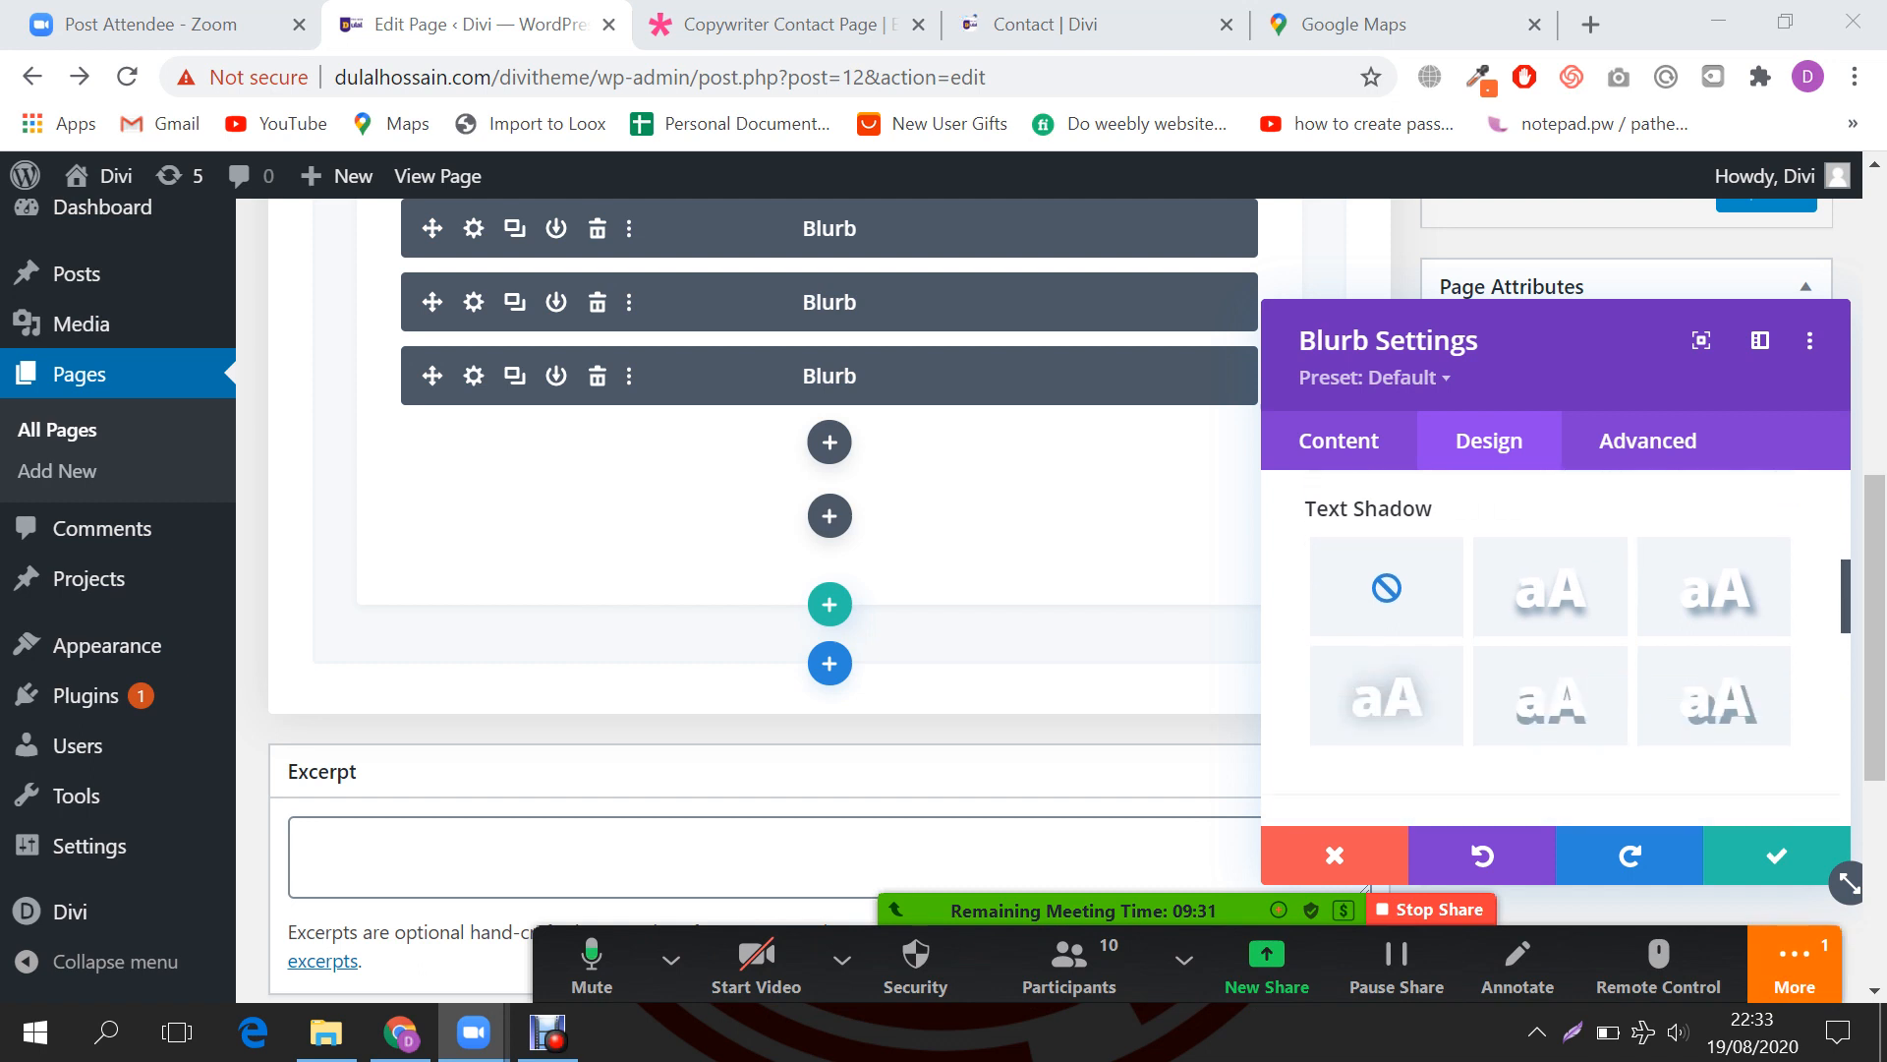
click(1778, 855)
click(1795, 968)
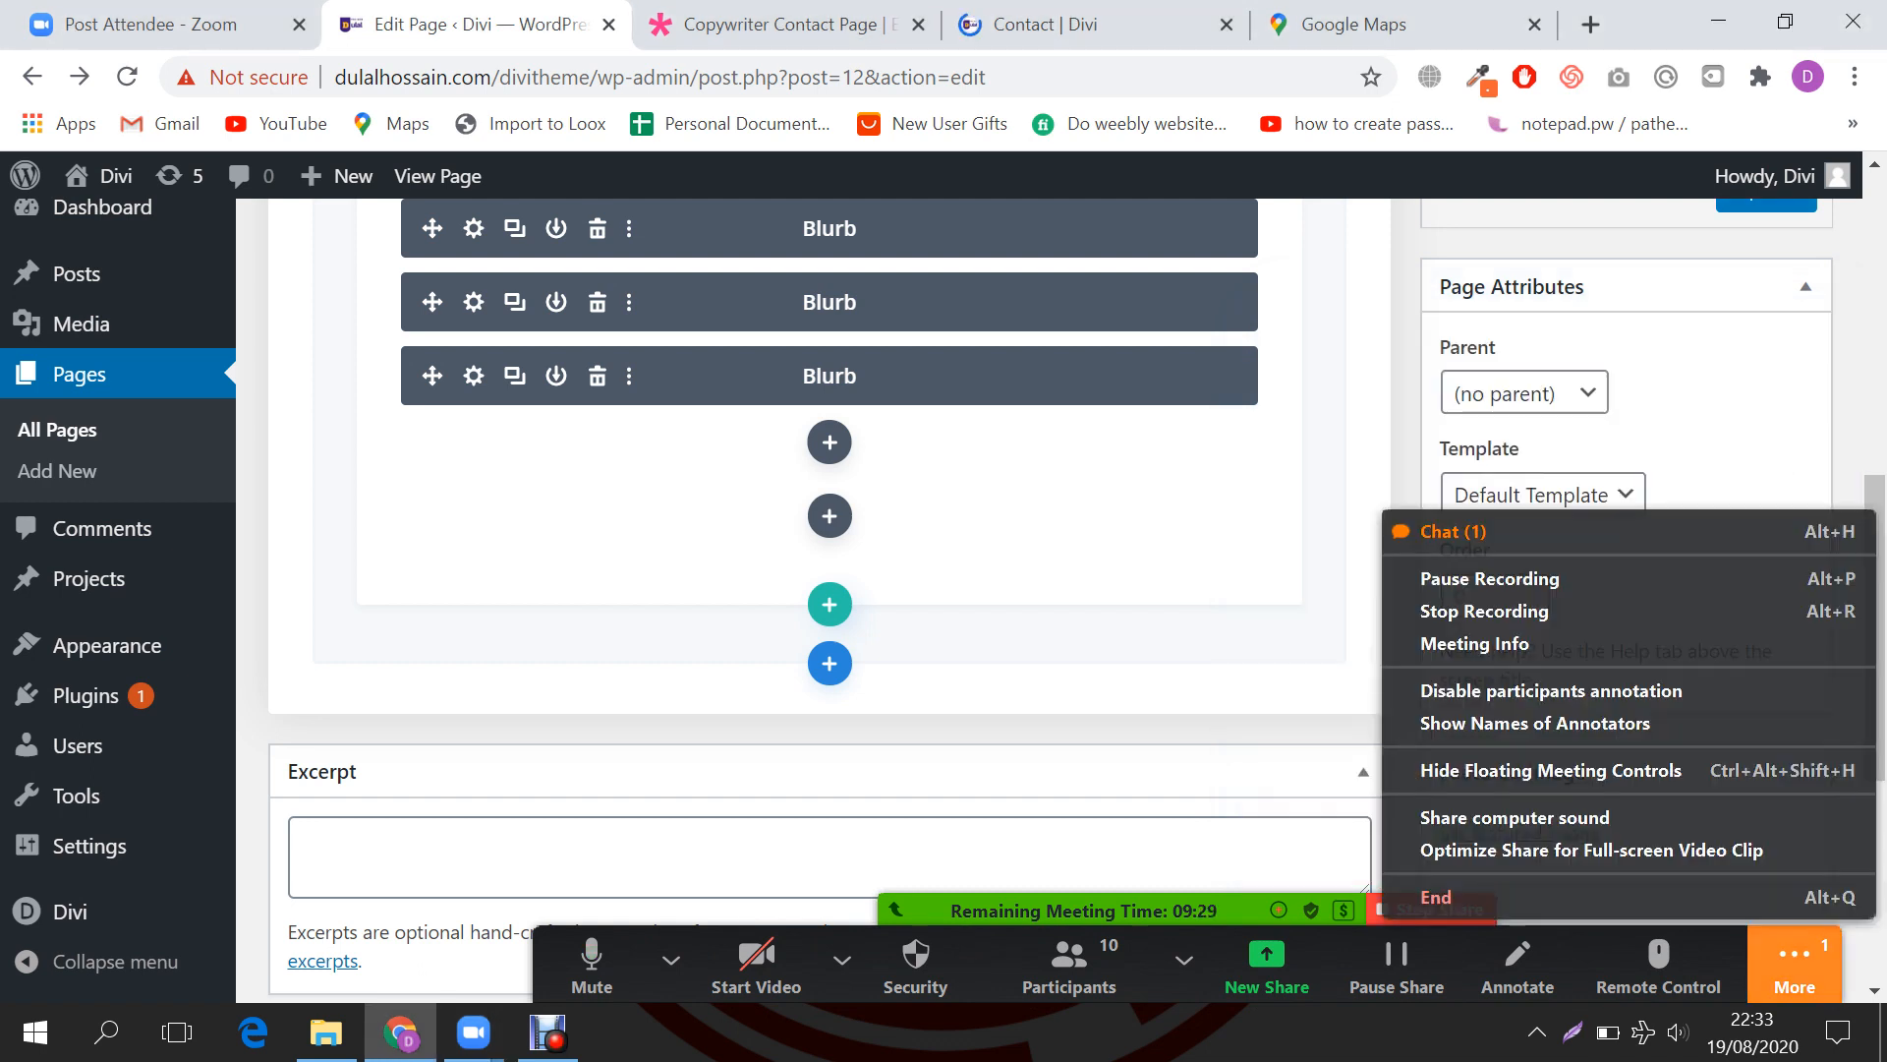
Step: Read the chat question and compare the Address and Email icons on the demo page
click(1455, 531)
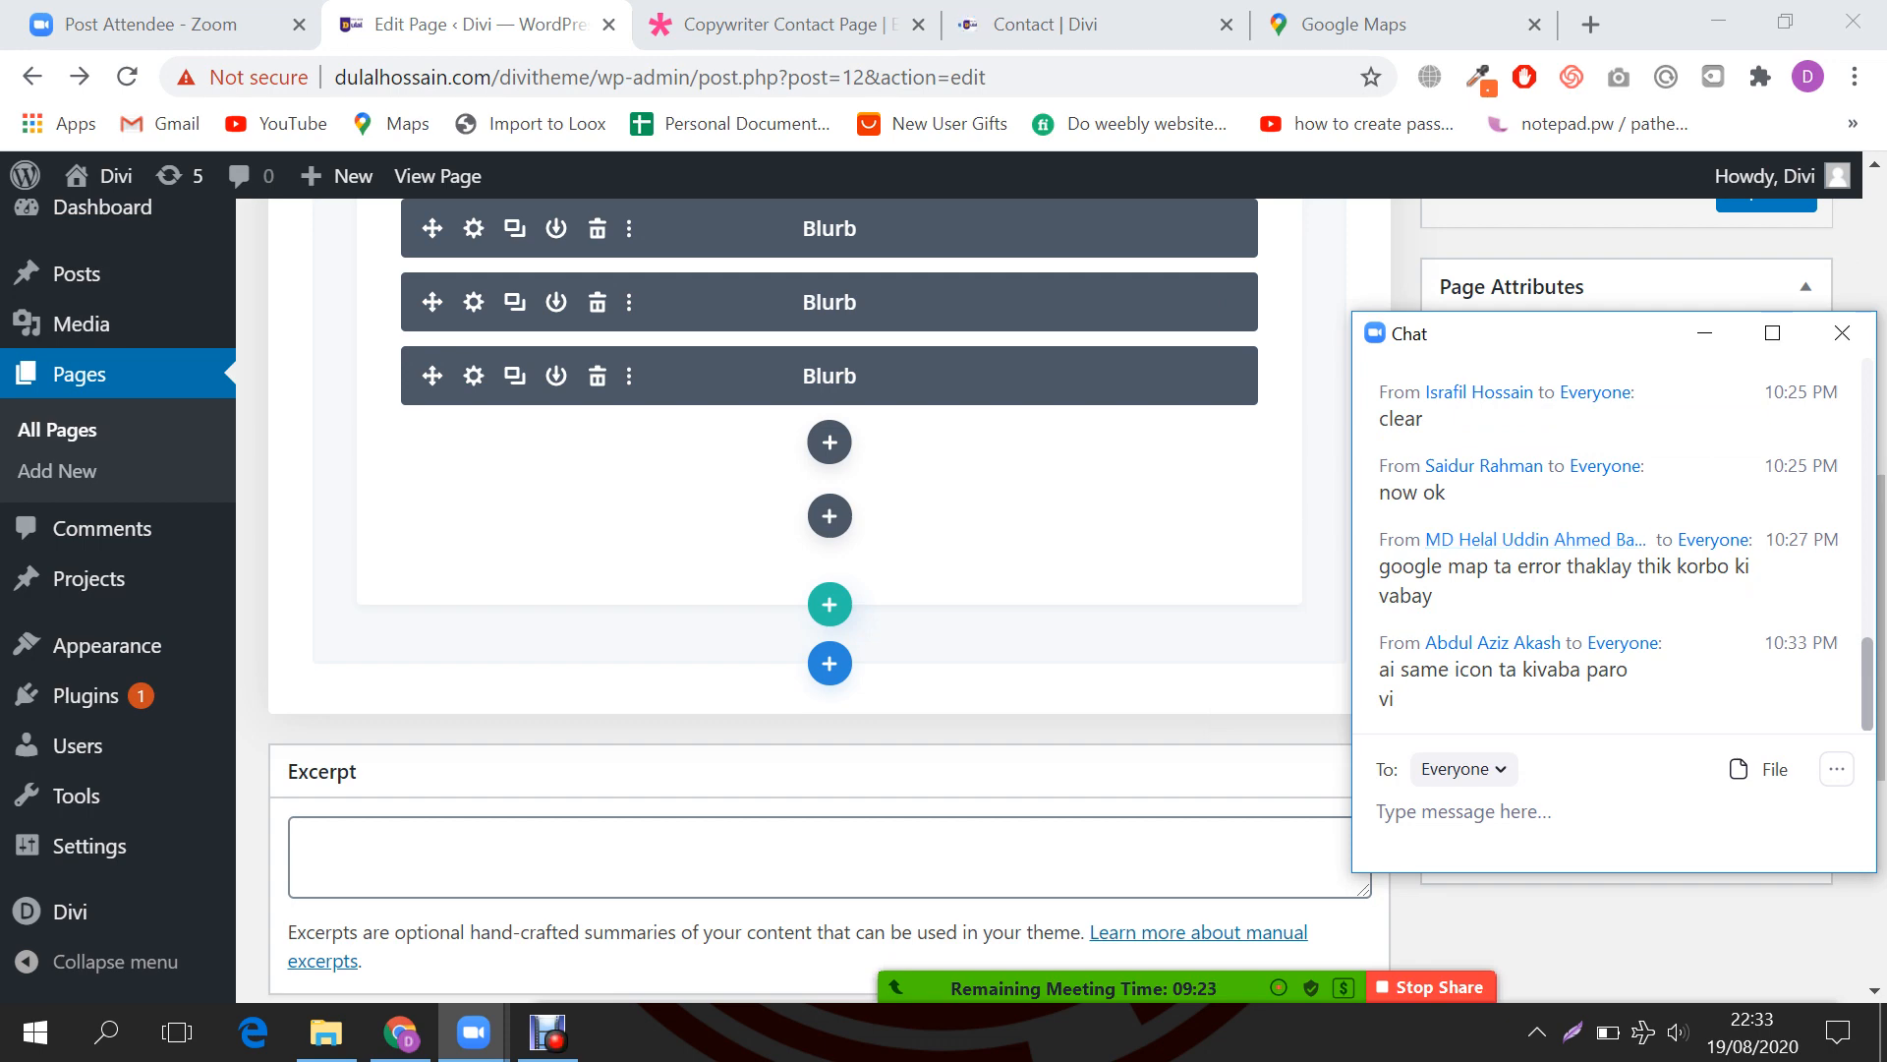
click(767, 25)
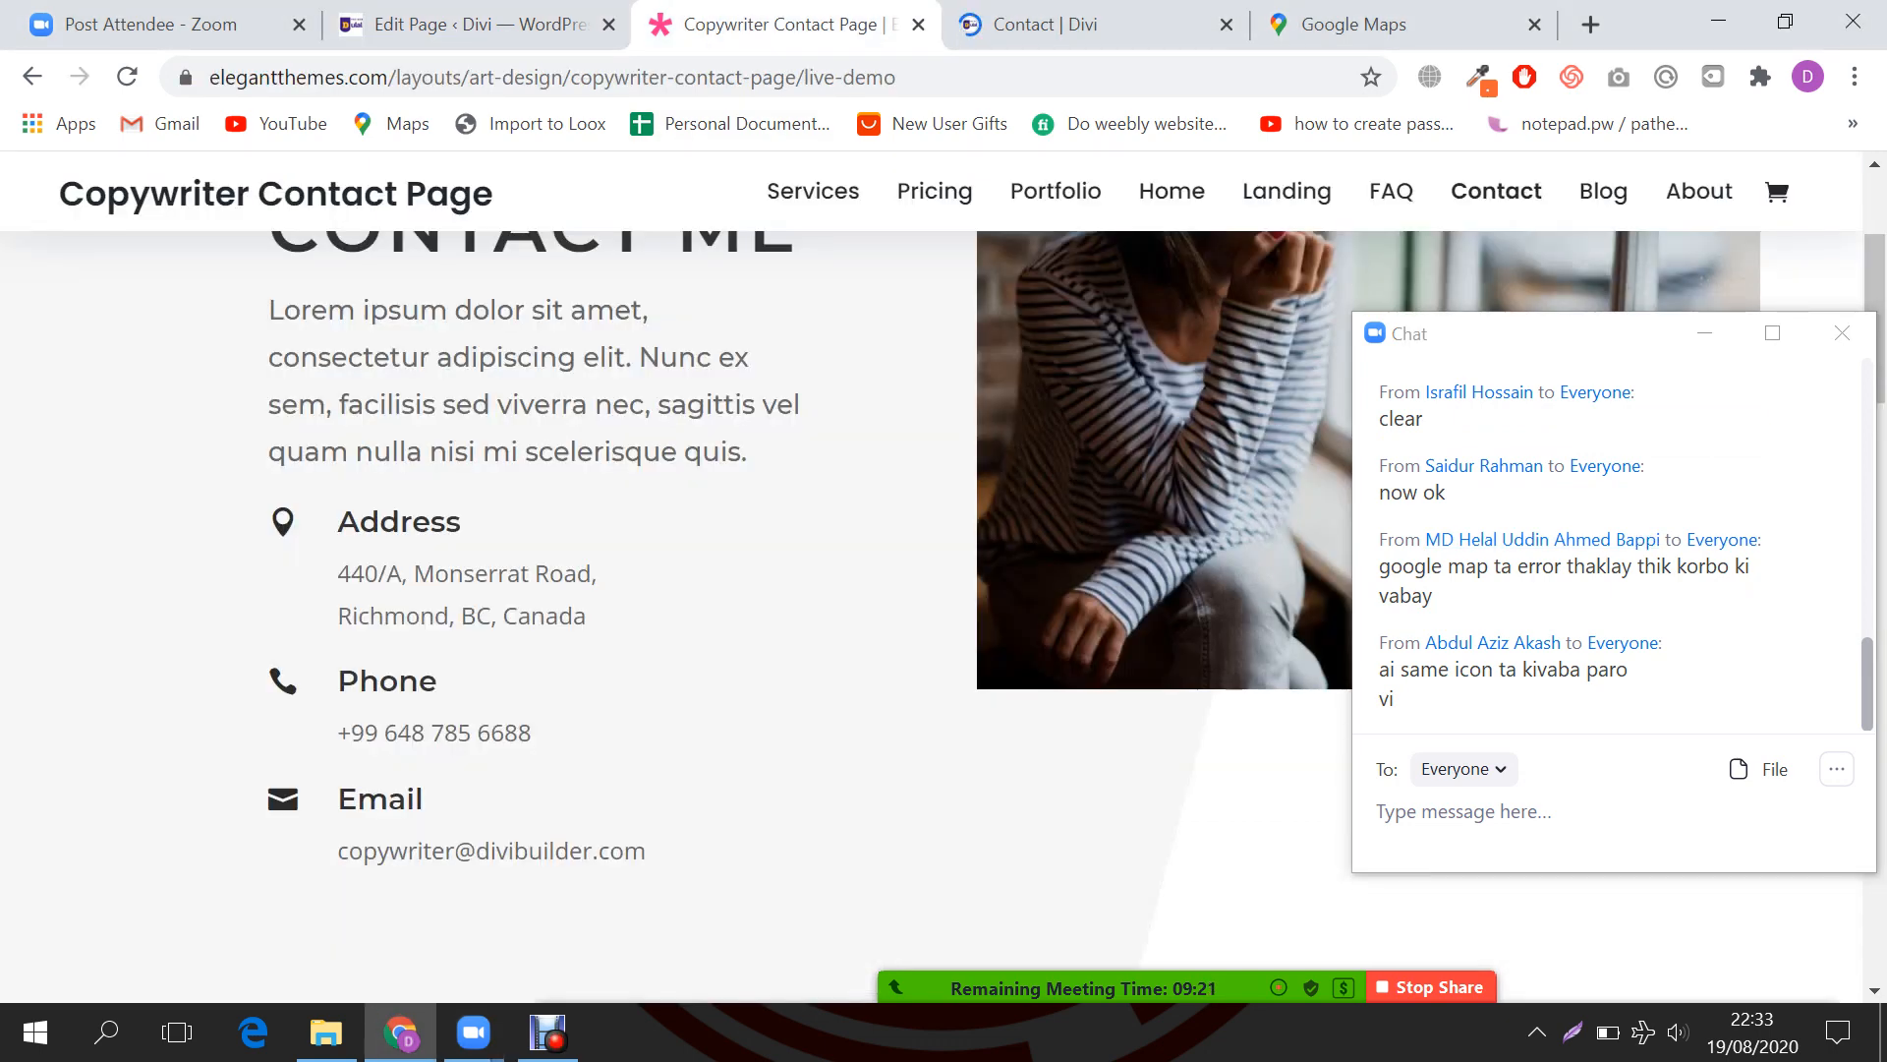
double_click(283, 521)
double_click(283, 799)
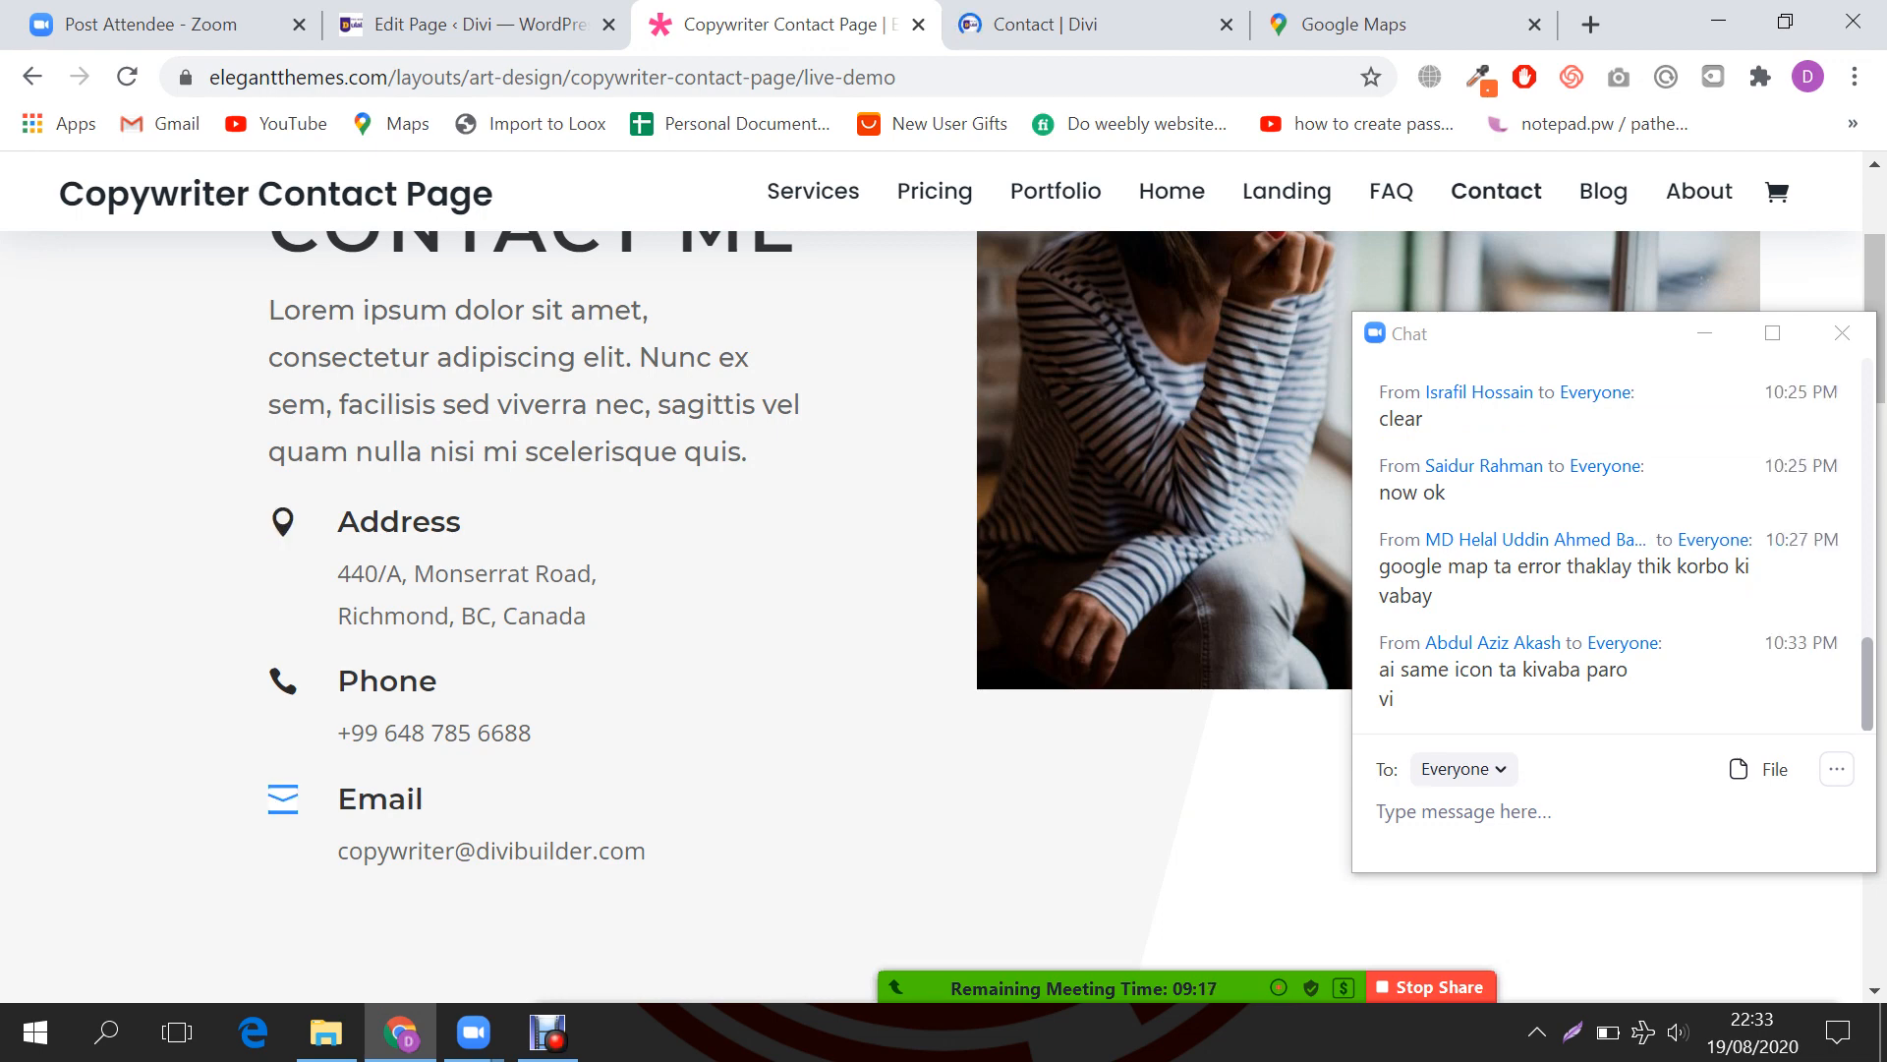
click(1706, 334)
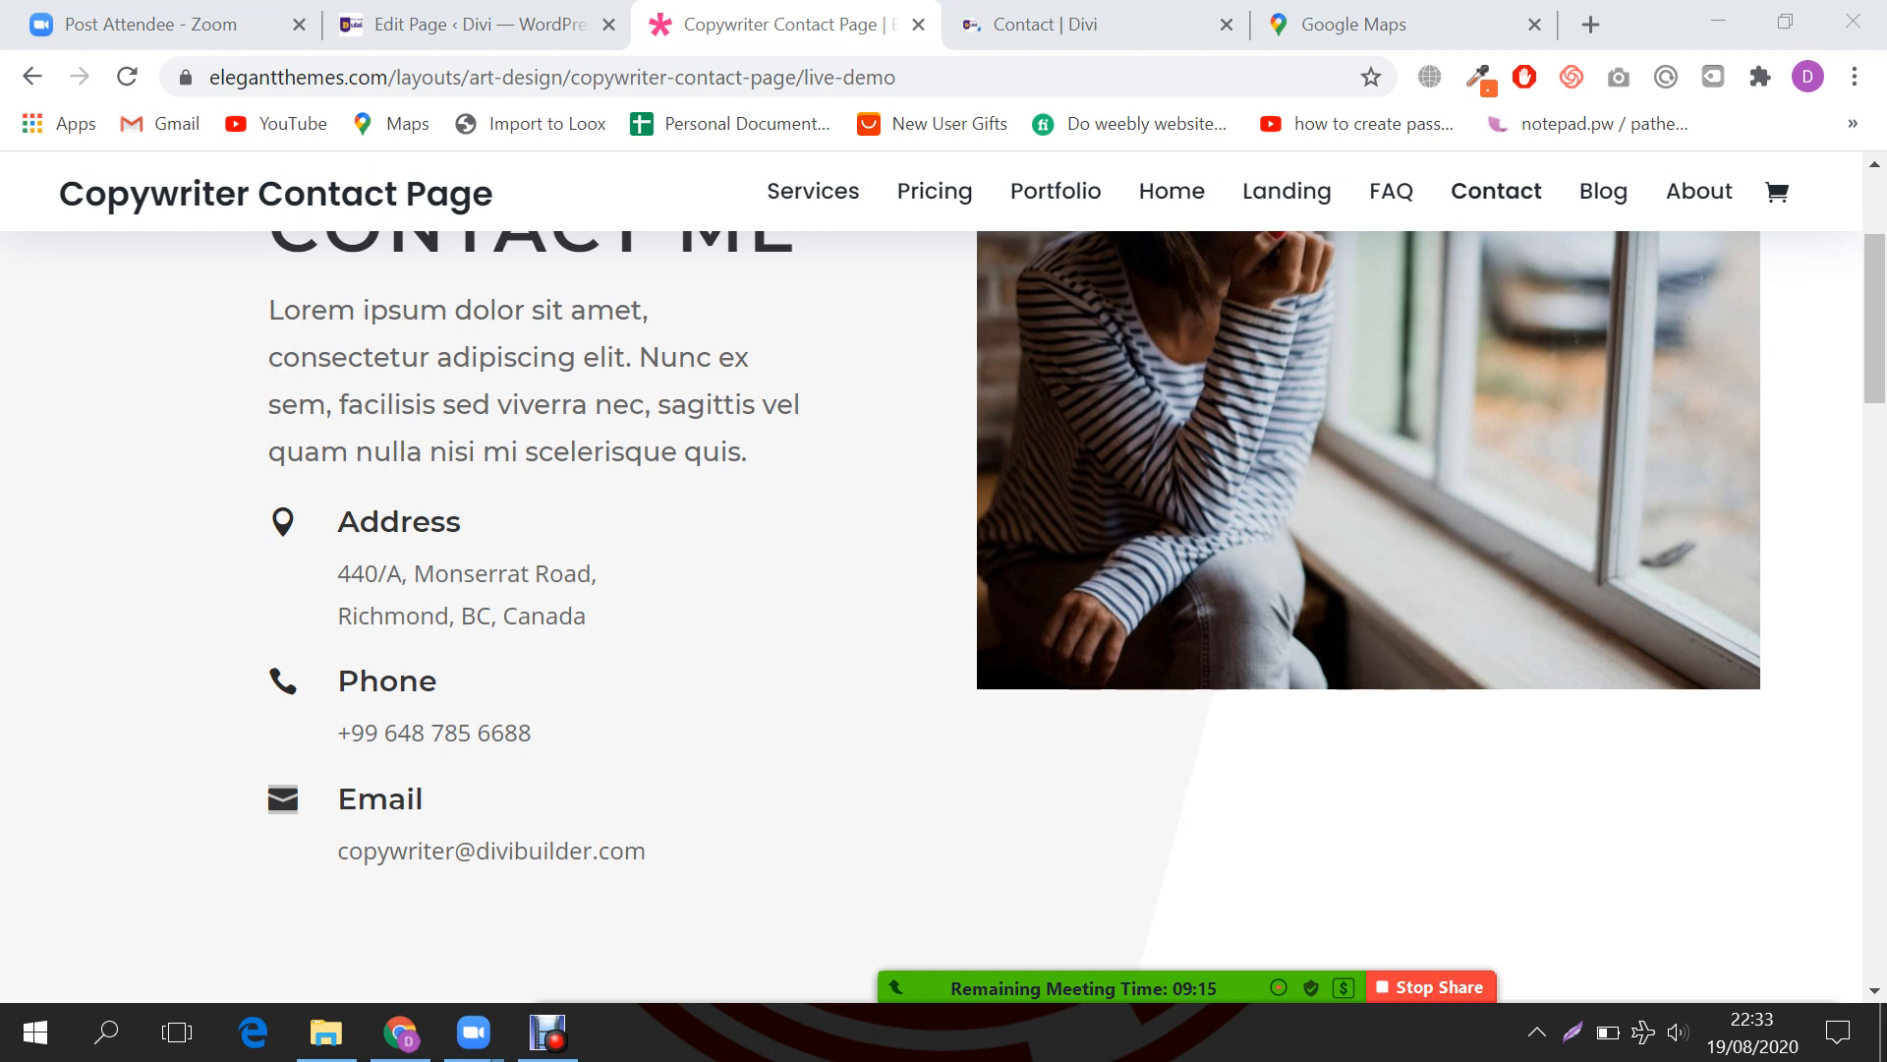
click(479, 25)
scroll(829, 492, up, 2)
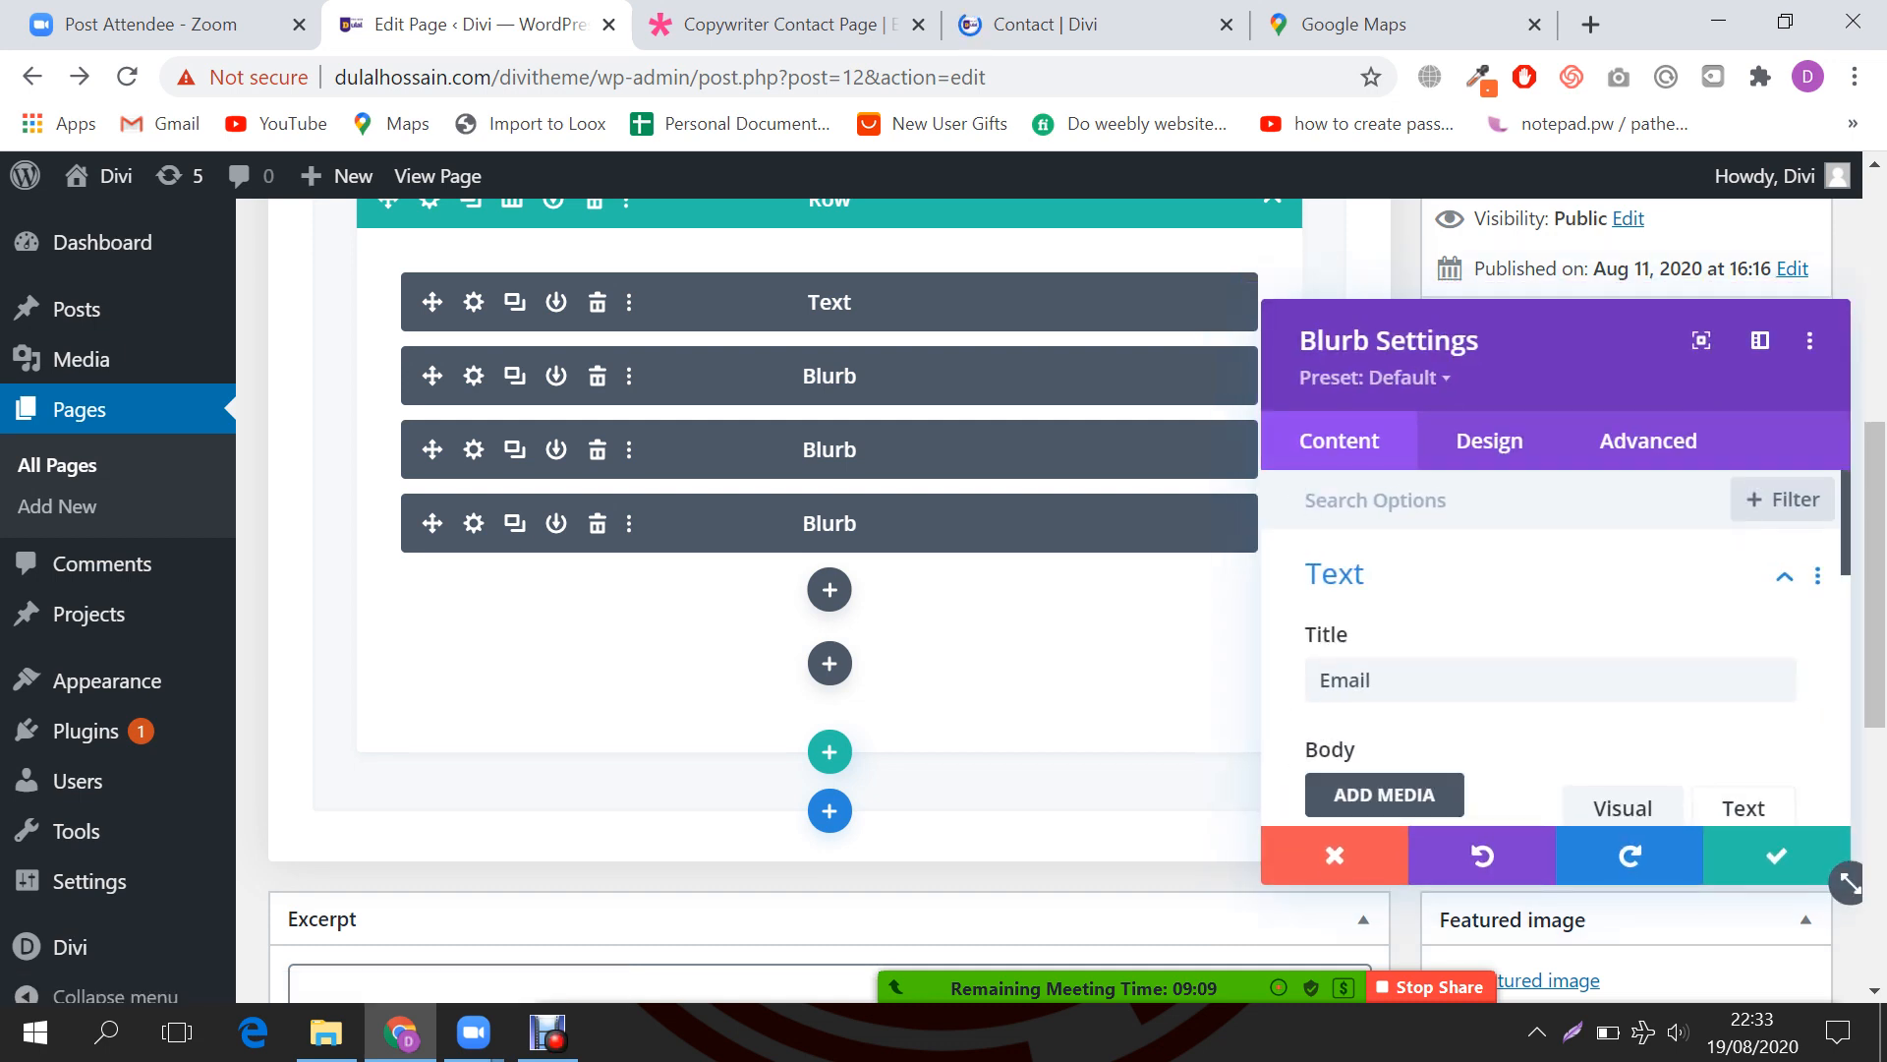
Step: Replace the Email blurb's outlined envelope with the solid envelope icon and save the Blurb
scroll(1556, 649, down, 6)
scroll(1556, 649, down, 1)
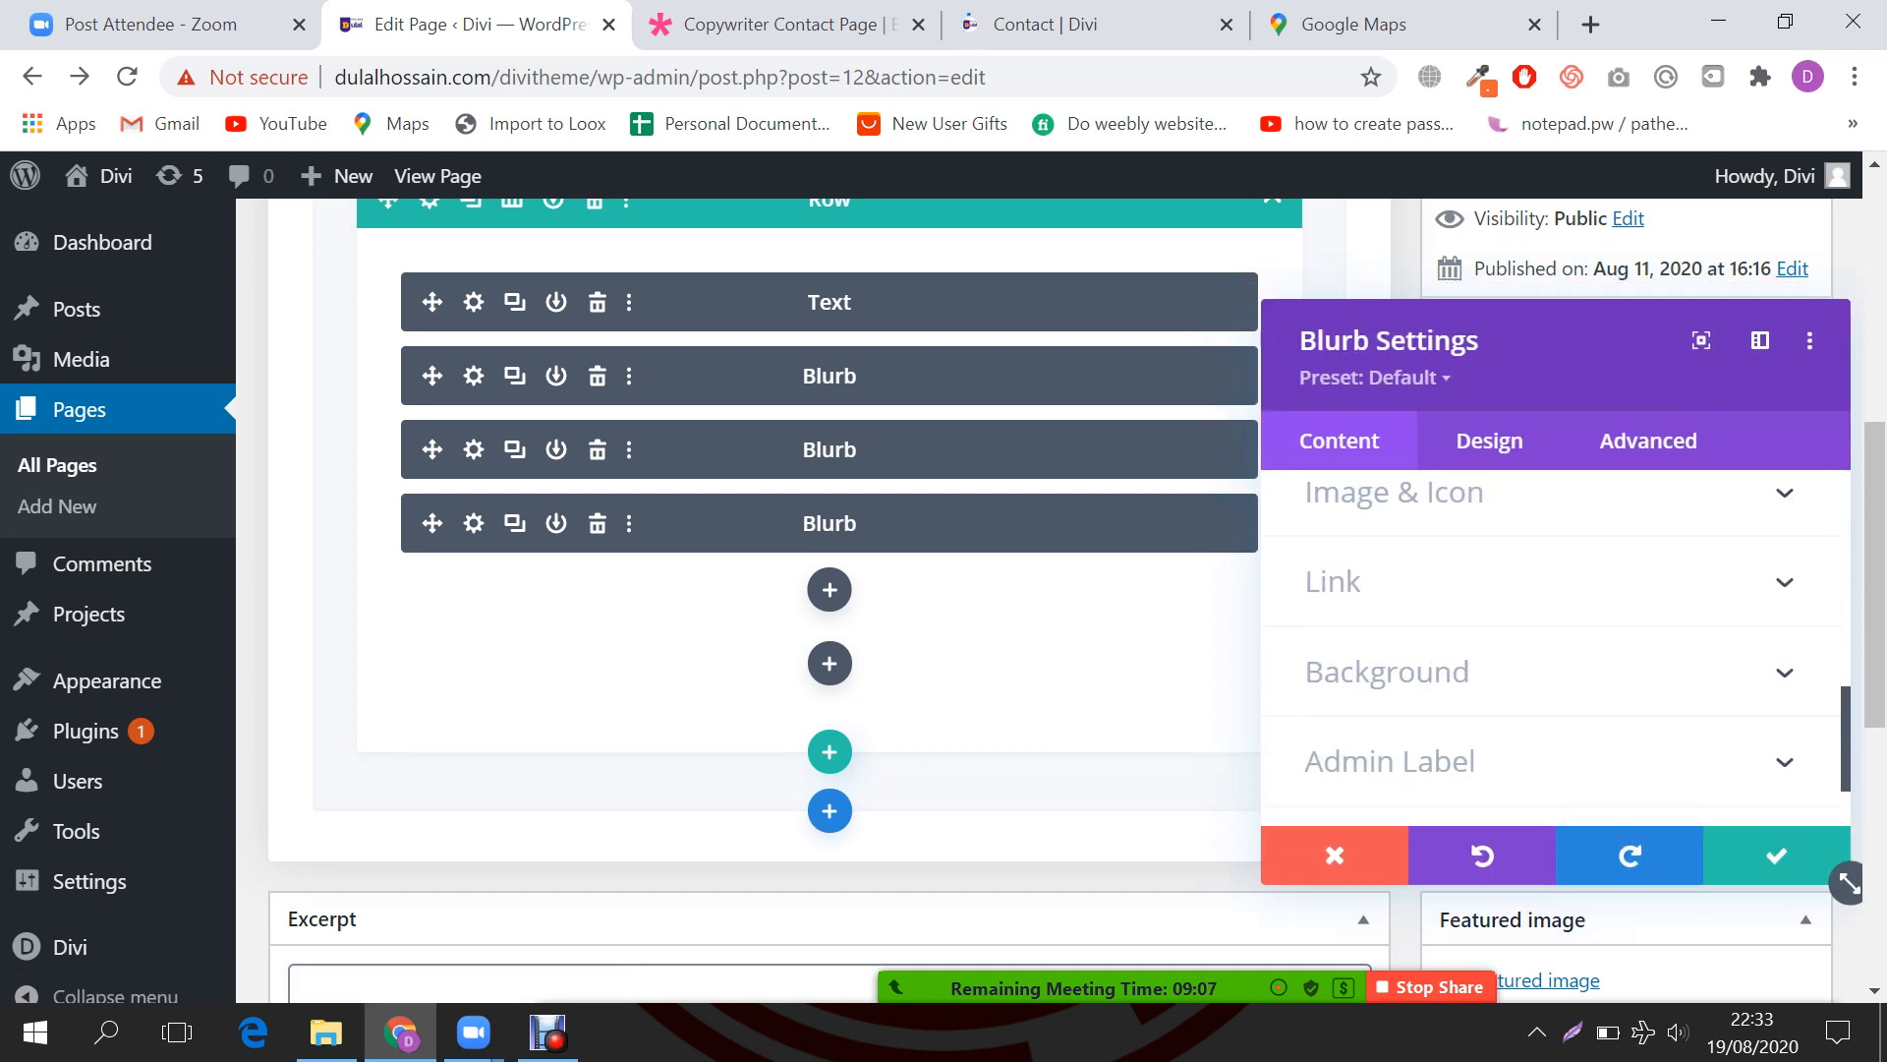
scroll(1555, 649, up, 1)
click(1556, 639)
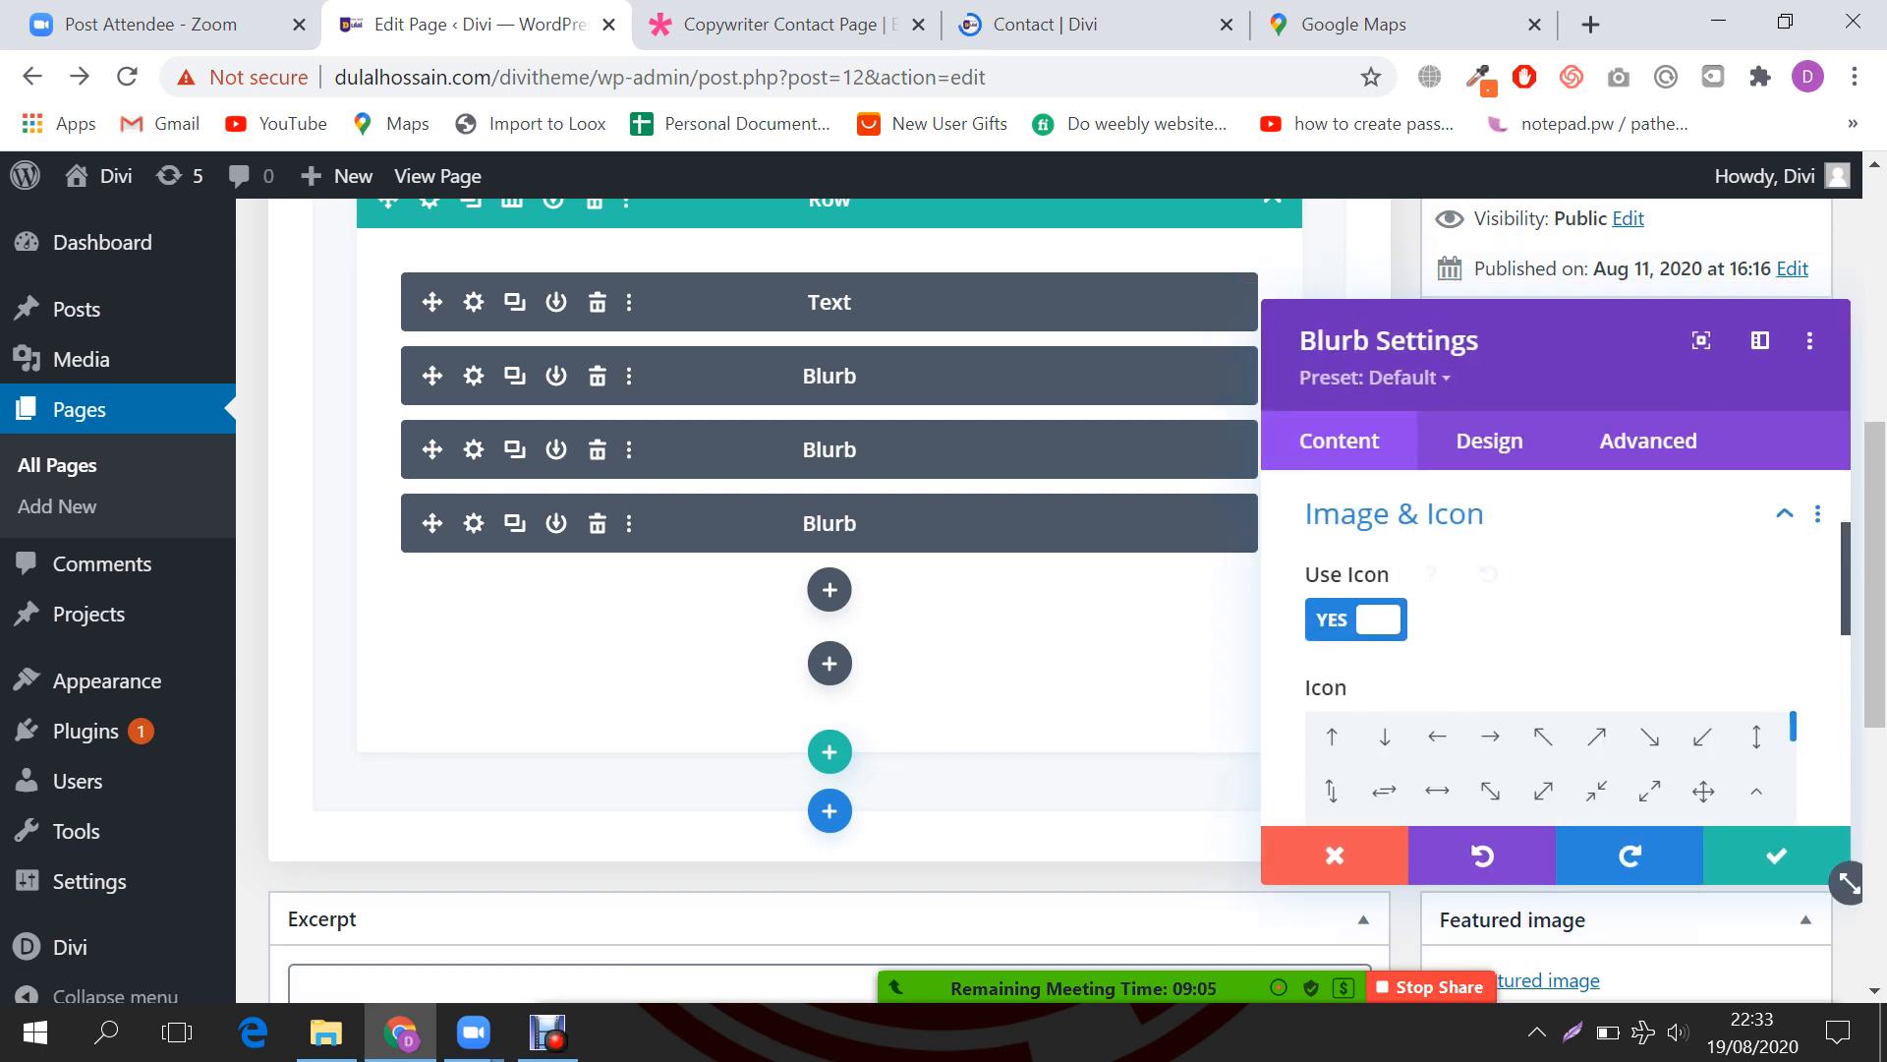
scroll(1556, 638, down, 3)
scroll(1544, 589, down, 5)
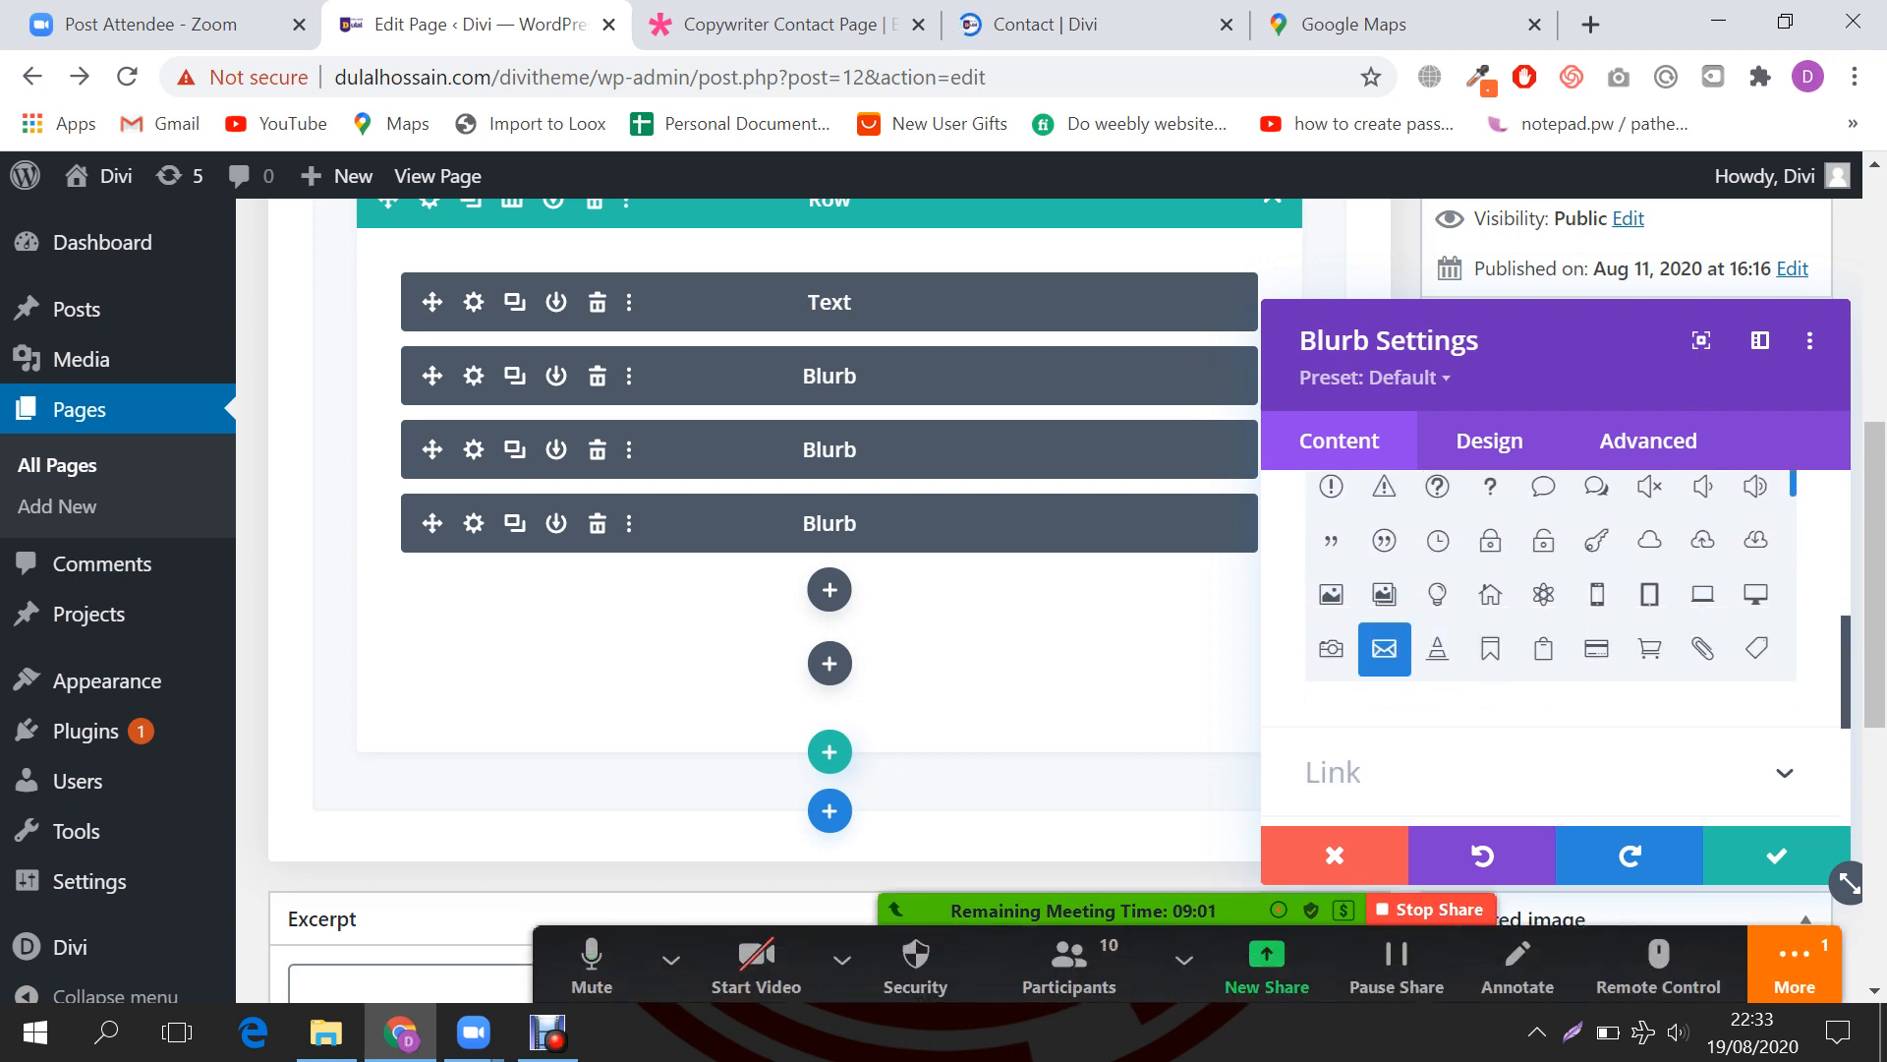
scroll(1543, 575, down, 3)
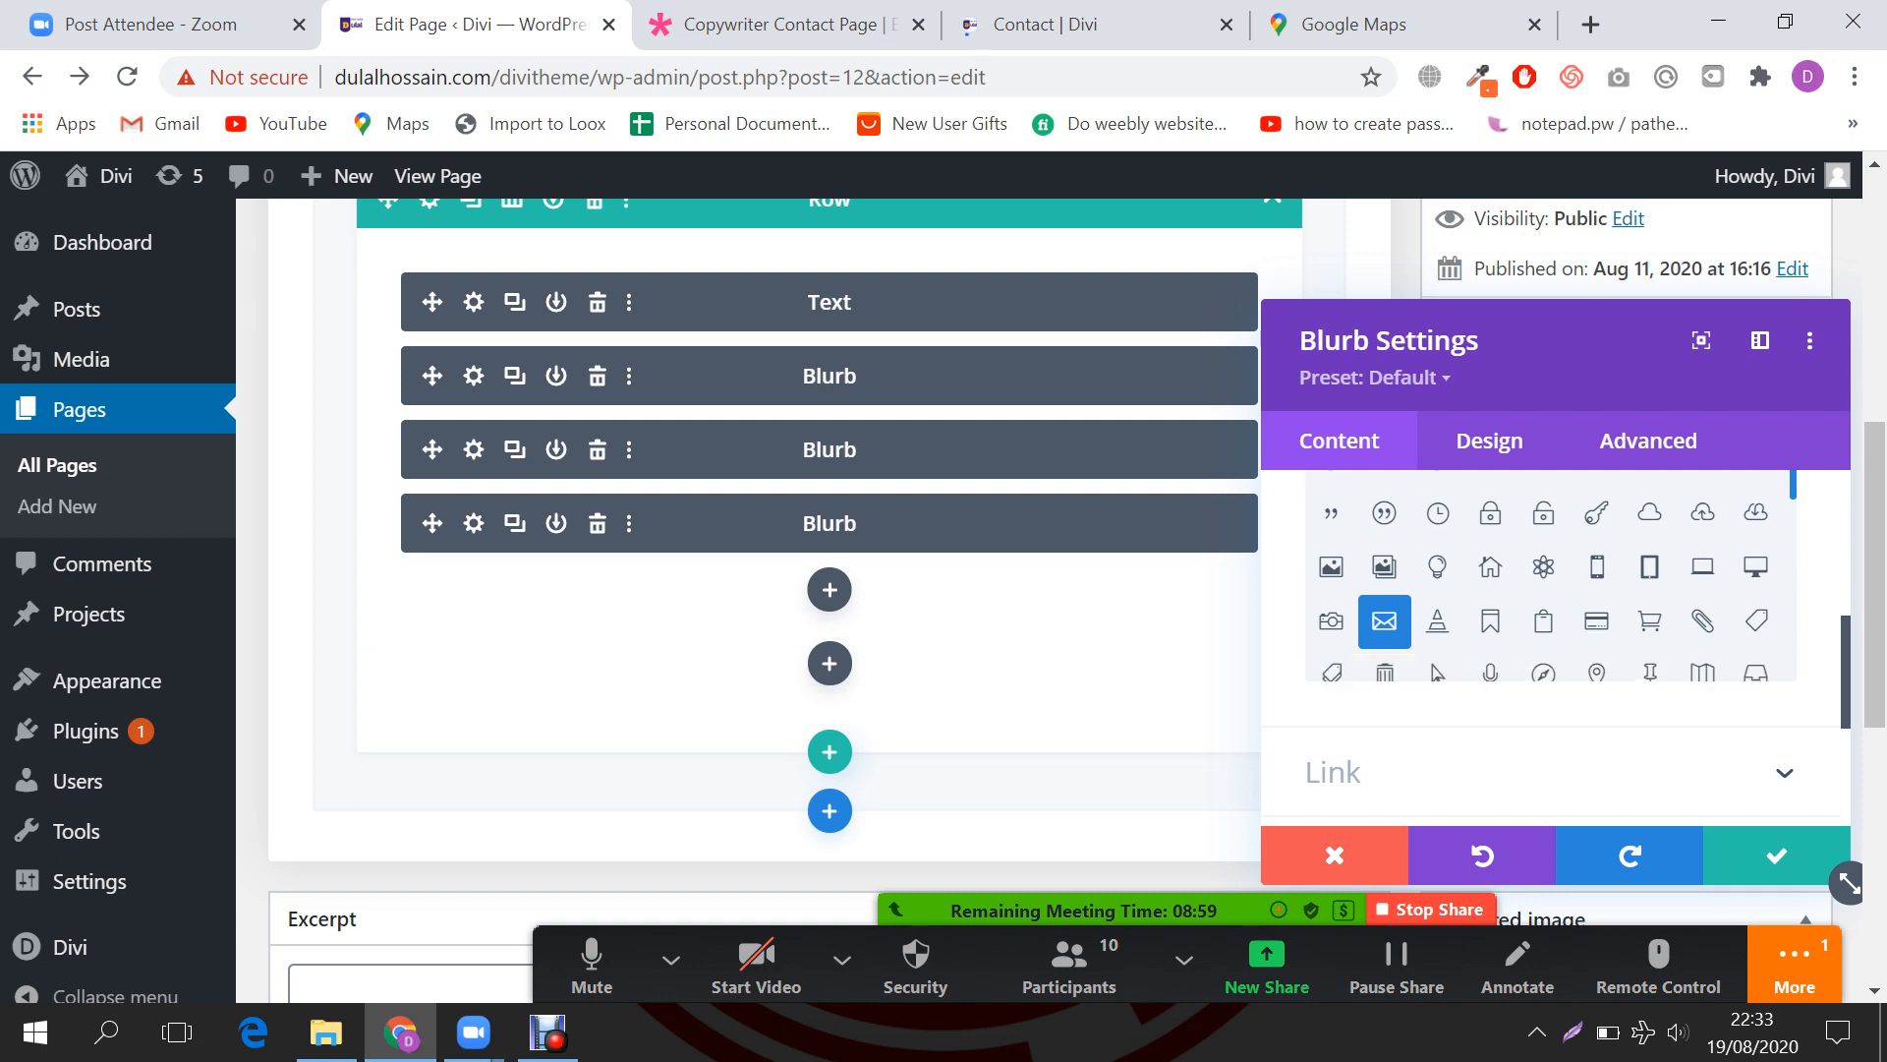
scroll(1543, 575, down, 3)
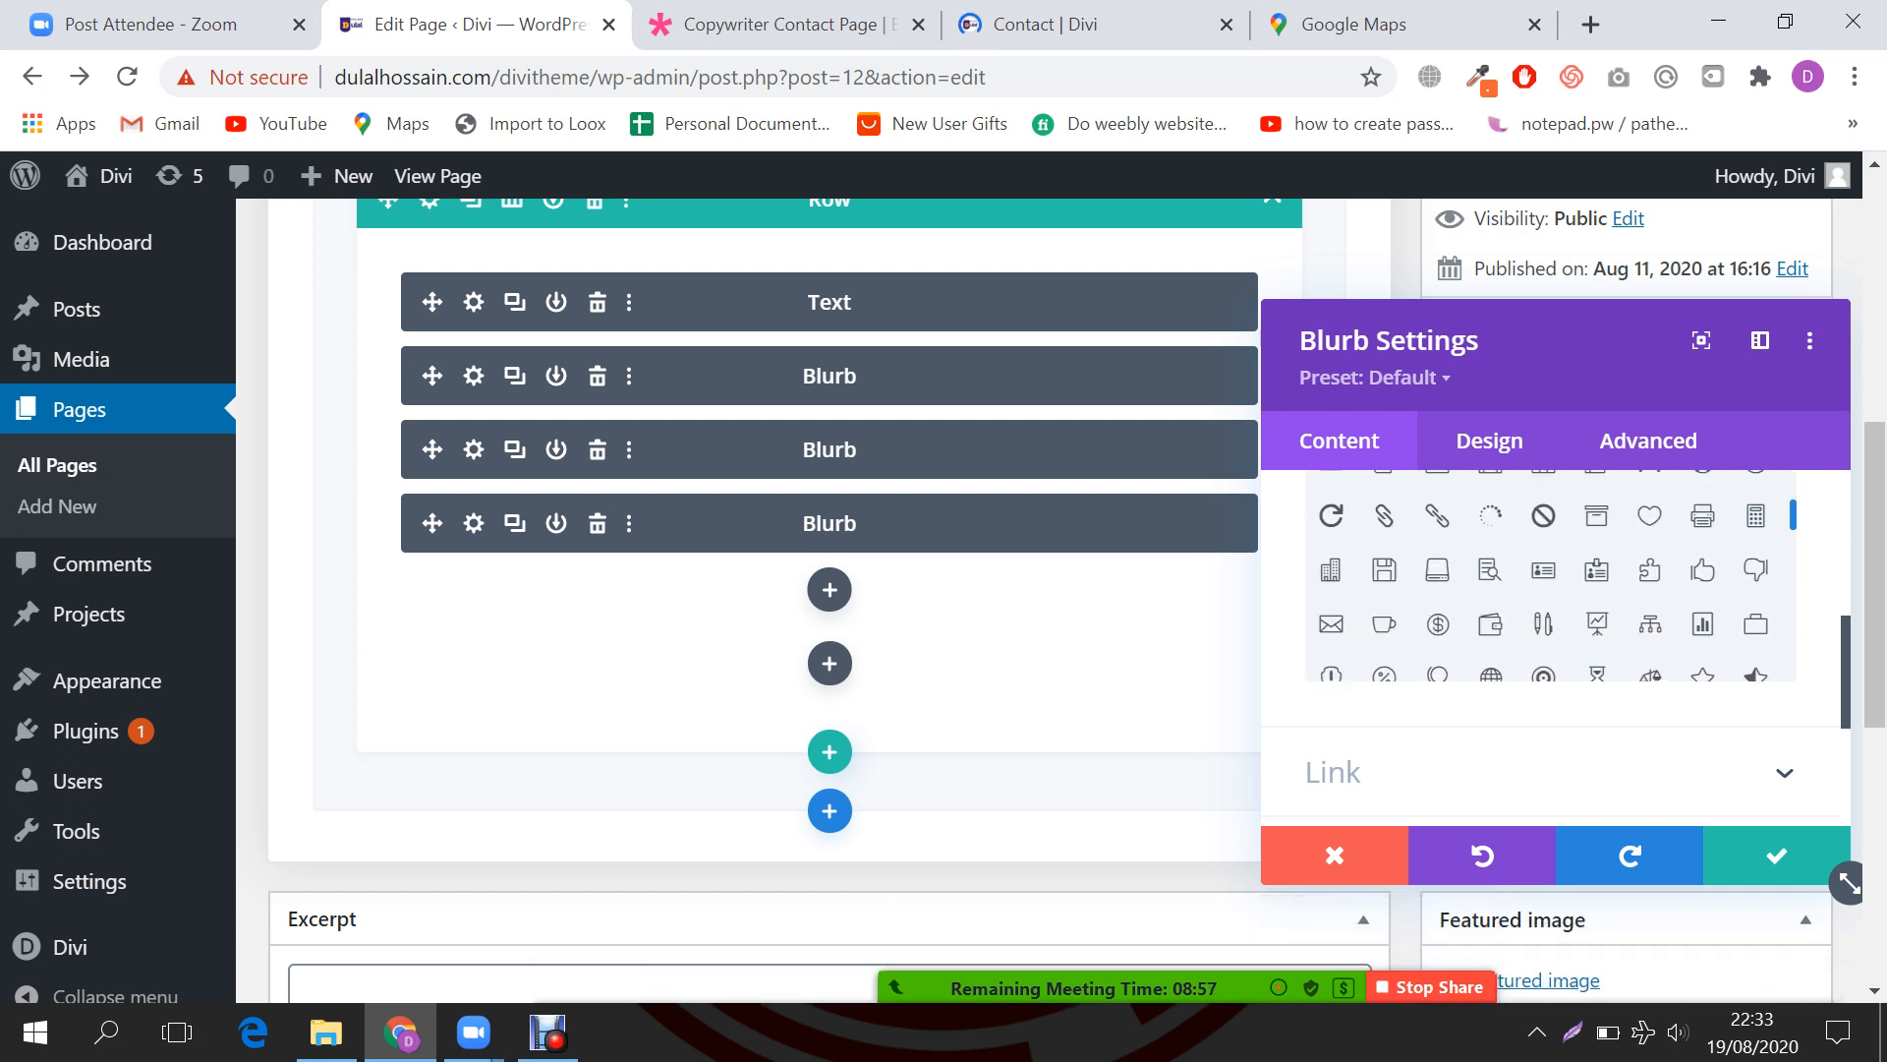
scroll(1553, 575, down, 3)
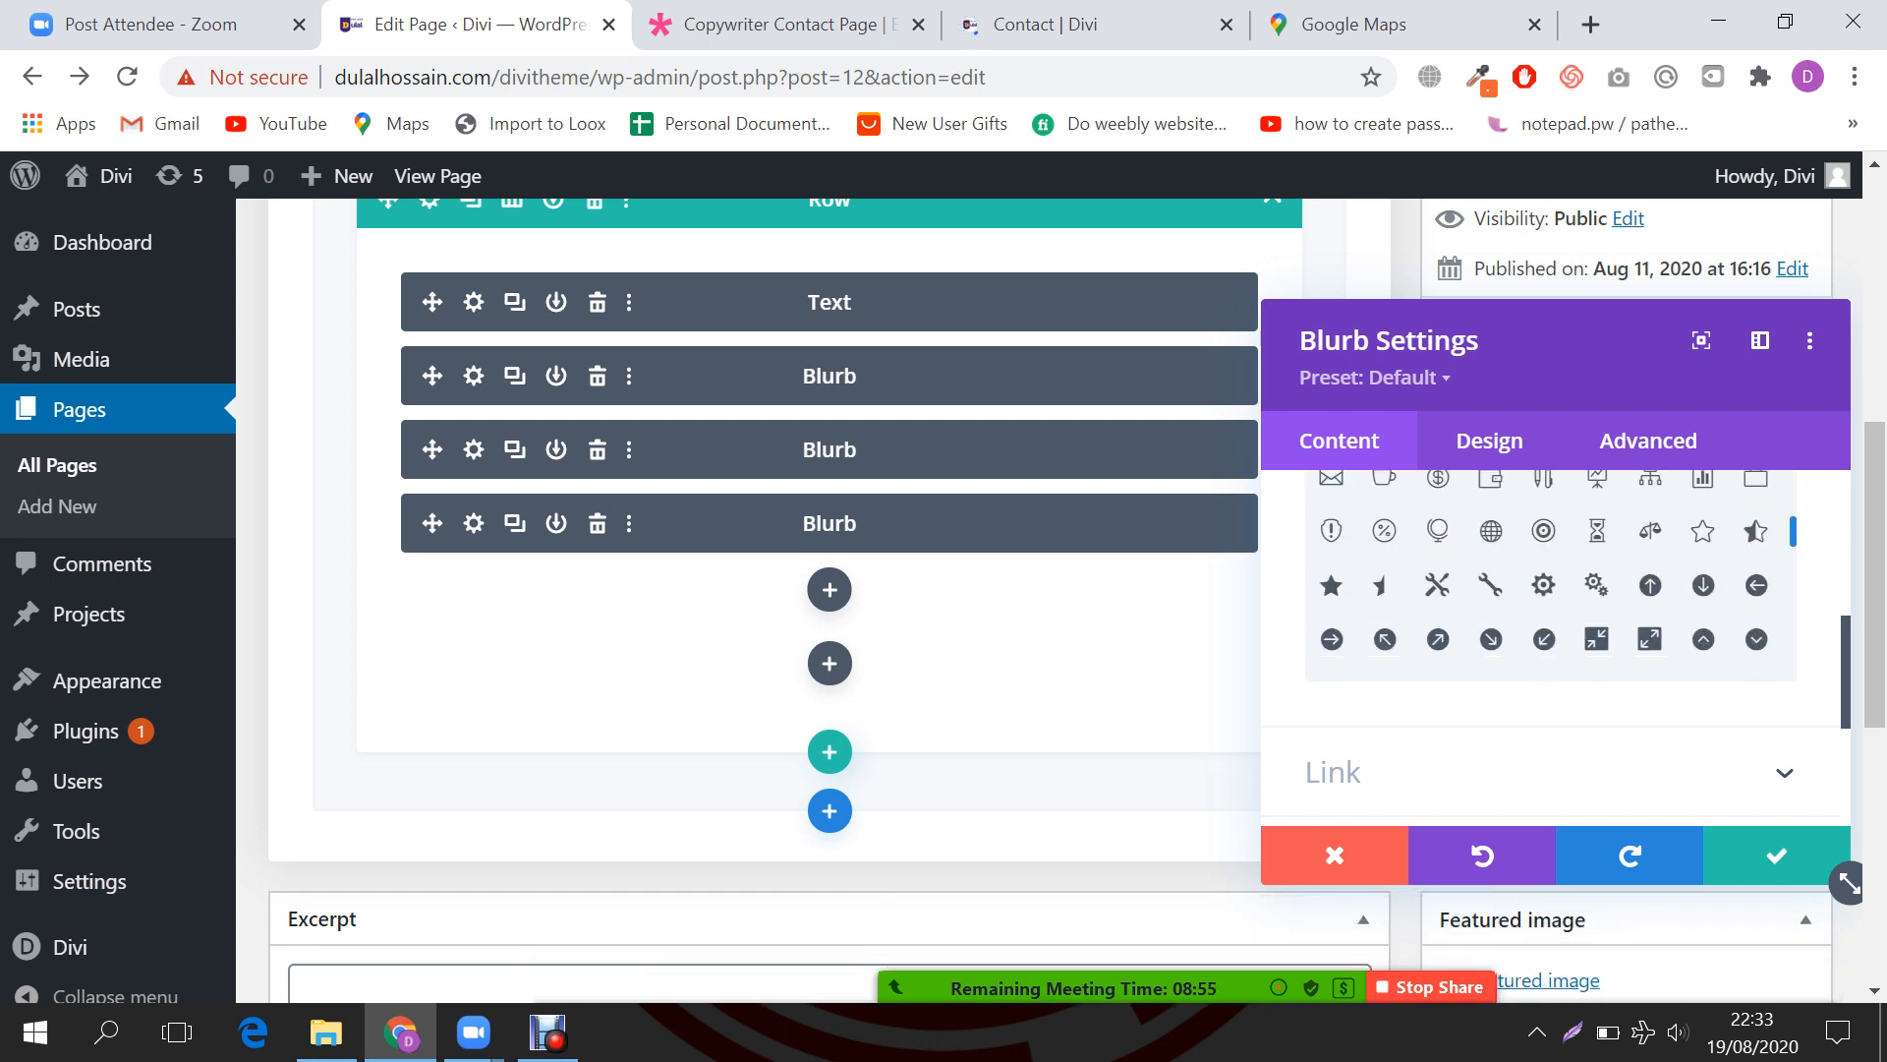
scroll(1544, 575, down, 3)
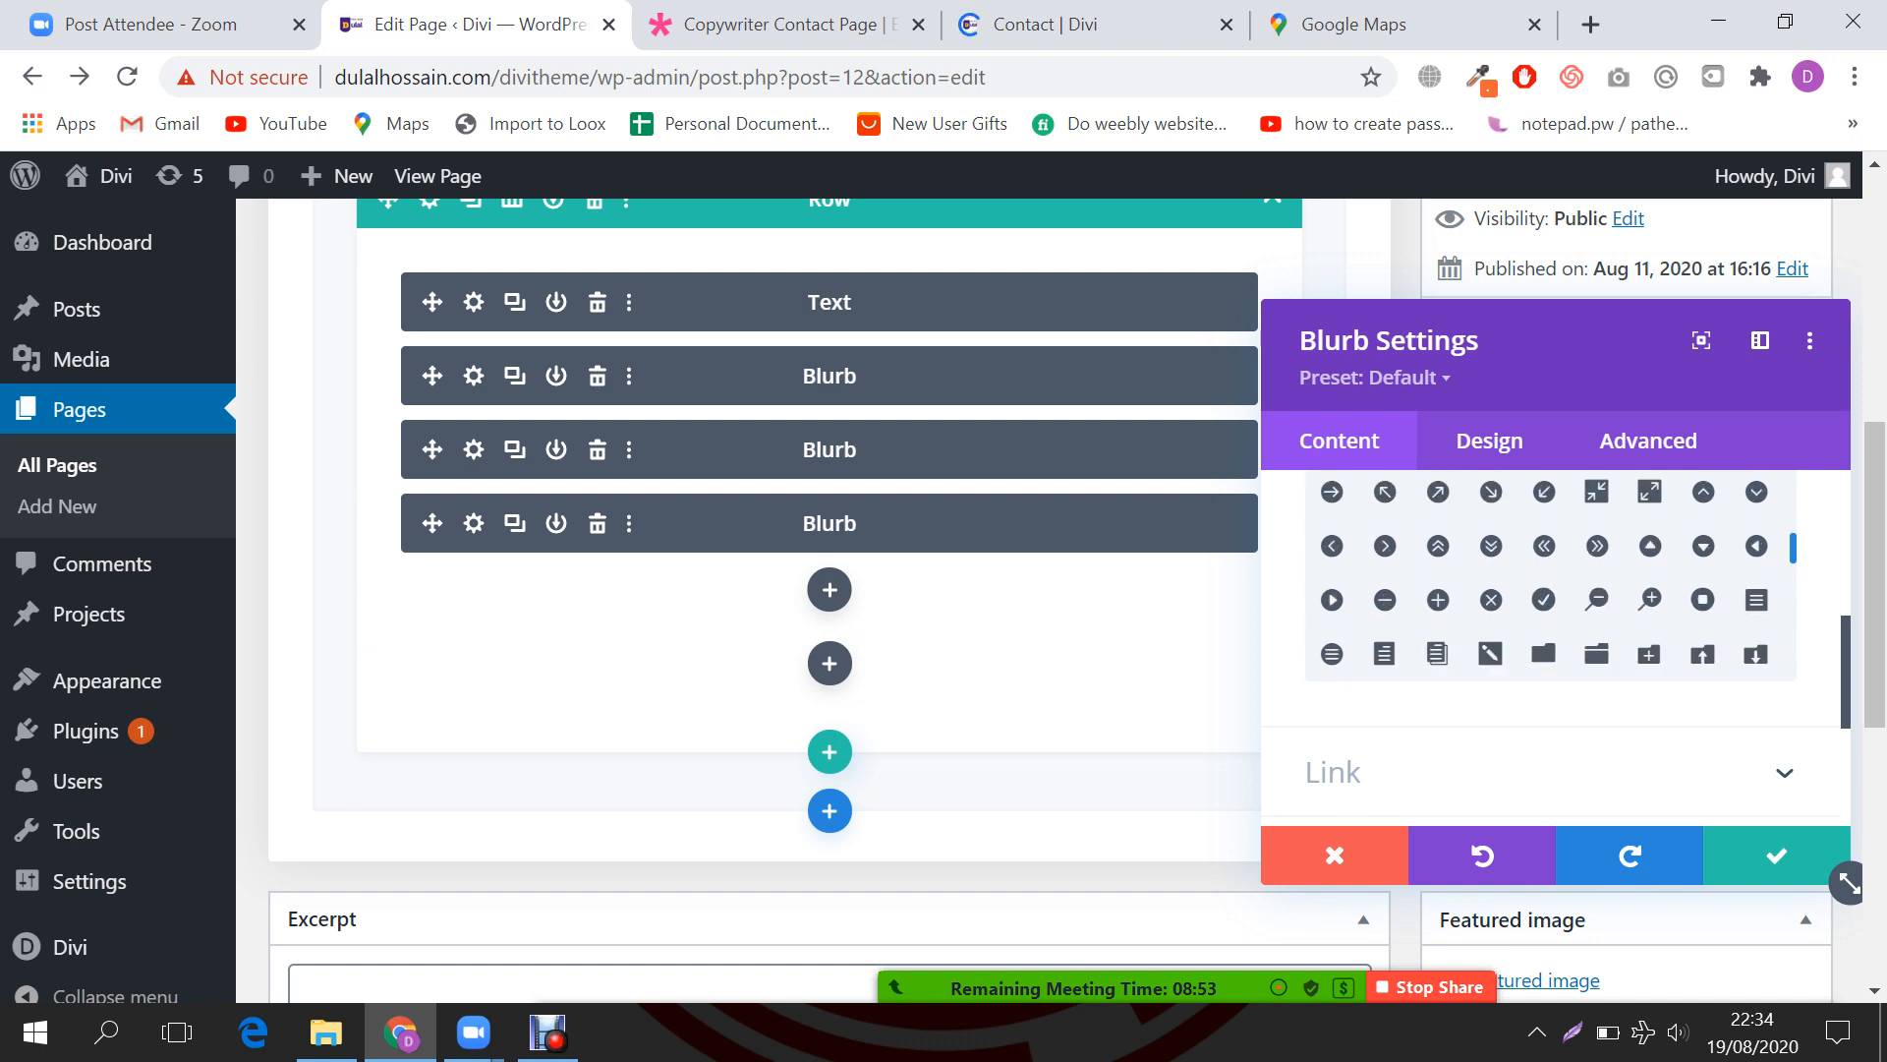
scroll(1543, 575, down, 3)
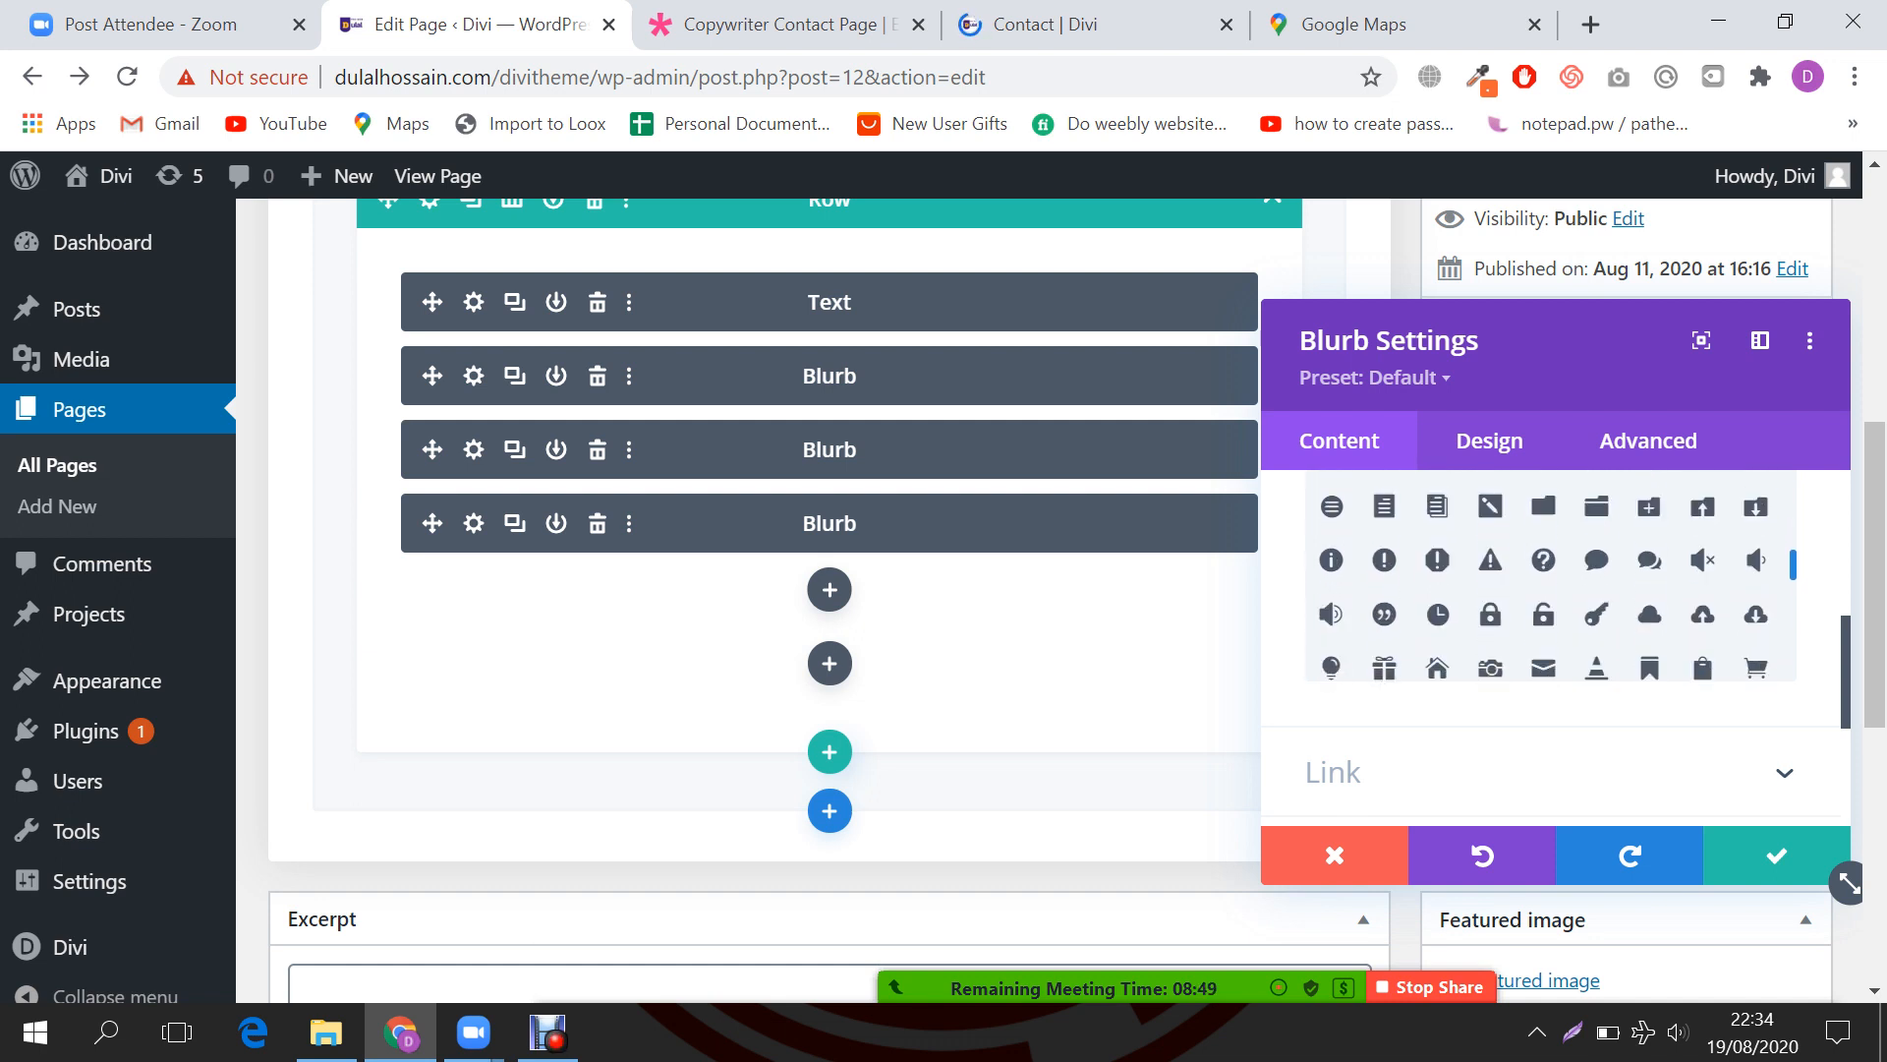
click(1543, 668)
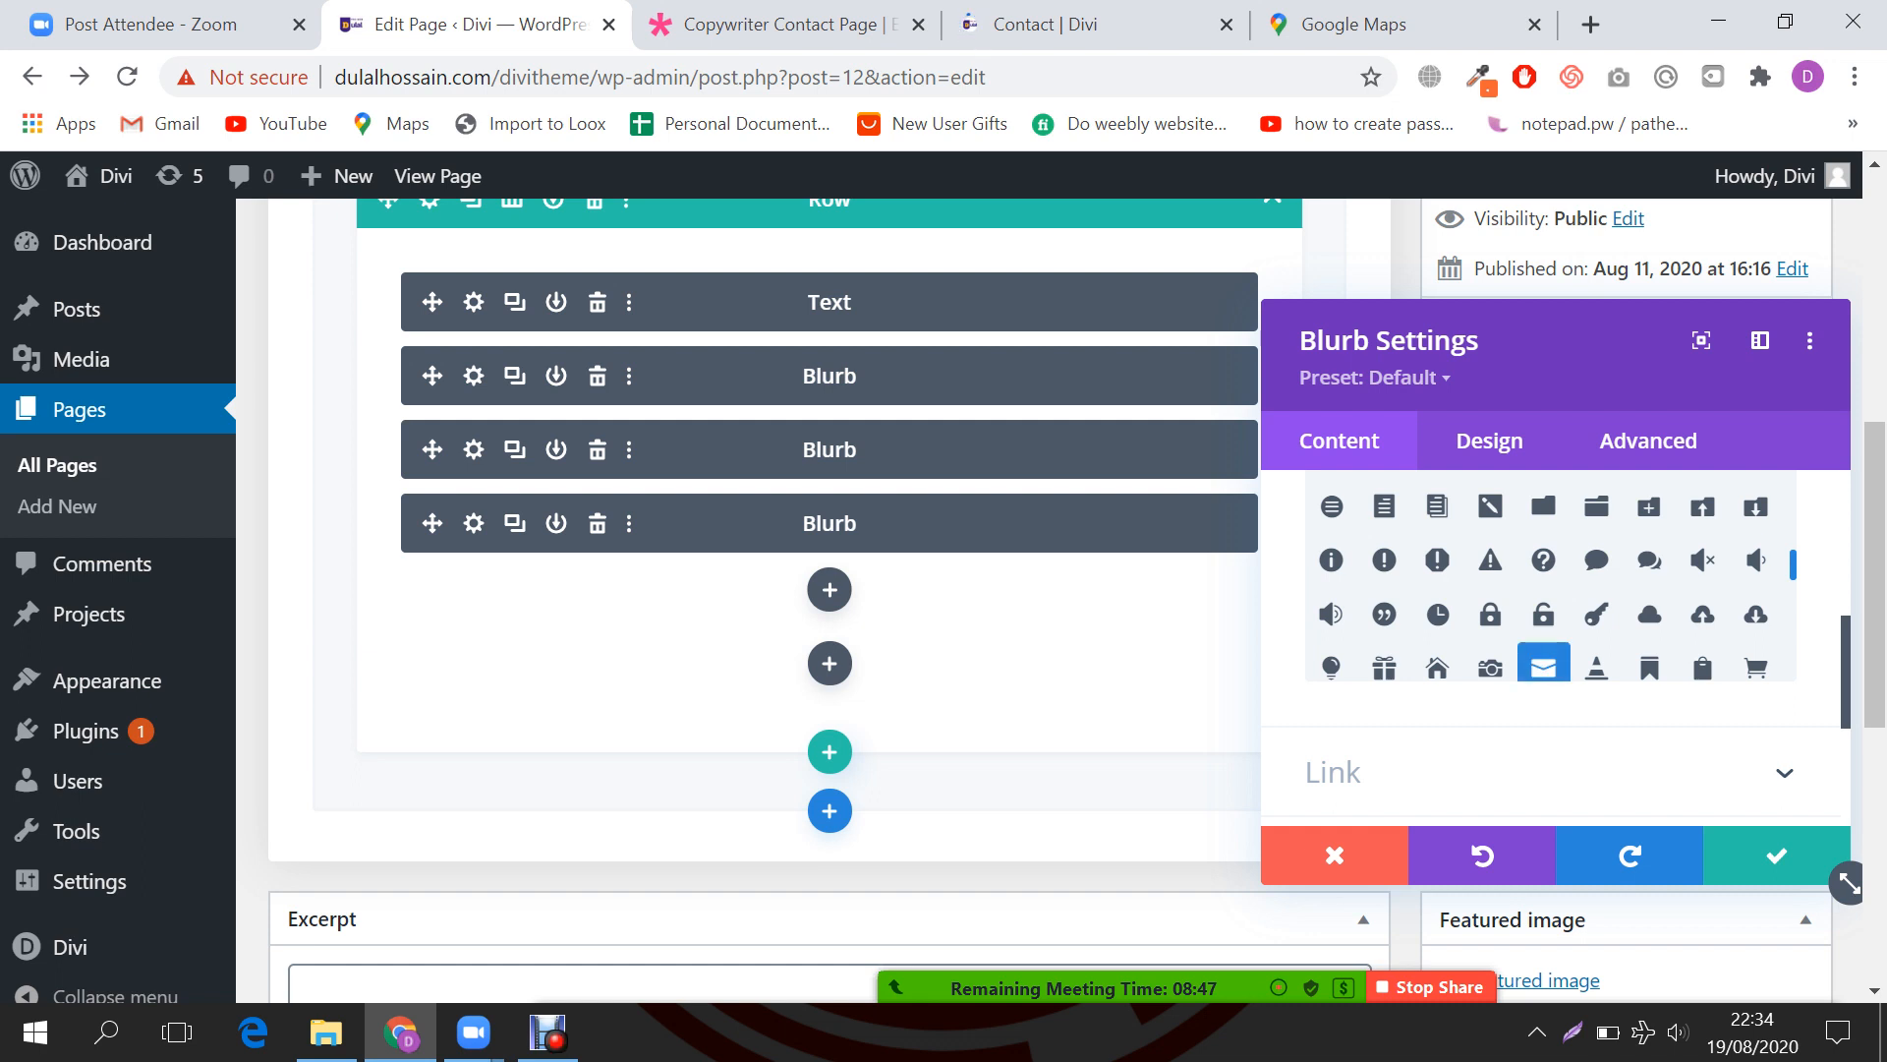
click(1776, 854)
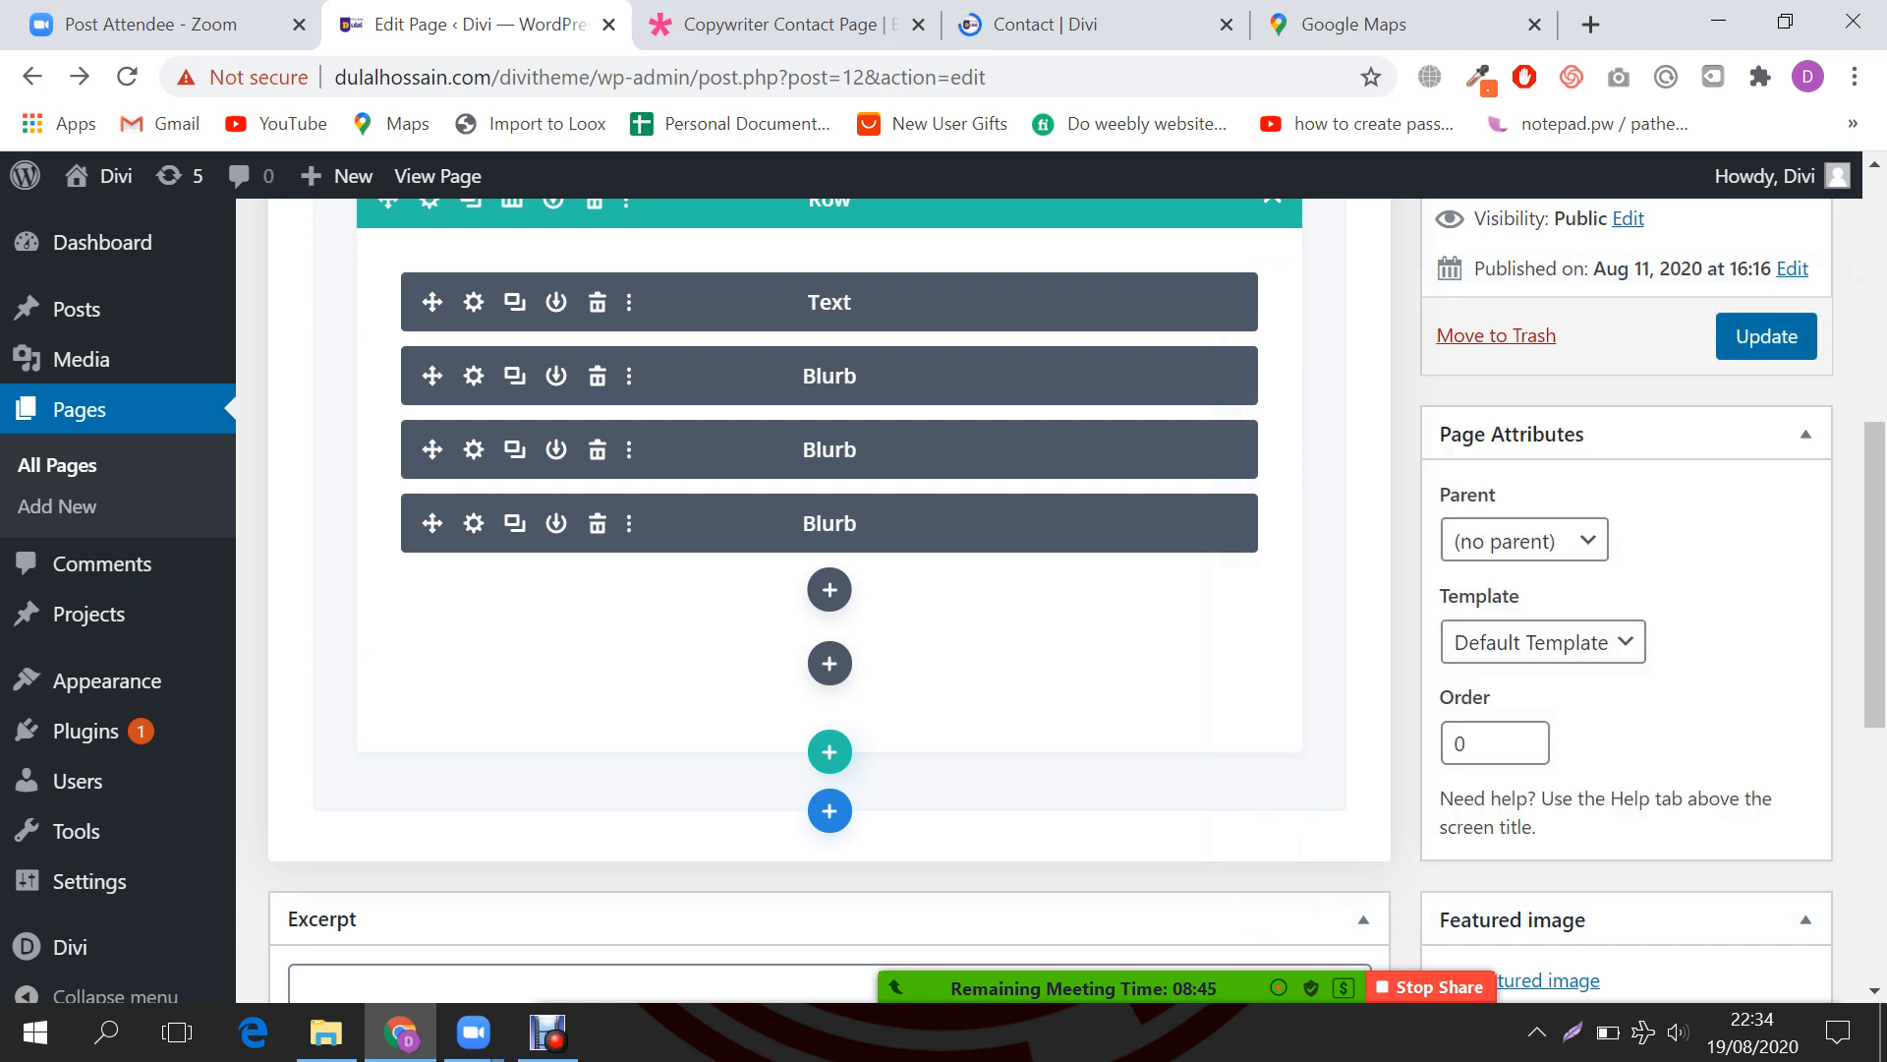
Step: Update the Contact page, view it in the Visual Builder tab, then return to the editor
click(1766, 336)
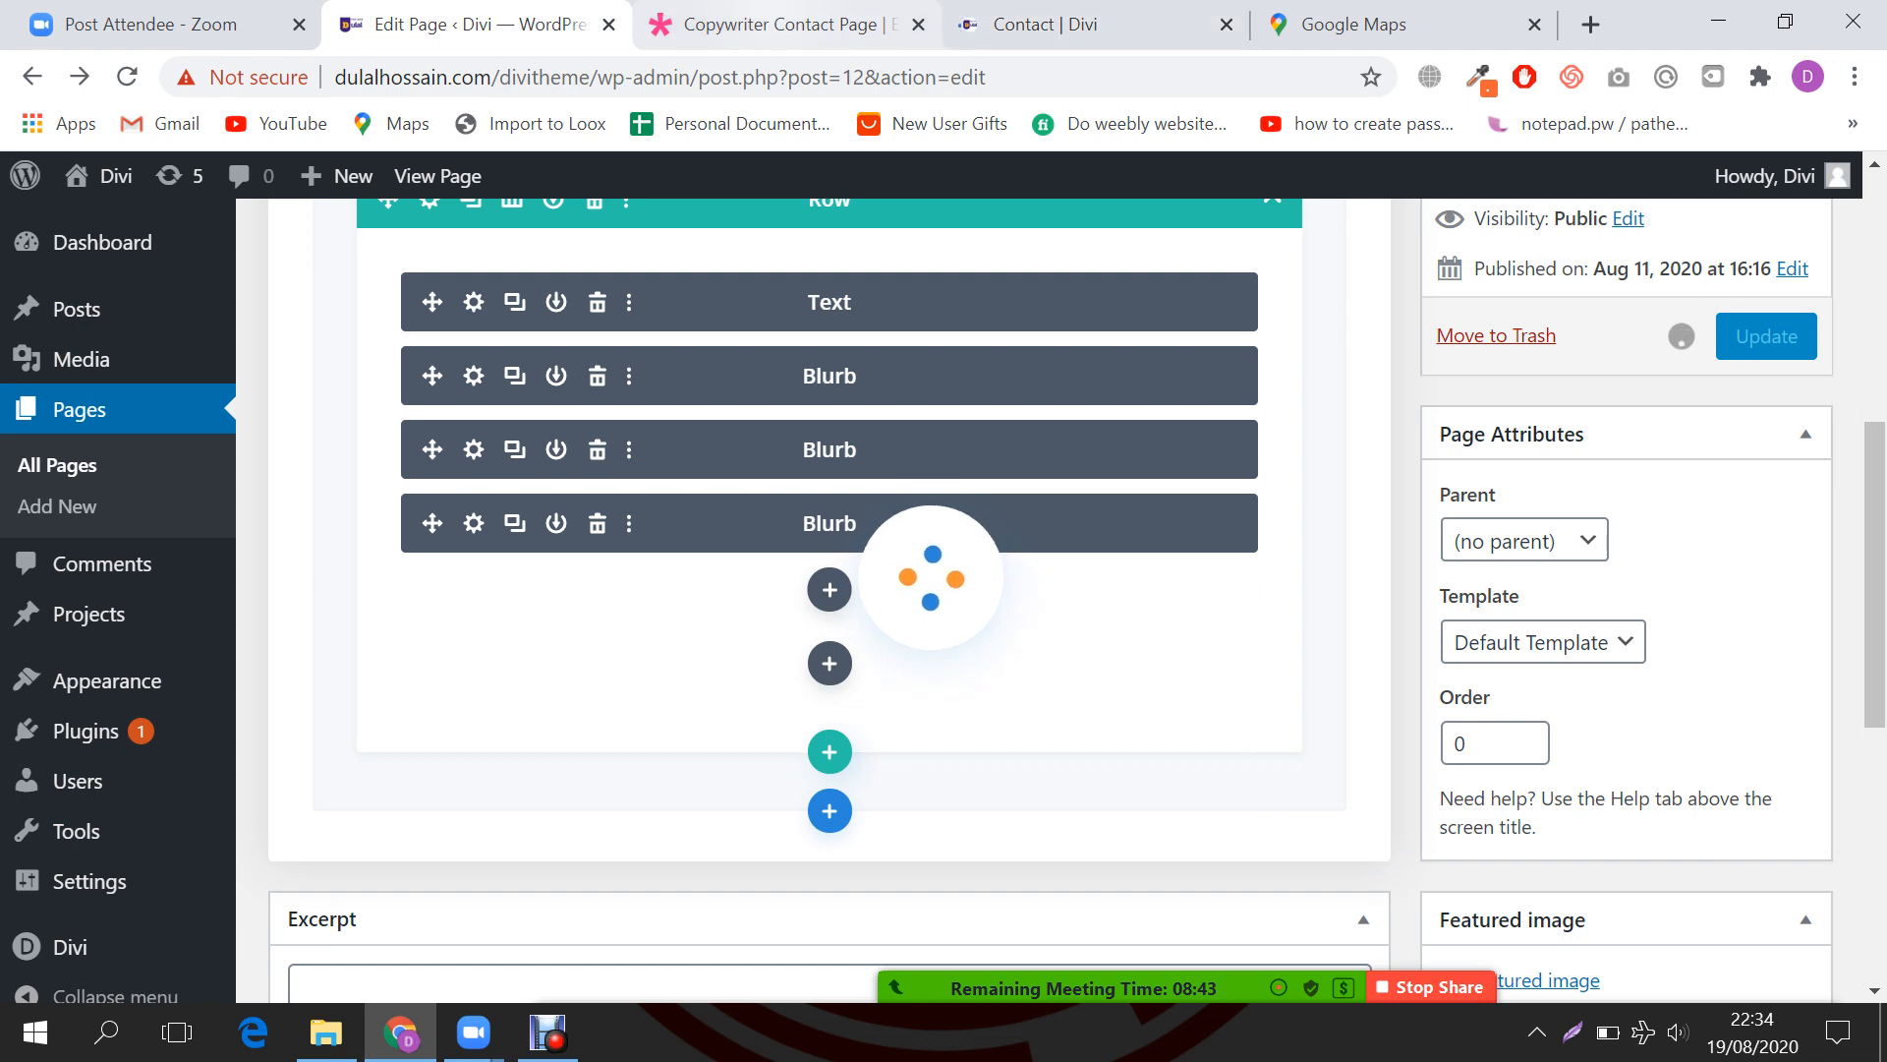
click(777, 24)
click(1047, 24)
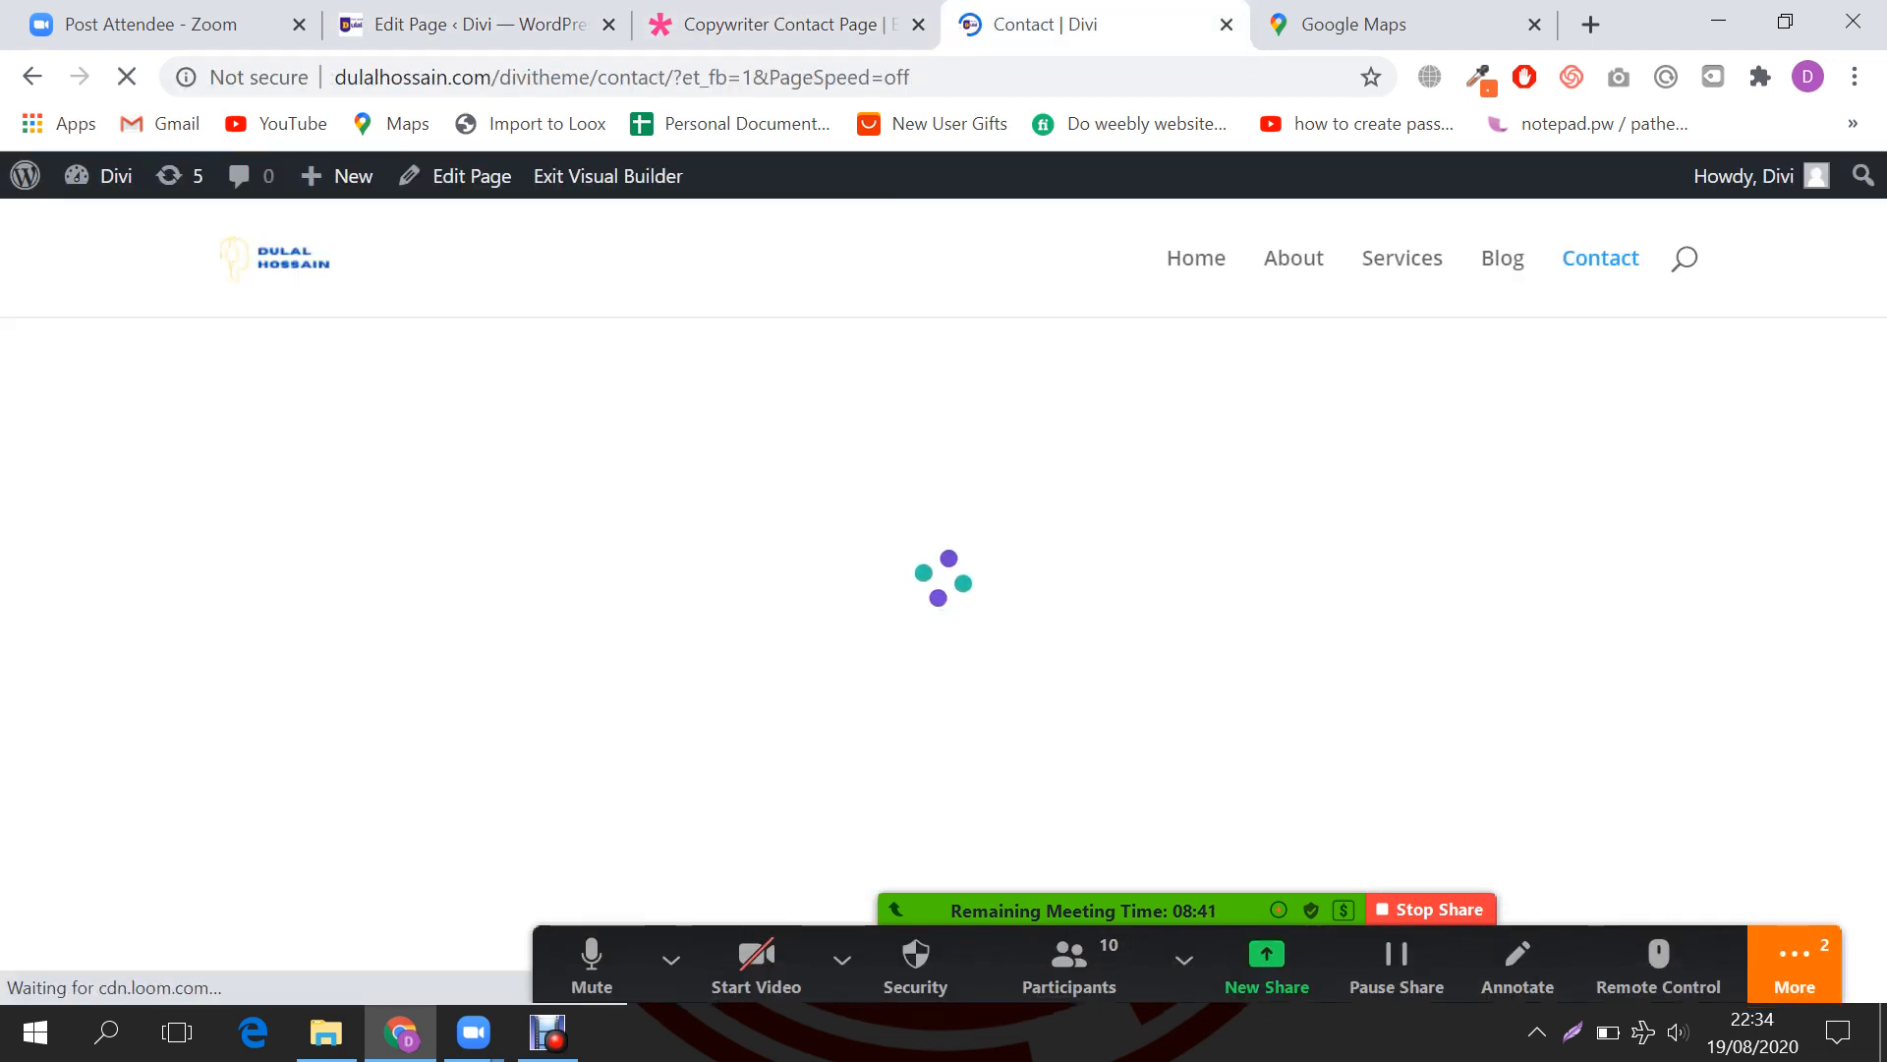
click(1794, 964)
click(1452, 531)
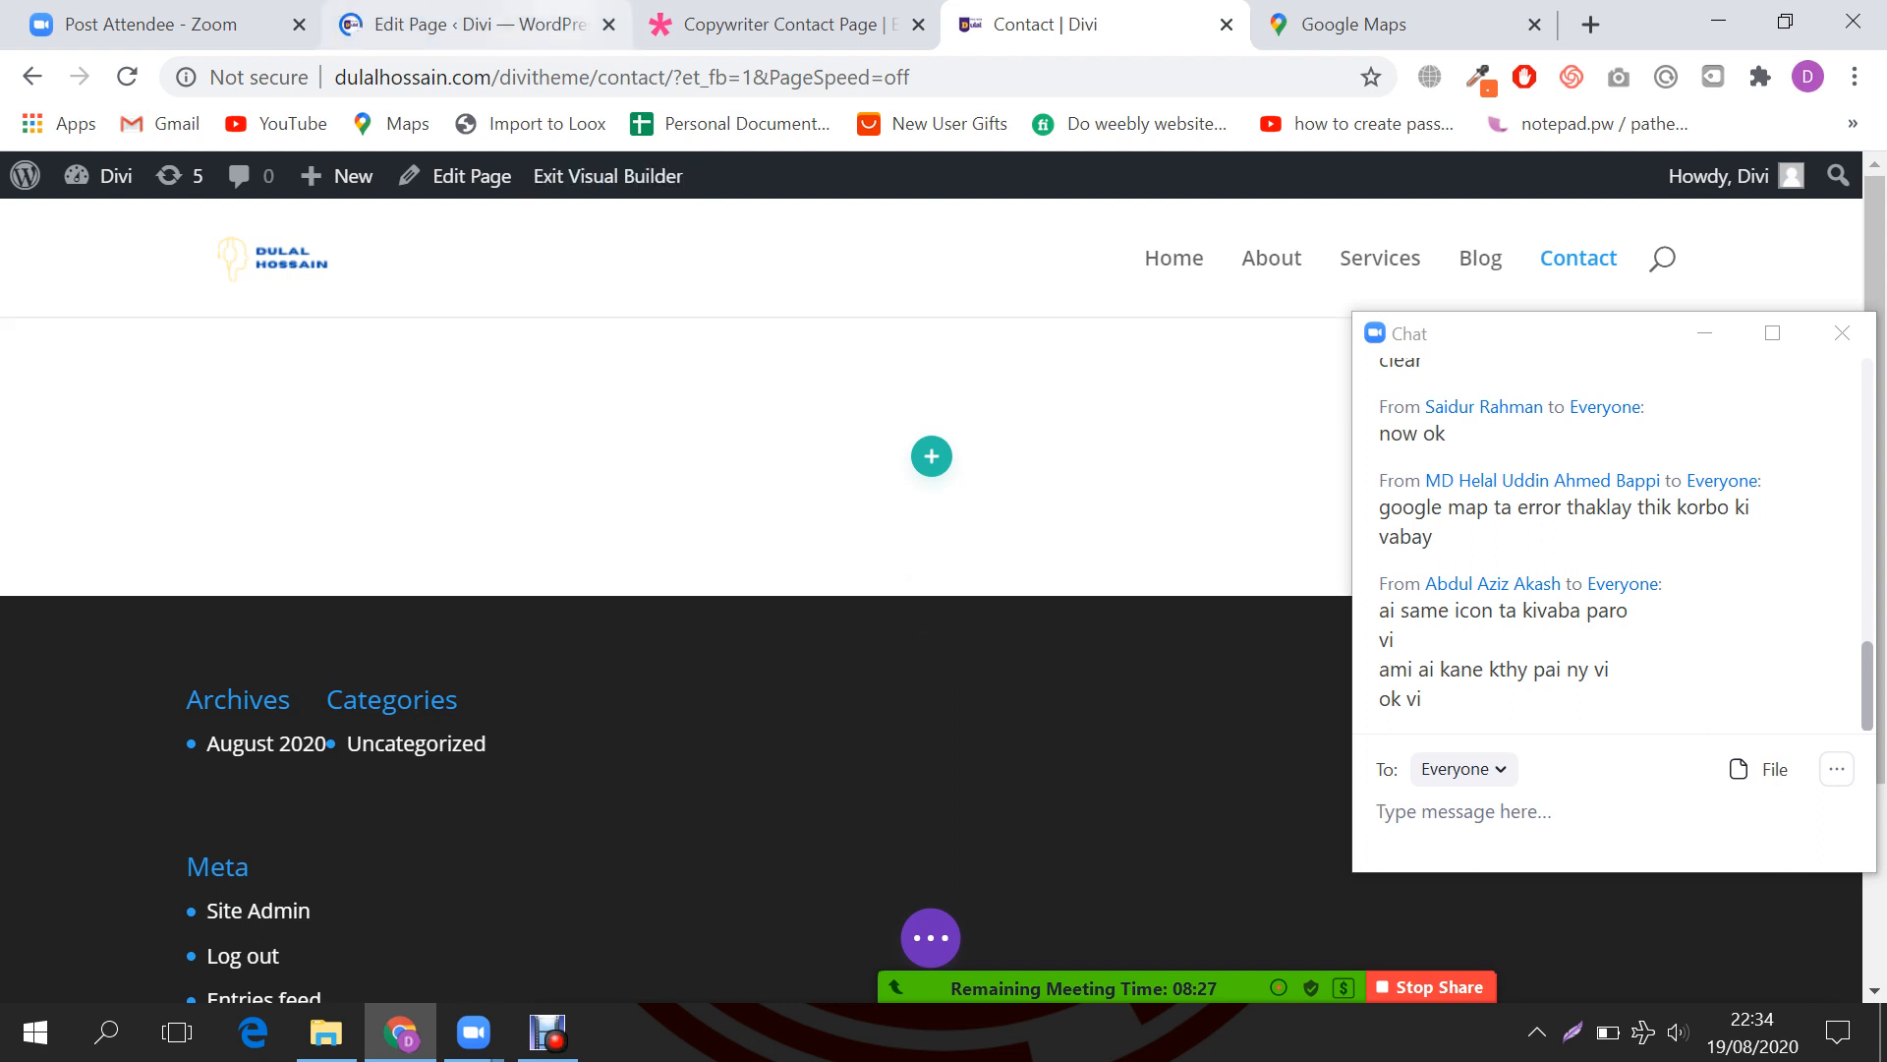
click(492, 25)
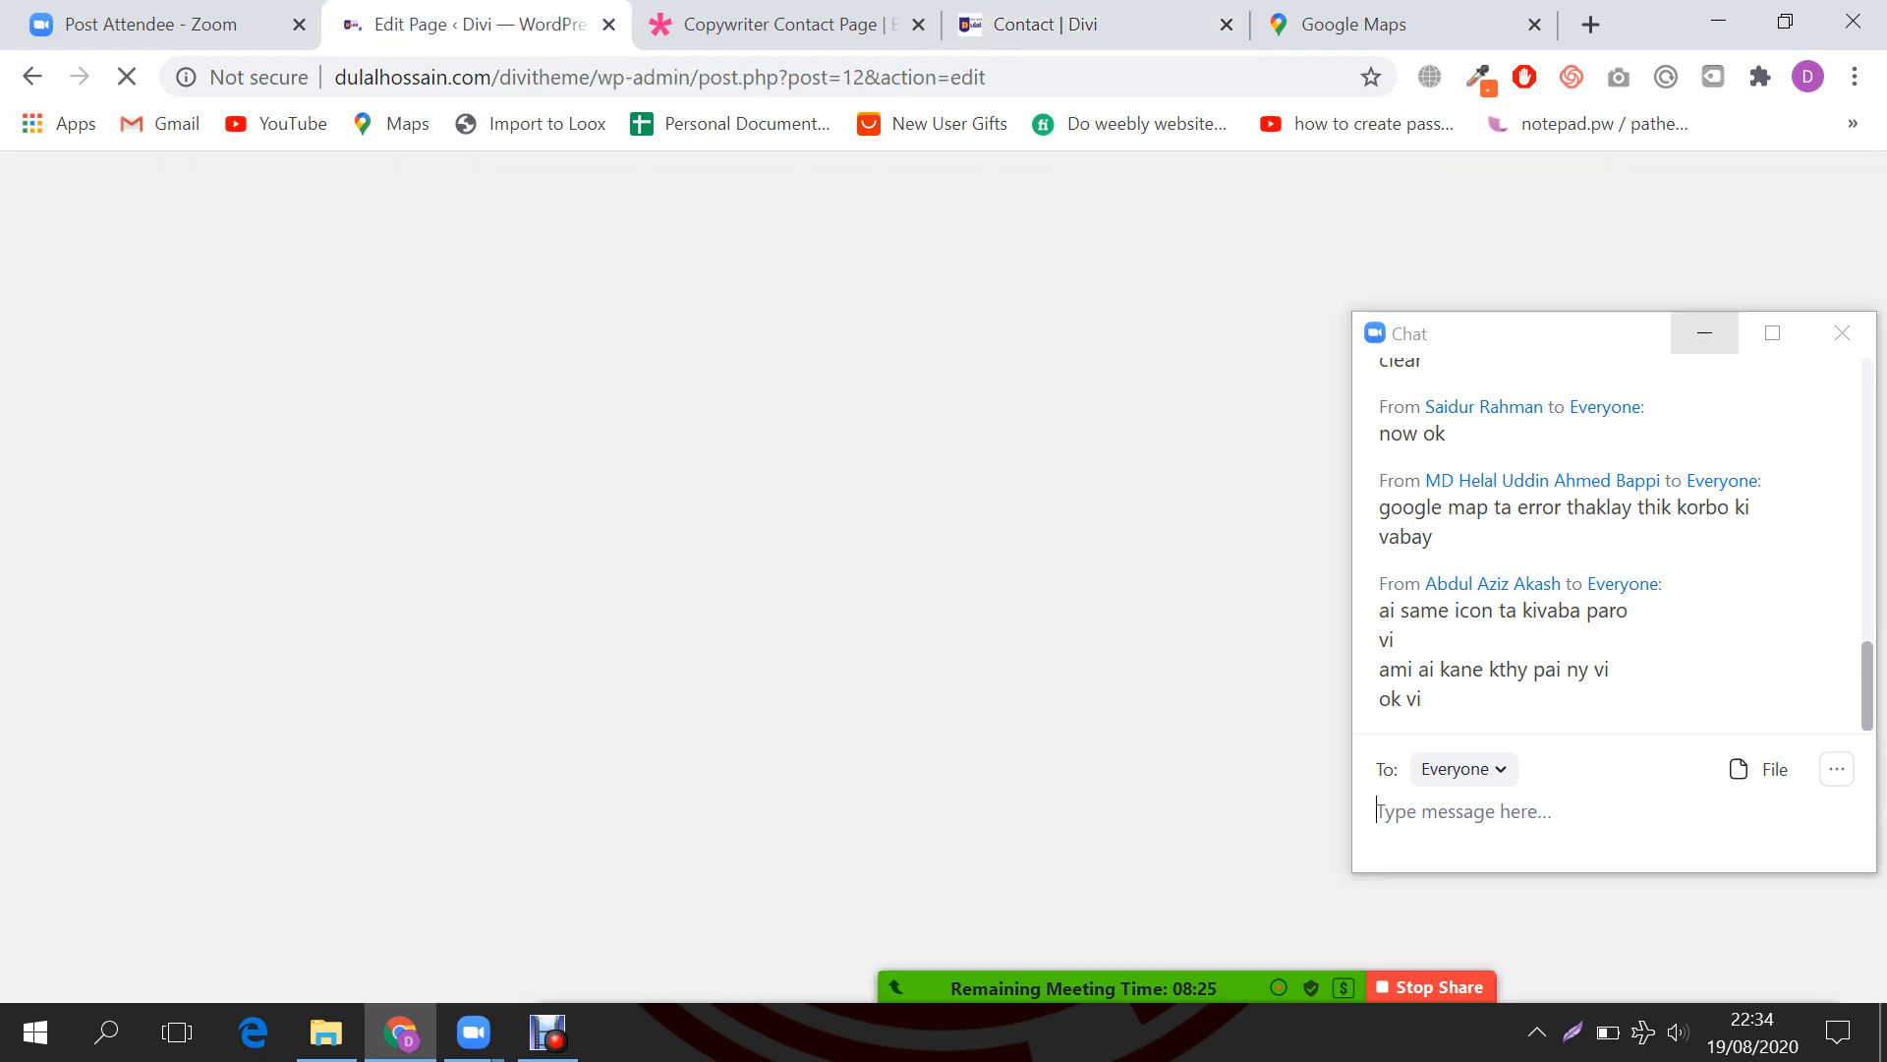
Step: Close the chat and reload the Contact page's Visual Builder to see the saved changes
click(1705, 333)
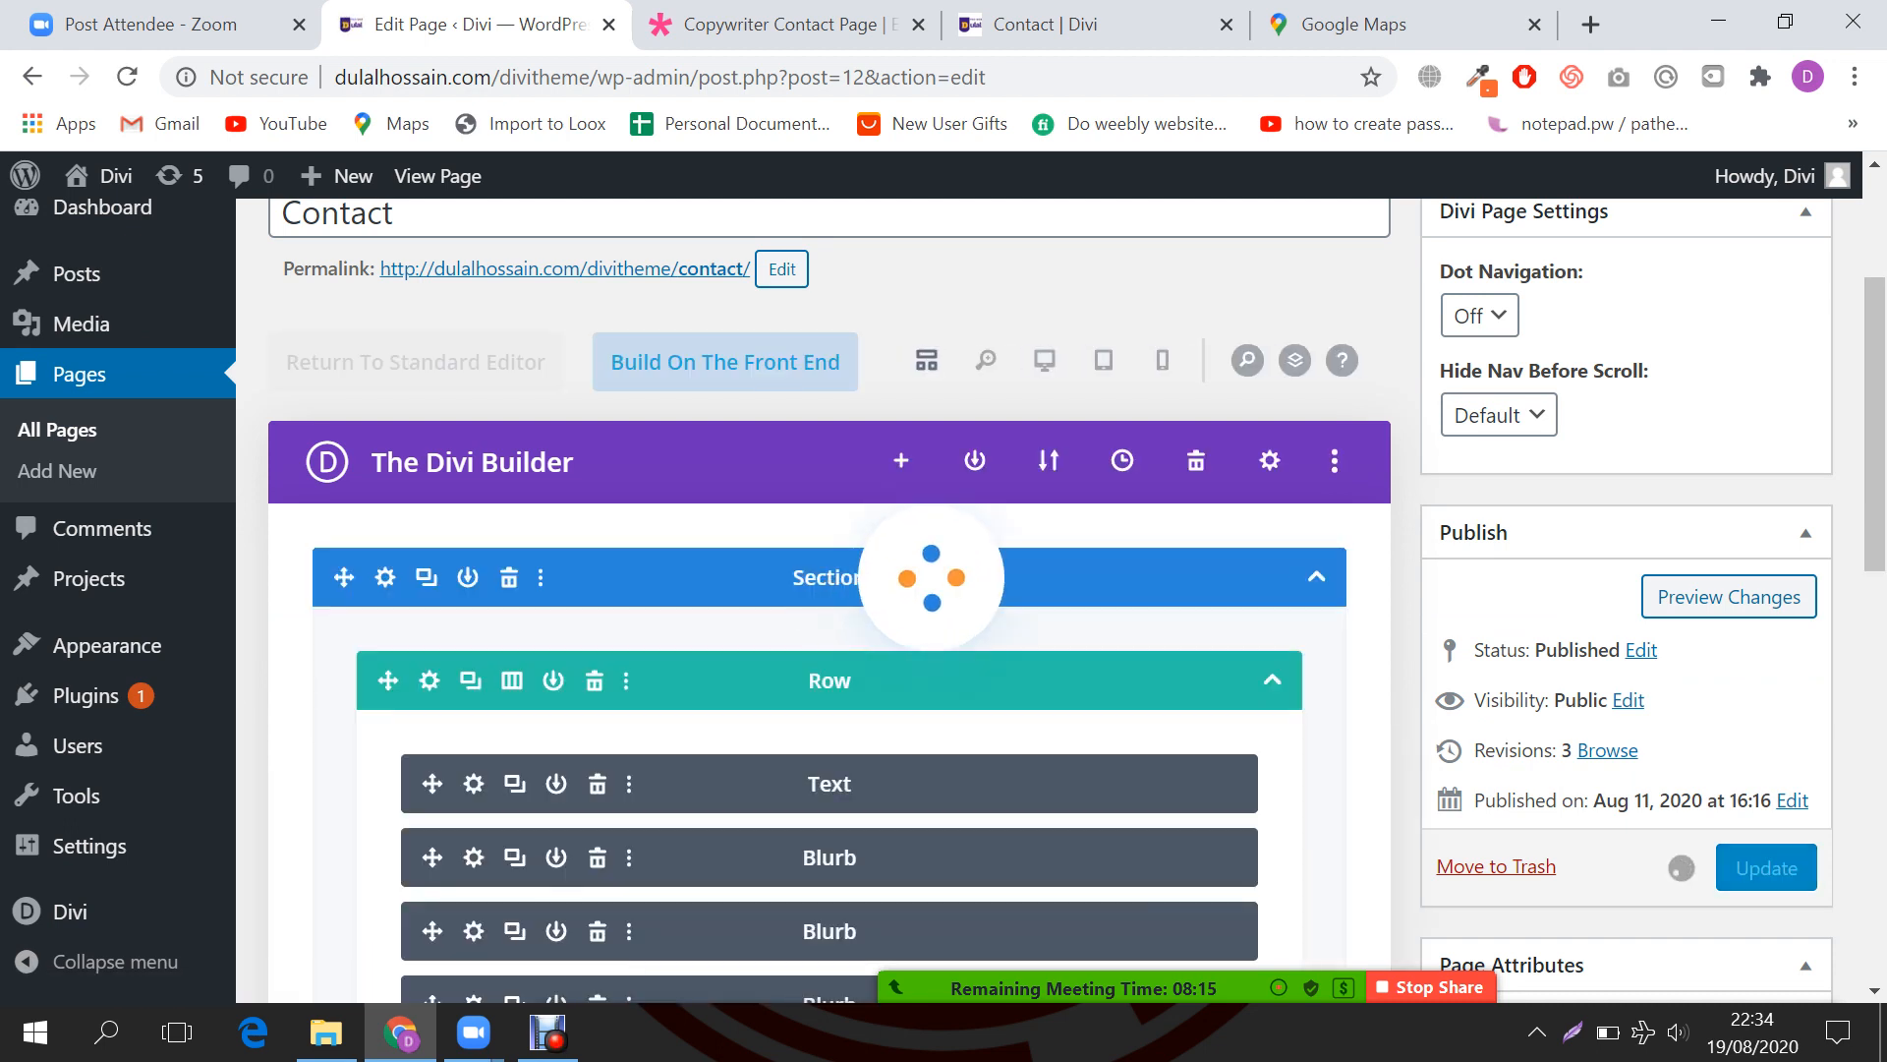
click(1046, 25)
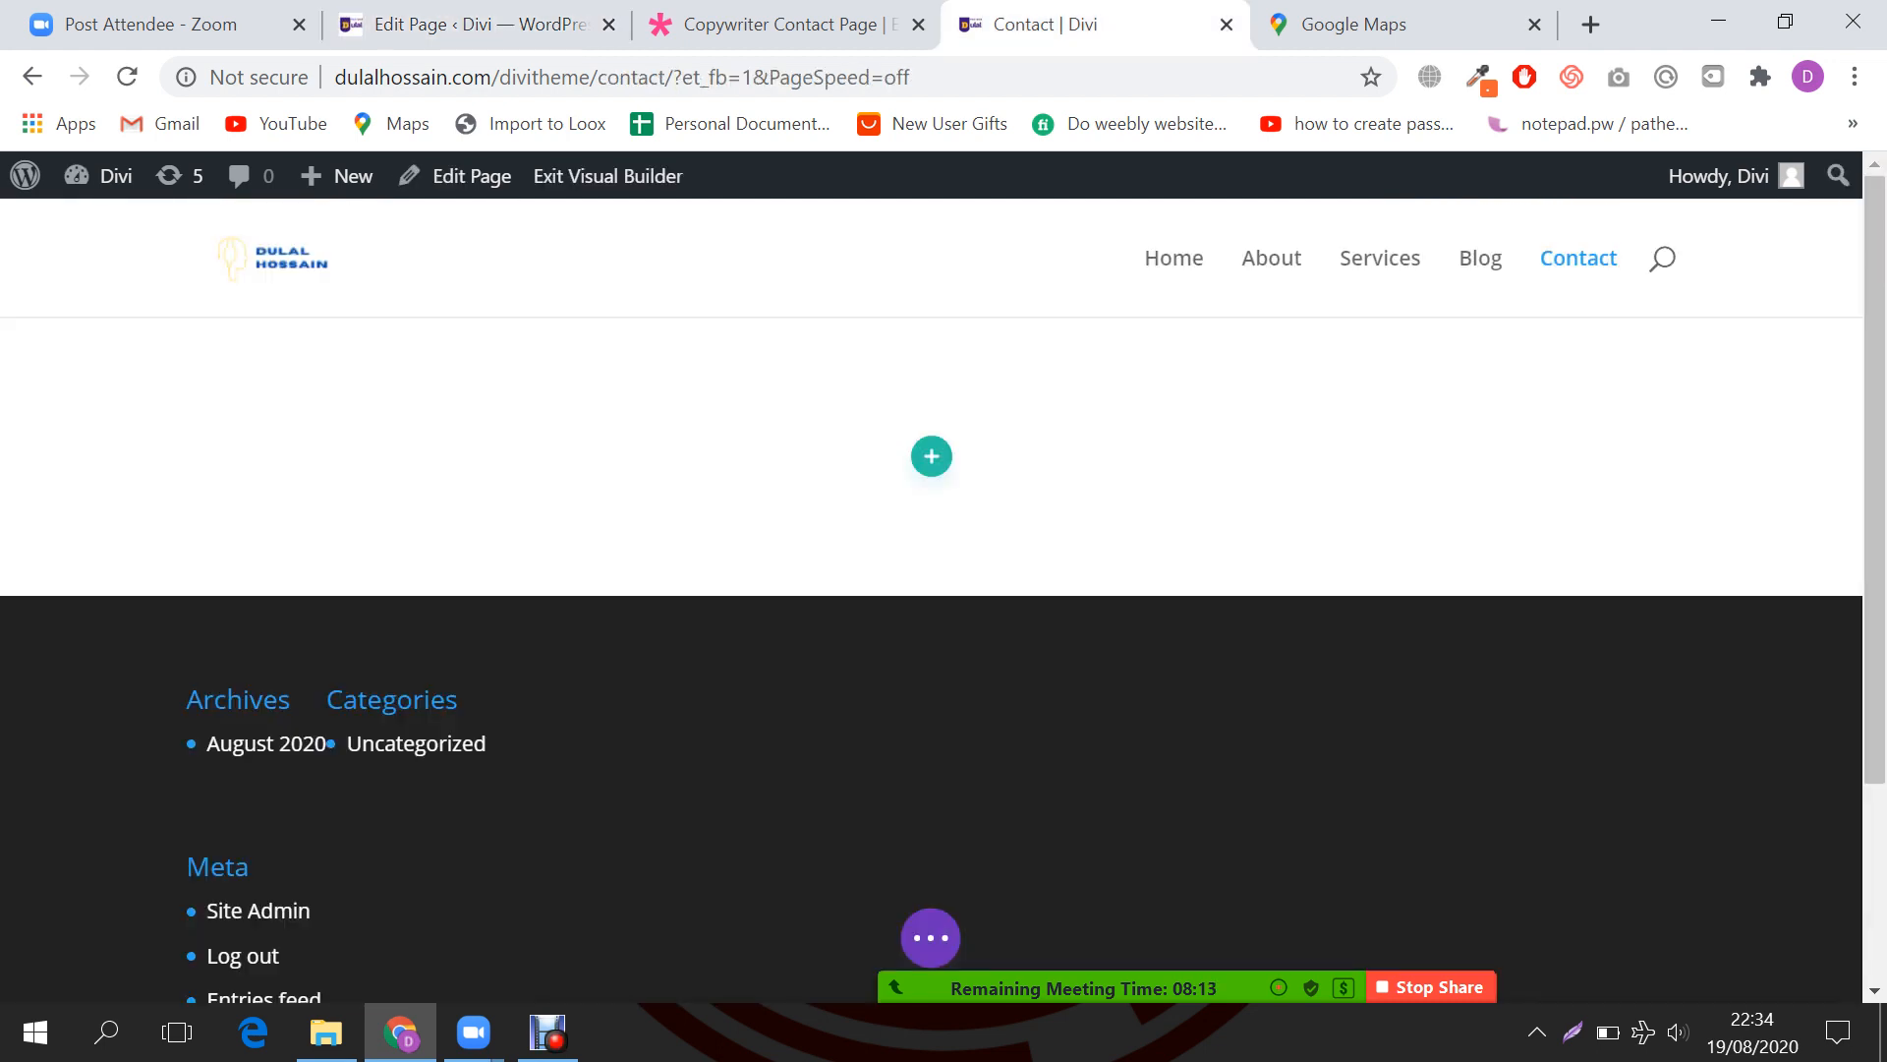
click(127, 77)
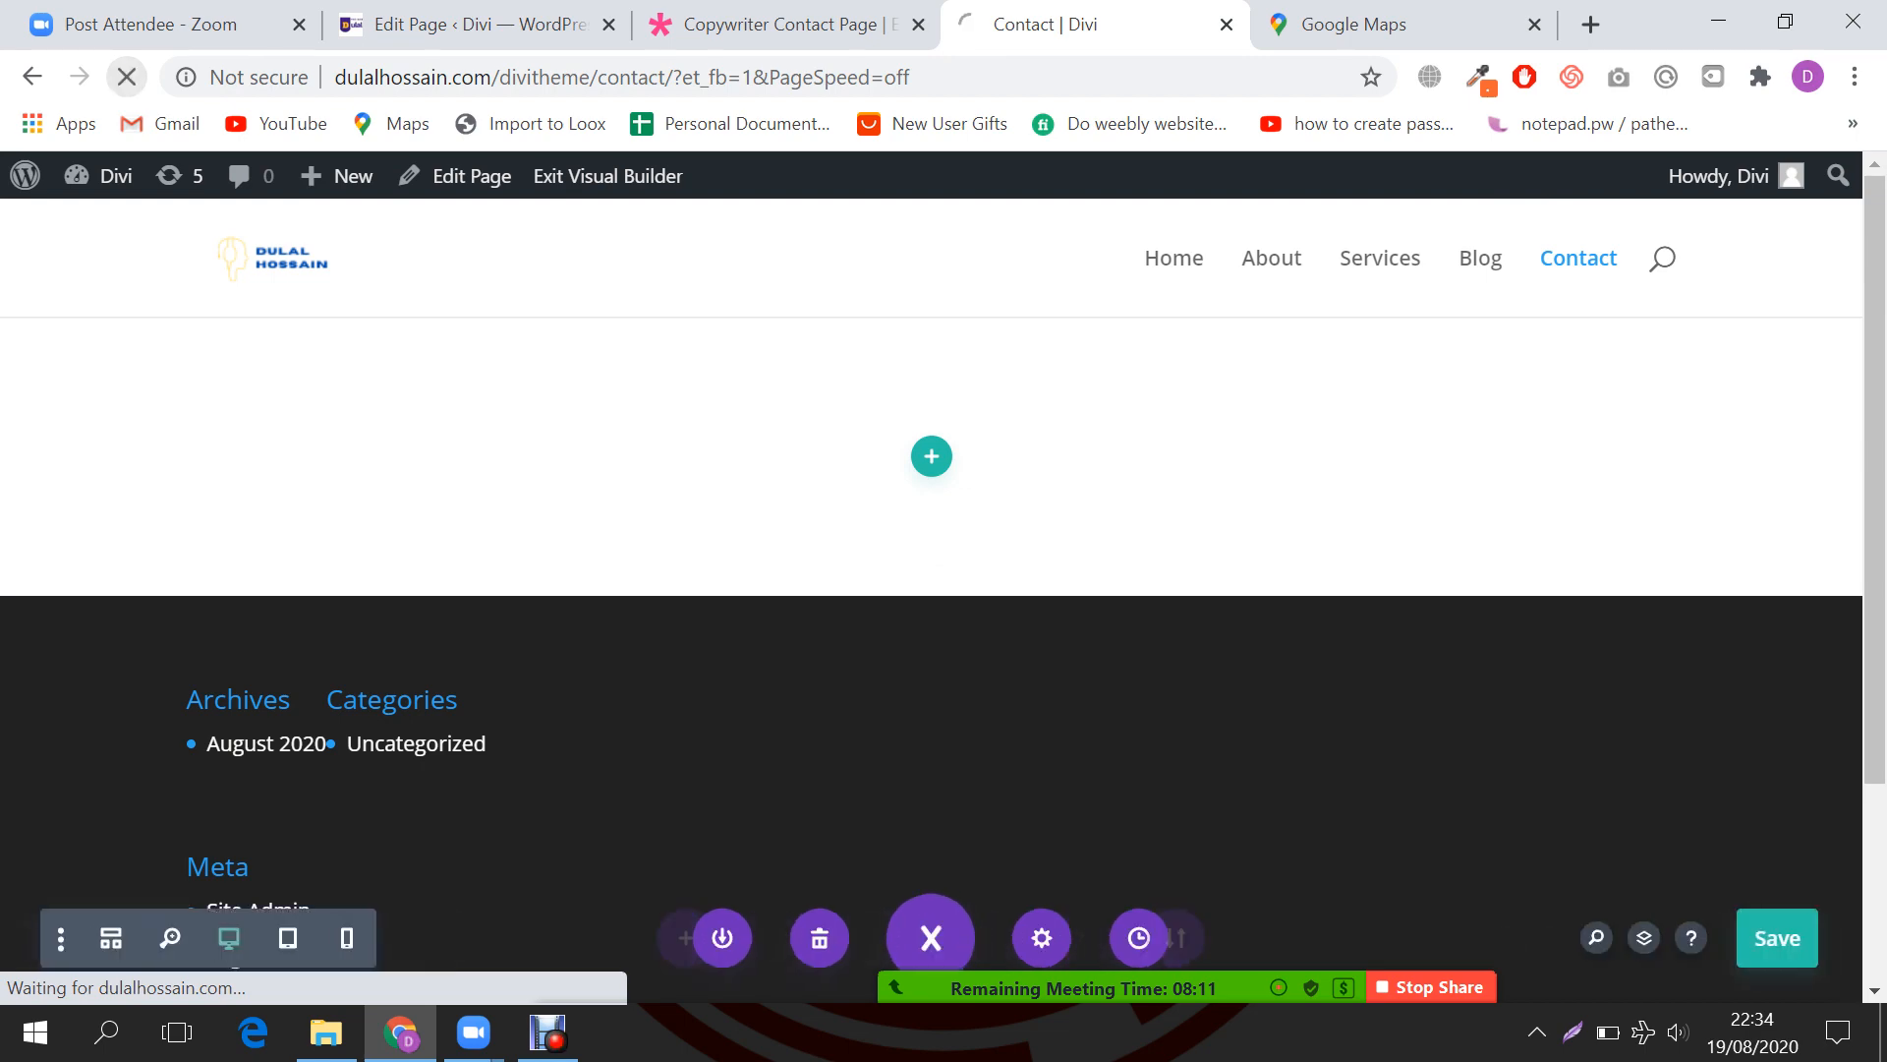
click(511, 24)
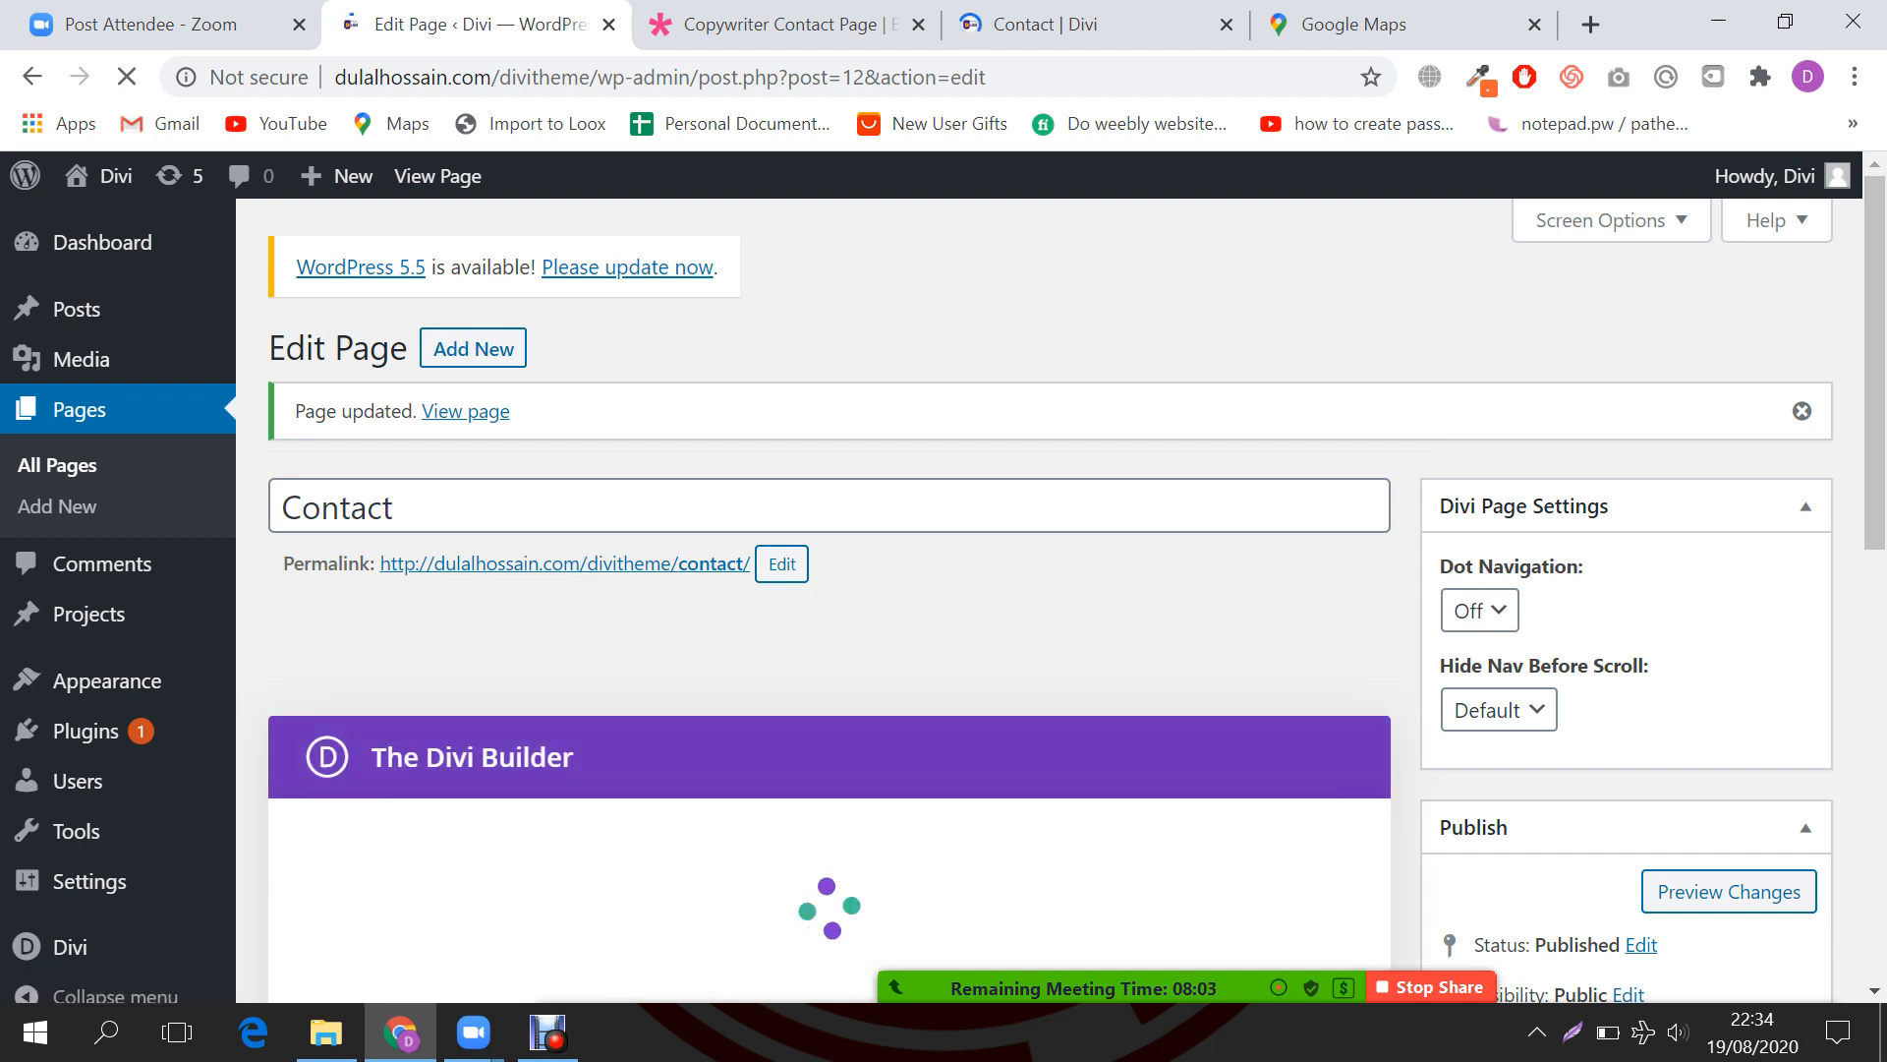
click(1081, 25)
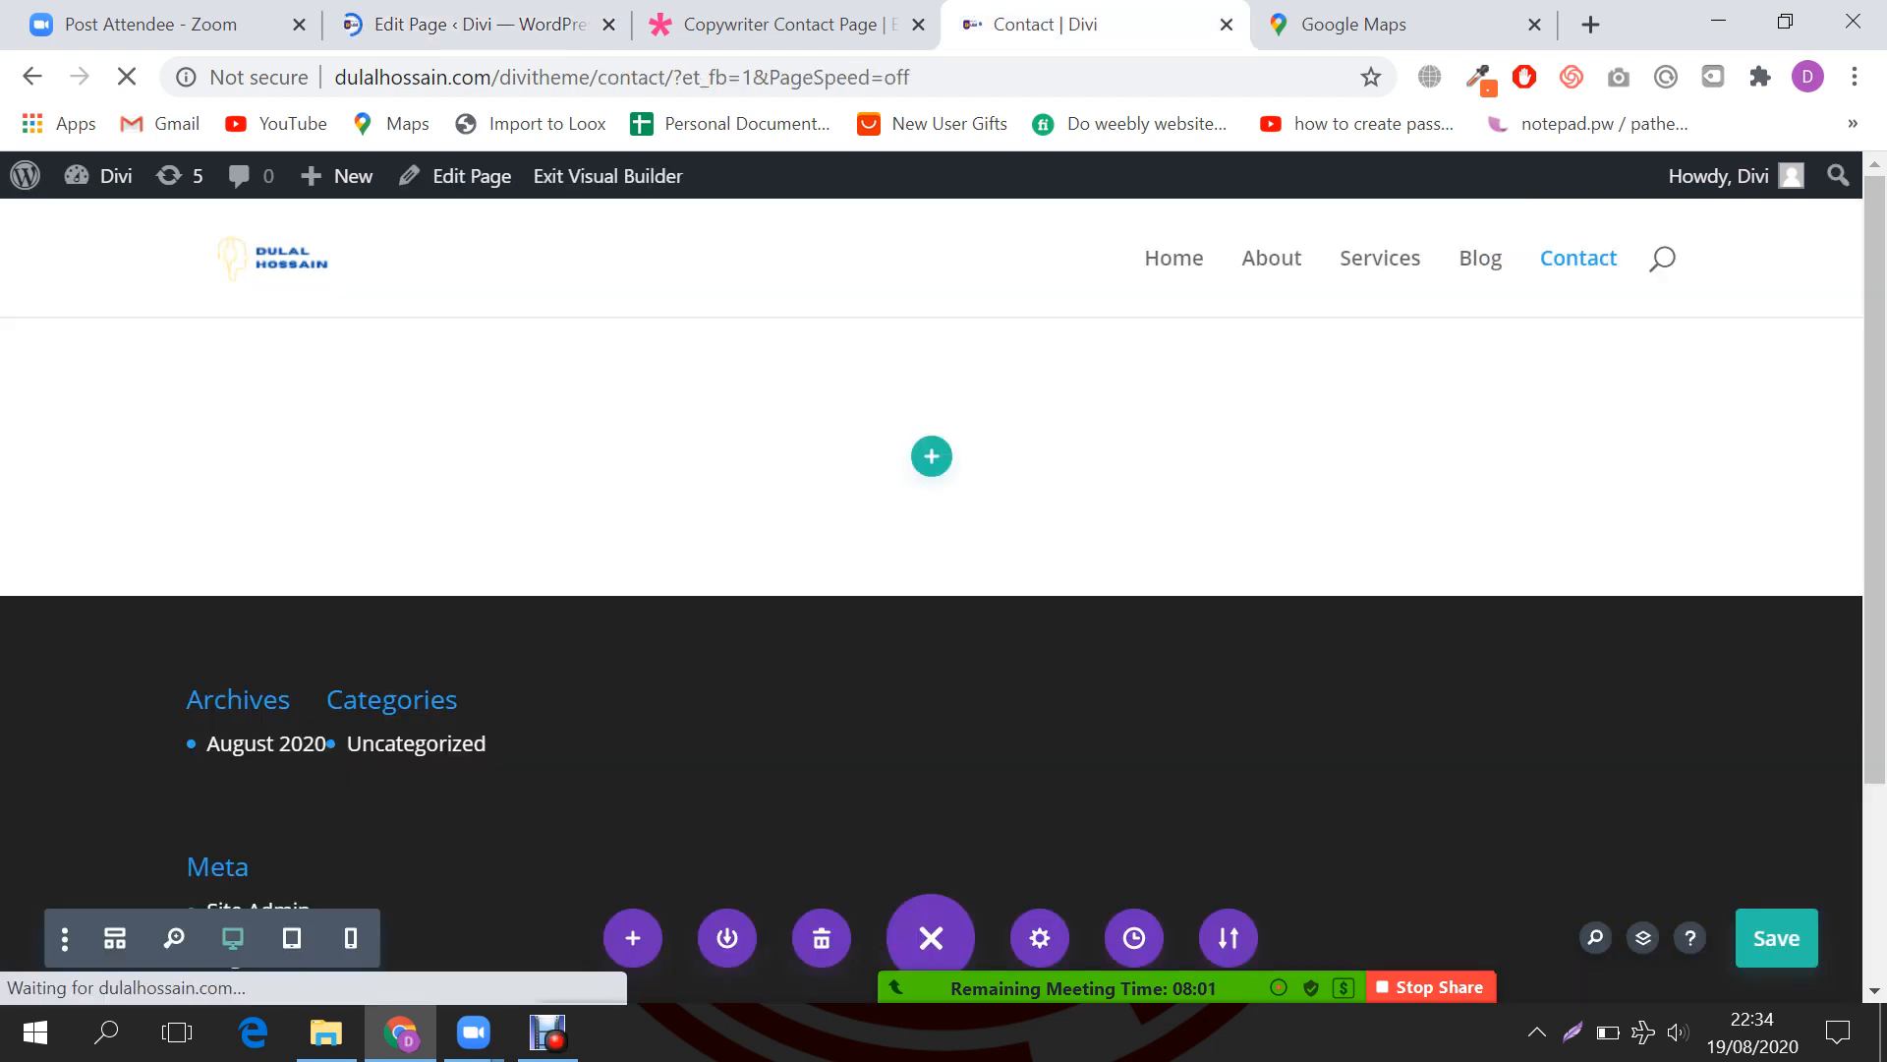
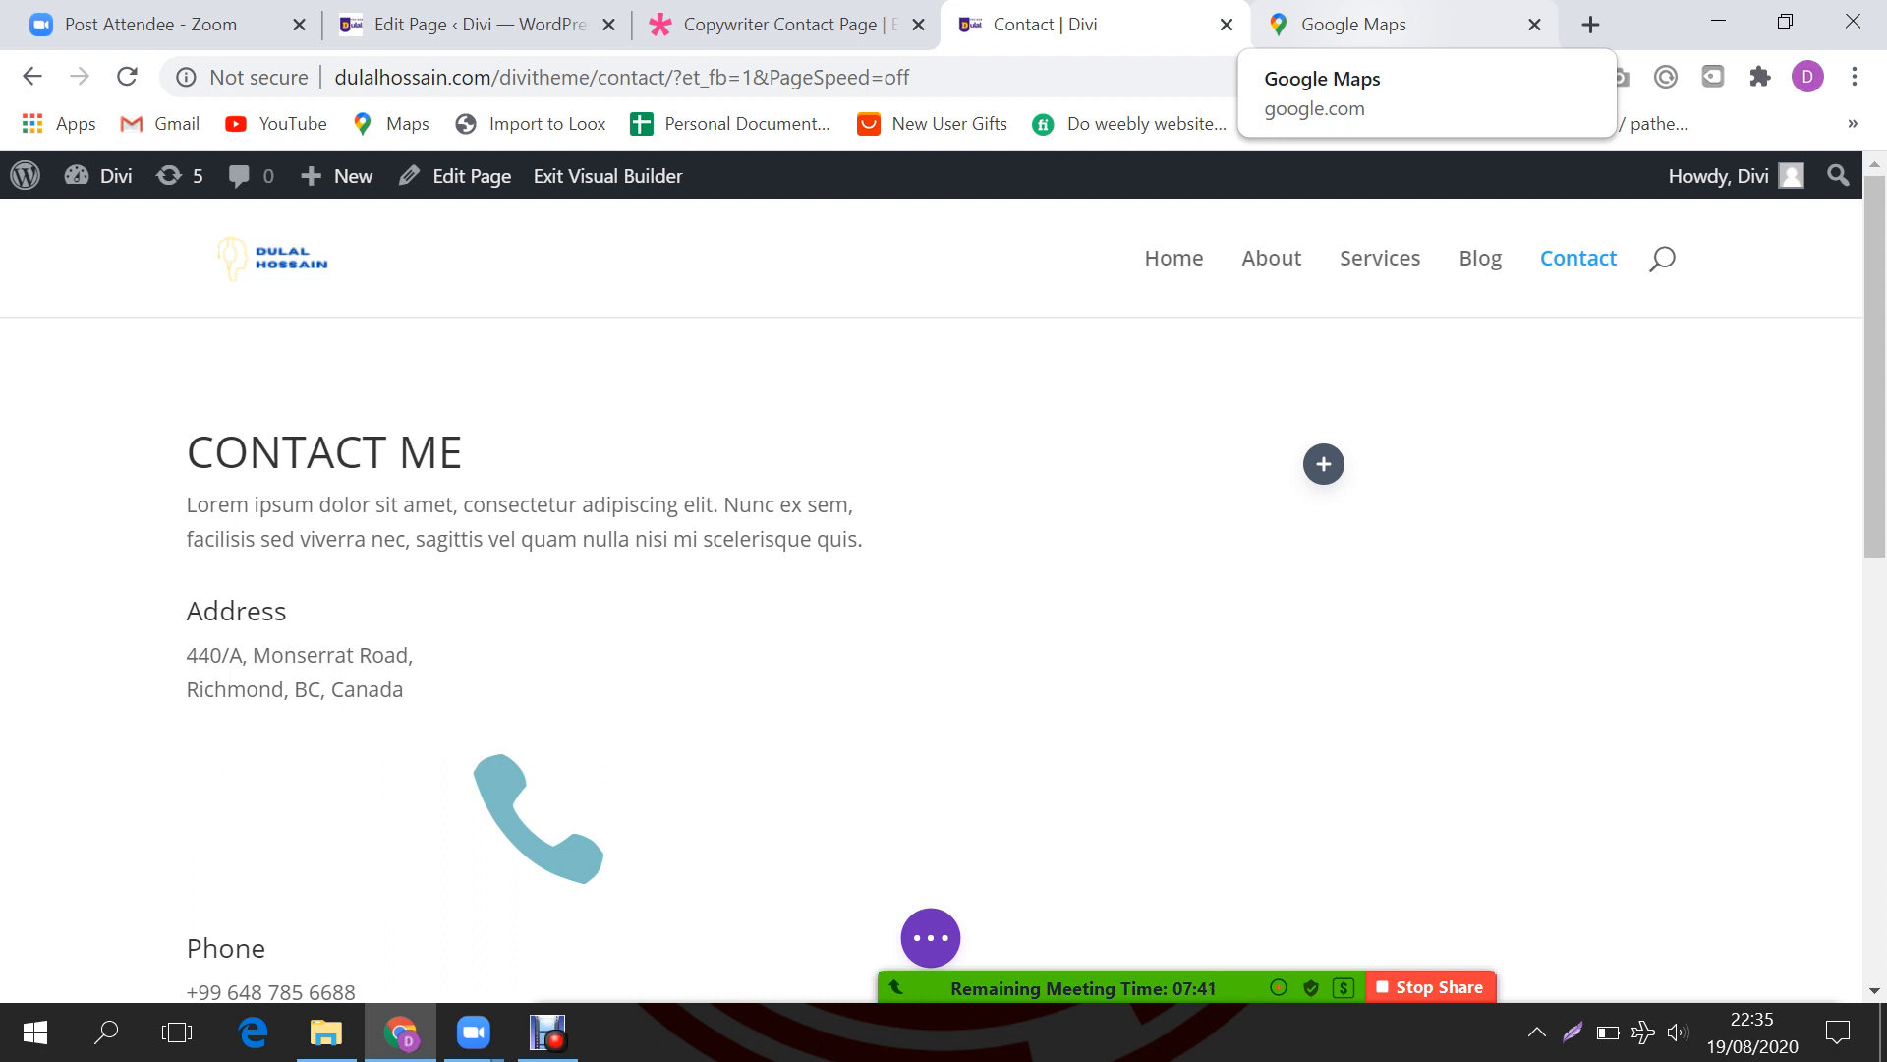
Step: Scroll the Contact page in the Visual Builder to bring the Phone blurb into view
scroll(538, 550, down, 3)
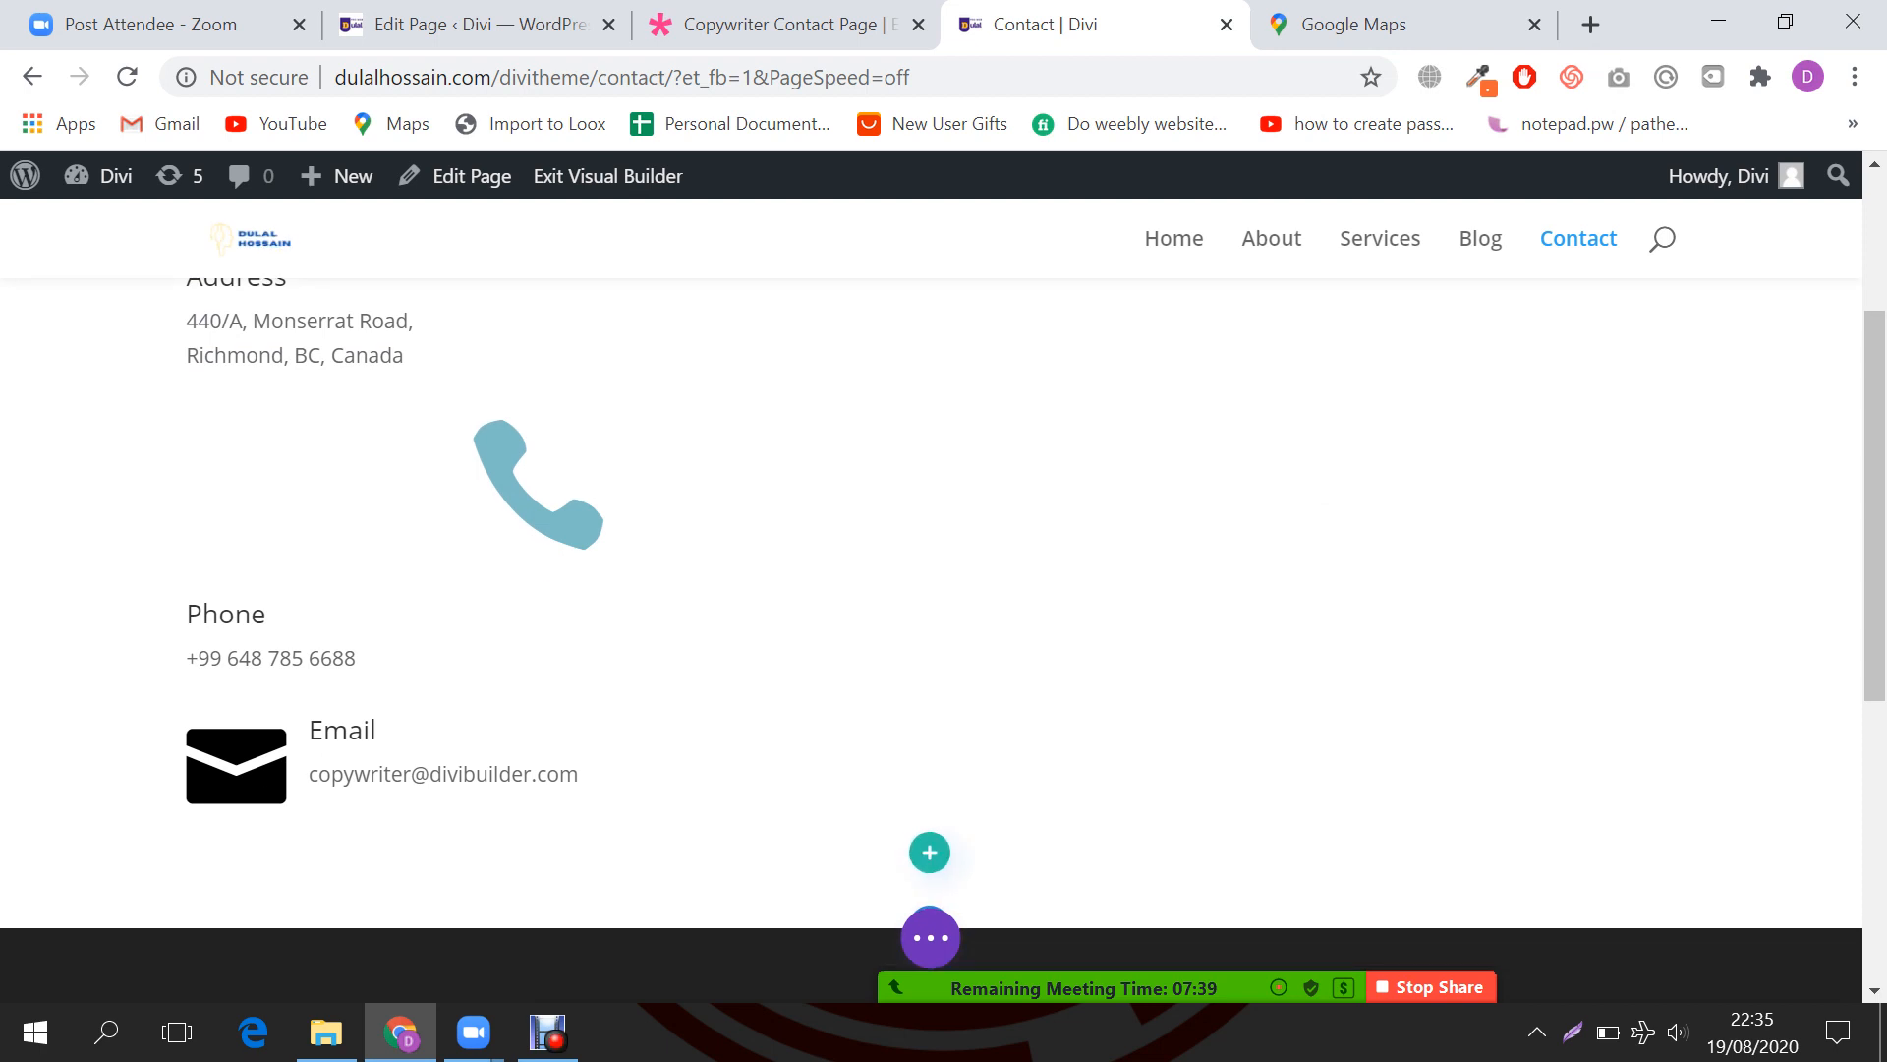
scroll(539, 639, up, 3)
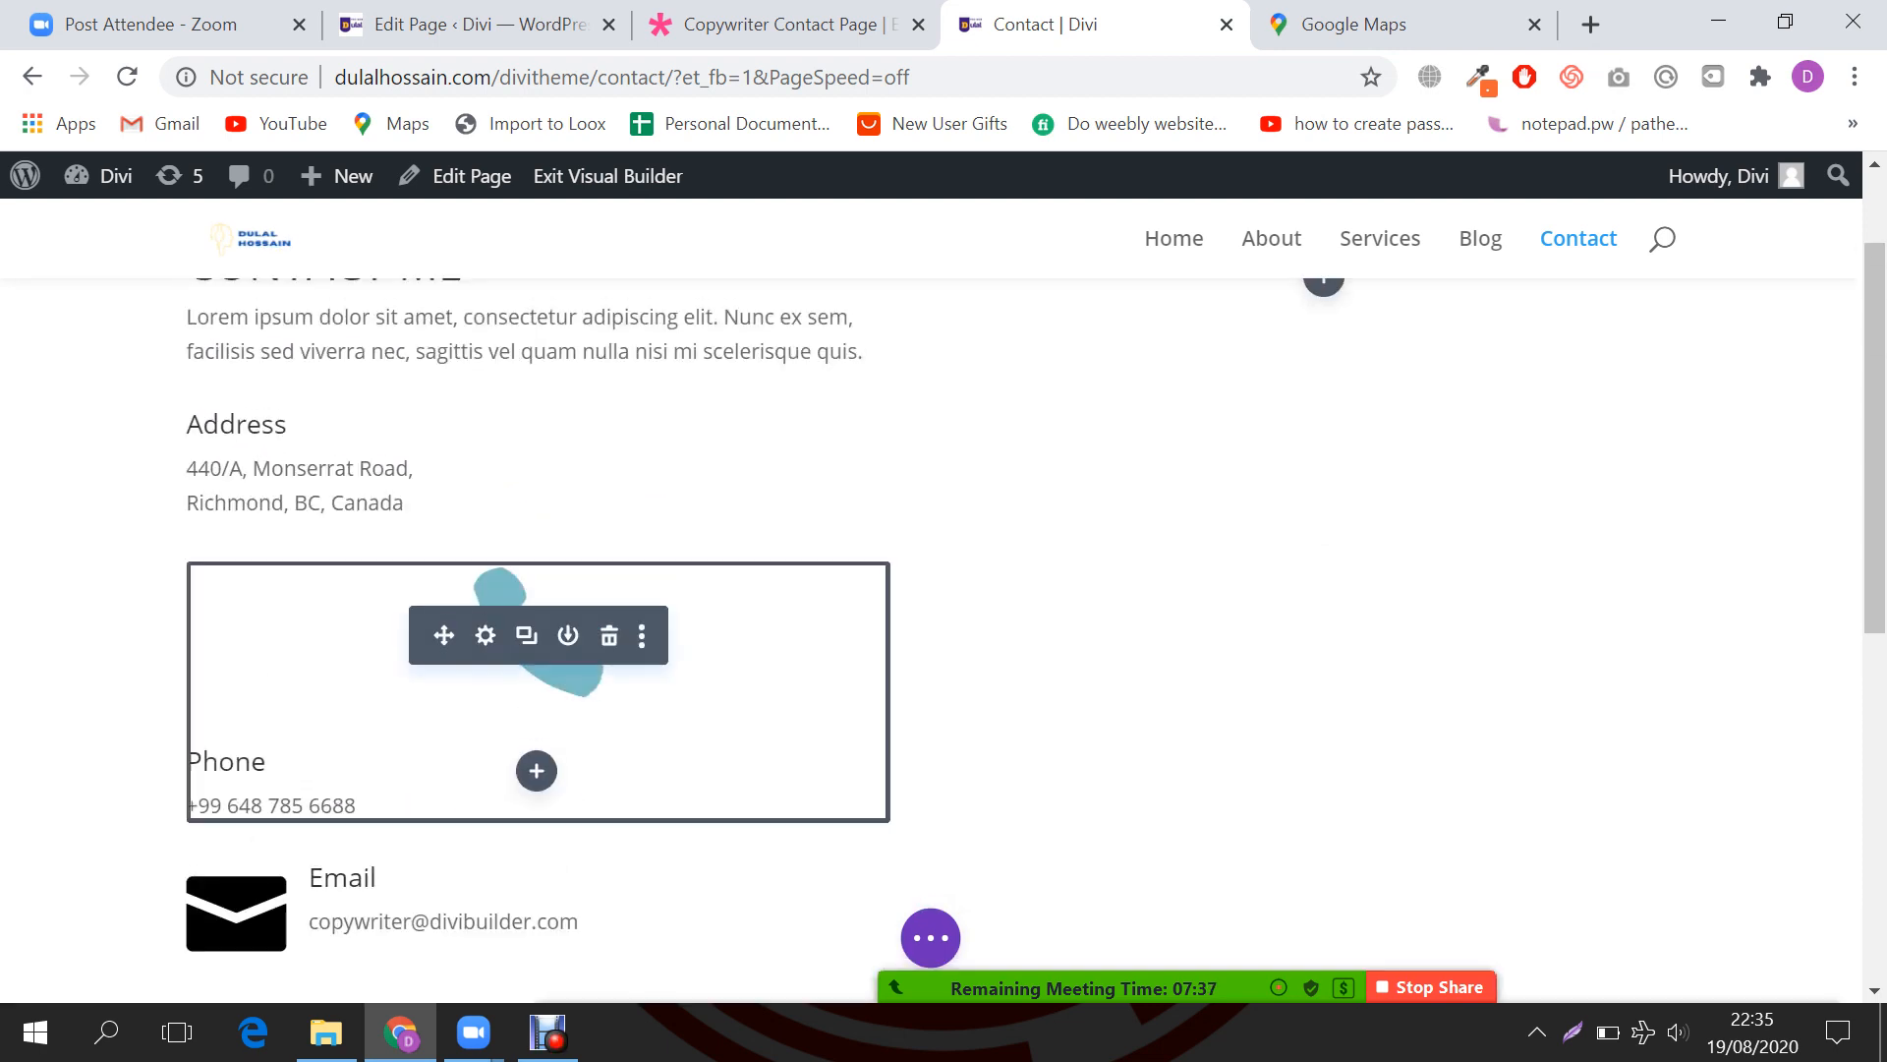
scroll(538, 590, up, 1)
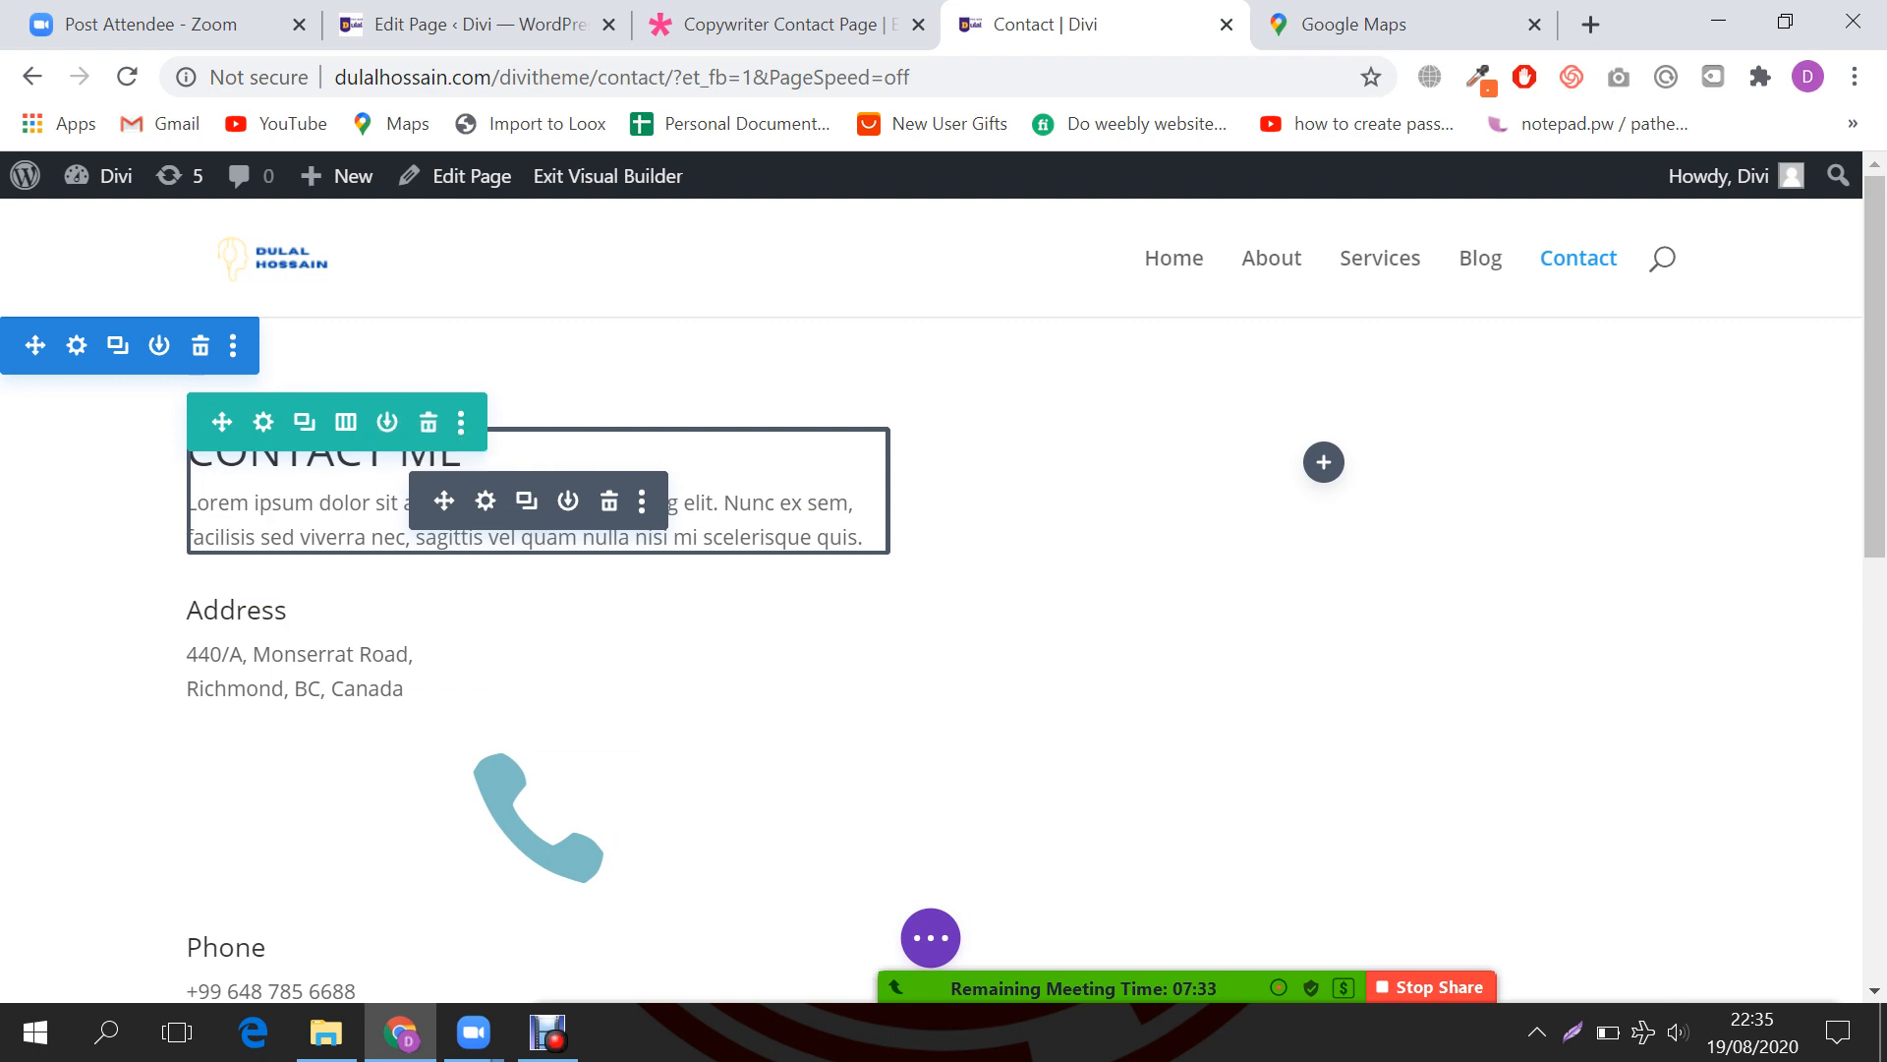
scroll(539, 512, down, 3)
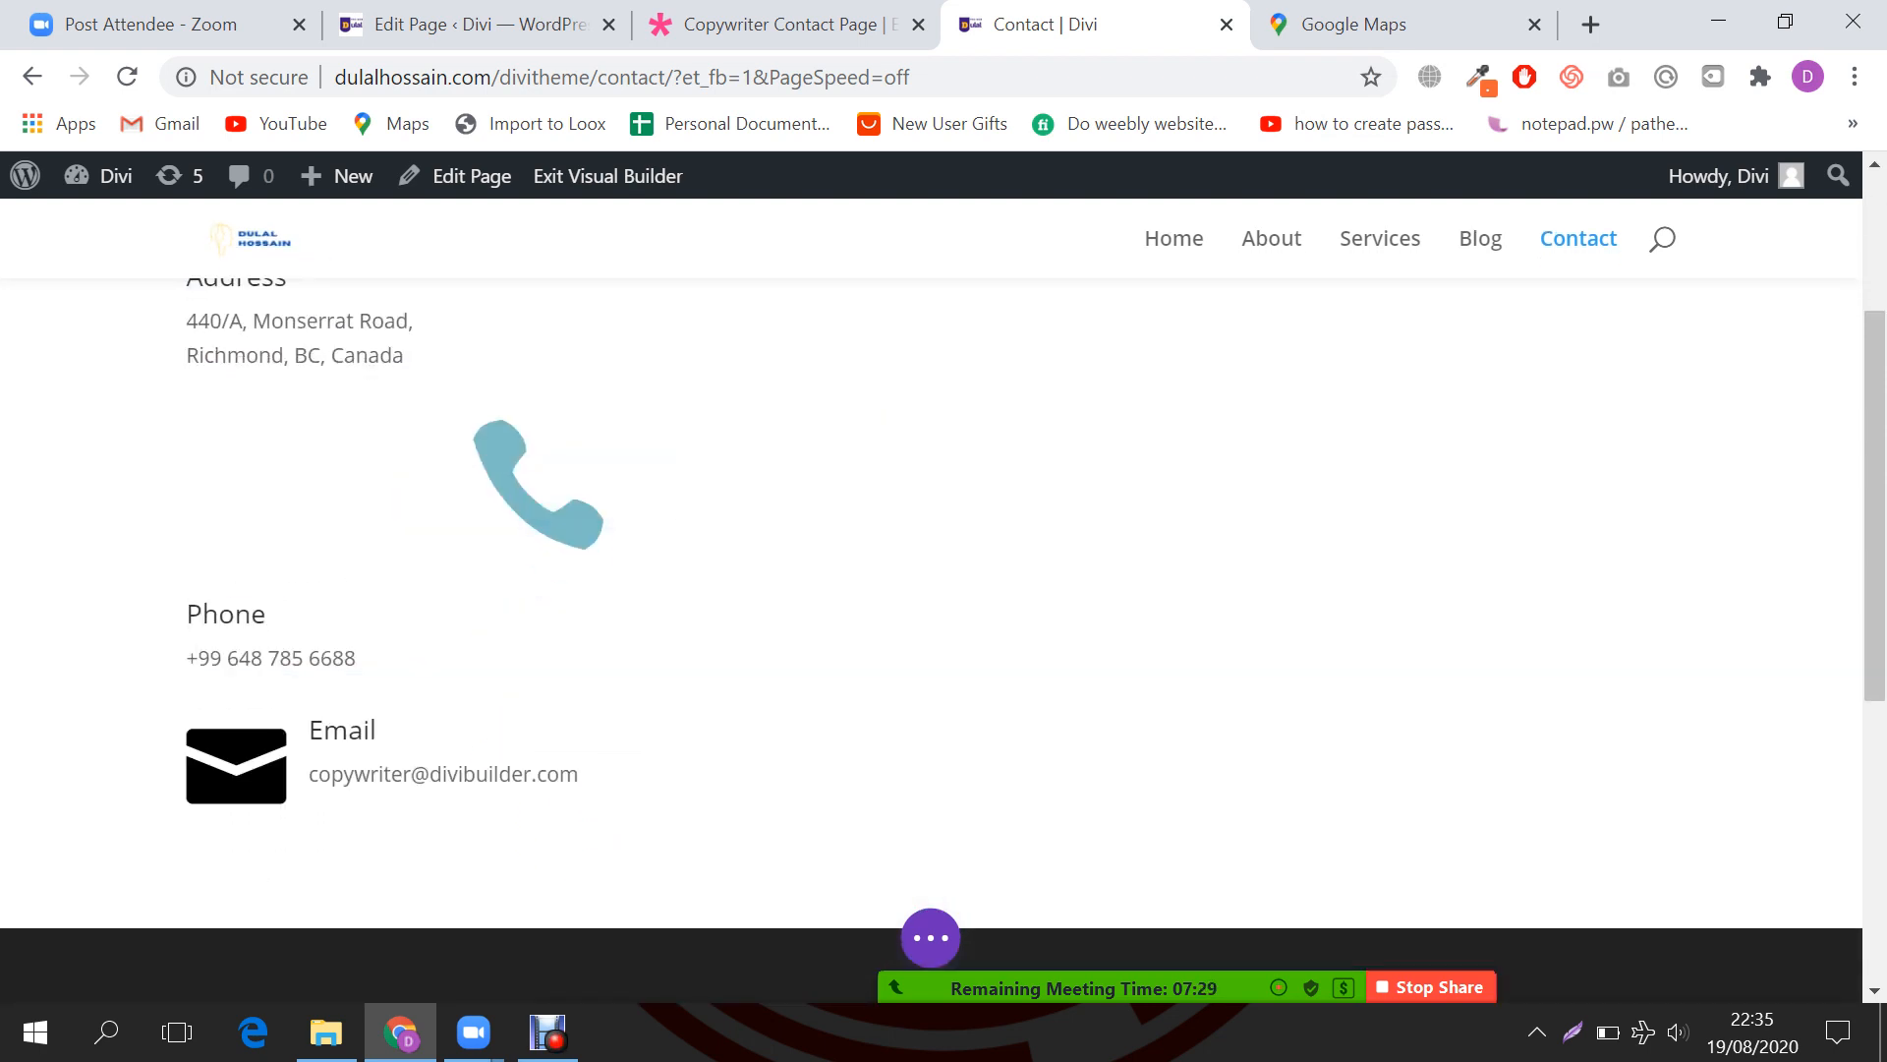
scroll(1553, 649, down, 2)
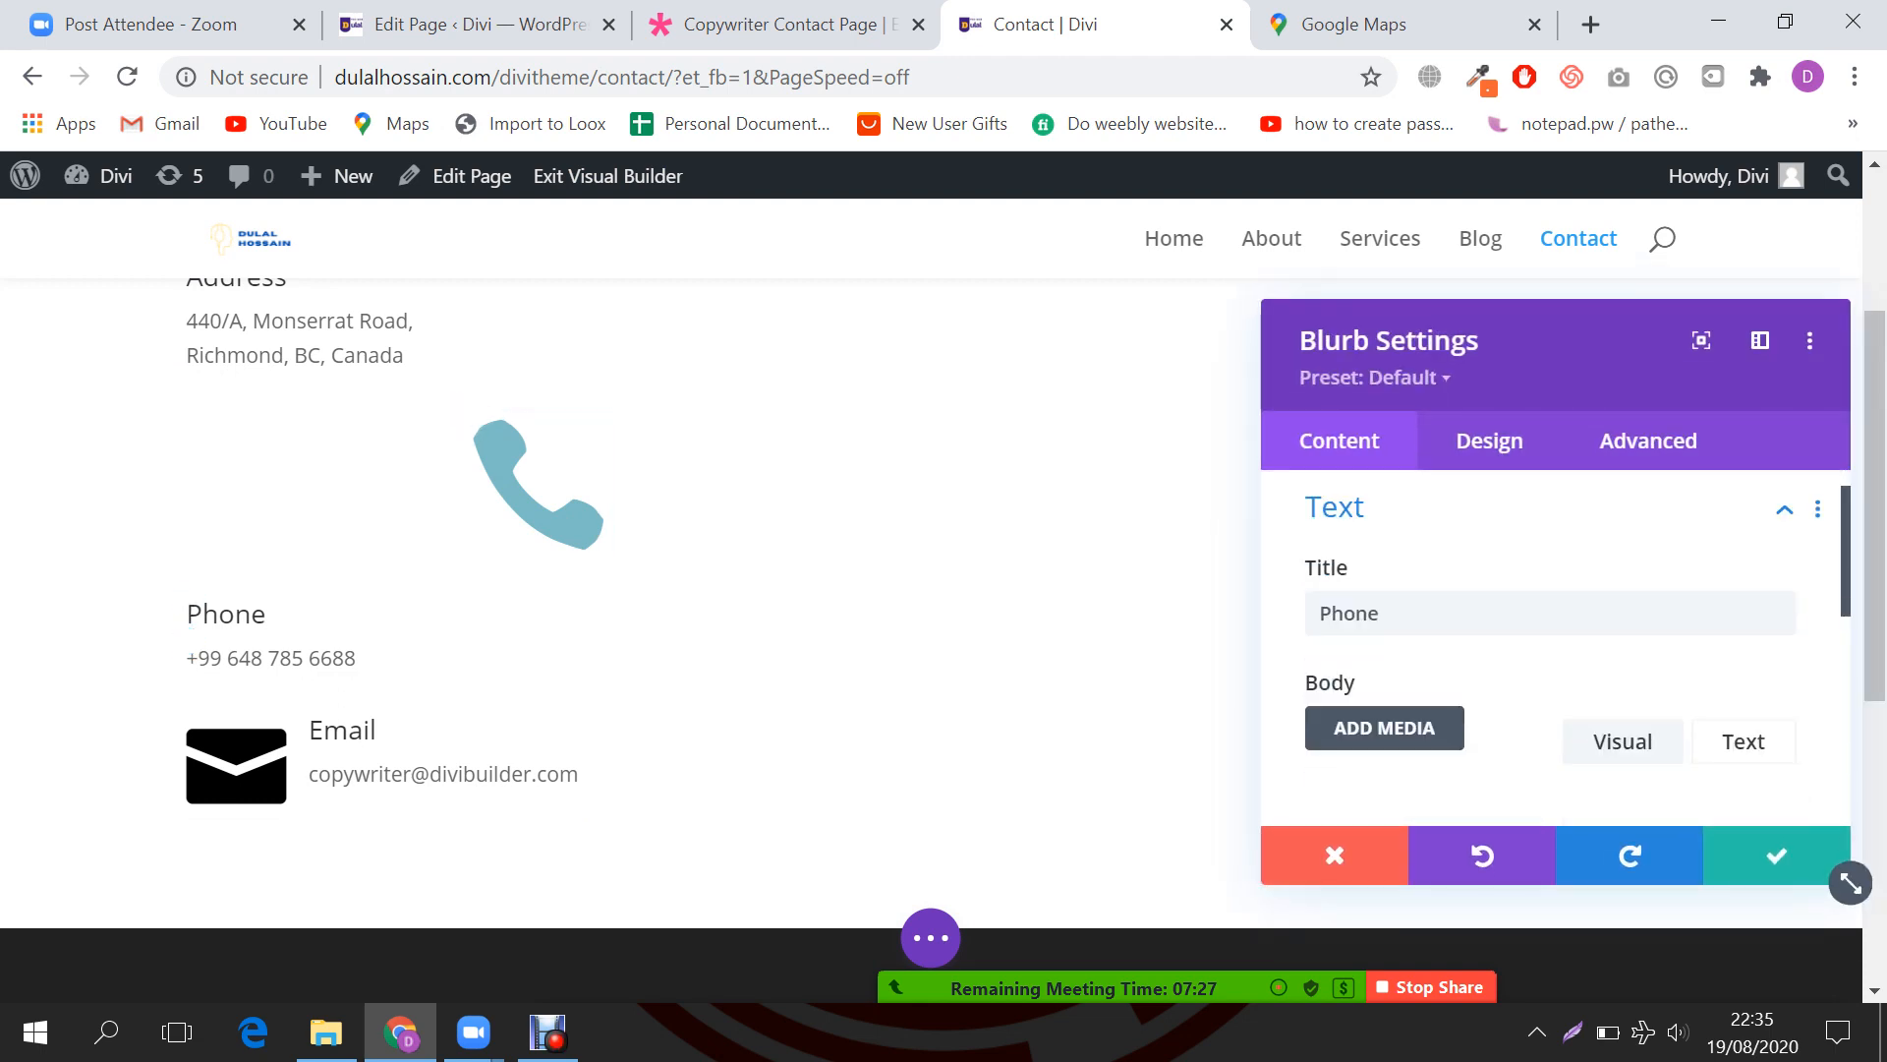
Step: Set the Phone blurb's icon placement to Left in the Image & Icon design options
click(1489, 440)
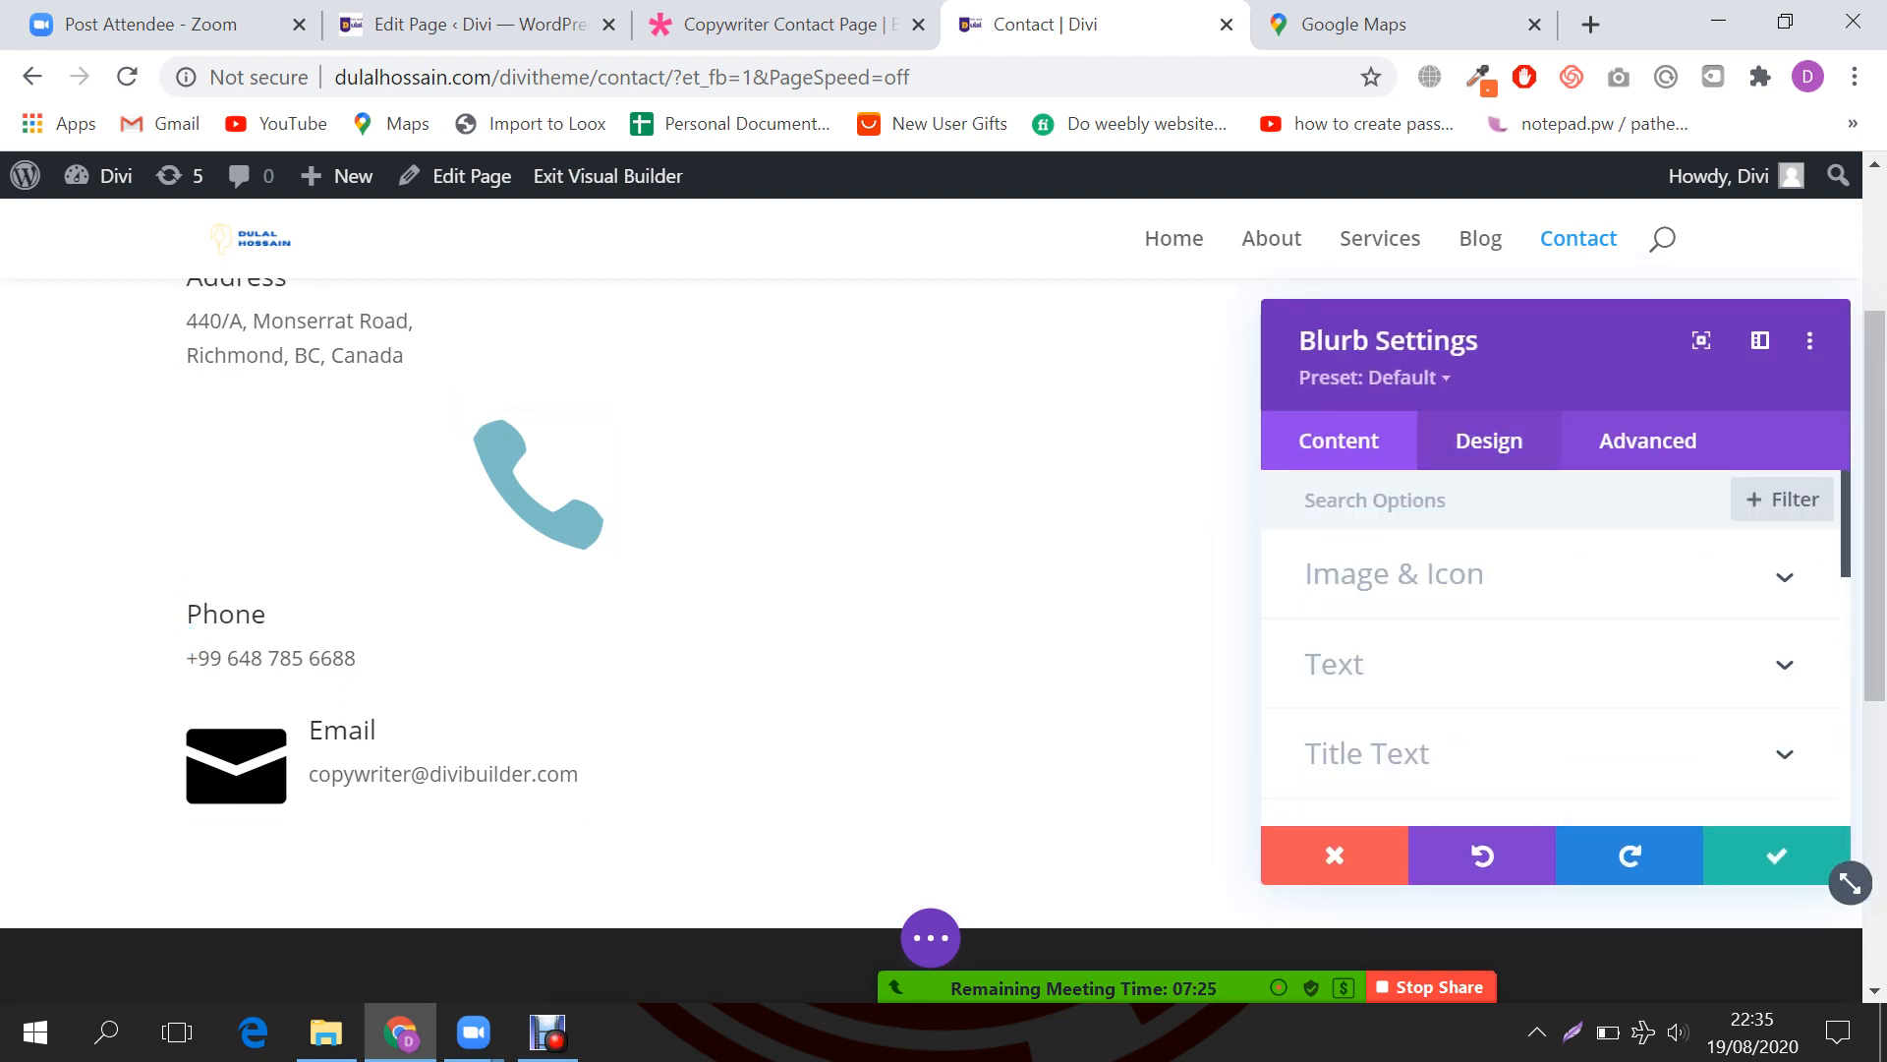
click(1393, 574)
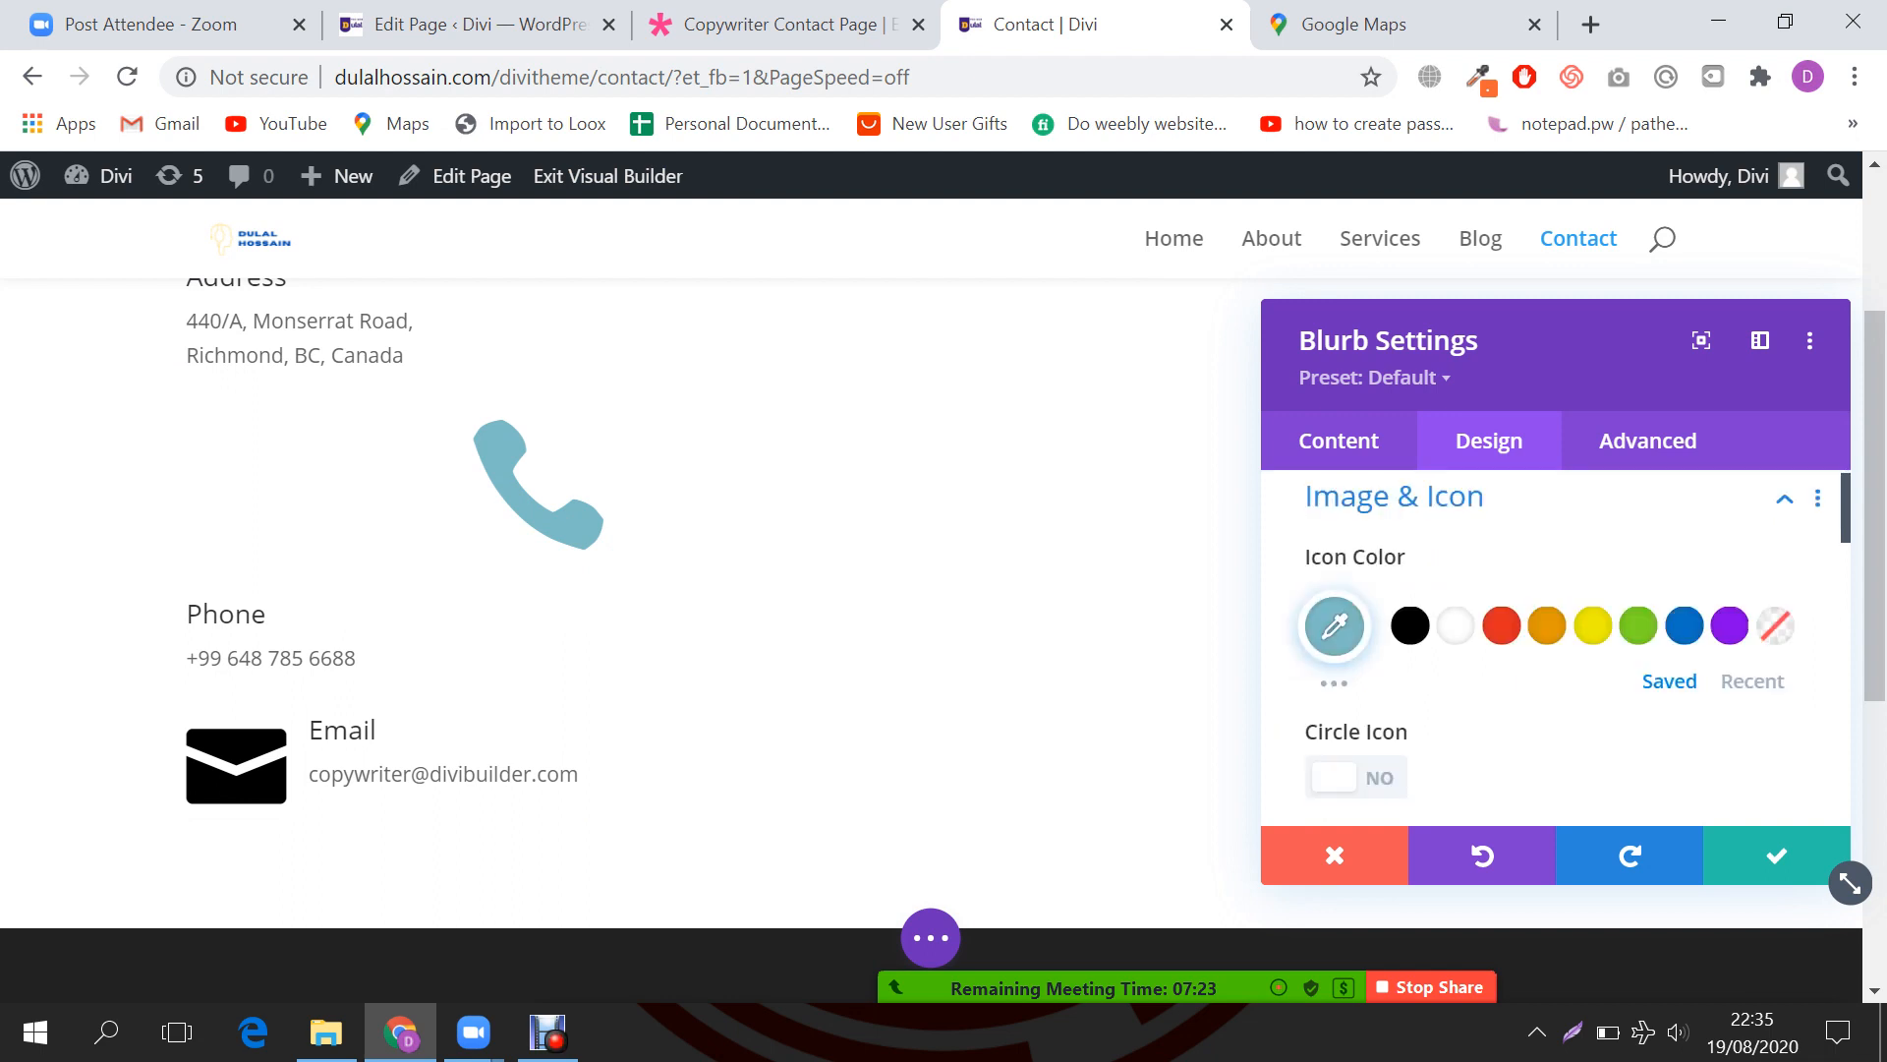
scroll(1557, 649, down, 2)
scroll(1553, 648, down, 2)
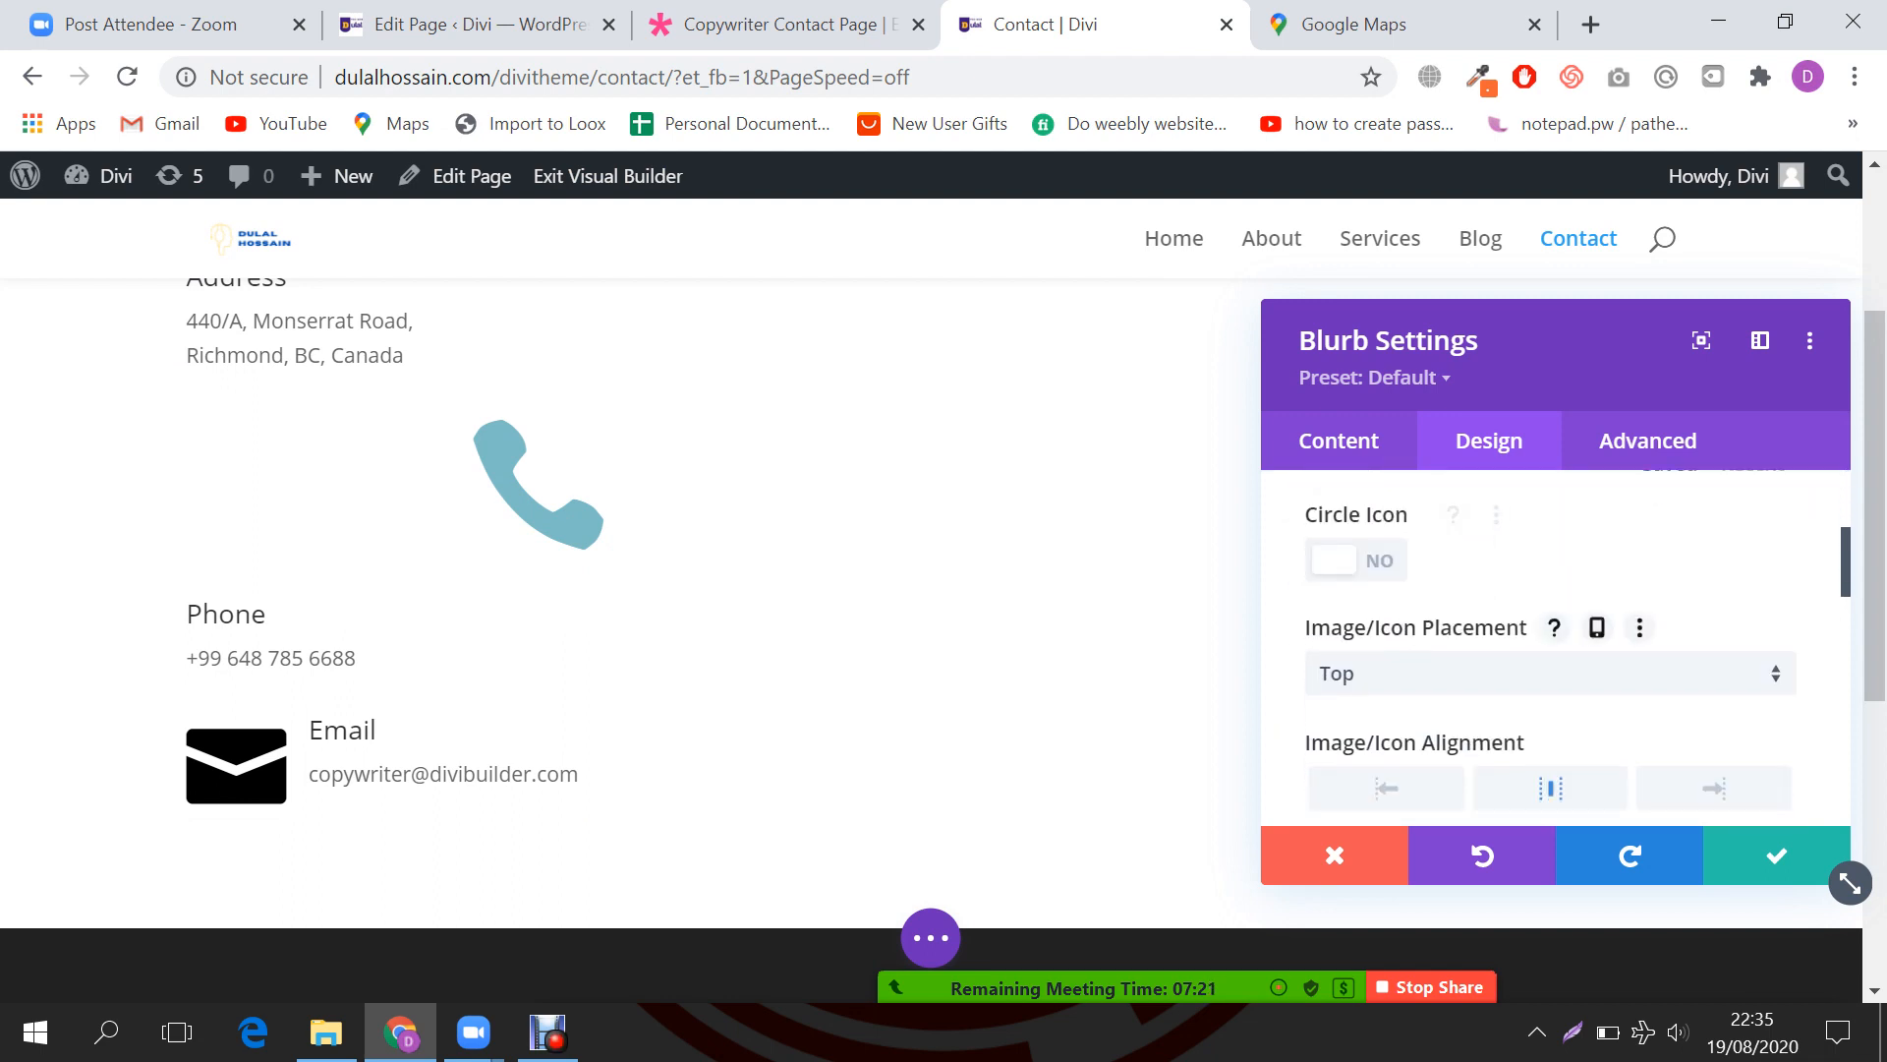
click(1550, 674)
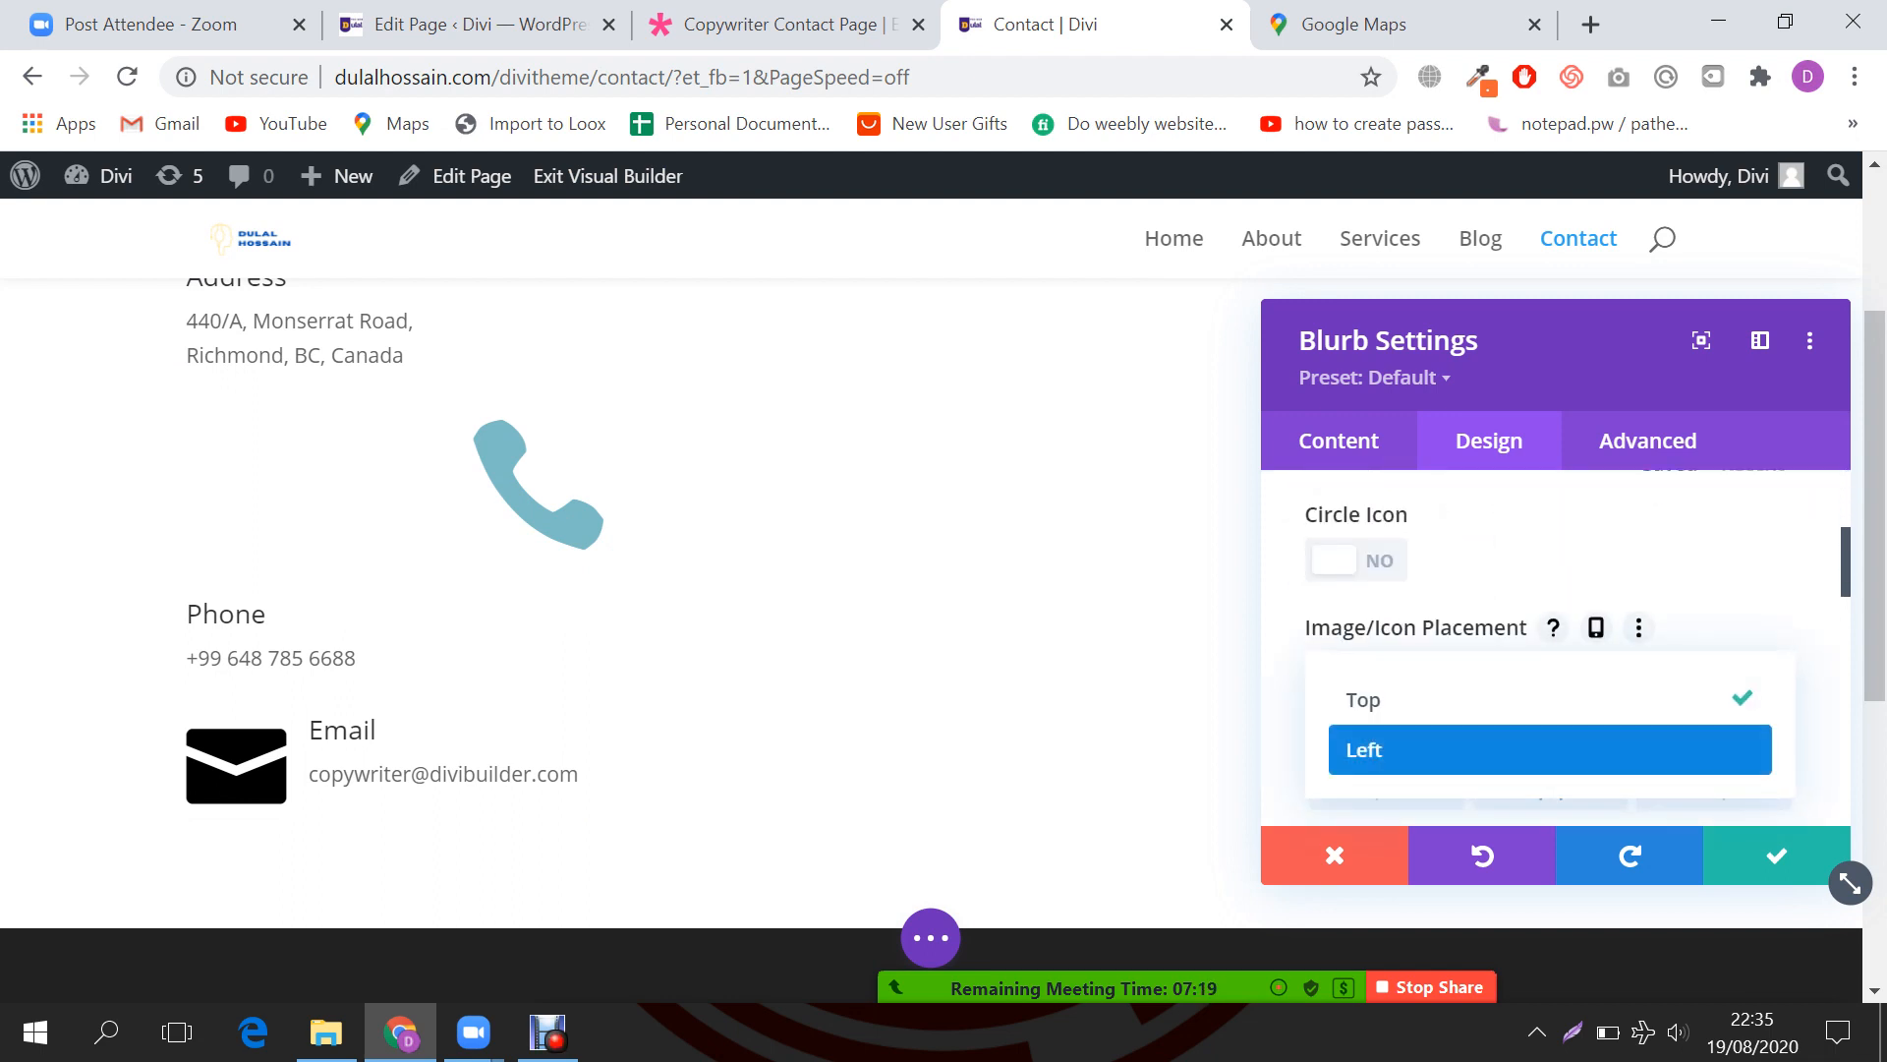
click(1550, 749)
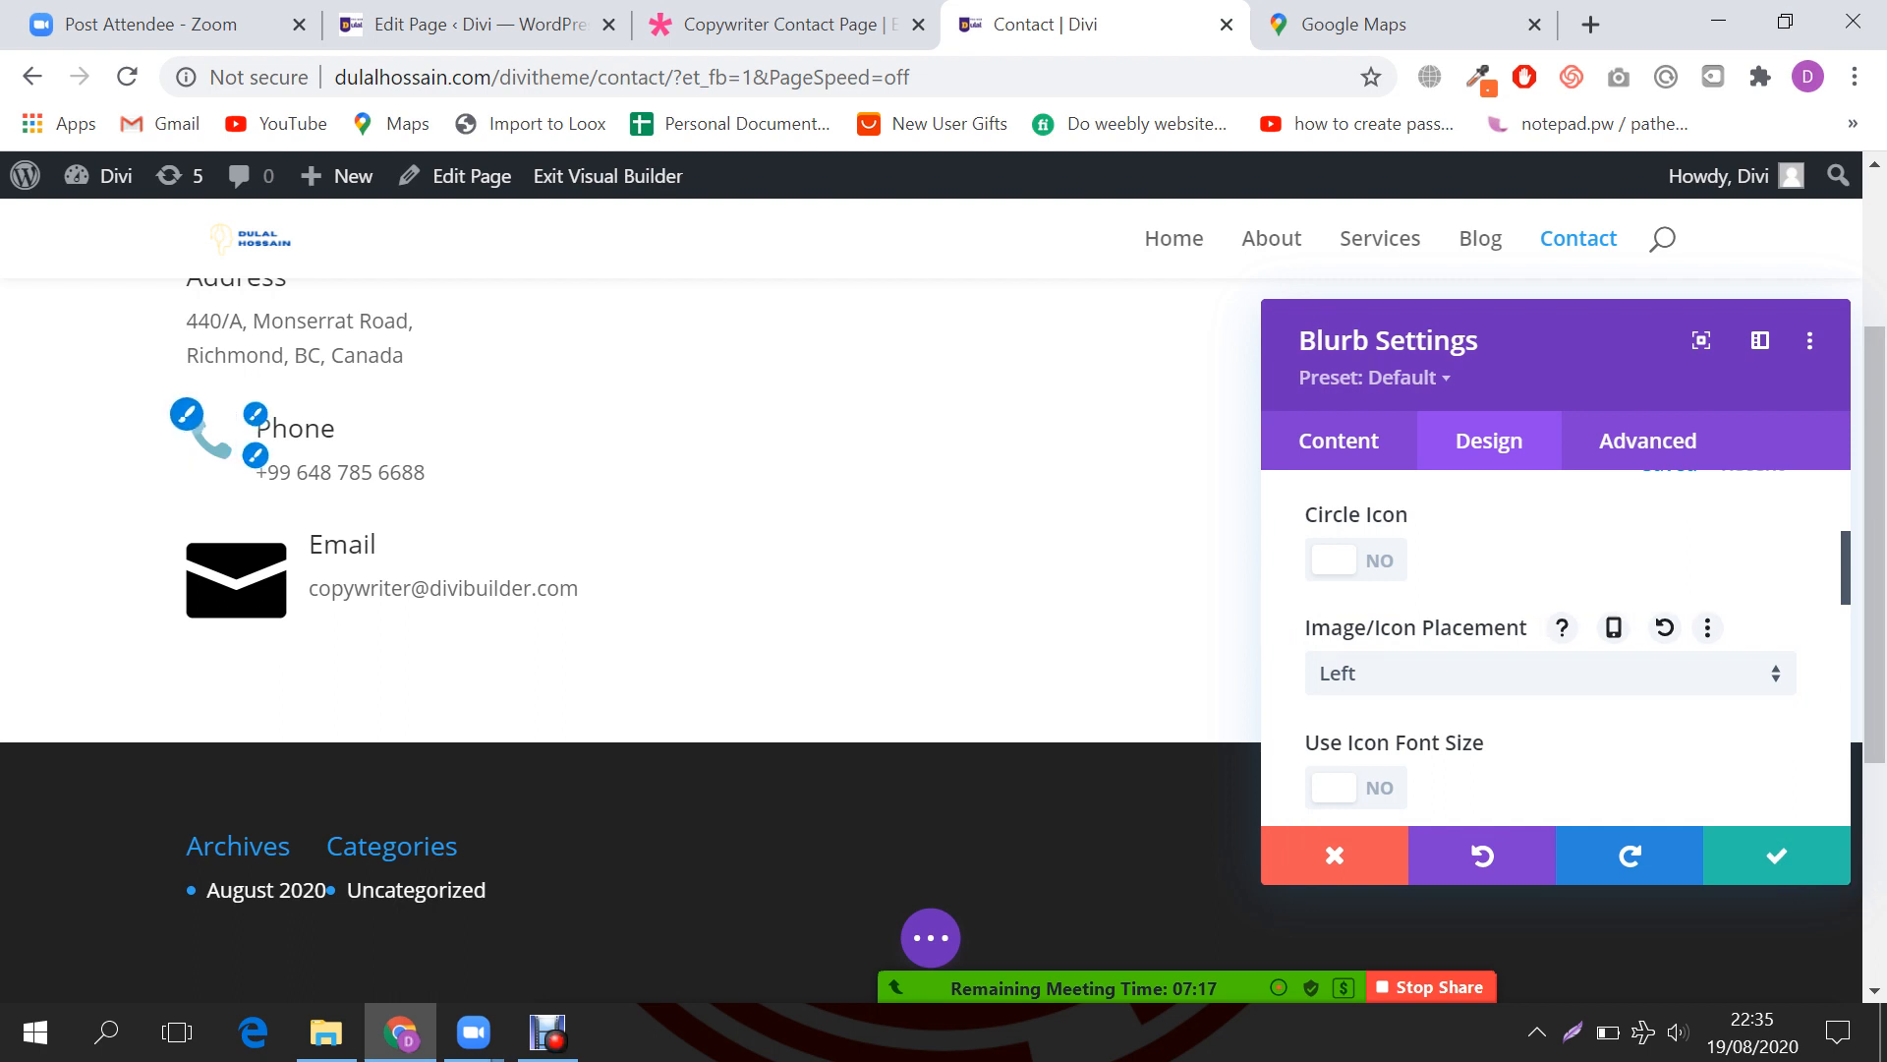
Step: Give the Phone icon a custom 26px icon font size and a red icon colour
scroll(1850, 883, down, 2)
click(1356, 640)
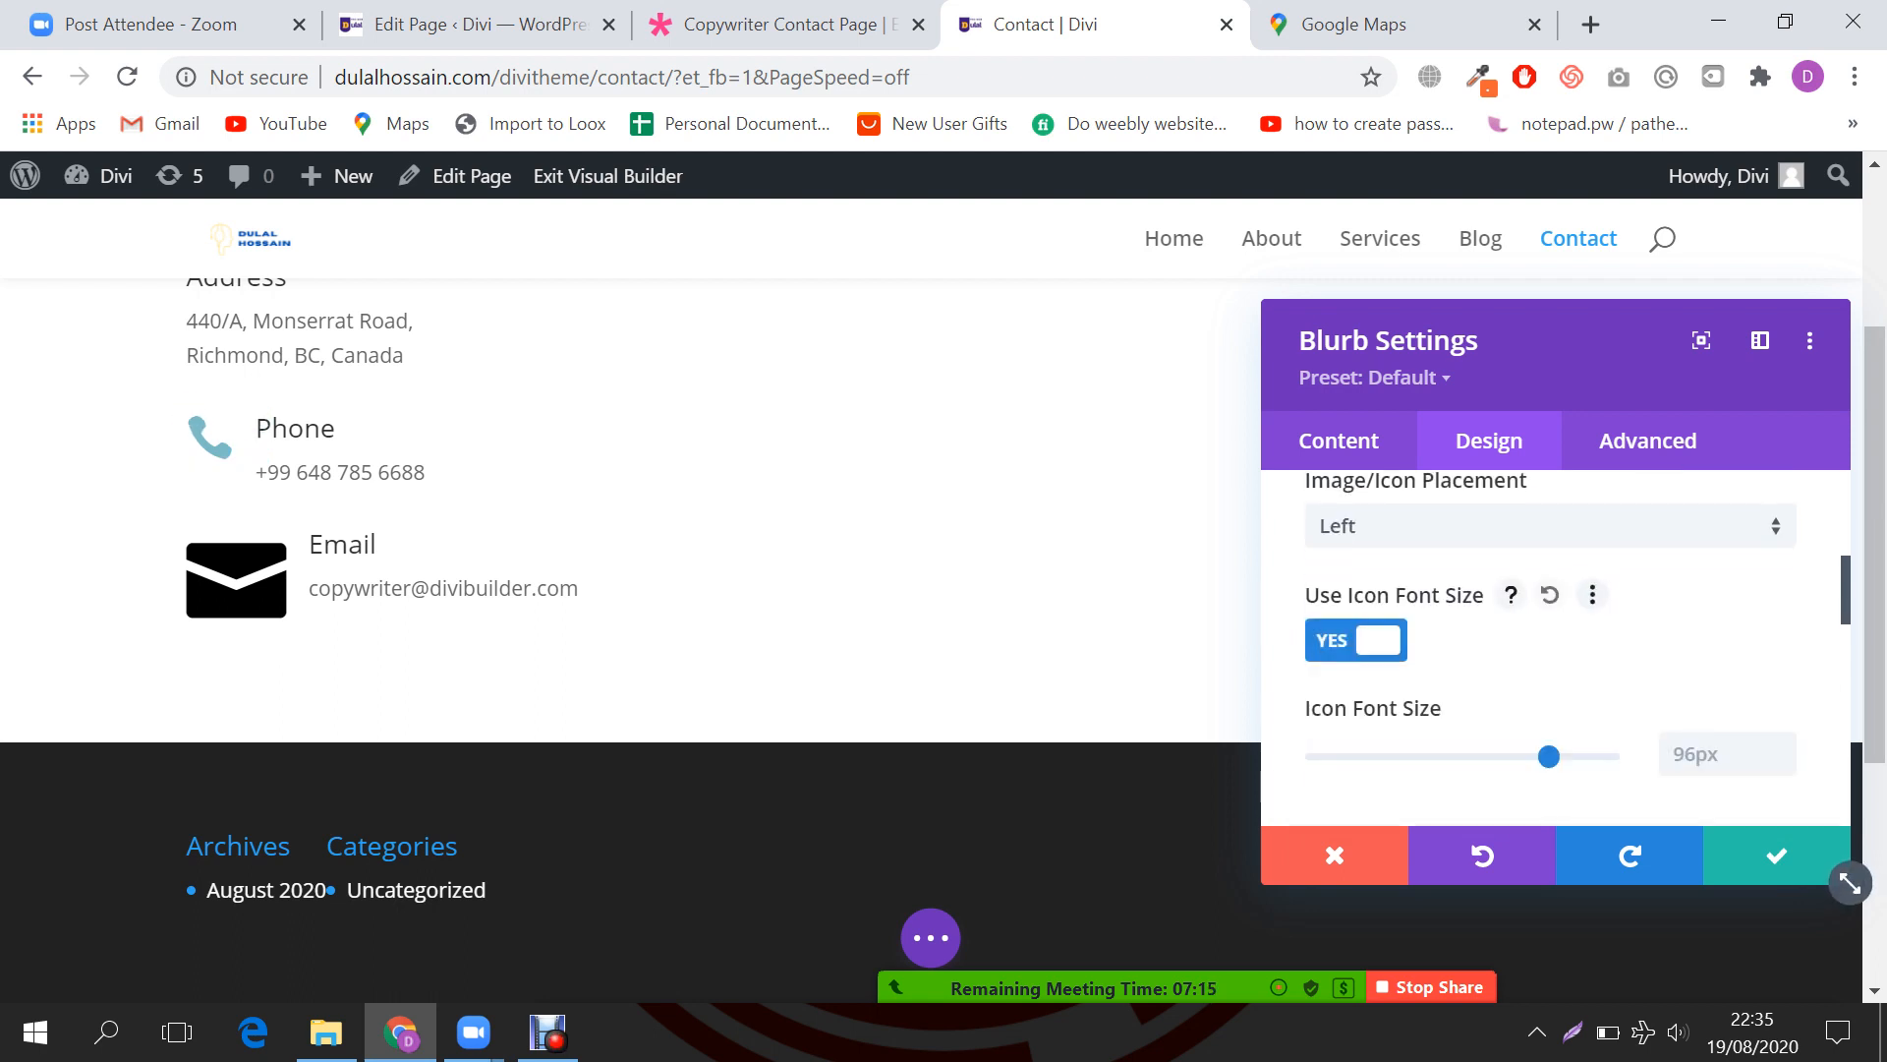
drag(1549, 756, 1387, 756)
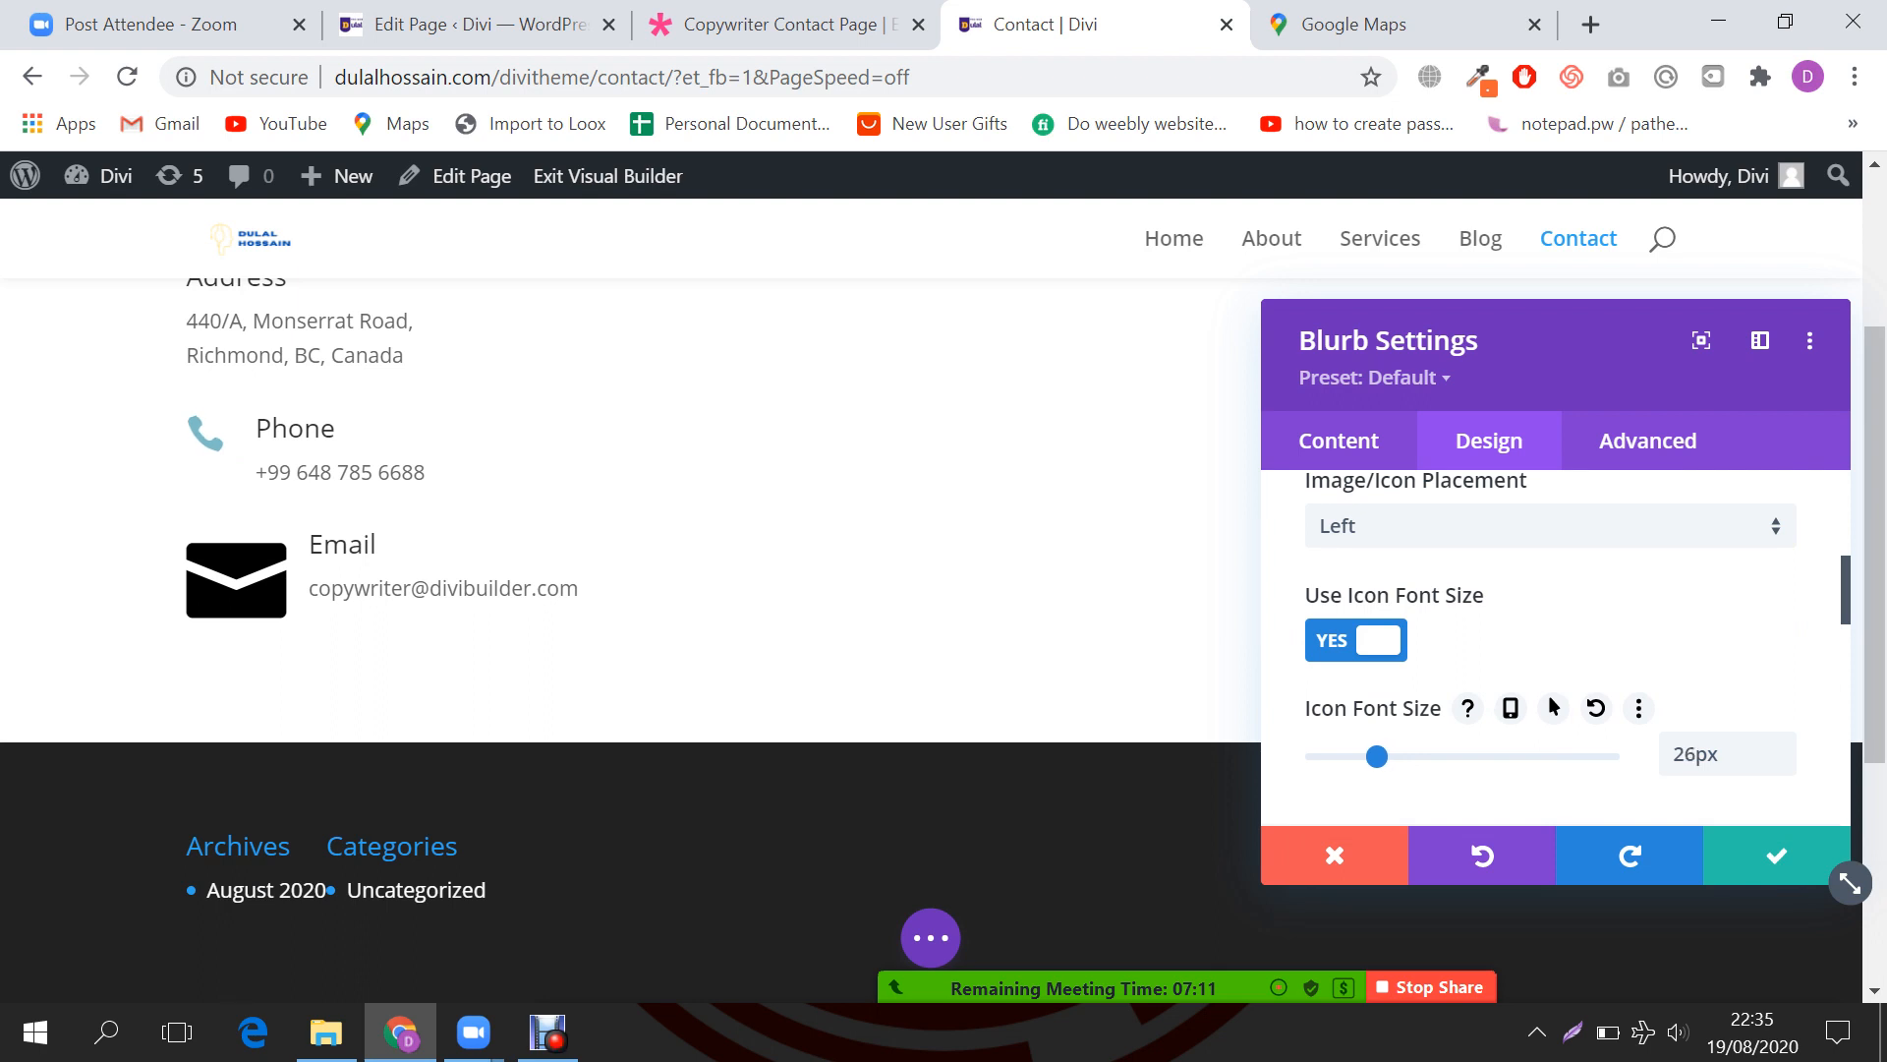
scroll(1578, 647, down, 2)
scroll(1578, 647, up, 2)
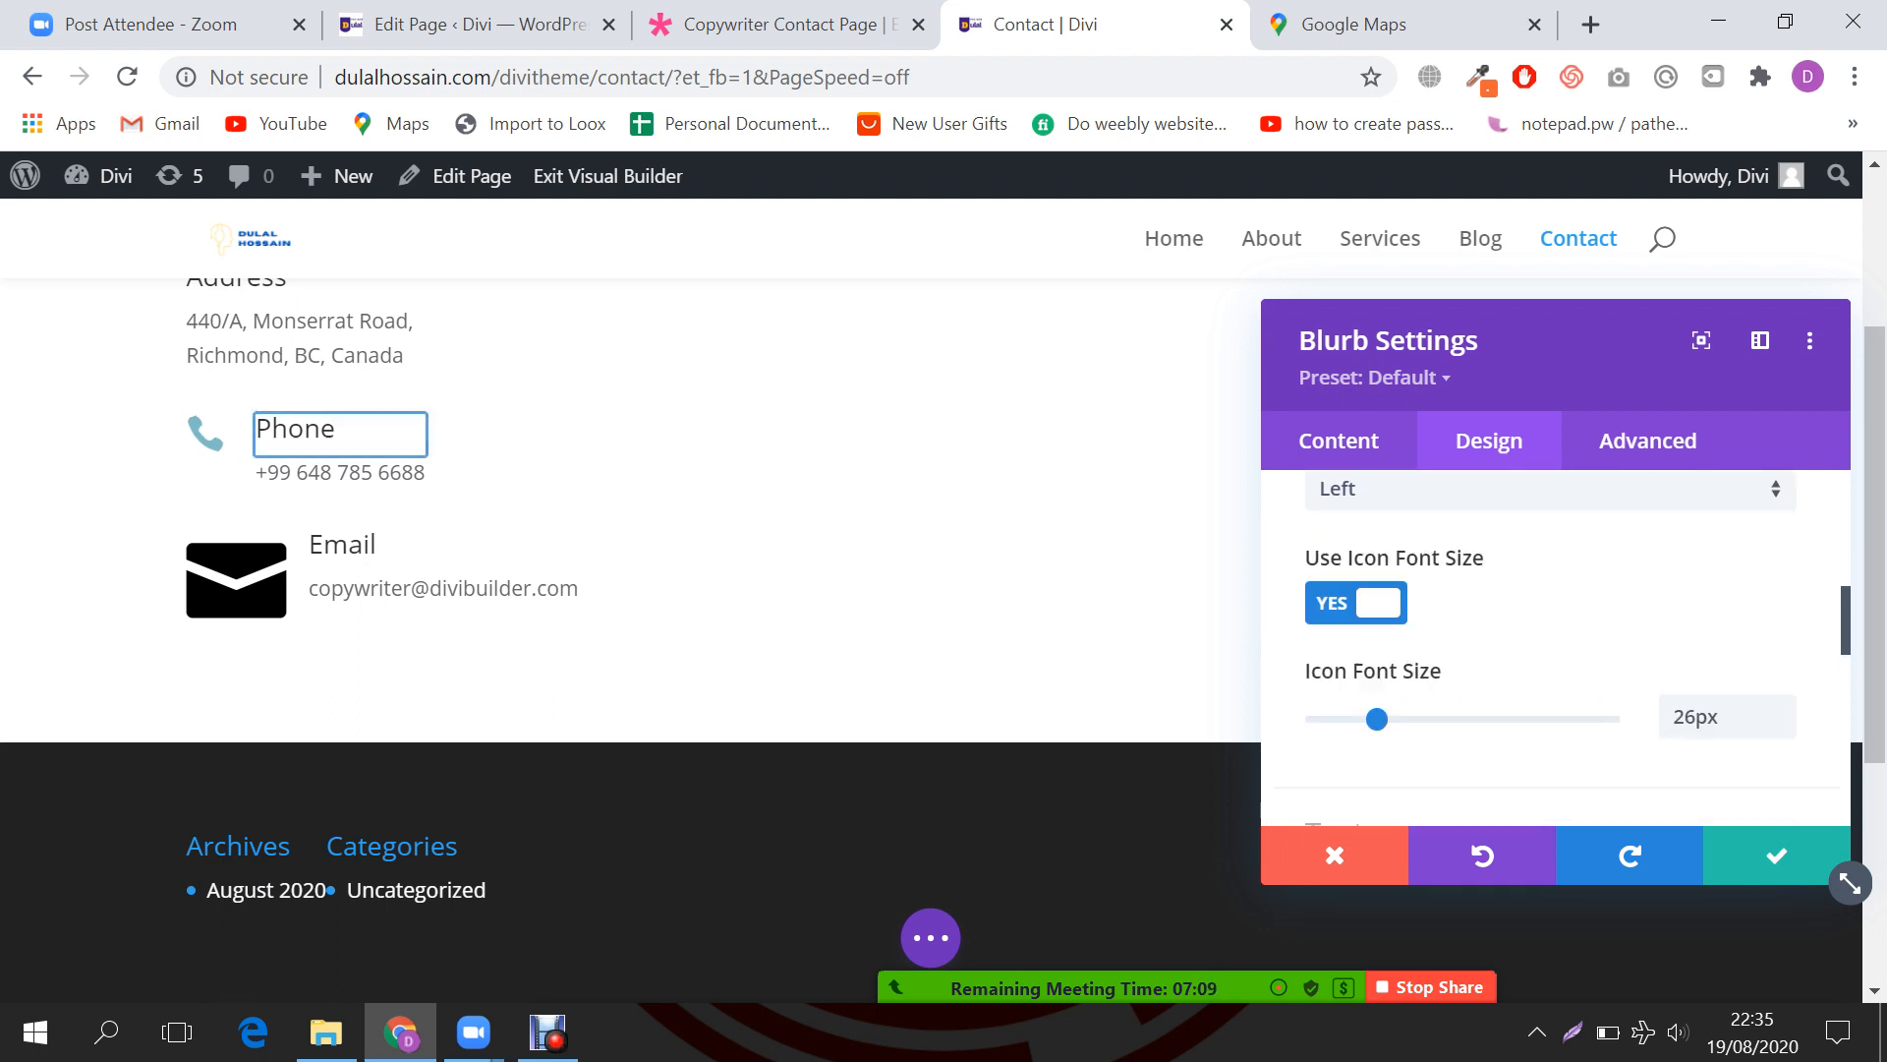
scroll(1553, 649, up, 3)
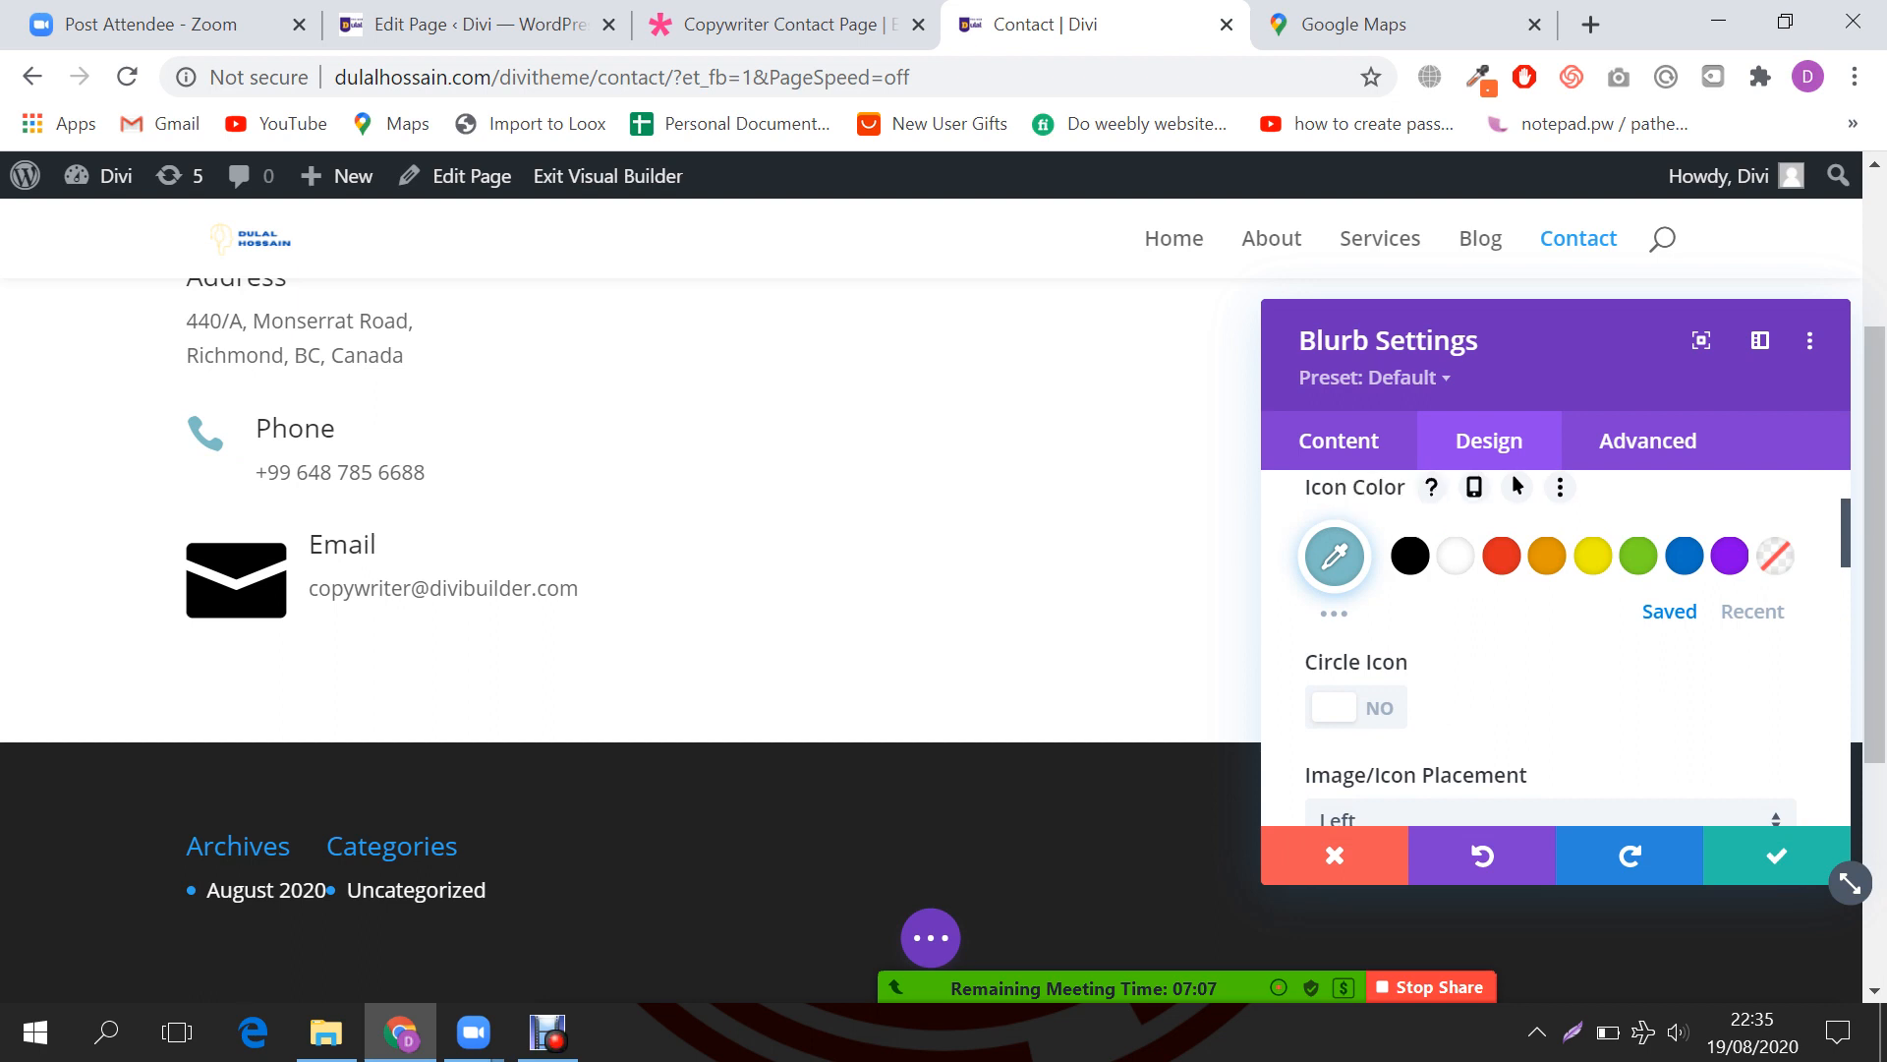
click(1501, 556)
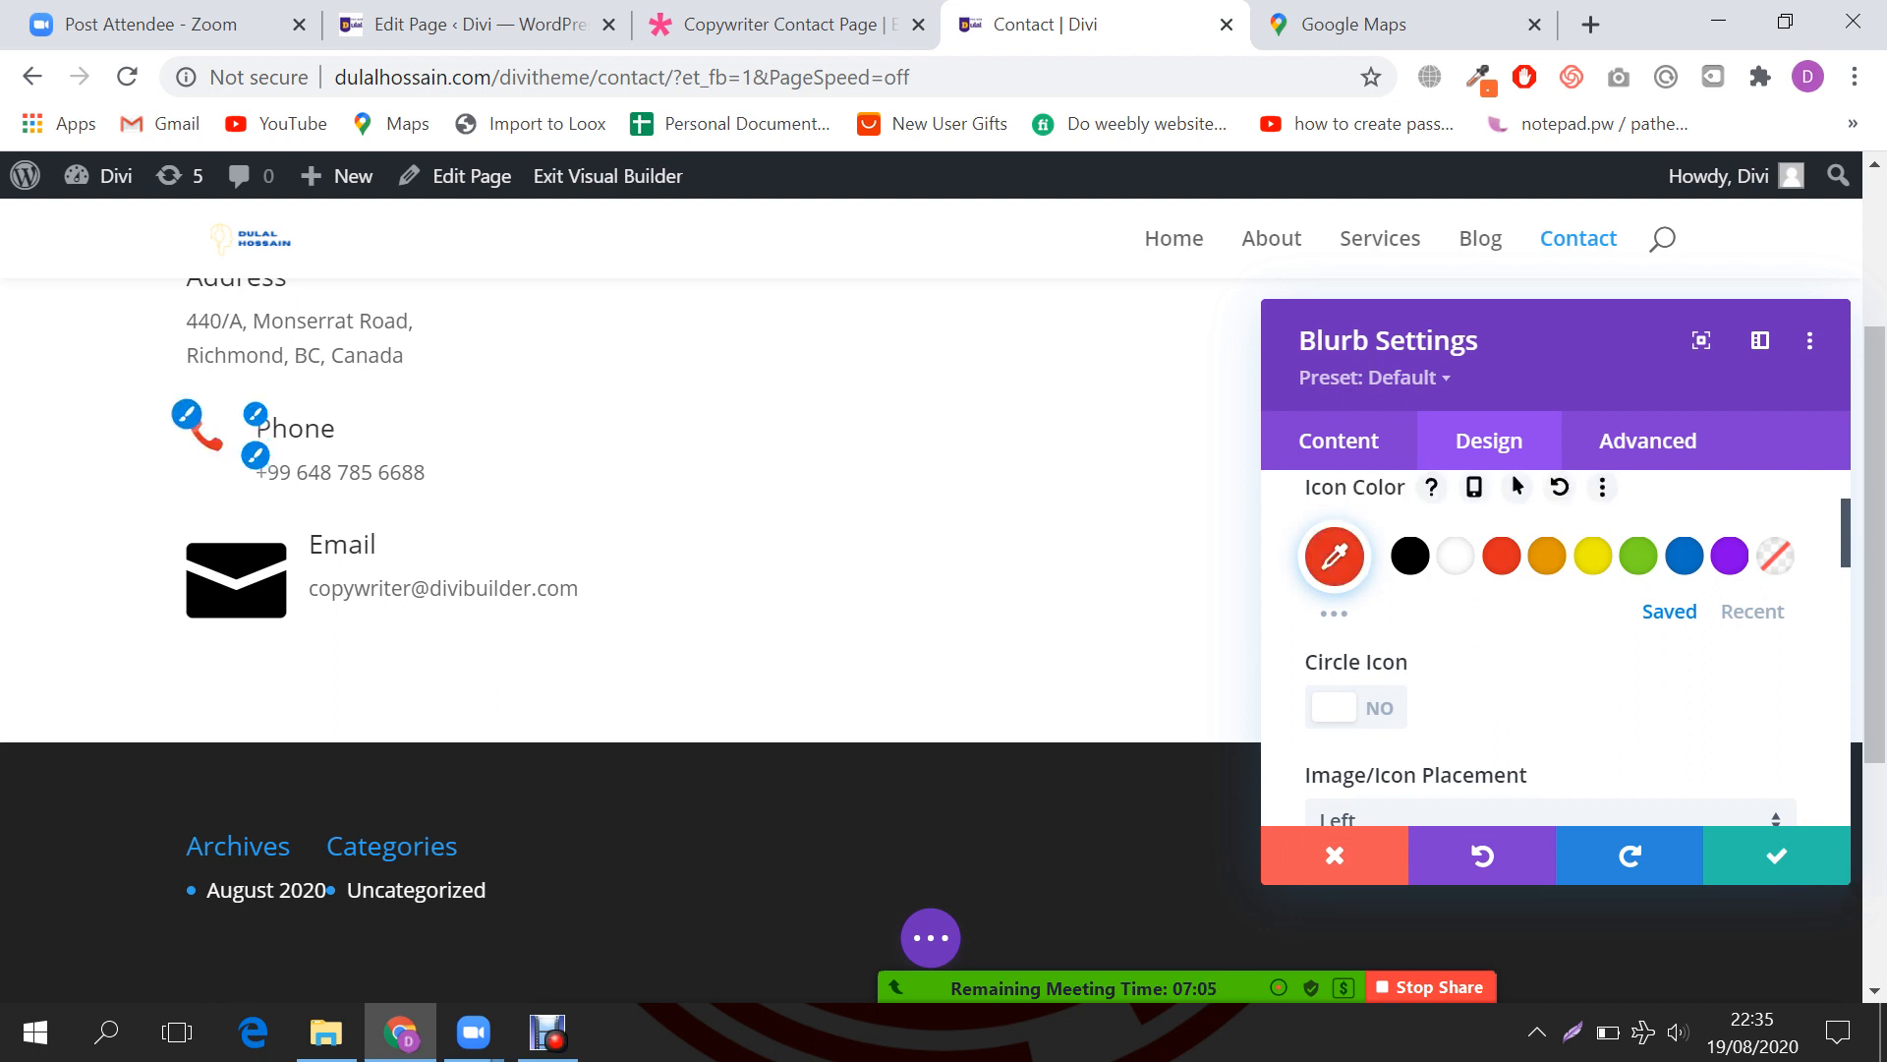
scroll(1843, 875, down, 6)
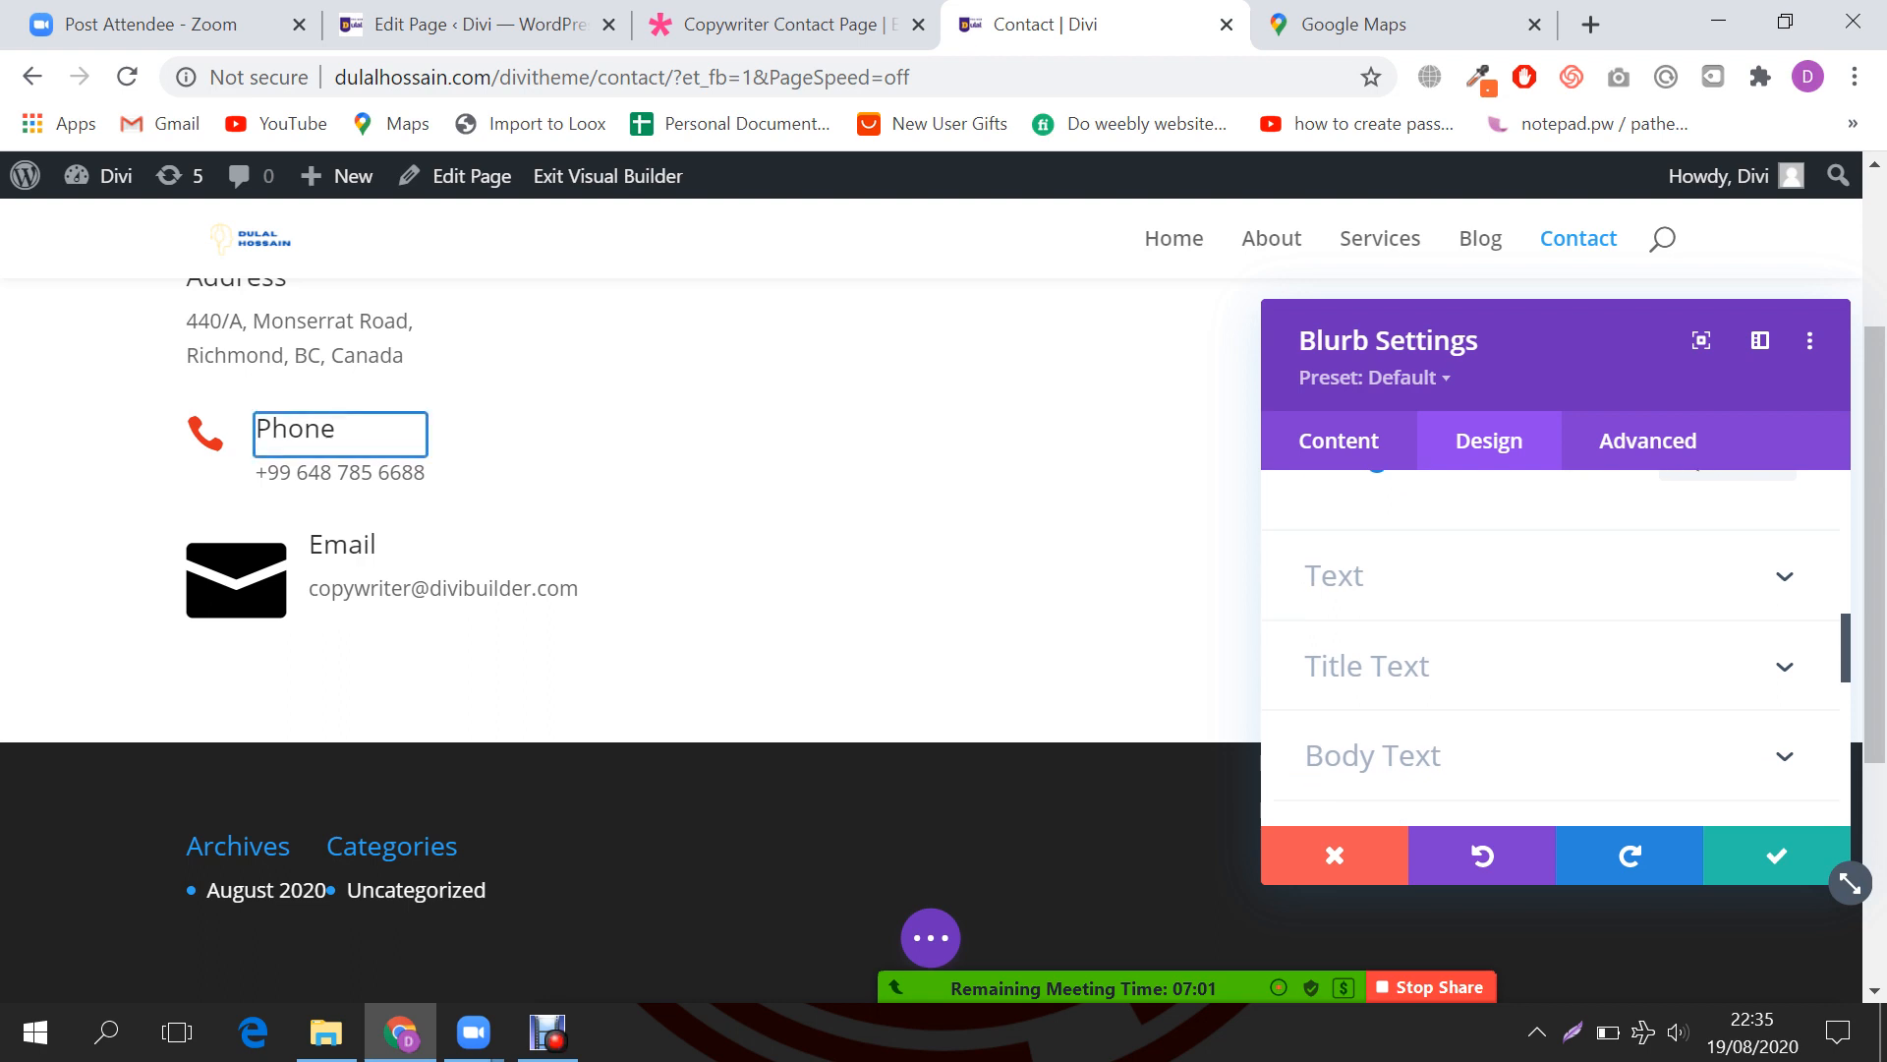
Step: Set the Phone blurb's title font to Montserrat in all uppercase
click(1366, 665)
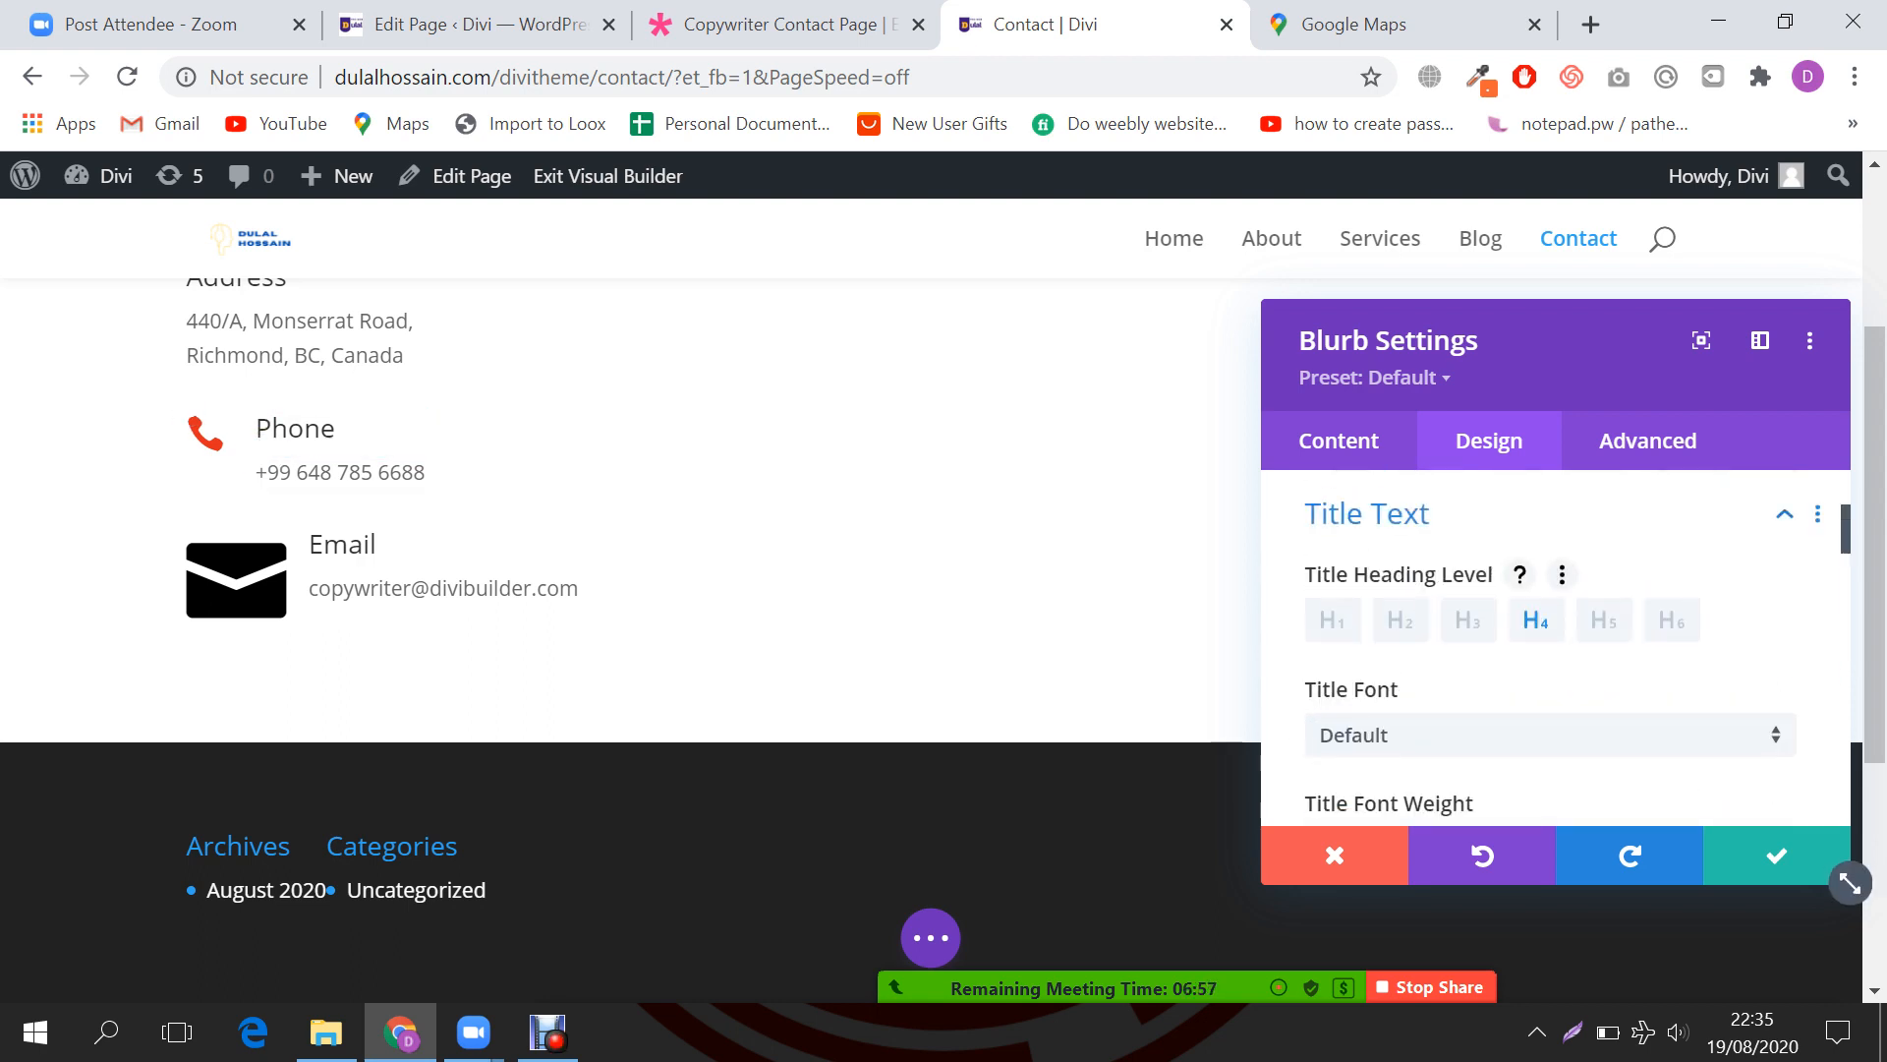
scroll(1850, 882, down, 2)
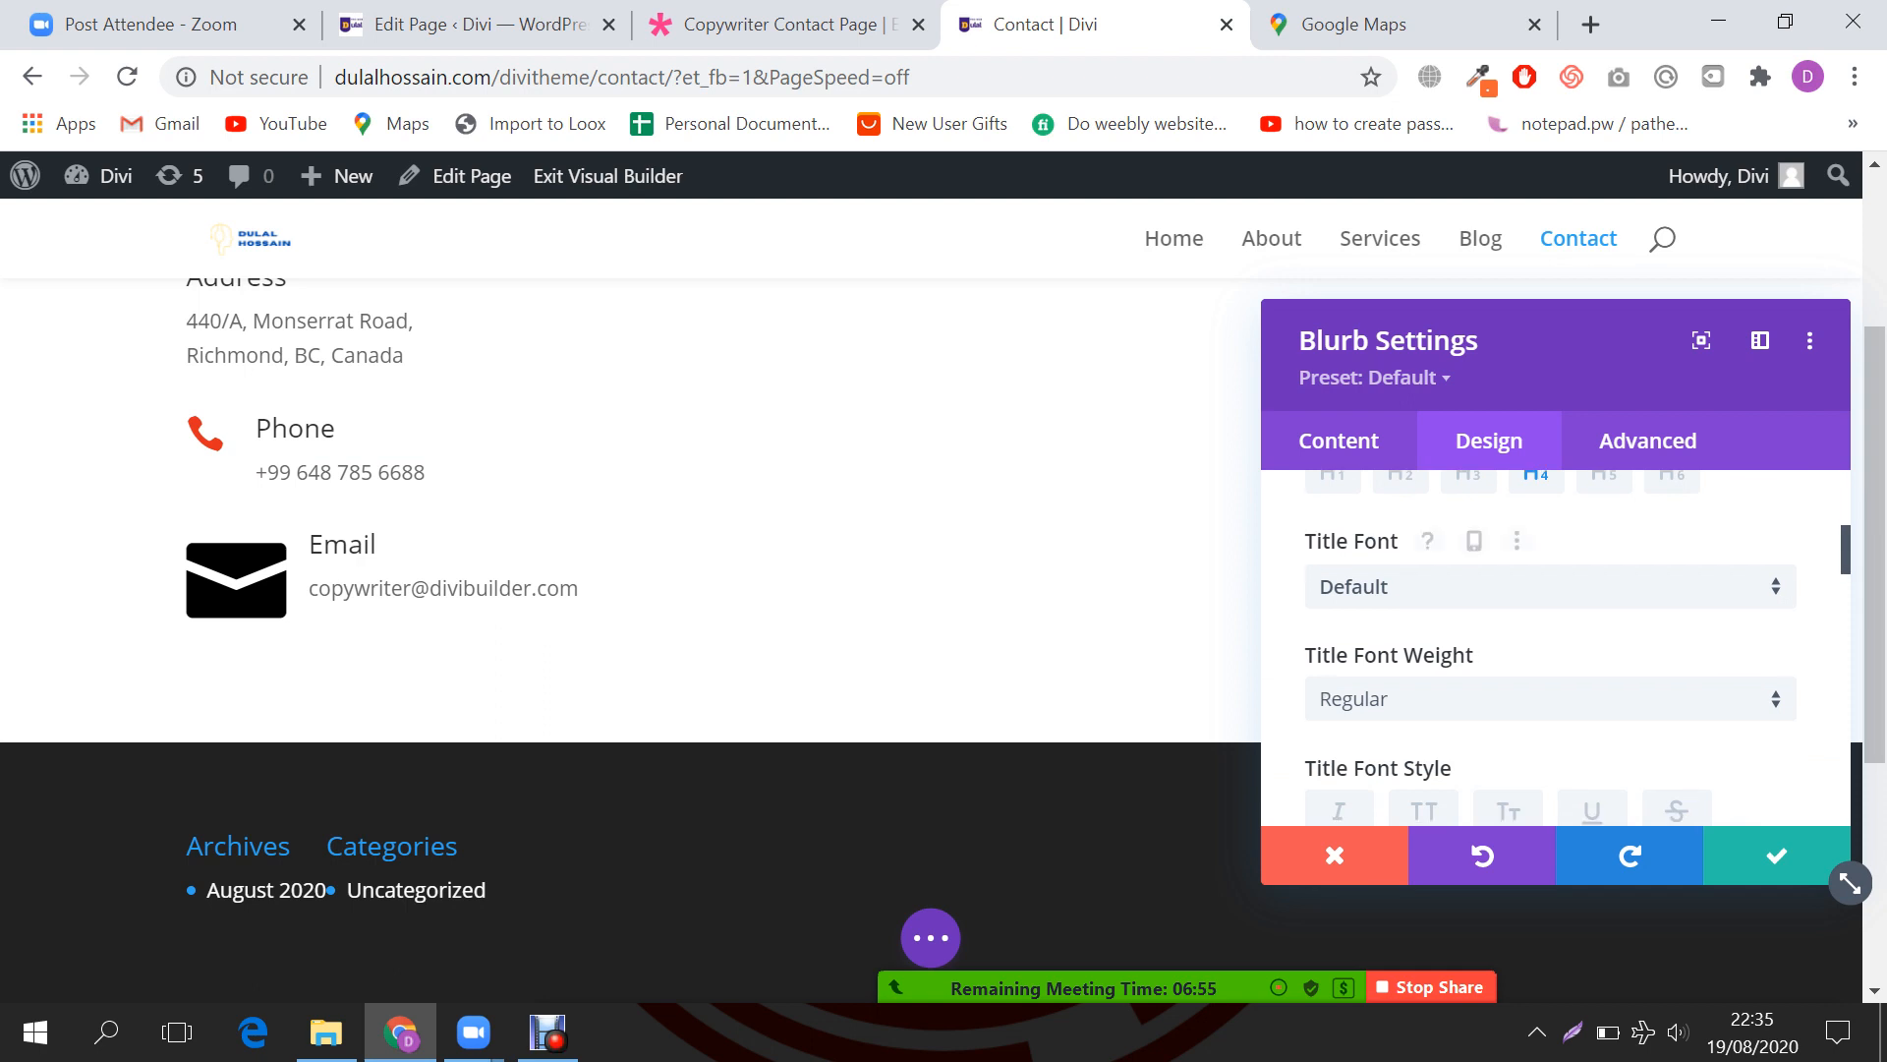
click(1550, 587)
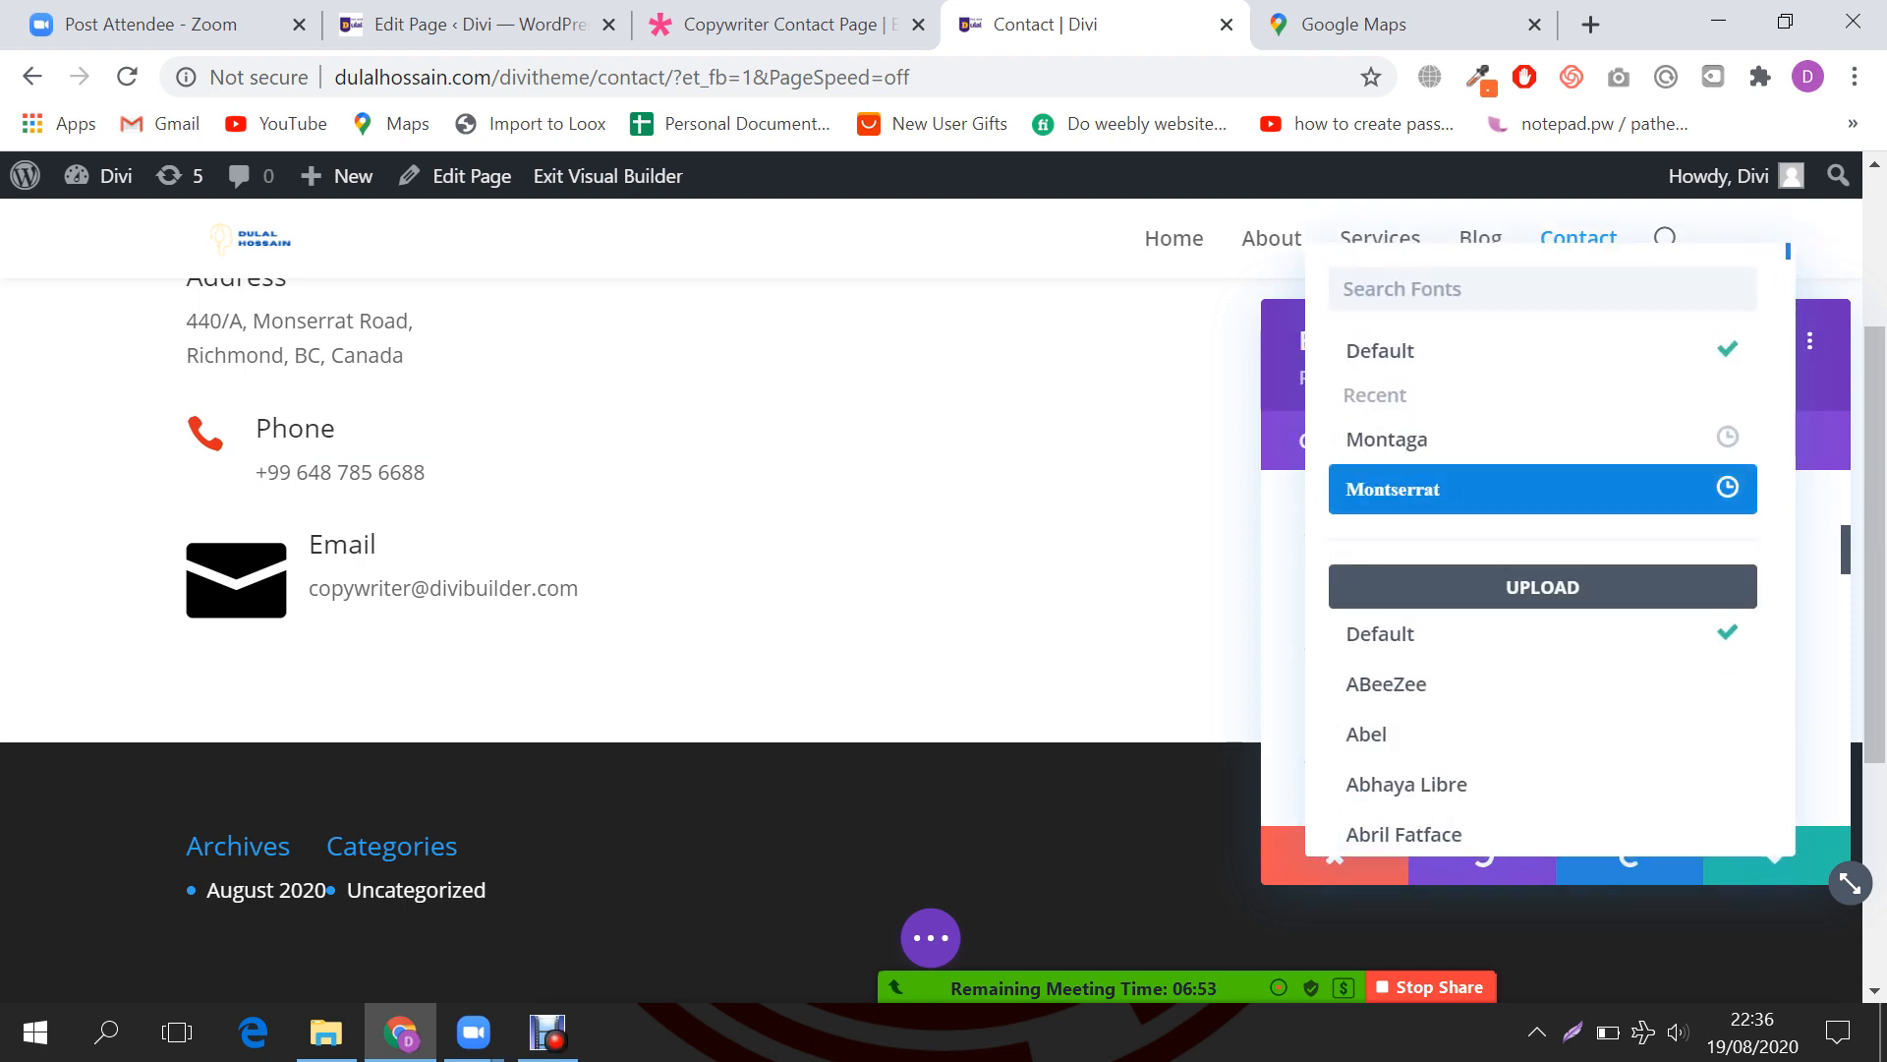
click(1393, 488)
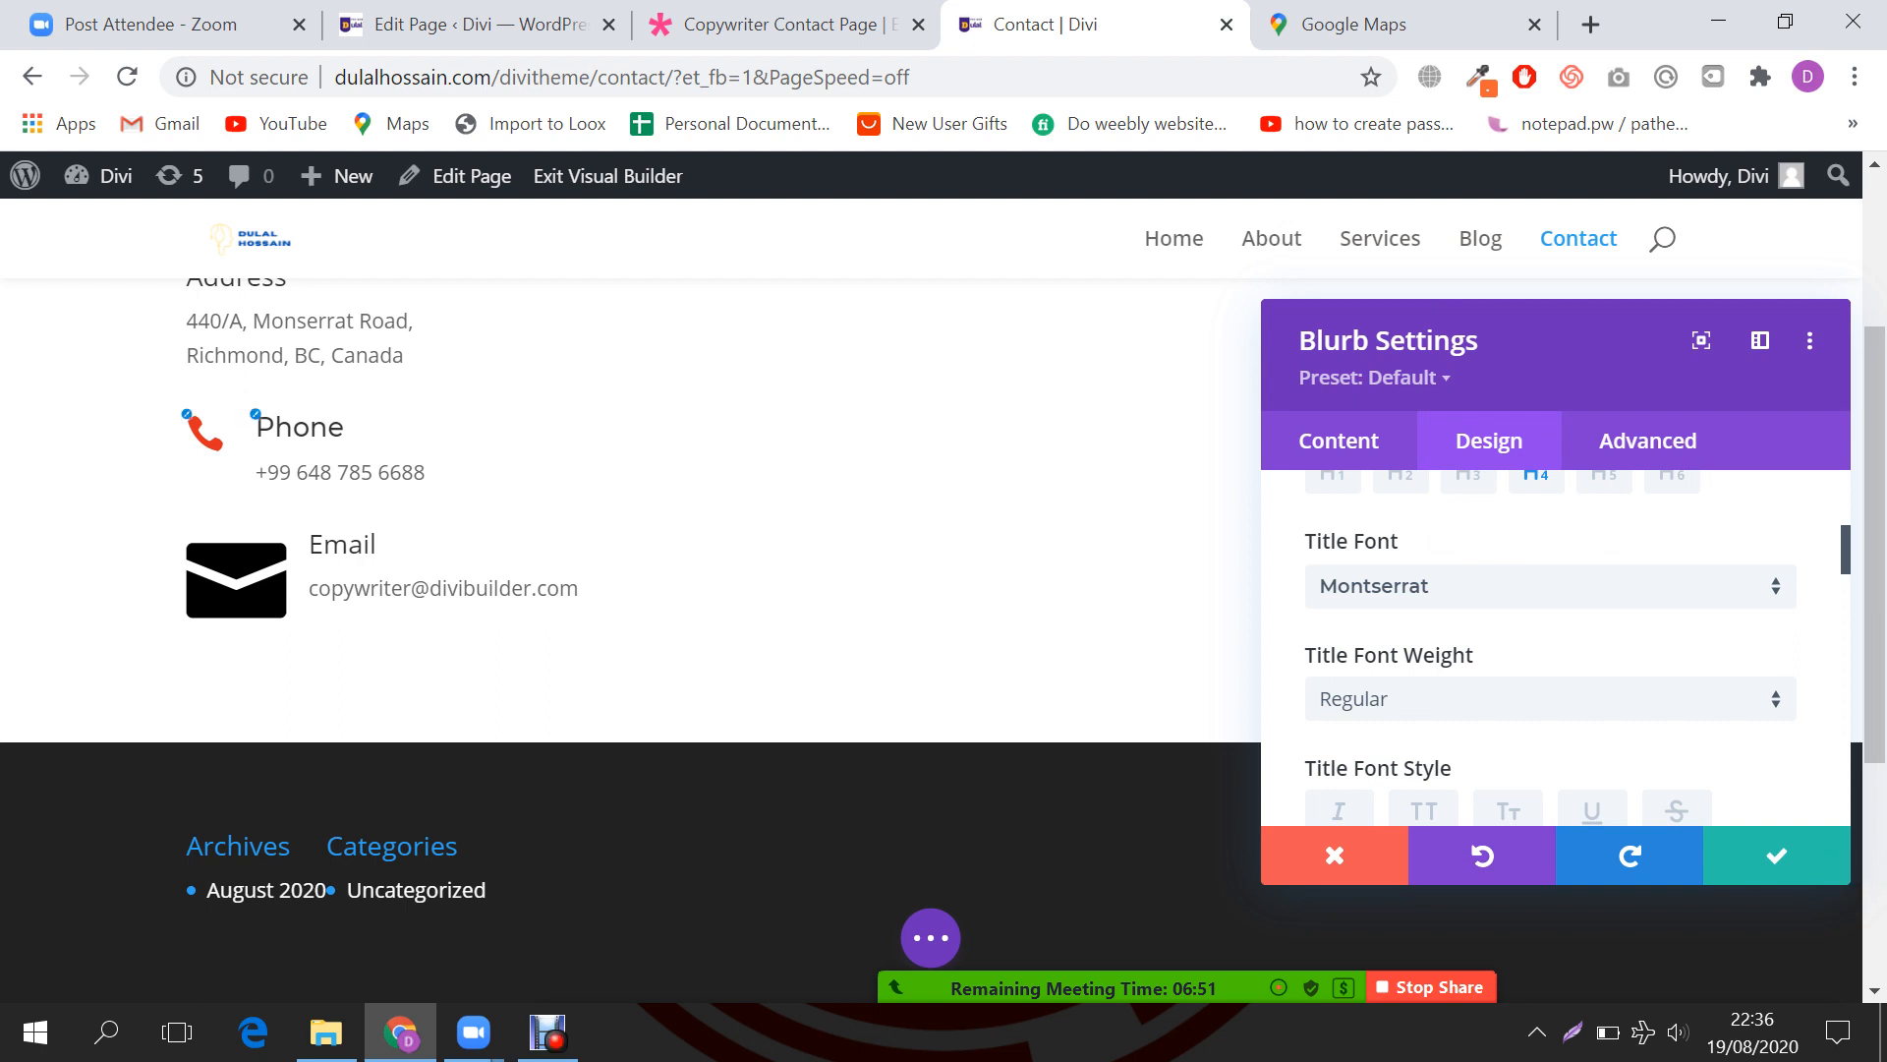
scroll(1850, 883, down, 2)
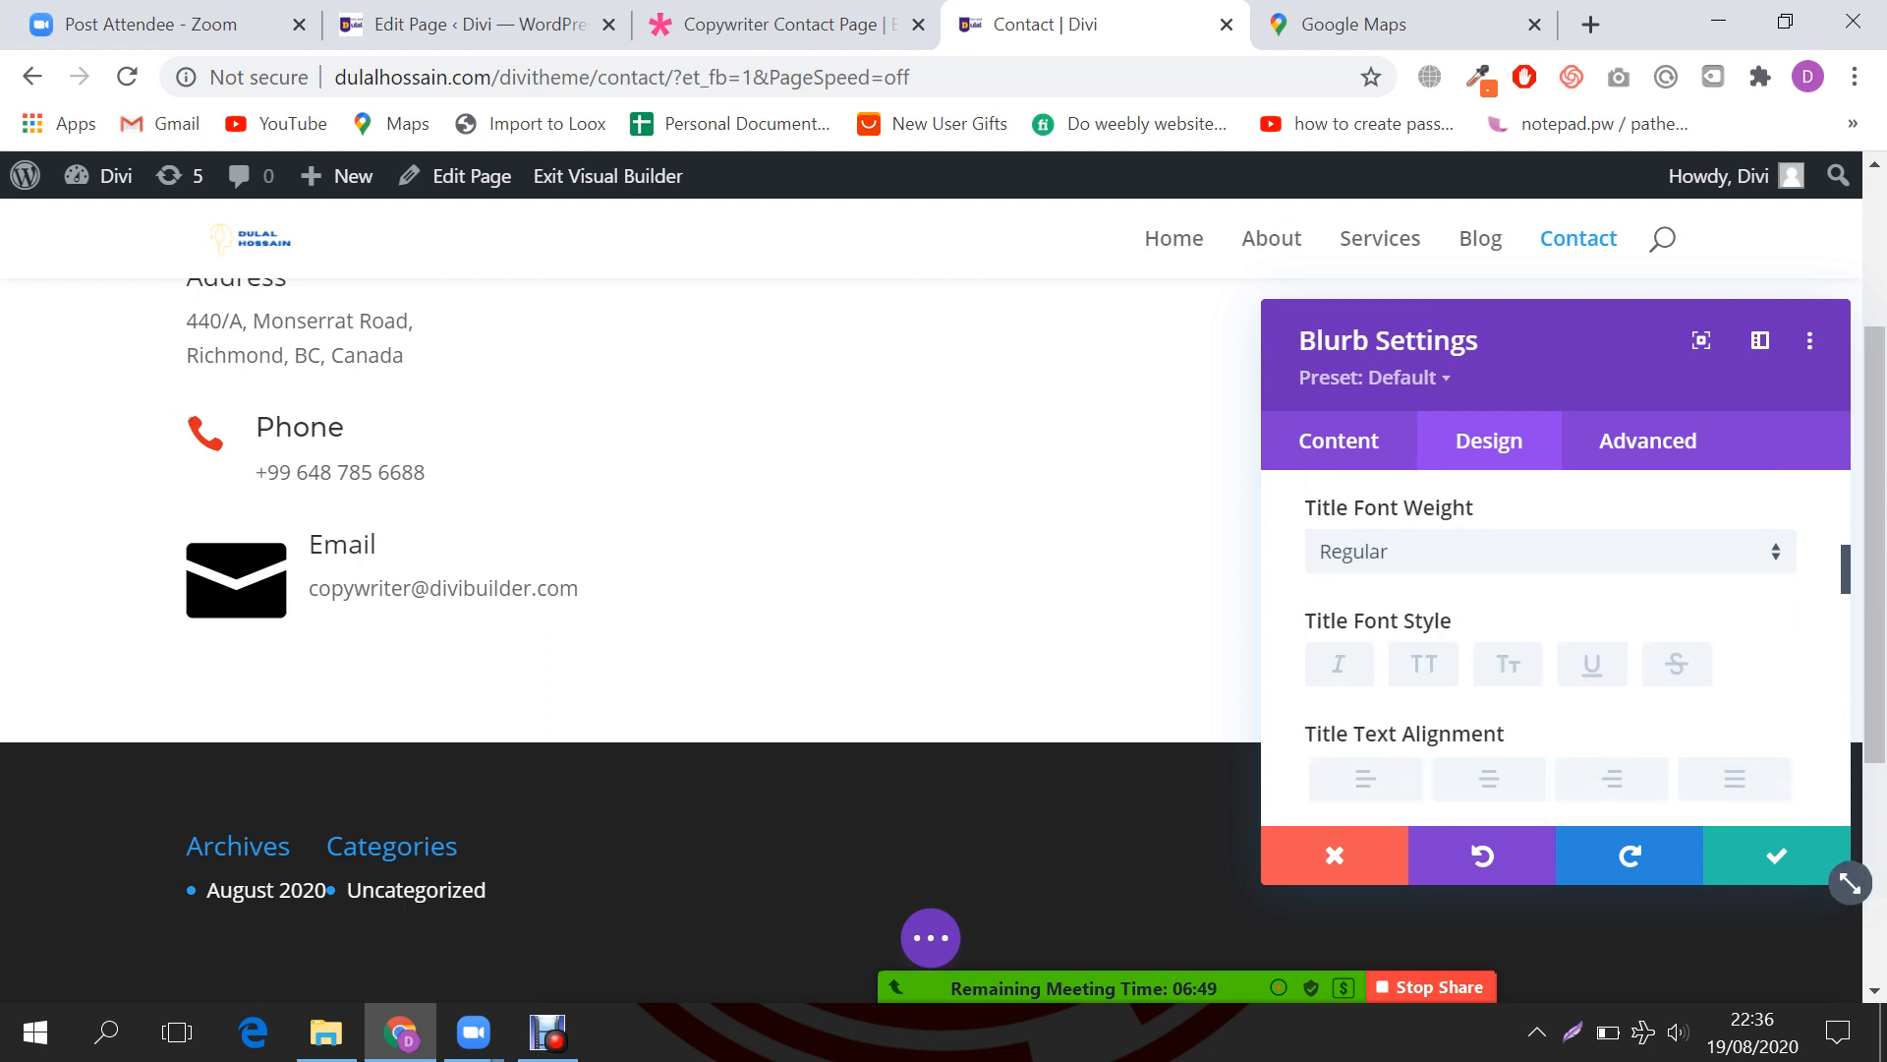
click(1423, 664)
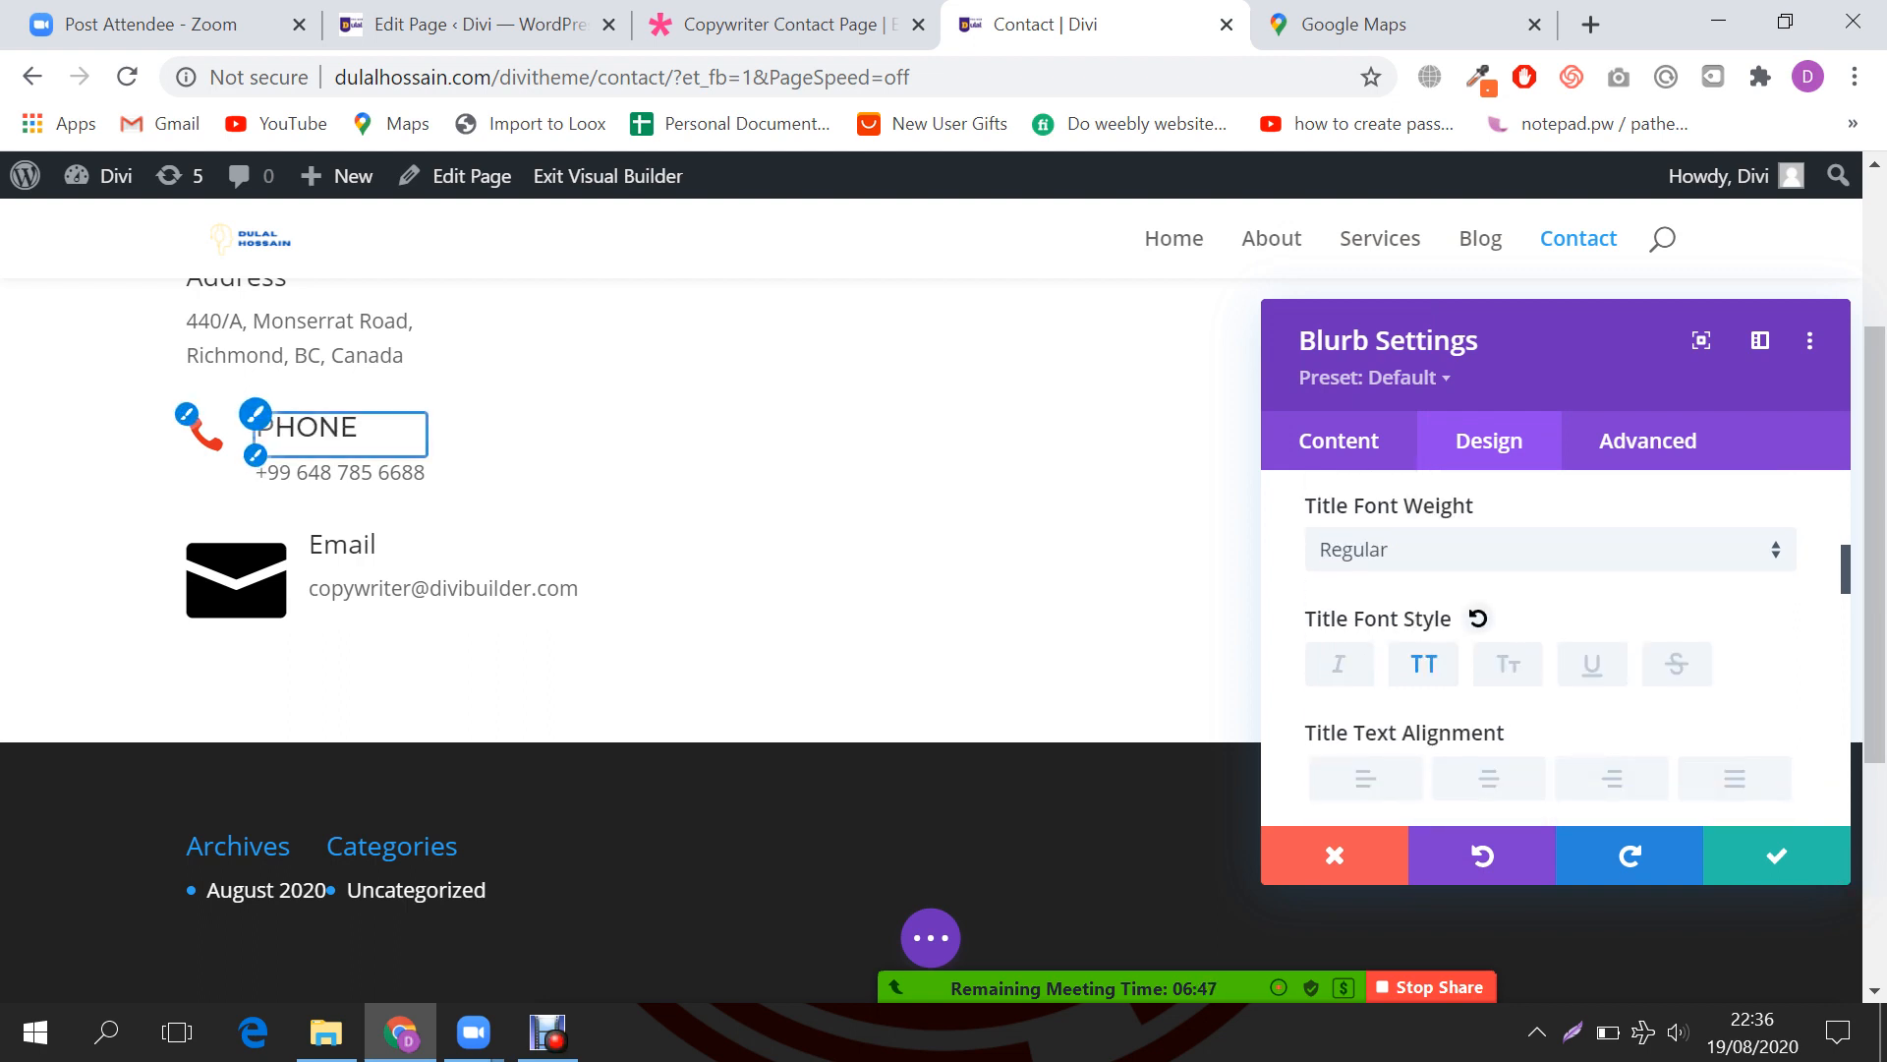
Step: Change the Phone title colour from red to purple (#8300e9)
scroll(1849, 883, down, 2)
scroll(1850, 882, down, 2)
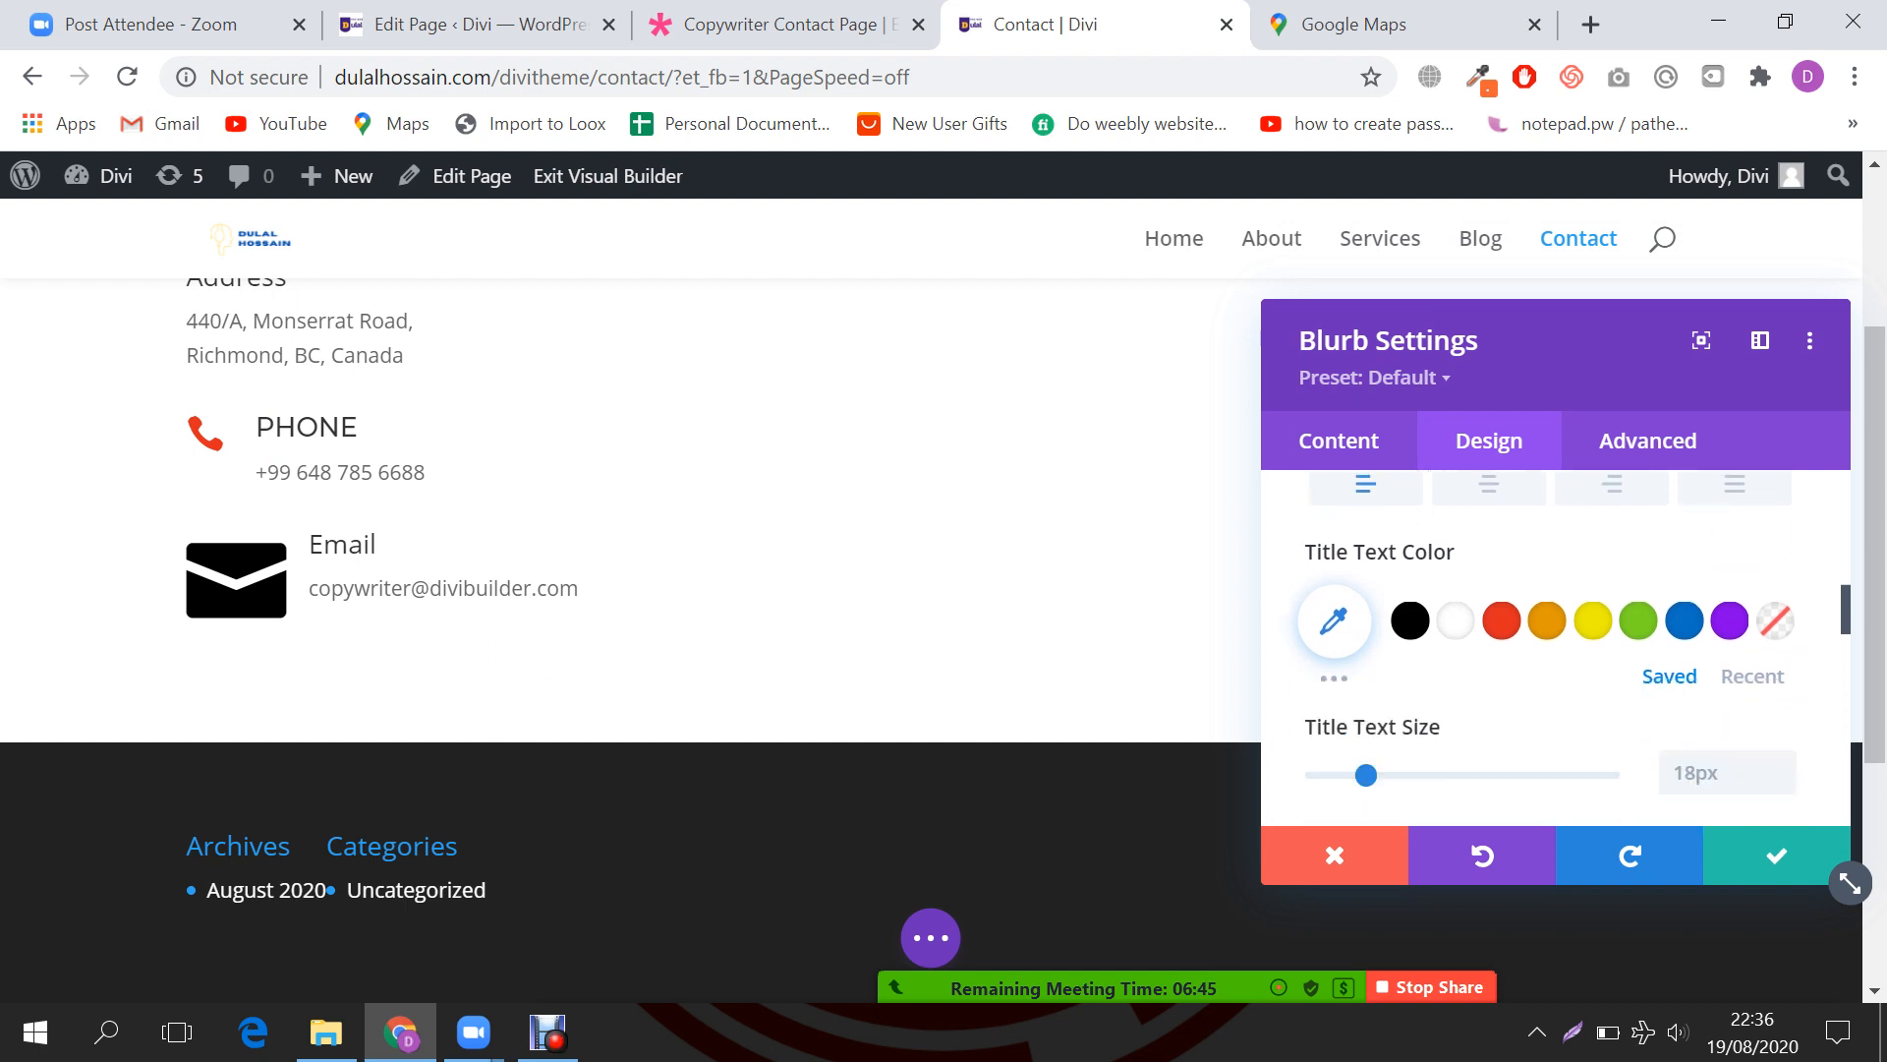
click(1501, 620)
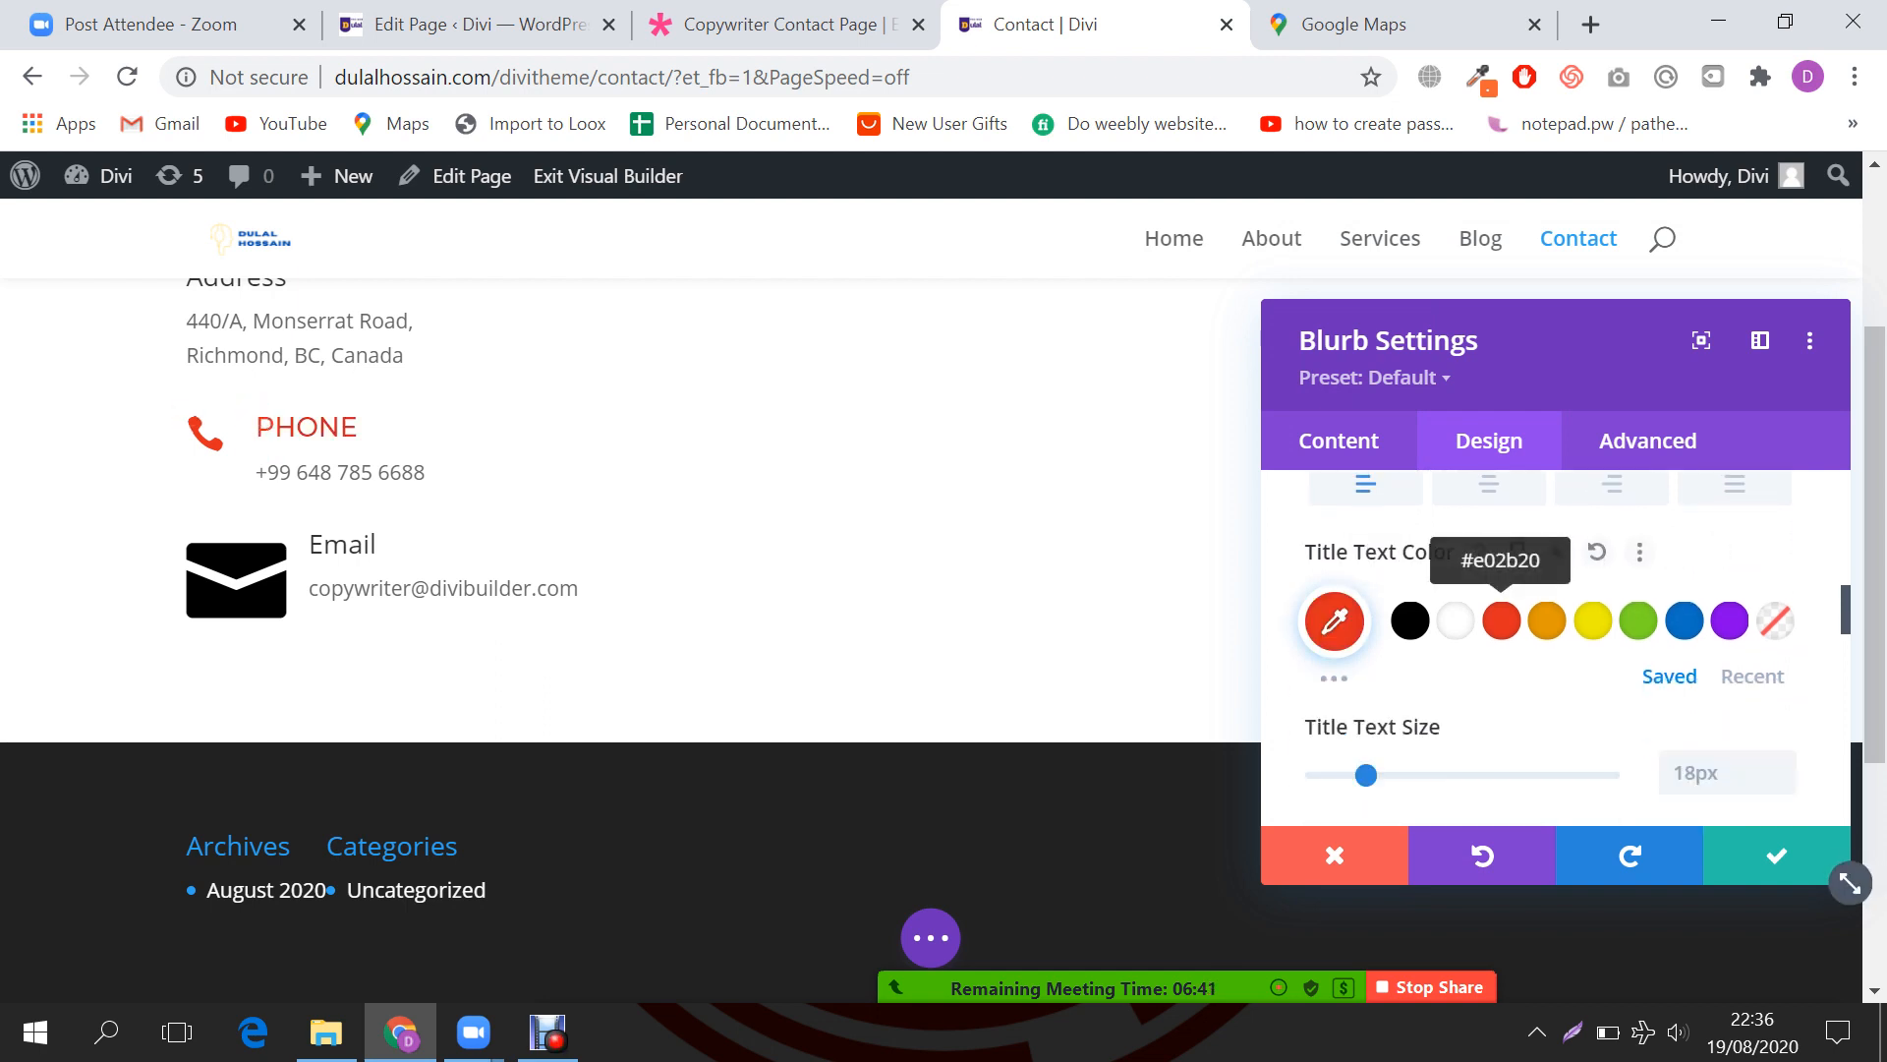
click(1729, 620)
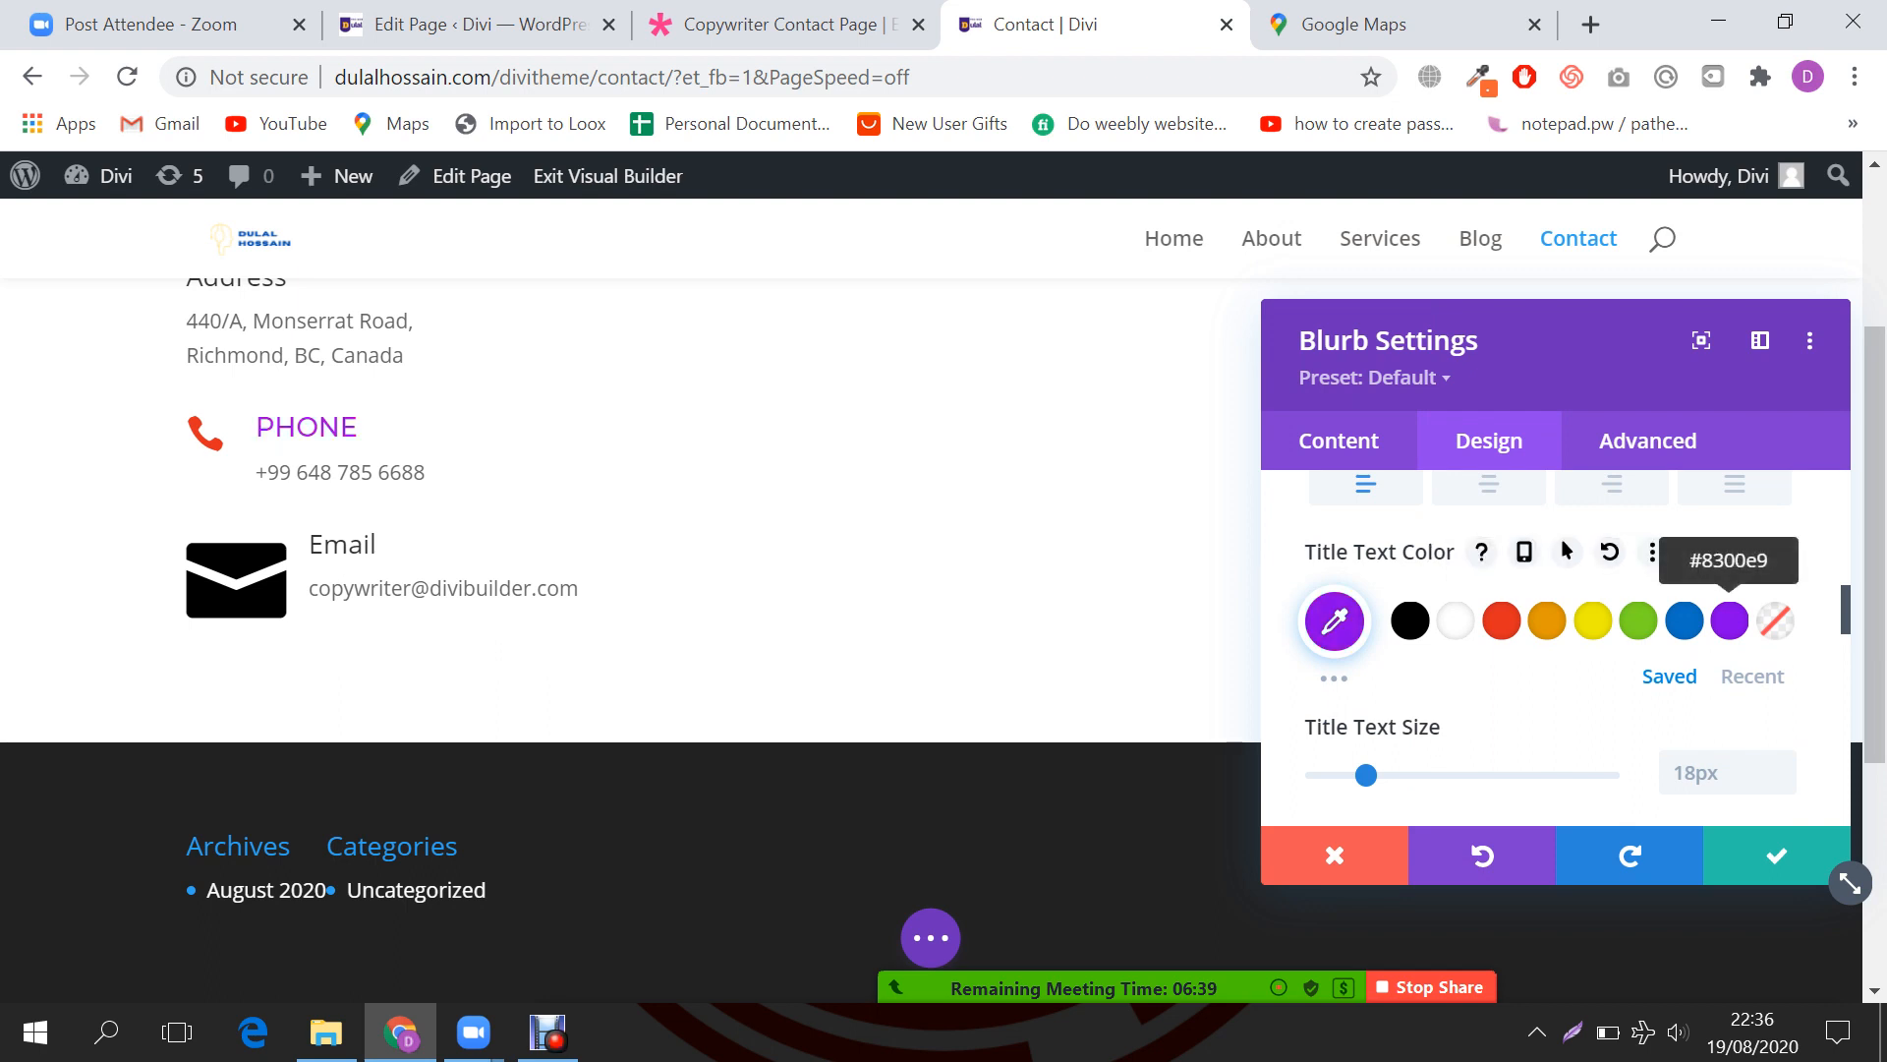
scroll(1455, 621, down, 2)
scroll(1553, 648, down, 1)
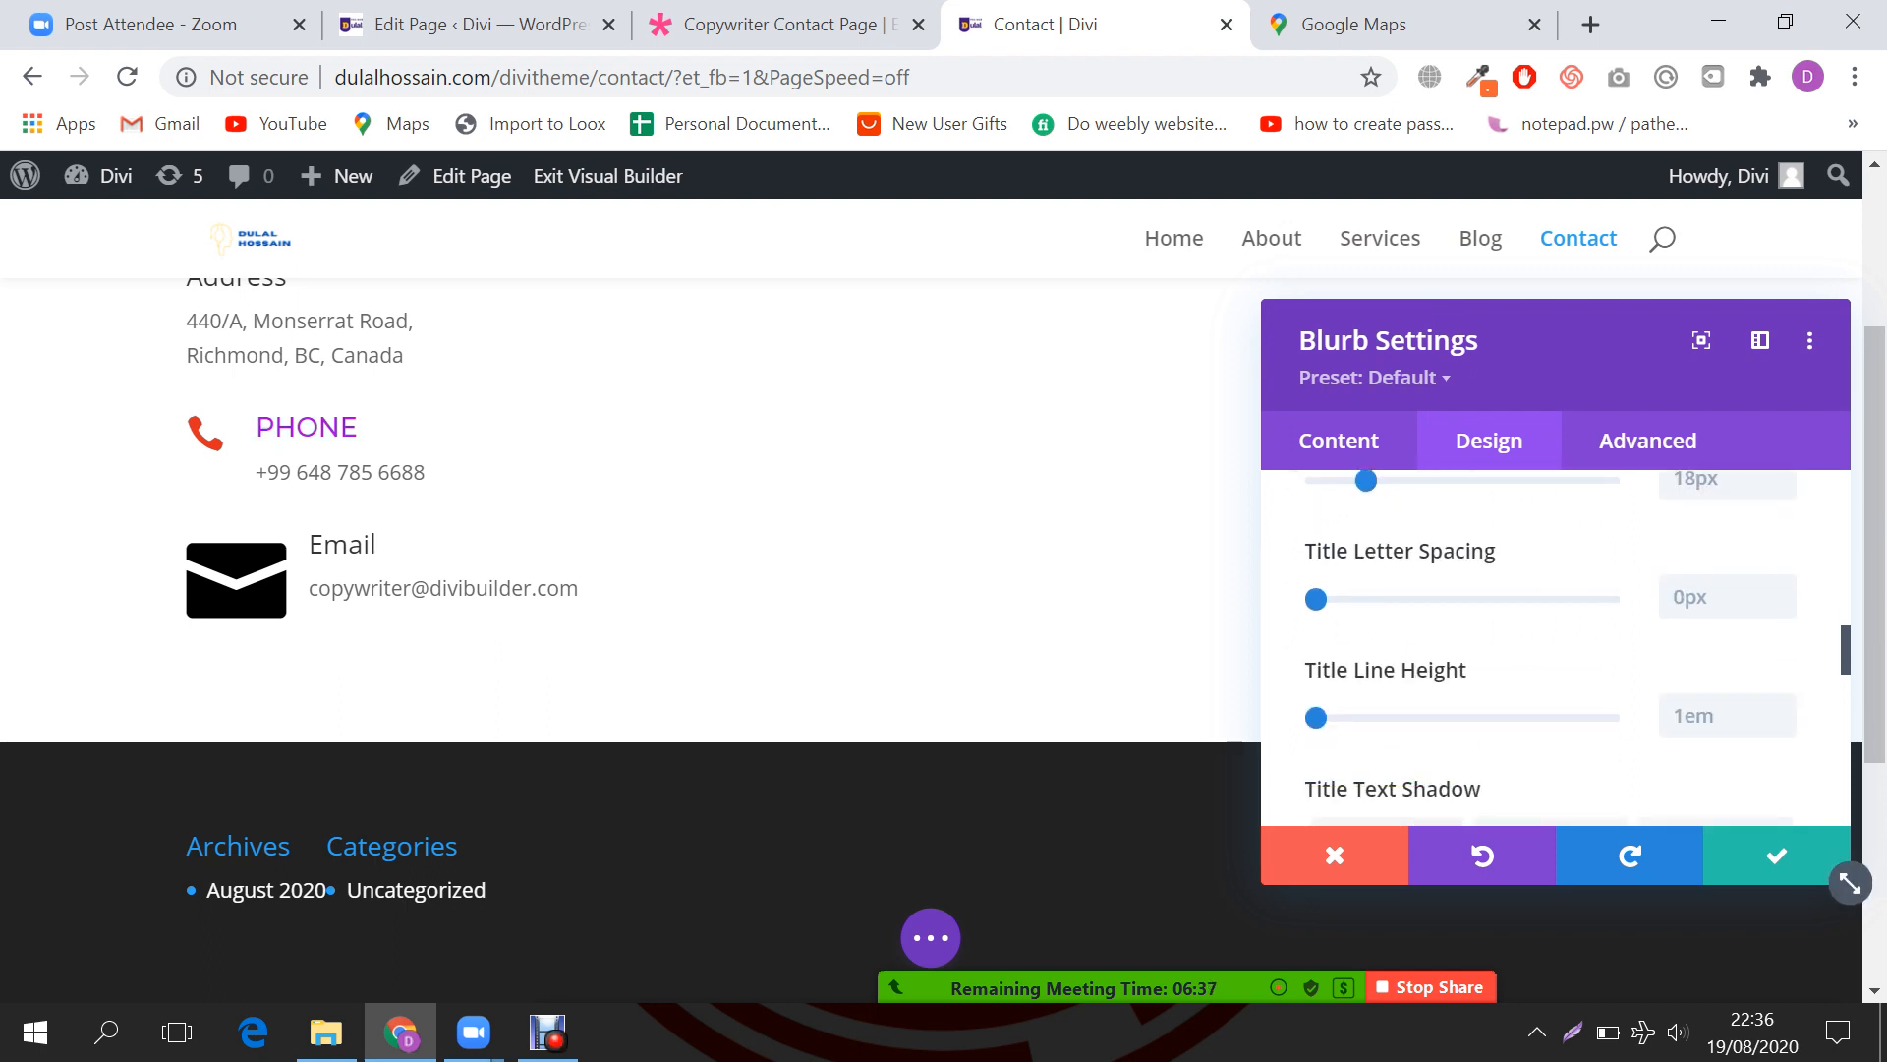
scroll(1553, 649, up, 7)
scroll(1553, 649, up, 5)
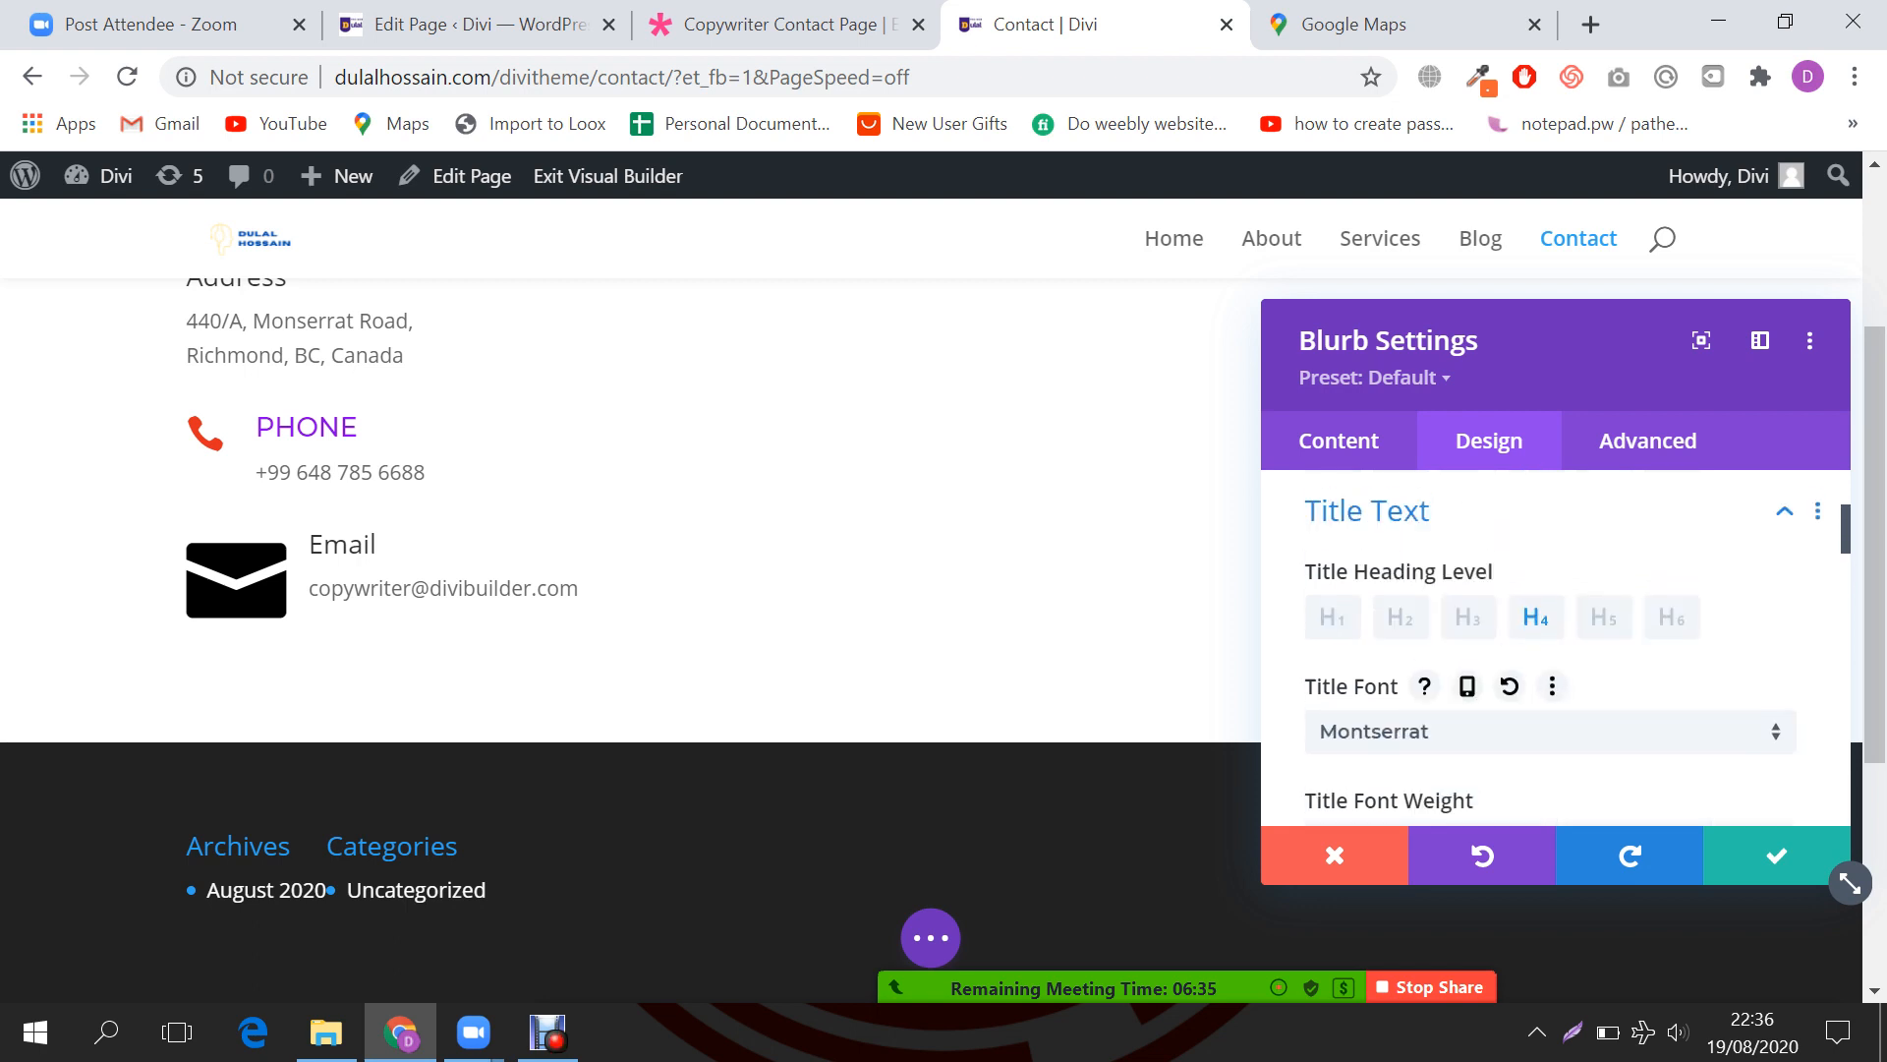
click(1514, 665)
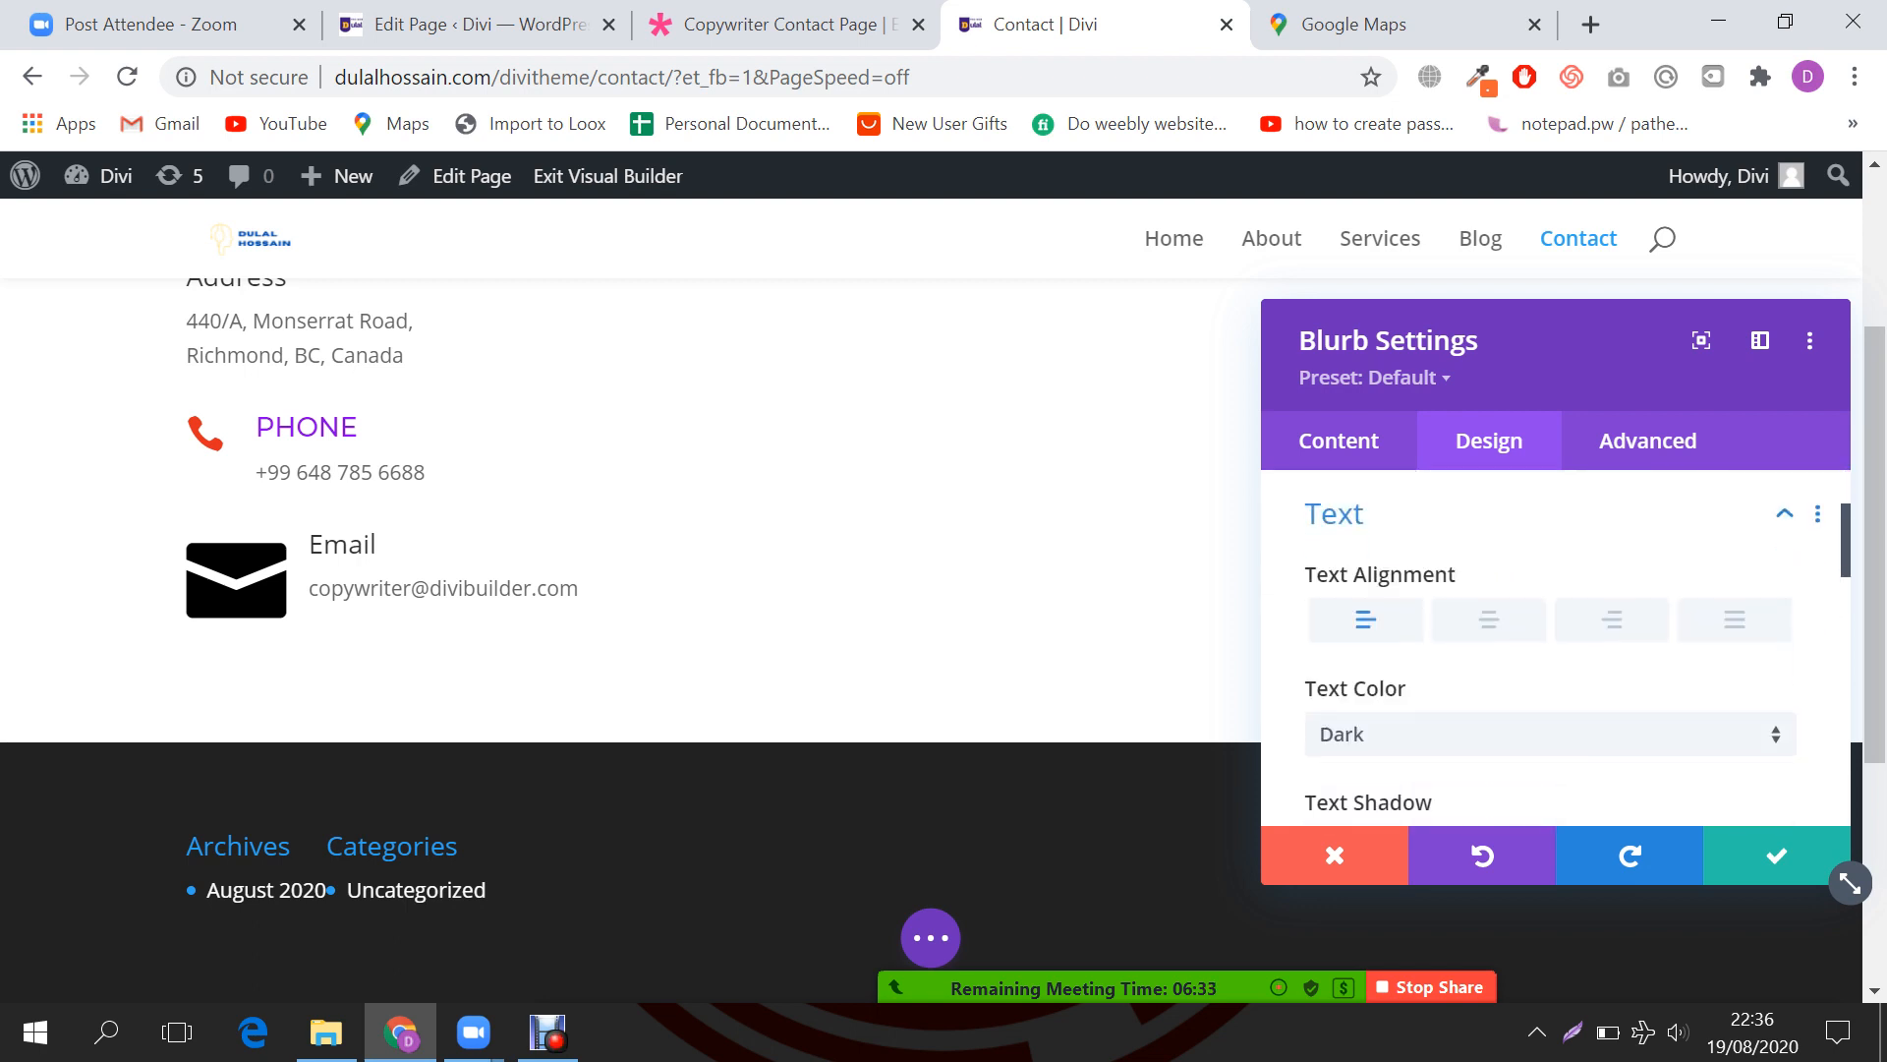
scroll(1553, 649, down, 8)
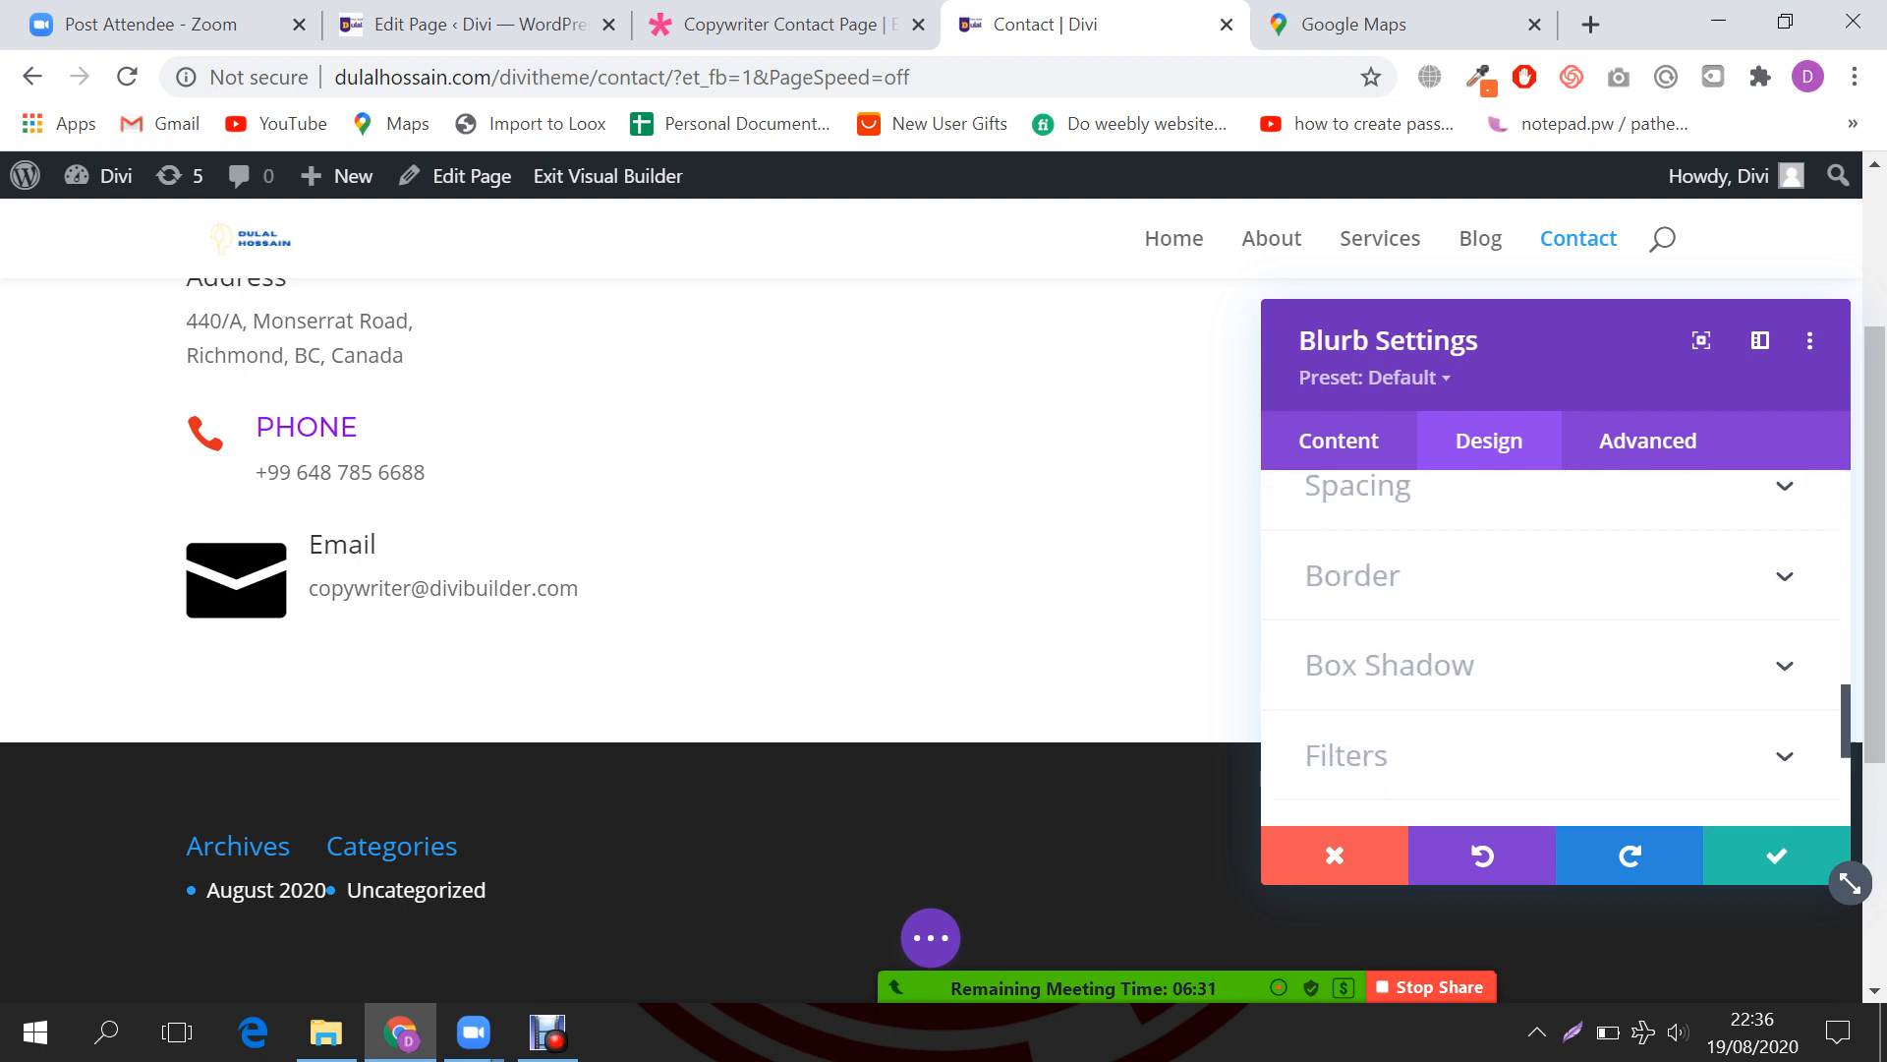
scroll(1553, 649, up, 2)
scroll(1553, 648, down, 1)
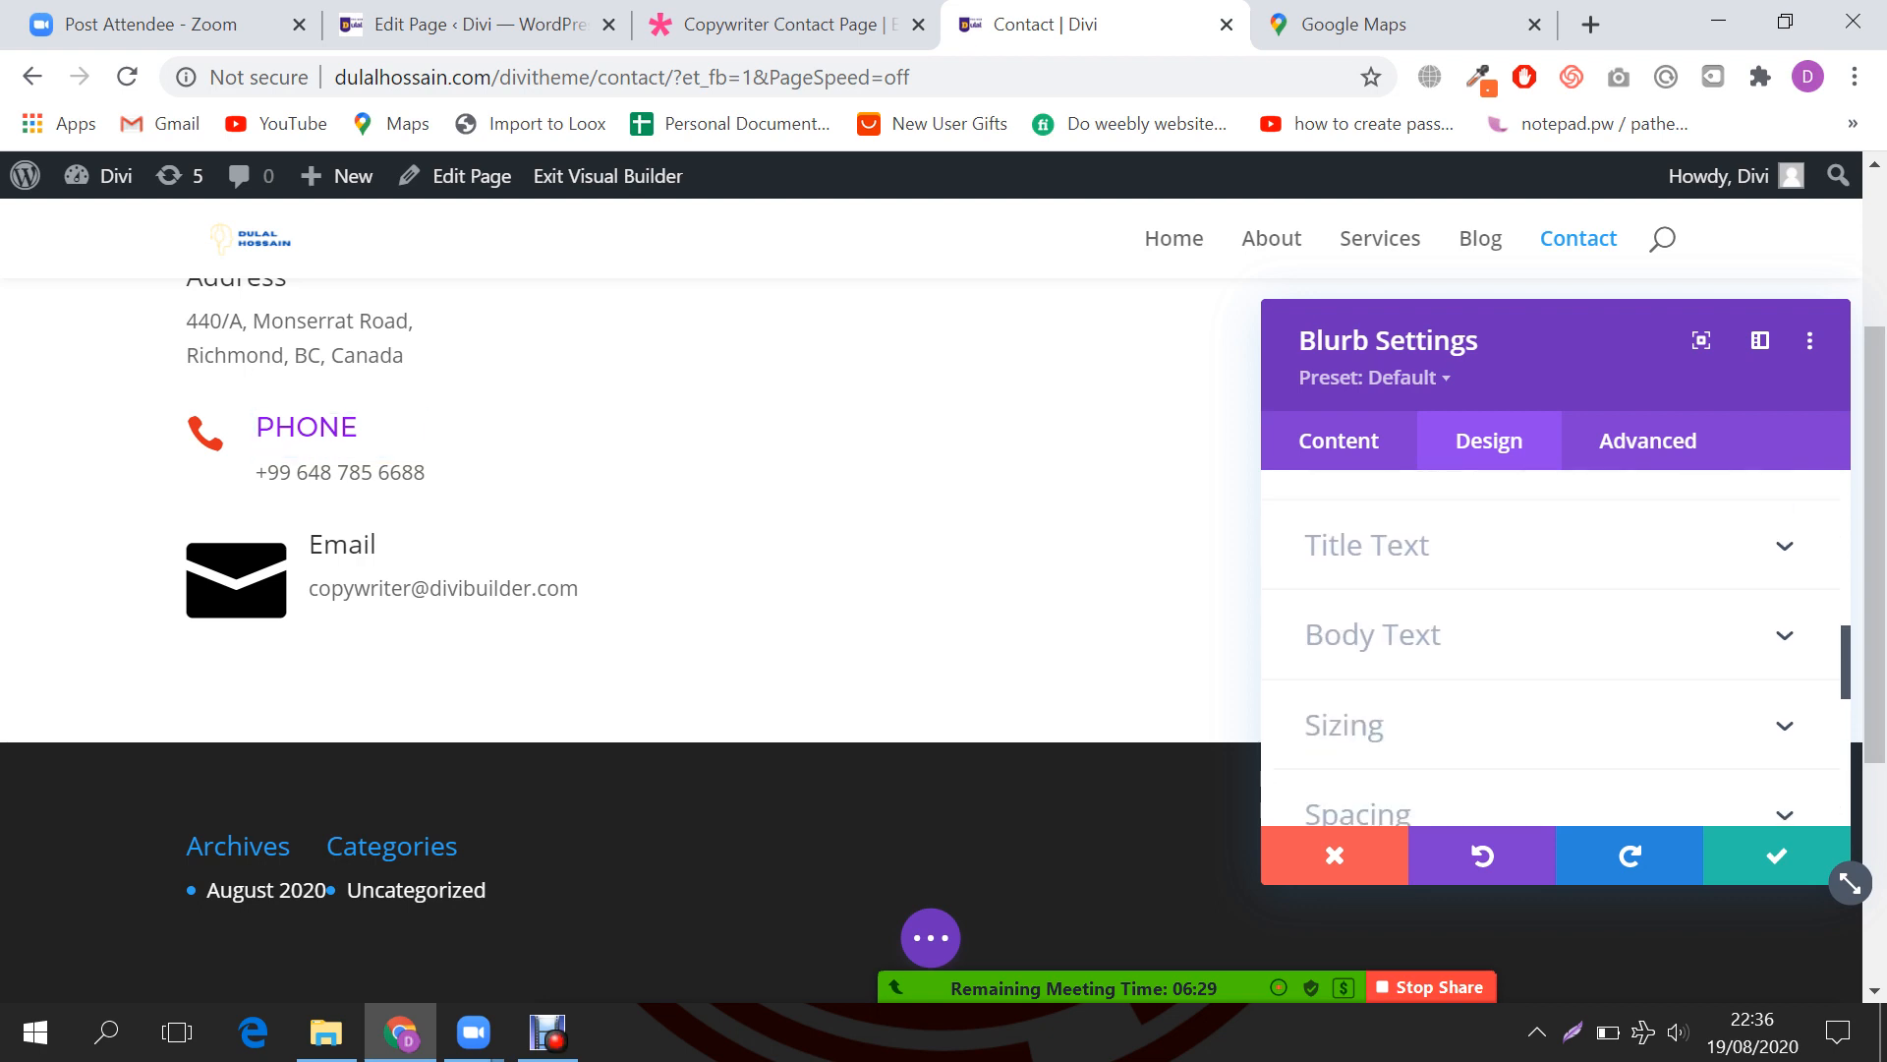
Step: Make the Phone body text Montaga, left-aligned and black (#000000), then save the blurb
click(1425, 635)
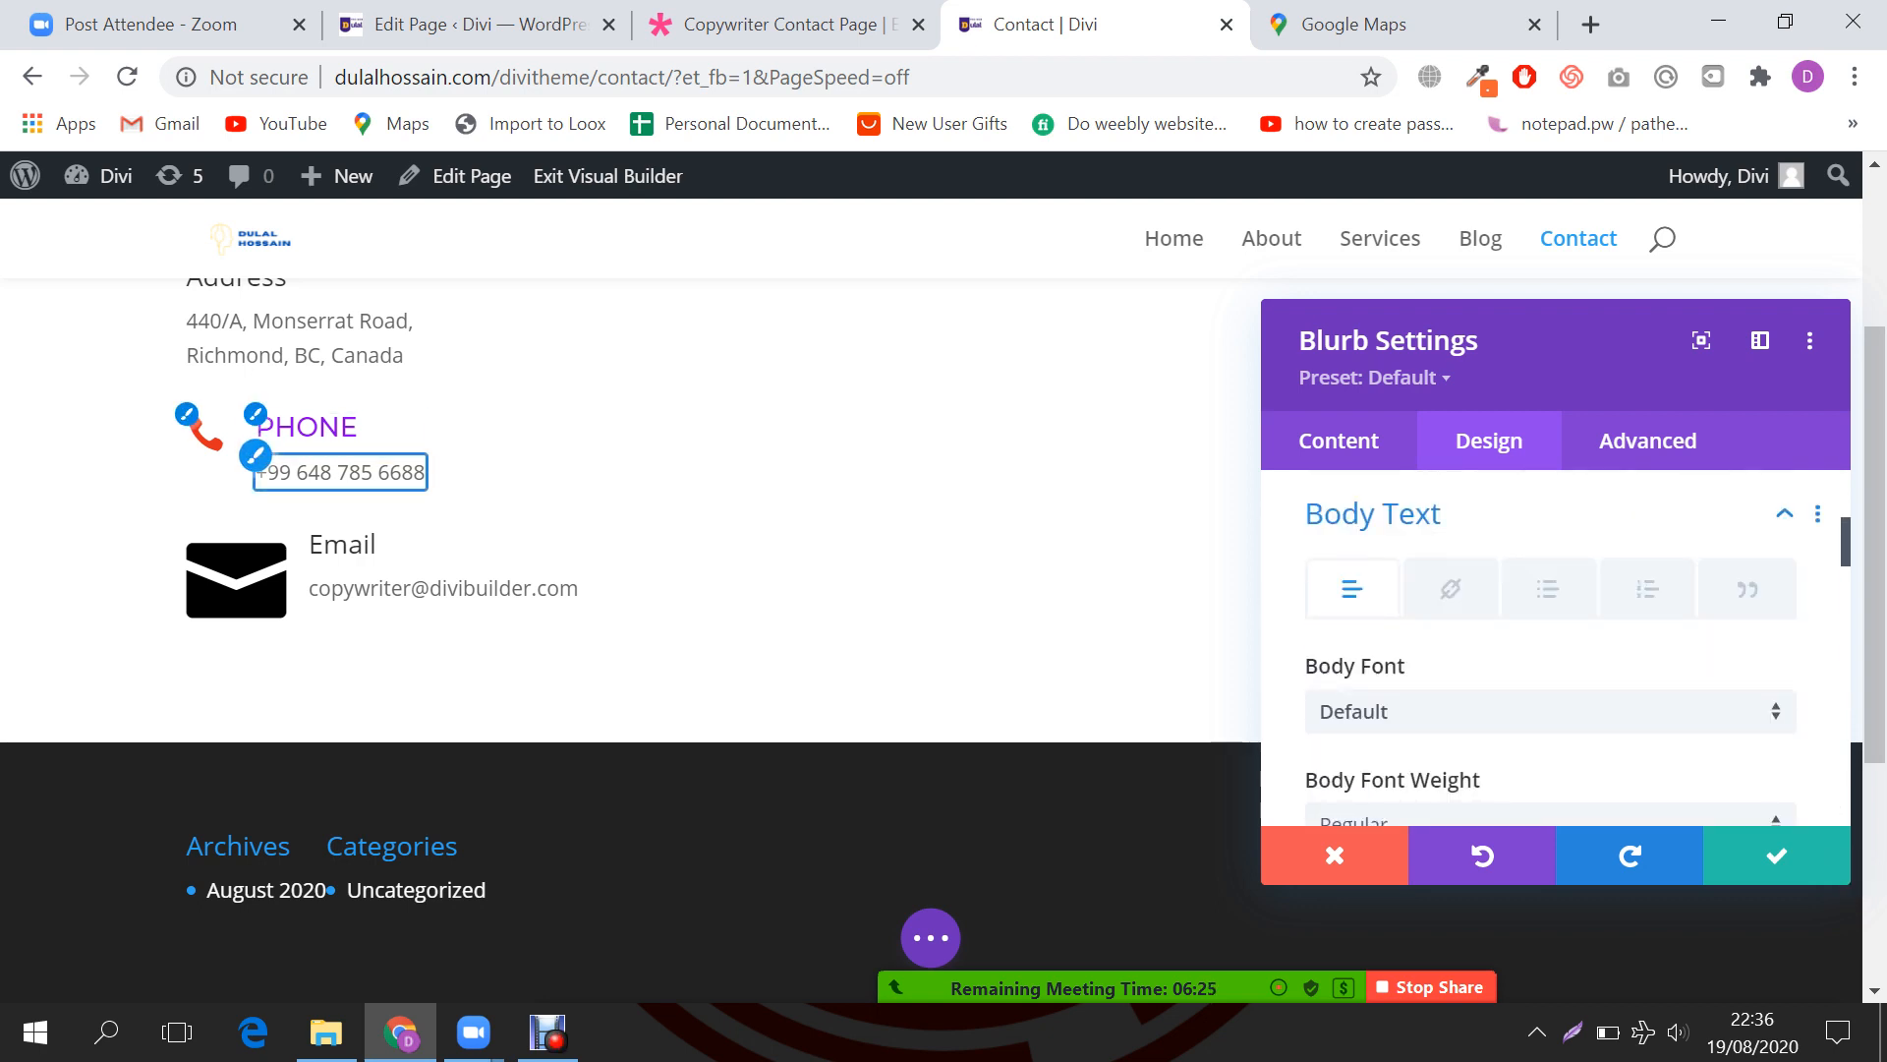
scroll(1838, 874, down, 2)
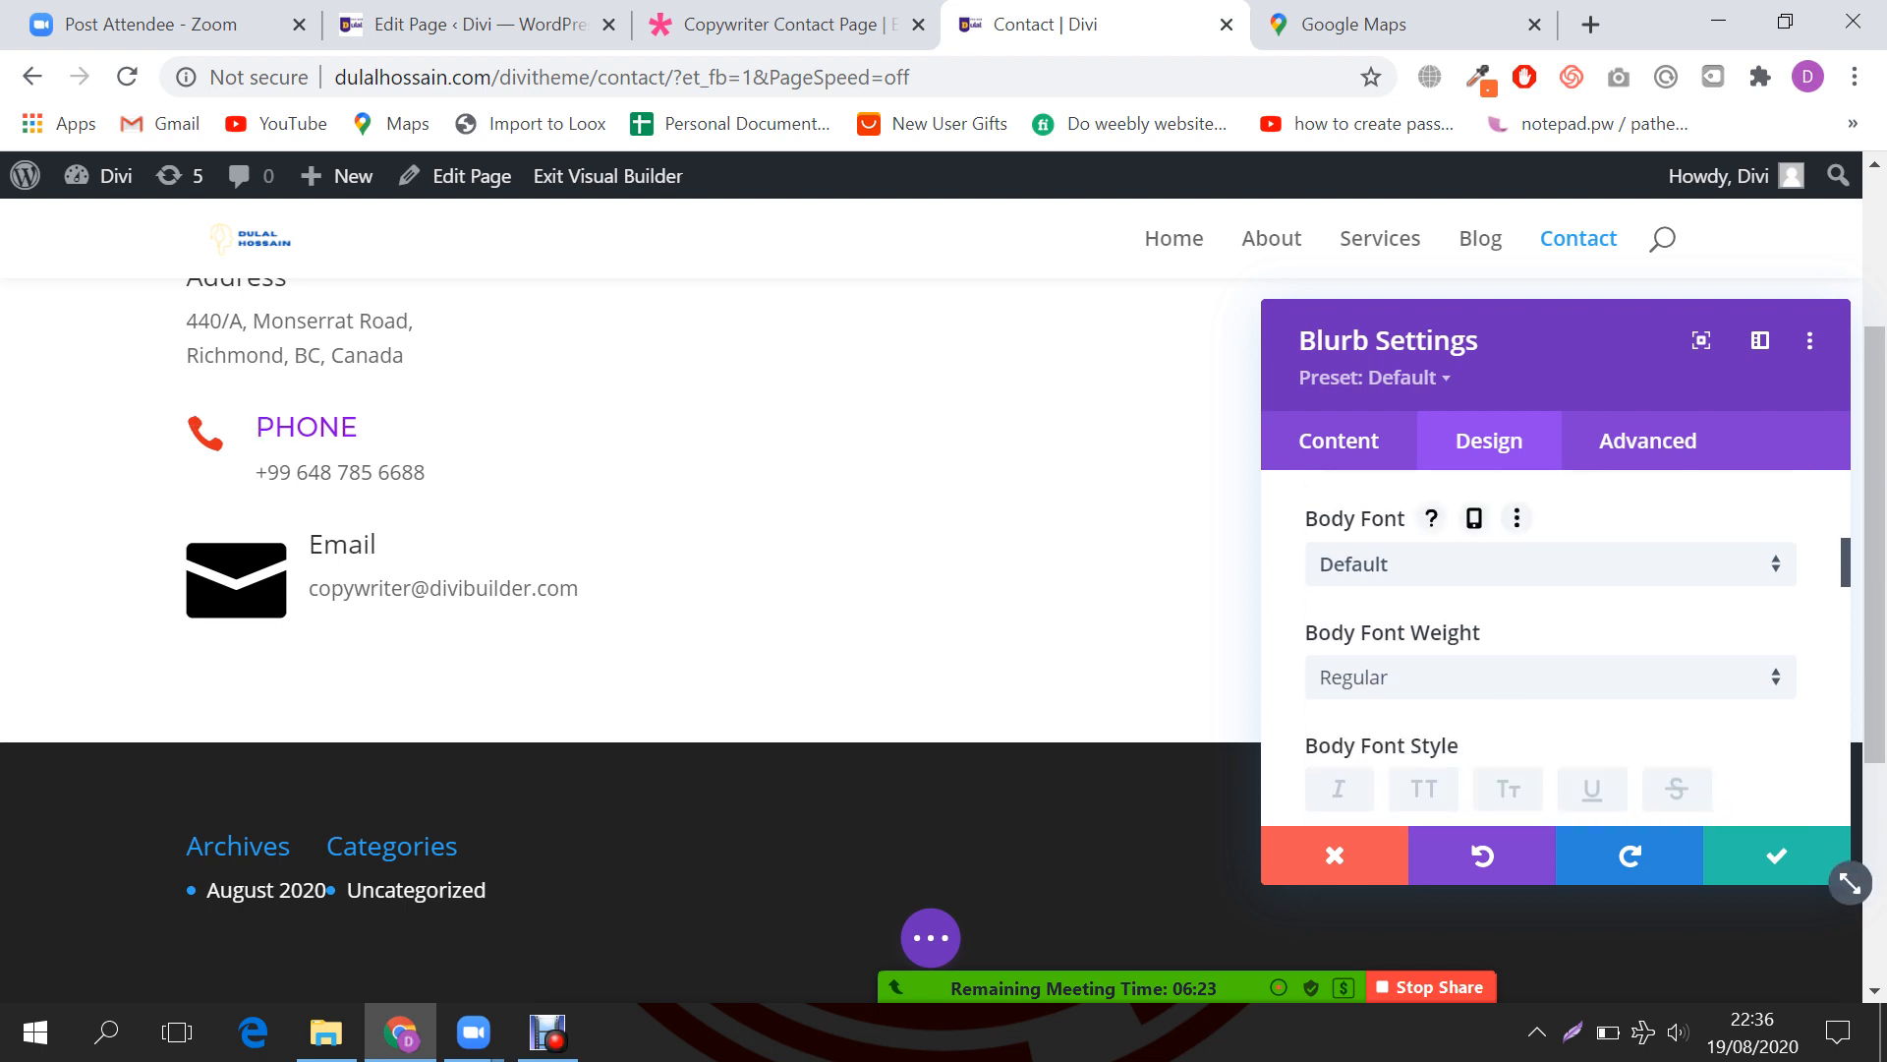
click(1550, 563)
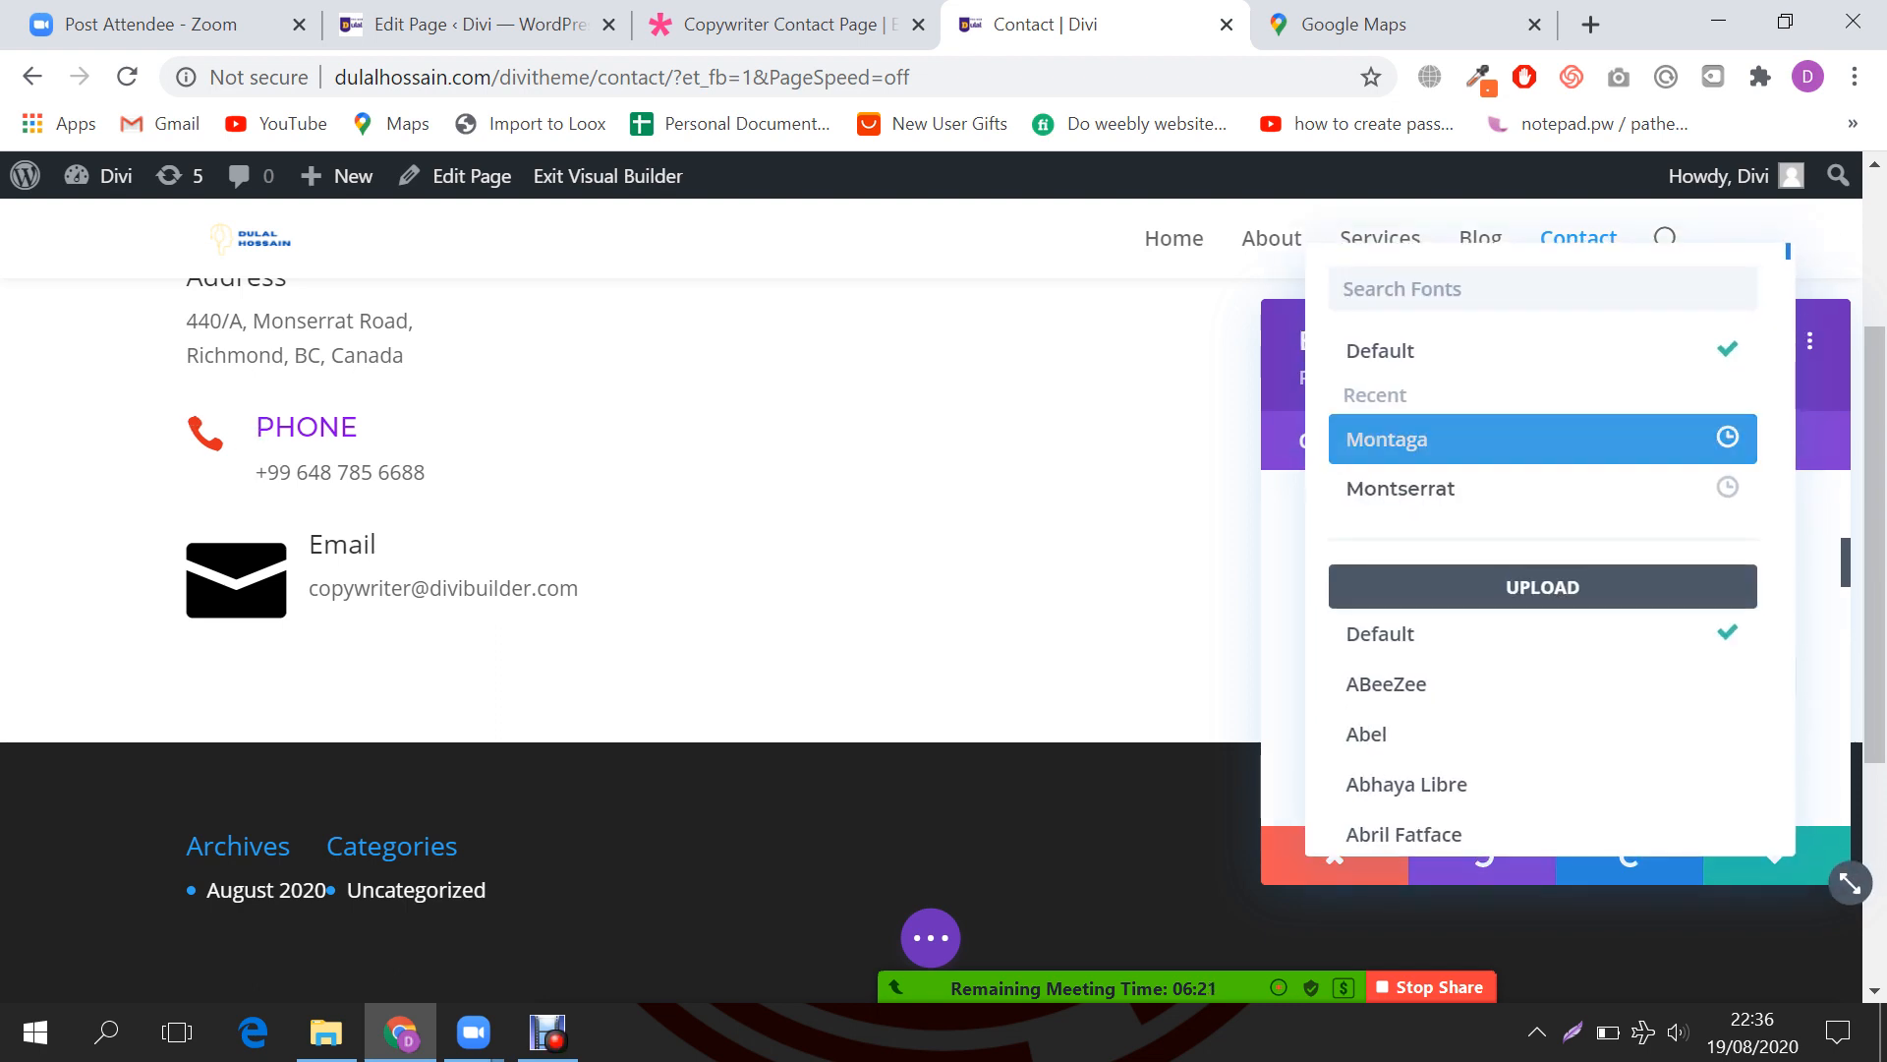
click(1376, 434)
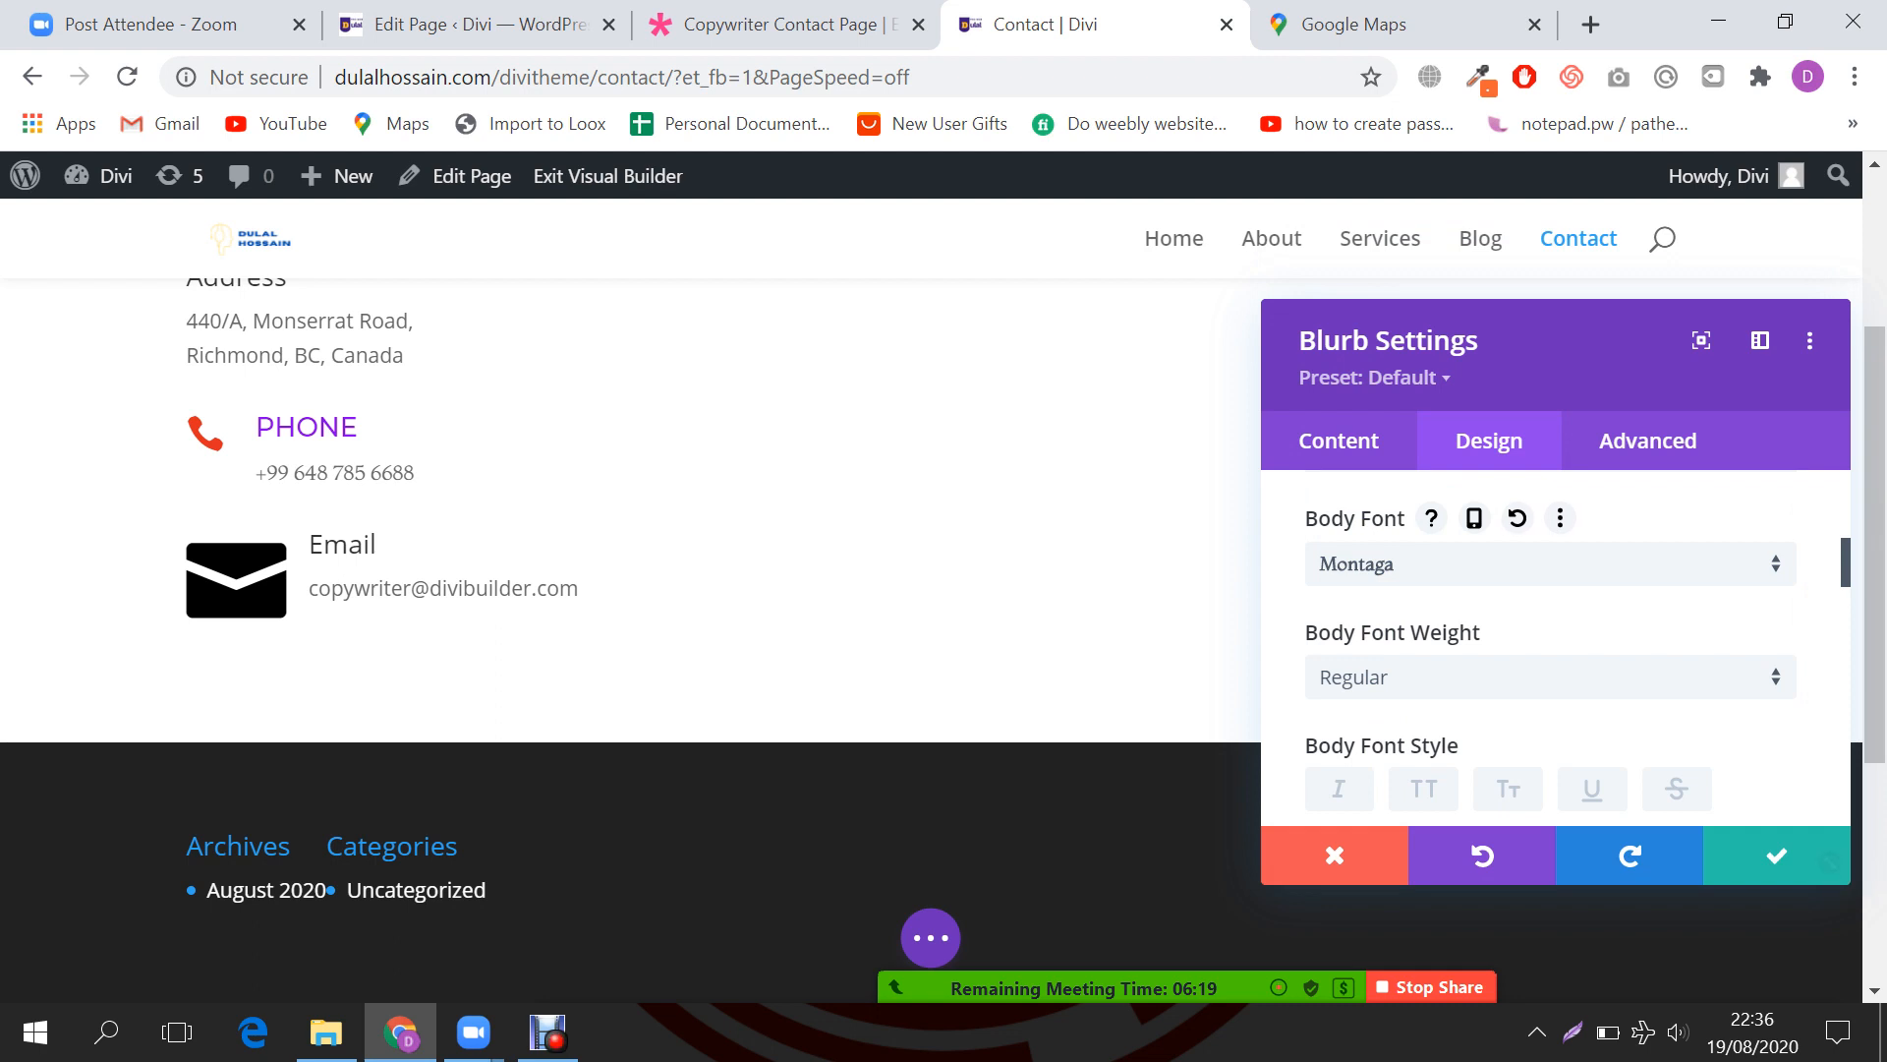
scroll(1838, 875, down, 2)
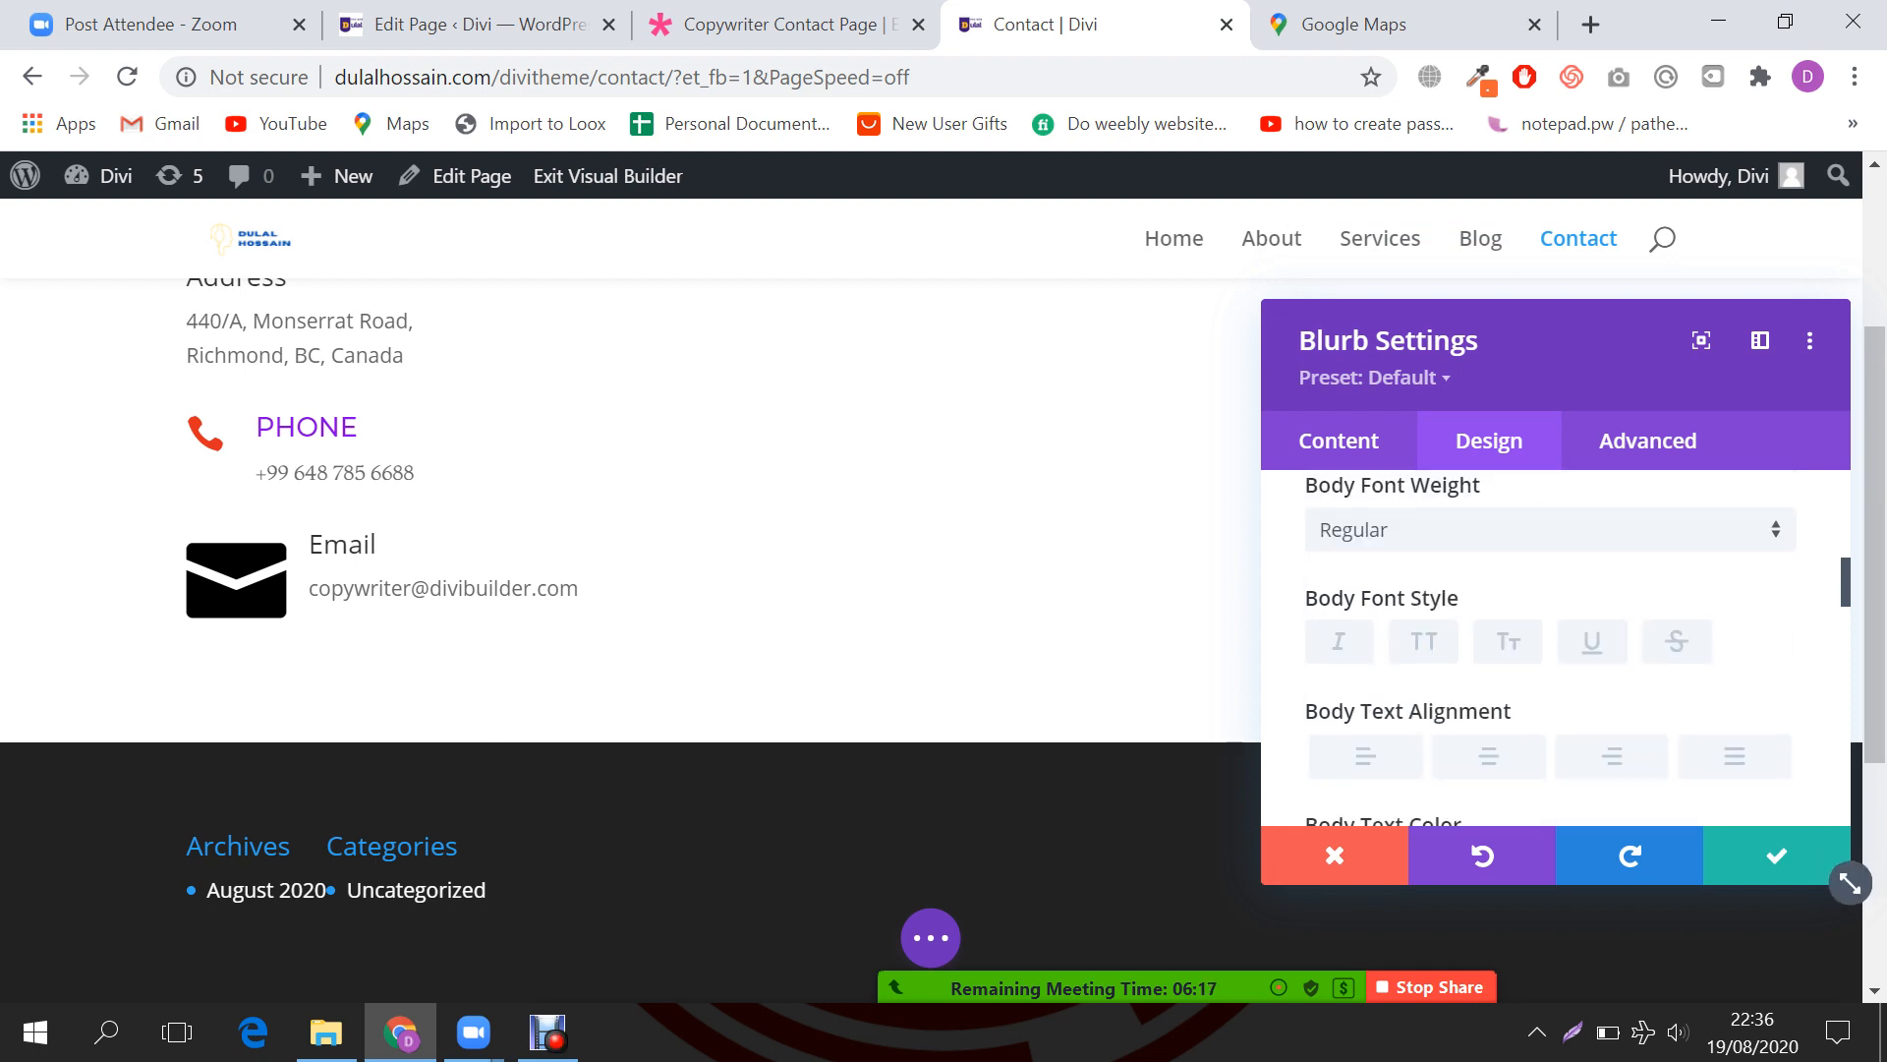
click(1366, 756)
scroll(1366, 756, down, 1)
click(1410, 746)
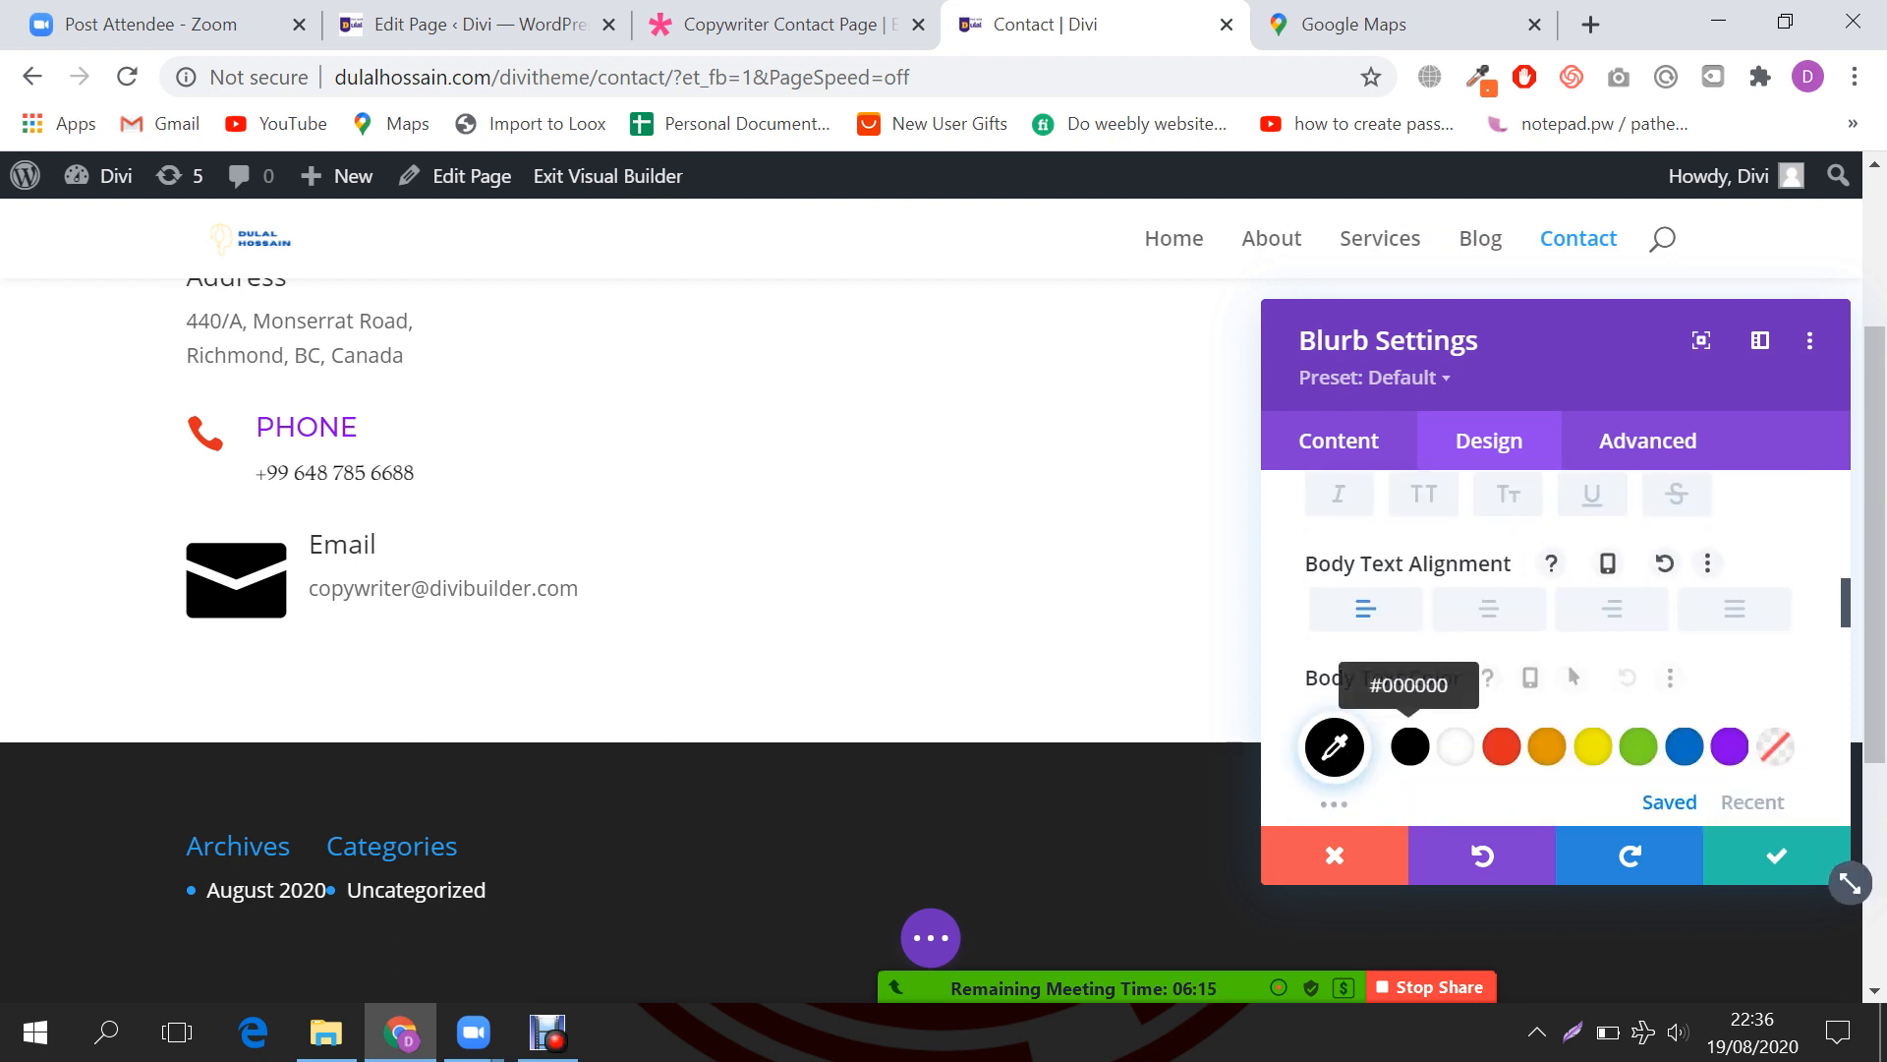
scroll(1618, 665, down, 3)
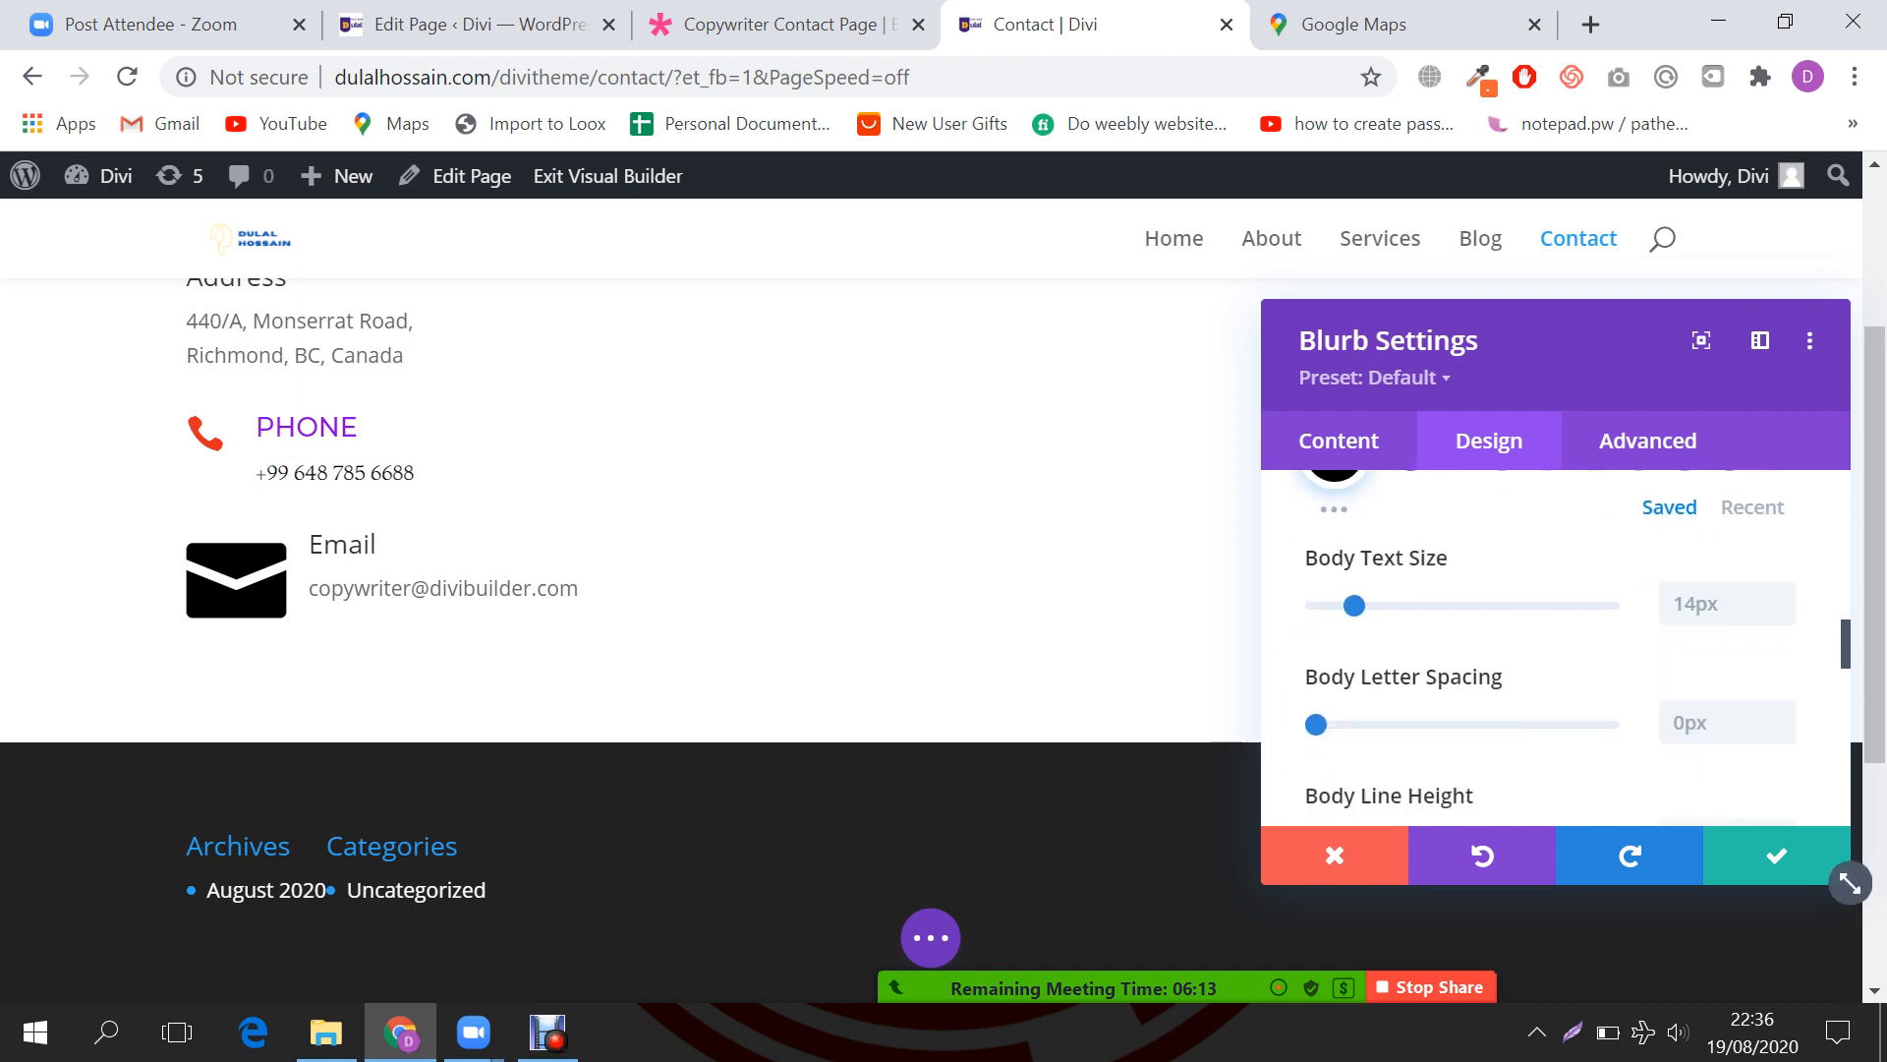
click(1770, 855)
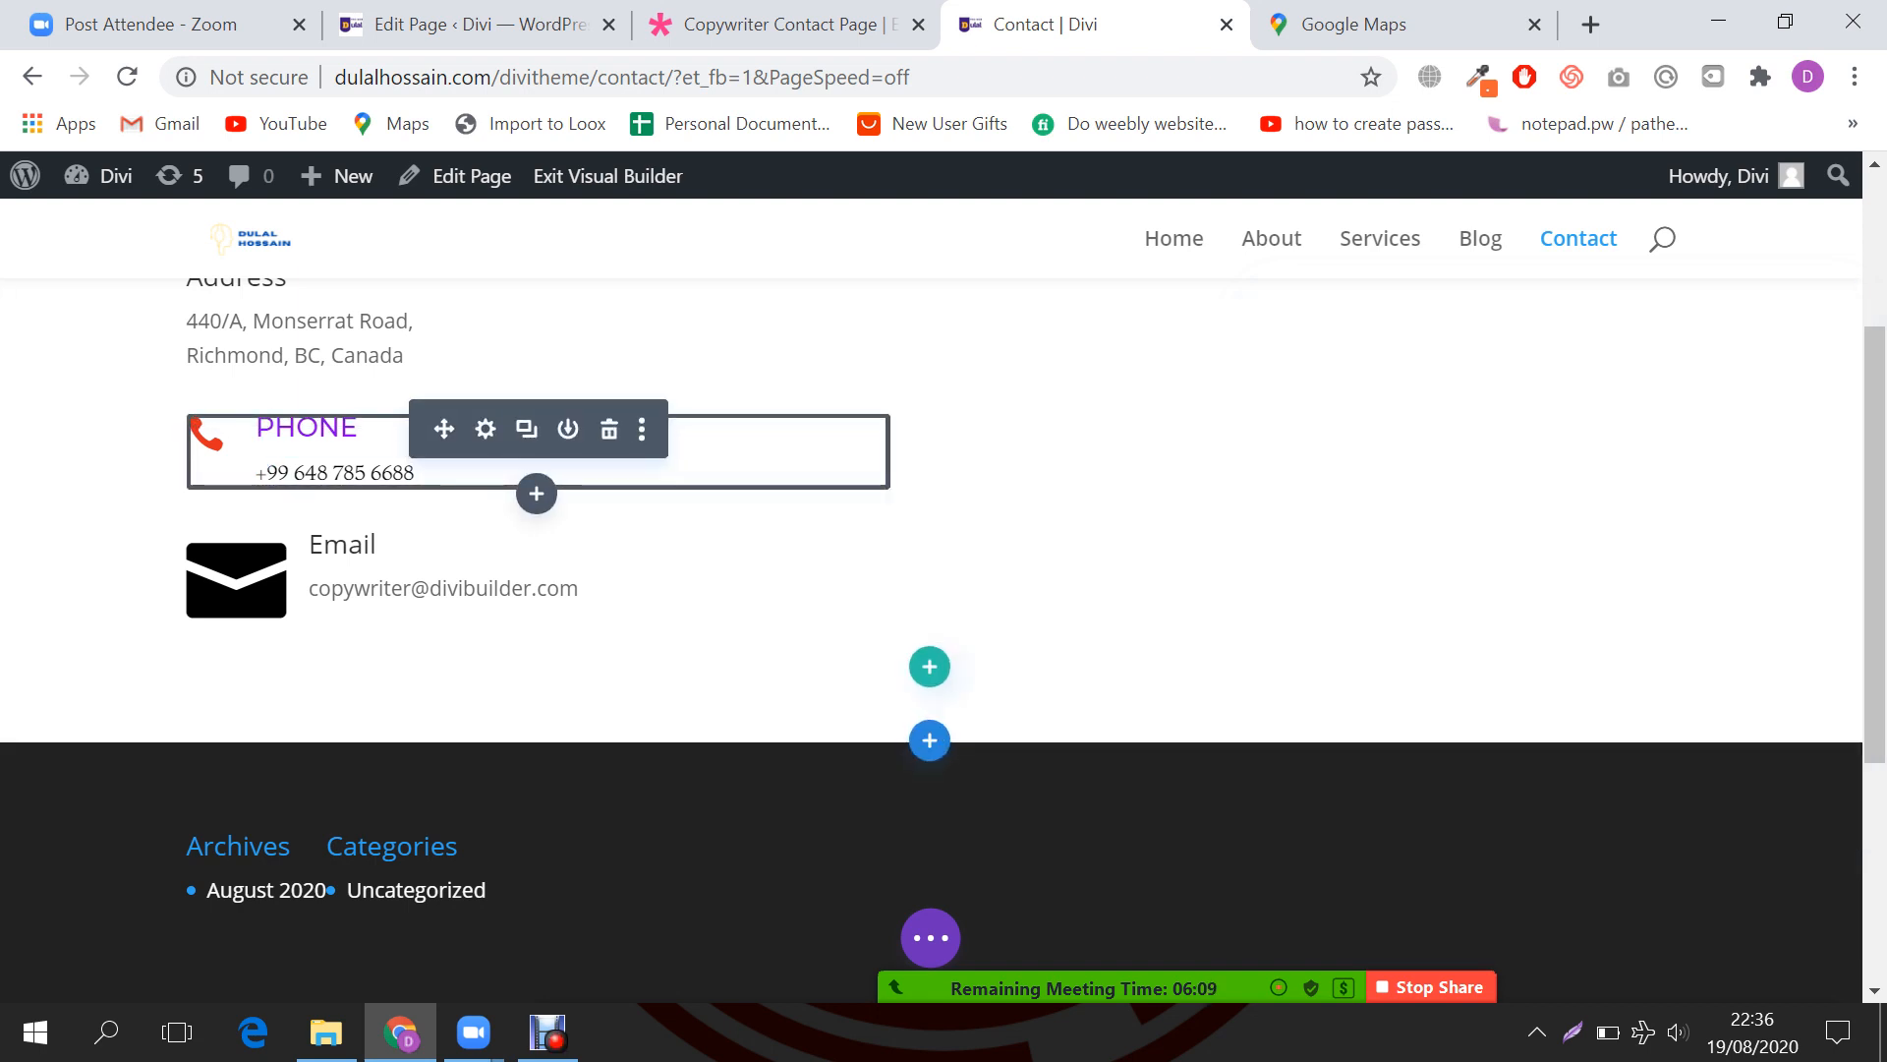
Step: Copy the Phone blurb's module styles and paste them onto the Email blurb
right_click(311, 444)
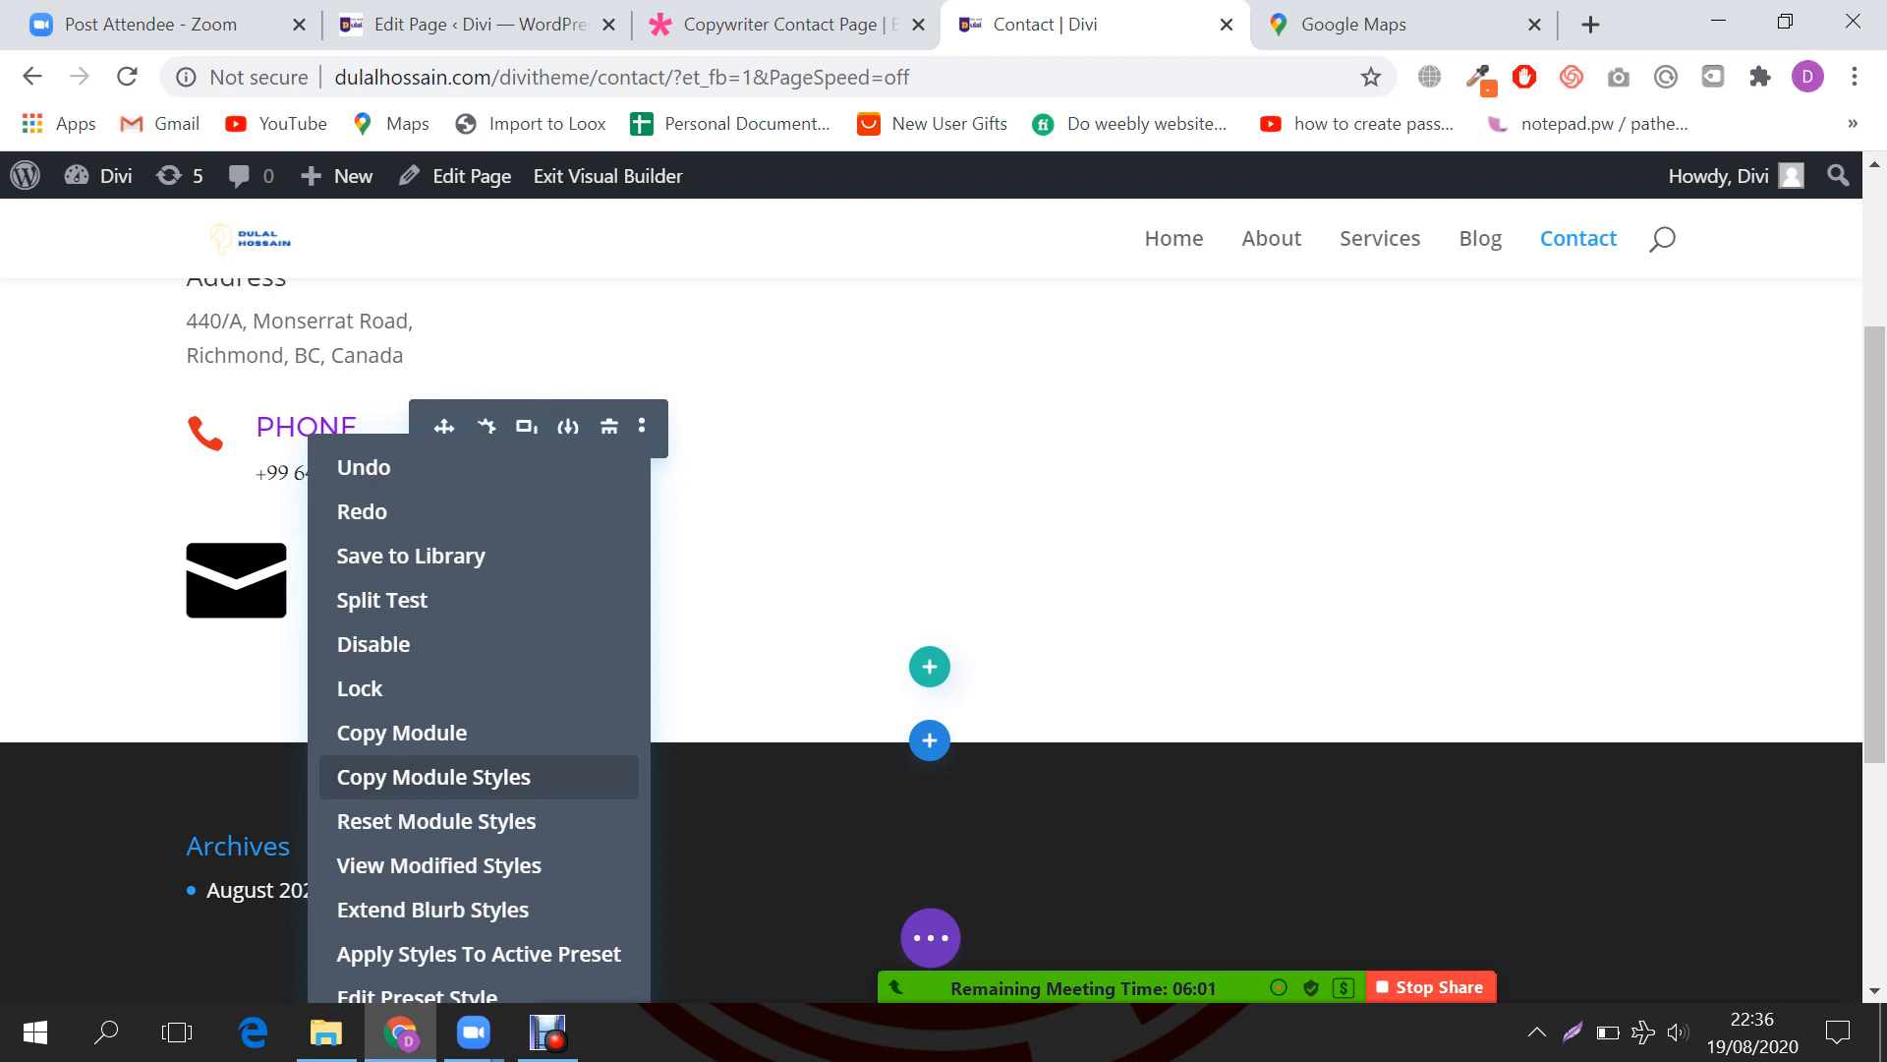
click(432, 777)
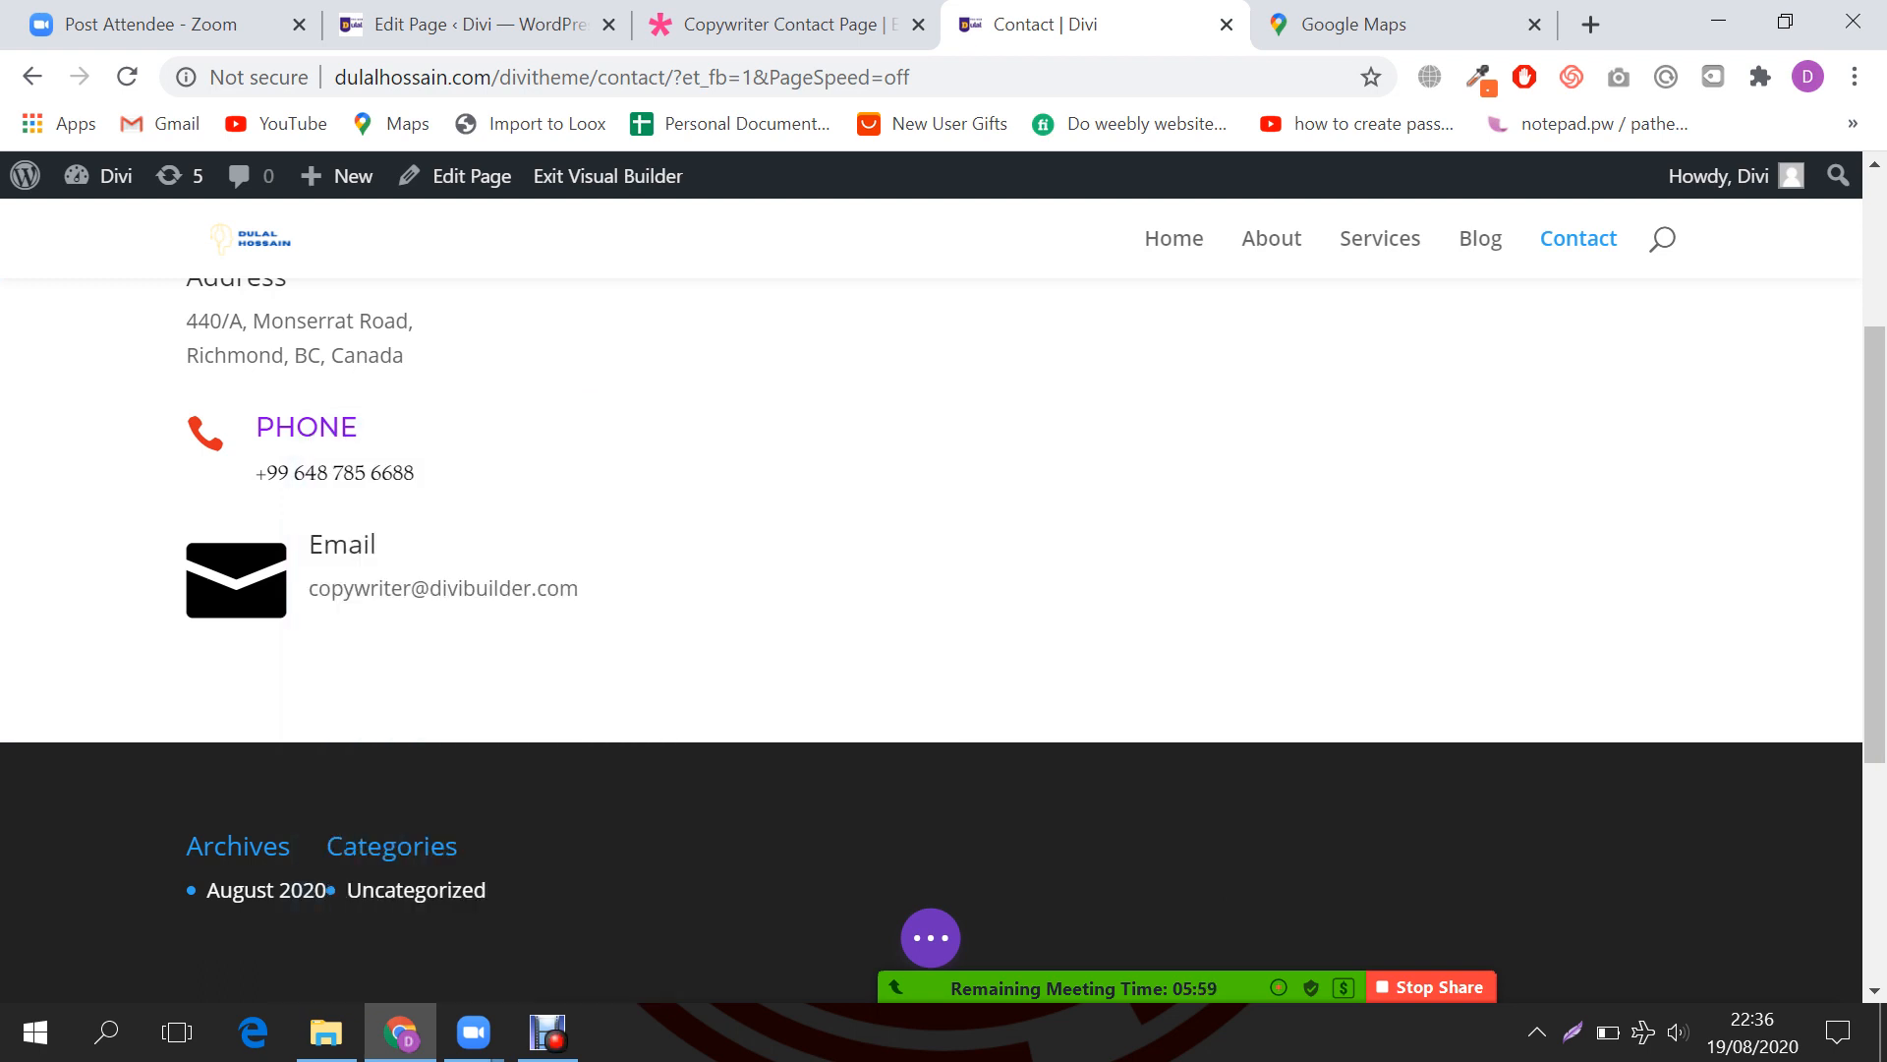
scroll(471, 571, down, 2)
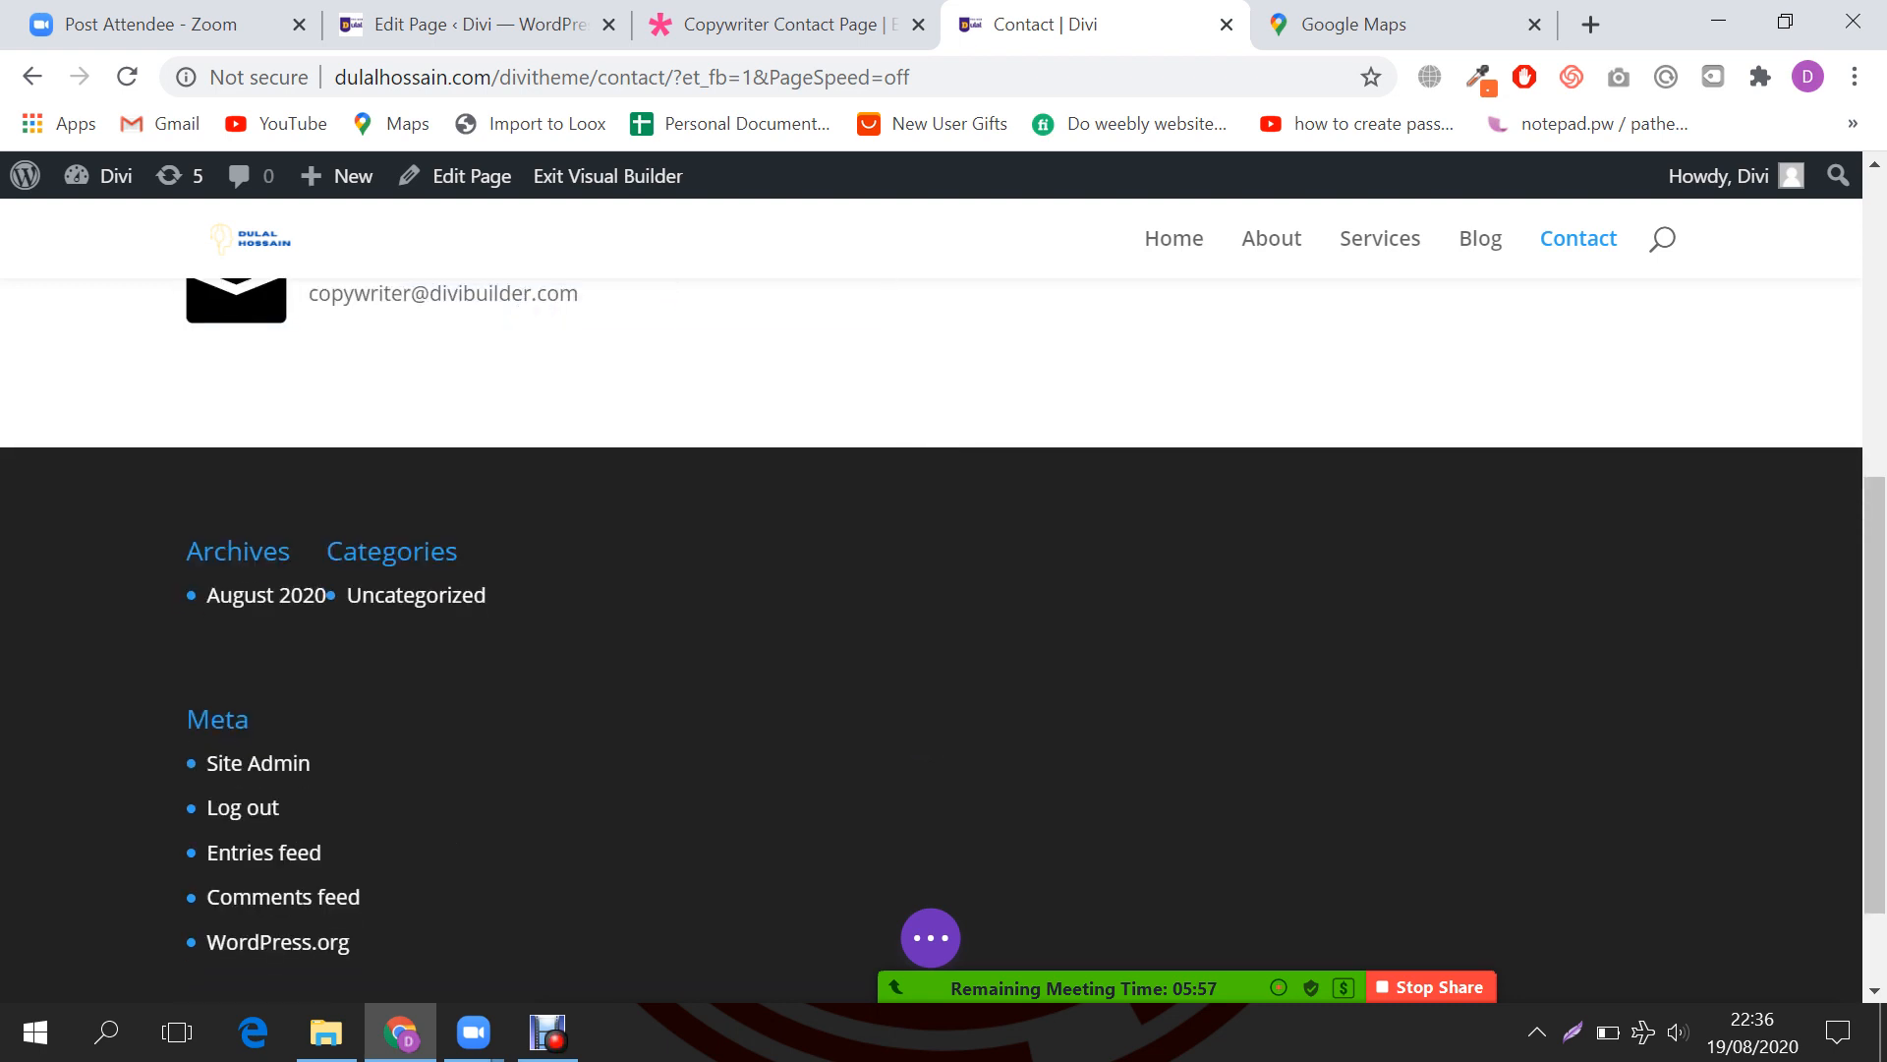
scroll(472, 570, up, 1)
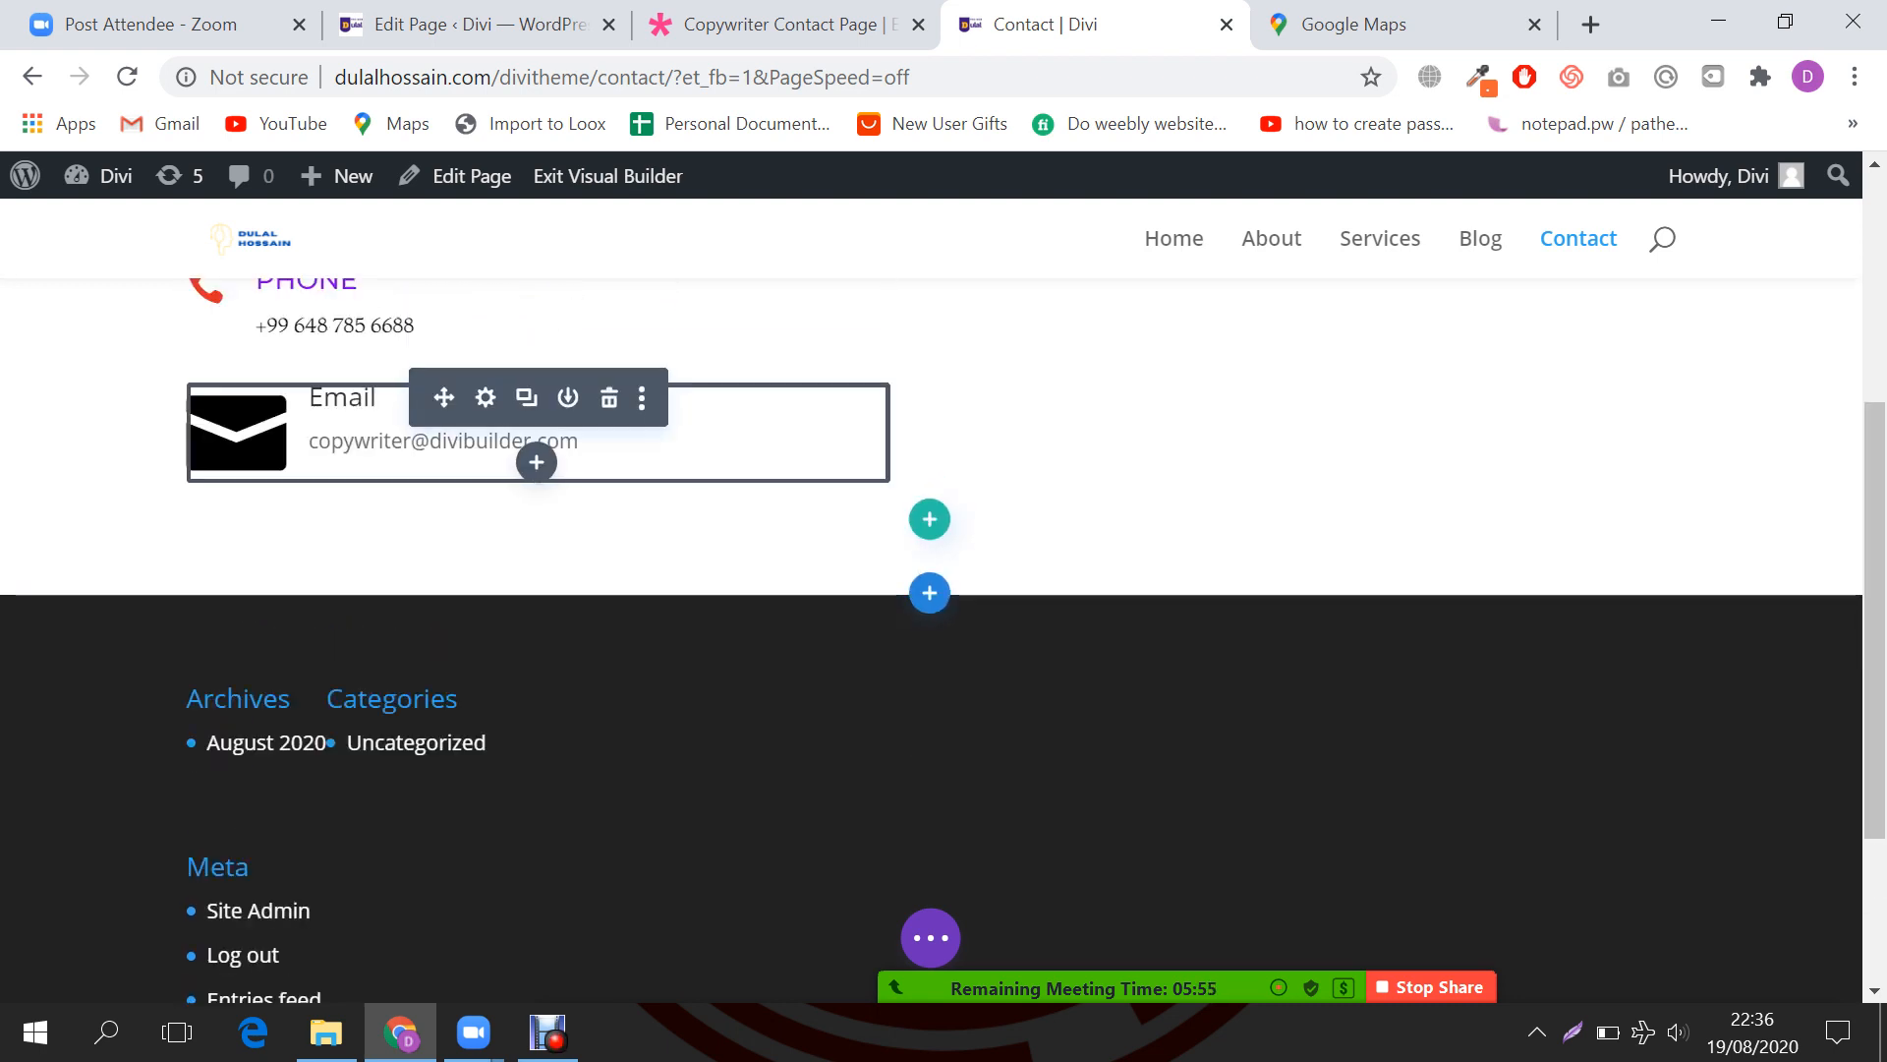
right_click(486, 396)
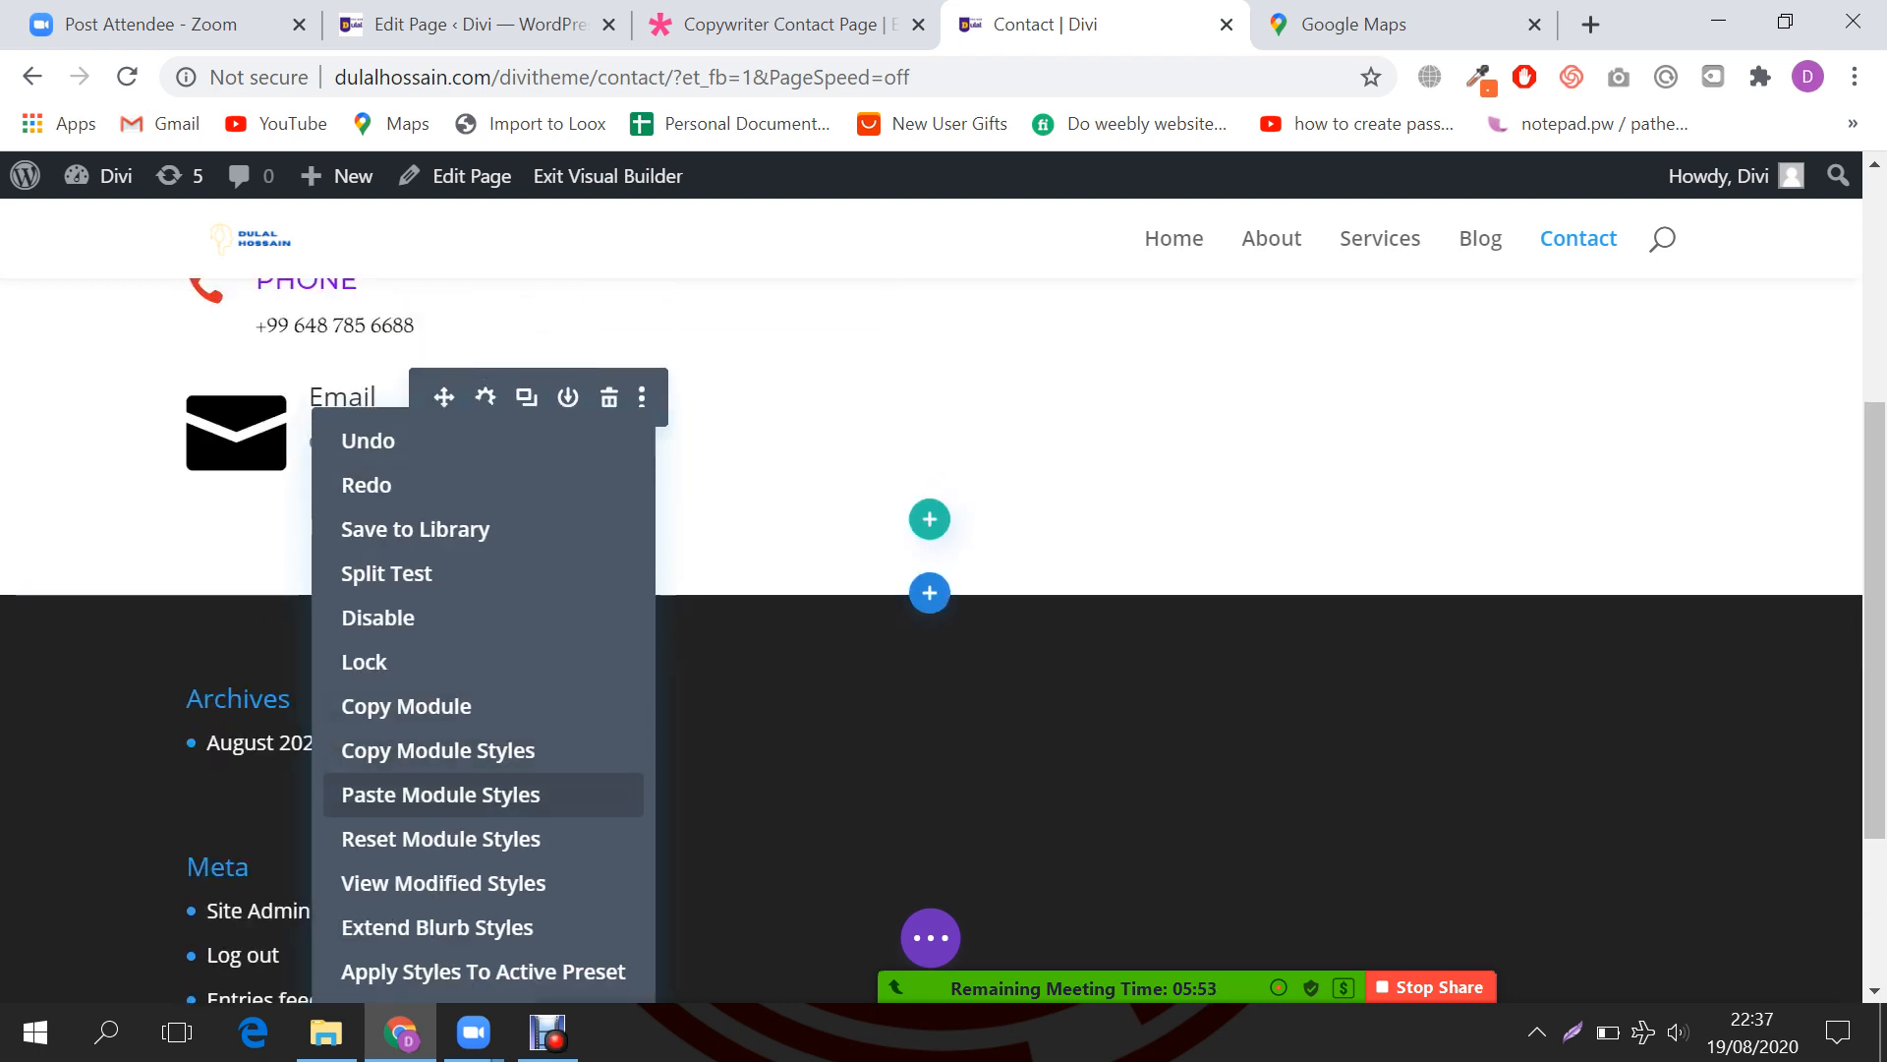
click(441, 794)
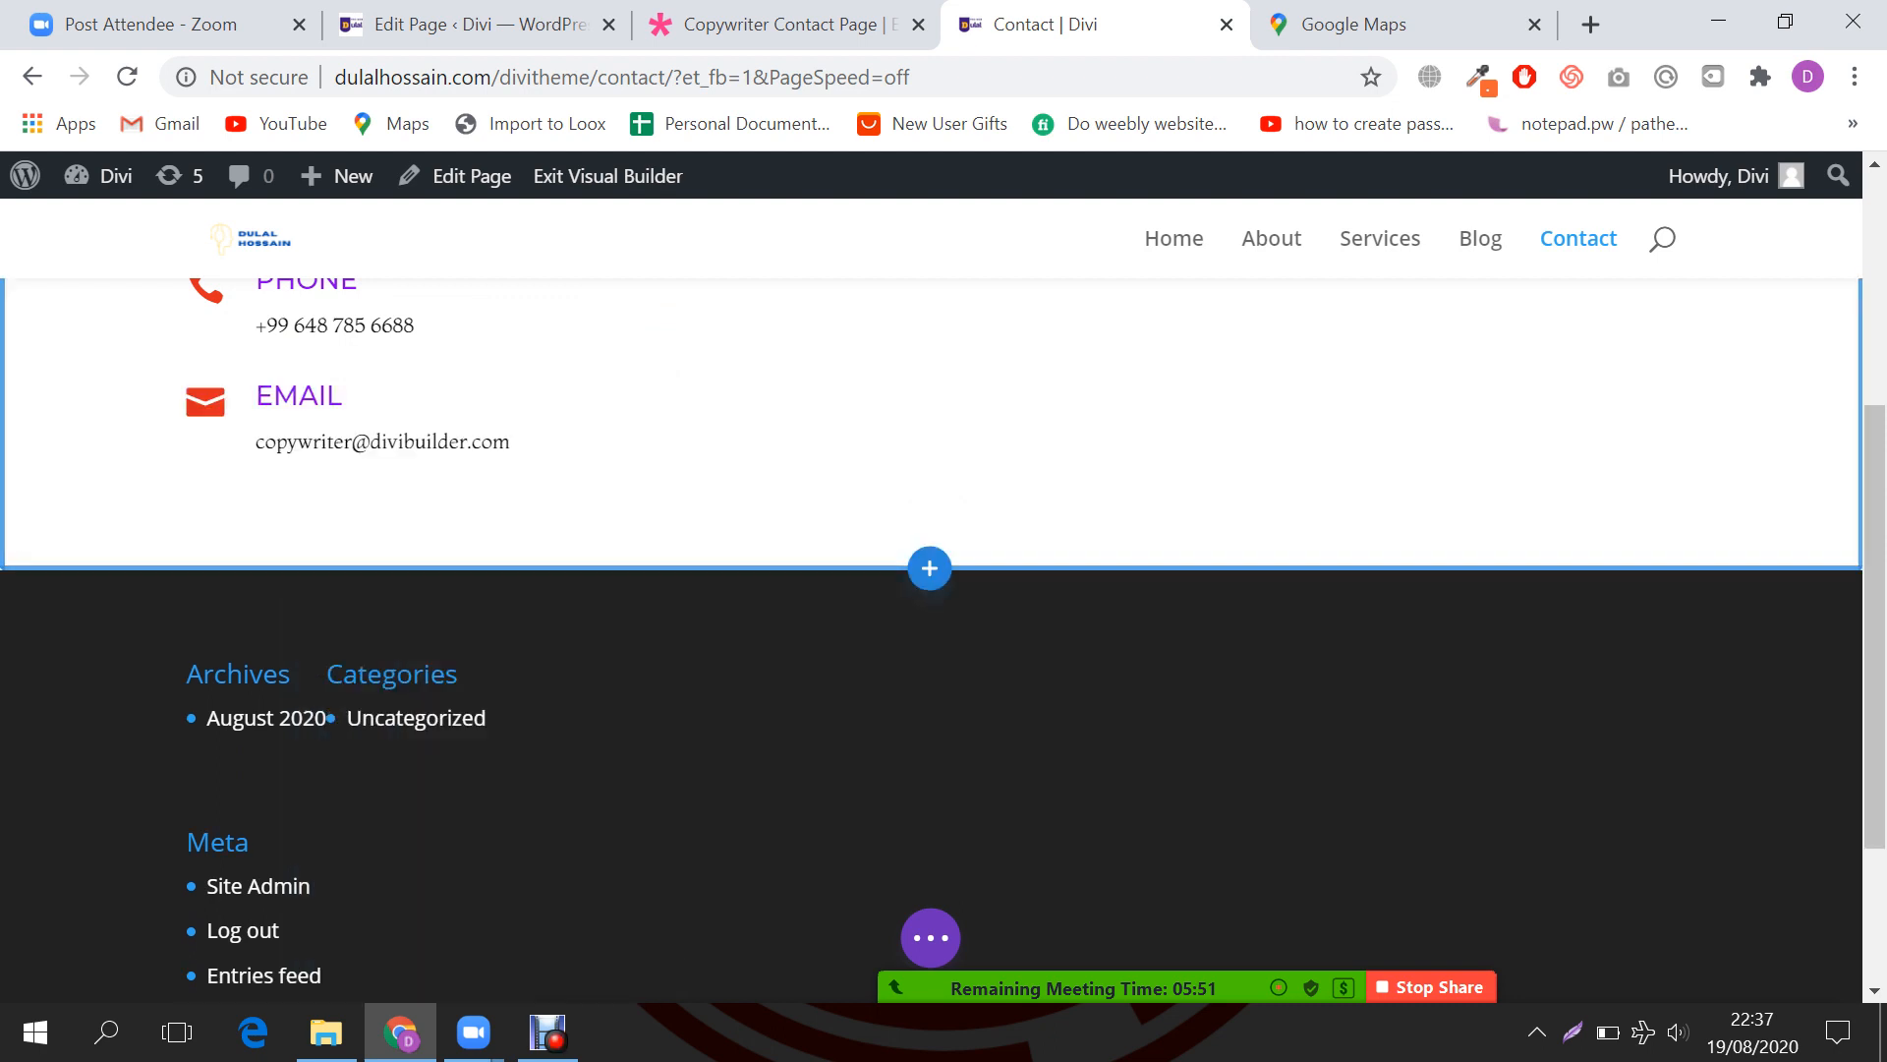
Step: Paste the copied Phone blurb styles onto the Address blurb
scroll(536, 589, up, 5)
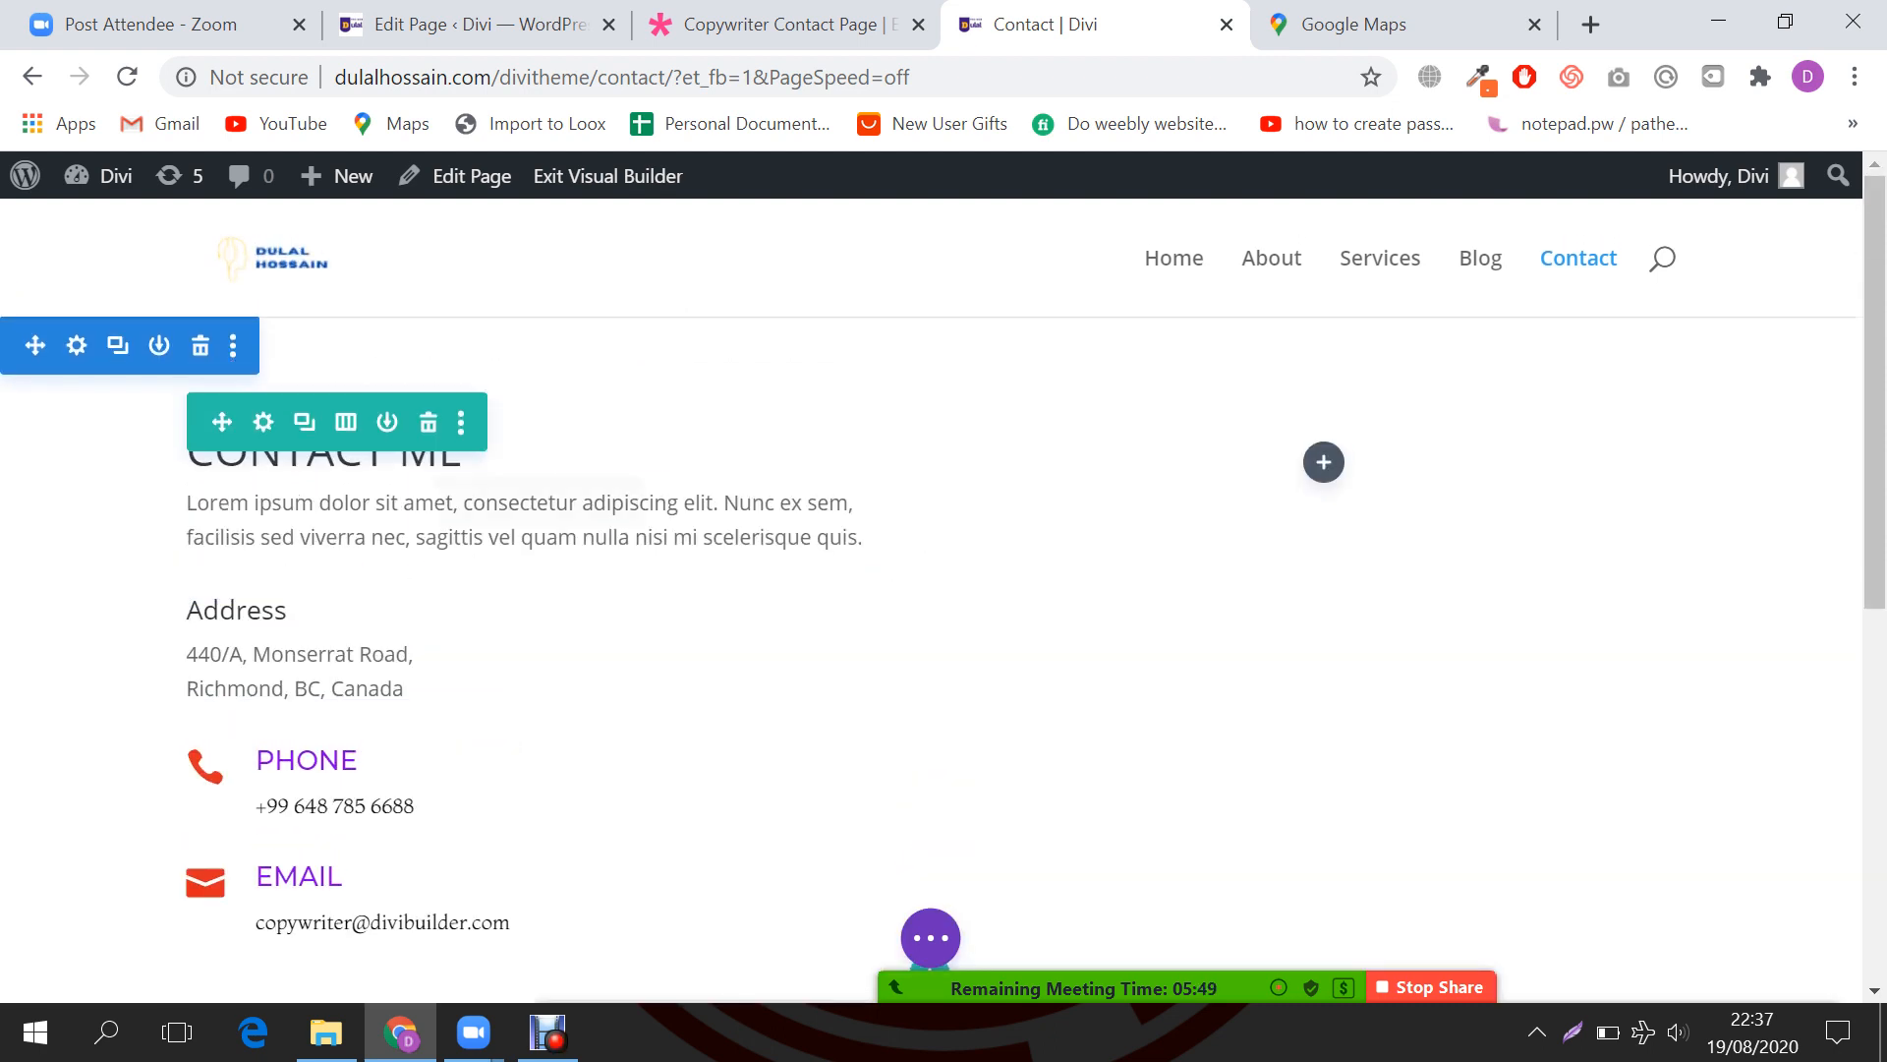
right_click(480, 680)
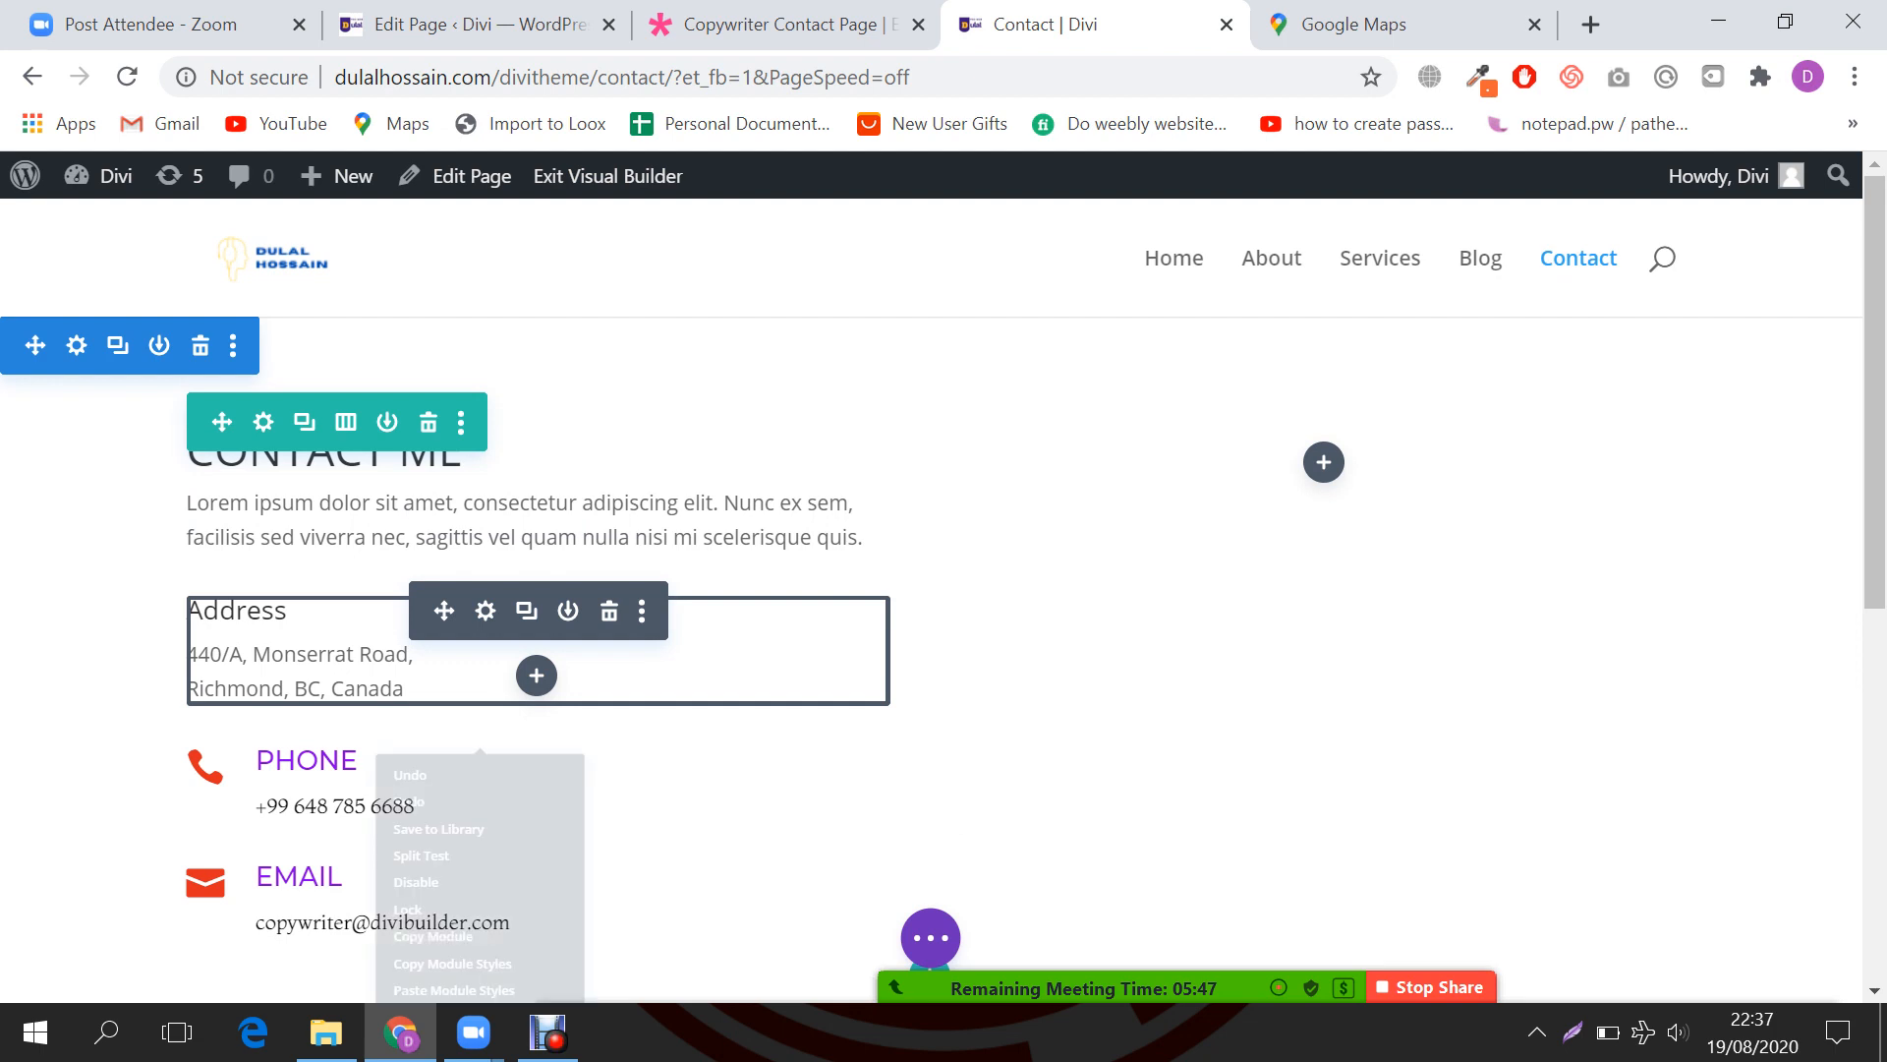
scroll(480, 610, down, 1)
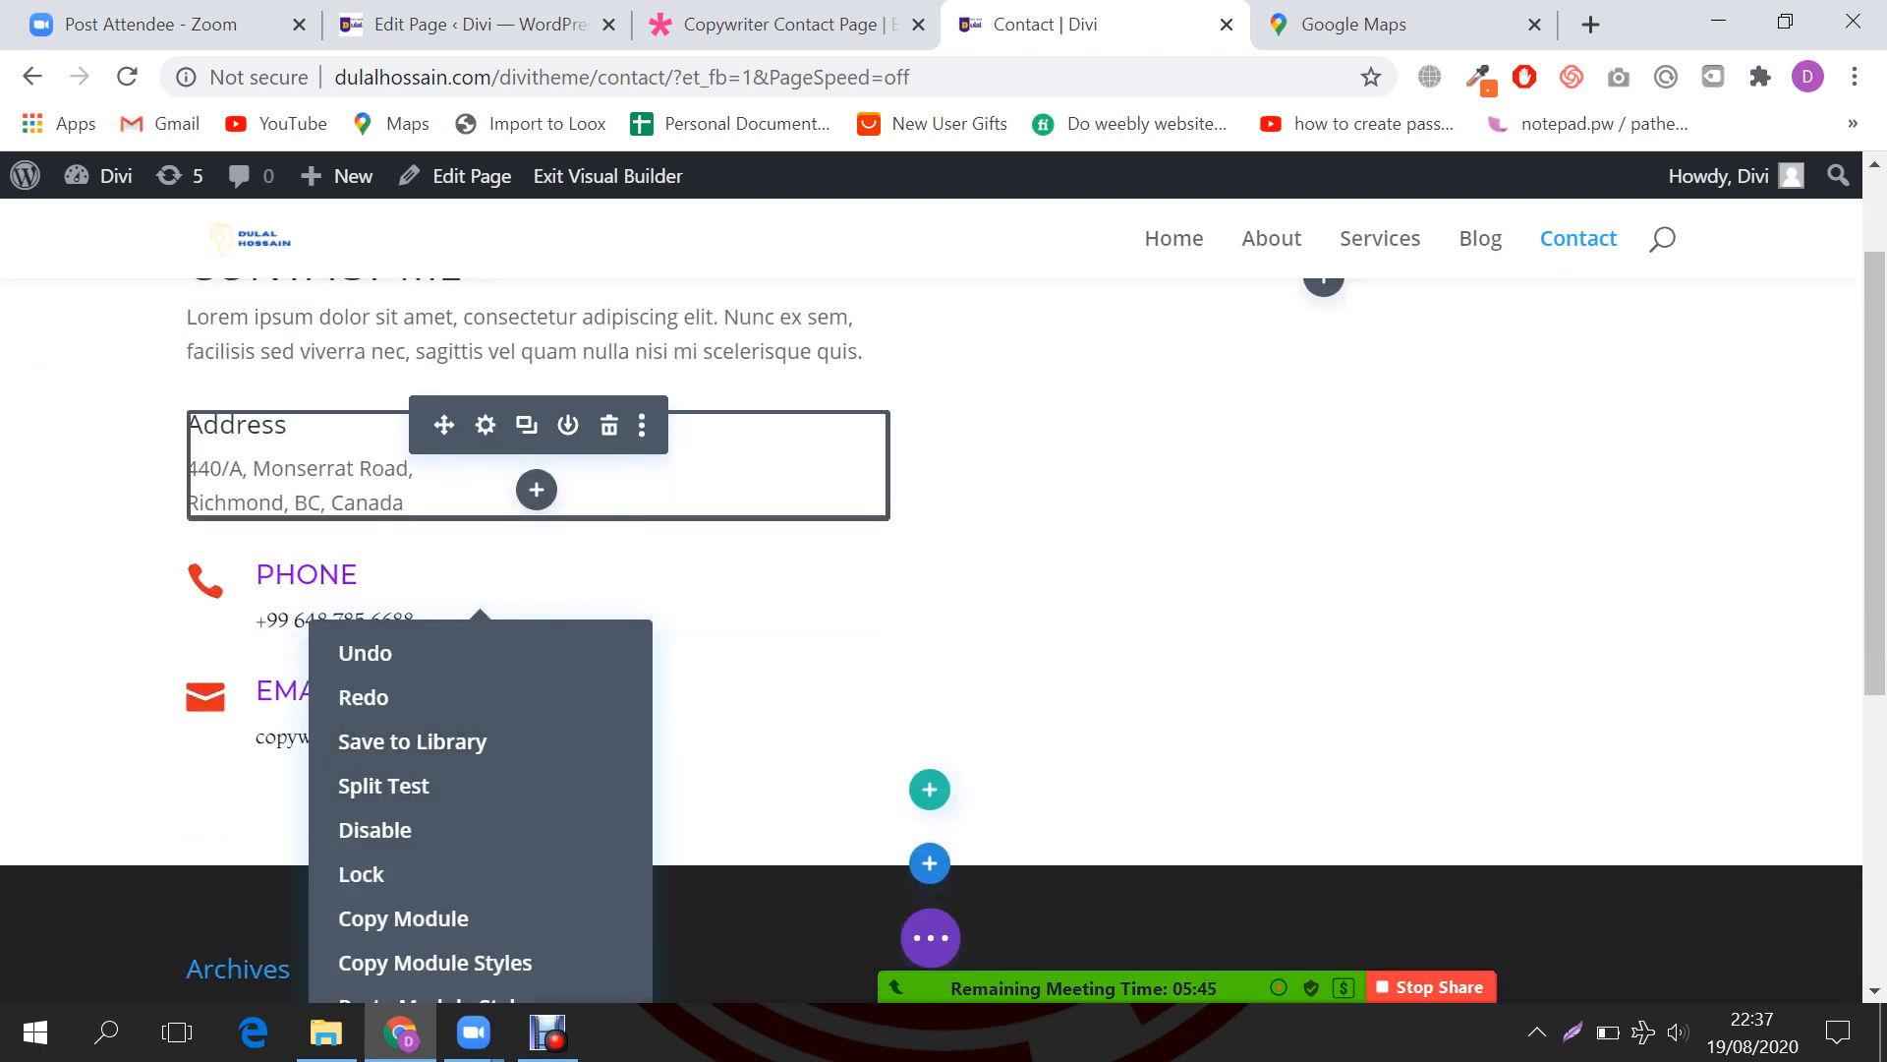
right_click(487, 427)
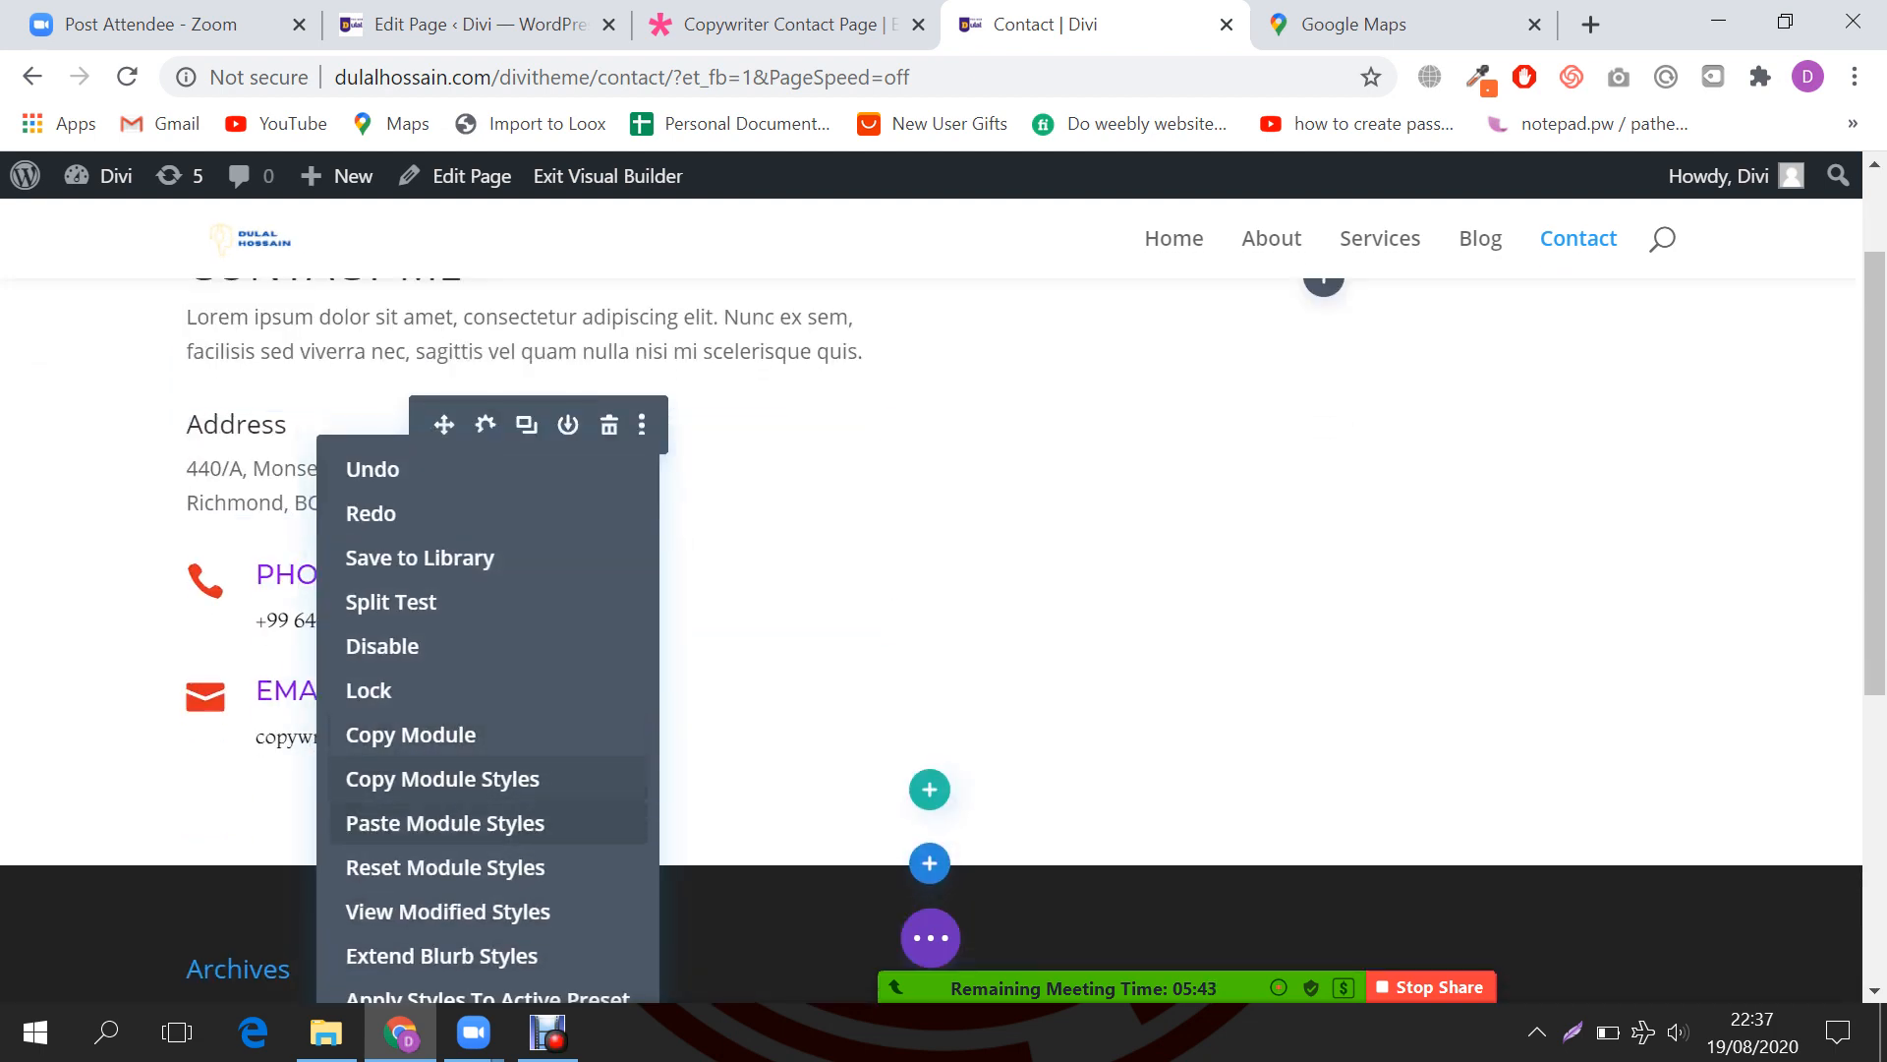
click(444, 822)
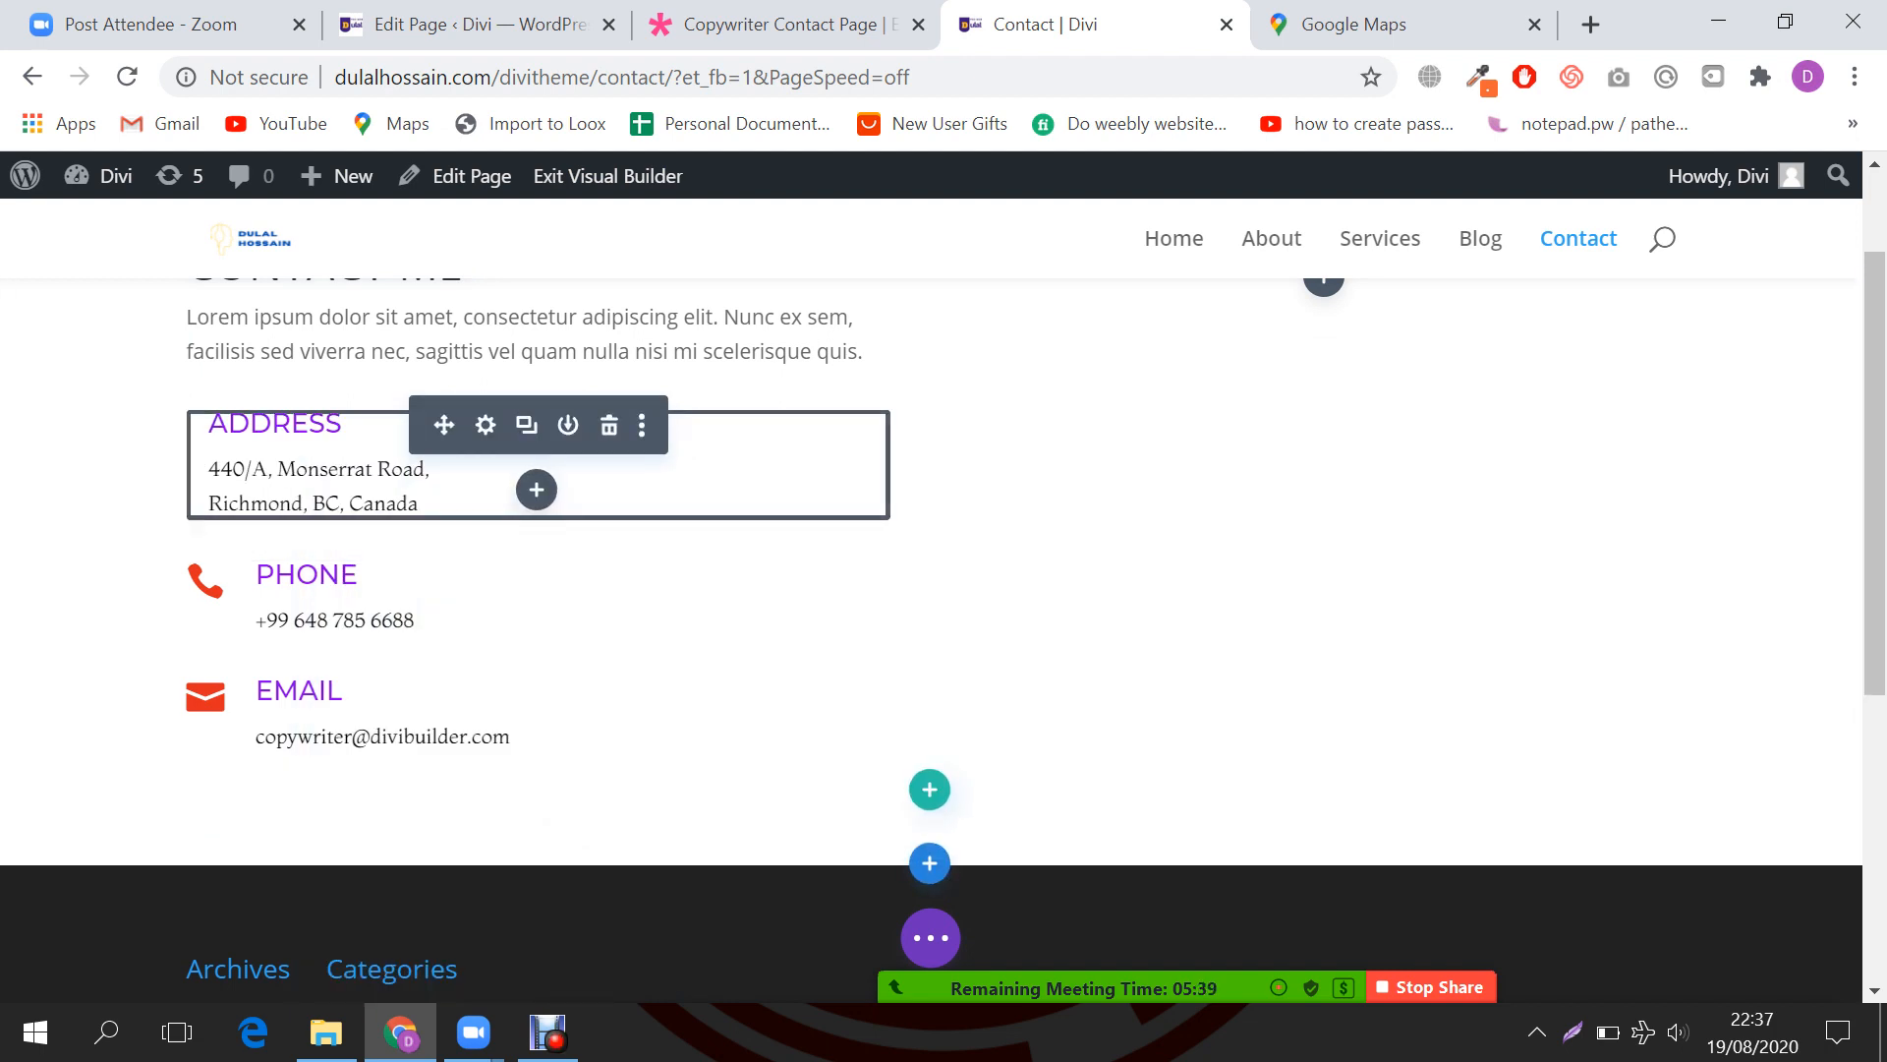
click(486, 425)
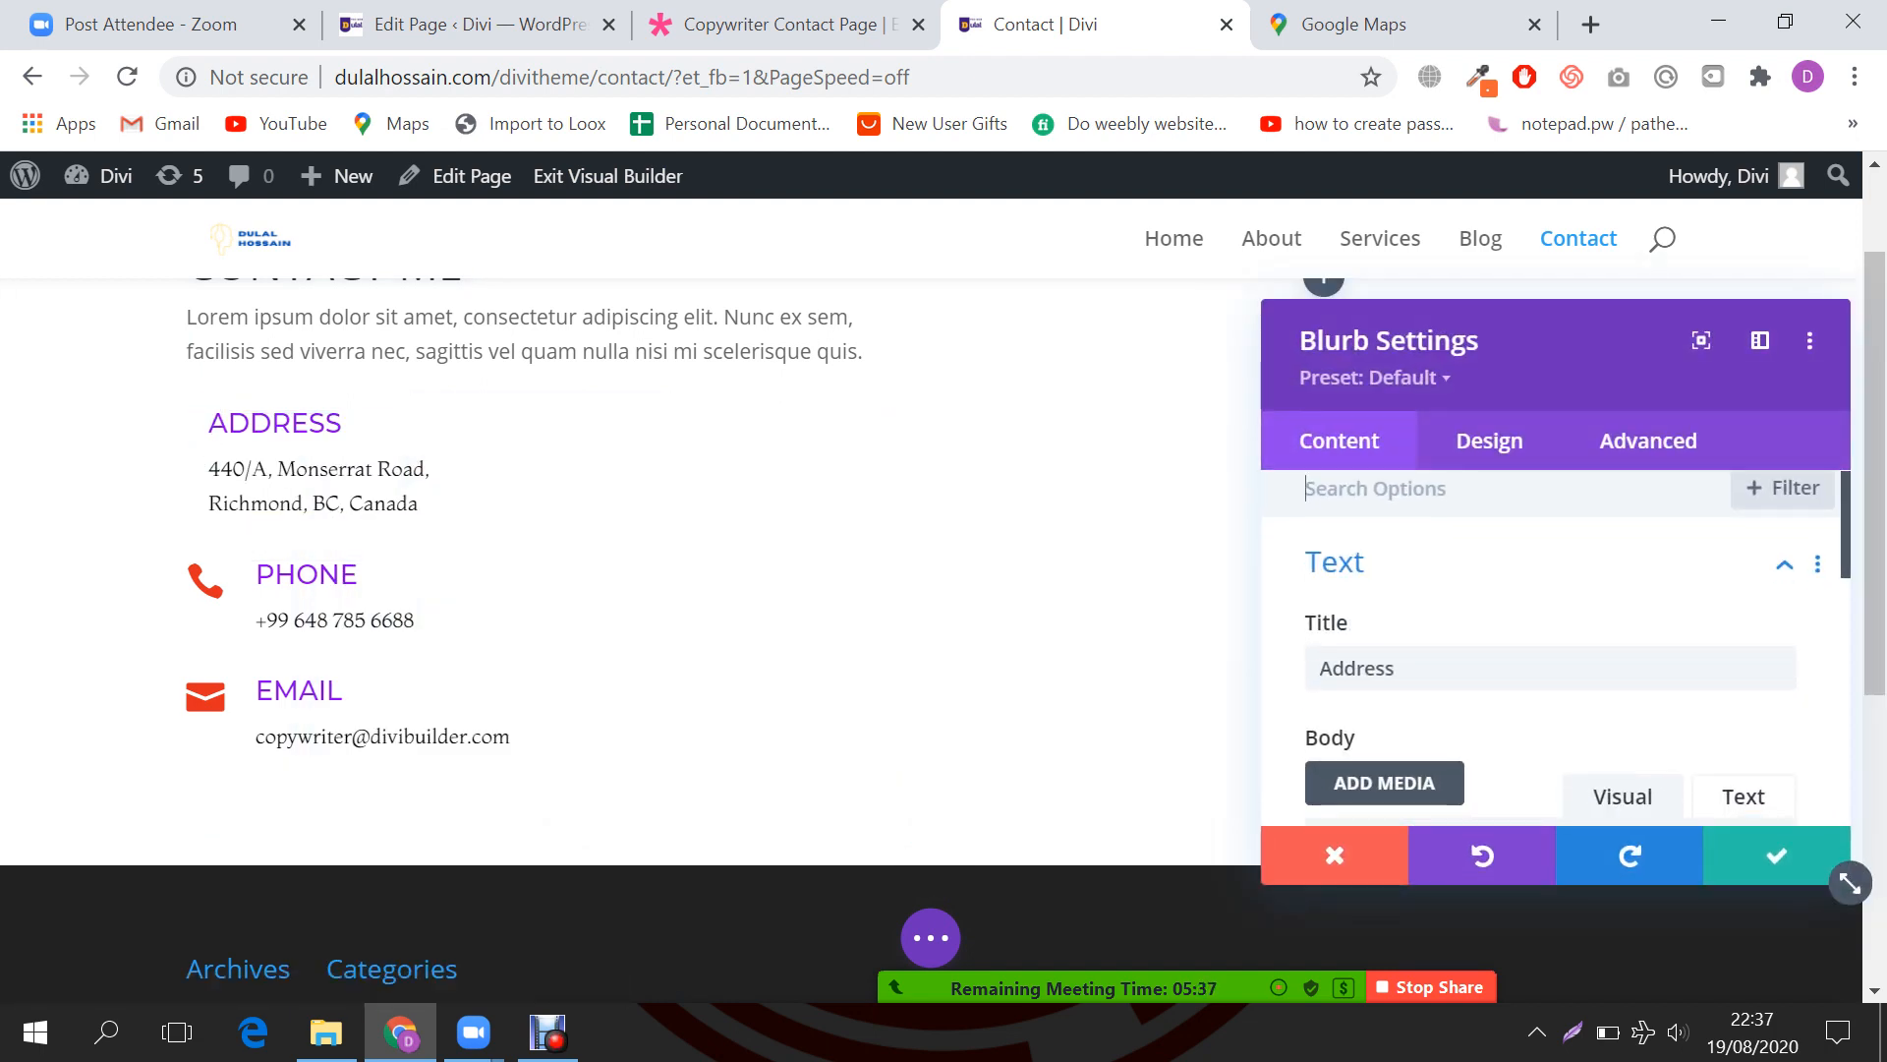
Step: Switch the Address blurb to a map-pin icon, save it, and re-paste the styles so the pin turns red
scroll(1553, 649, down, 2)
scroll(1553, 648, down, 10)
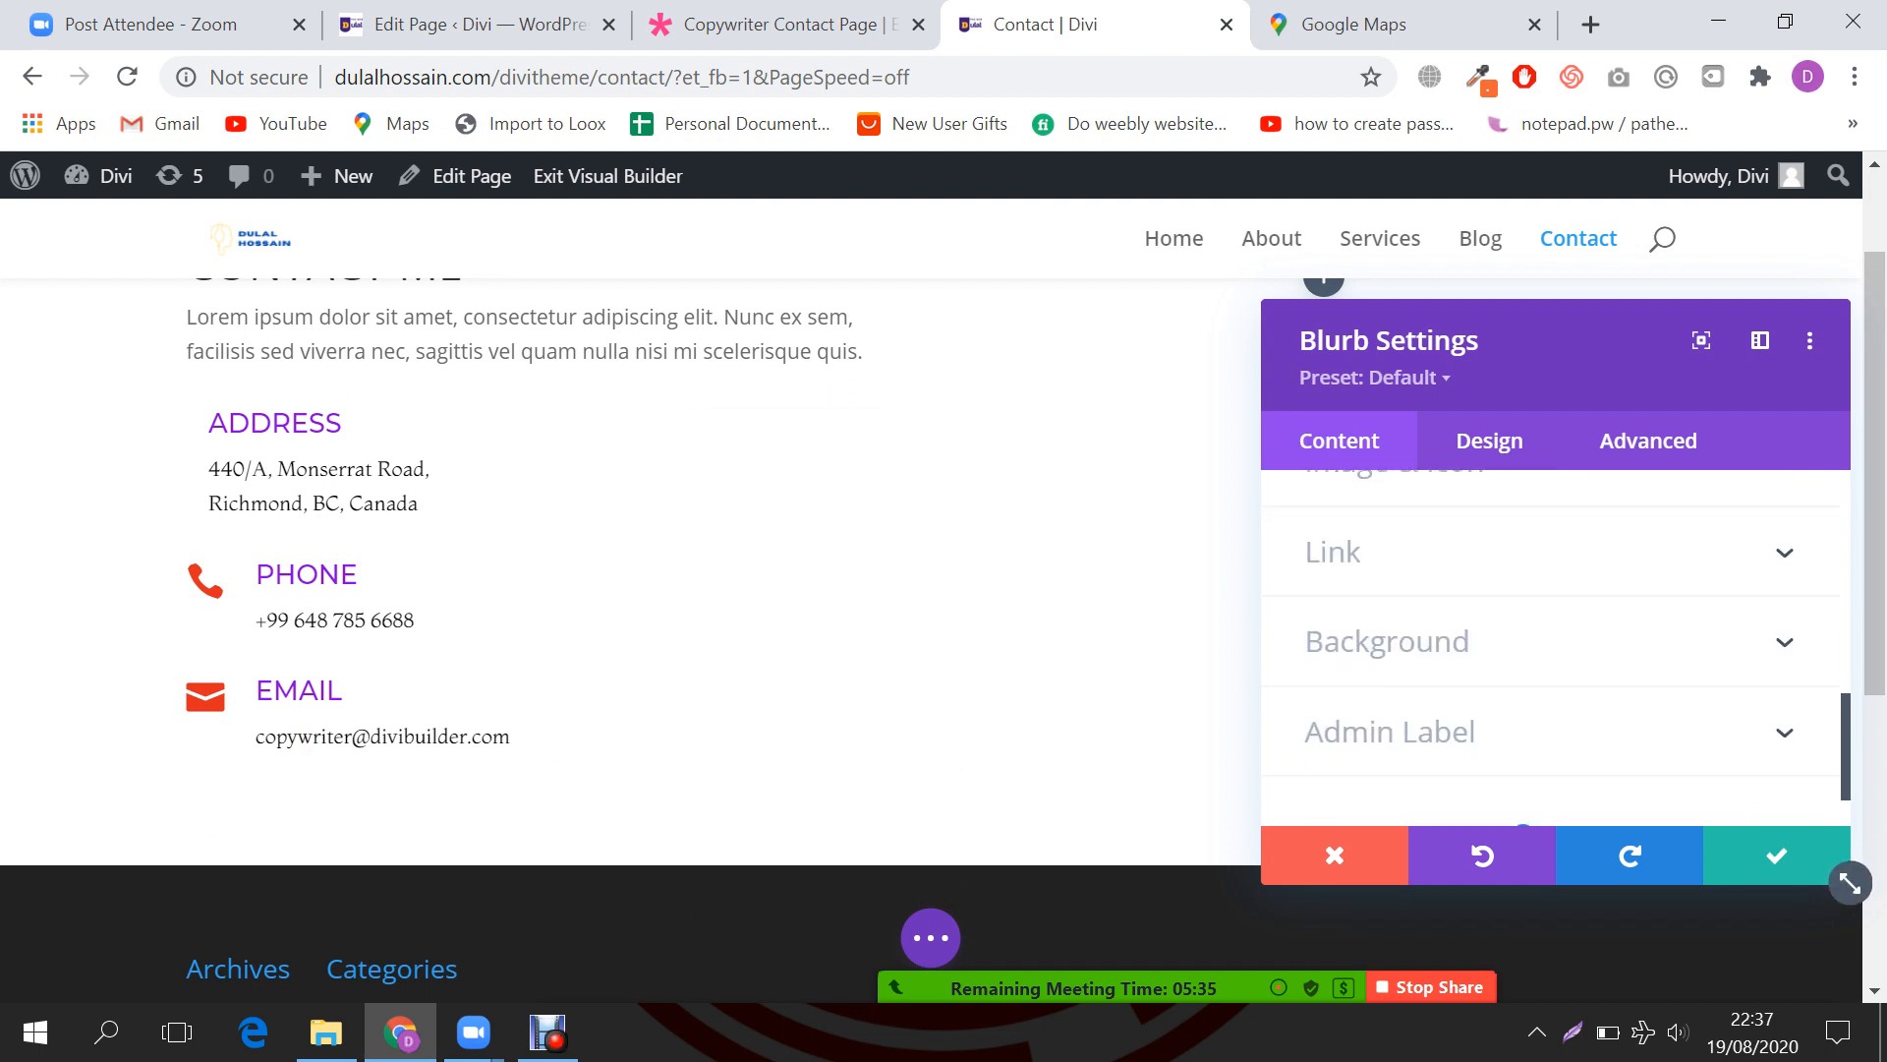
scroll(1553, 649, up, 2)
click(1394, 610)
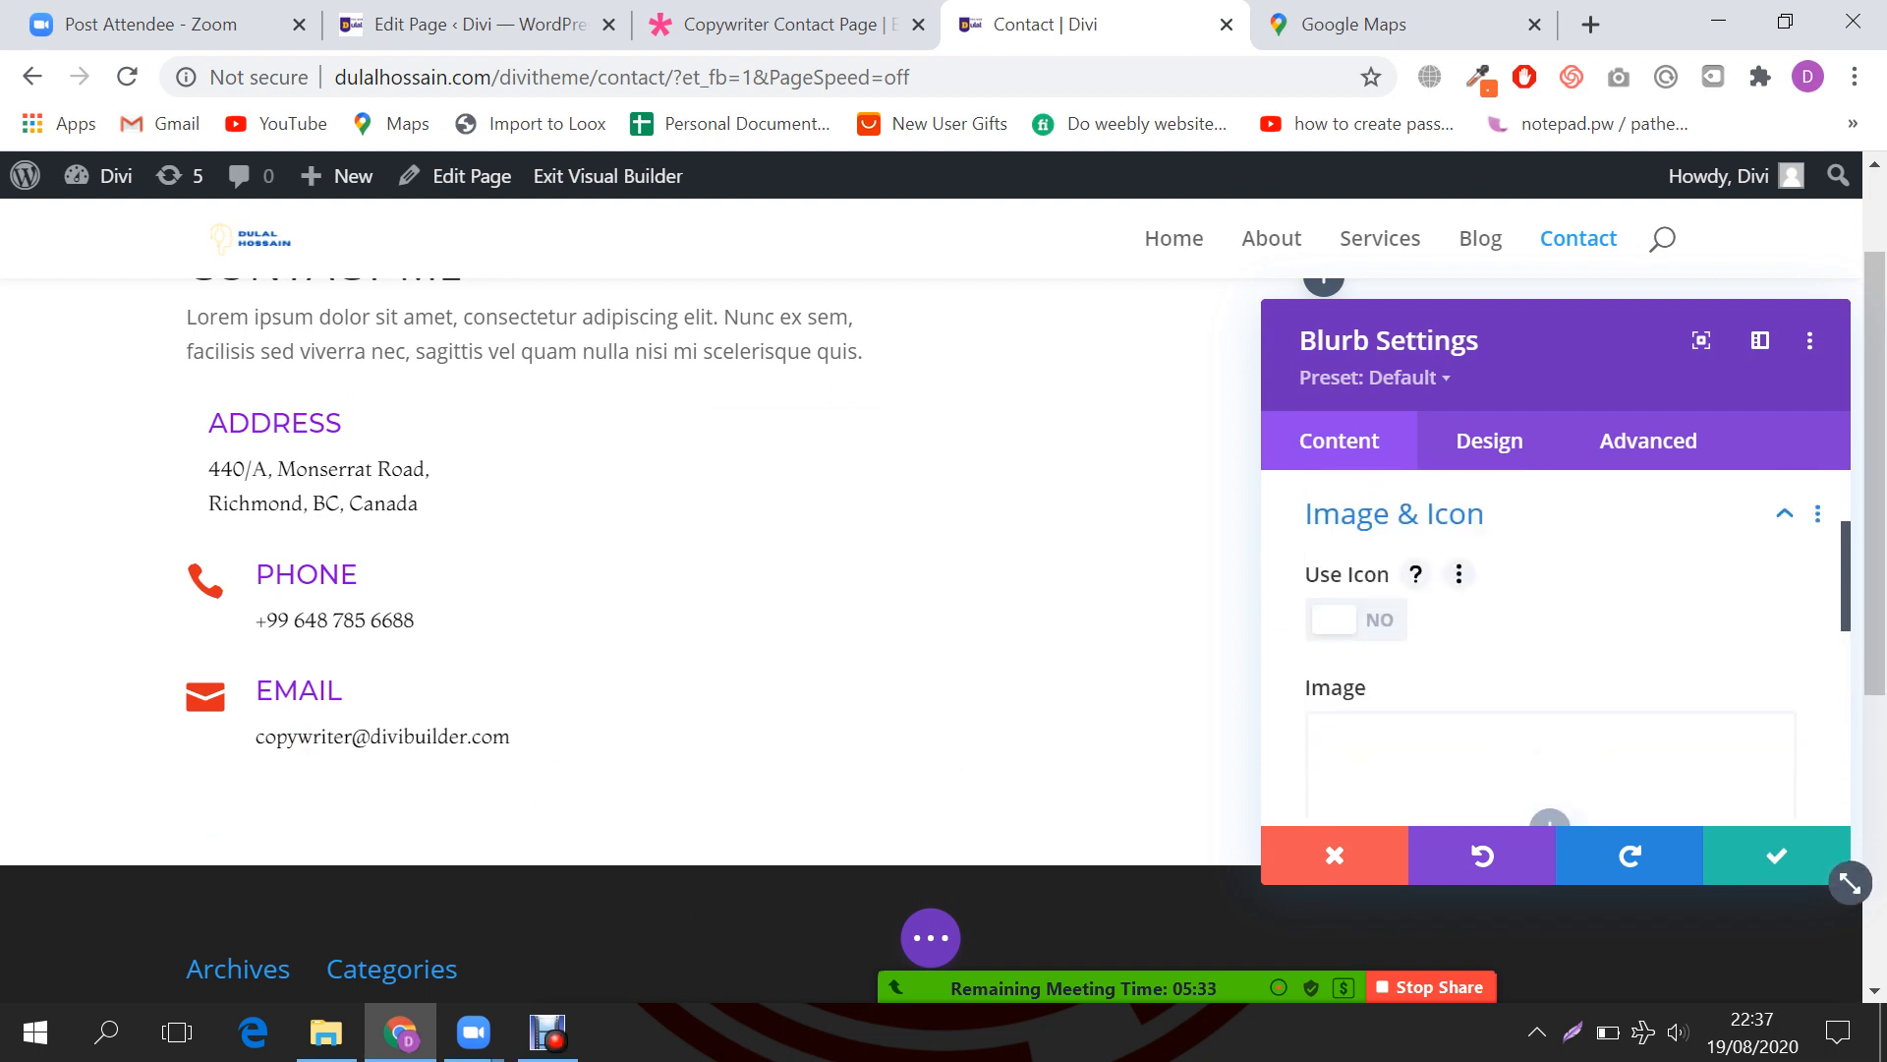
click(1356, 620)
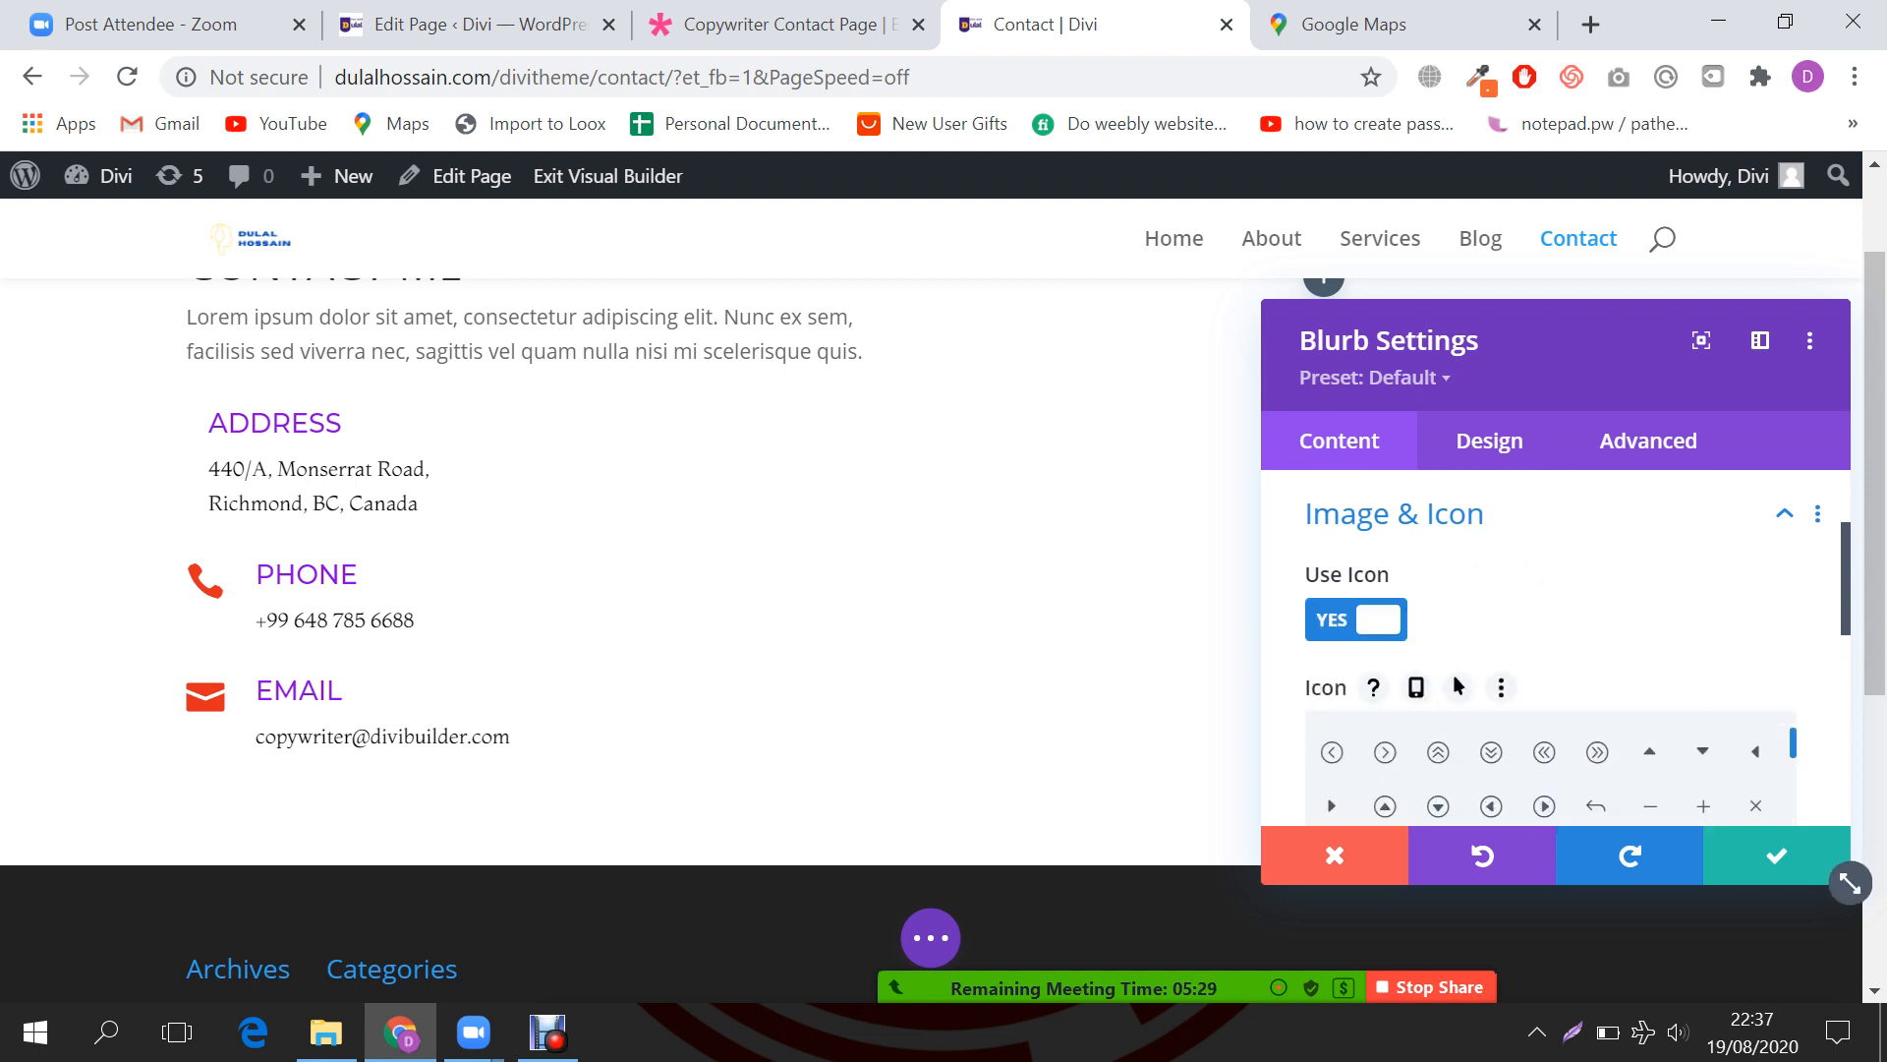
scroll(1556, 649, down, 2)
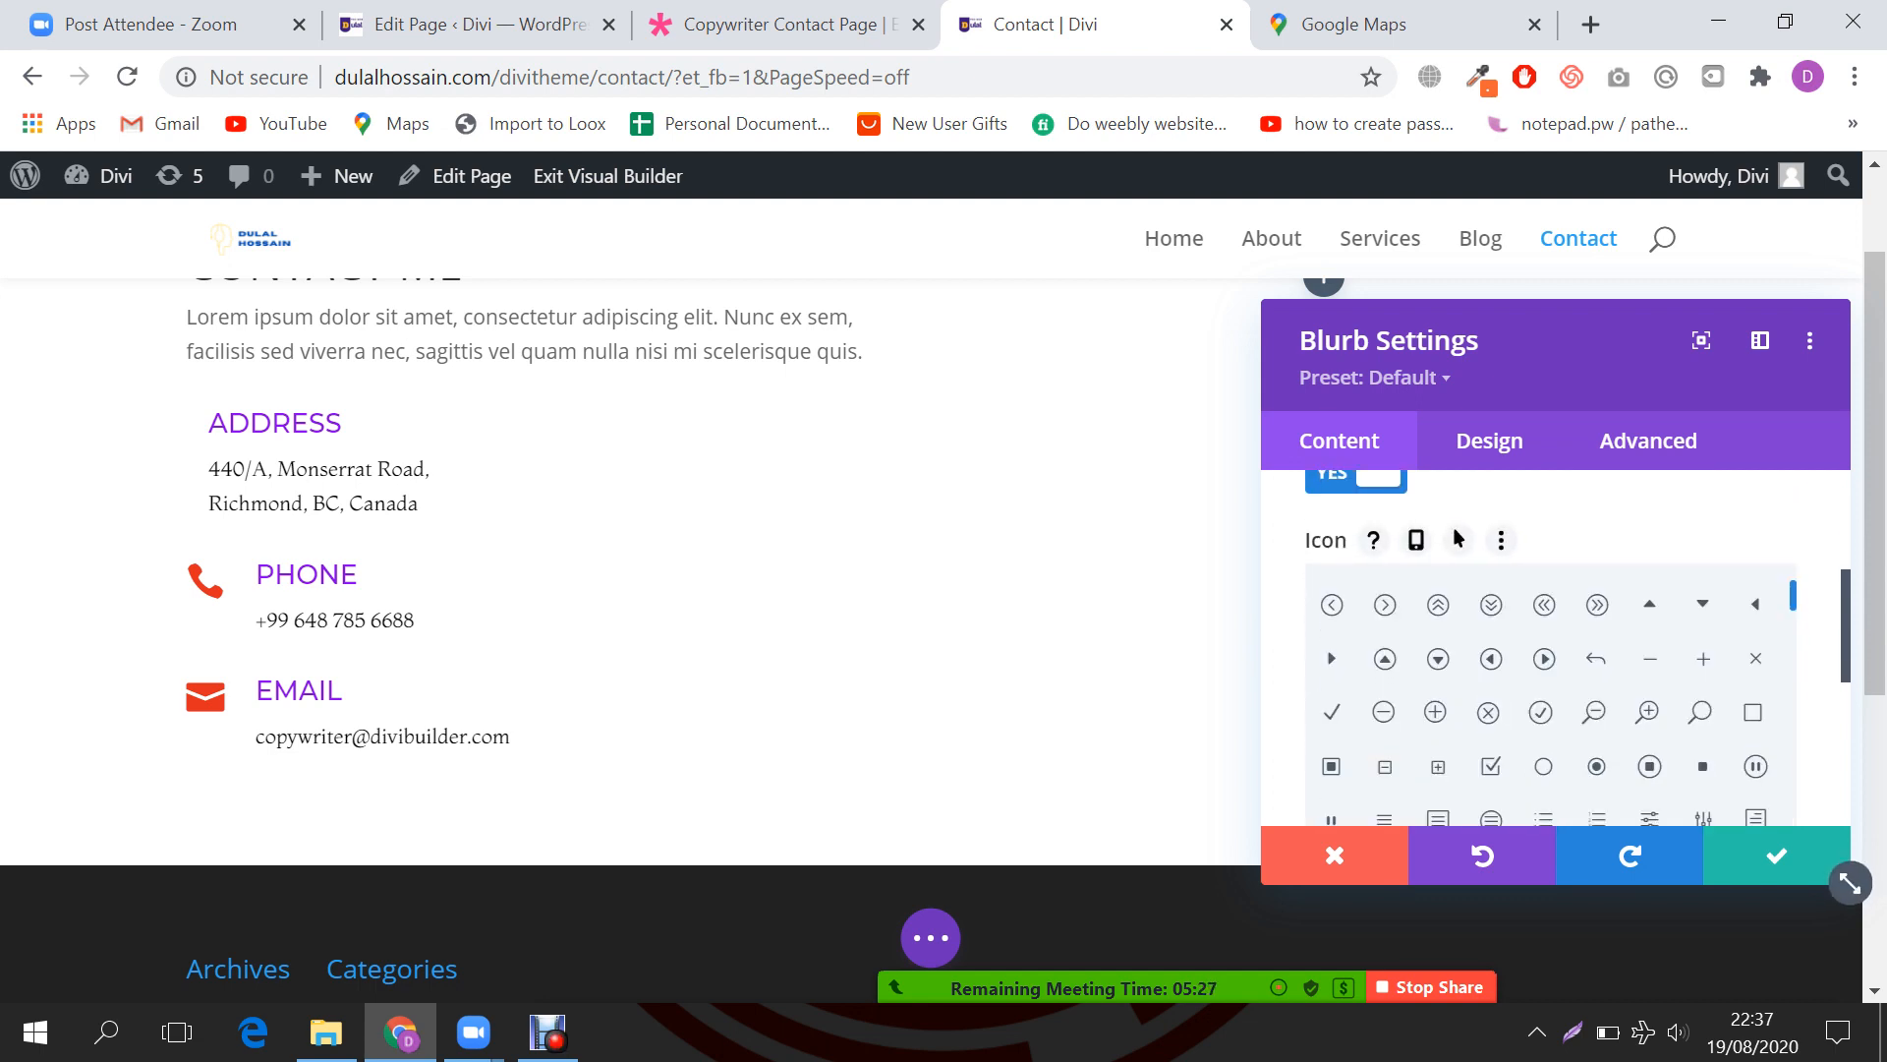
scroll(1543, 698, down, 2)
scroll(1556, 694, down, 2)
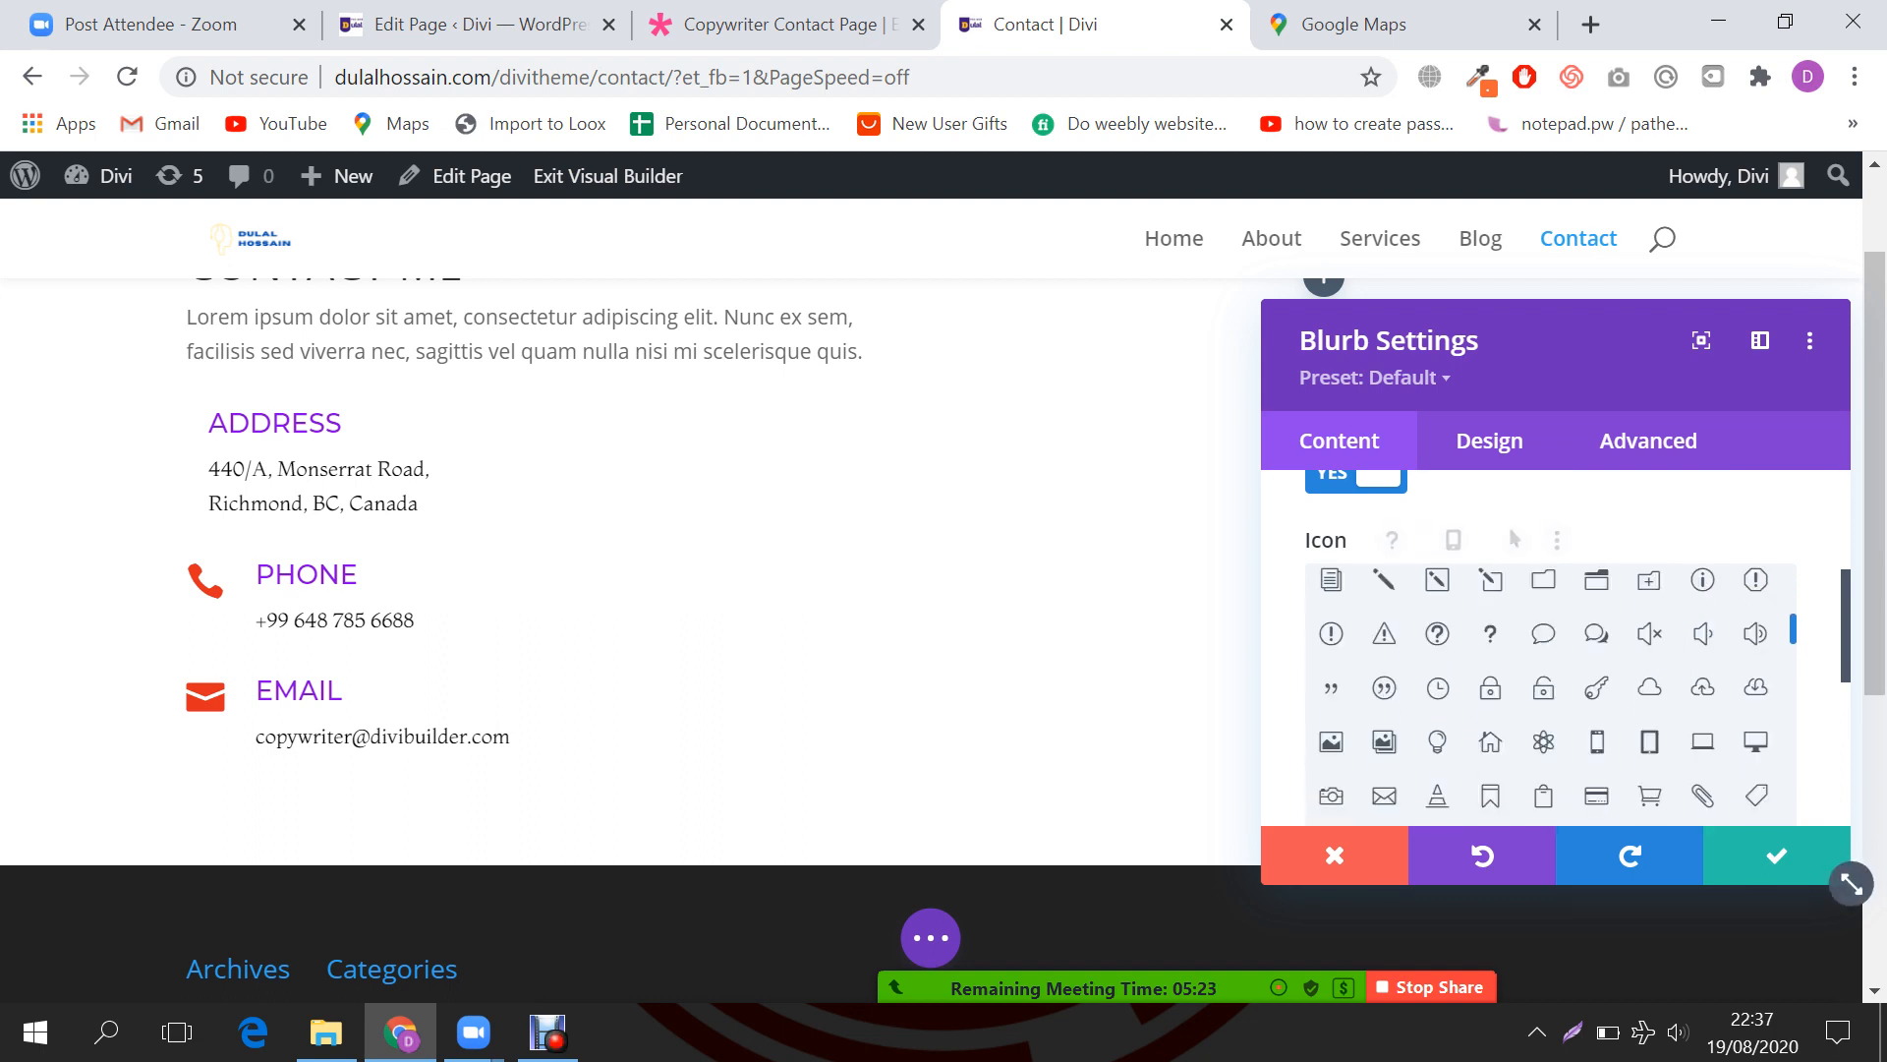
scroll(1548, 694, down, 2)
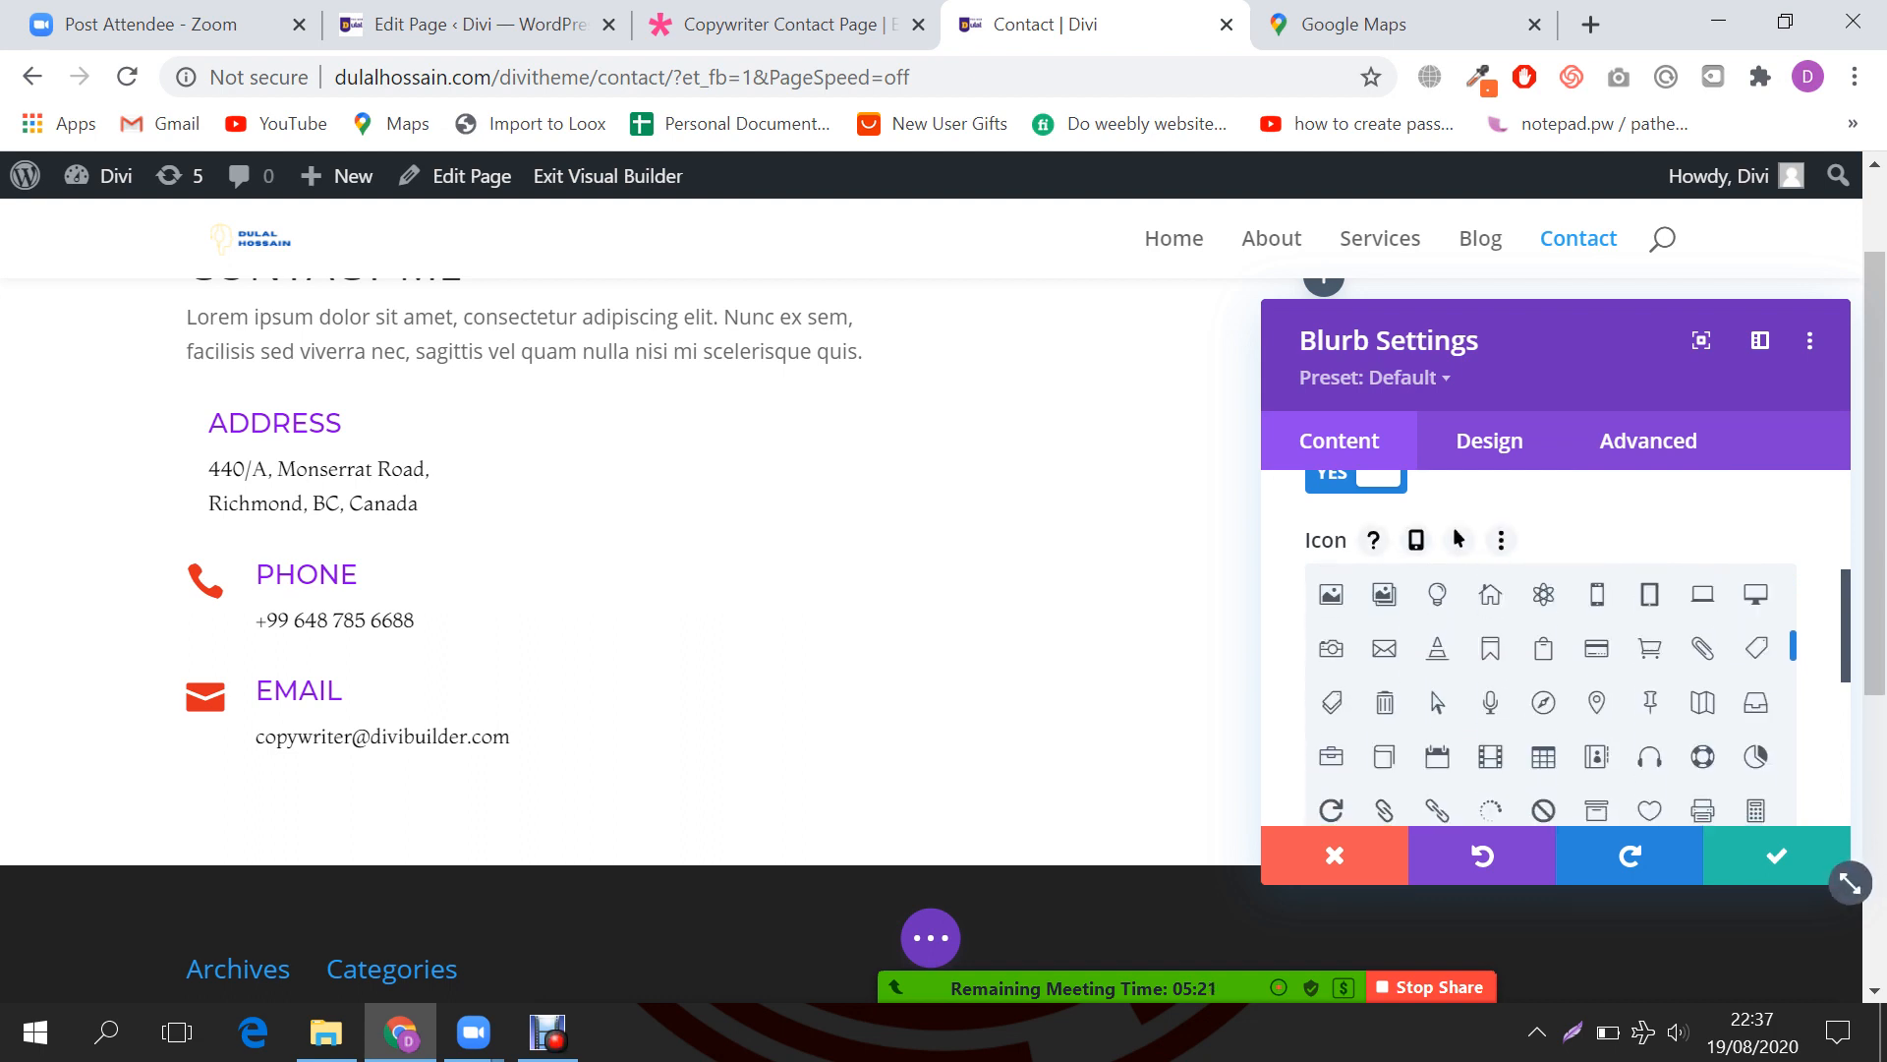
click(1598, 703)
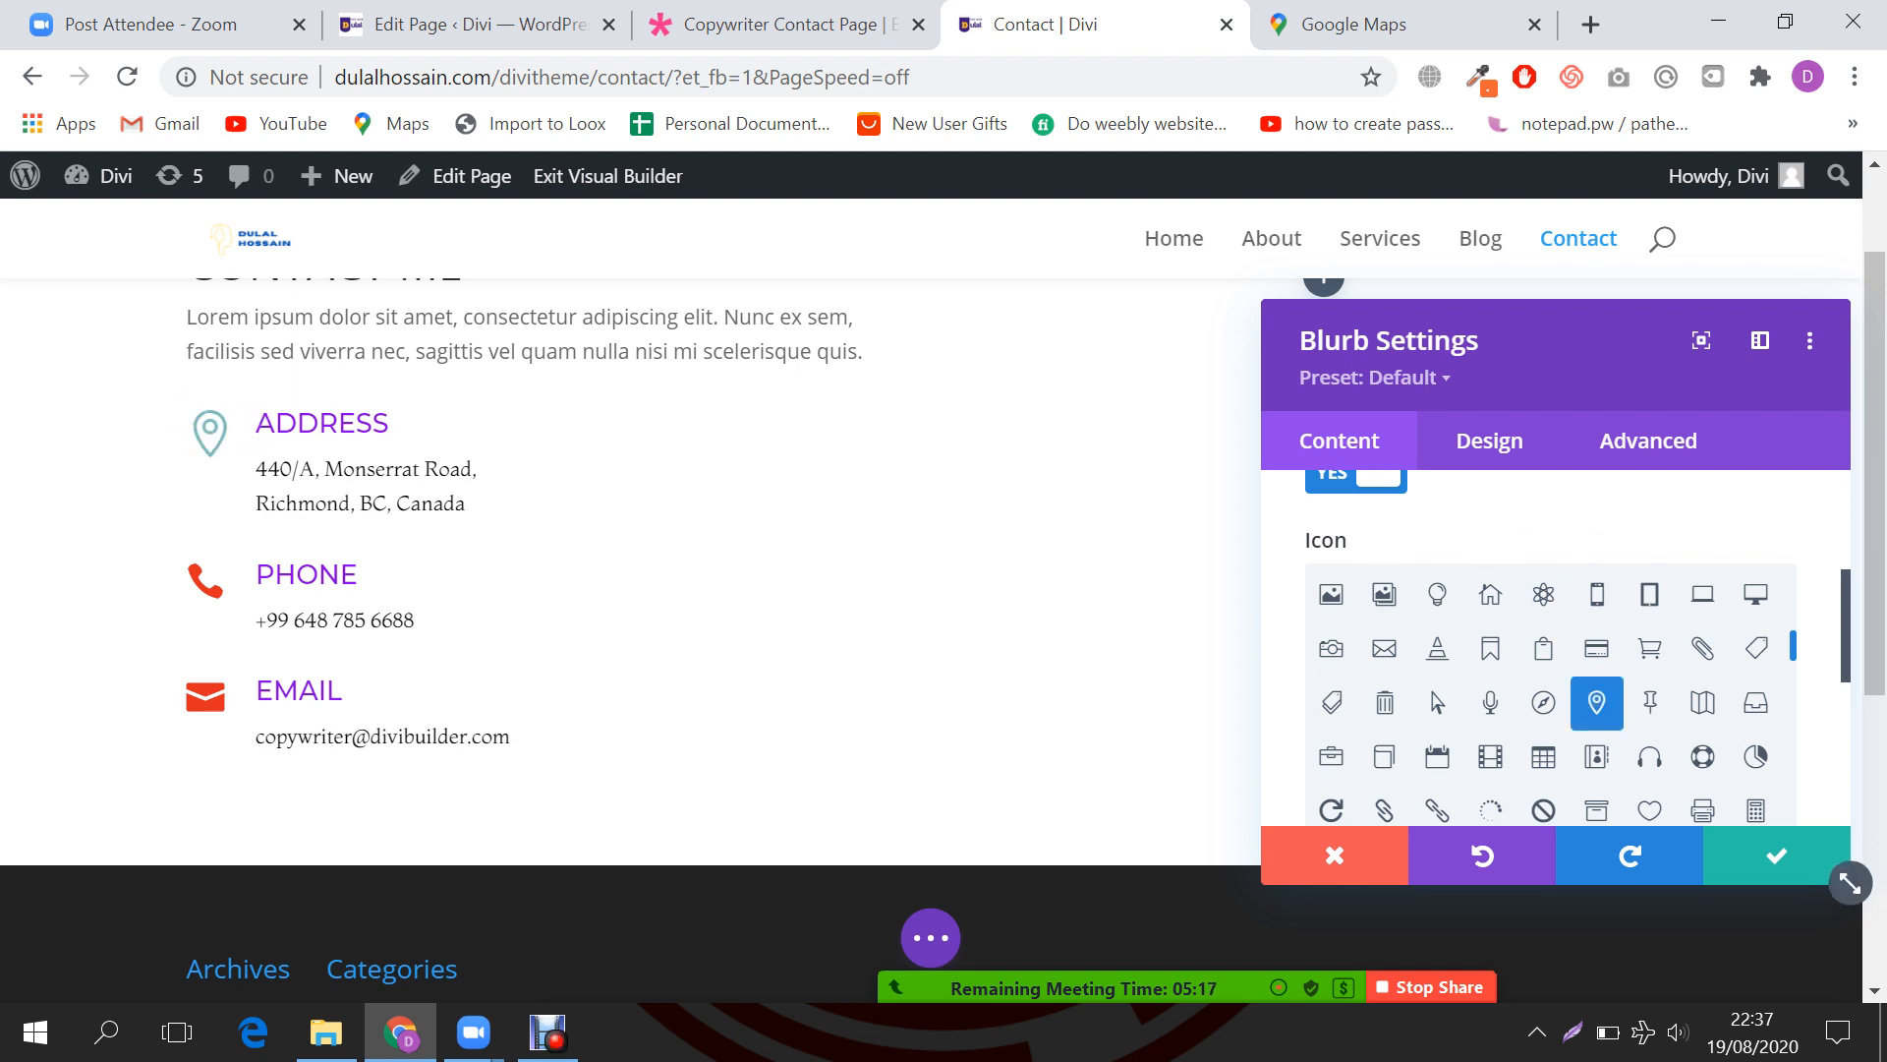
click(1777, 855)
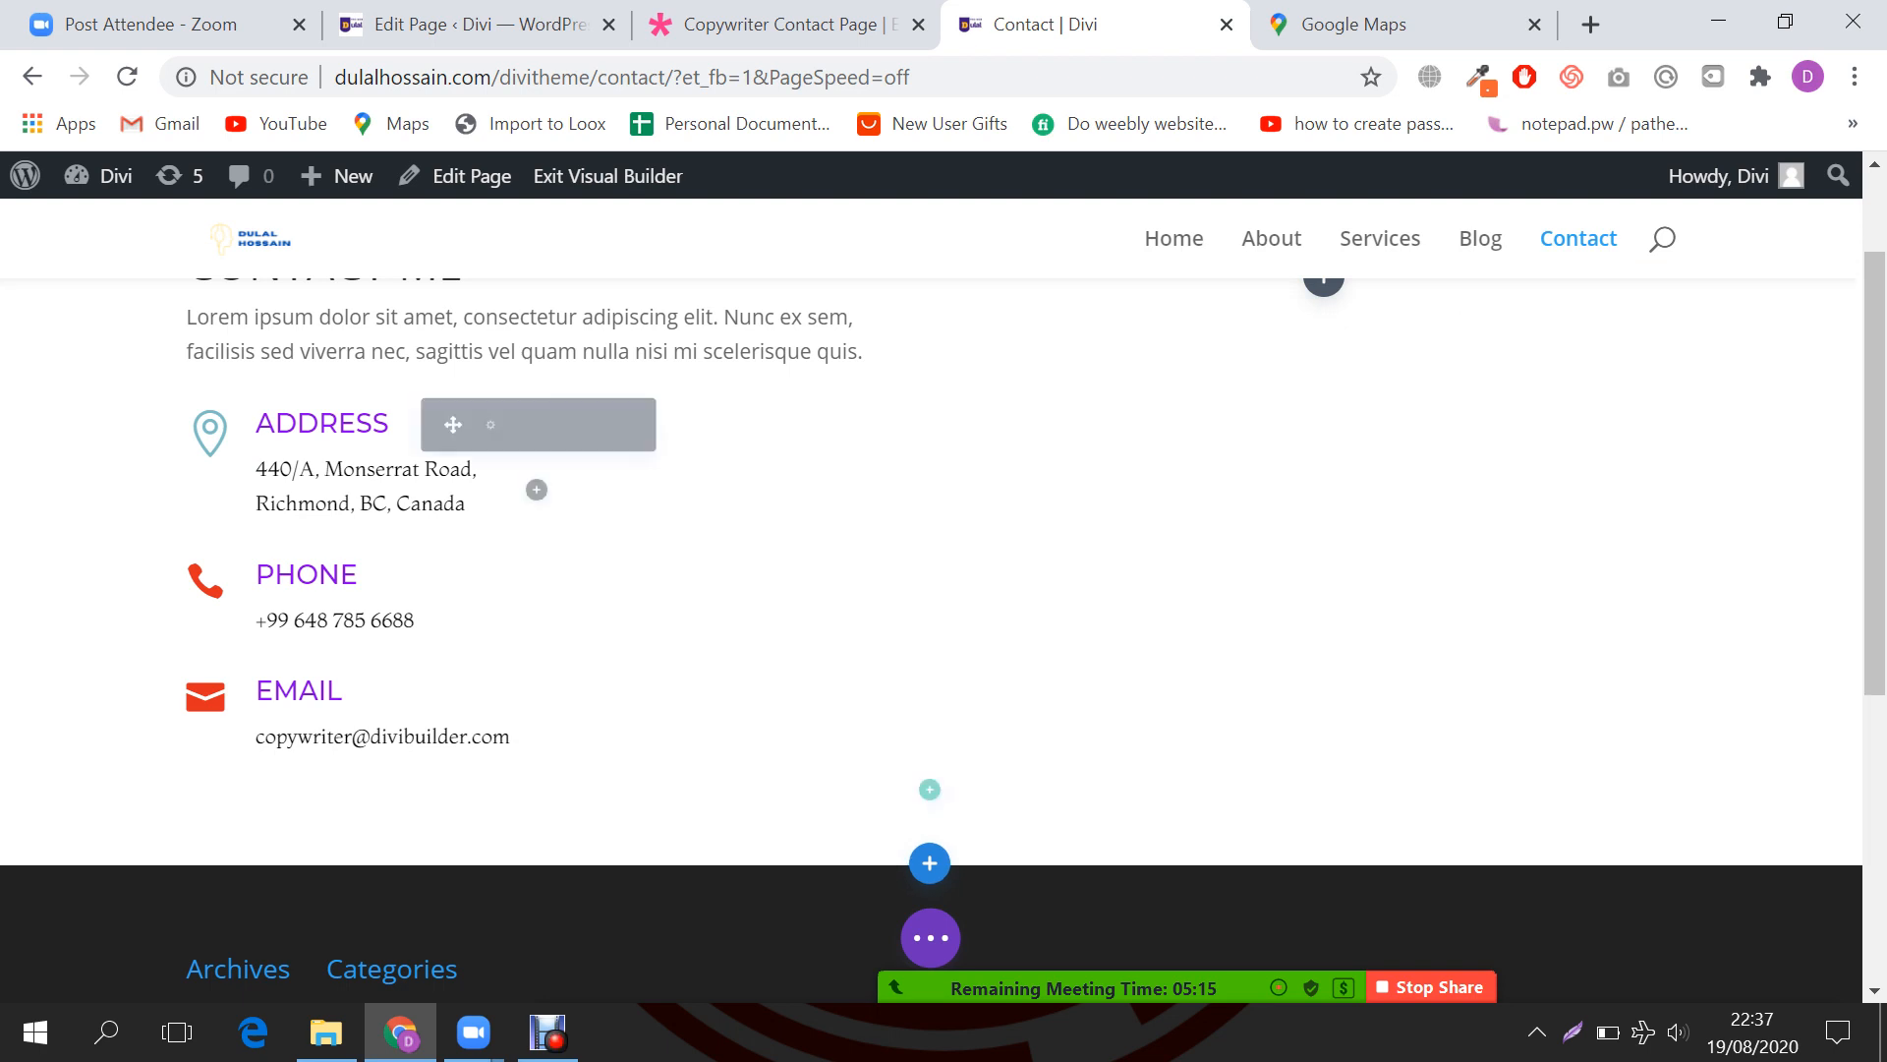
click(642, 425)
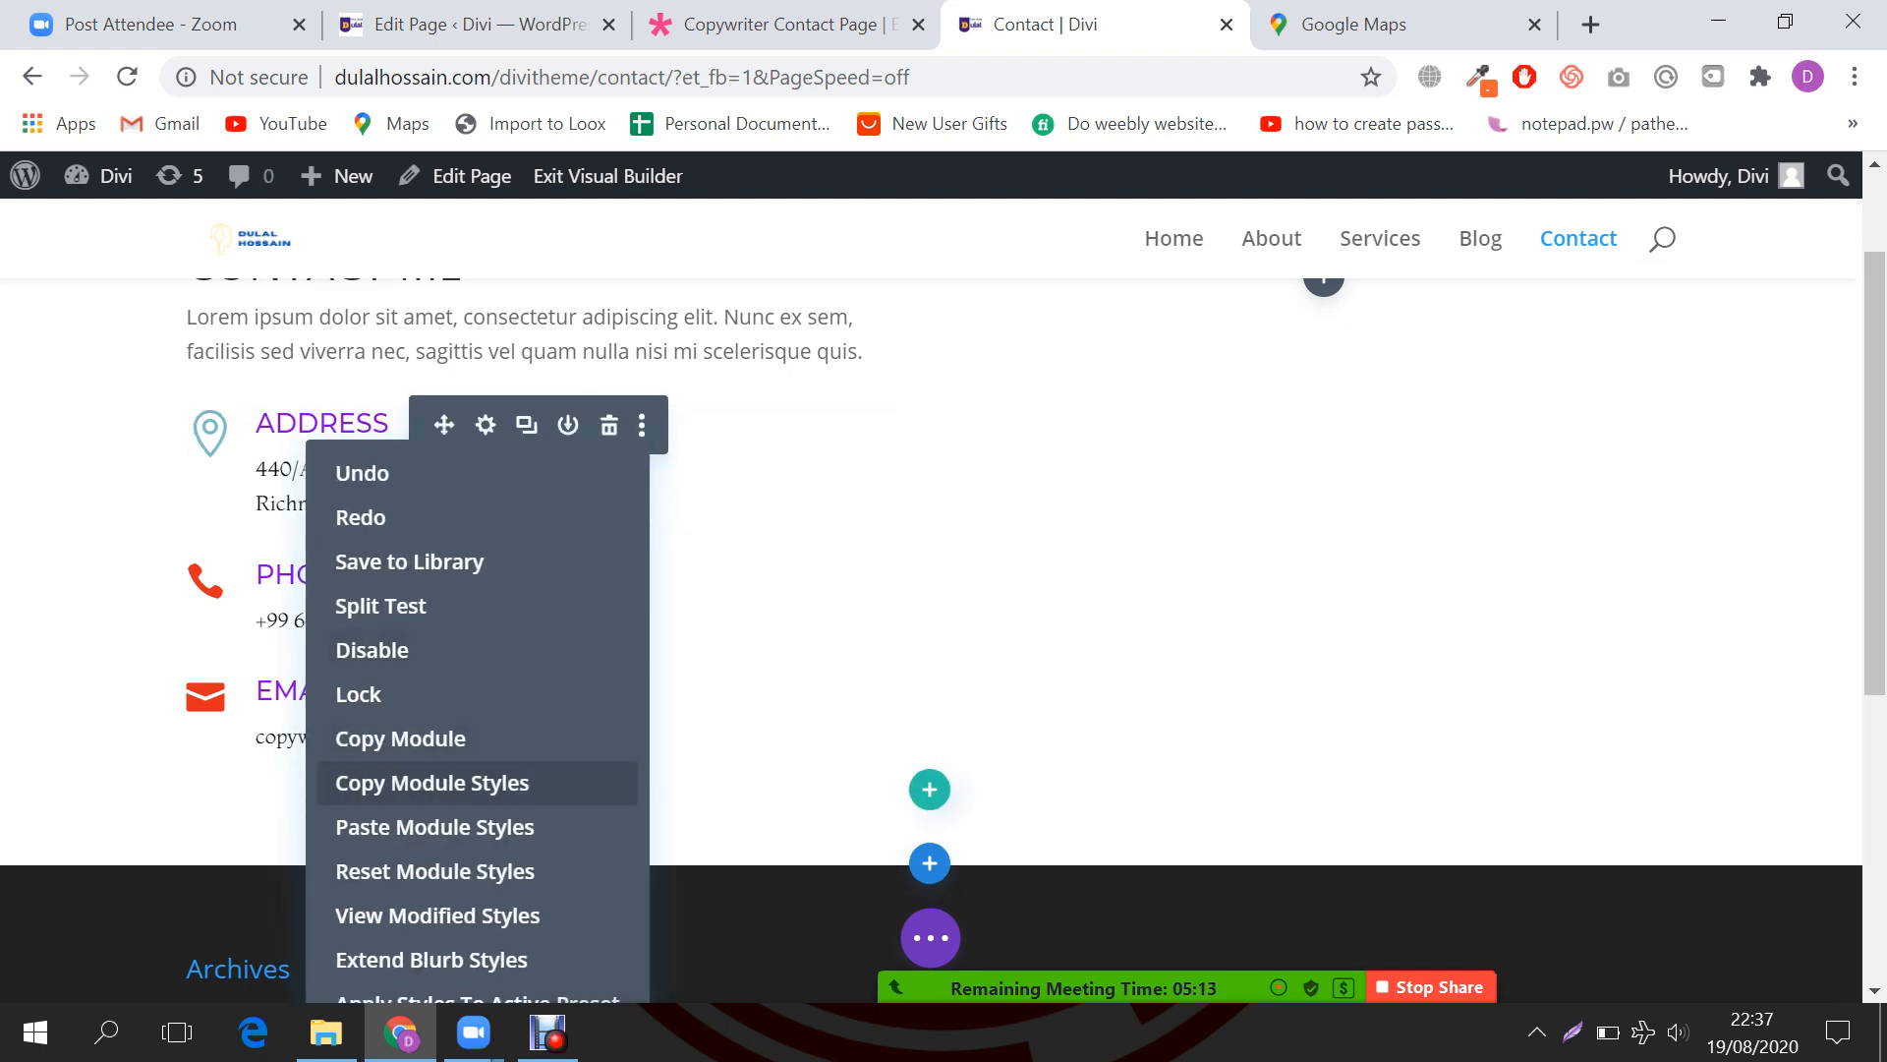
click(432, 826)
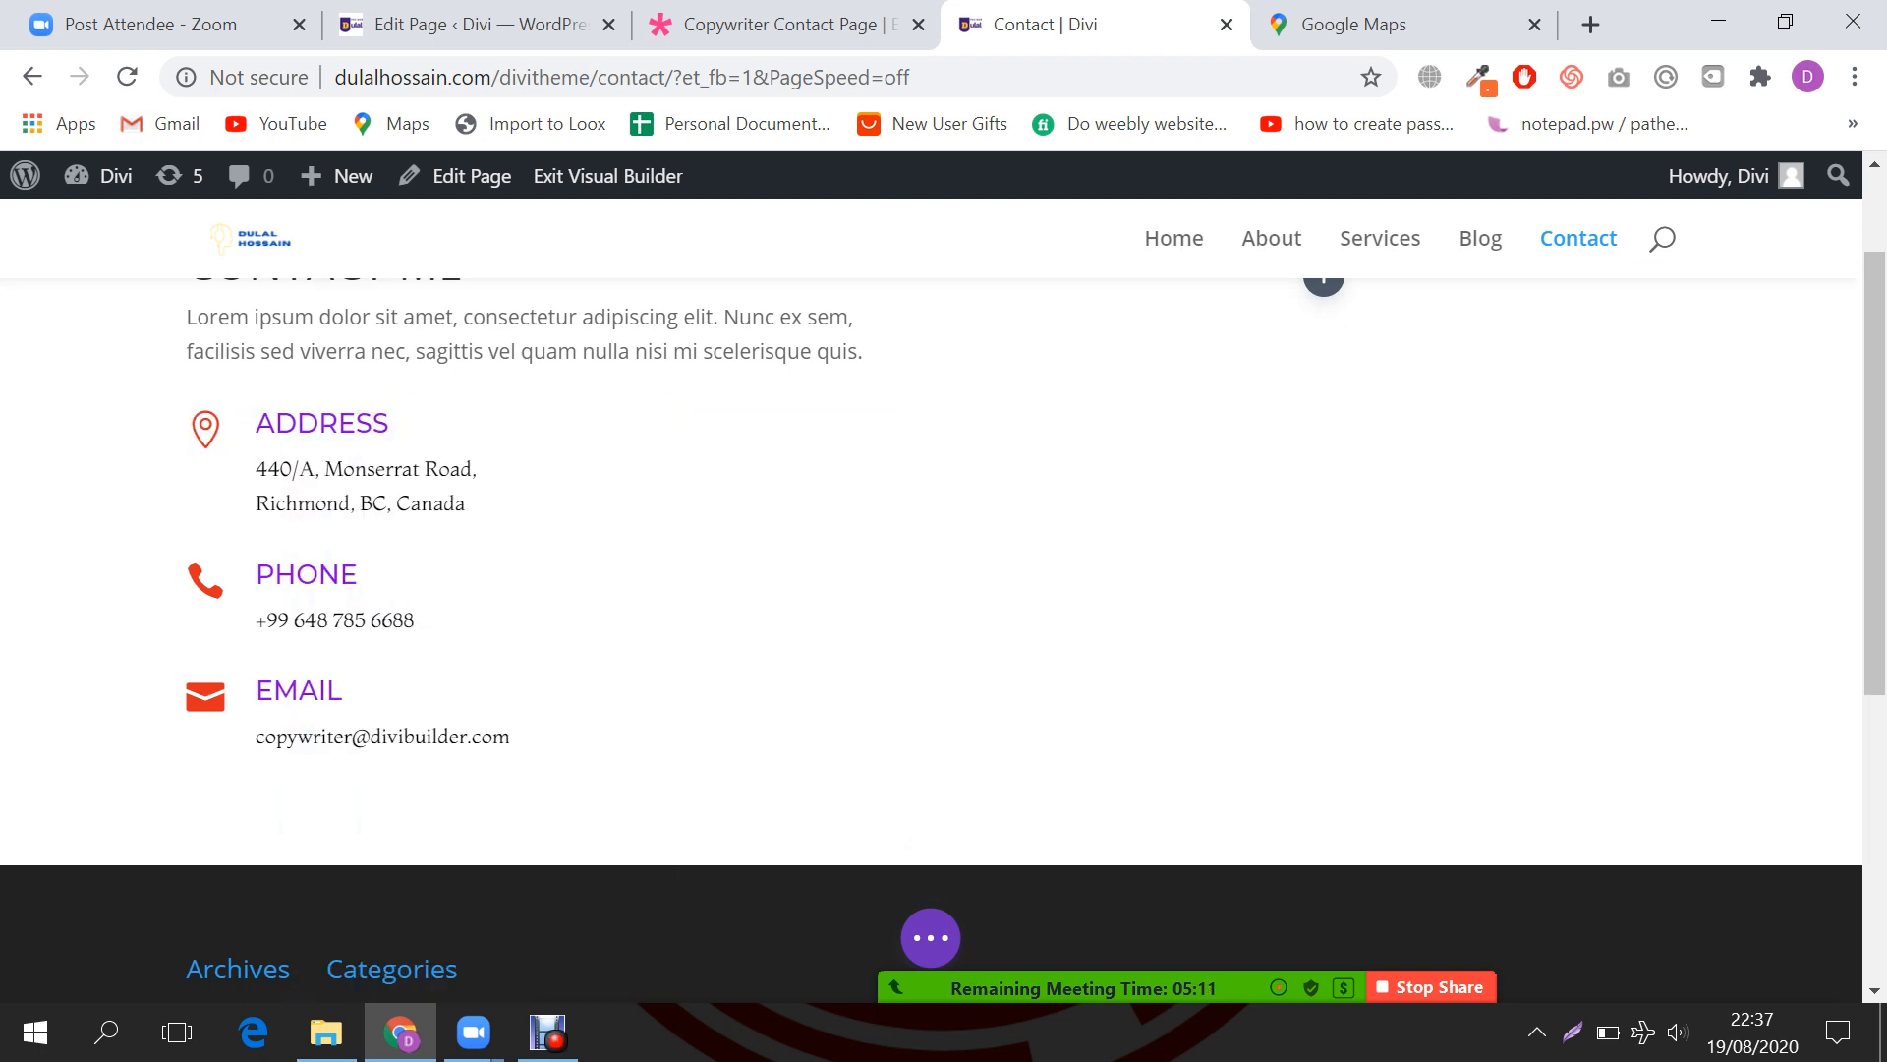
Step: Add an Image module to the contact section's empty right column
scroll(491, 472, up, 2)
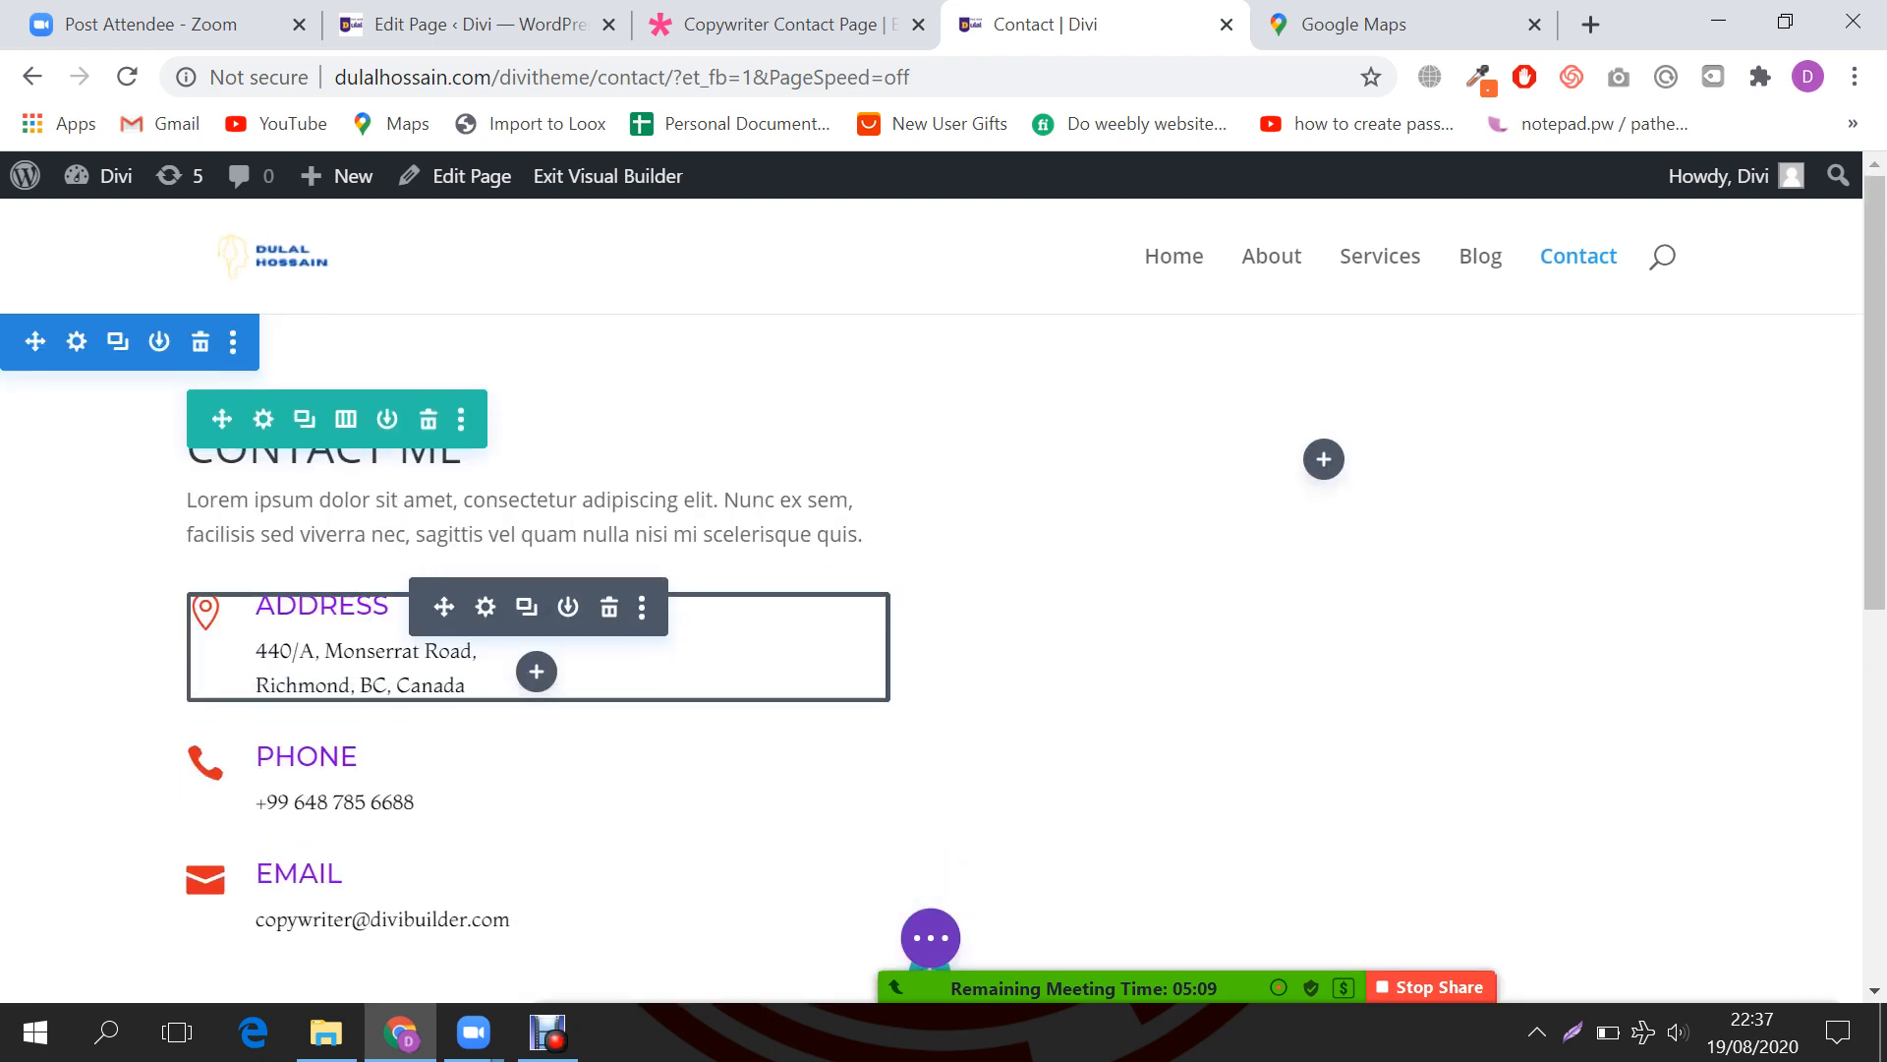
scroll(590, 649, down, 2)
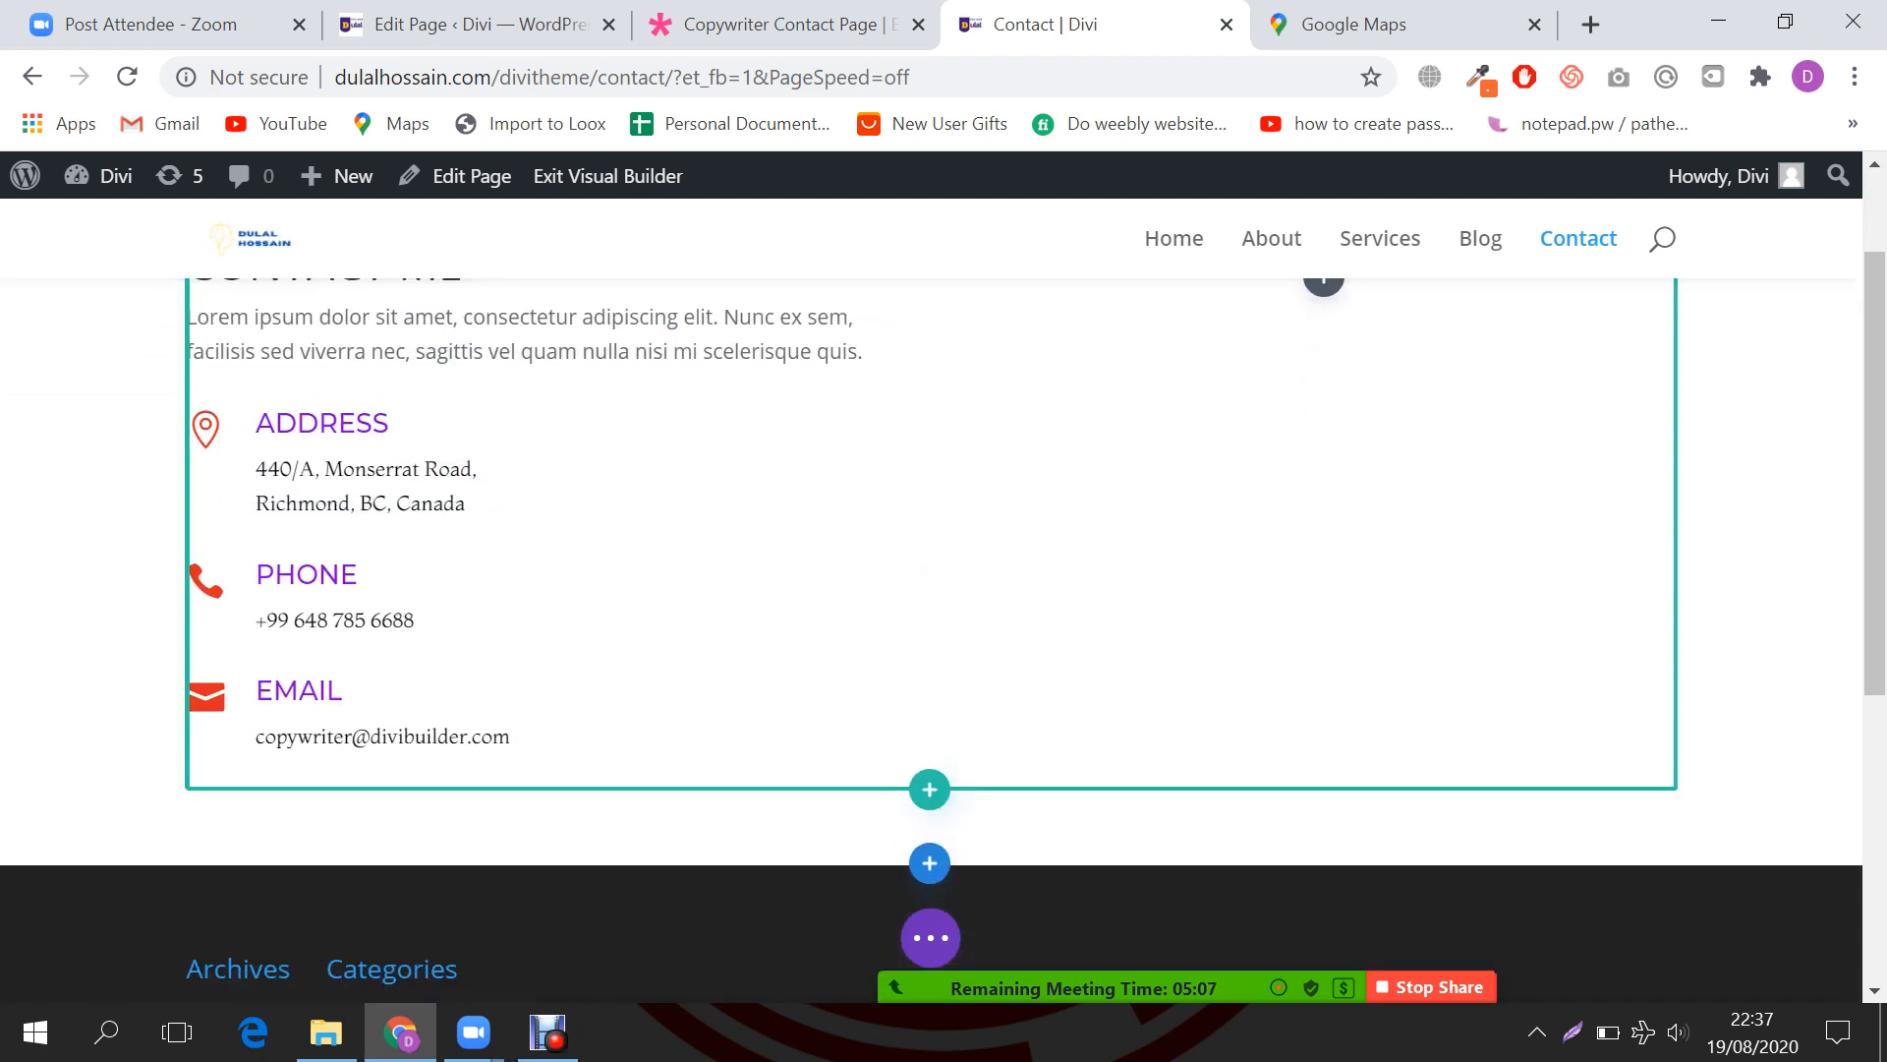
scroll(590, 649, up, 2)
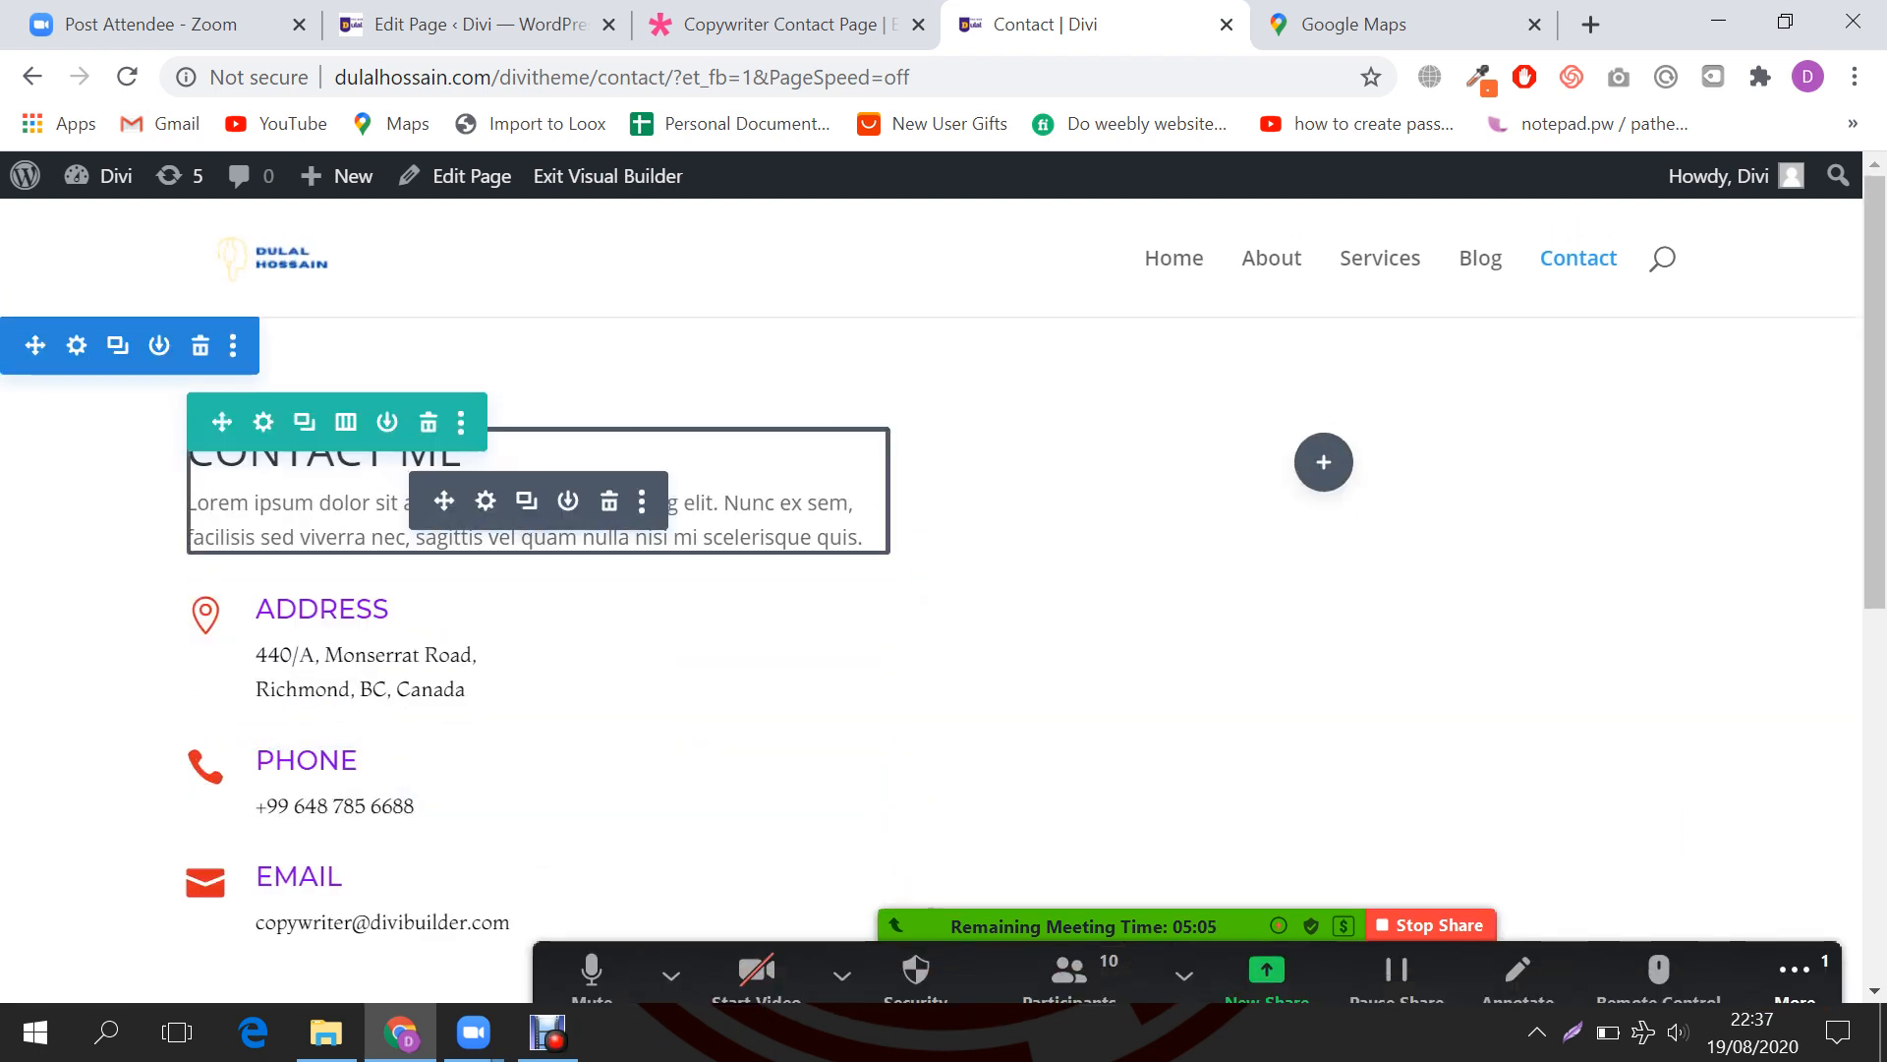
click(1323, 462)
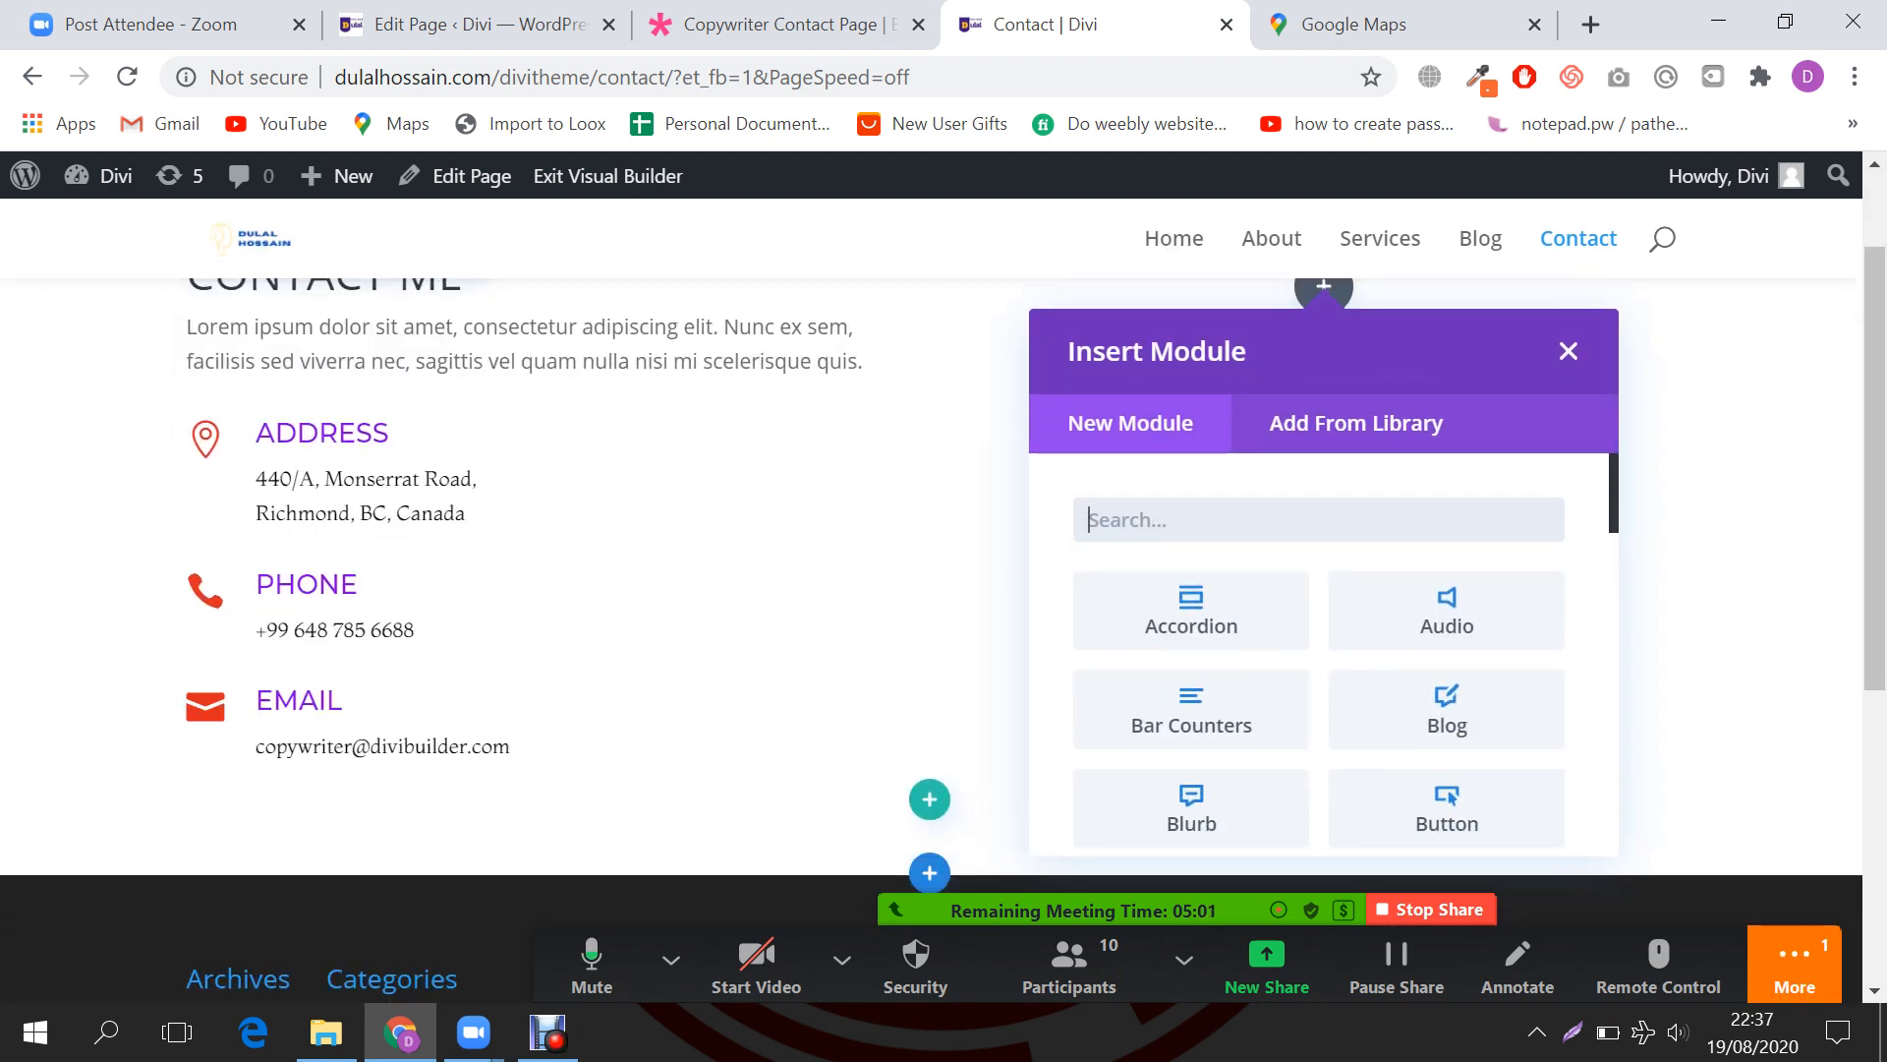
text(image)
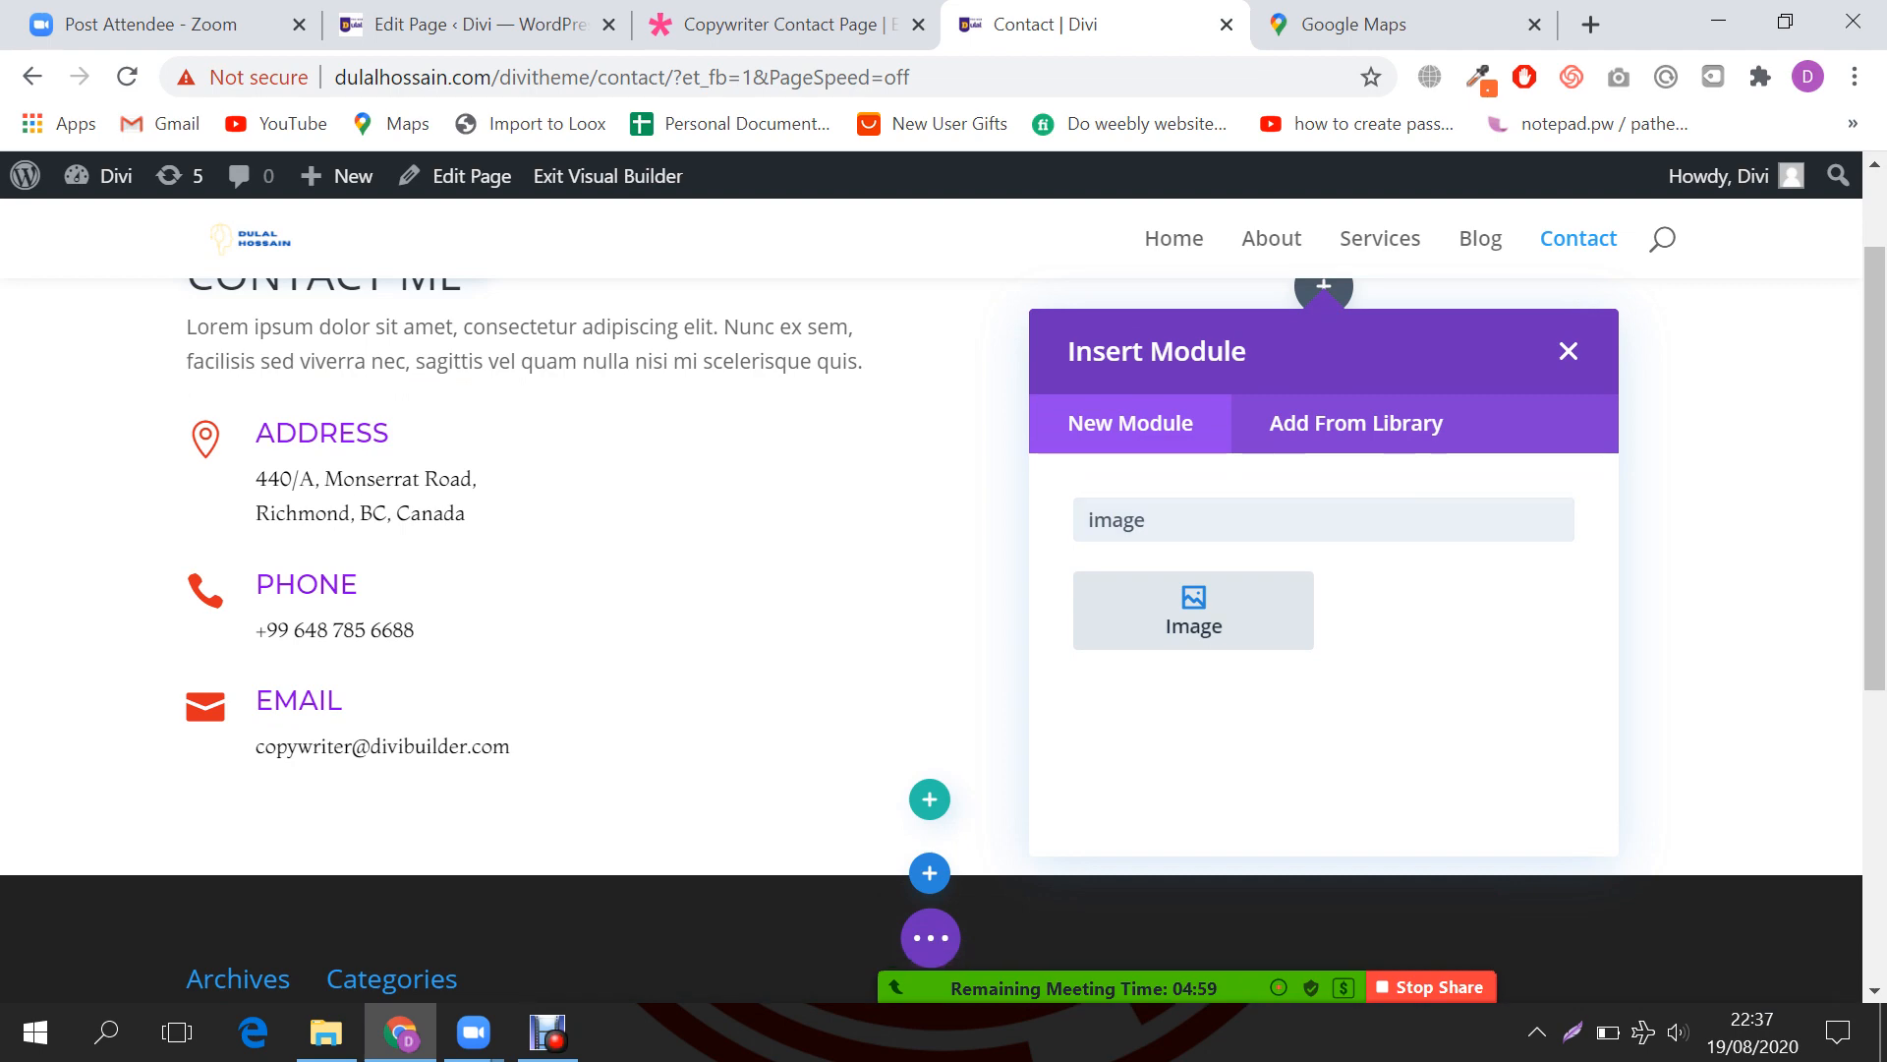
key(Return)
Step: Copy the window photo's image address from the demo Copywriter contact page
key(ctrl+shift+Tab)
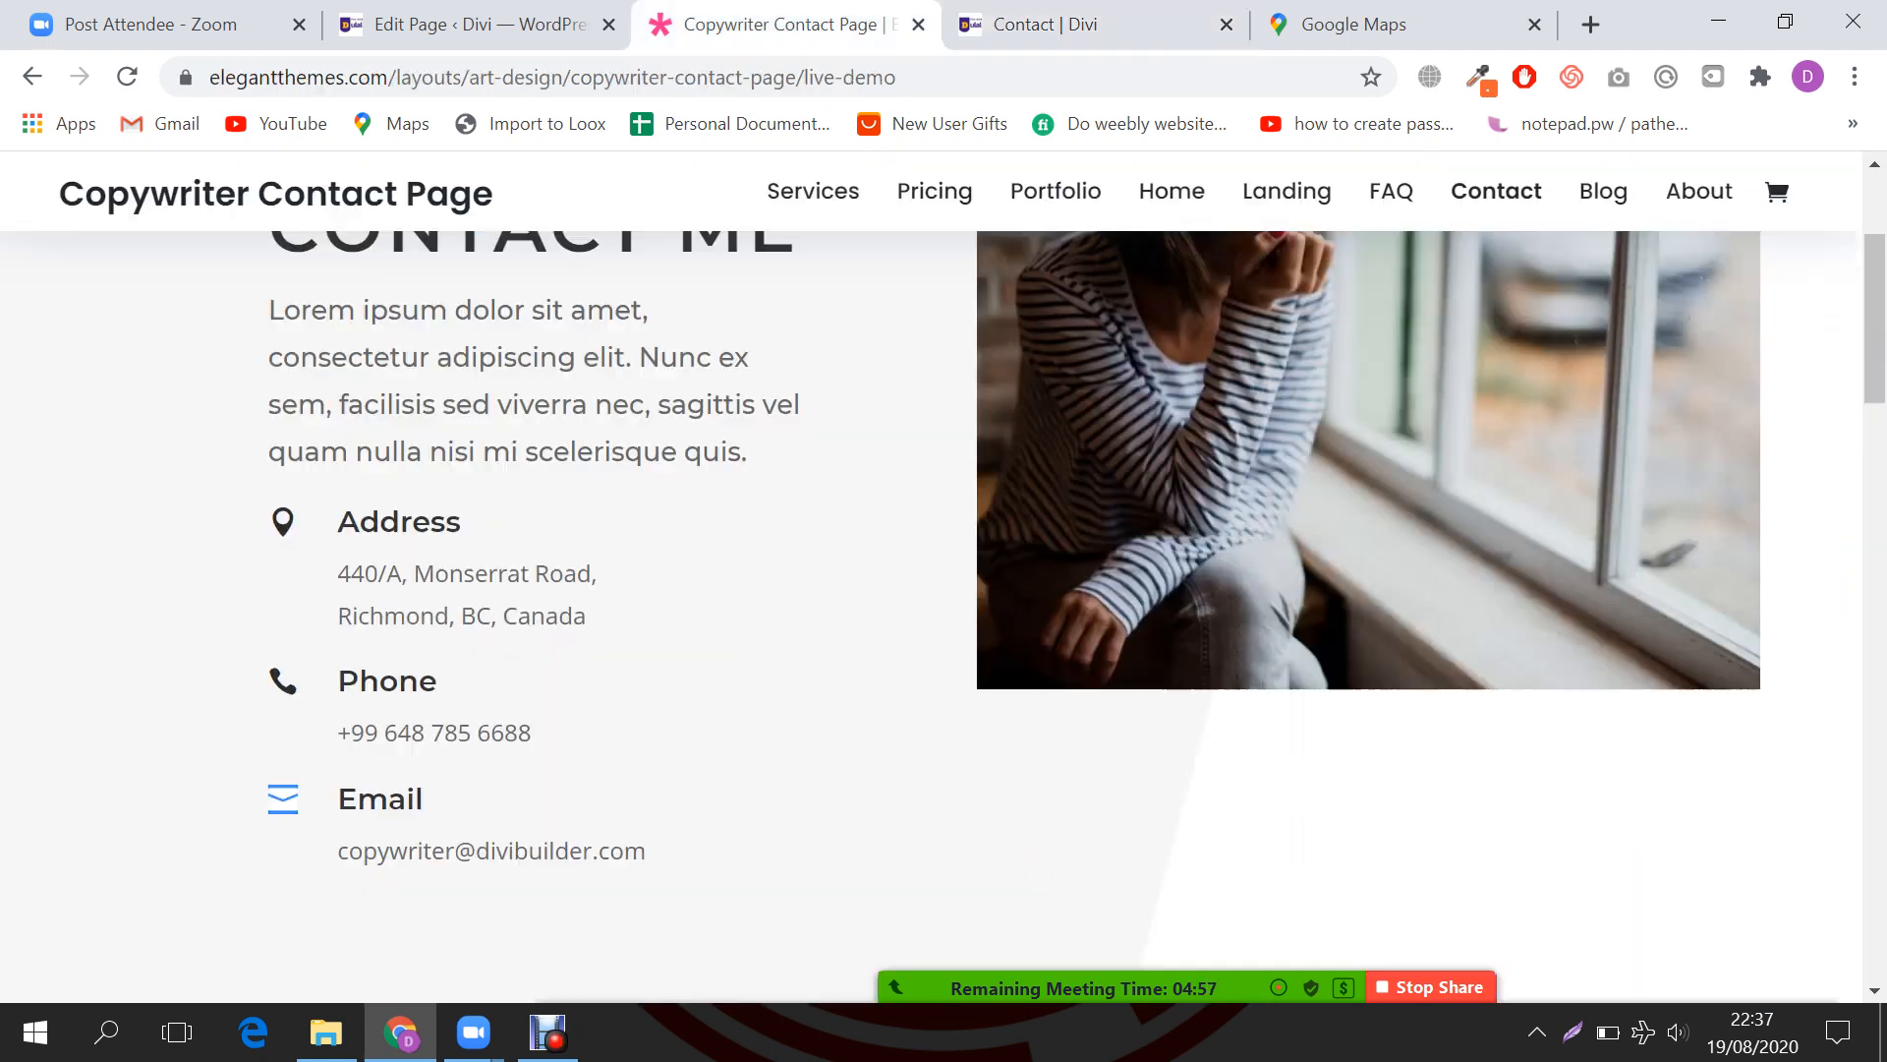
scroll(1268, 455, up, 3)
scroll(1268, 455, down, 2)
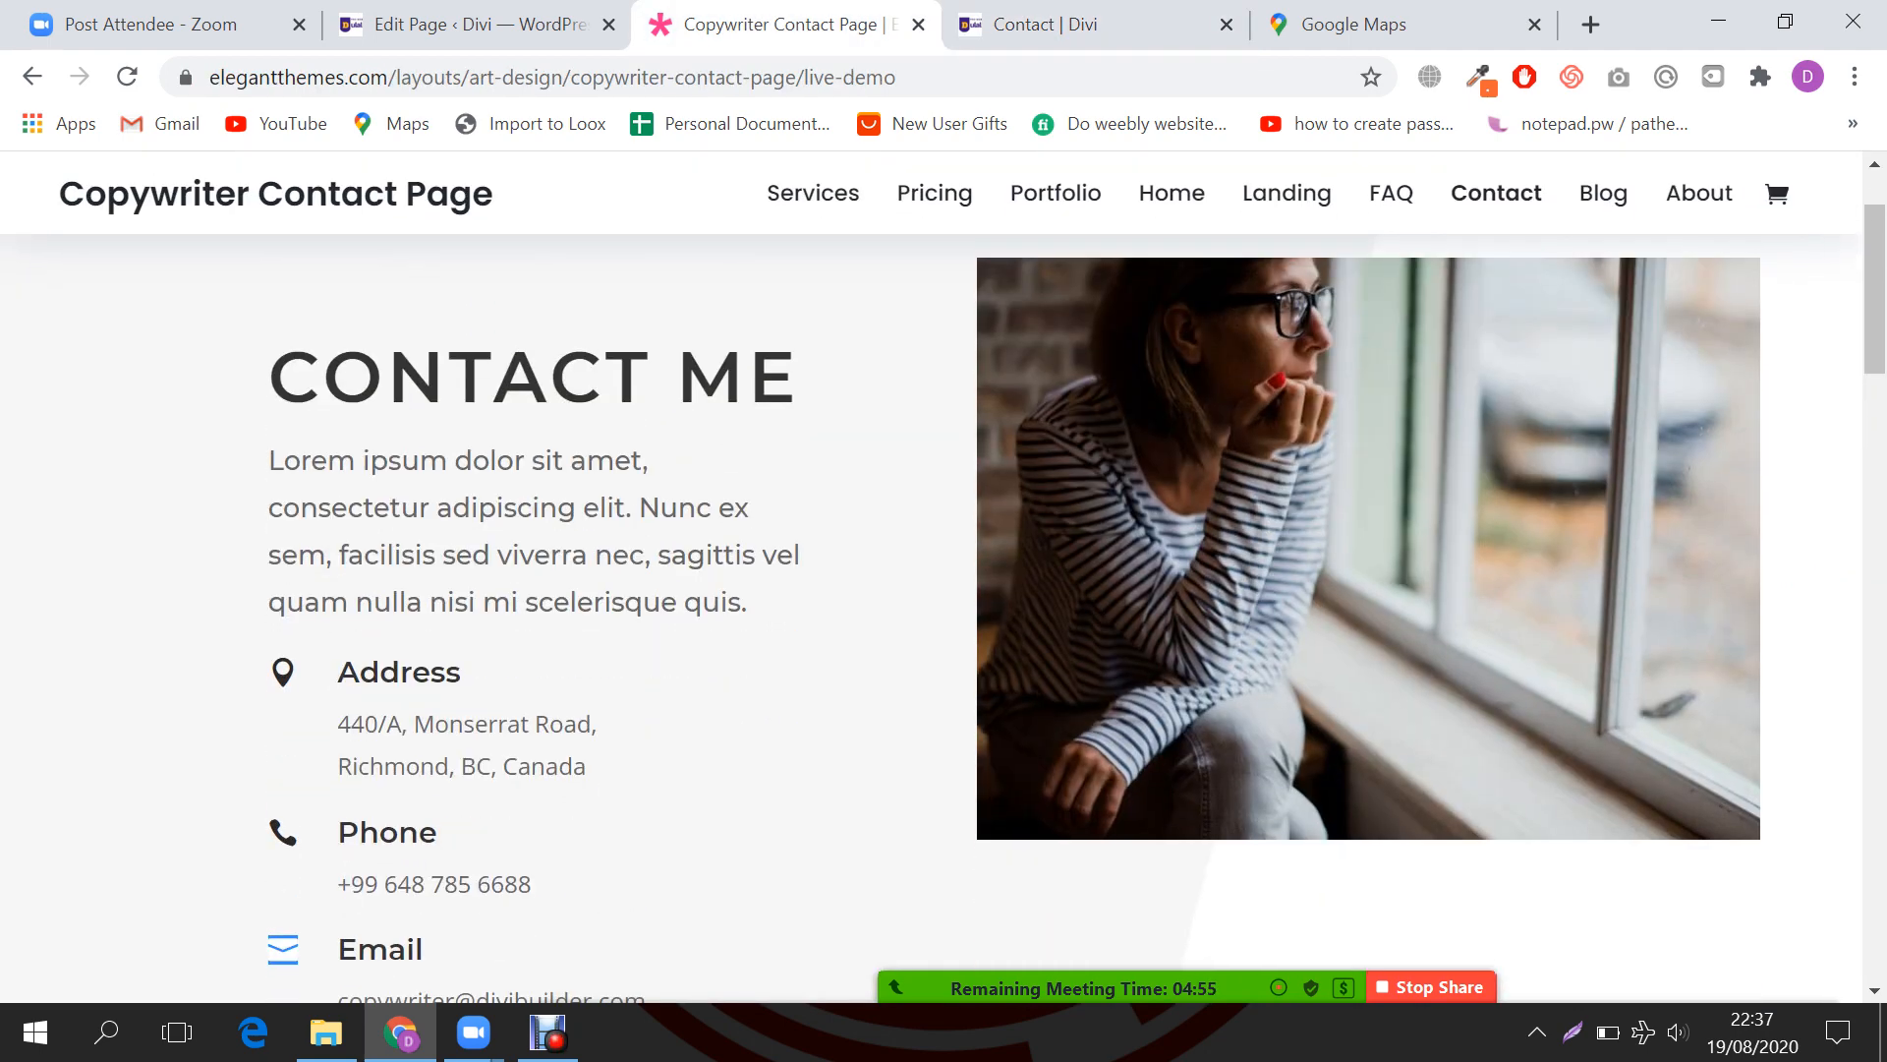
right_click(1268, 455)
click(1394, 579)
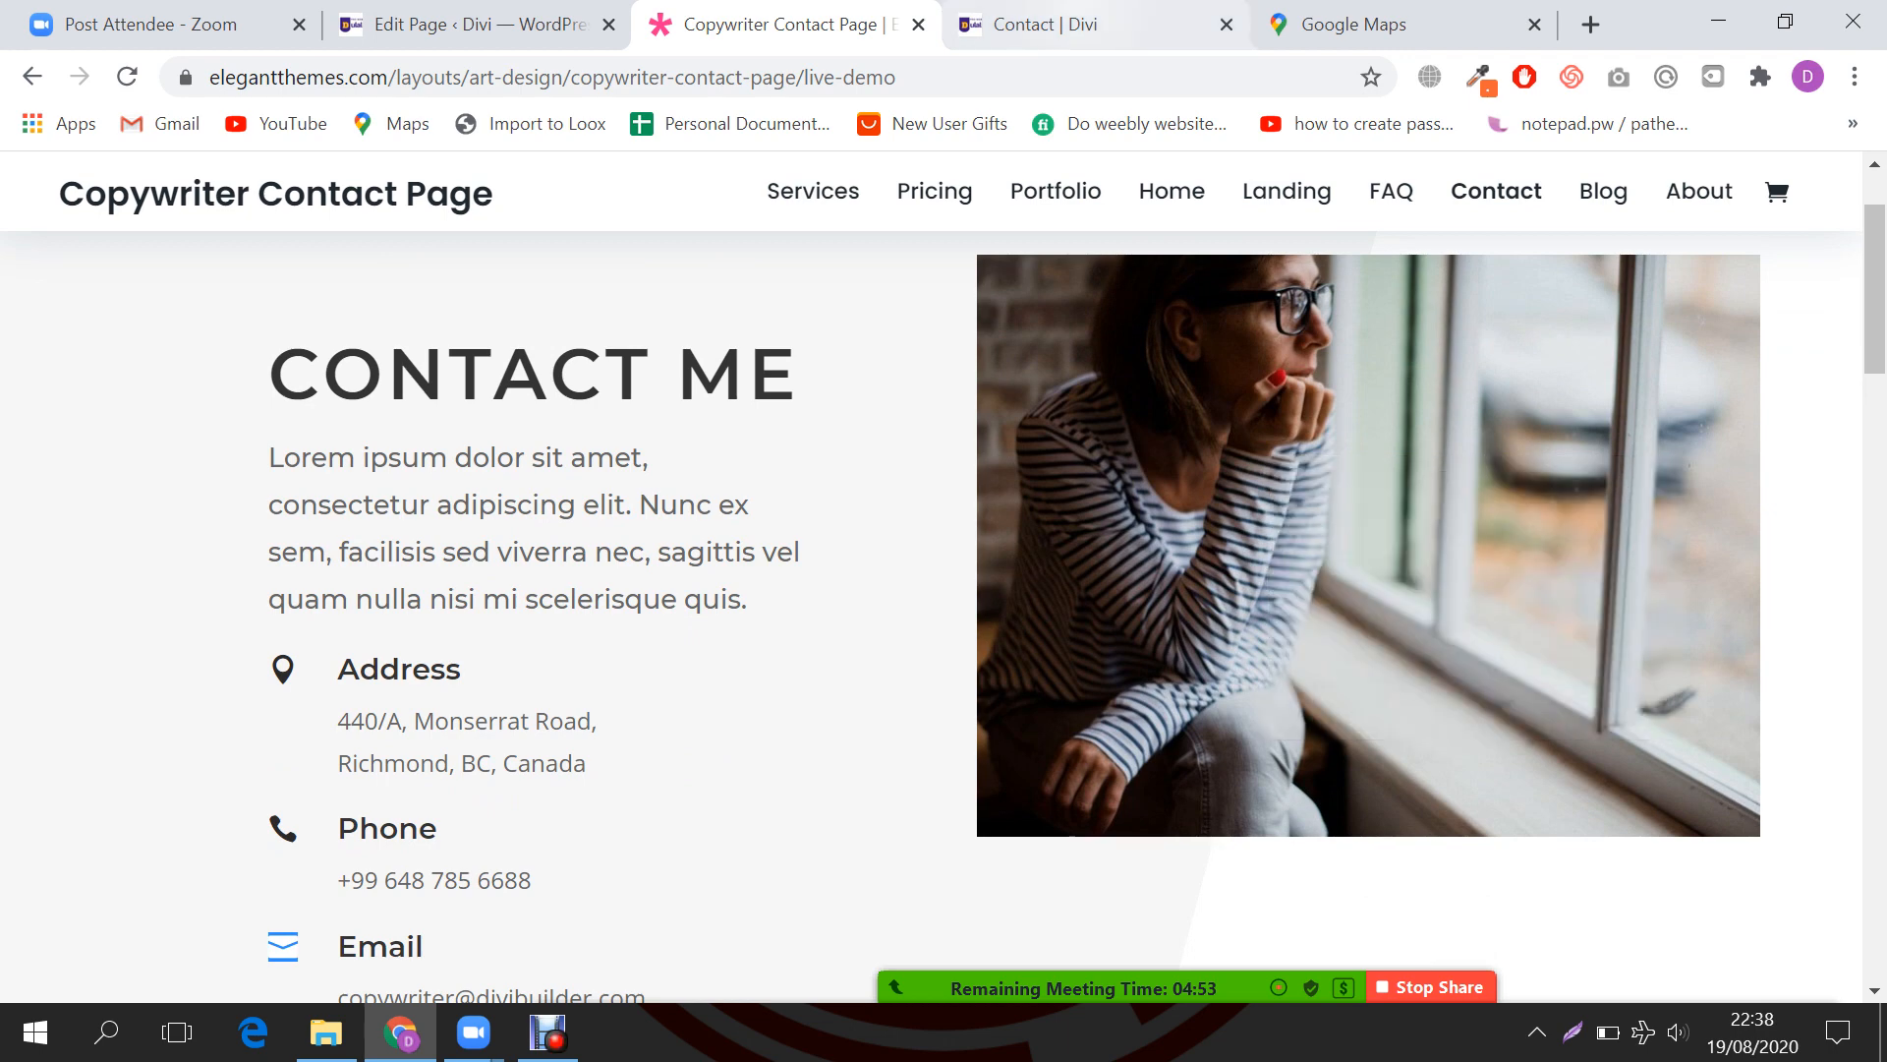
click(1044, 24)
scroll(1471, 509, down, 2)
Step: Insert the window photo into the Image module from the copied URL and save it
click(1472, 474)
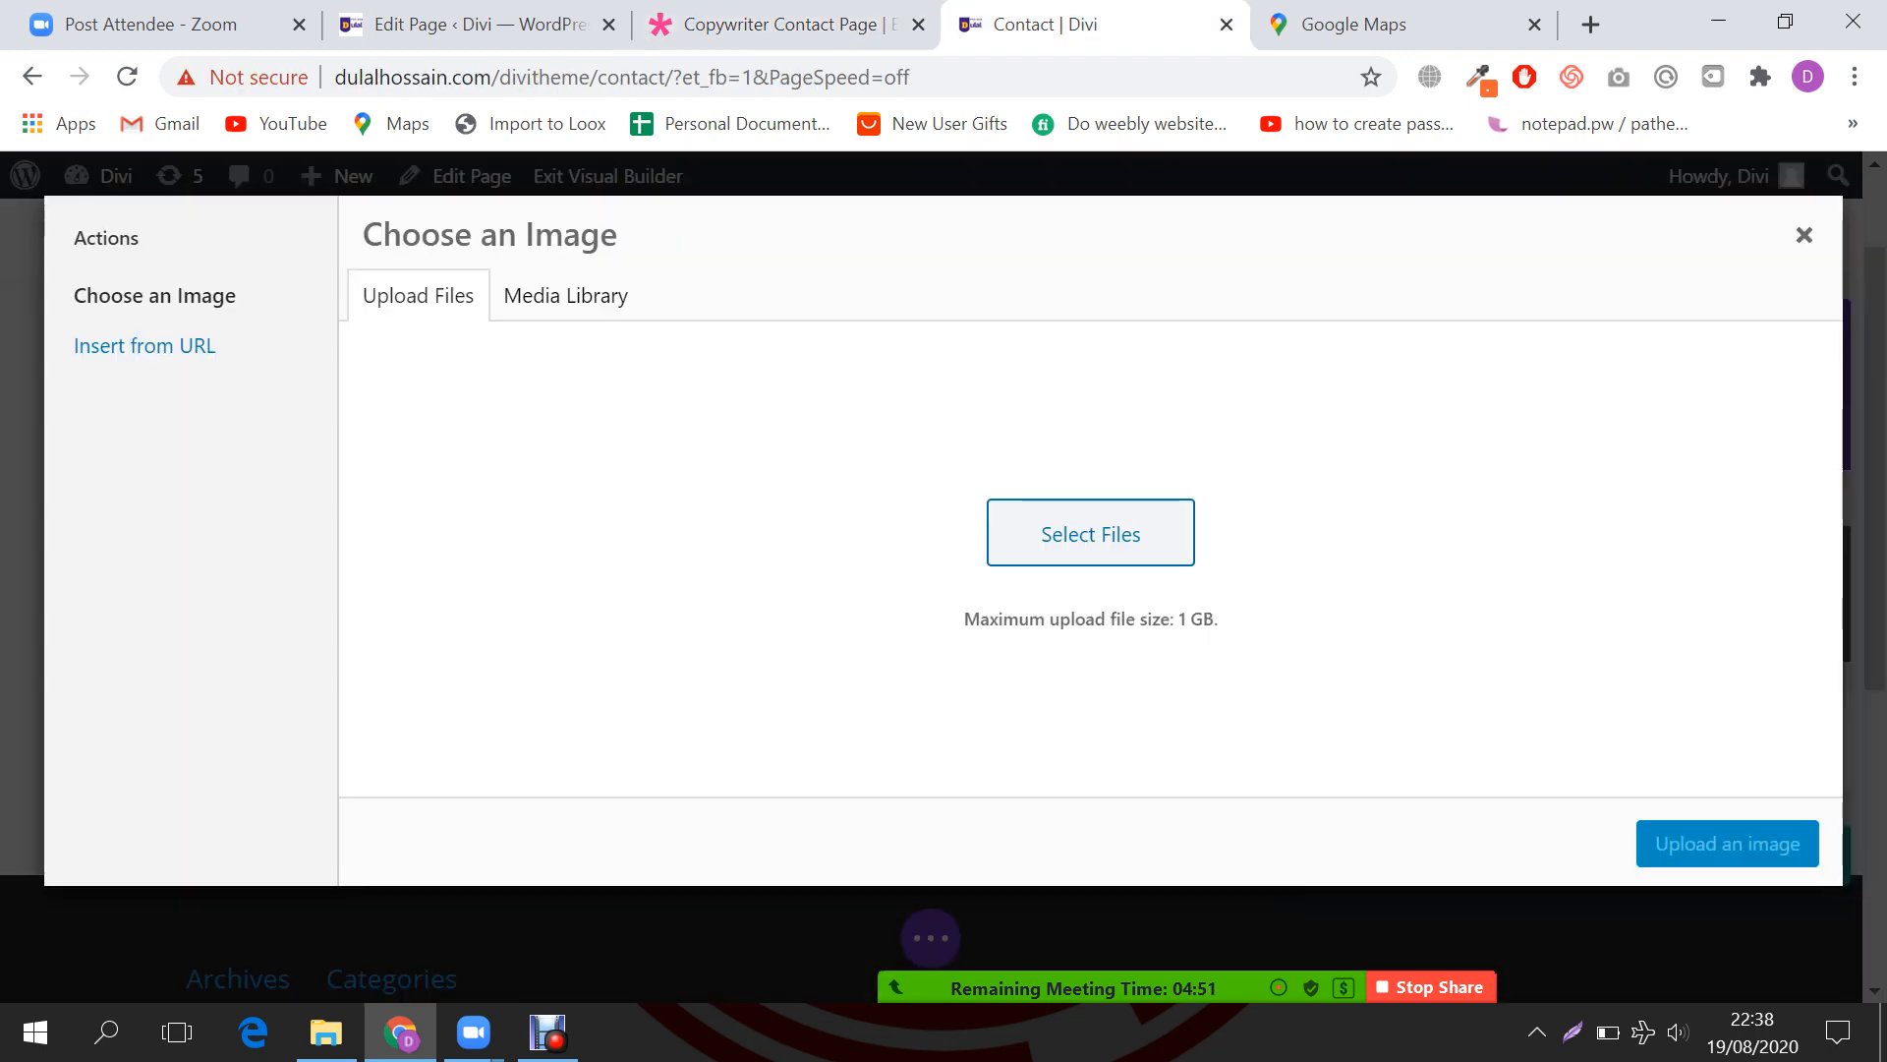
click(144, 345)
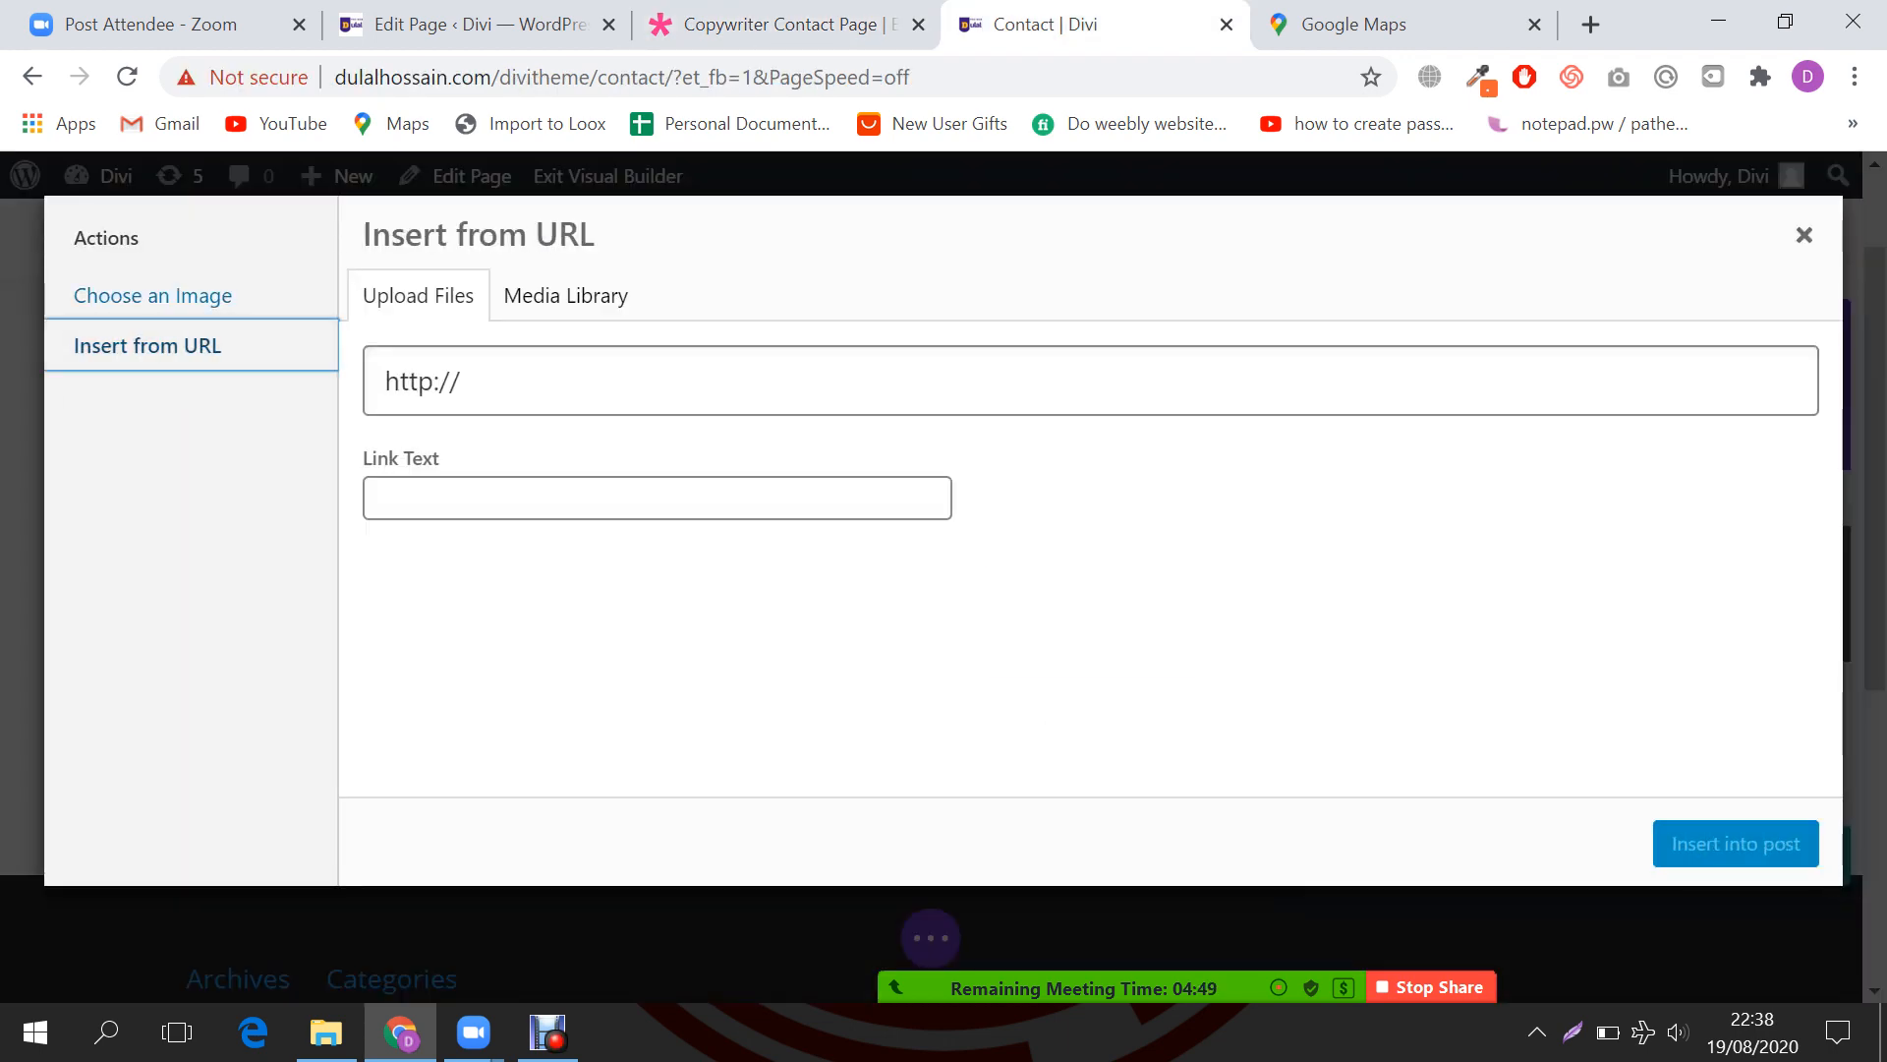
key(ctrl+a)
key(ctrl+v)
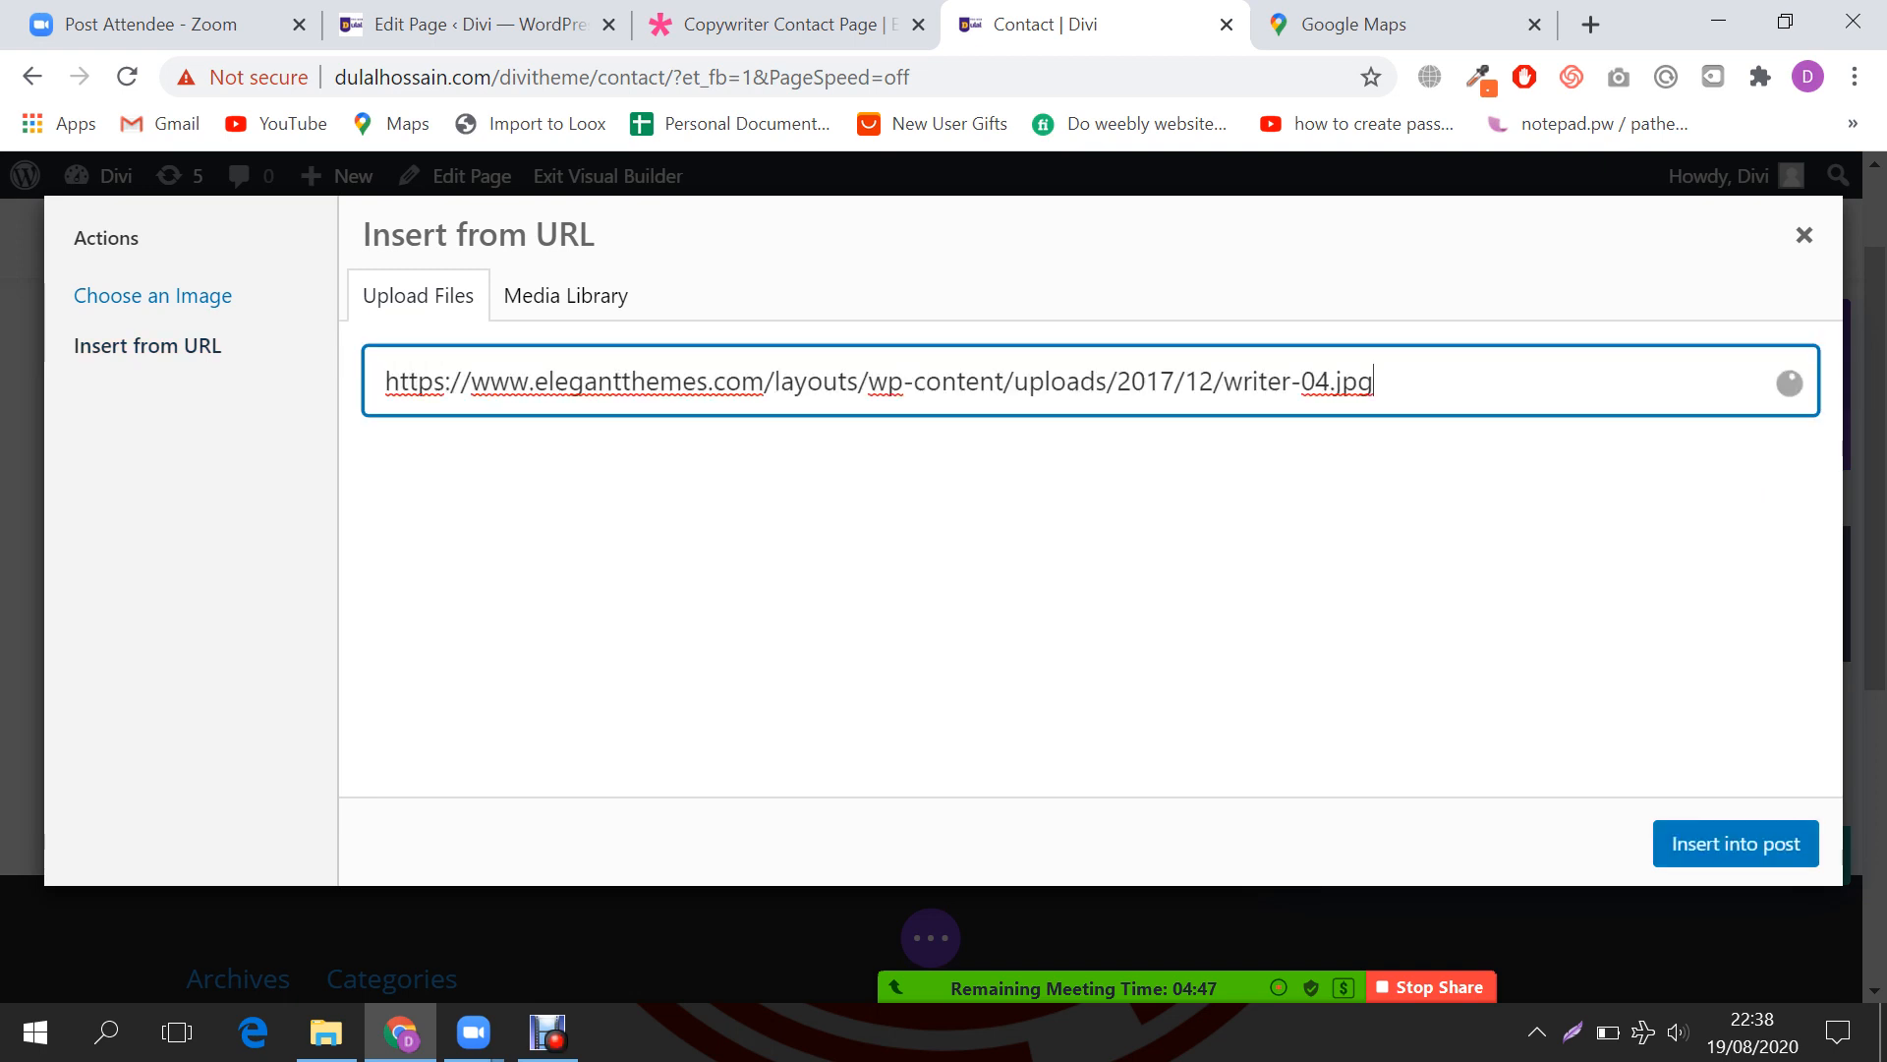
click(1736, 844)
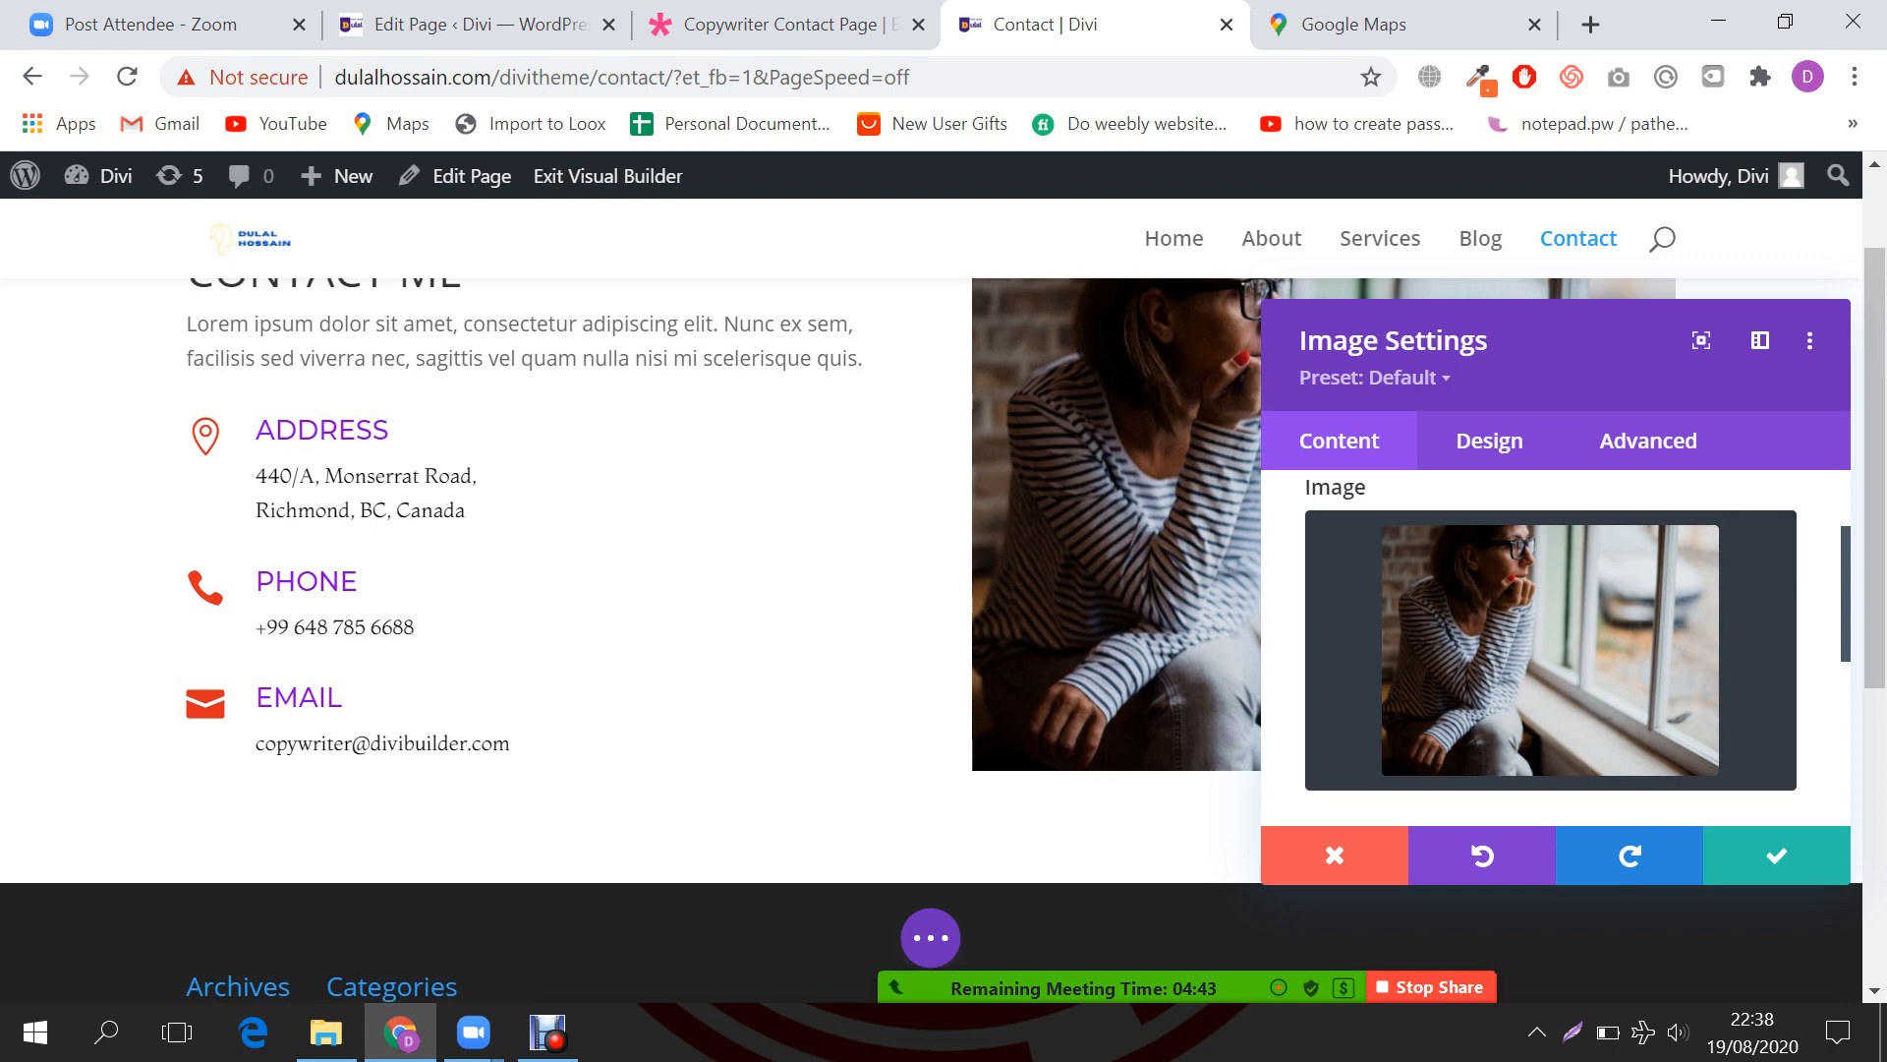
scroll(1851, 882, down, 2)
click(1777, 851)
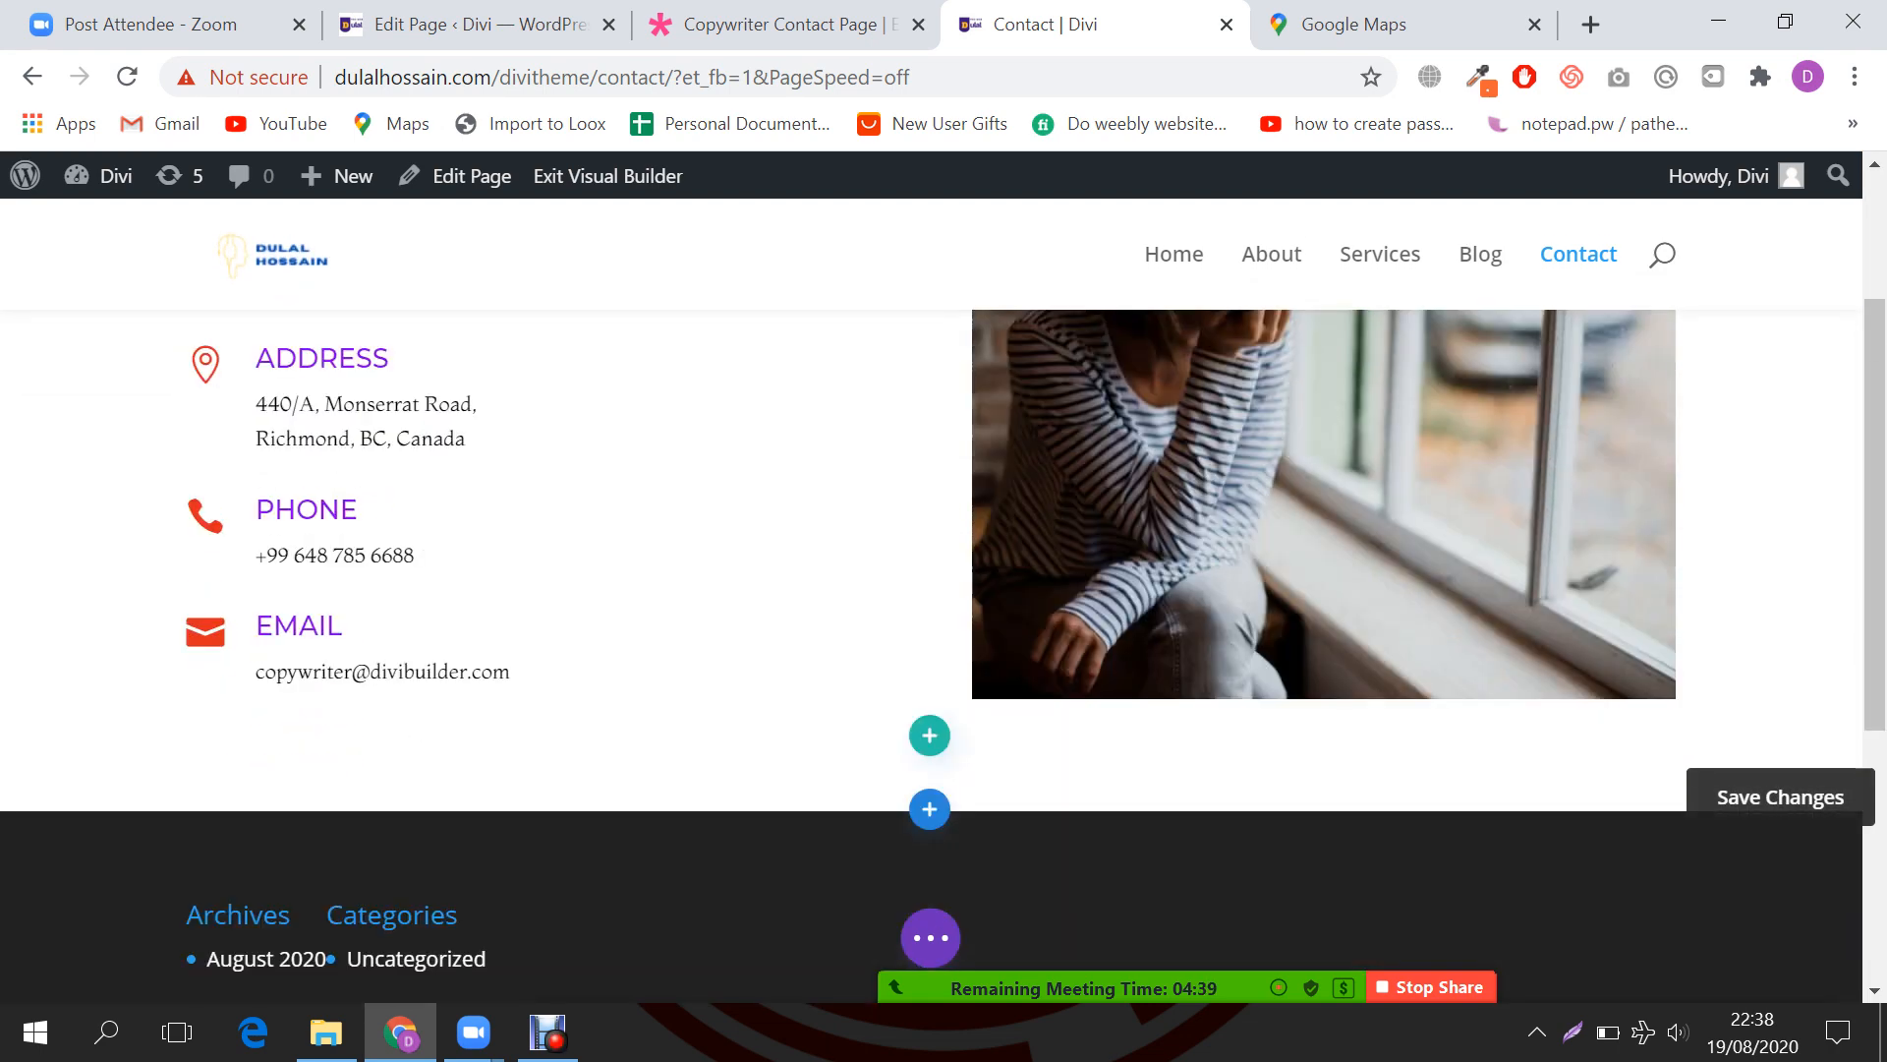
Step: Open and hide the meeting chat, then switch to the demo copywriter contact page
scroll(1777, 852, down, 1)
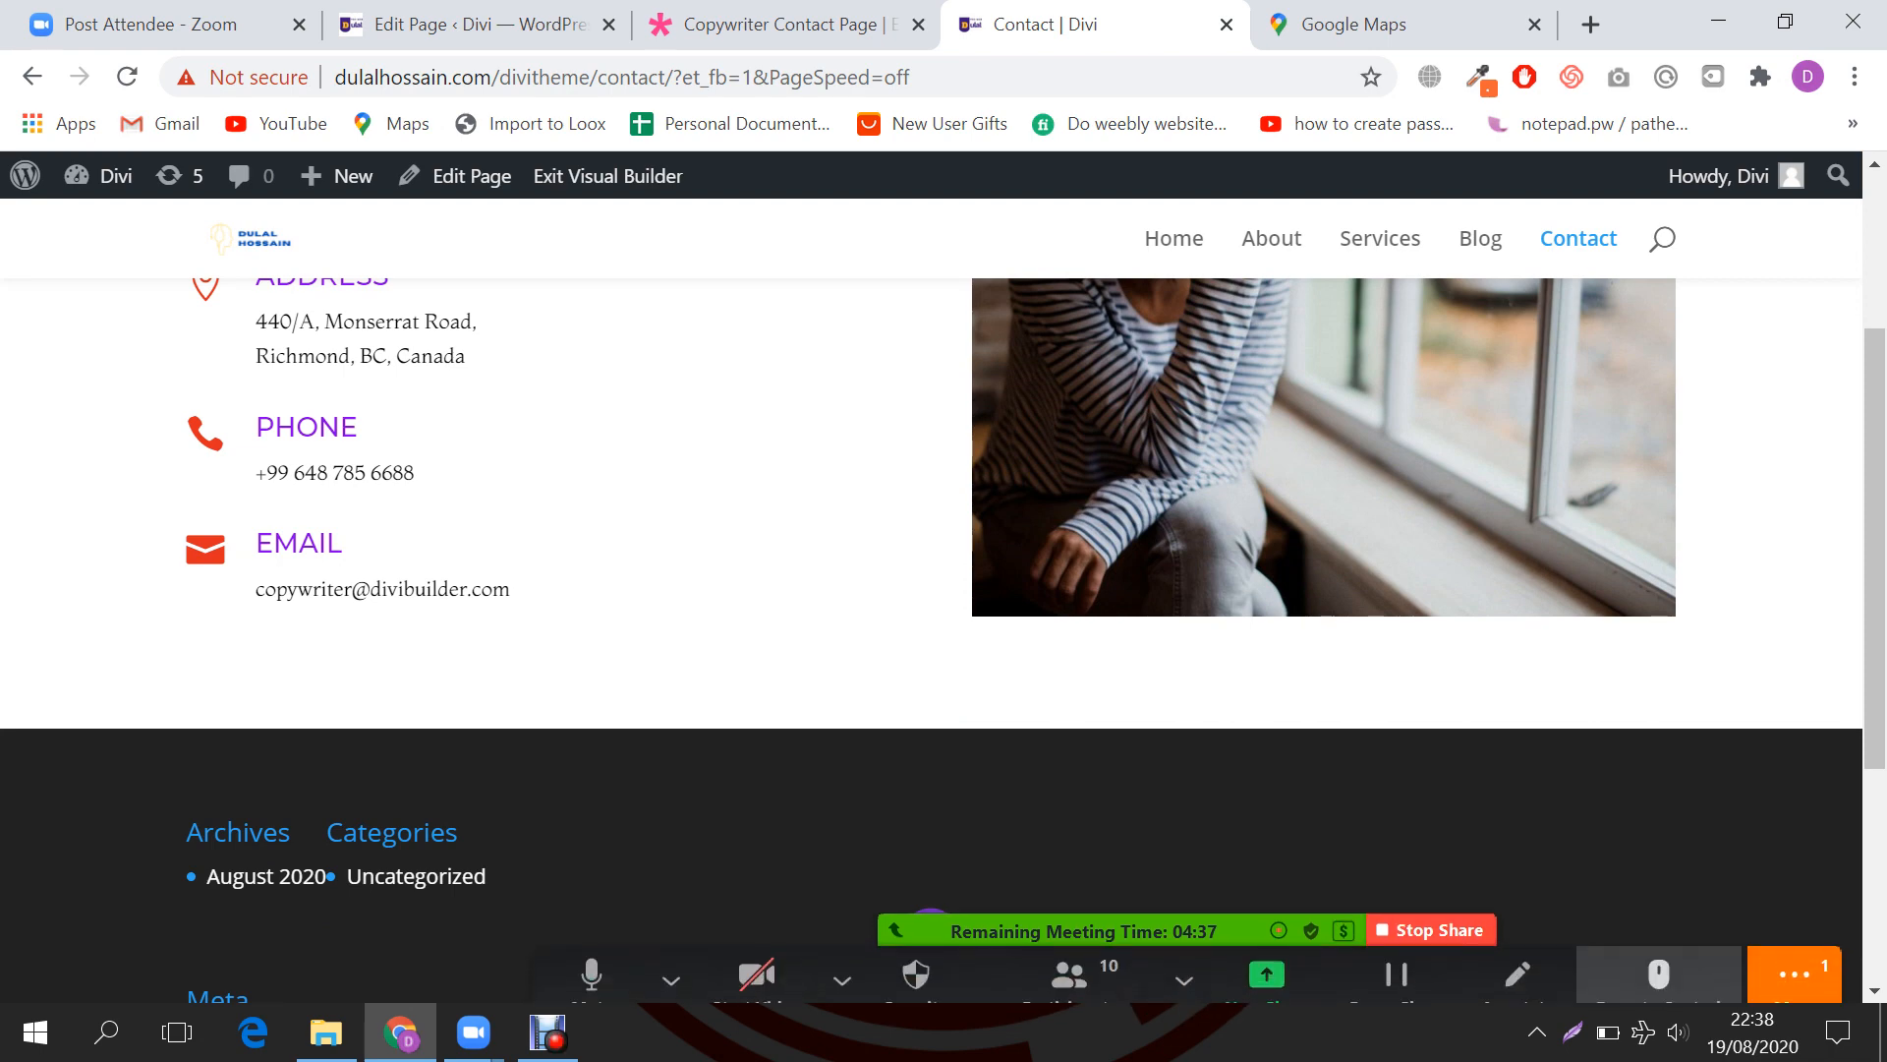
click(1794, 973)
click(1453, 539)
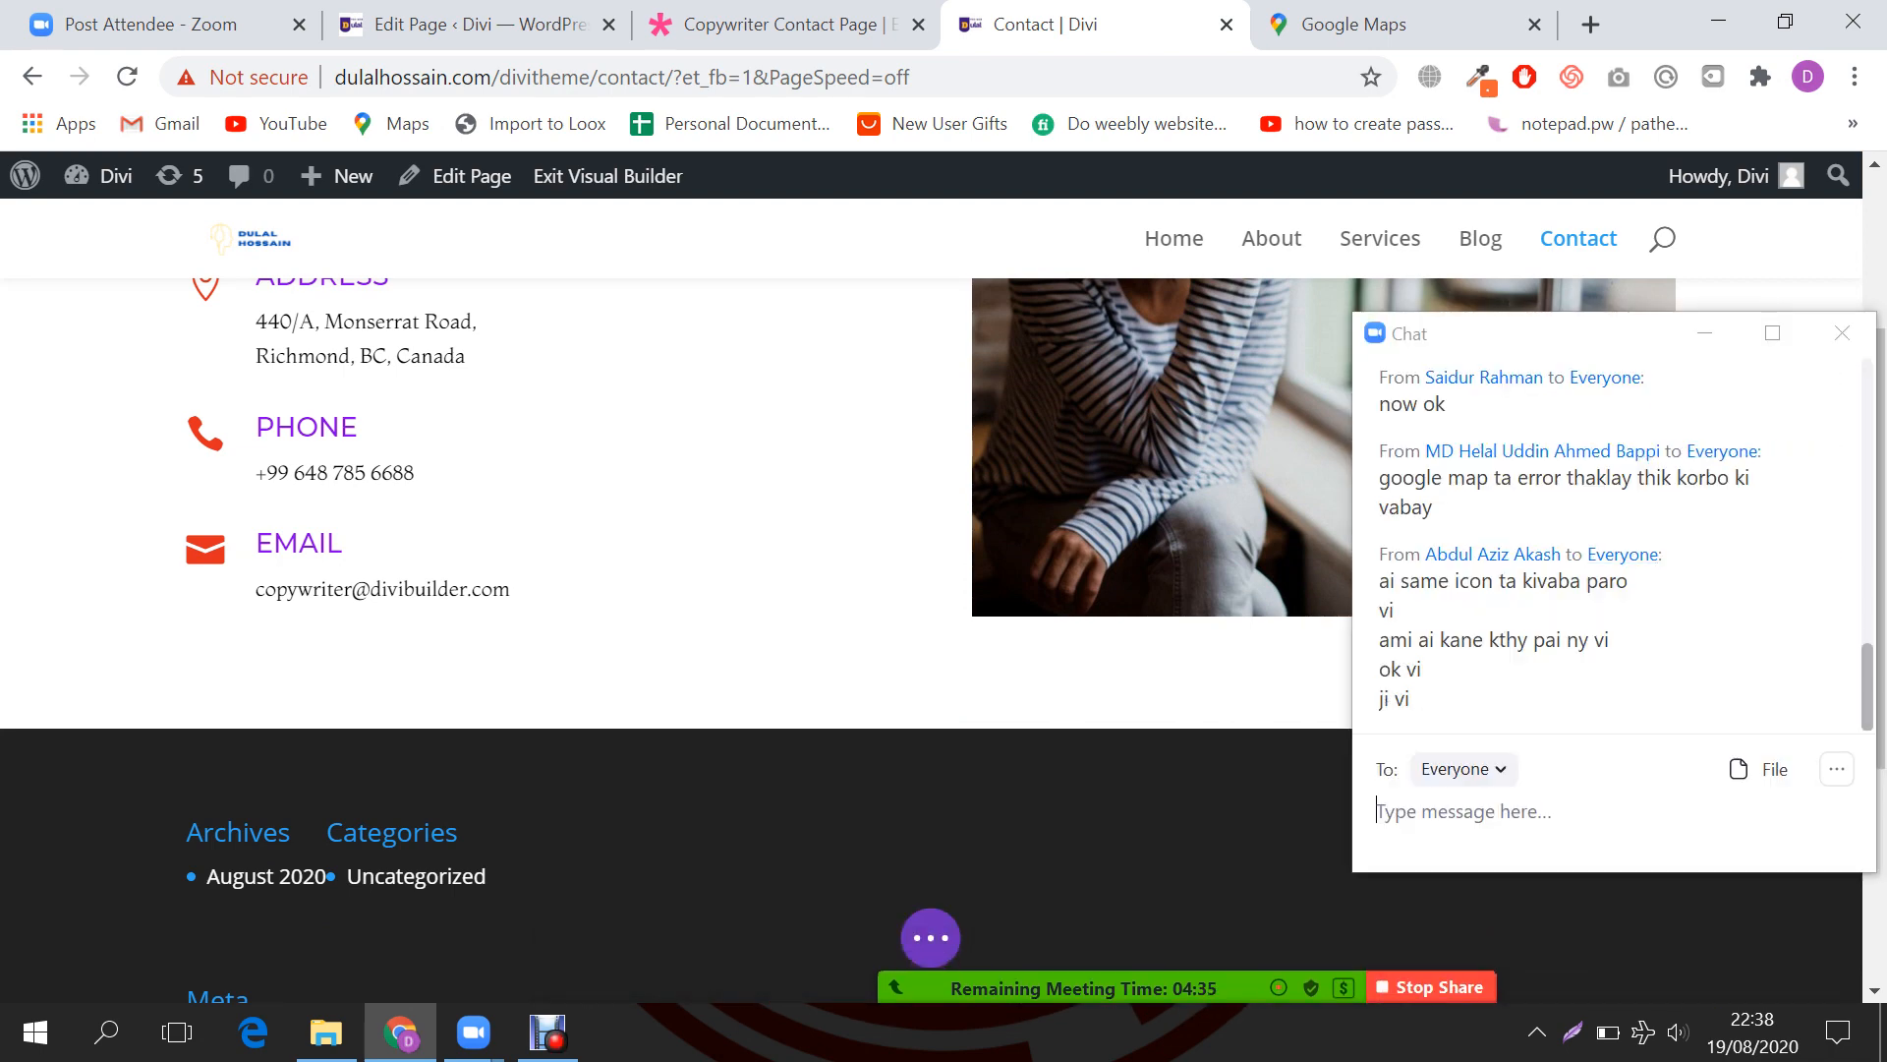
click(1706, 333)
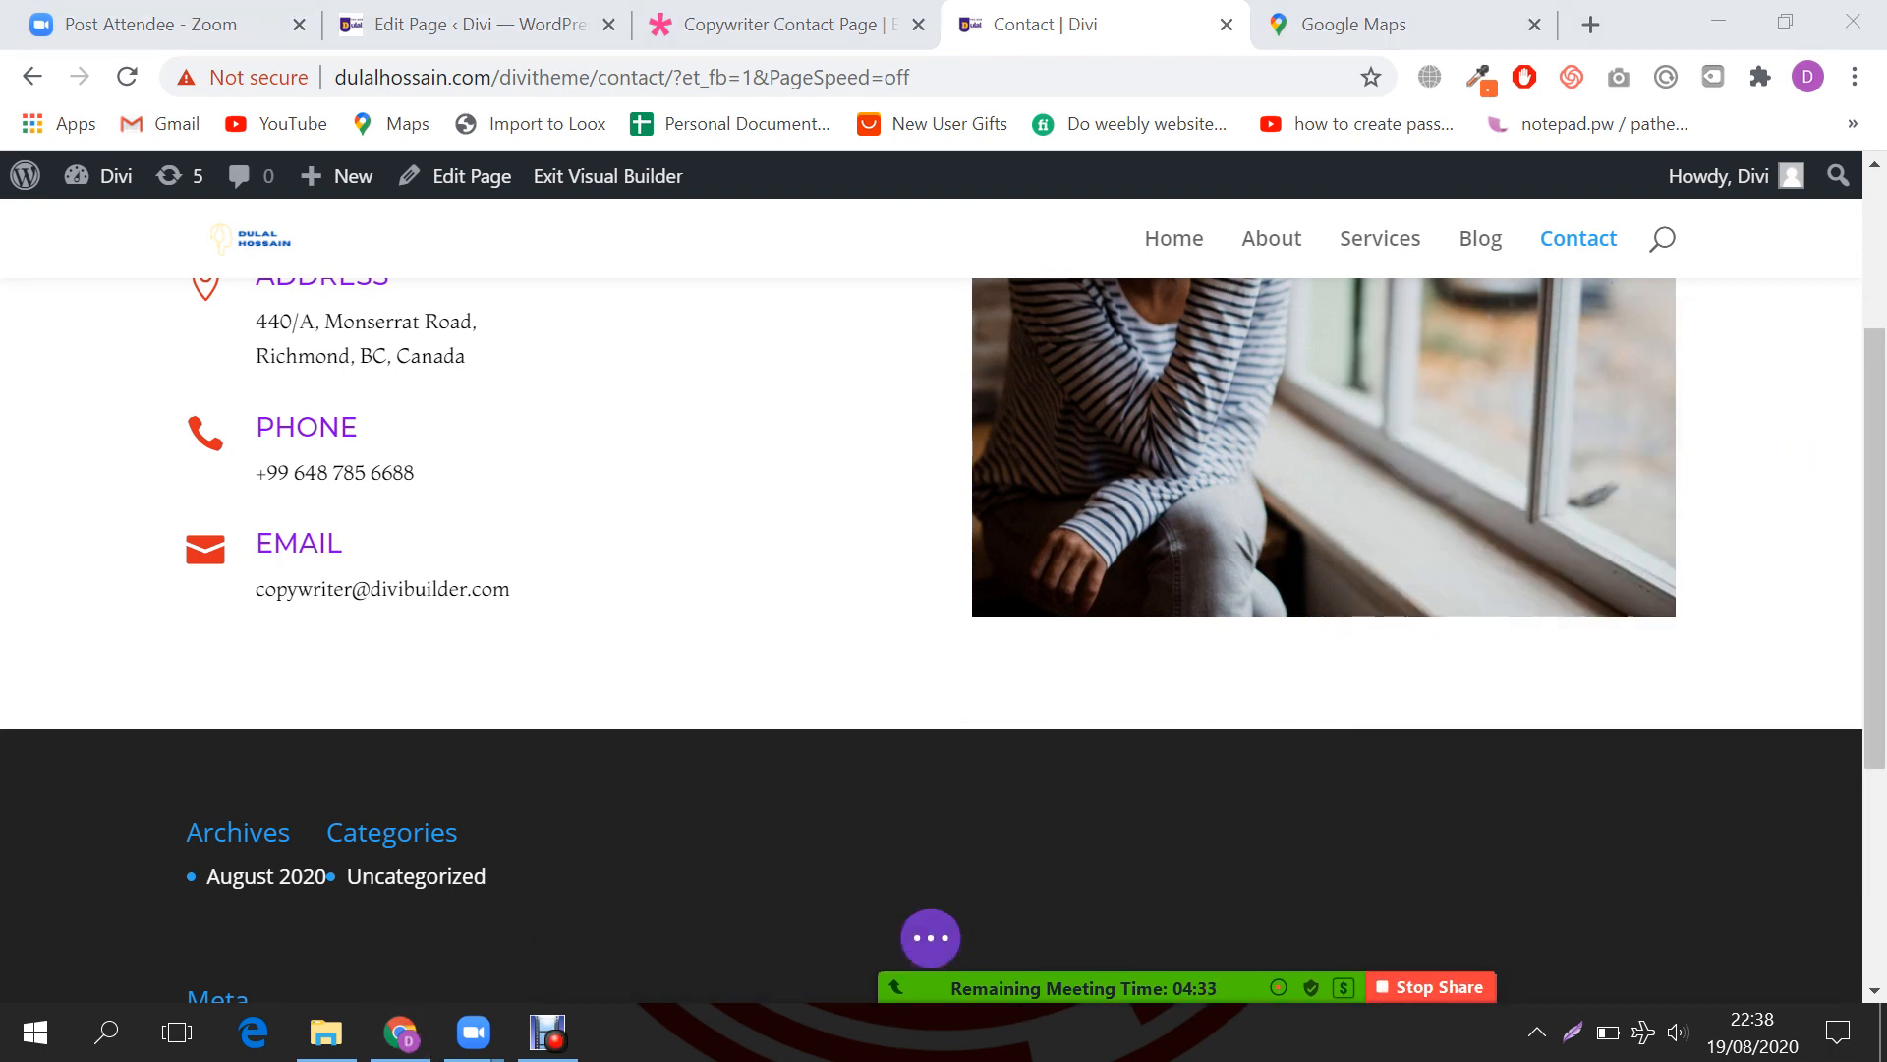
scroll(931, 640, up, 3)
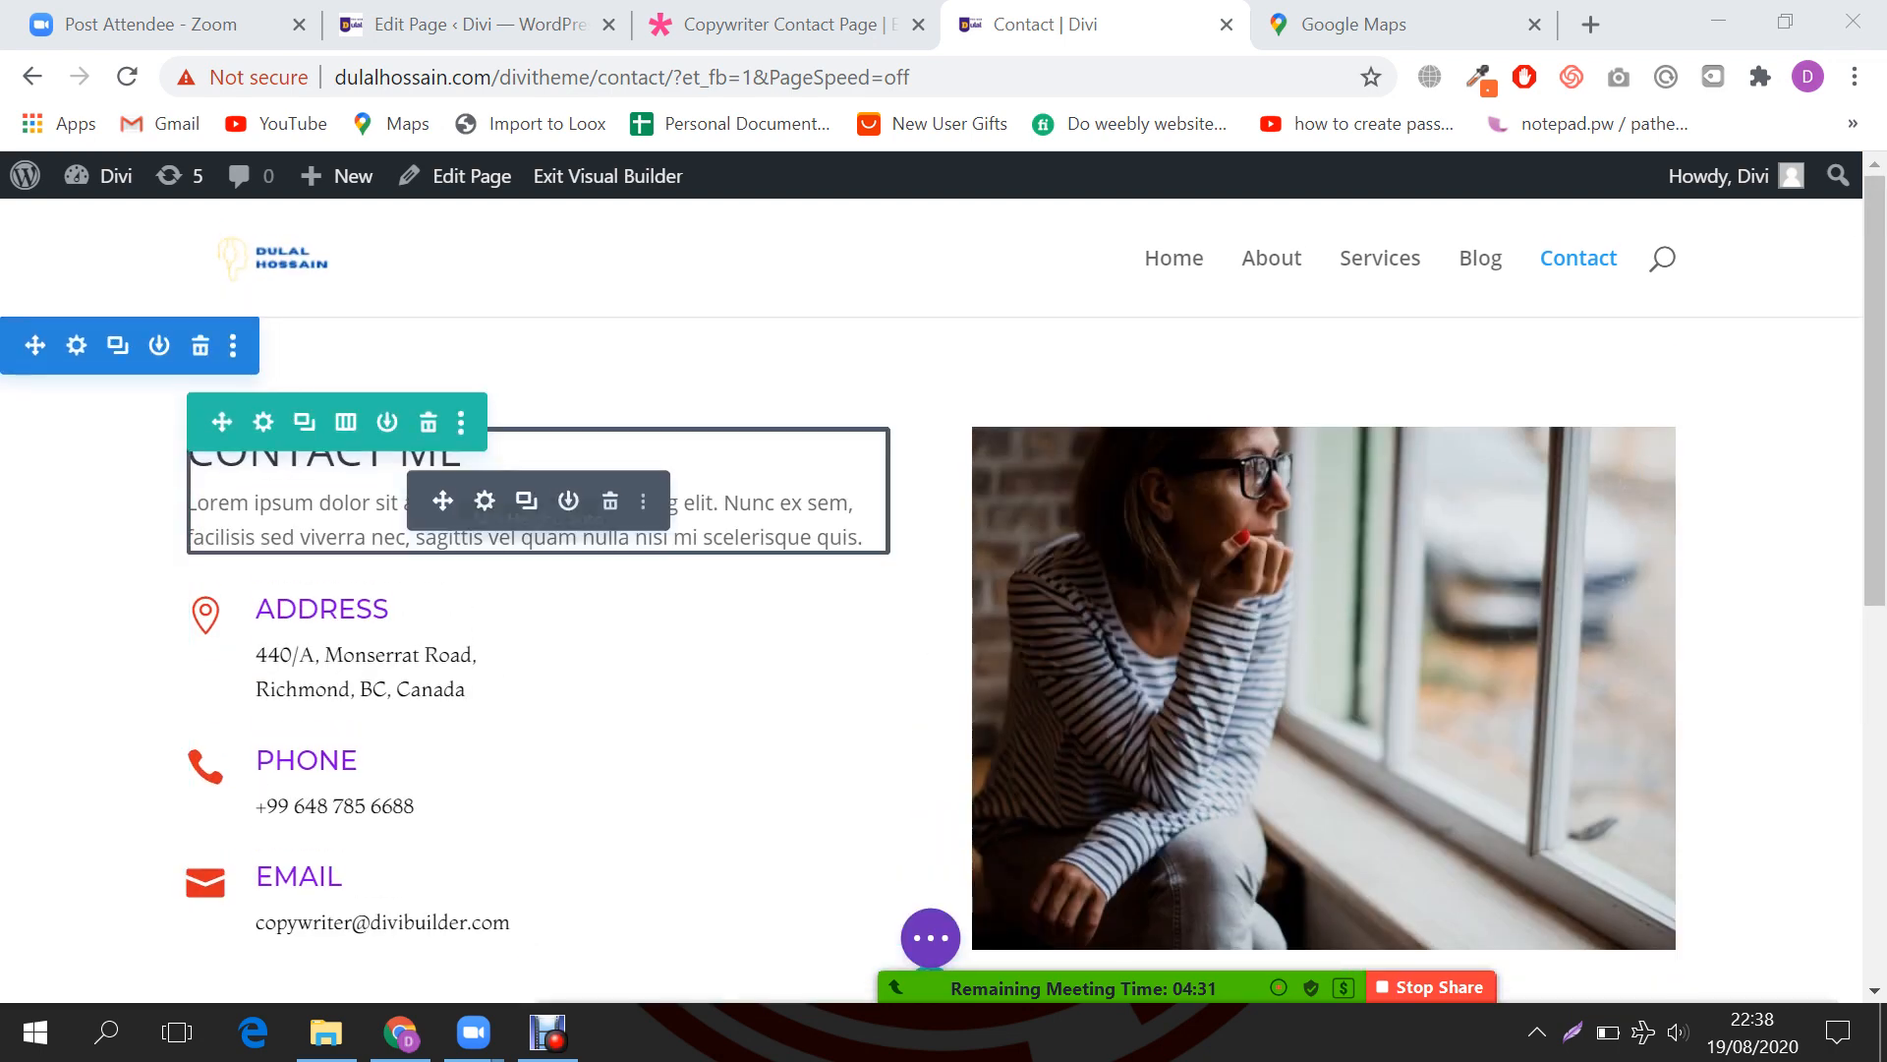
scroll(932, 640, down, 3)
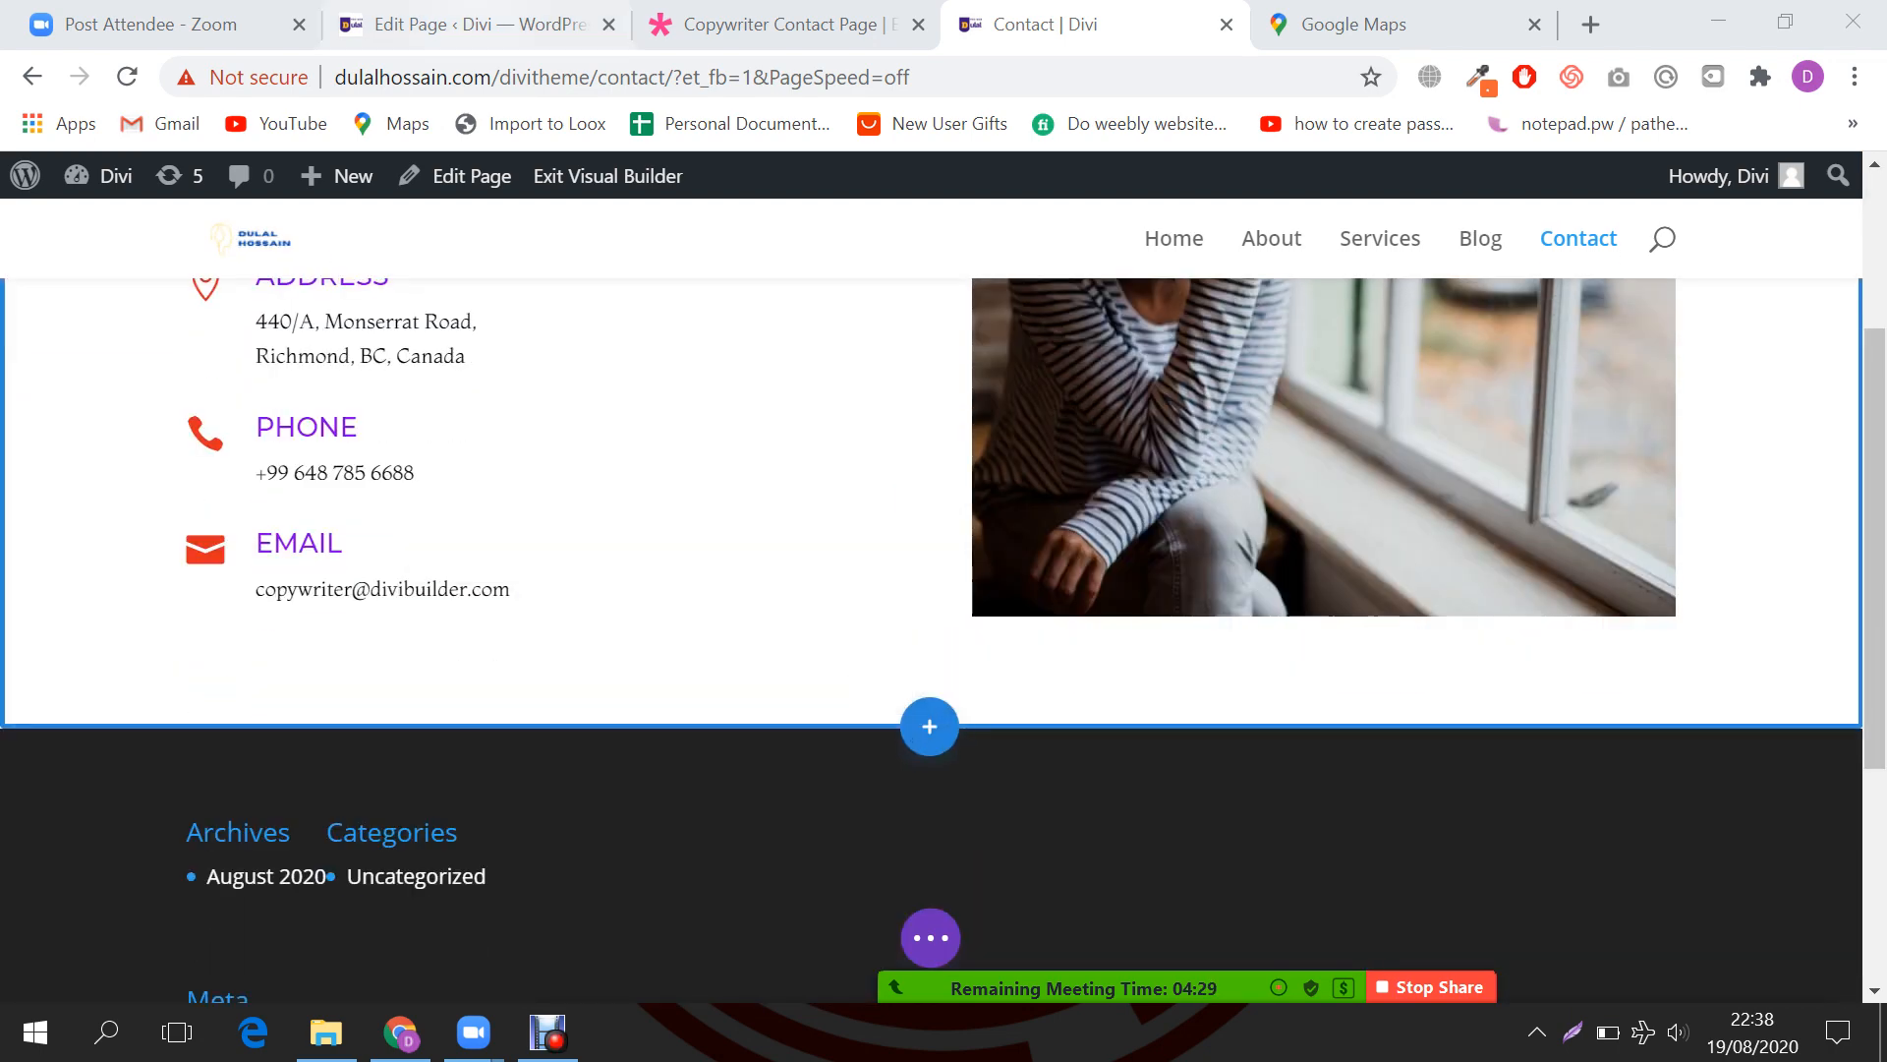
click(789, 24)
scroll(944, 616, down, 2)
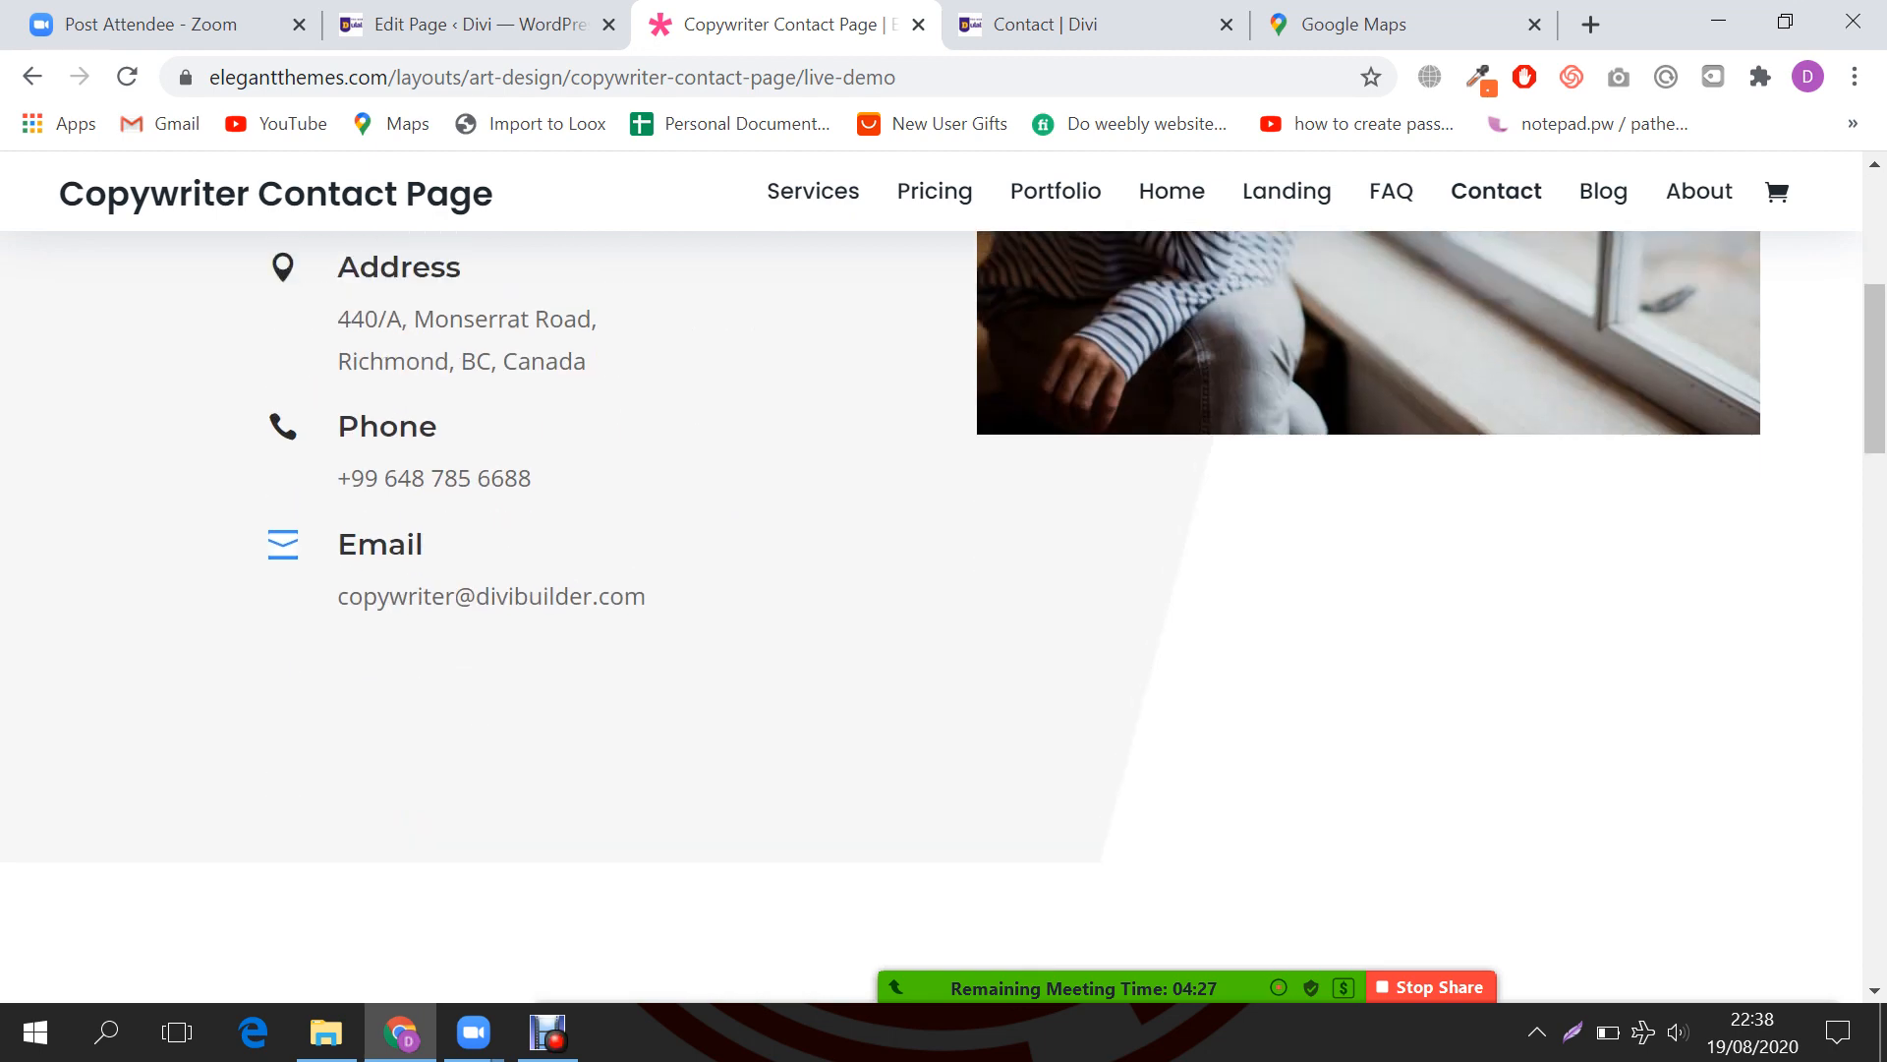
scroll(944, 616, up, 3)
scroll(944, 616, down, 4)
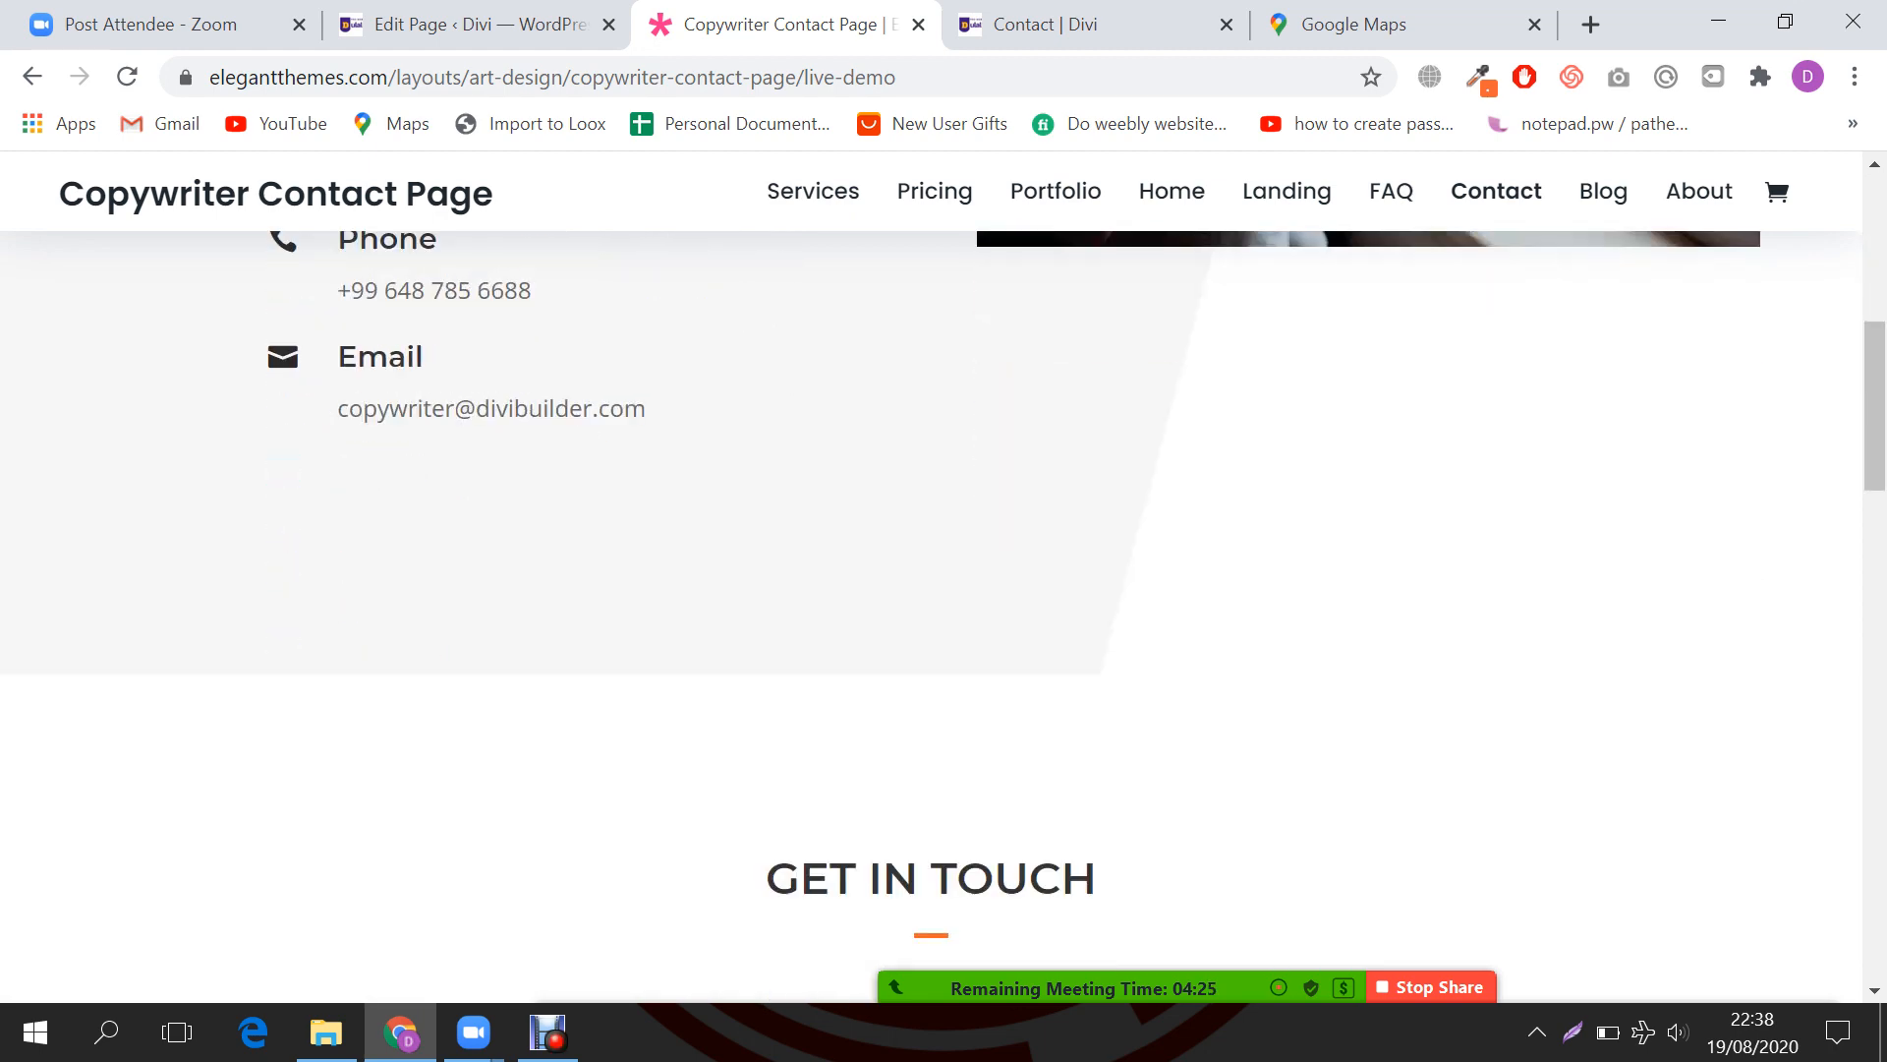
scroll(943, 616, up, 8)
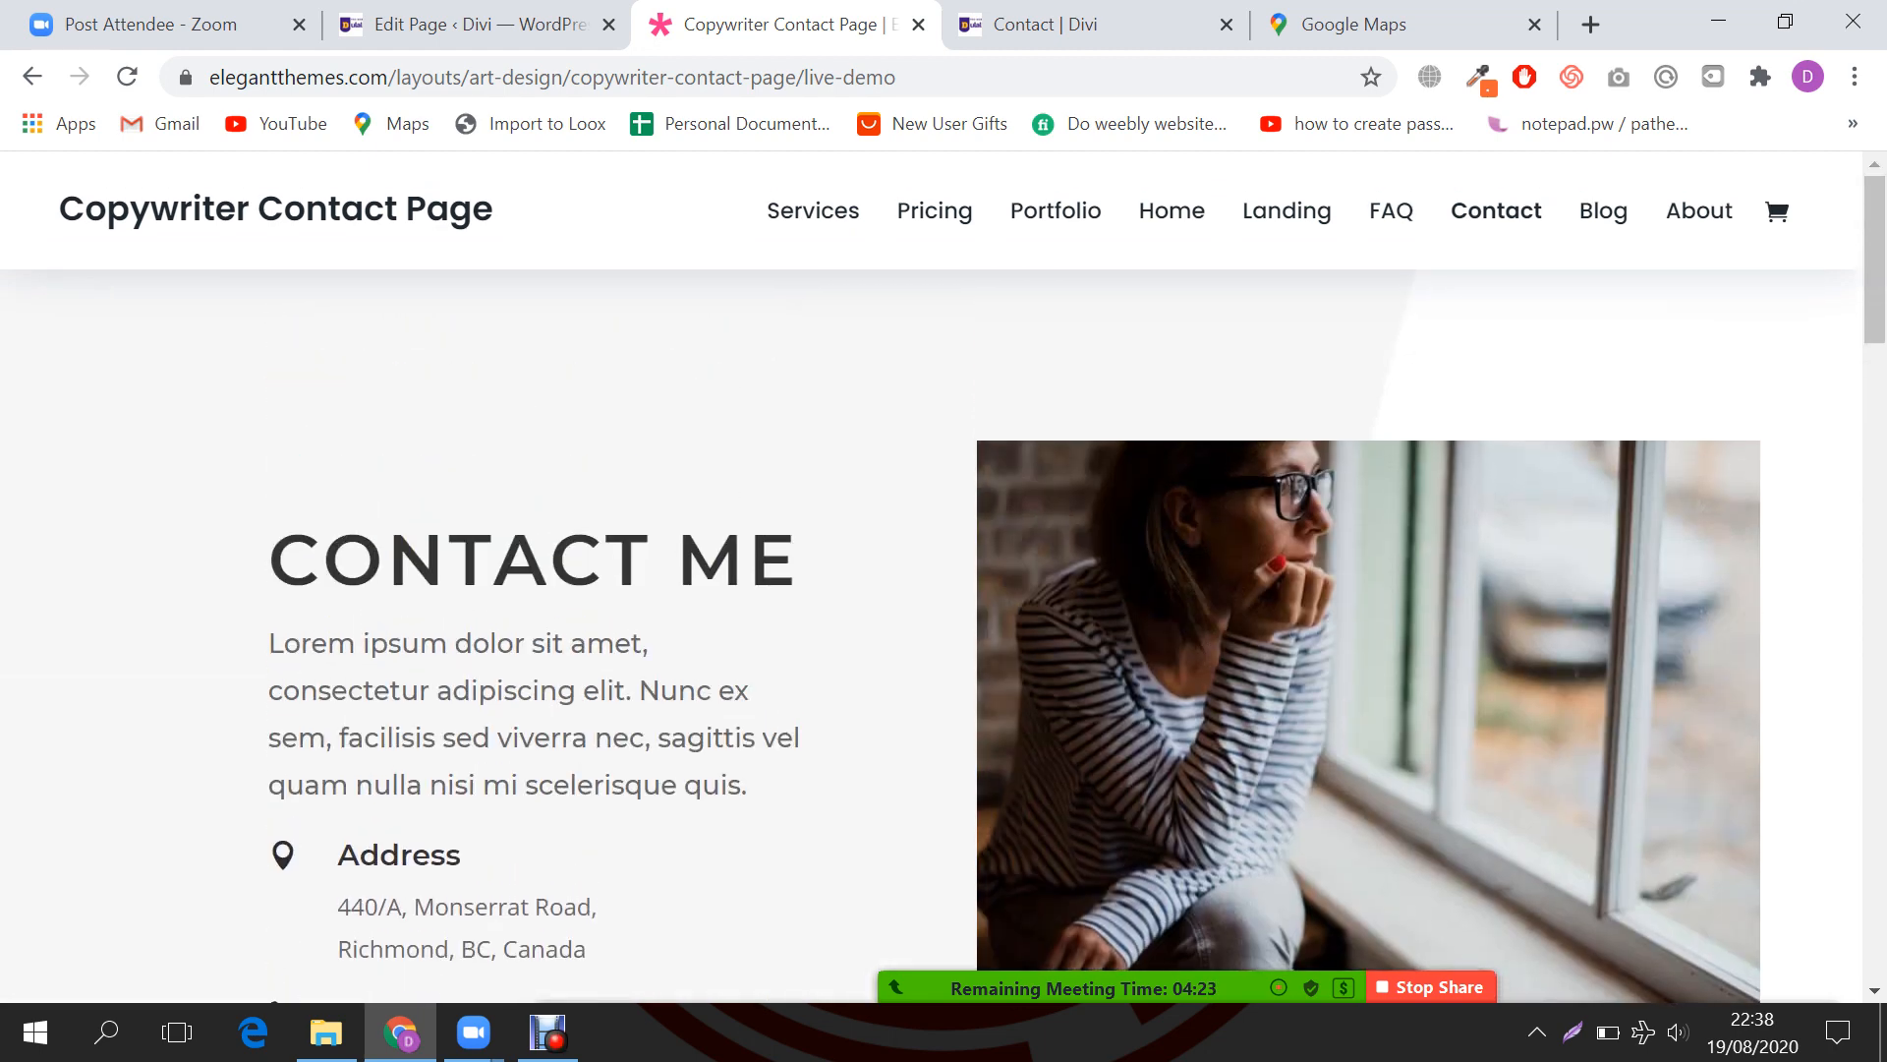
scroll(943, 616, down, 8)
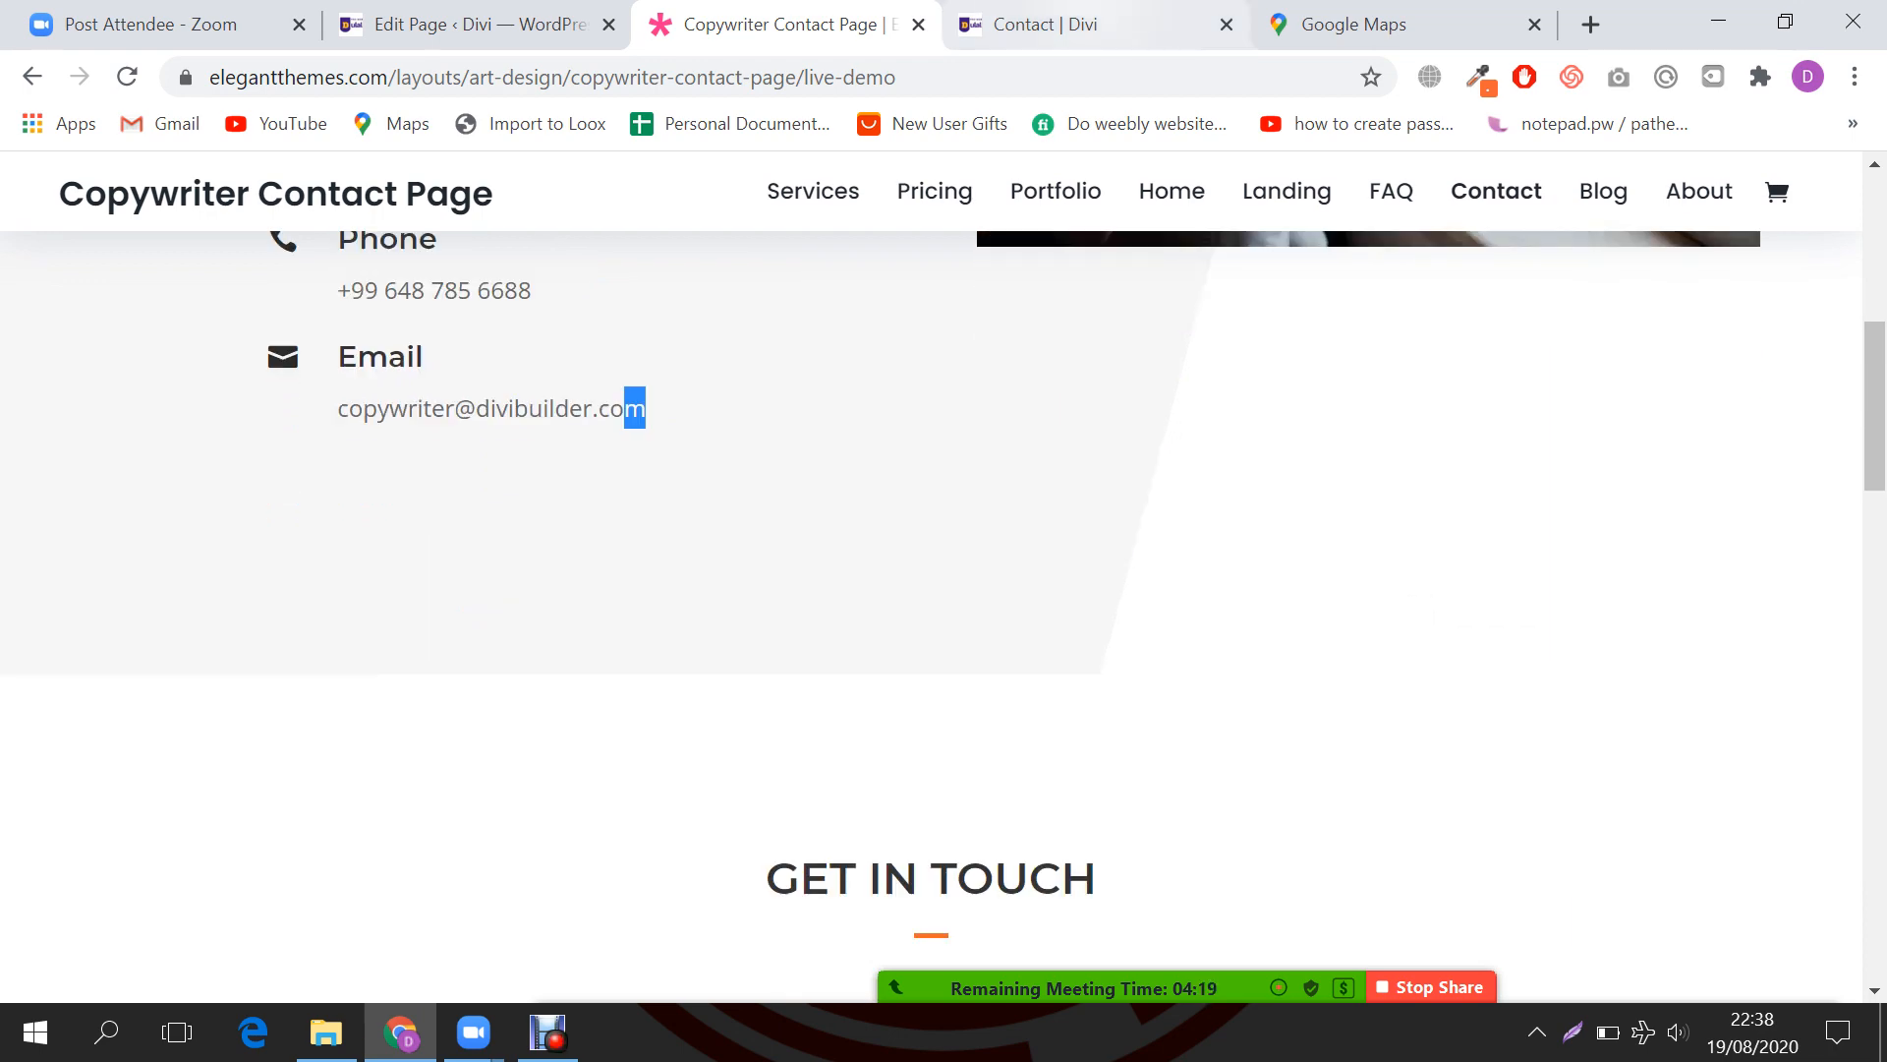
Step: Save the Contact page from the Visual Builder with Ctrl+S
click(462, 23)
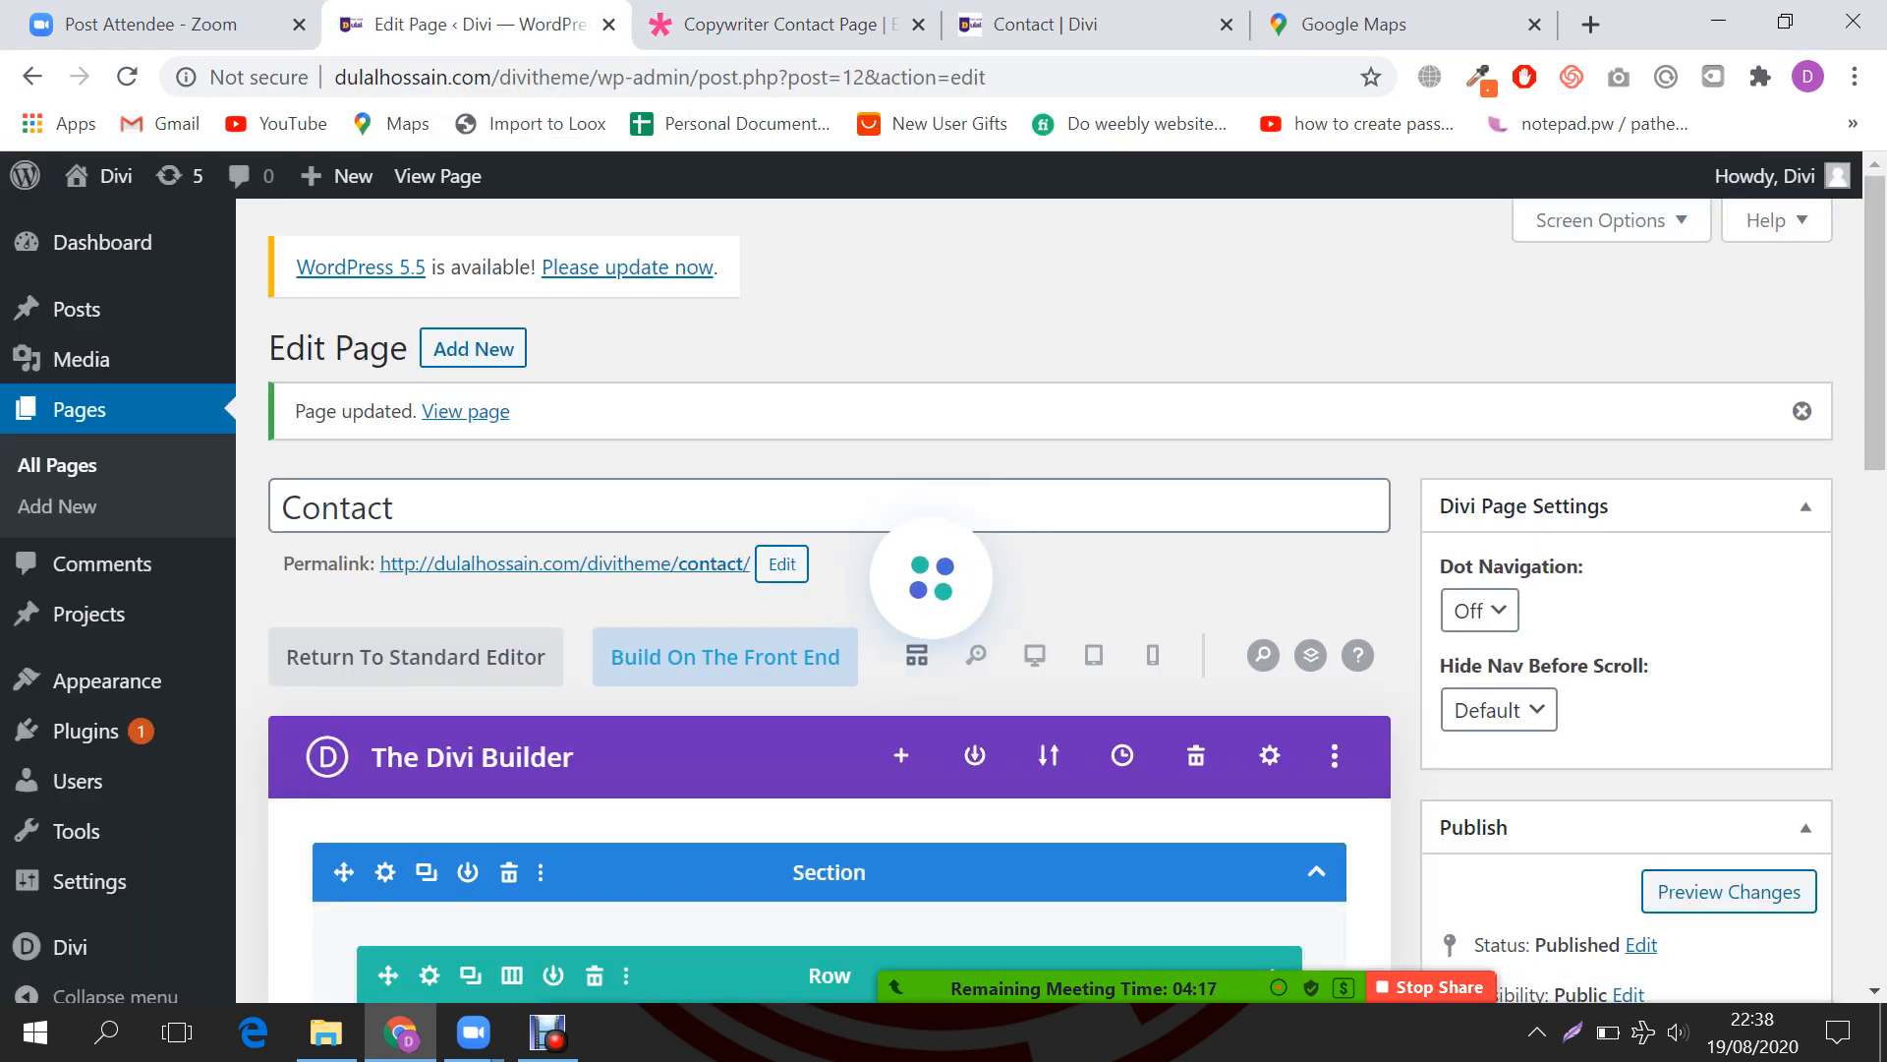
key(ctrl+Tab)
key(ctrl+Tab)
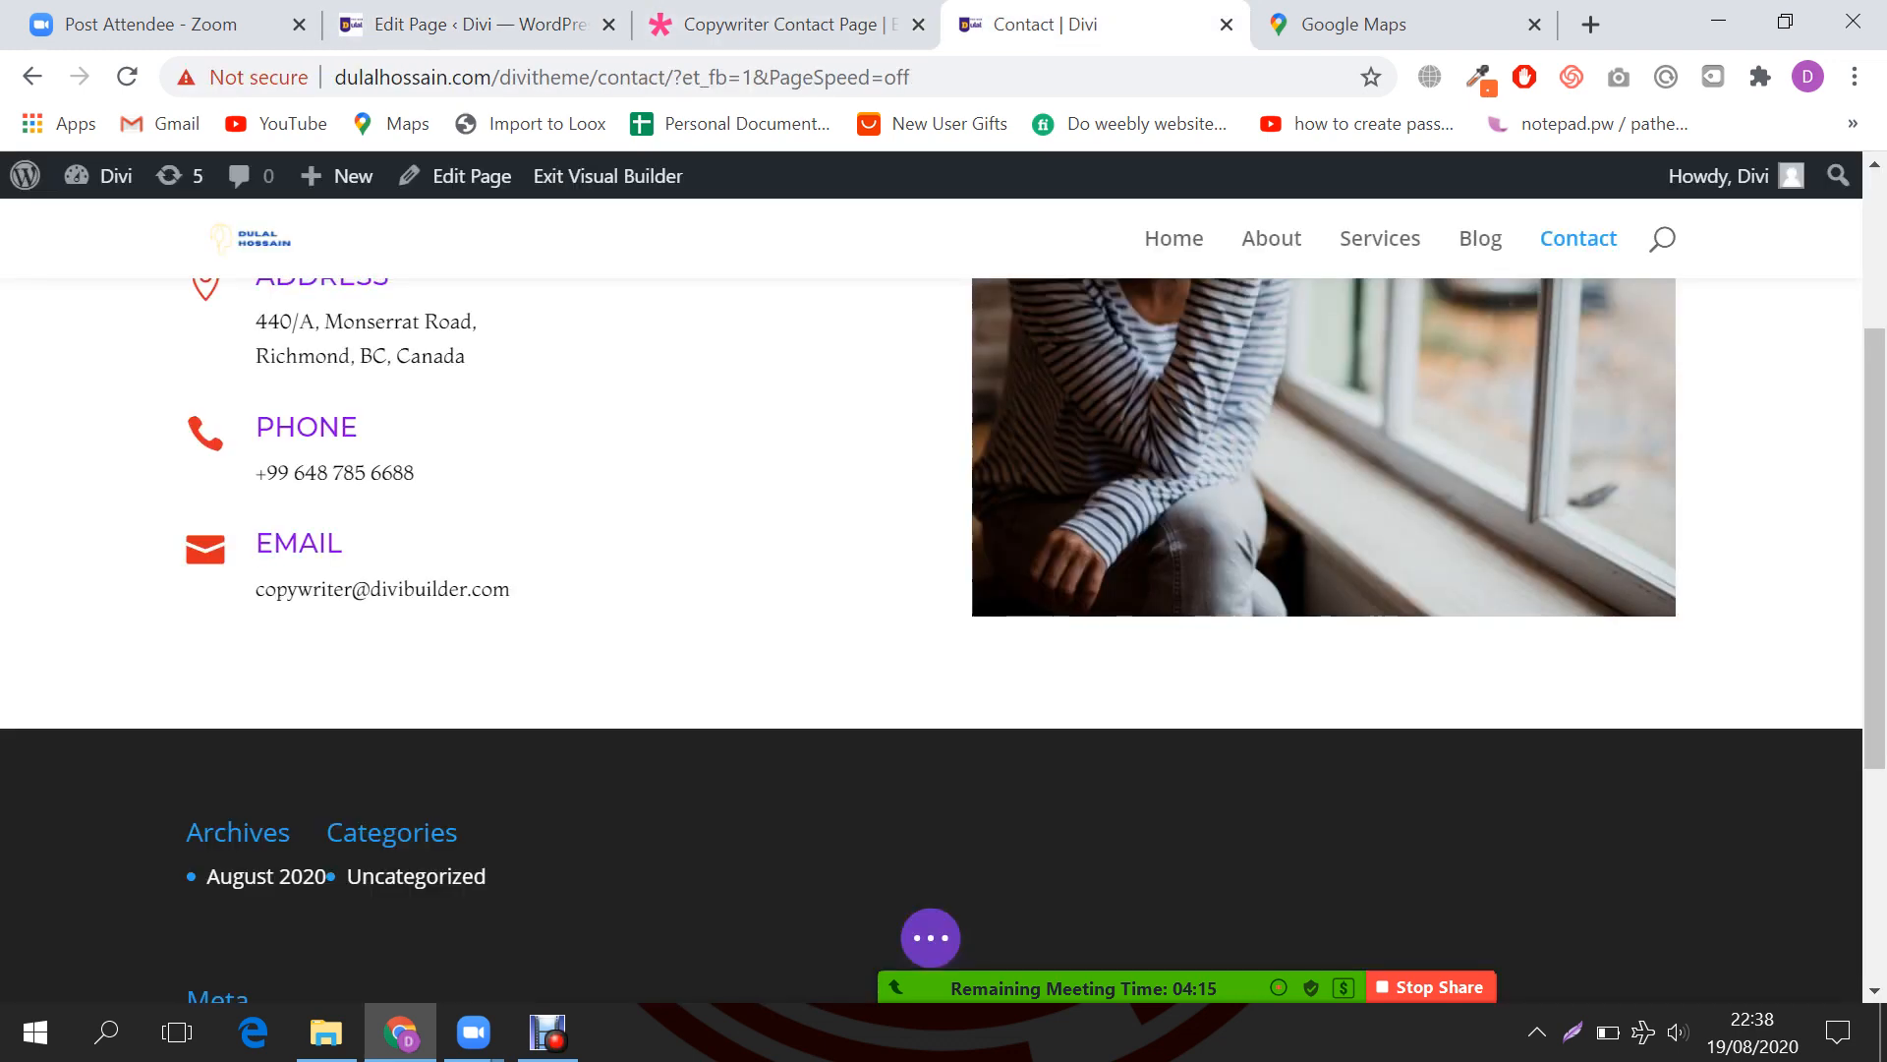
click(929, 937)
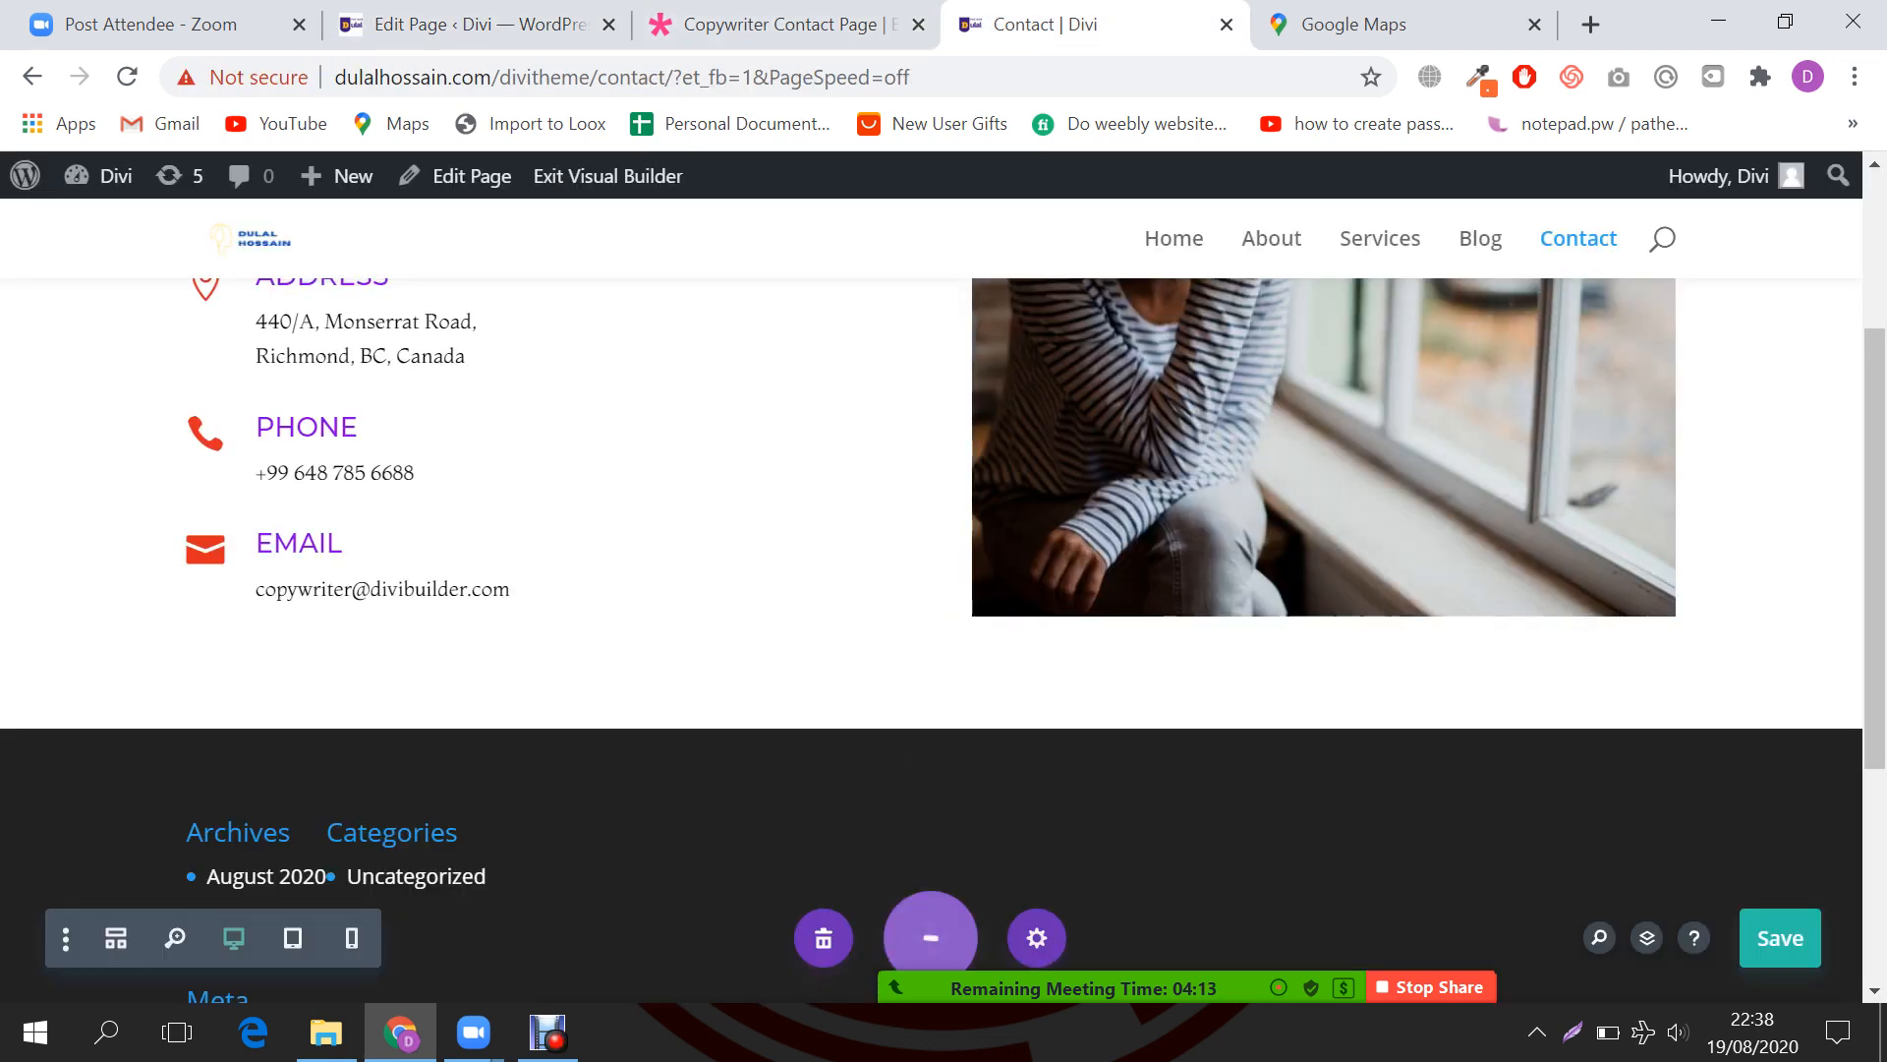
key(ctrl+s)
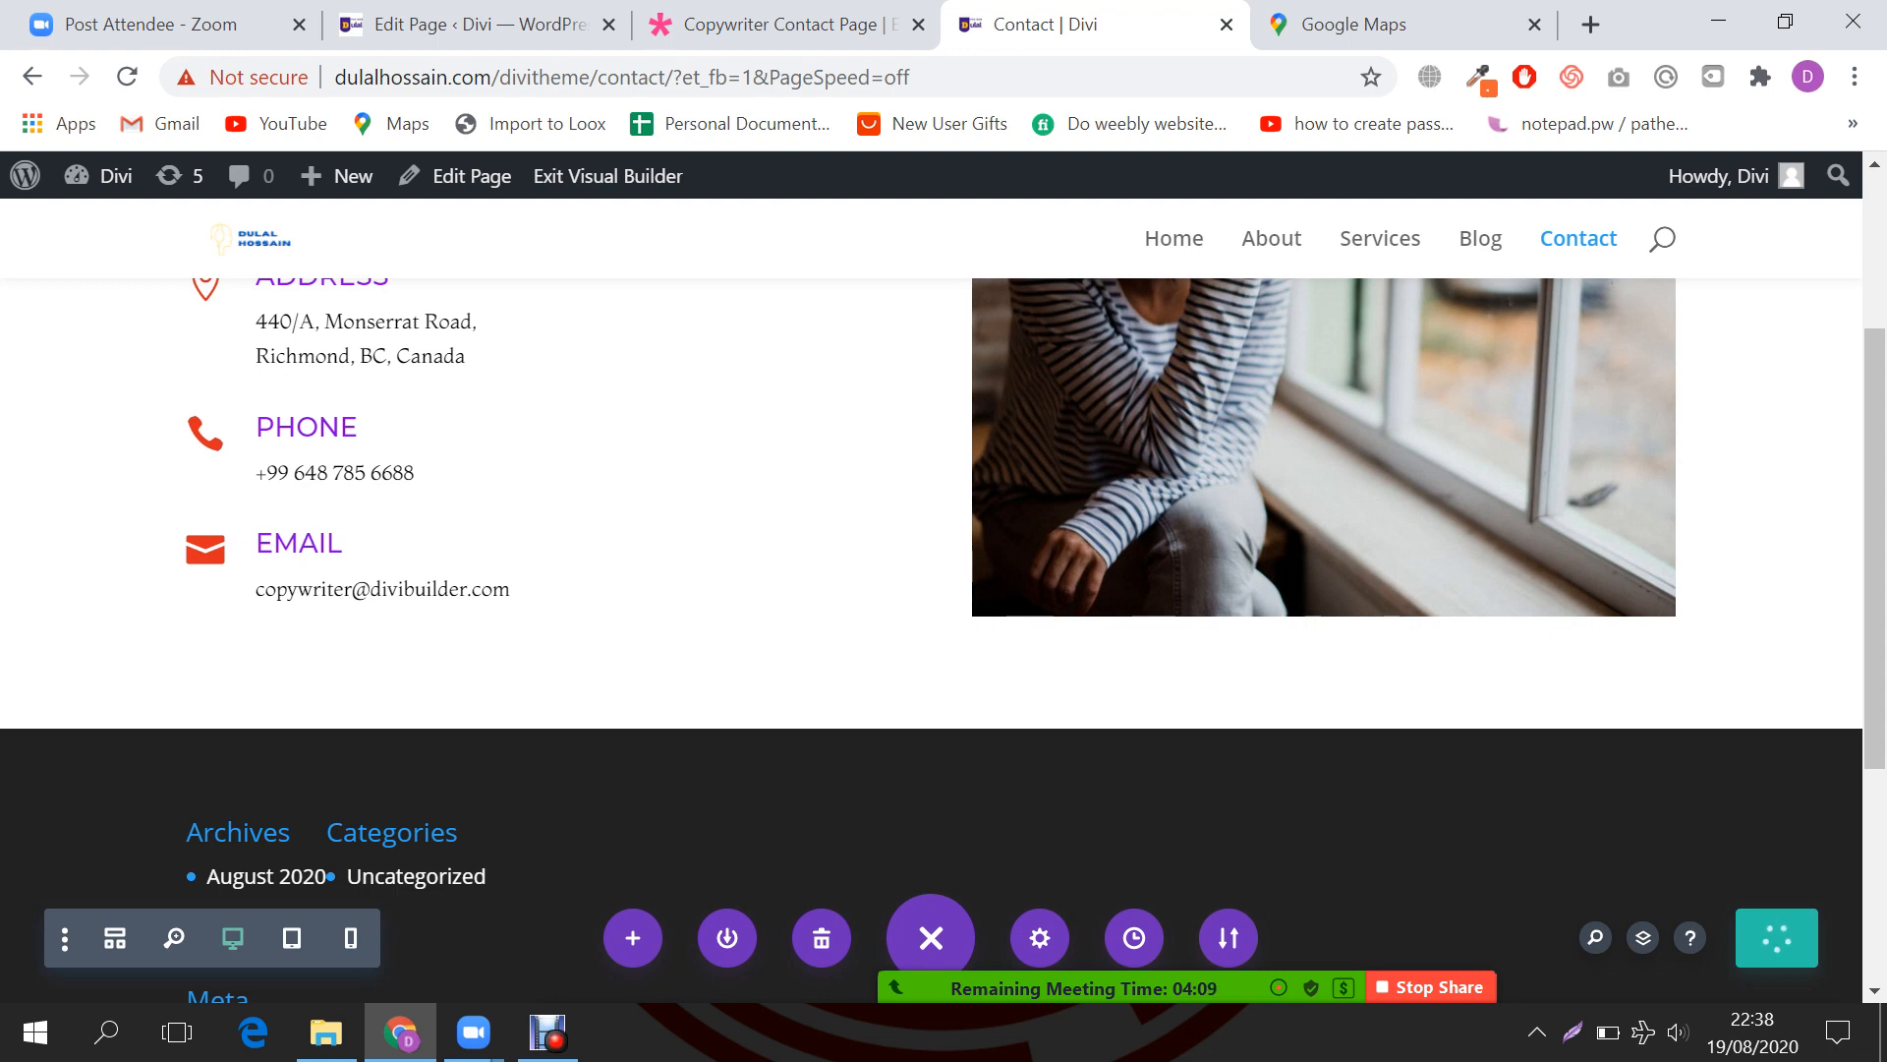
Step: Review the module list in the back-end Divi Builder, then select the contact page's URL
click(478, 25)
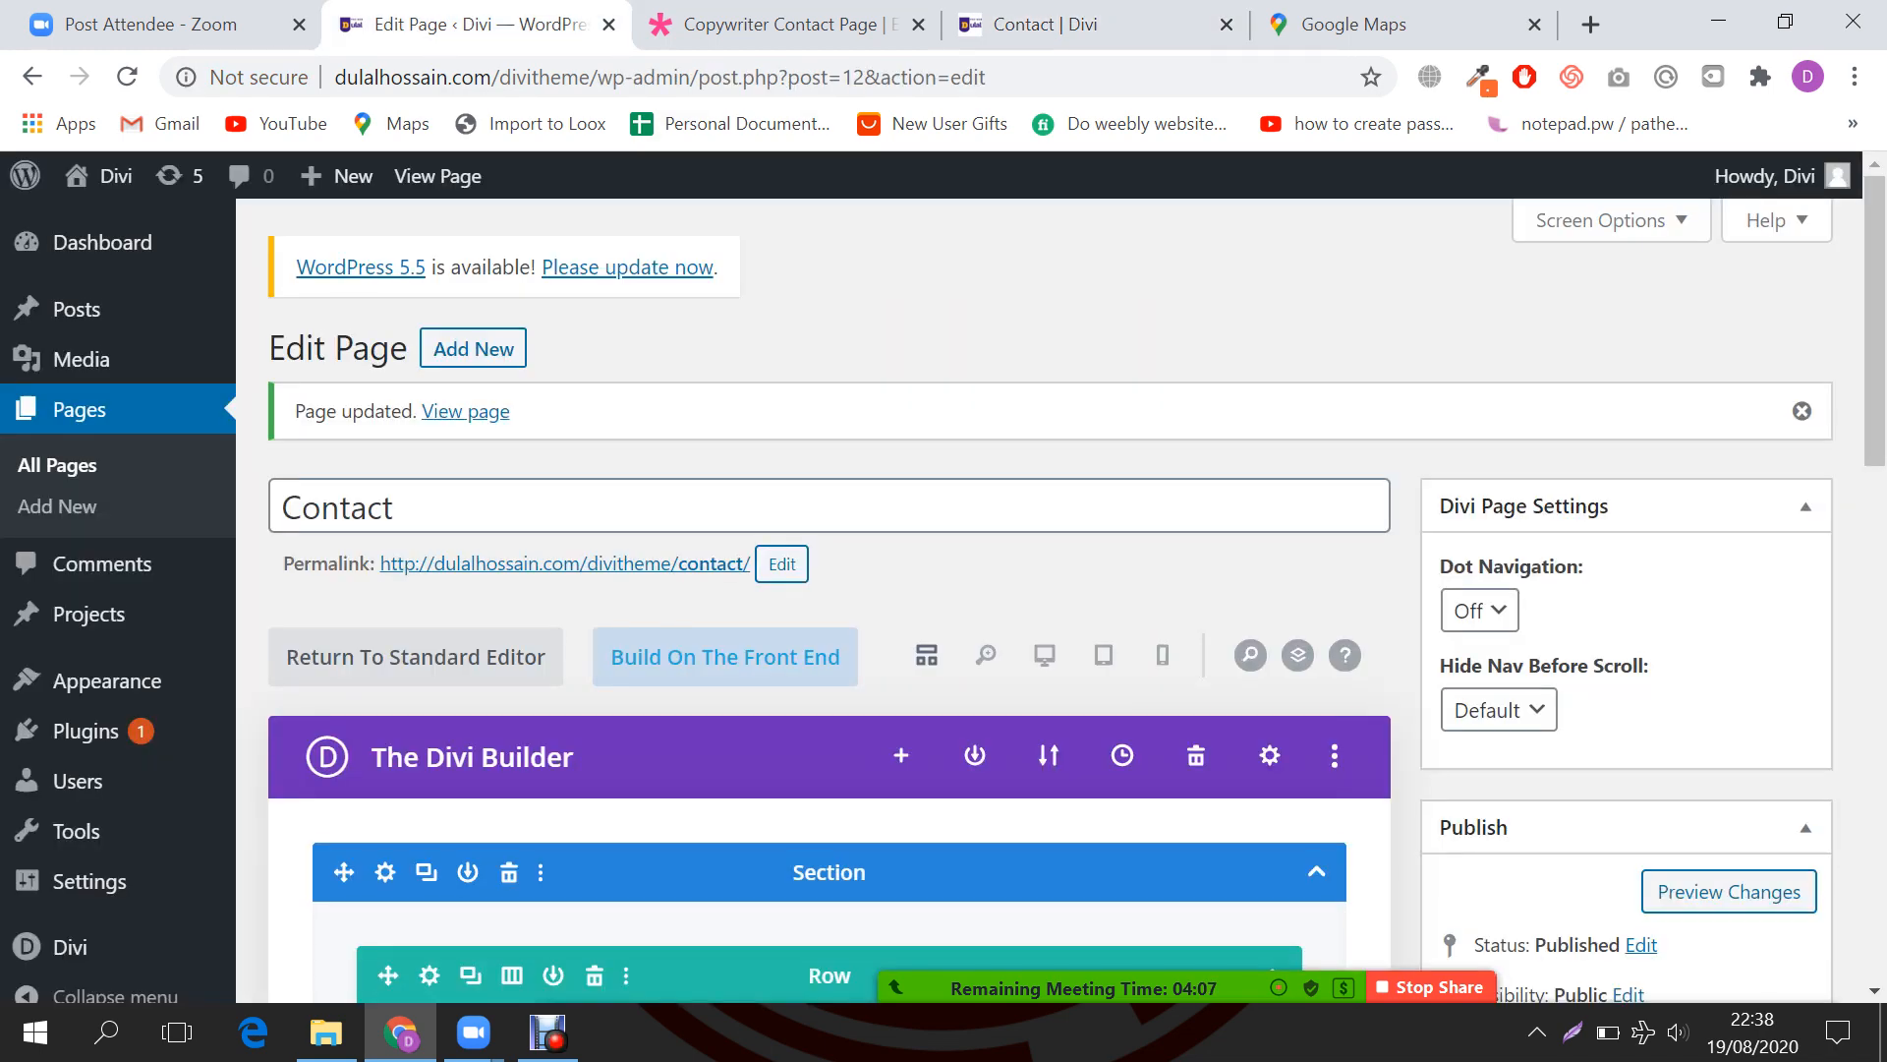
scroll(829, 600, down, 5)
scroll(829, 600, down, 3)
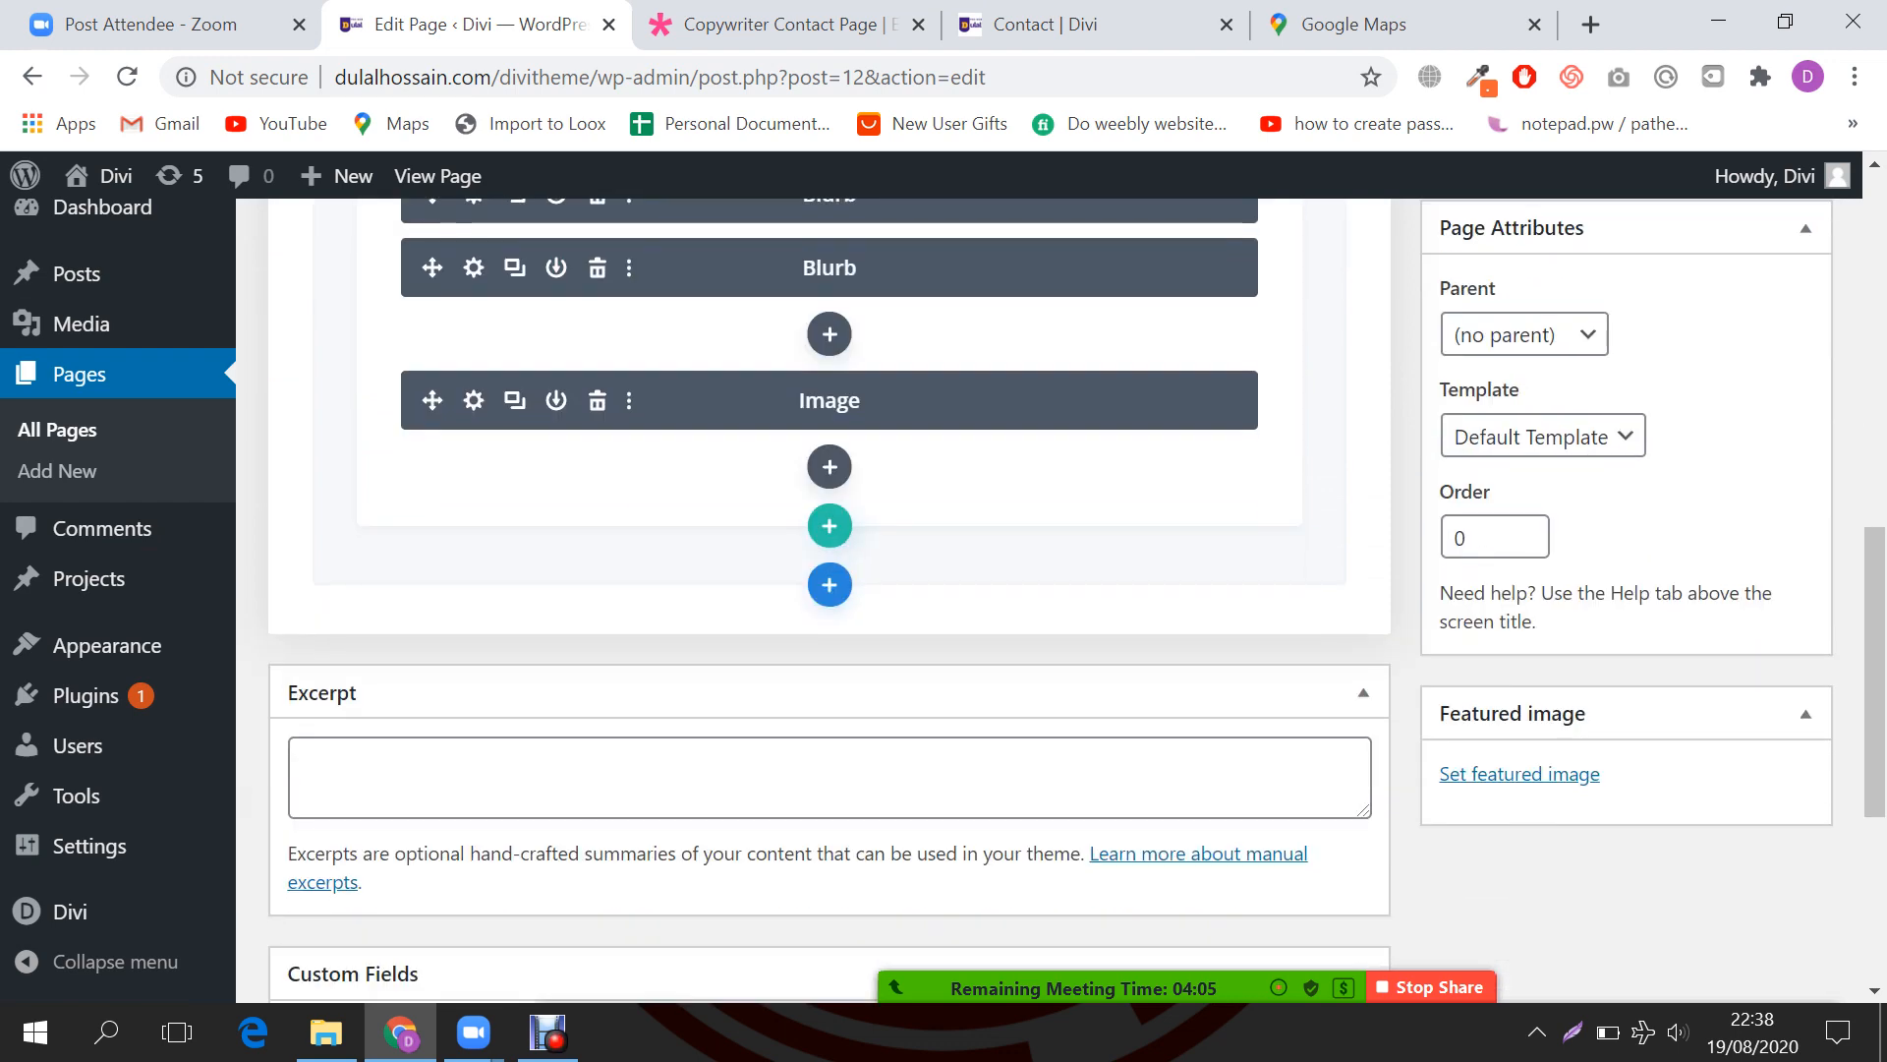
scroll(830, 600, up, 5)
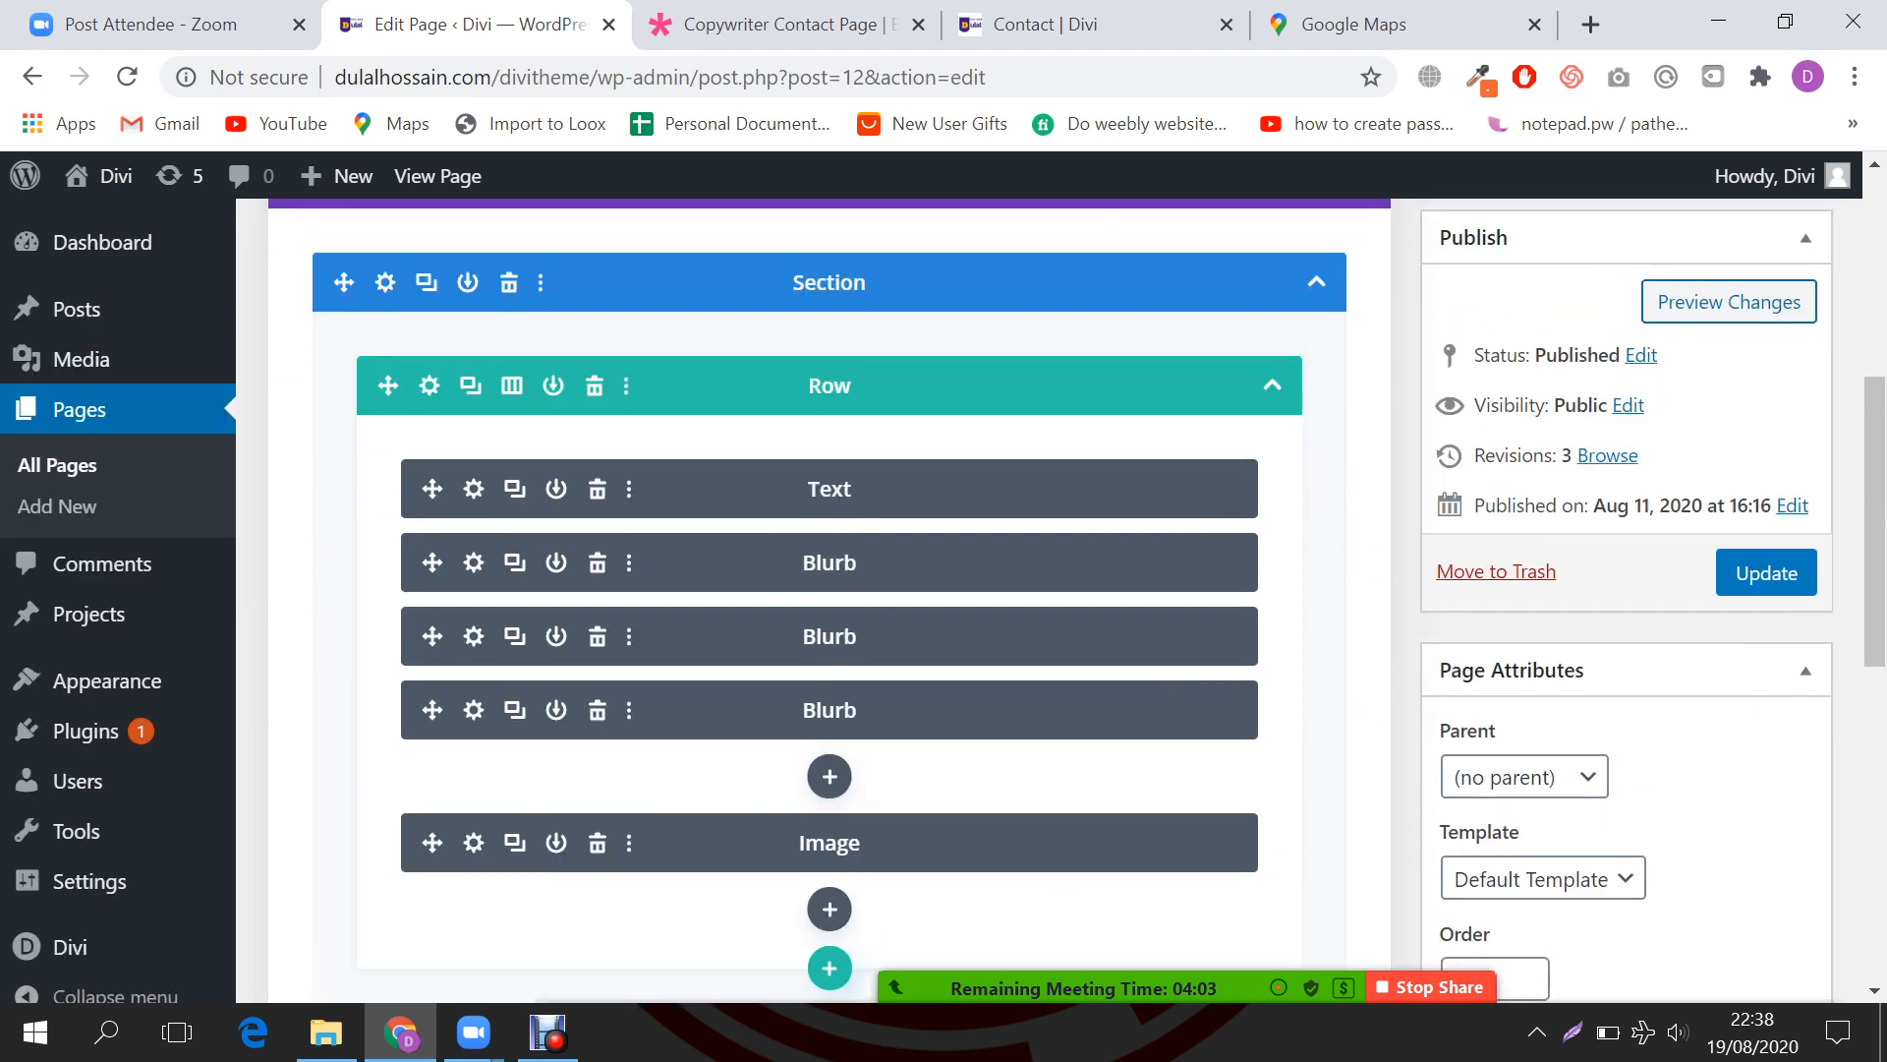
scroll(829, 600, down, 3)
click(1042, 25)
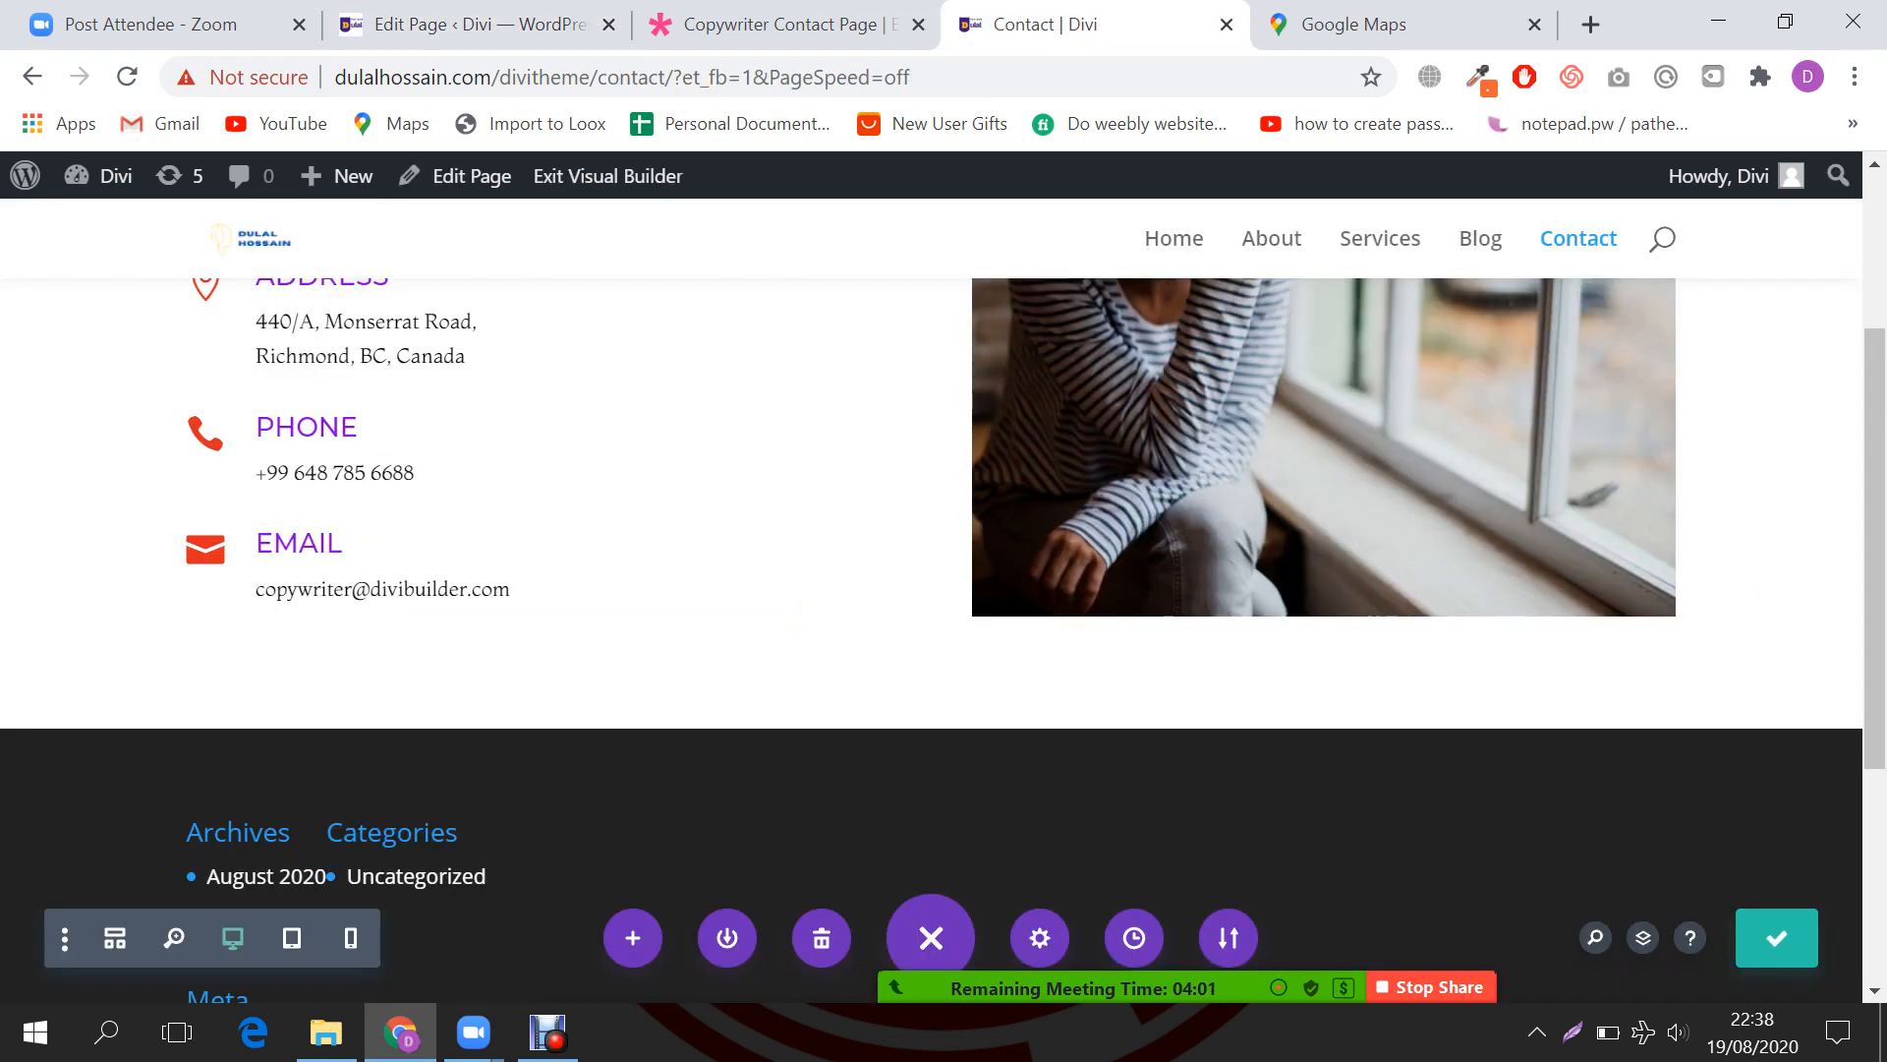
scroll(943, 590, up, 3)
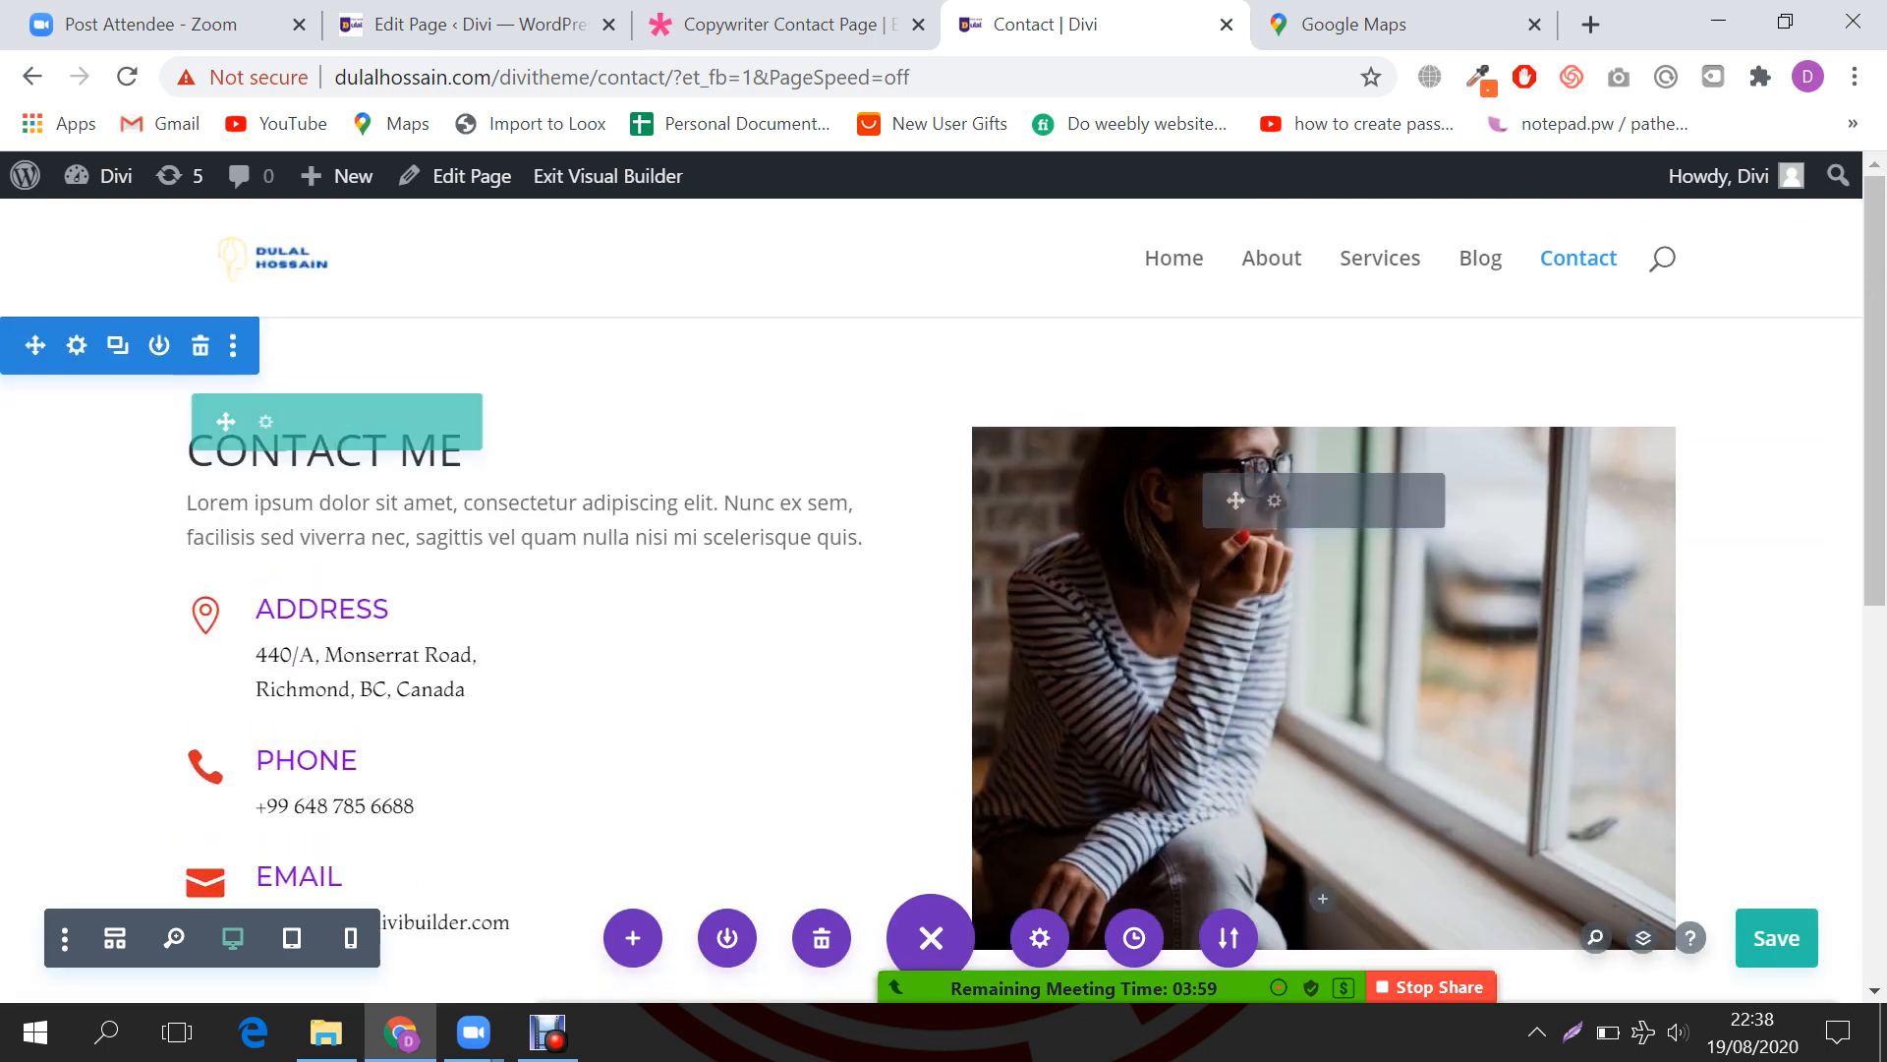
drag(674, 76, 334, 77)
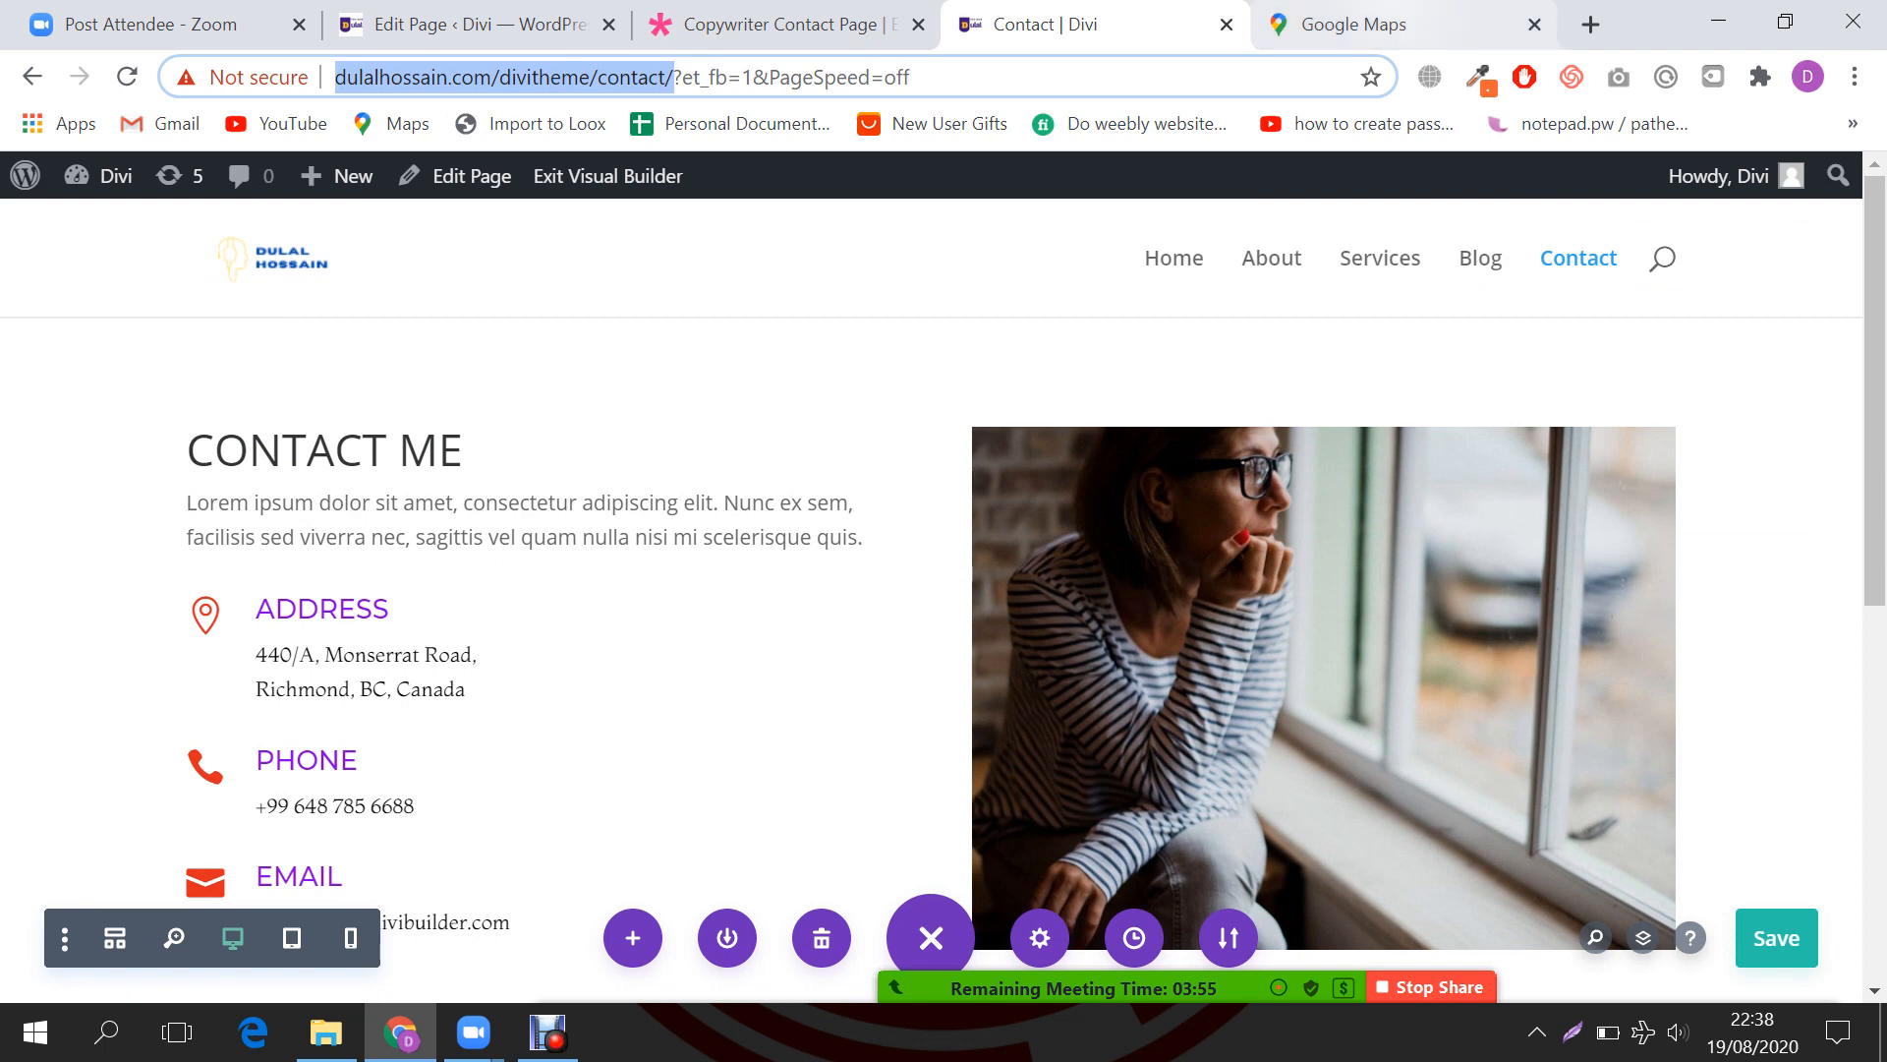
click(1354, 24)
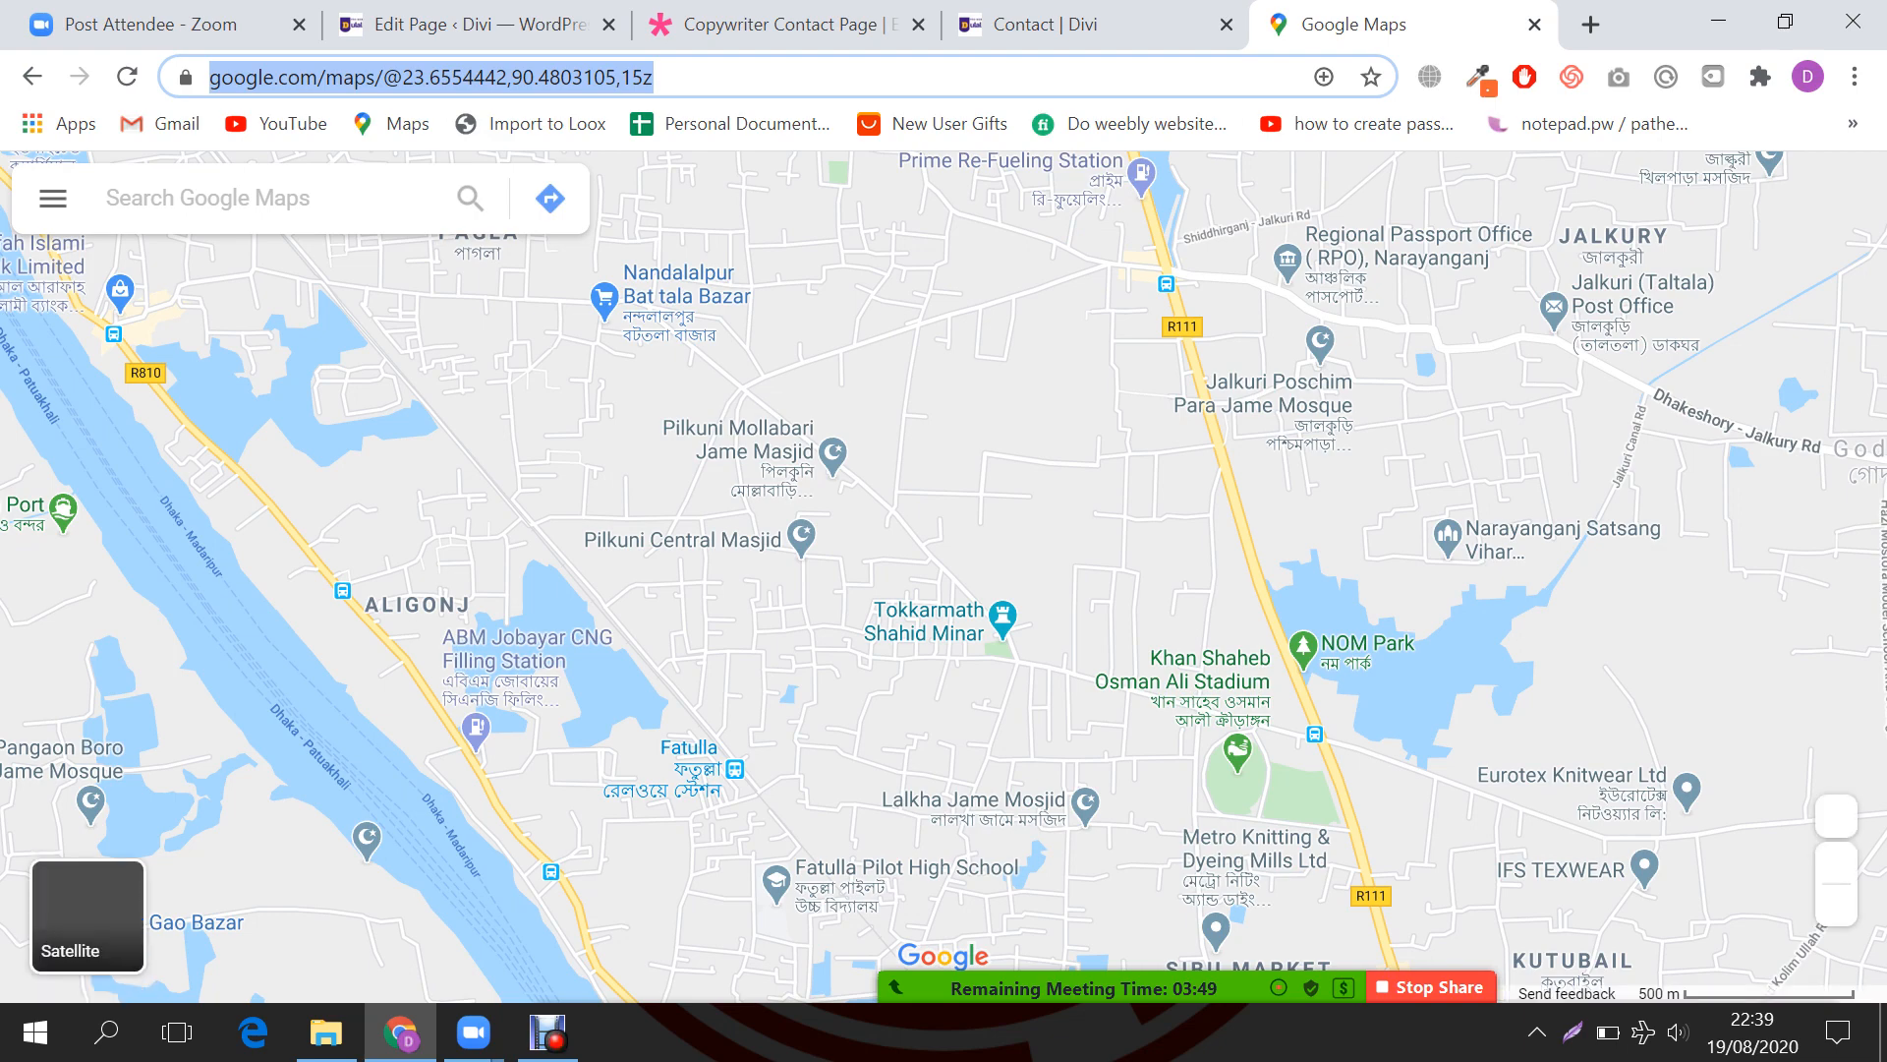
Step: Search Google Maps for 'Dhaka Bangladesh' and pick Bangladesh Medical College
scroll(1025, 231, up, 1)
scroll(999, 333, down, 1)
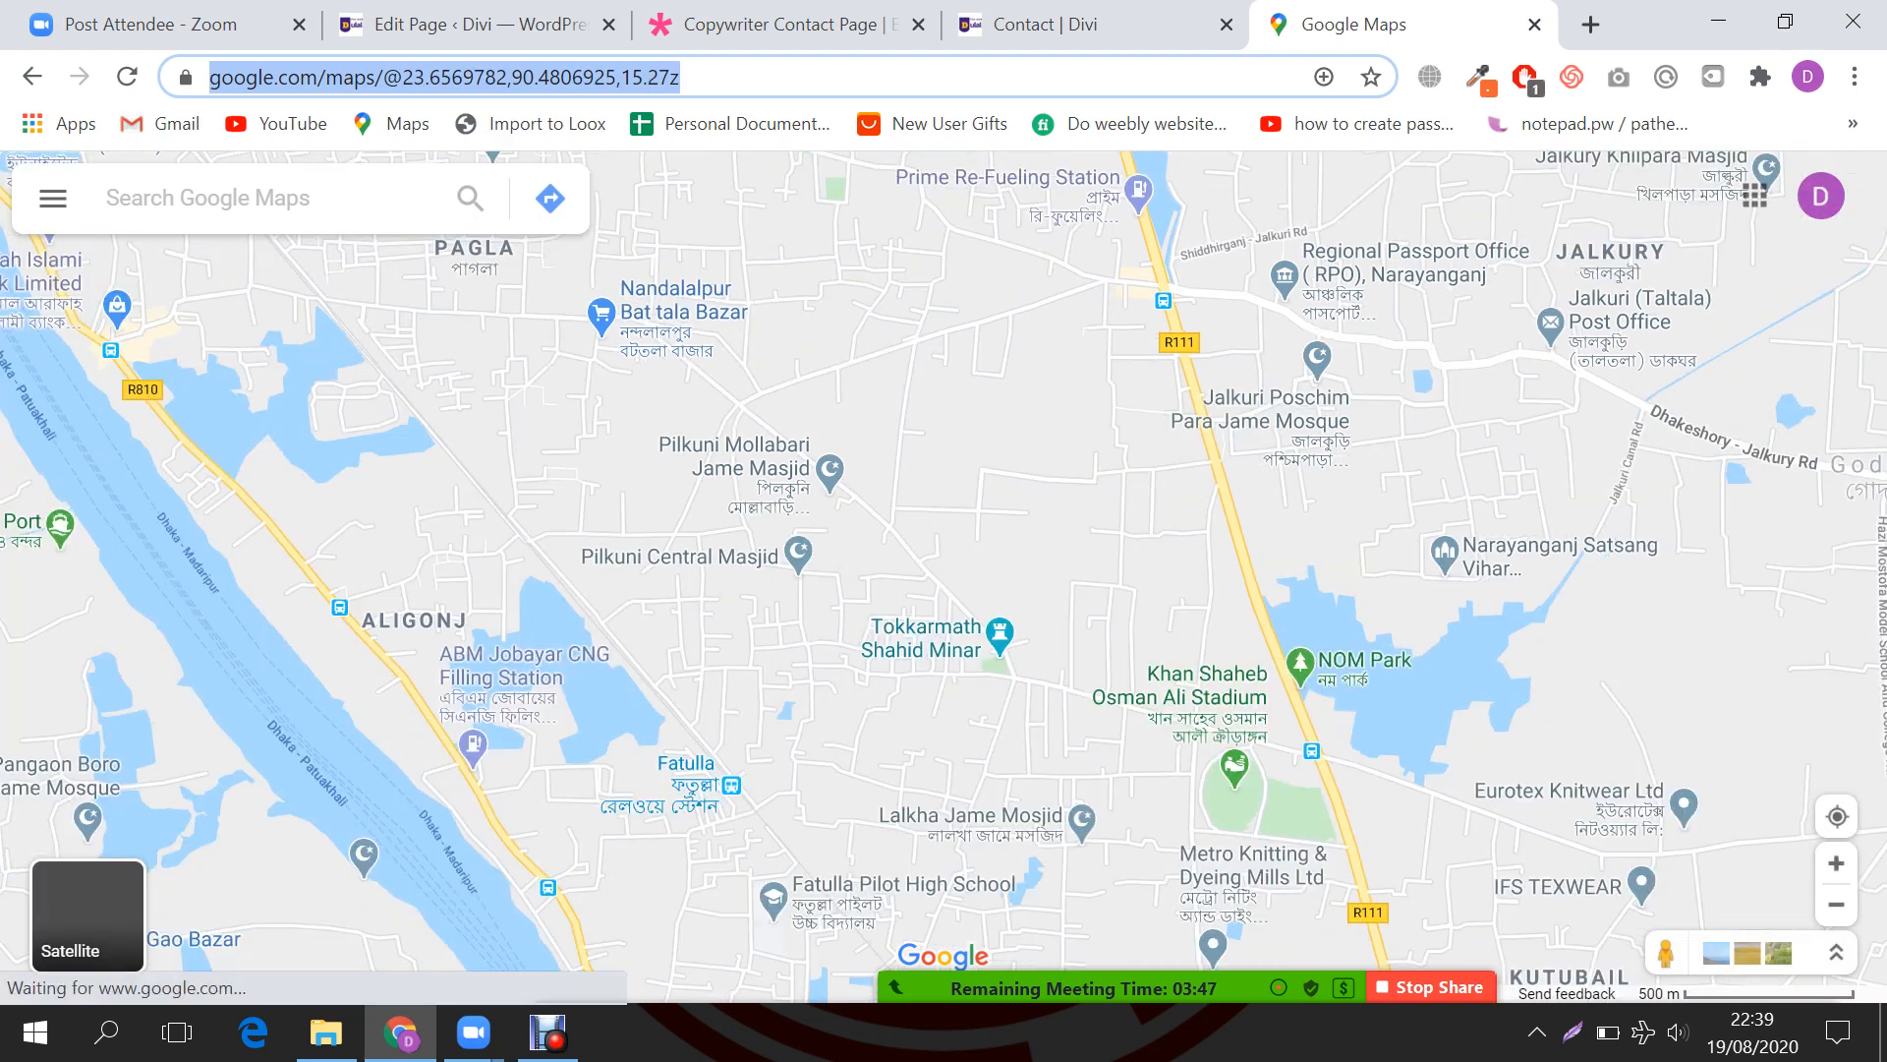
text(Dha)
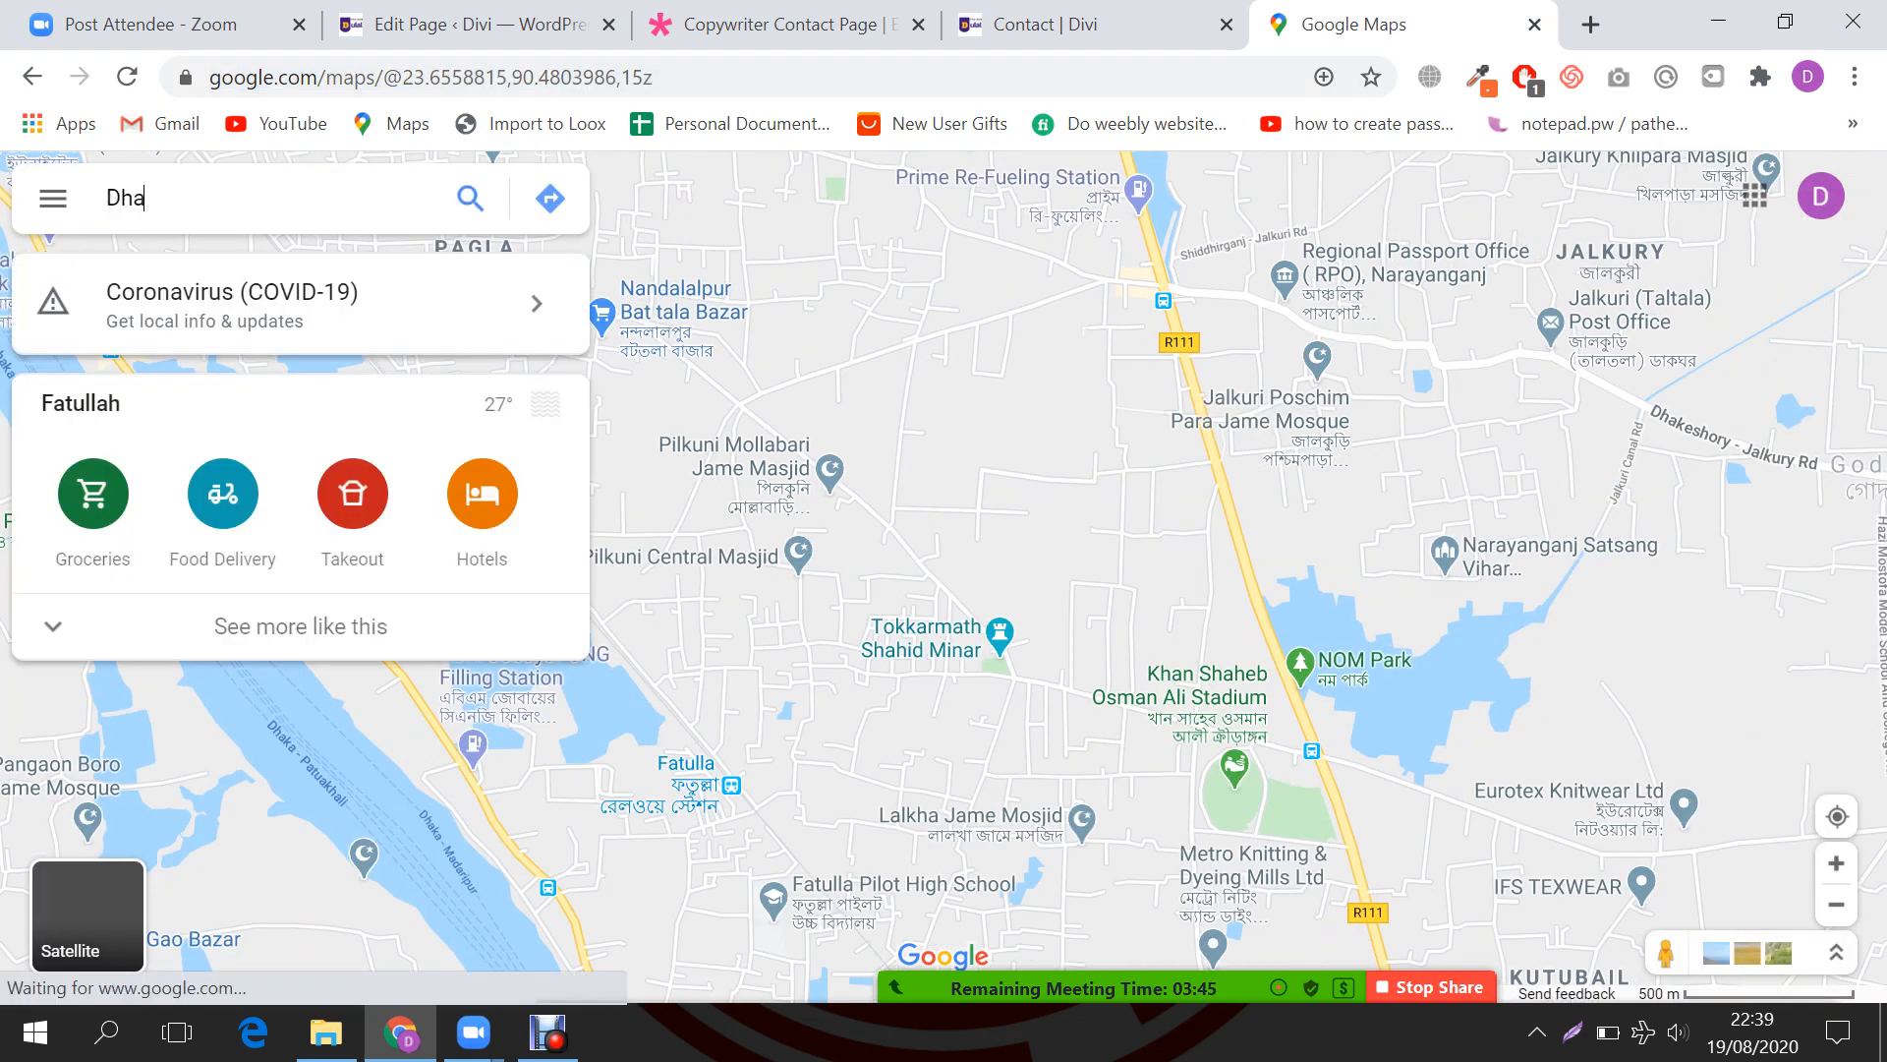
text(ka Bangladesh)
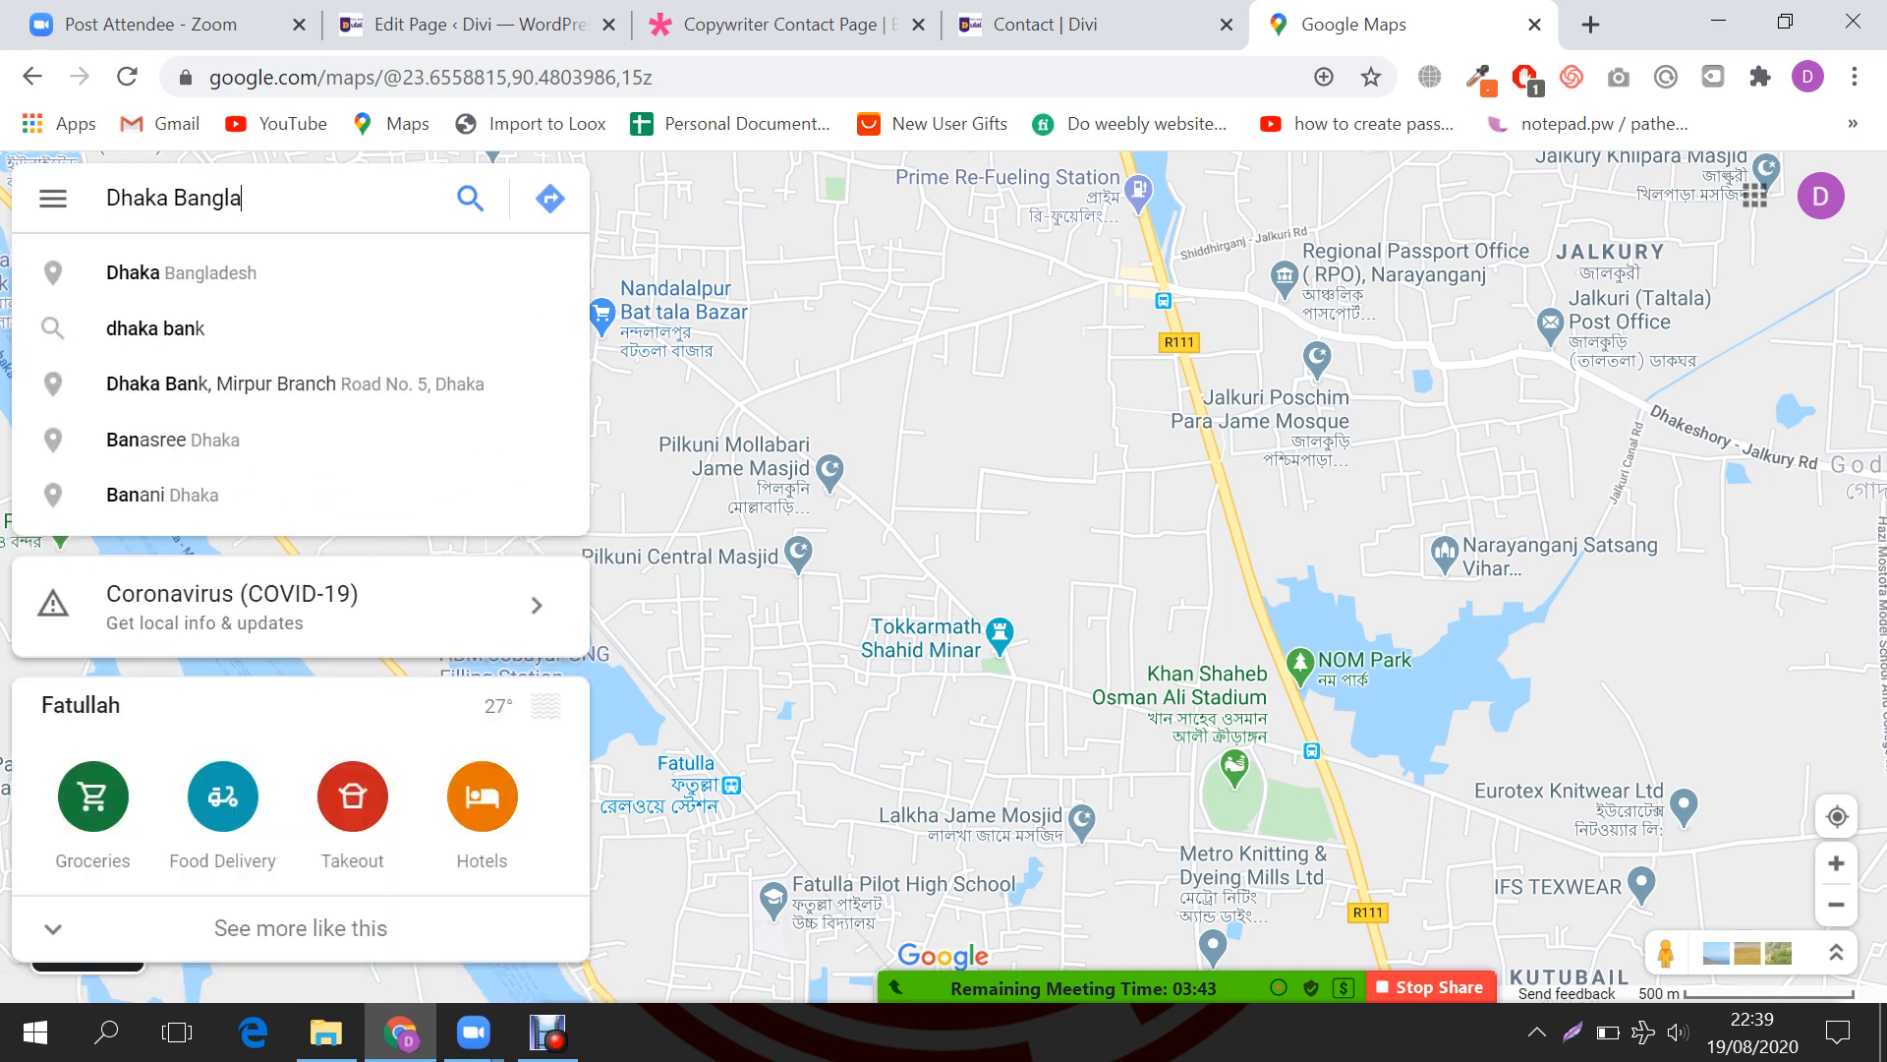
key(Down)
key(Down)
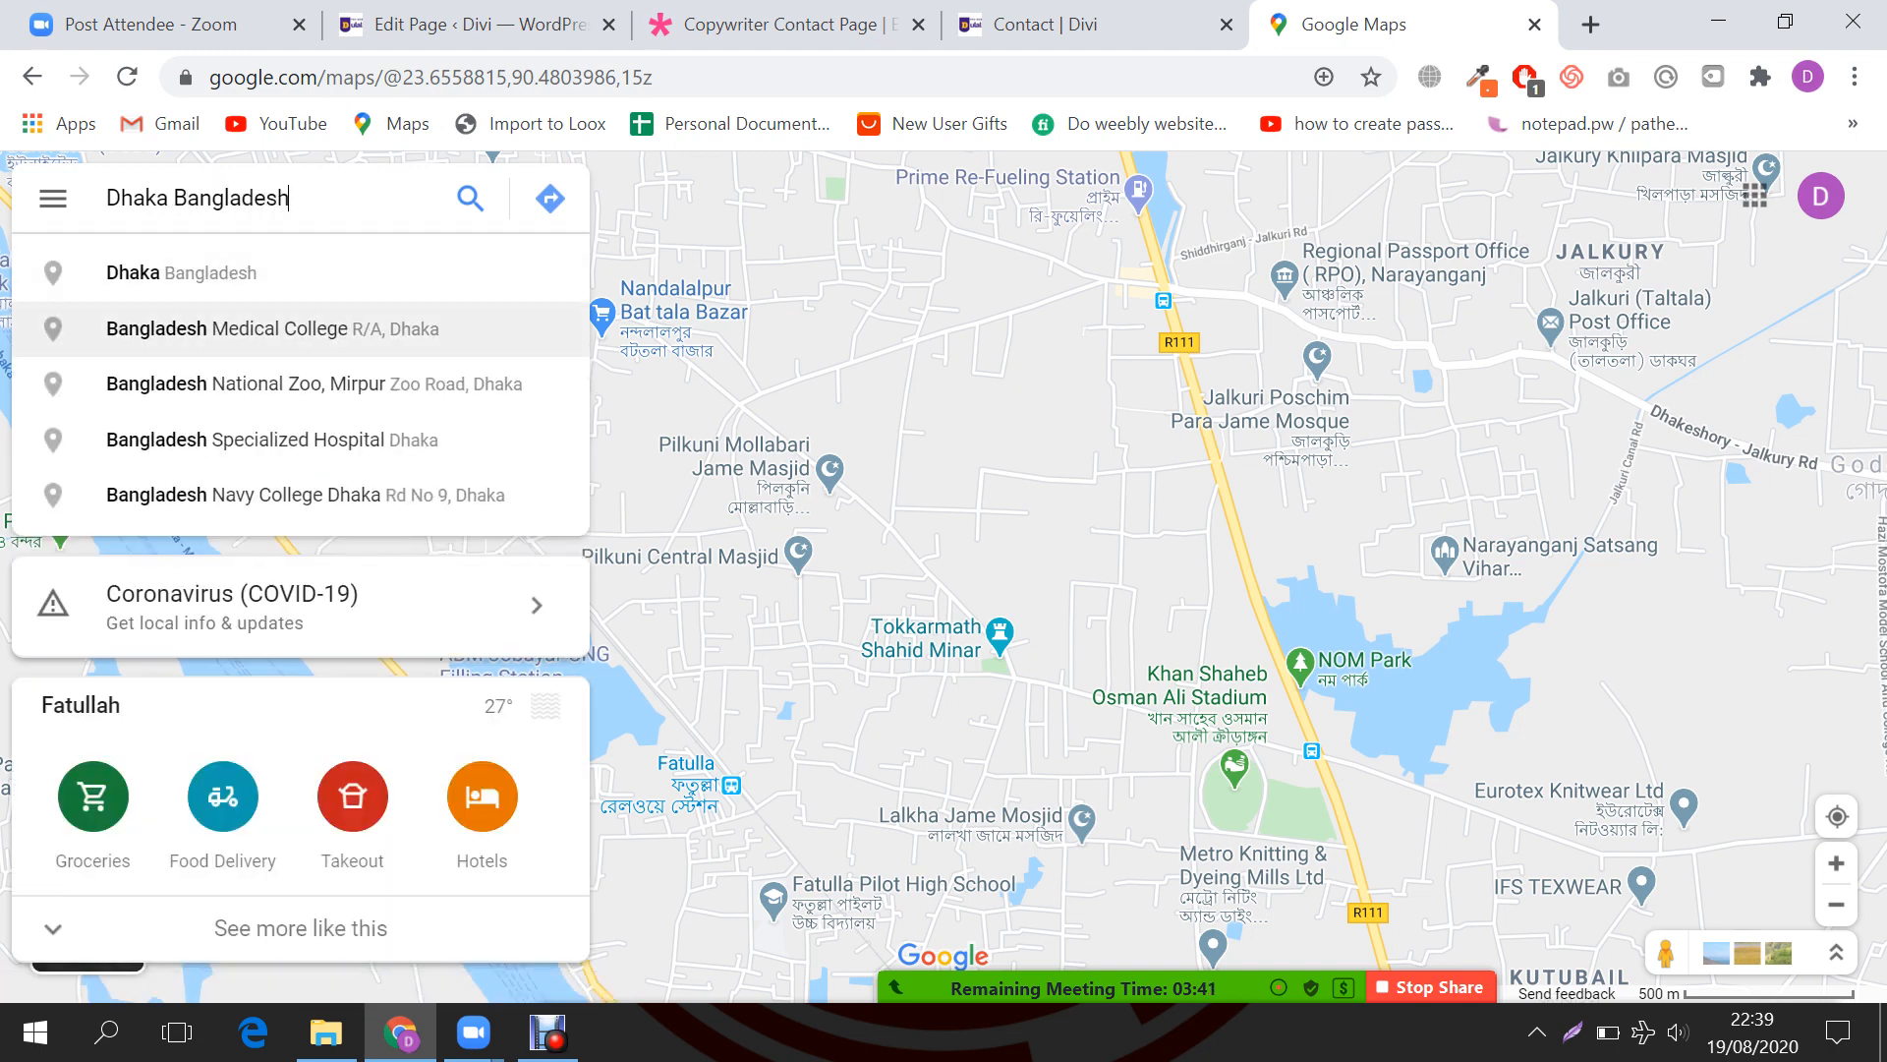
key(Return)
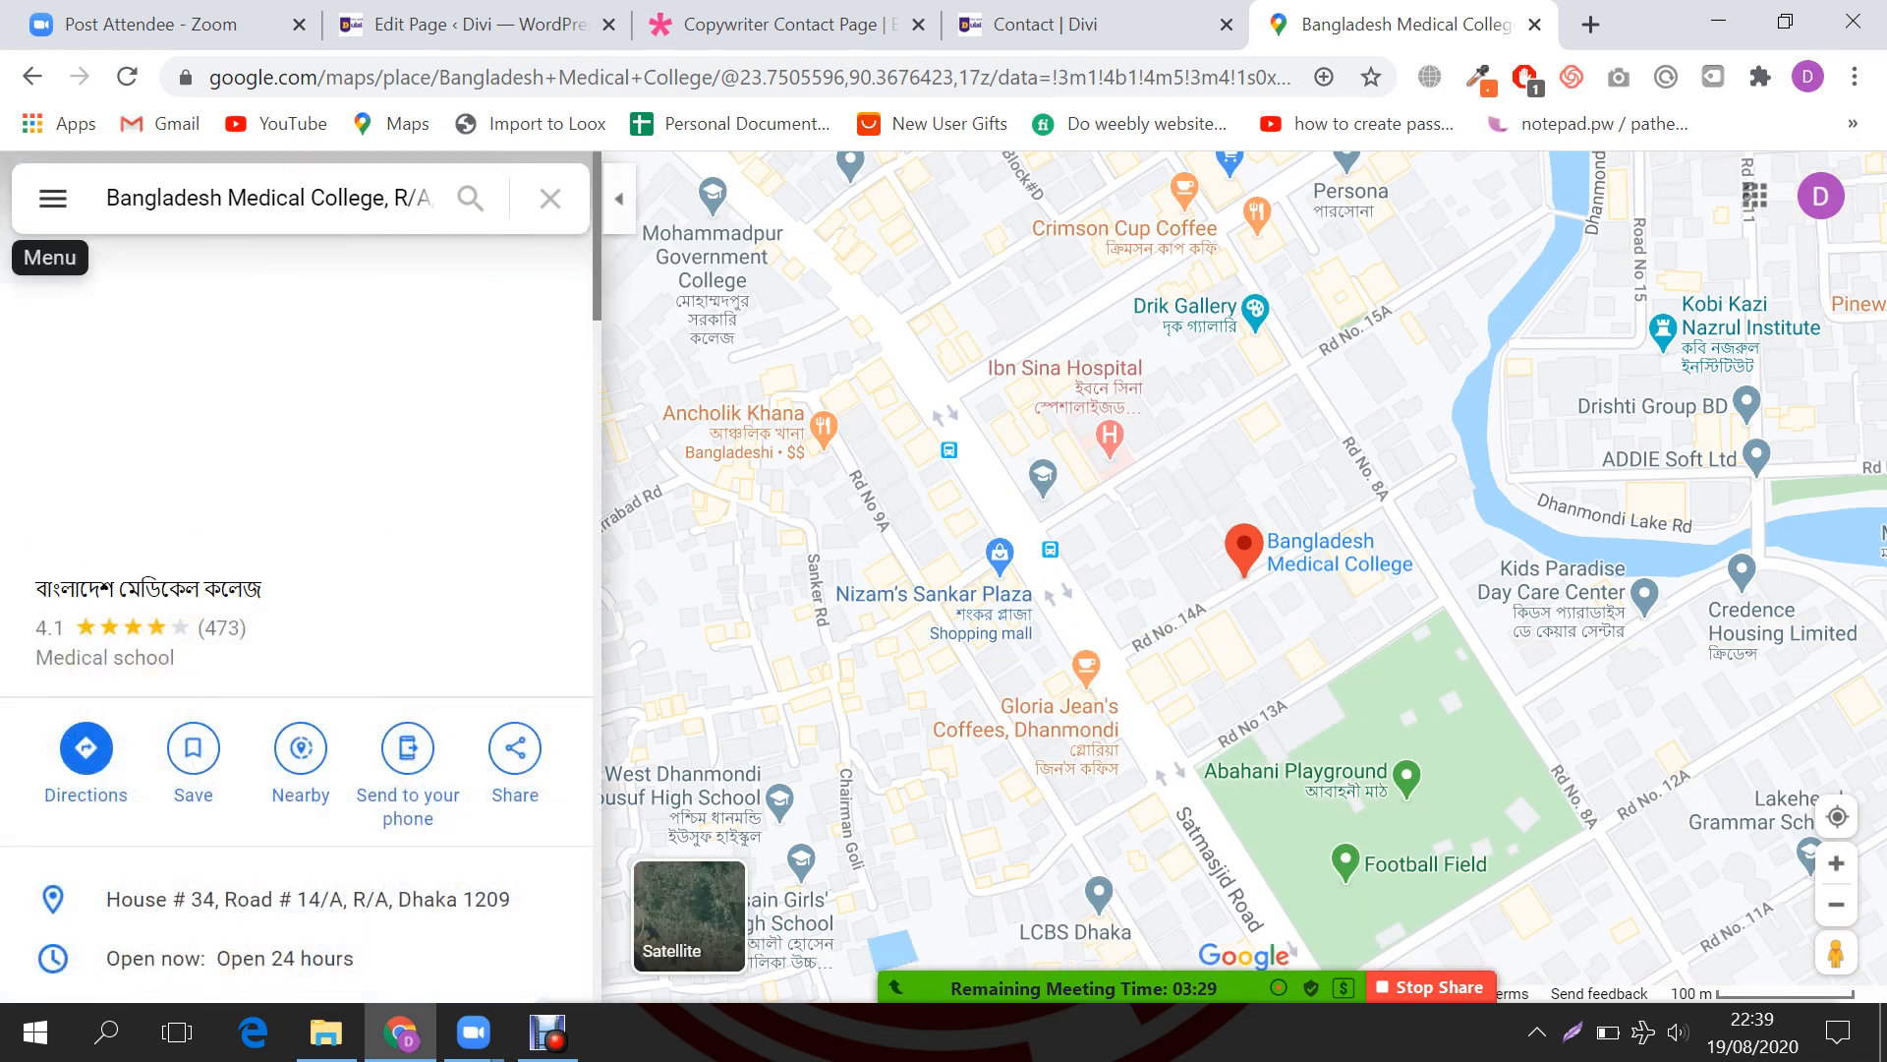
Step: Open Share or embed map for the place and choose Embed a map
click(52, 198)
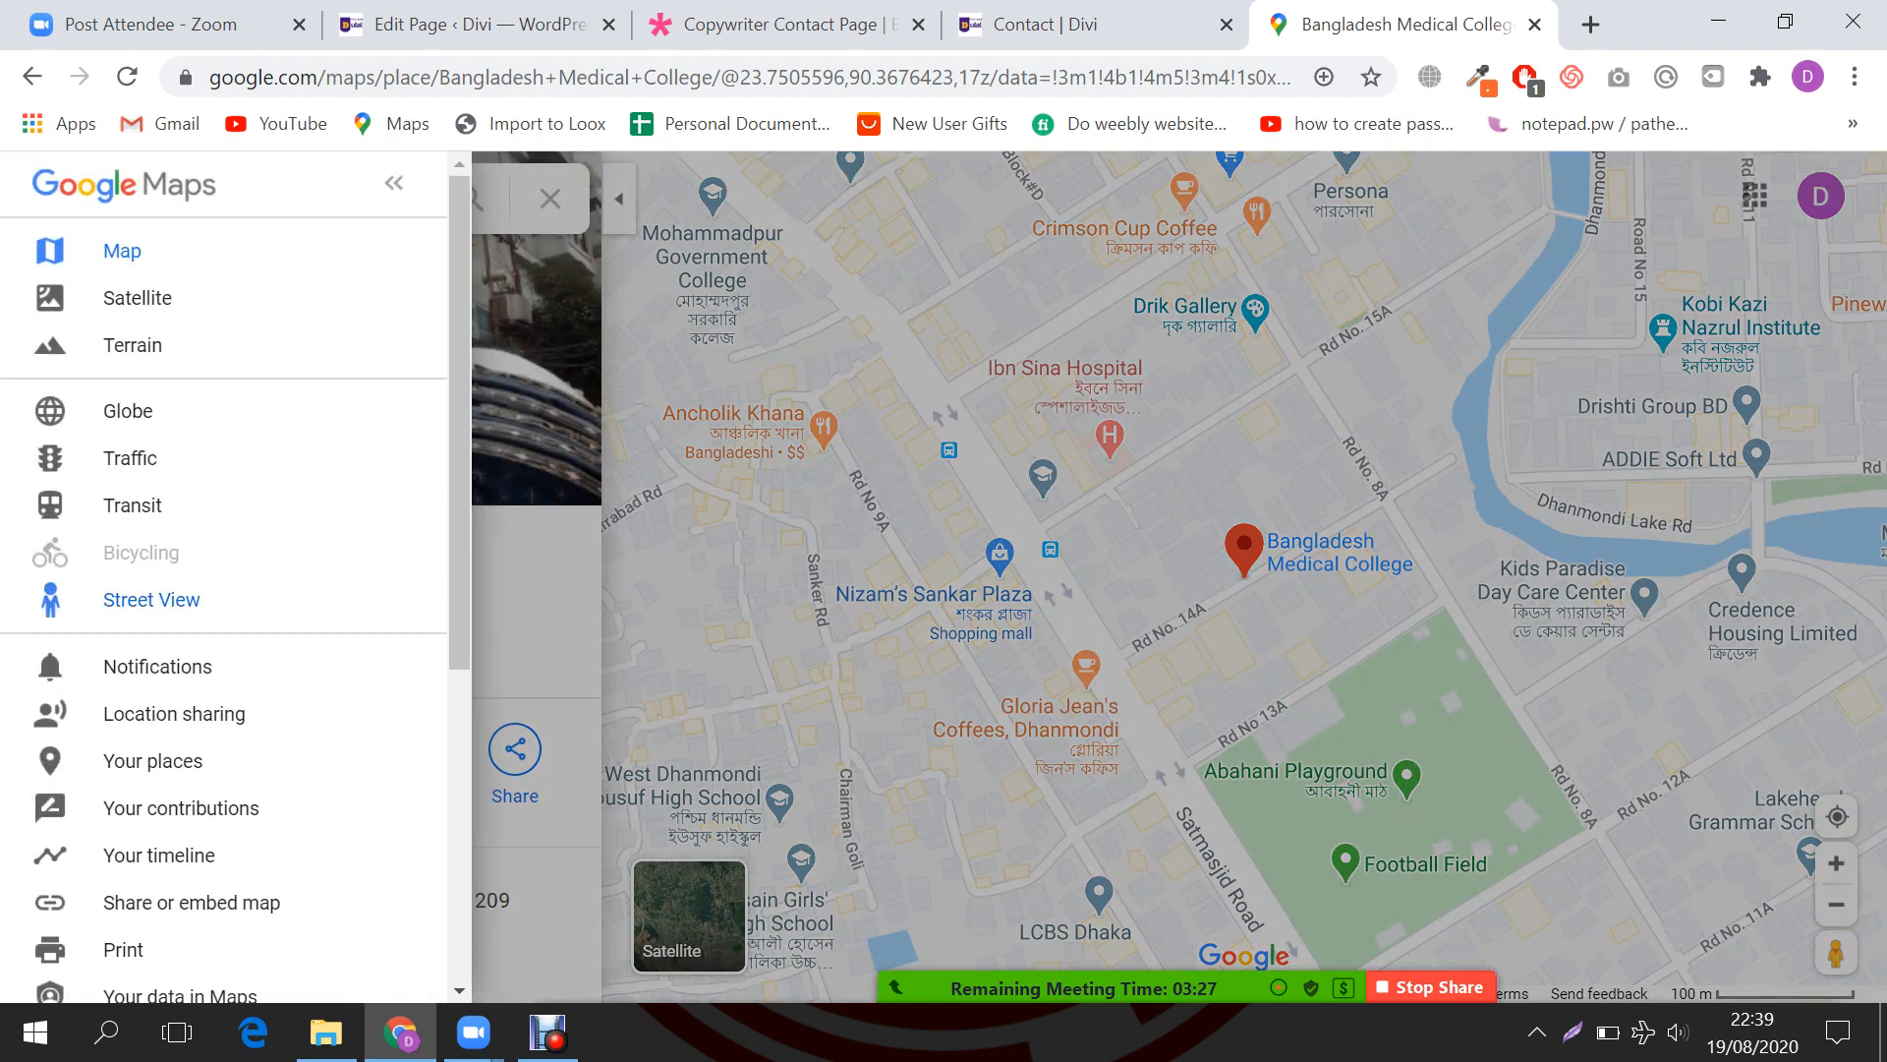
scroll(49, 601, down, 3)
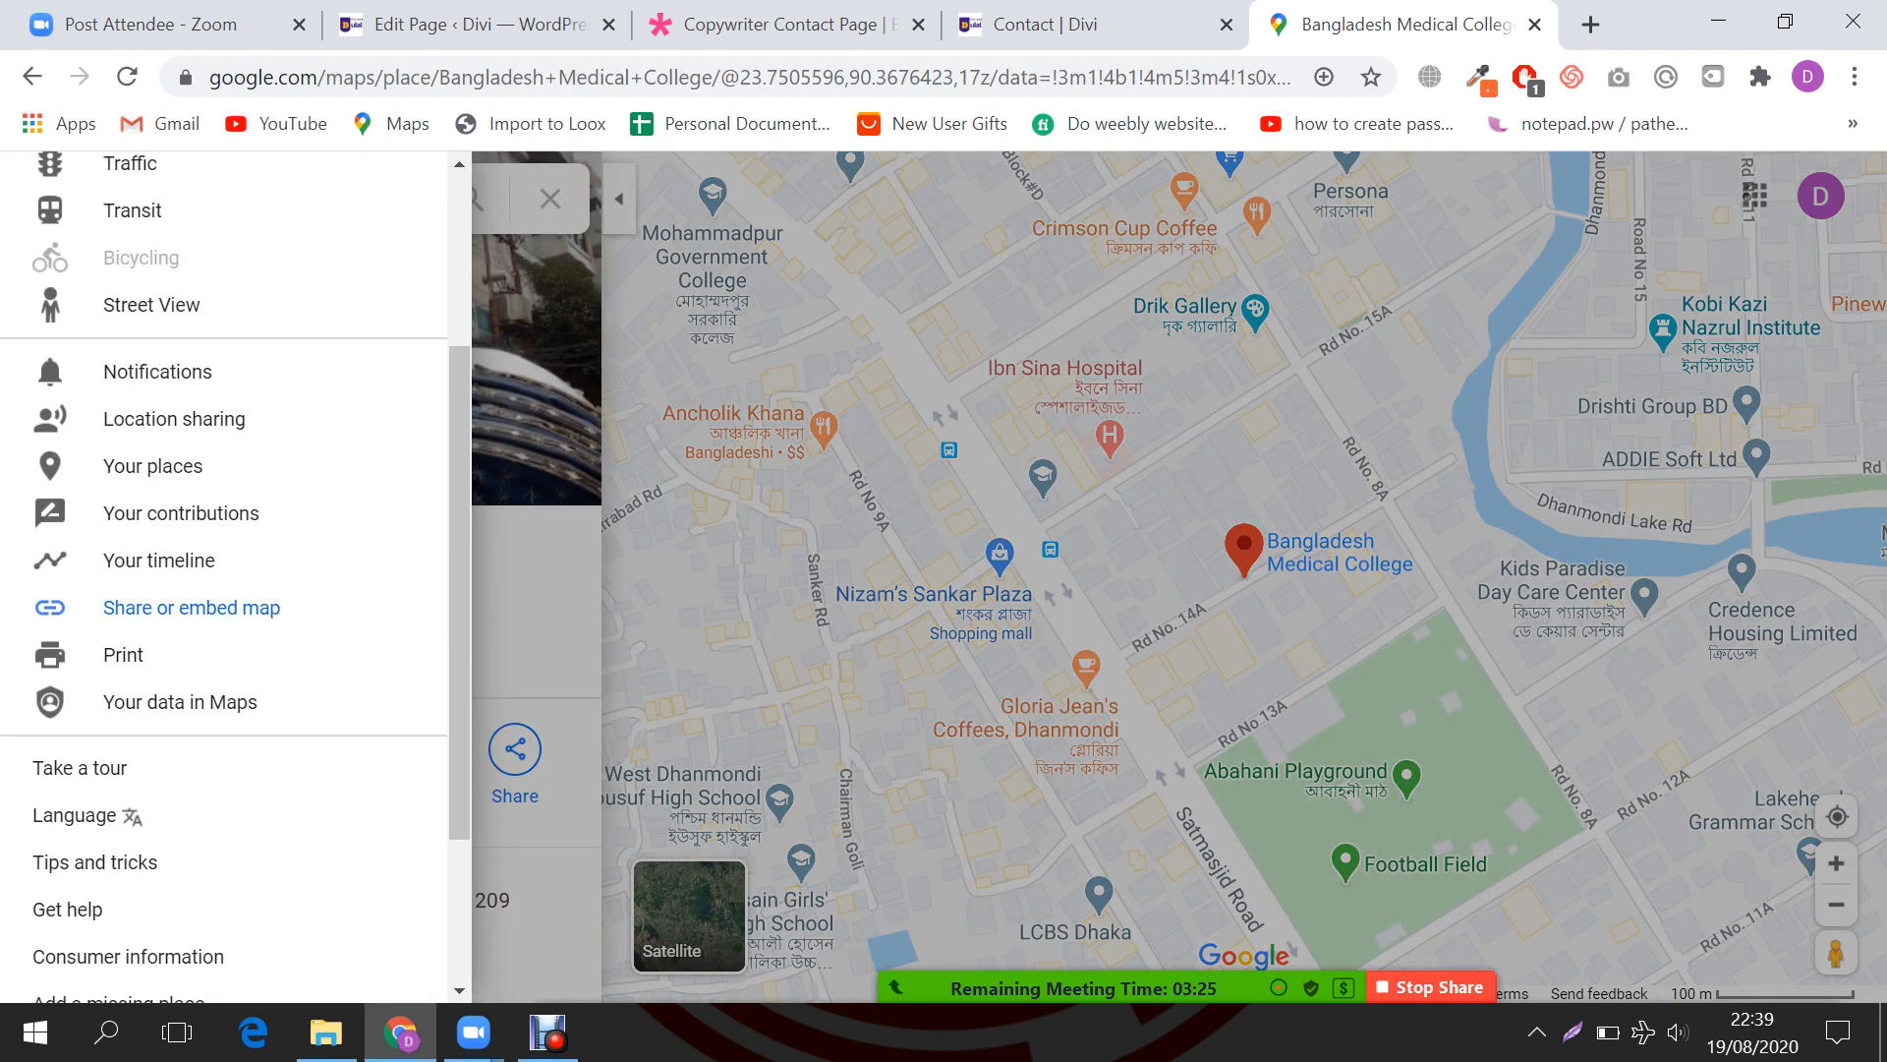
click(190, 607)
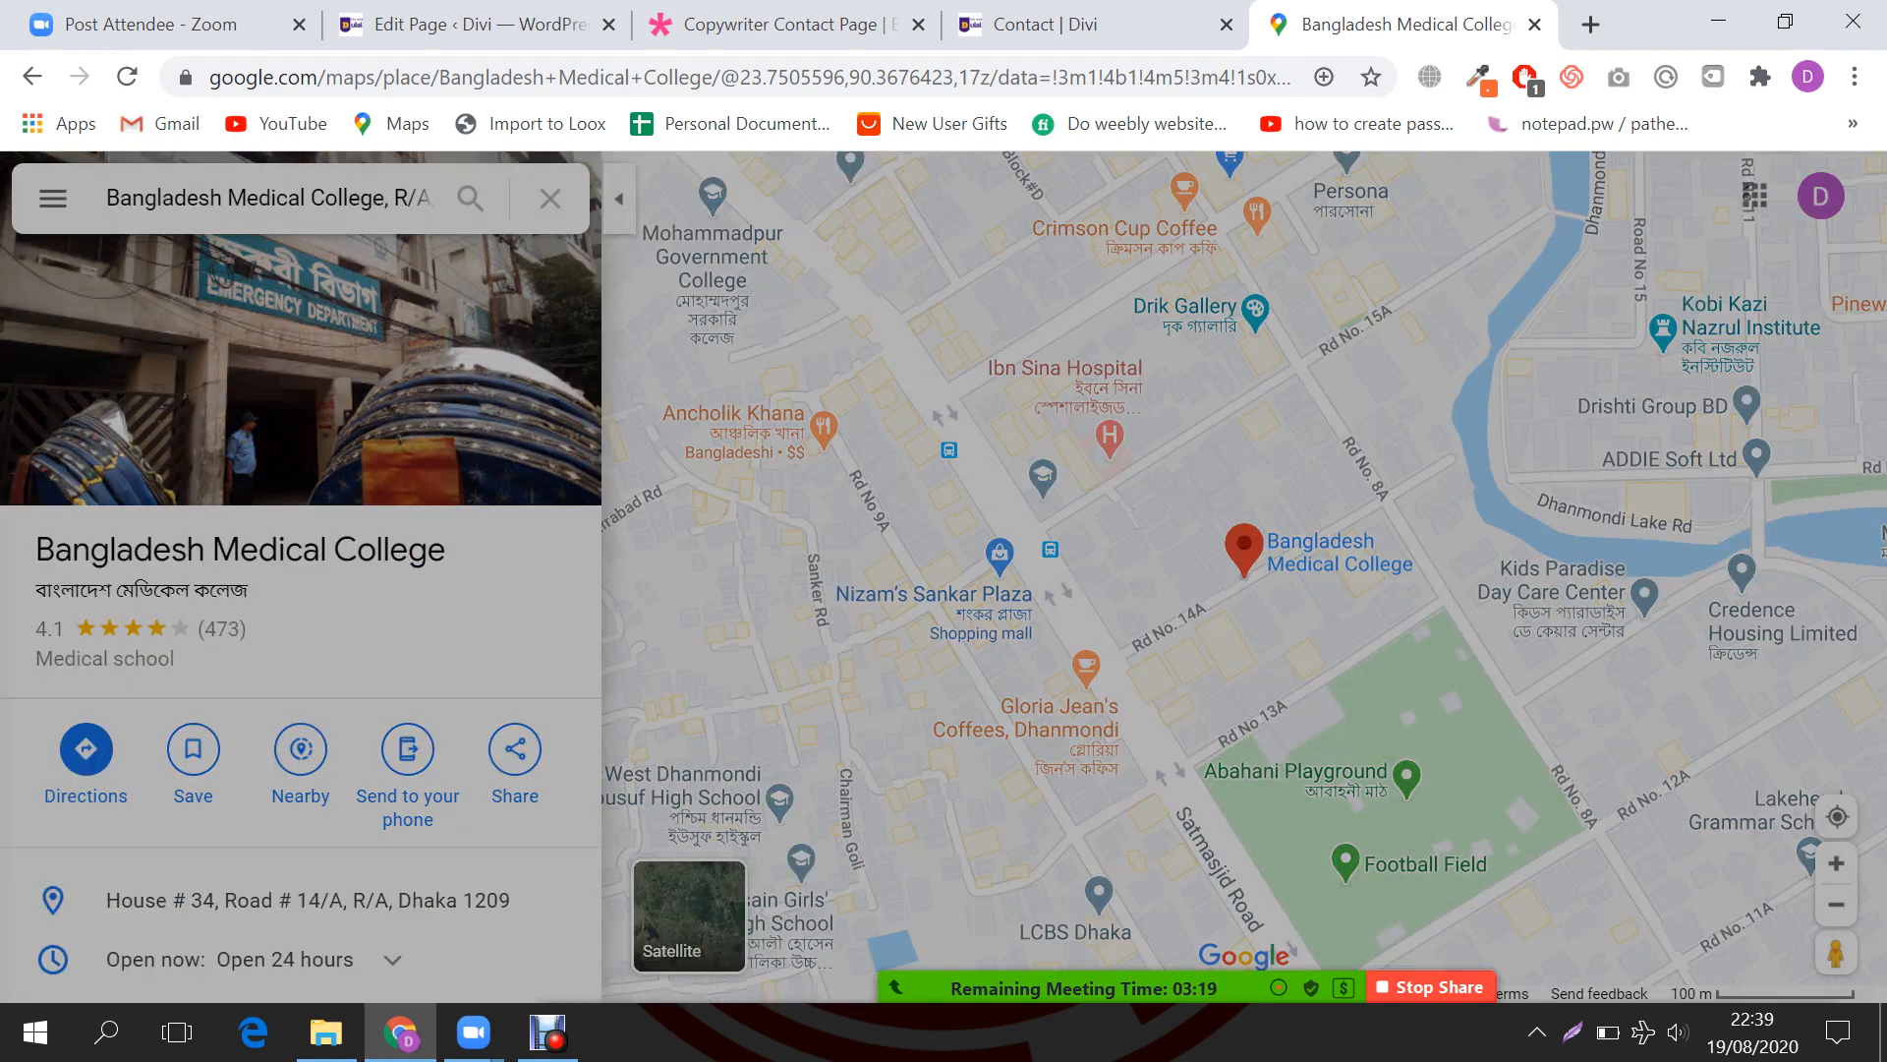
click(52, 198)
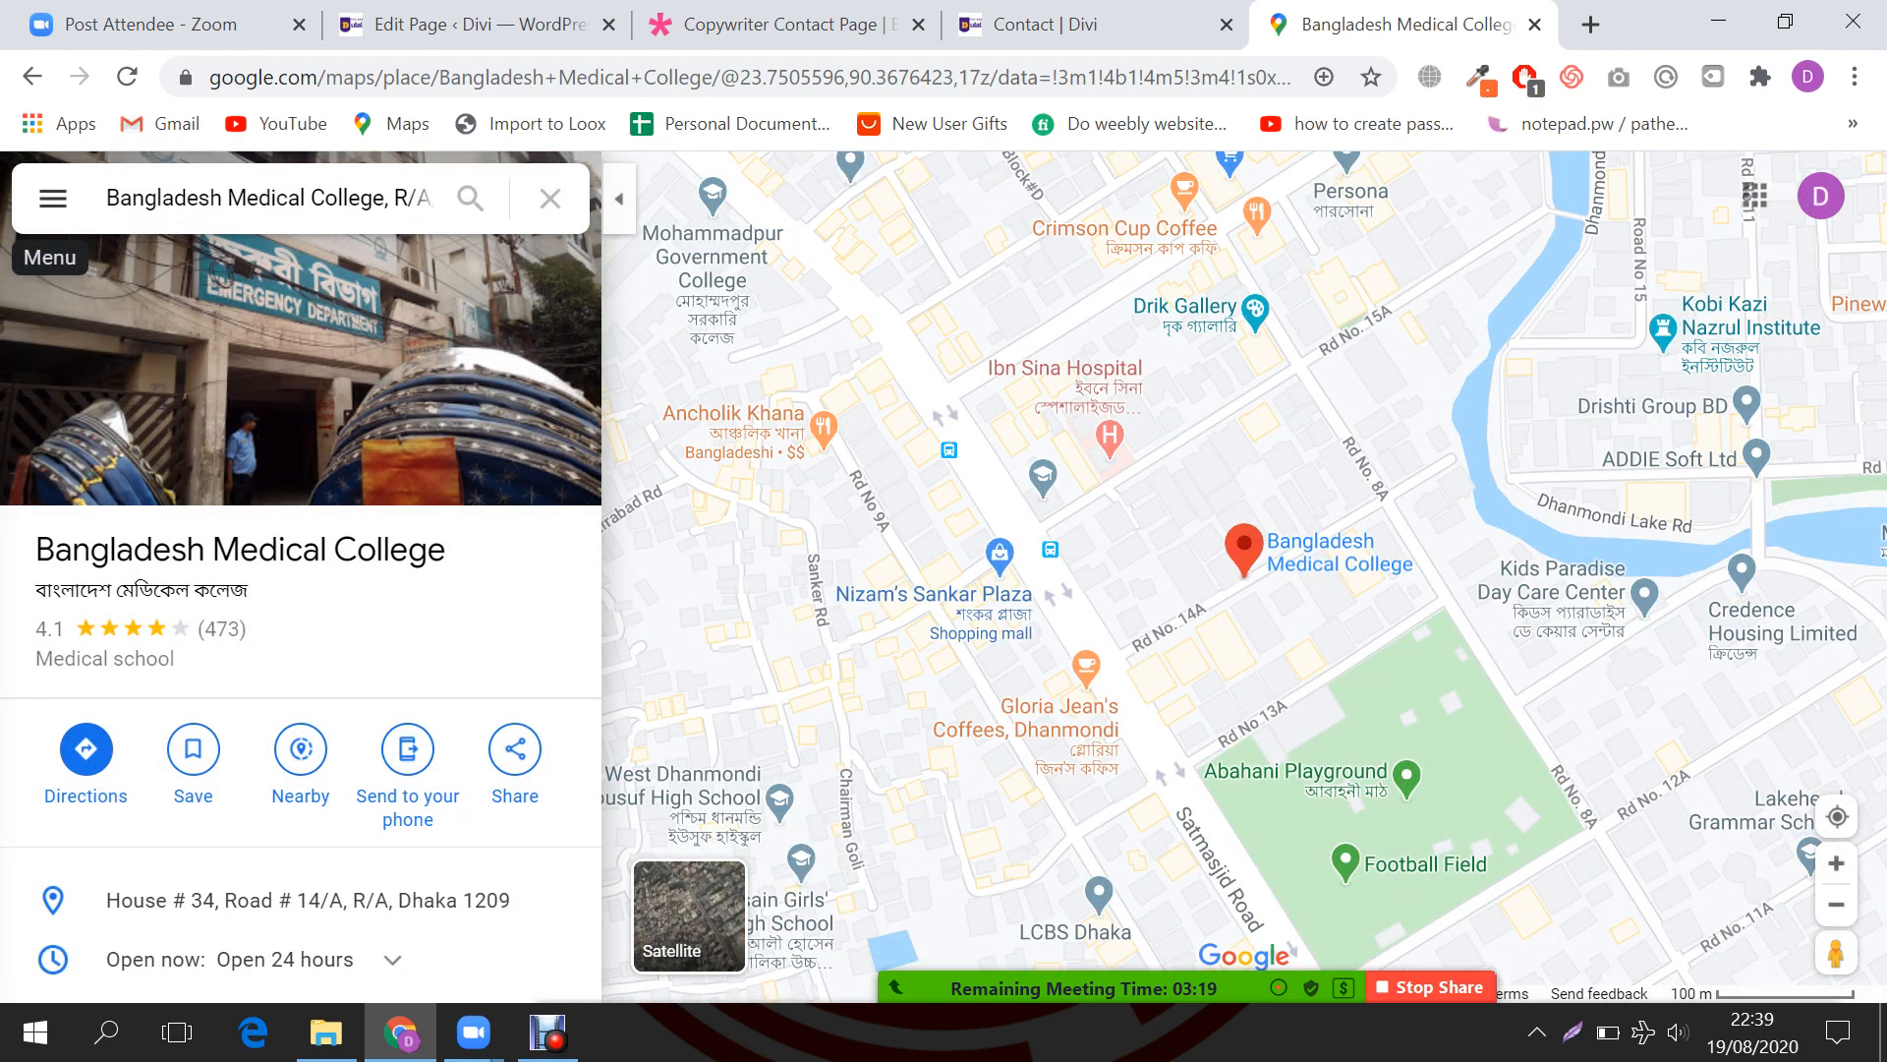
click(52, 198)
scroll(49, 580, down, 3)
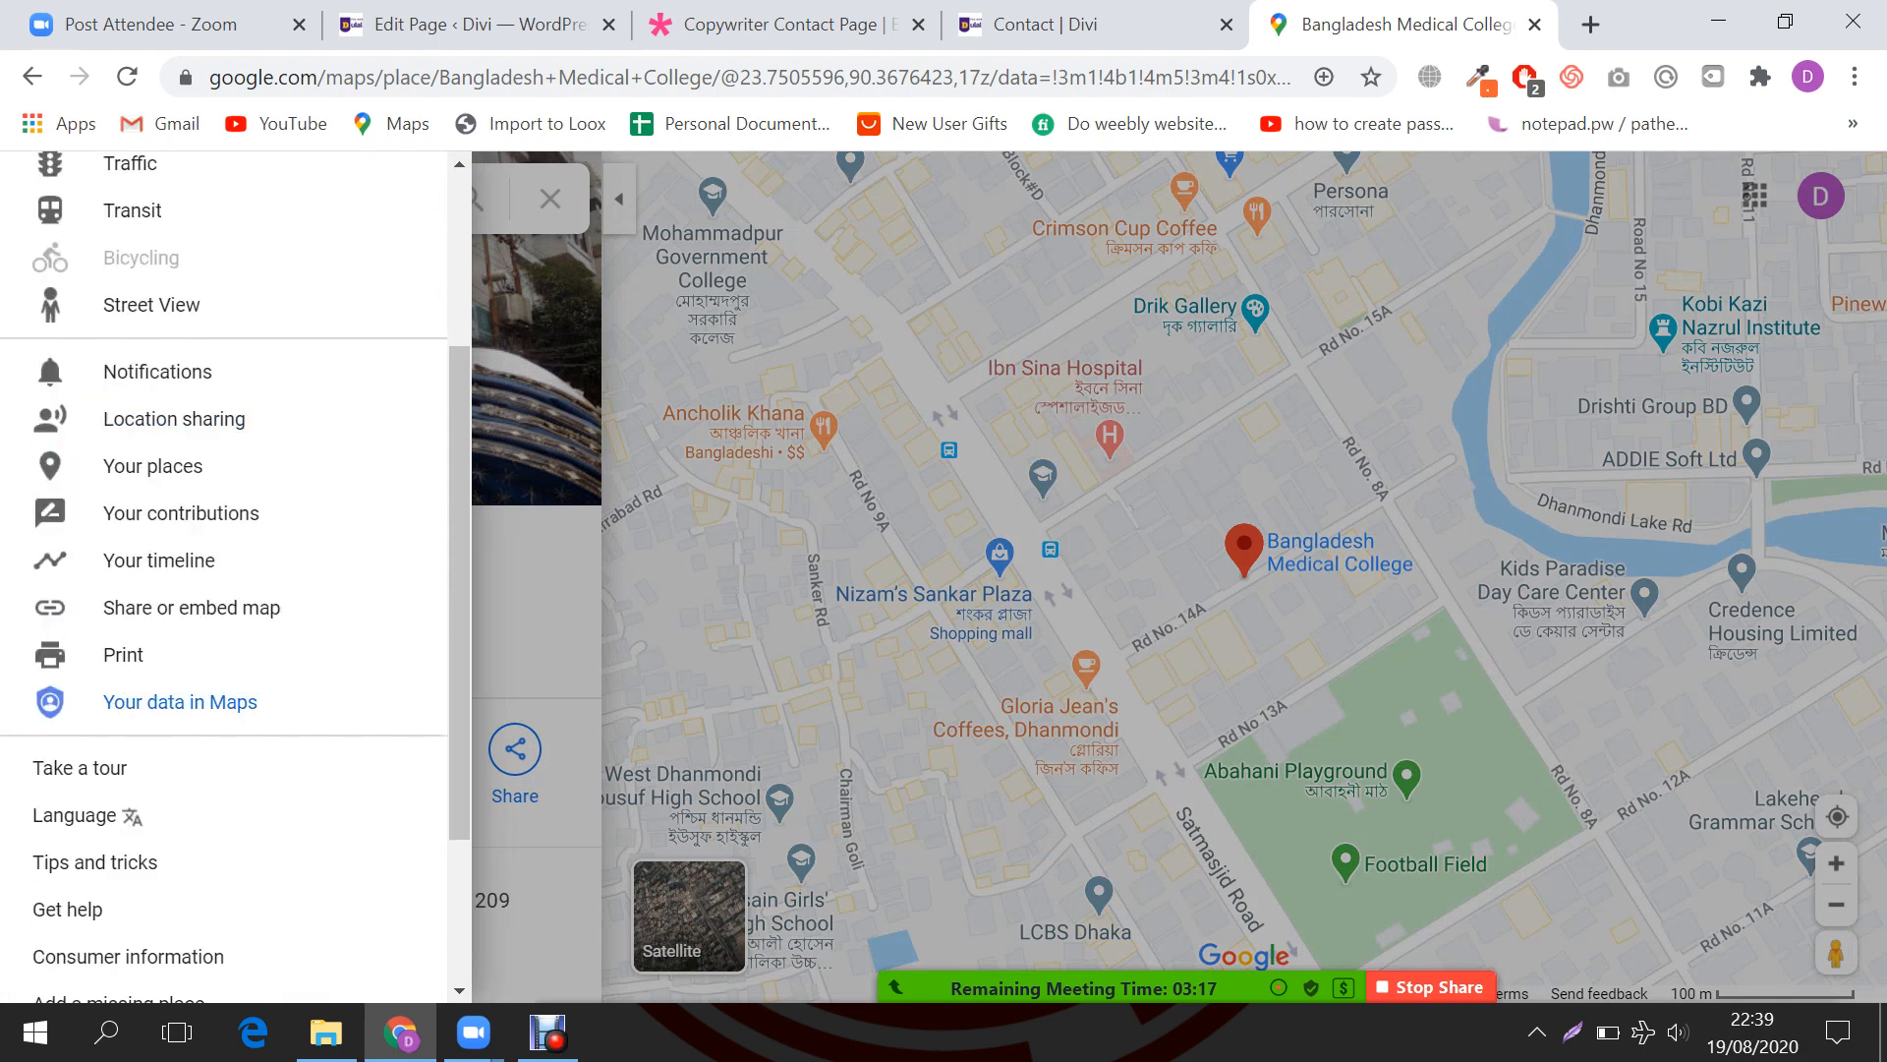
click(191, 607)
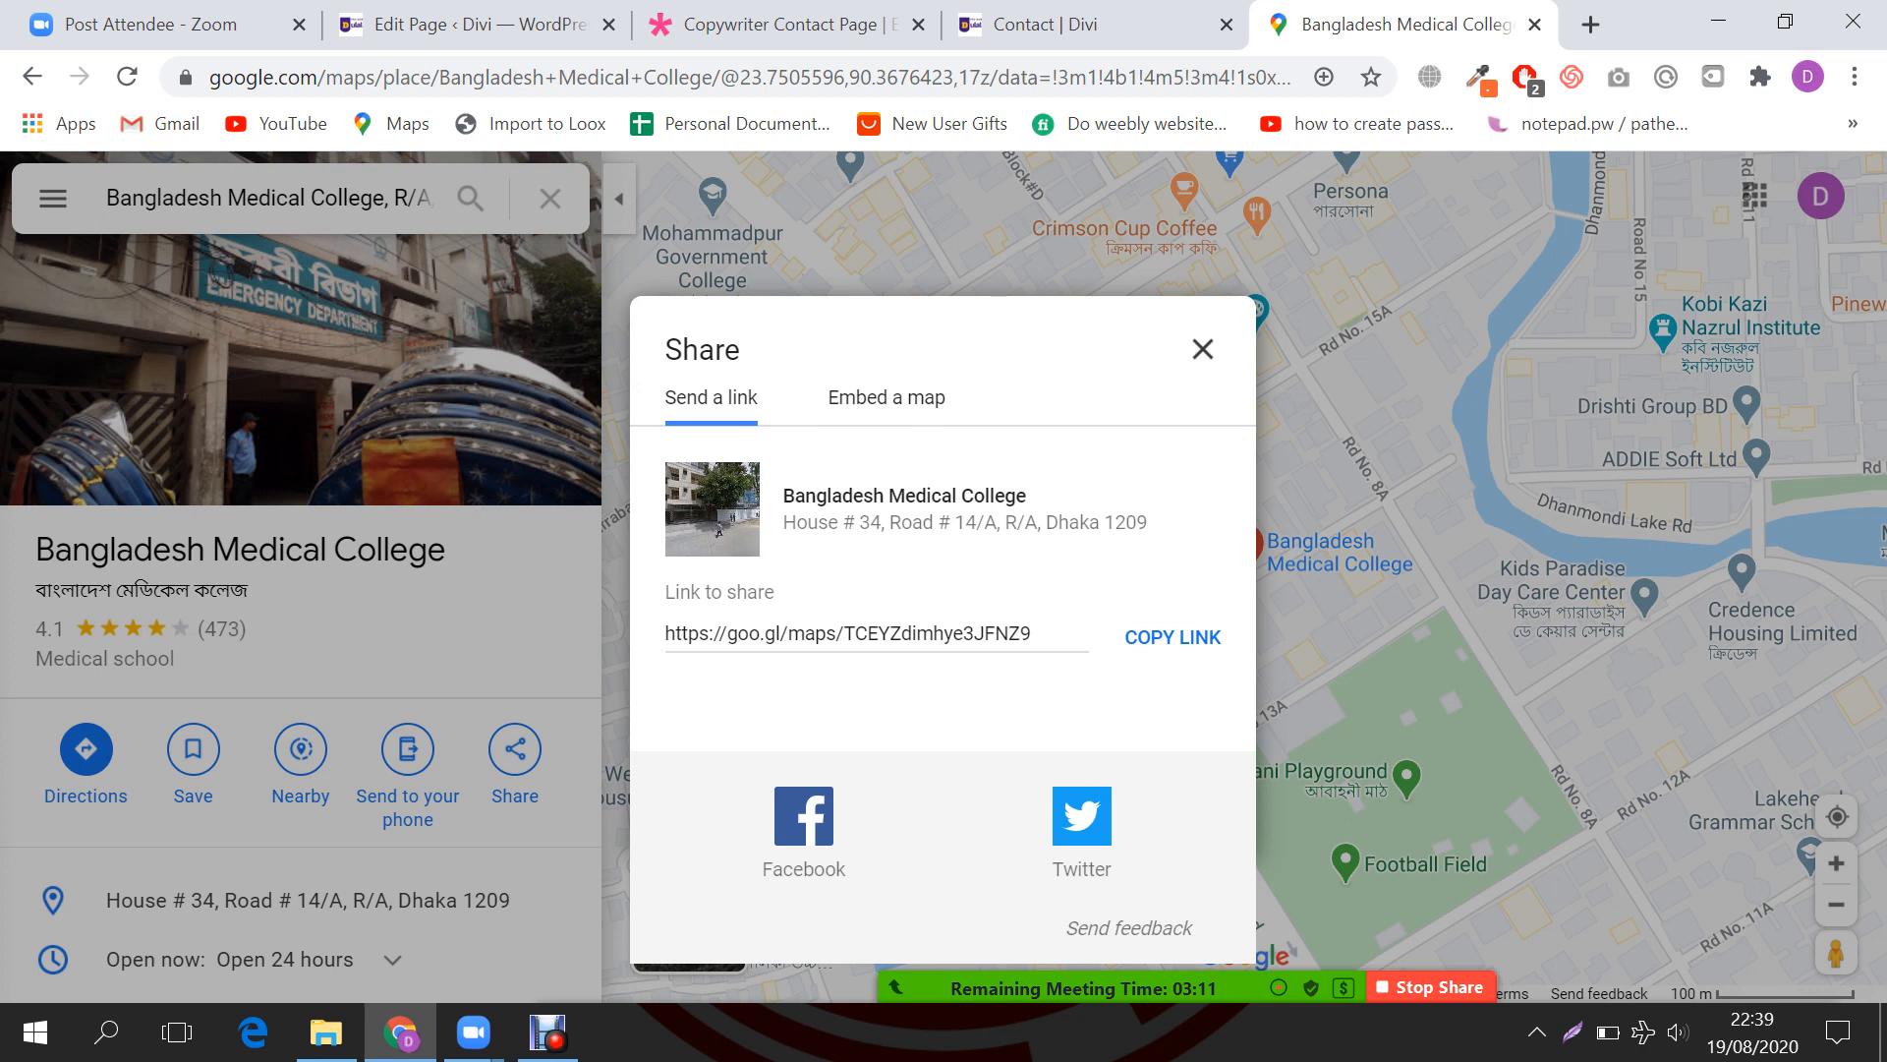
click(889, 397)
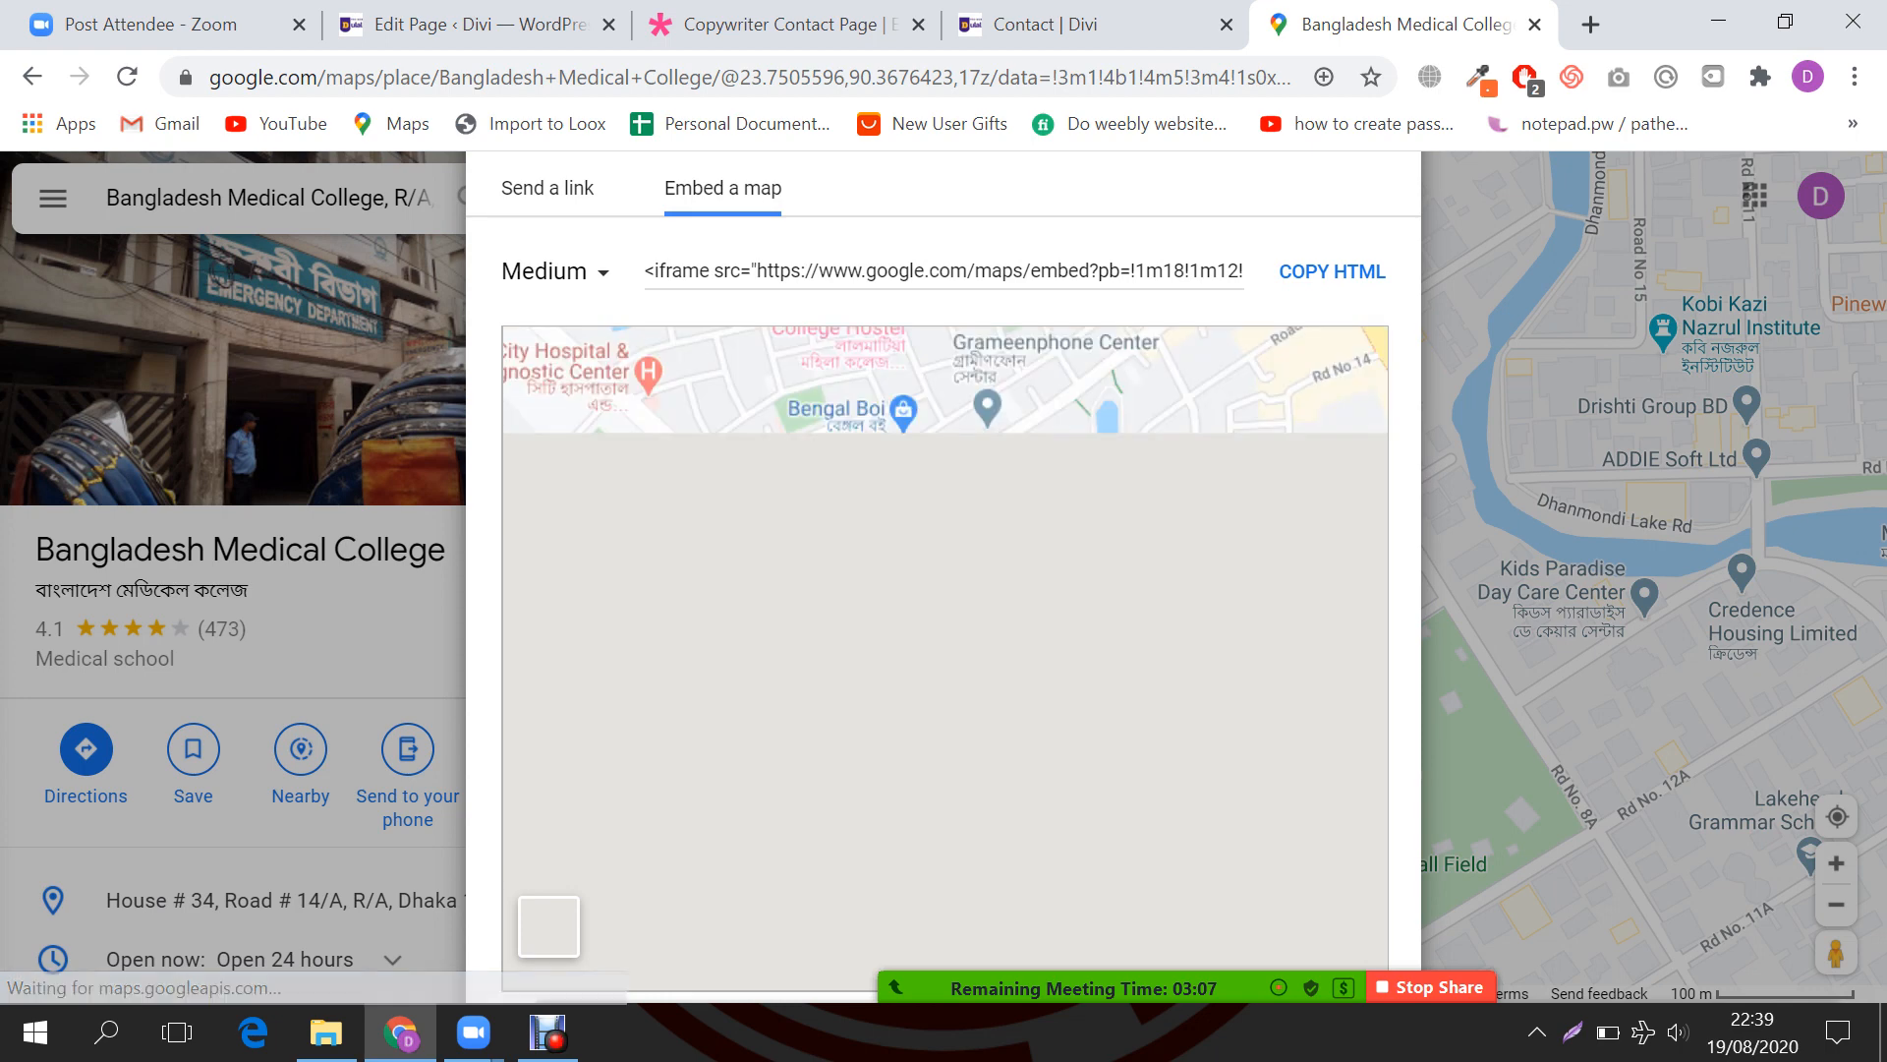
Step: Copy the map's embed HTML and return to the Divi contact page
scroll(944, 657, down, 2)
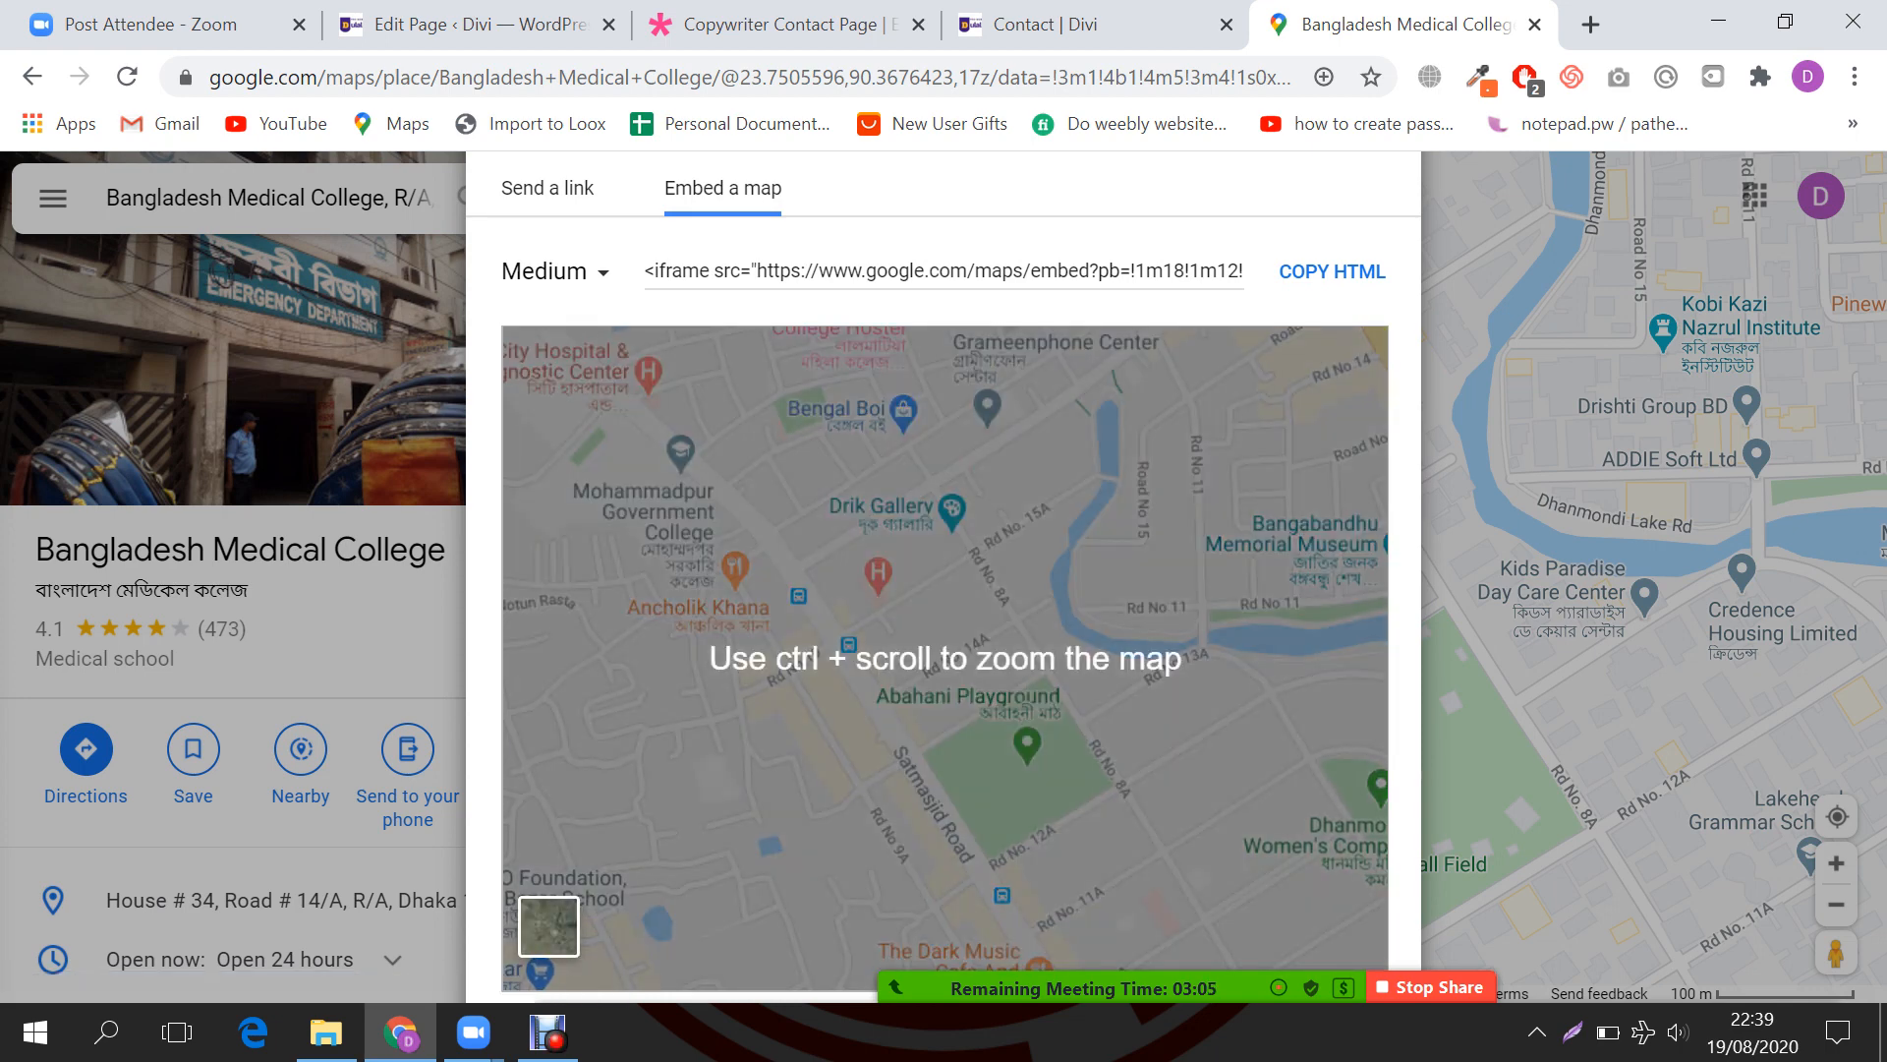
drag(1069, 271, 1256, 272)
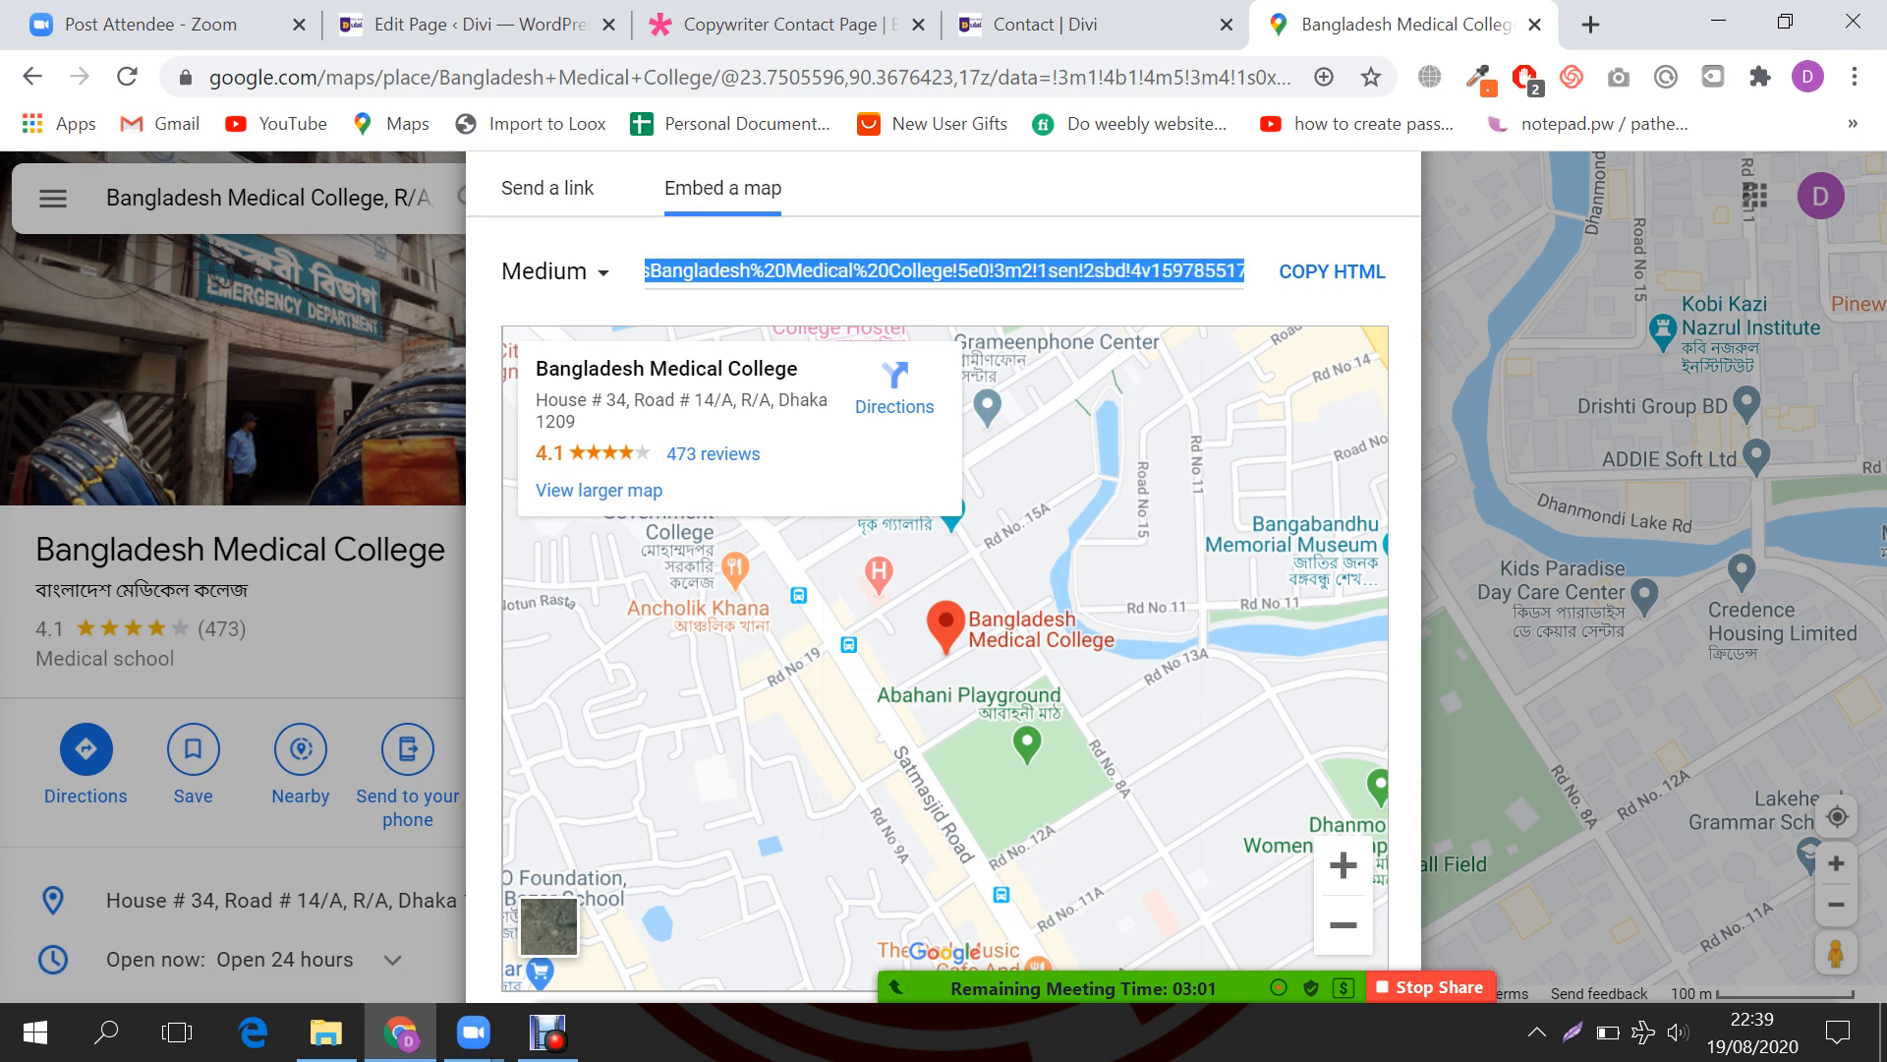
click(1332, 271)
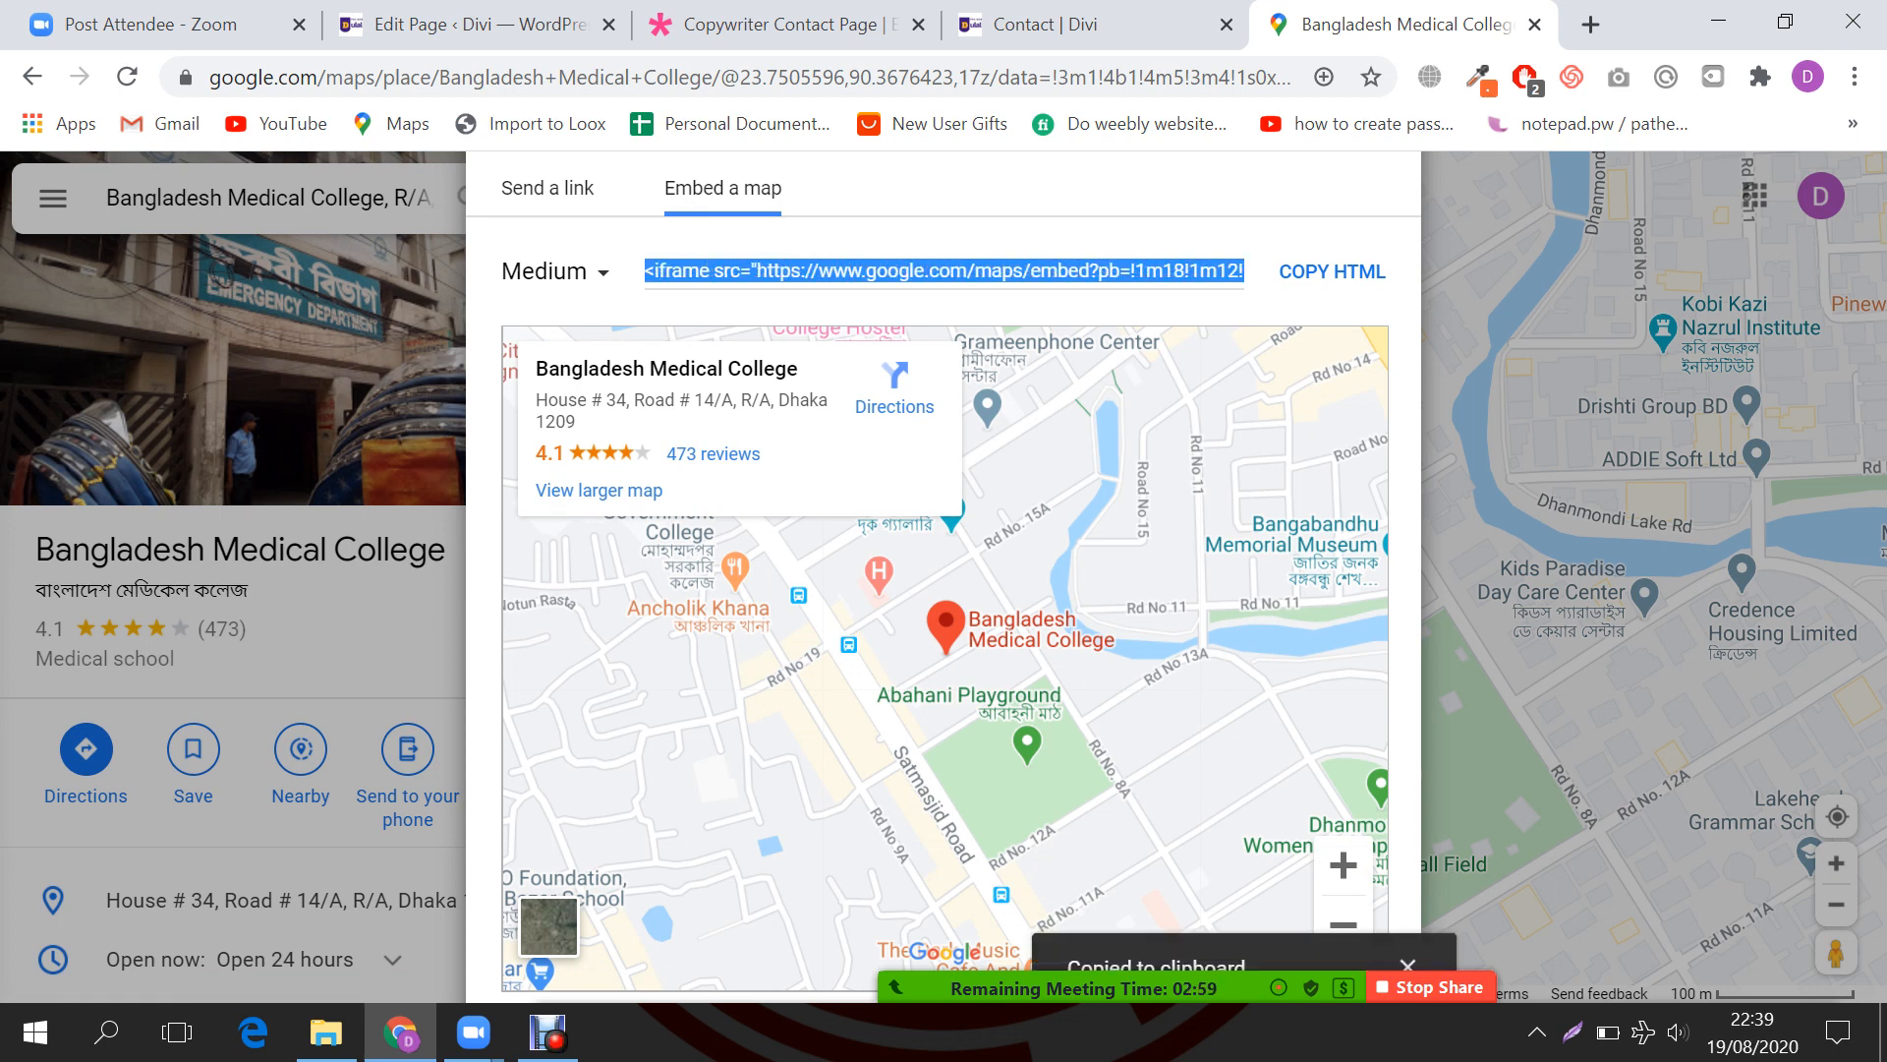
click(1045, 24)
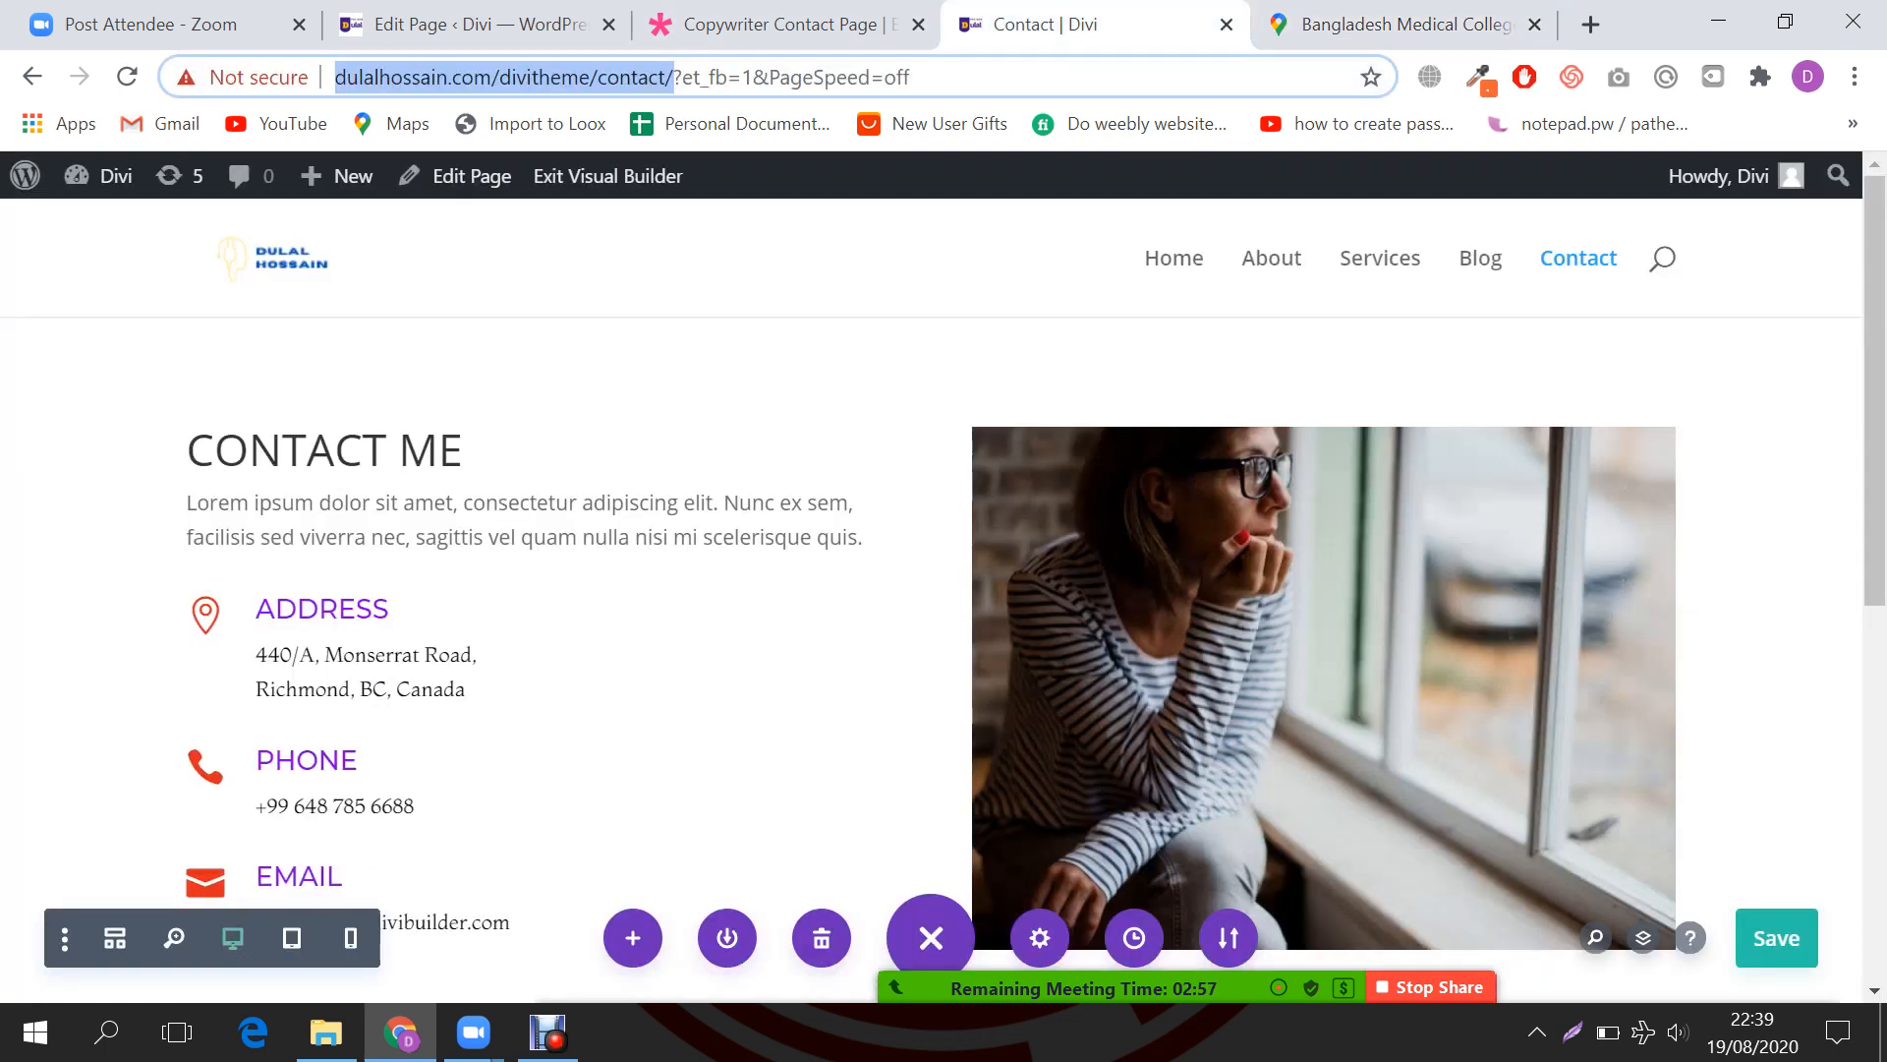
Step: Add a regular single-column section below the contact details and insert a Code module into it
scroll(943, 589, down, 6)
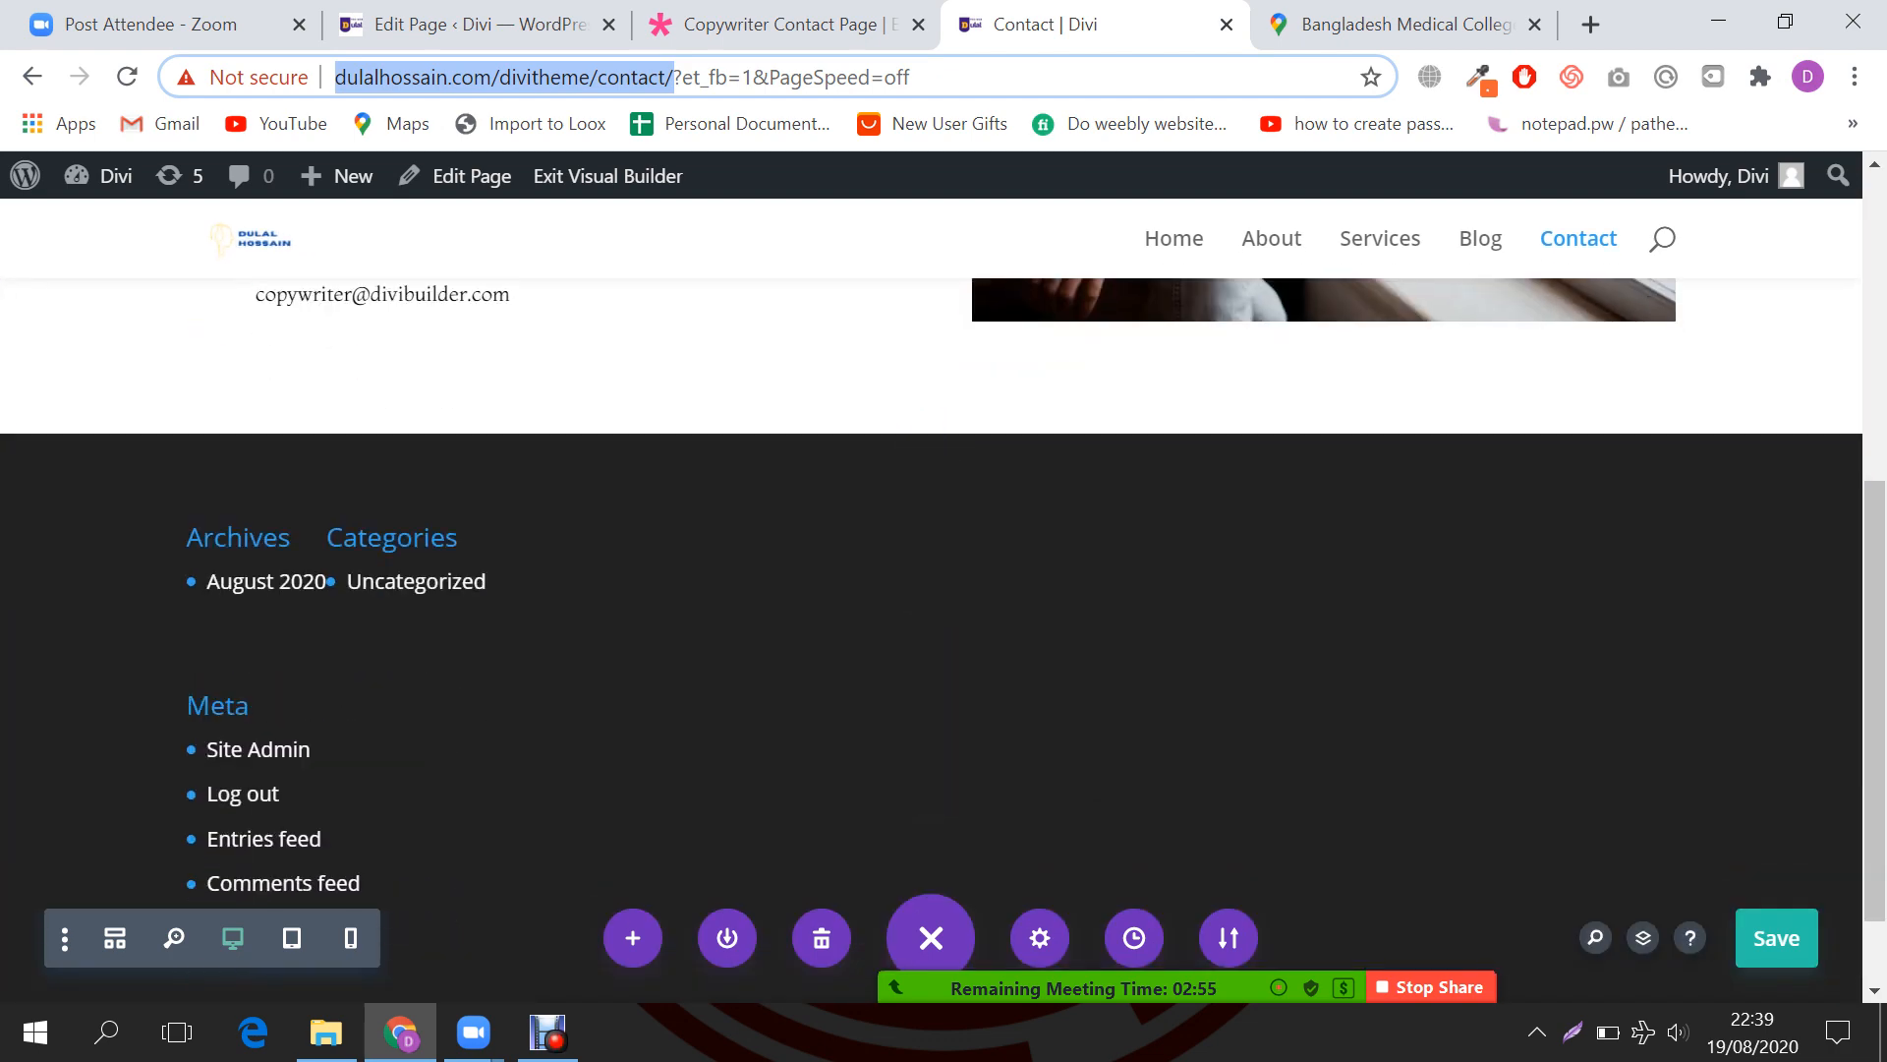
click(929, 431)
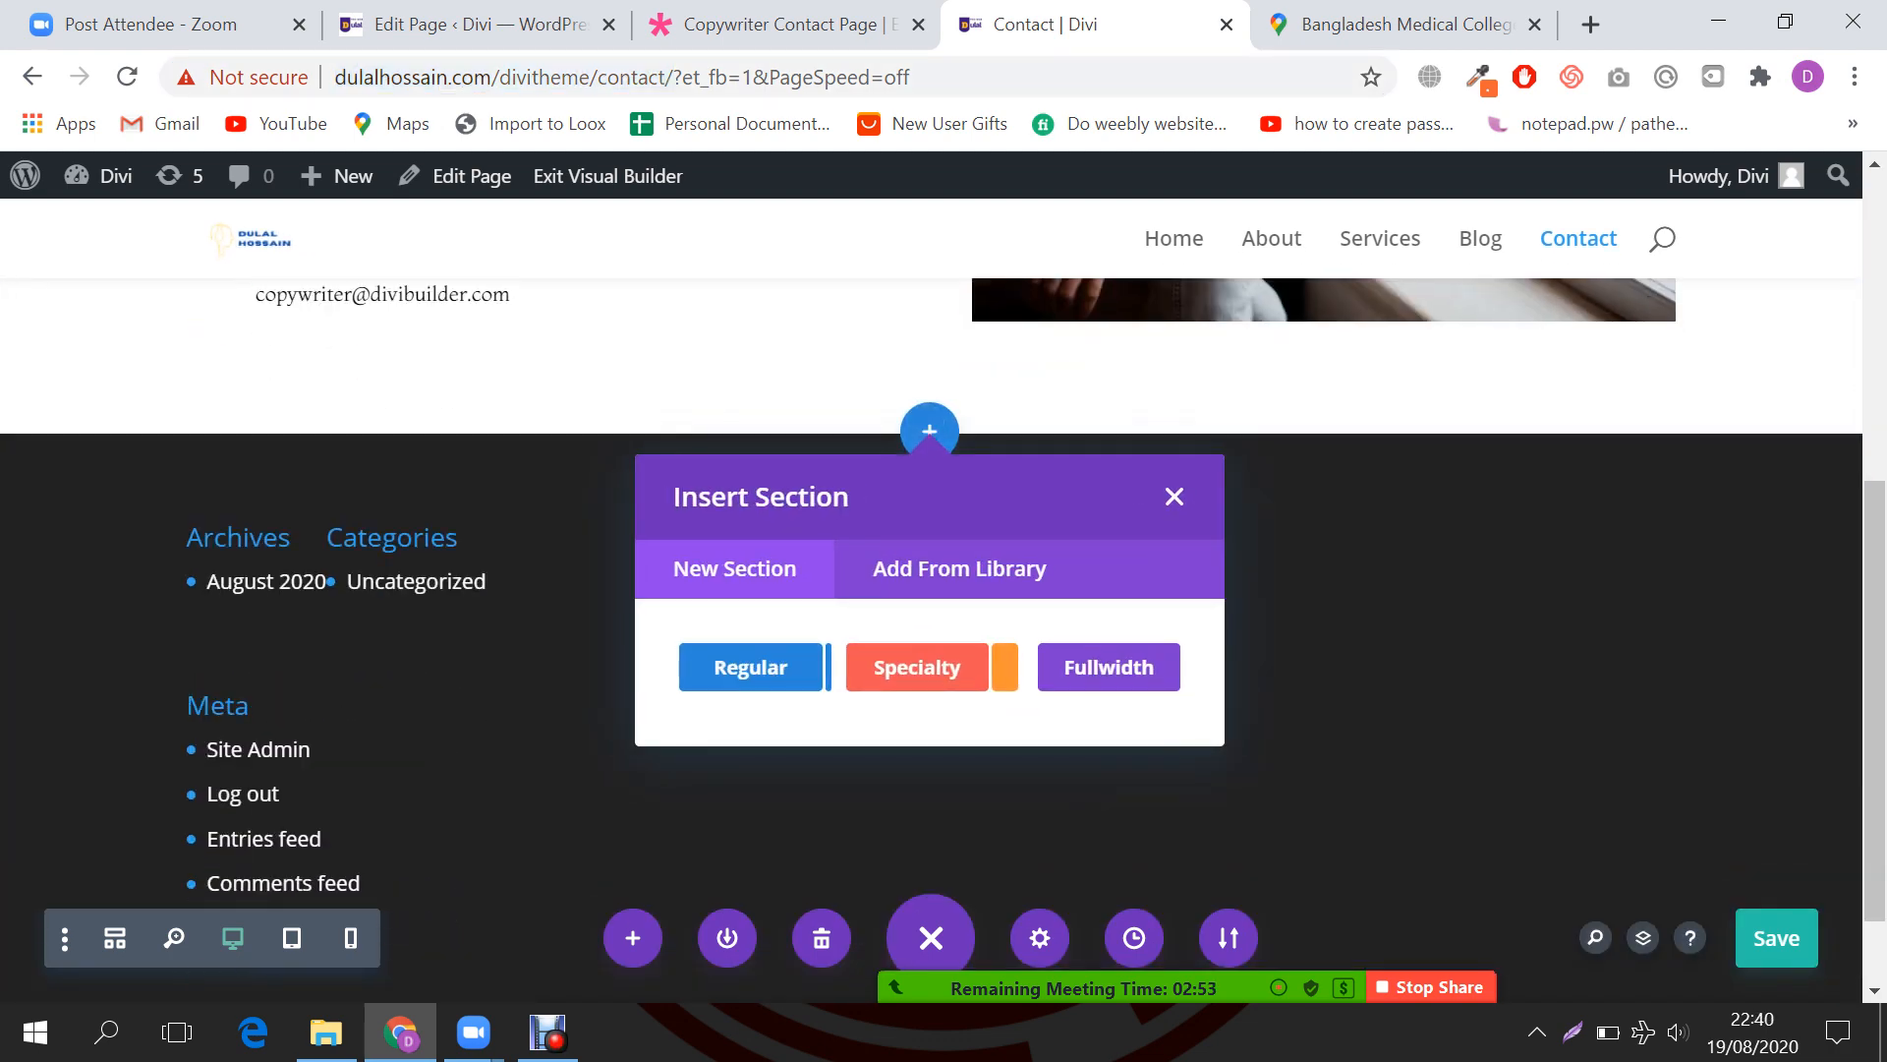
click(750, 667)
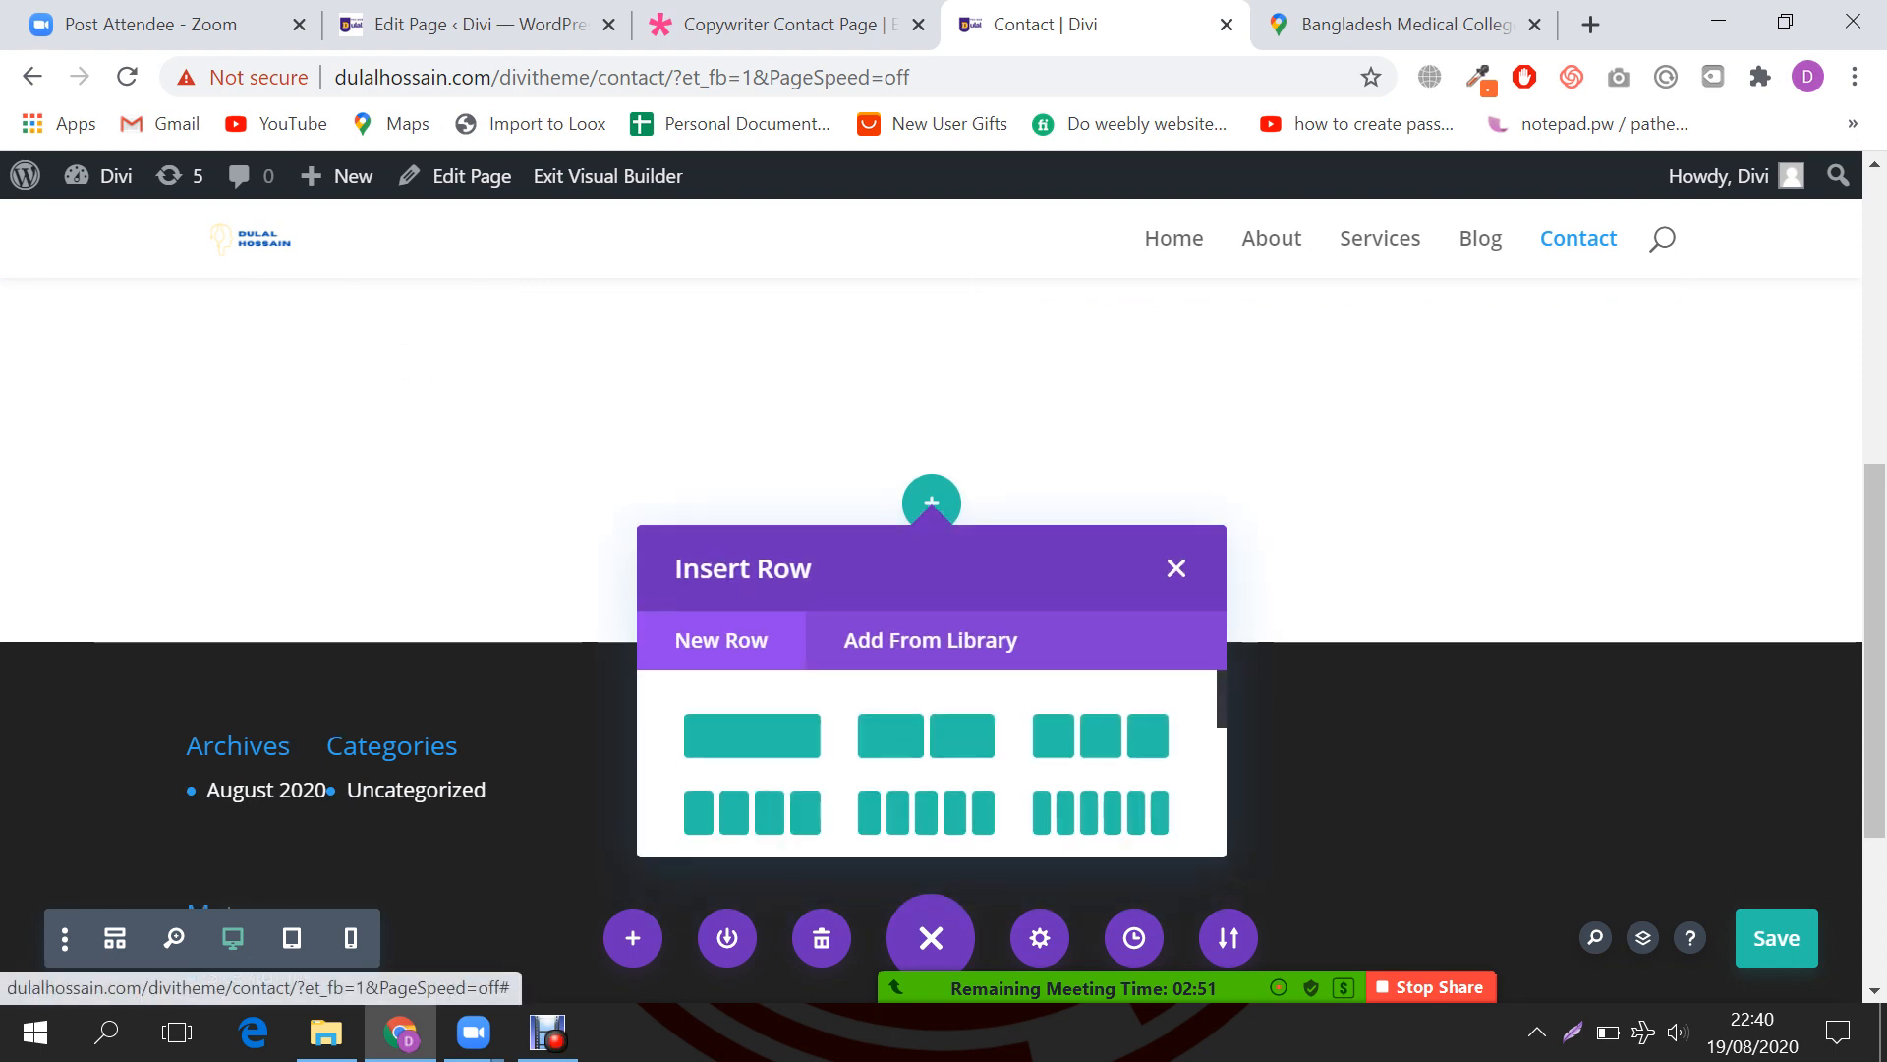
click(752, 735)
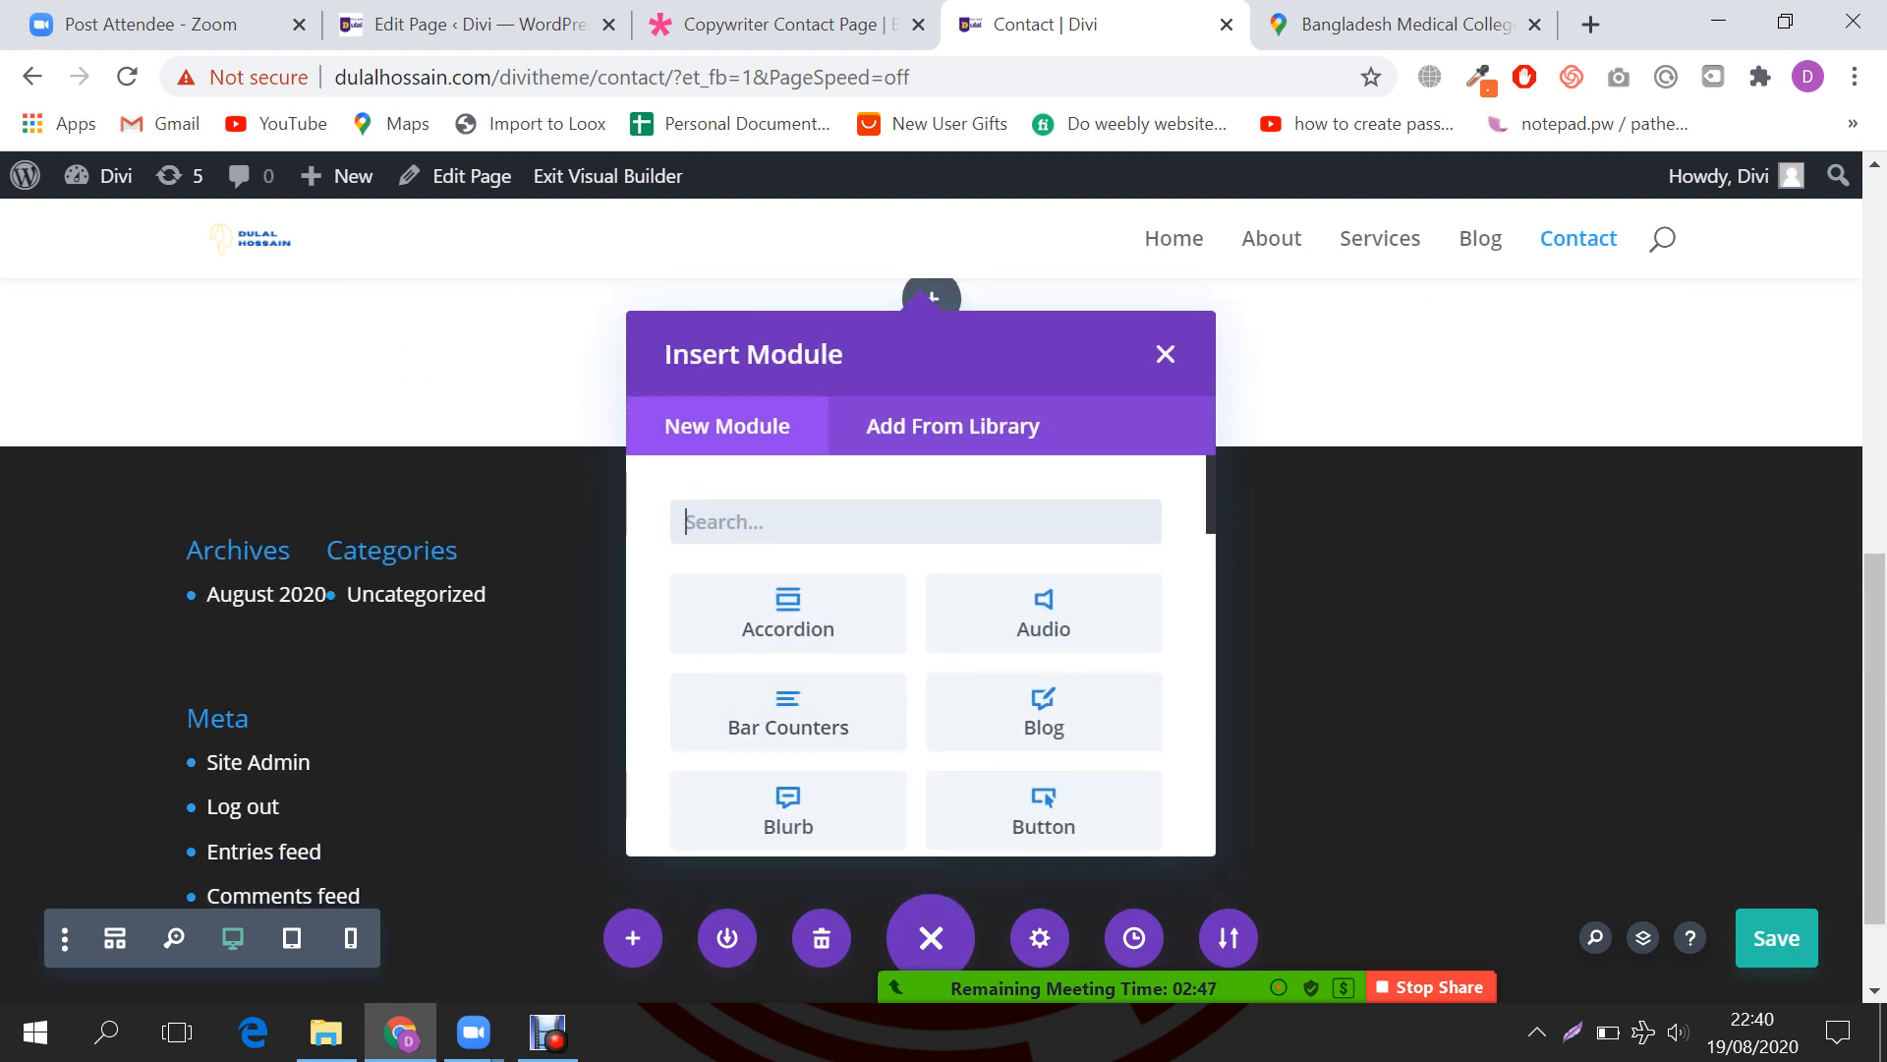
text(code)
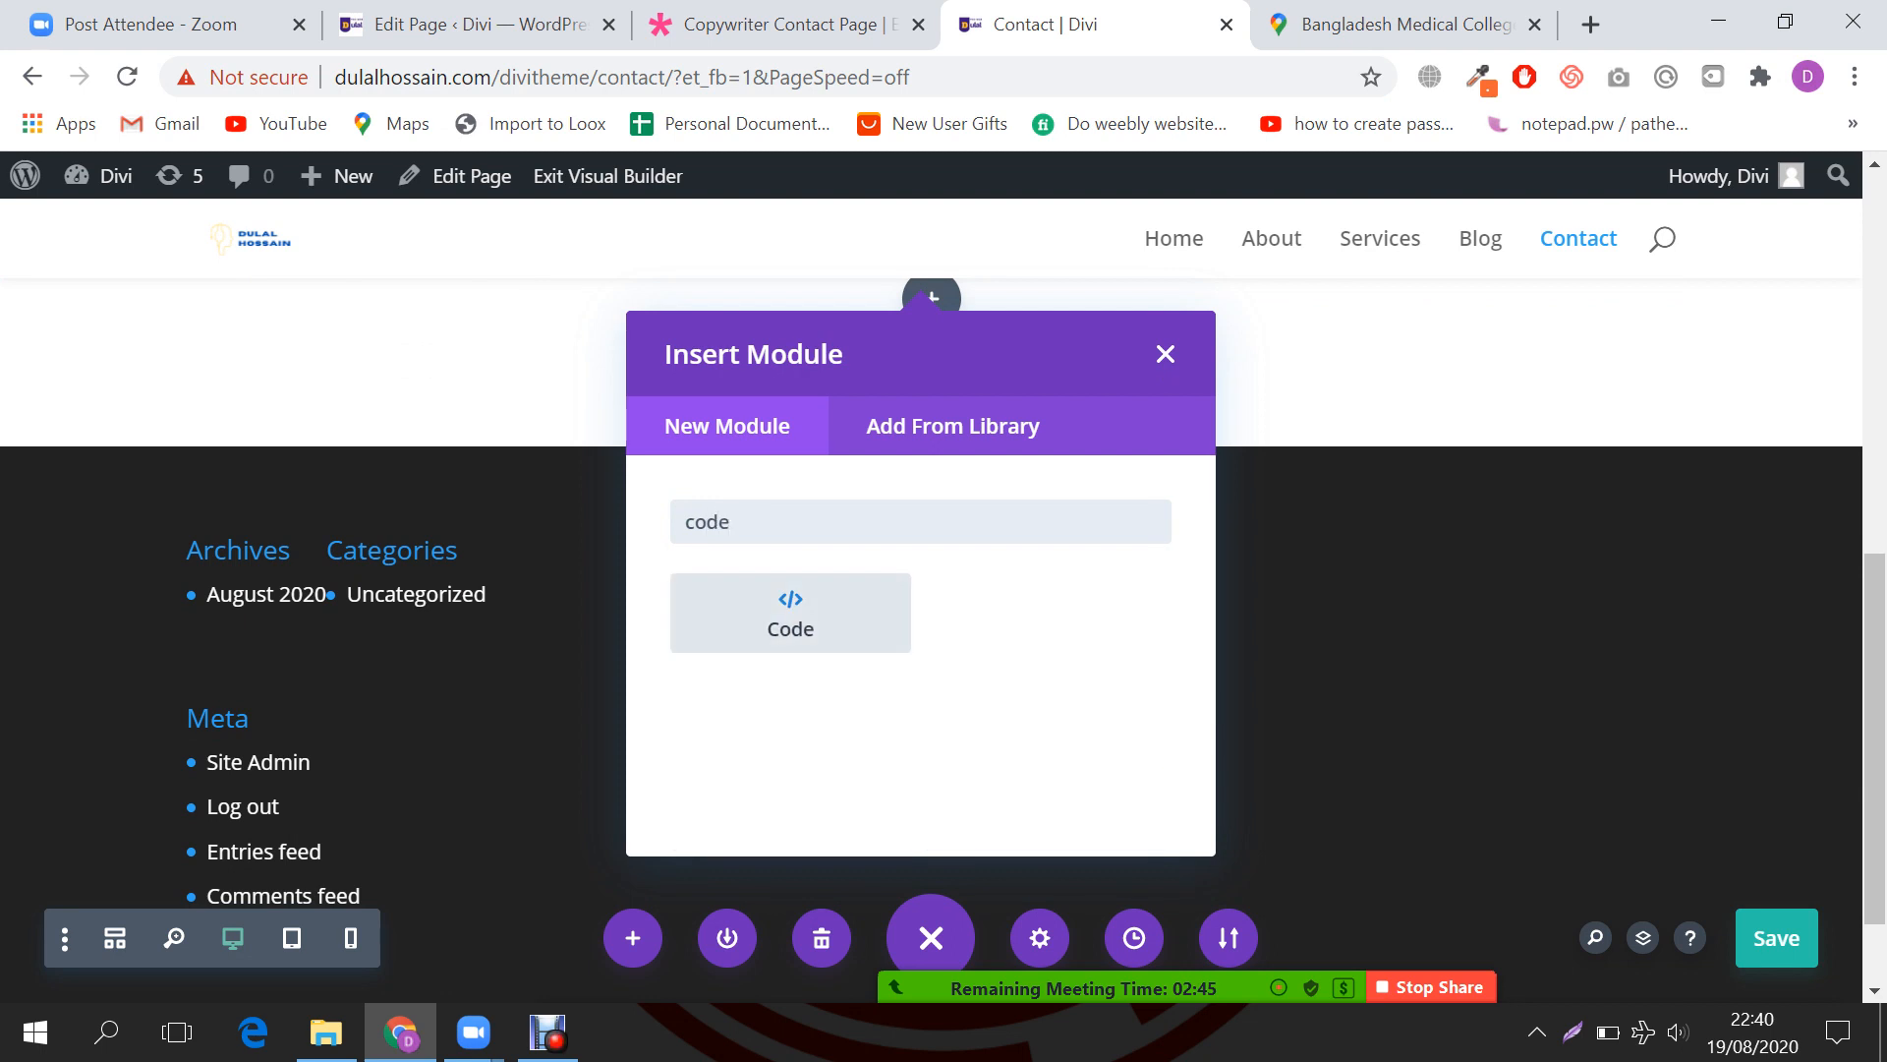
key(Return)
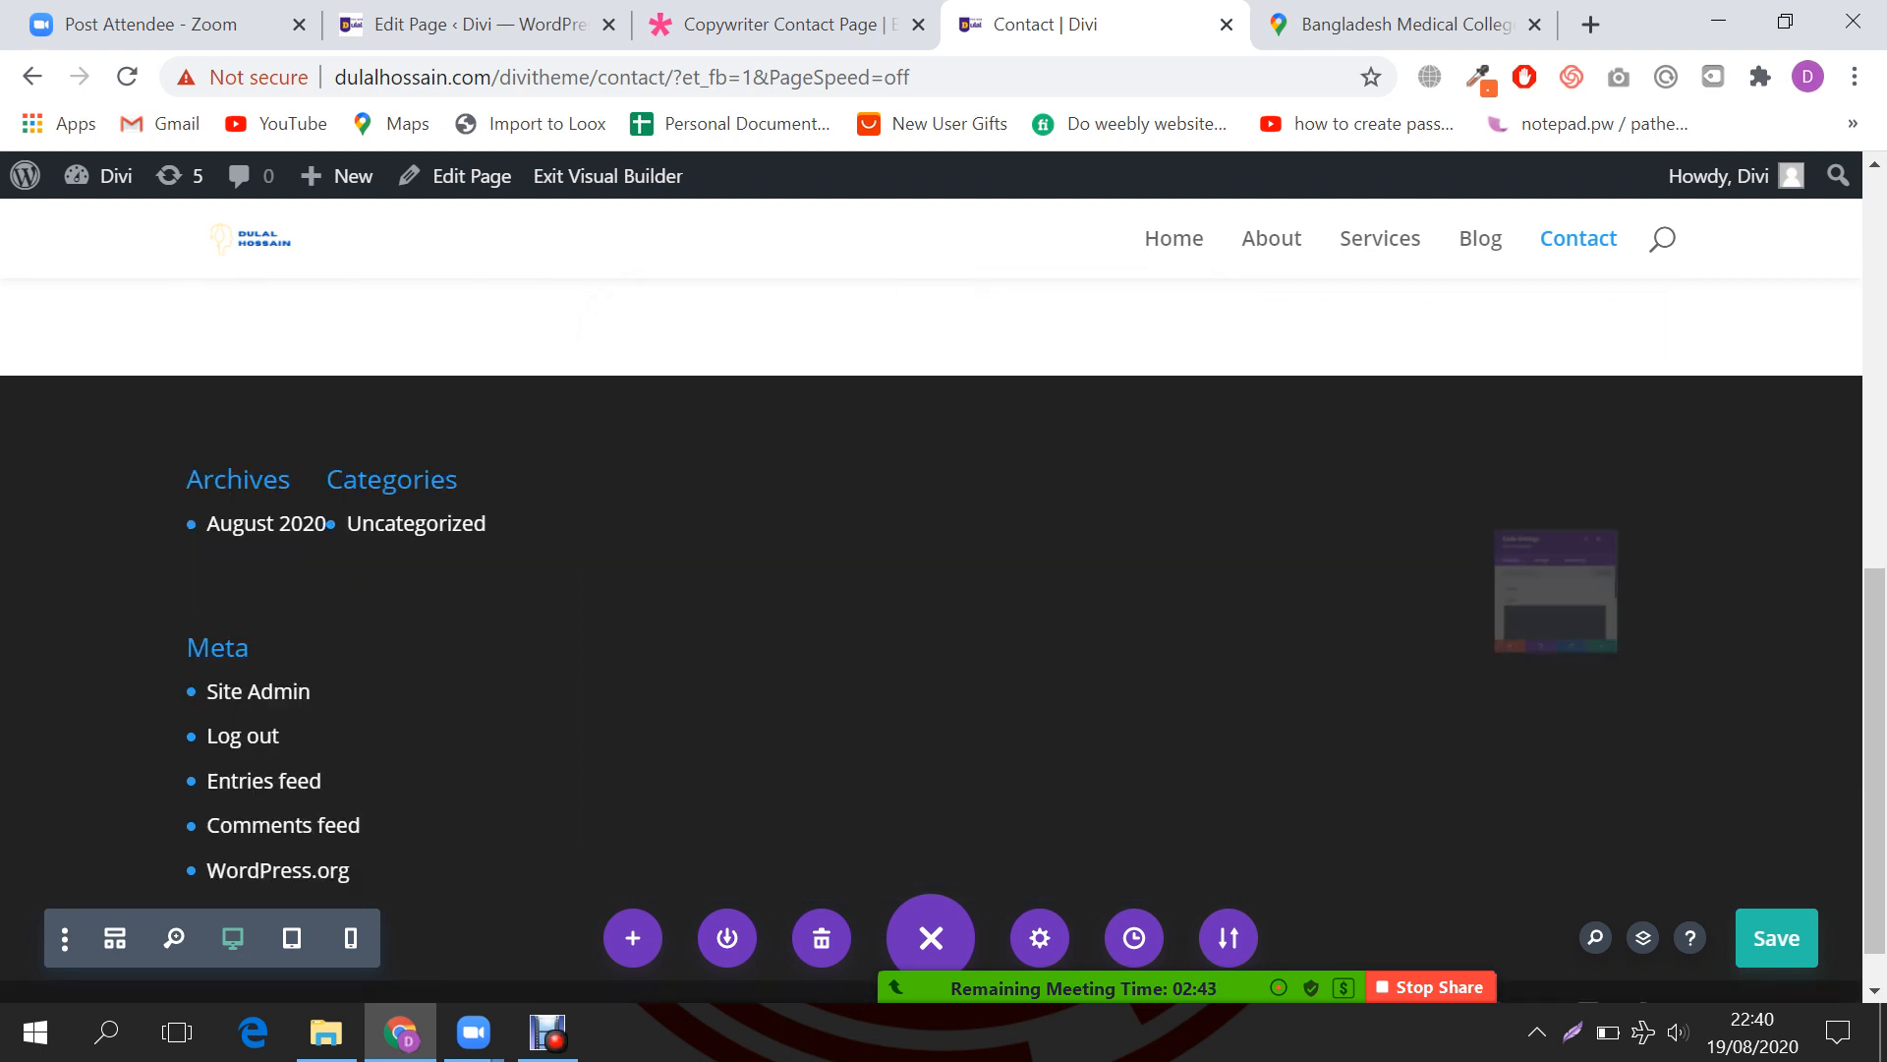
click(1460, 621)
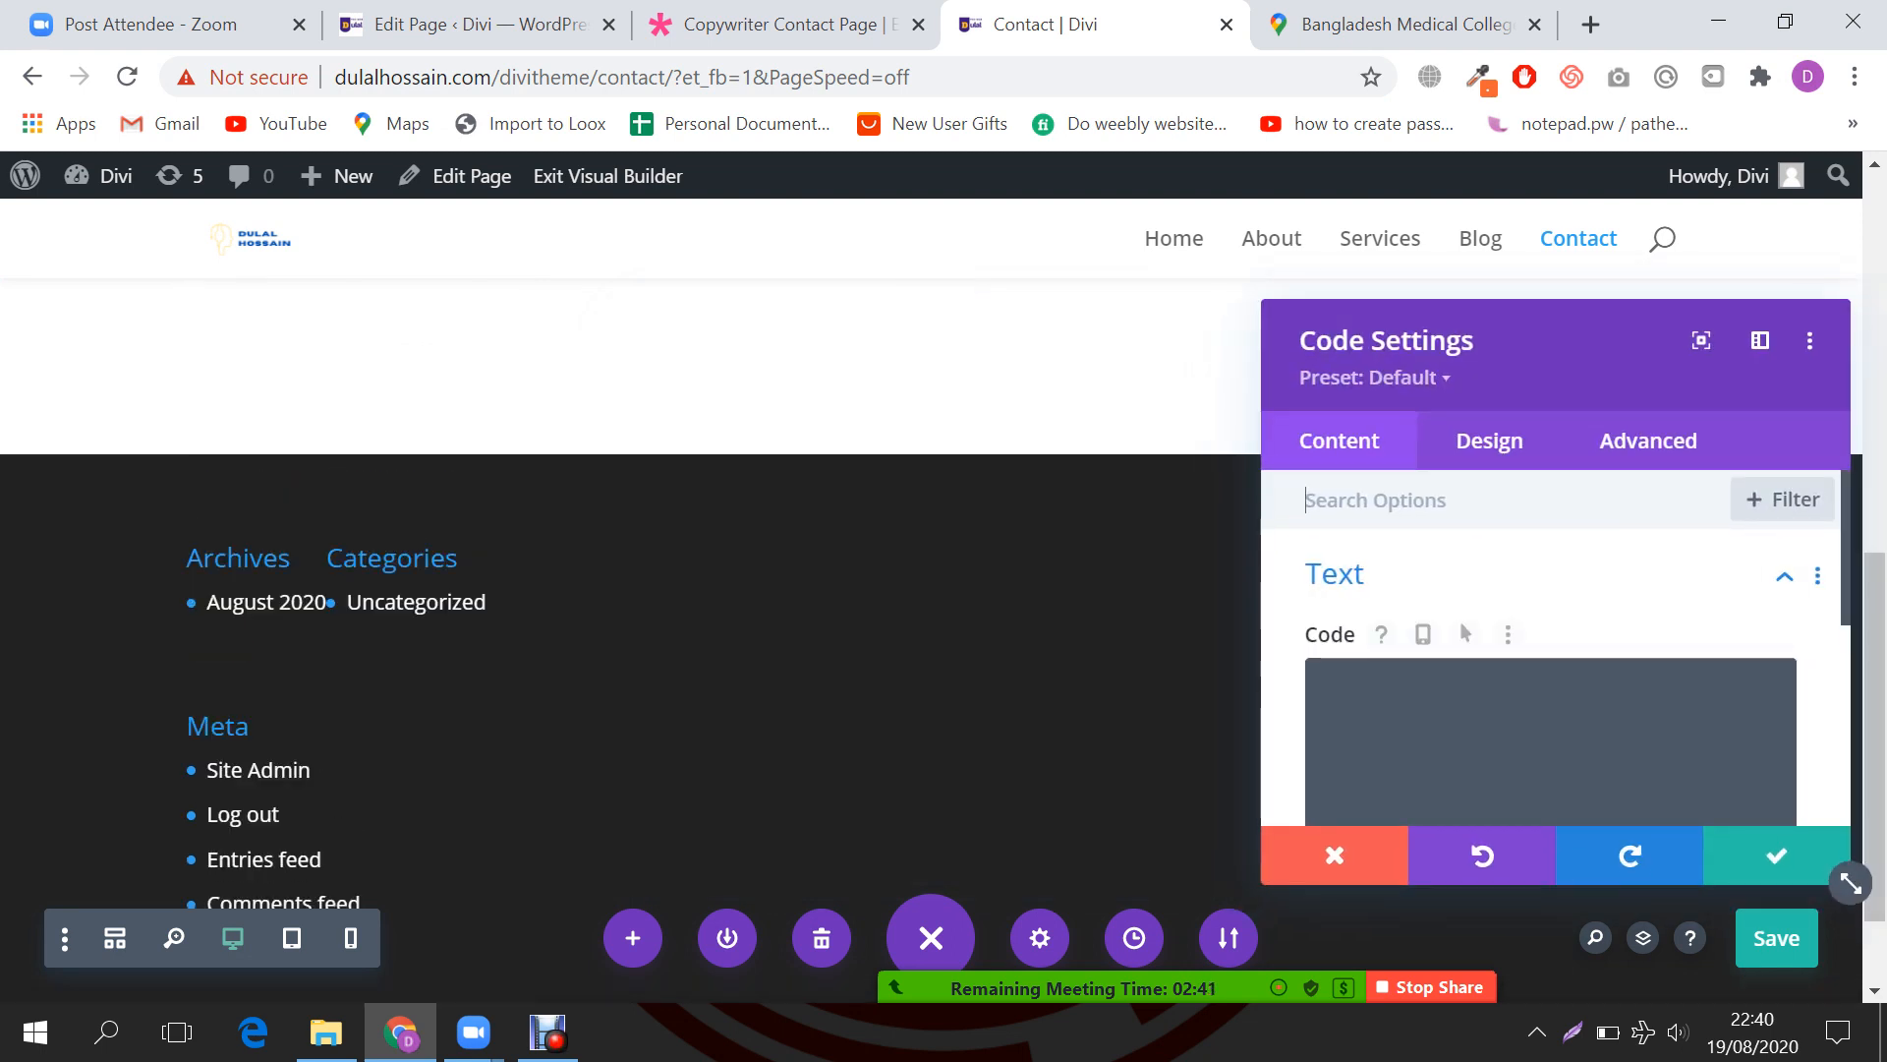
Step: Paste the map iframe into the Code box and change its width from 1100 to 1200
key(ctrl+v)
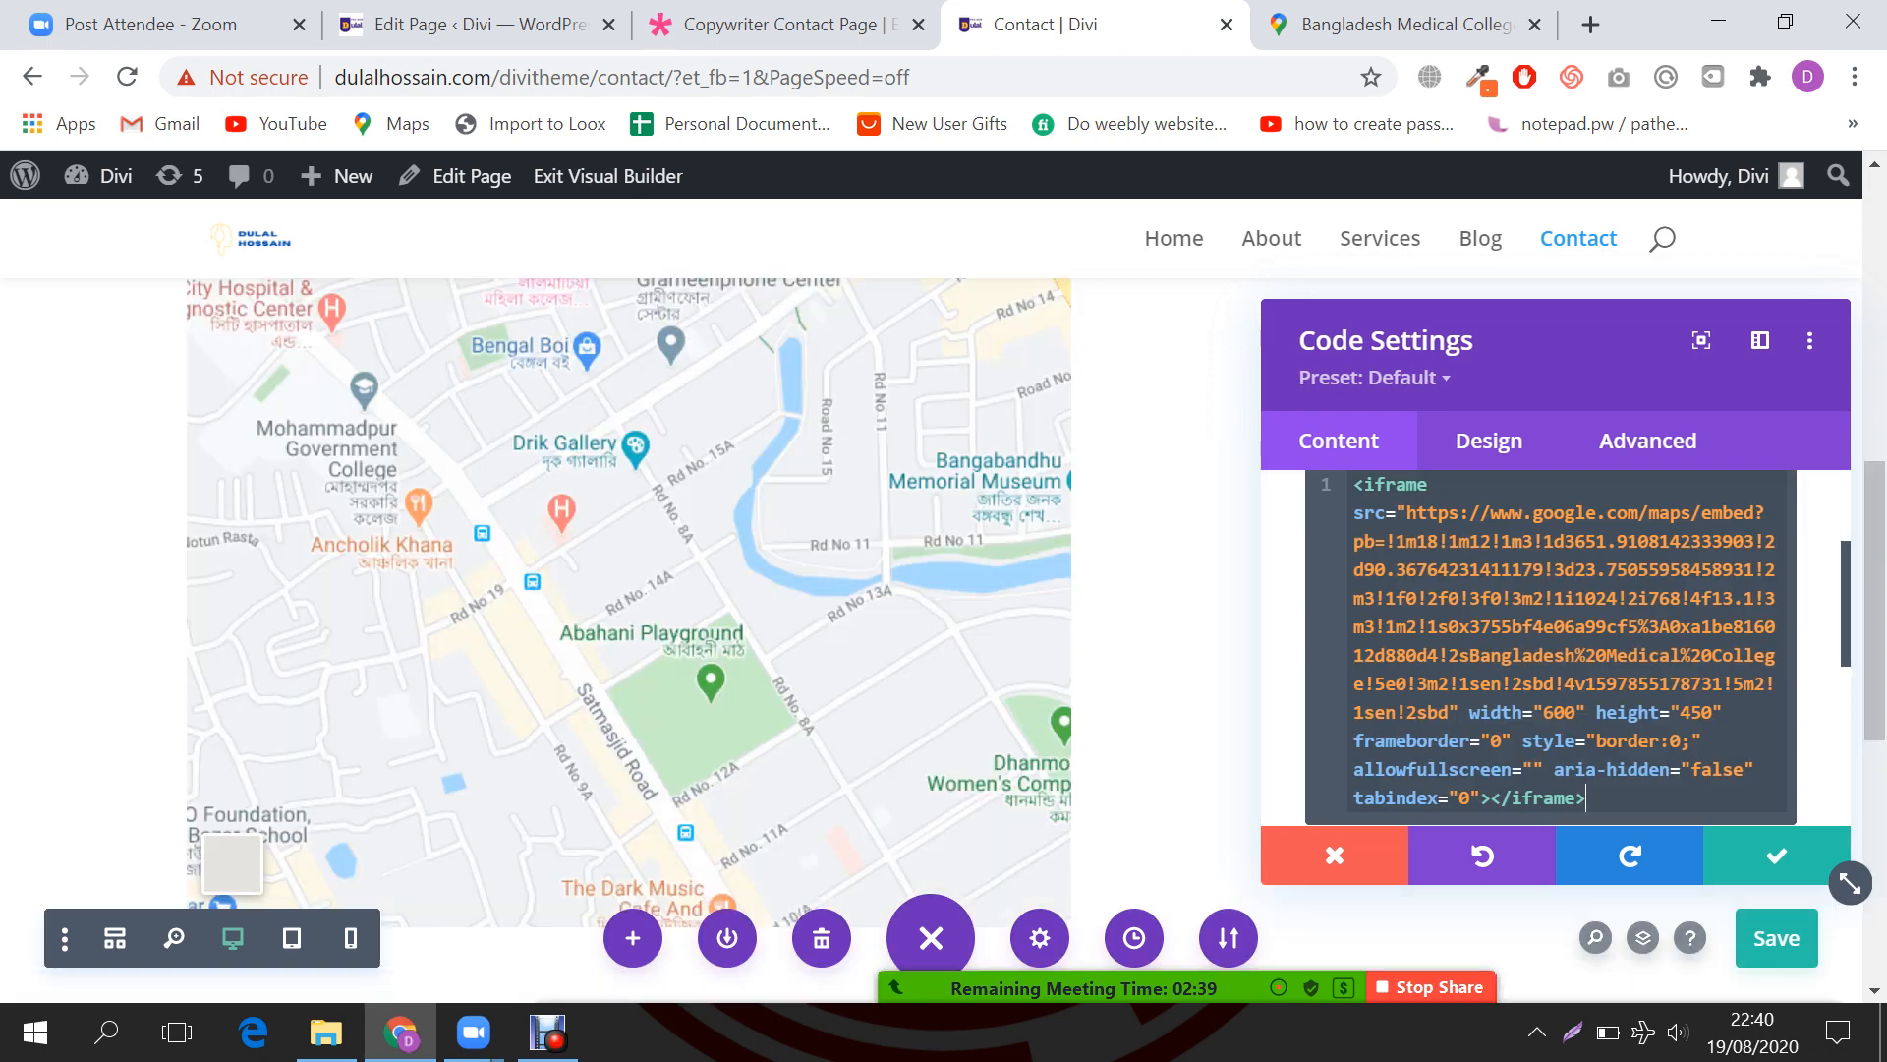
scroll(629, 639, up, 2)
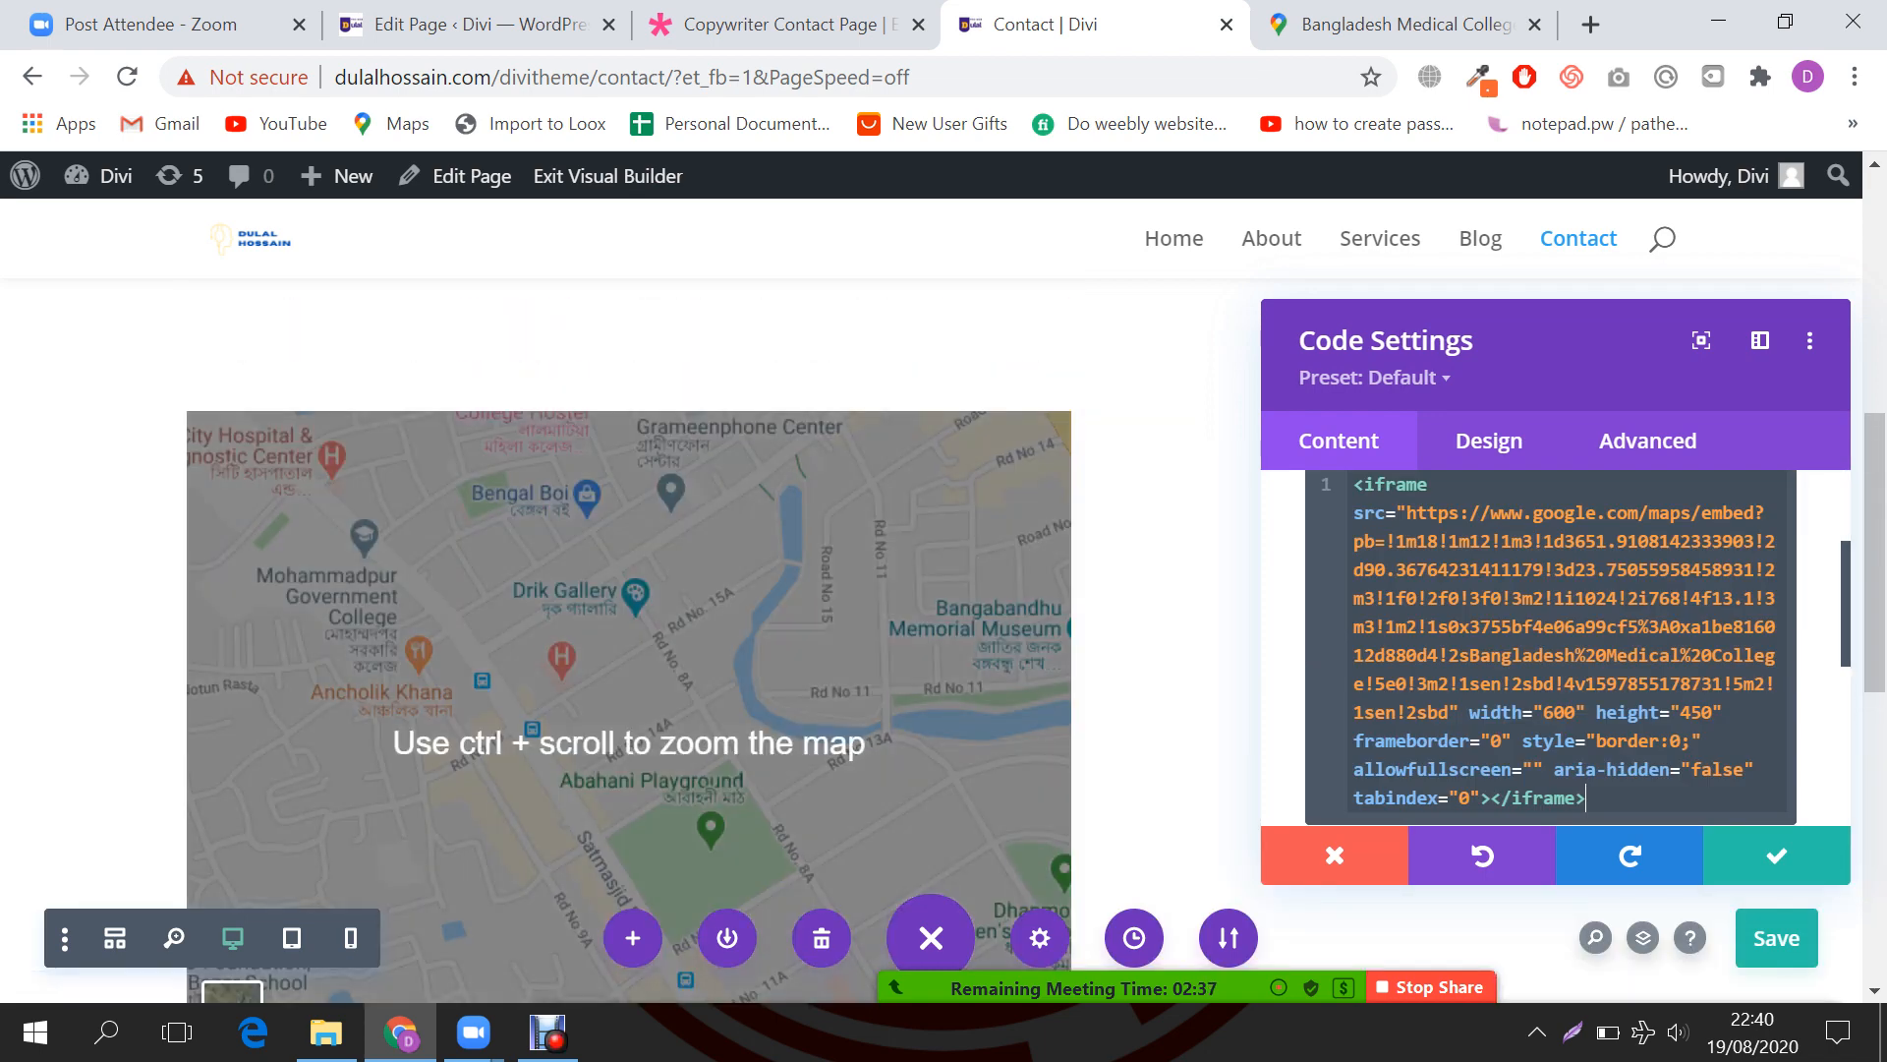
scroll(629, 639, down, 2)
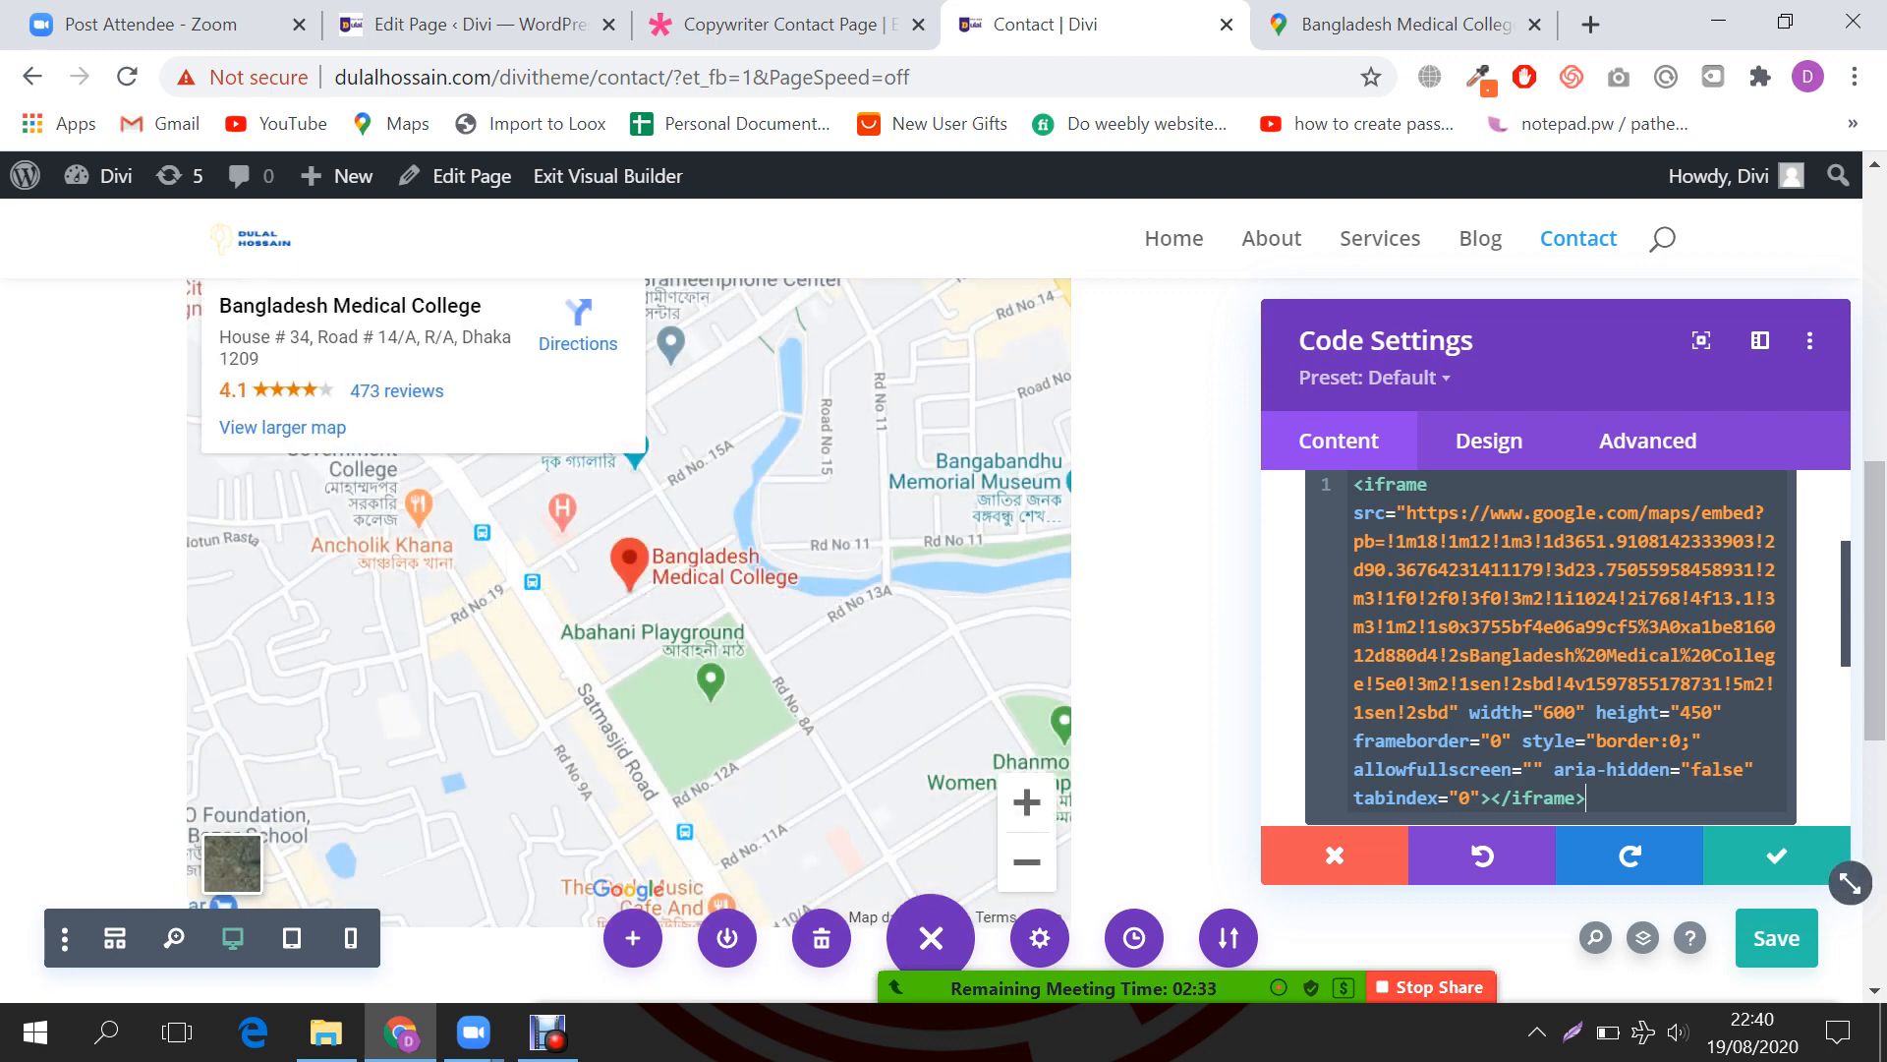
drag(1576, 713, 1554, 713)
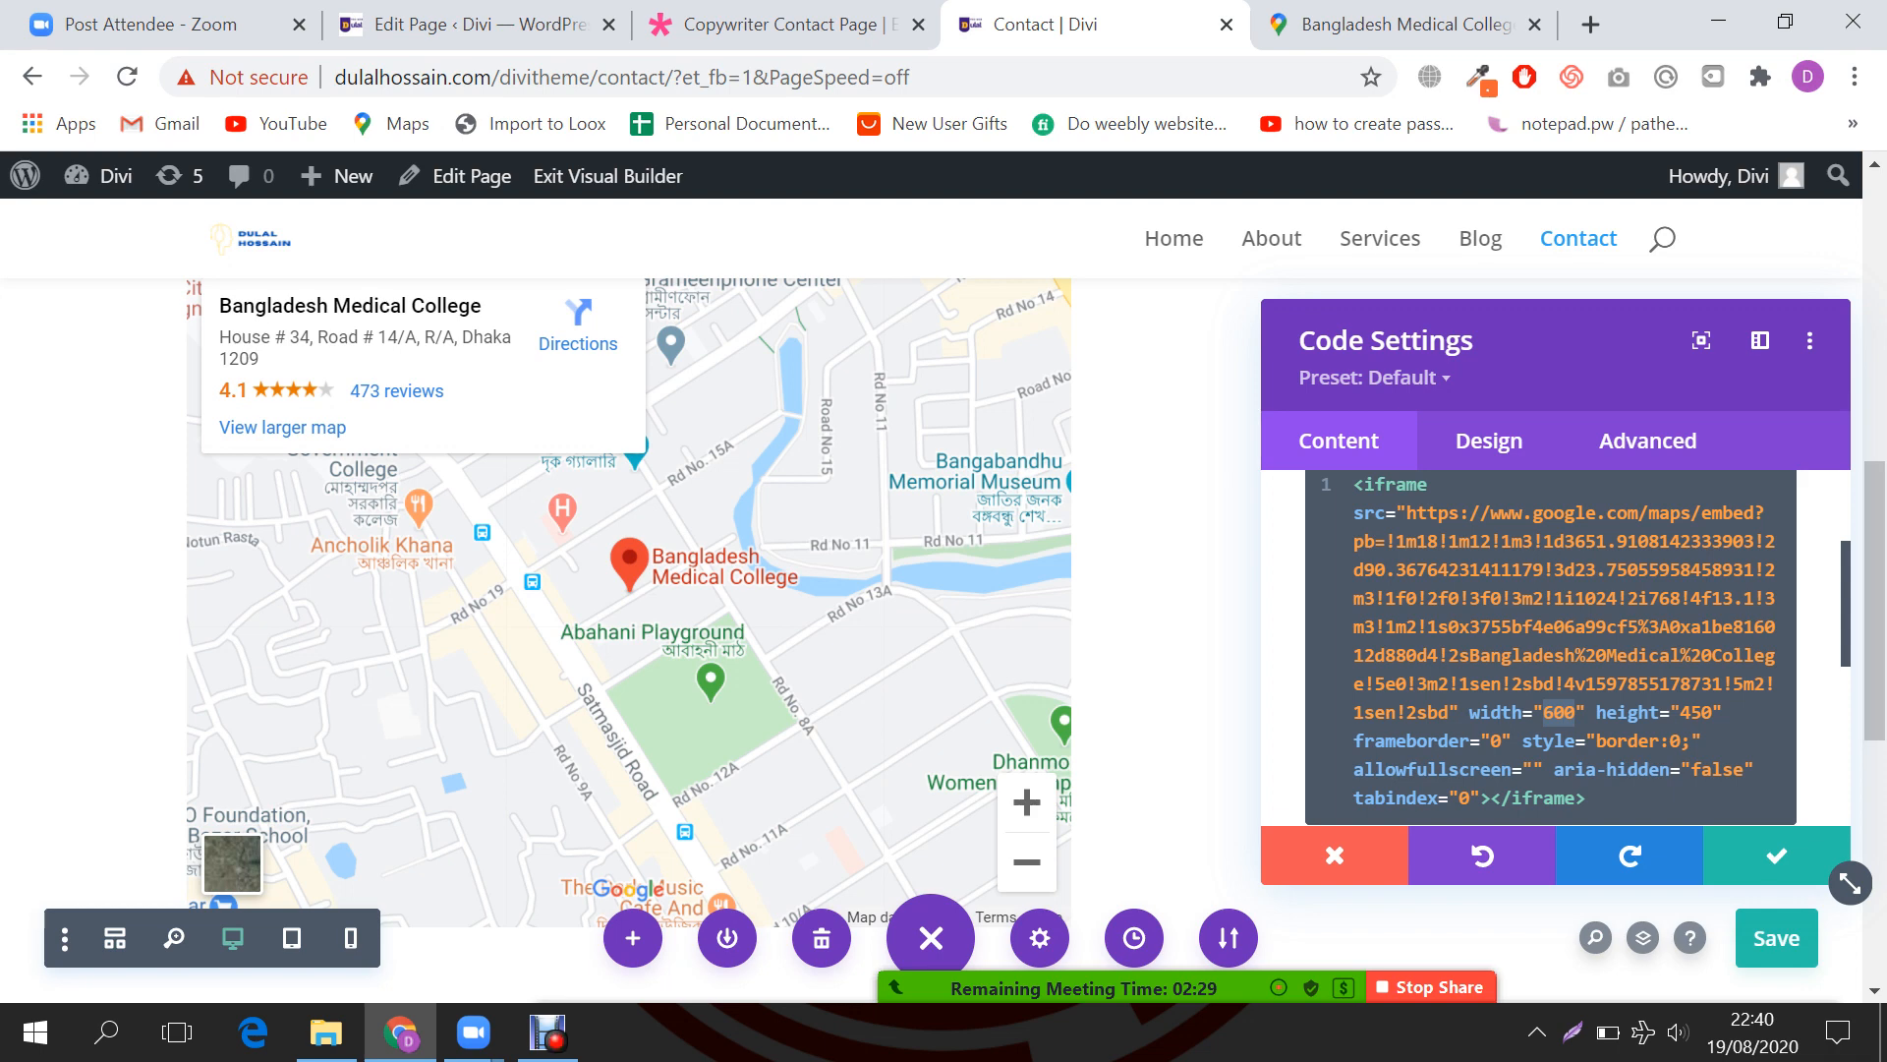
key(ctrl+a)
click(1554, 712)
key(BackSpace)
text(11)
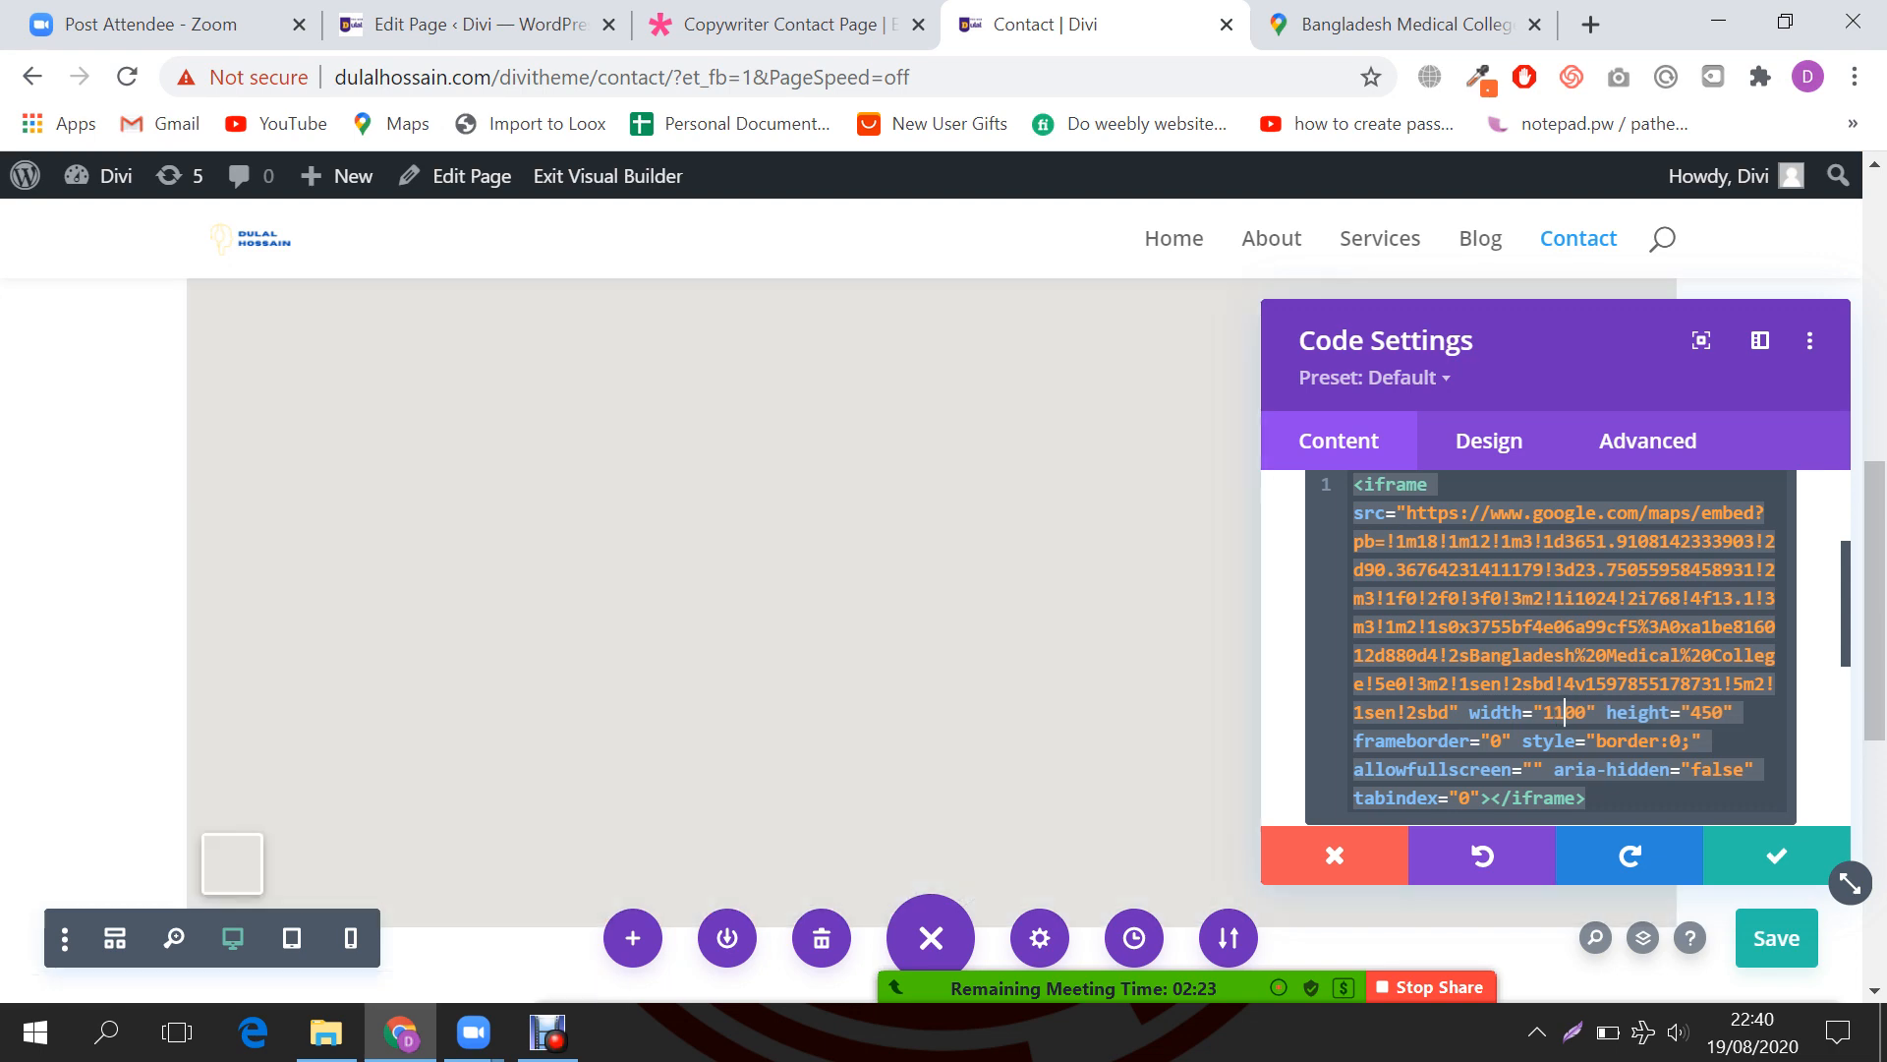
scroll(932, 639, up, 2)
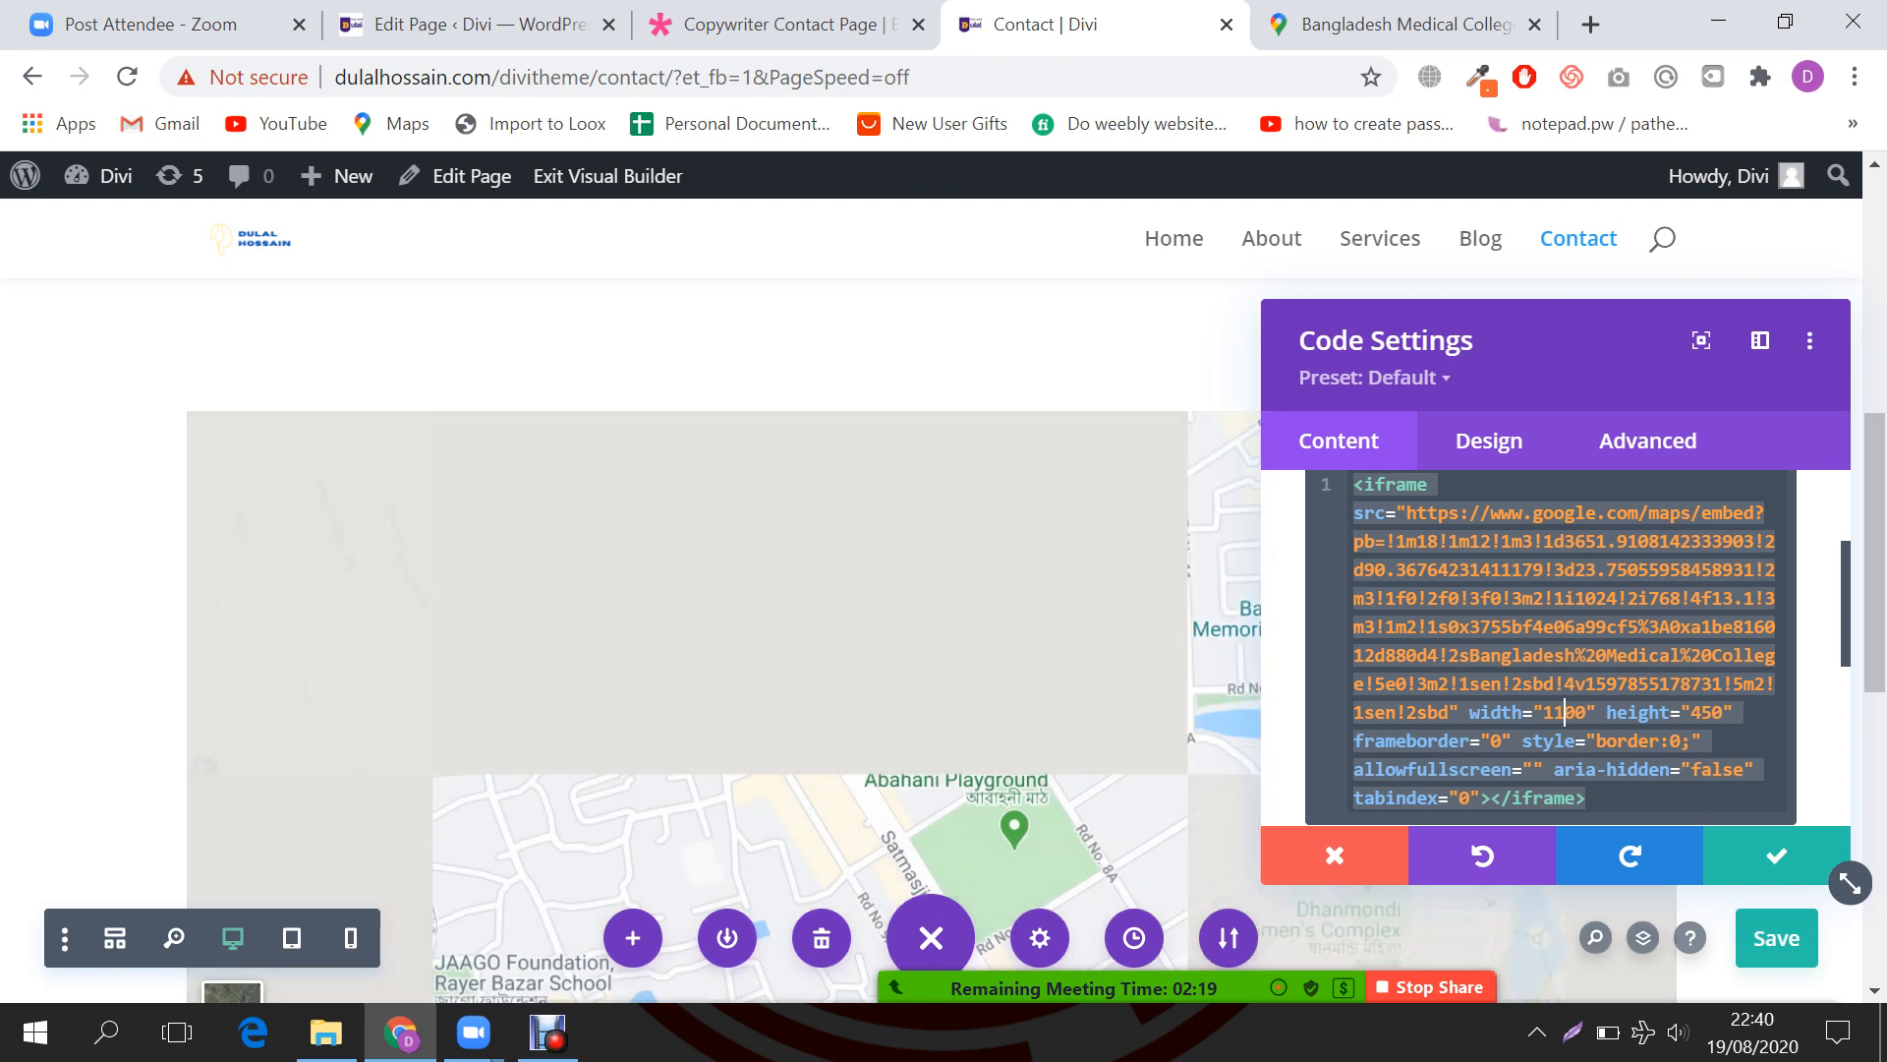
drag(1573, 346, 1541, 402)
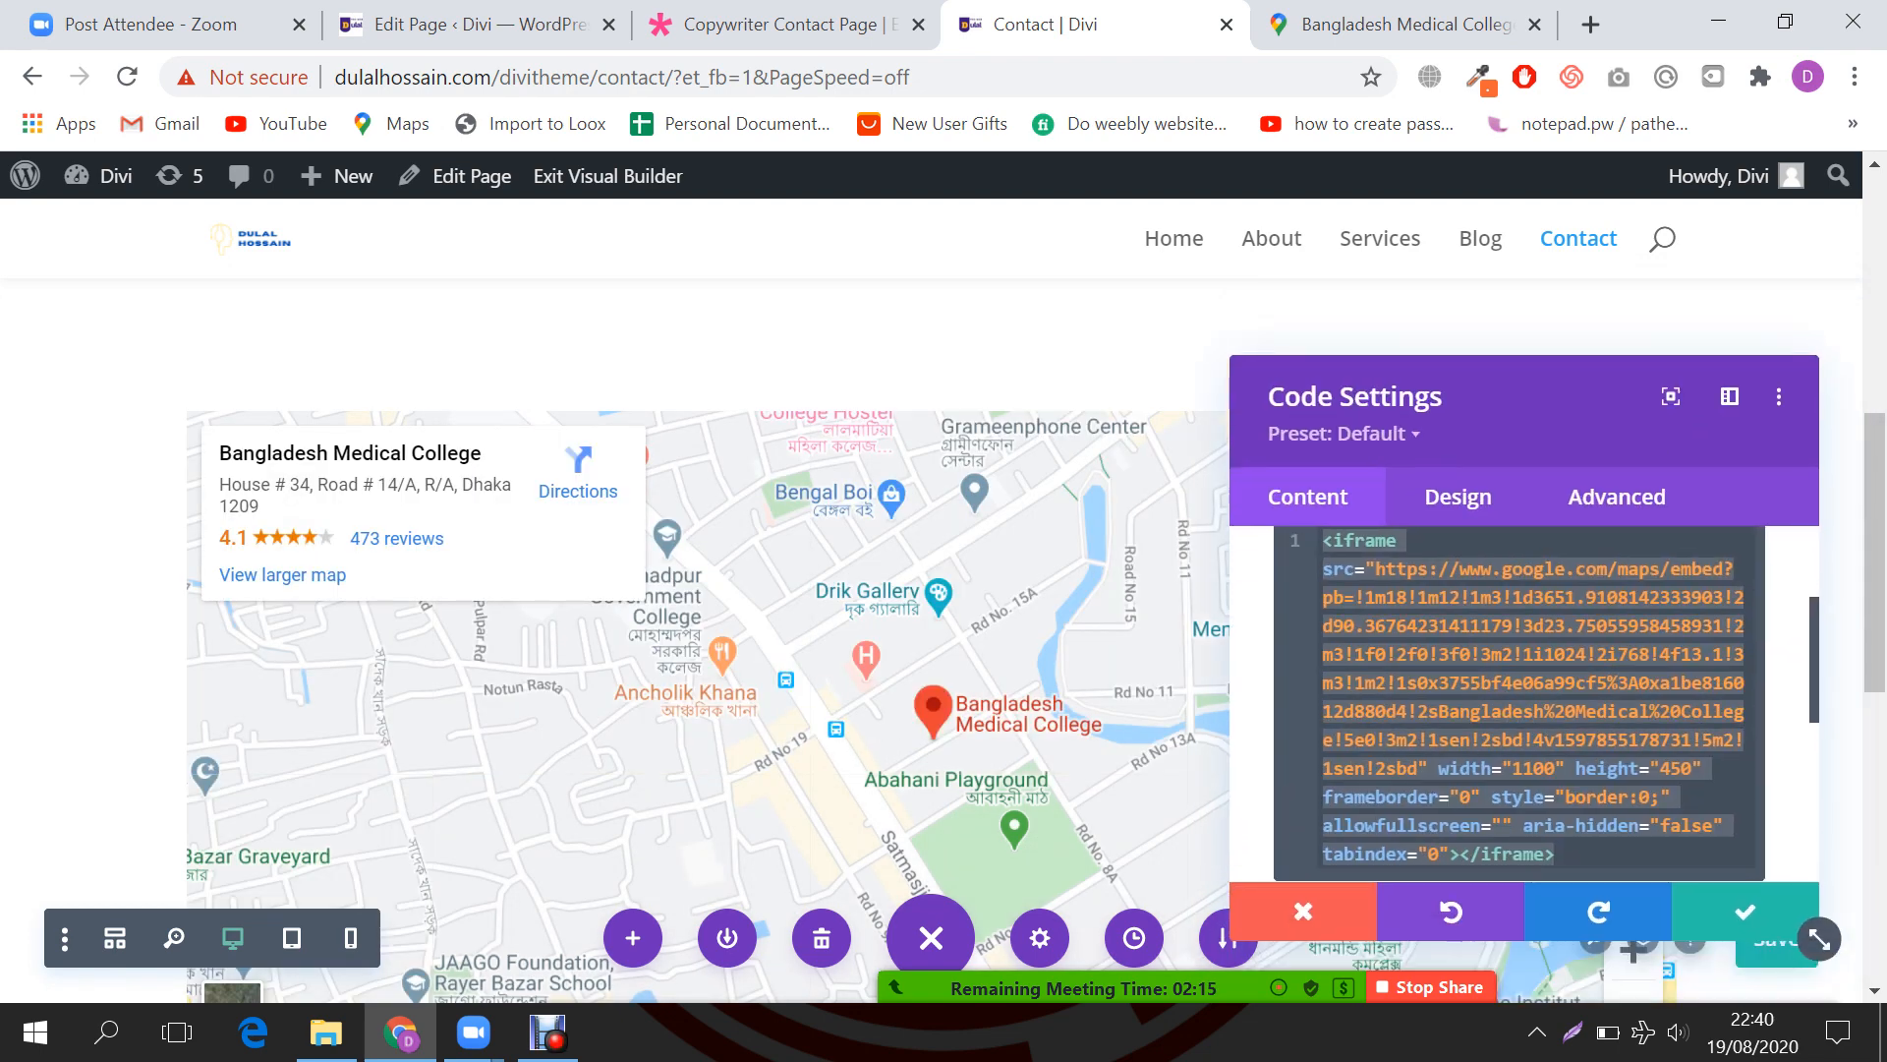
click(1524, 768)
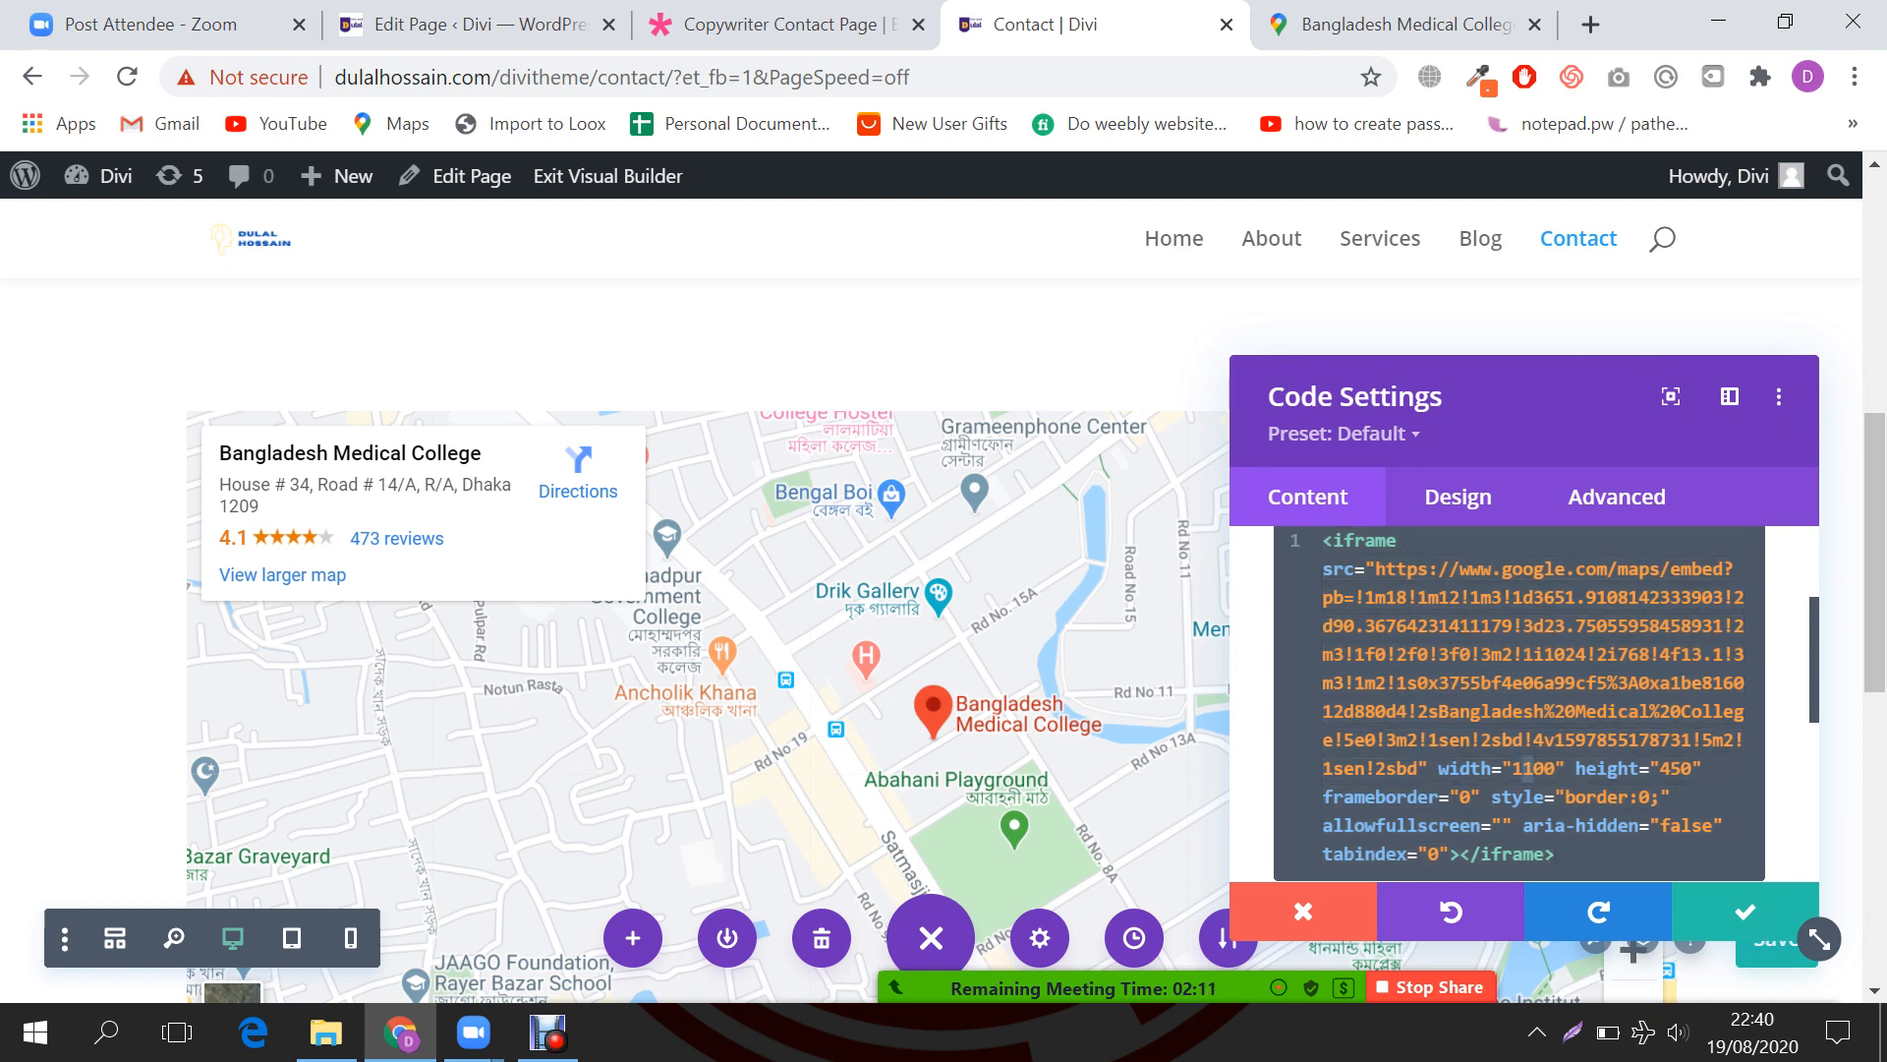
key(BackSpace)
text(2)
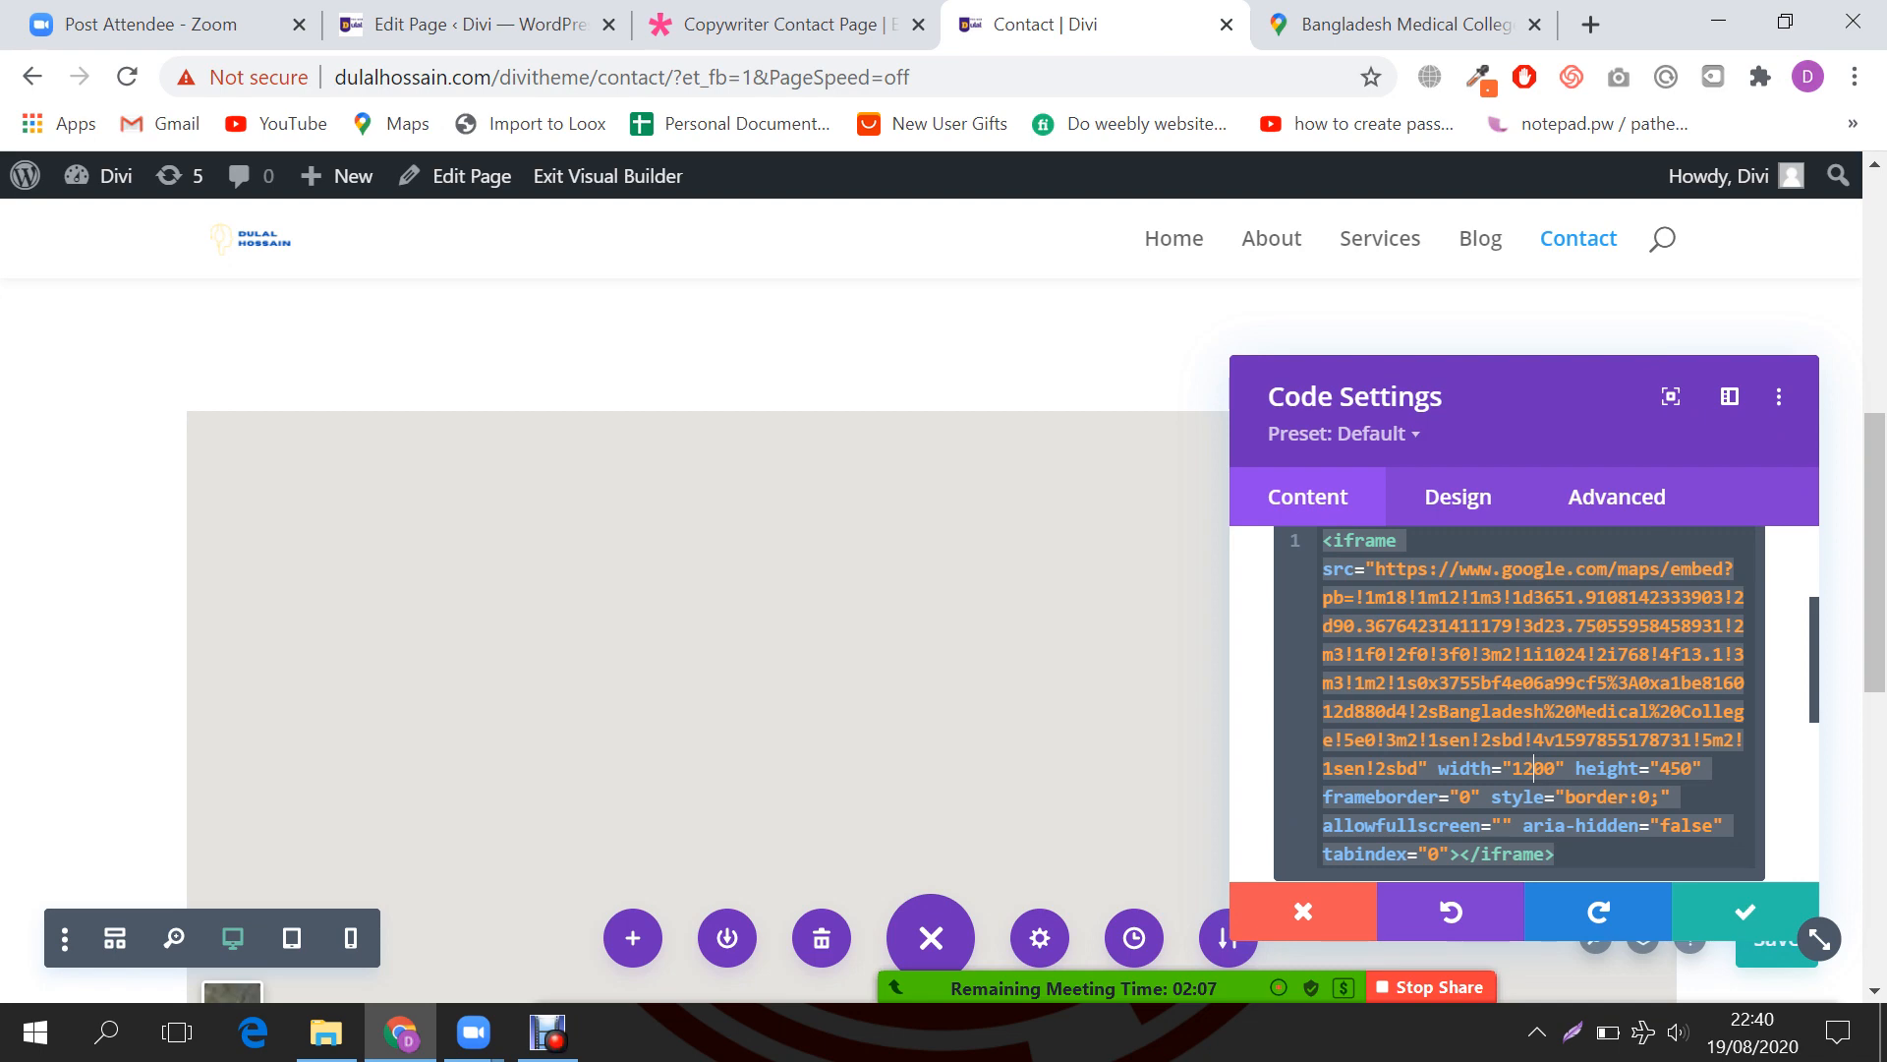
scroll(865, 531, down, 2)
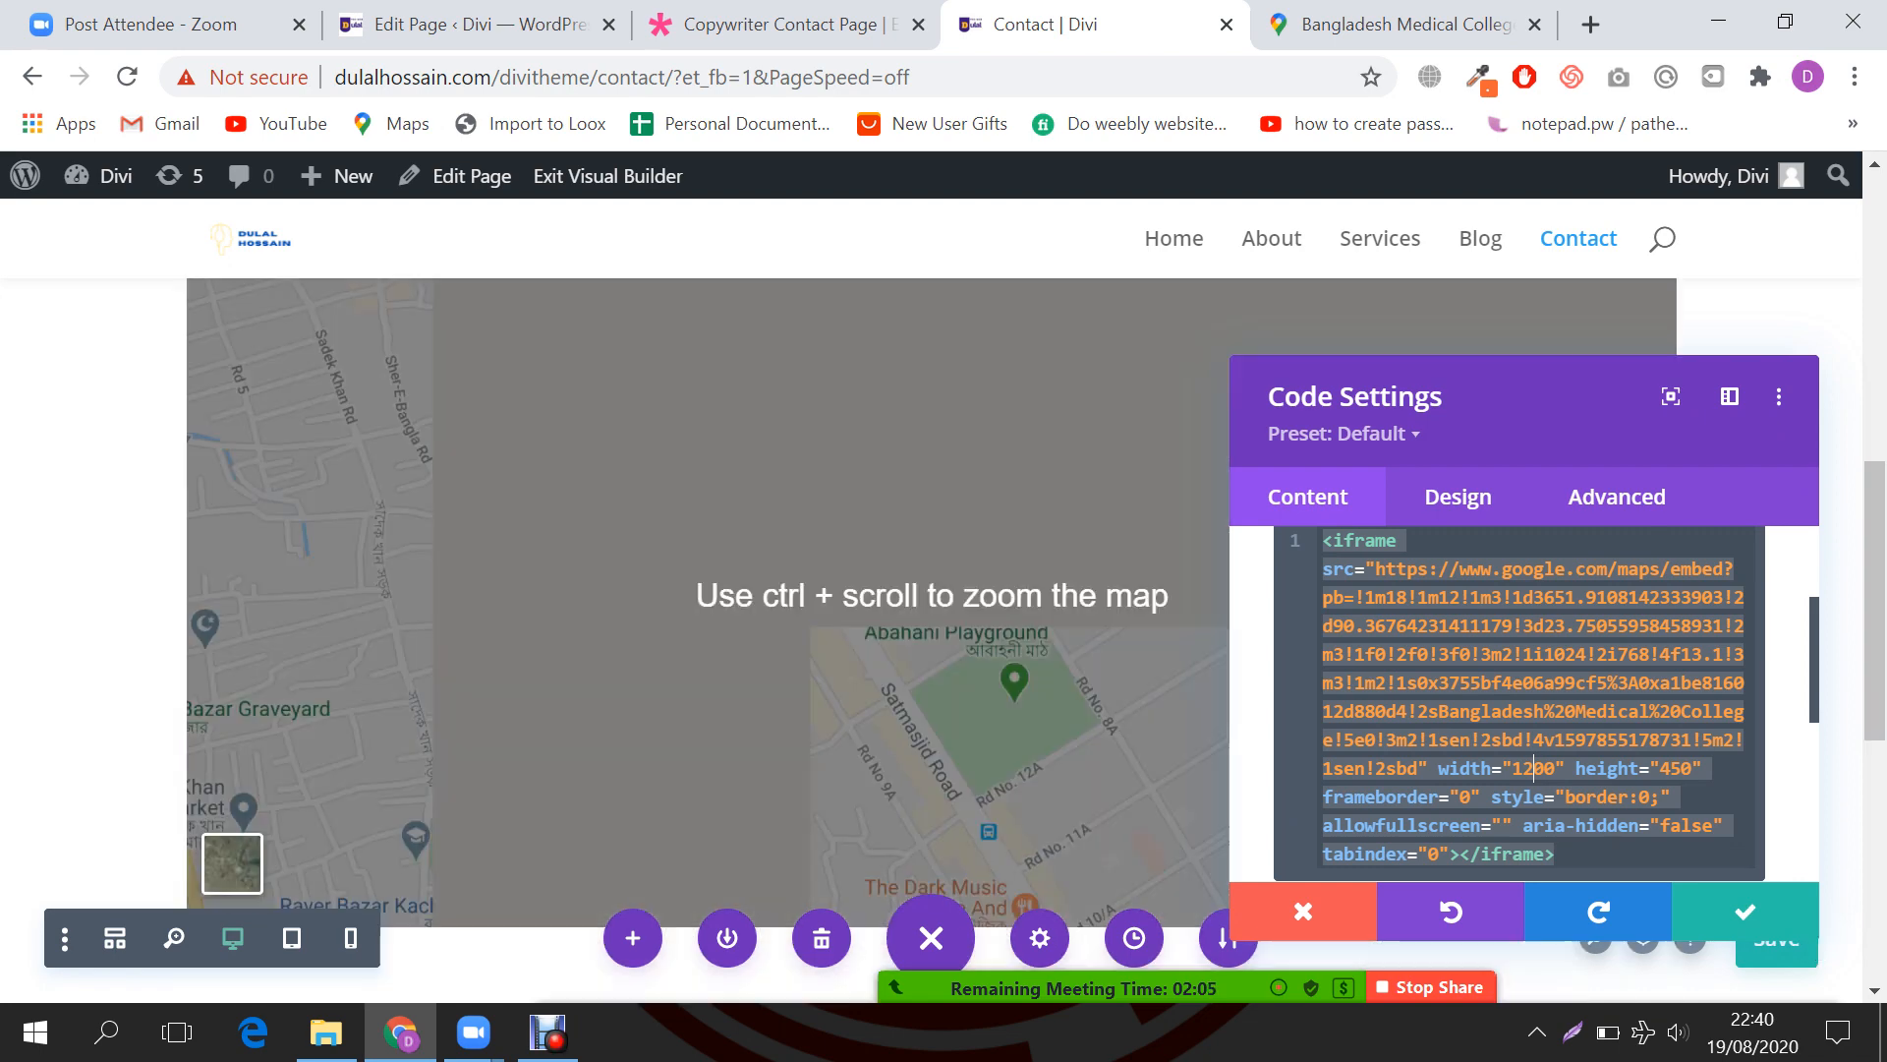
scroll(708, 531, down, 2)
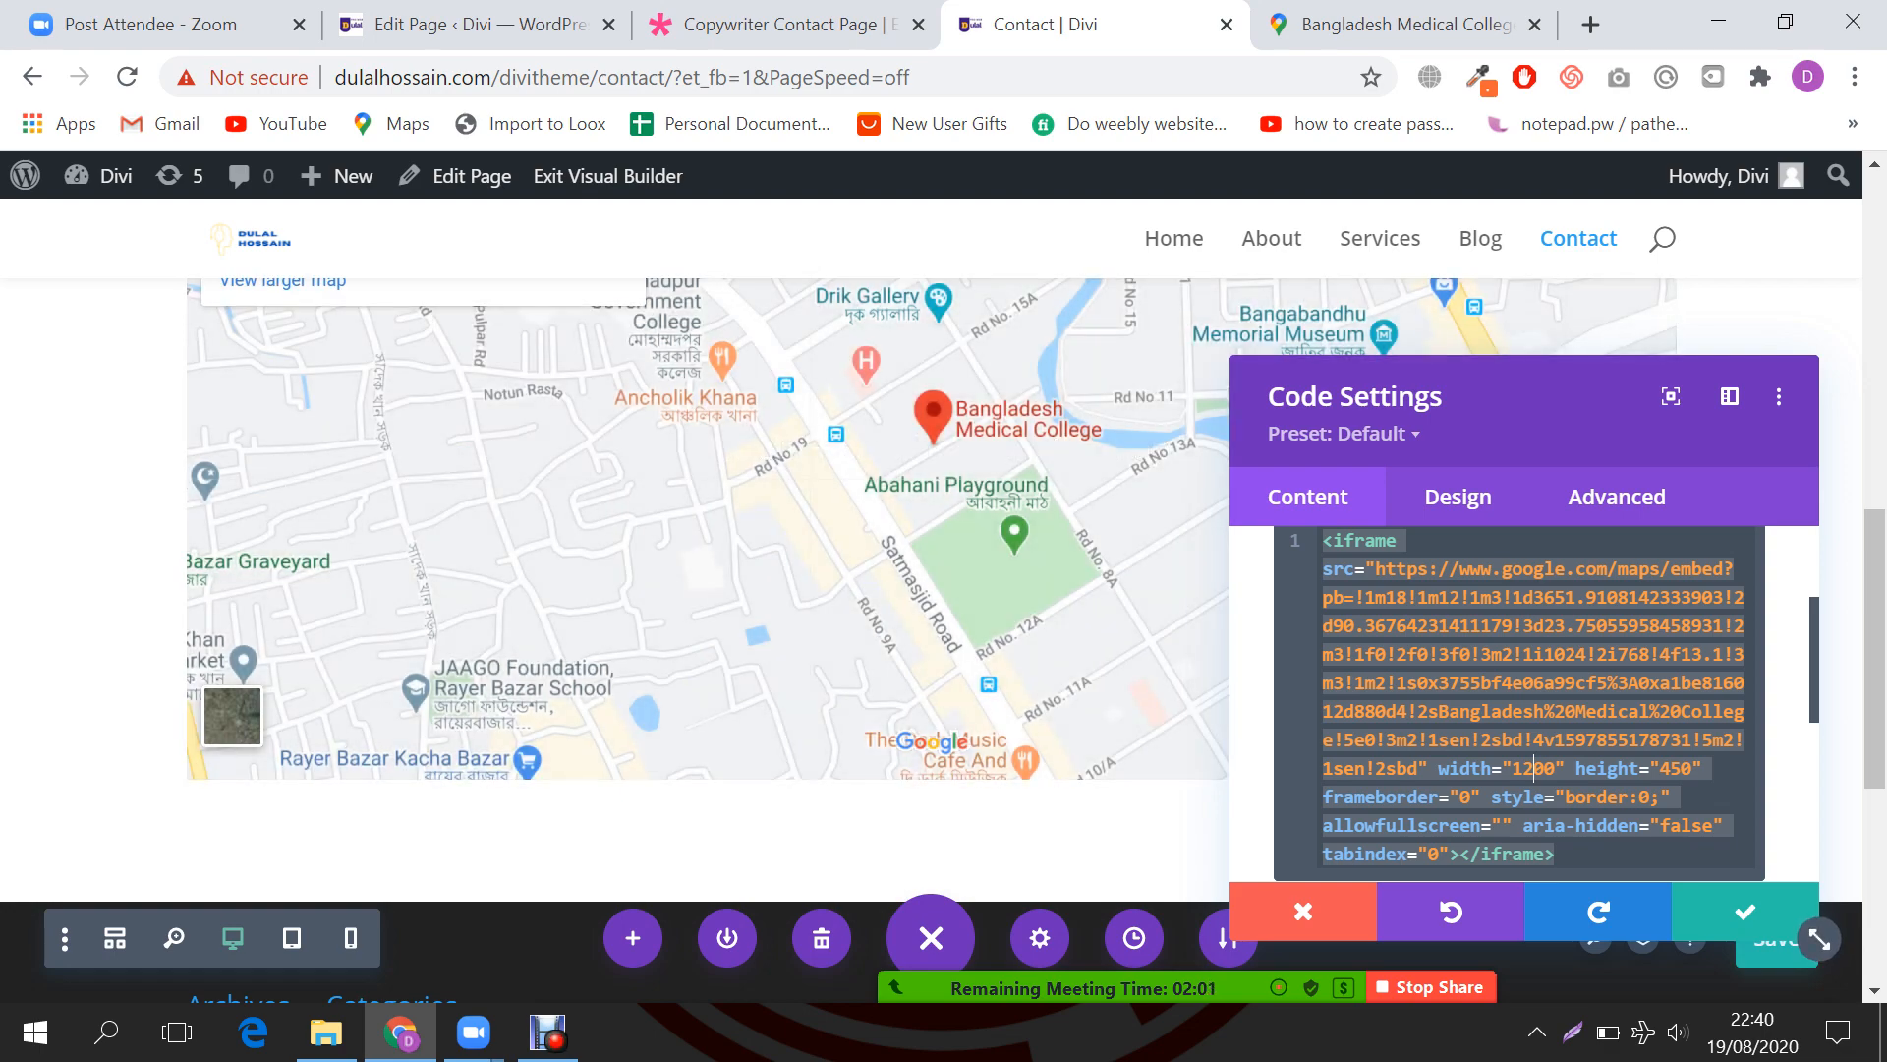
scroll(1634, 948, up, 3)
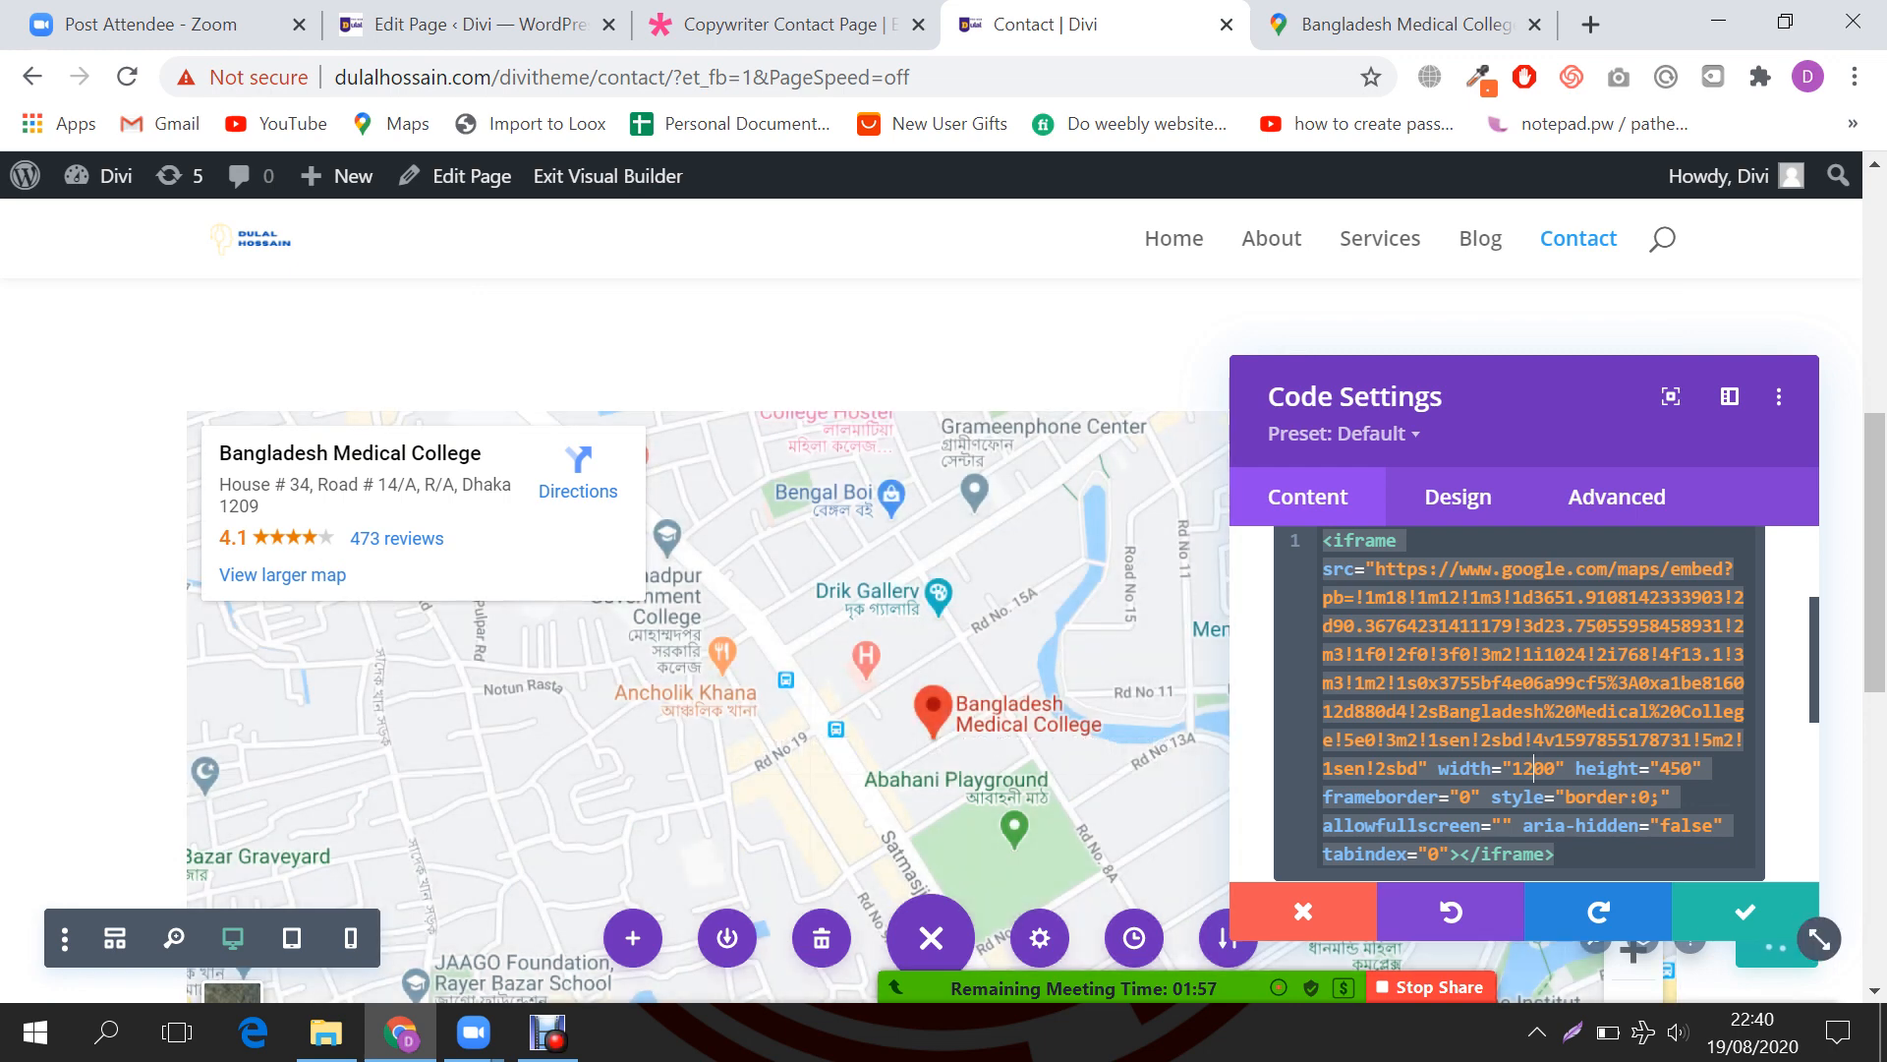
Step: Keep the Code Settings changes and save the Contact page
click(1745, 911)
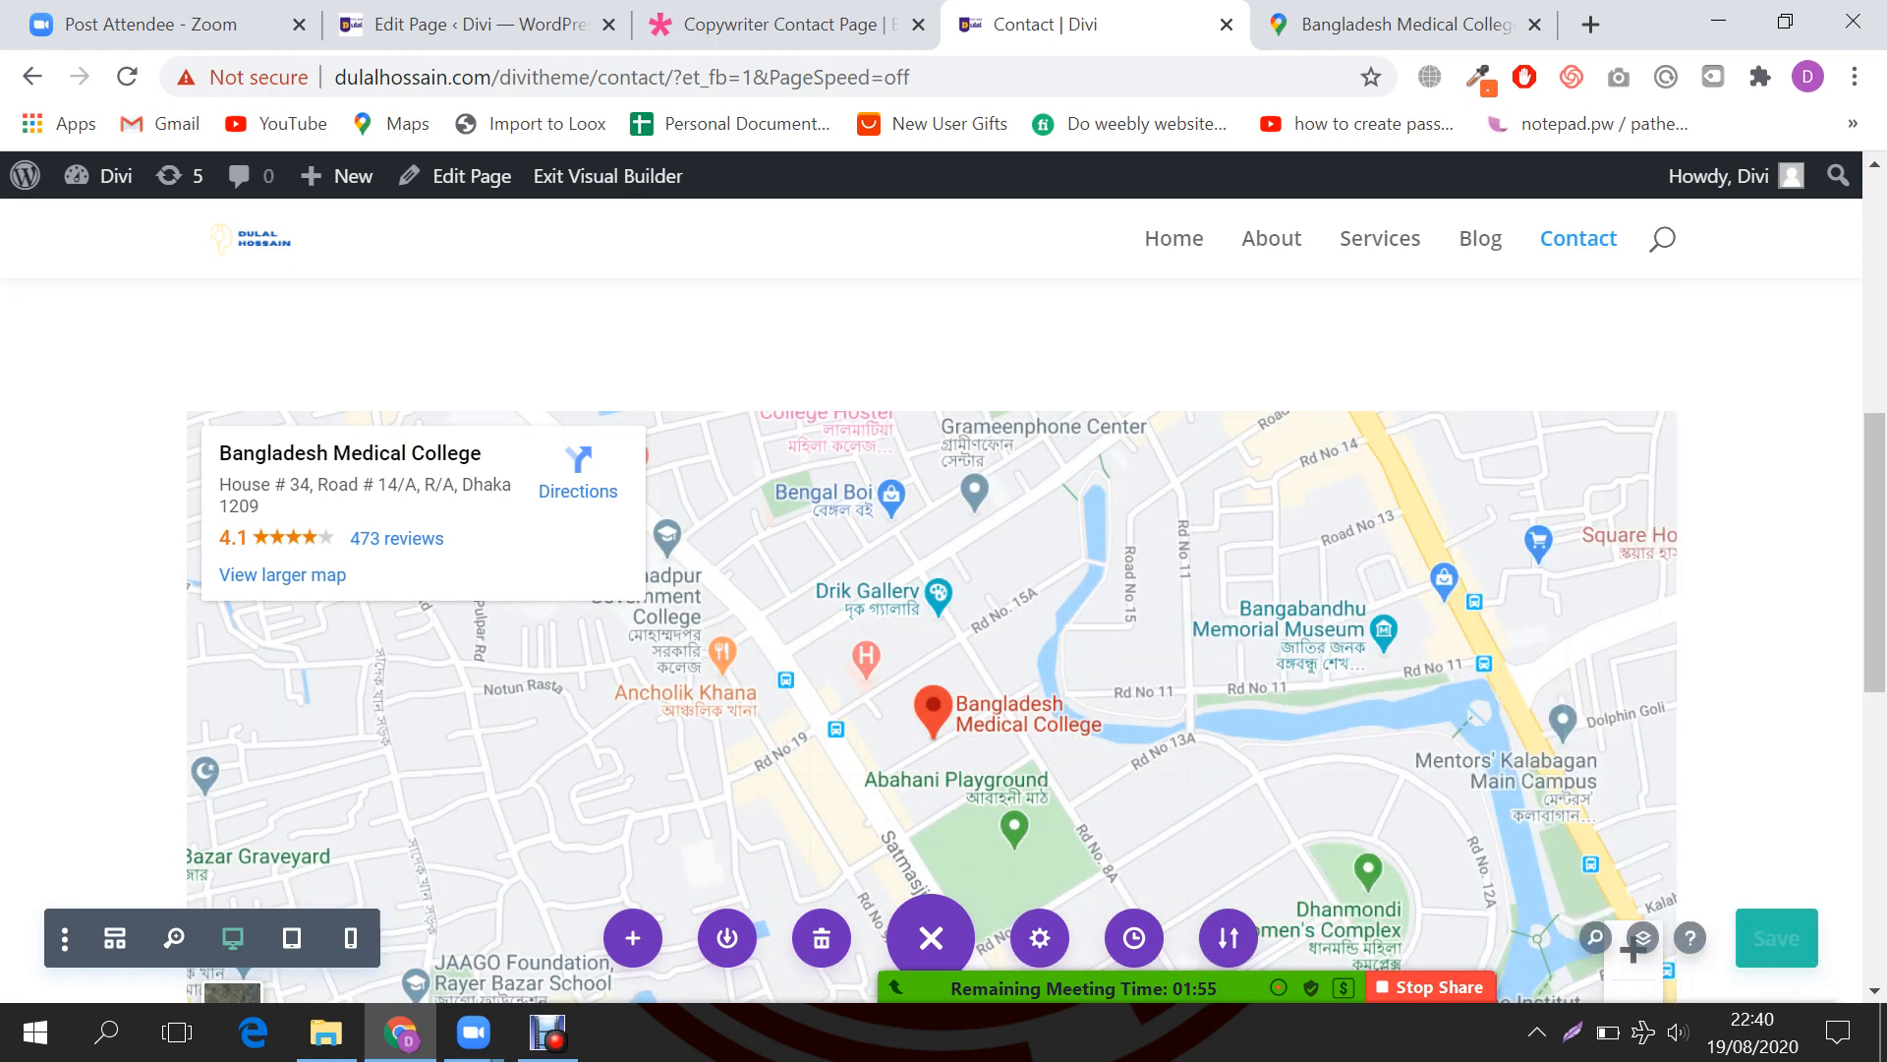
click(1777, 938)
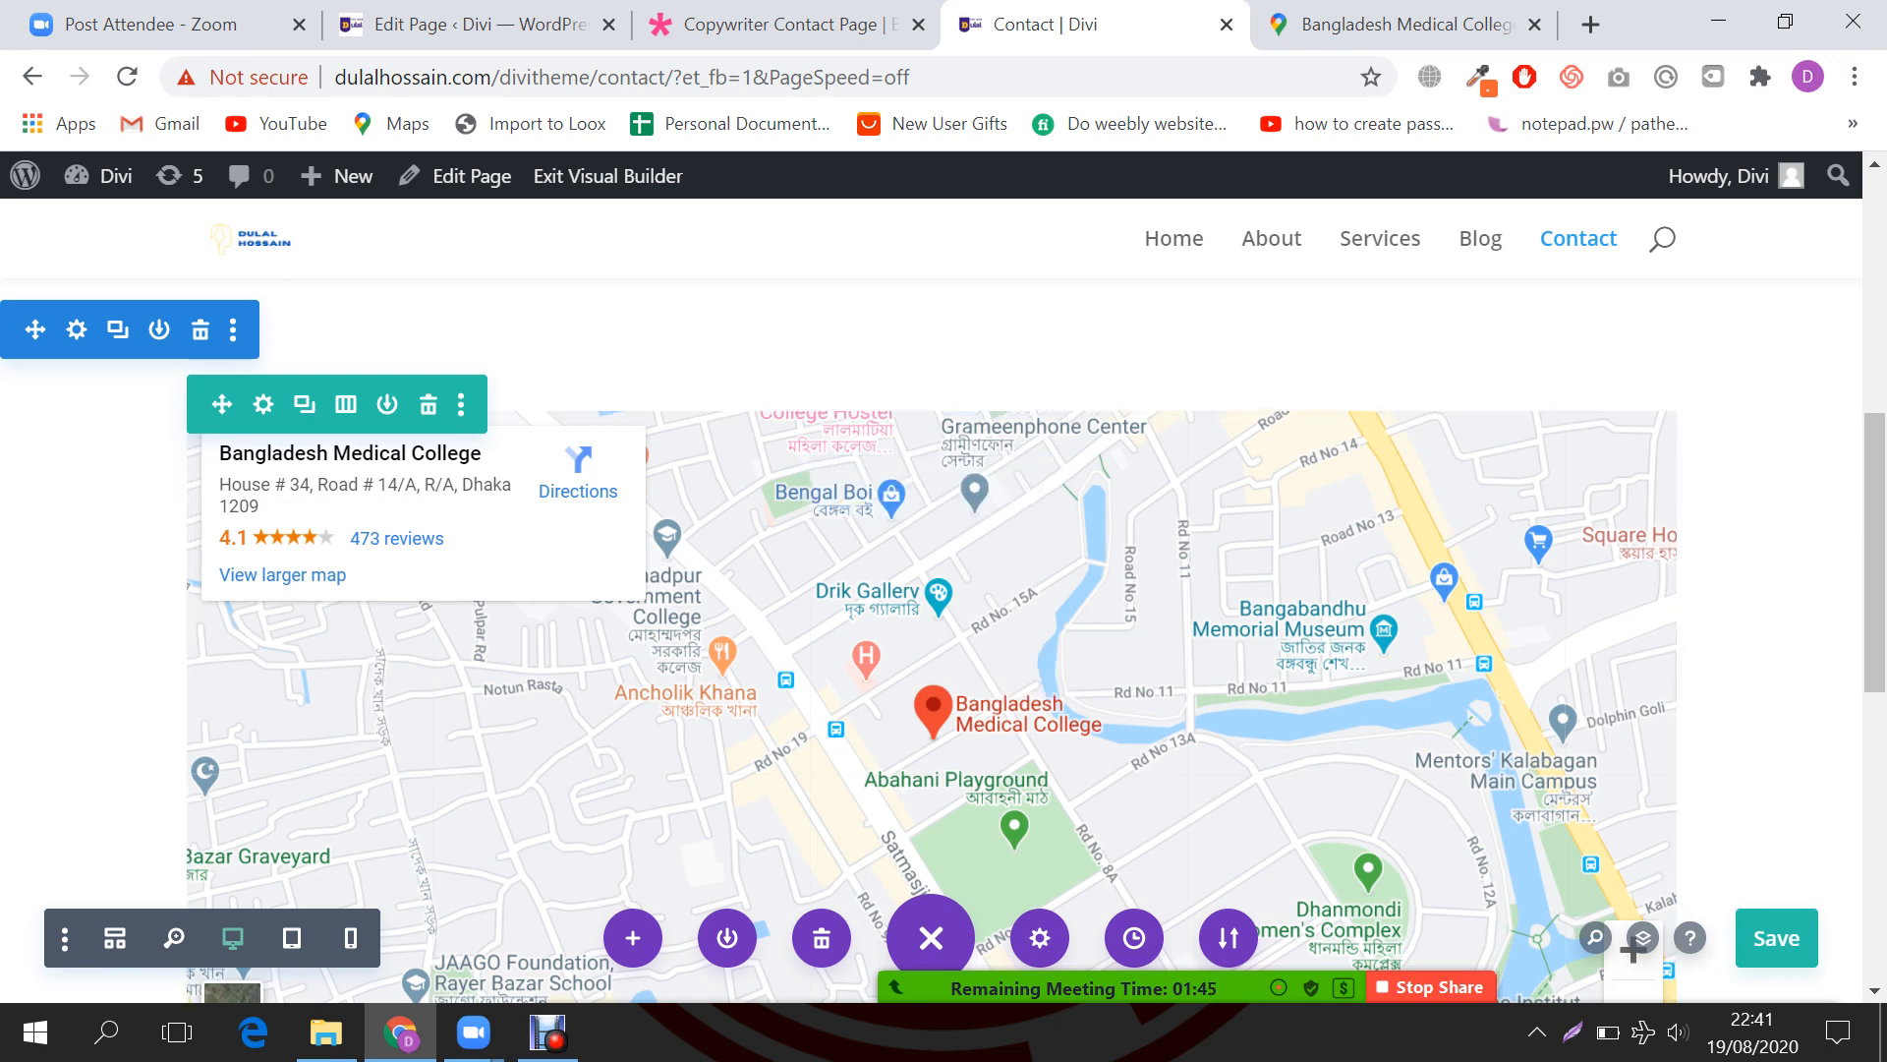
scroll(944, 639, up, 3)
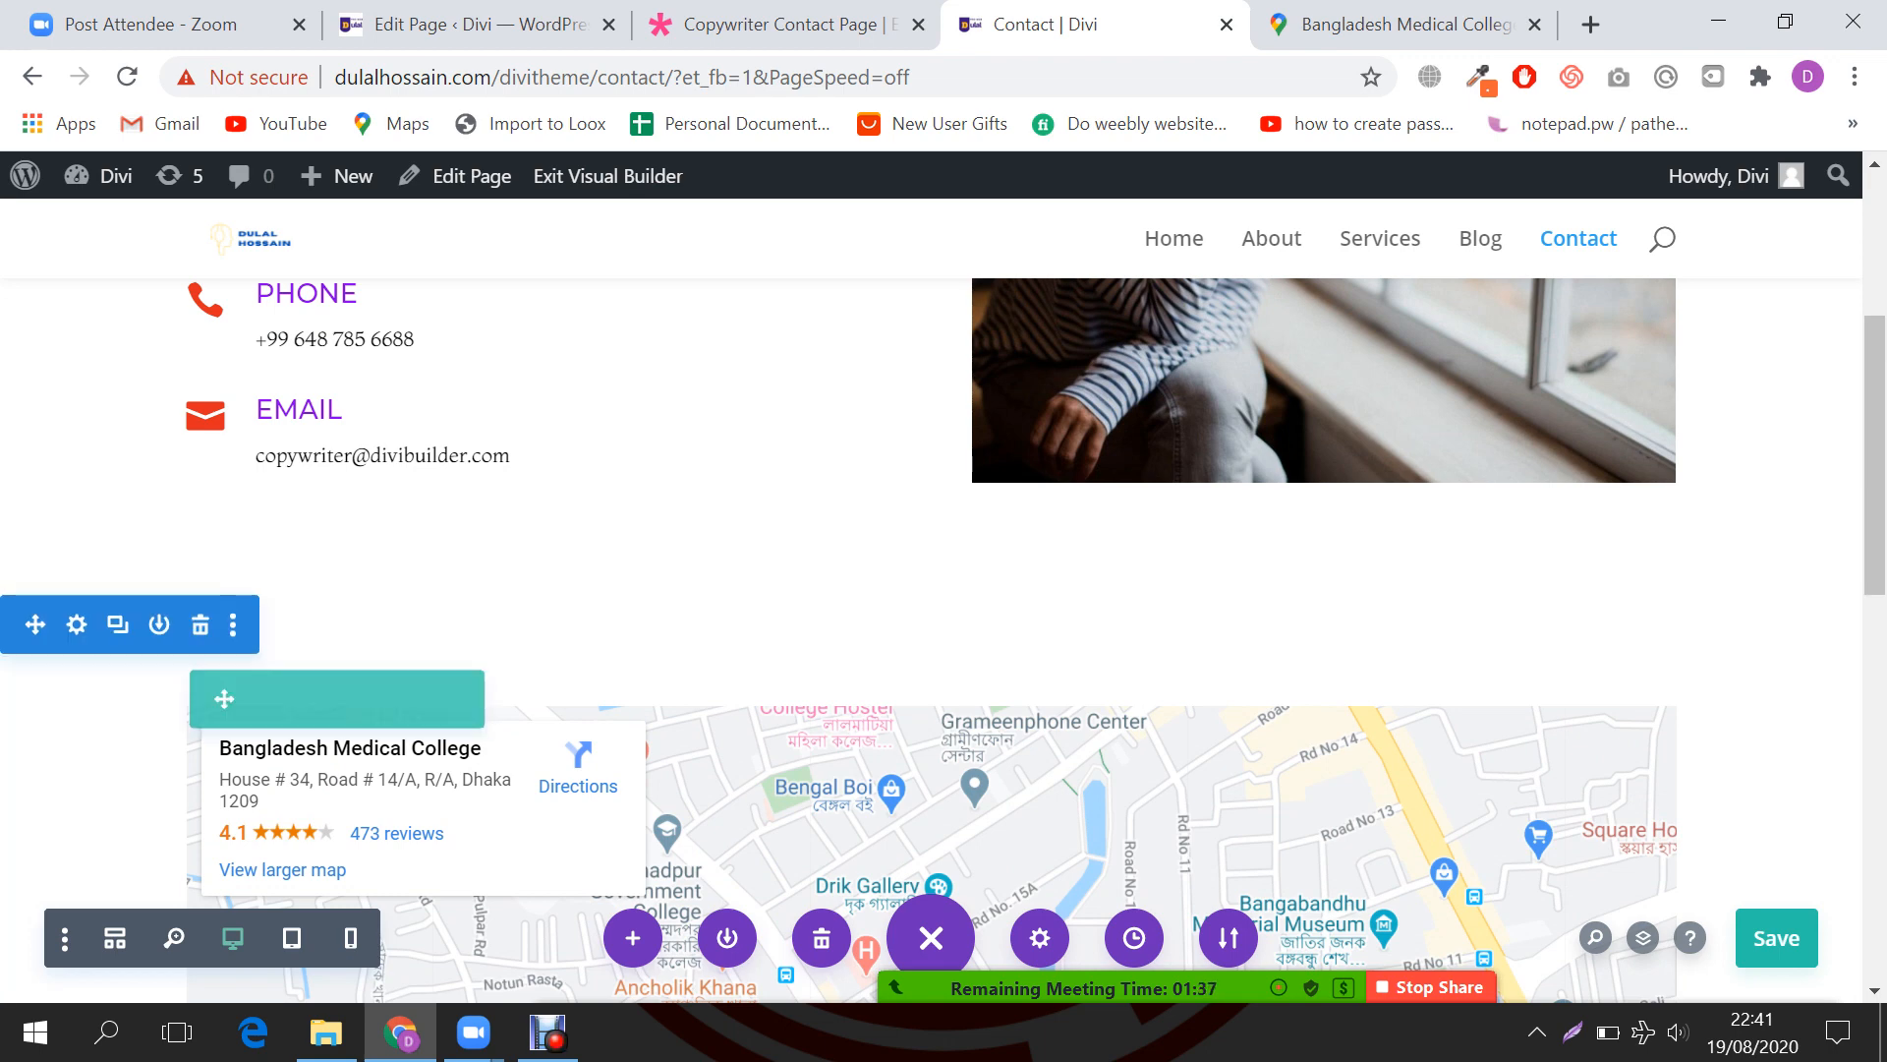
scroll(944, 639, down, 6)
scroll(944, 639, down, 3)
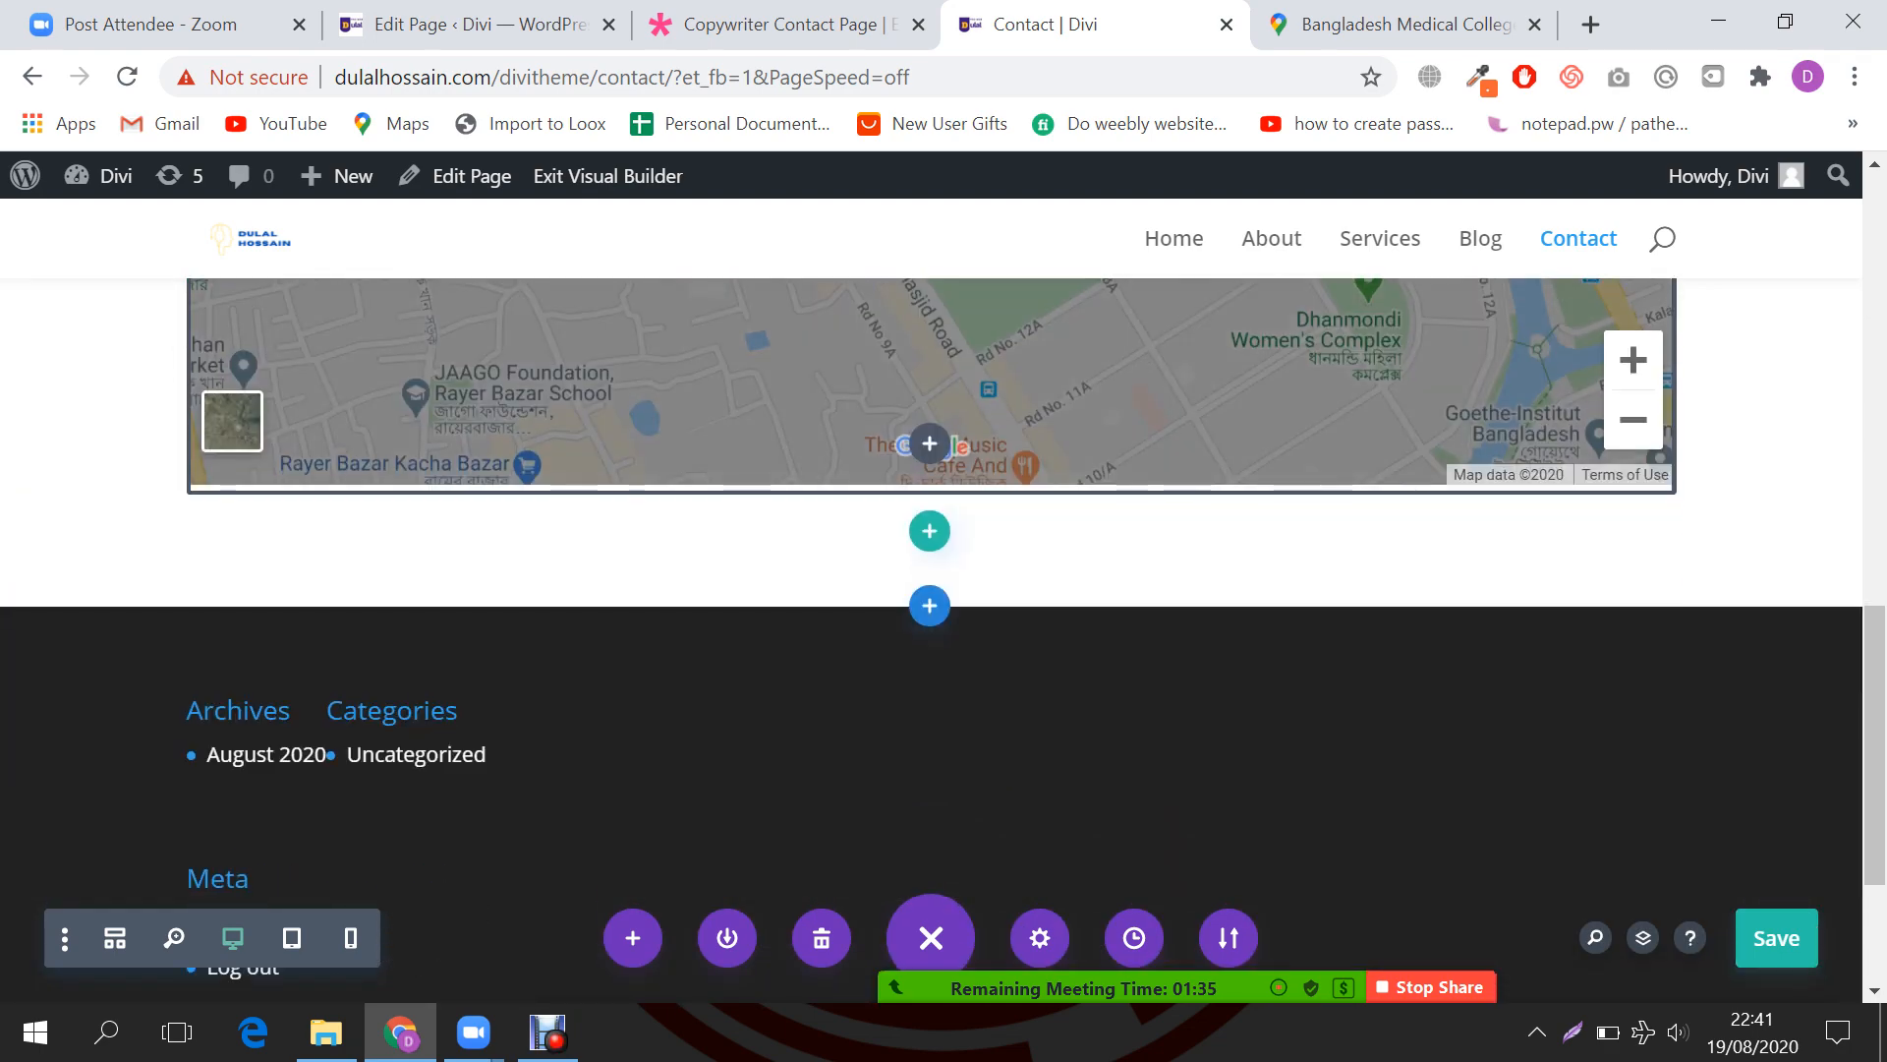
scroll(930, 492, up, 5)
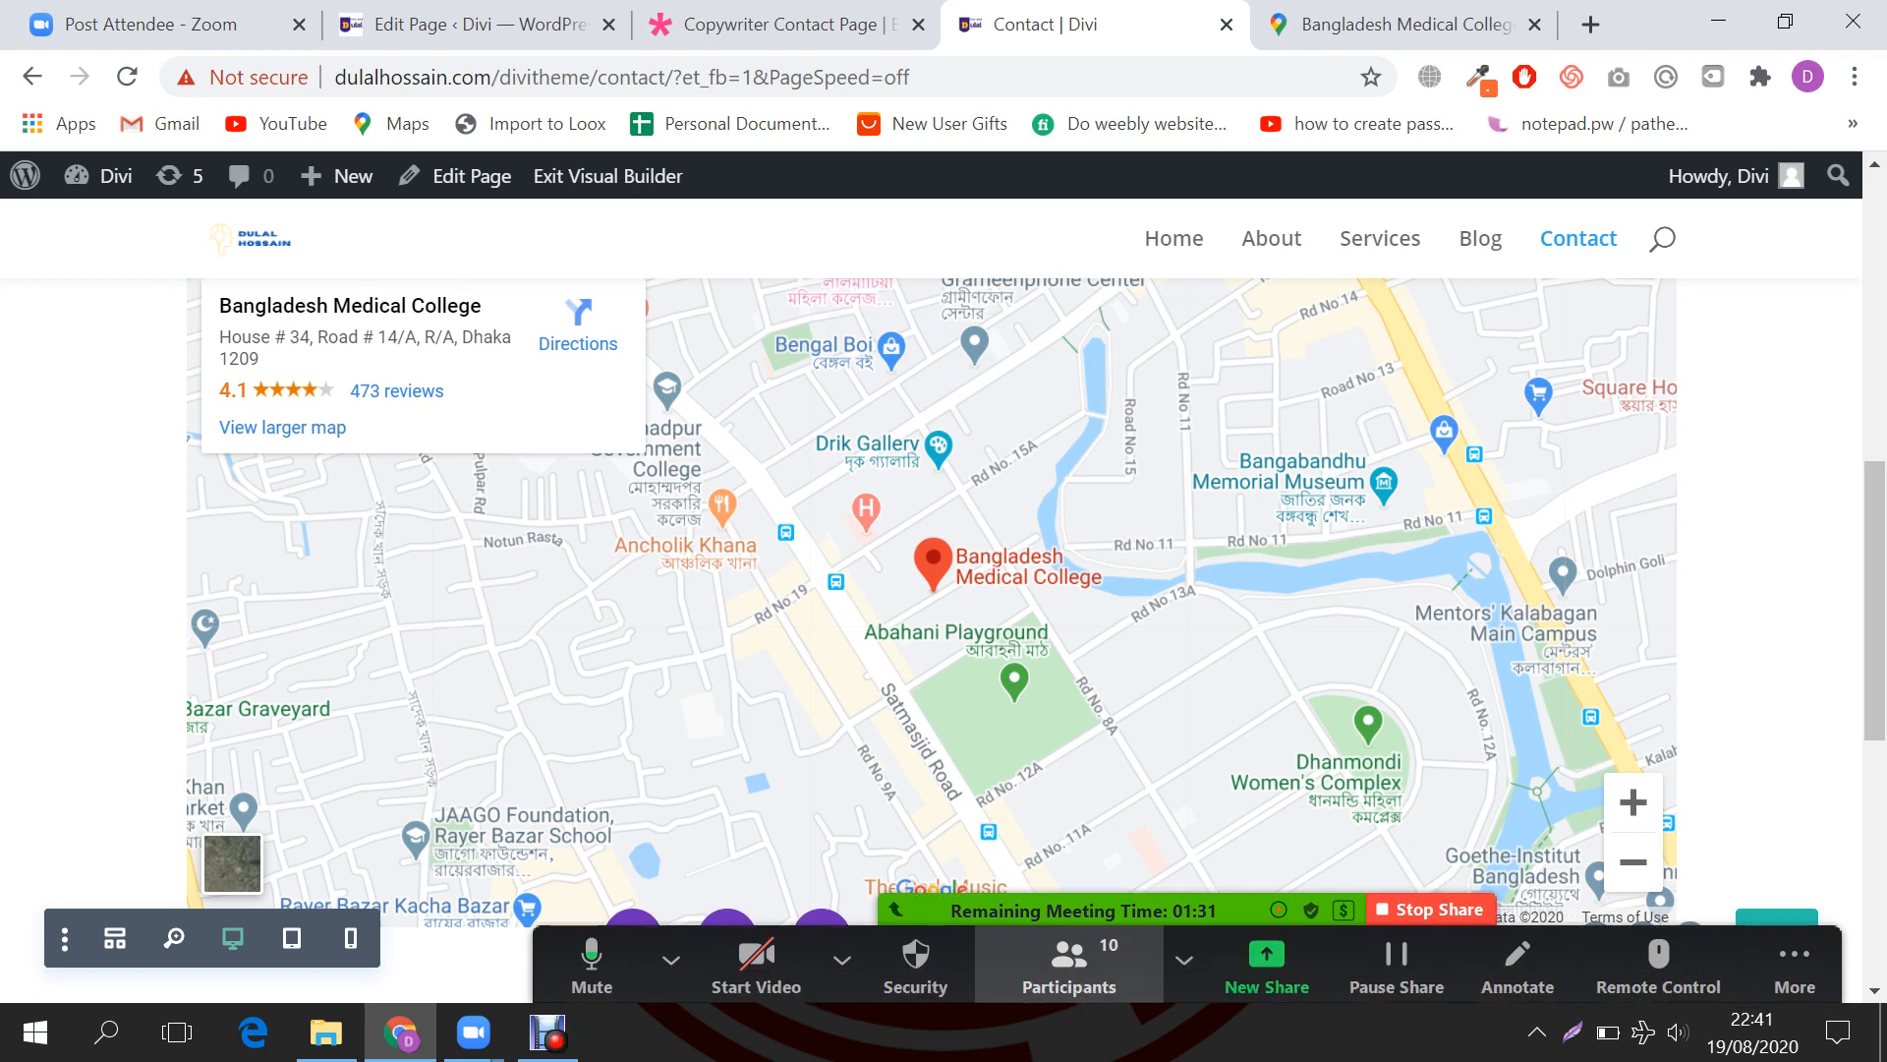
Step: Open the meeting chat, highlight 'key' in the last message, then switch to the Post Attendee tab
click(1069, 966)
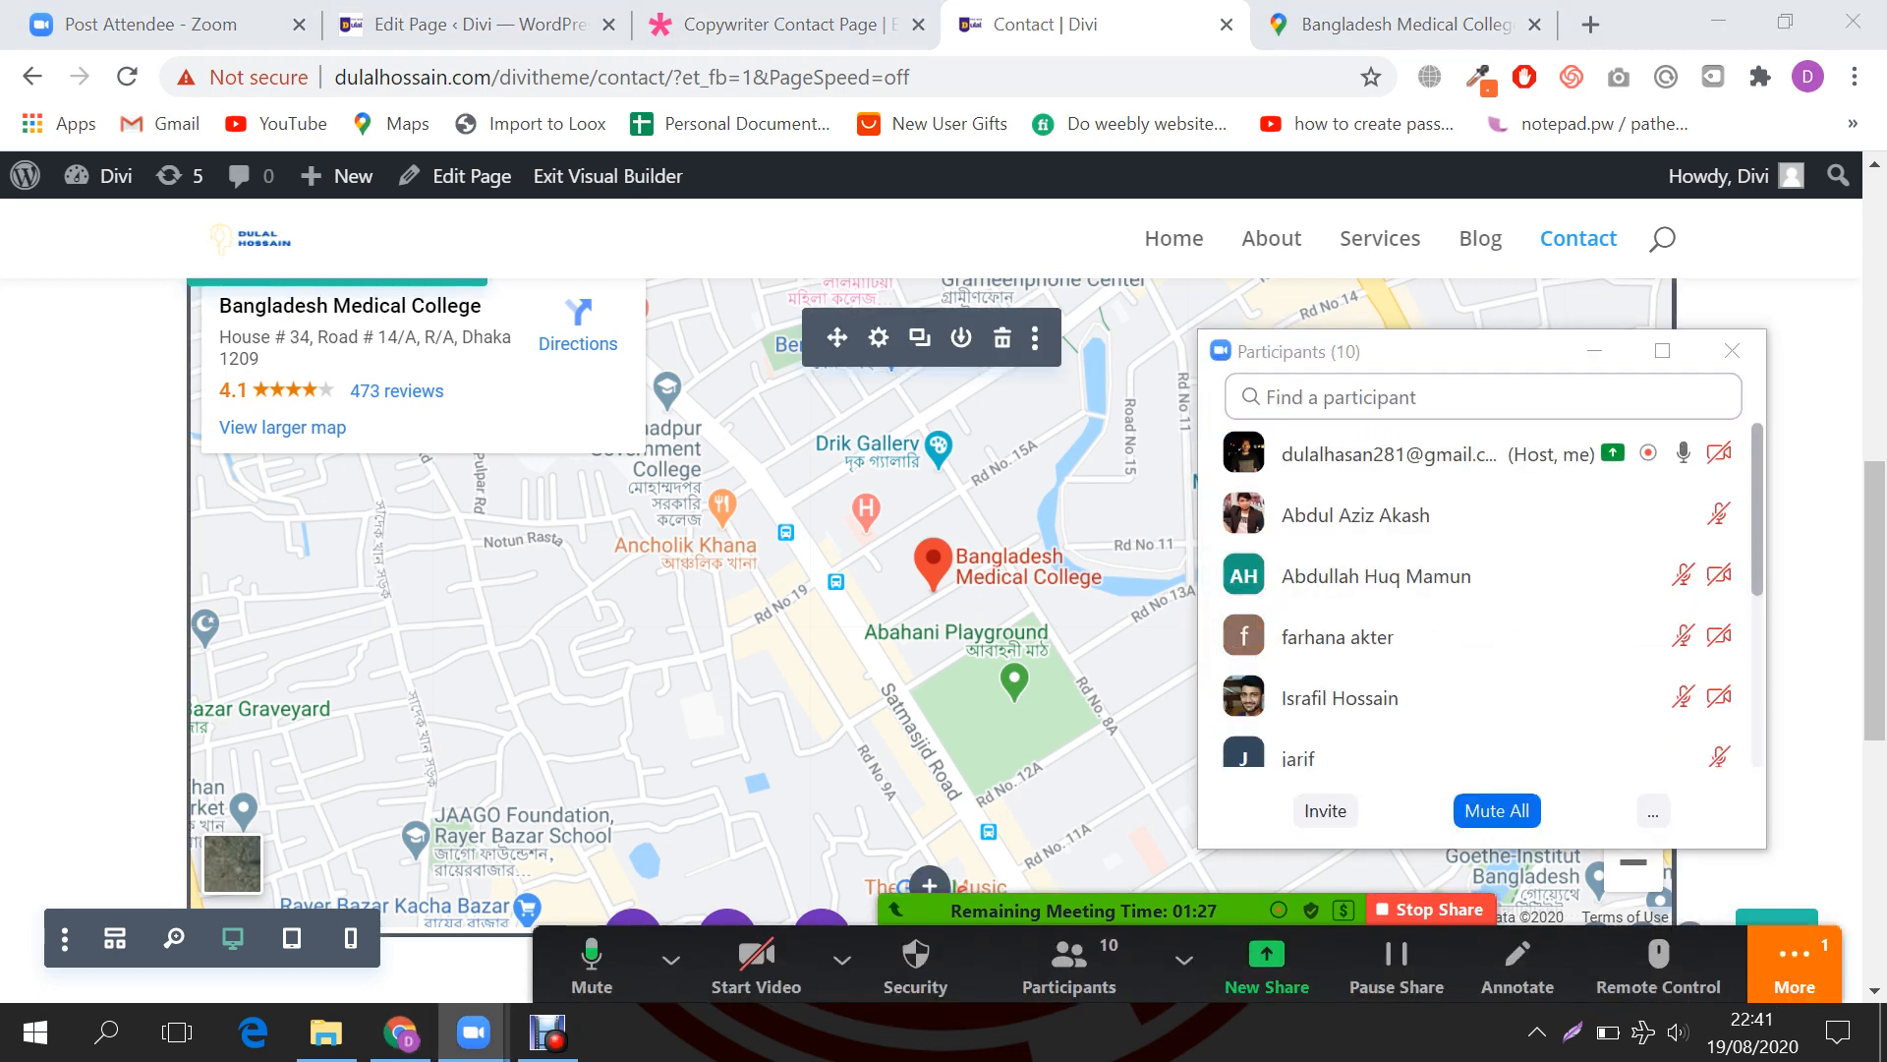
click(1795, 968)
click(1453, 530)
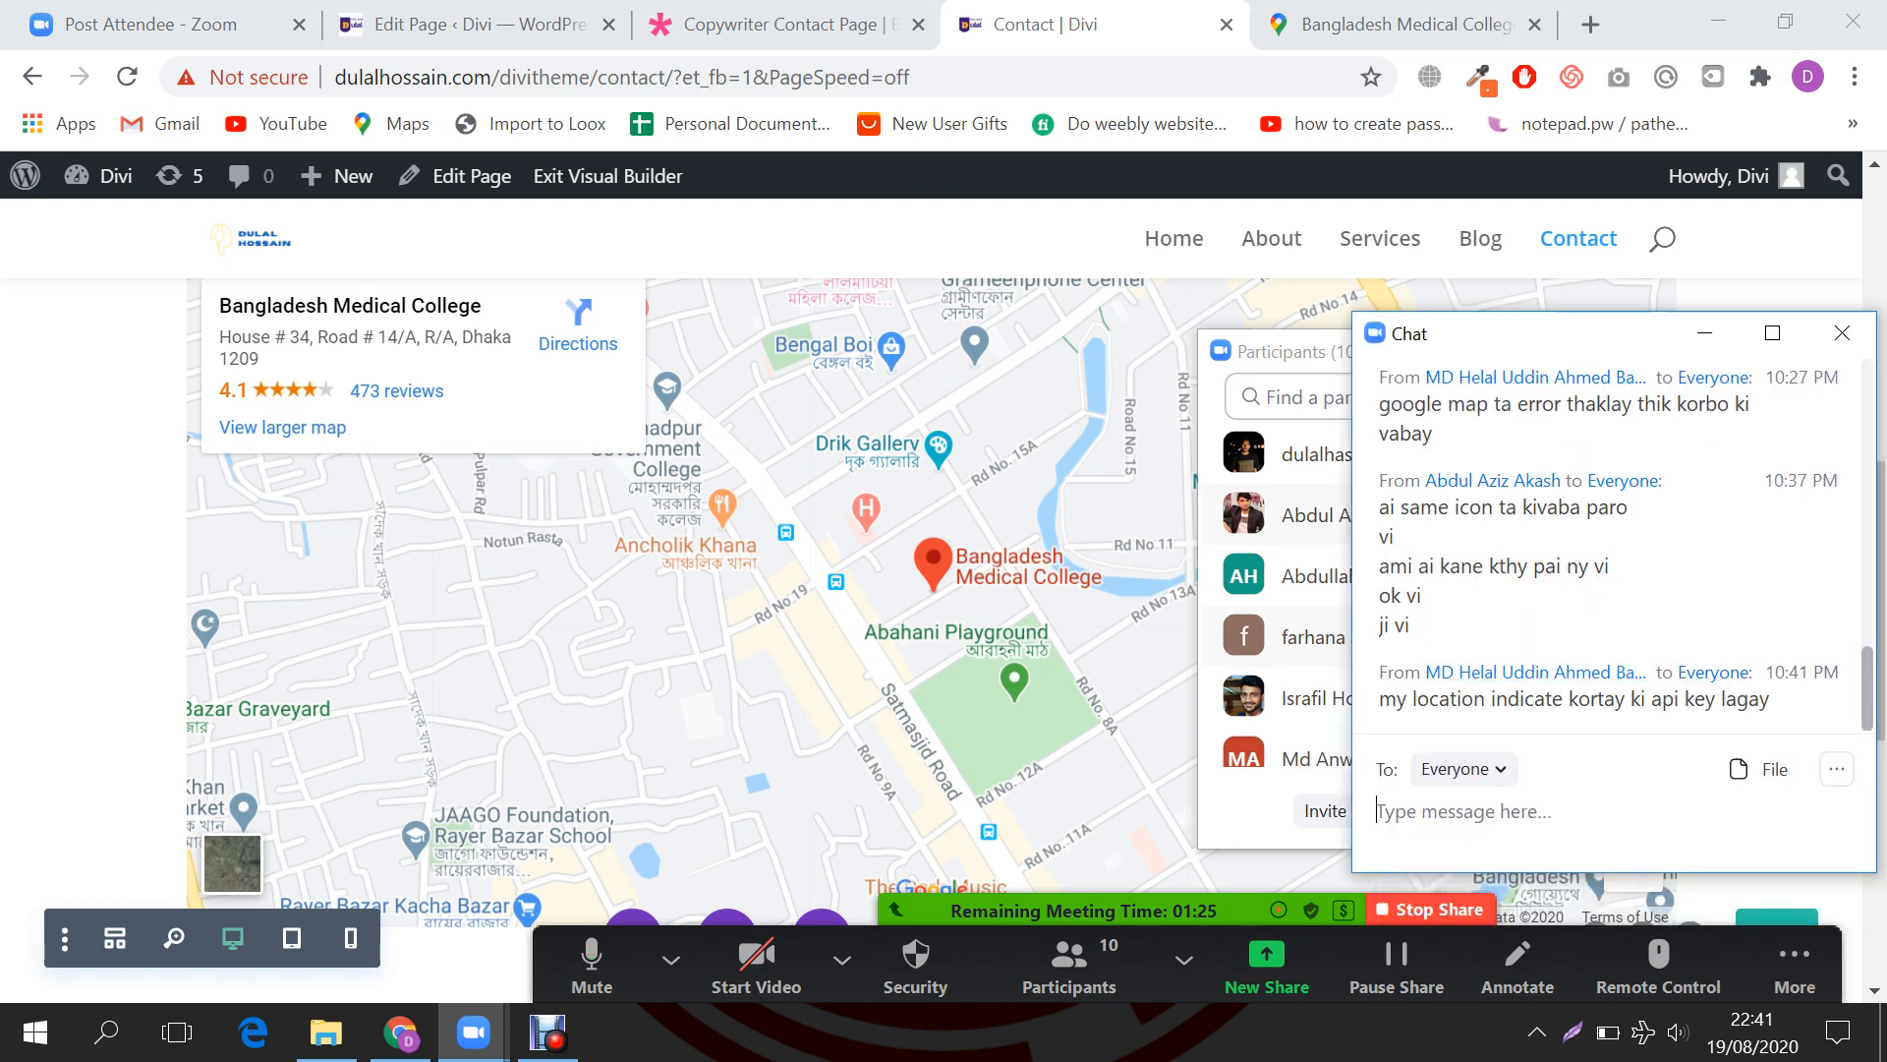
drag(1551, 699, 1651, 699)
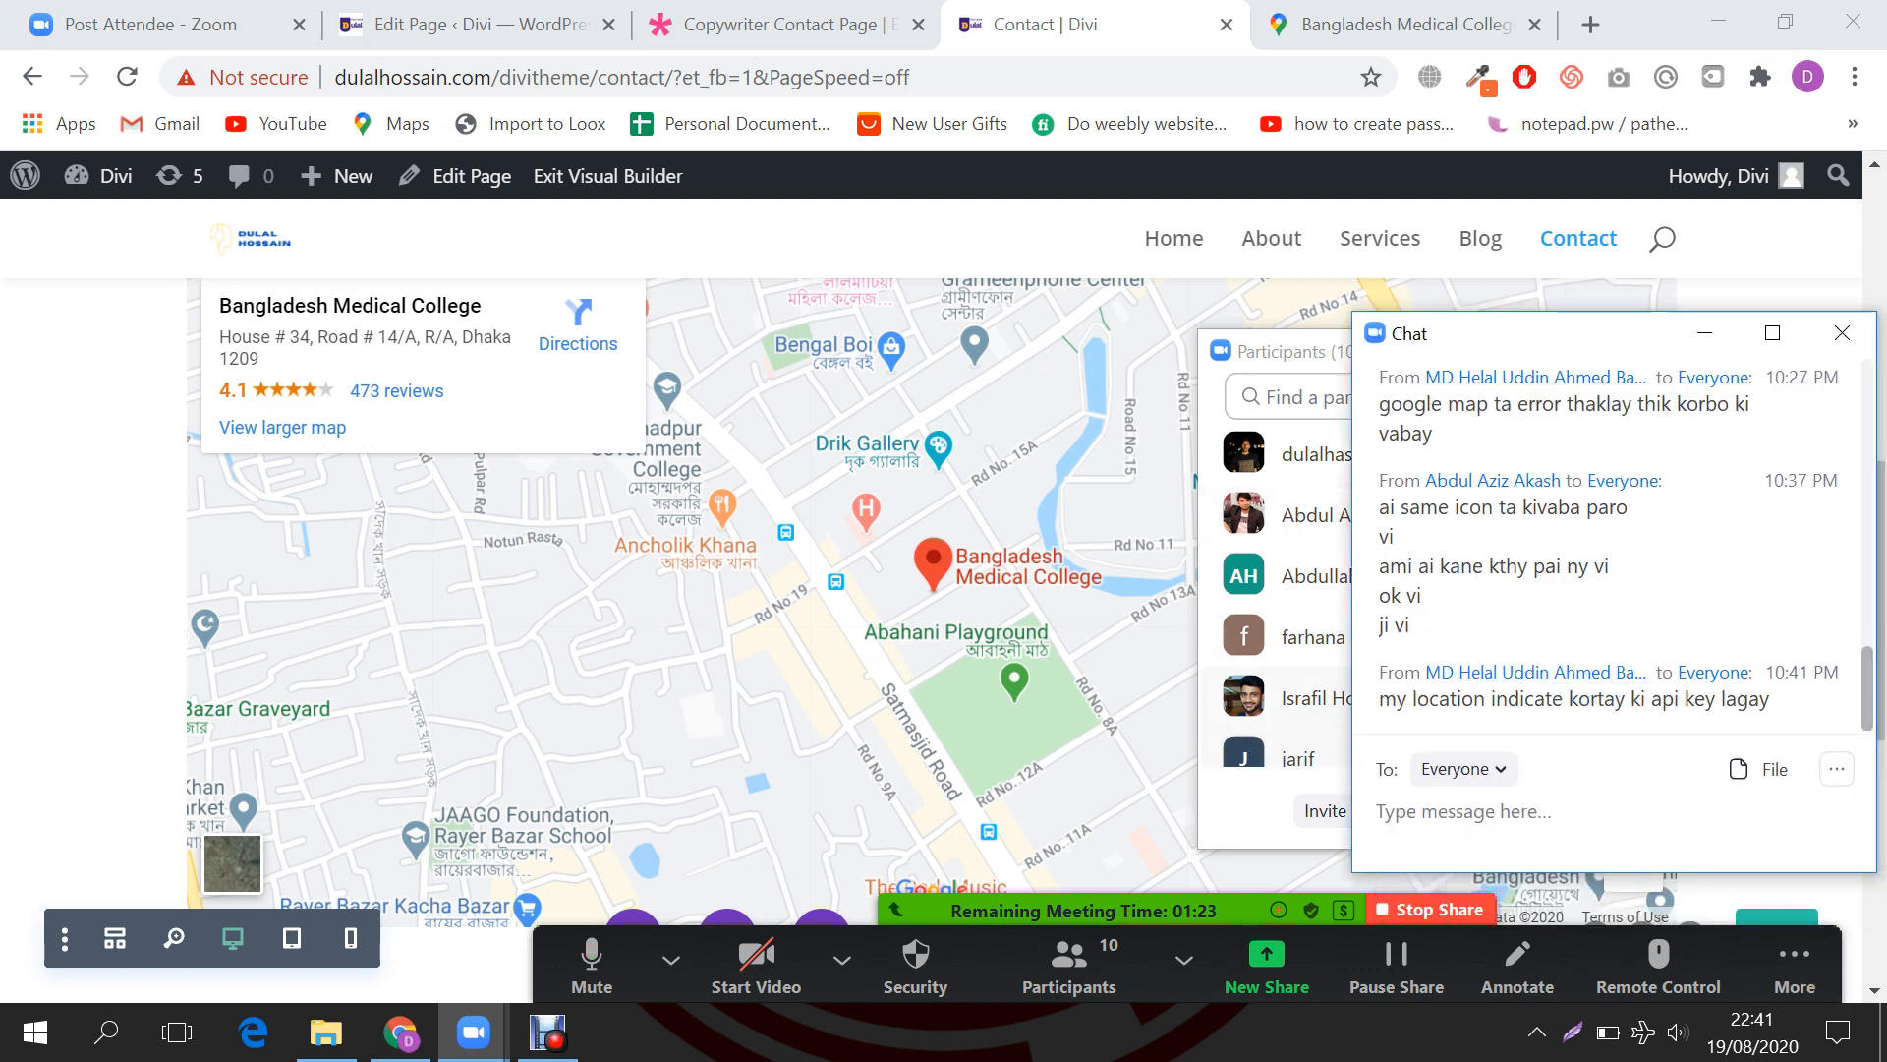
double_click(1700, 699)
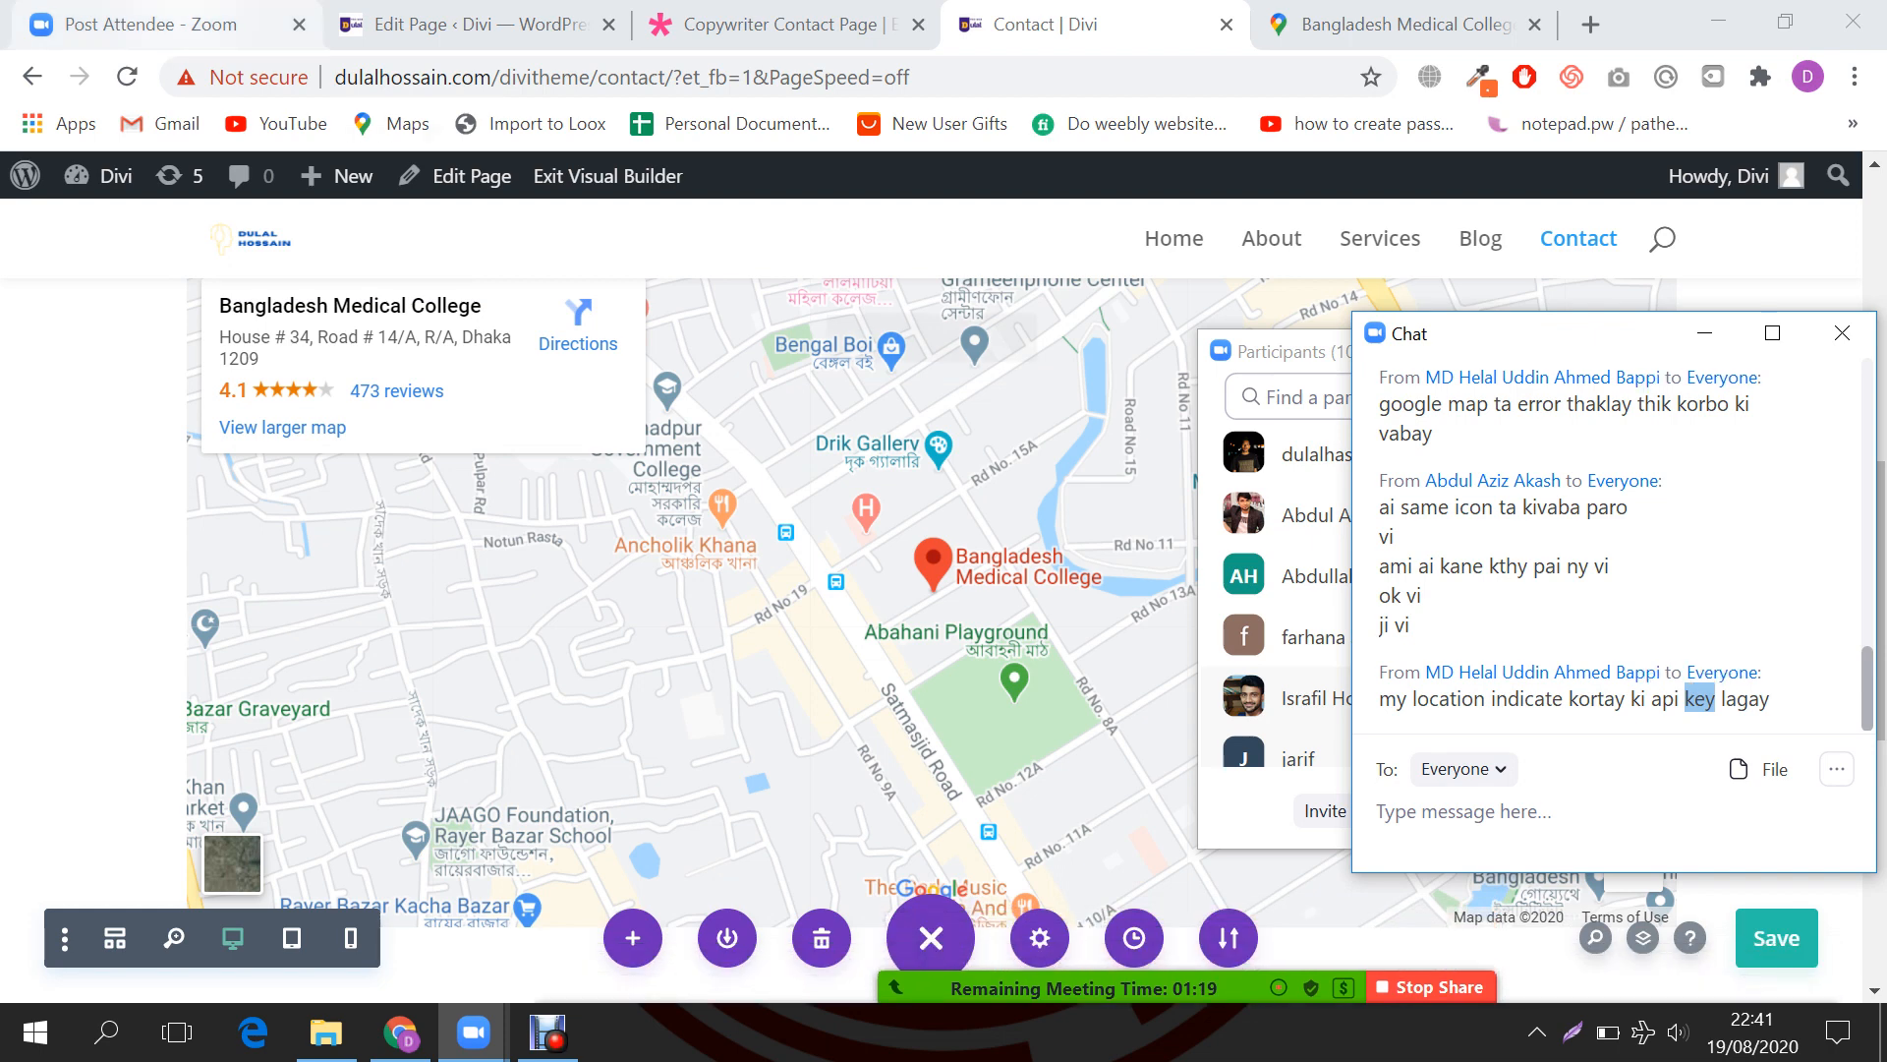
click(157, 24)
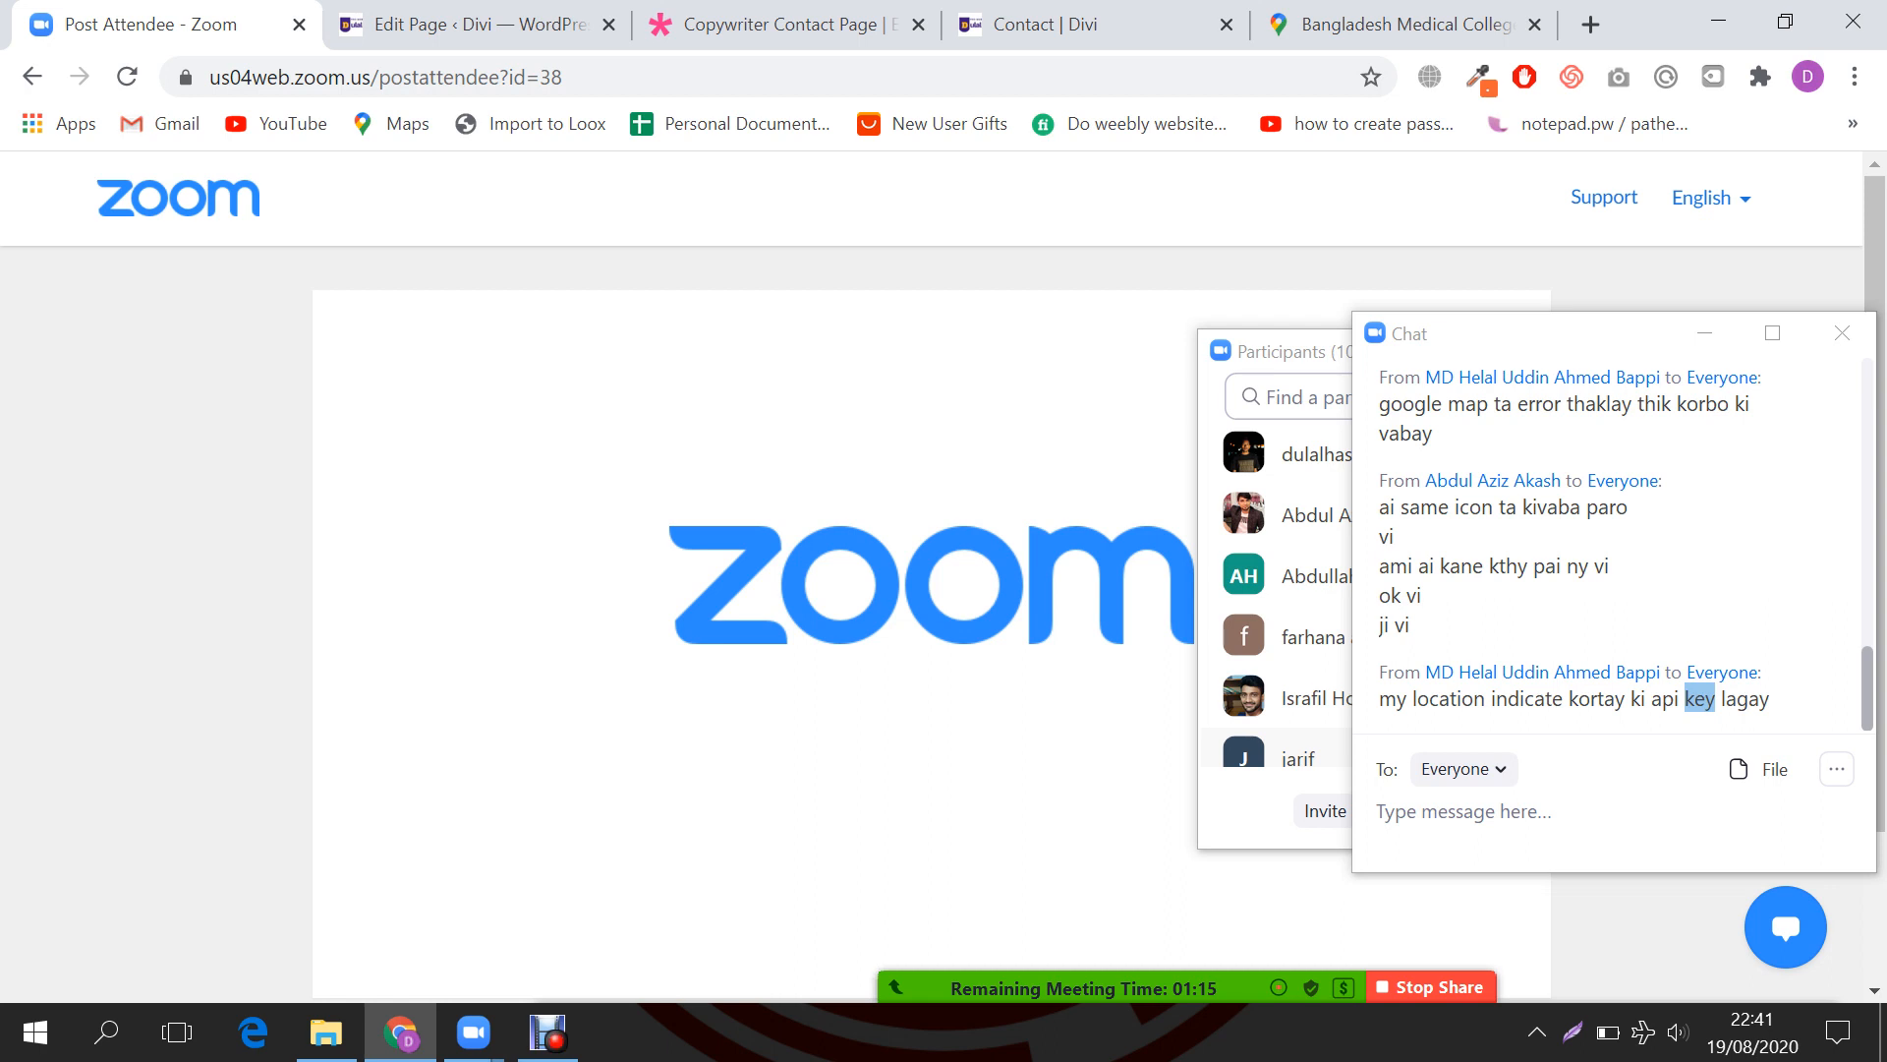
Step: Stop the screen share and end the meeting for all participants
click(32, 76)
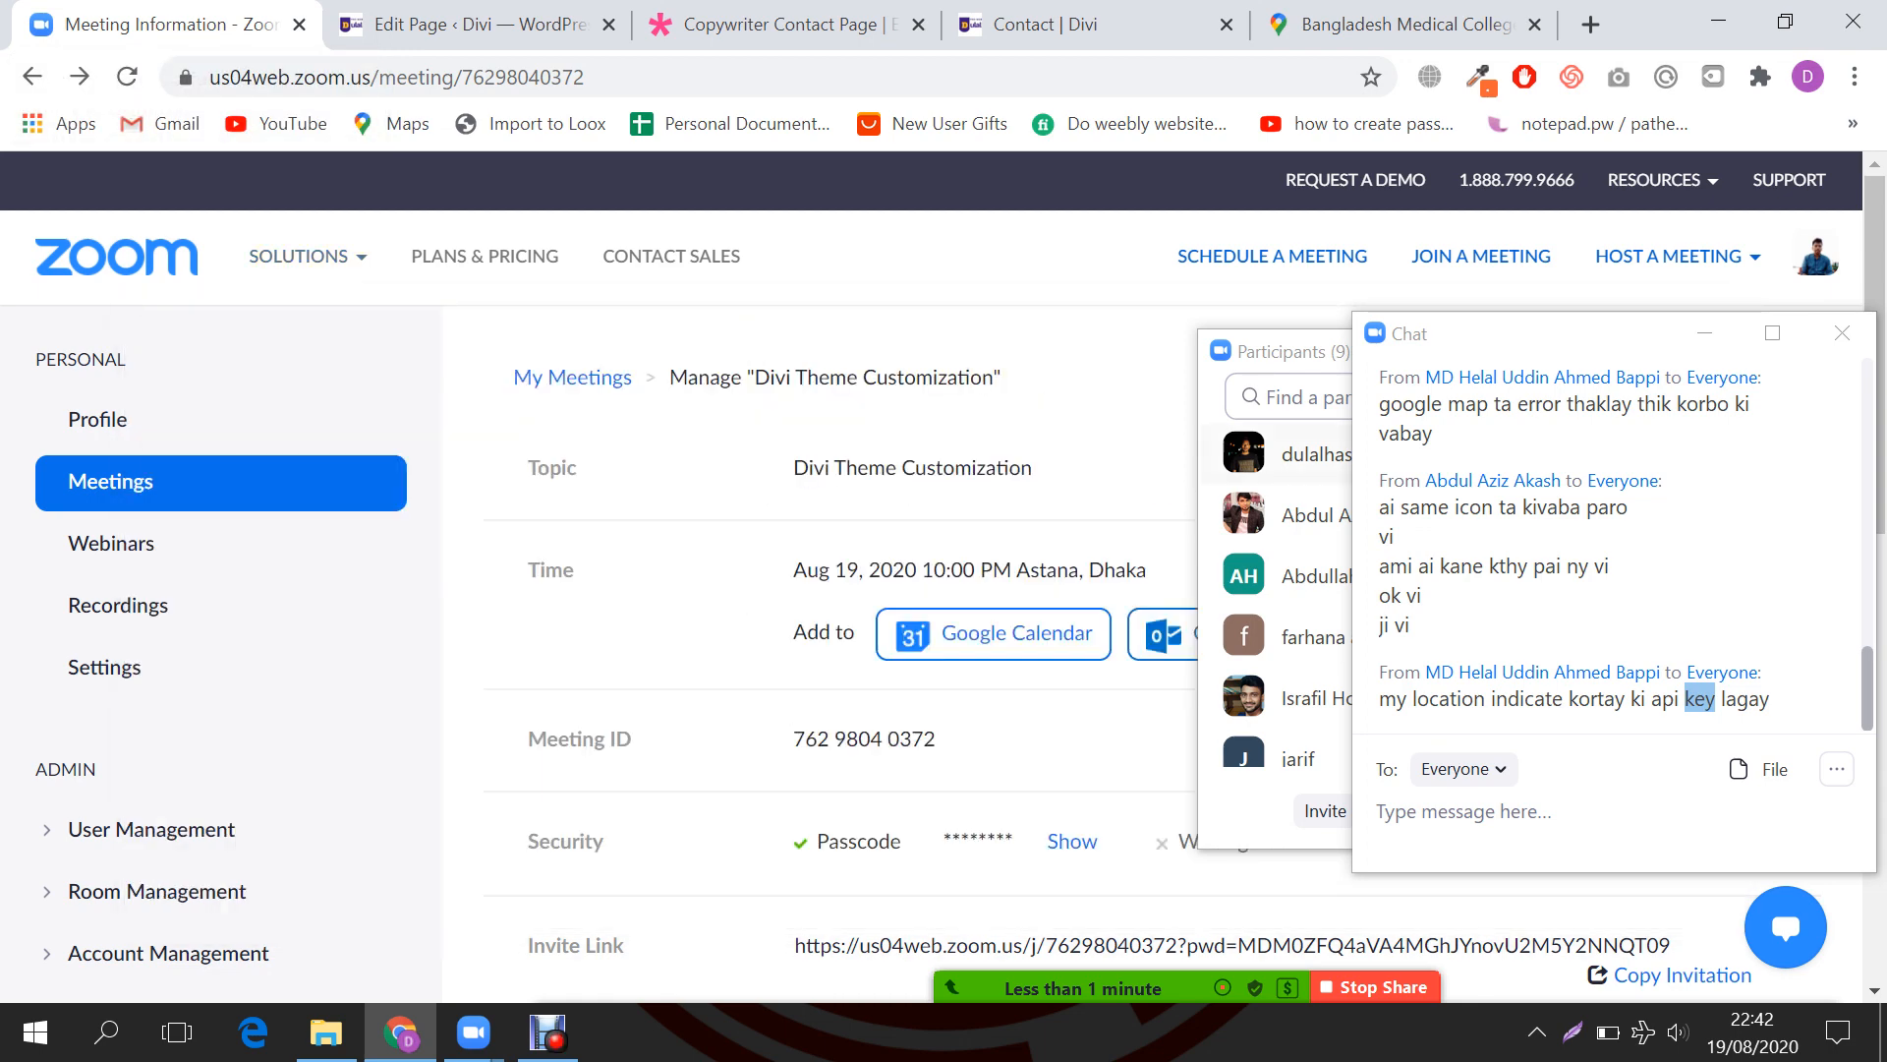
mouse_move(1327, 986)
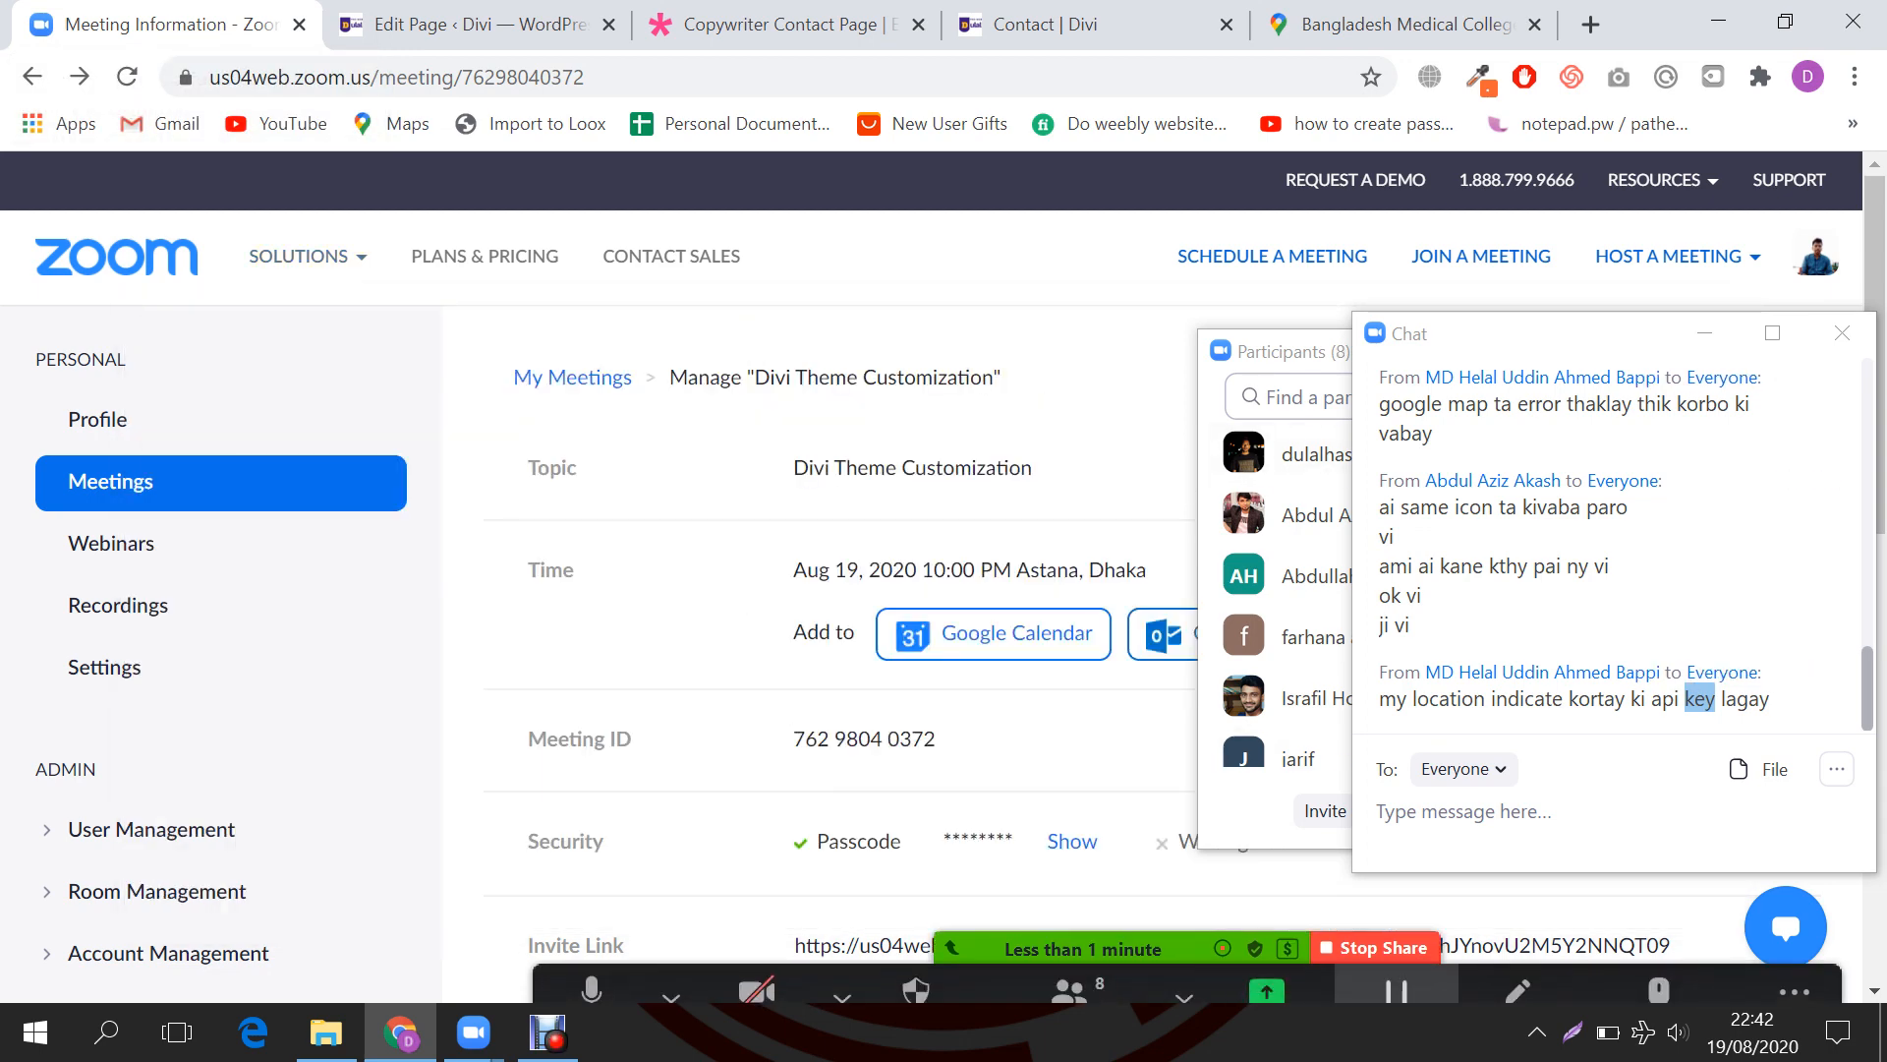
click(1381, 910)
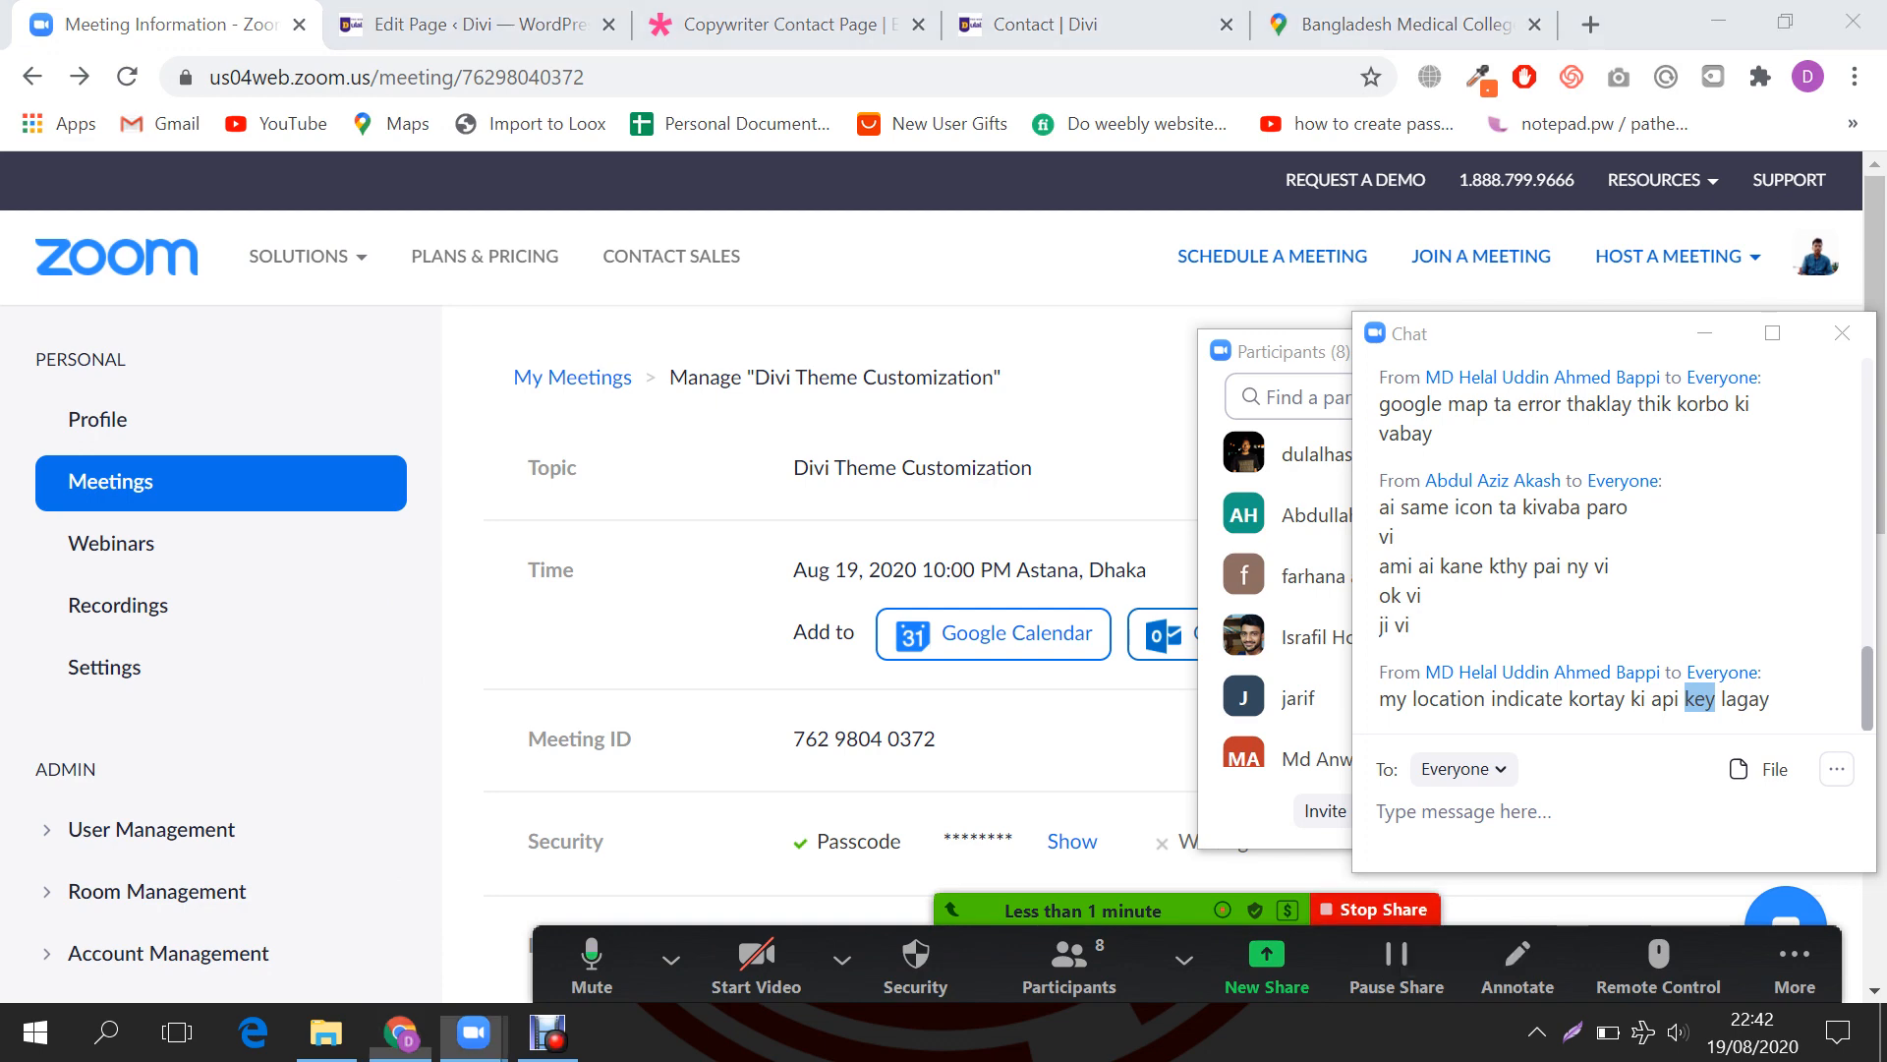
click(1850, 16)
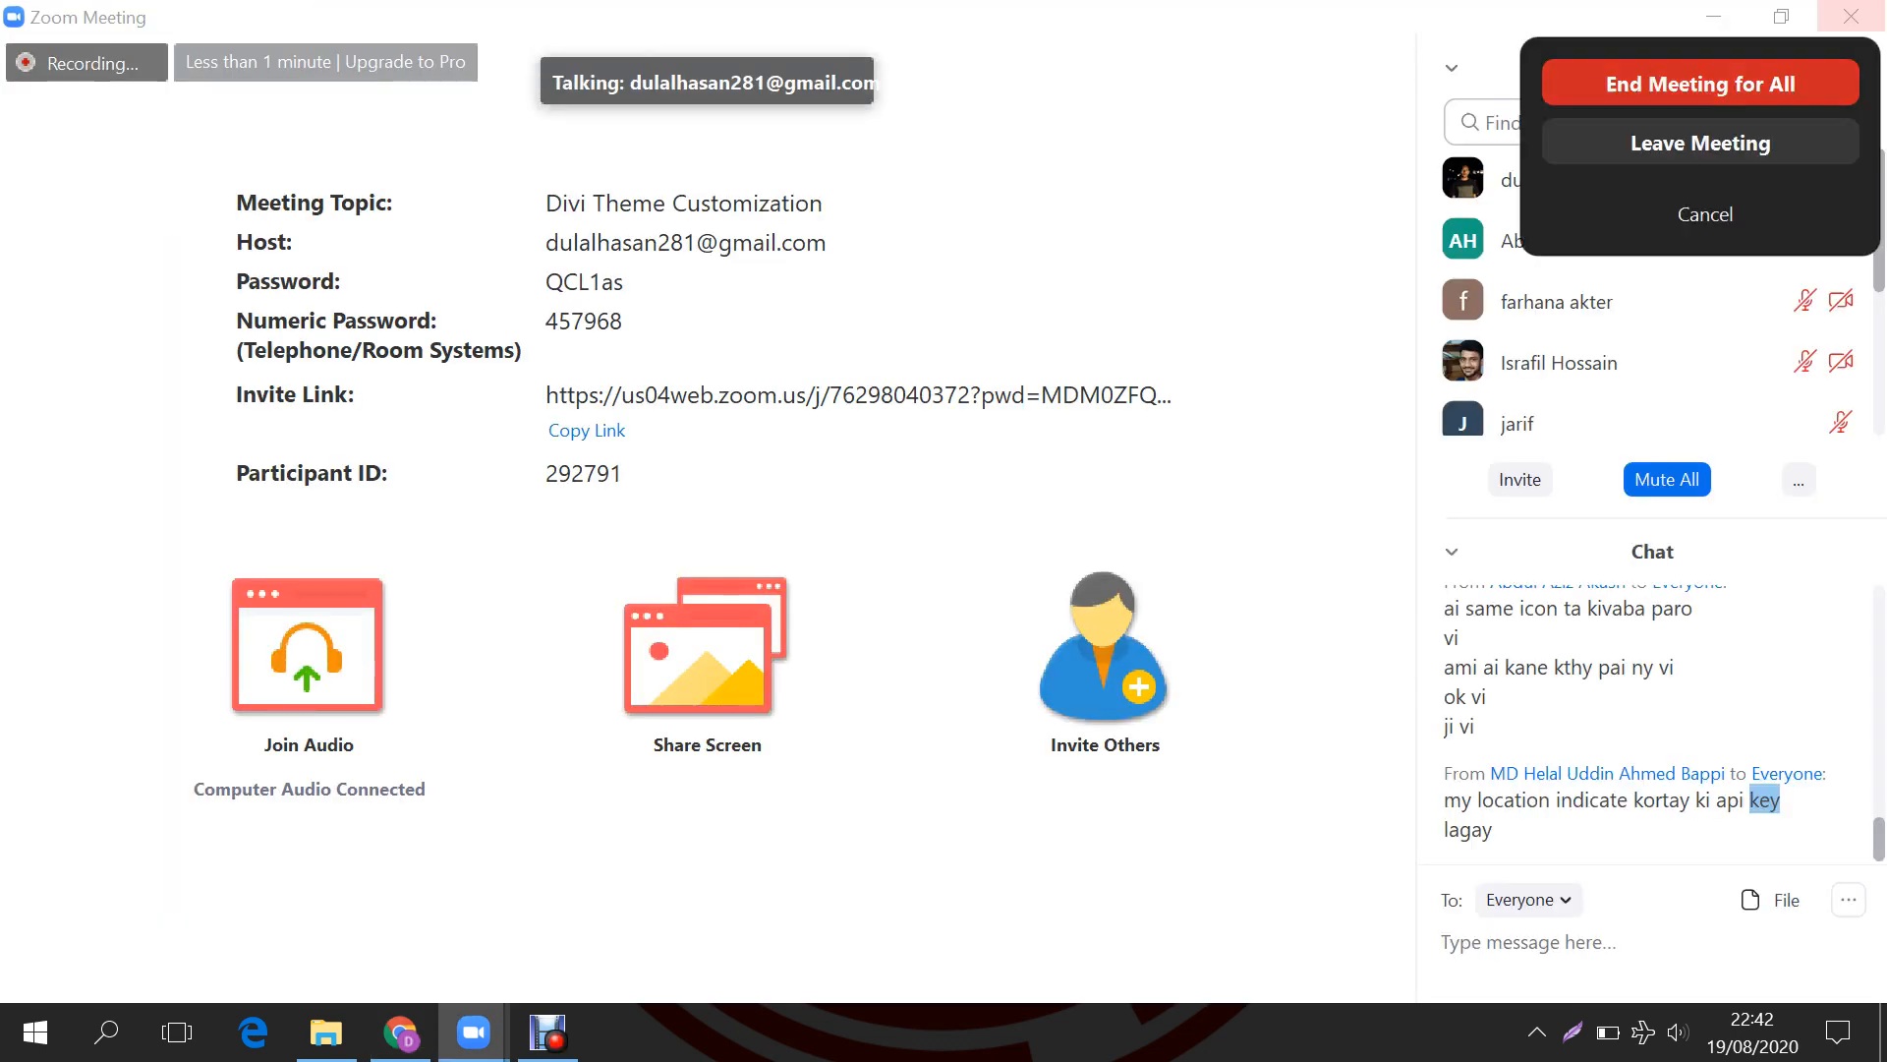
click(1701, 83)
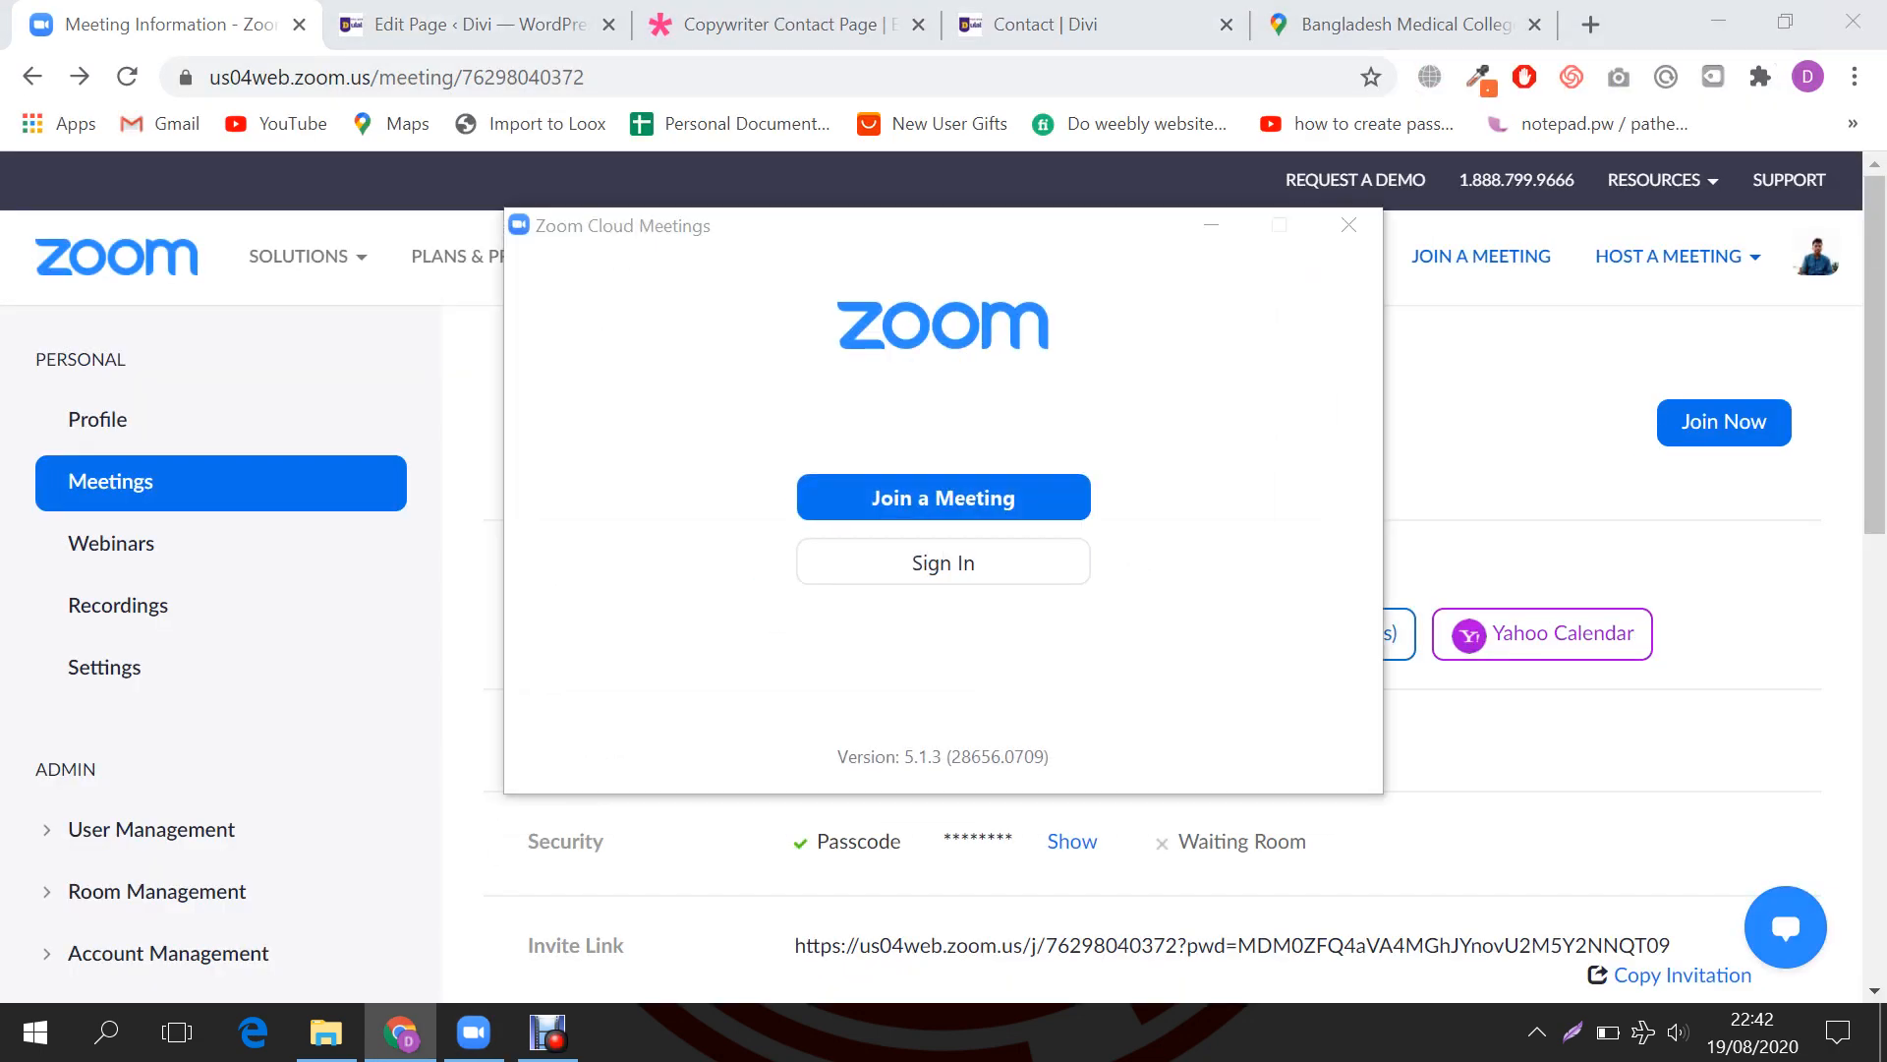
Step: Cancel the recording conversion, close Zoom, and relaunch the meeting with Join Now
click(1335, 357)
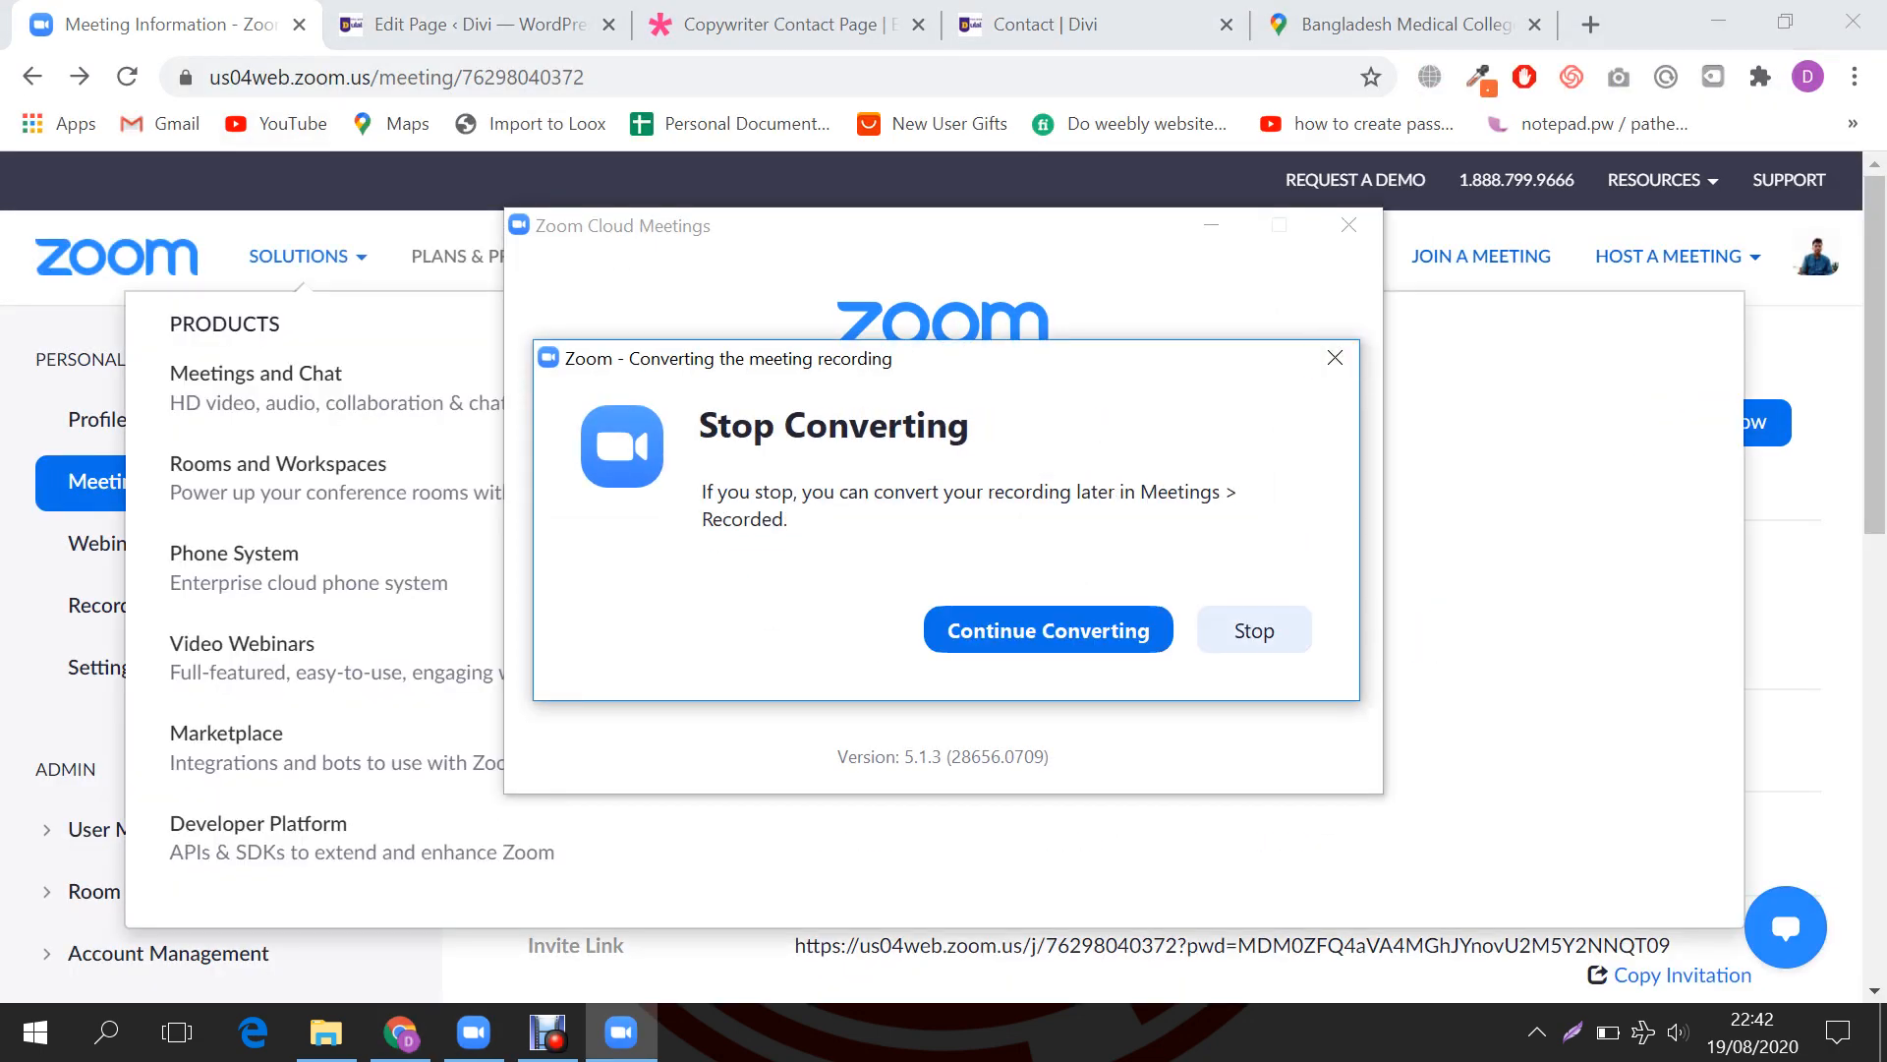
click(1251, 628)
click(1348, 225)
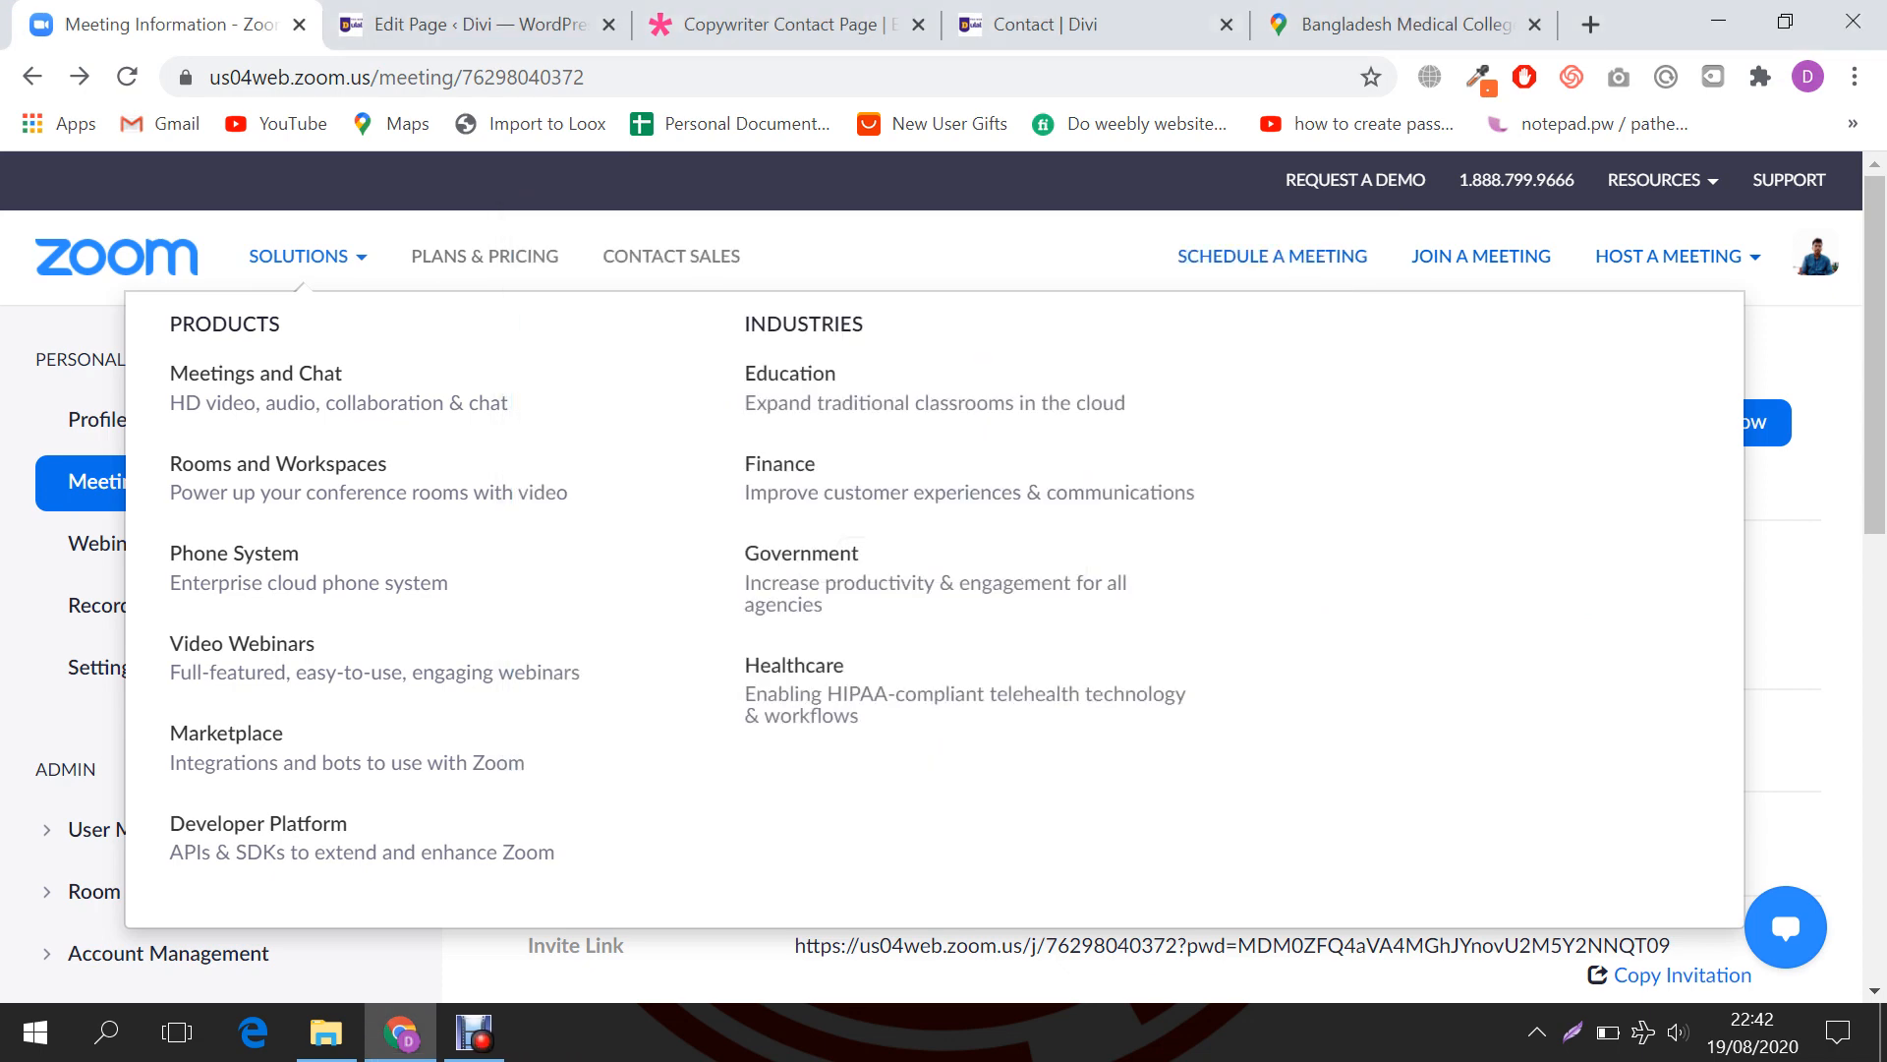
click(1723, 421)
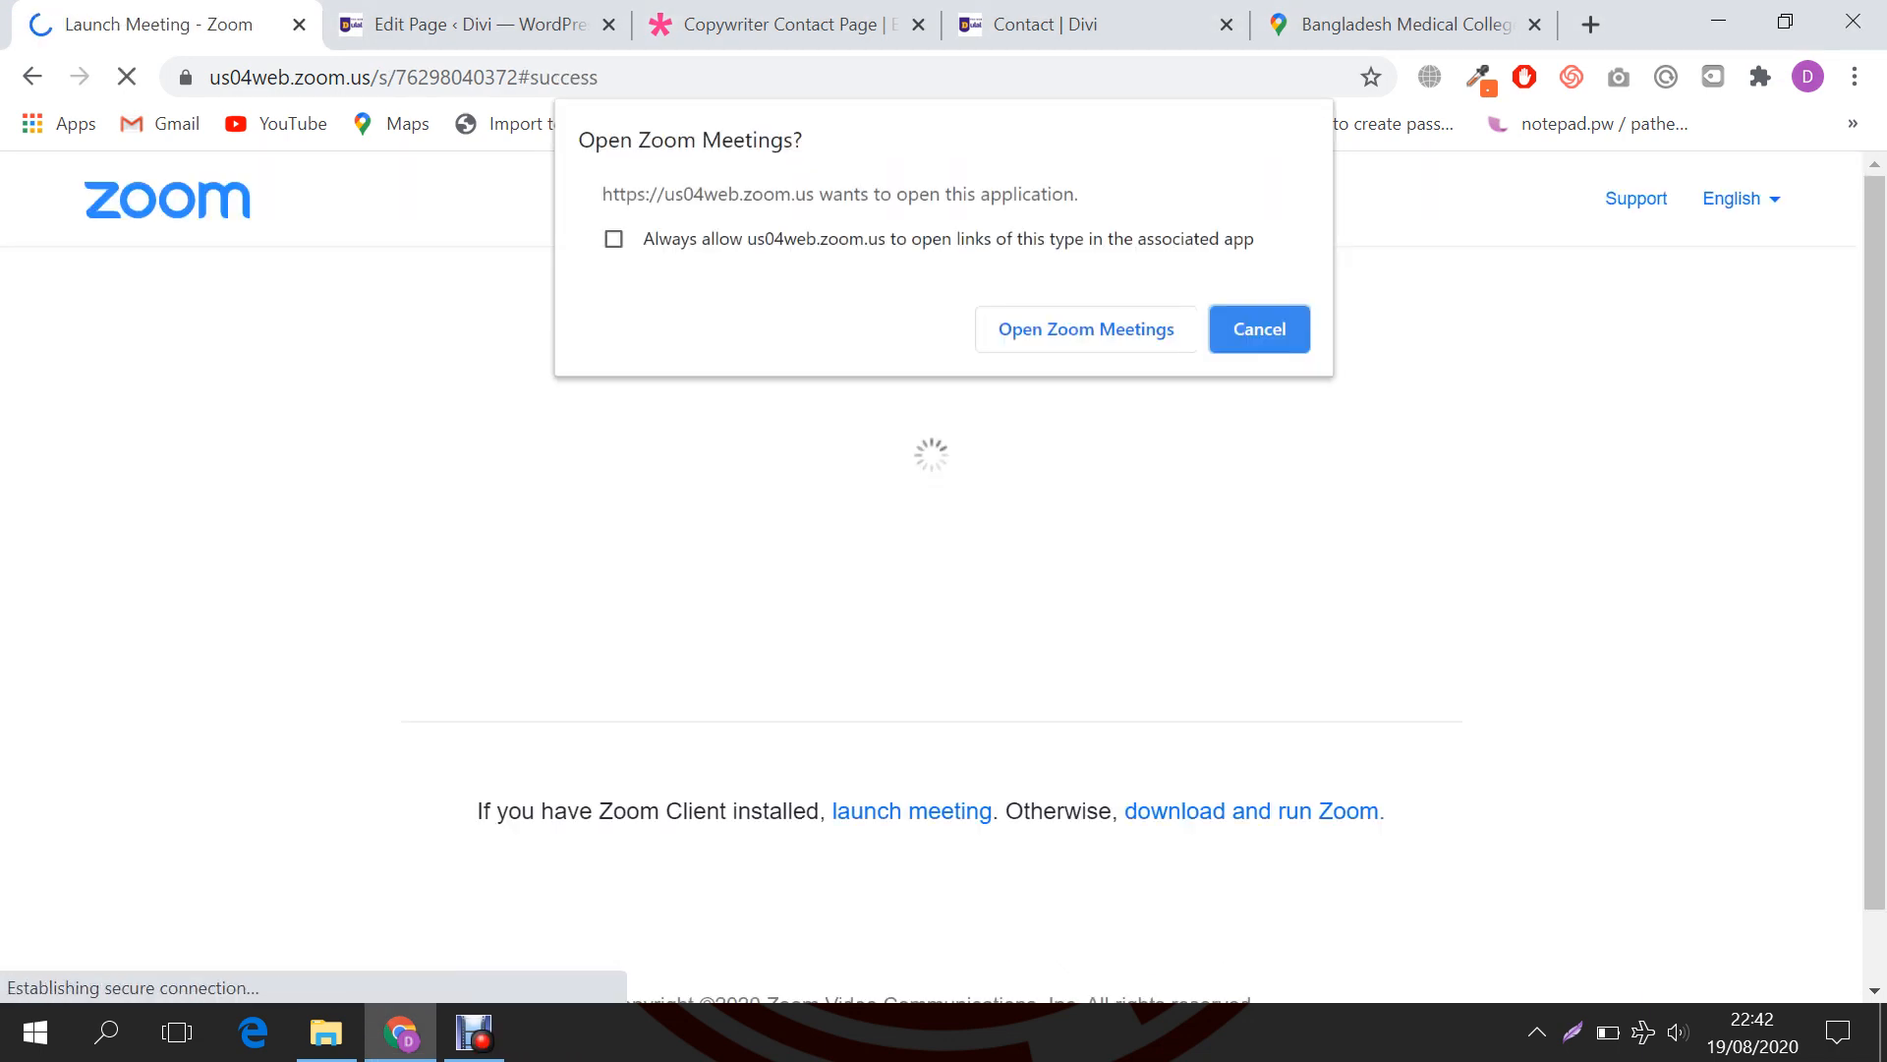
Step: Open the meeting in the Zoom app with computer audio and maximize its window
click(1081, 328)
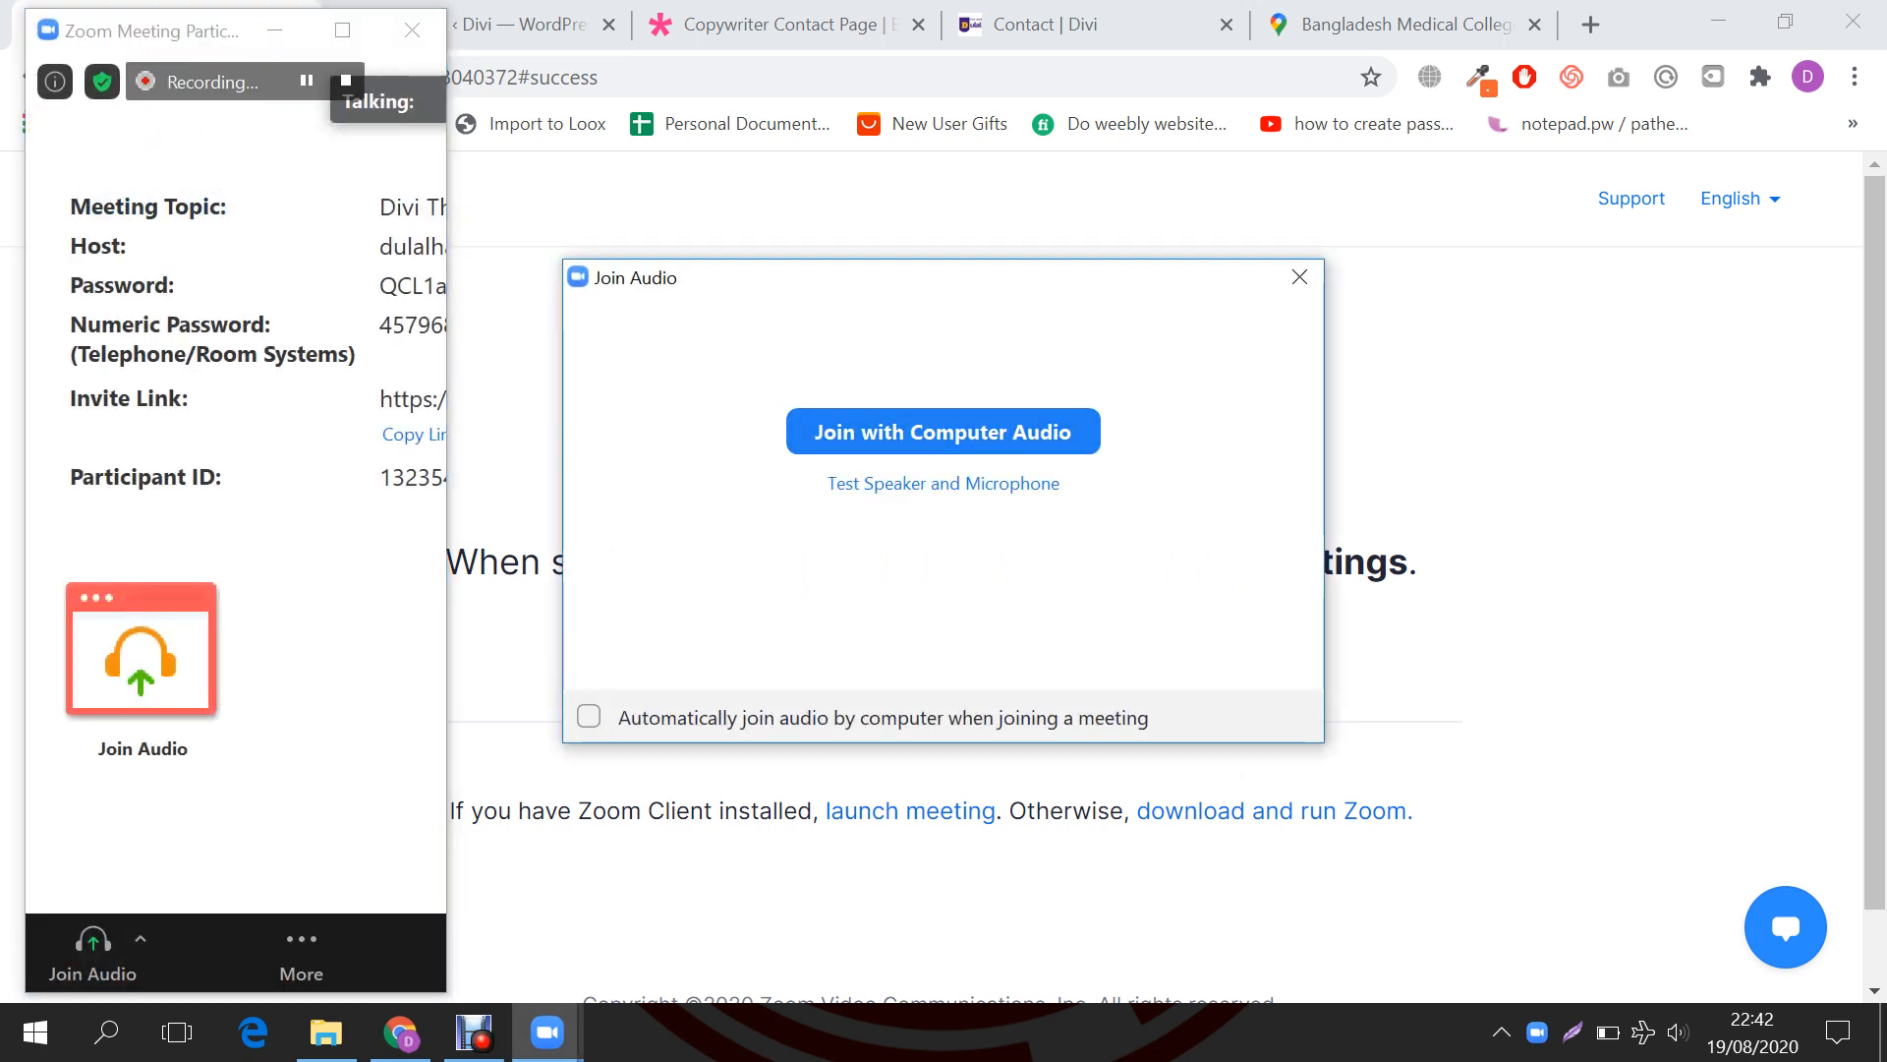
click(944, 432)
click(342, 30)
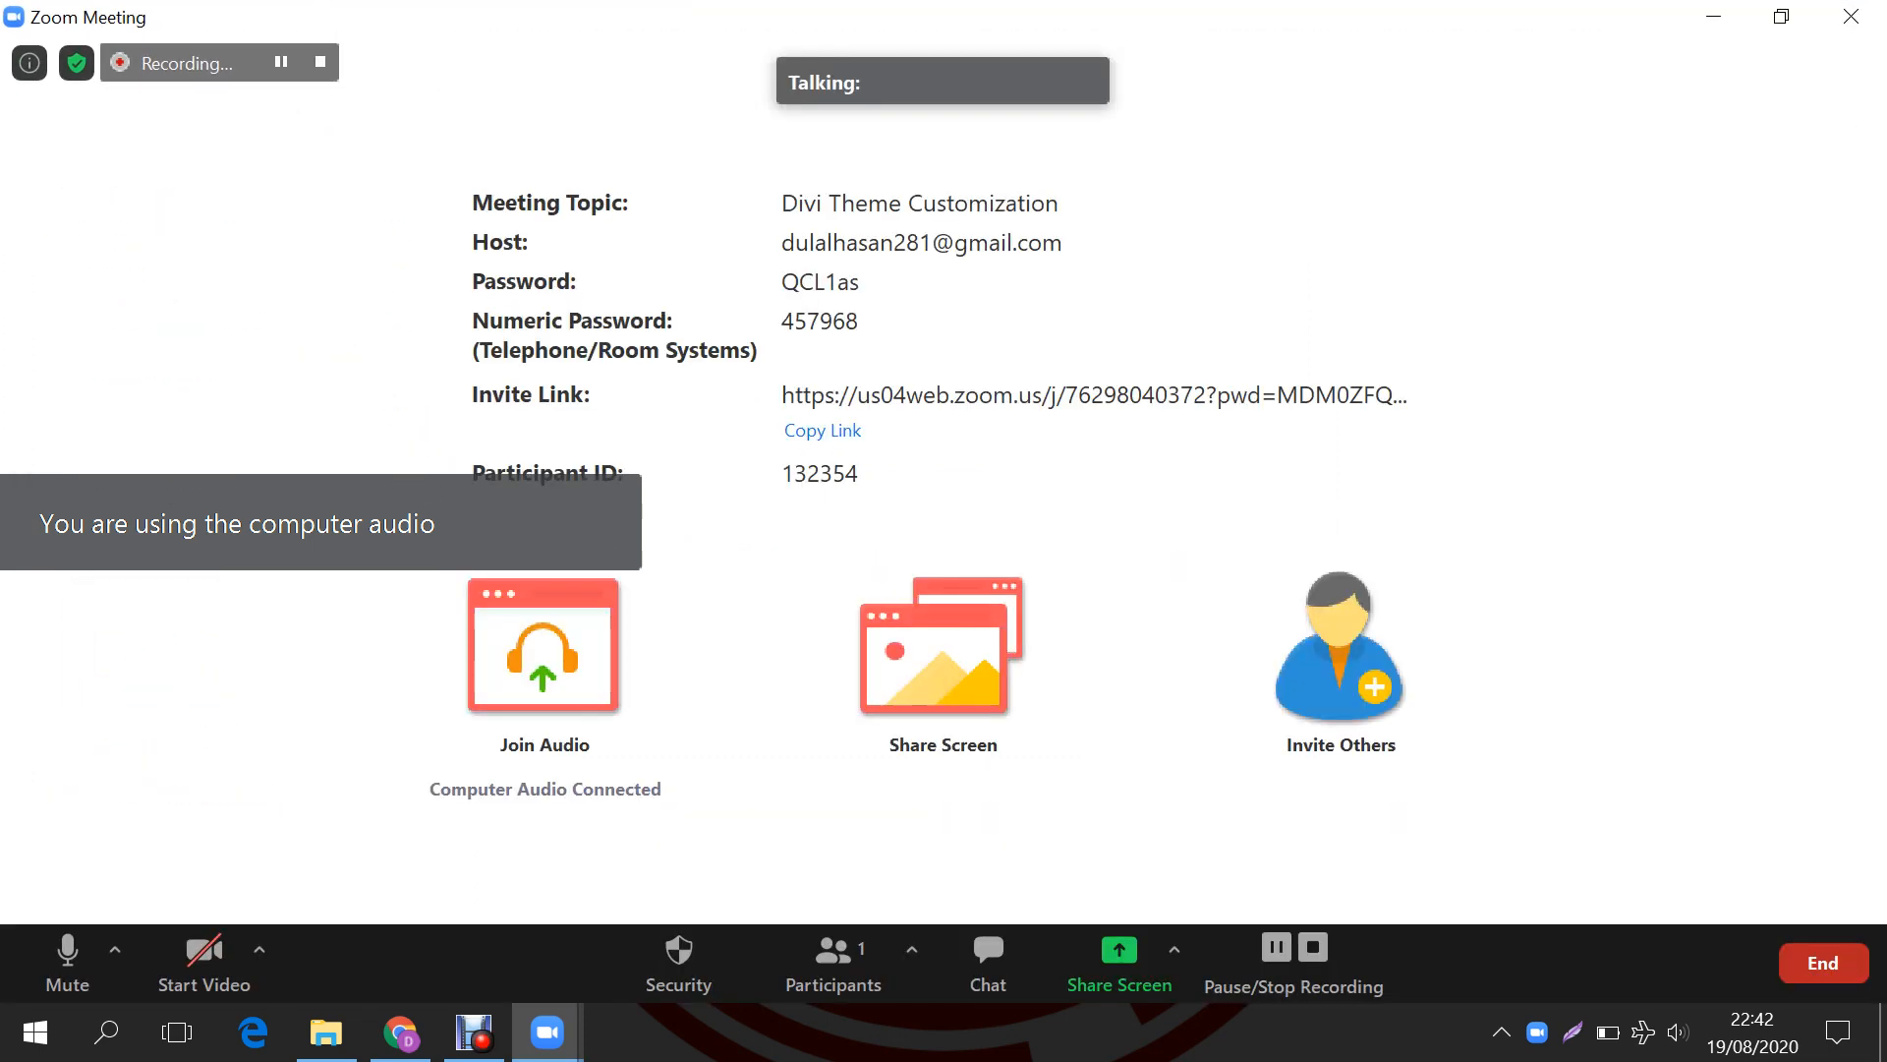
Step: Mute all participants without allowing self-unmute and copy the meeting invite link
click(834, 959)
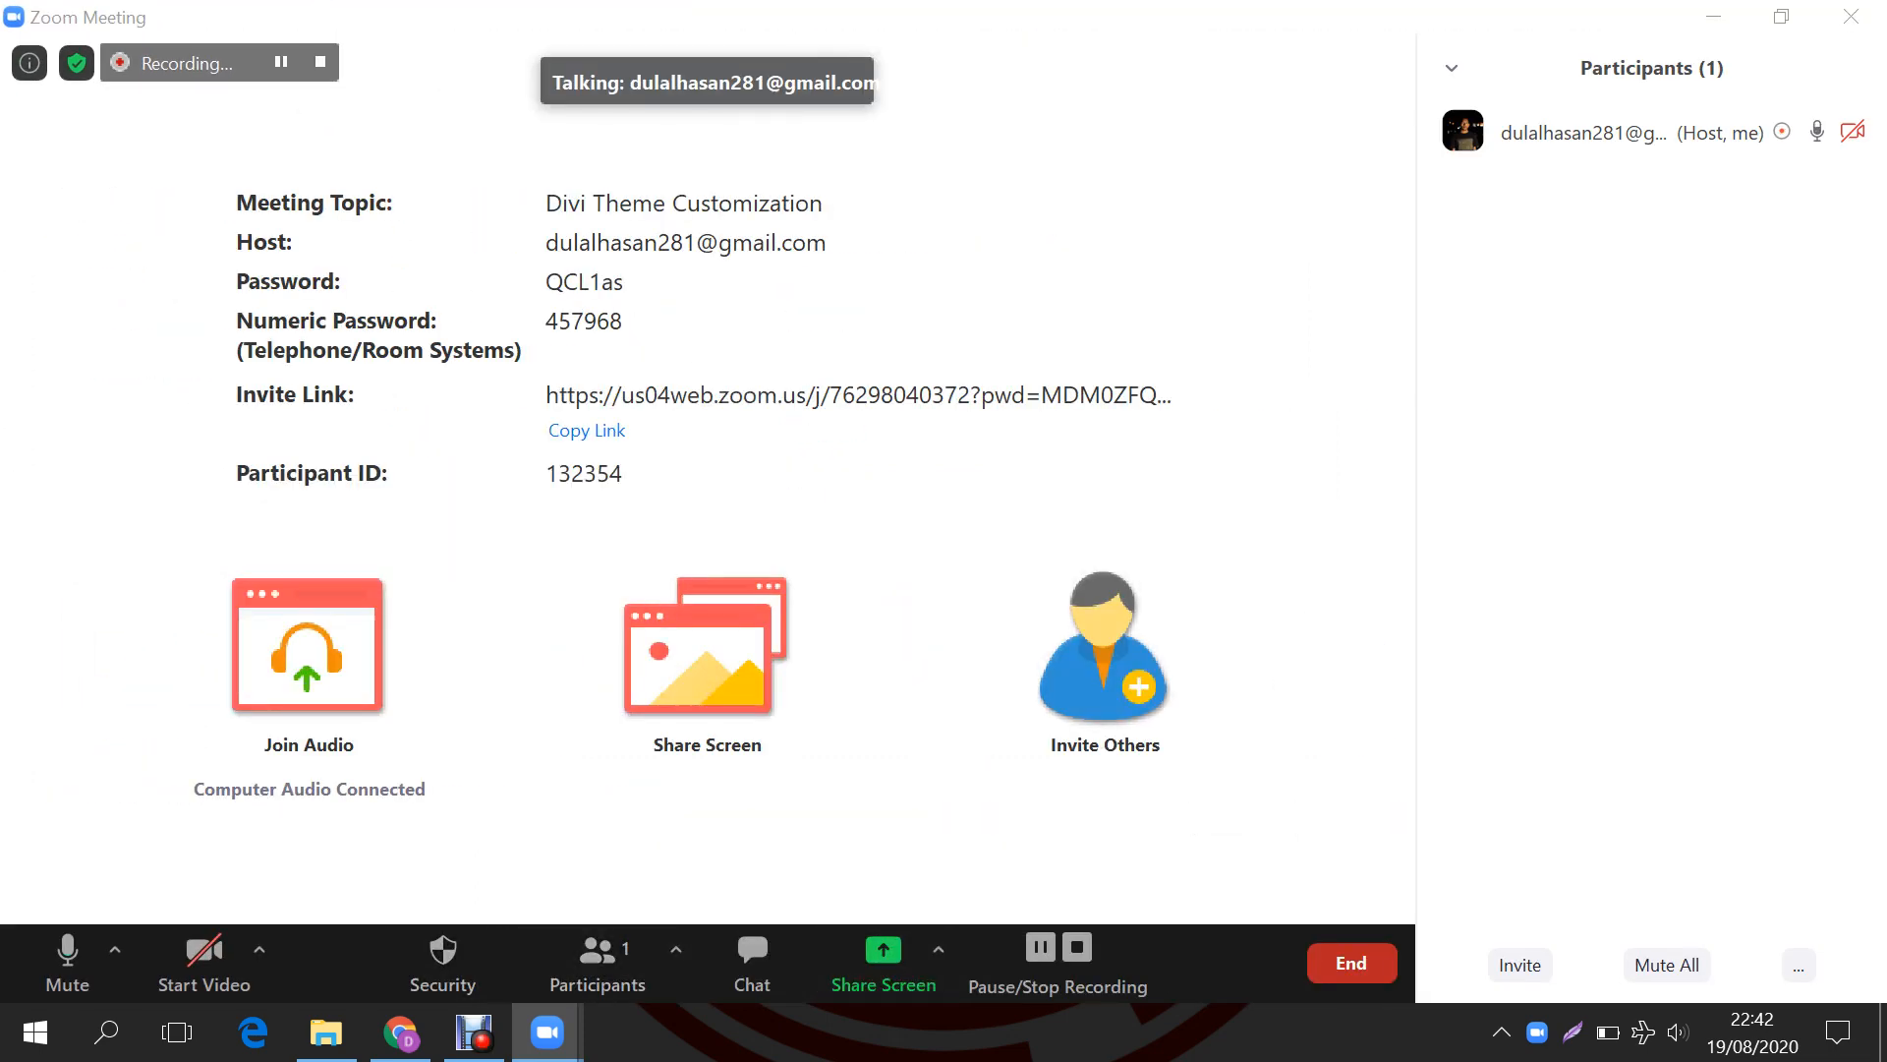
click(1667, 964)
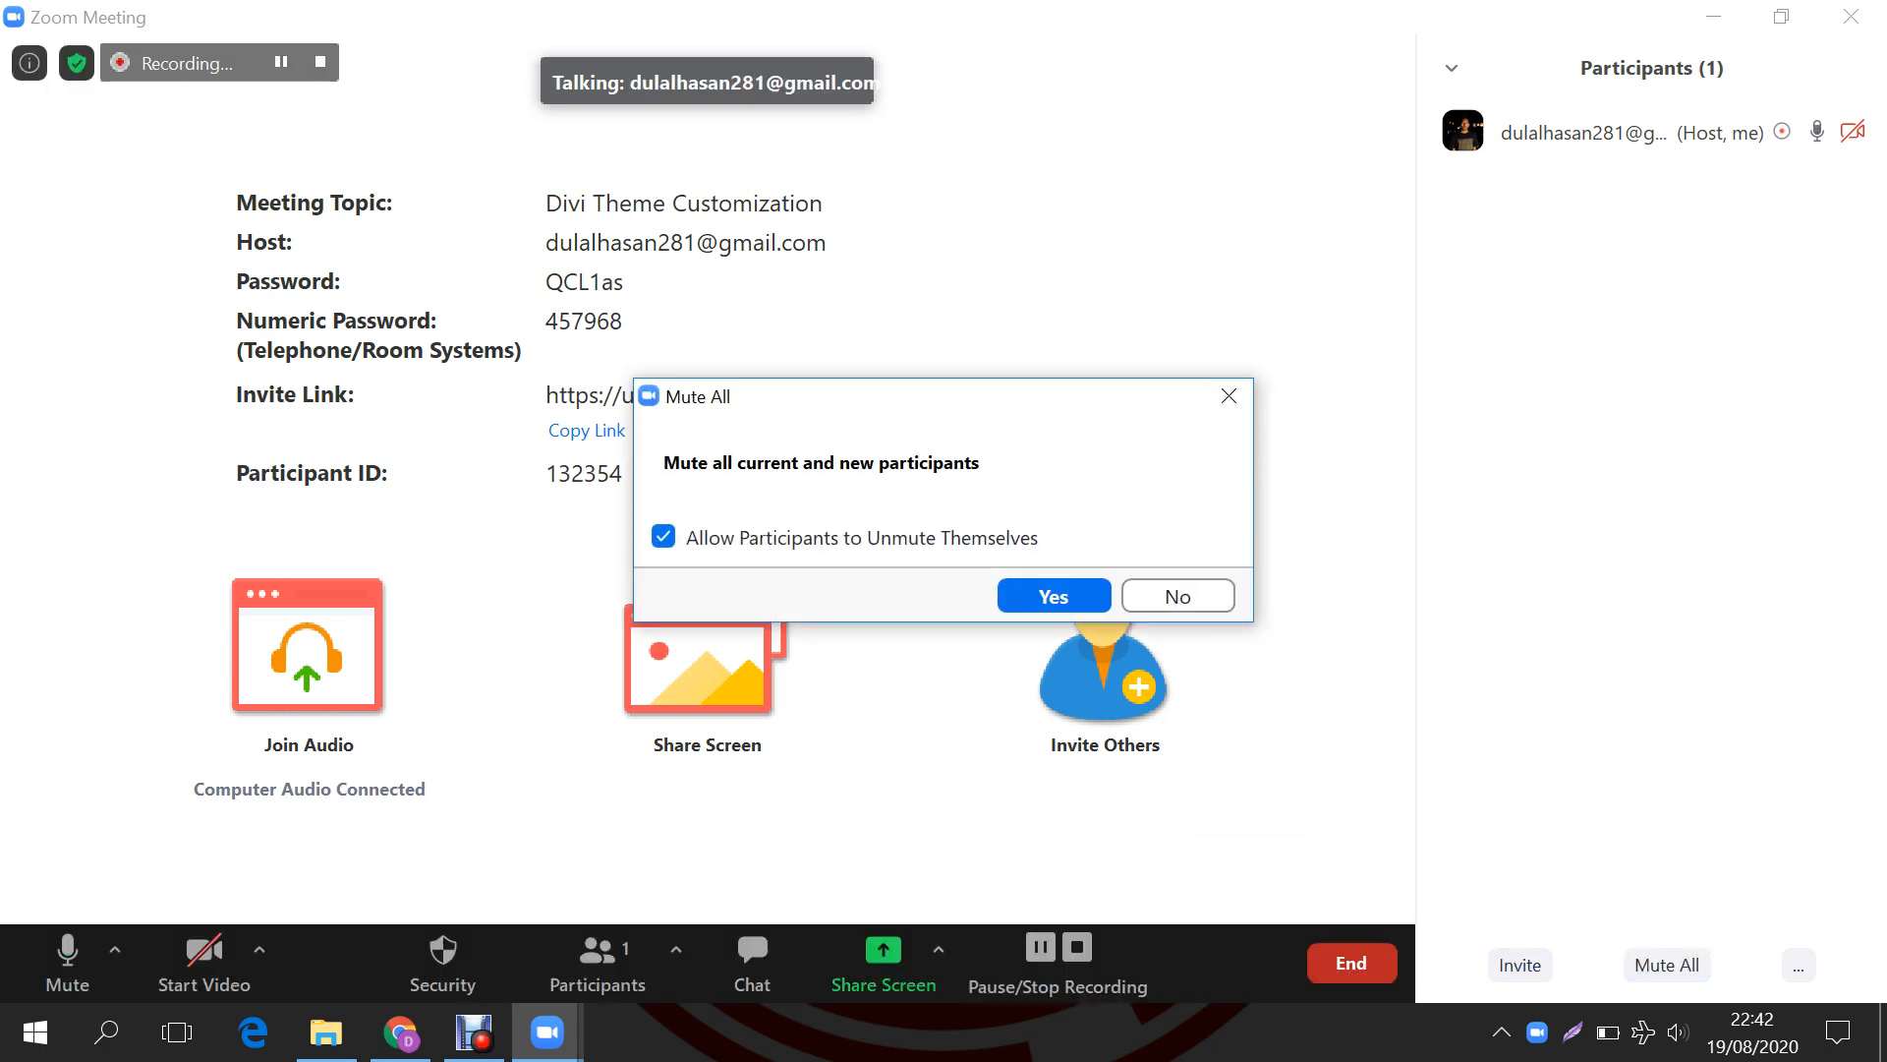
click(664, 536)
click(1053, 595)
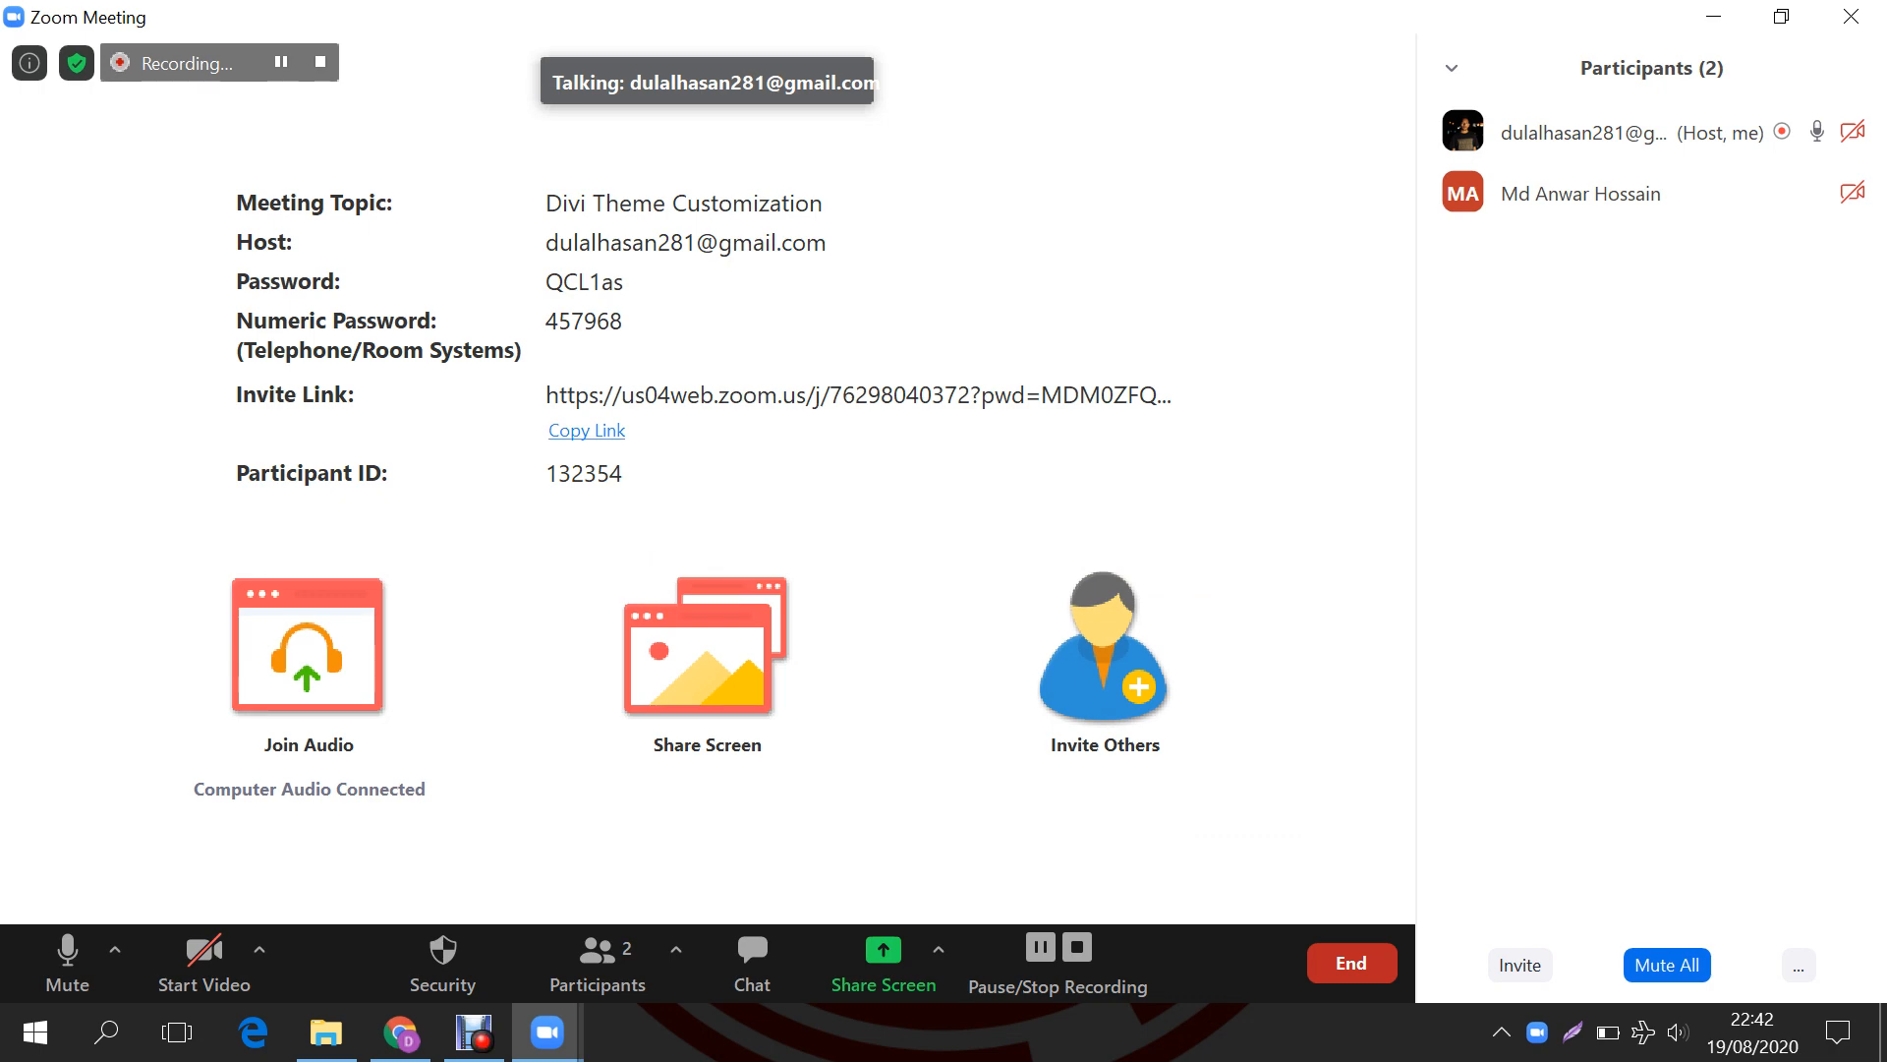
click(587, 430)
click(400, 1032)
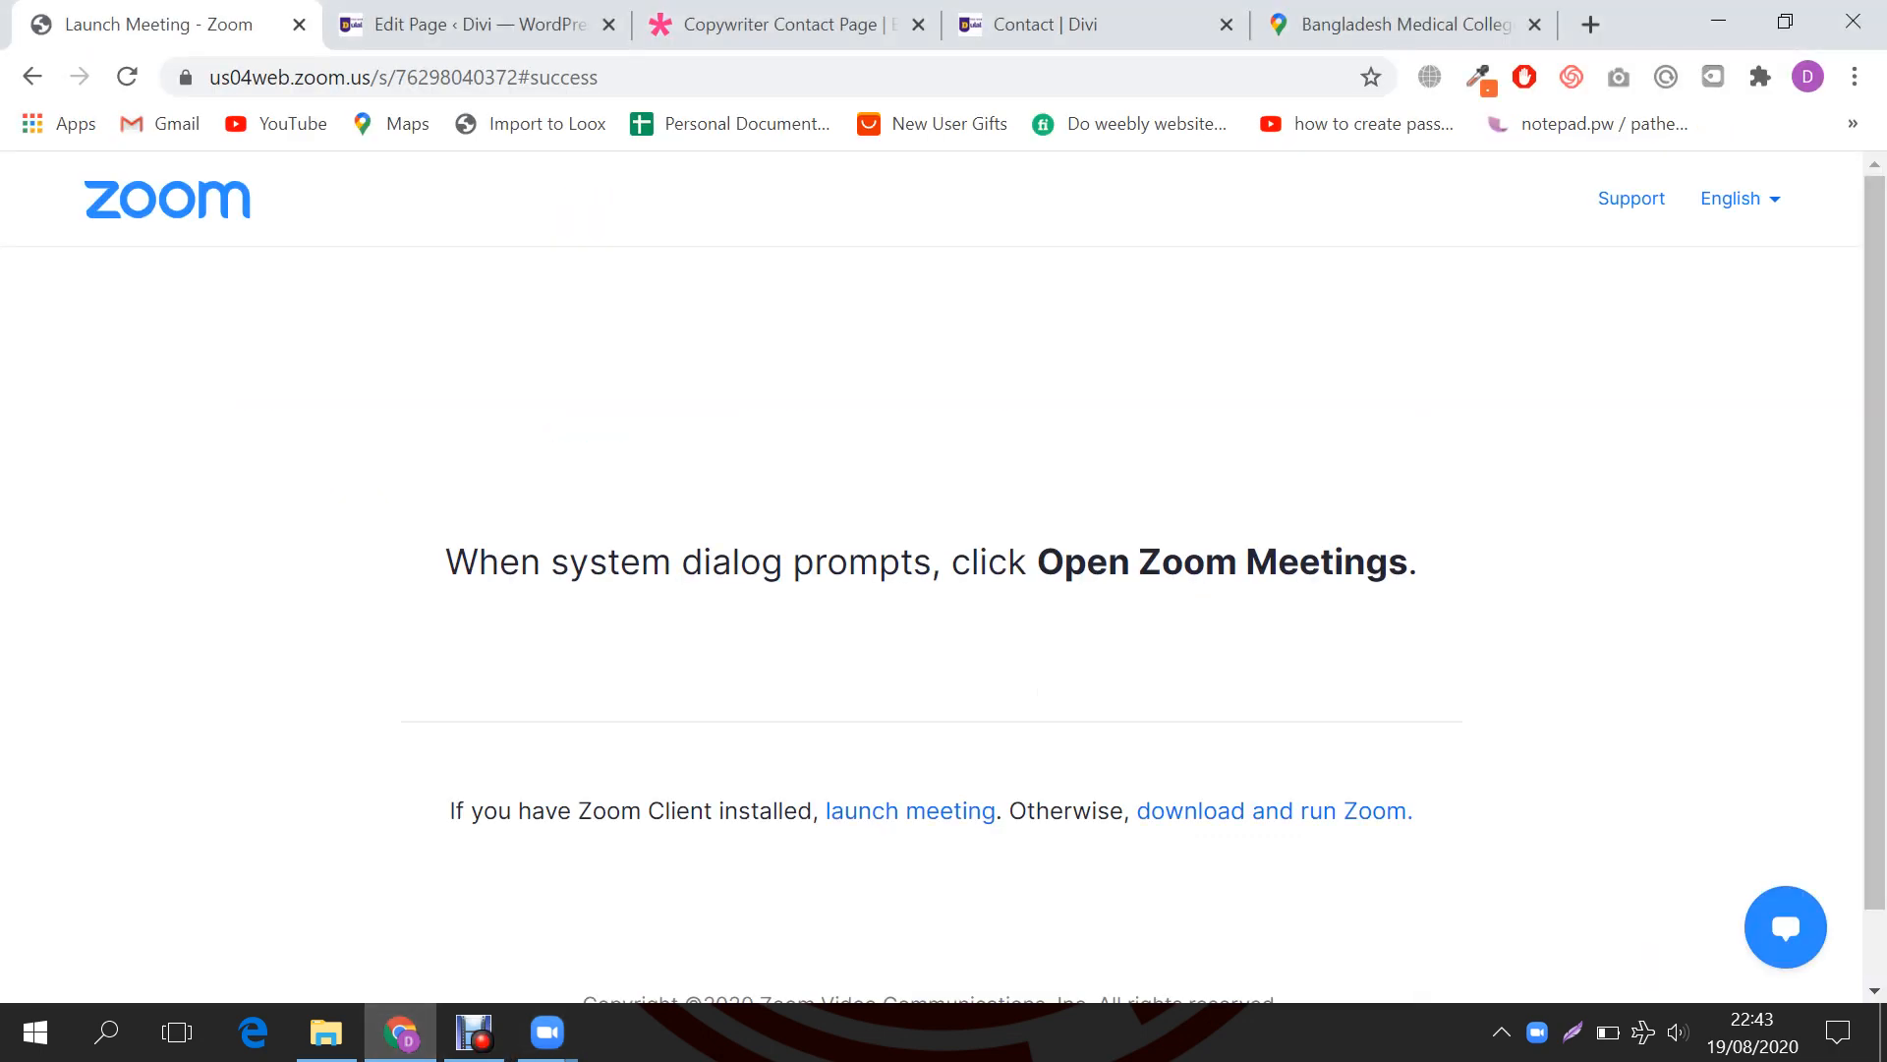
Step: Load facebook.com in place of the Google Maps page
key(ctrl+4)
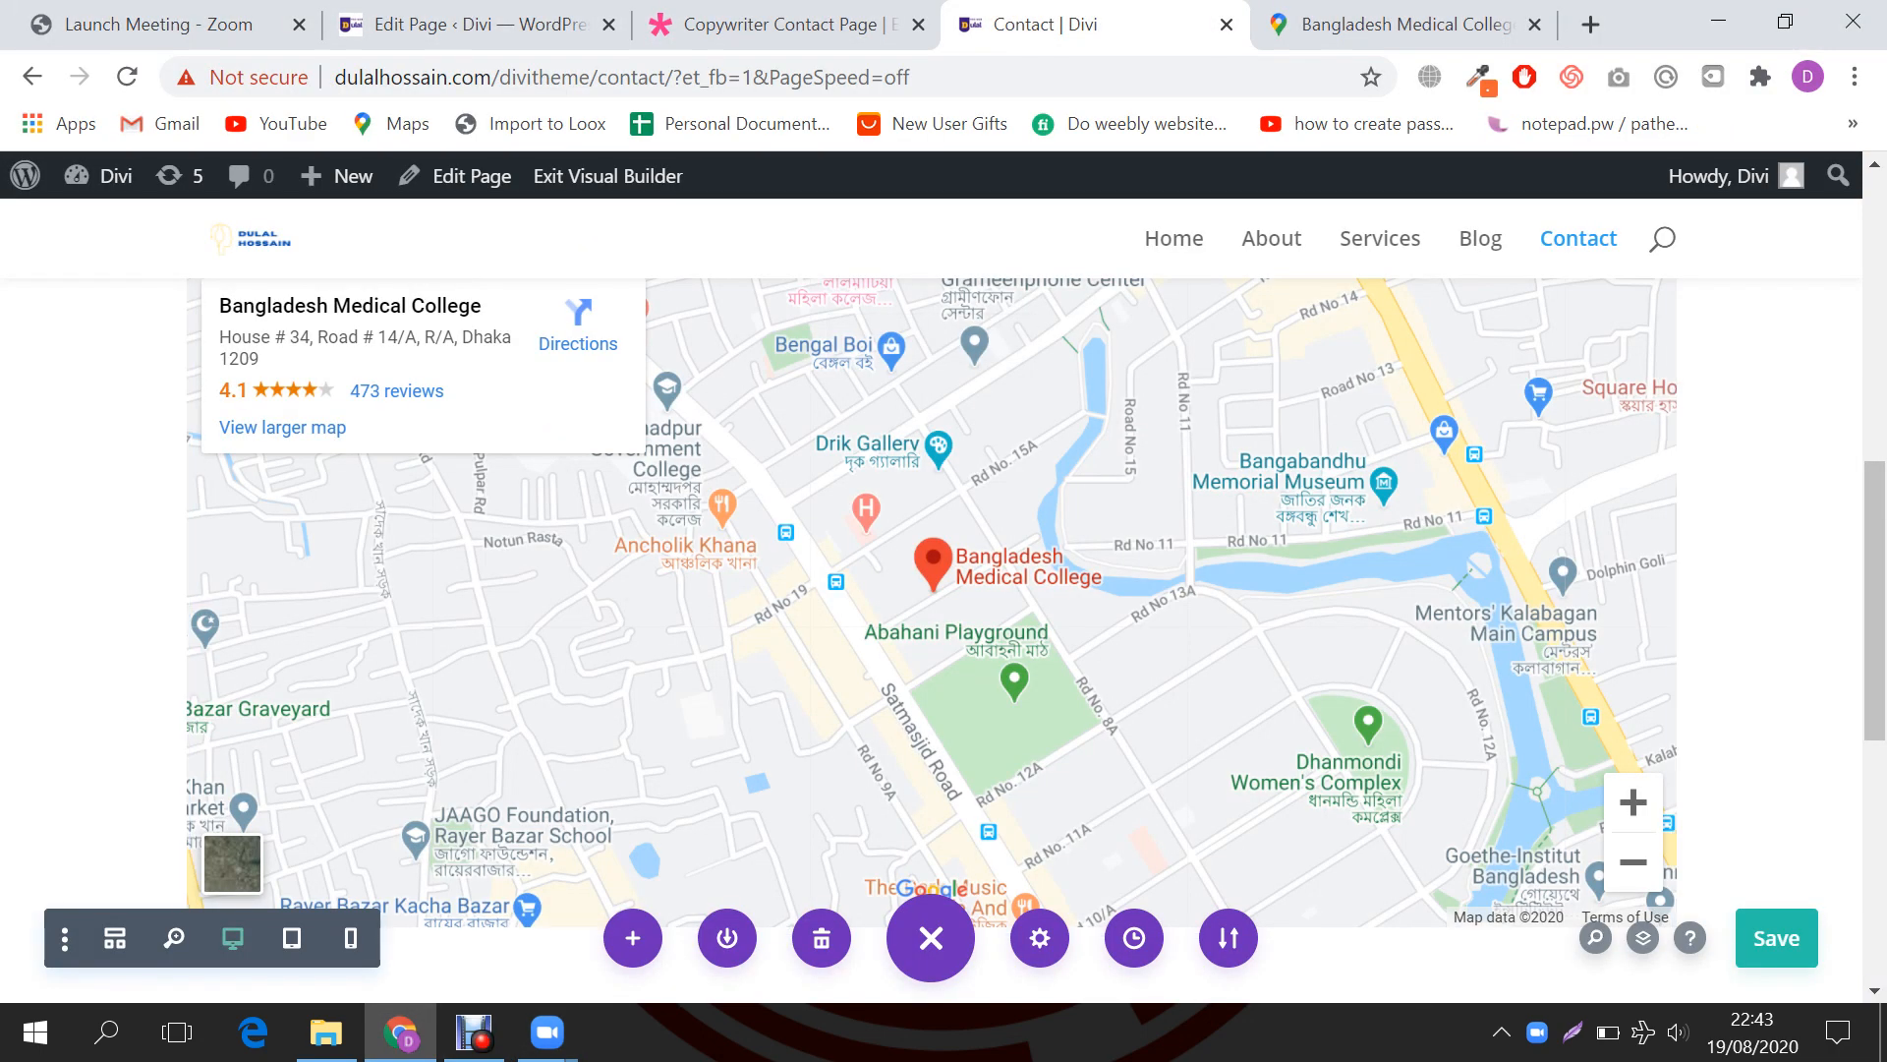
key(ctrl+l)
key(ctrl+5)
key(ctrl+l)
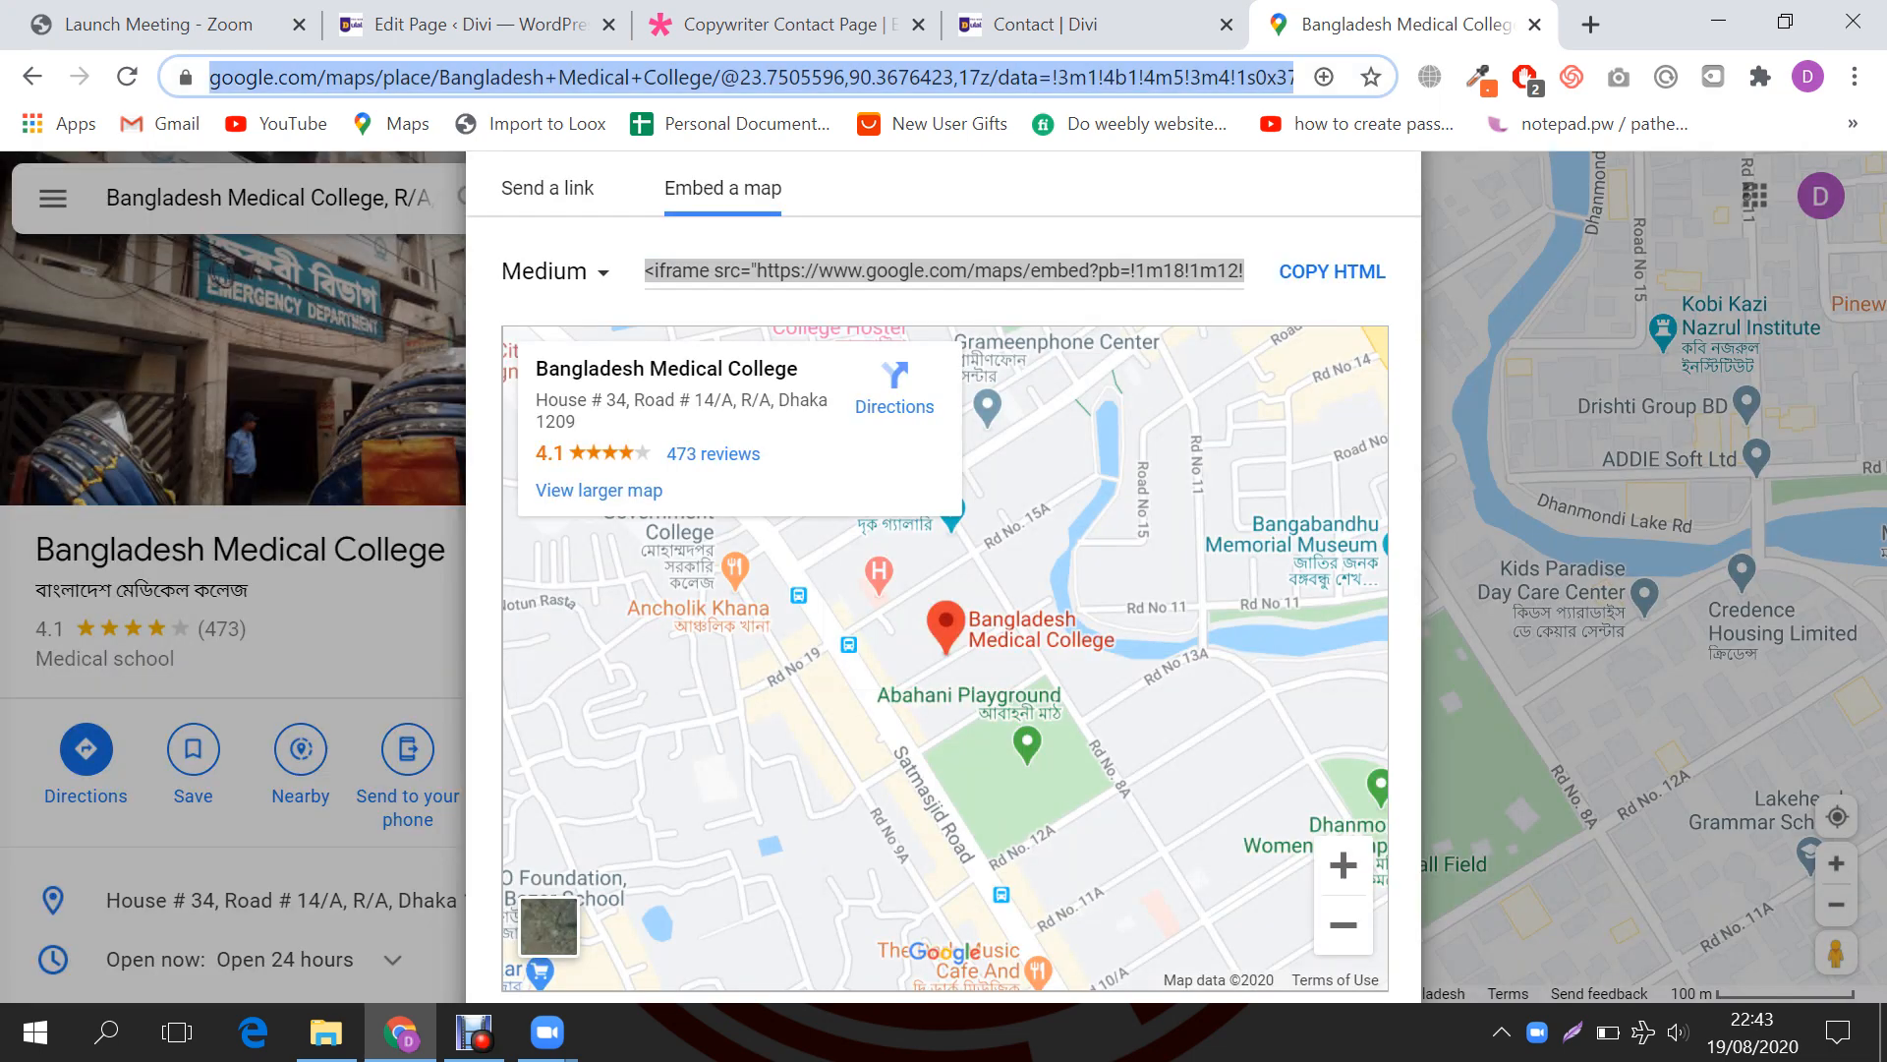
text(facebook.com)
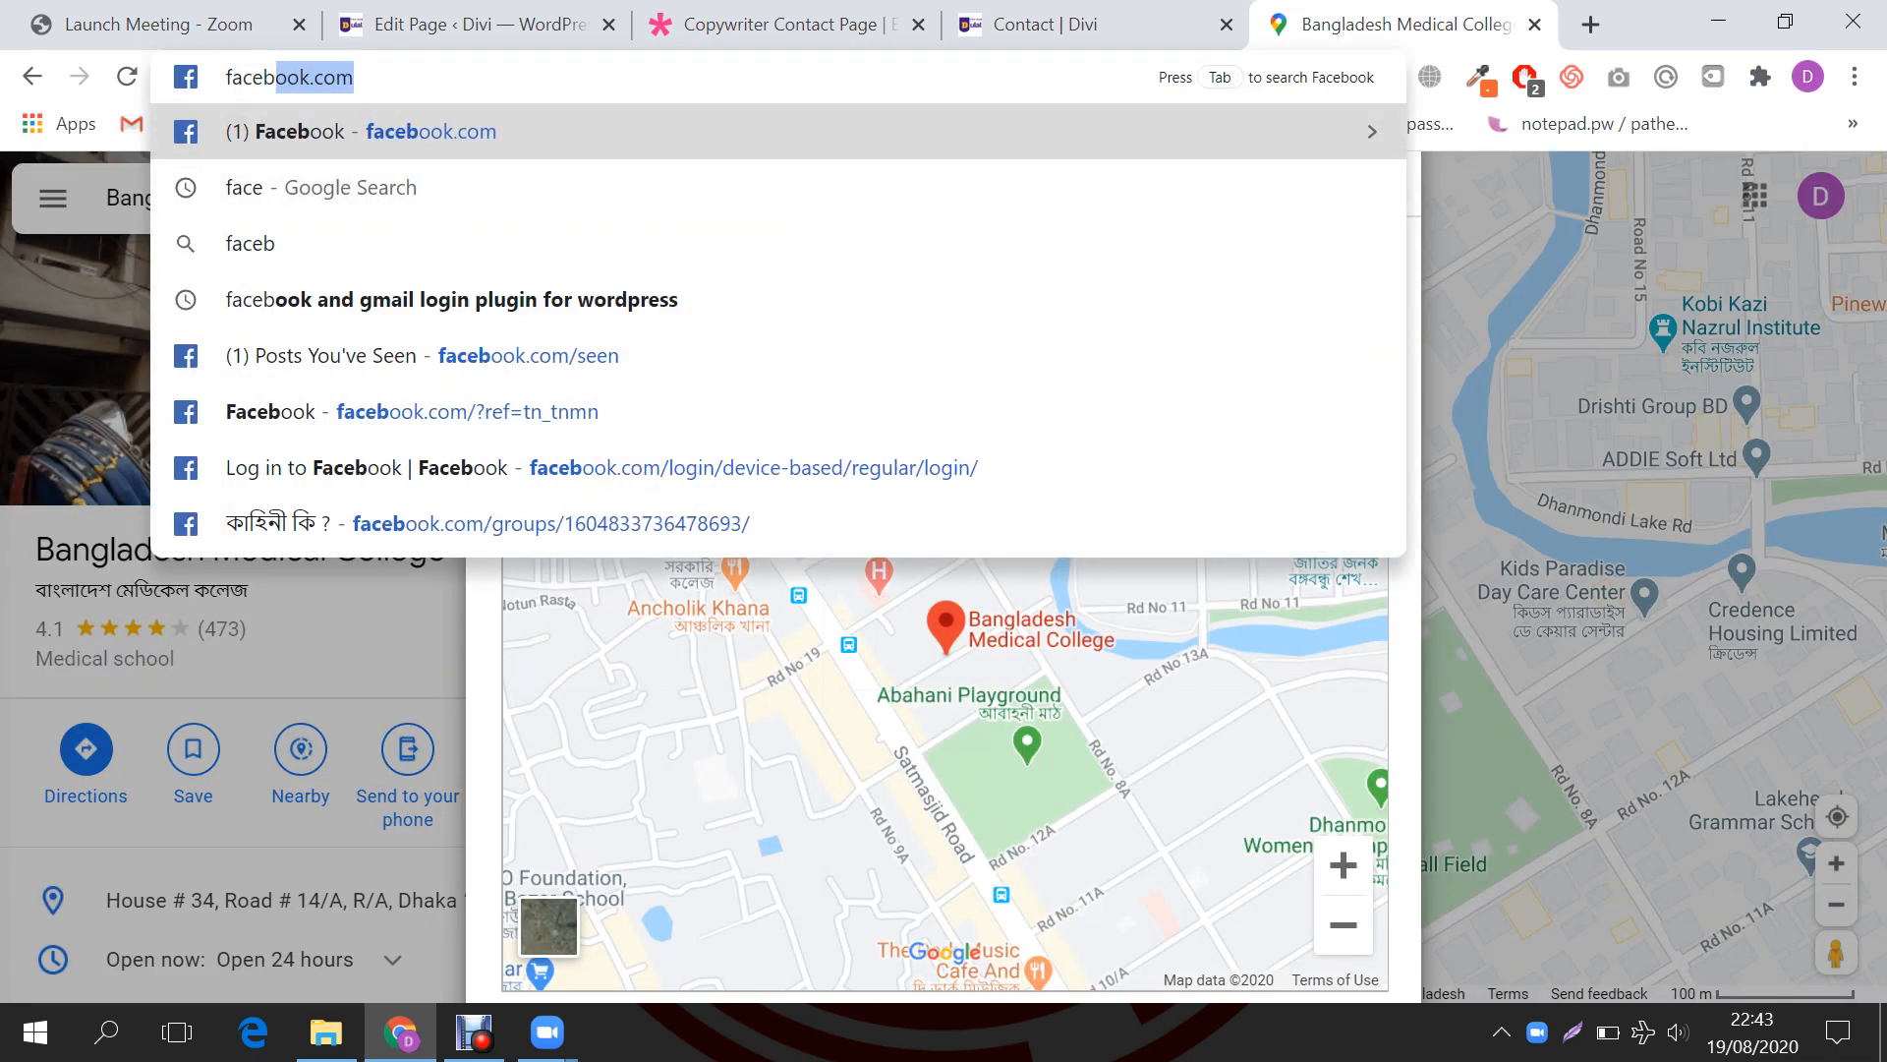
key(Return)
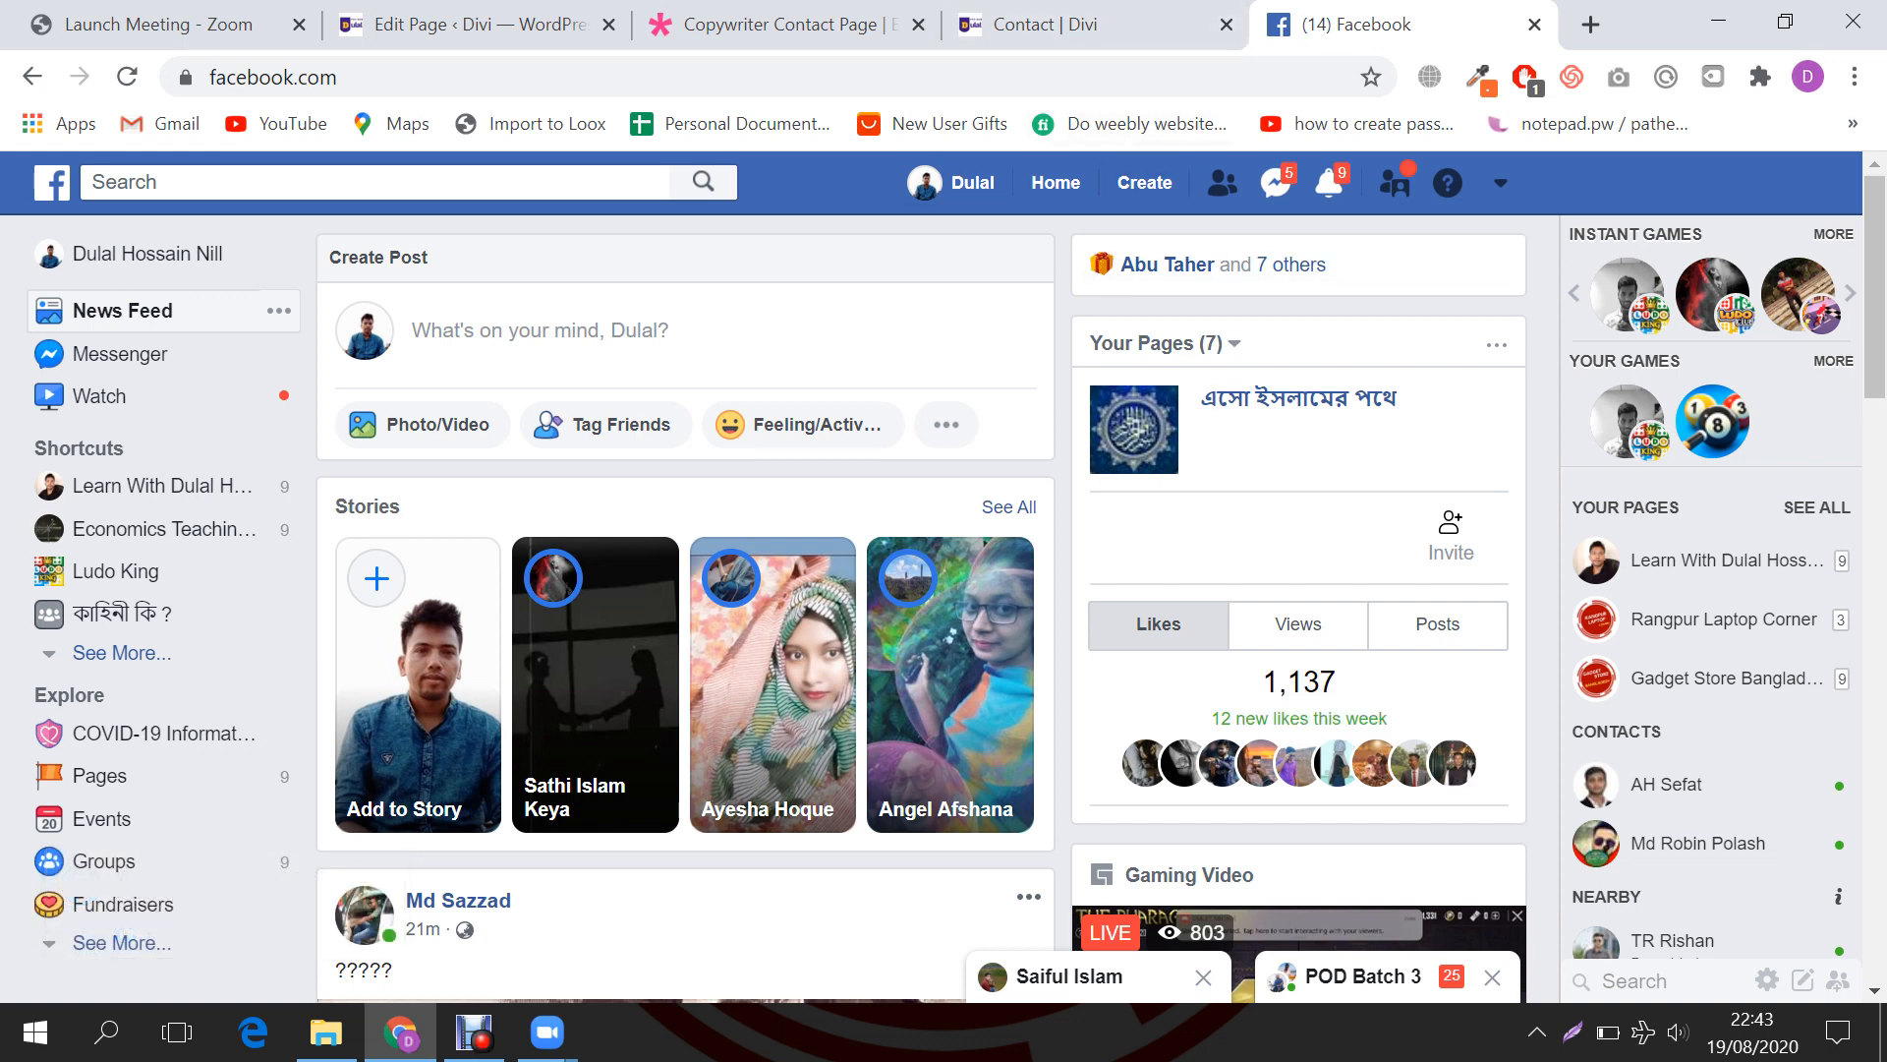
Step: Paste and send the Zoom invite link in the Basic To Advance WordPress Messenger chat
click(1275, 182)
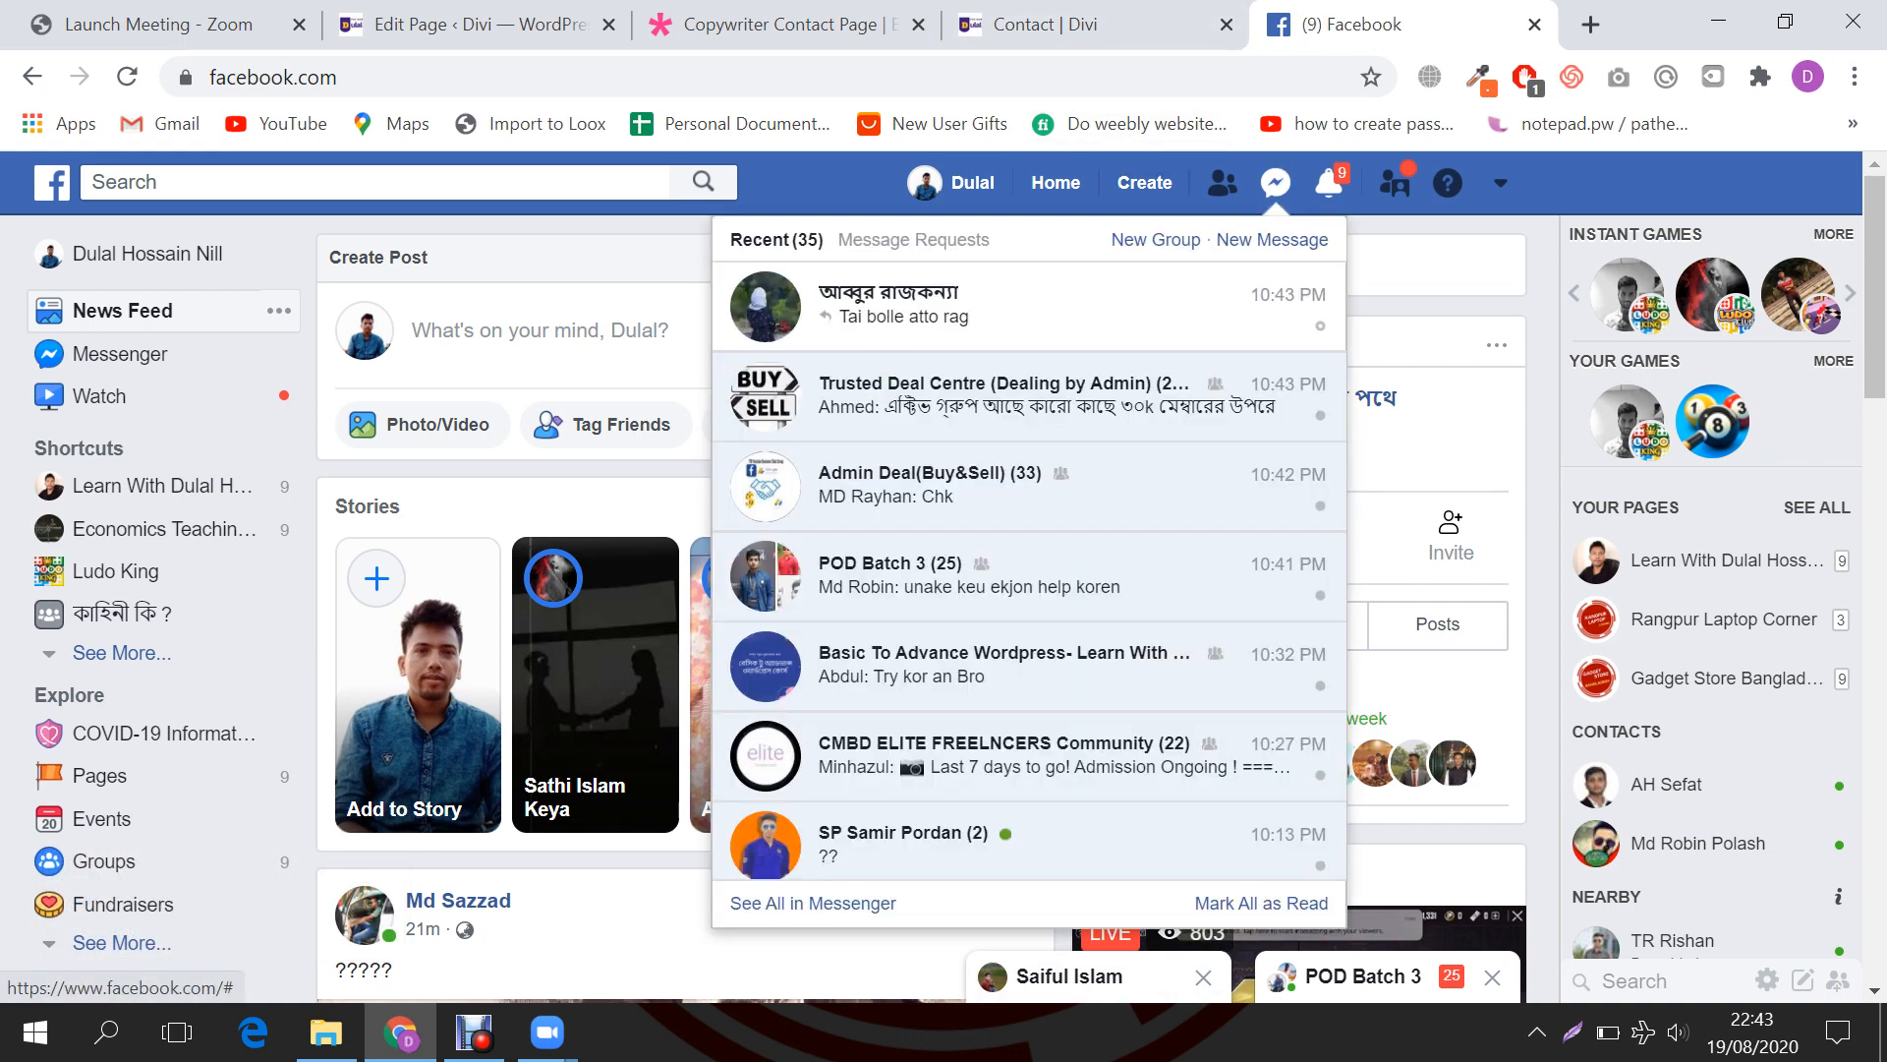
scroll(1022, 403, down, 2)
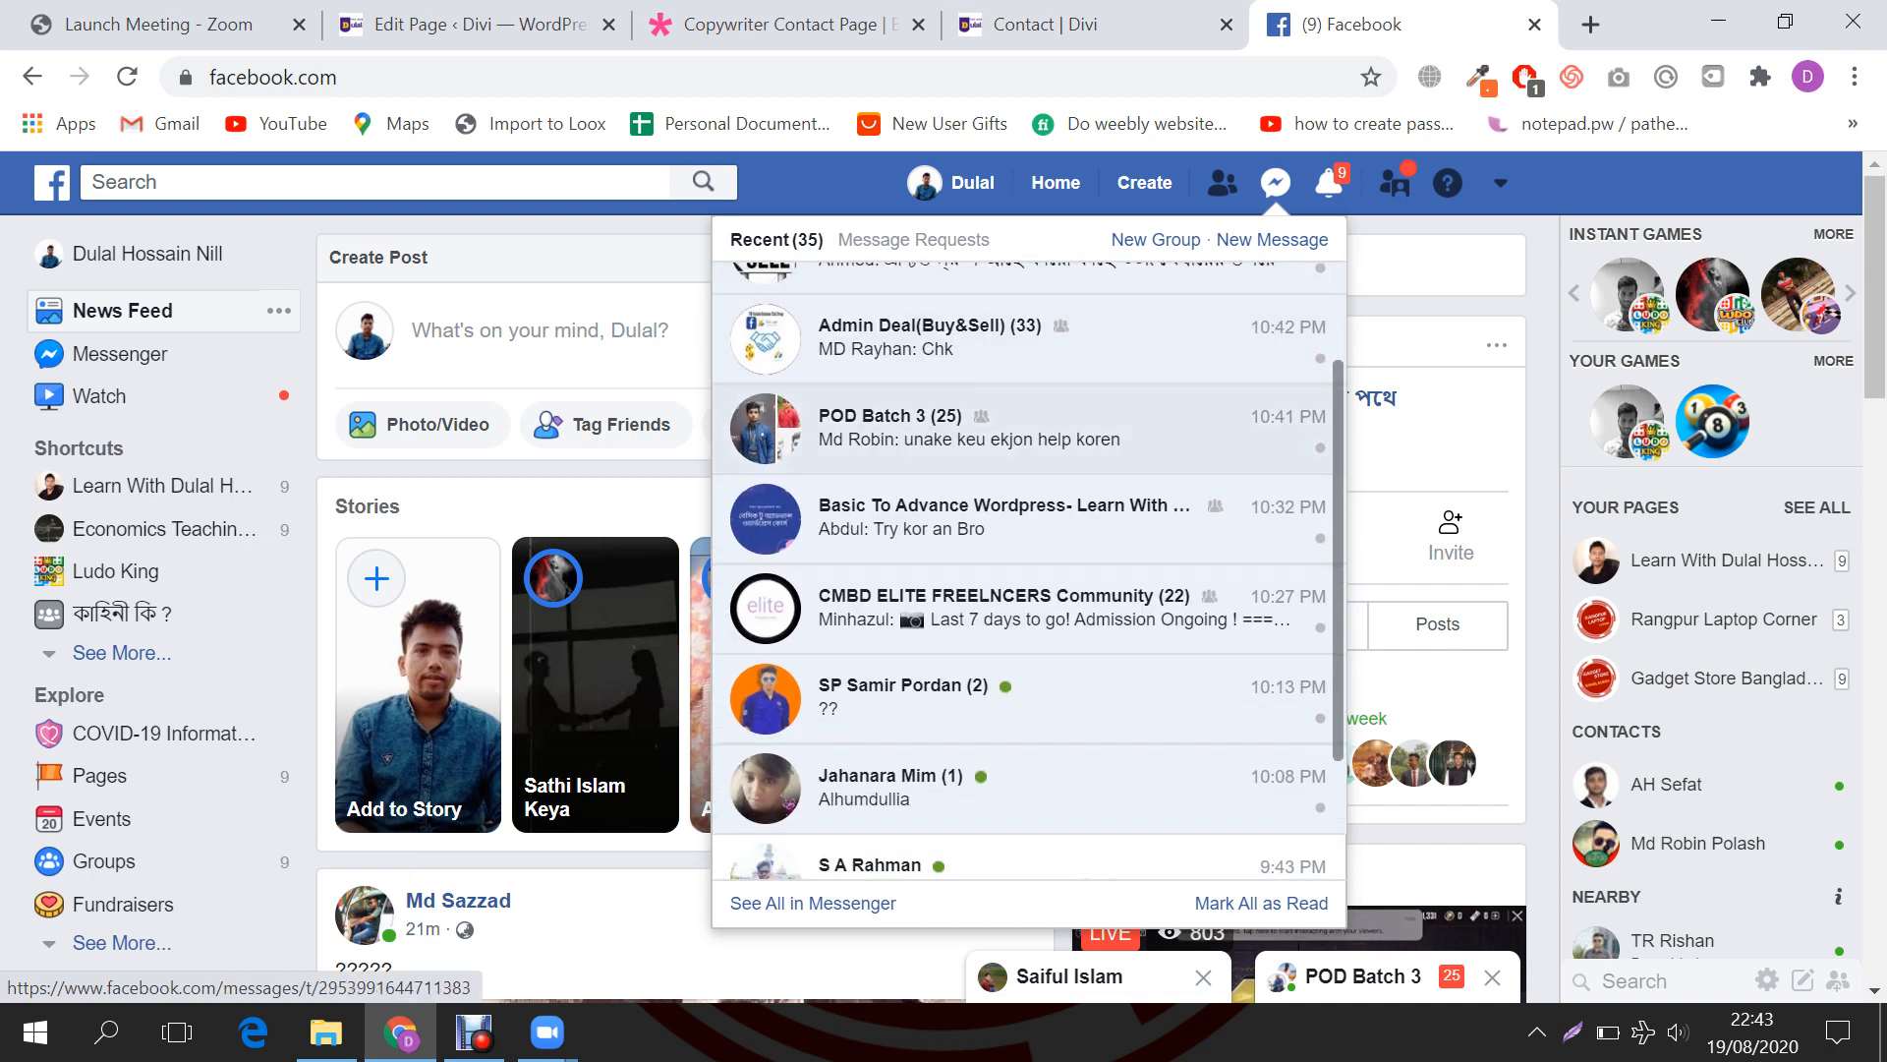
click(1003, 518)
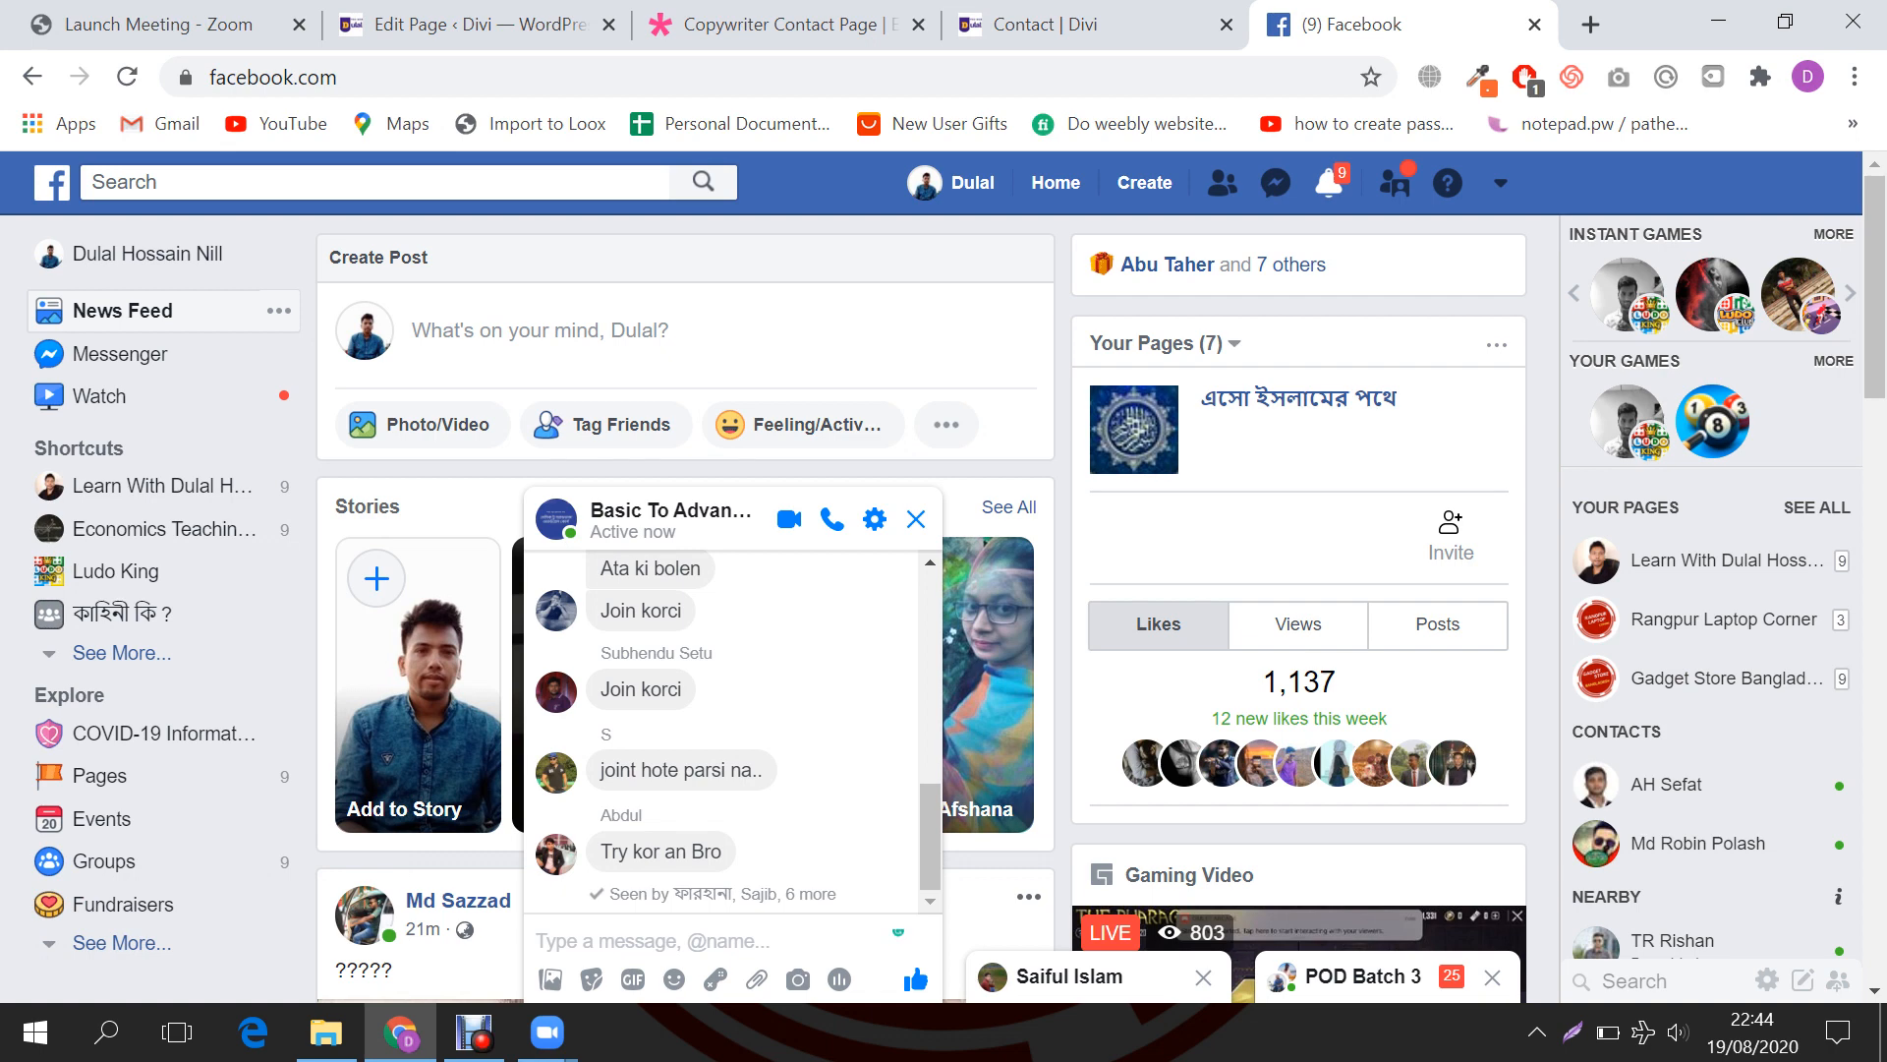
key(ctrl+v)
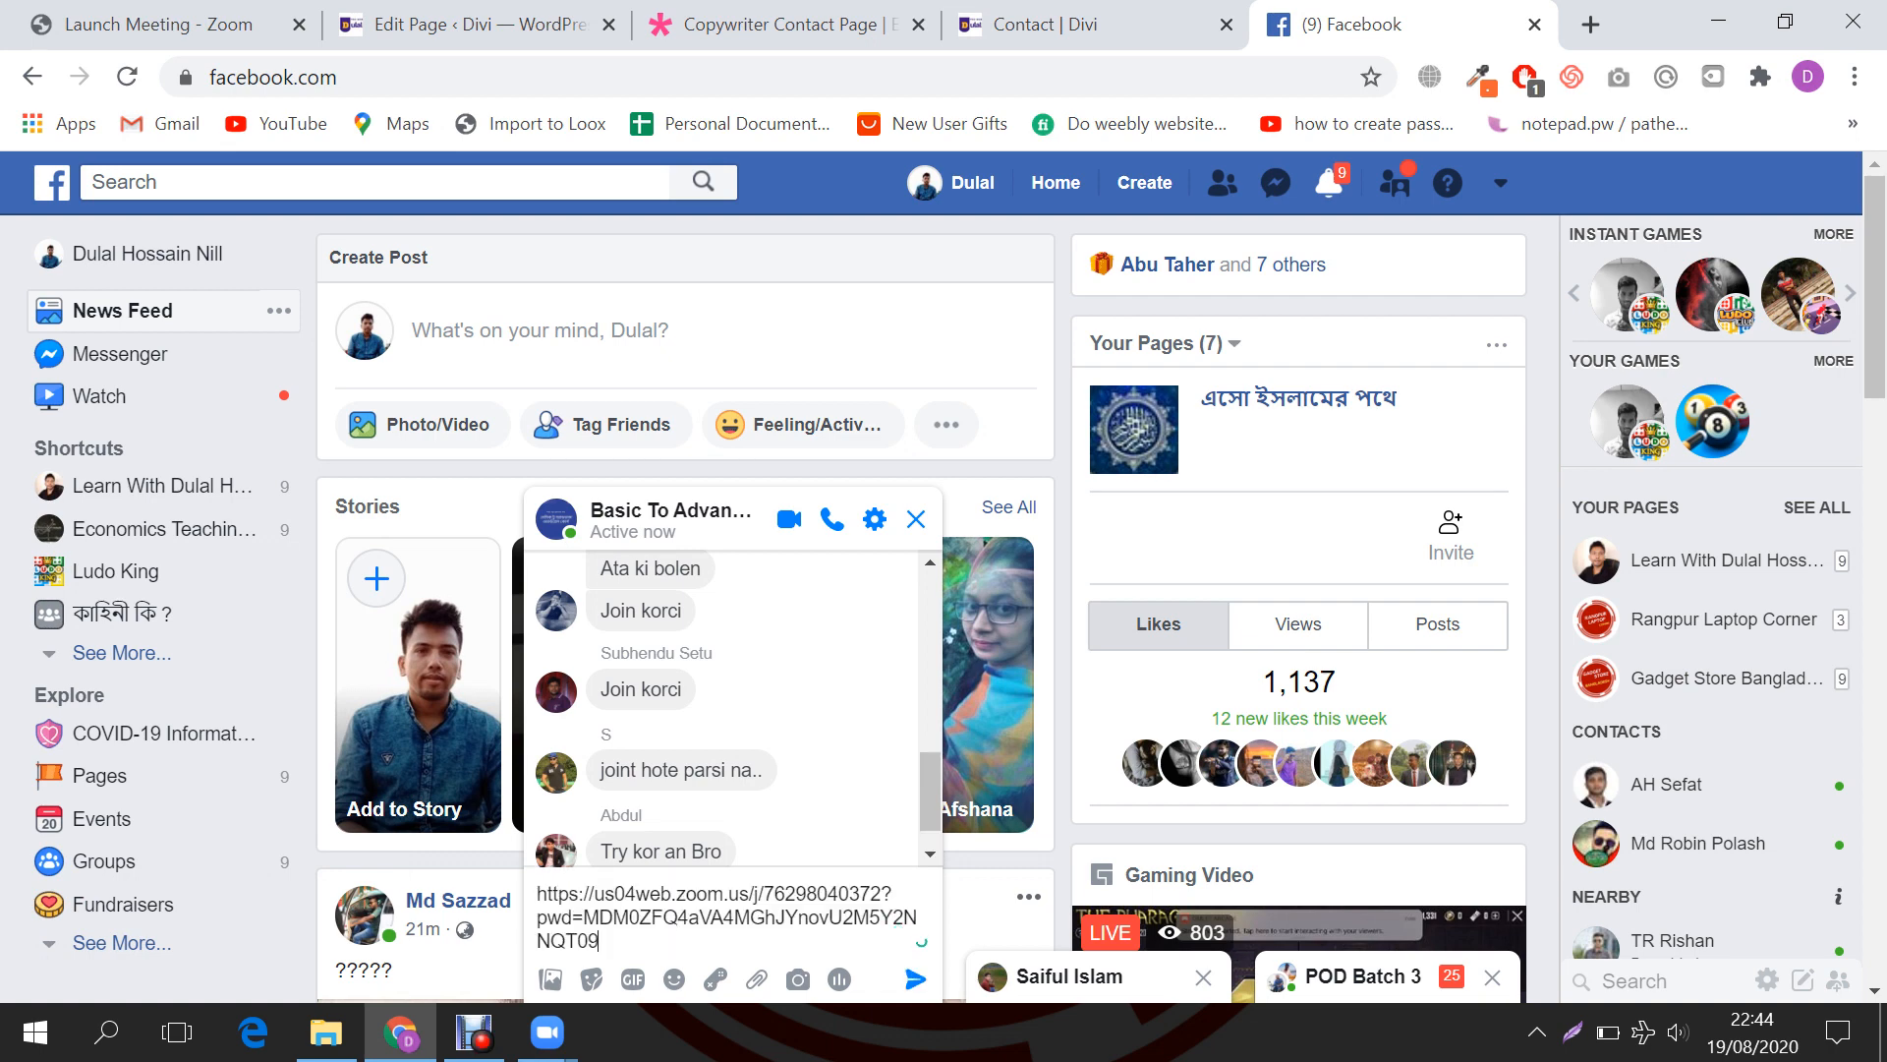
key(Return)
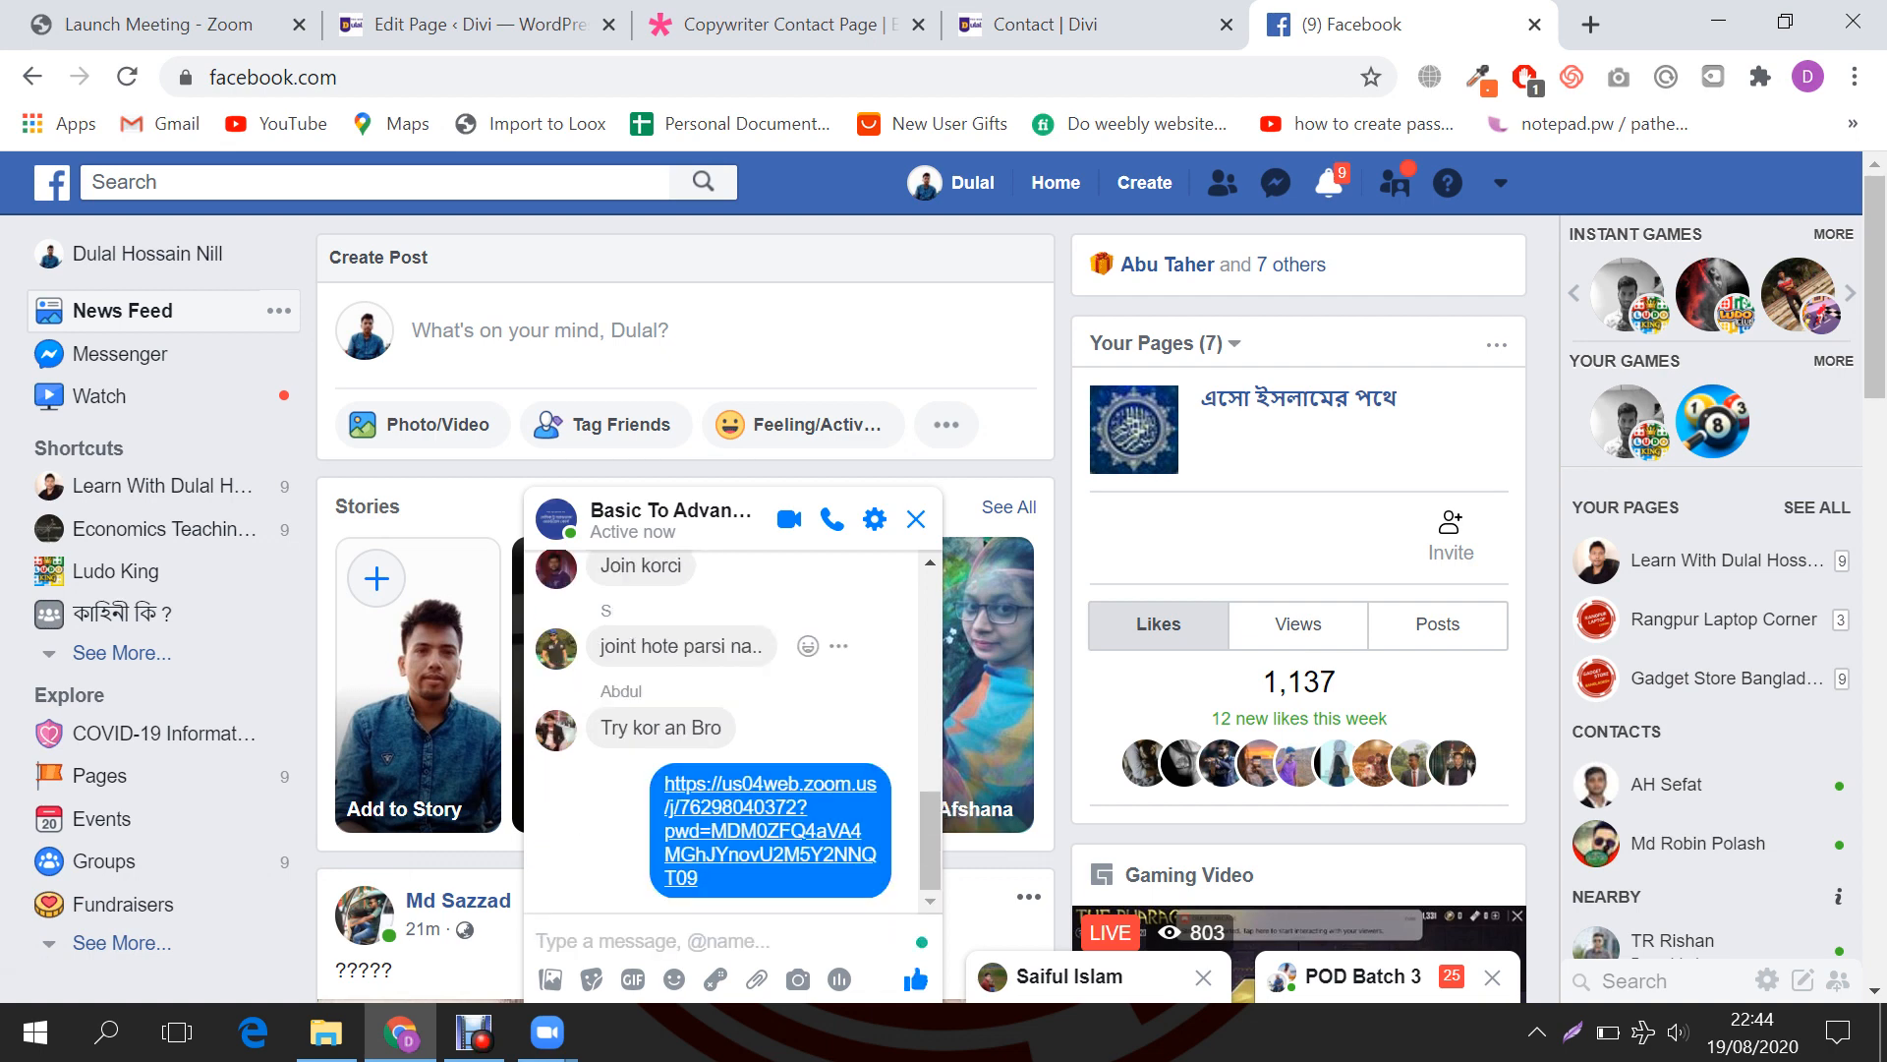
scroll(727, 727, up, 5)
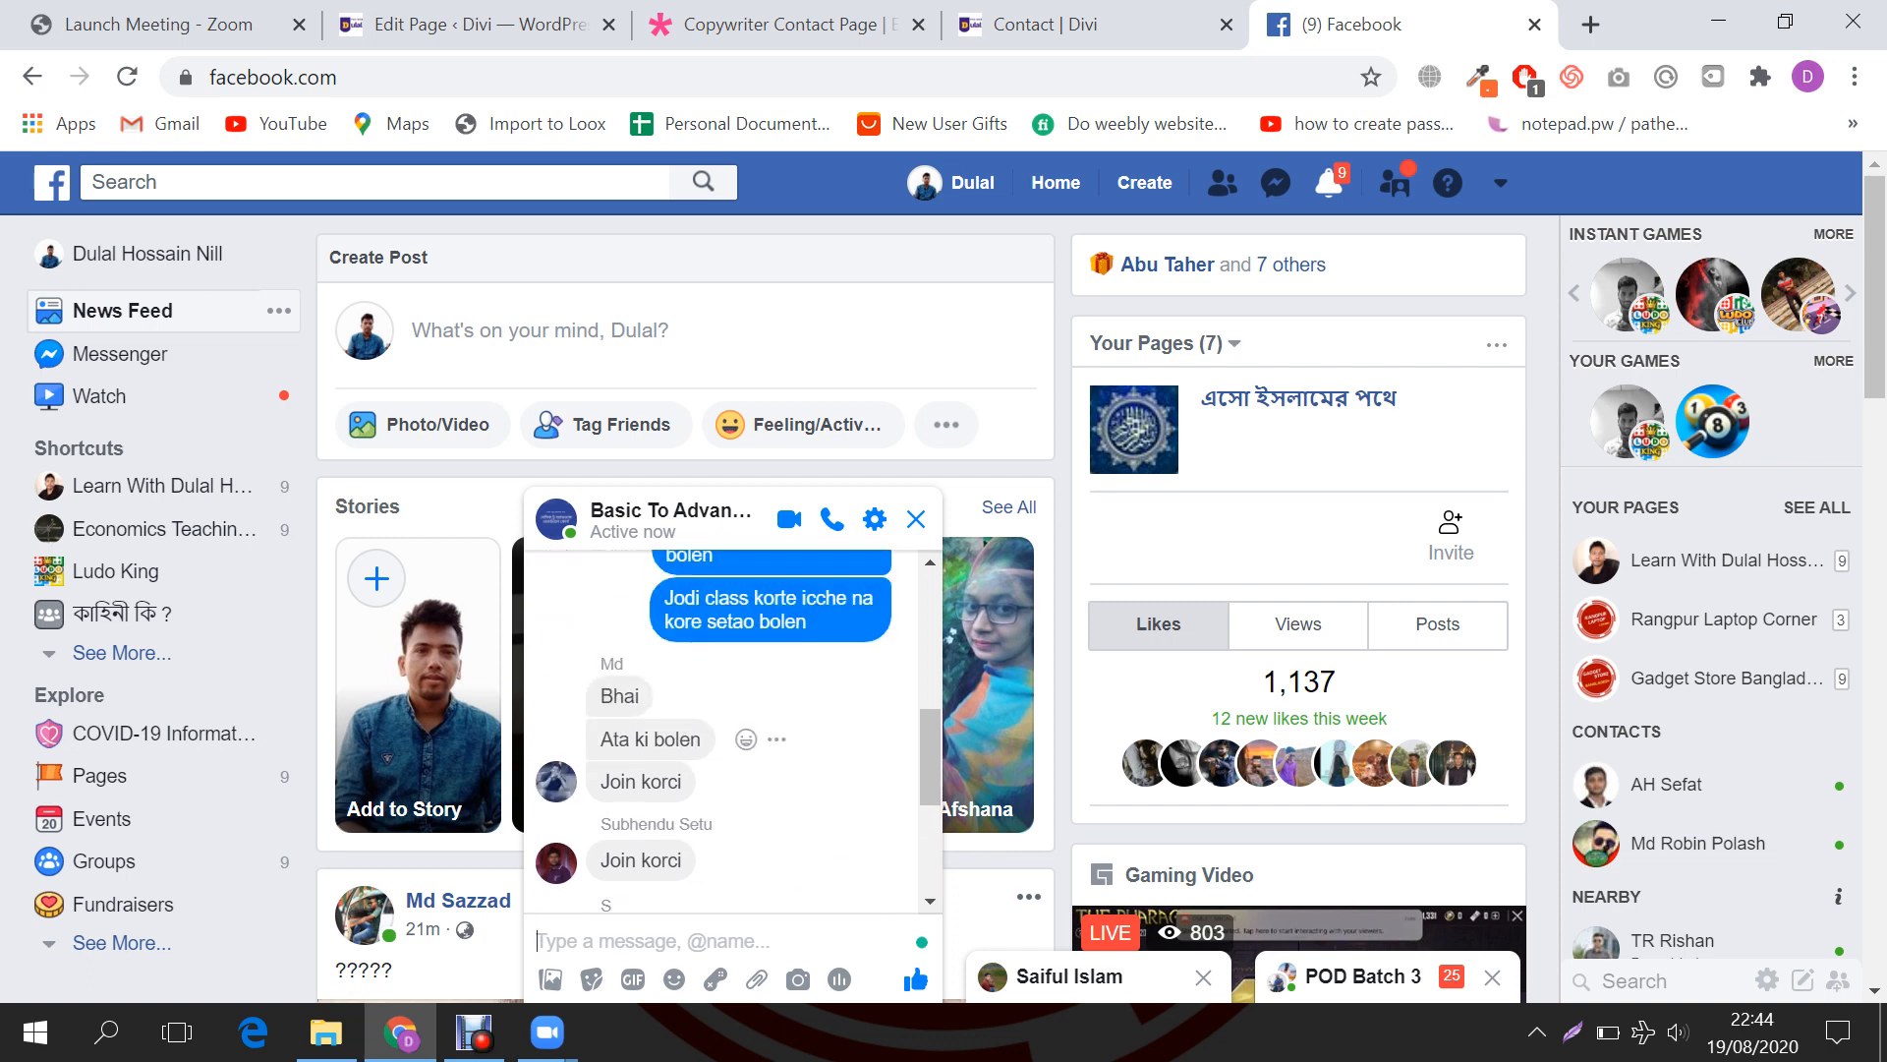
scroll(728, 767, down, 5)
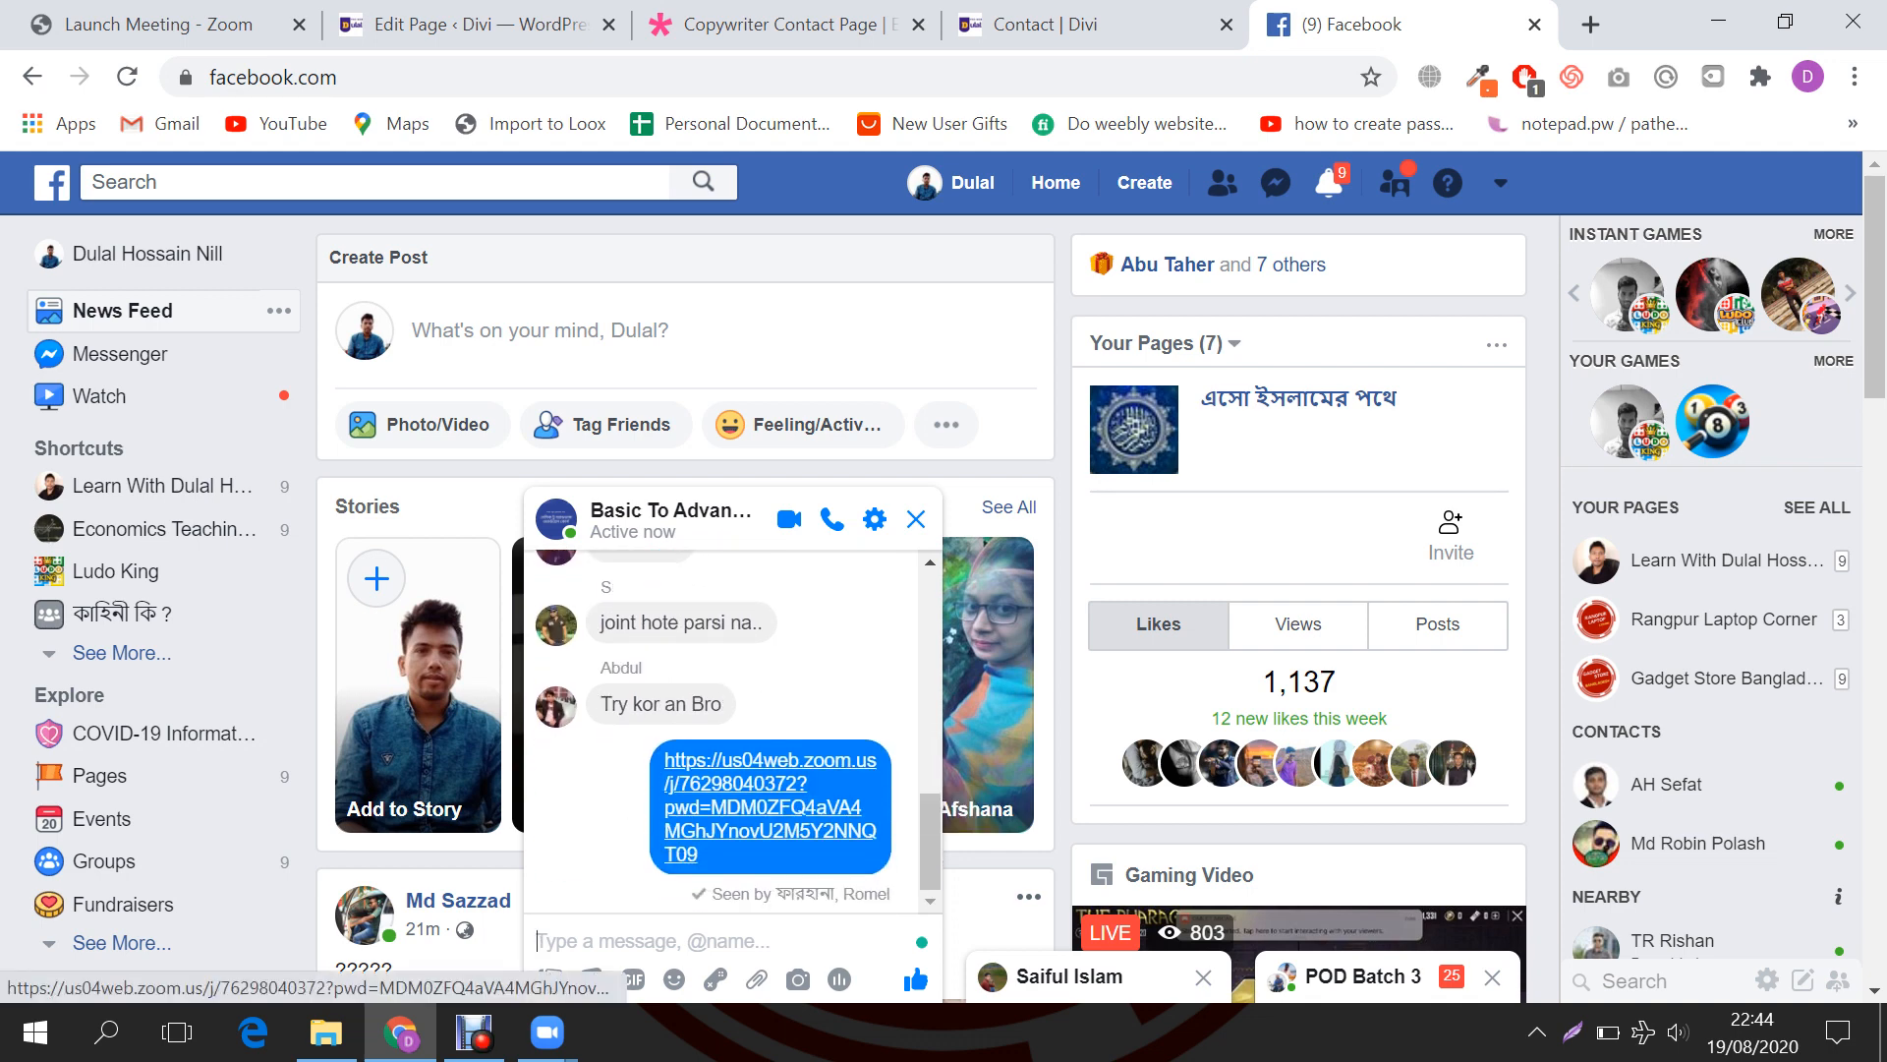
Step: Share the entire screen in the Zoom meeting, then minimize Debut and close the Facebook tab
click(475, 1032)
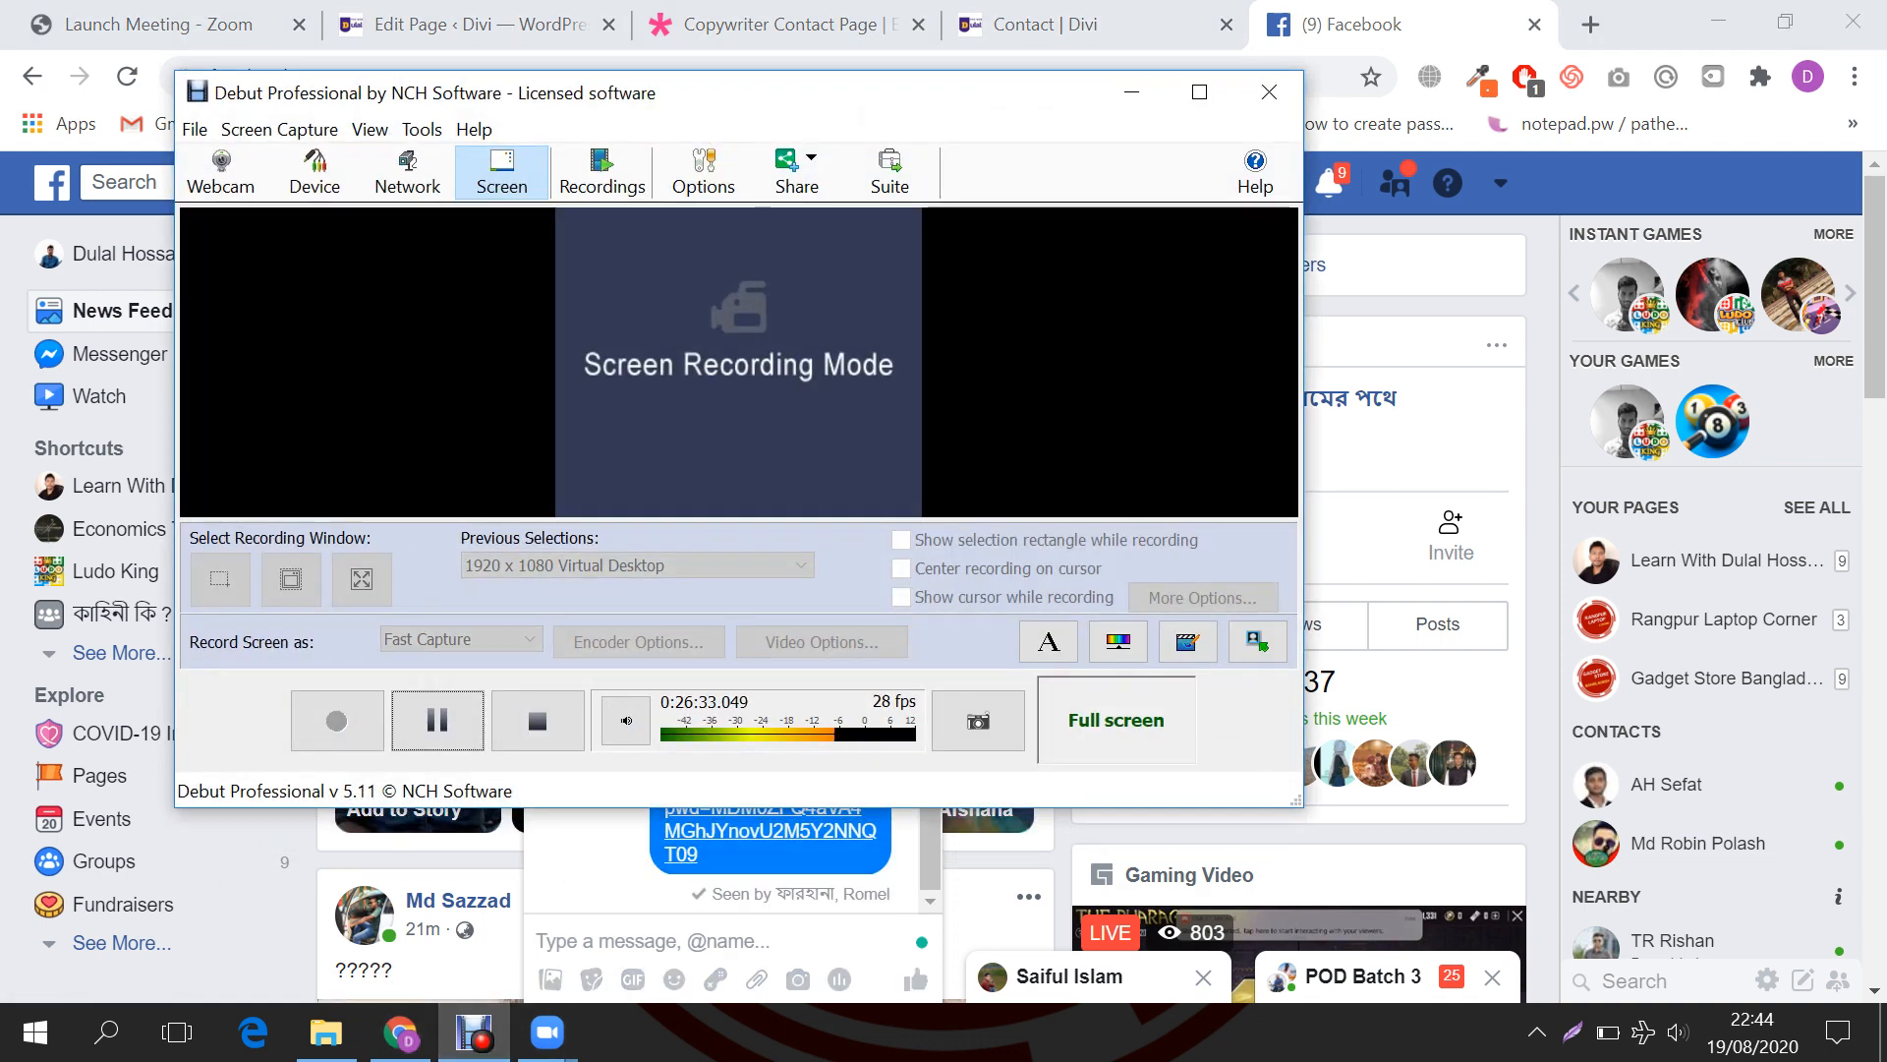
click(548, 1032)
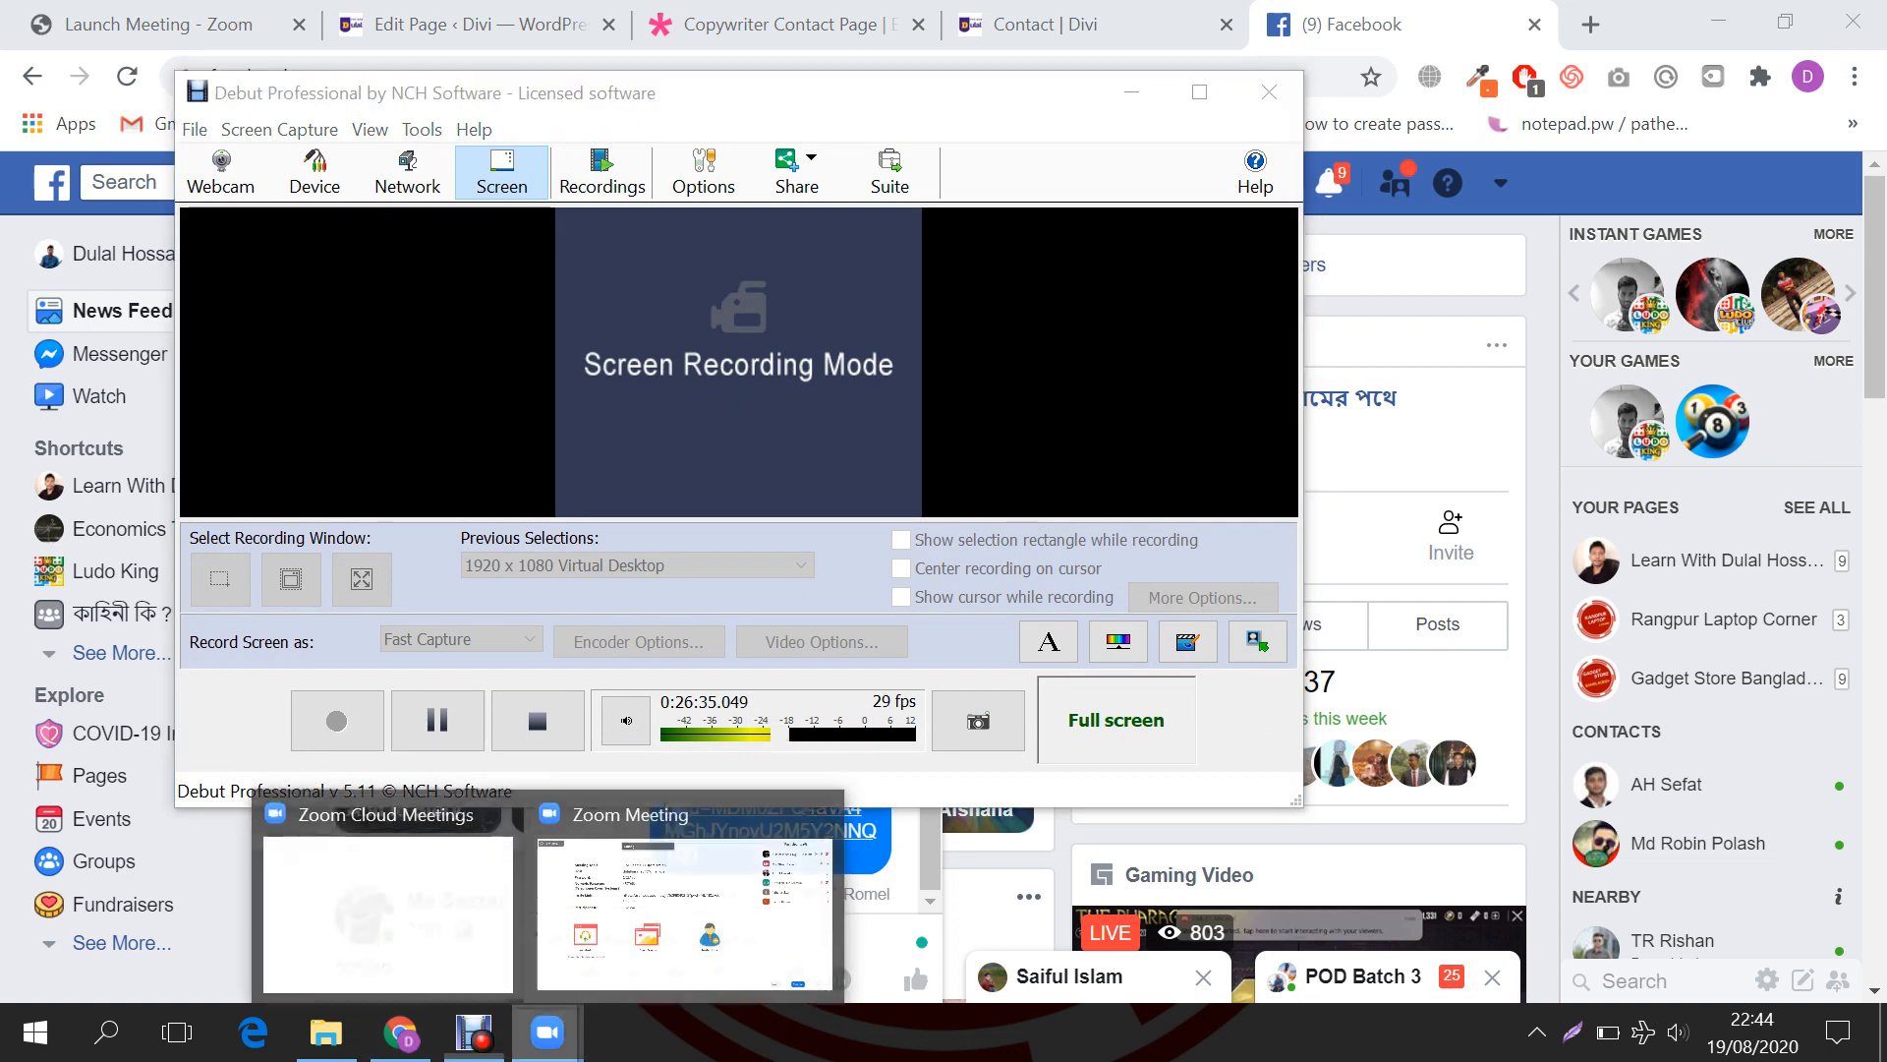
click(685, 914)
click(833, 958)
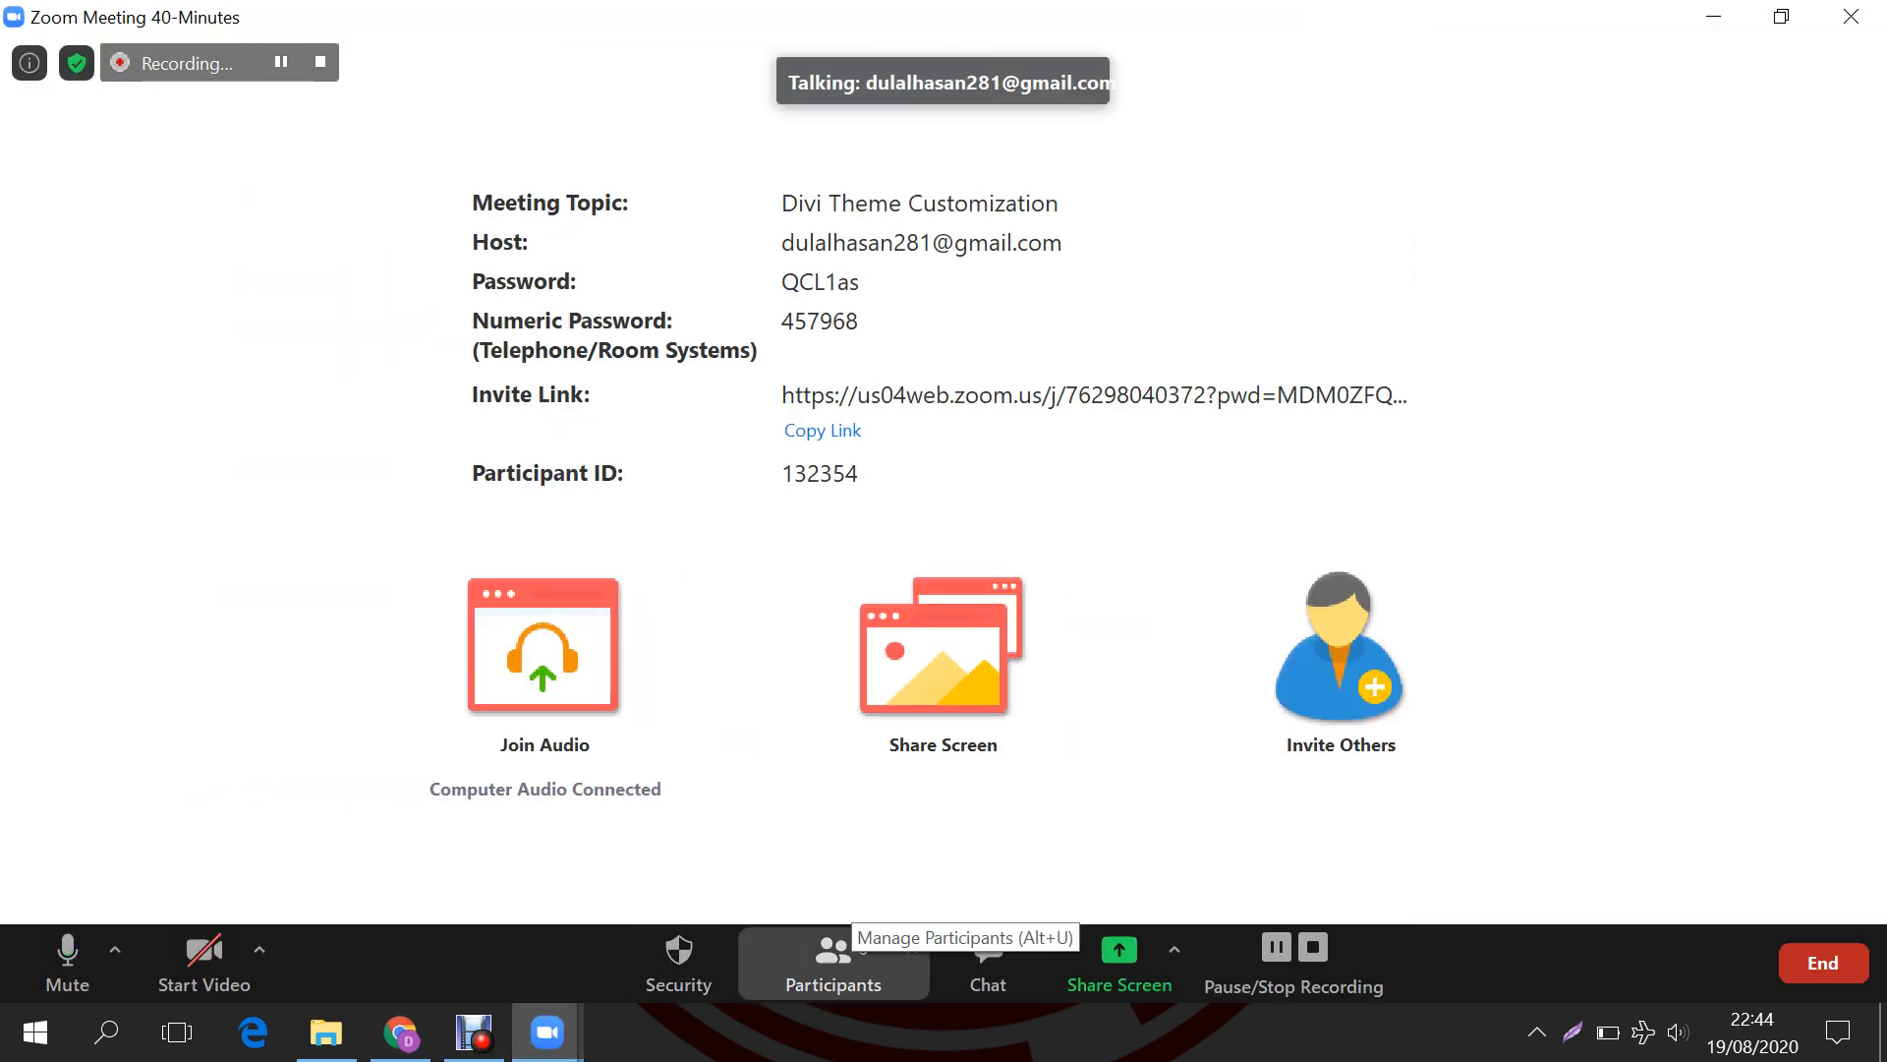
click(843, 943)
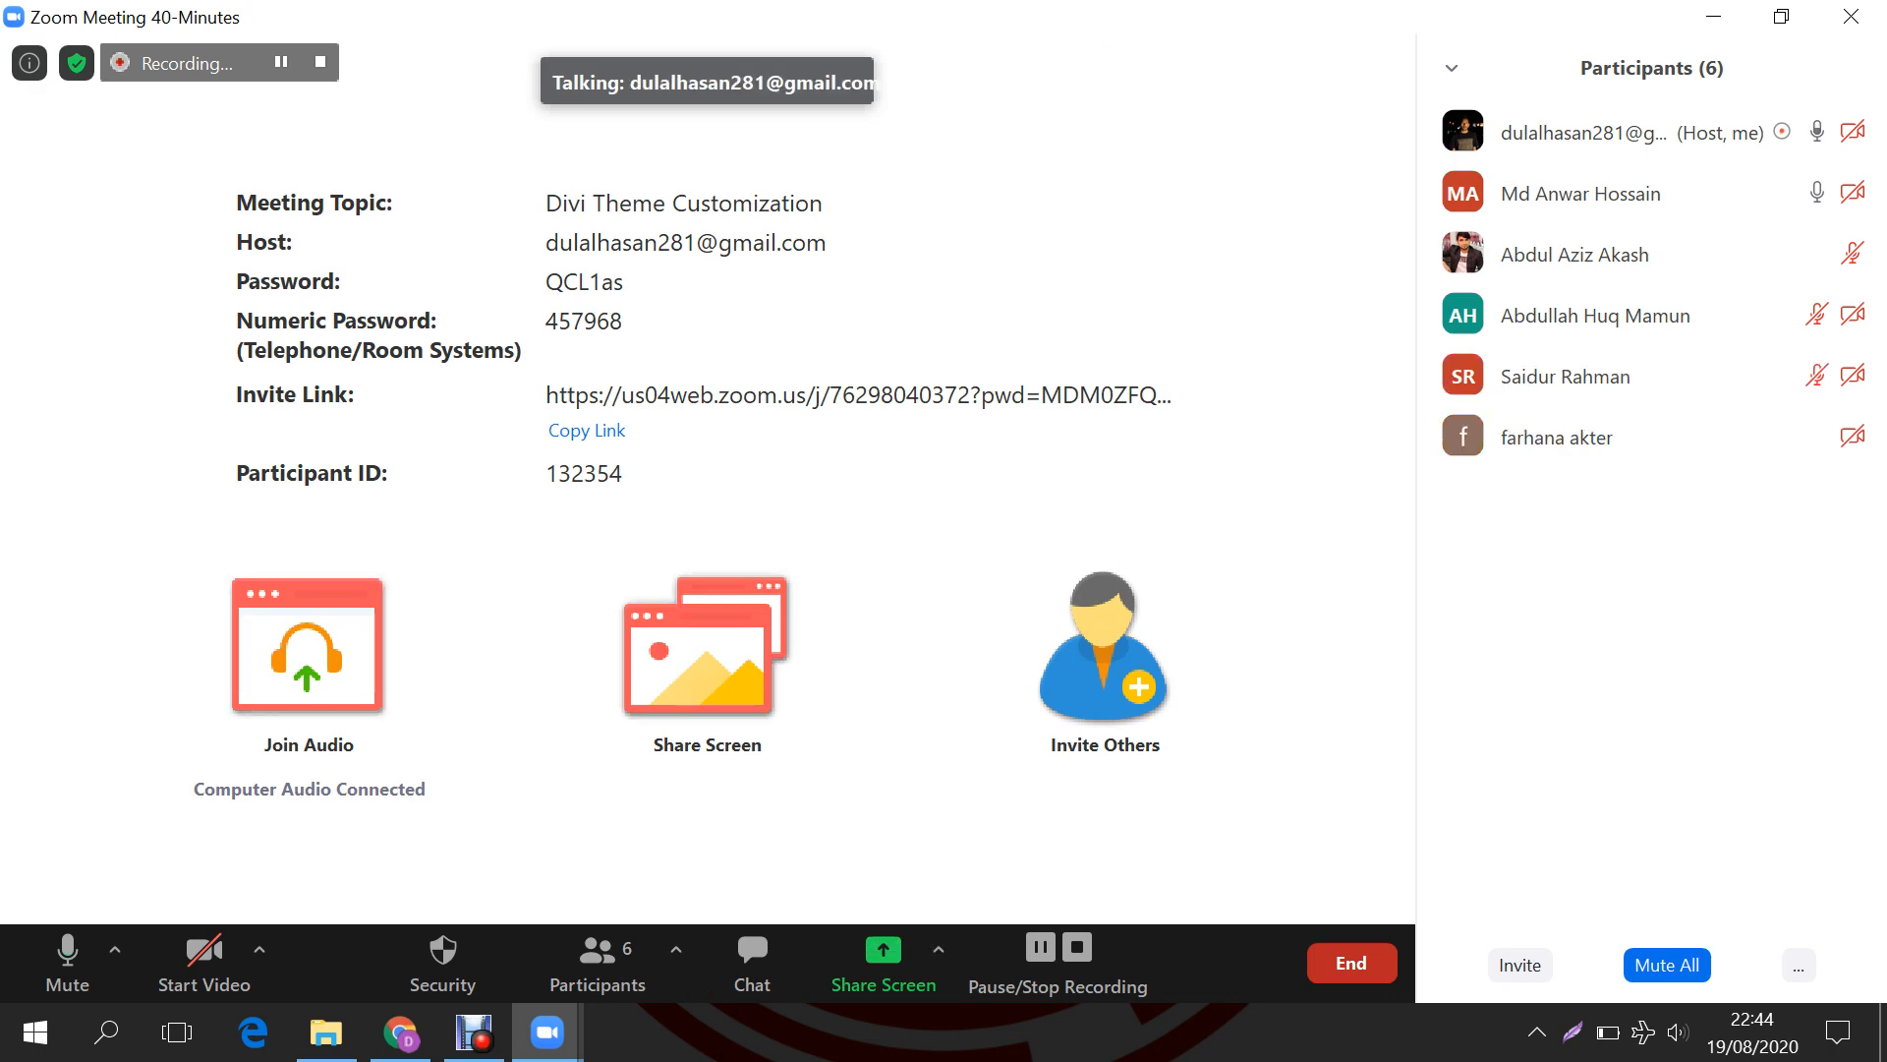
click(706, 648)
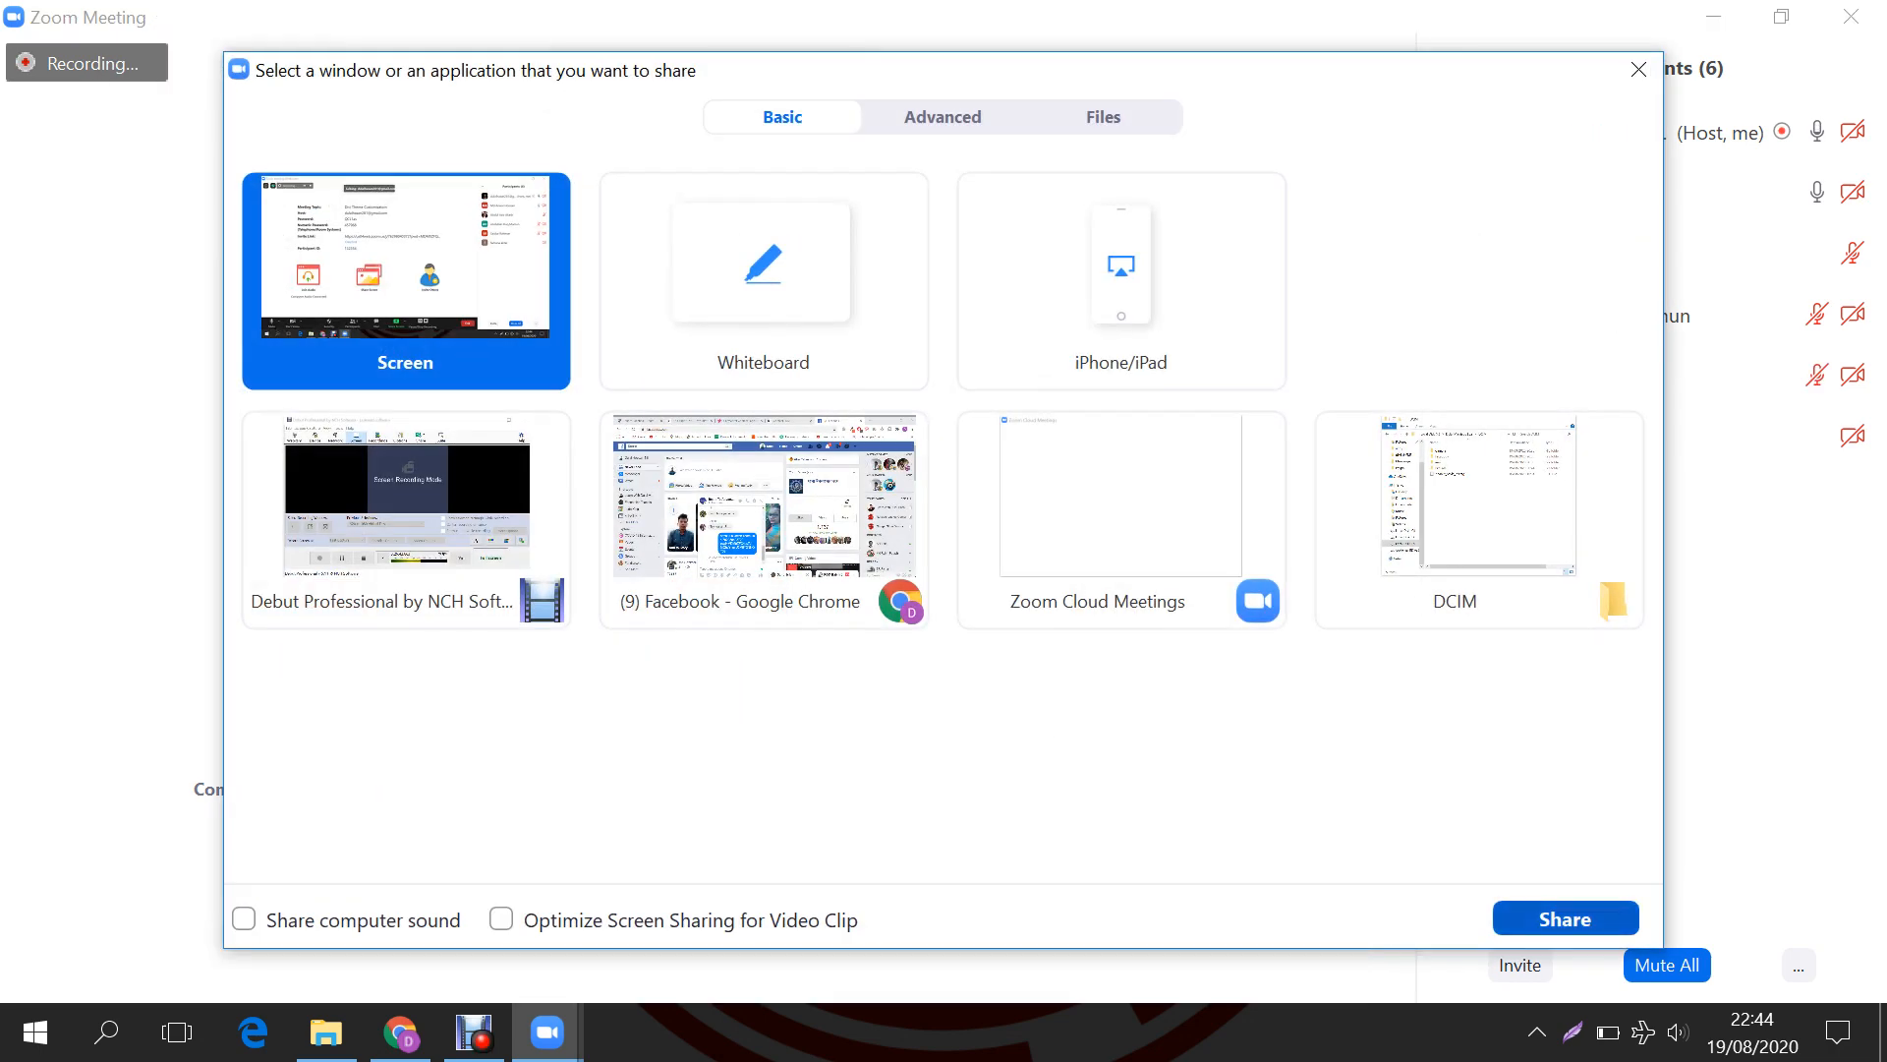
click(1565, 918)
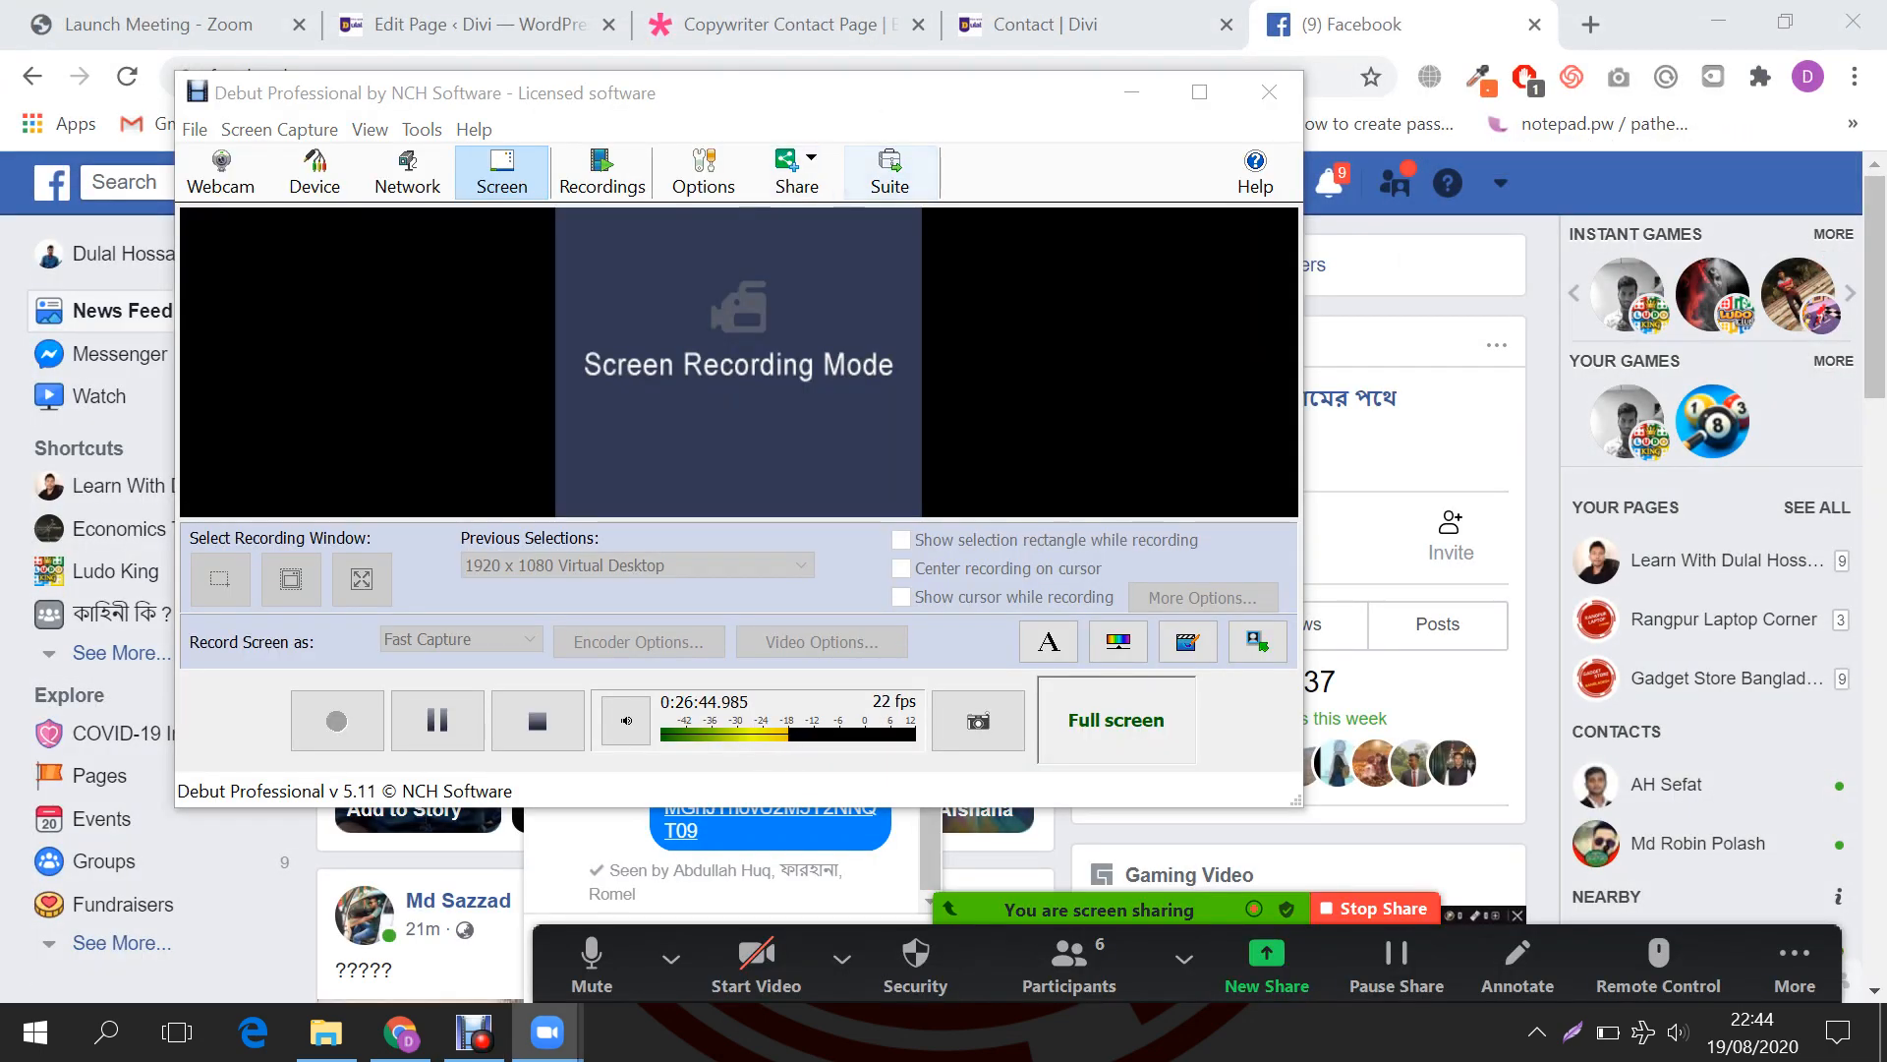
click(1132, 93)
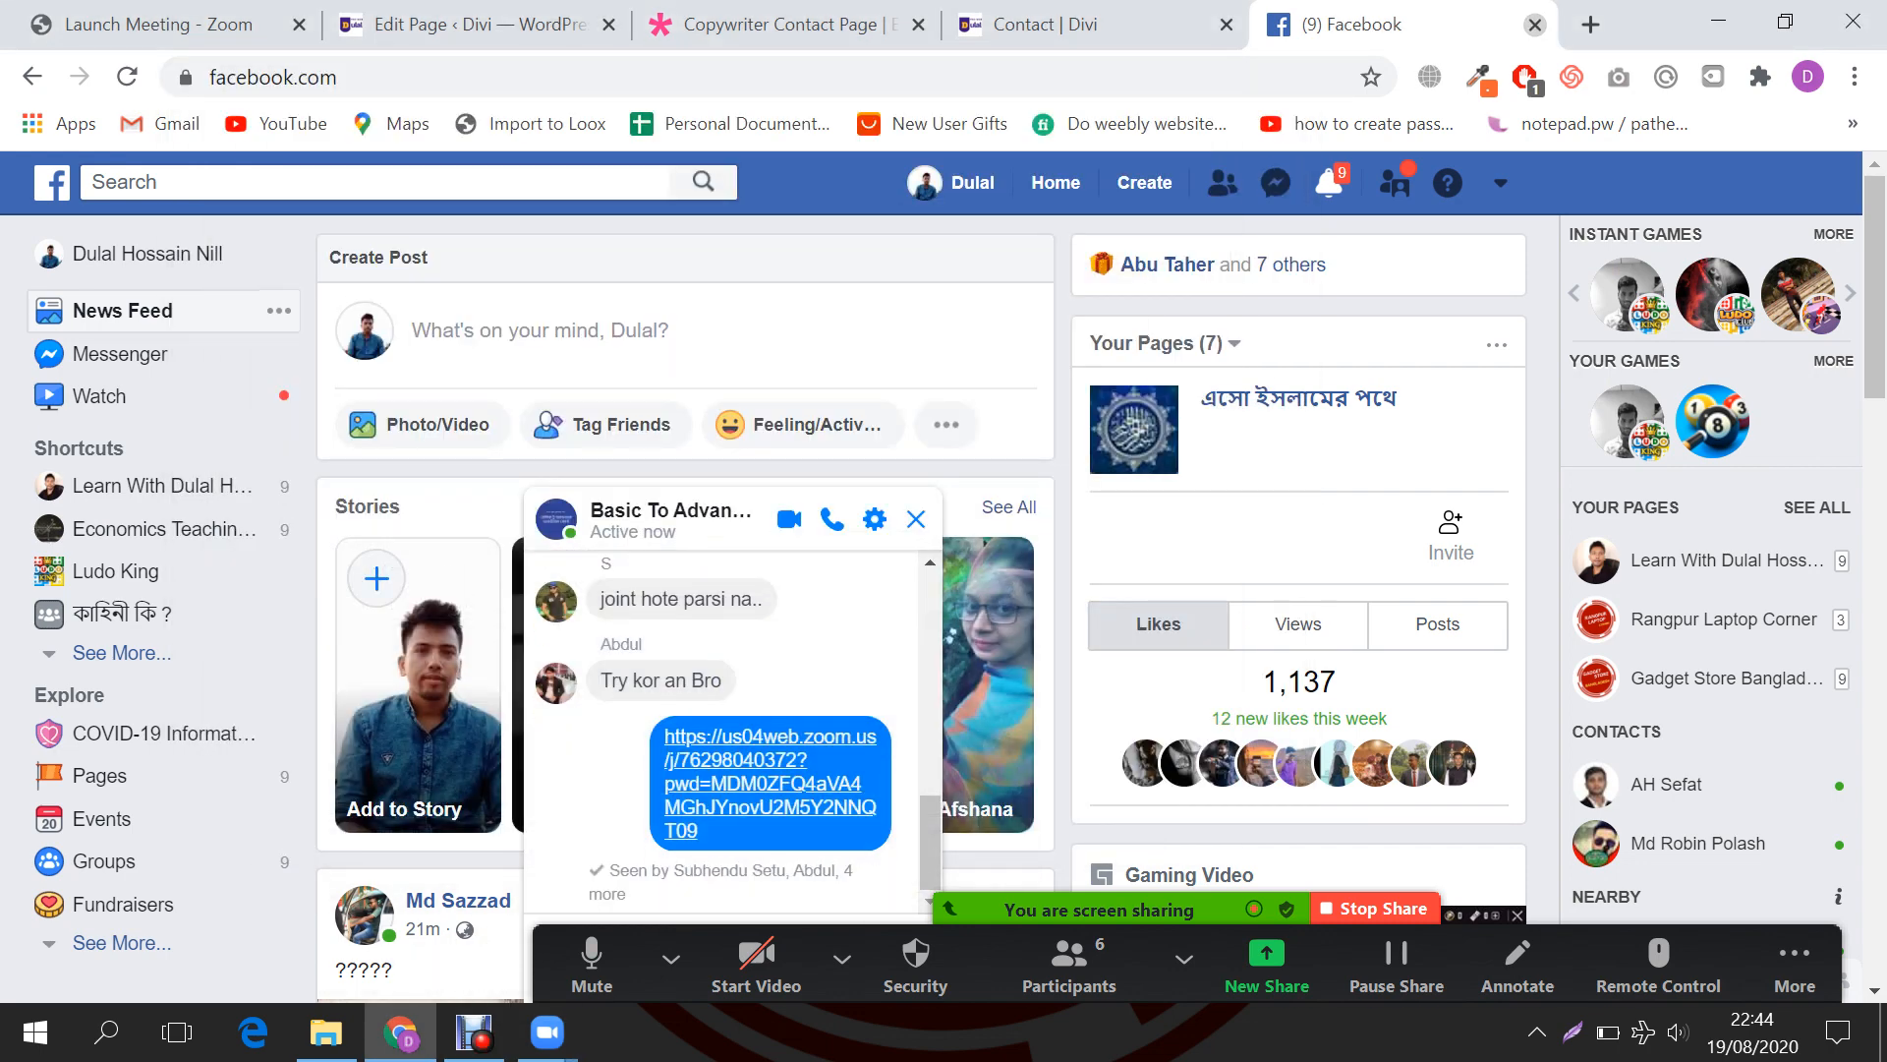
click(1535, 24)
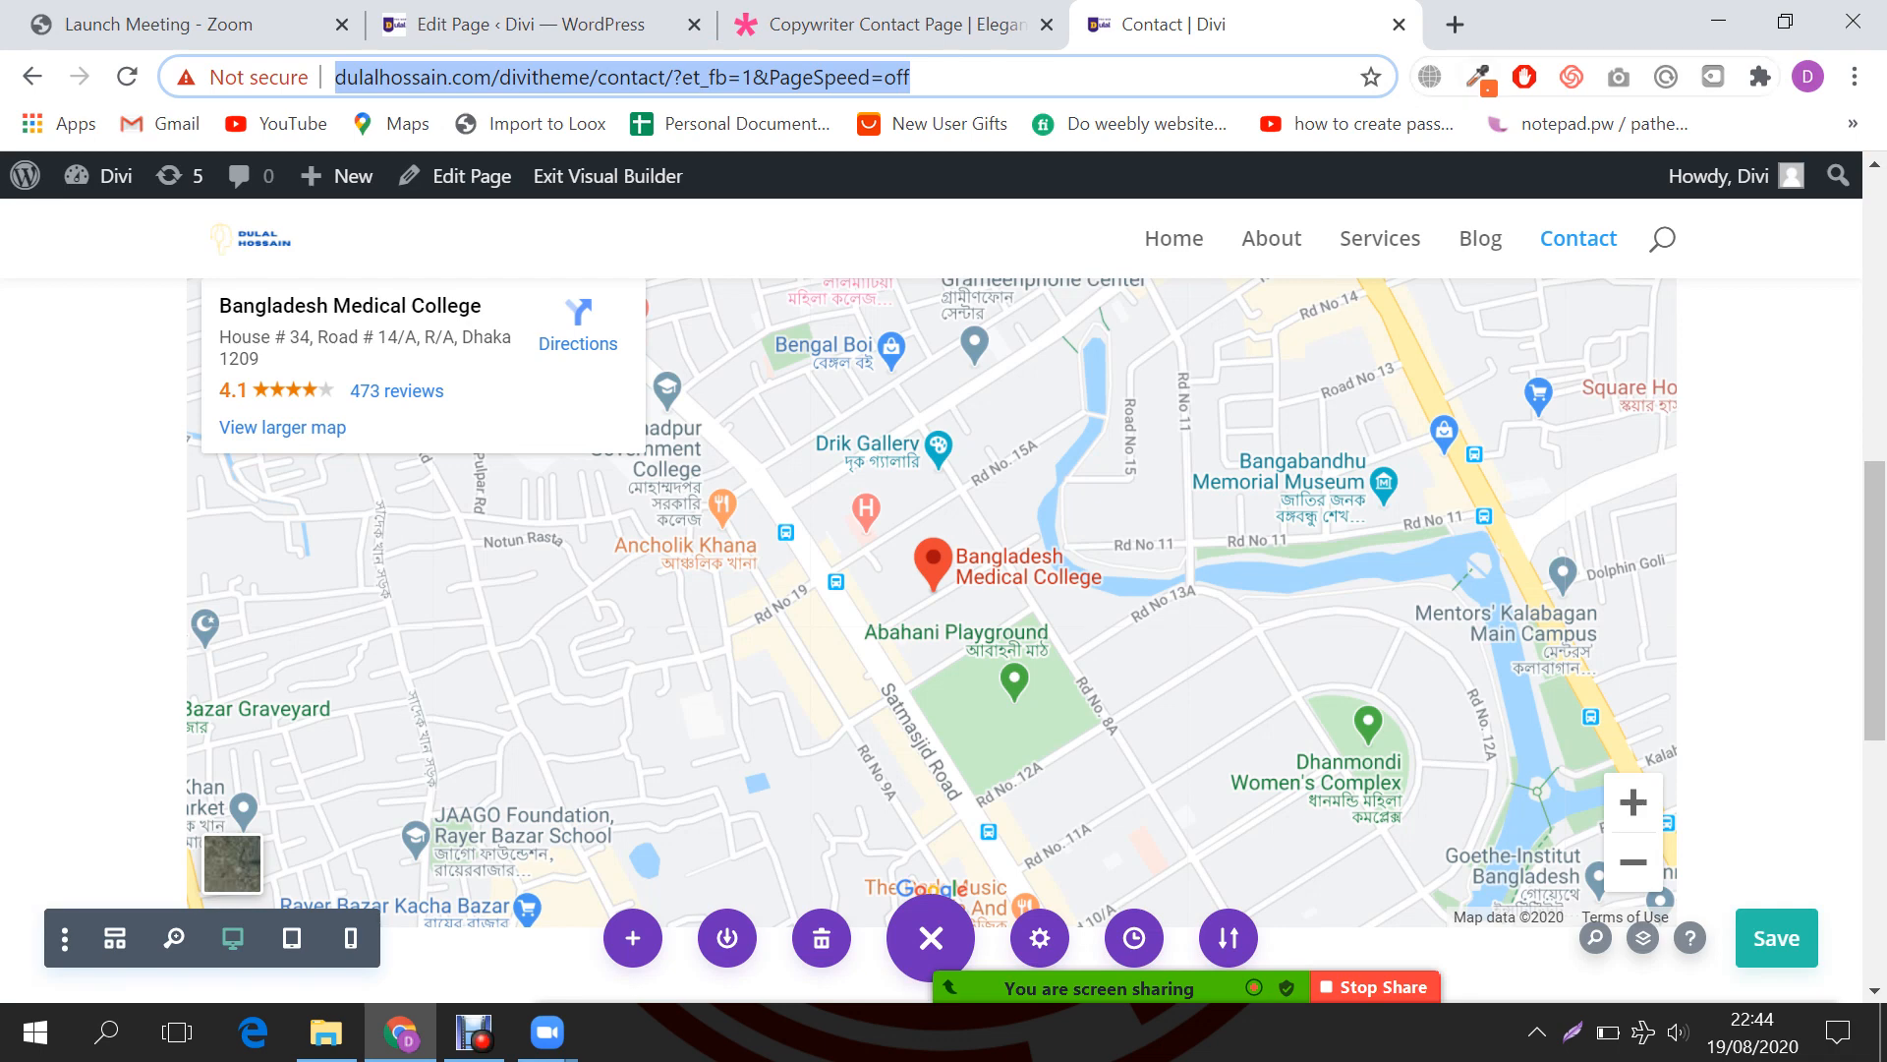
Step: Bring up the Copywriter Contact Page demo tab
click(865, 24)
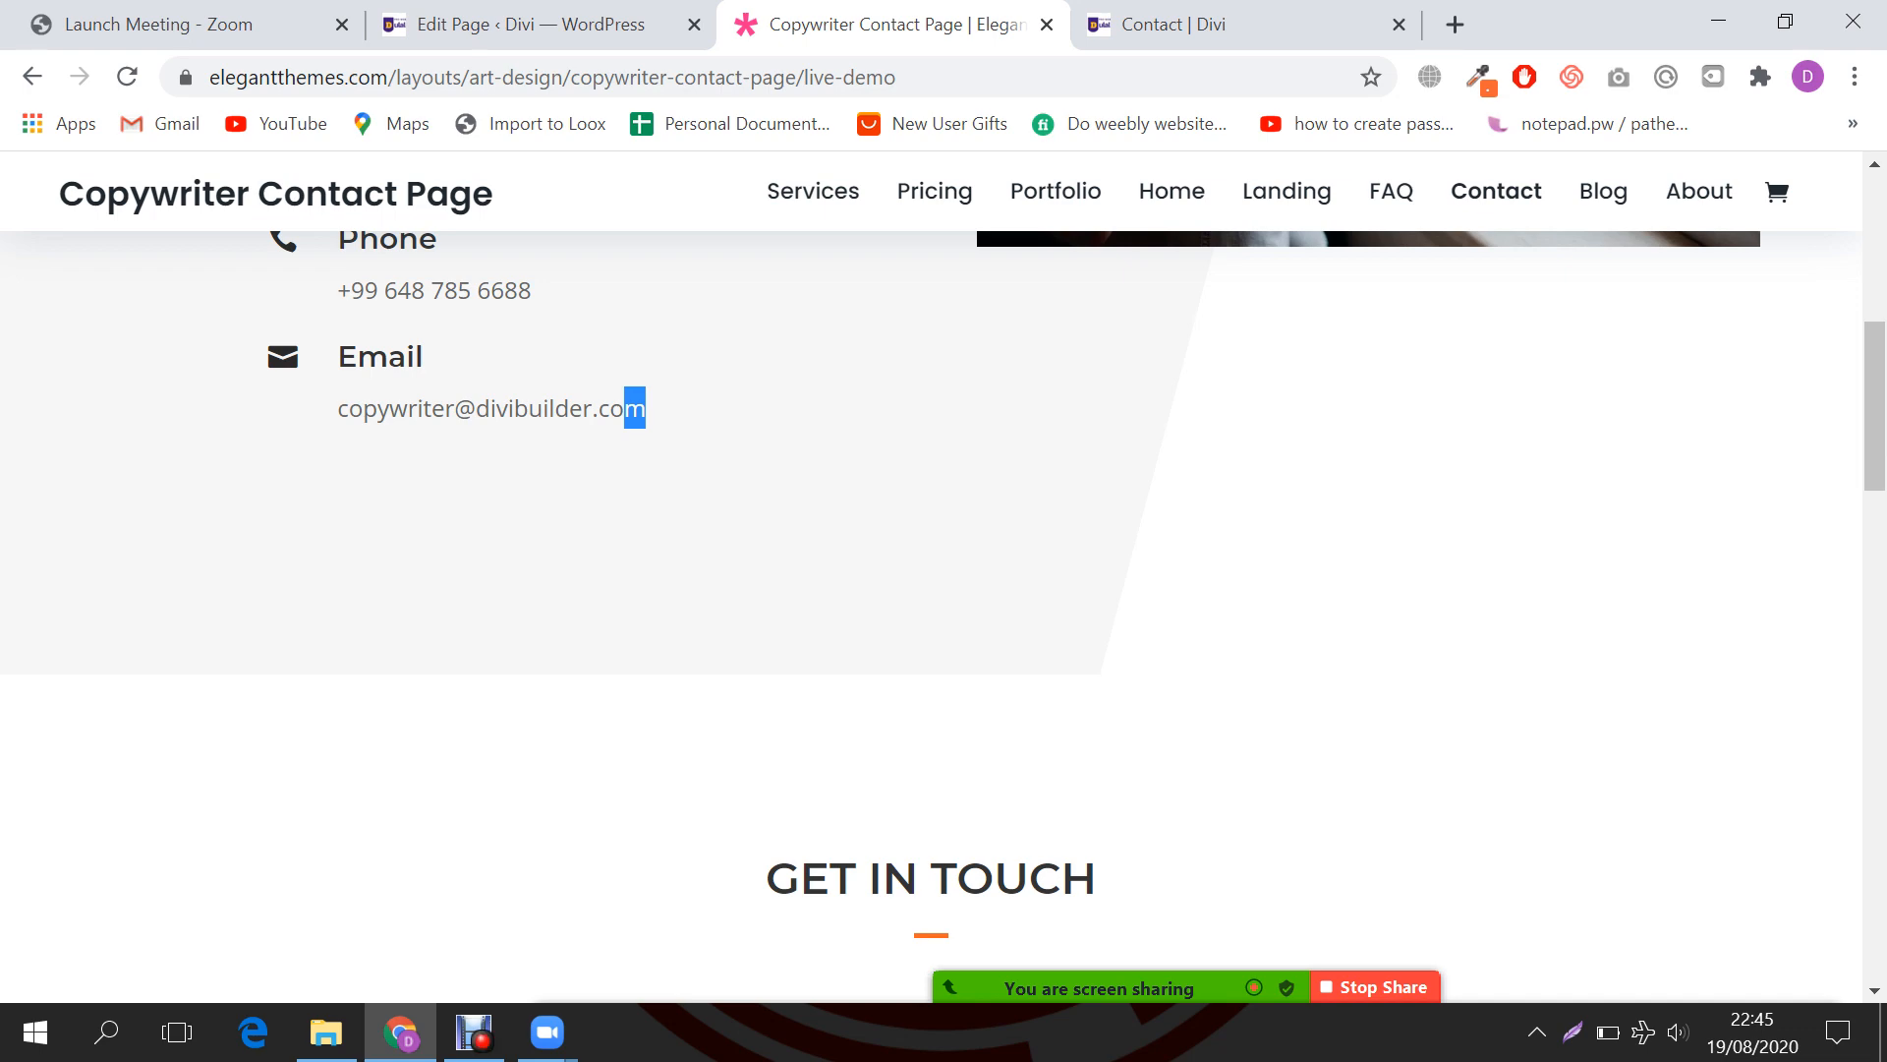
Step: Scroll through the demo's Contact Me and Get In Touch sections, then return to the Contact | Divi tab
scroll(931, 590, up, 5)
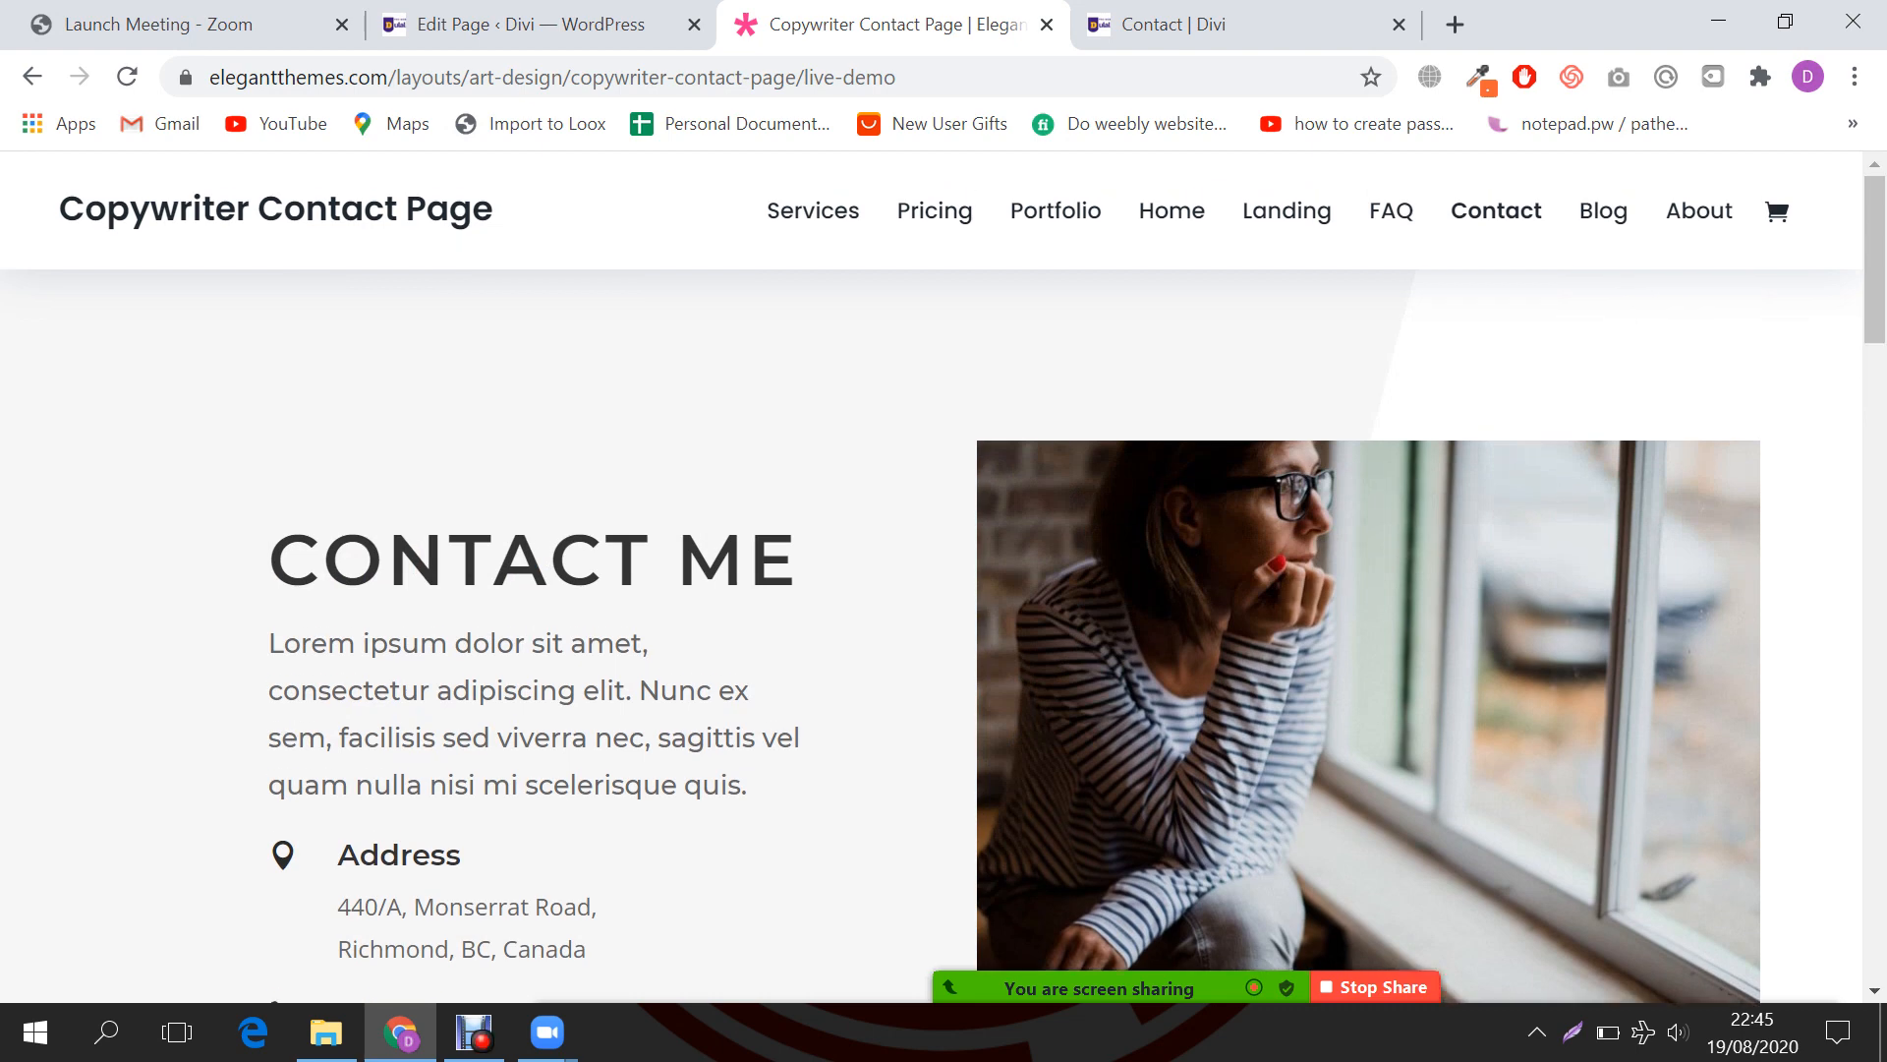
scroll(930, 590, down, 6)
scroll(930, 590, down, 3)
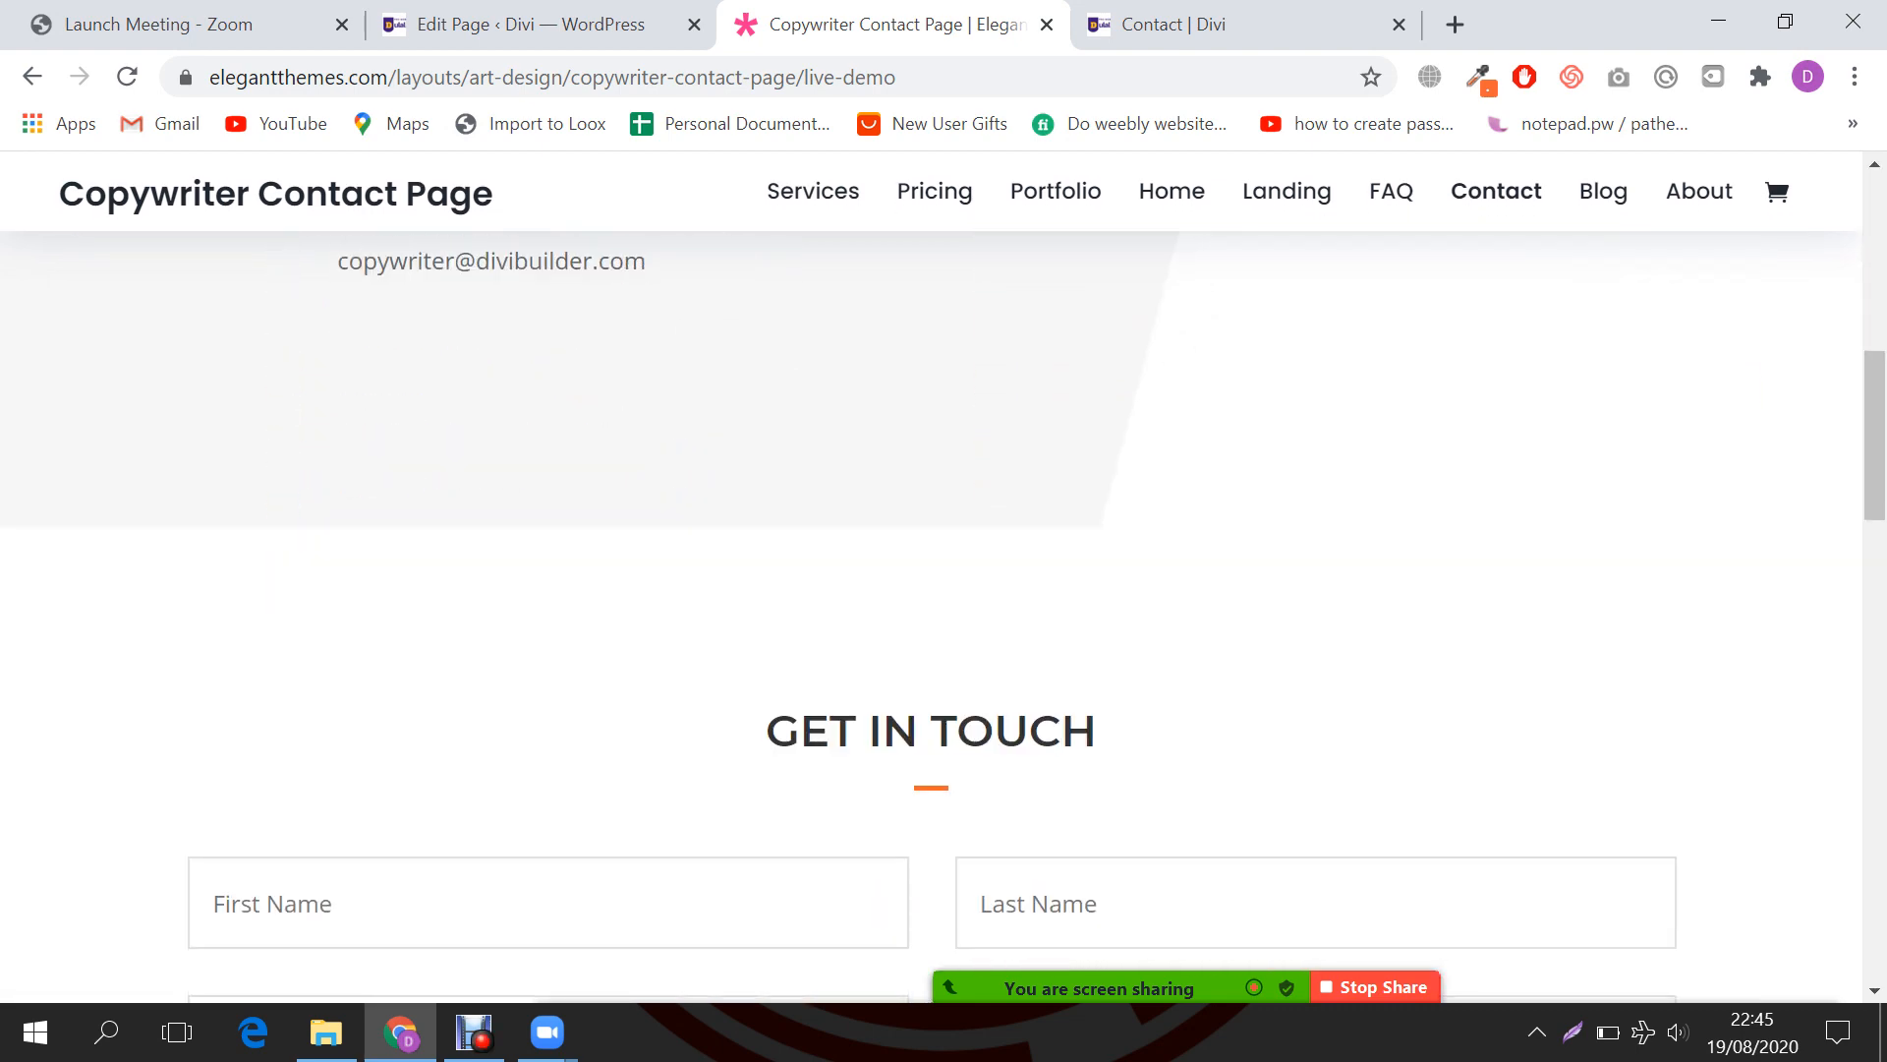
scroll(930, 589, up, 9)
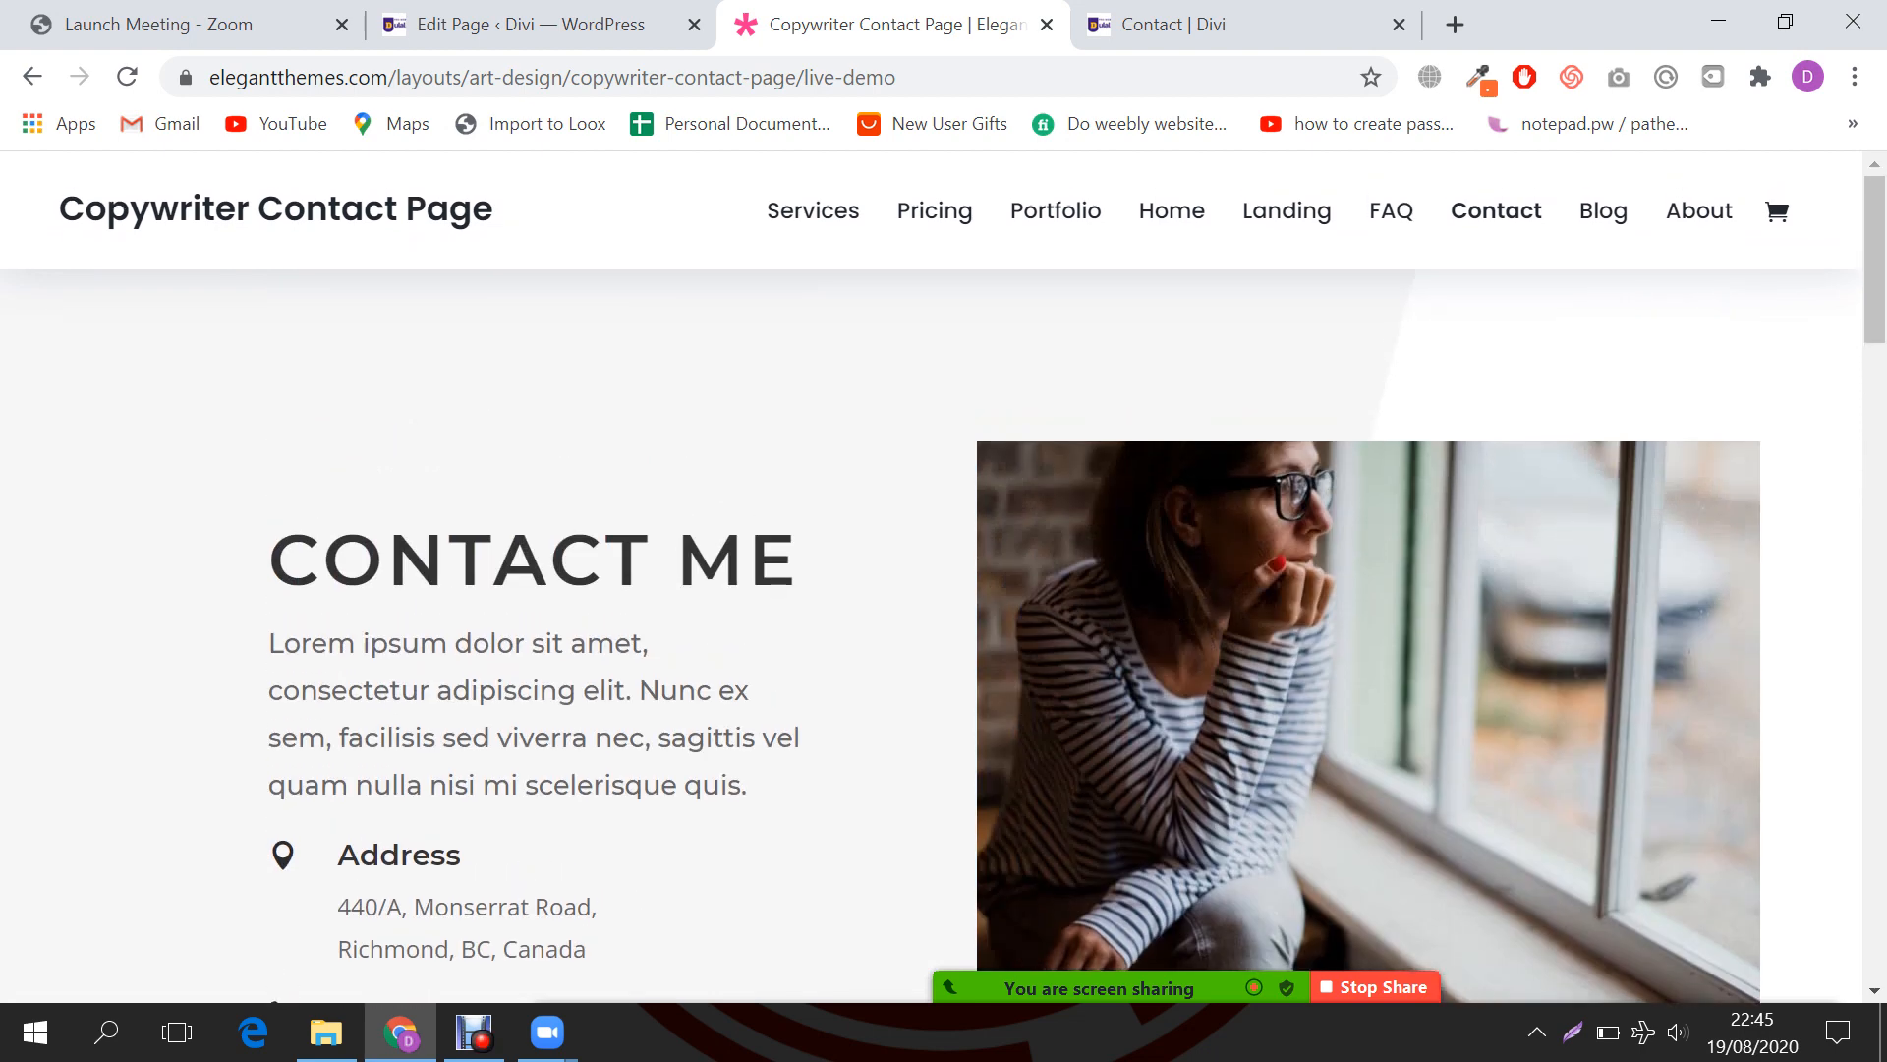
drag(270, 560, 494, 560)
click(495, 560)
scroll(494, 561, down, 5)
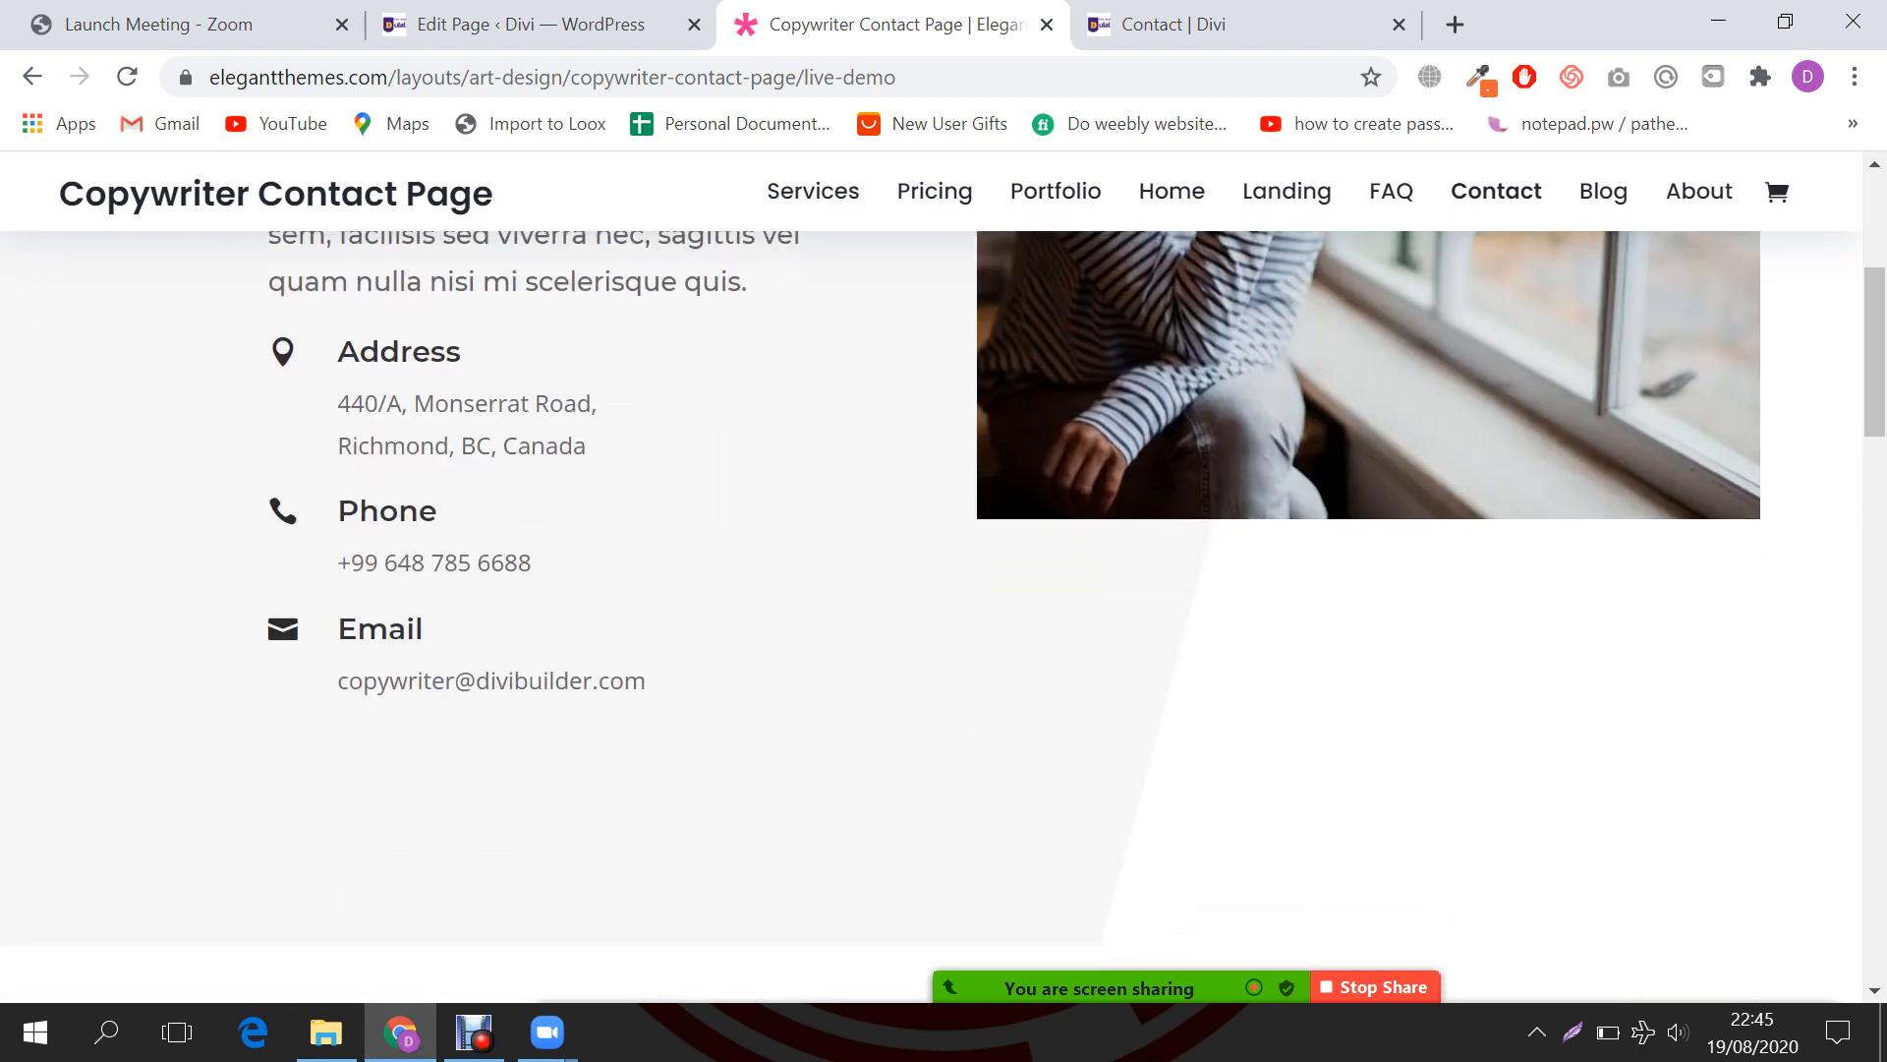
scroll(930, 590, down, 3)
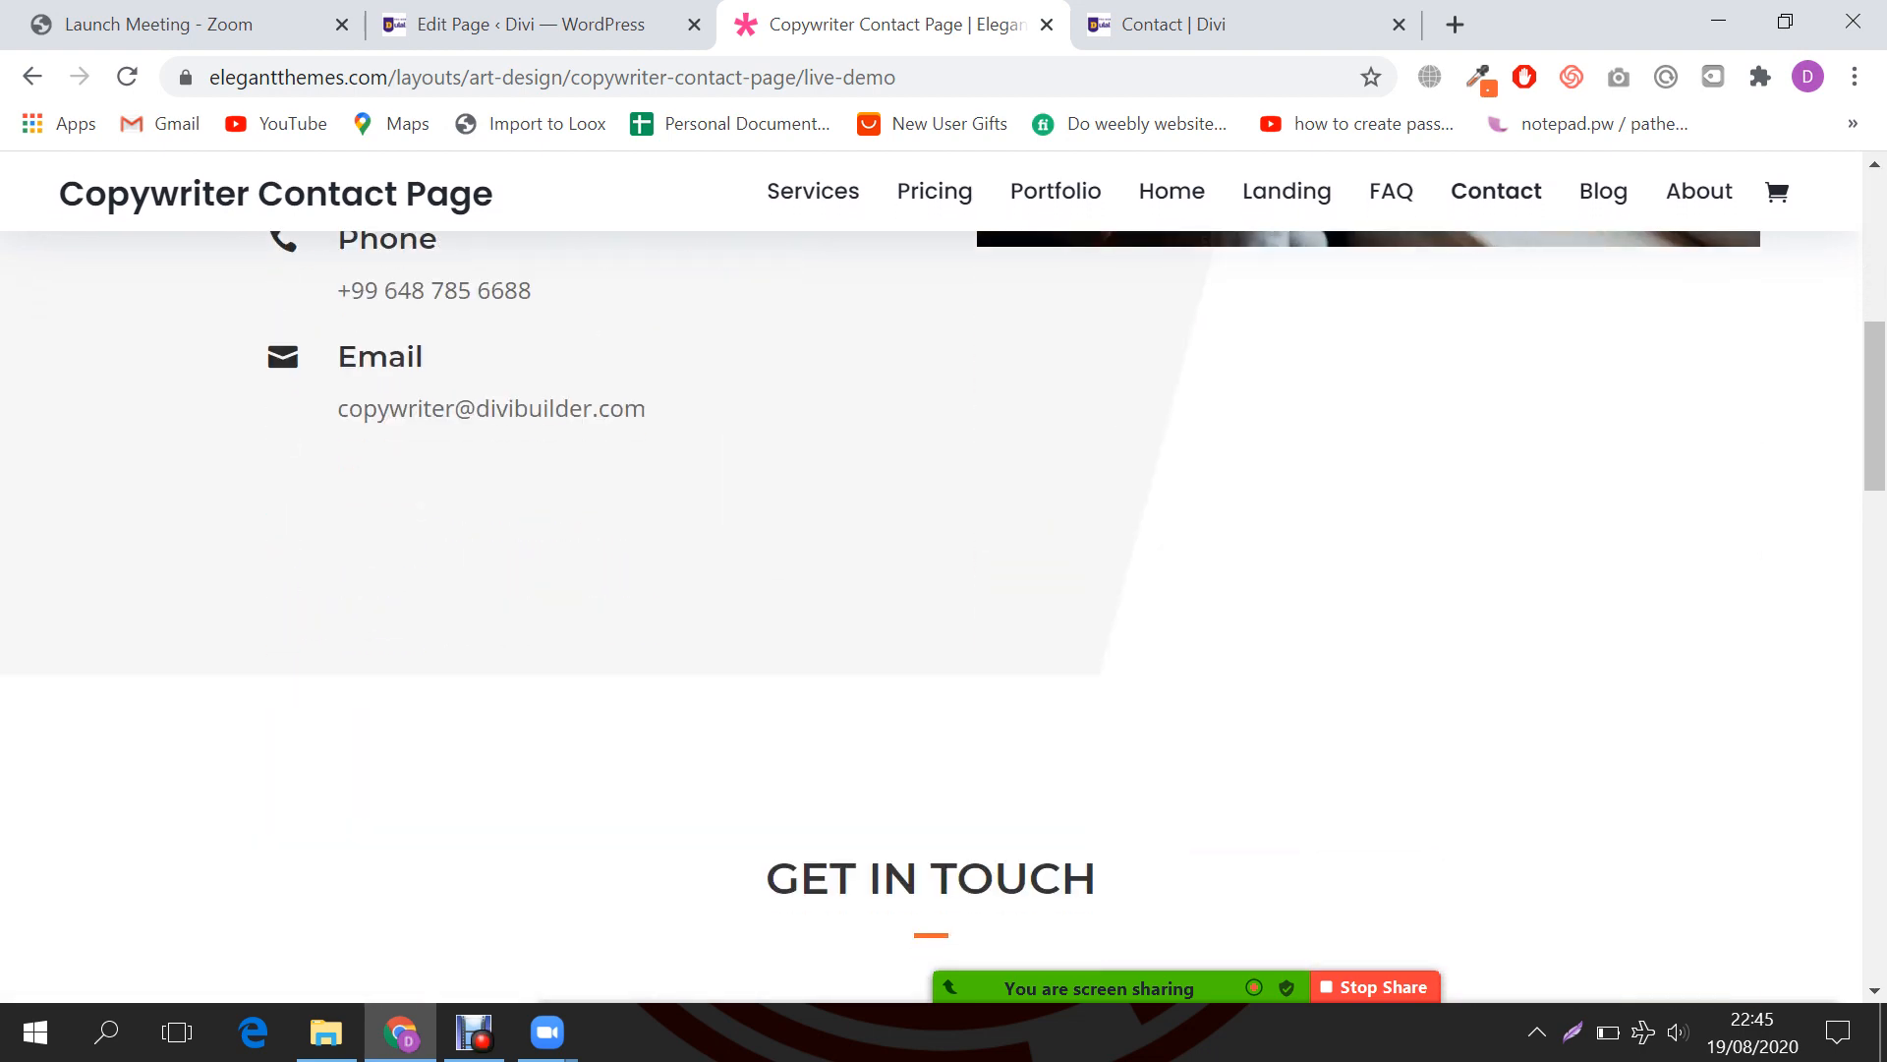
scroll(930, 590, up, 2)
scroll(930, 590, down, 1)
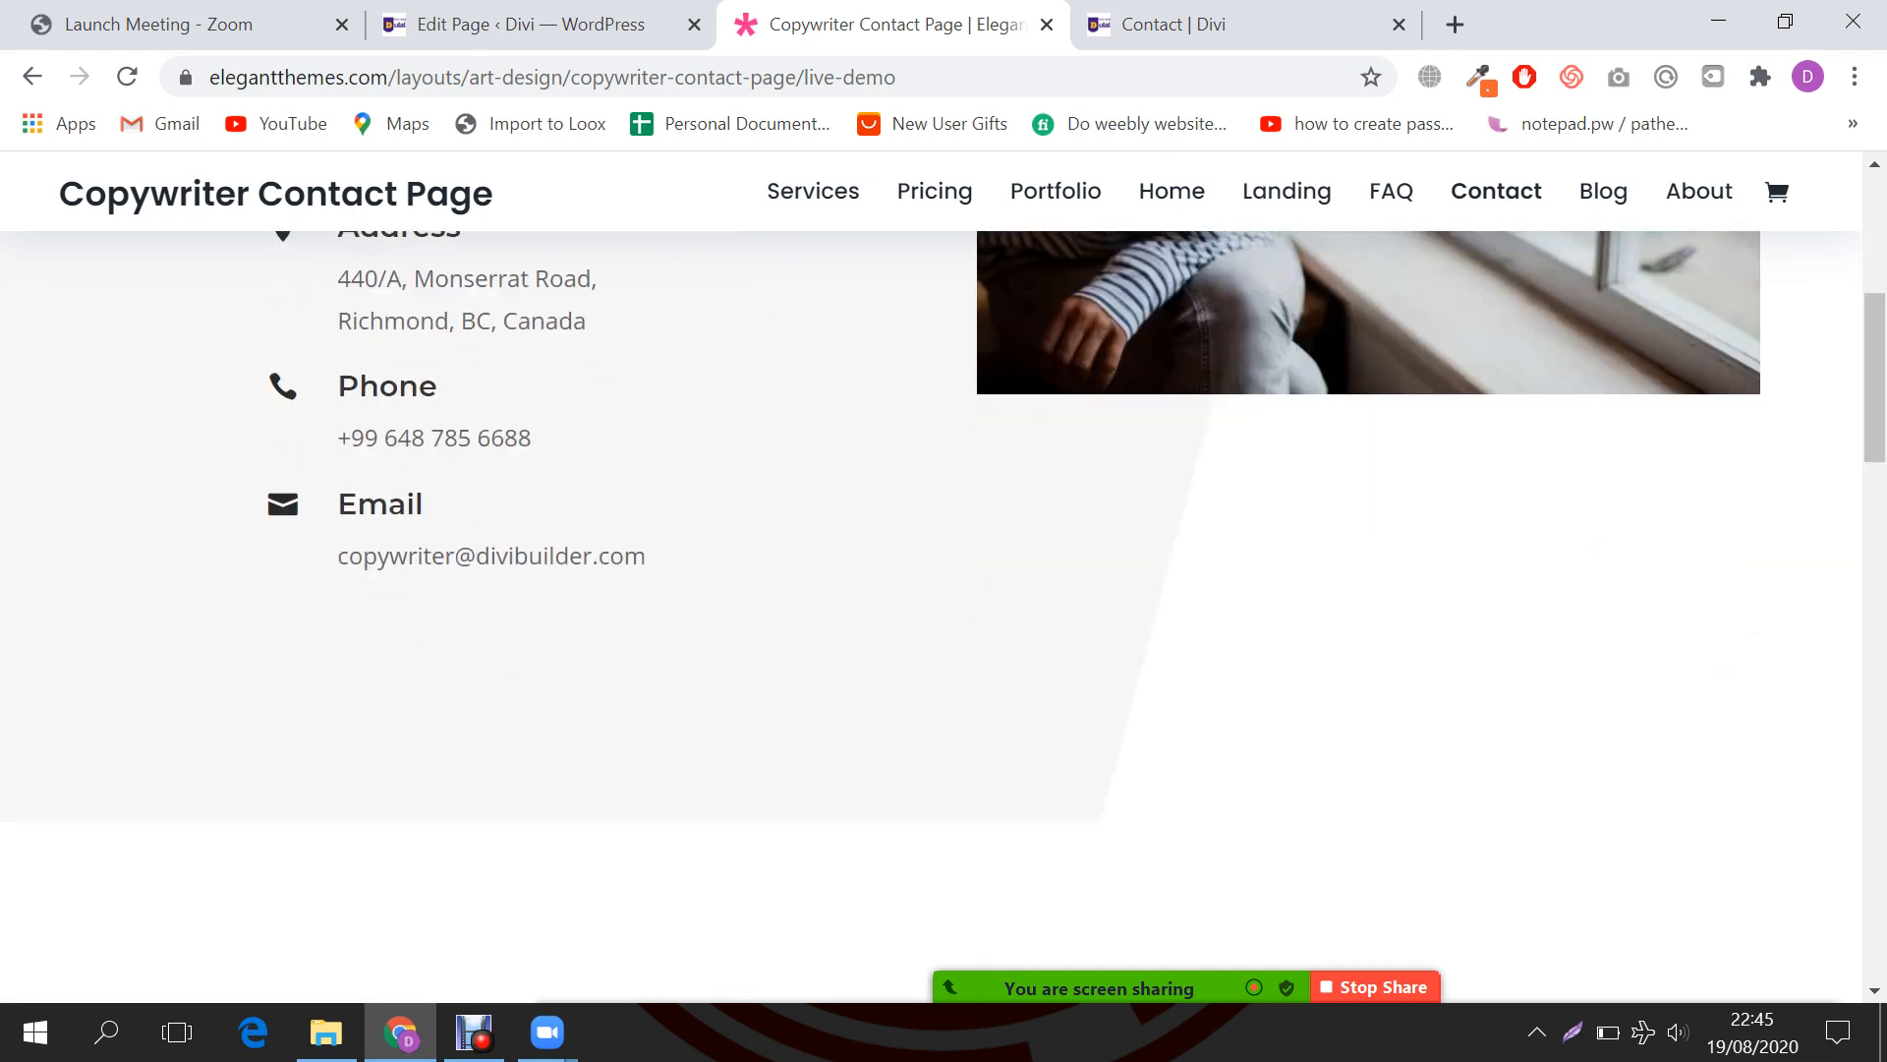
key(ctrl+Tab)
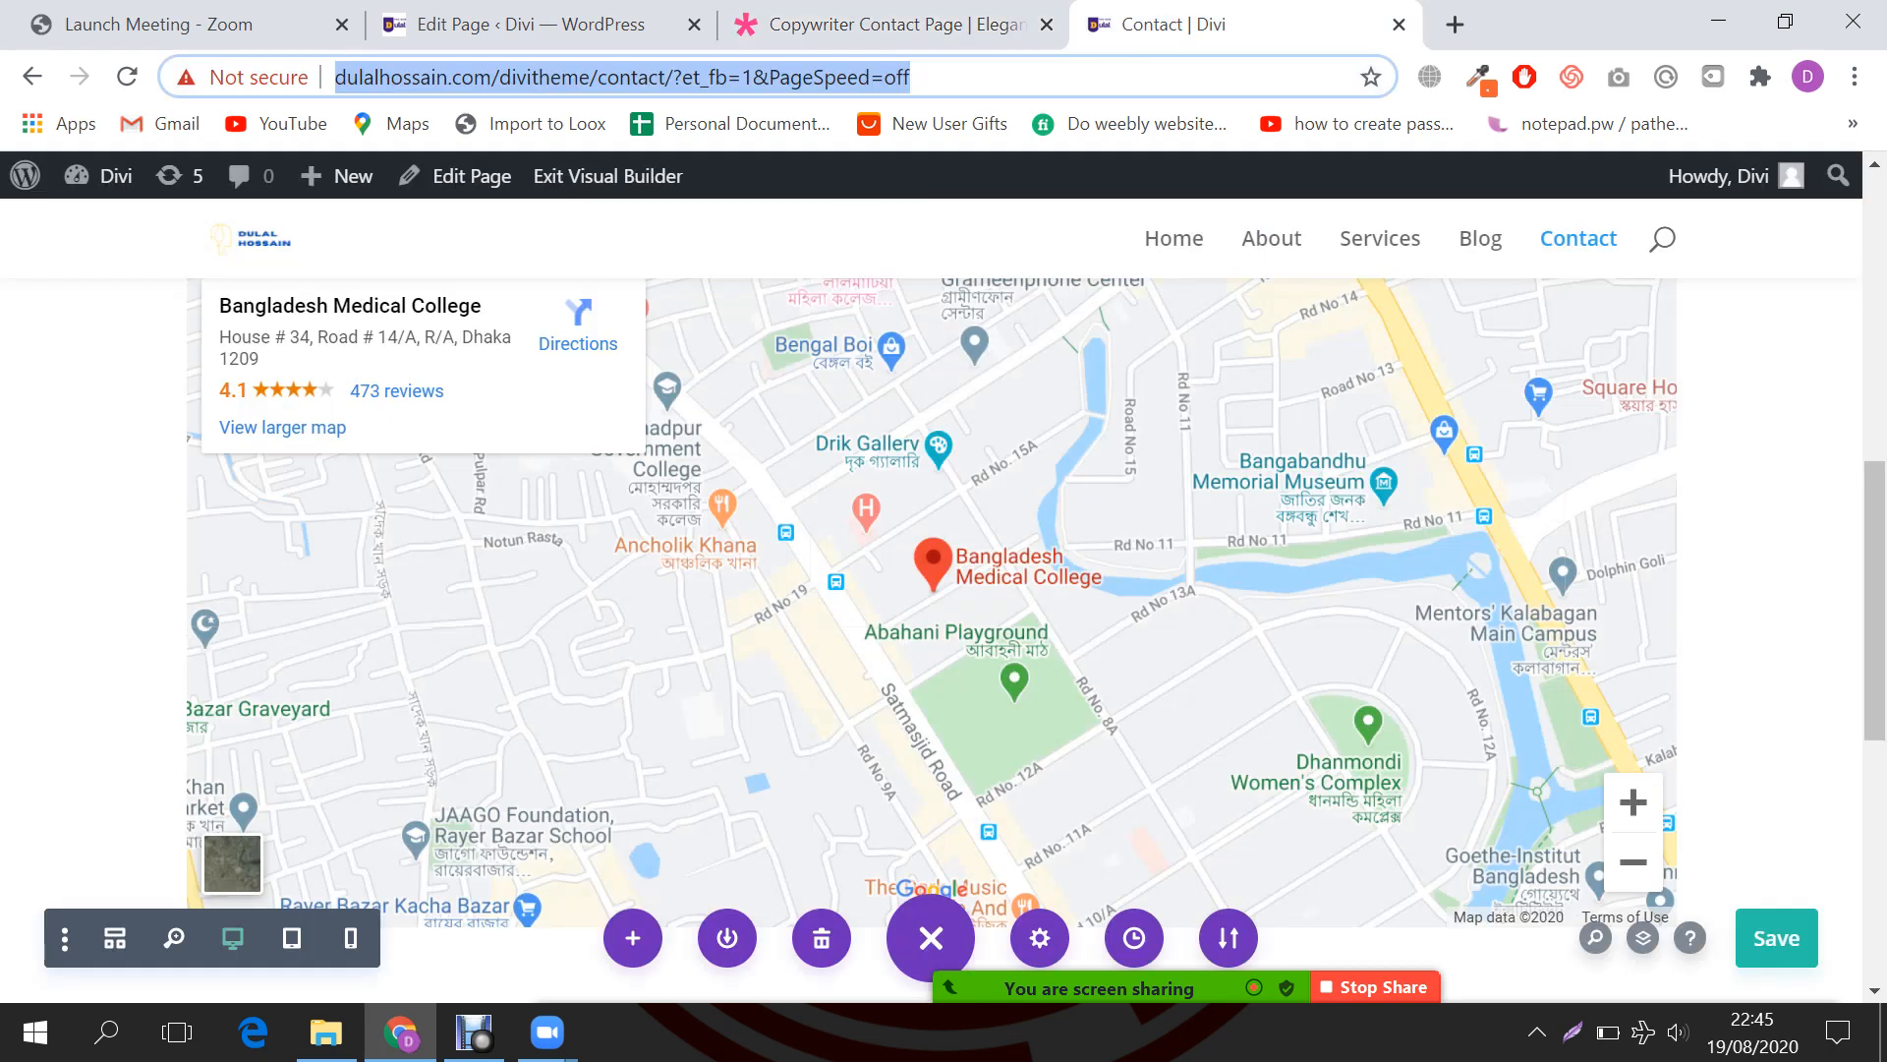
Step: Add a gradient background to the Contact Me section's settings
scroll(932, 589, up, 5)
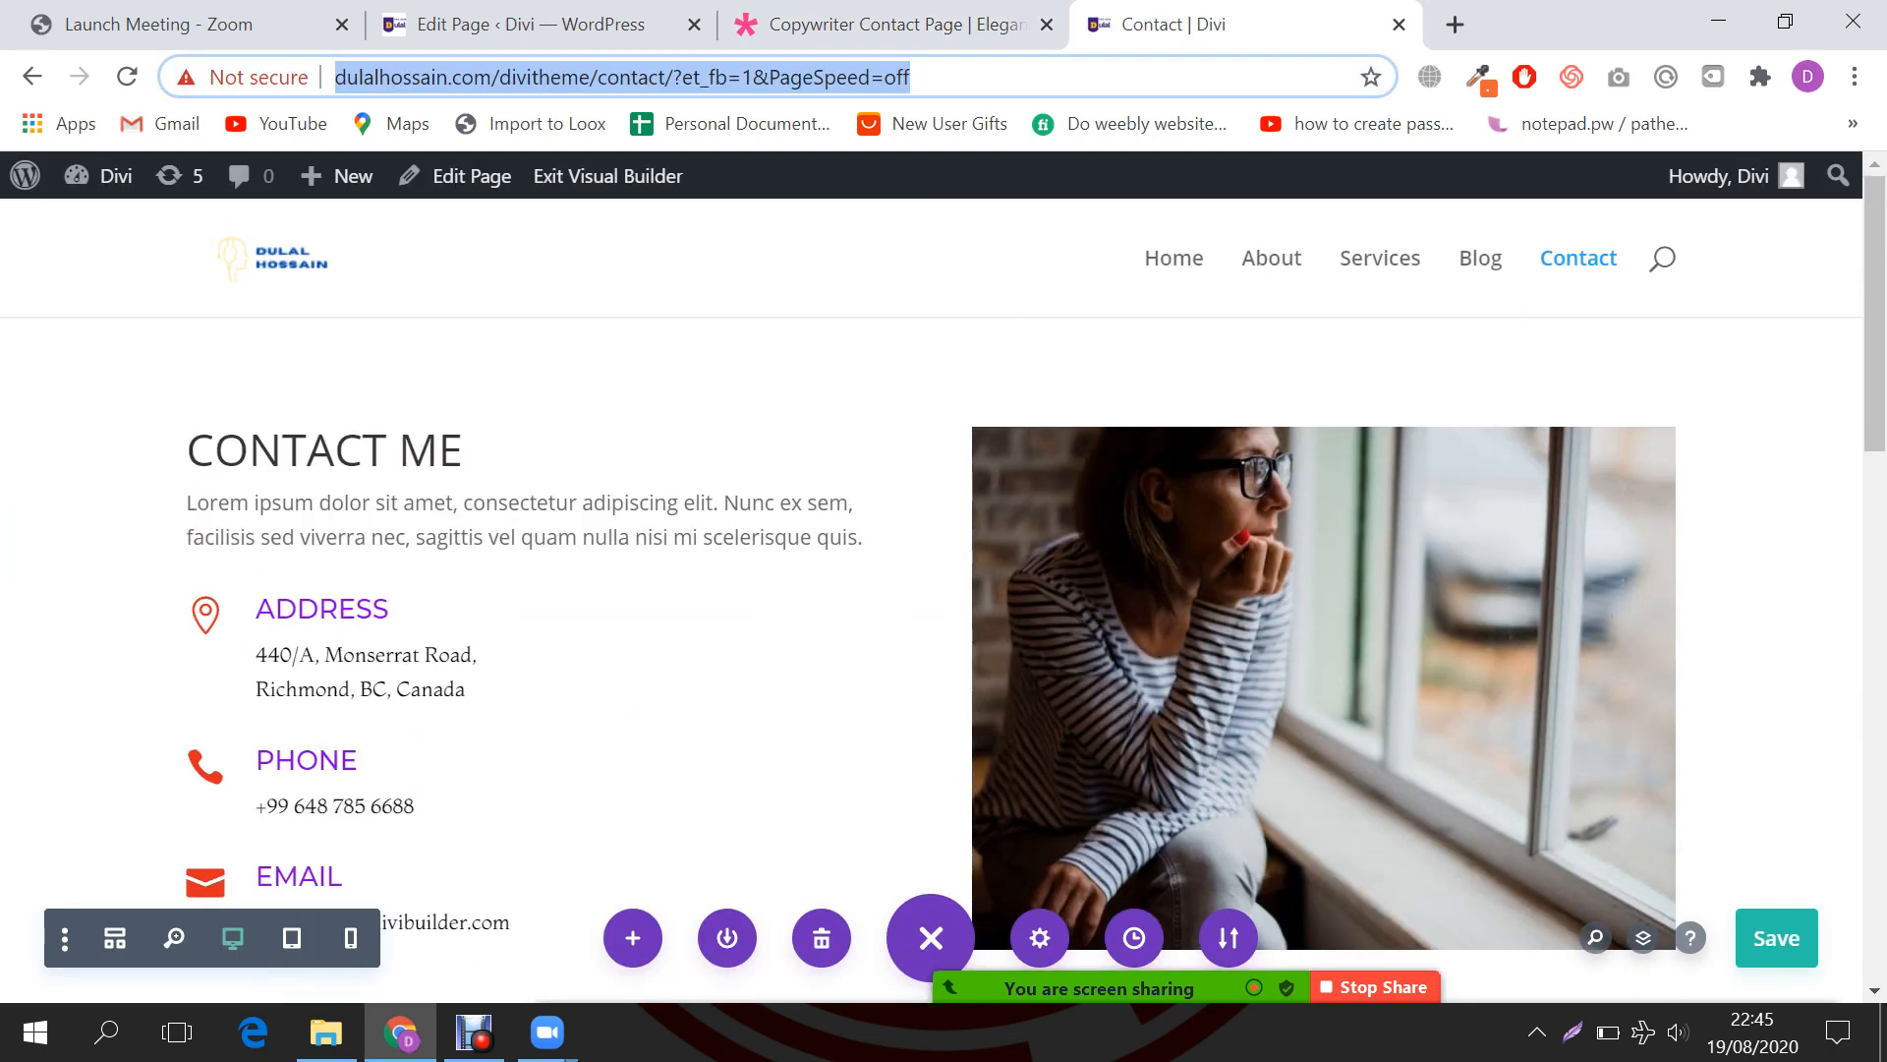
click(78, 345)
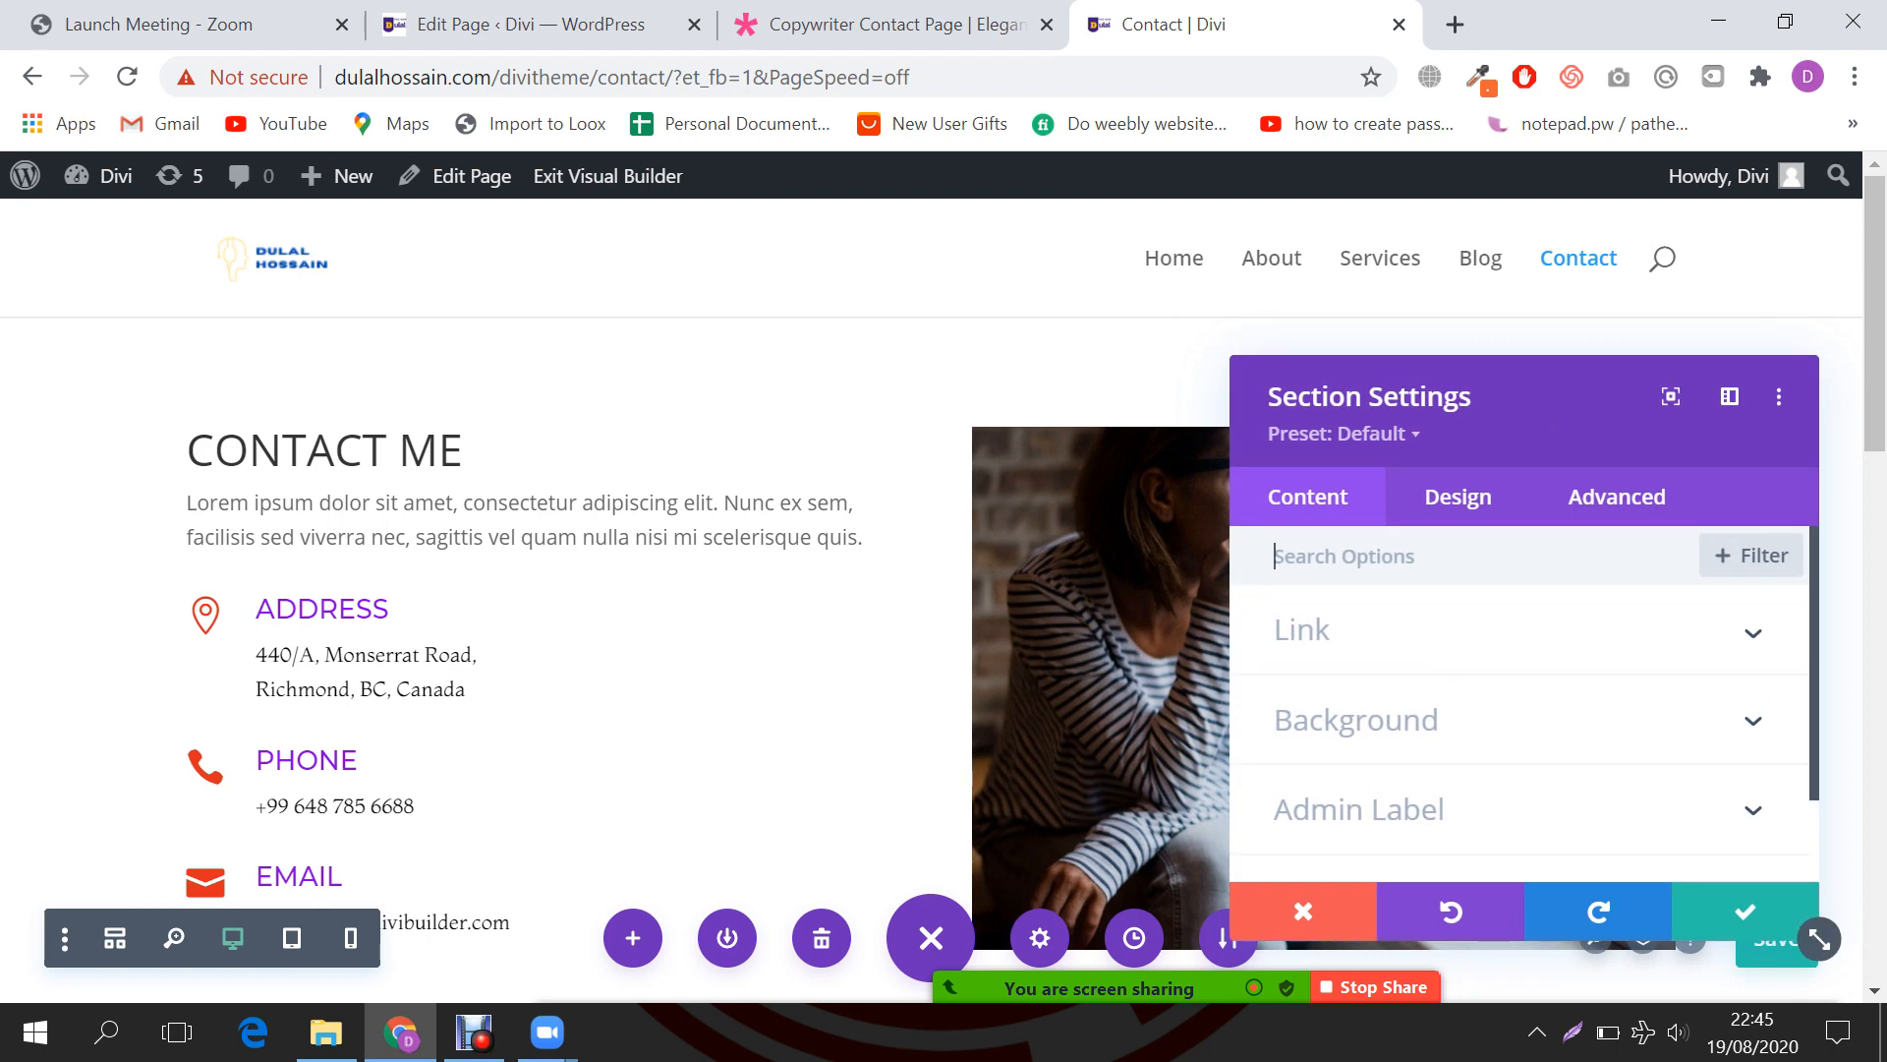
click(1357, 719)
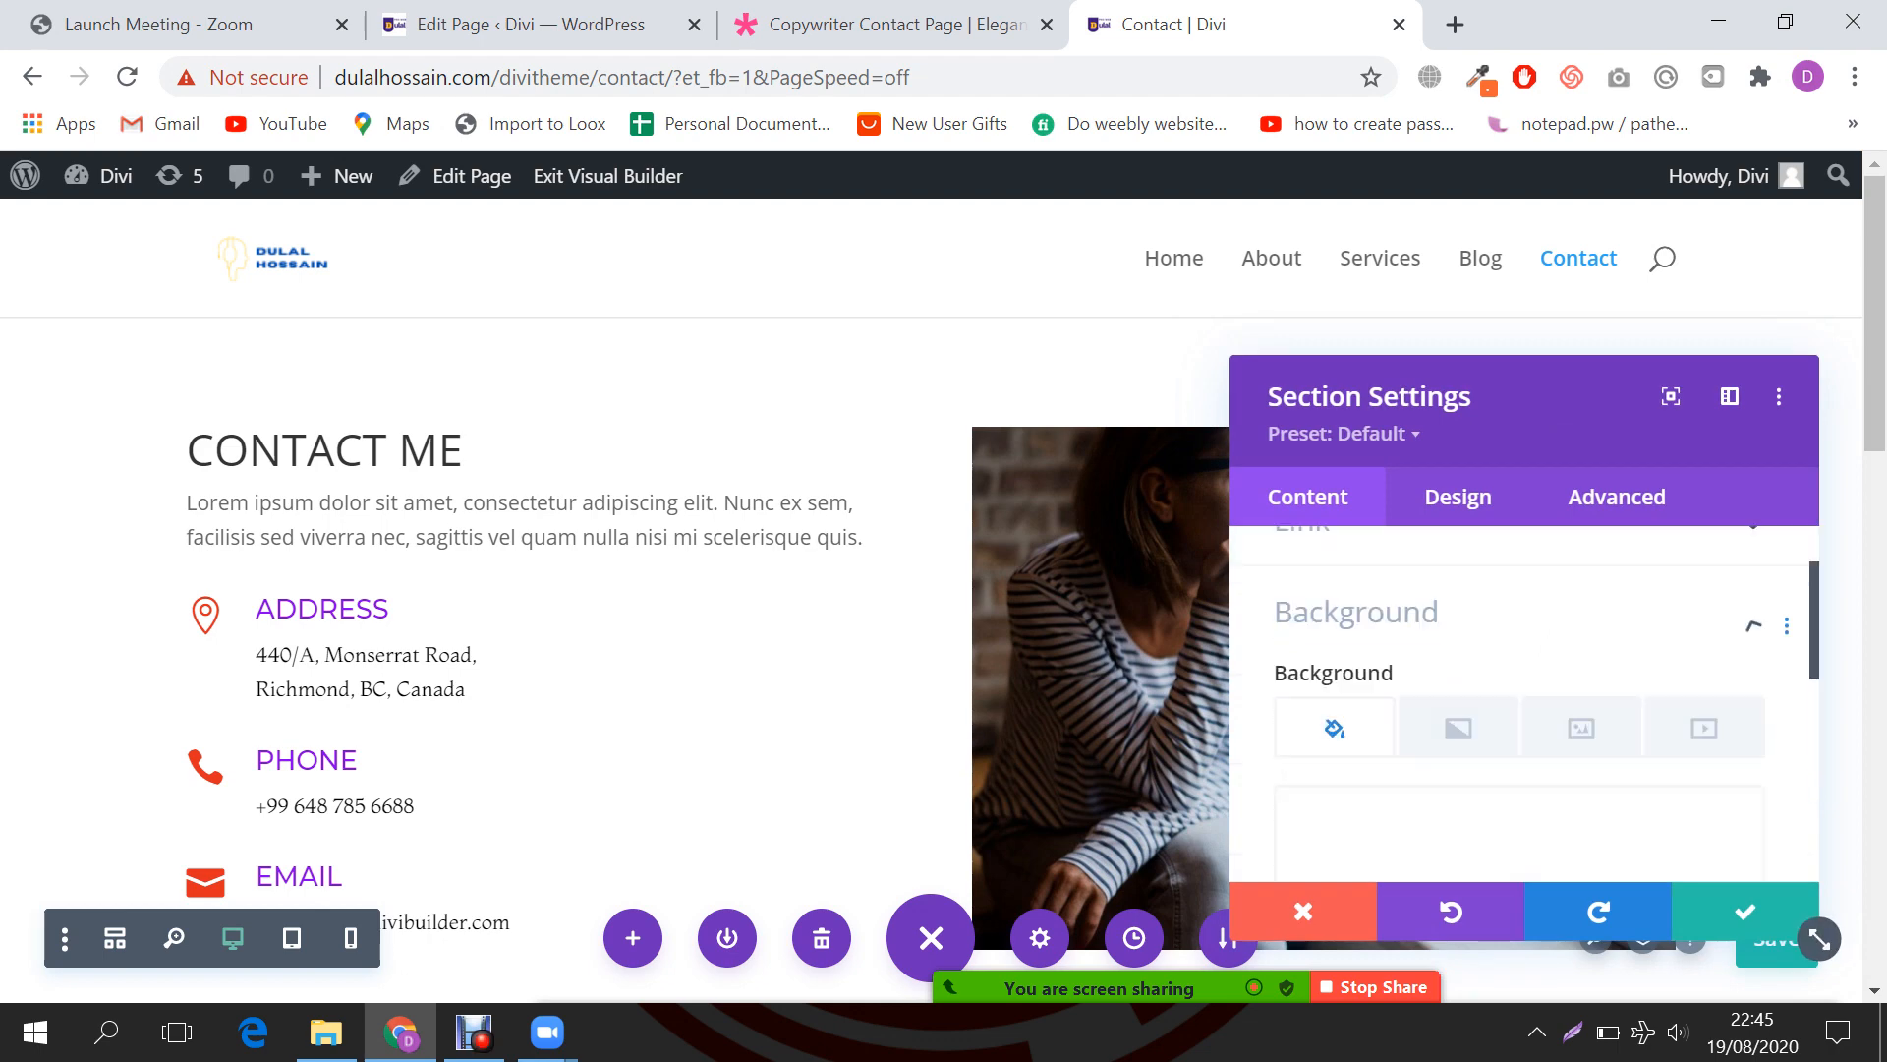
scroll(1531, 703, down, 2)
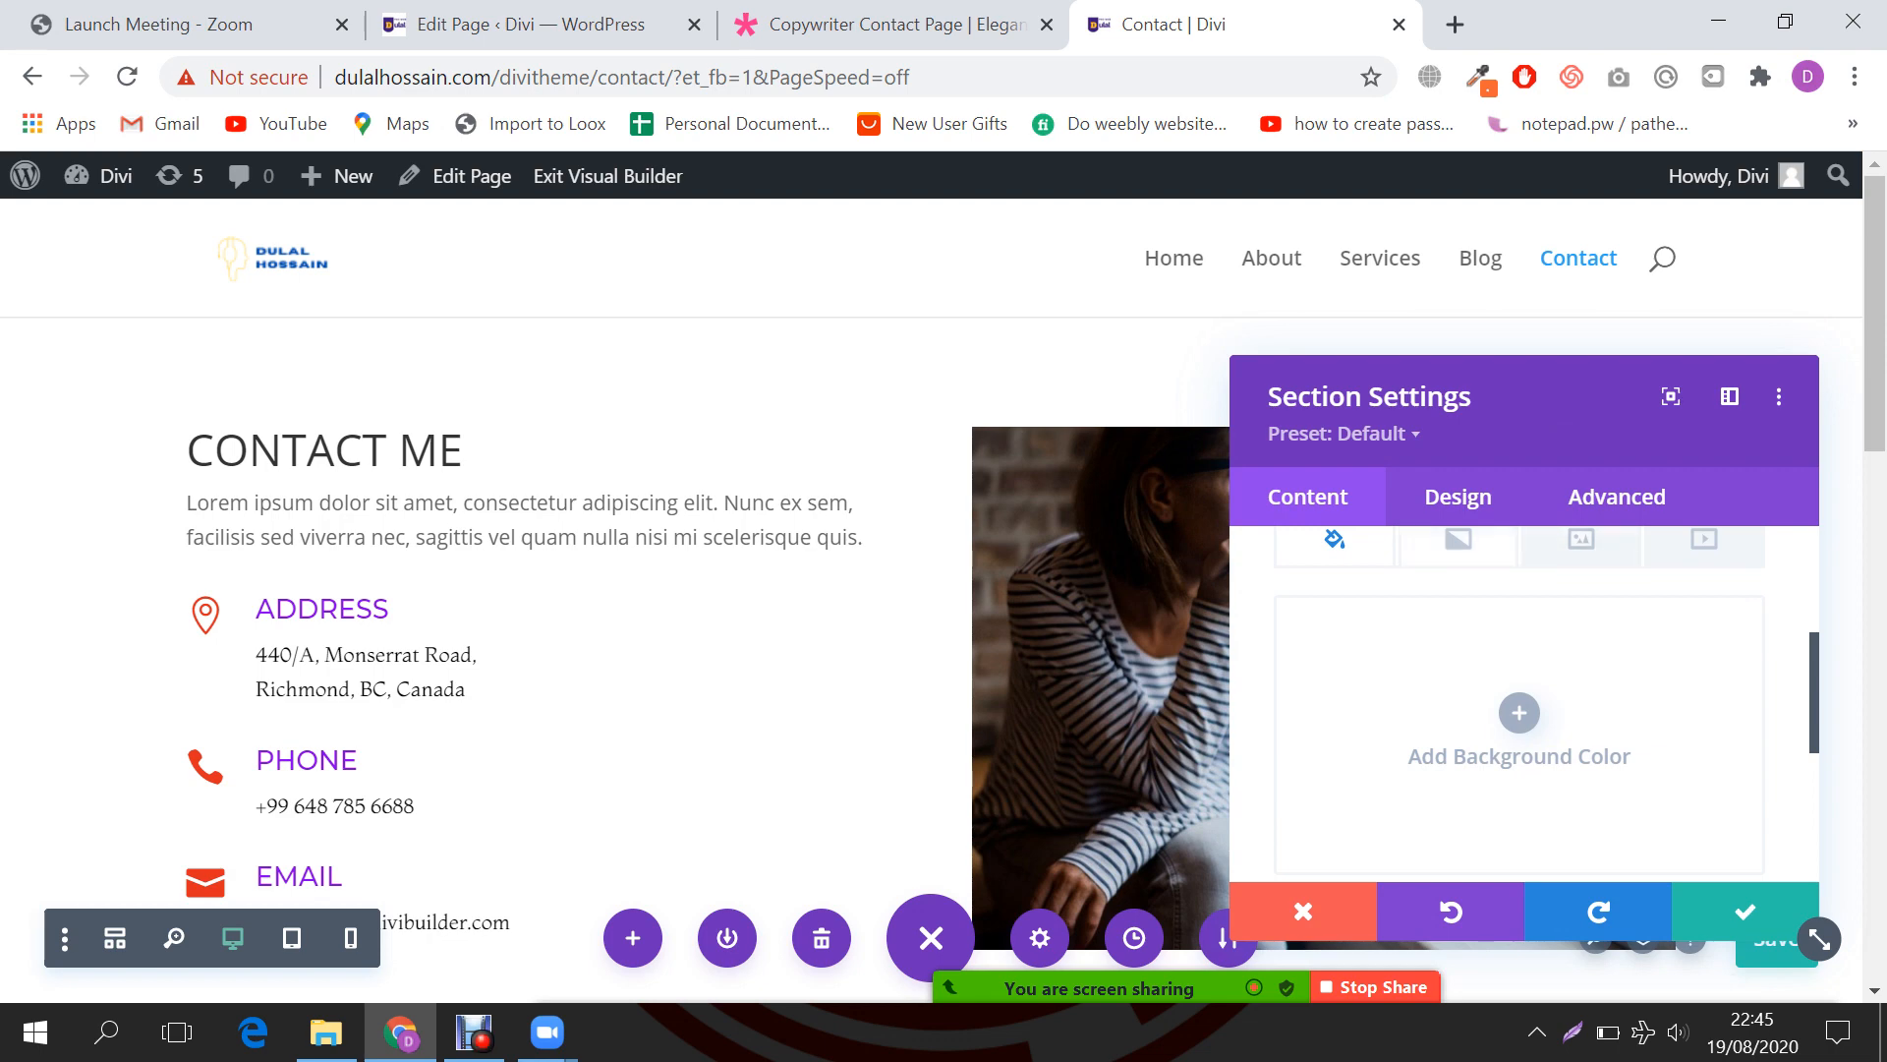
click(1458, 539)
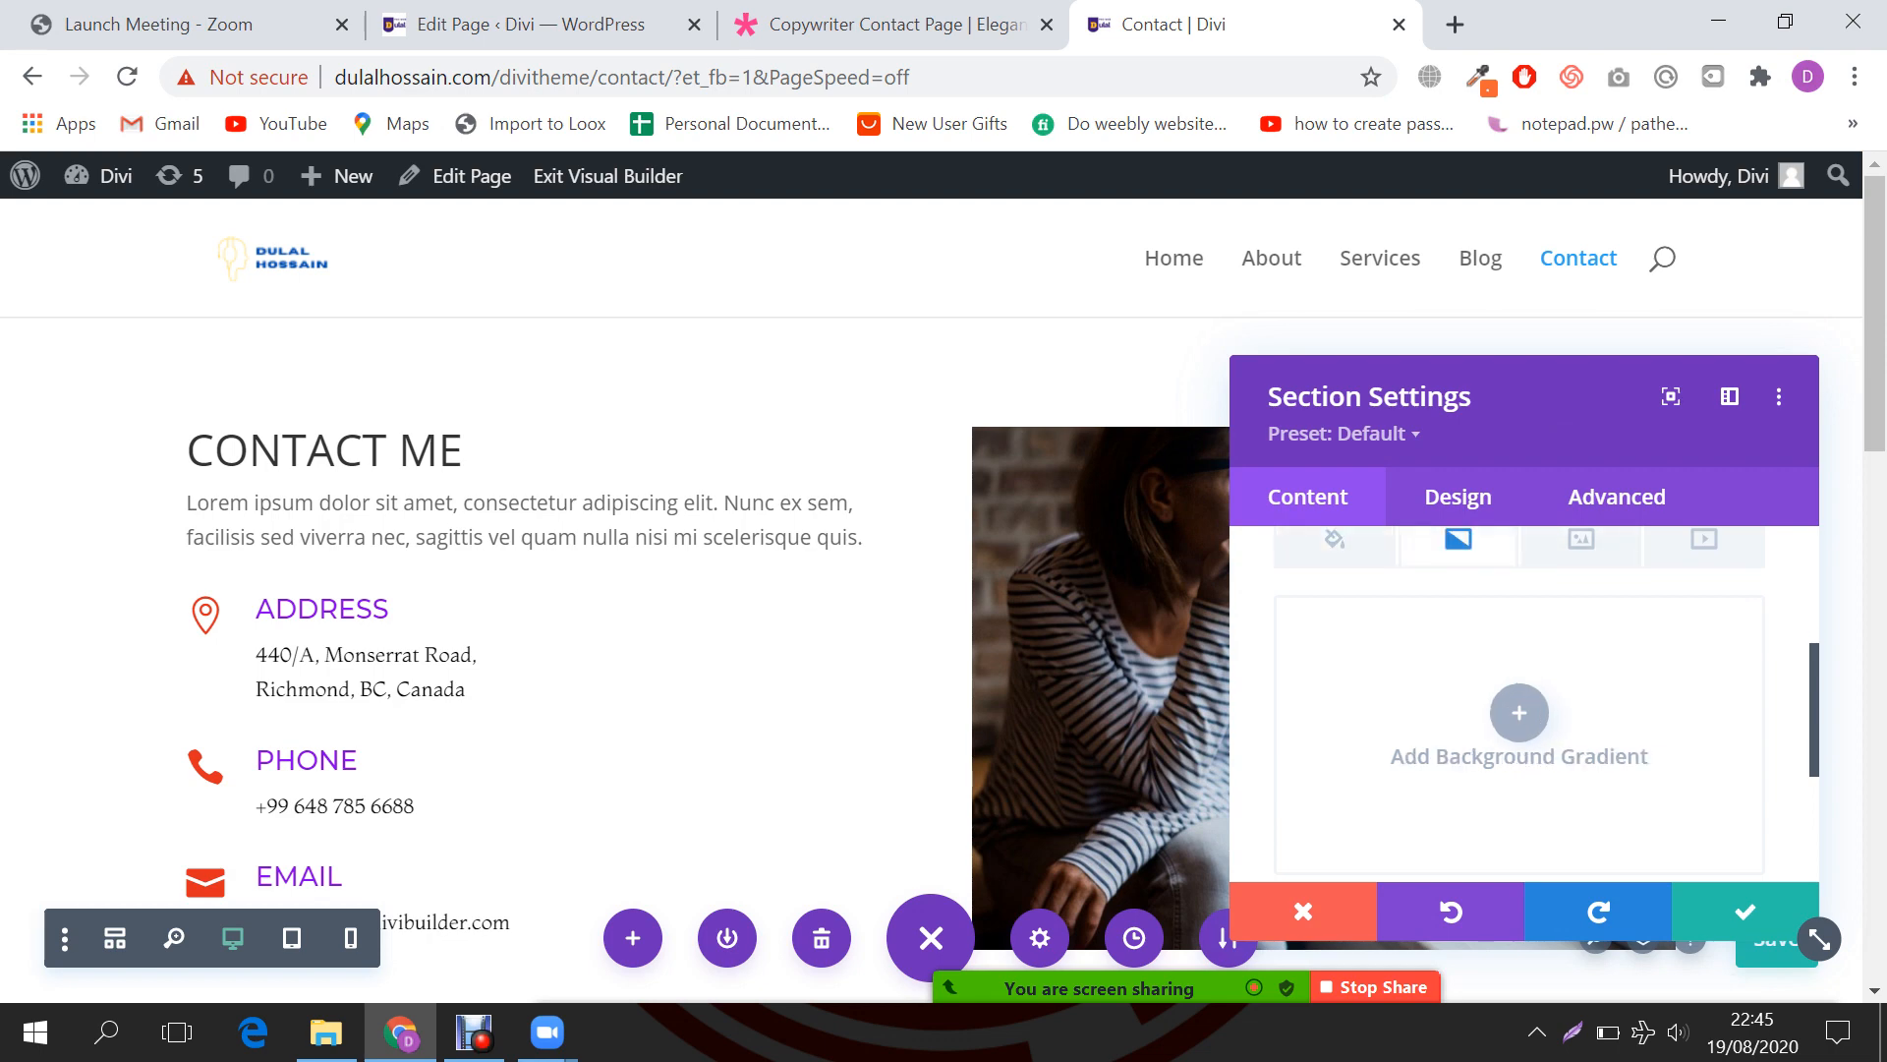
click(1519, 712)
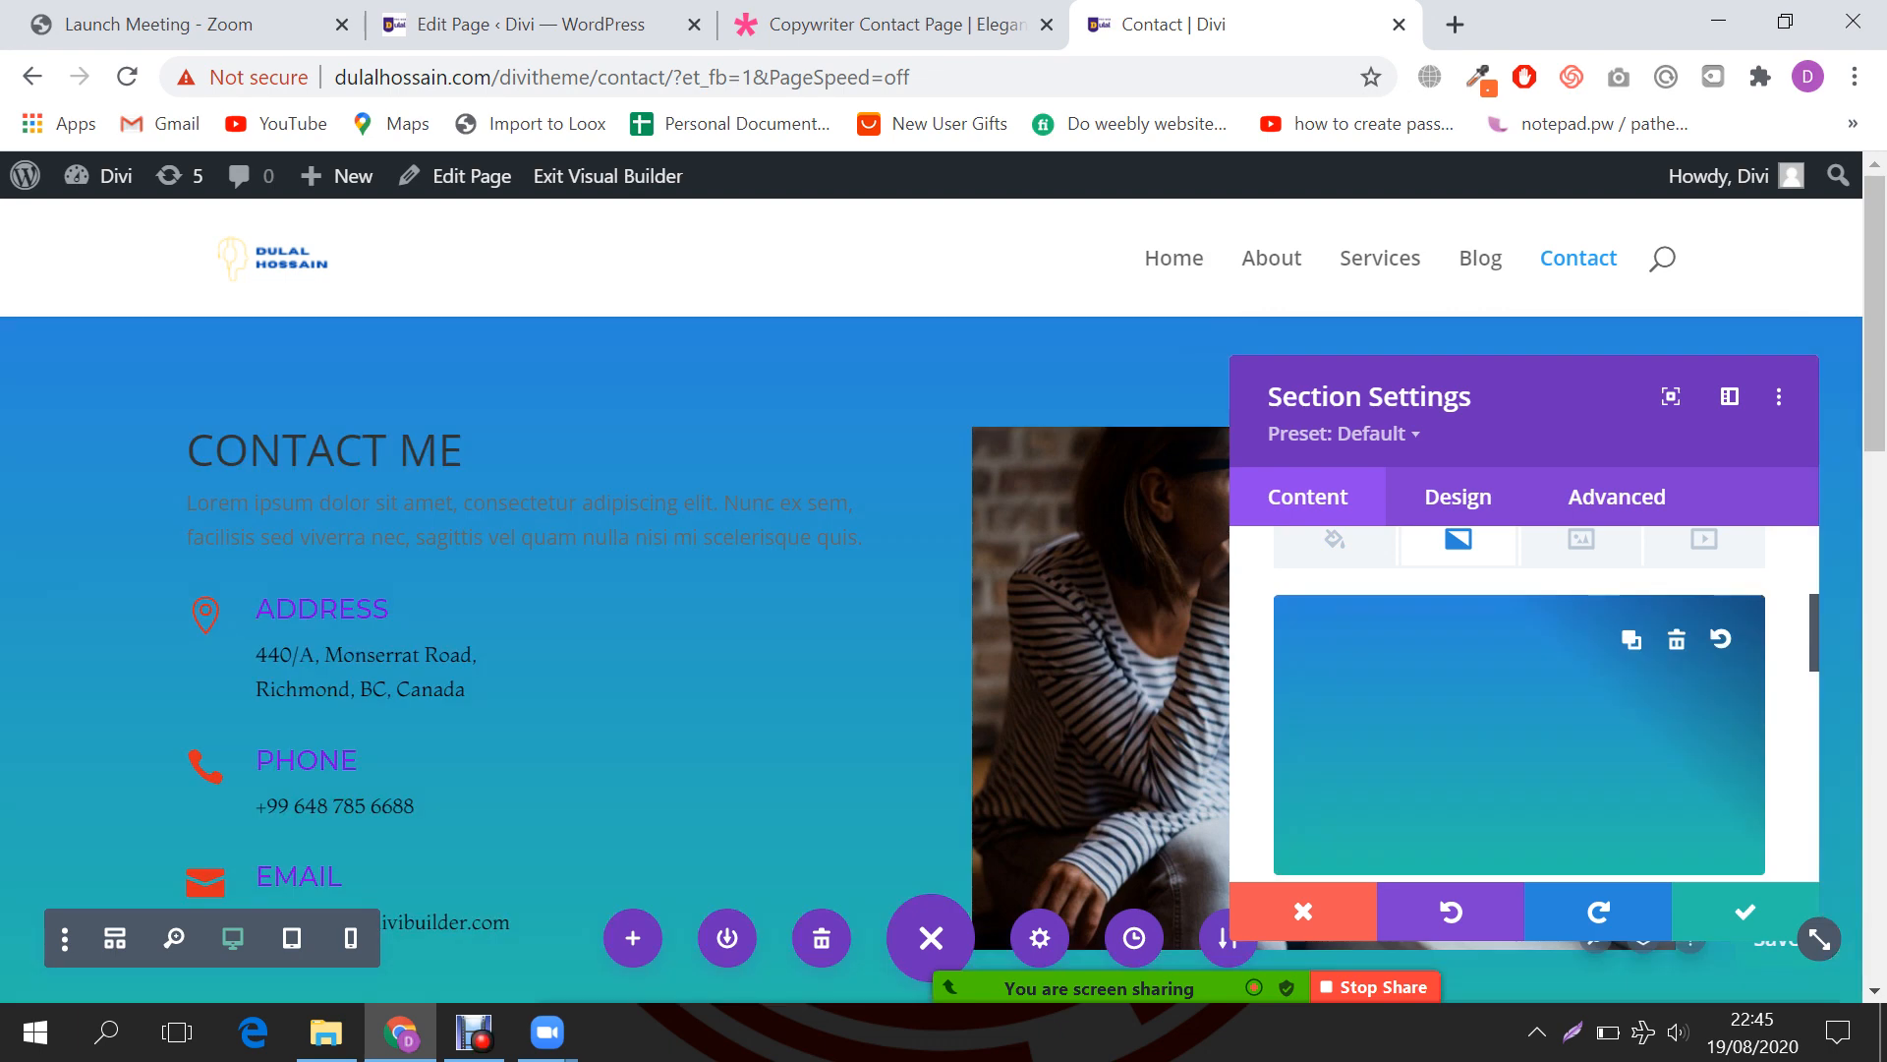
scroll(590, 590, down, 2)
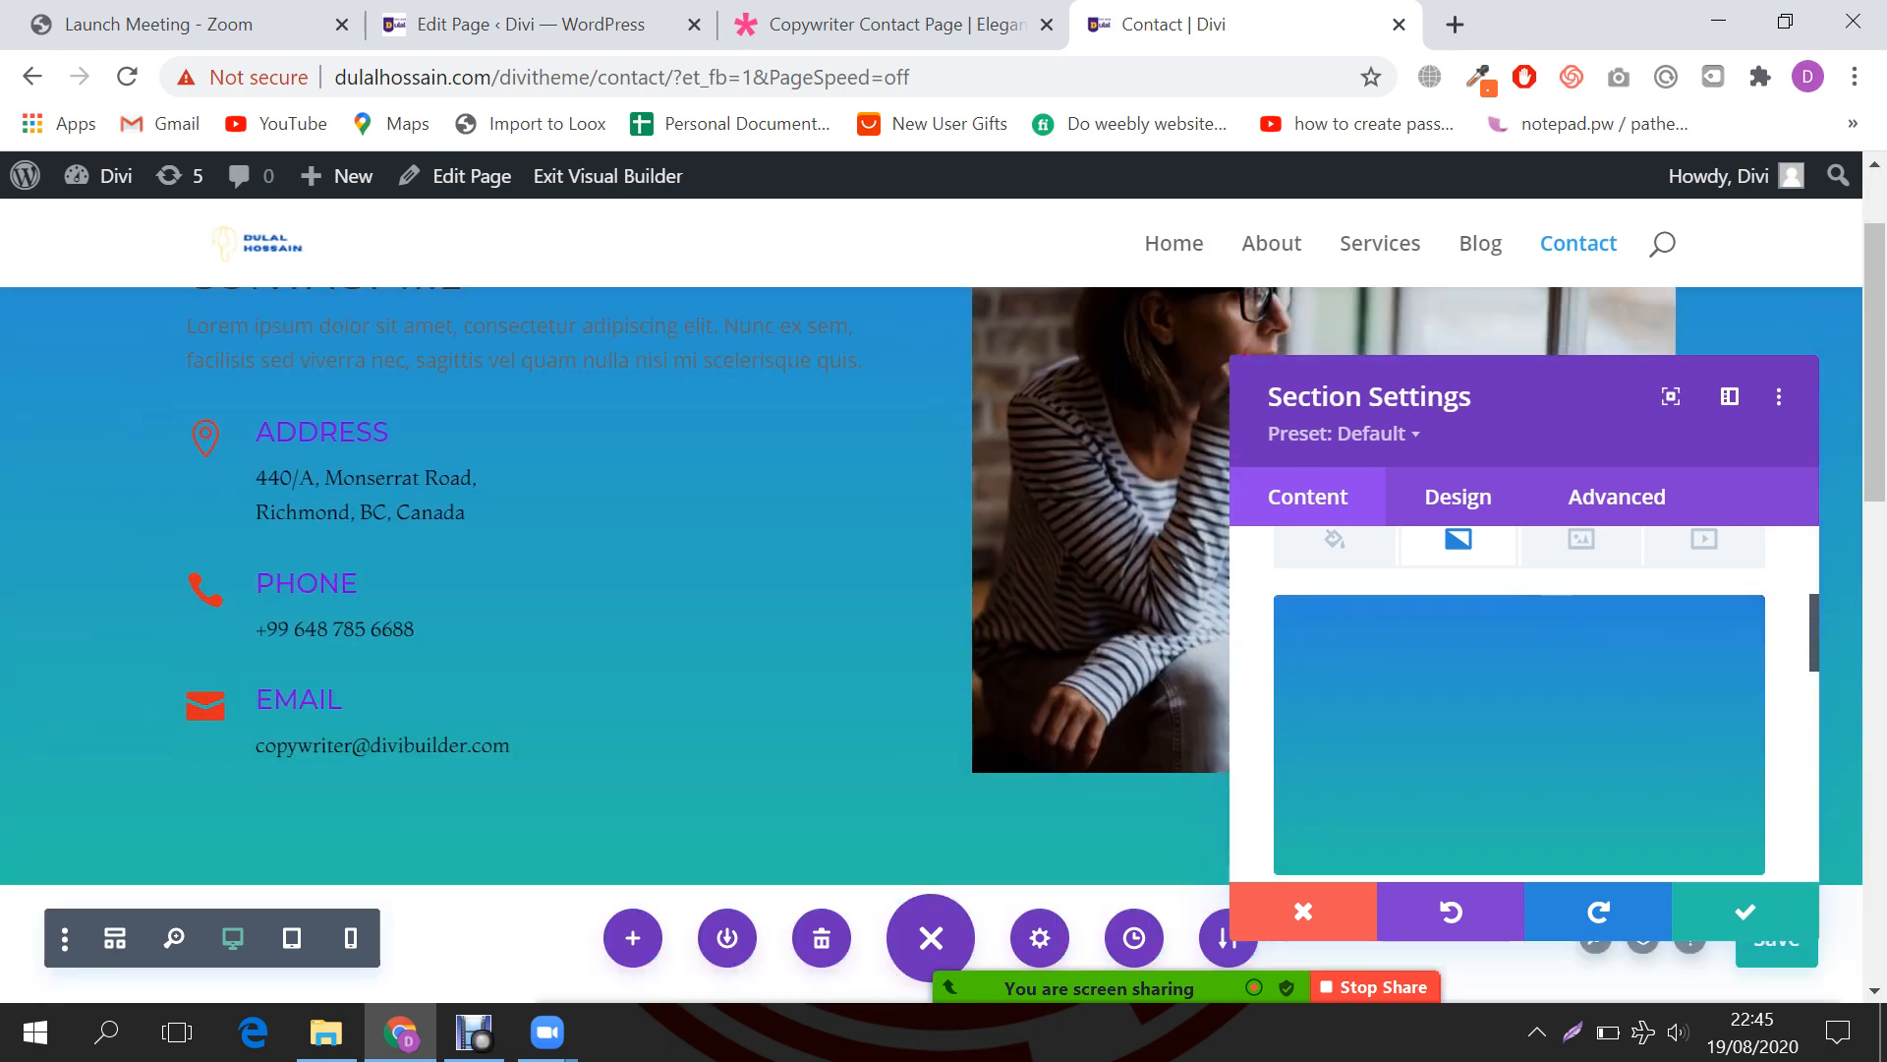
scroll(1518, 707, down, 3)
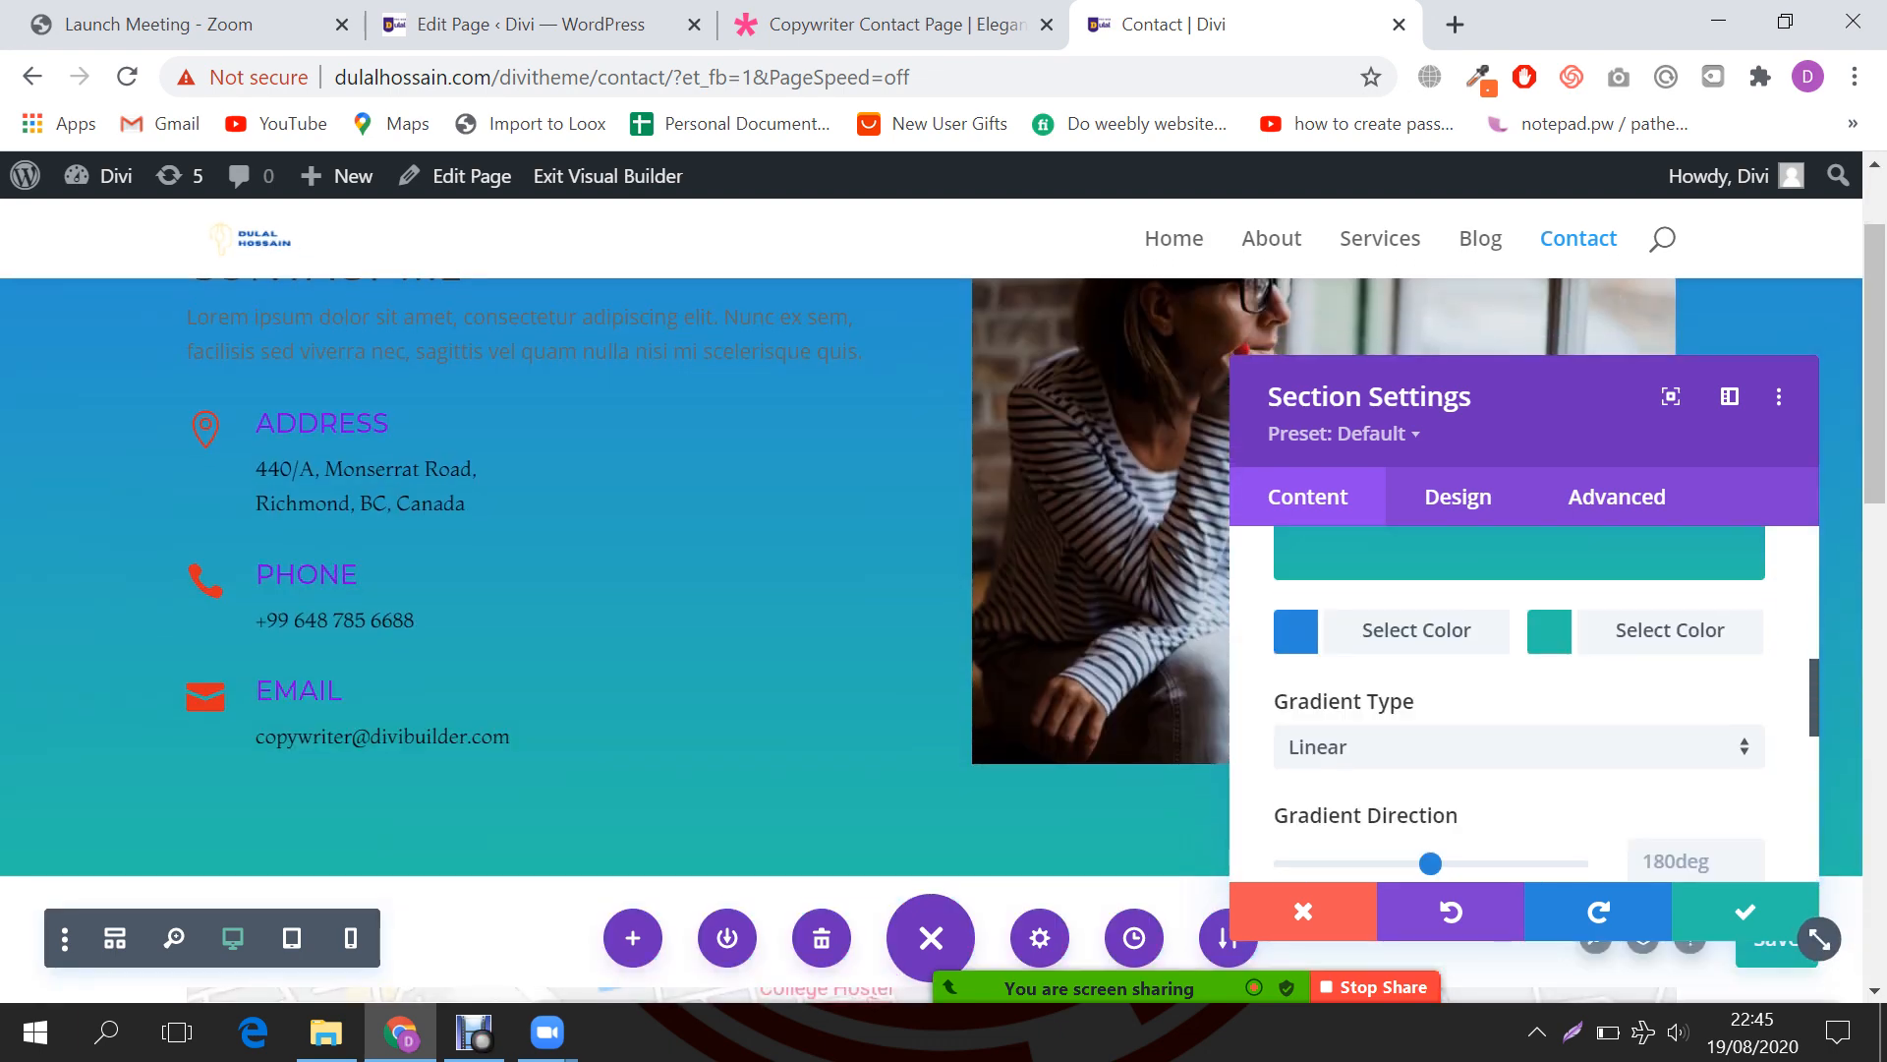
Step: Make the teal gradient stop fully transparent
click(1549, 631)
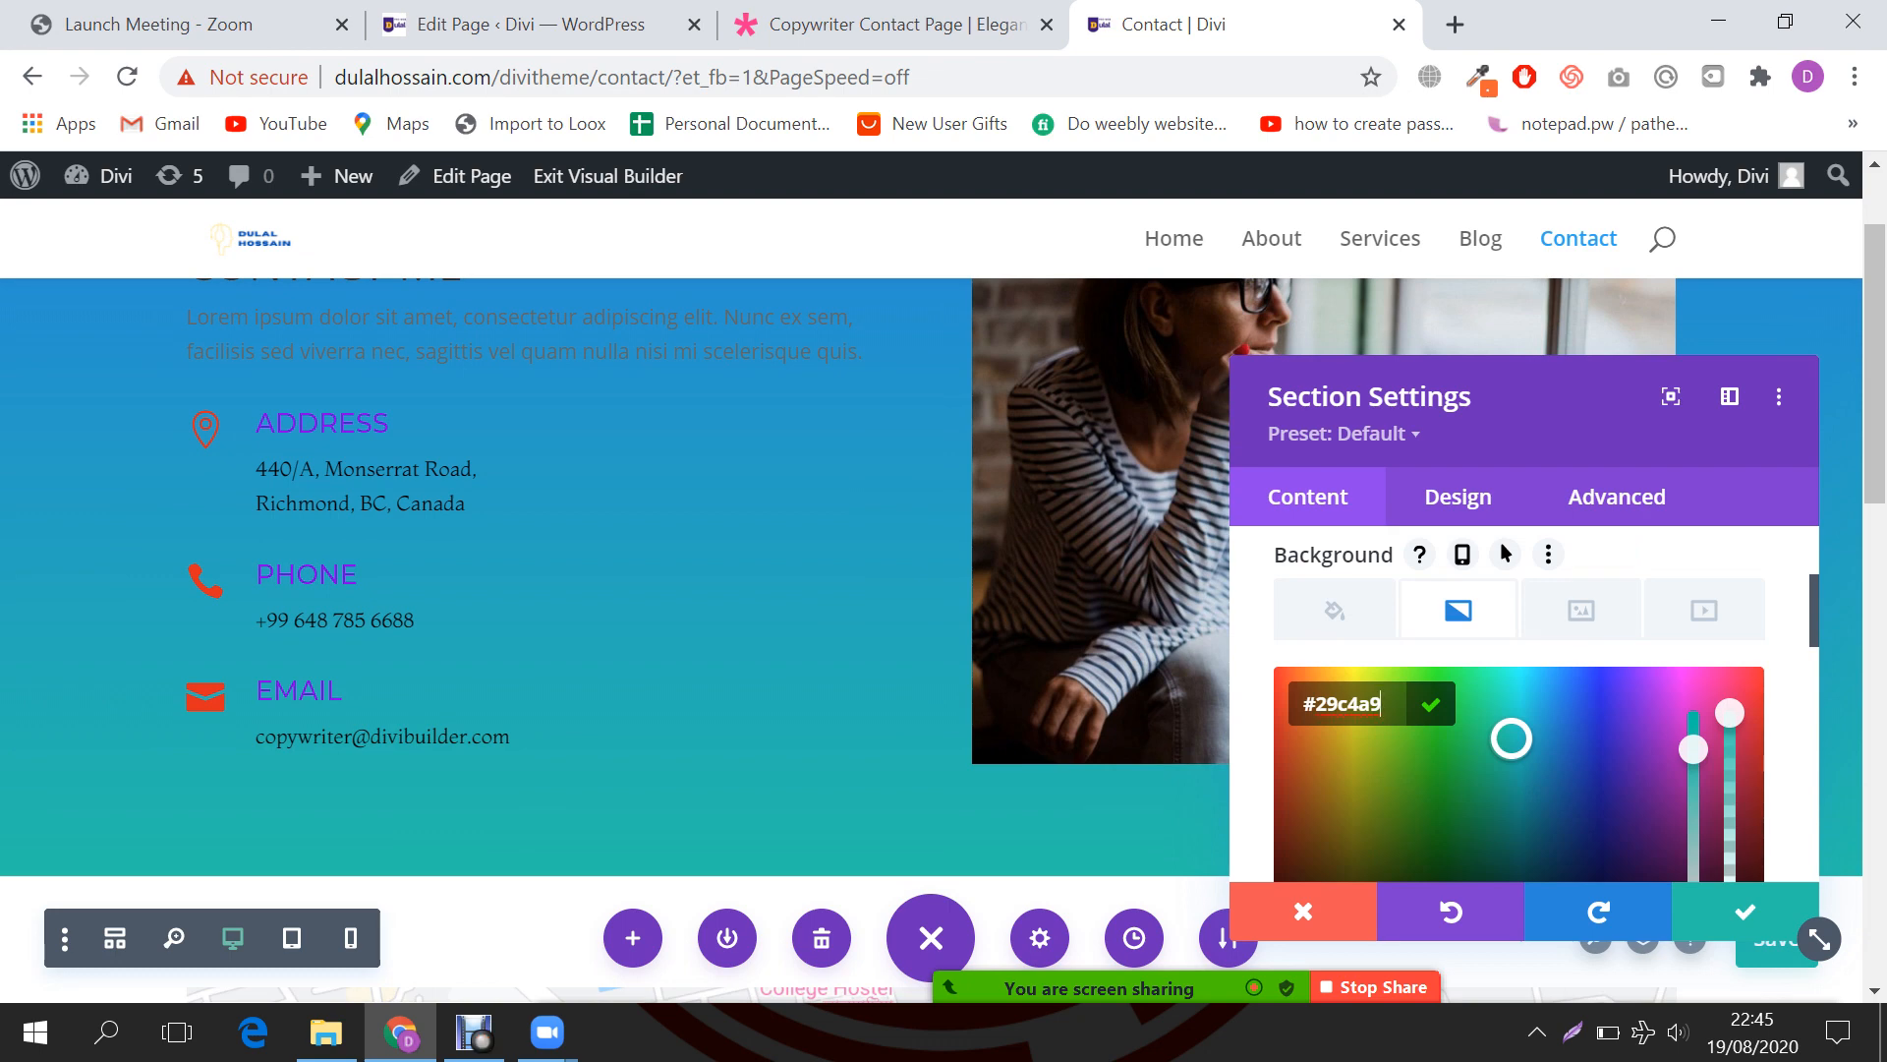
scroll(1519, 707, down, 3)
scroll(1518, 702, up, 3)
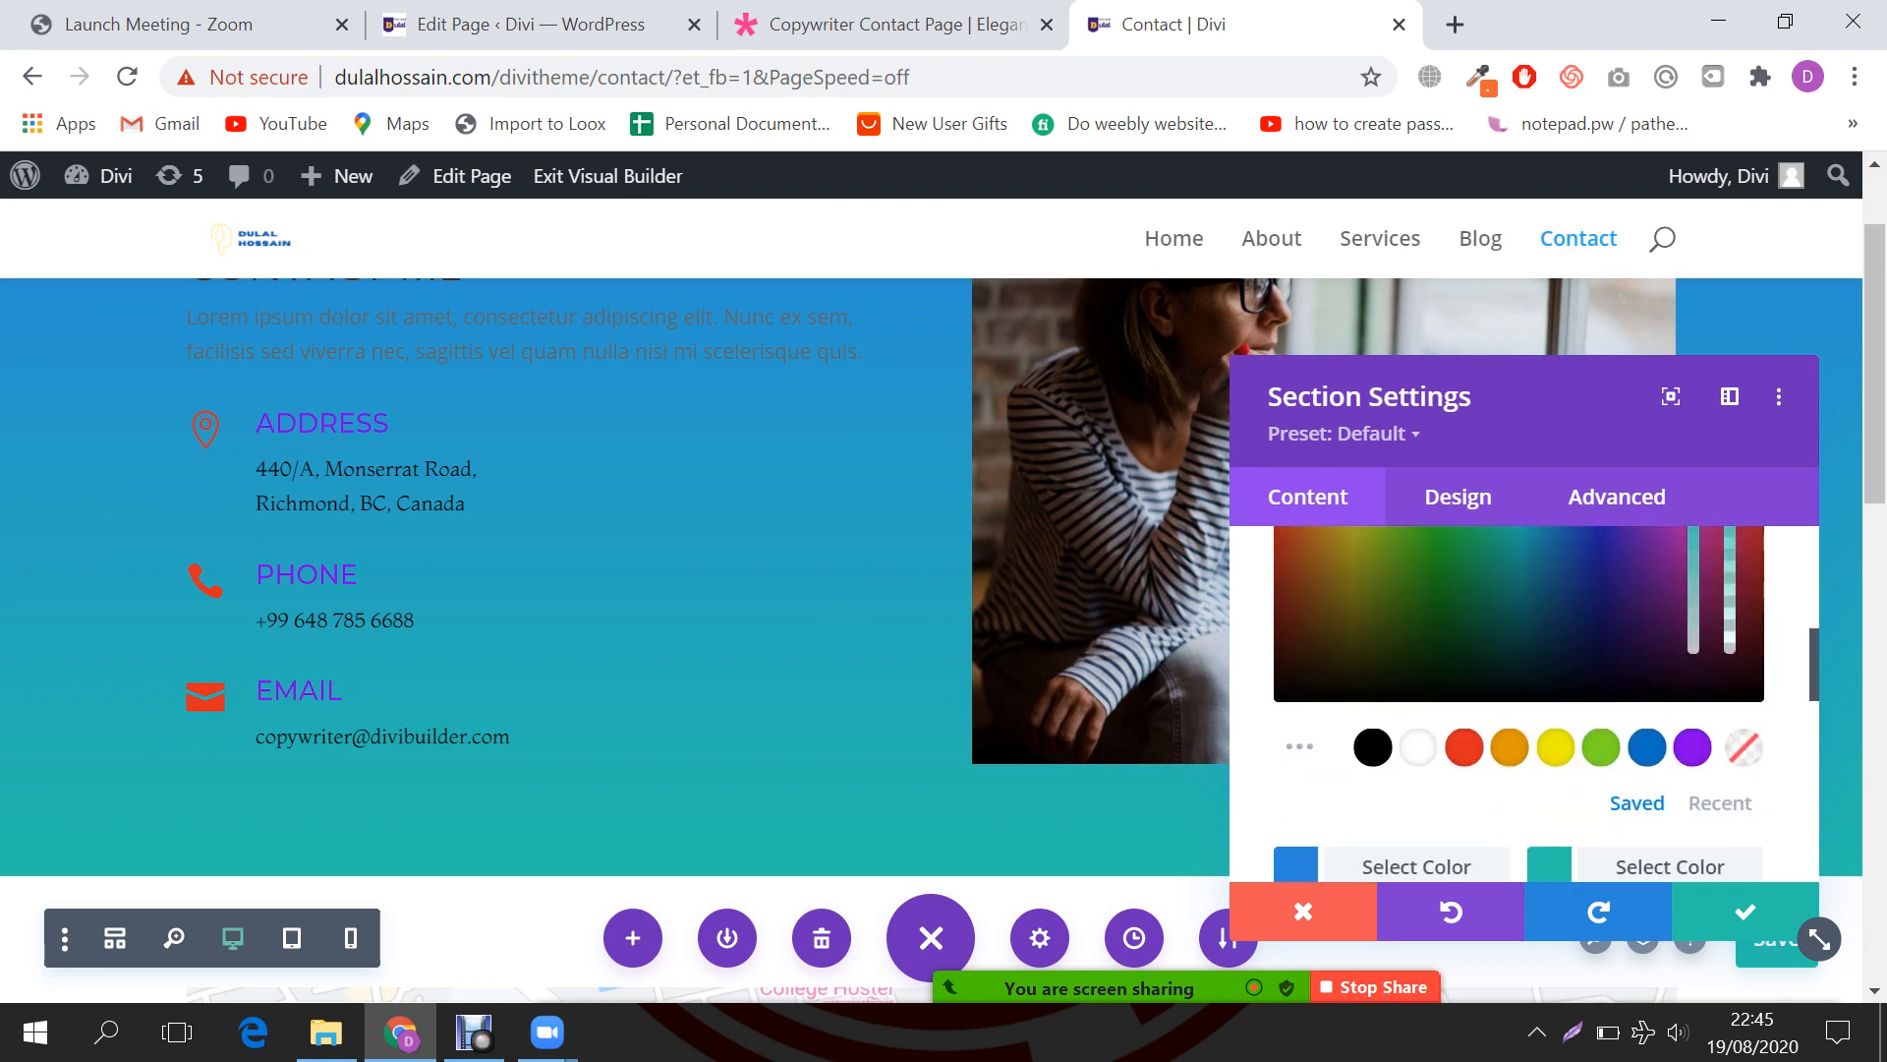
drag(1729, 712, 1730, 909)
scroll(1520, 703, down, 3)
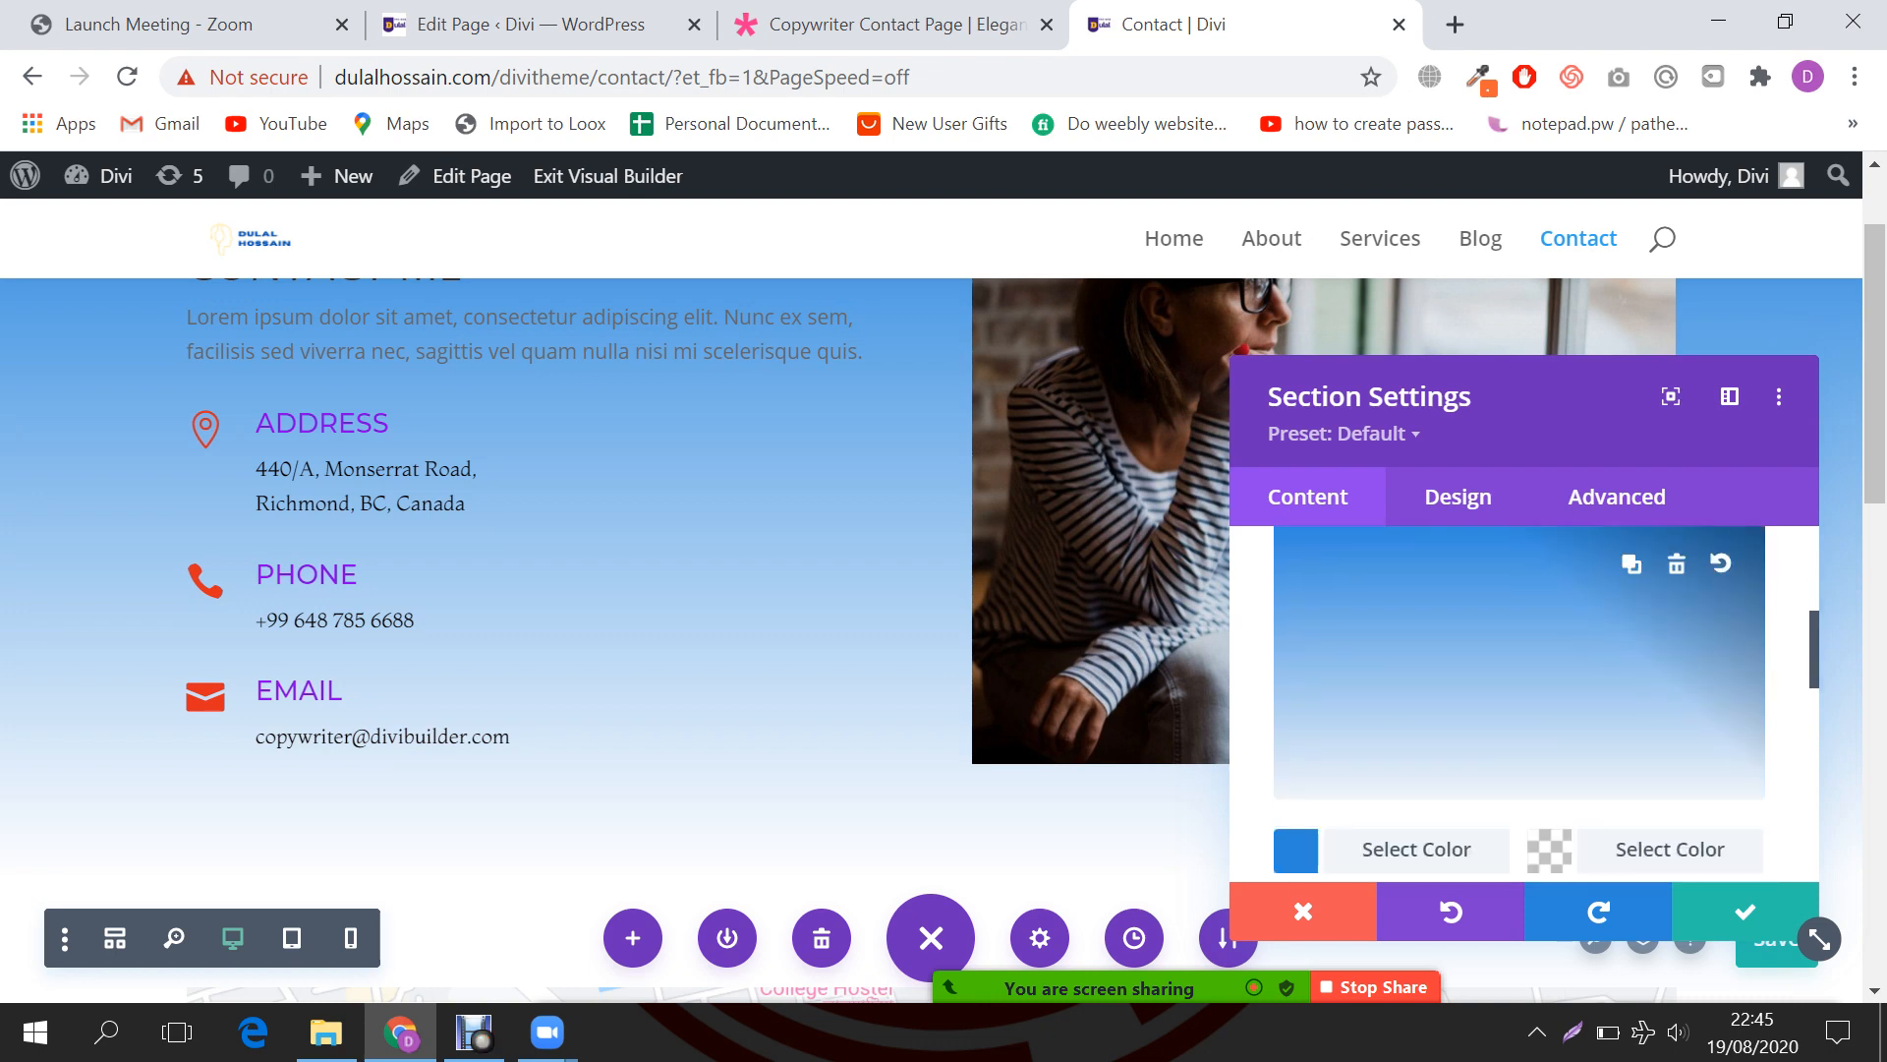
Step: Set the second gradient stop to white (#ffffff) at full opacity
click(1550, 703)
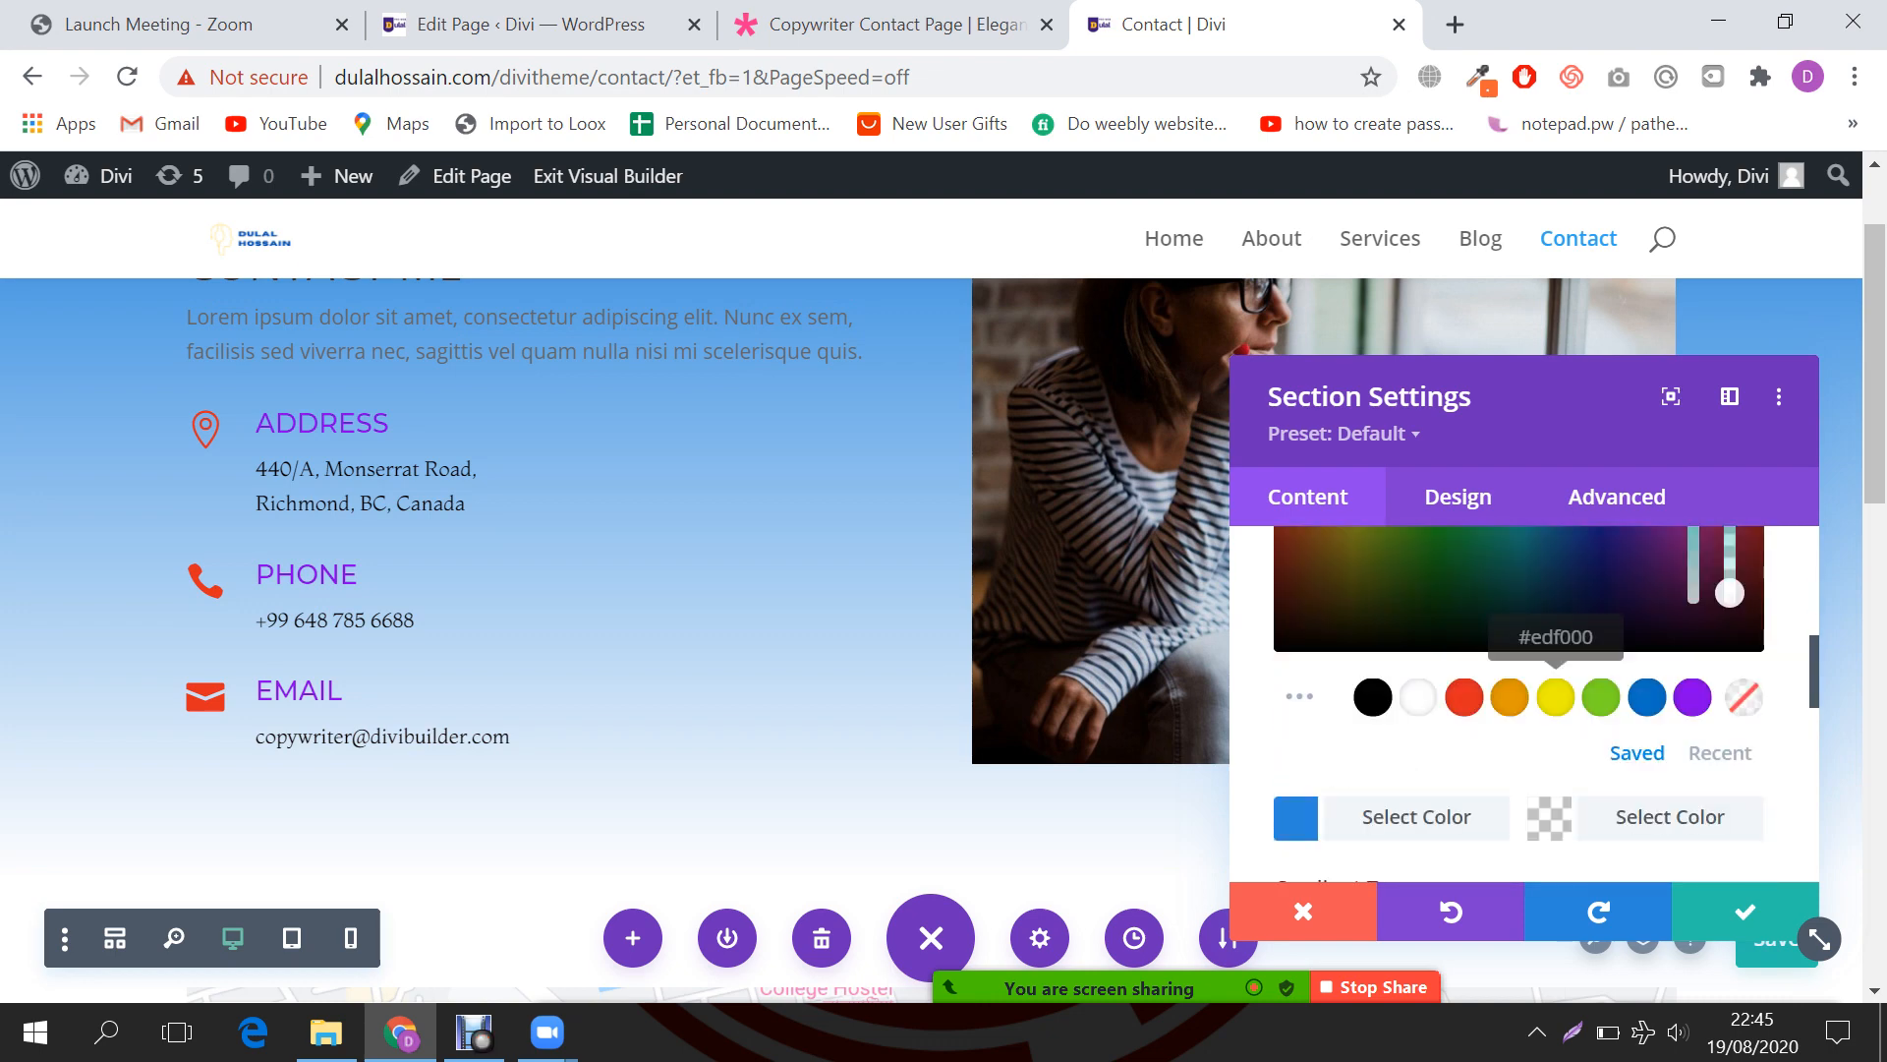
scroll(1550, 702, up, 2)
scroll(1415, 695, down, 3)
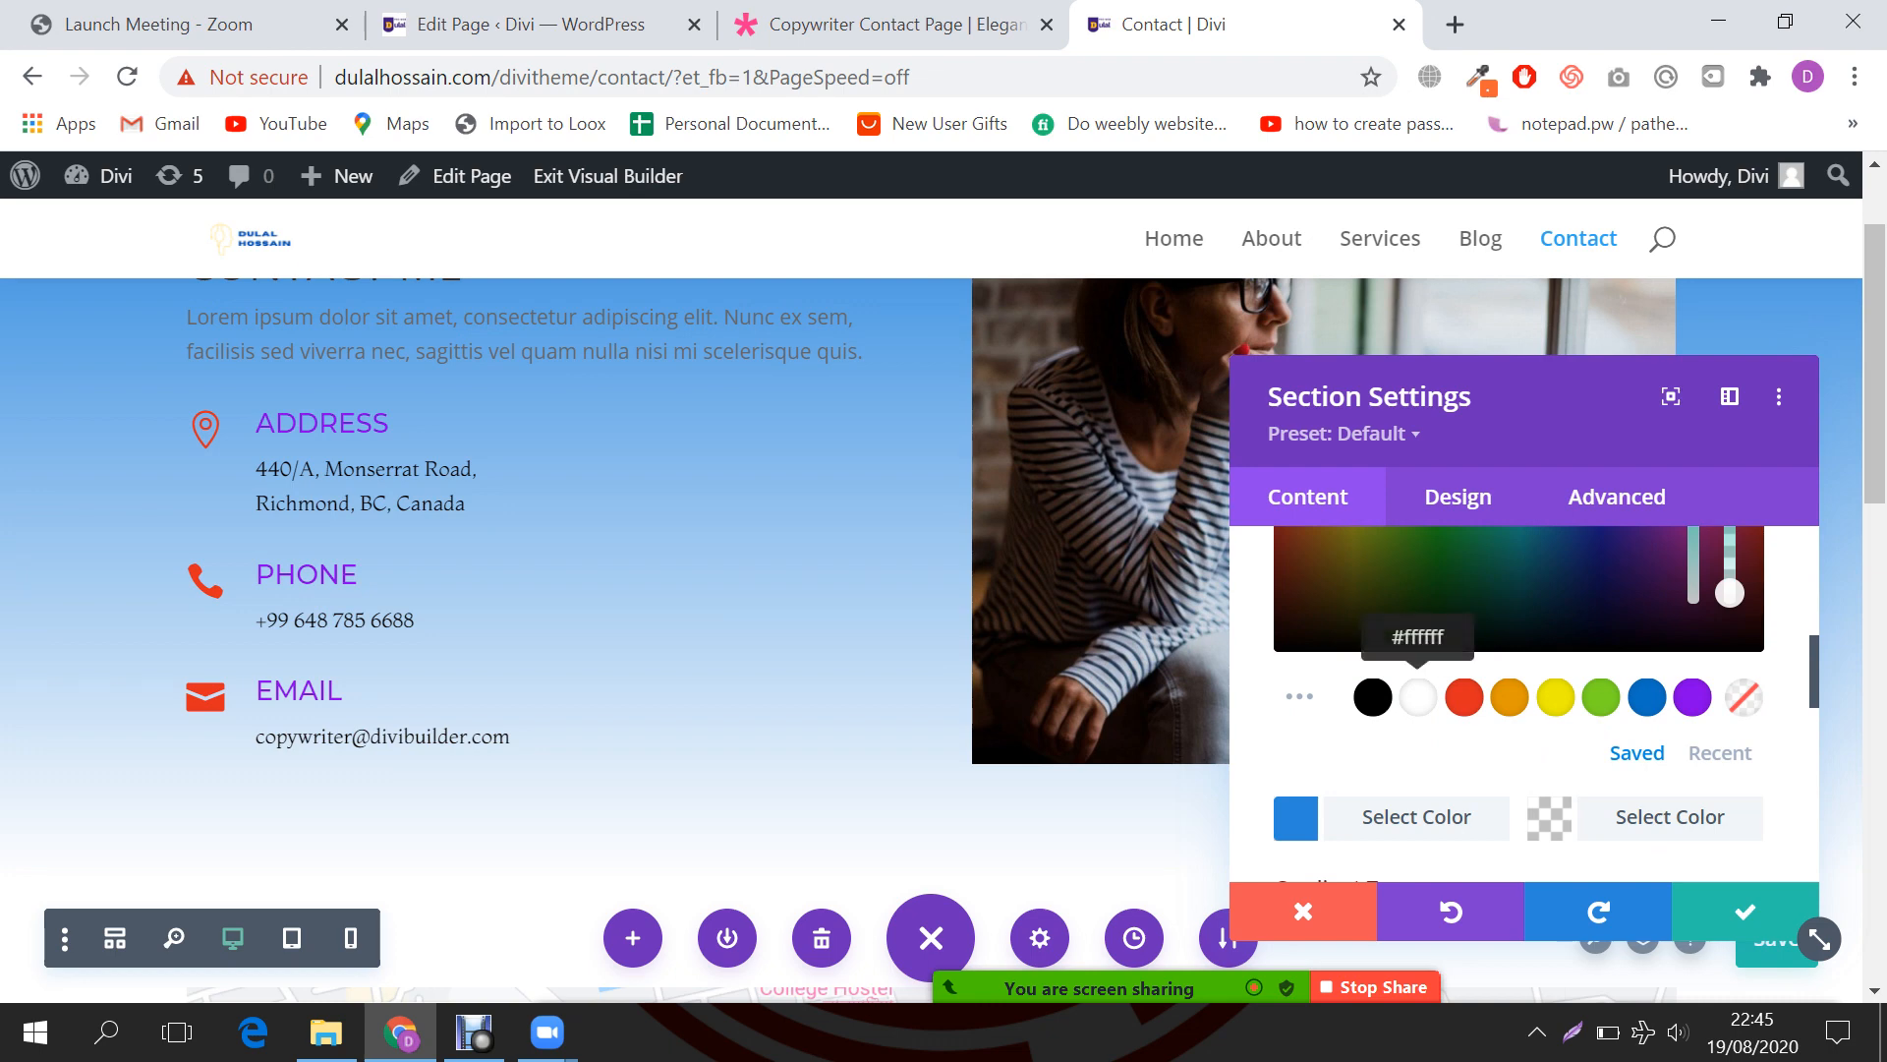
click(1416, 695)
scroll(1415, 695, up, 3)
scroll(1361, 704, down, 3)
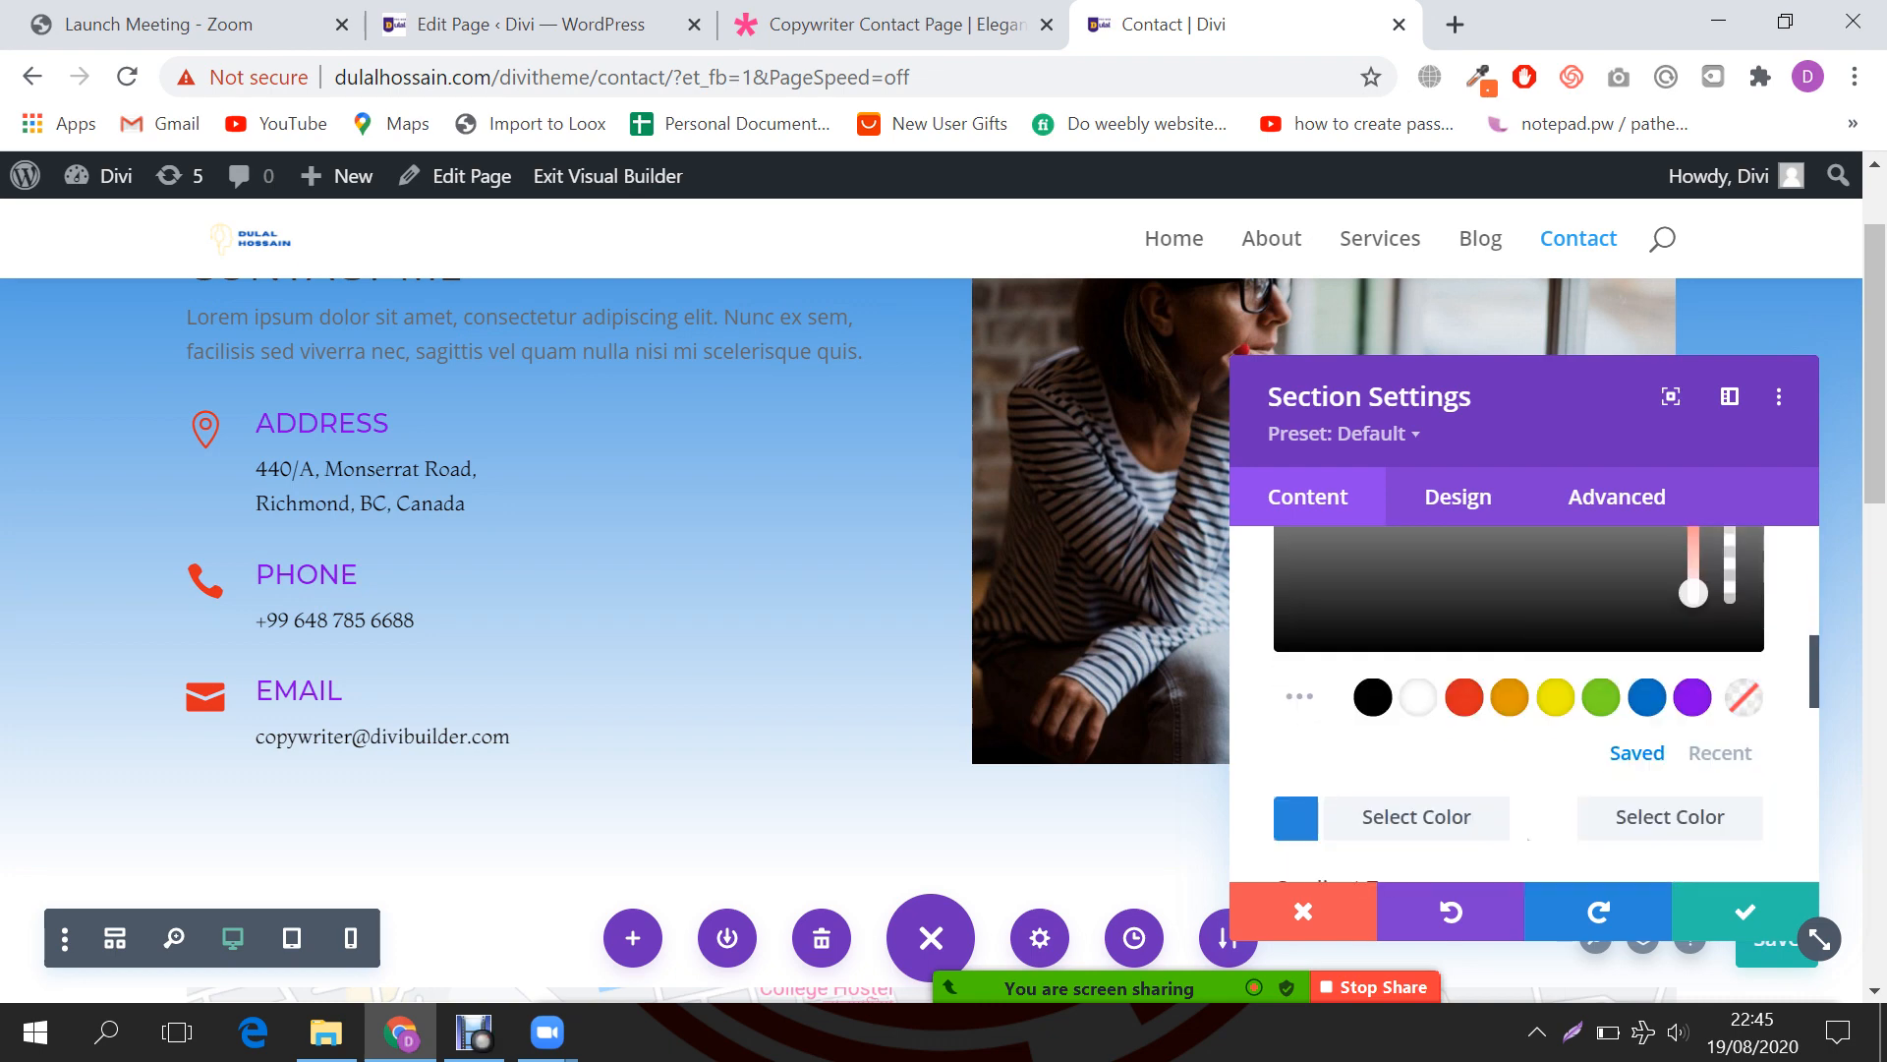
scroll(1360, 704, up, 3)
mouse_move(1730, 712)
mouse_down()
mouse_move(1730, 807)
mouse_move(1730, 712)
mouse_up()
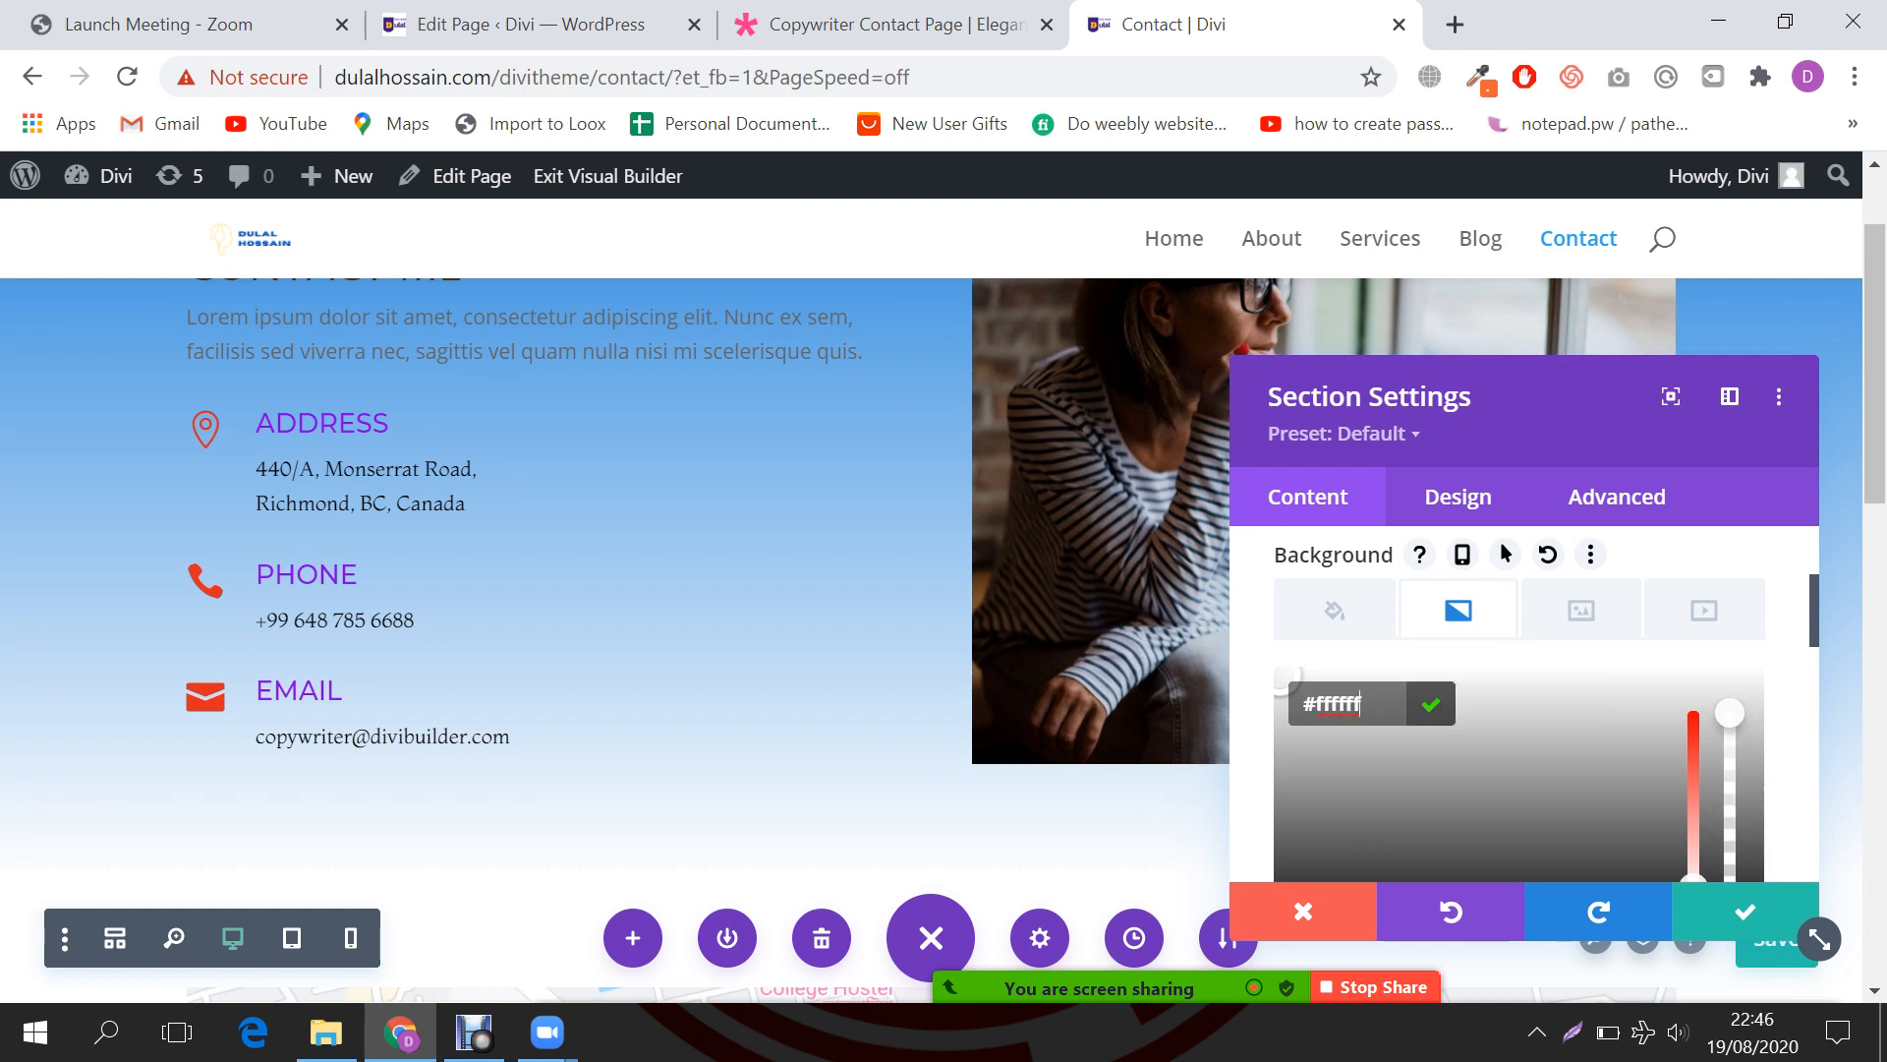
scroll(1730, 712, down, 3)
Step: Select the blue gradient stop's colour and bring up the Copywriter Contact Page demo
click(1416, 817)
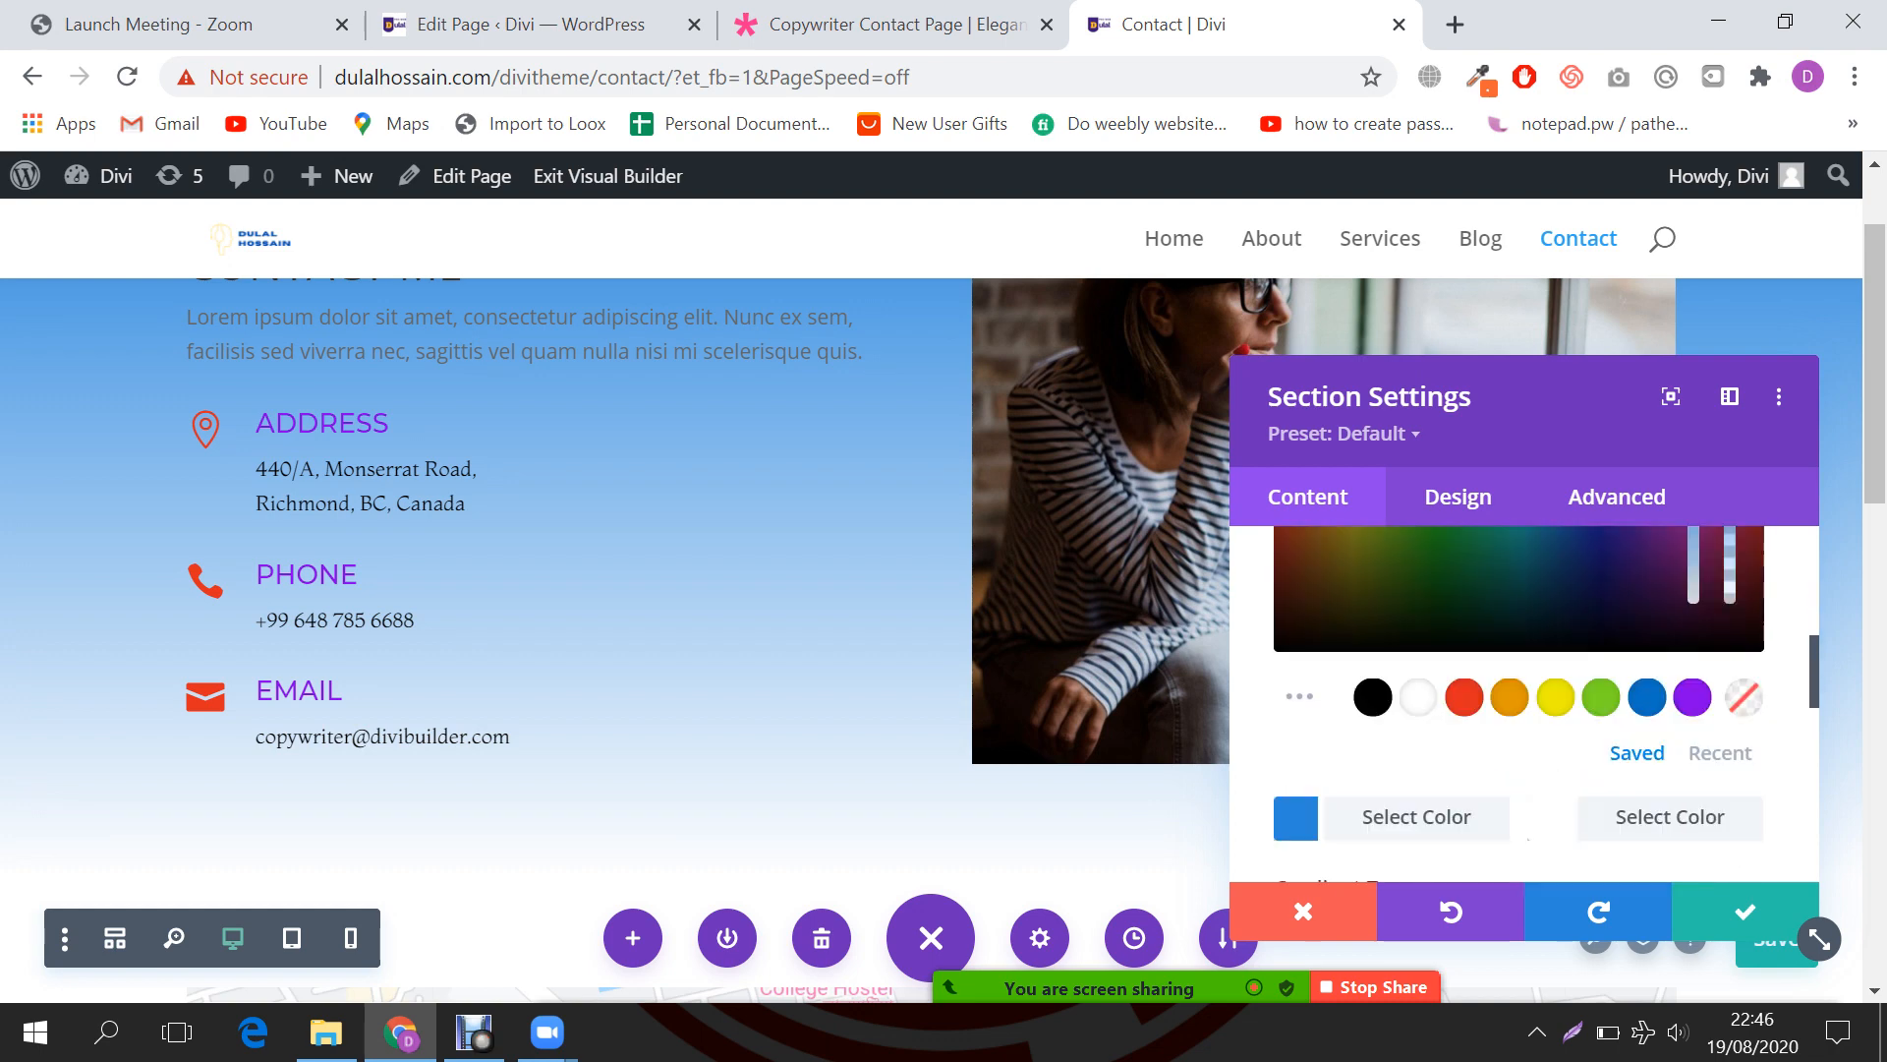
scroll(1416, 817, up, 3)
click(893, 25)
scroll(932, 609, up, 4)
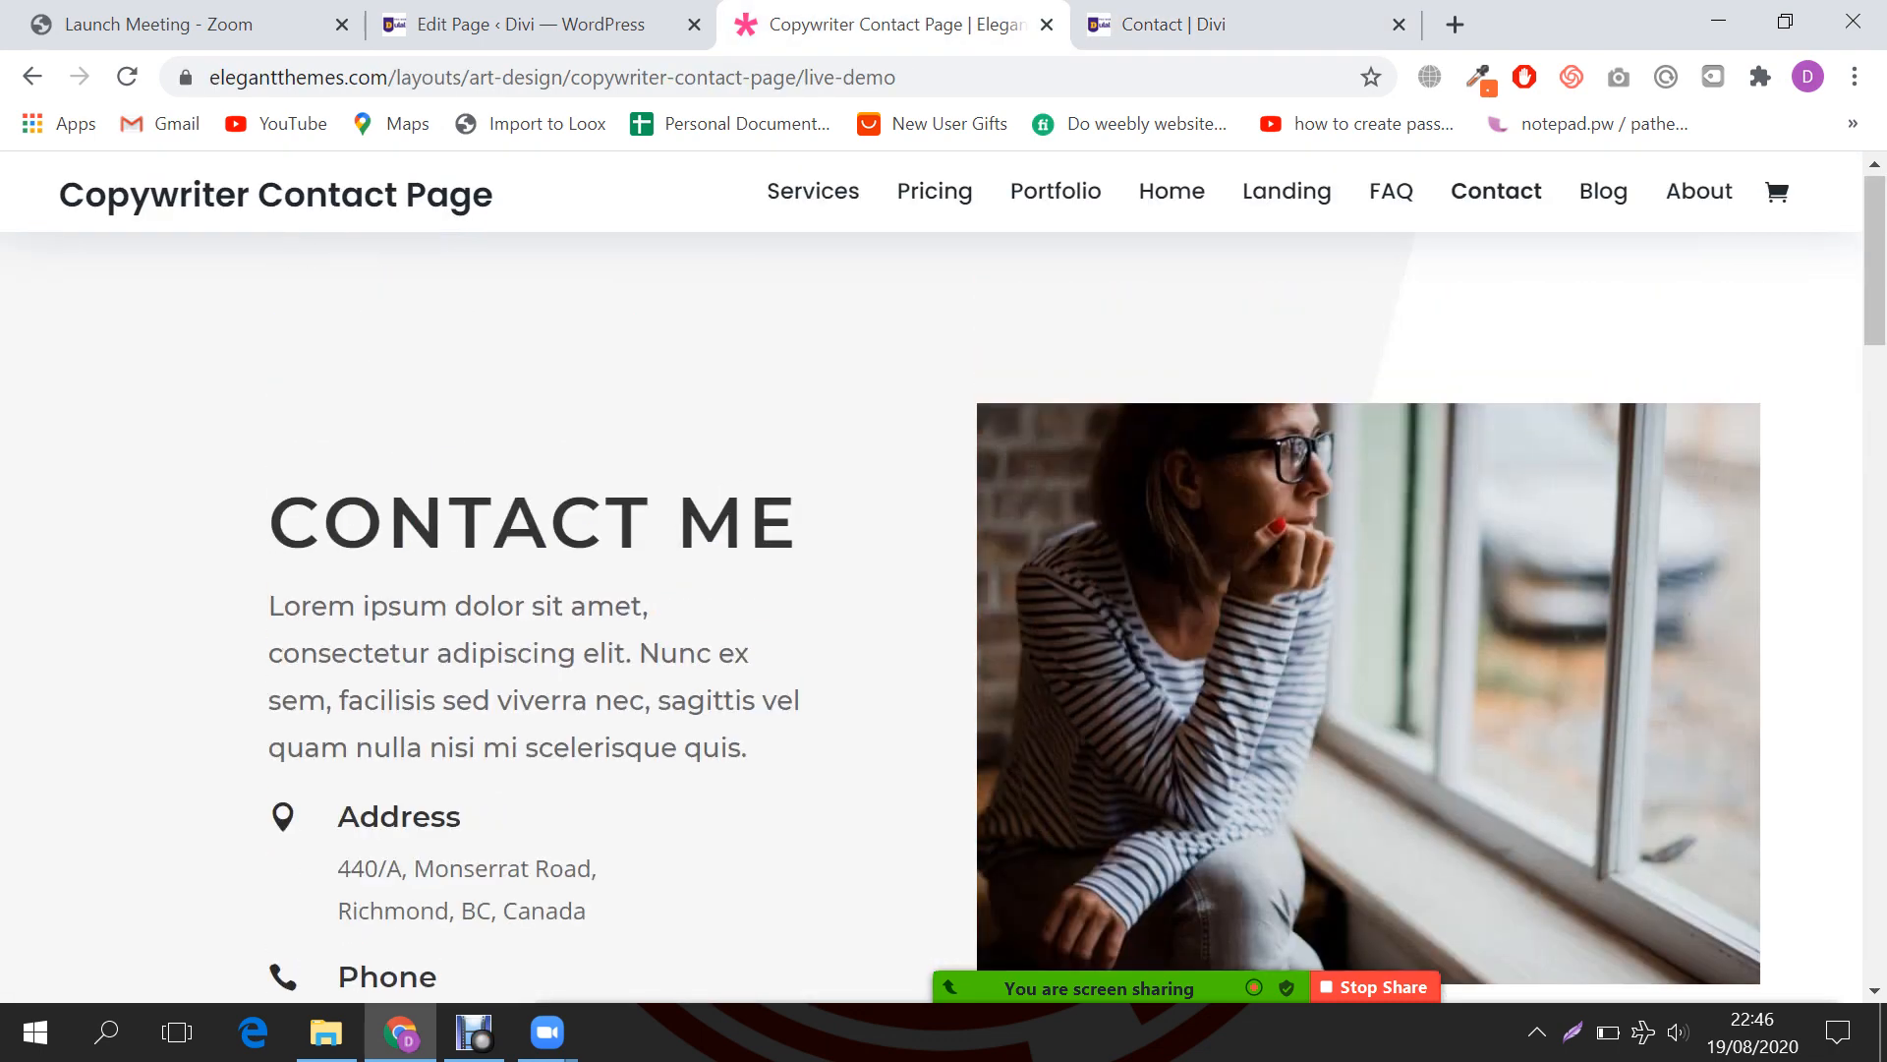
Step: Use the eyedropper extension's Page Color Picker to copy the demo's grey background, #F7F7F7
scroll(931, 610, down, 3)
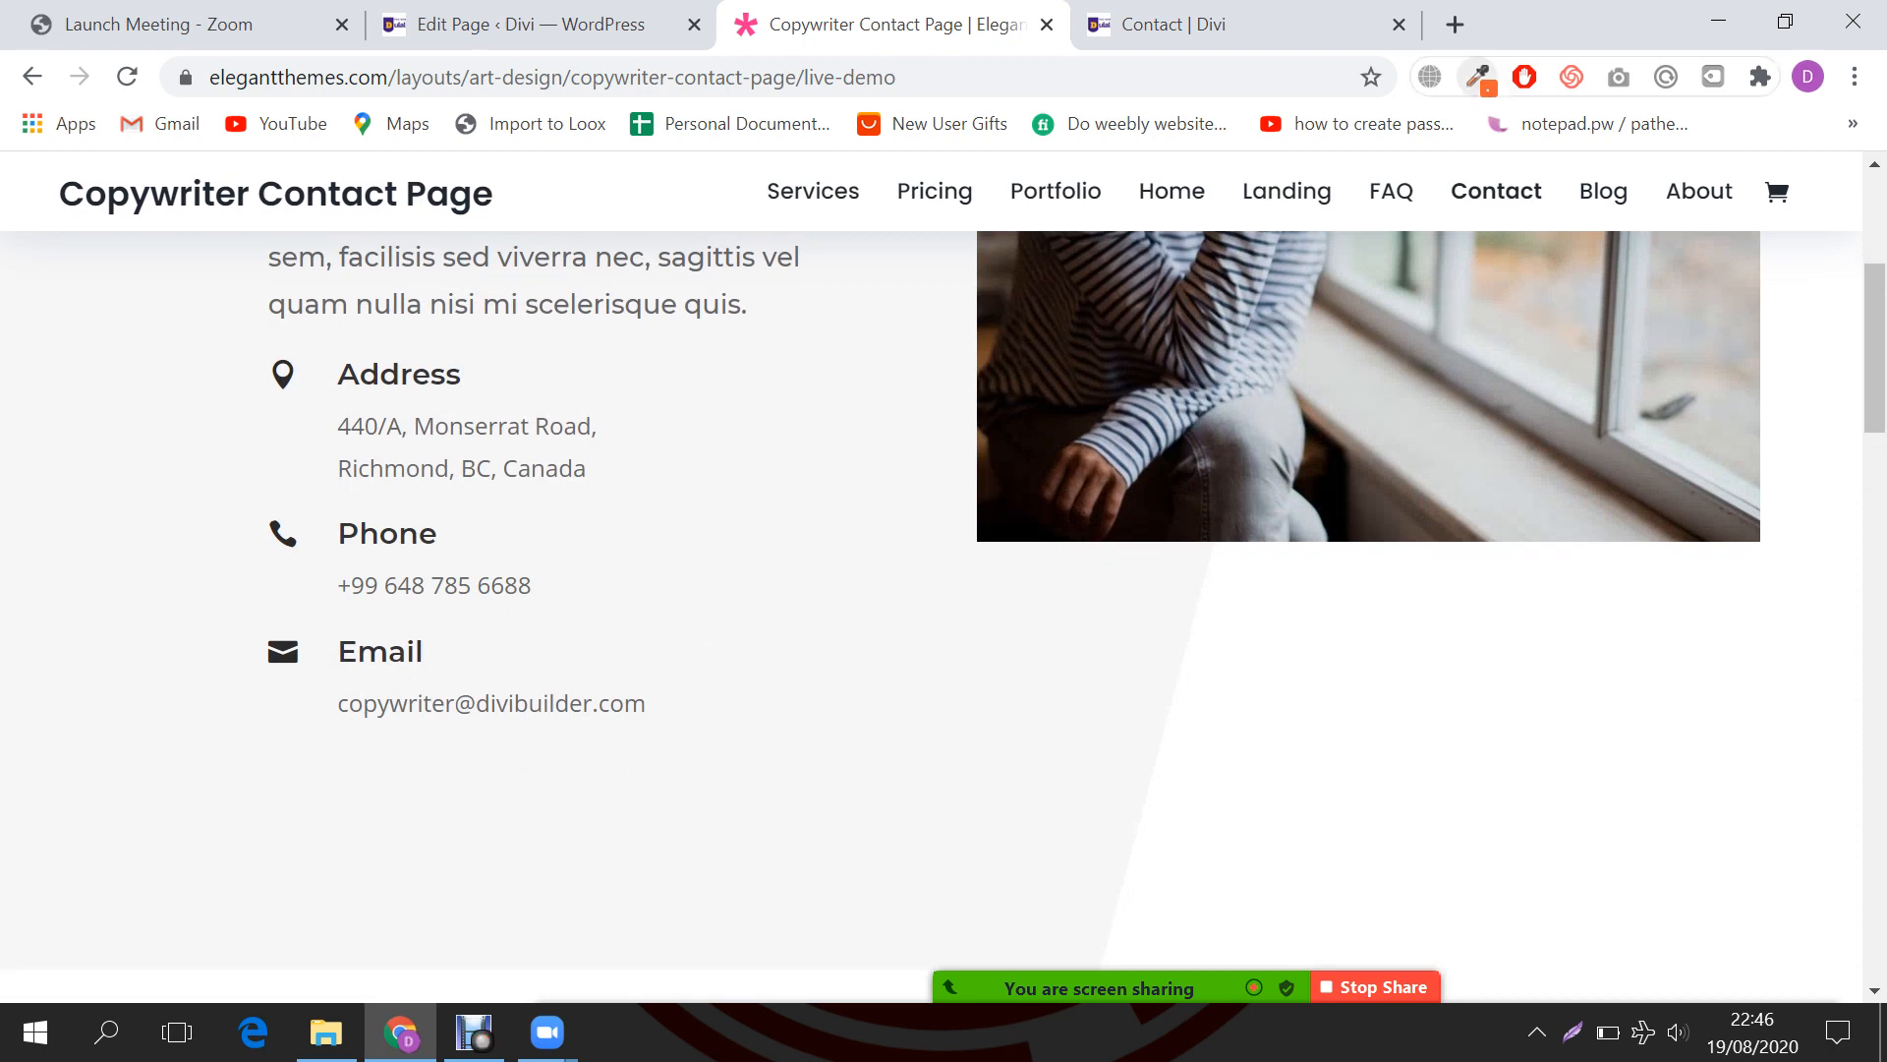
click(1477, 77)
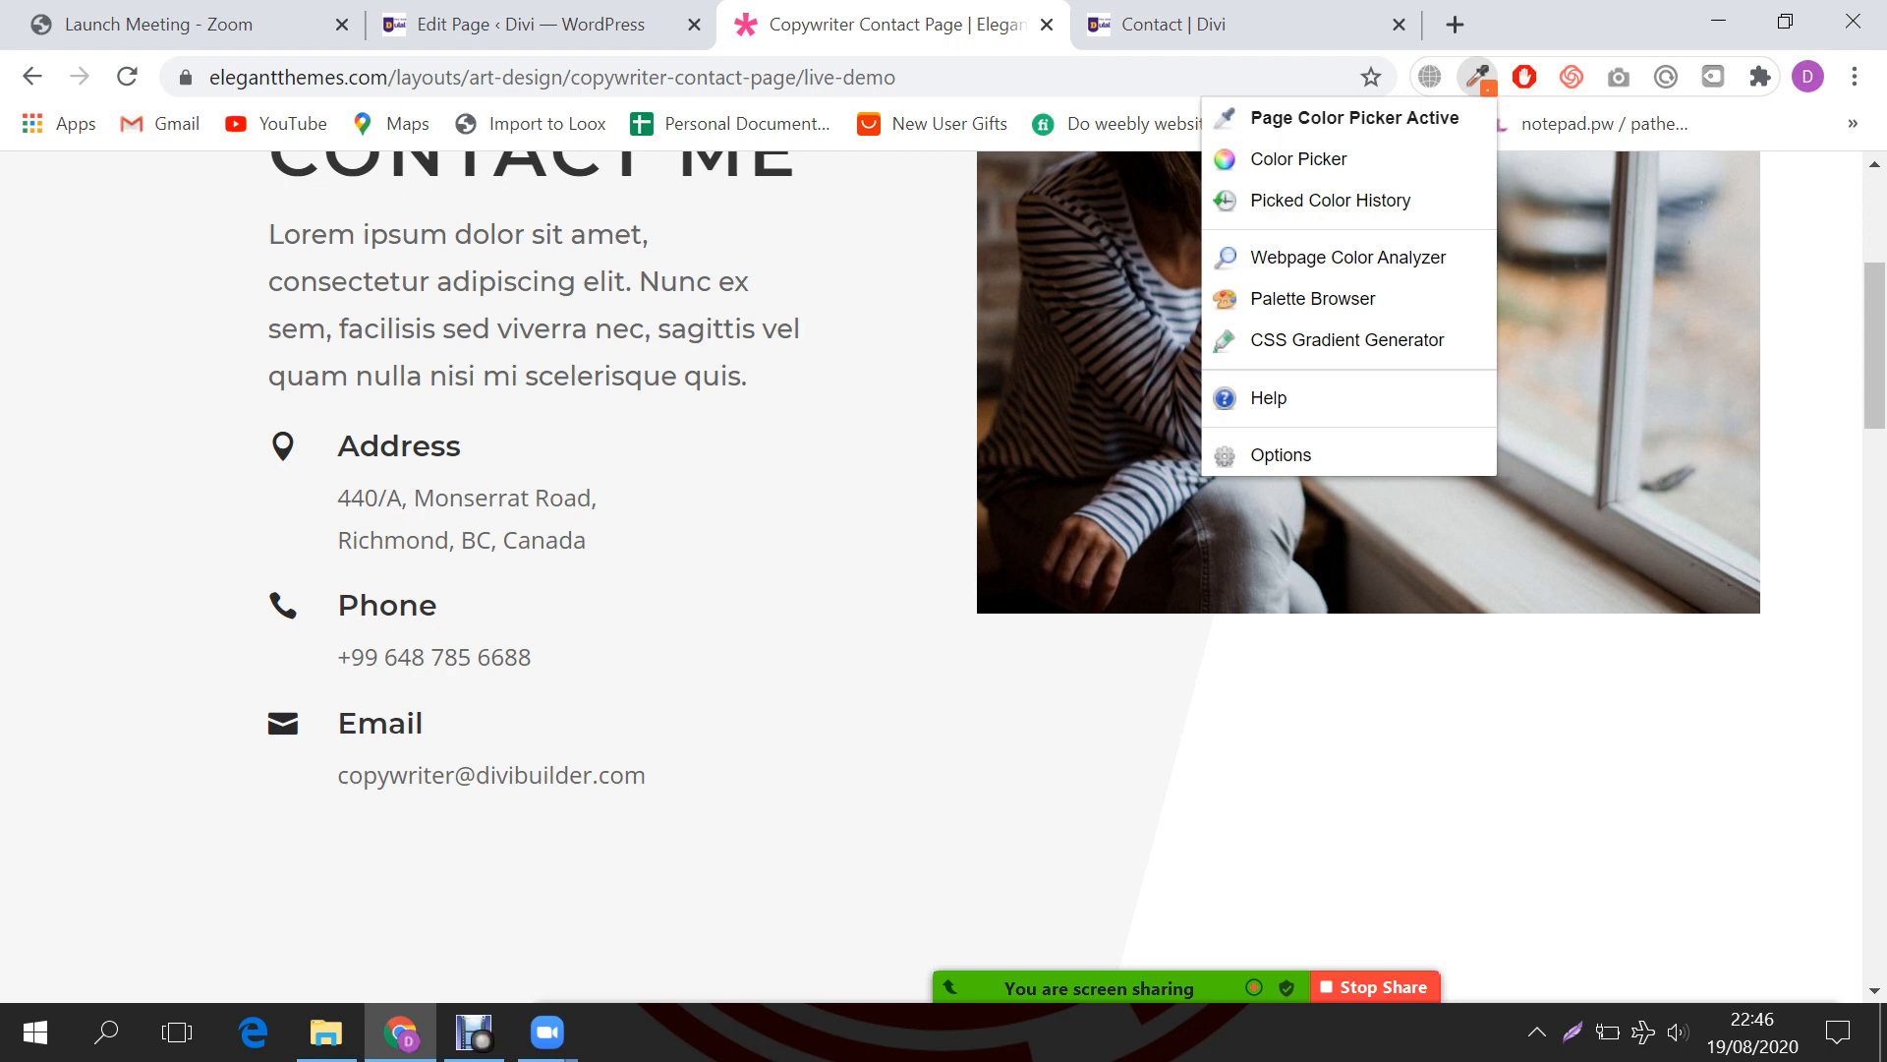
click(1353, 119)
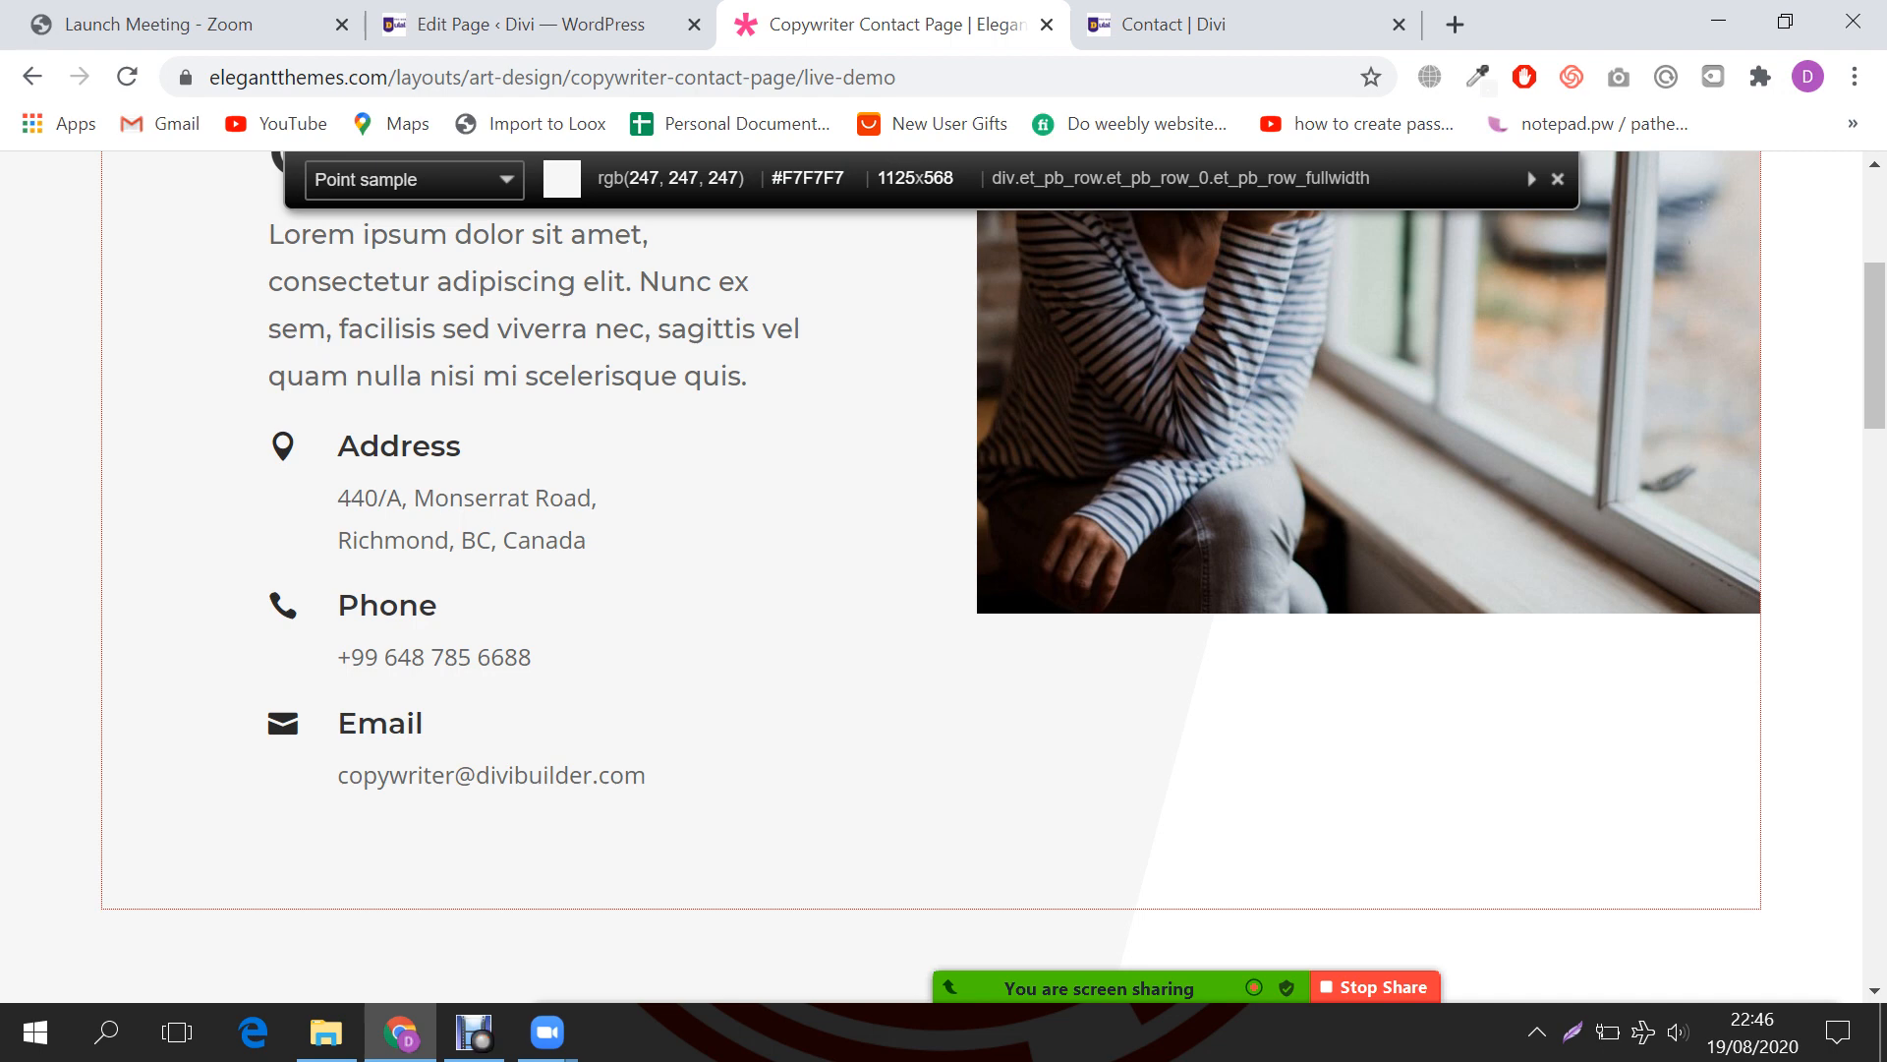
click(936, 668)
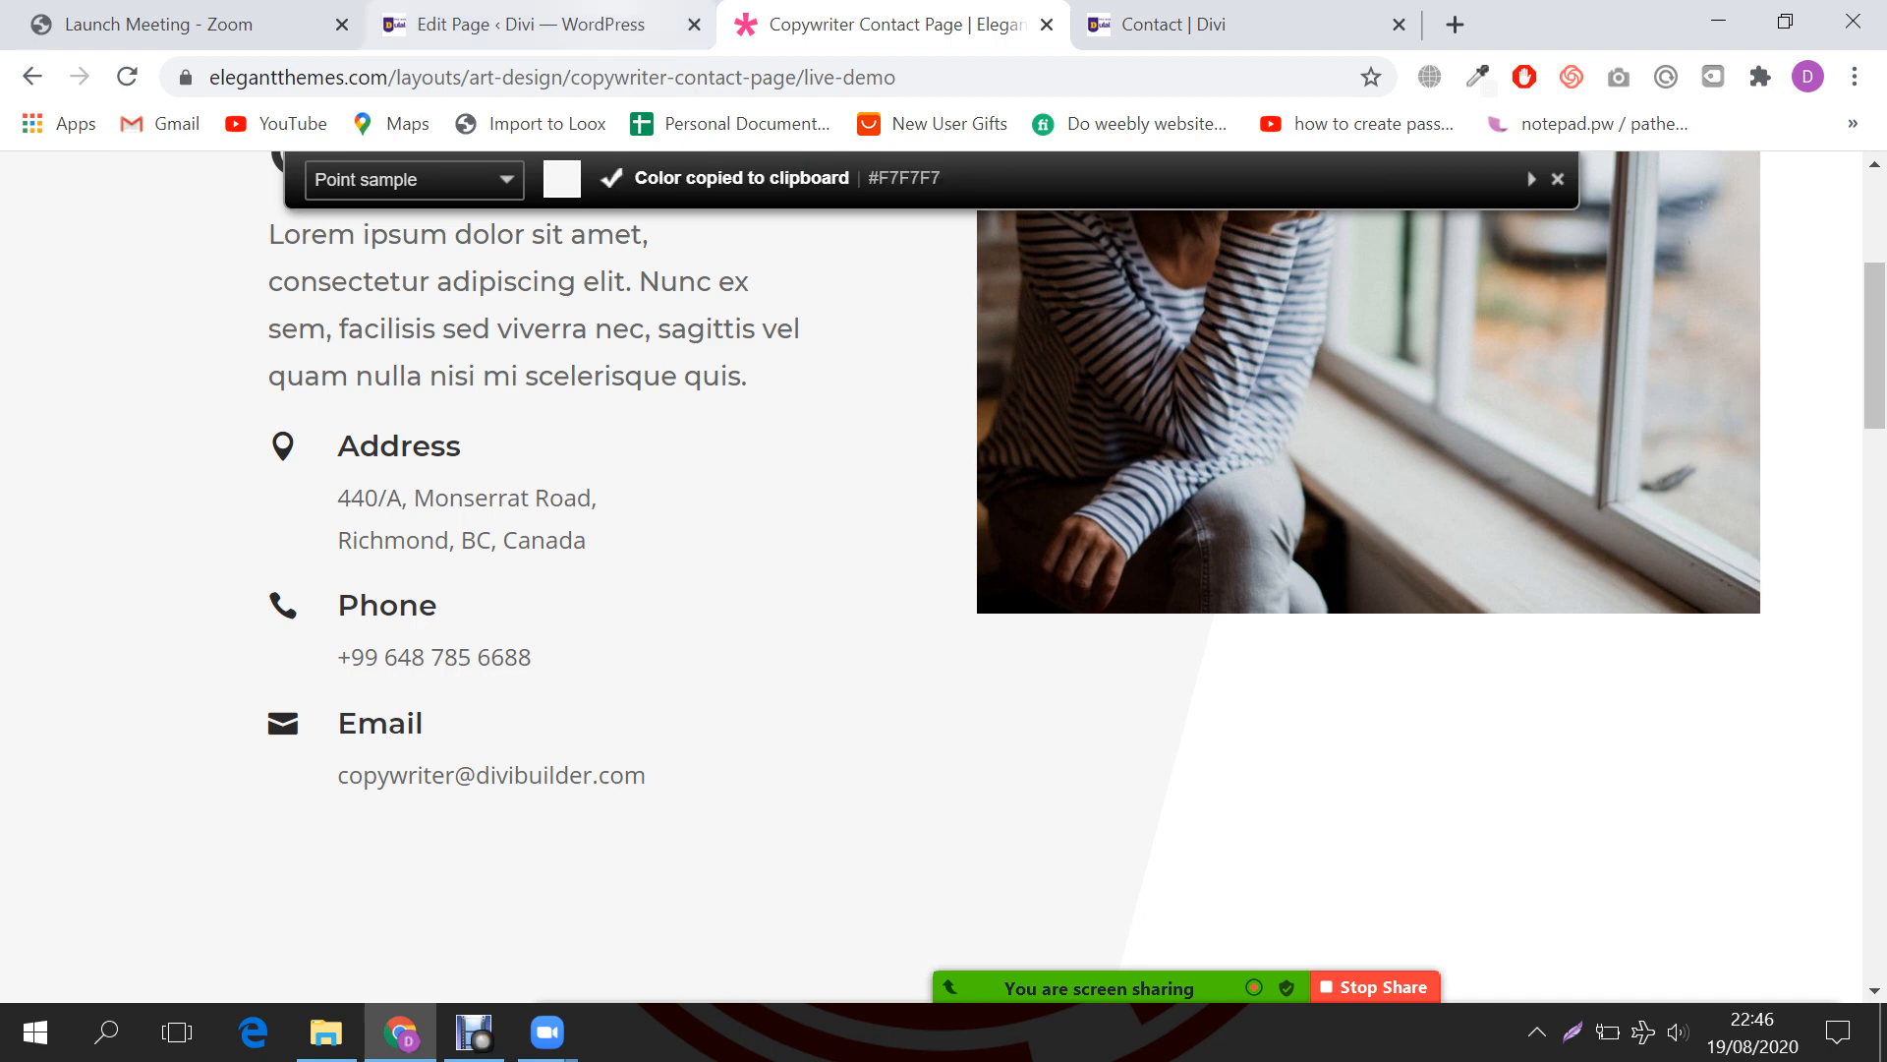
Step: Paste #F7F7F7 into the first gradient stop, darken it to #bcbcbc, and save
click(1170, 24)
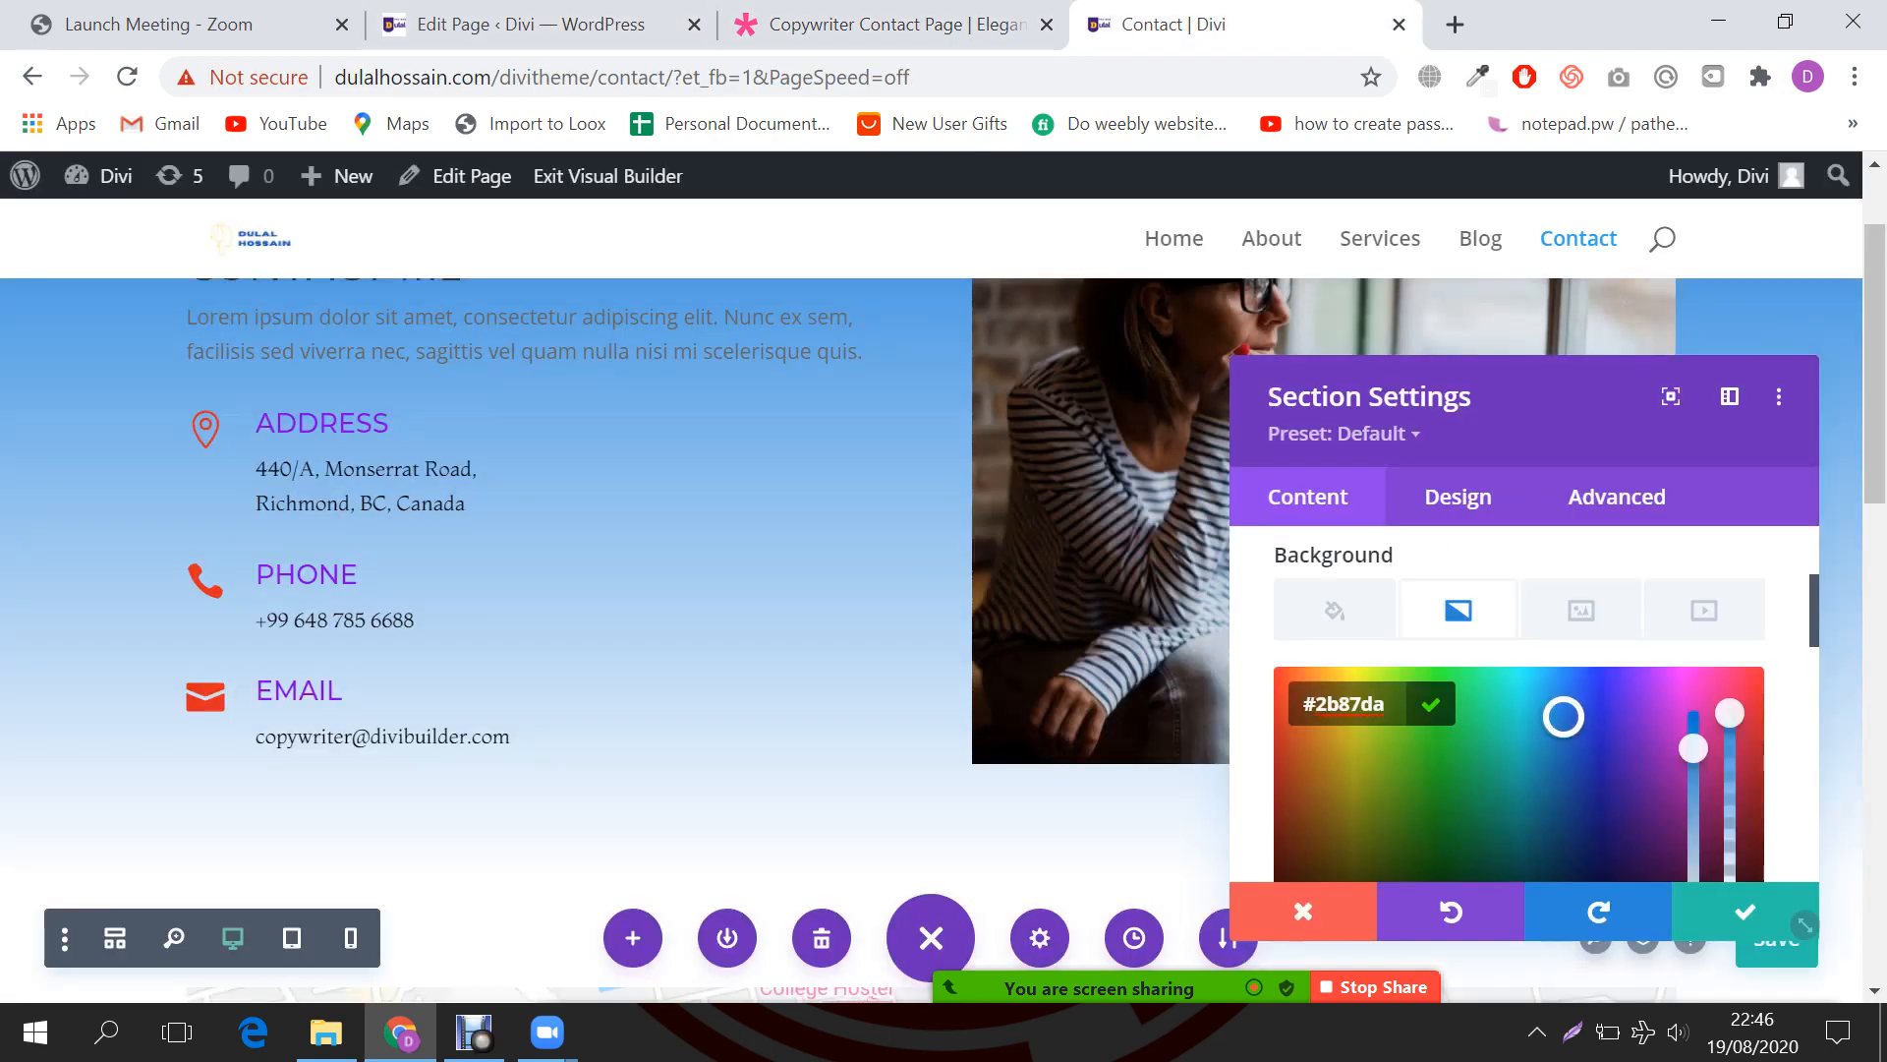
key(ctrl+a)
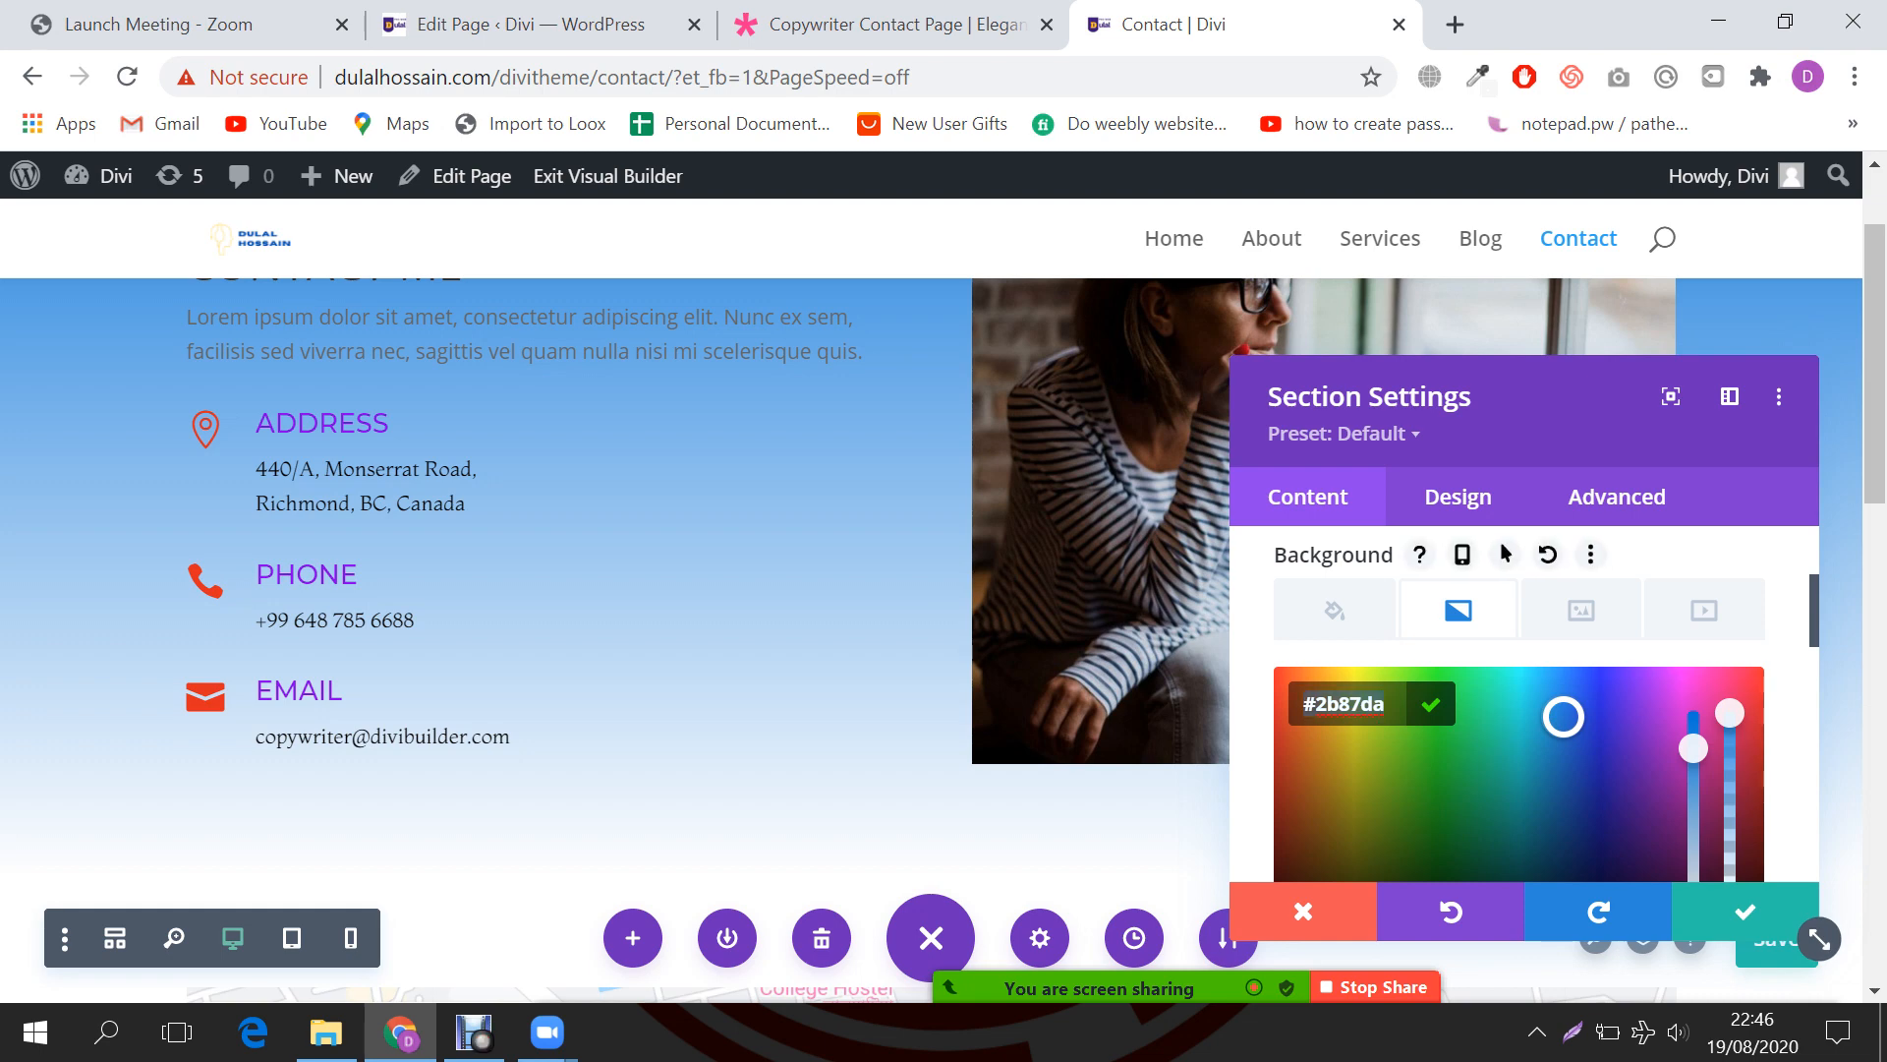
key(ctrl+v)
scroll(1819, 939, down, 1)
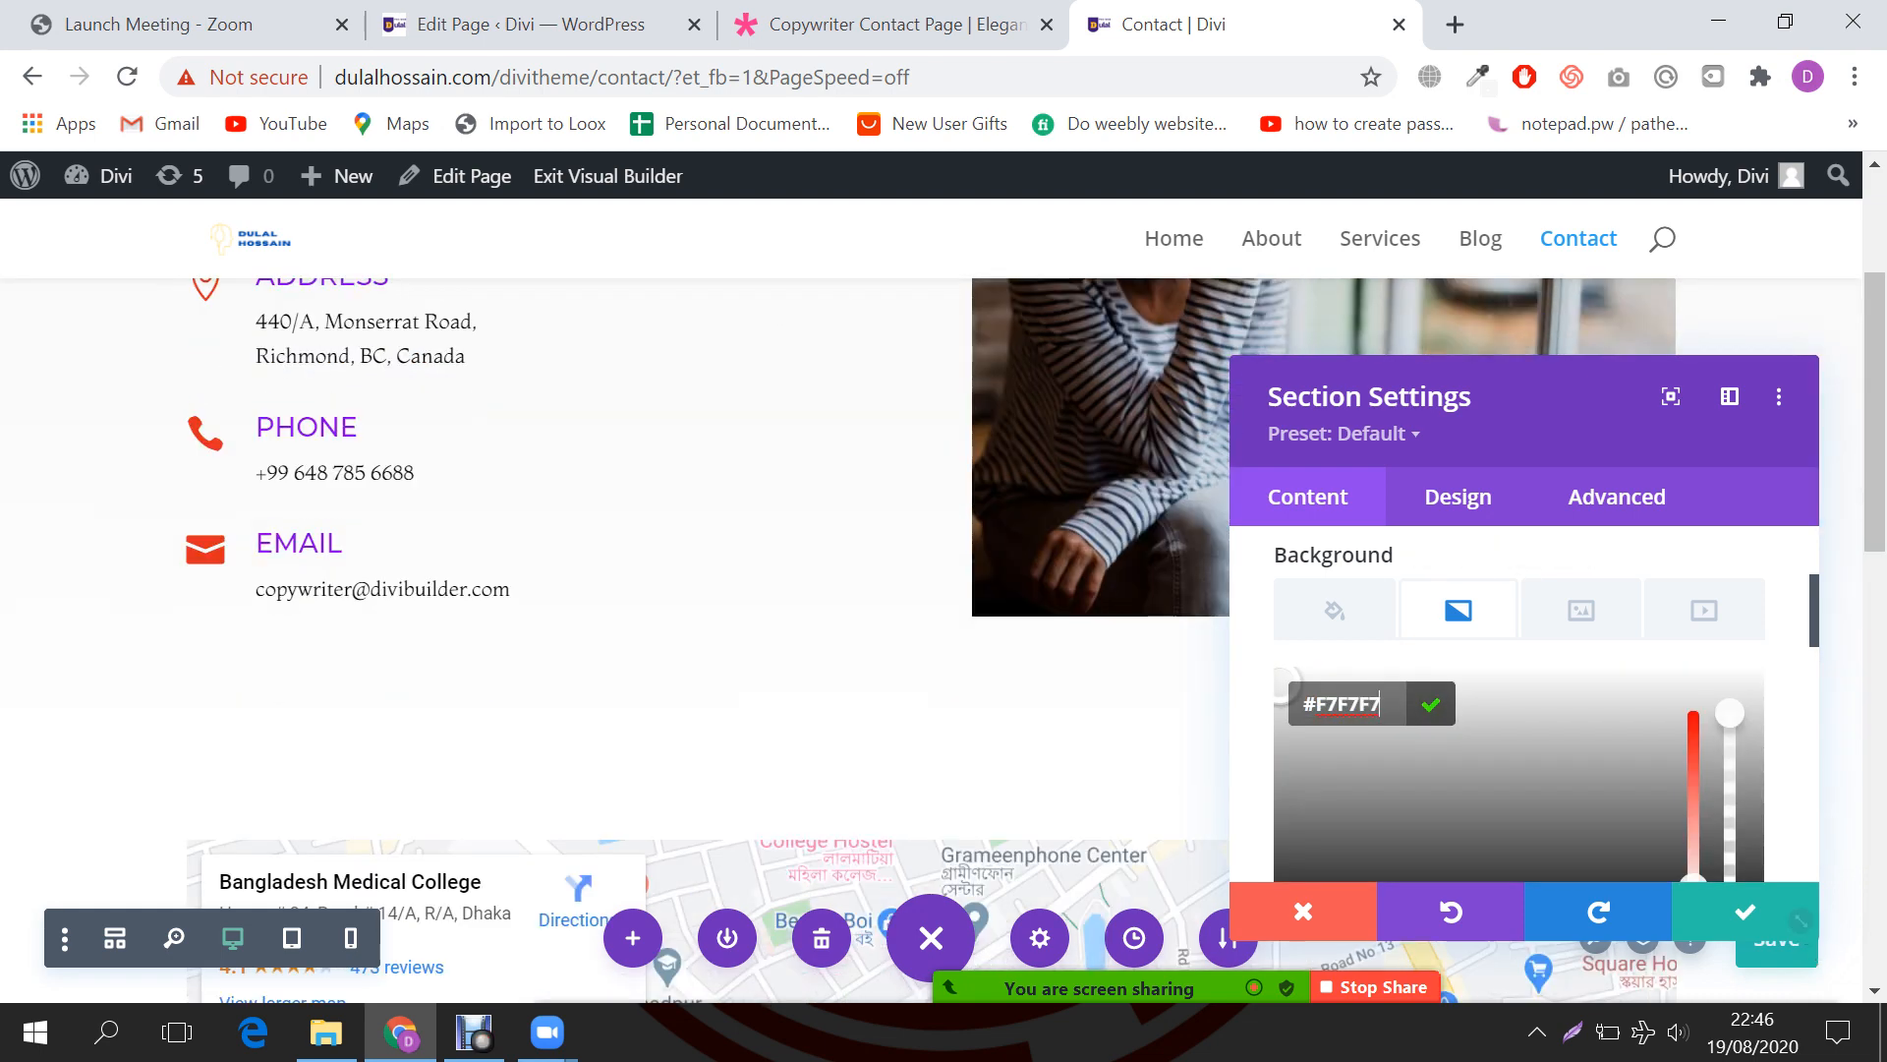
scroll(1809, 929, down, 1)
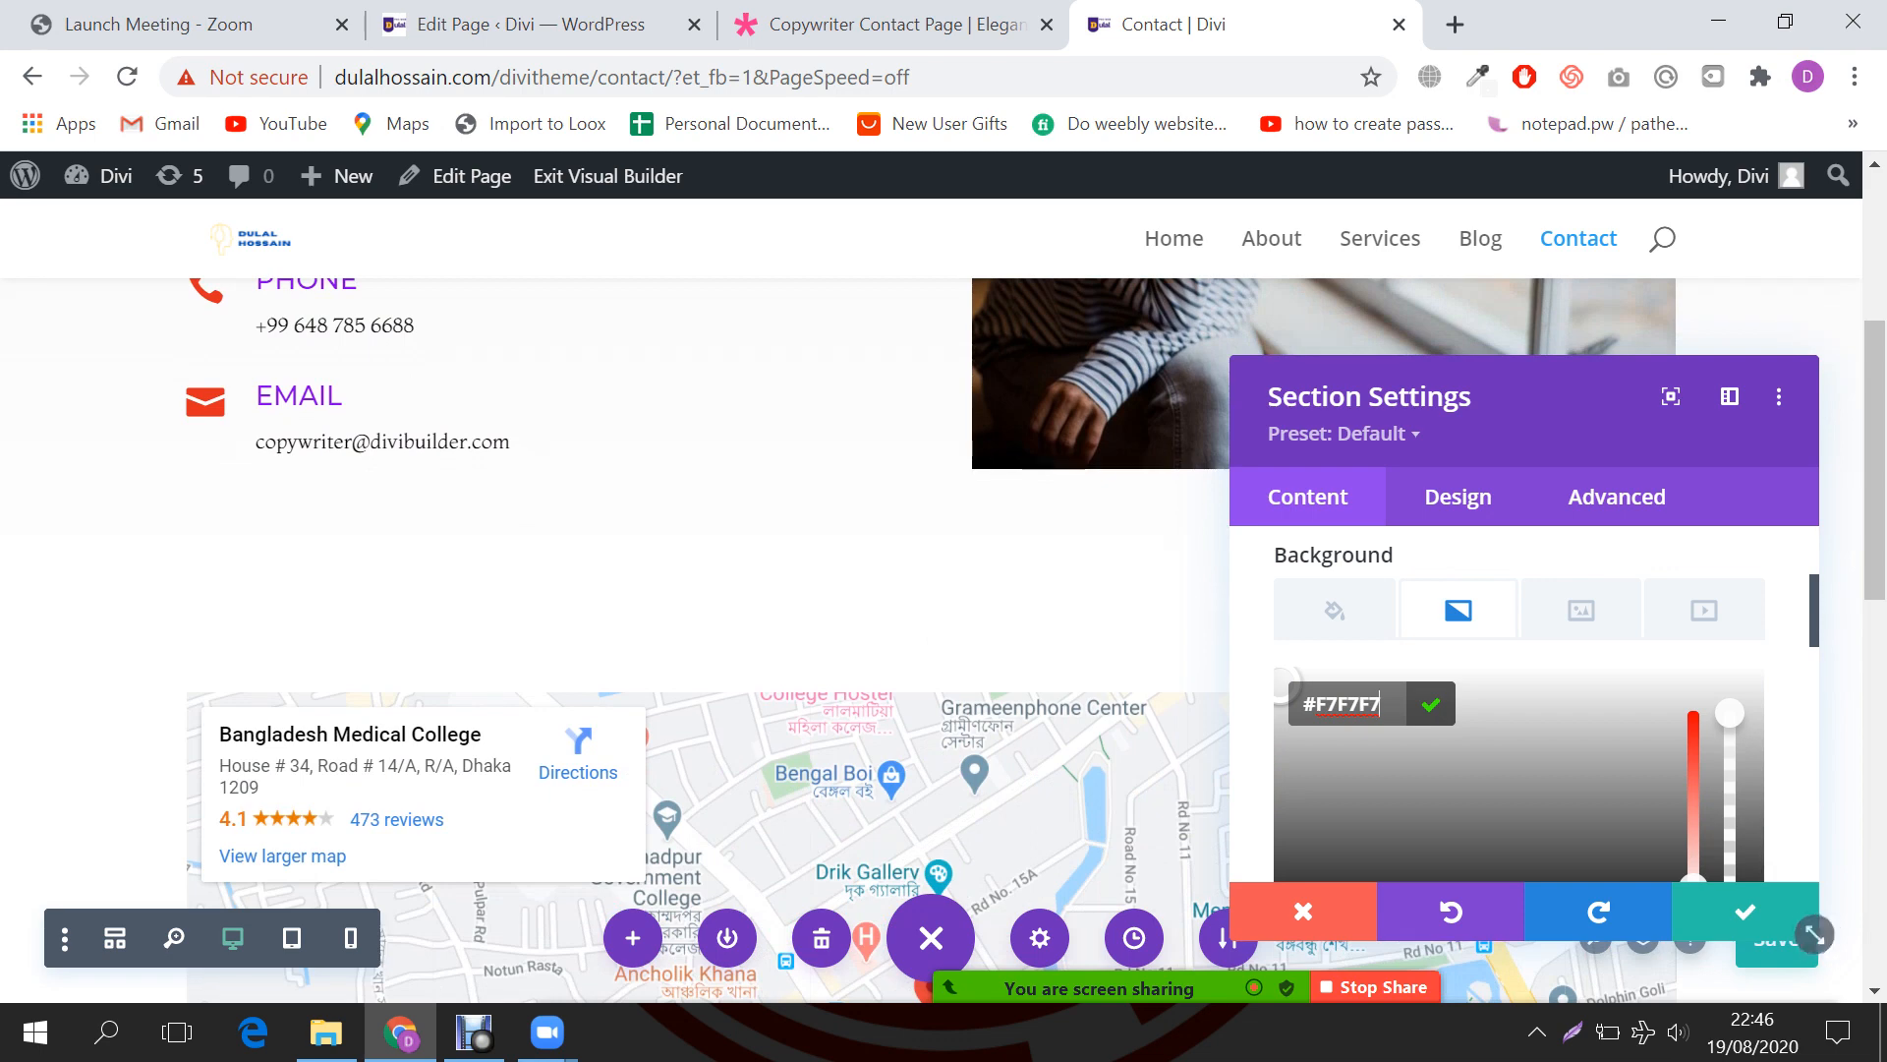
click(1298, 747)
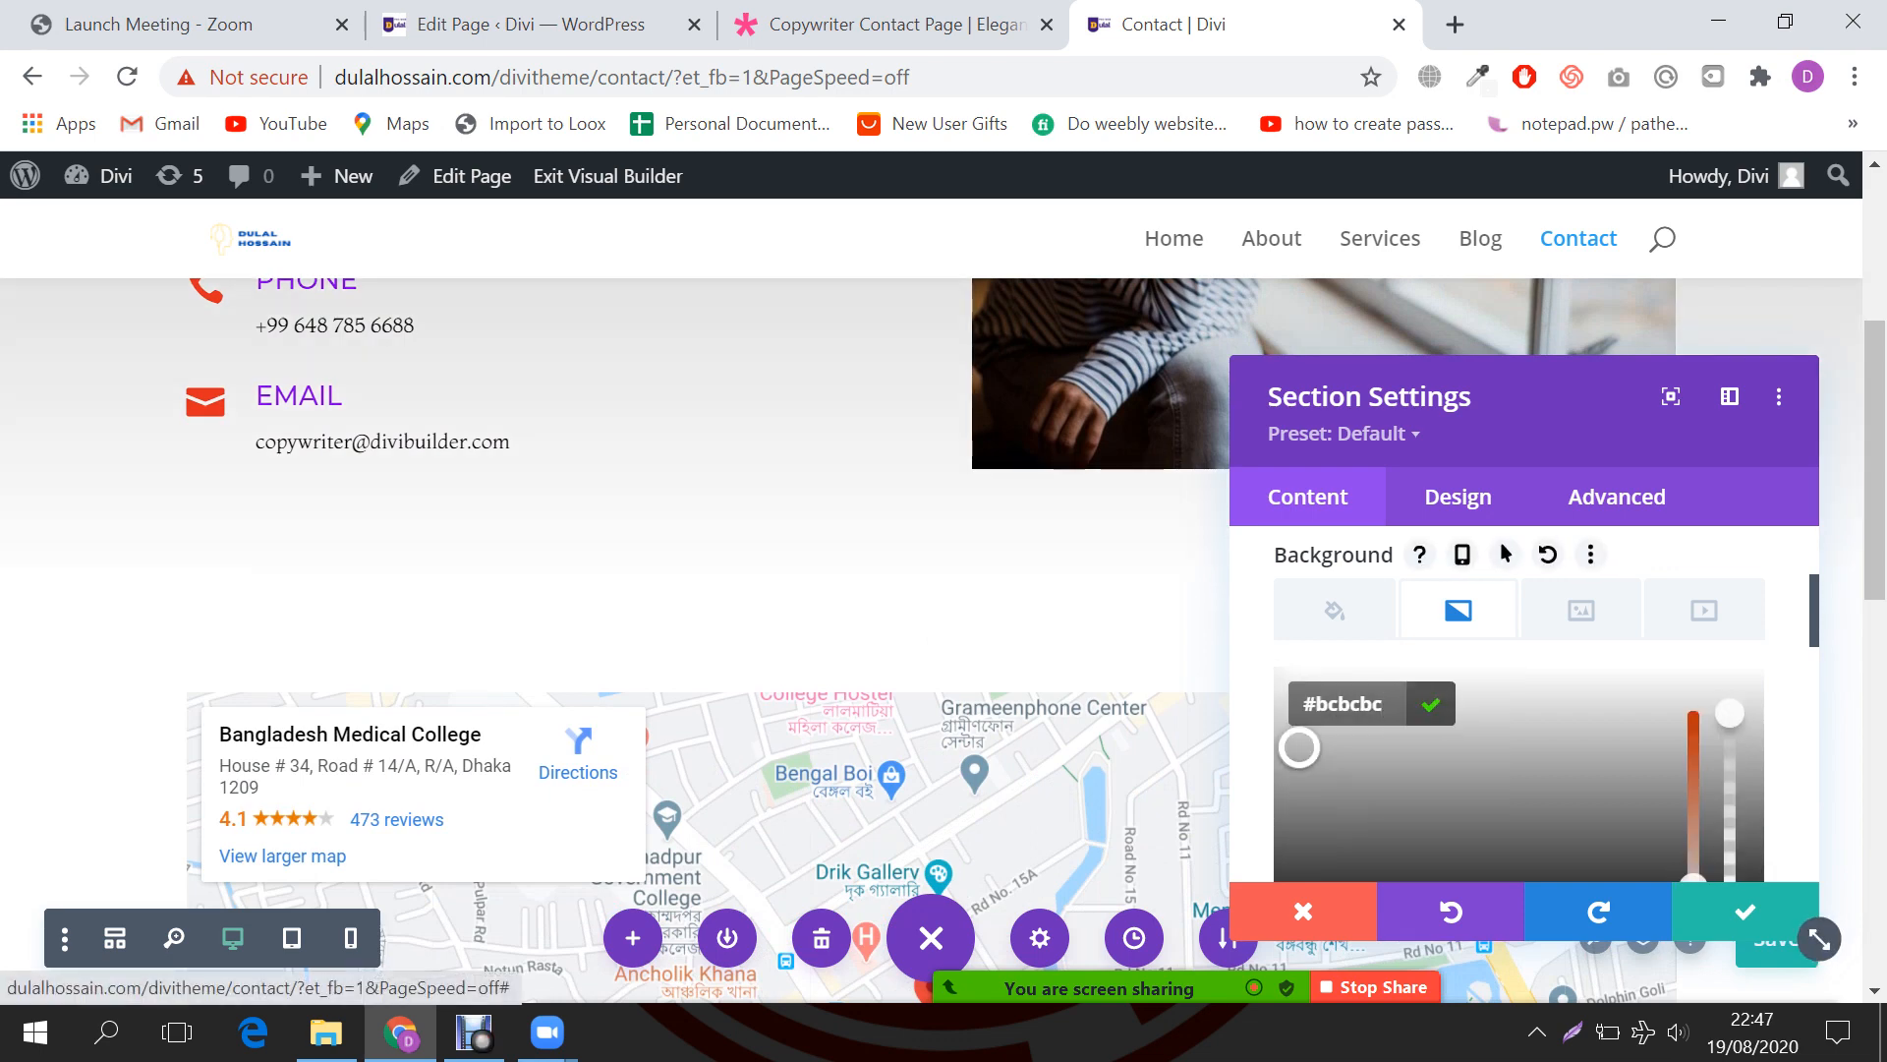
click(1745, 912)
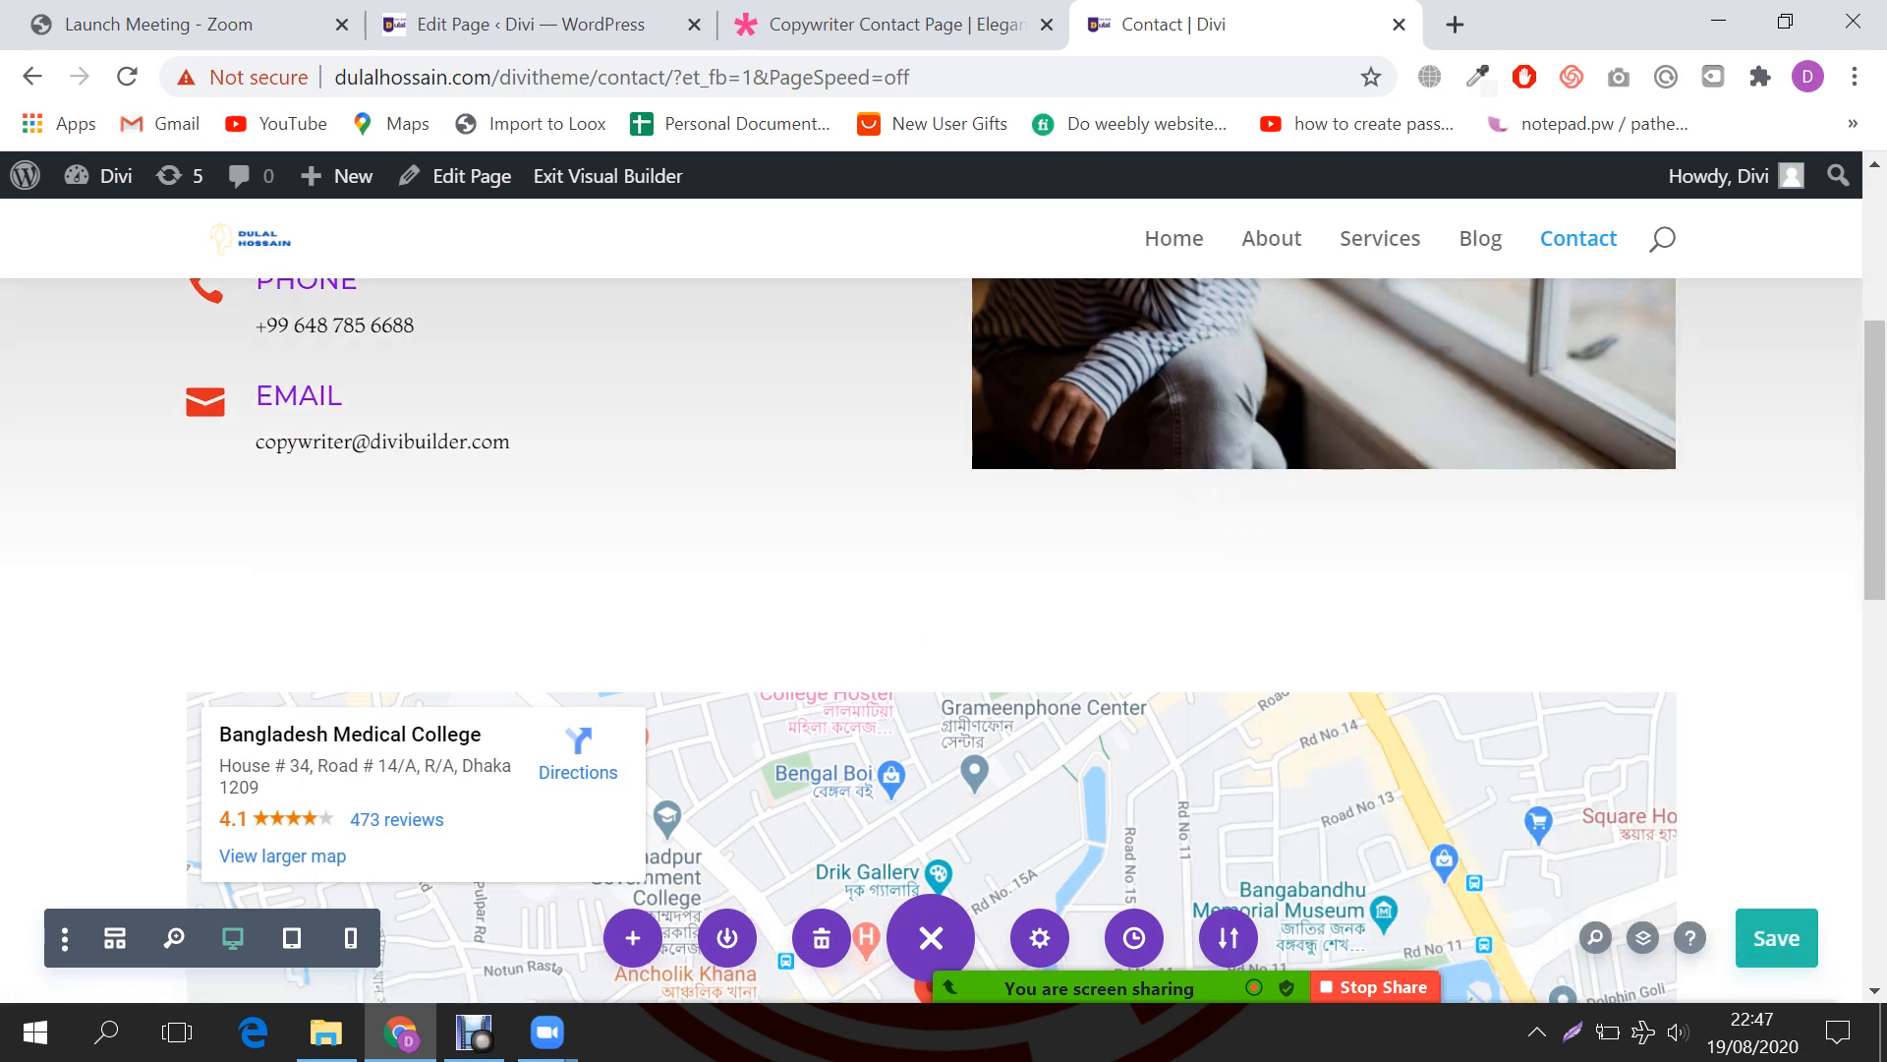
scroll(944, 638, up, 5)
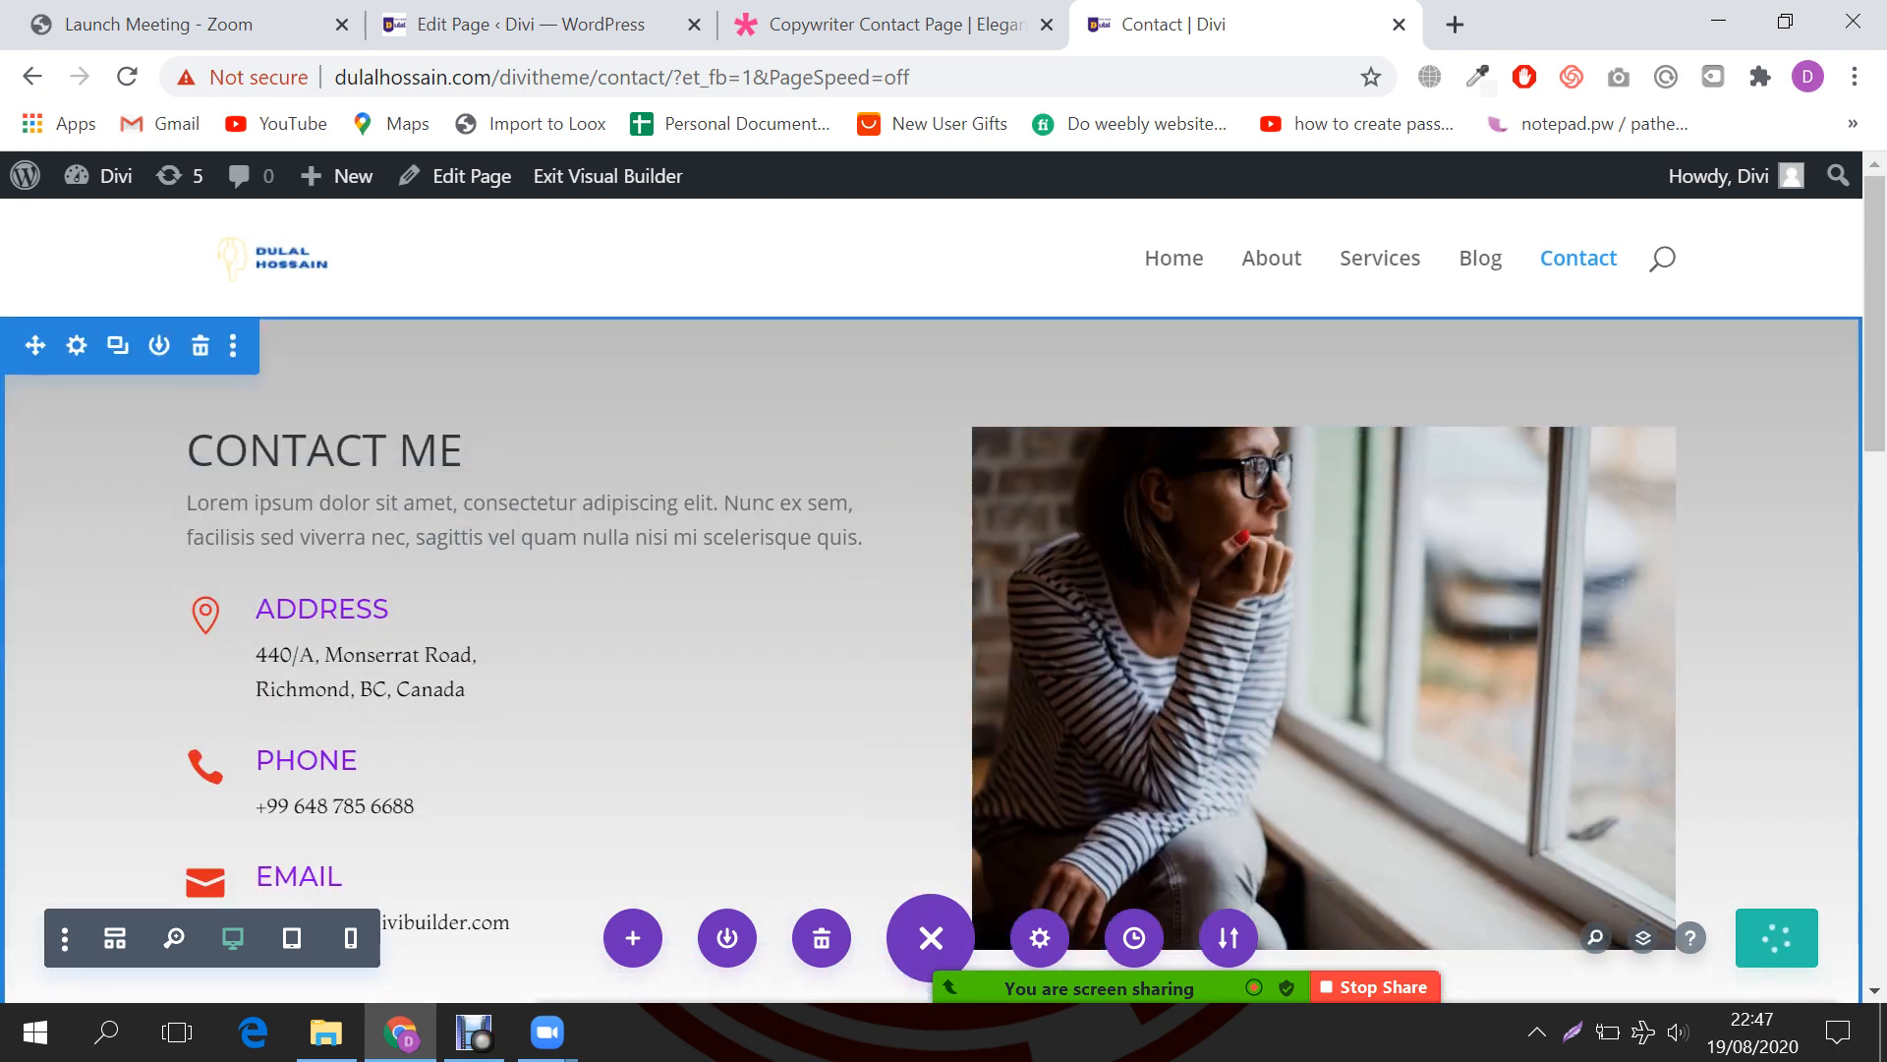
Step: Reopen the contact section's background settings
click(77, 345)
click(1459, 499)
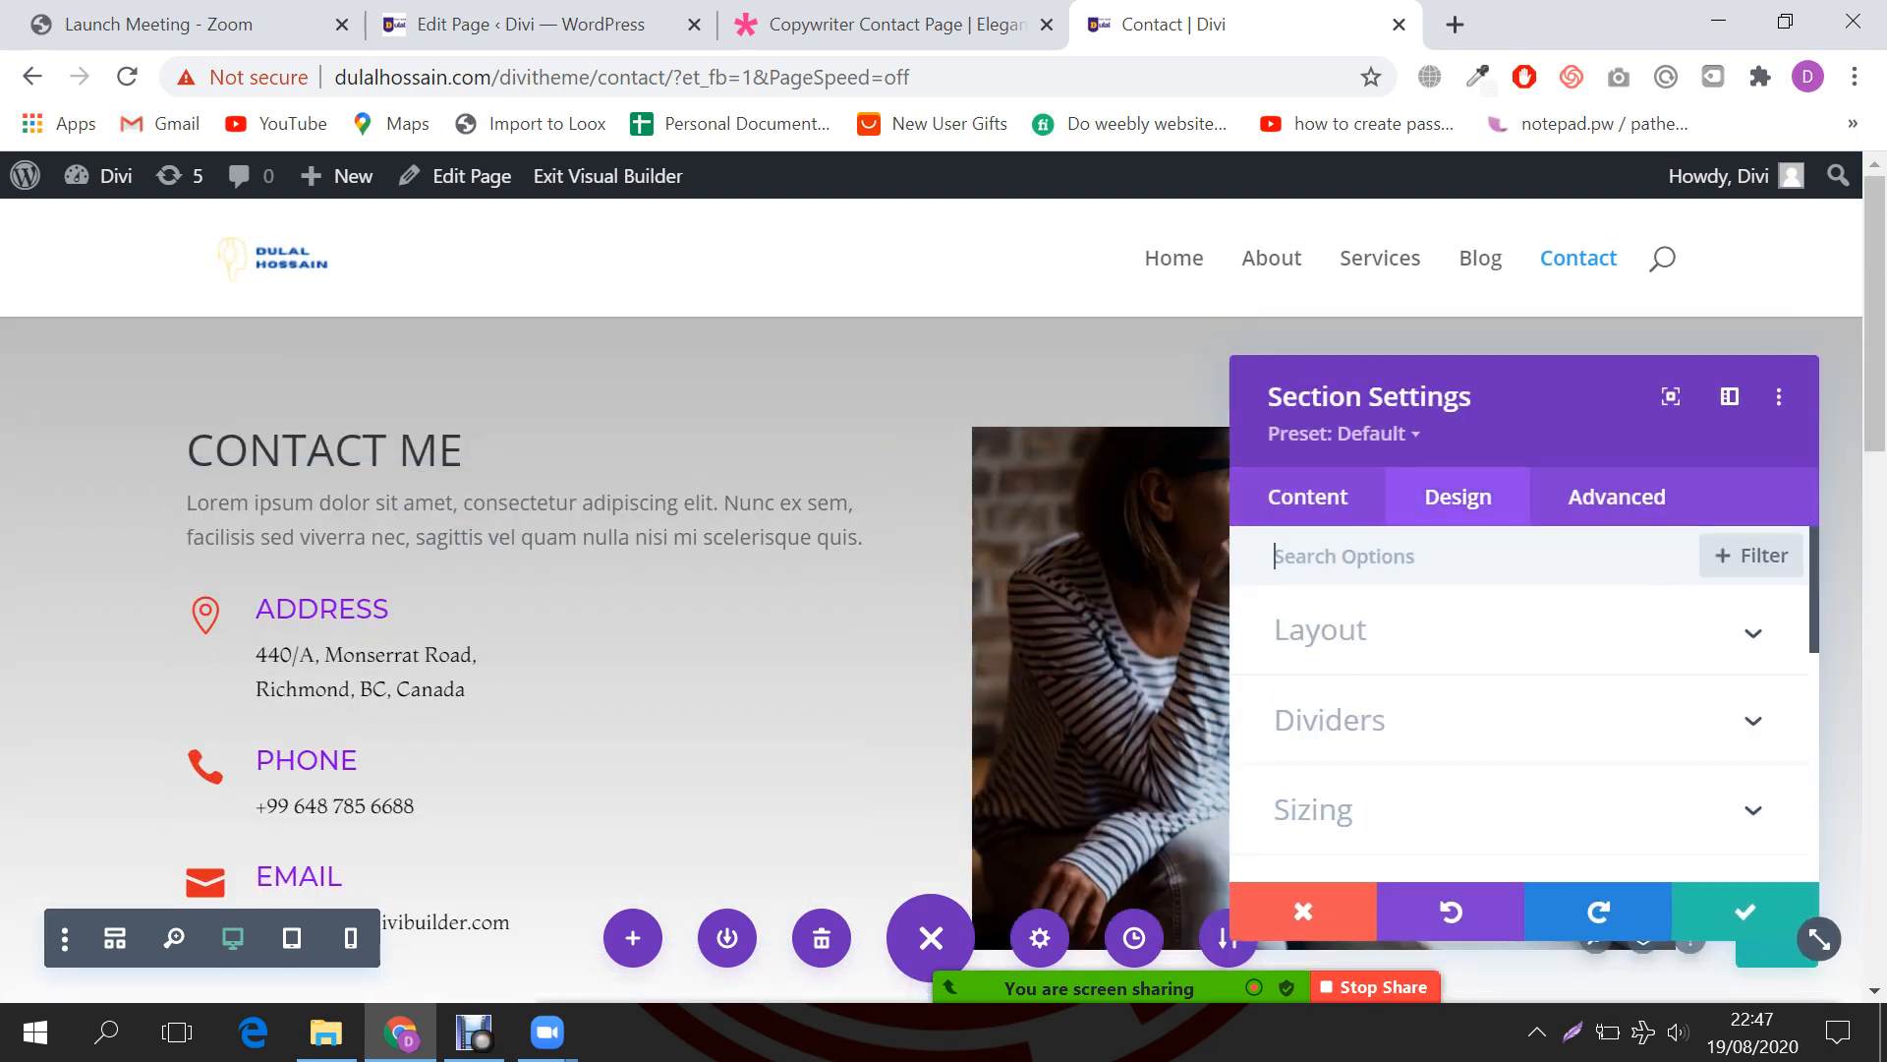
click(1308, 497)
scroll(1523, 688, down, 1)
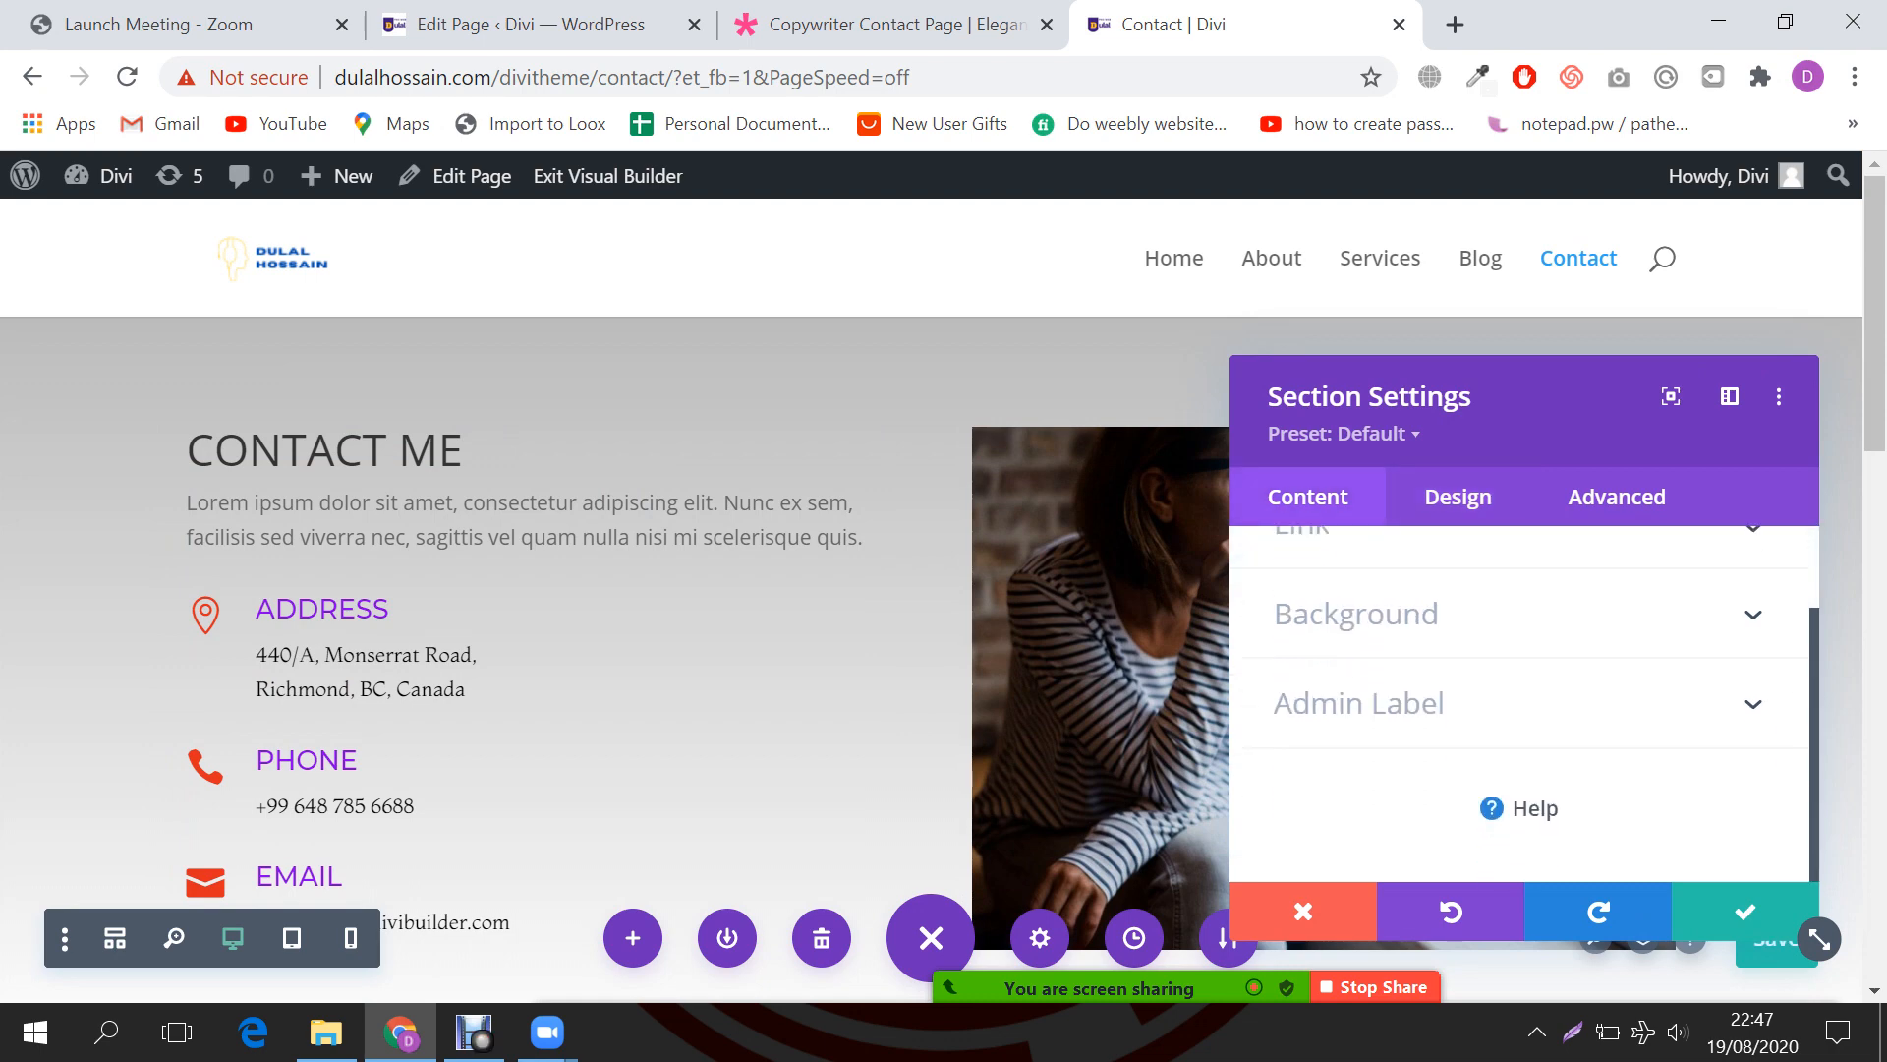
click(1500, 618)
Step: Set the gradient direction to 105deg
scroll(1500, 688, down, 1)
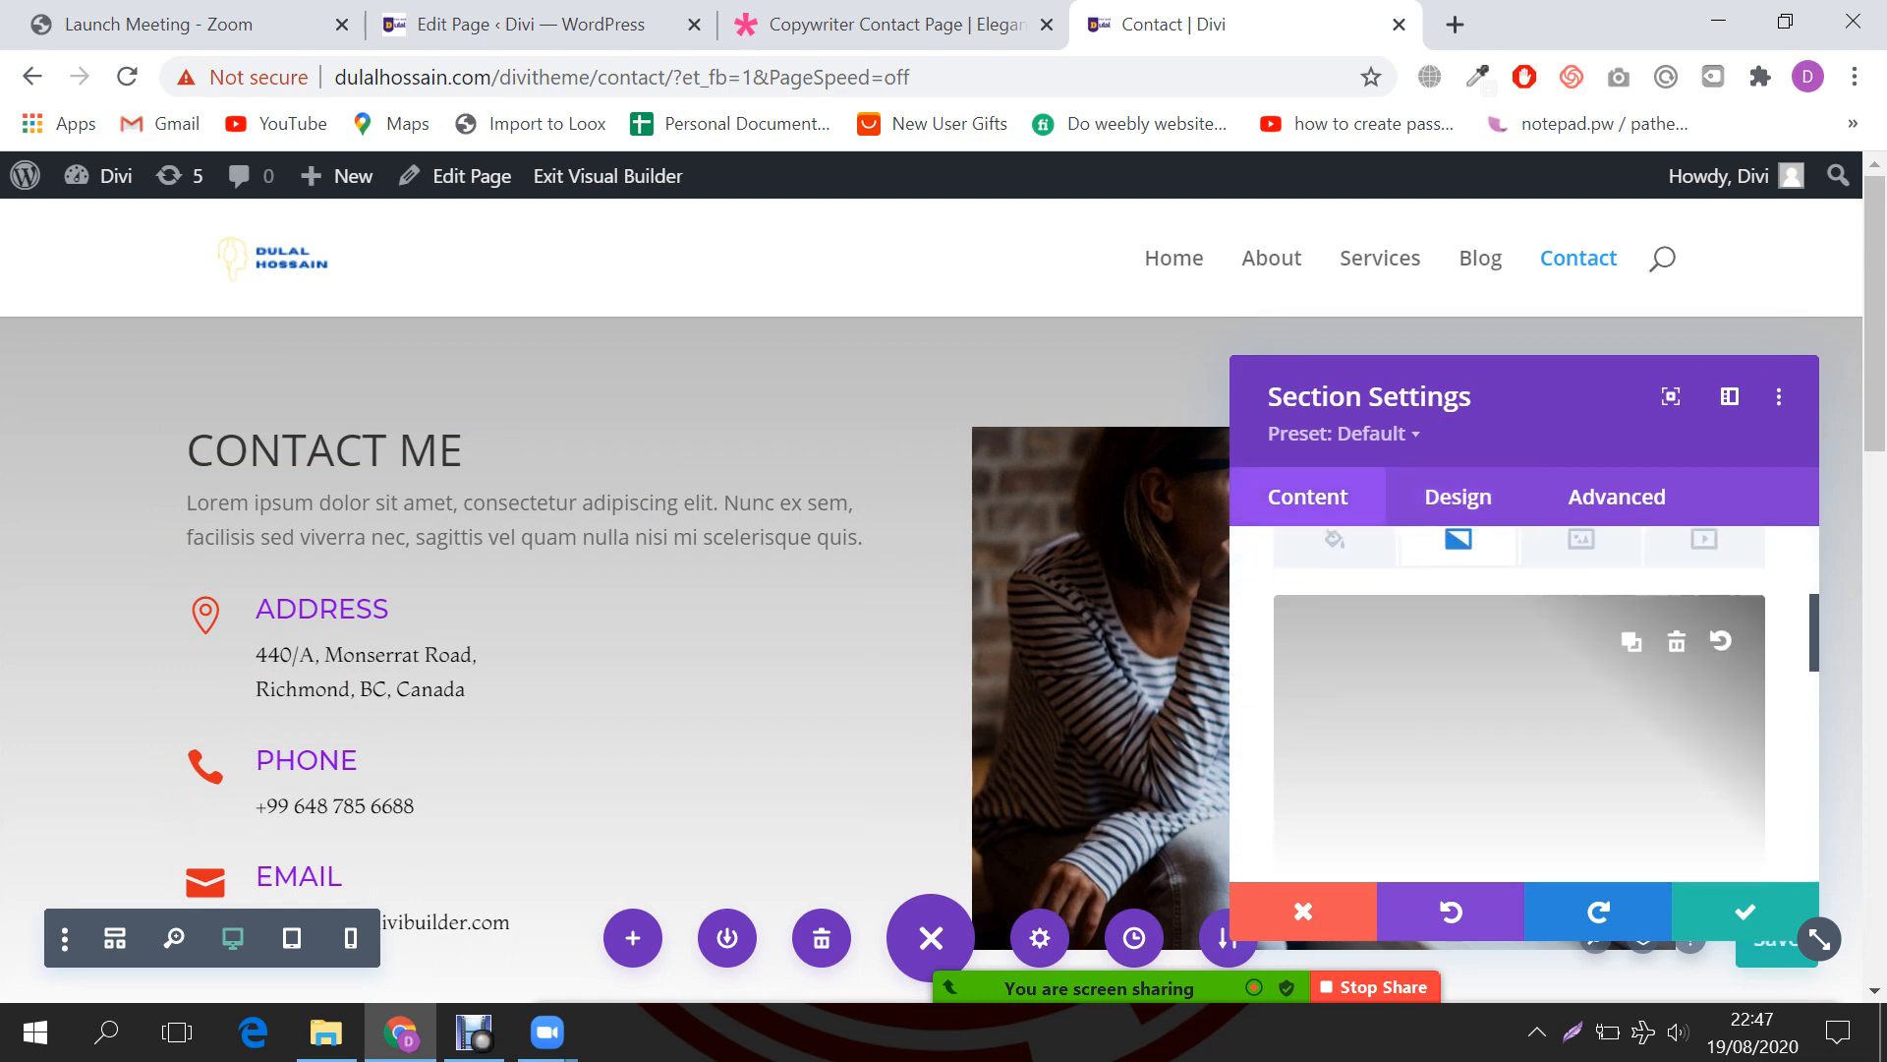
scroll(1520, 703, down, 2)
scroll(1520, 703, up, 2)
scroll(1520, 703, down, 3)
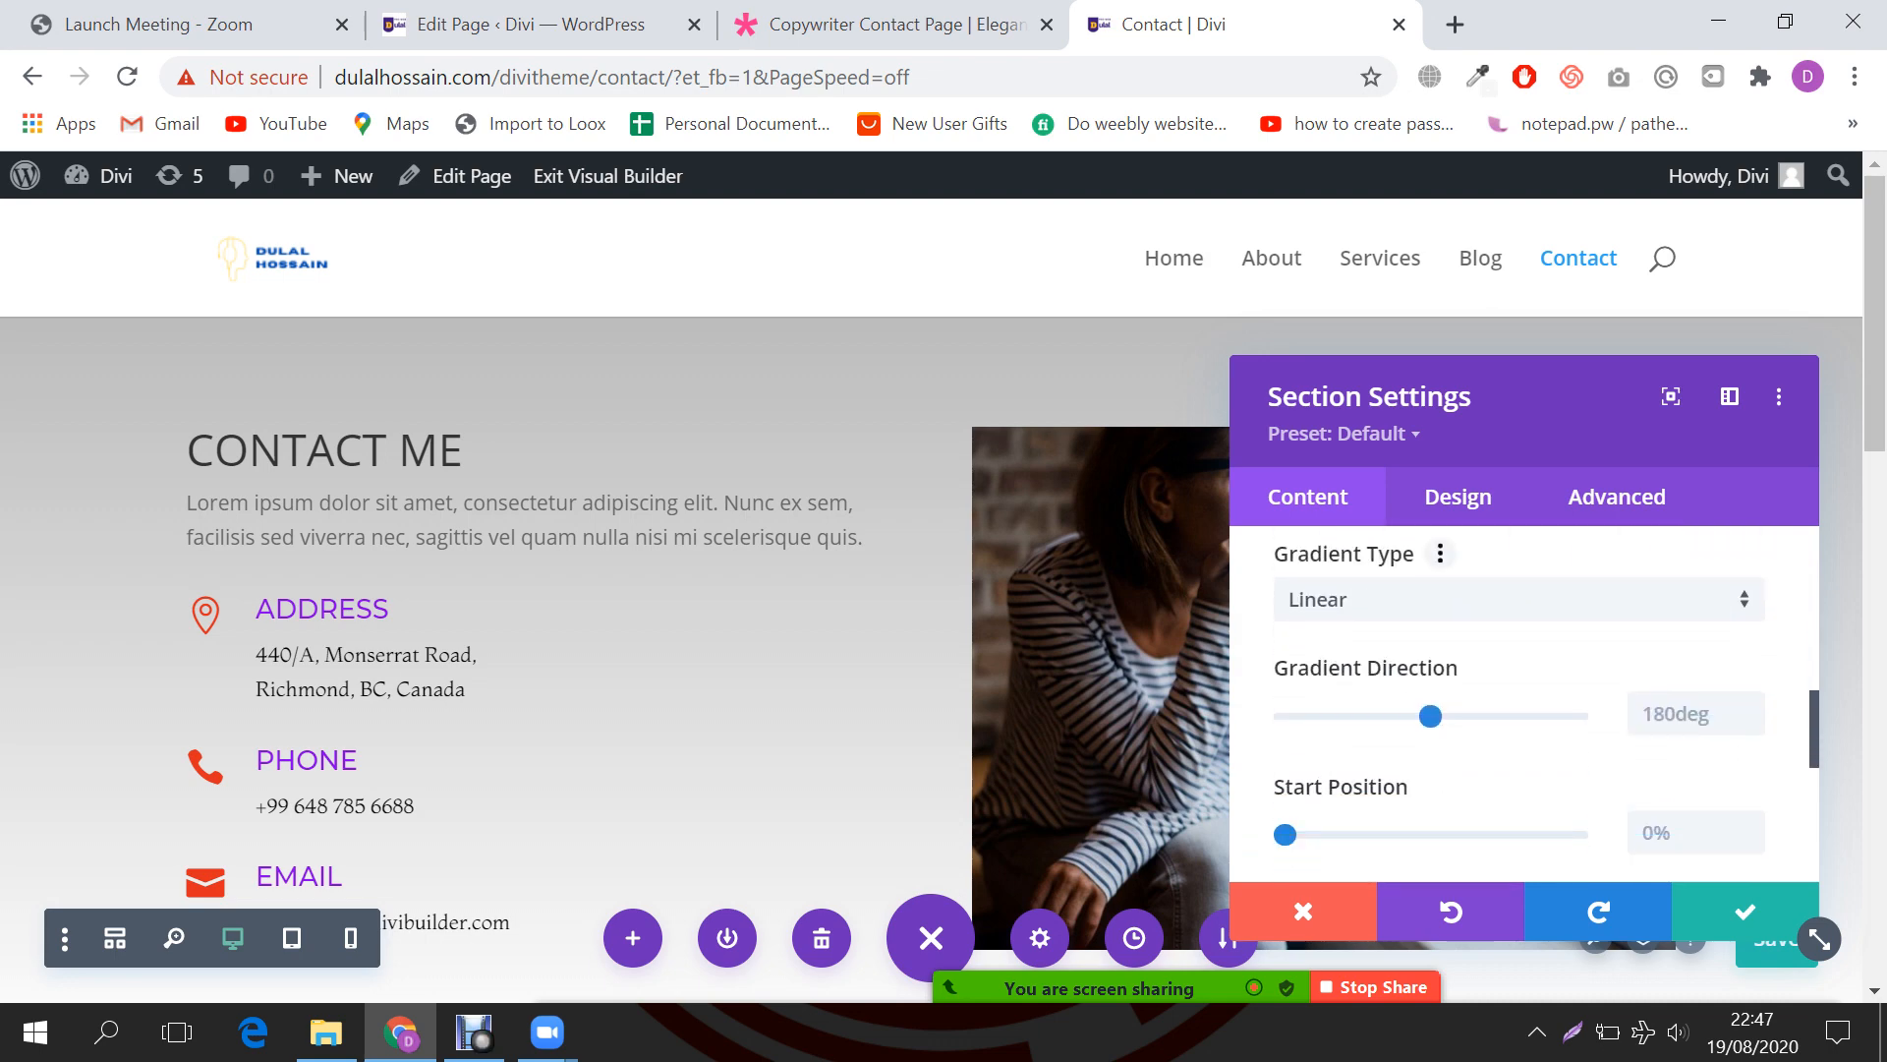
scroll(1546, 703, down, 2)
scroll(1546, 702, up, 2)
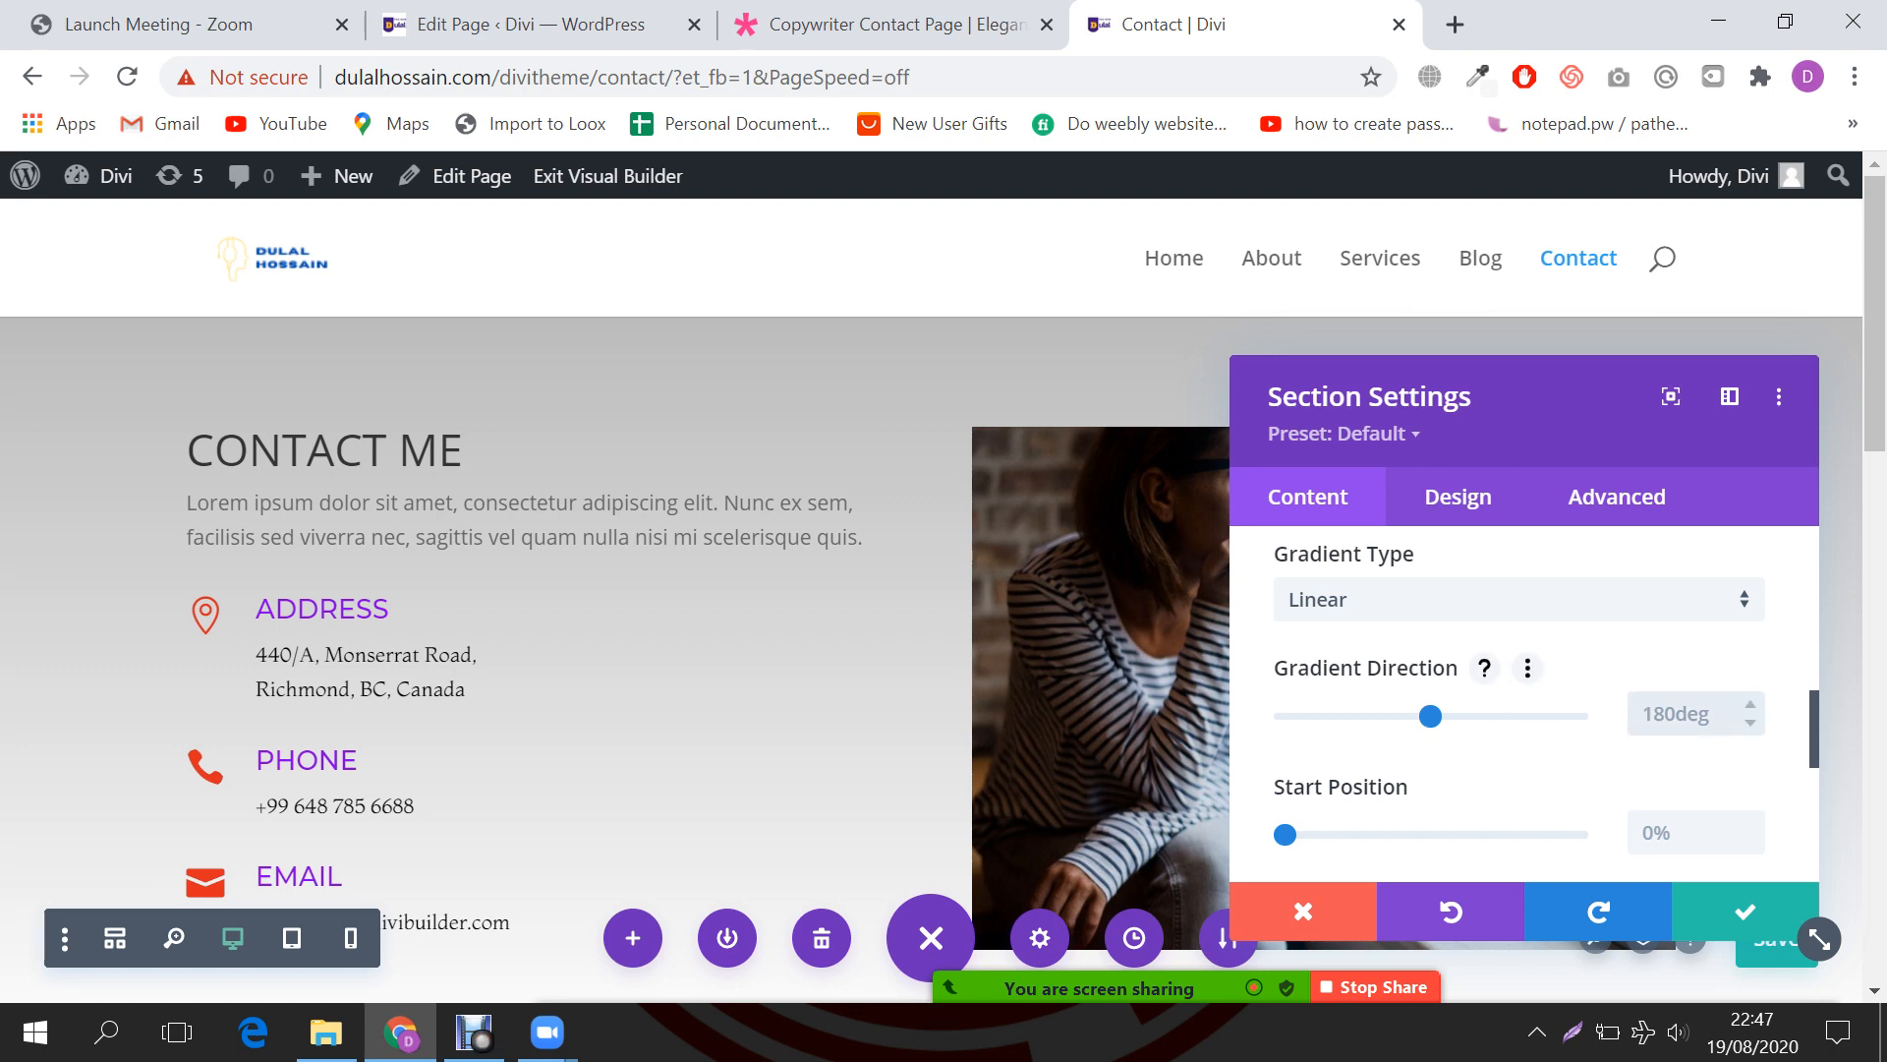
text(105deg)
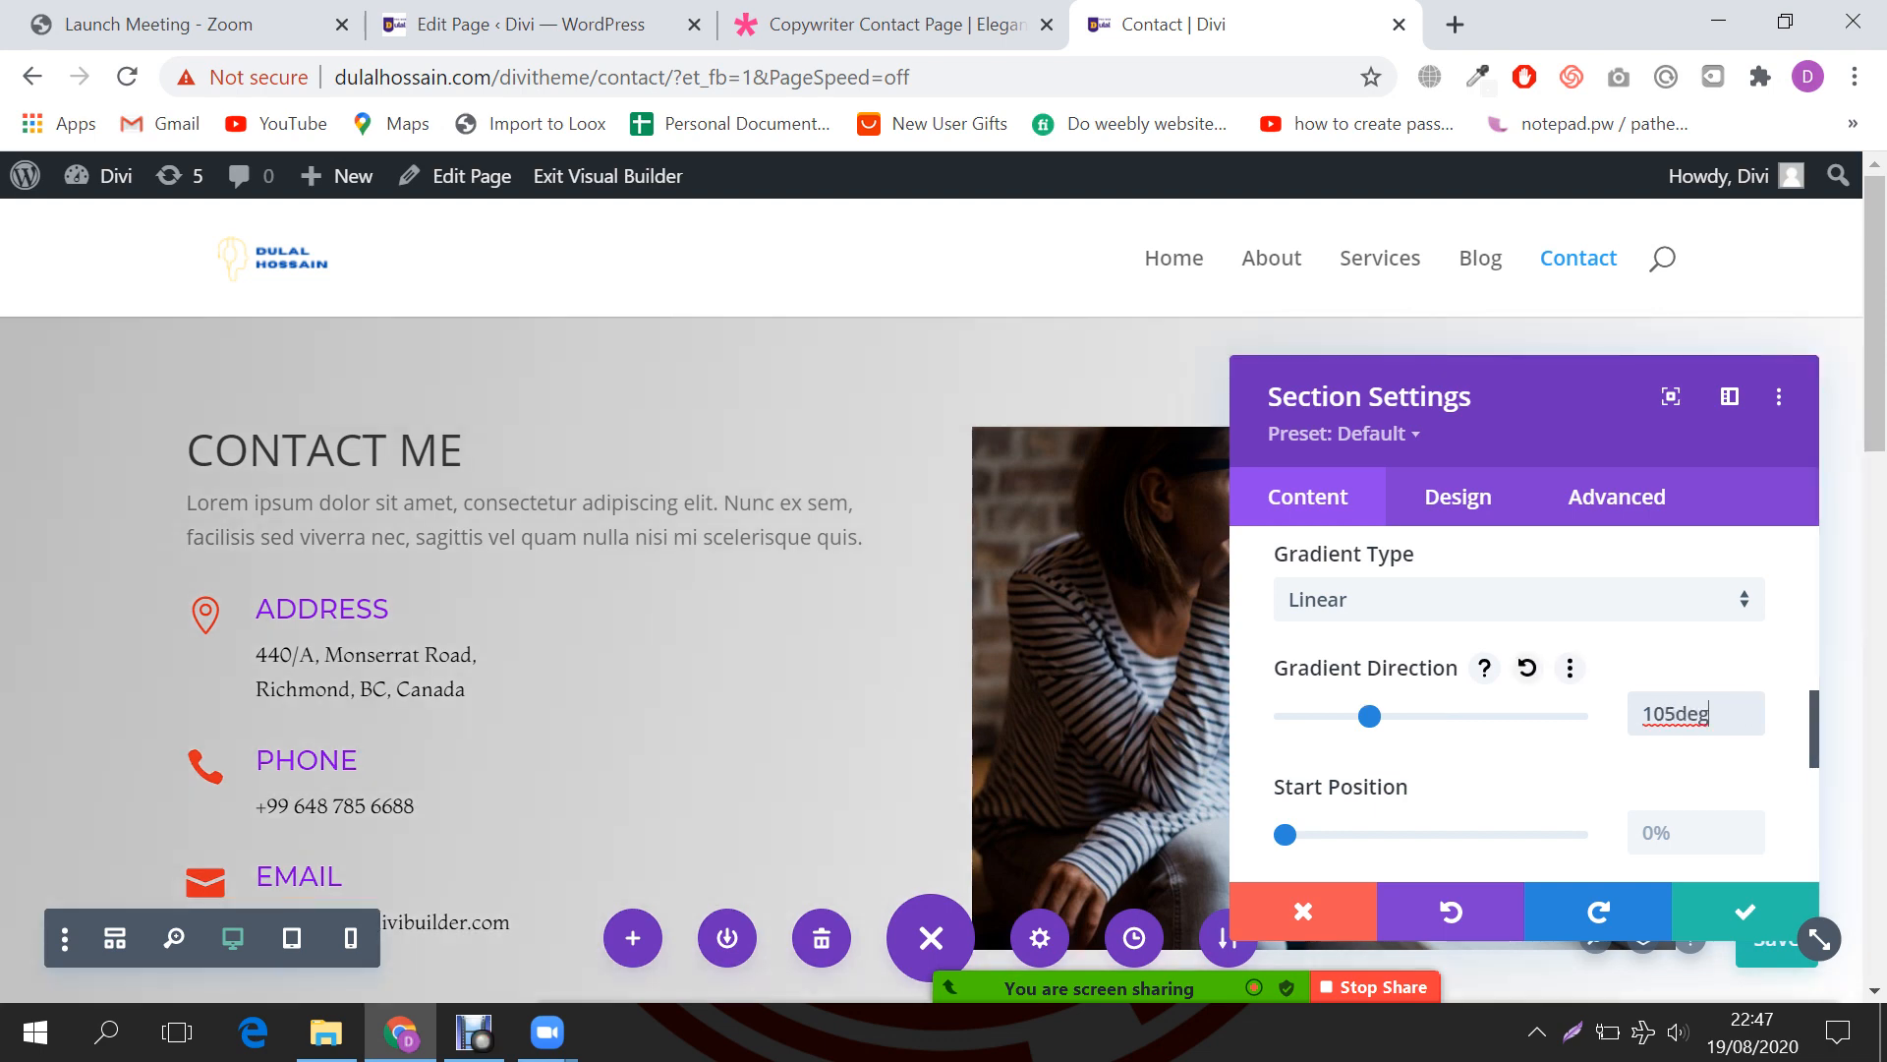
drag(1820, 939, 769, 960)
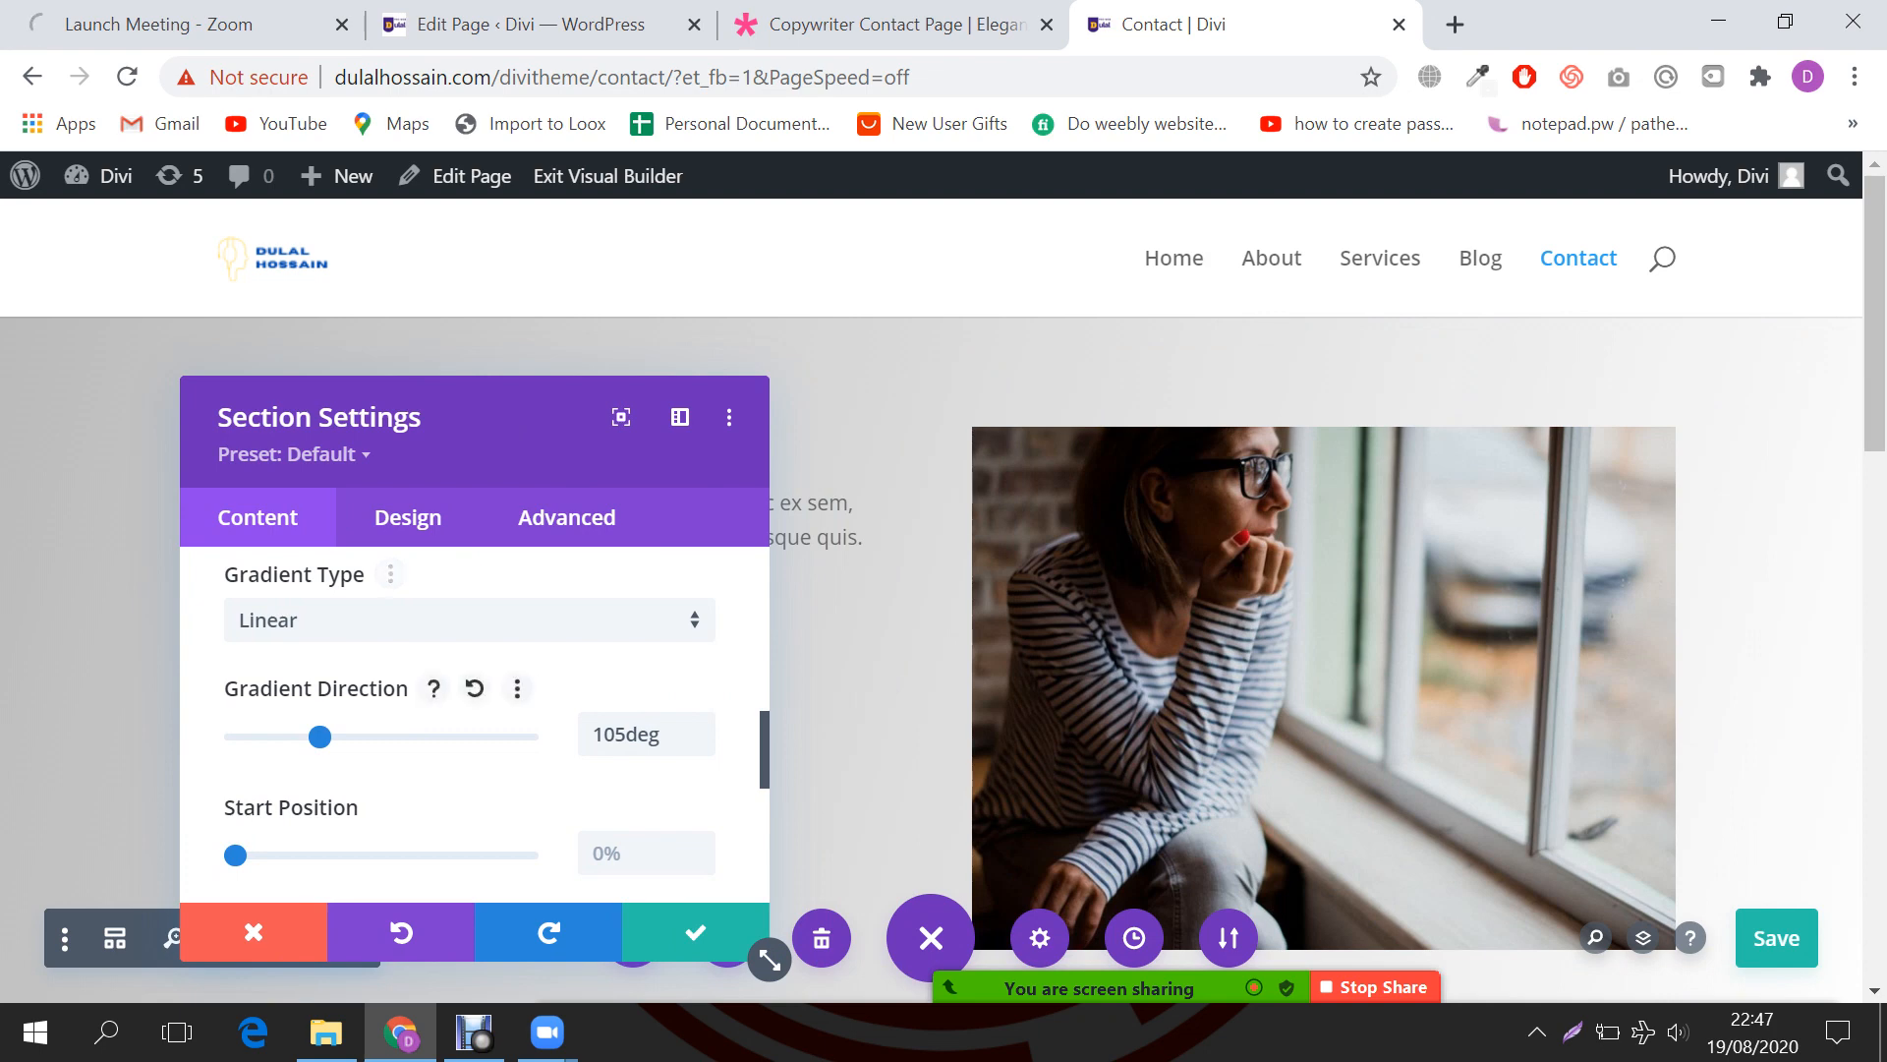
scroll(472, 688, down, 2)
Step: Adjust the gradient start position to 63% and end position to about 35%
drag(235, 708, 328, 708)
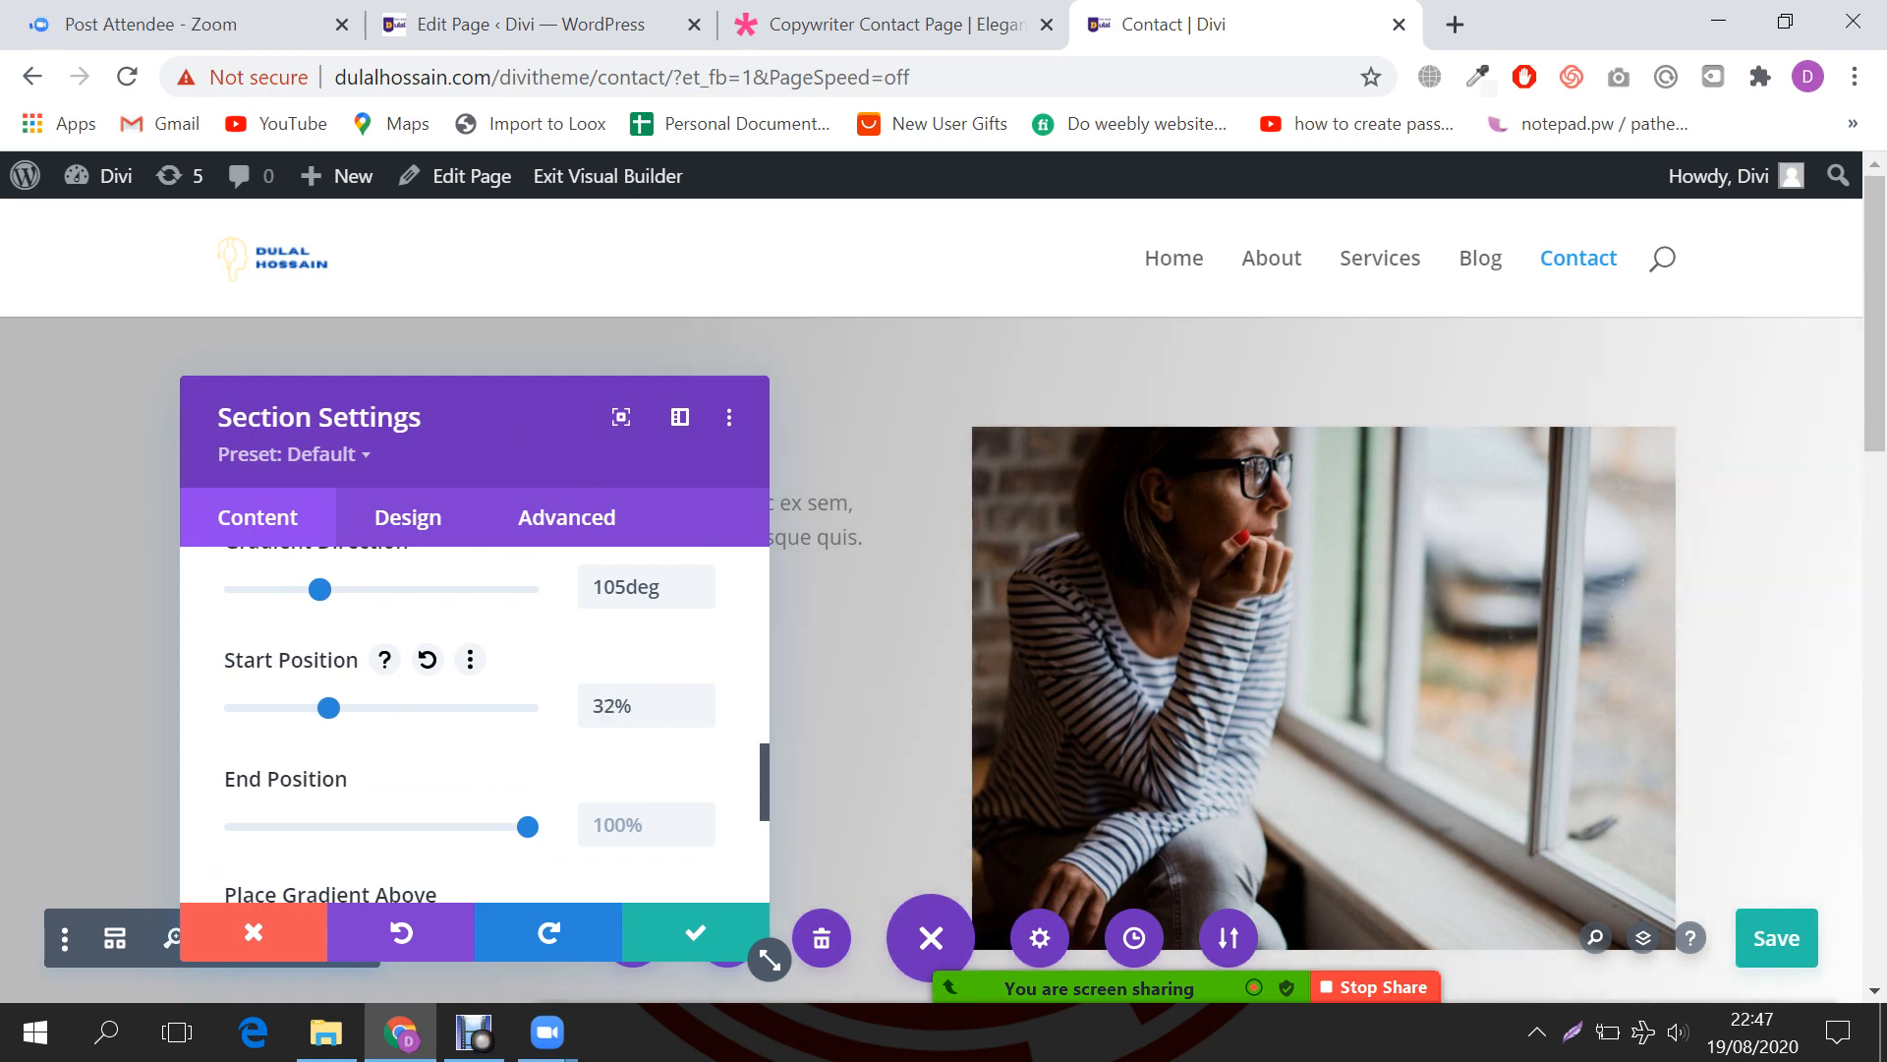
drag(521, 432, 1595, 432)
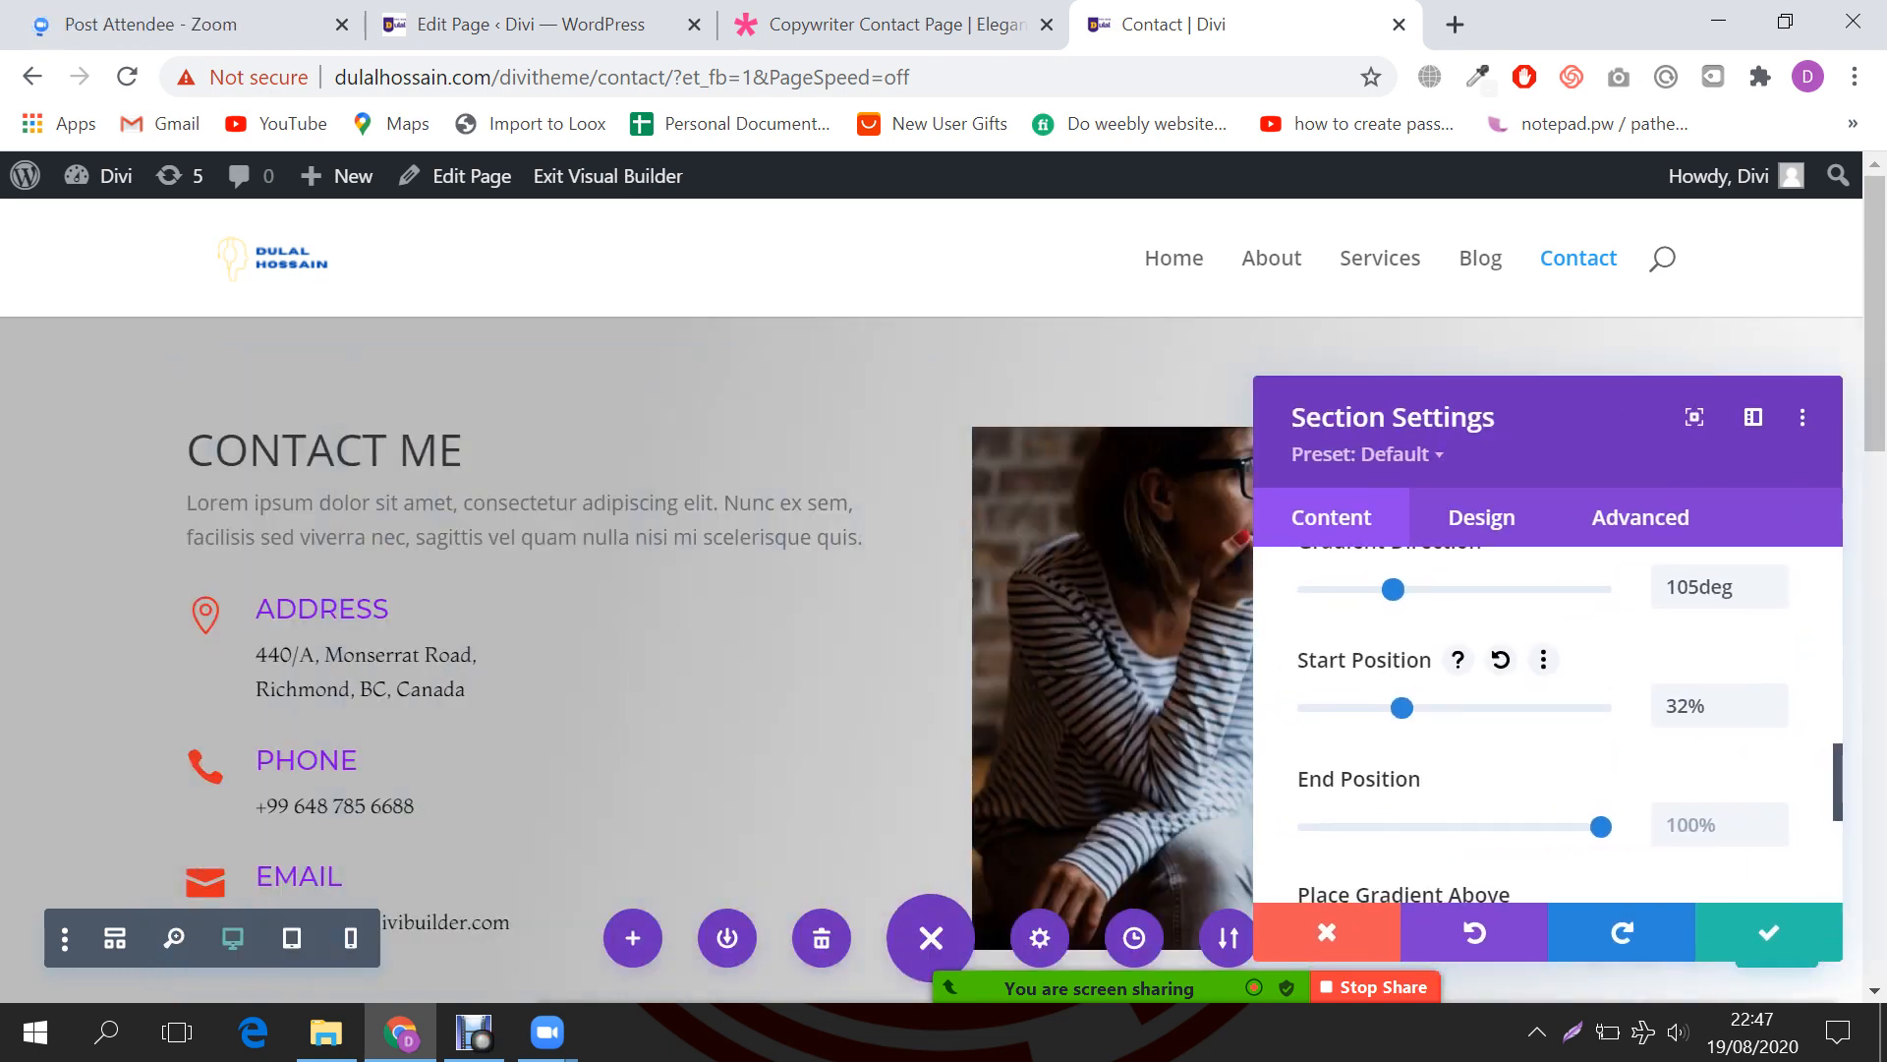
mouse_move(1843, 960)
mouse_move(1402, 708)
mouse_down()
mouse_move(1337, 707)
mouse_move(1375, 708)
mouse_up()
drag(1573, 421, 1637, 673)
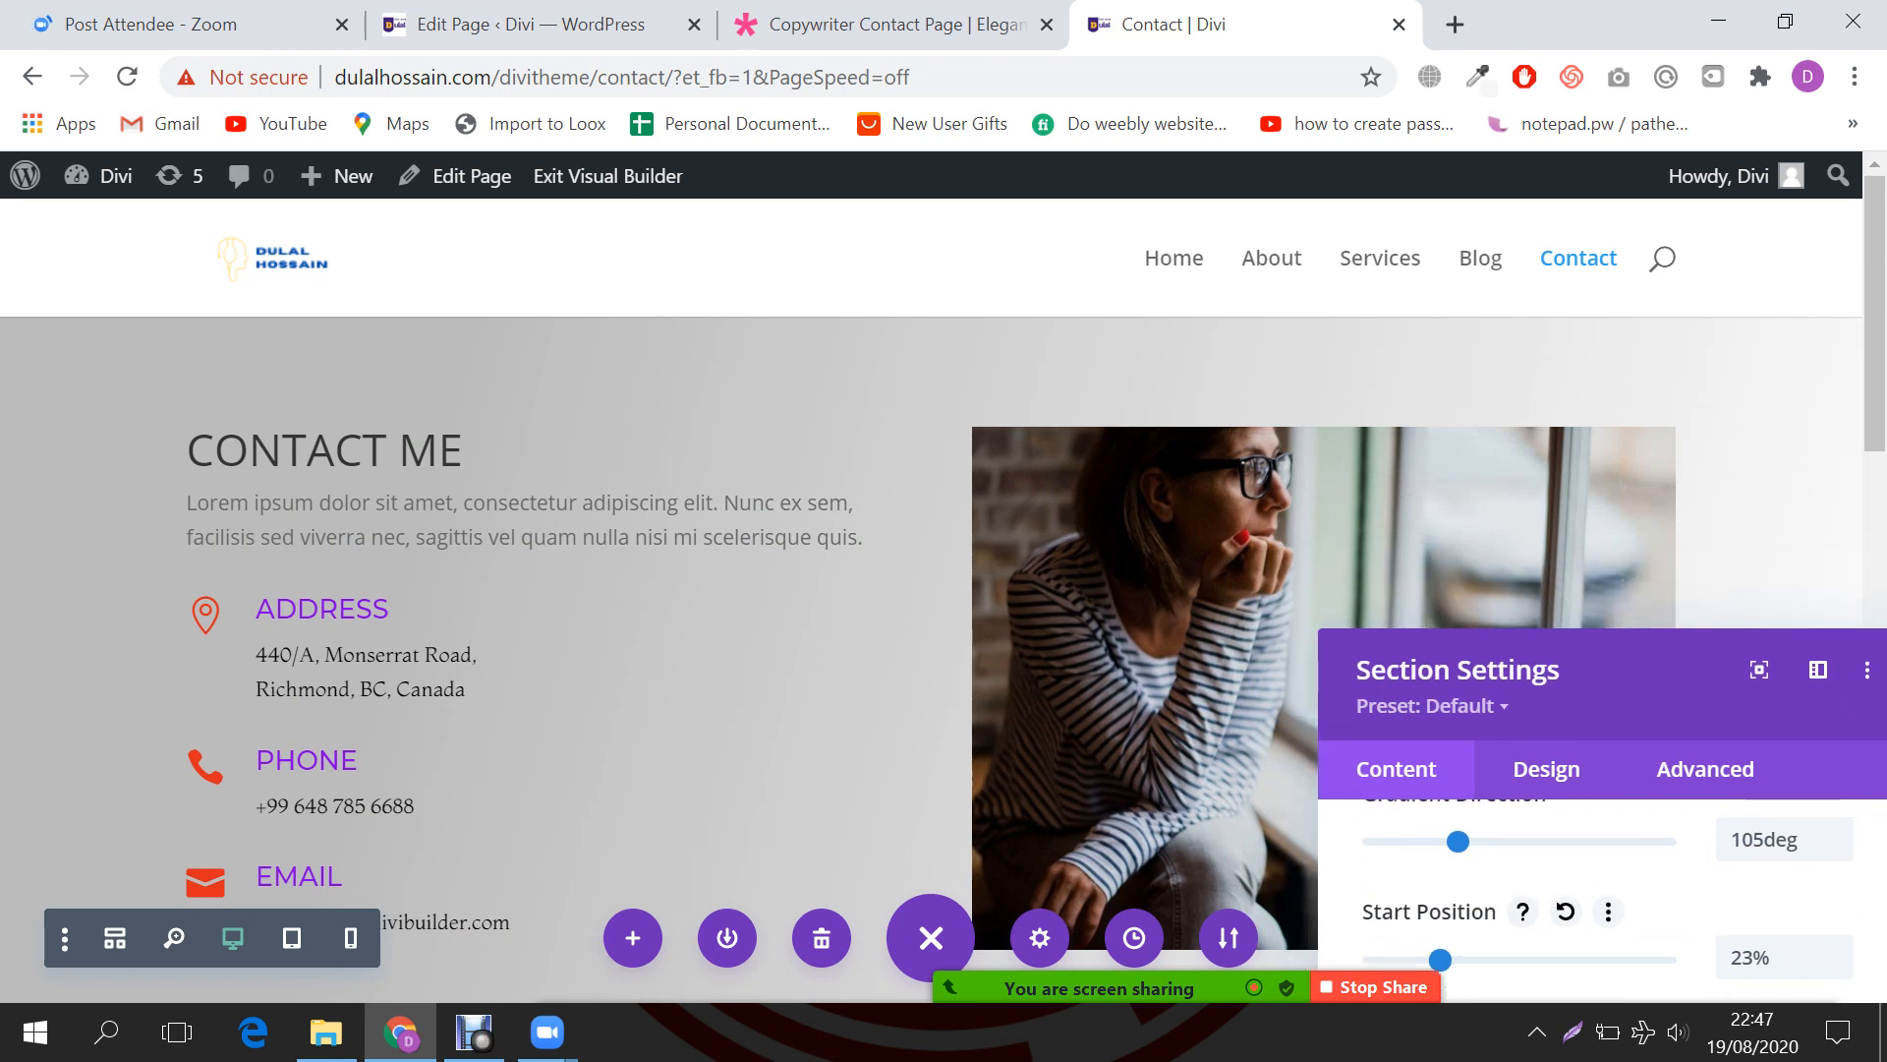
drag(1440, 960, 1502, 960)
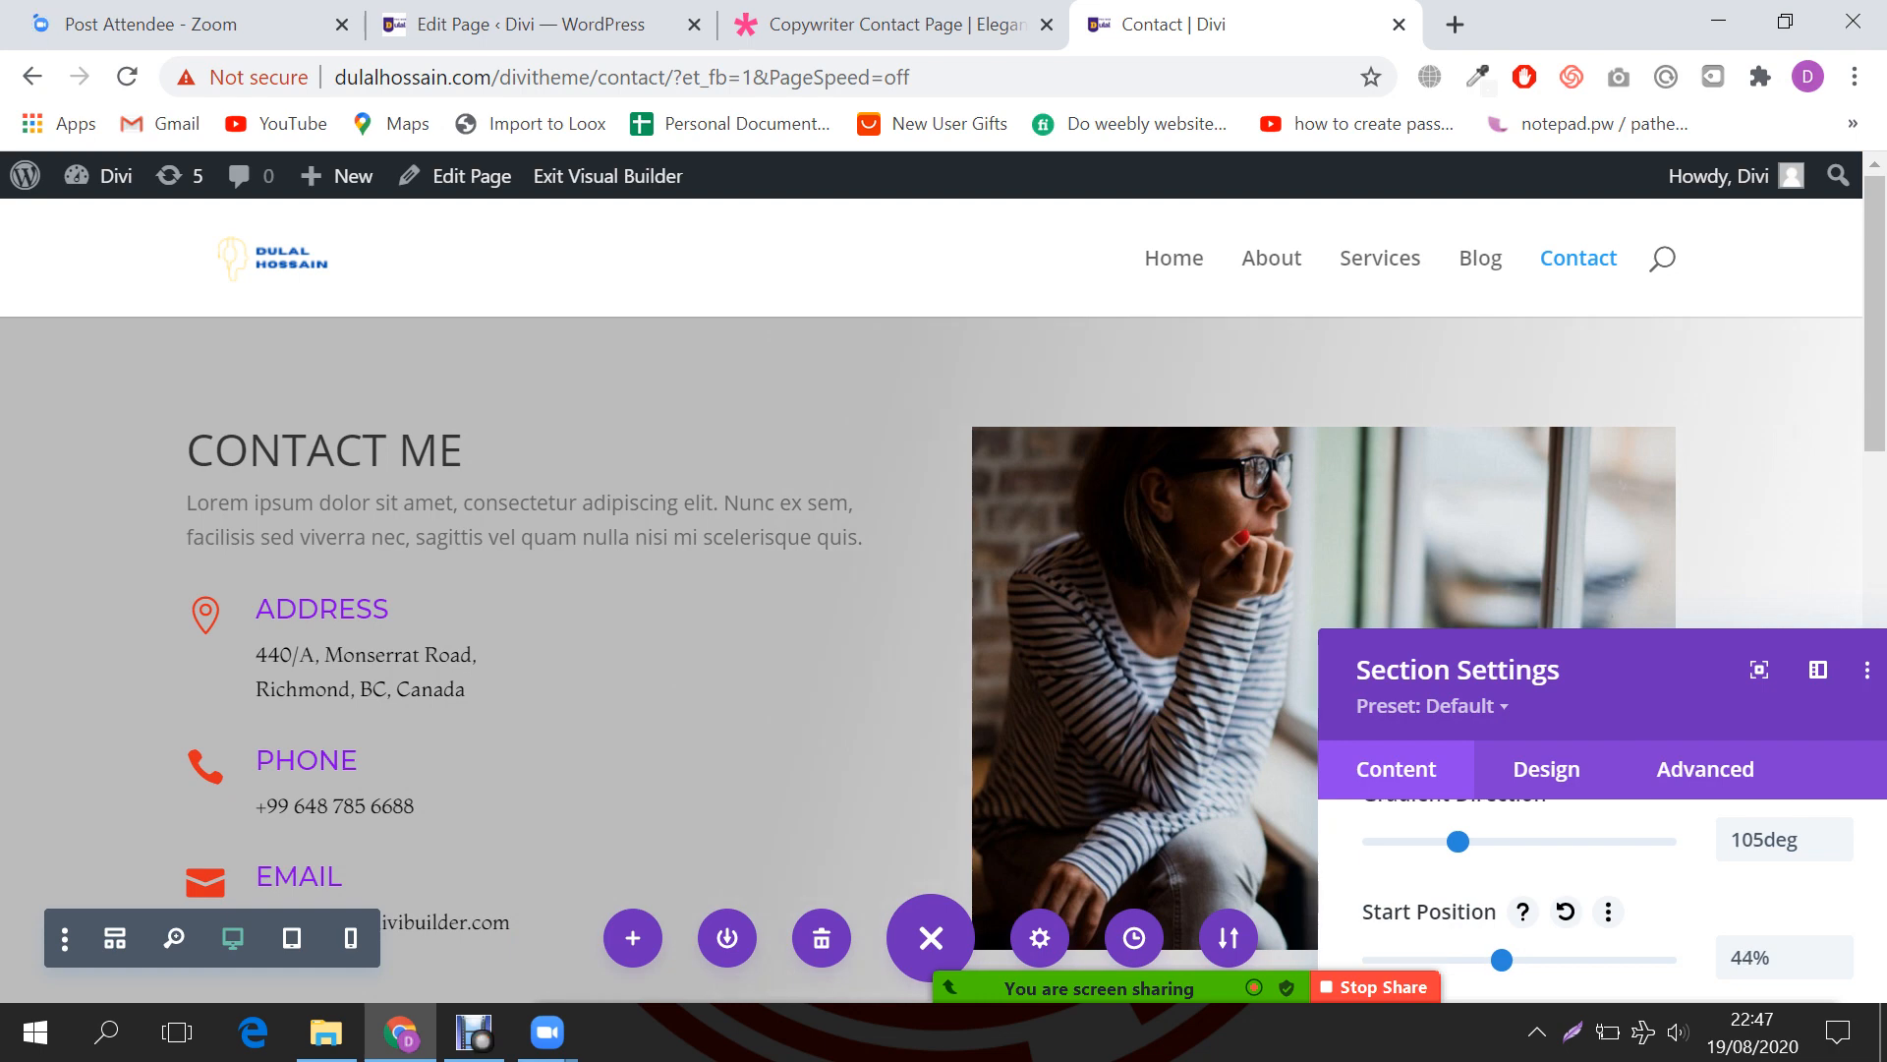
drag(1632, 679, 1597, 378)
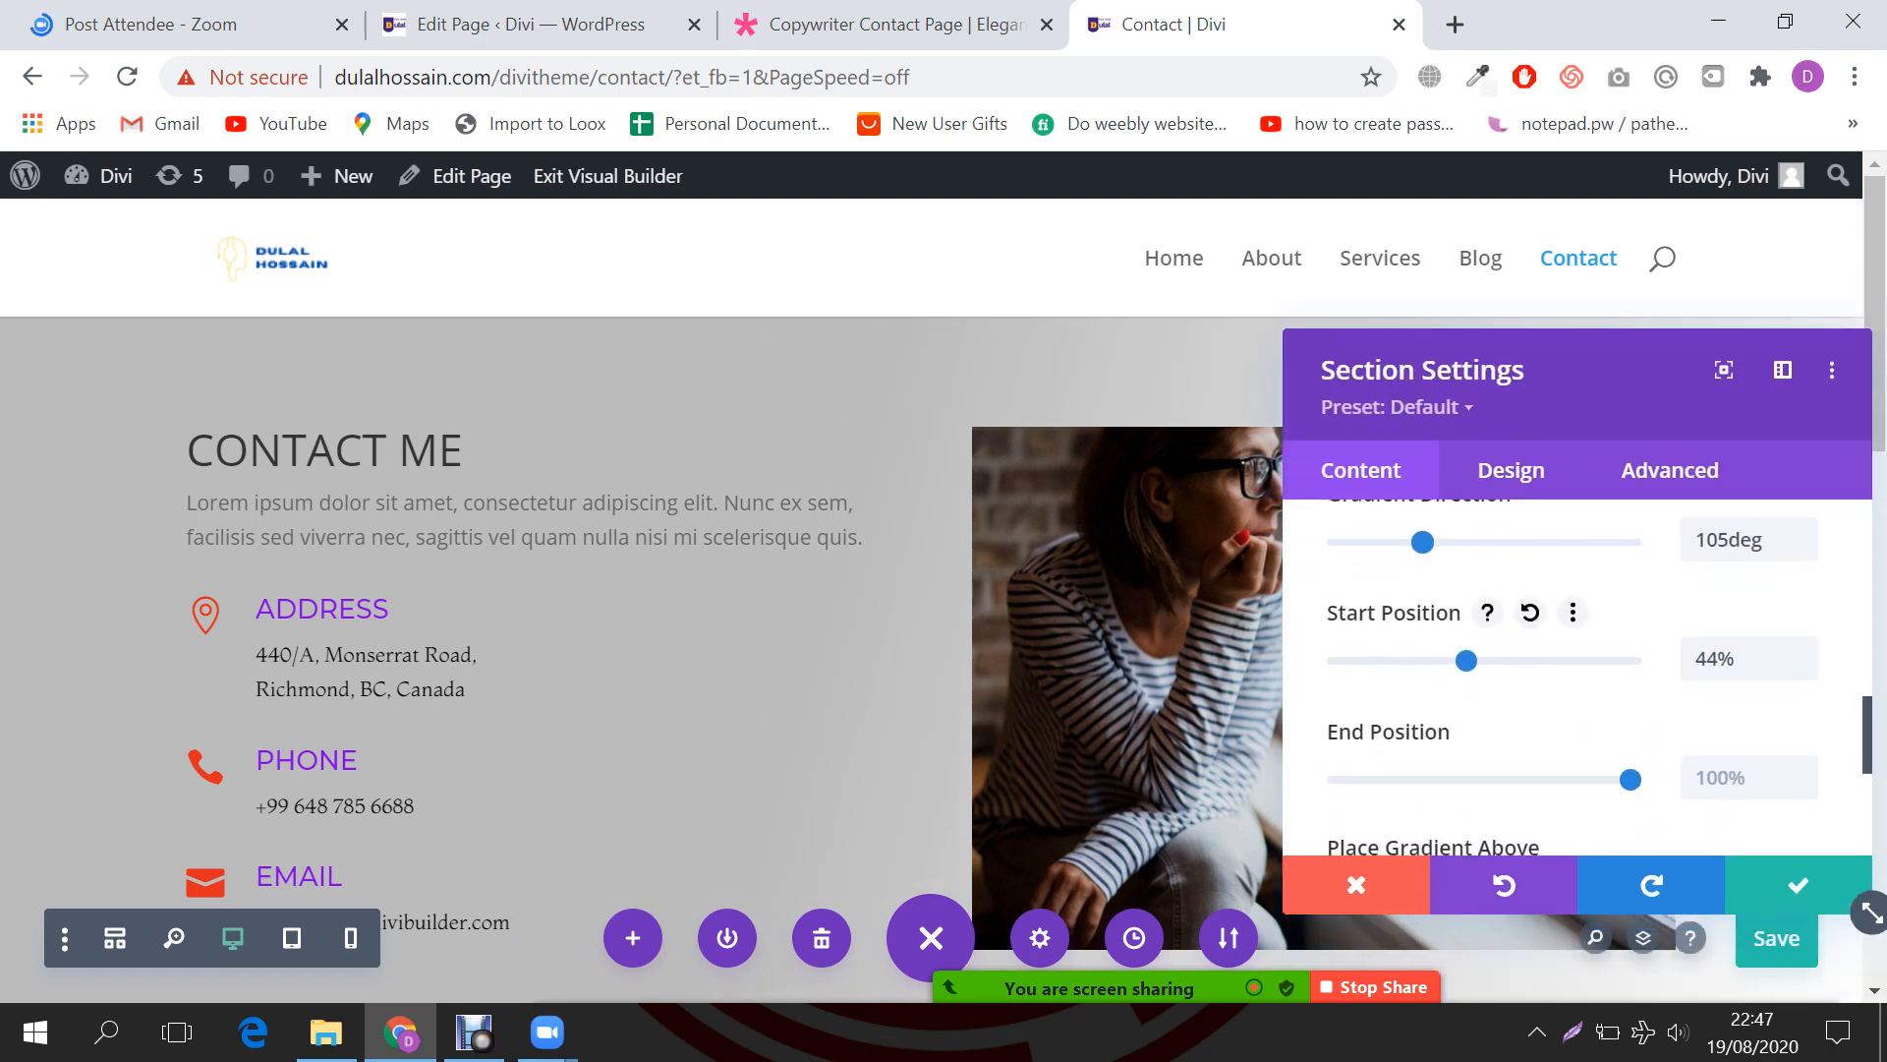
drag(1631, 779, 1468, 779)
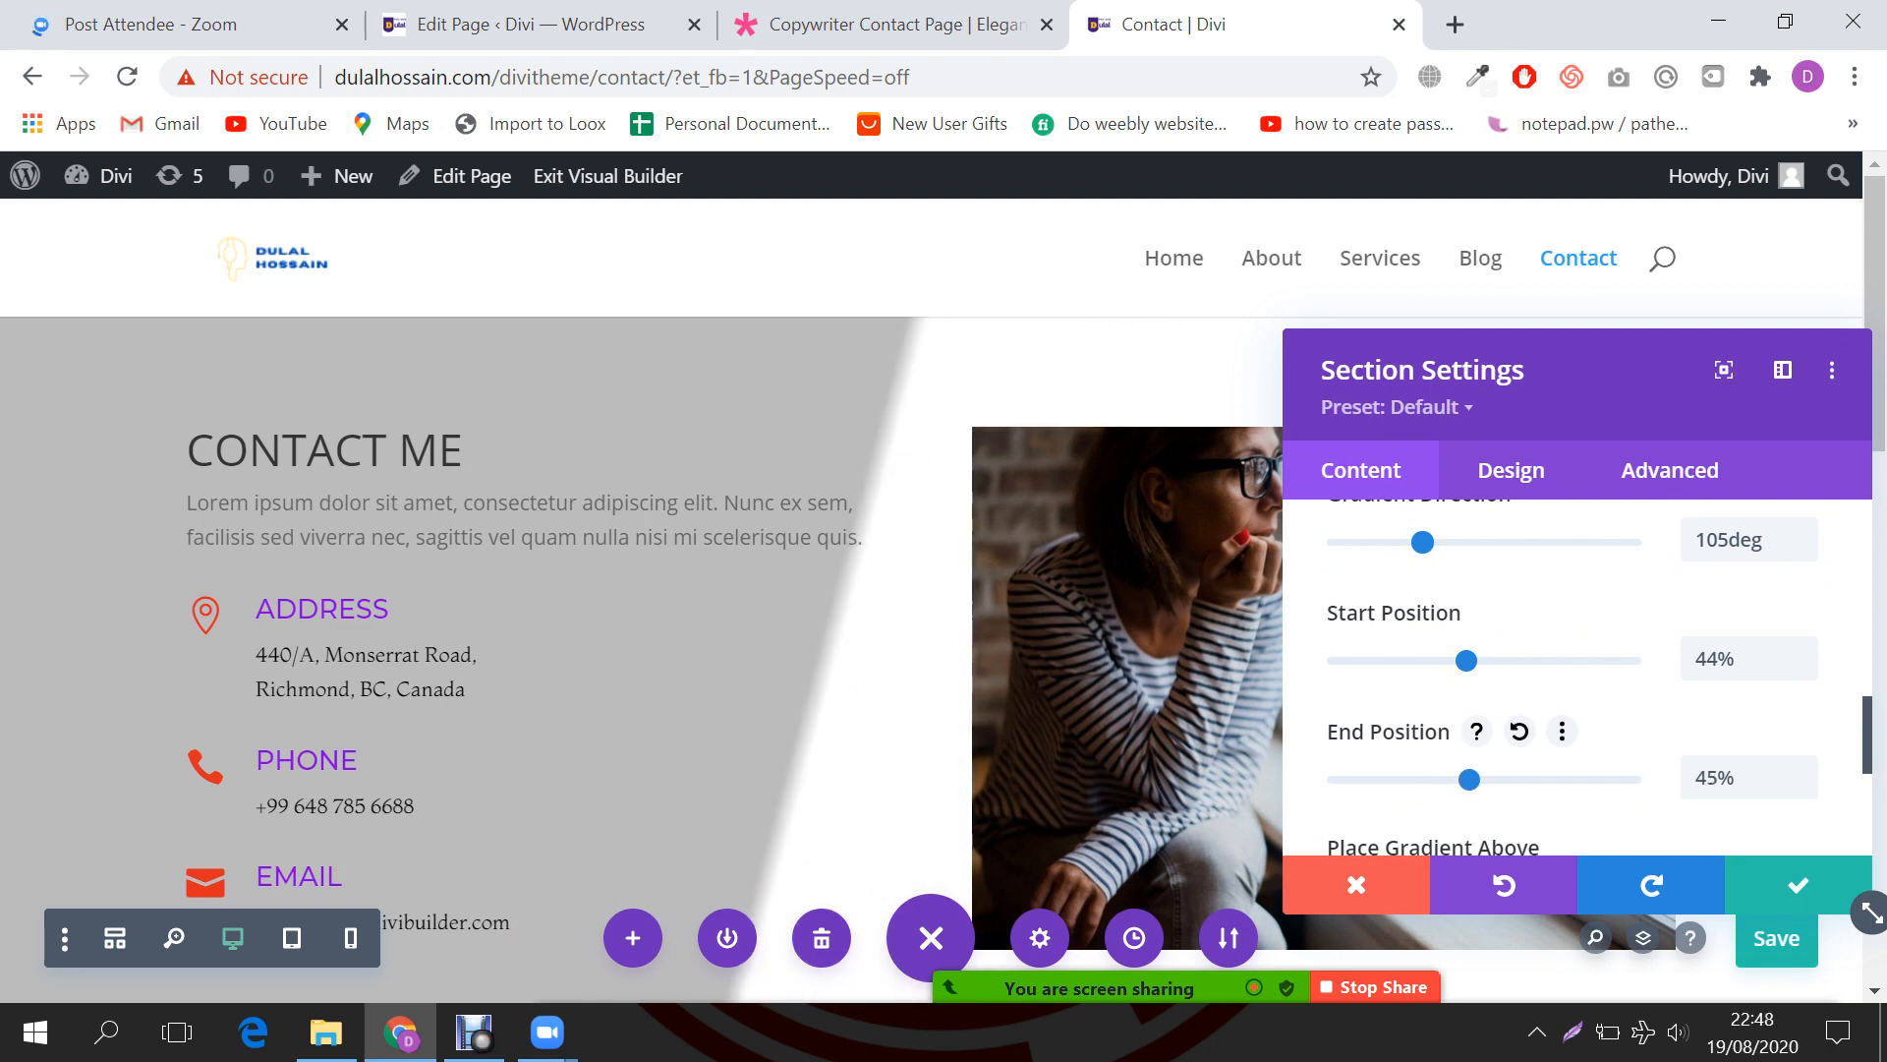
drag(1465, 660, 1521, 661)
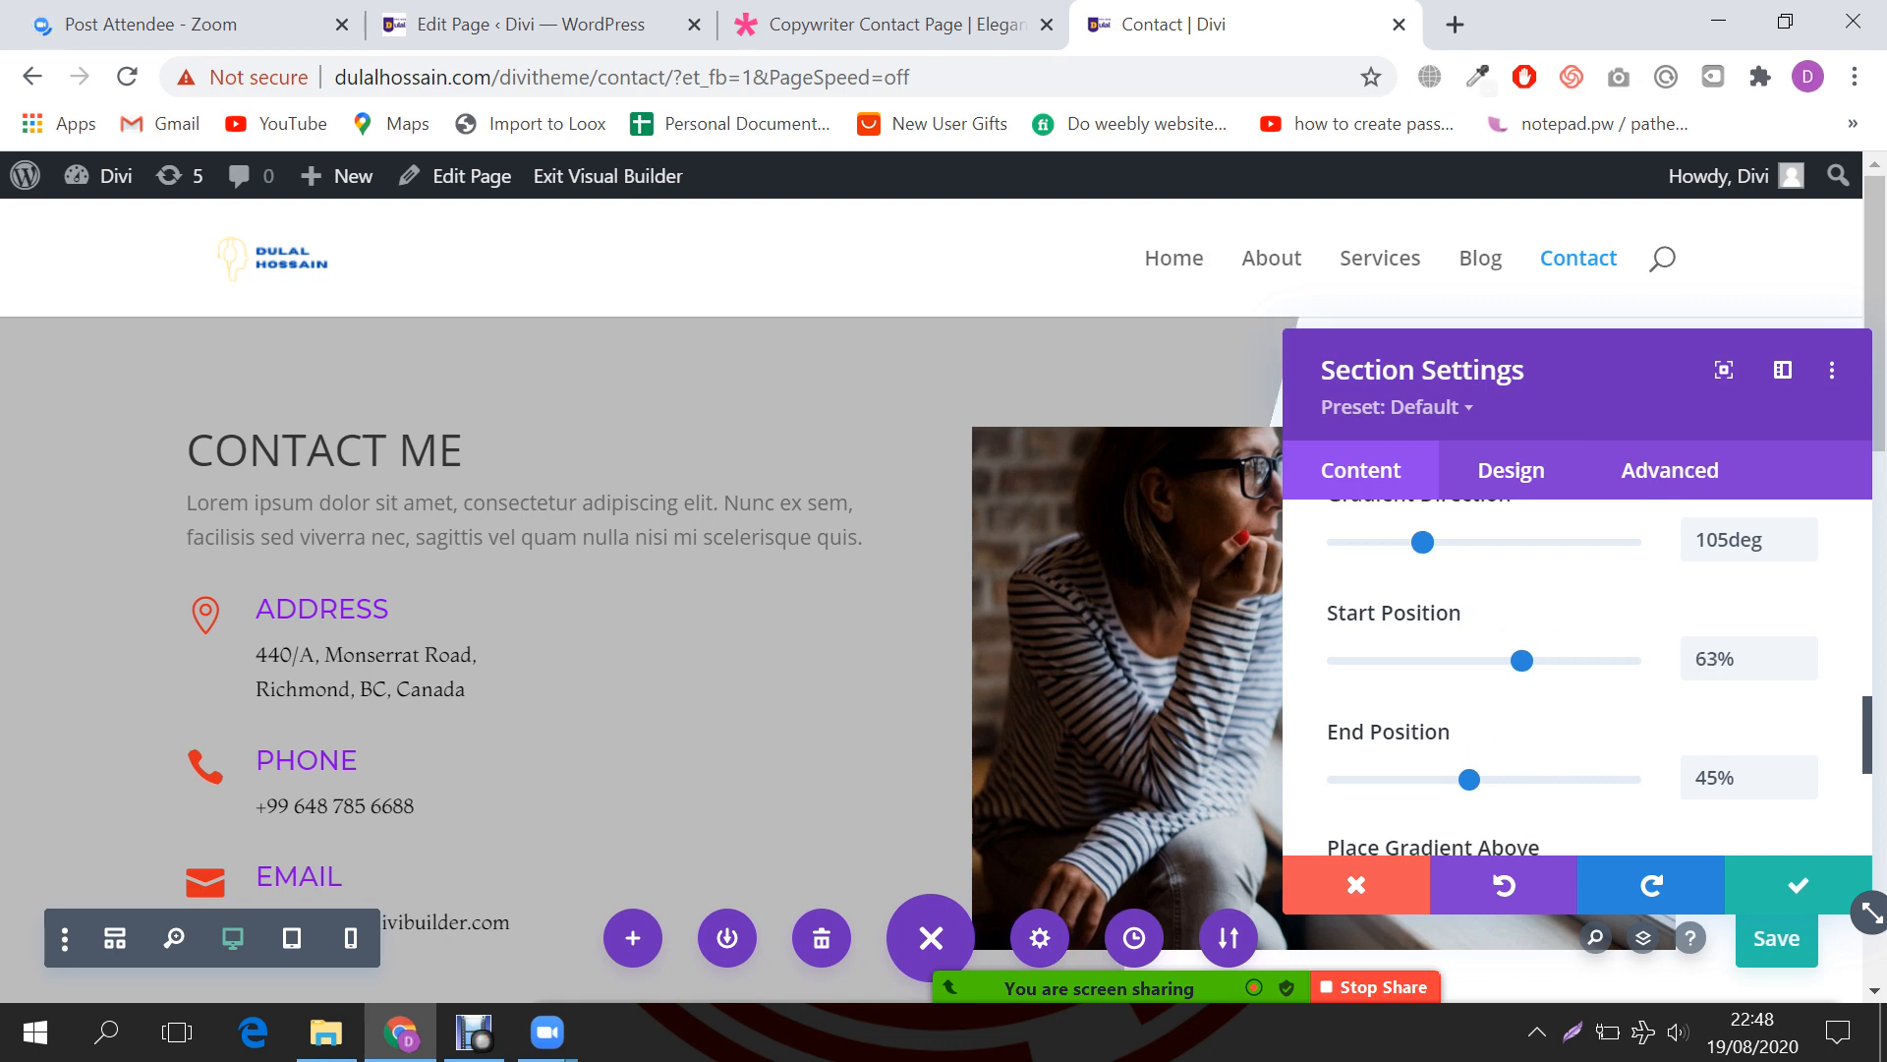
Step: Fine-tune the start and end positions into a sharp diagonal split across the photo
drag(1592, 381, 1771, 411)
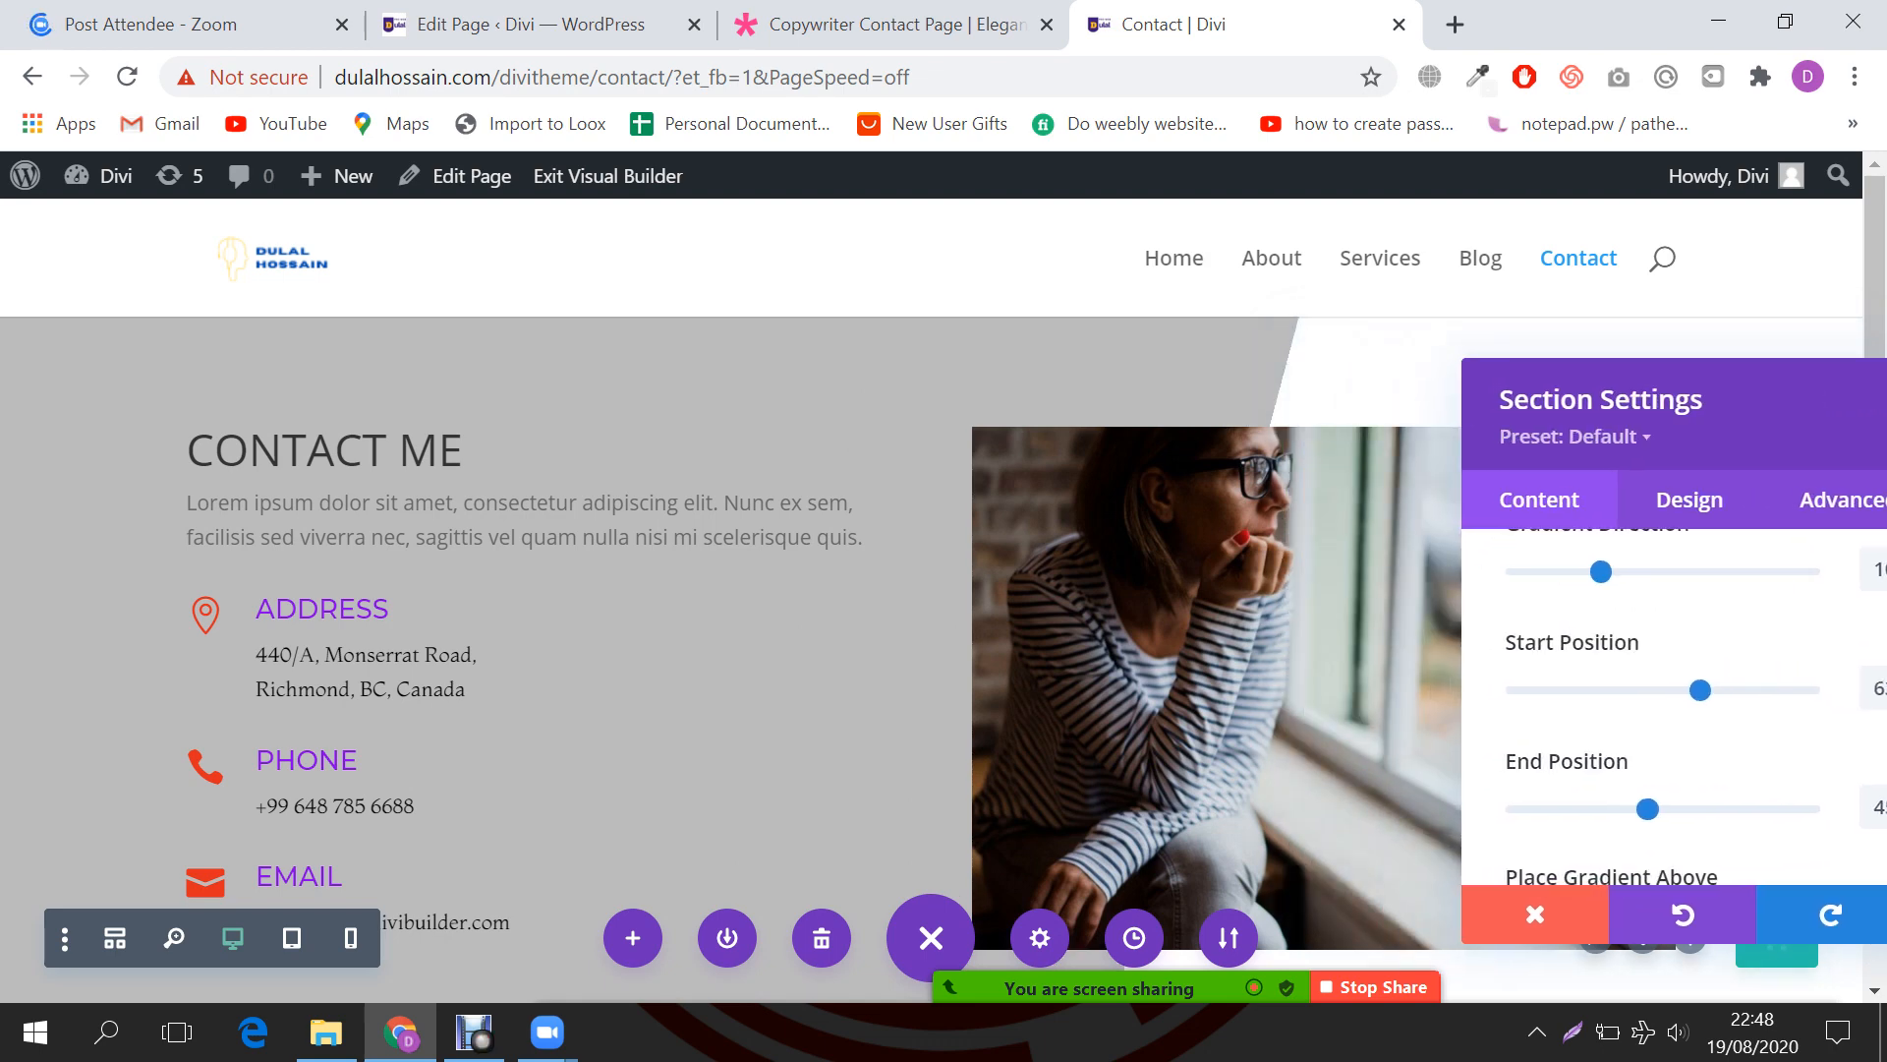
scroll(747, 629, down, 2)
scroll(747, 629, up, 2)
scroll(1671, 708, up, 2)
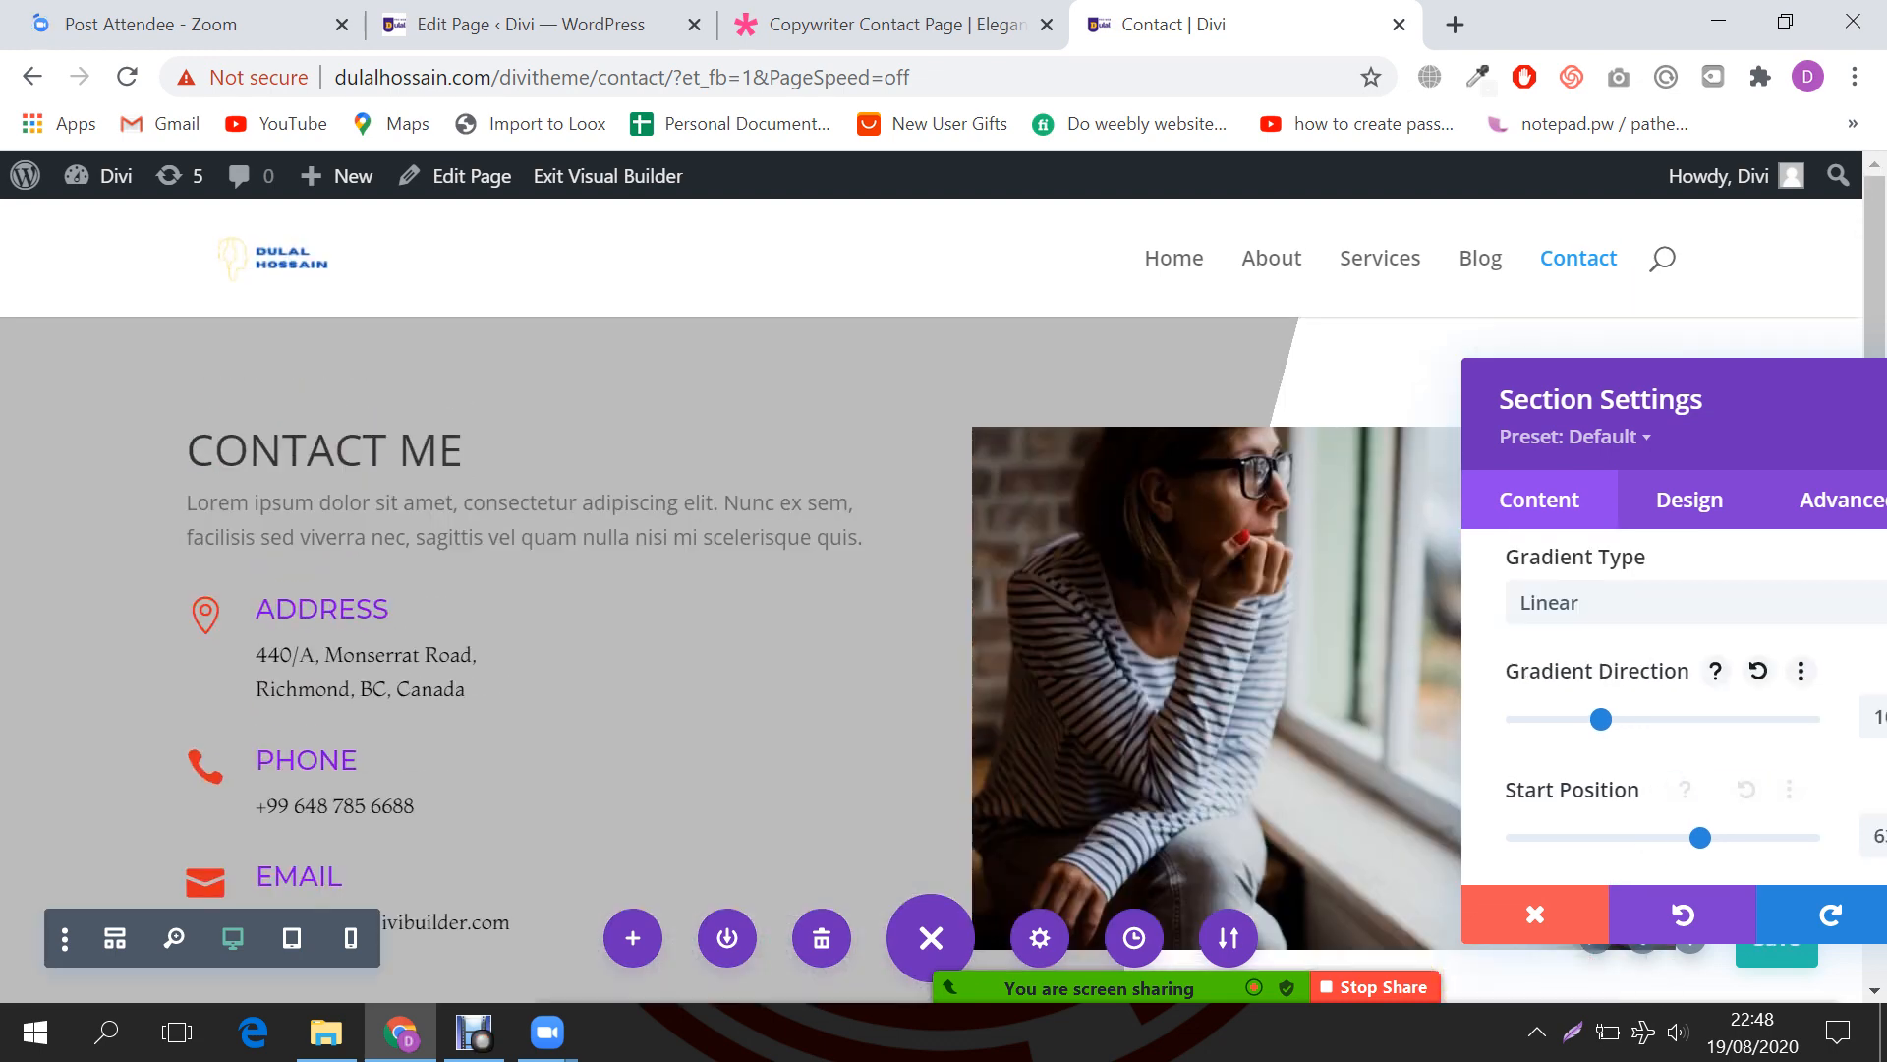
scroll(1671, 708, down, 2)
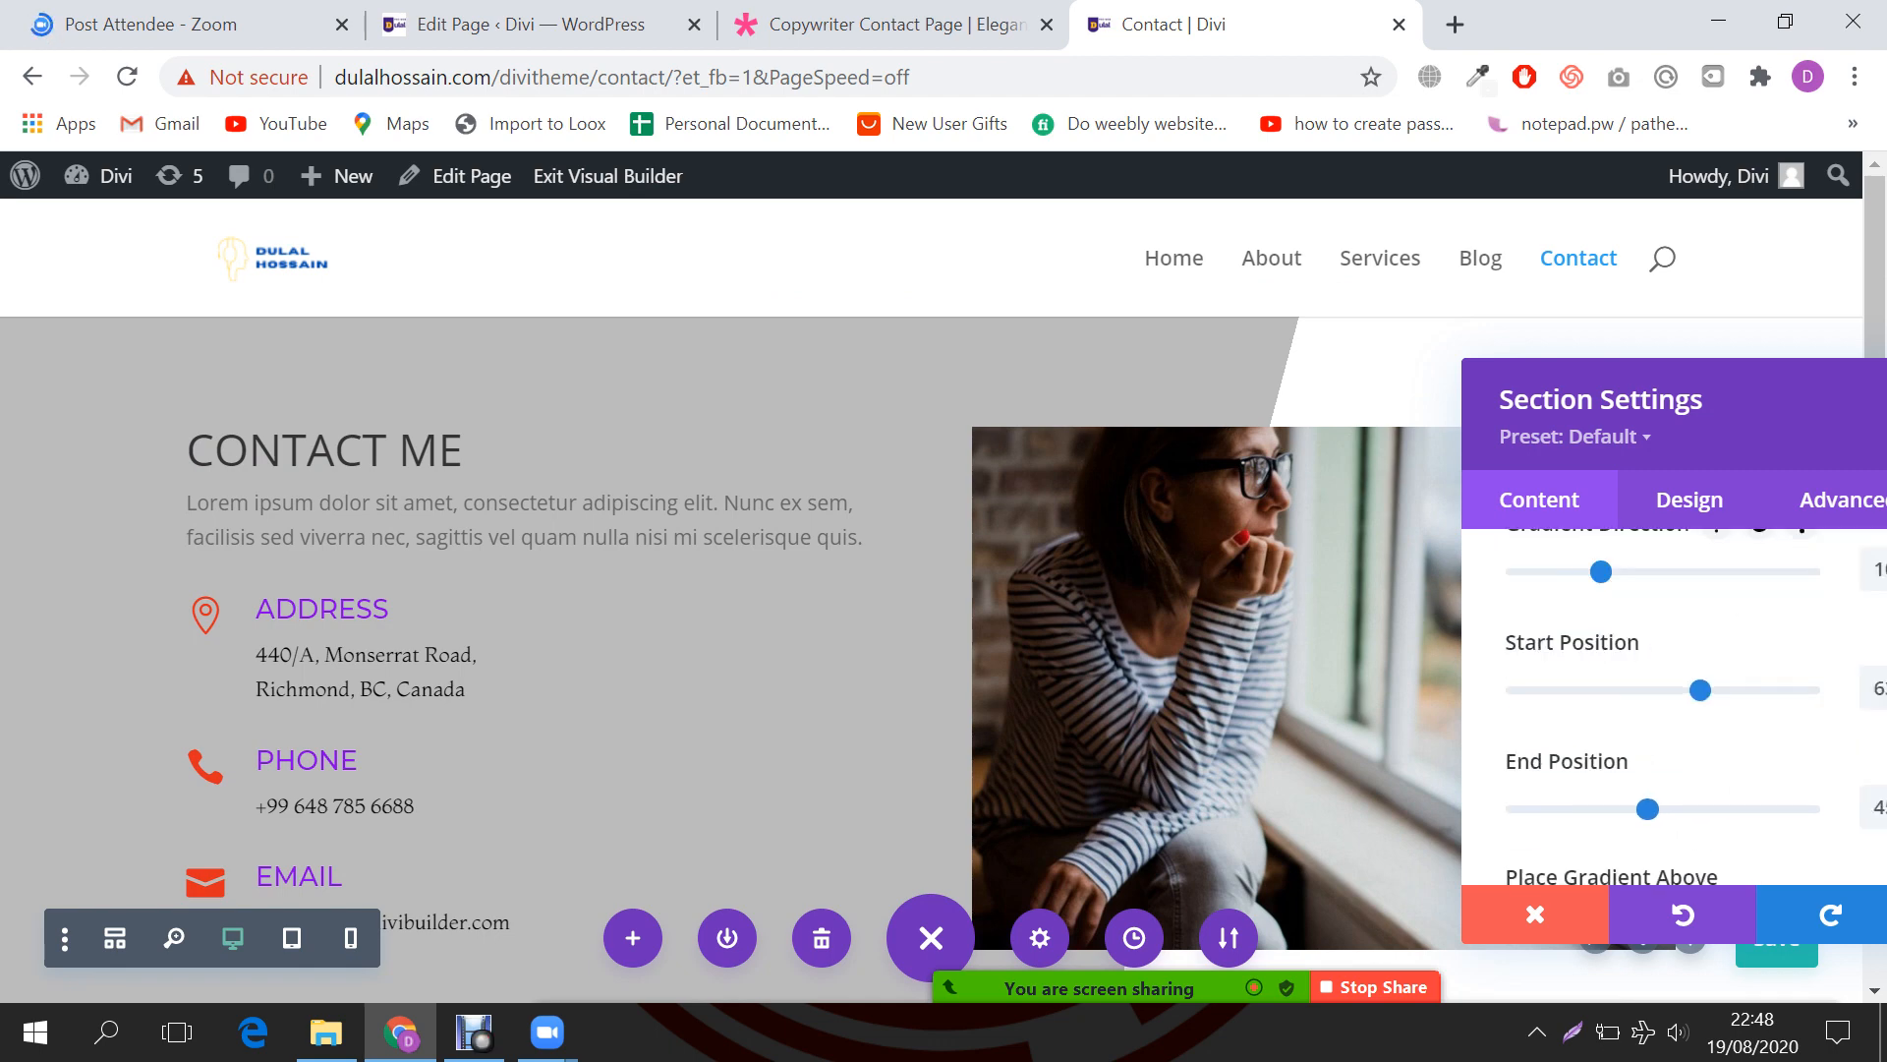
mouse_move(1699, 690)
mouse_down()
mouse_move(1516, 690)
mouse_move(1701, 690)
mouse_up()
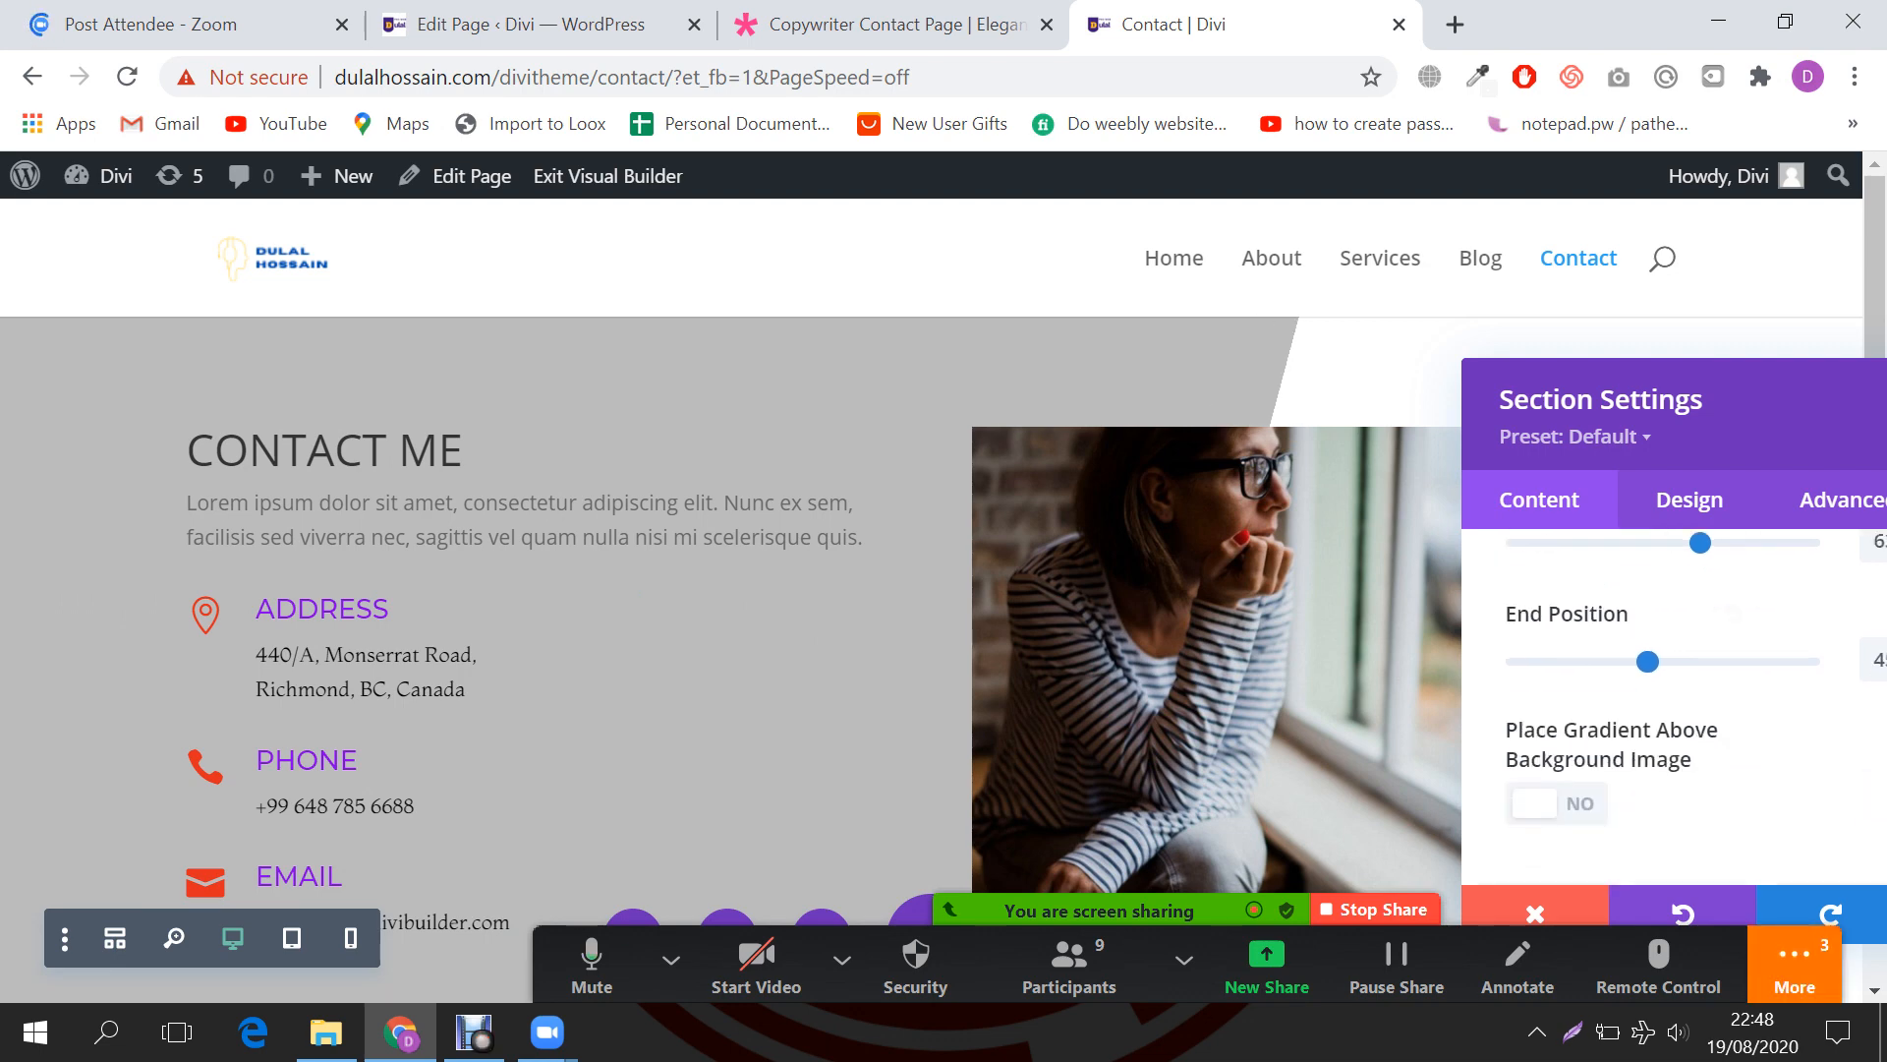
mouse_move(1648, 662)
mouse_down()
mouse_move(1720, 661)
mouse_move(1638, 662)
mouse_up()
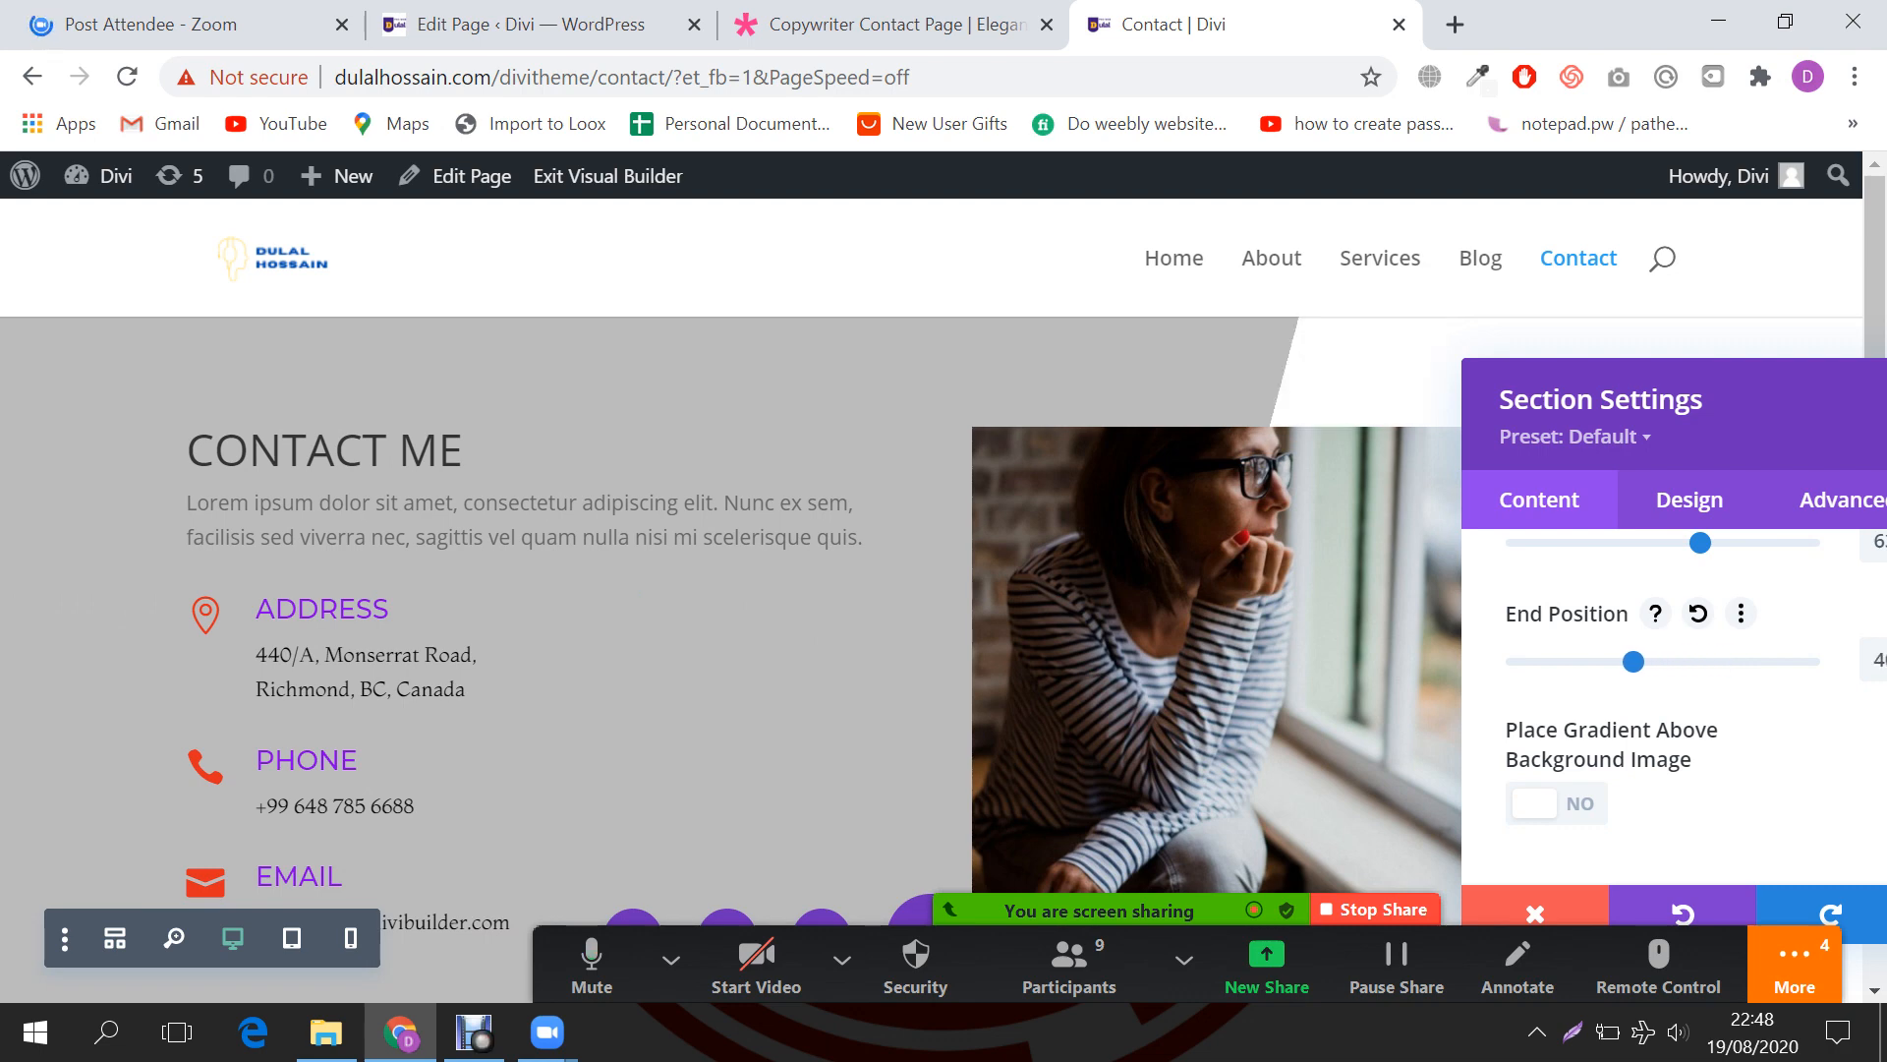
scroll(836, 639, down, 5)
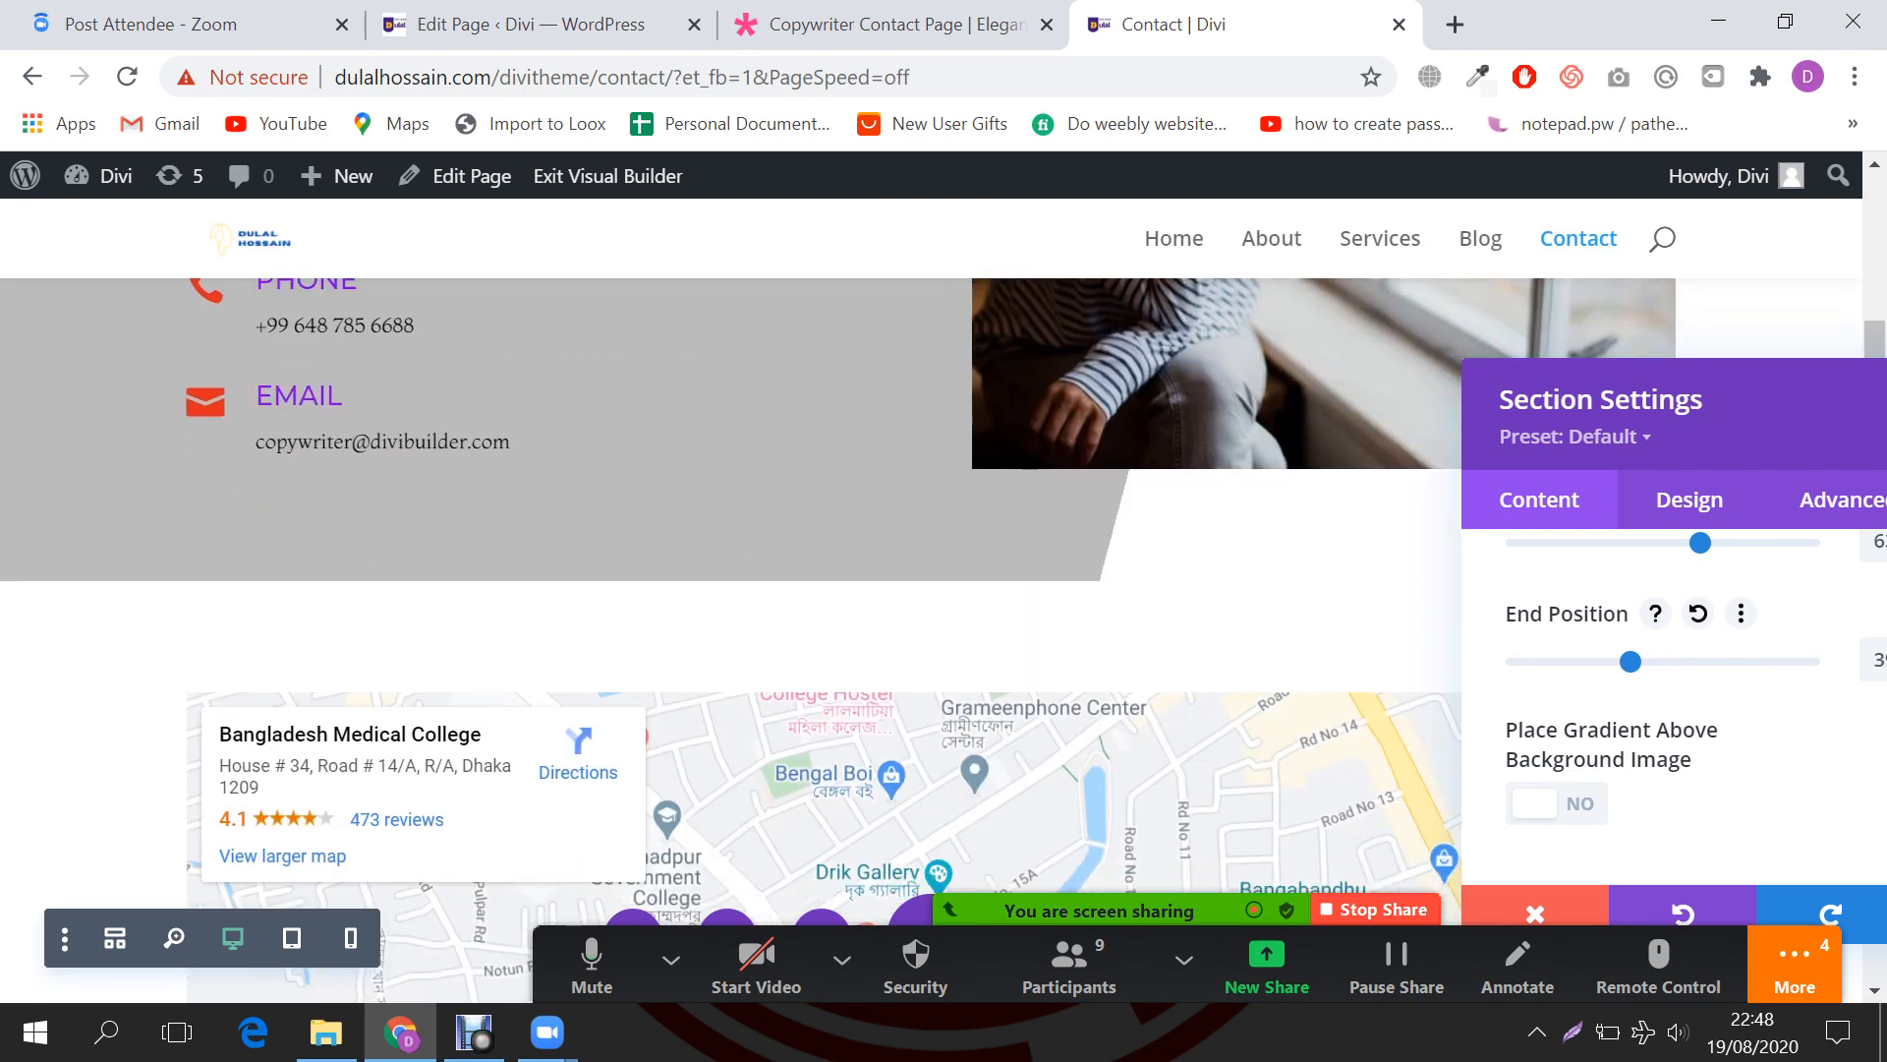
Step: Lighten the gradient's grey stop to #efefef and save the section settings
scroll(1671, 688, up, 5)
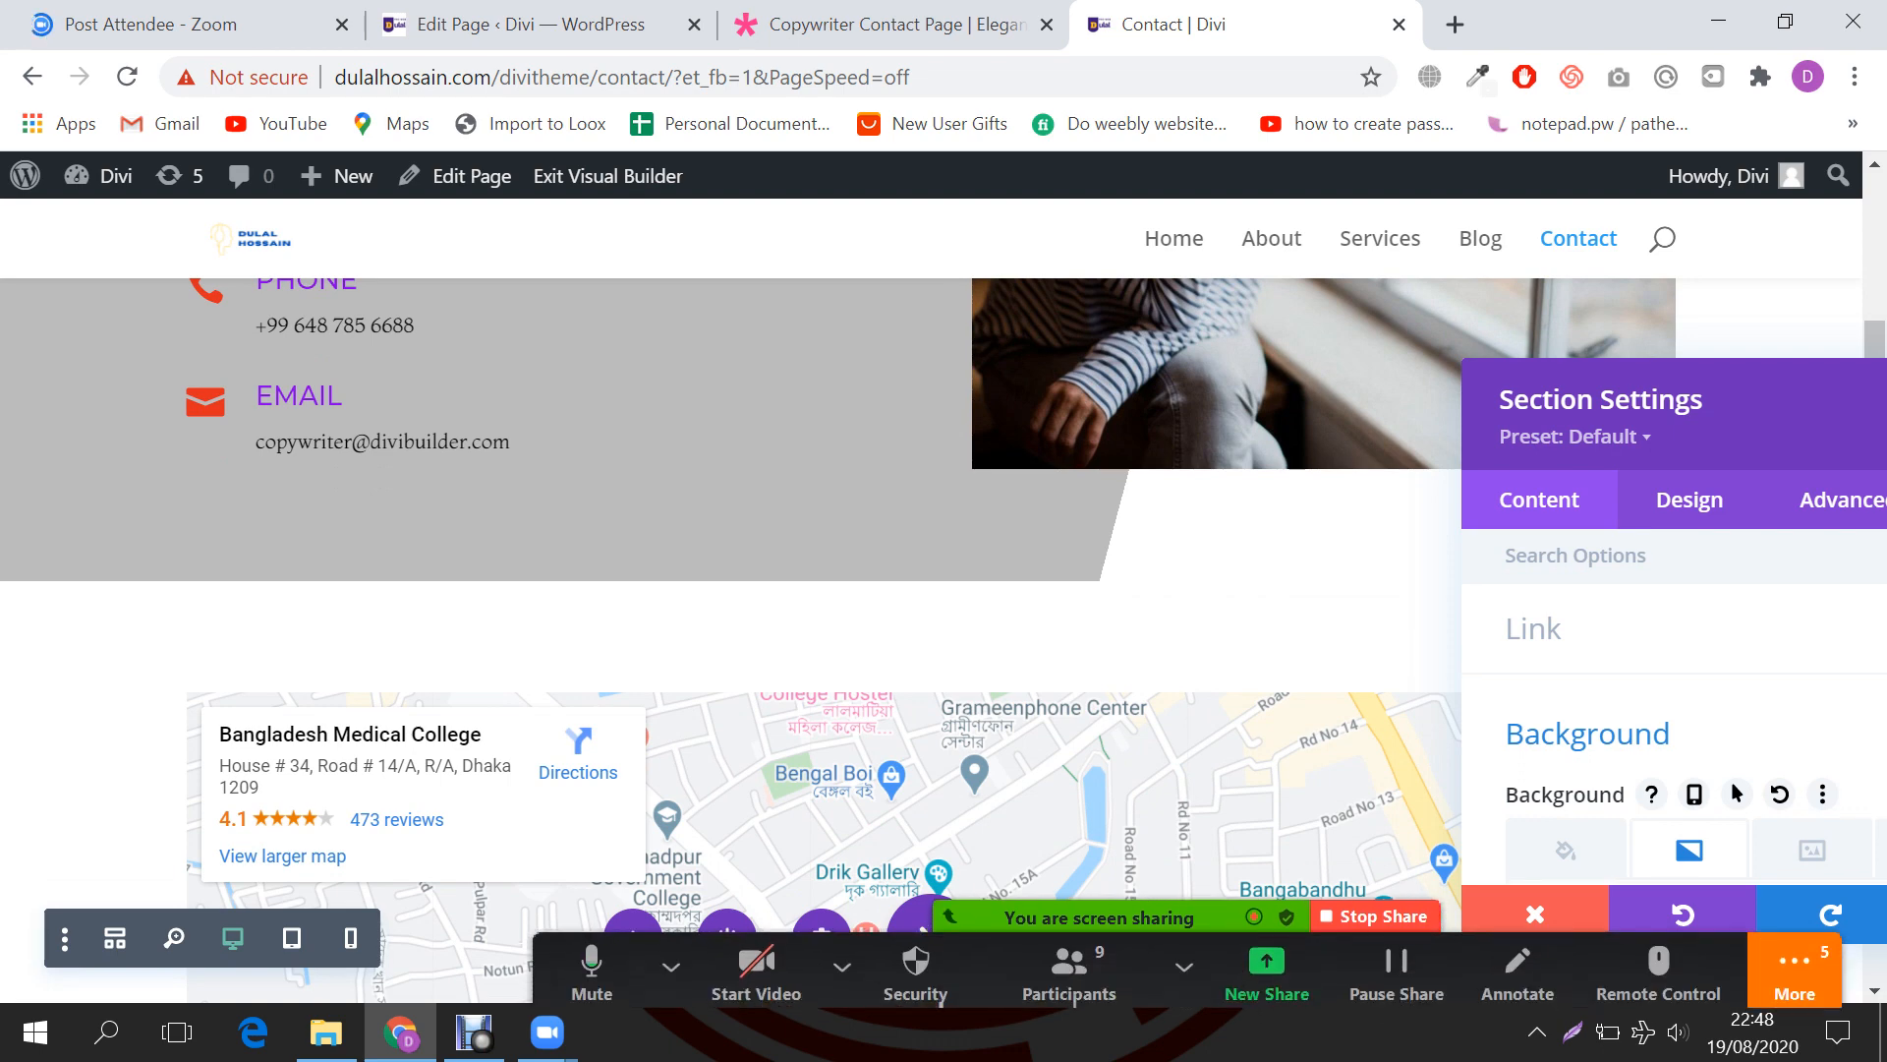
scroll(1671, 688, down, 3)
click(1647, 797)
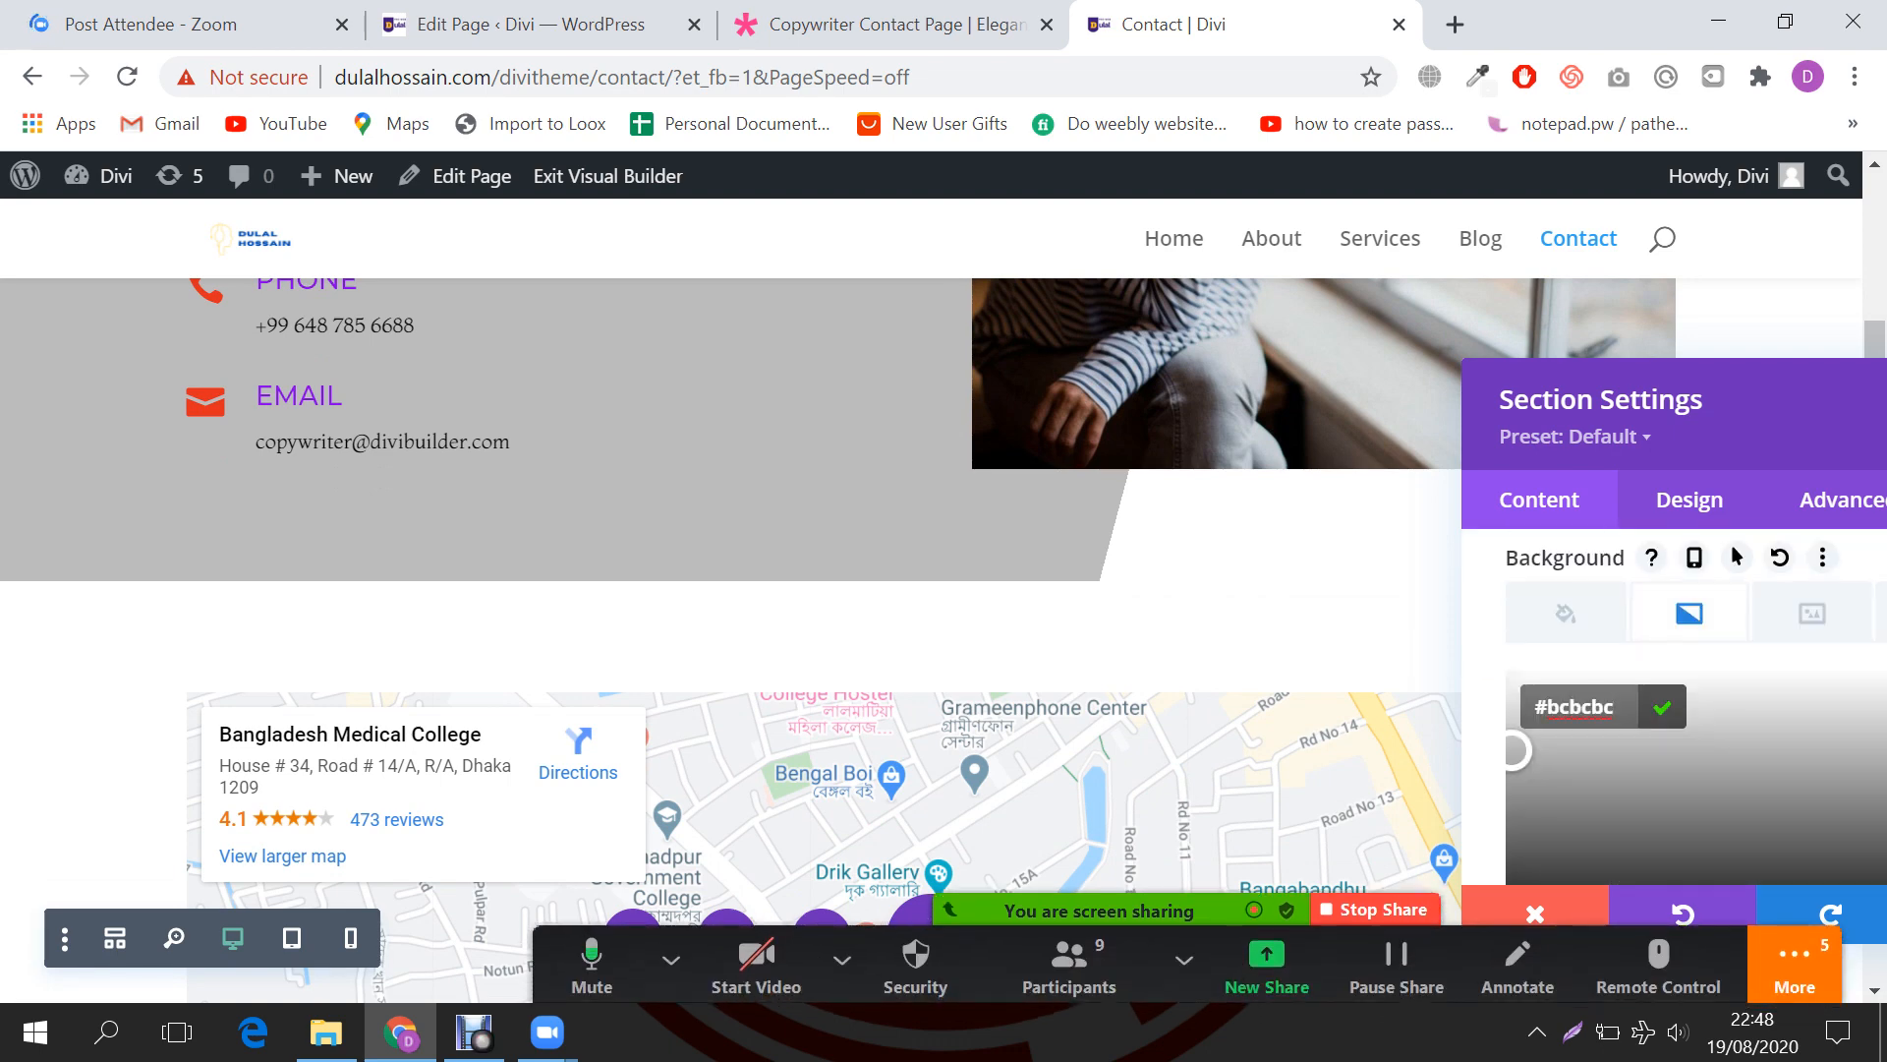
drag(1515, 750, 1553, 715)
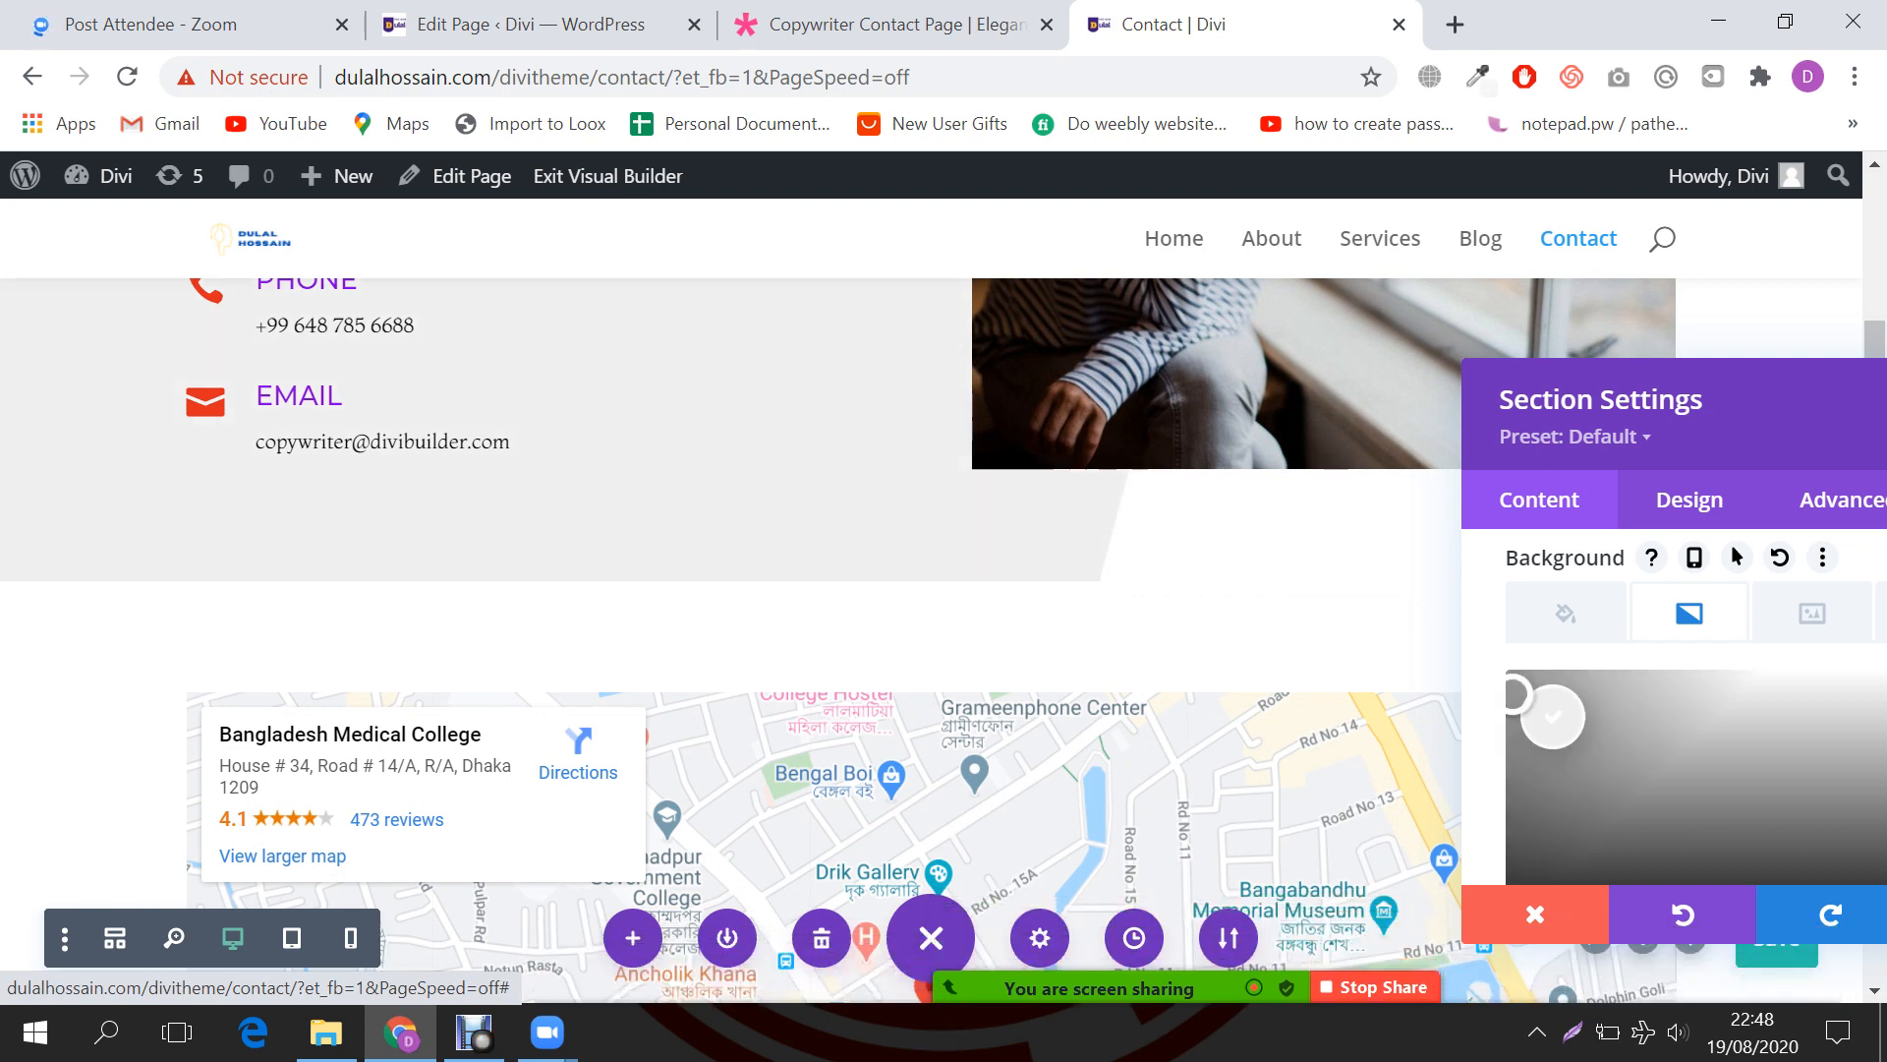
scroll(727, 639, up, 5)
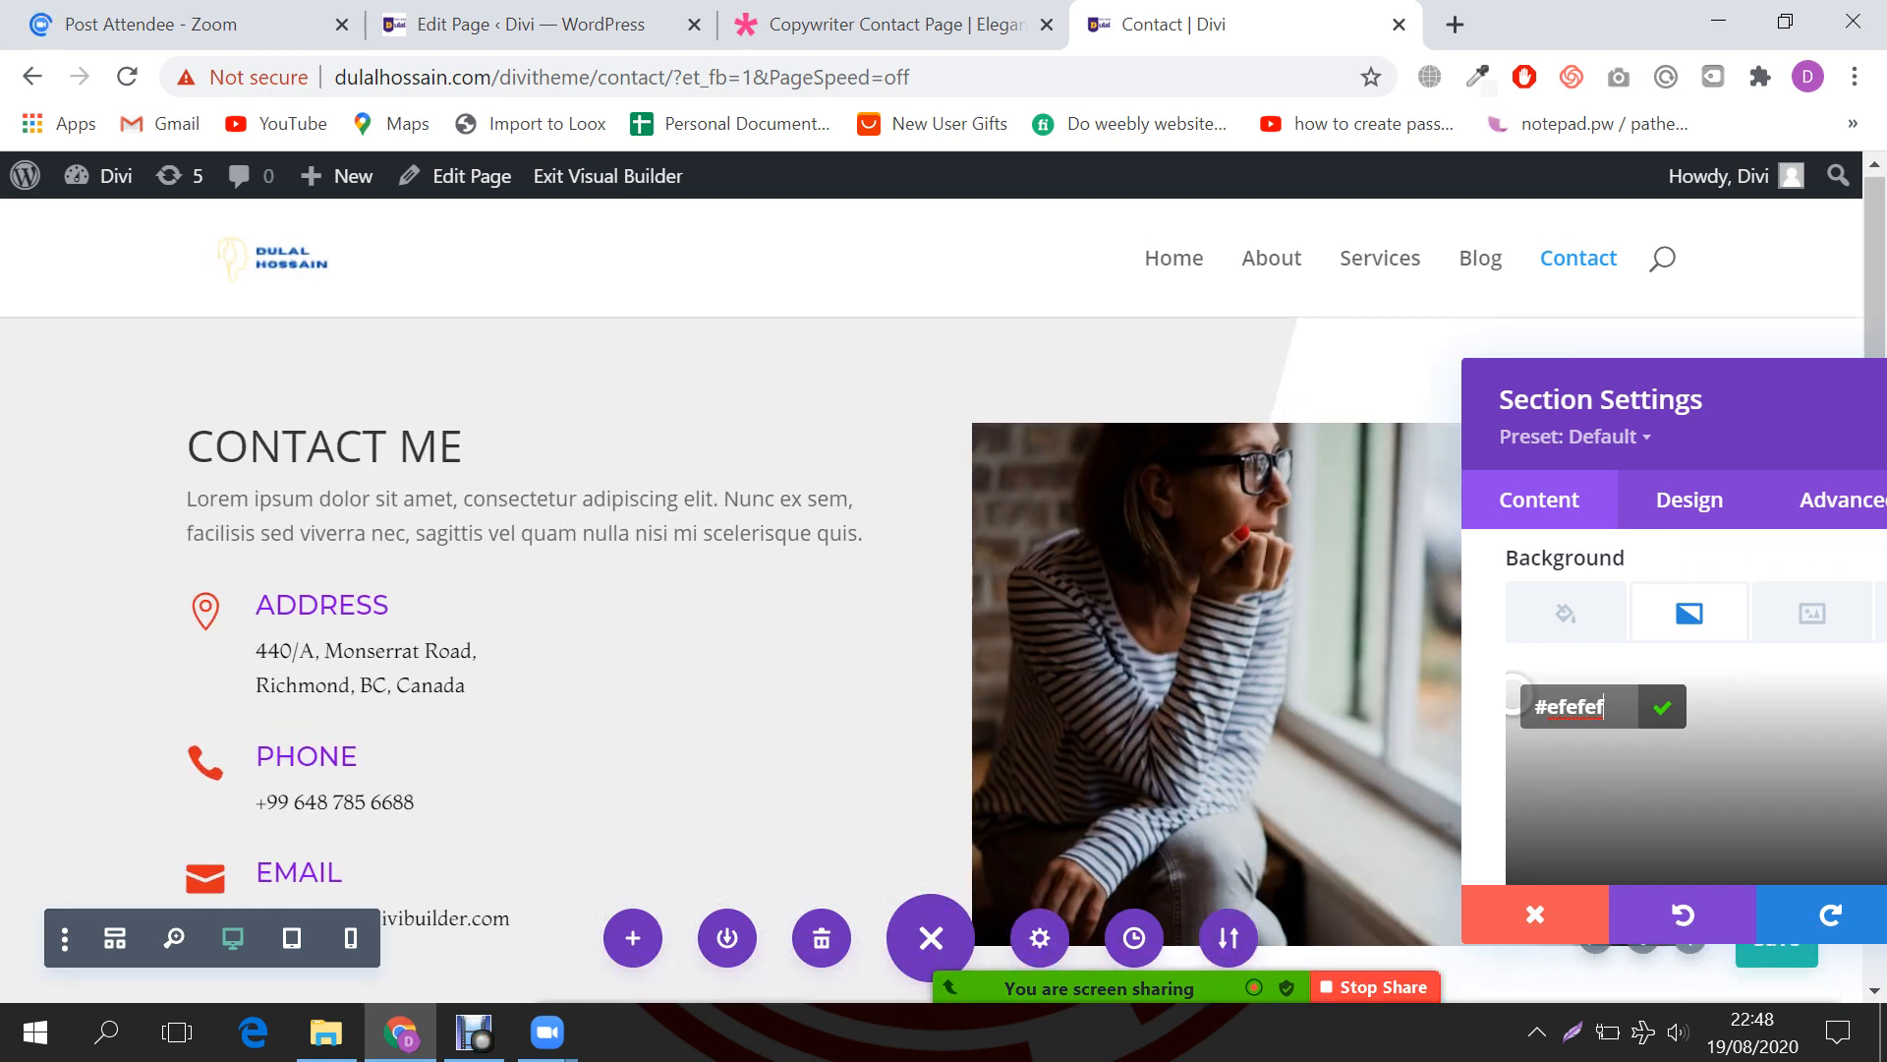
scroll(727, 629, down, 5)
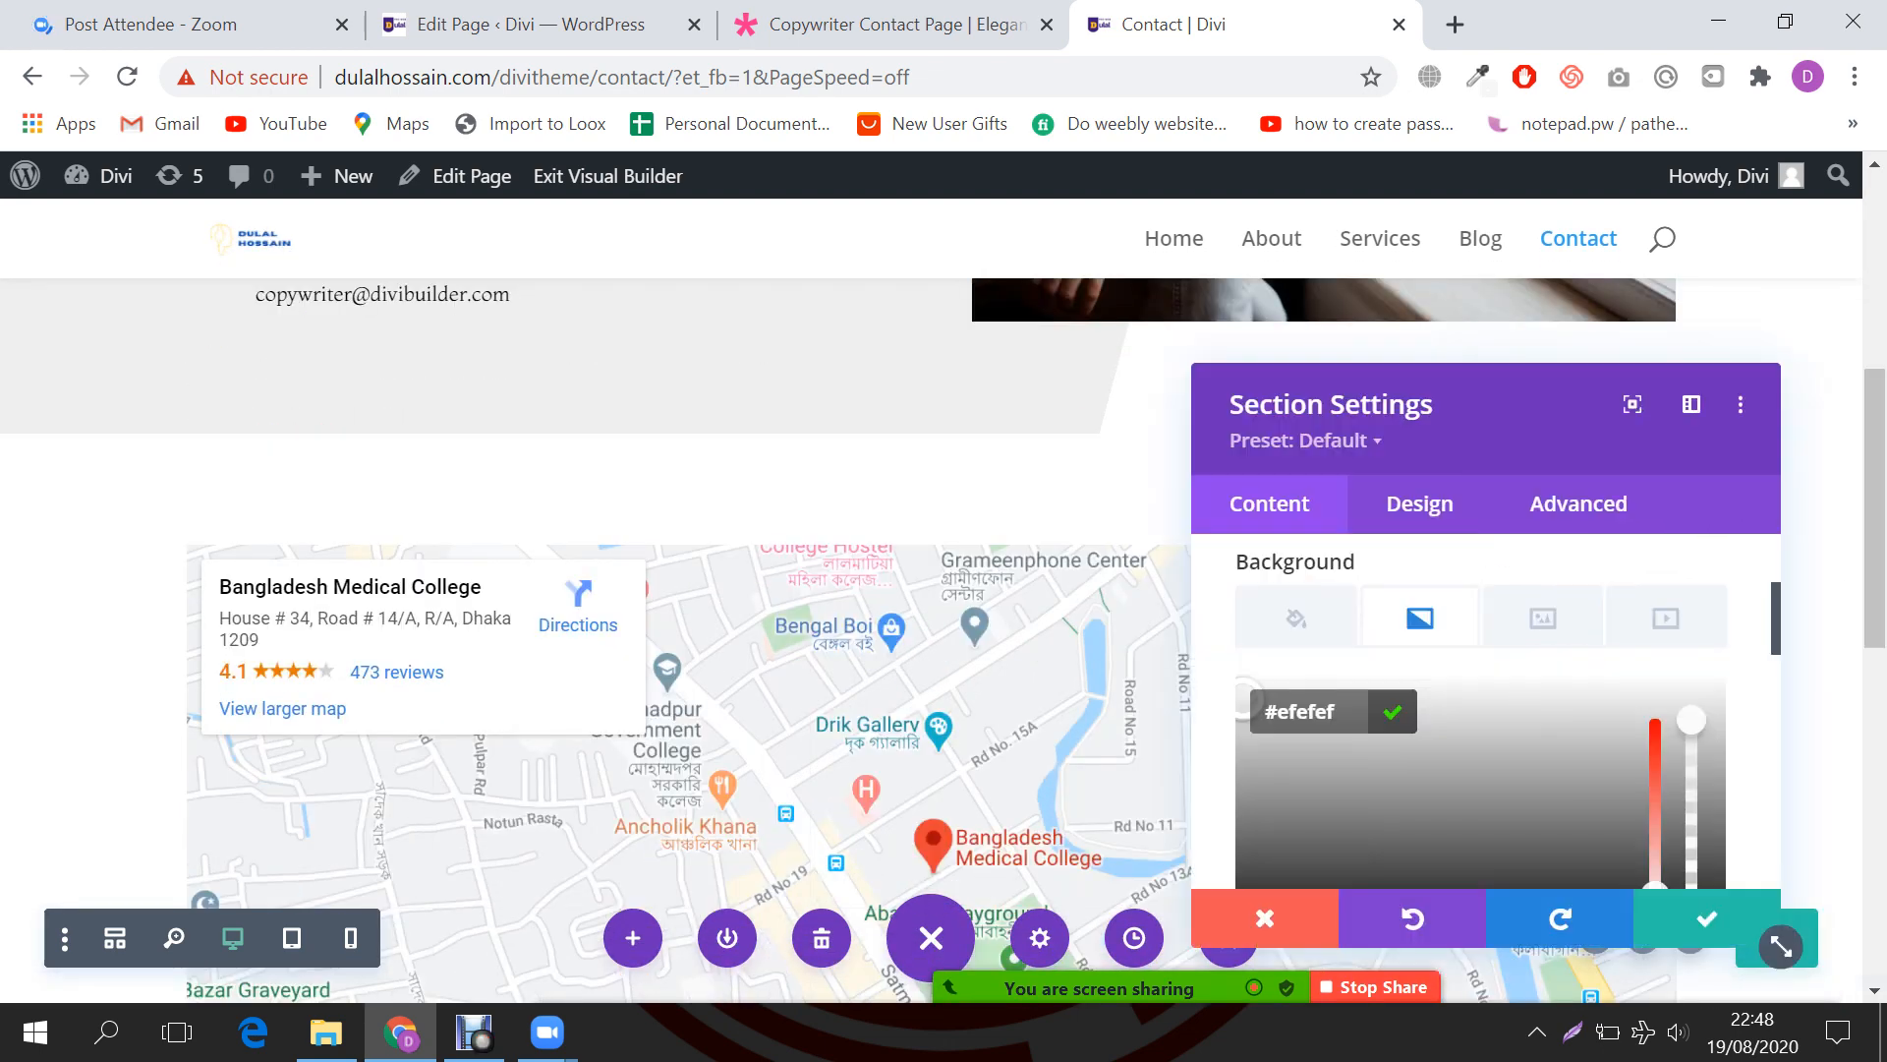
click(1483, 916)
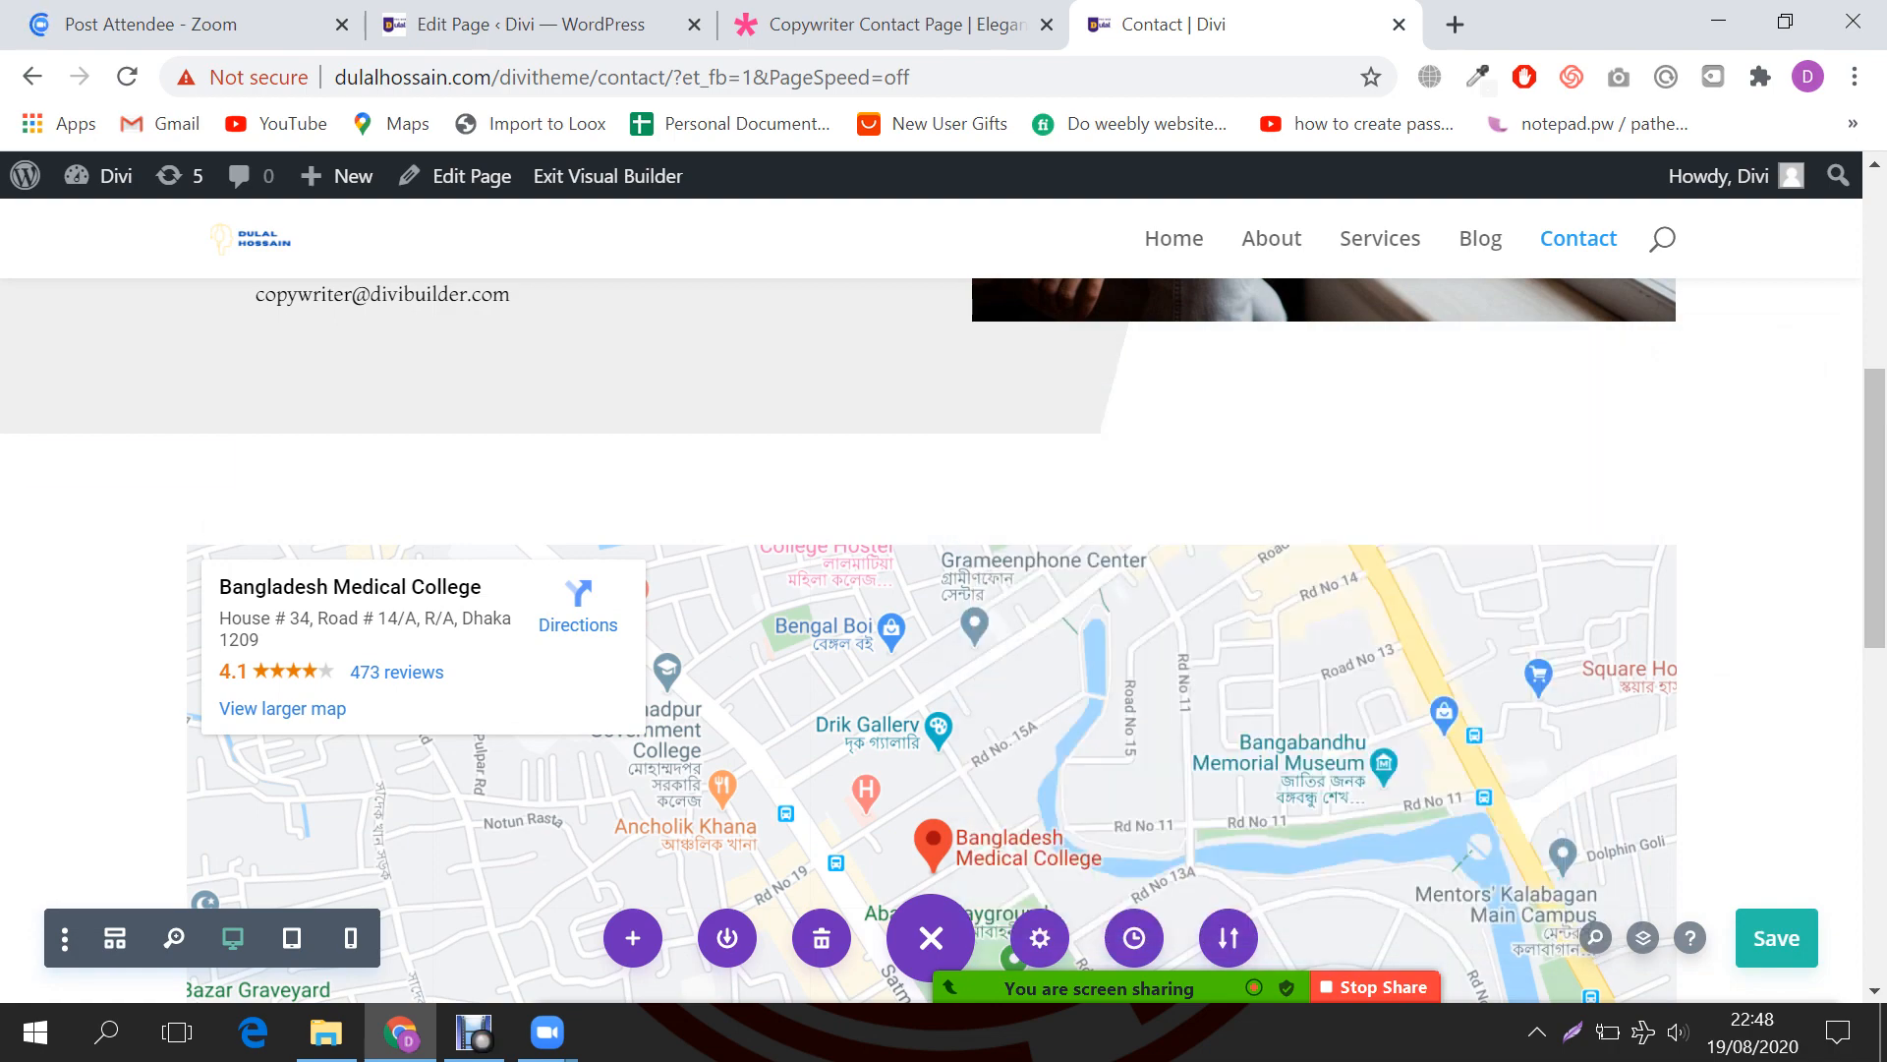
scroll(934, 728, up, 6)
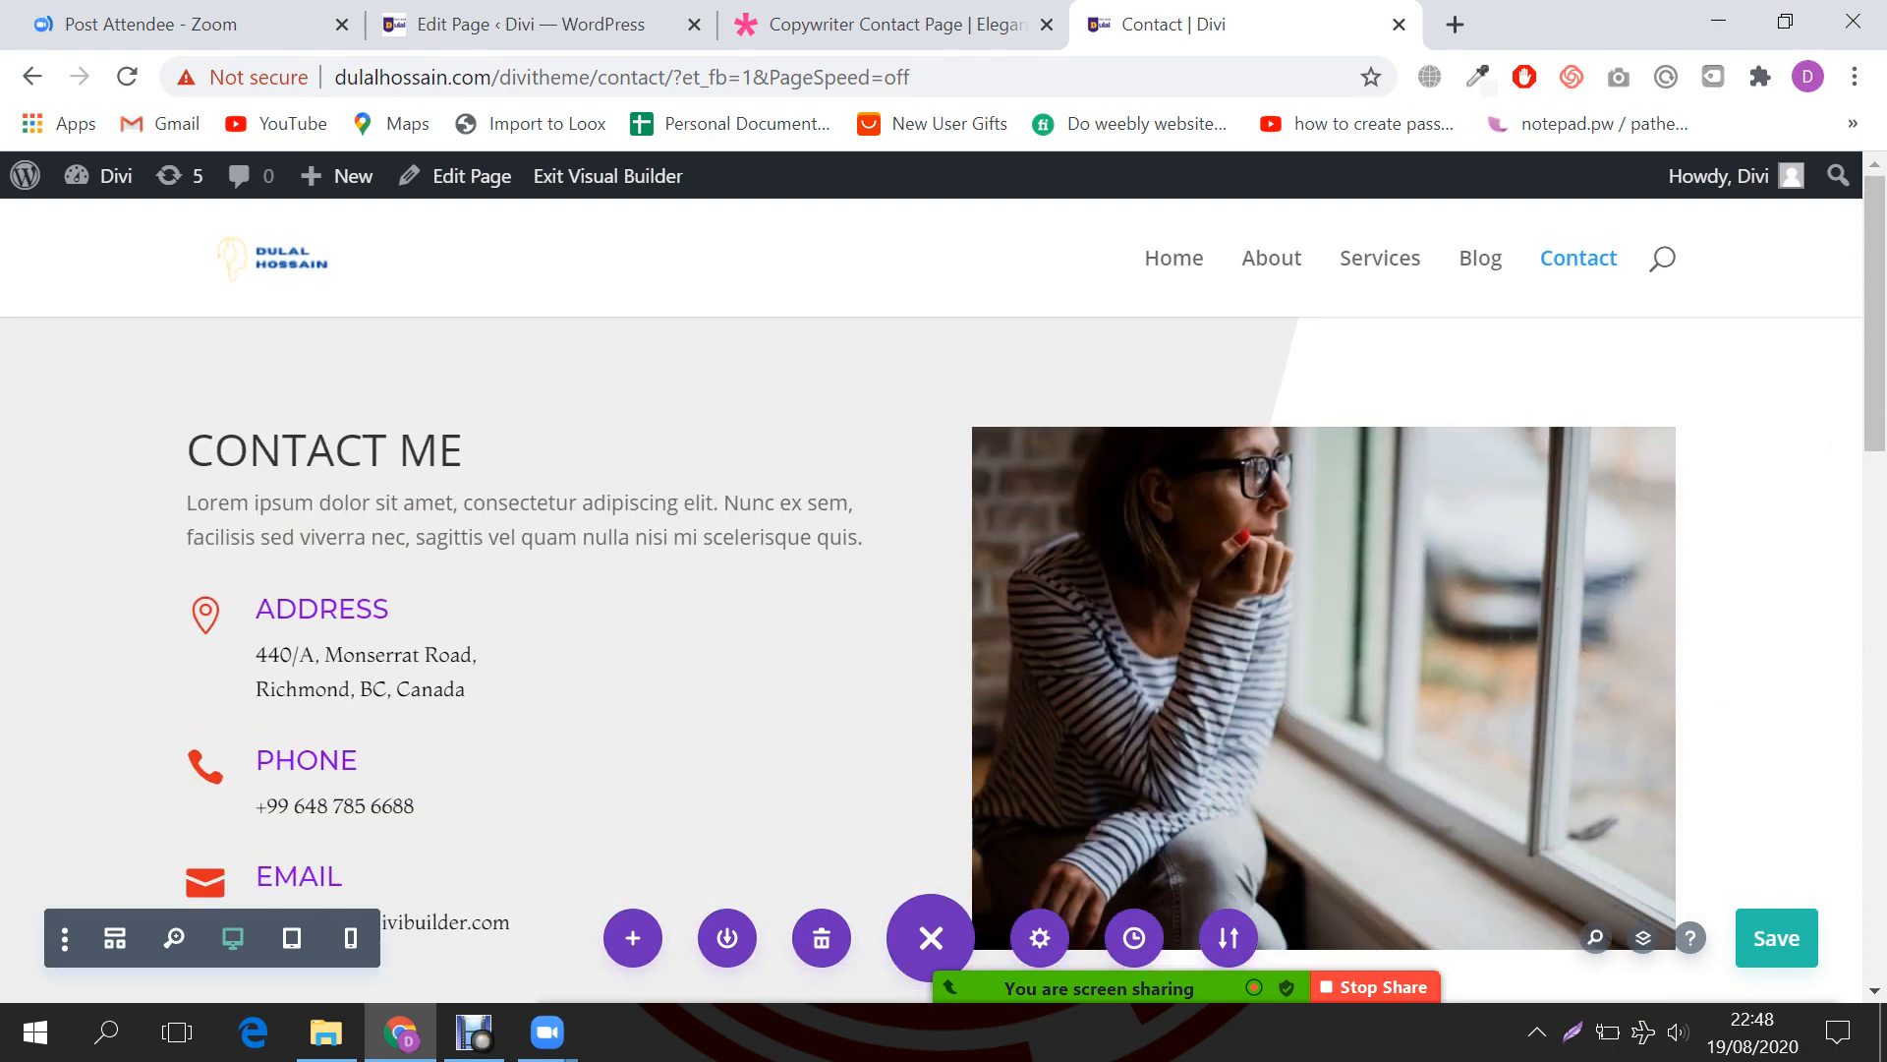
scroll(492, 540, down, 4)
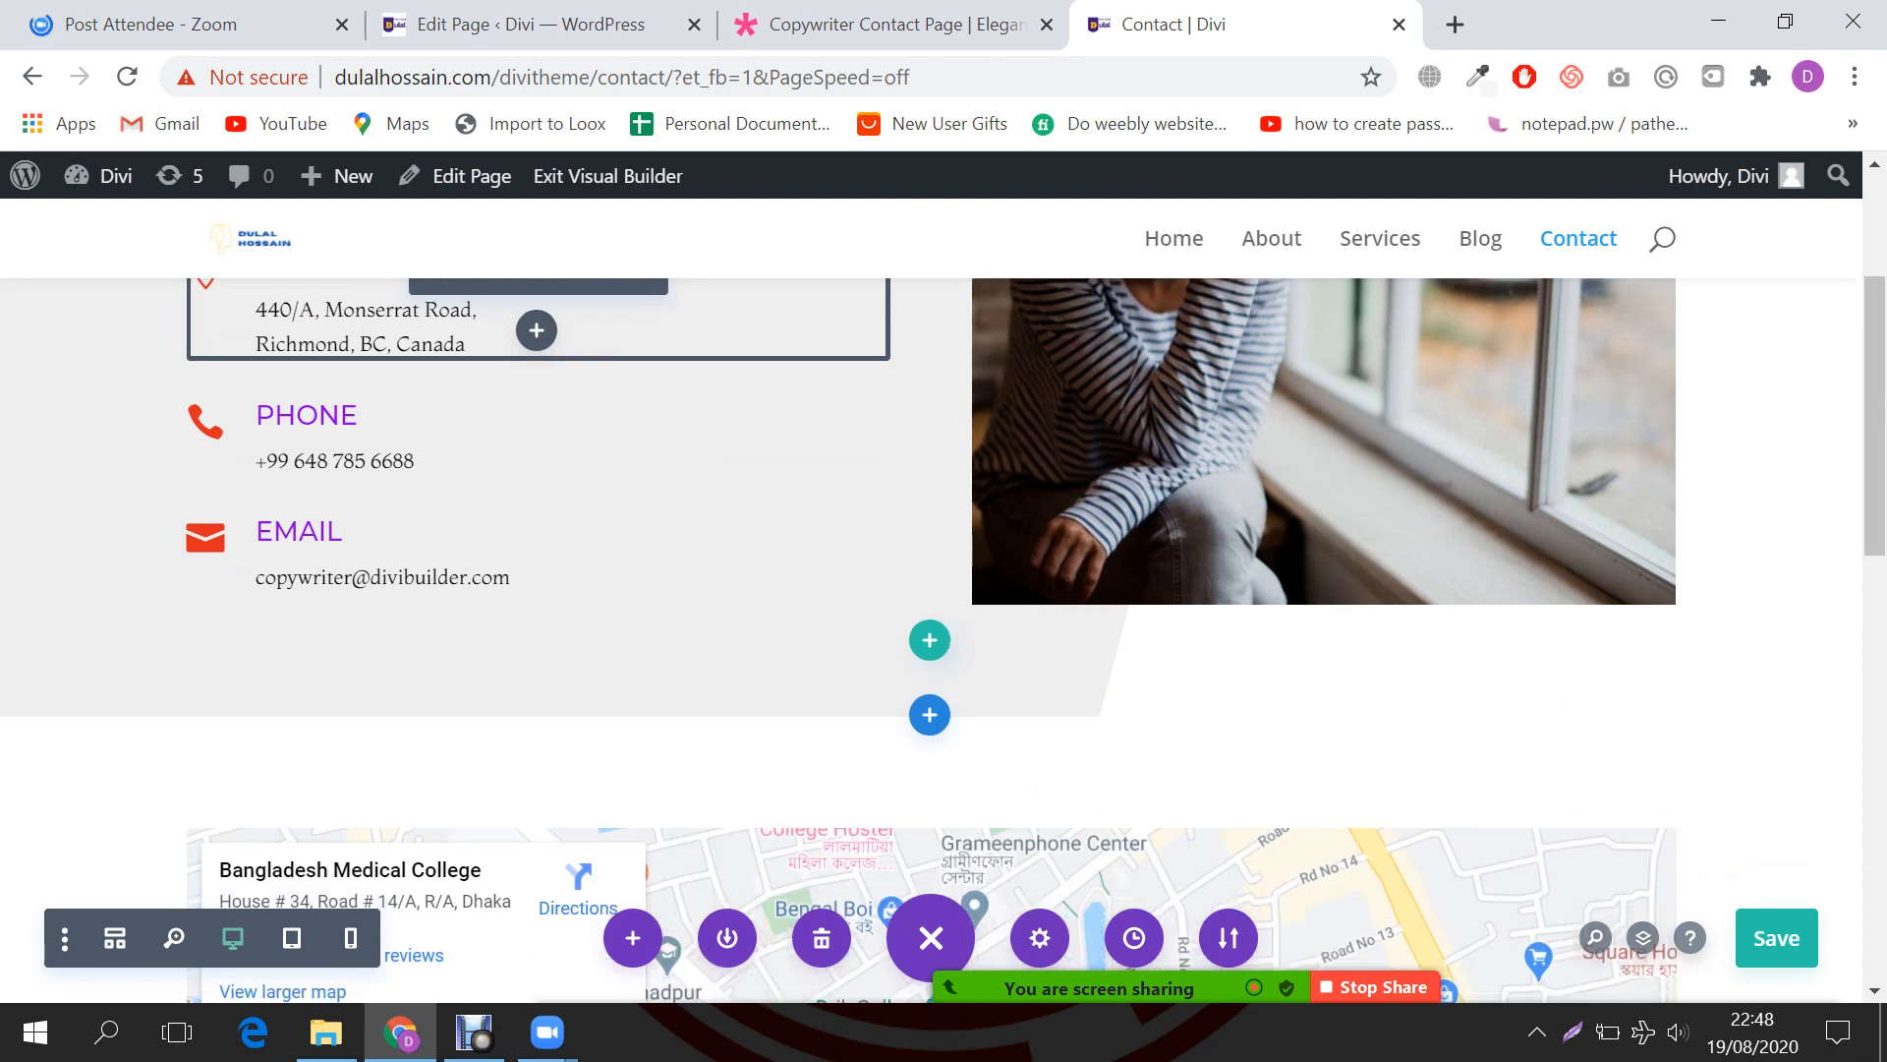
scroll(934, 589, down, 3)
key(ctrl+shift+Tab)
scroll(934, 590, down, 5)
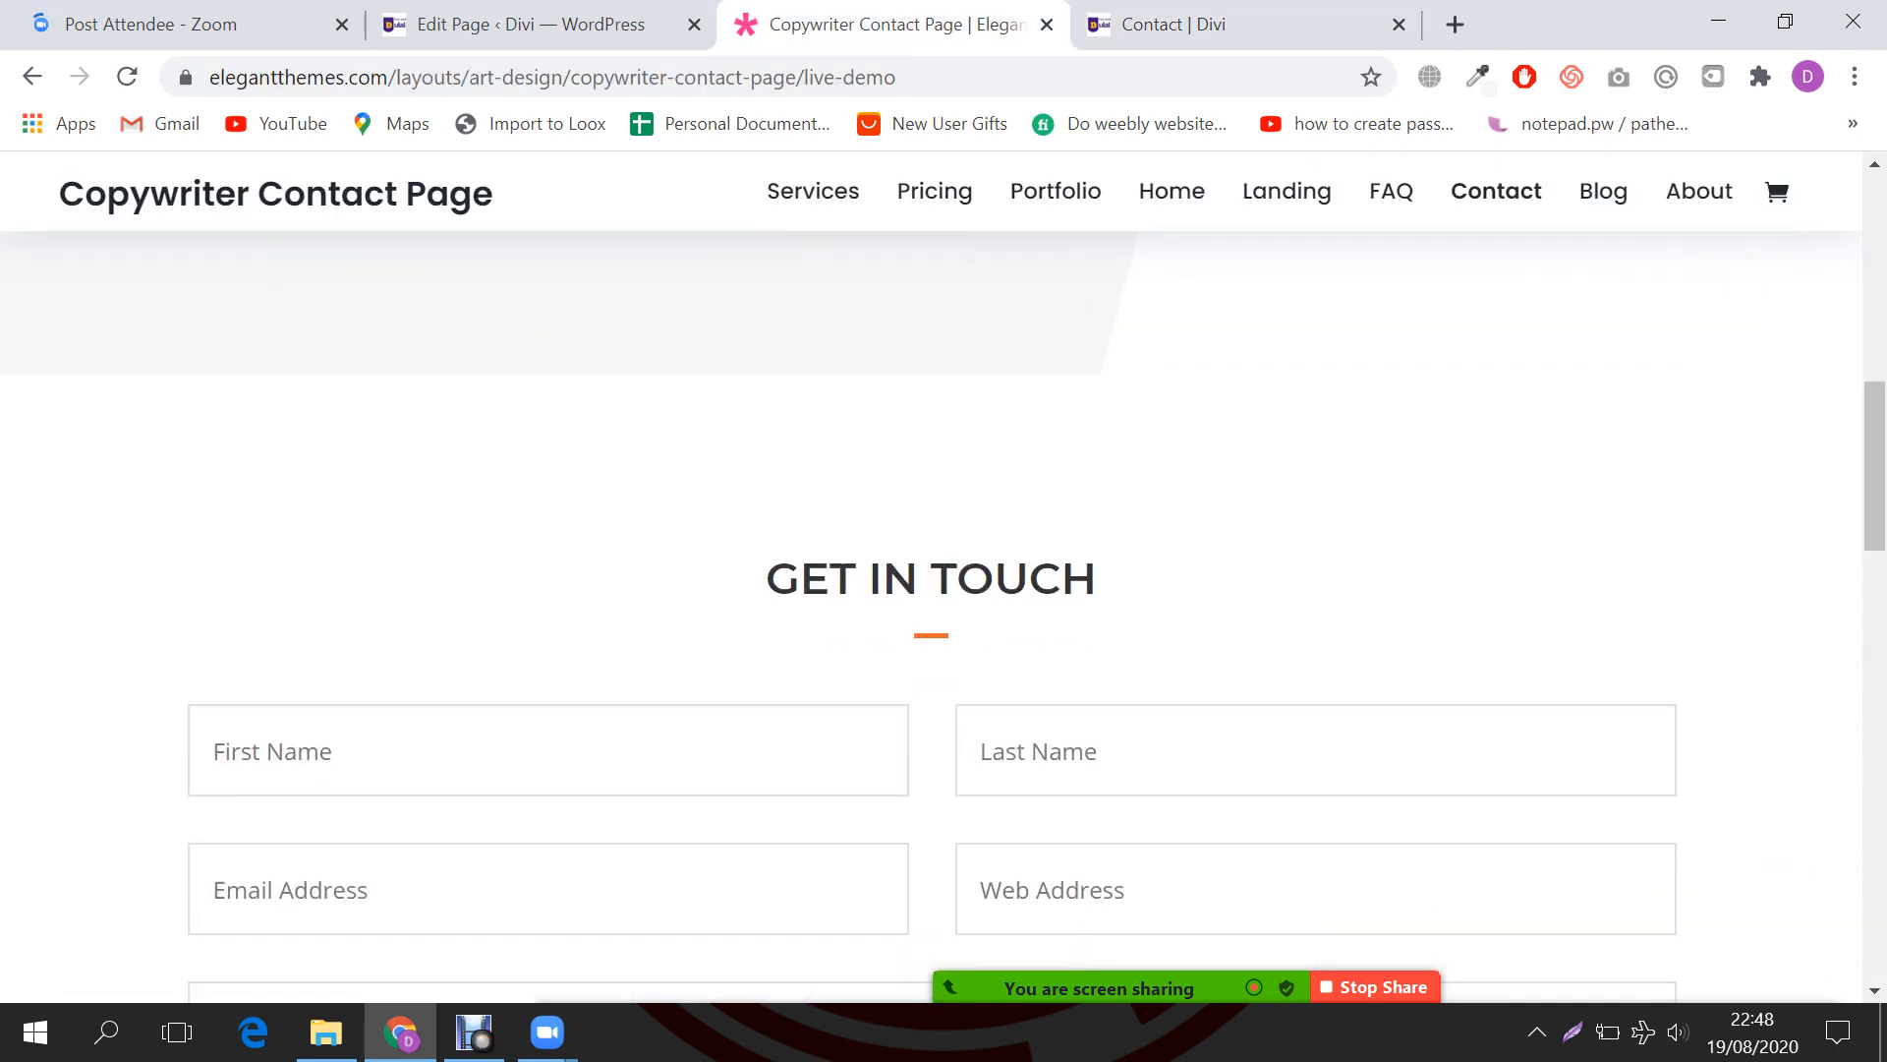
scroll(933, 589, down, 6)
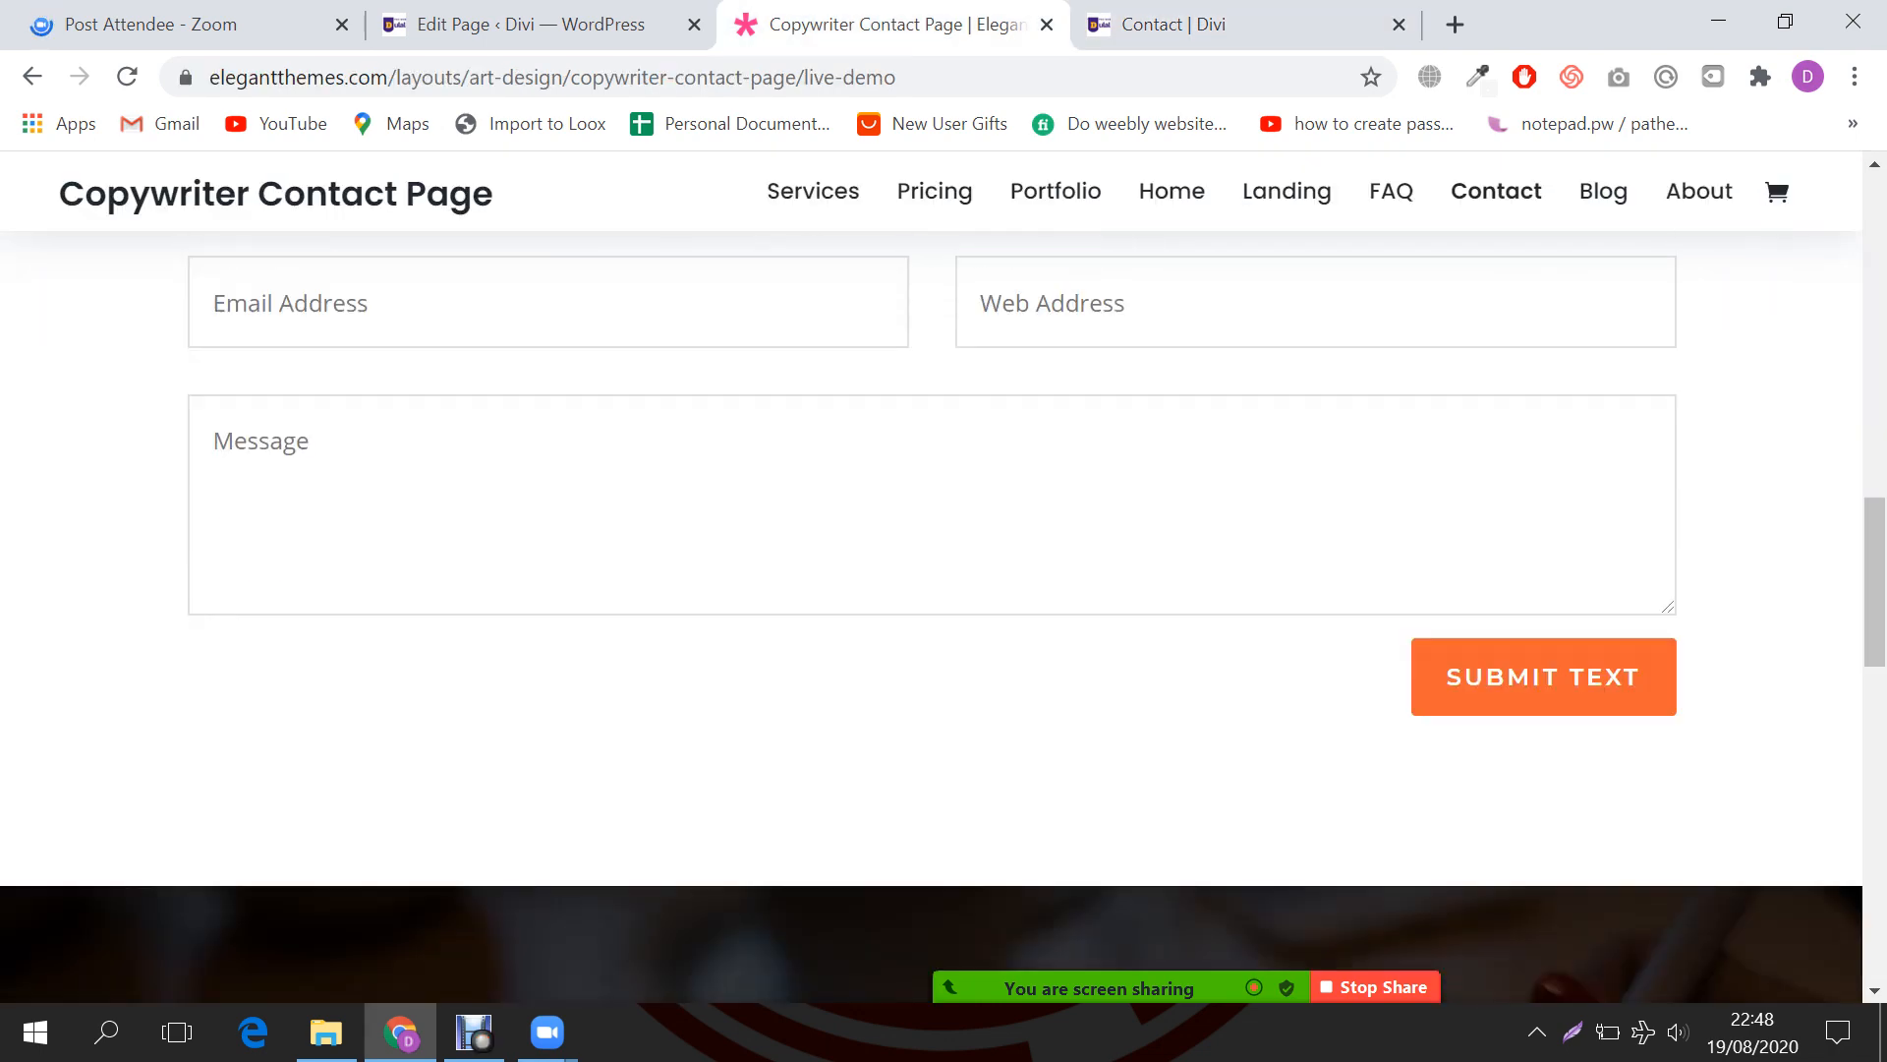
scroll(934, 590, up, 5)
drag(767, 432, 1097, 433)
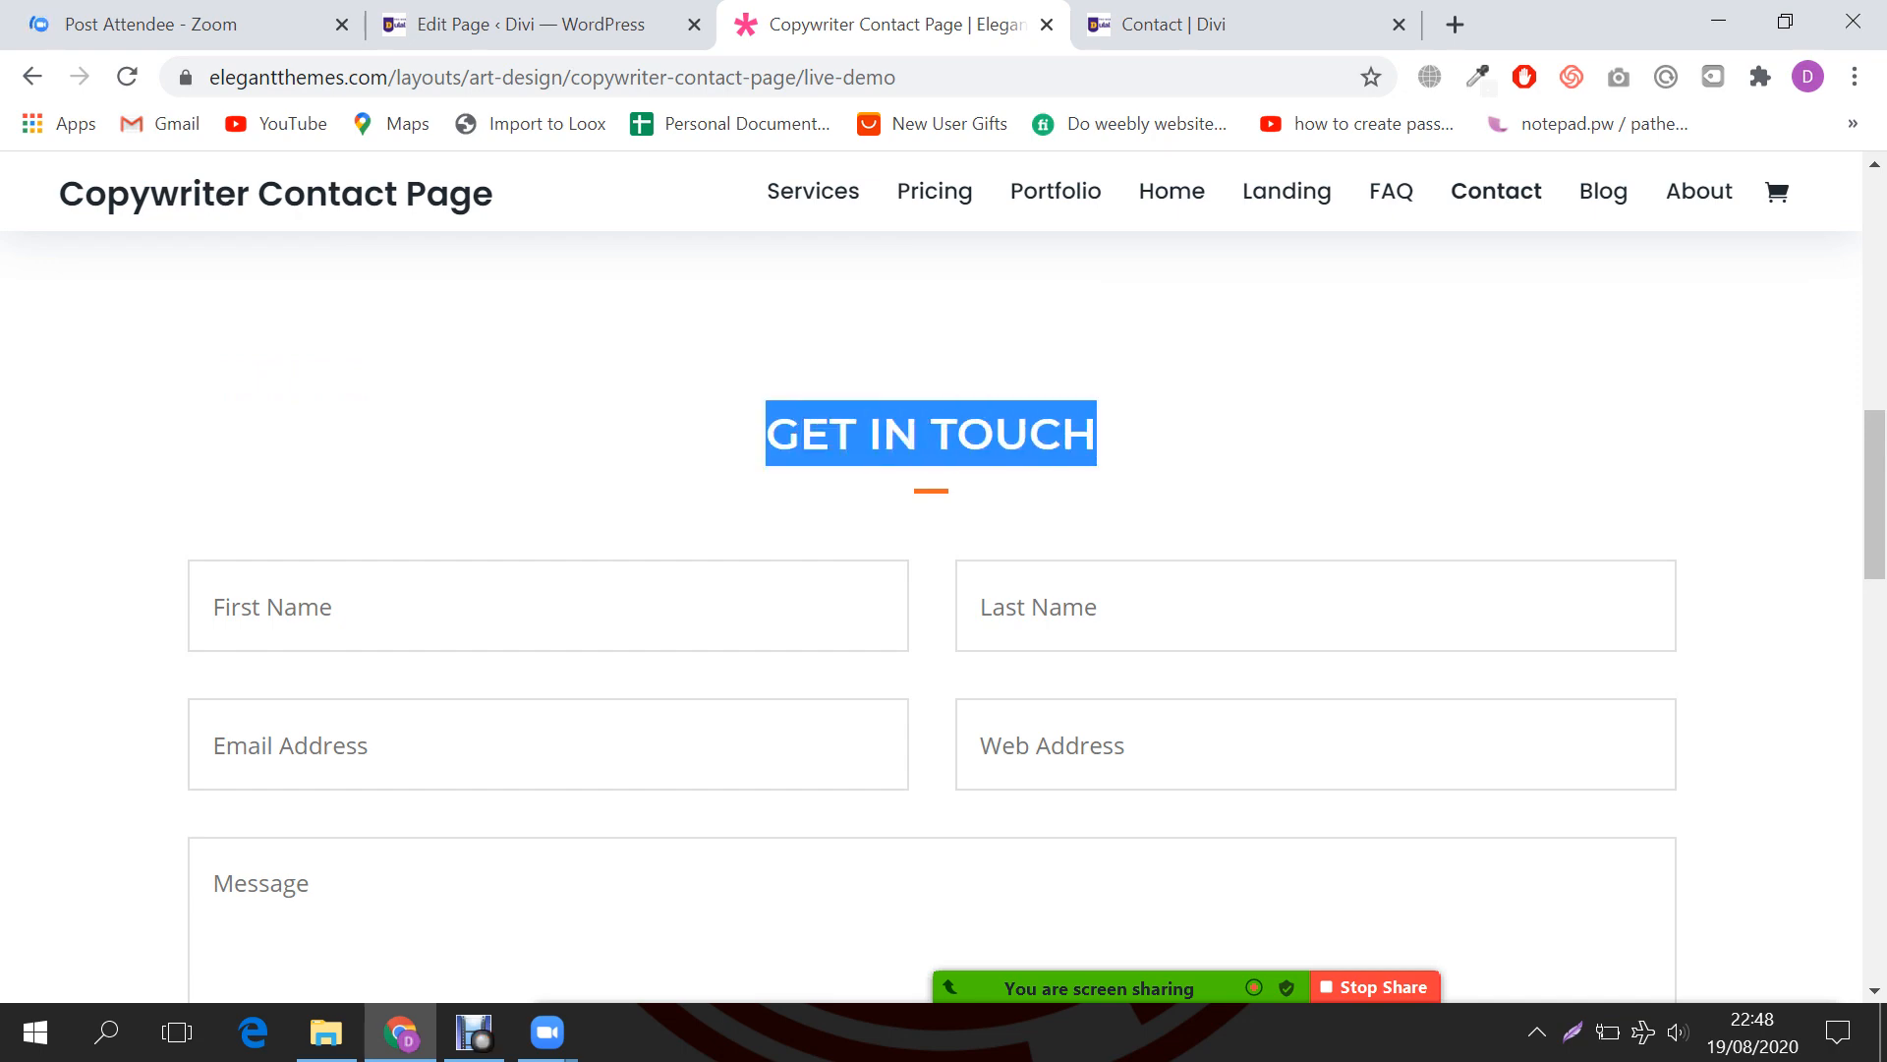
key(ctrl+Tab)
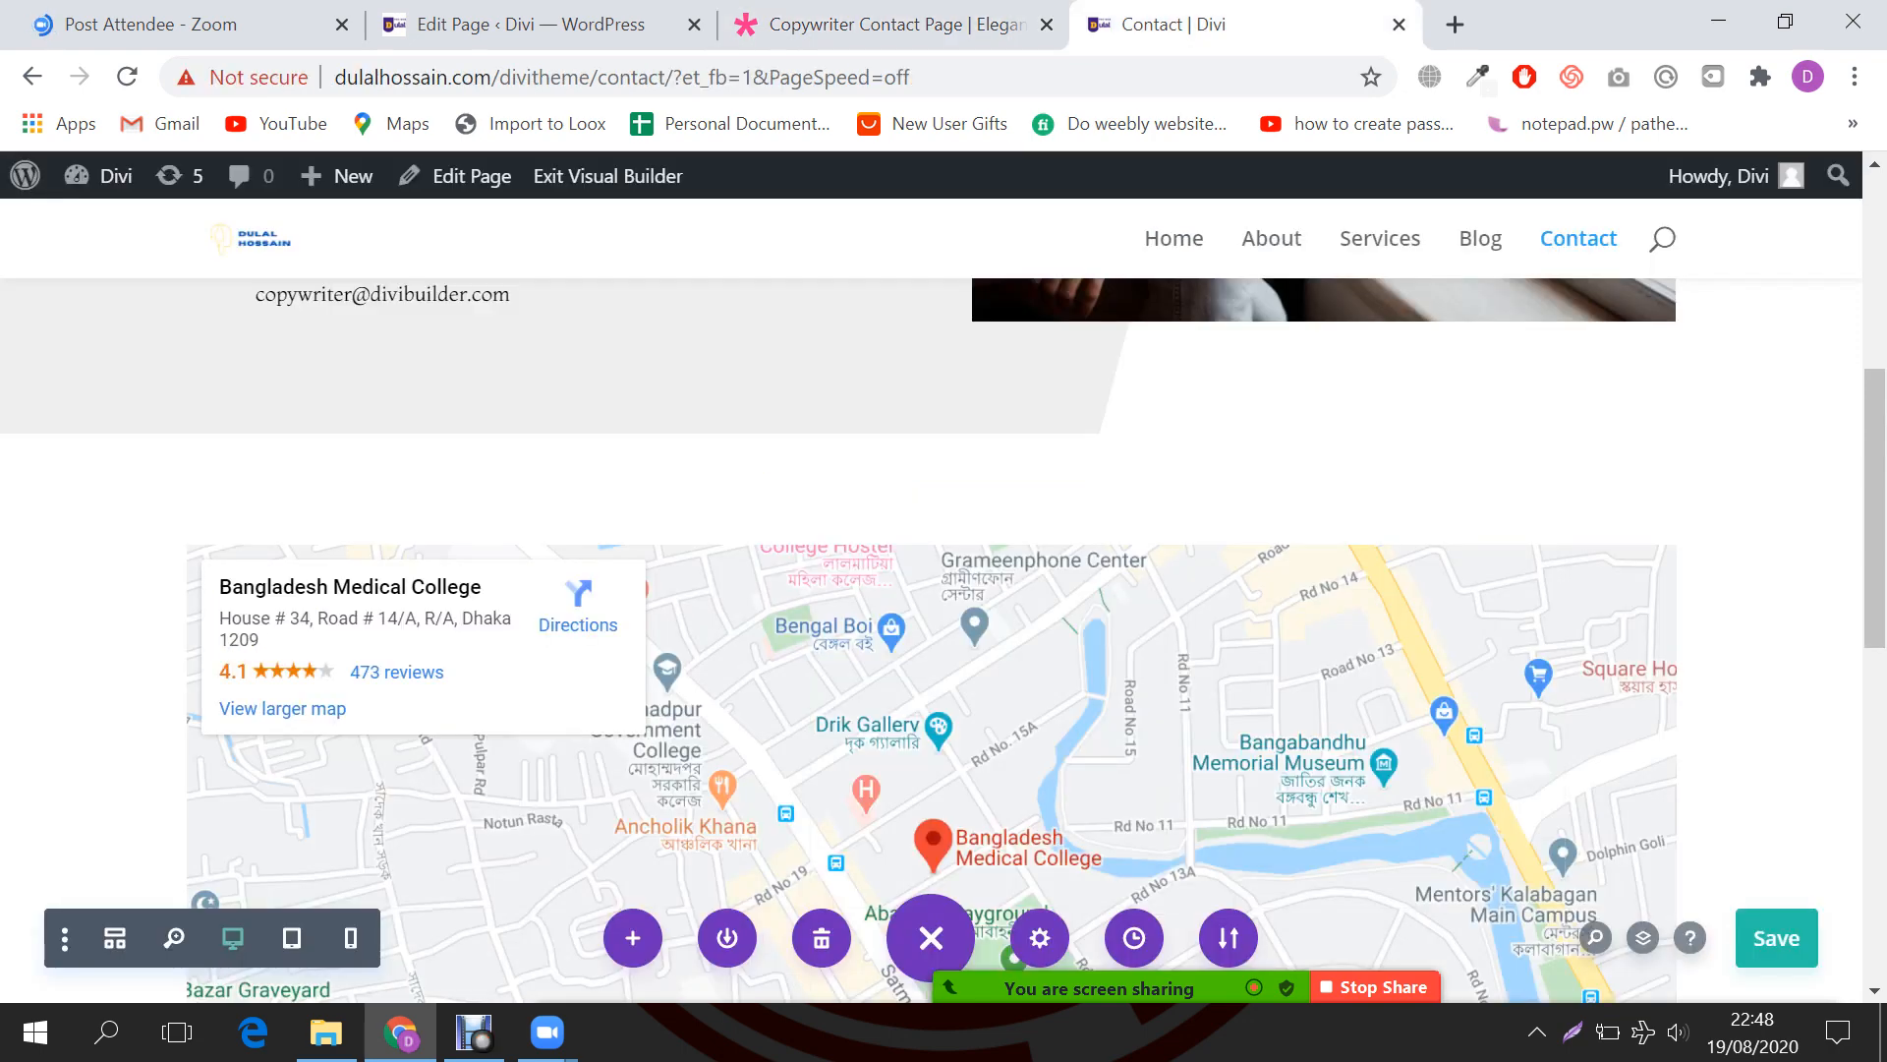
scroll(934, 639, down, 2)
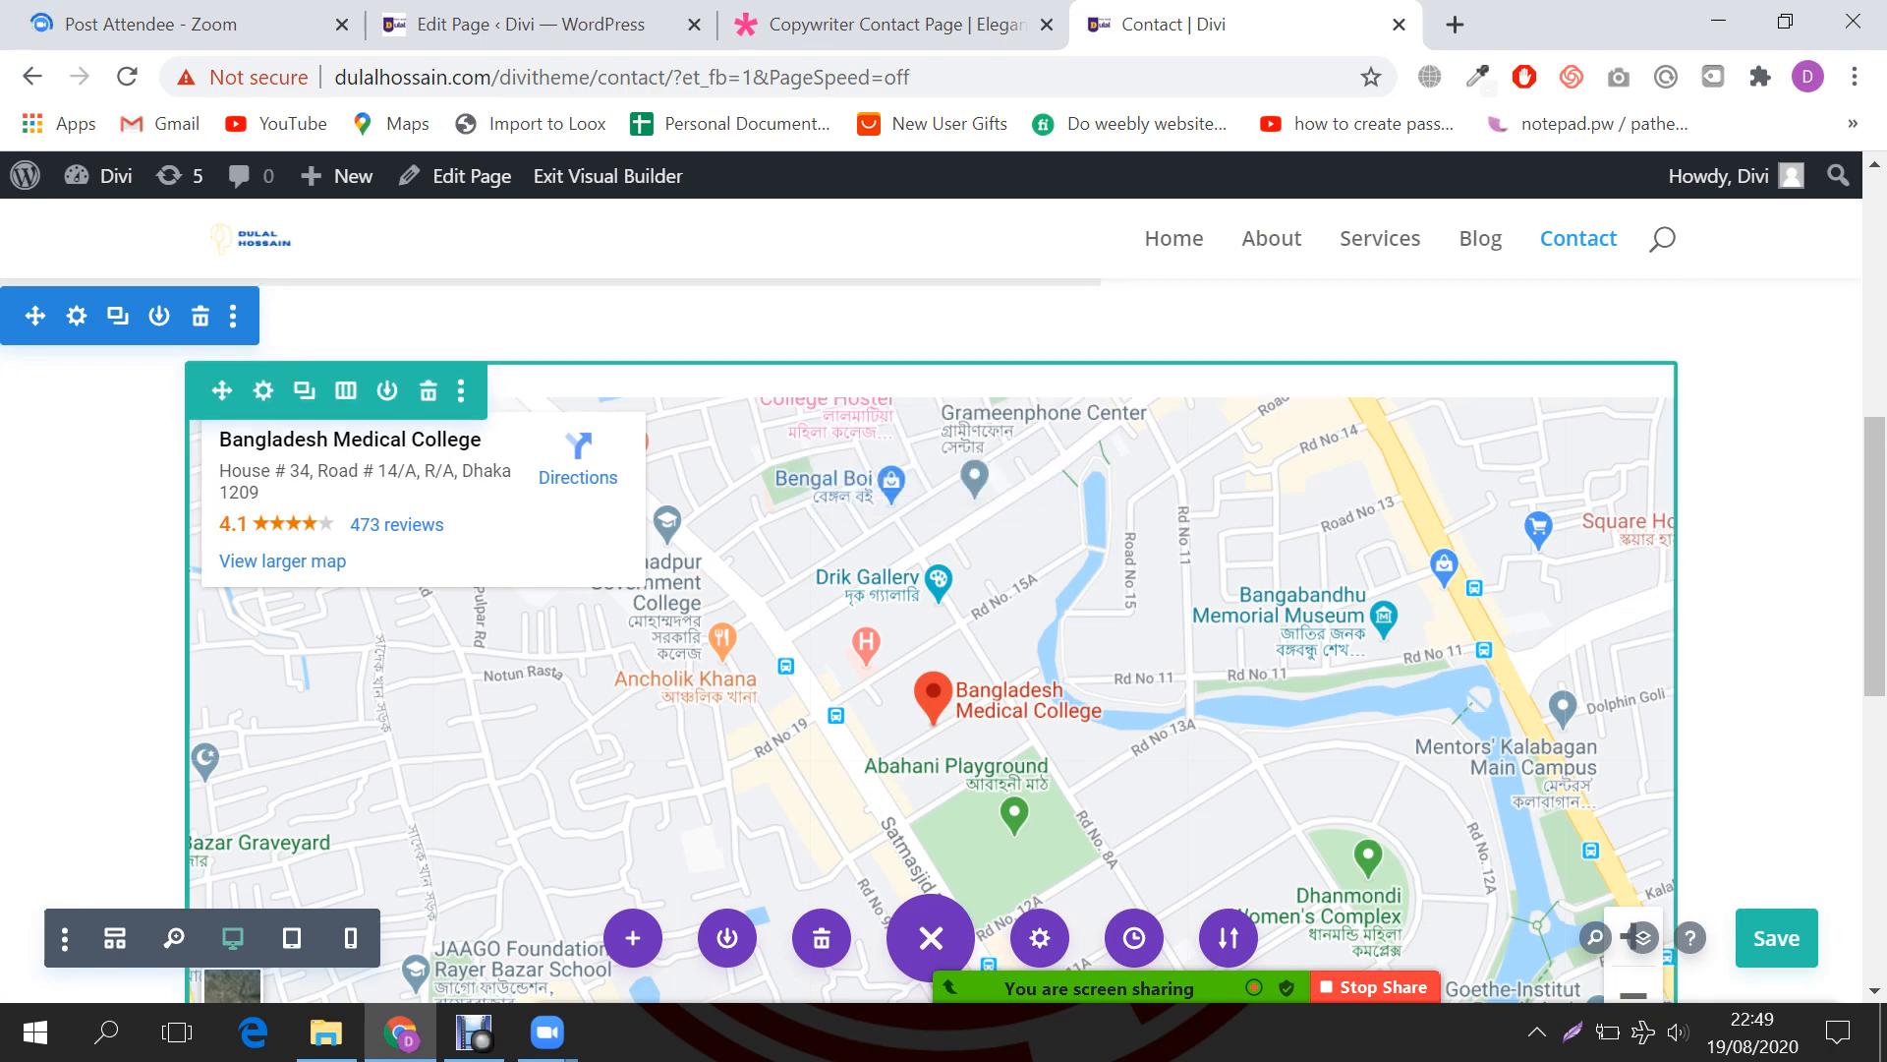
Step: Delete the map row and its now-empty section
click(429, 392)
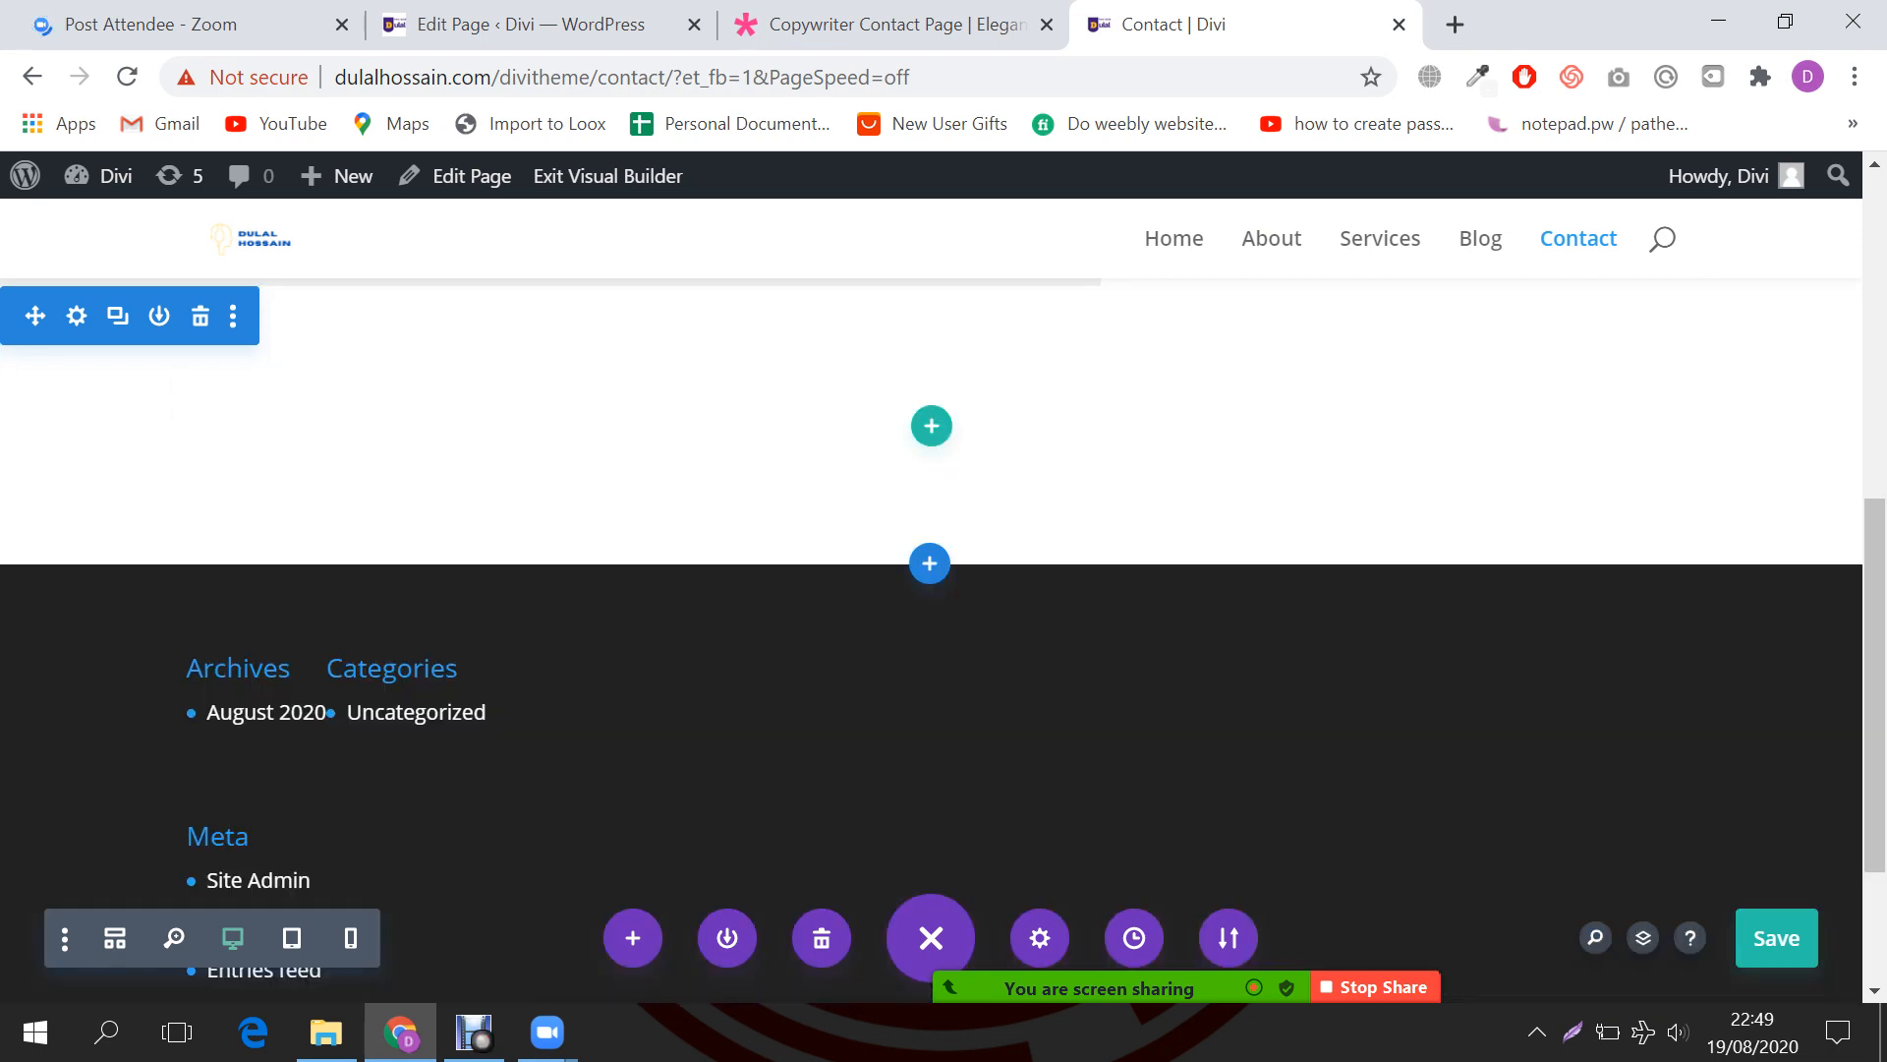
scroll(932, 570, up, 2)
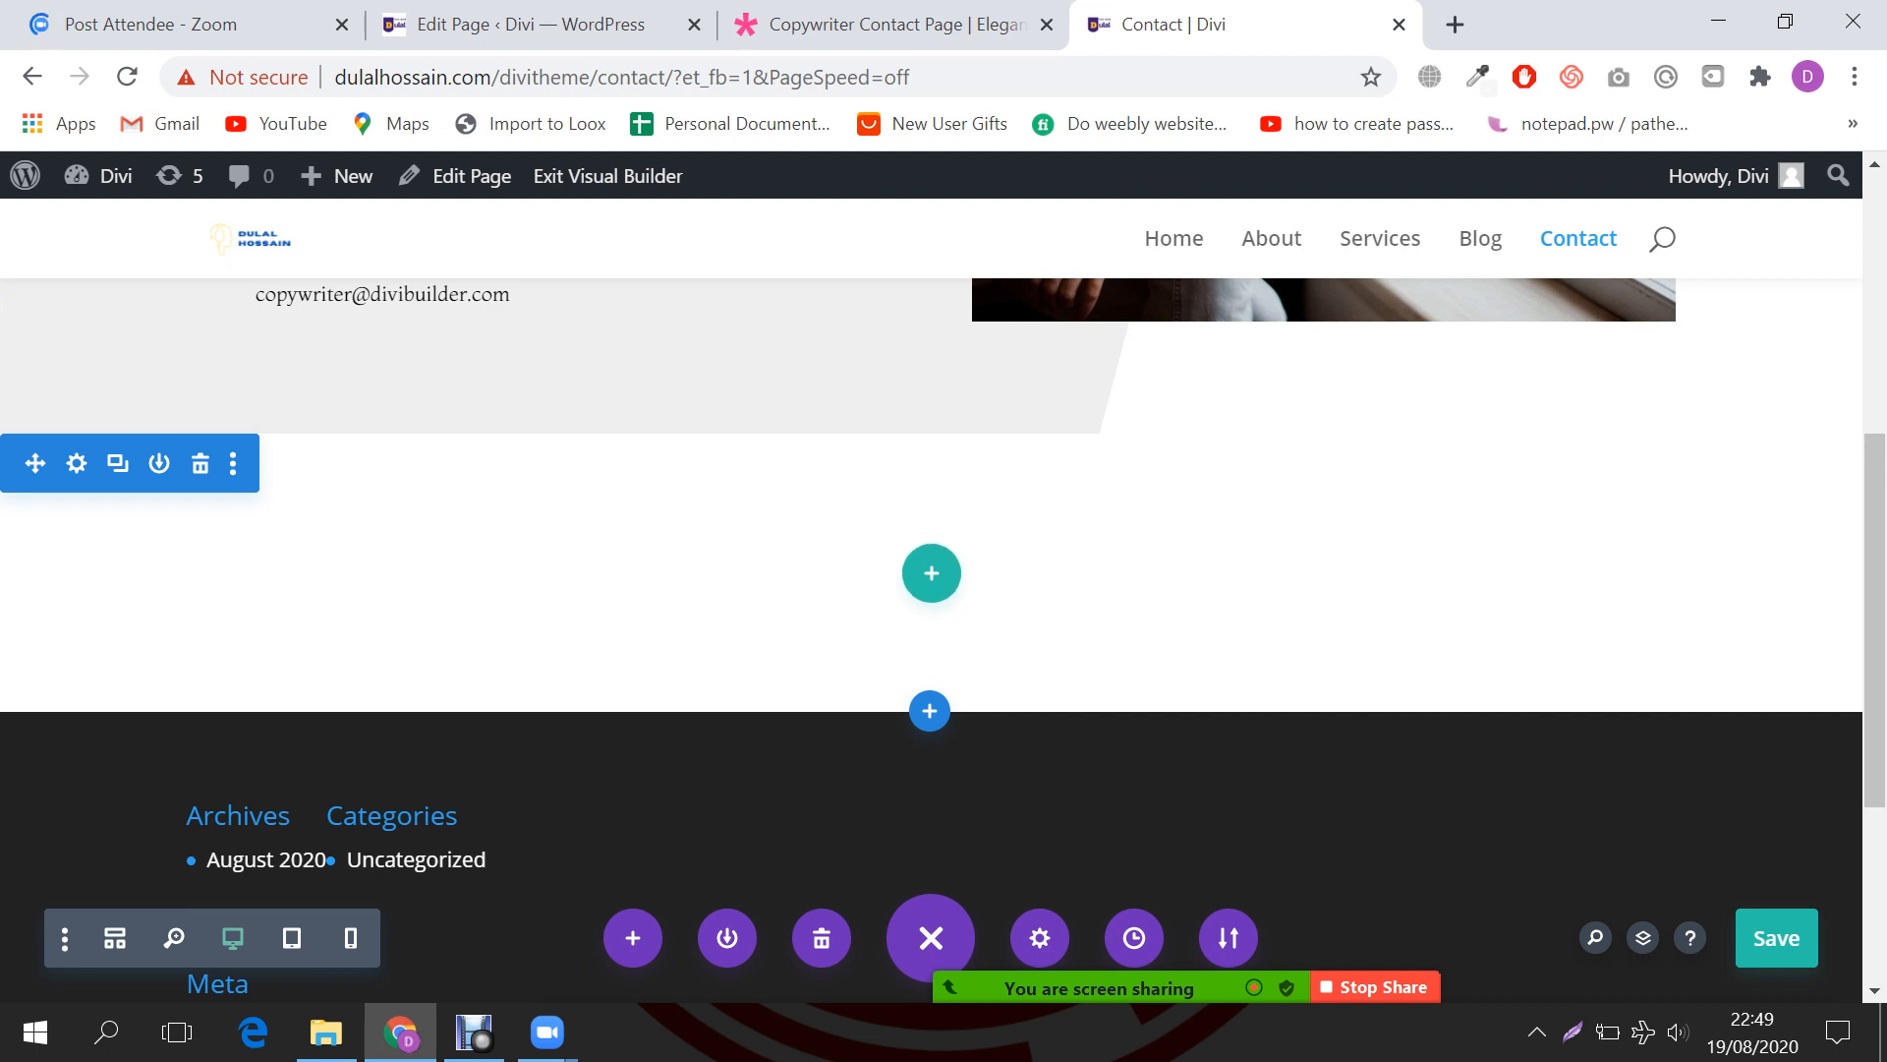
click(201, 463)
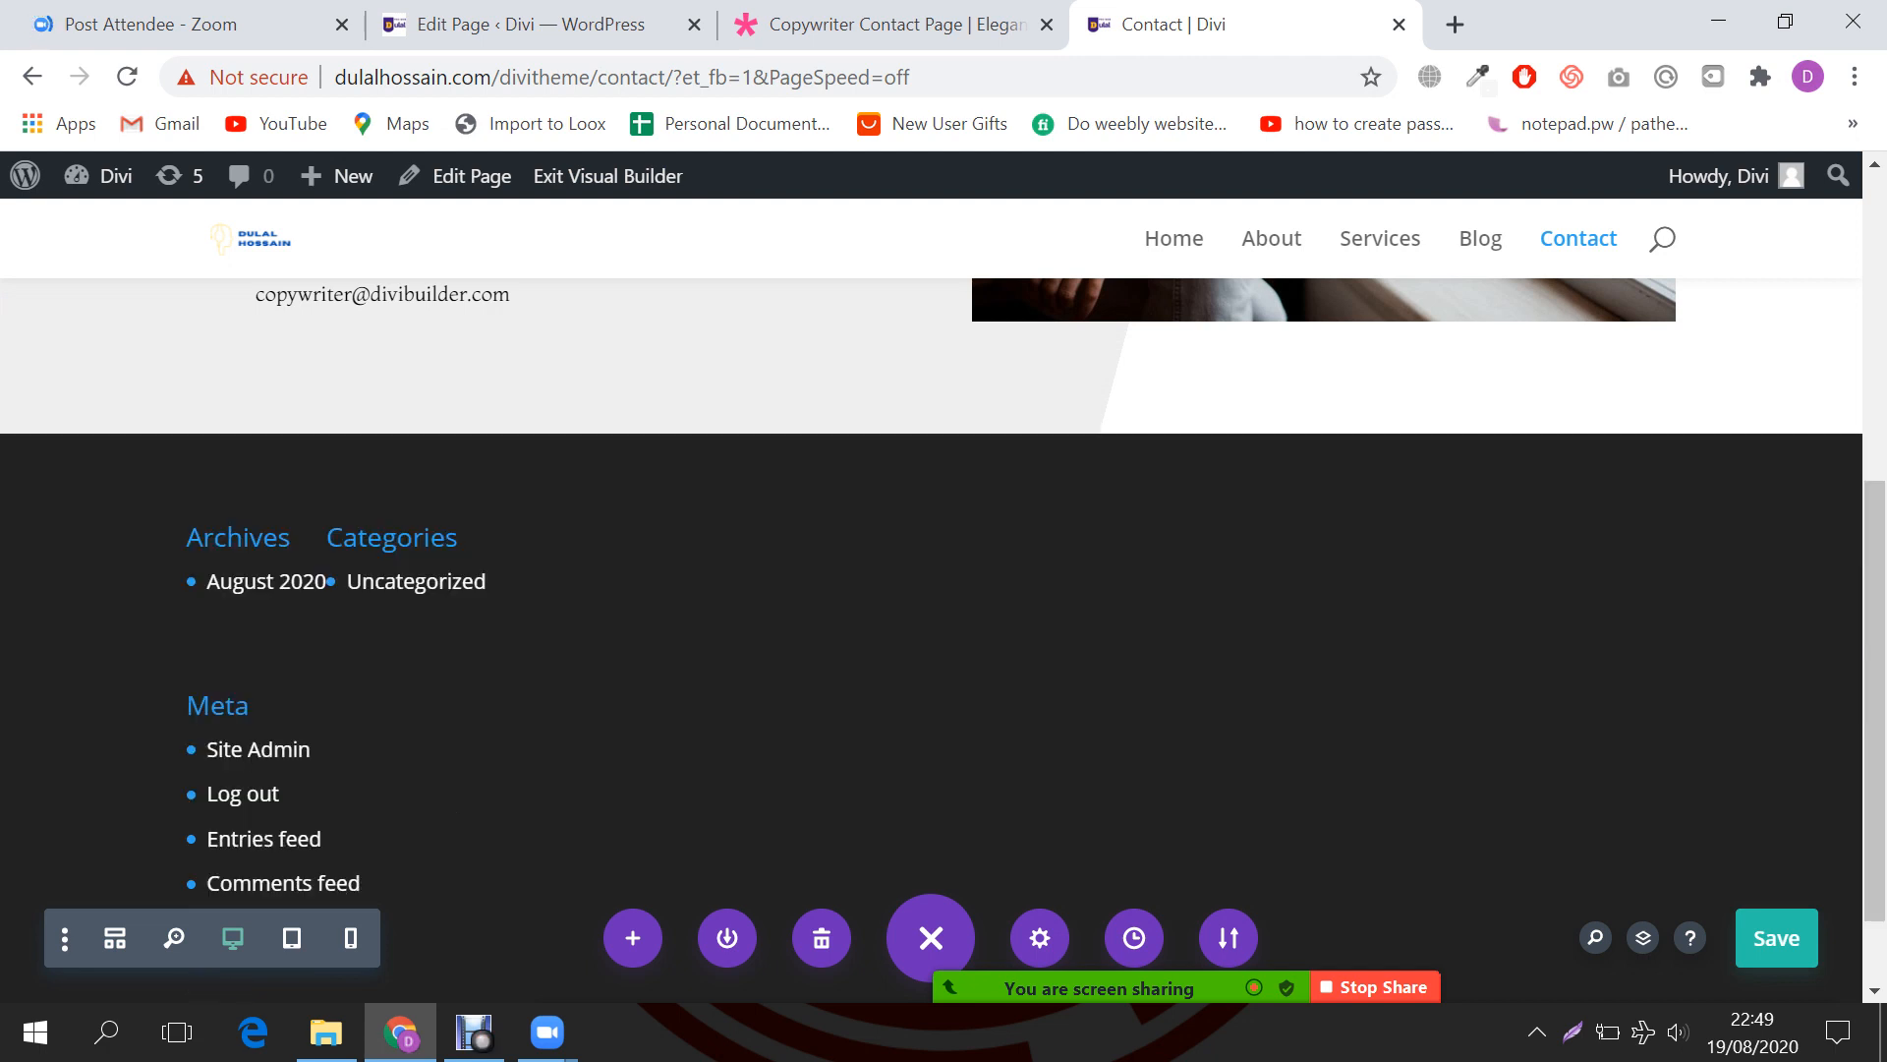
scroll(924, 580, up, 2)
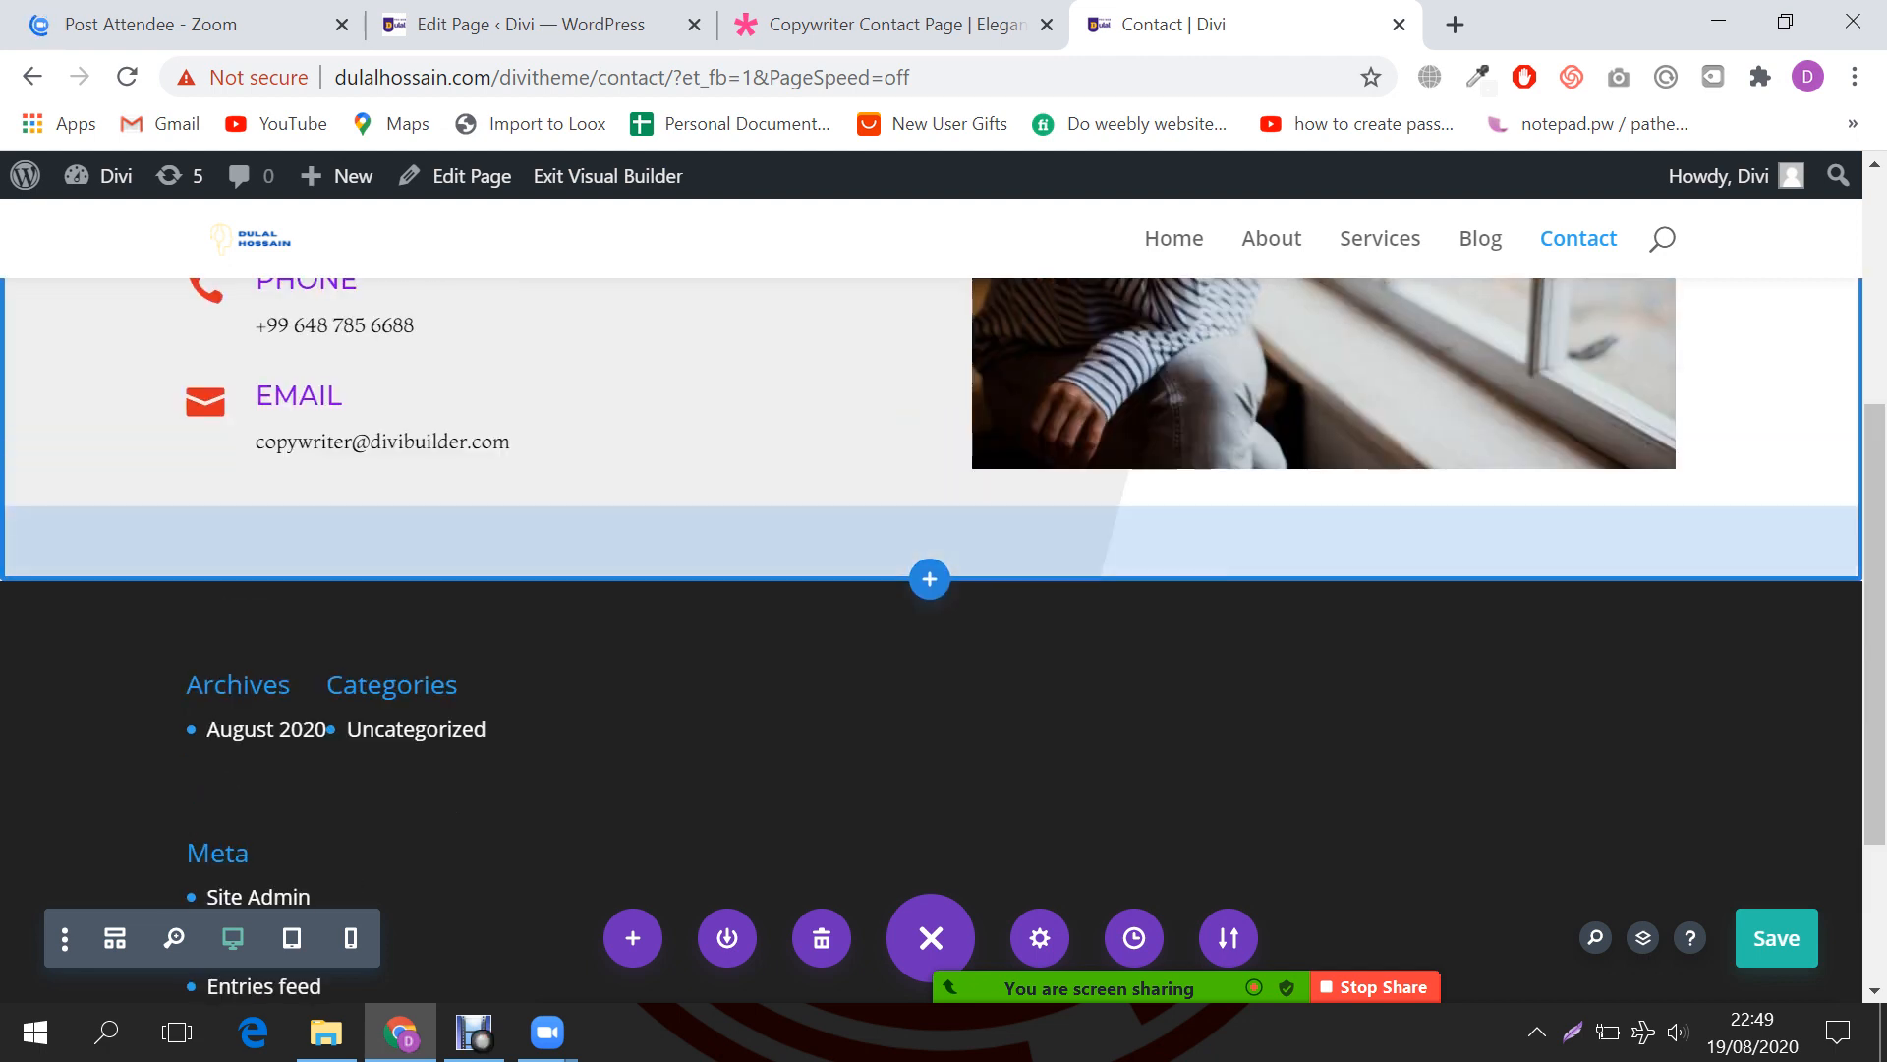
Step: Add a regular section with a single-column row below the contact section
click(929, 579)
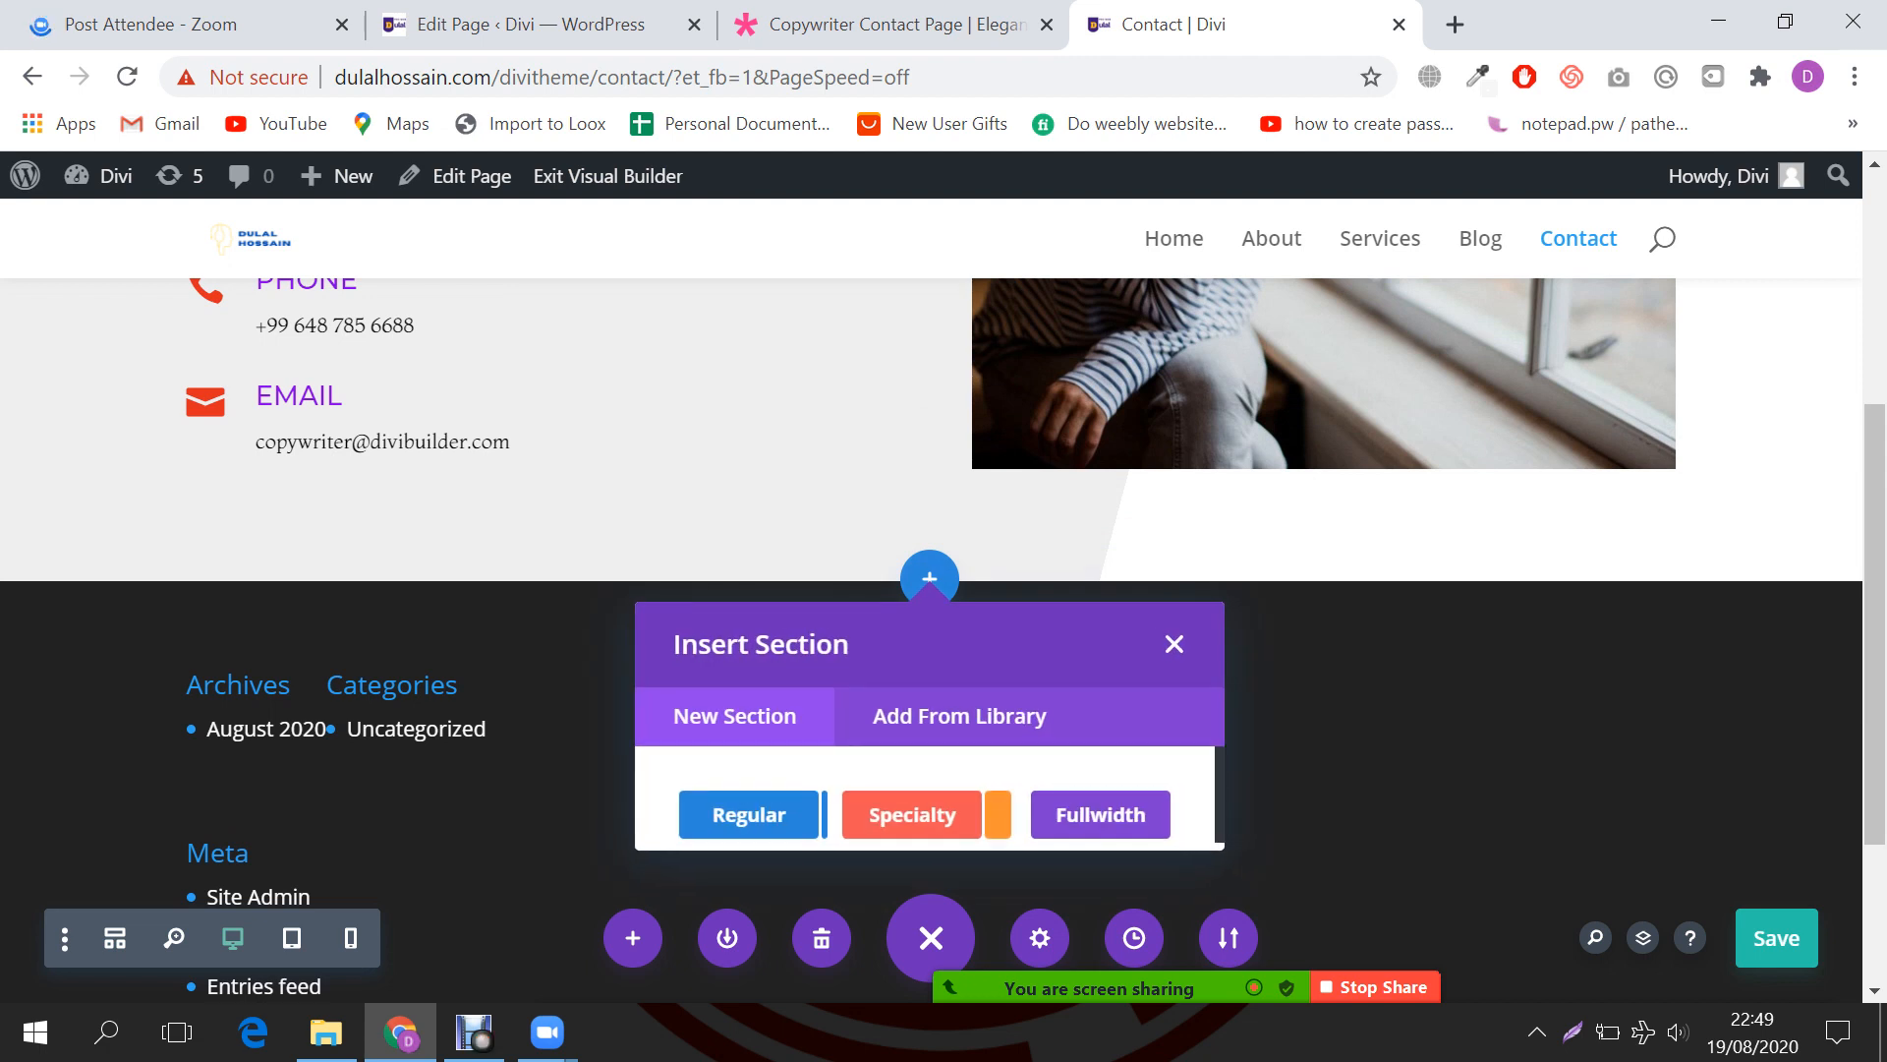
click(748, 814)
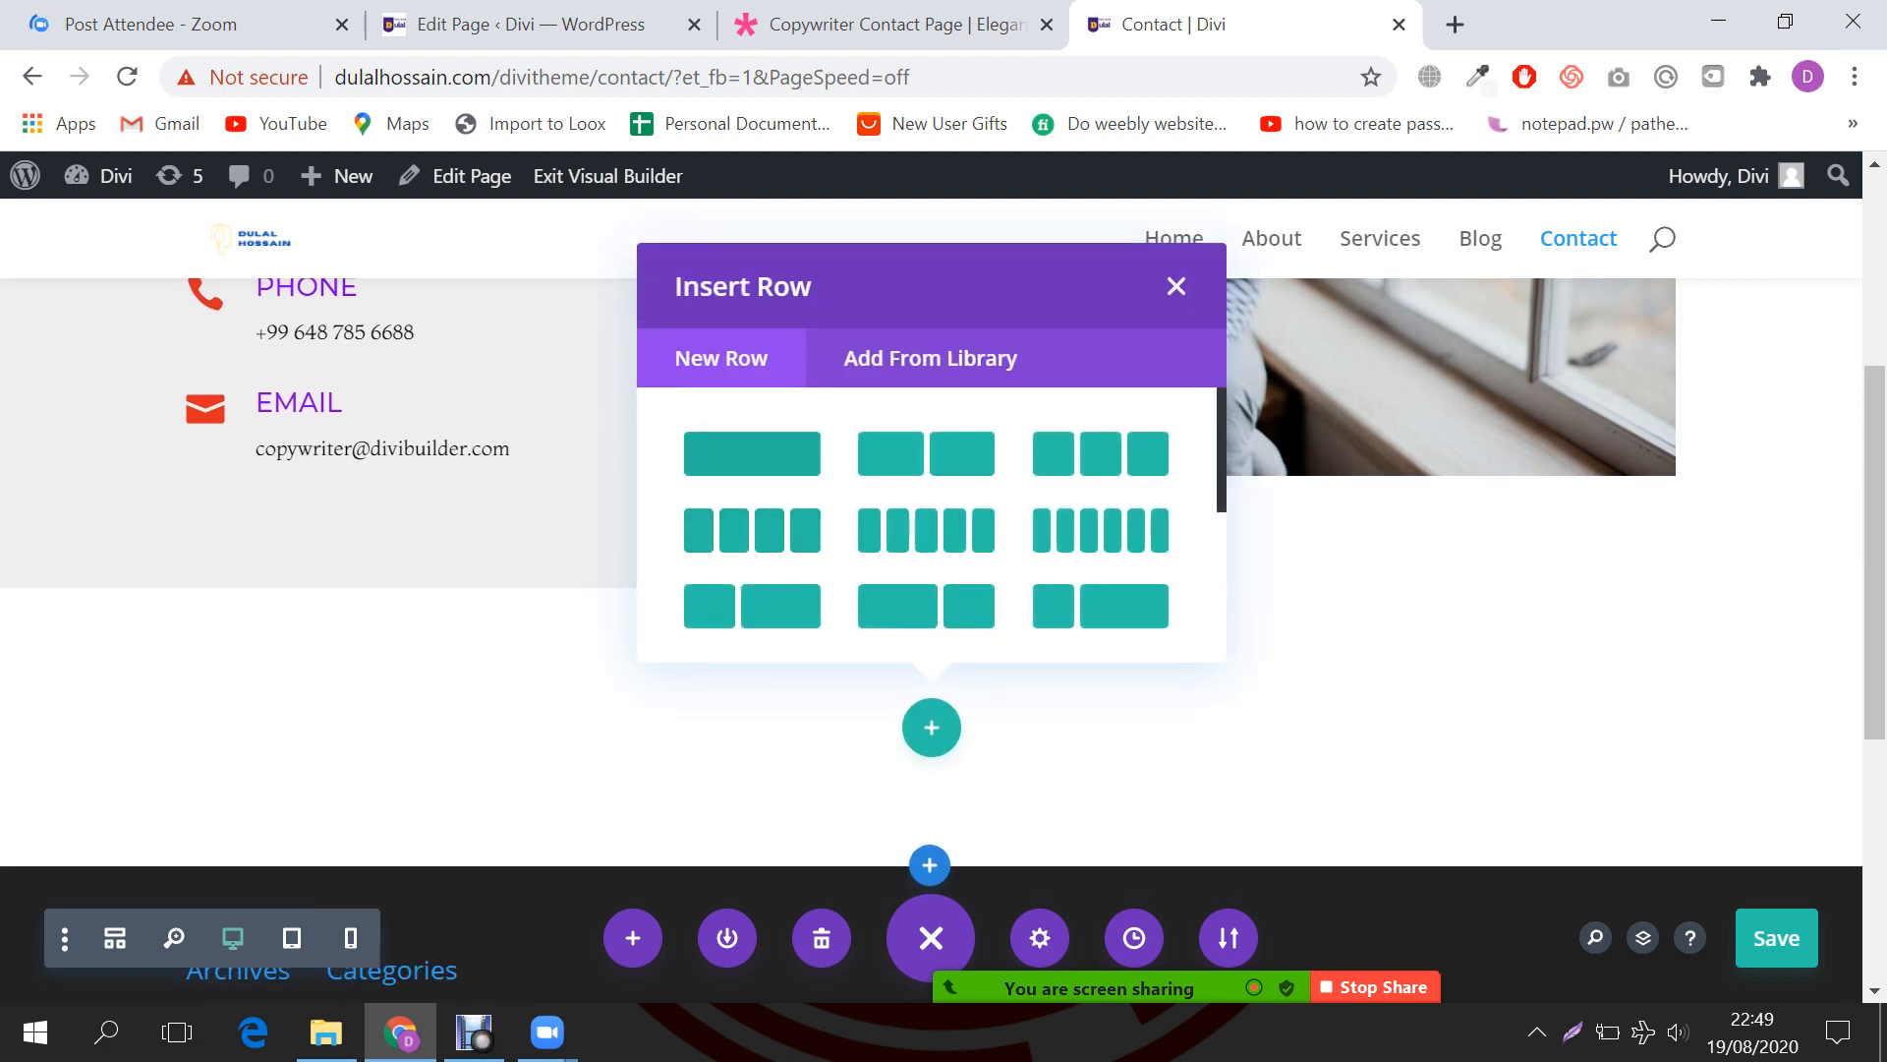
click(752, 453)
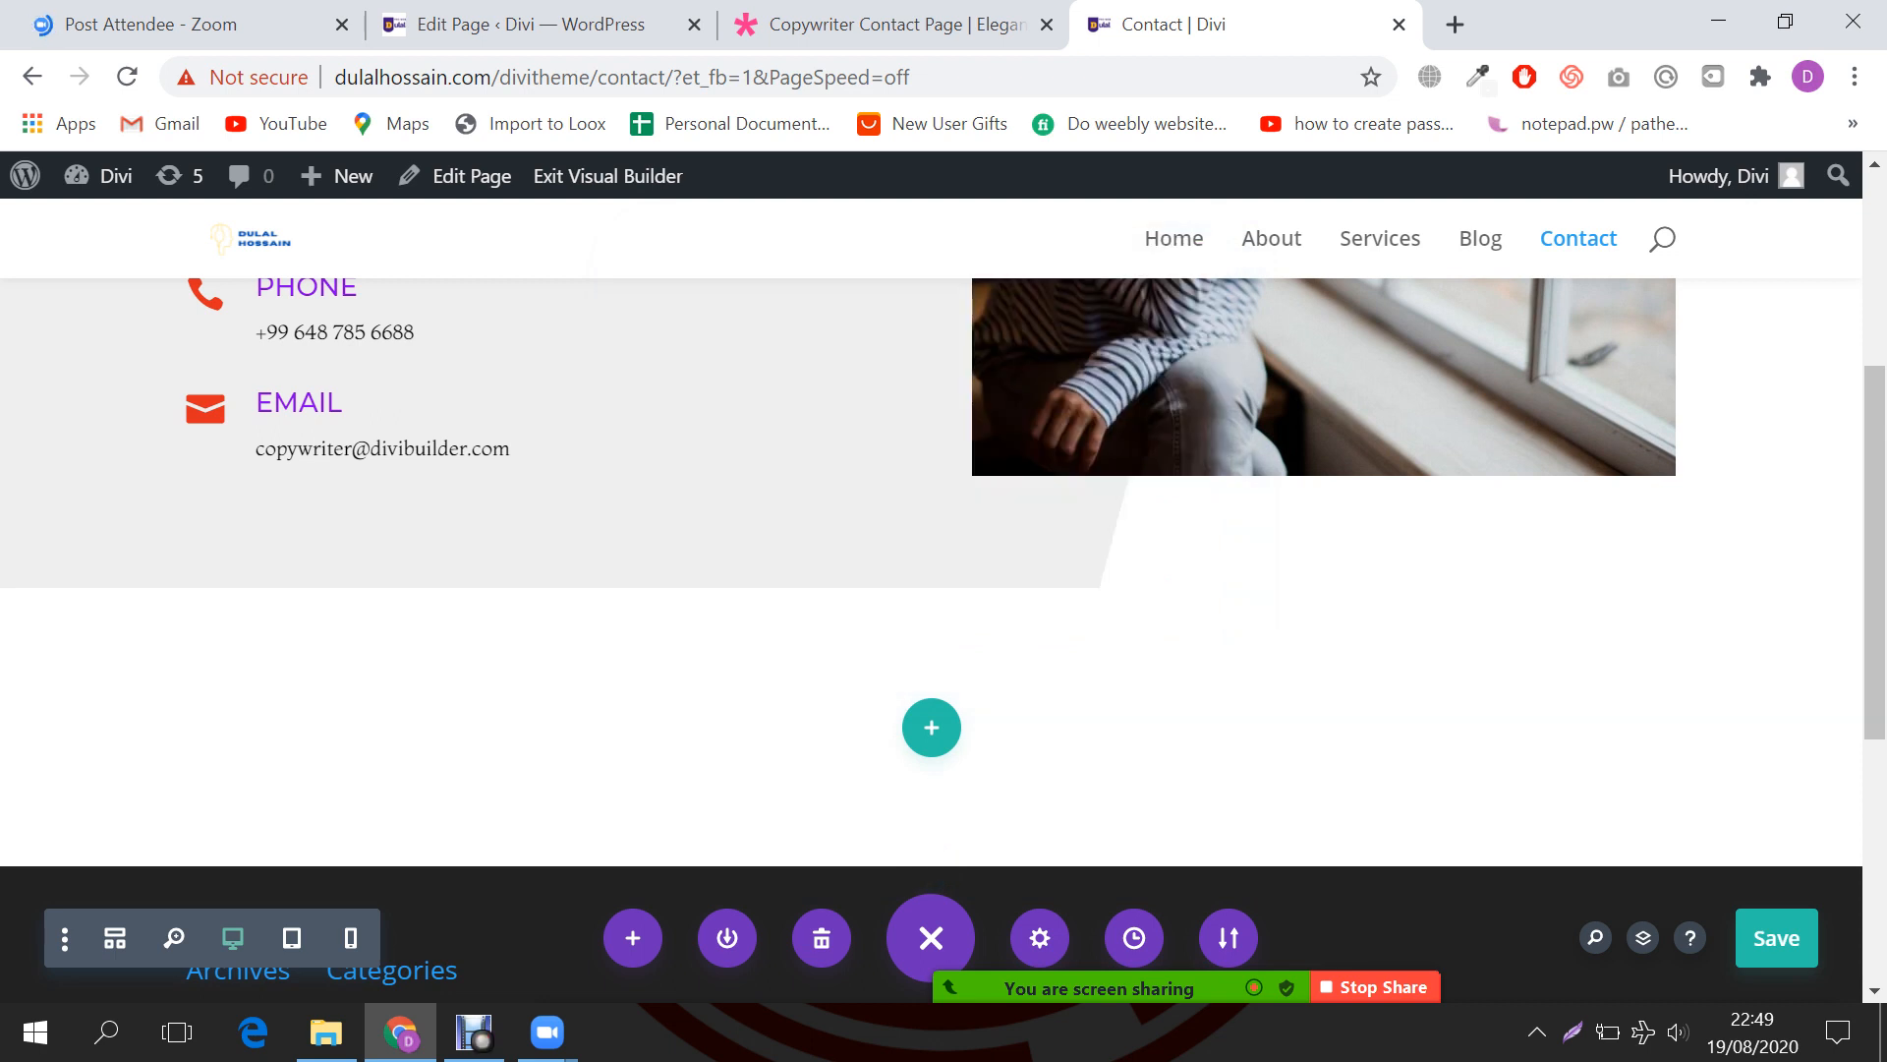
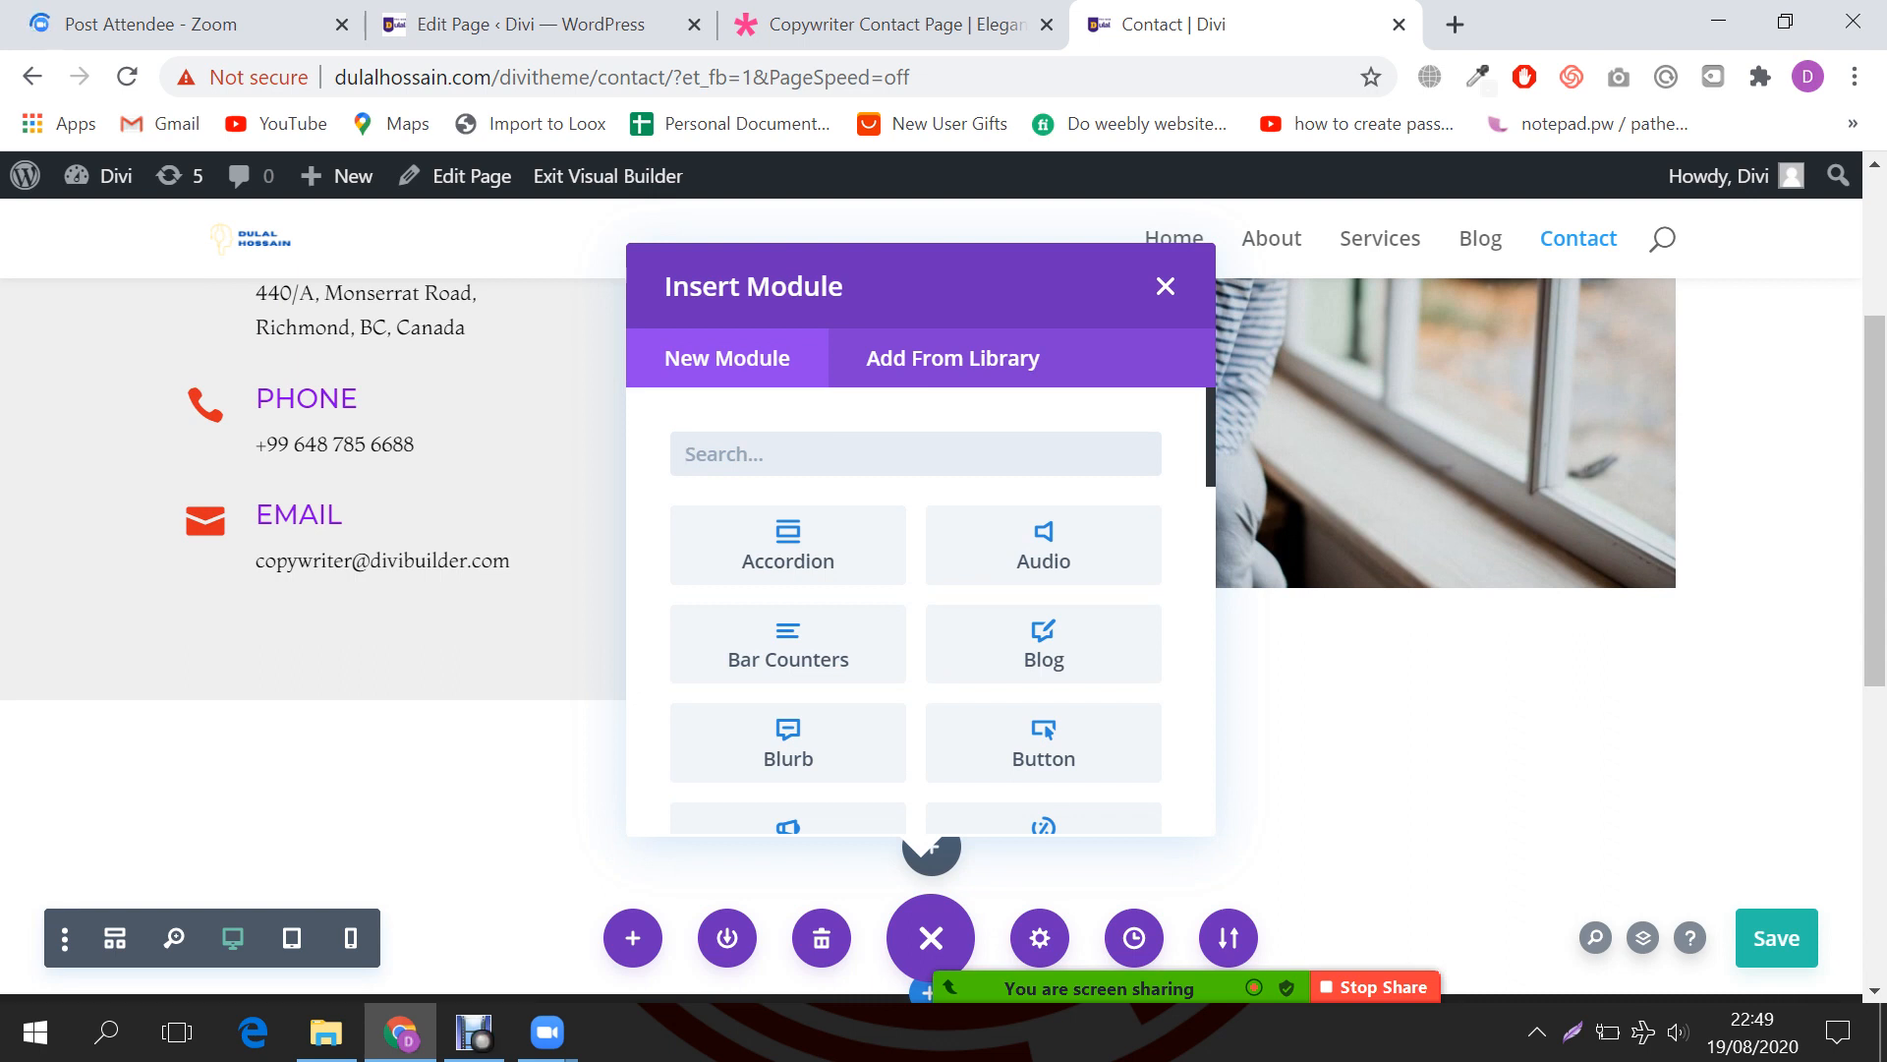
Step: Add a Text module to the new row and replace its placeholder with the demo's 'GET IN TOUCH' heading
text(text)
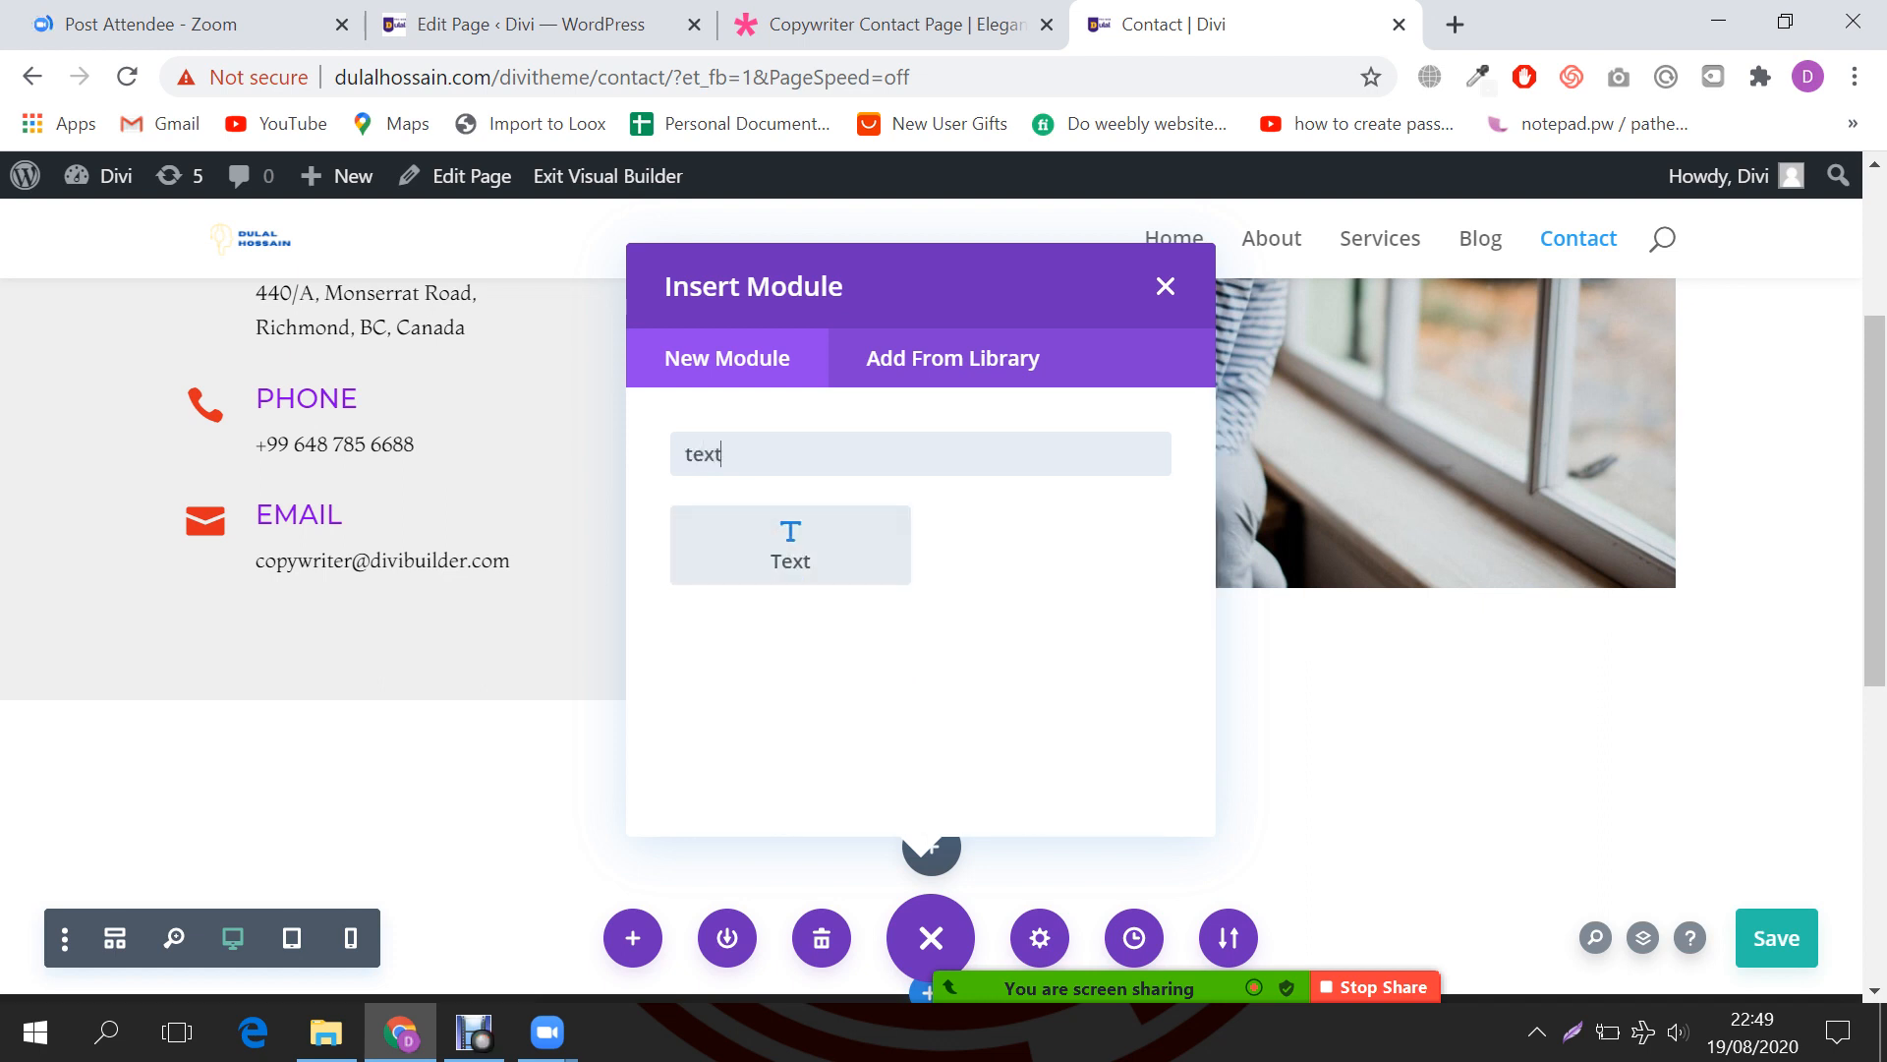
click(790, 545)
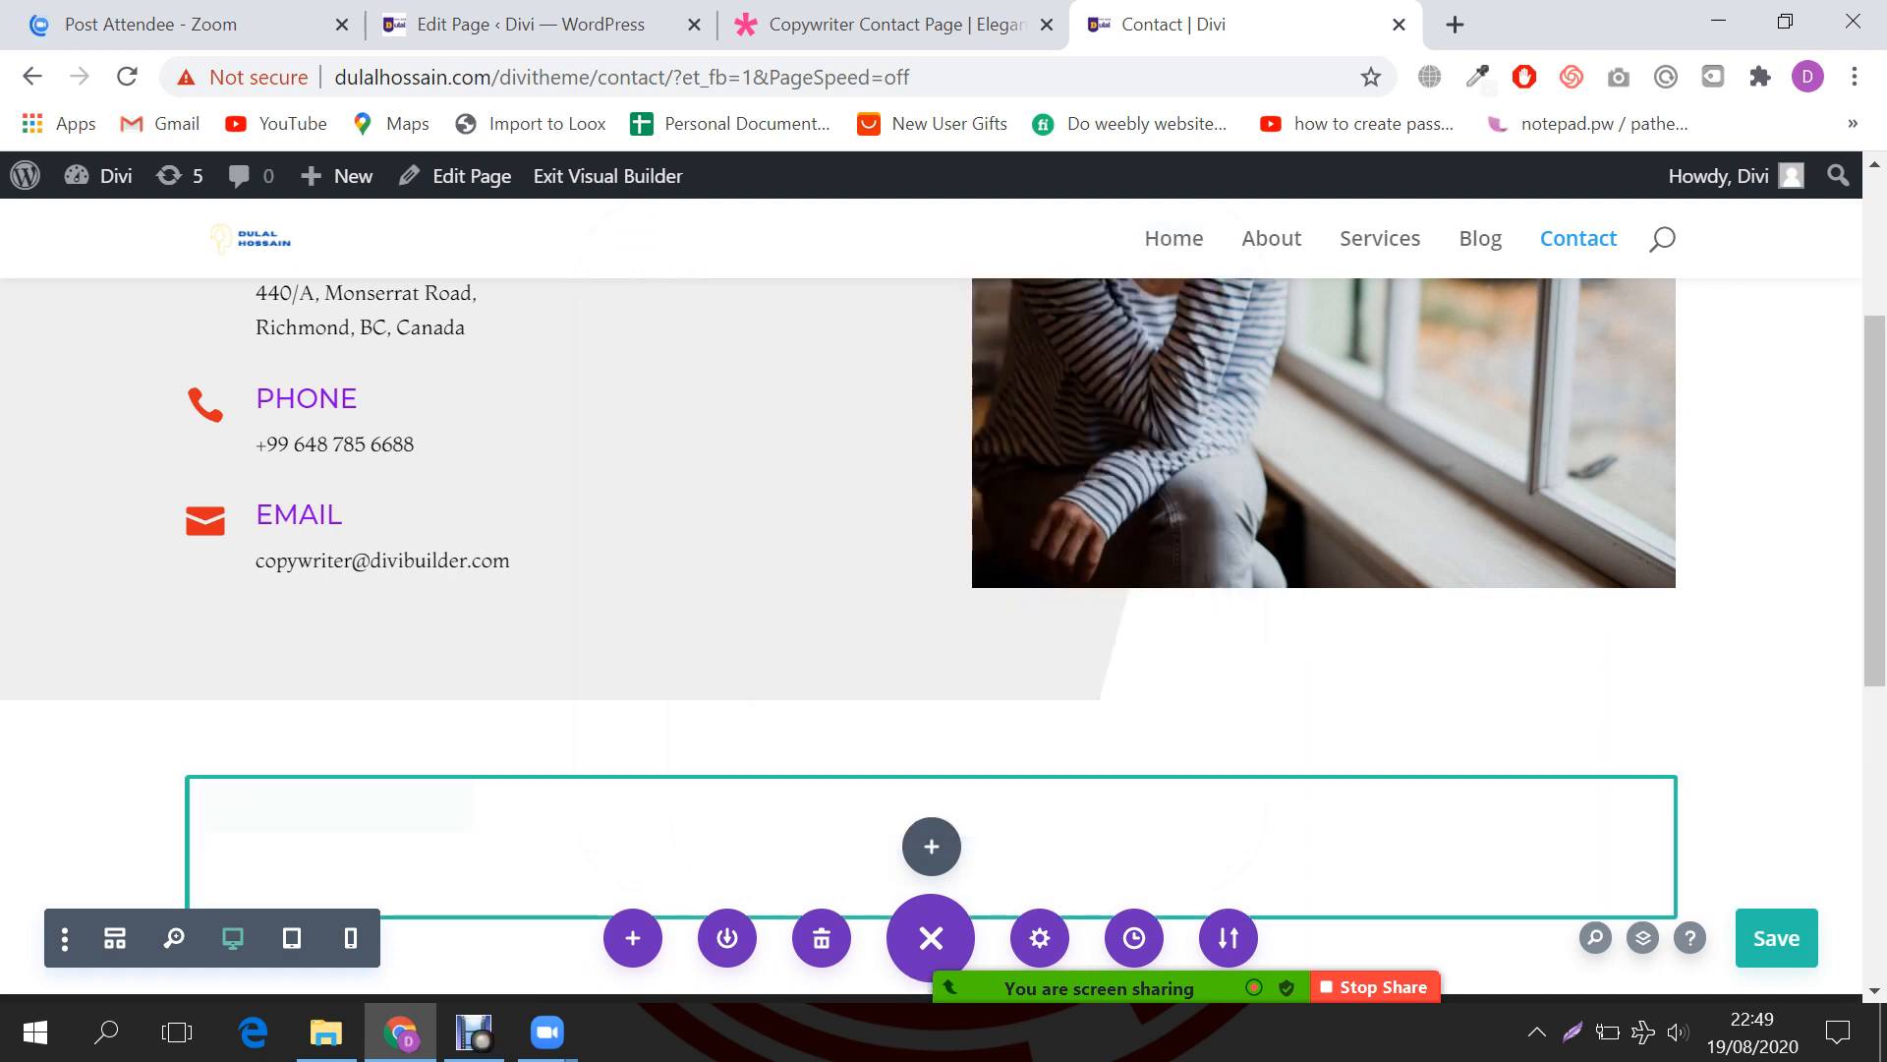
click(893, 25)
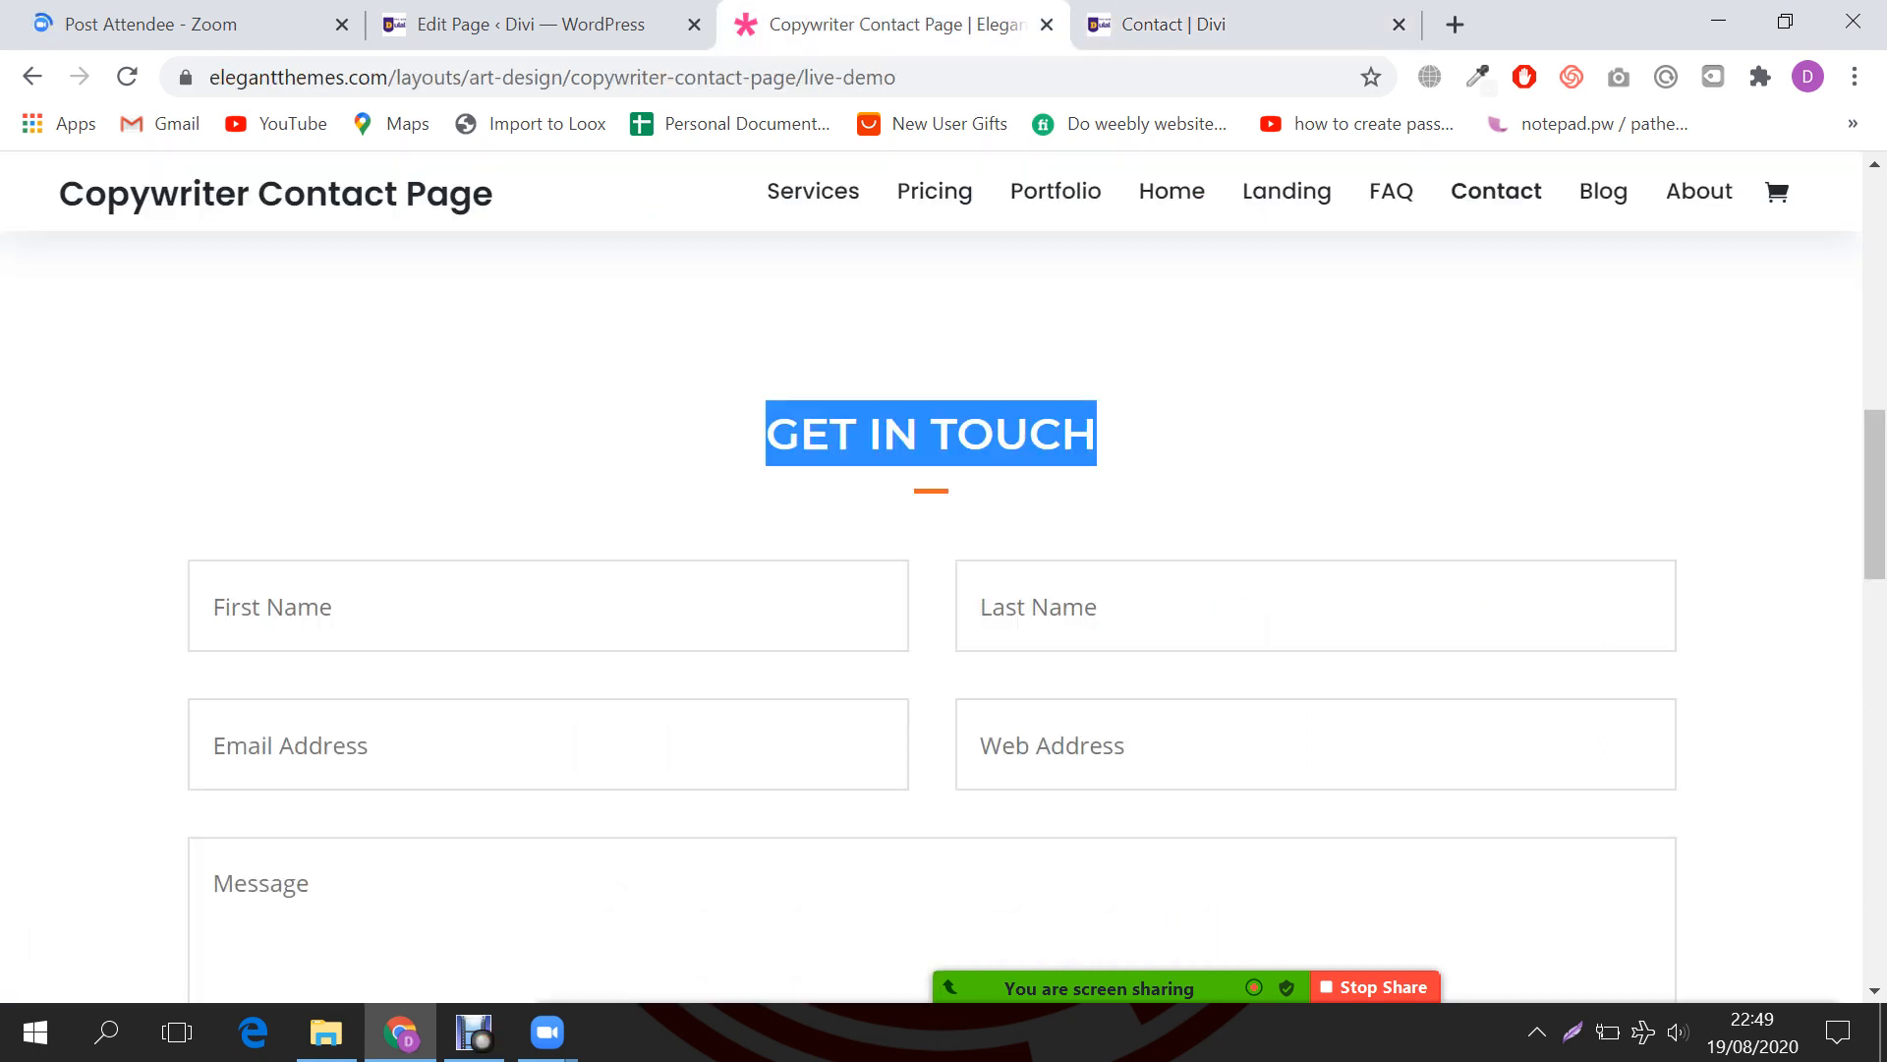
click(1173, 24)
scroll(1094, 578, down, 3)
scroll(1131, 578, up, 3)
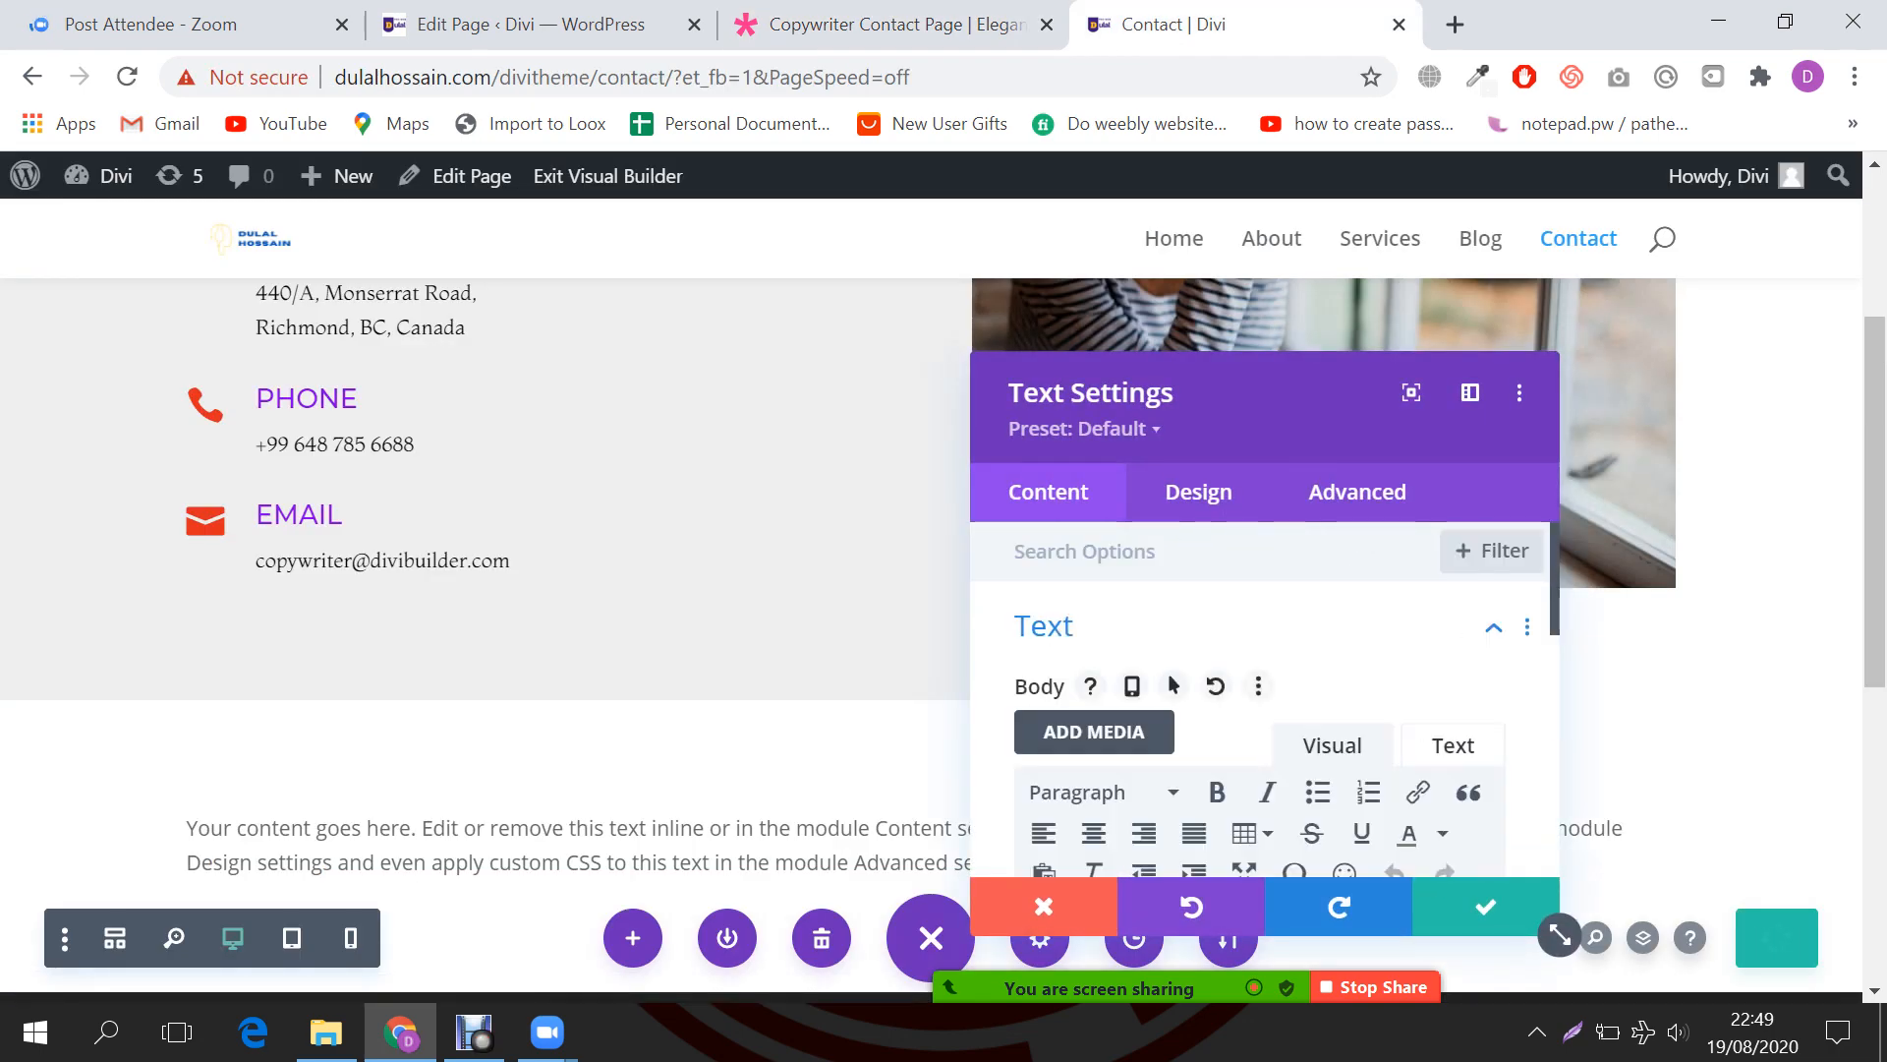
scroll(1258, 688, down, 2)
click(893, 24)
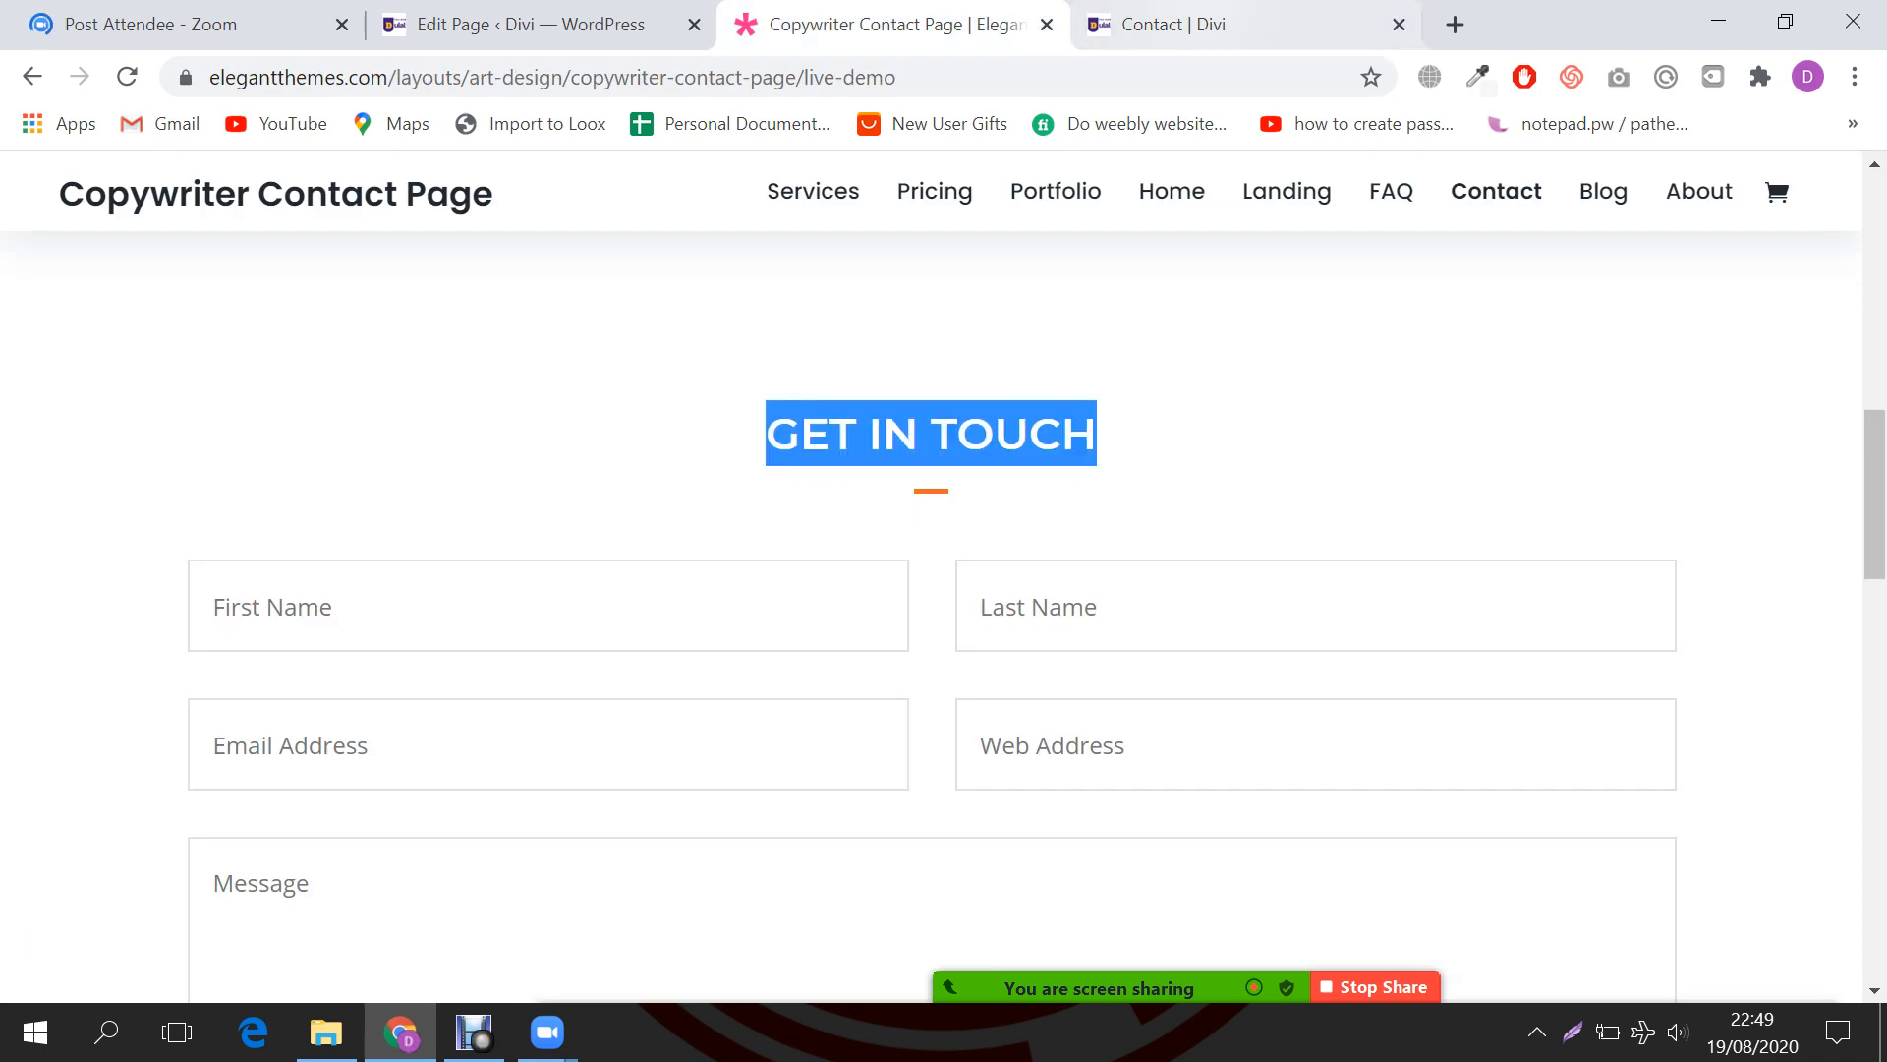
click(1174, 25)
key(ctrl+a)
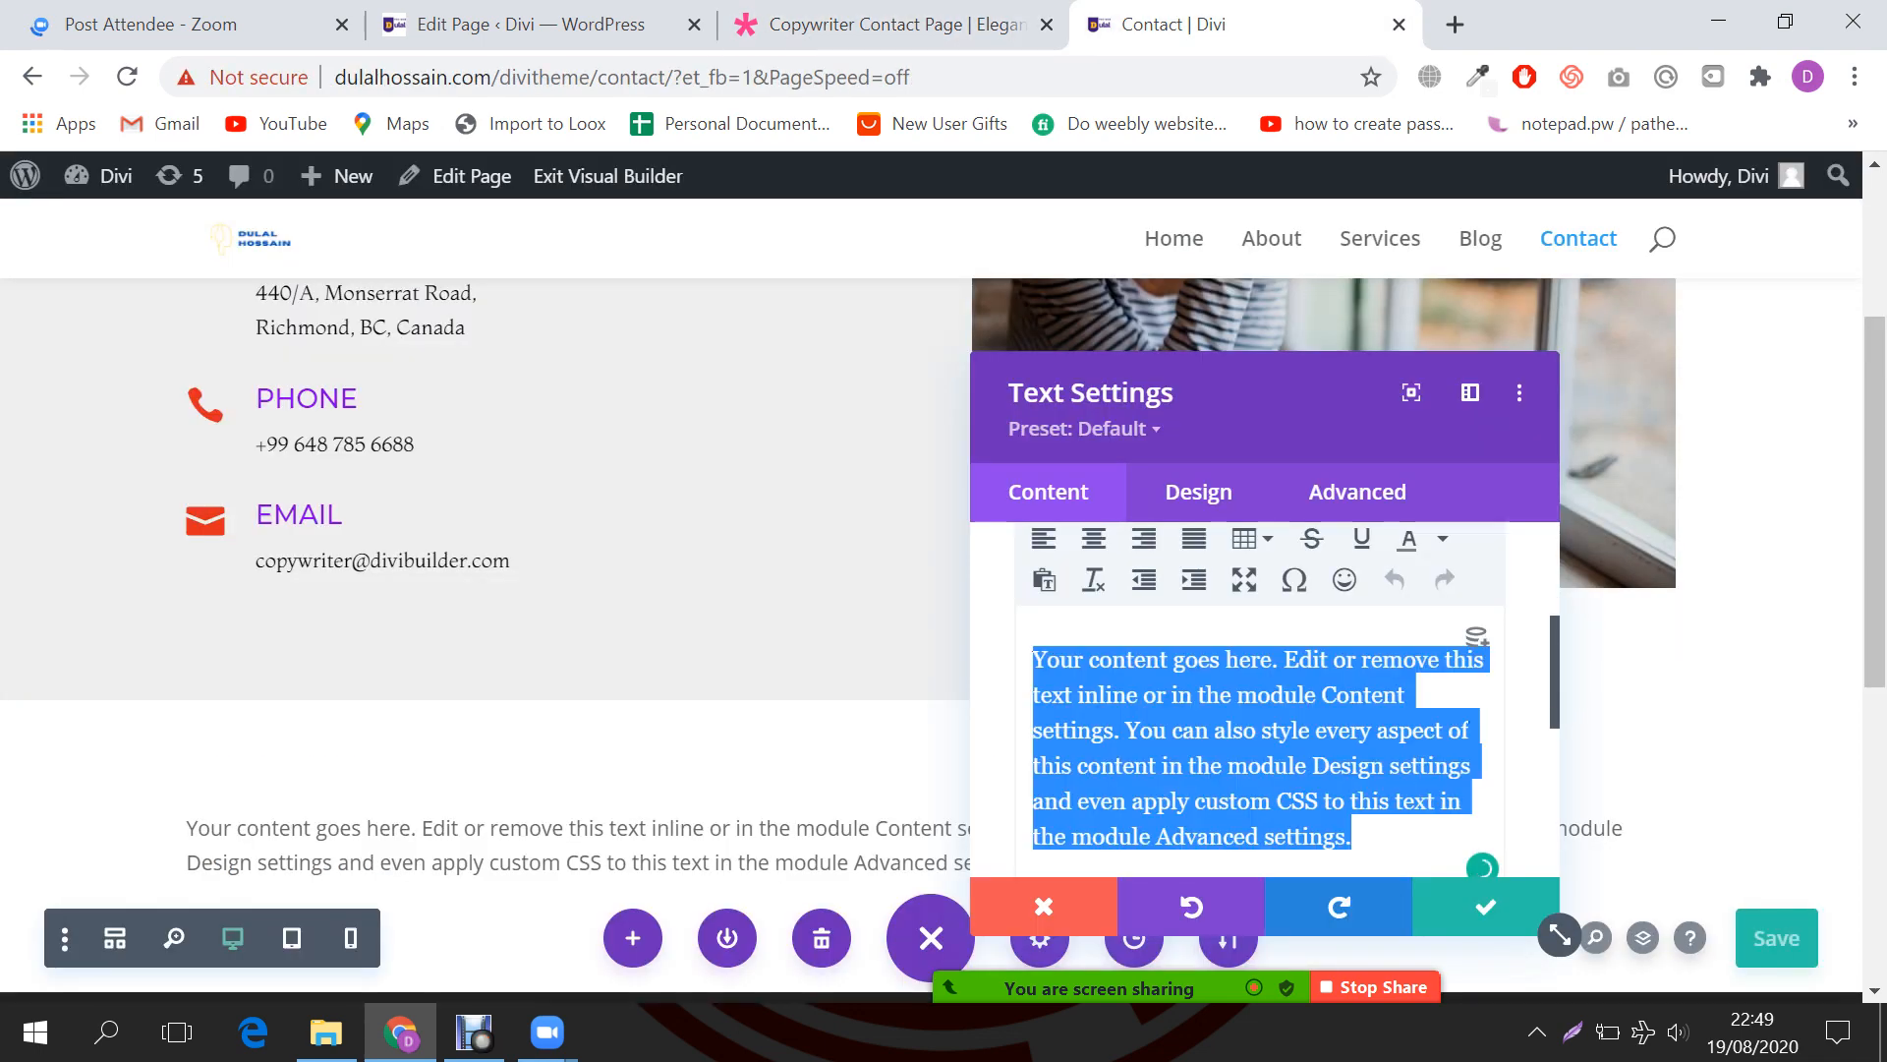
text(GET IN TOUCH)
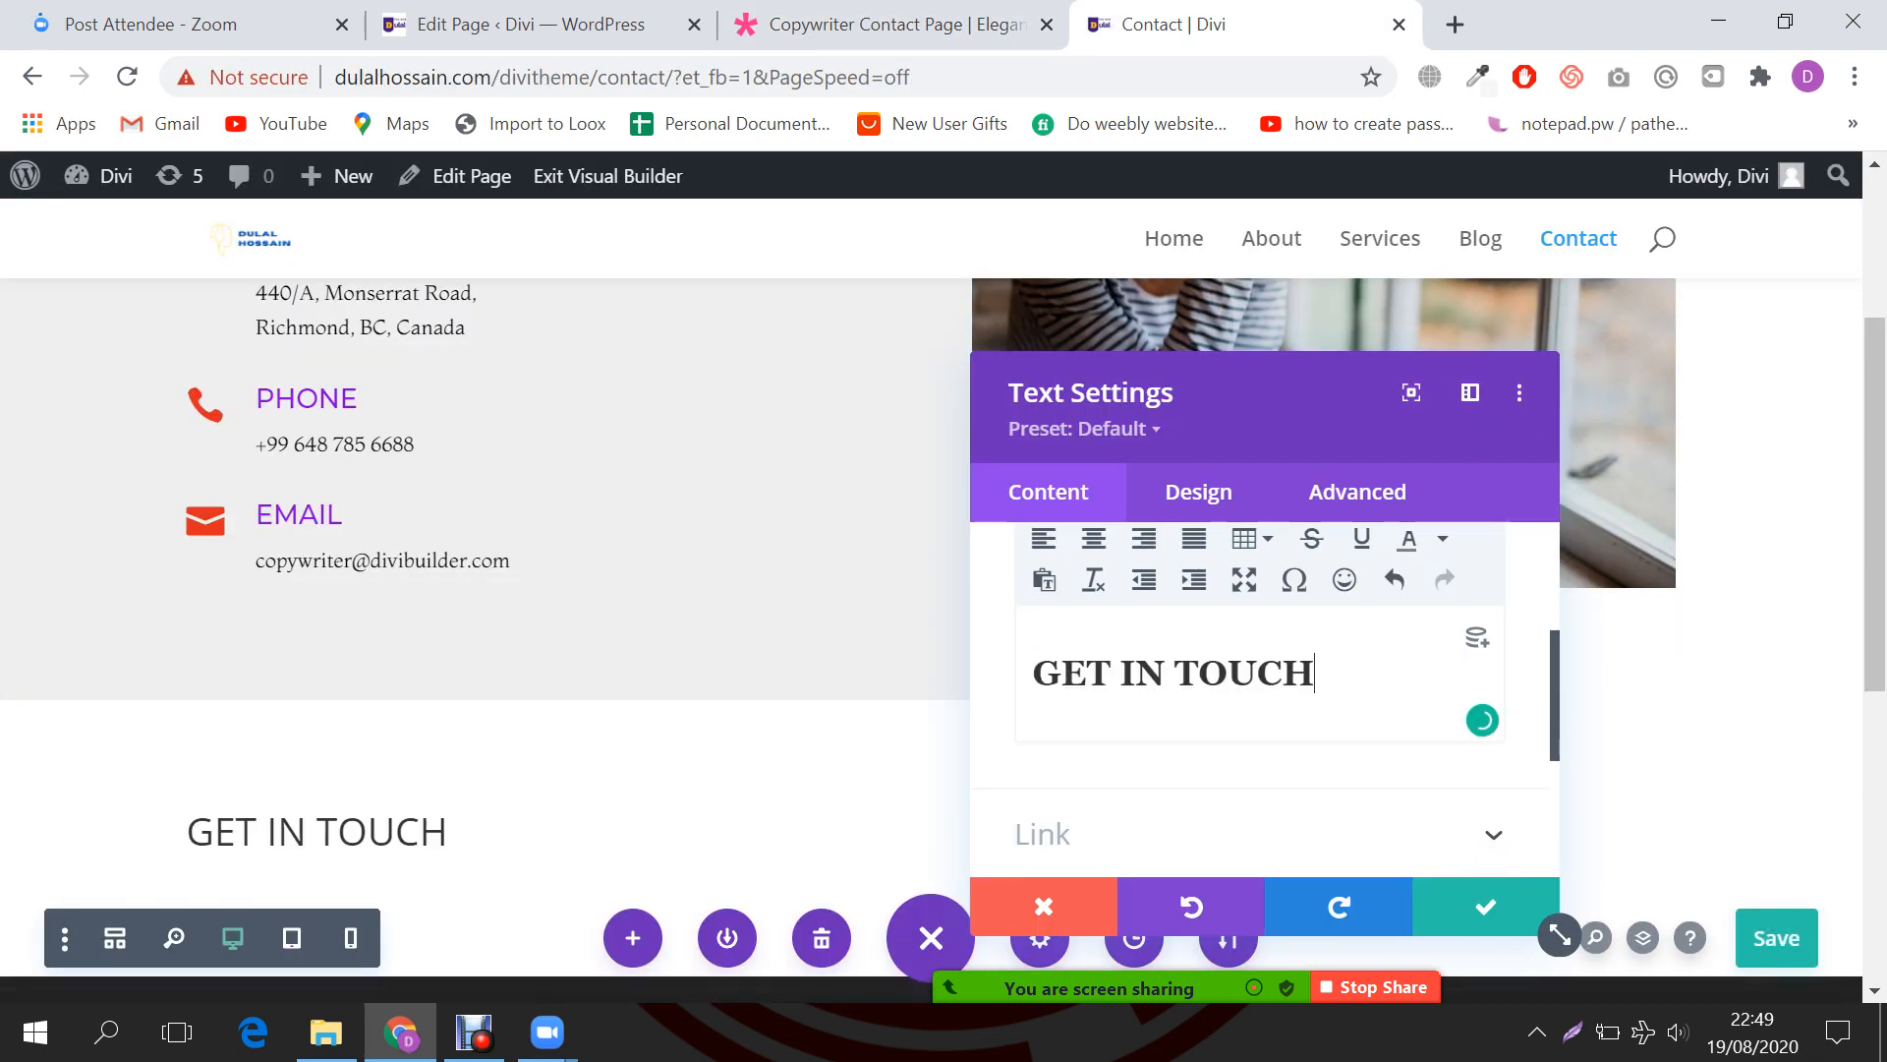
click(1198, 492)
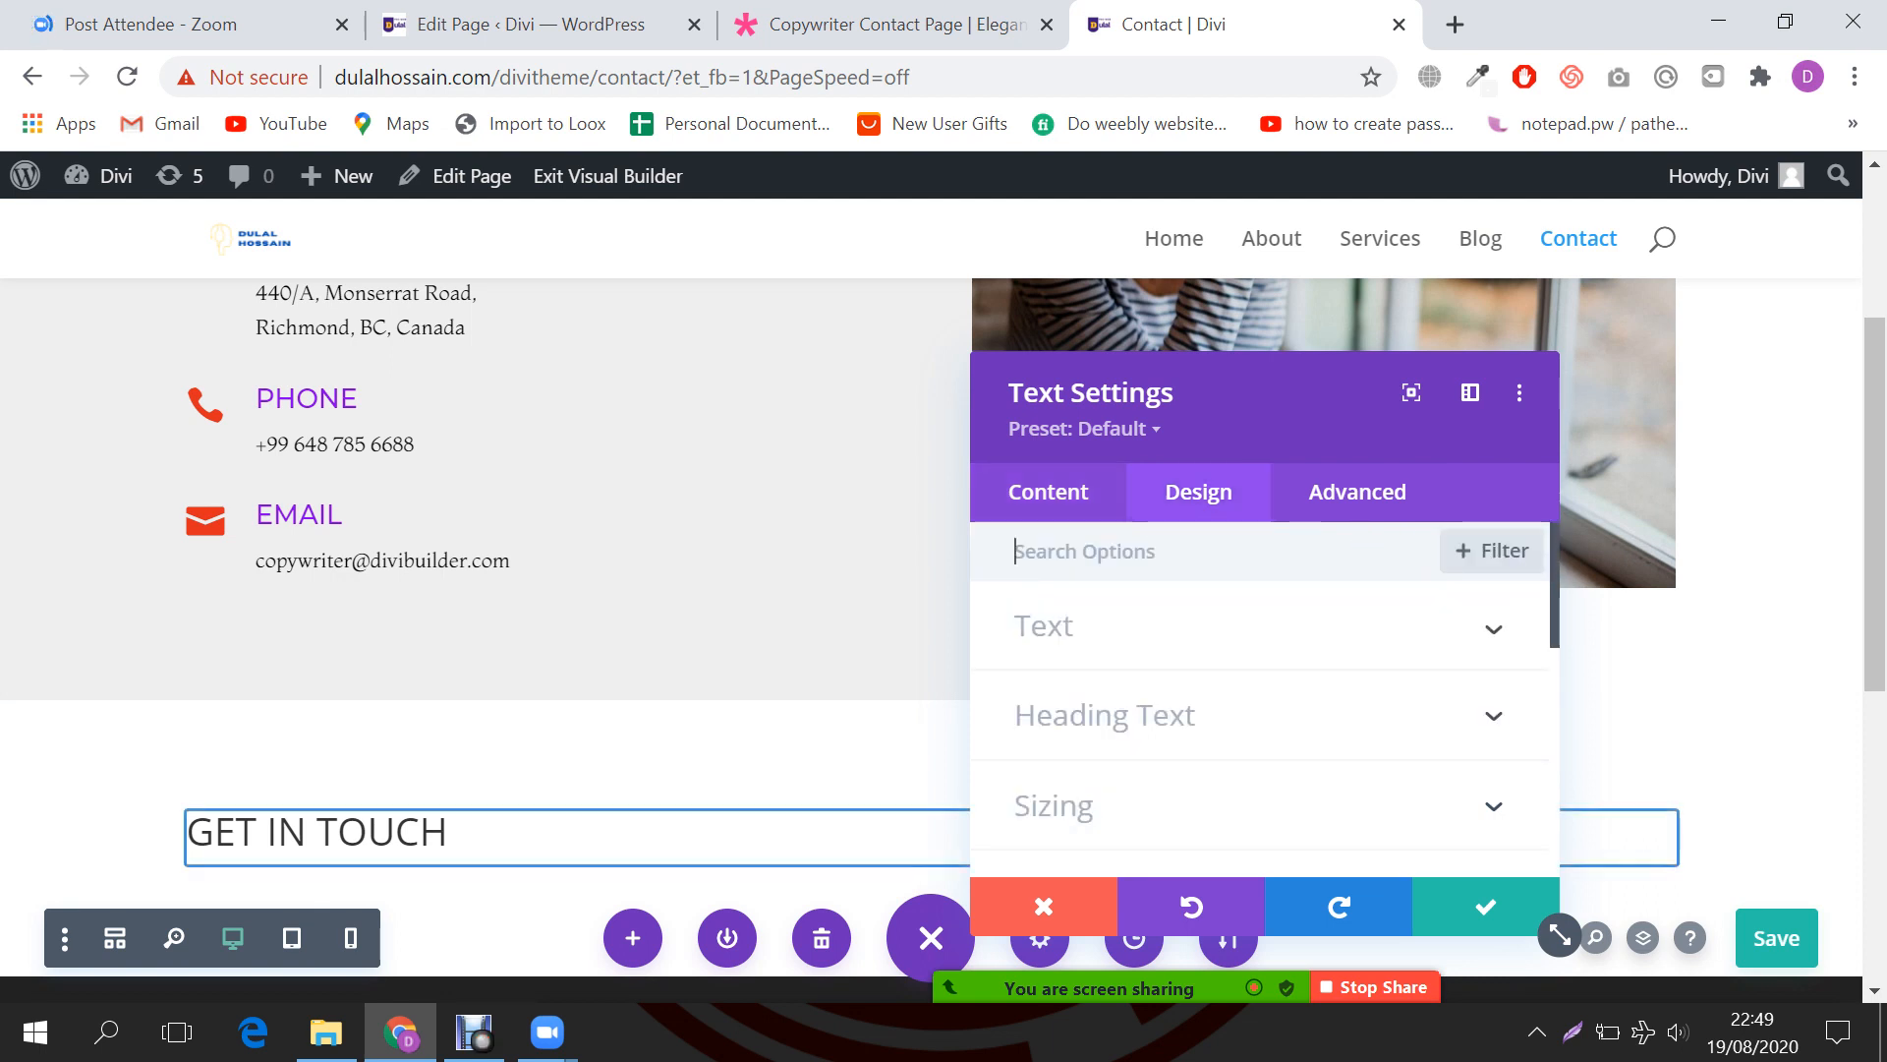
Step: Set the heading text font to Montserrat and centre-align it
click(1105, 714)
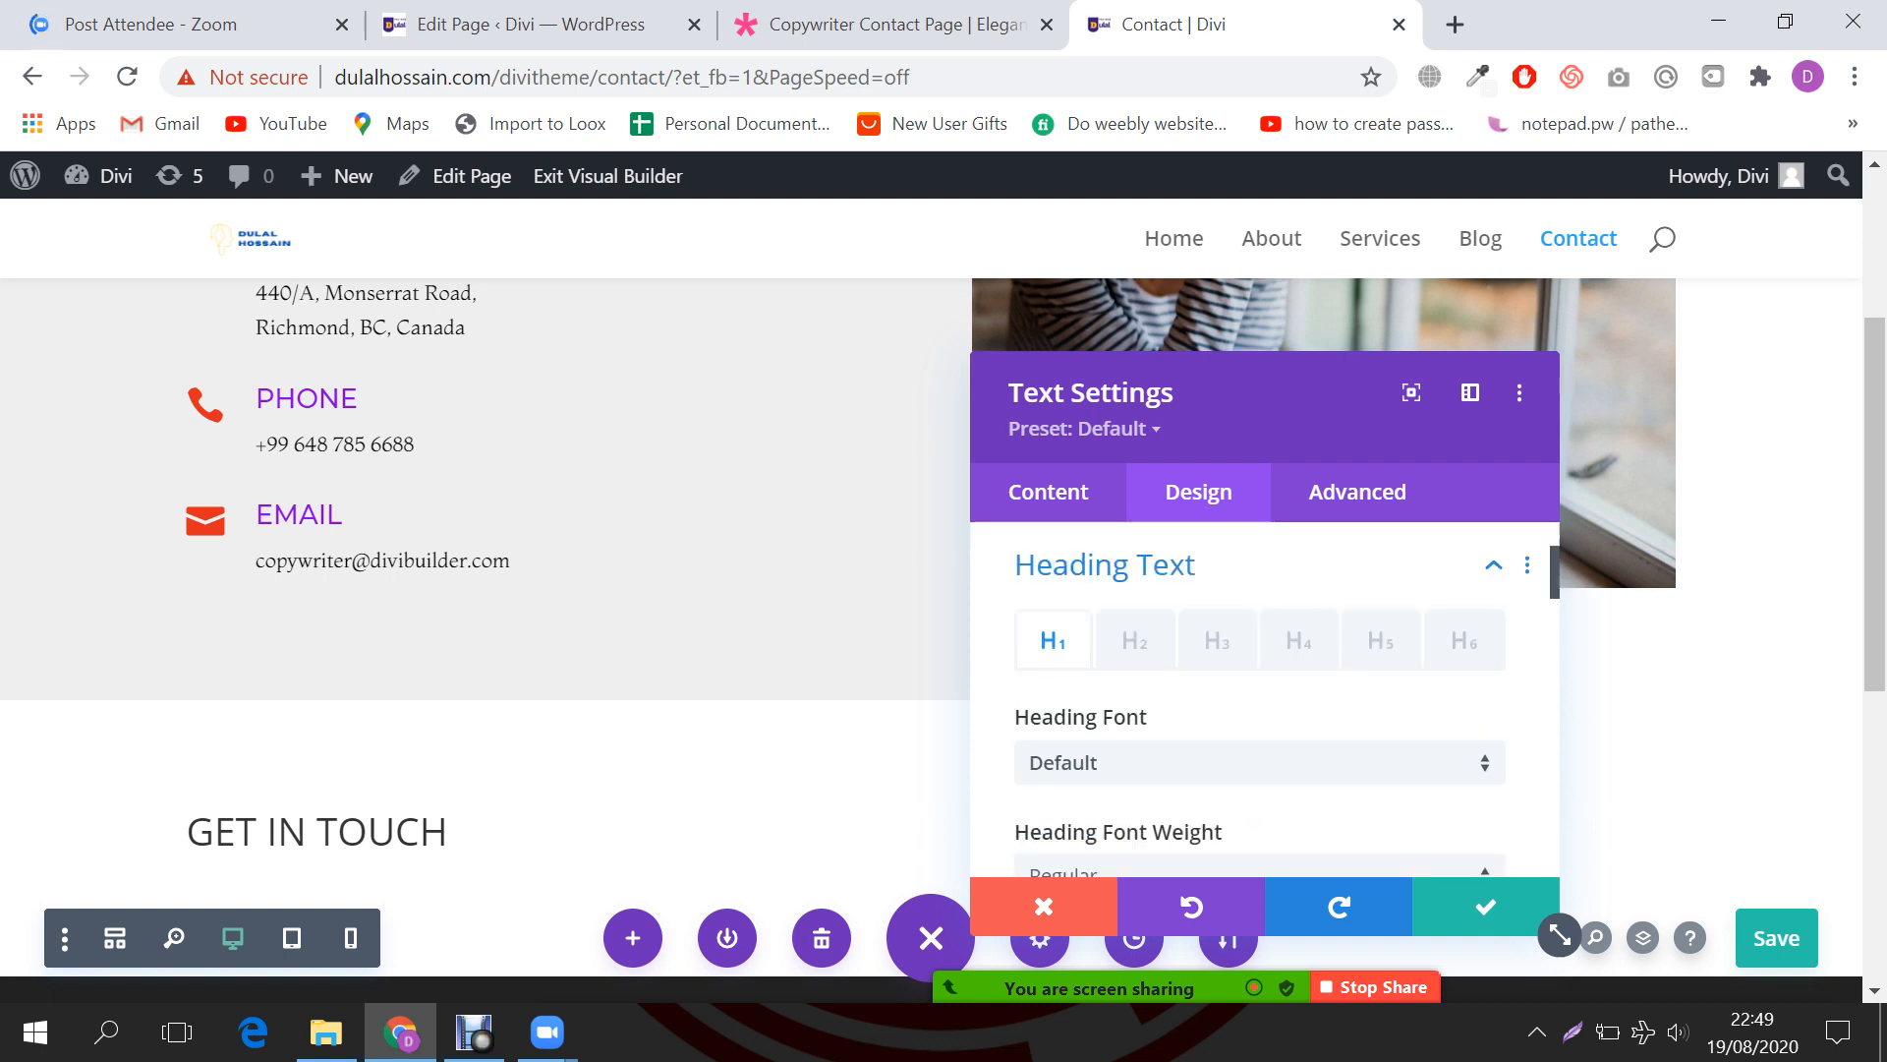
scroll(1258, 688, down, 2)
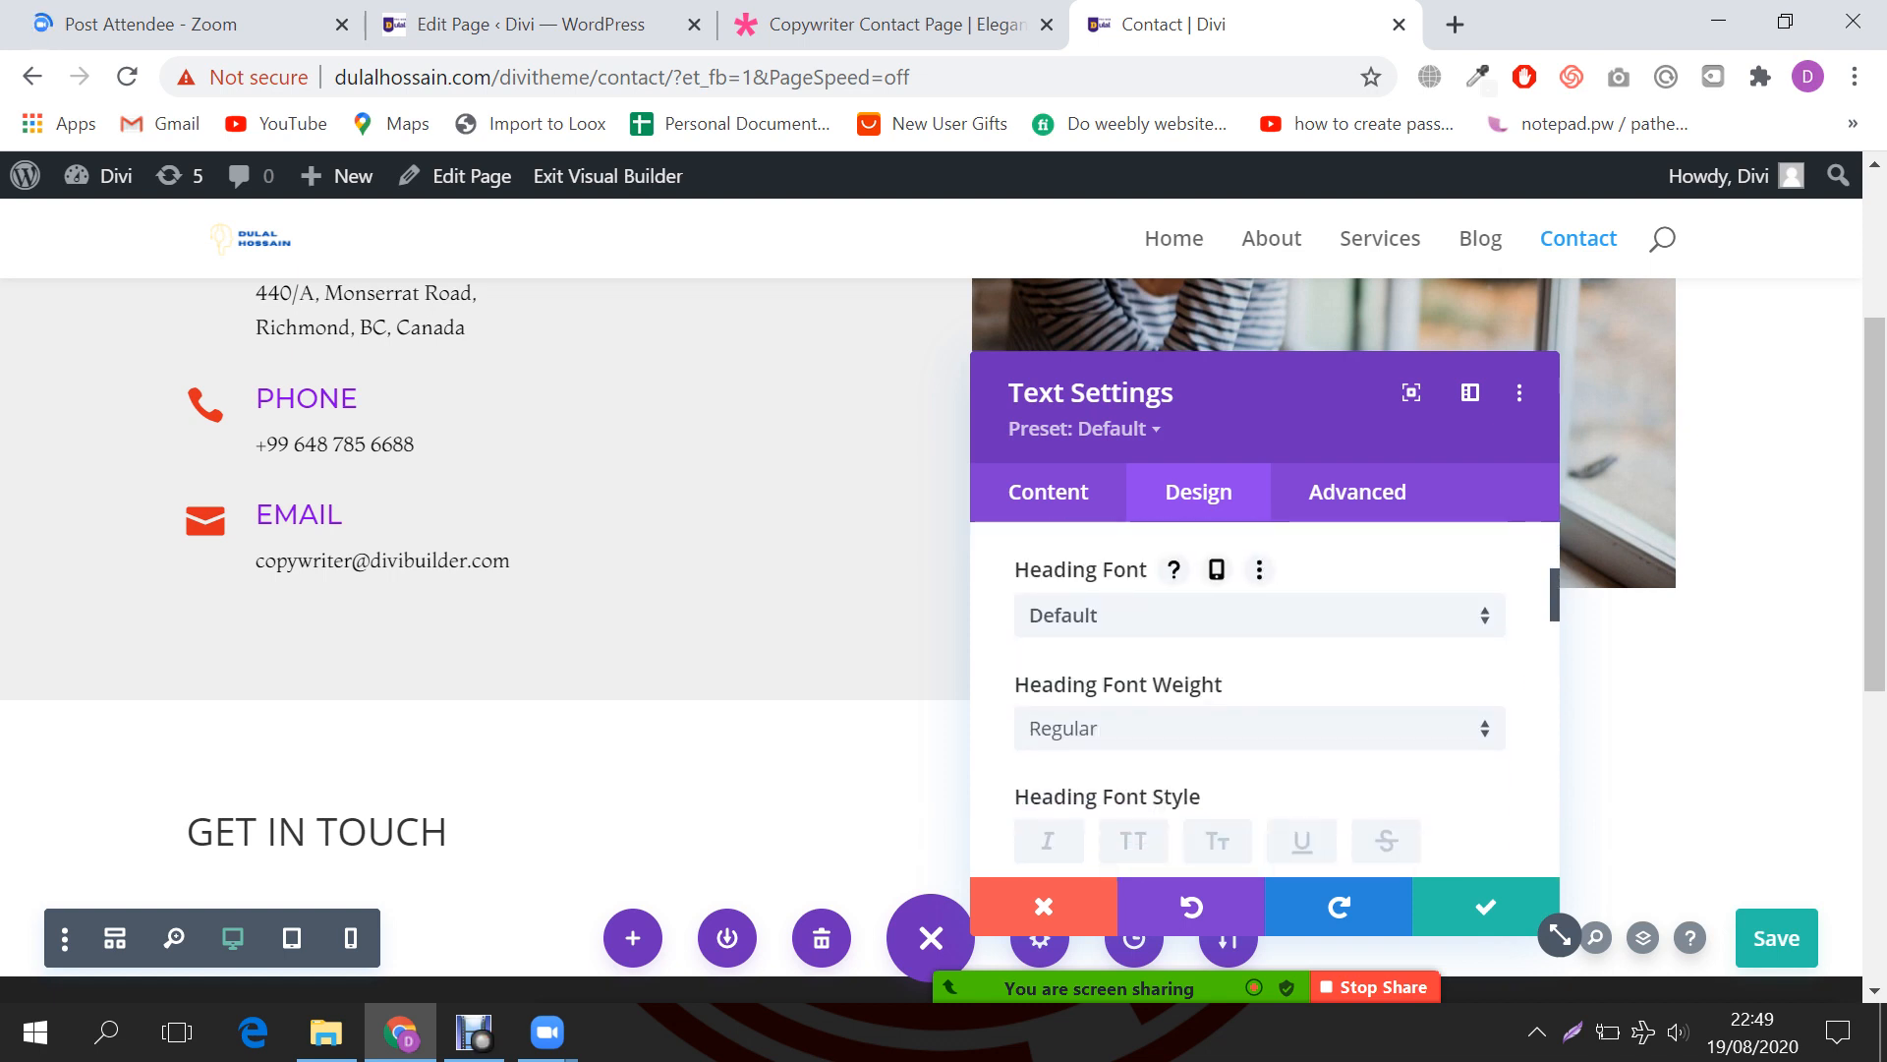
click(1258, 615)
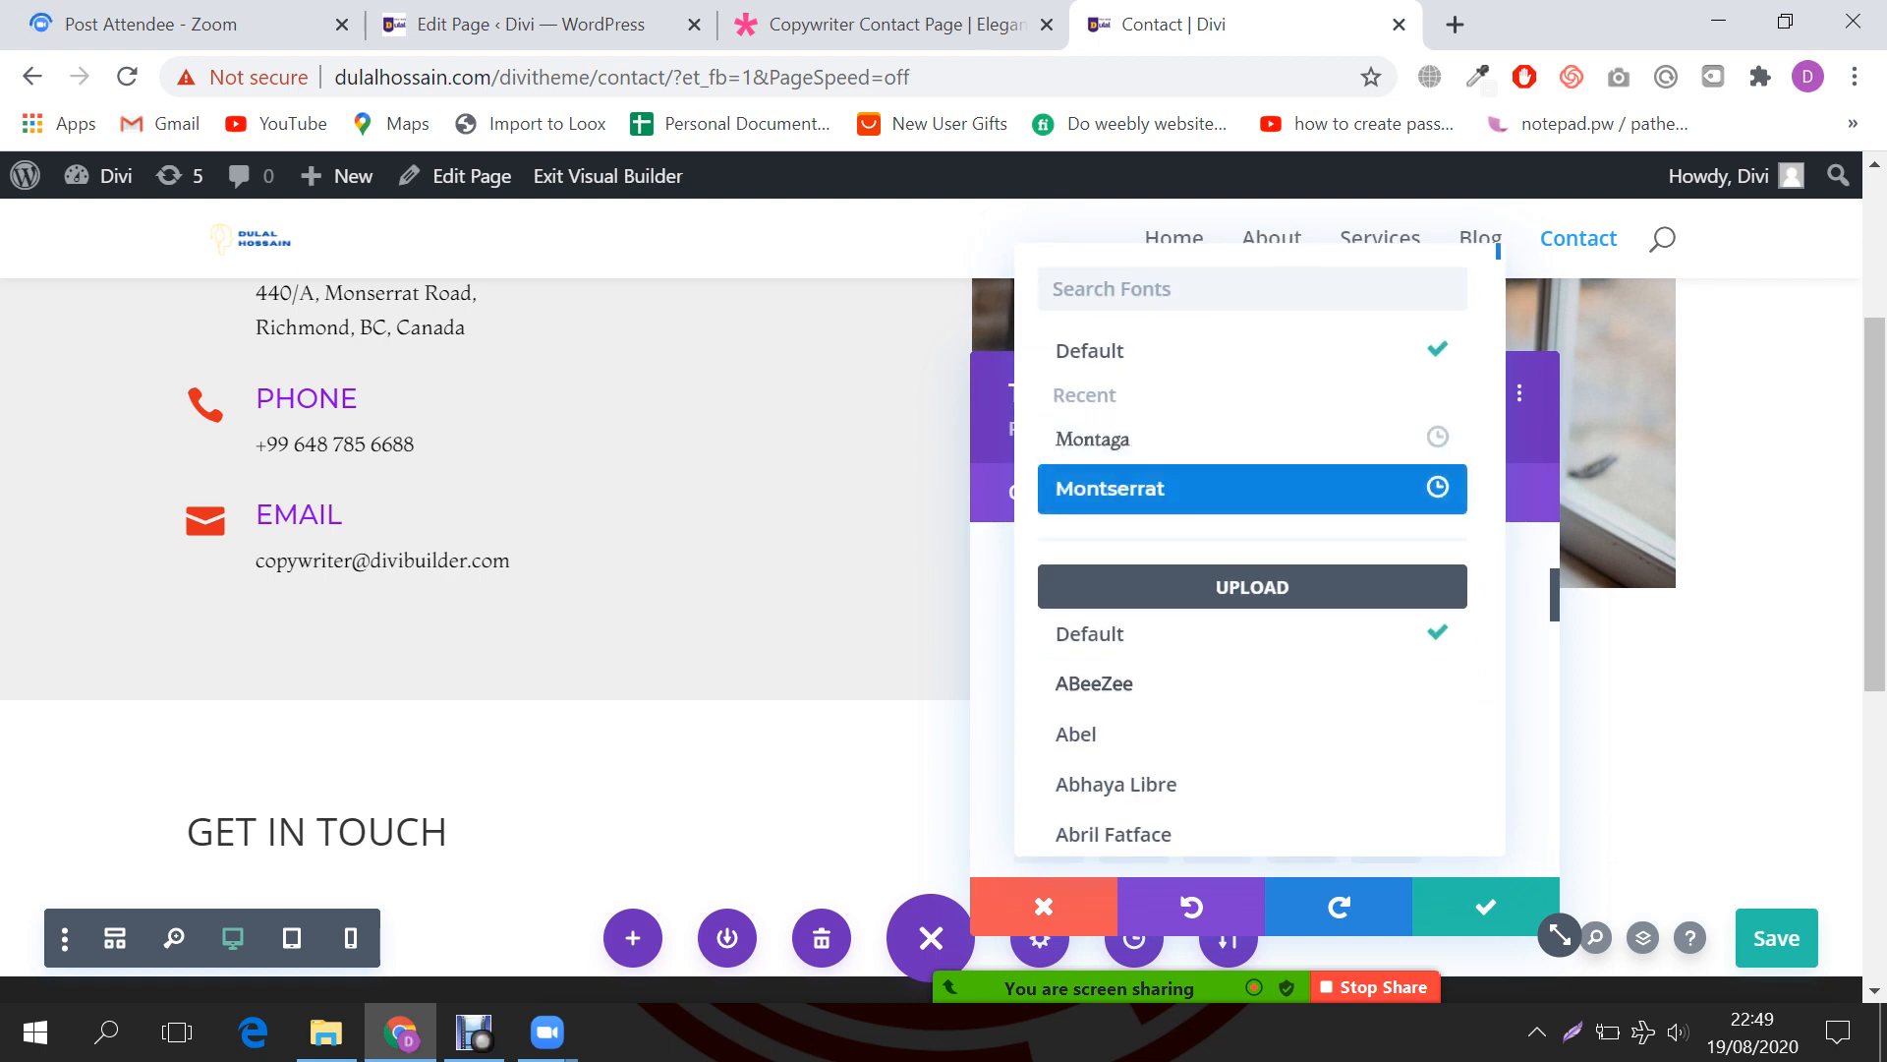
click(1180, 488)
scroll(1258, 688, down, 2)
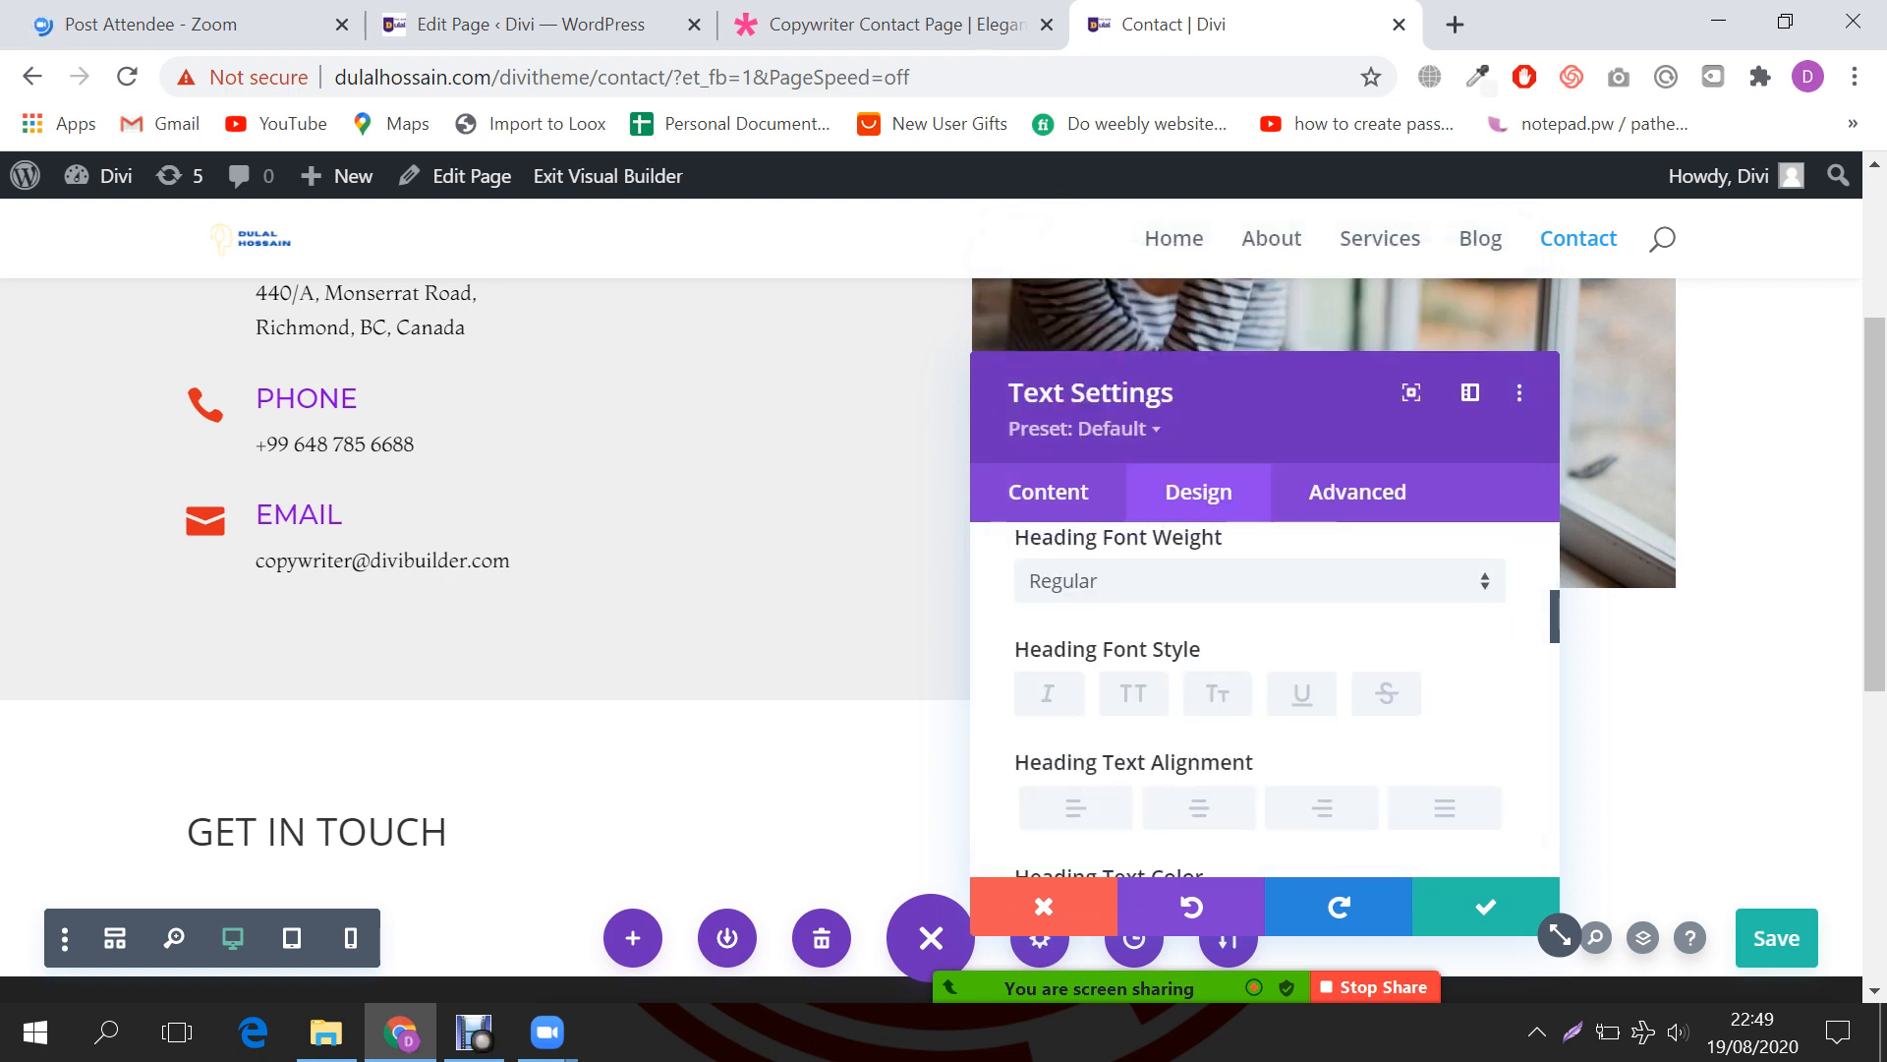
click(1198, 807)
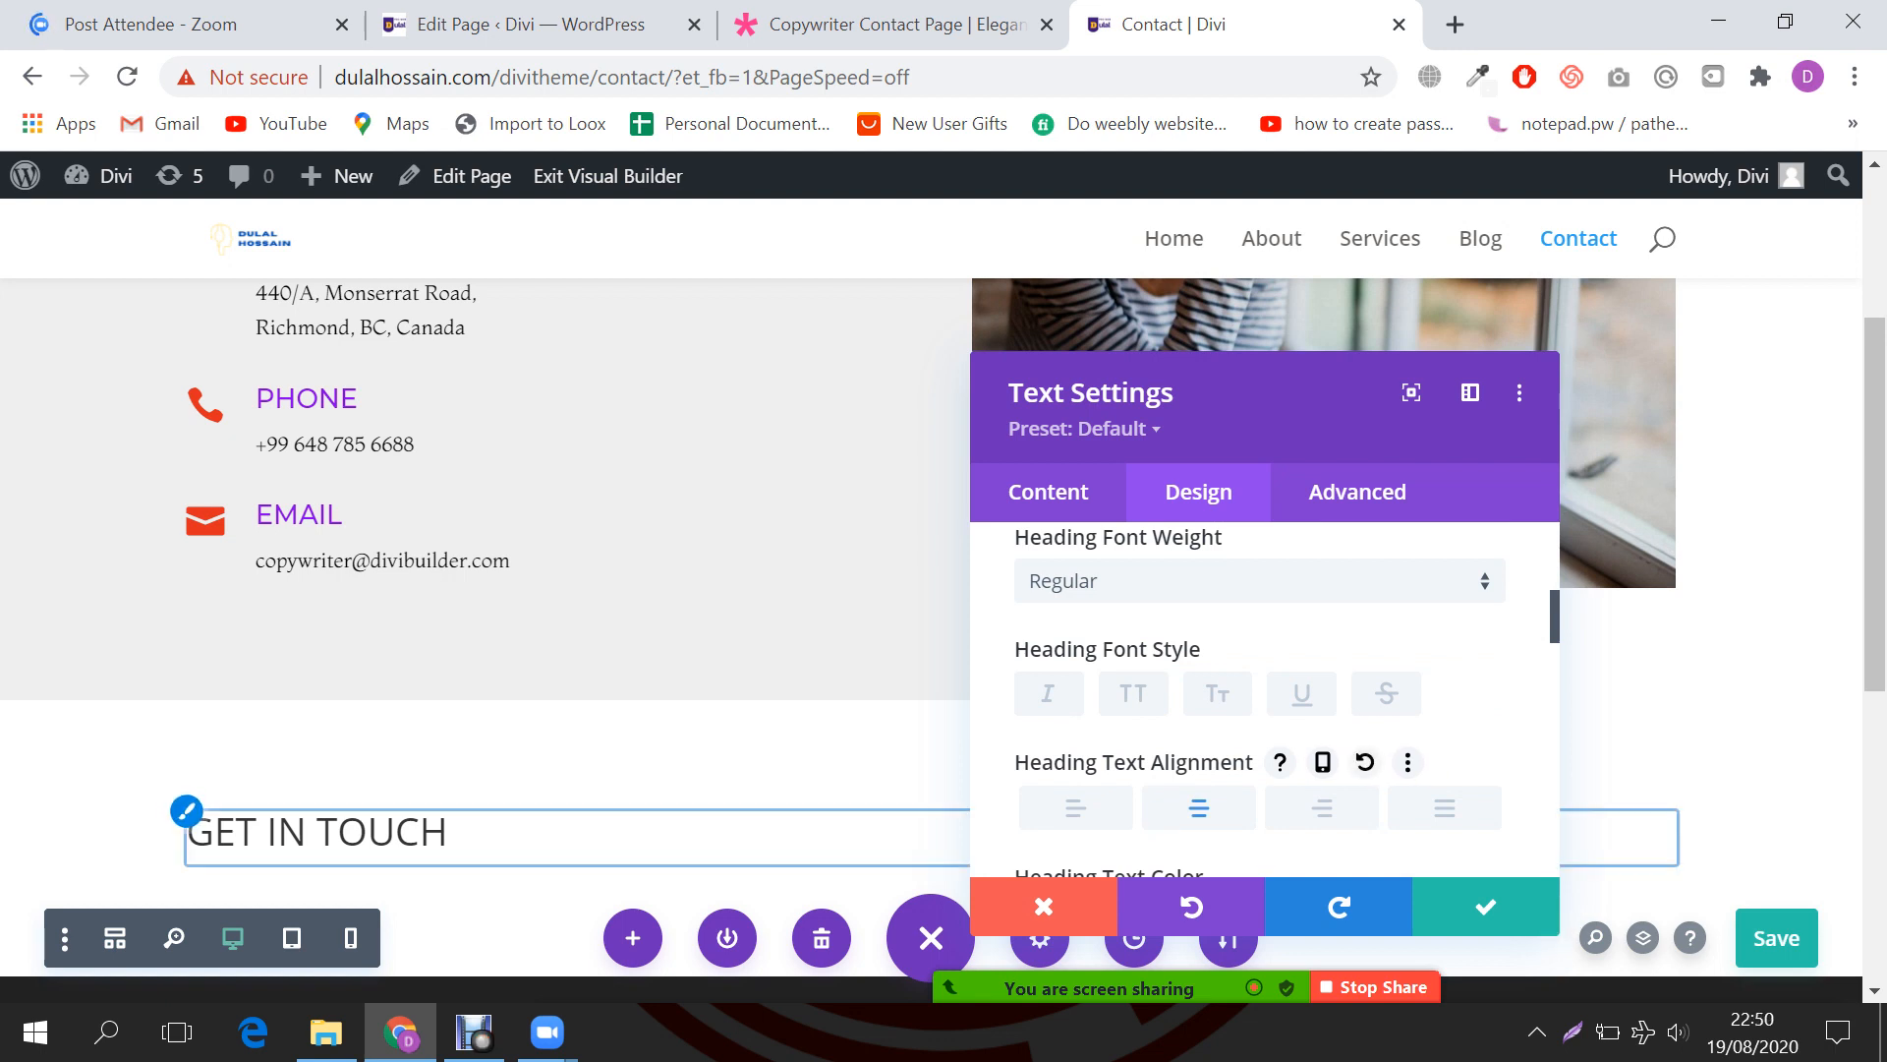
Step: Compare the H1 and Heading 2 text settings, then save the page with Ctrl+S
scroll(1558, 932, up, 5)
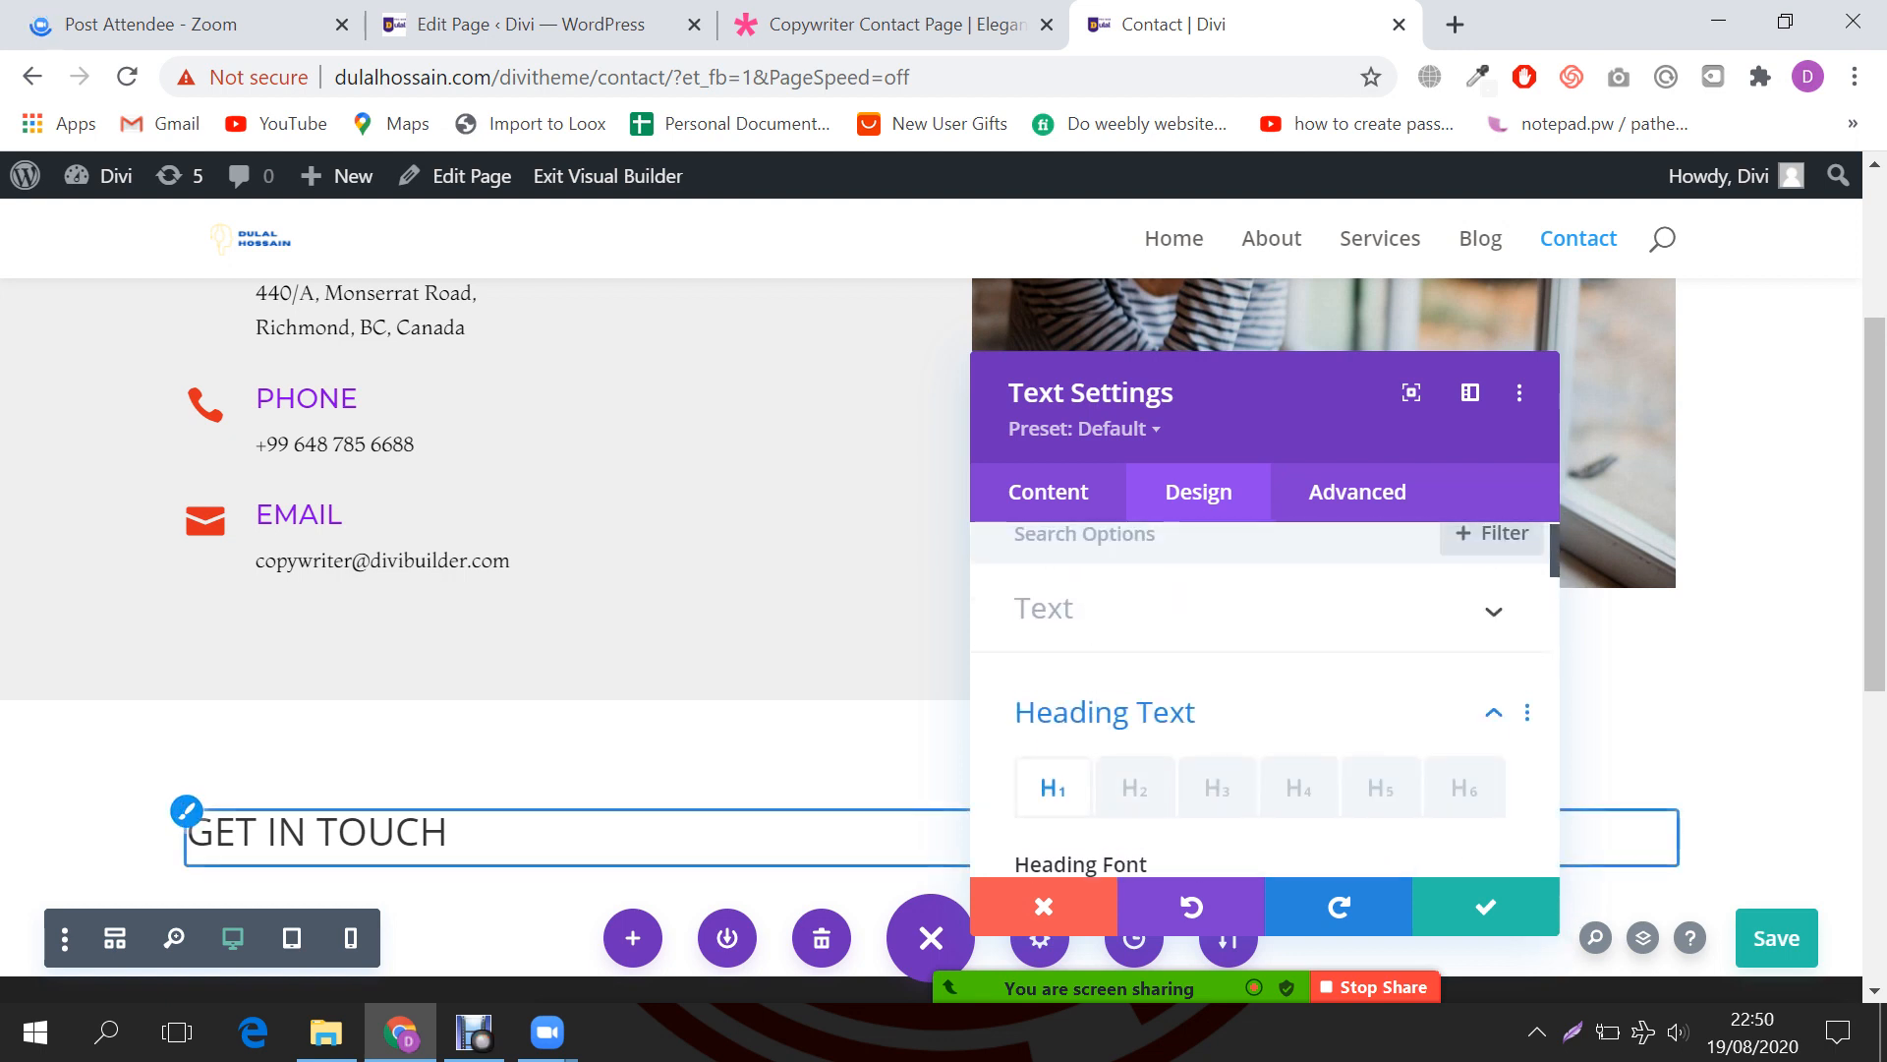
scroll(1179, 669, down, 1)
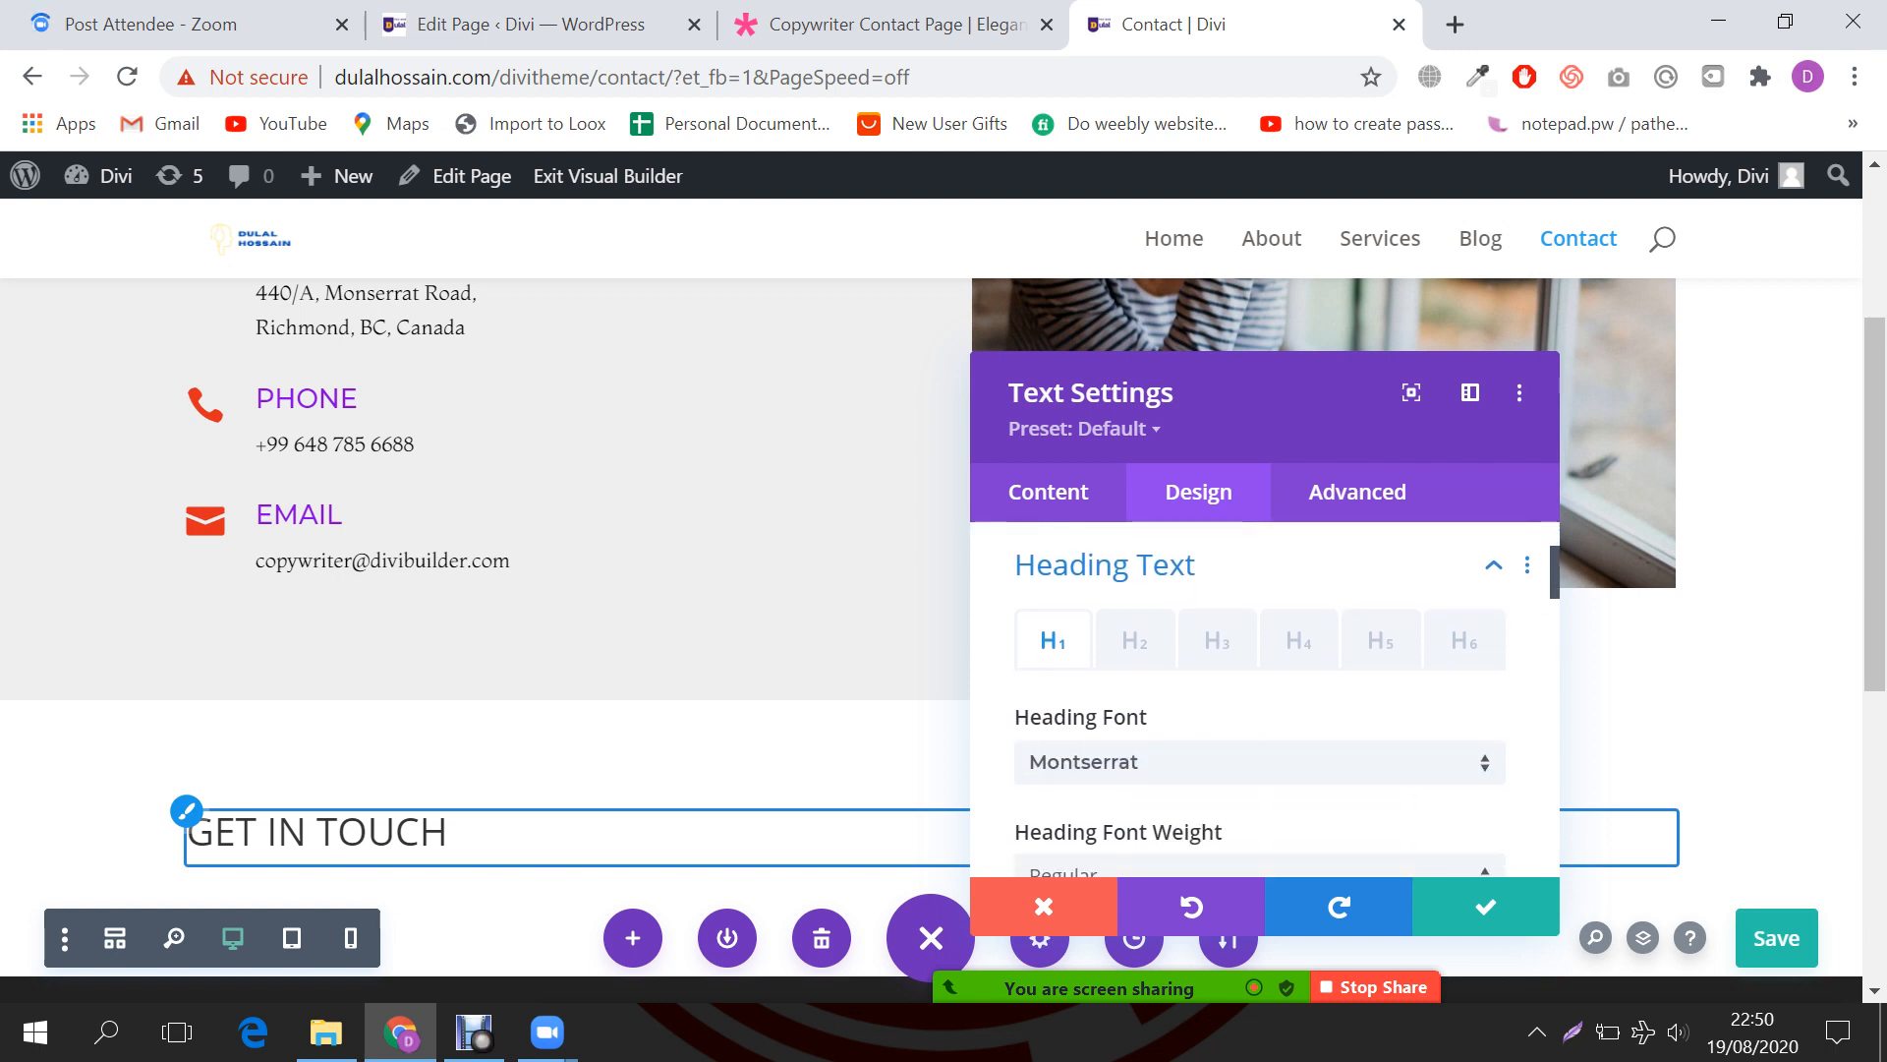
click(1135, 640)
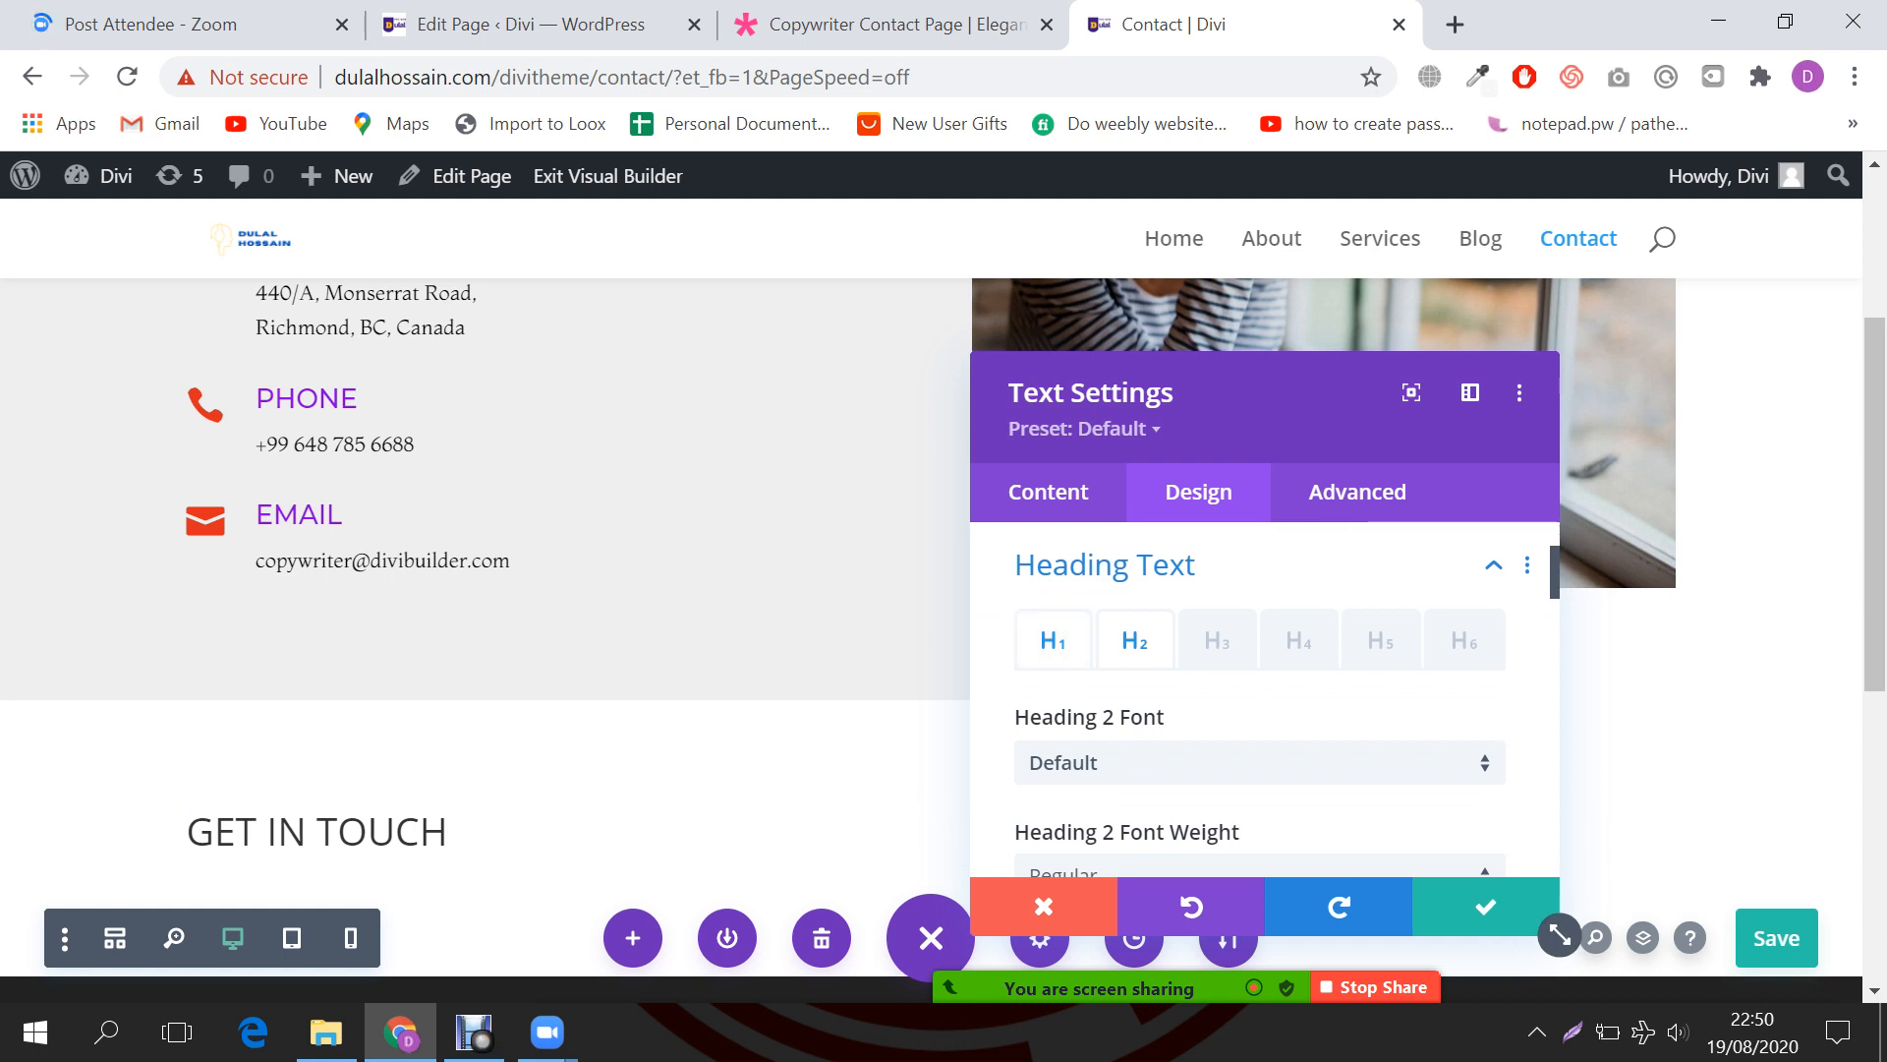
click(1053, 640)
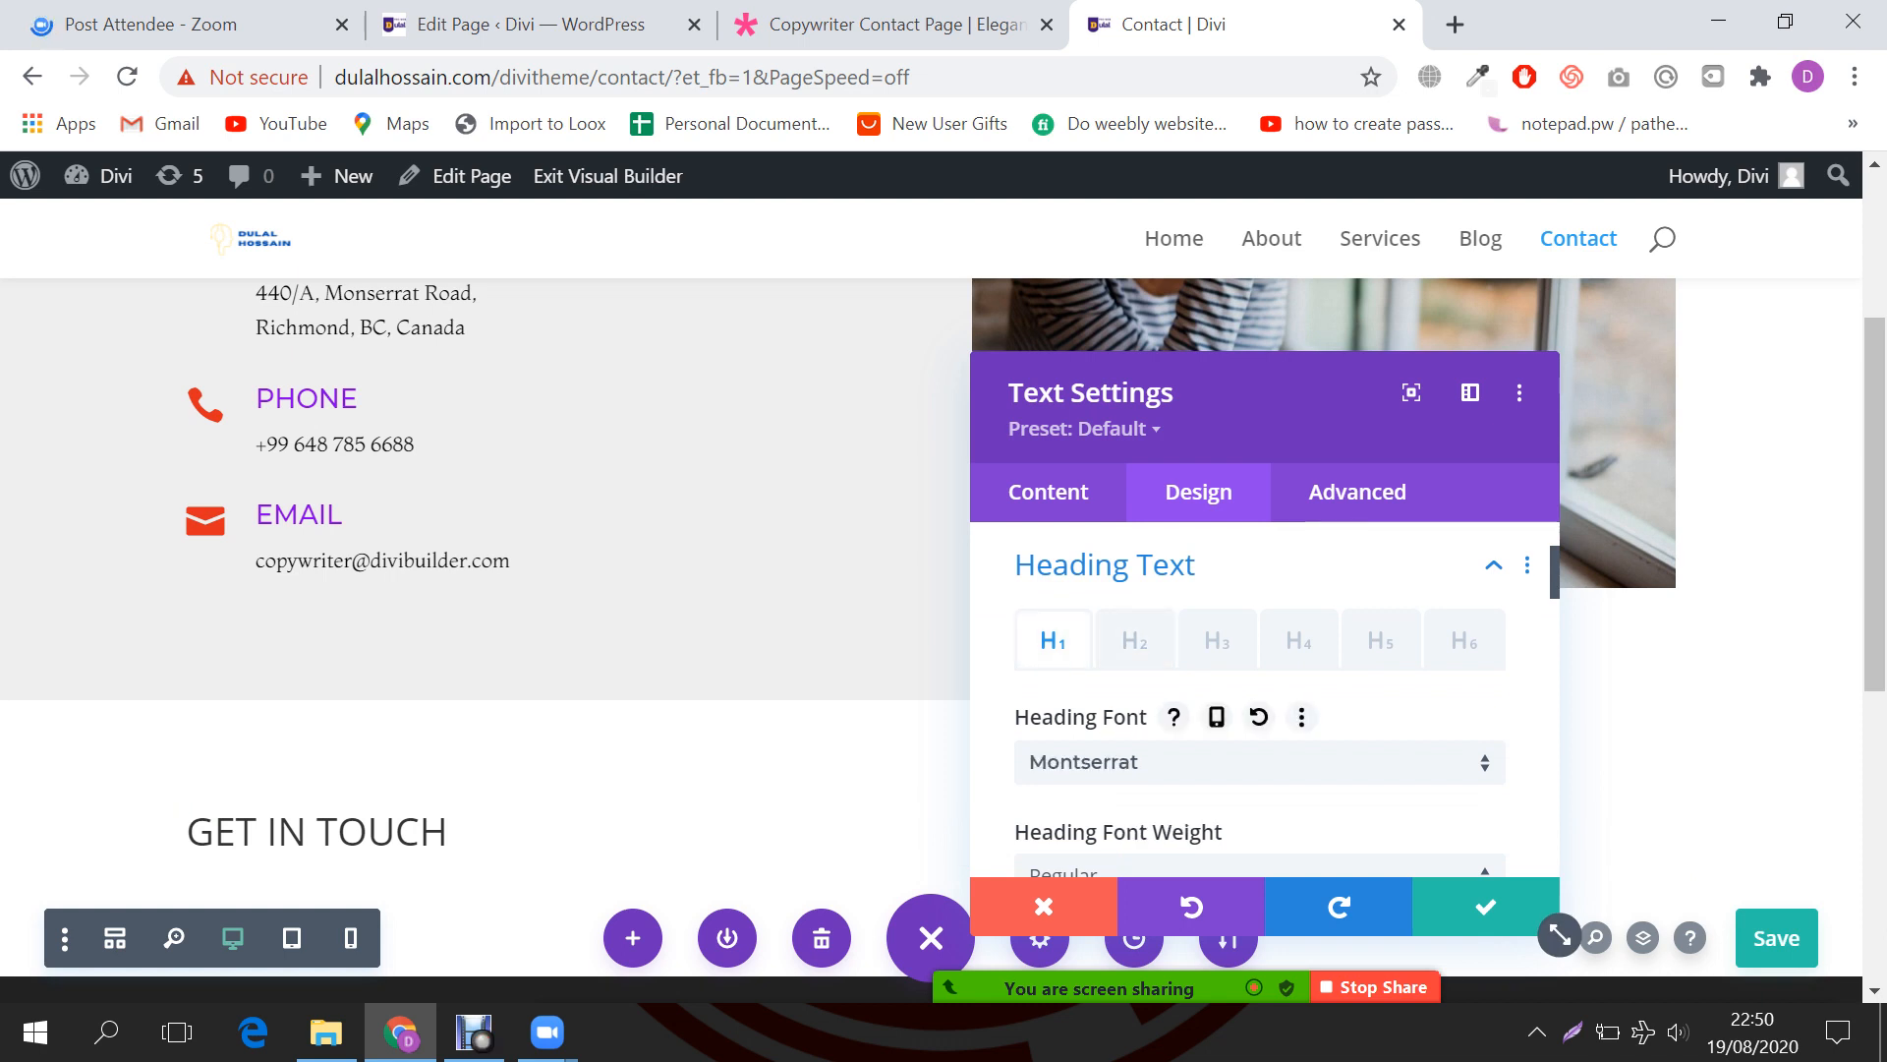
scroll(1560, 933, down, 2)
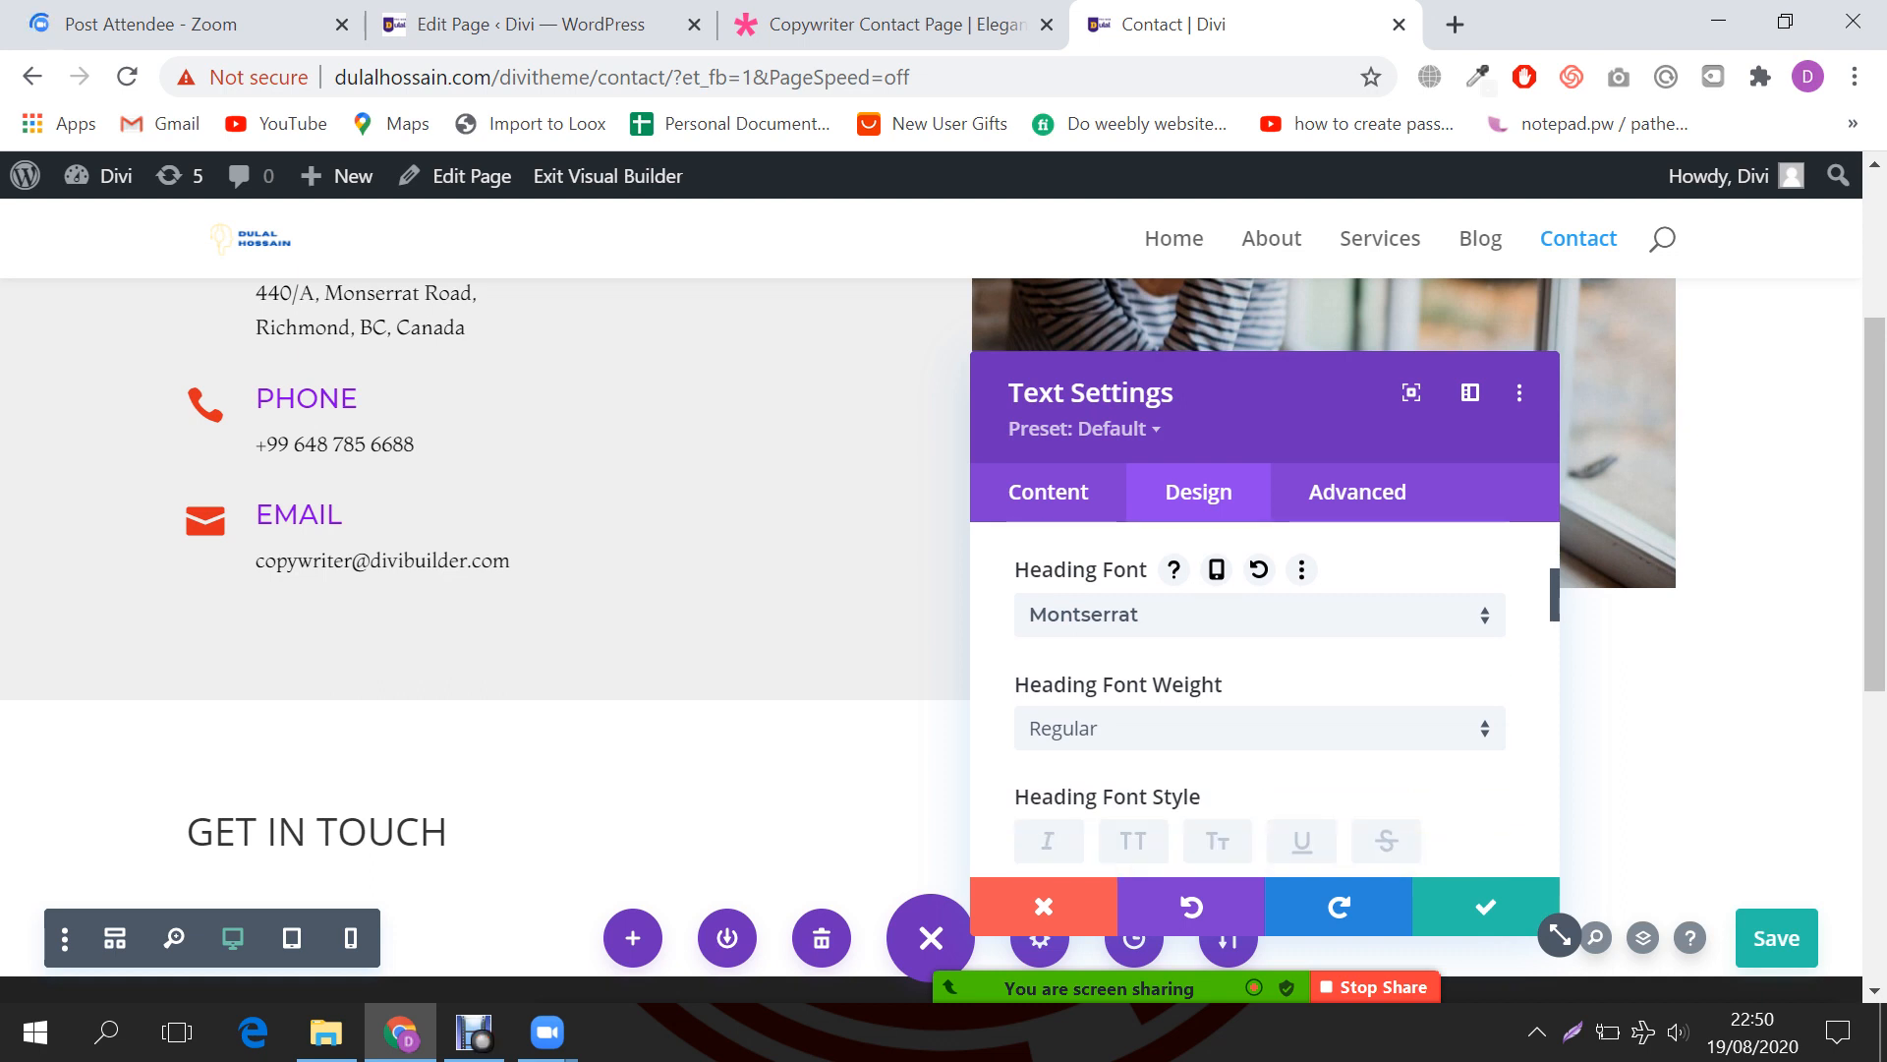
scroll(1260, 688, down, 2)
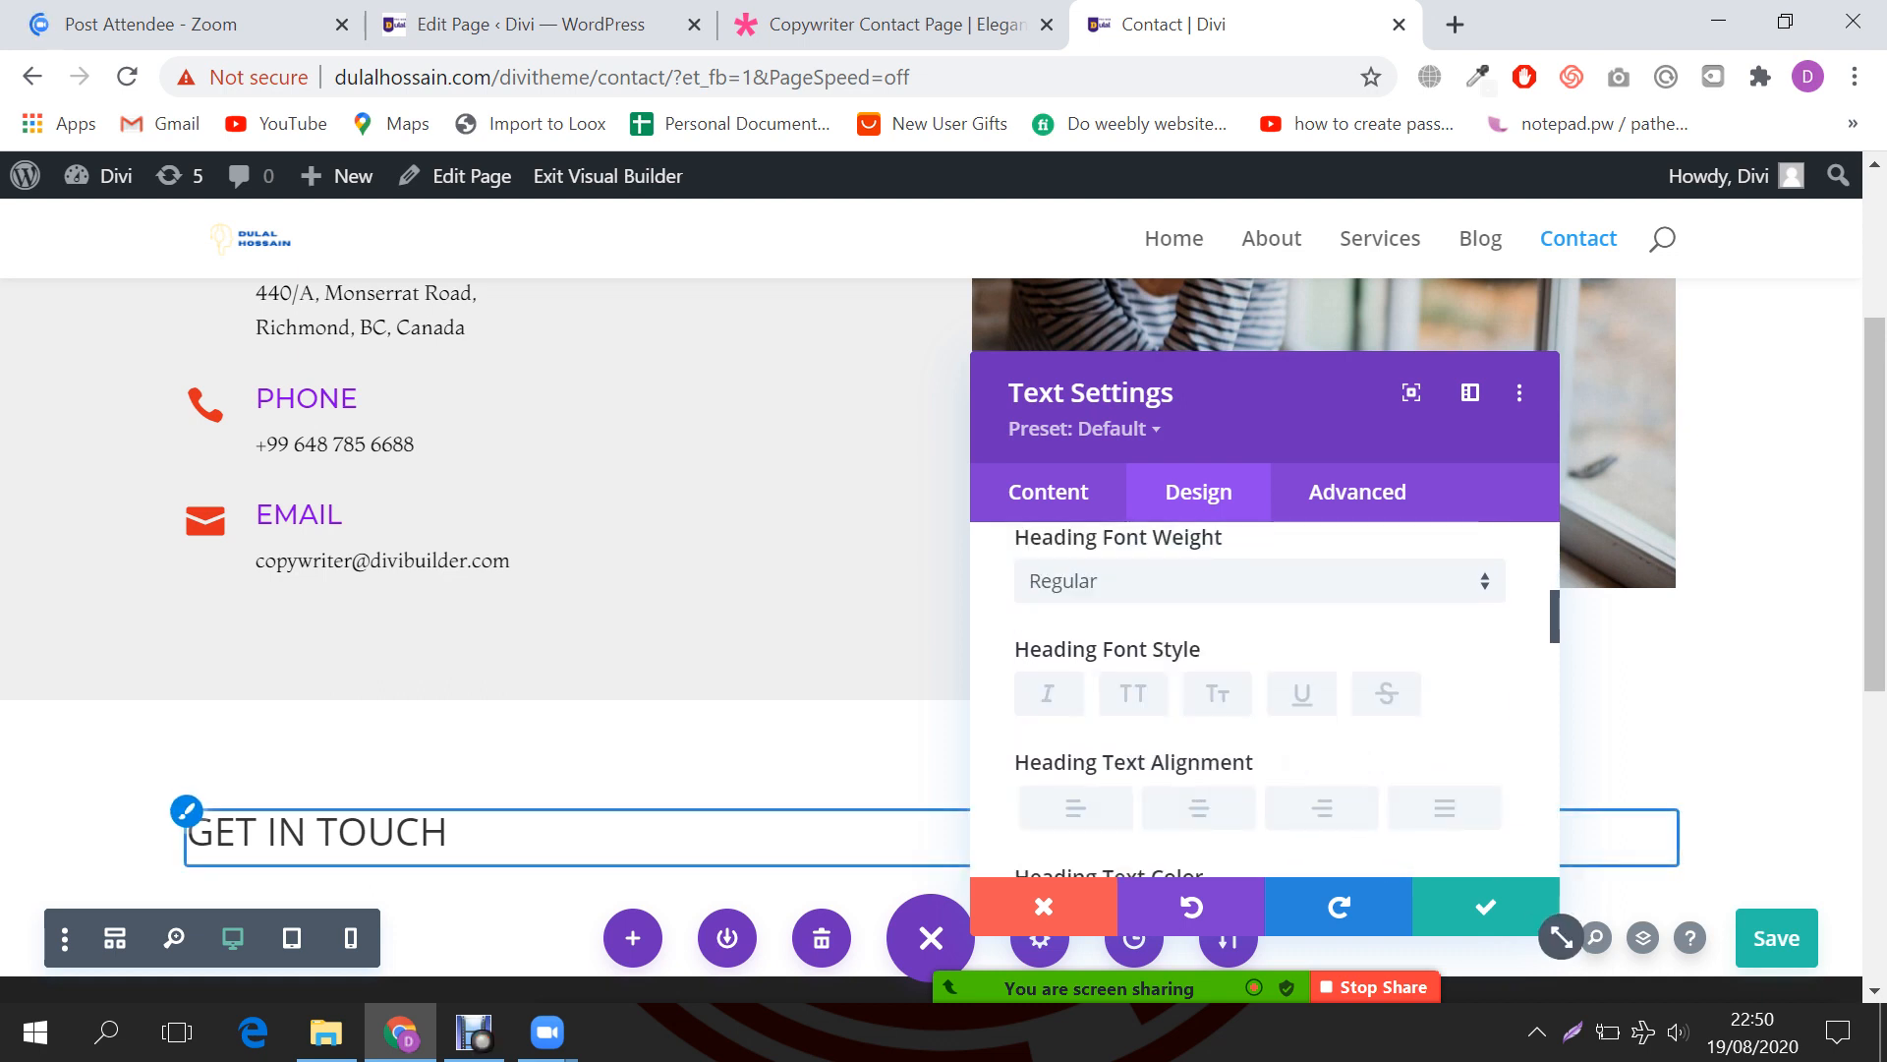
scroll(1560, 934, up, 4)
scroll(1560, 934, down, 2)
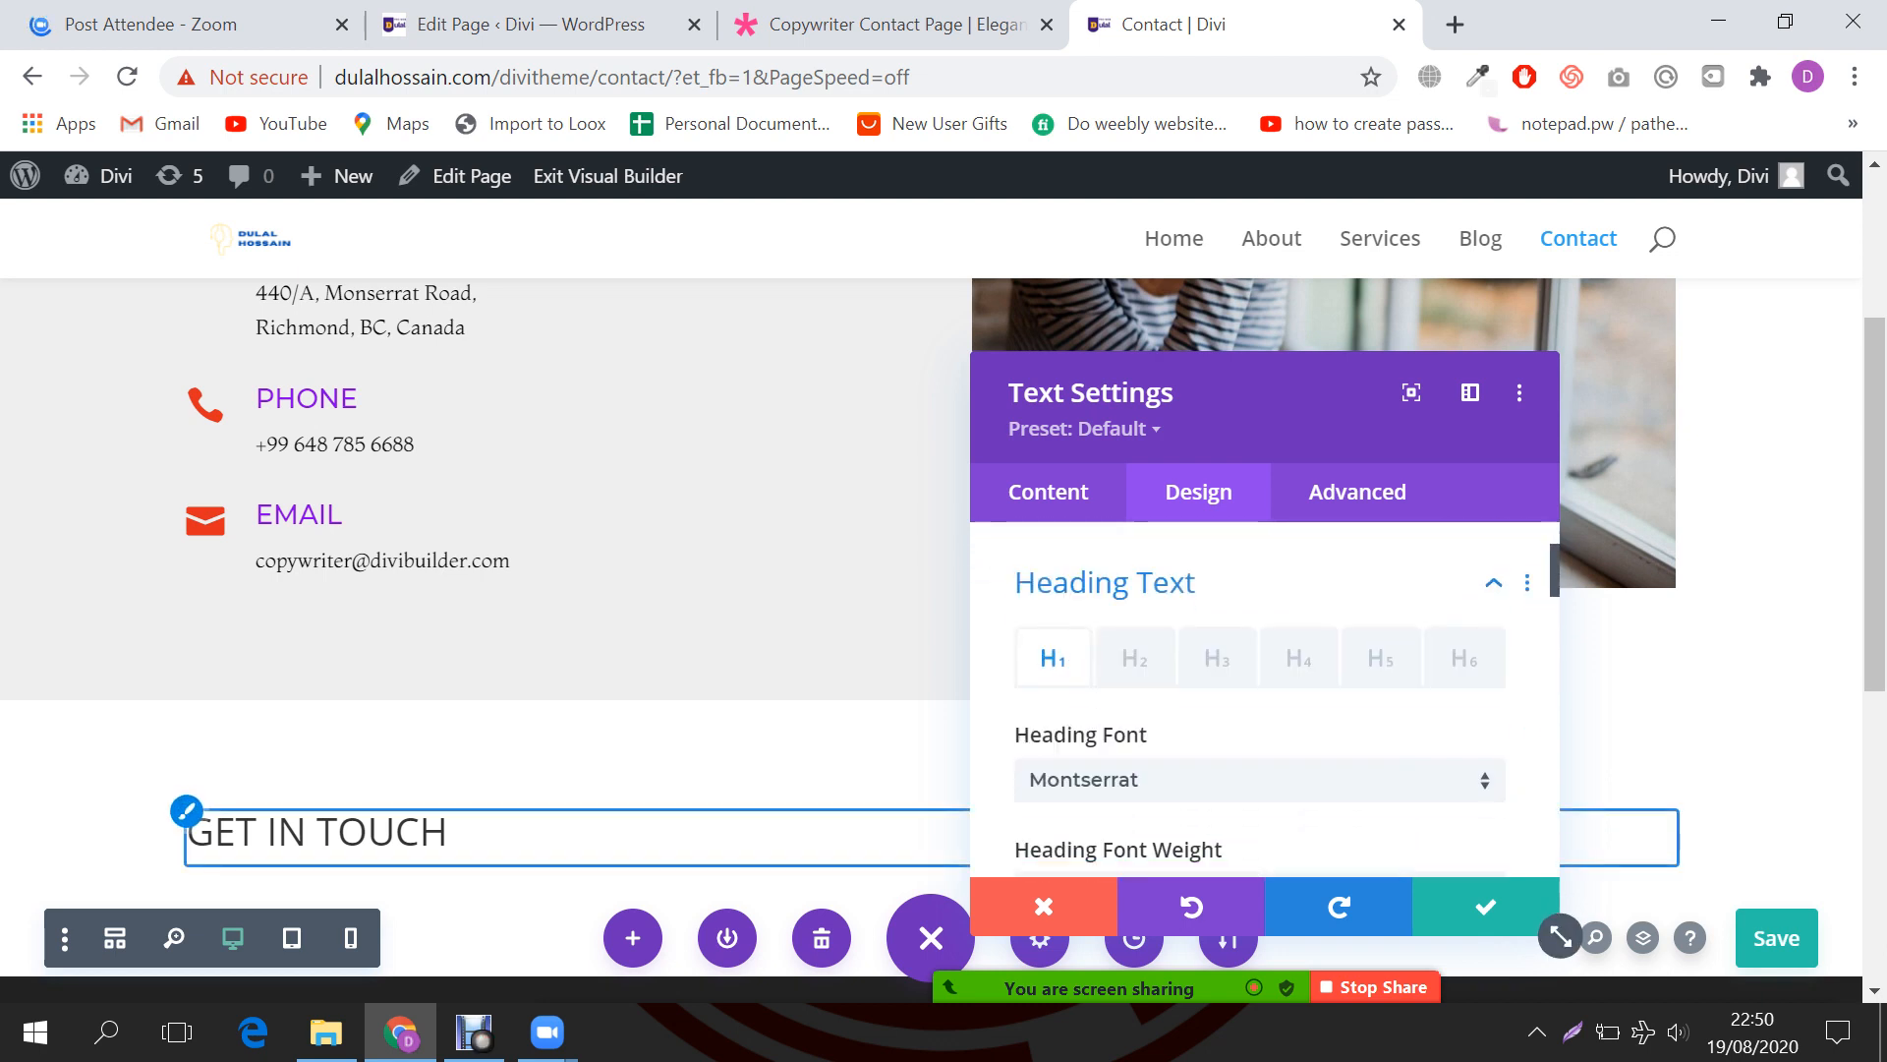
click(1136, 658)
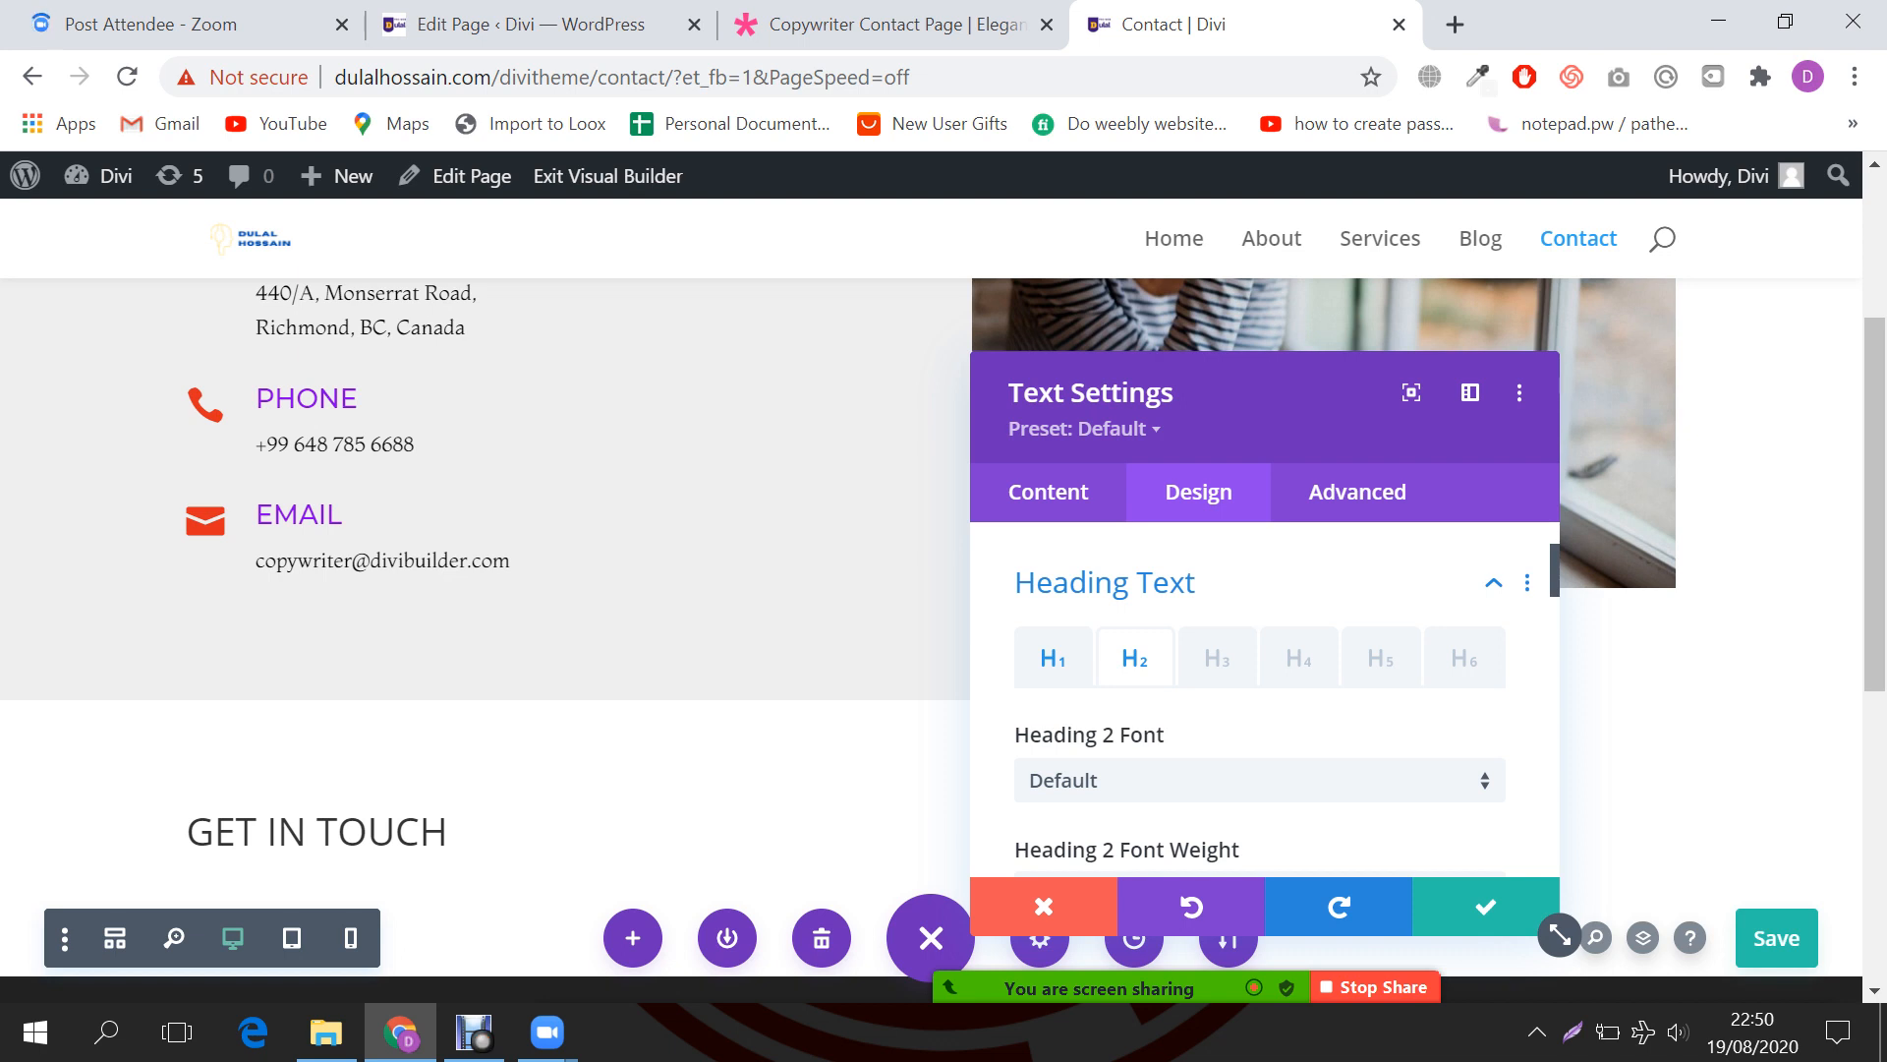
click(1053, 657)
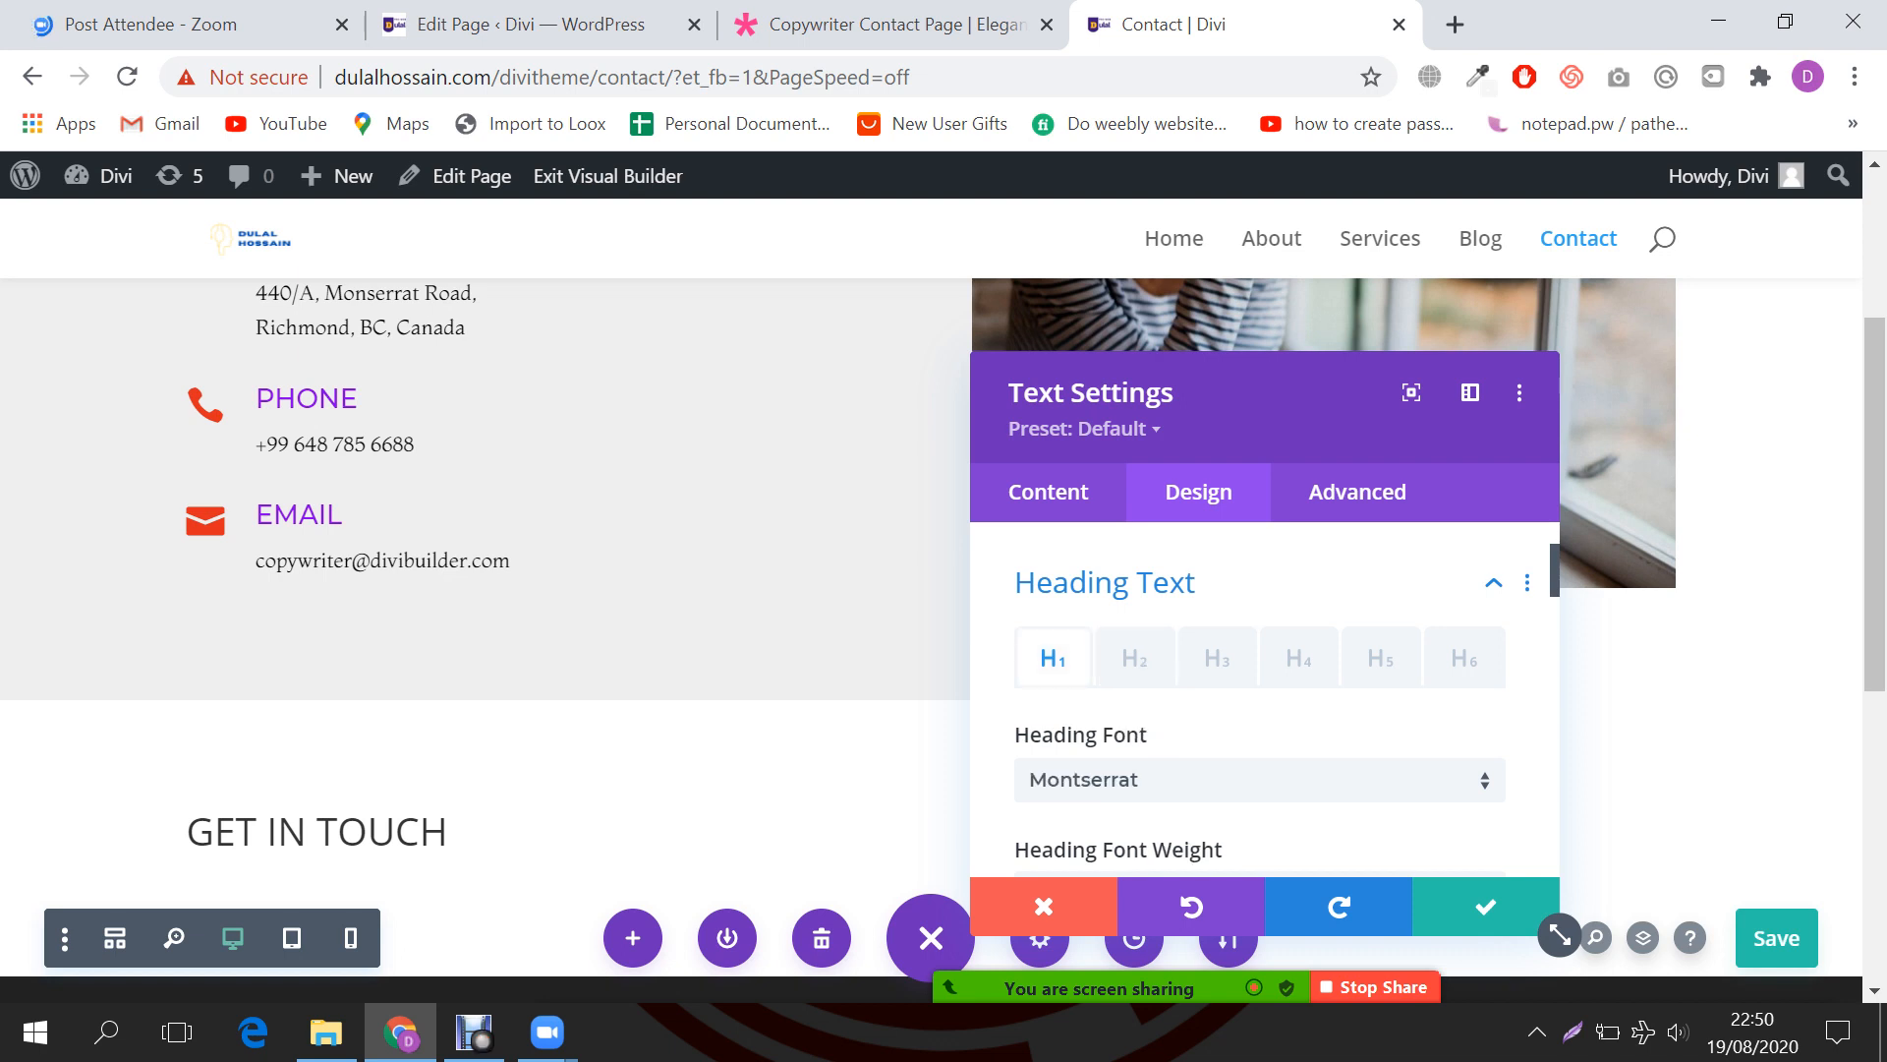
click(1136, 657)
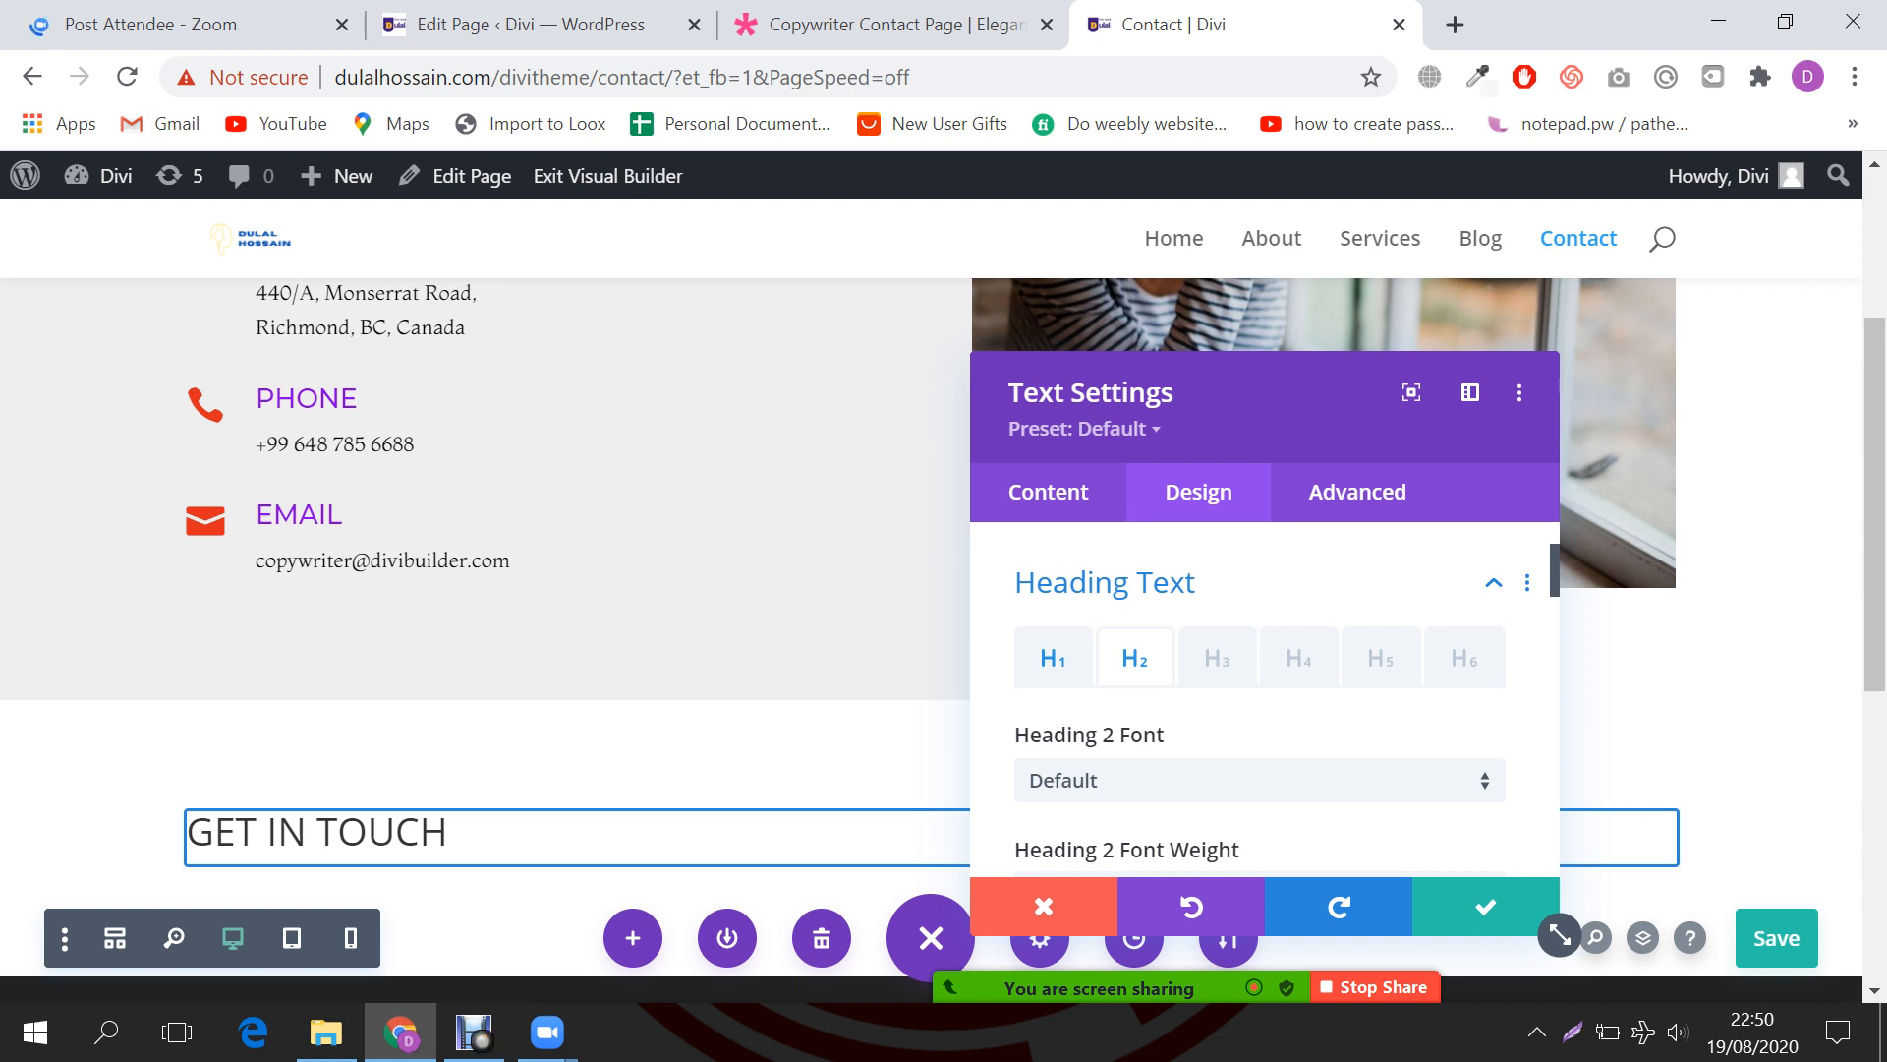
key(ctrl+s)
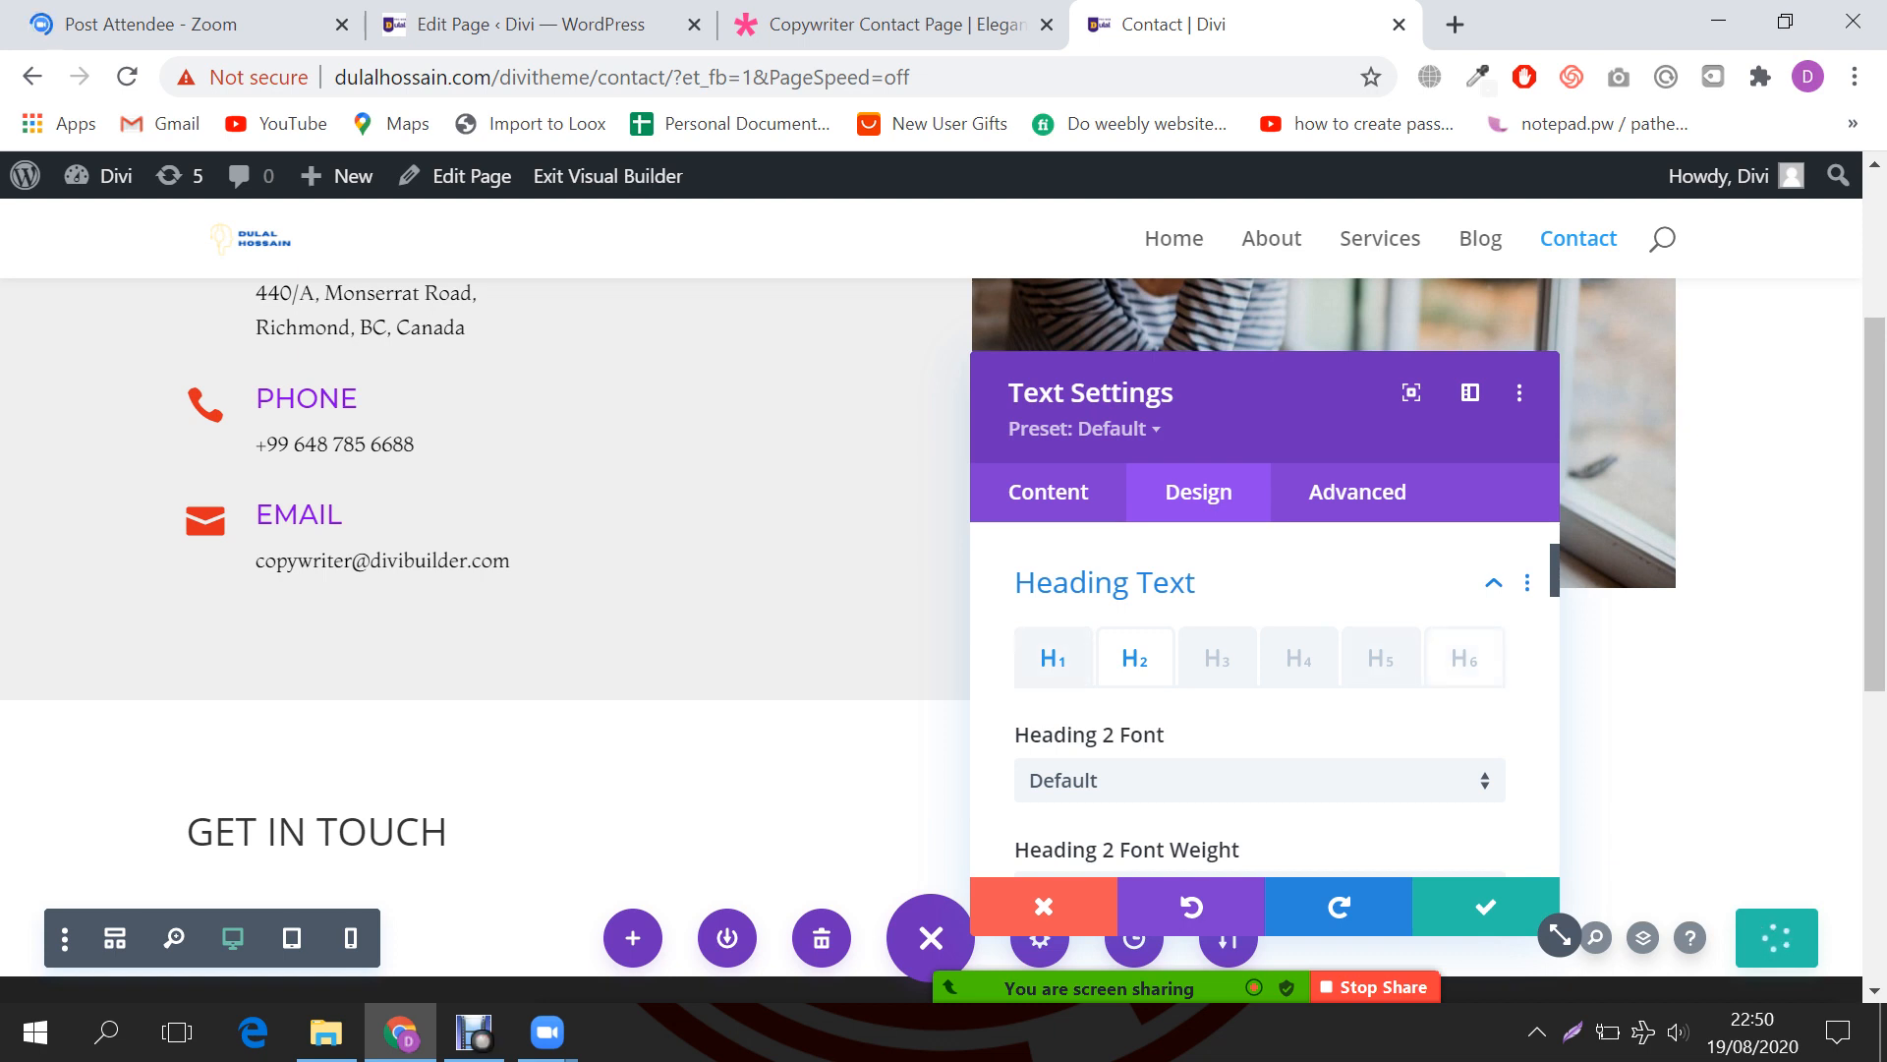
Step: Give Heading 2 the Montserrat font, centre alignment and red colour, and confirm the changes
scroll(1260, 698, down, 2)
scroll(1260, 698, up, 2)
scroll(1260, 639, down, 2)
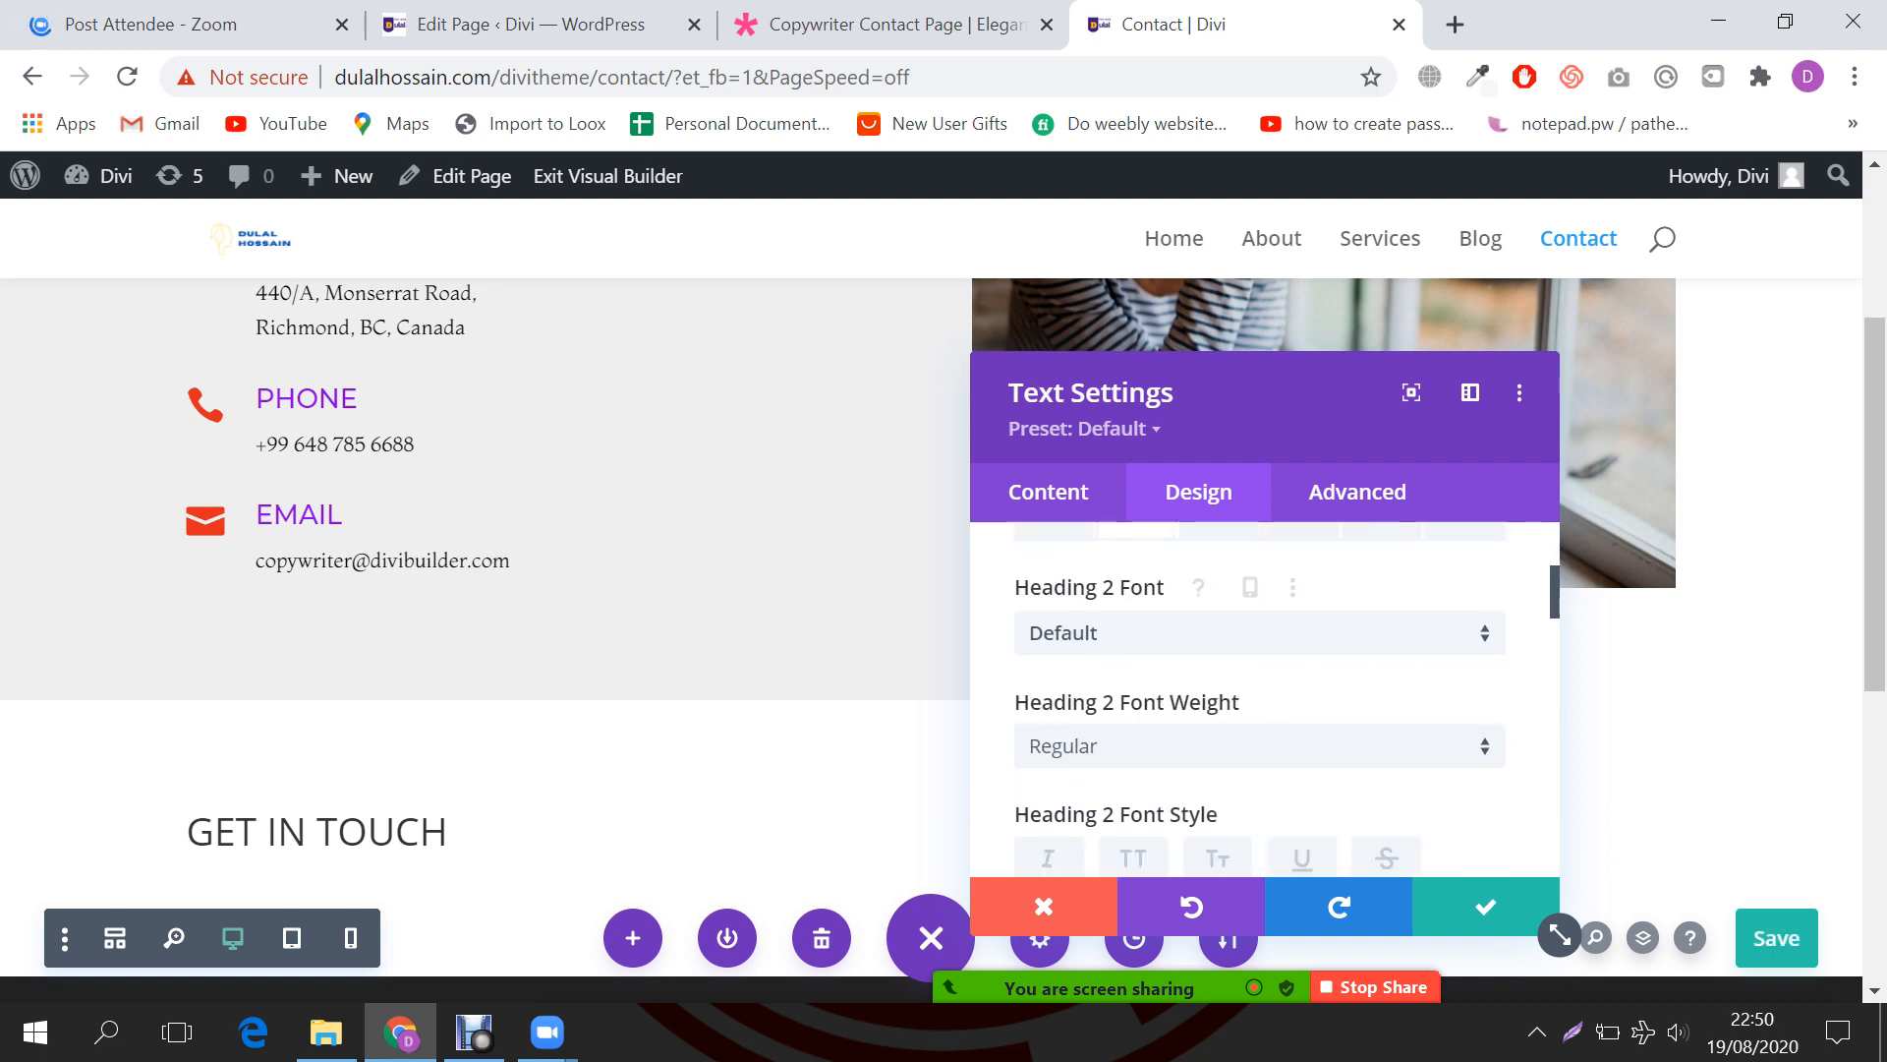
click(1258, 632)
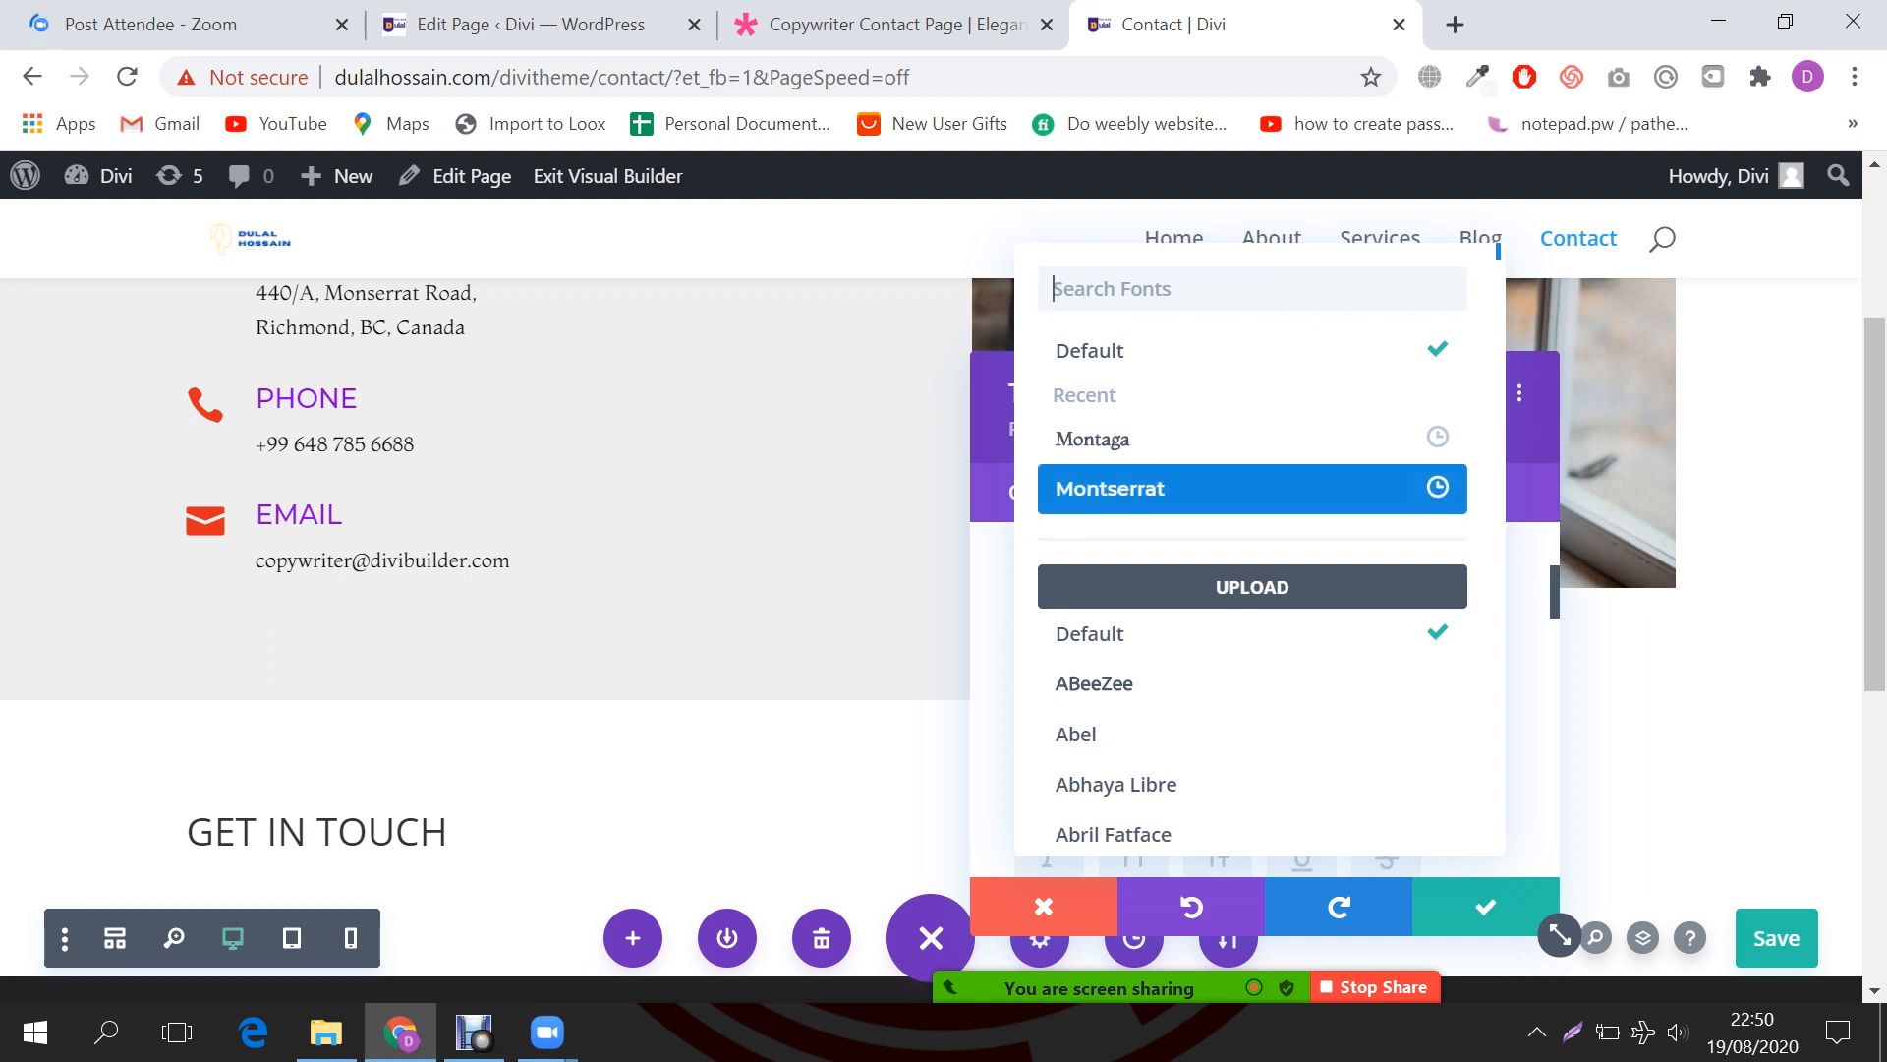
click(1248, 489)
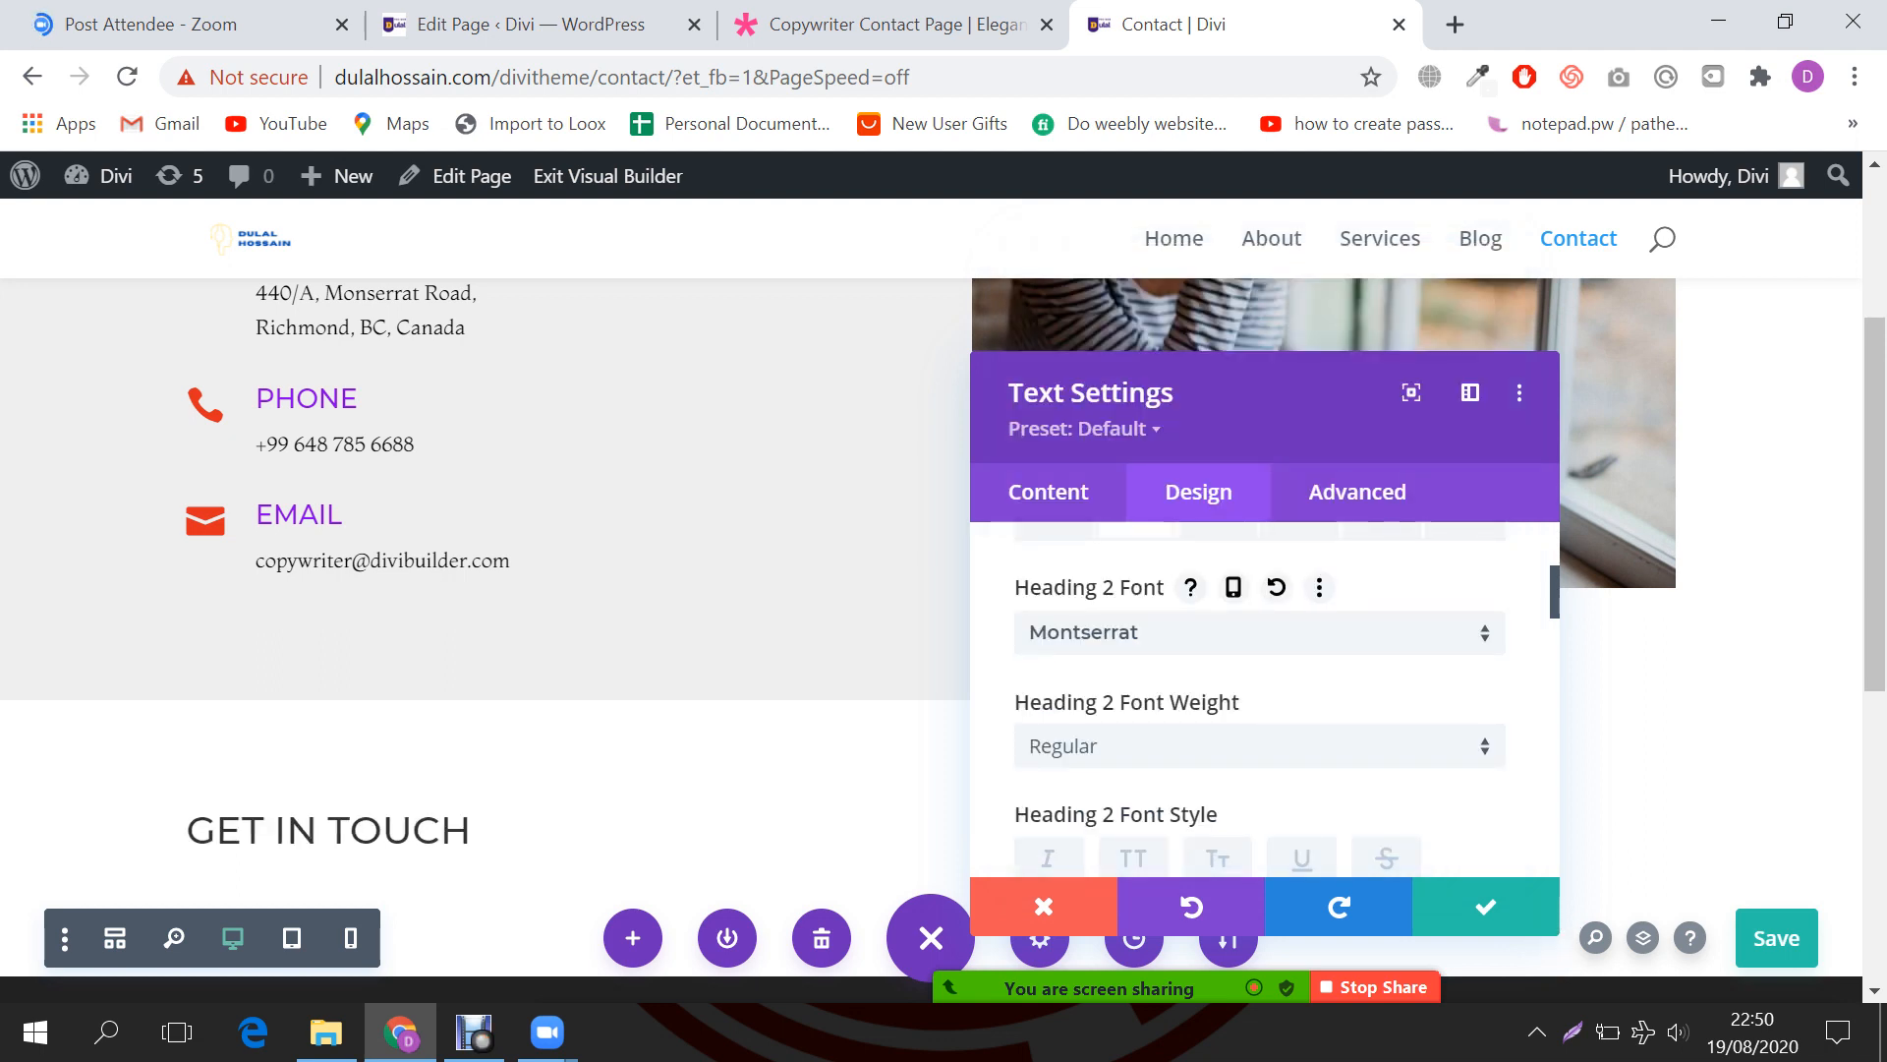
scroll(1261, 688, down, 2)
scroll(1260, 688, down, 2)
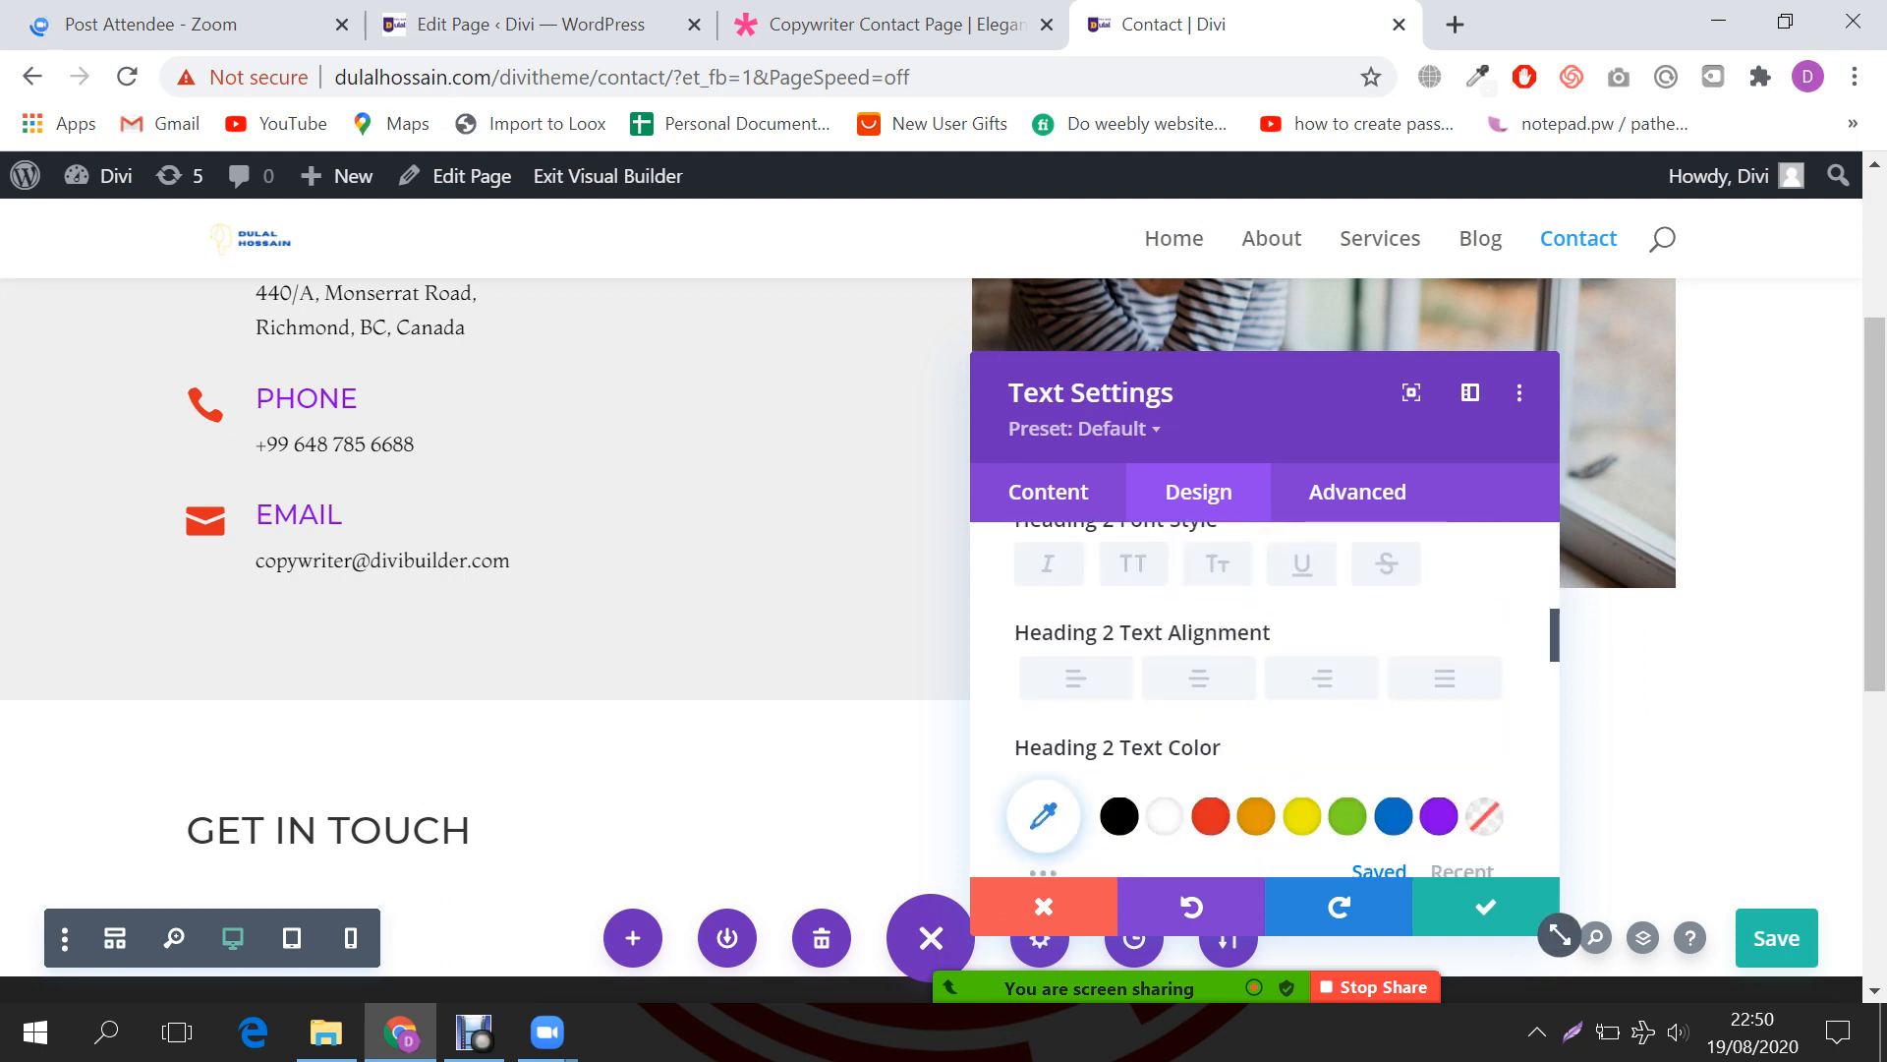
click(1199, 678)
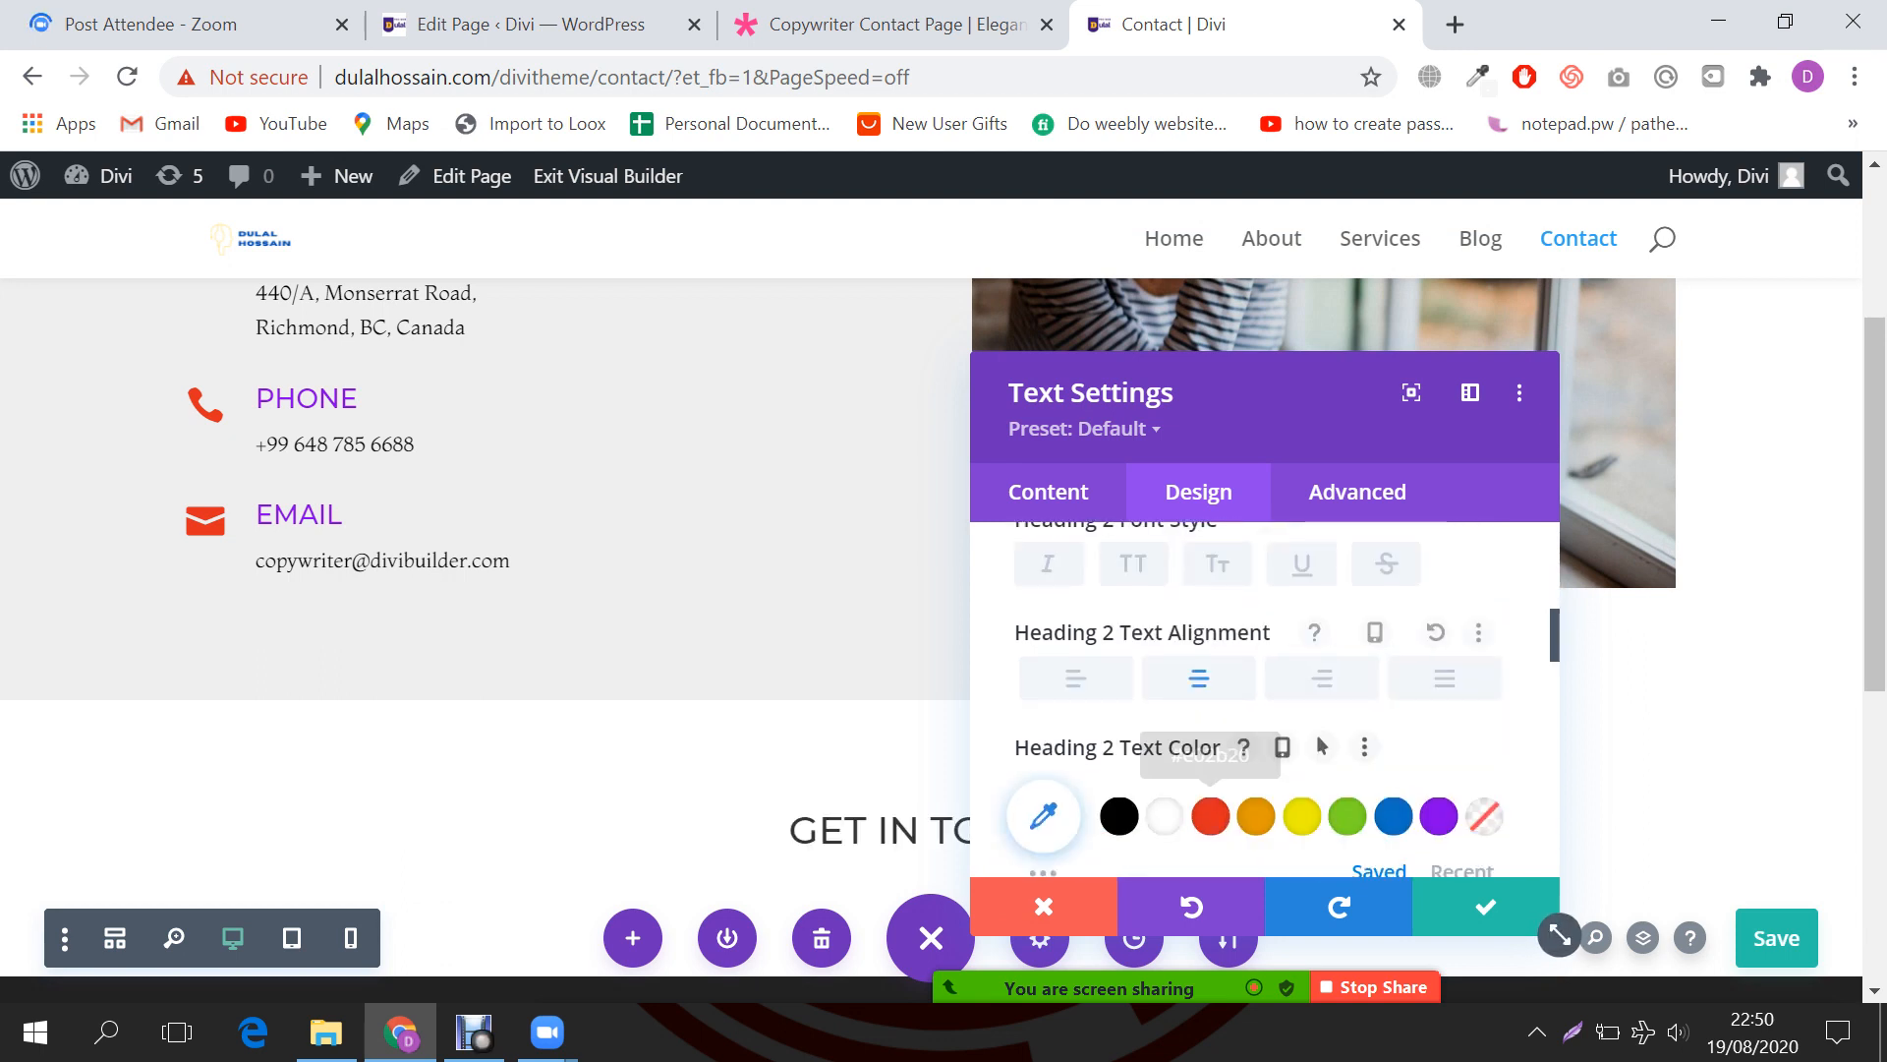
click(1210, 816)
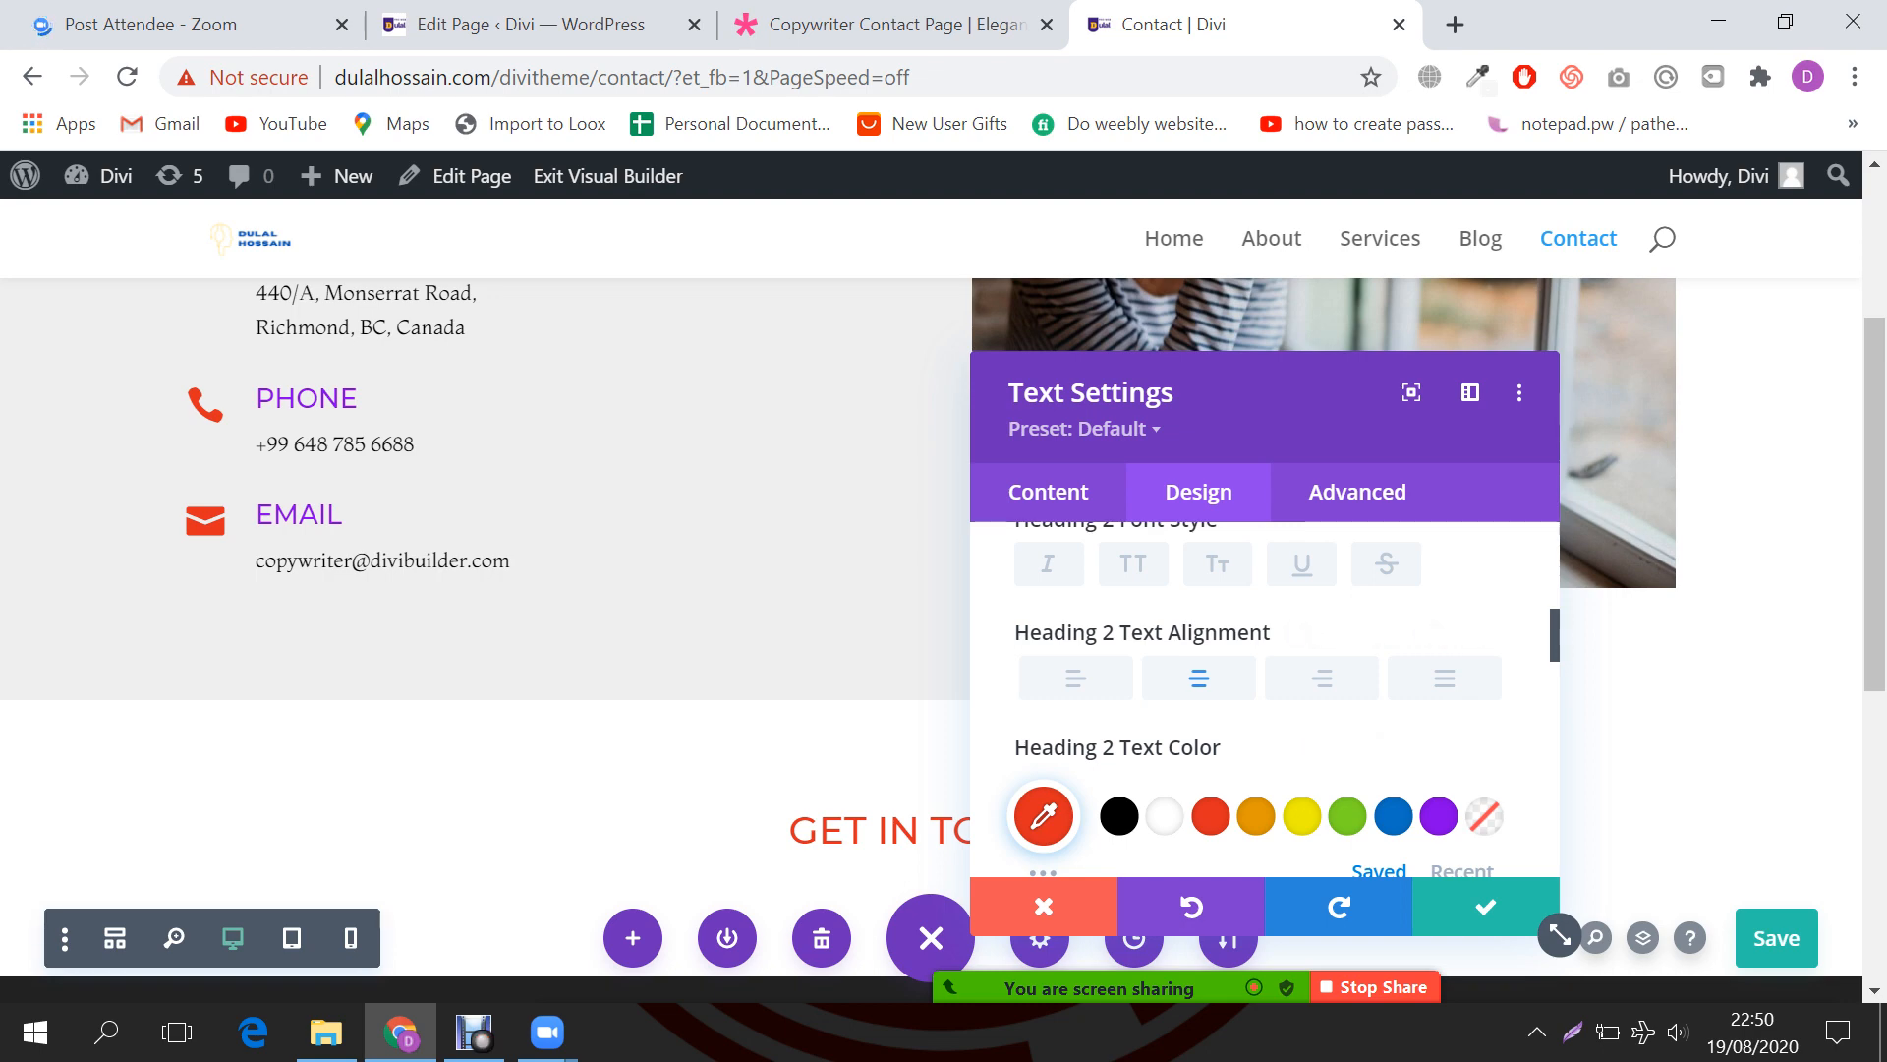
drag(1560, 935, 637, 926)
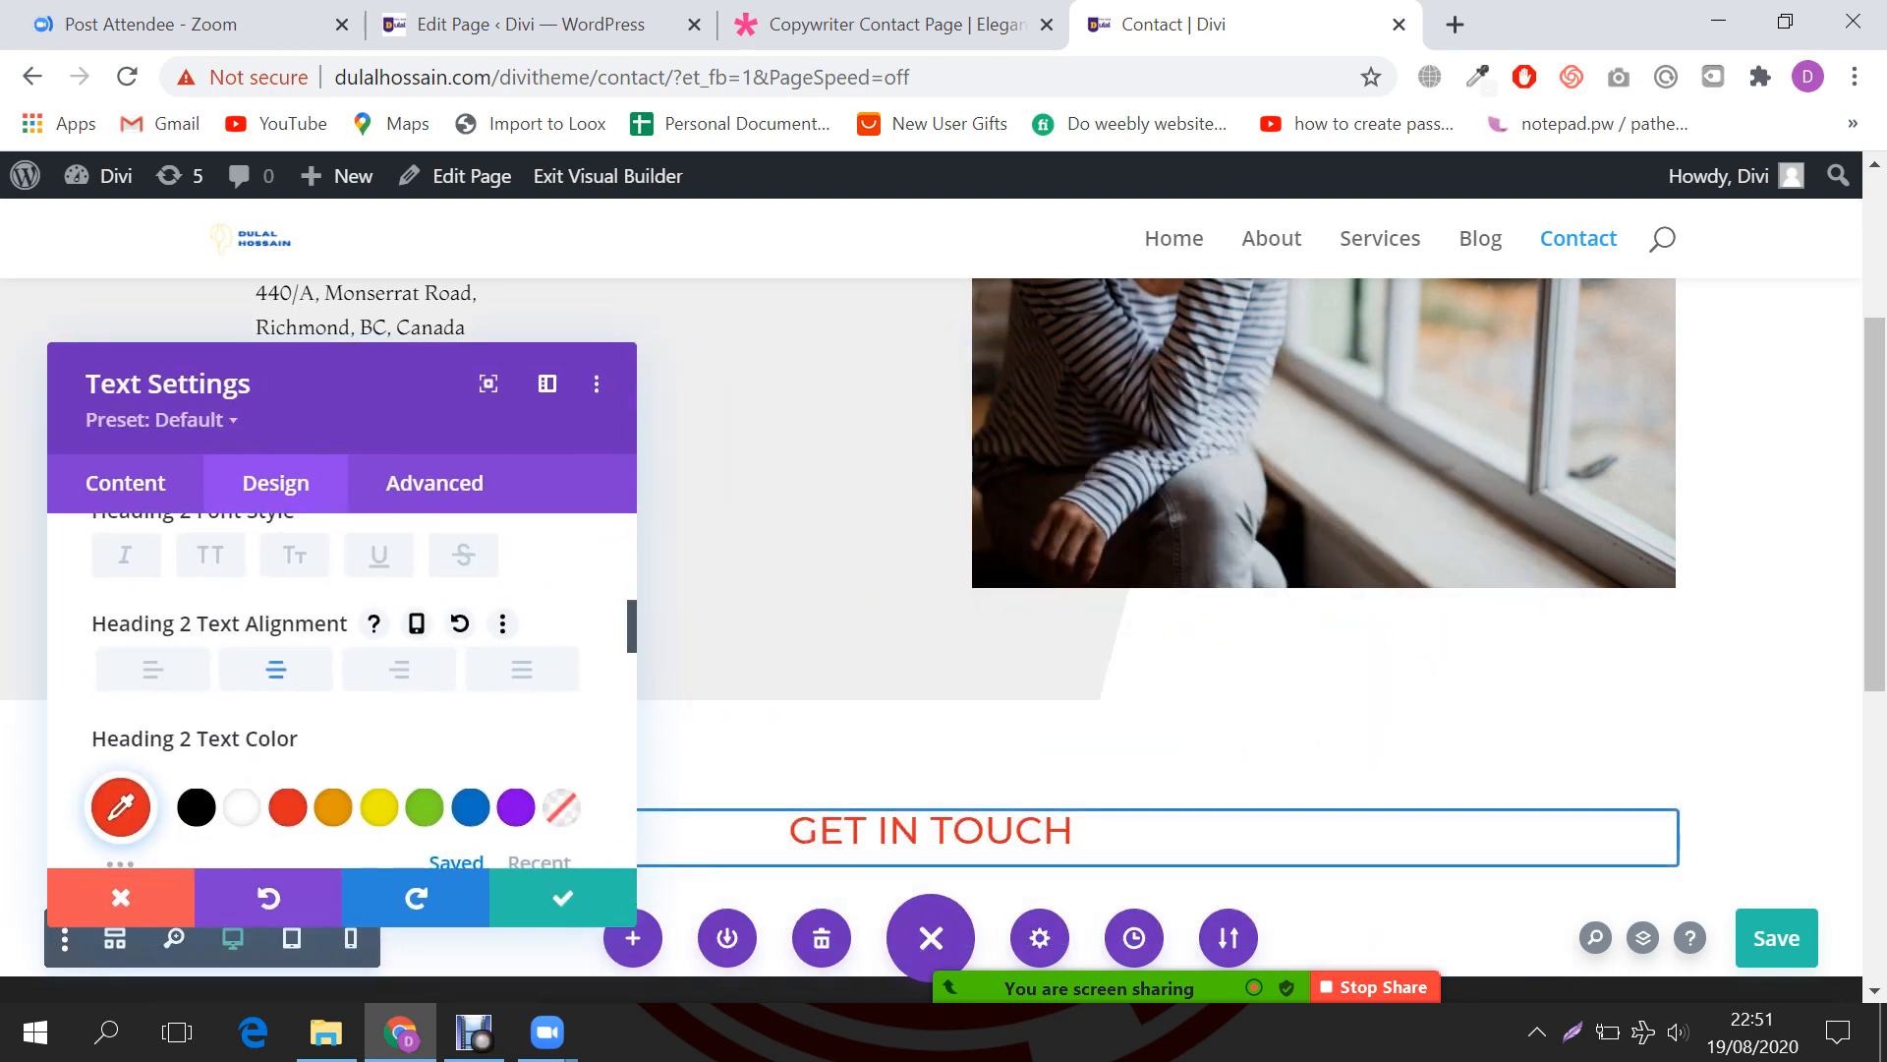
scroll(1249, 590, down, 3)
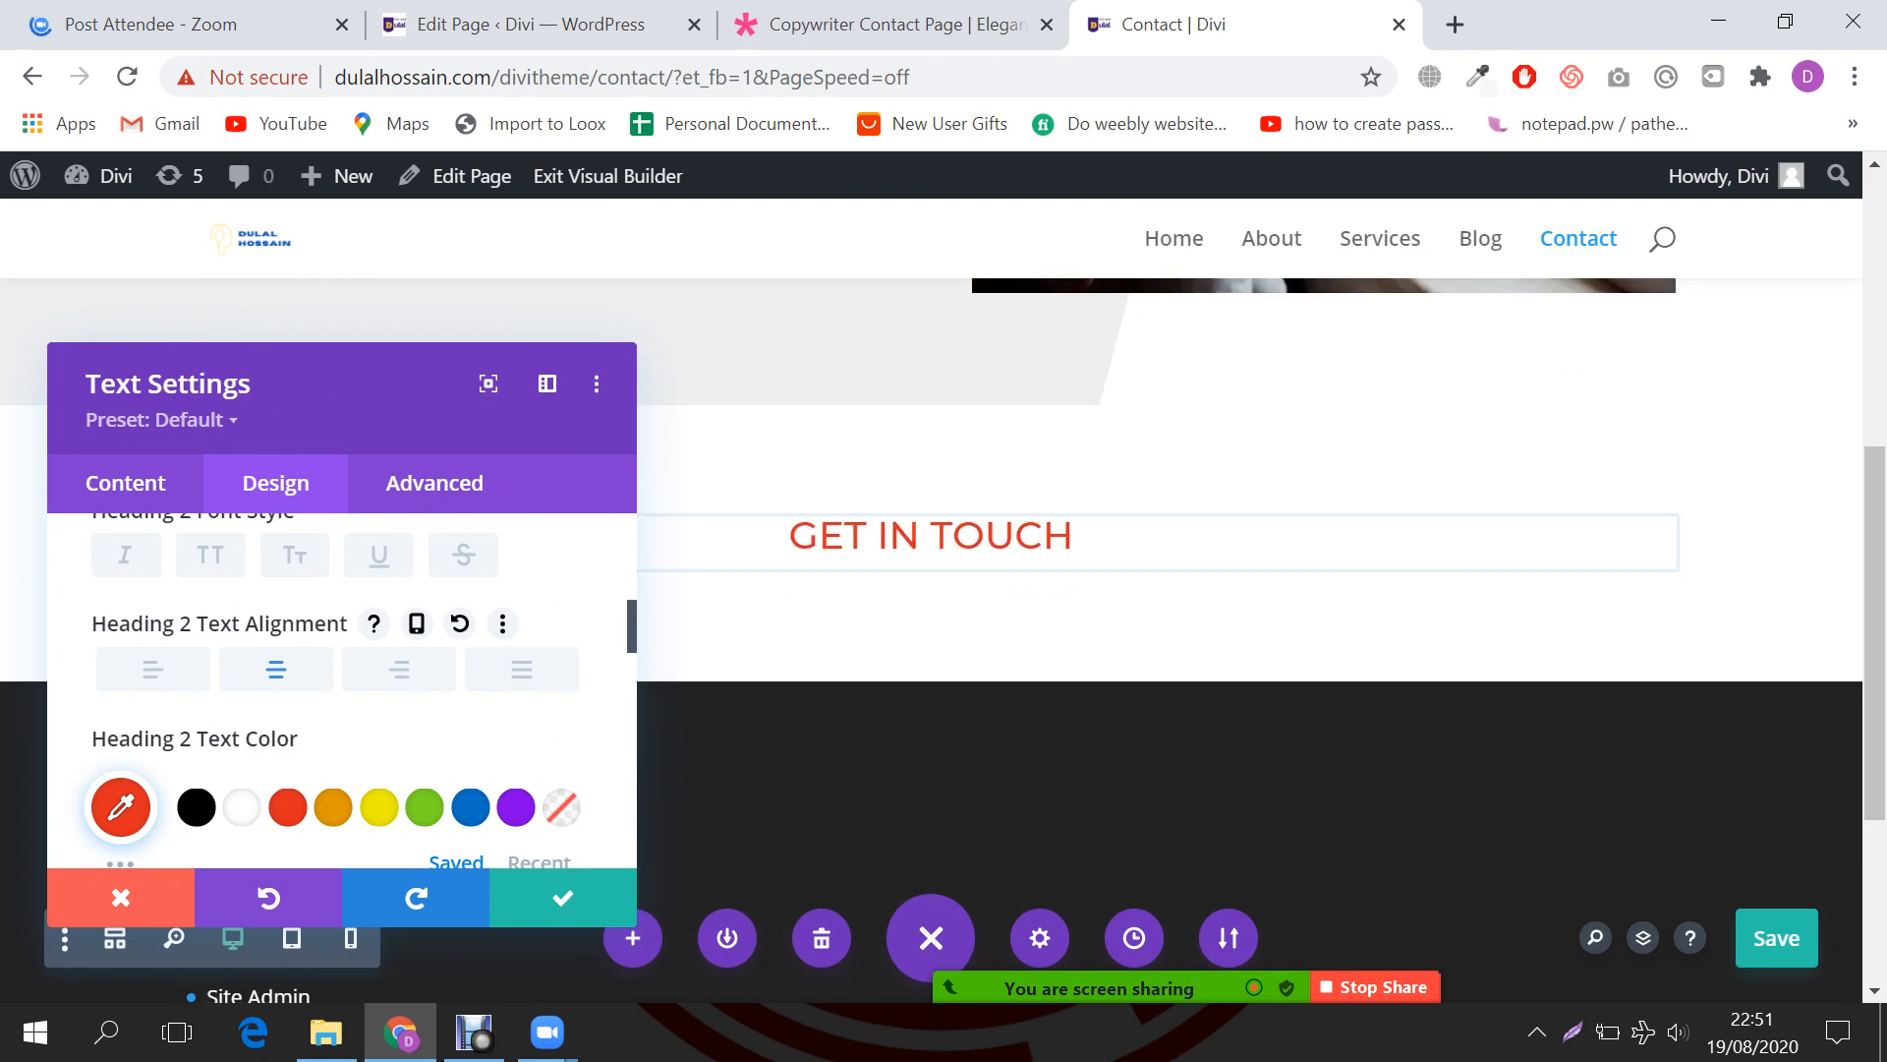
scroll(413, 757, down, 1)
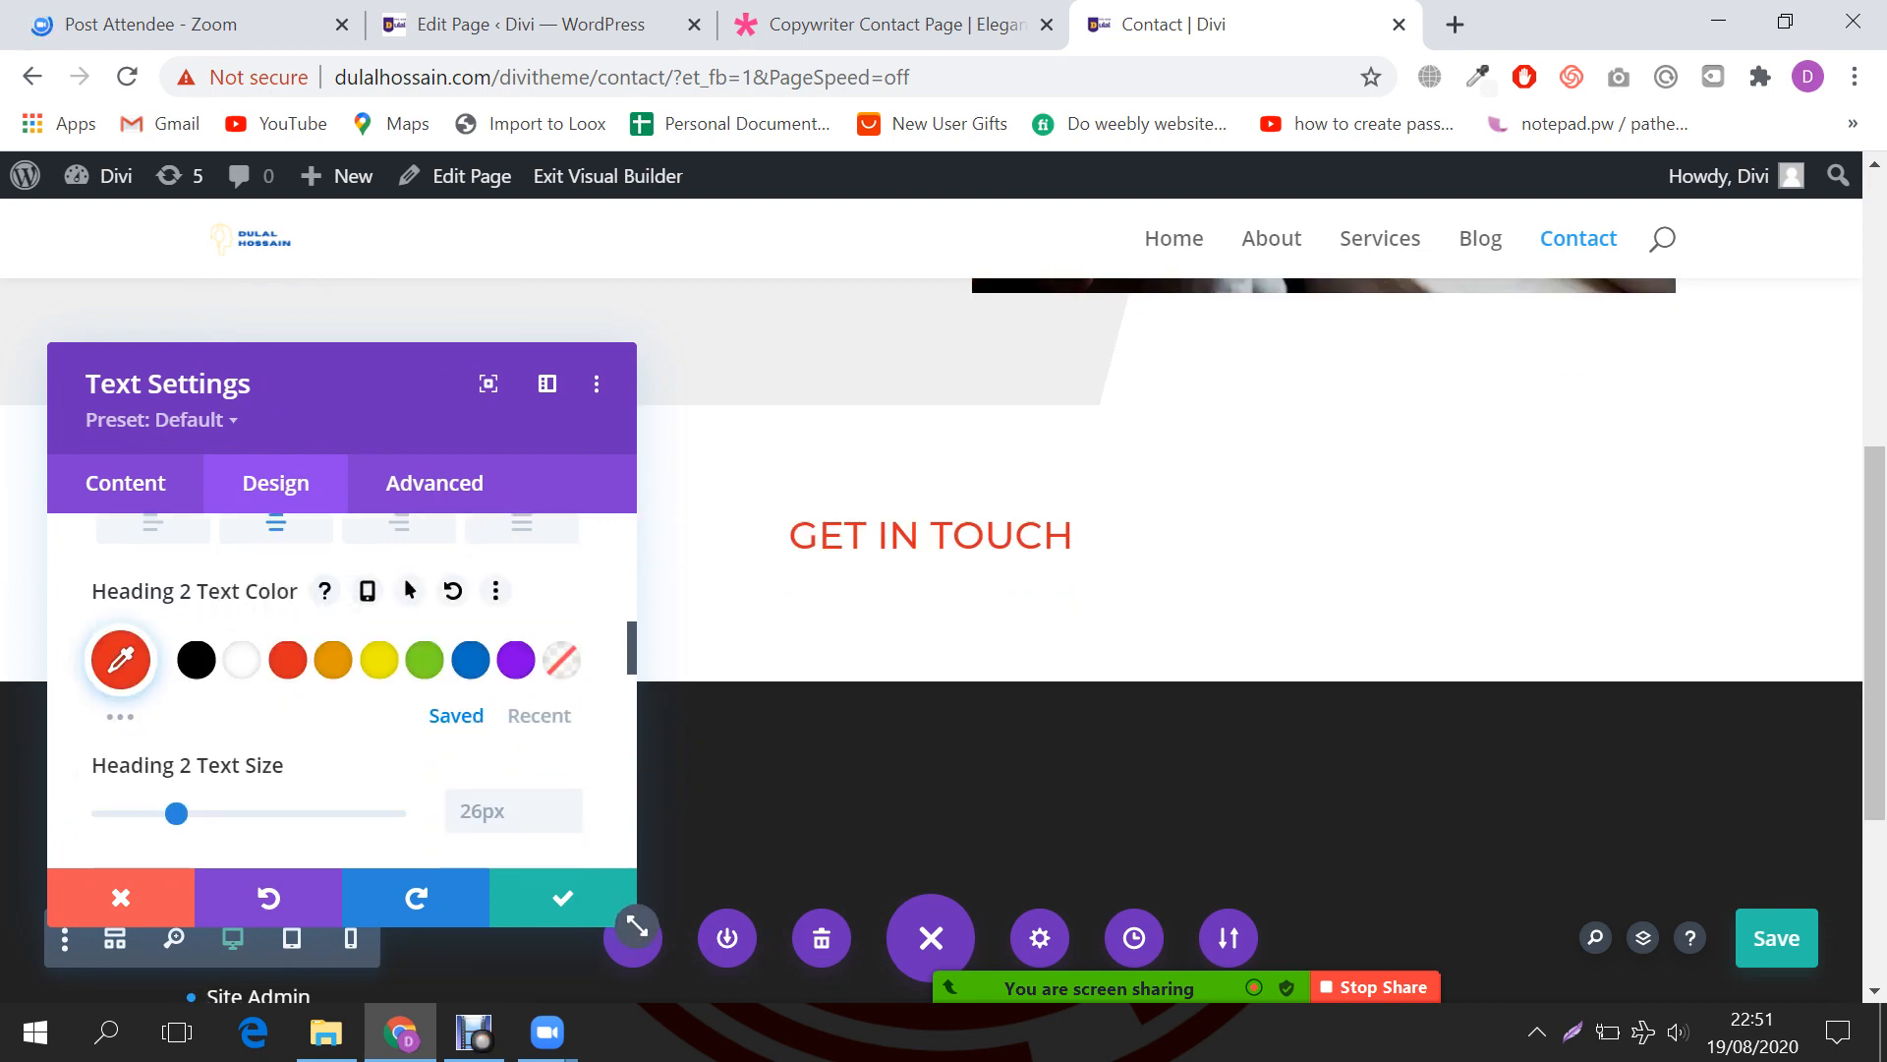
click(563, 898)
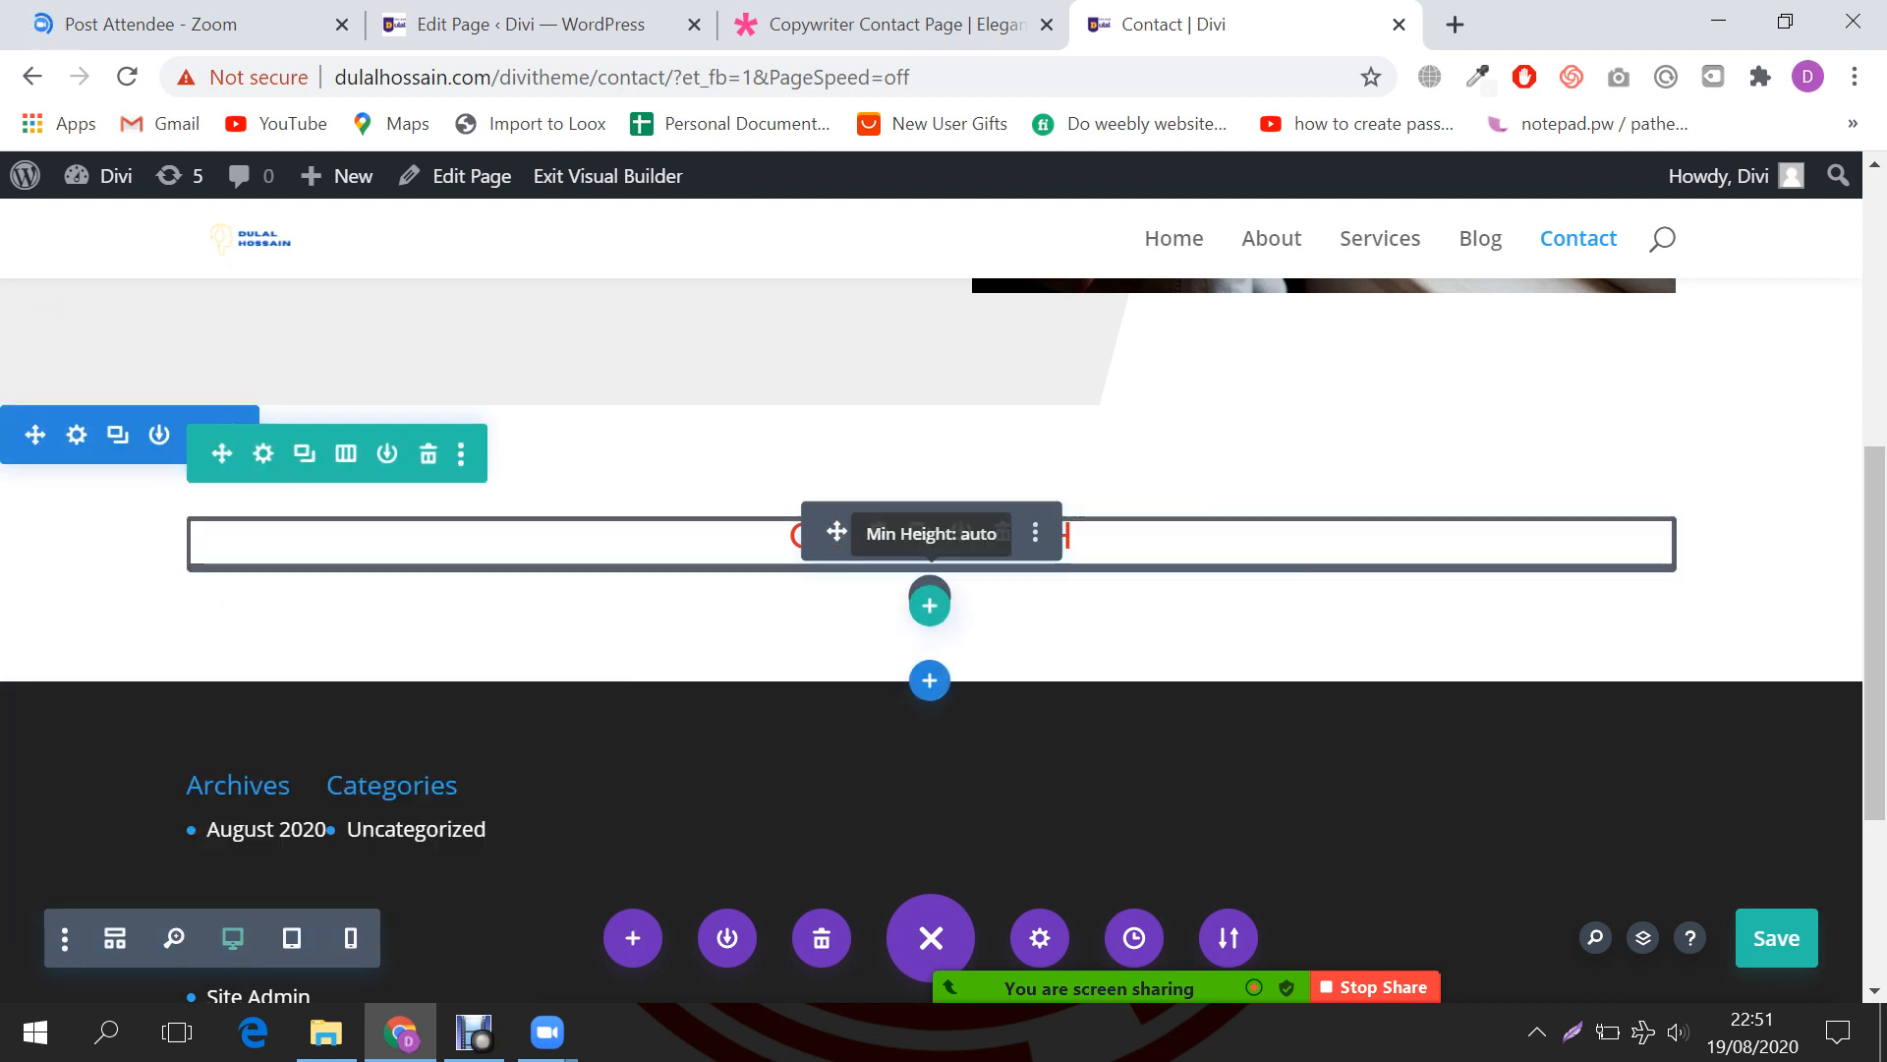
Step: Insert a Divider module directly below the GET IN TOUCH heading
click(928, 602)
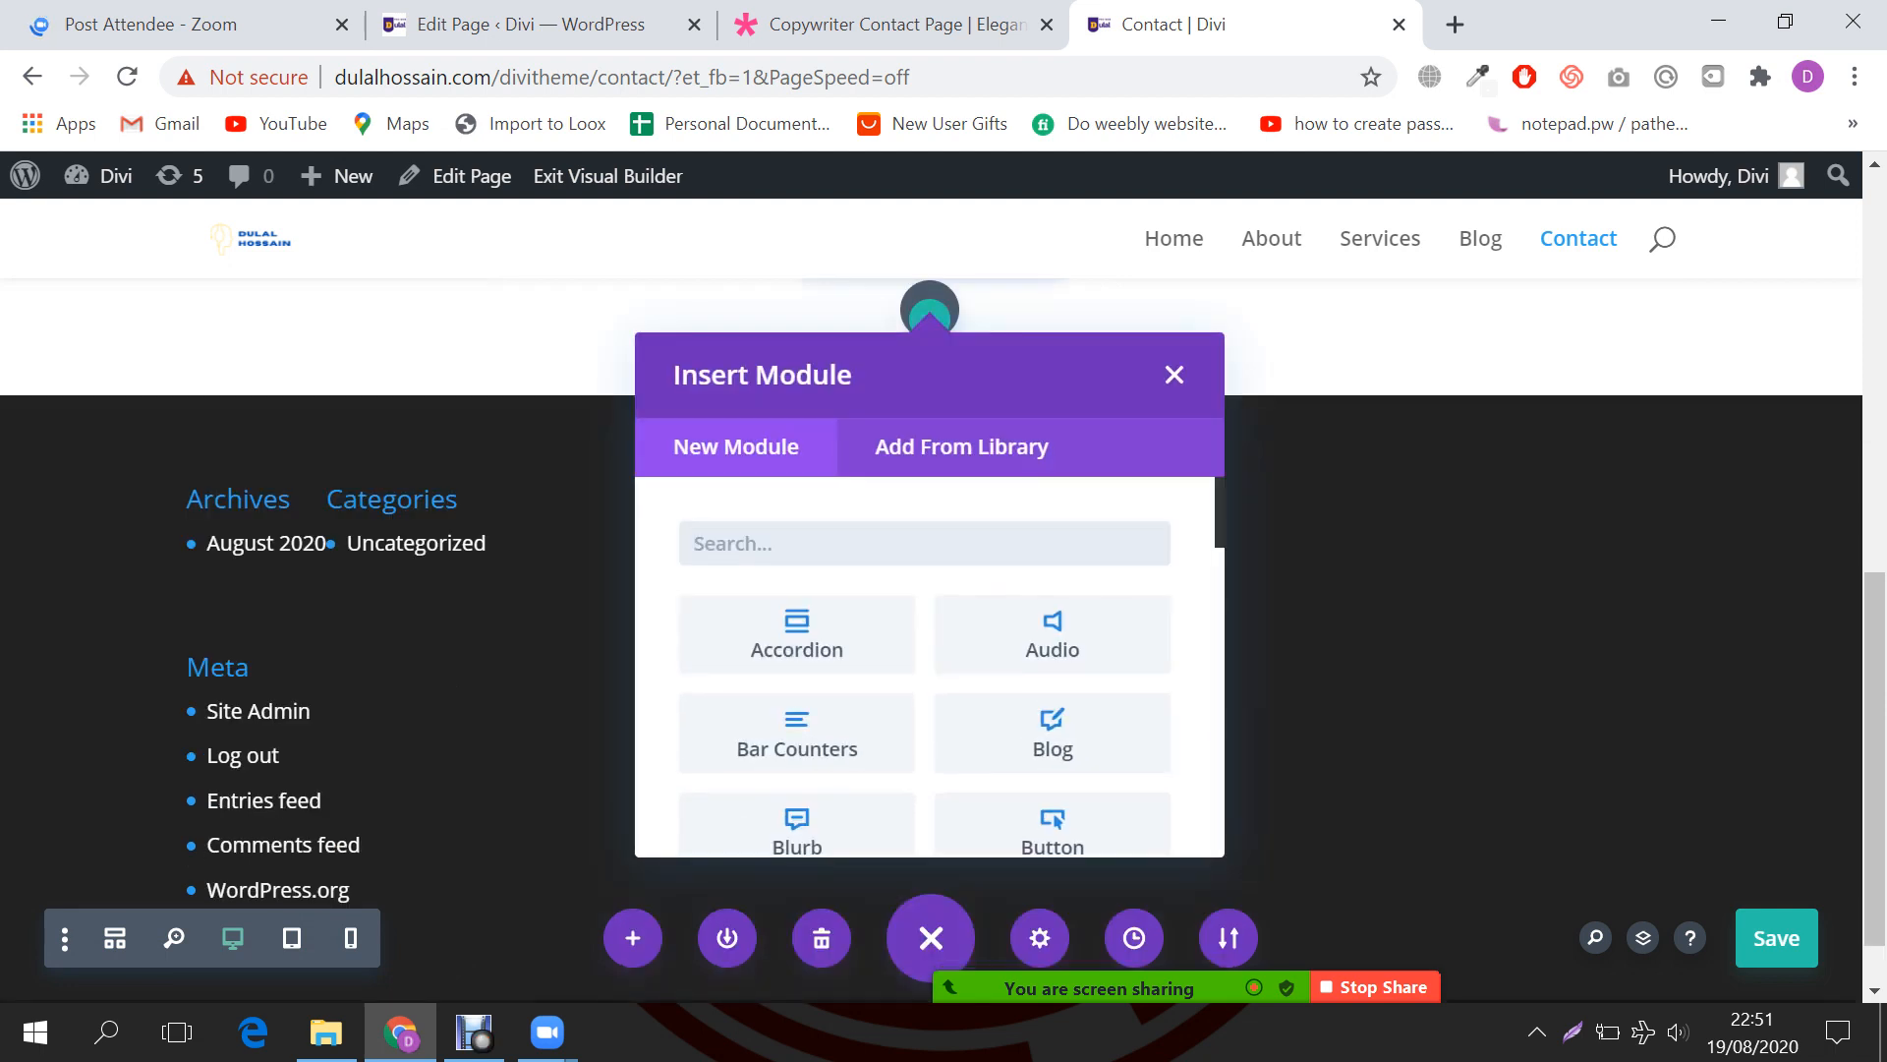
text(divi)
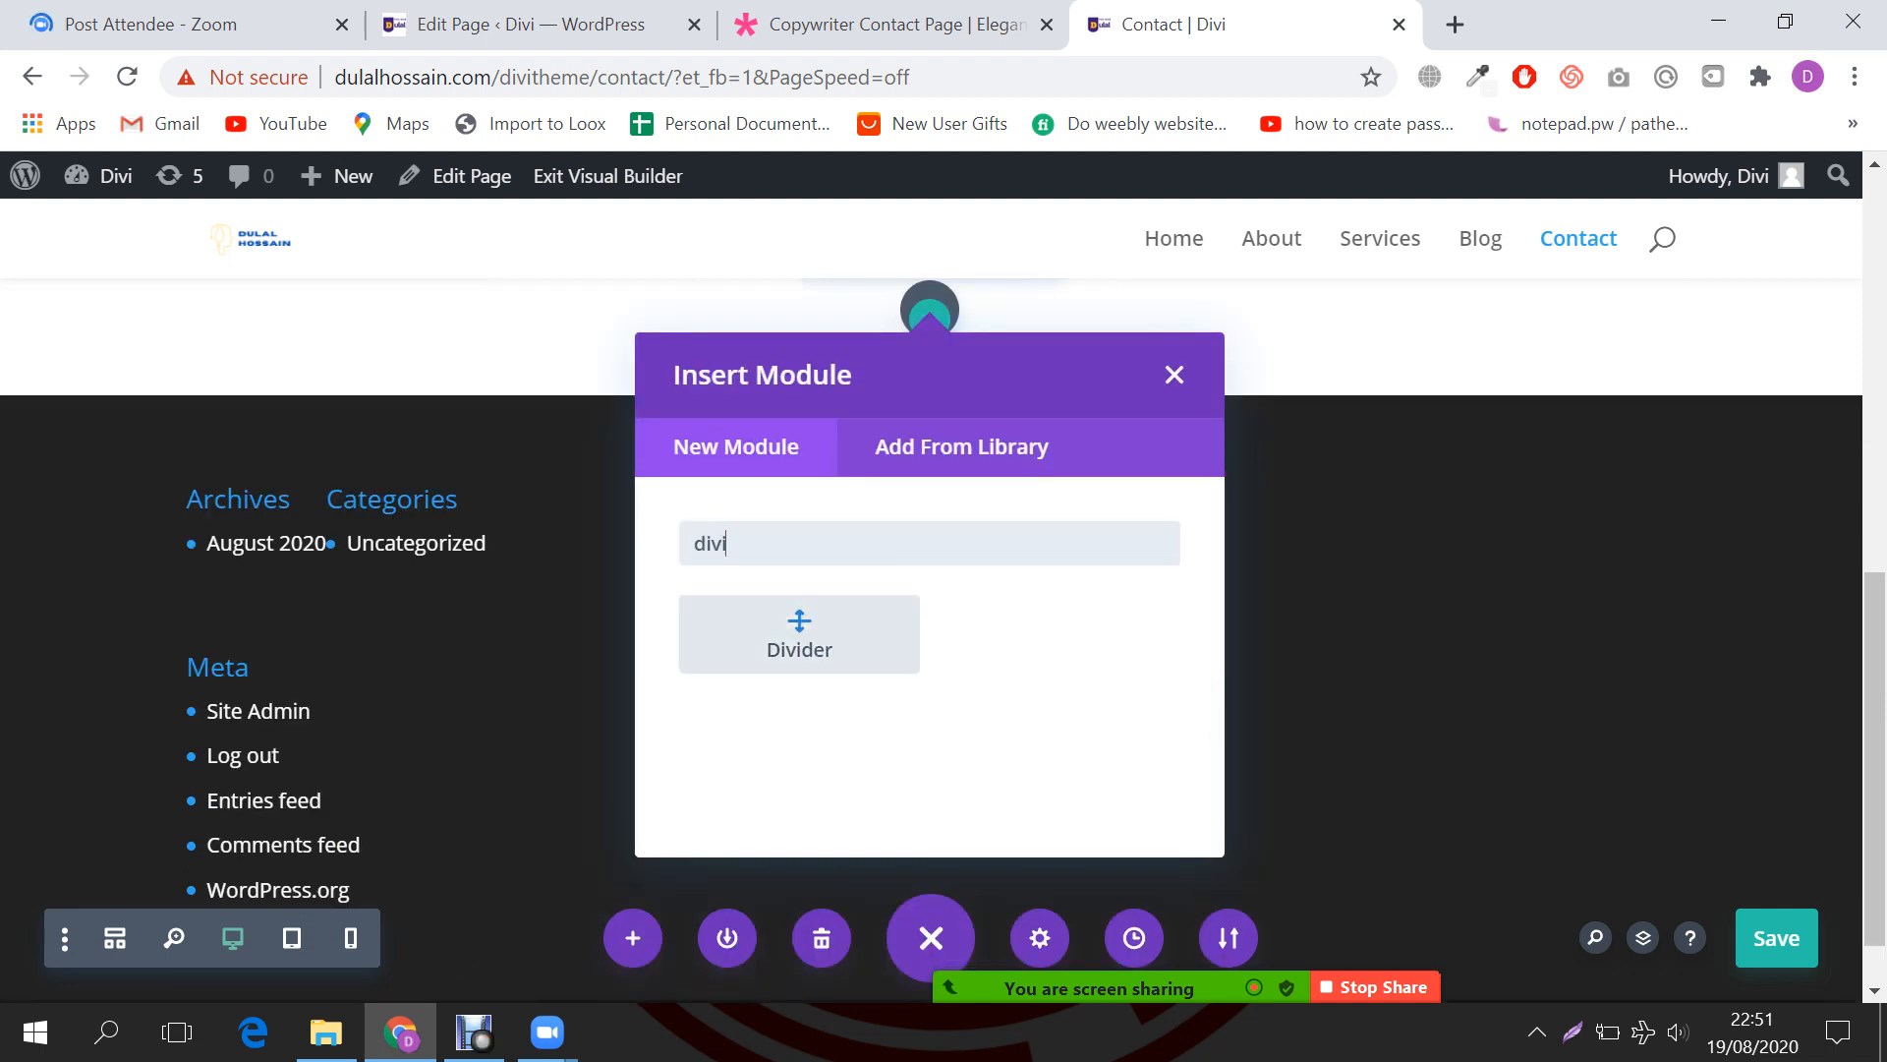
key(Return)
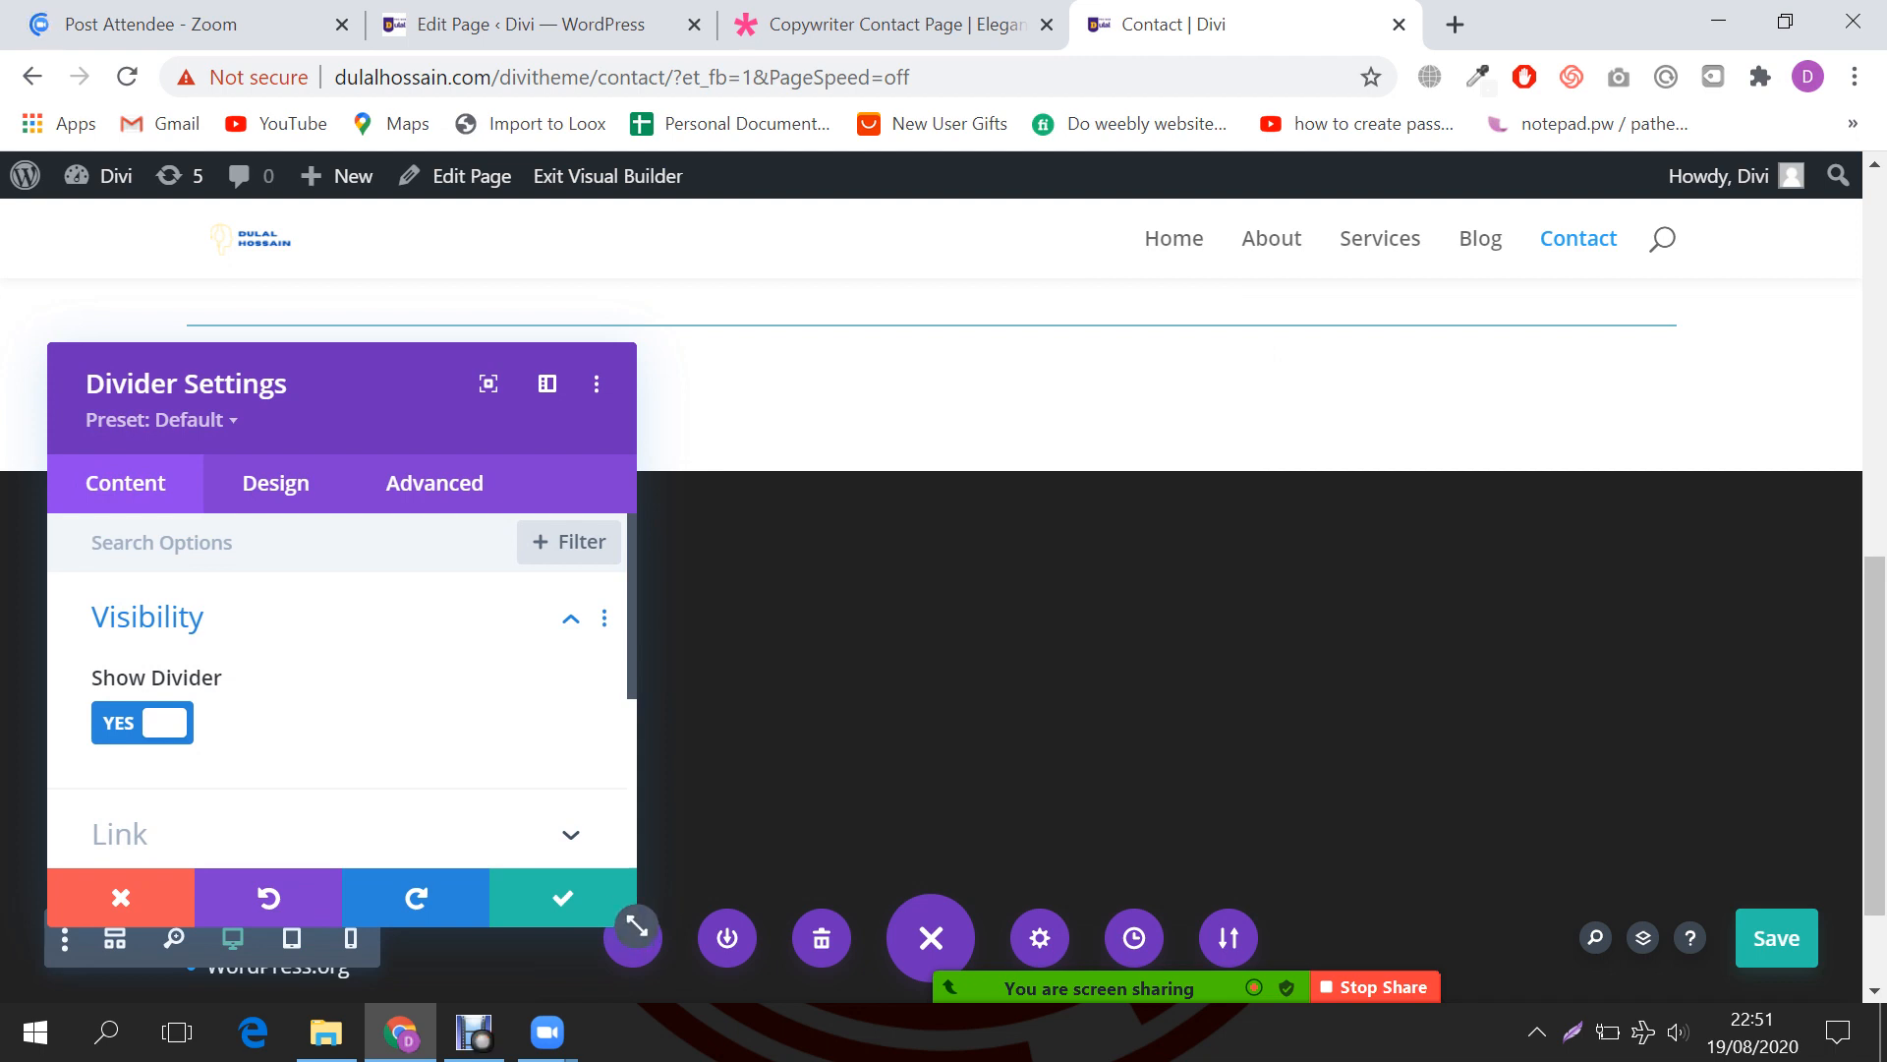
scroll(337, 690, down, 1)
scroll(1248, 590, up, 1)
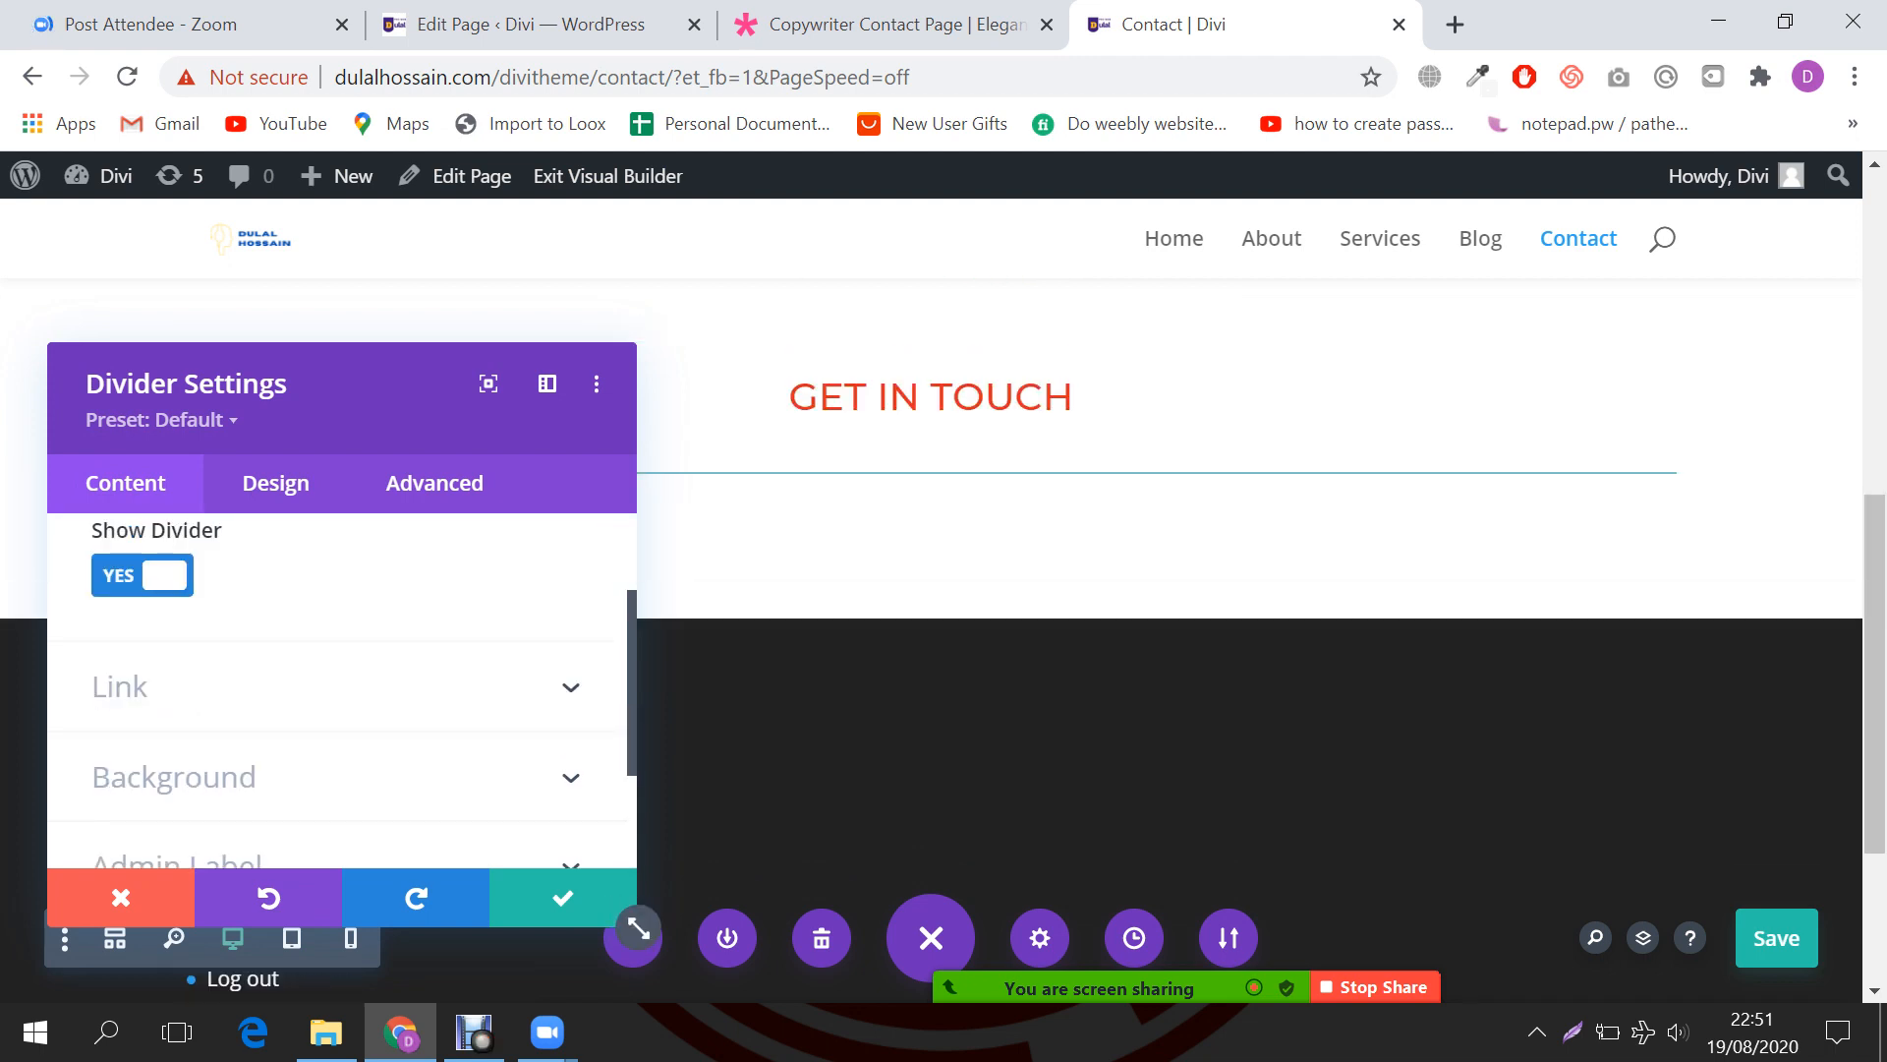
scroll(337, 690, down, 1)
scroll(337, 690, up, 1)
Step: Make the divider line black with a 3px weight
click(275, 483)
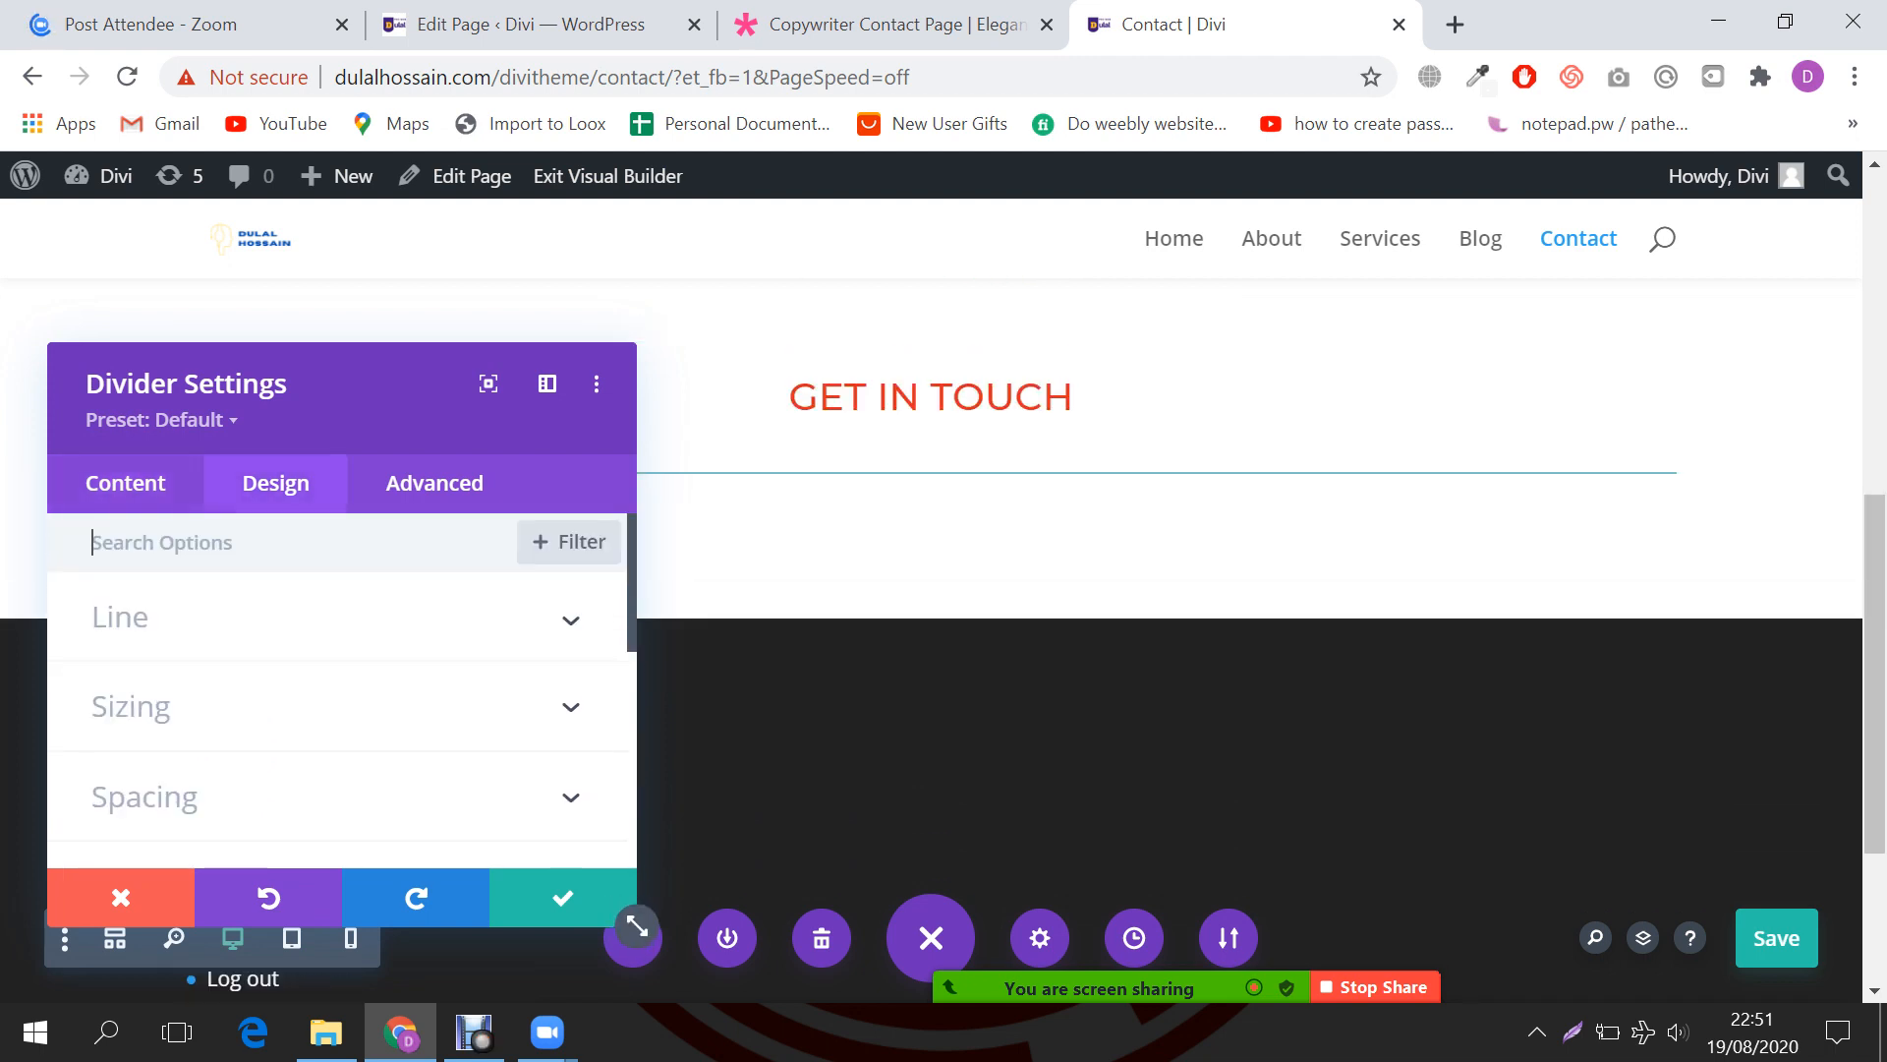
click(337, 617)
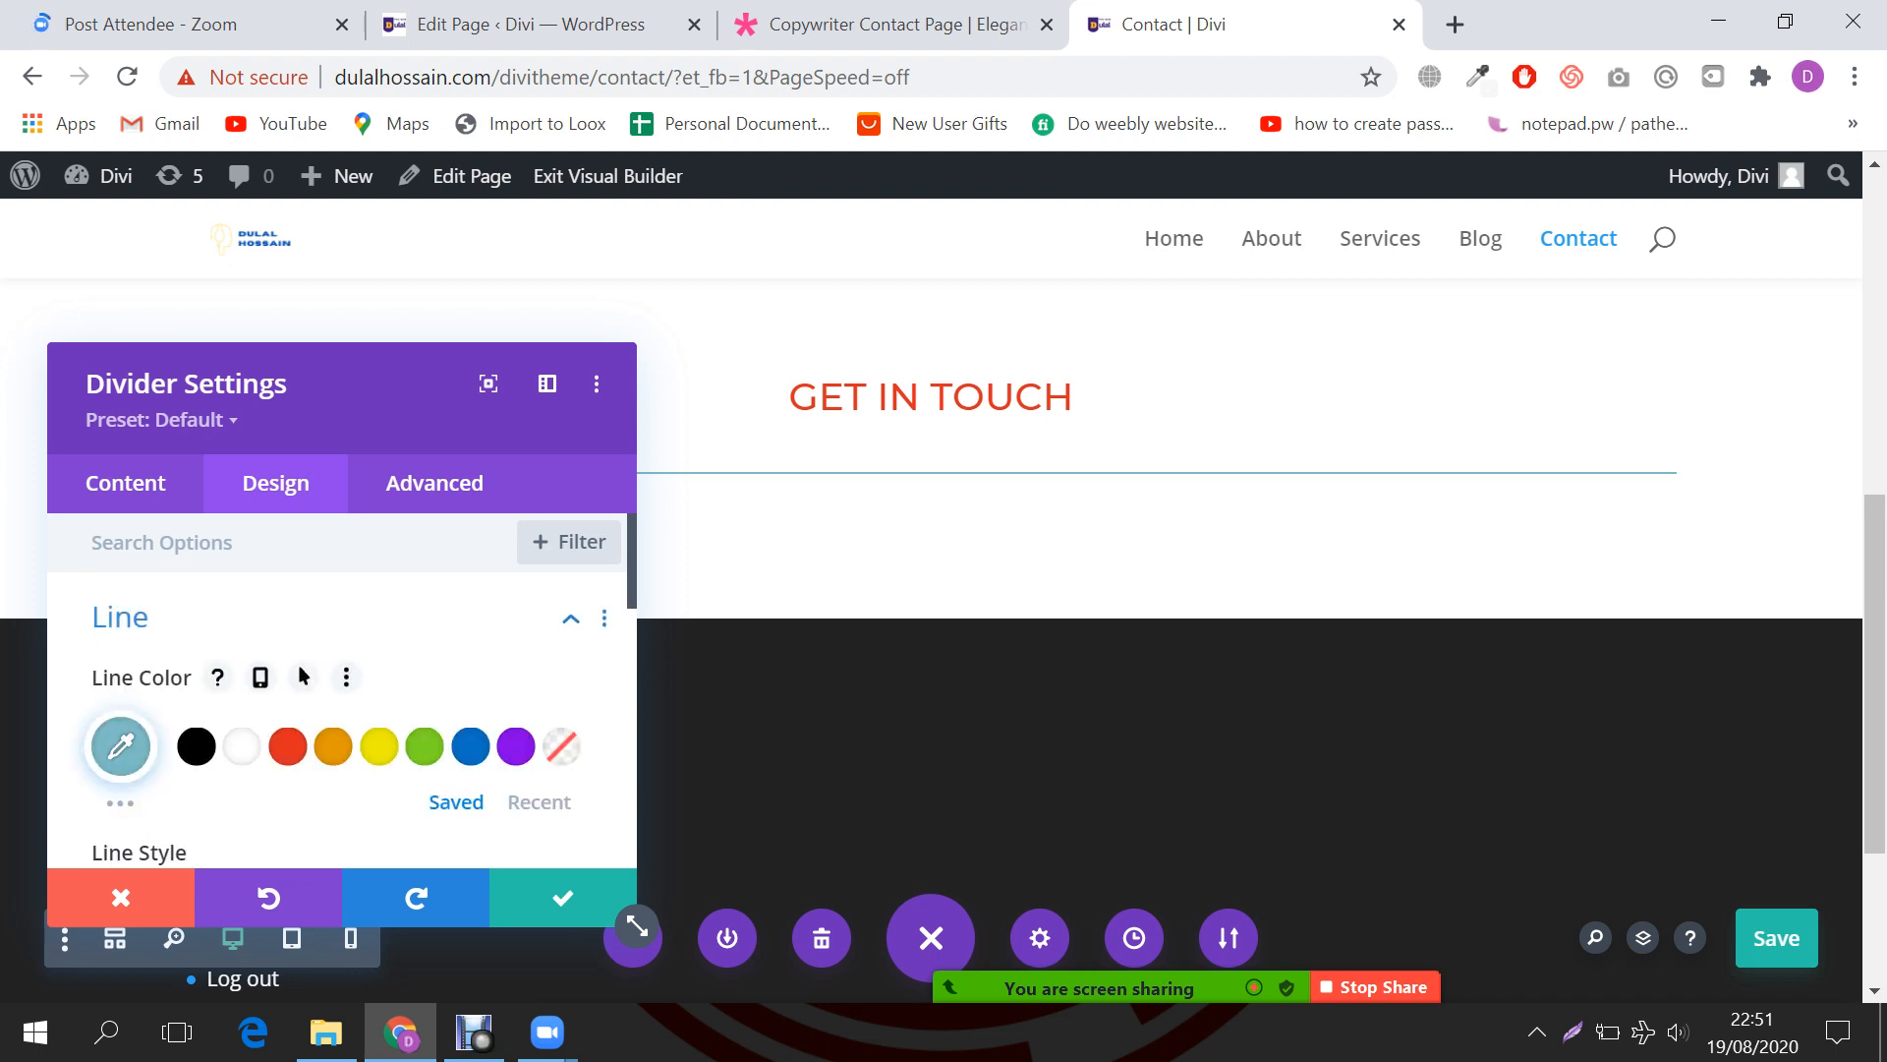
click(287, 746)
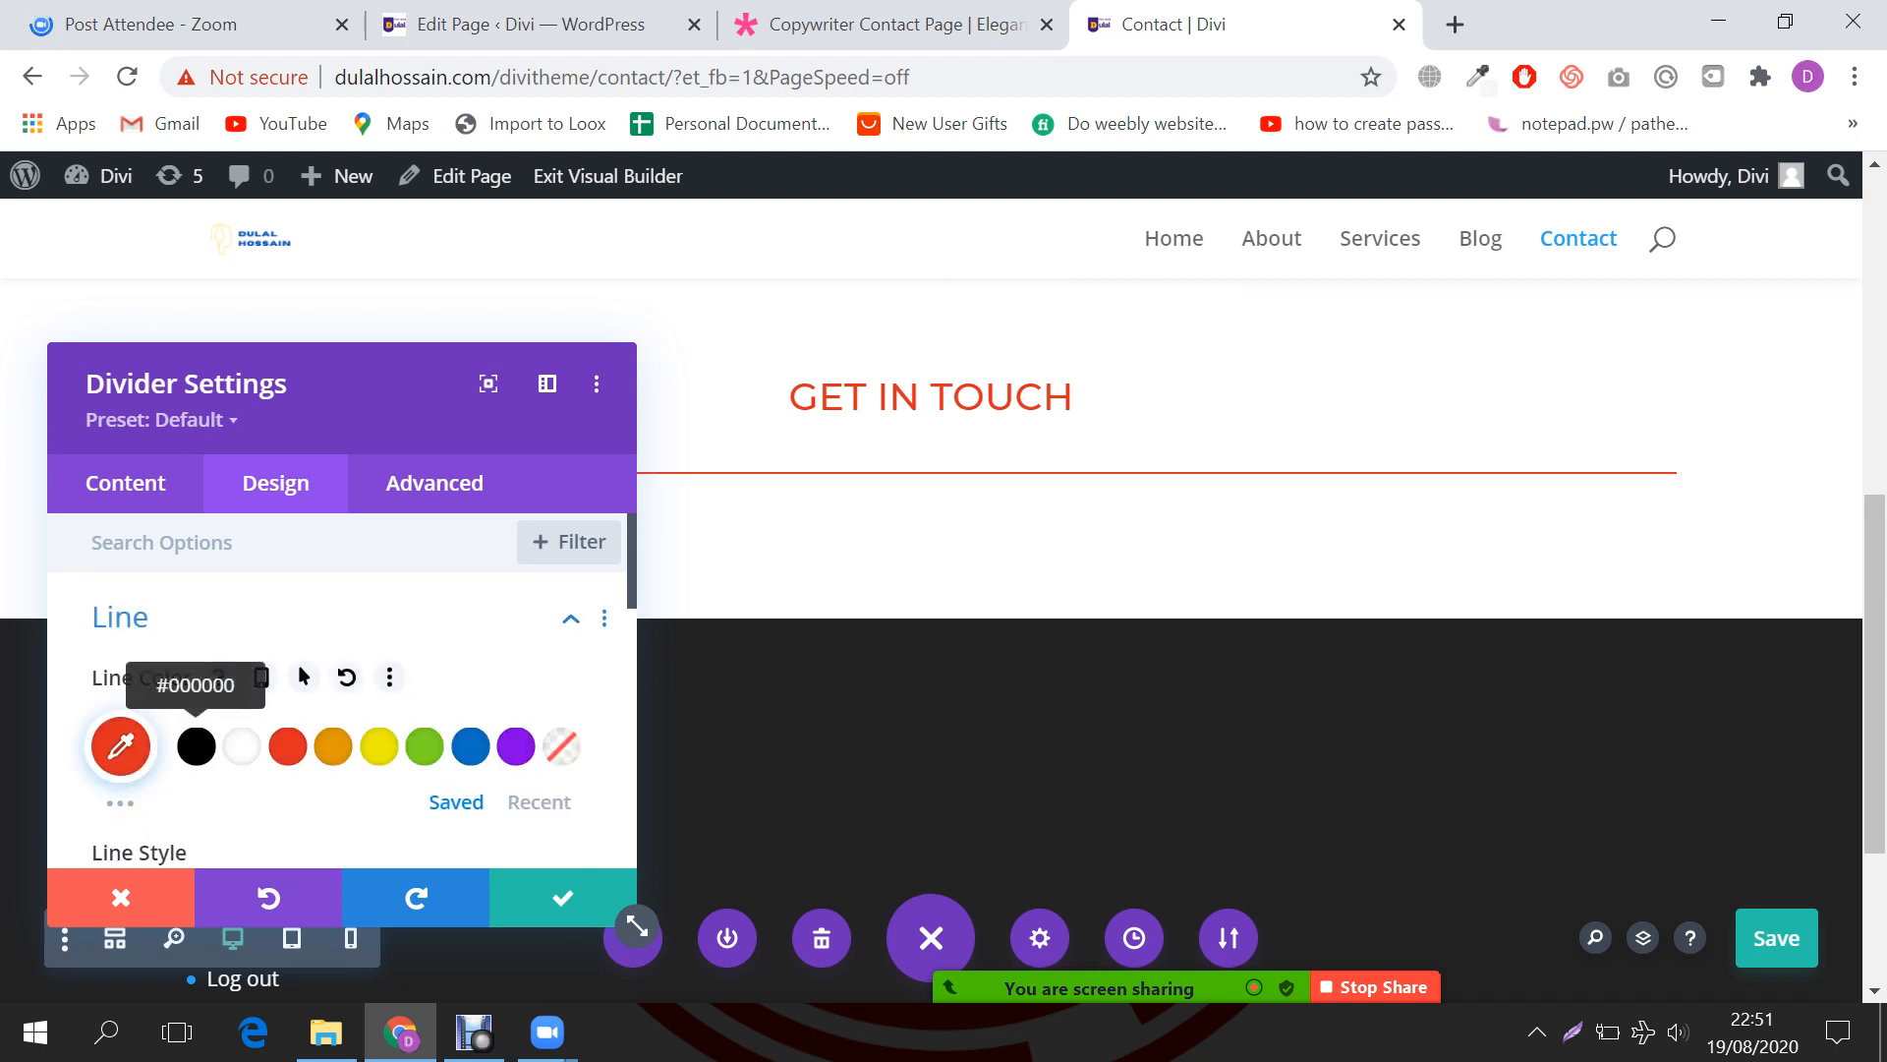
click(196, 746)
scroll(196, 746, down, 3)
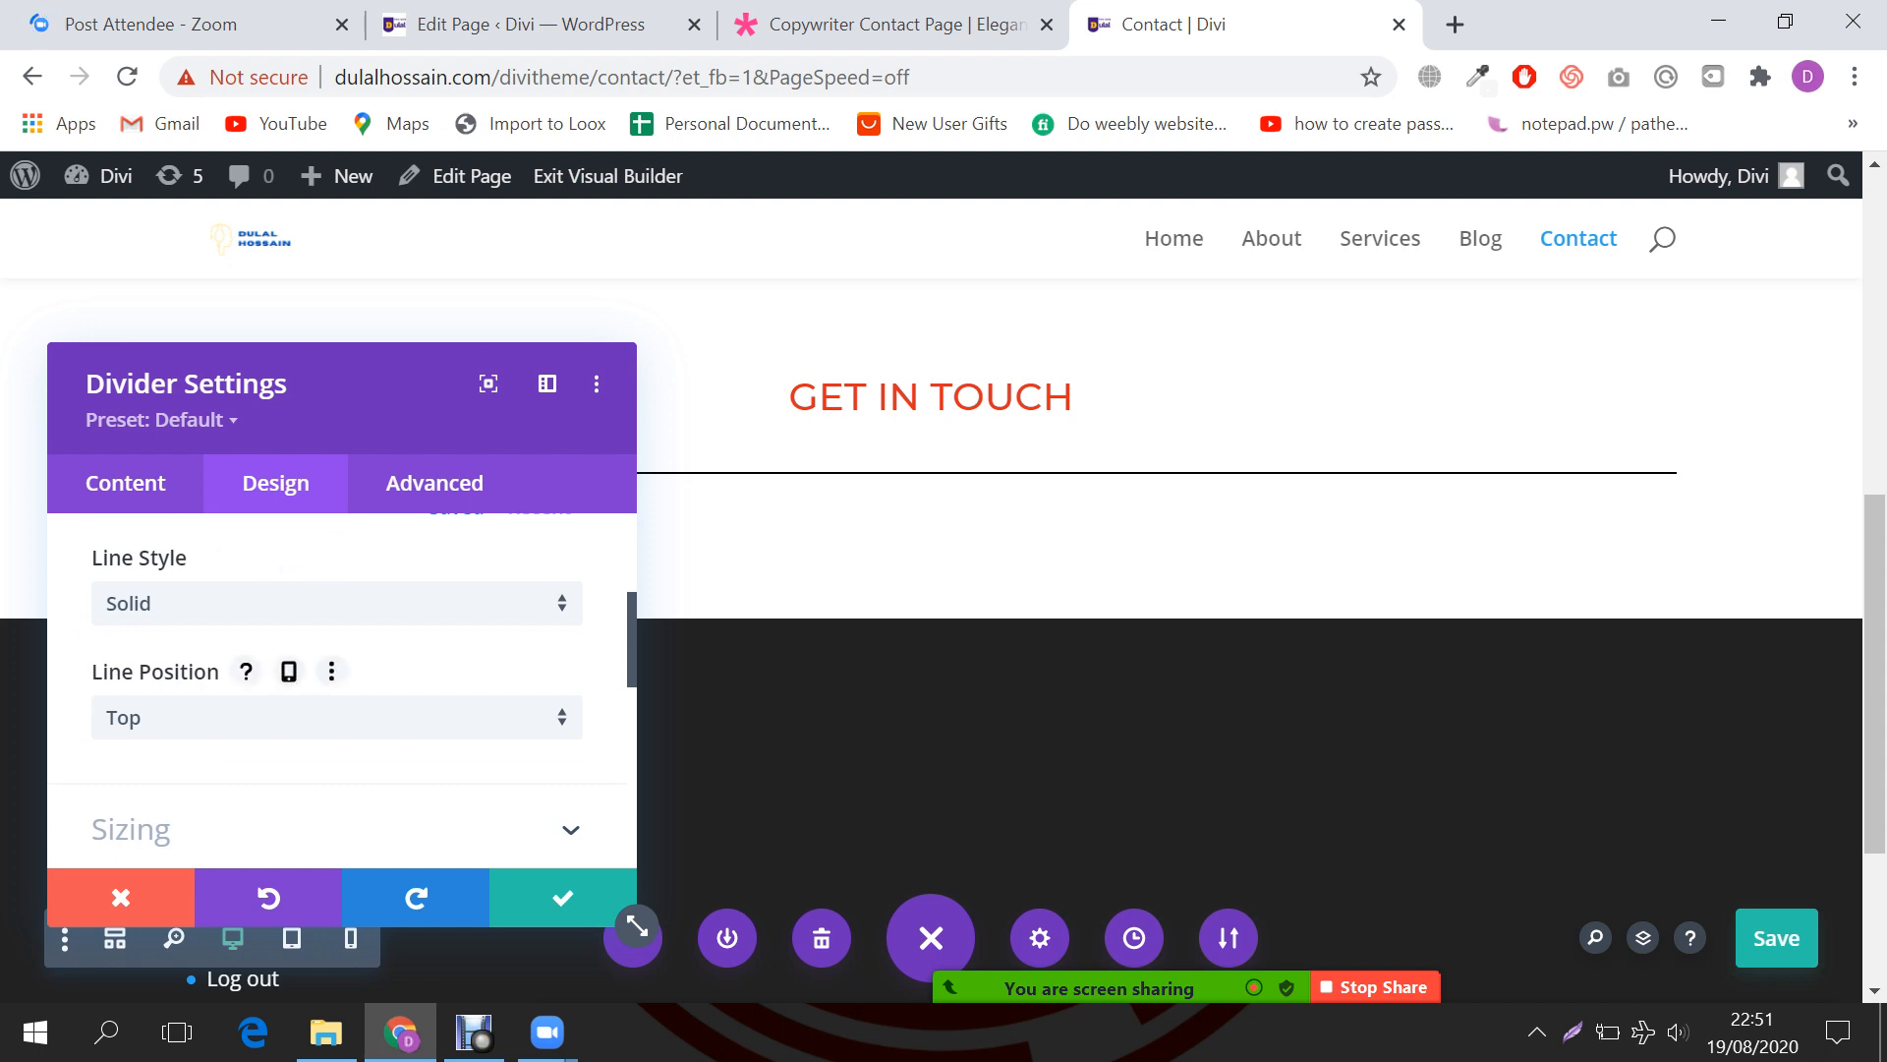
scroll(195, 722, down, 1)
click(196, 682)
scroll(195, 683, down, 1)
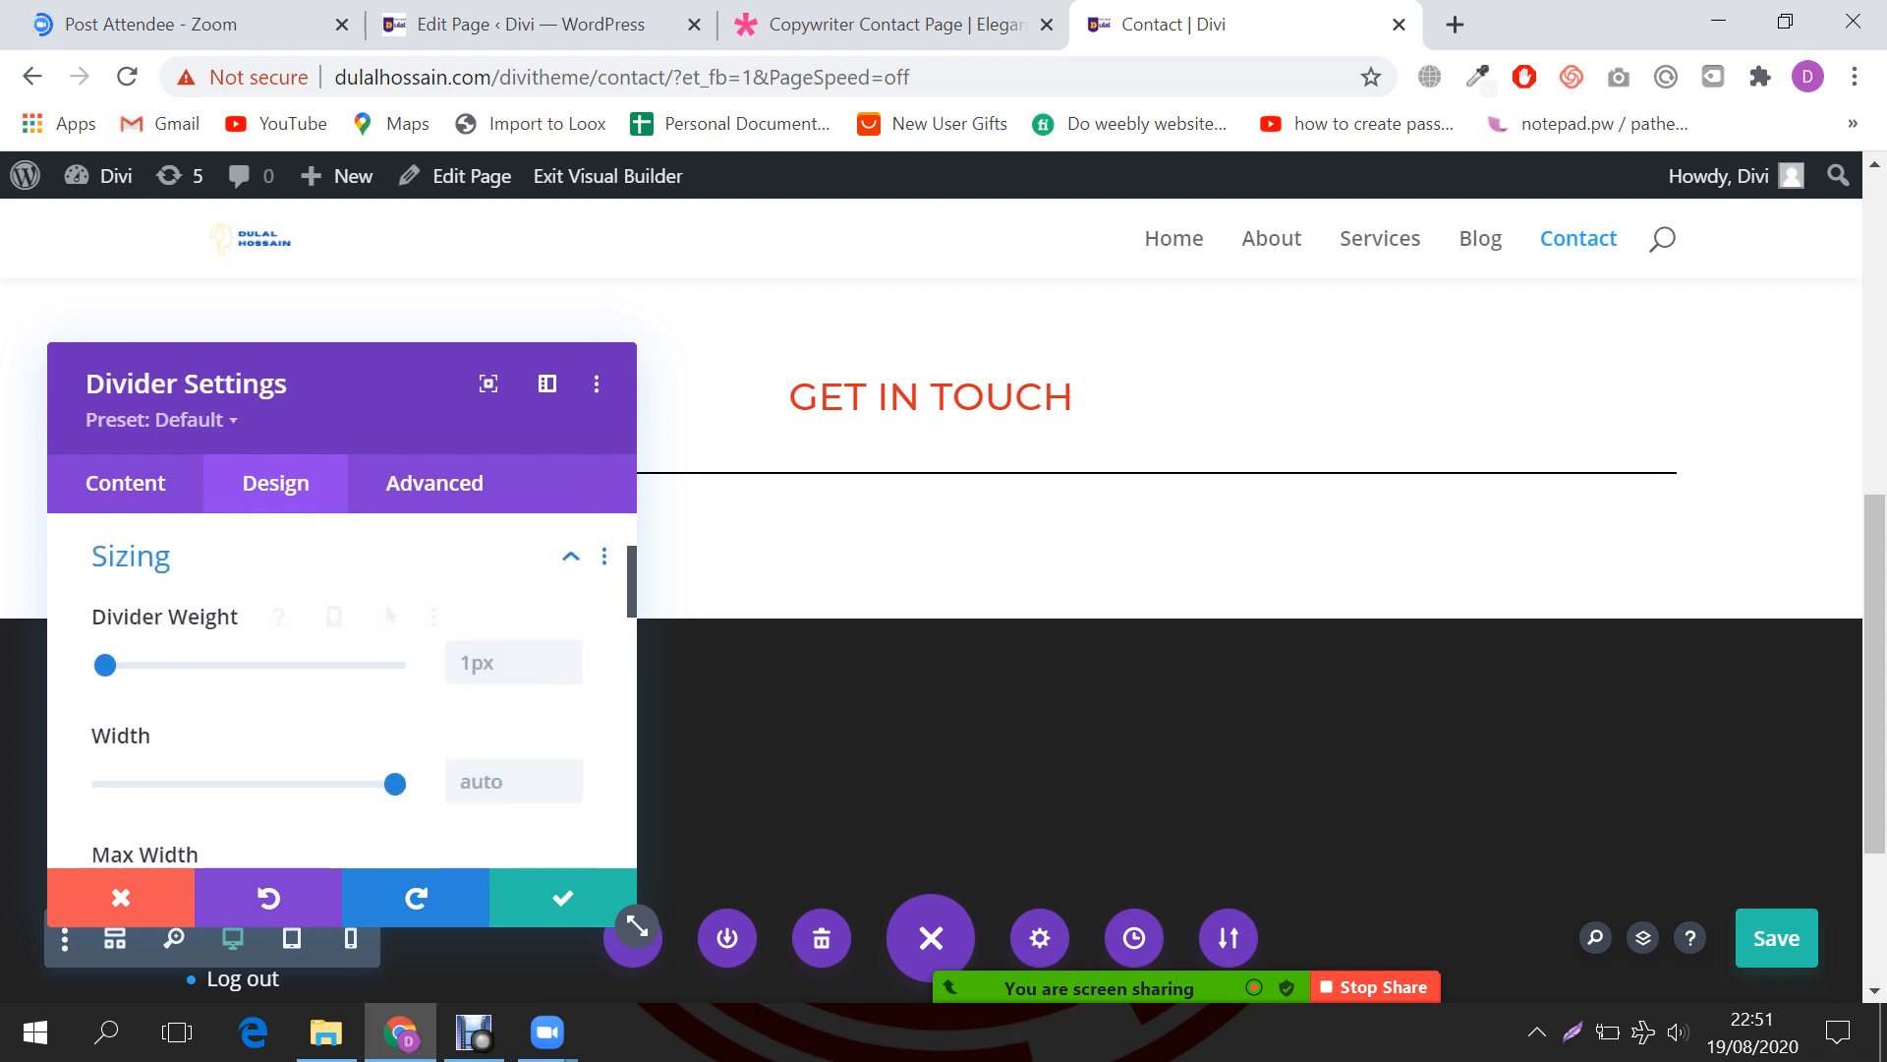
mouse_move(105, 665)
mouse_down()
mouse_move(133, 664)
mouse_move(111, 665)
mouse_up()
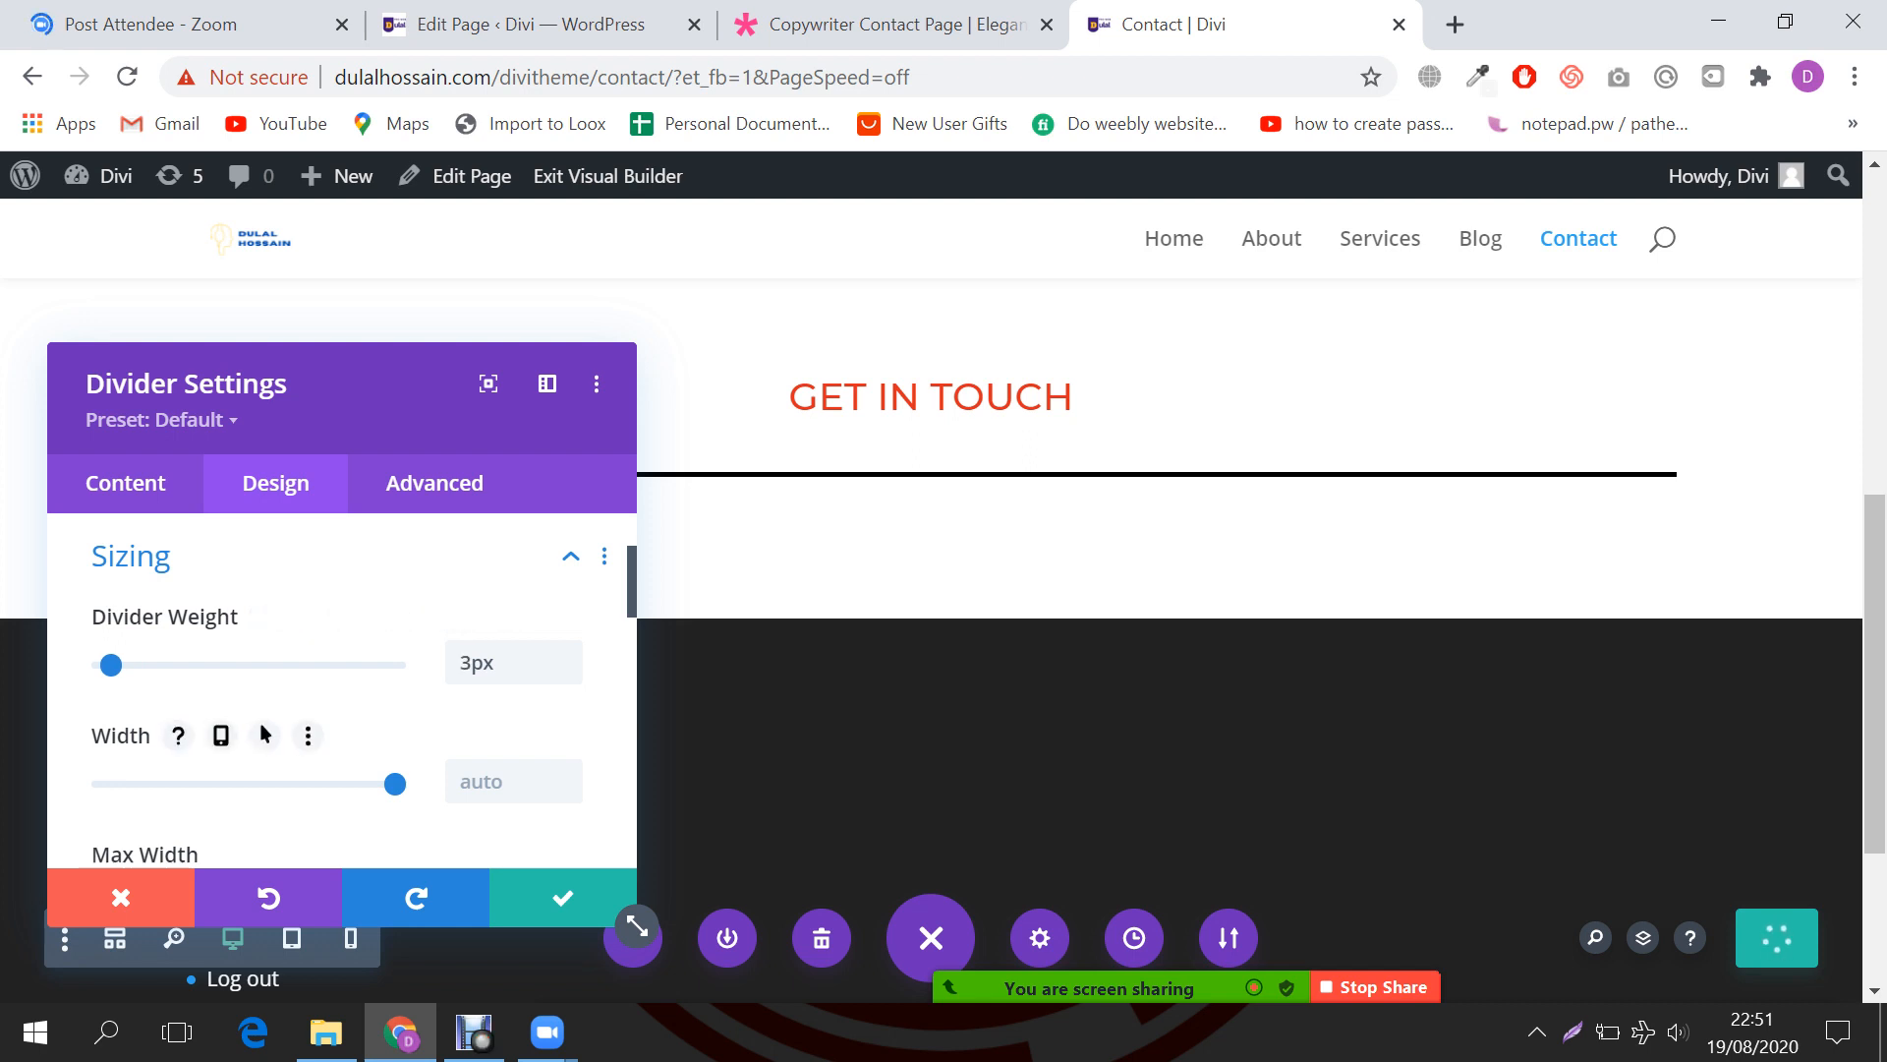
Step: Narrow the divider to 5% width, centre it, and save its settings
drag(395, 784, 175, 783)
drag(364, 393, 1554, 411)
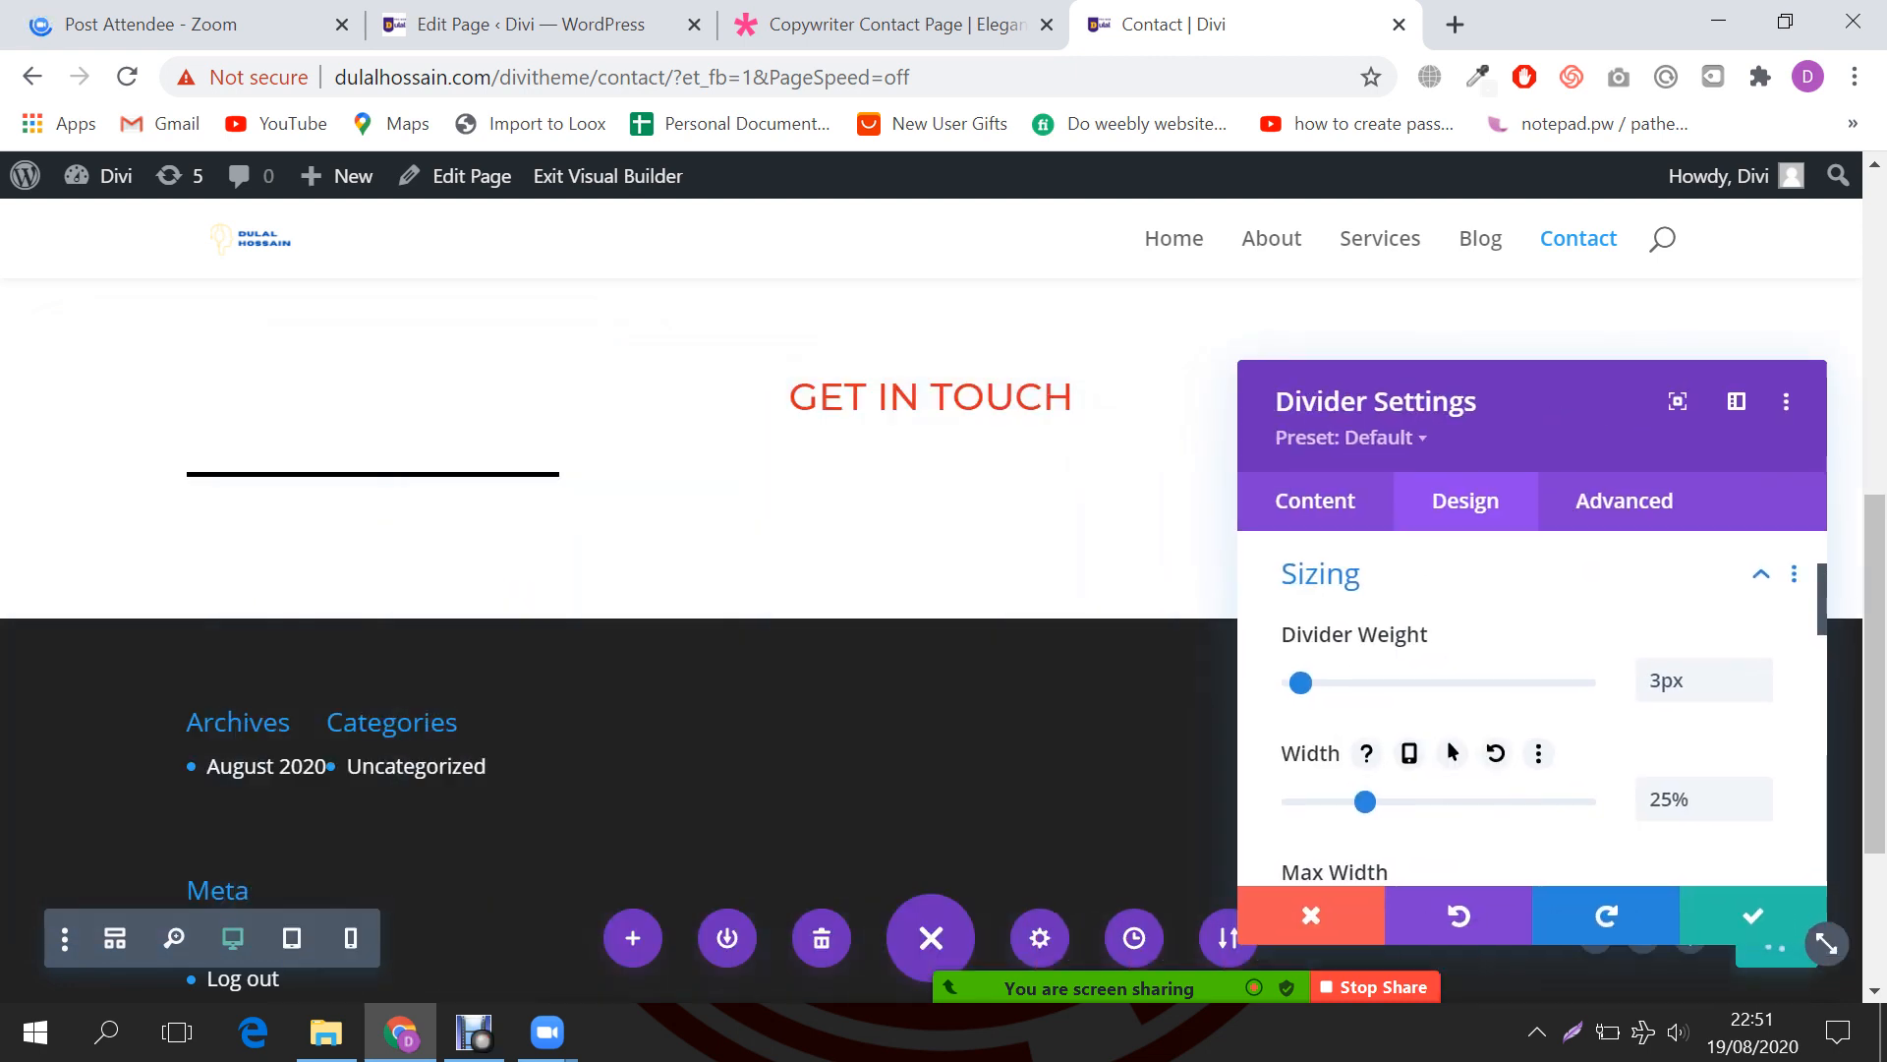
drag(1364, 801, 1302, 801)
scroll(1534, 708, down, 1)
scroll(1533, 718, down, 3)
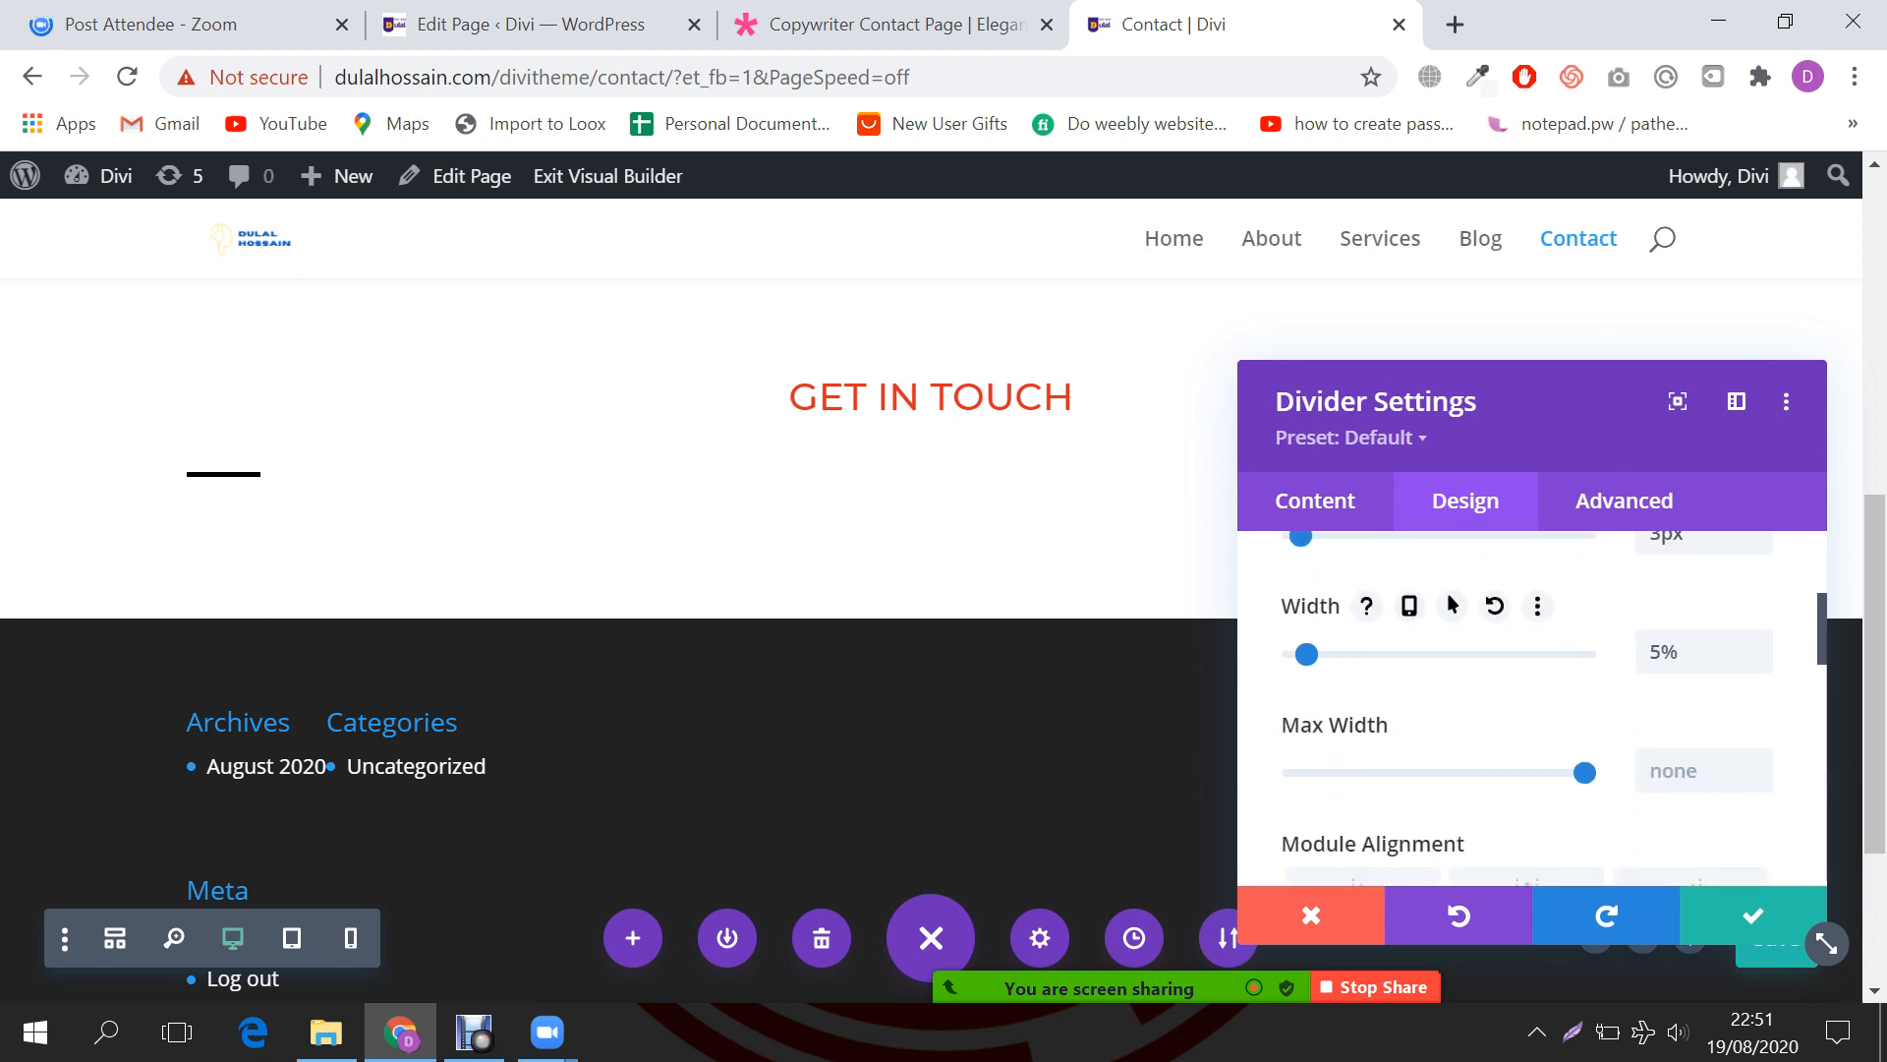
scroll(1533, 717, up, 1)
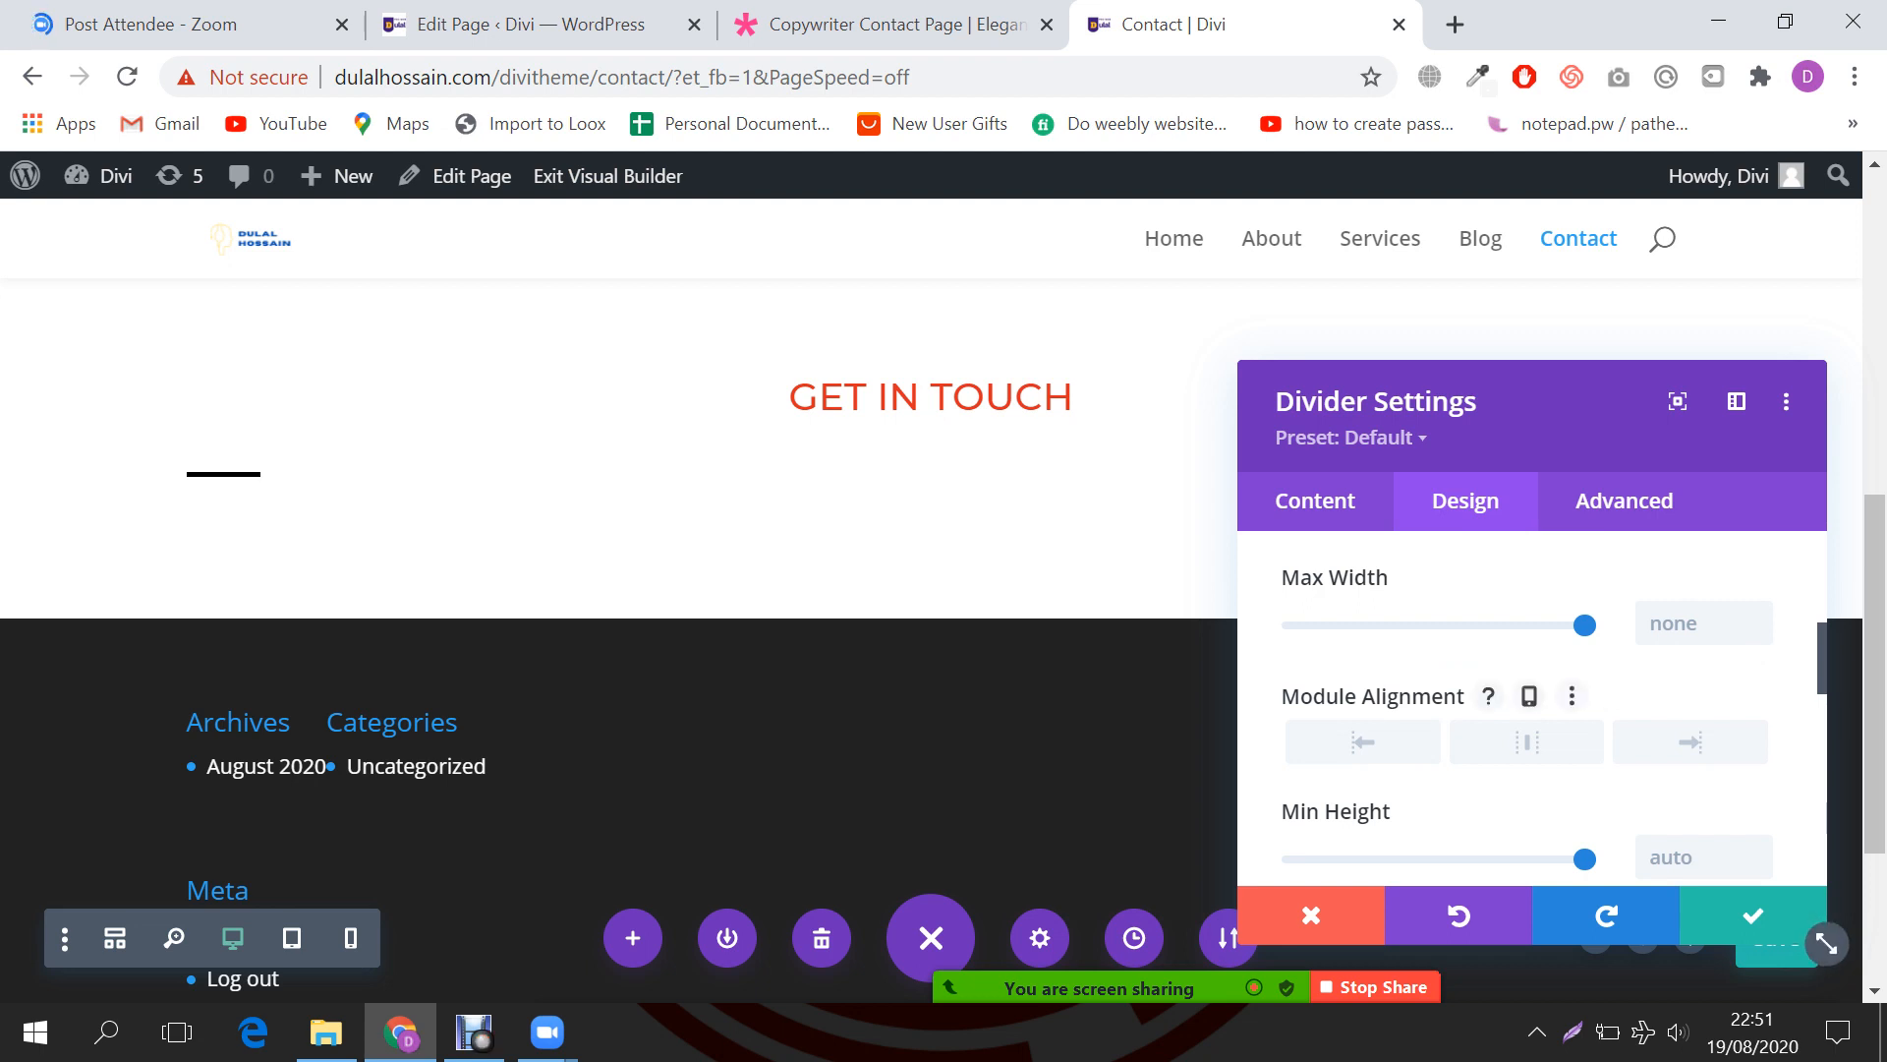
click(1526, 741)
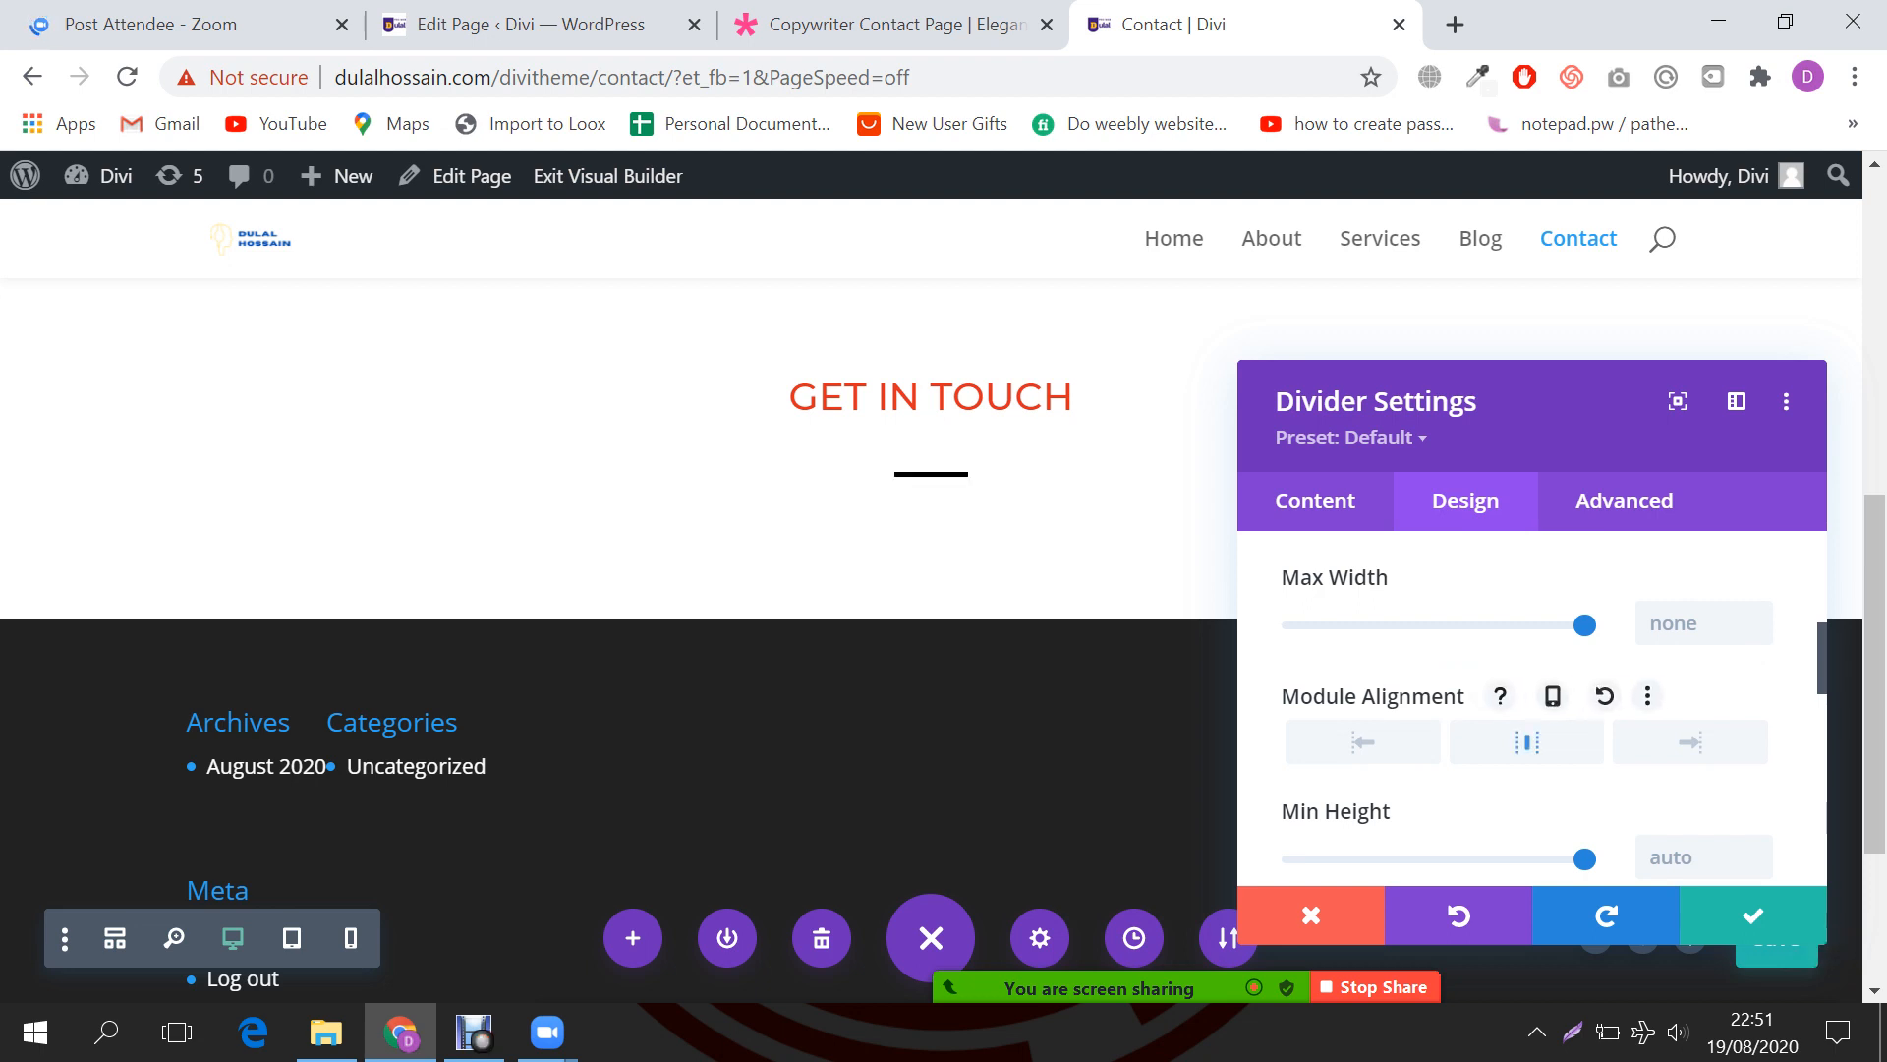
scroll(1534, 708, down, 3)
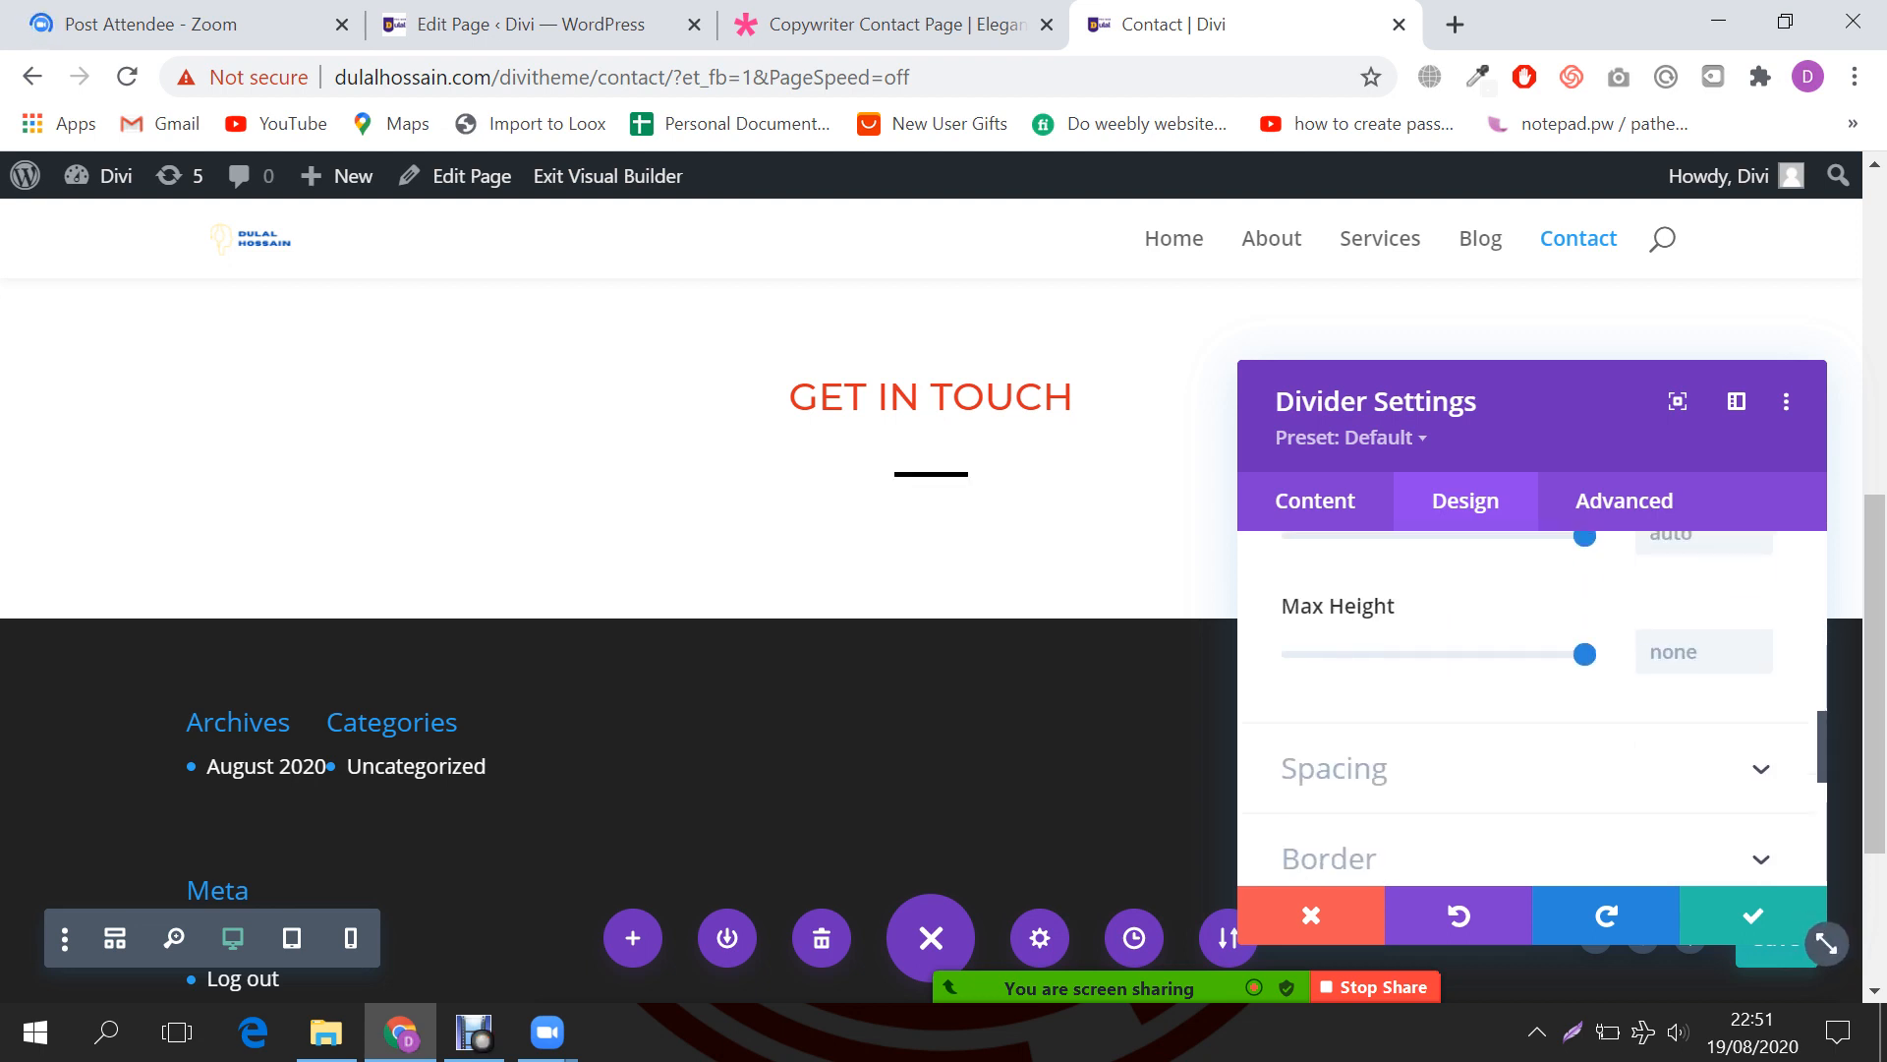
click(1334, 769)
scroll(1534, 707, up, 5)
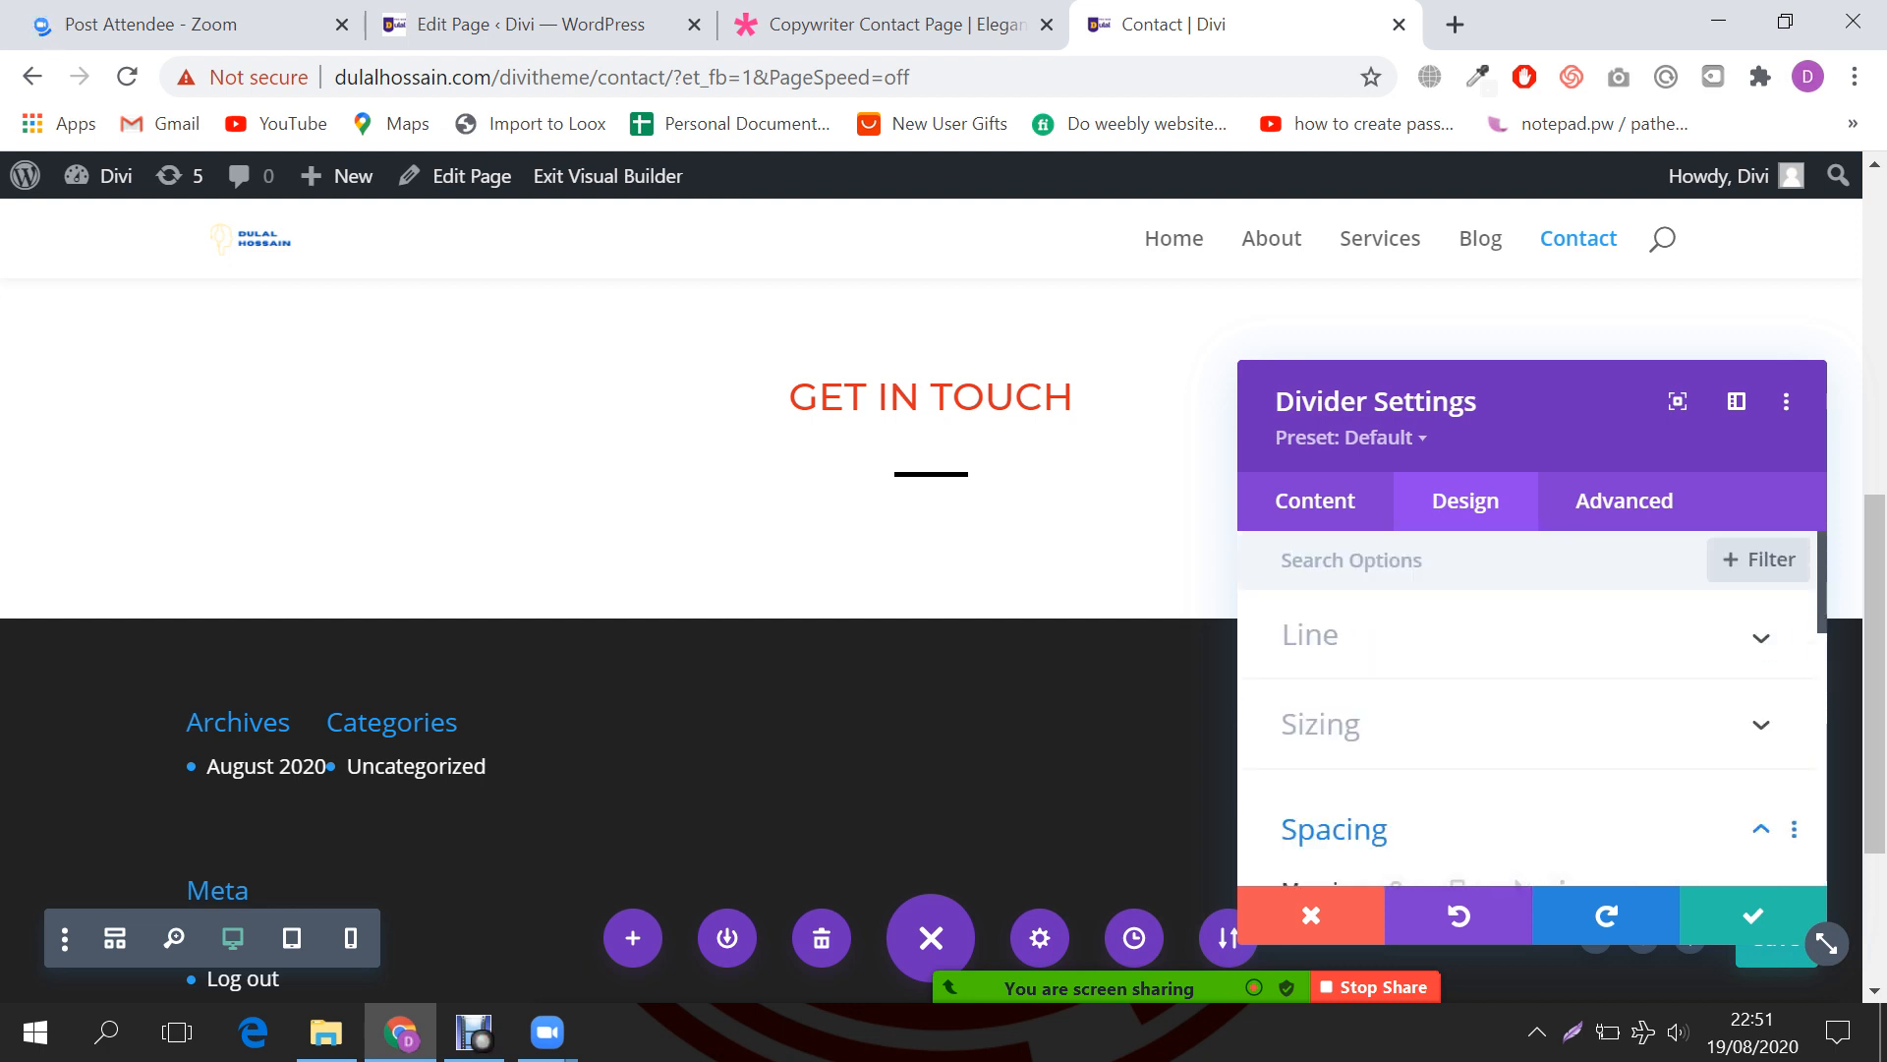
click(1752, 915)
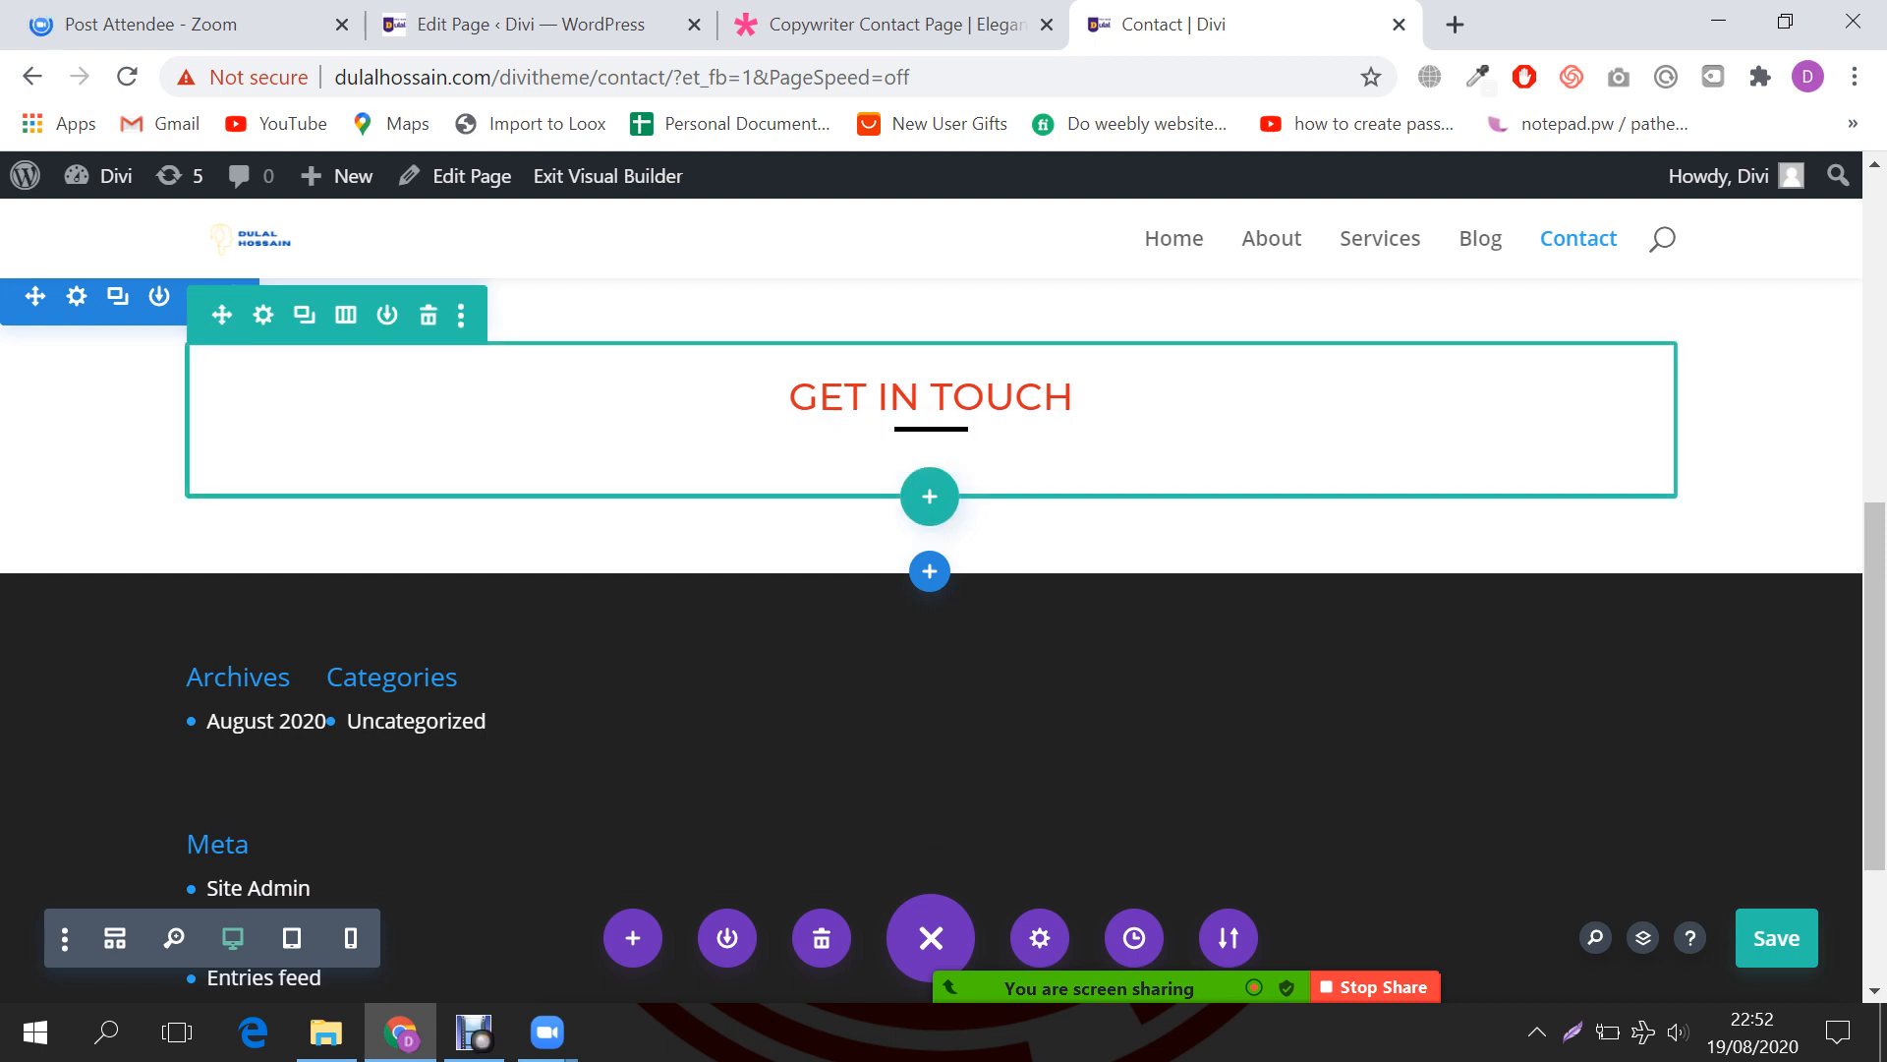
Step: Insert a Contact Form module with Name, Email Address and Message fields below the heading
click(930, 492)
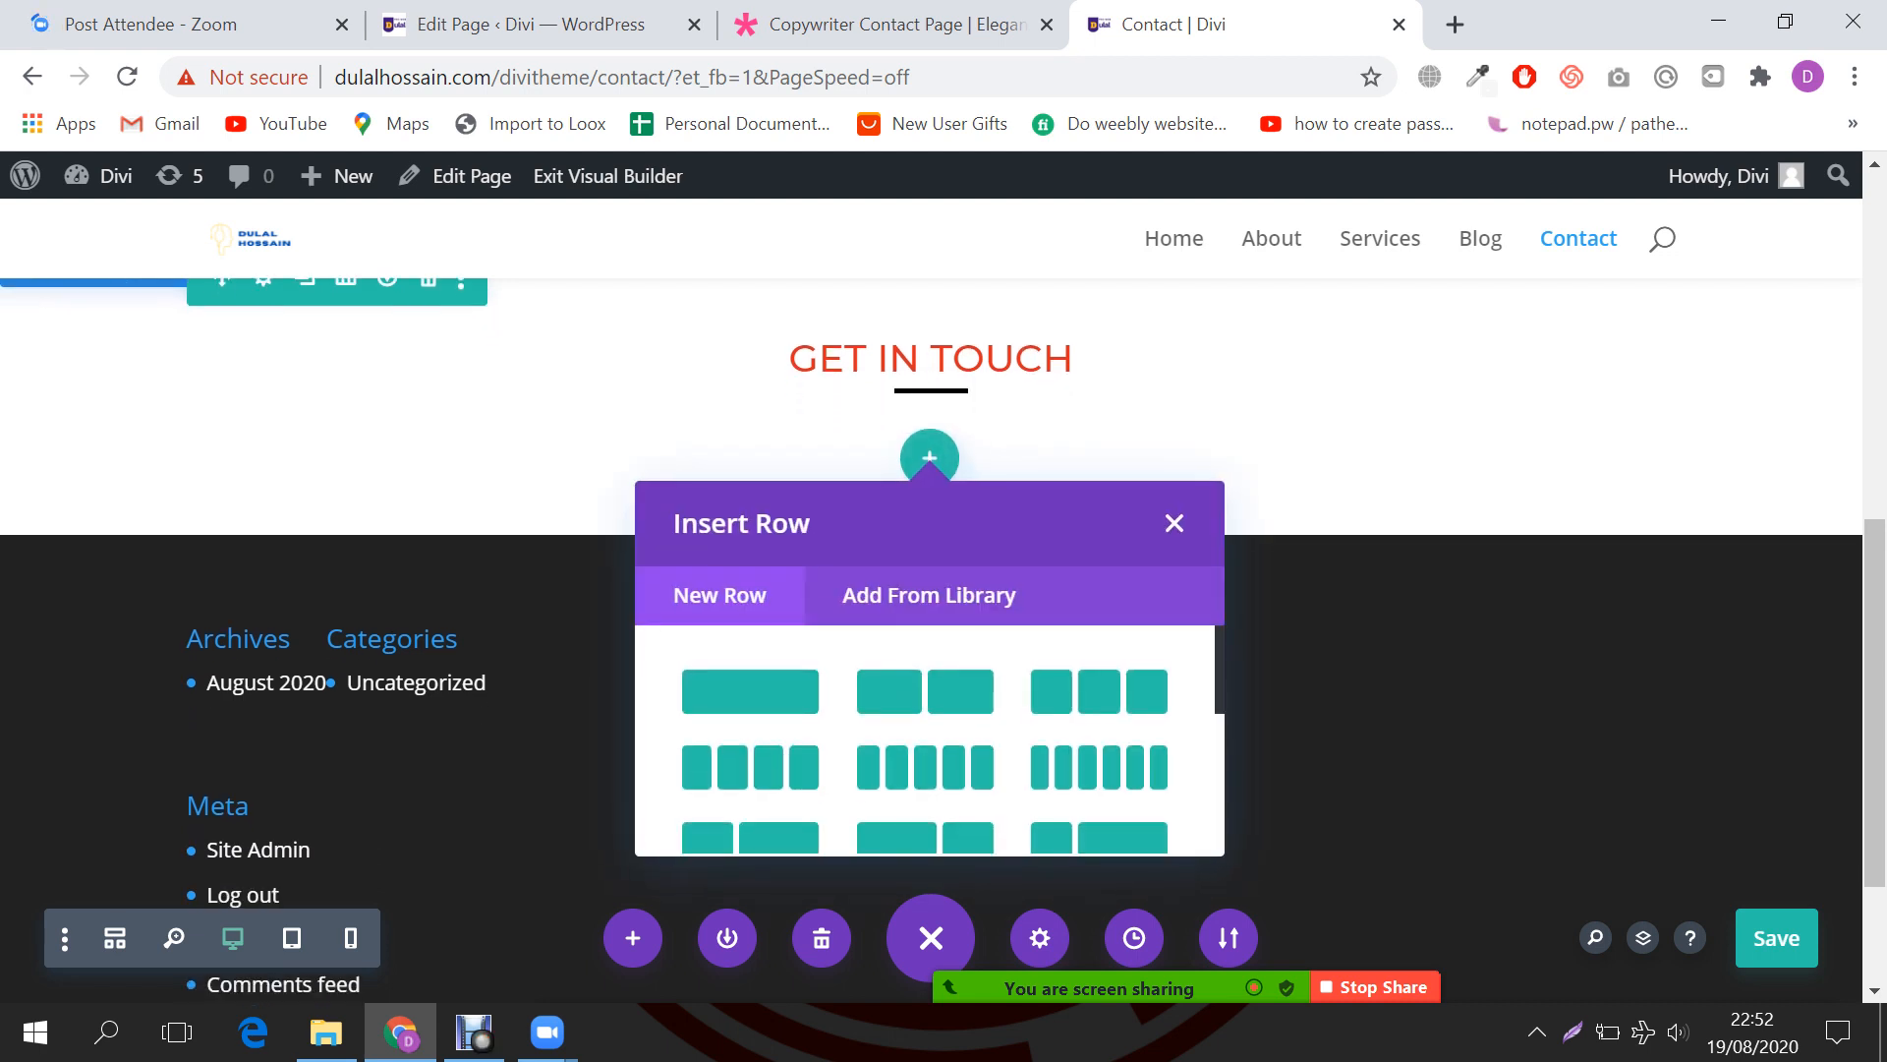
click(1173, 523)
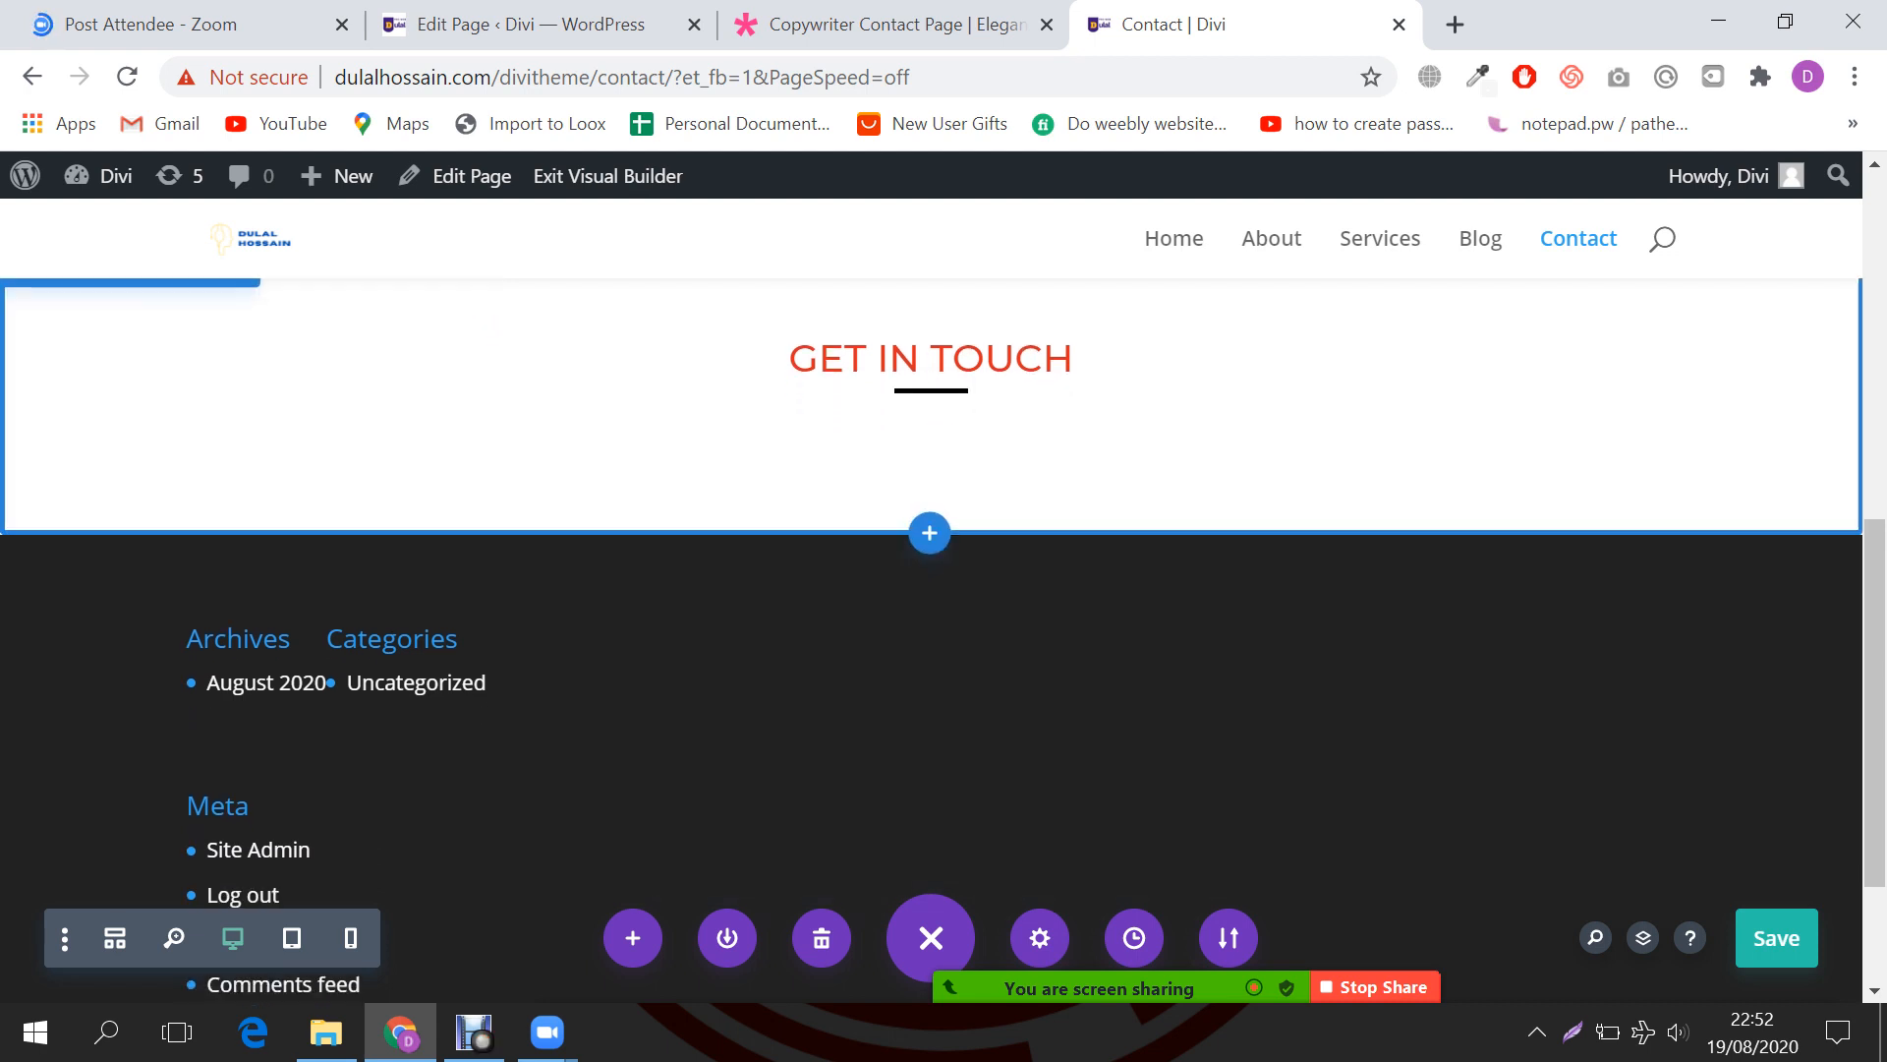
click(930, 419)
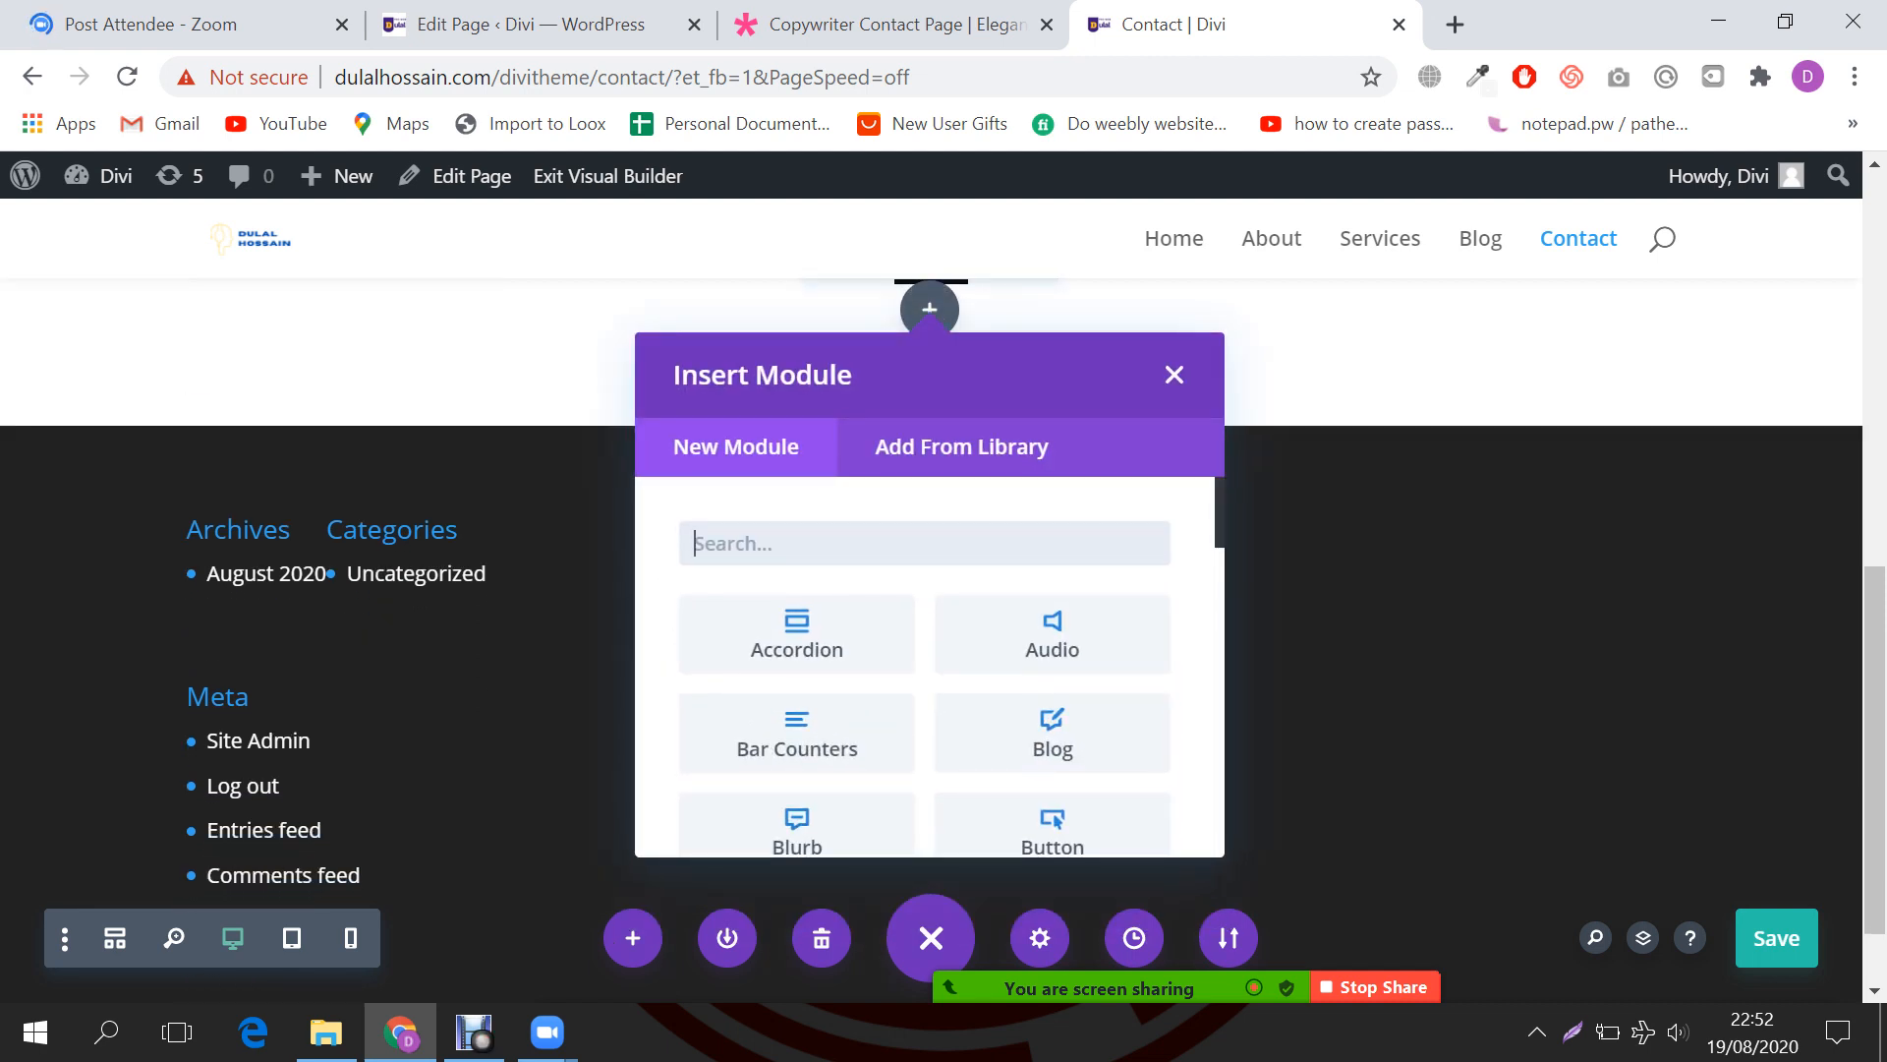
text(form)
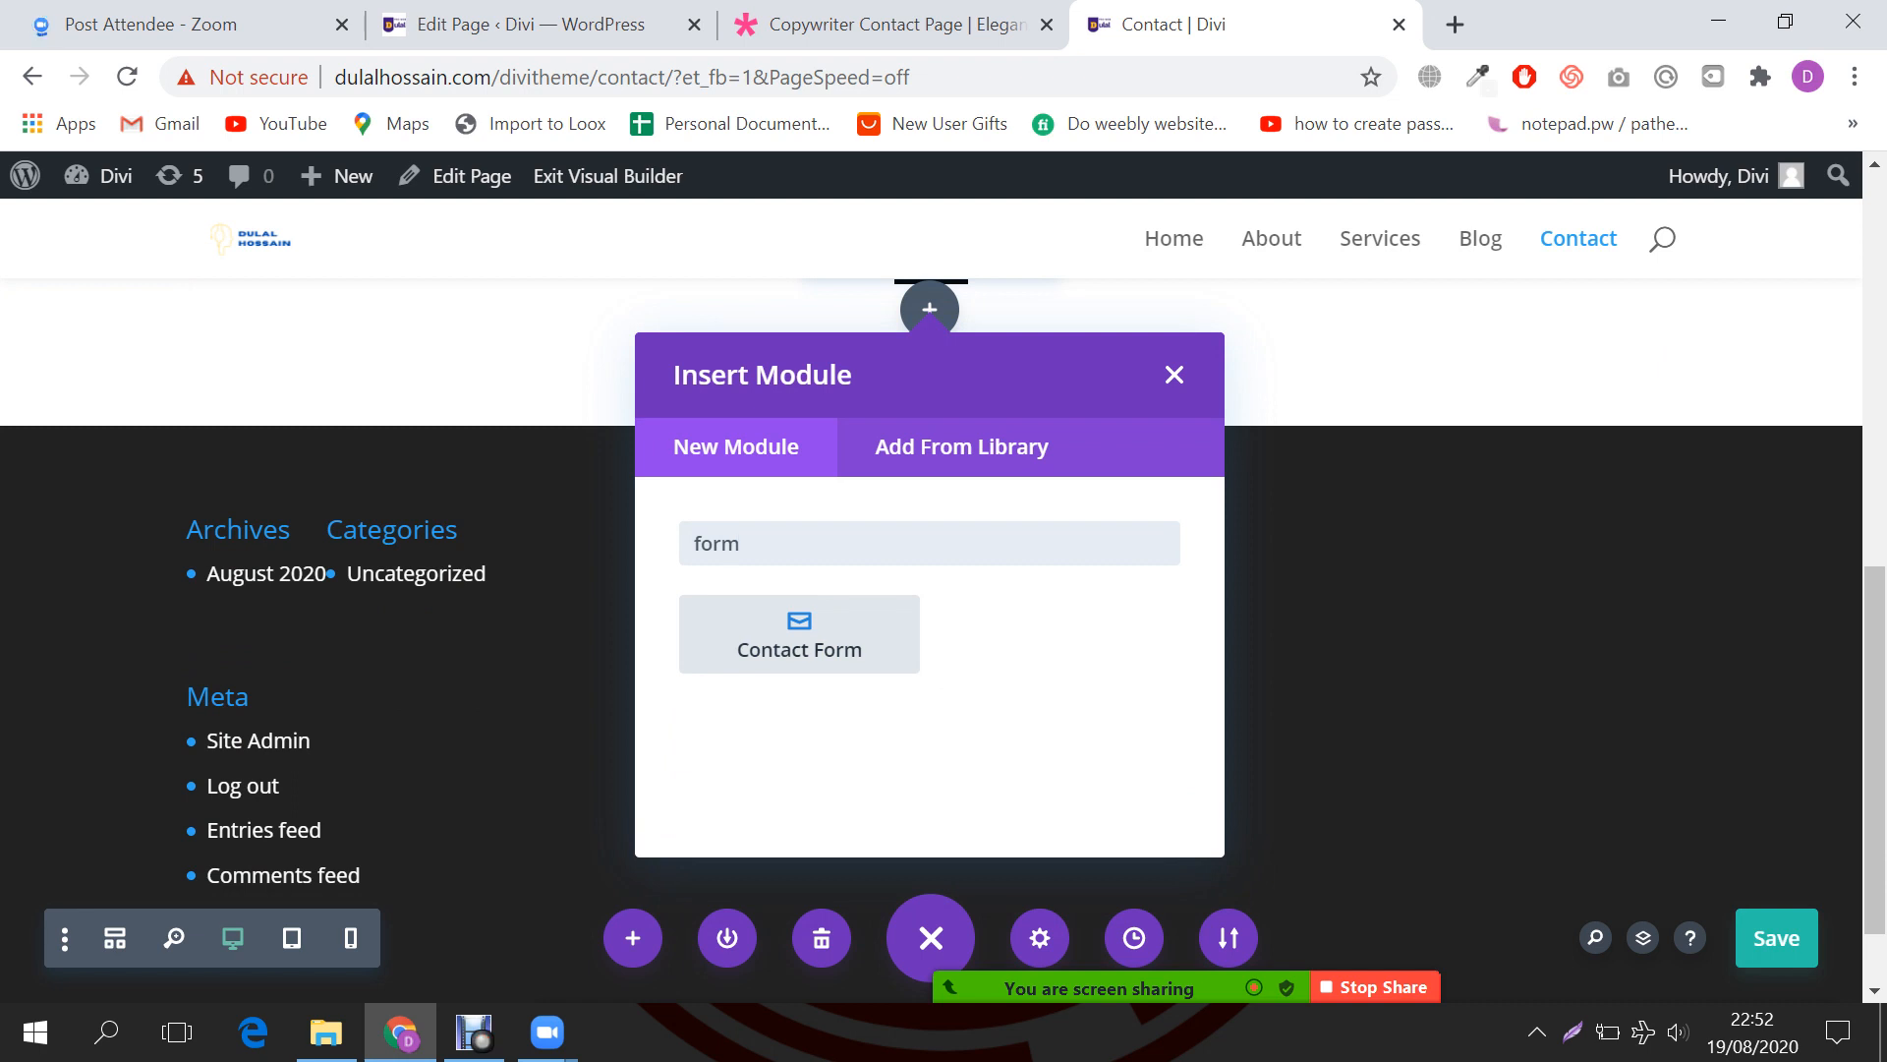
key(Return)
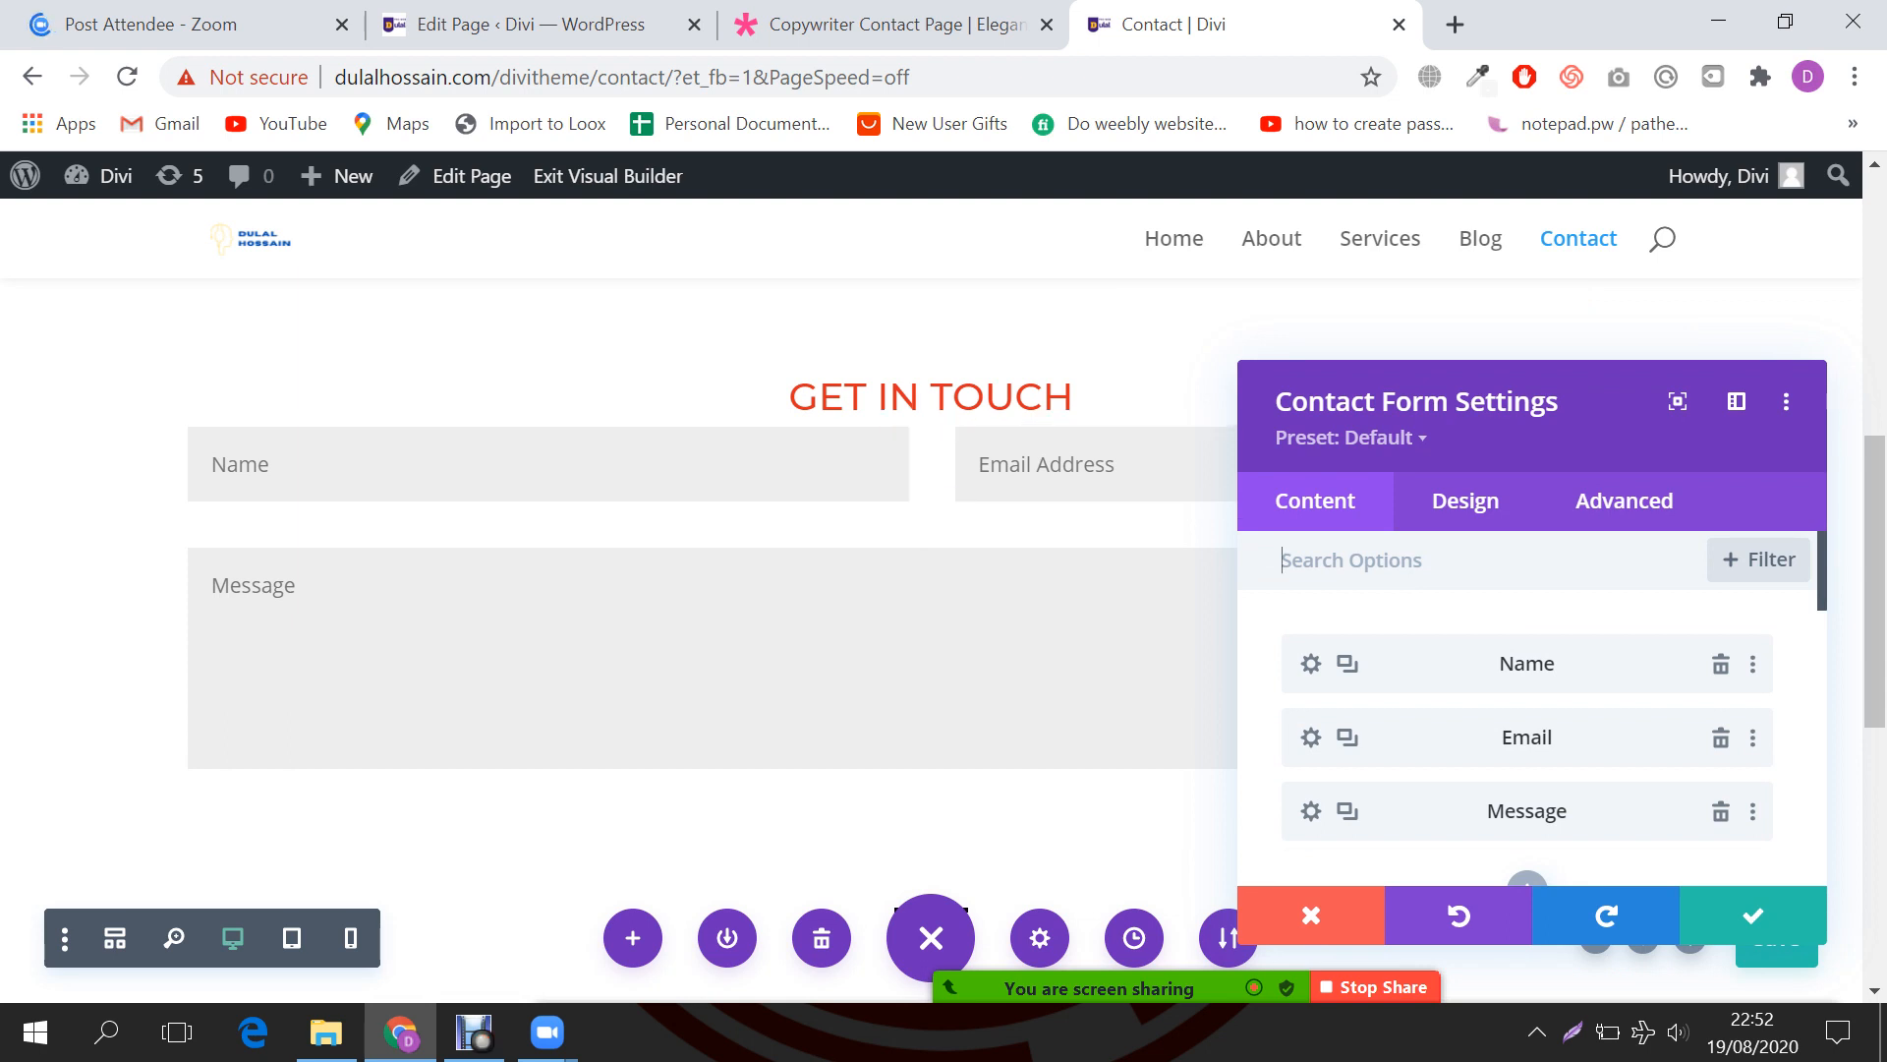
scroll(712, 639, down, 1)
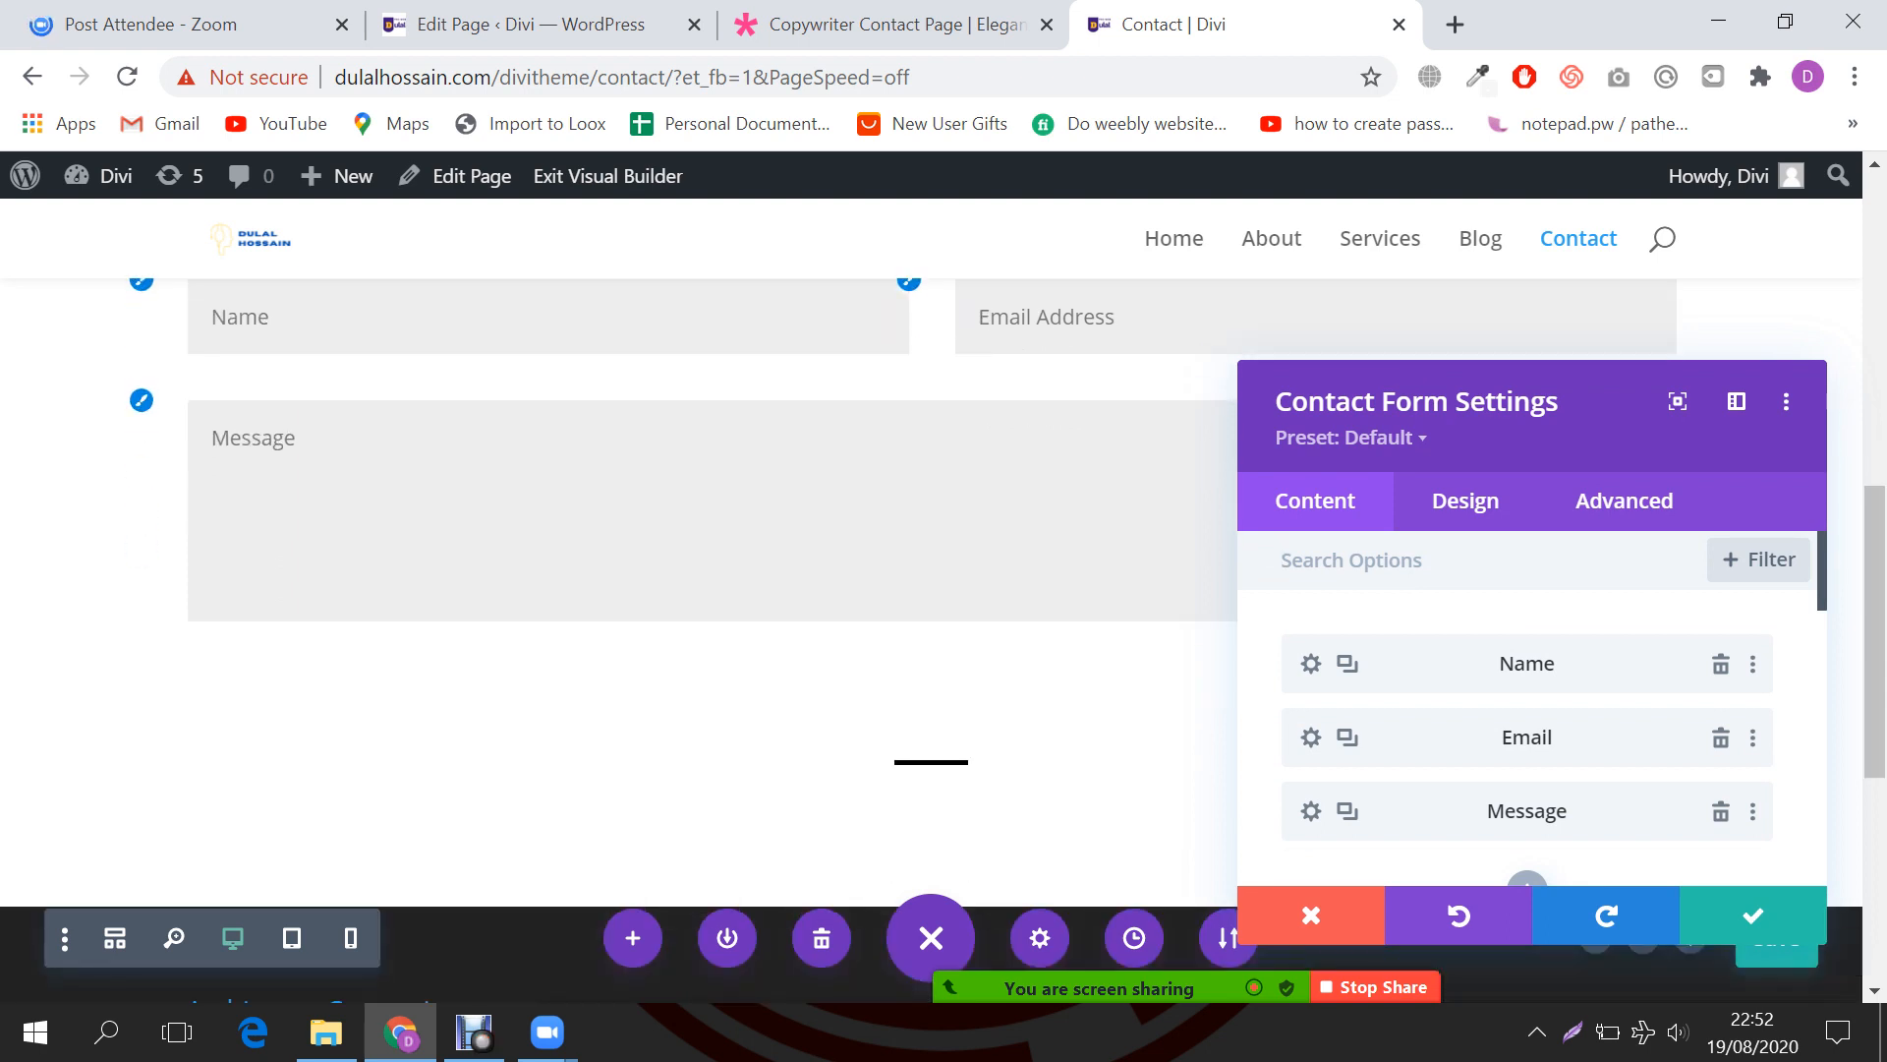
scroll(1820, 935, down, 2)
click(1764, 914)
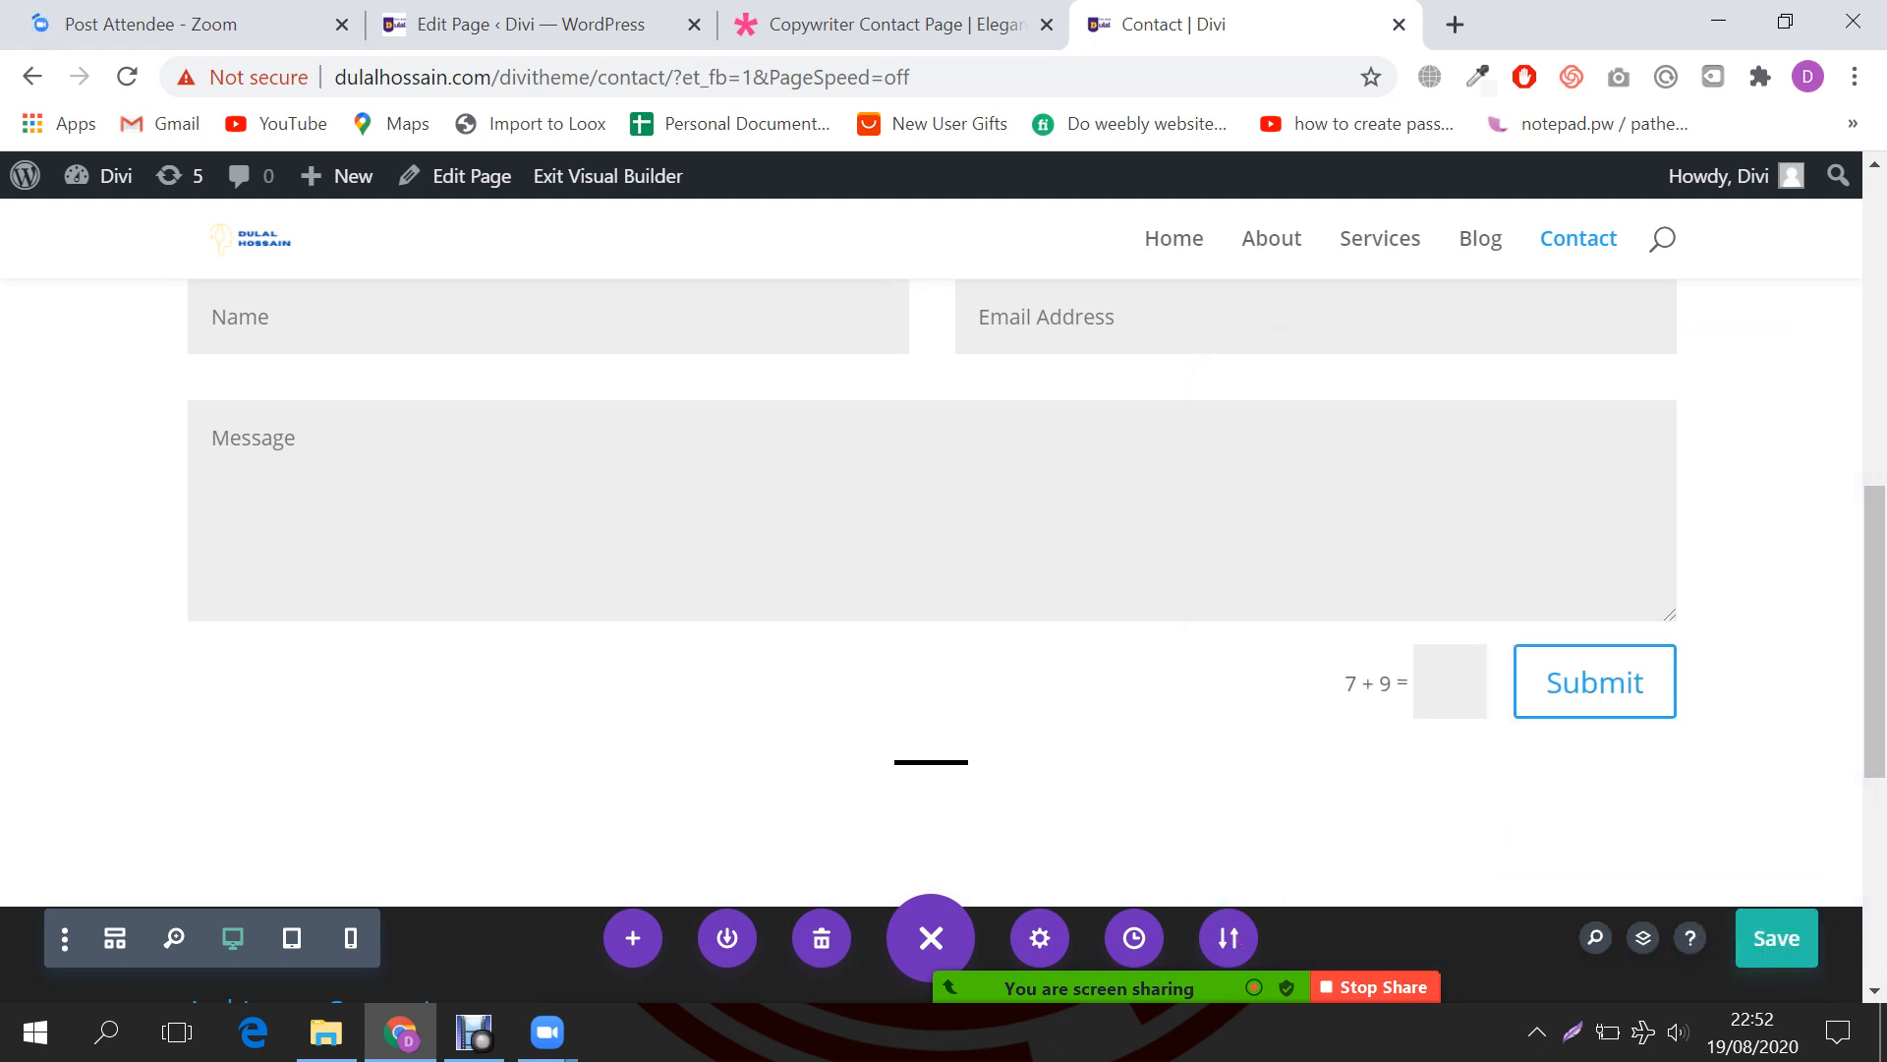
Step: Save the Contact page from the Divi builder
scroll(931, 639, up, 3)
scroll(931, 639, down, 1)
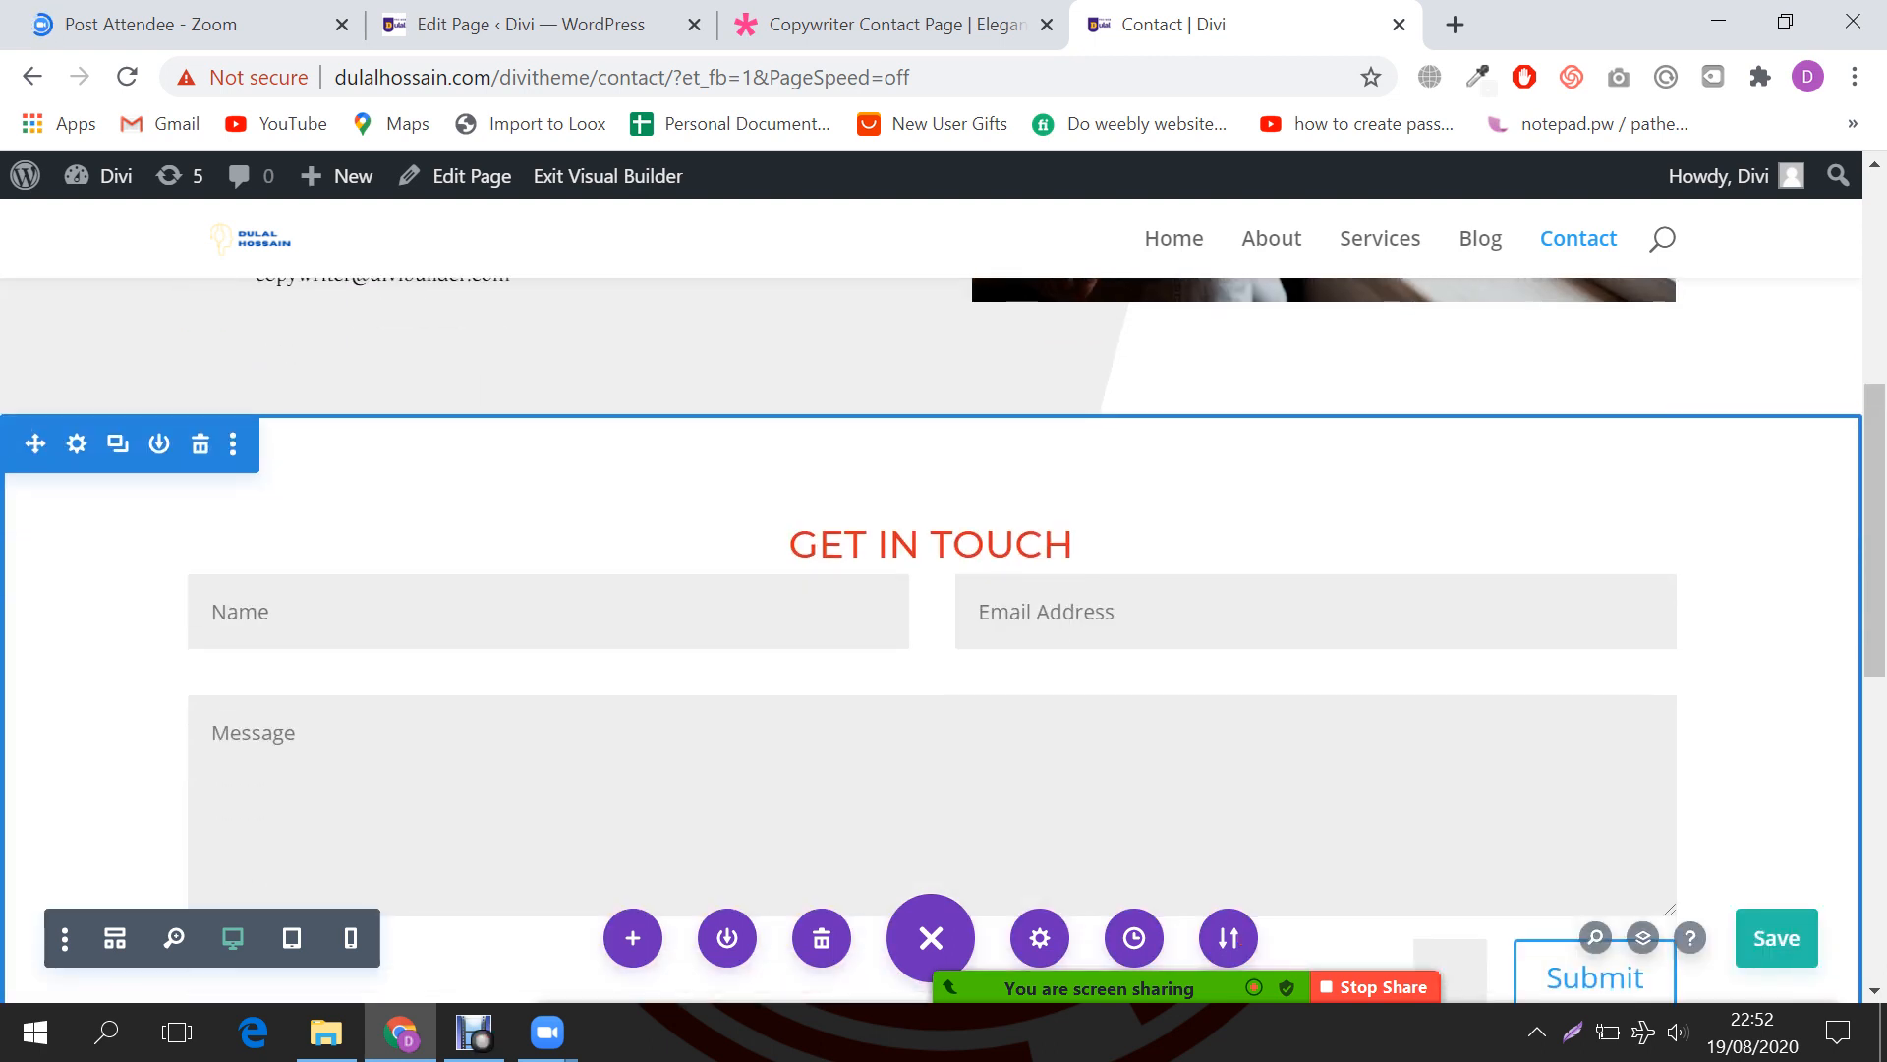
scroll(930, 639, down, 3)
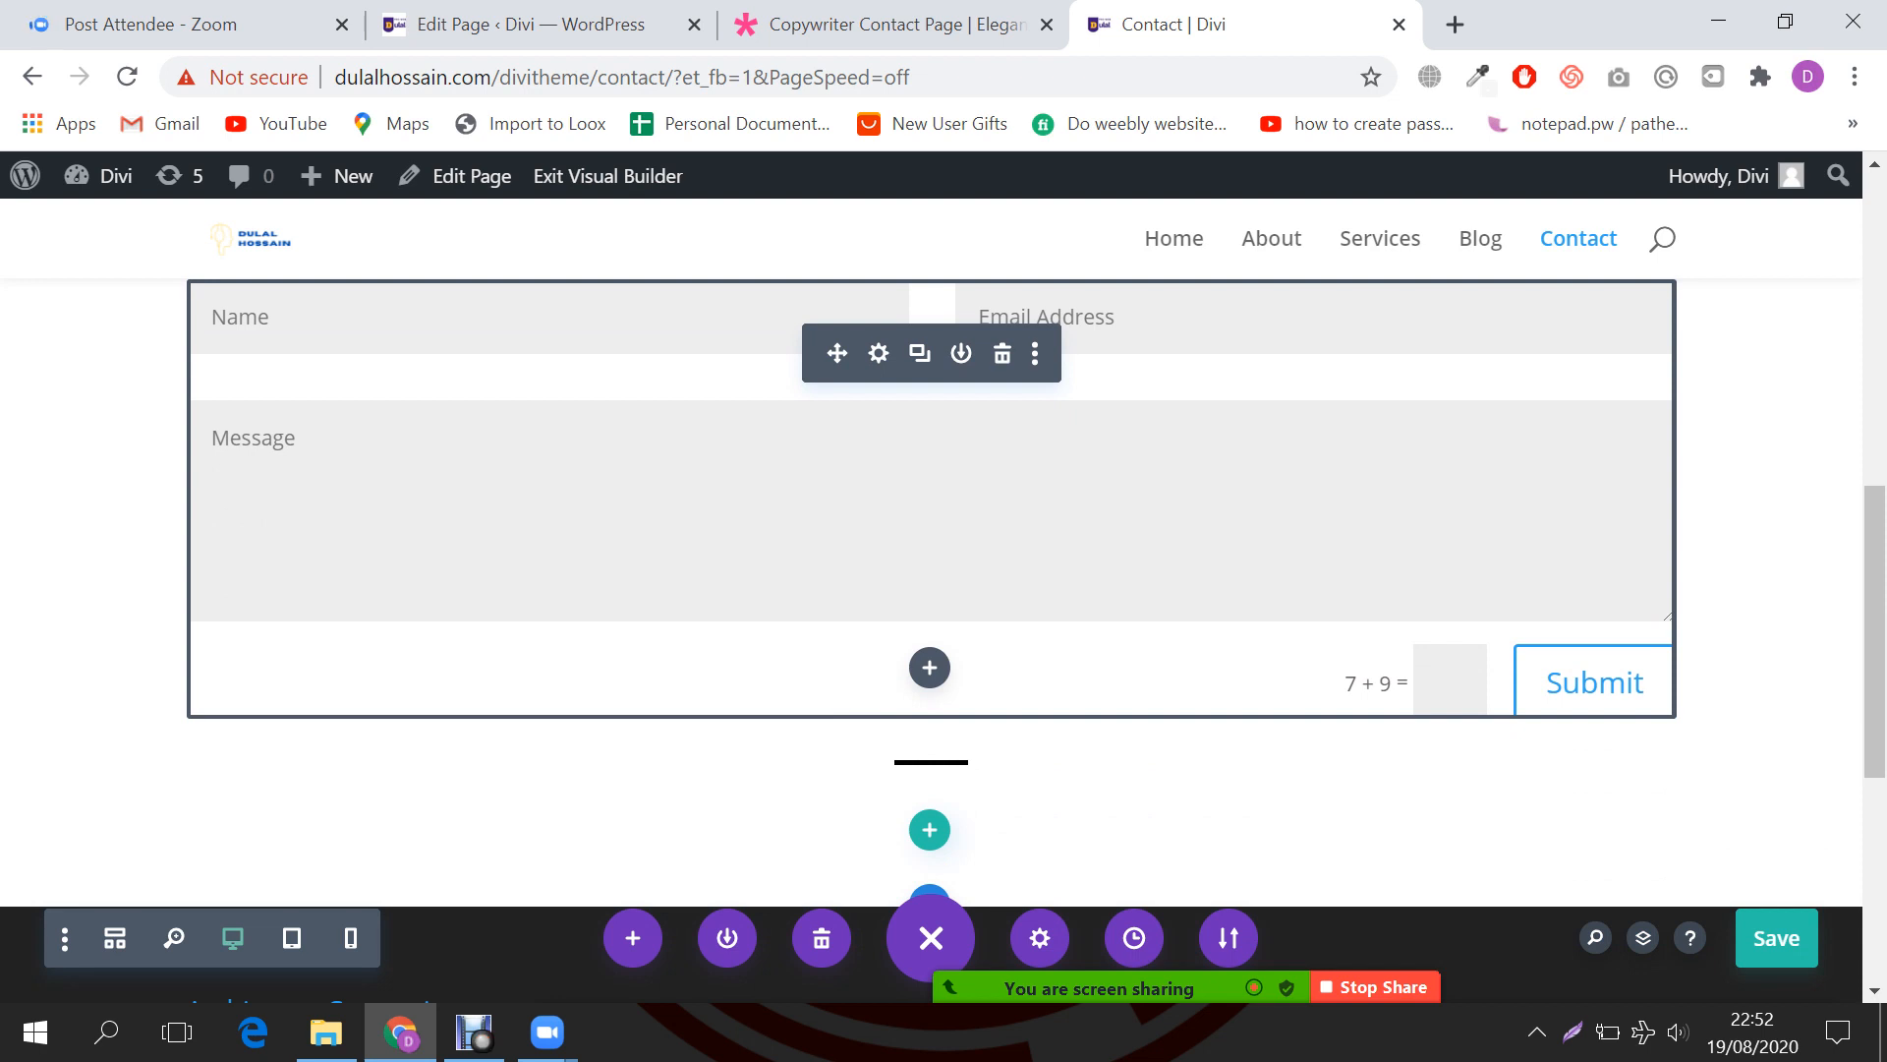
click(1777, 938)
scroll(931, 639, down, 4)
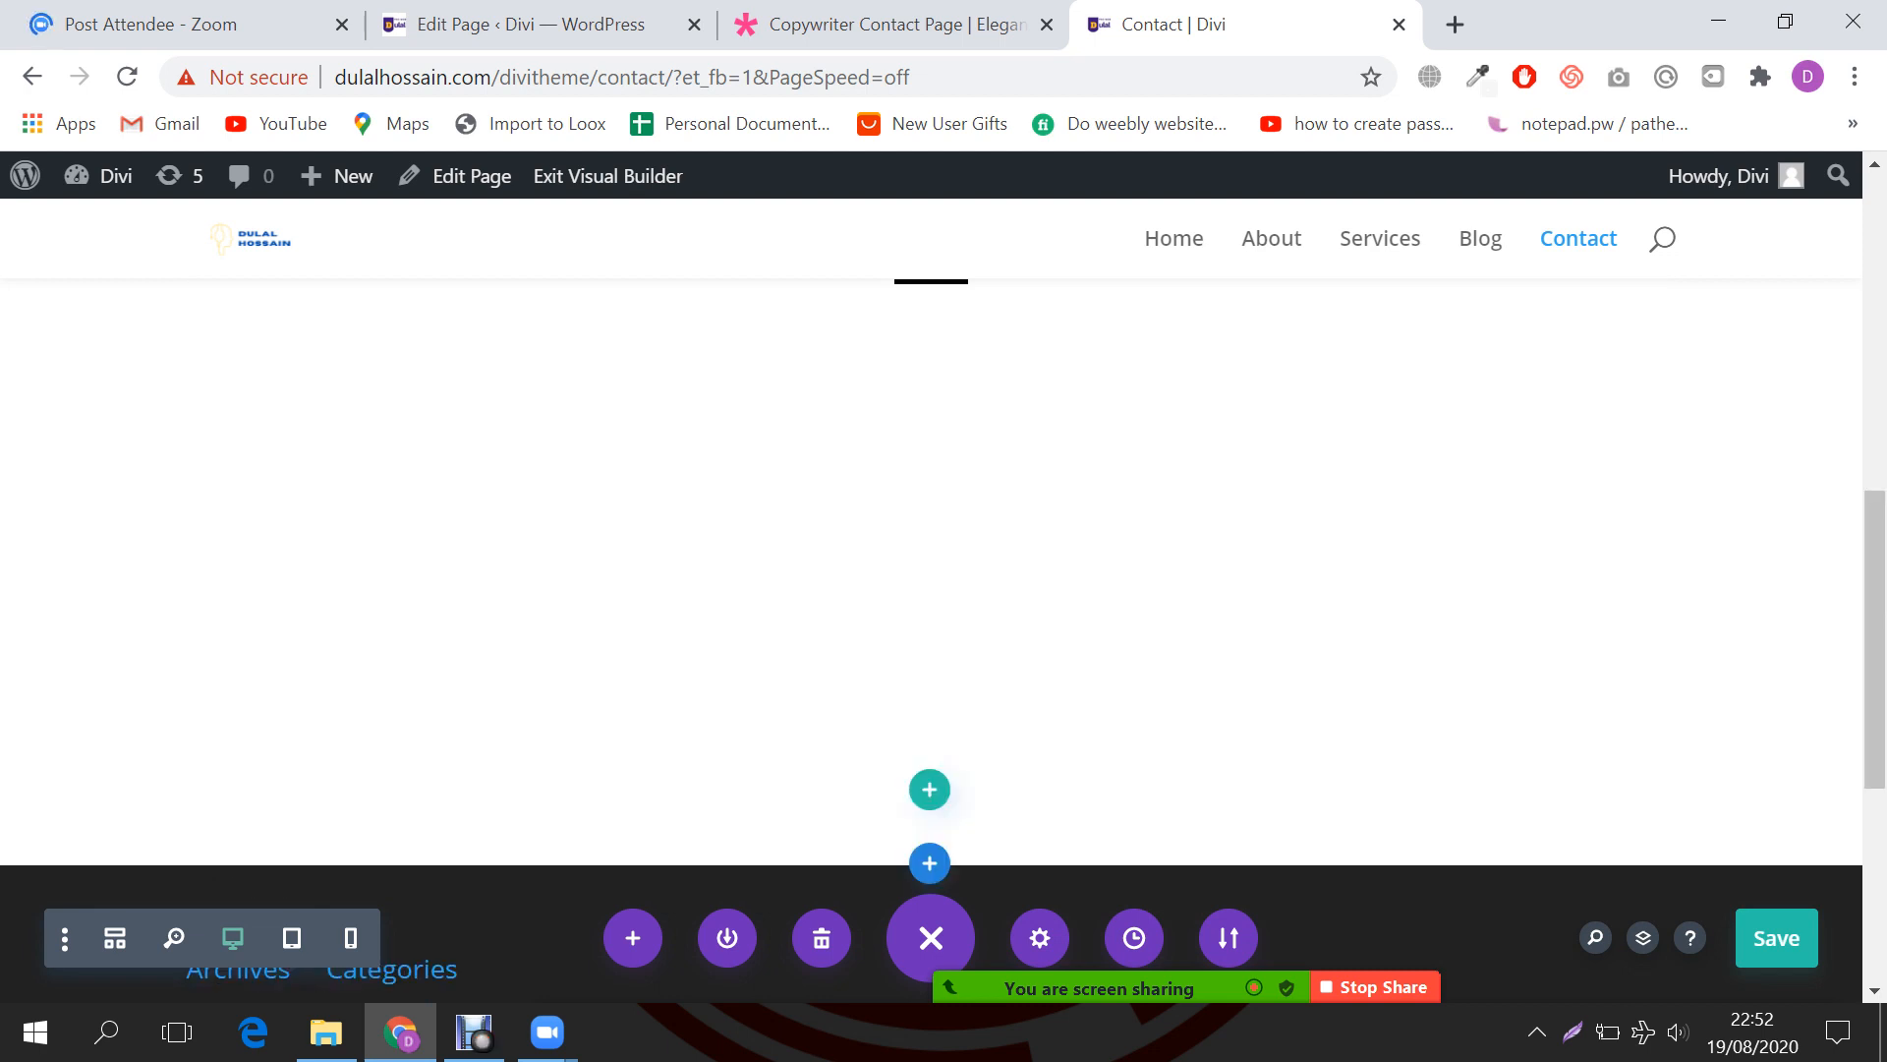
scroll(931, 639, up, 2)
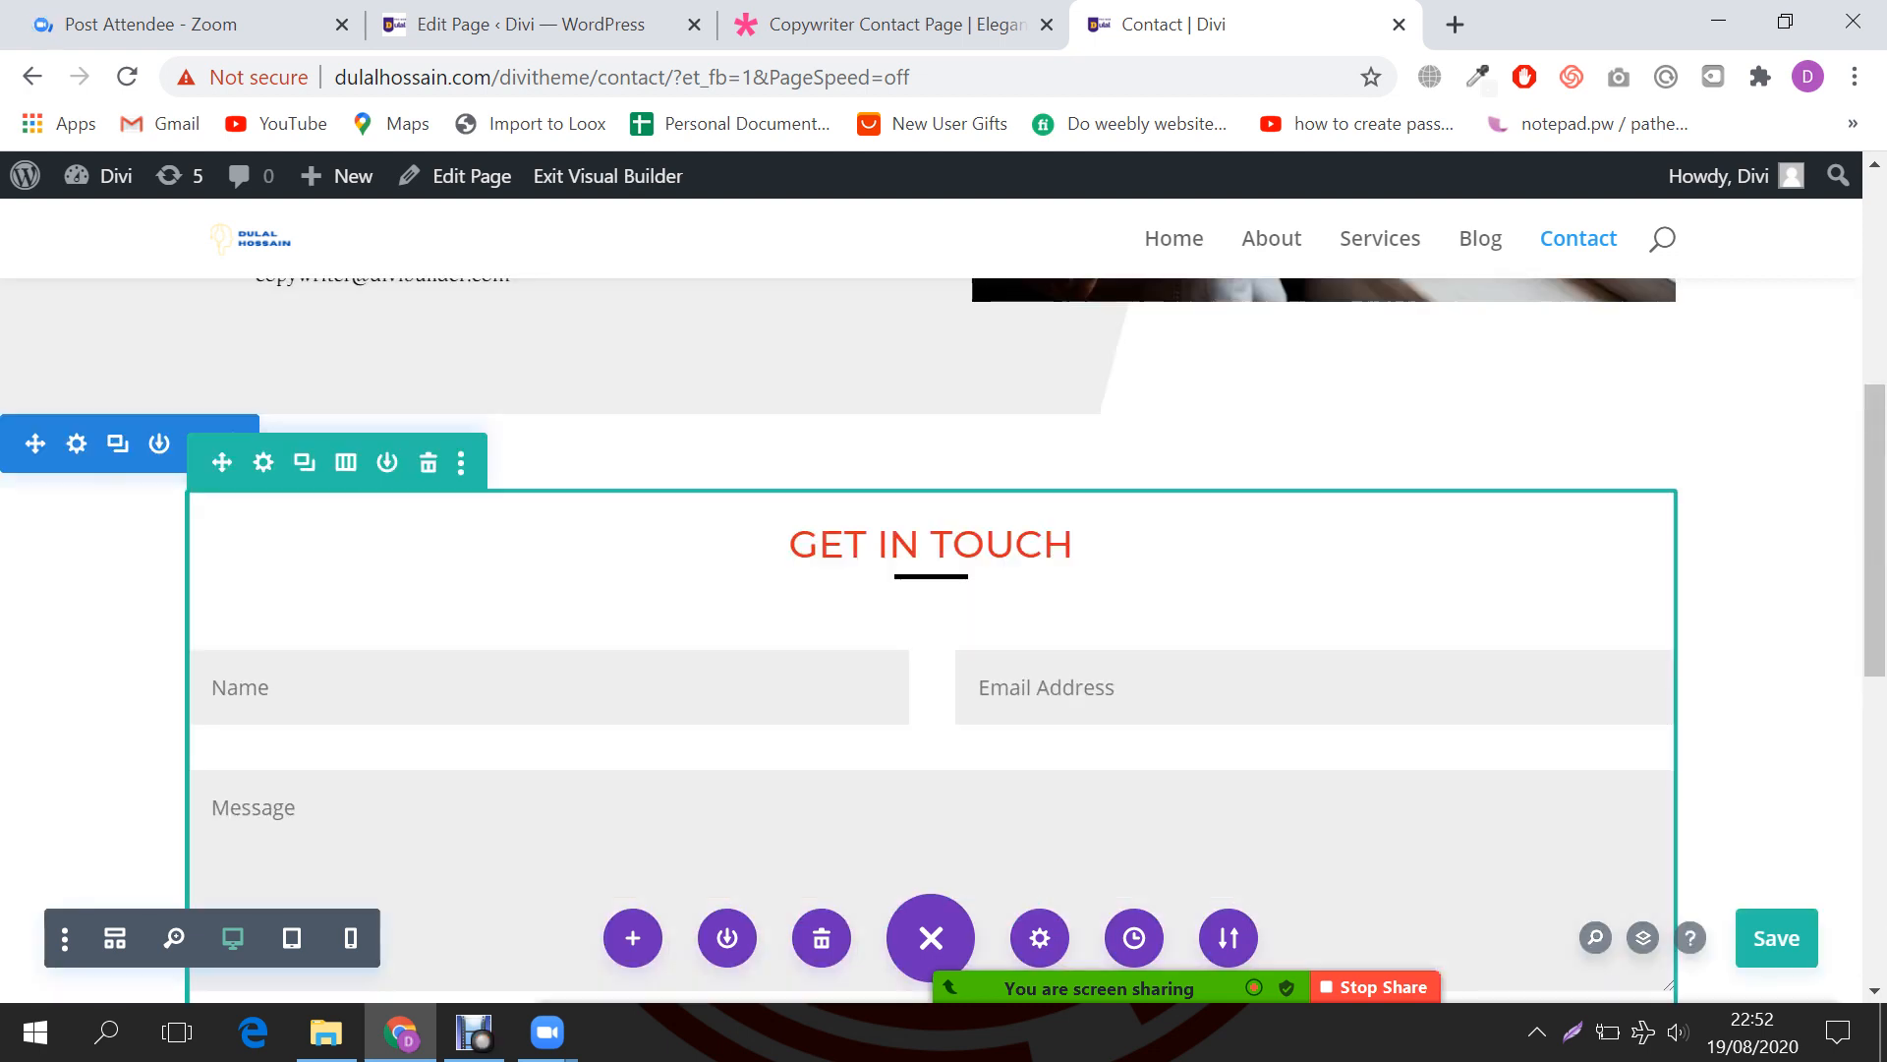
scroll(931, 639, down, 2)
scroll(931, 639, up, 1)
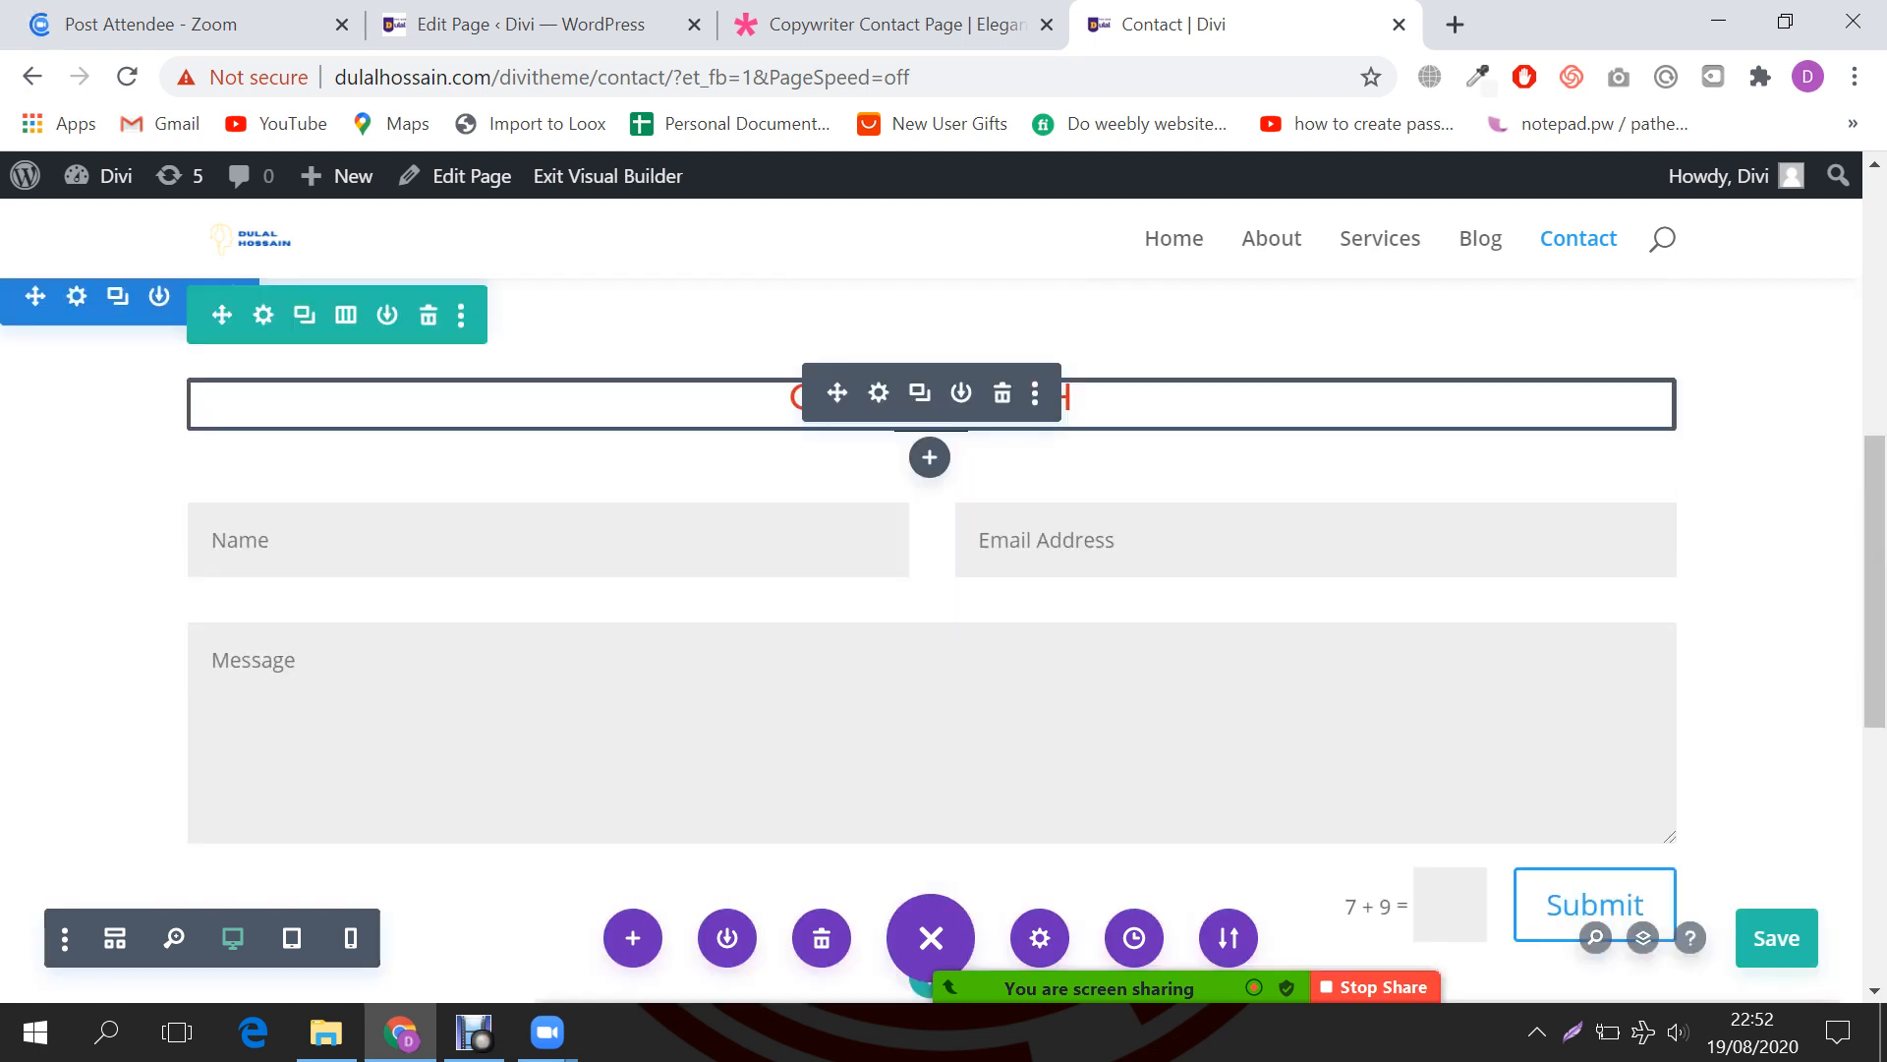
Step: Compare the form with the copywriter demo and save the page again with Ctrl+S
key(ctrl+shift+Tab)
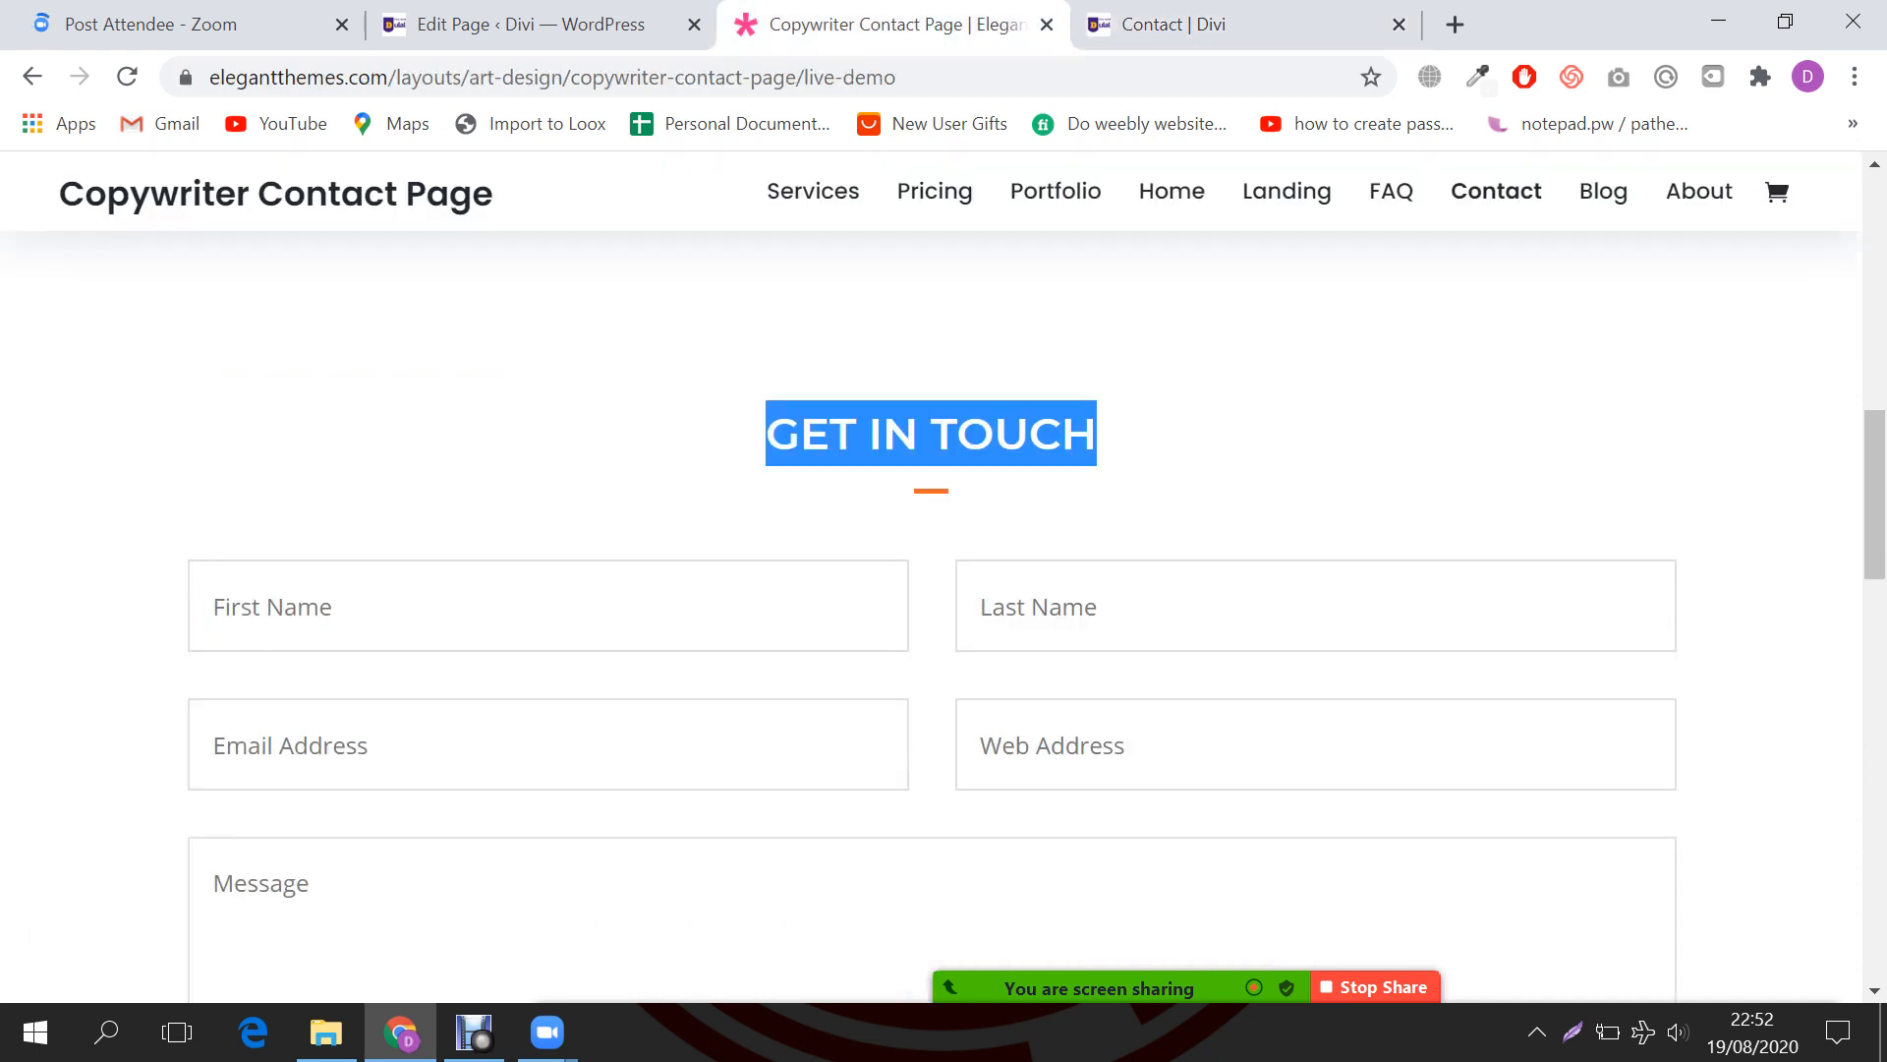
scroll(931, 639, down, 3)
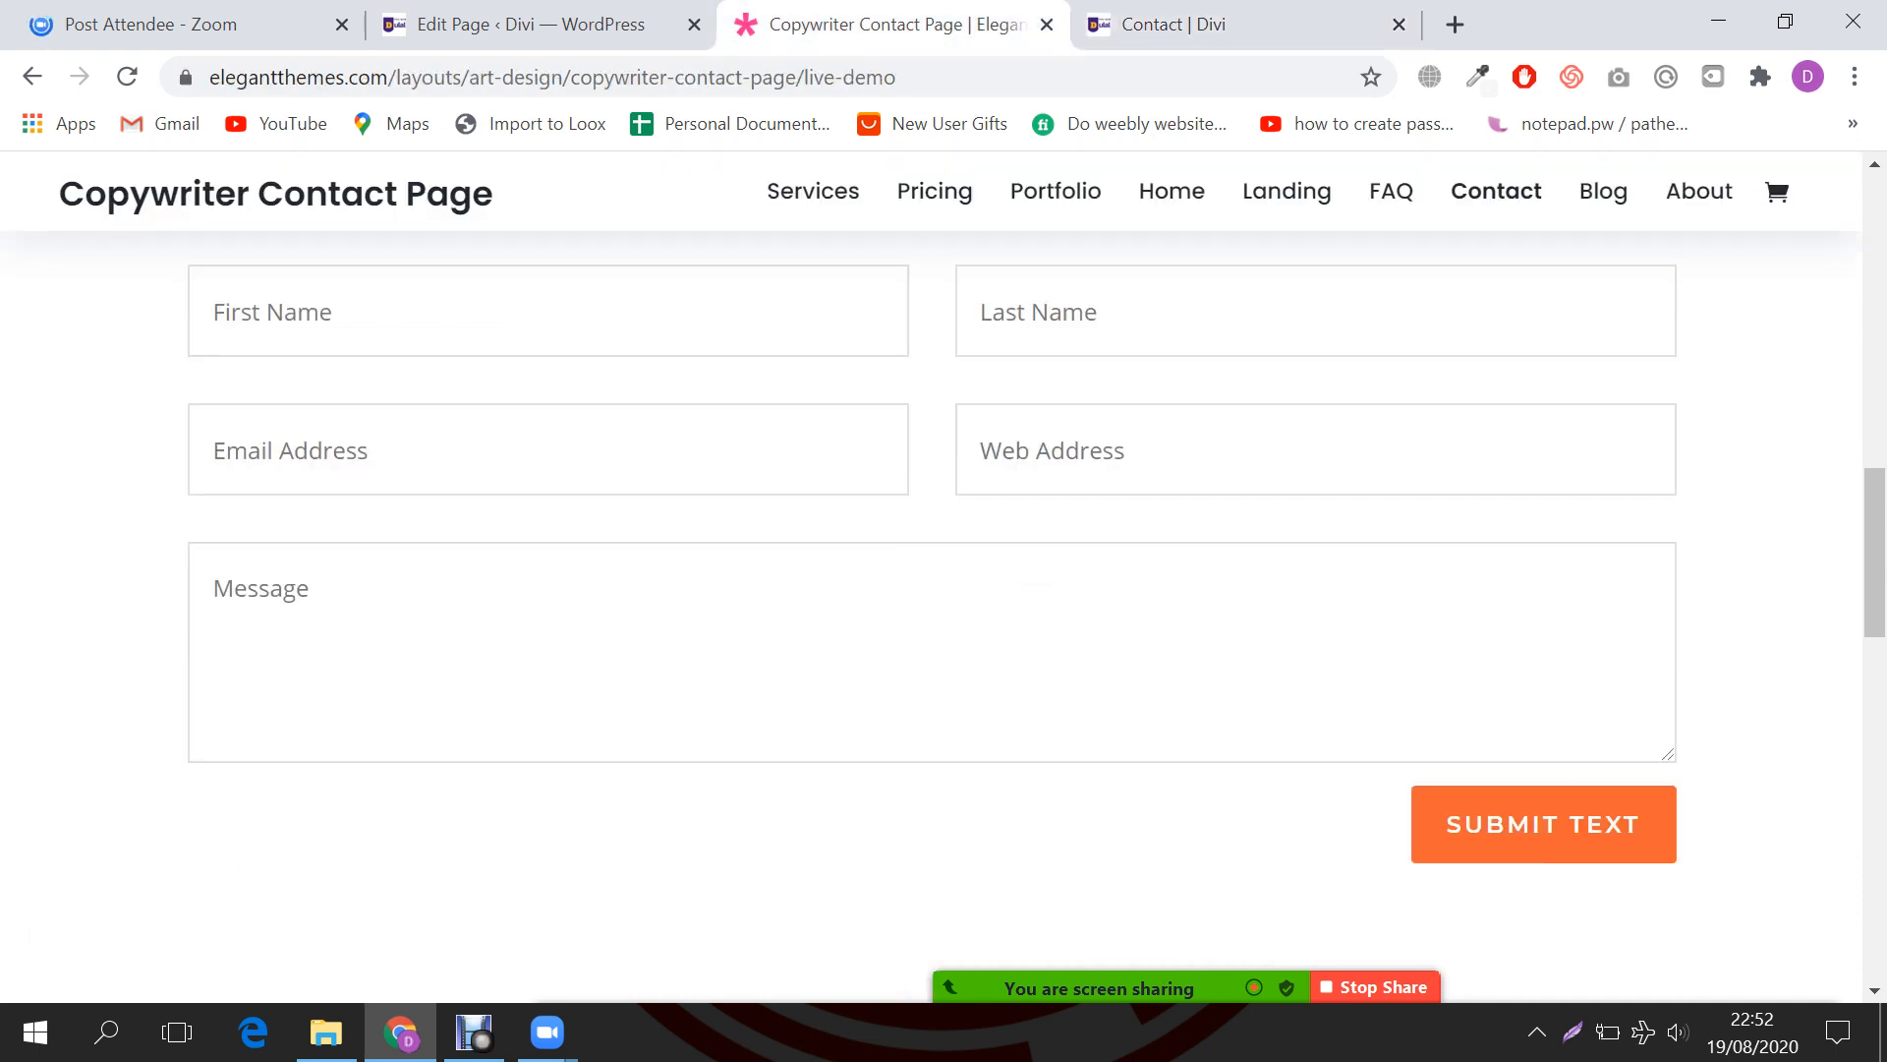
key(ctrl+Tab)
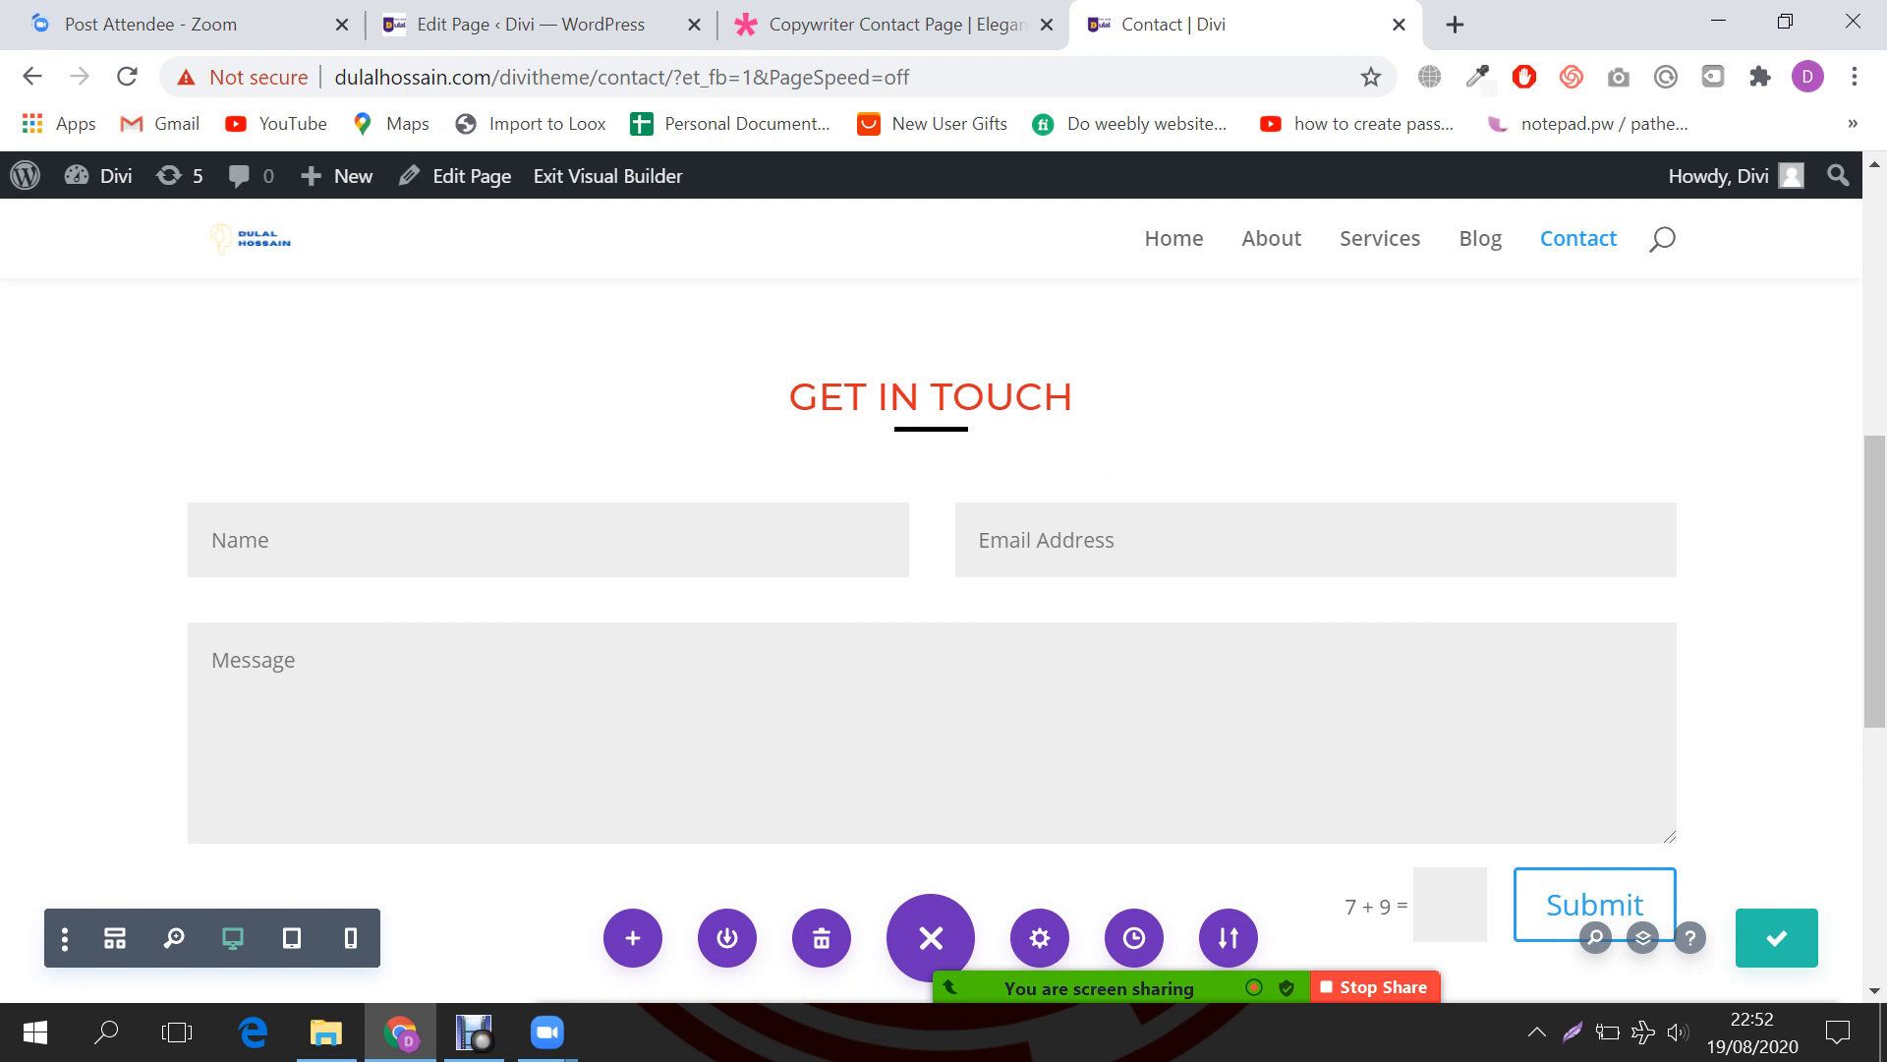
scroll(931, 638, down, 3)
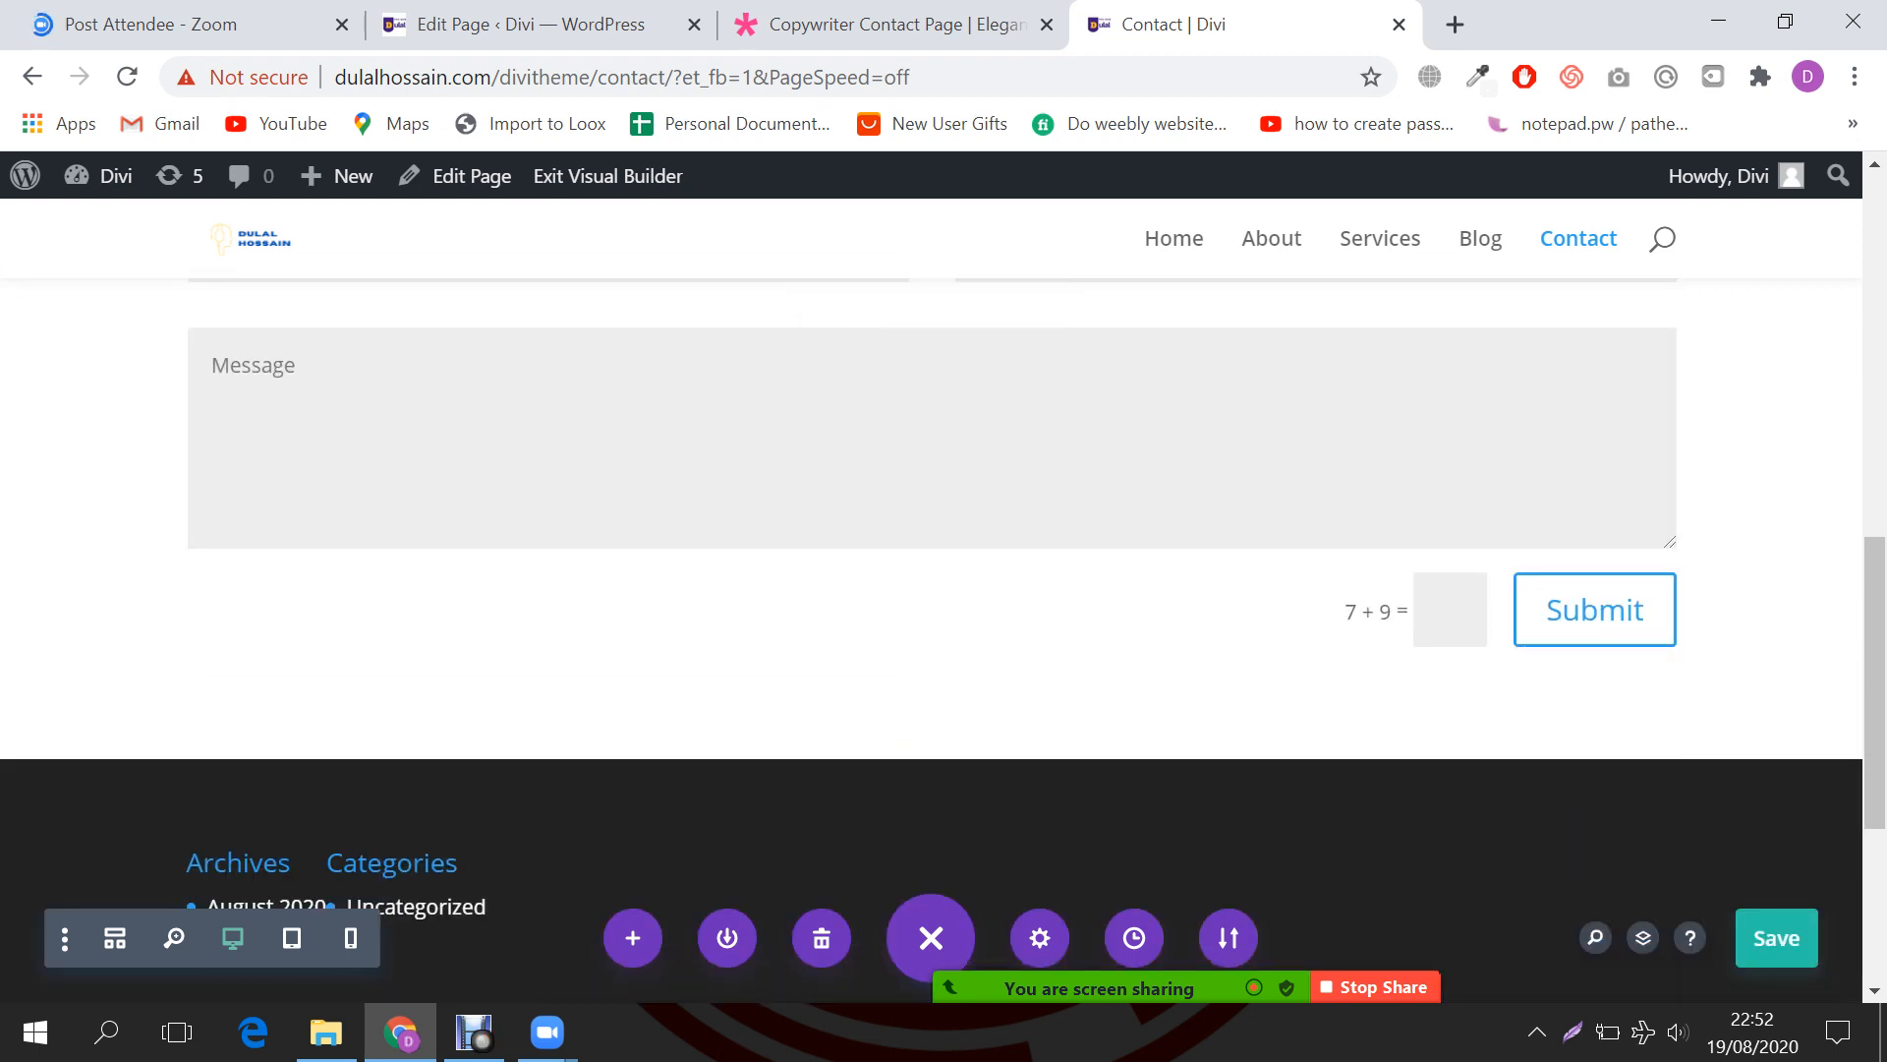
key(ctrl+s)
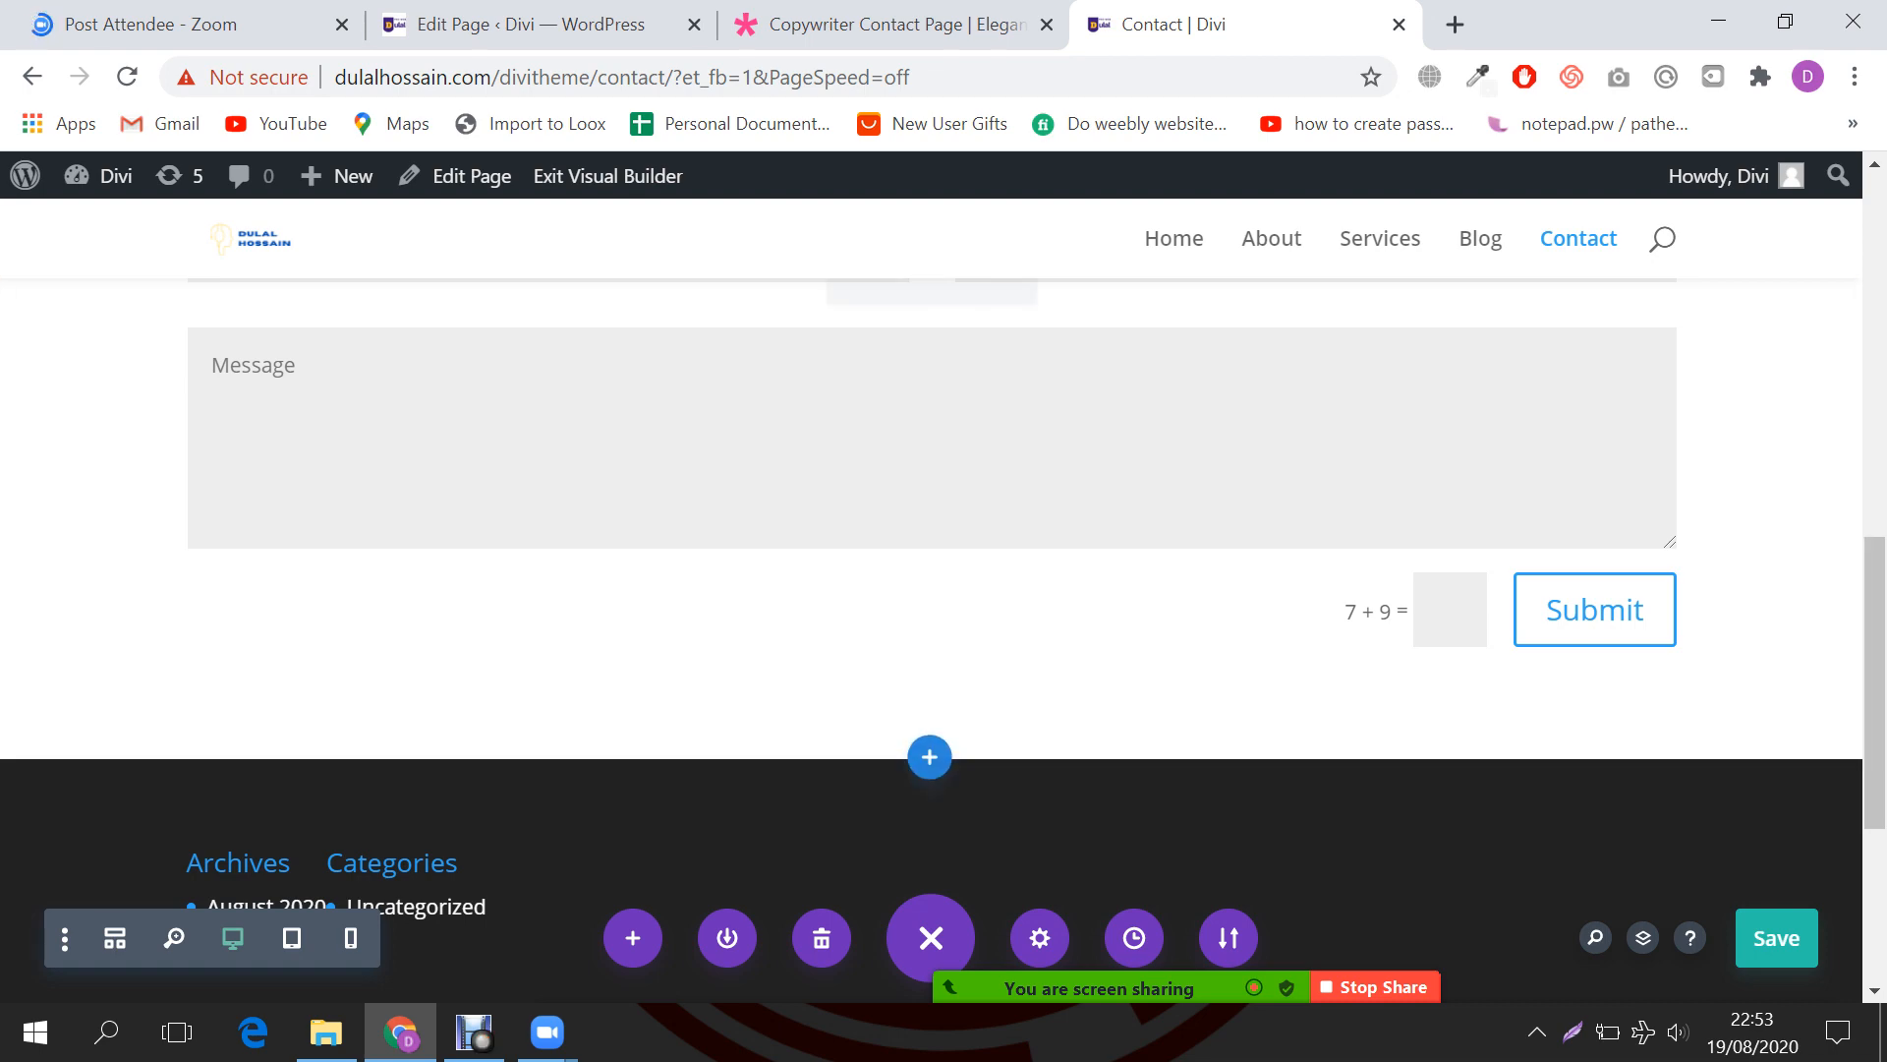
scroll(932, 590, up, 15)
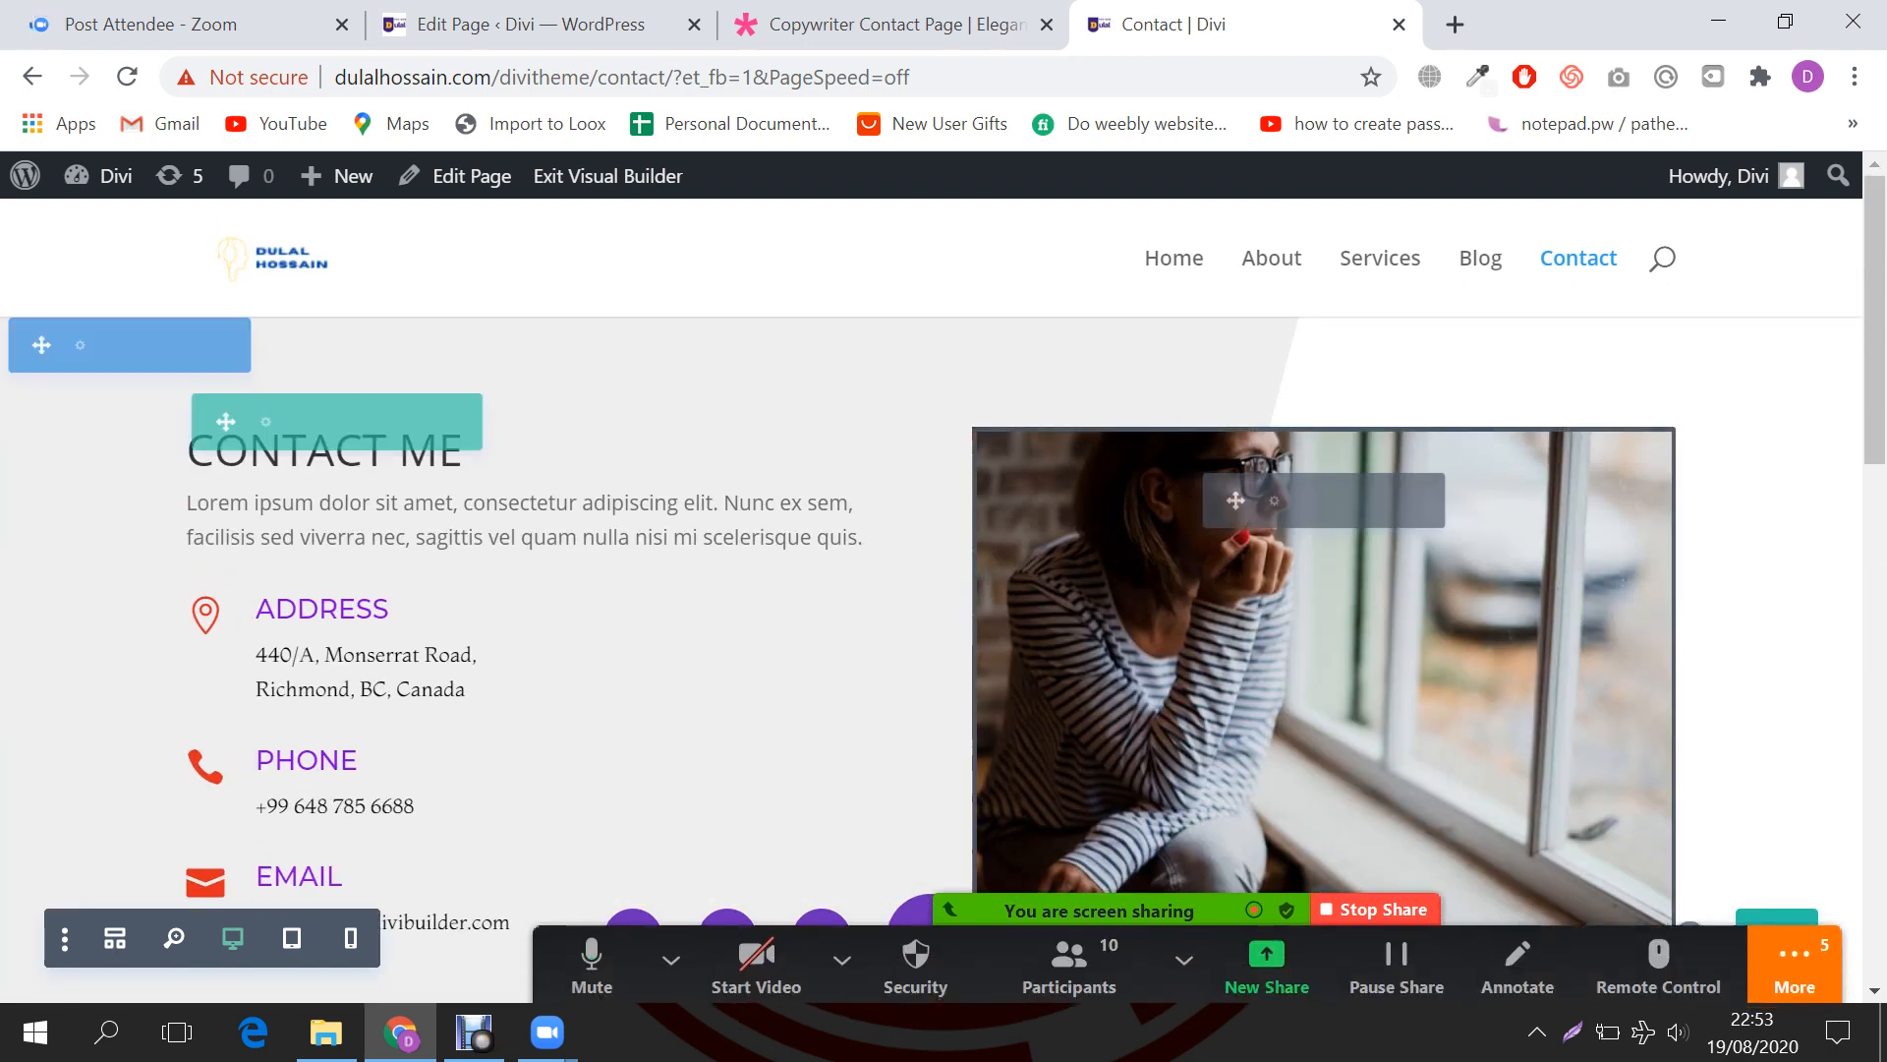
click(1794, 968)
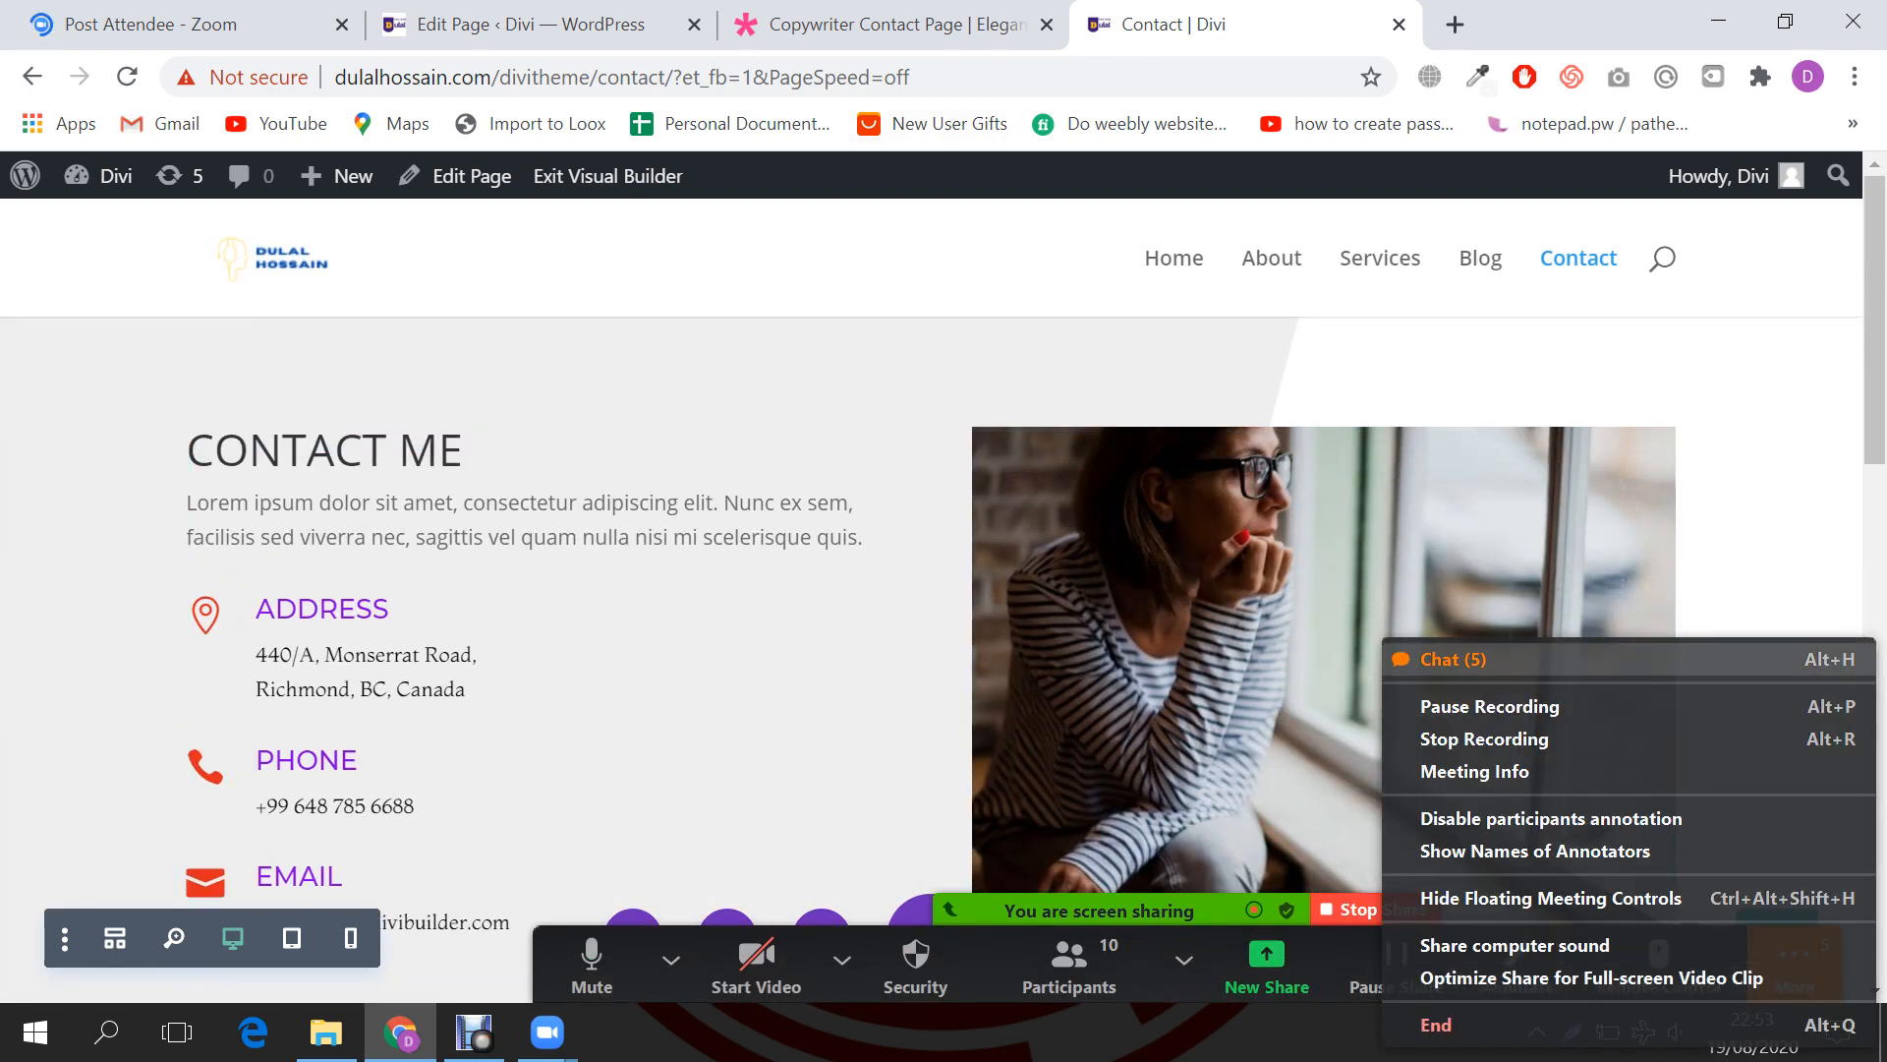
click(1454, 658)
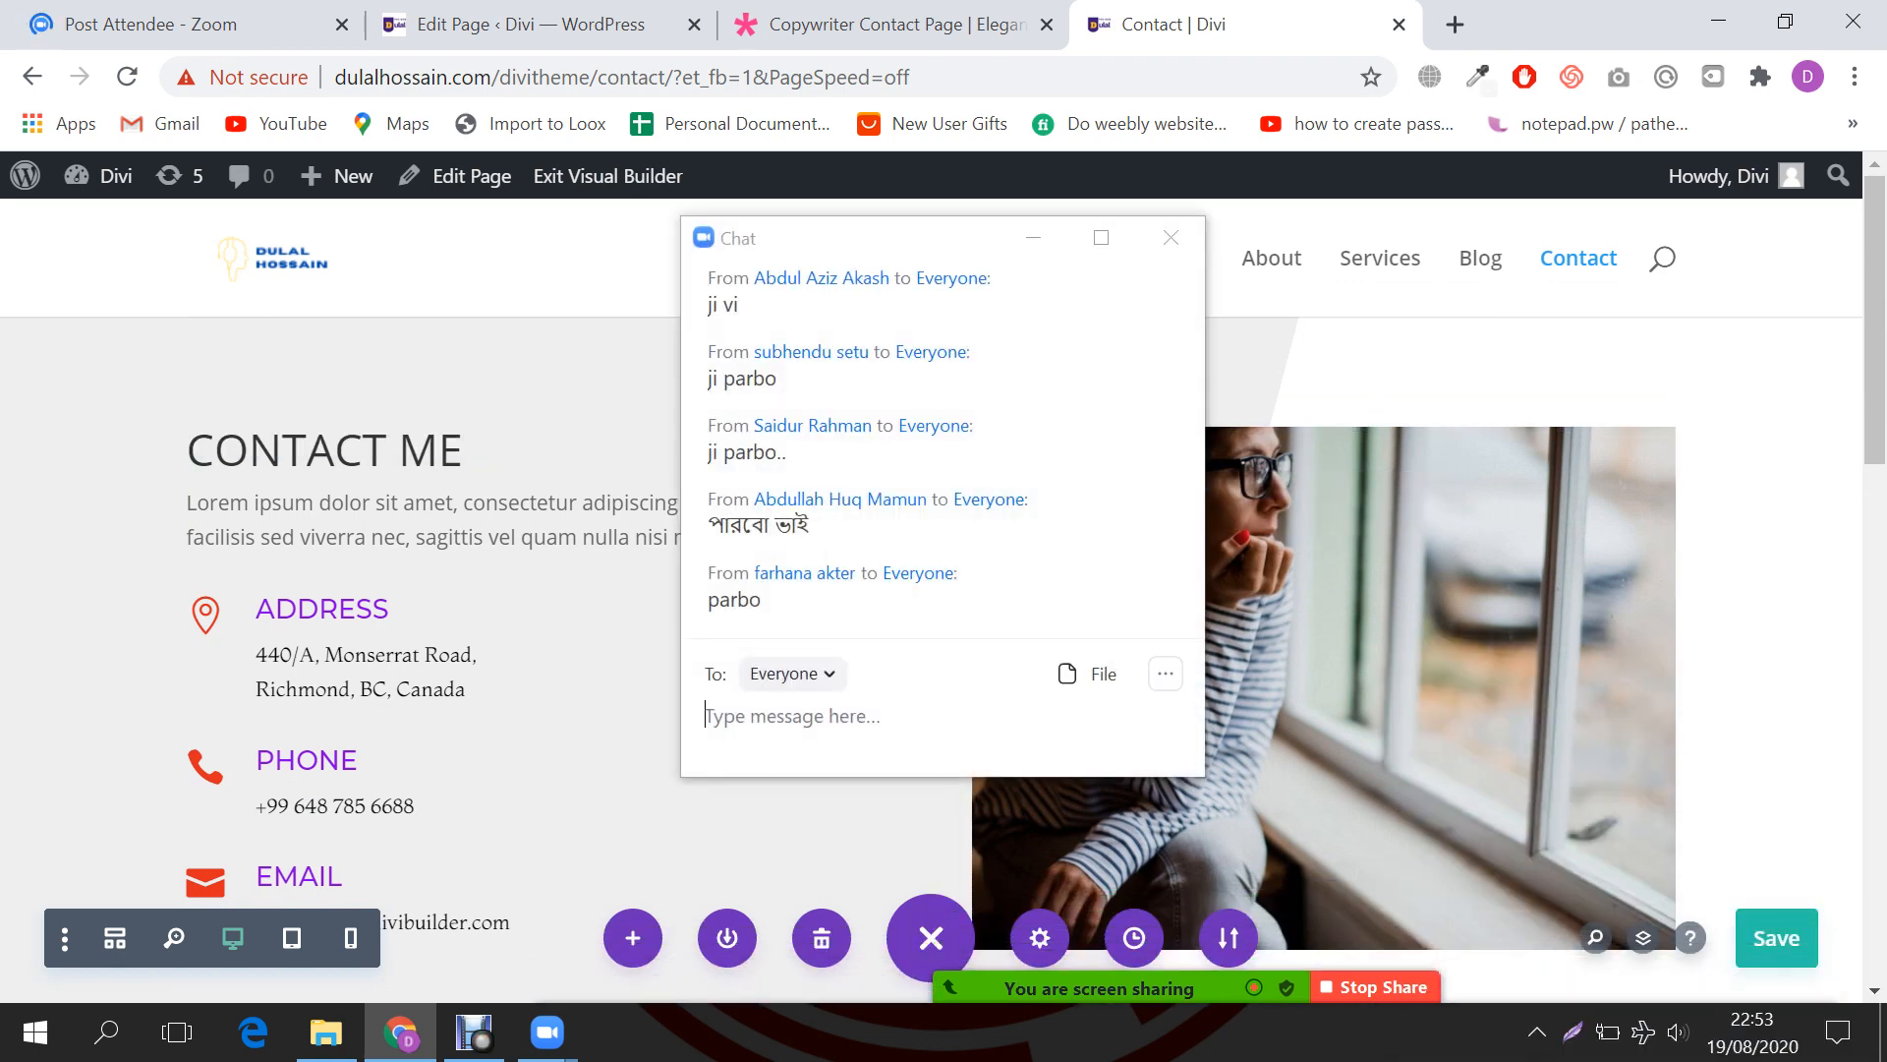
click(1069, 961)
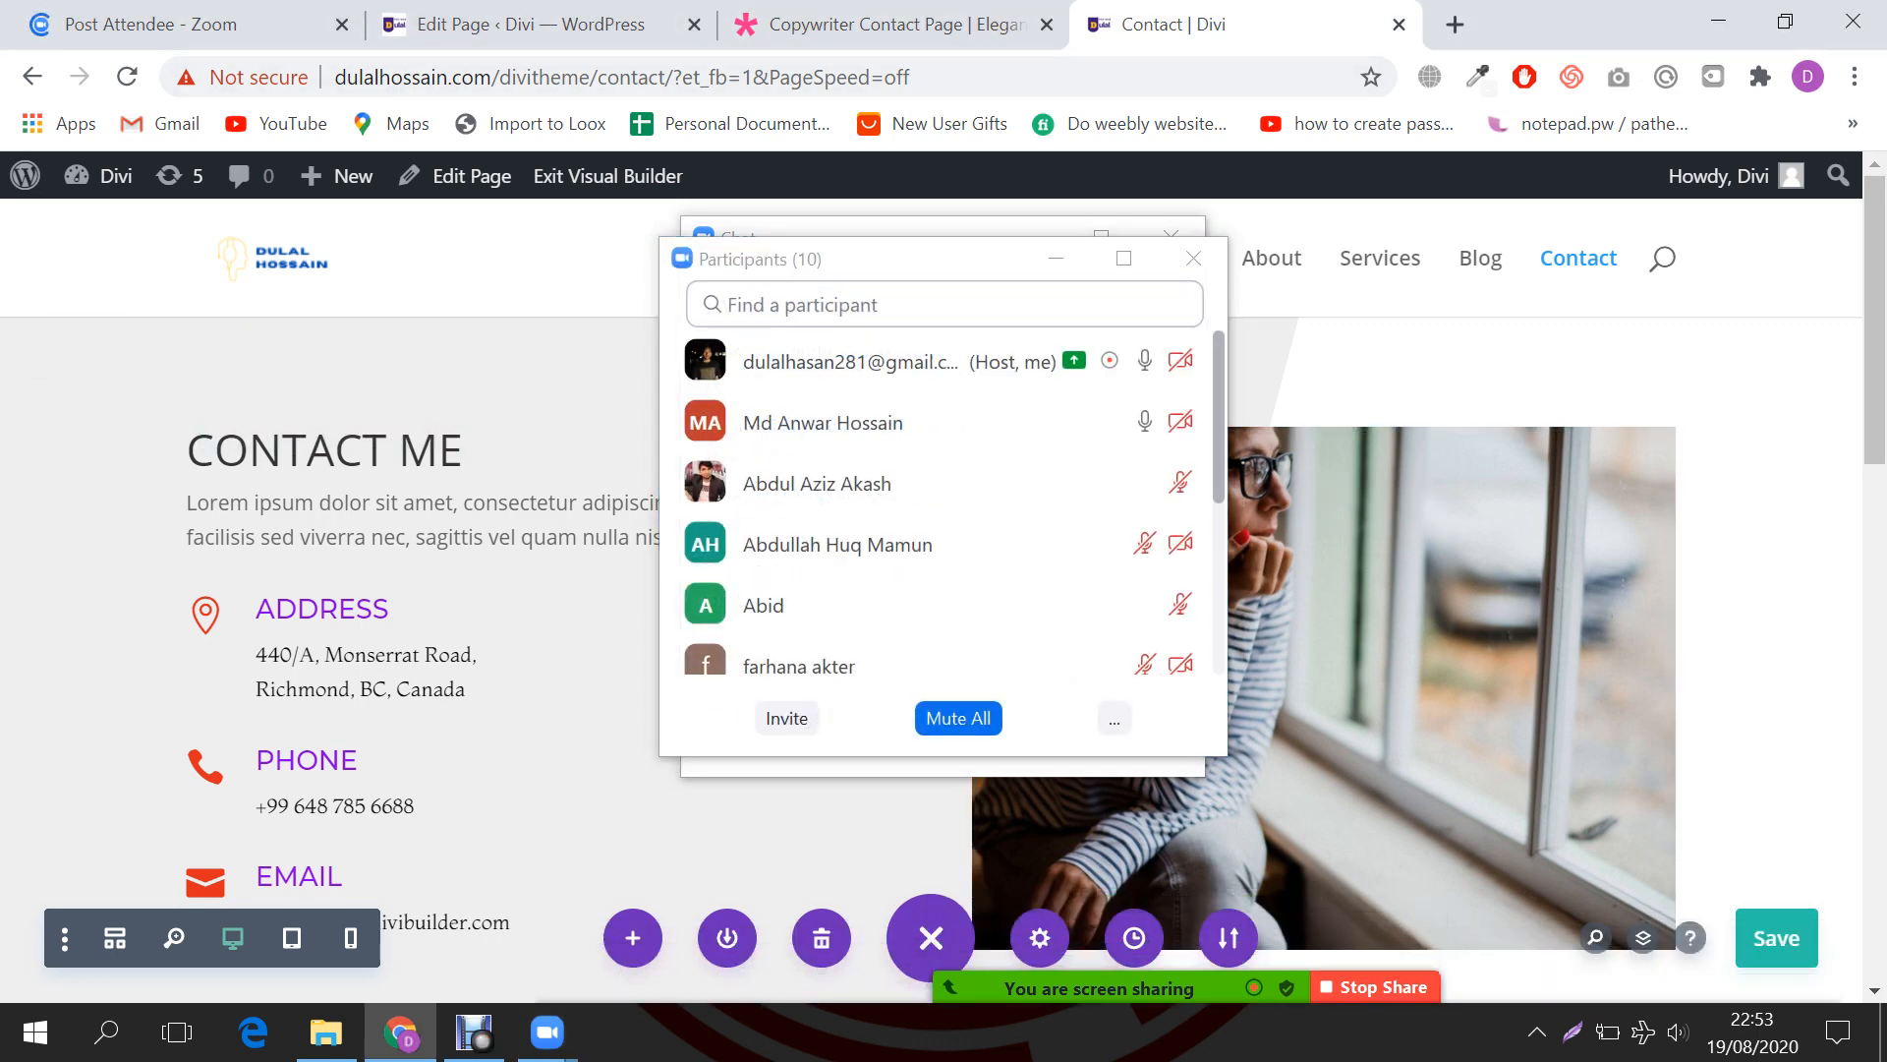
click(1044, 247)
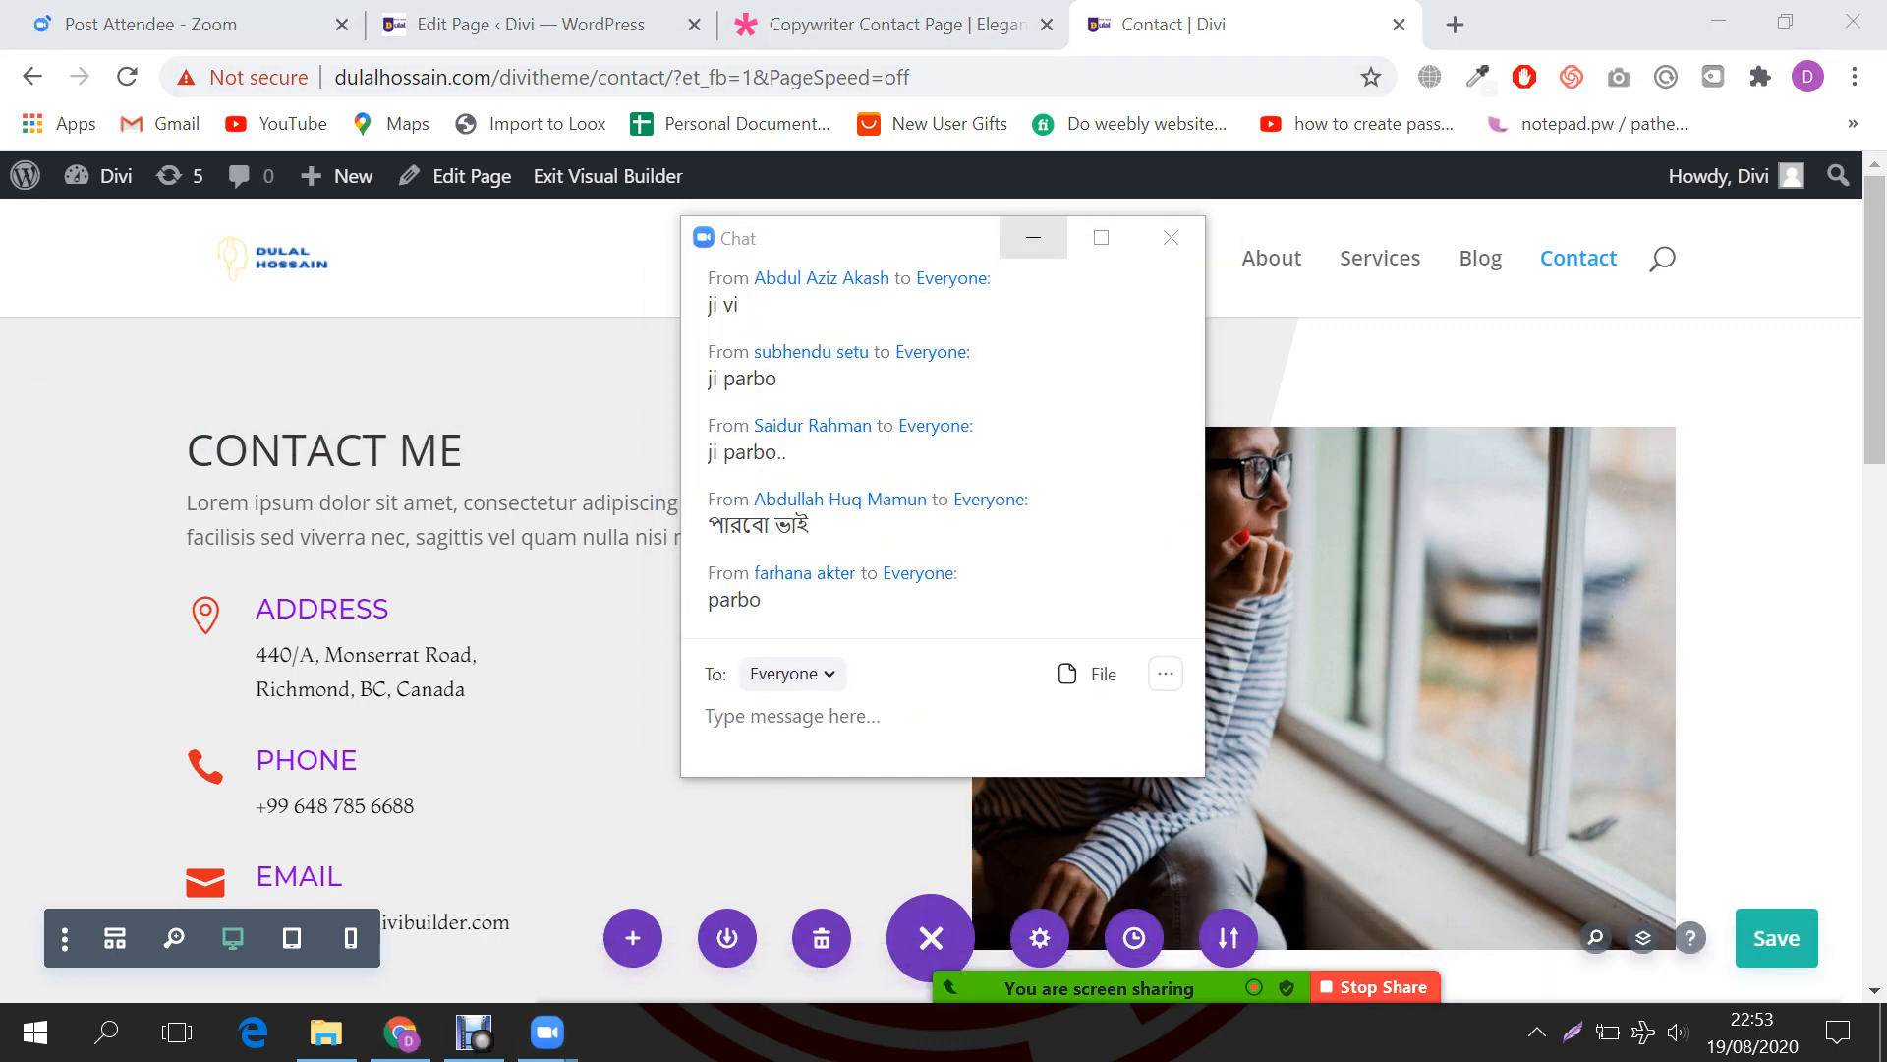
click(1033, 238)
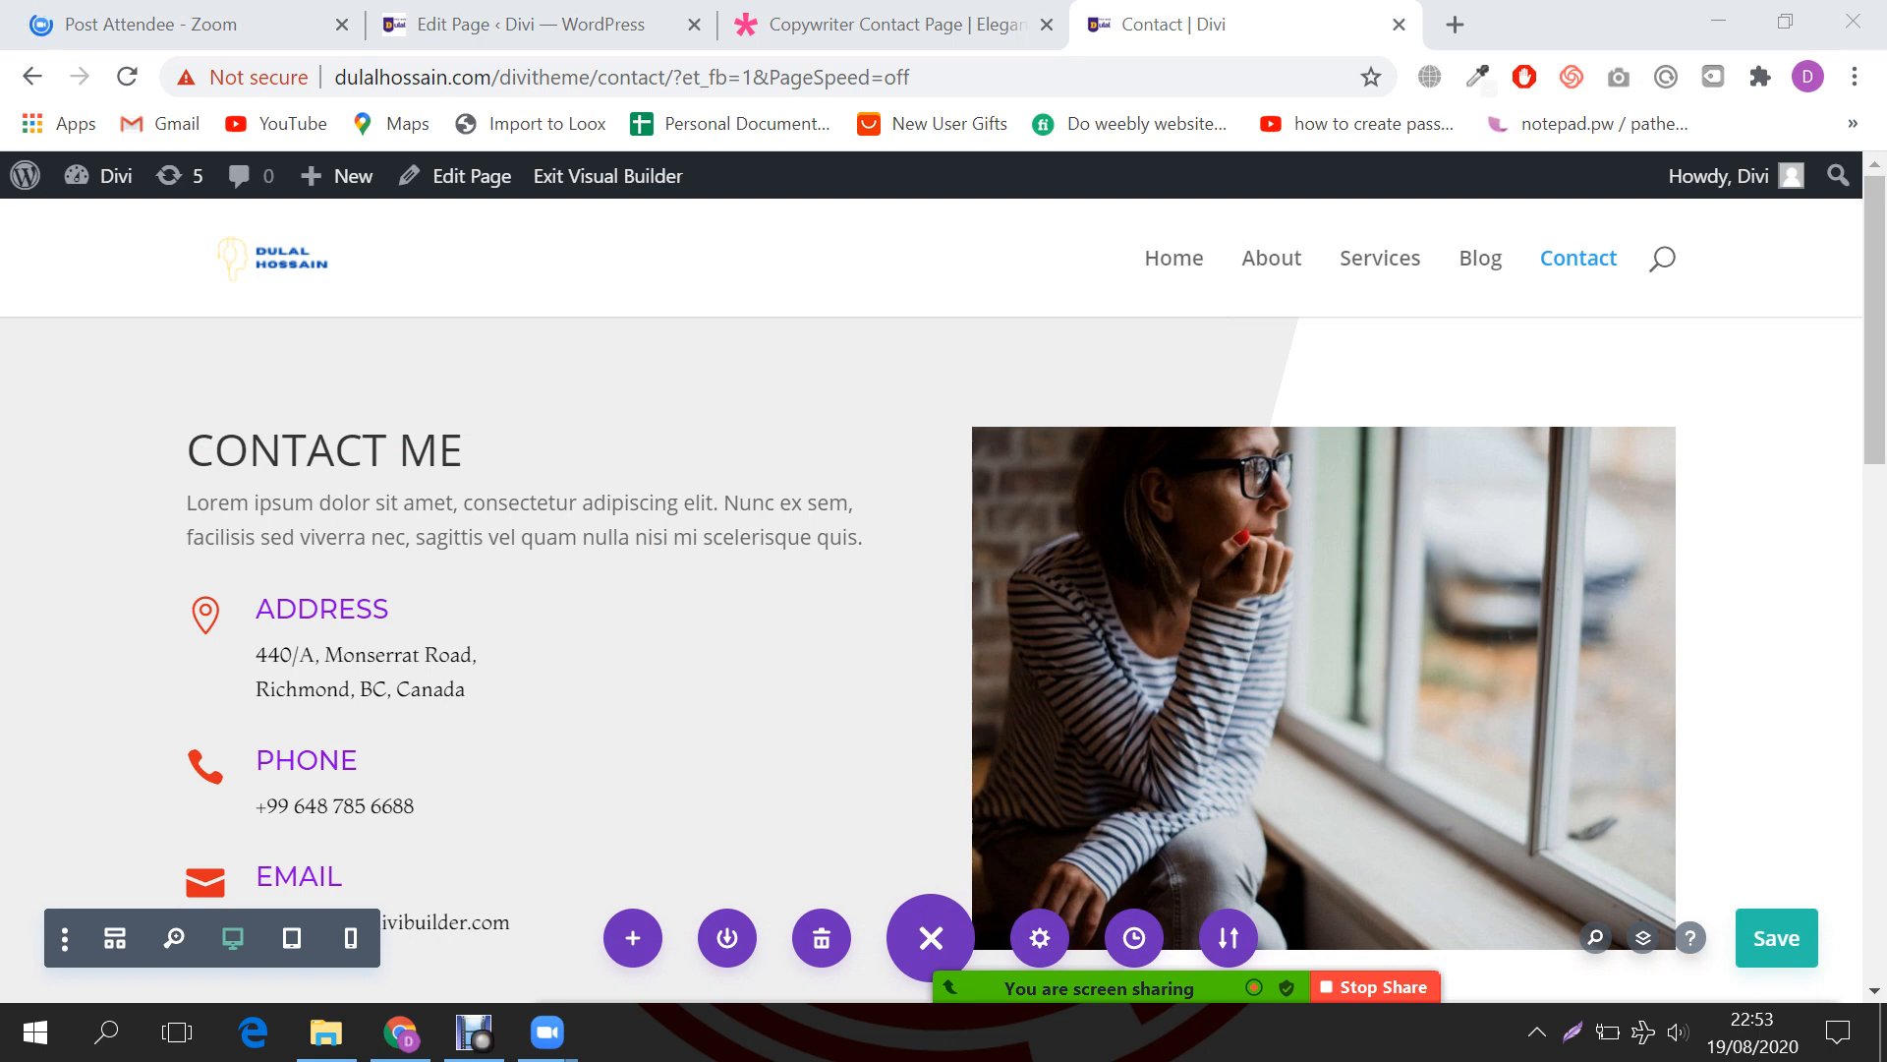
scroll(930, 492, down, 3)
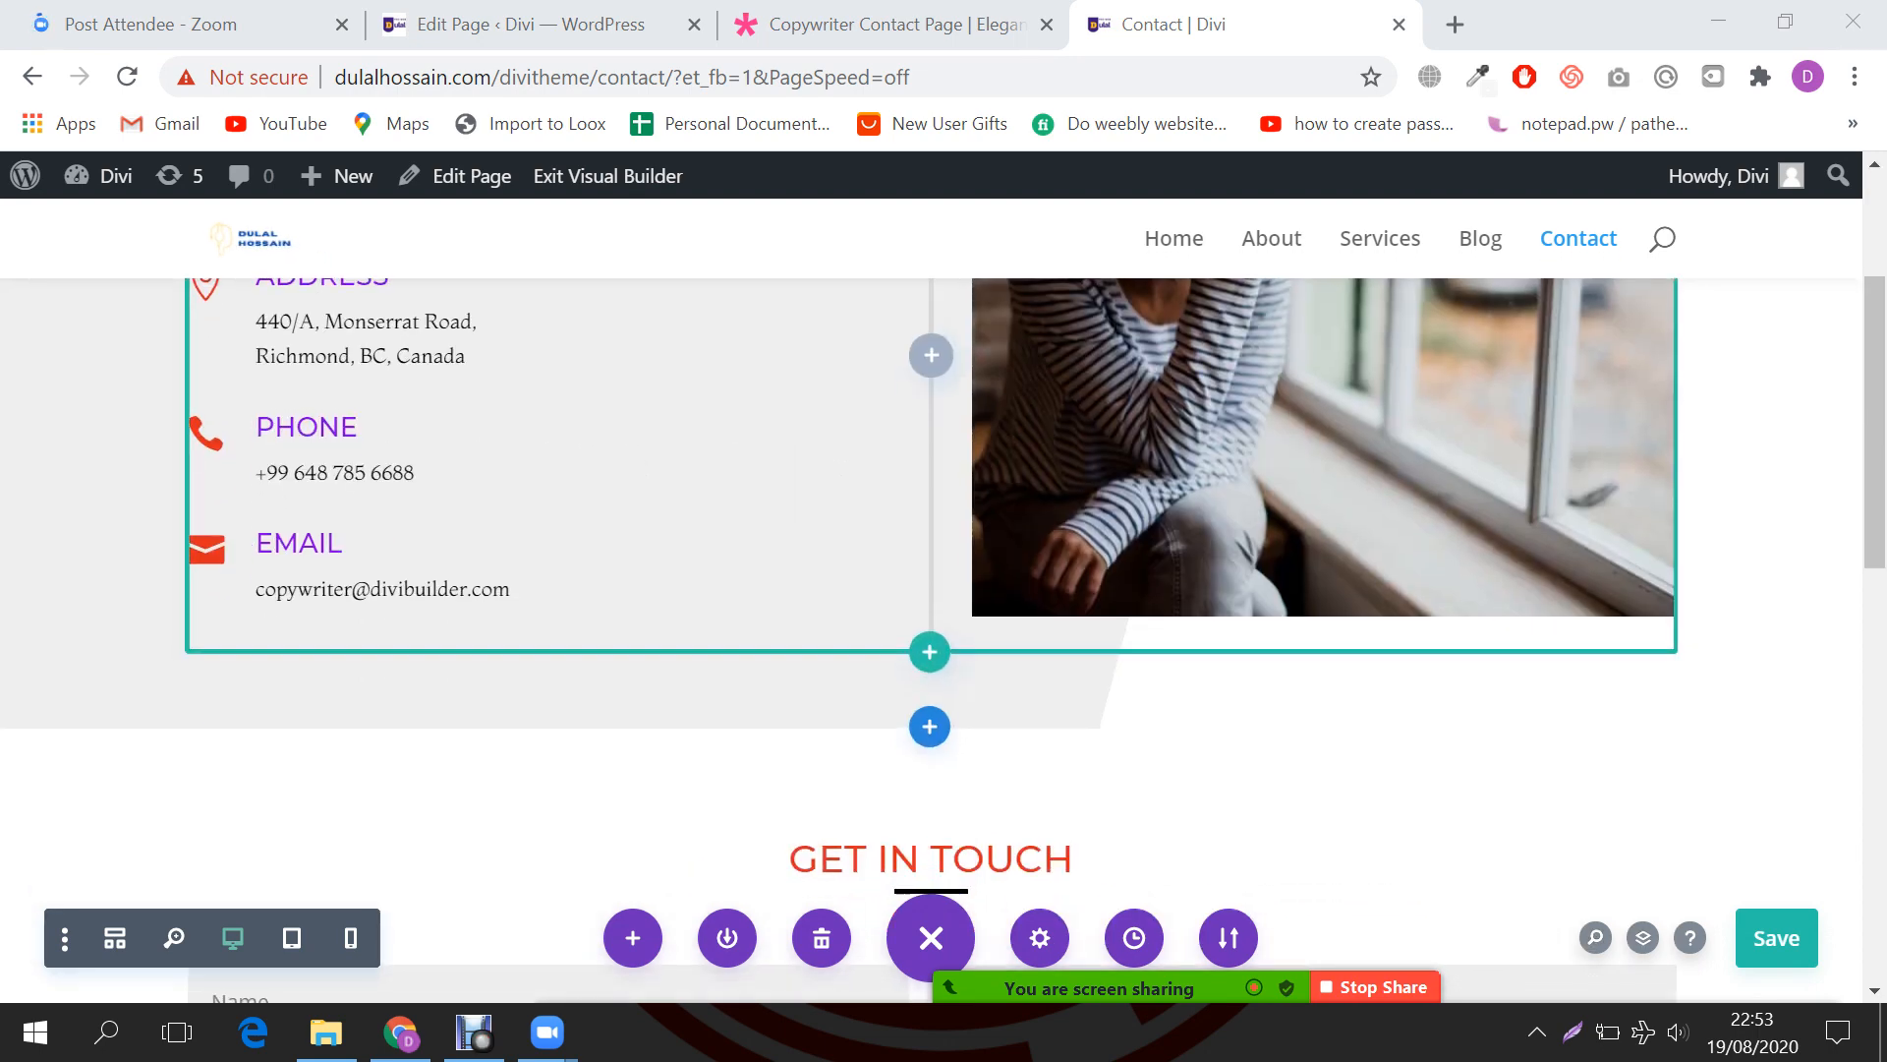
Step: Reload the Contact page without the ?et_fb=1&PageSpeed=off builder parameters
scroll(929, 590, up, 3)
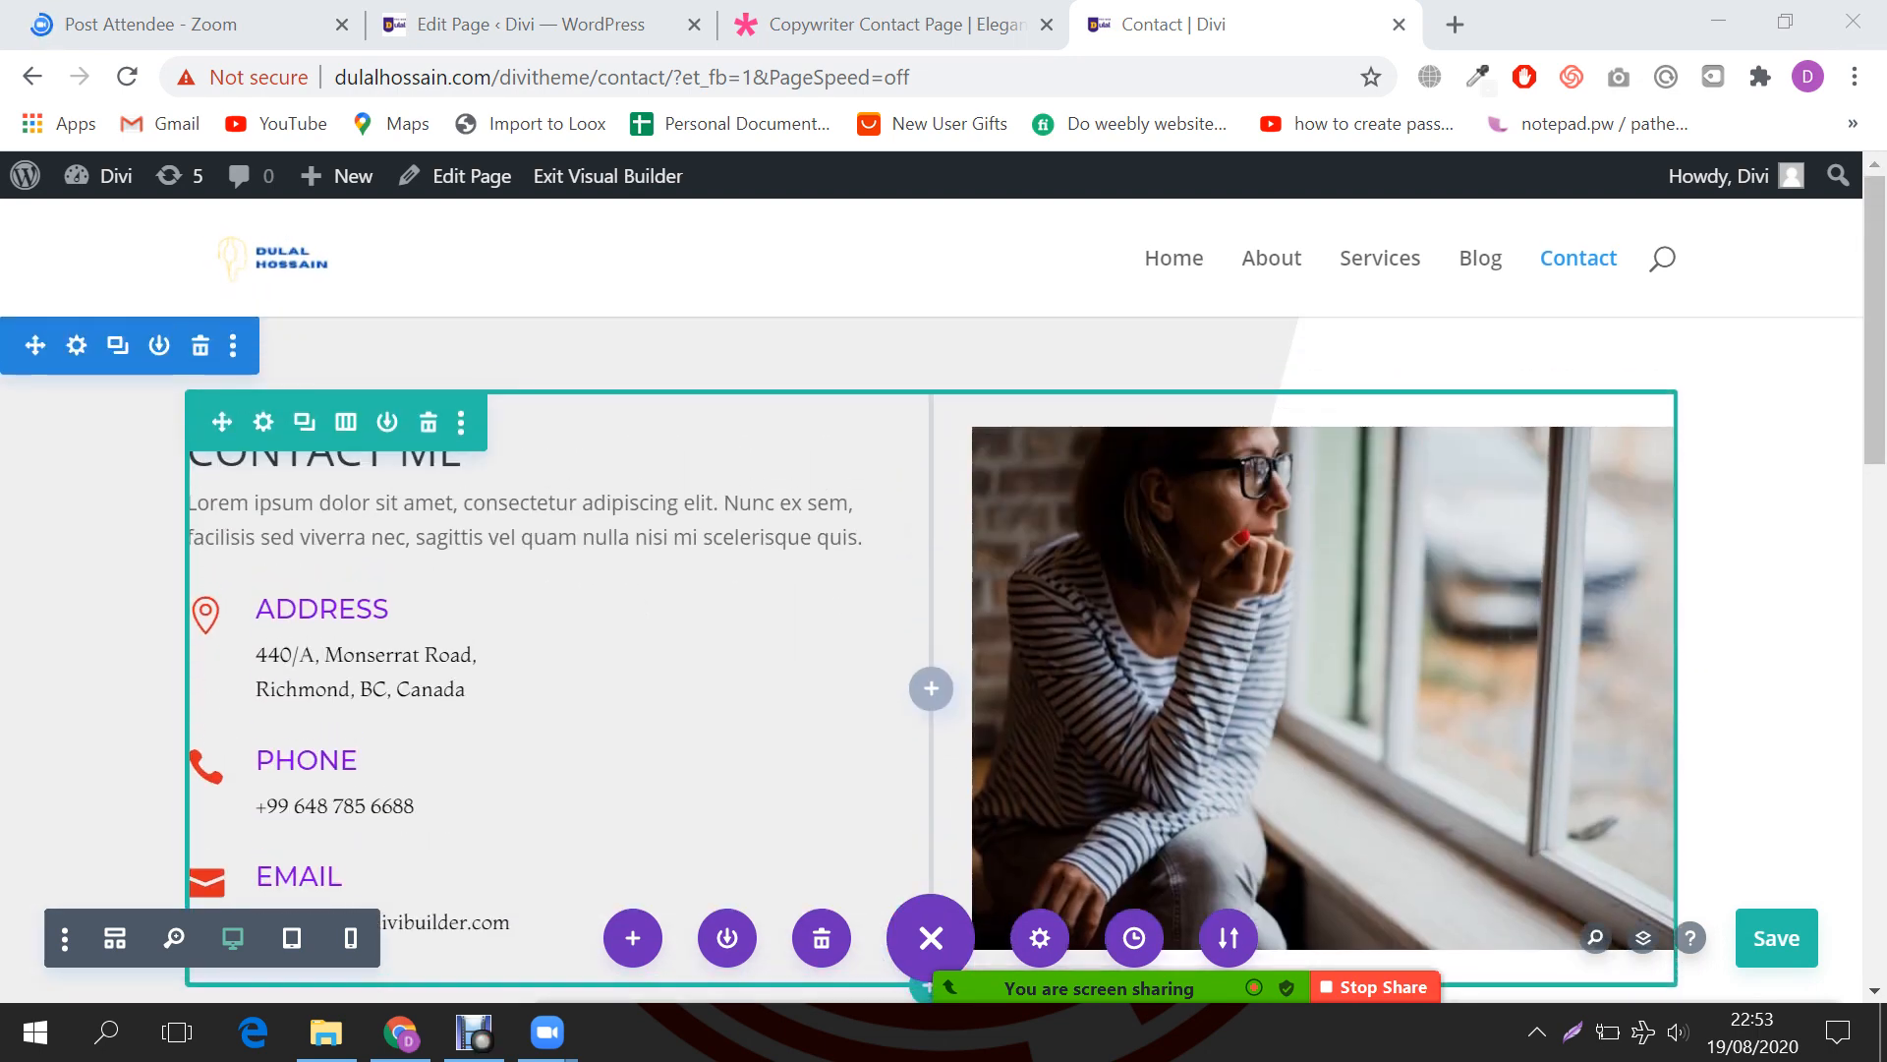
click(845, 27)
scroll(930, 590, up, 8)
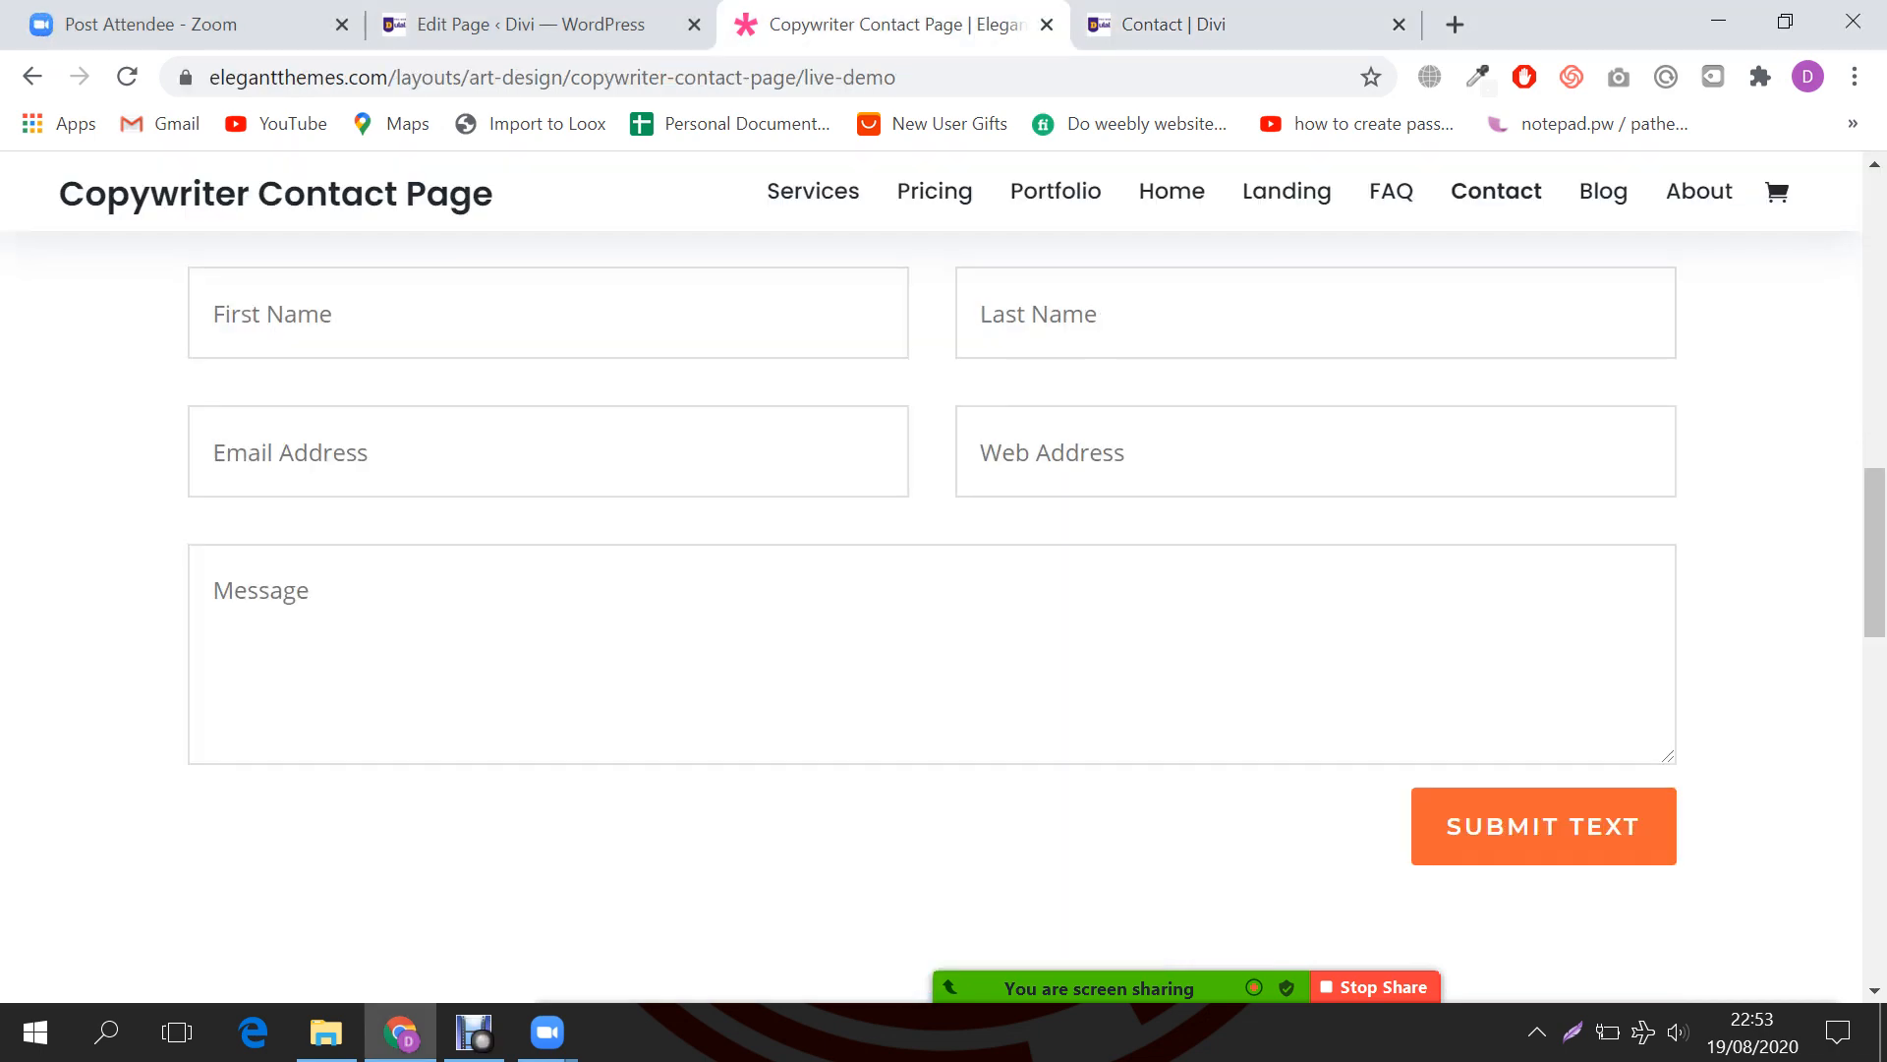
scroll(930, 590, up, 5)
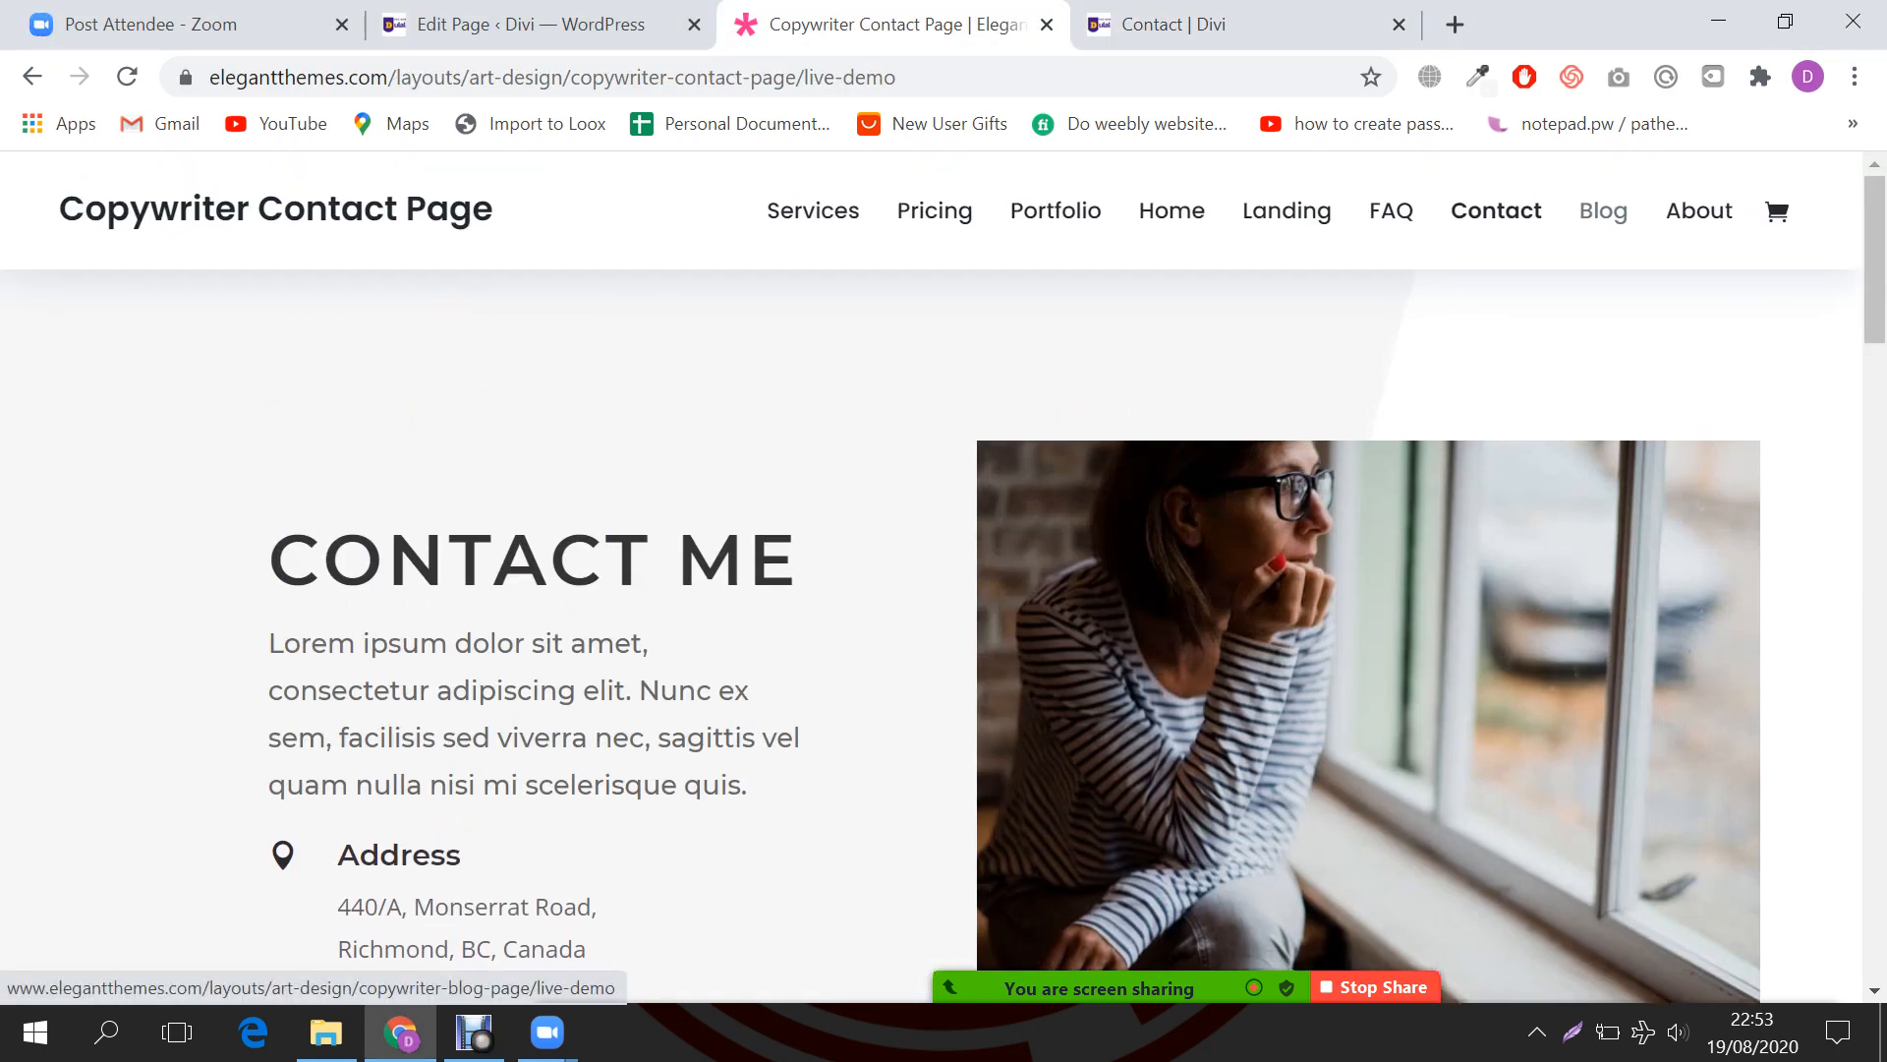
click(1268, 27)
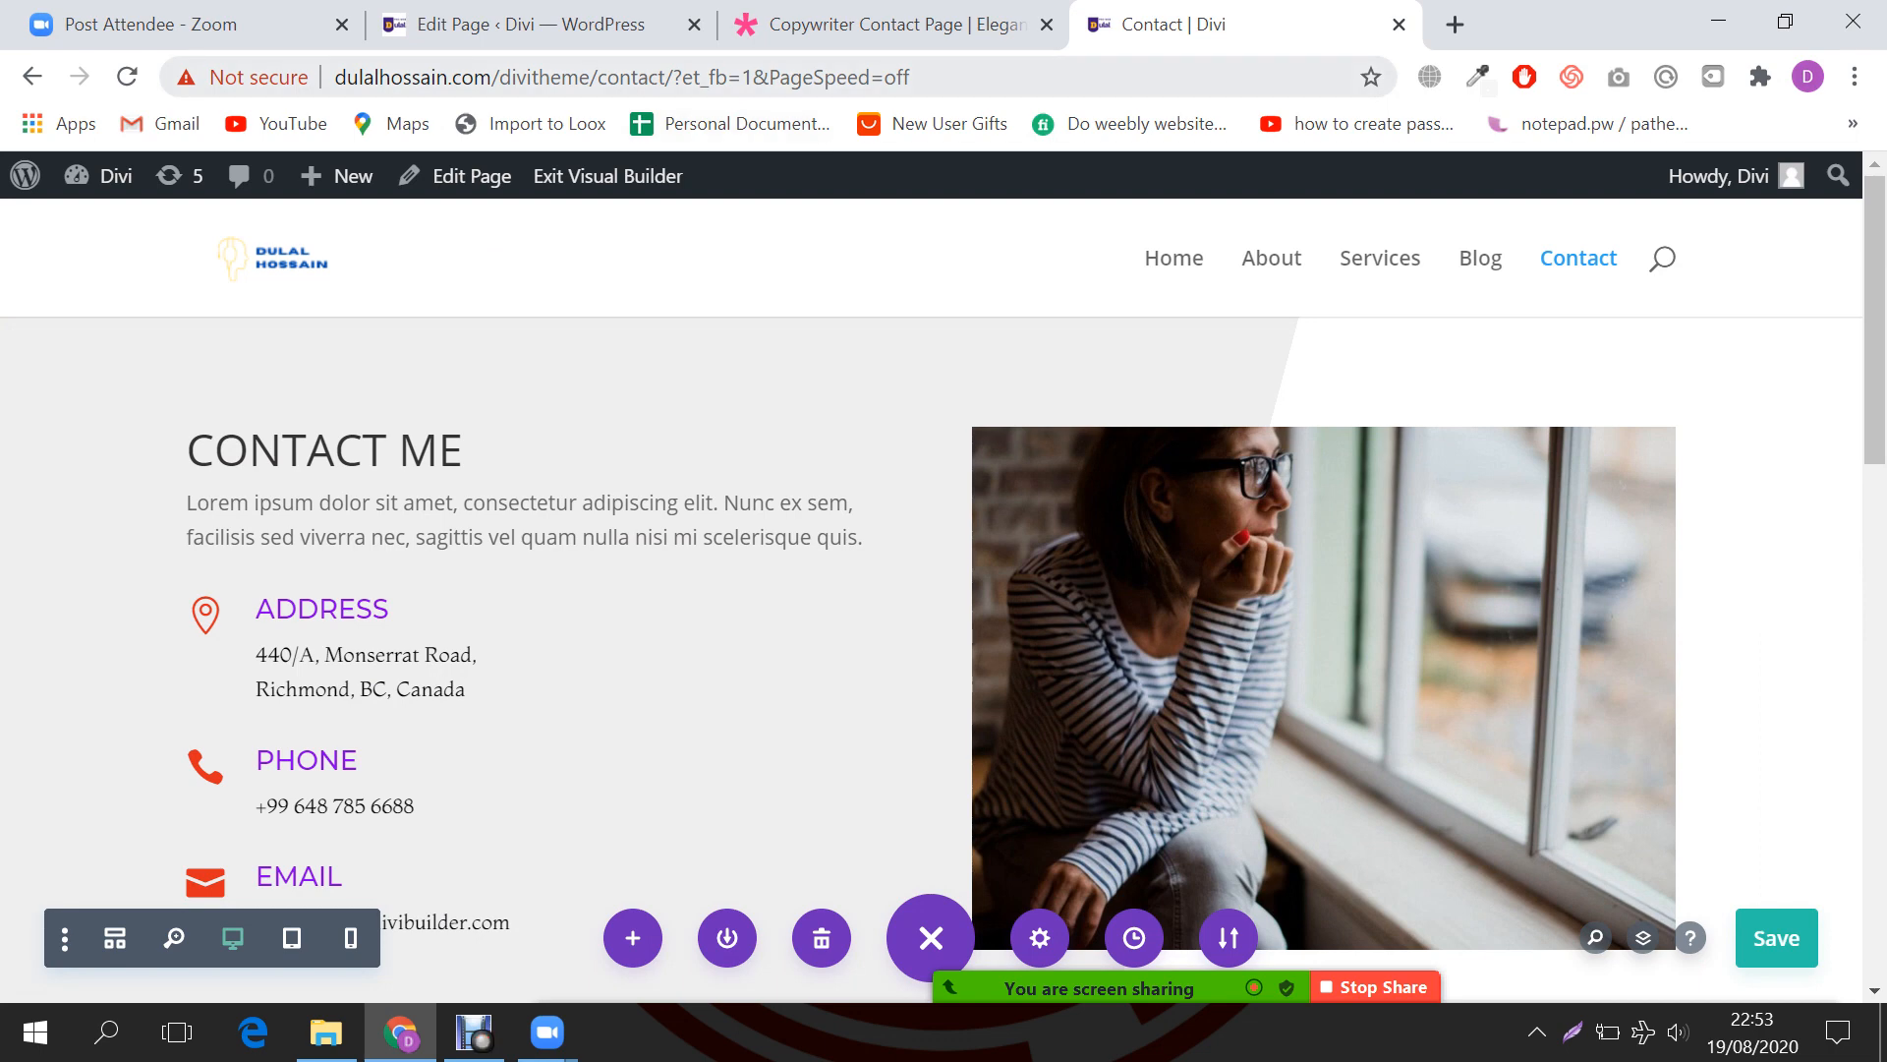
drag(667, 77, 910, 77)
key(BackSpace)
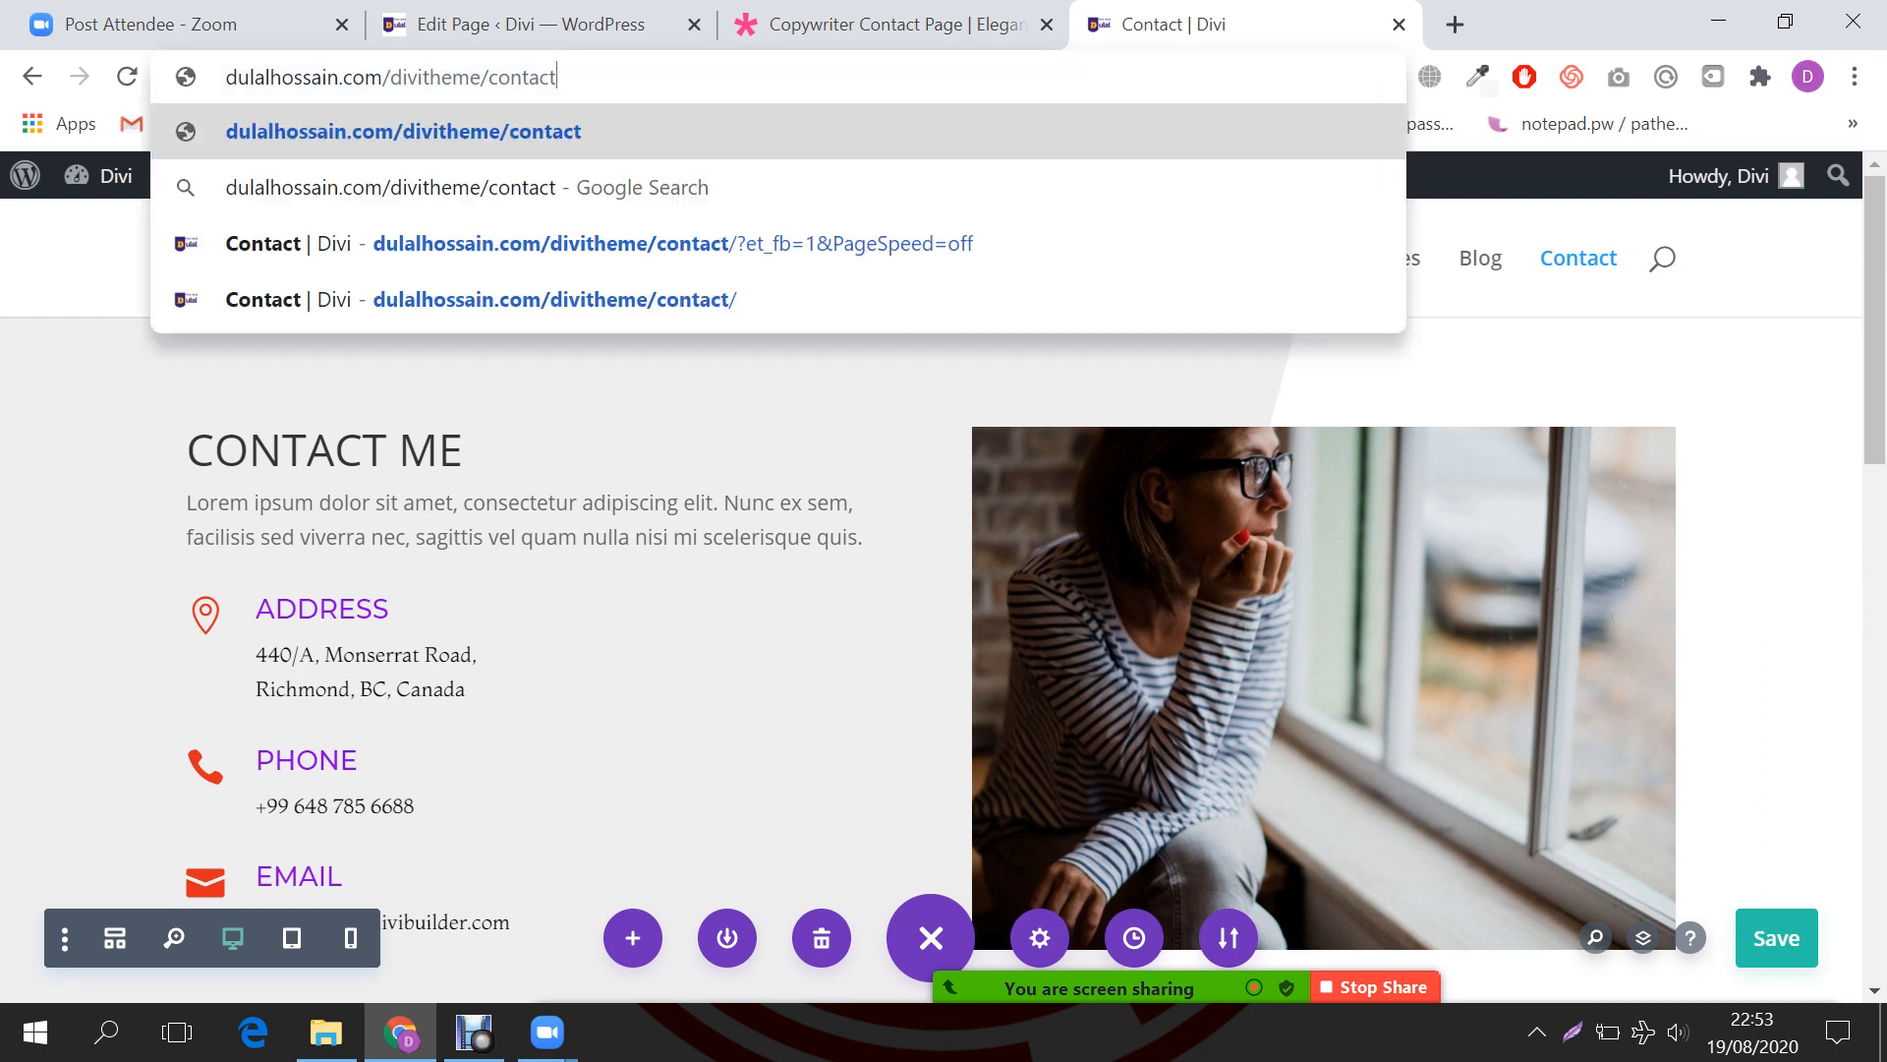
key(Return)
Step: Load the Copywriter FAQ page in the demo tab, then return to the live Contact page
key(ctrl+shift+Tab)
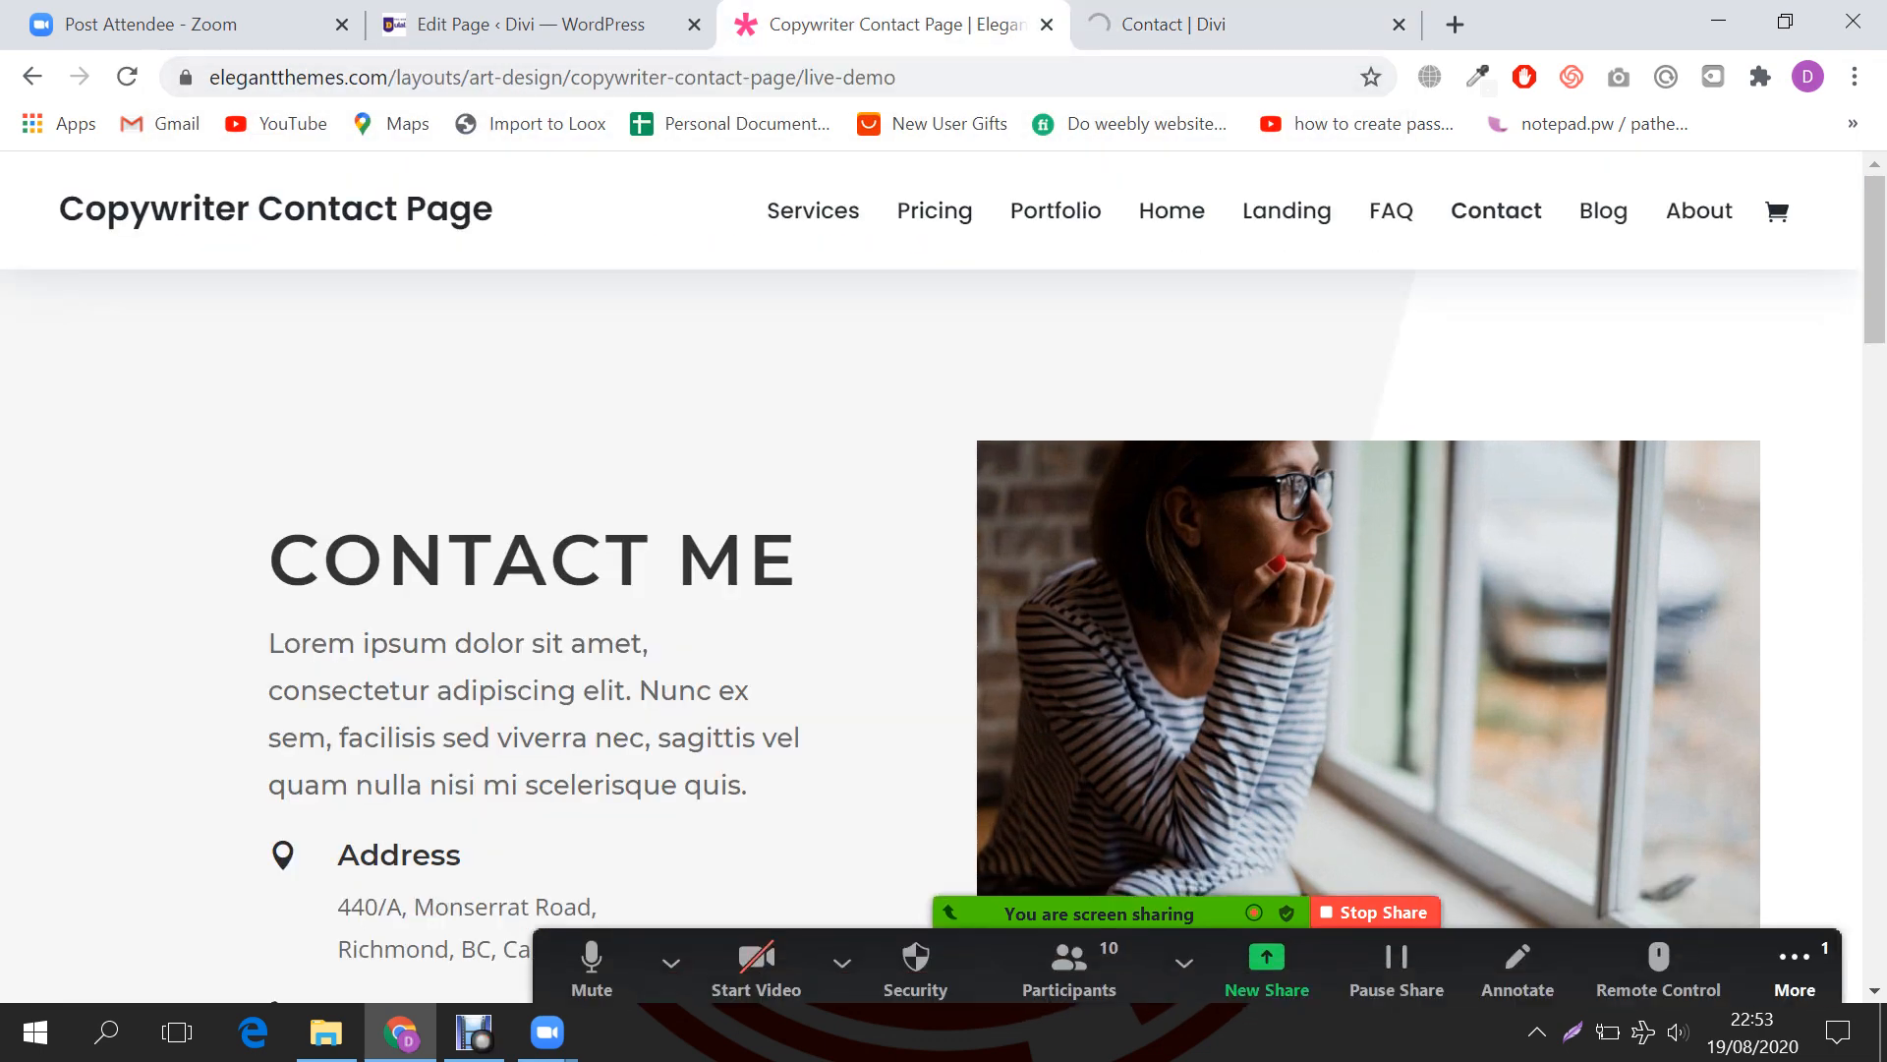
click(1794, 959)
click(1436, 529)
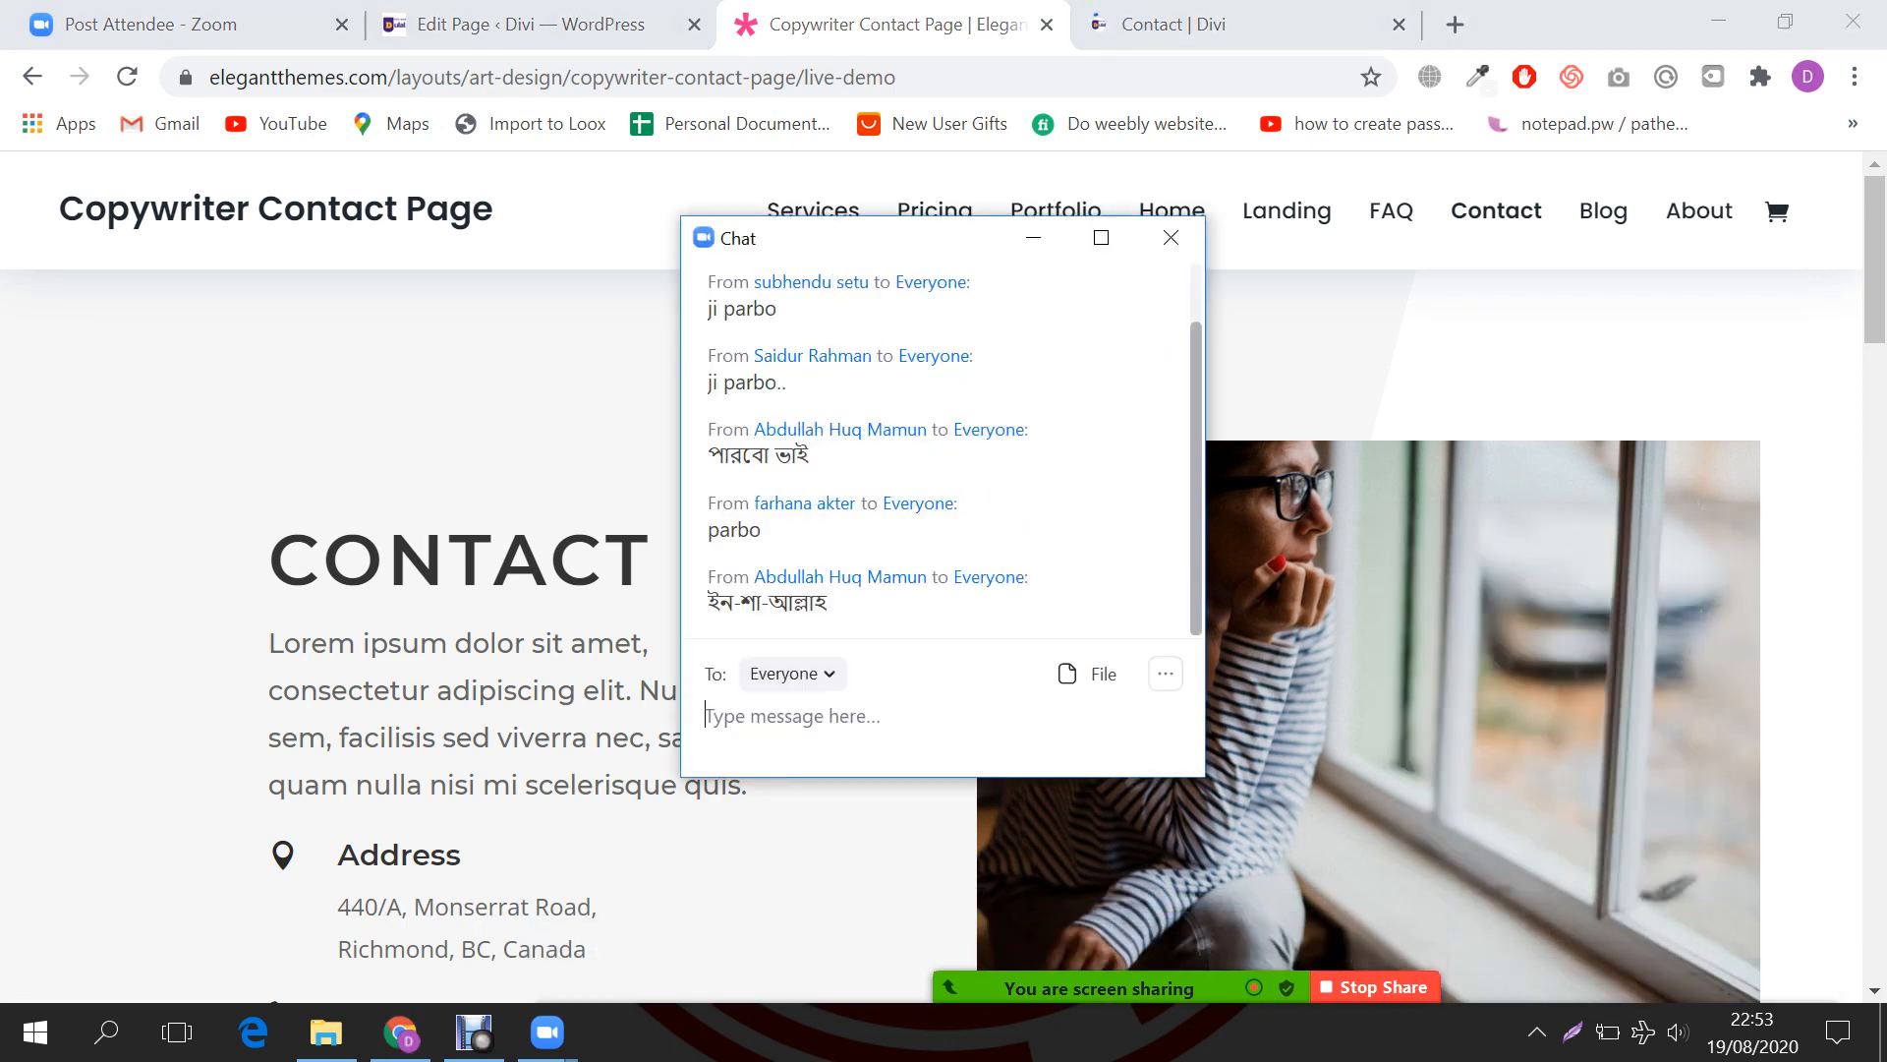
drag(863, 245, 334, 325)
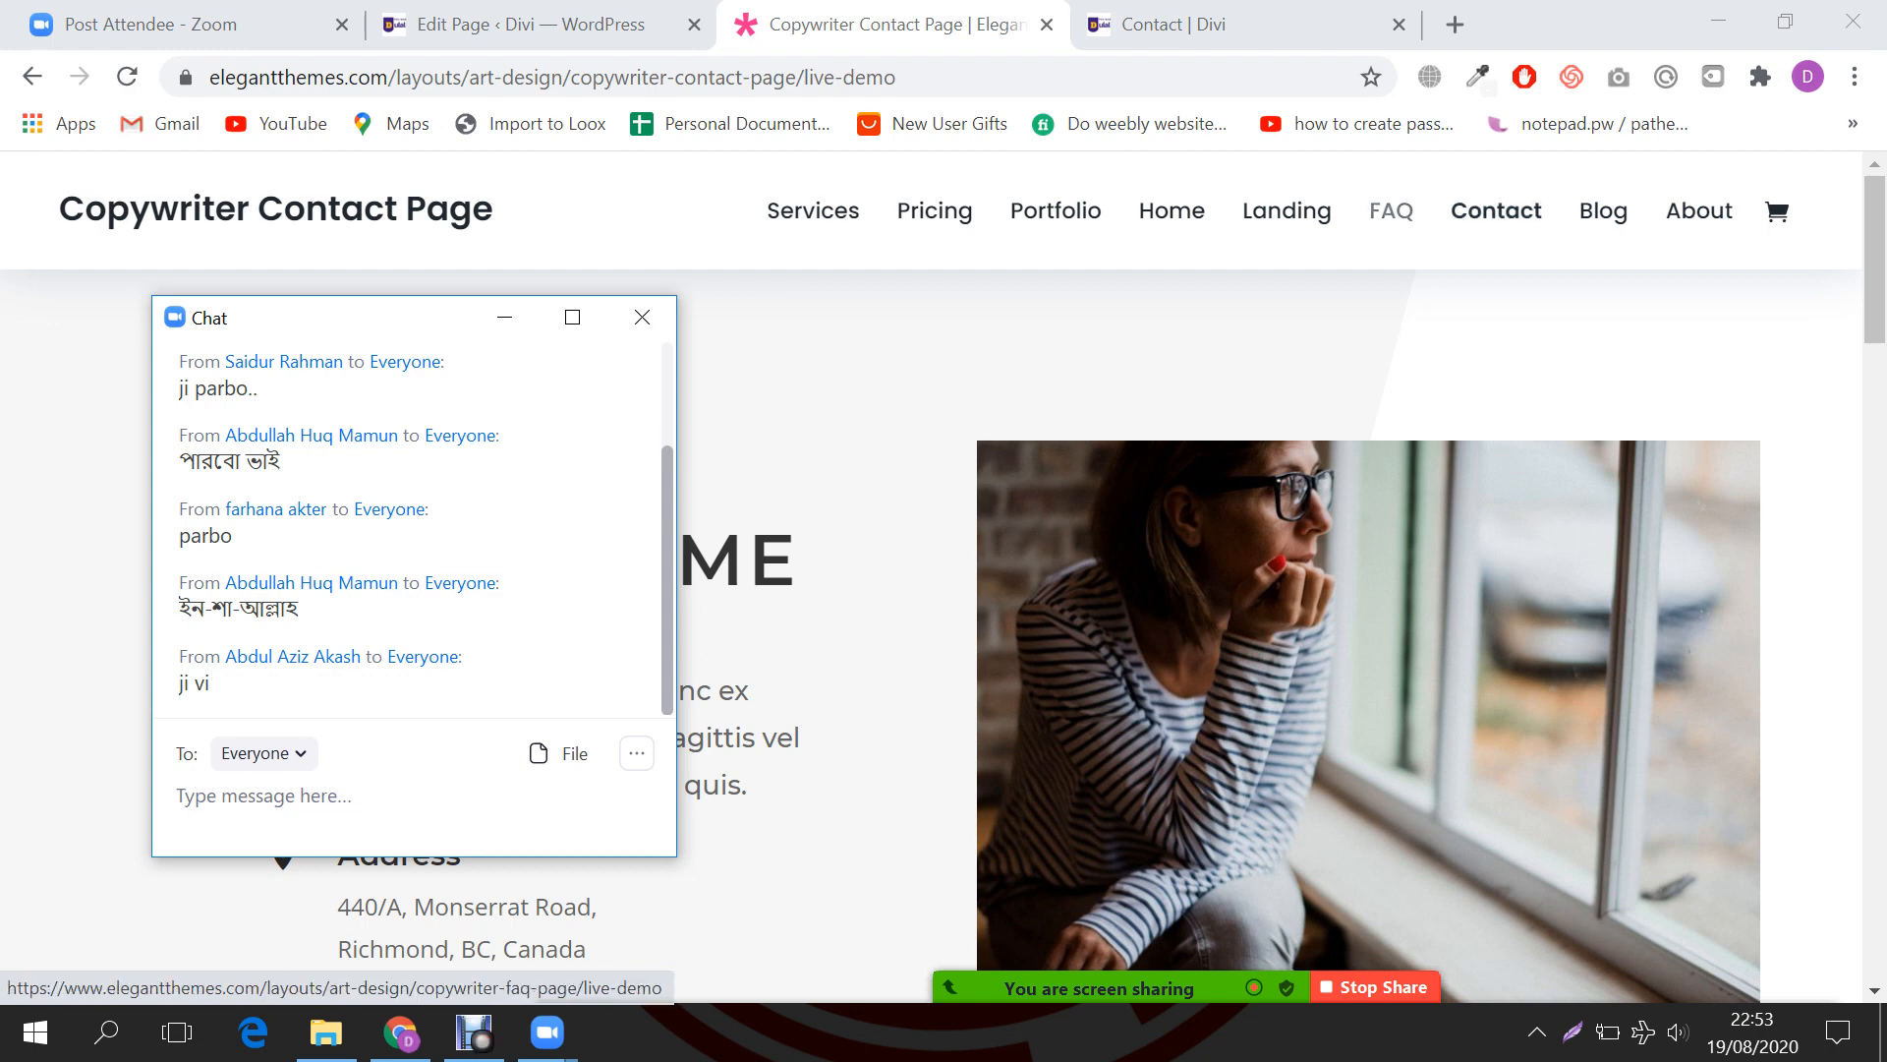
click(1391, 210)
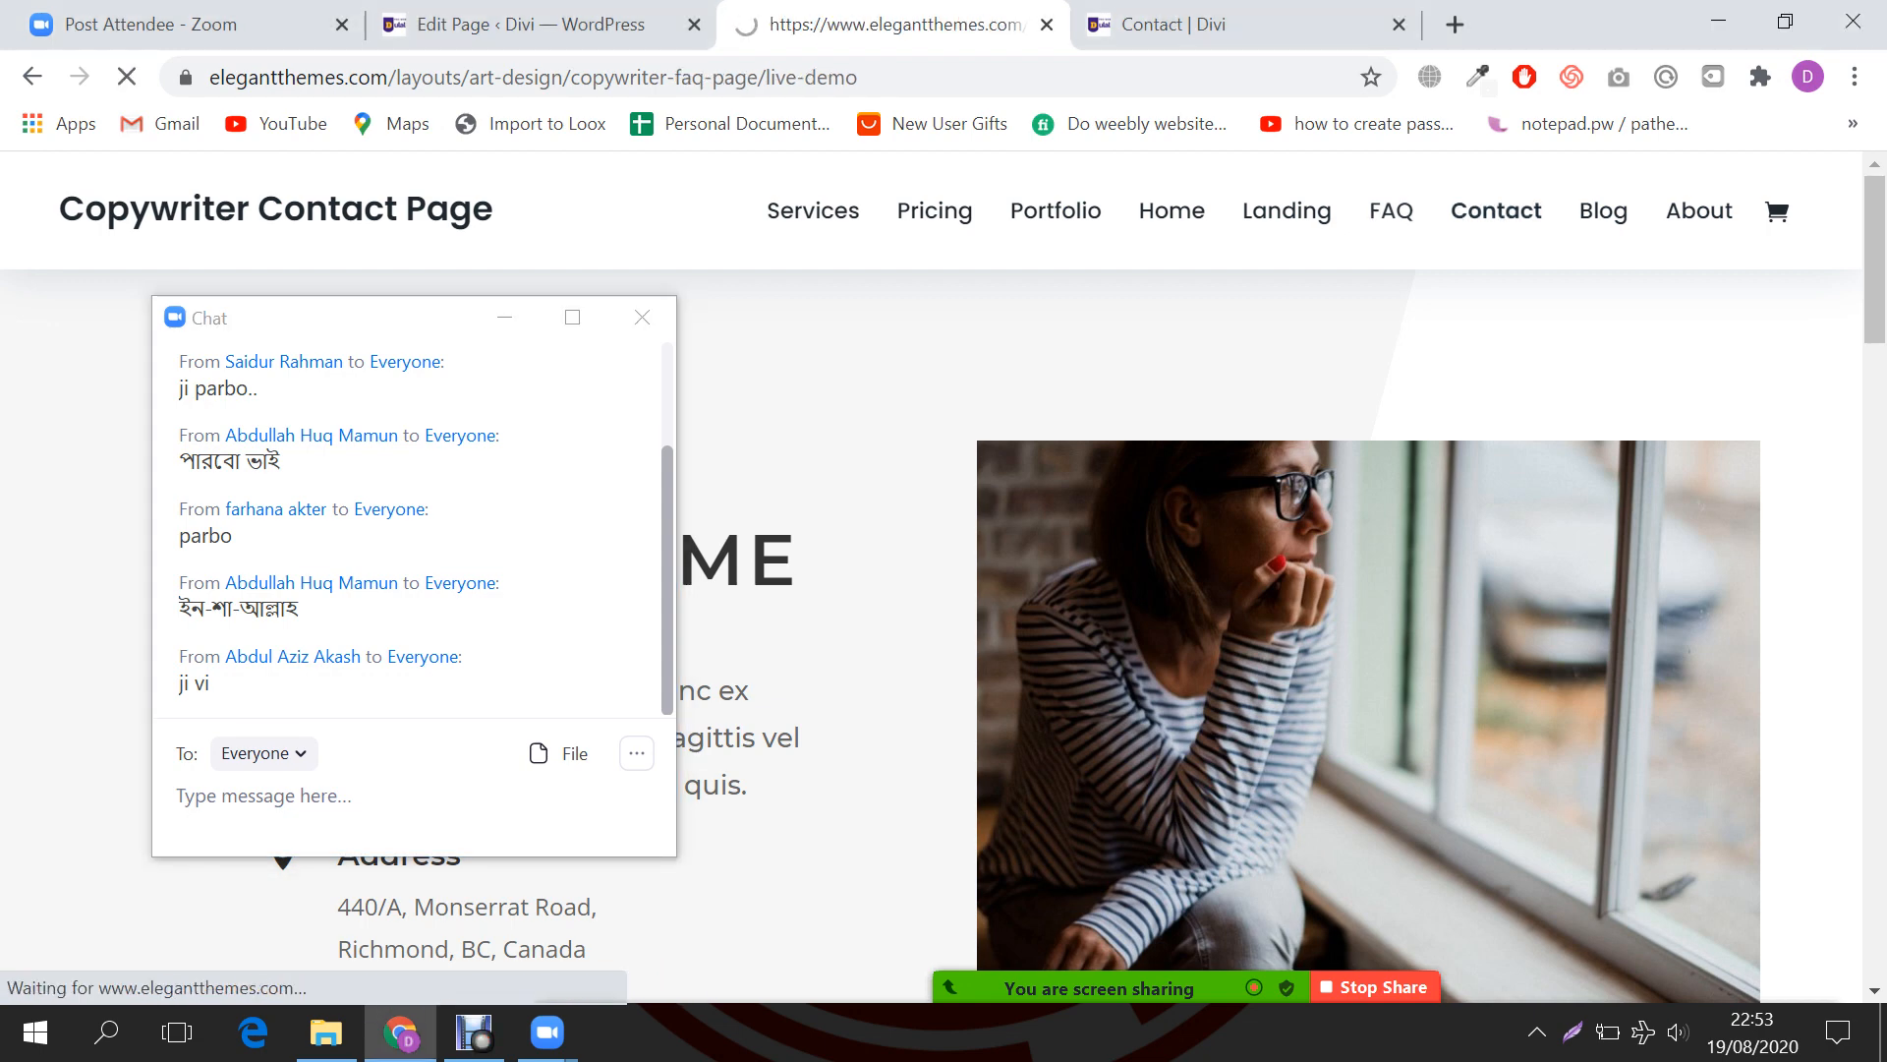
drag(326, 328, 1495, 347)
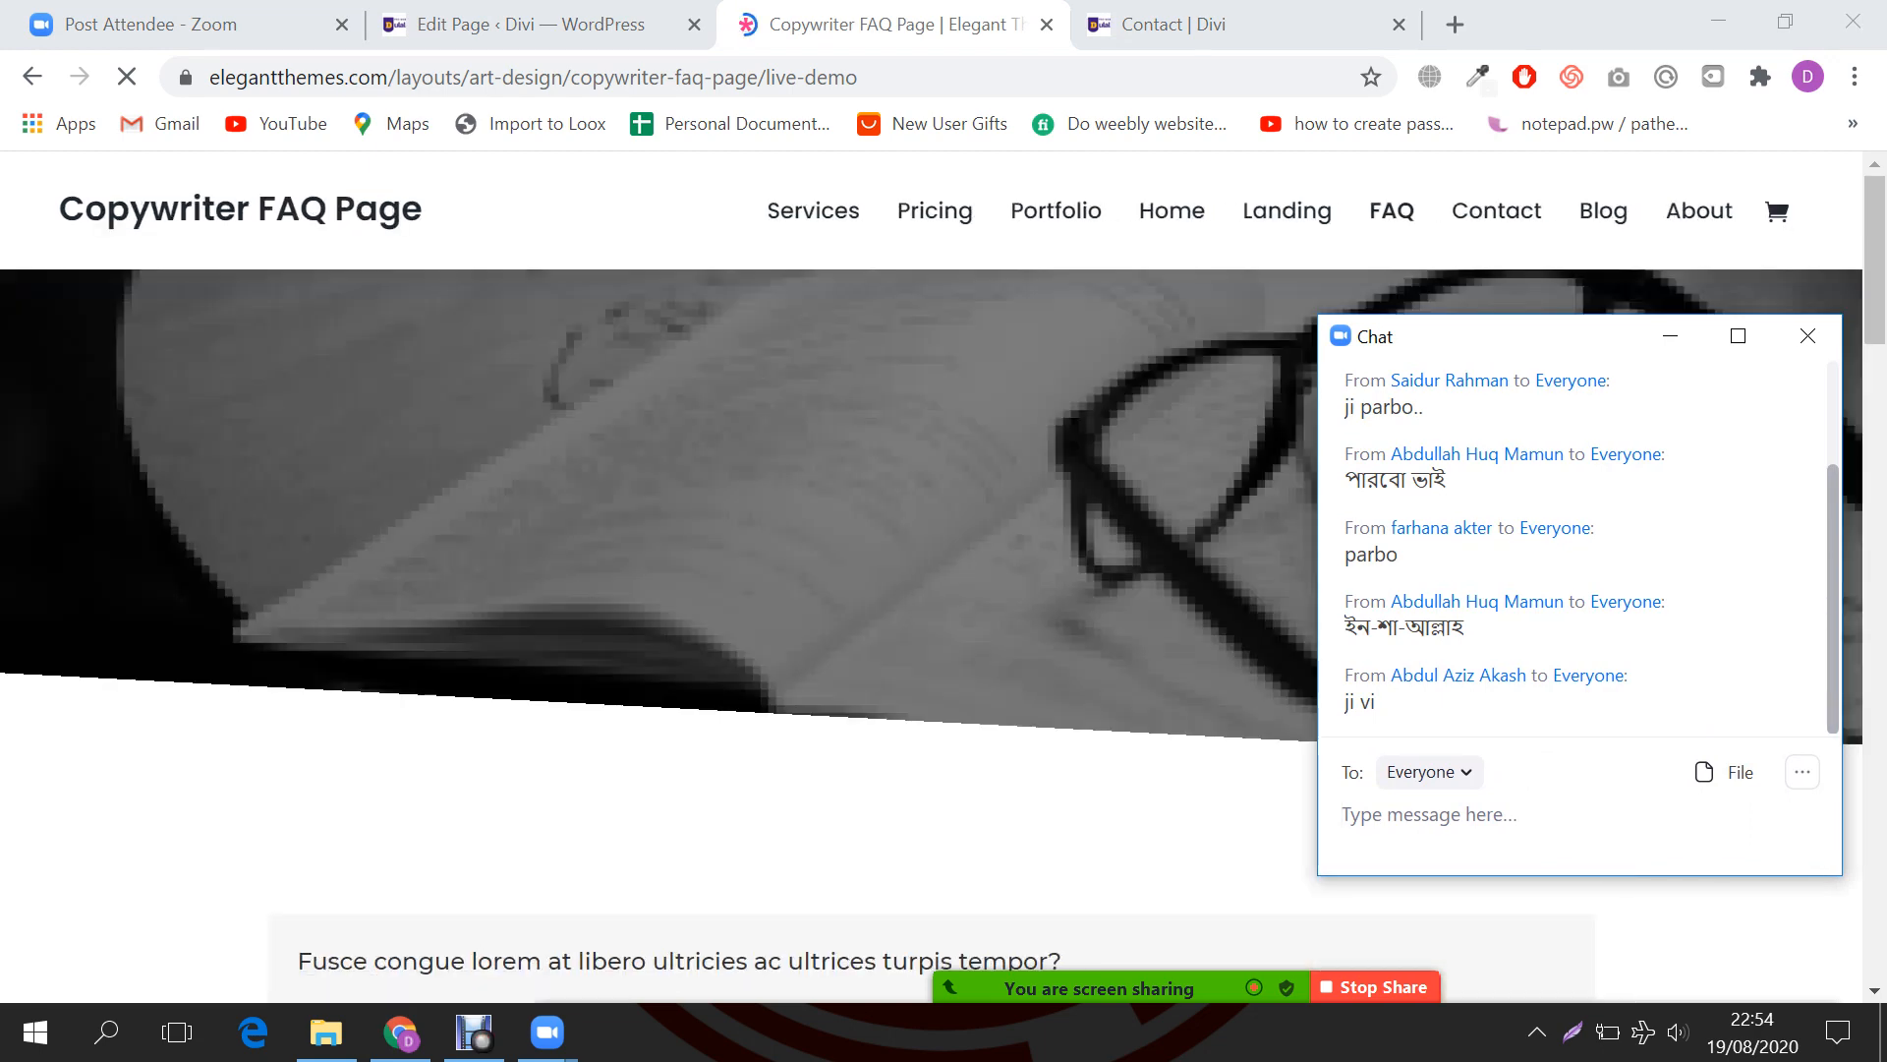
click(1219, 25)
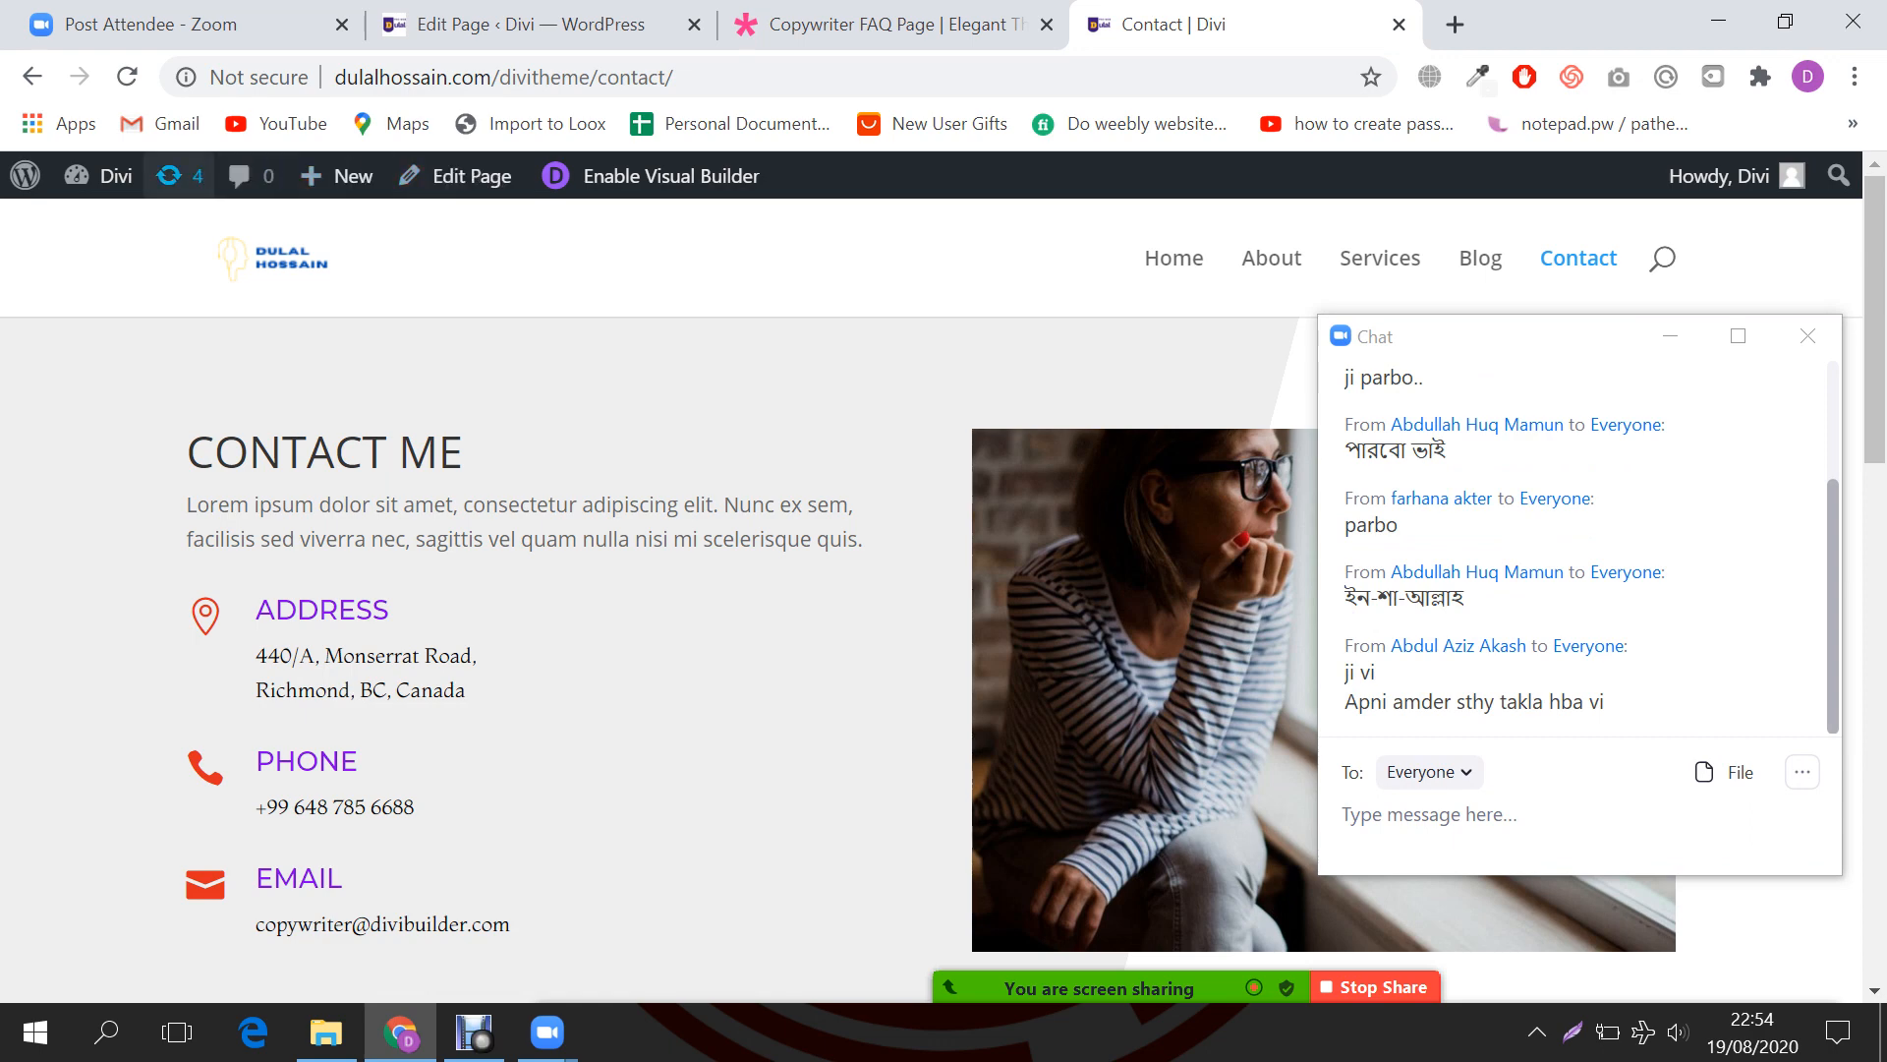
Step: Go to Pages > All Pages and browse the seven pages, including About, Blog, Contact and Home
mouse_move(109, 175)
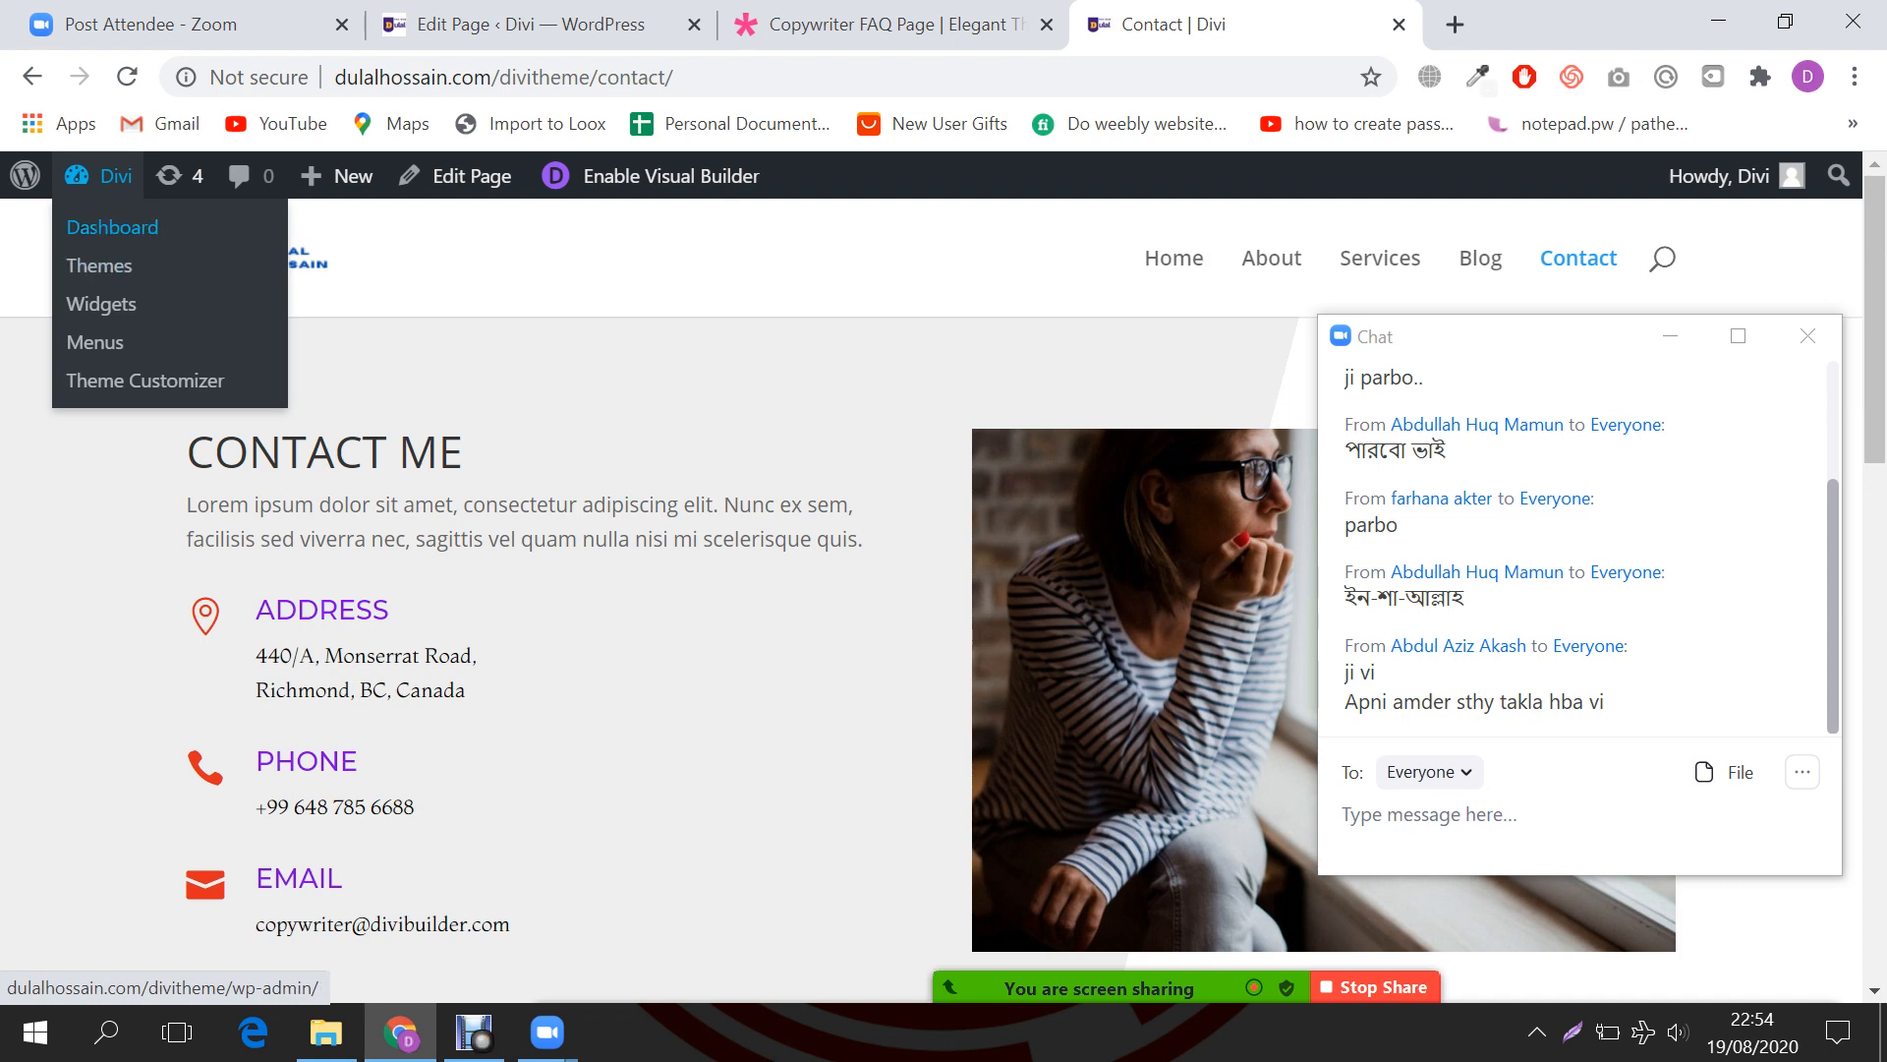
click(112, 227)
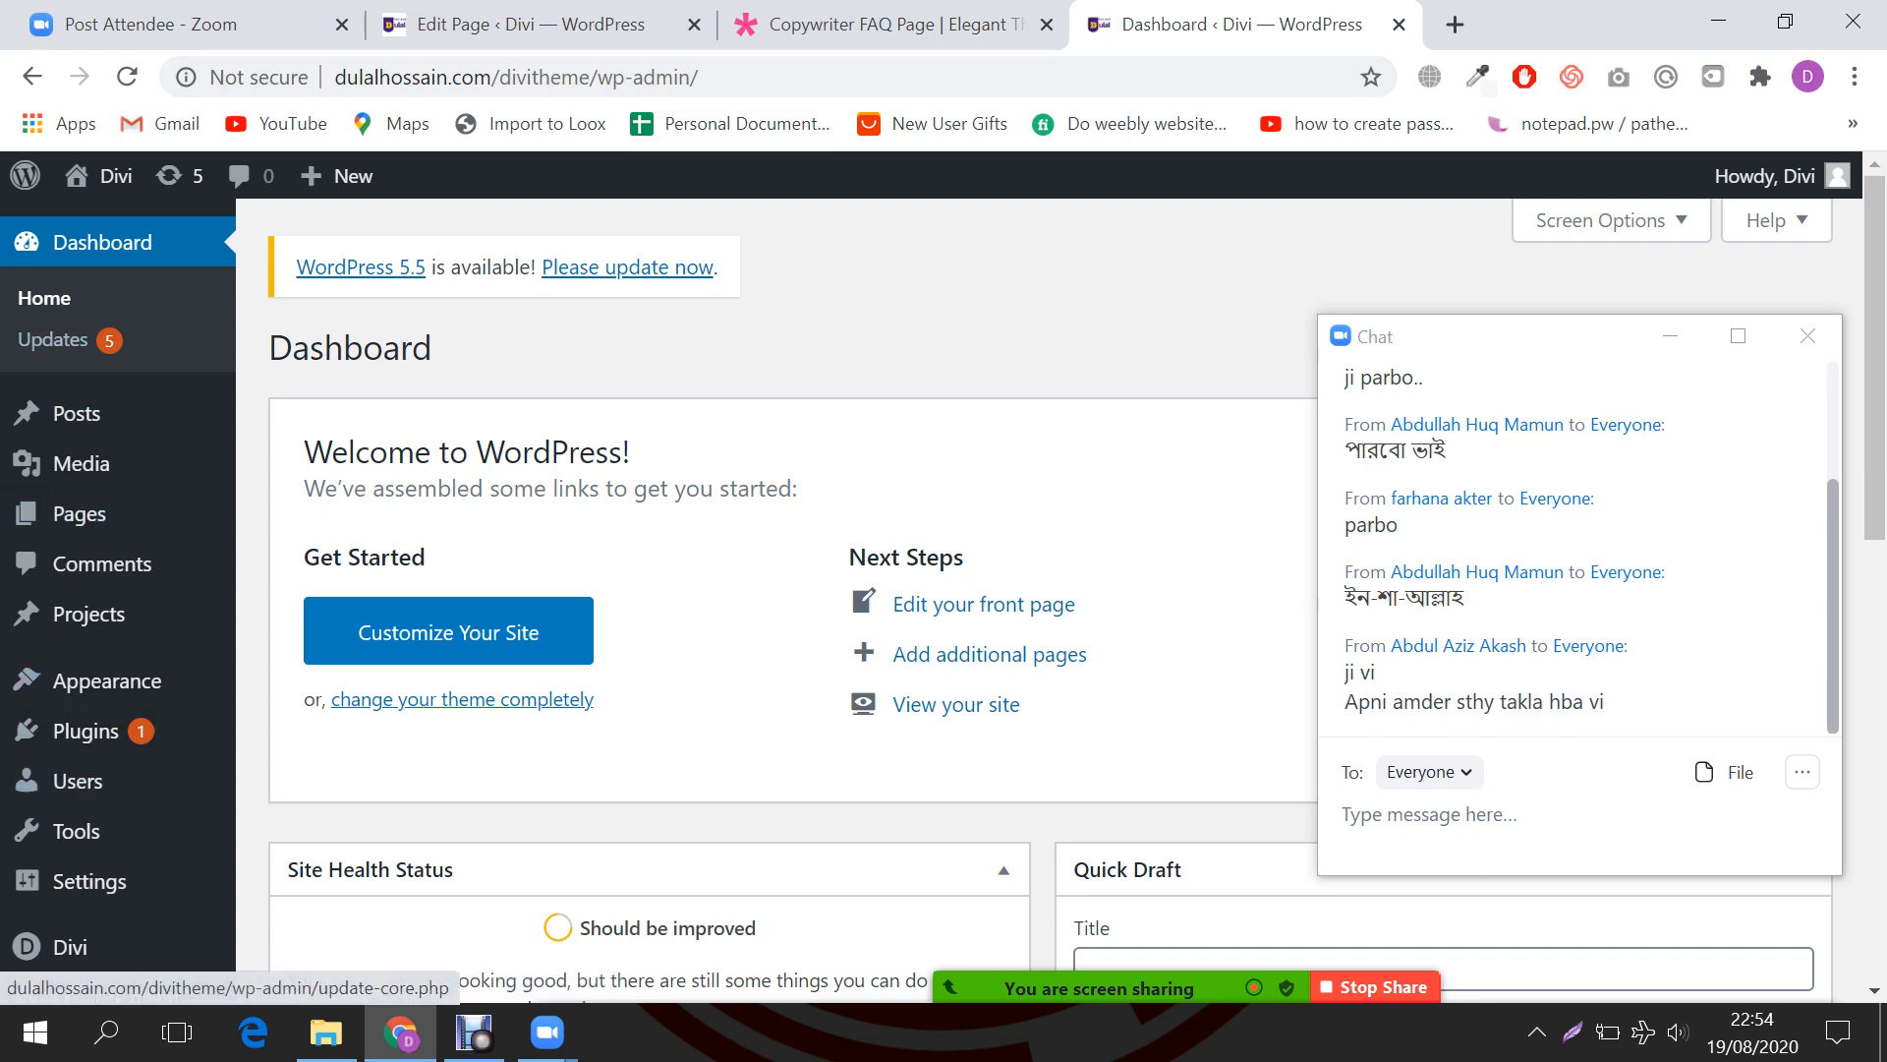
scroll(79, 514, down, 3)
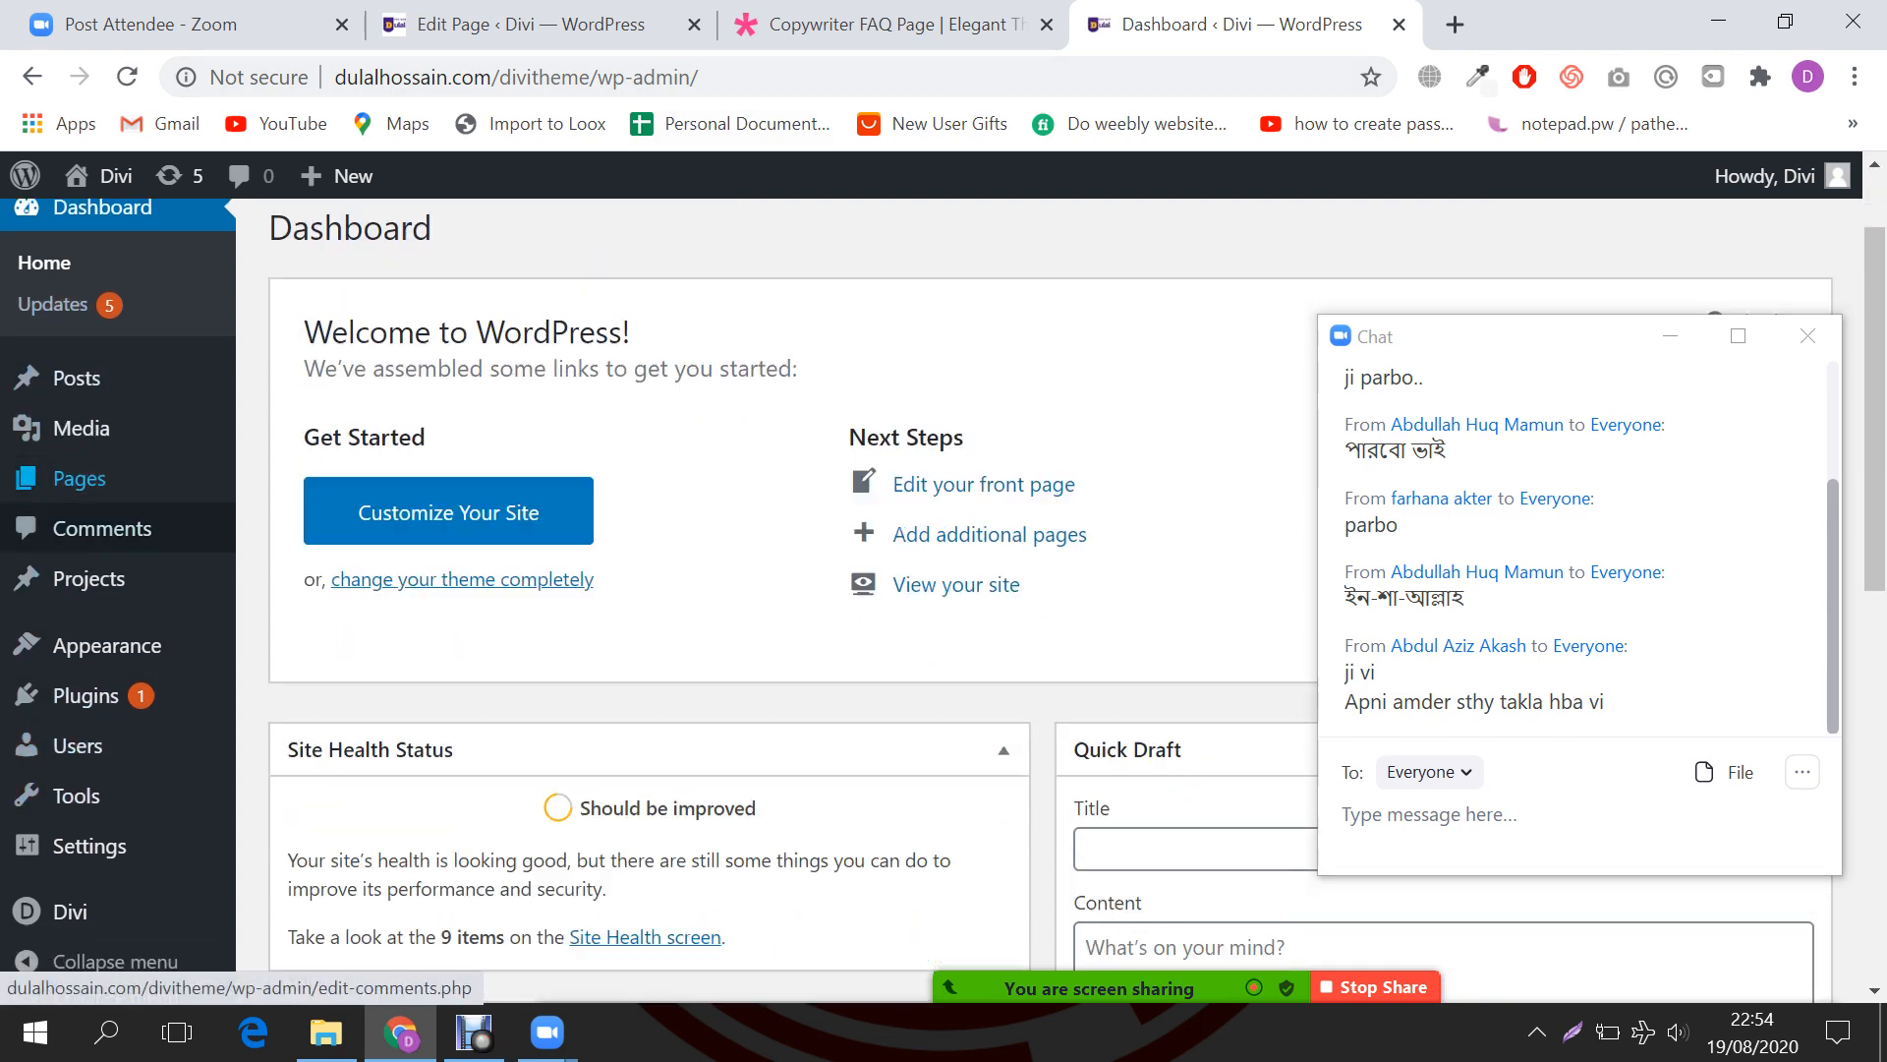
mouse_move(79, 413)
scroll(79, 412, up, 3)
mouse_move(78, 513)
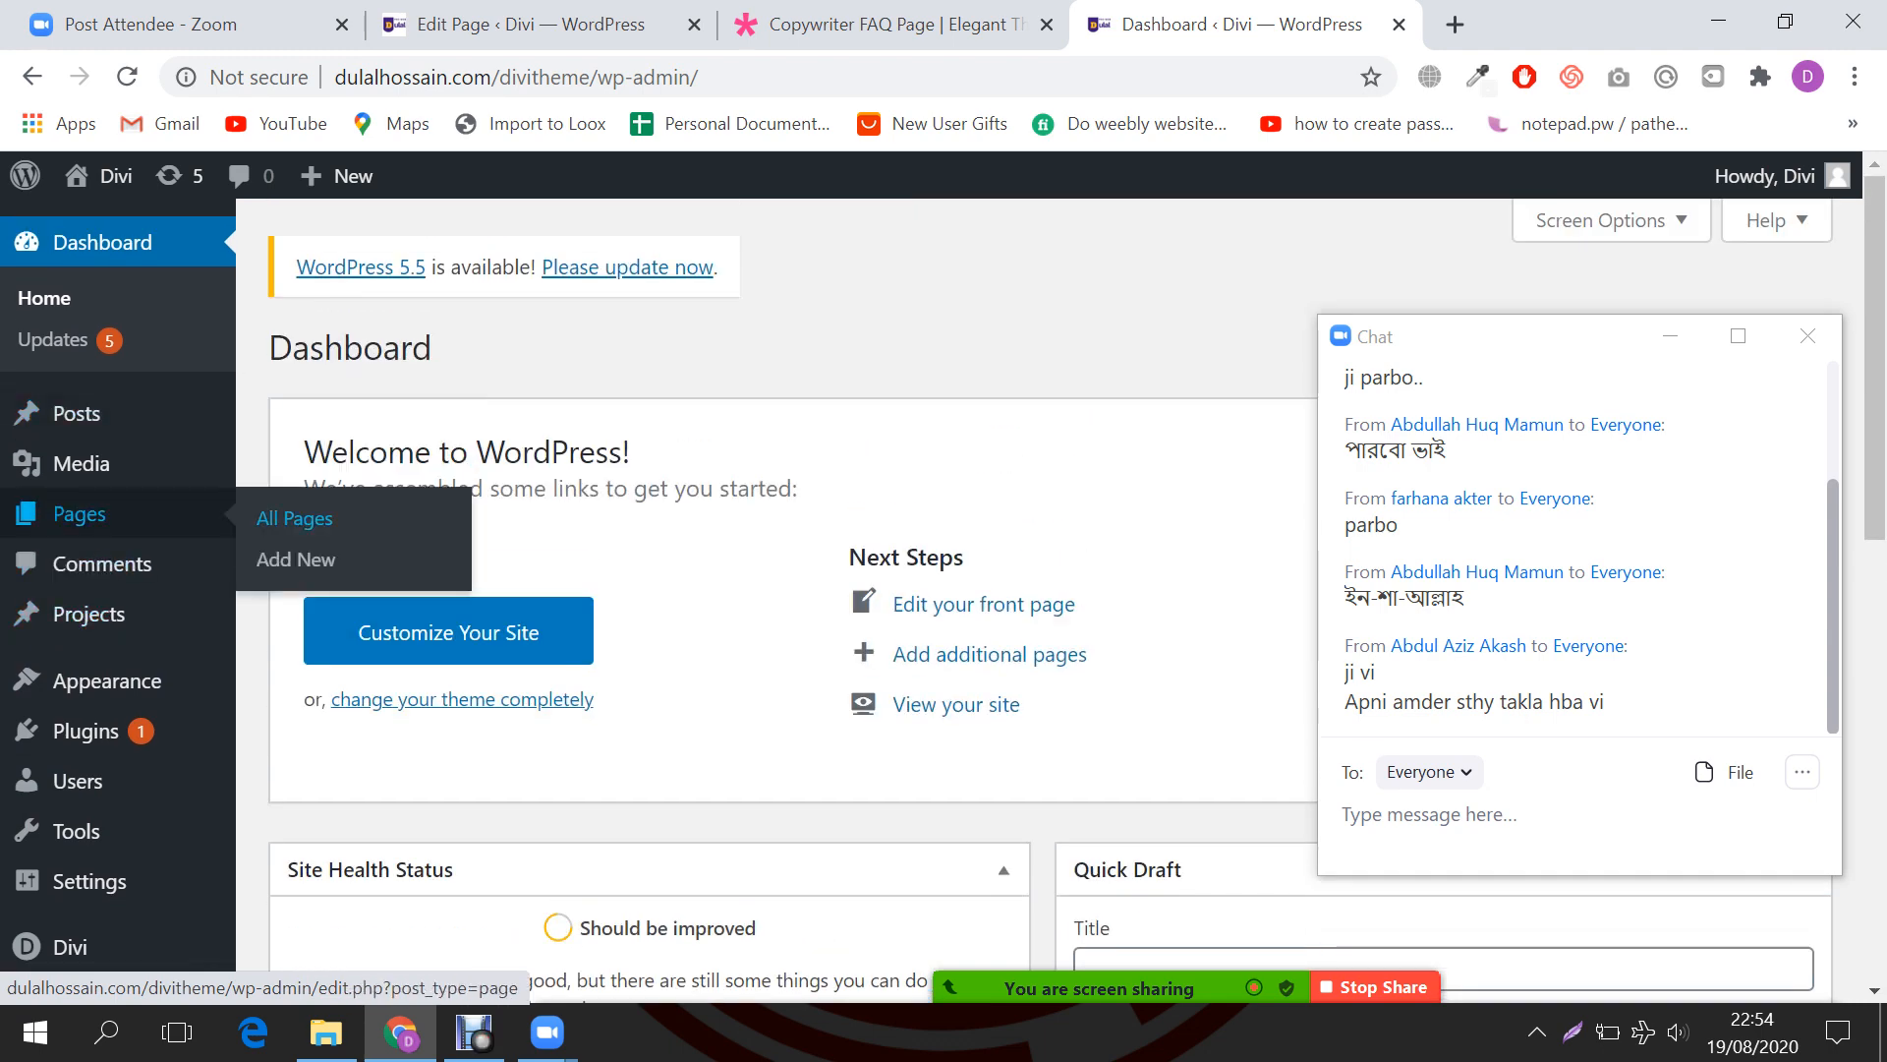
click(294, 518)
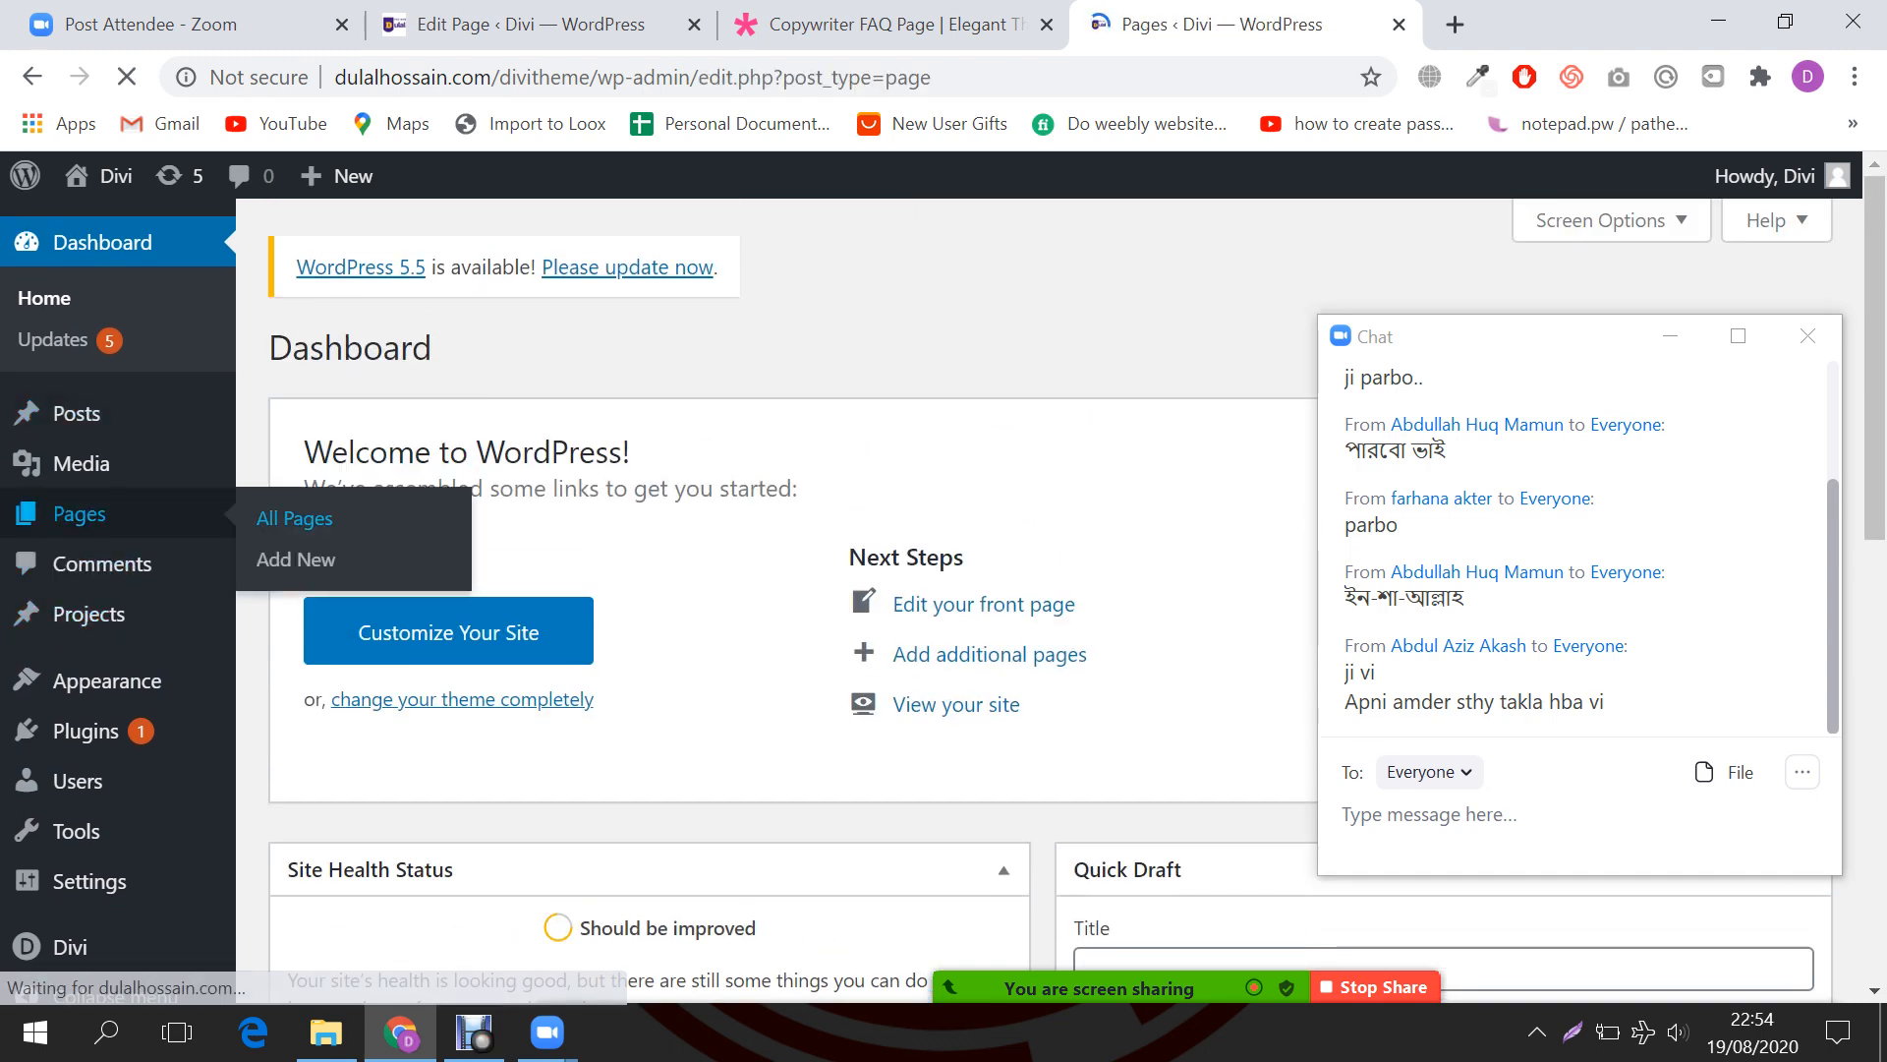
scroll(786, 432, down, 3)
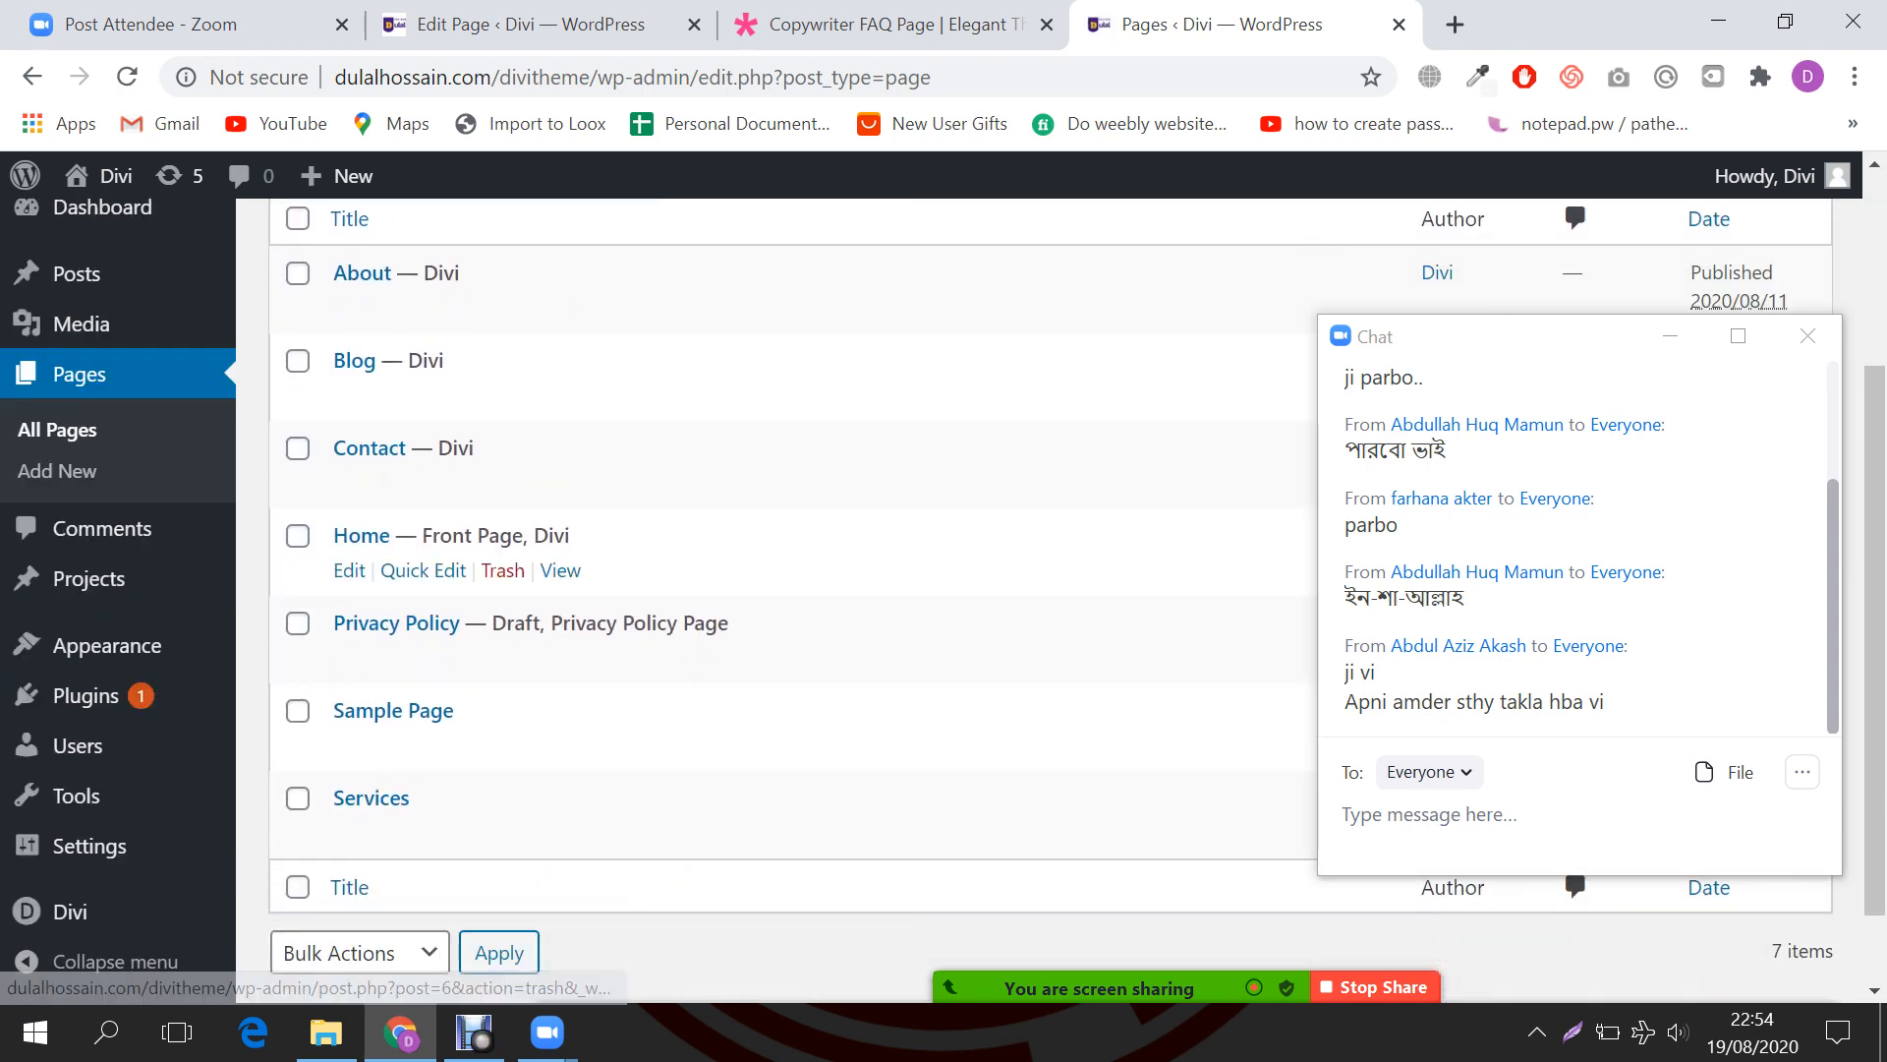
scroll(786, 393, up, 3)
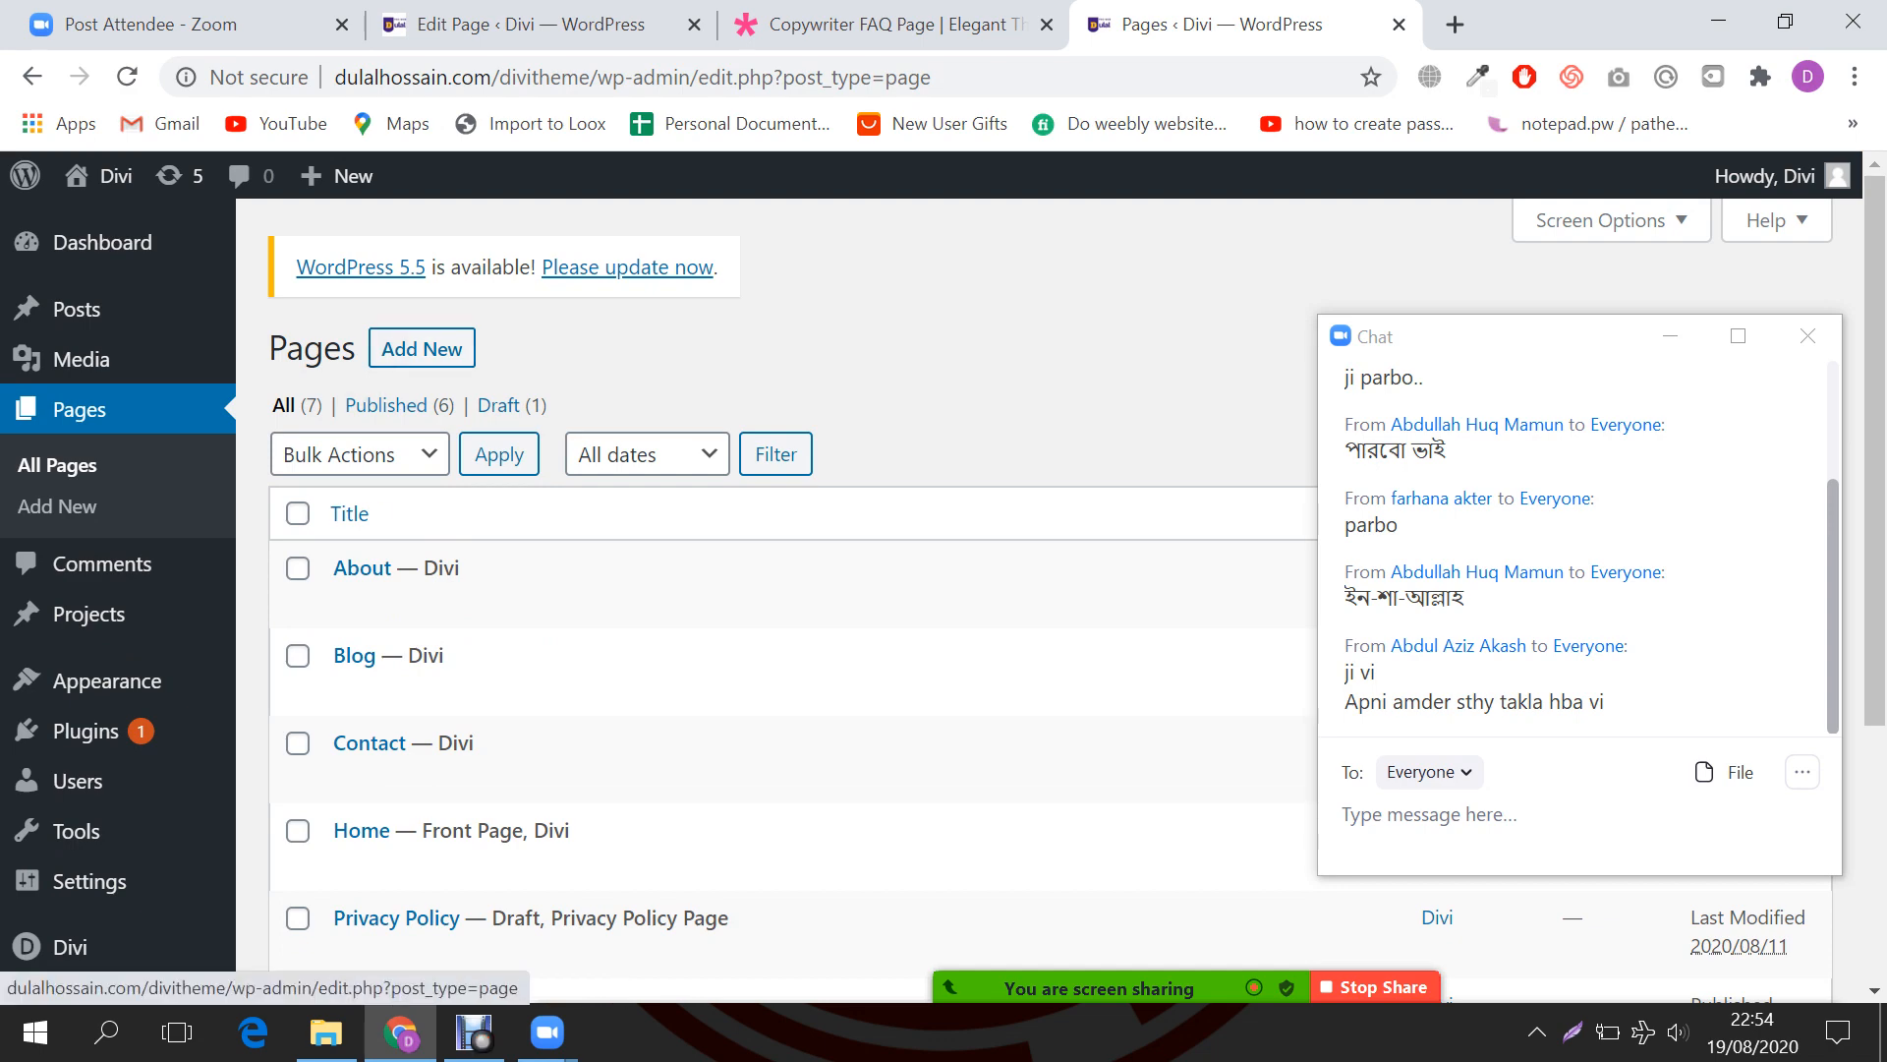
scroll(786, 590, down, 5)
scroll(787, 590, up, 5)
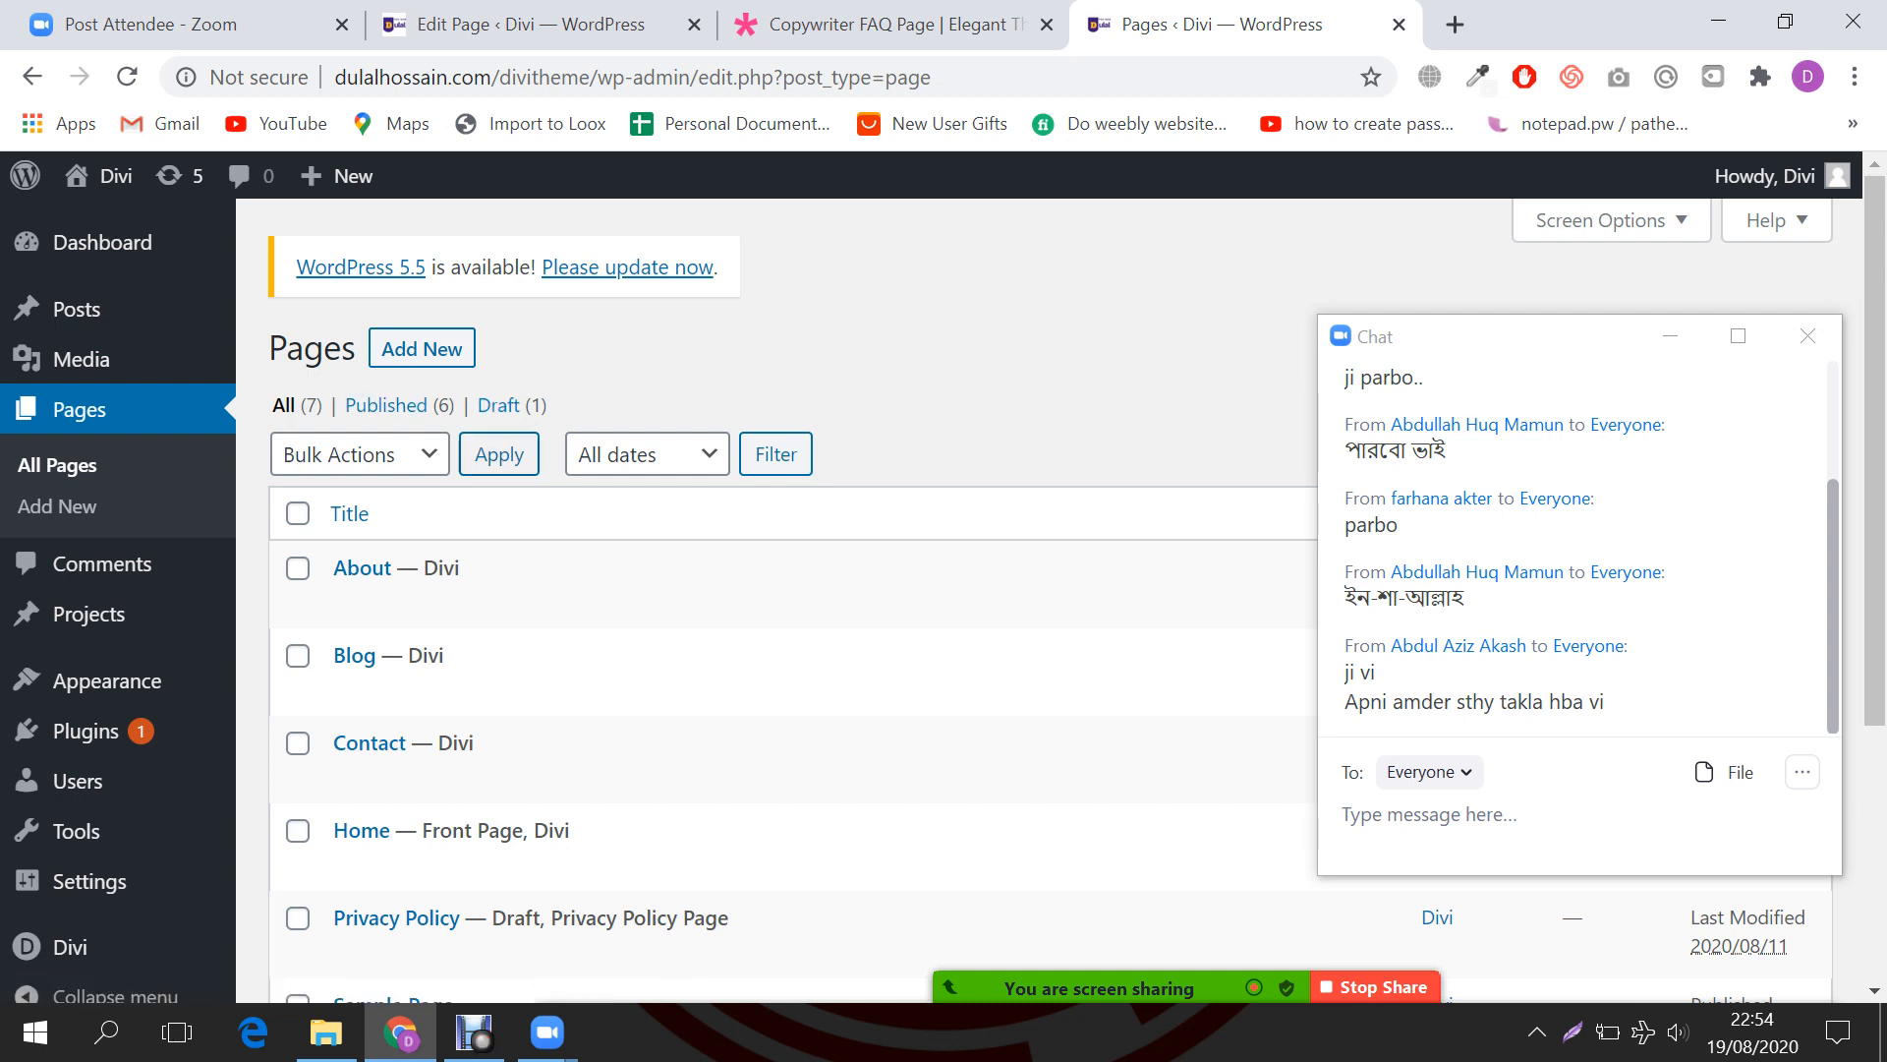
scroll(787, 590, down, 2)
scroll(787, 590, up, 1)
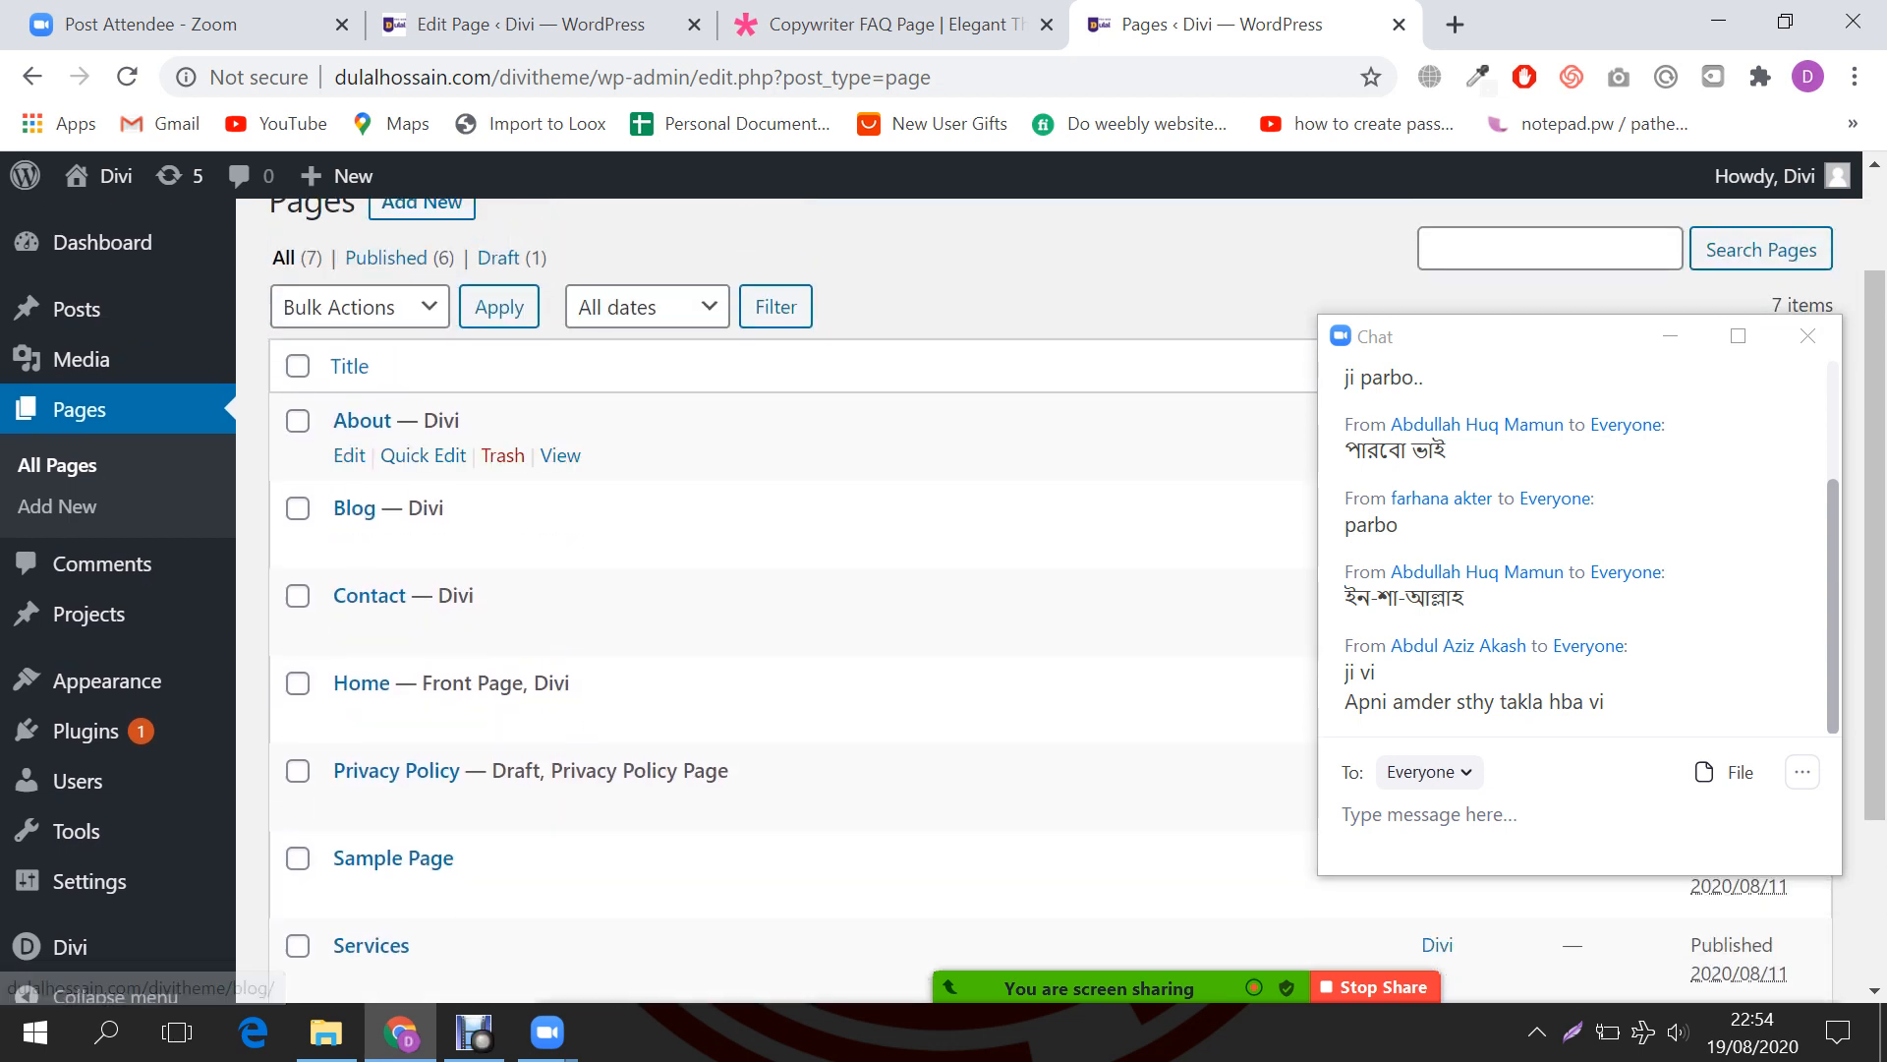
scroll(422, 349, up, 1)
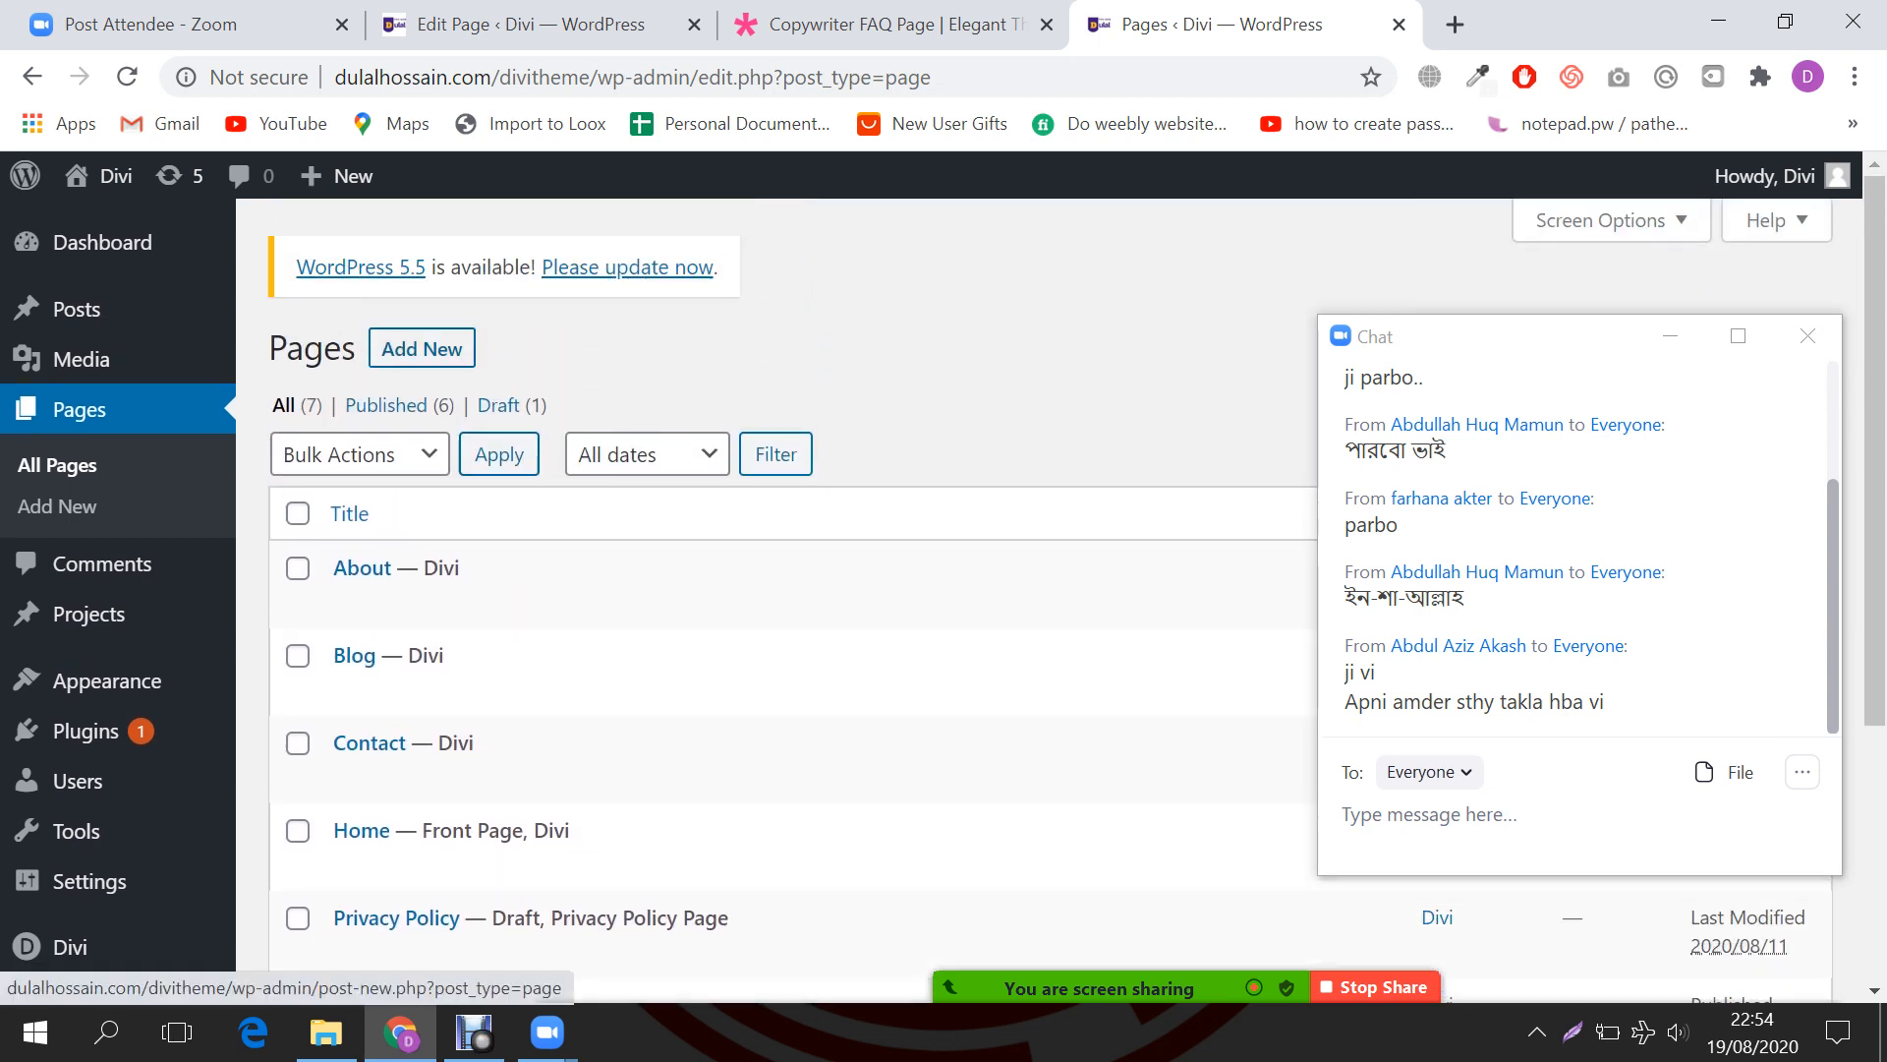
Step: Create a new page titled 'Faq' with the No Sidebar layout and publish it
click(422, 349)
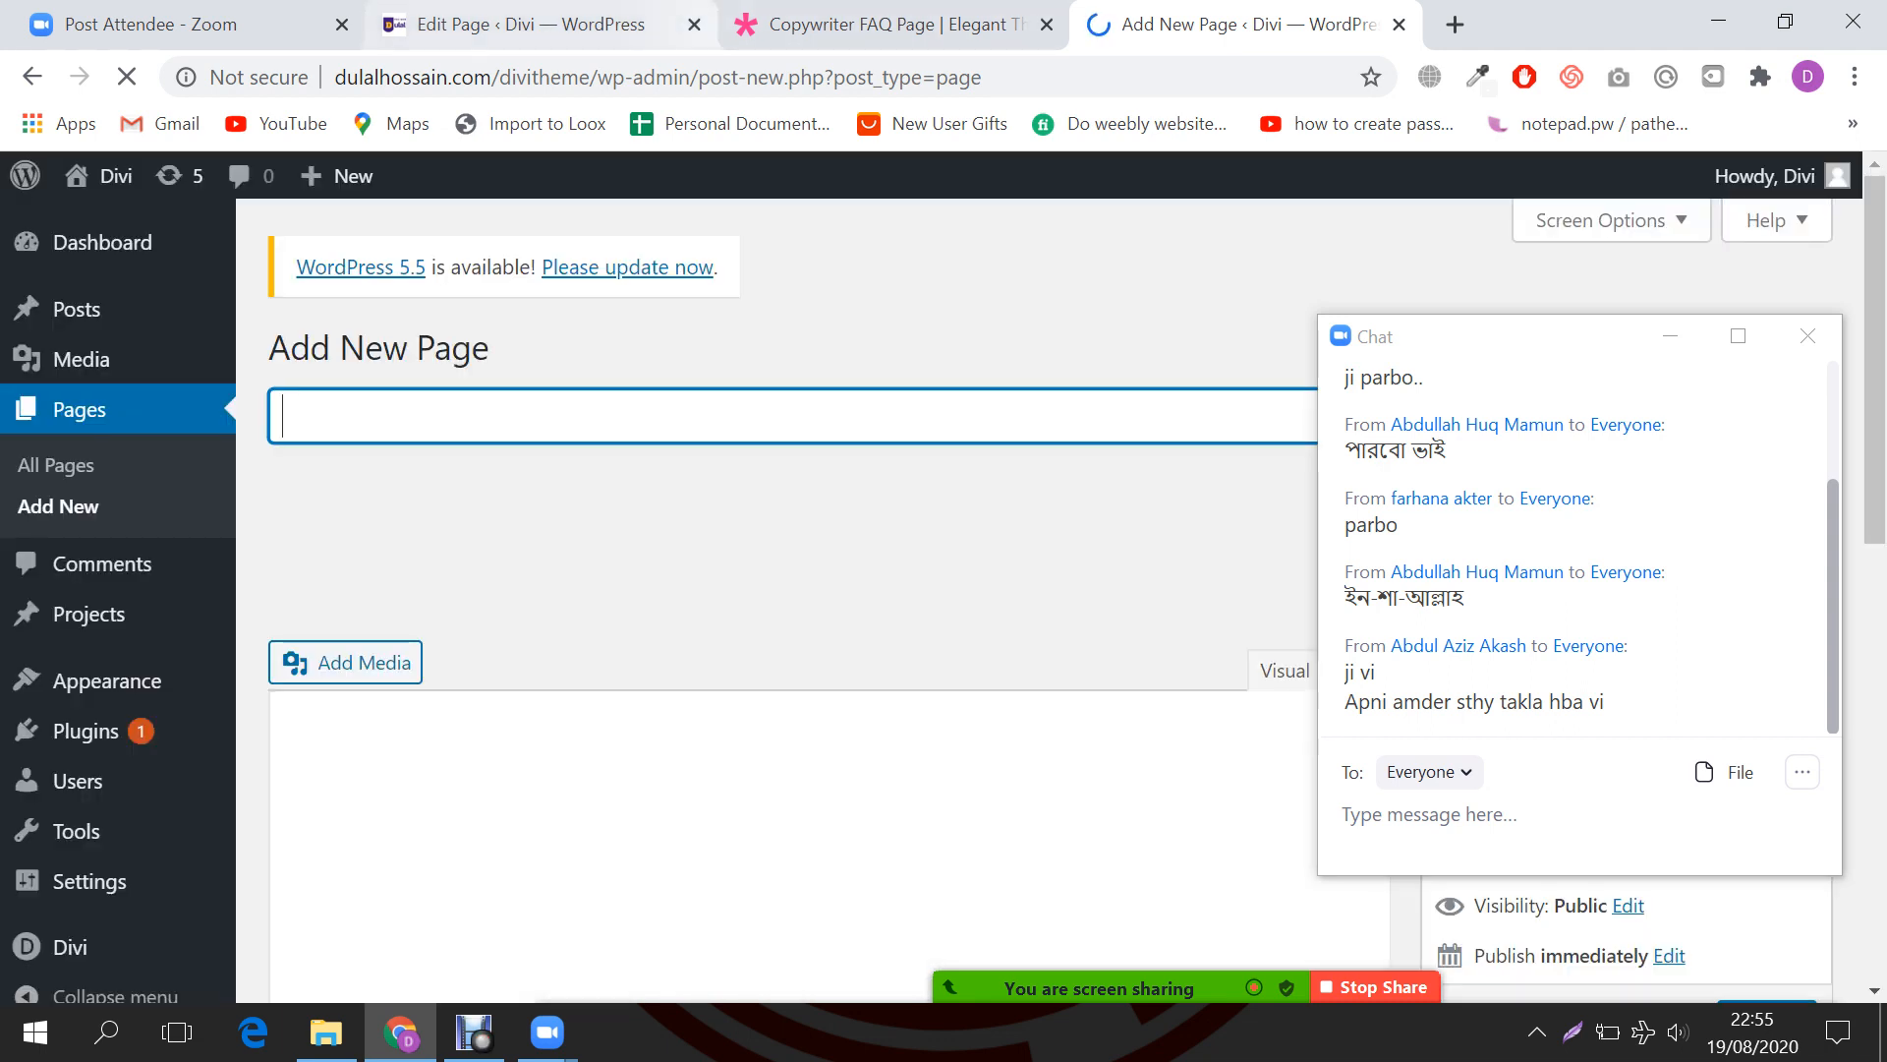
click(693, 23)
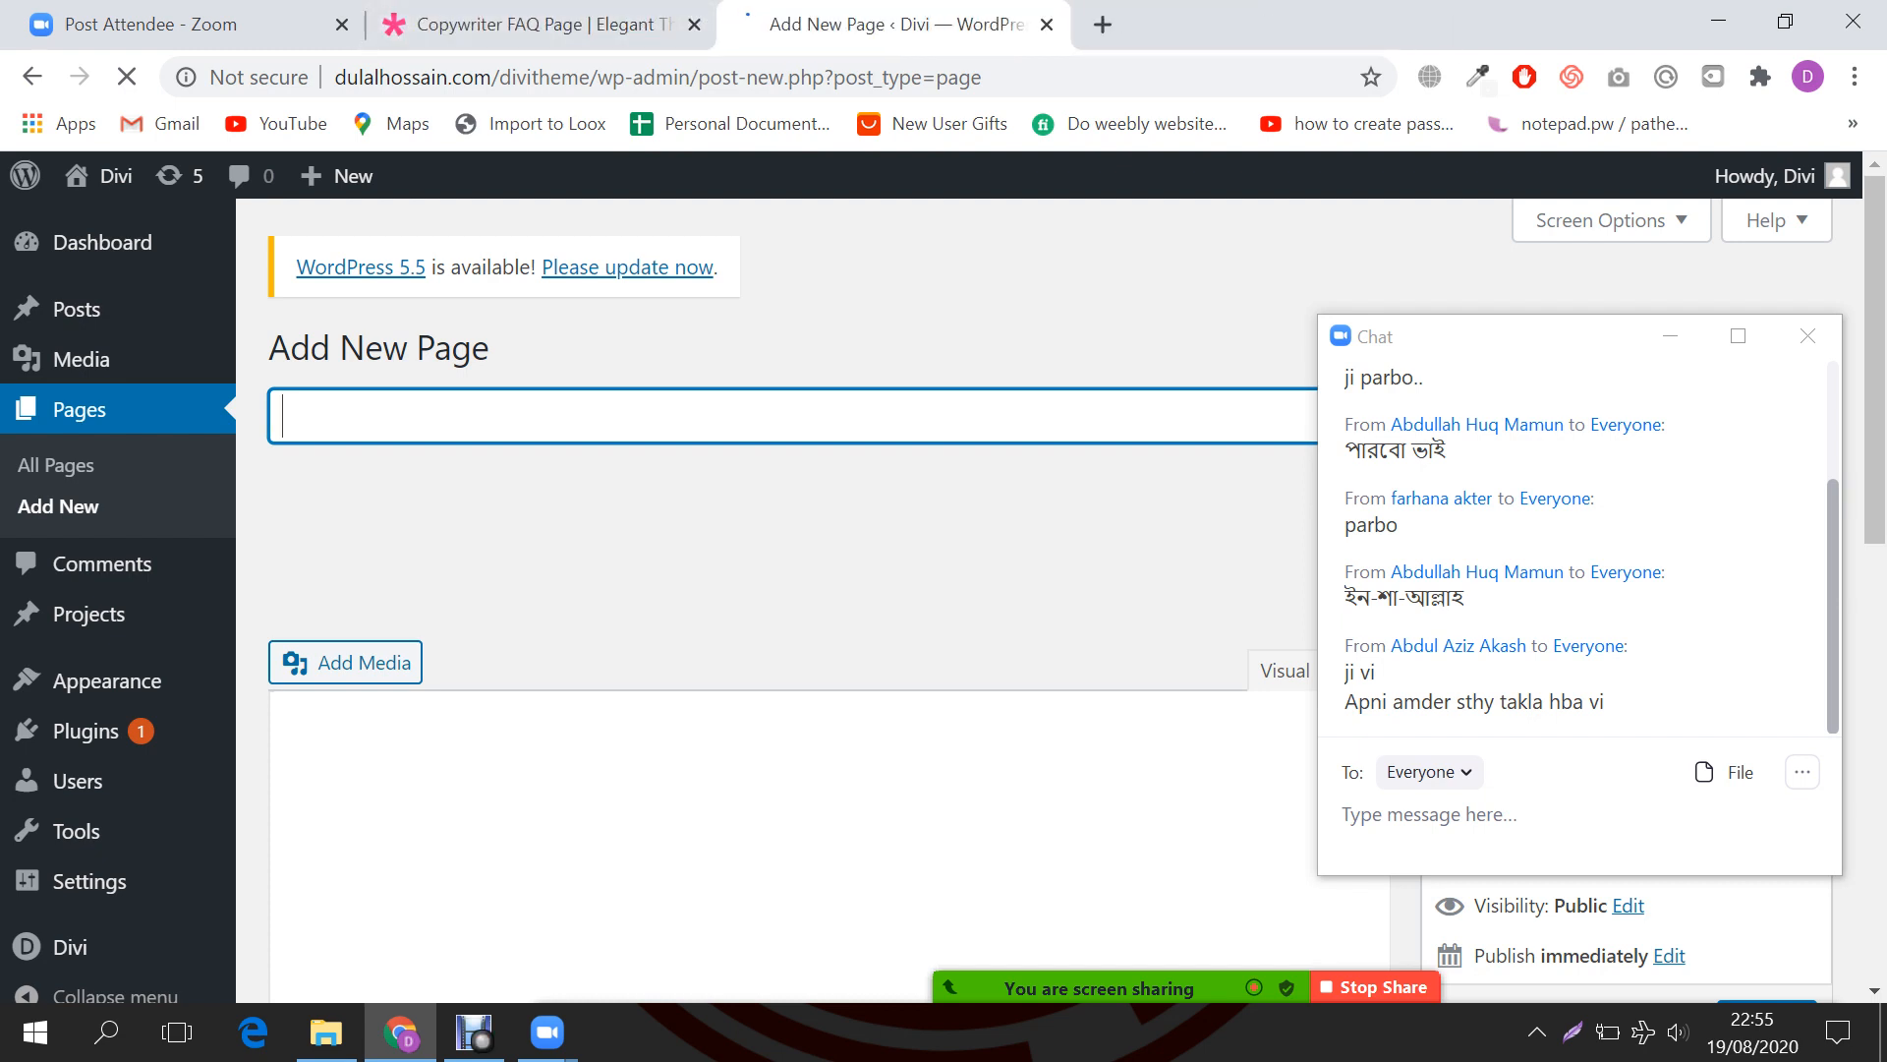
text(Faq)
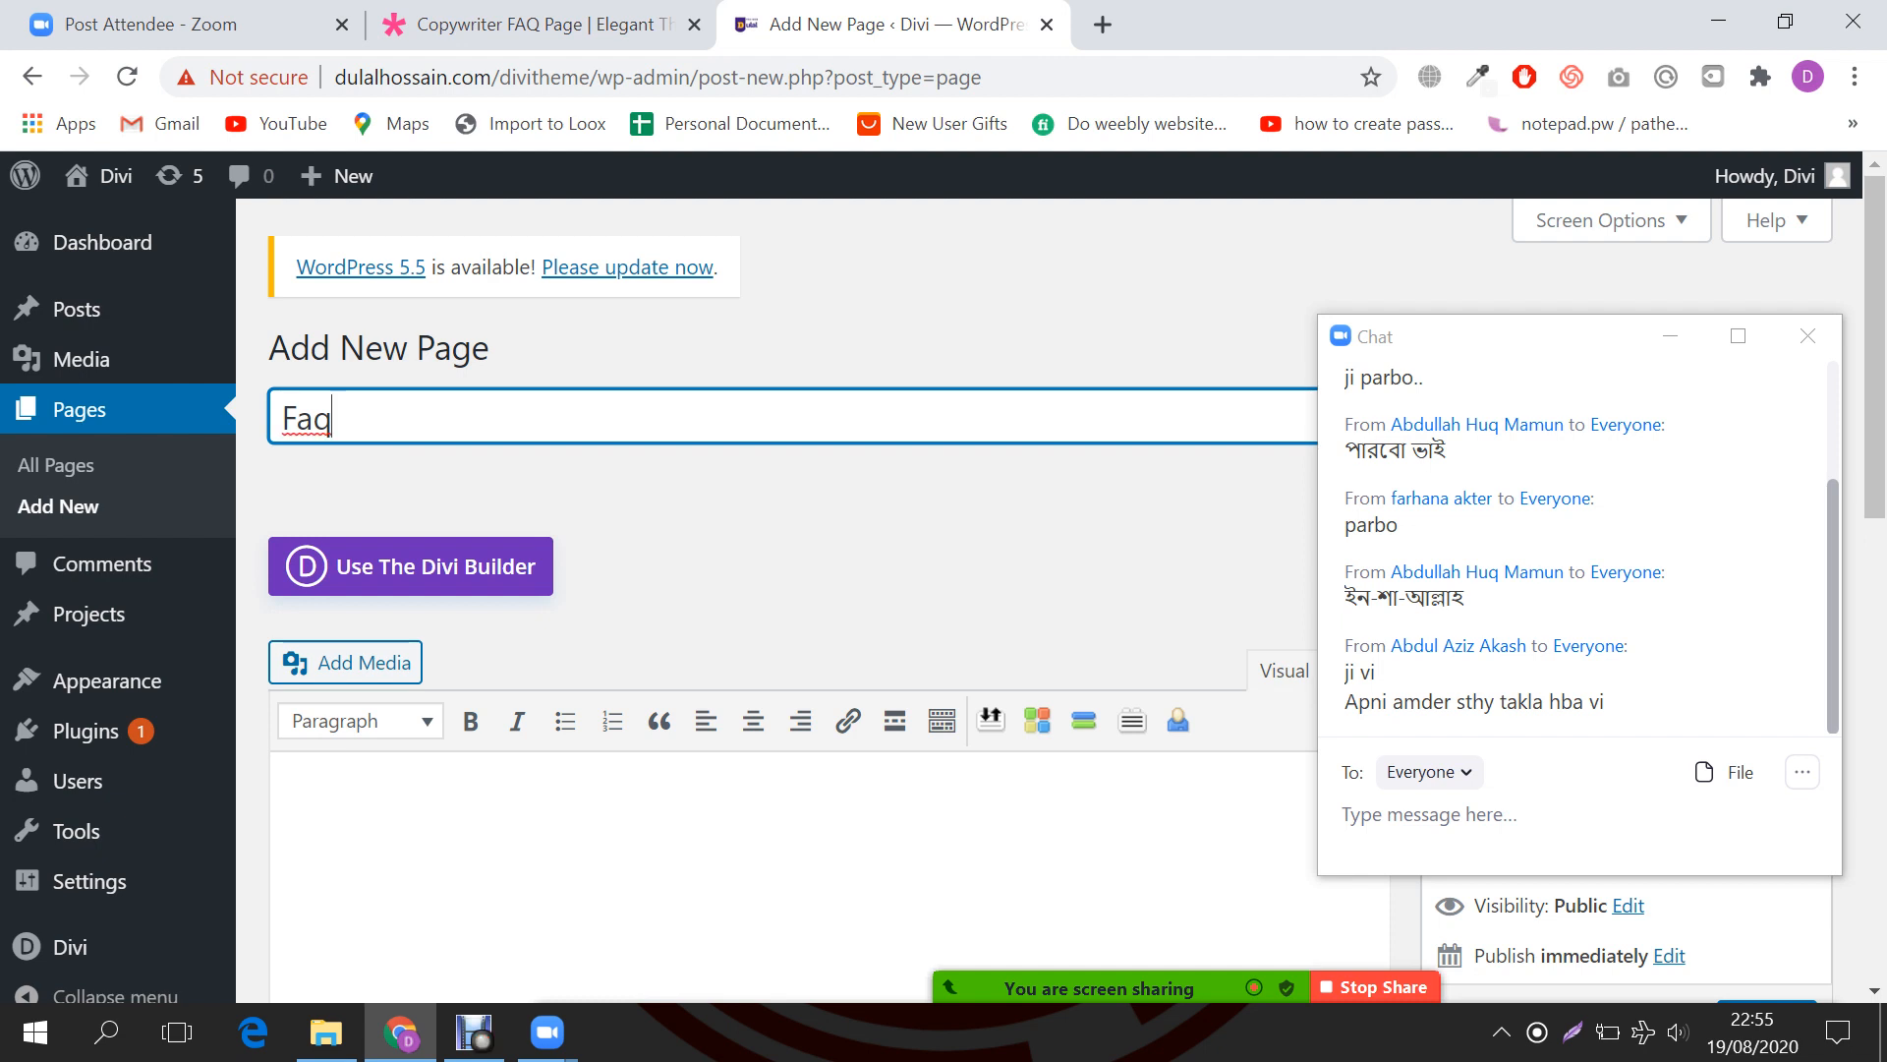
click(1670, 336)
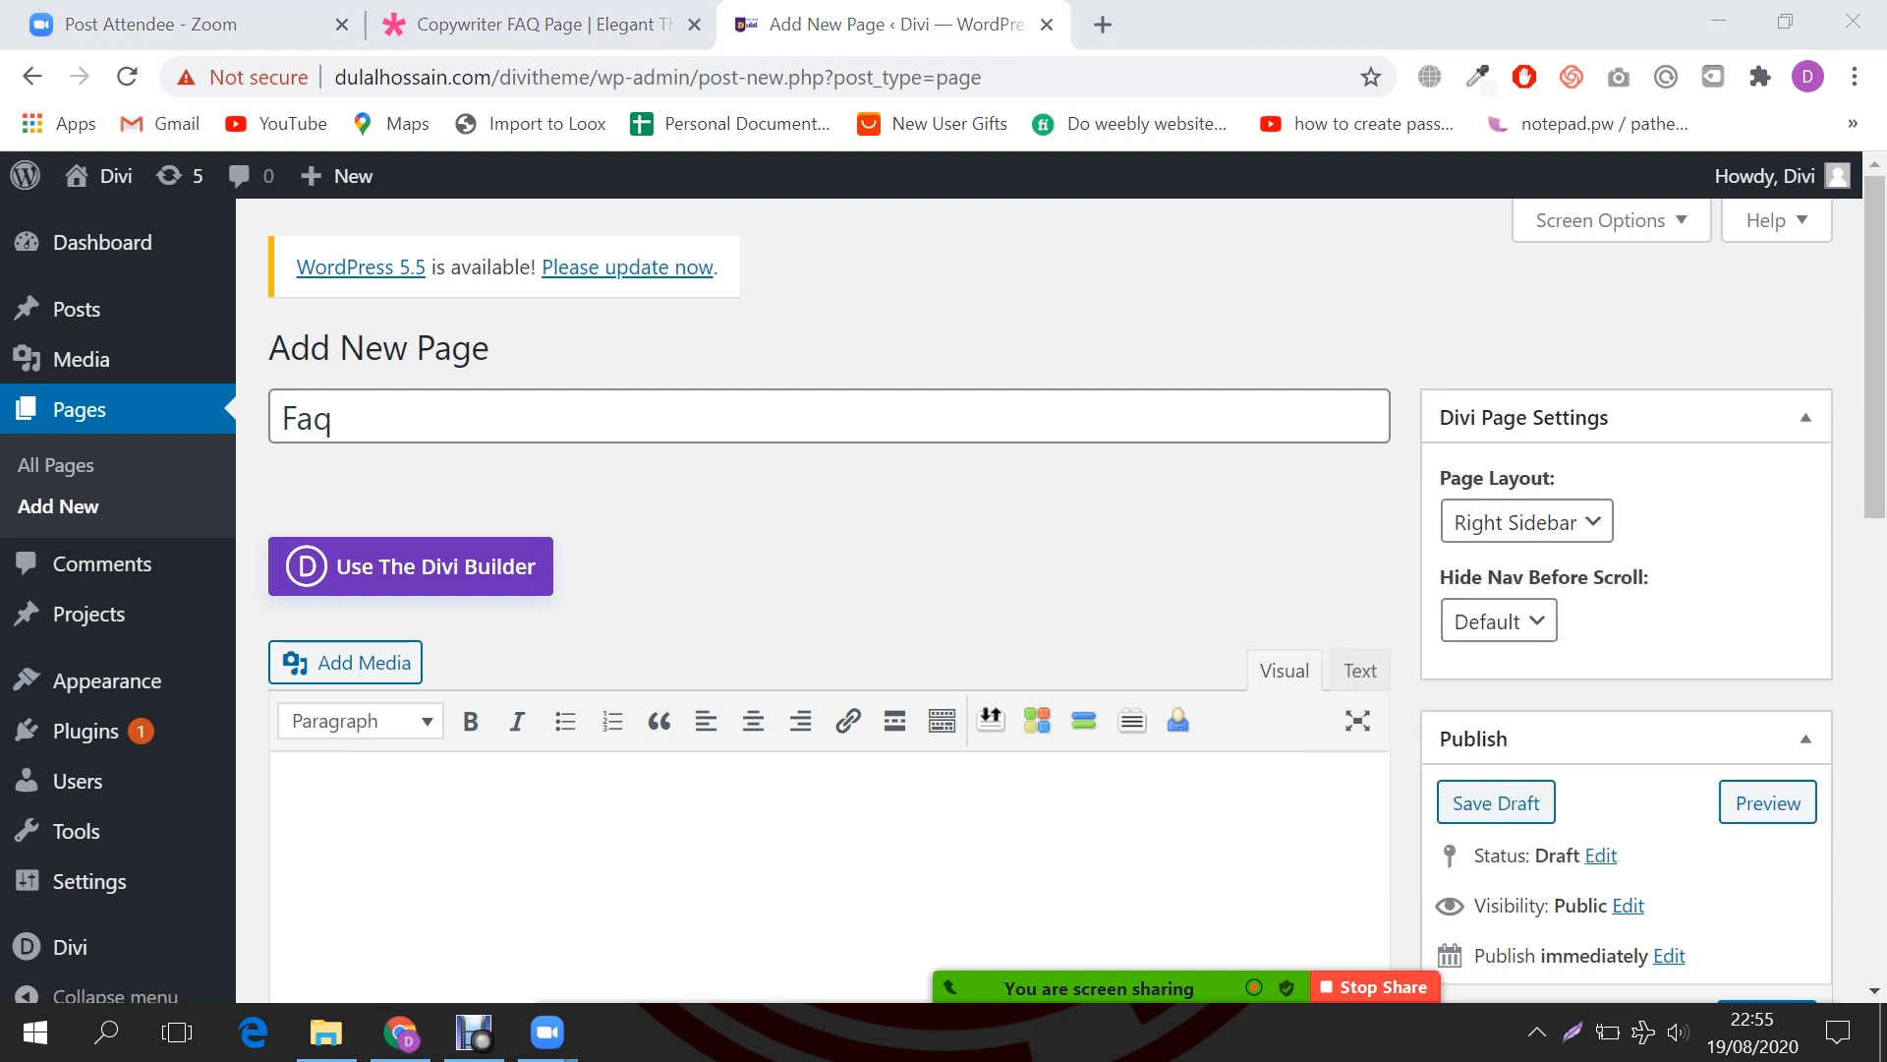
click(1527, 522)
click(1505, 615)
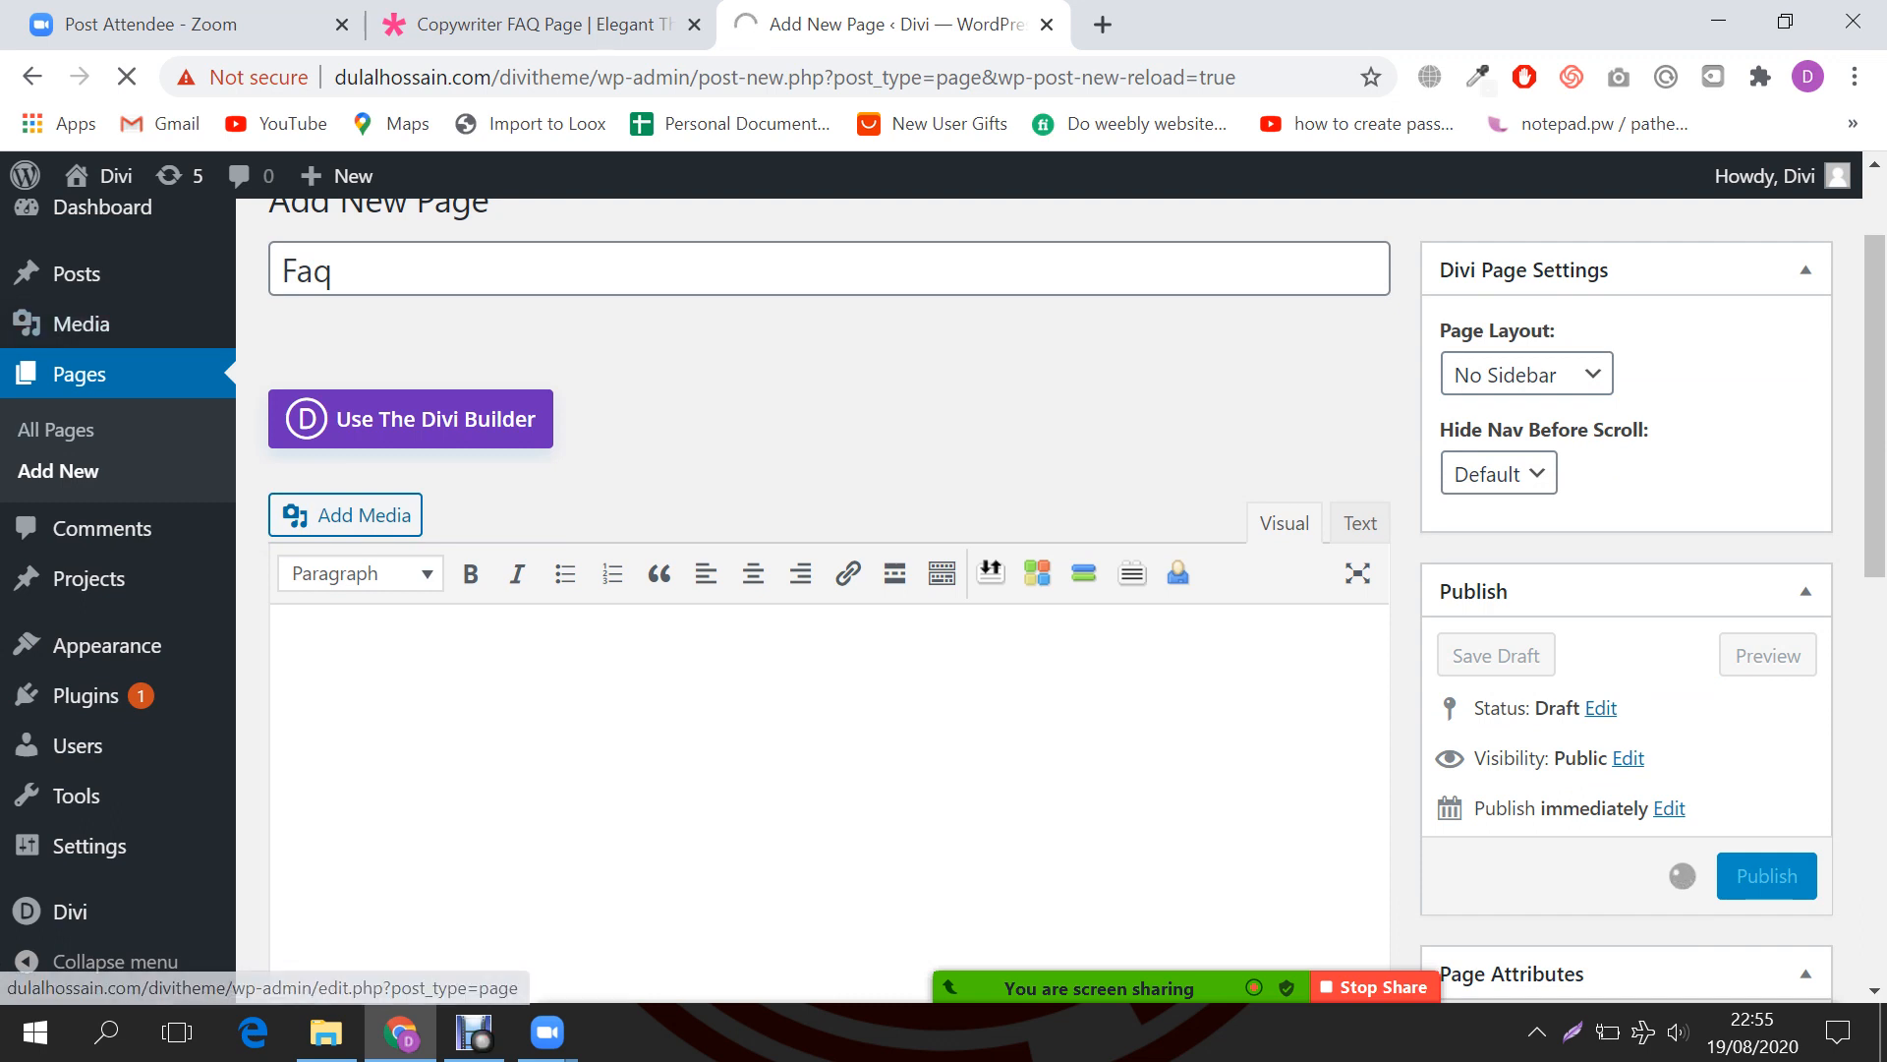
middle_click(56, 430)
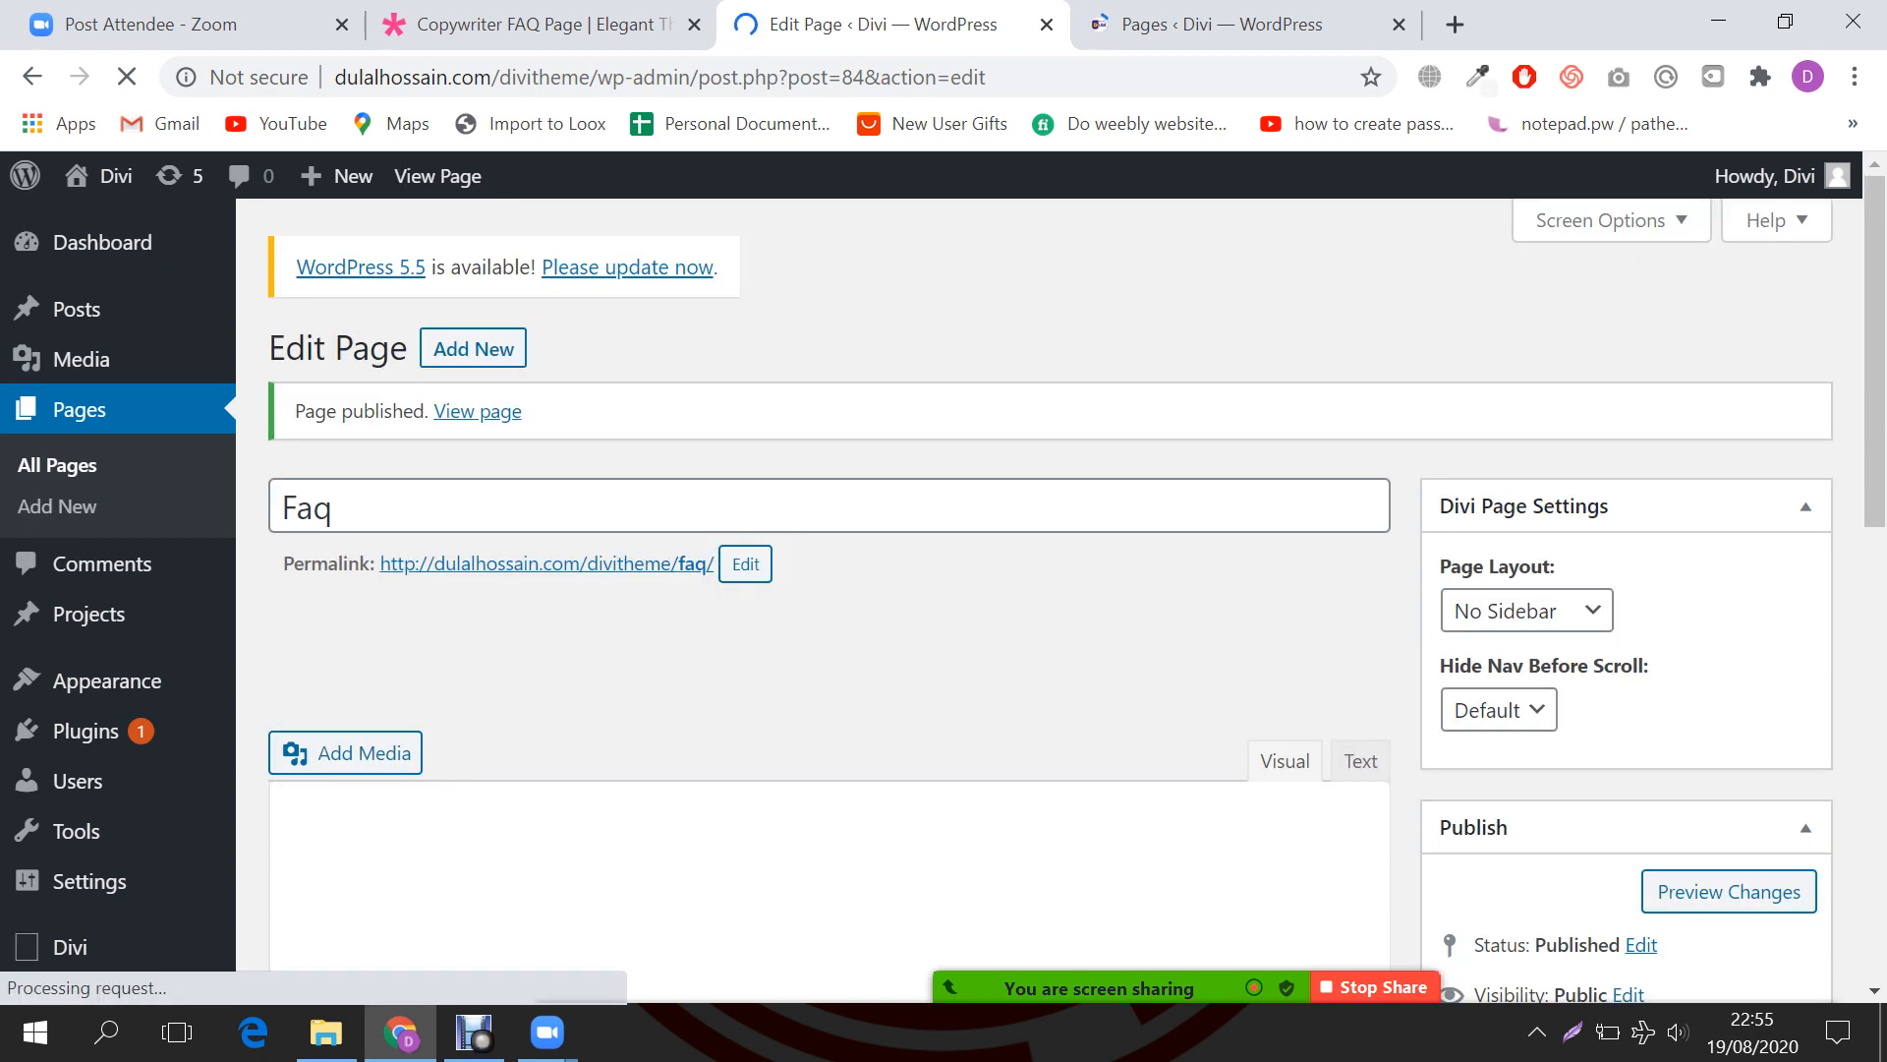
Step: Confirm Faq is listed as published and open the About page in its own tab
key(ctrl+Tab)
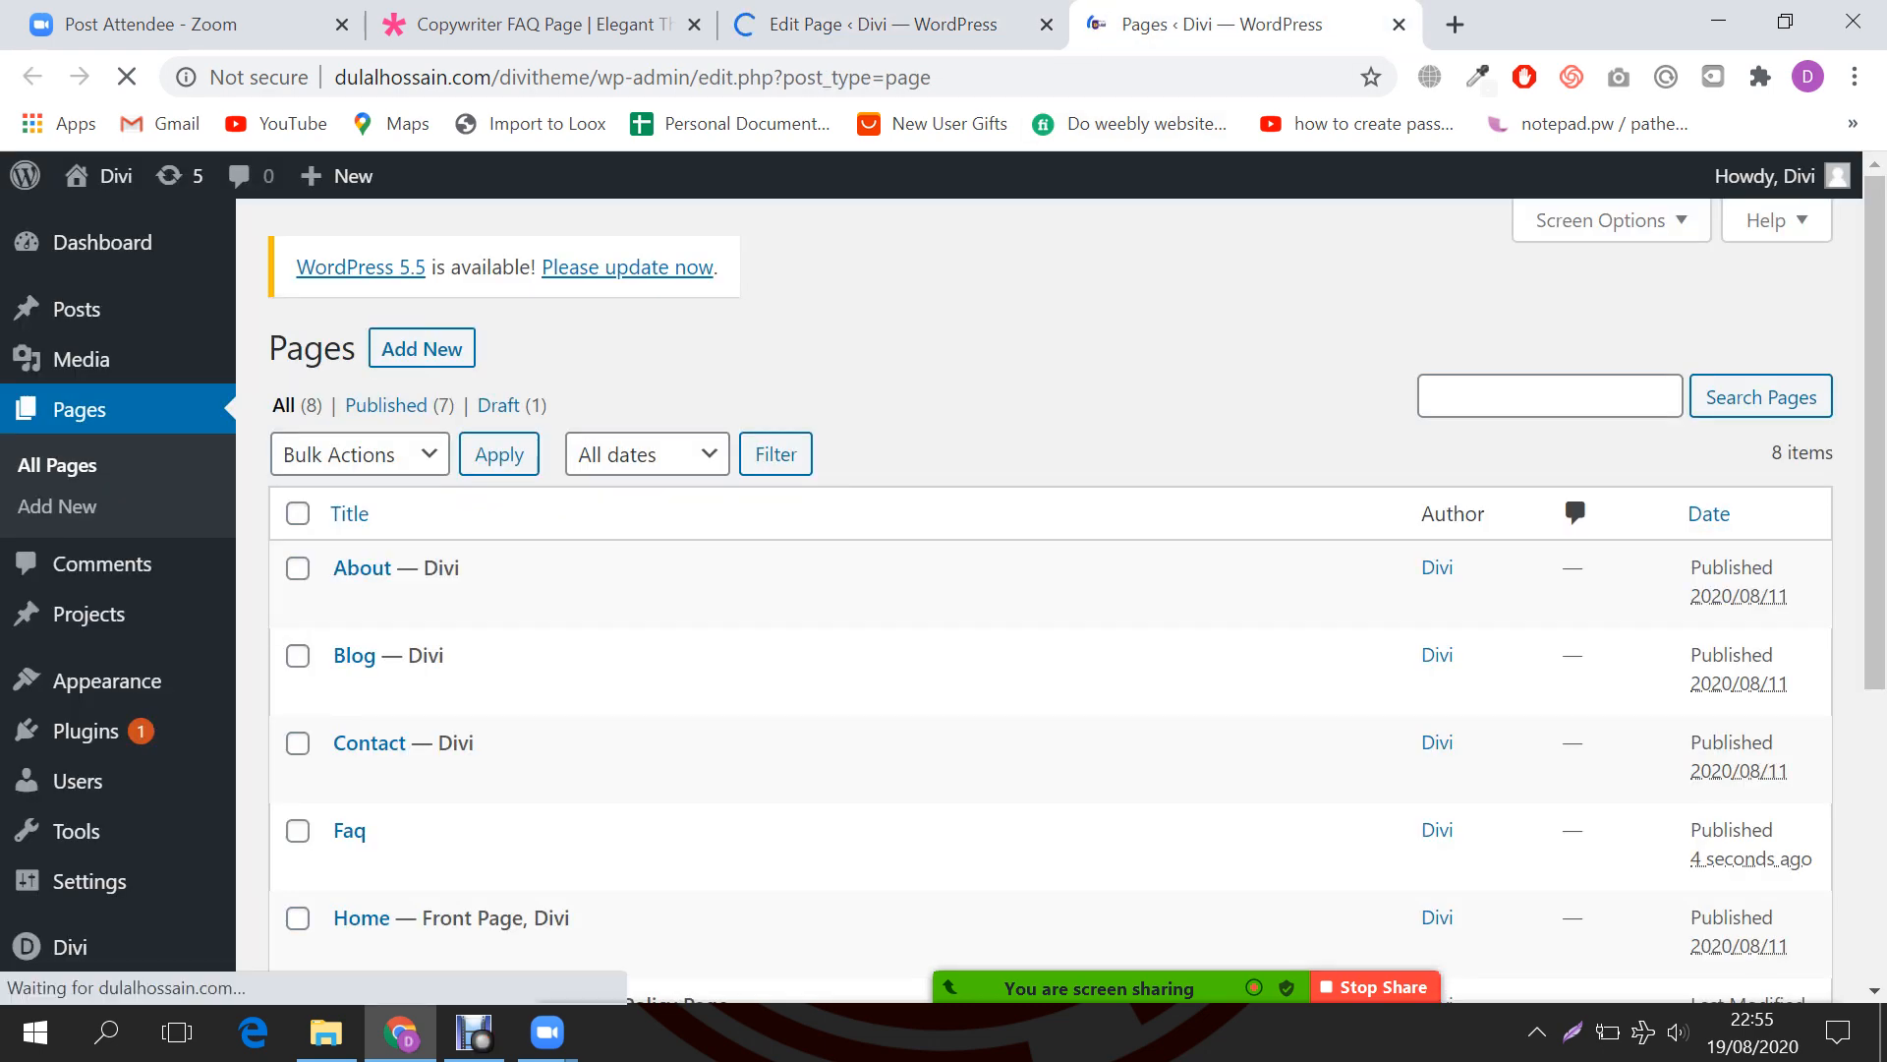
key(ctrl+shift+Tab)
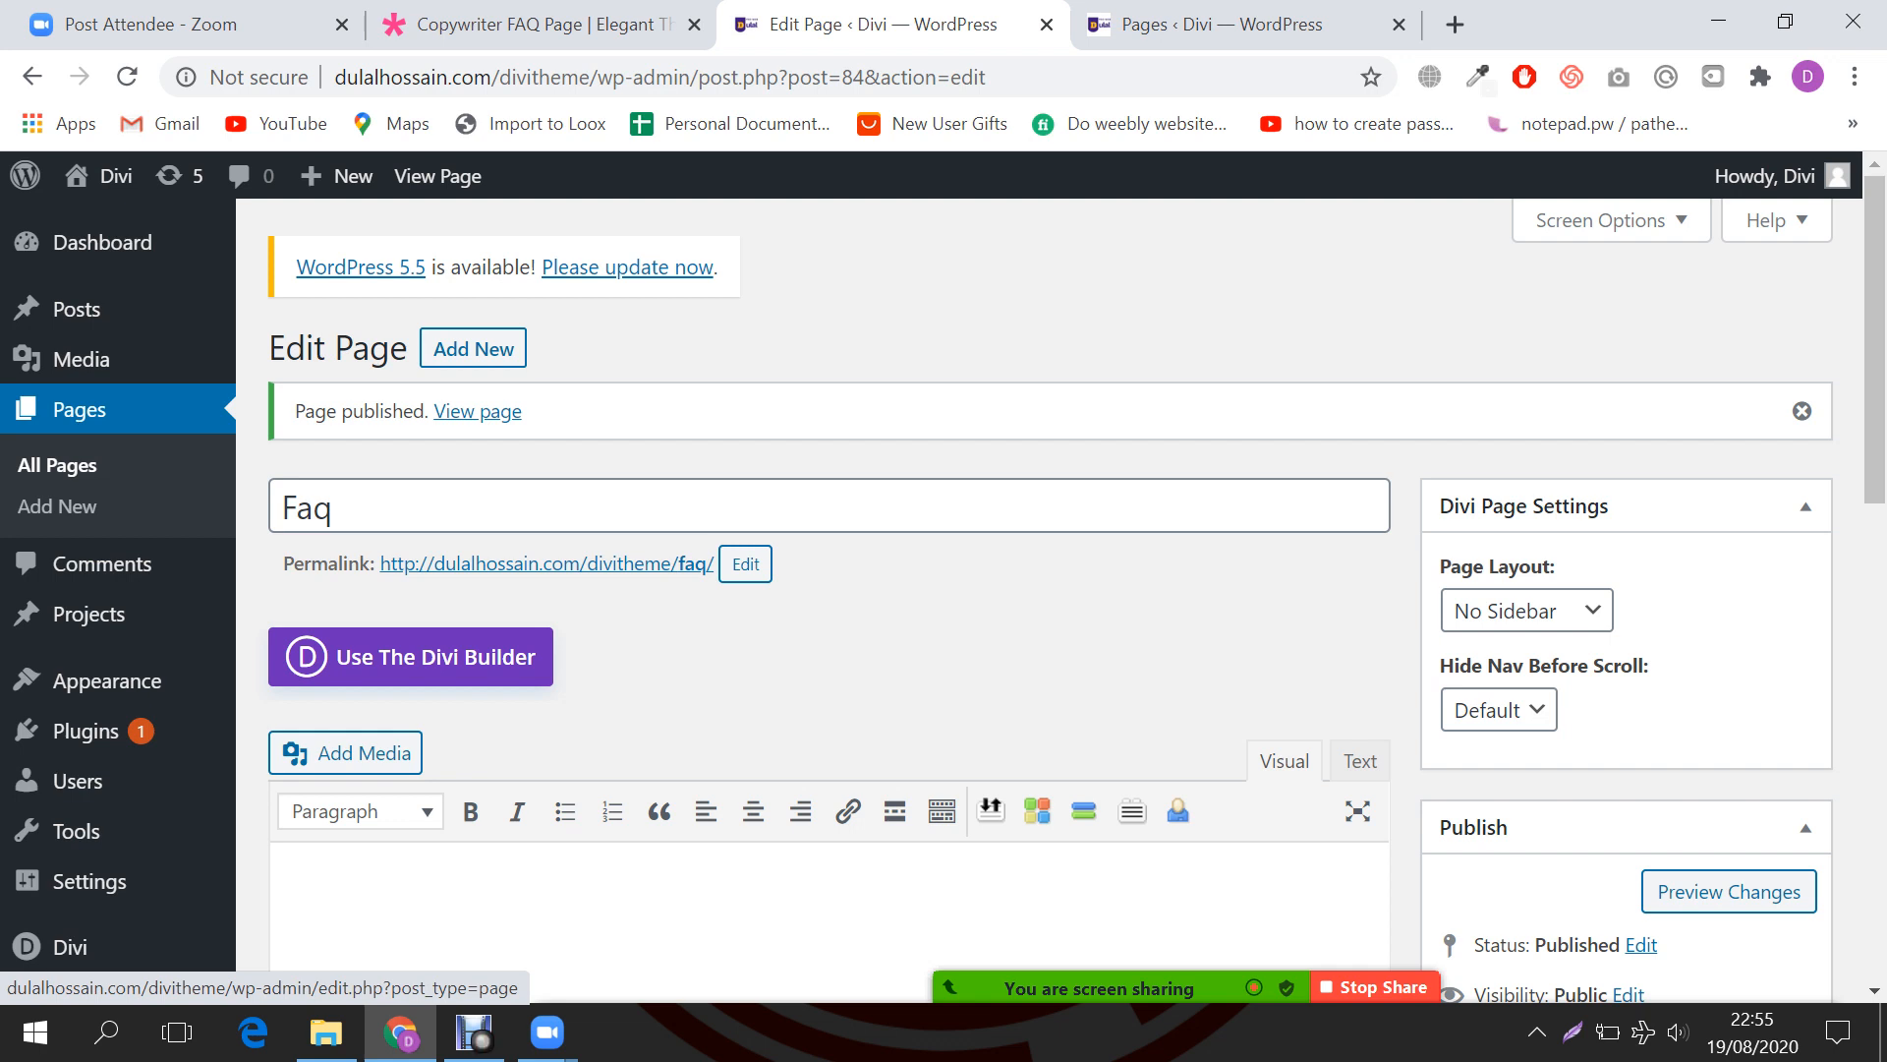
key(ctrl+Tab)
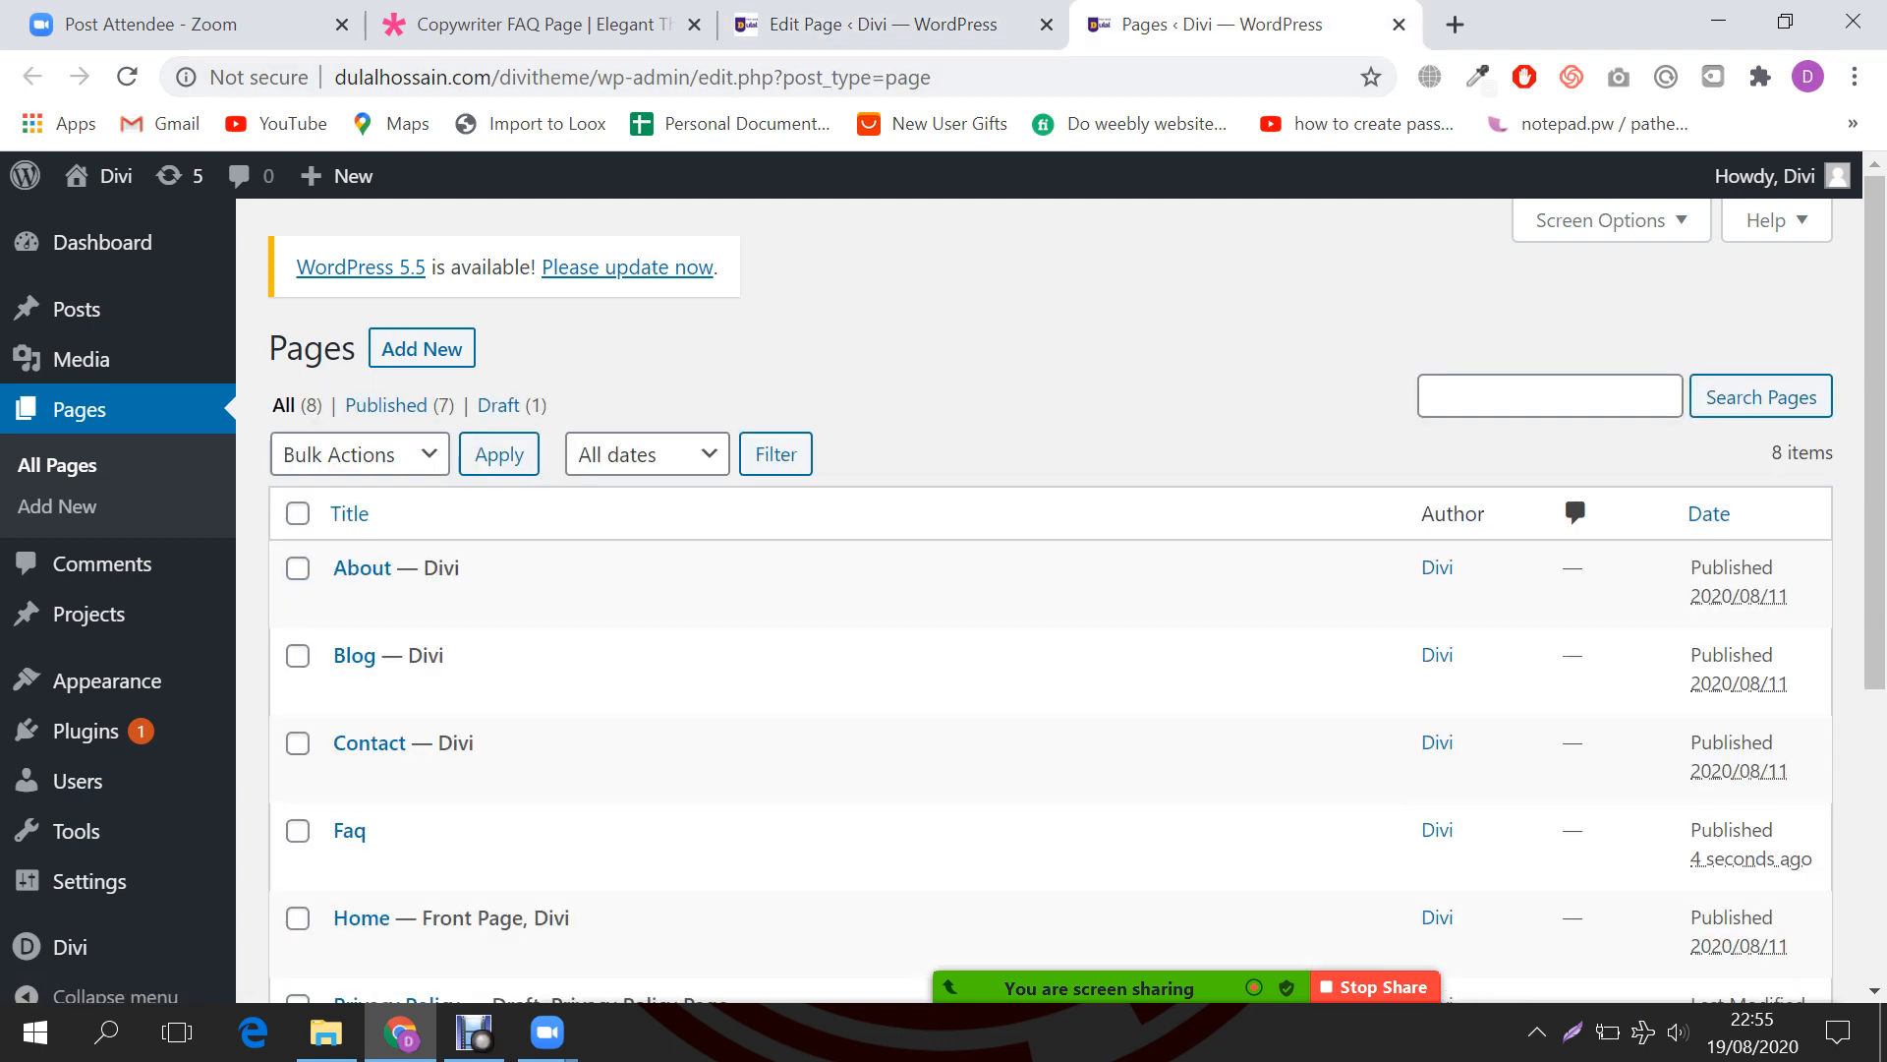
scroll(1077, 599, down, 1)
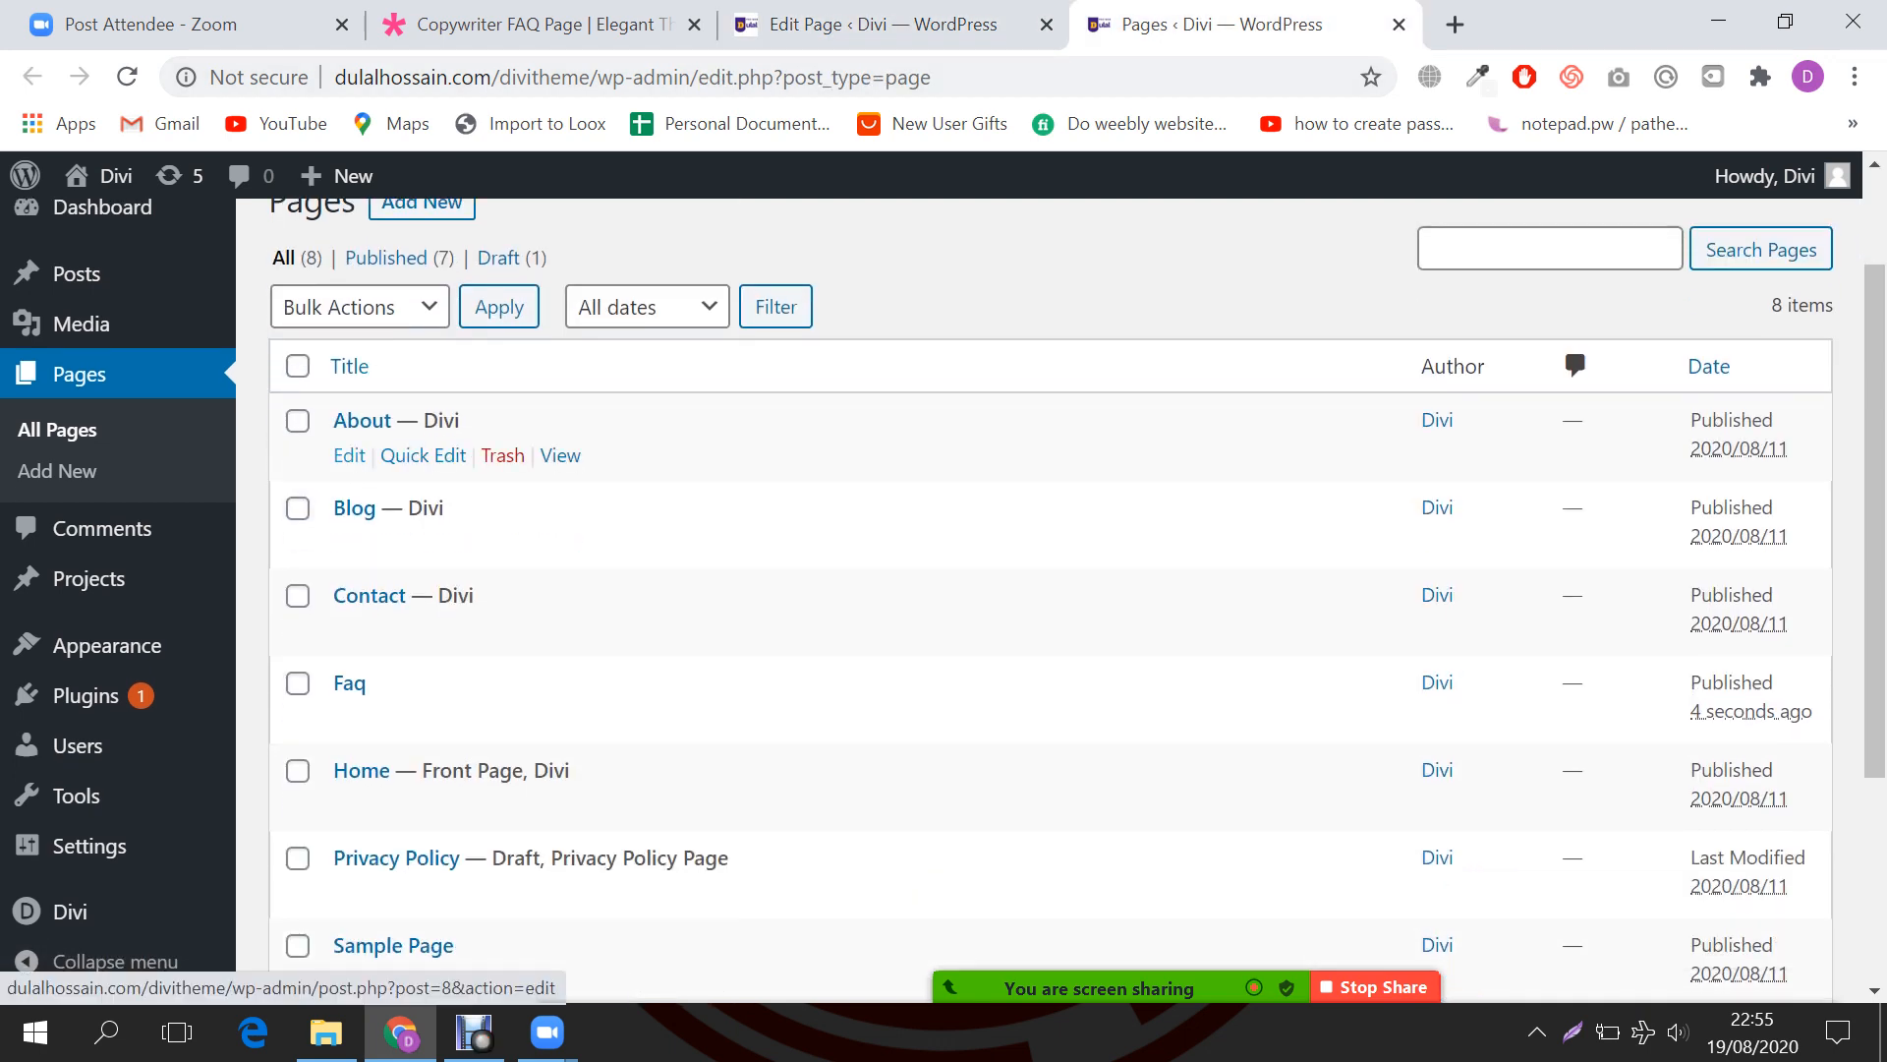
drag(349, 456, 563, 455)
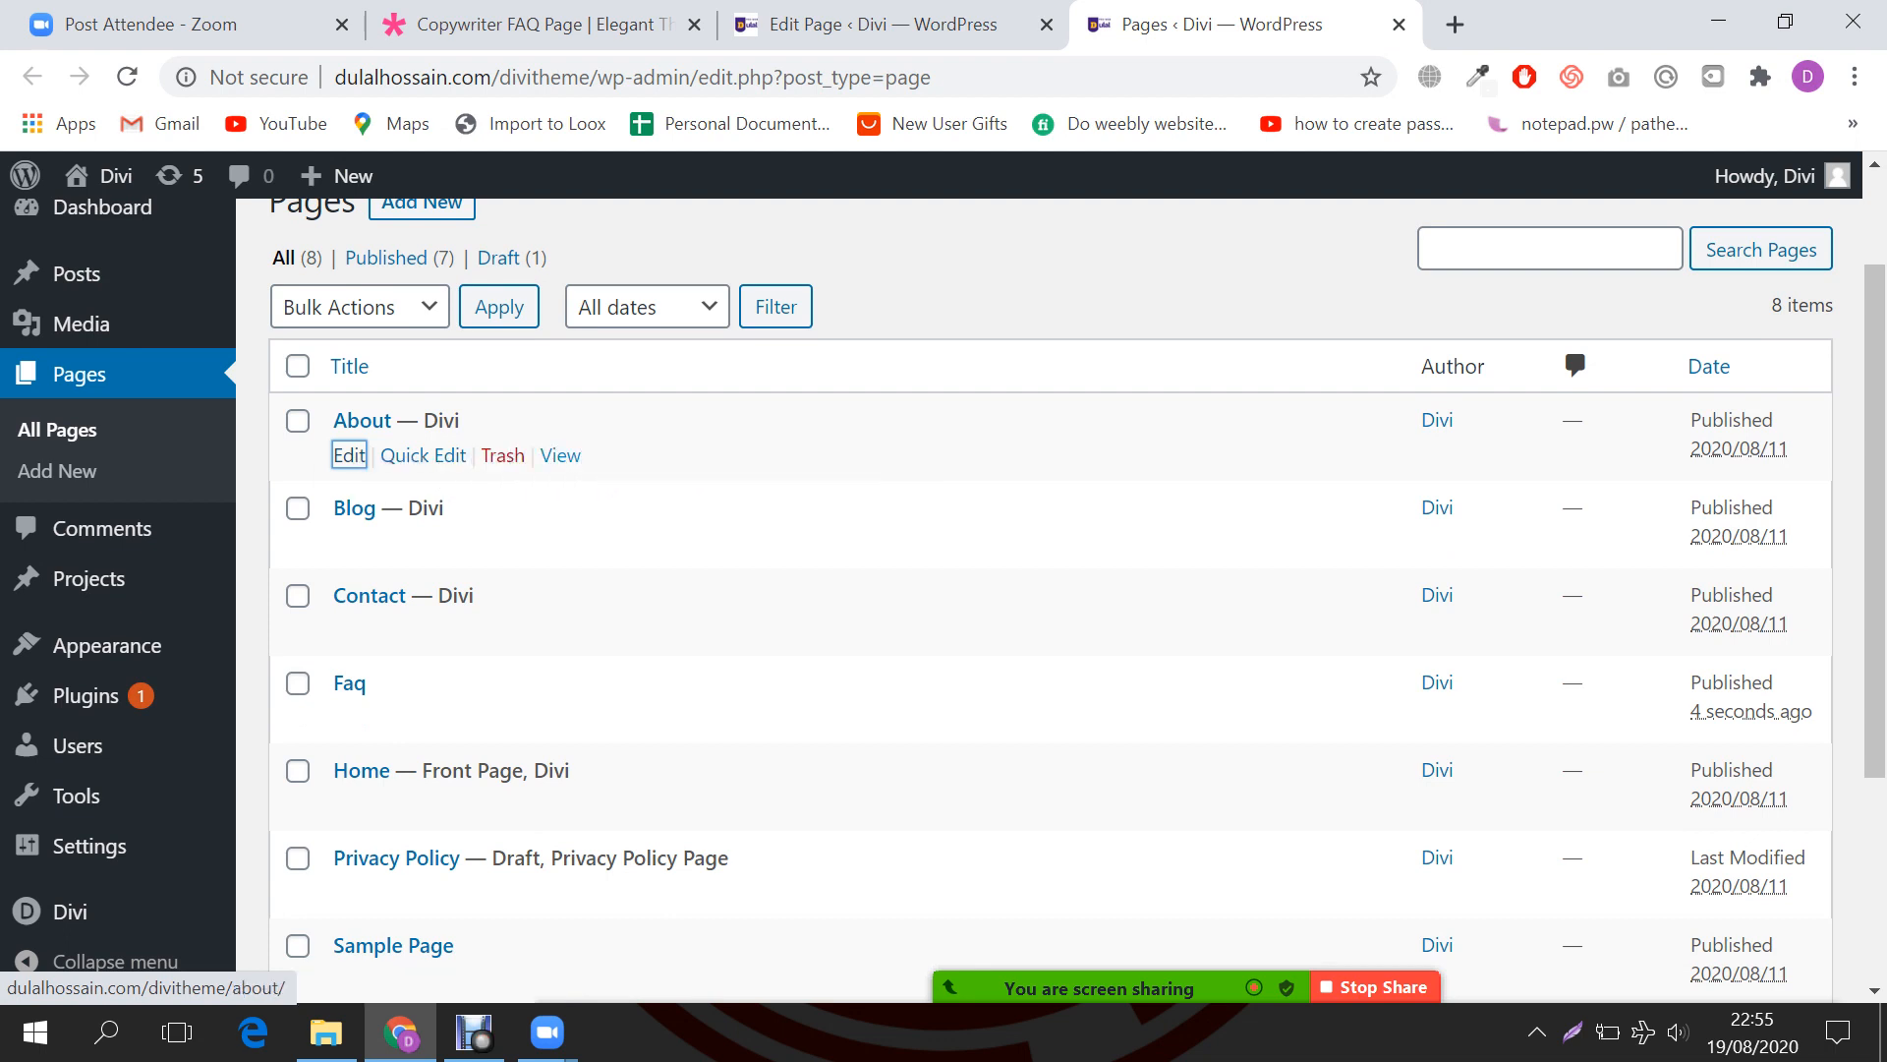
ctrl+click(561, 455)
drag(1376, 25, 1111, 24)
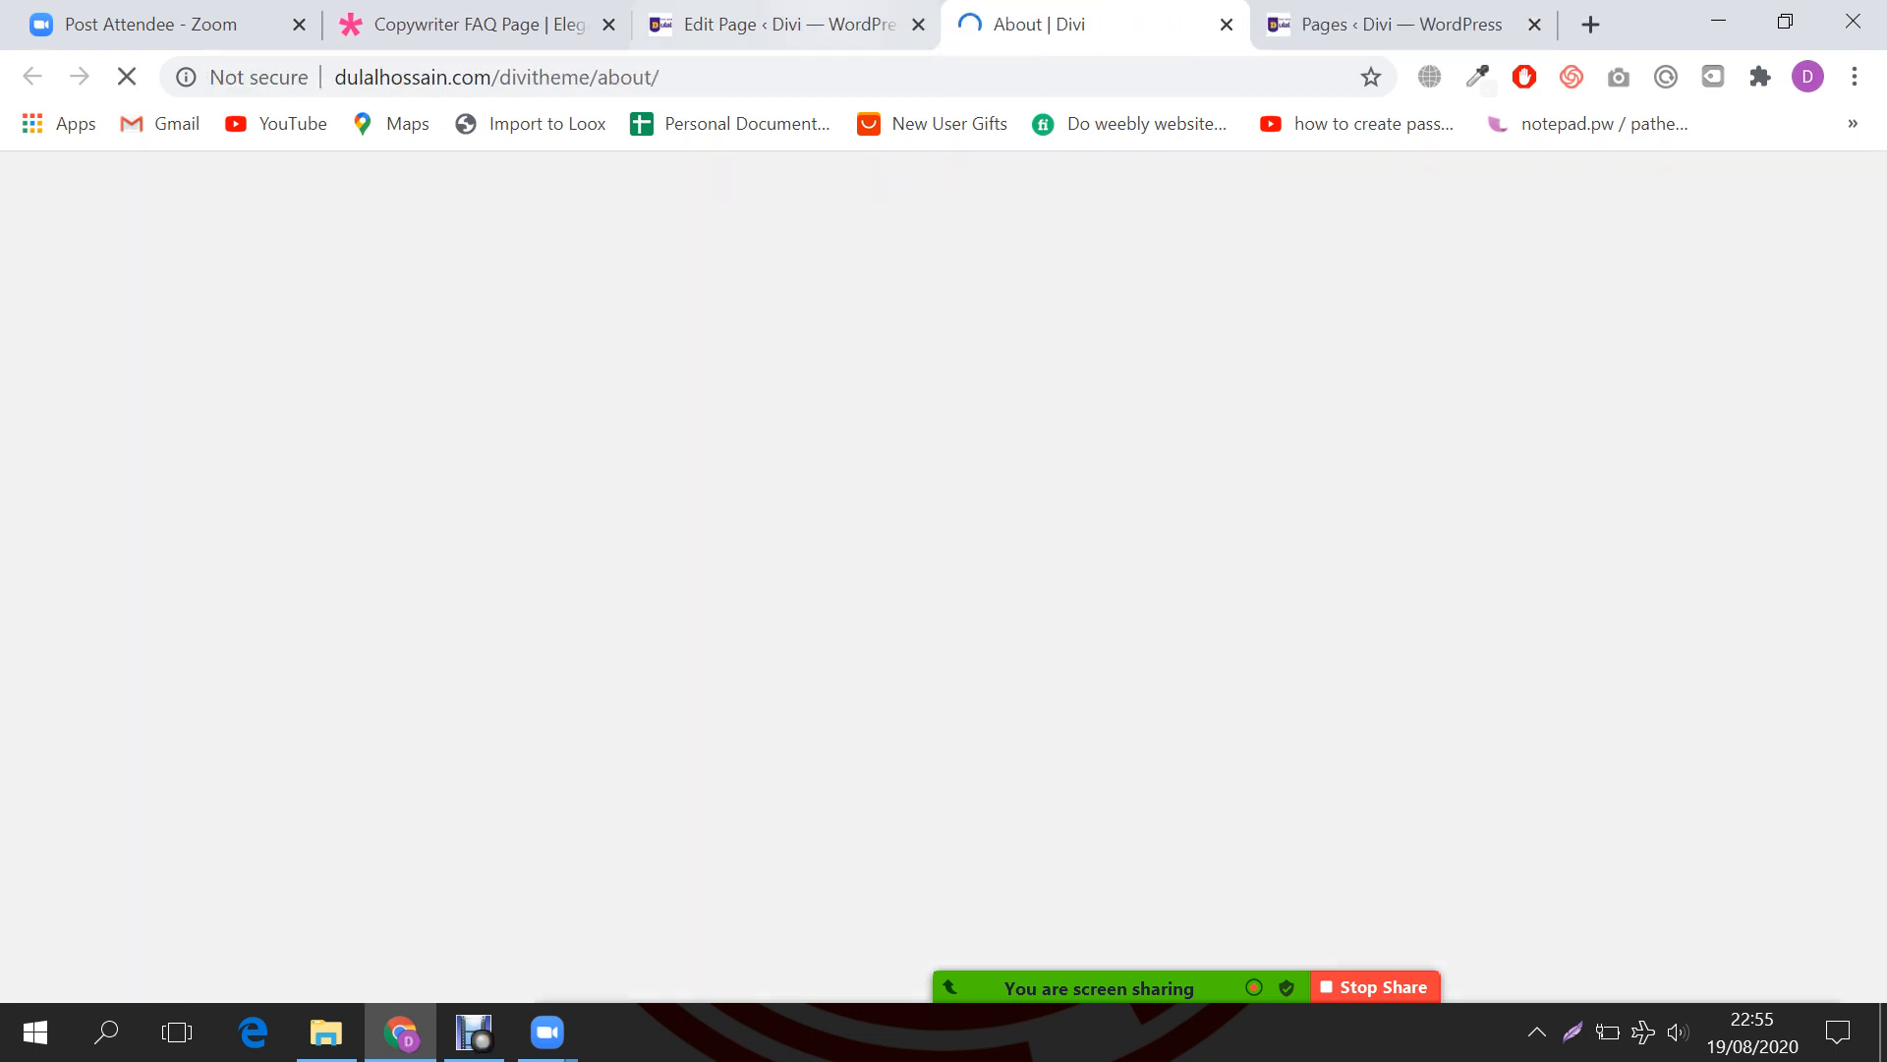
click(792, 25)
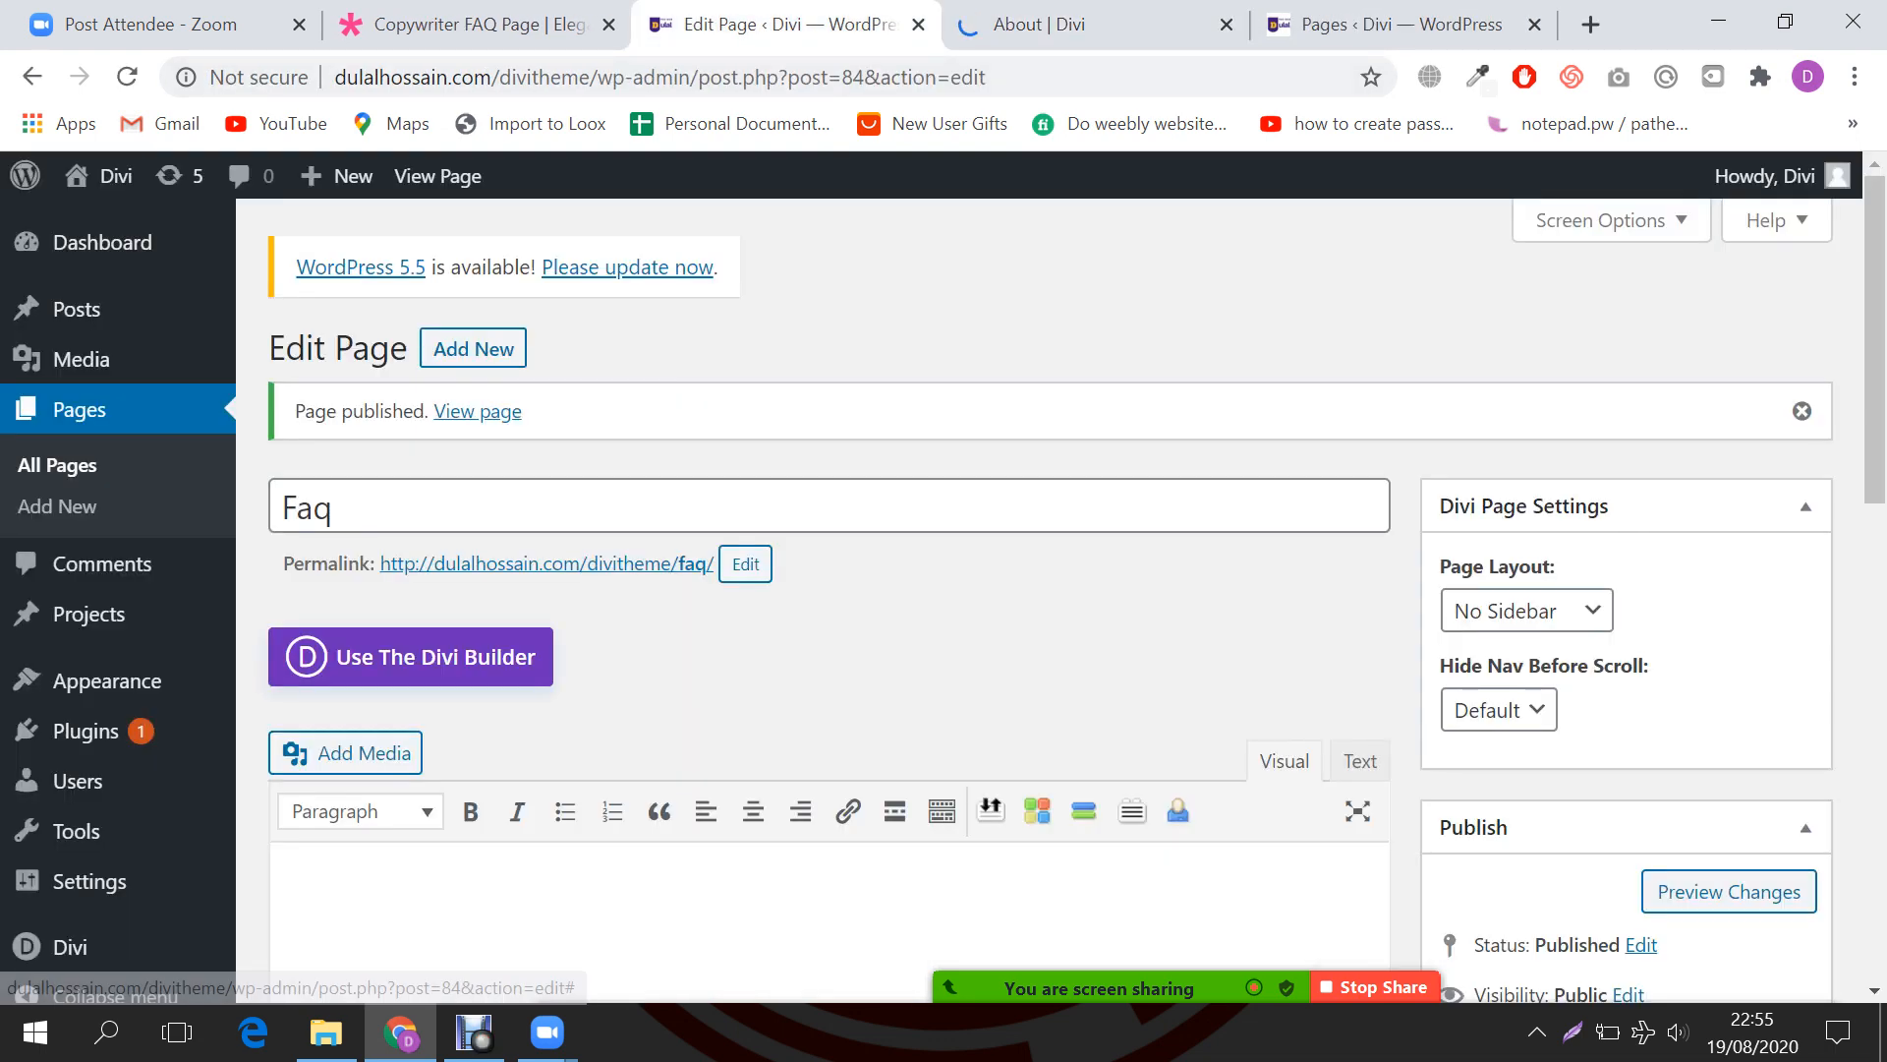
Step: Switch the Faq page to the Divi Builder, start from scratch without adding a row, and update it
click(411, 656)
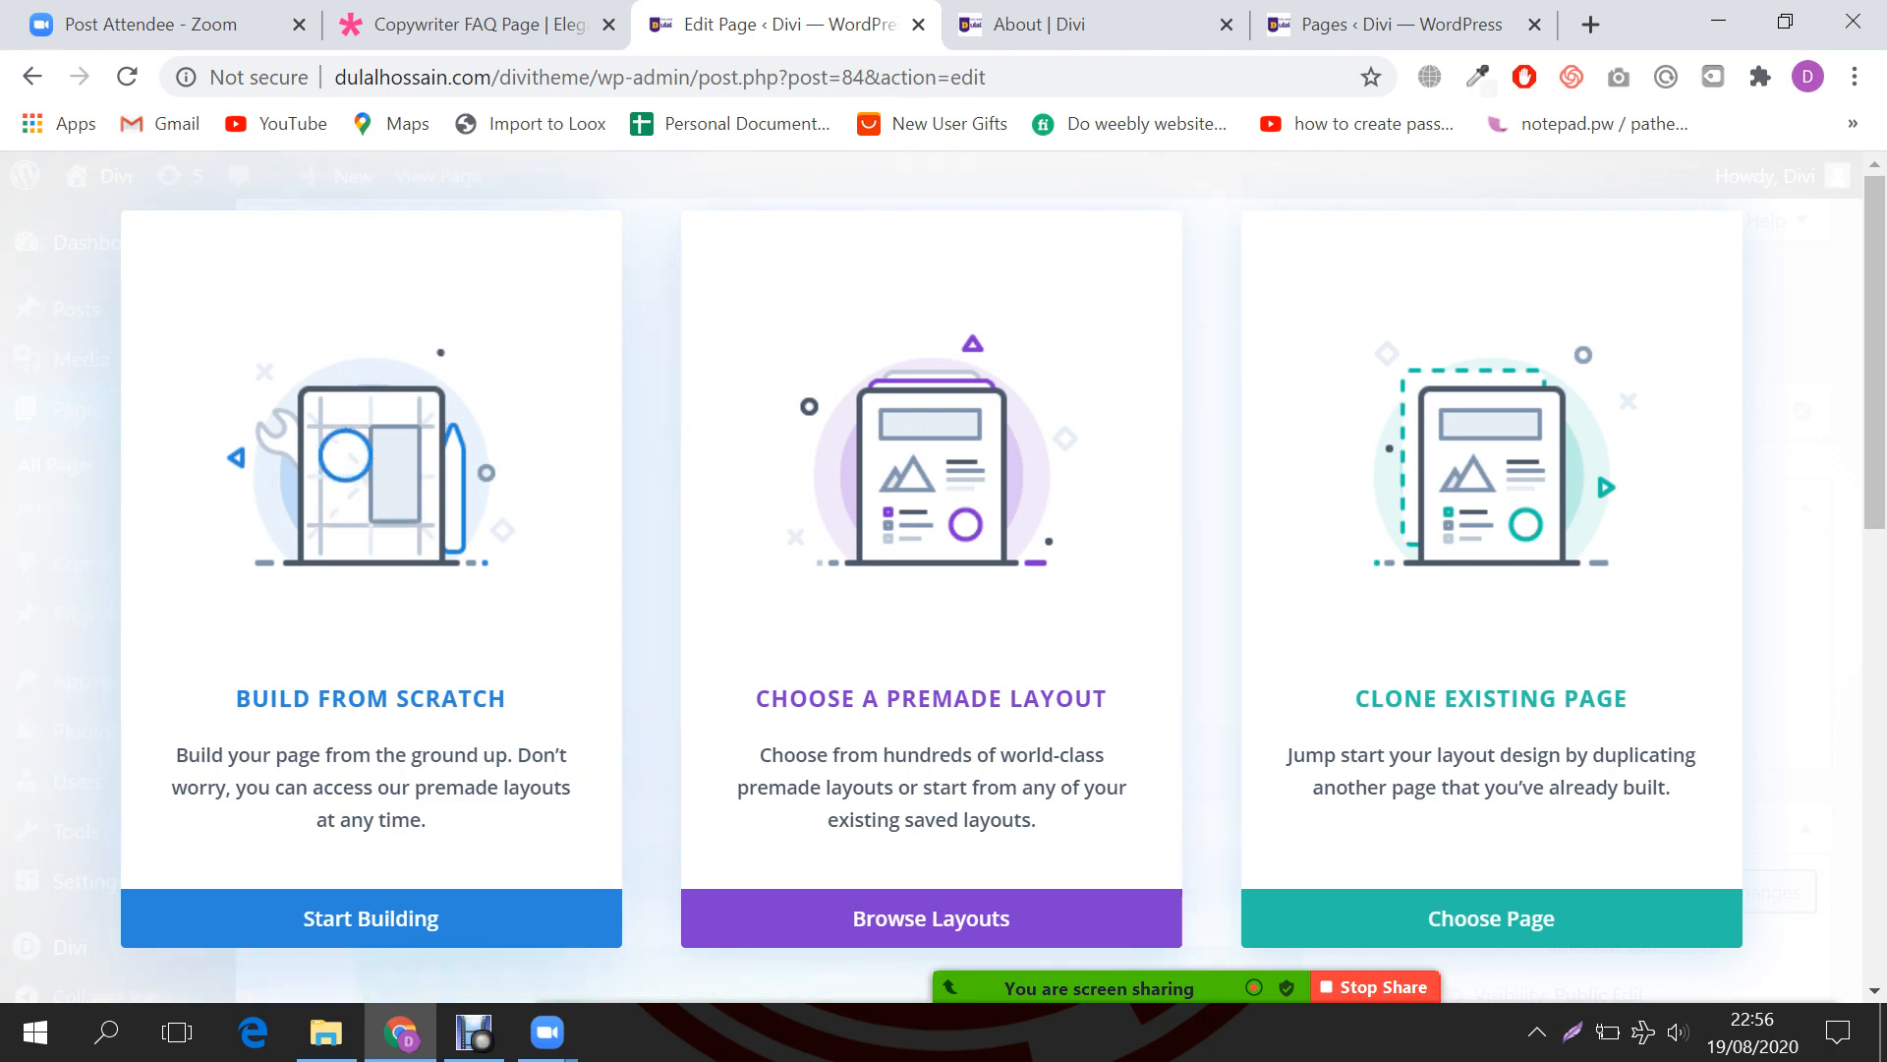
click(372, 918)
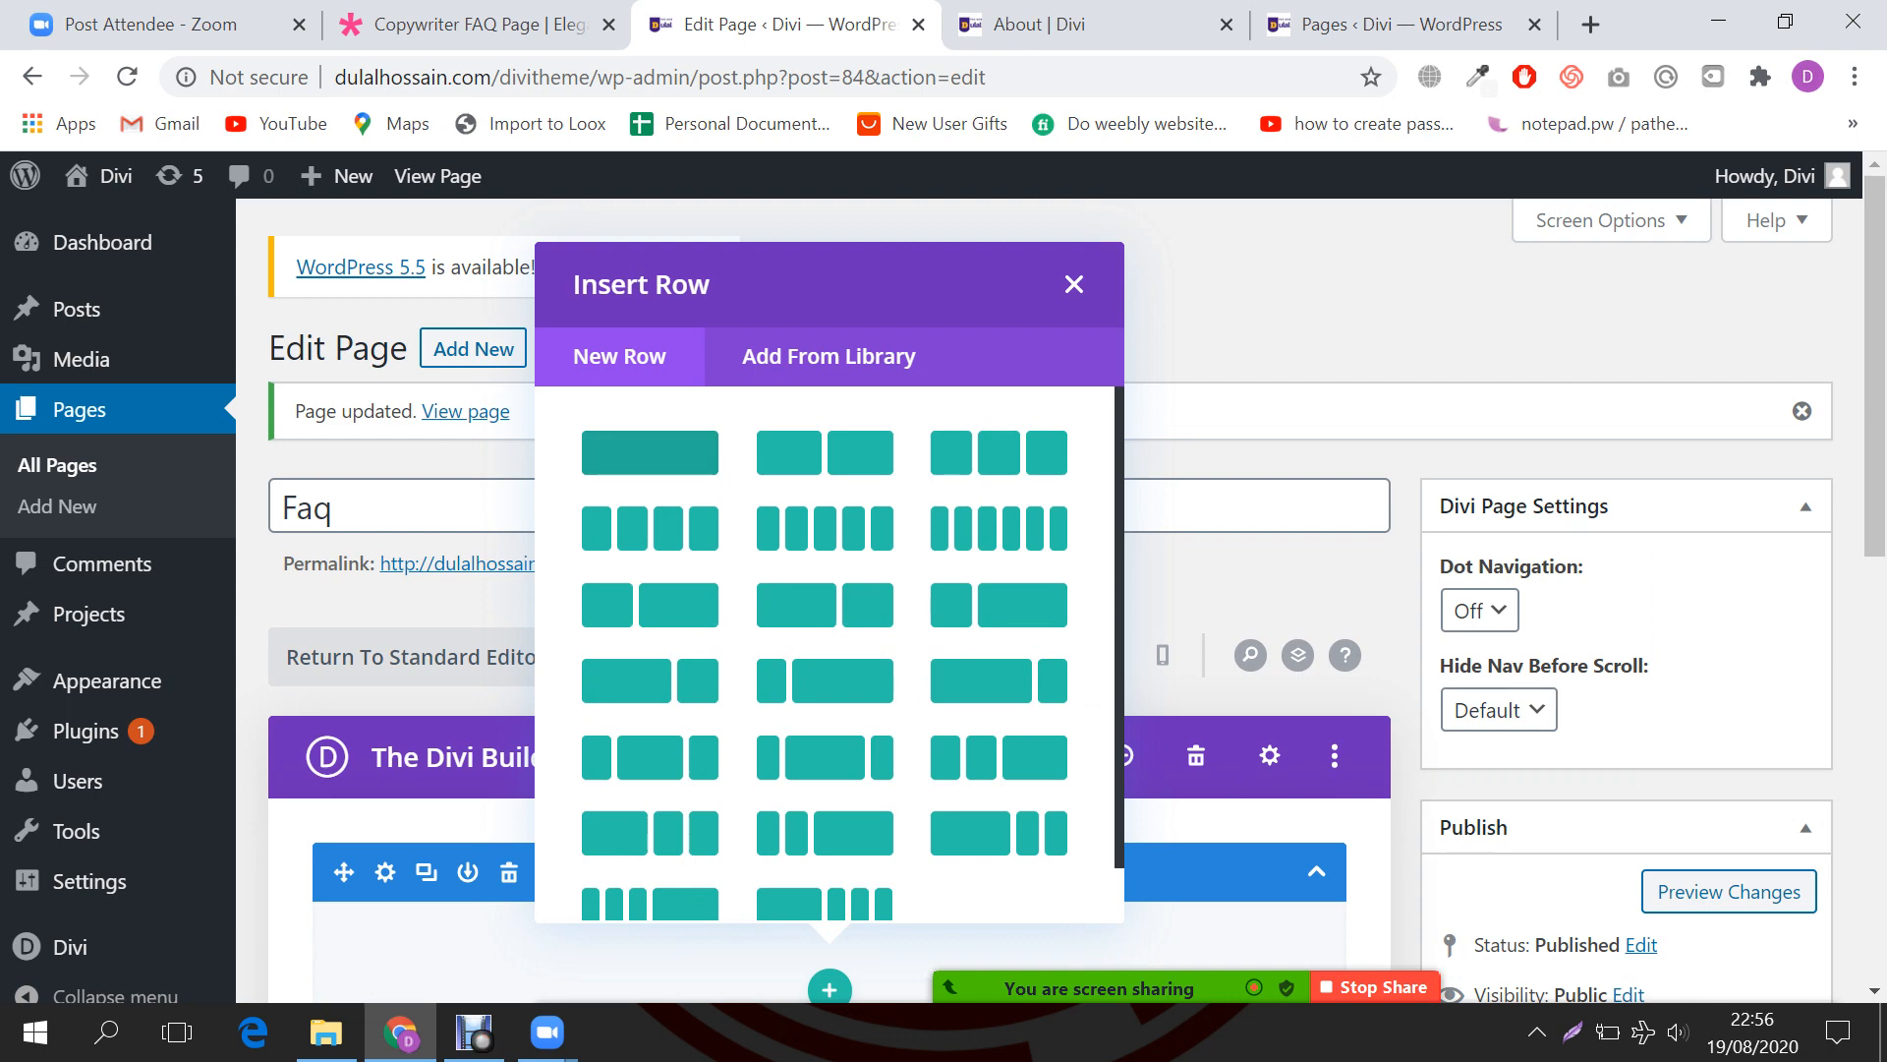
click(1074, 284)
scroll(1061, 599, down, 3)
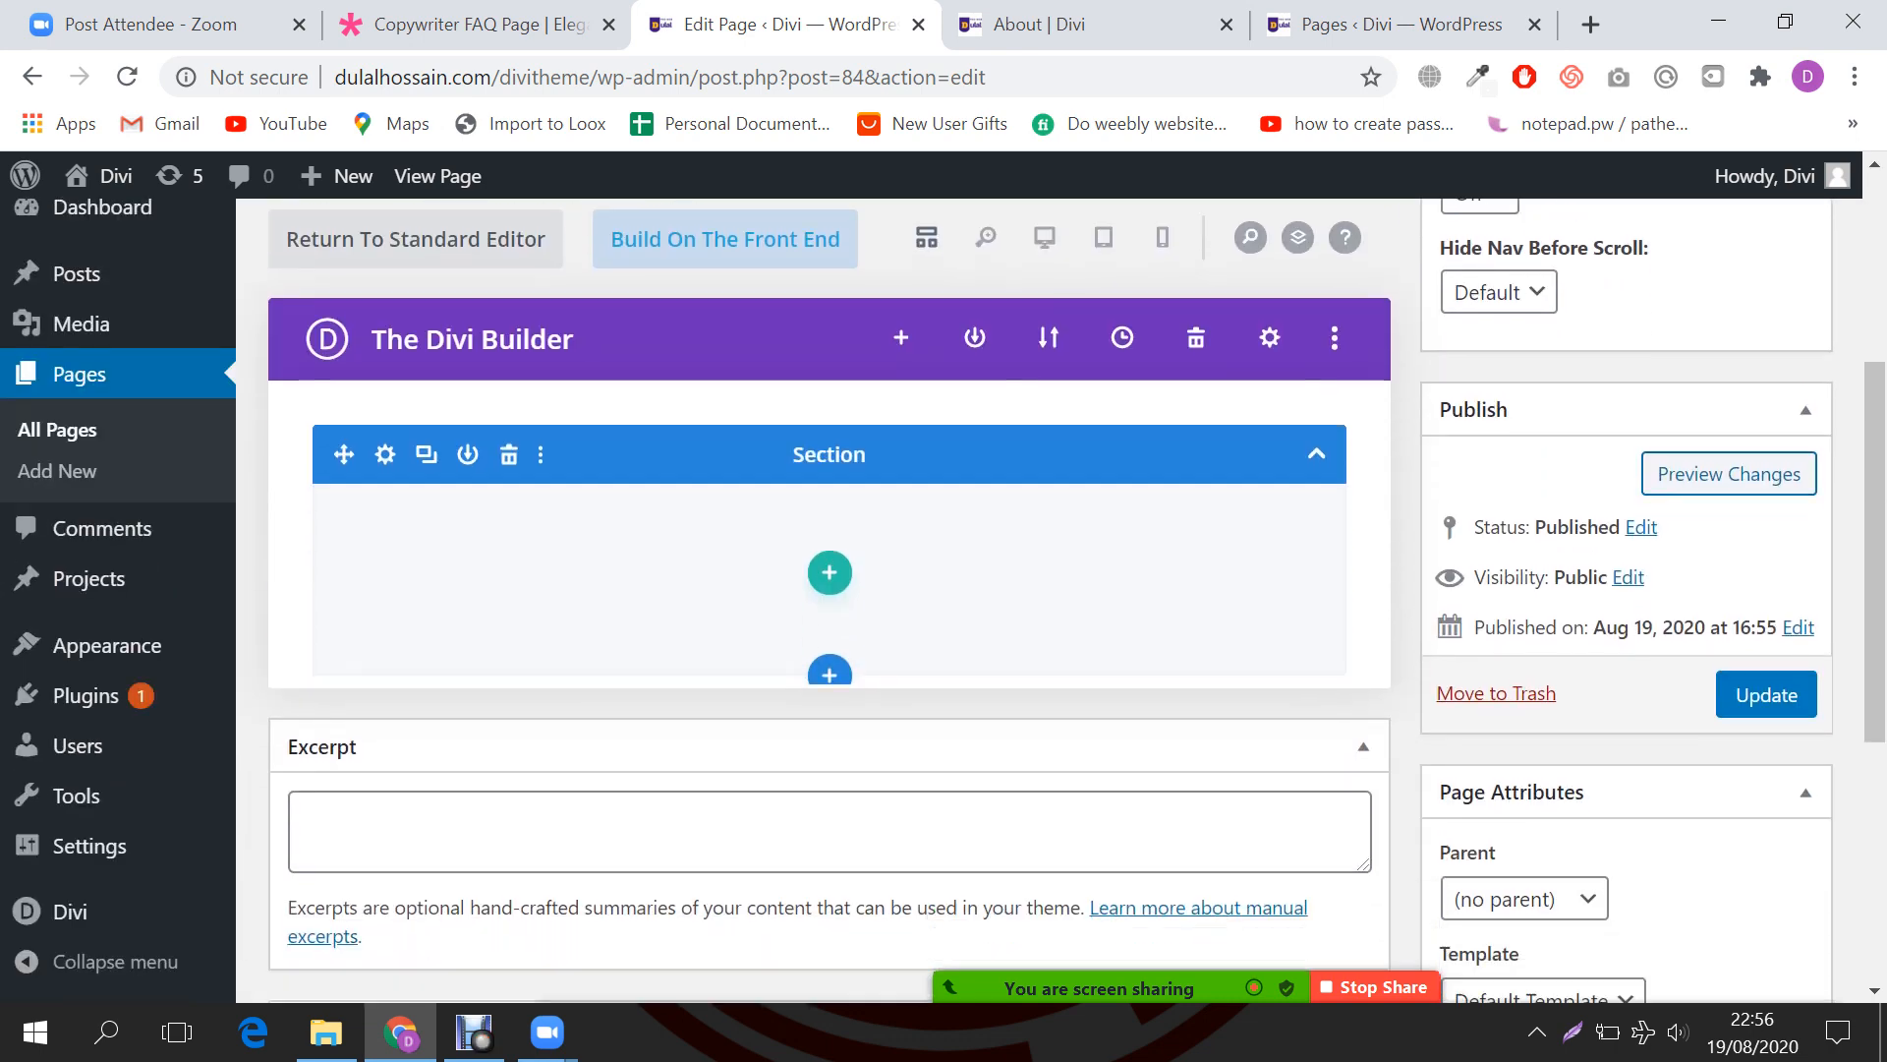
click(1767, 672)
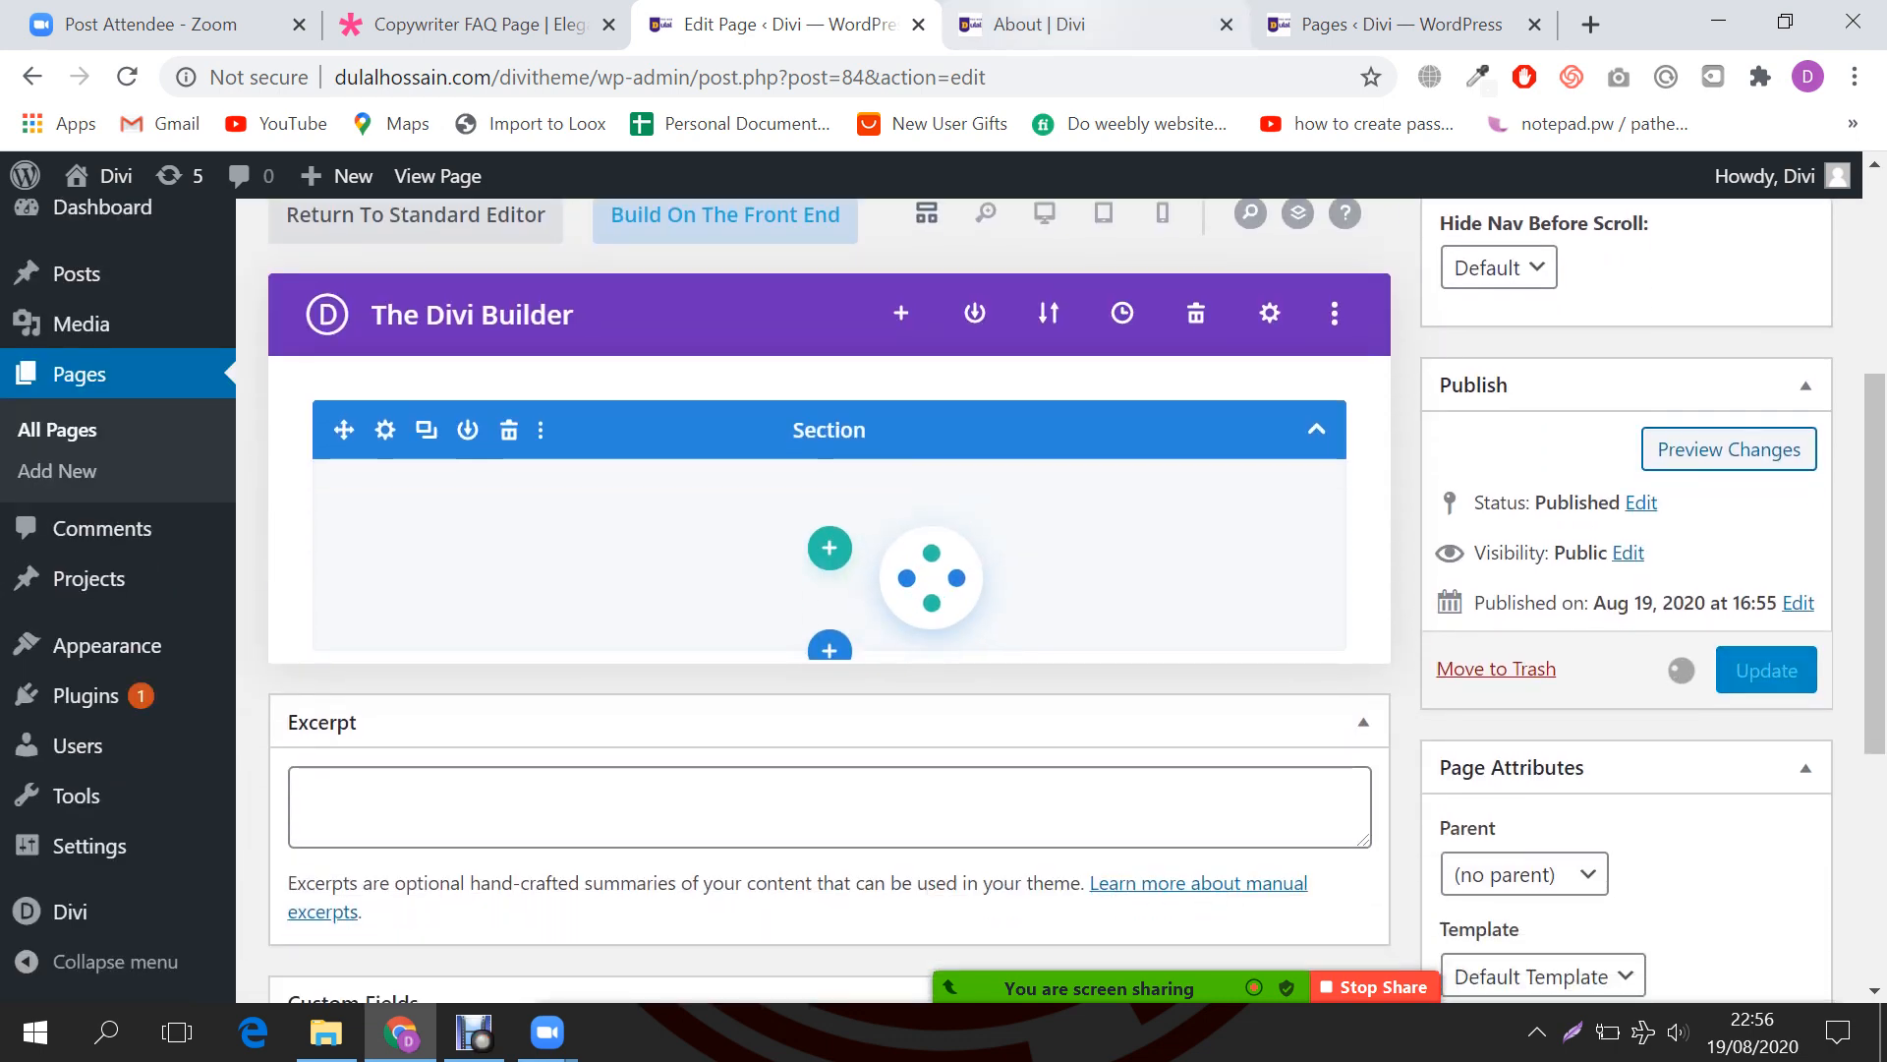
Step: View the live About page, selecting and then deselecting its ABOUT ME heading and intro text
click(1039, 23)
drag(807, 452, 1300, 542)
click(1307, 547)
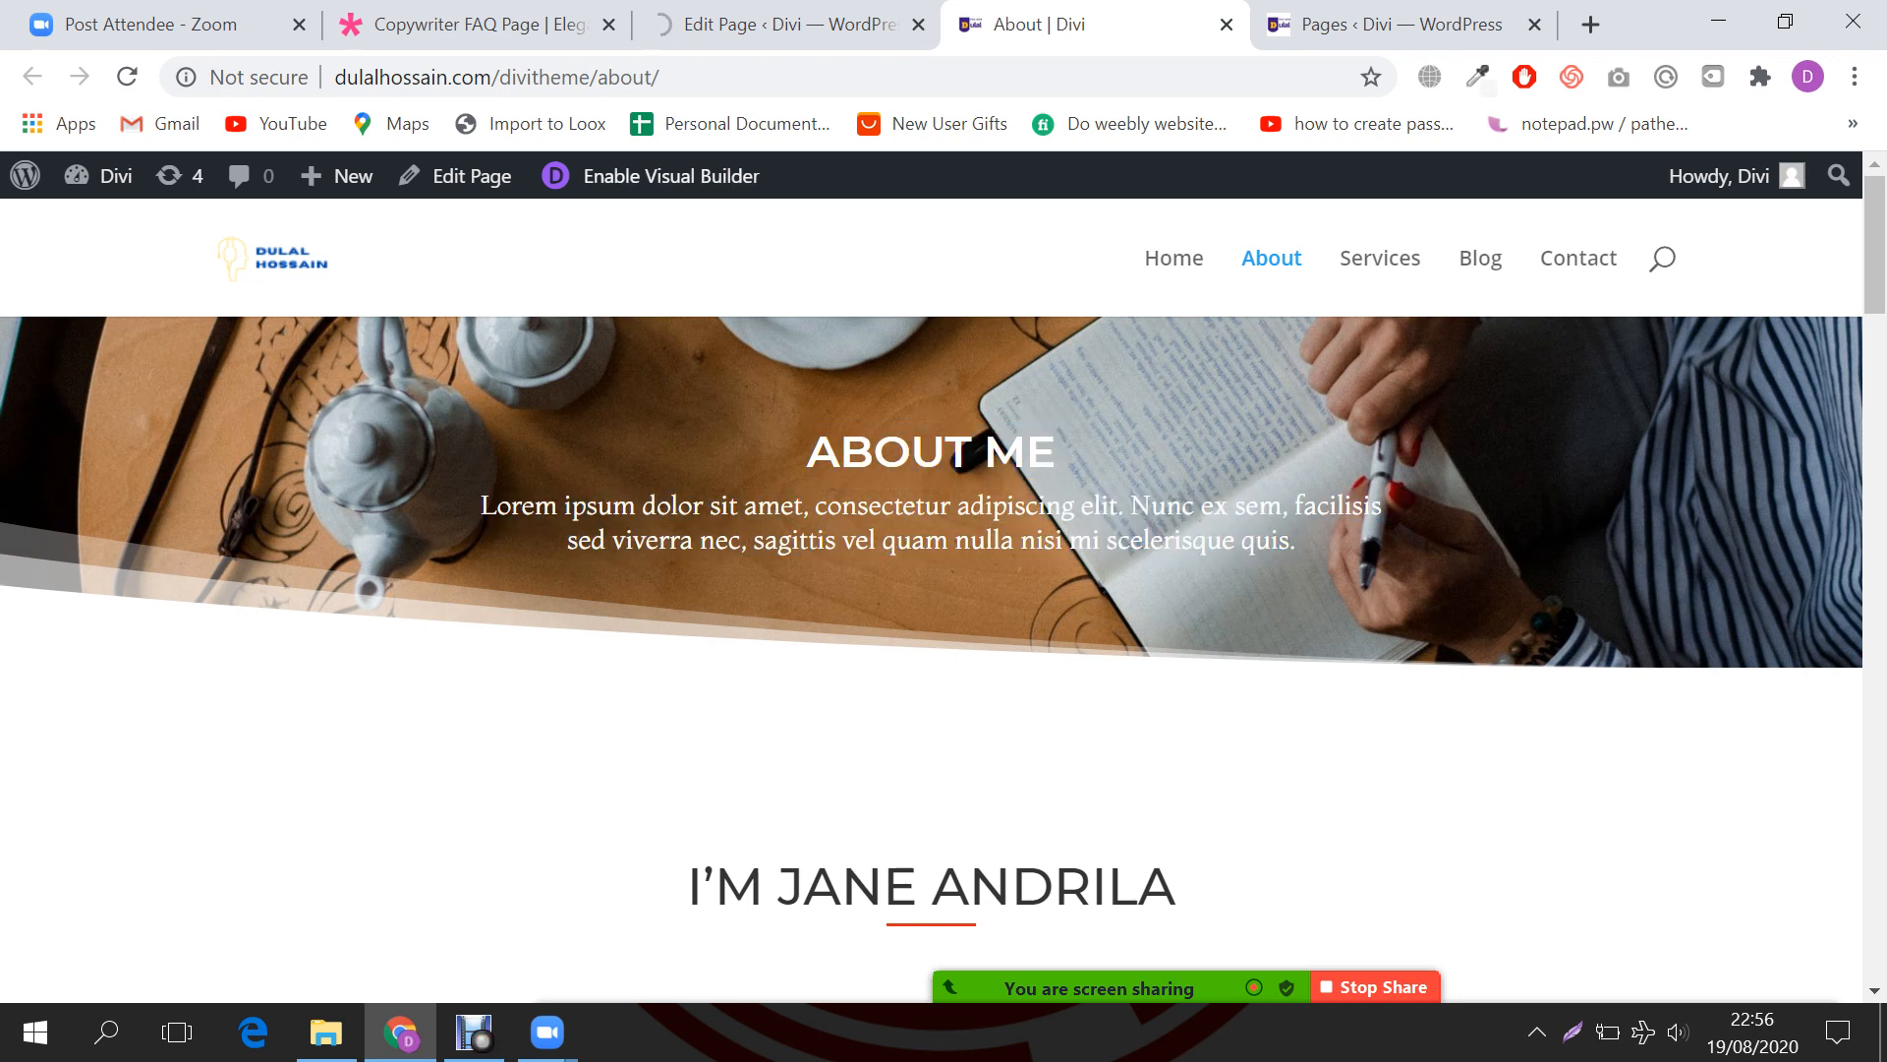
Step: Launch the visual builder on the About page, then go back to the Copywriter FAQ demo tab
click(671, 175)
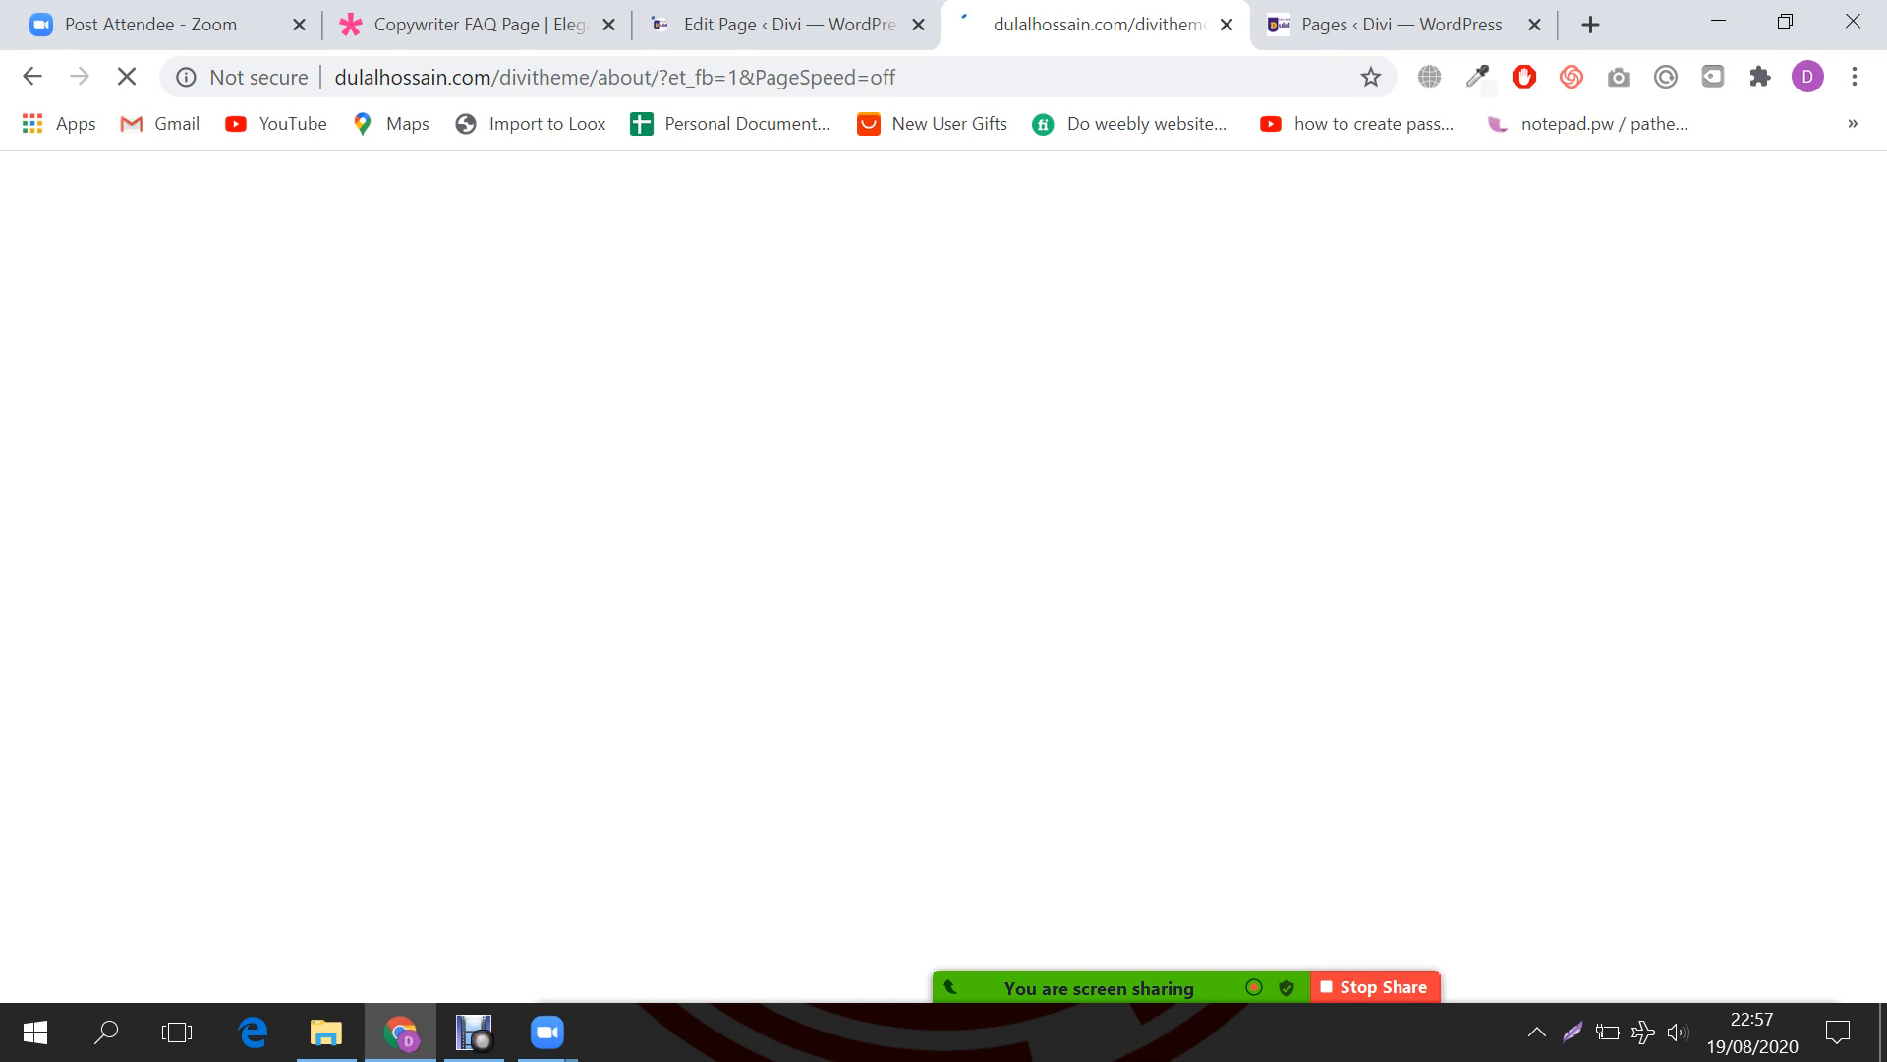
click(777, 25)
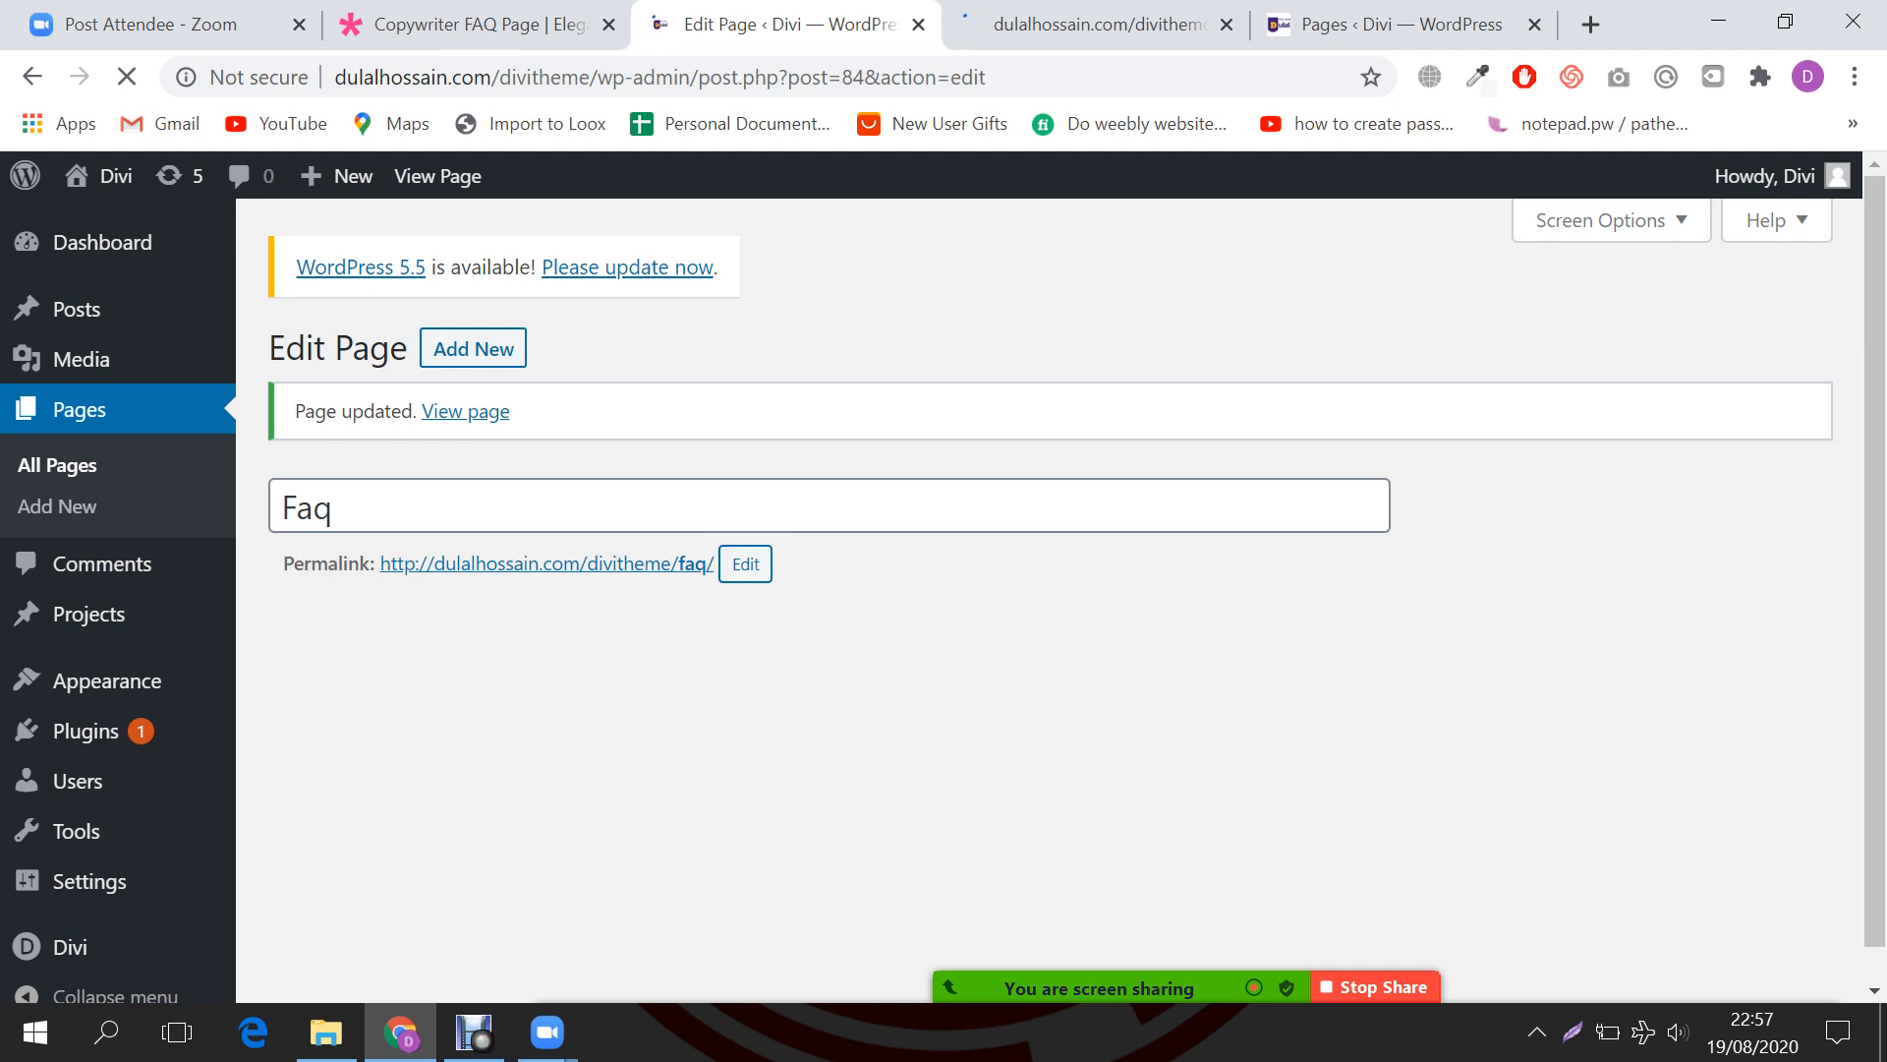
key(ctrl+Tab)
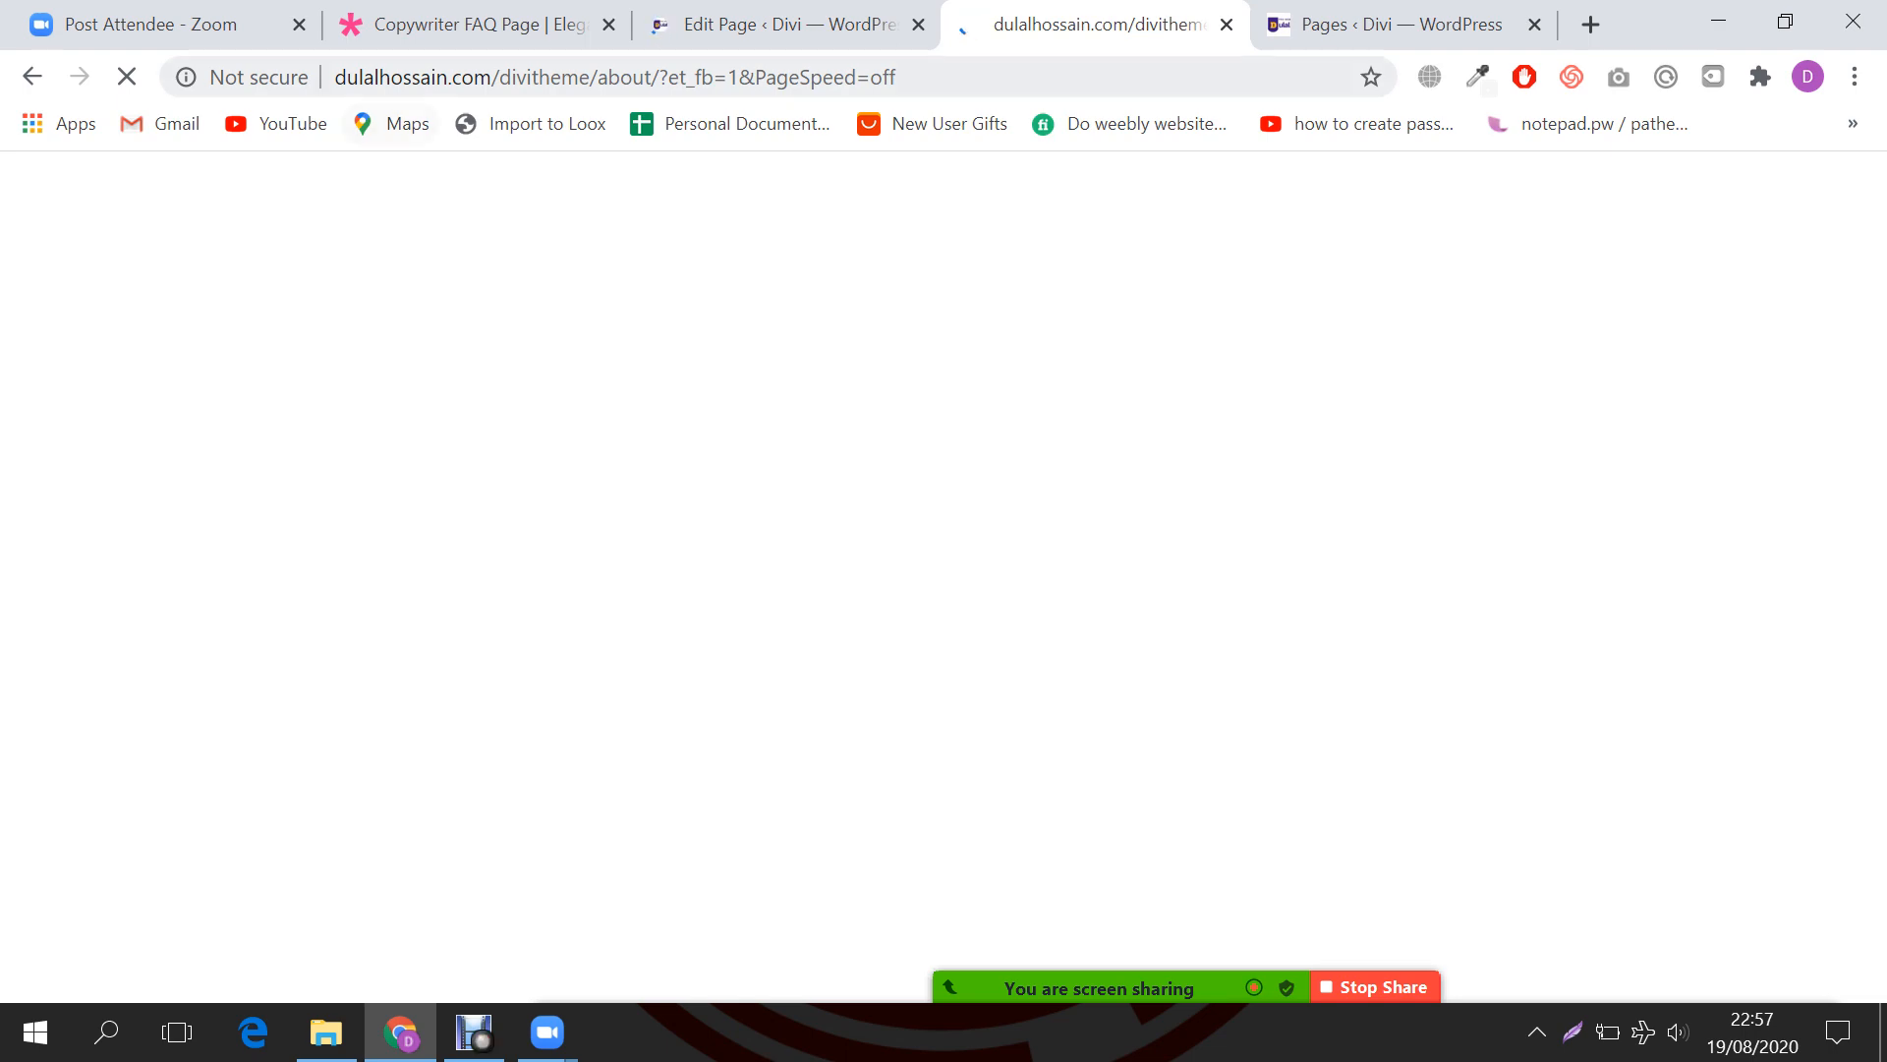
key(ctrl+2)
Step: Scroll through the Copywriter FAQ demo page
scroll(942, 585, down, 10)
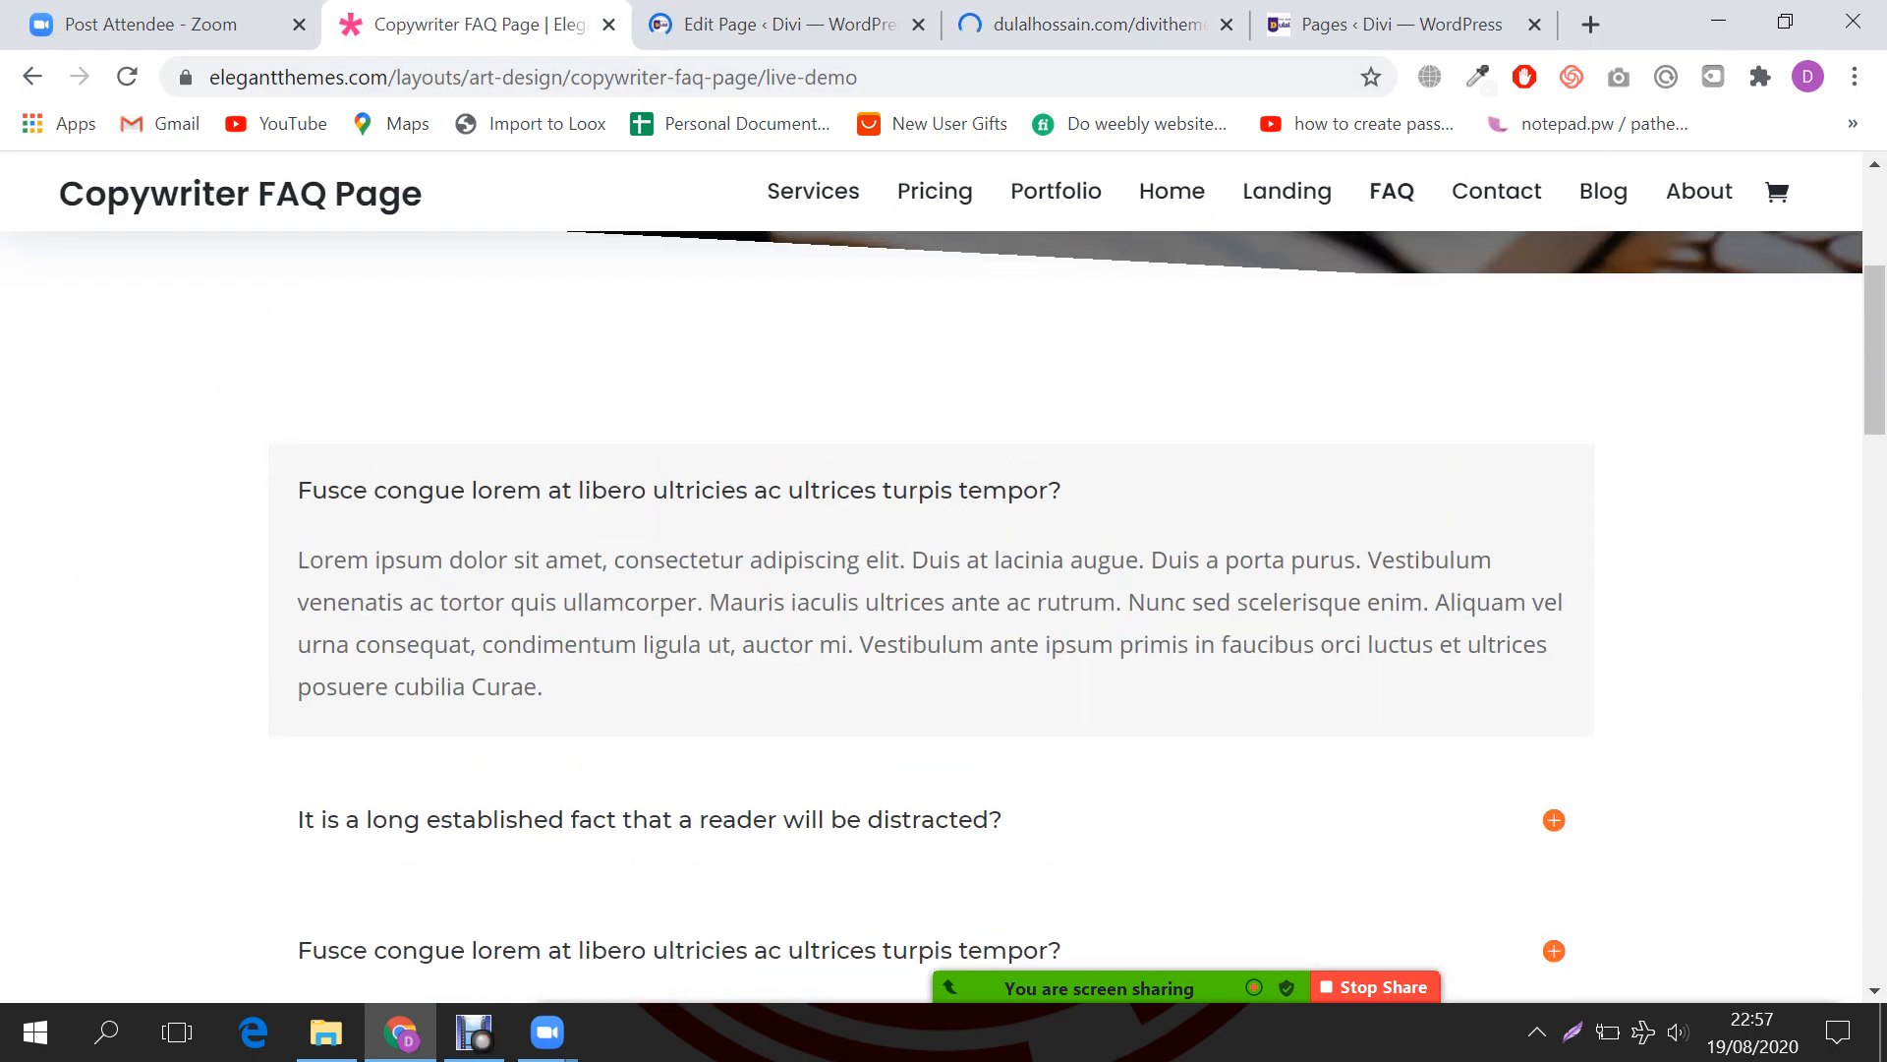
scroll(942, 585, up, 5)
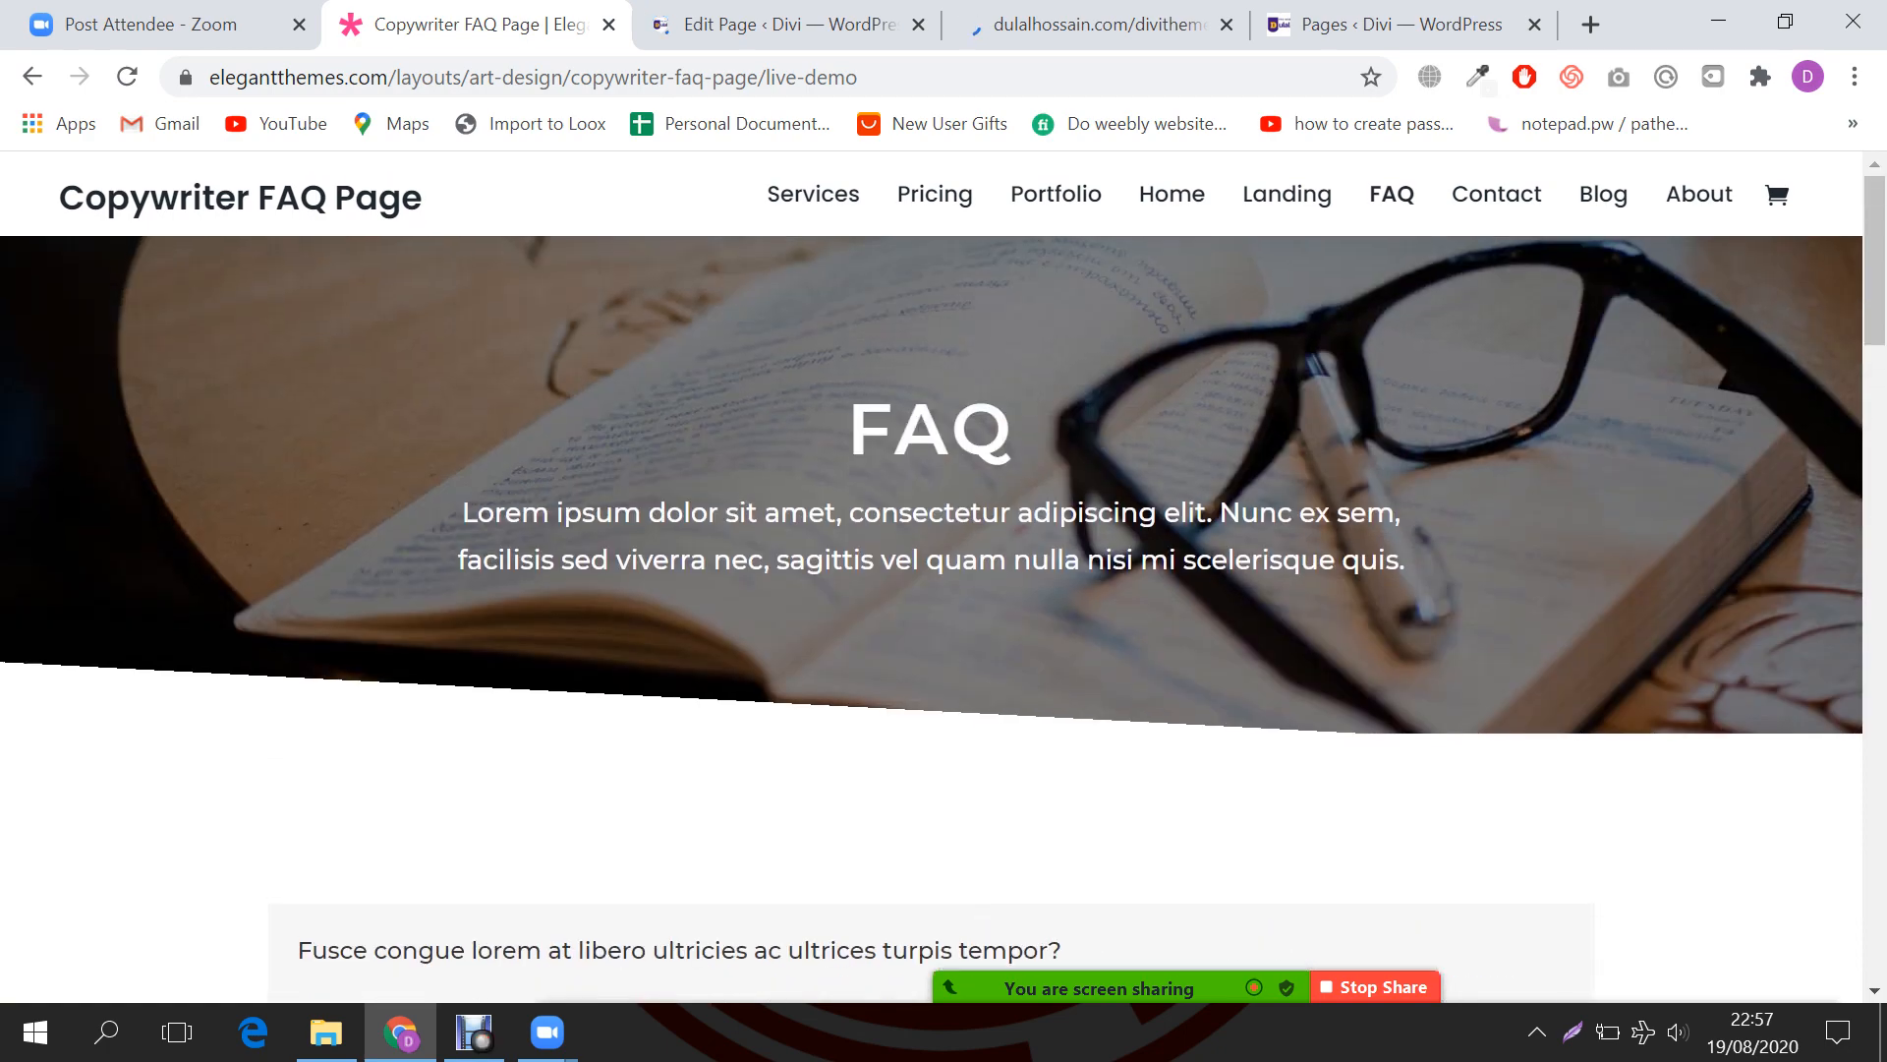
scroll(942, 584, down, 5)
scroll(942, 585, down, 5)
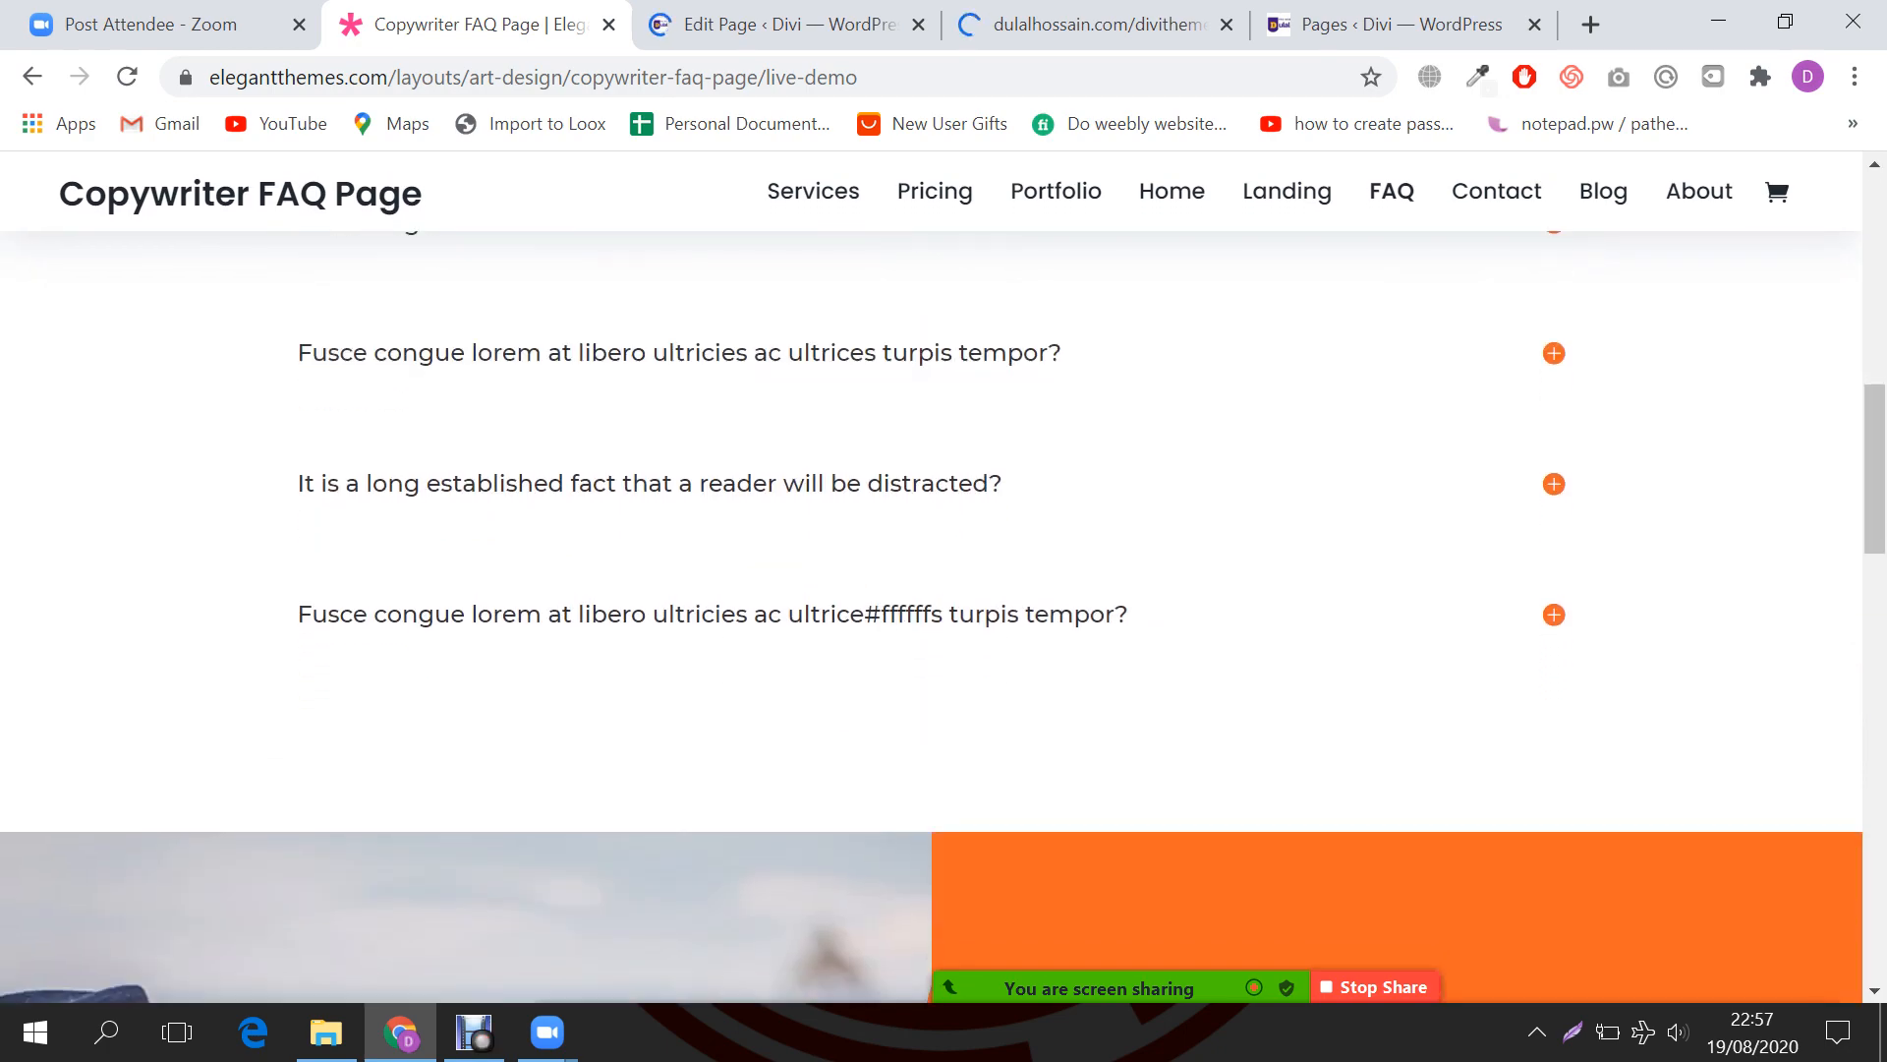
scroll(932, 616, down, 4)
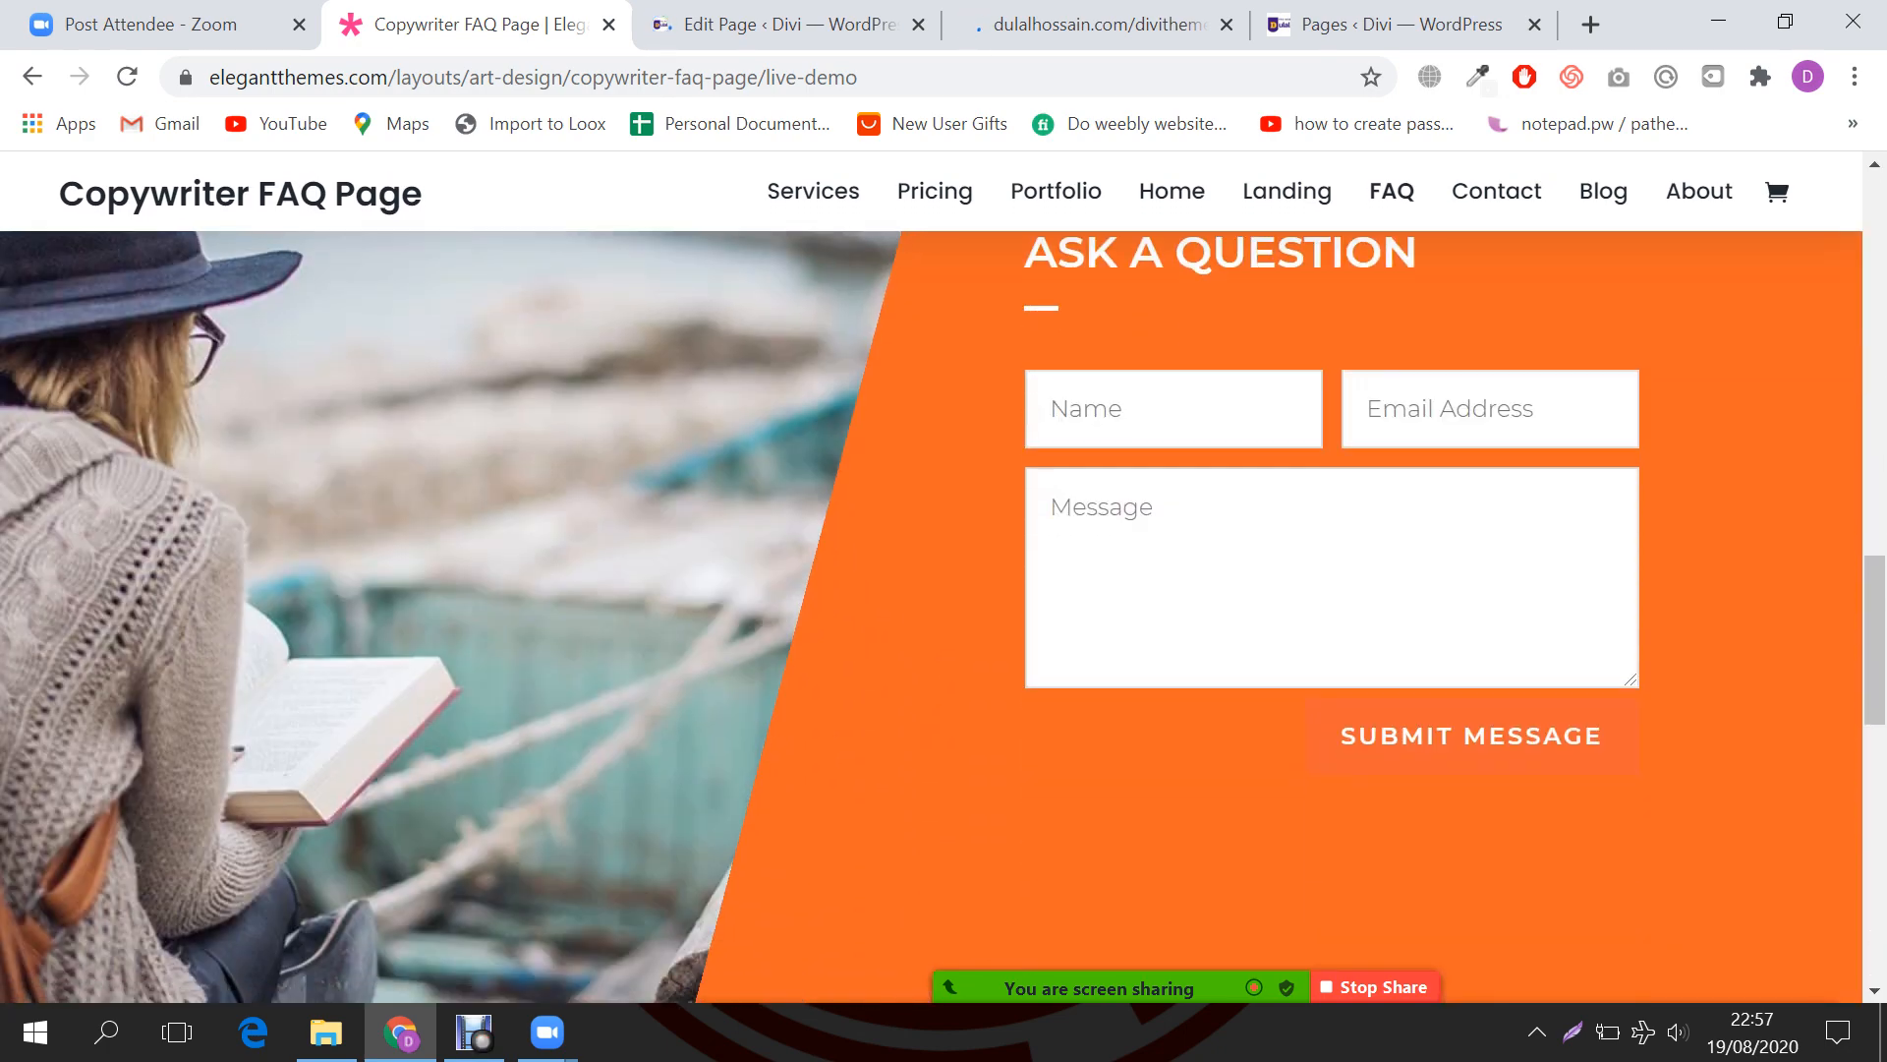
scroll(932, 617, down, 8)
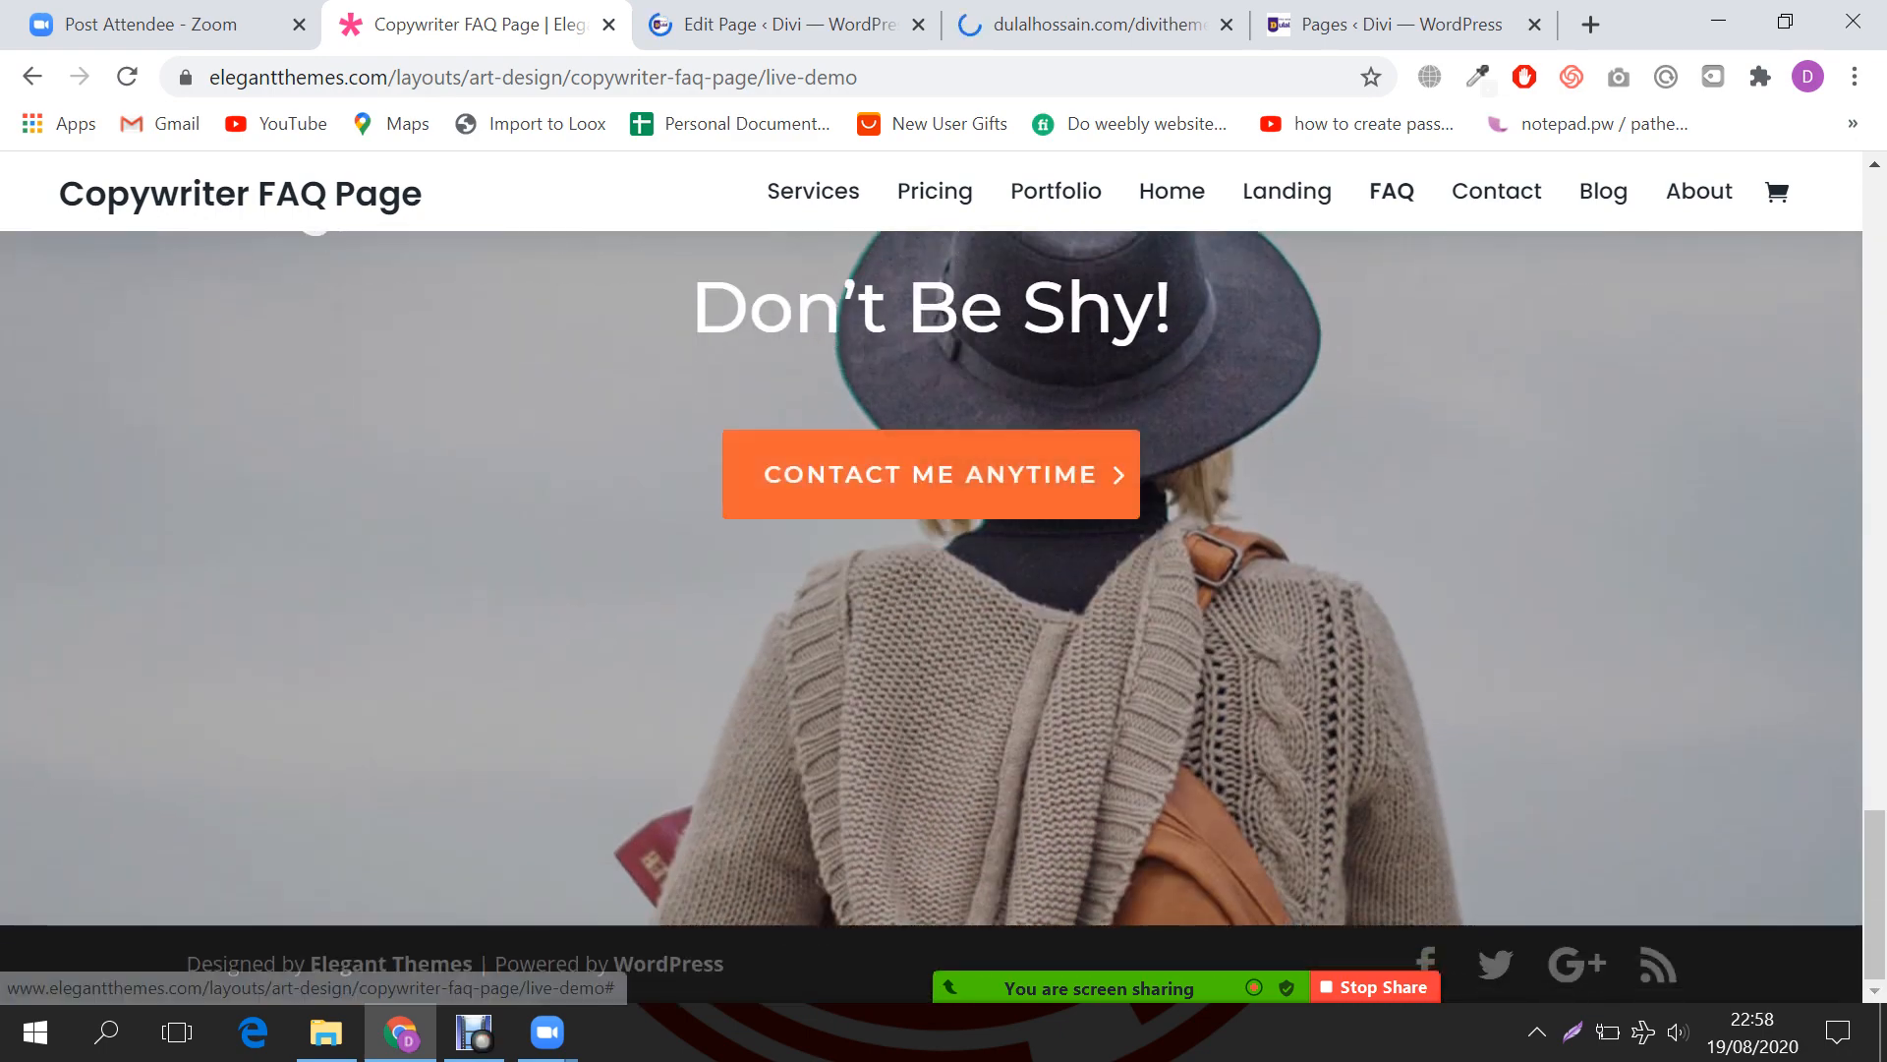
scroll(931, 616, up, 5)
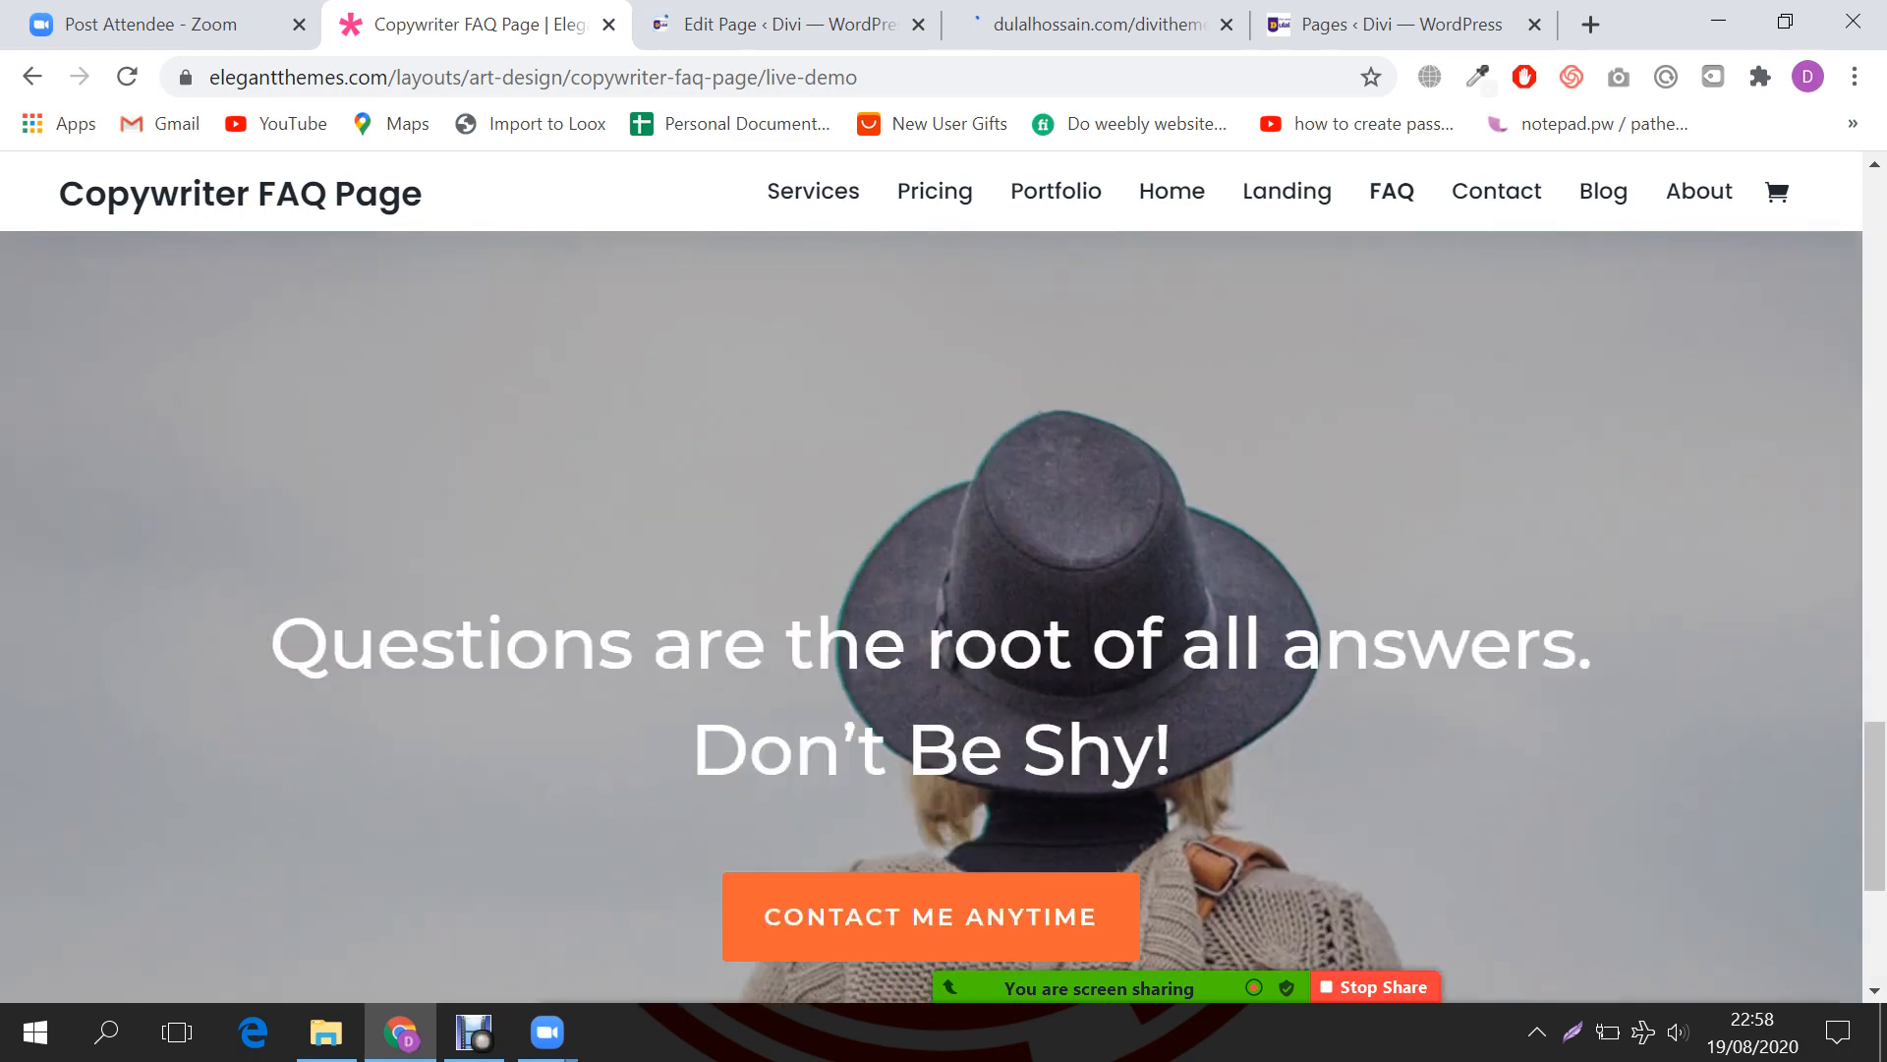
scroll(932, 616, down, 4)
scroll(931, 616, up, 12)
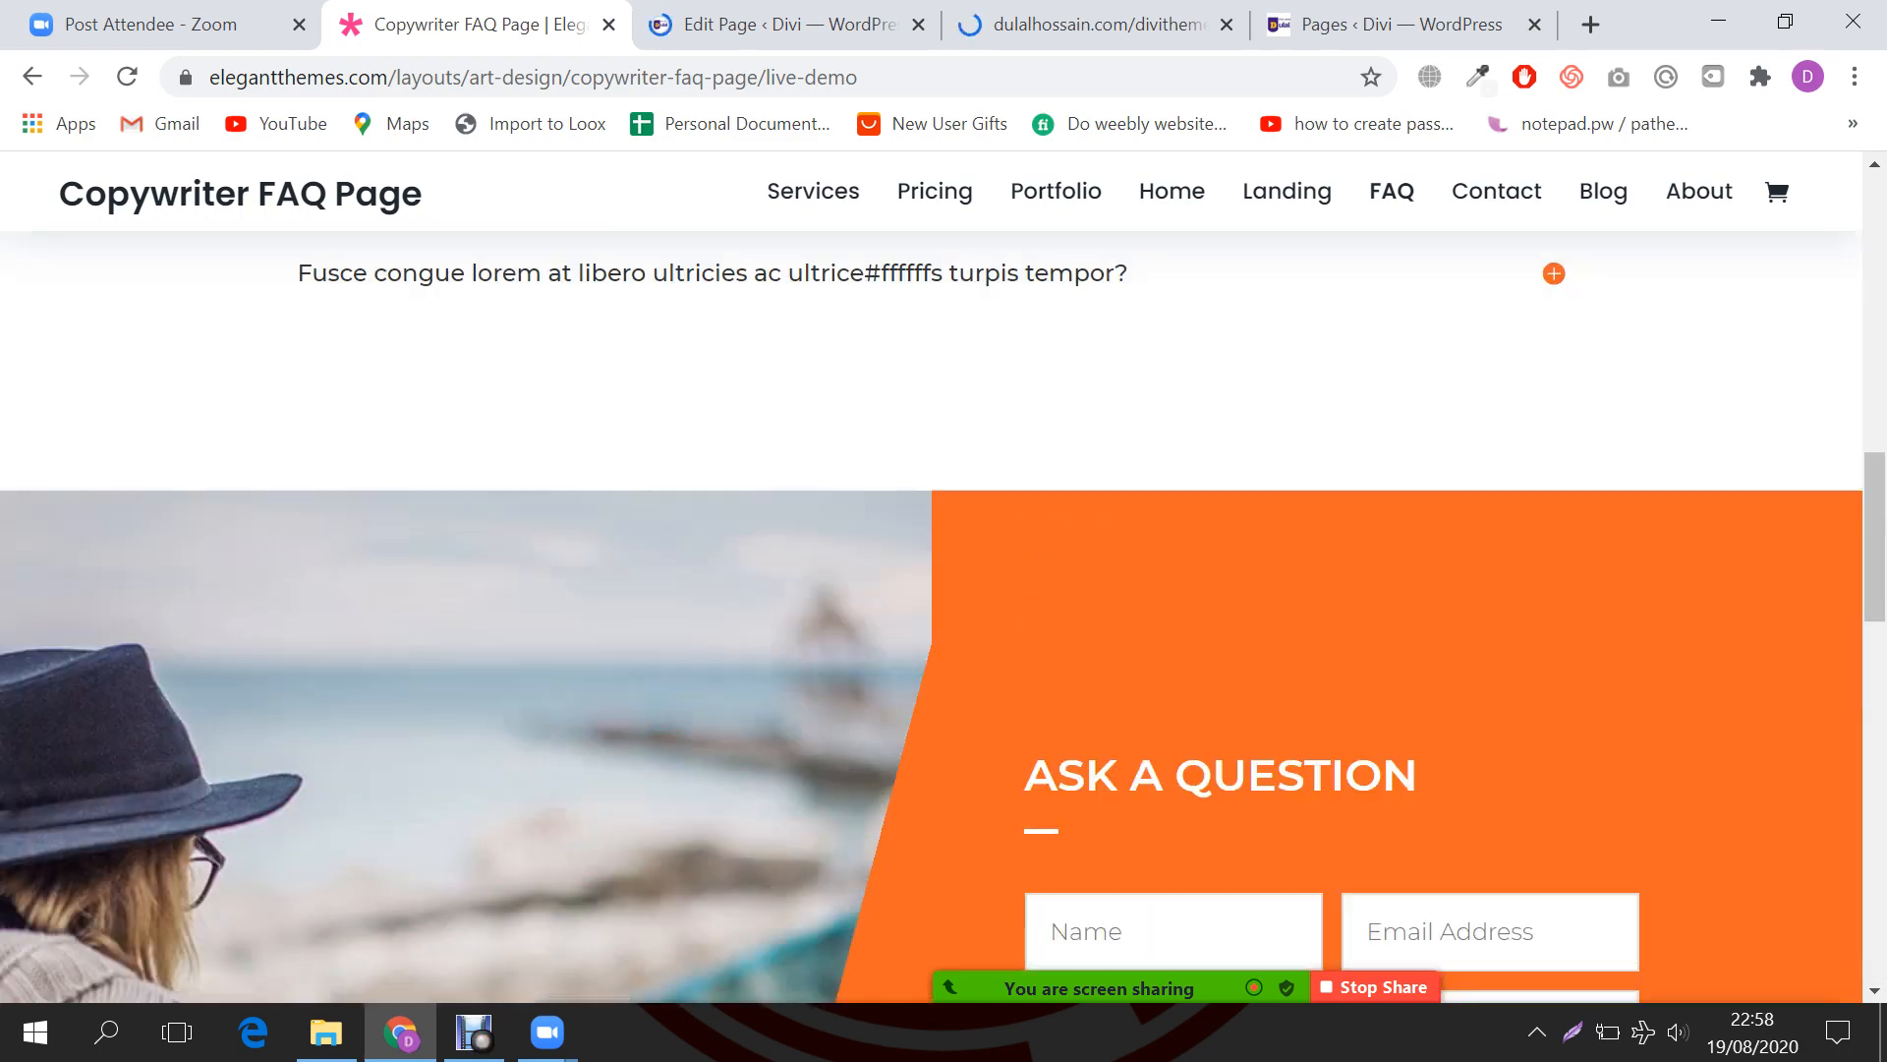
scroll(932, 616, up, 7)
Step: Open the Copywriter Portfolio Page demo and scroll through its layout, testimonial quote and image
click(1055, 191)
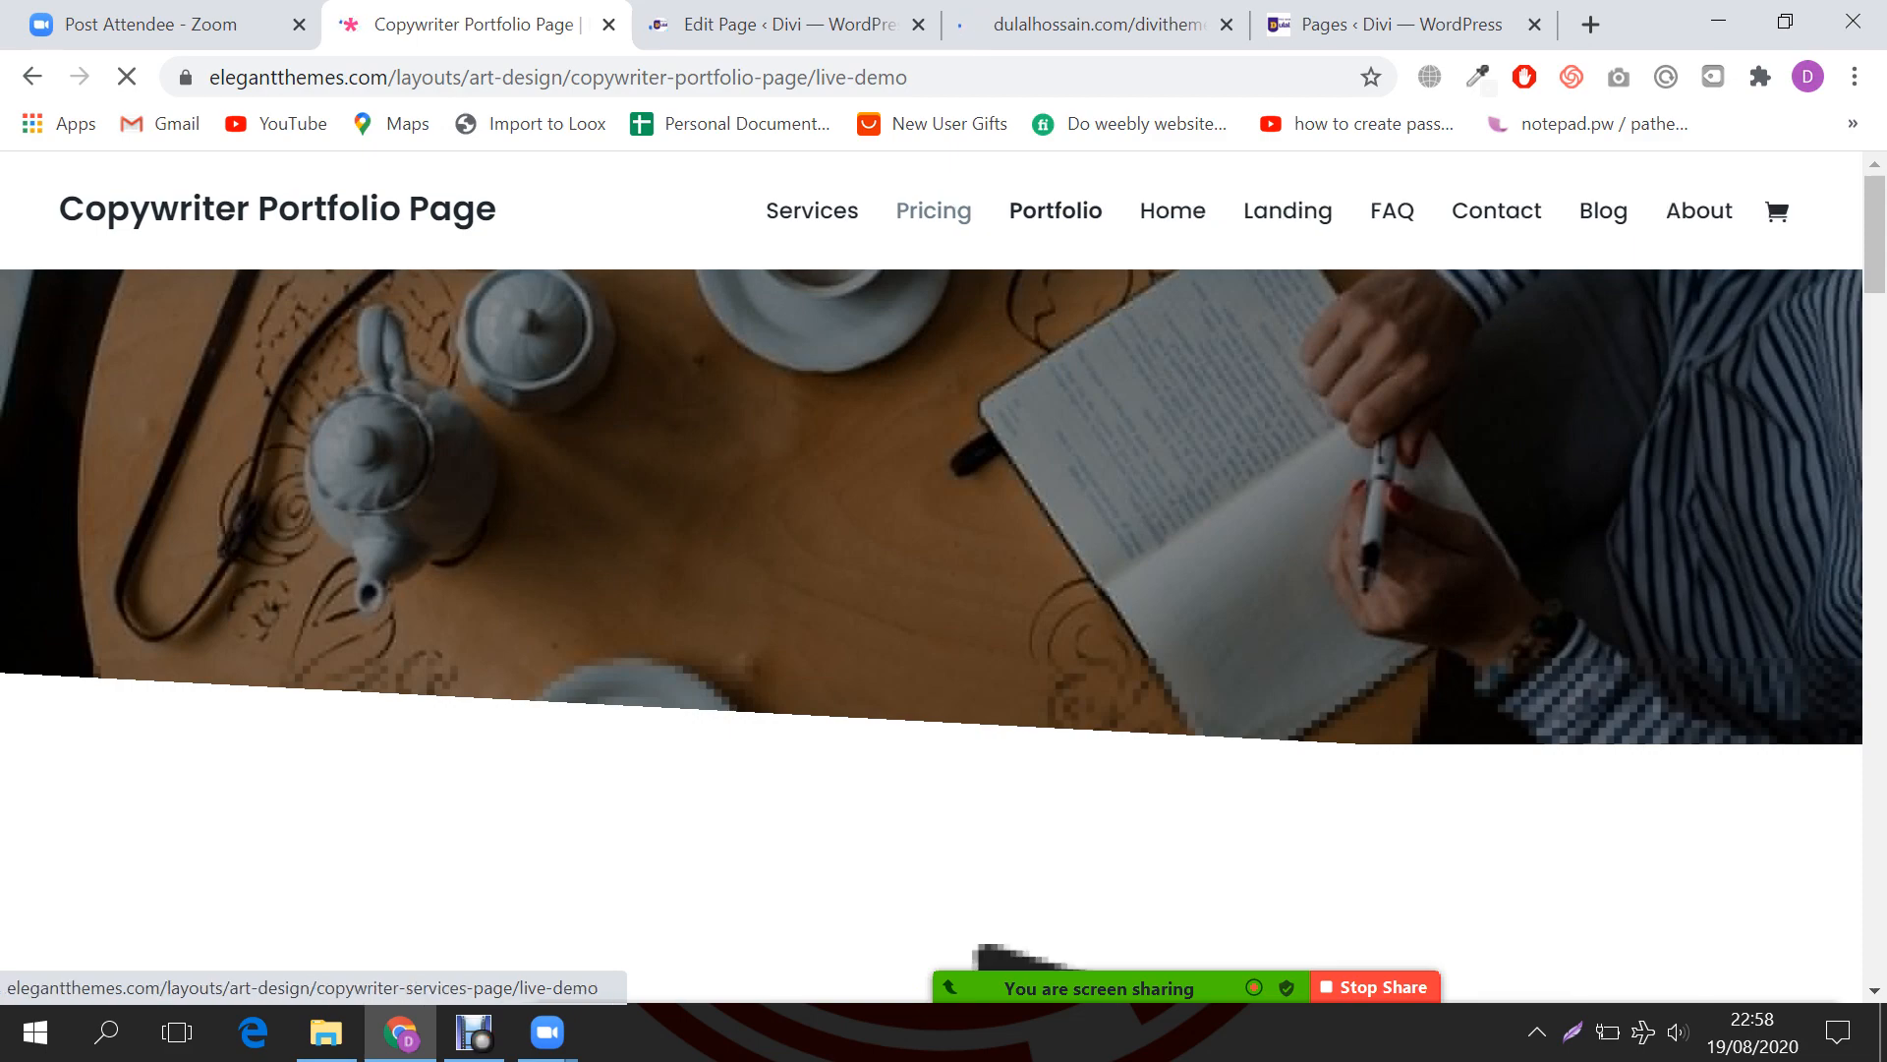
scroll(932, 635, down, 5)
scroll(932, 635, down, 6)
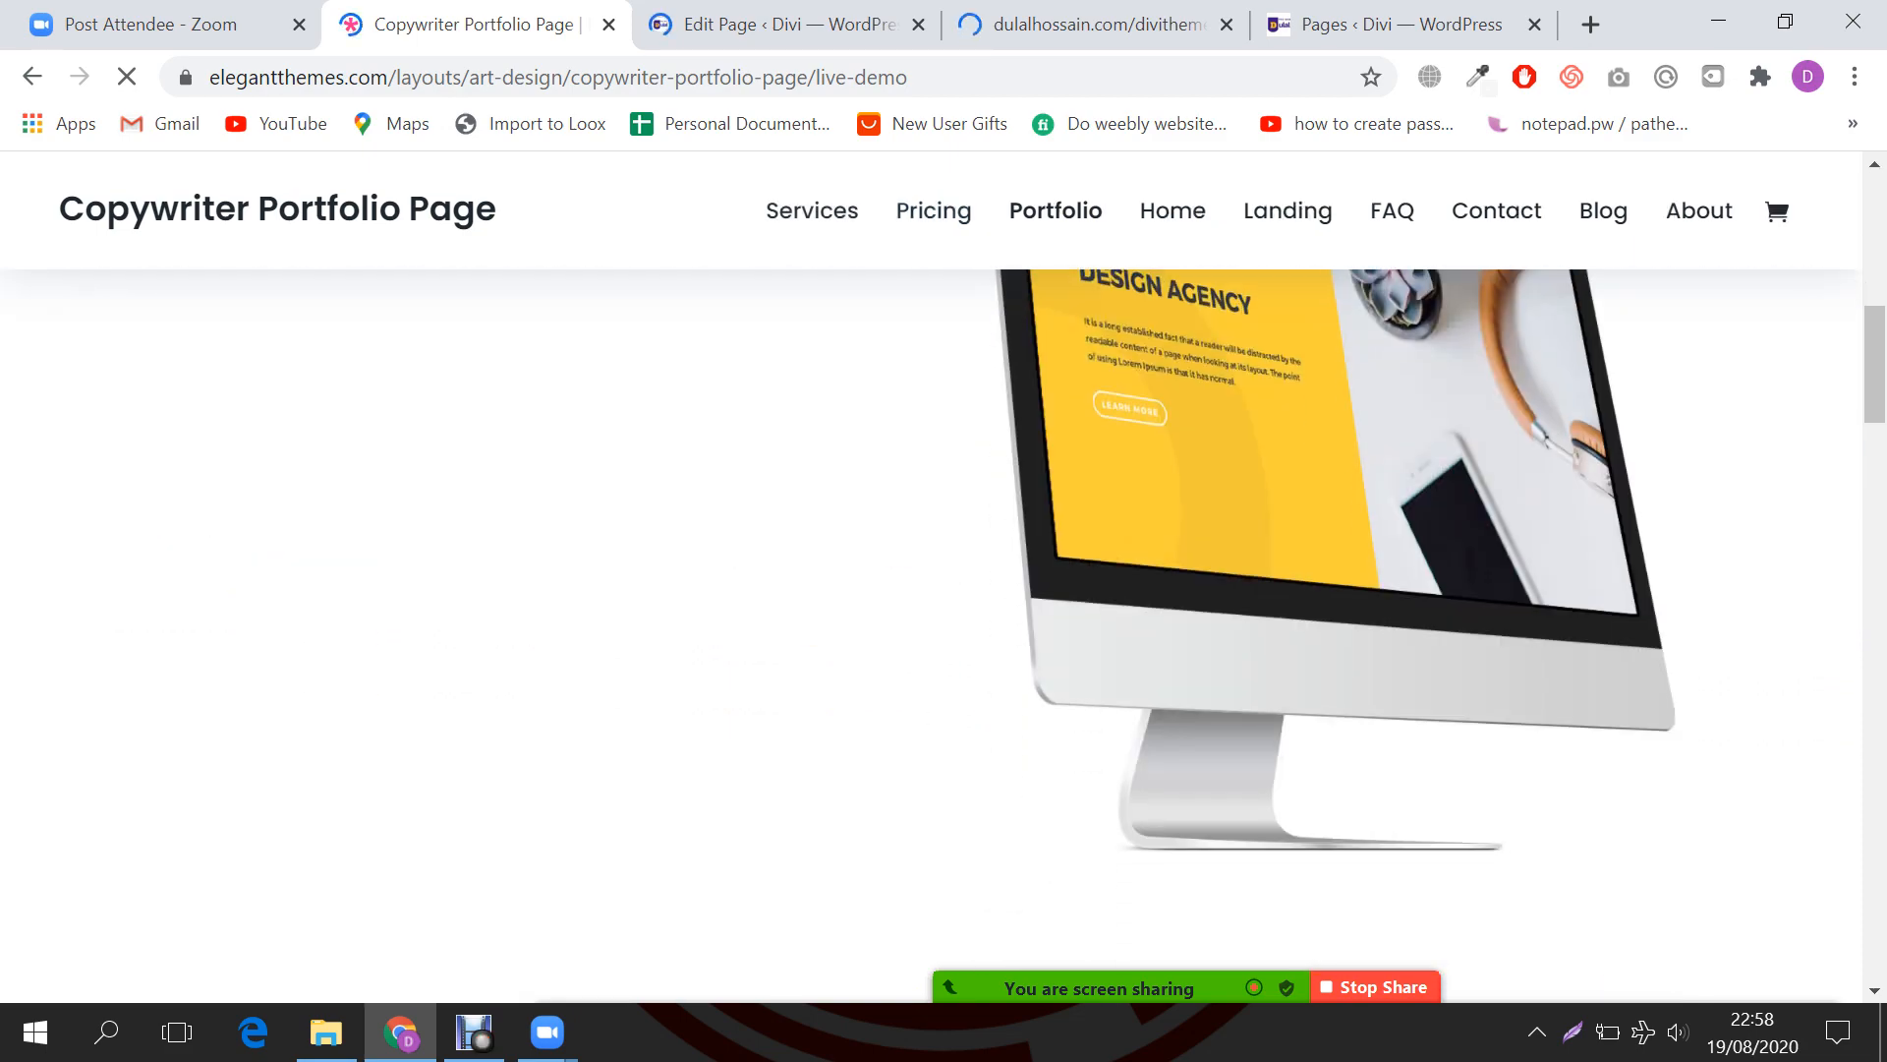
scroll(932, 635, down, 5)
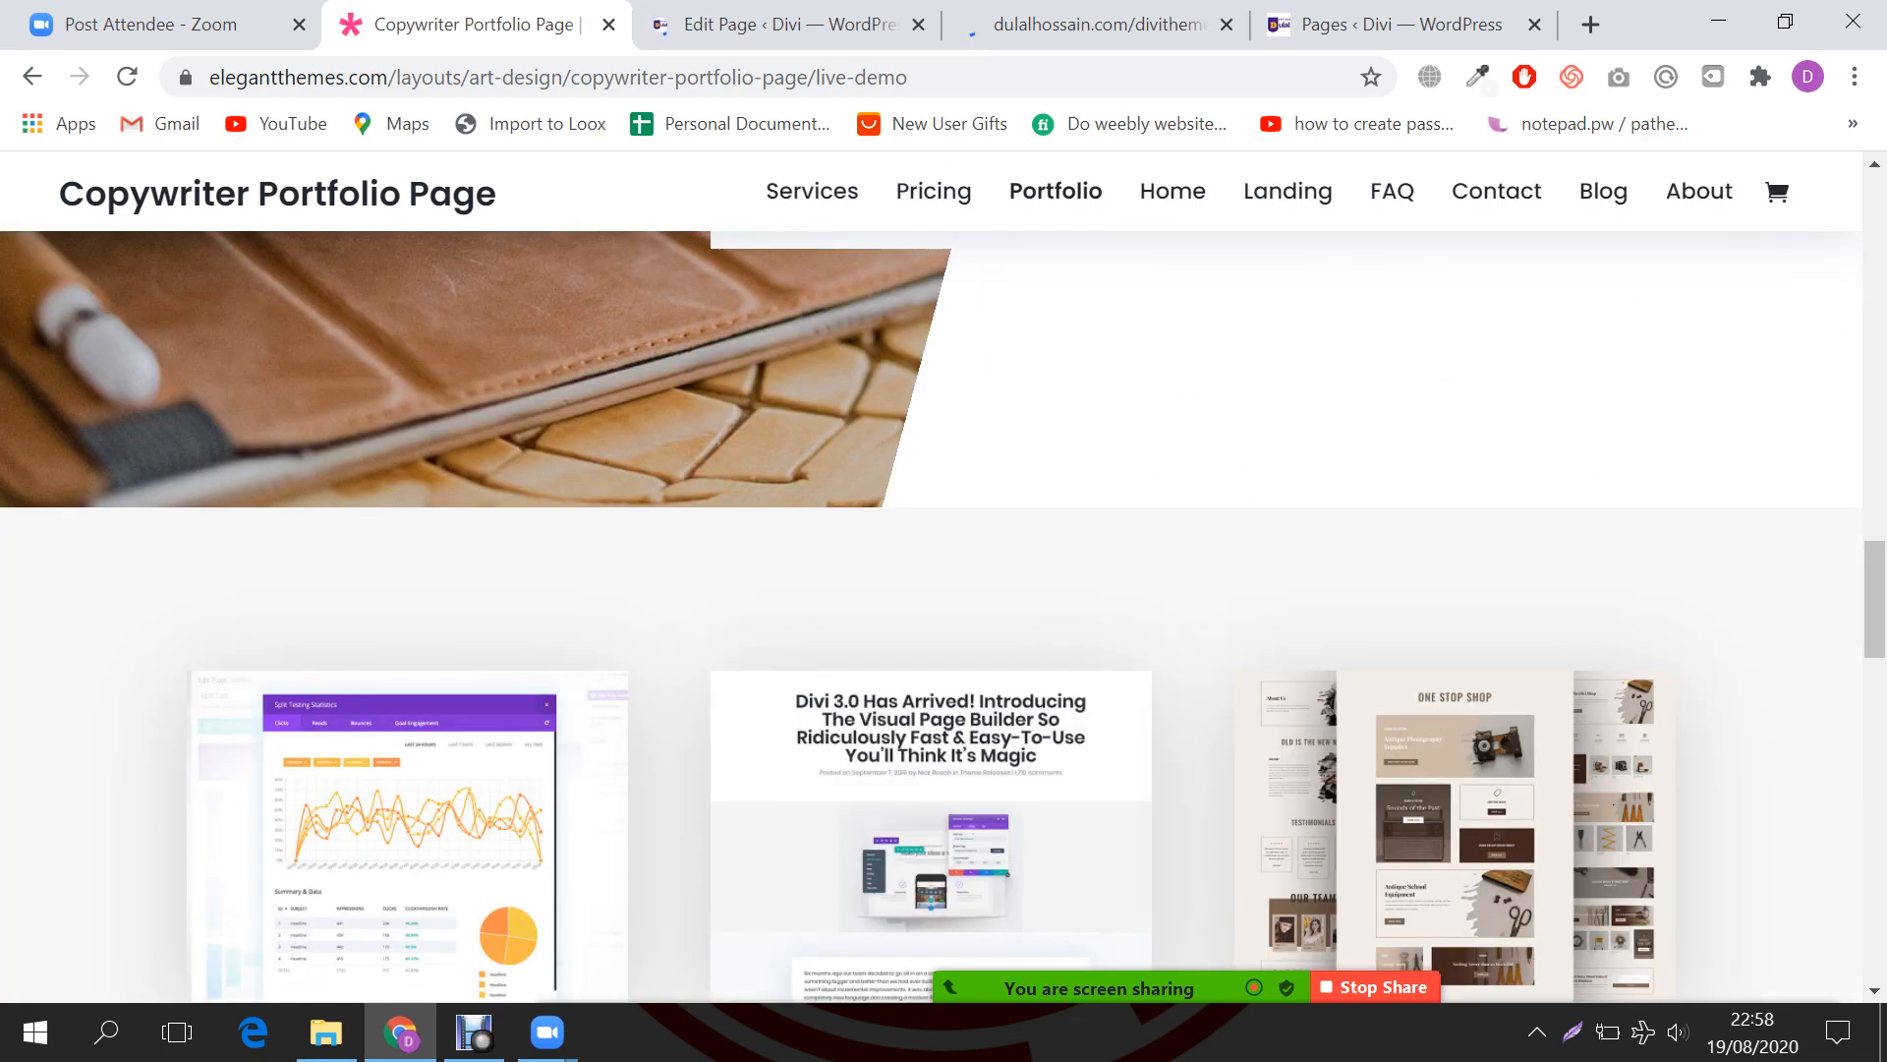
scroll(932, 635, up, 6)
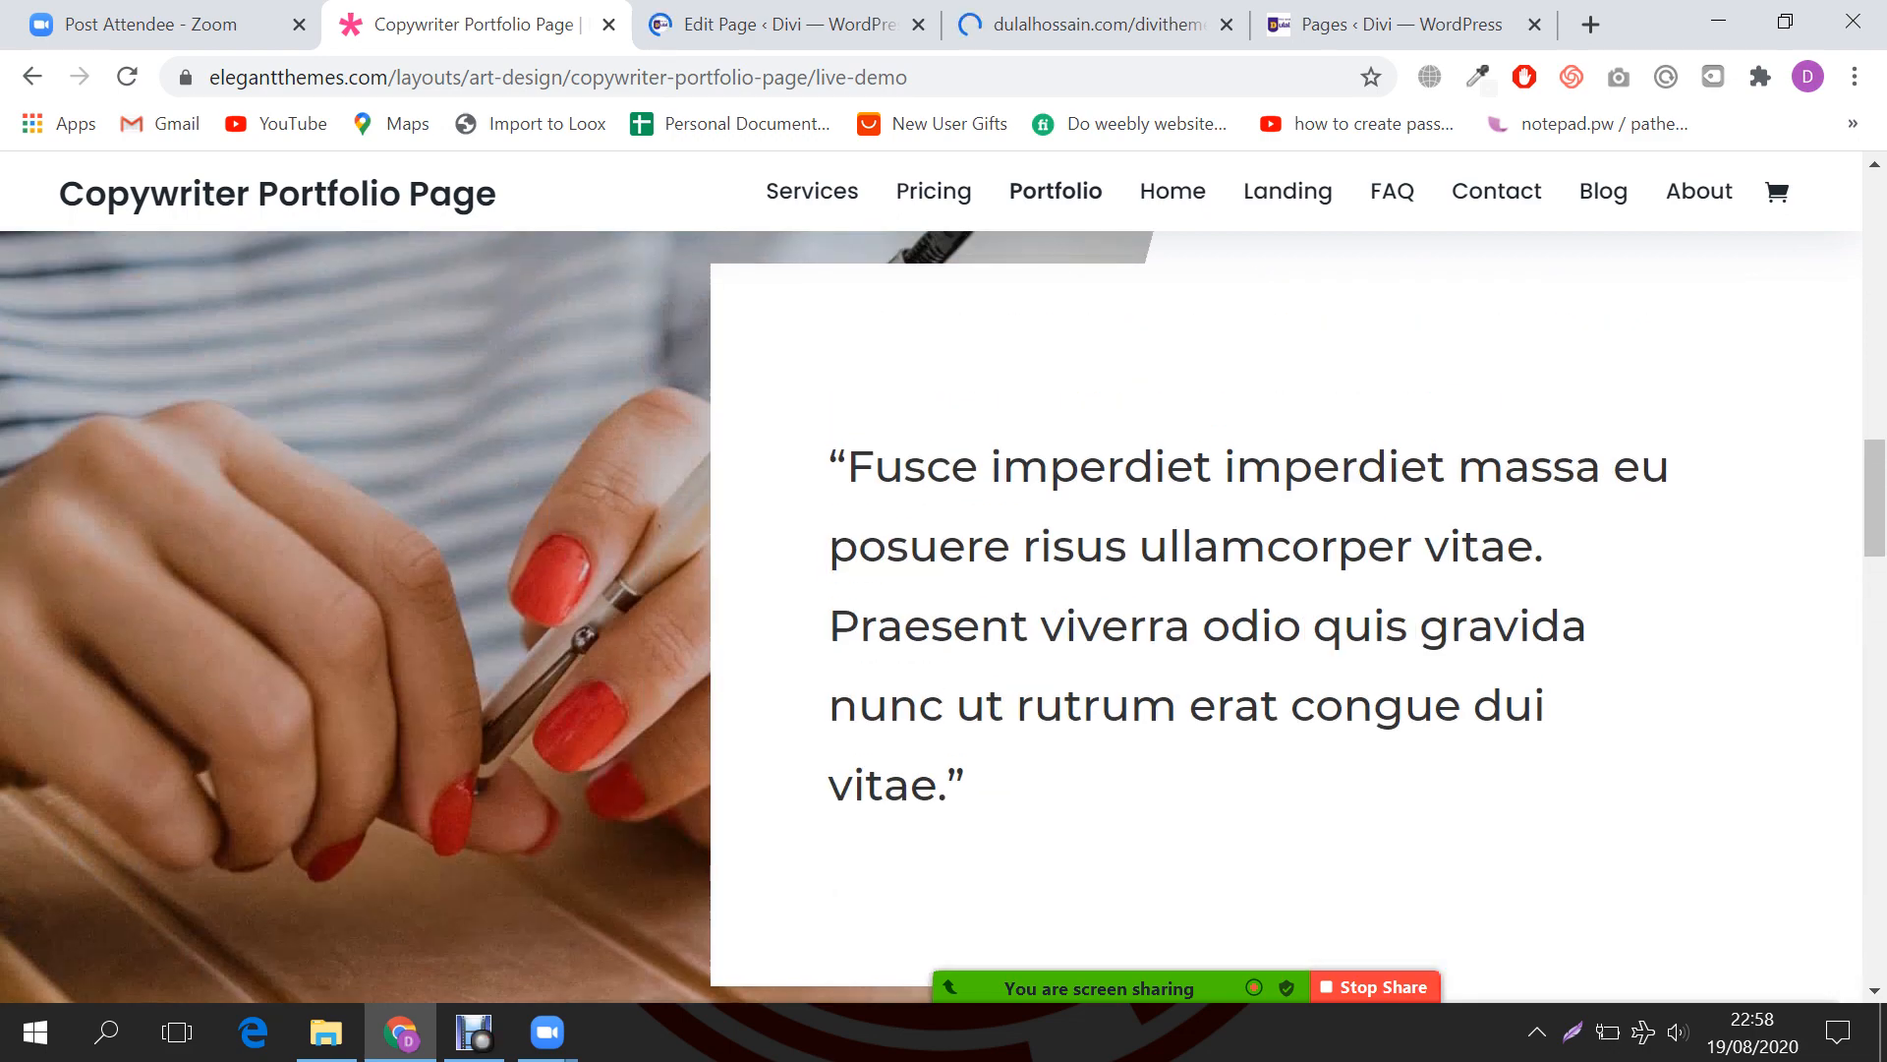
scroll(932, 635, up, 3)
scroll(932, 635, down, 9)
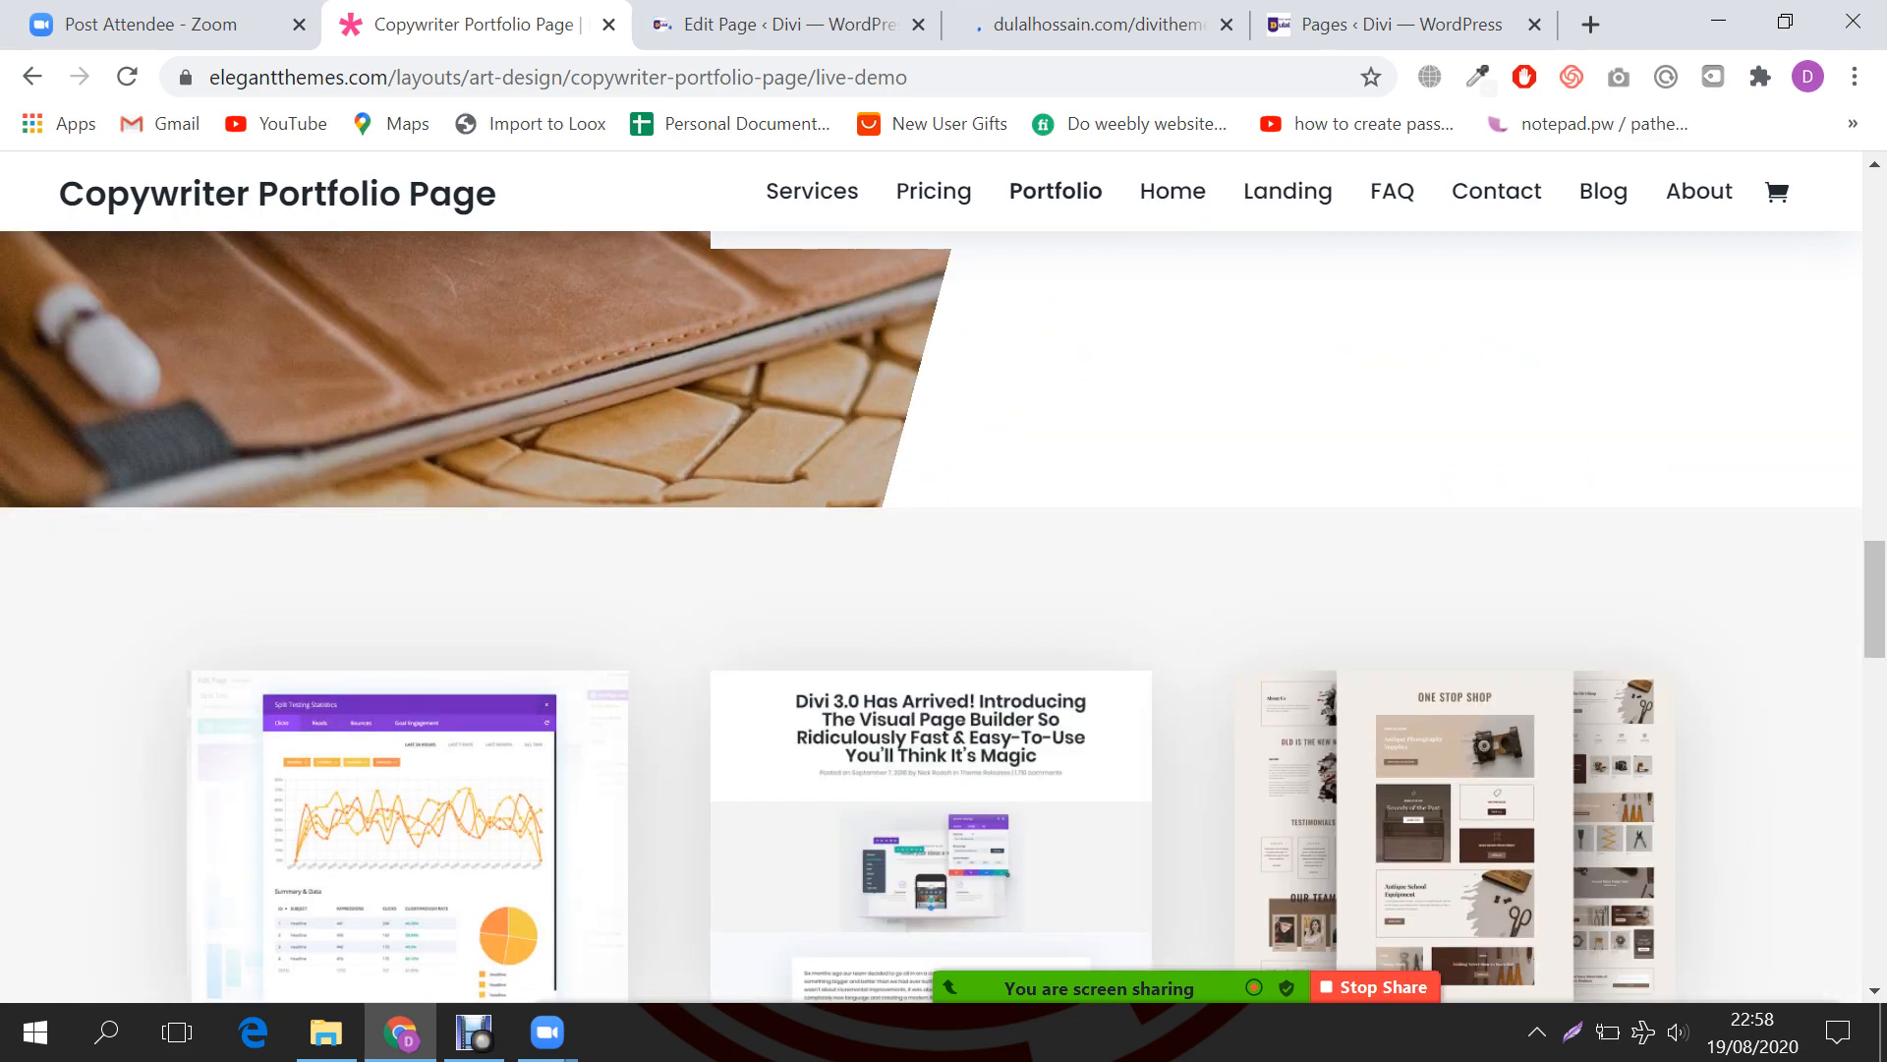
scroll(932, 635, down, 5)
scroll(932, 635, down, 4)
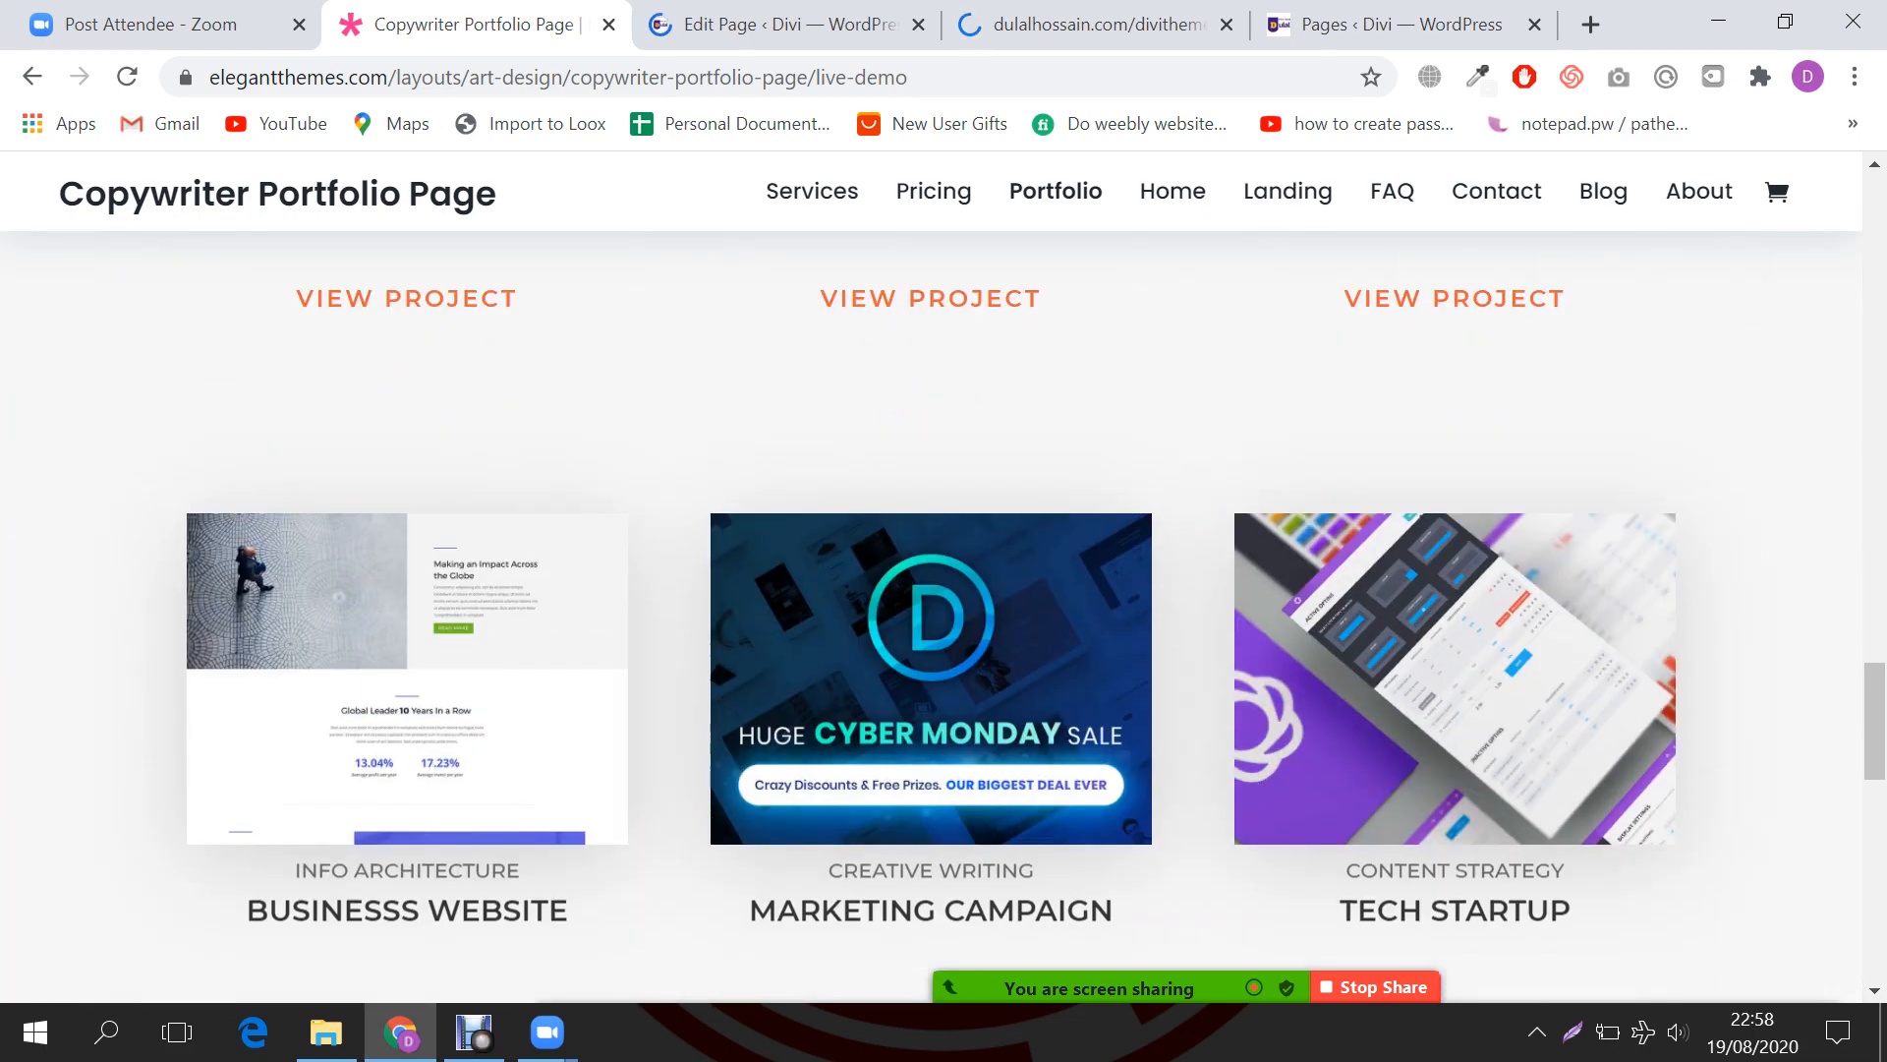
scroll(932, 634, down, 5)
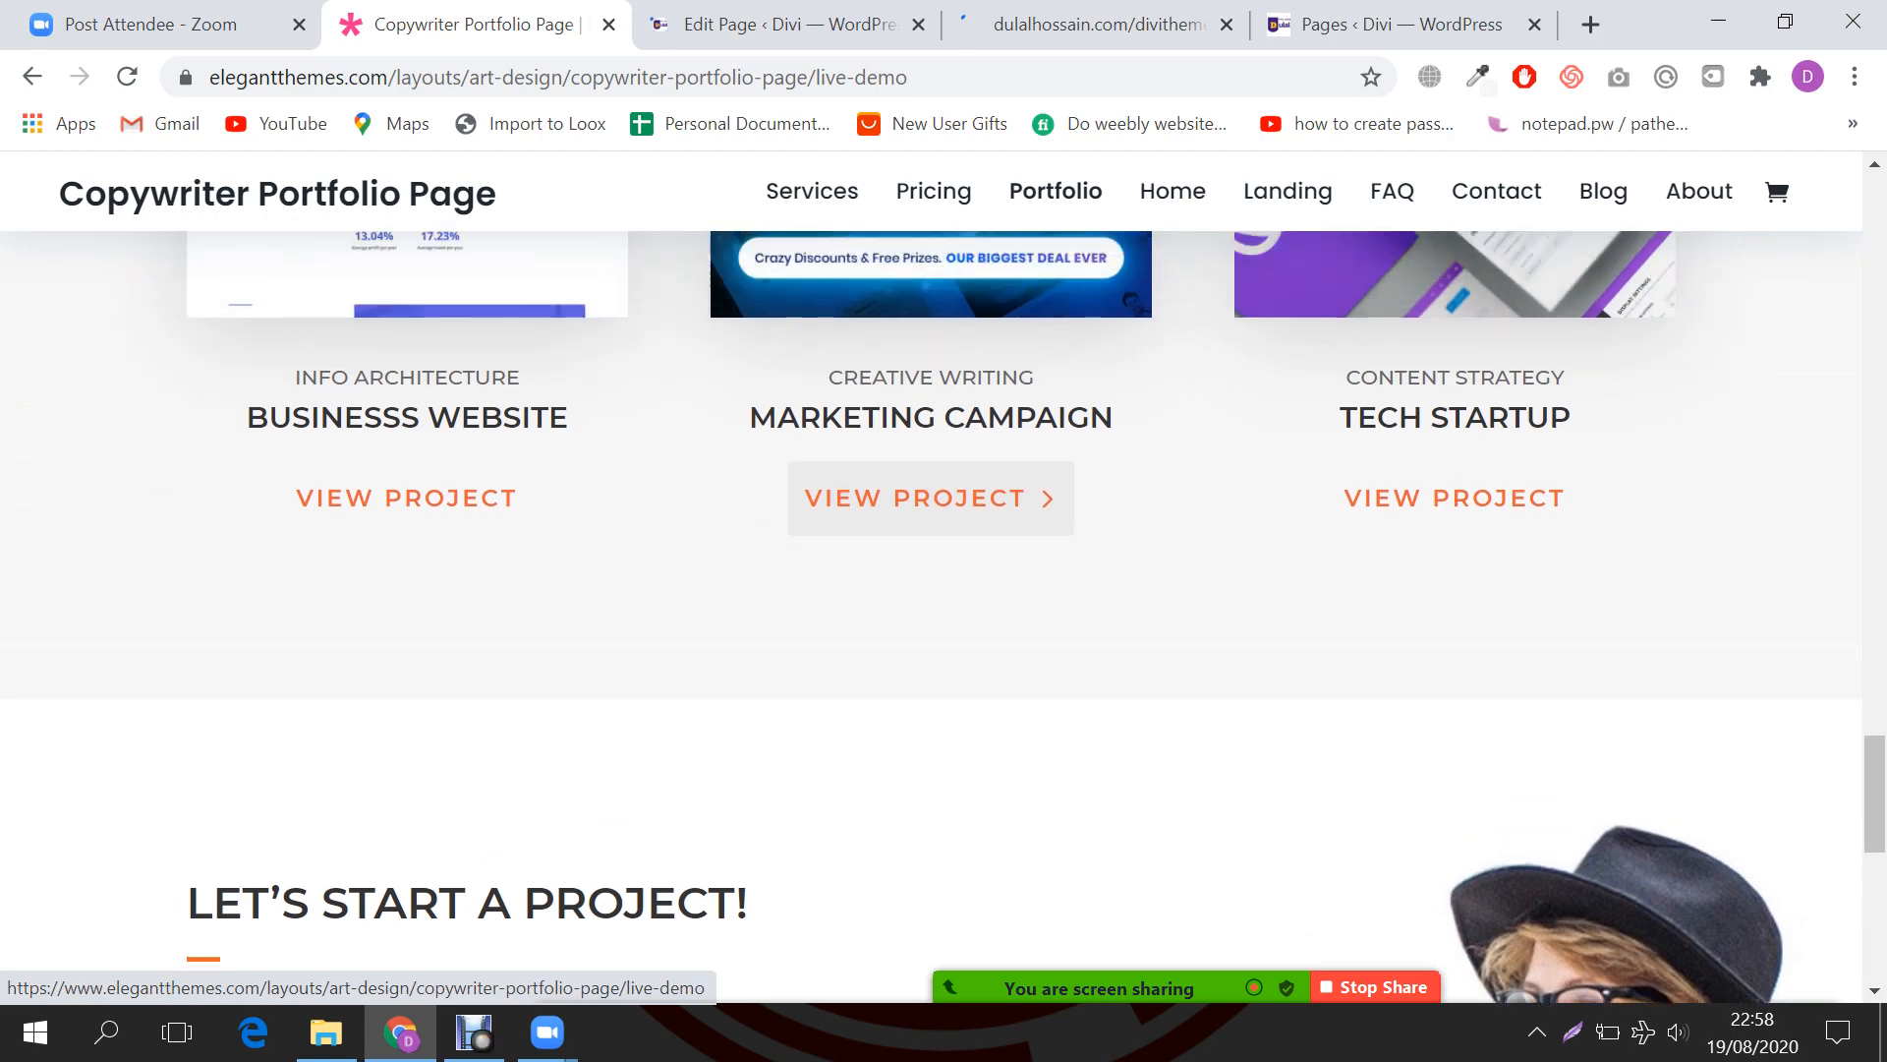
scroll(931, 435, up, 10)
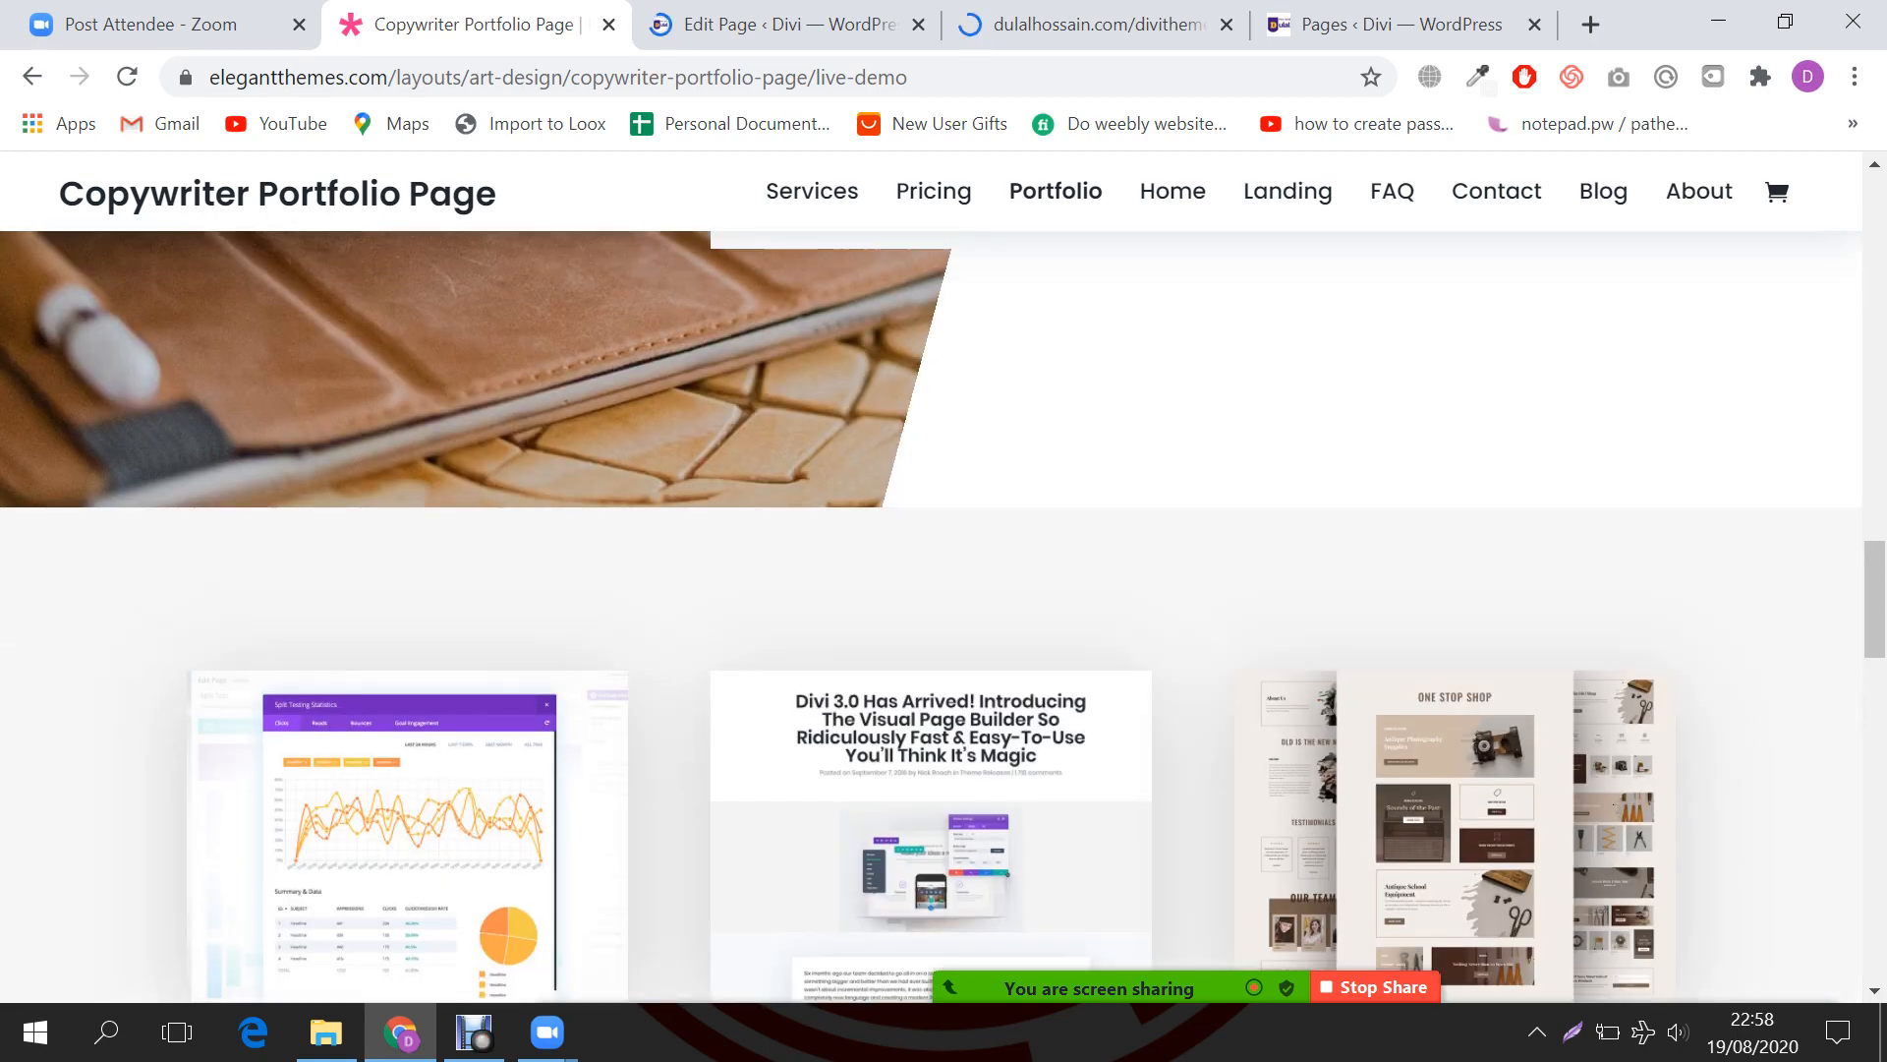
scroll(931, 616, down, 15)
scroll(931, 616, down, 5)
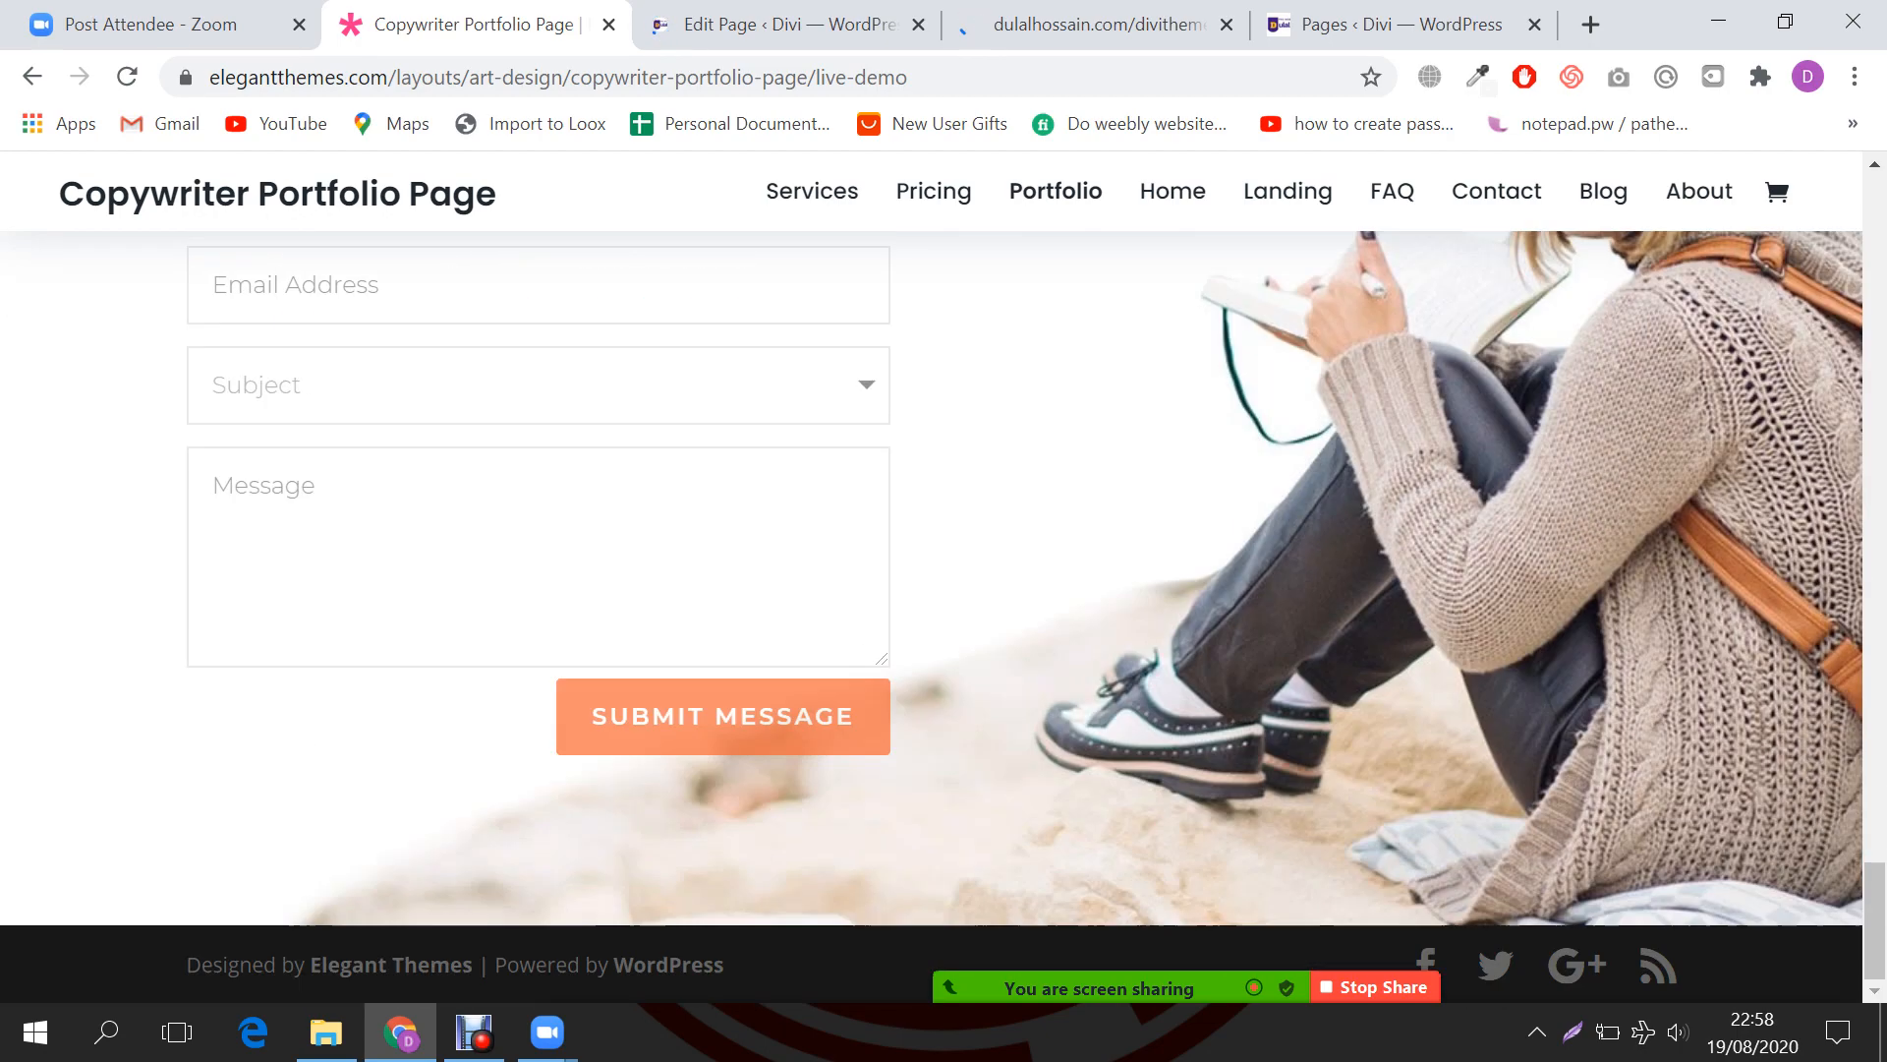
scroll(931, 617, up, 12)
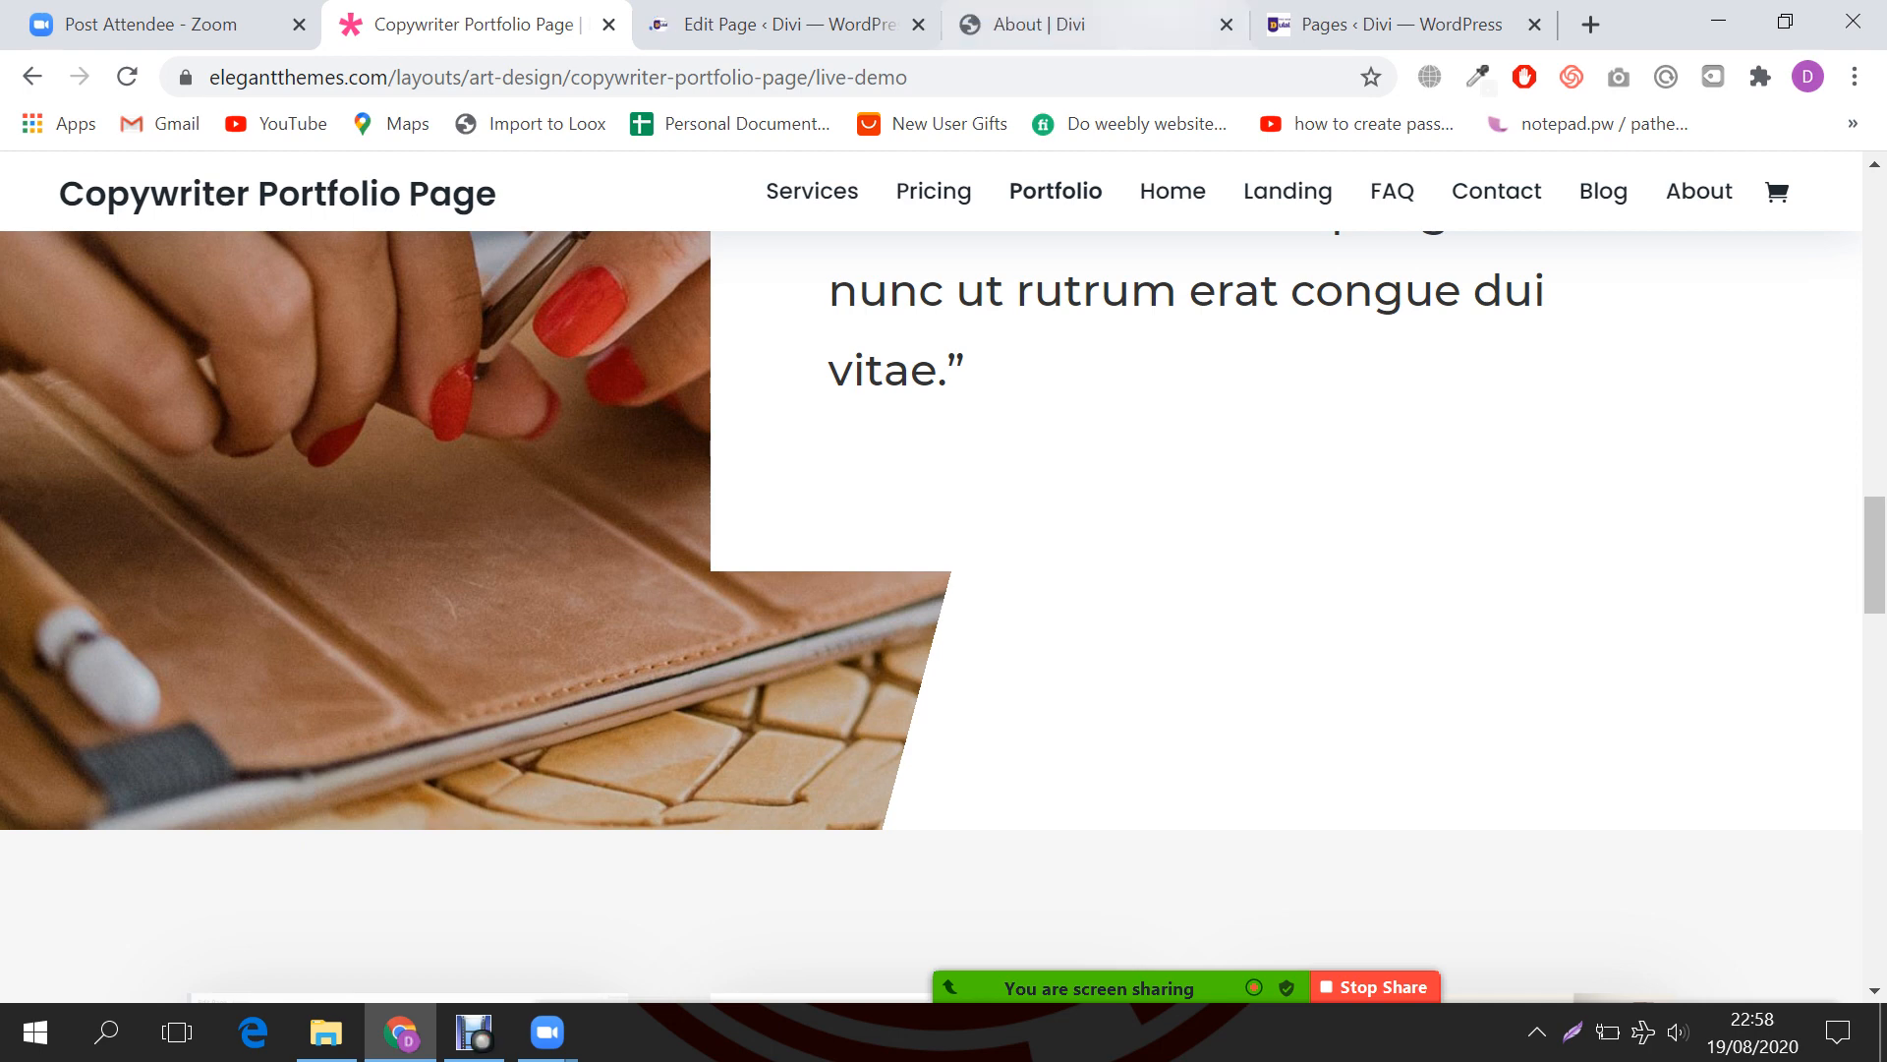
click(1101, 24)
Step: Start the Faq page from scratch in the Divi Builder and update it
click(789, 25)
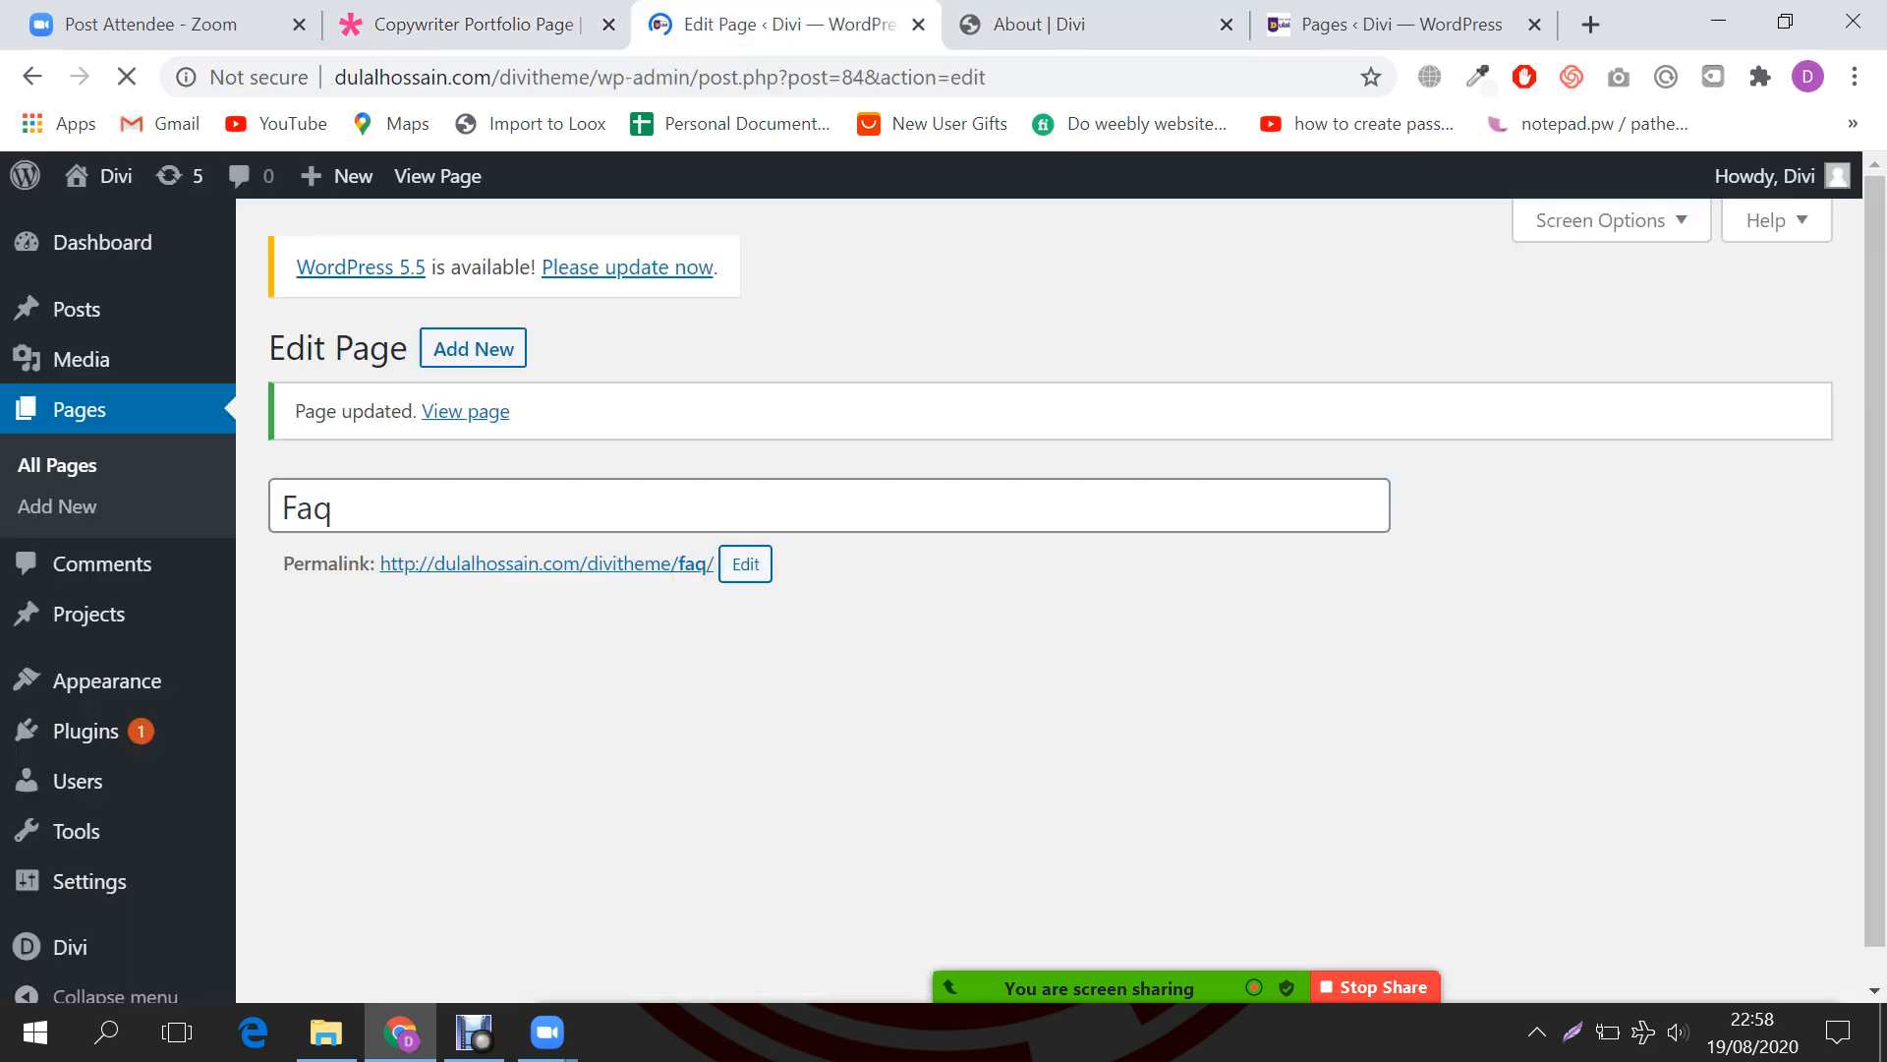
scroll(1049, 600, down, 1)
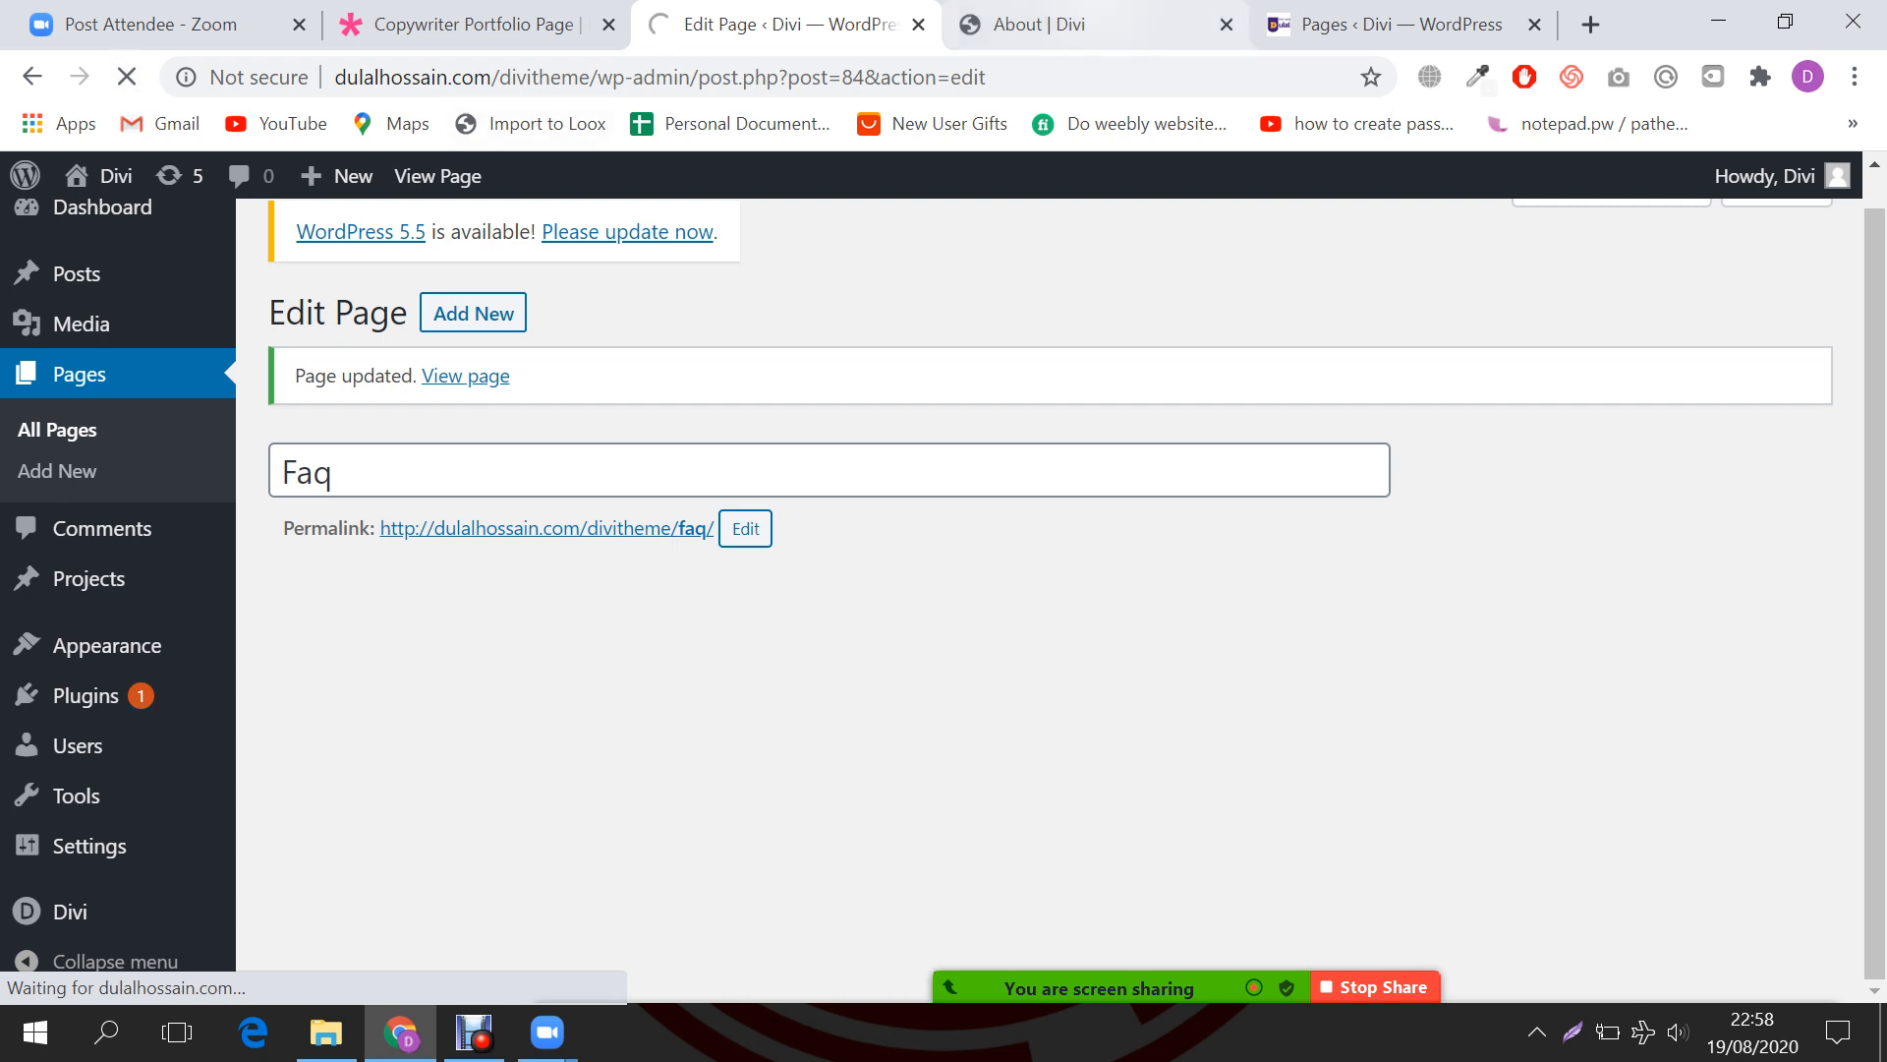
click(1066, 24)
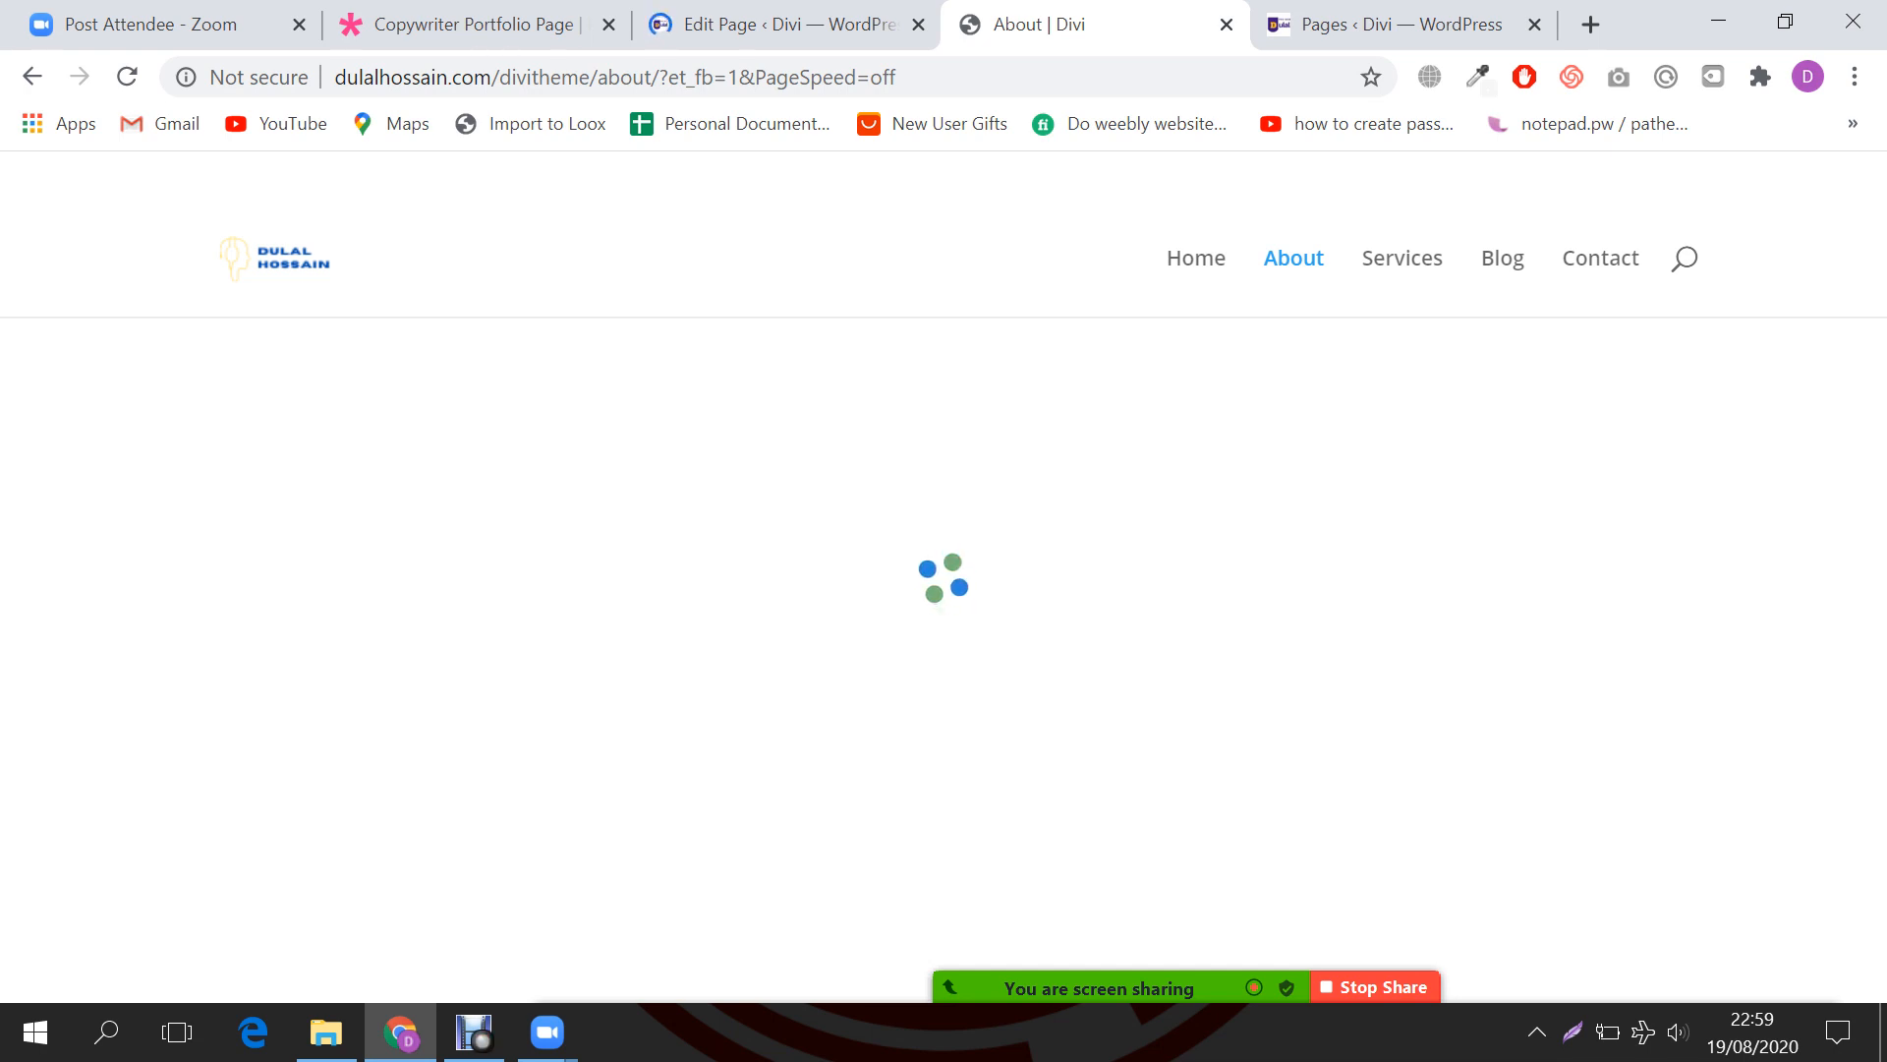
click(786, 24)
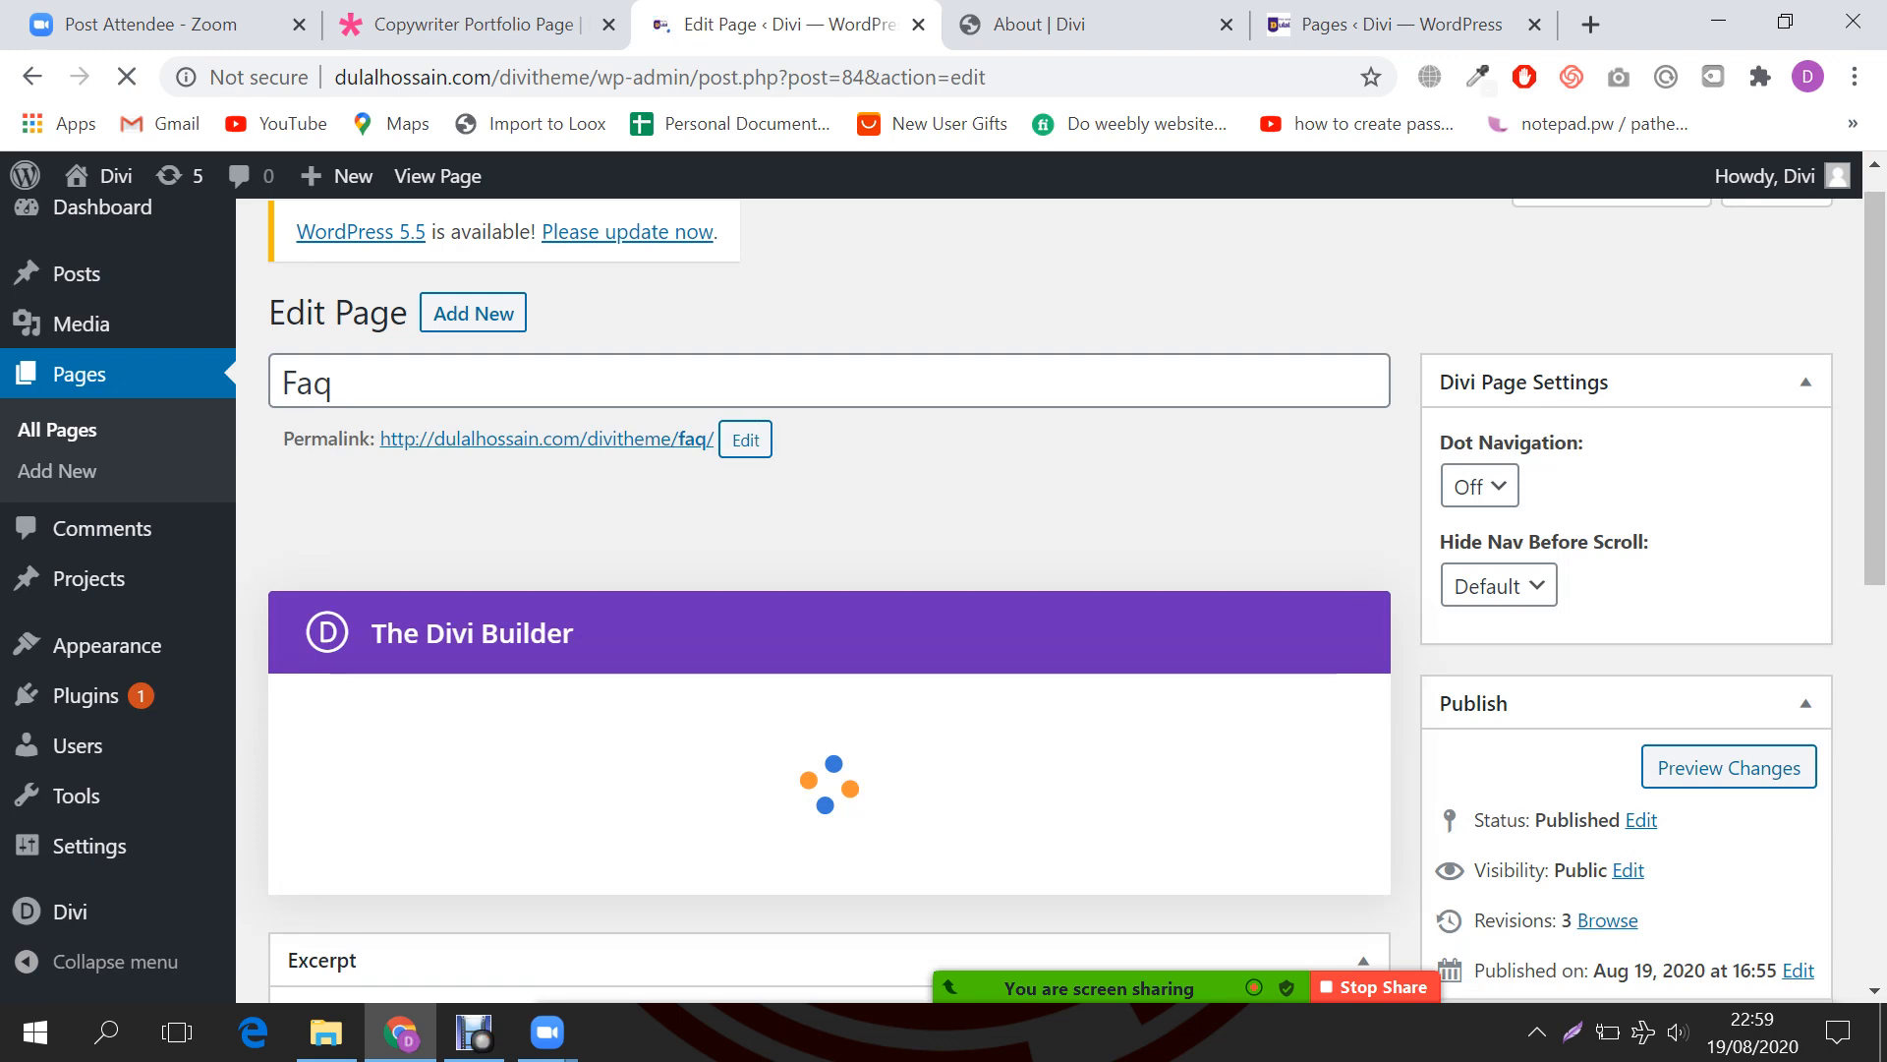
scroll(830, 589, down, 1)
scroll(829, 590, down, 1)
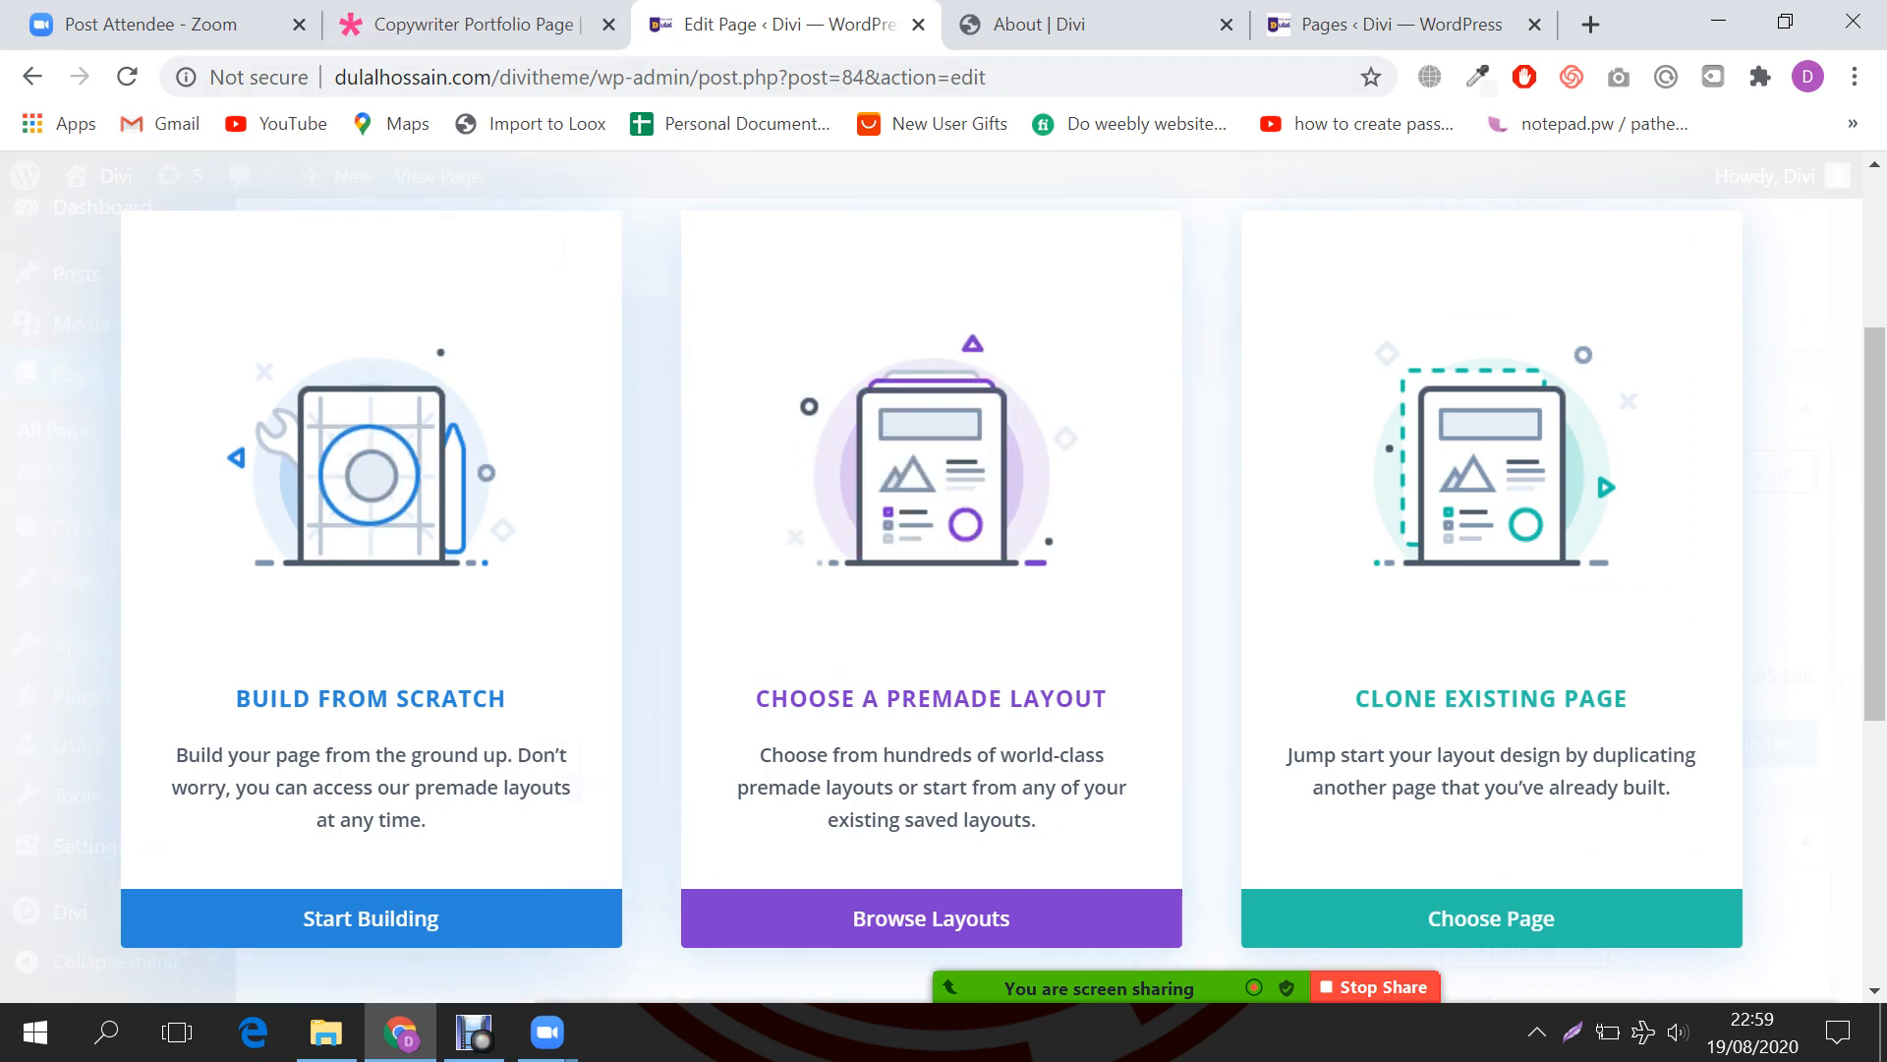
click(372, 918)
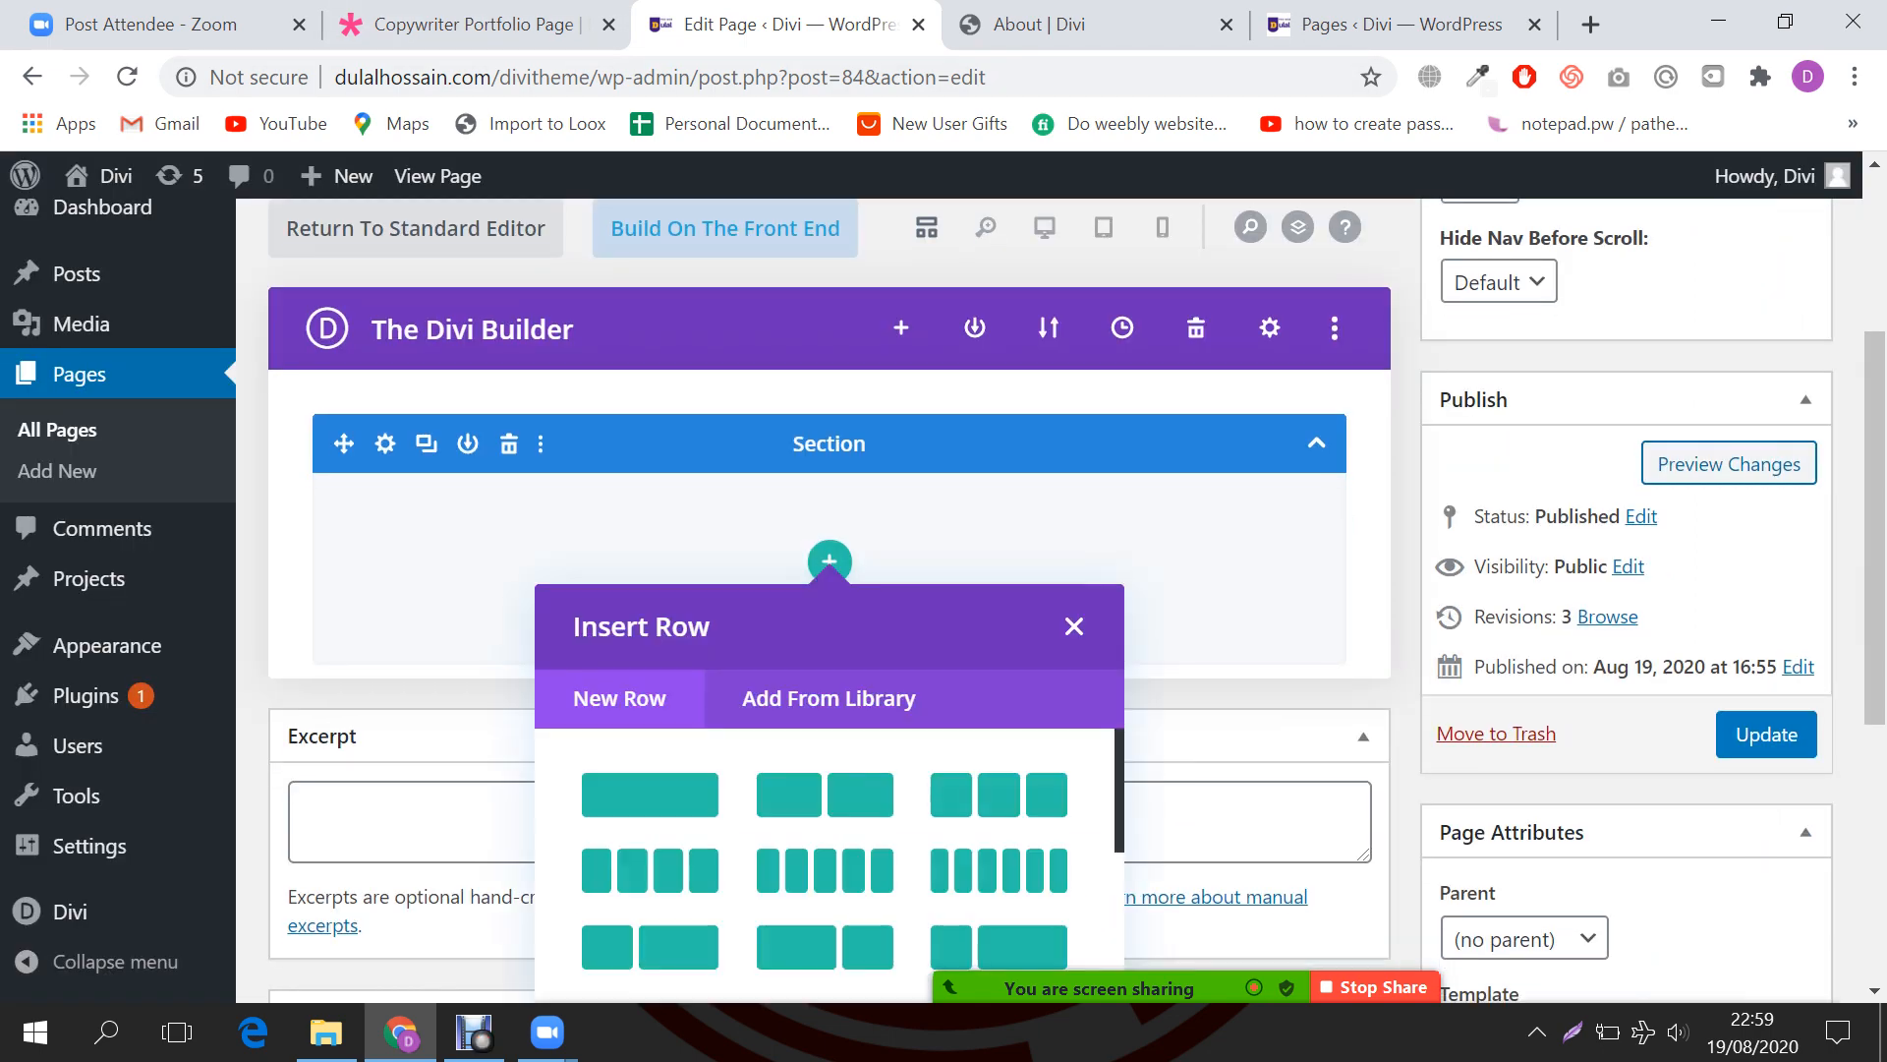
scroll(1612, 599, down, 1)
click(1766, 588)
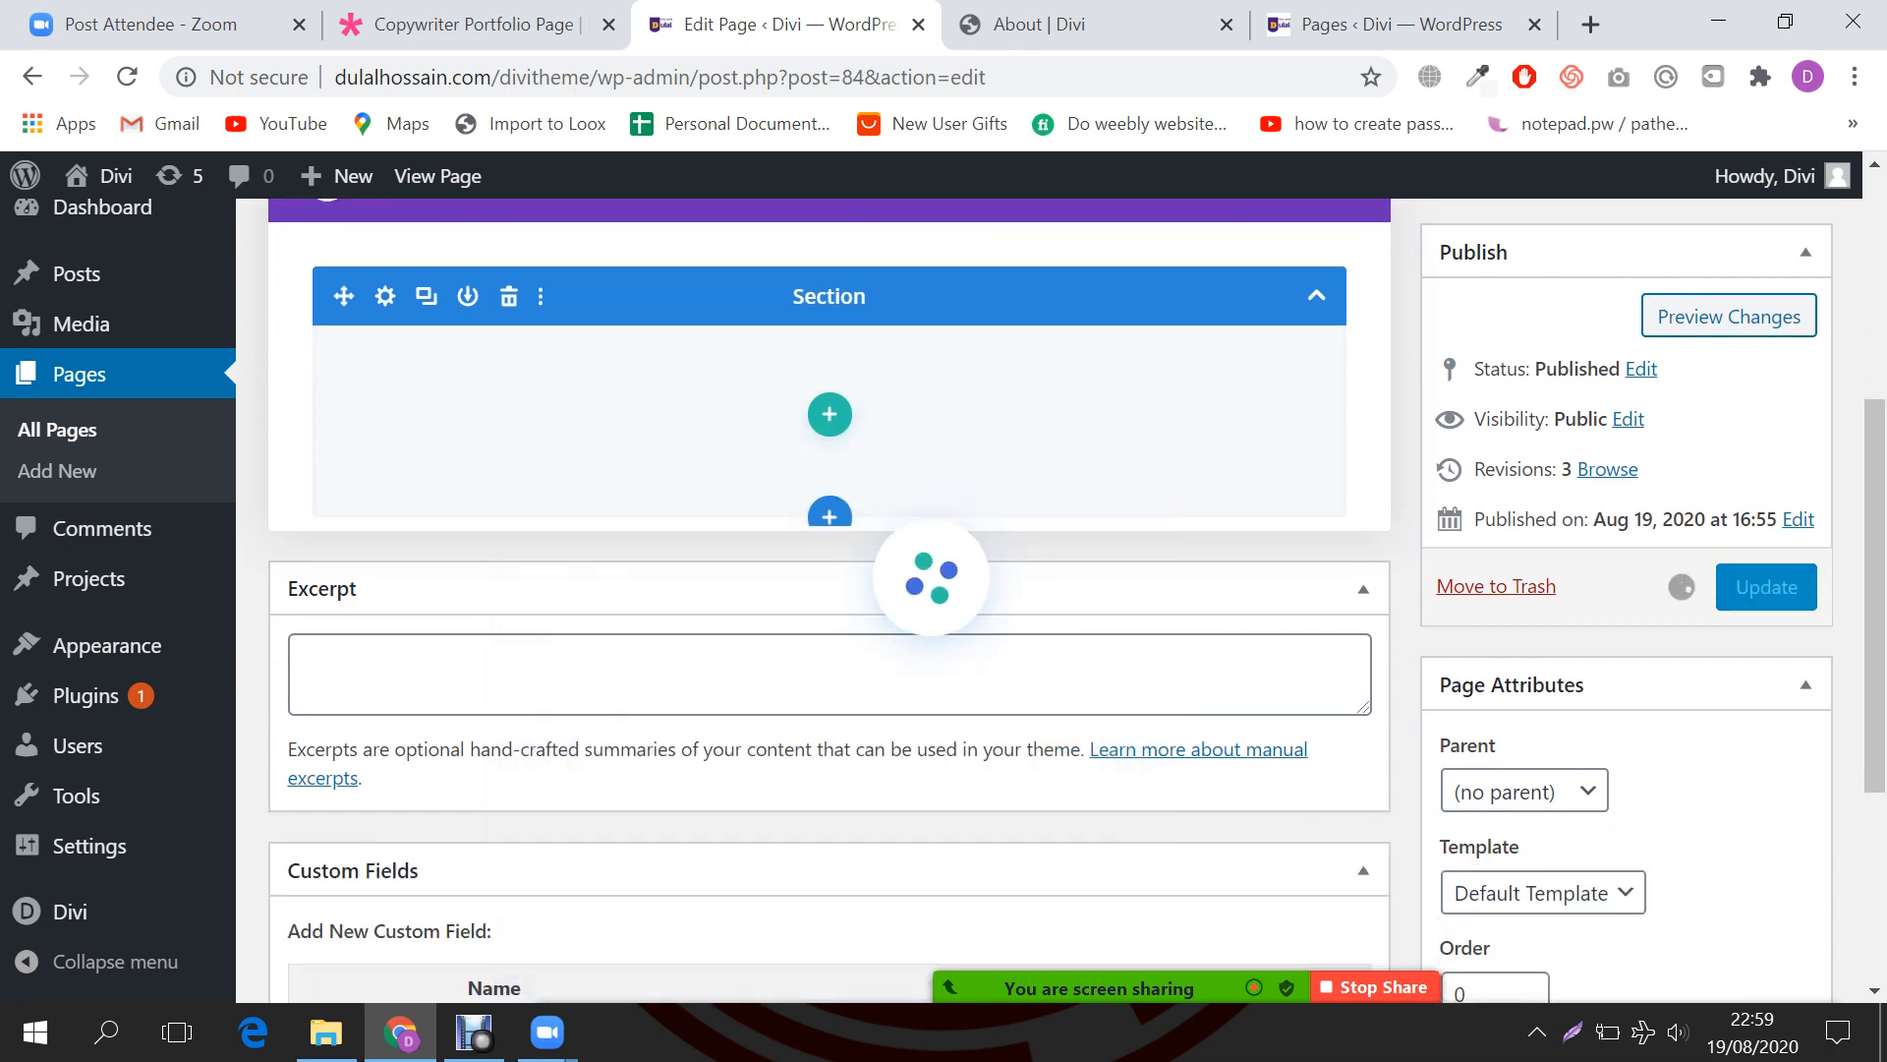
Step: Check the site's Pages list, then return to the Faq page editor
click(1081, 24)
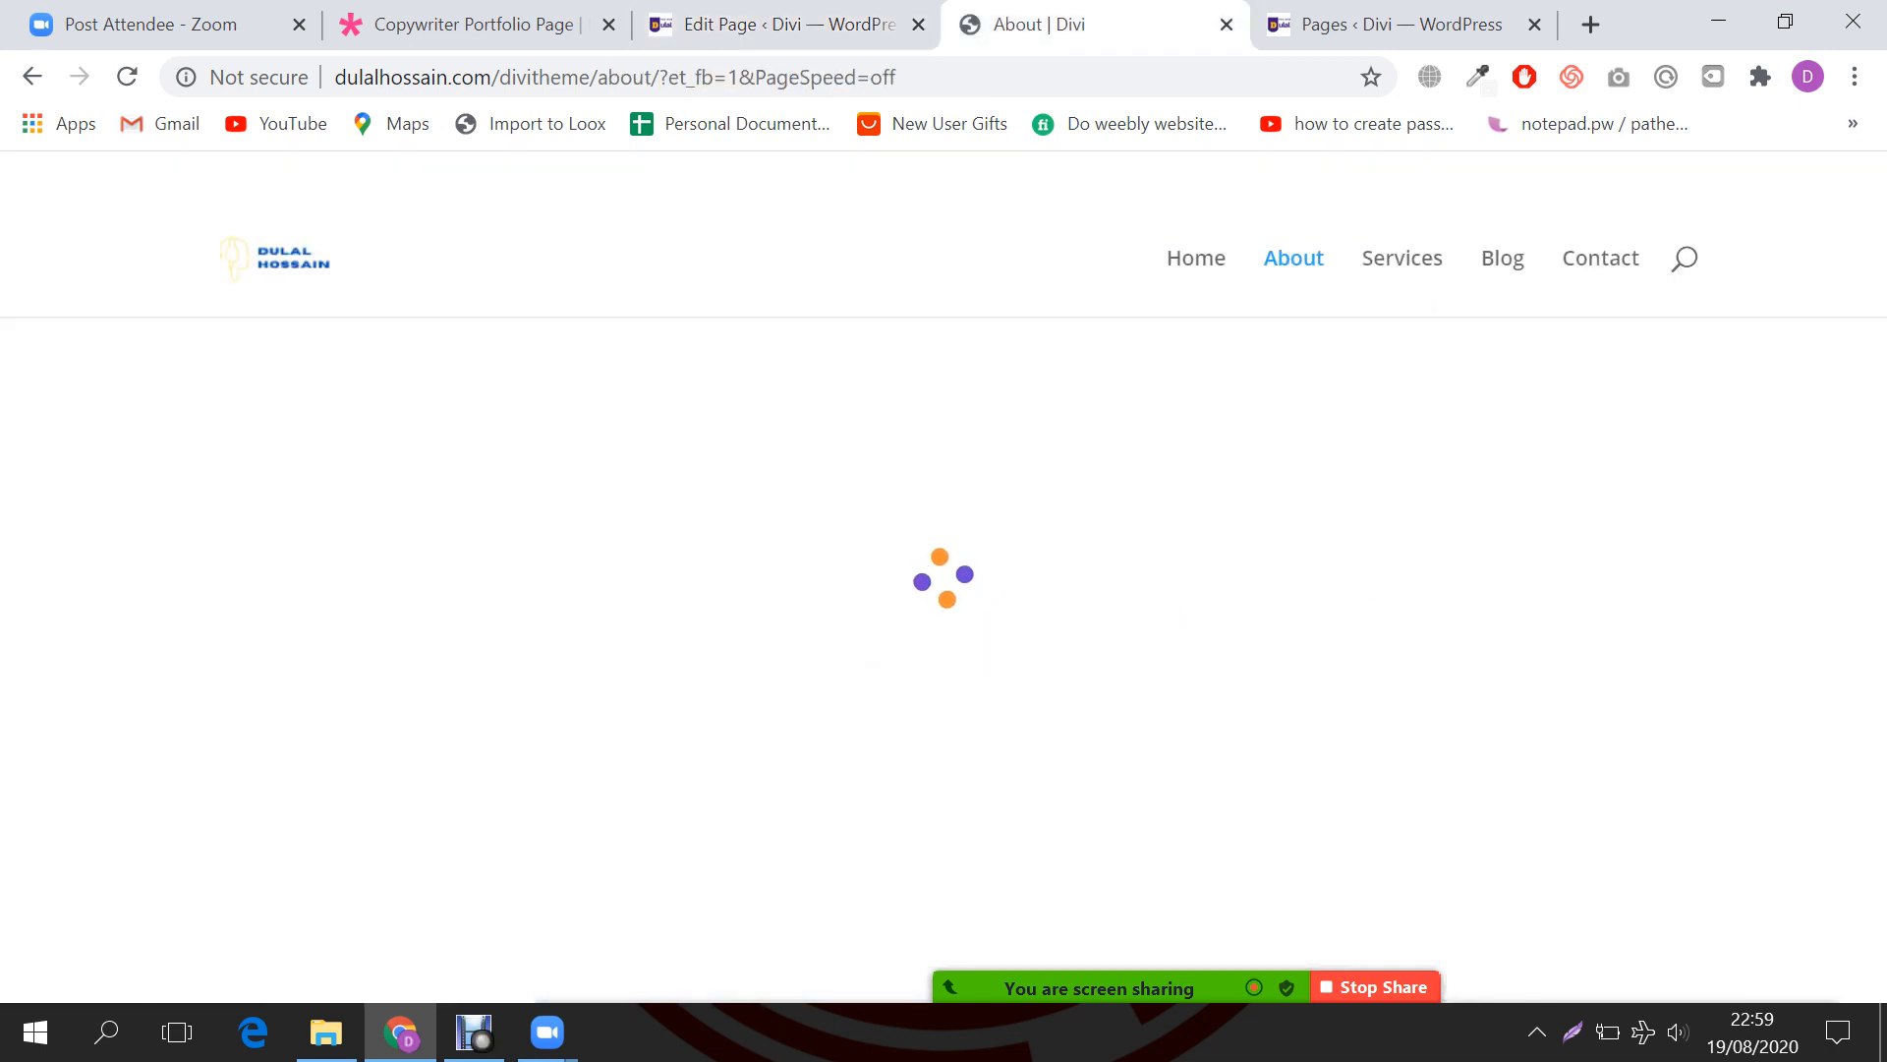
click(784, 24)
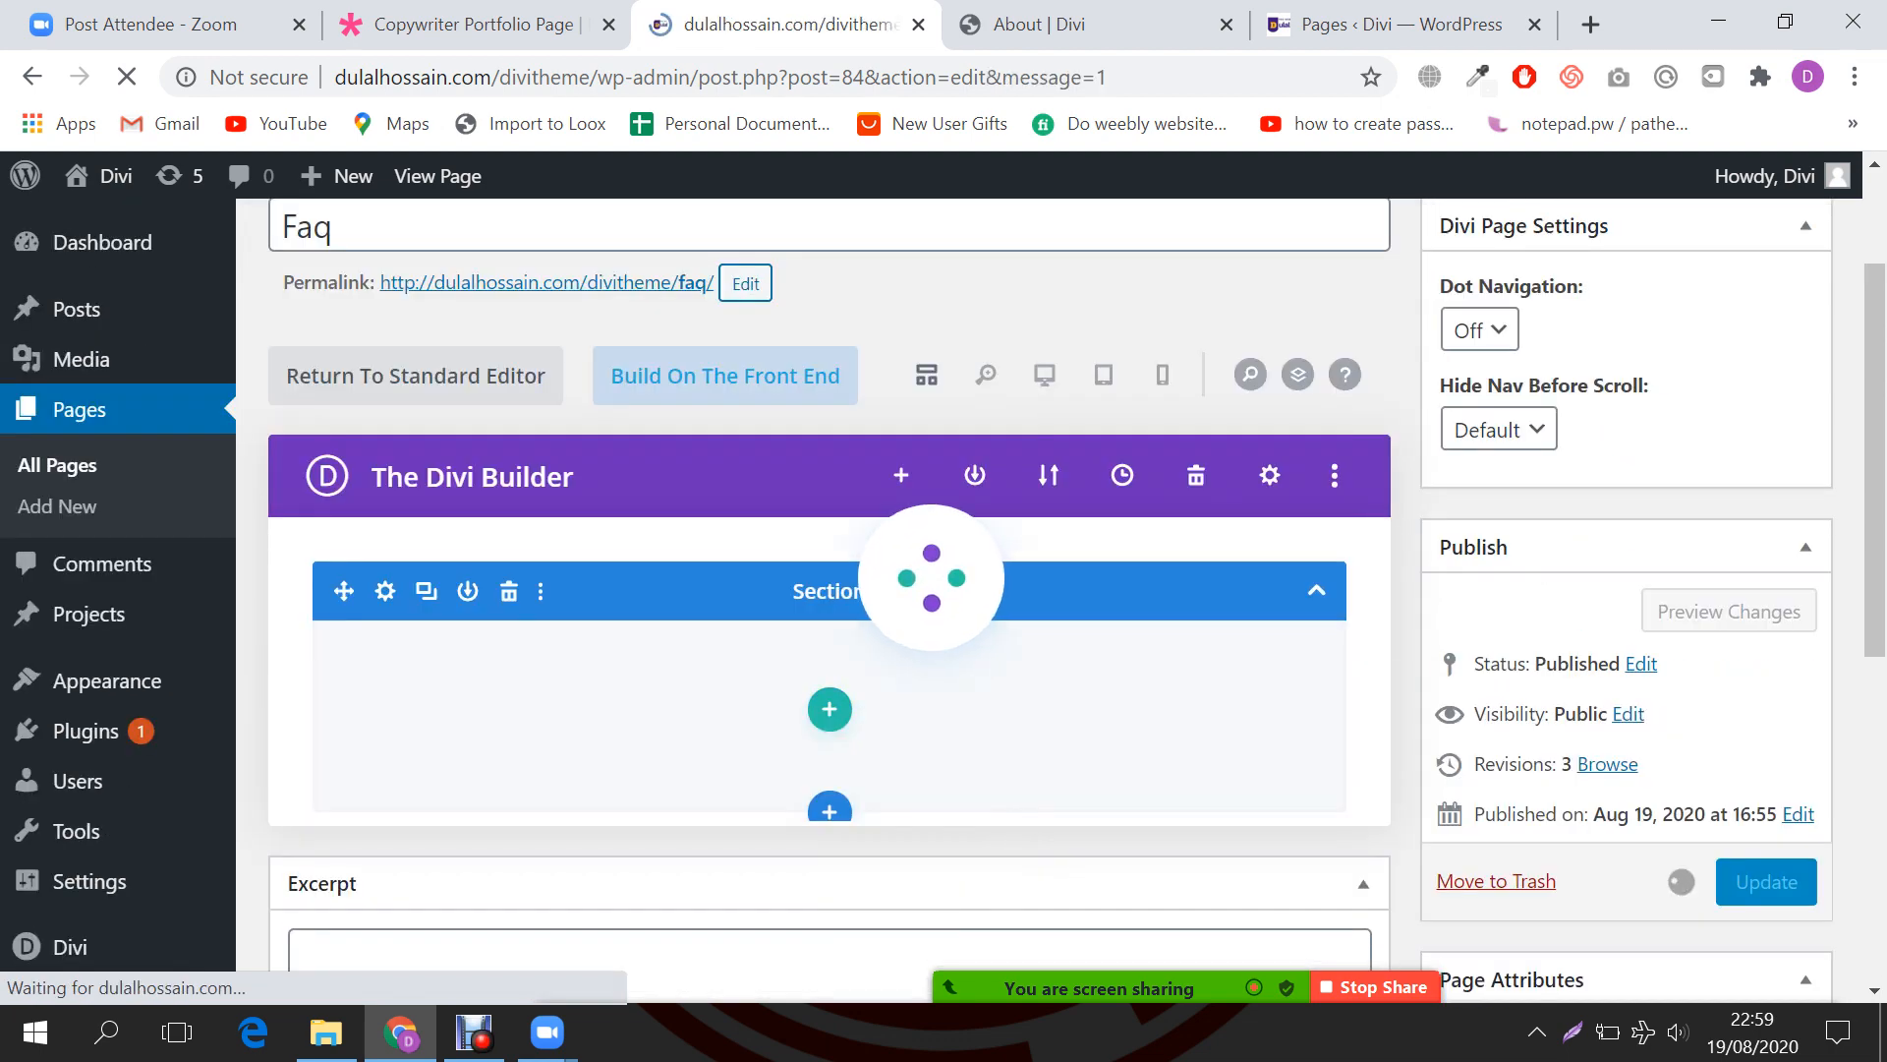
click(1081, 25)
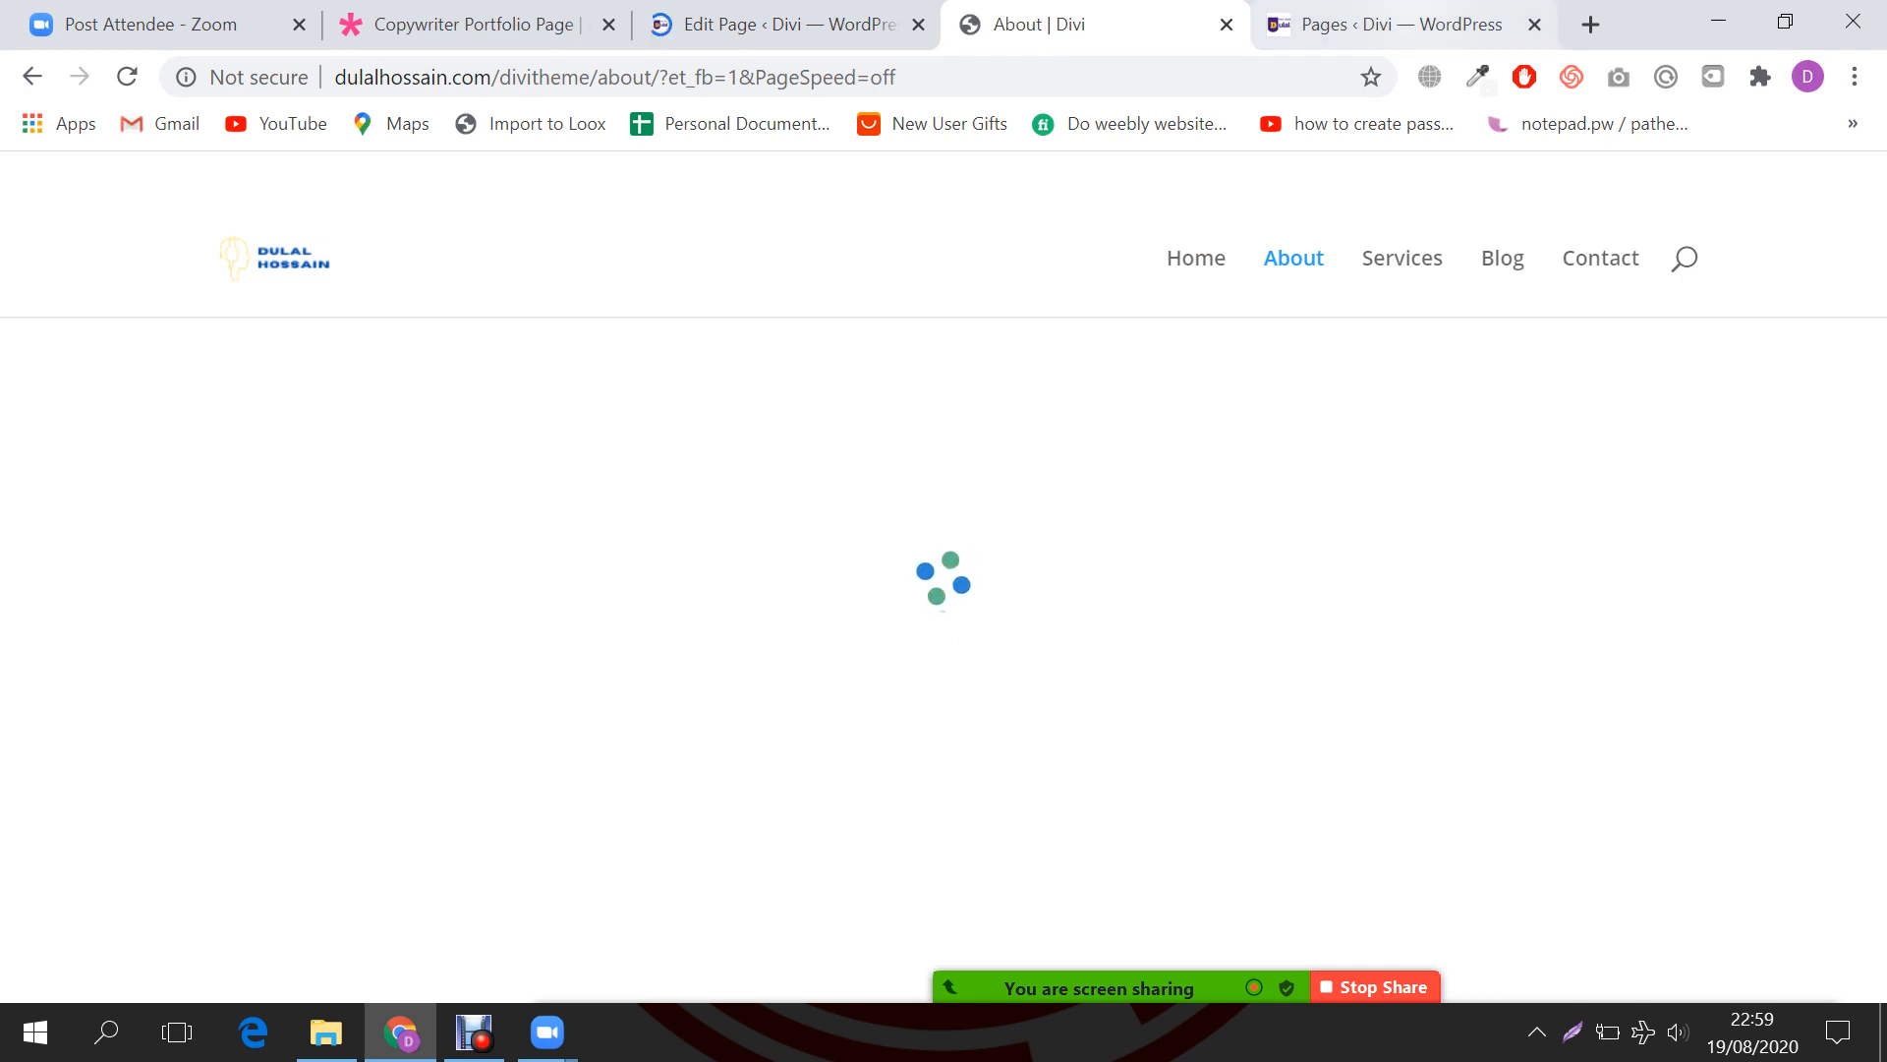
click(1401, 24)
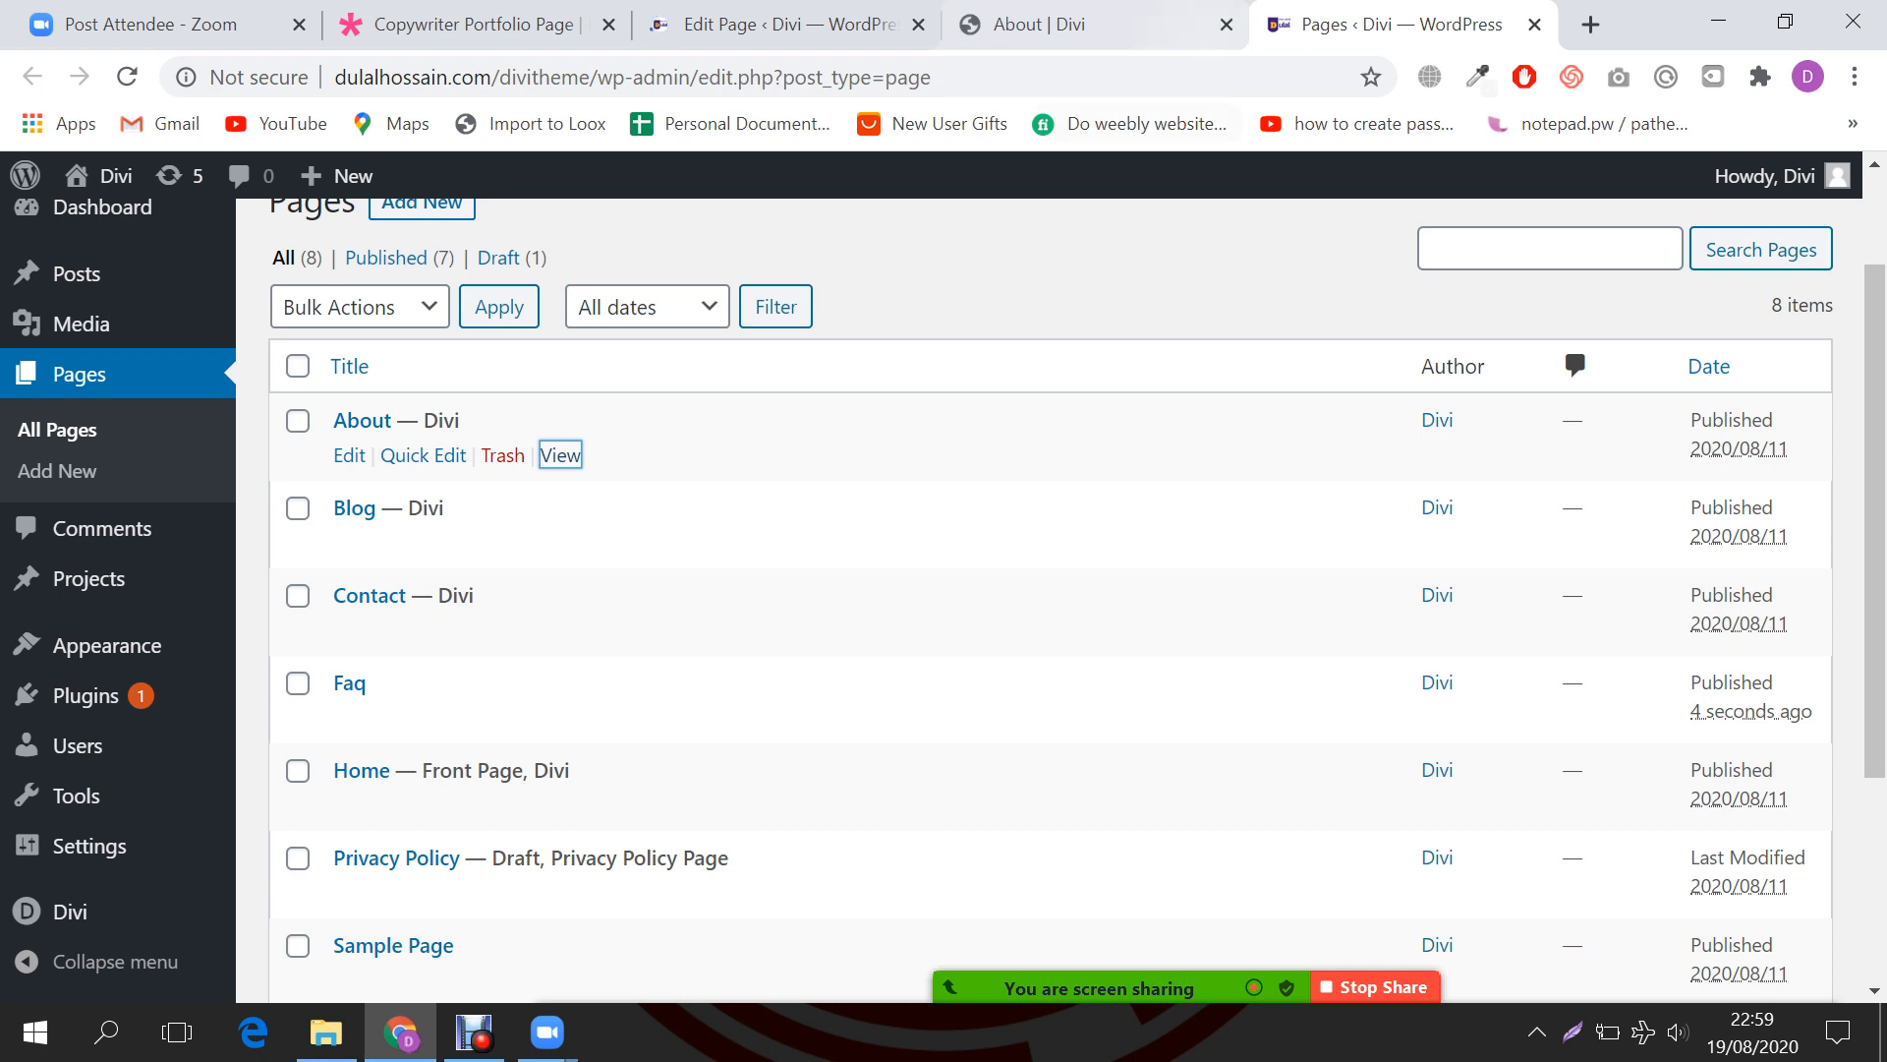
click(1072, 25)
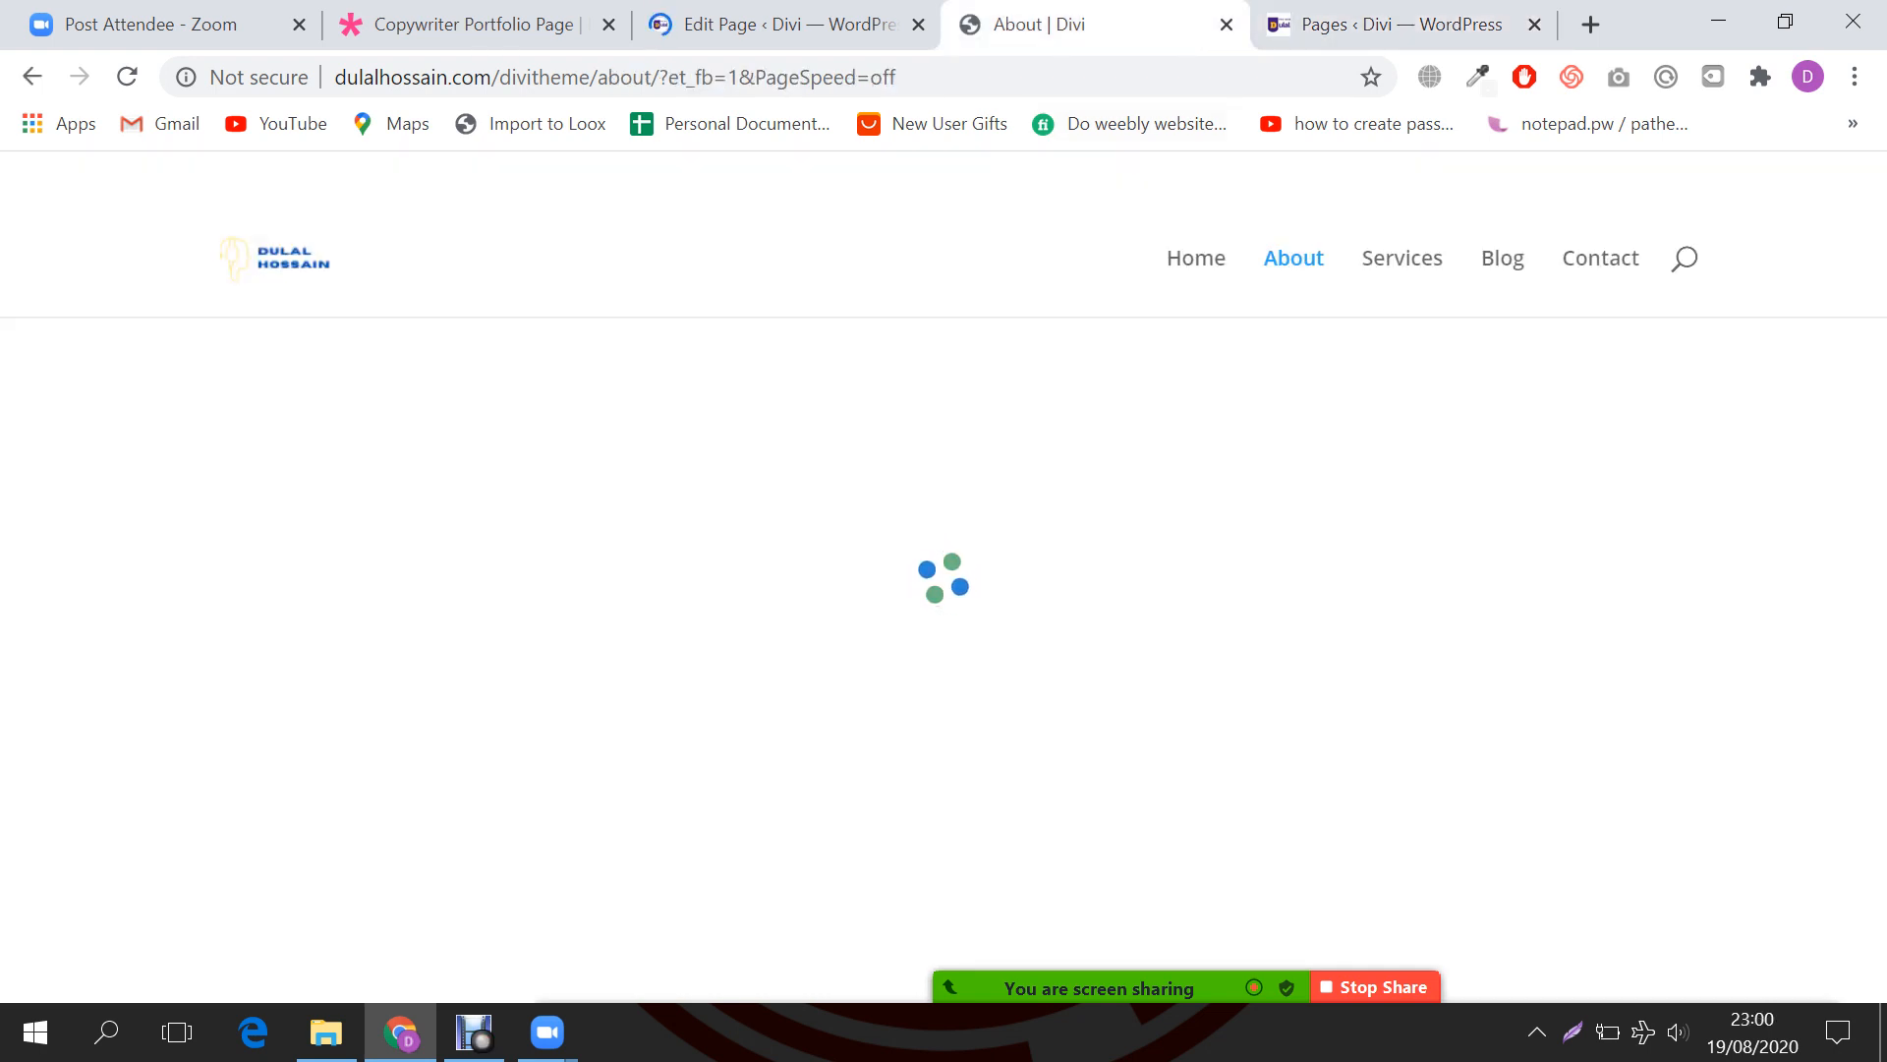
click(801, 24)
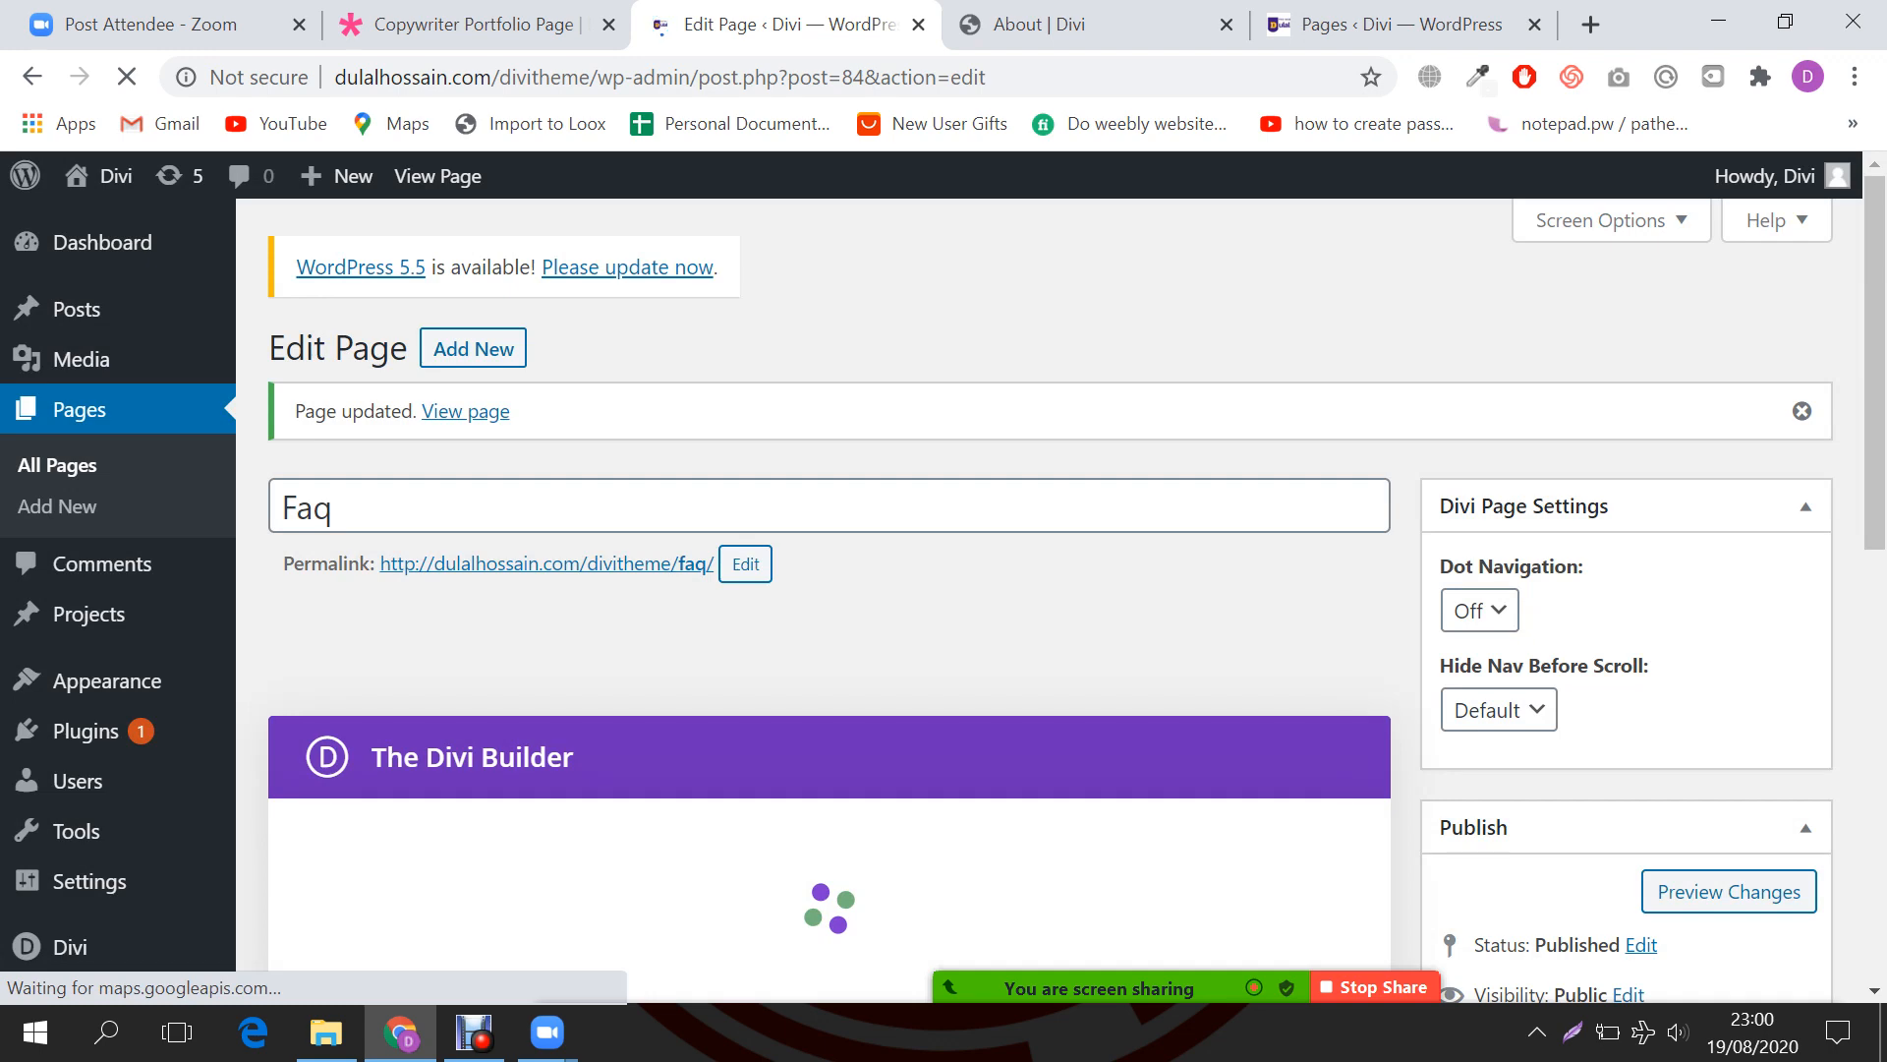
scroll(944, 590, down, 5)
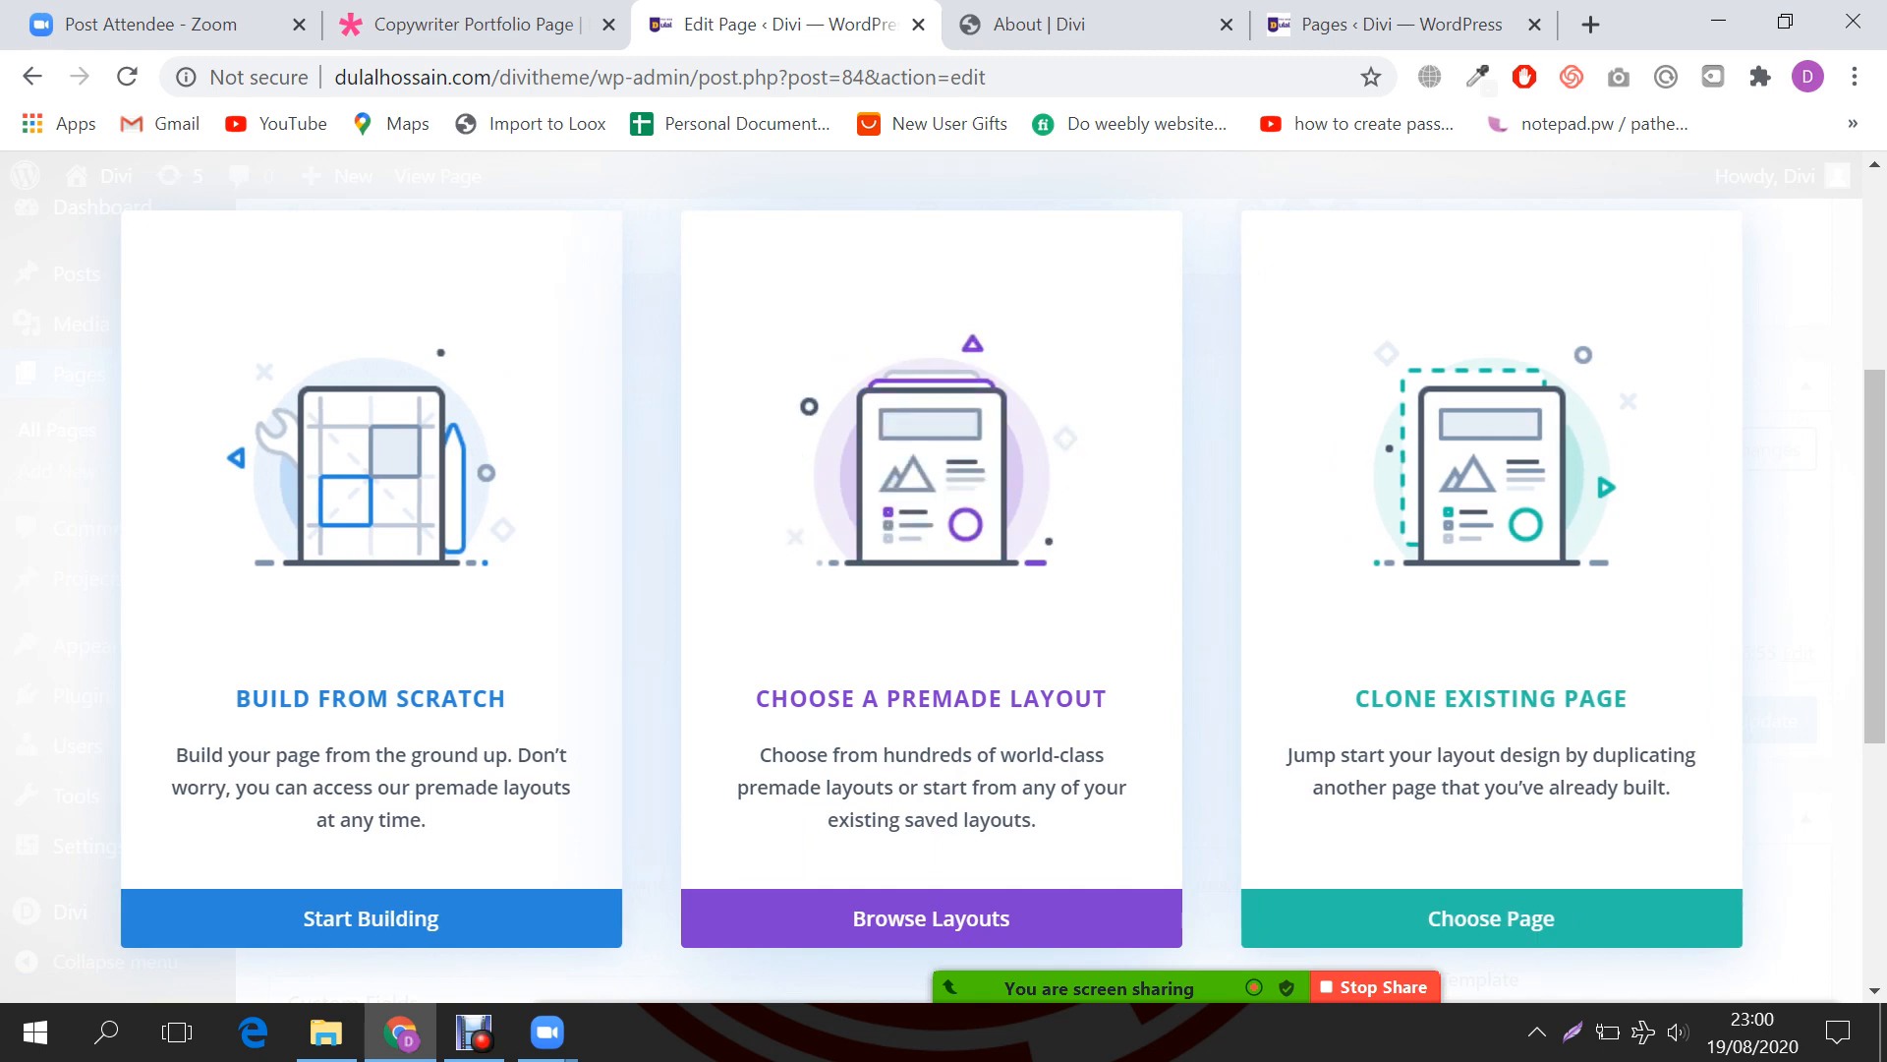
Step: Clone the existing About page layout into the Faq page
click(1491, 918)
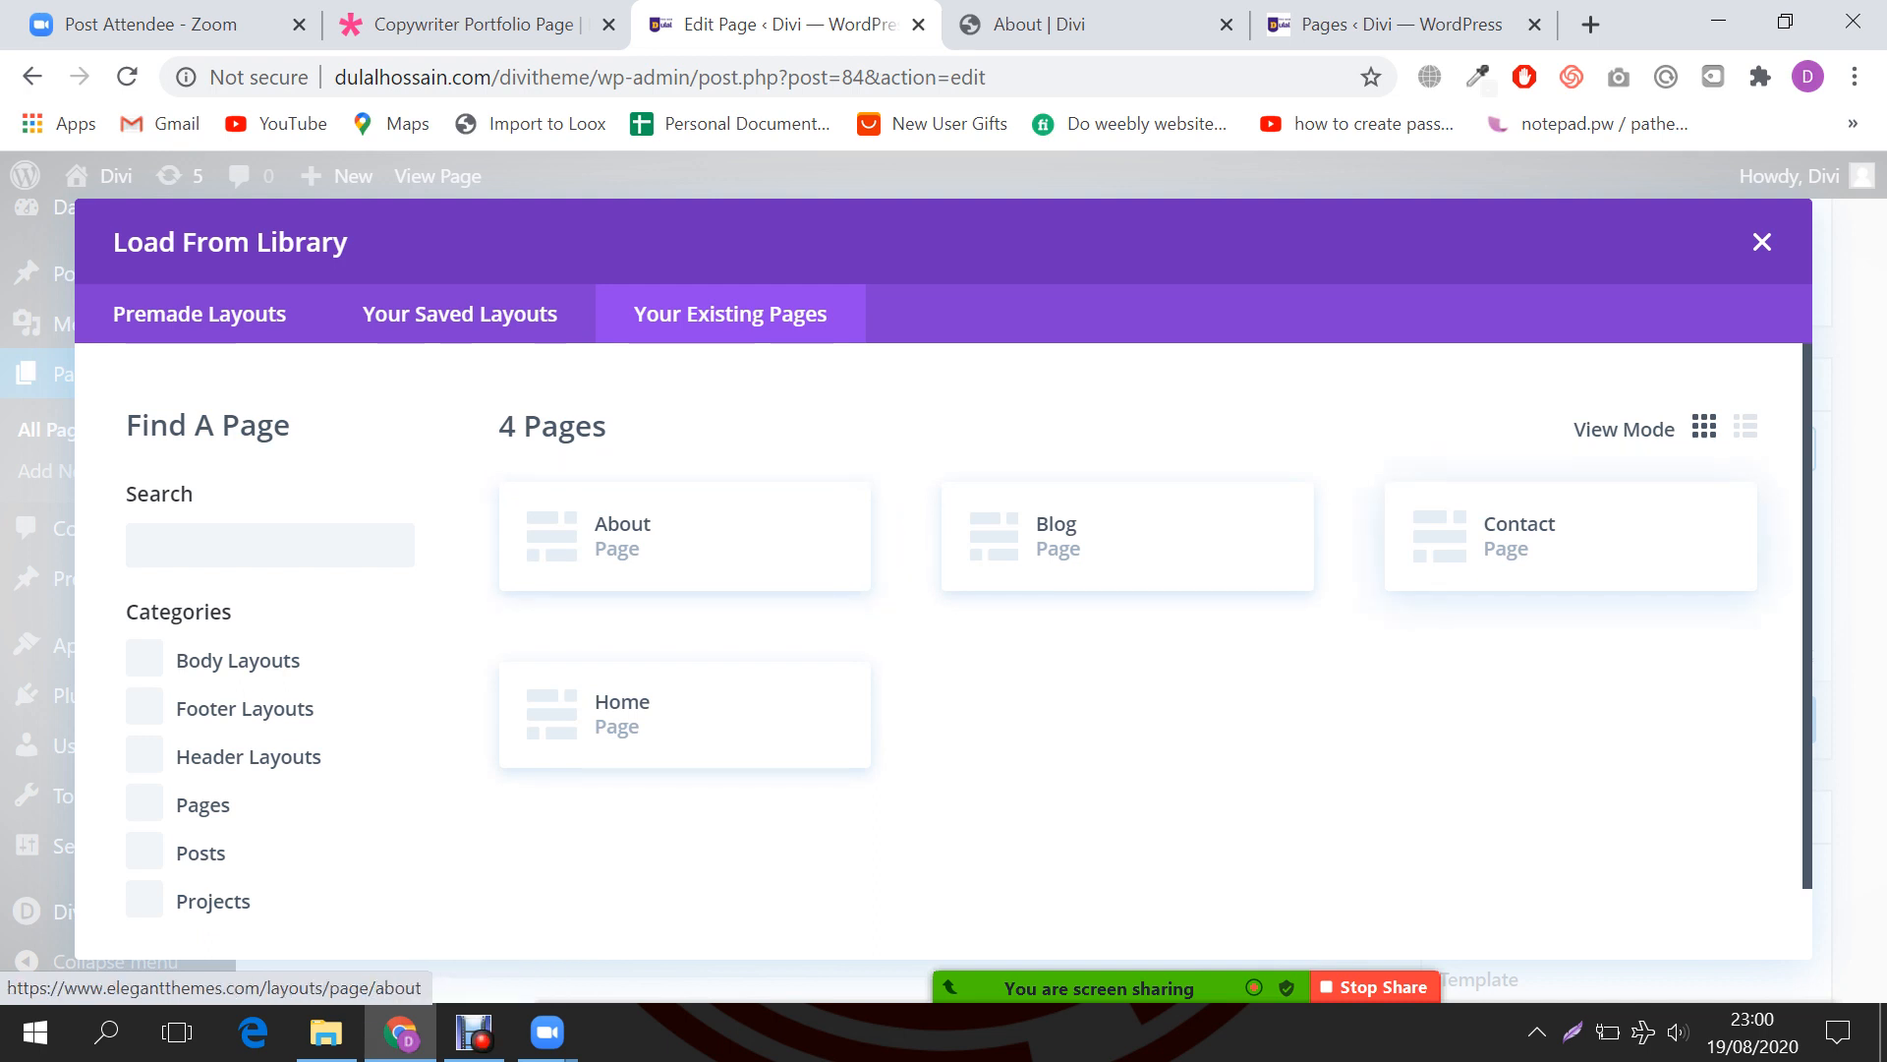
click(685, 535)
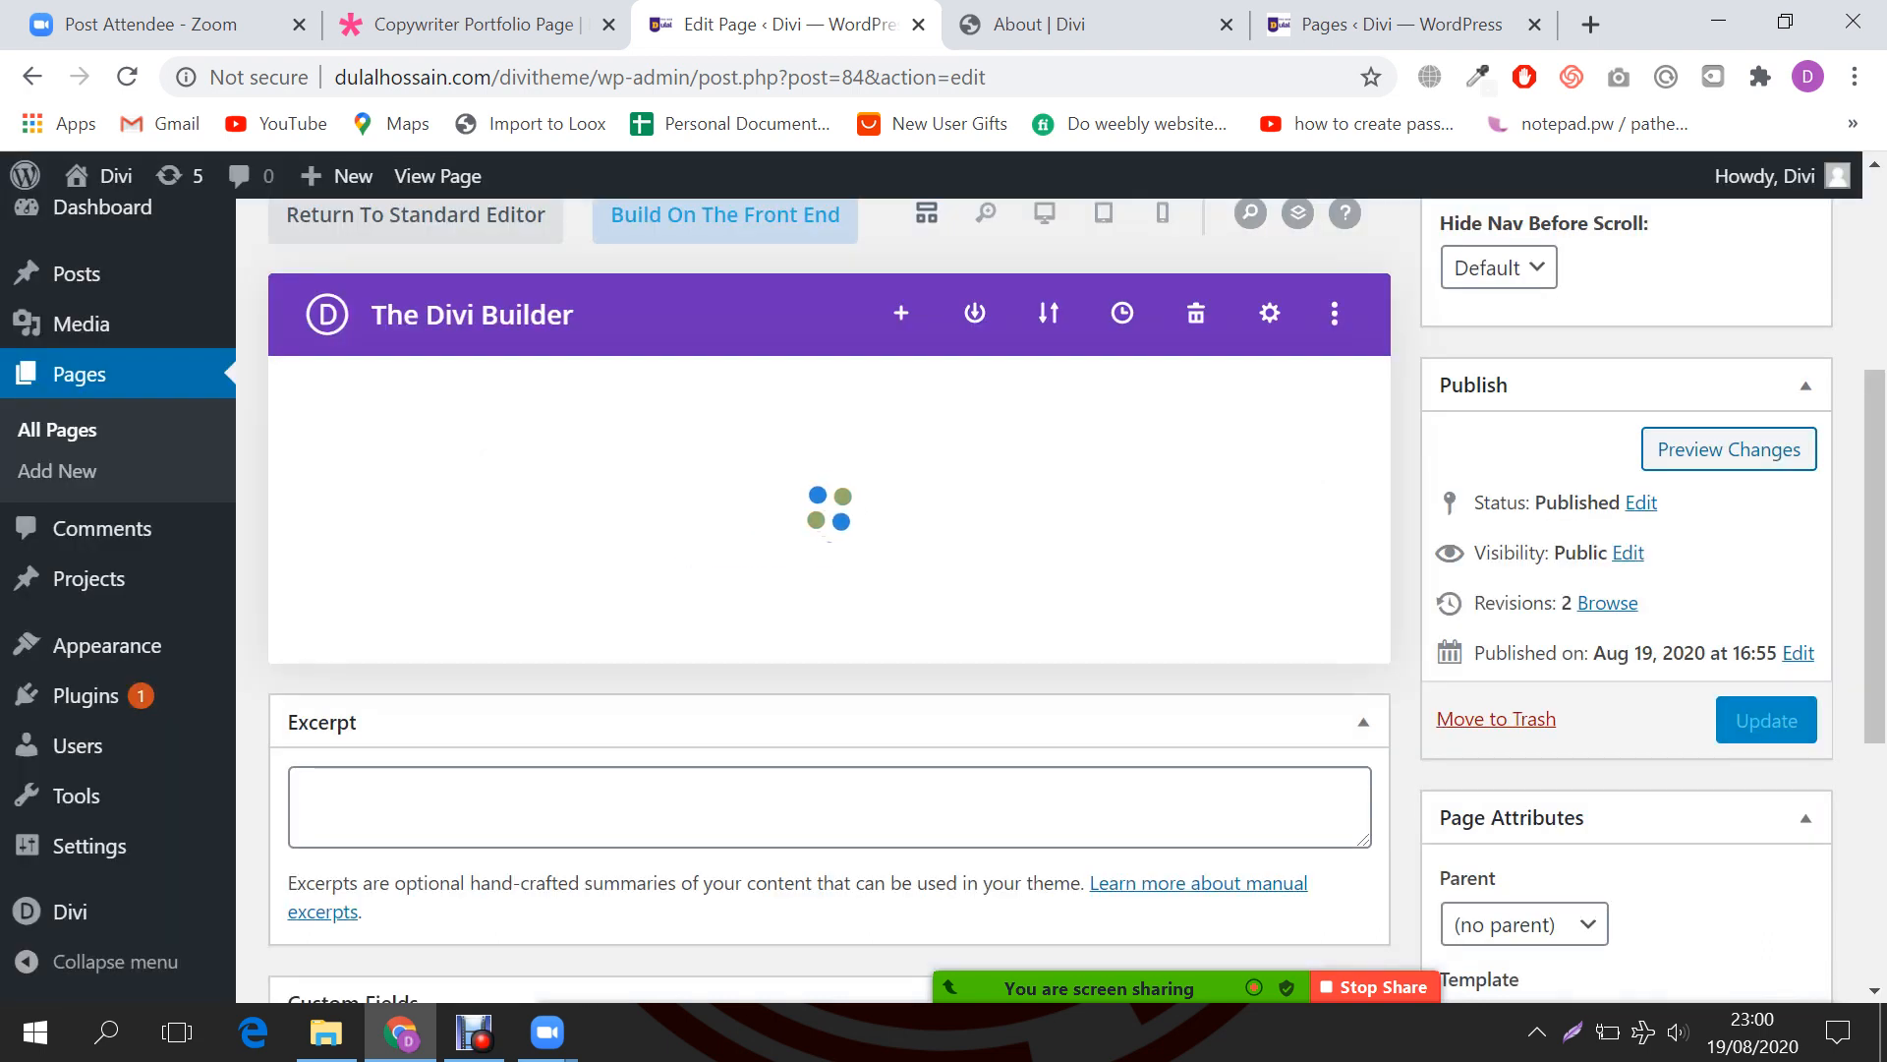
Step: Close the stray About page tab
scroll(829, 600, down, 1)
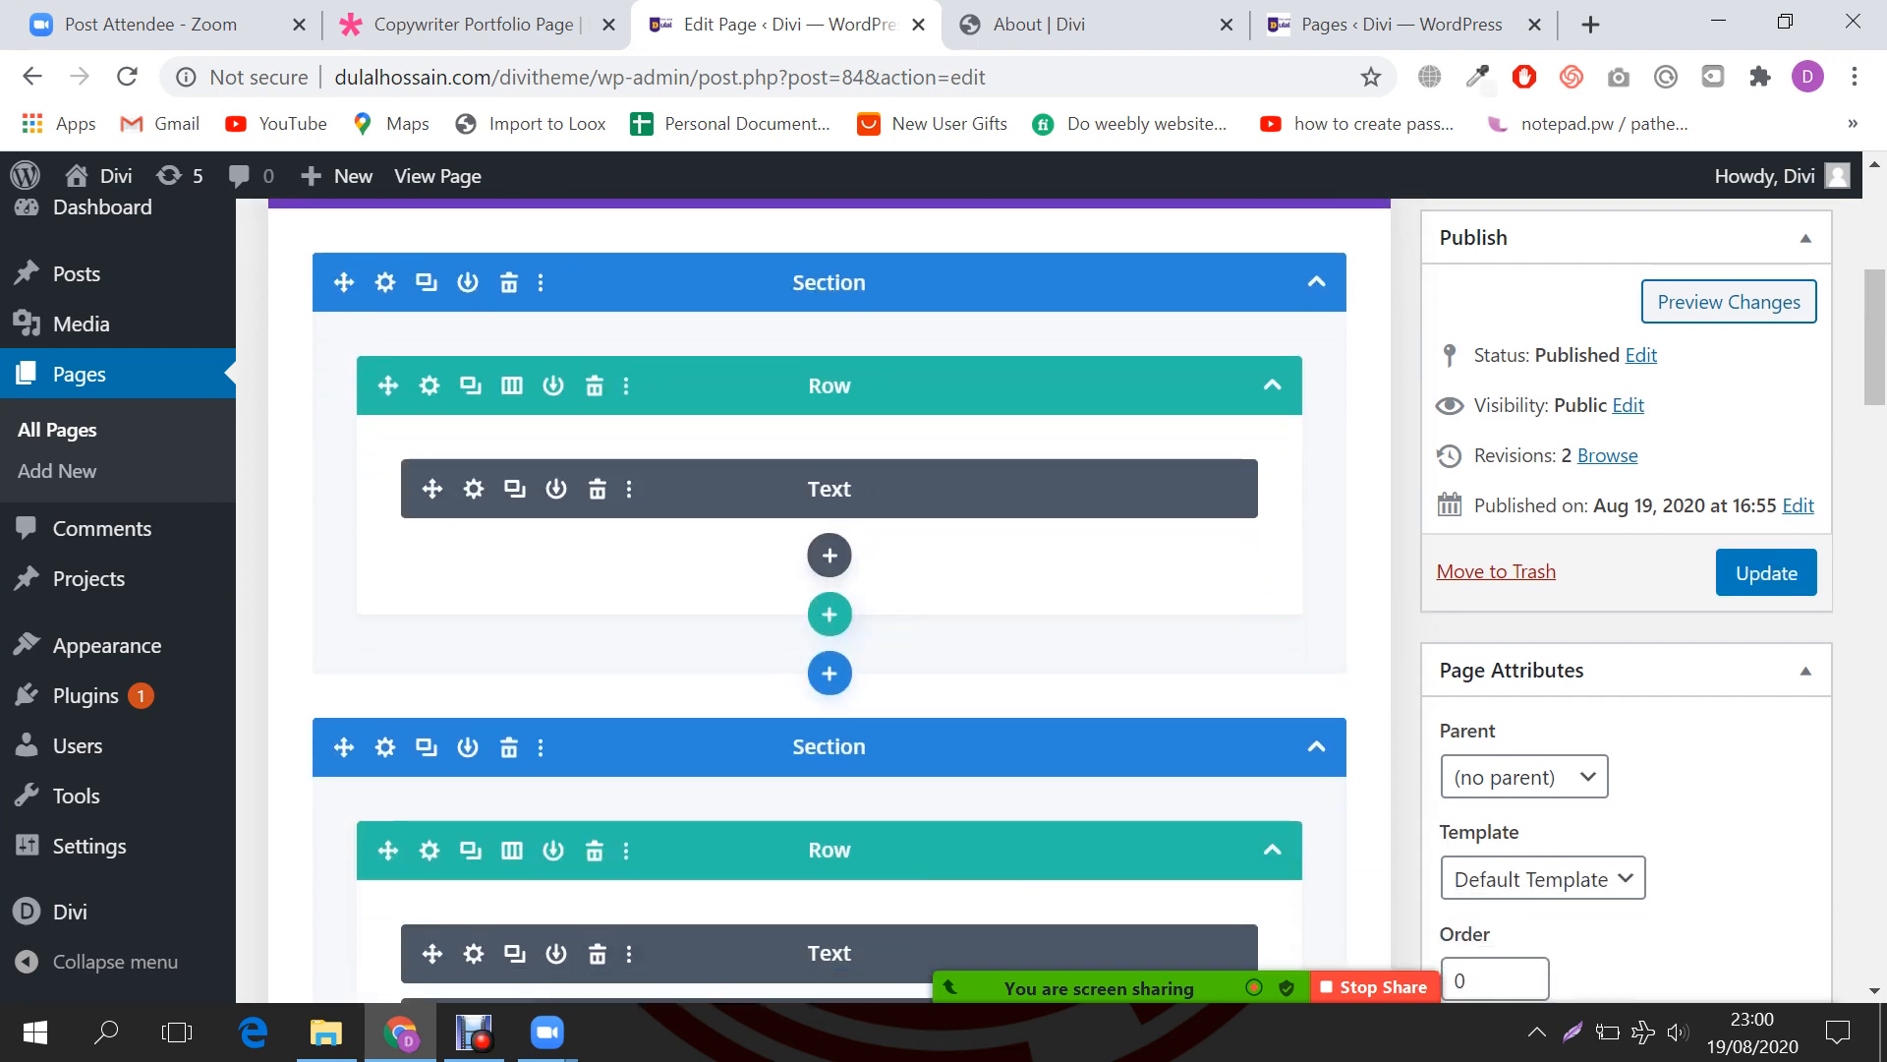
scroll(829, 600, down, 3)
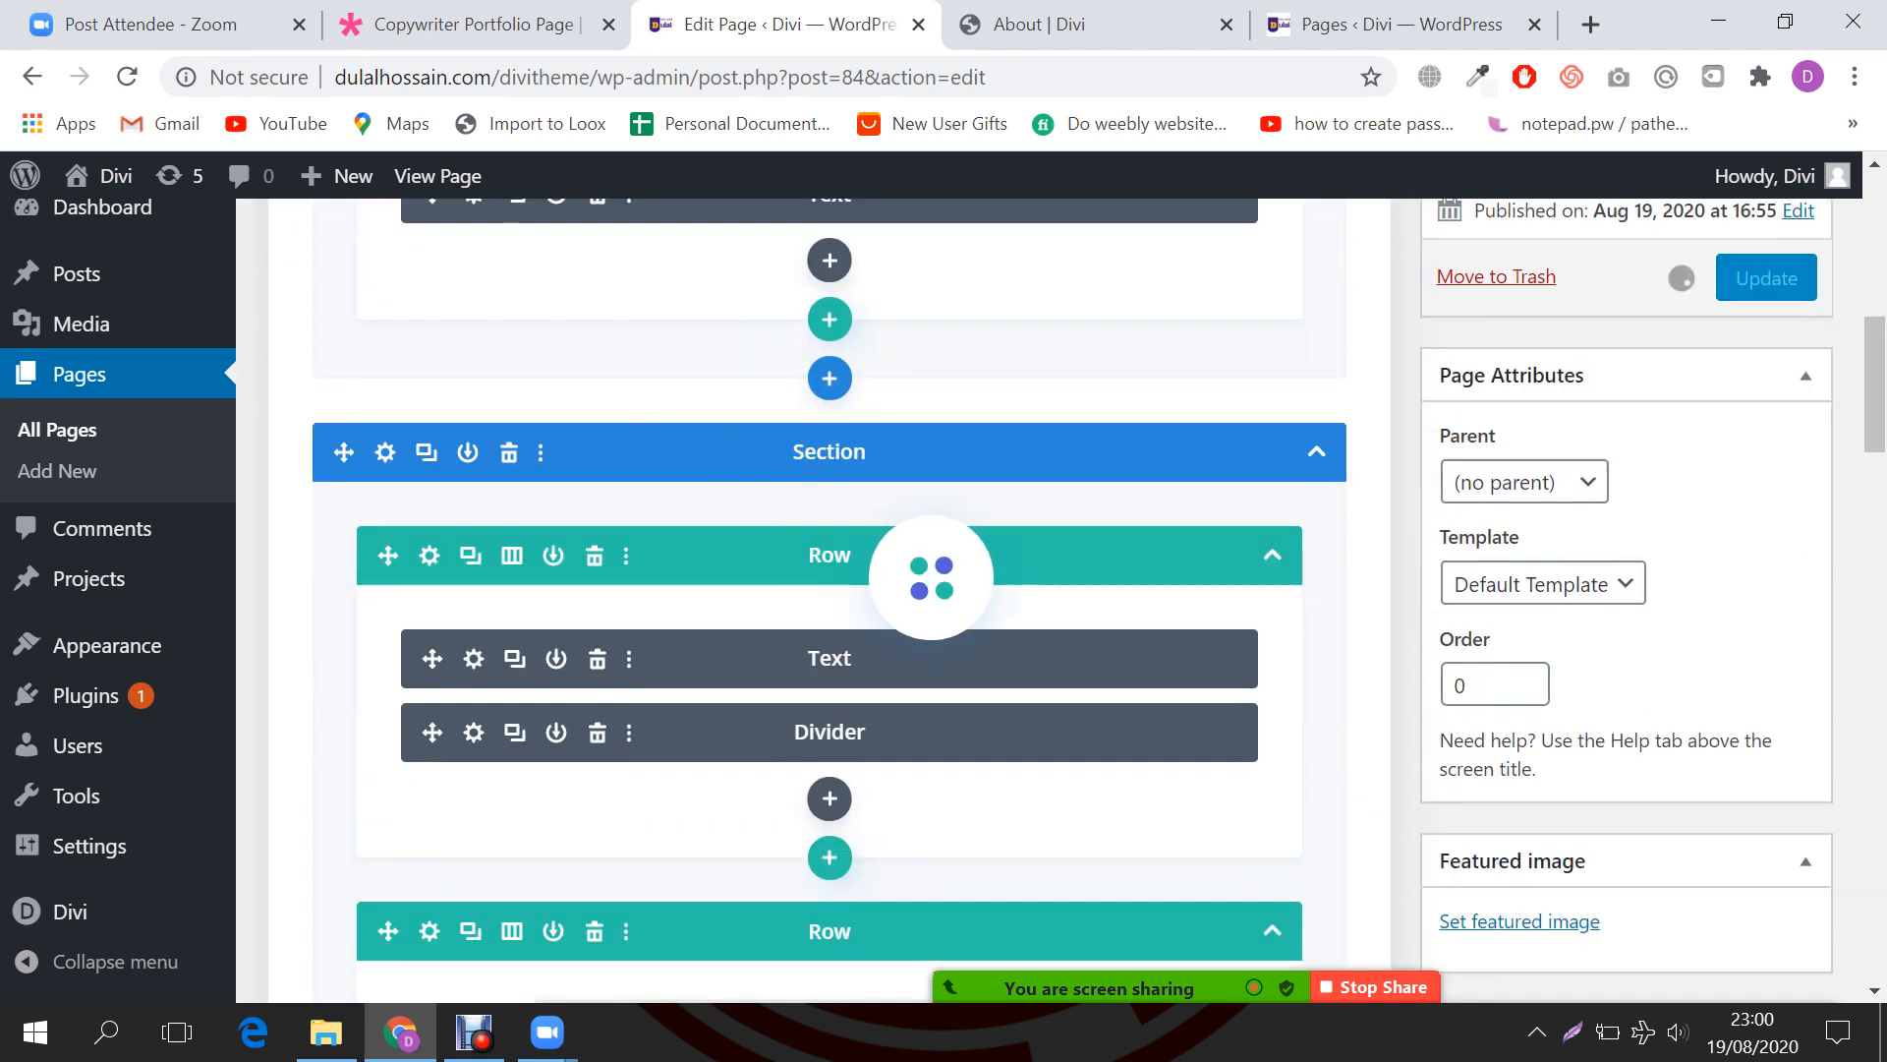
scroll(829, 599, up, 5)
click(1091, 24)
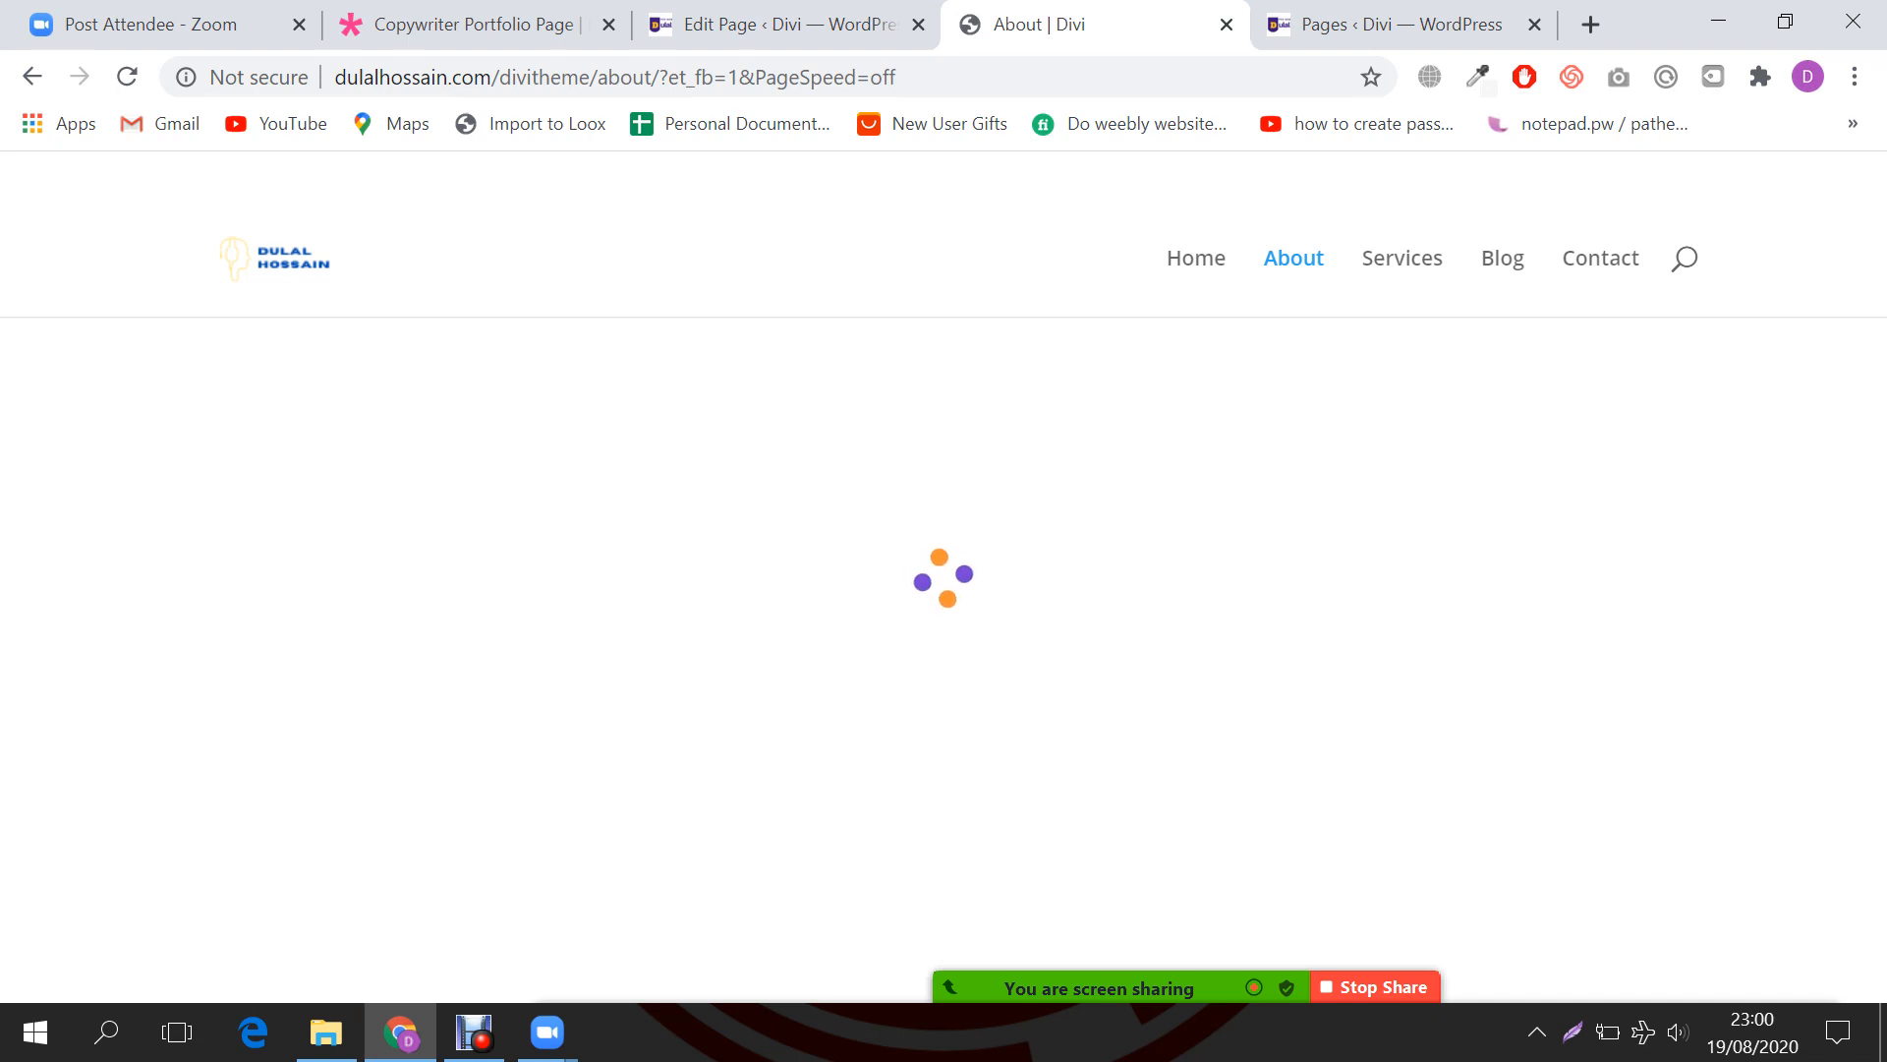
click(1226, 25)
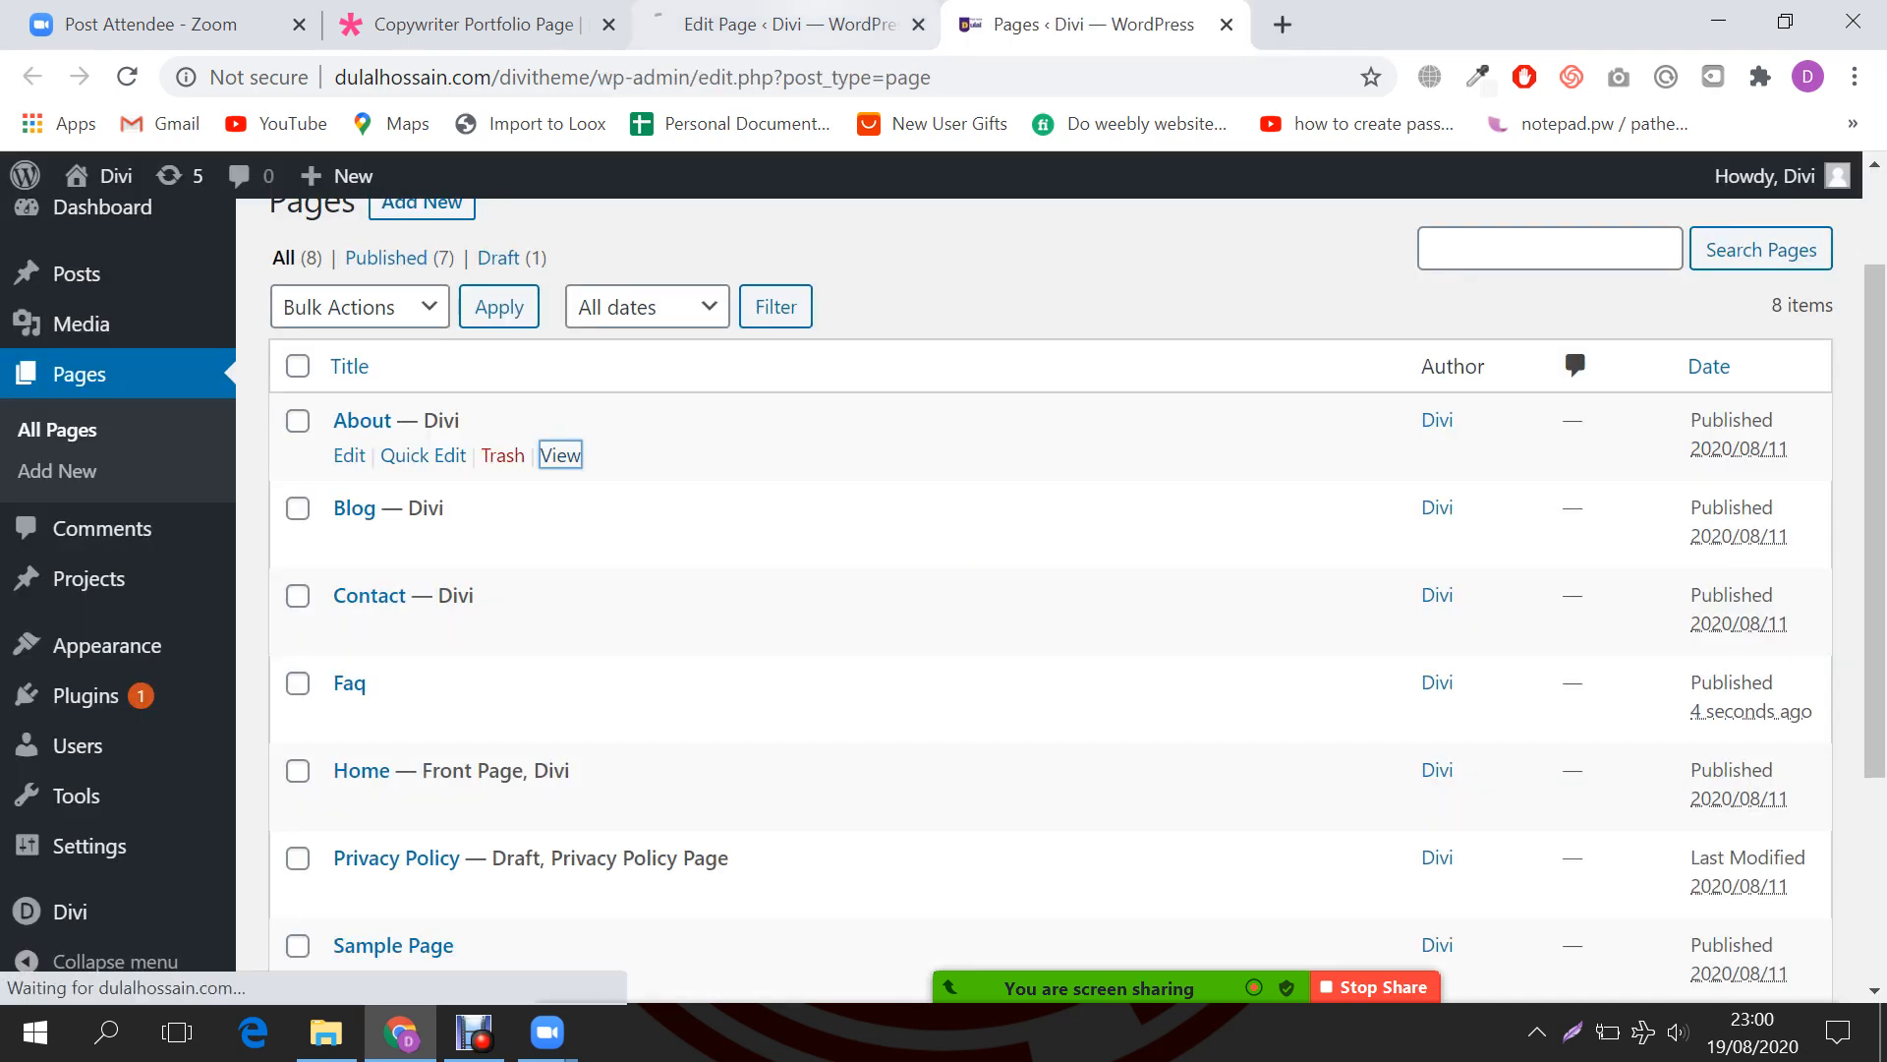
Step: Return to the Faq page editor and launch Build On The Front End
click(787, 25)
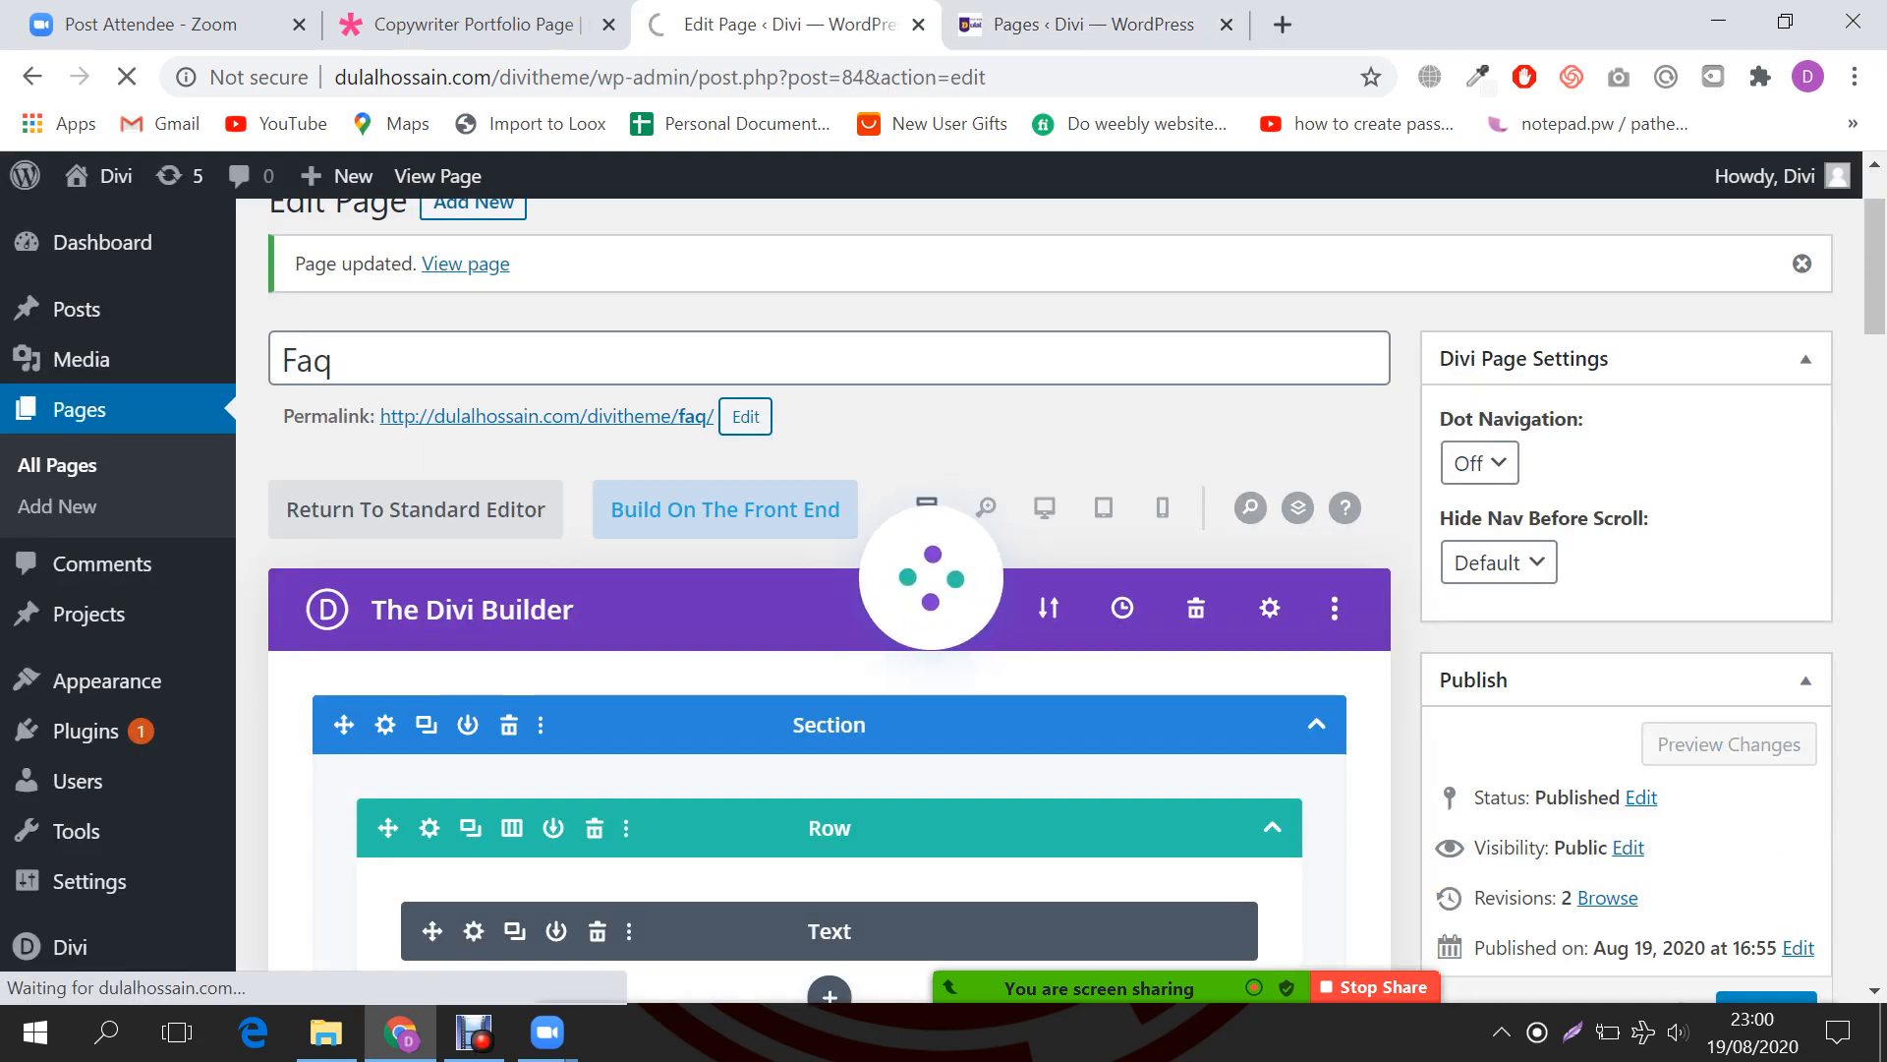
click(1199, 24)
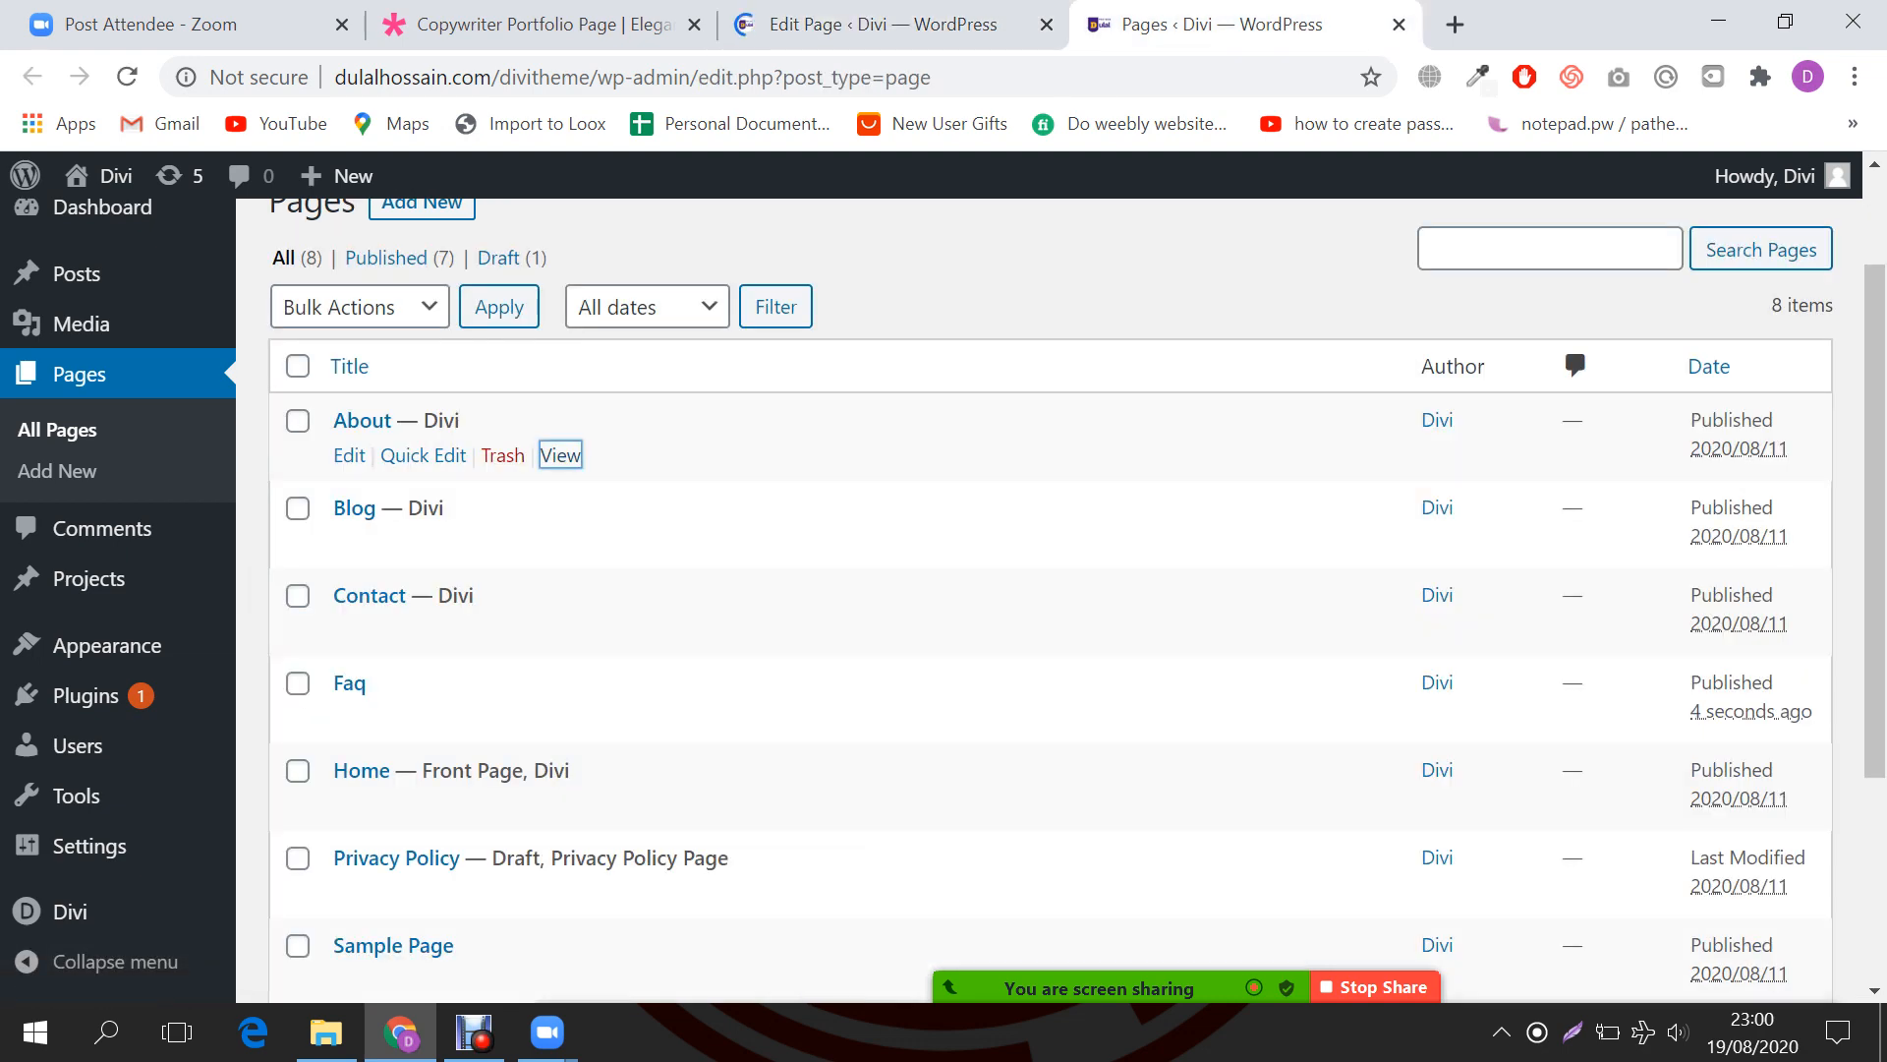
click(865, 25)
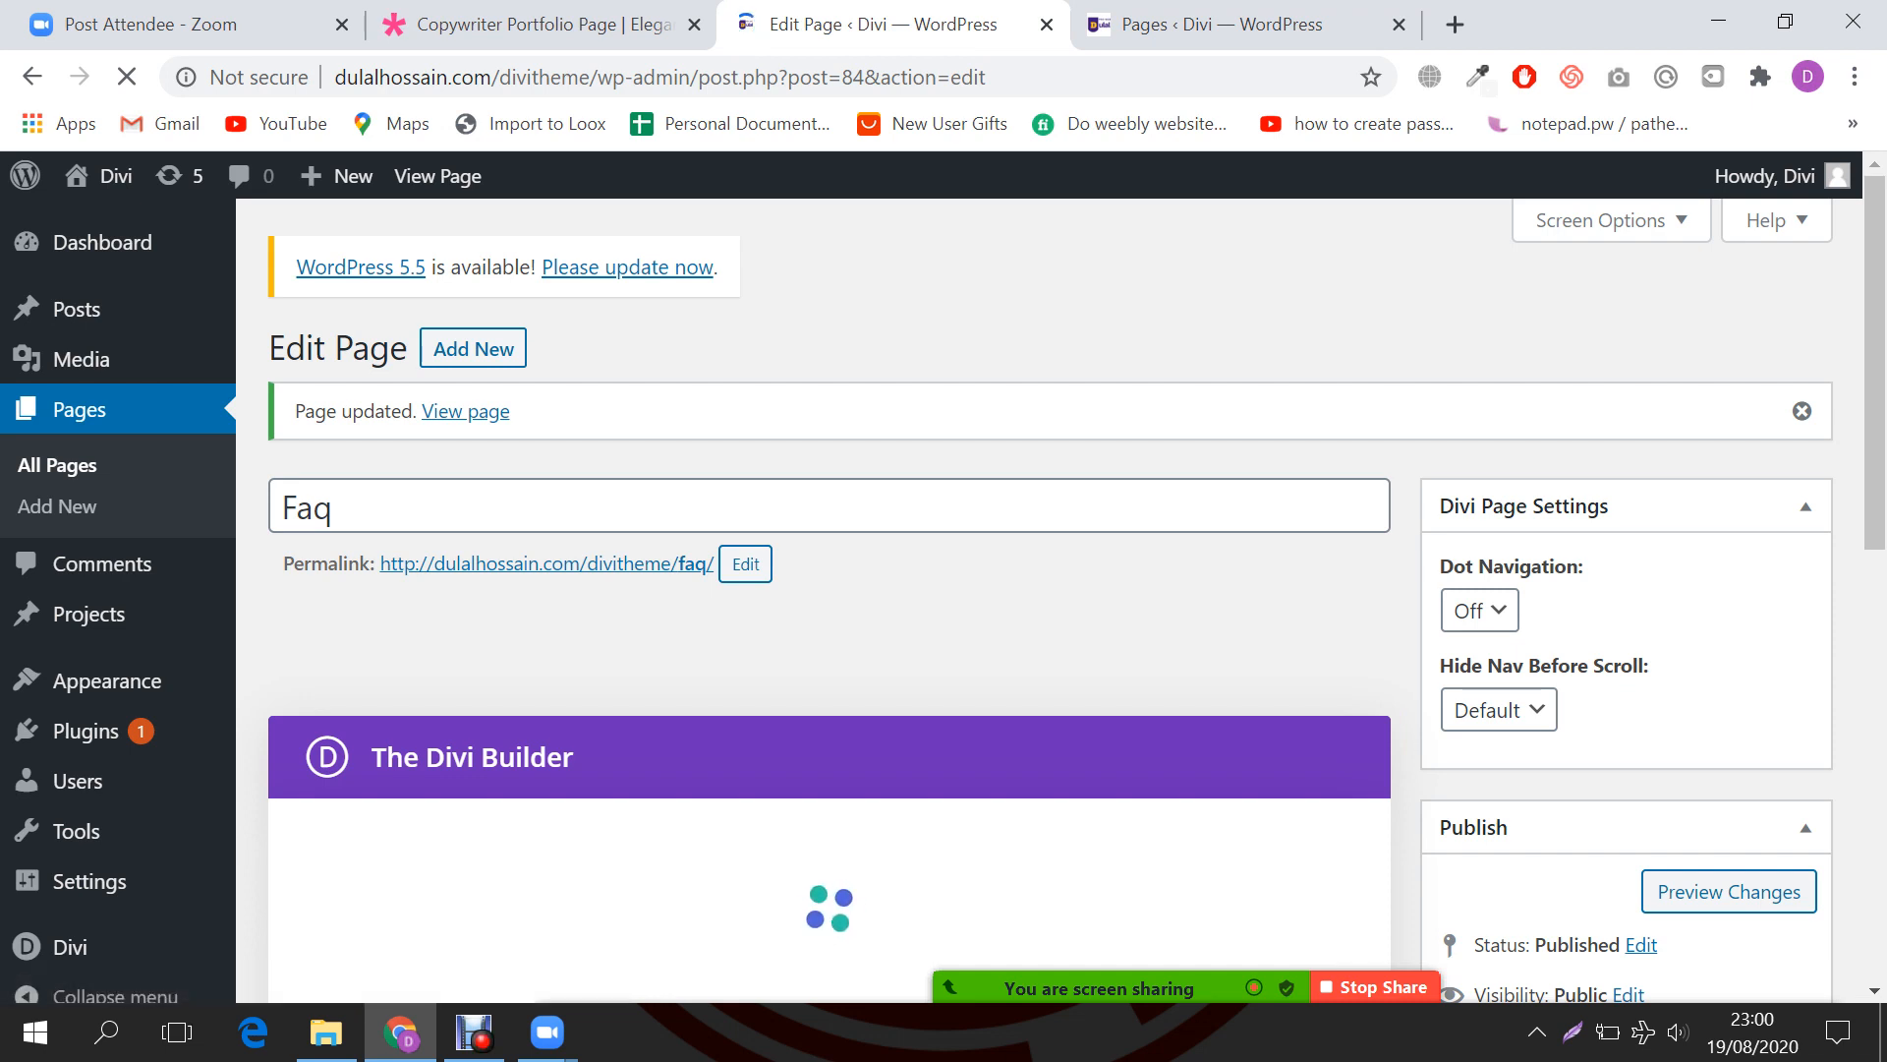
scroll(829, 600, down, 1)
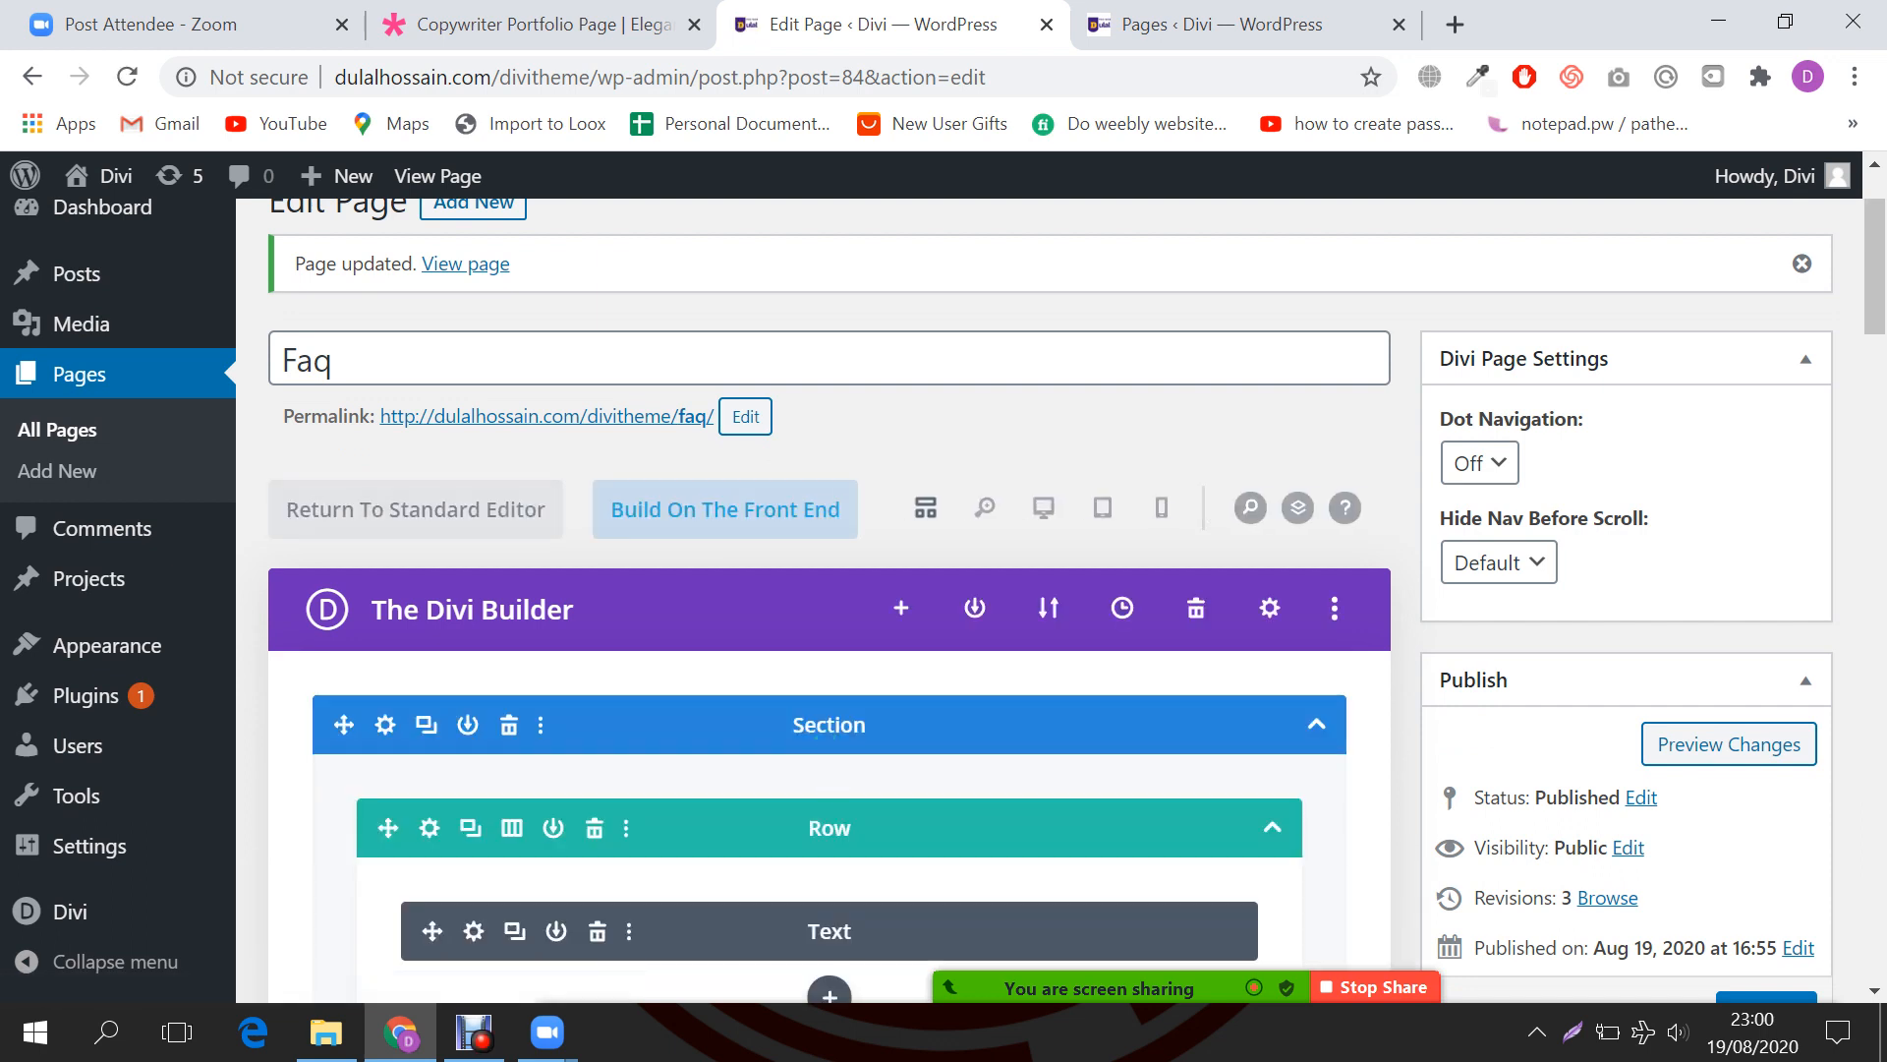
click(725, 509)
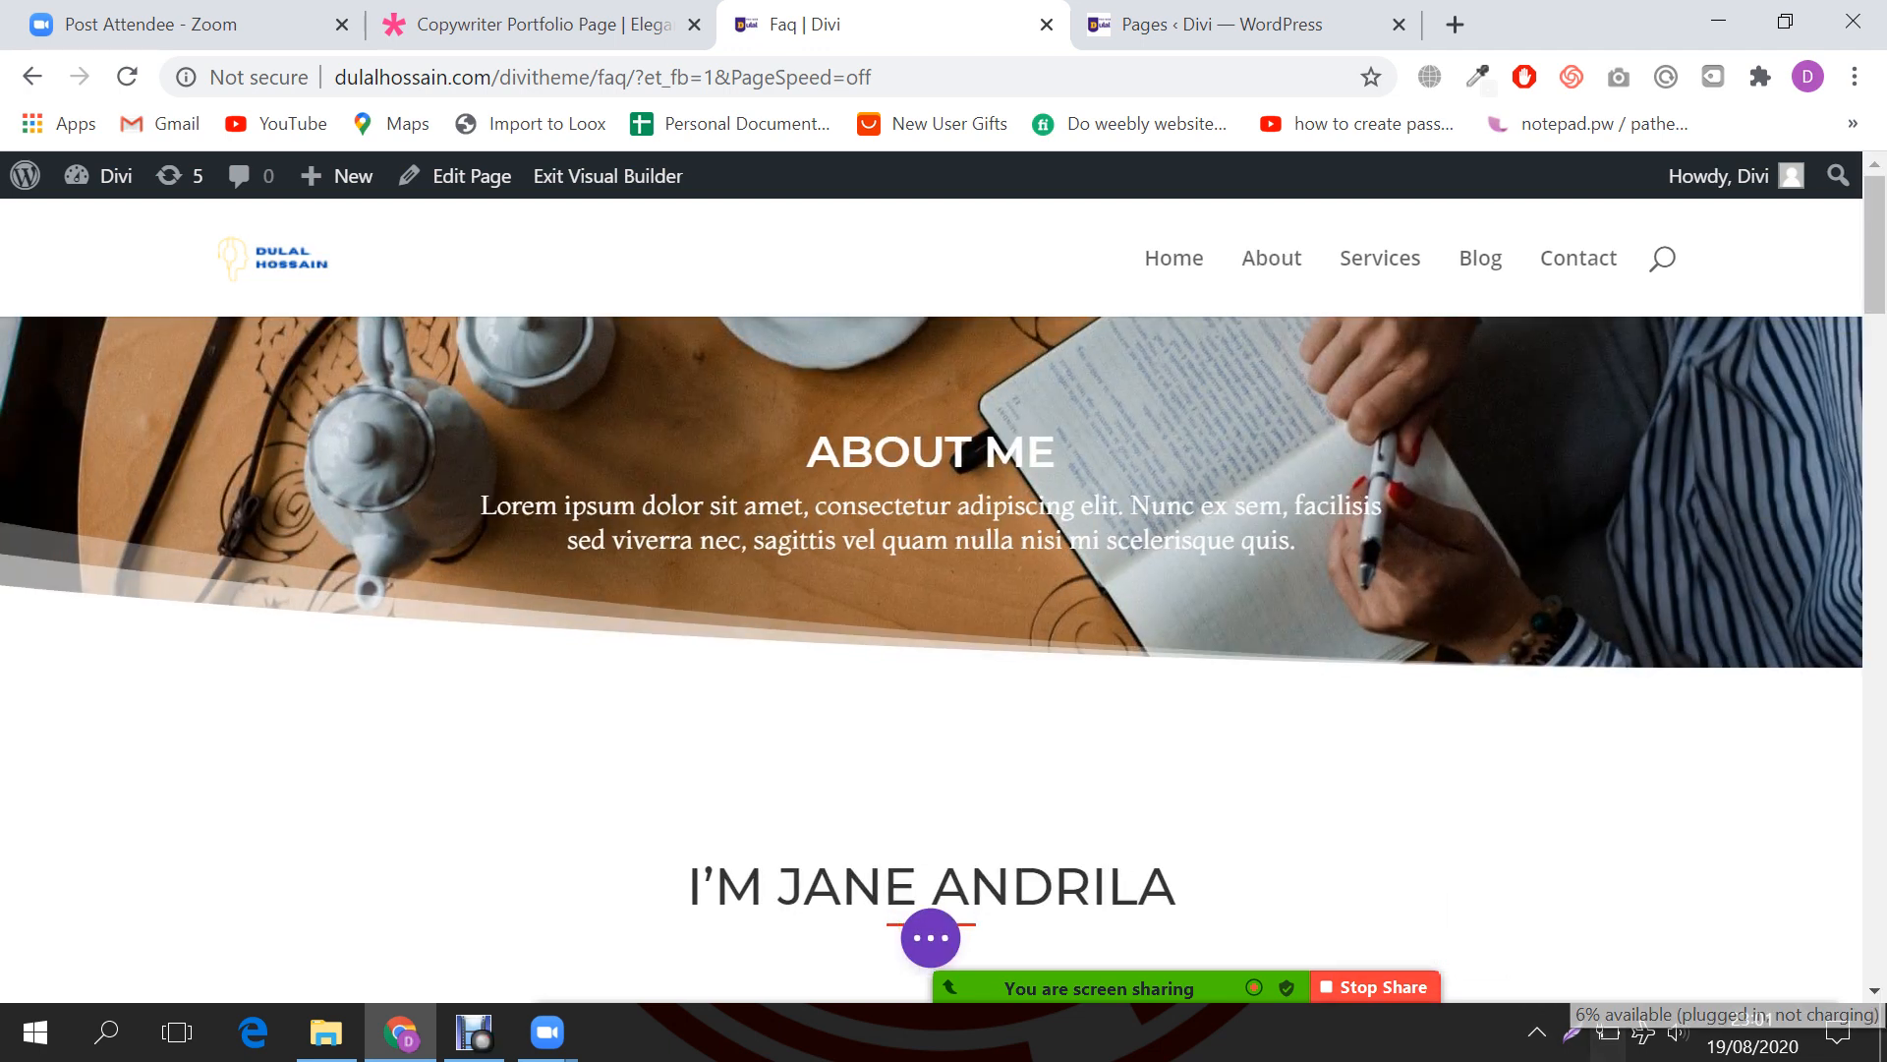
Step: Scroll through the Faq page's cloned About-style layout in the visual builder
scroll(931, 540, down, 2)
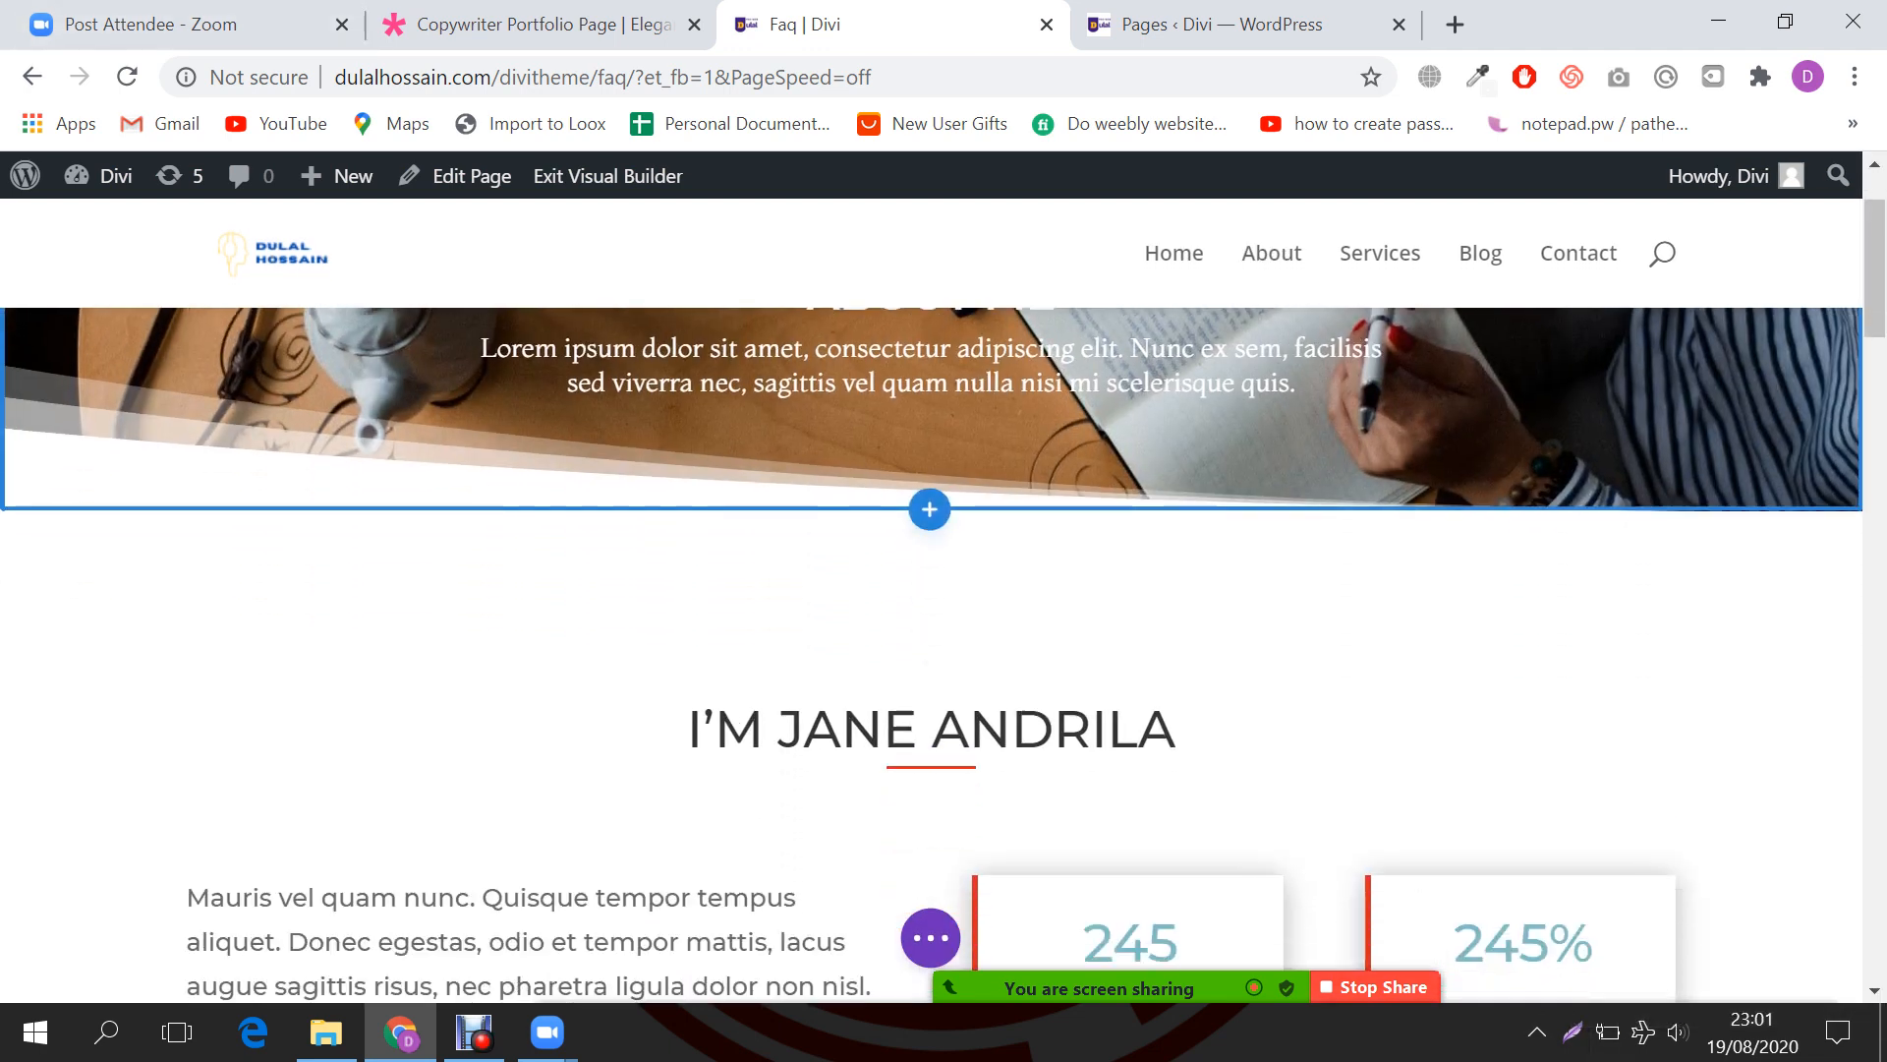
scroll(931, 590, down, 2)
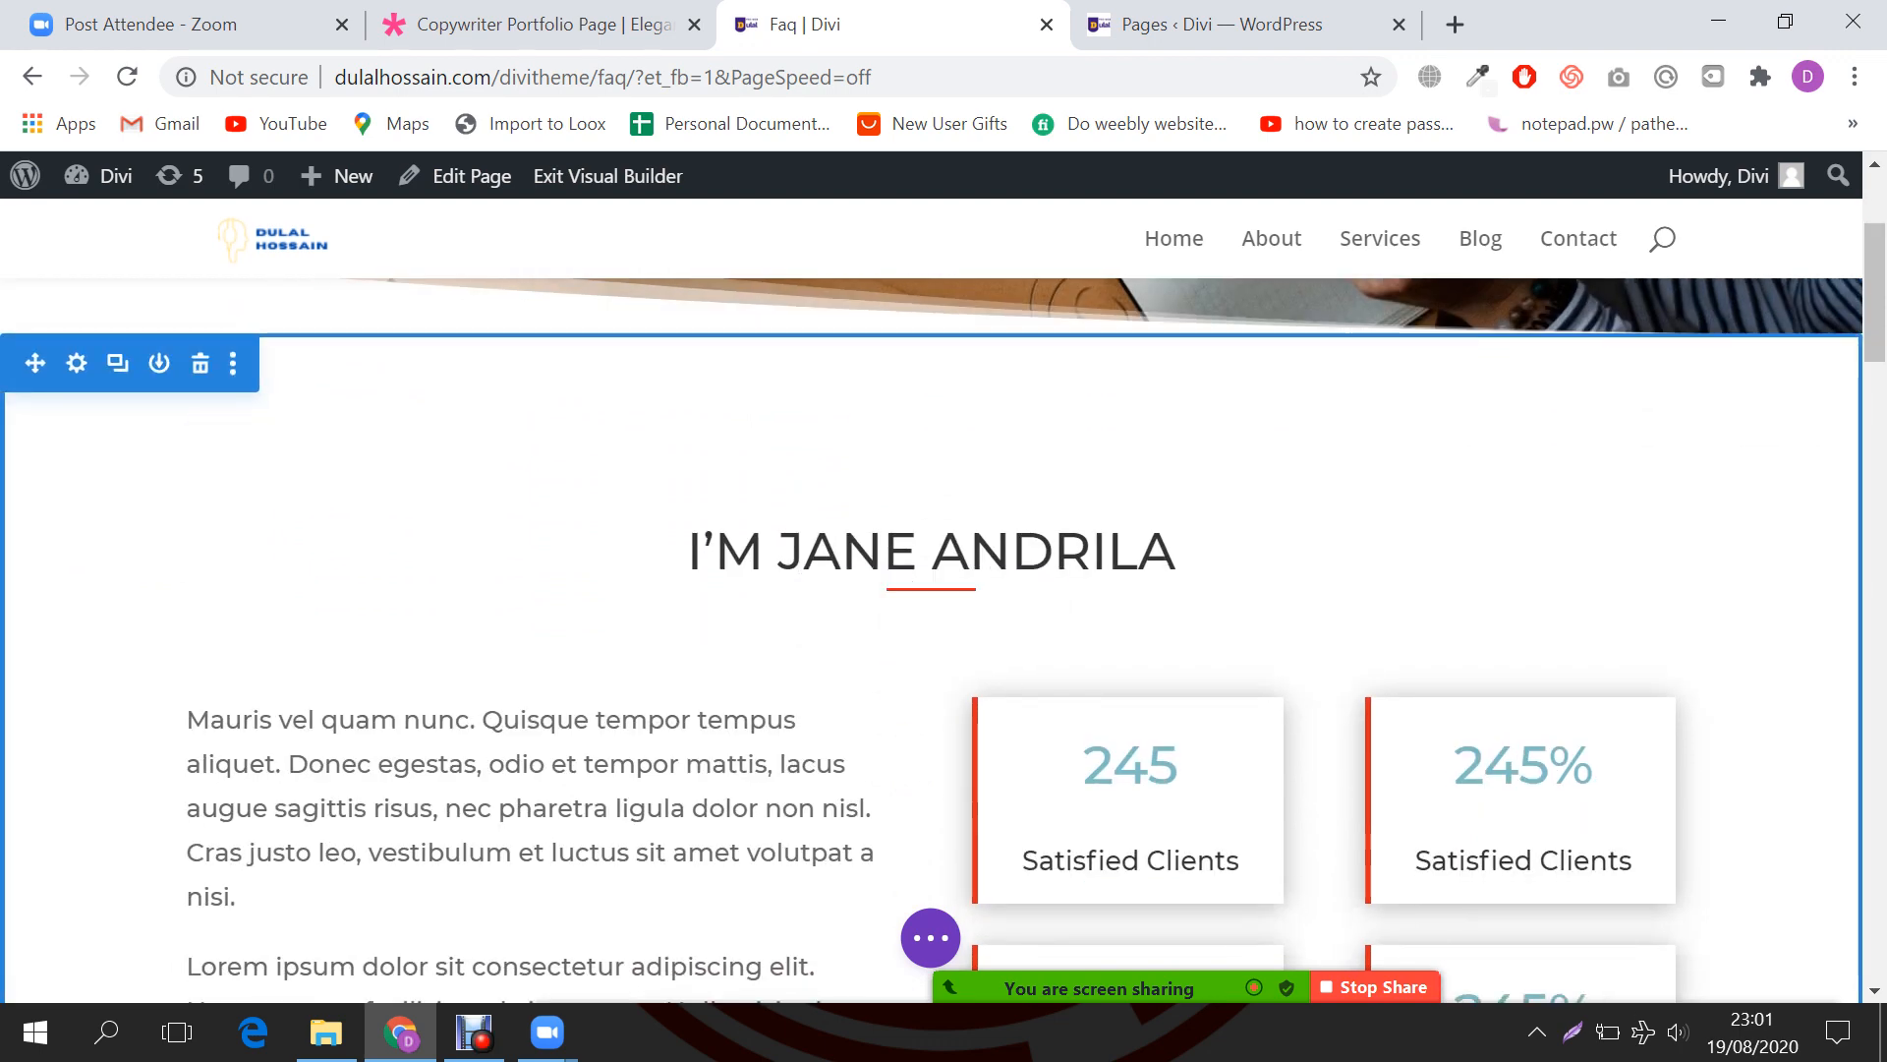
scroll(931, 639, down, 5)
scroll(930, 639, down, 3)
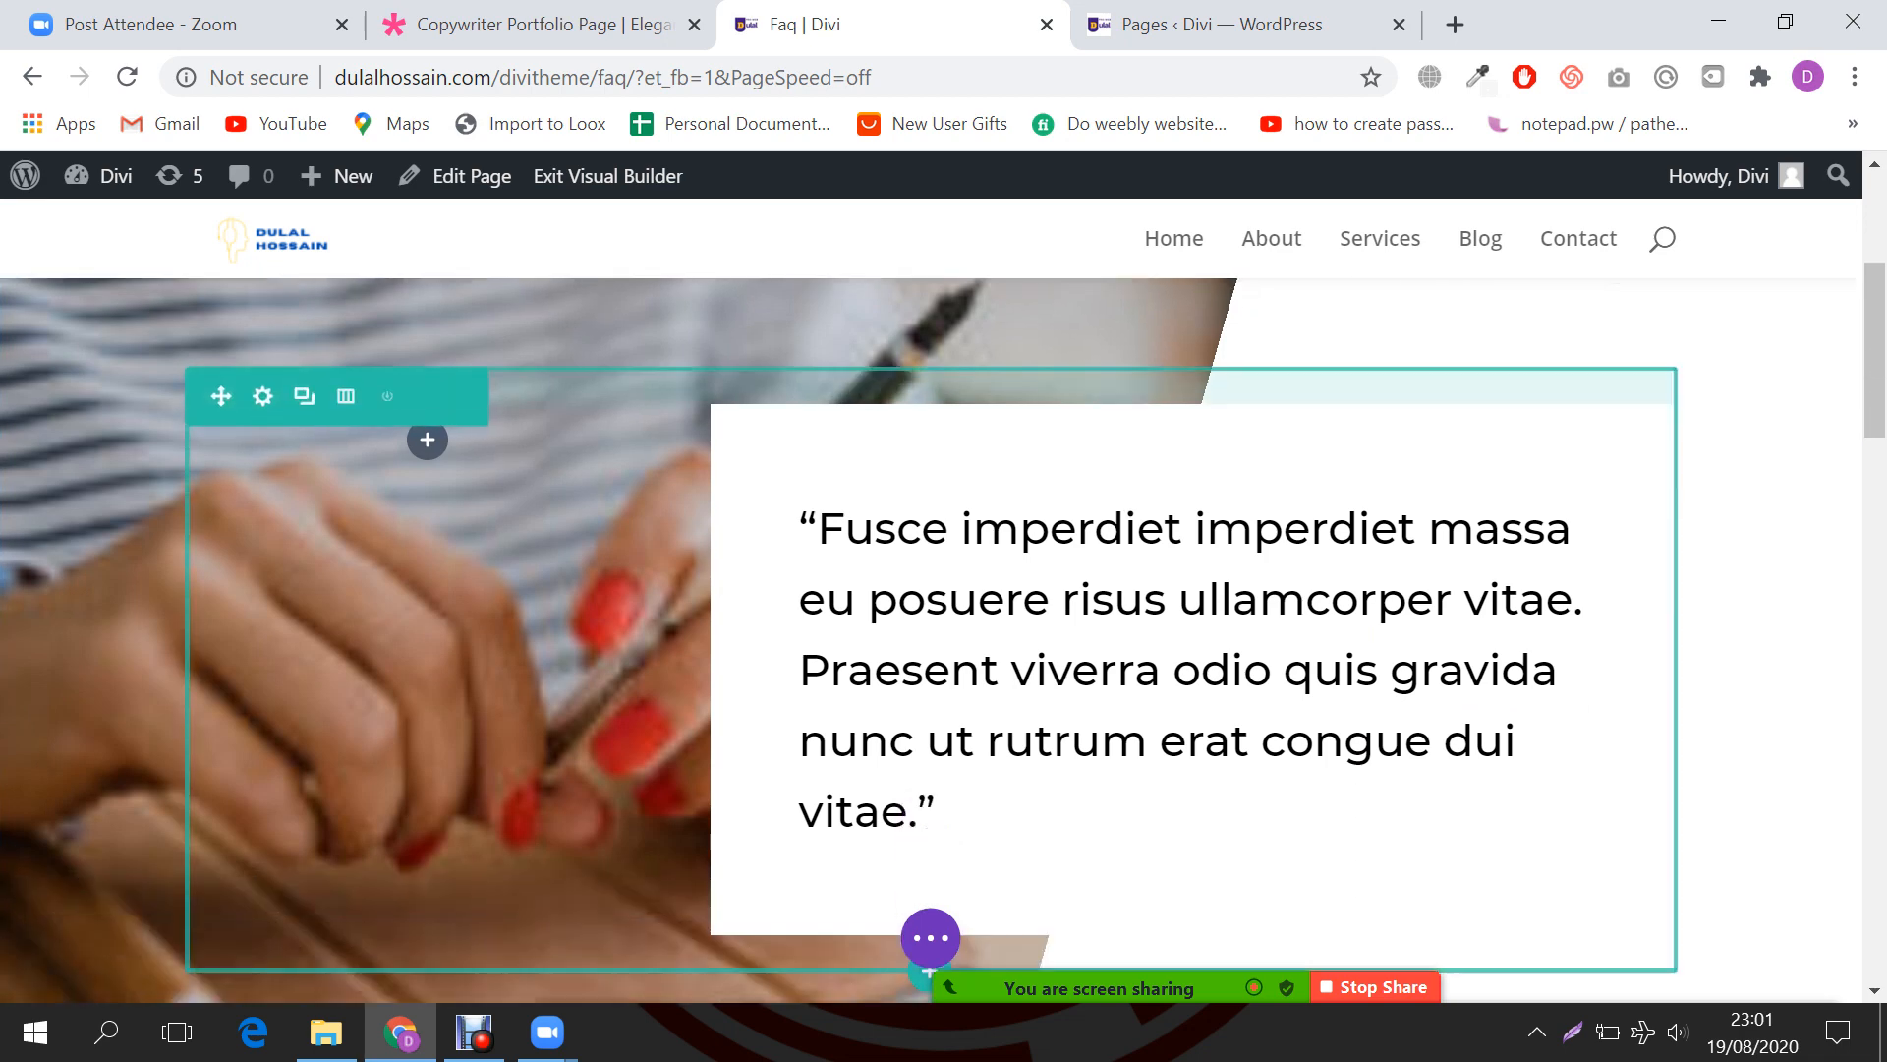
scroll(931, 639, down, 10)
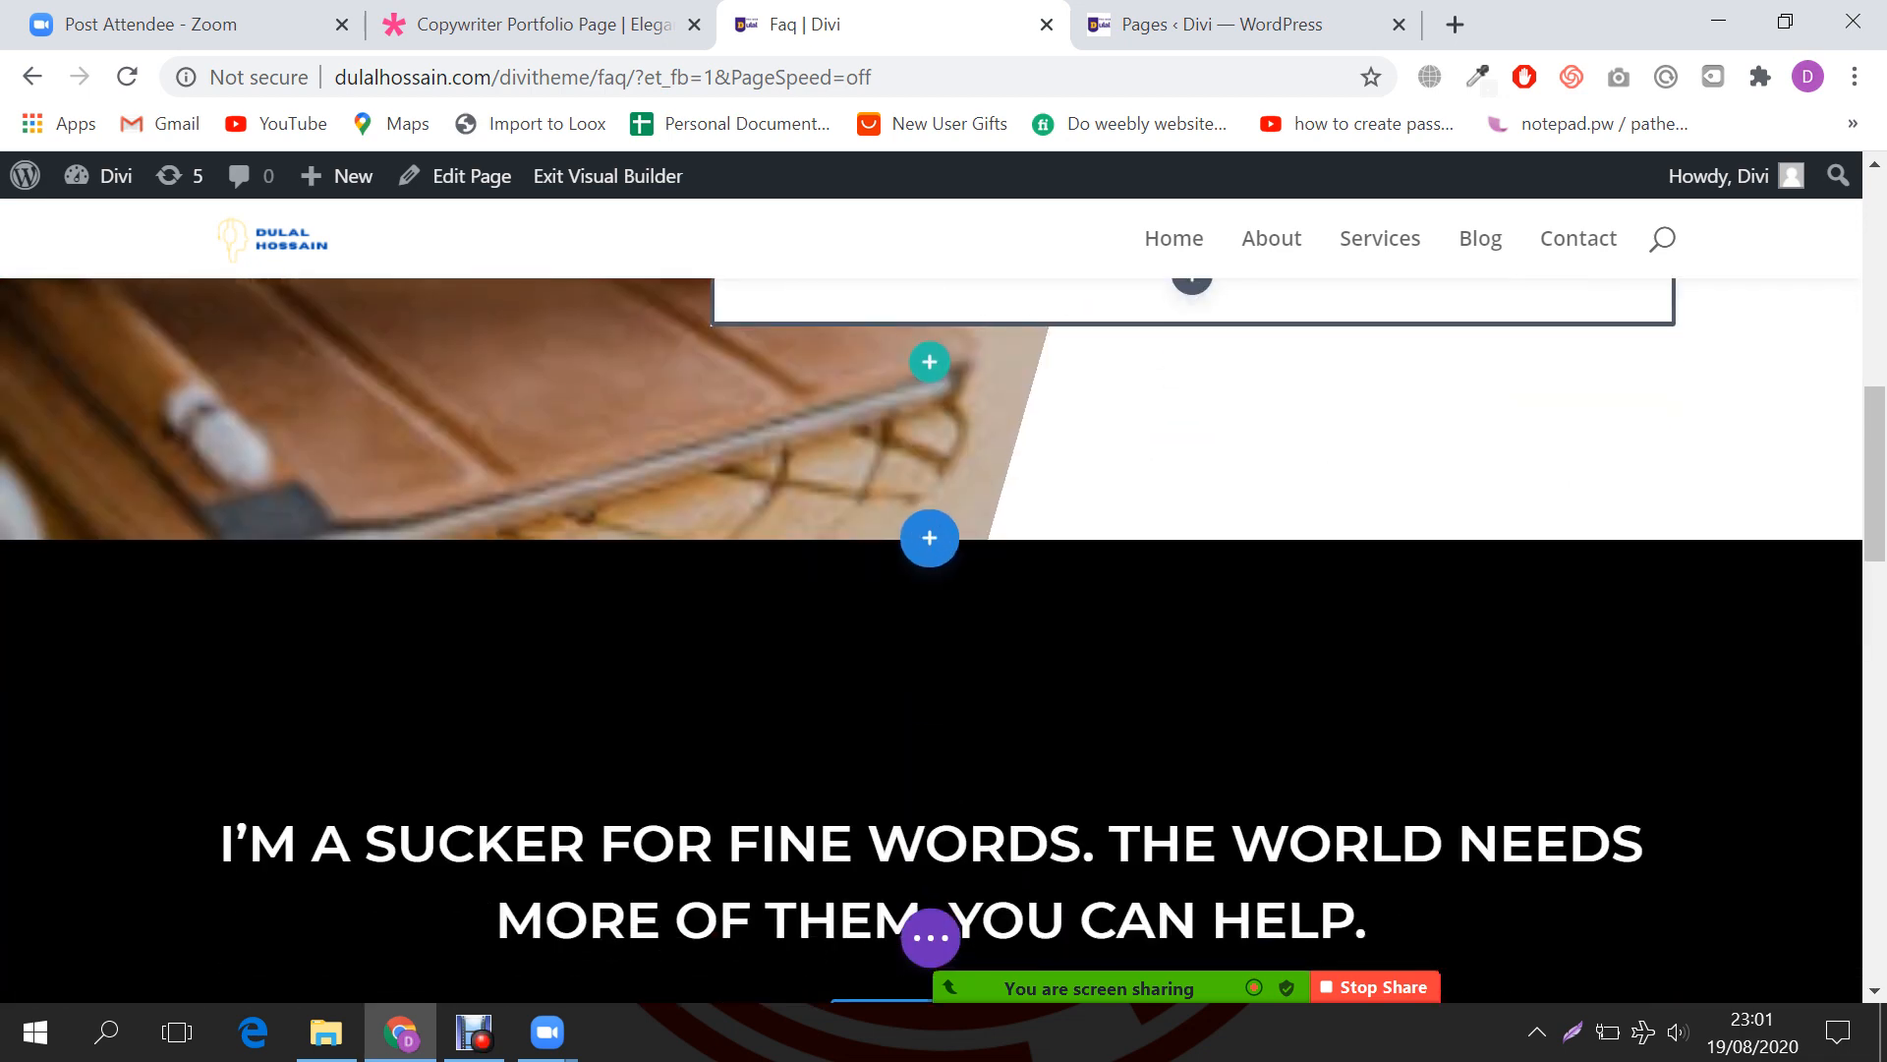
scroll(931, 639, down, 5)
scroll(931, 639, up, 20)
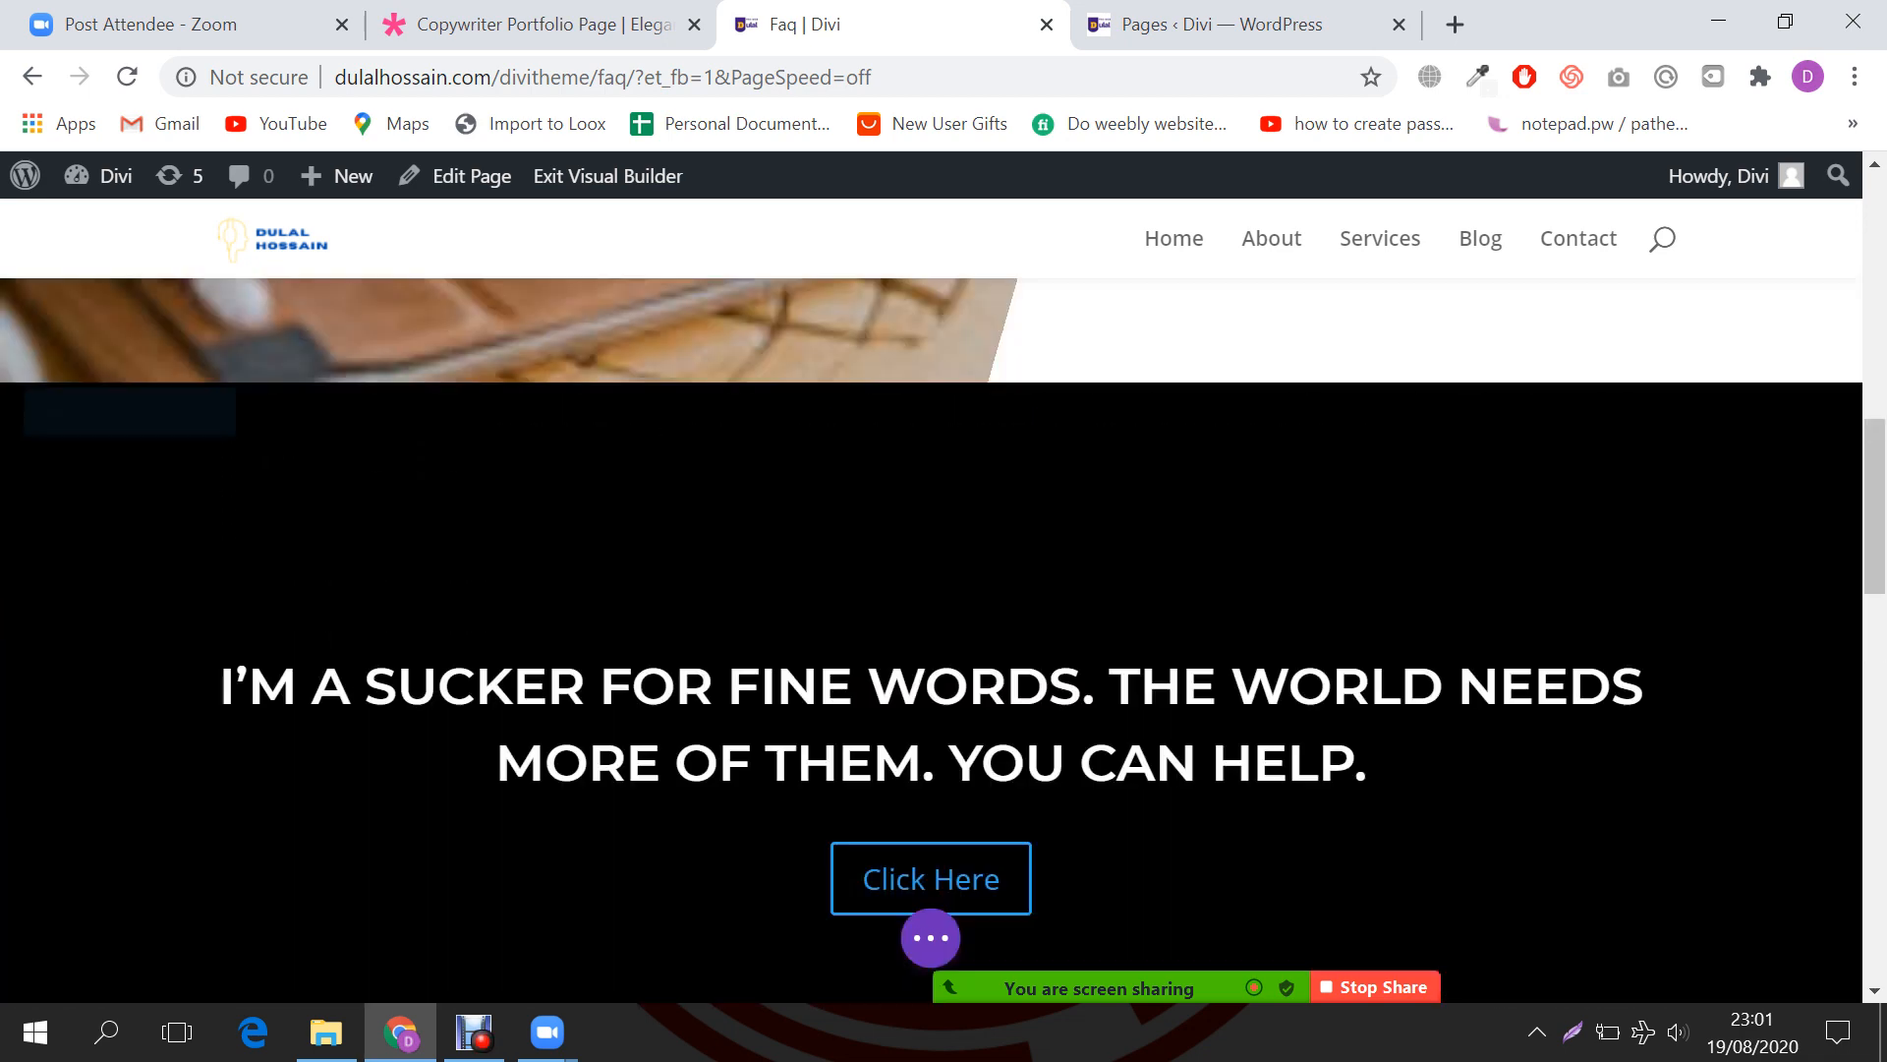
scroll(931, 639, down, 10)
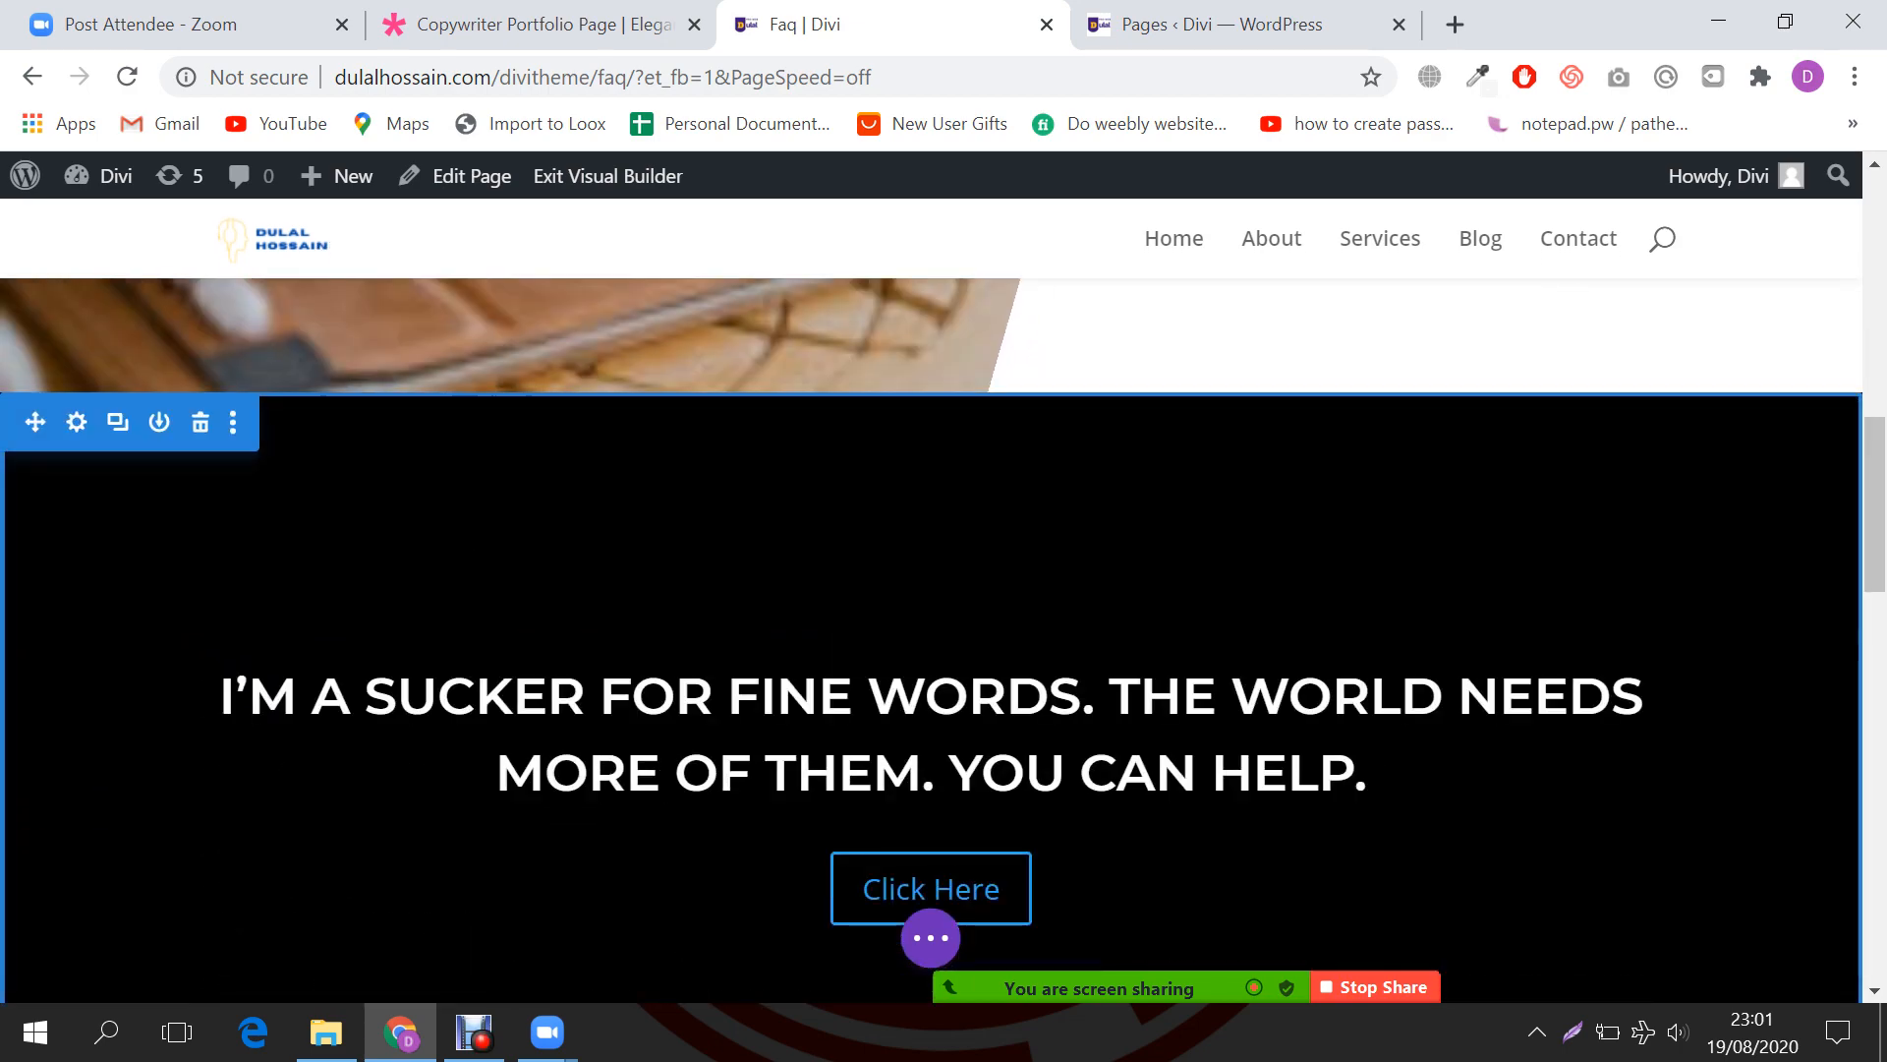
scroll(931, 639, down, 12)
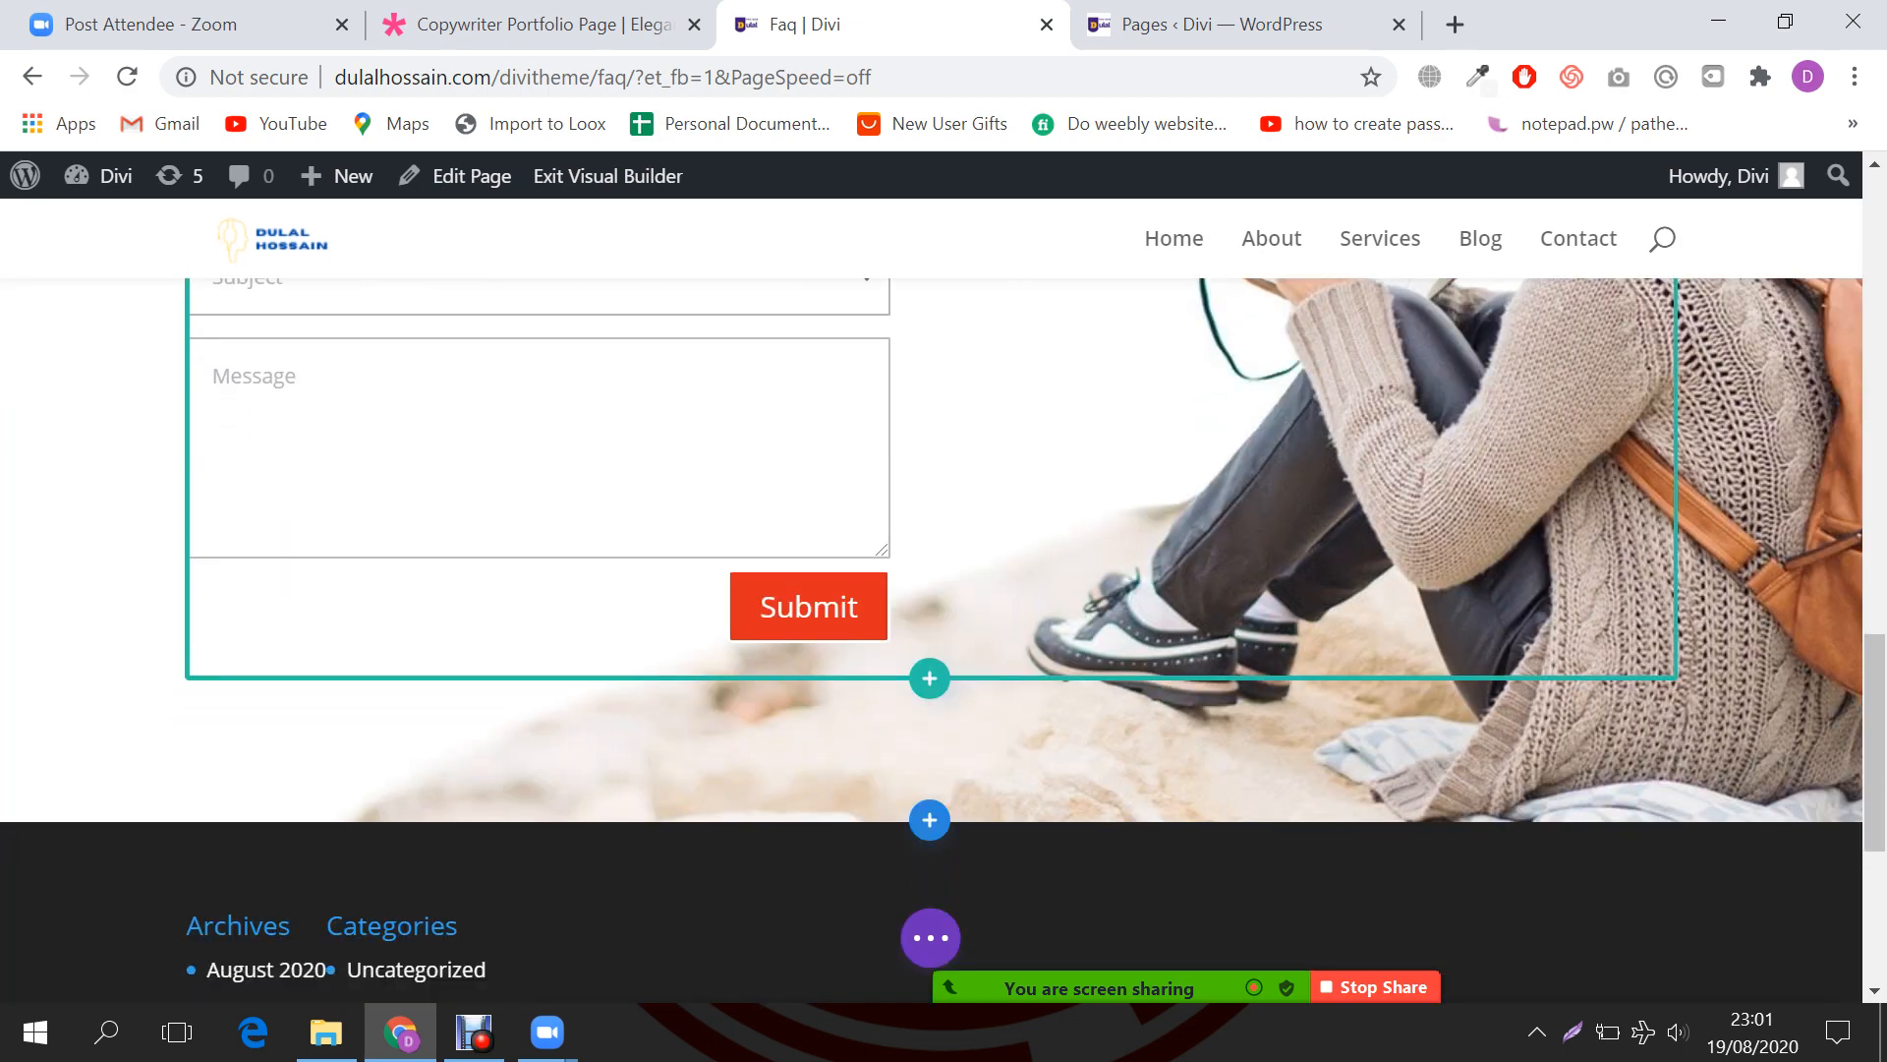
scroll(931, 639, up, 20)
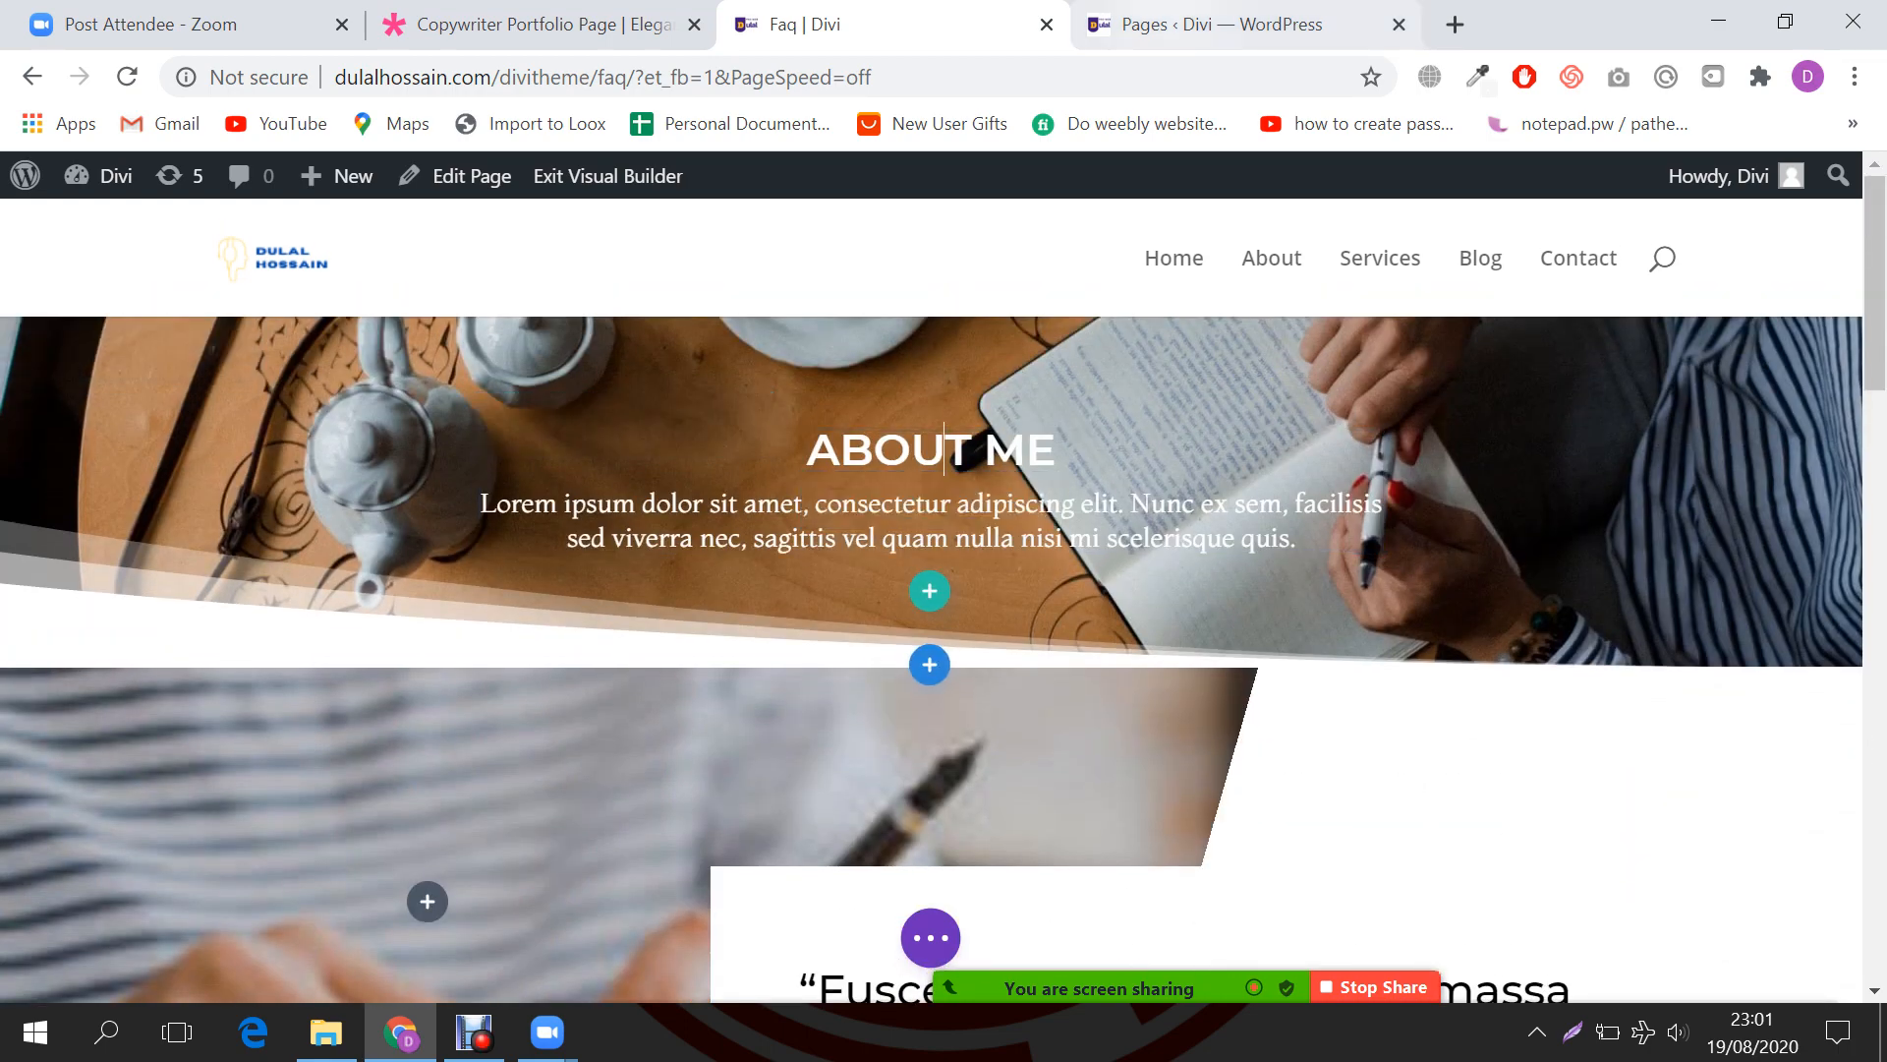
Step: Bring up the Copywriter Portfolio Page demo with its MY WORK banner
click(1221, 26)
click(562, 26)
scroll(930, 589, up, 15)
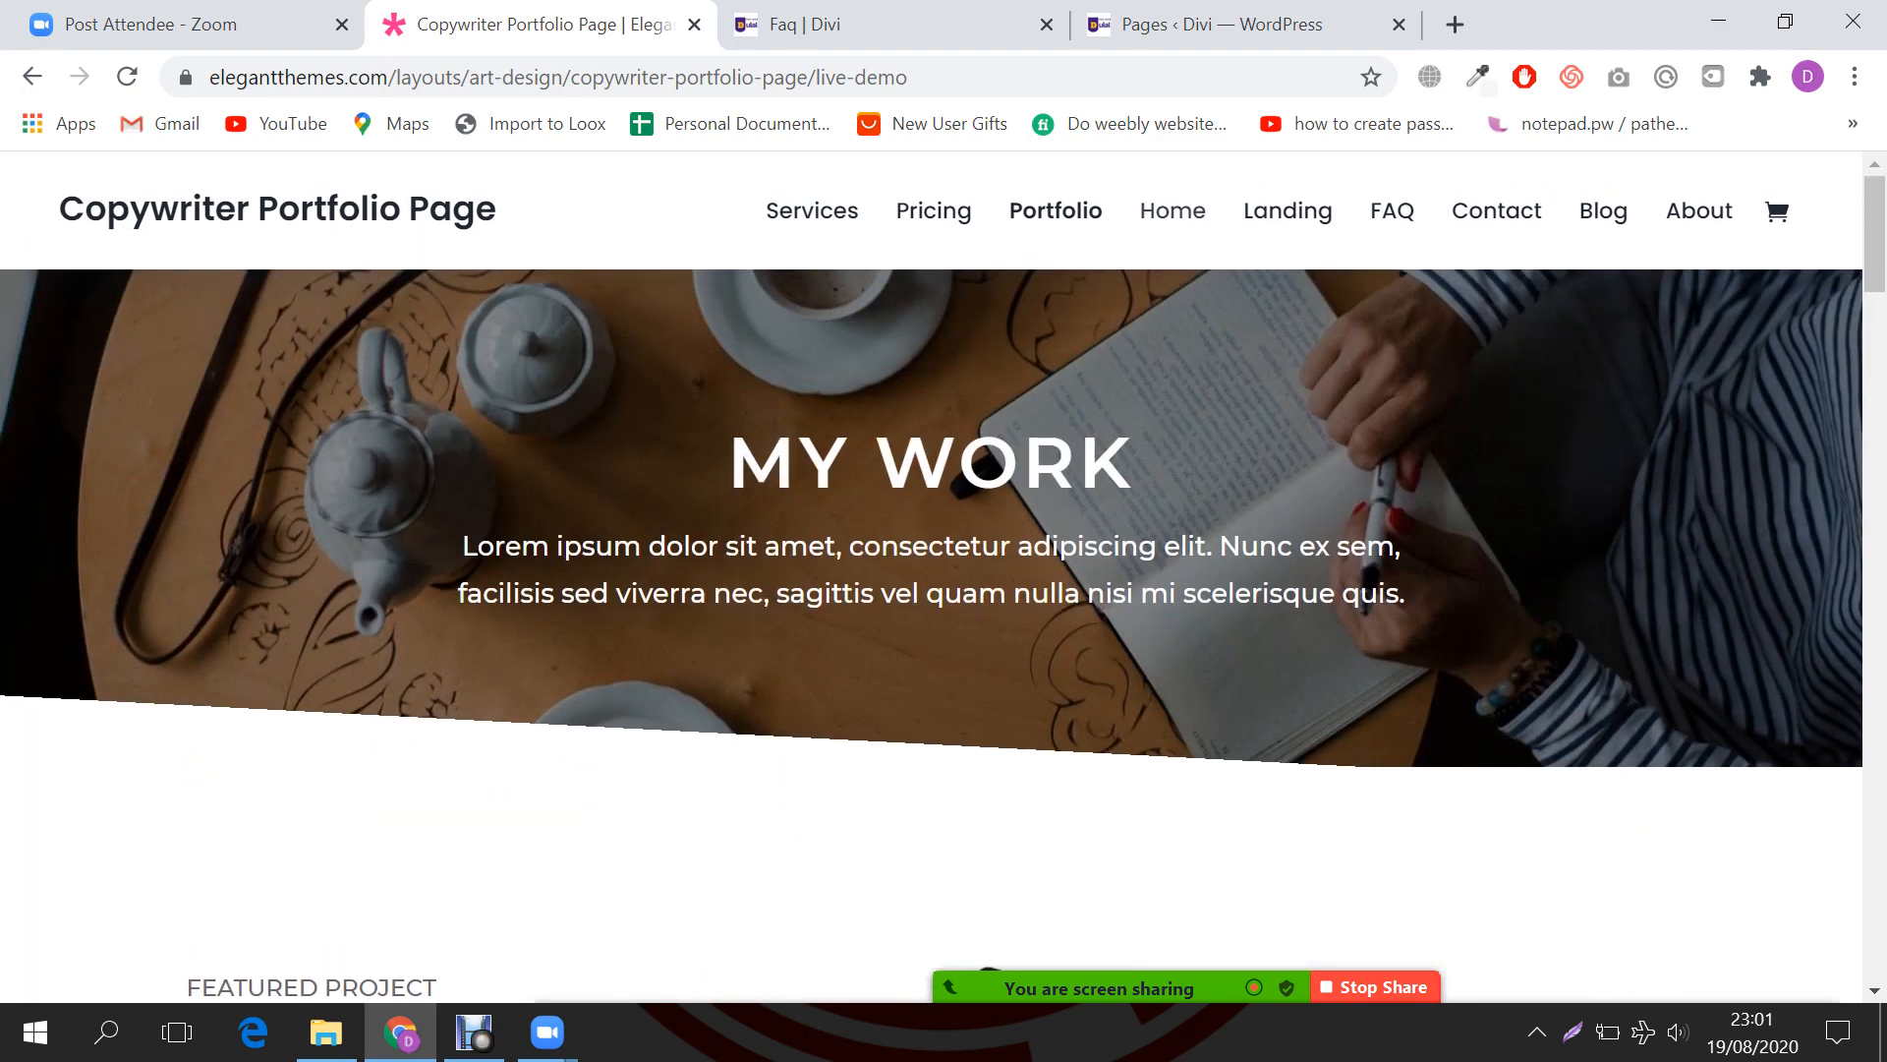
Step: Open the demo's FAQ page, select its FAQ heading, and return to the Faq builder
click(1391, 211)
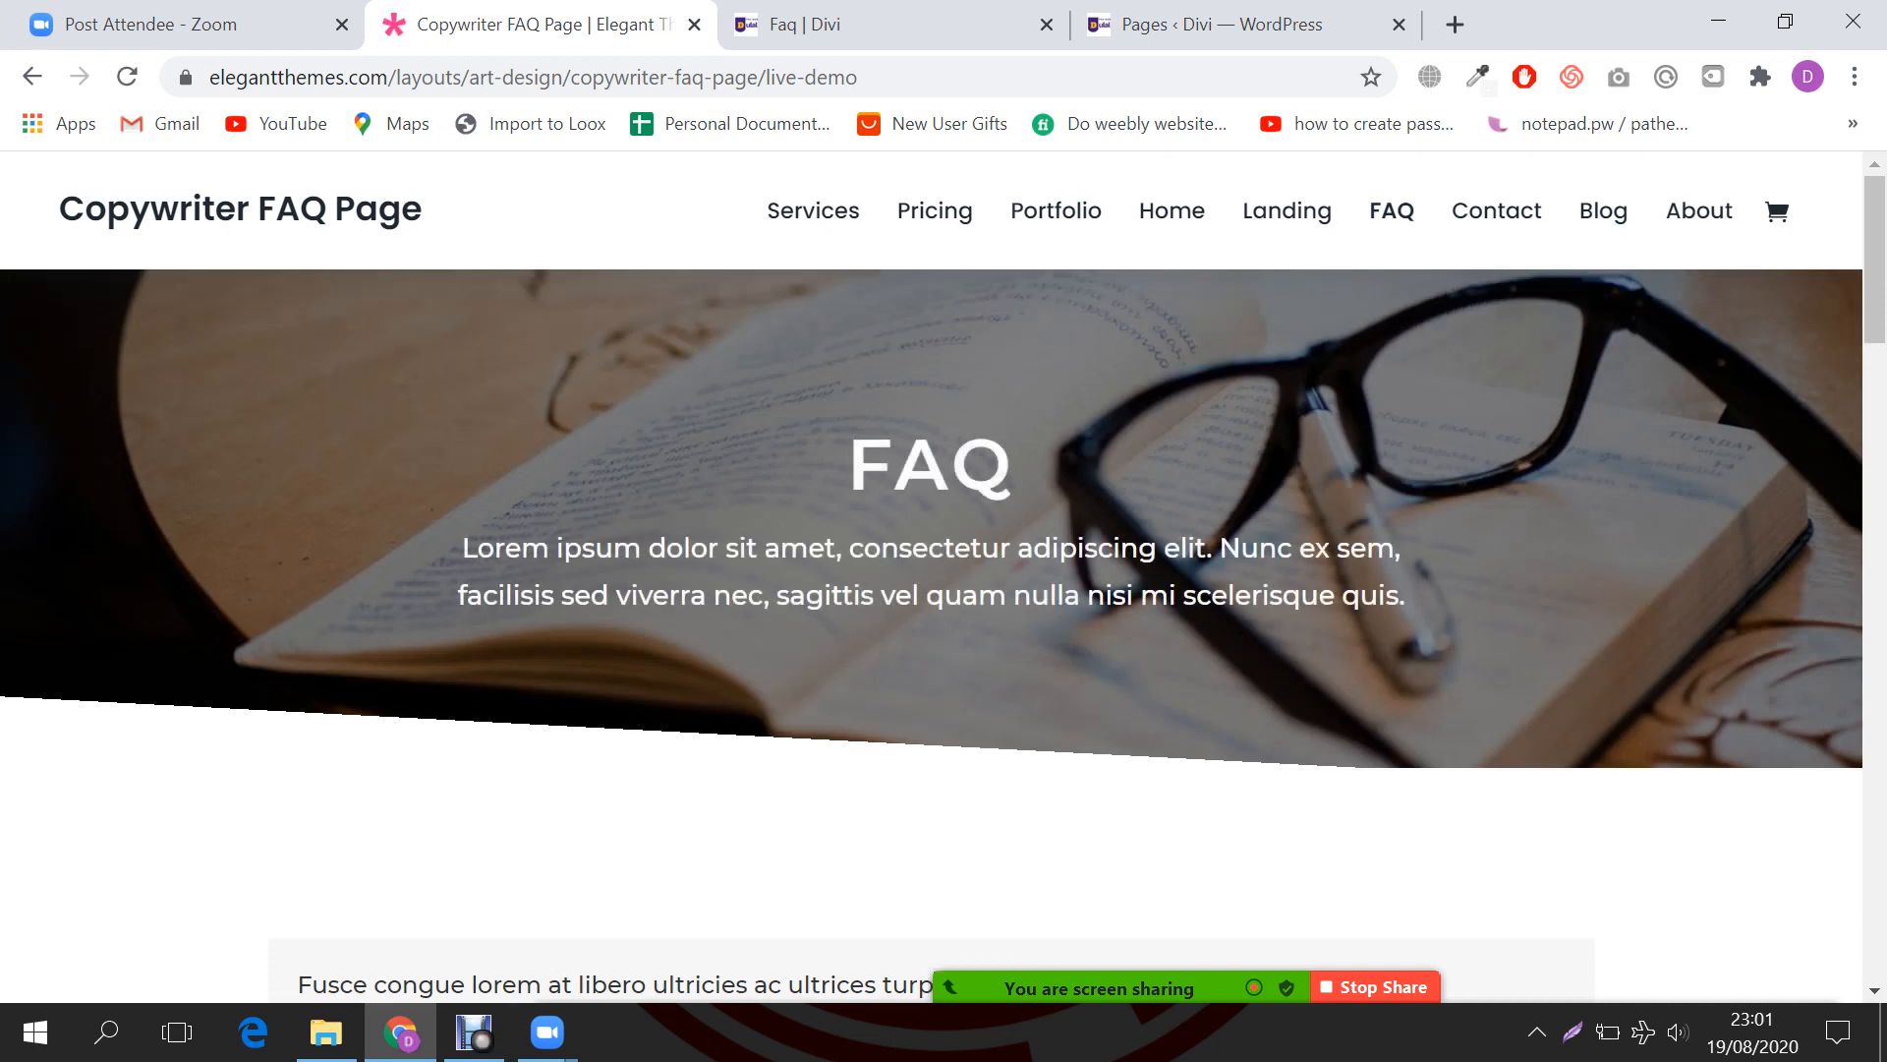
double_click(924, 464)
key(ctrl+Tab)
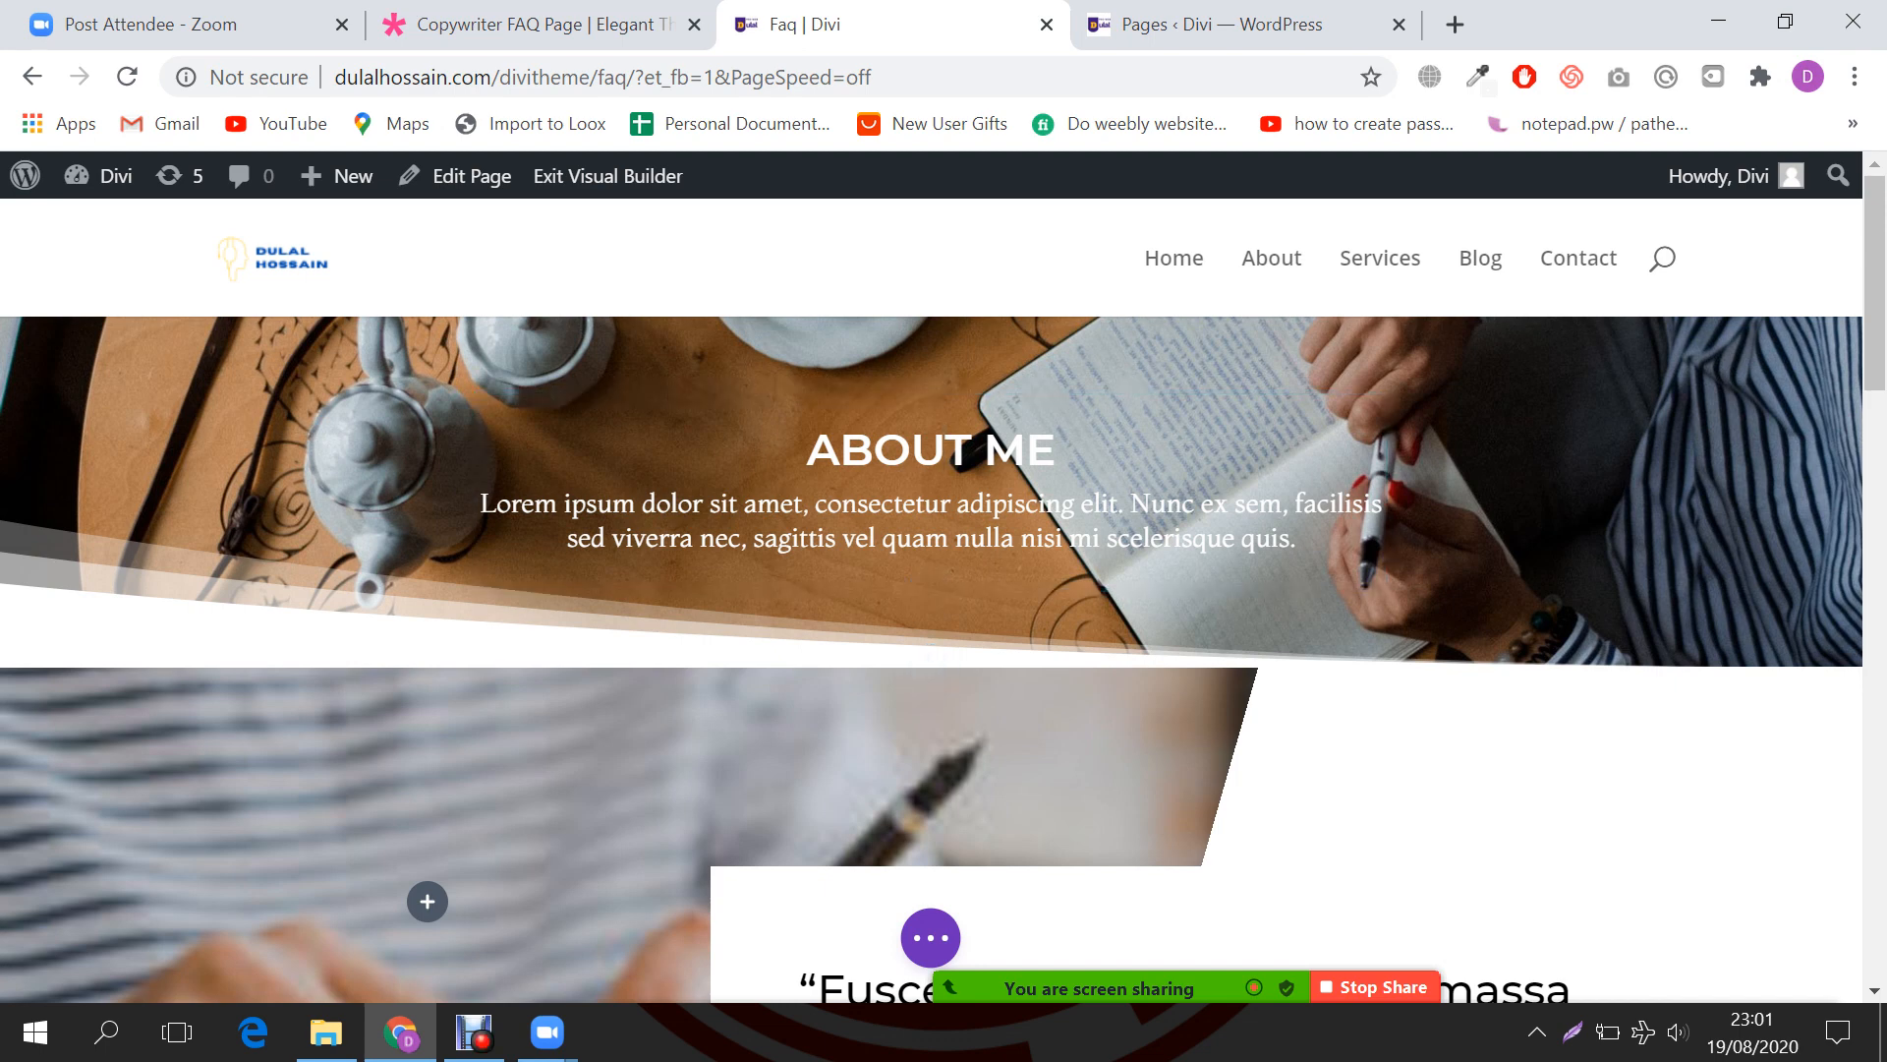
Step: Try replacing the ABOUT ME hero heading inline with FAQ, then undo the botched edit
key(ctrl+a)
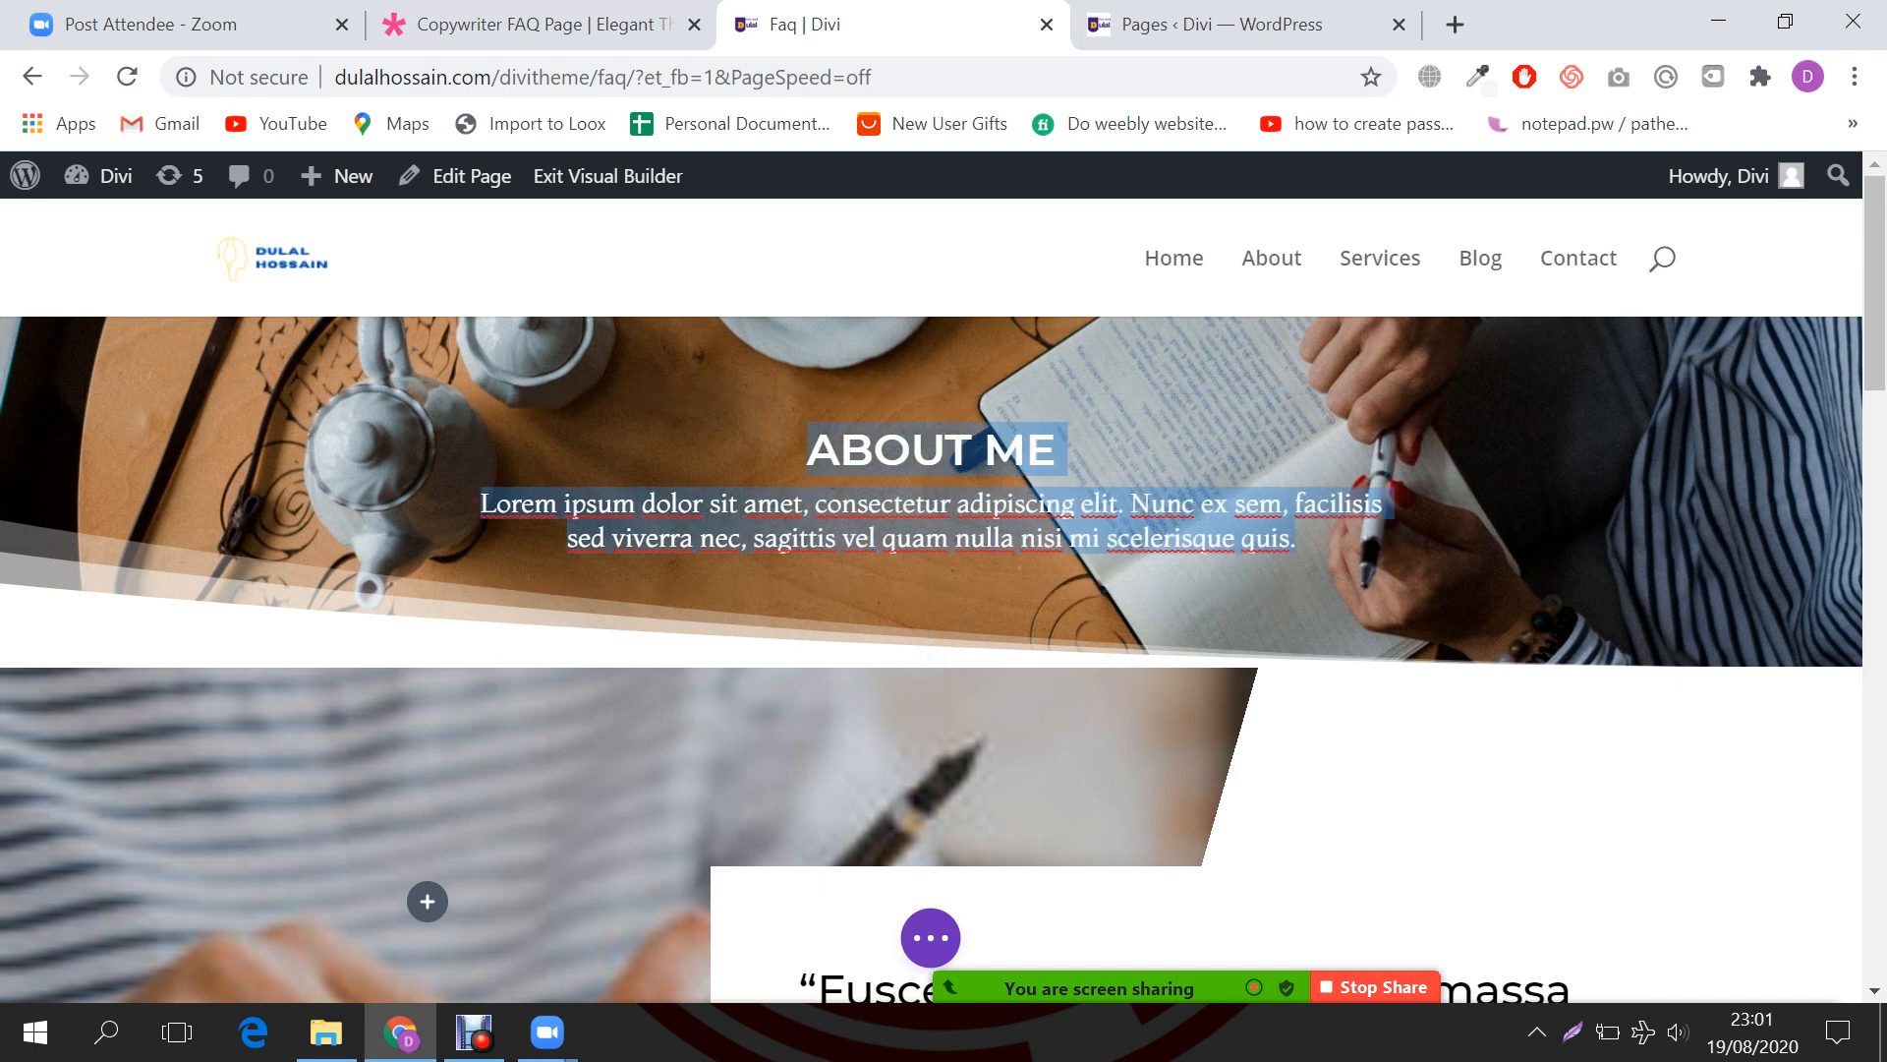
click(944, 451)
triple_click(978, 450)
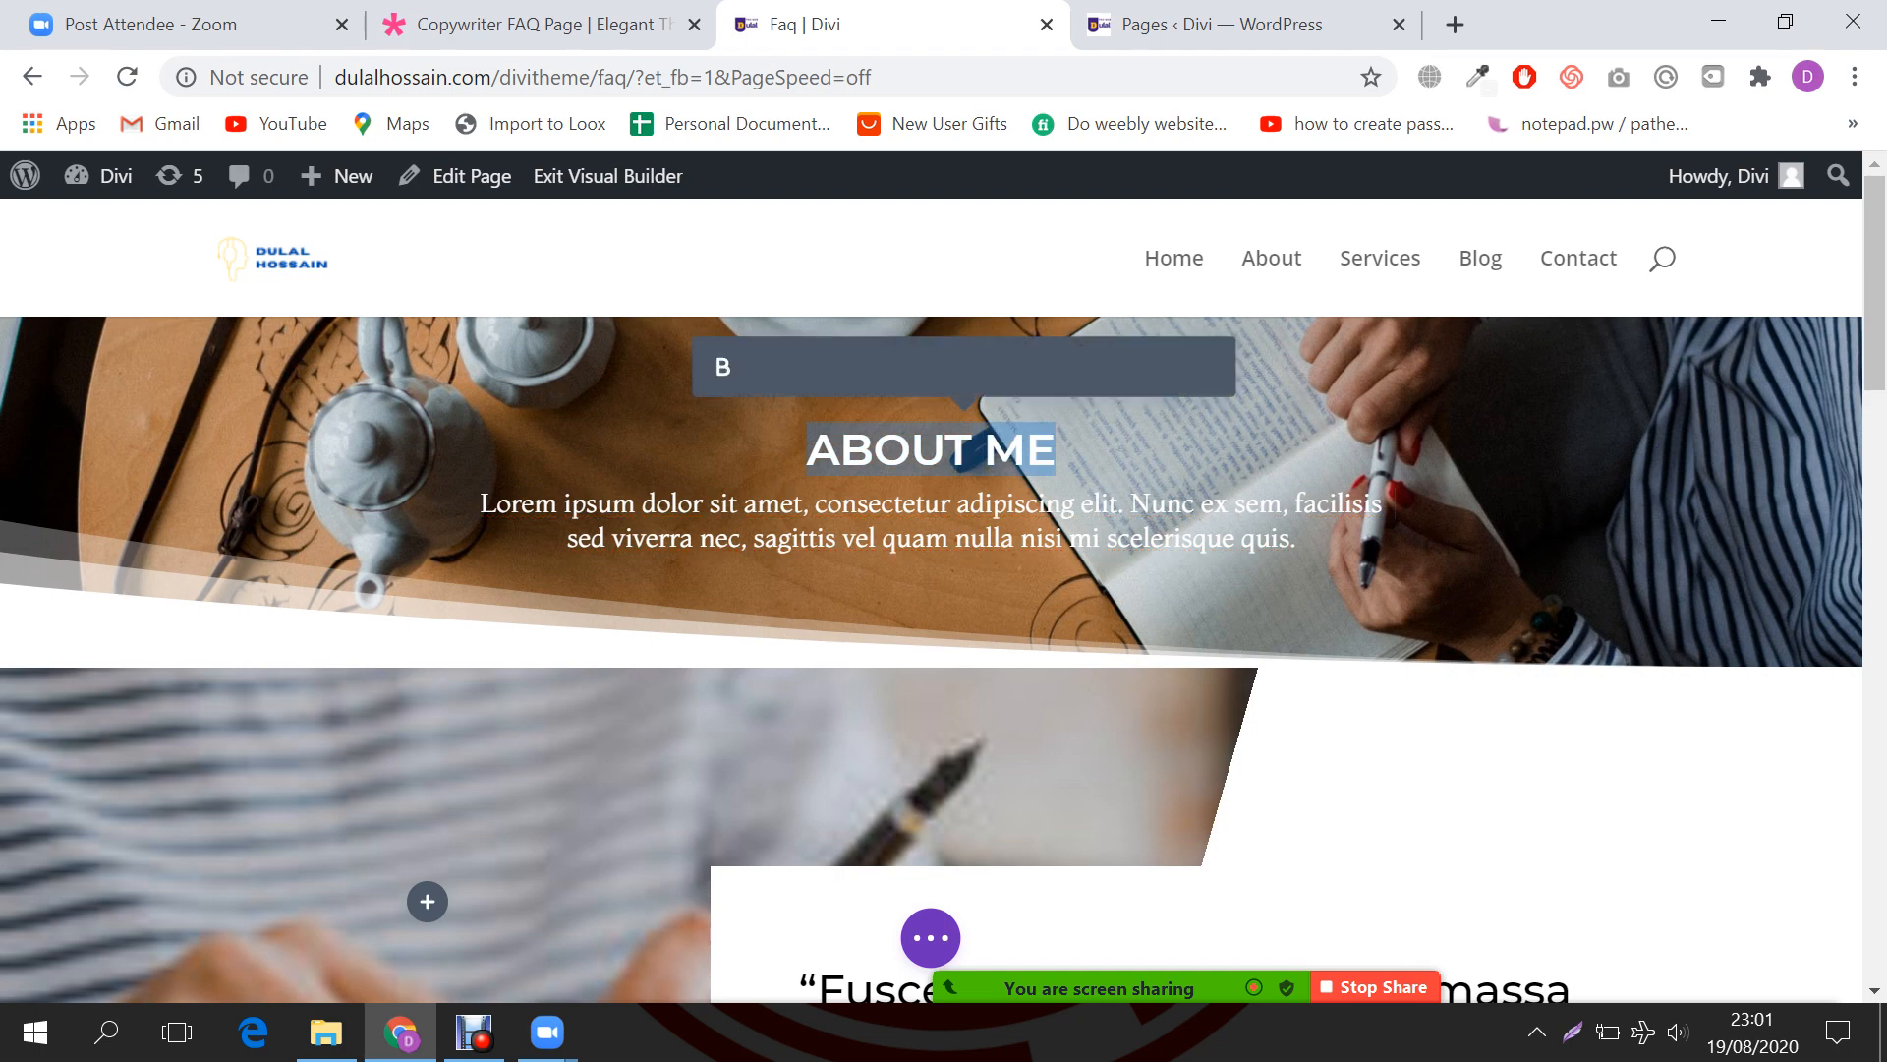
text(FAQLOREM IPSUM DOLOR SI)
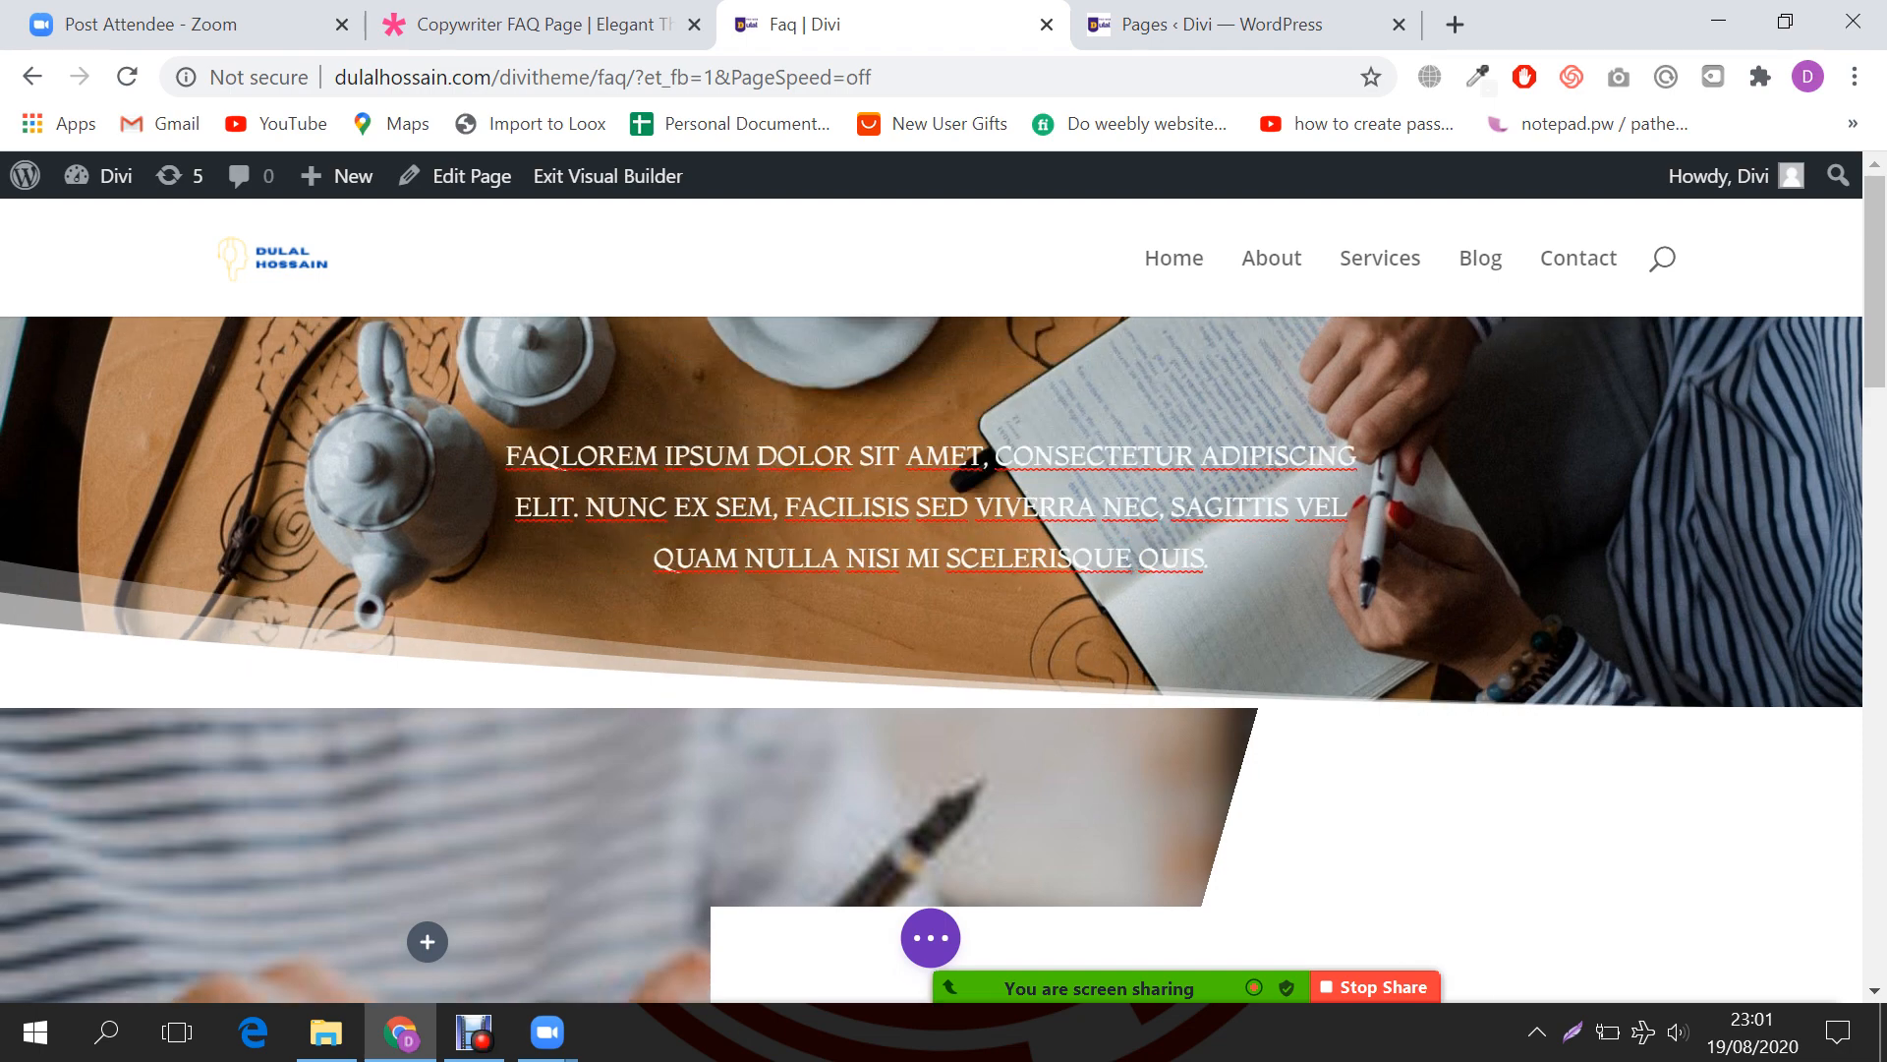
key(ctrl+z)
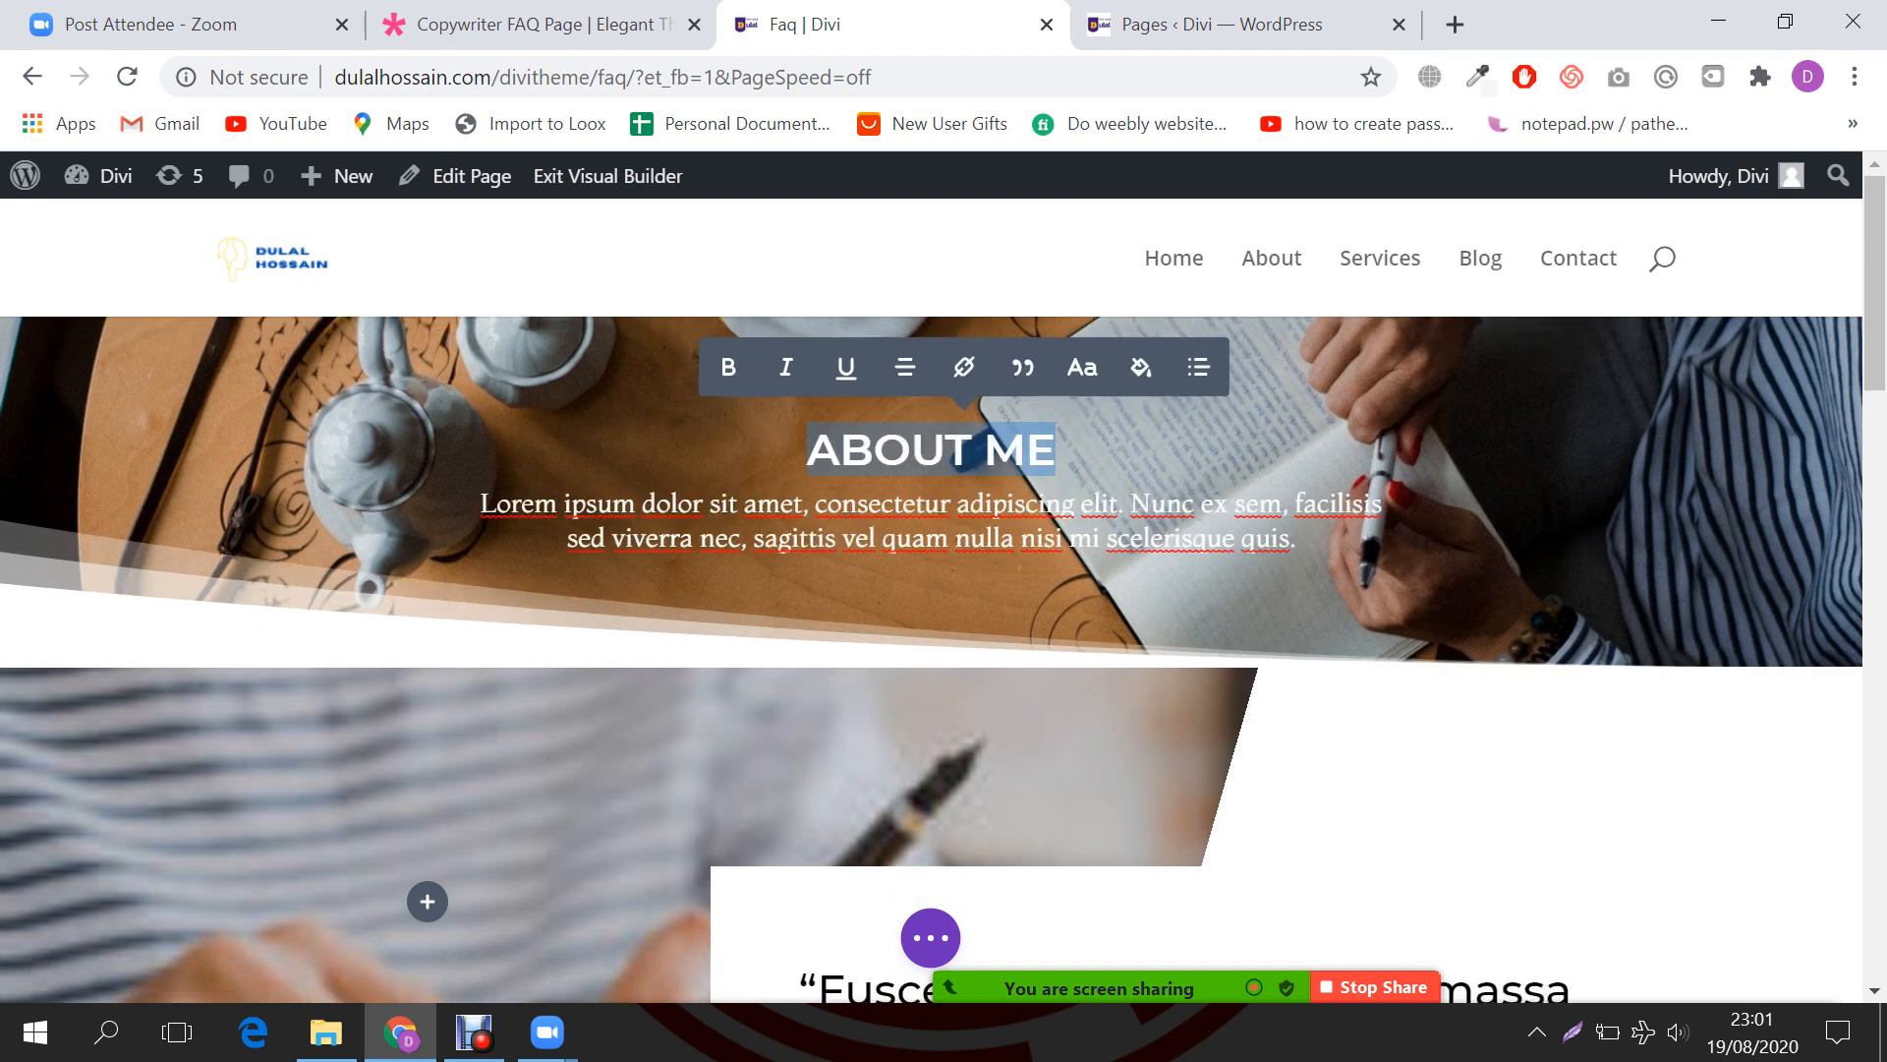
click(945, 450)
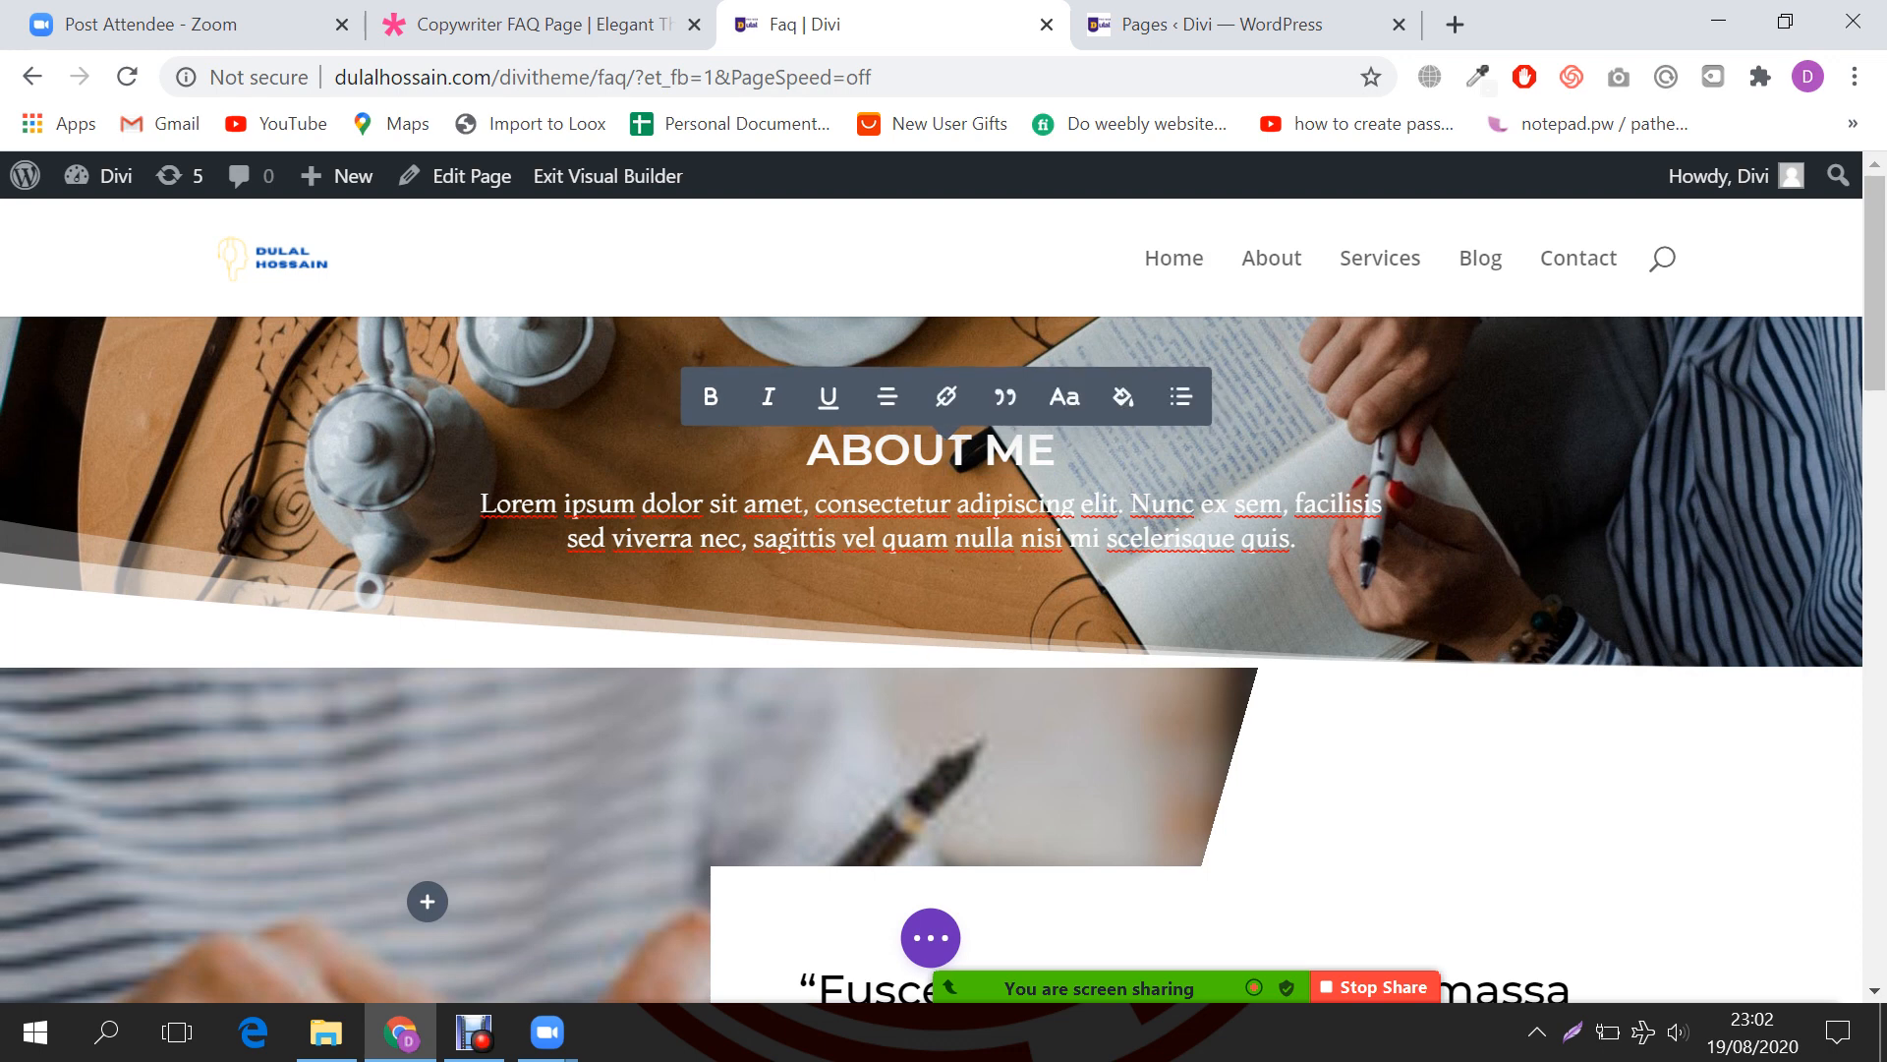
click(807, 450)
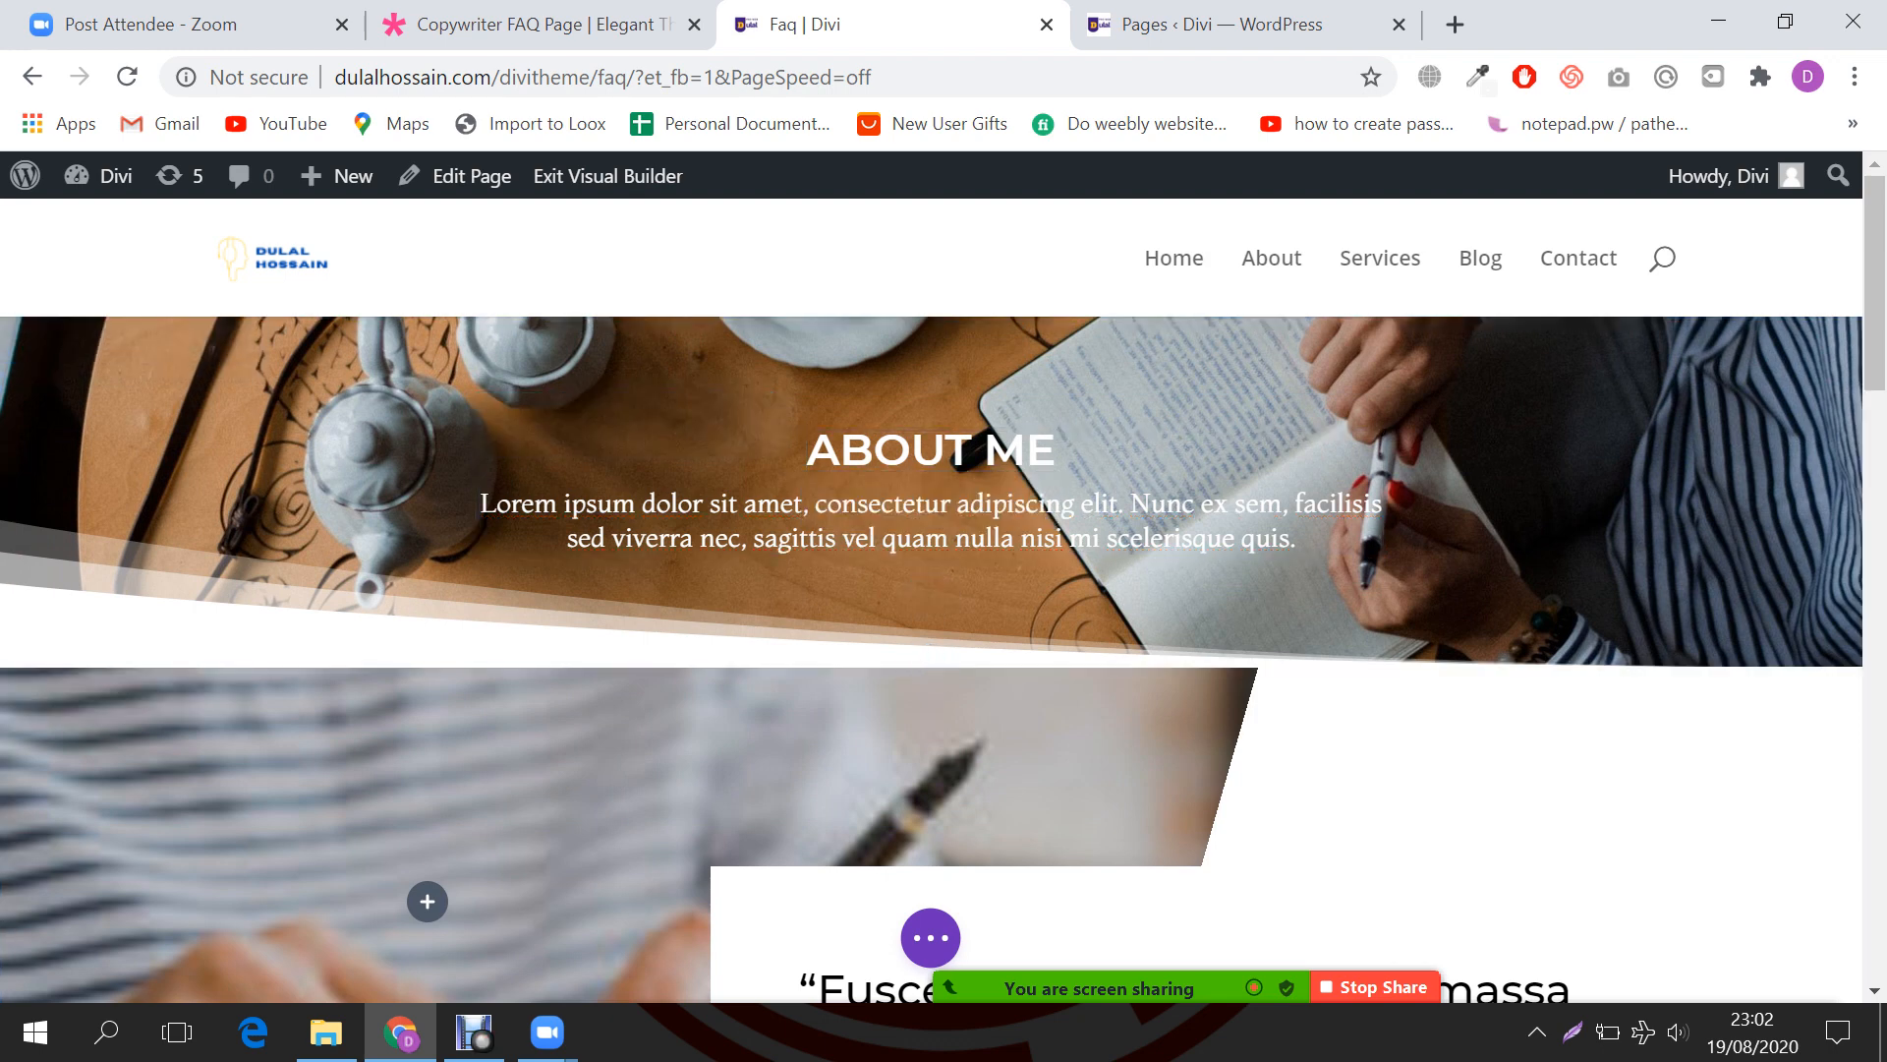
Step: Replace the ABOUT ME heading with FAQ in the Text module editor
scroll(1528, 707, down, 2)
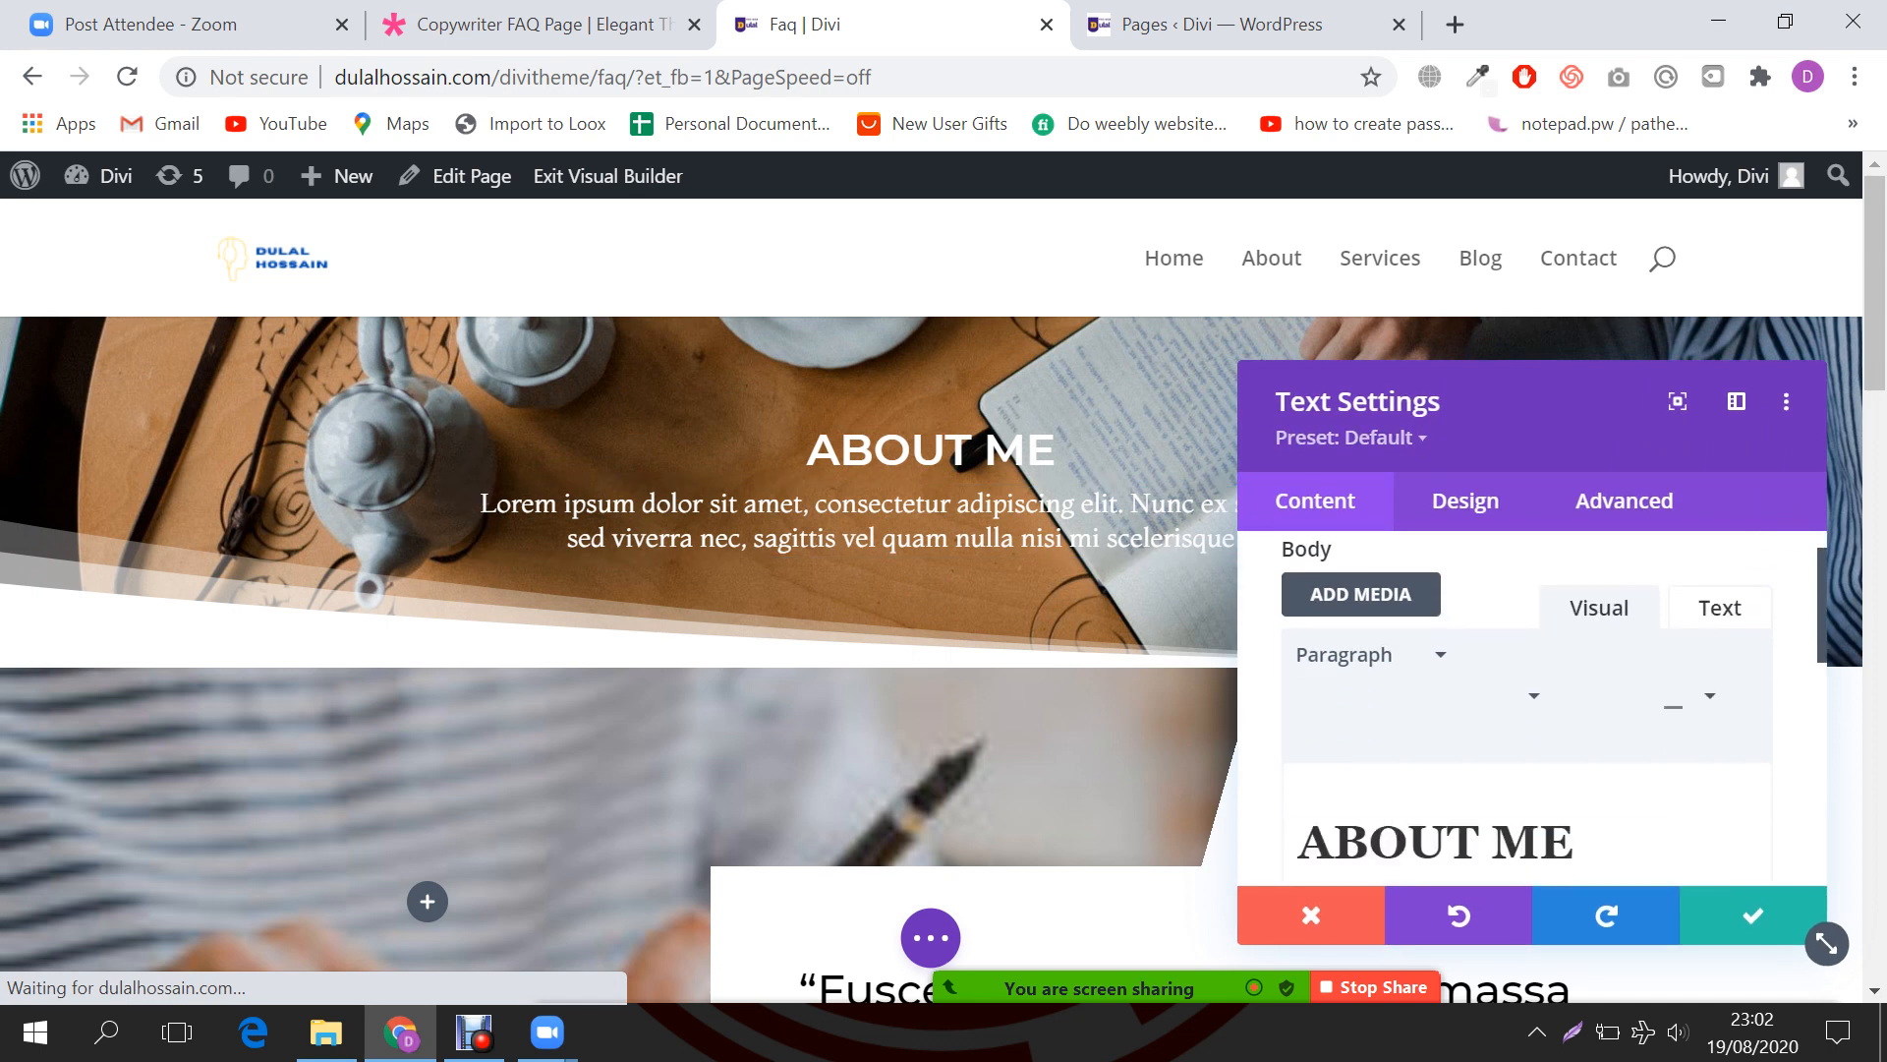
scroll(1529, 708, down, 2)
drag(1576, 694, 1410, 694)
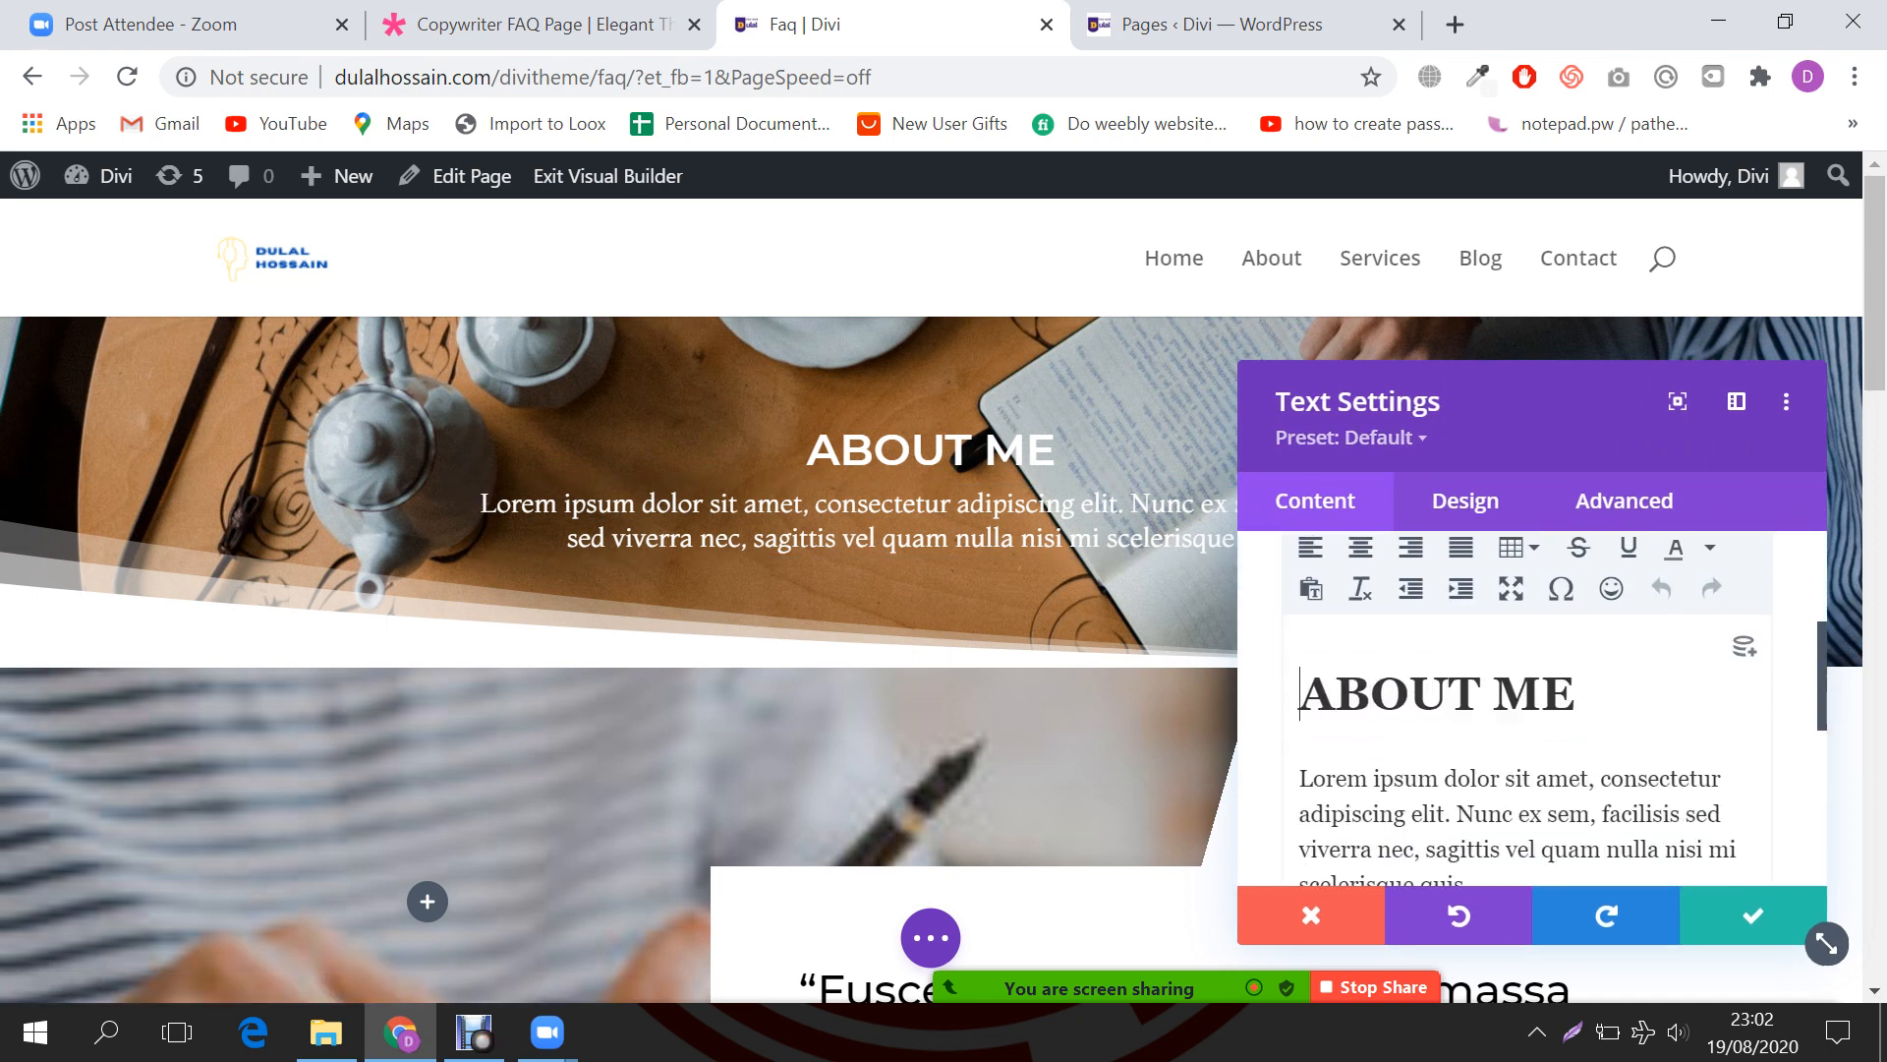
click(1481, 694)
triple_click(1299, 700)
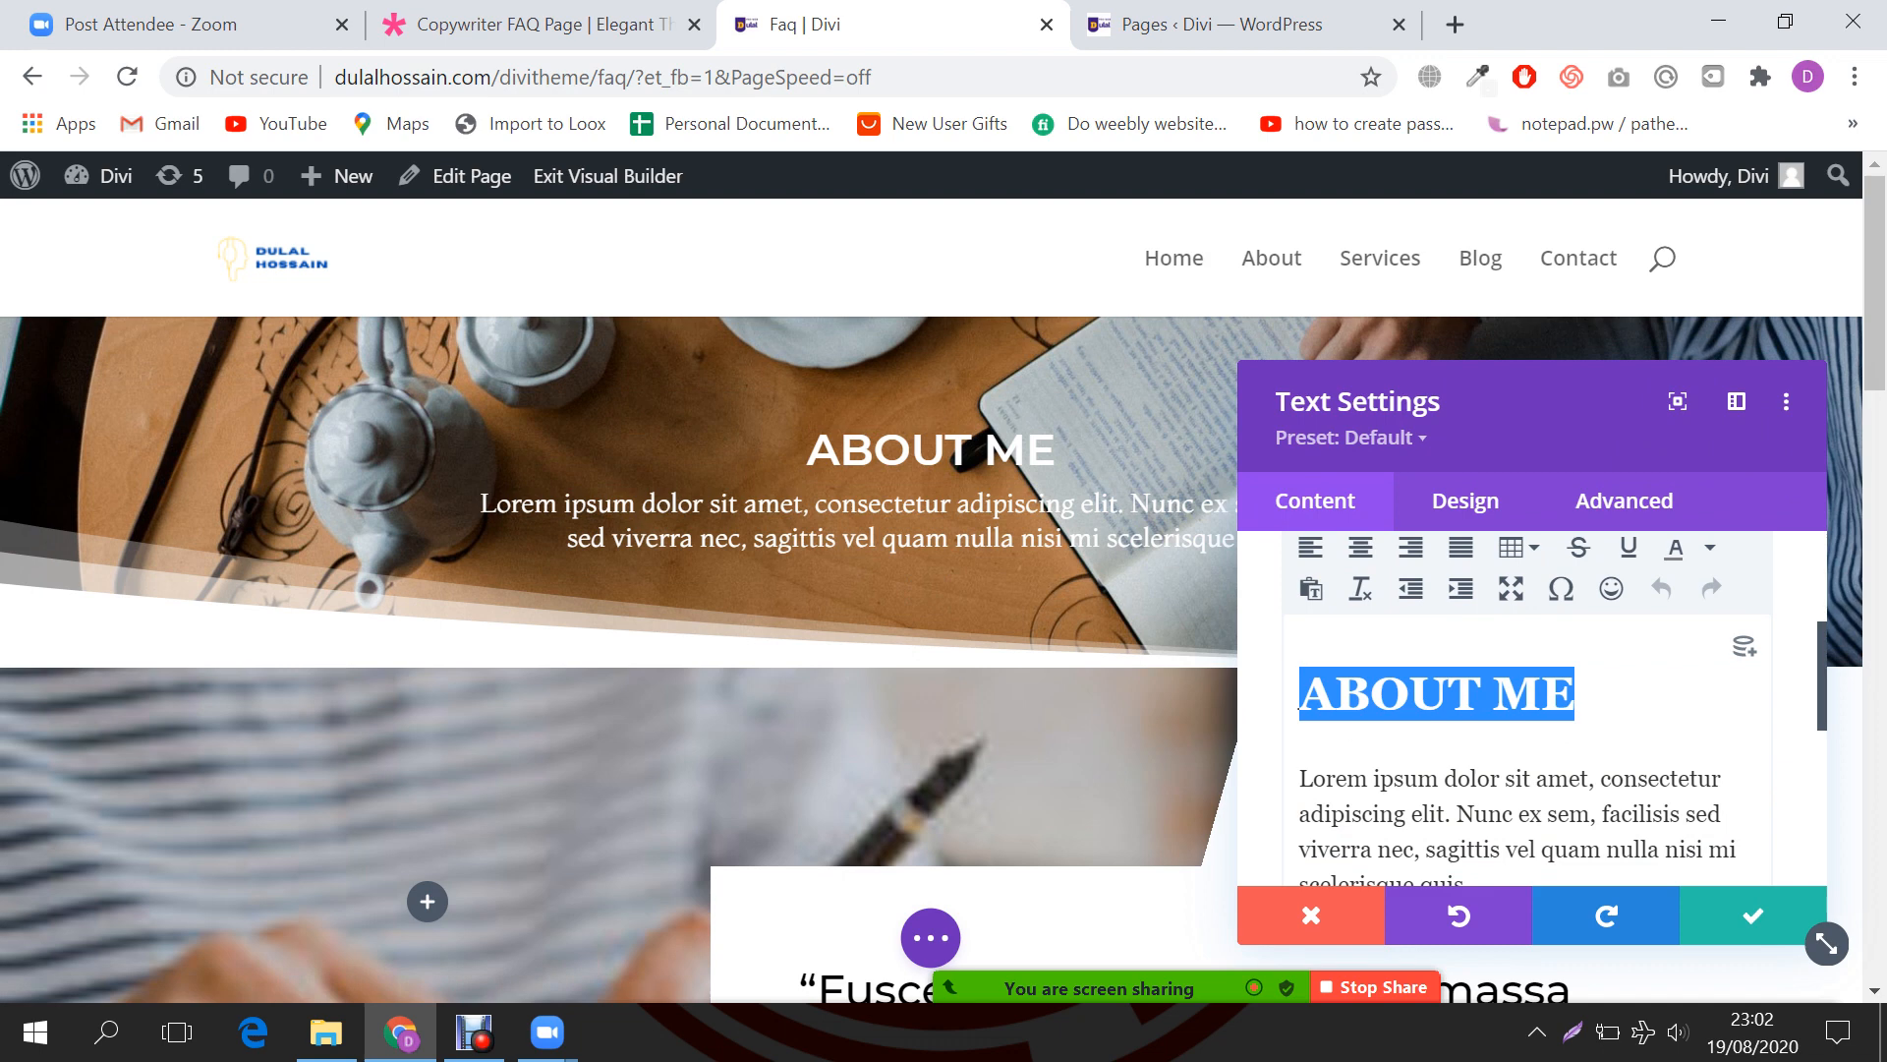
text(FAQ)
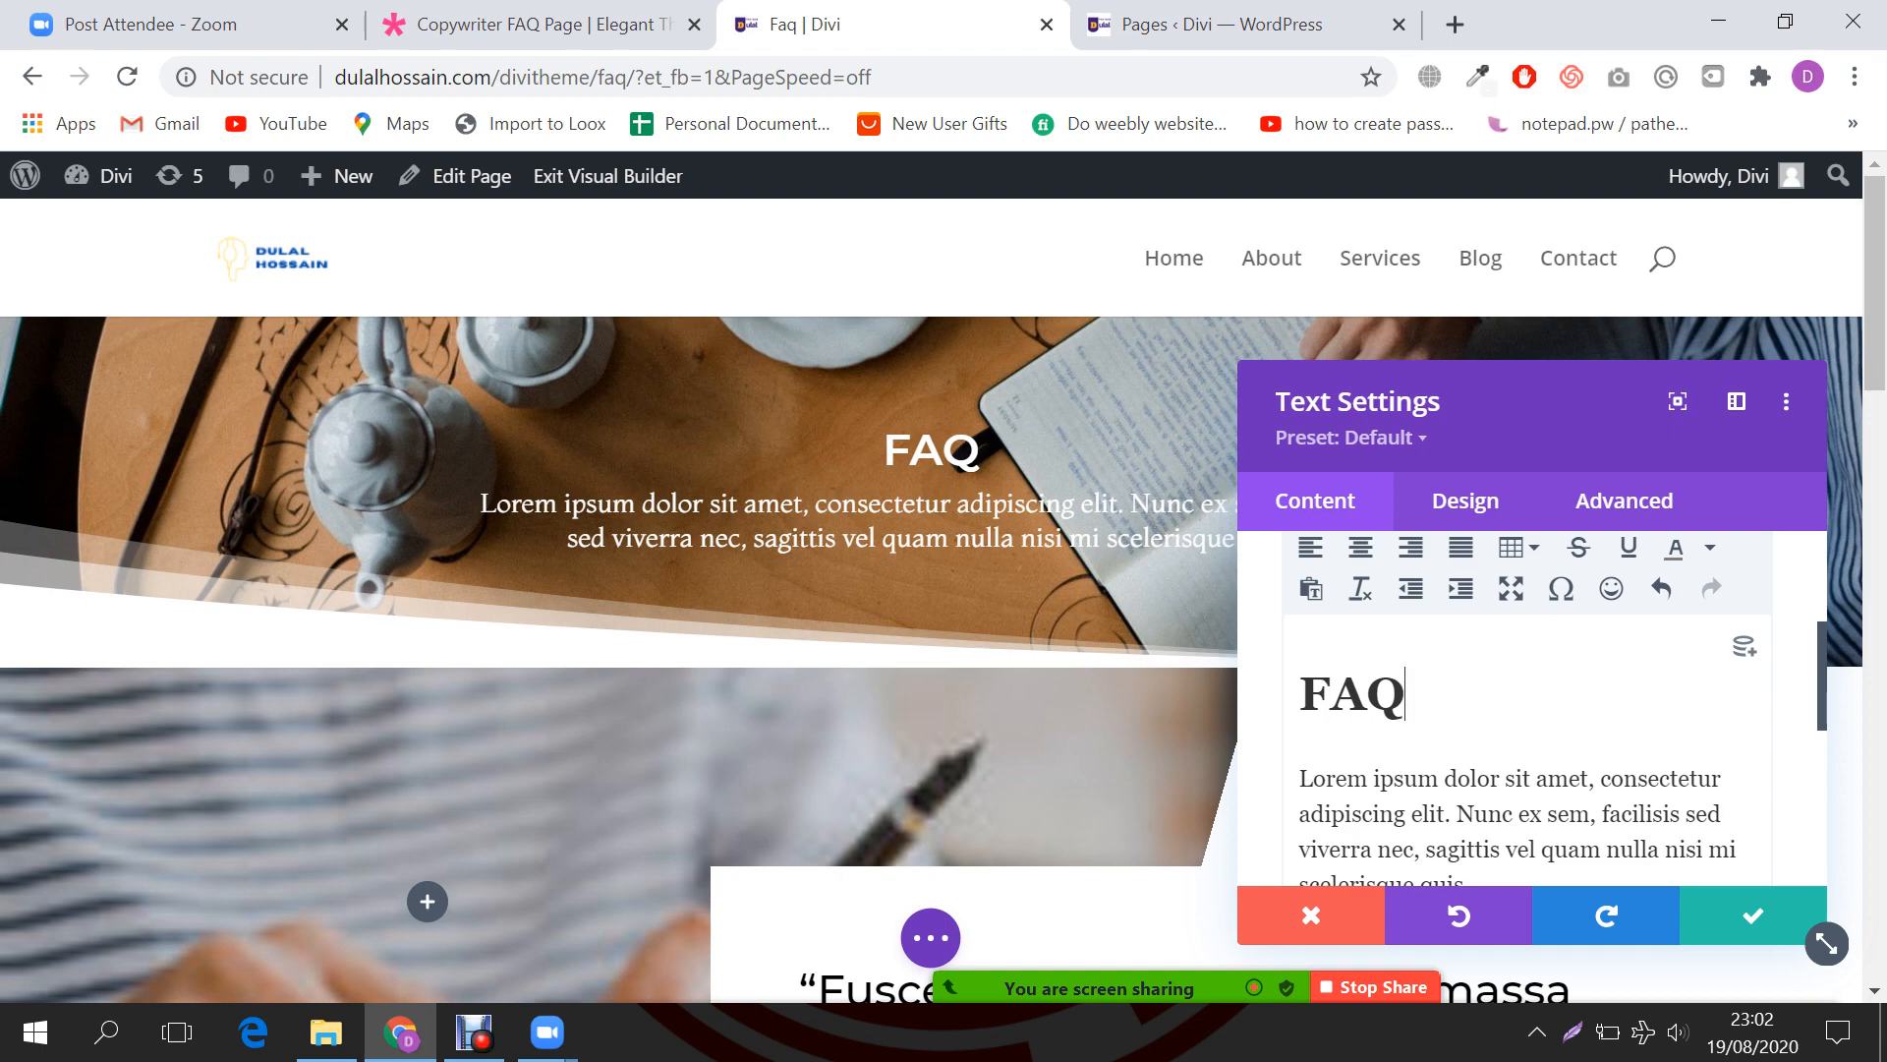
click(1211, 25)
click(580, 25)
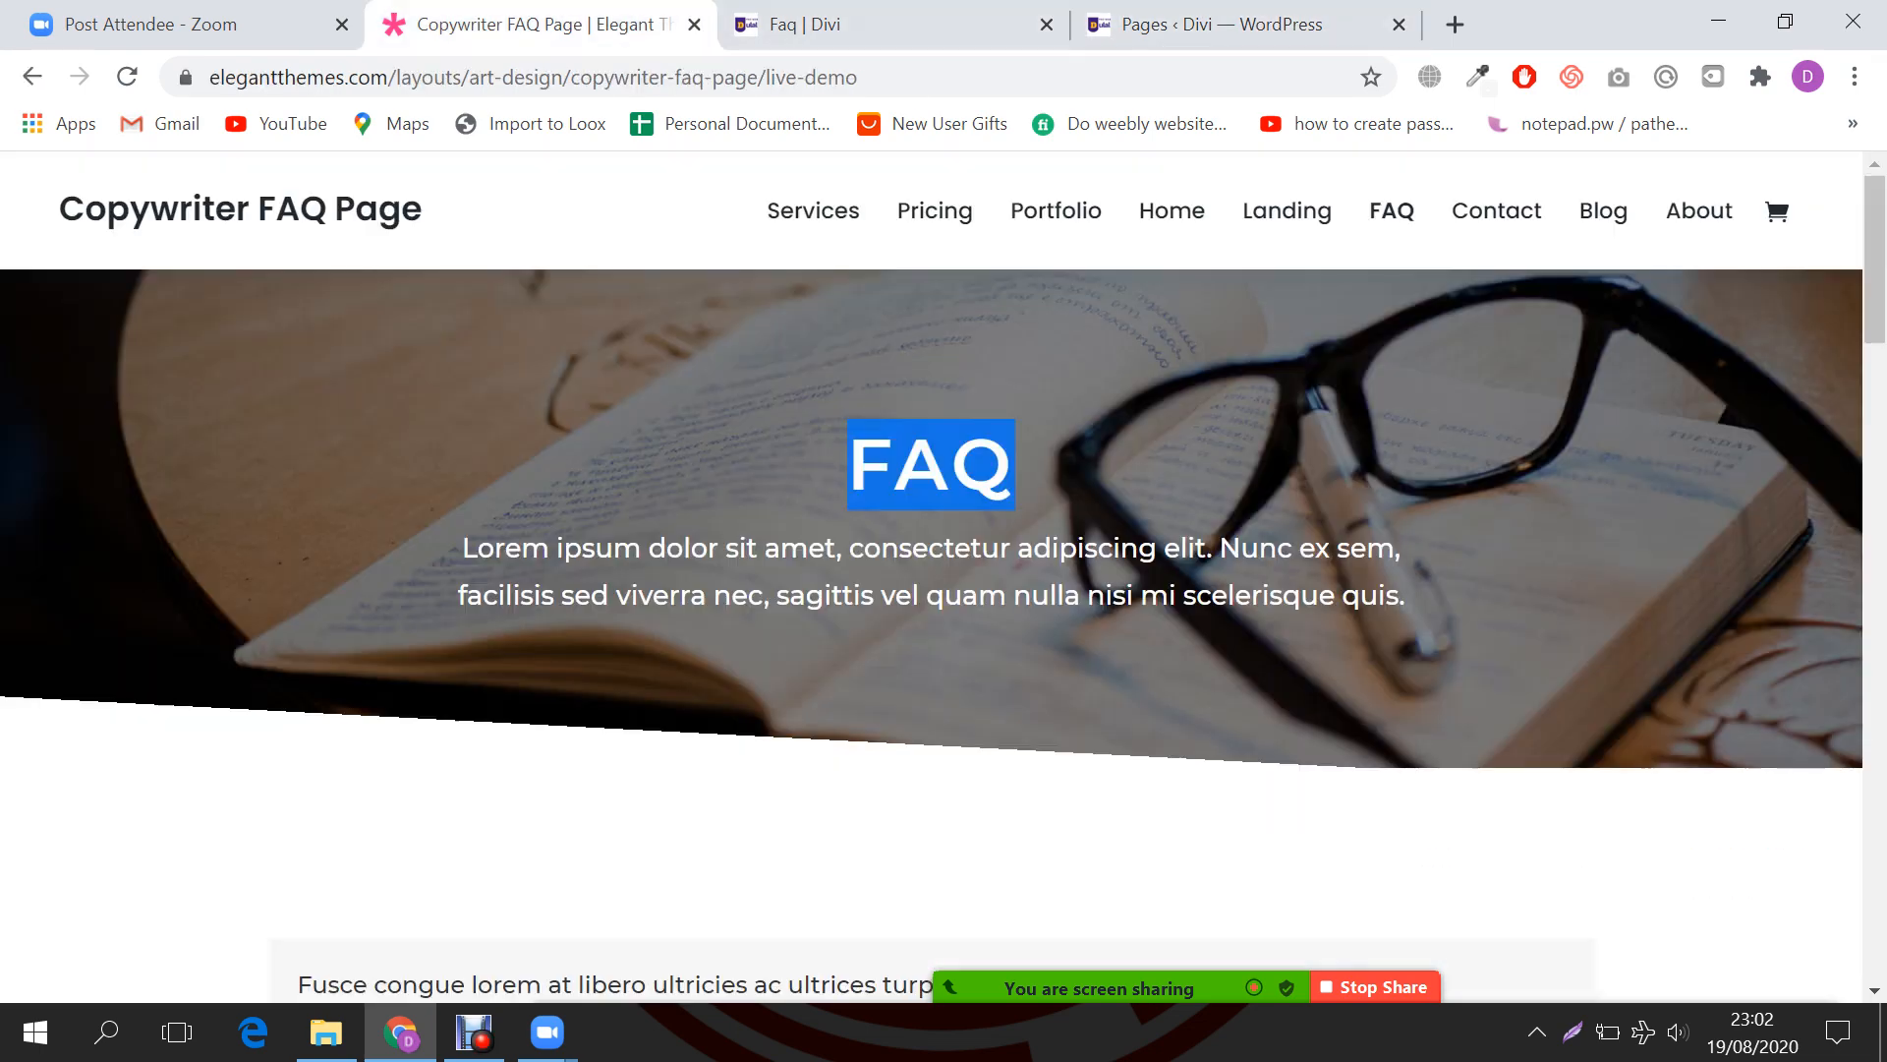
Step: Scroll the demo down to its FAQ accordion questions, then return to the Faq builder
scroll(943, 590, down, 5)
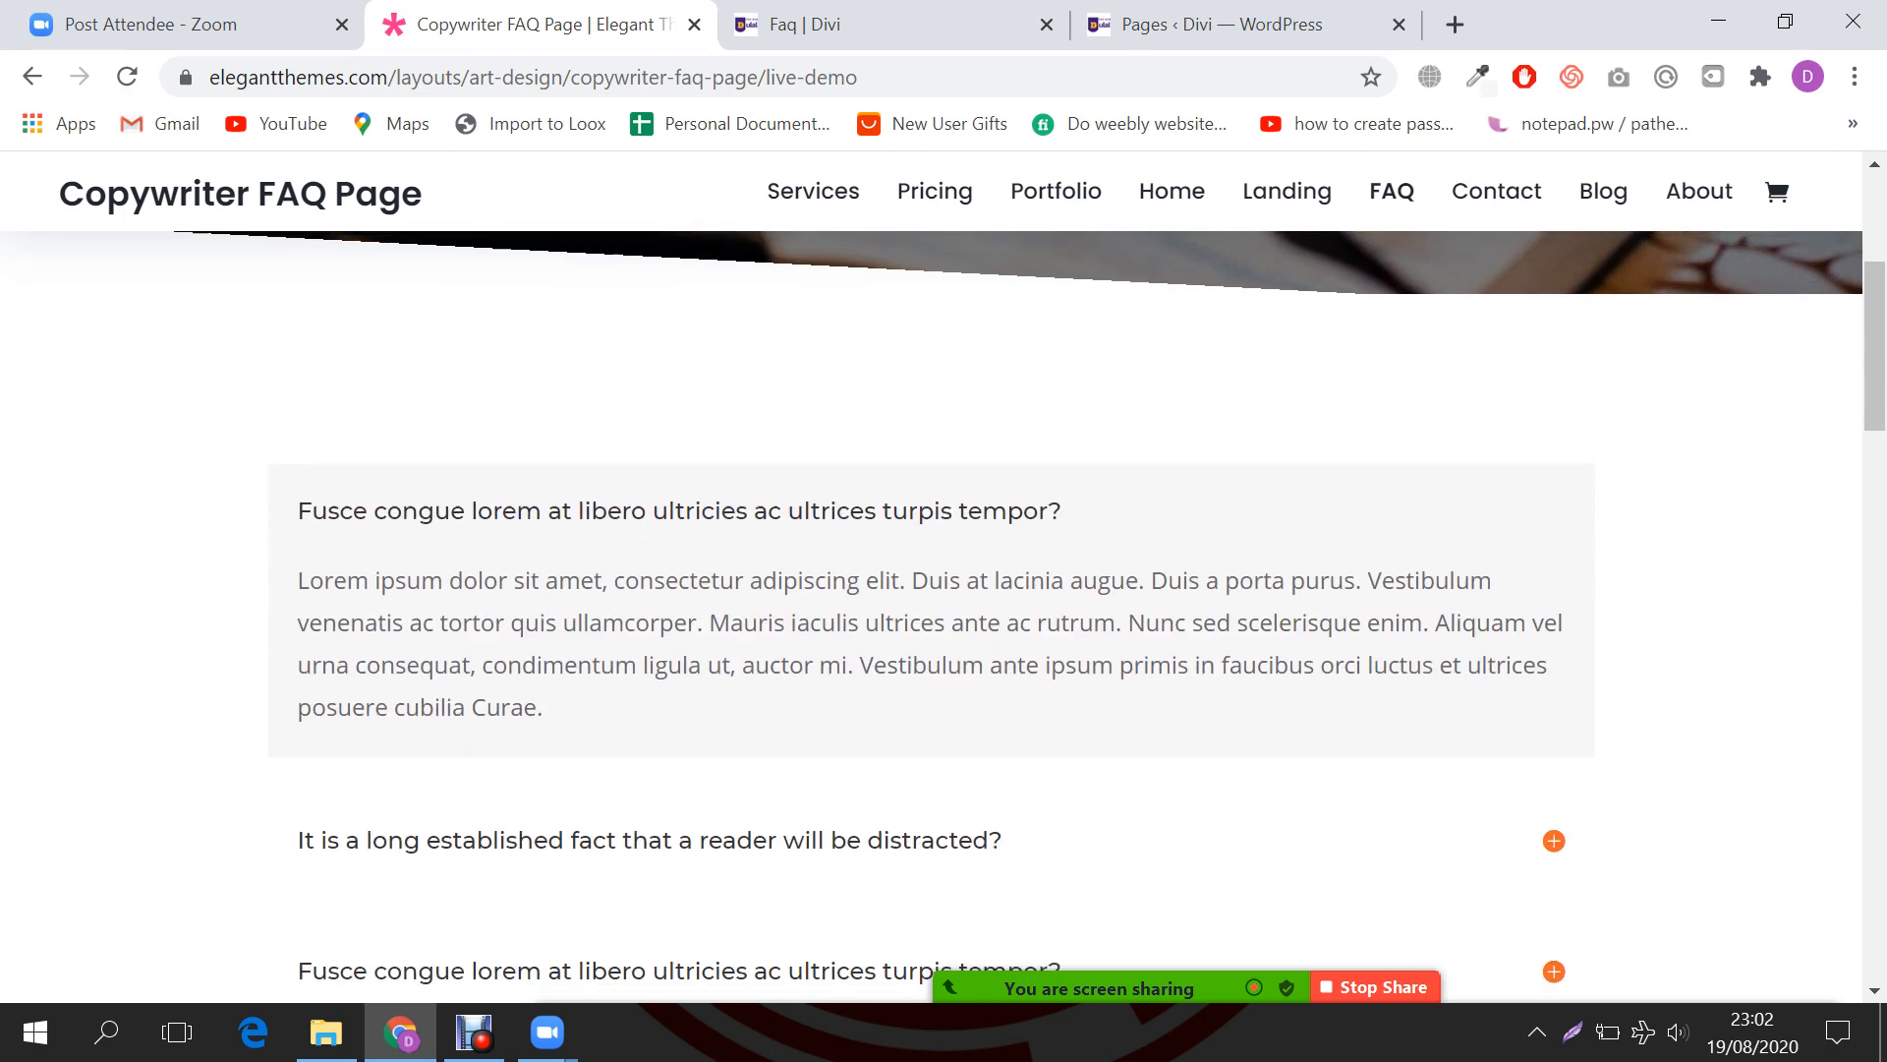
scroll(943, 590, up, 5)
scroll(944, 589, down, 3)
scroll(944, 589, down, 2)
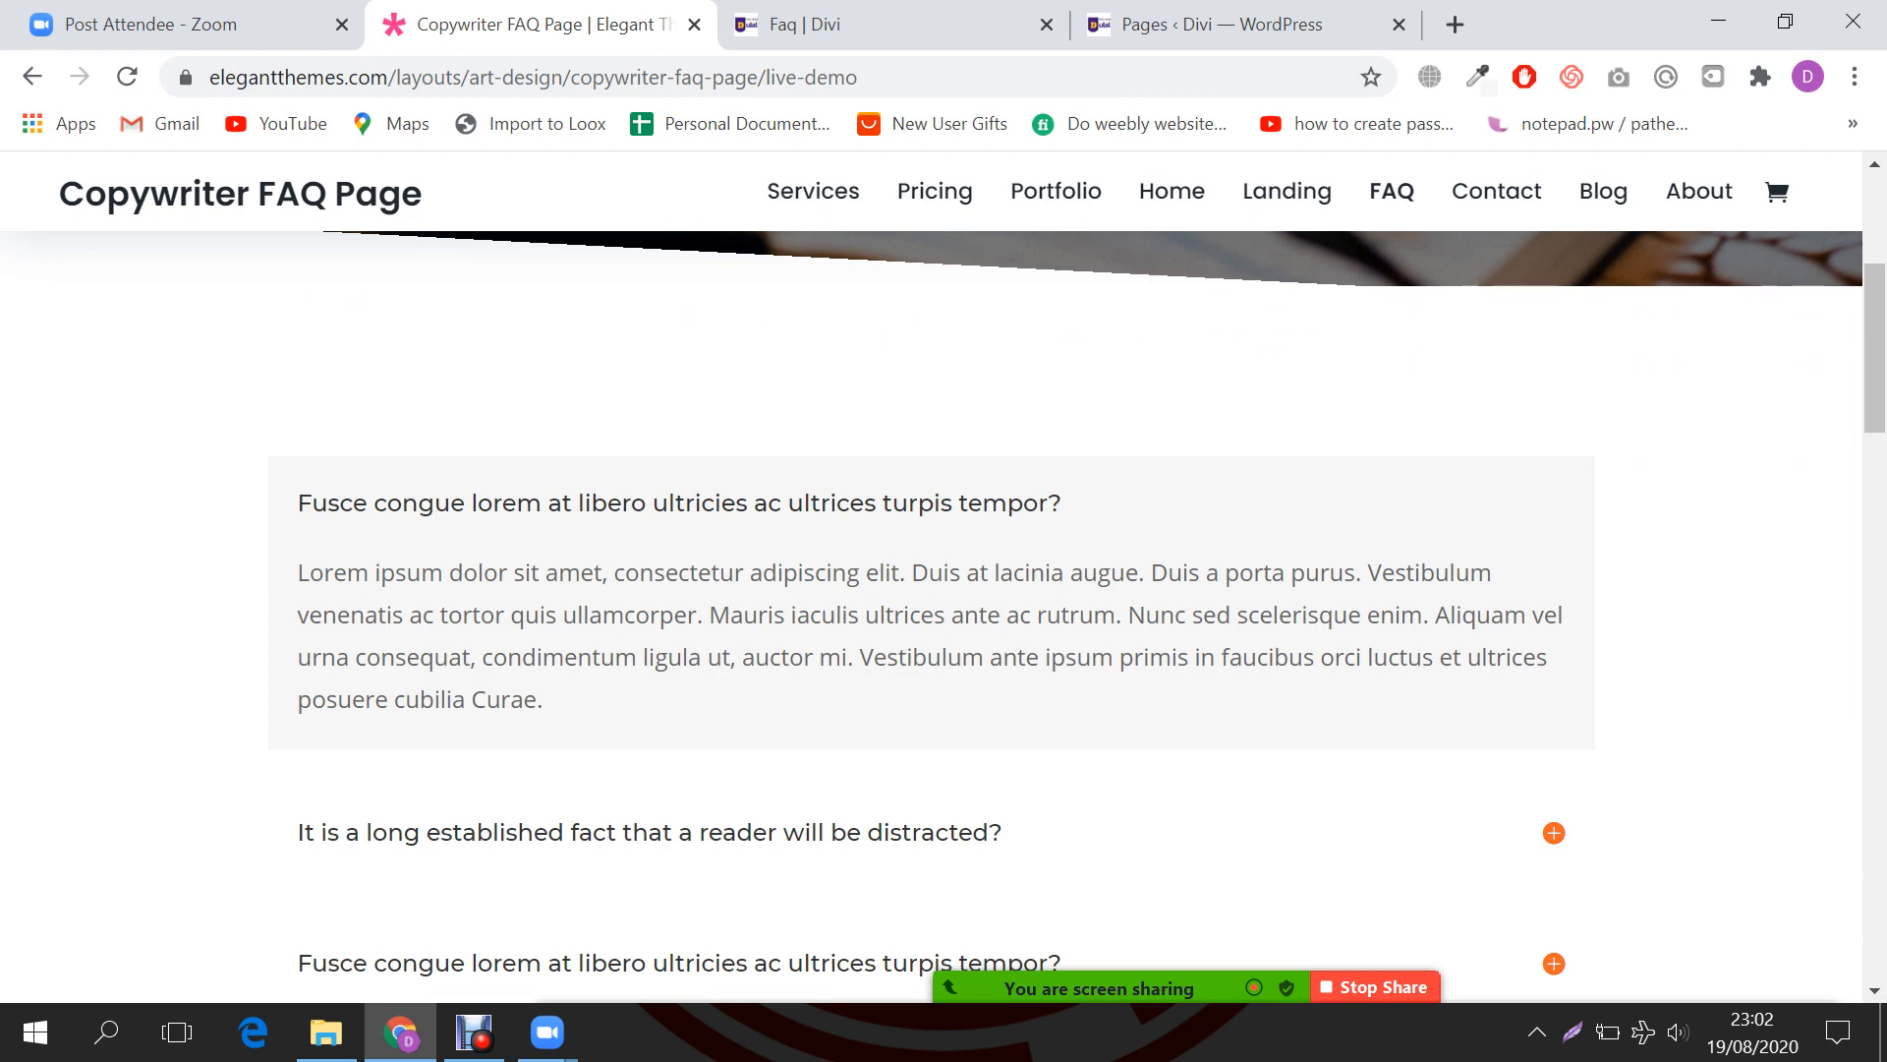
scroll(944, 590, down, 2)
scroll(944, 590, up, 2)
key(ctrl+Tab)
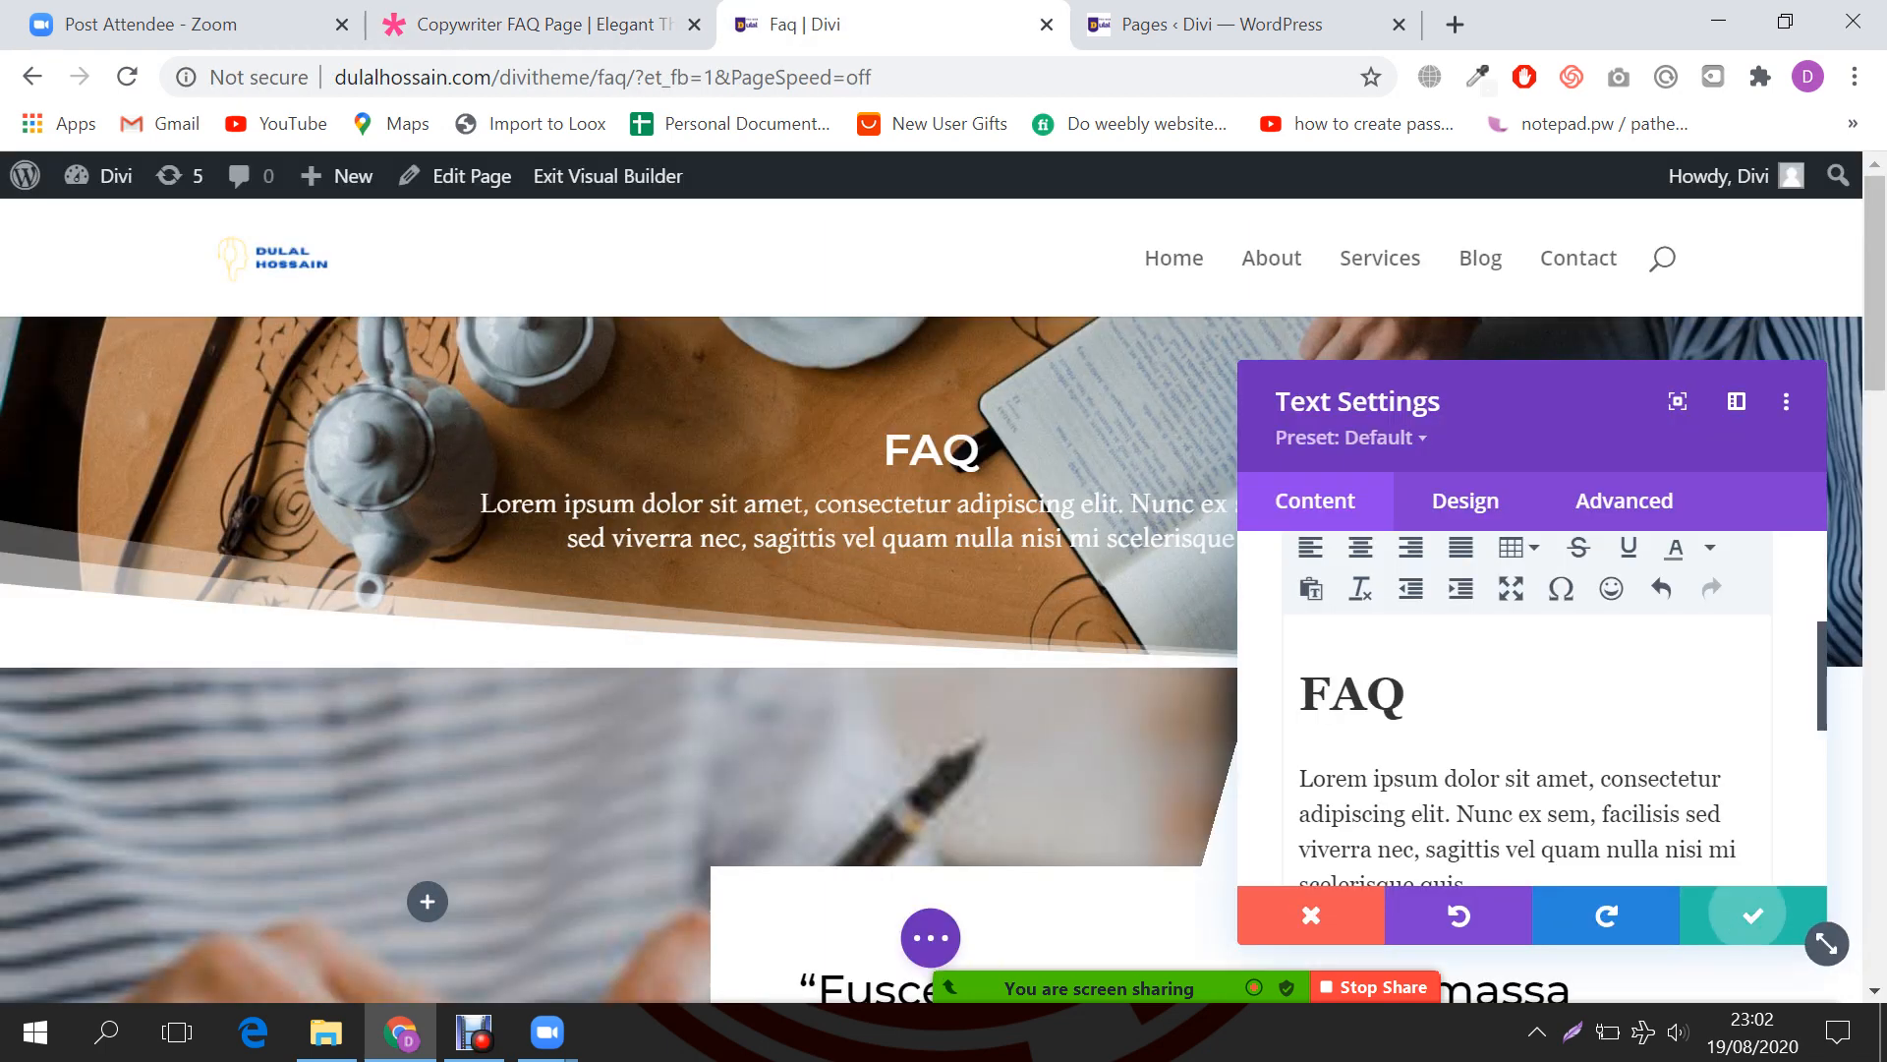
Step: Save the hero text settings and insert a Regular section below the FAQ hero
click(1747, 913)
scroll(943, 590, down, 2)
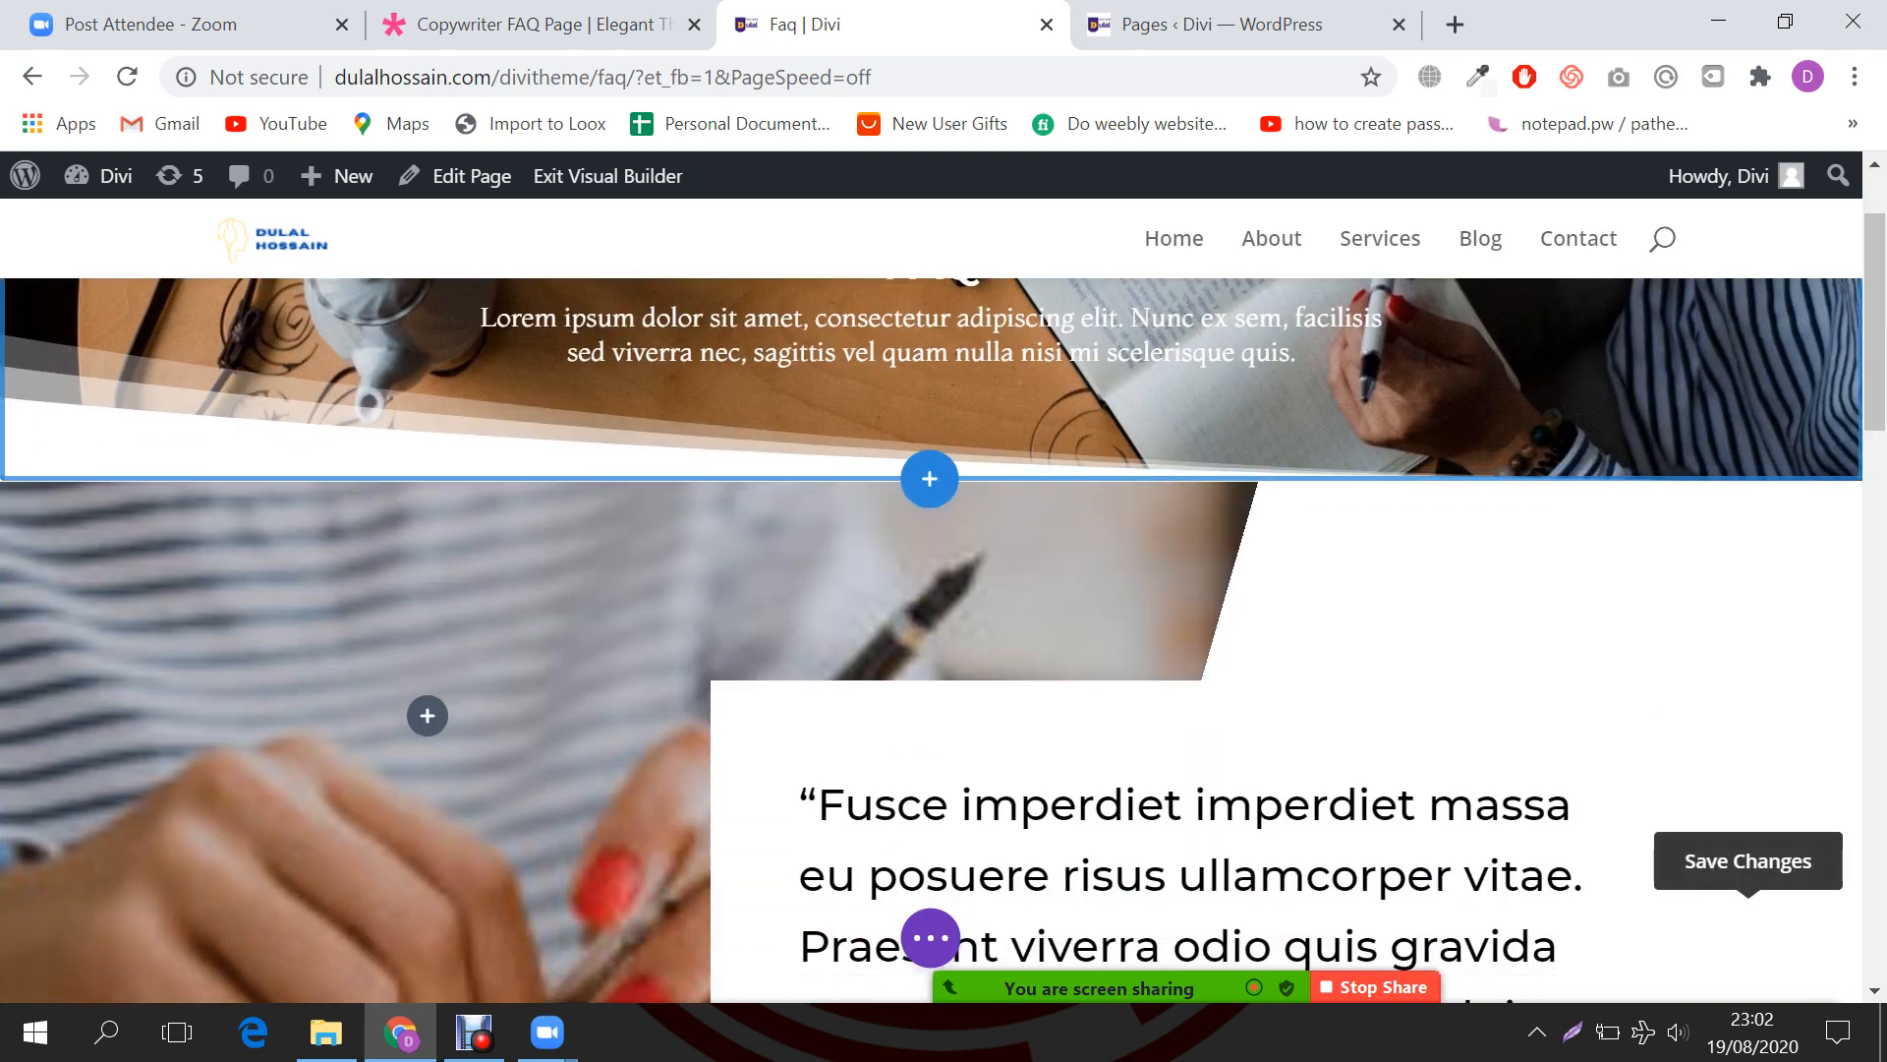
click(930, 478)
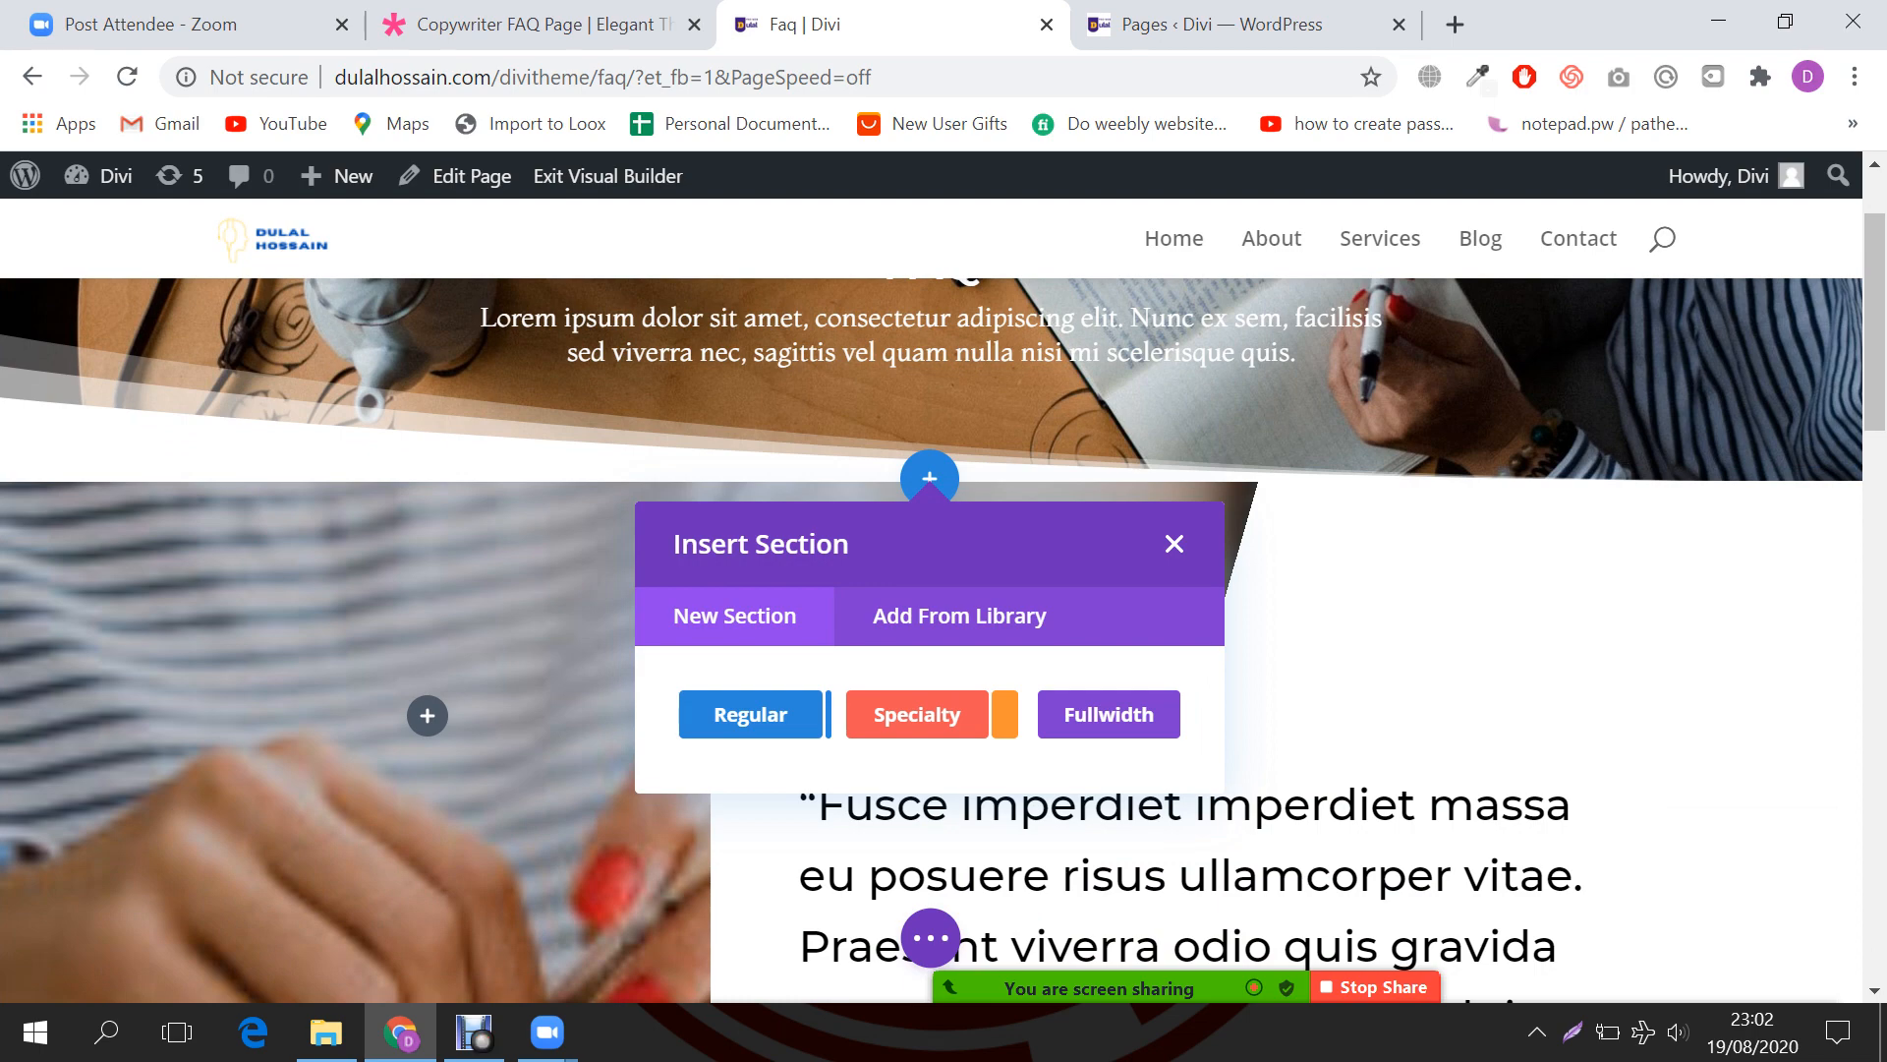
click(751, 714)
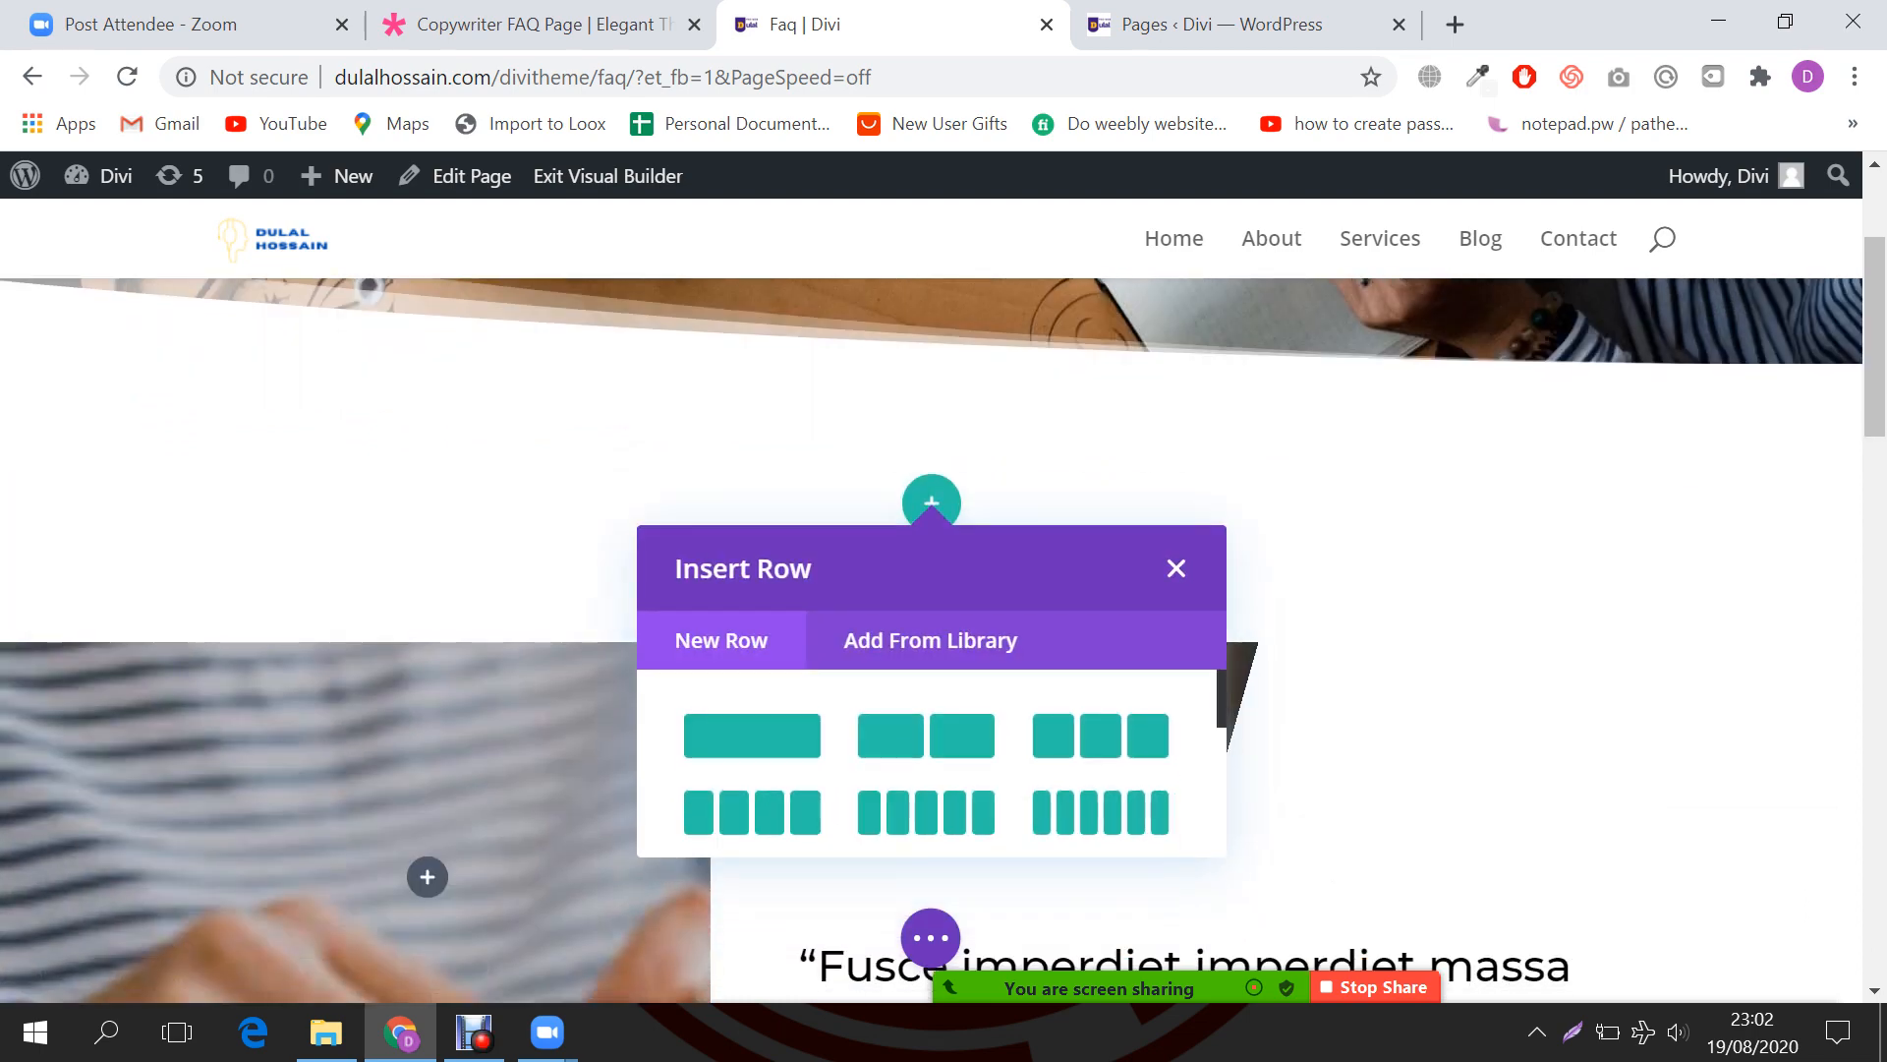
click(543, 24)
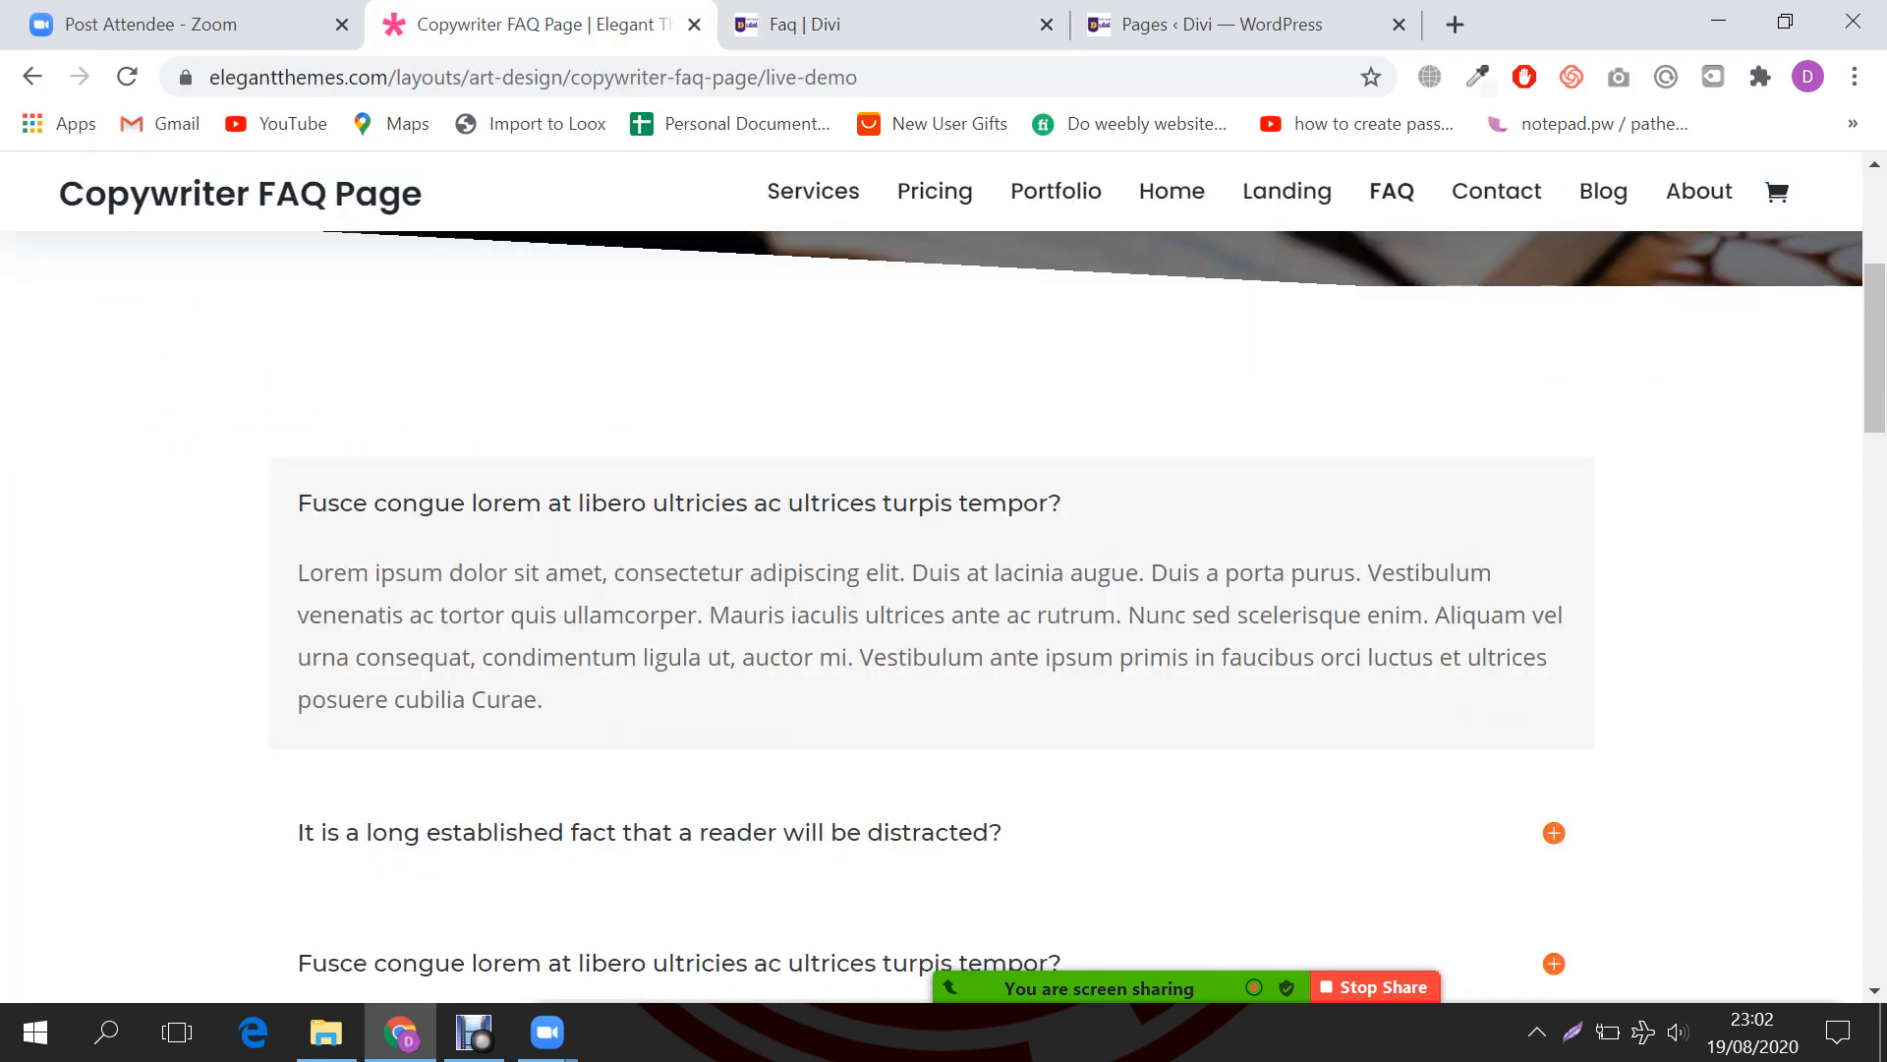
click(786, 24)
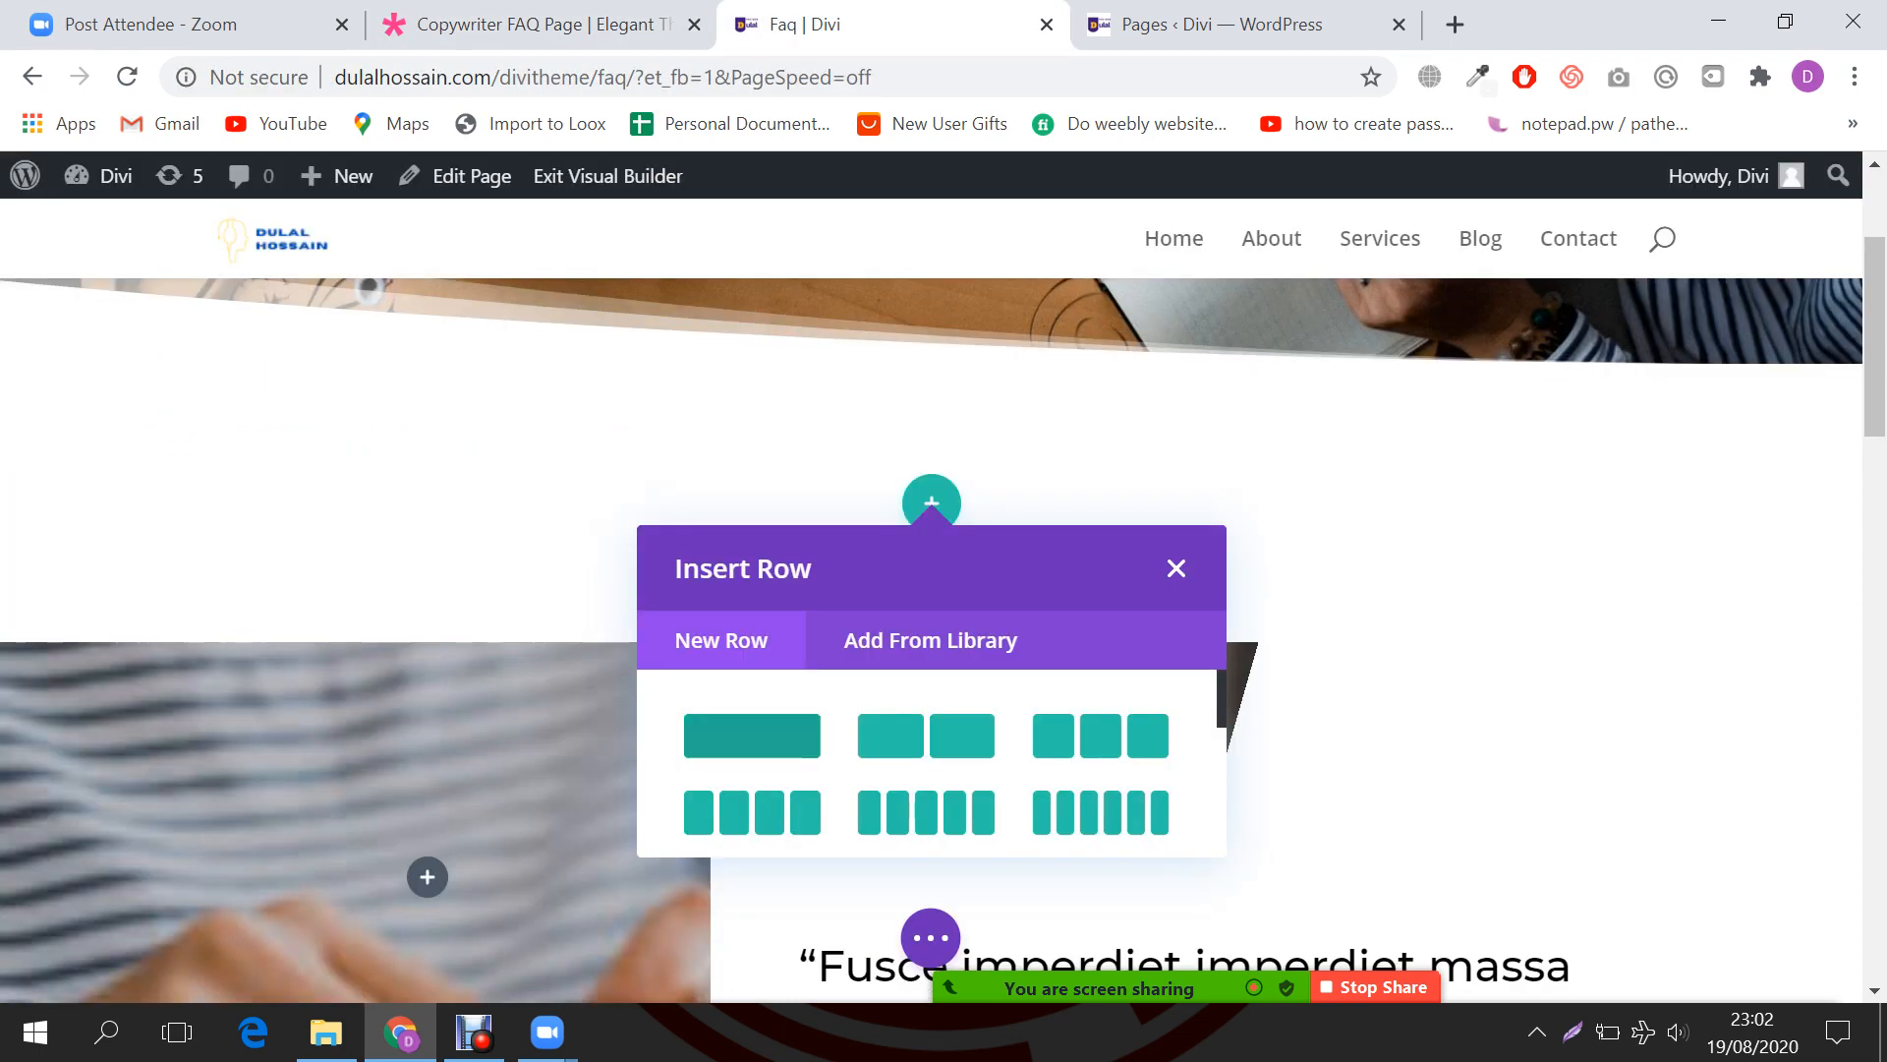
scroll(752, 735, down, 2)
scroll(752, 735, up, 2)
Step: Add a row to the new section and change its columns to 1/4 + 1/2 + 1/4
click(752, 735)
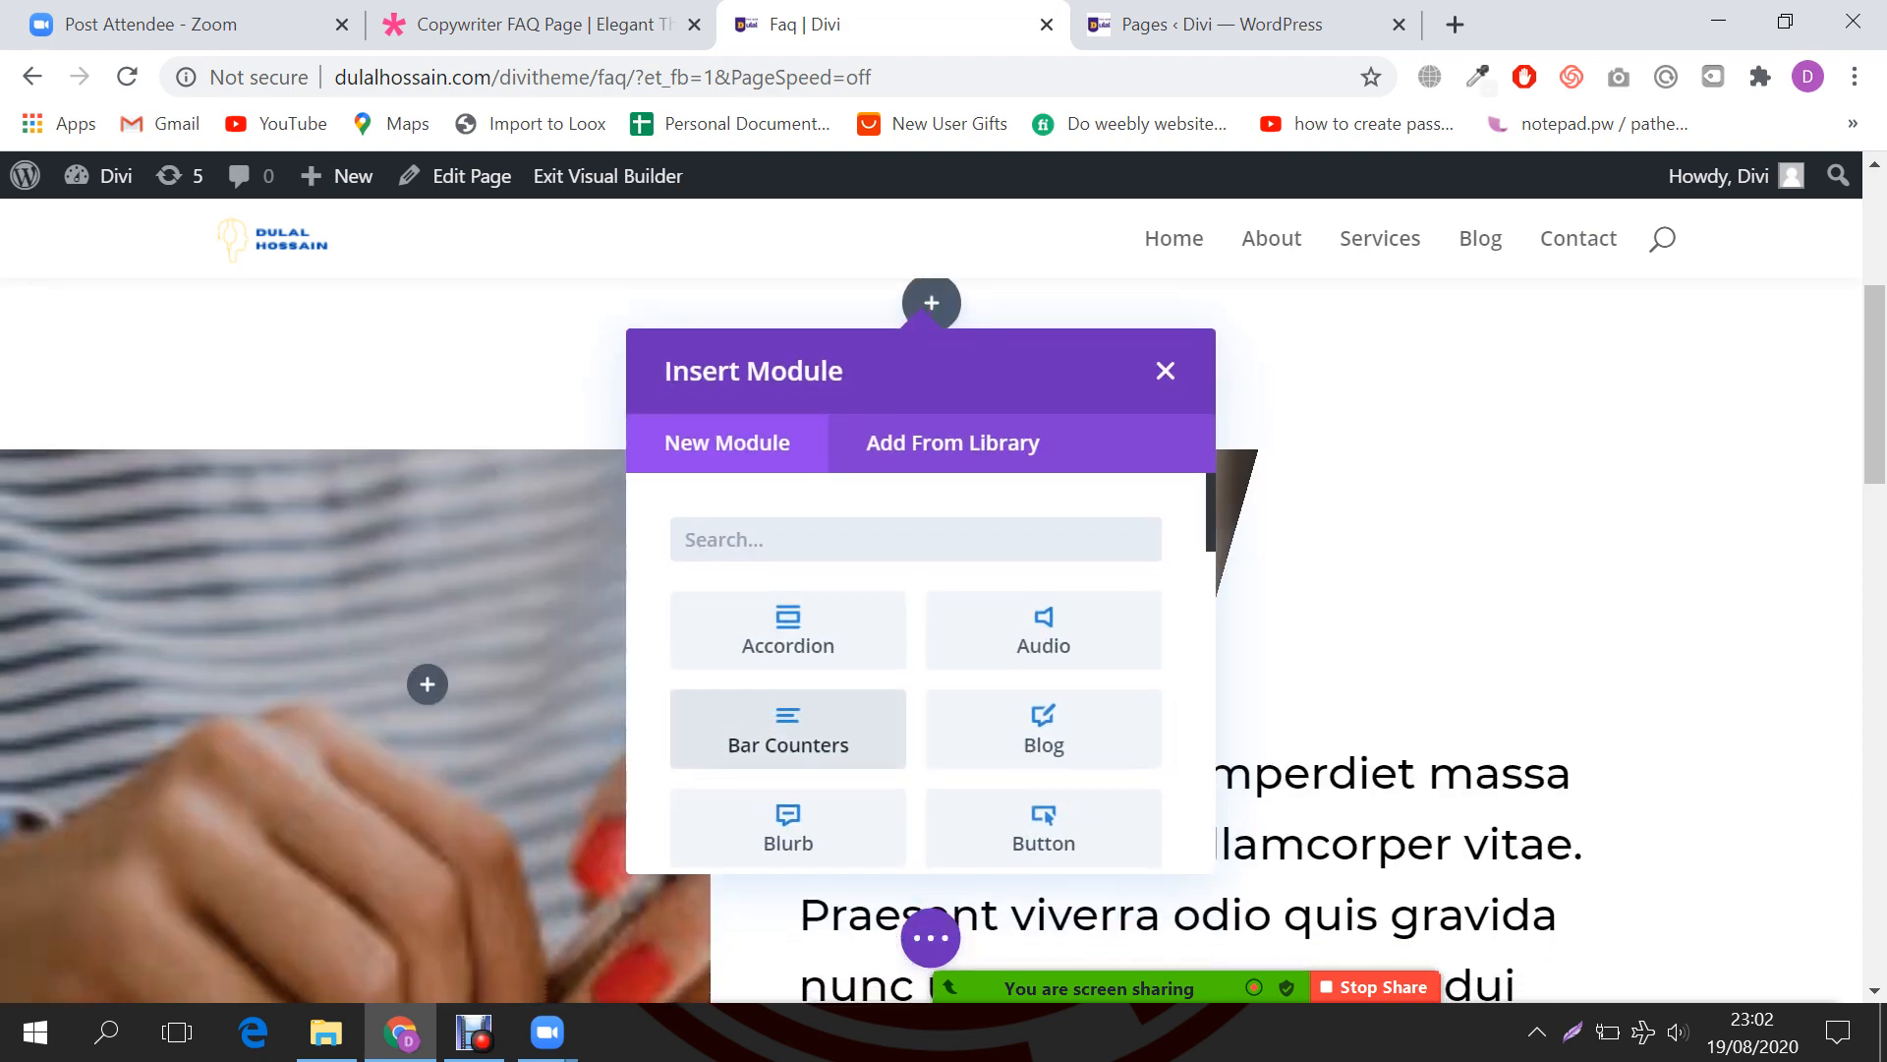
click(1165, 352)
scroll(1170, 766, up, 3)
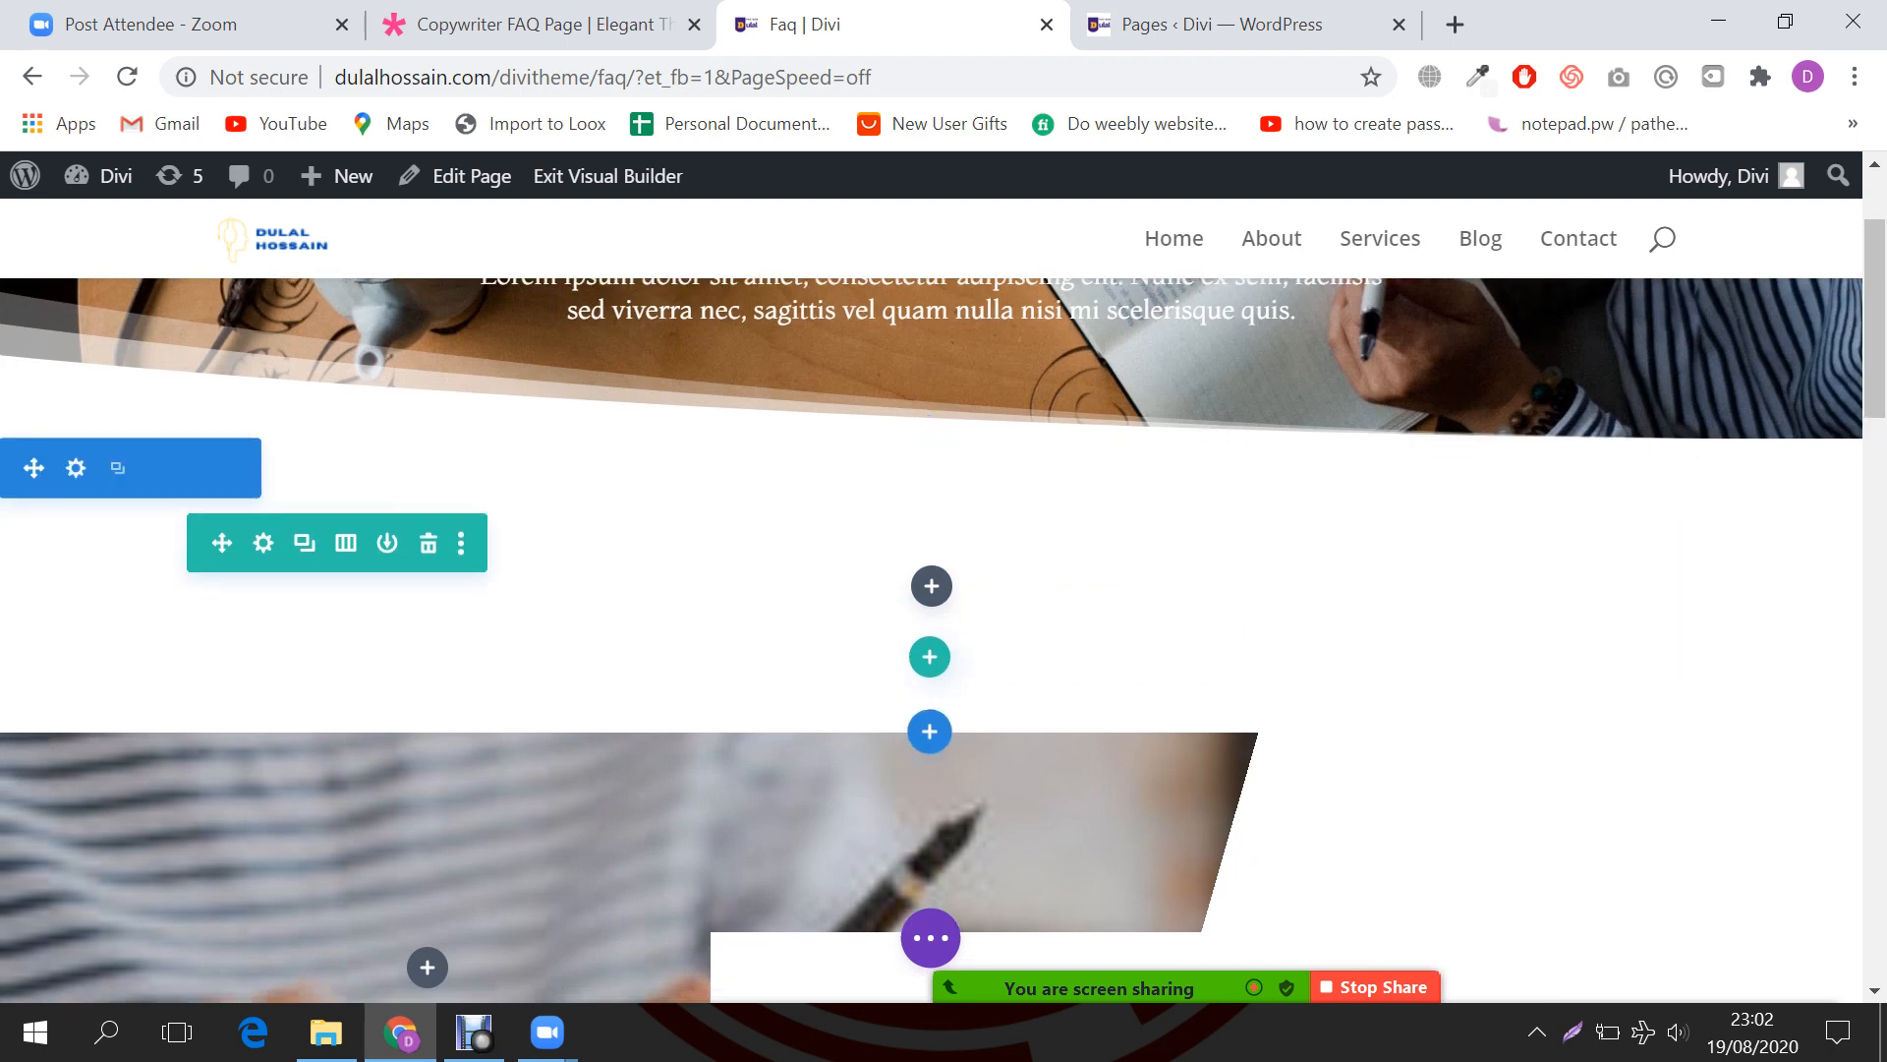
click(345, 483)
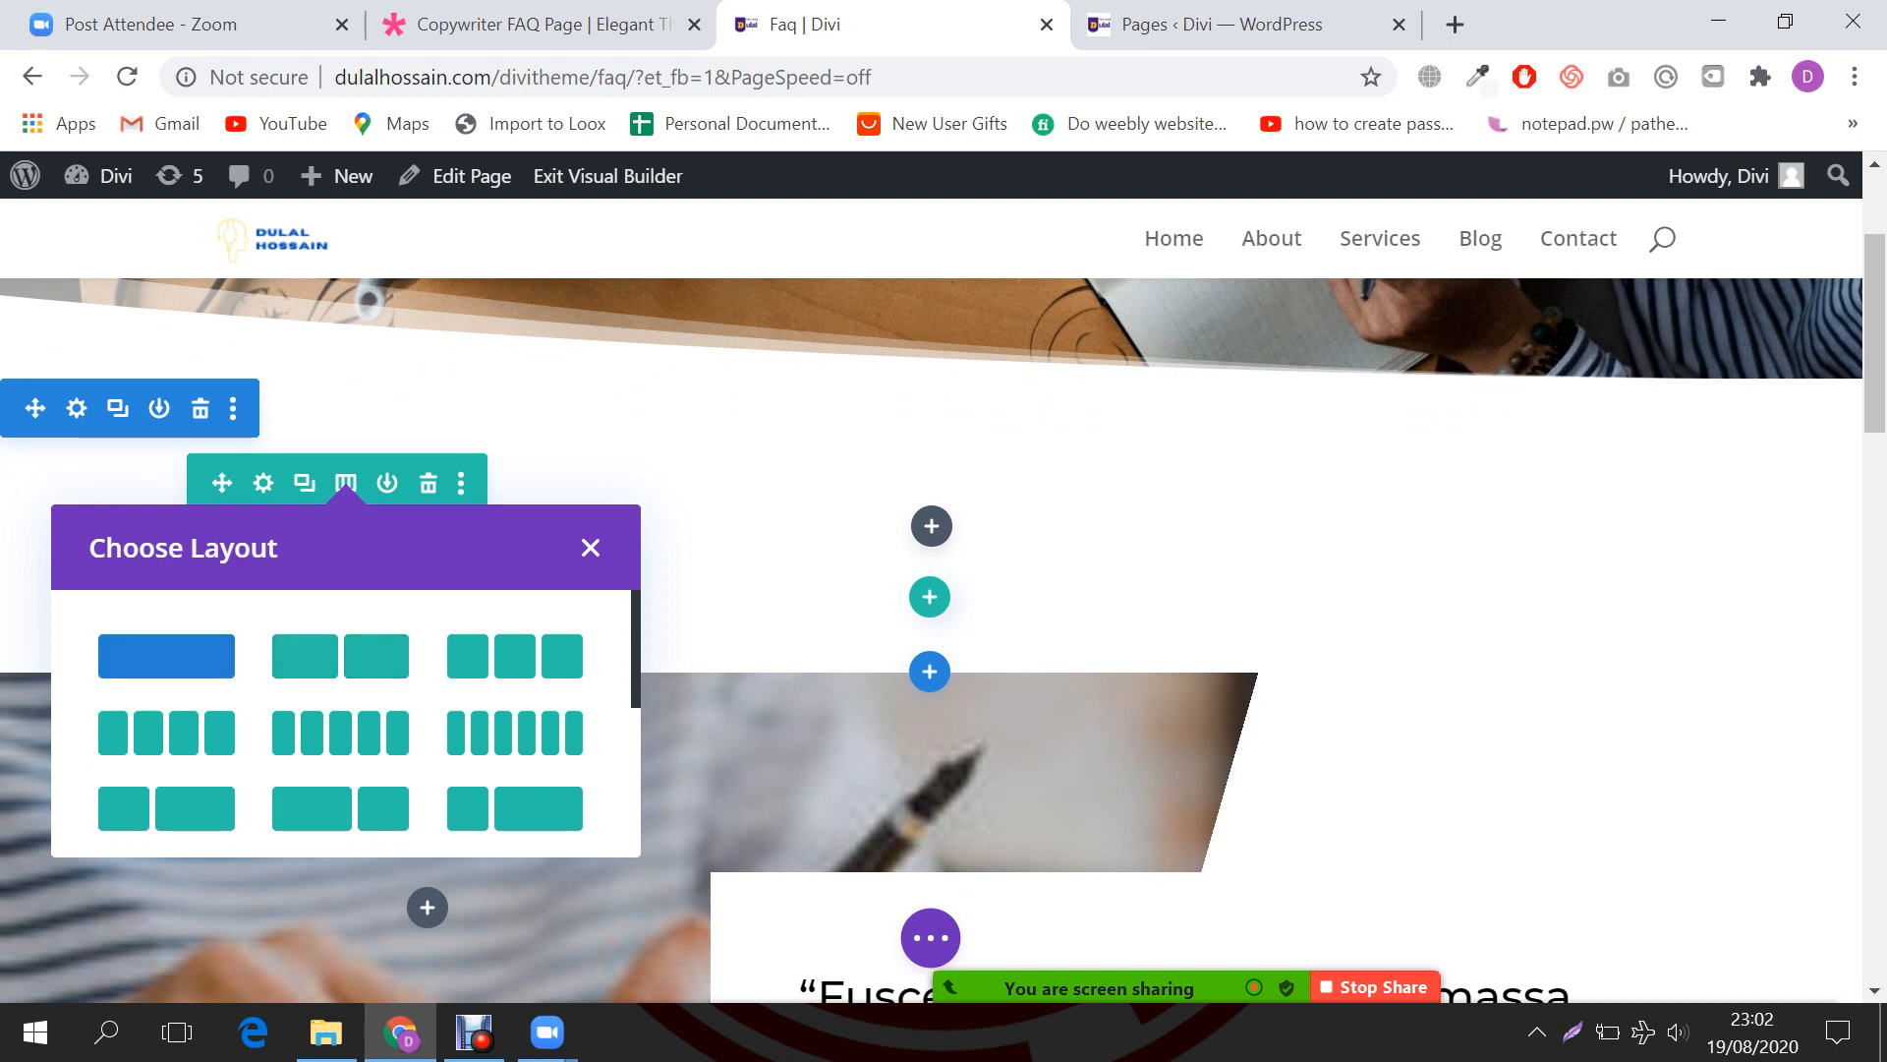
scroll(340, 688, down, 2)
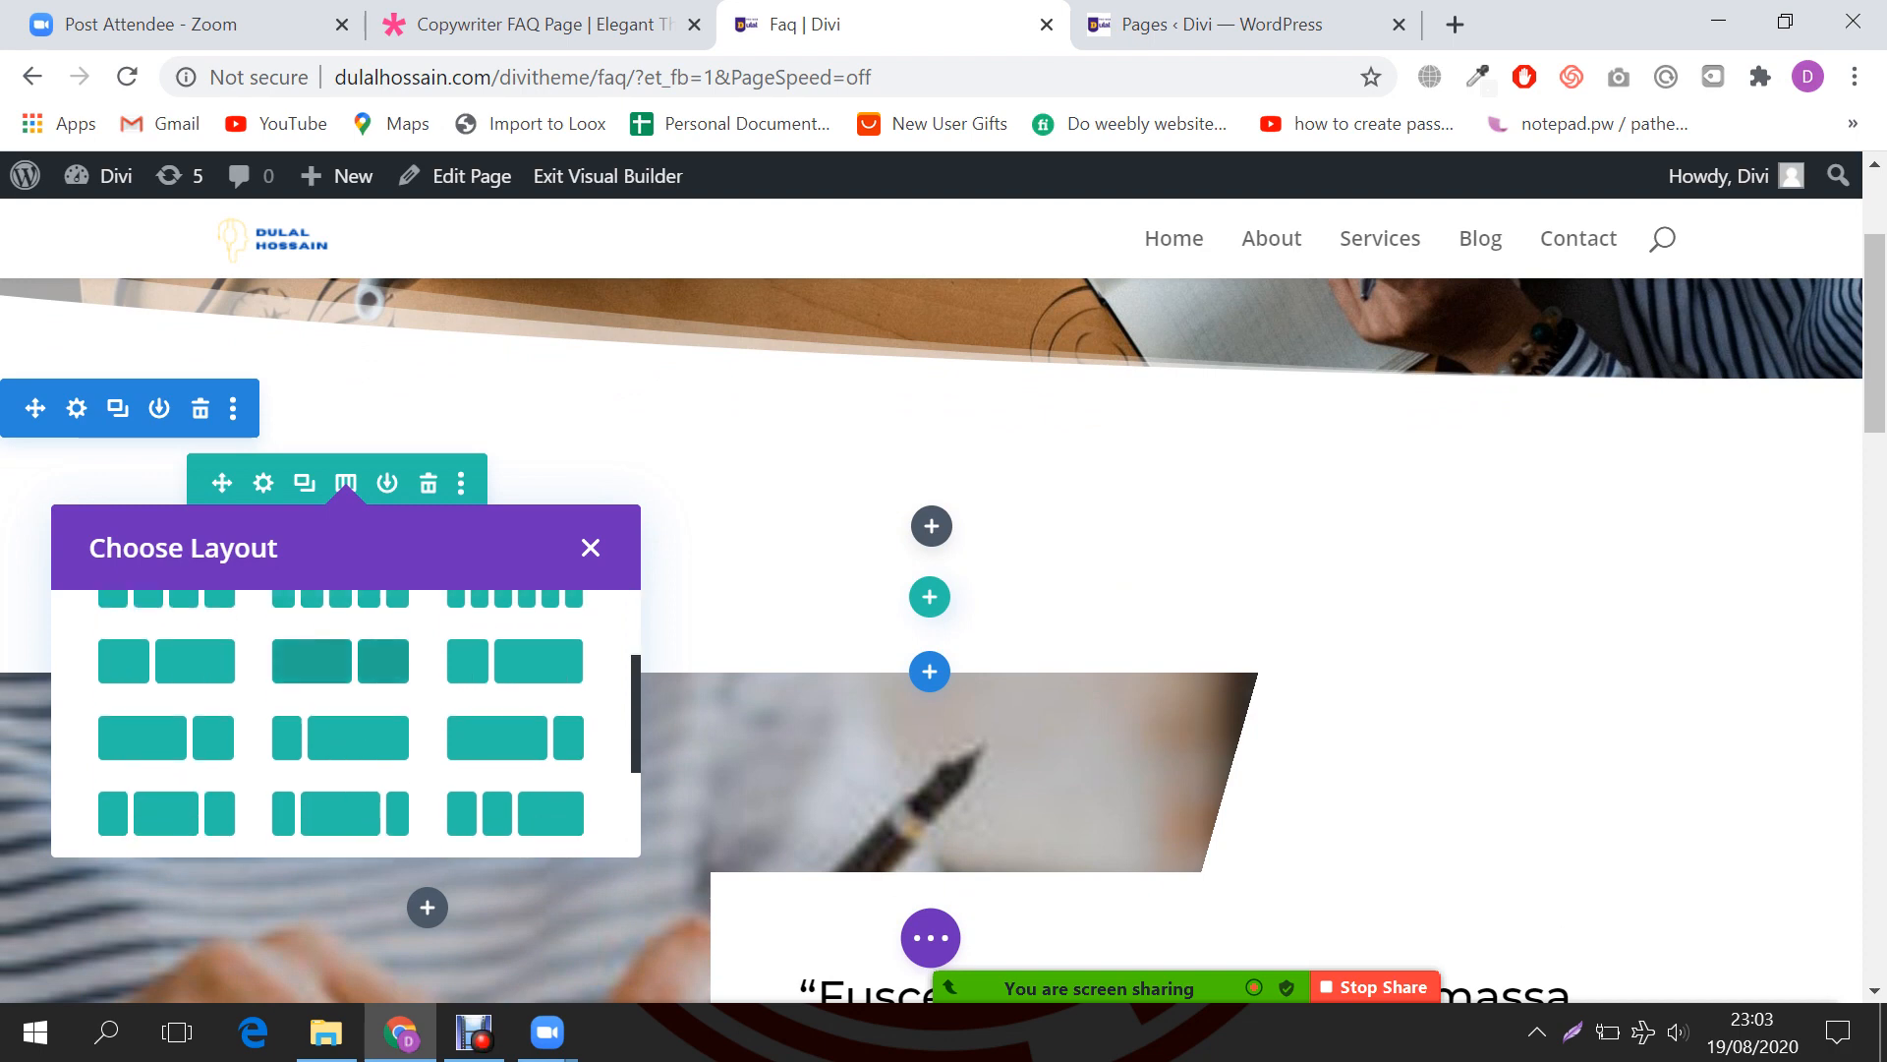
scroll(340, 723, down, 2)
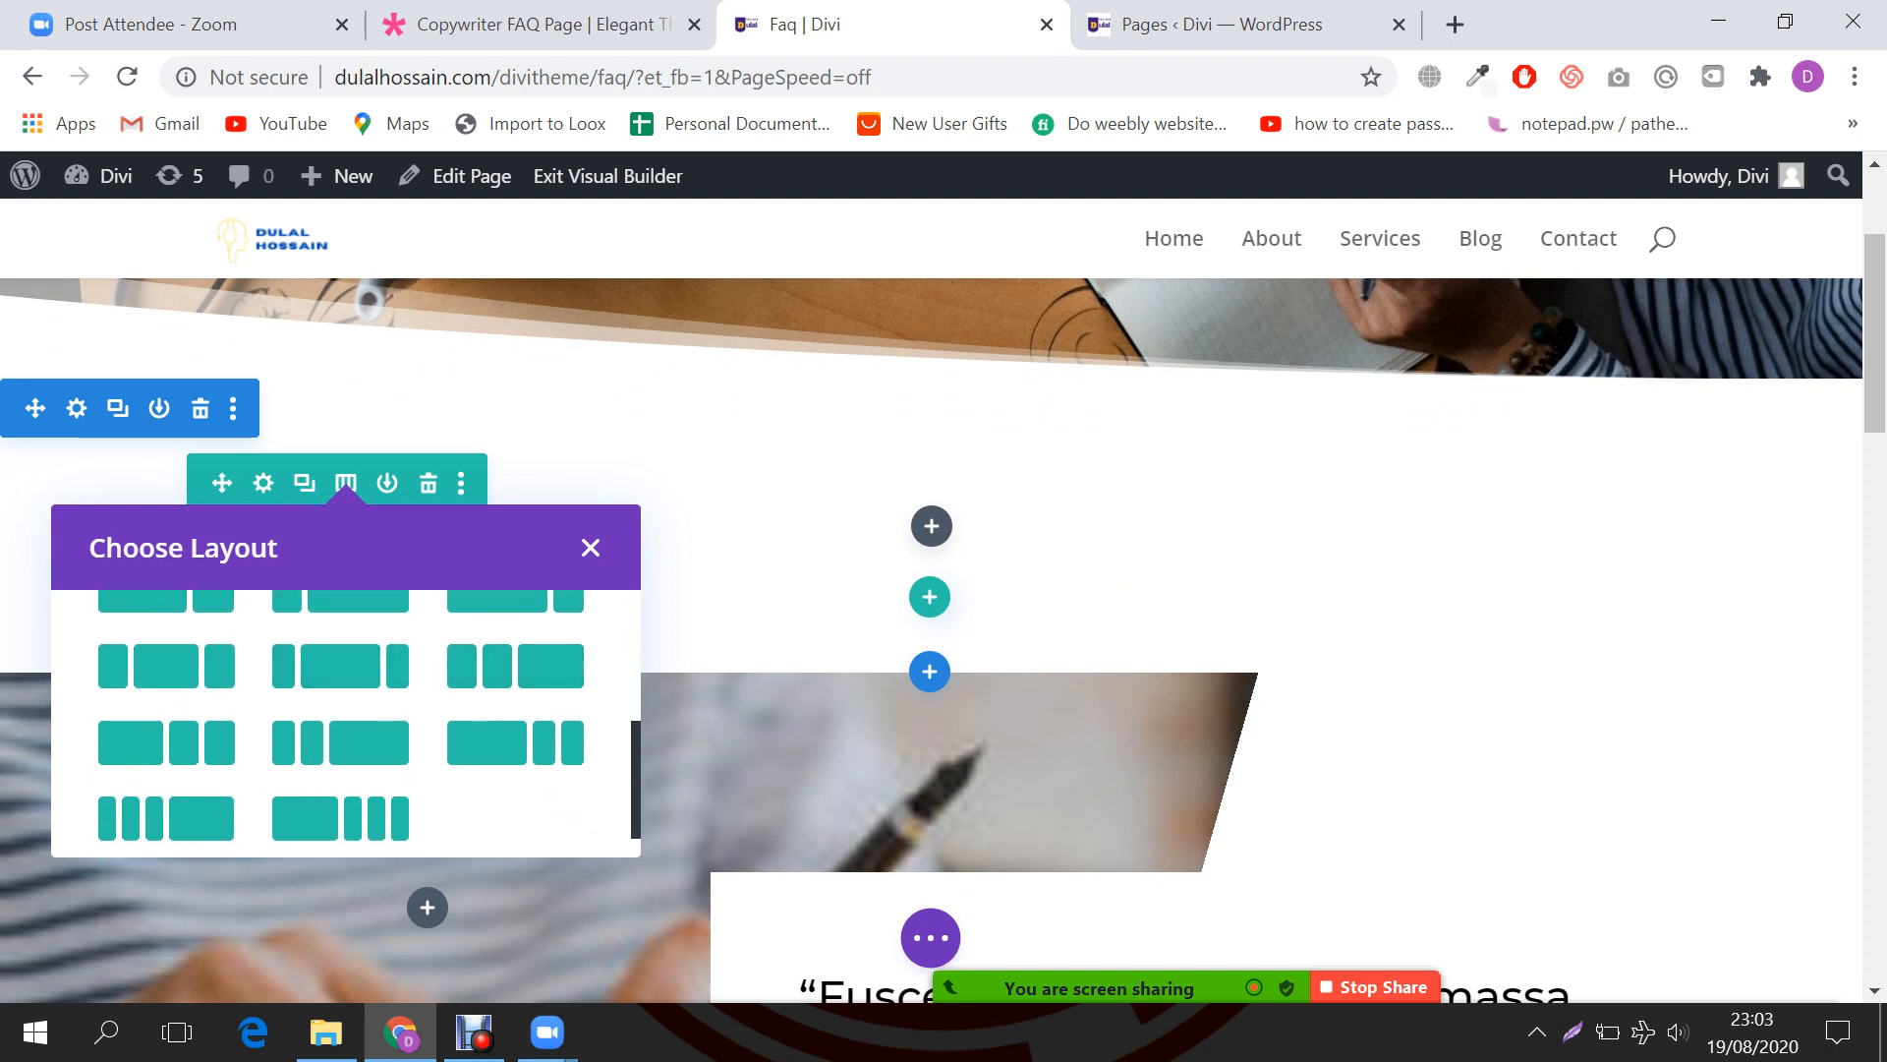
scroll(340, 813, up, 2)
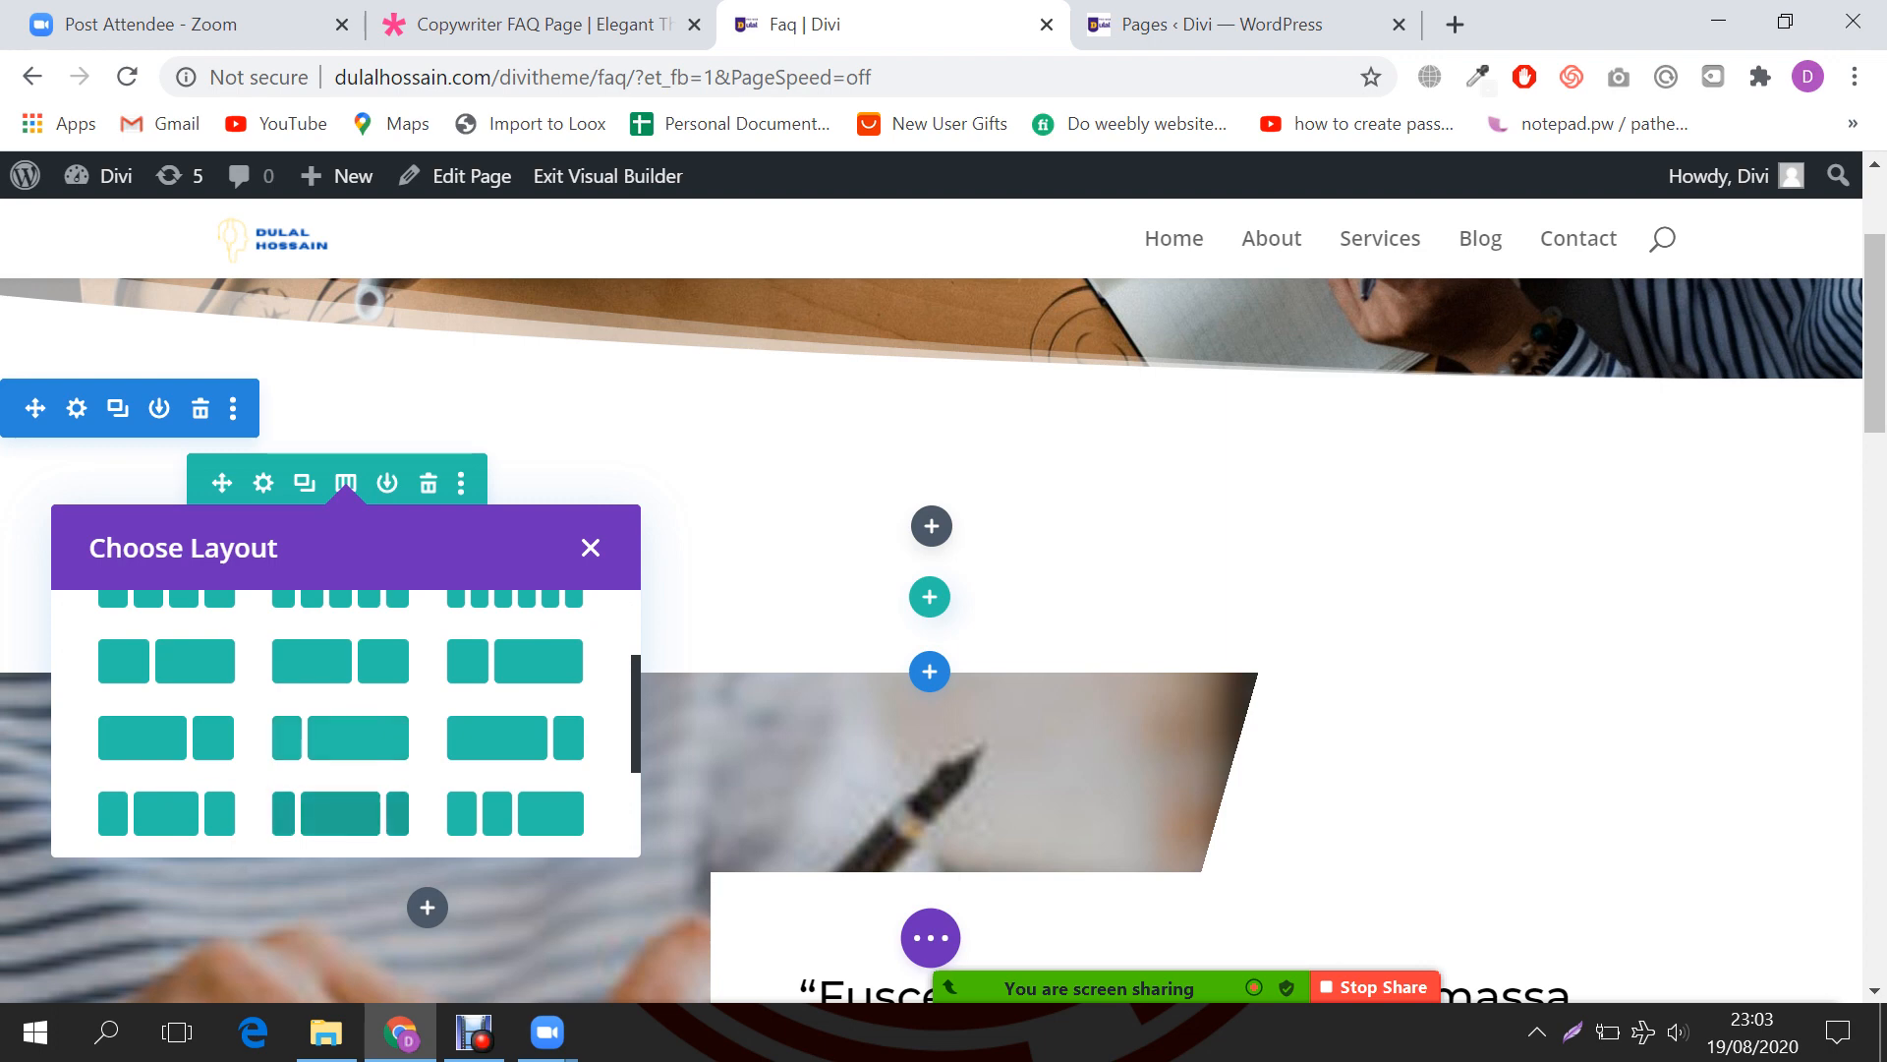
click(340, 813)
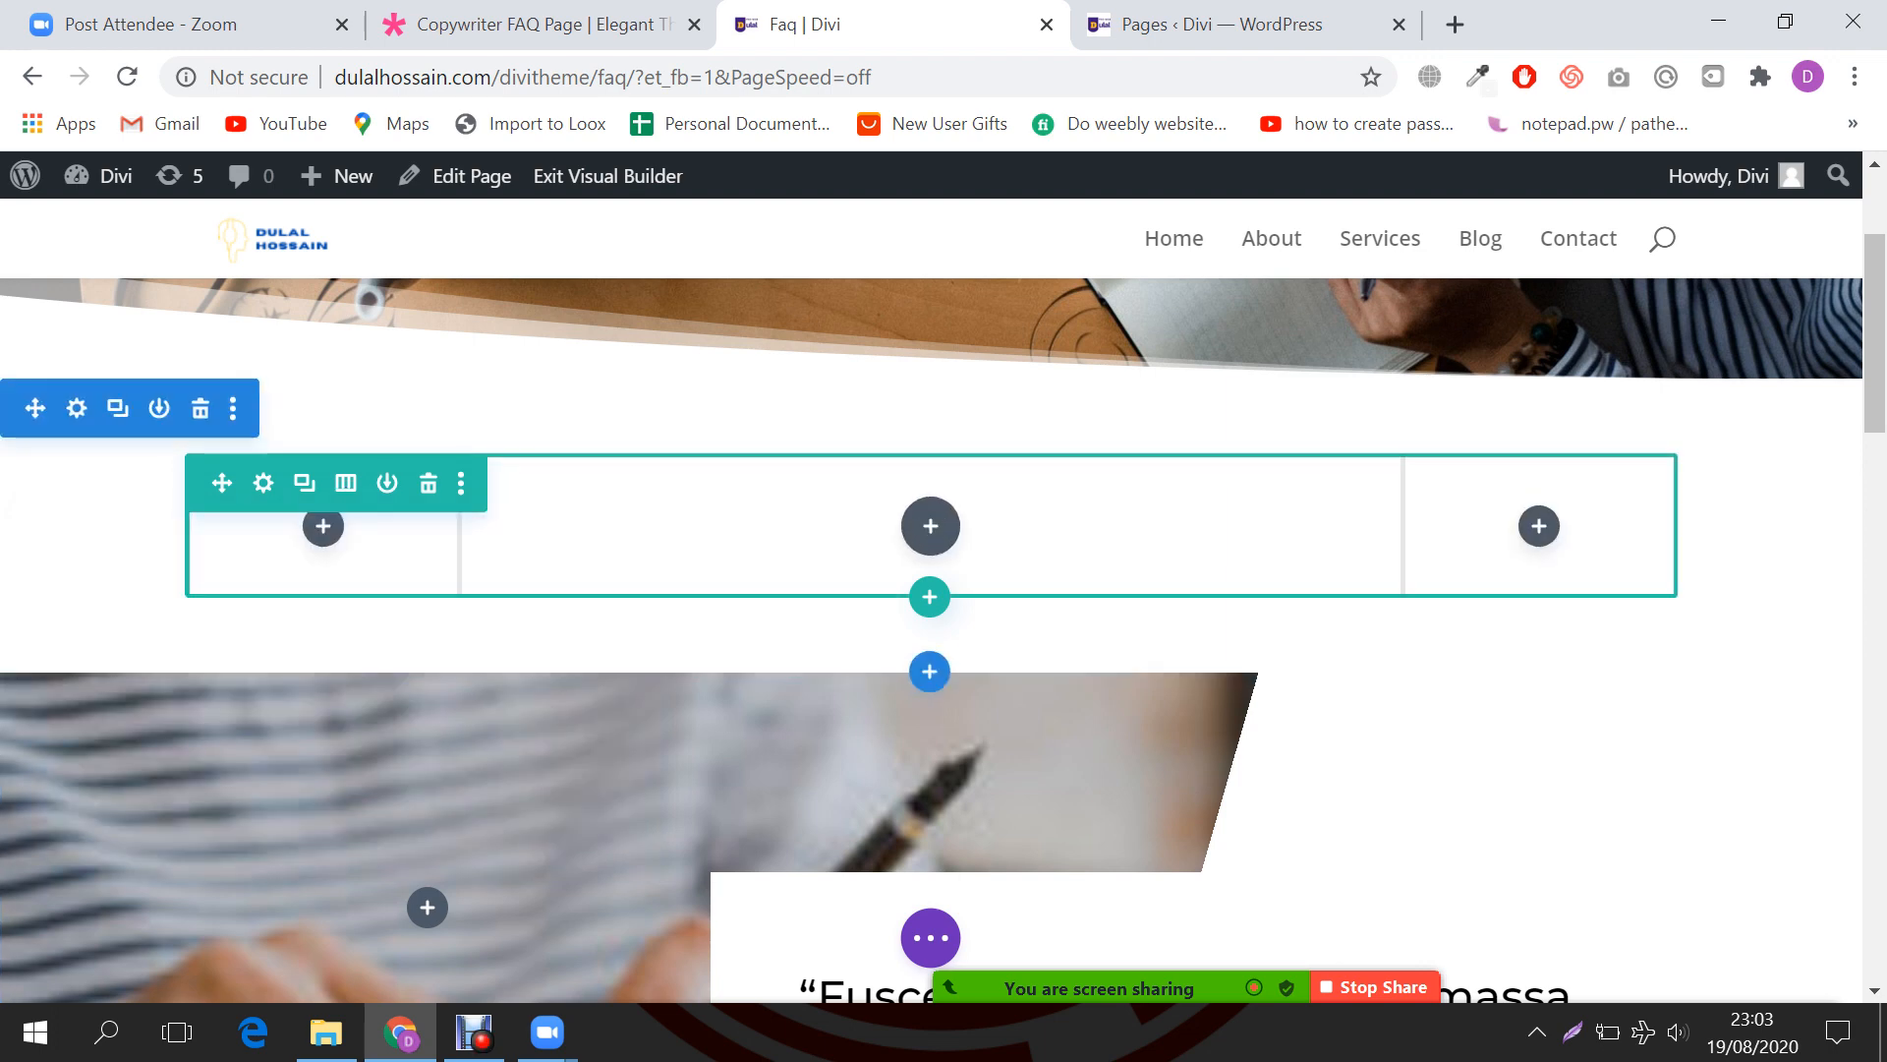
Step: Insert an Accordion module, found by searching 'acco', into the middle column and save it
click(930, 526)
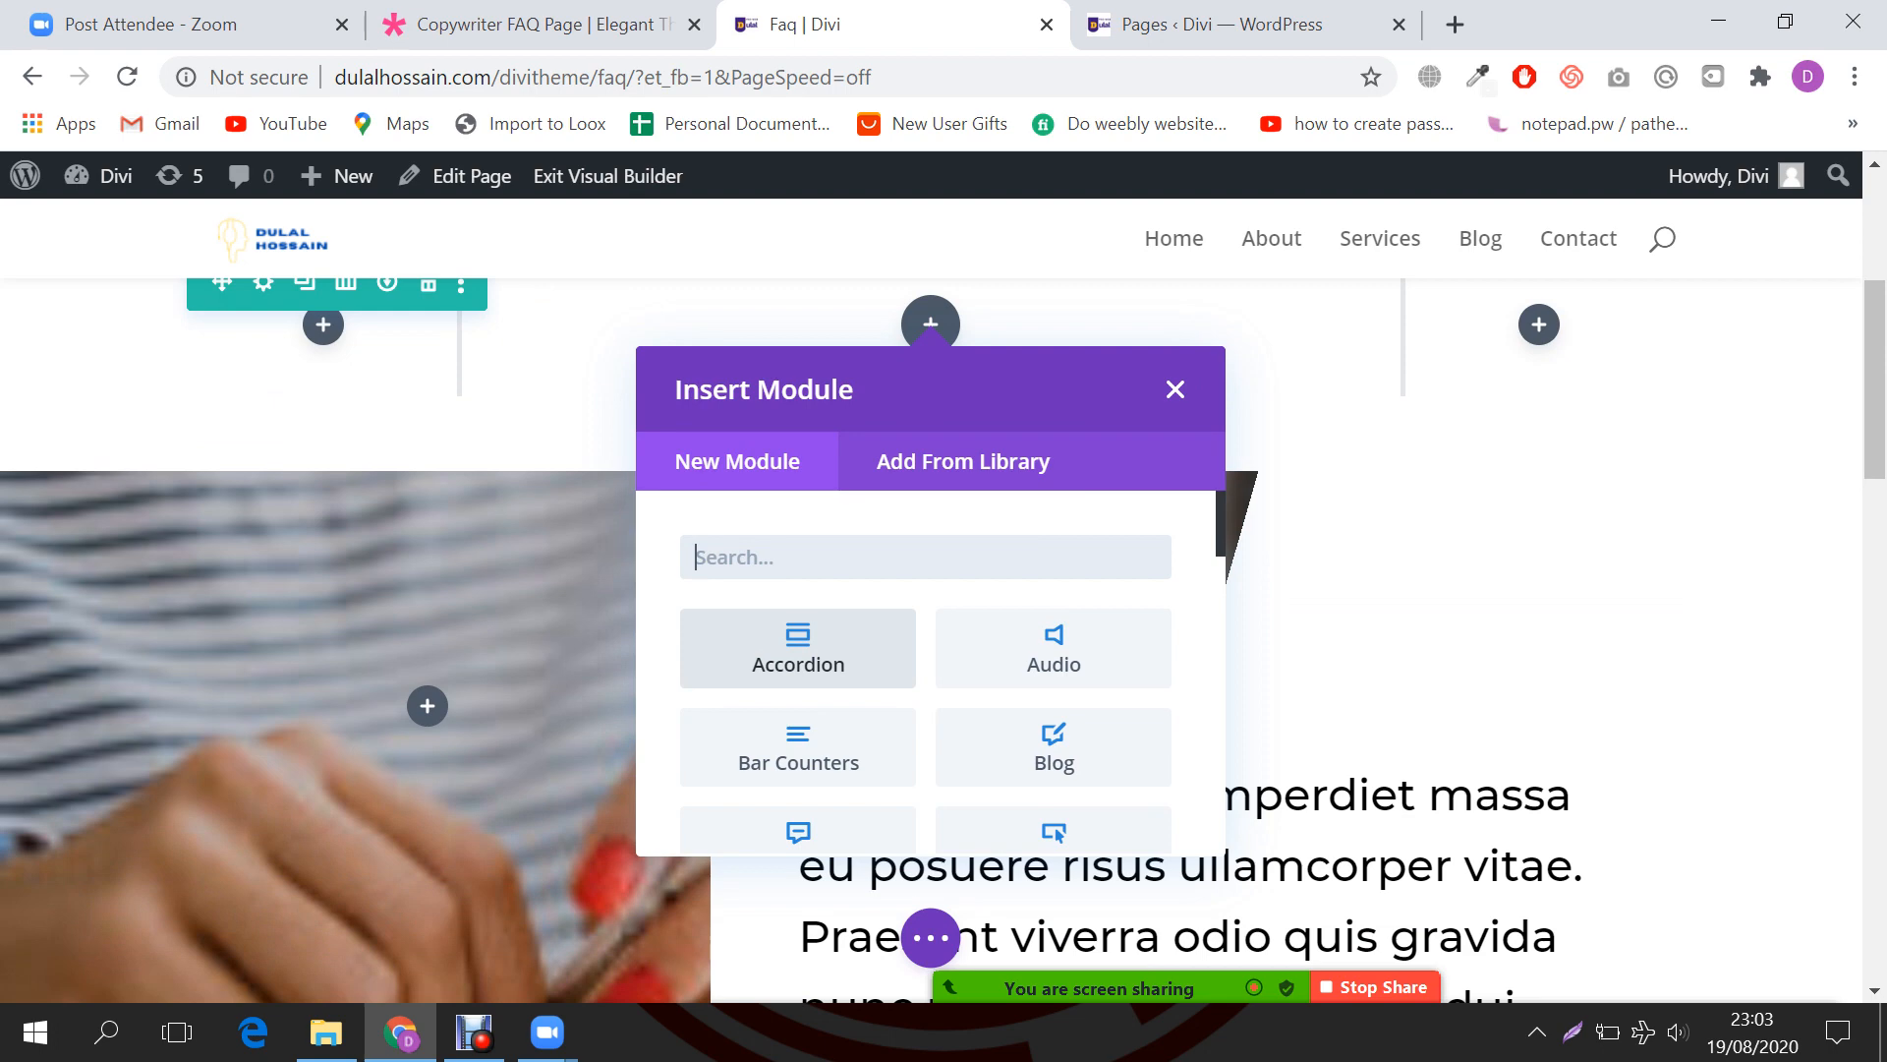
text(accor)
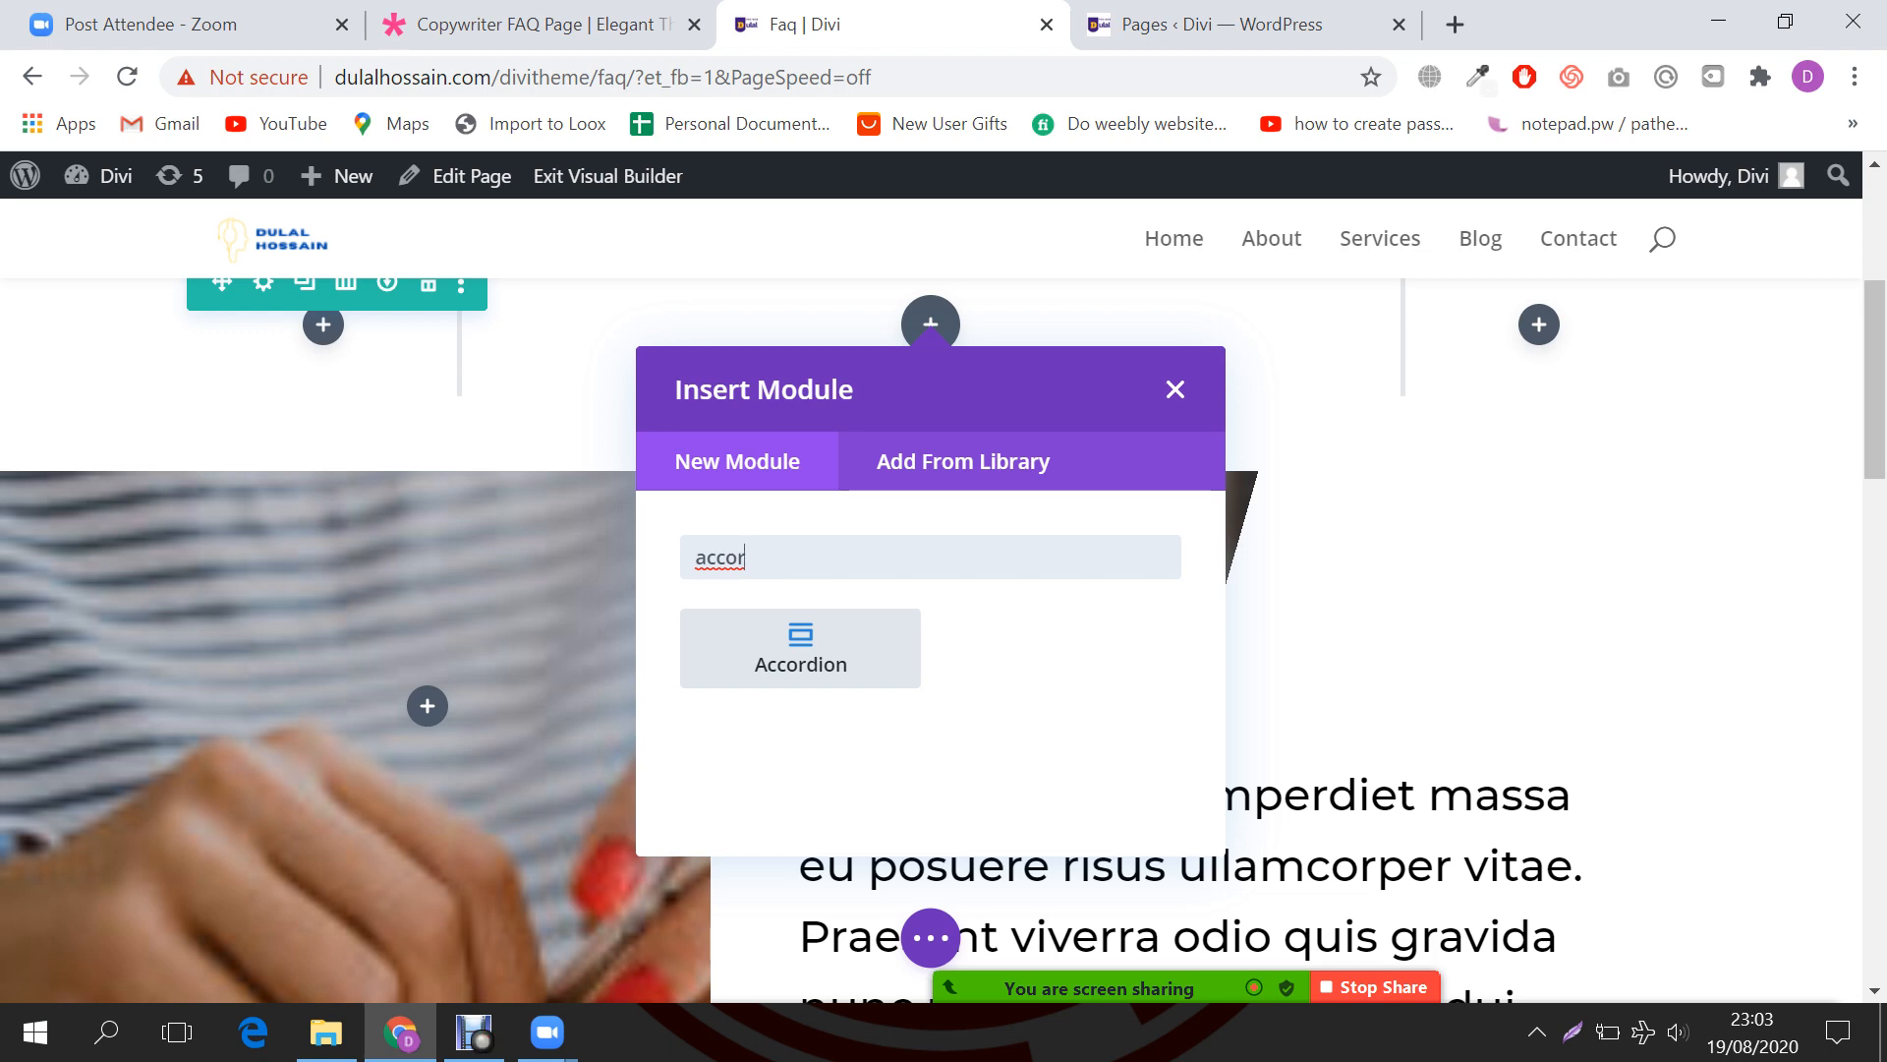
key(Return)
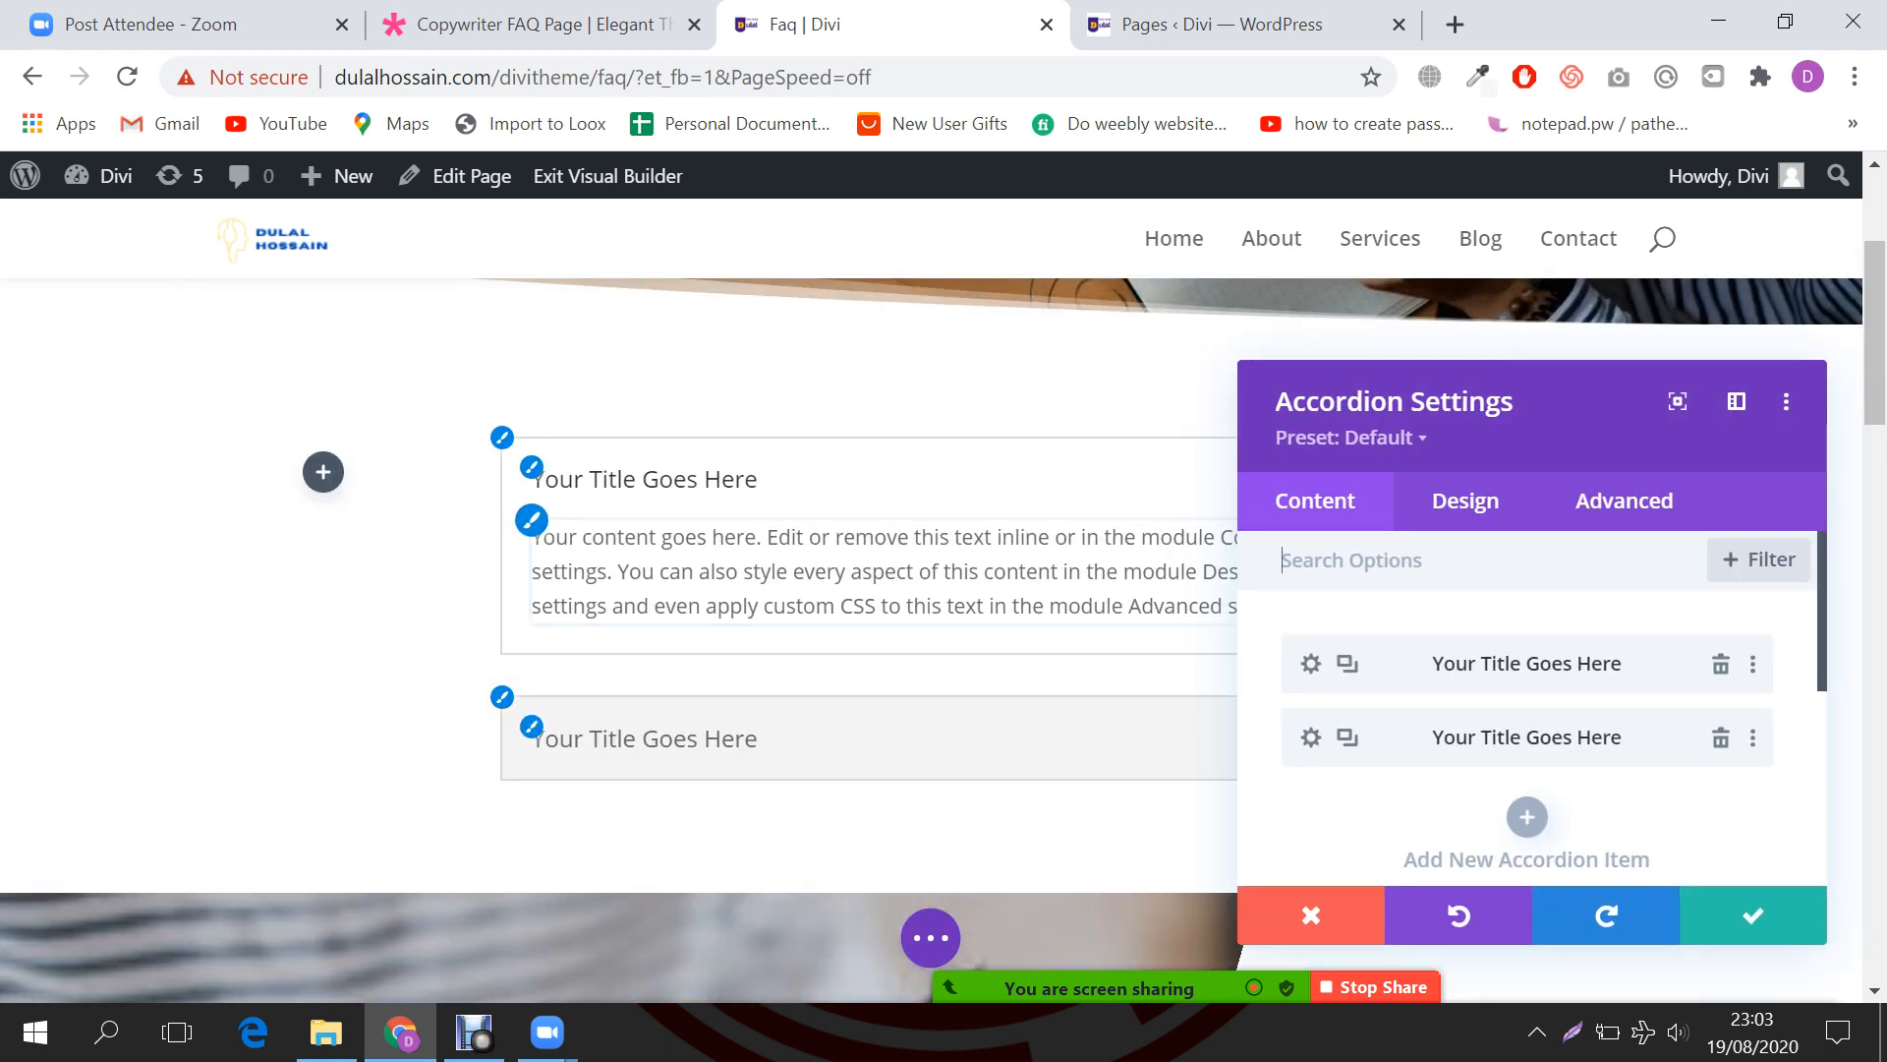
click(1753, 915)
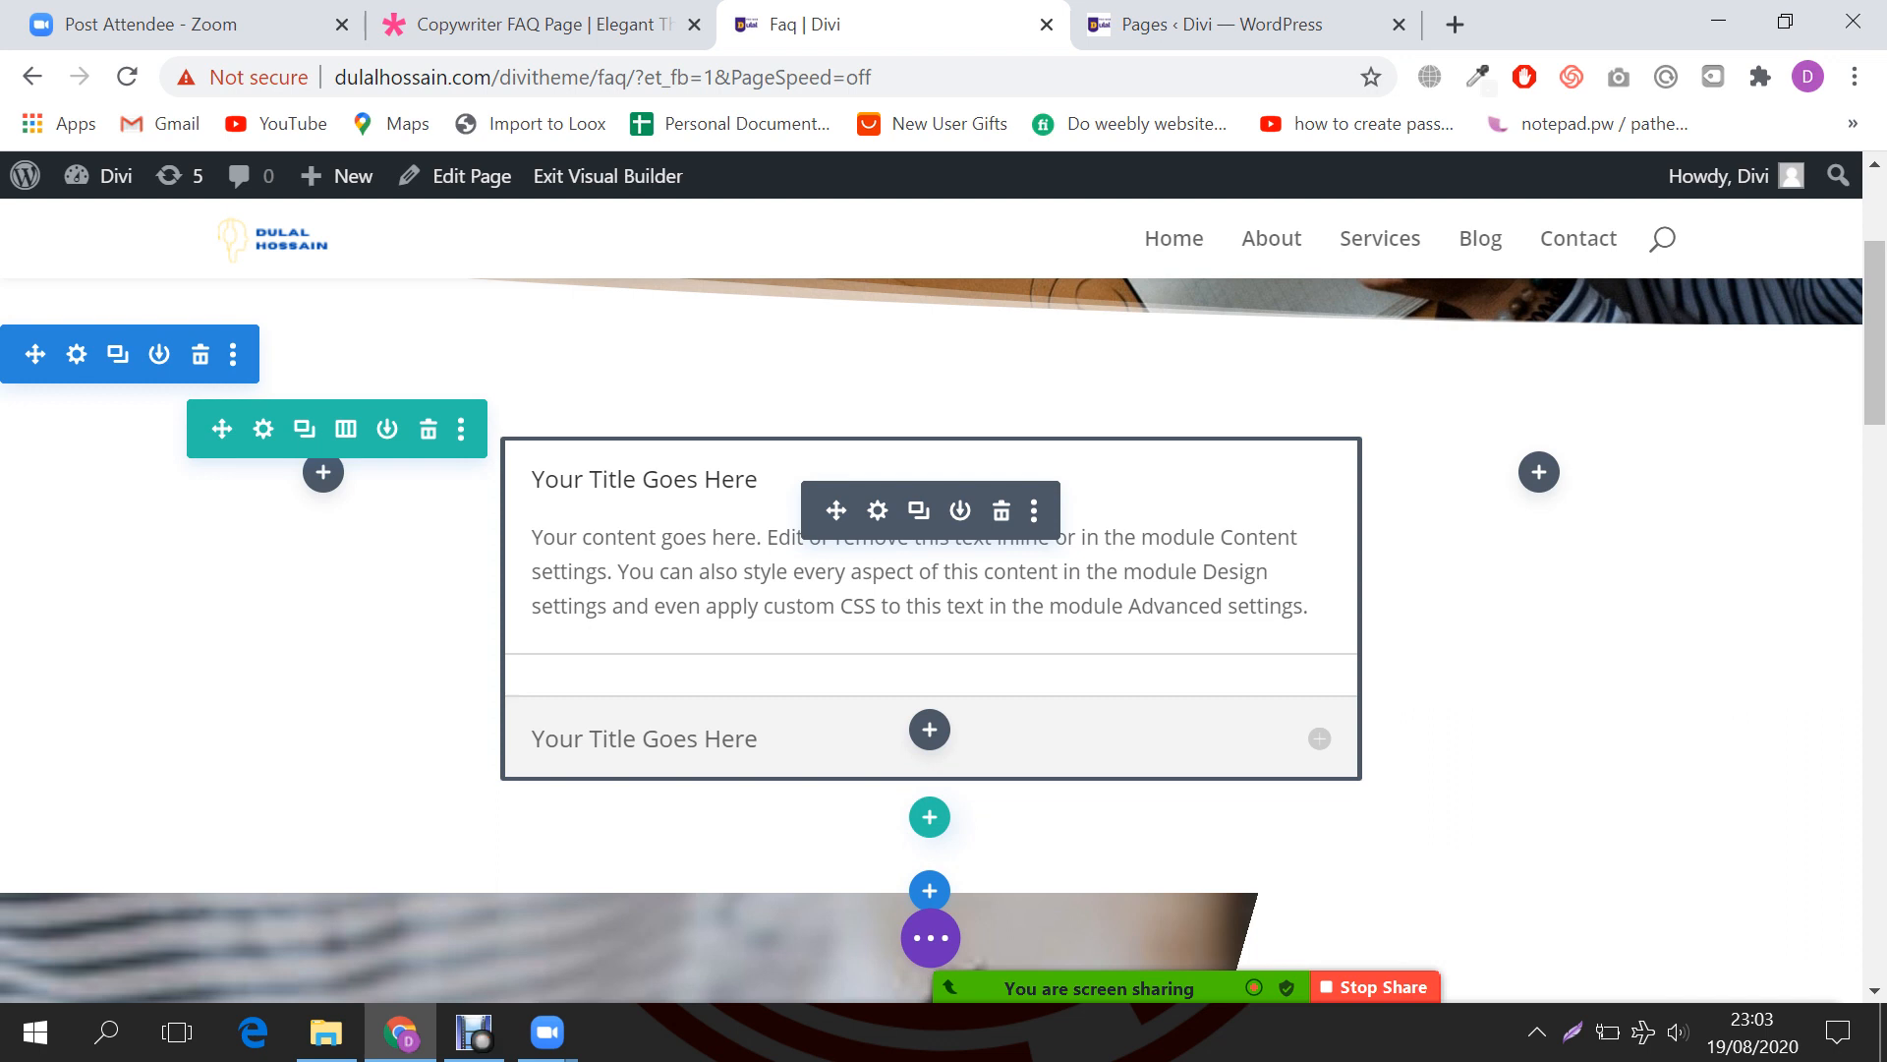
Step: Copy the first question from the Copywriter FAQ demo and reopen the accordion's settings
key(ctrl+shift+Tab)
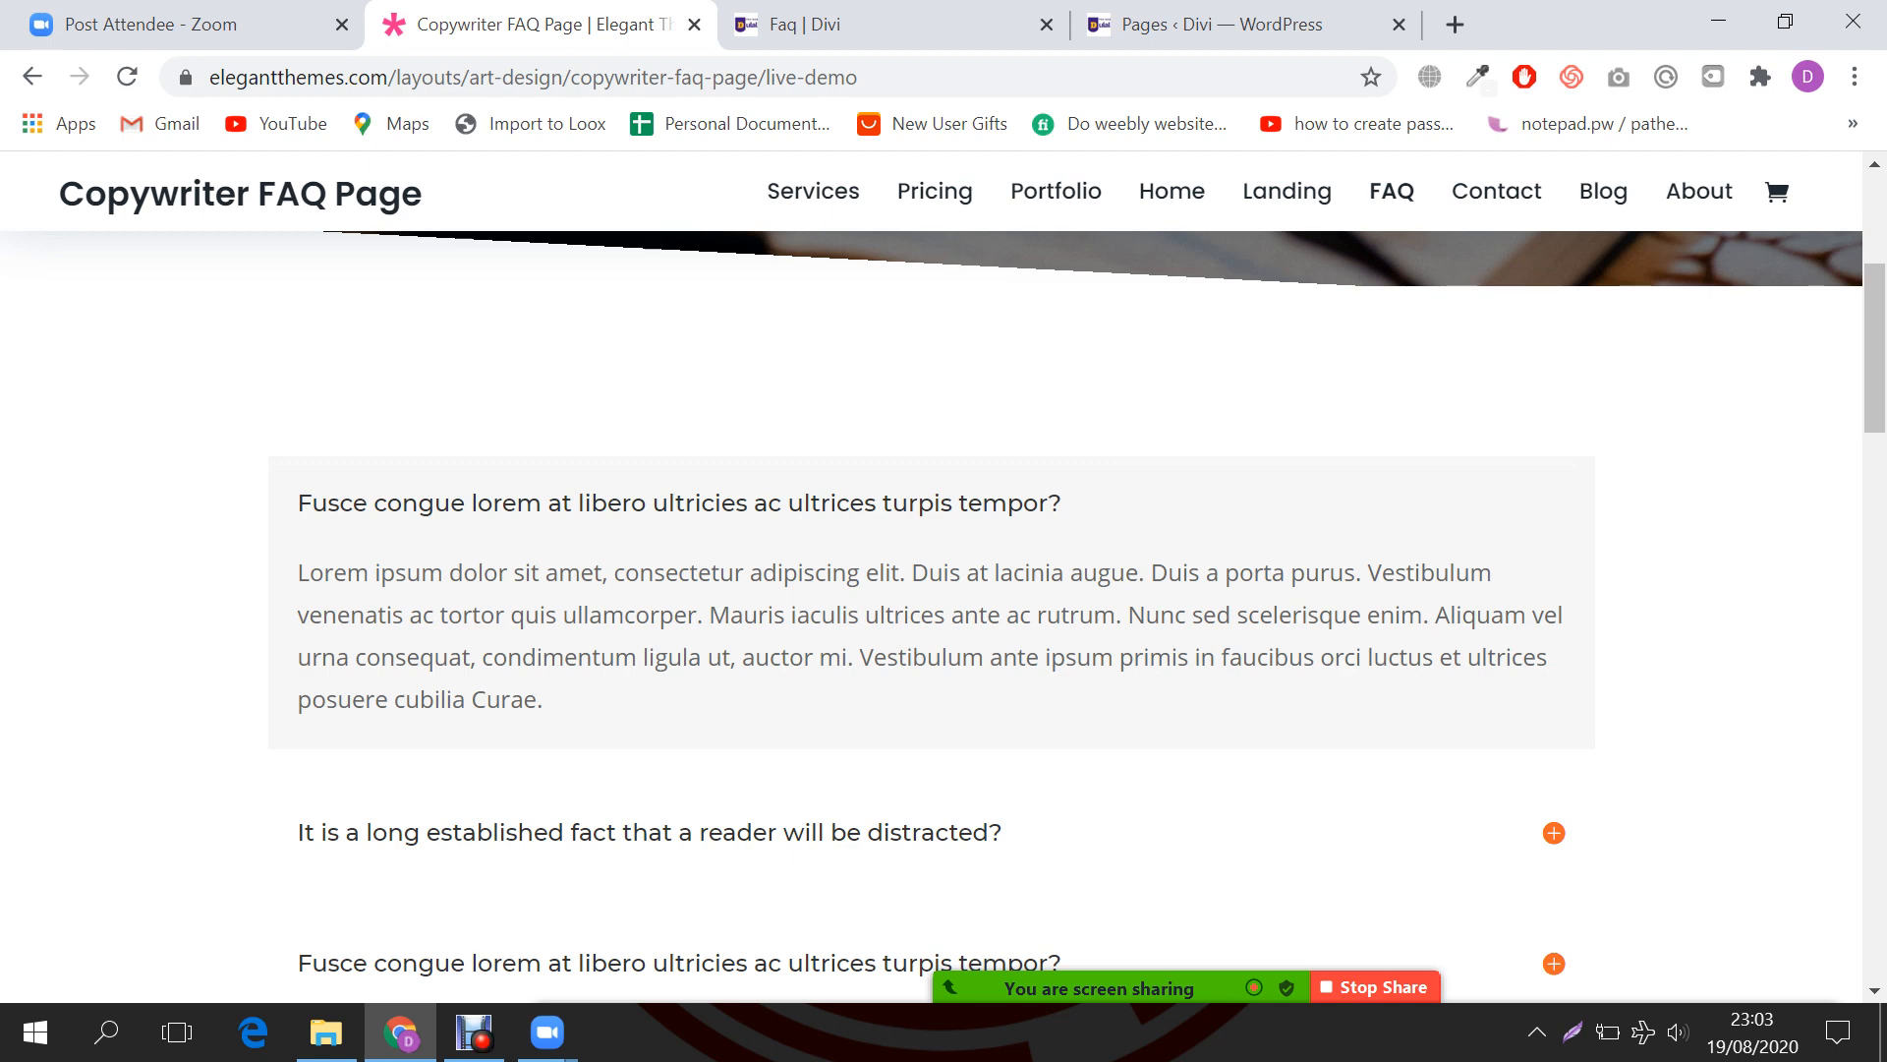
drag(298, 572, 543, 699)
click(629, 699)
drag(298, 502, 1061, 502)
key(ctrl+c)
click(885, 24)
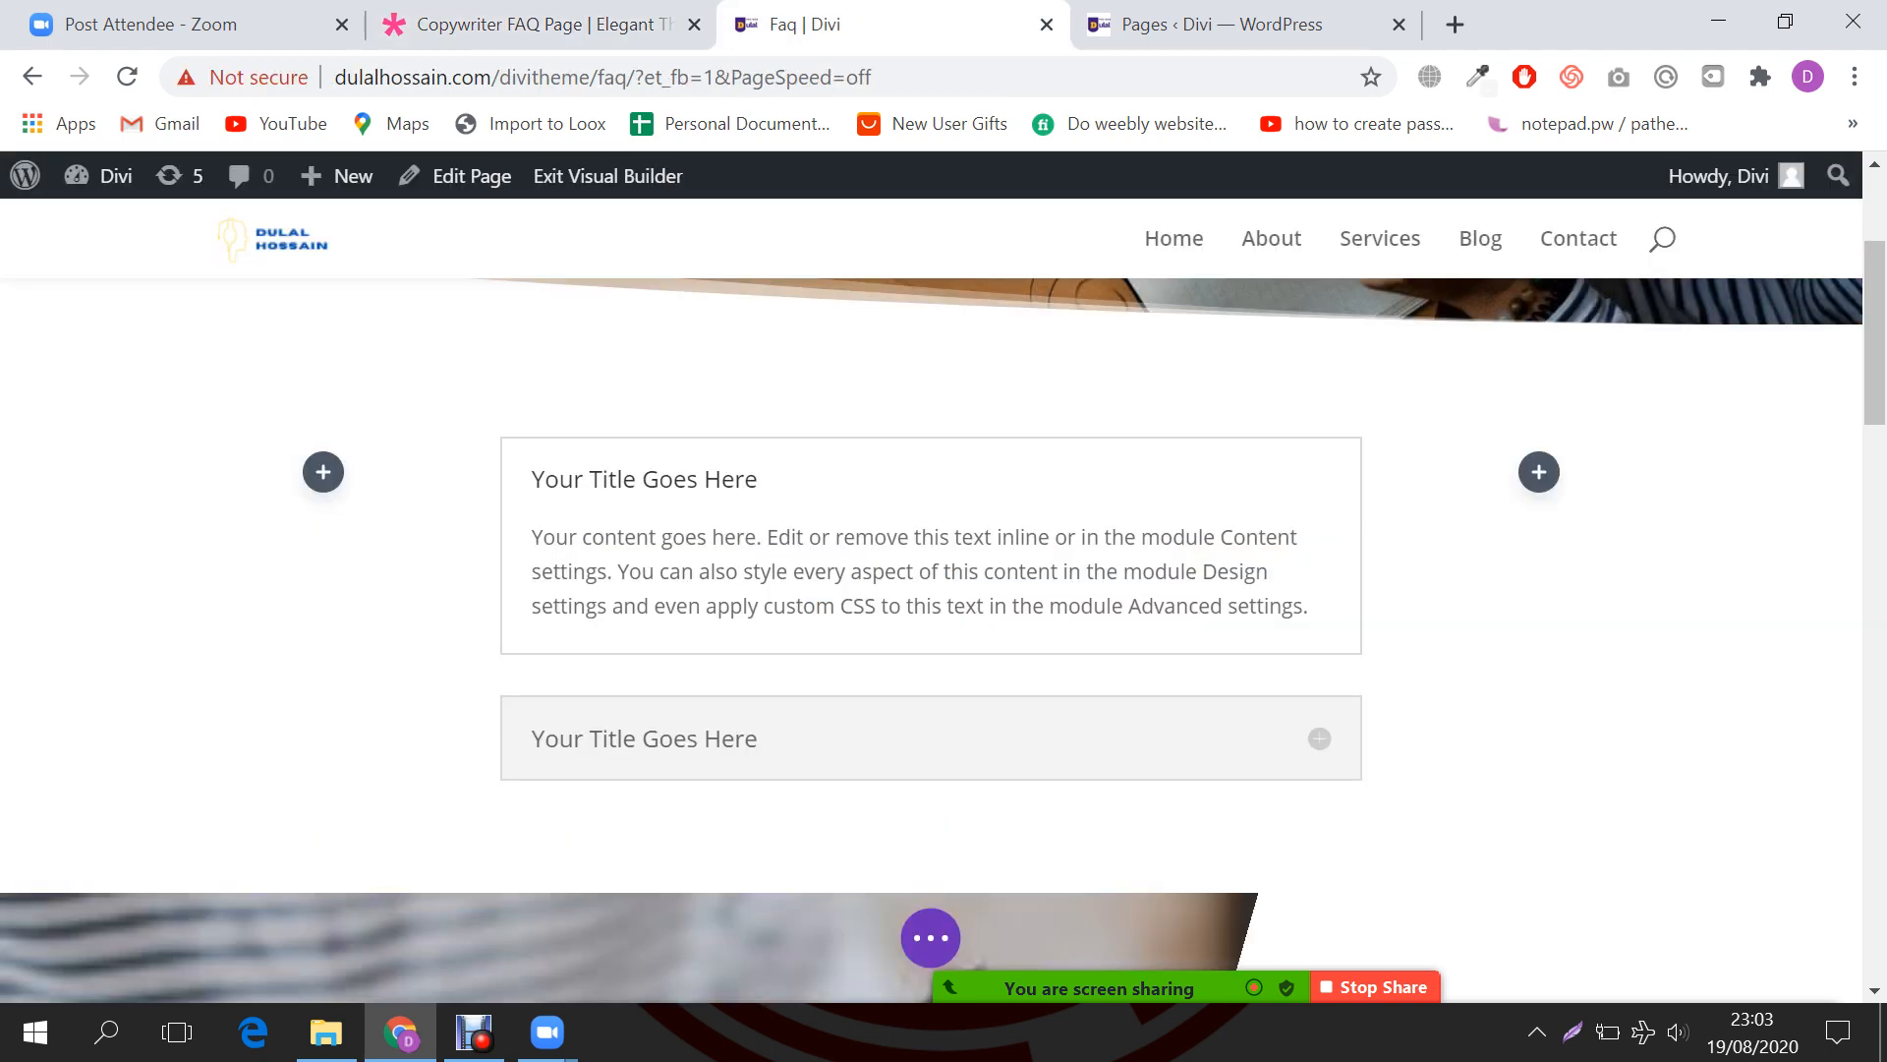
click(878, 510)
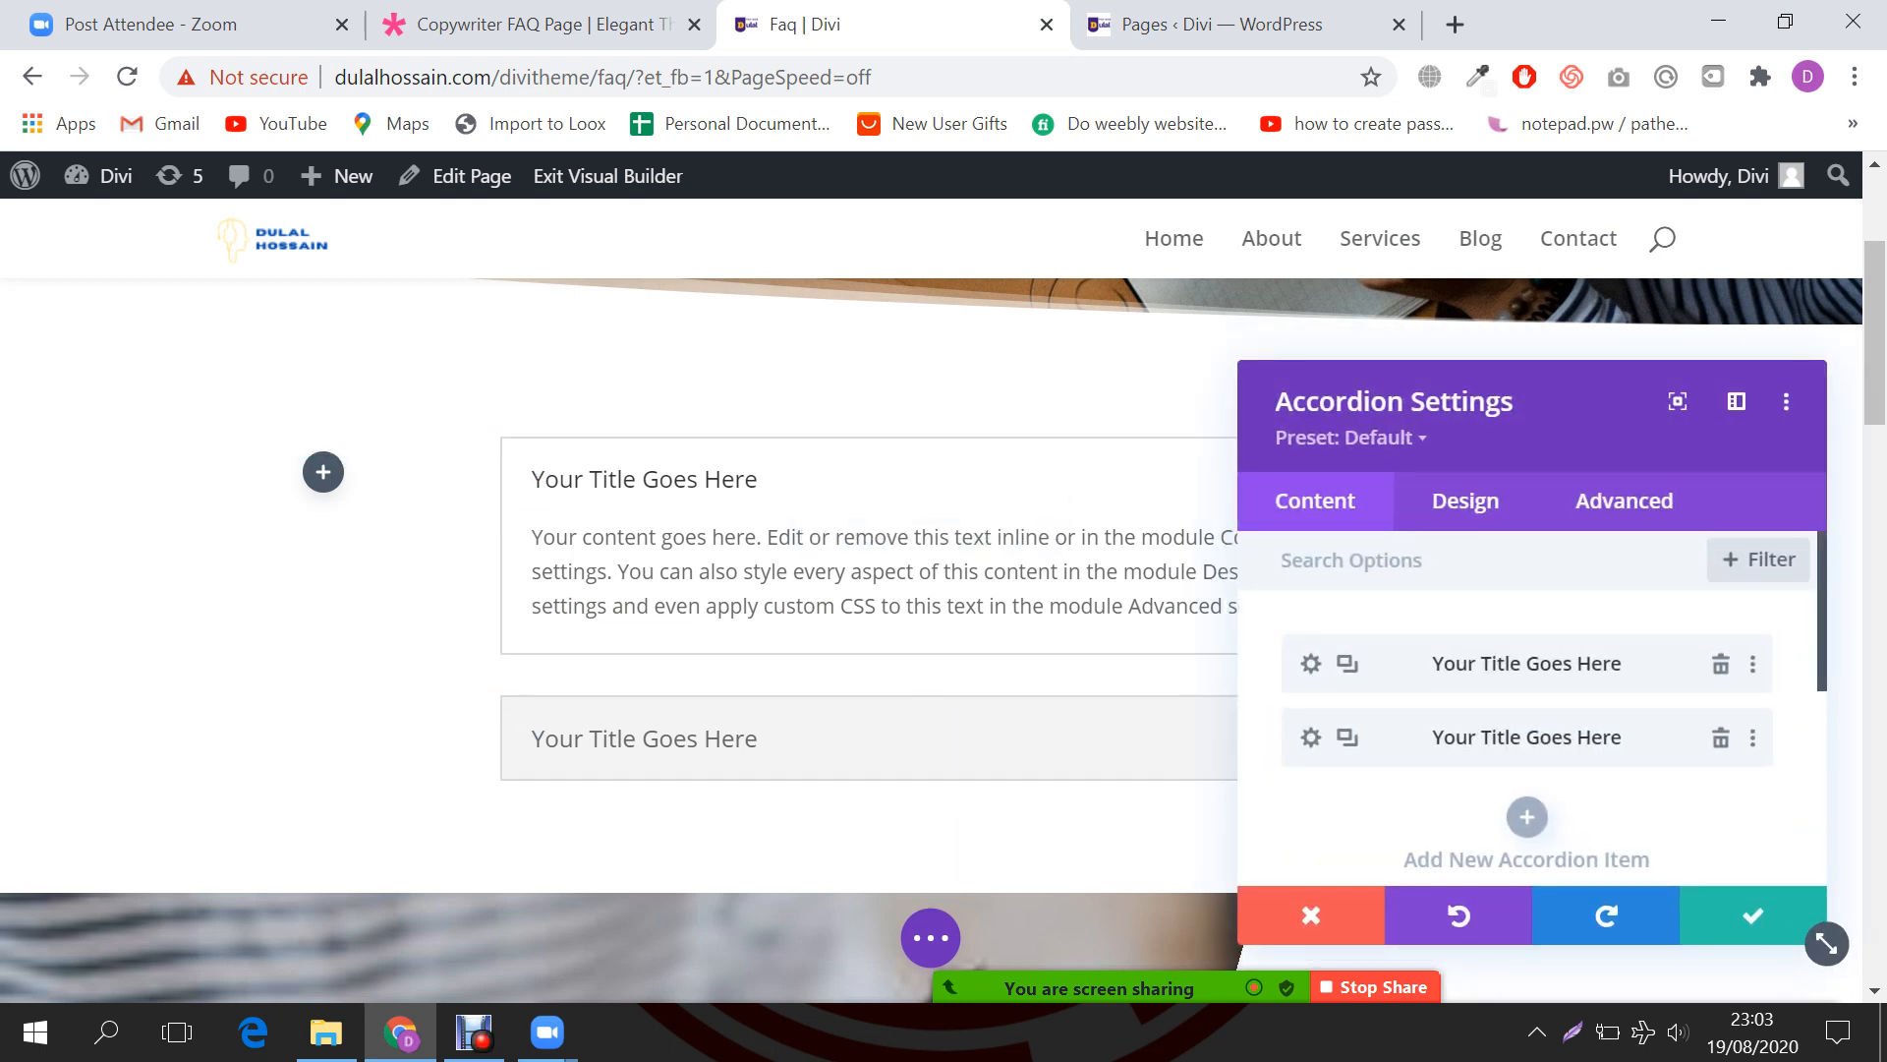
Step: Replace the first accordion item's placeholder title with the copied demo question
click(1312, 663)
click(1514, 741)
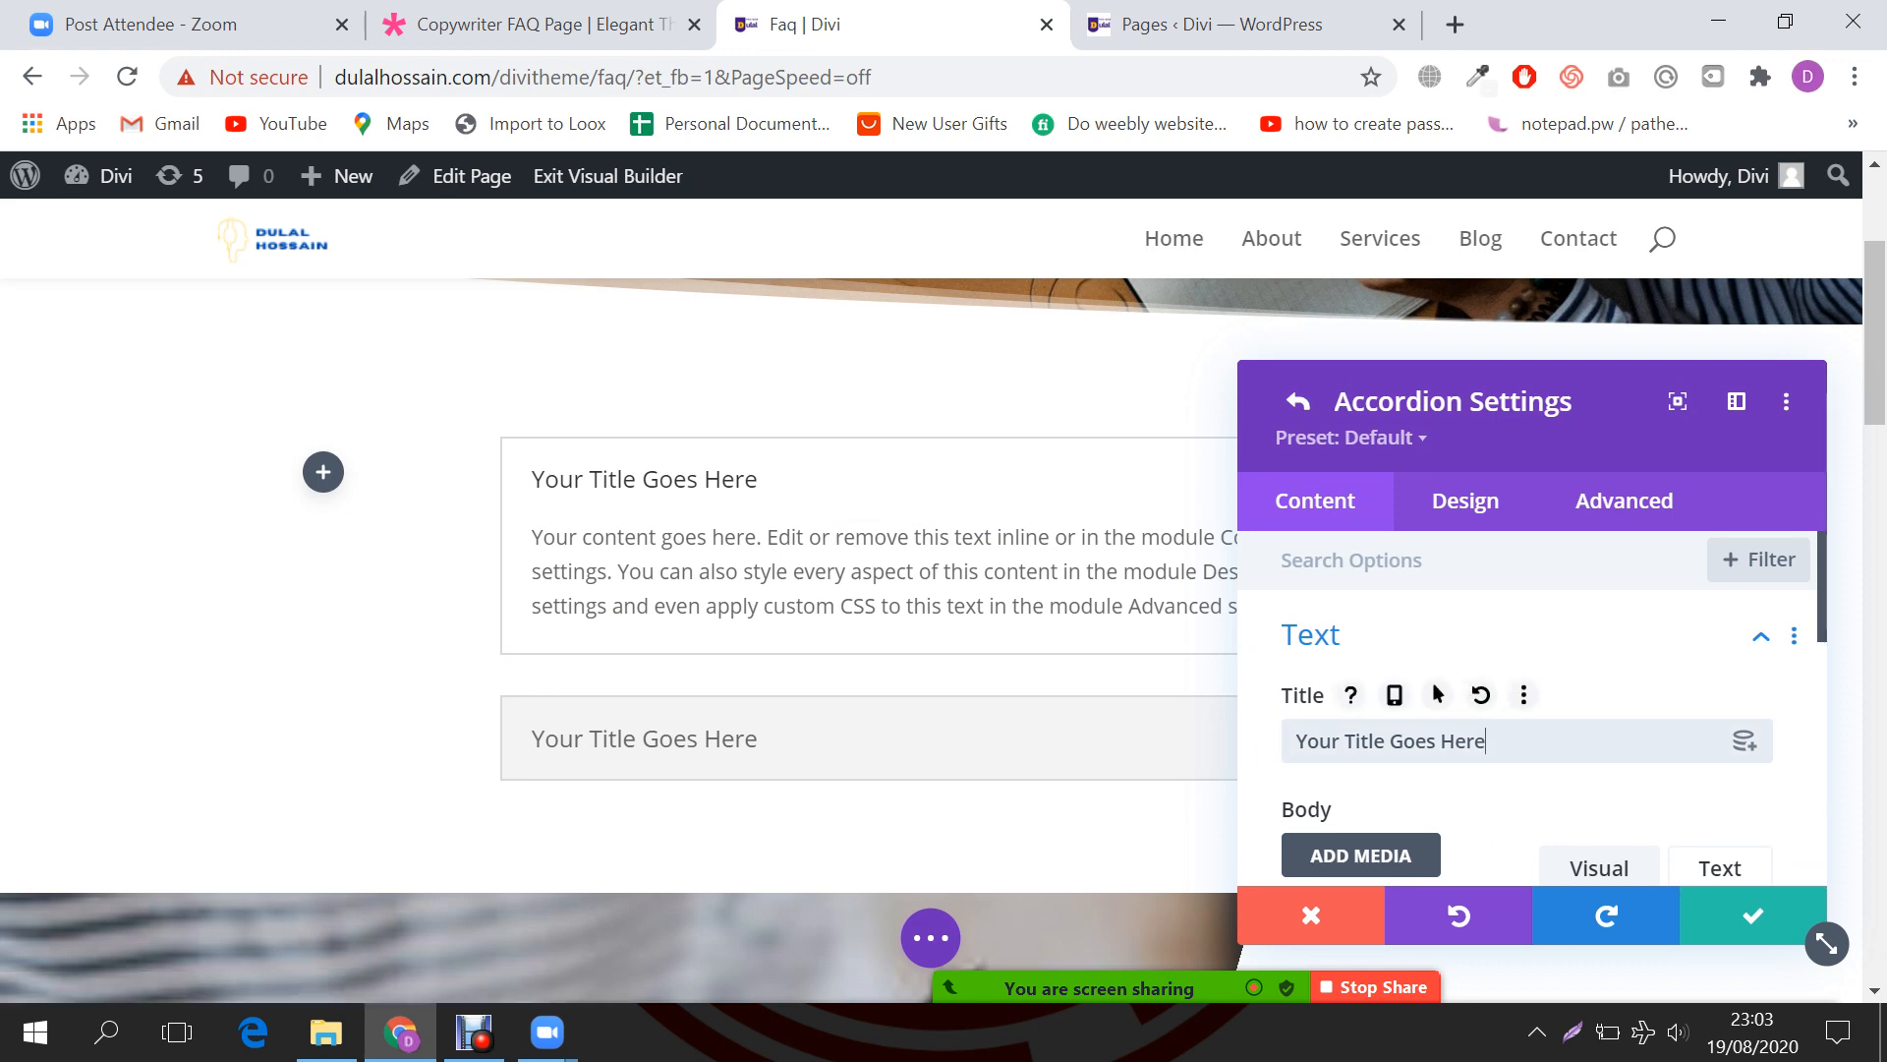
key(ctrl+a)
key(ctrl+v)
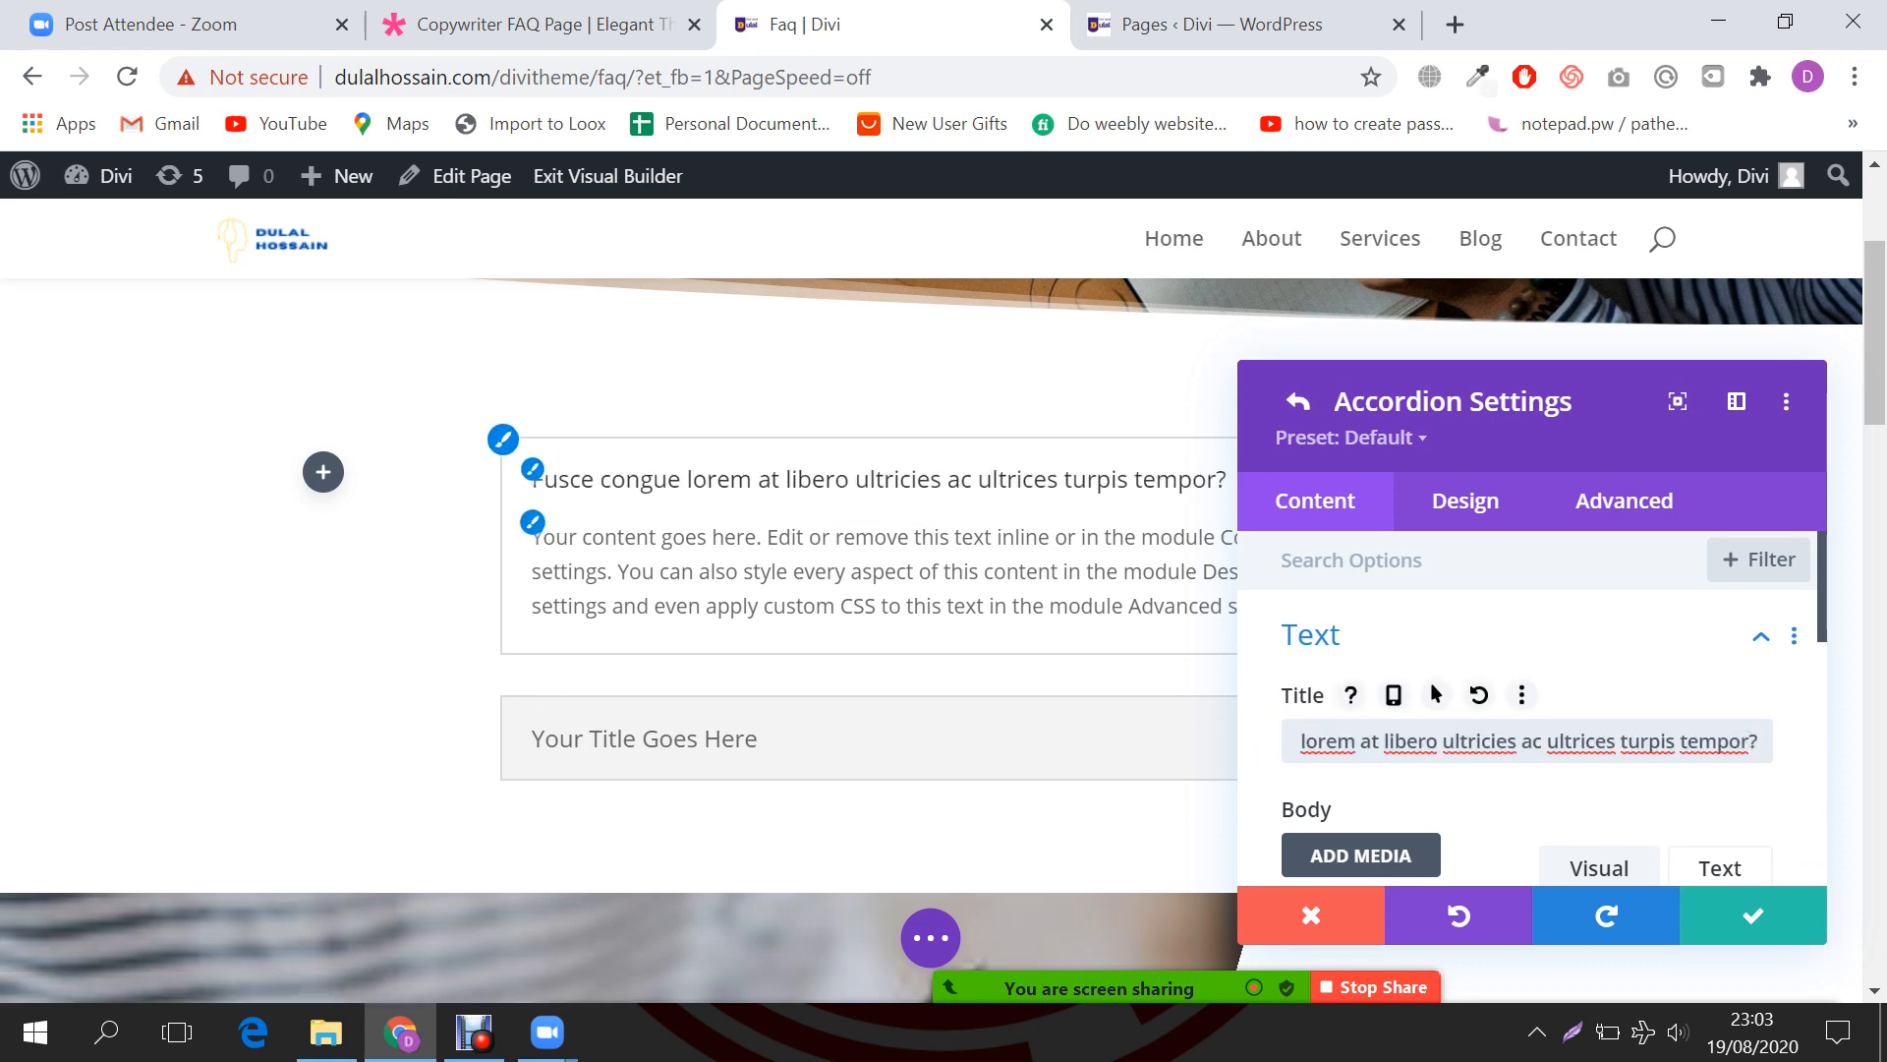
key(ctrl+a)
key(ctrl+c)
key(BackSpace)
key(ctrl+shift+Tab)
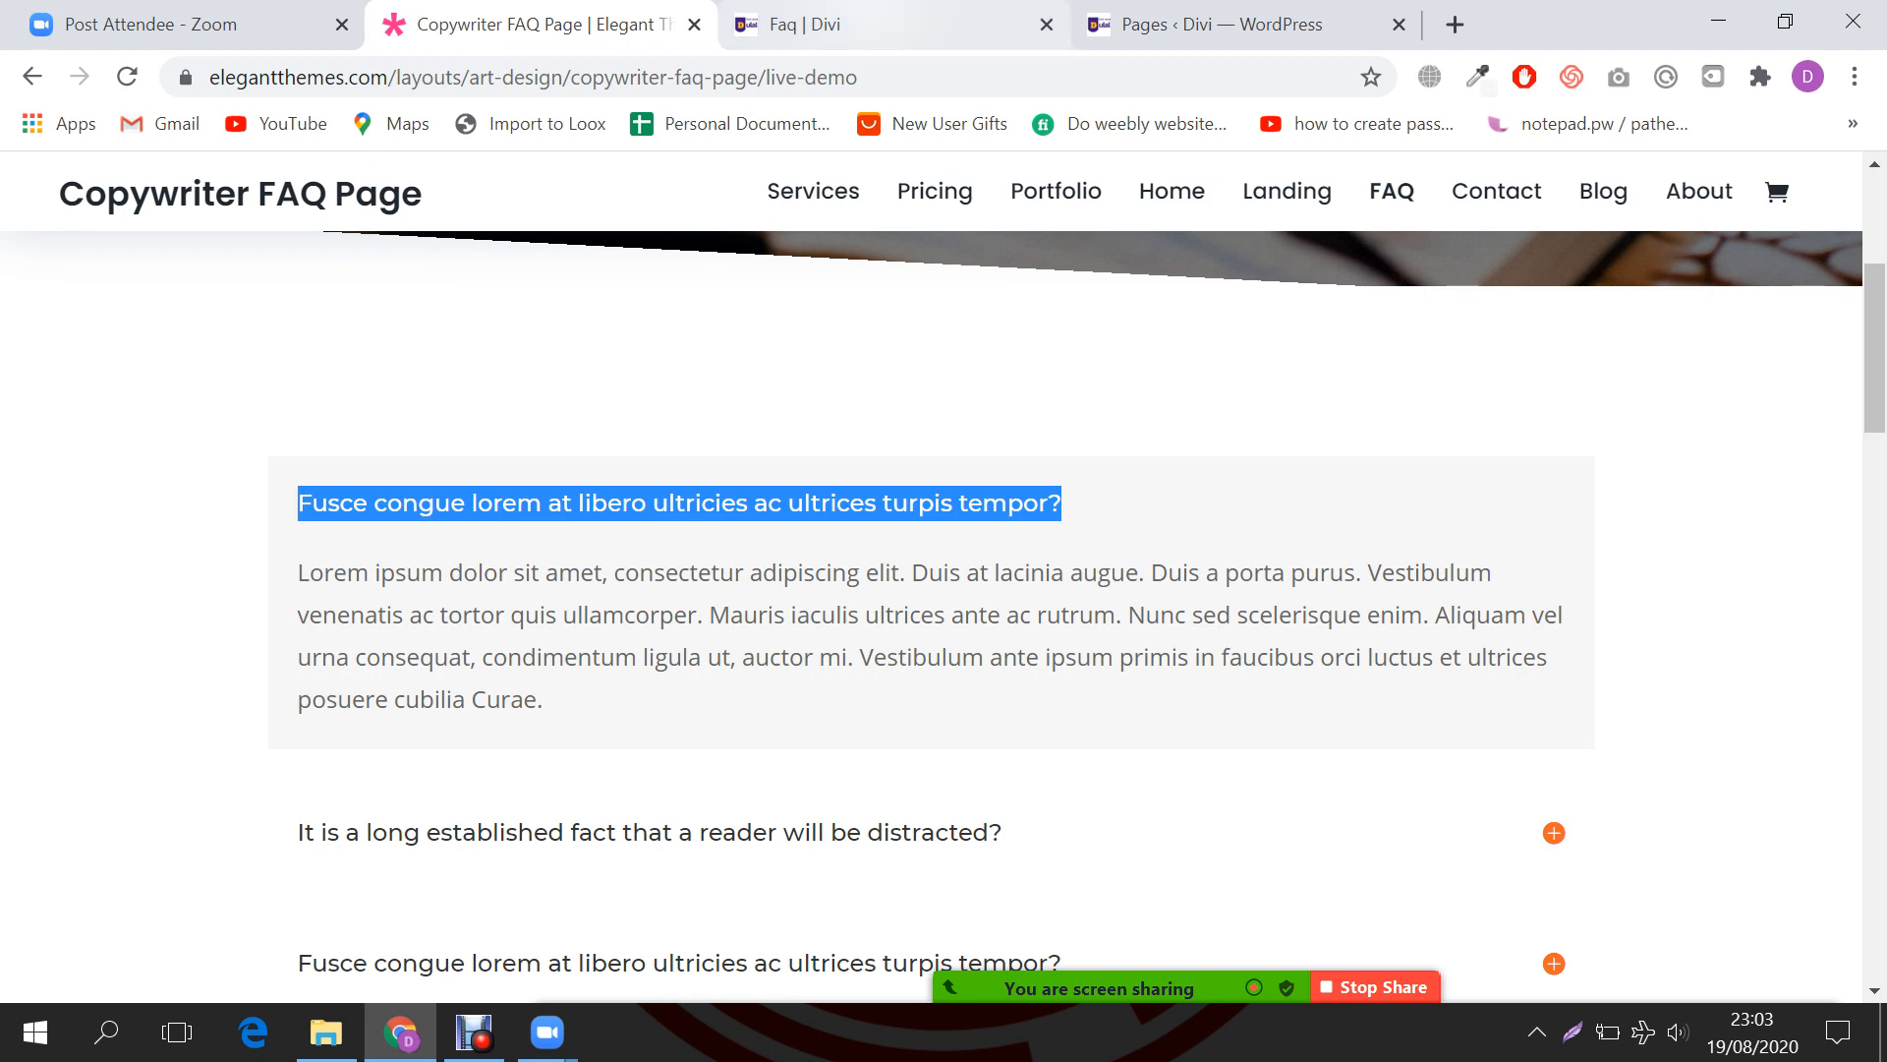
key(ctrl+Tab)
key(ctrl+v)
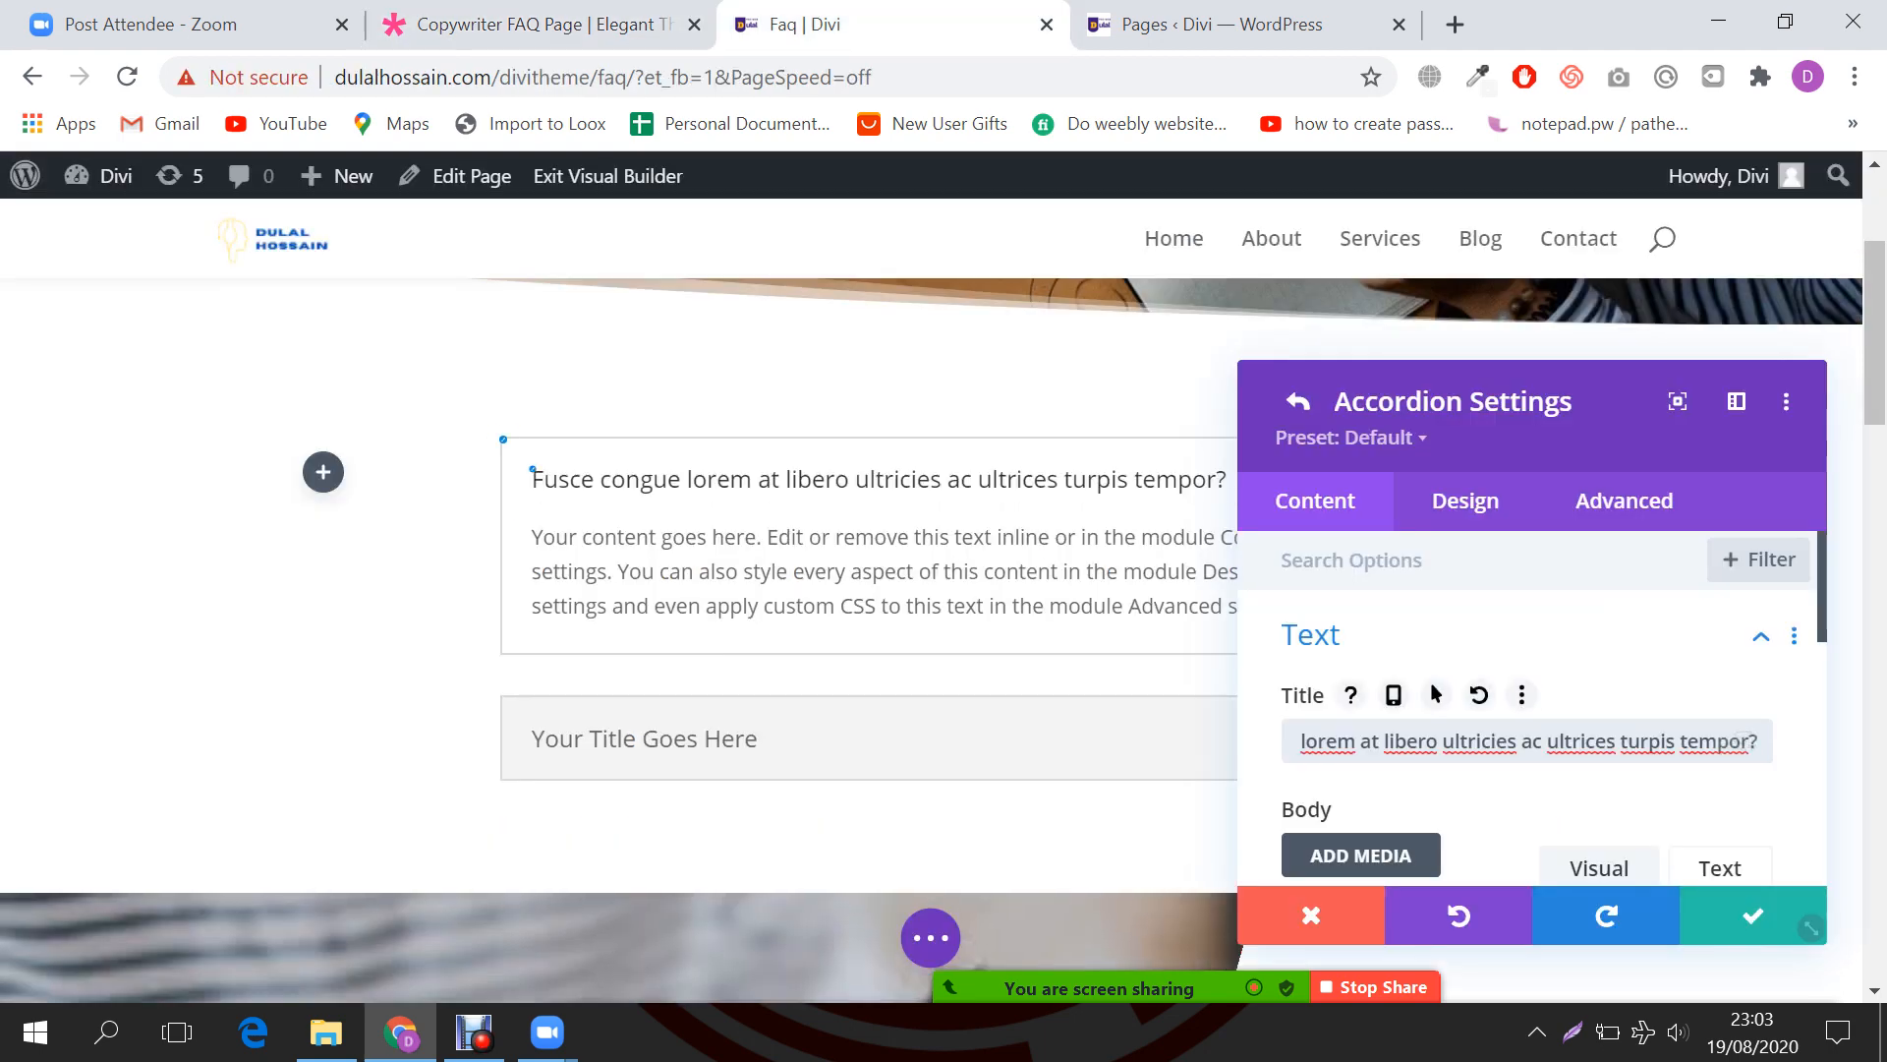
Step: Paste the demo's lorem ipsum answer into the first item's body and save the accordion
key(ctrl+shift+Tab)
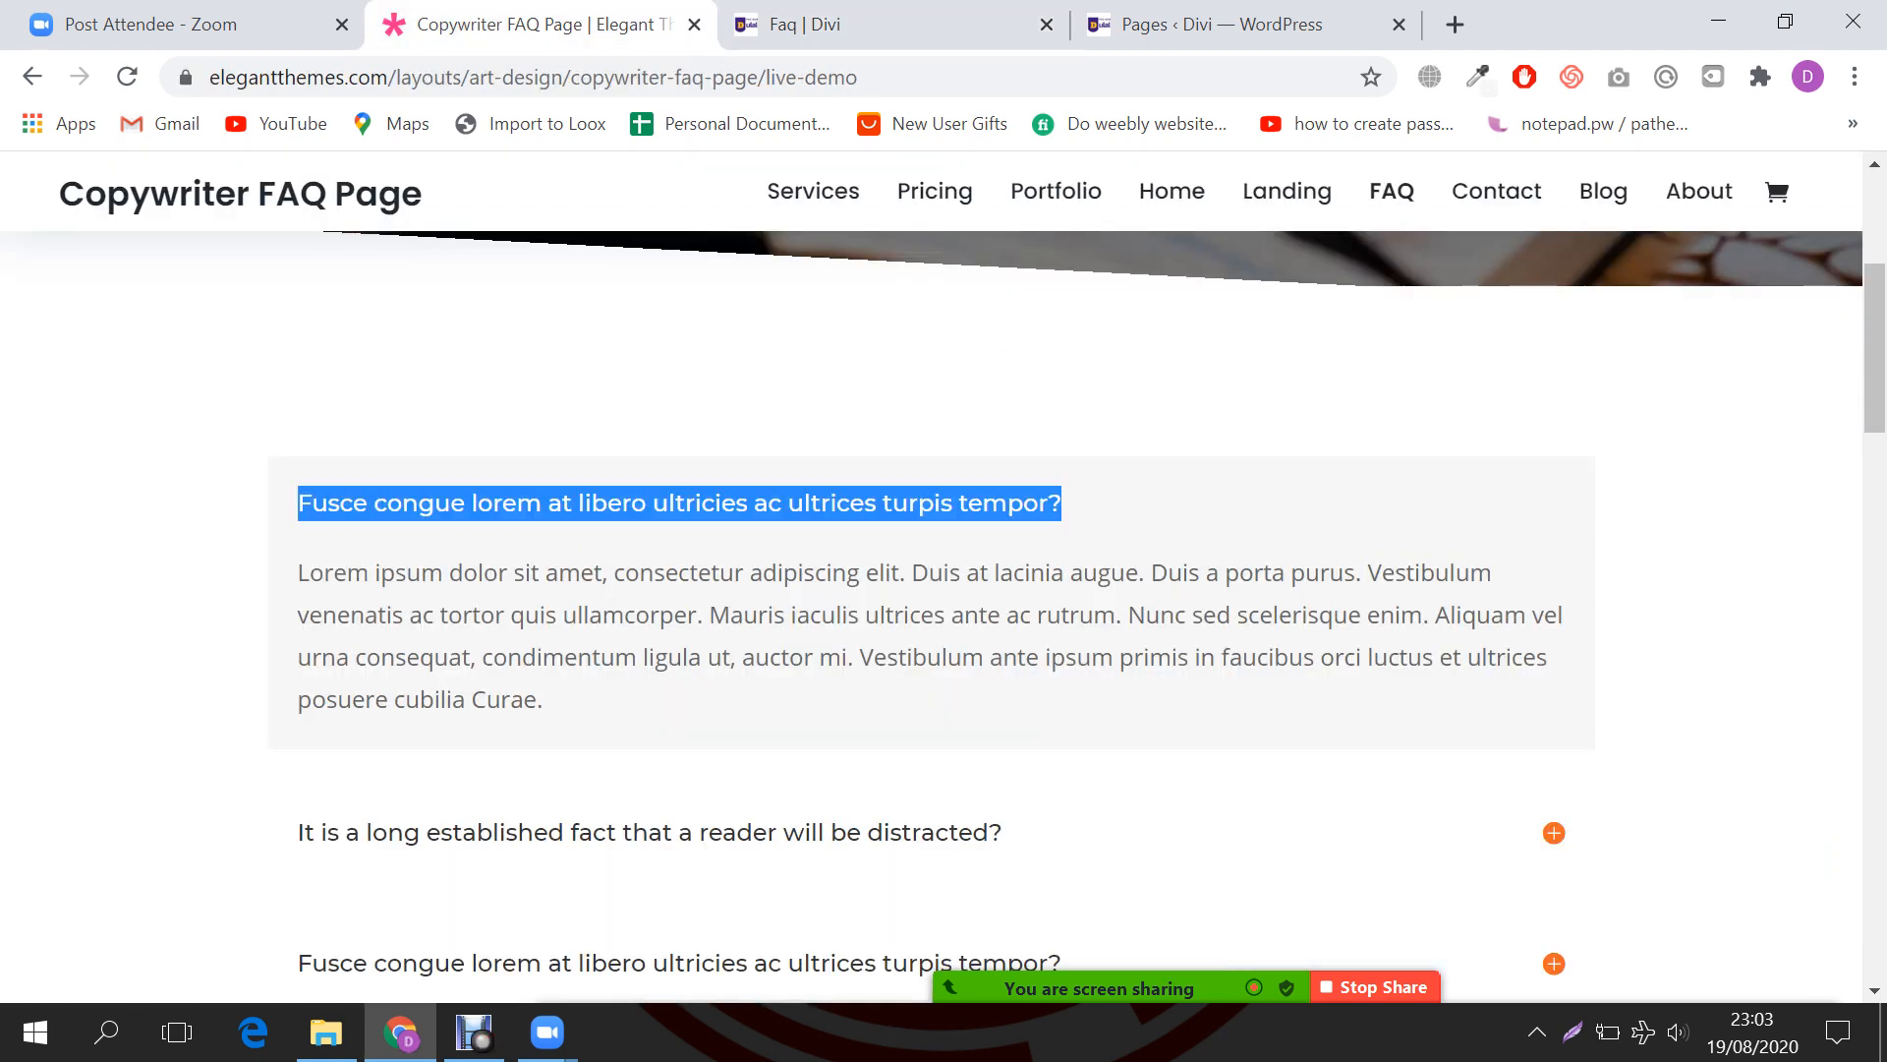
drag(299, 573, 550, 701)
key(ctrl+c)
key(ctrl+Tab)
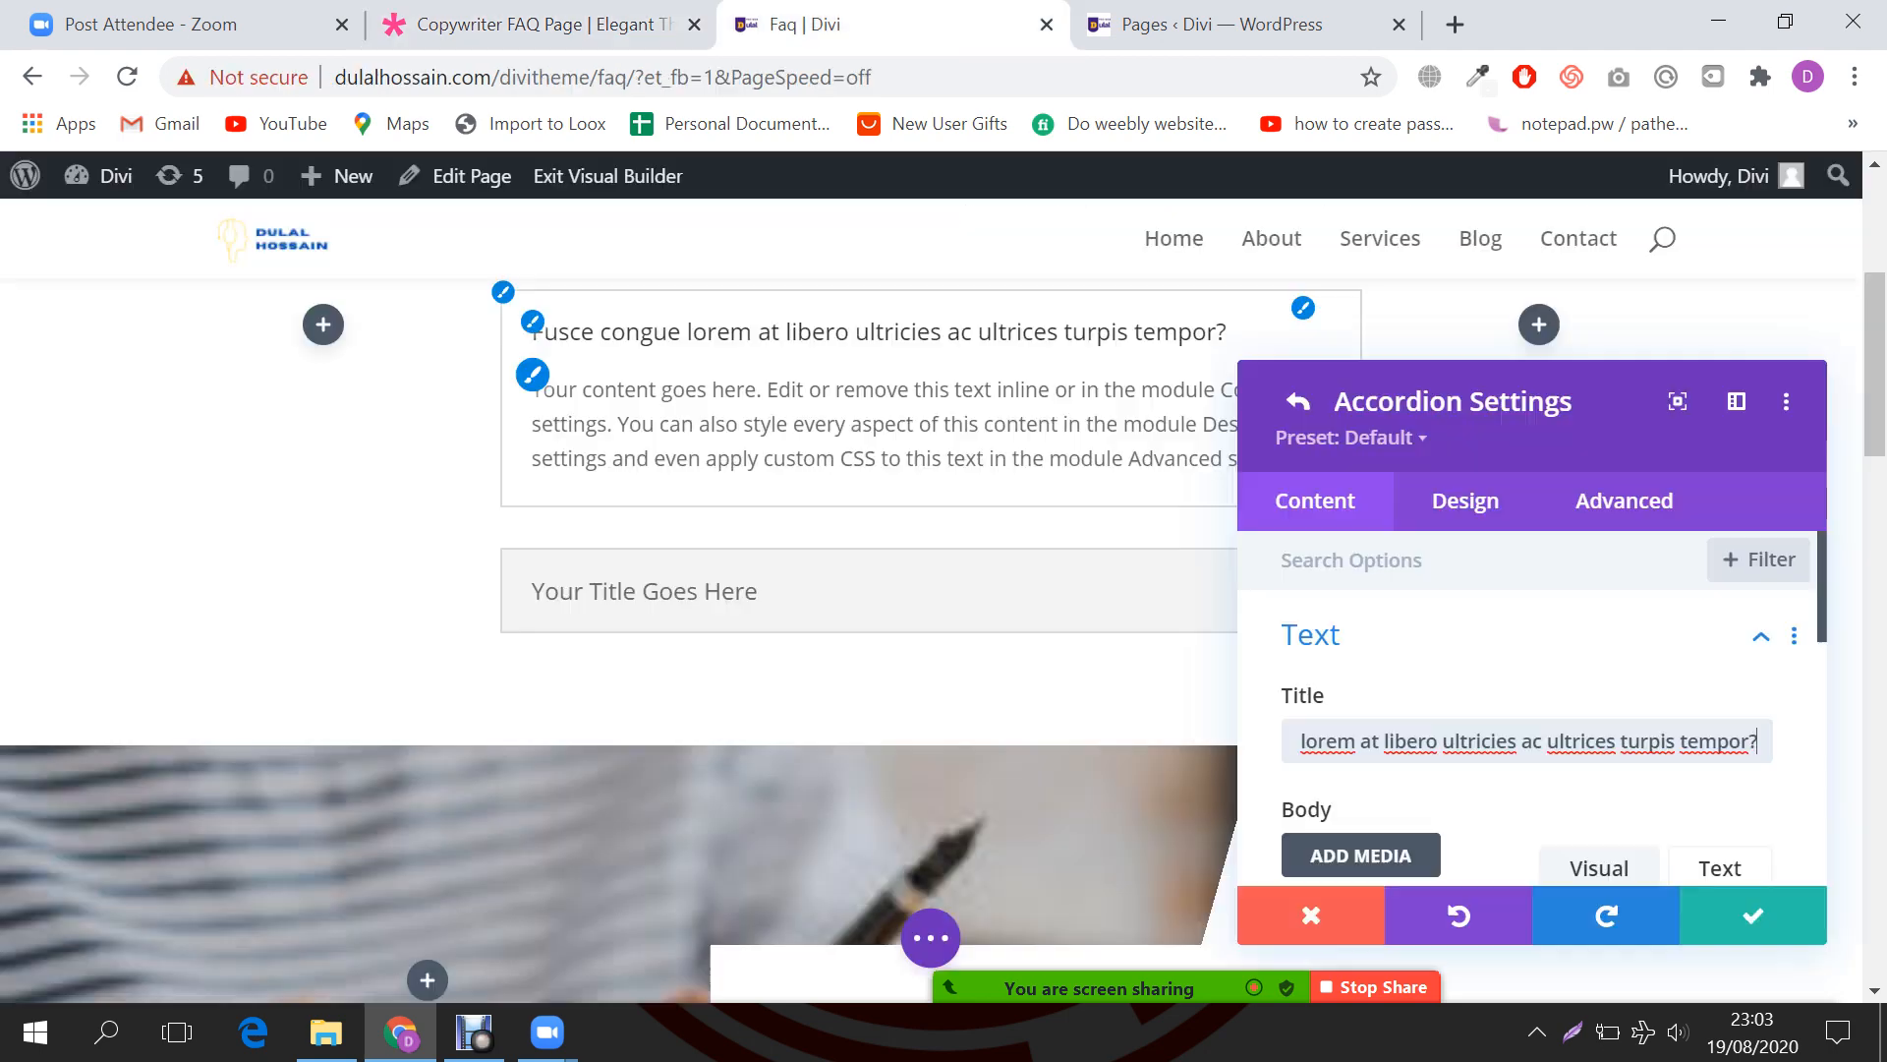
scroll(1524, 708, down, 3)
scroll(1524, 707, down, 2)
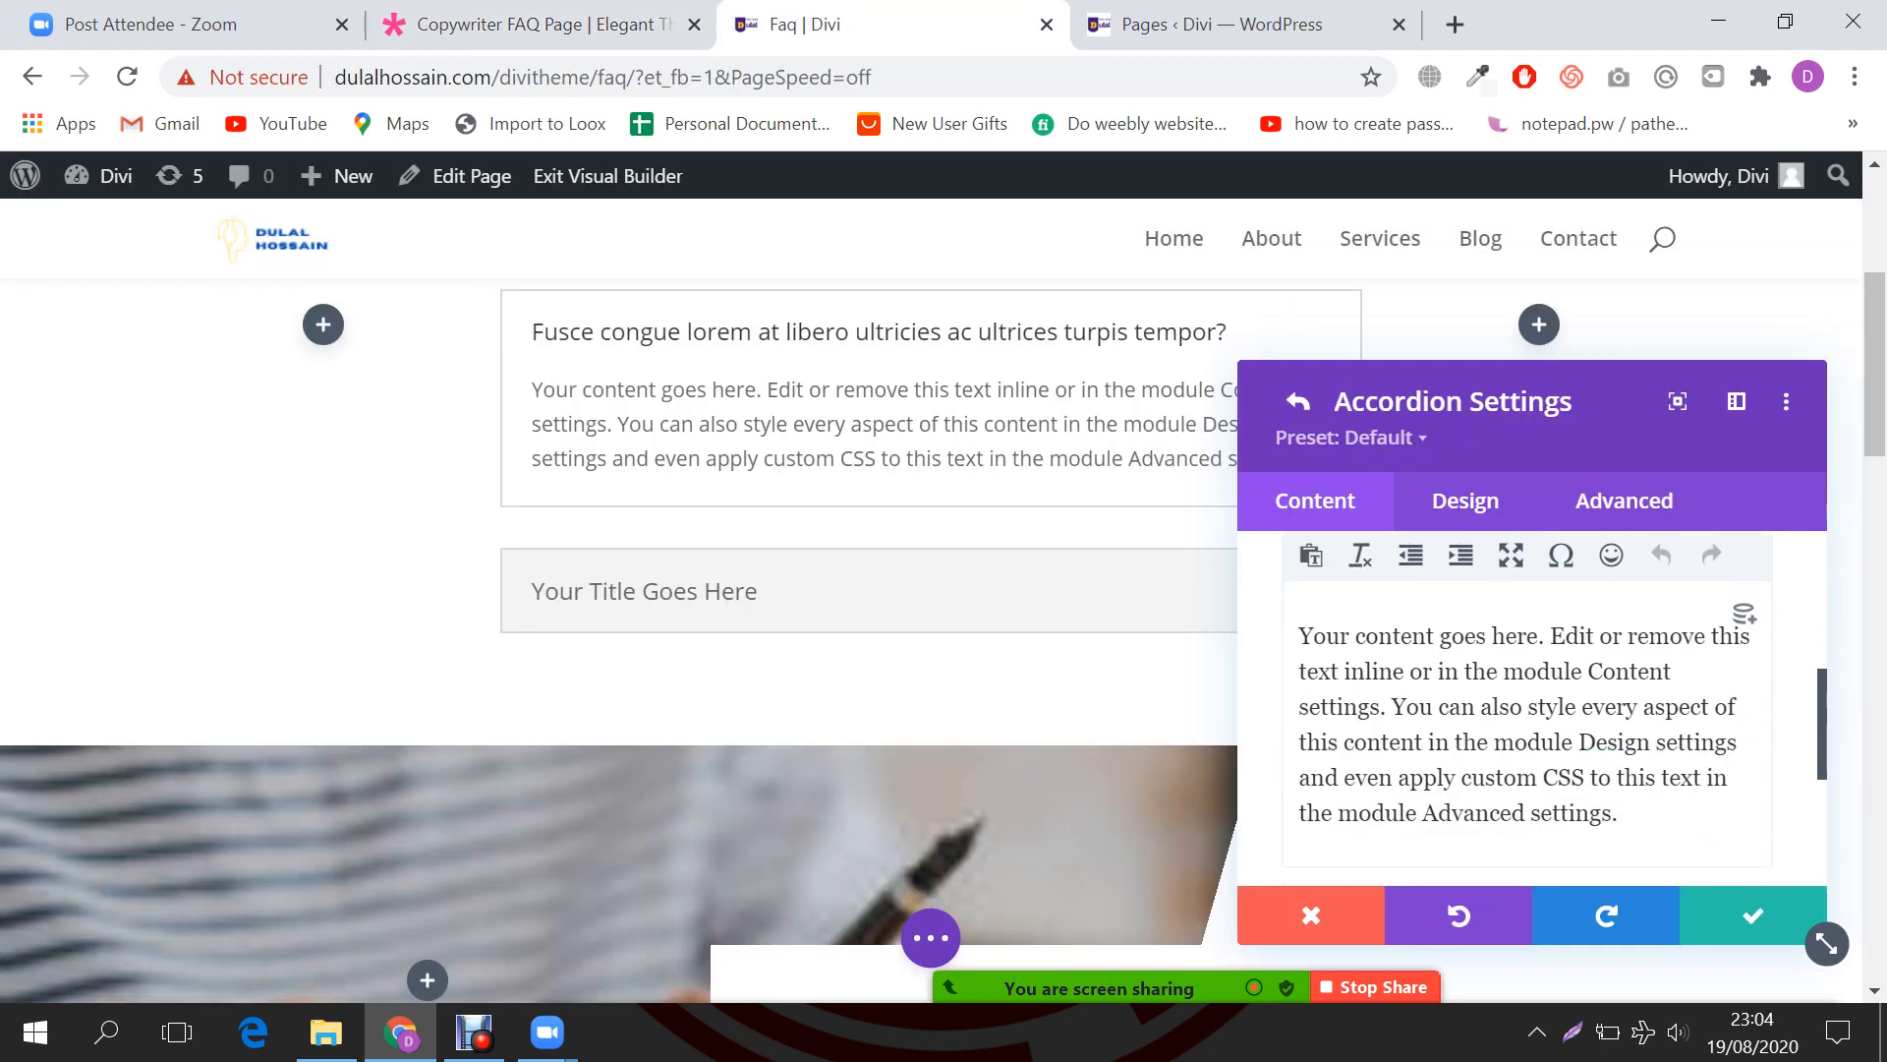
key(ctrl+a)
key(ctrl+v)
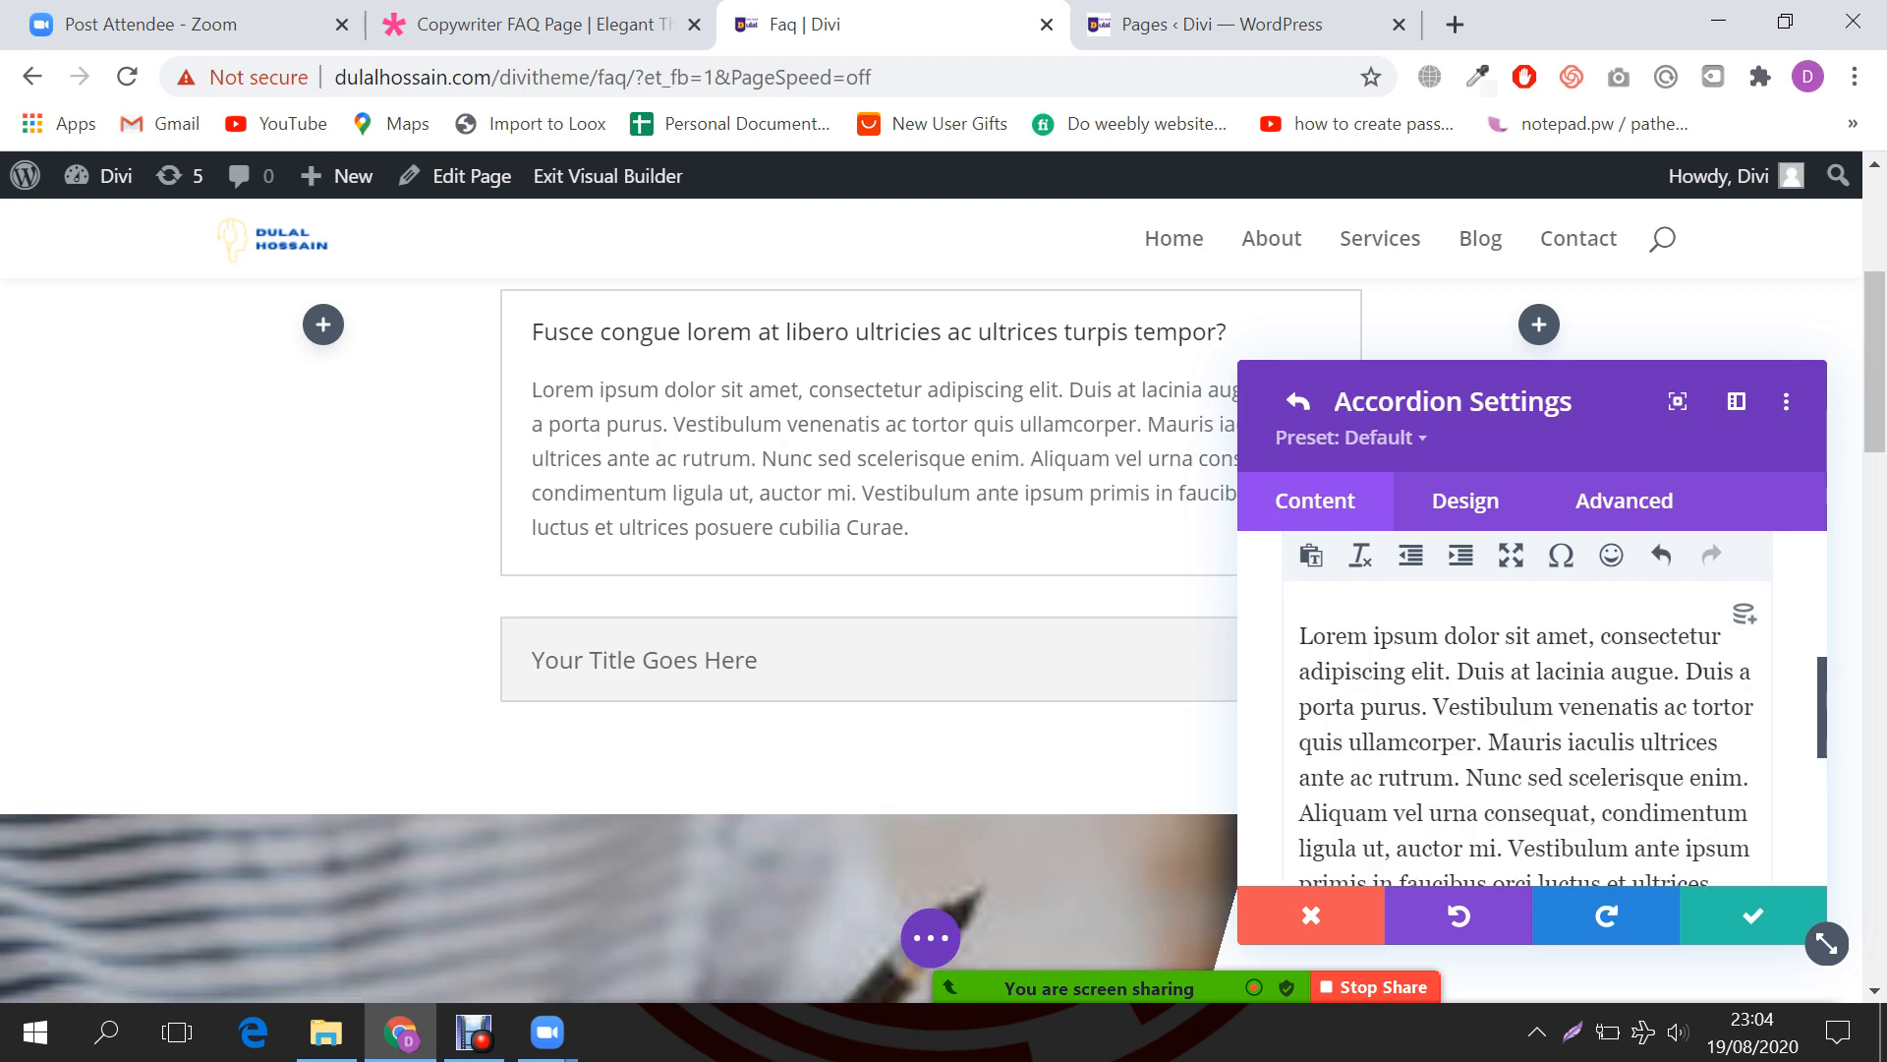
scroll(1523, 708, down, 5)
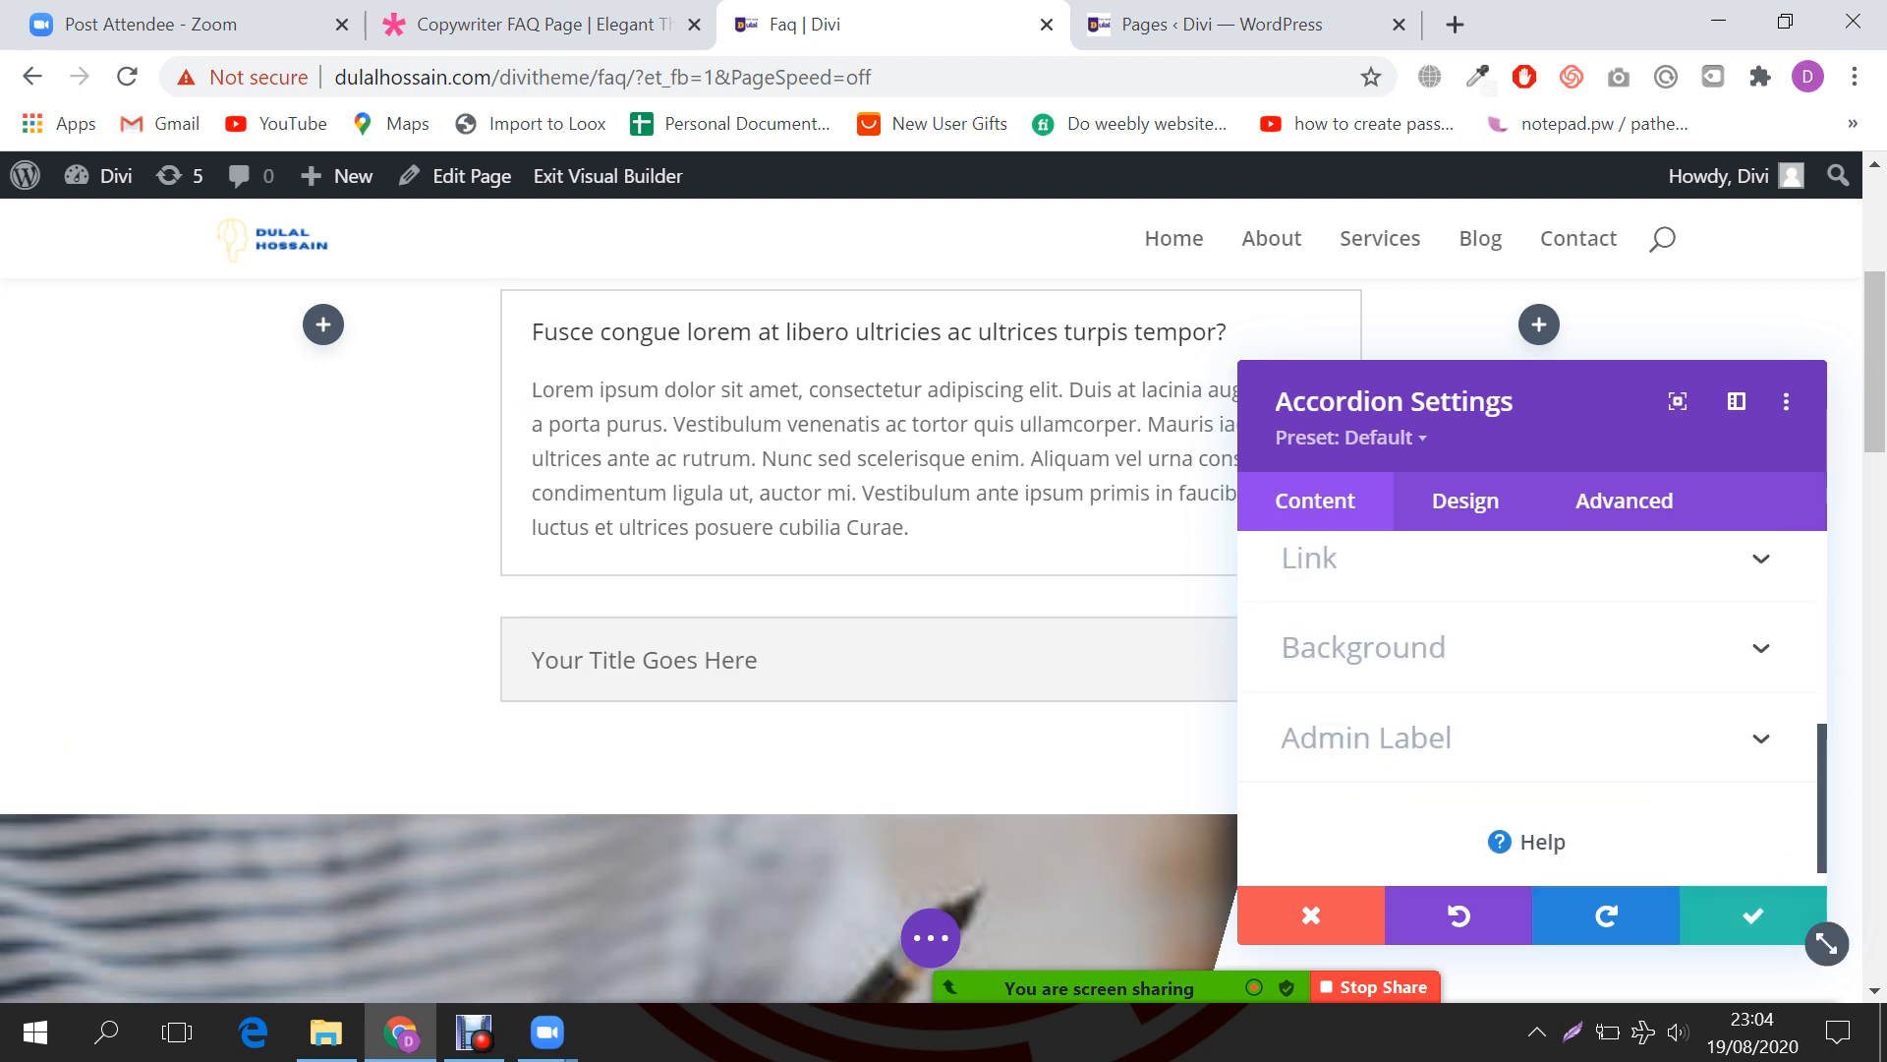
scroll(864, 590, up, 2)
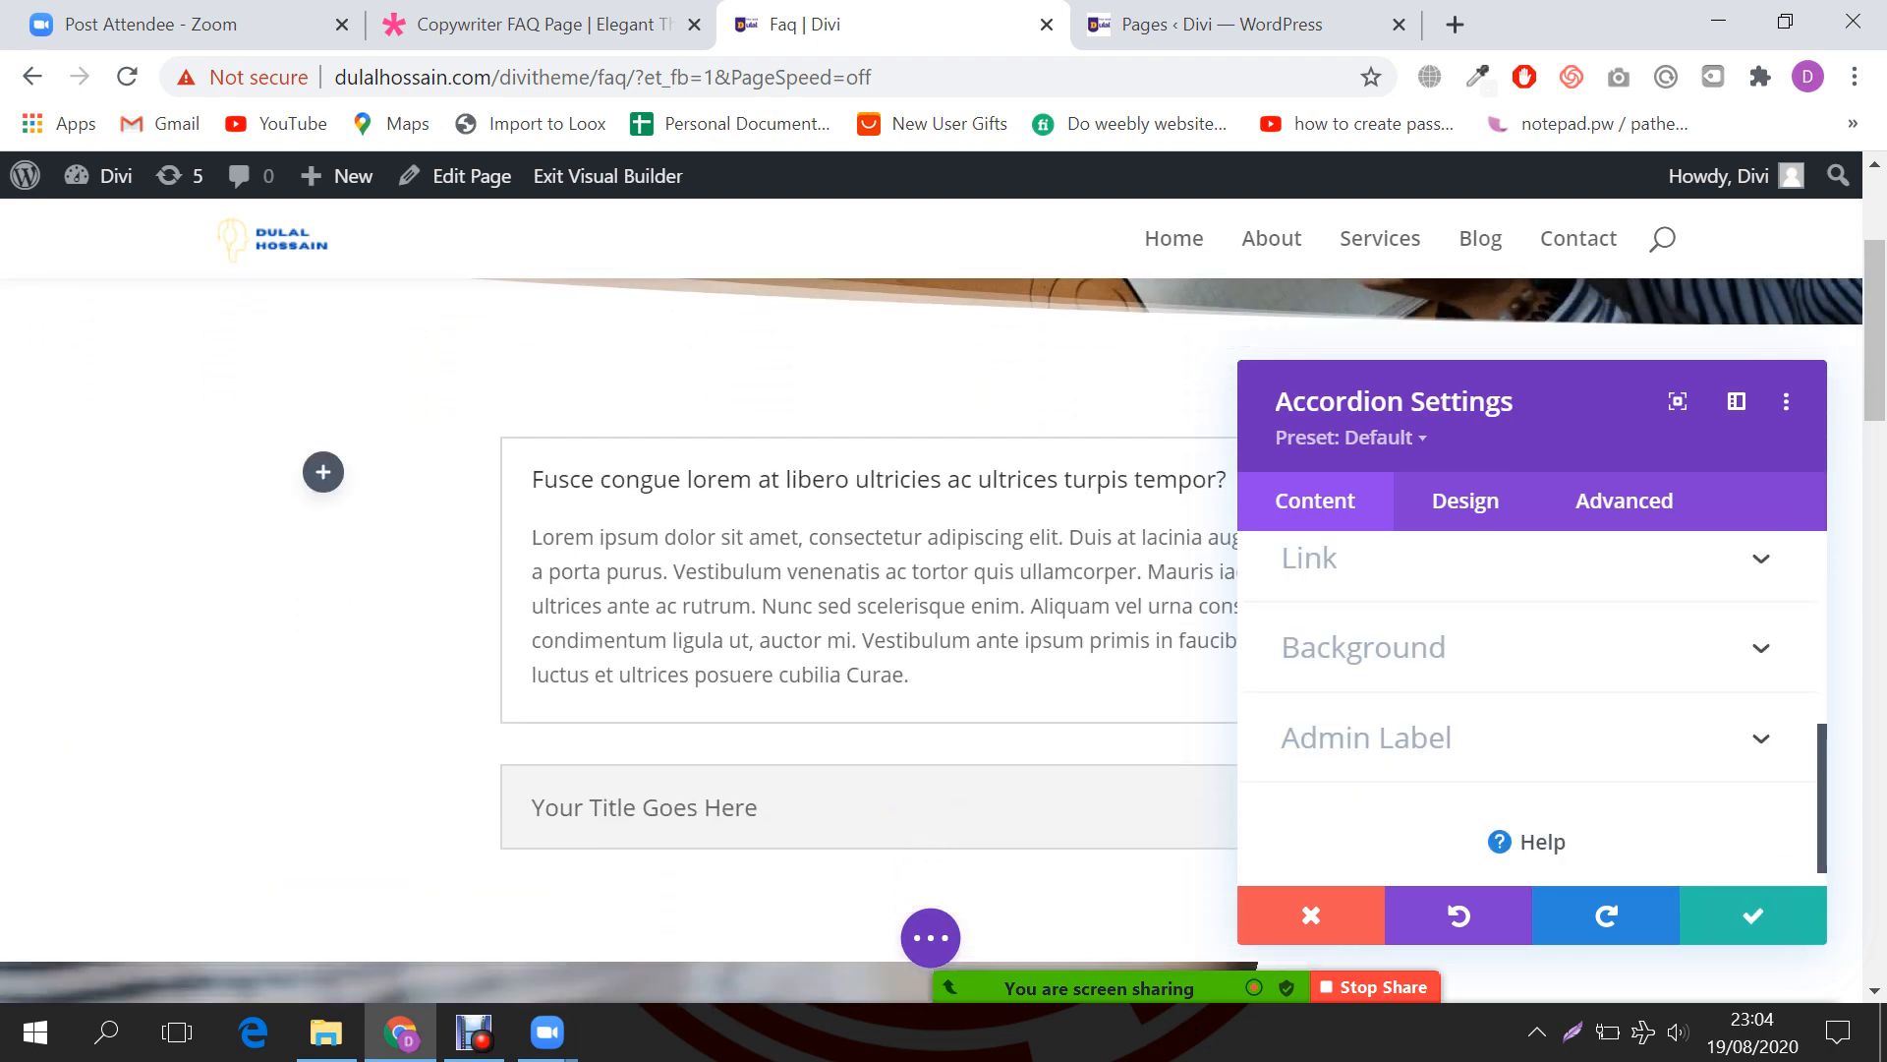
click(1754, 915)
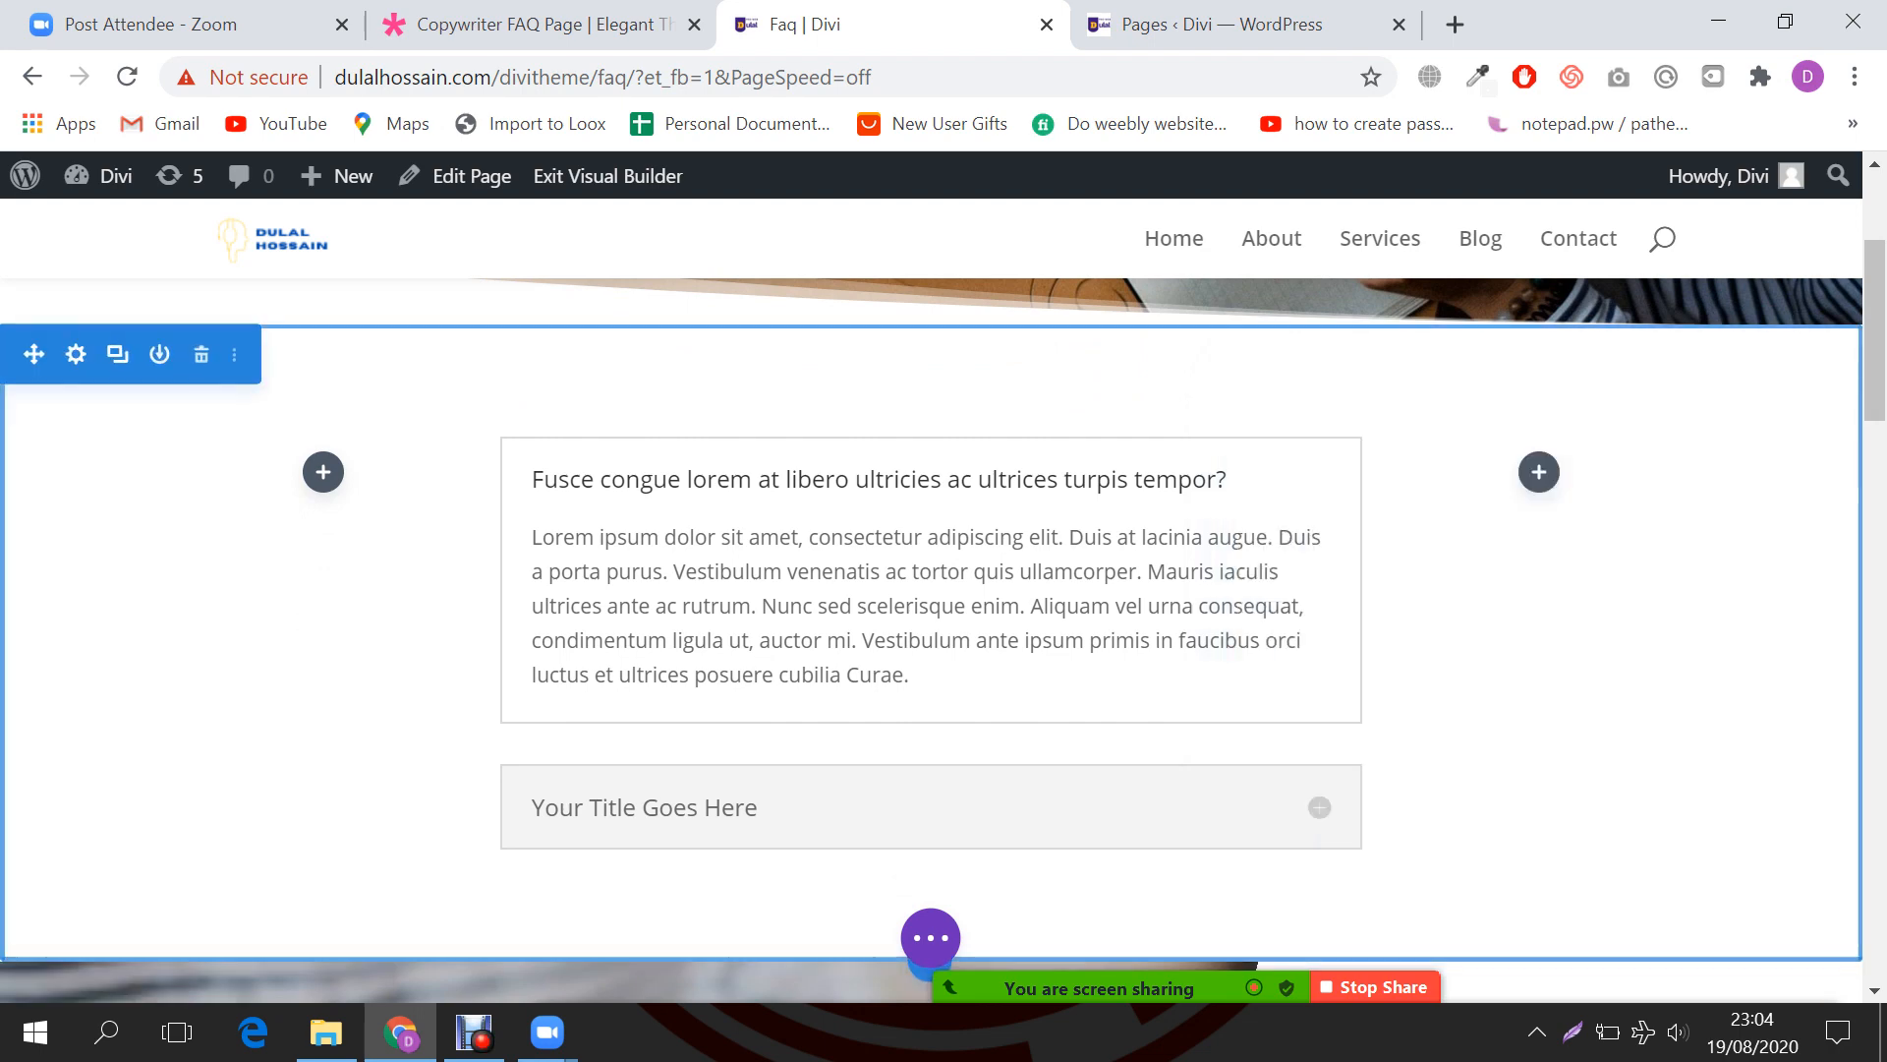
Step: Copy the demo's second question and paste it as the second accordion item's title
click(649, 18)
scroll(931, 590, down, 3)
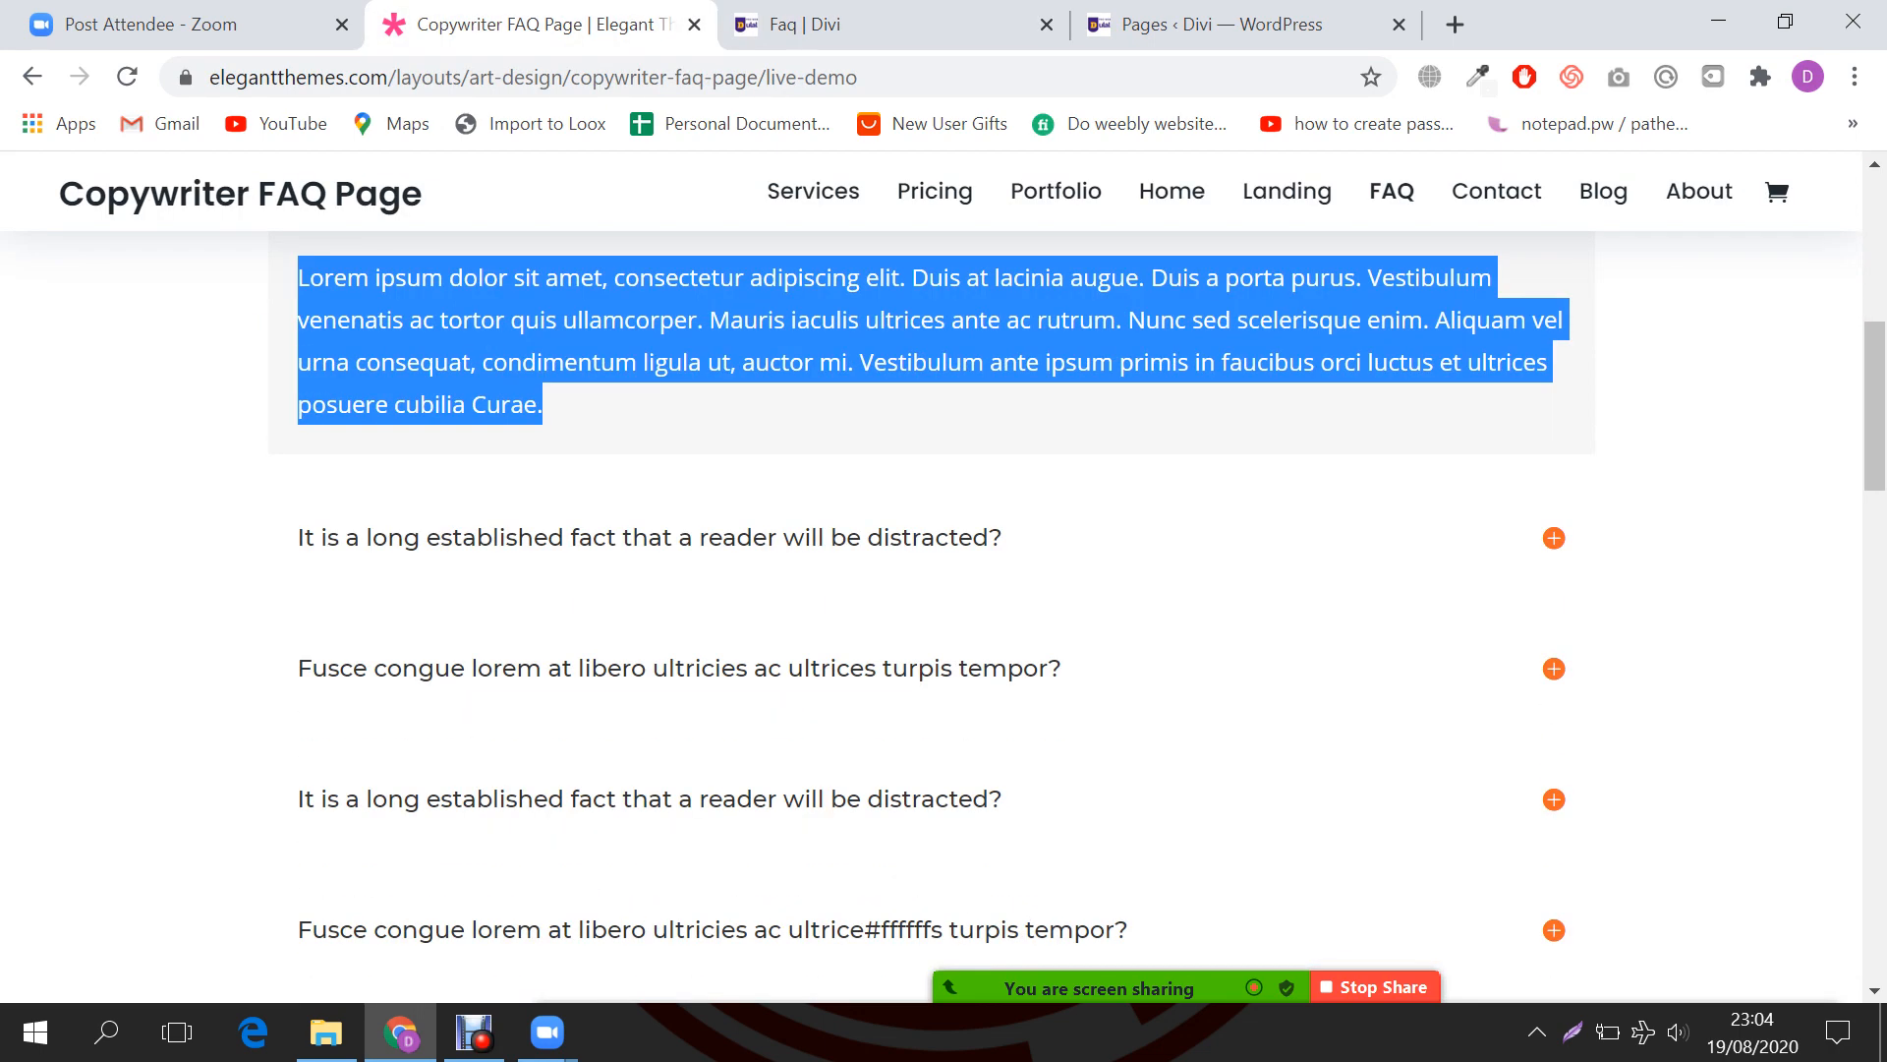
click(1554, 538)
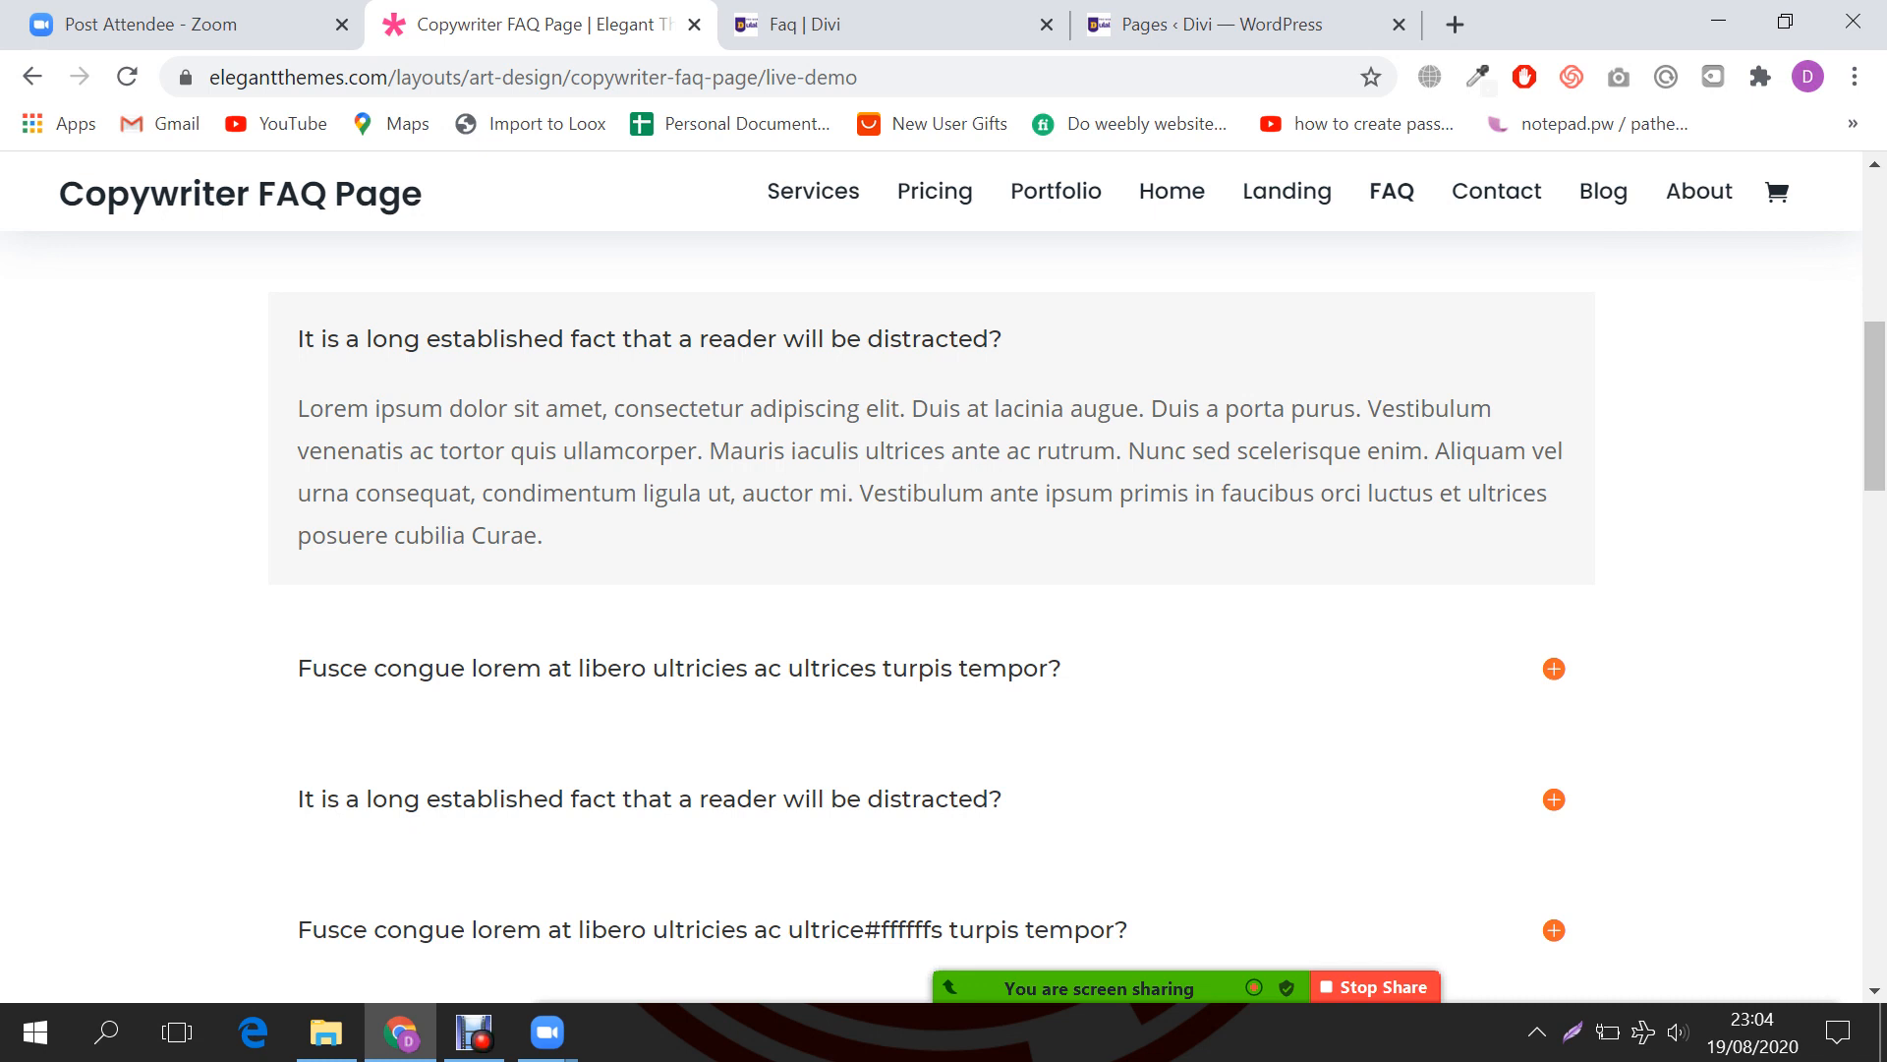
scroll(932, 629, up, 1)
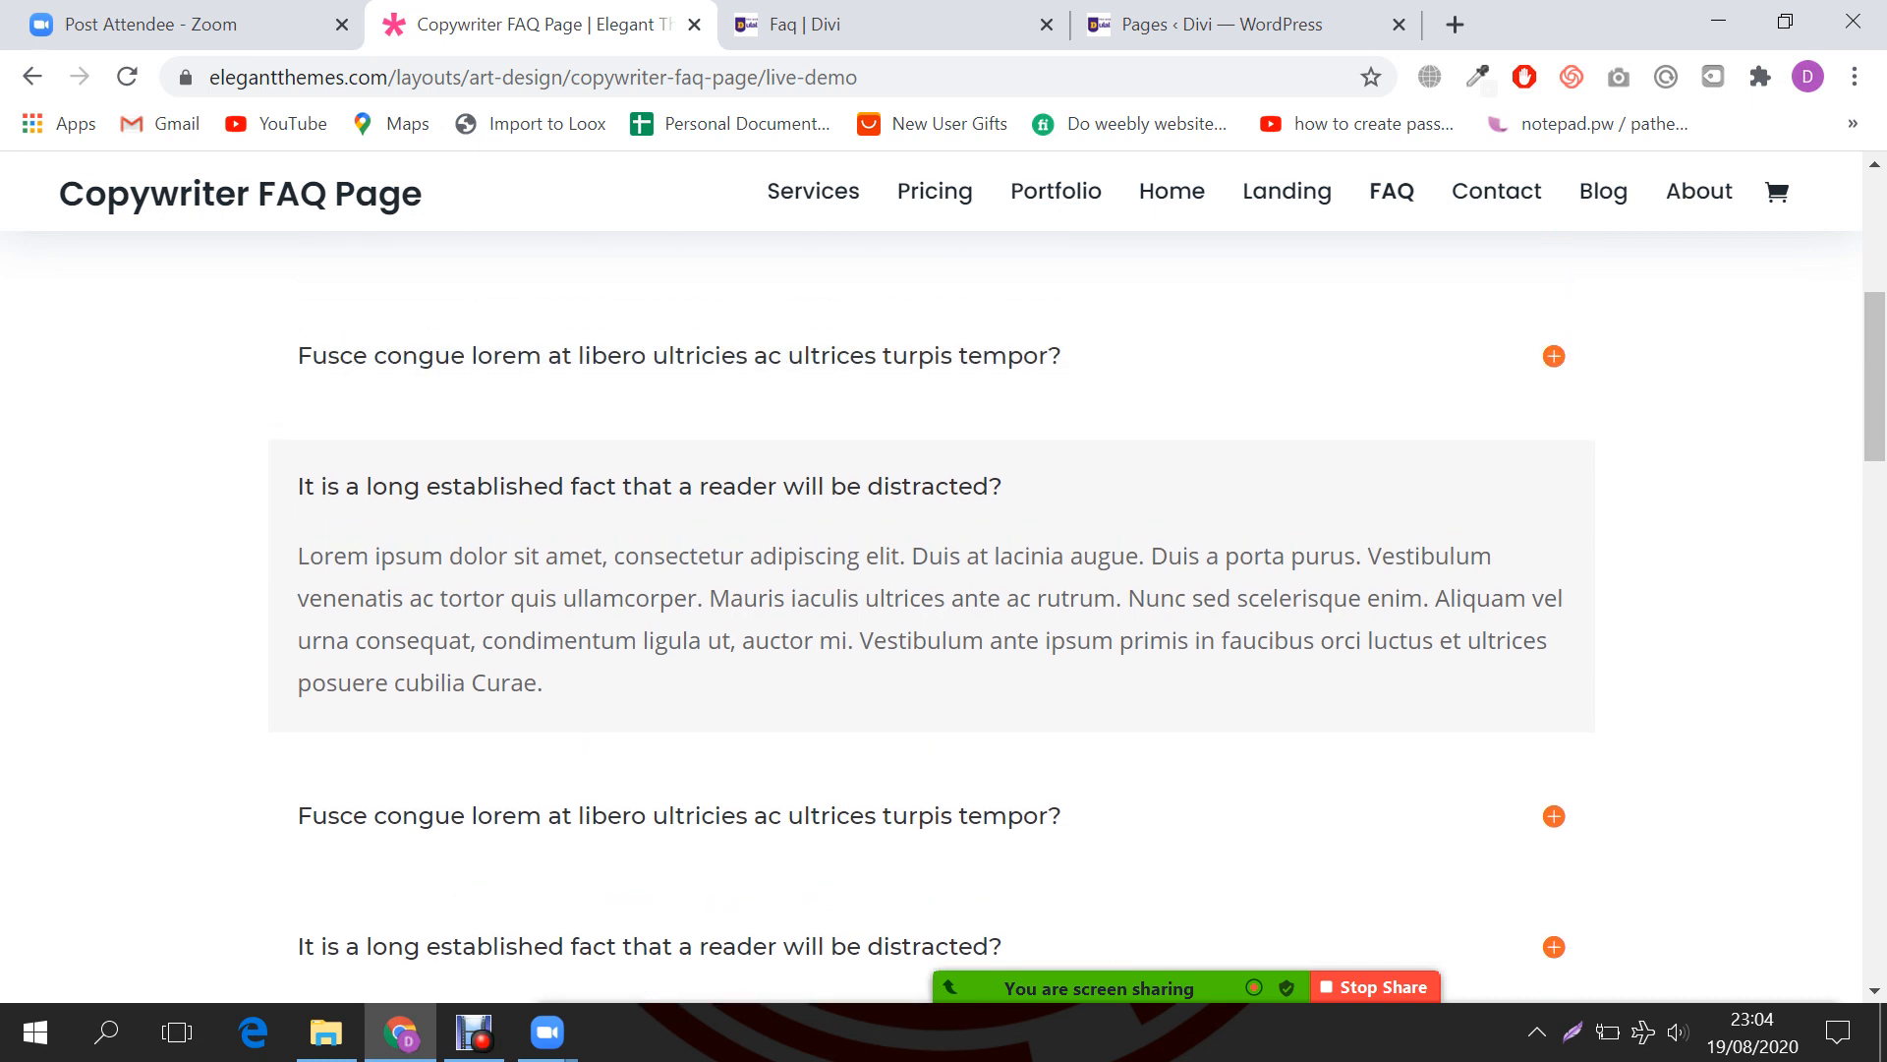
drag(298, 486, 1003, 486)
key(ctrl+c)
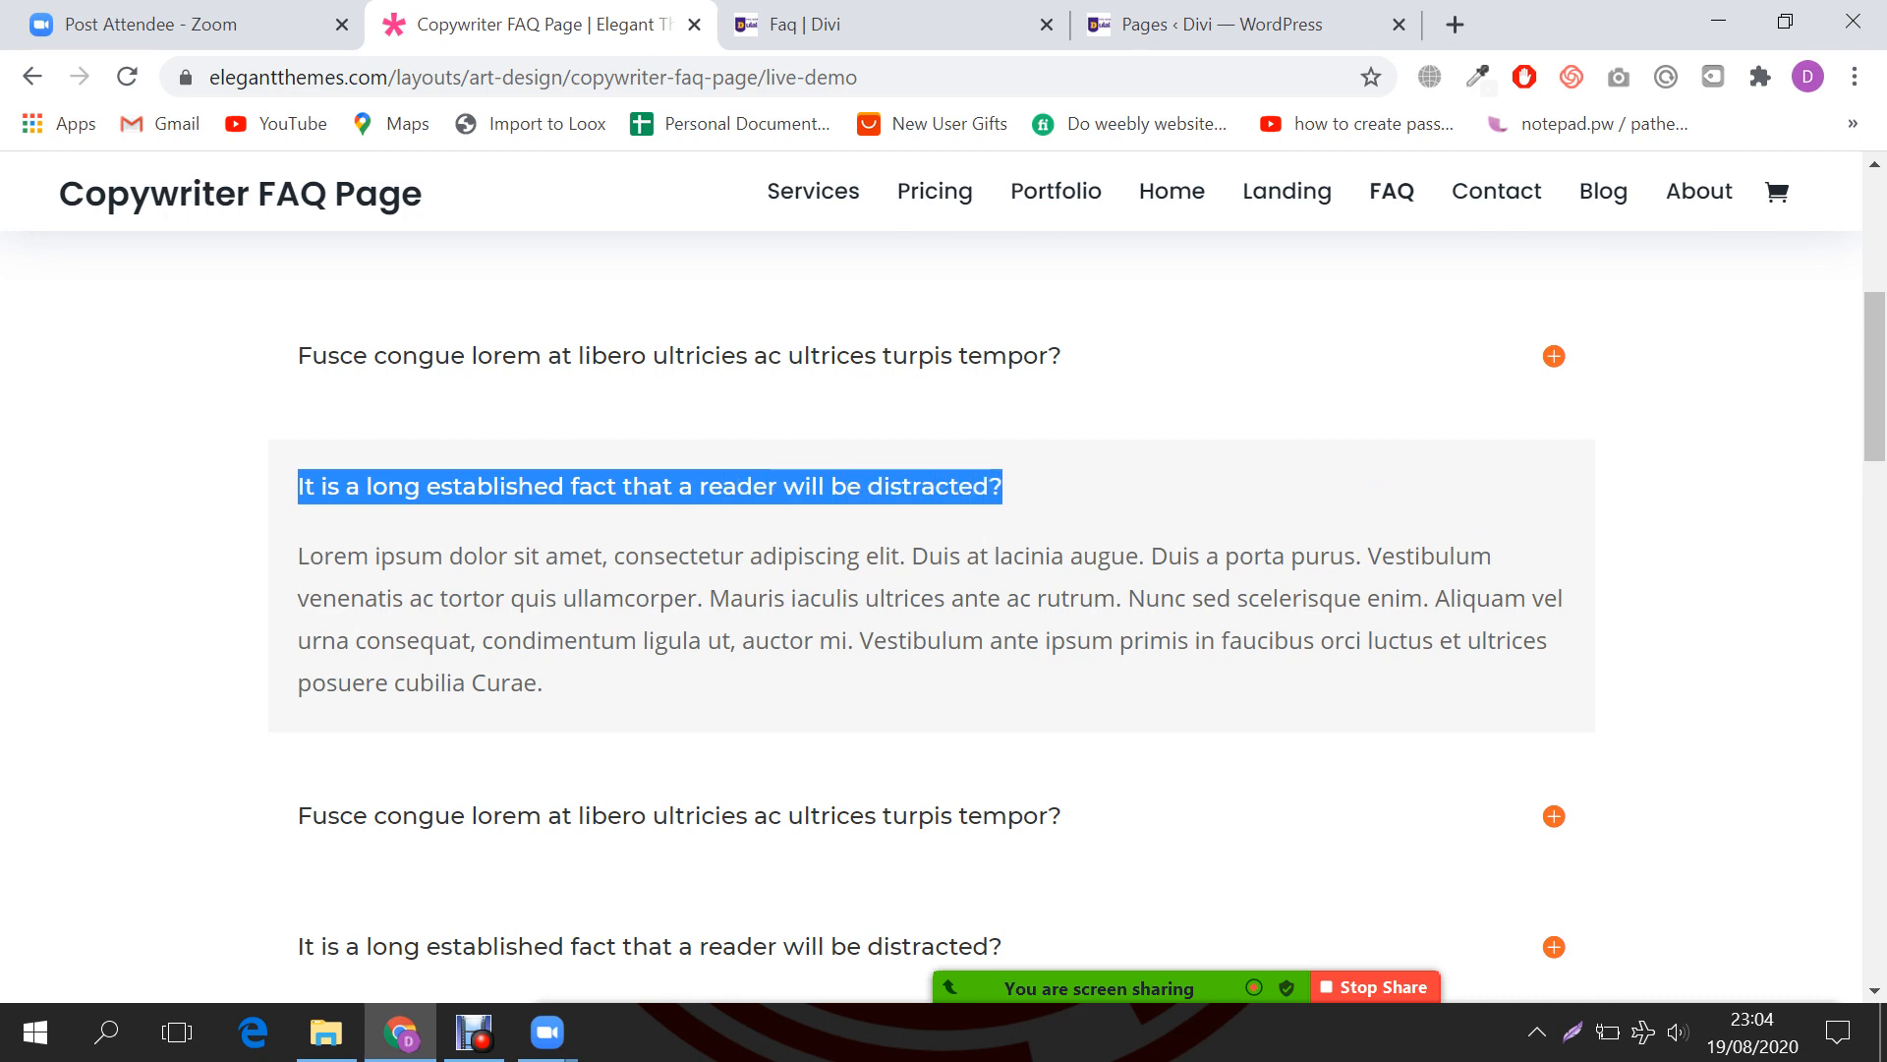
click(806, 24)
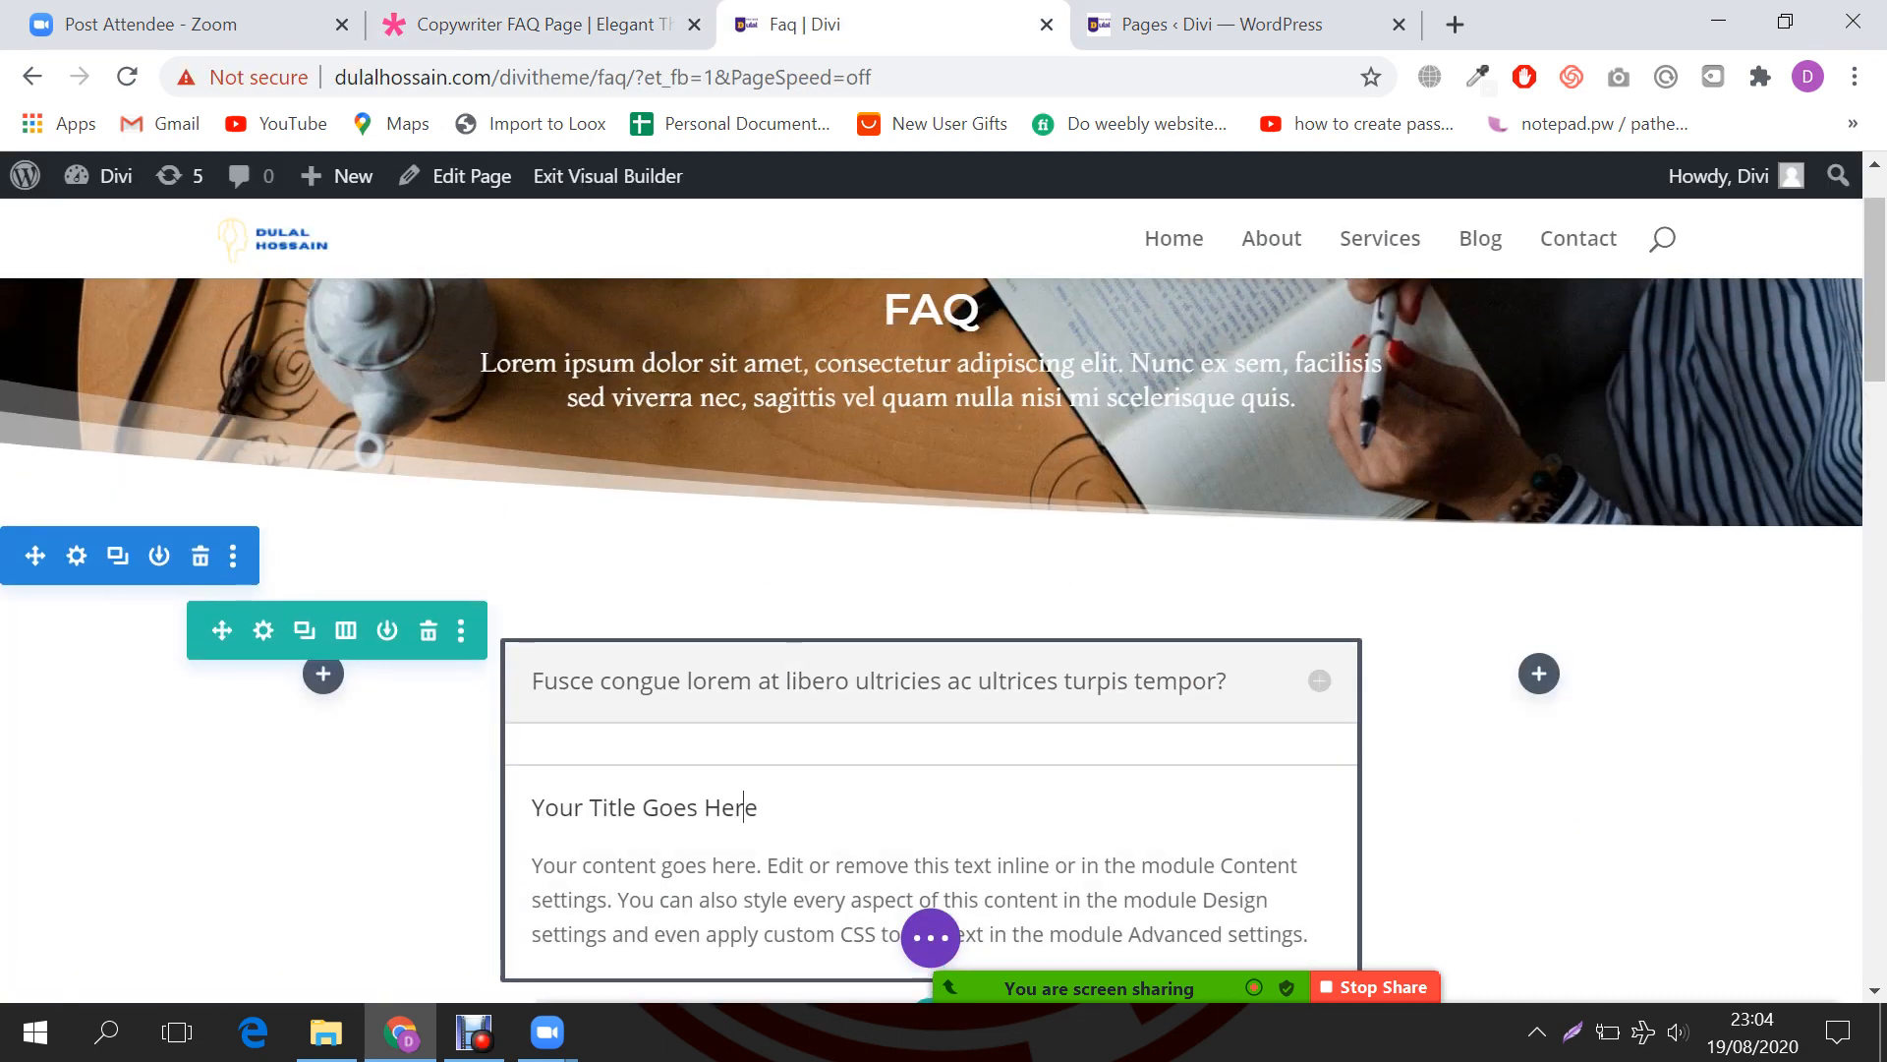
triple_click(743, 807)
key(ctrl+v)
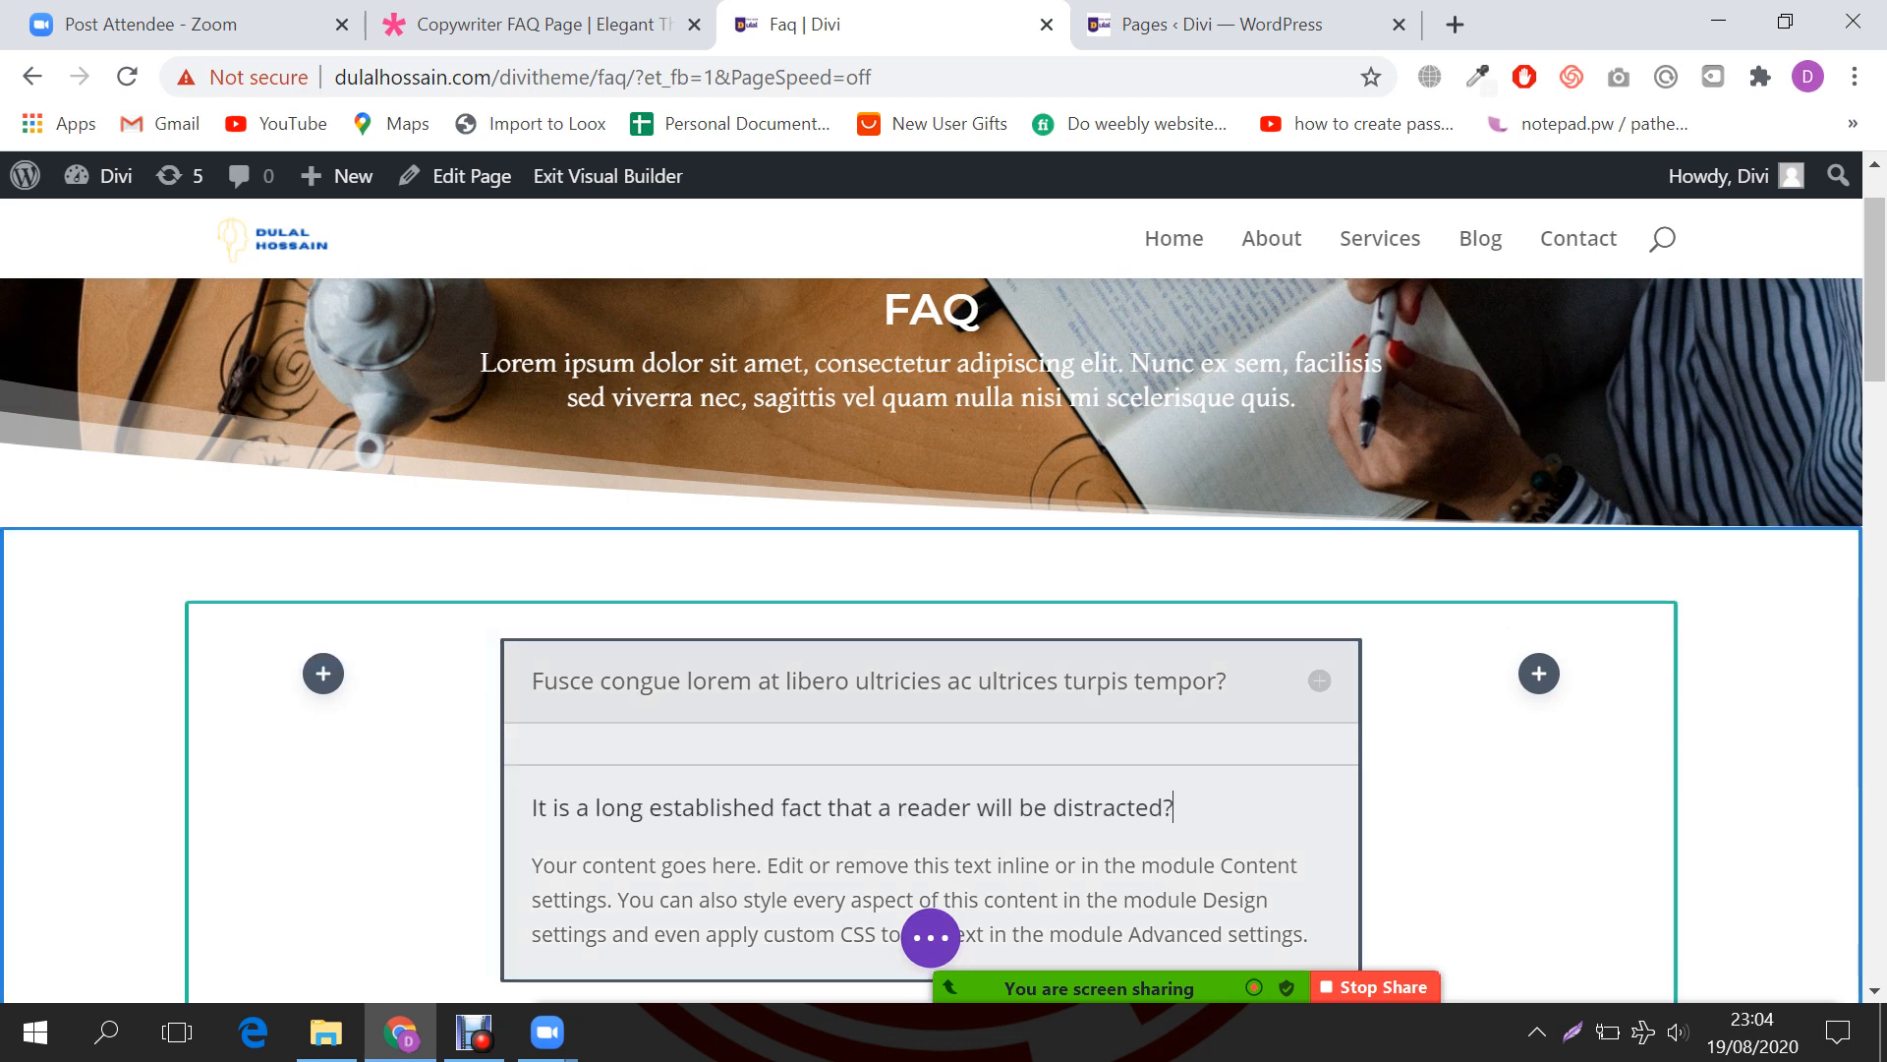
scroll(943, 610, down, 2)
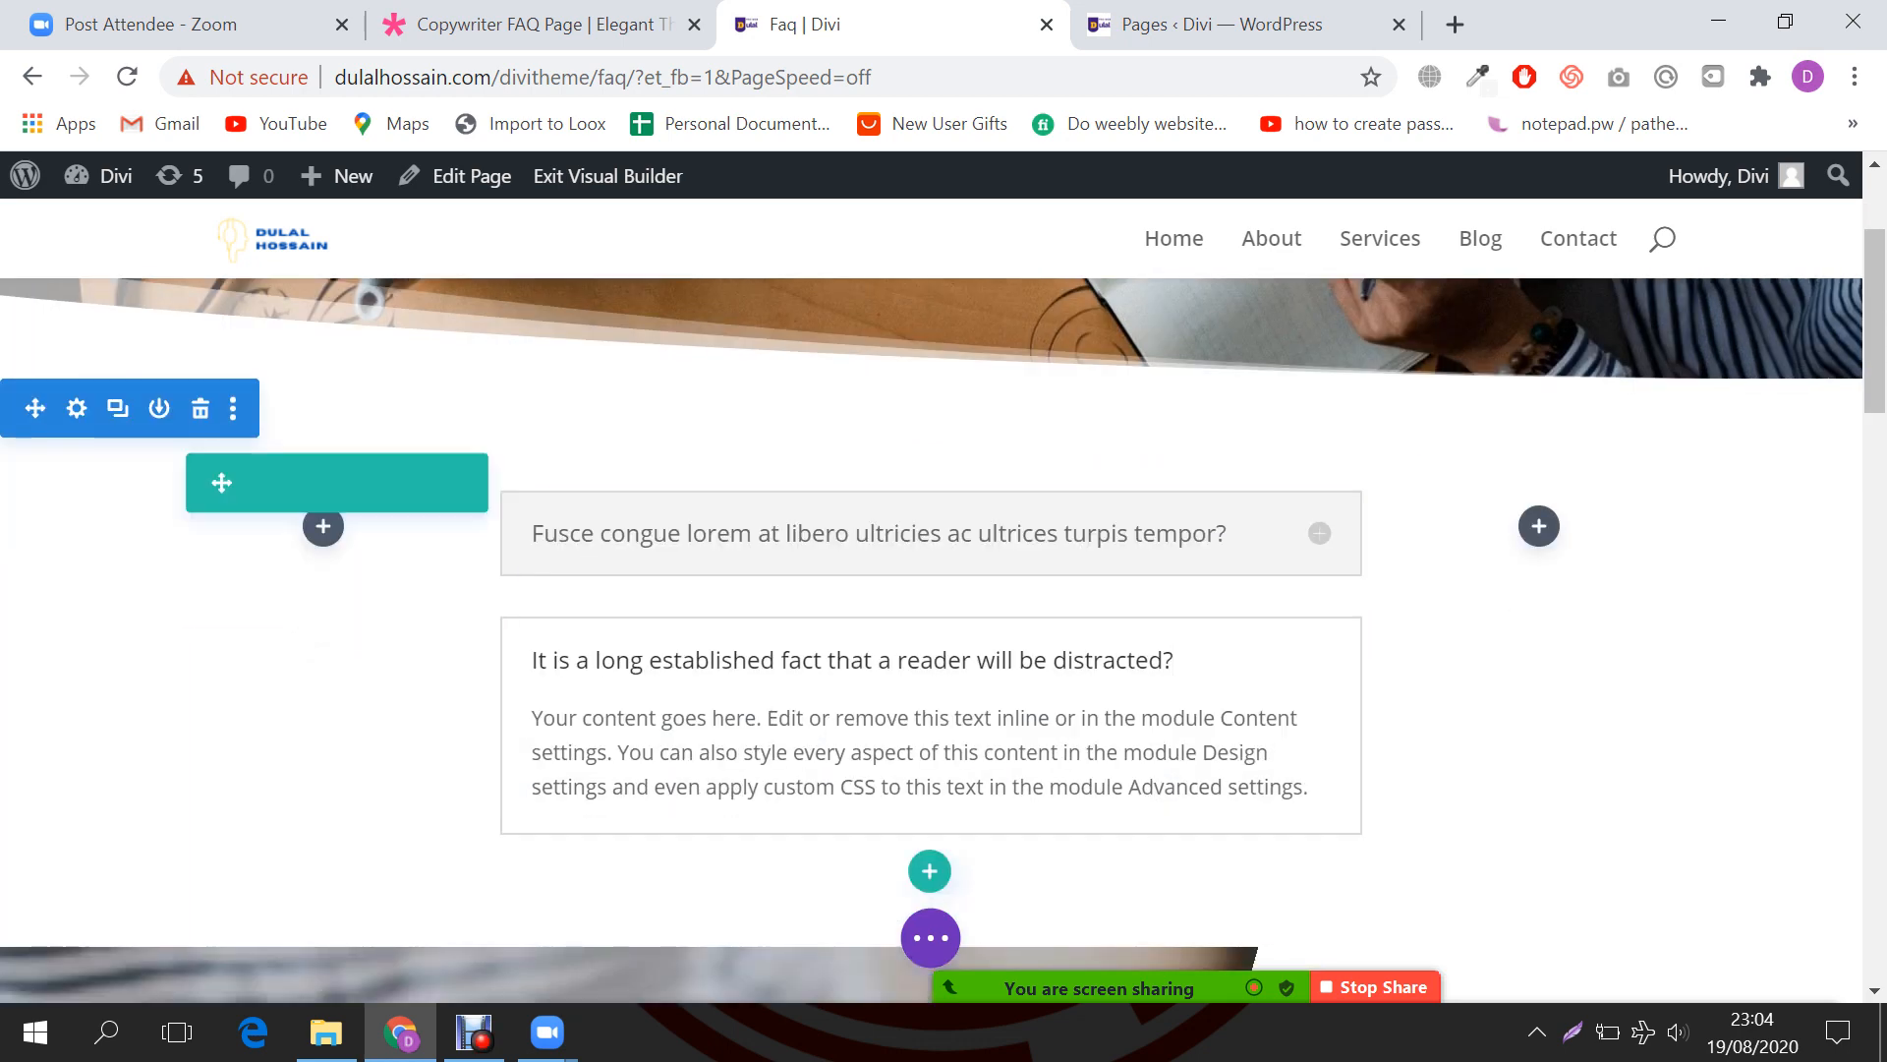
click(776, 534)
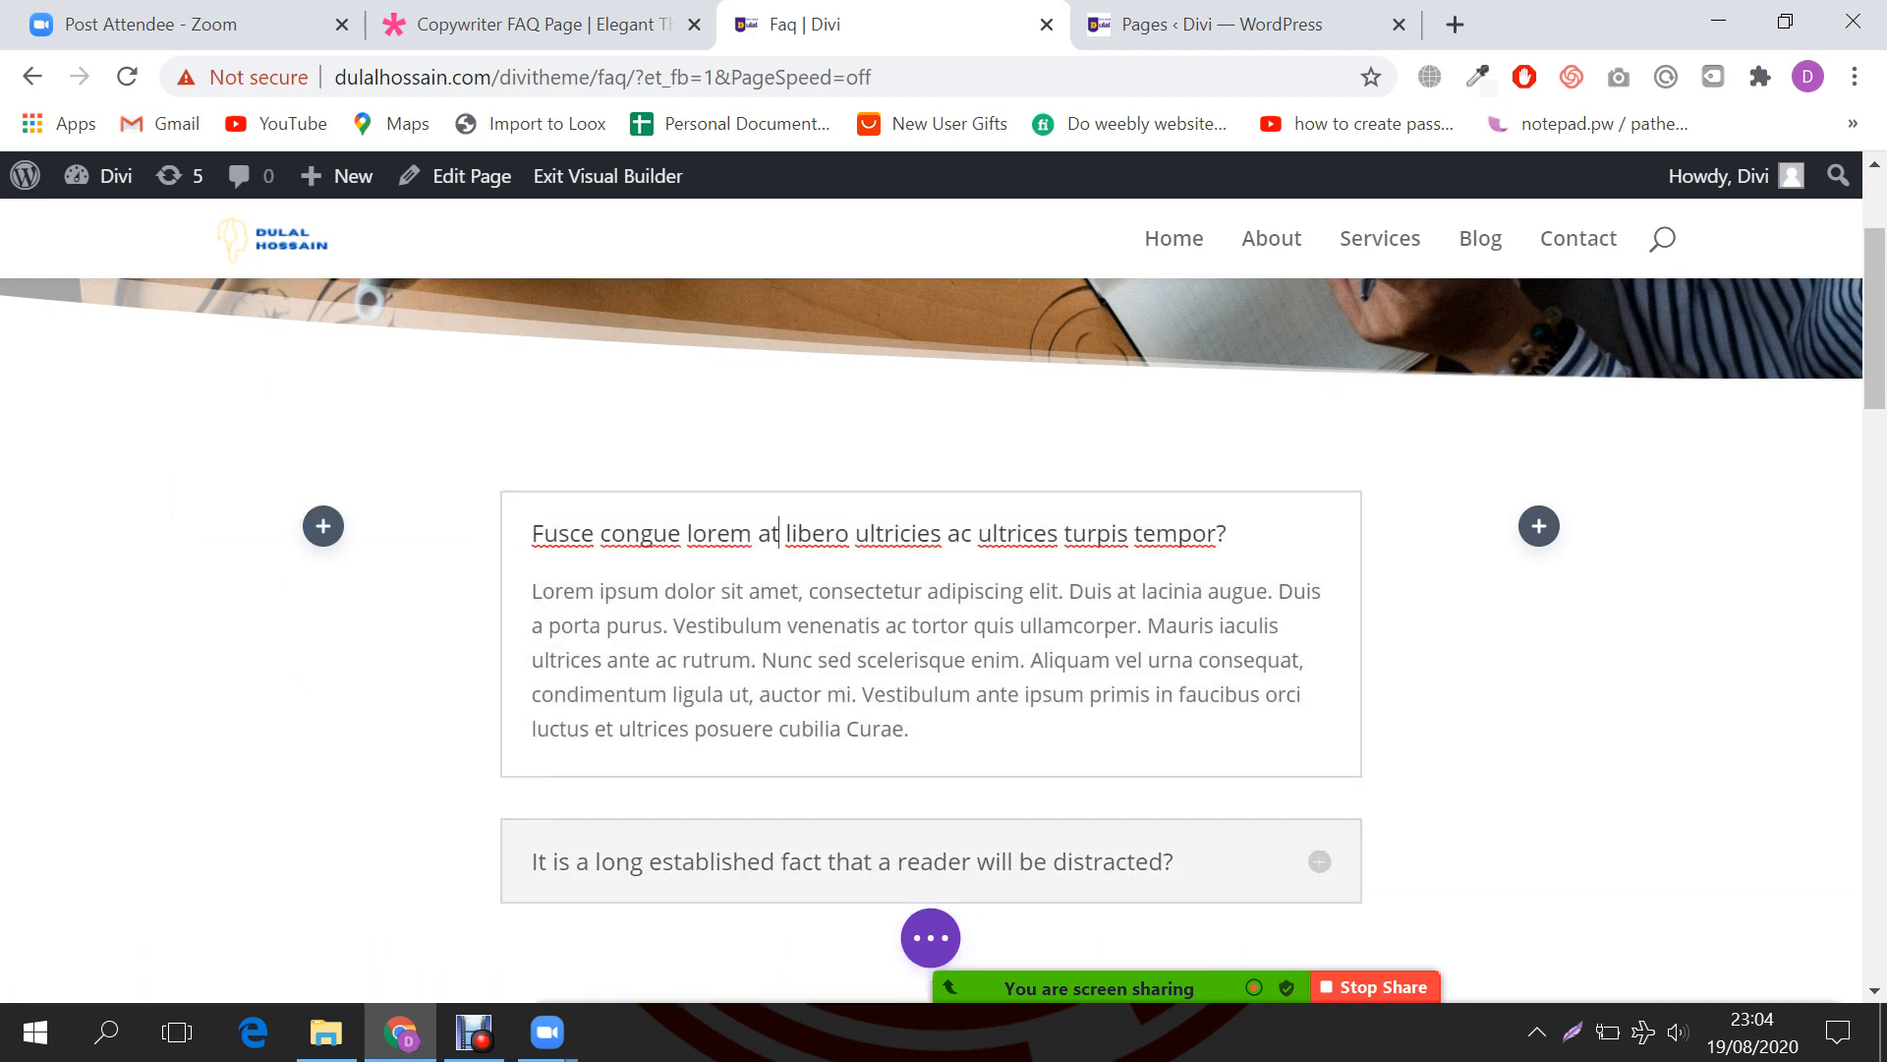
click(931, 938)
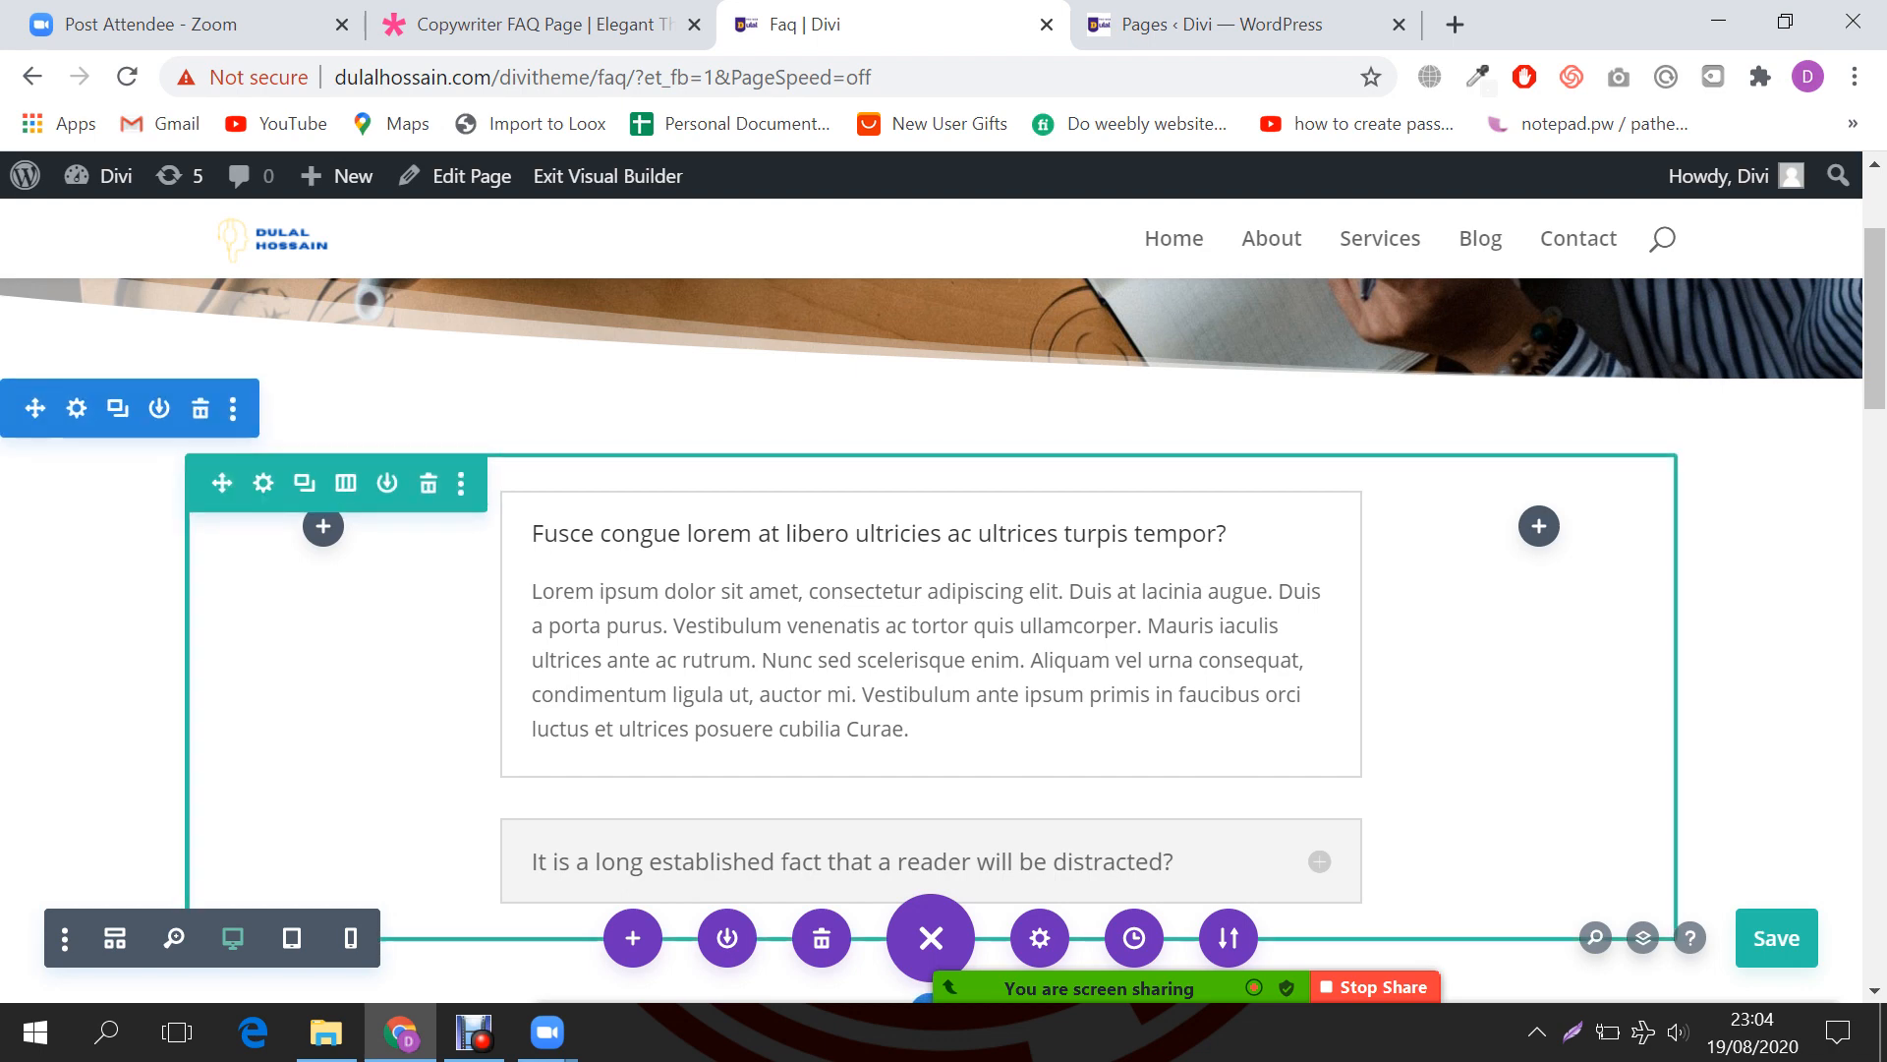
Step: Switch the accordion row to a single full-width column and save the page with Ctrl+S
click(345, 482)
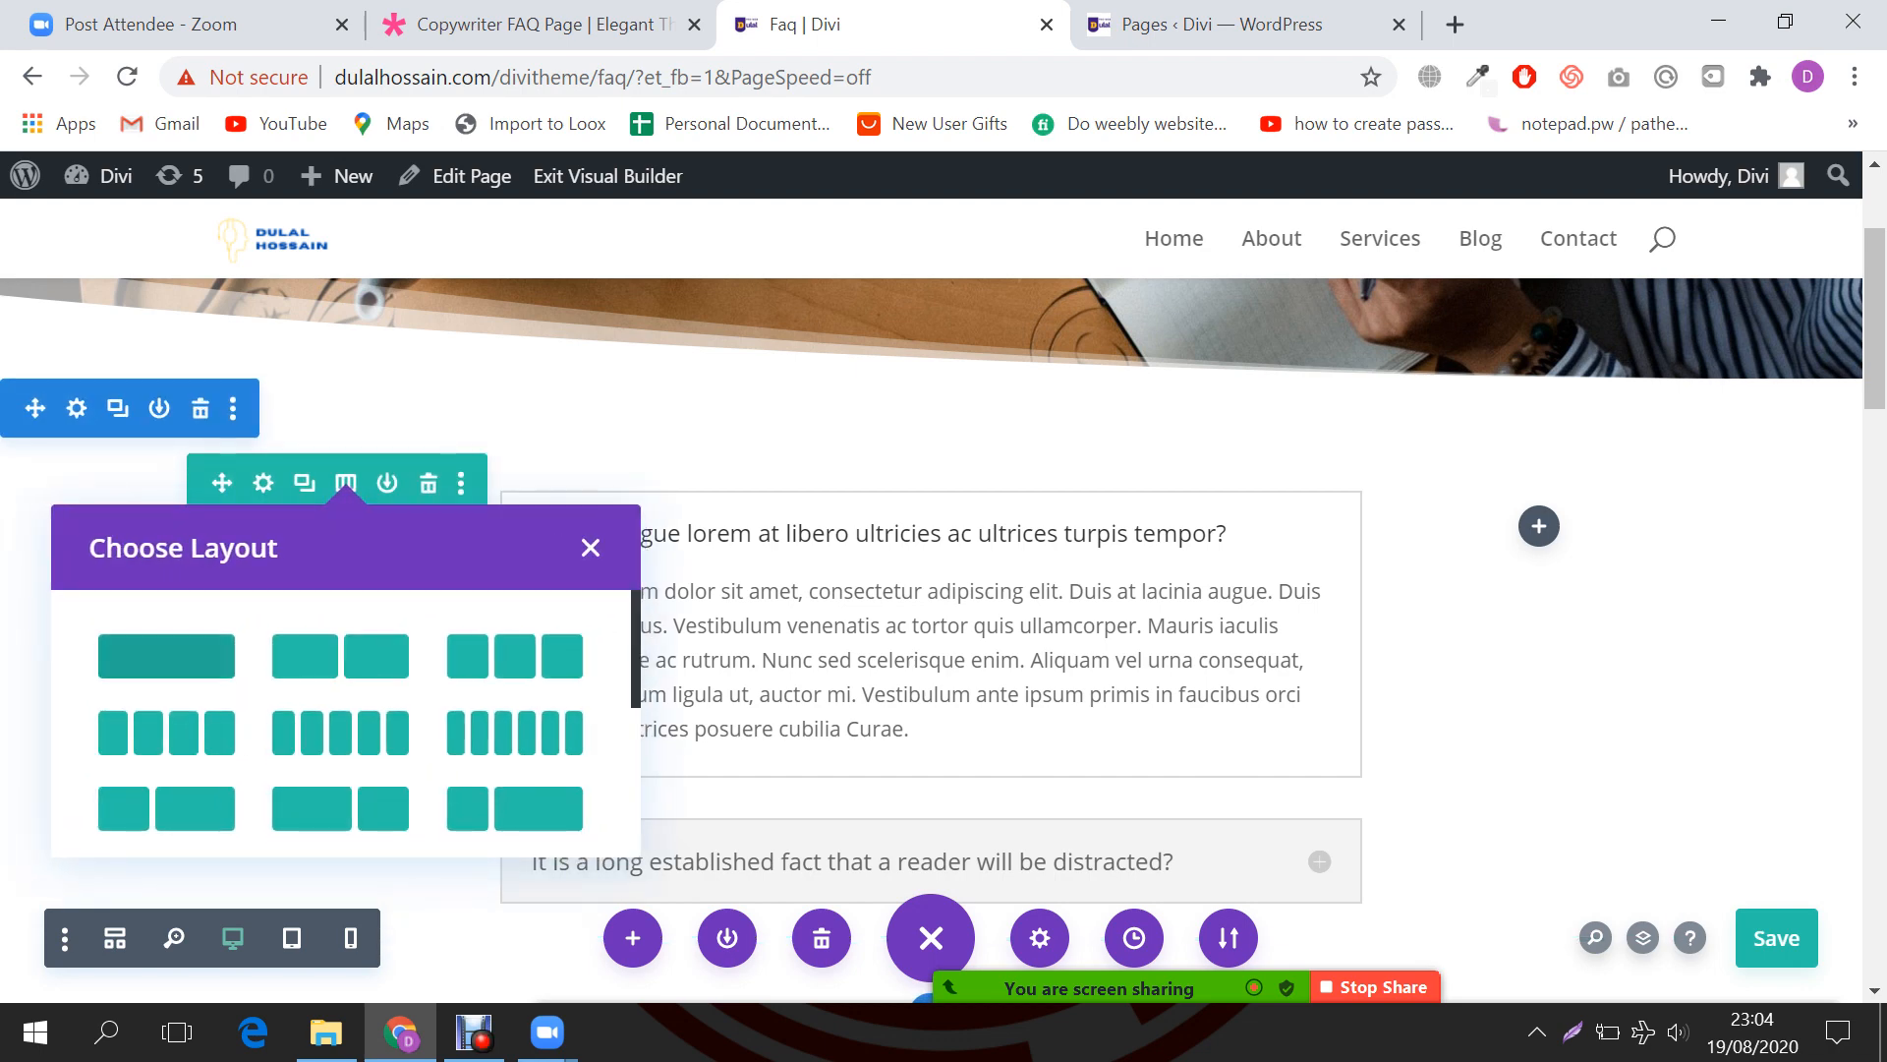
click(167, 656)
scroll(931, 639, down, 2)
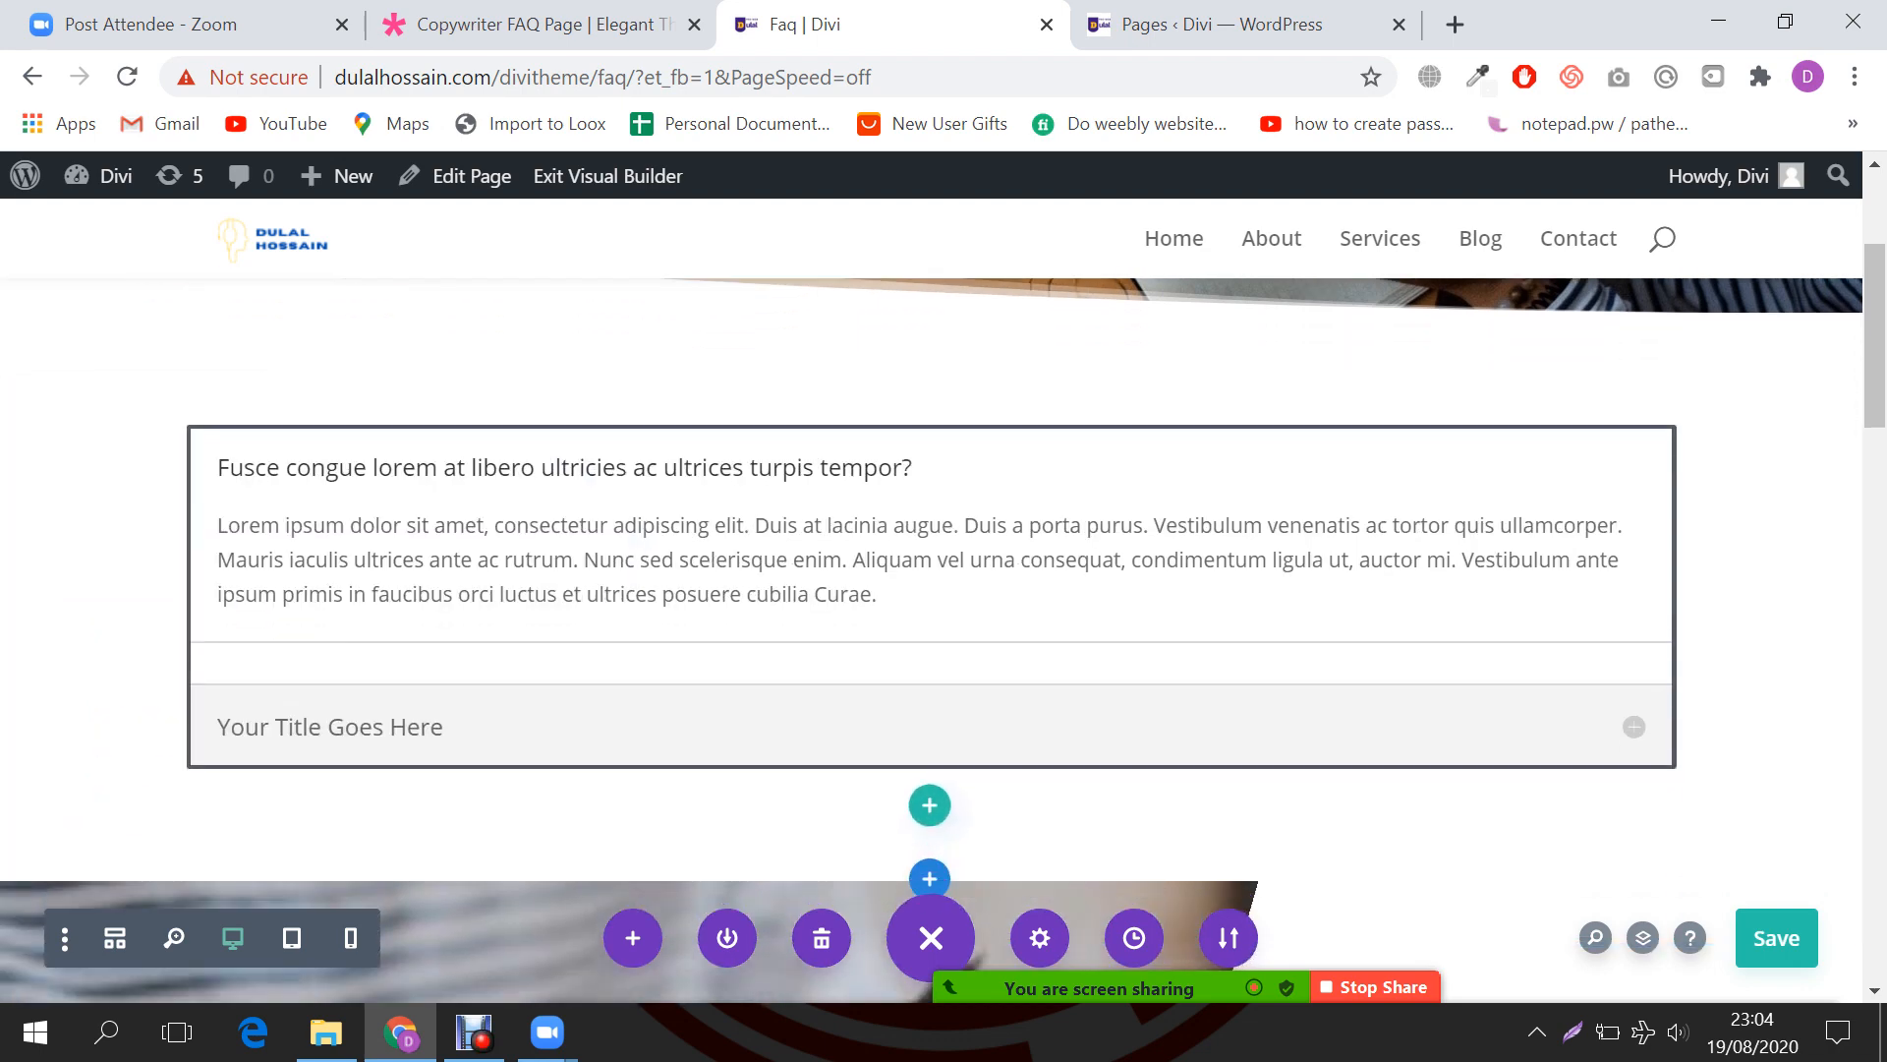
key(ctrl+s)
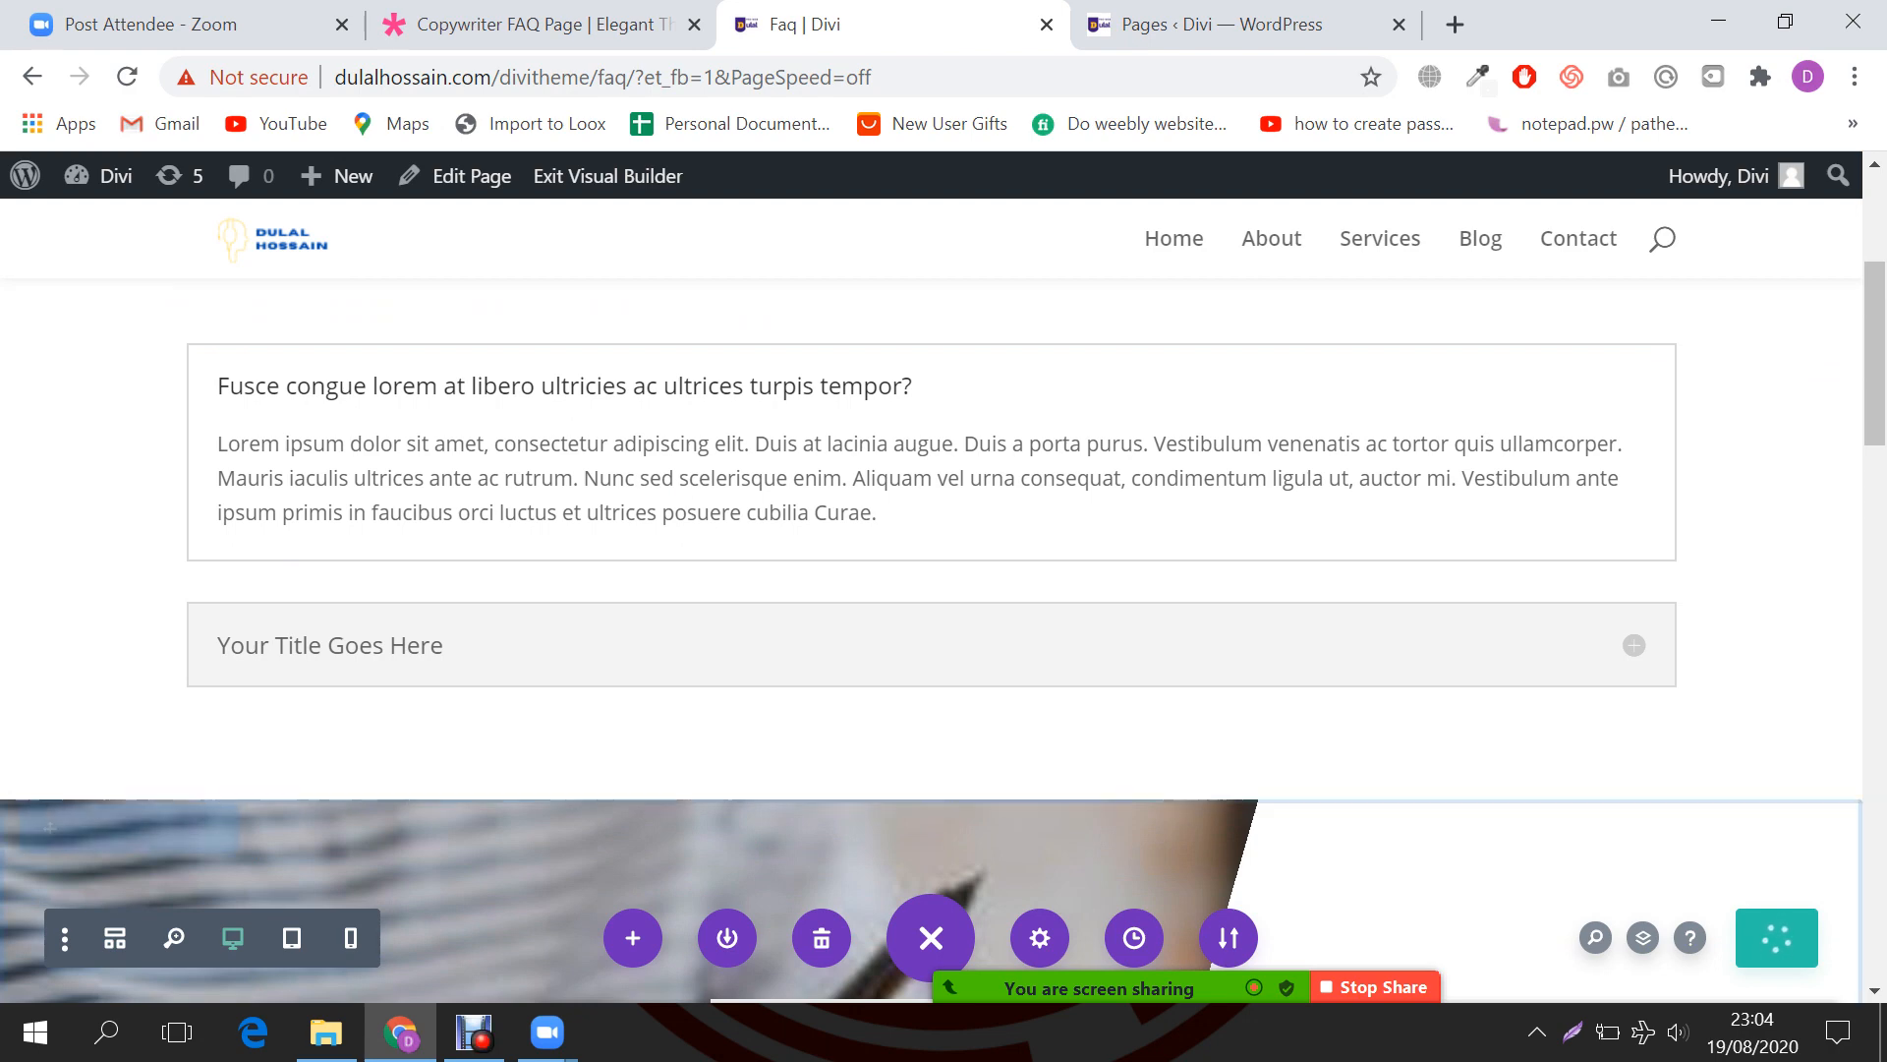
Step: Expand the Fusce congue question on the demo FAQ page for reference
key(ctrl+shift+Tab)
scroll(931, 590, up, 1)
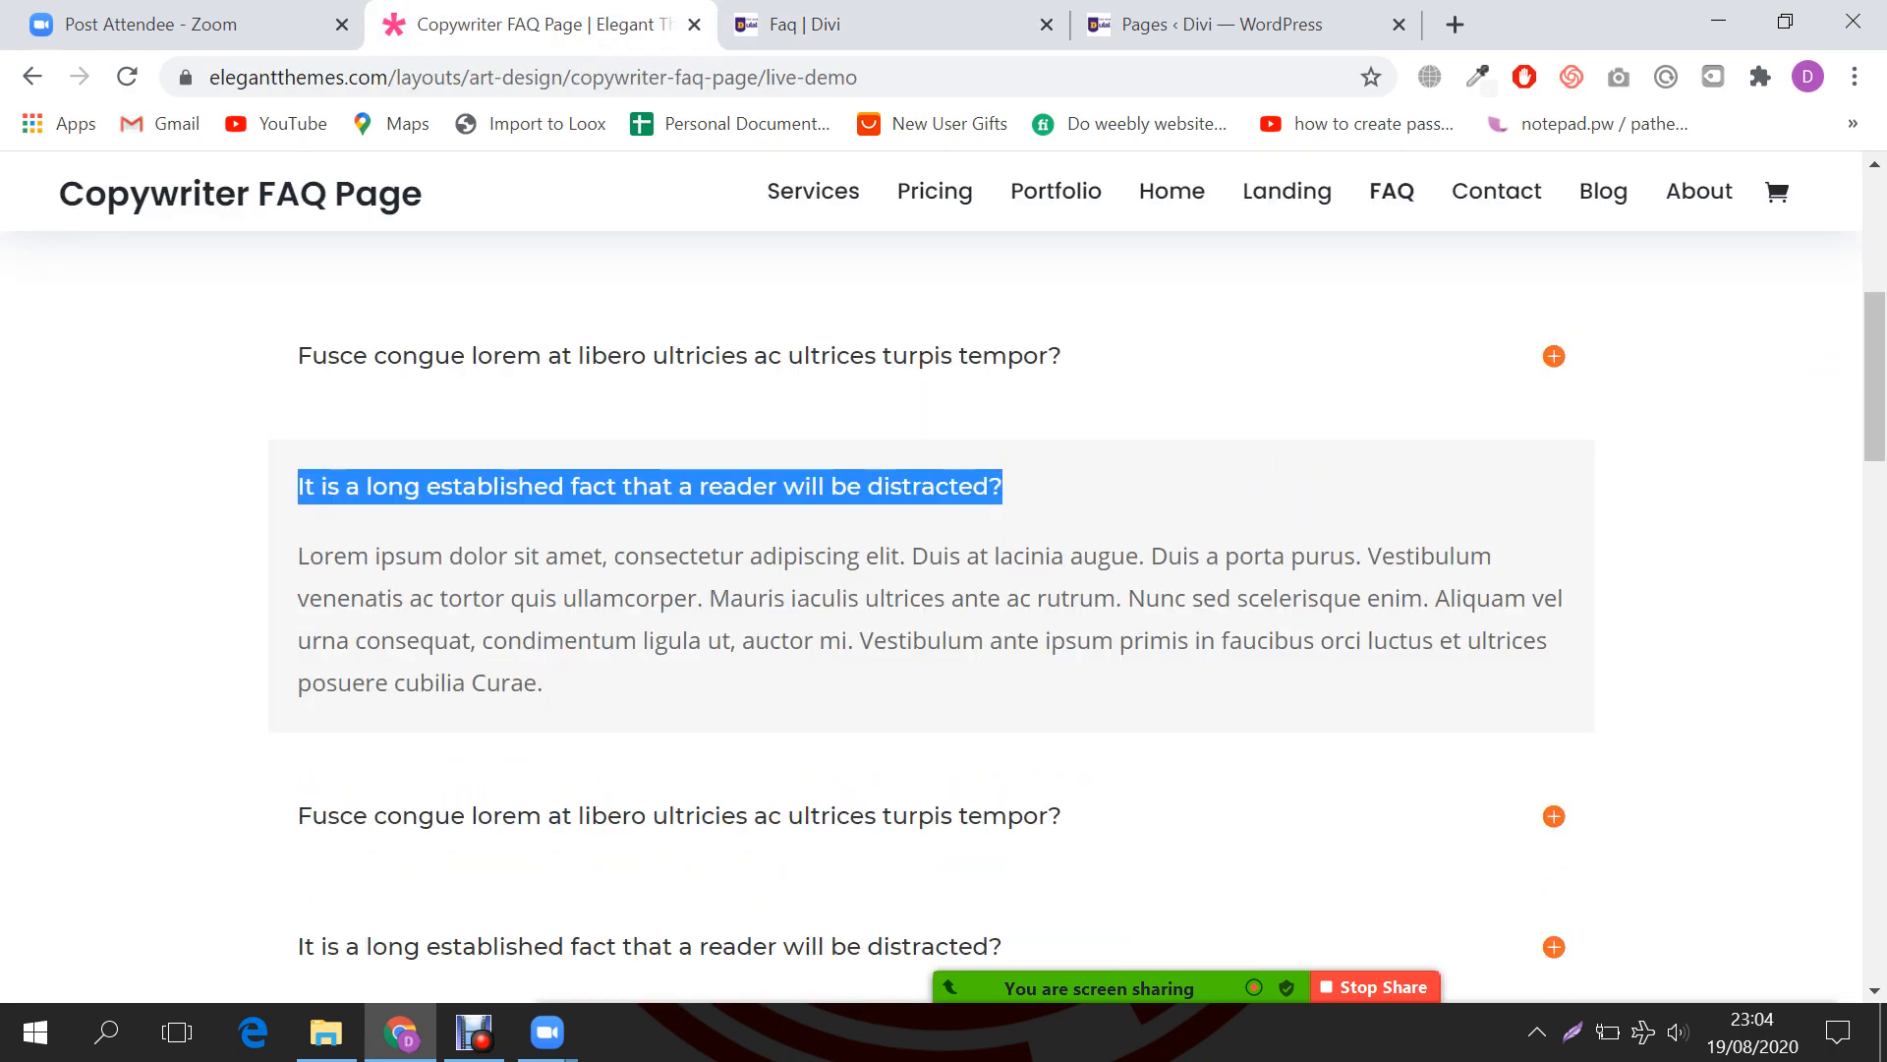
click(1554, 355)
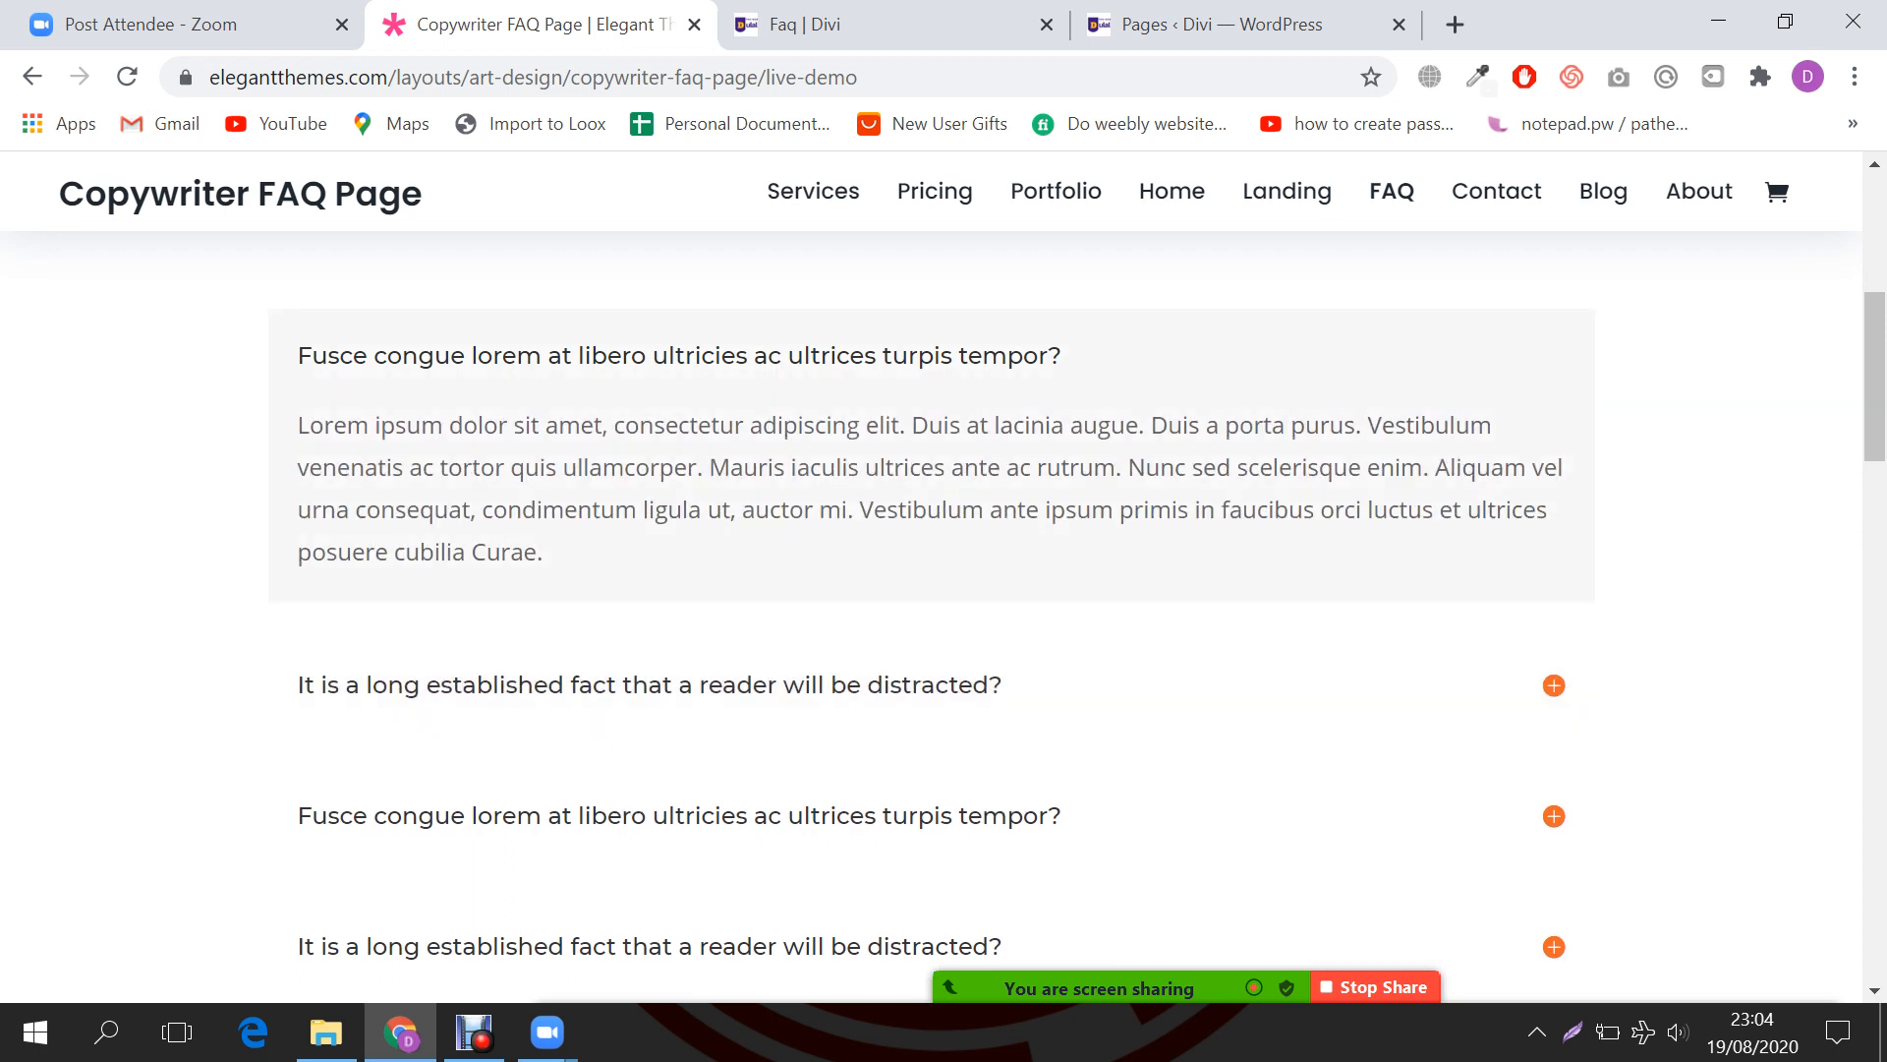
key(ctrl+Tab)
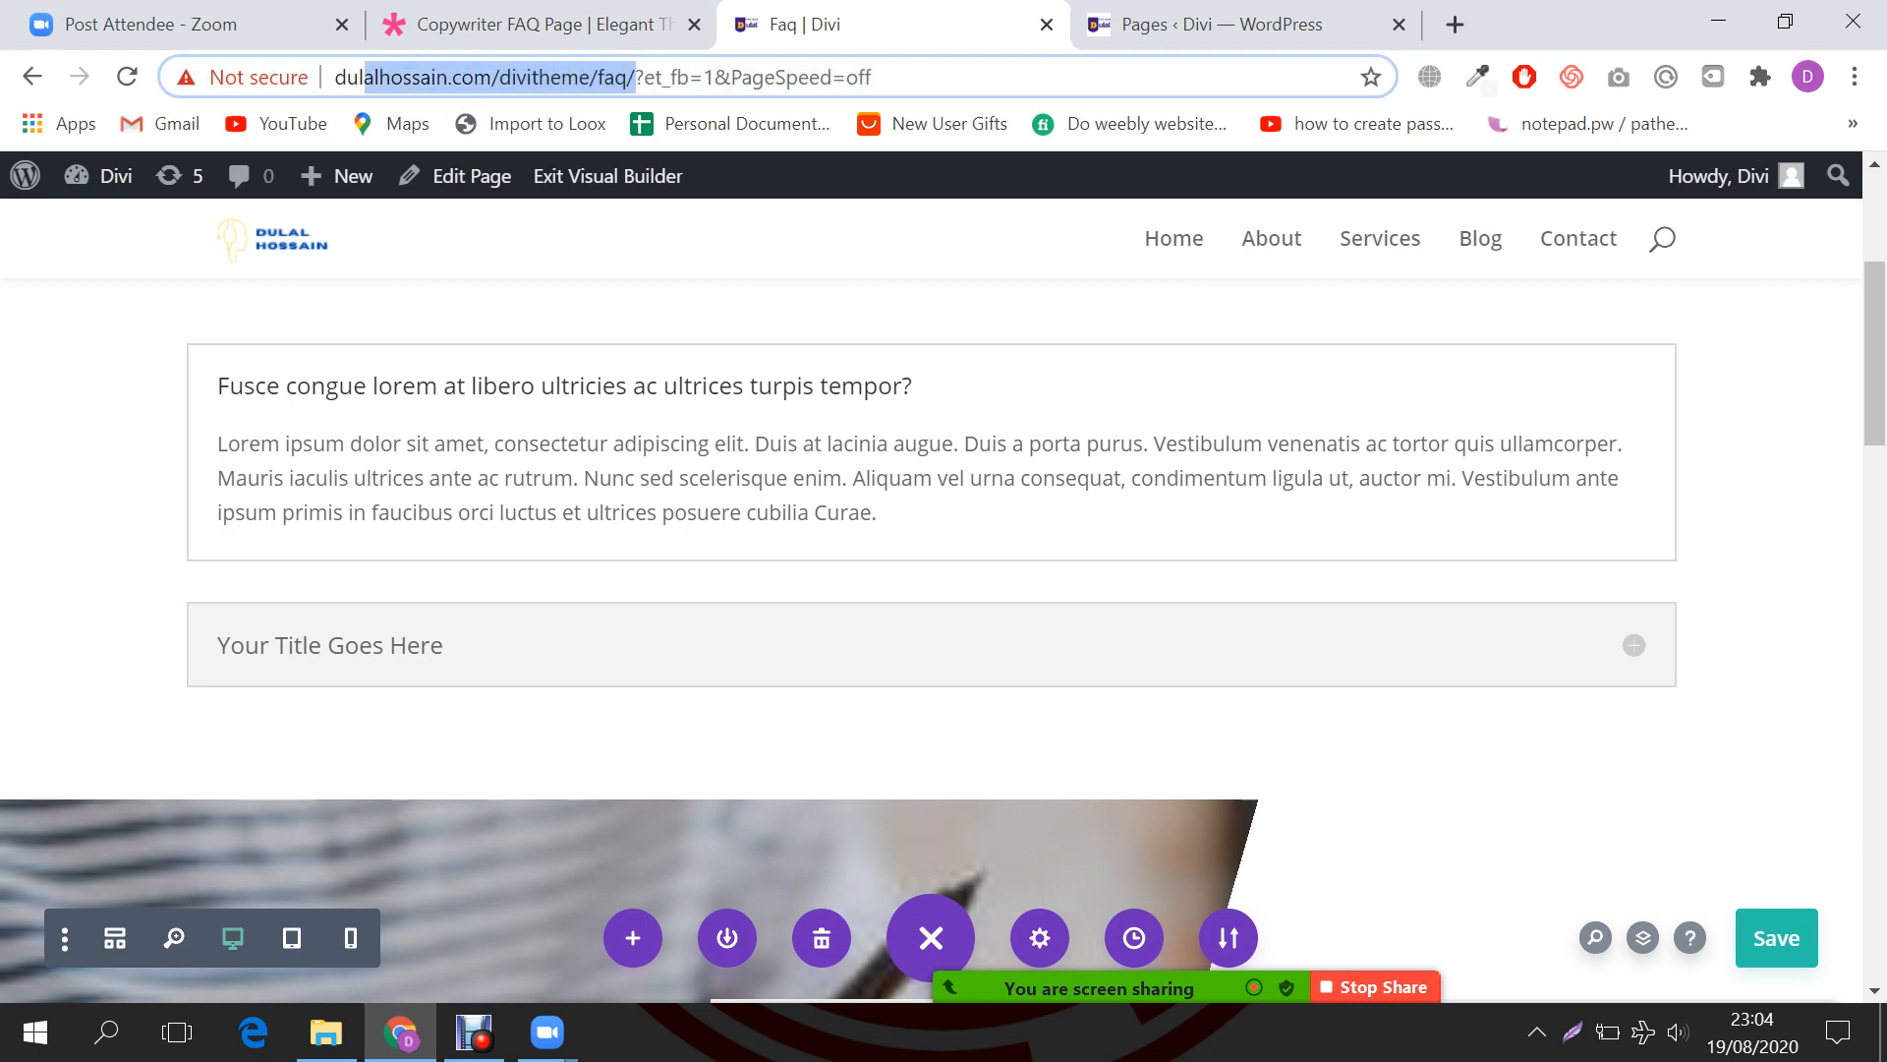
Step: Load the live Faq page from its pasted URL and expand the second accordion item
key(ctrl+Tab)
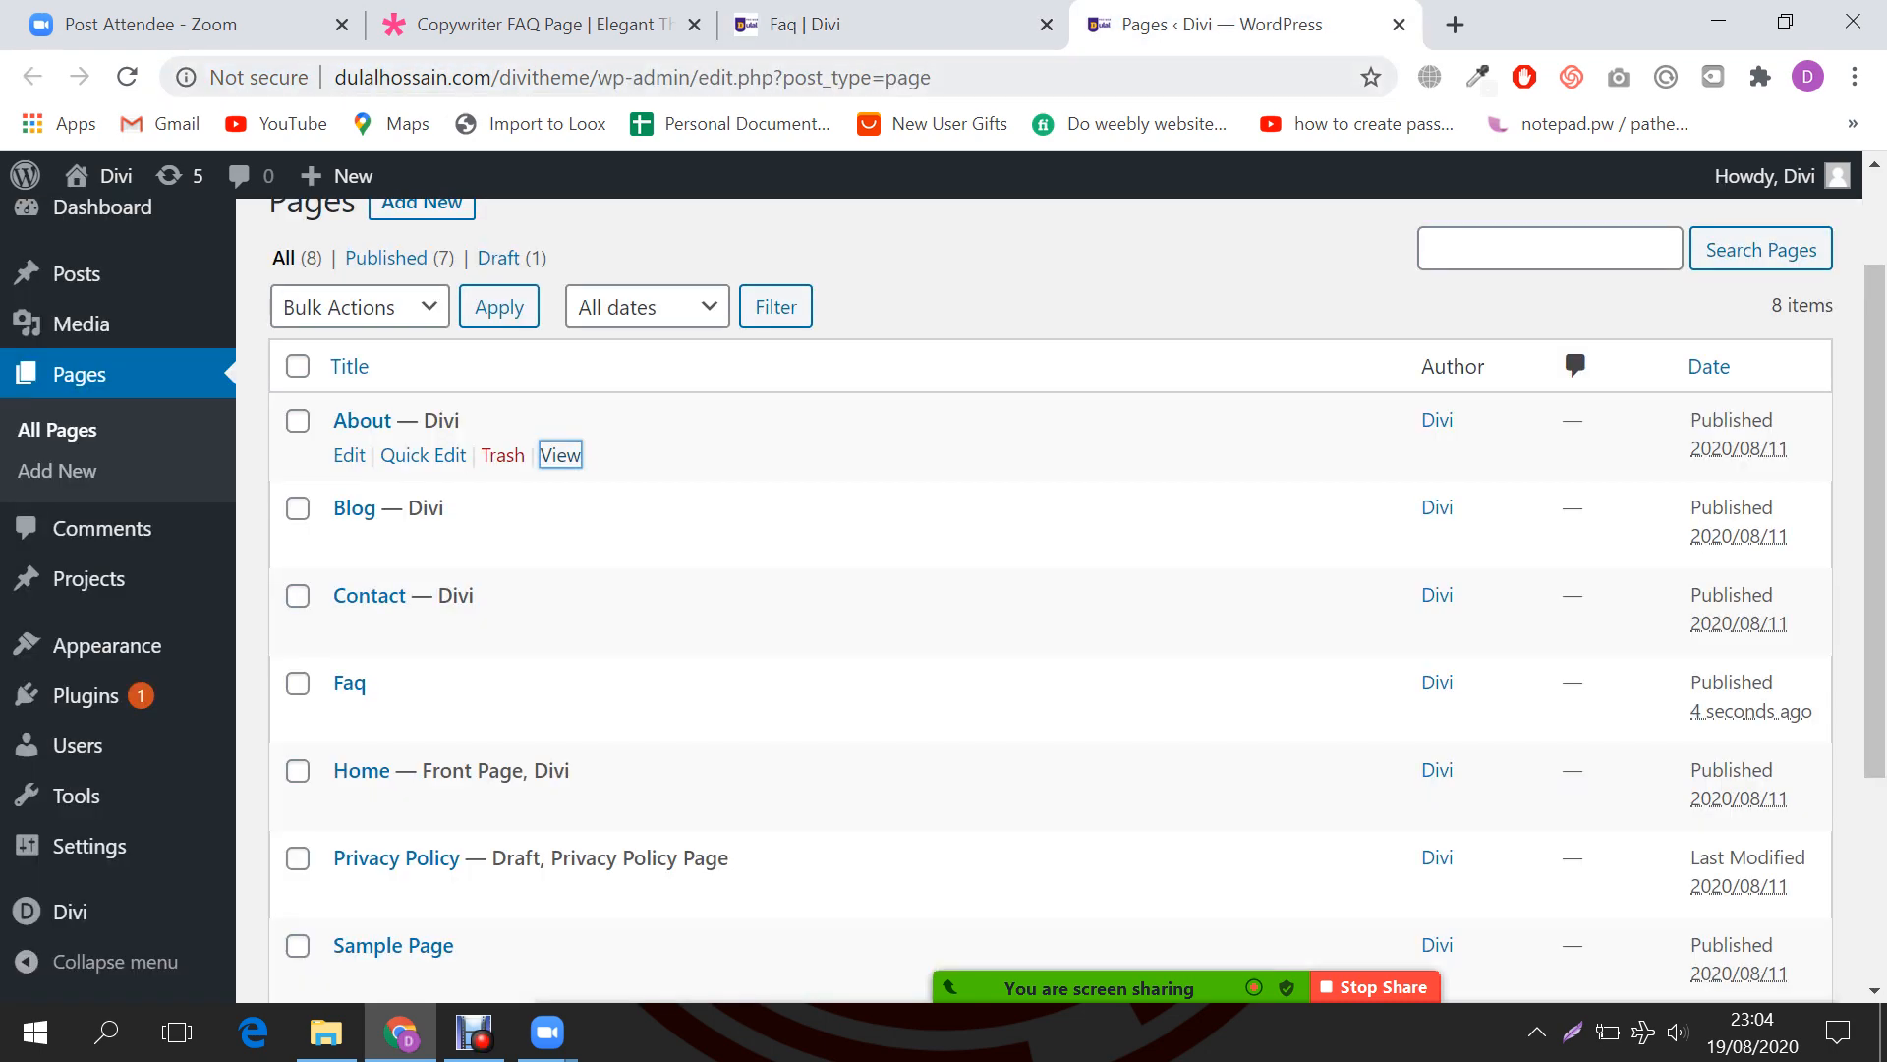
key(ctrl+l)
key(Return)
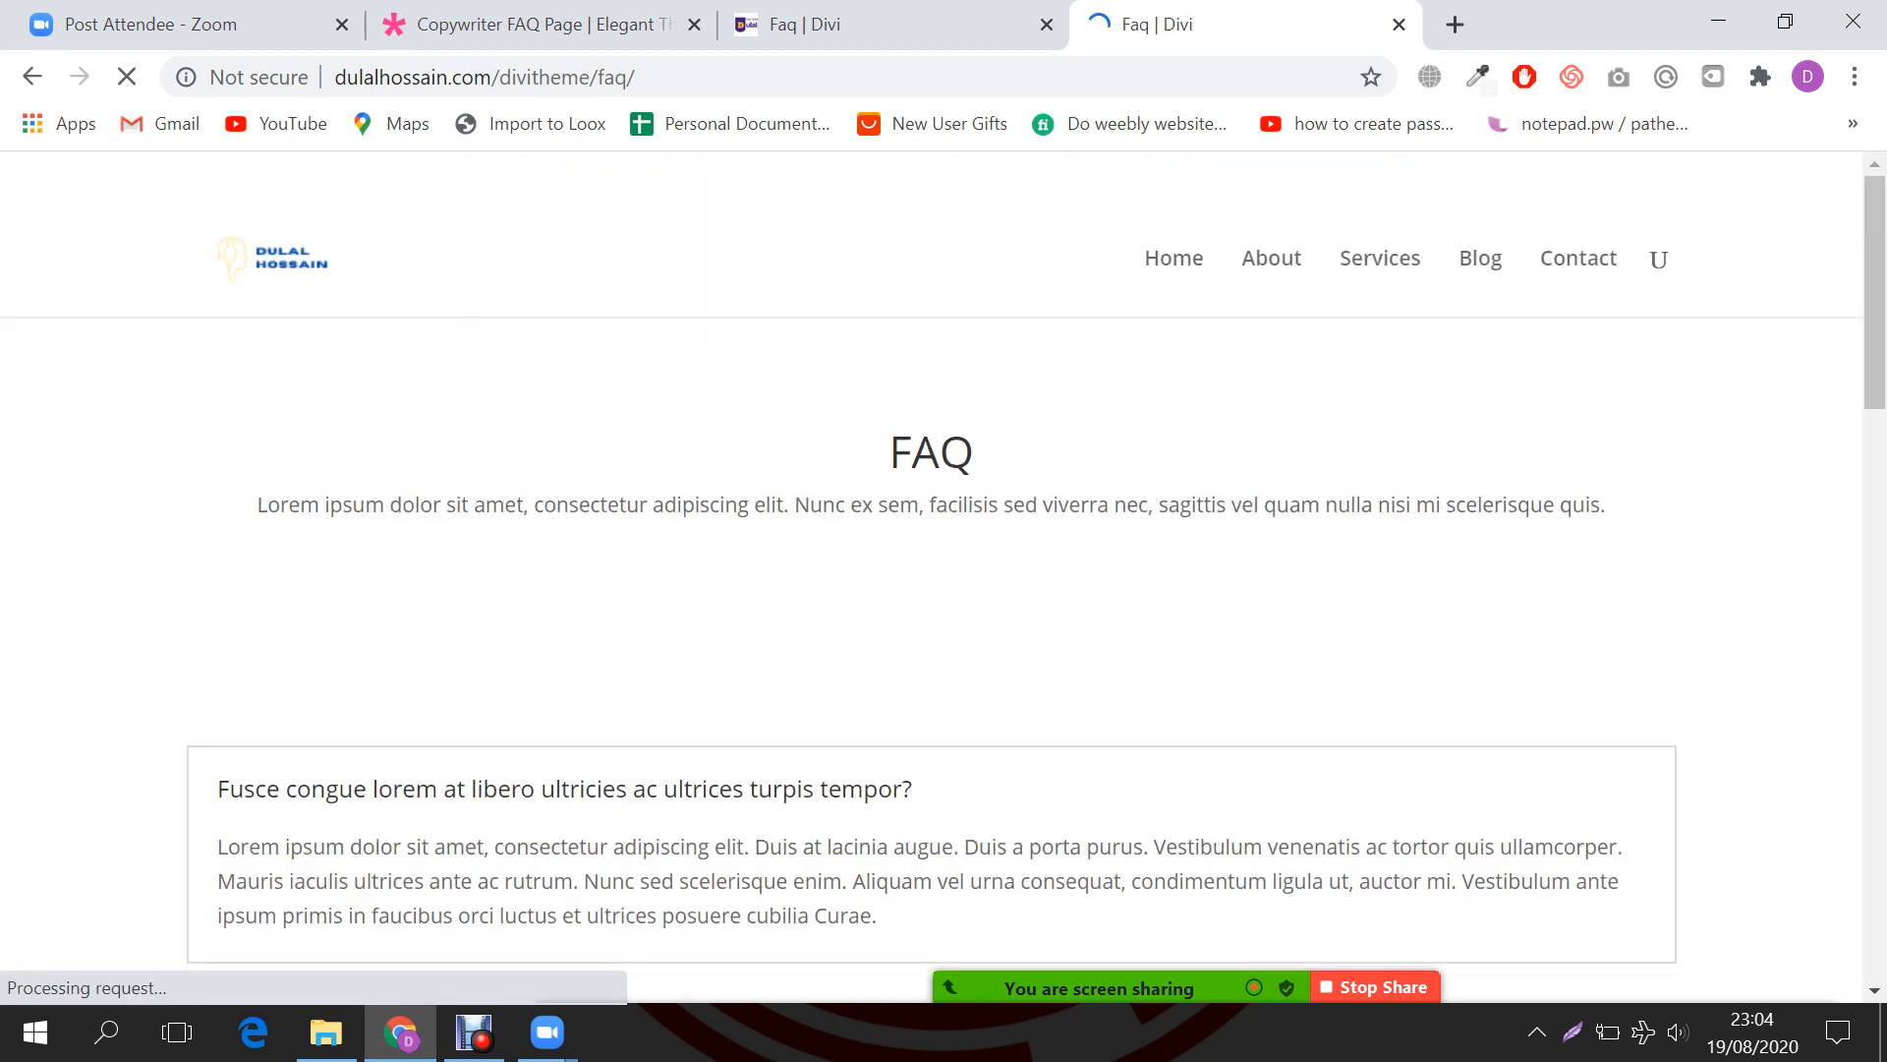
scroll(944, 590, down, 1)
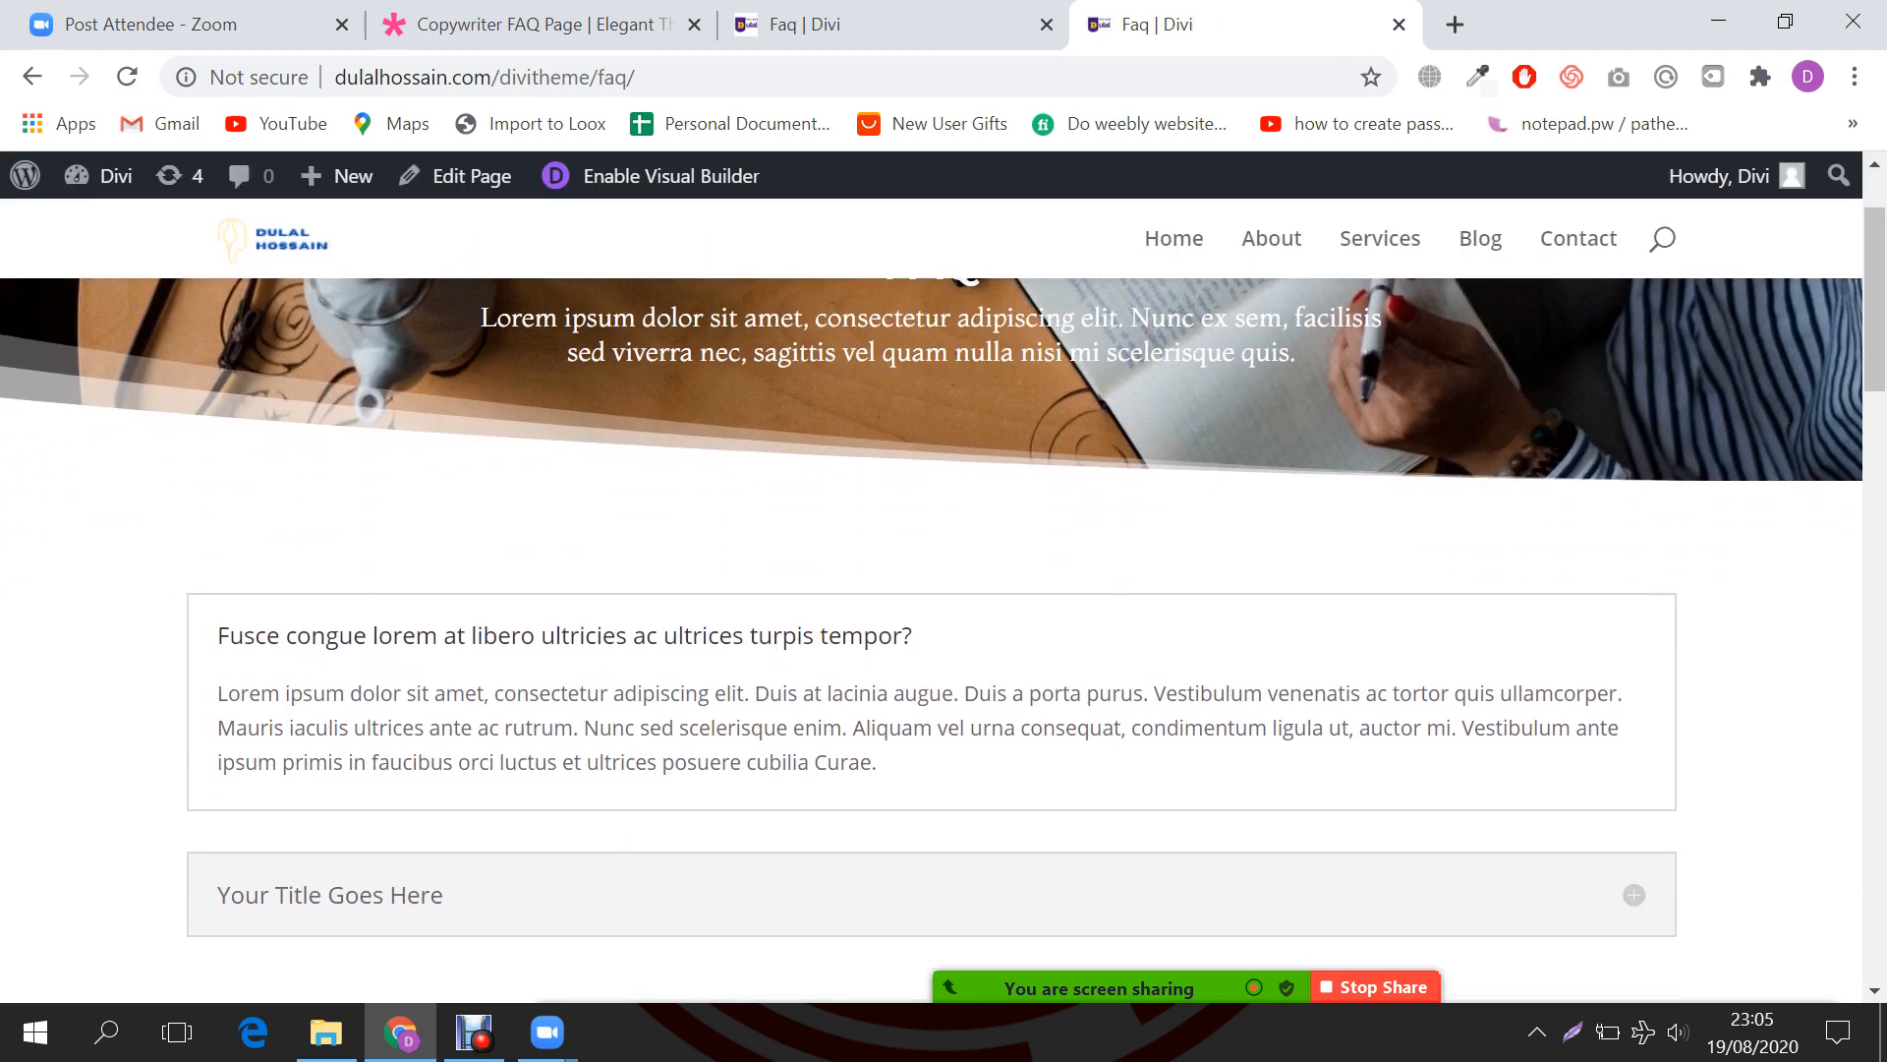
scroll(943, 590, down, 1)
drag(876, 615, 218, 545)
scroll(943, 590, down, 1)
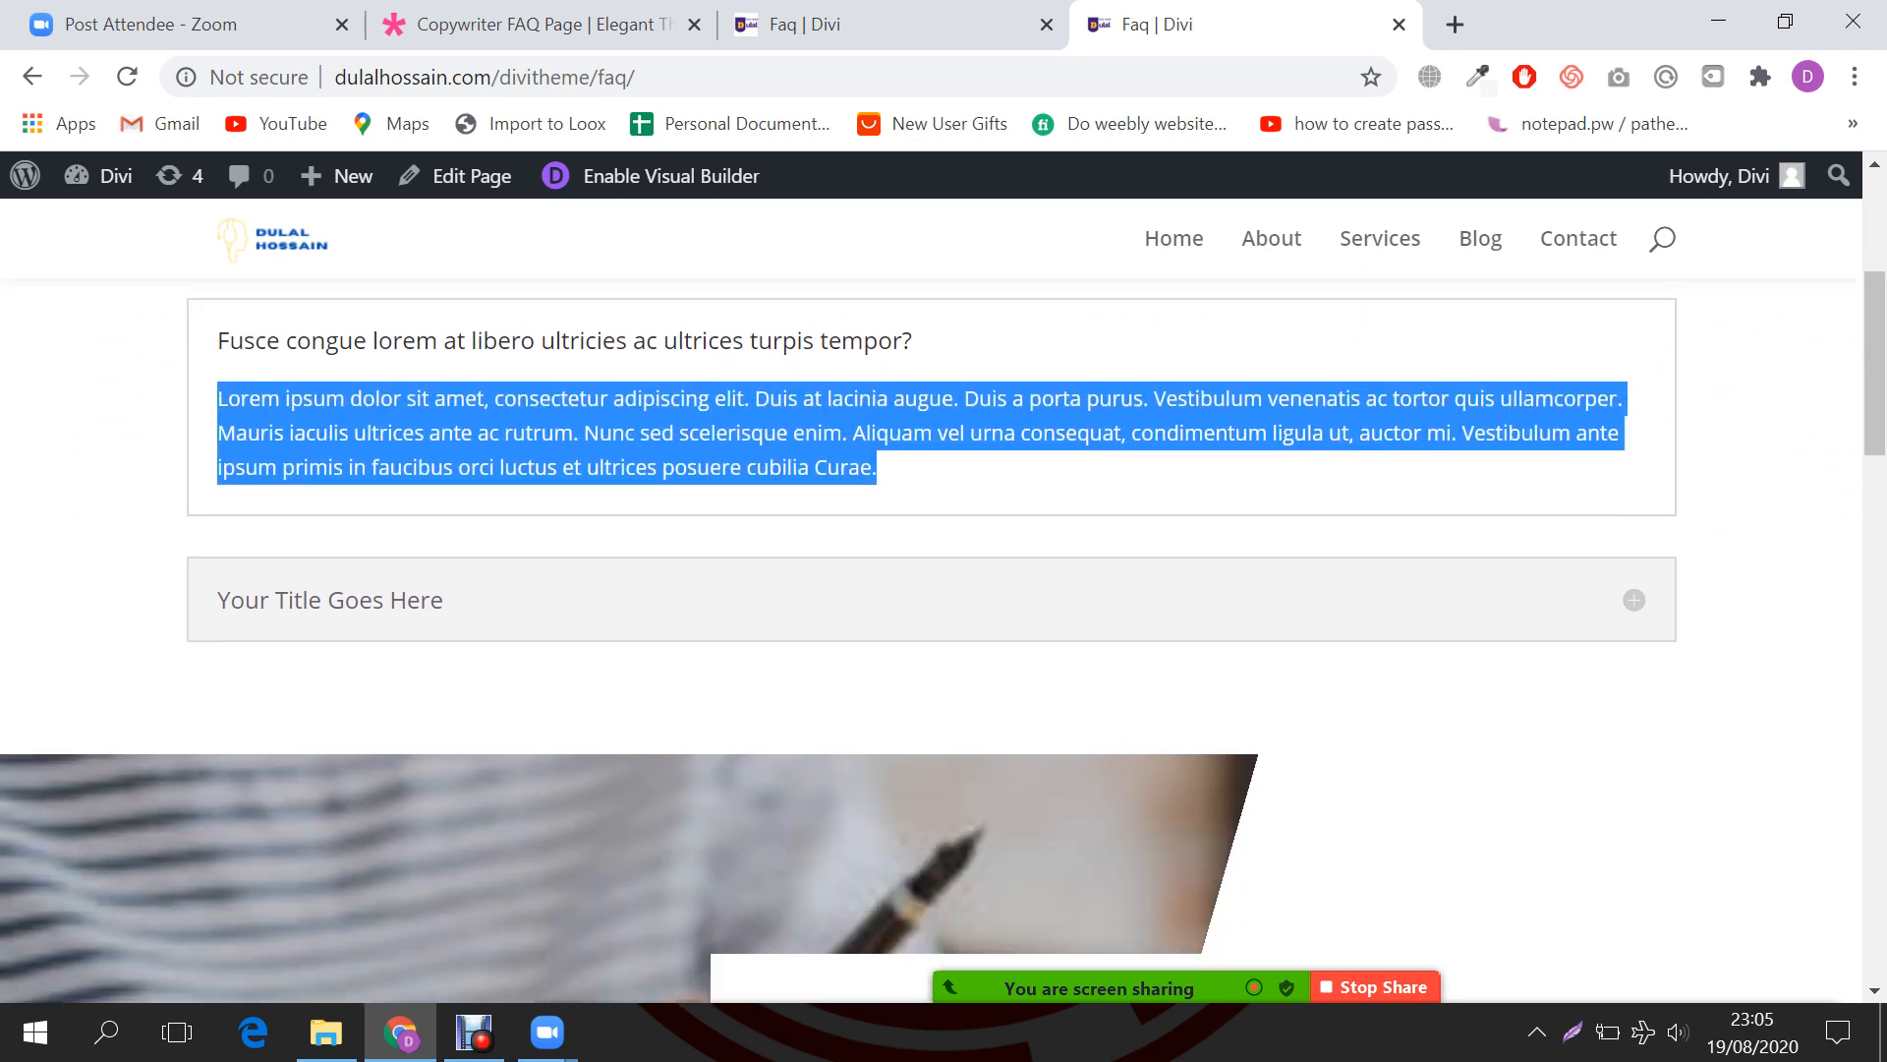
click(330, 600)
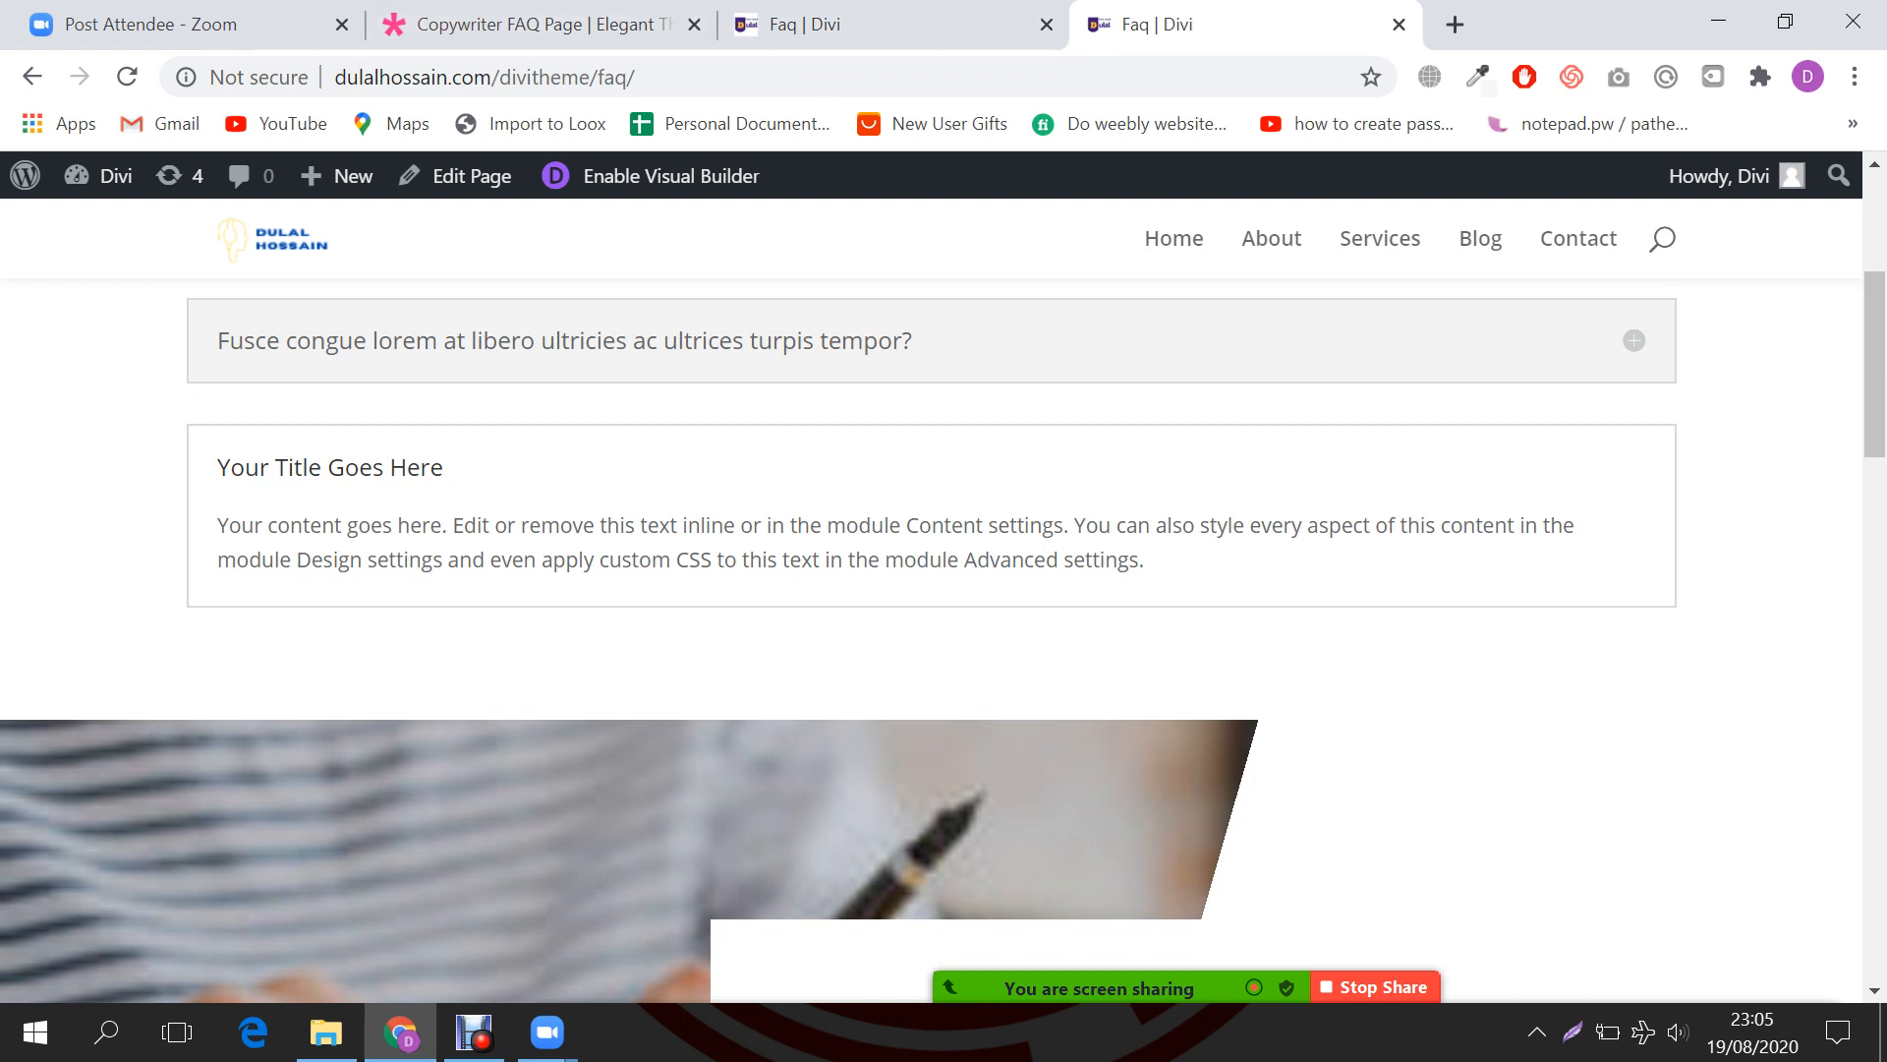
Step: Glance at the Copywriter FAQ demo, then return to the FAQ page in the visual builder
click(600, 23)
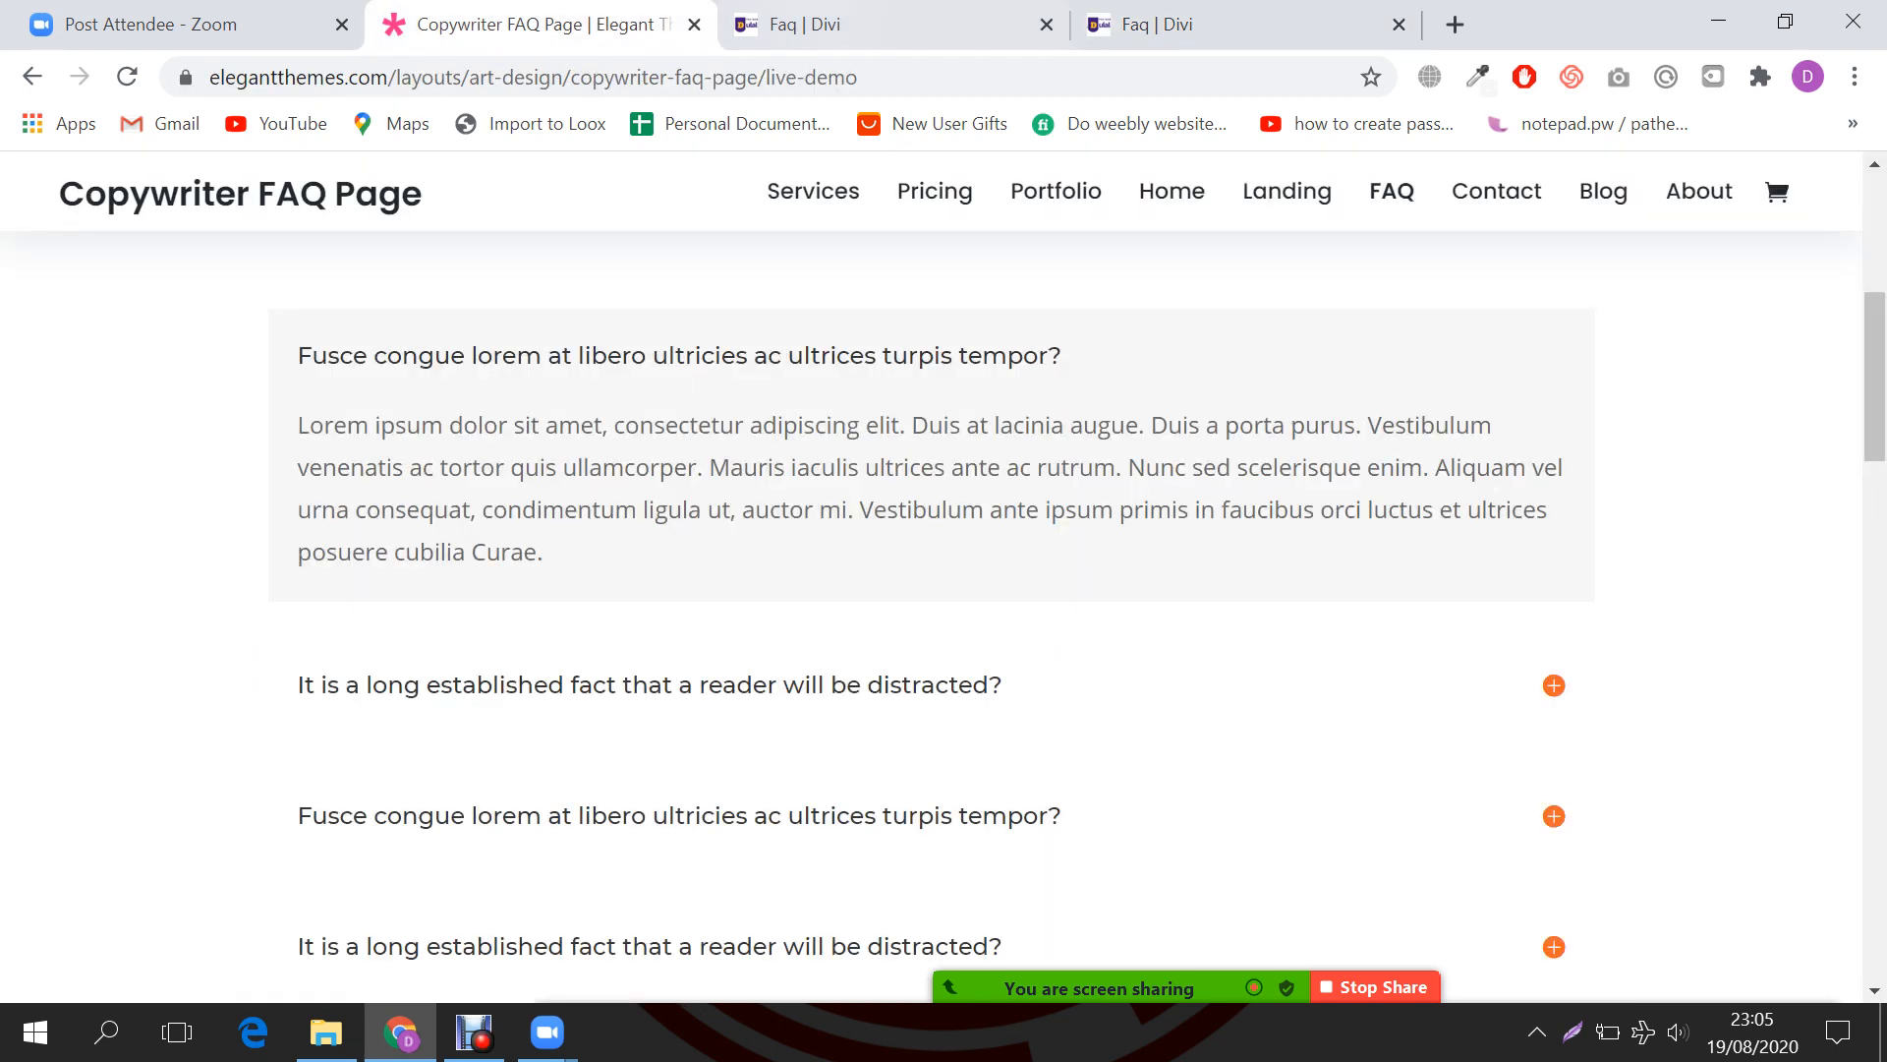
key(ctrl+Tab)
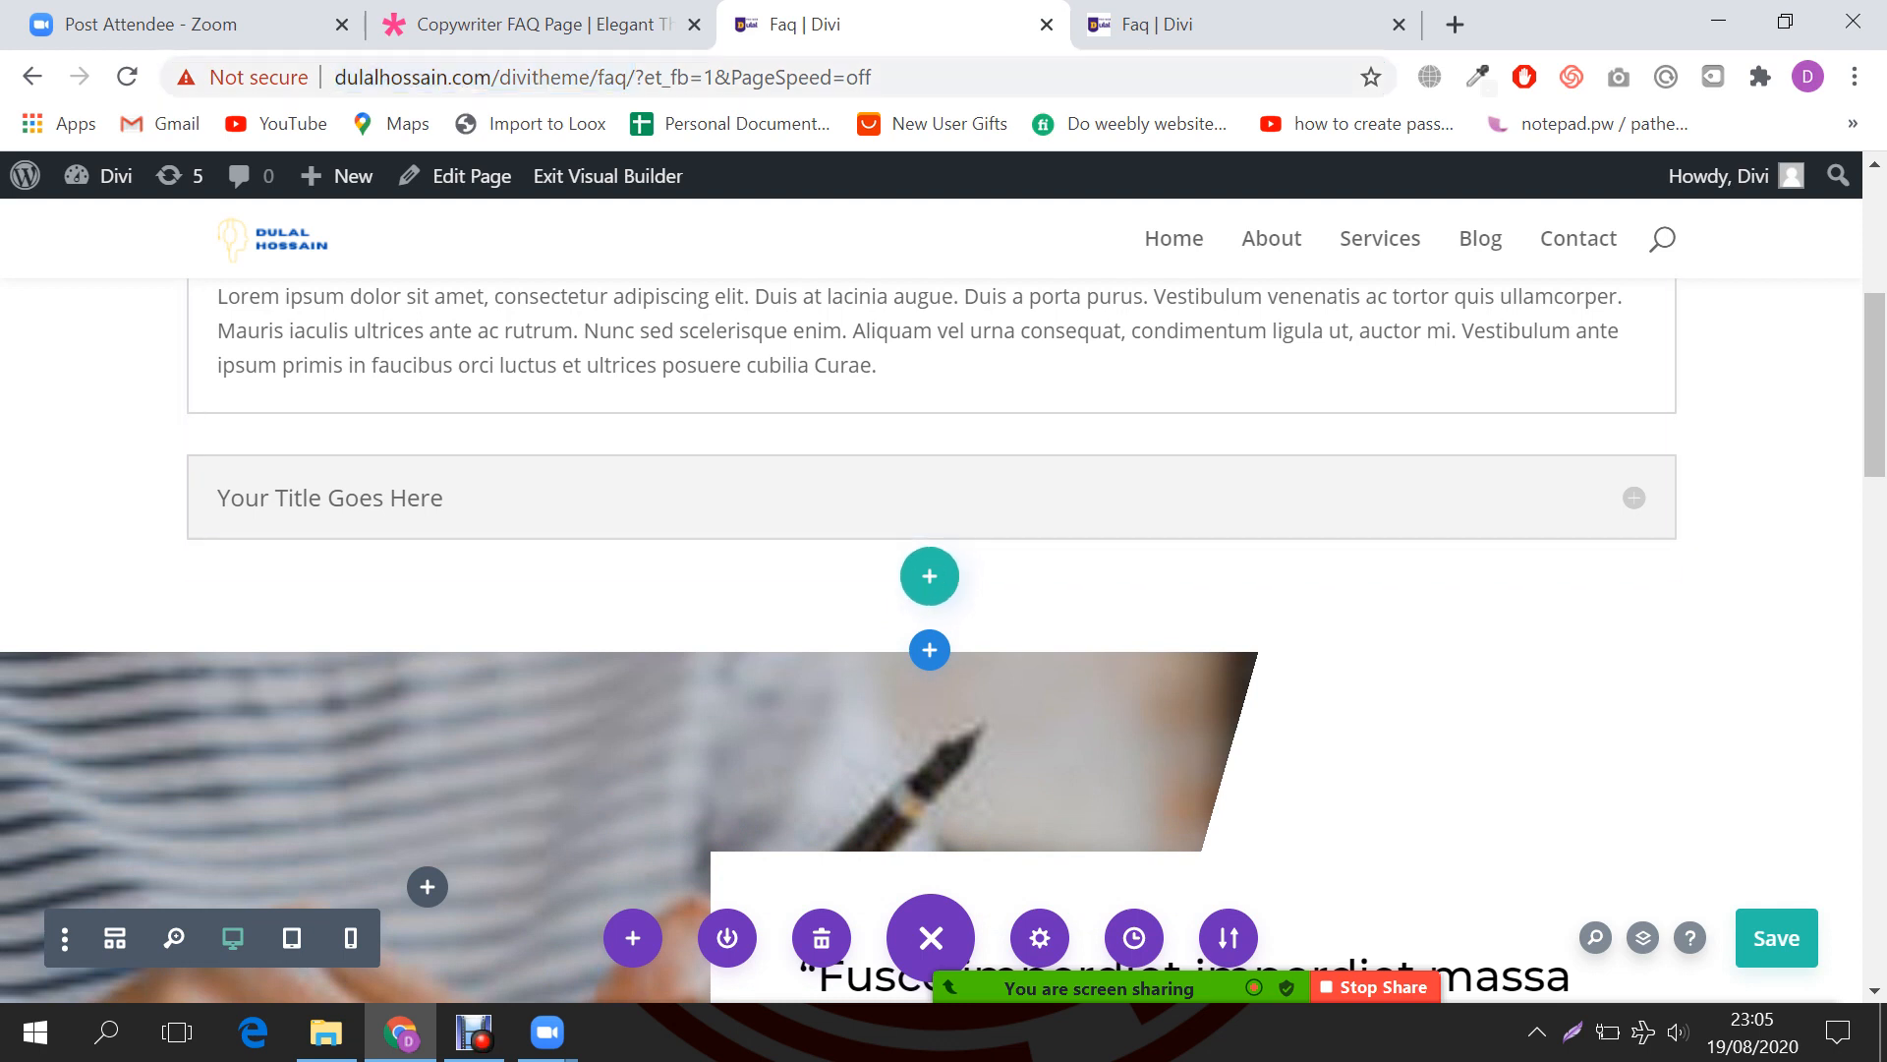
Step: Insert a Toggle module below the FAQ toggles by searching 'to' in the module list
scroll(928, 458, down, 1)
click(929, 458)
key(Escape)
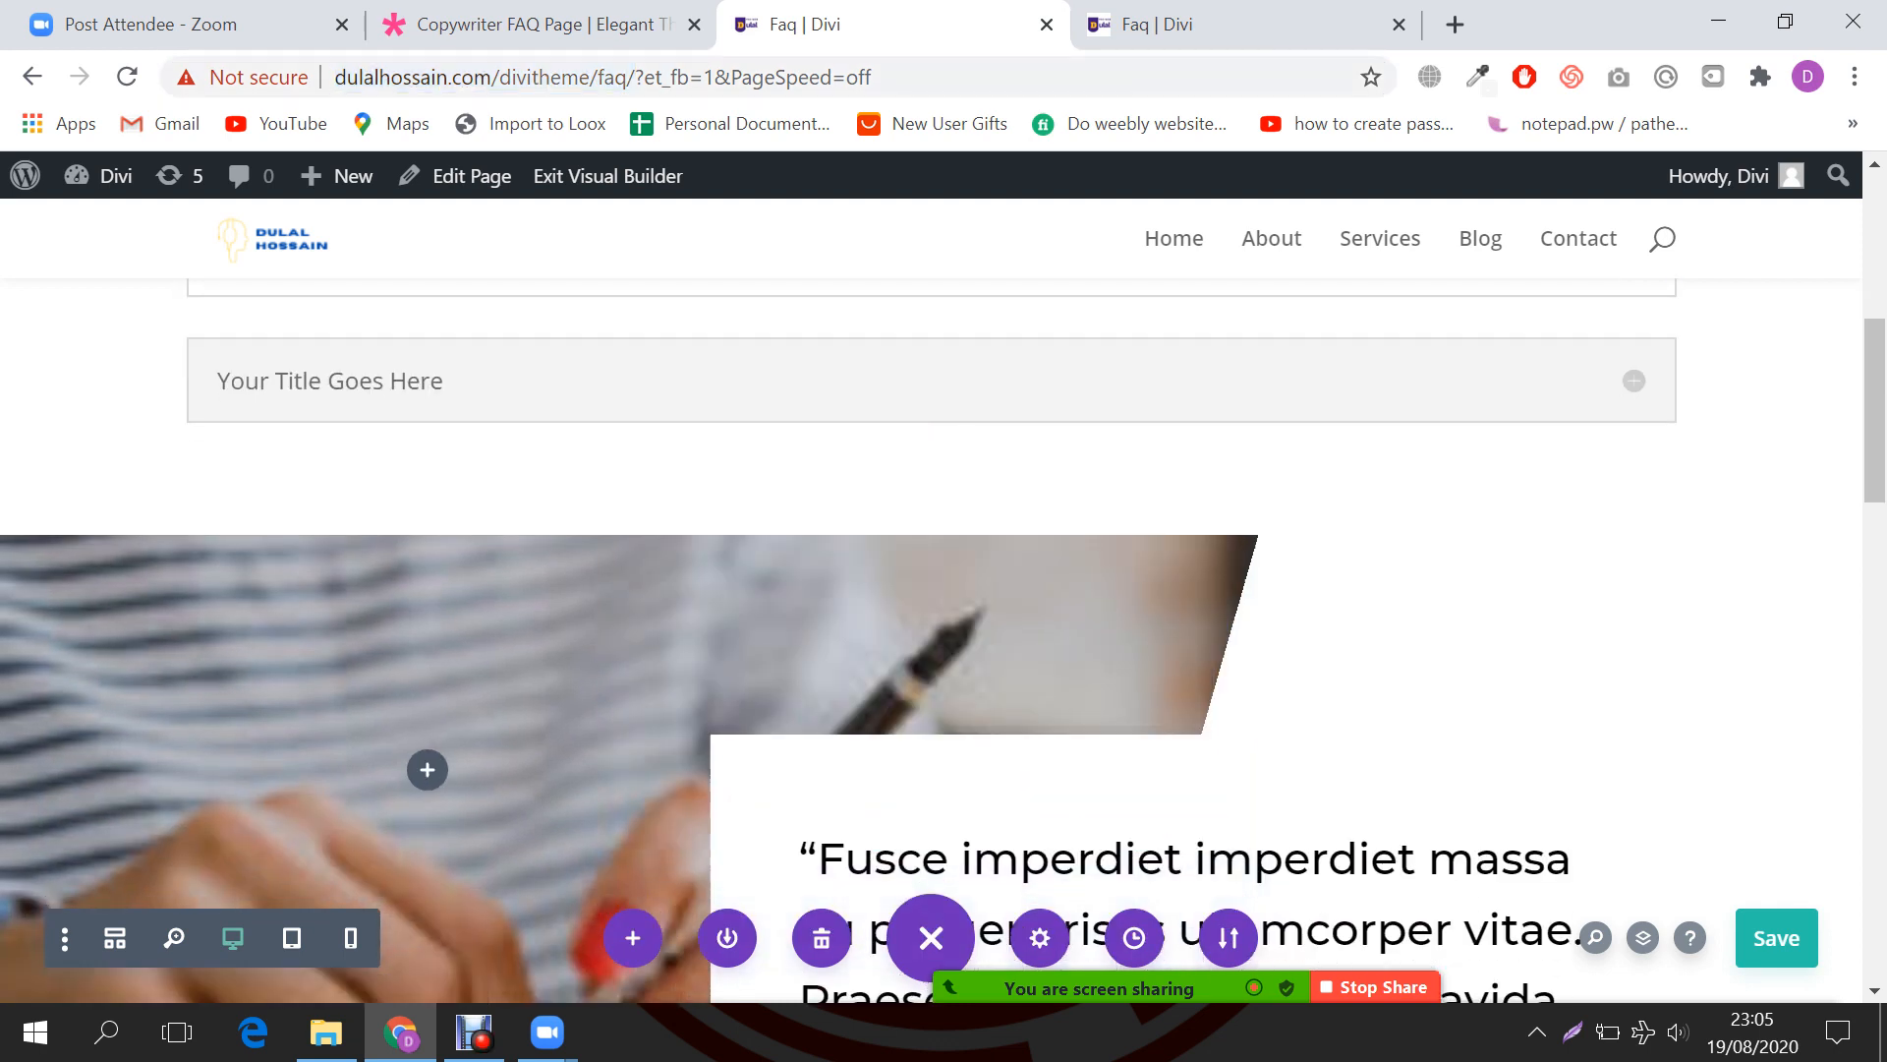
scroll(931, 458, down, 1)
click(931, 320)
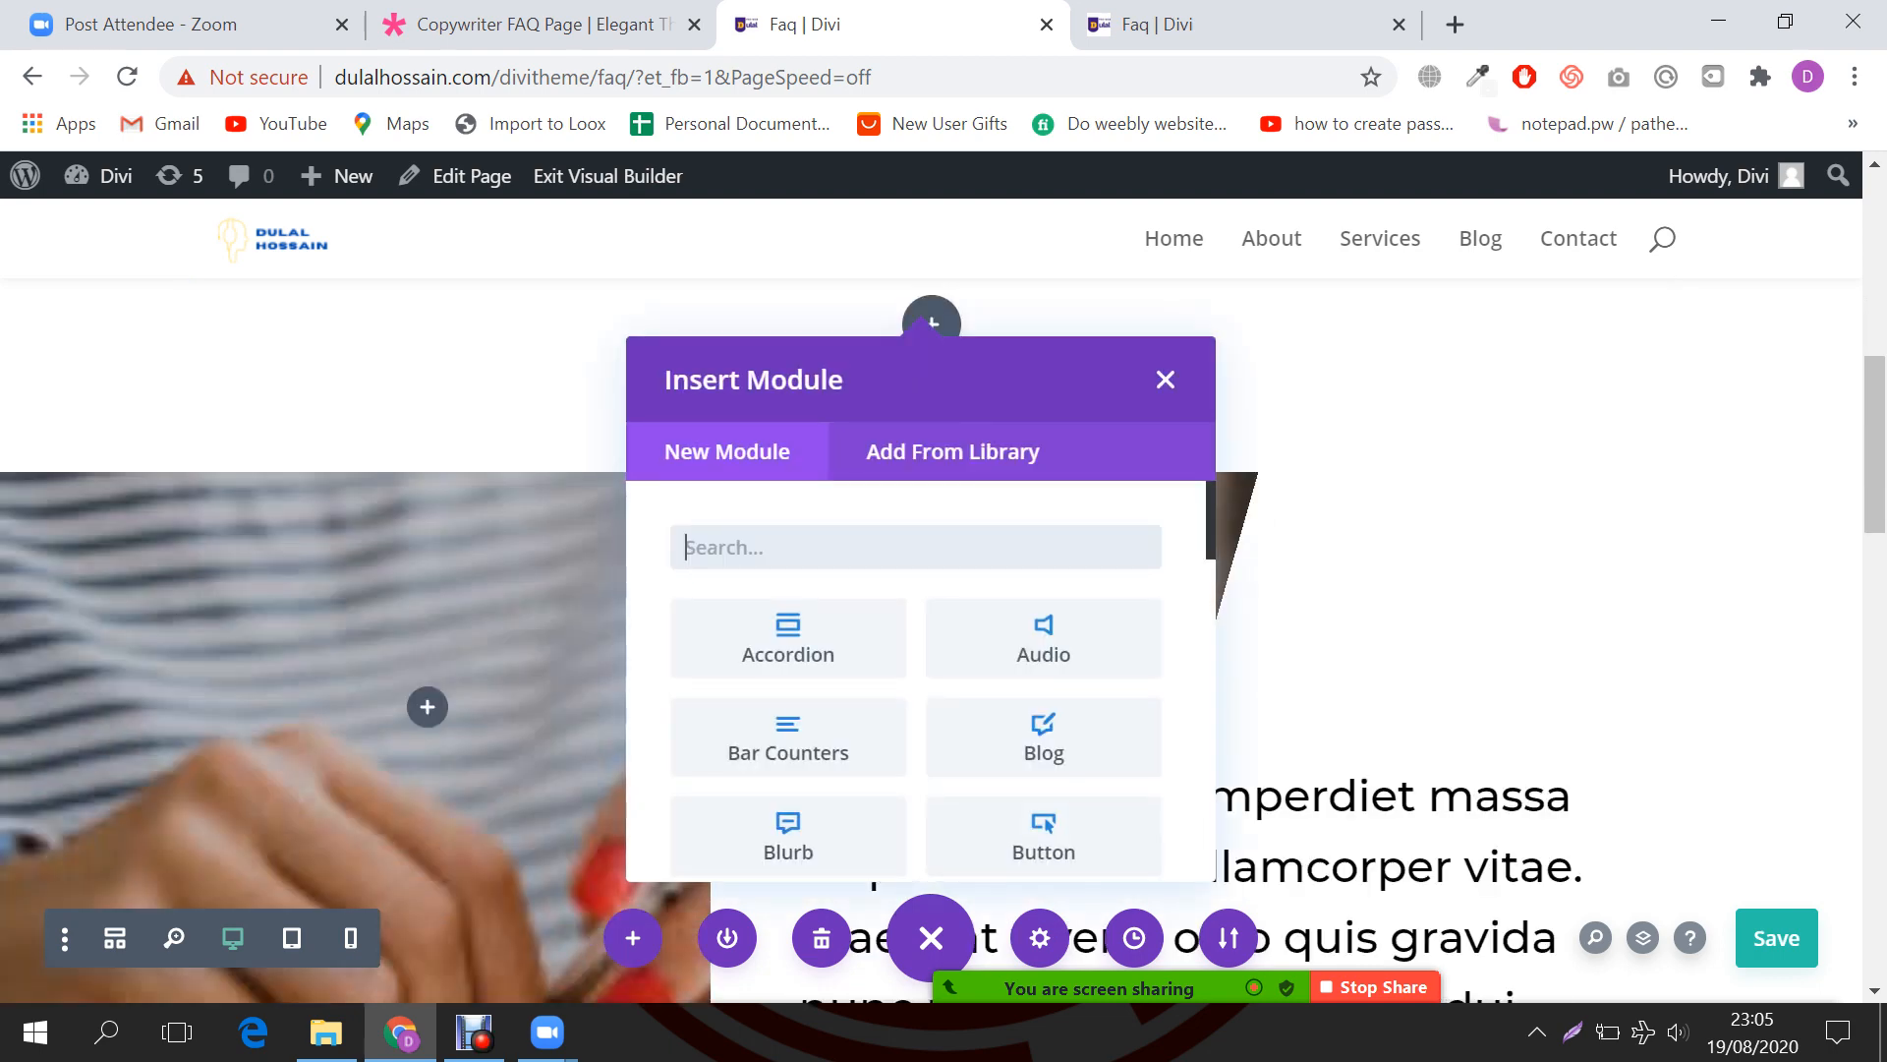
text(toog)
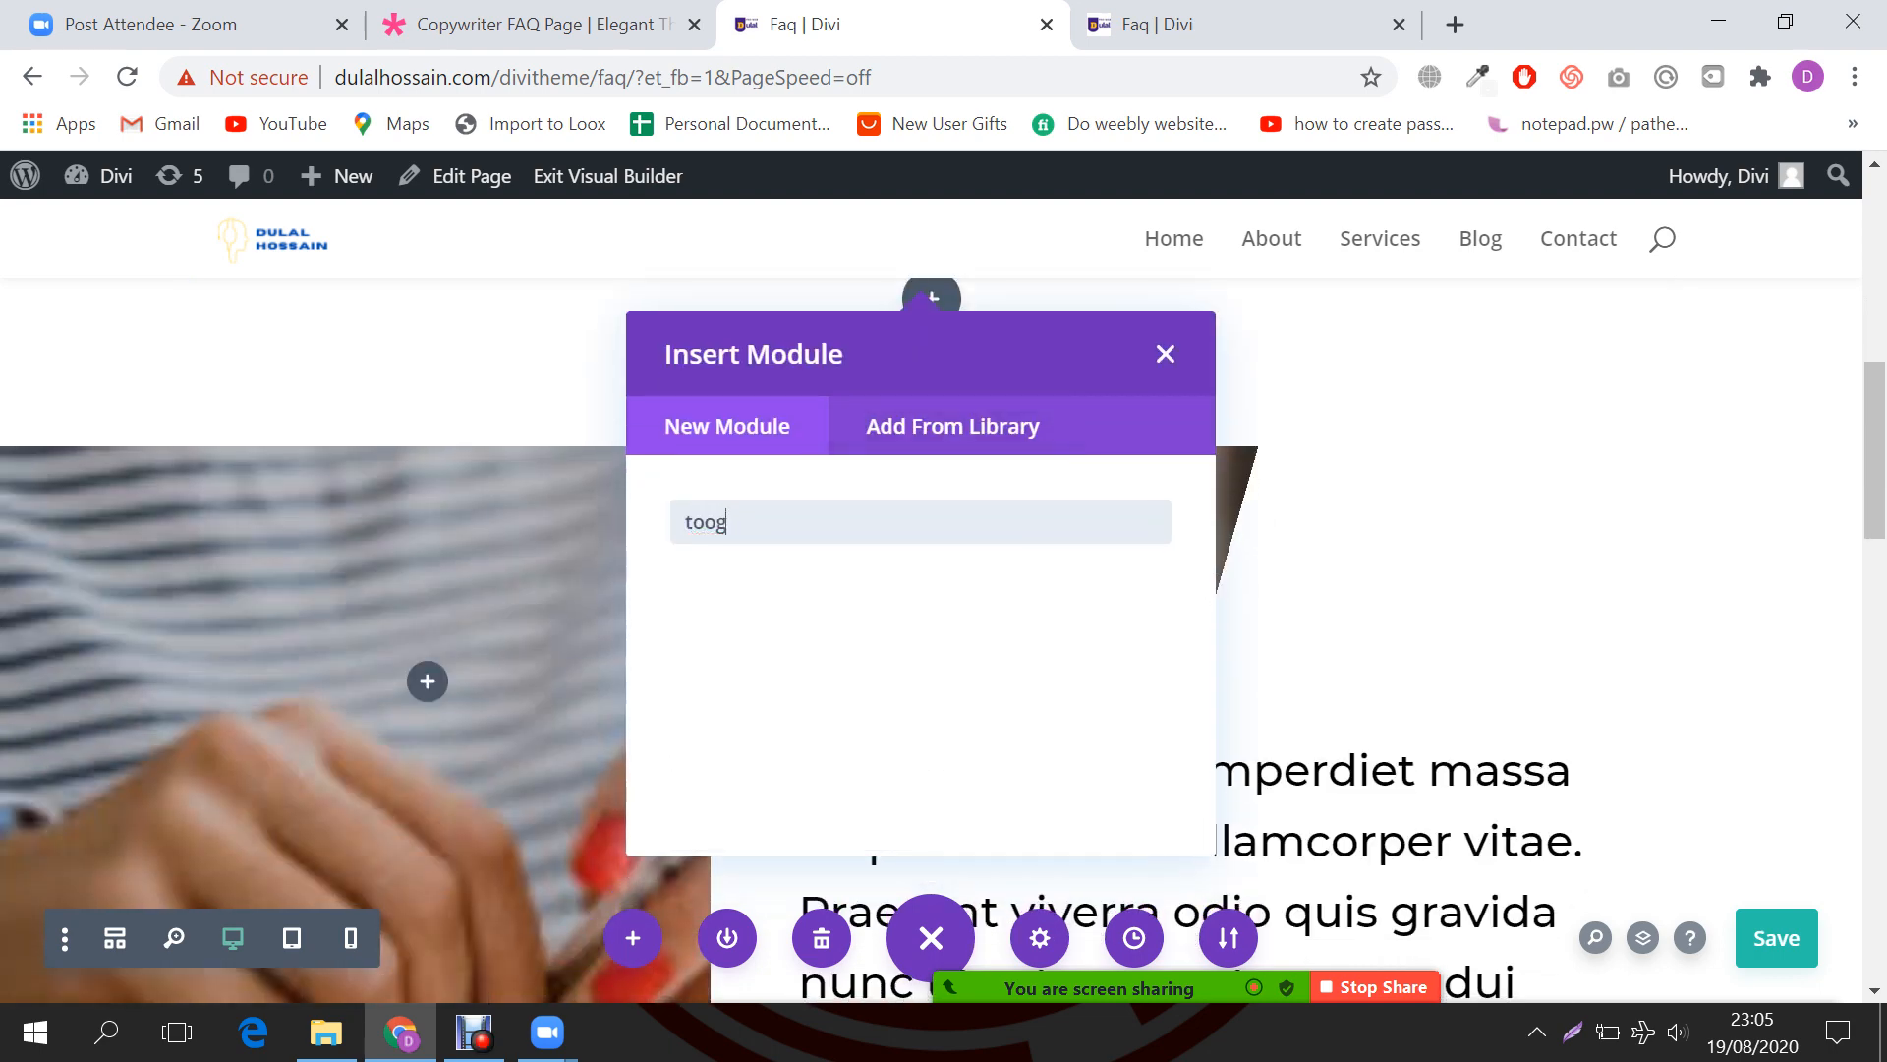
key(BackSpace)
key(BackSpace)
key(Down)
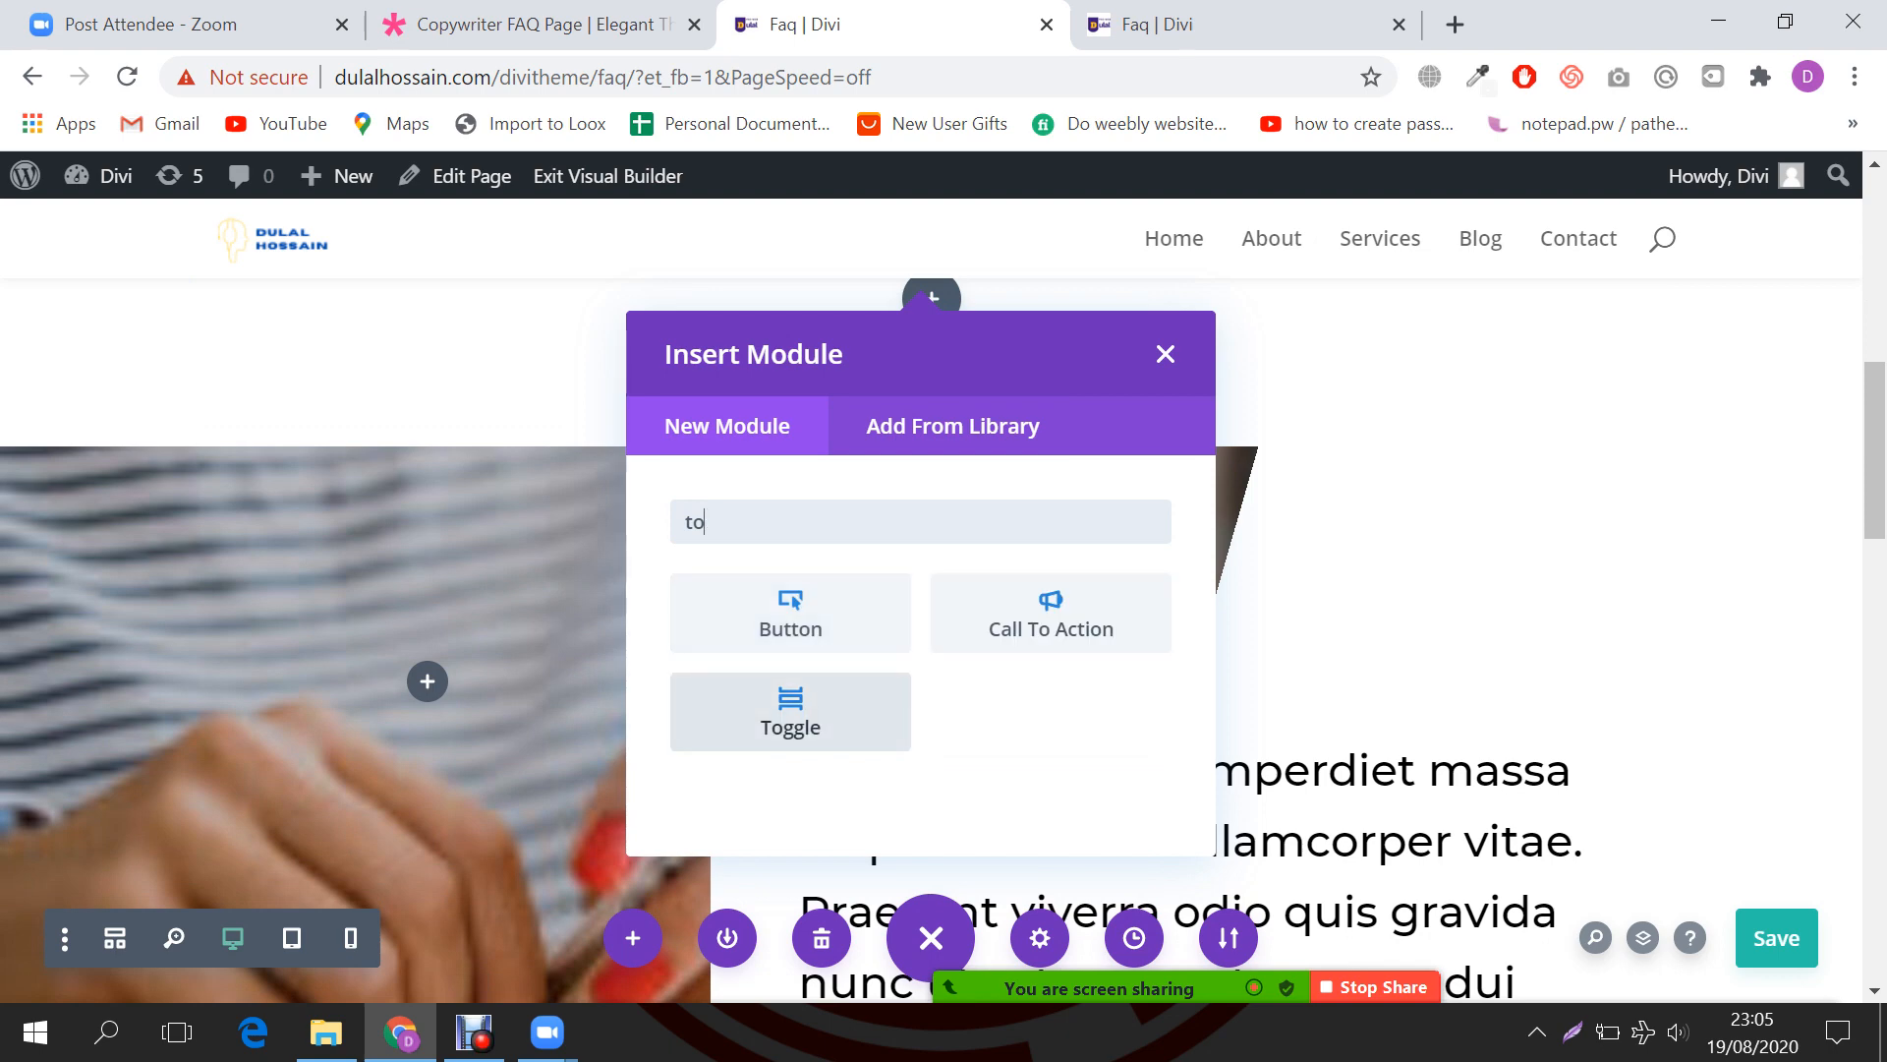
key(Return)
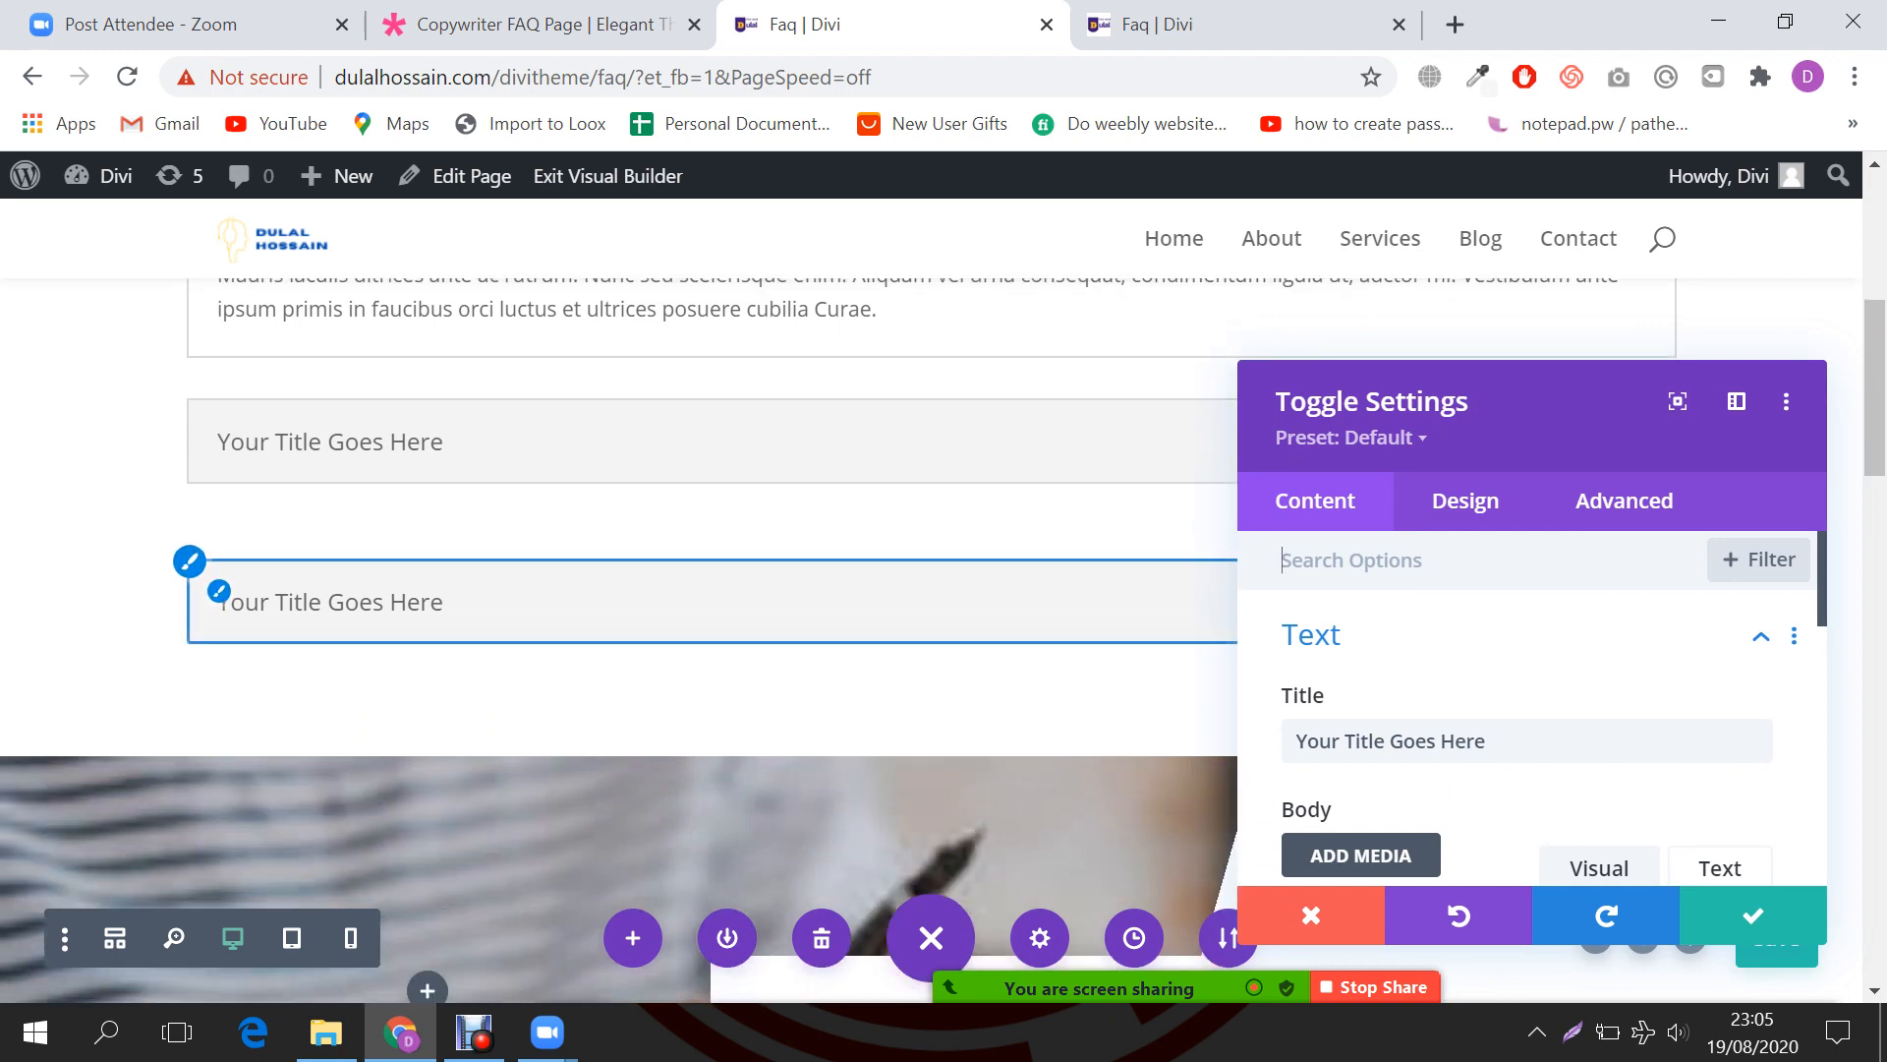
Step: Select the distracted-reader question on the Copywriter FAQ demo and try capturing it, then discard the capture
key(ctrl+shift+Tab)
scroll(944, 590, down, 2)
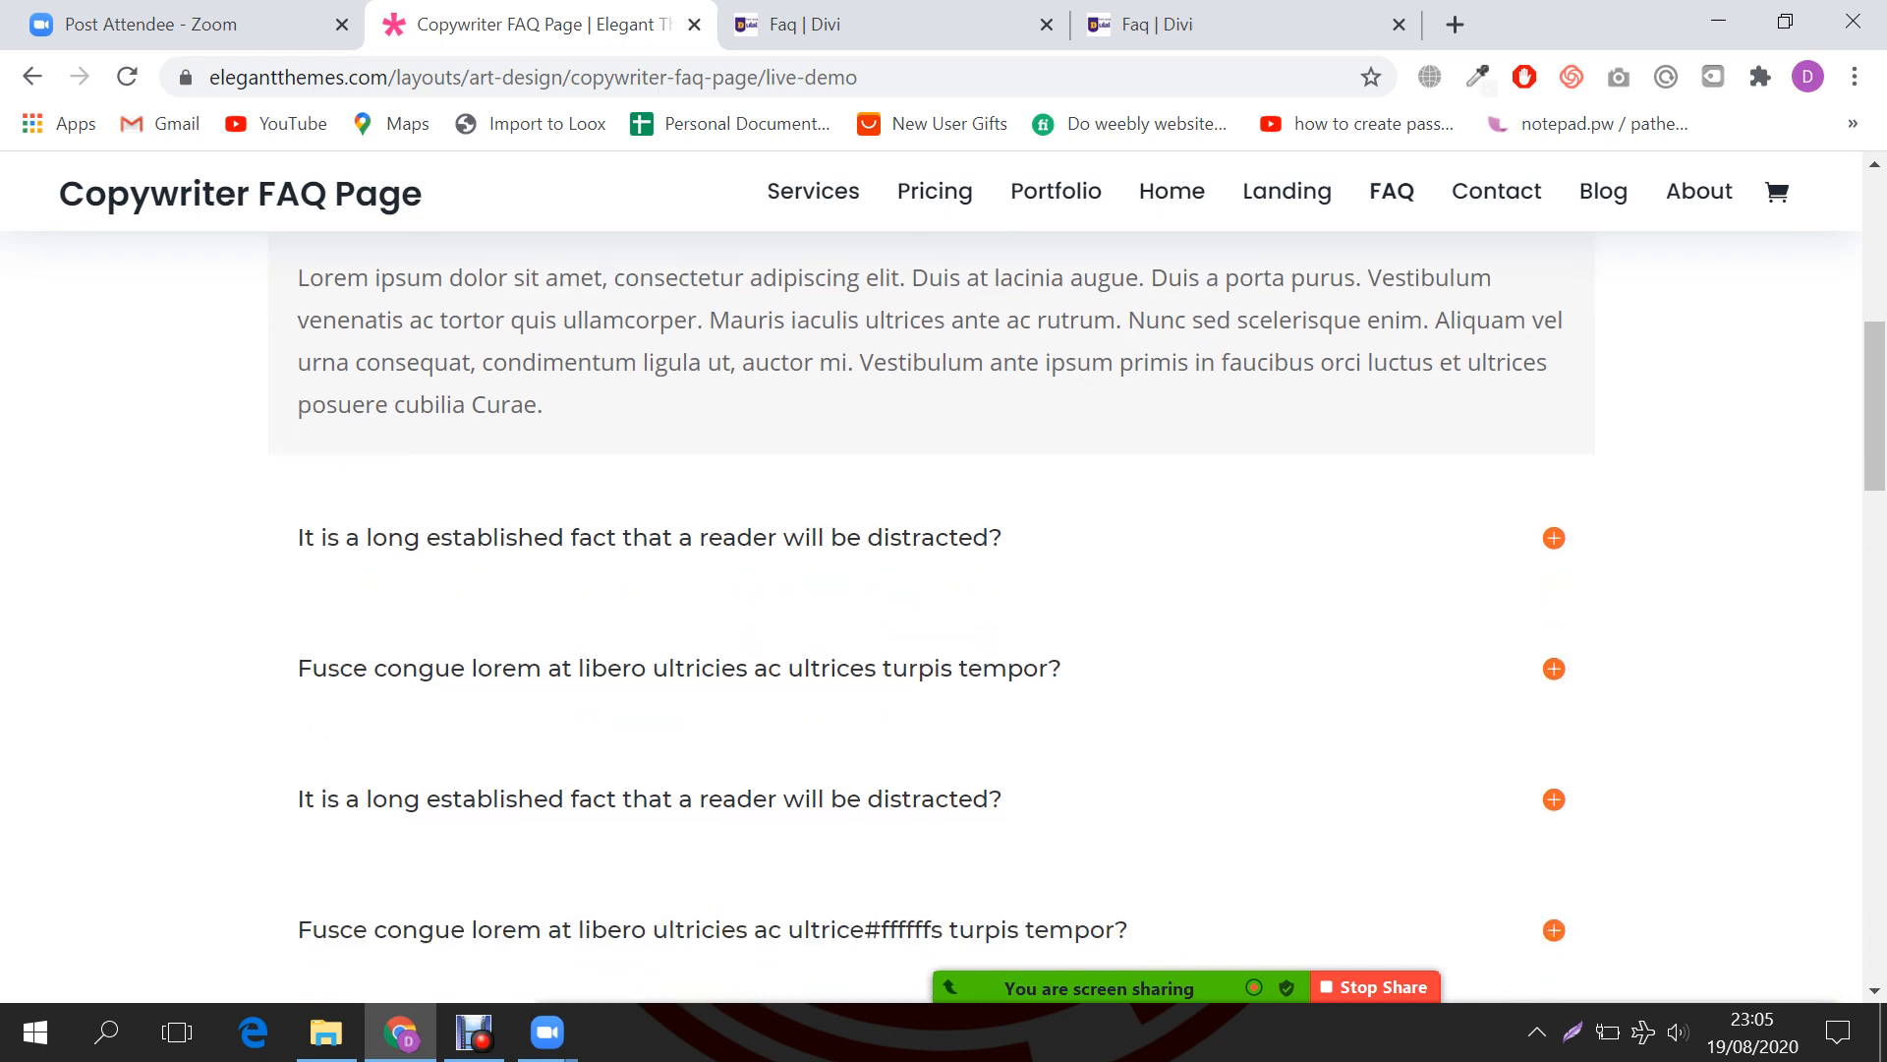
drag(298, 537, 1002, 536)
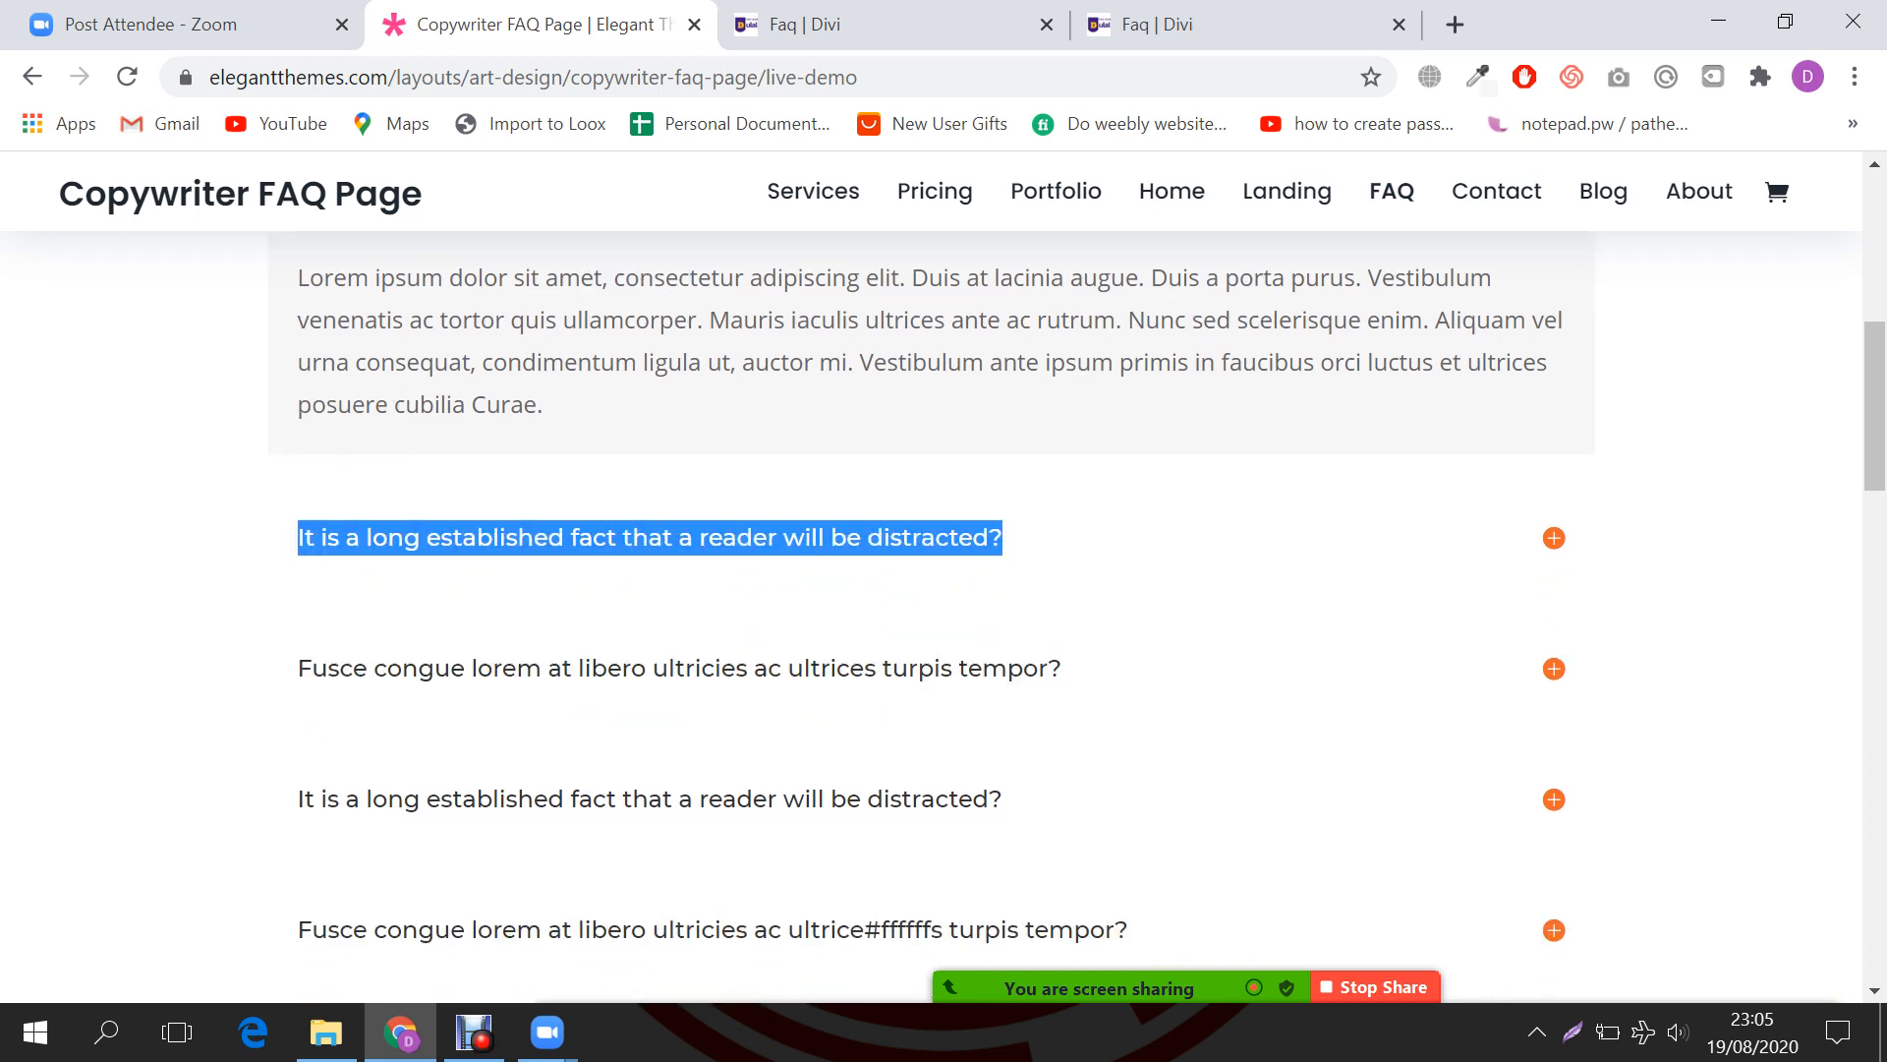
key(Print)
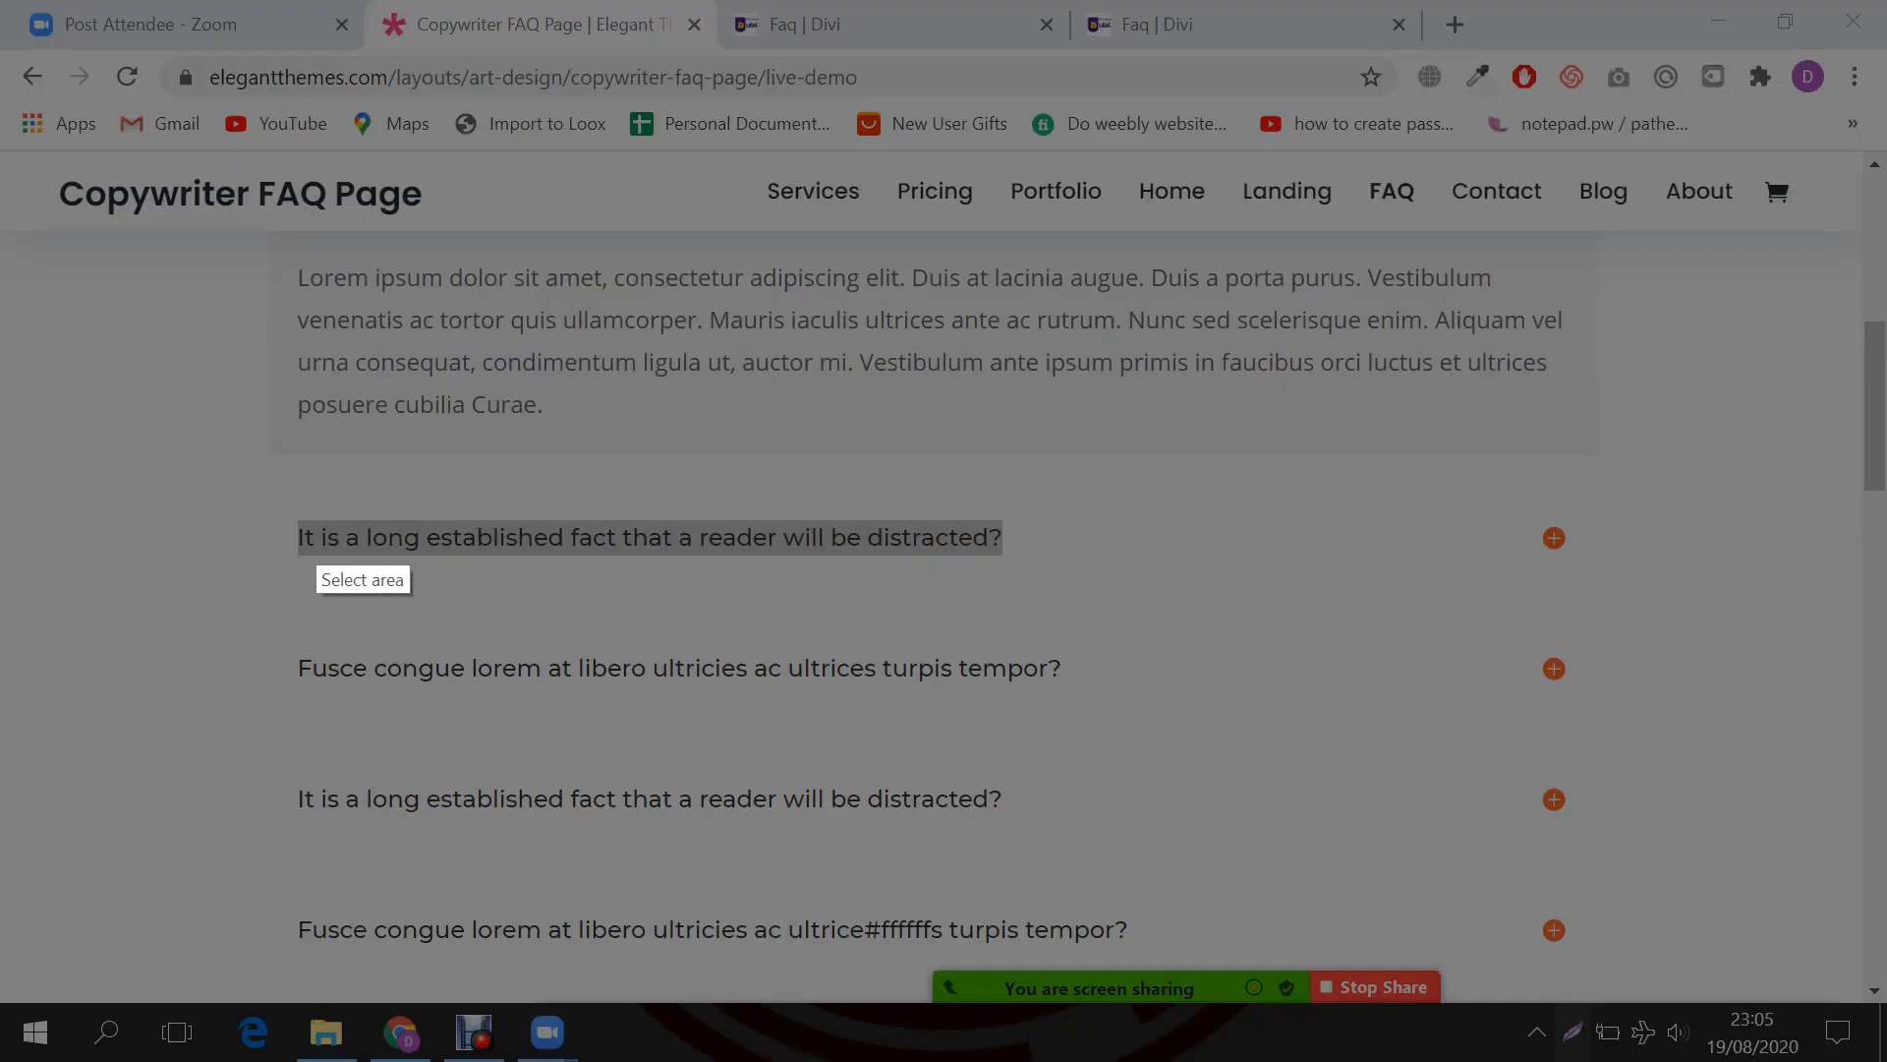
mouse_move(247, 484)
mouse_down()
mouse_move(1090, 599)
mouse_move(1595, 588)
mouse_up()
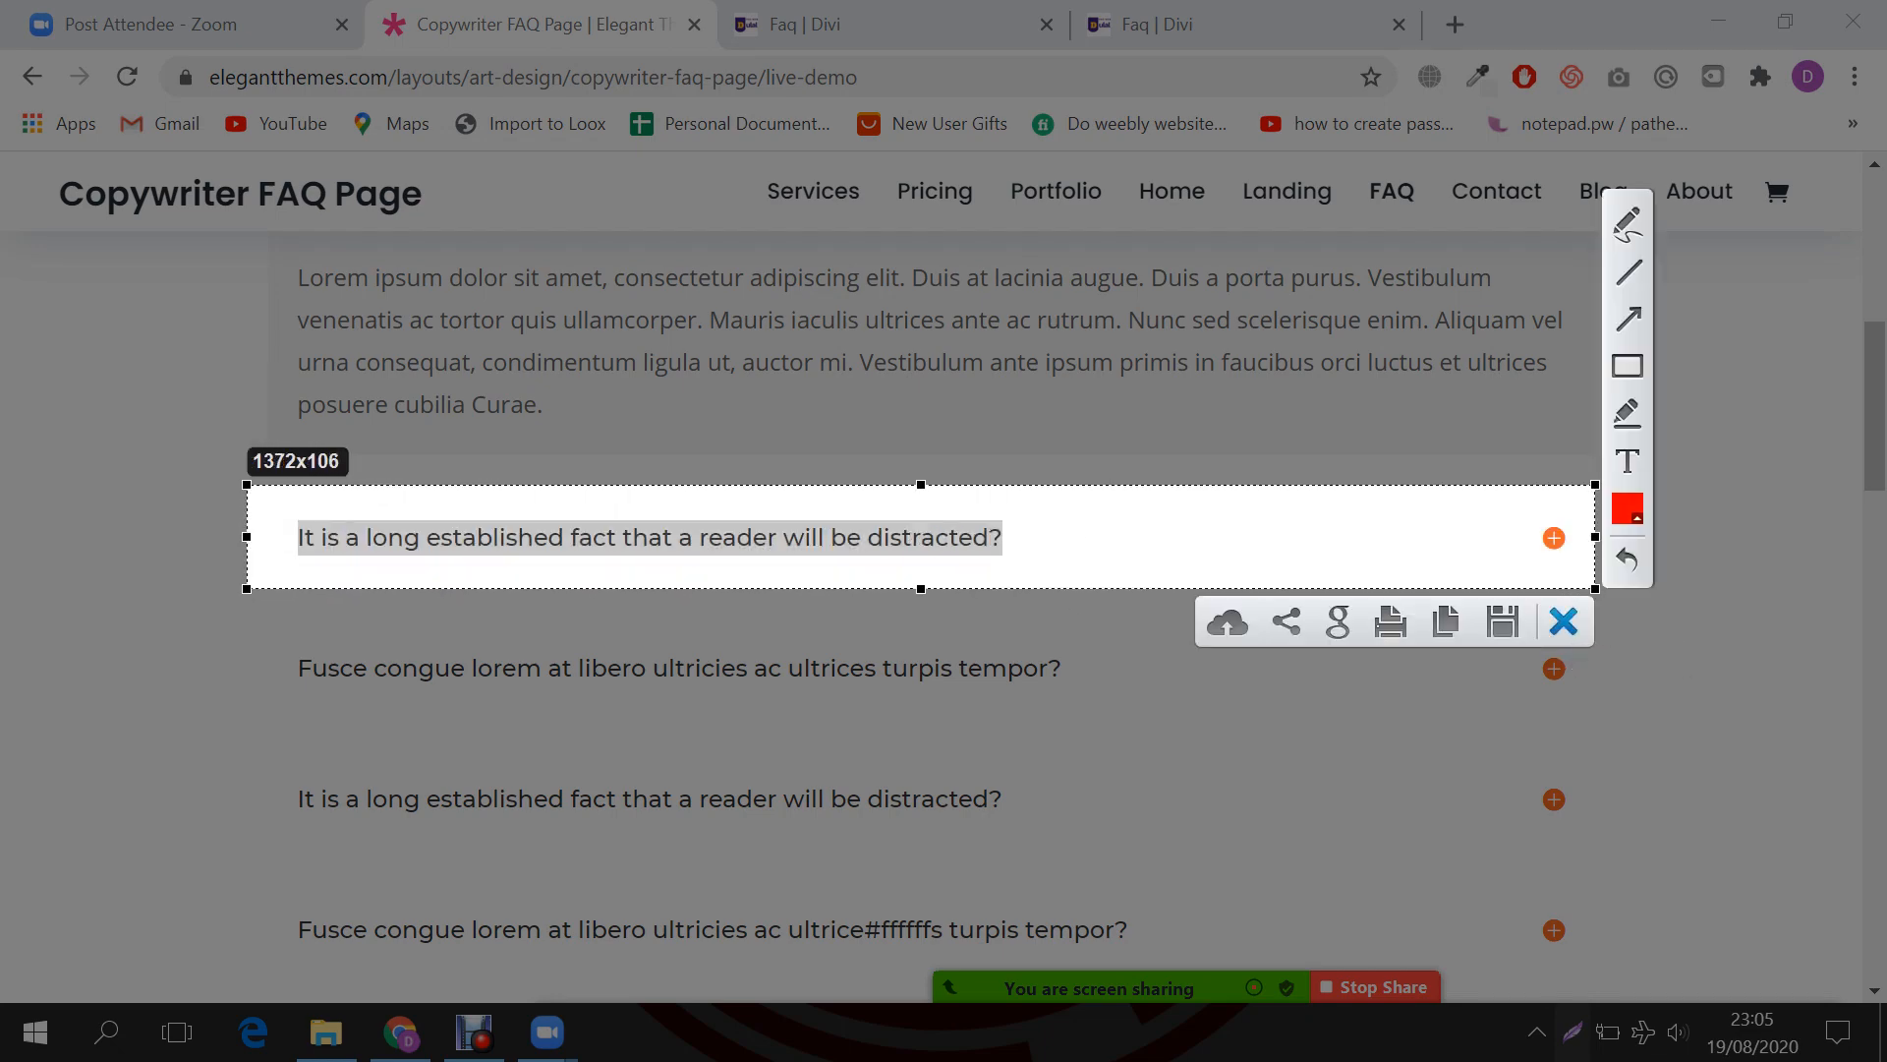
click(1564, 621)
key(ctrl+Tab)
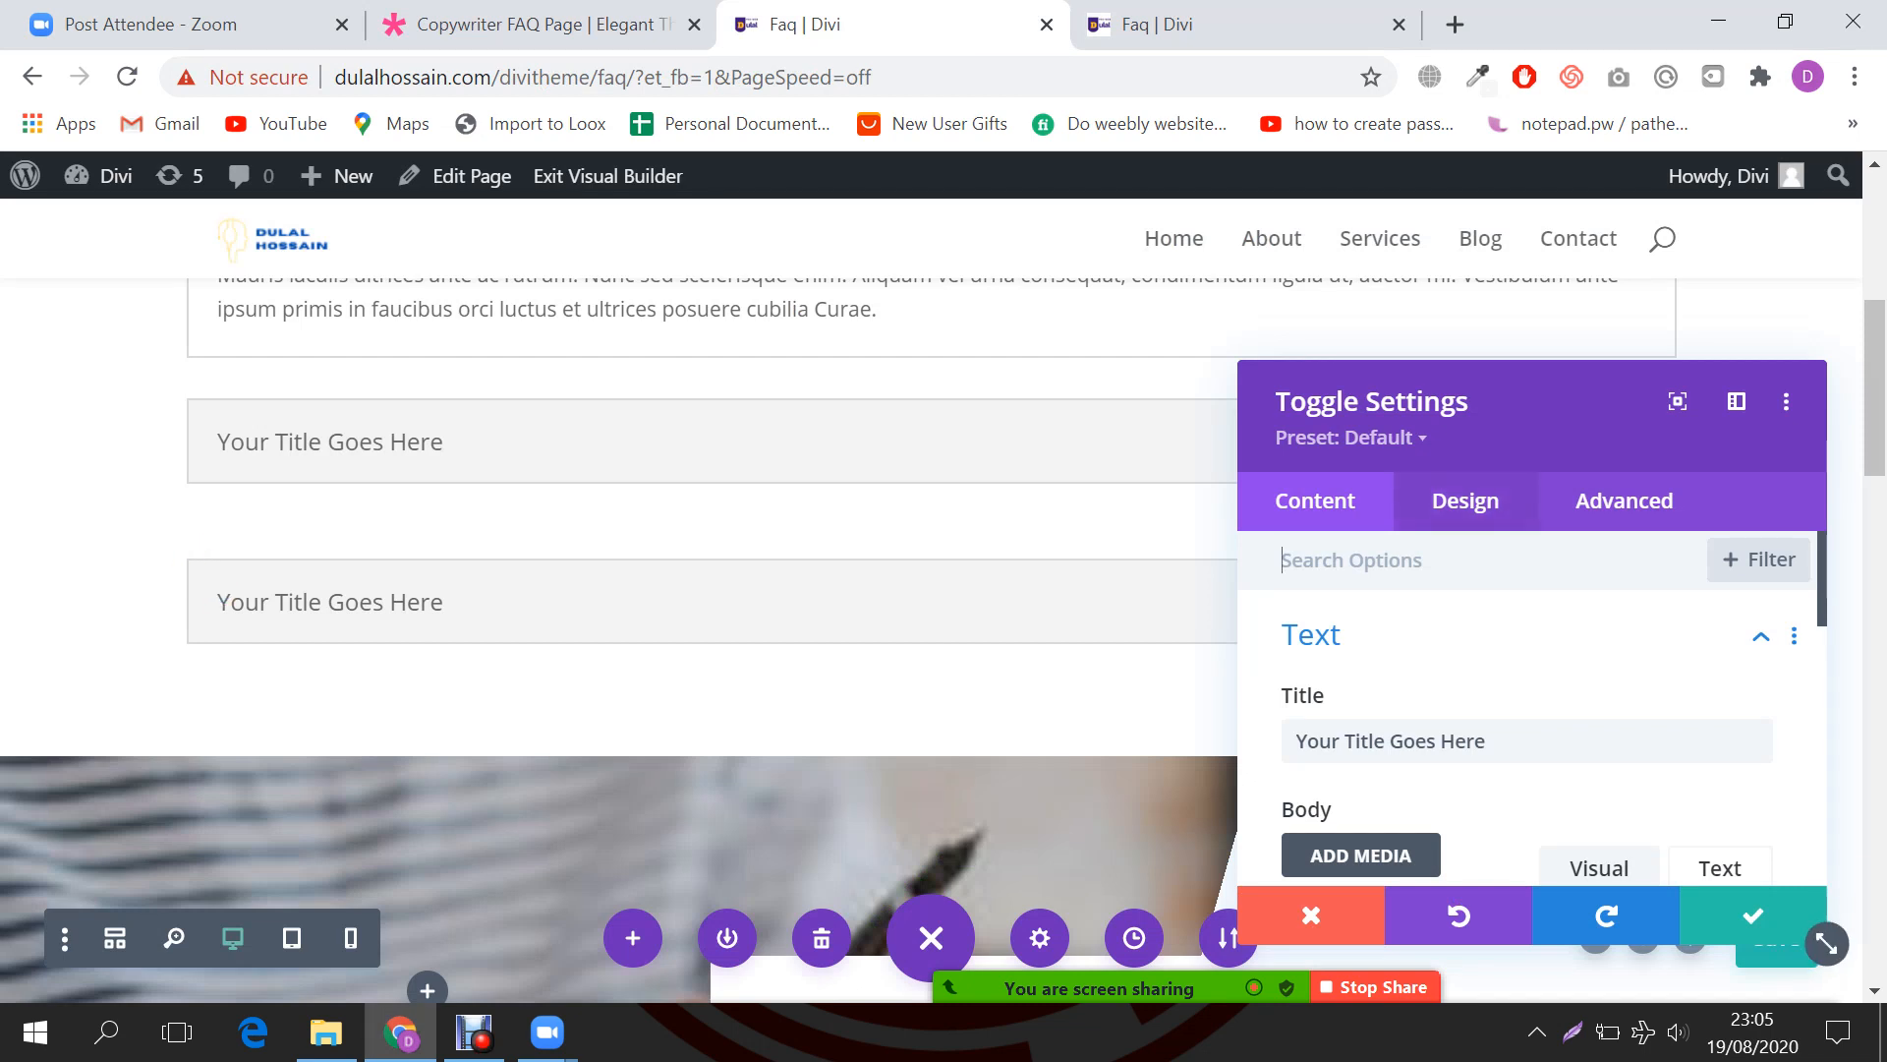
Step: Review the toggle's Design settings, close them, and delete the second untitled toggle
click(1465, 500)
scroll(1529, 707, down, 5)
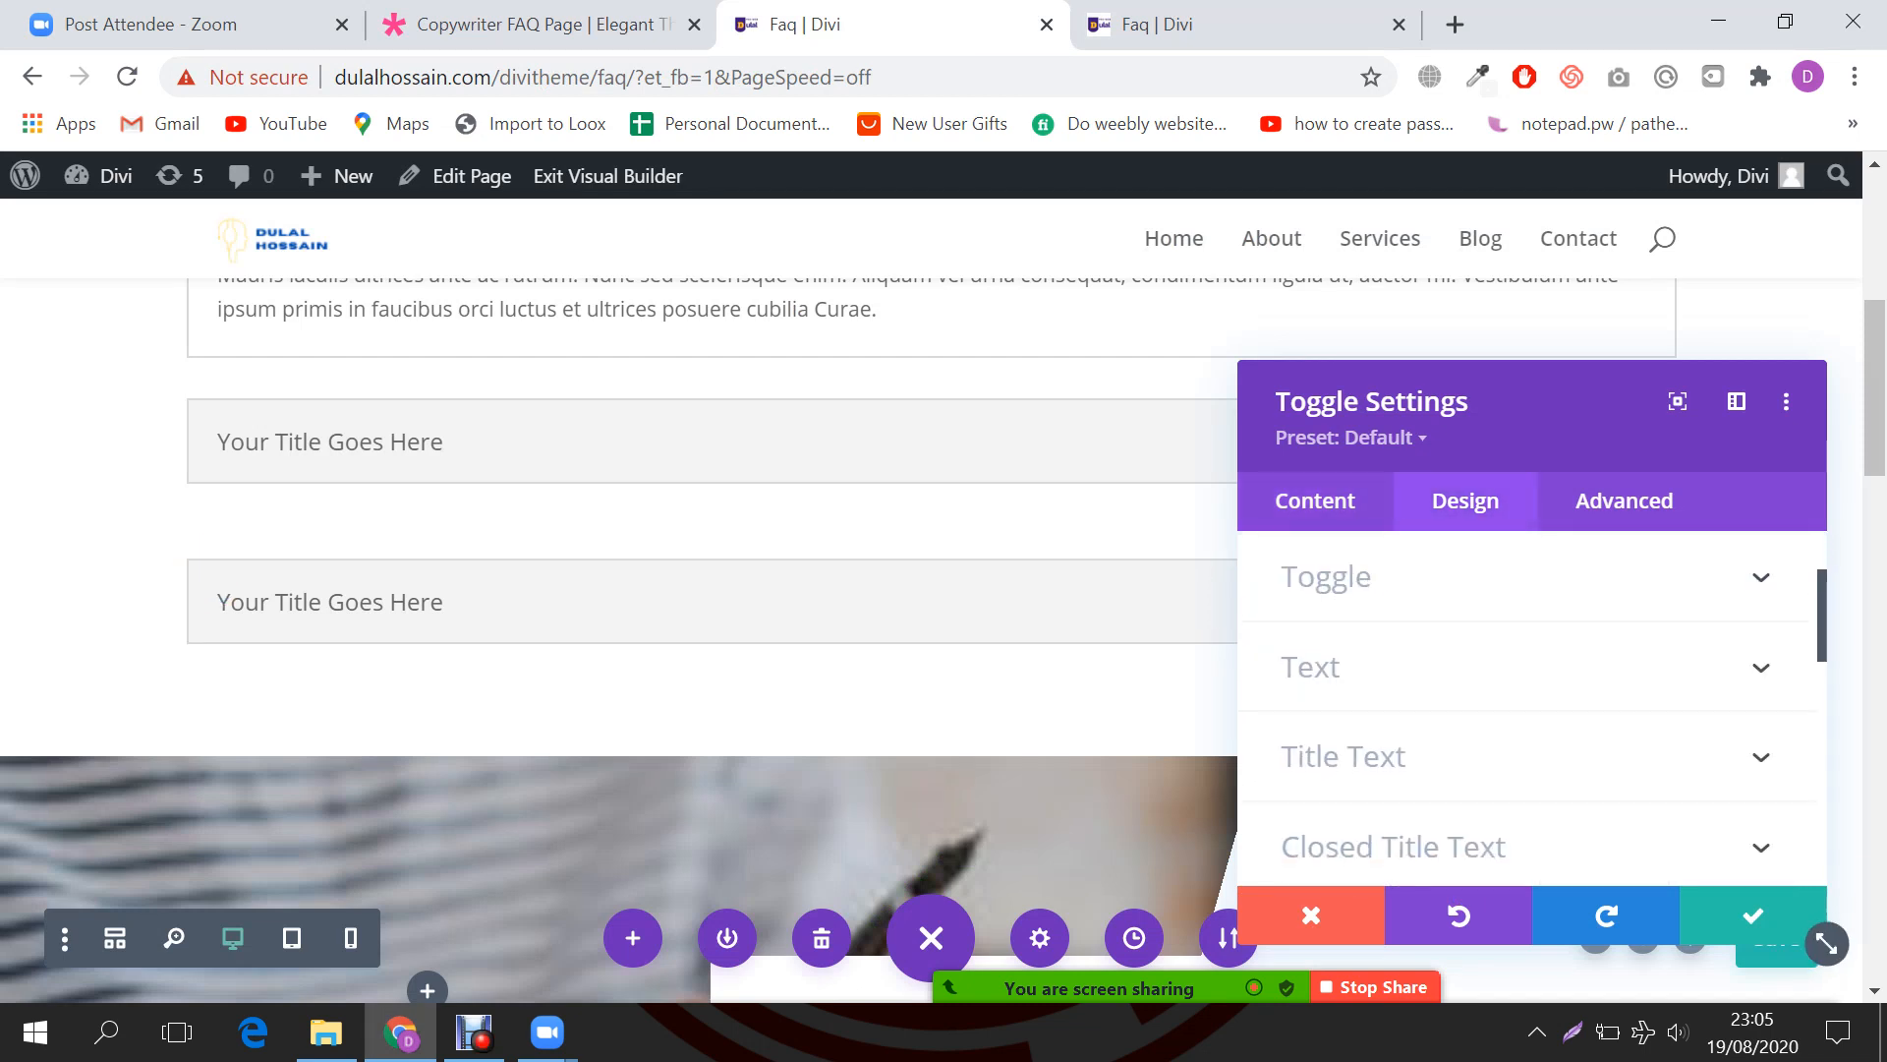
scroll(1529, 708, up, 5)
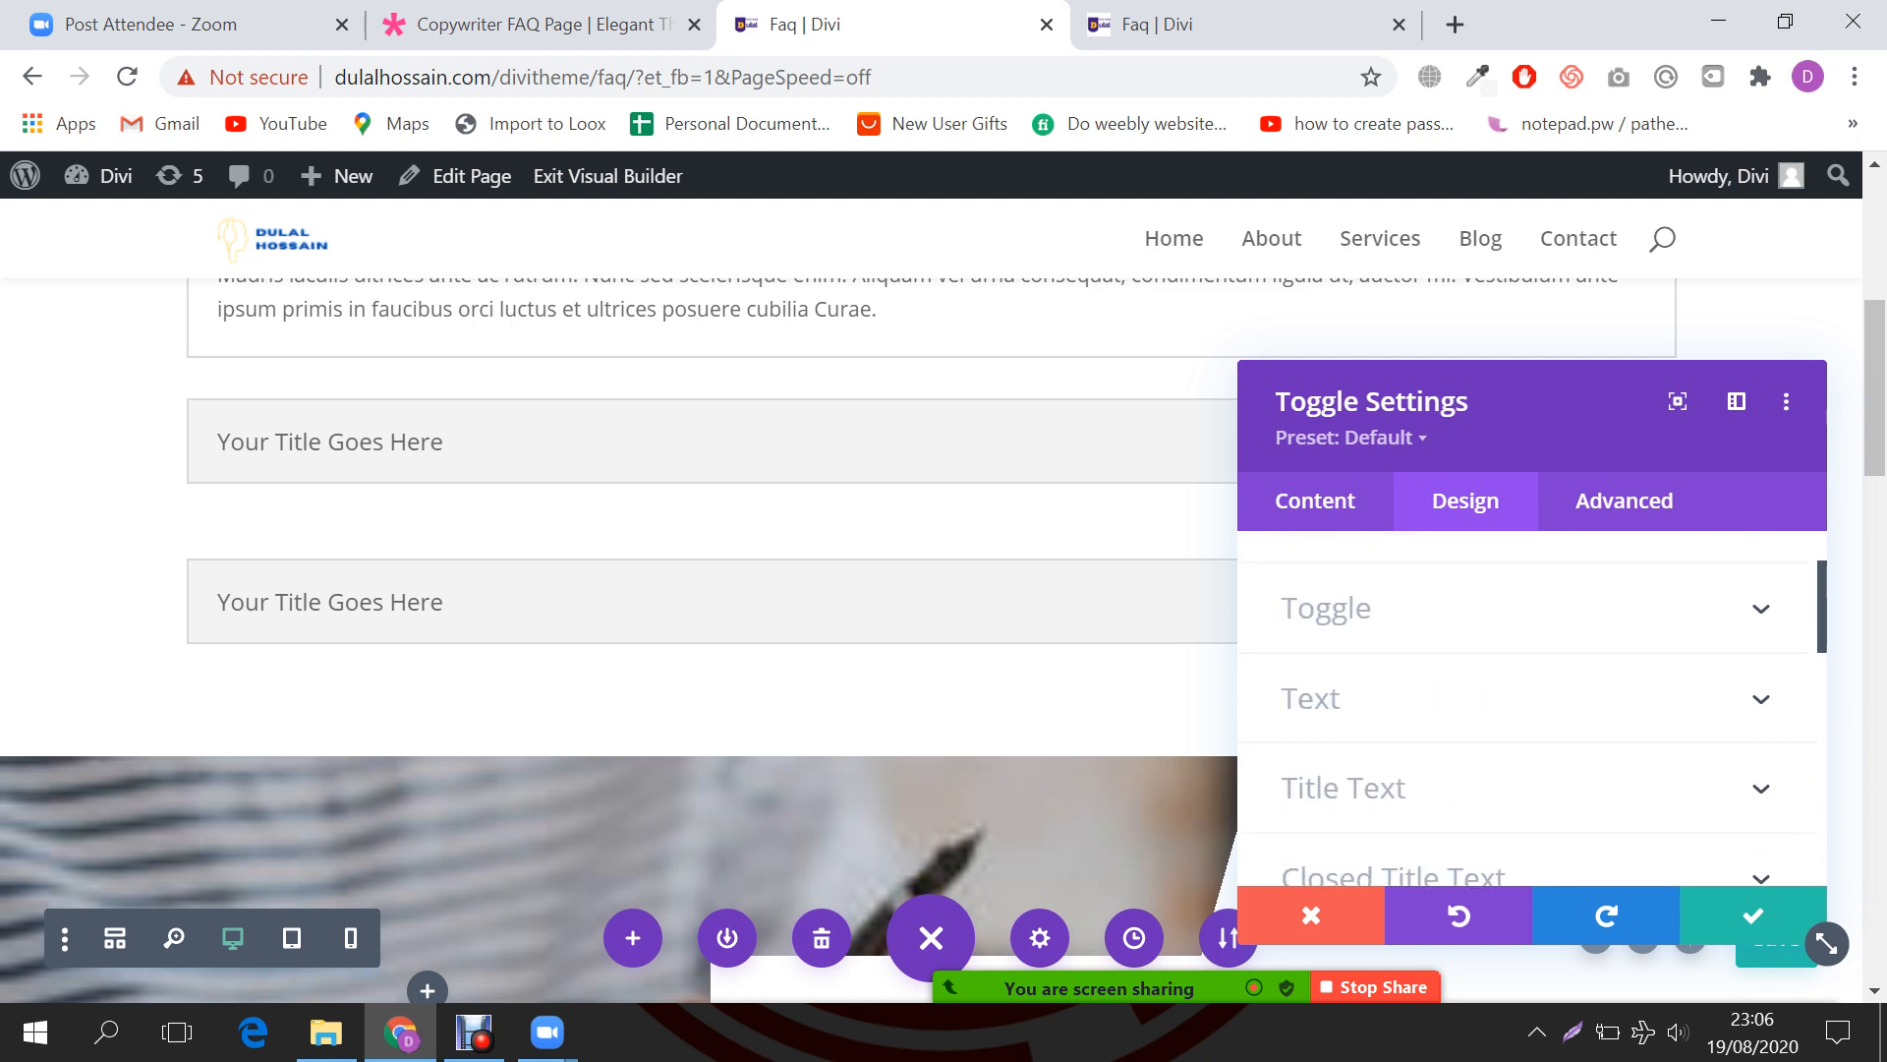
click(1312, 915)
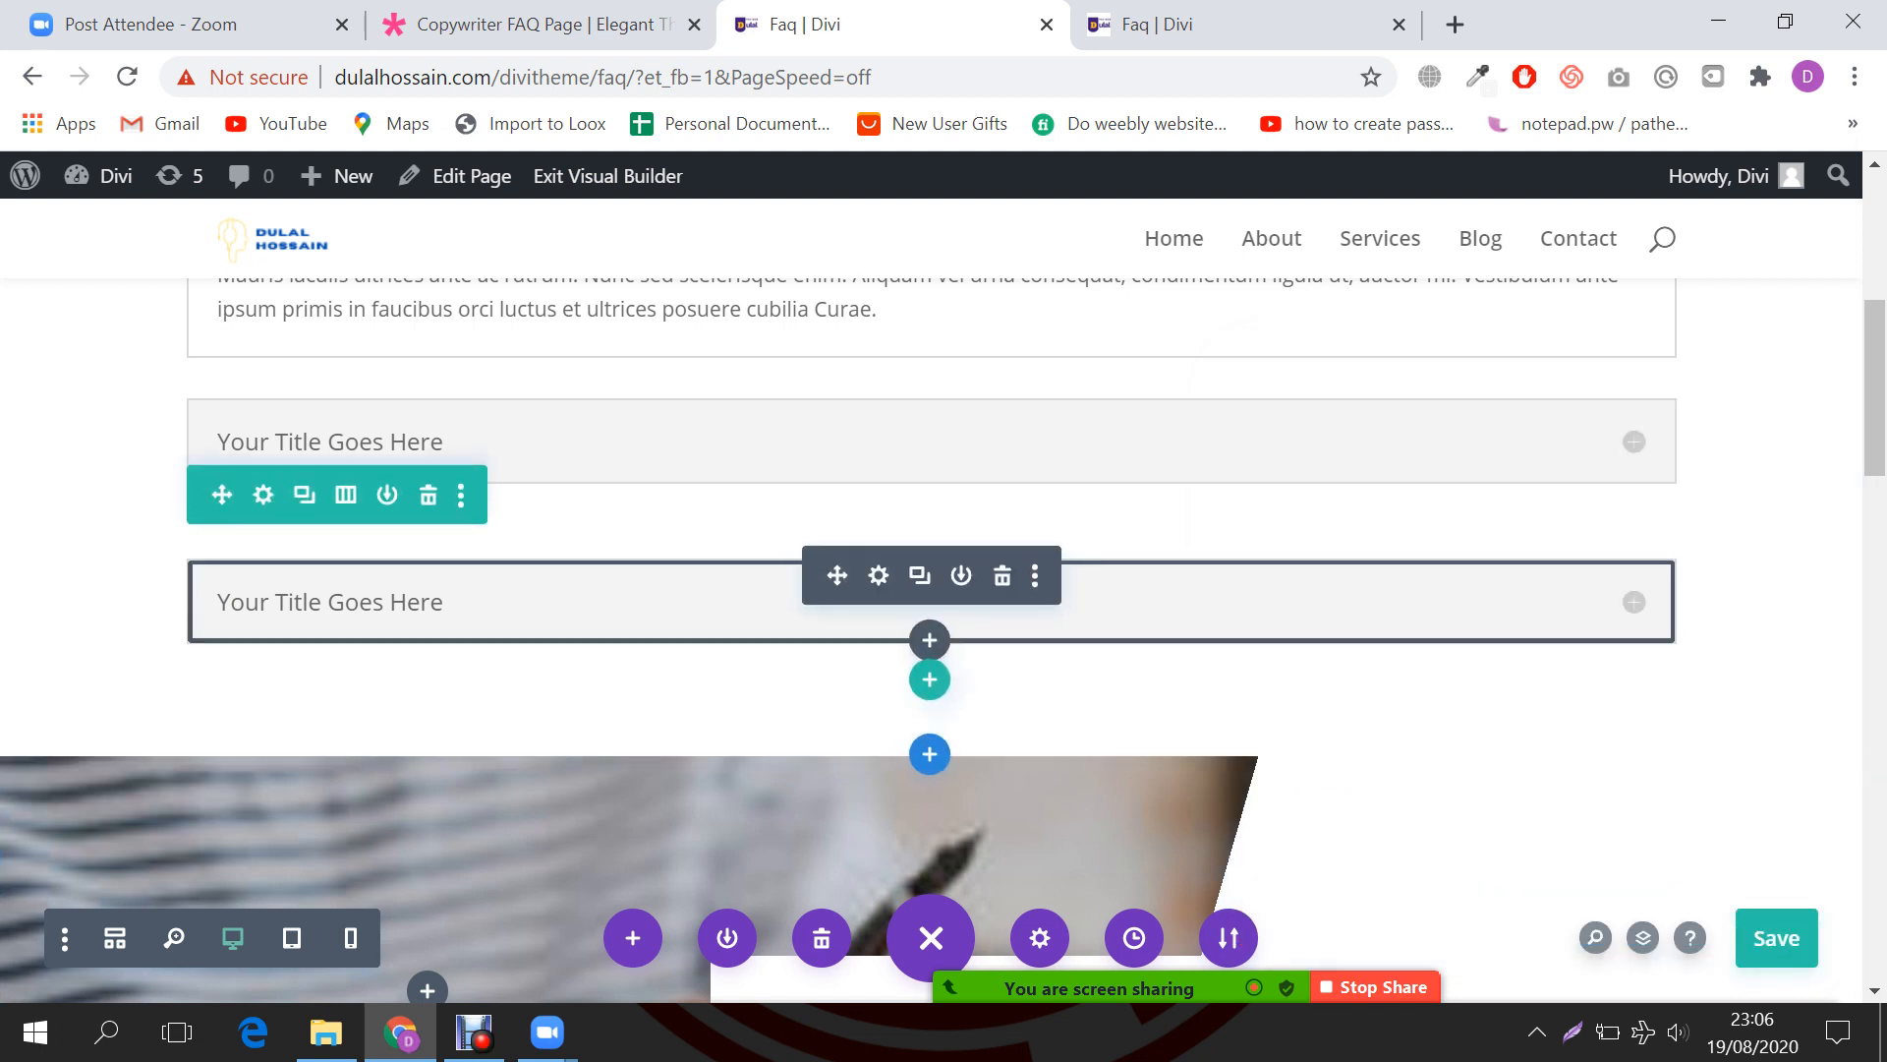
click(1003, 576)
scroll(932, 639, down, 3)
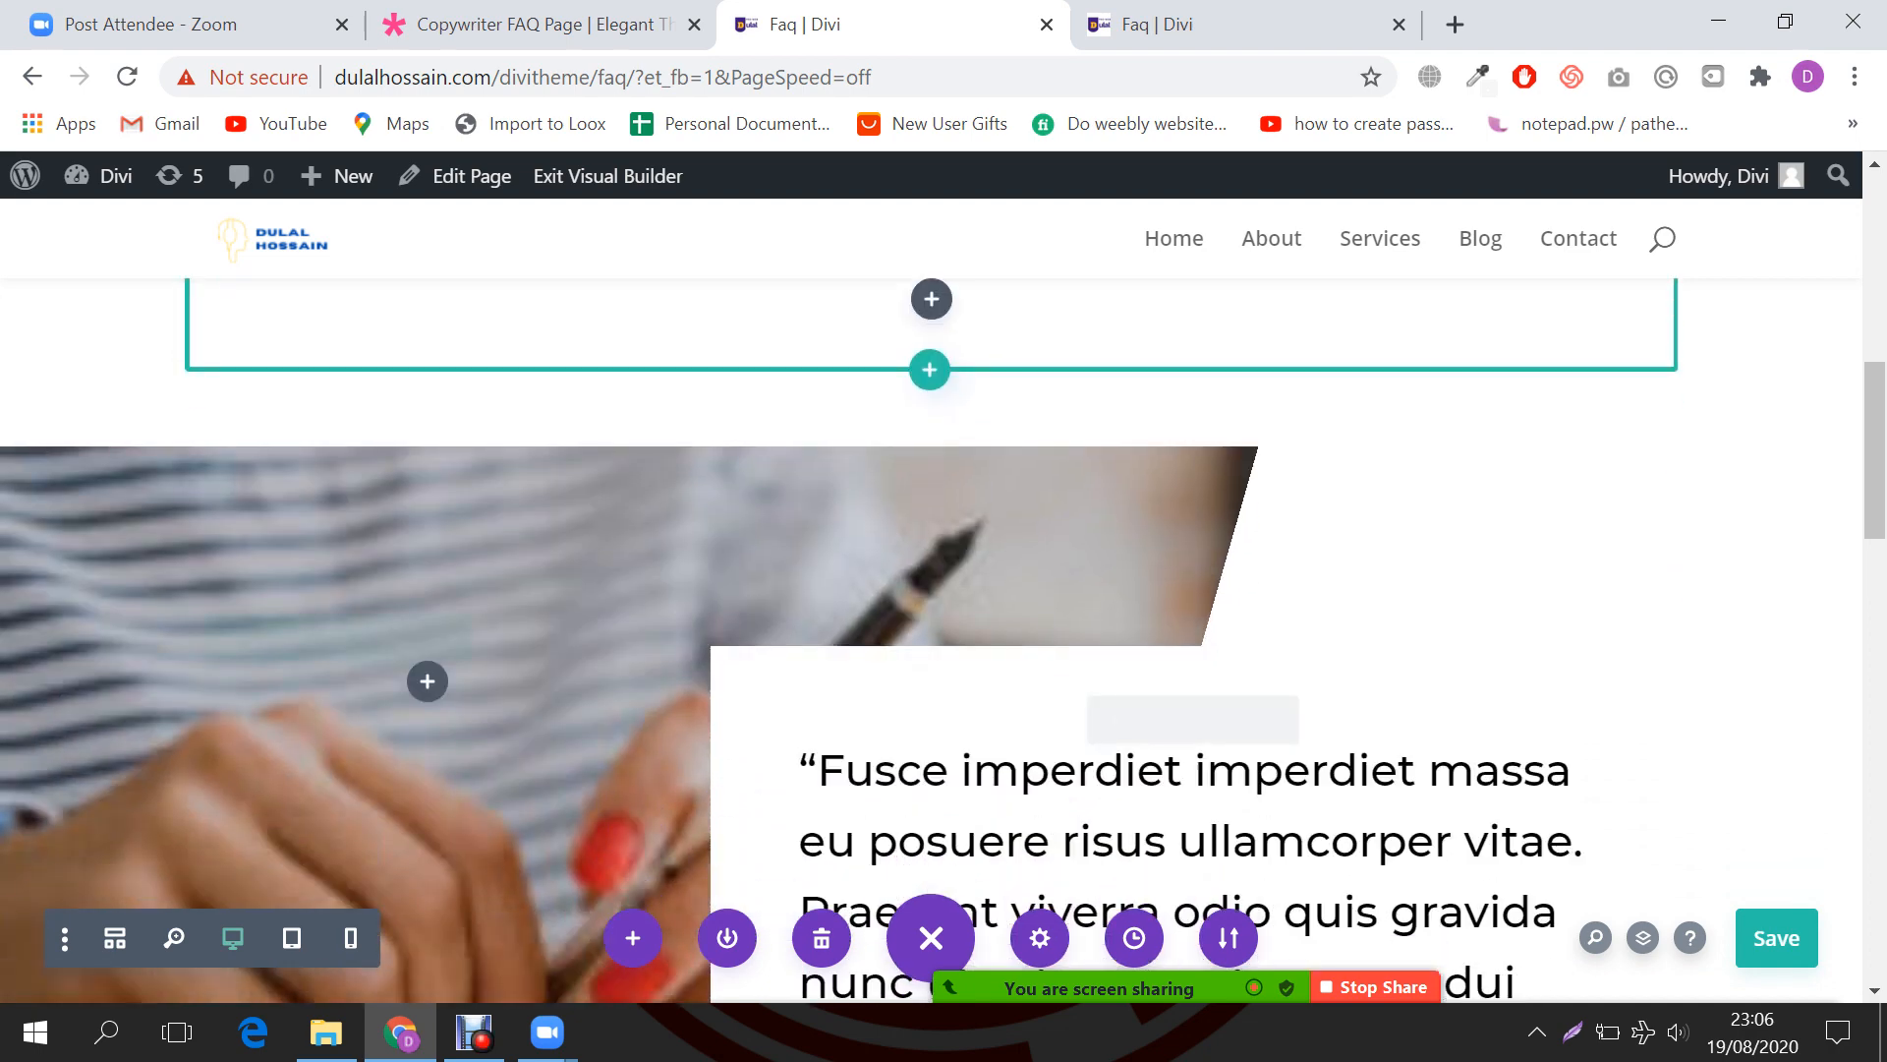
click(541, 25)
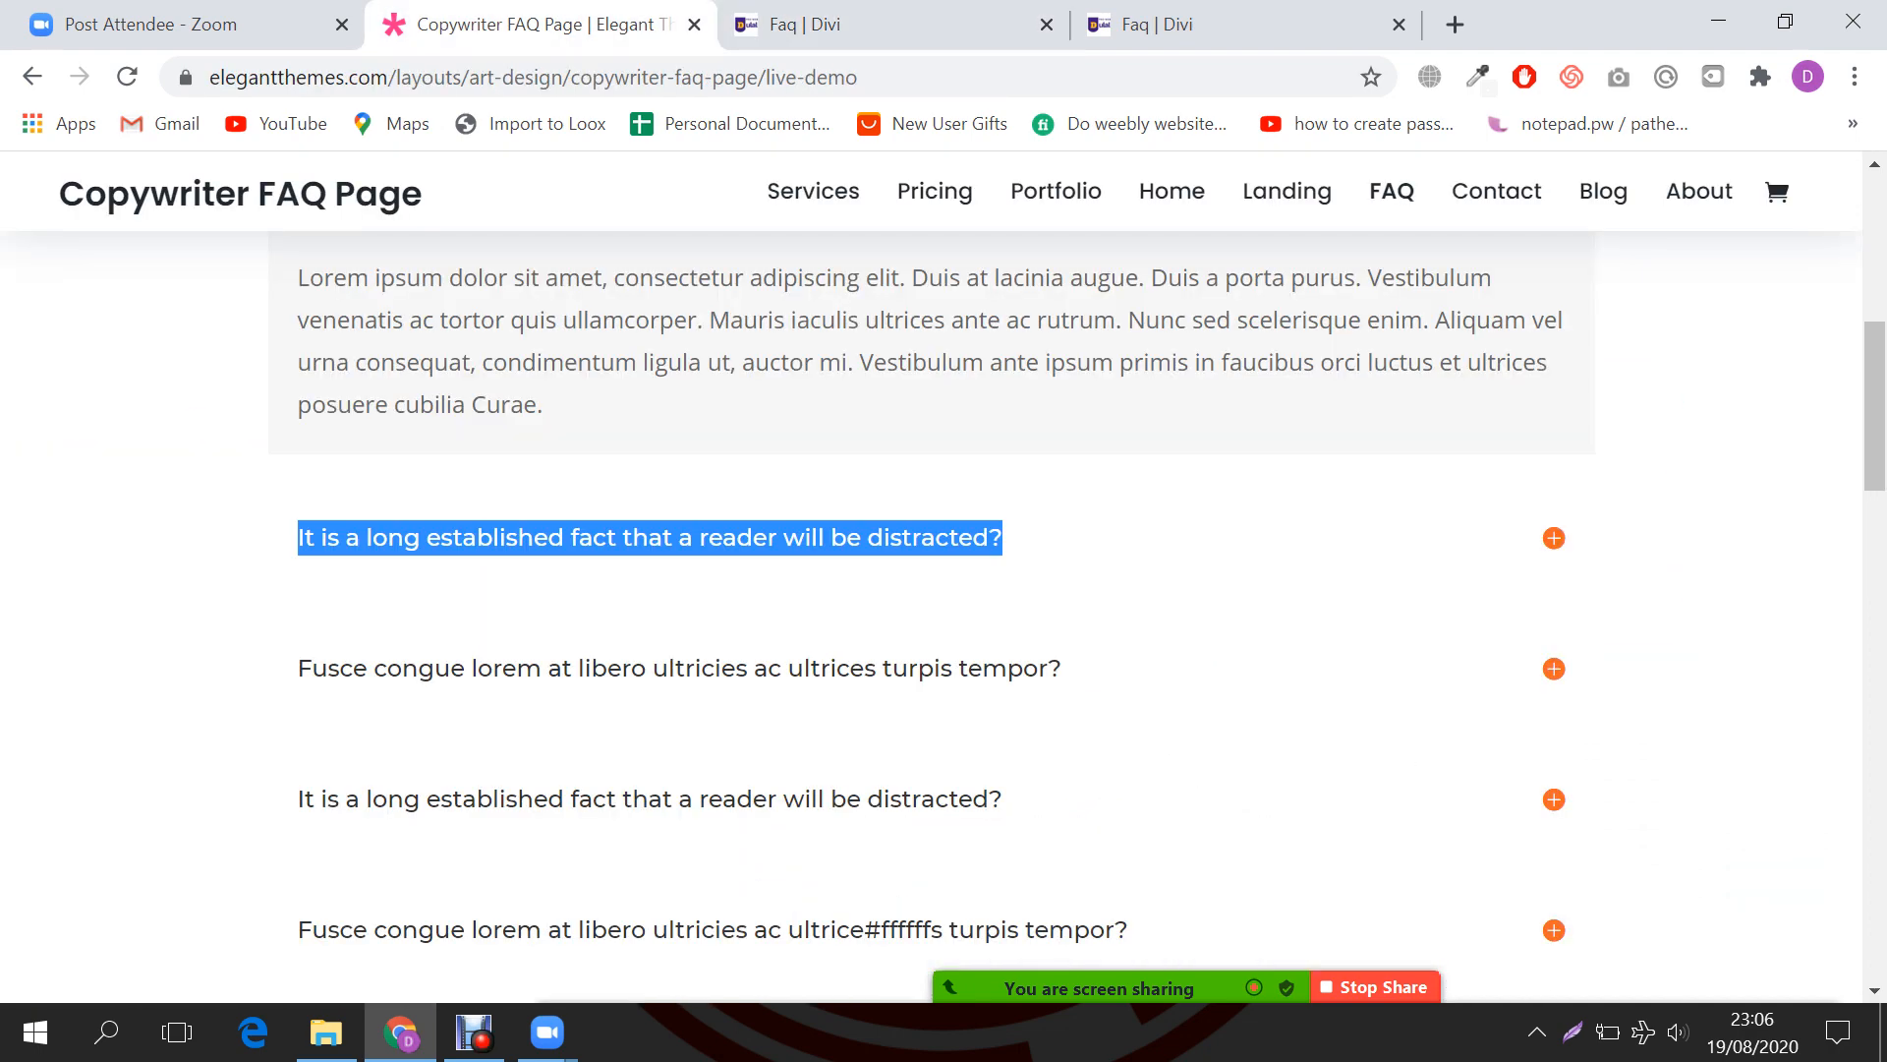
scroll(931, 618, down, 8)
scroll(932, 617, down, 10)
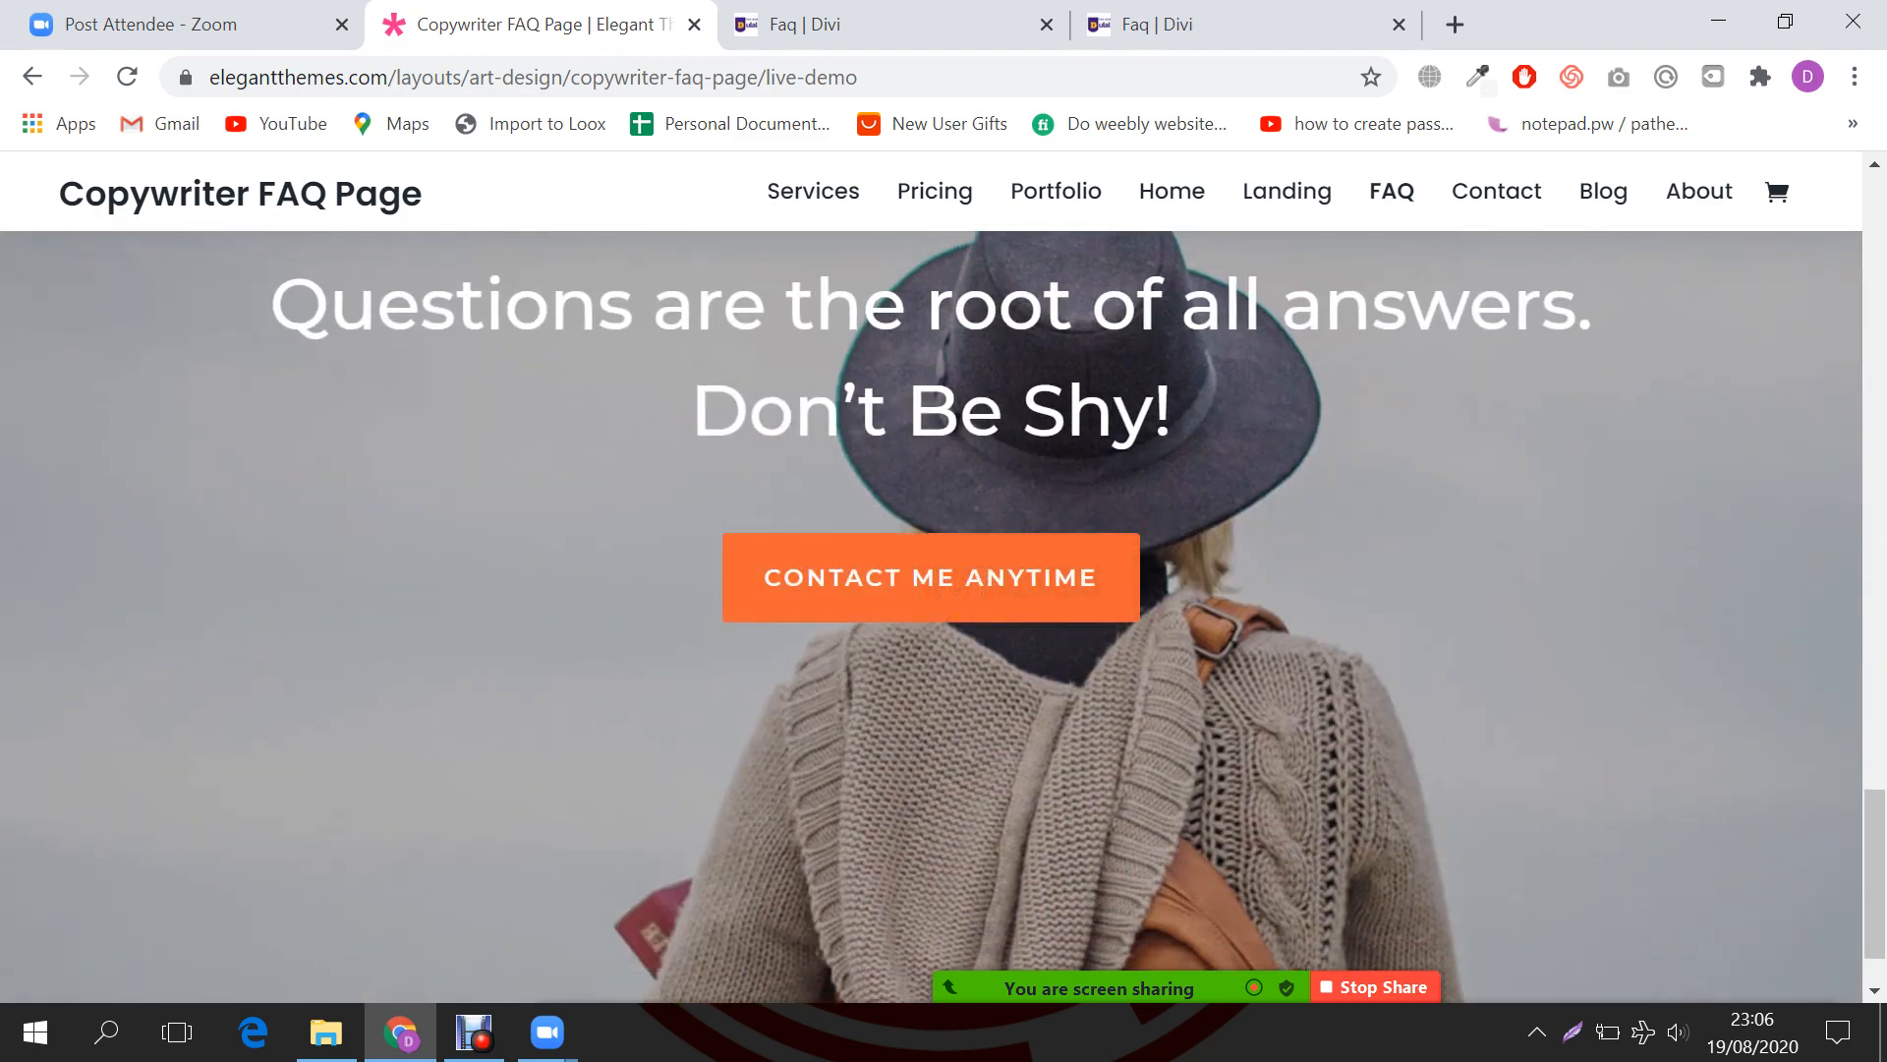
scroll(932, 550, down, 1)
click(787, 25)
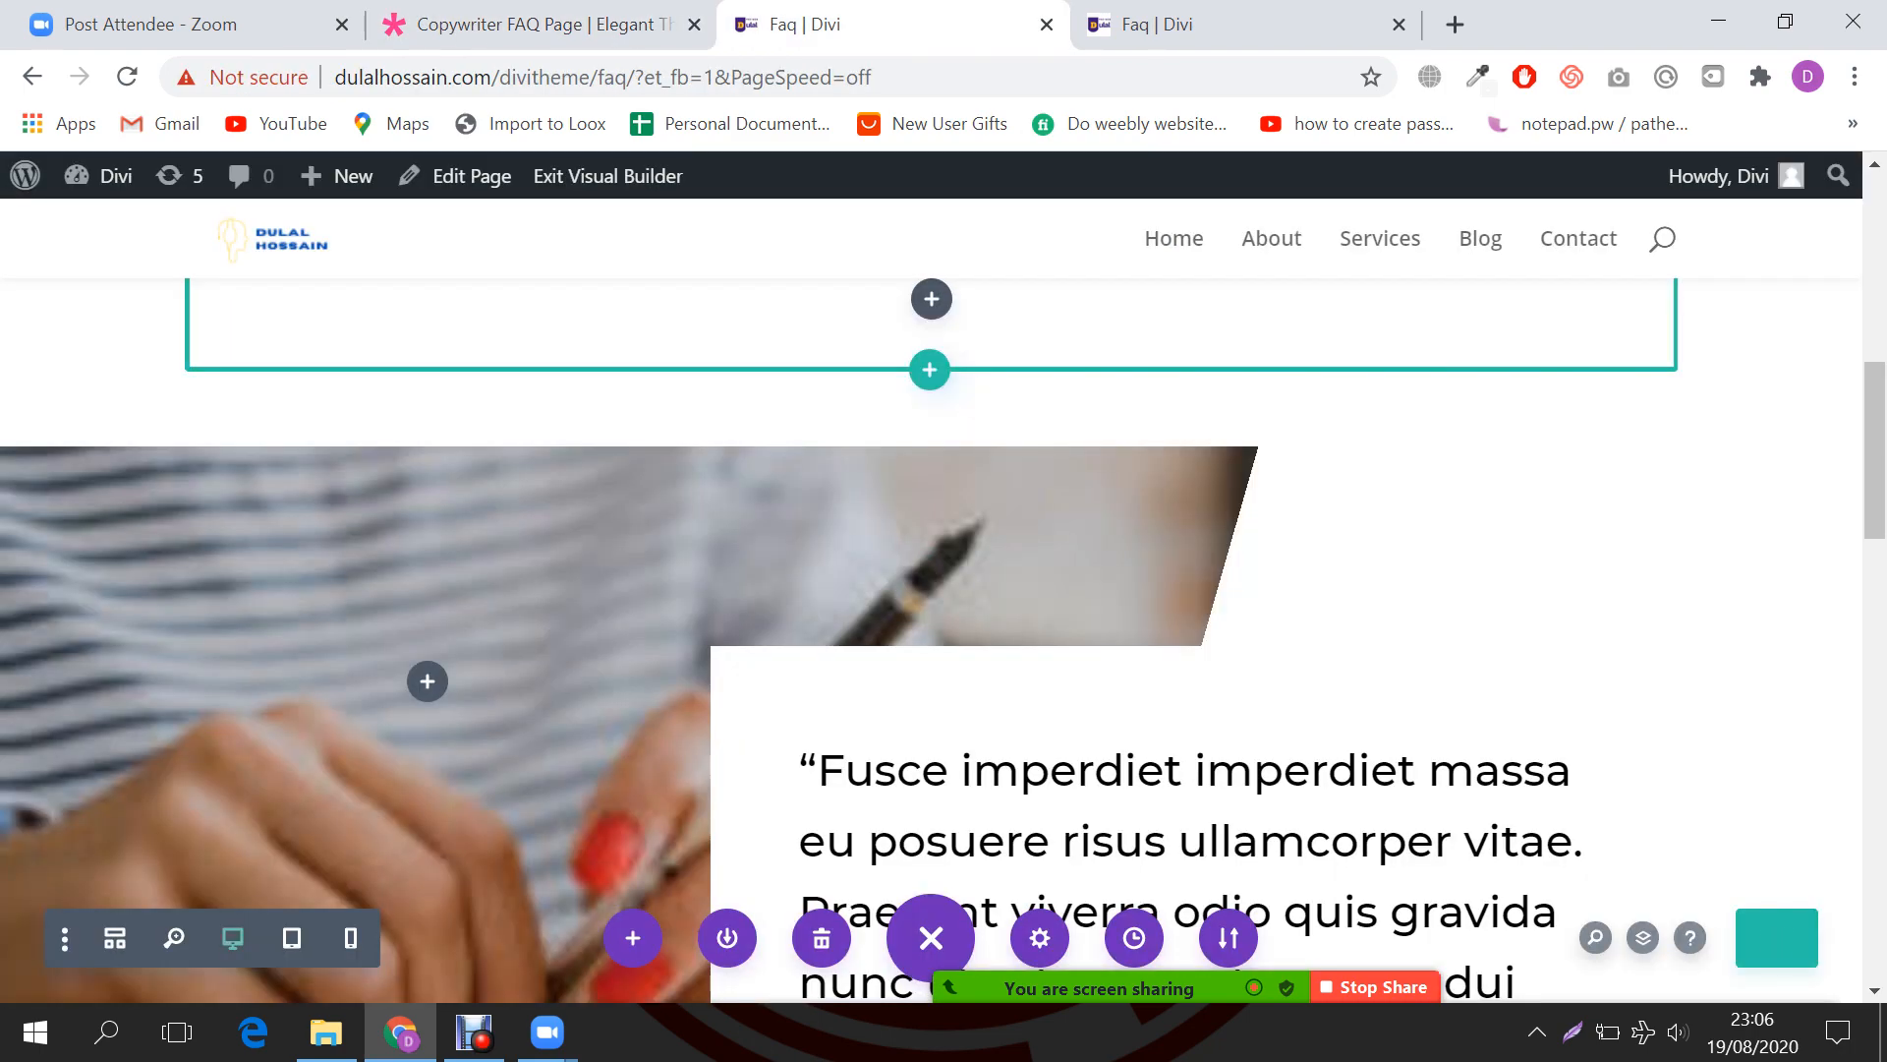
scroll(932, 639, down, 5)
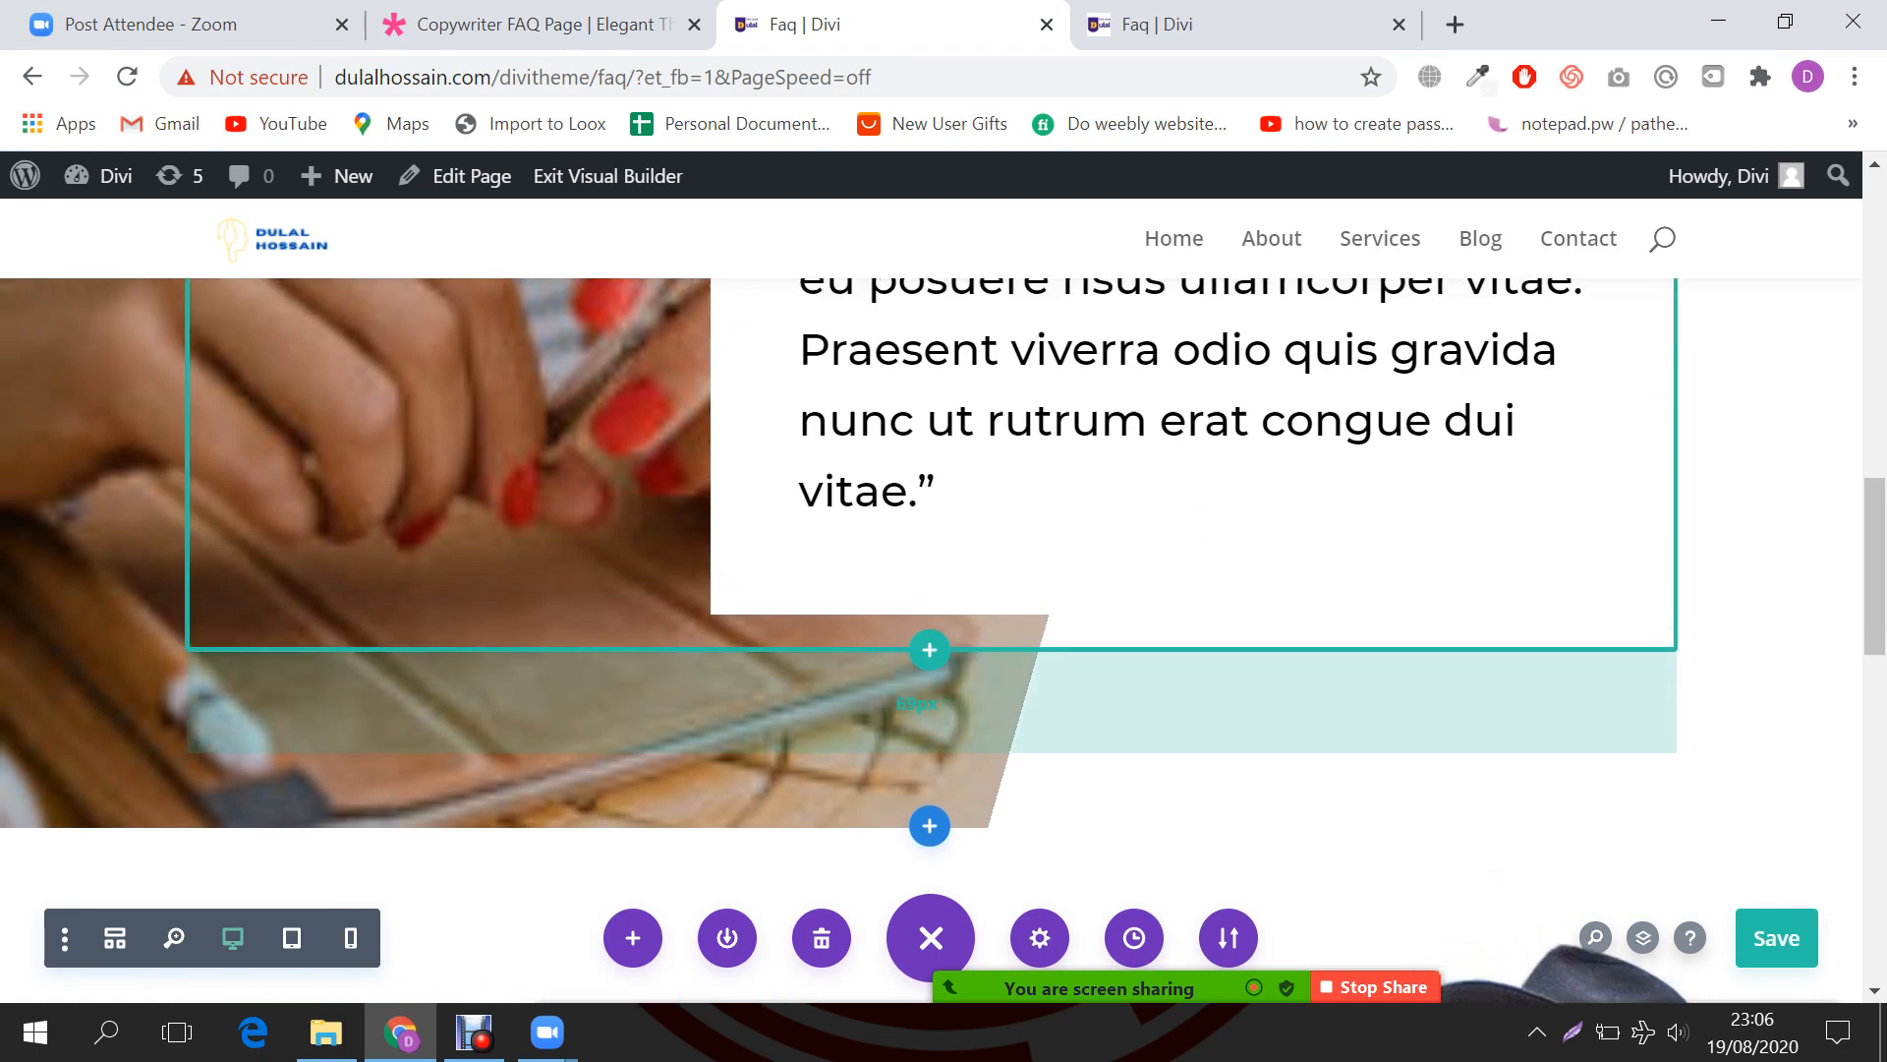
scroll(931, 639, up, 5)
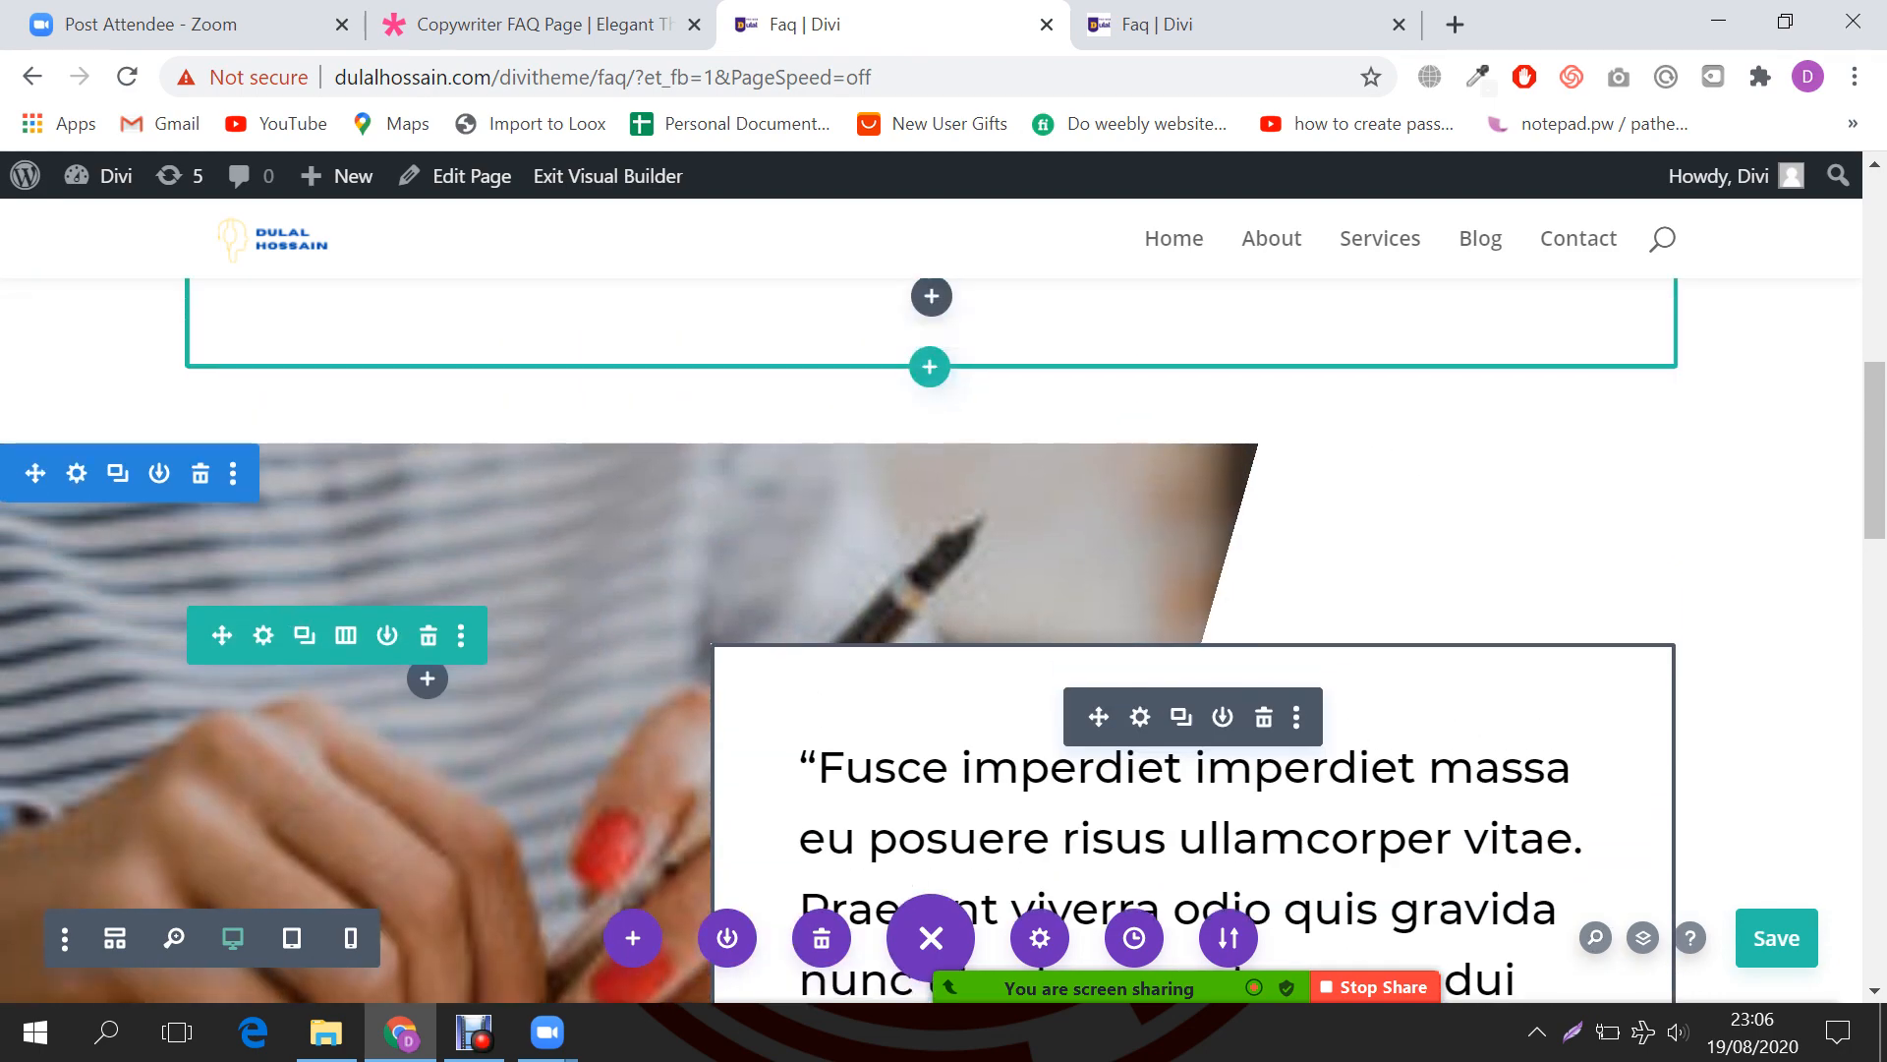
scroll(931, 639, down, 4)
scroll(932, 639, up, 6)
scroll(932, 639, down, 6)
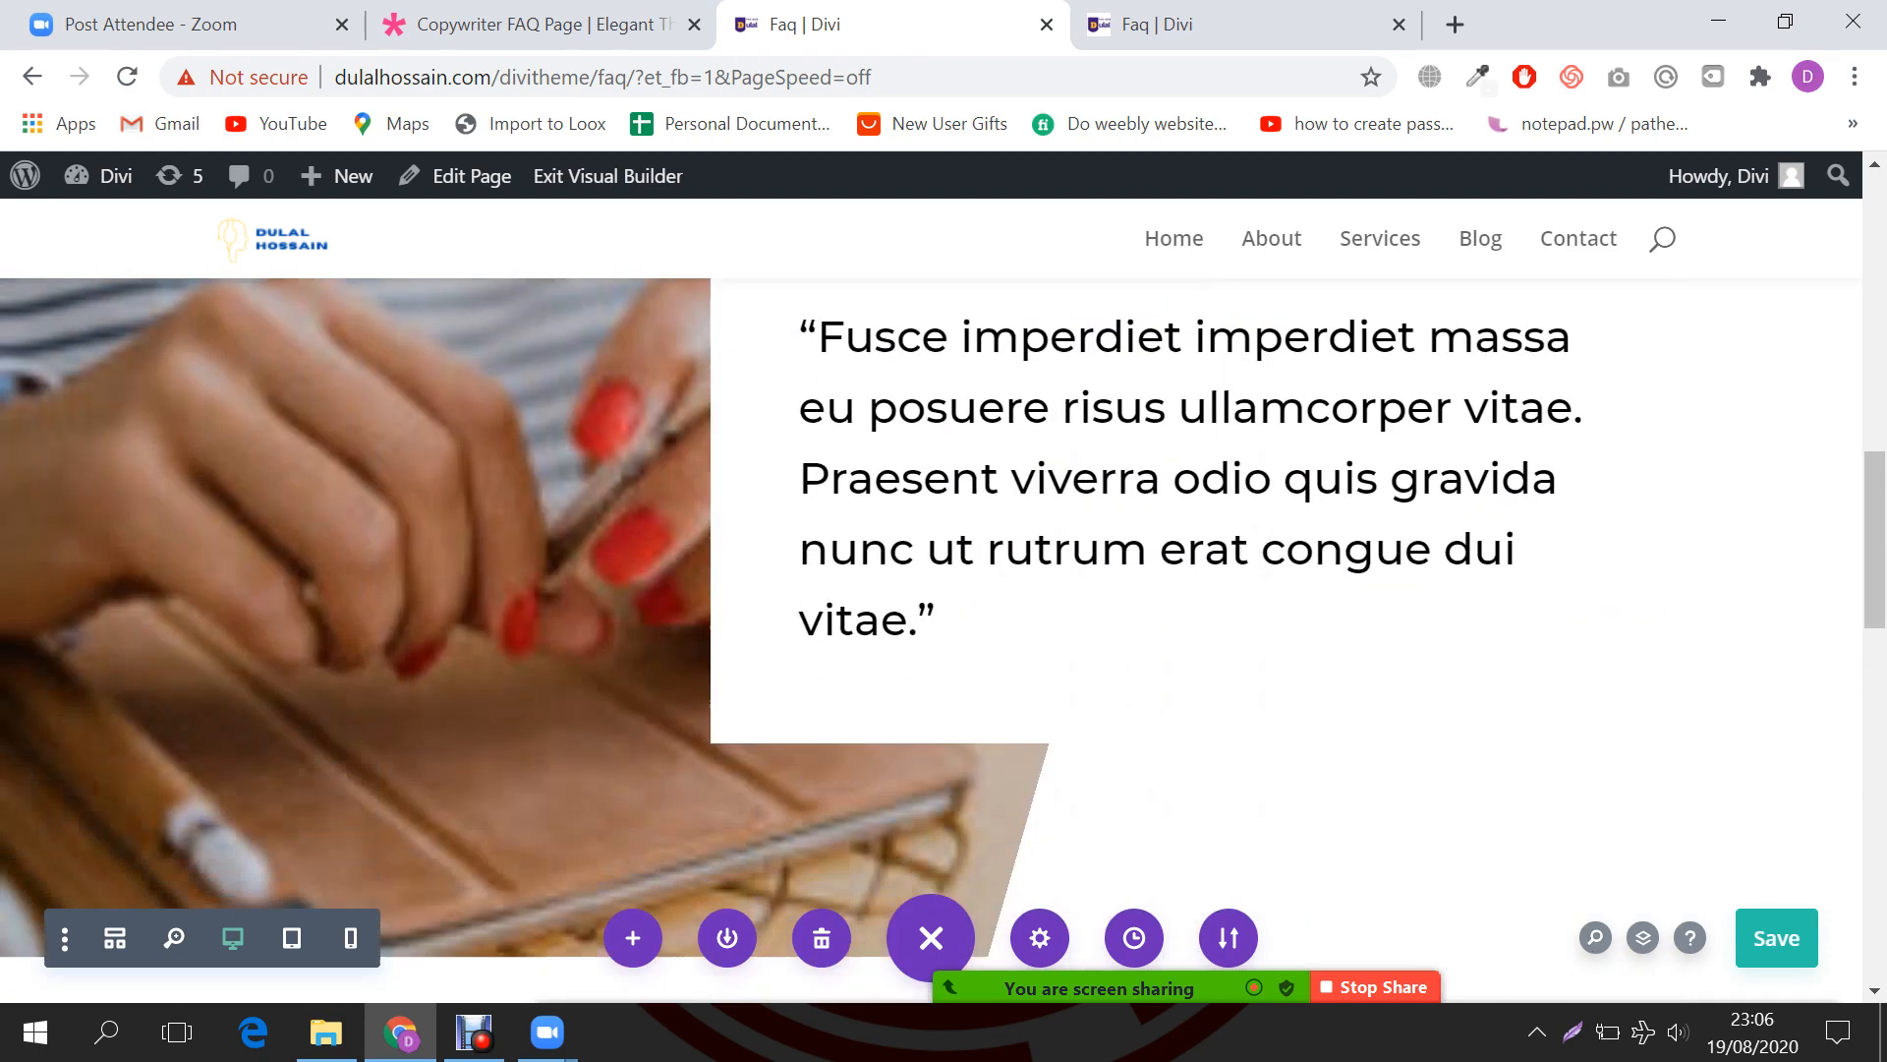
scroll(932, 639, down, 5)
scroll(932, 639, up, 6)
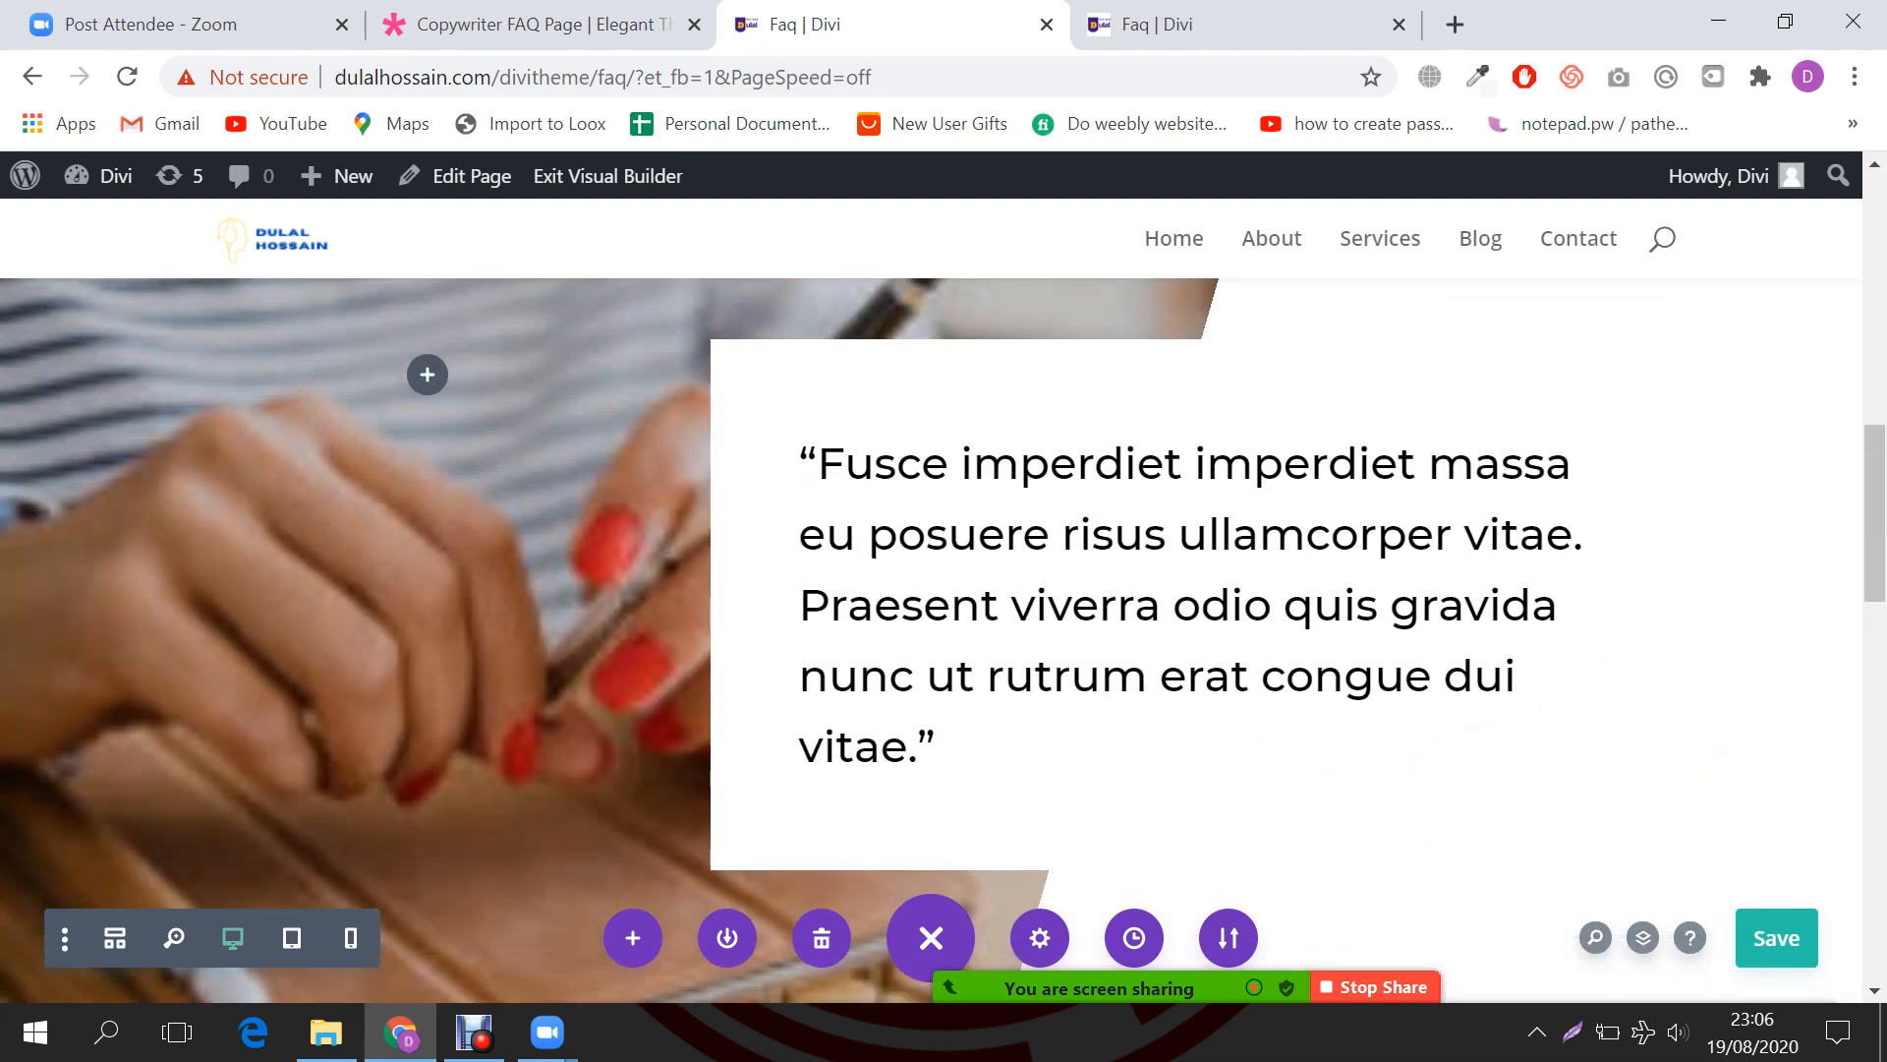
scroll(931, 639, down, 8)
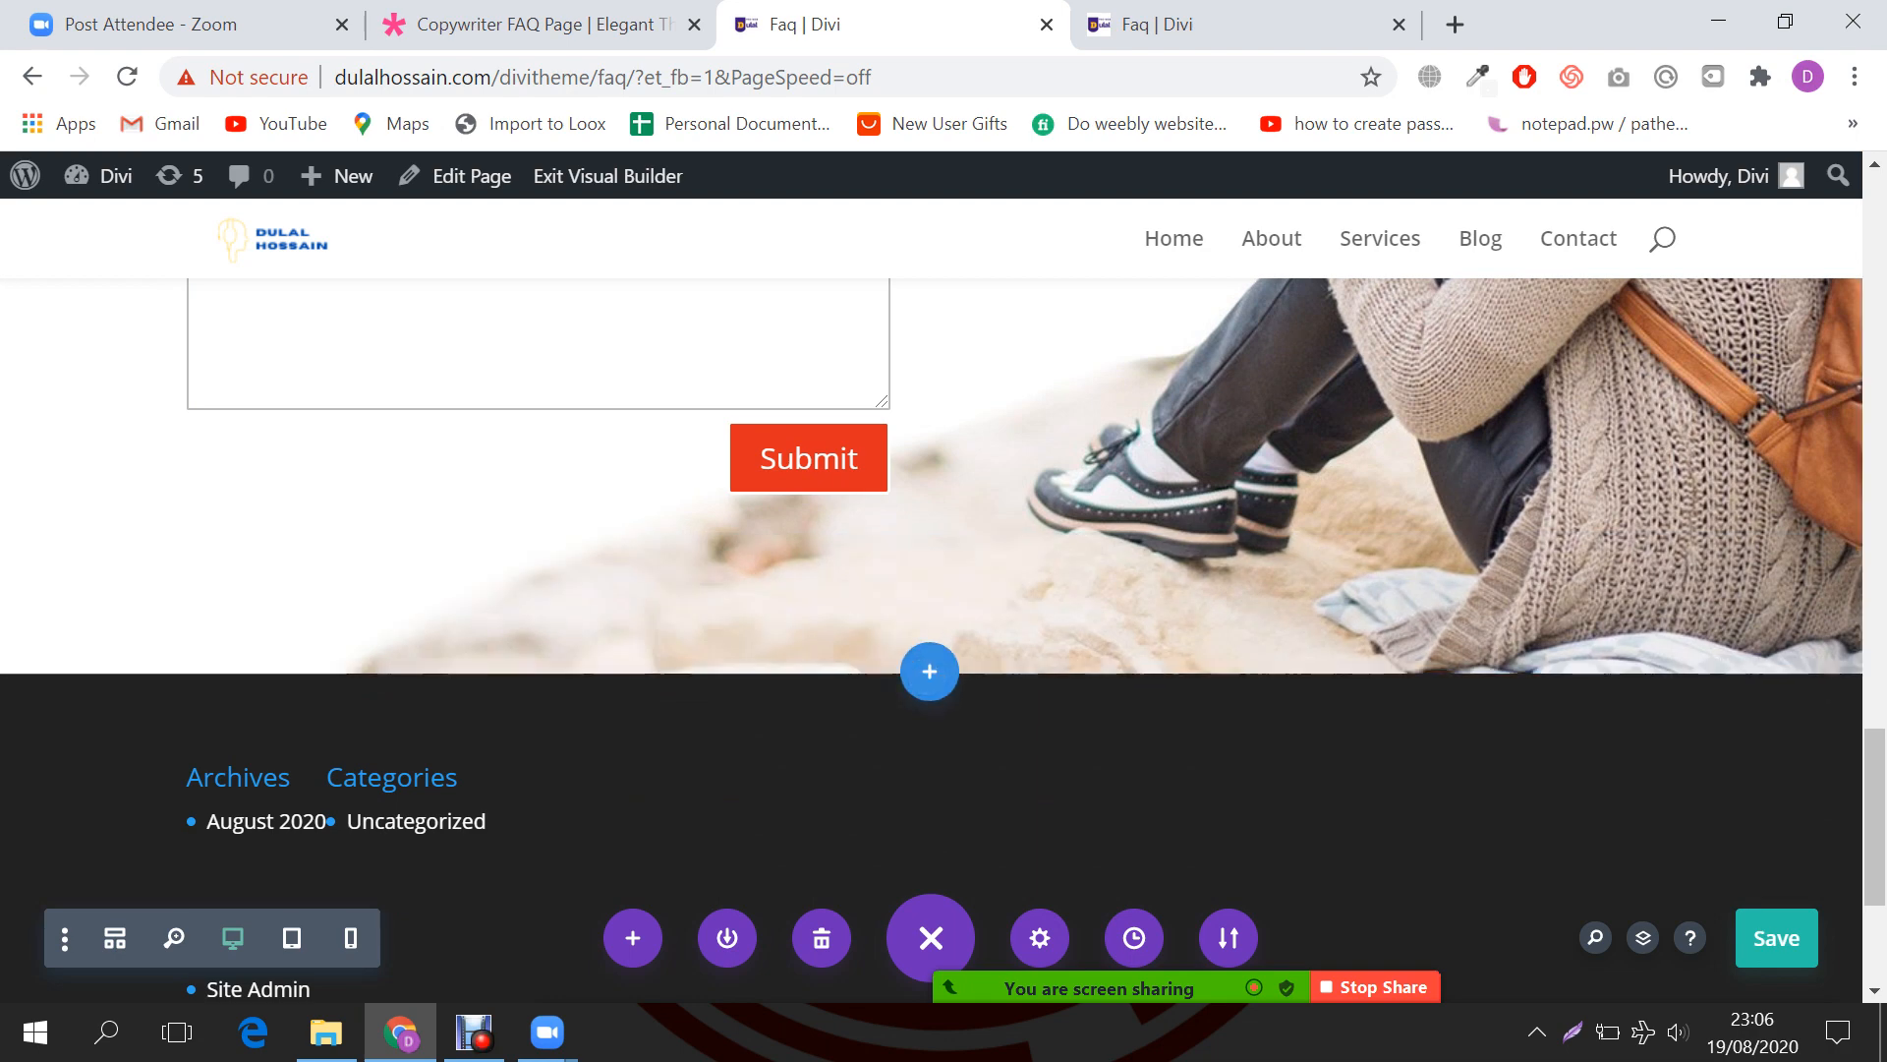
Step: Add a fullwidth section below the image section containing a Fullwidth Header module
click(929, 671)
click(1109, 572)
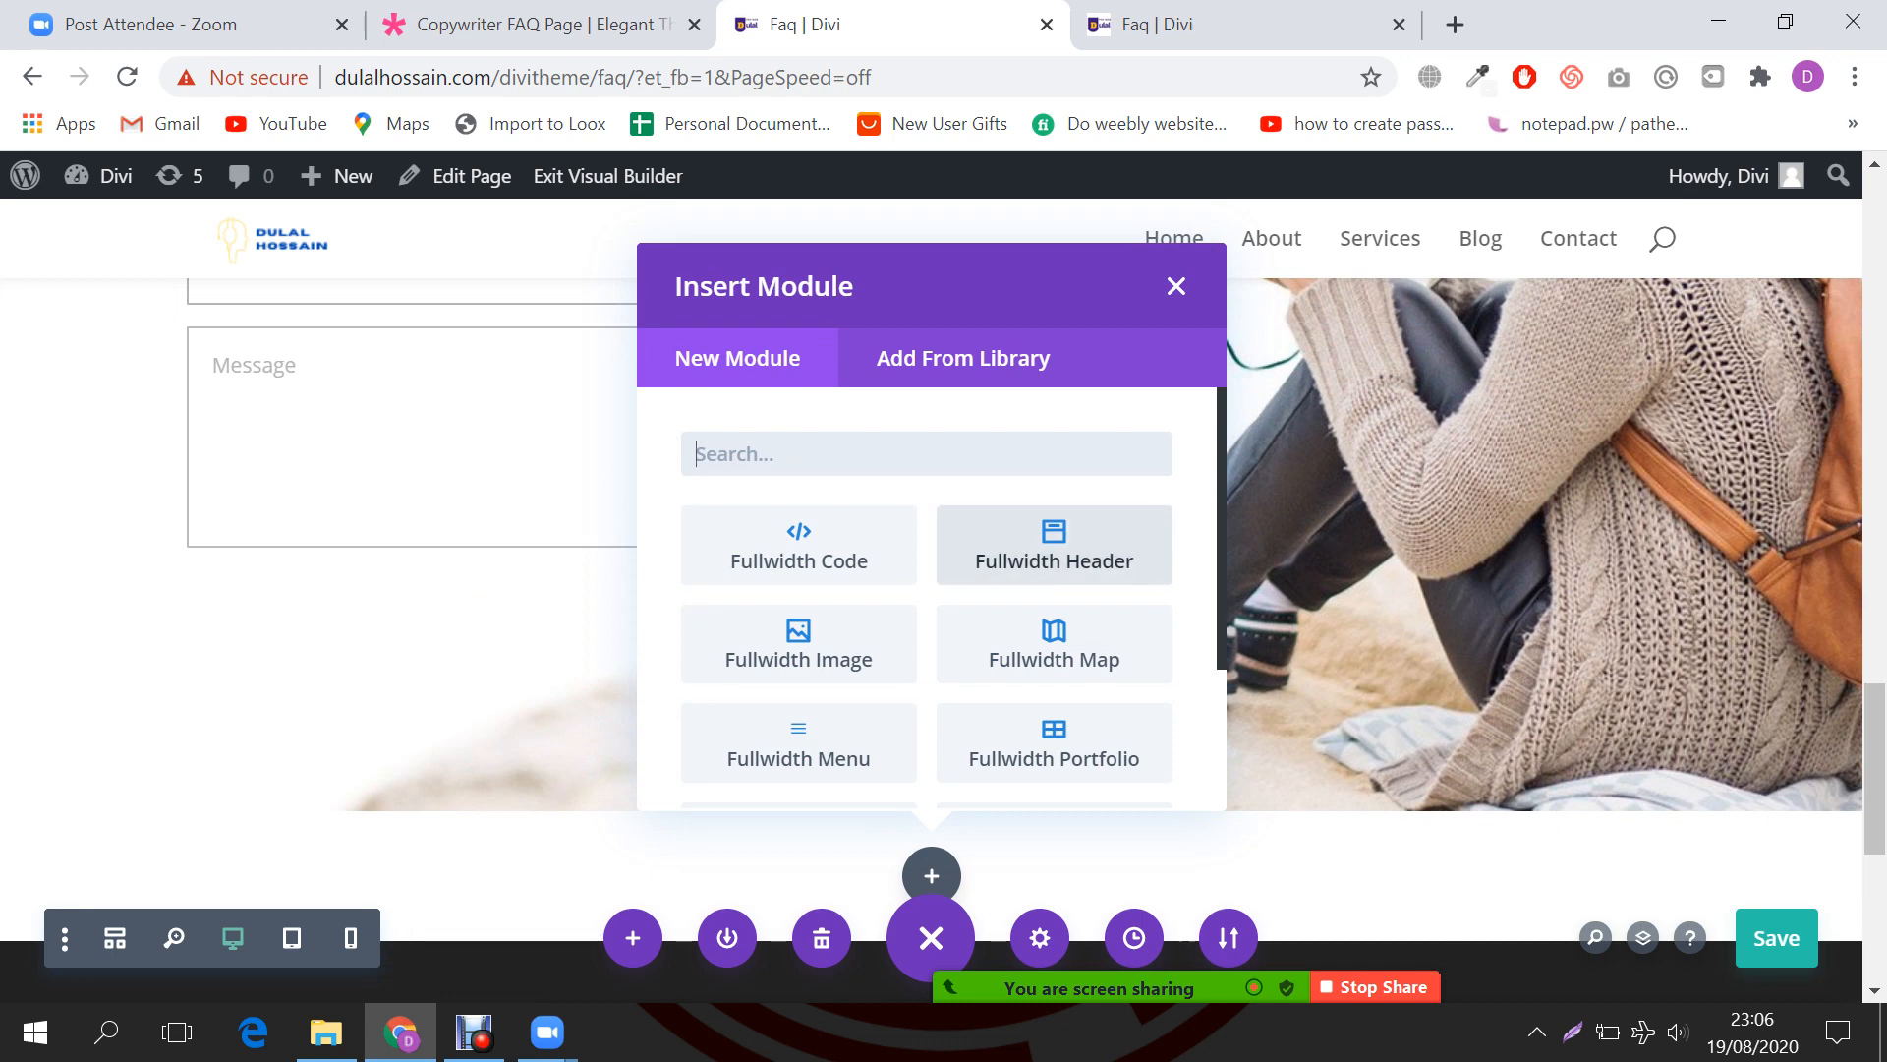
scroll(798, 620, down, 2)
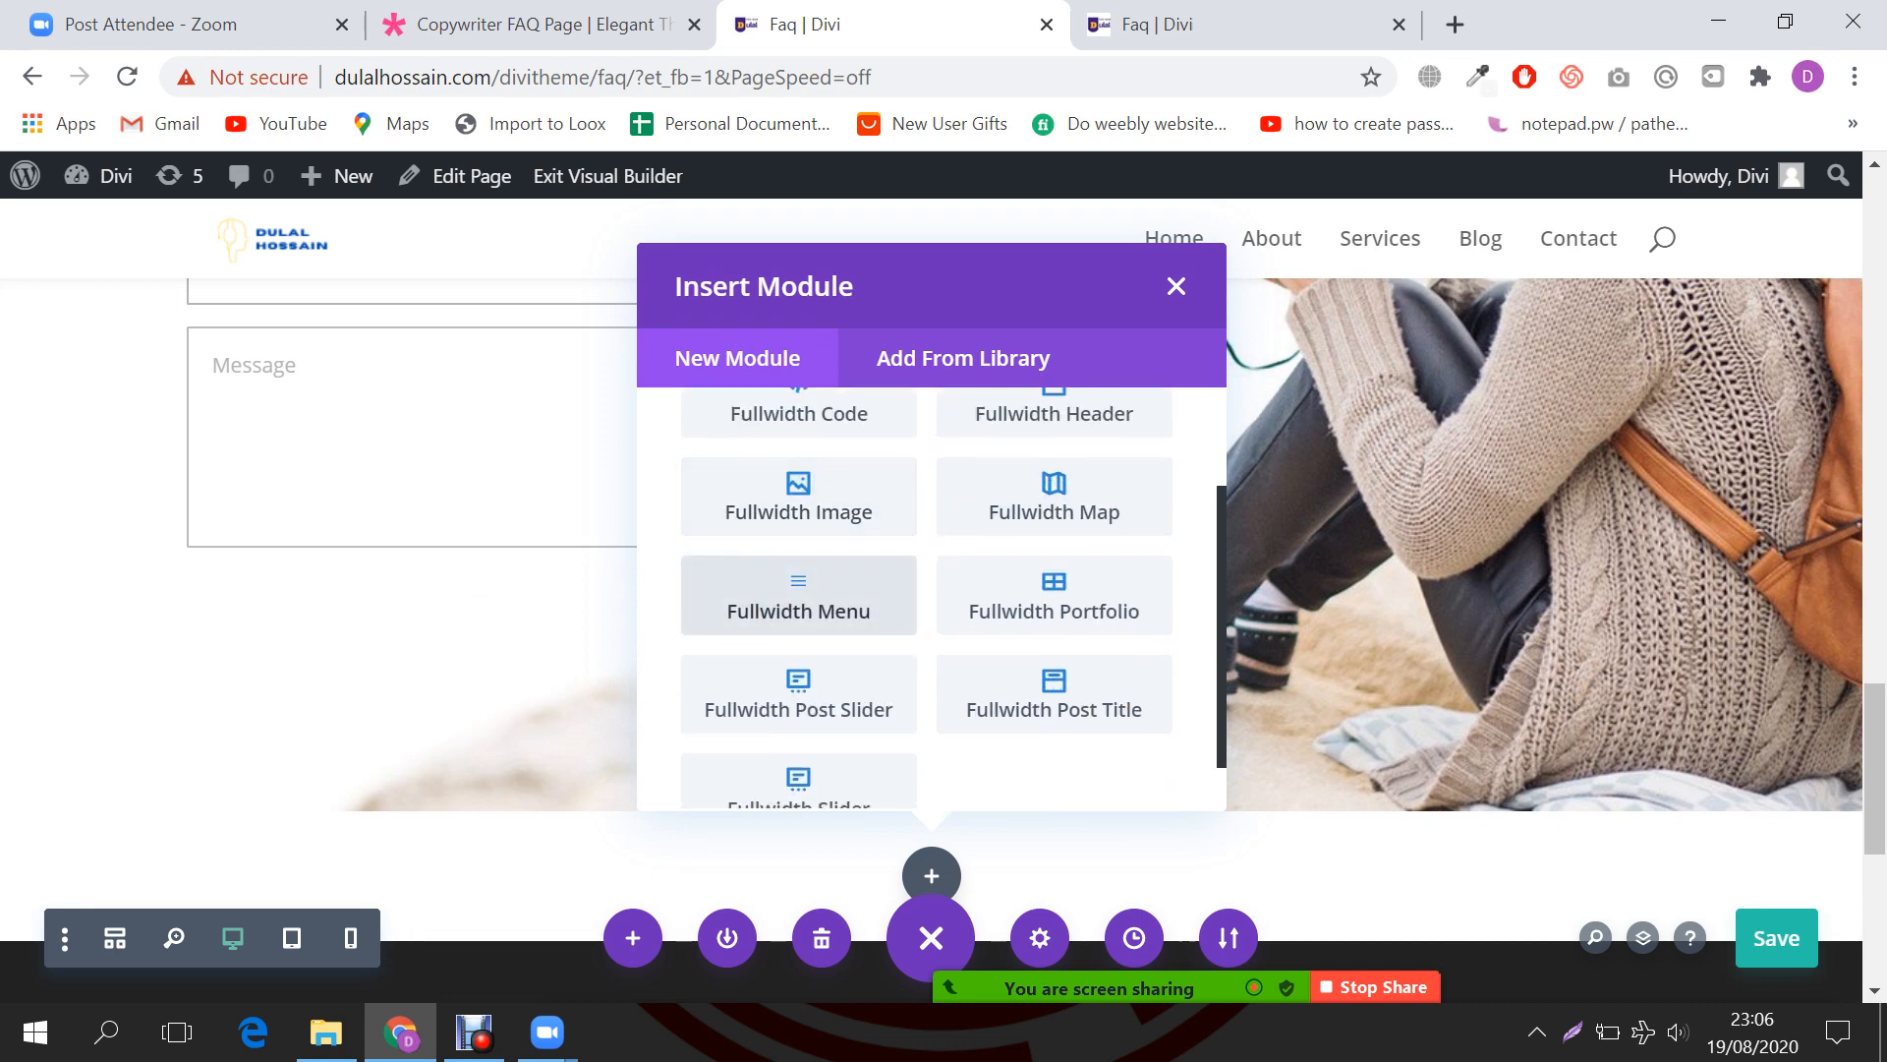
scroll(1054, 639, down, 1)
scroll(1053, 639, up, 2)
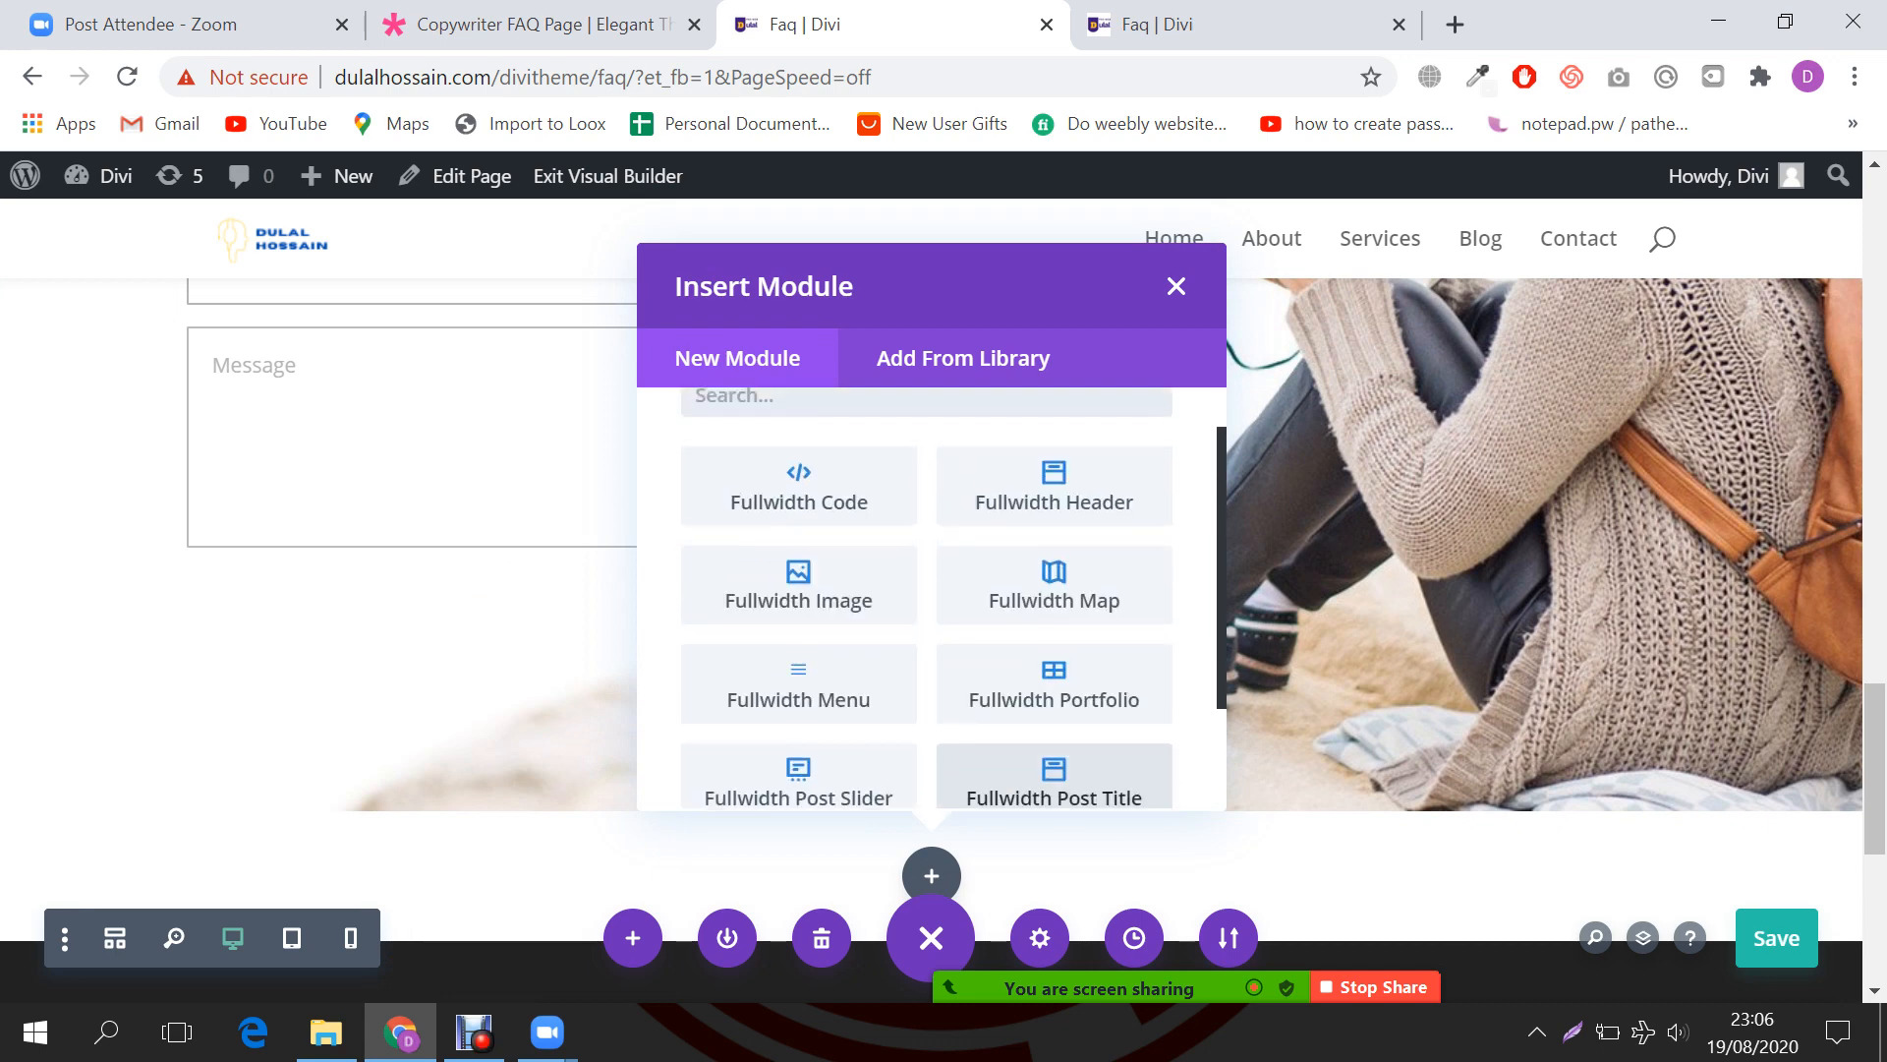
click(1054, 491)
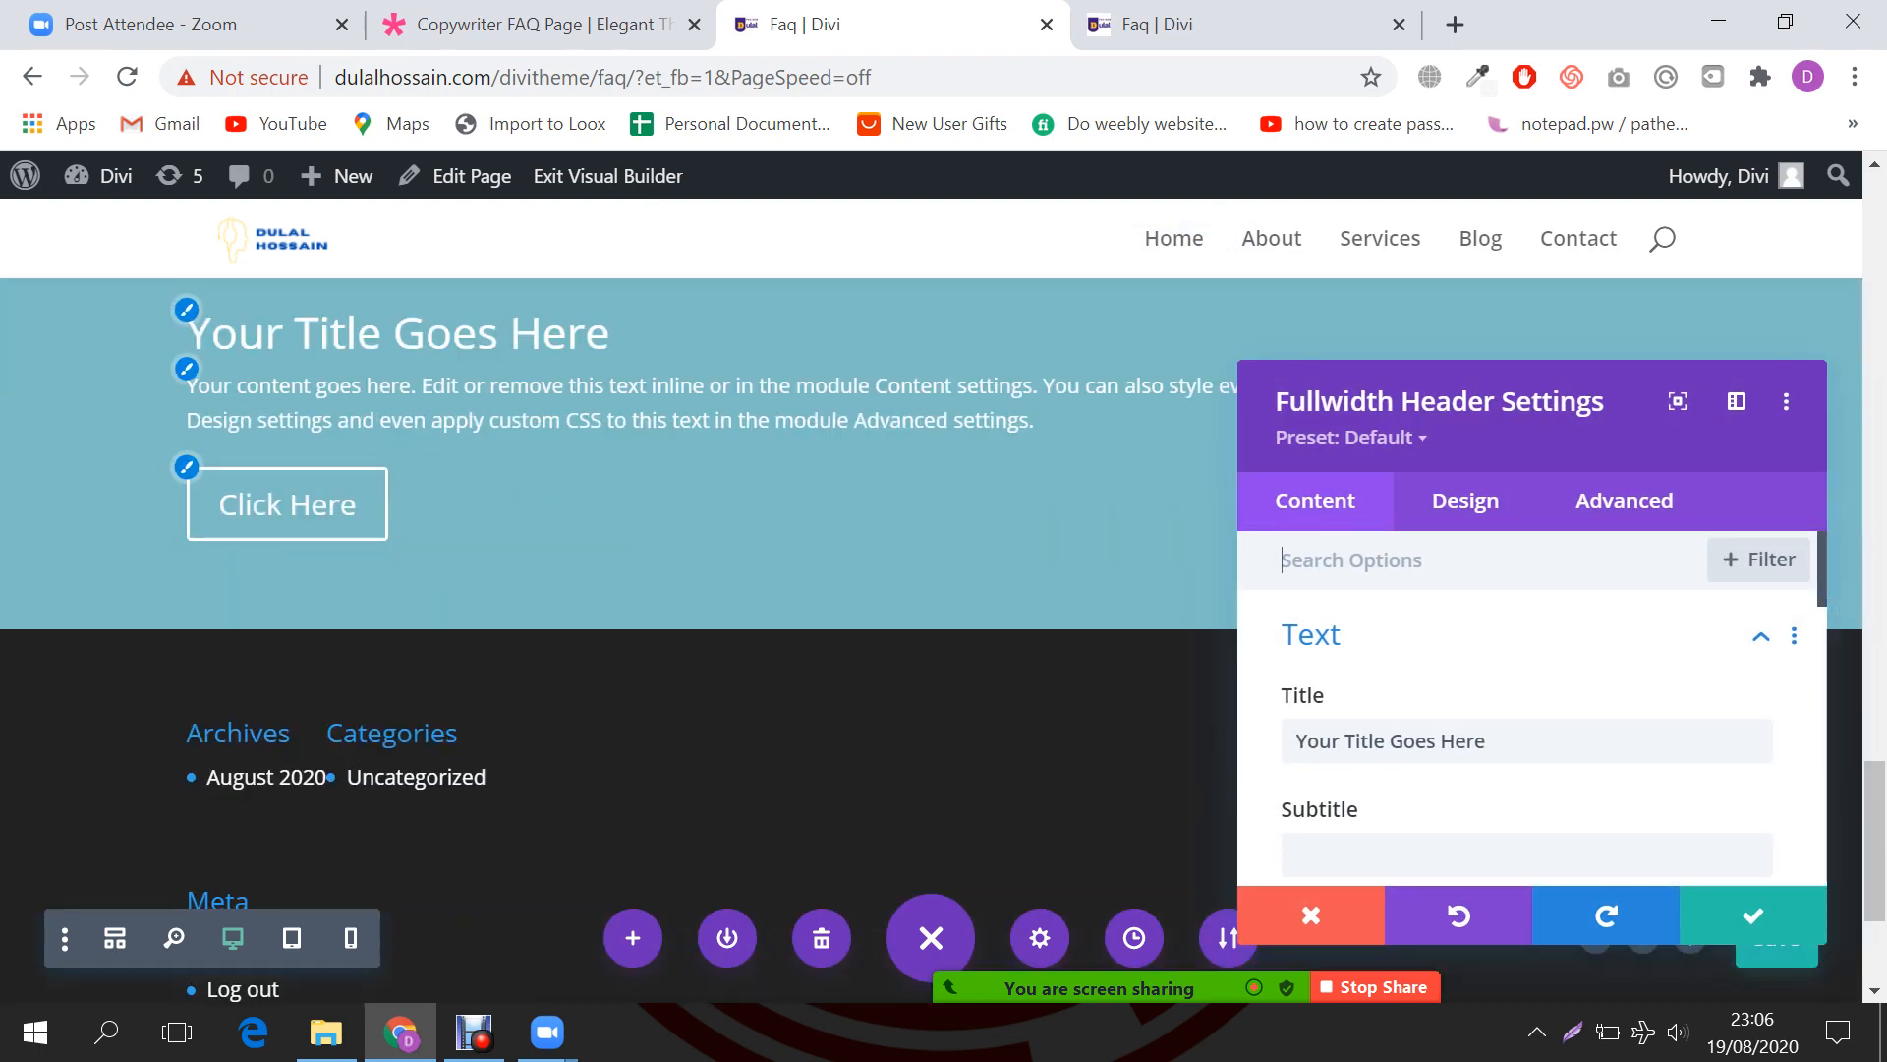
Step: Copy the 'Questions are the root of all answers' heading from the Copywriter FAQ demo
click(546, 25)
scroll(944, 481, up, 2)
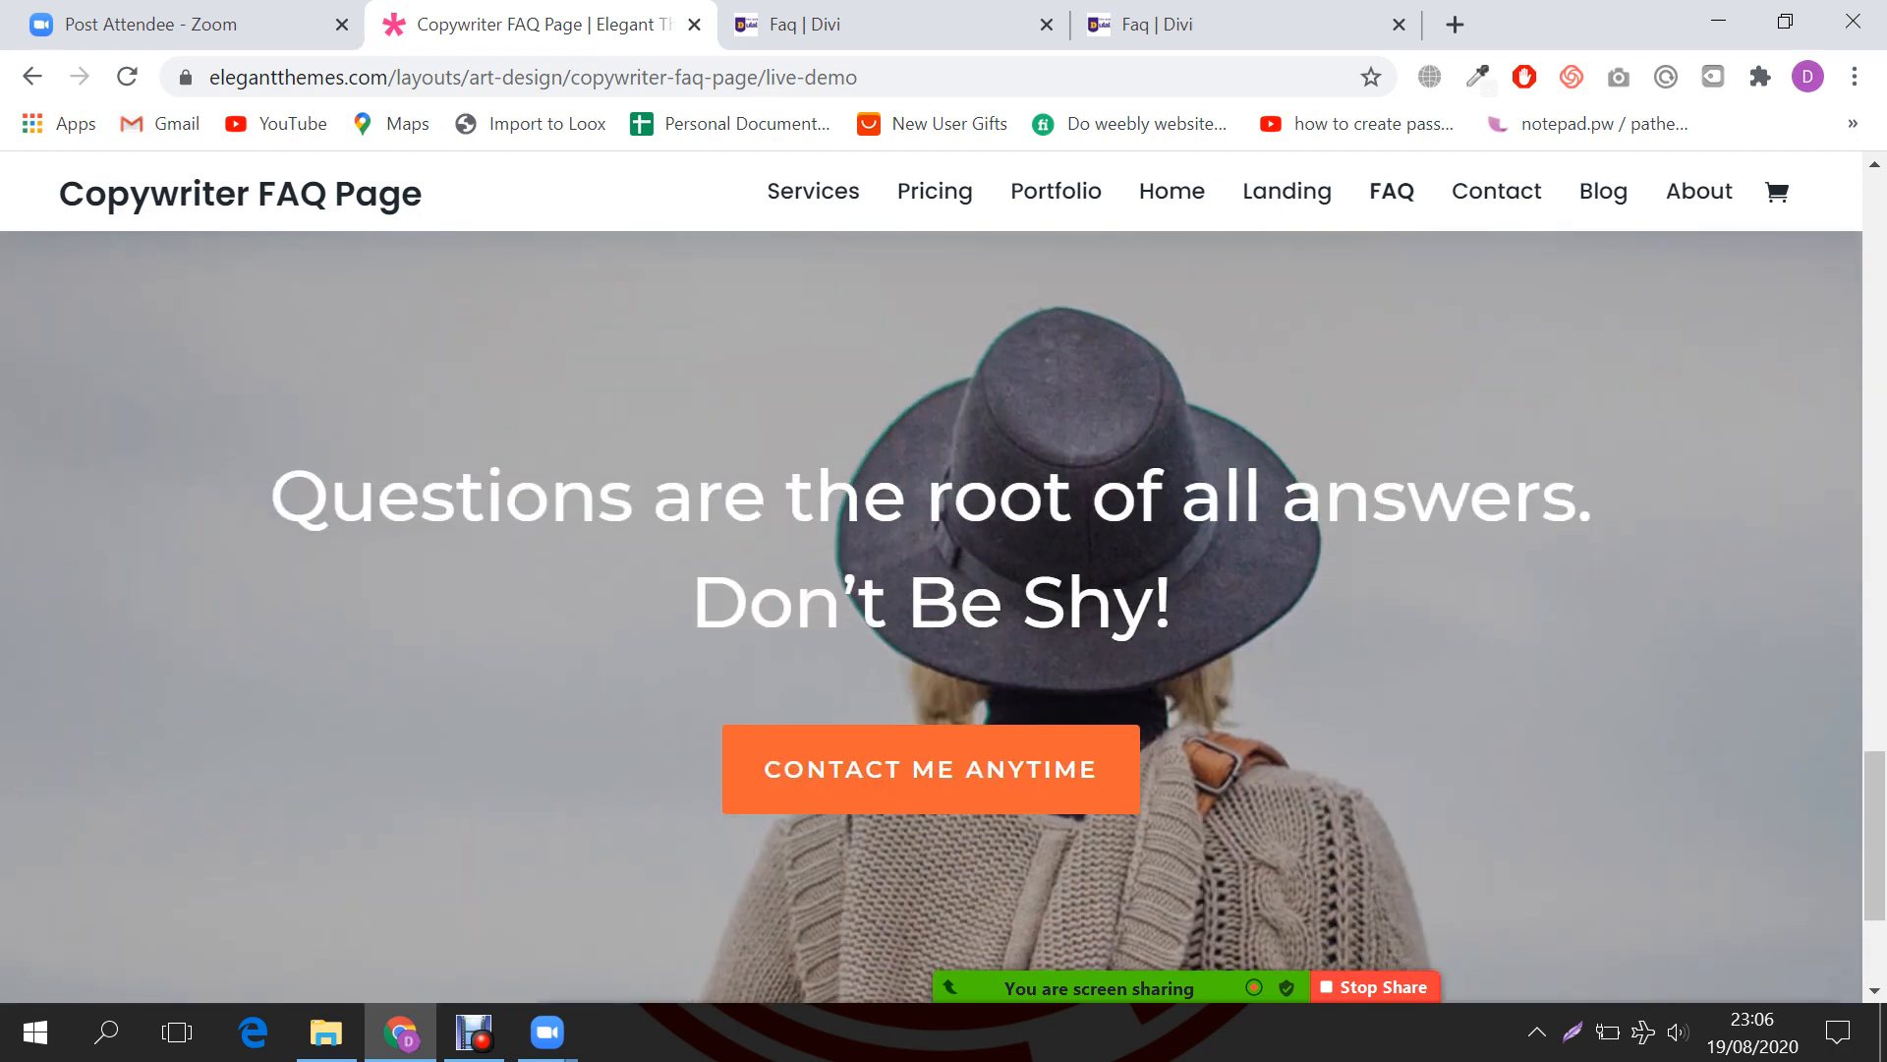
drag(271, 496, 1172, 601)
key(ctrl+c)
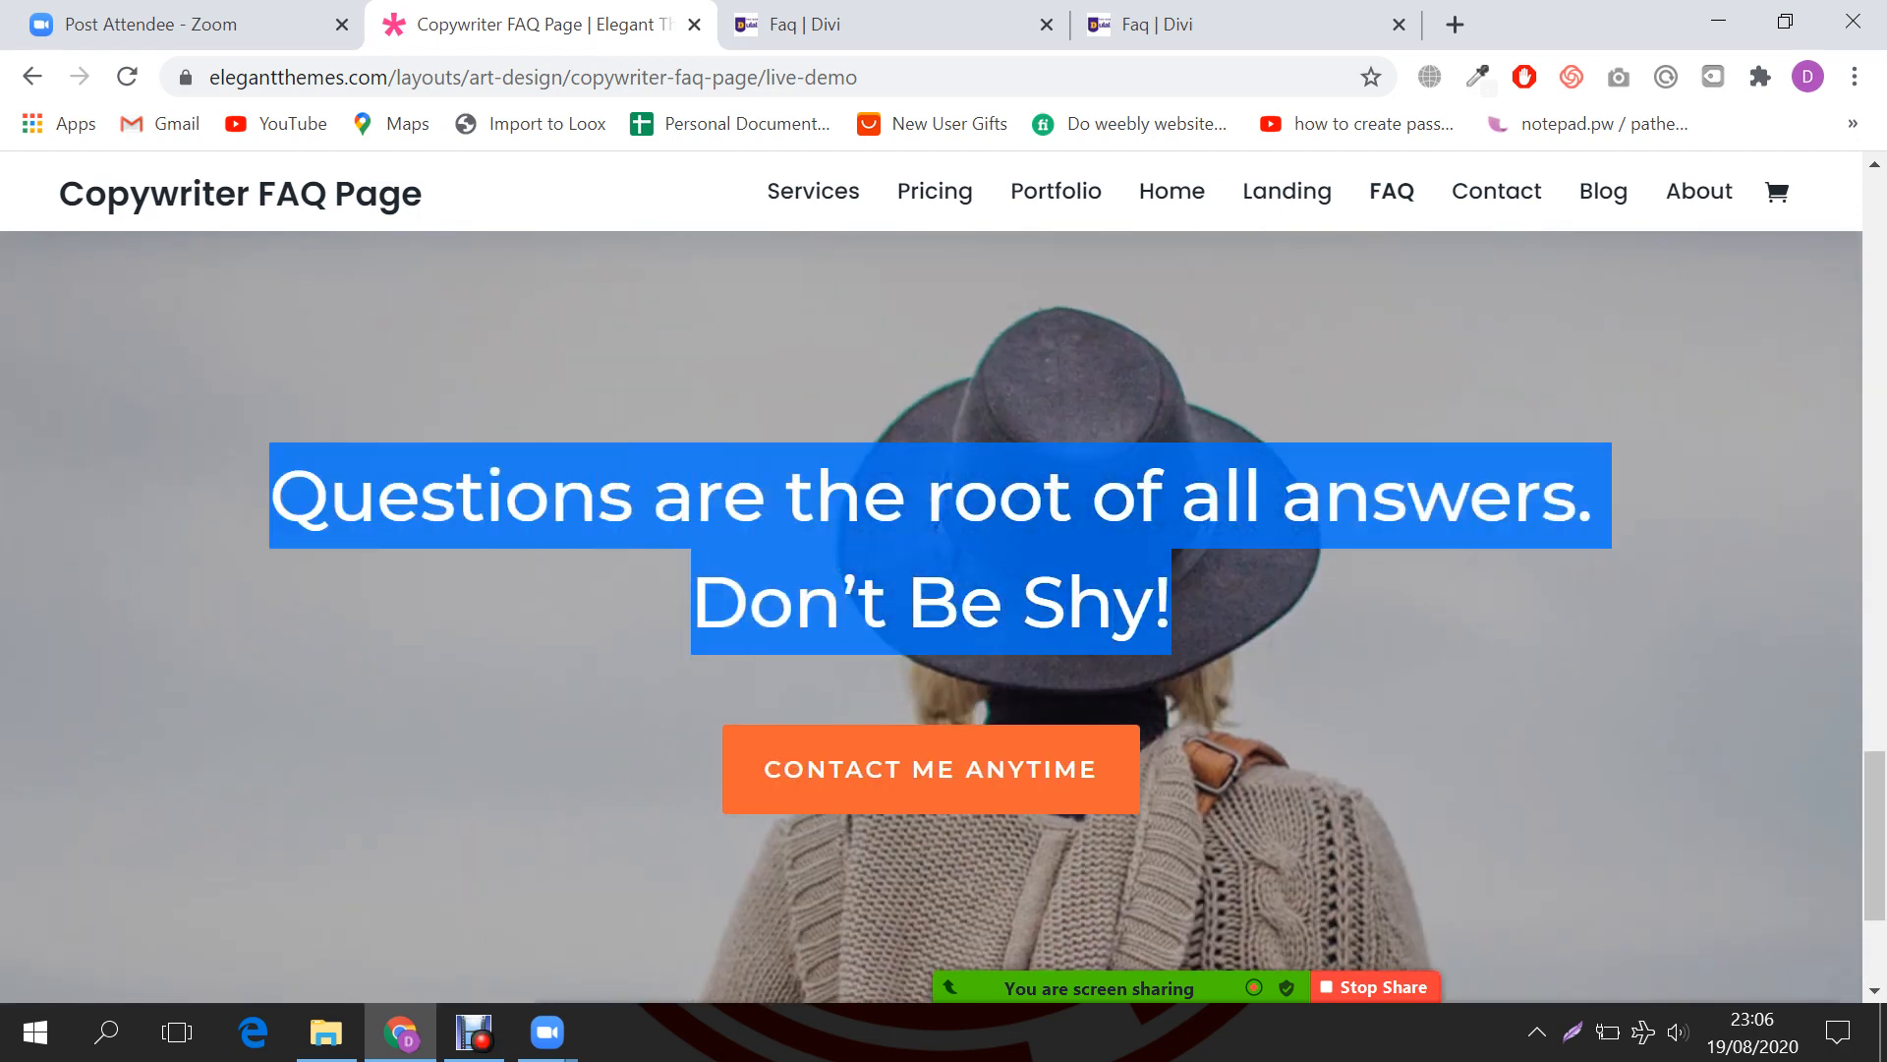
right_click(916, 501)
click(963, 521)
scroll(964, 521, up, 3)
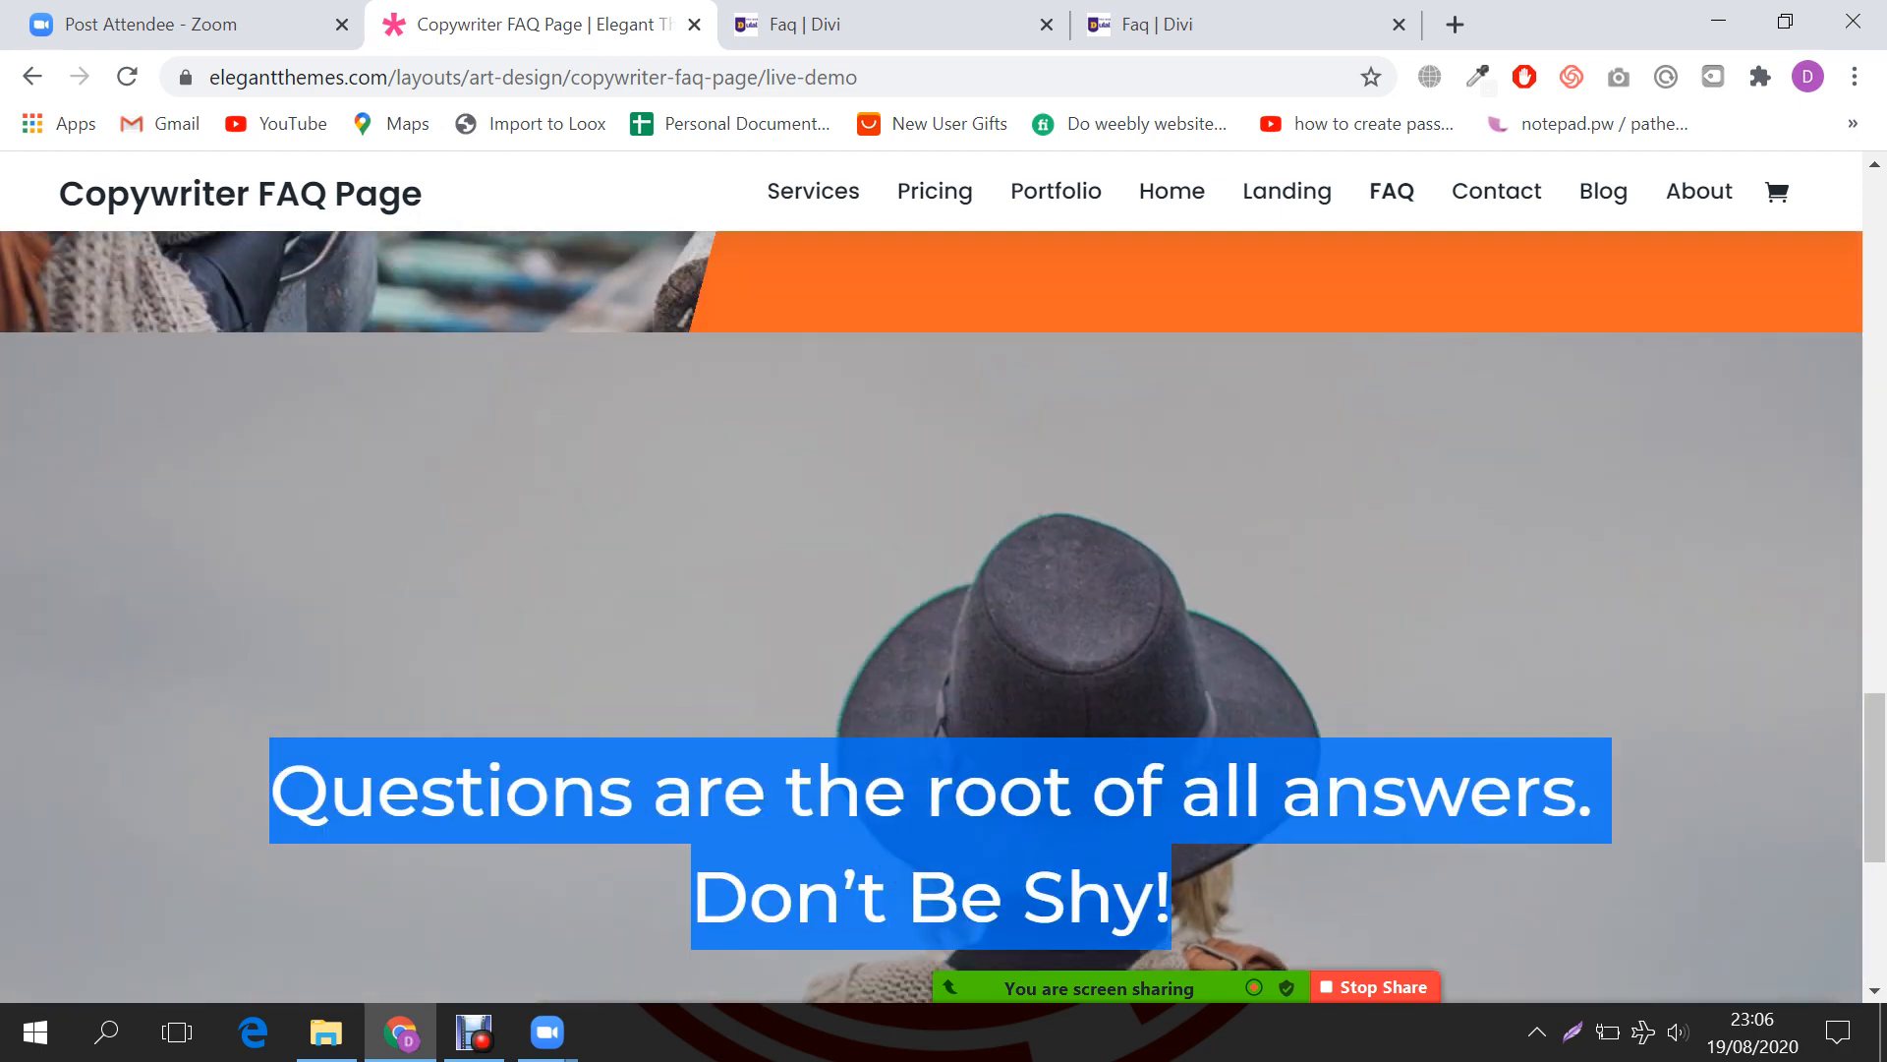
scroll(963, 521, down, 1)
scroll(944, 589, down, 2)
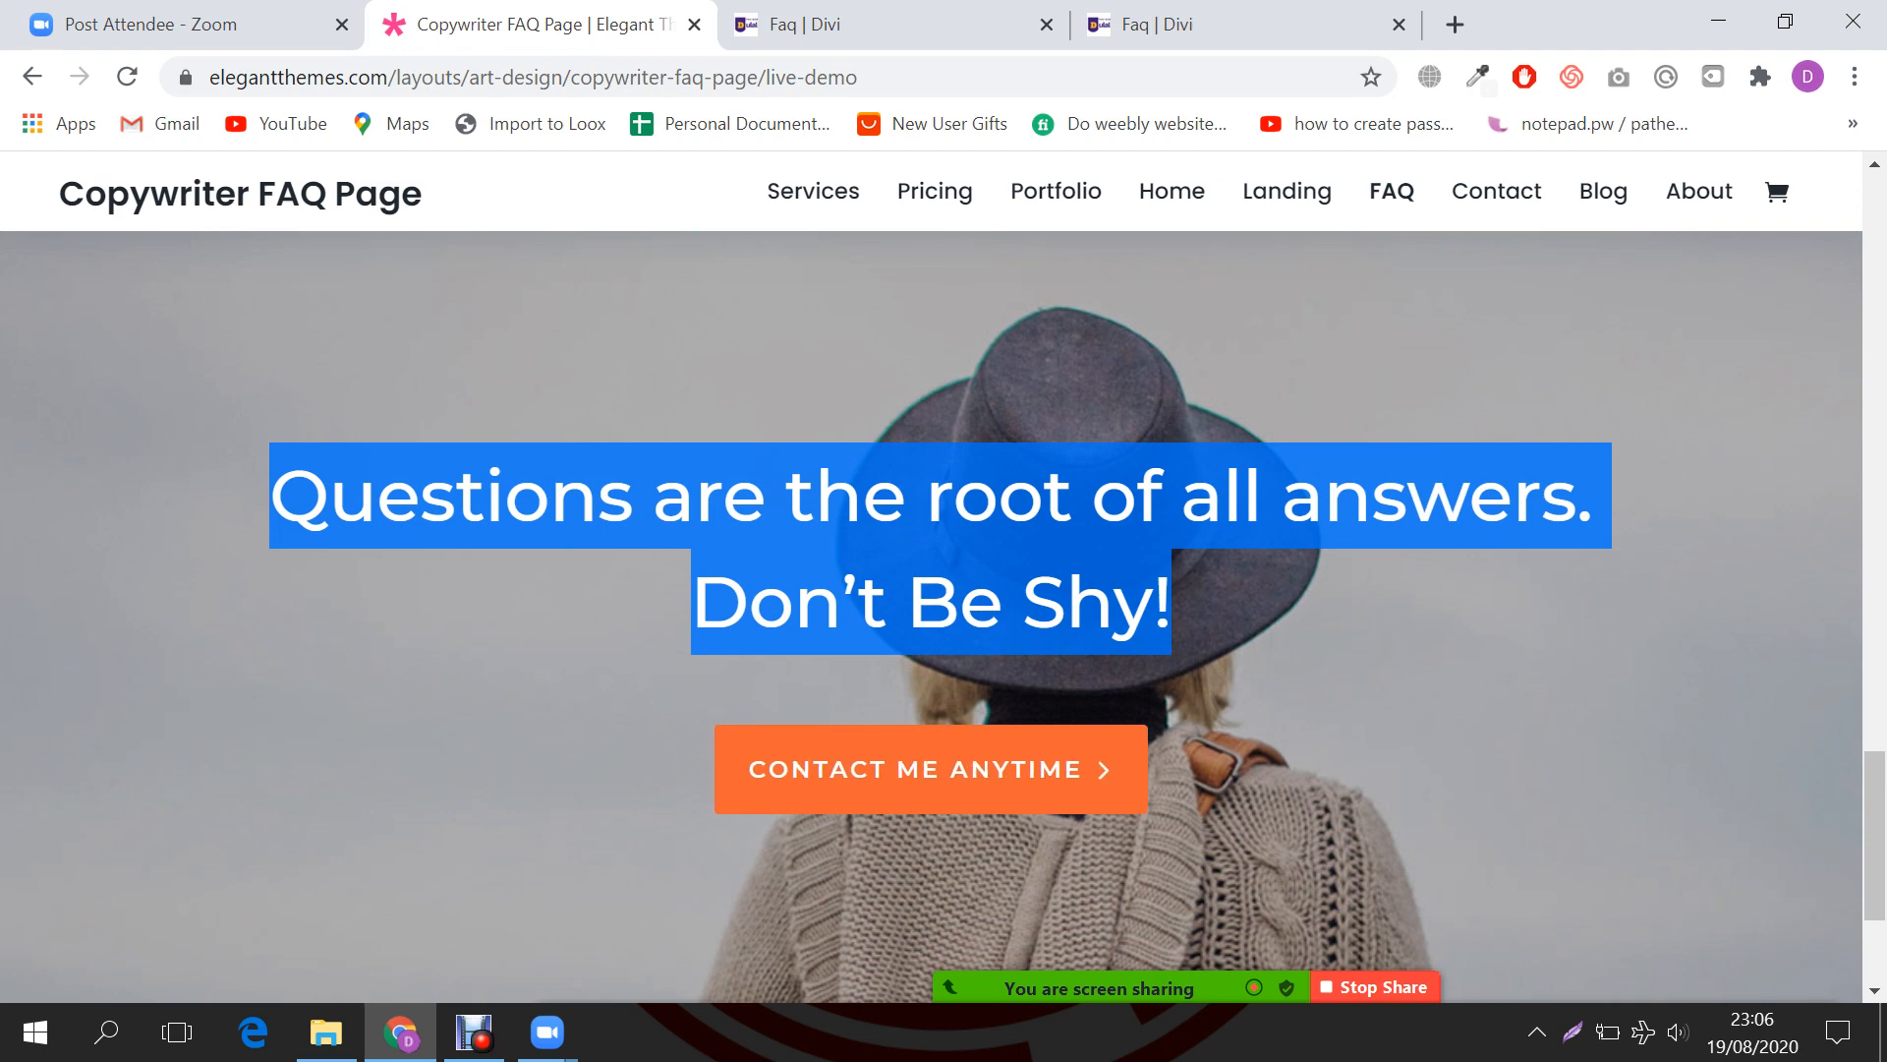
key(ctrl+Tab)
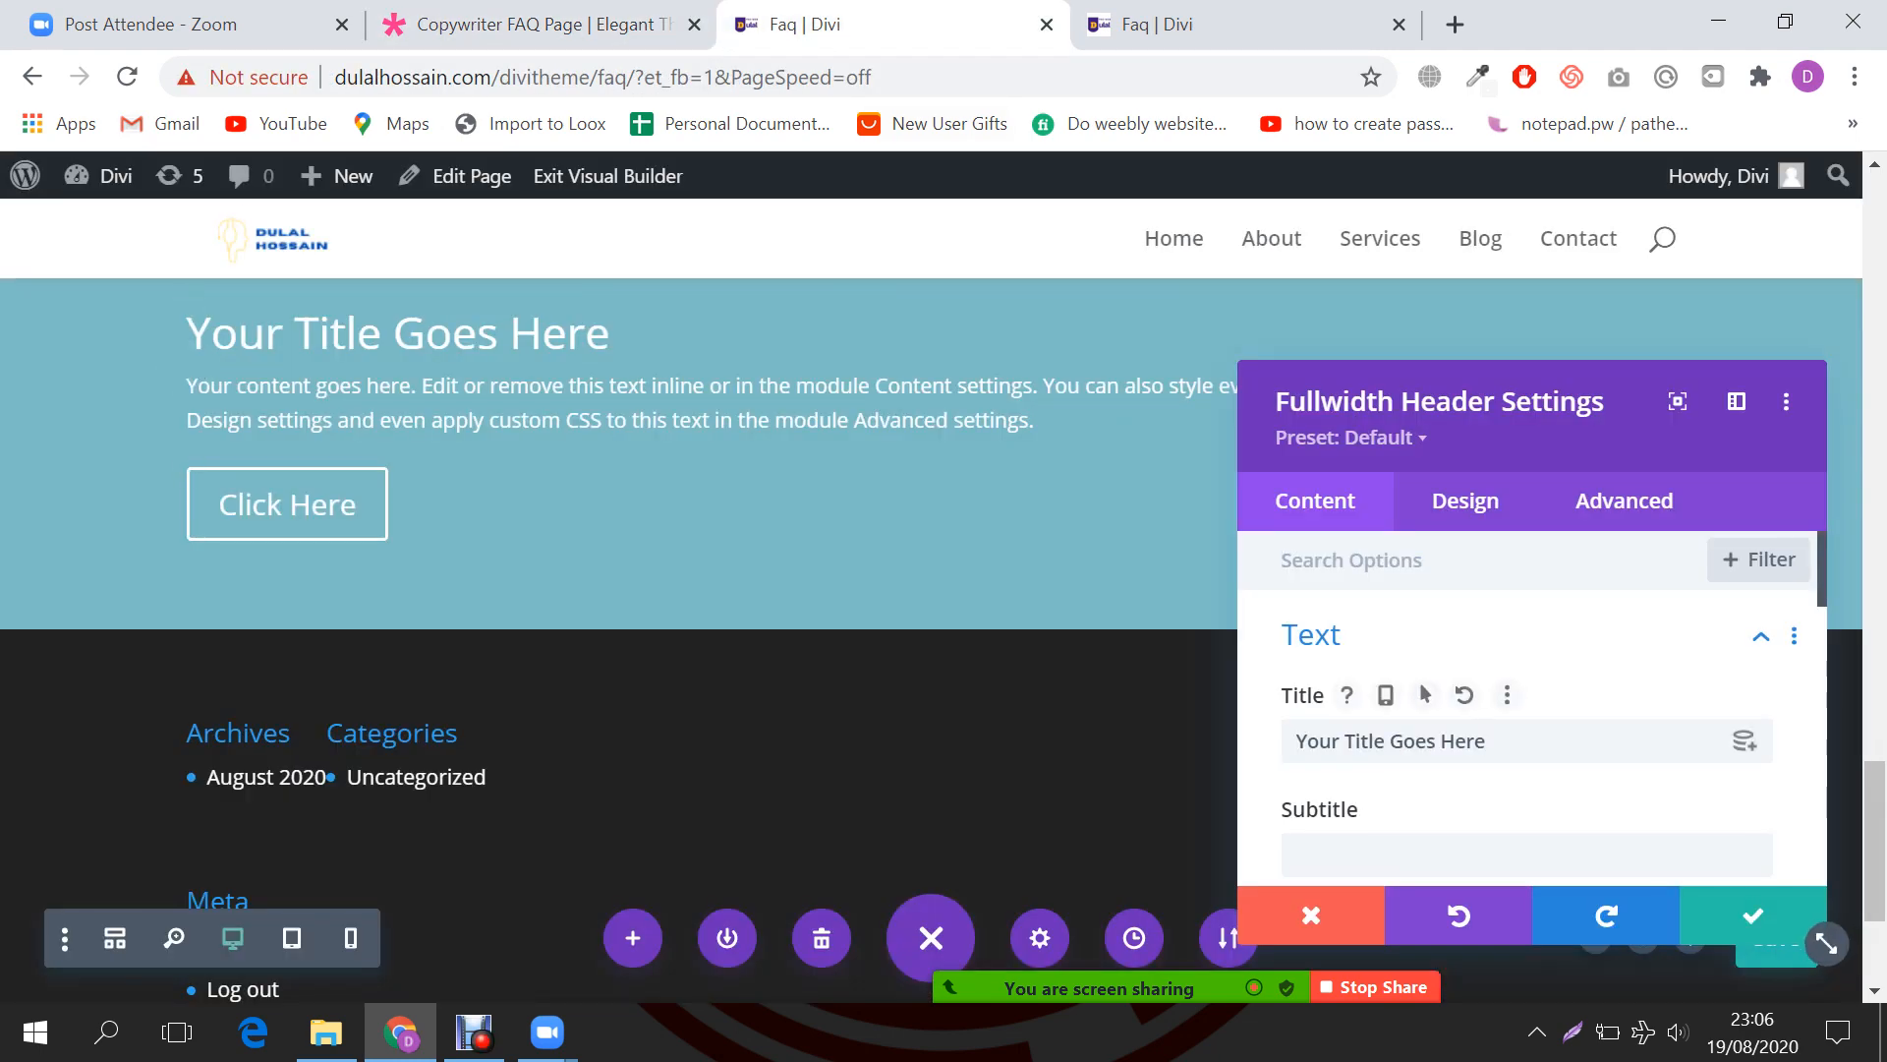
Step: Paste the demo heading as the header title and delete the default body text
click(1526, 741)
key(ctrl+v)
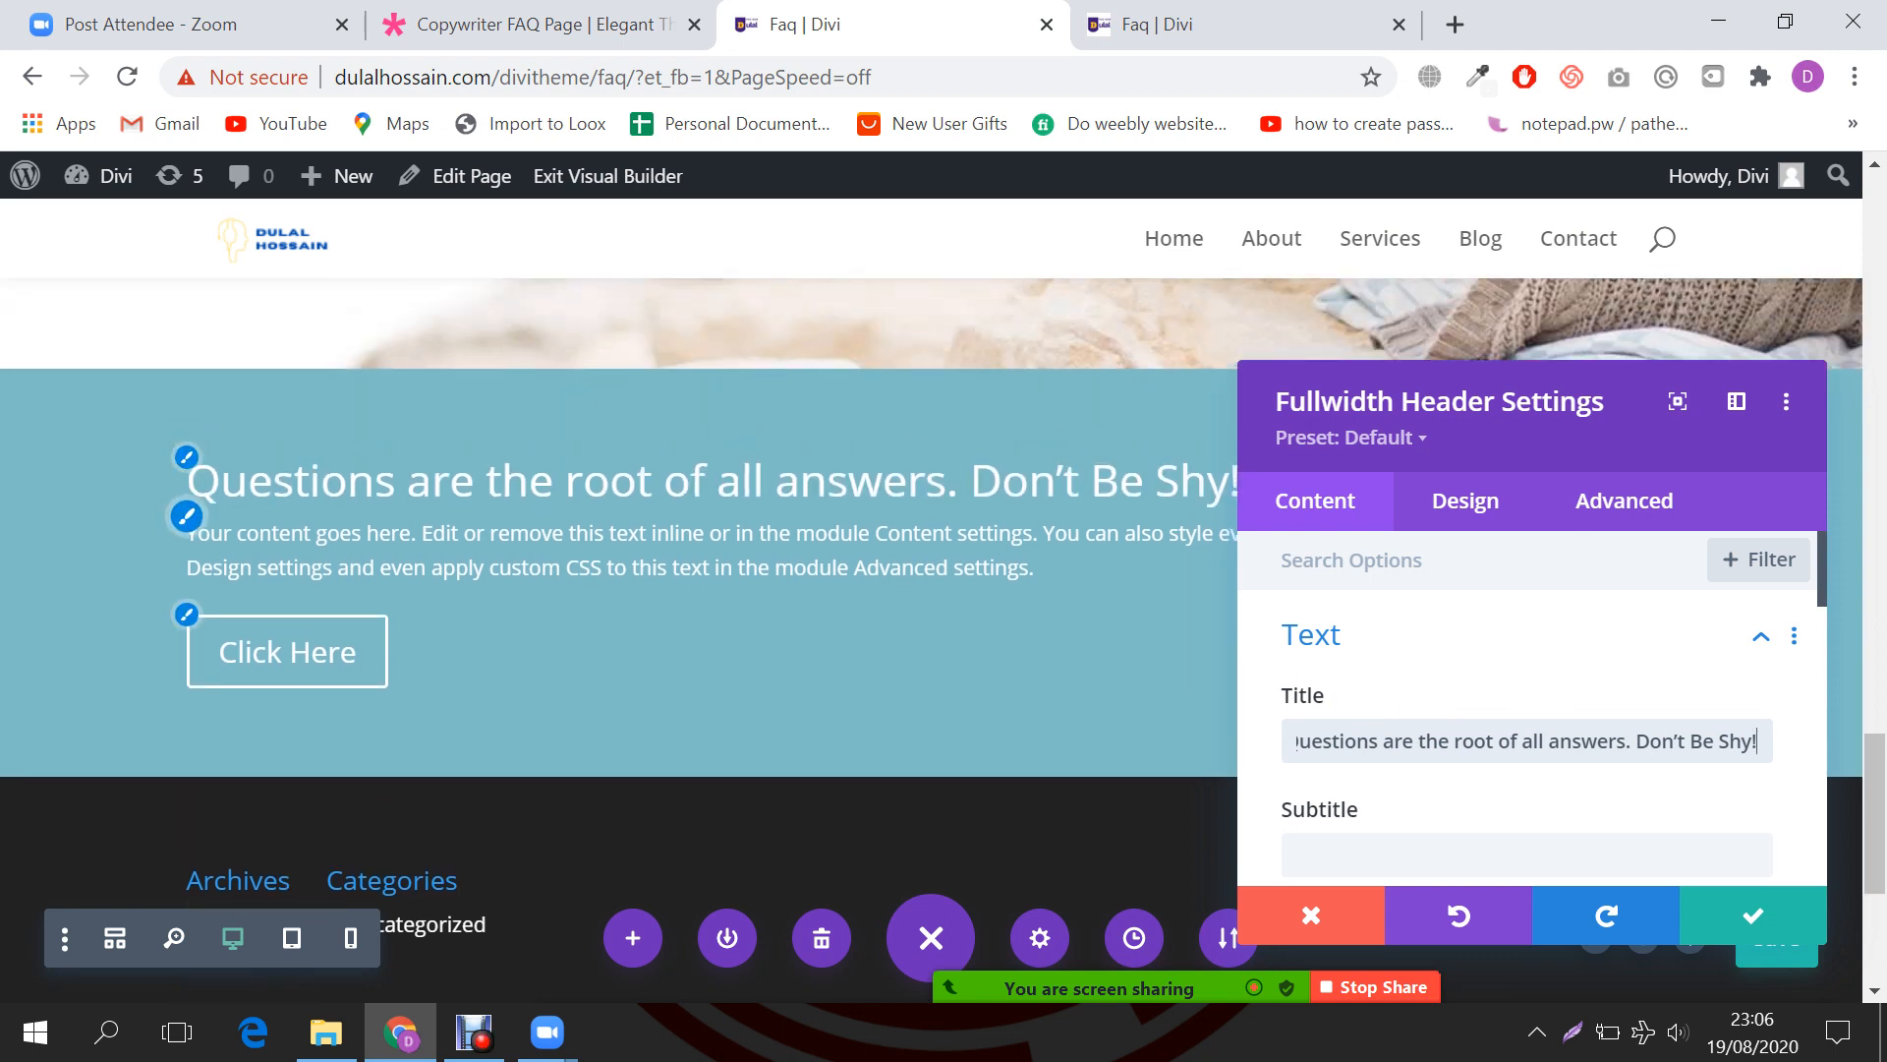
scroll(1524, 688, down, 2)
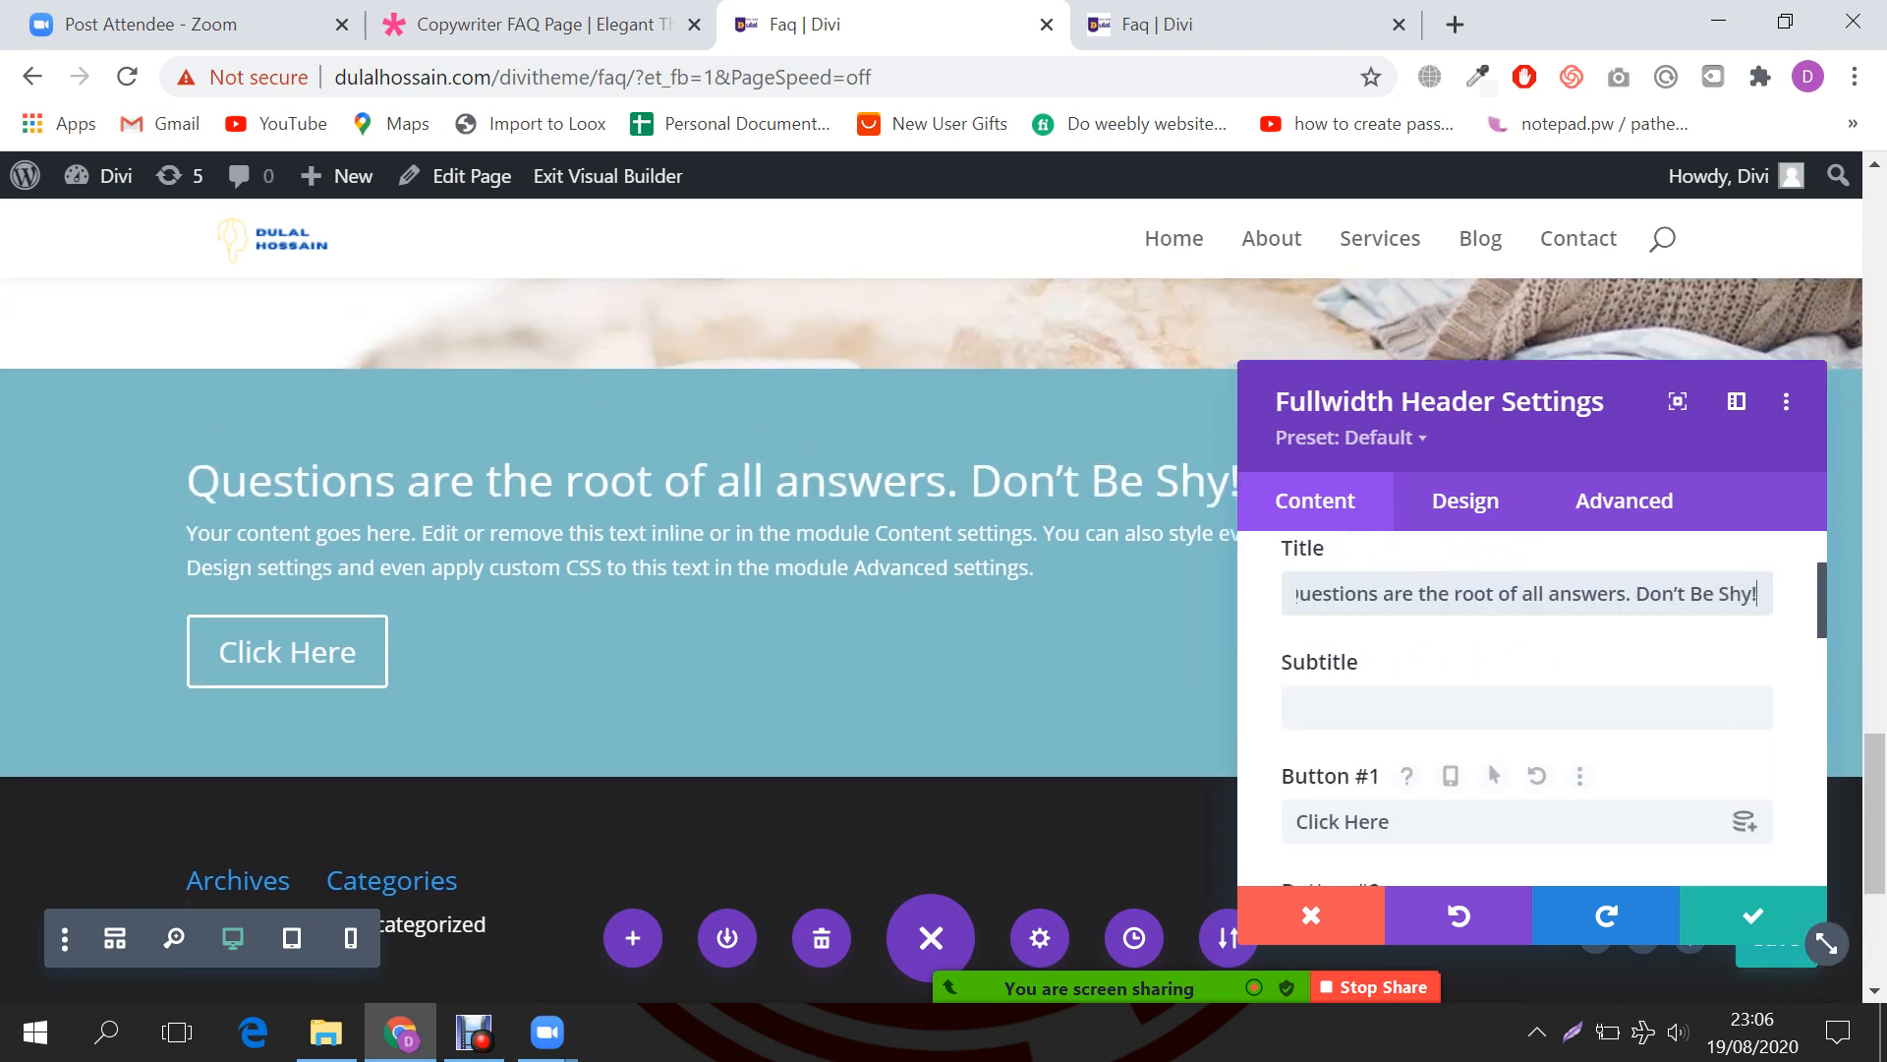
drag(1407, 822, 1291, 822)
scroll(629, 639, down, 2)
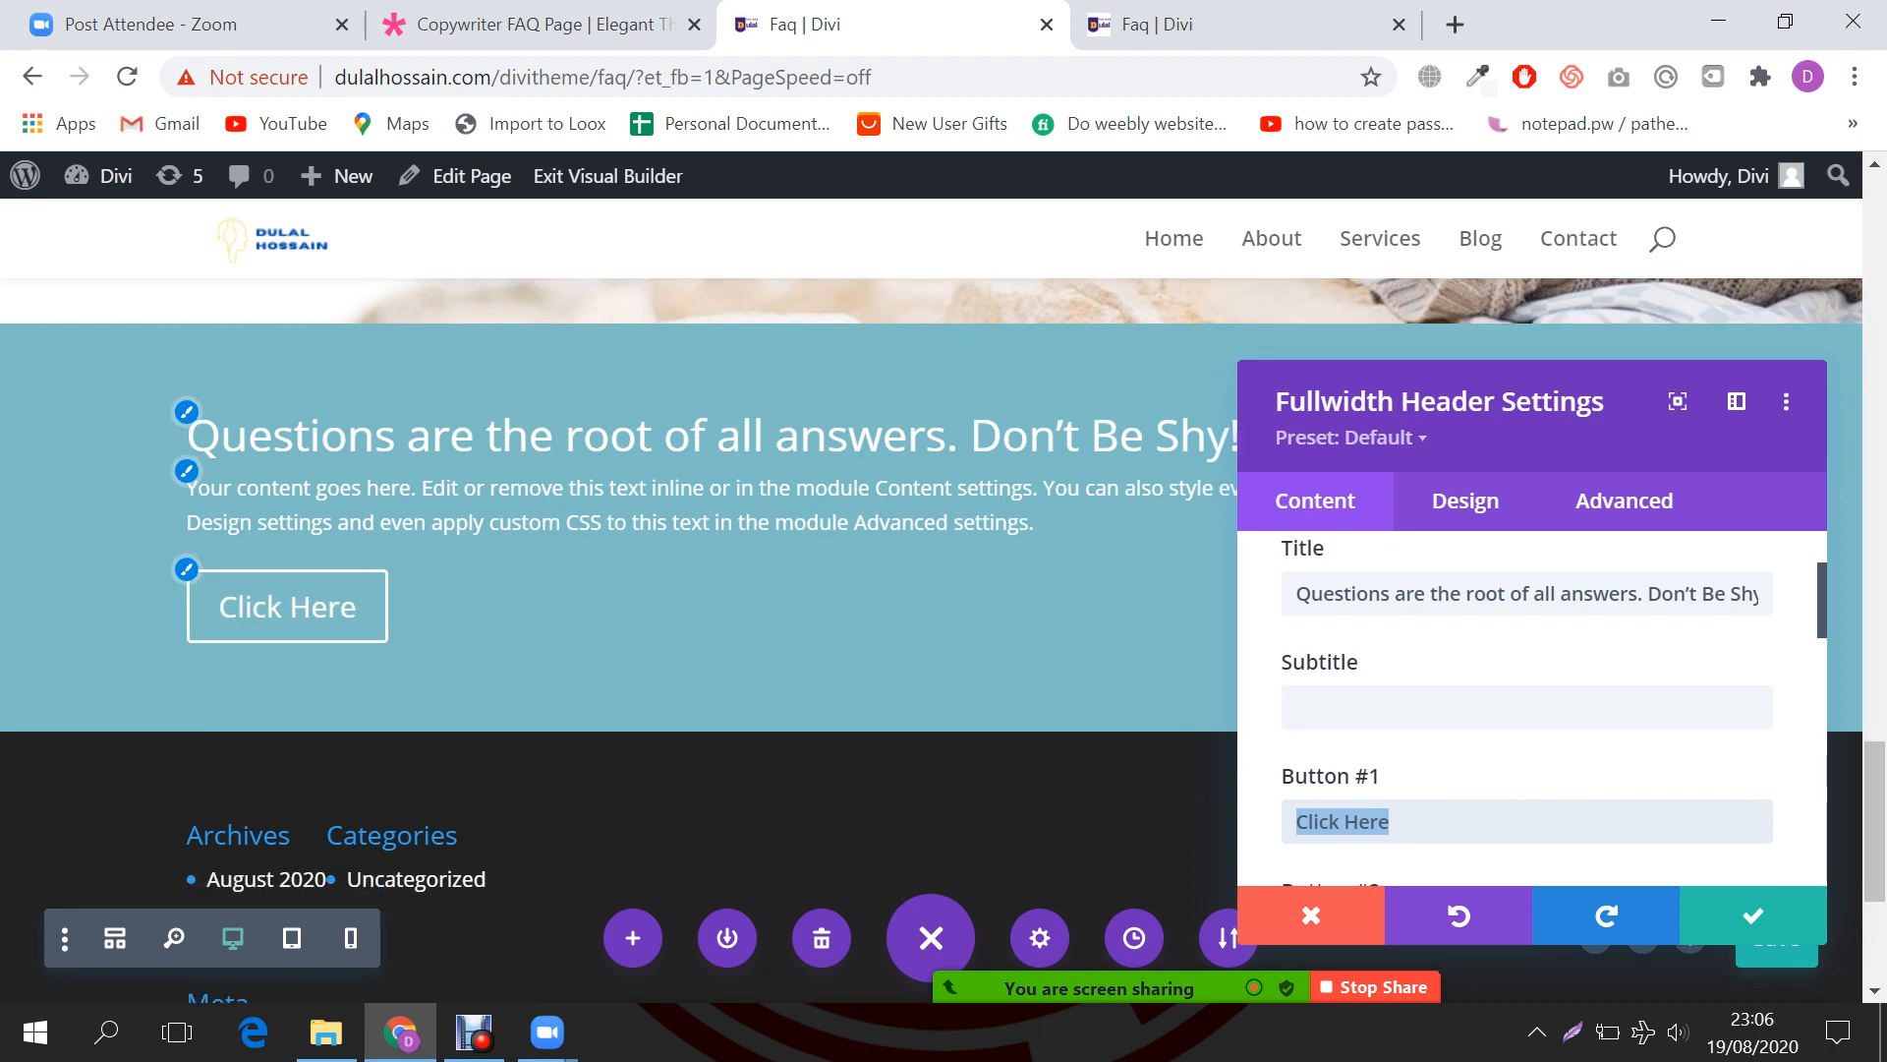
scroll(1534, 629, down, 3)
scroll(1529, 708, down, 3)
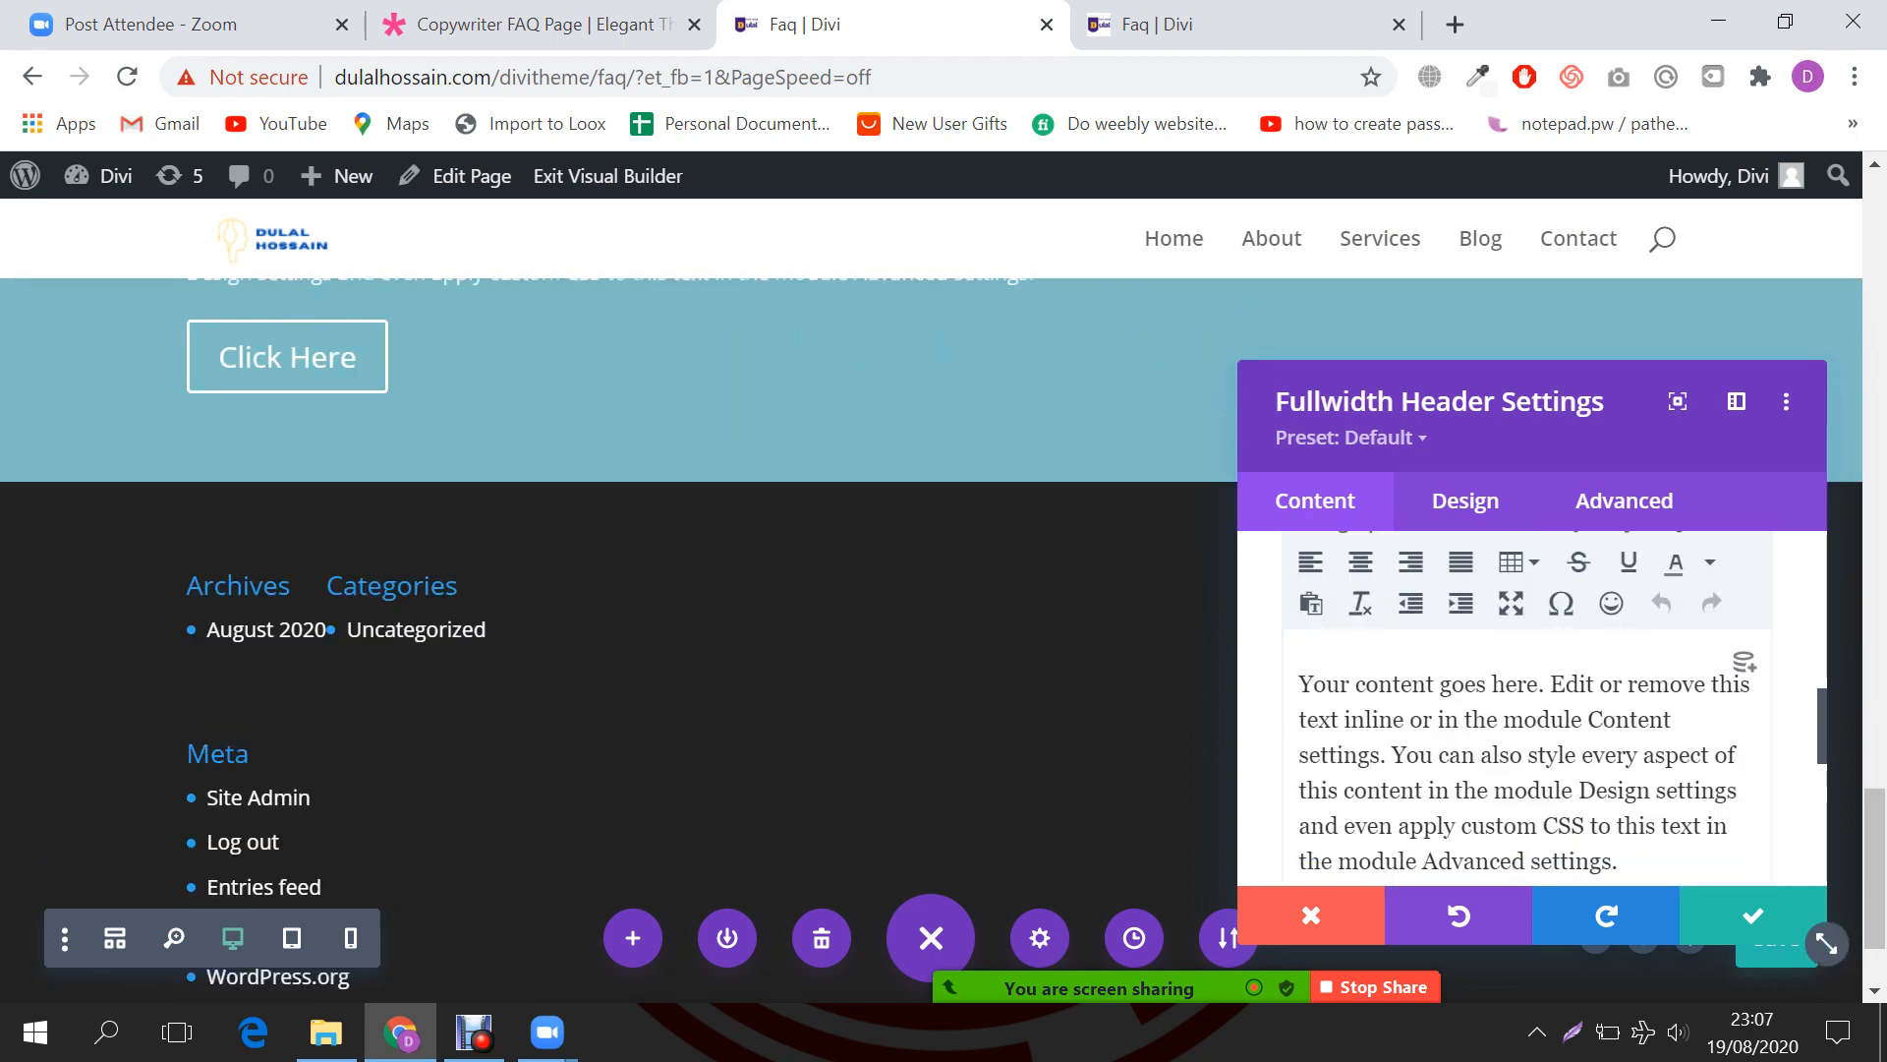
key(ctrl+a)
key(BackSpace)
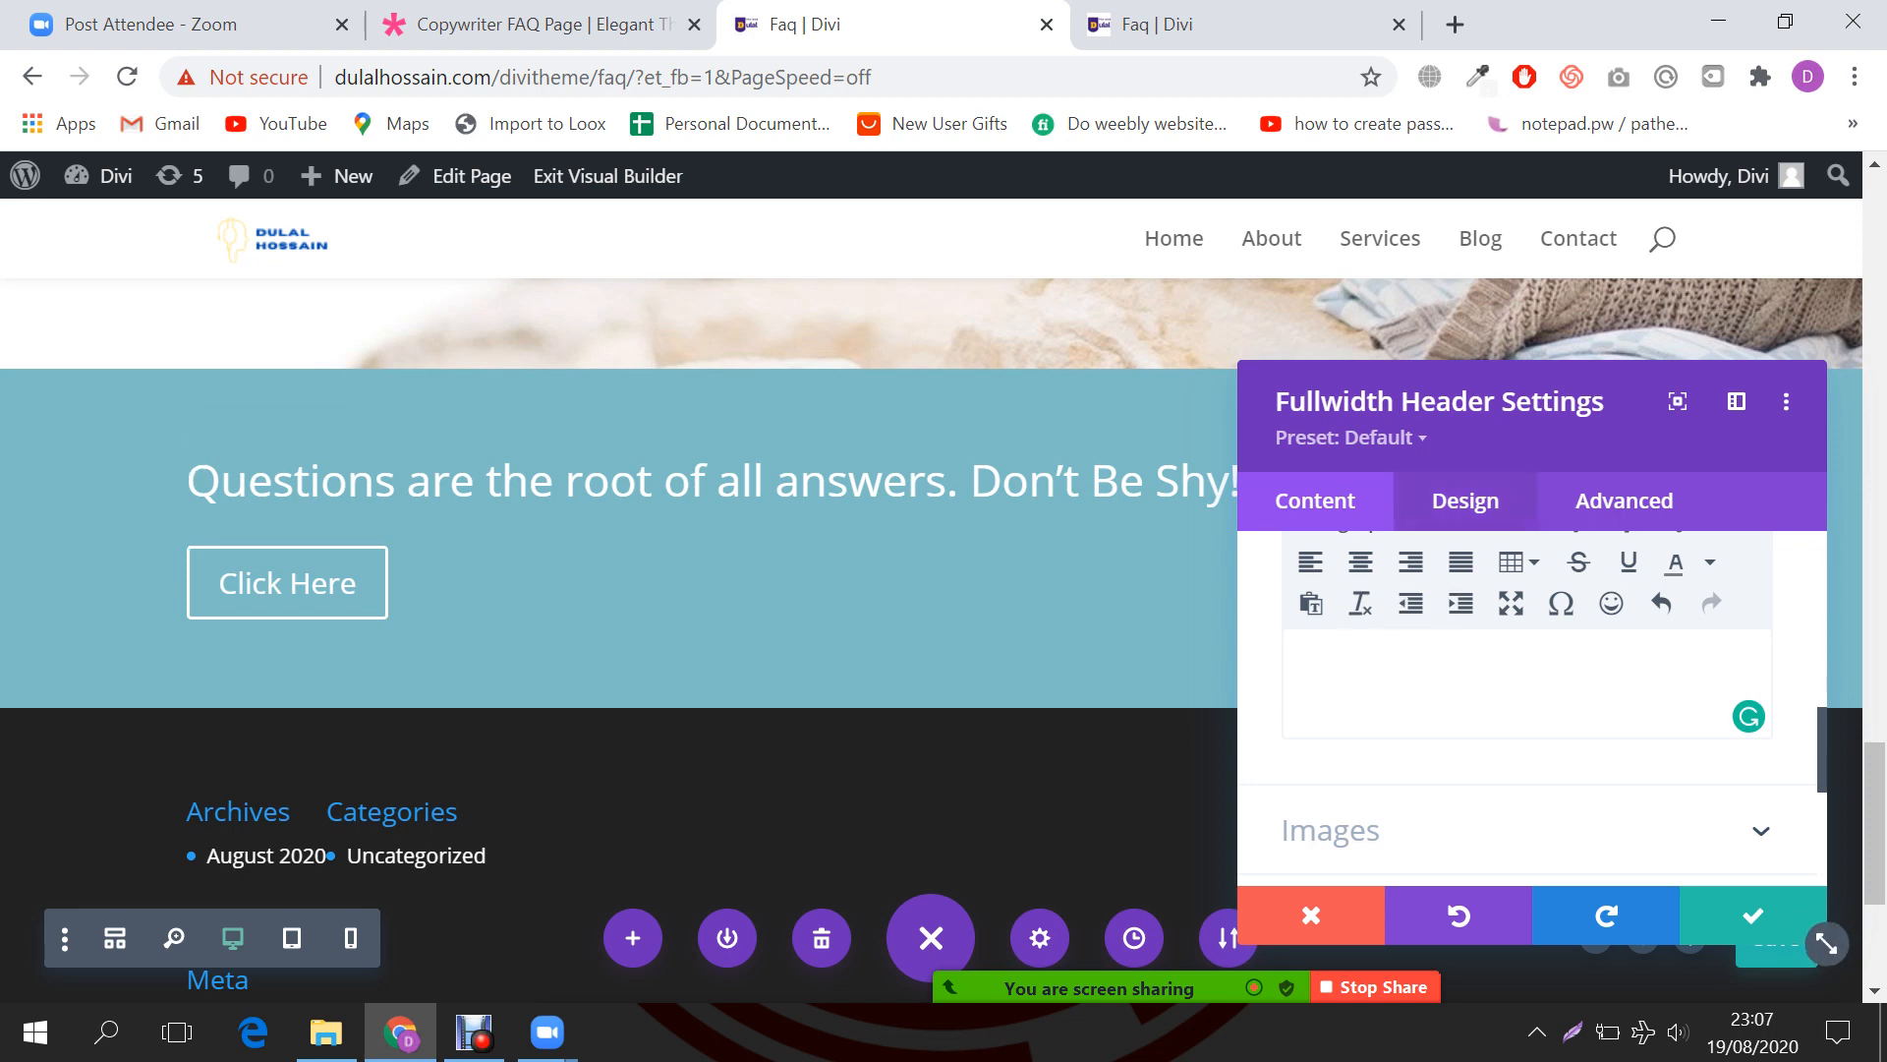
Step: Centre the header's text alignment and turn on Make Fullscreen in the Design layout settings
click(1466, 502)
click(1327, 635)
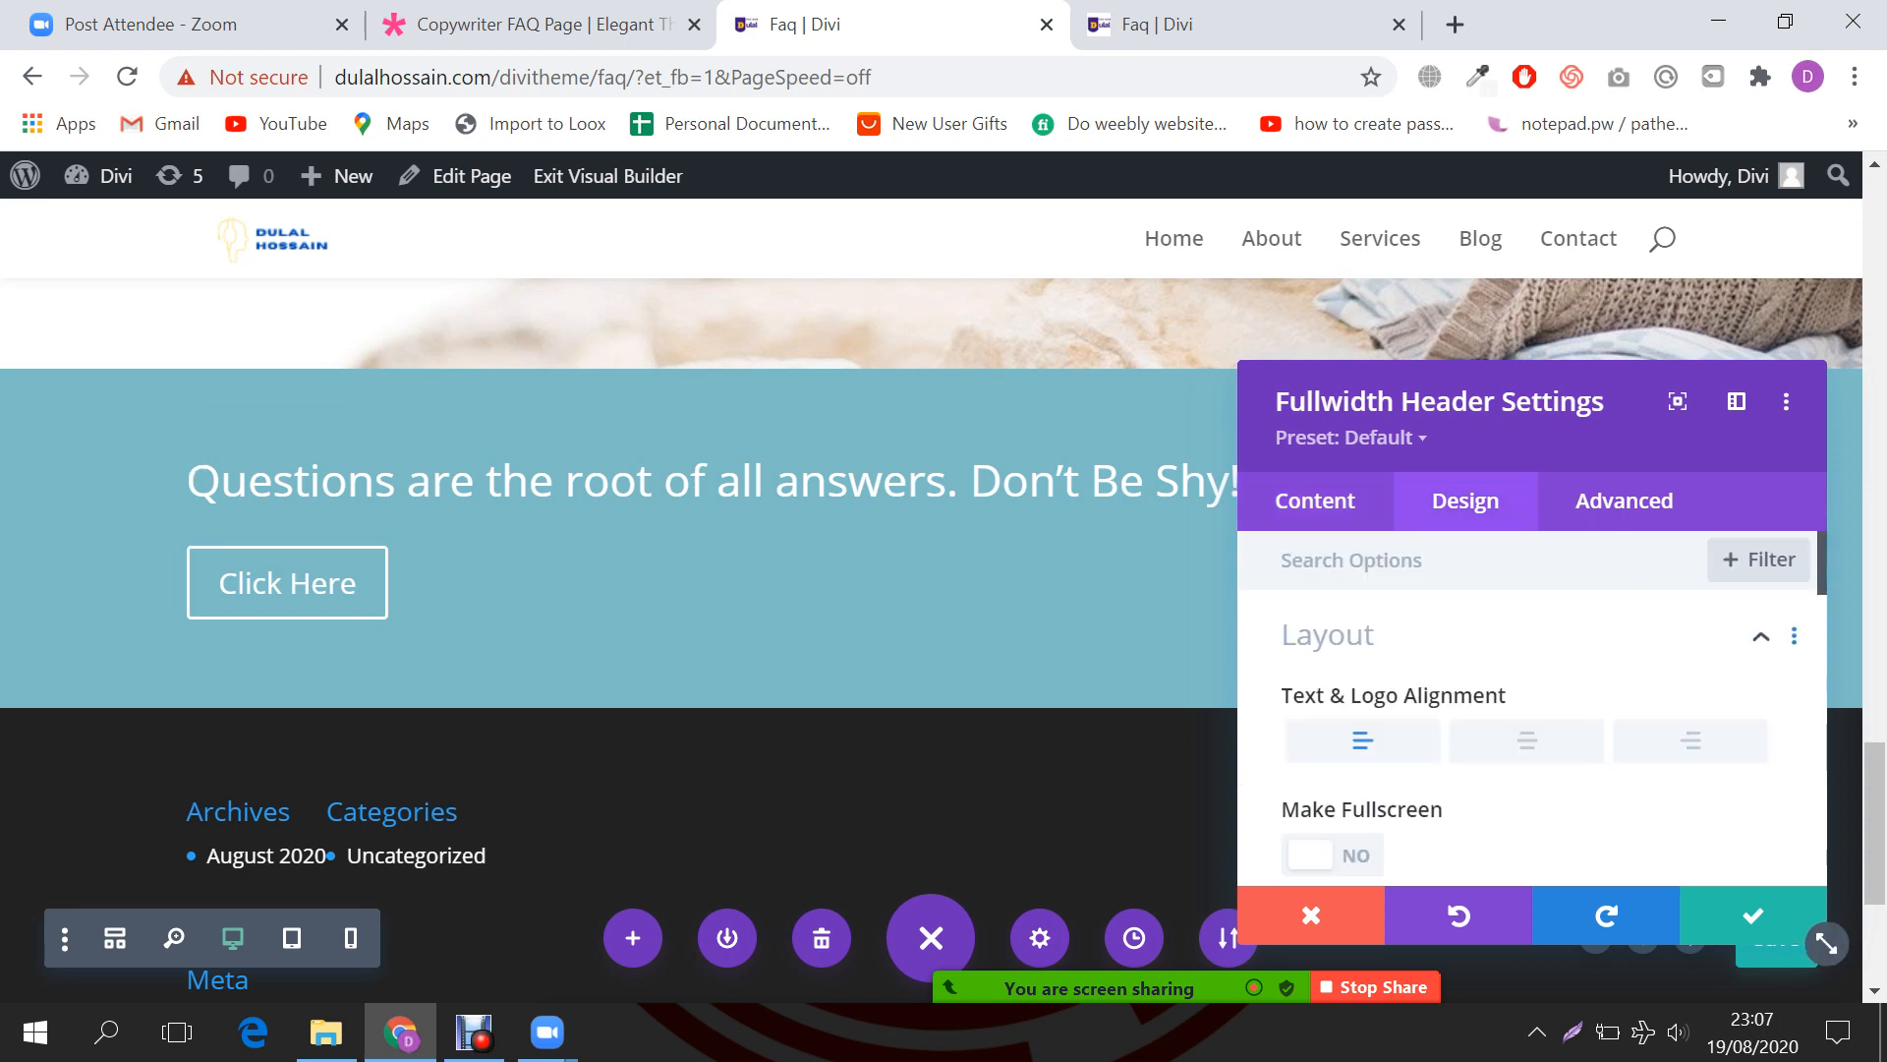
click(1526, 741)
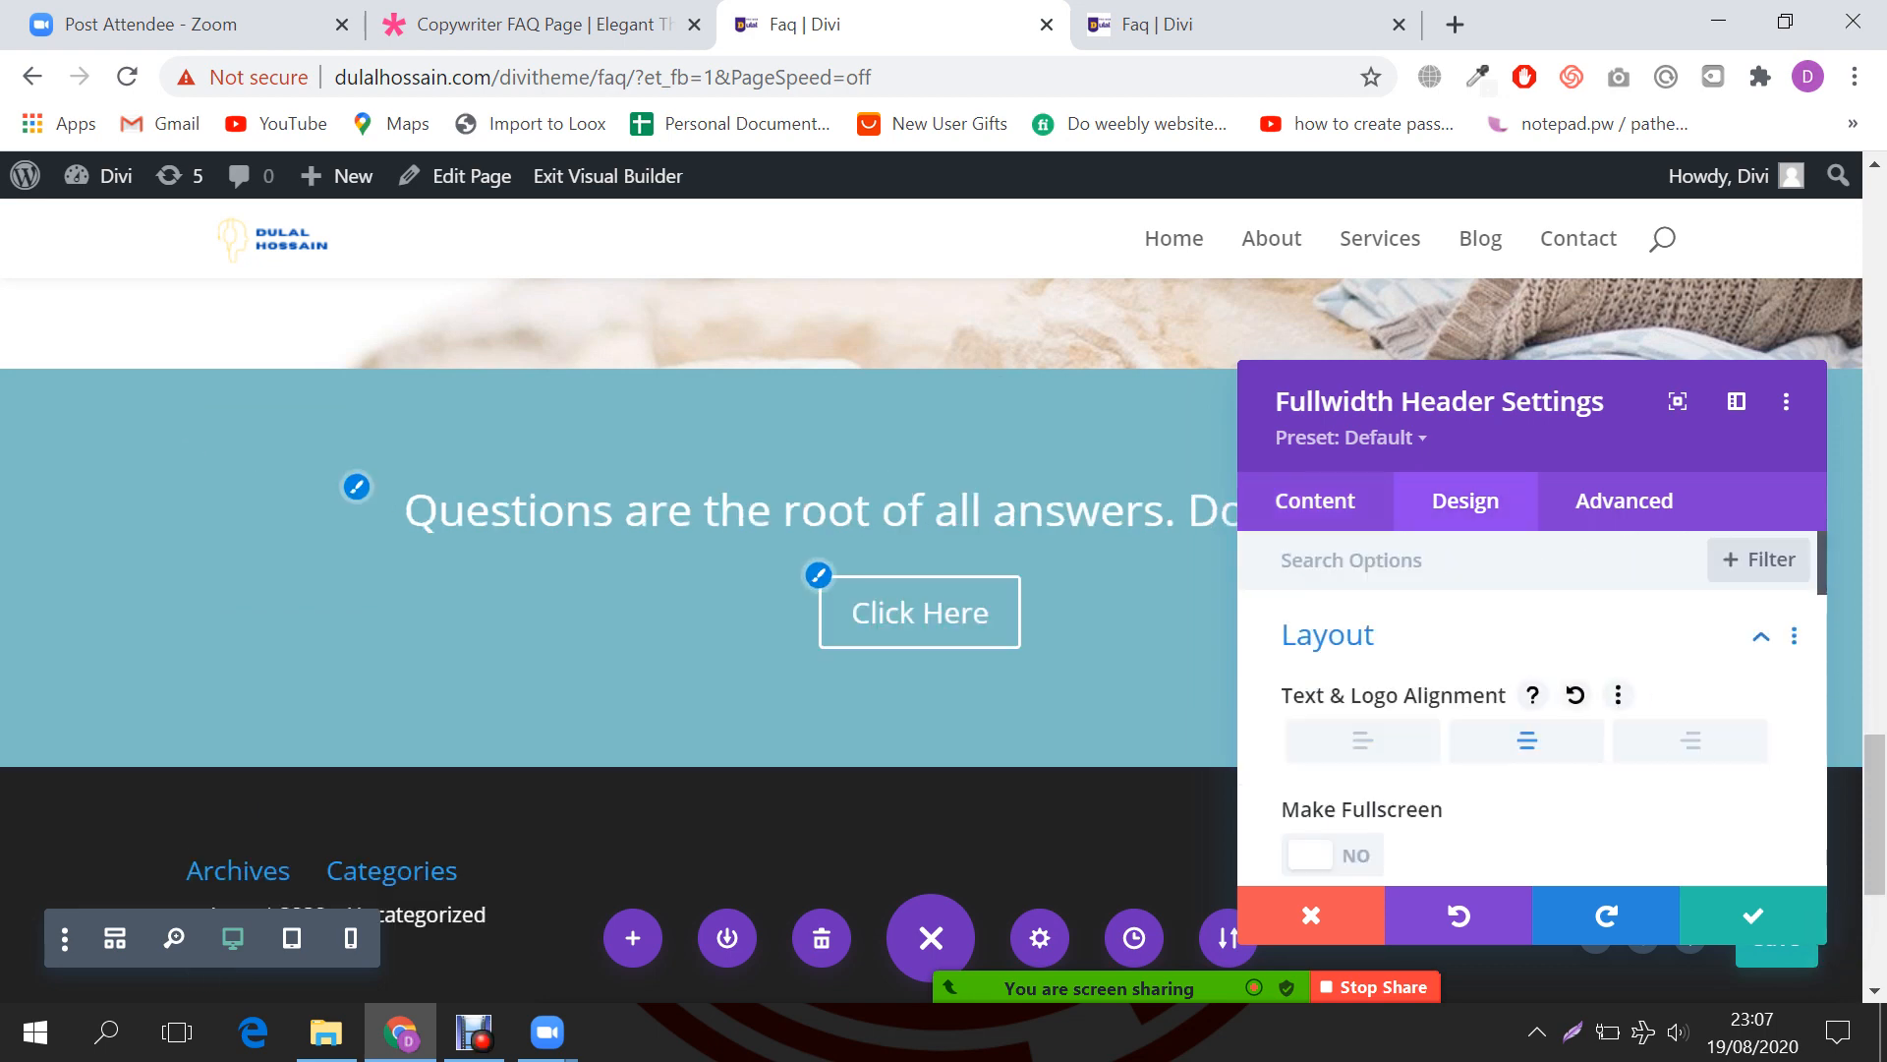
scroll(1826, 944, down, 2)
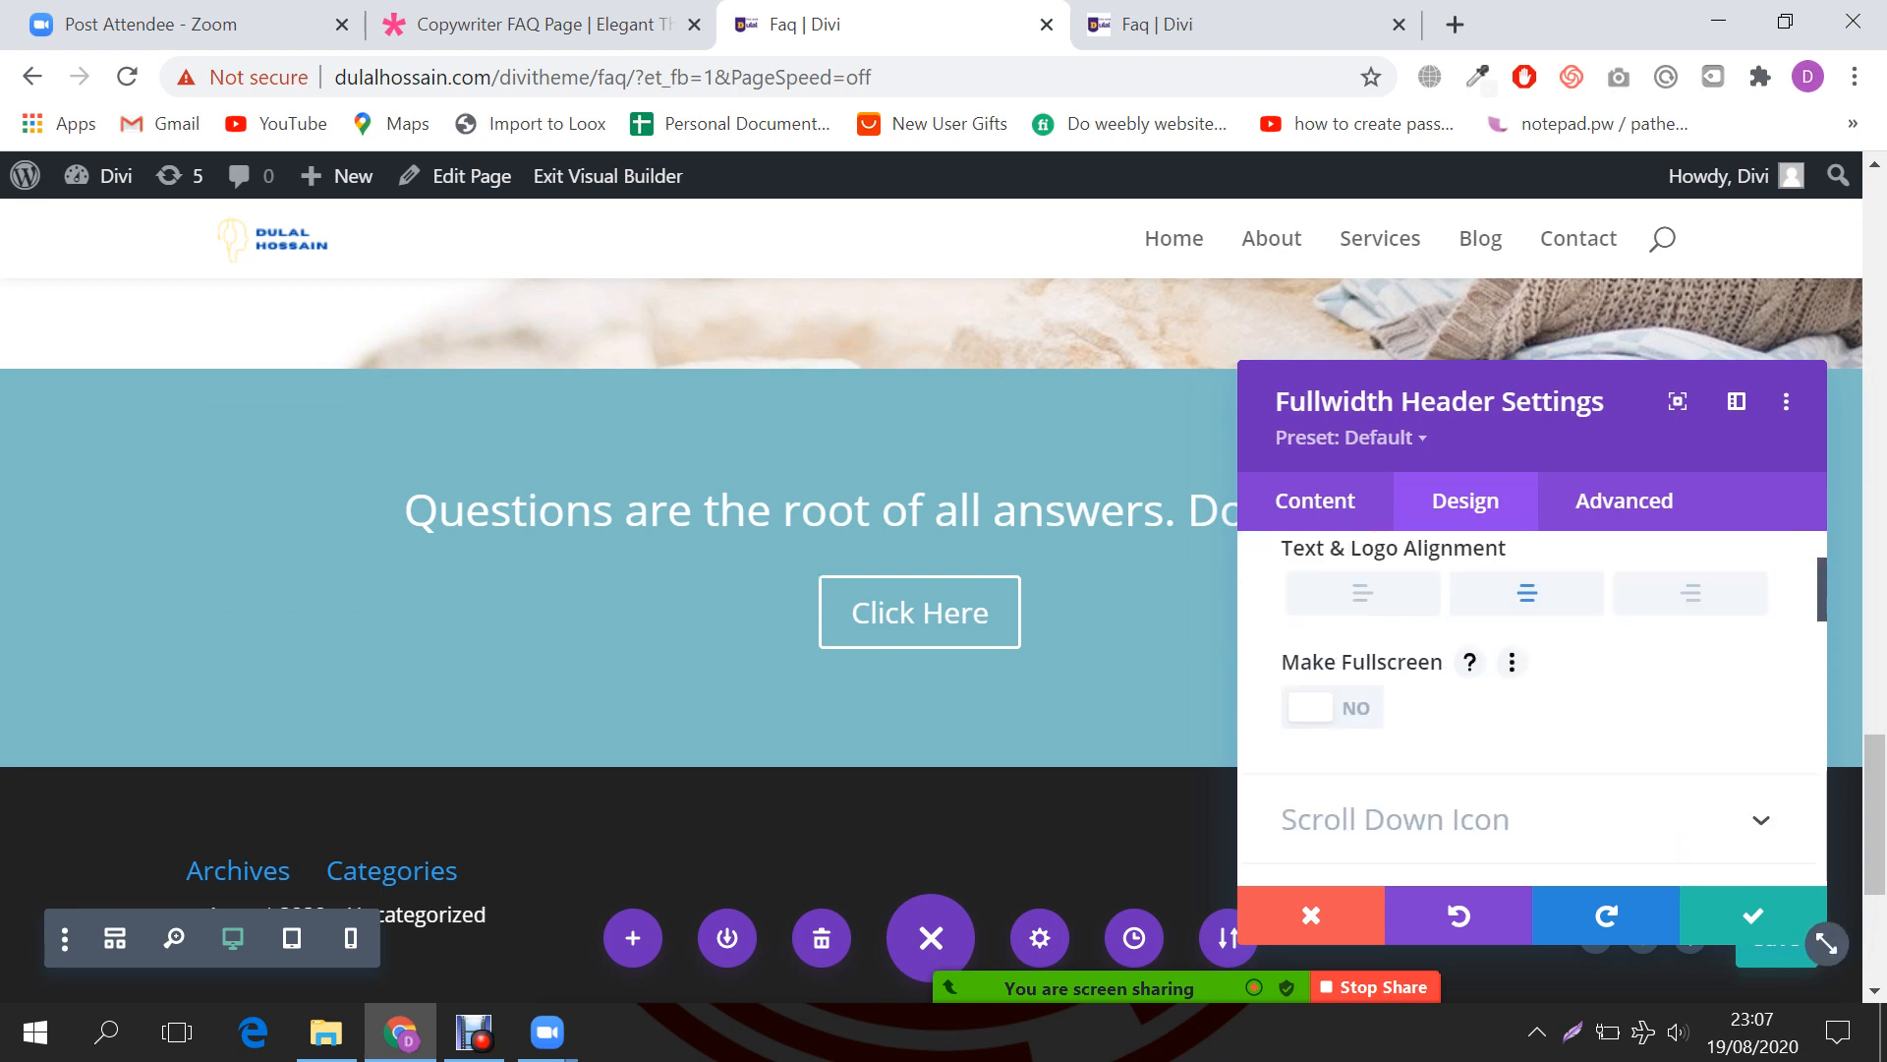
click(1317, 707)
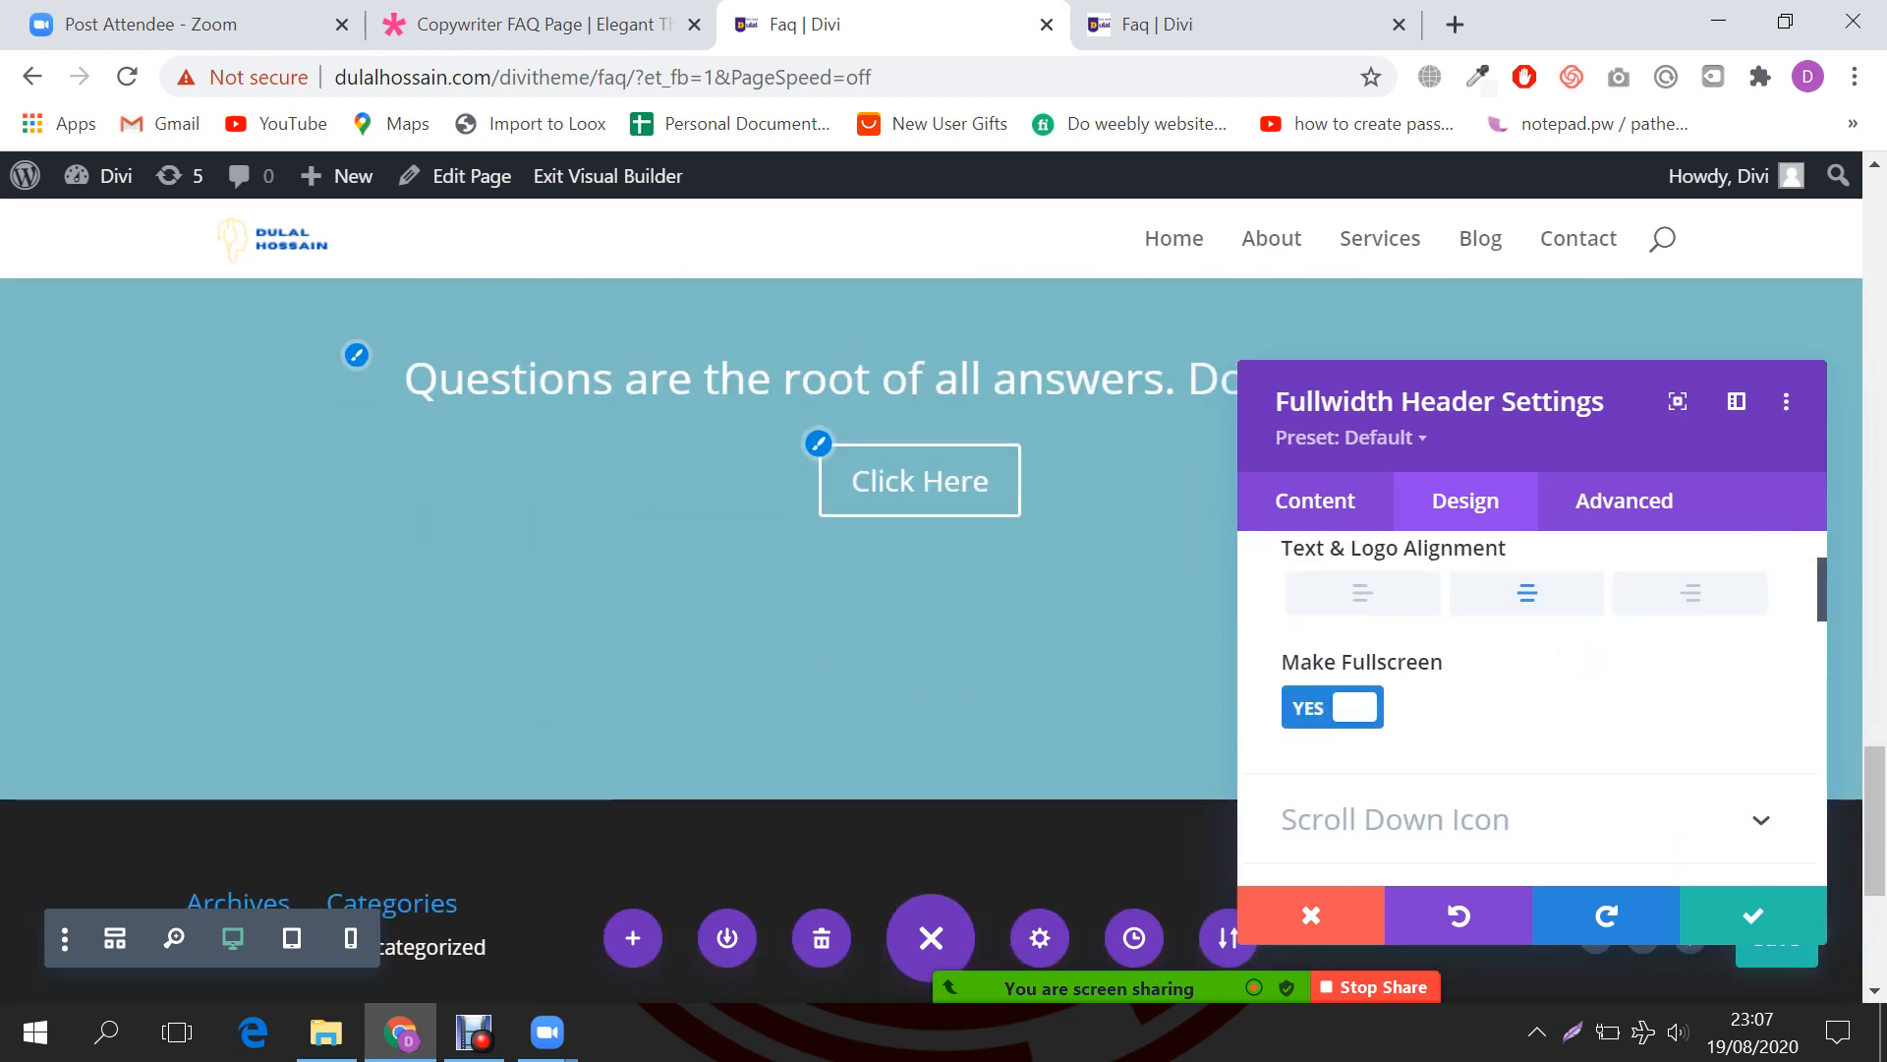
scroll(1826, 944, down, 3)
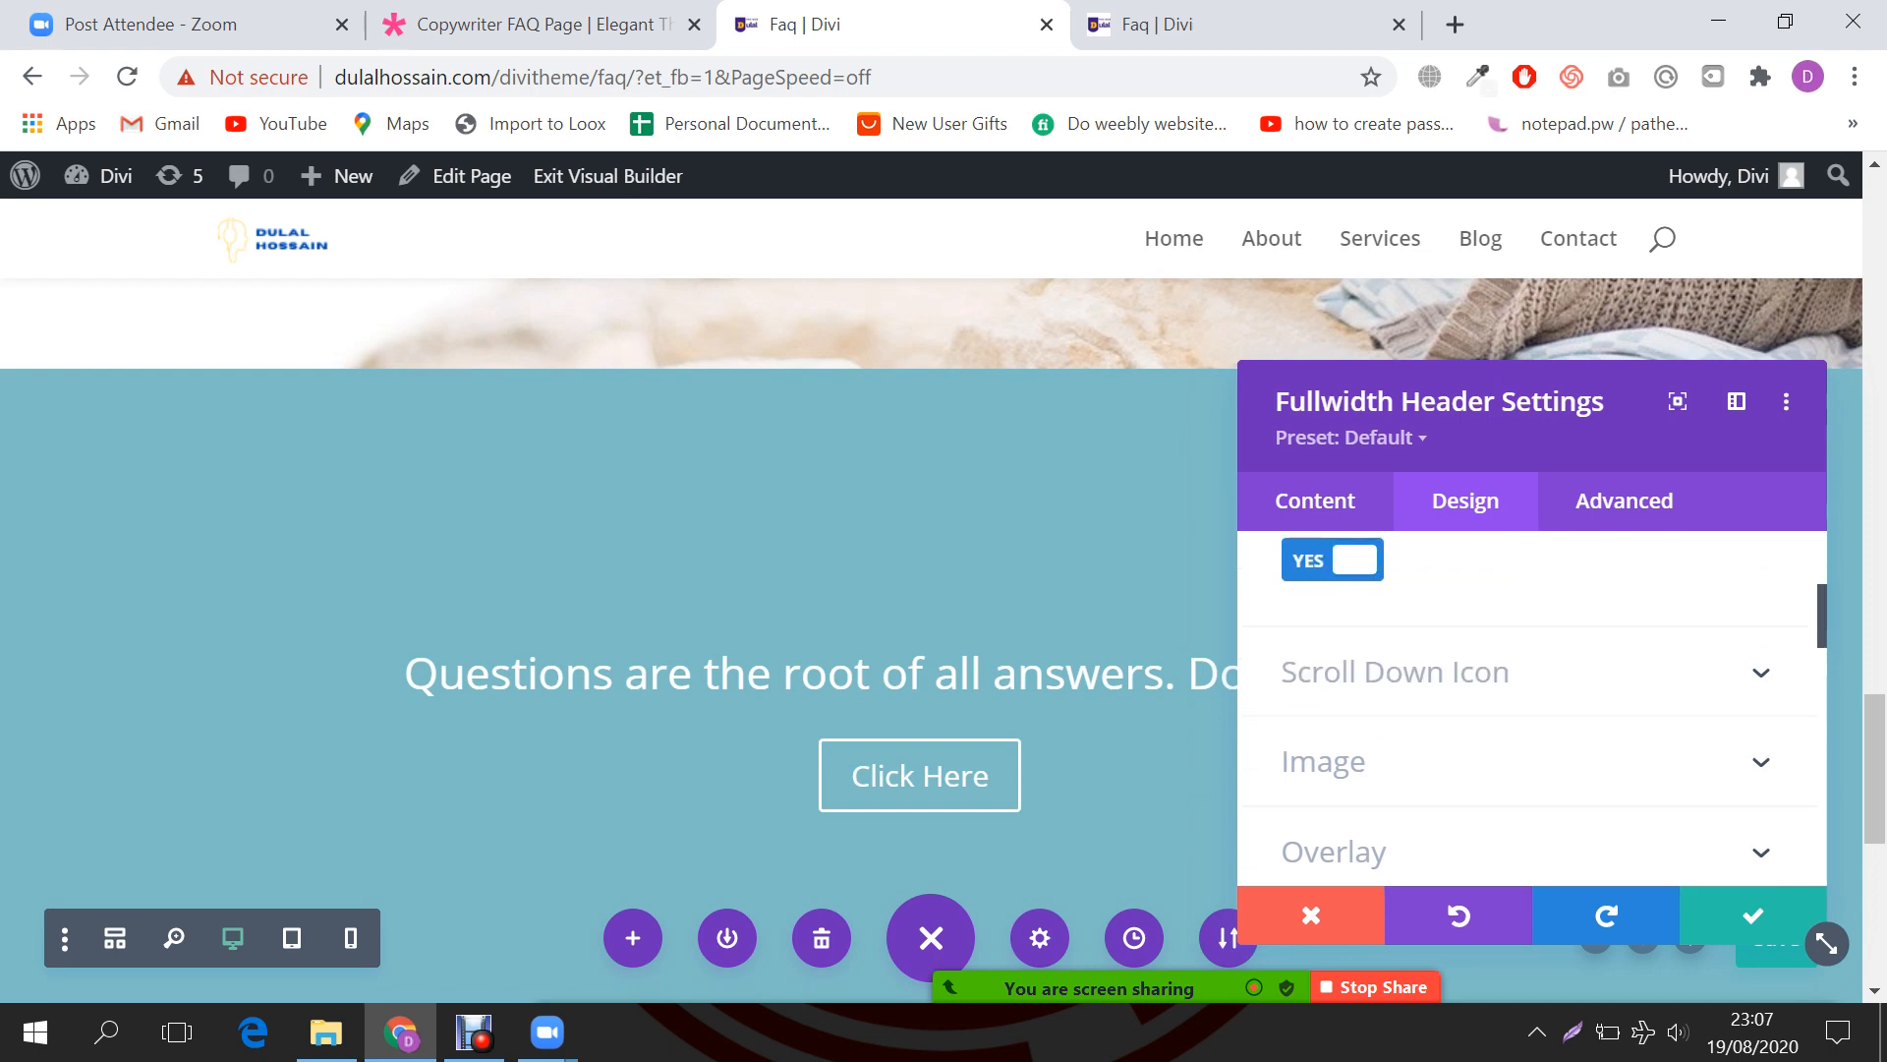
click(1323, 762)
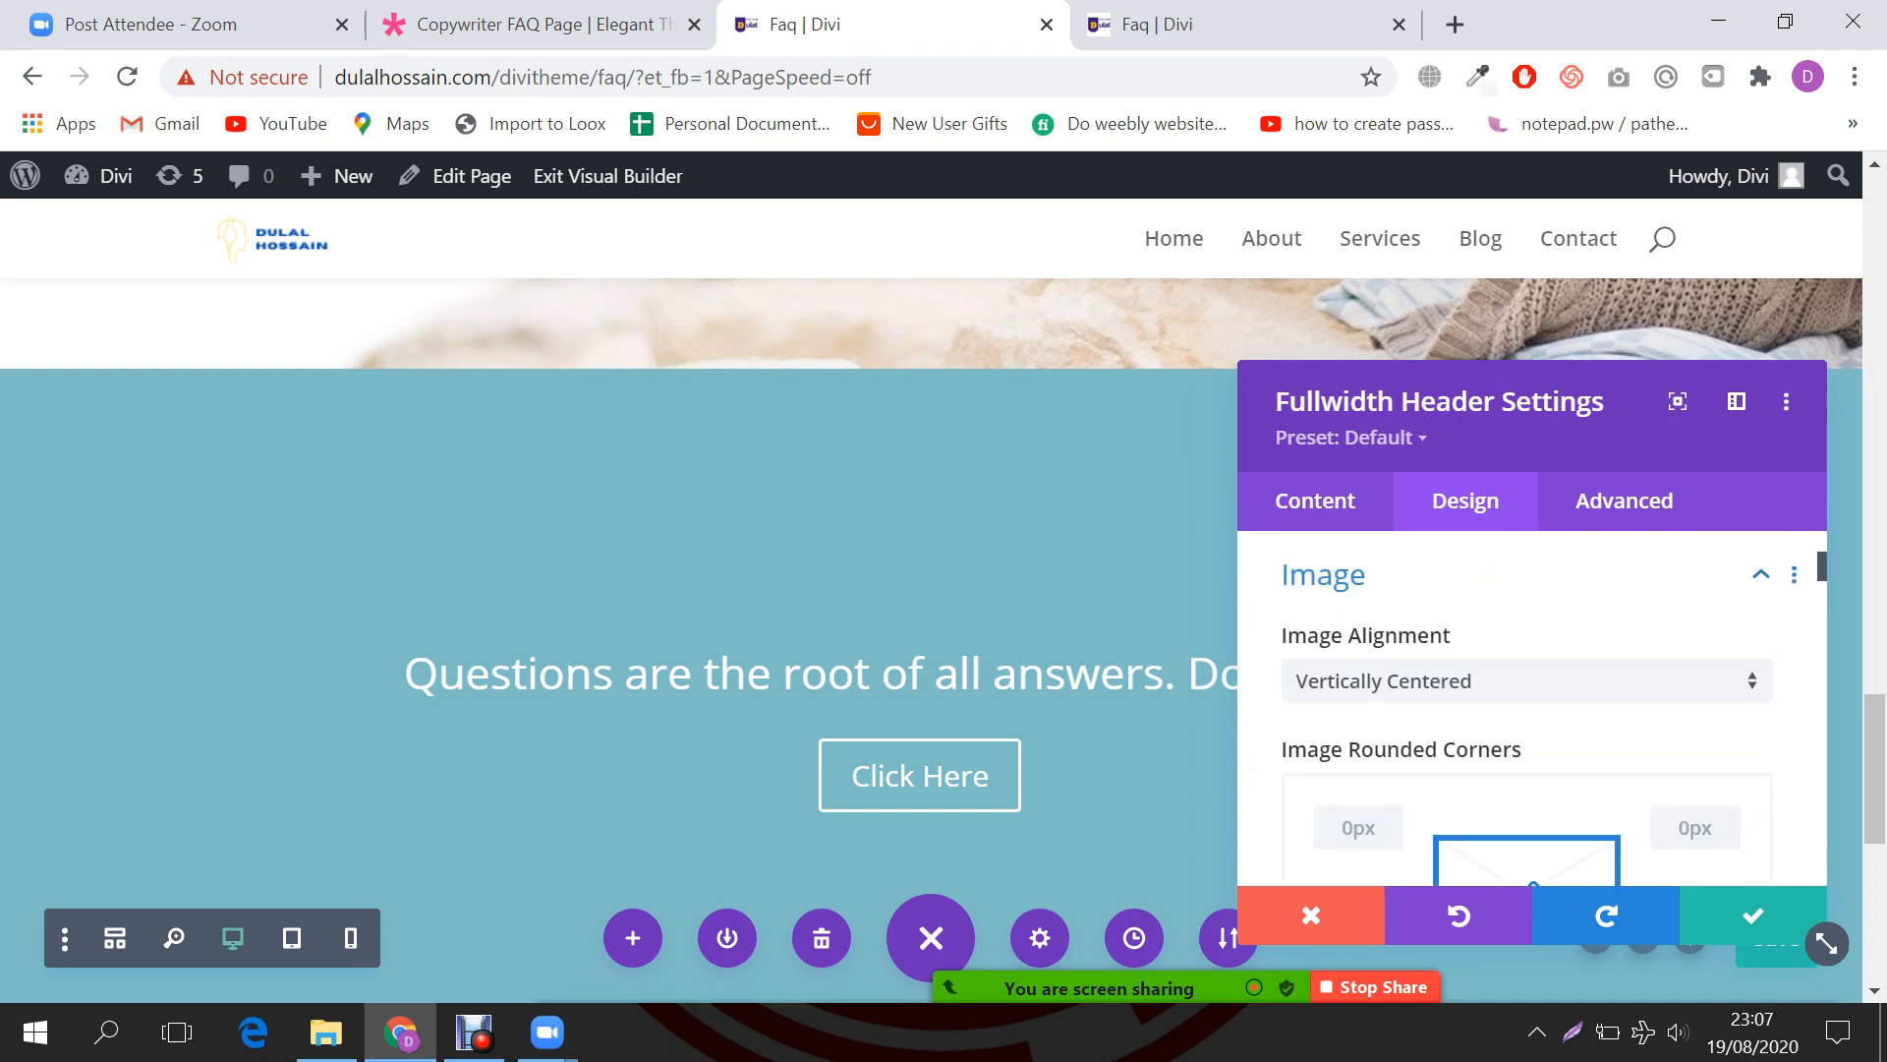
scroll(1524, 708, up, 3)
Step: Set the header's background colour to the dark green #202819
click(1315, 501)
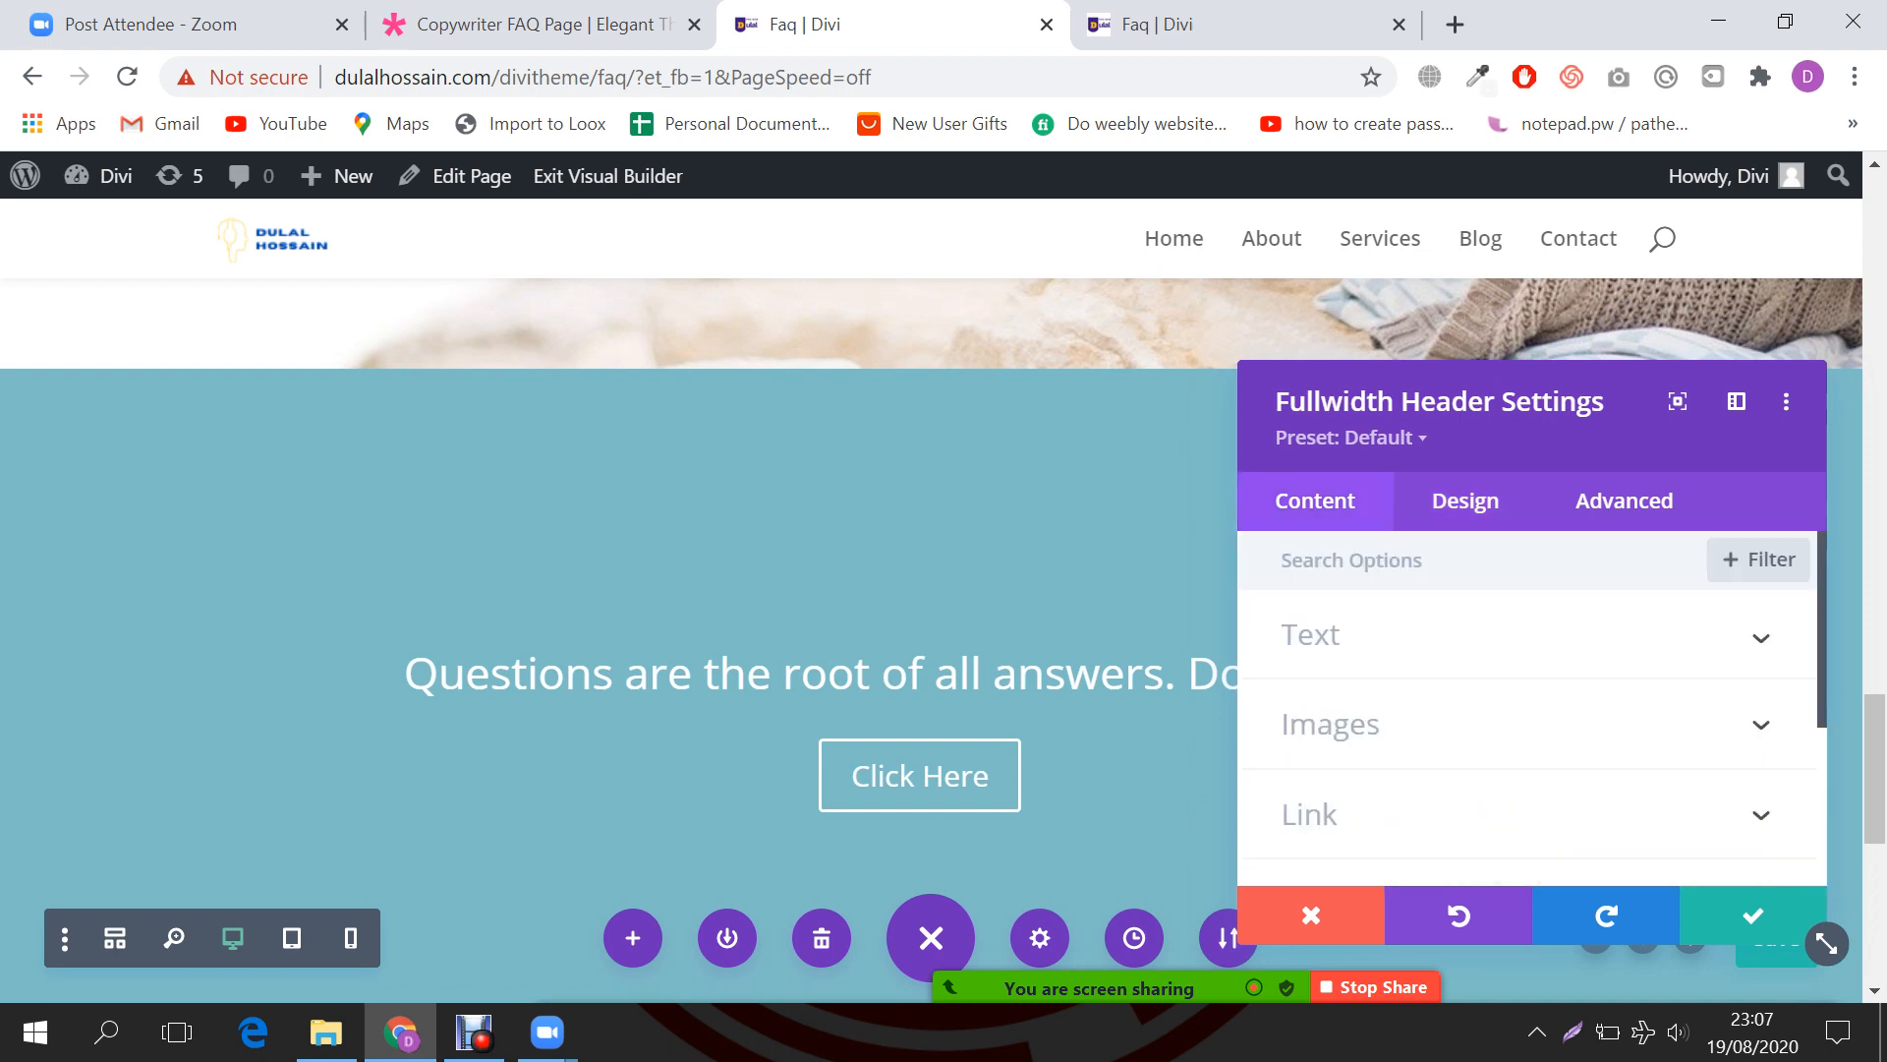
scroll(1528, 707, down, 3)
click(1364, 618)
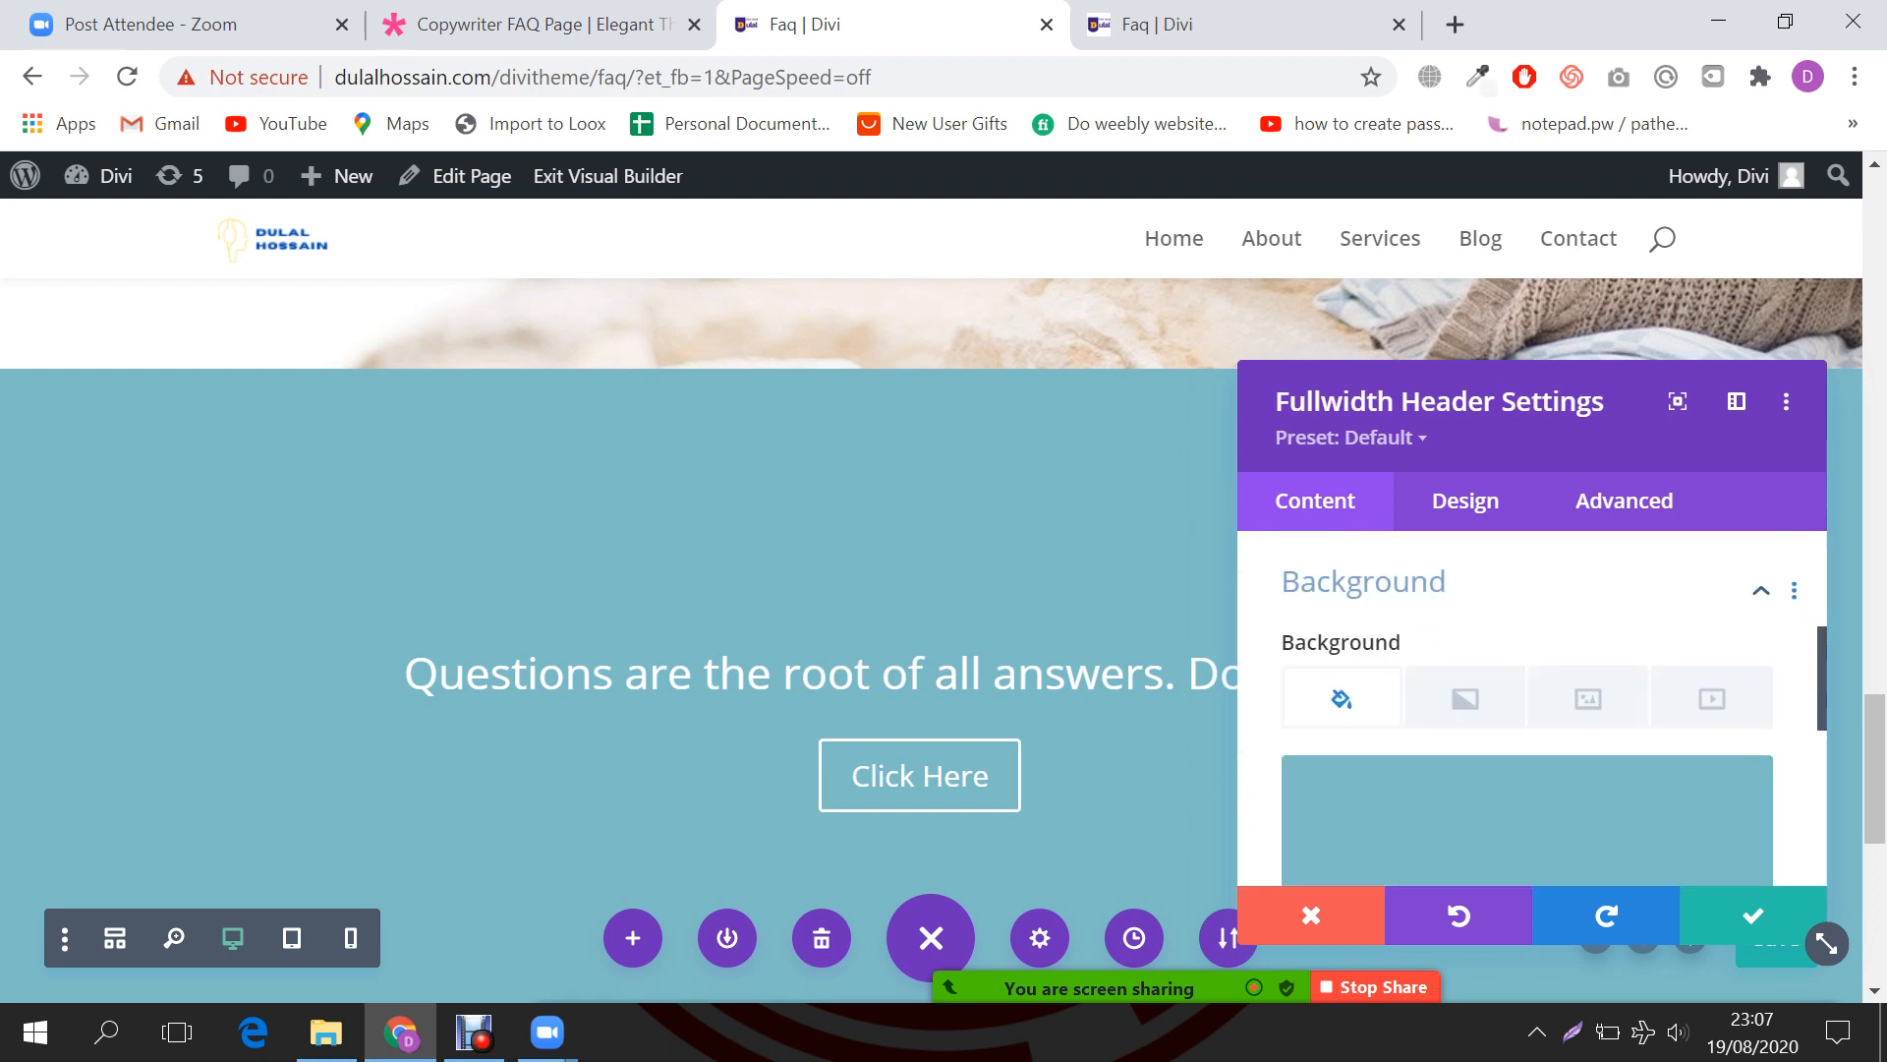
scroll(1528, 688, down, 1)
click(1684, 643)
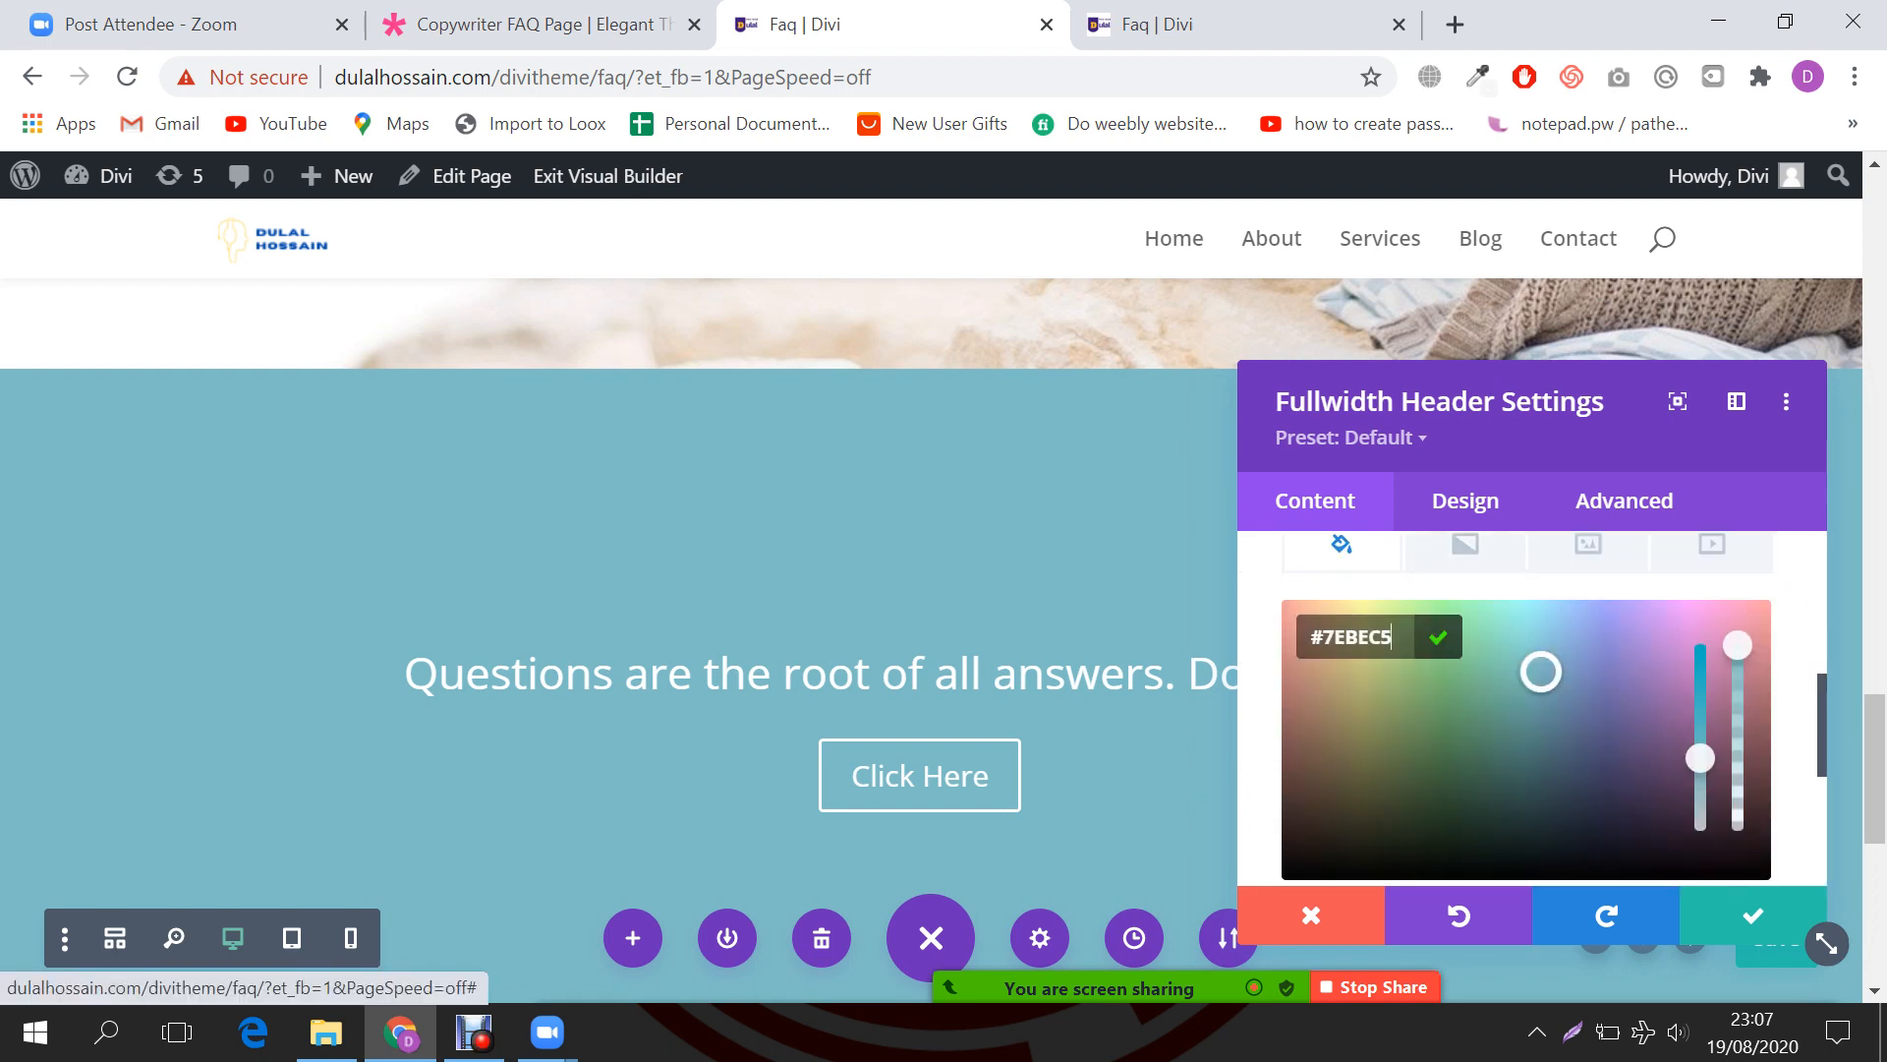
drag(1494, 767, 1413, 841)
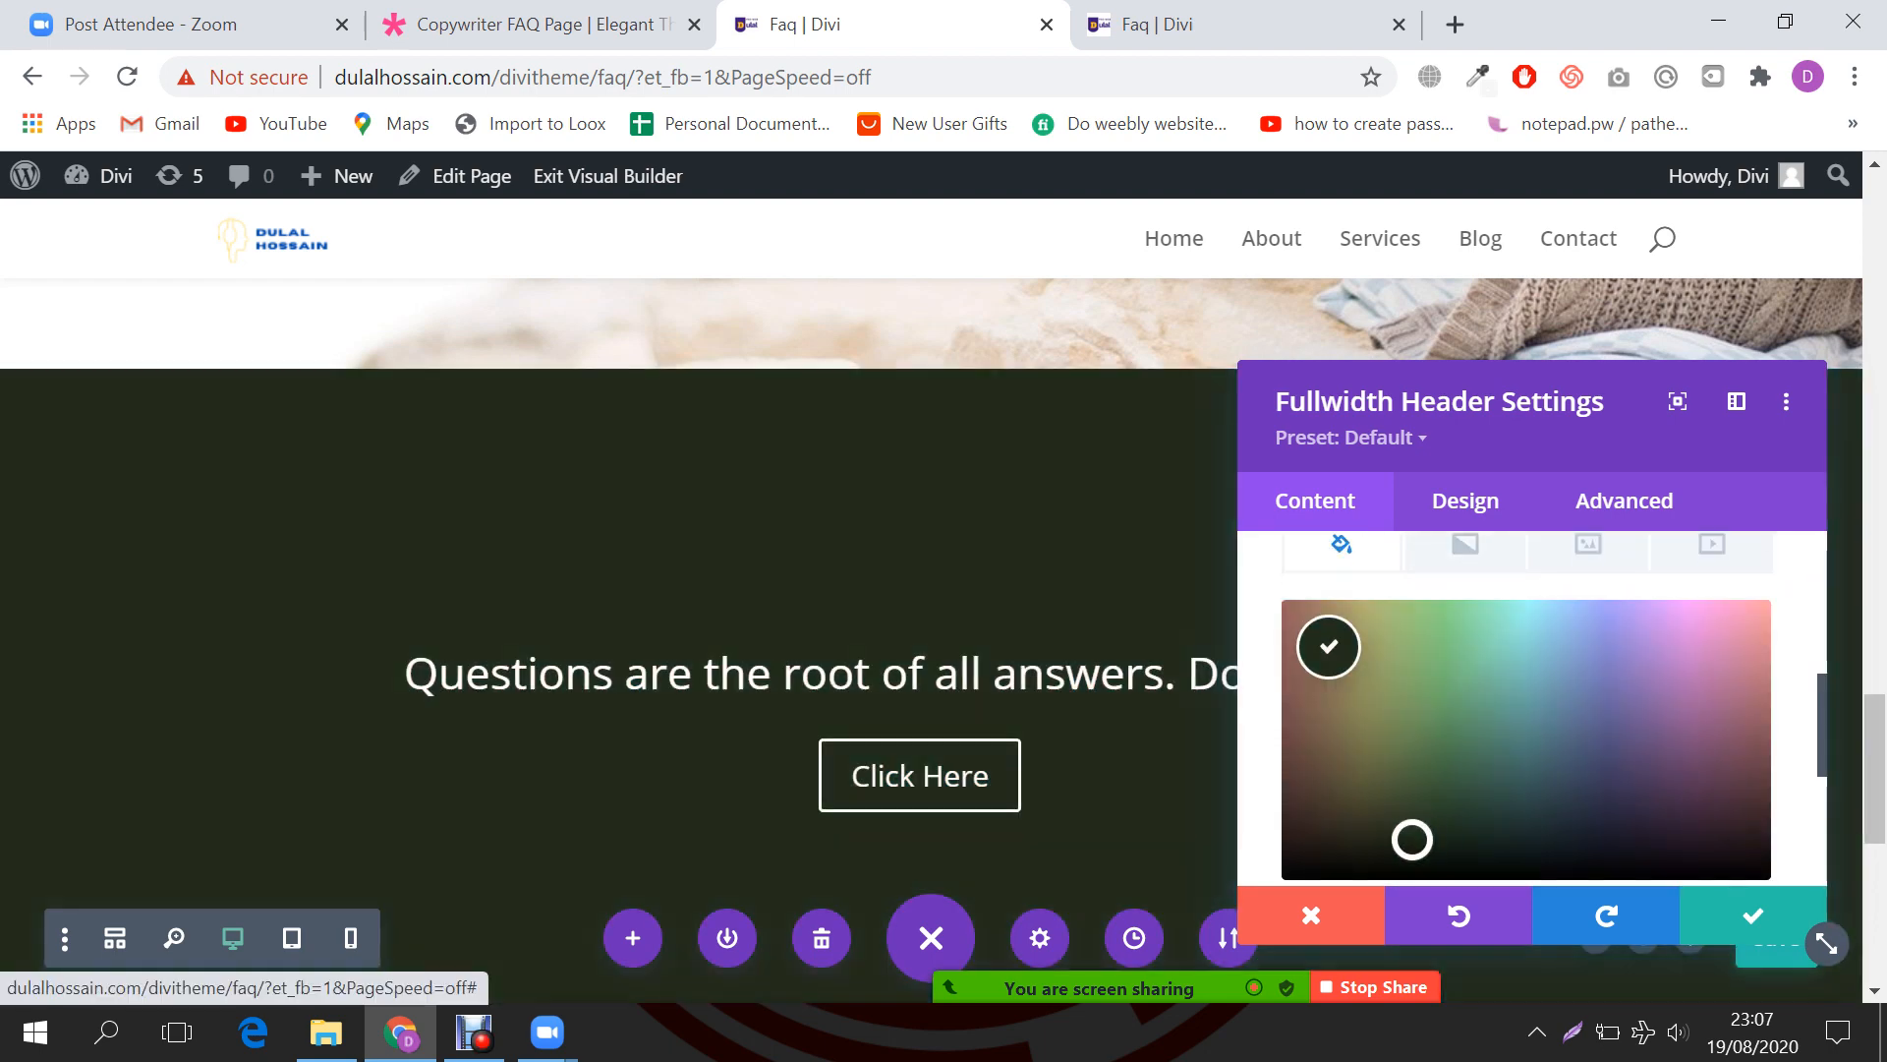
scroll(633, 615, down, 3)
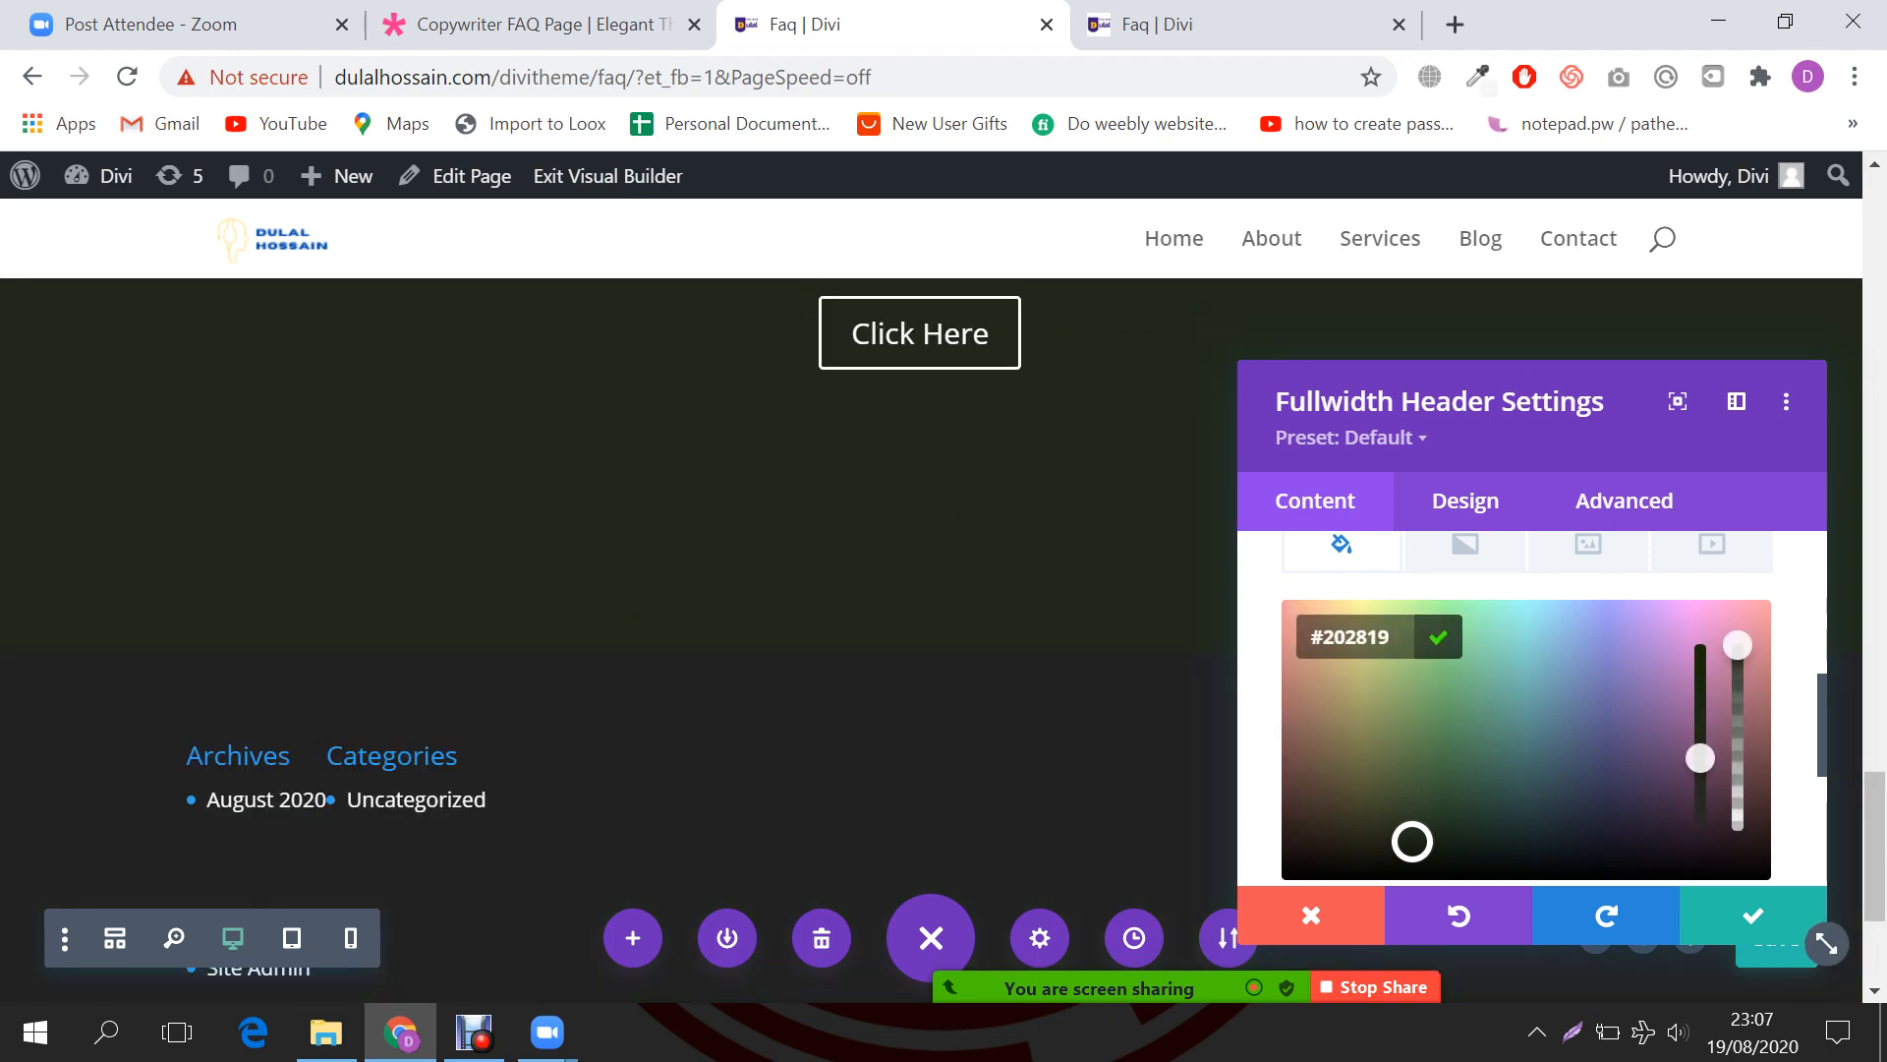
scroll(1553, 708, up, 2)
click(1589, 691)
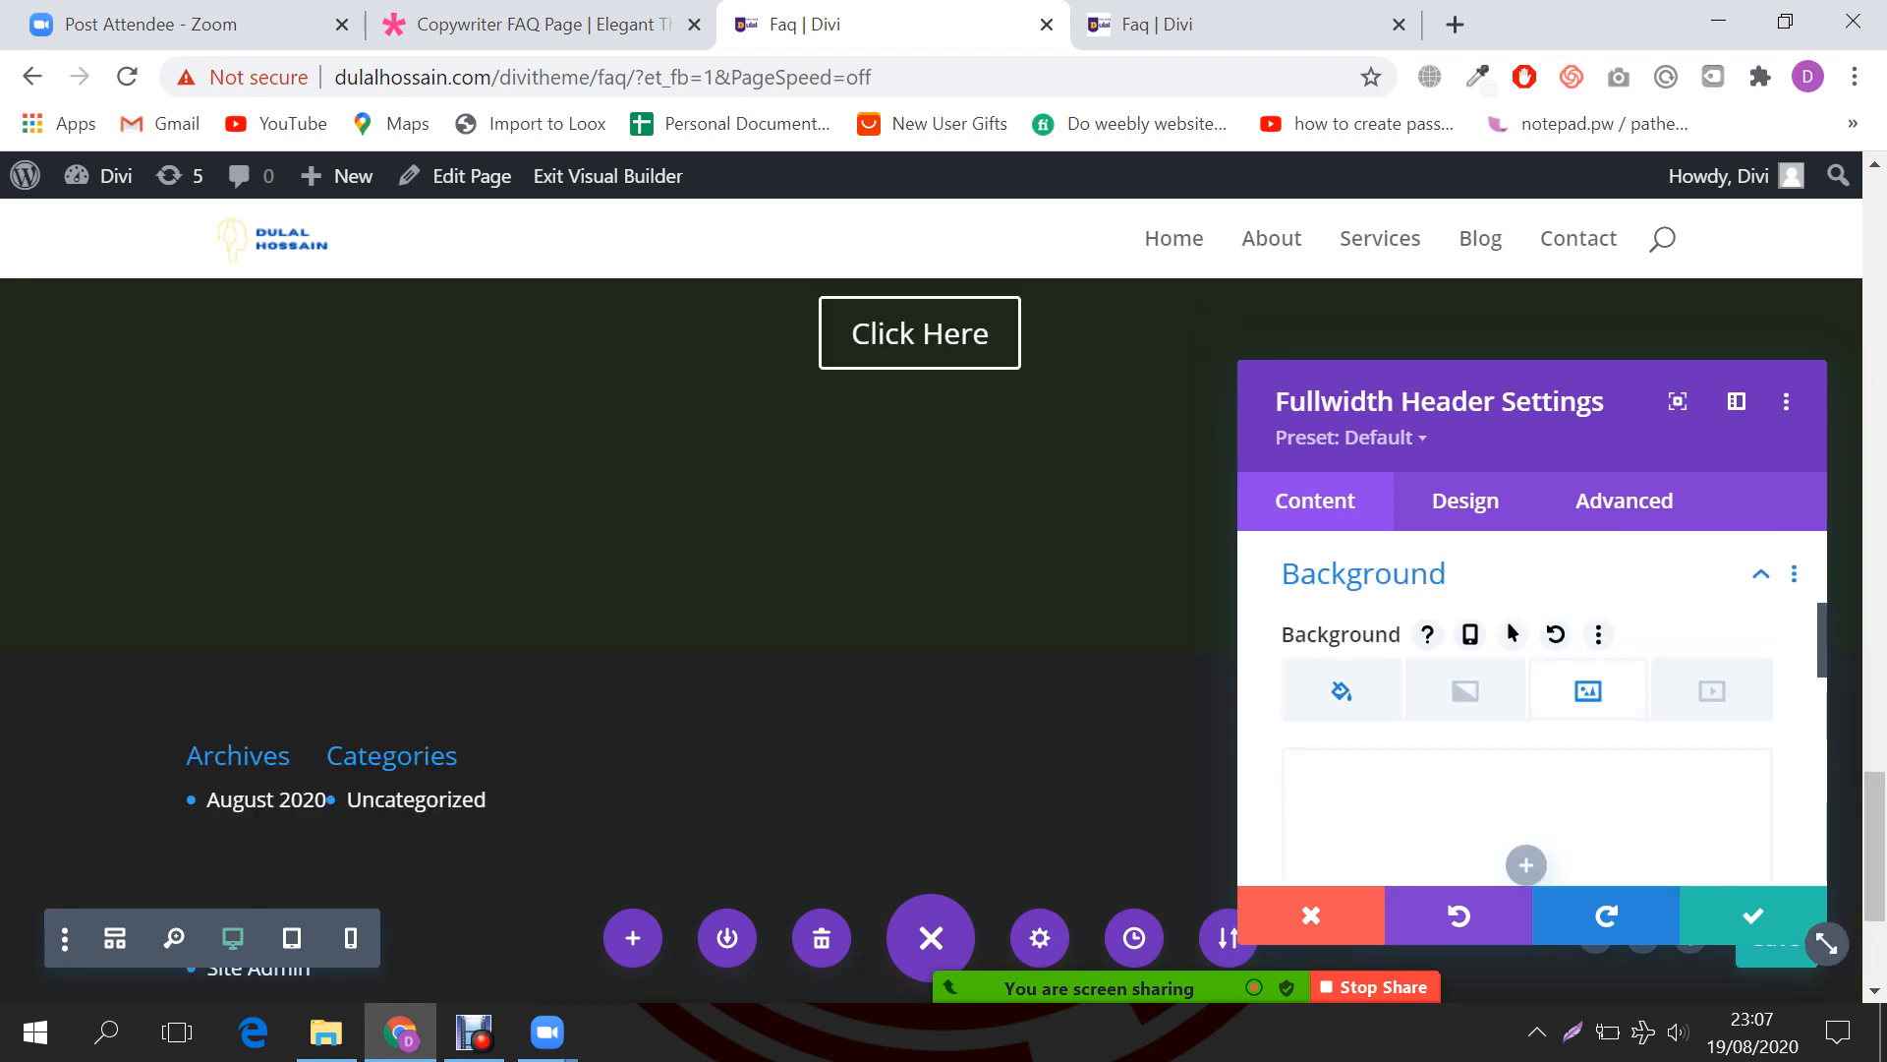
scroll(1526, 787, down, 2)
Step: Set the white-flowers photo florist-04-400x250-1.jpg from the media library as the header background
click(1526, 717)
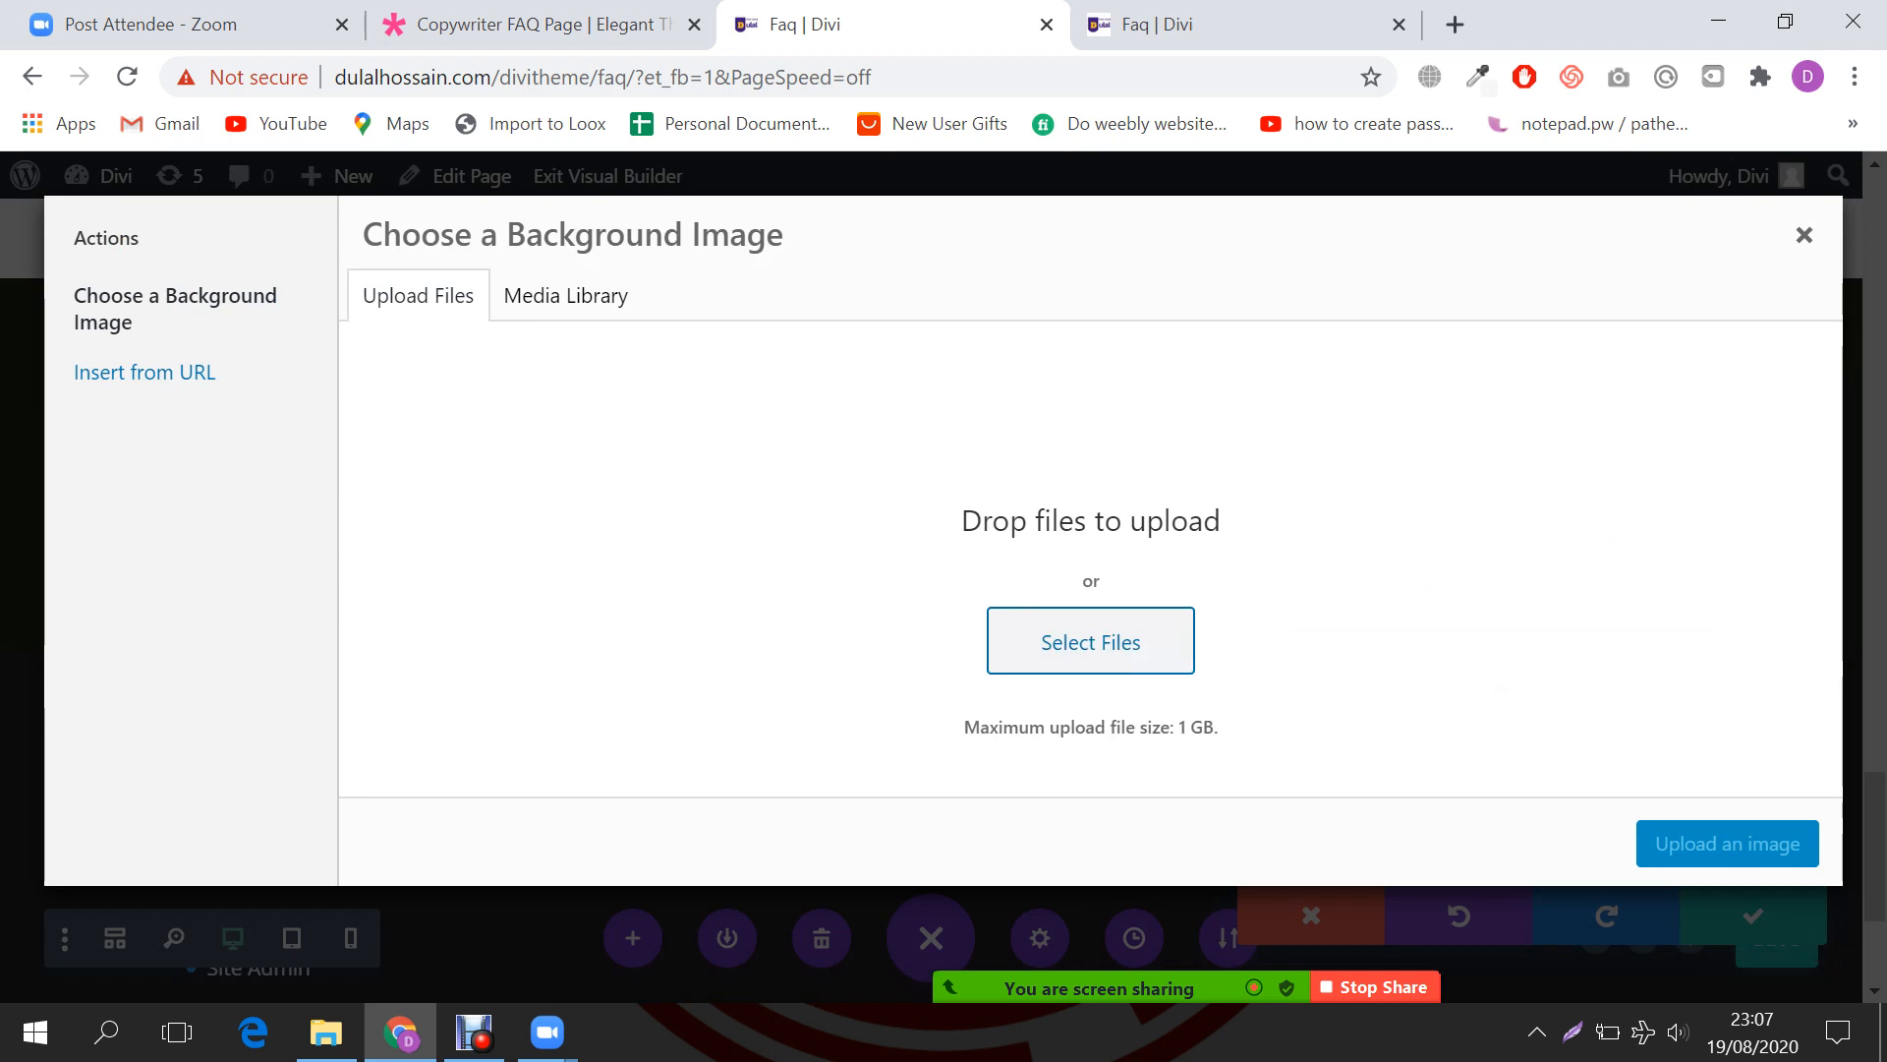
click(565, 296)
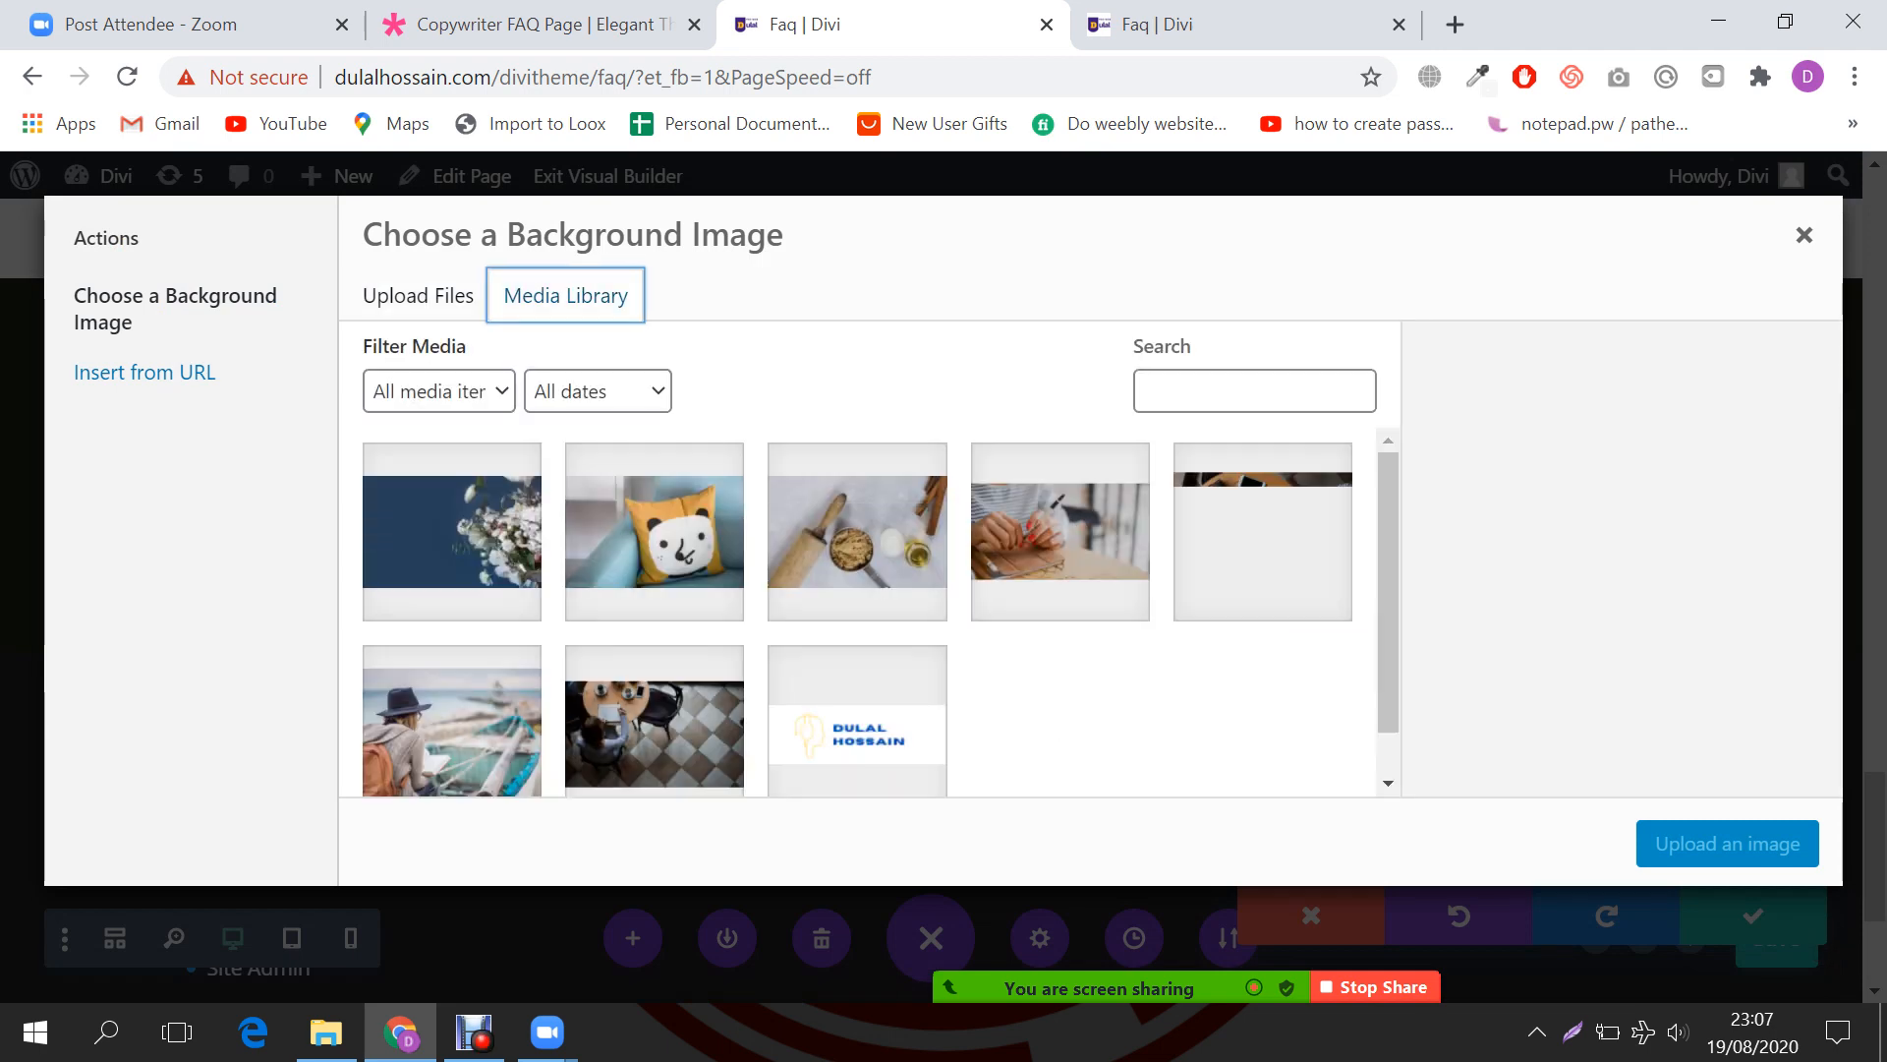
click(452, 531)
click(1727, 843)
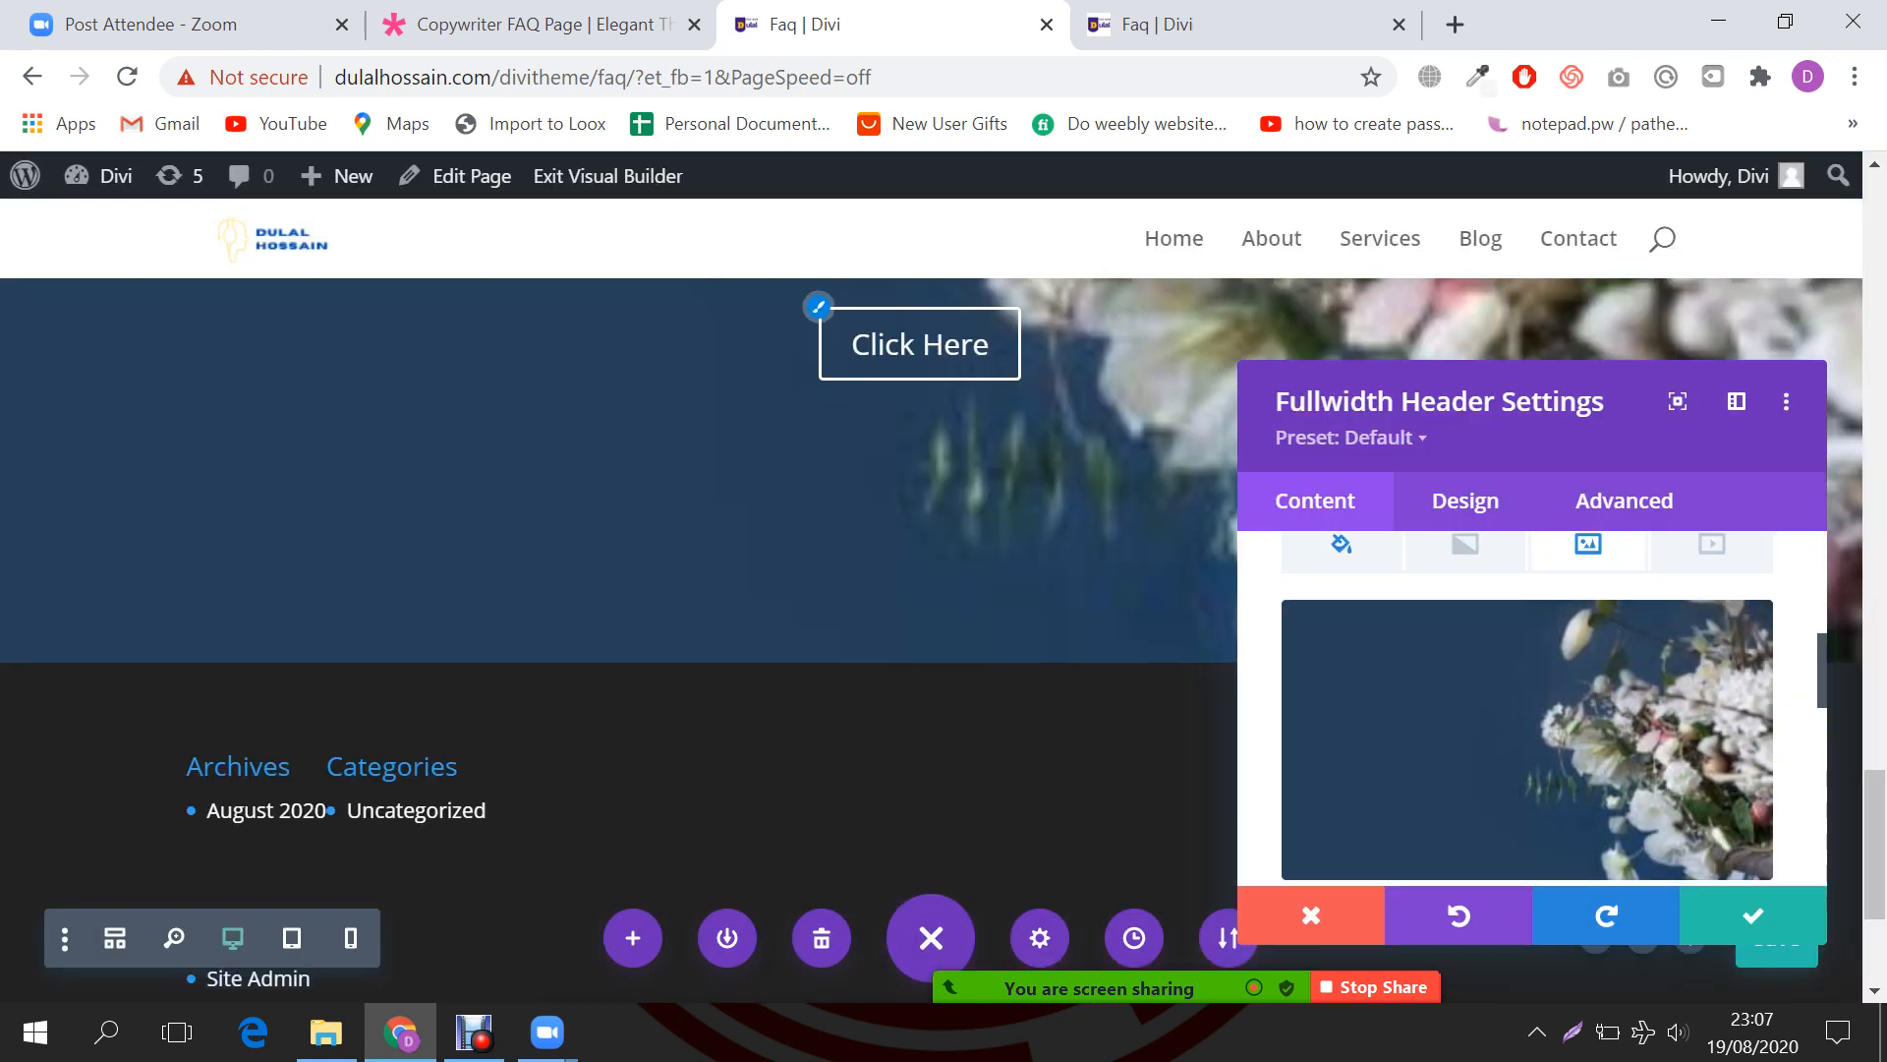
Step: Close the header settings and save the page
scroll(975, 627, up, 3)
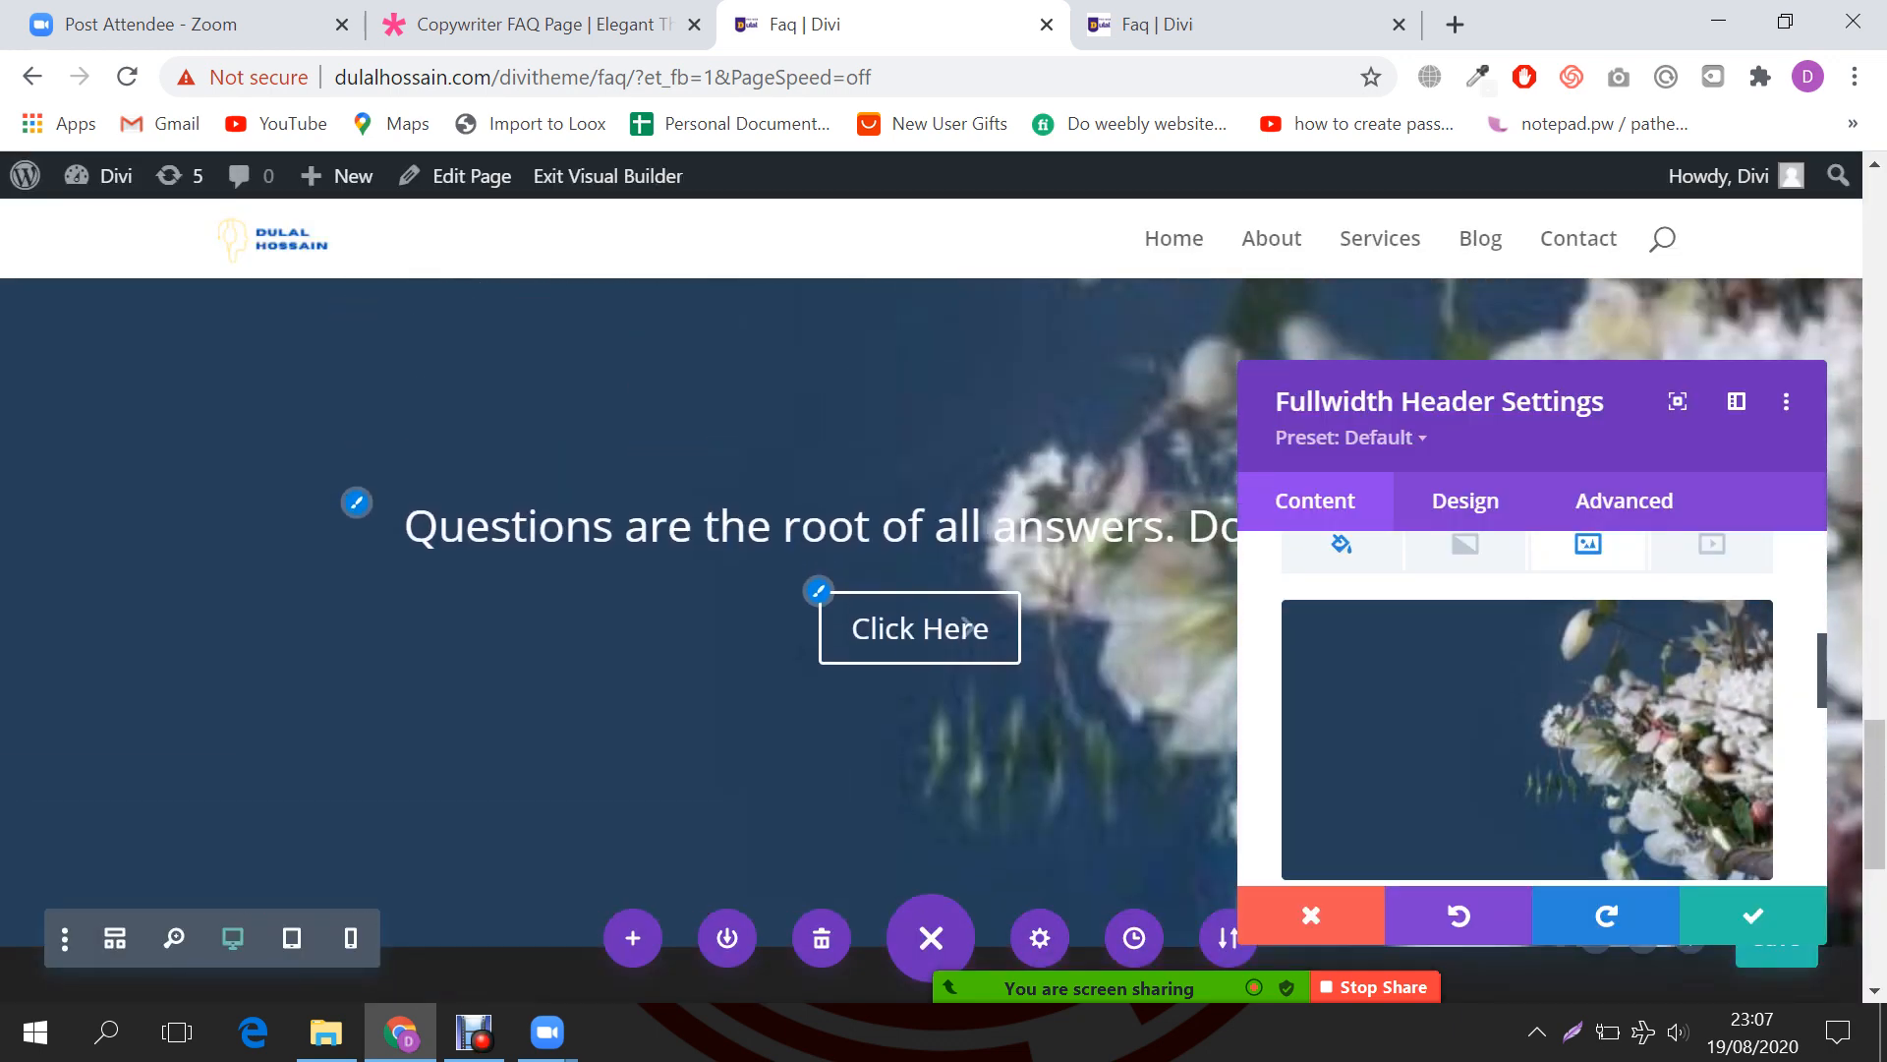
click(1752, 915)
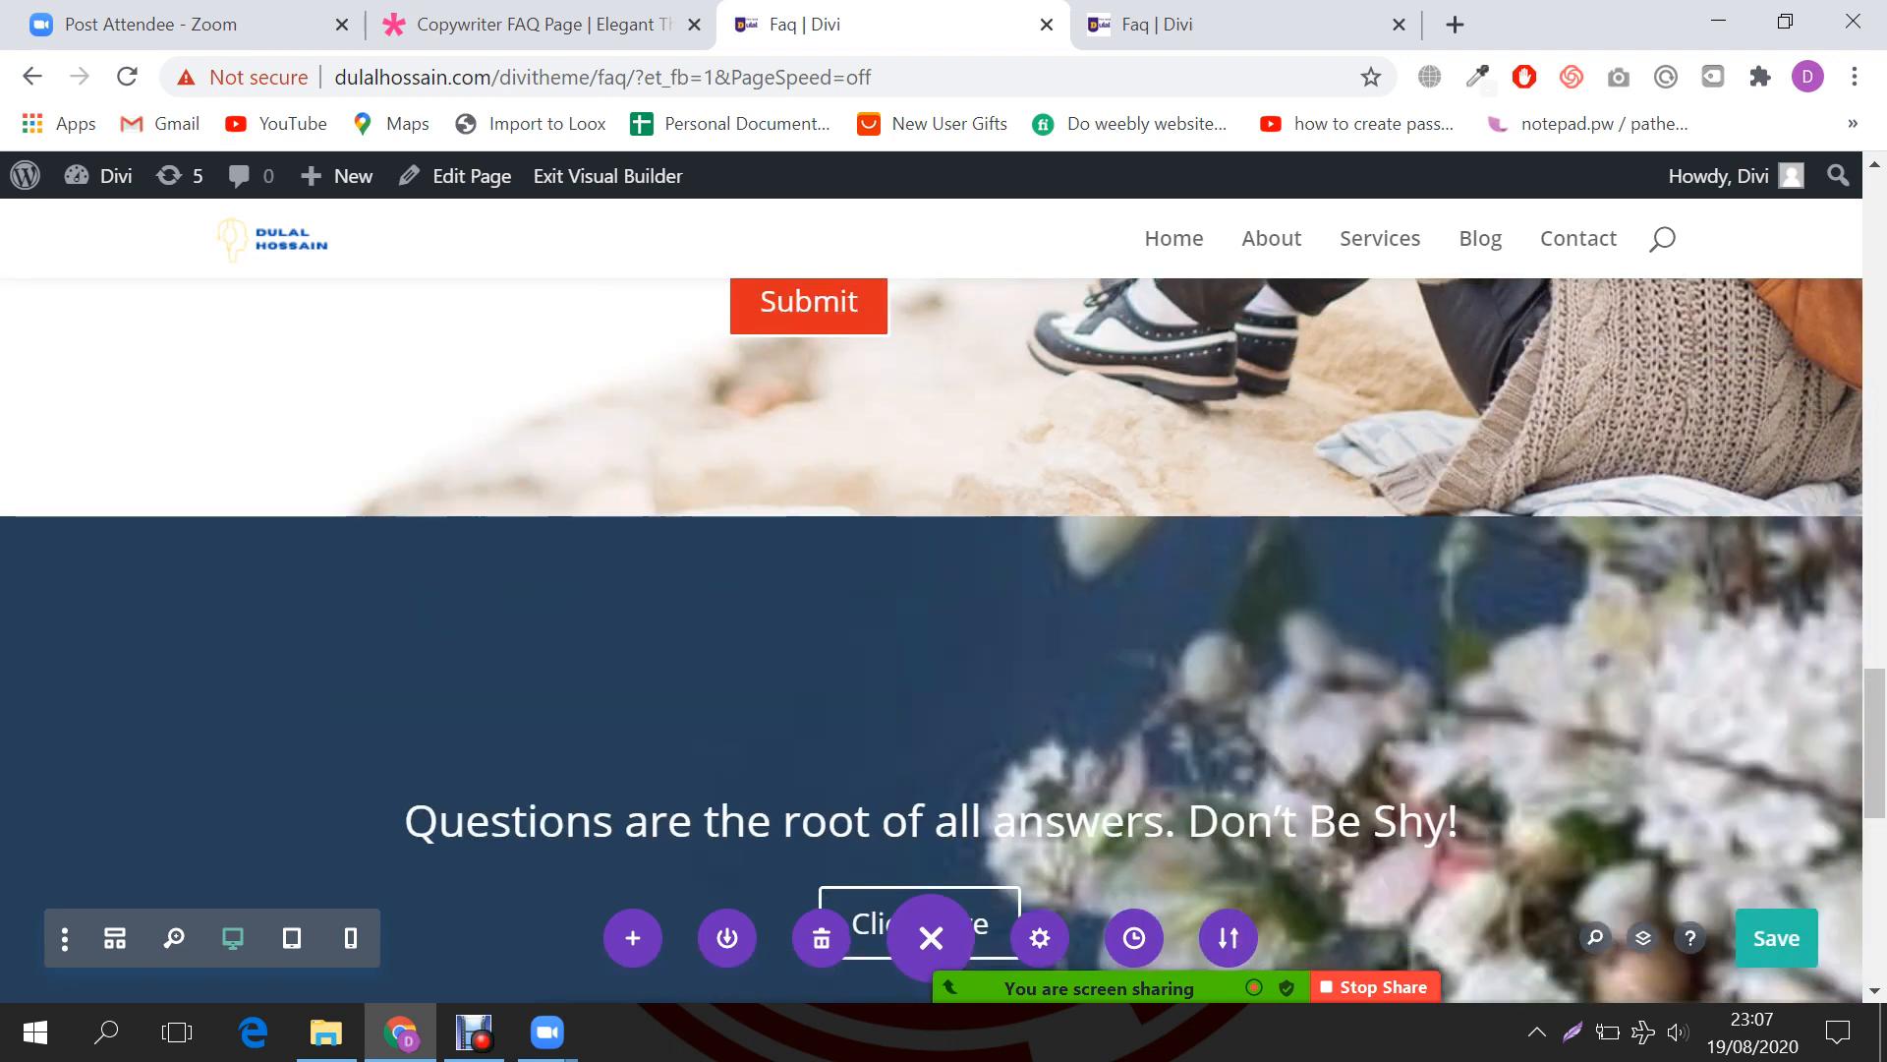
click(1777, 937)
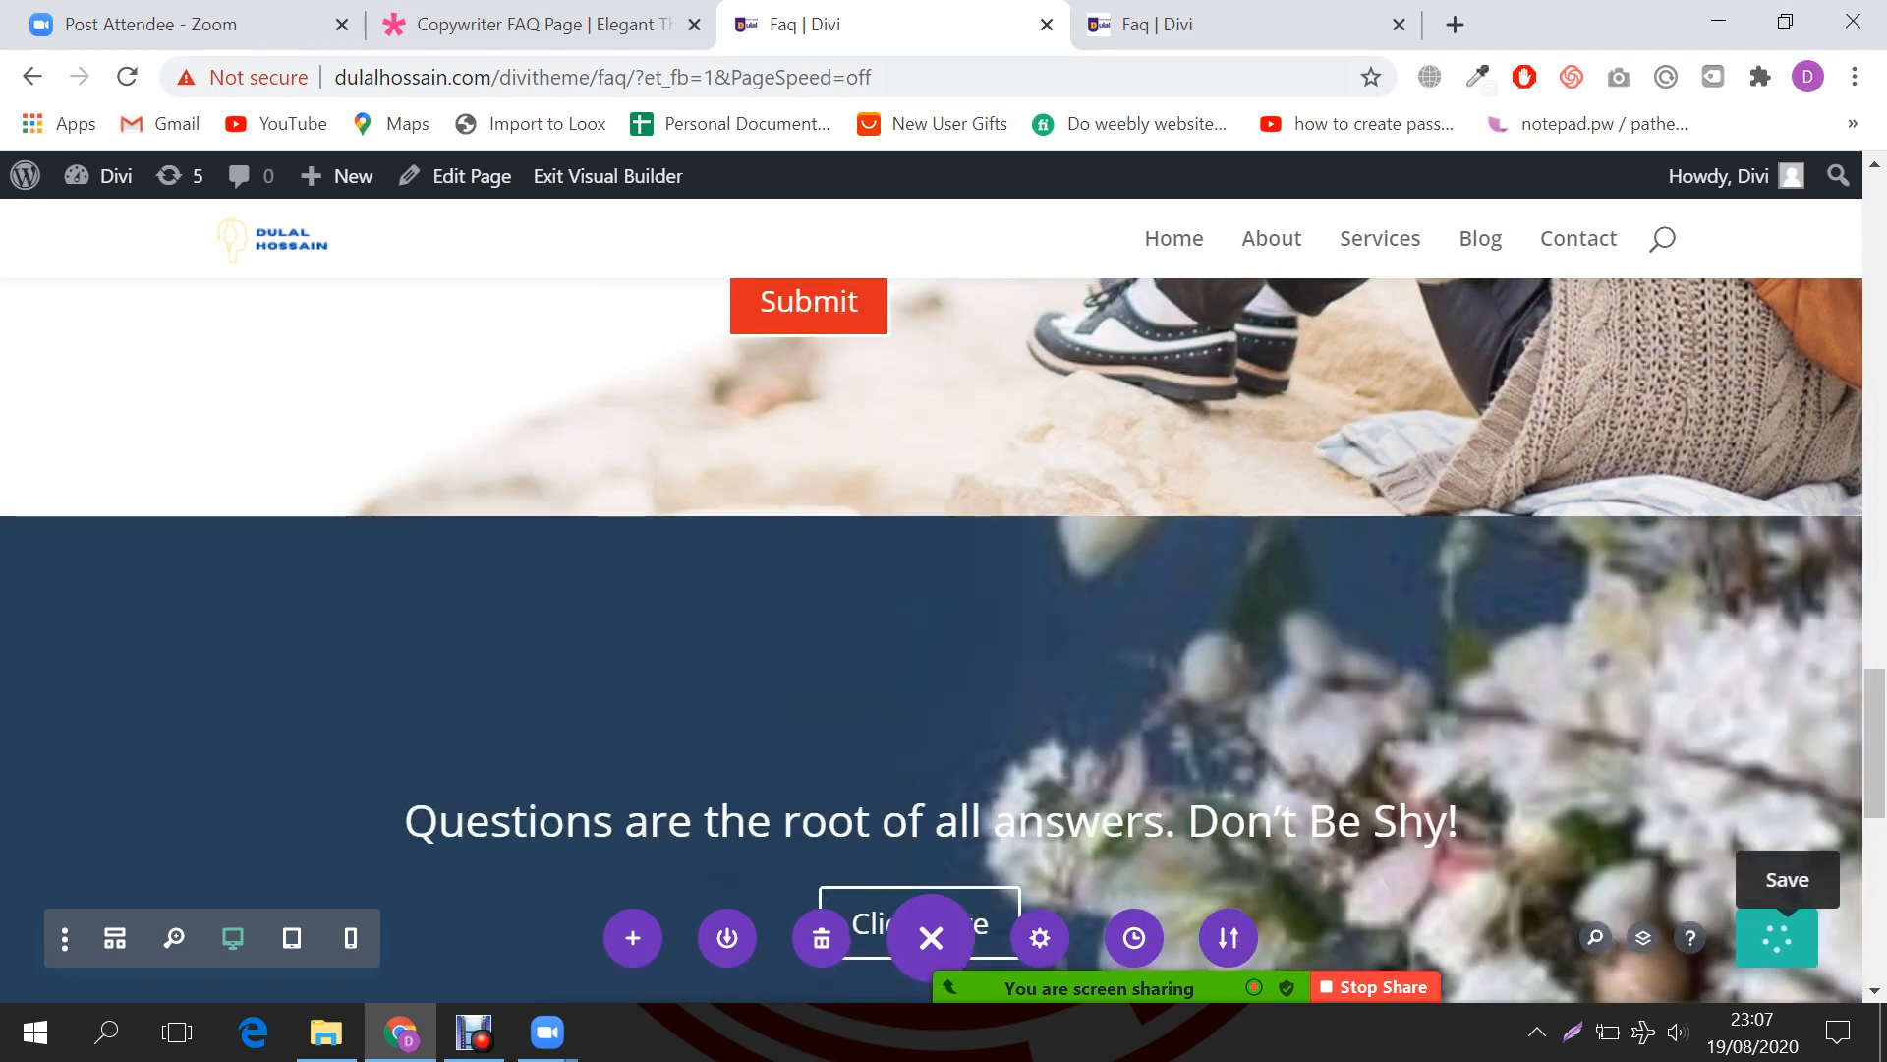
click(543, 24)
Step: Open the Zoom meeting chat from the More menu
scroll(944, 616, down, 3)
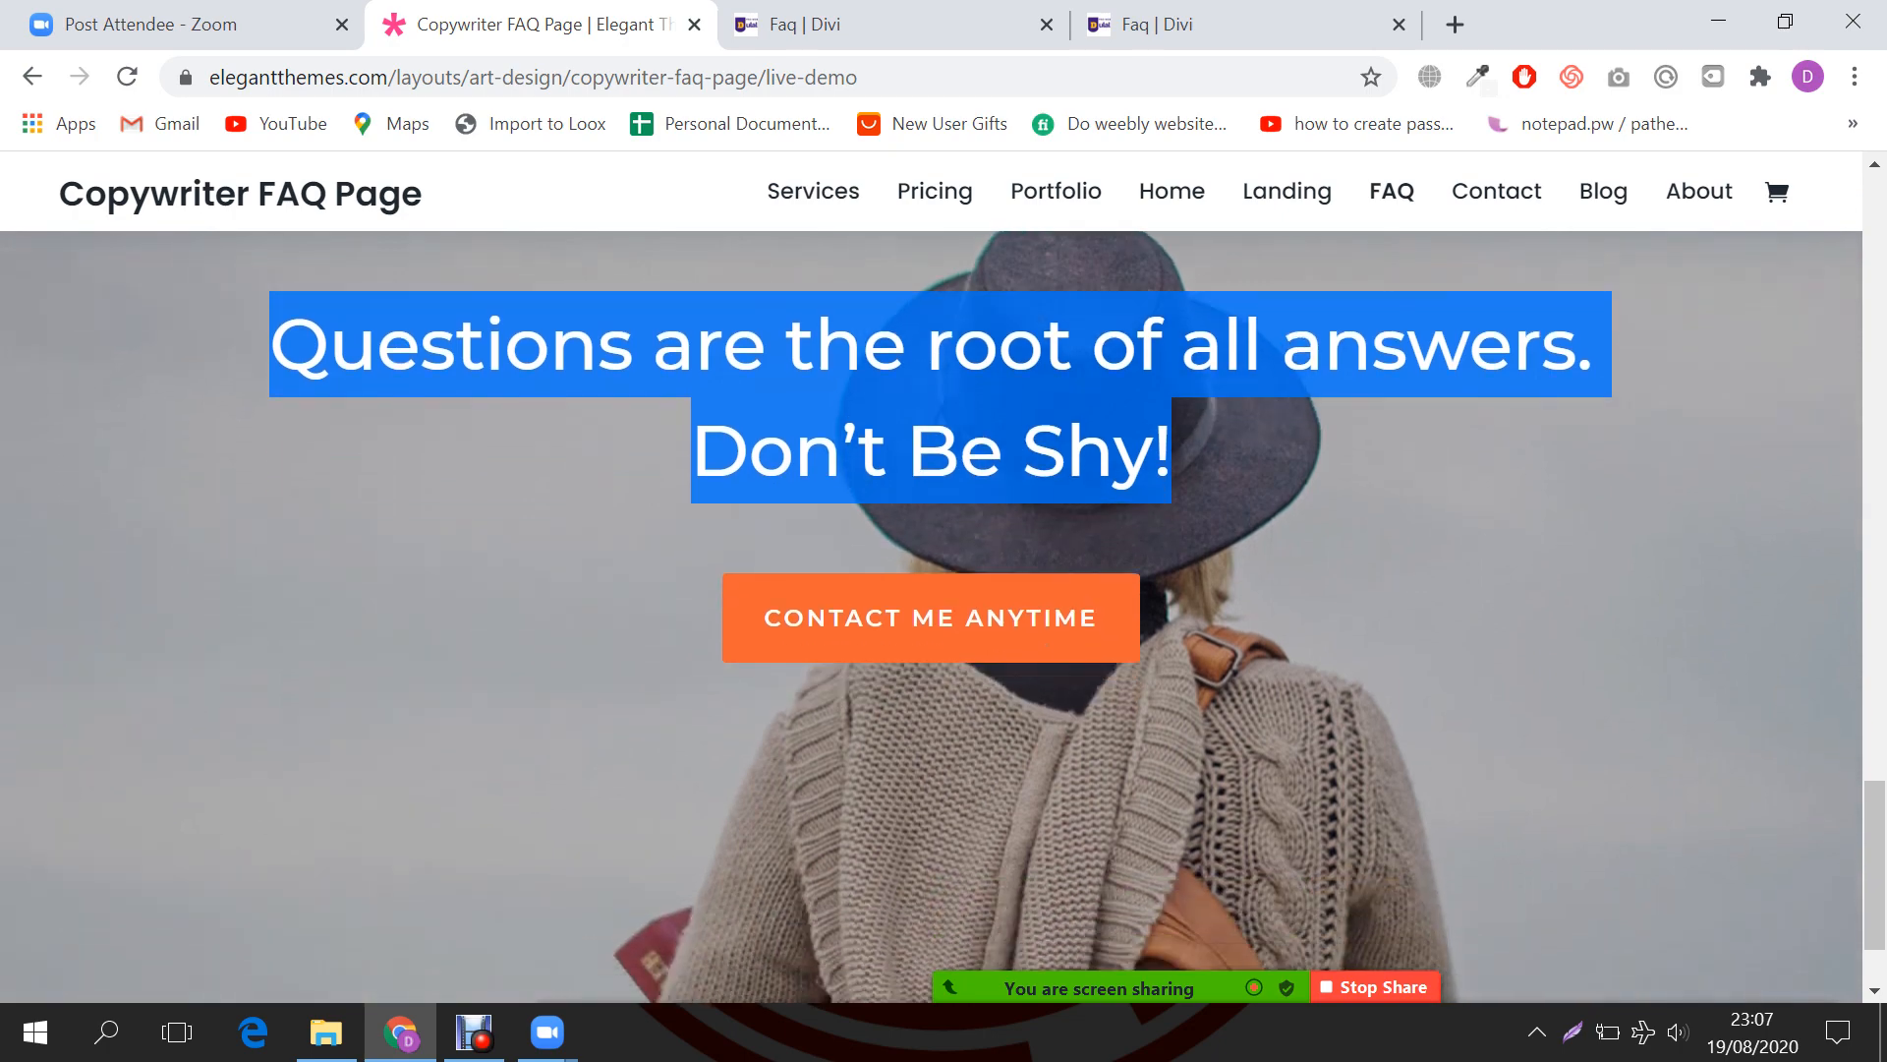
scroll(944, 616, up, 6)
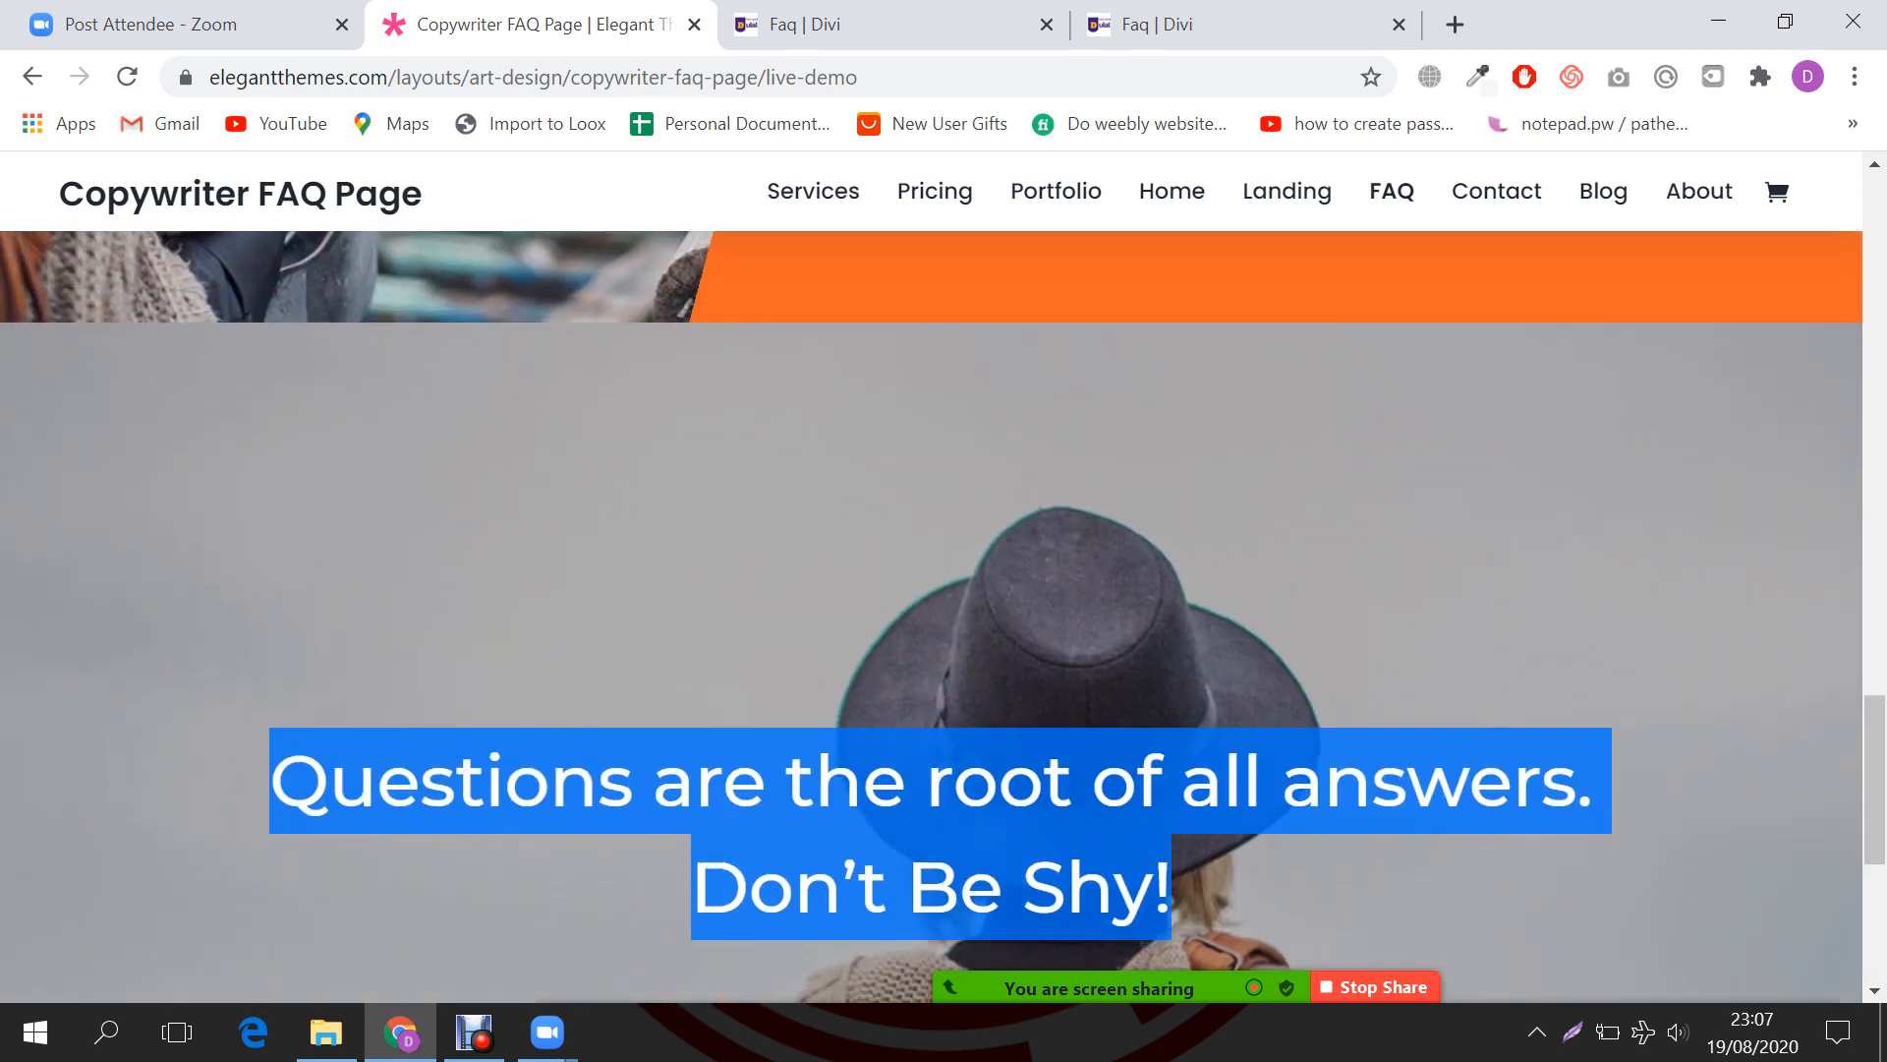
scroll(943, 617, down, 5)
click(1795, 958)
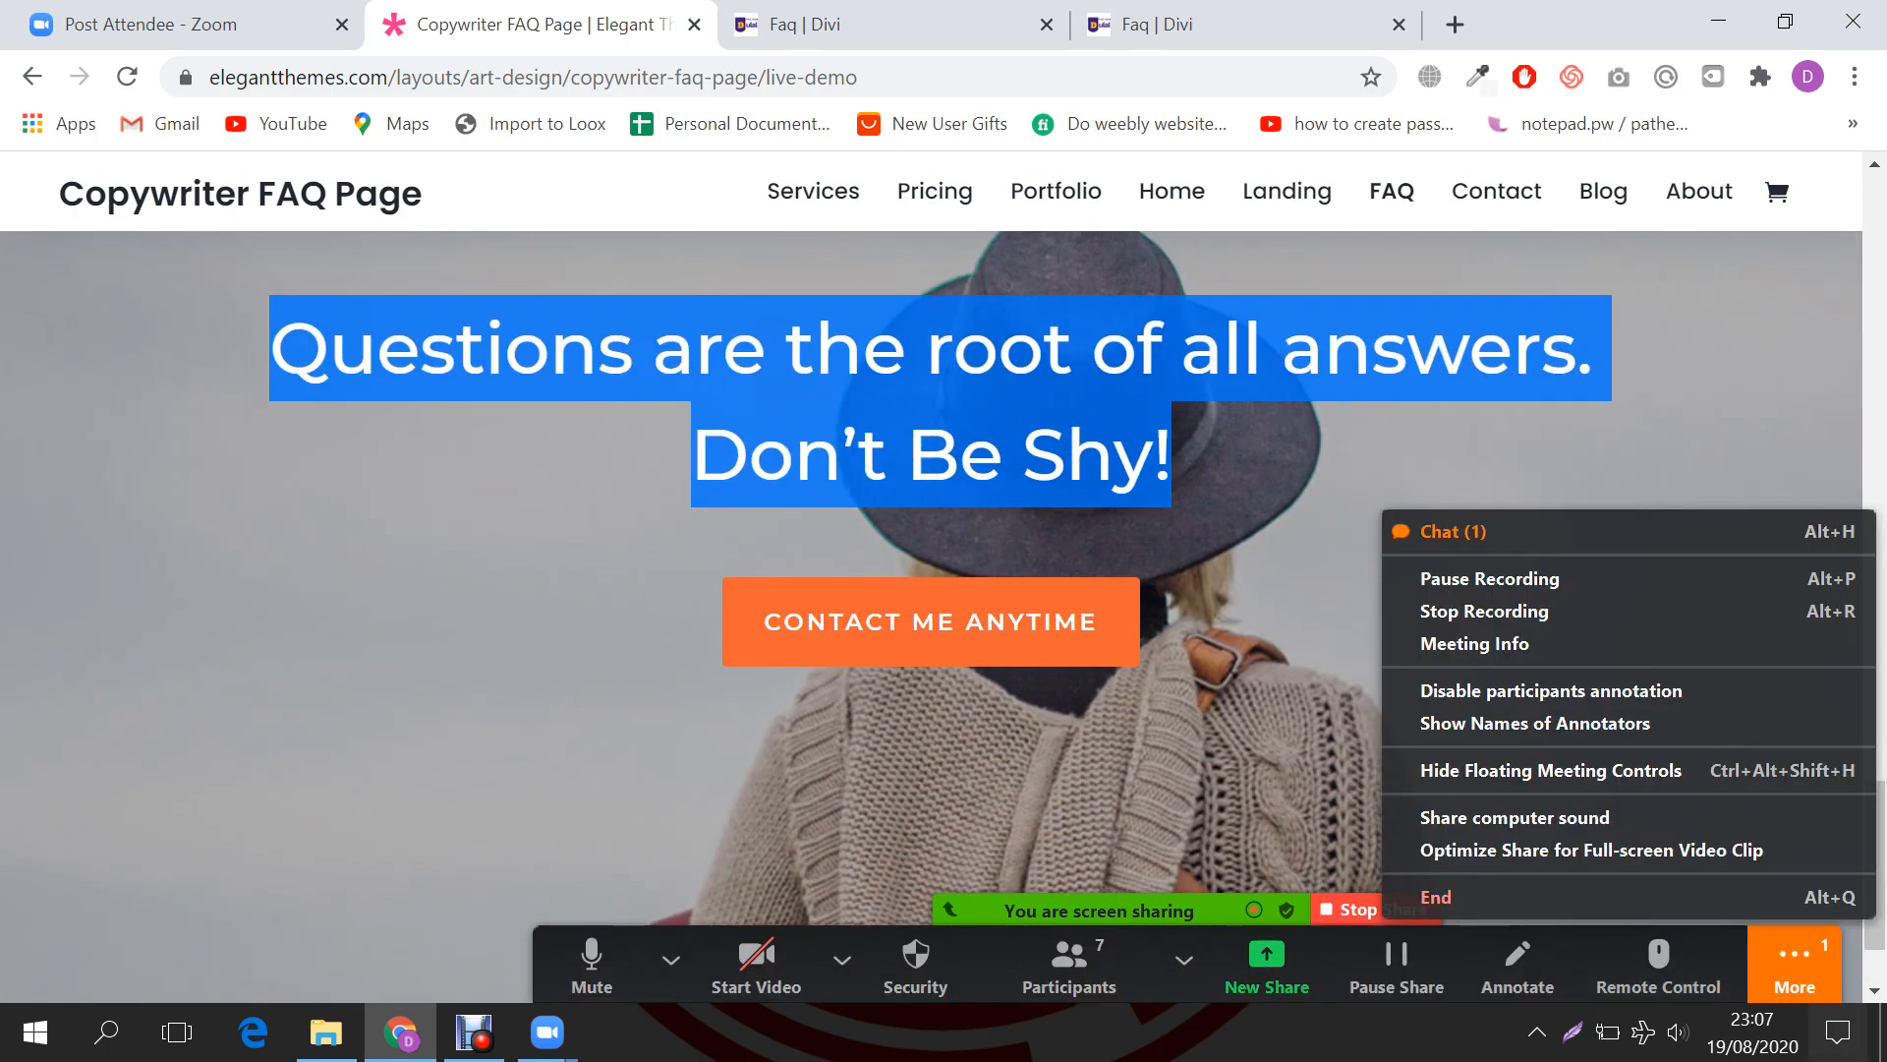
click(1453, 532)
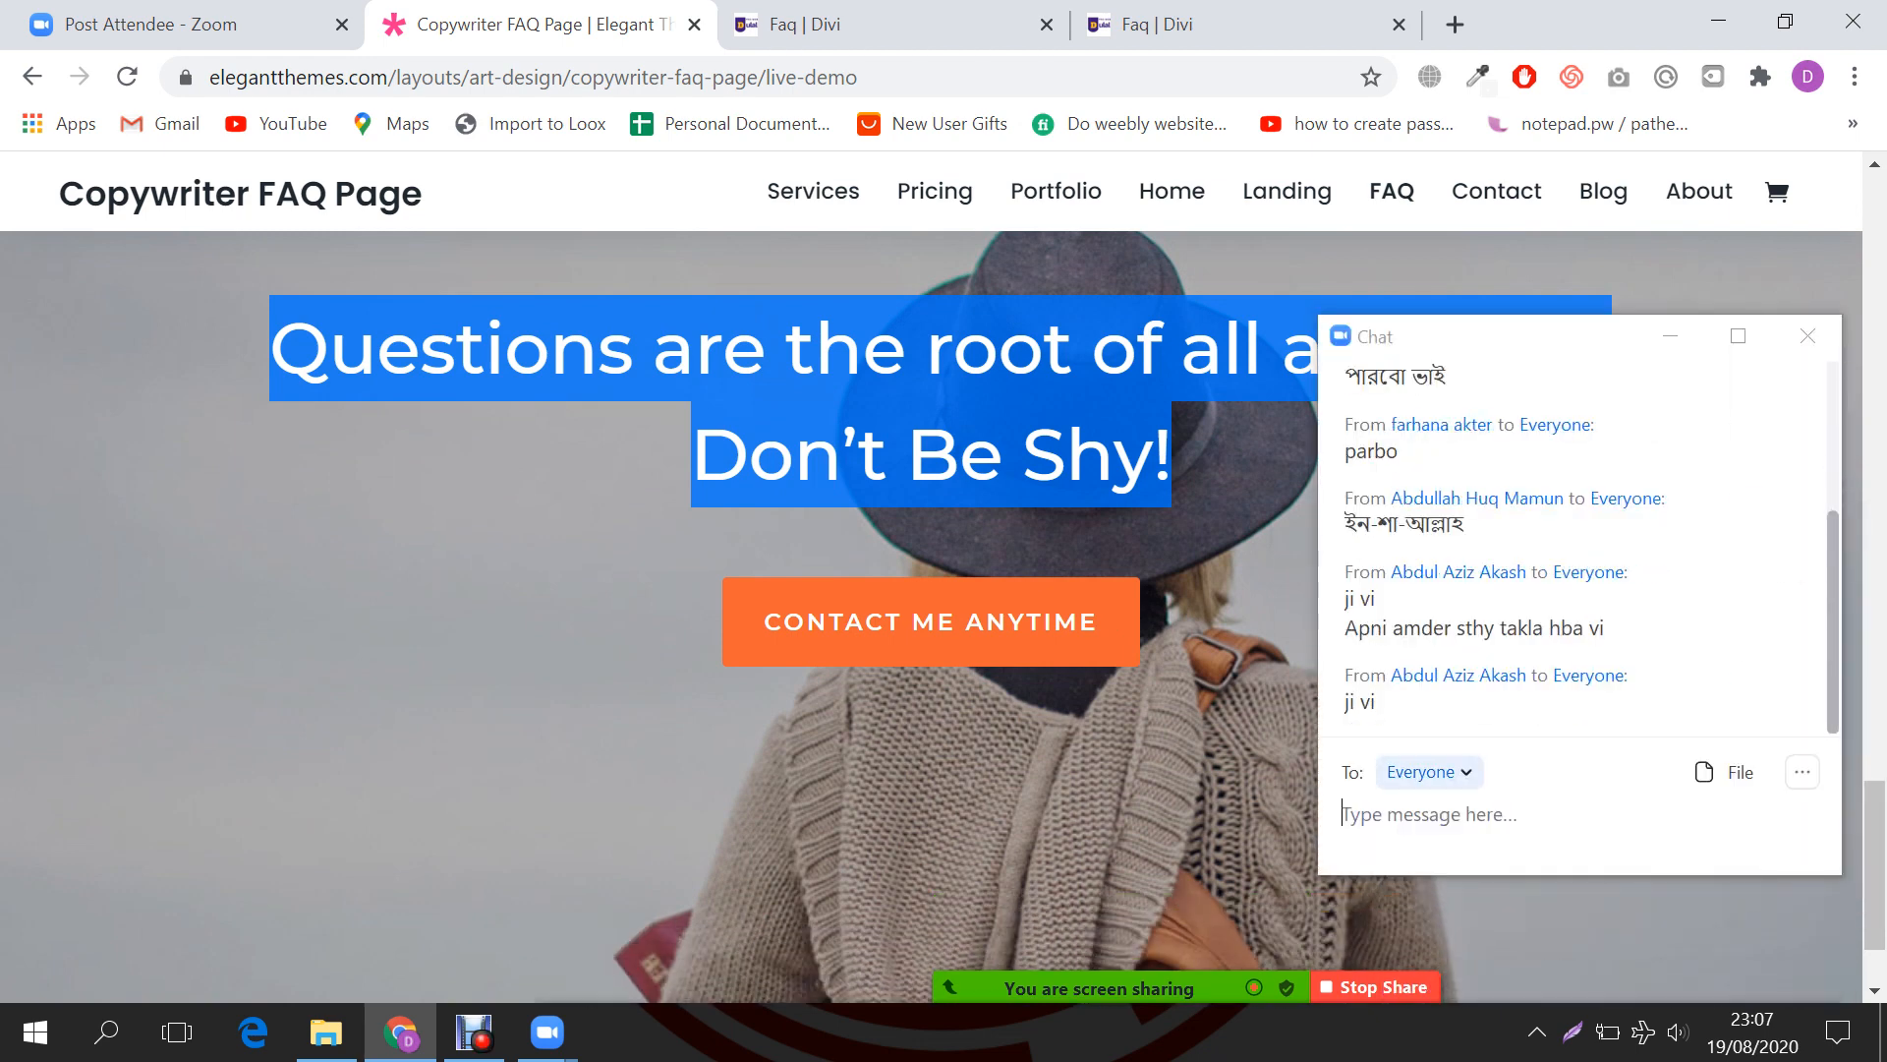
click(1431, 814)
Step: Switch through the Faq | Divi tabs to the published front-end FAQ page
click(853, 24)
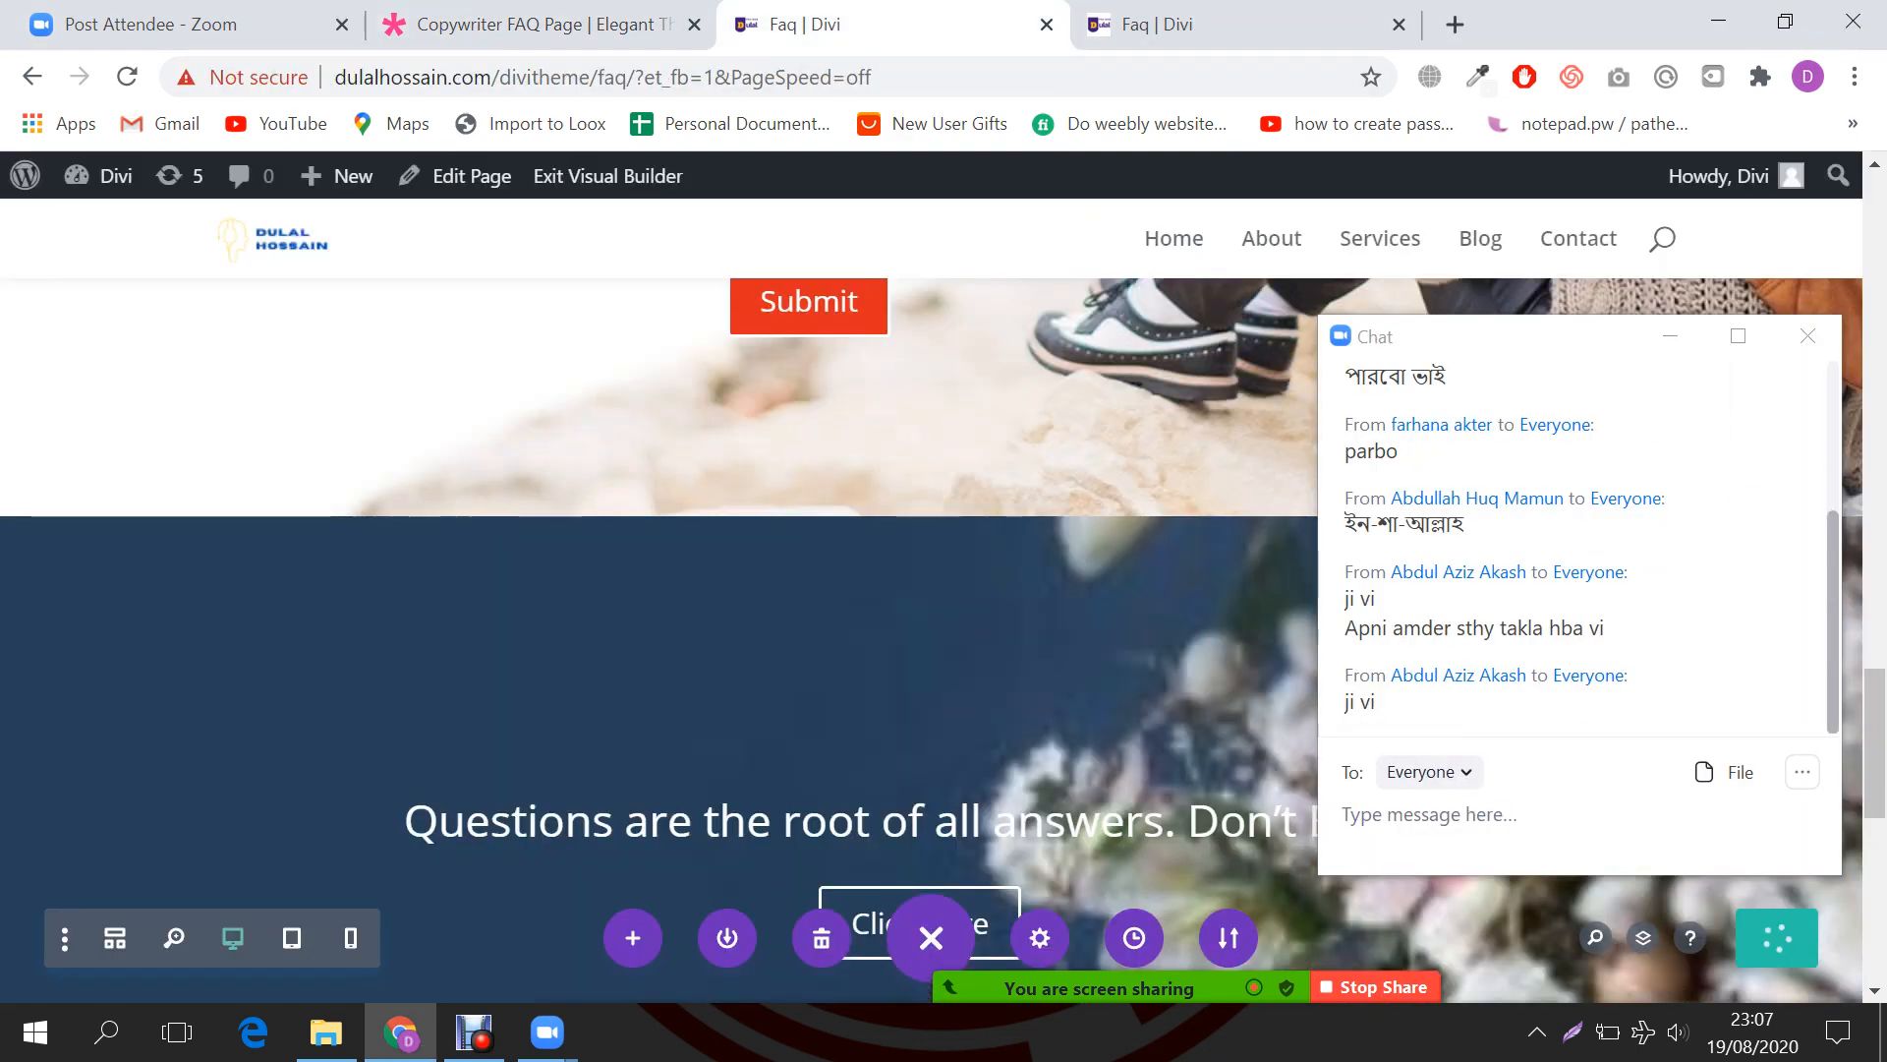
scroll(931, 610, up, 4)
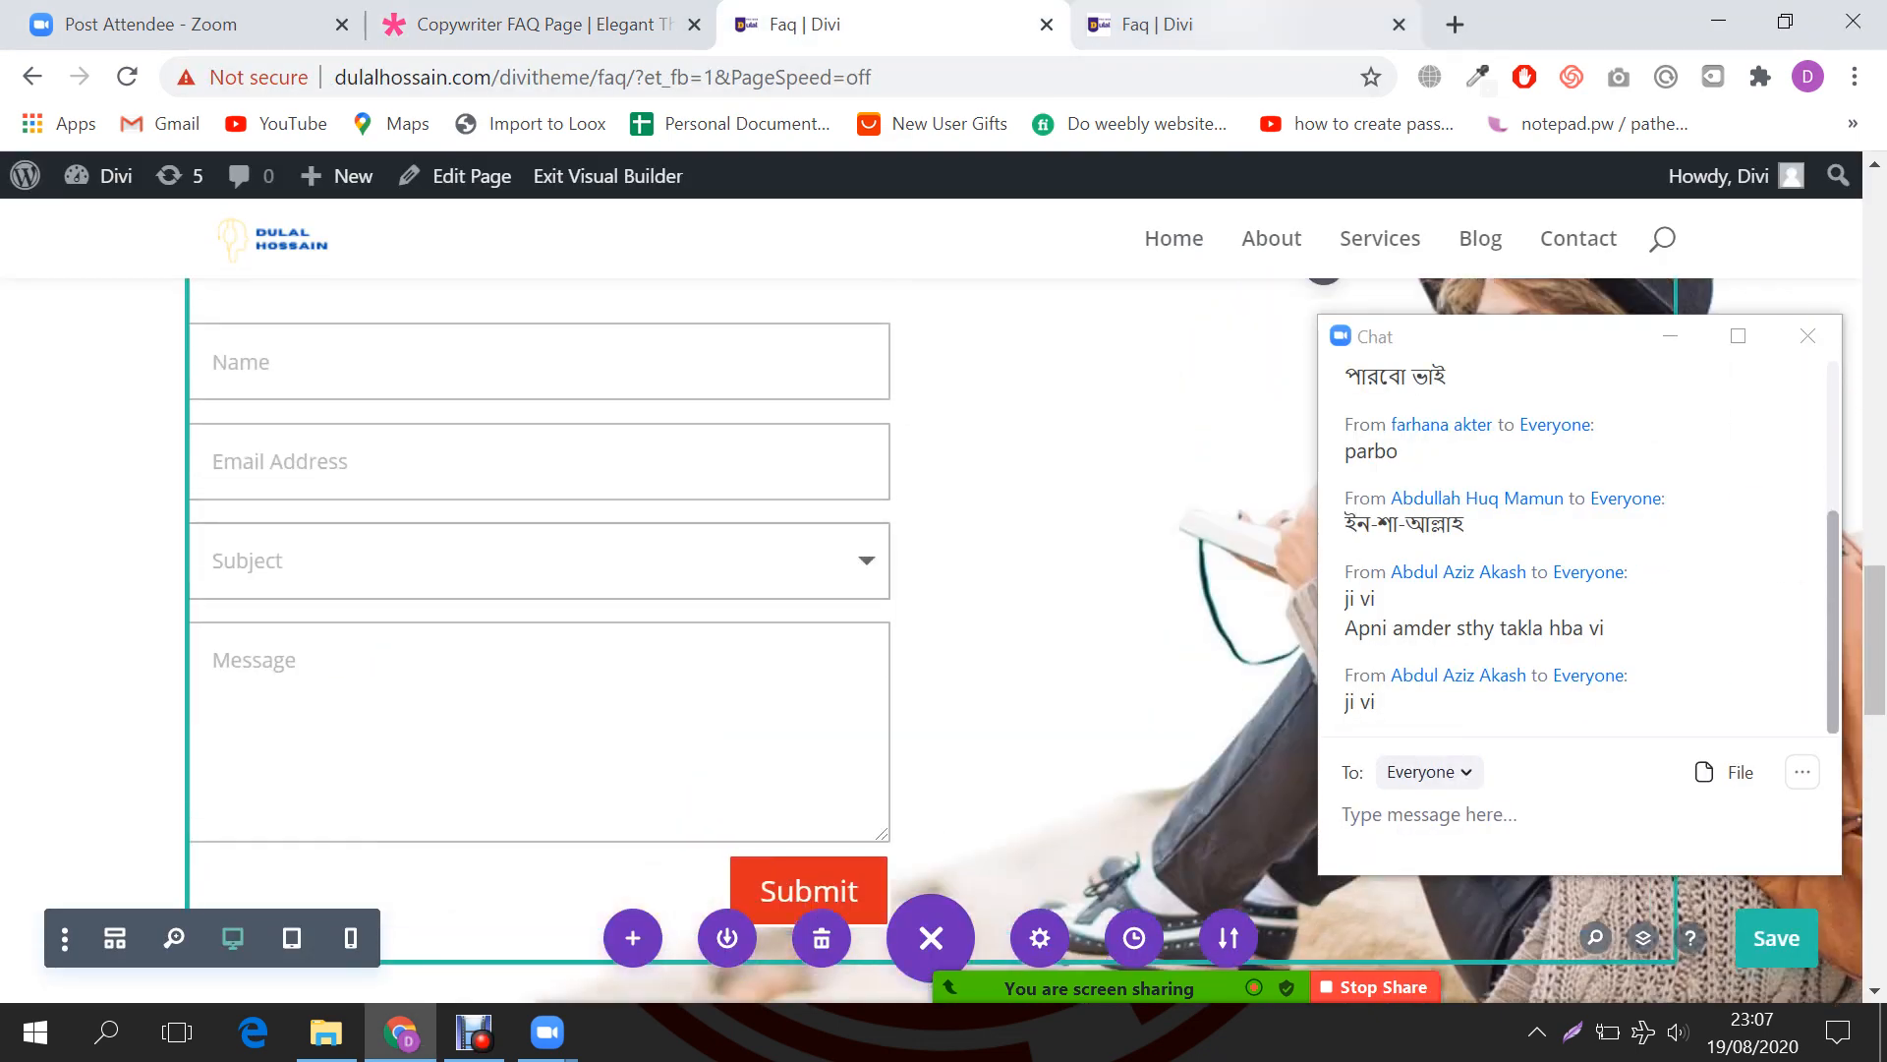
click(1229, 25)
scroll(931, 610, up, 5)
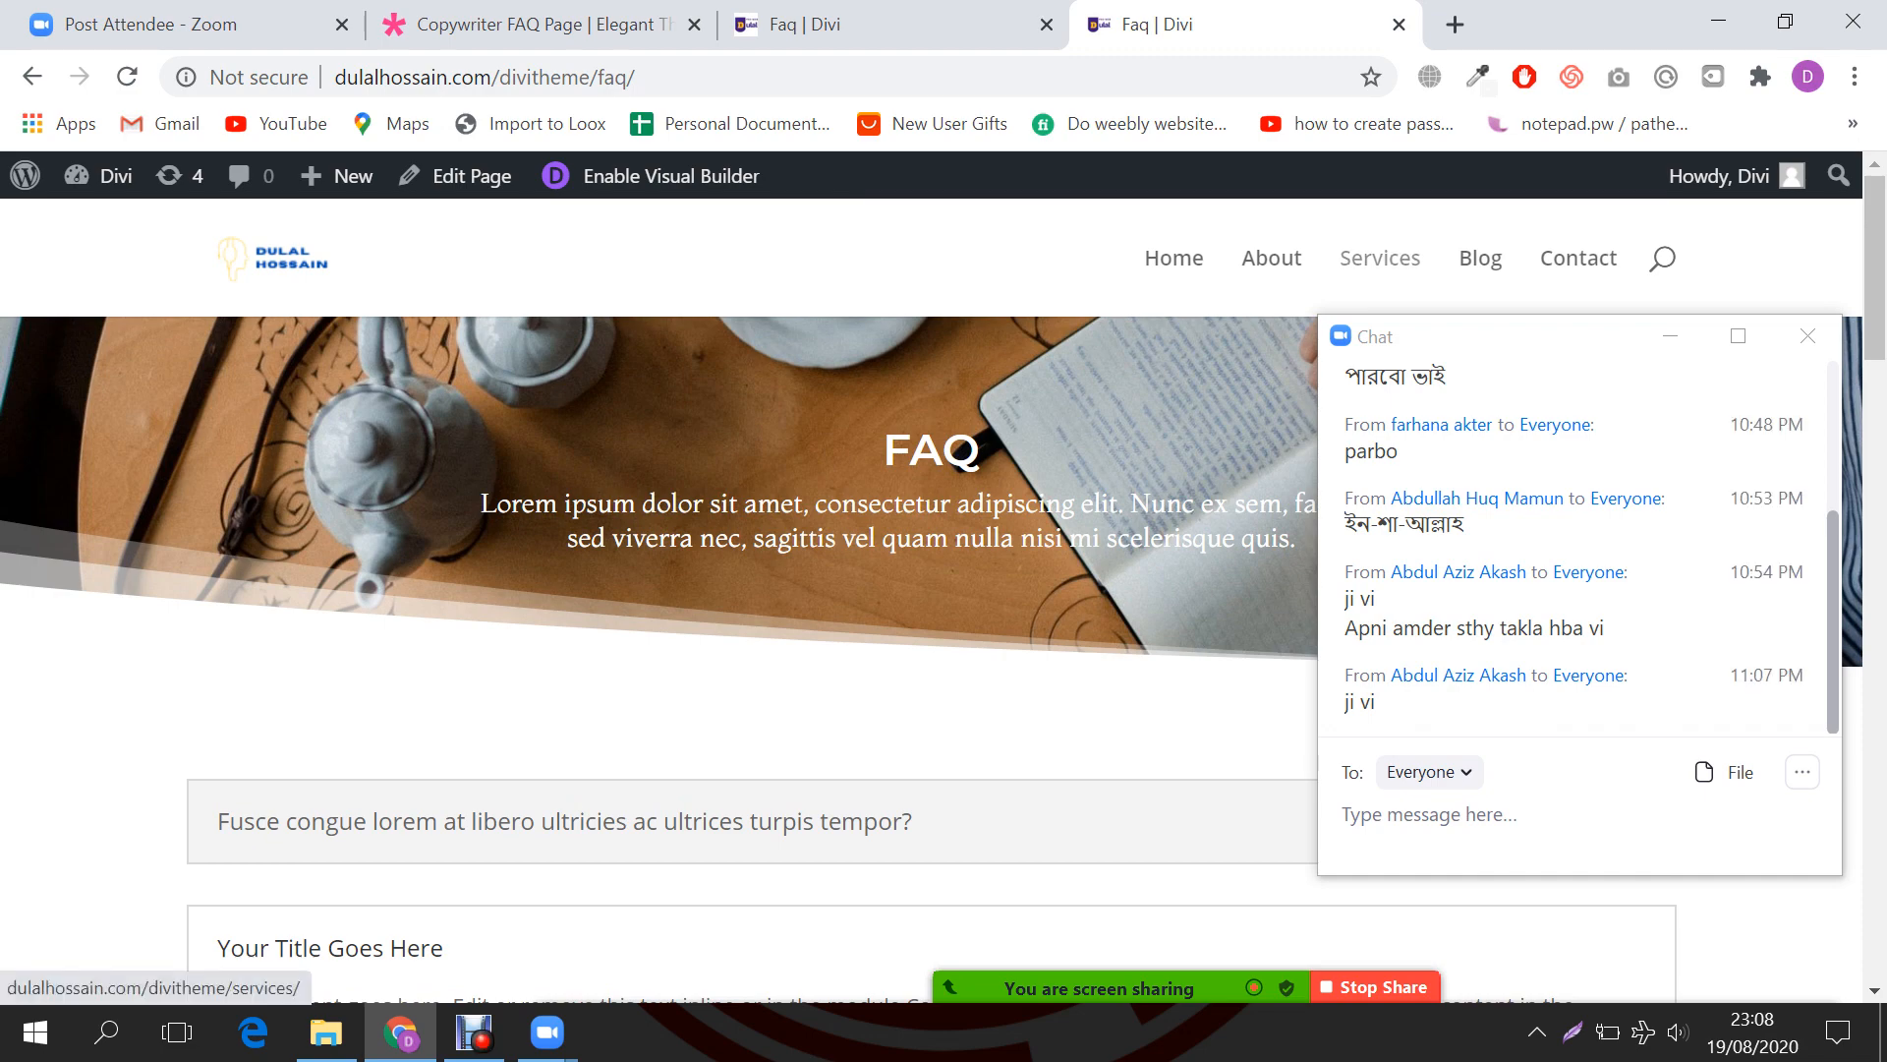
Step: Open the Copywriter Portfolio Page demo, hide the Zoom chat, and scroll through its project grid
click(531, 25)
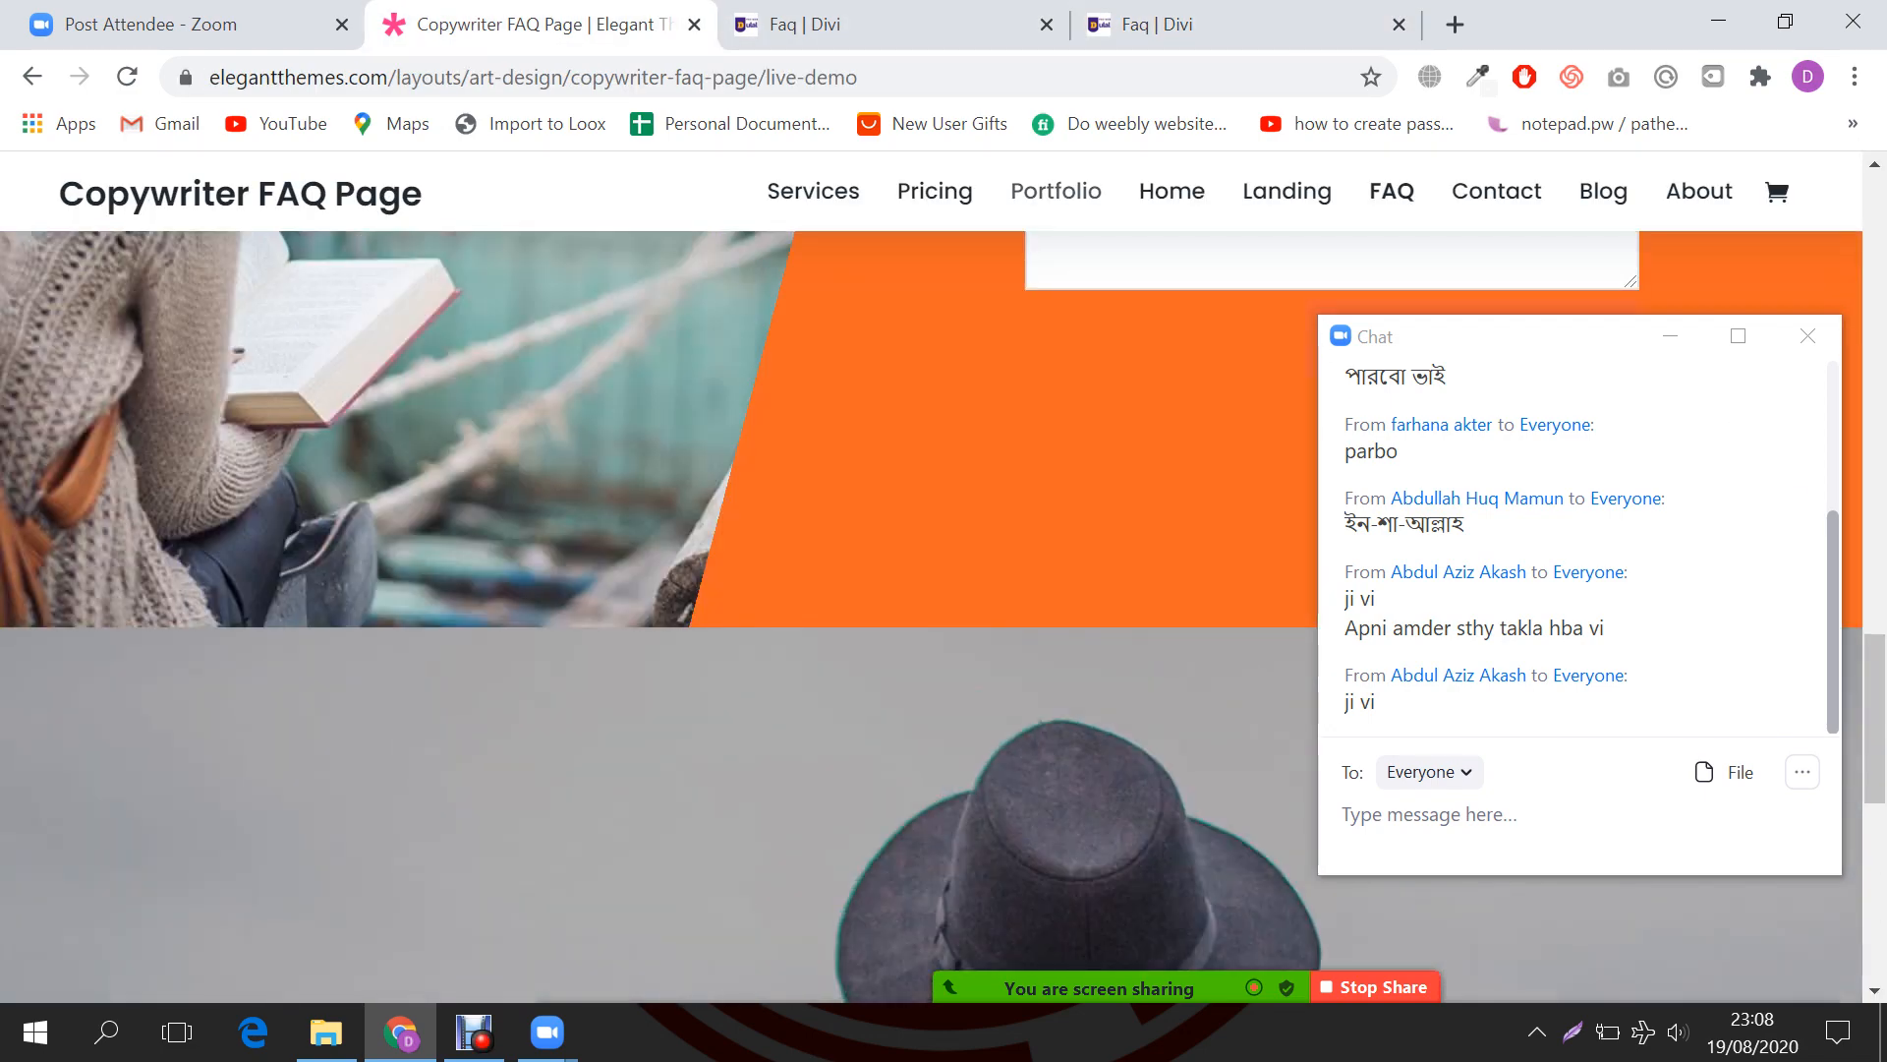
click(1056, 191)
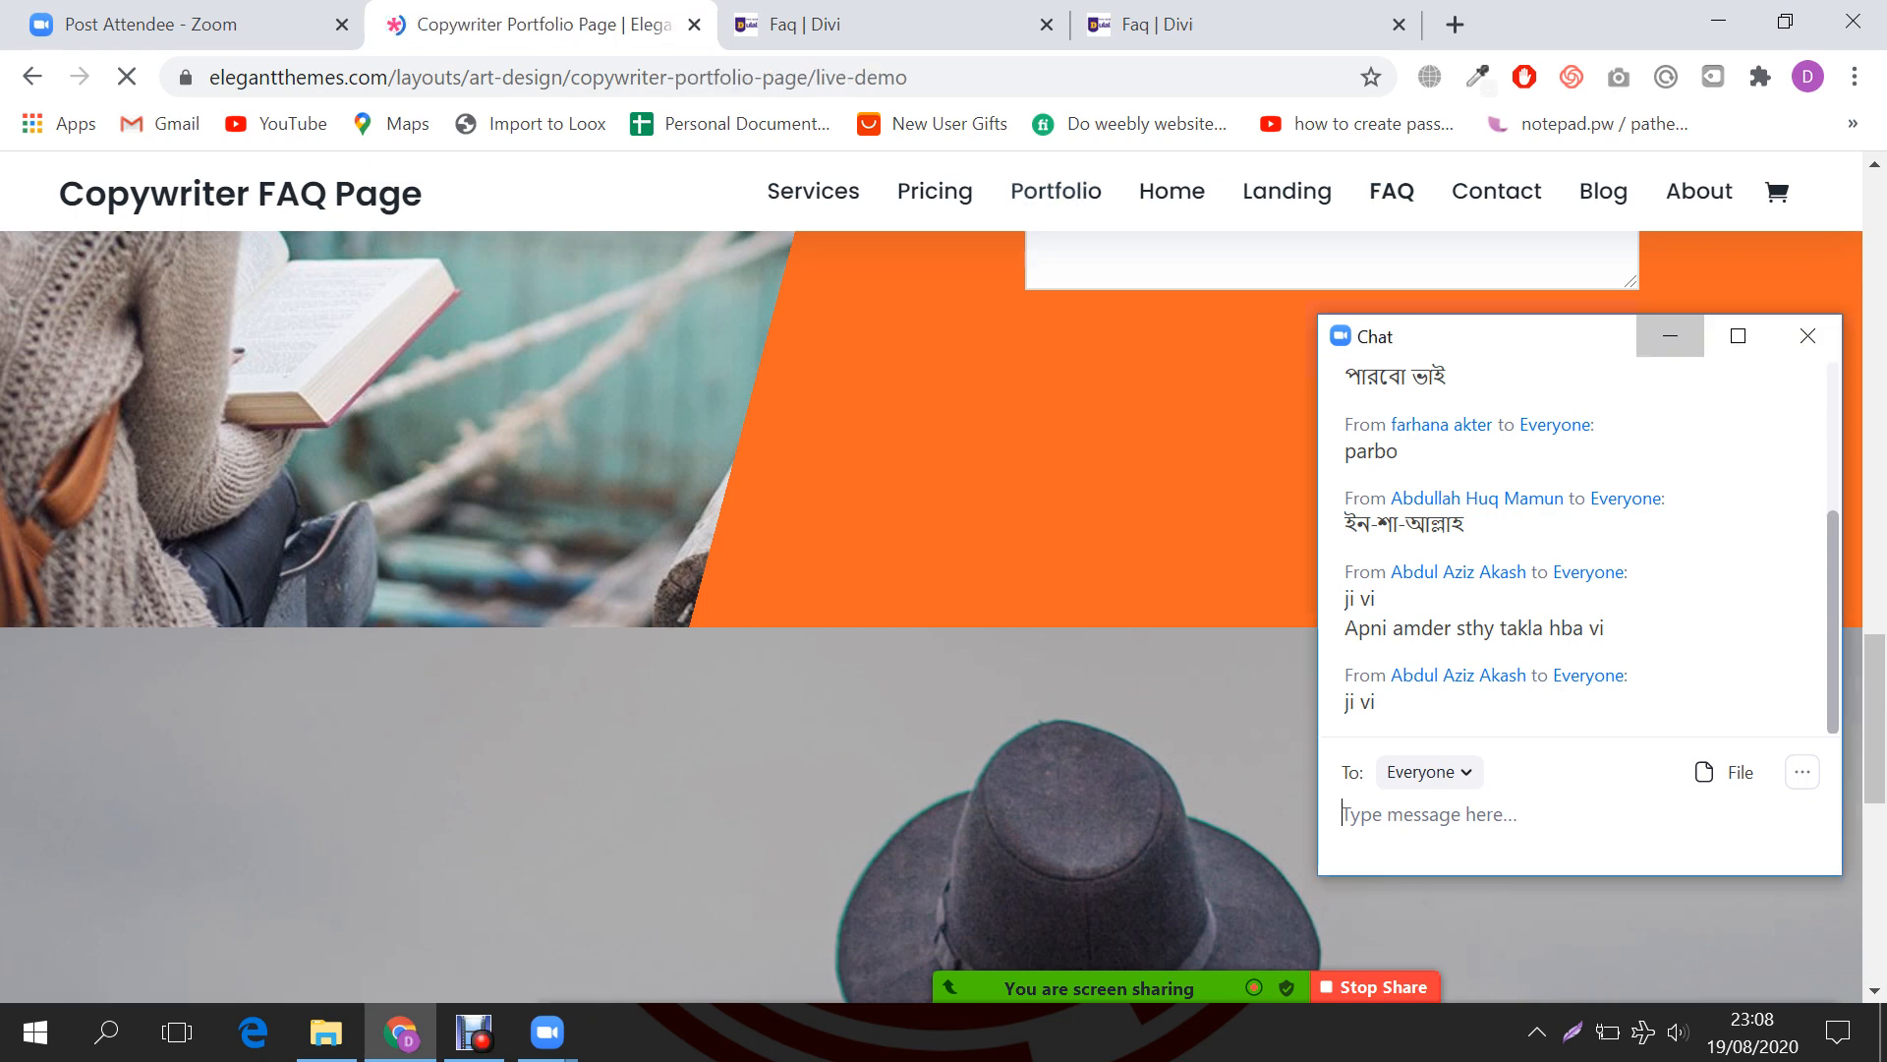
click(1670, 336)
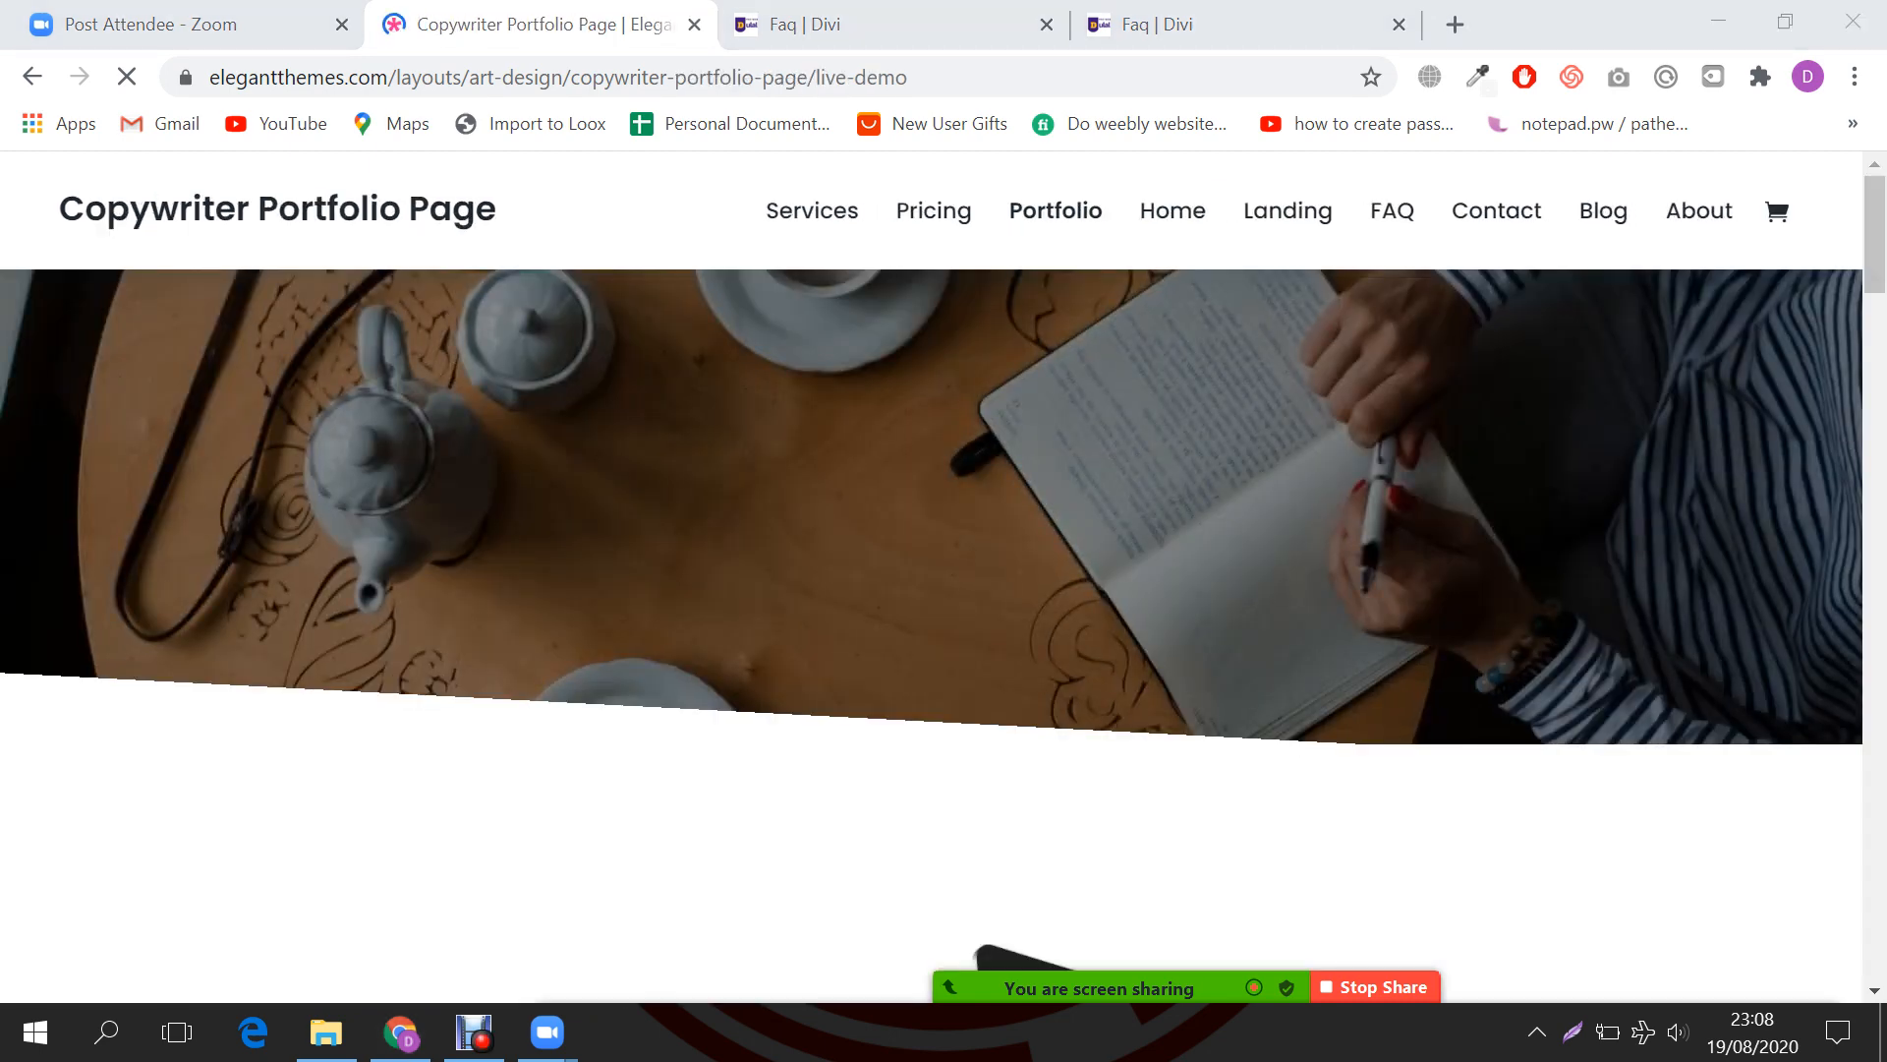
scroll(932, 629, down, 3)
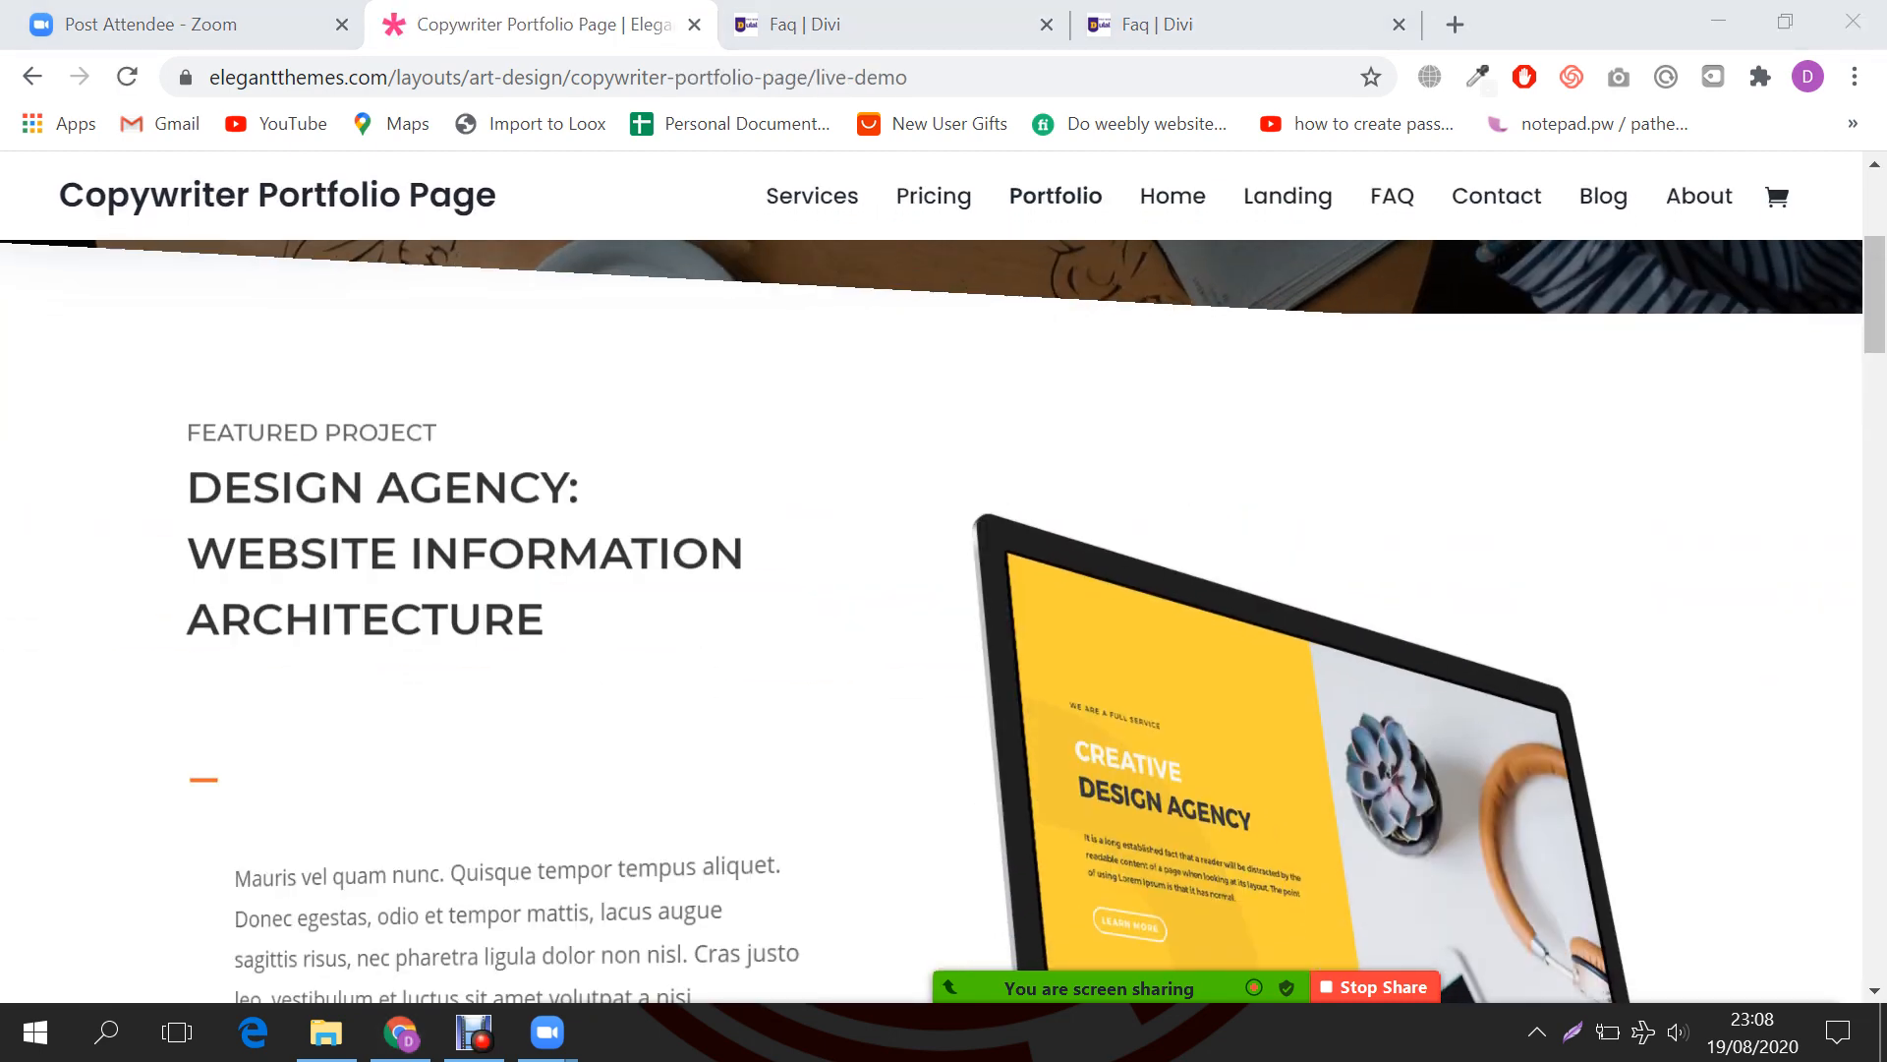
scroll(931, 629, up, 3)
scroll(932, 629, down, 2)
scroll(932, 629, down, 10)
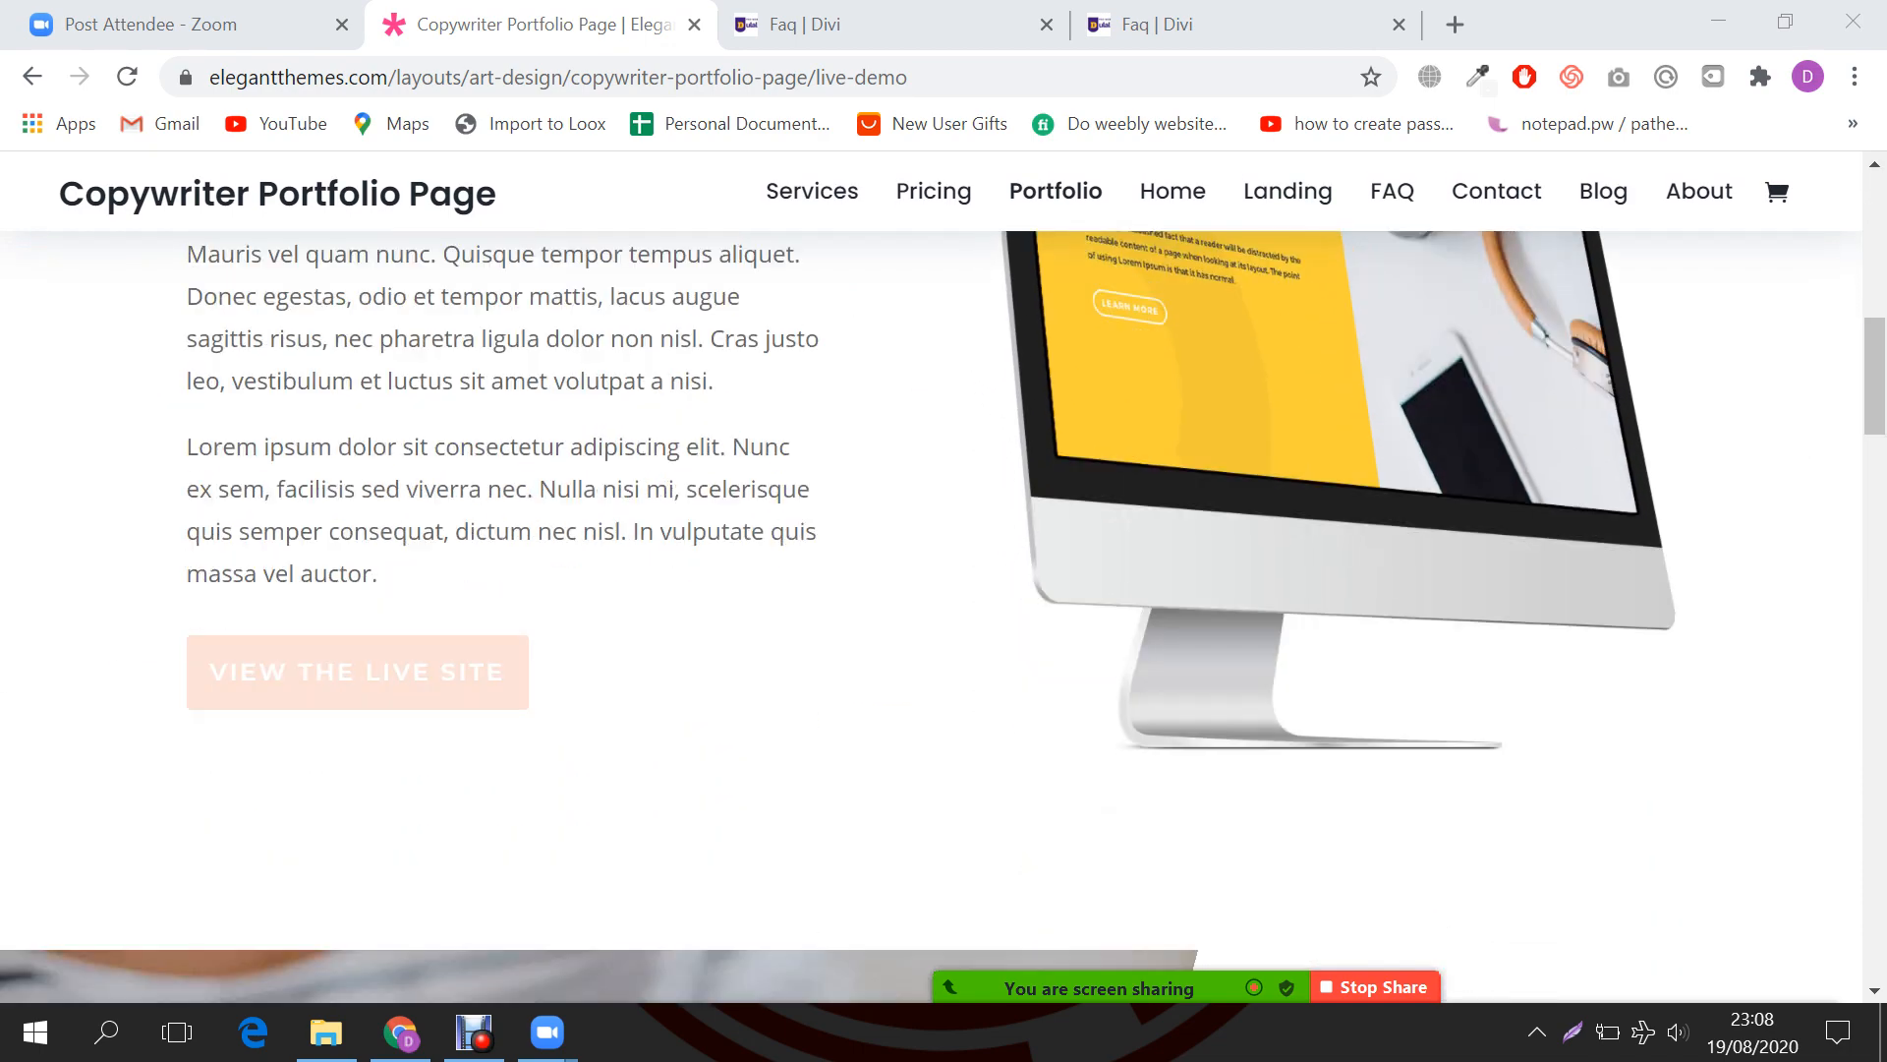
scroll(932, 629, up, 1)
scroll(932, 629, up, 10)
scroll(932, 629, down, 12)
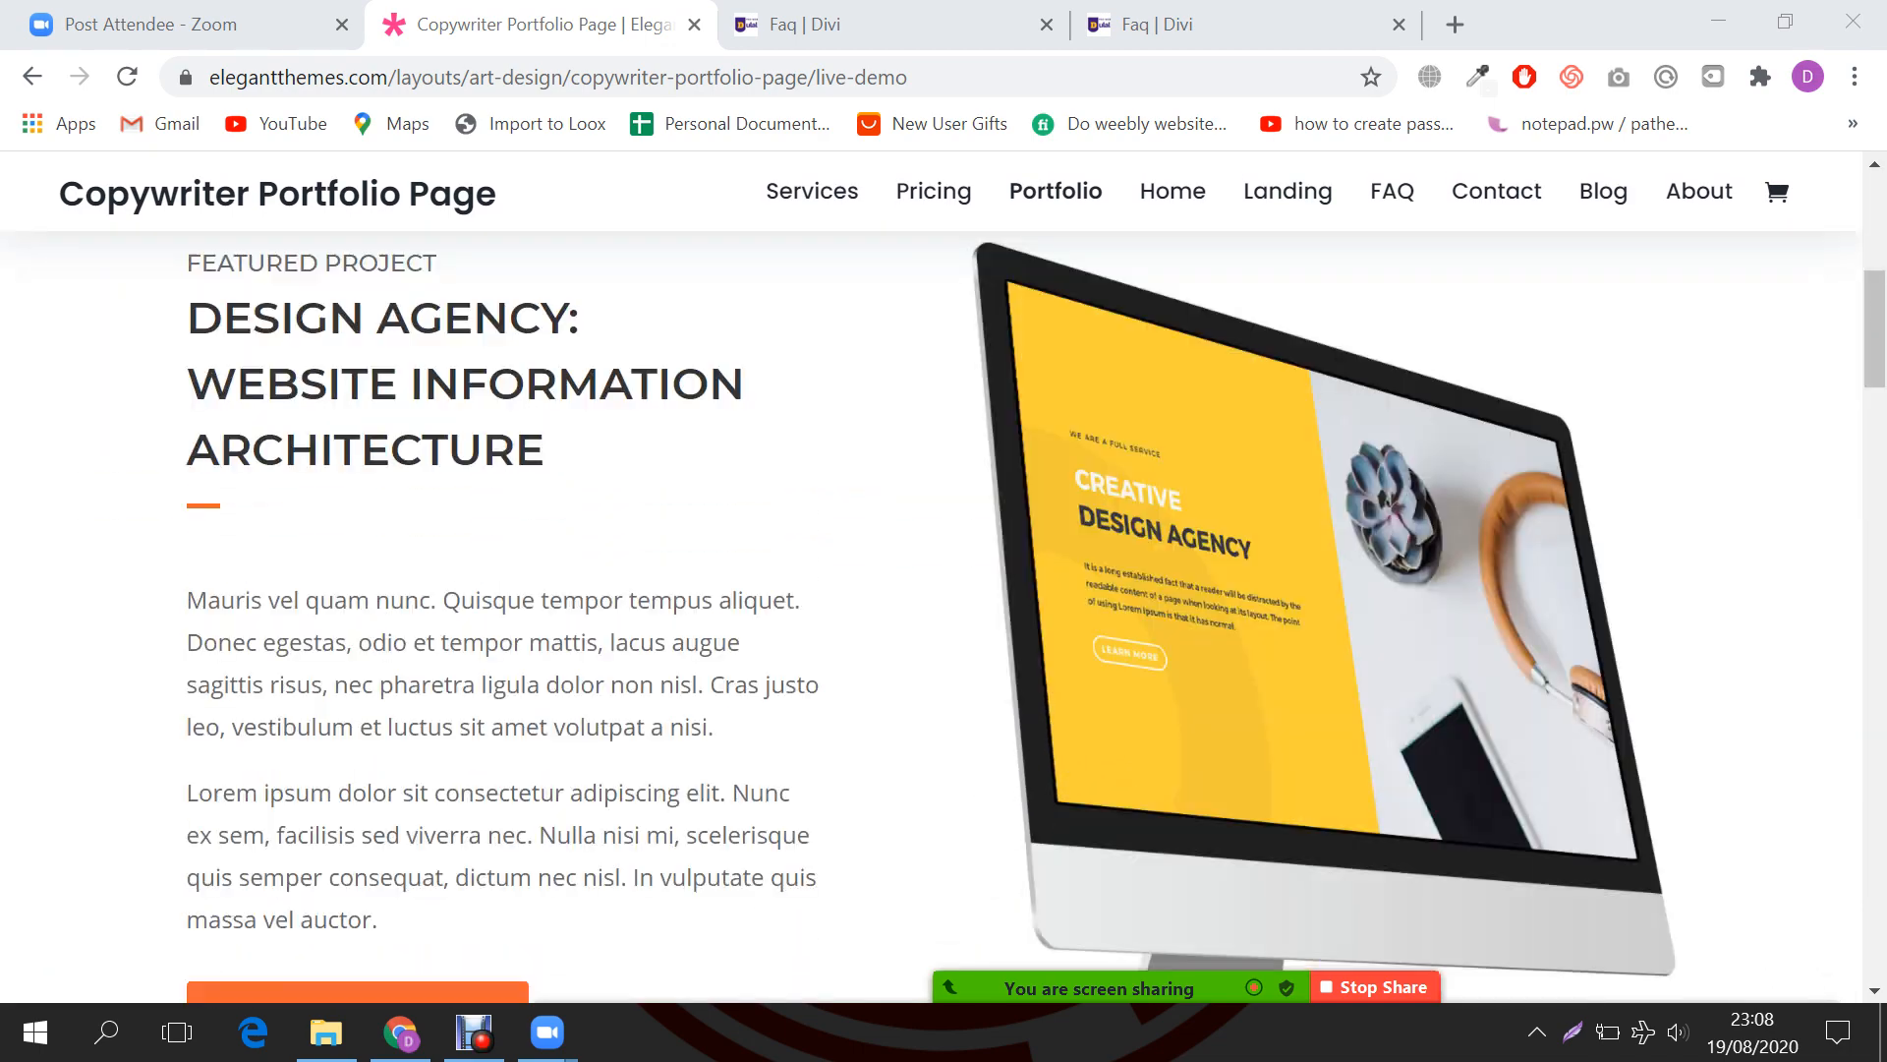
scroll(932, 629, down, 15)
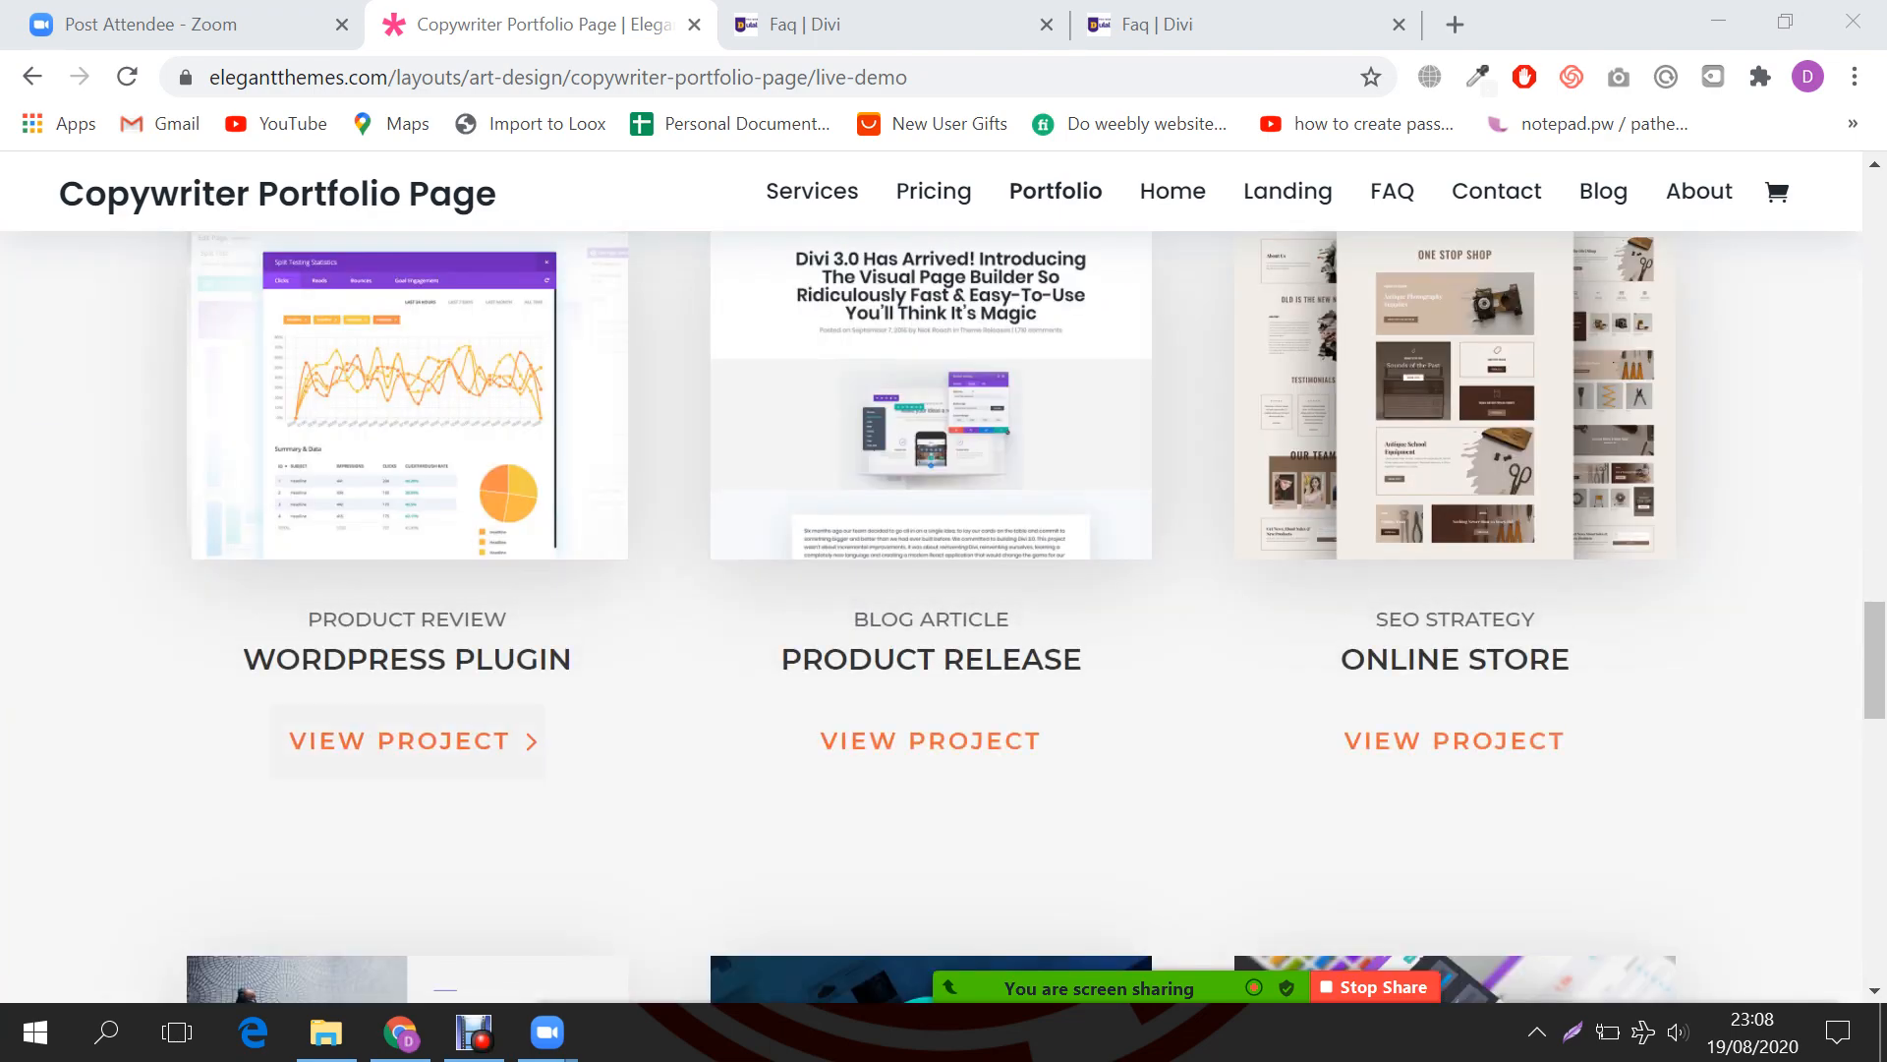
Step: Look through the WORDPRESS PLUGIN project's details, then return to the FAQ page builder
click(407, 740)
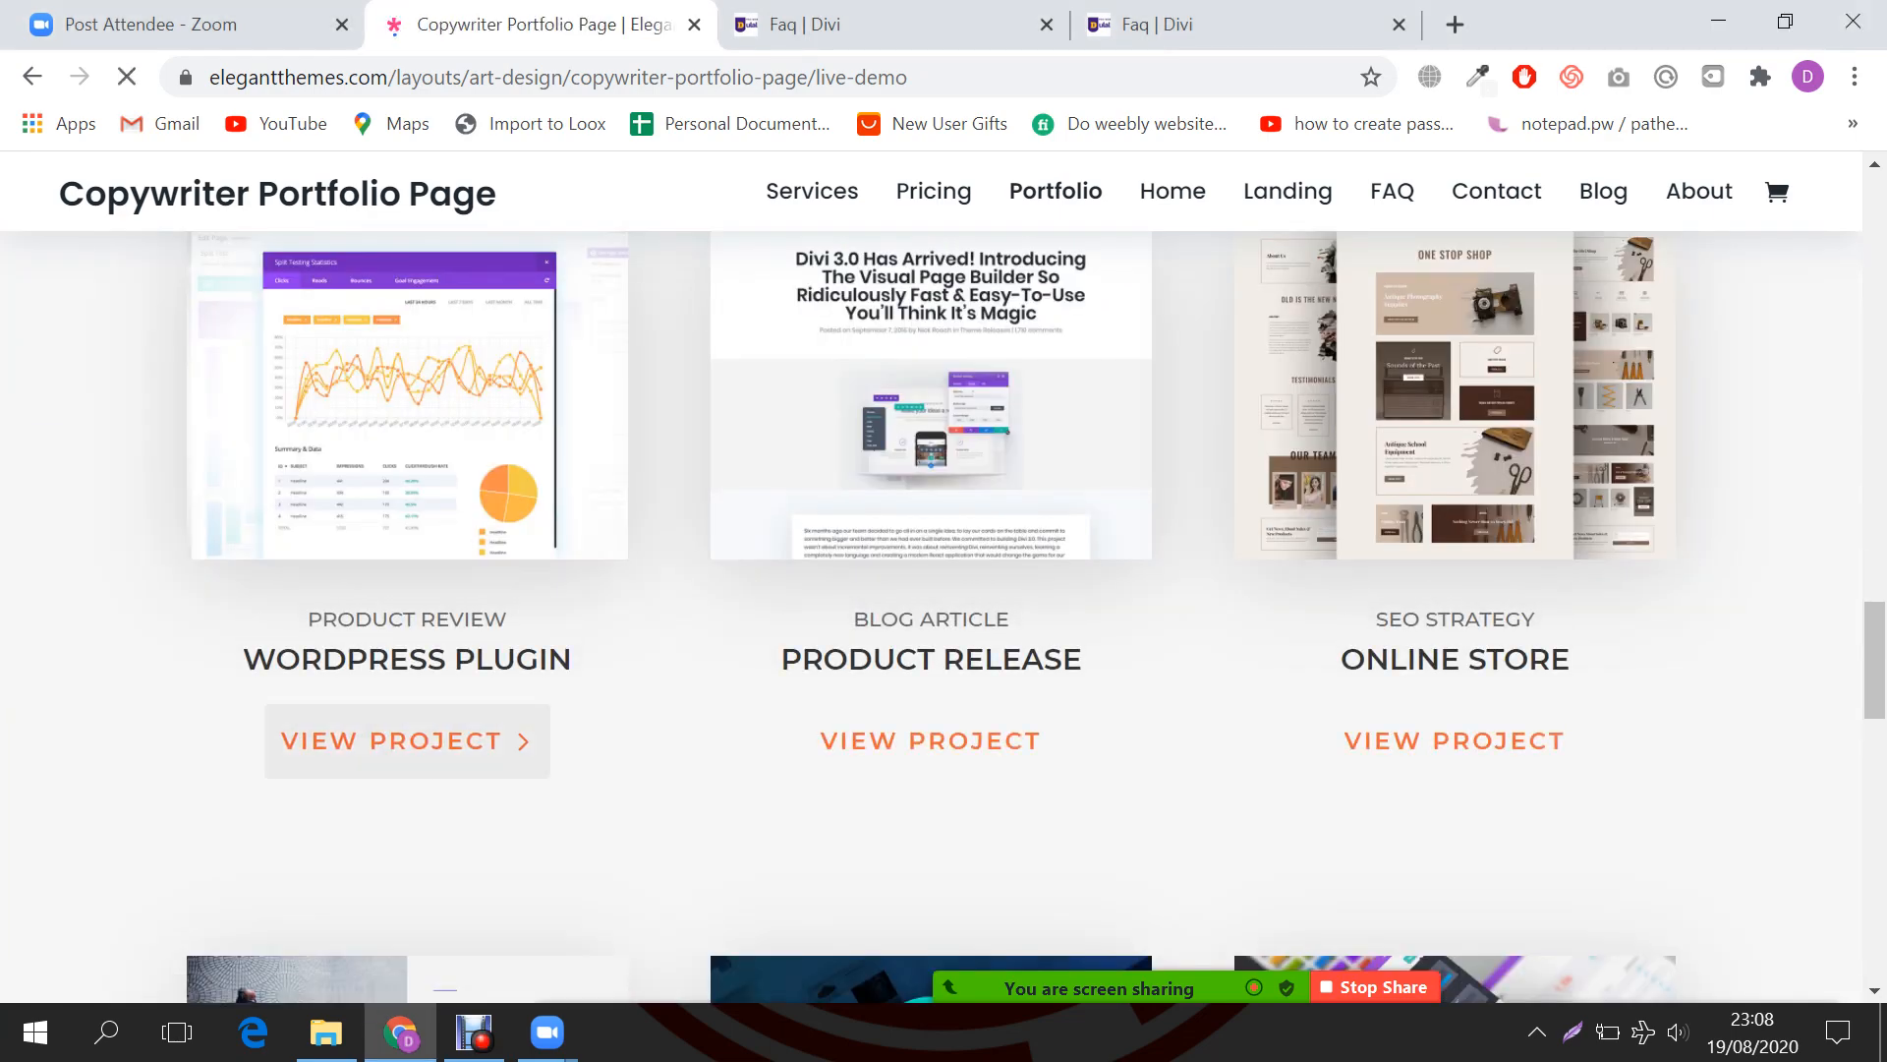
scroll(407, 740, down, 5)
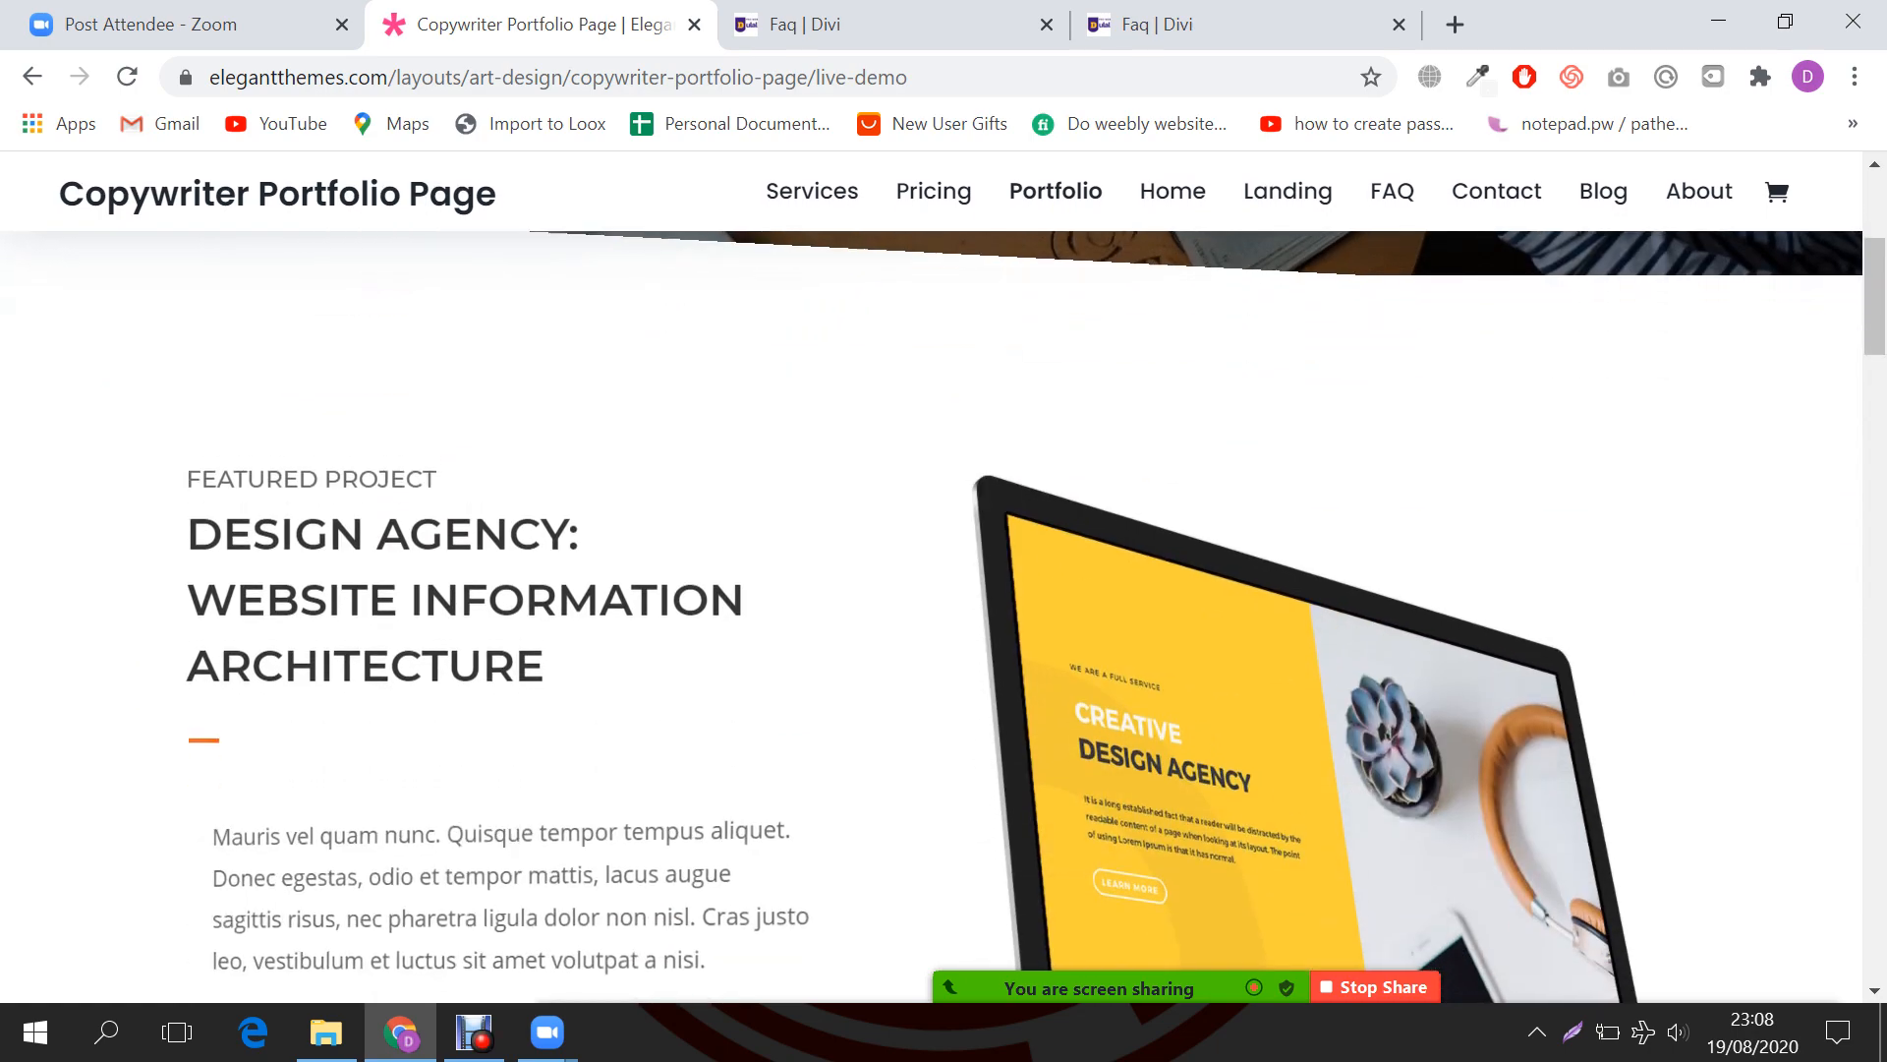
scroll(932, 629, down, 10)
scroll(407, 593, down, 10)
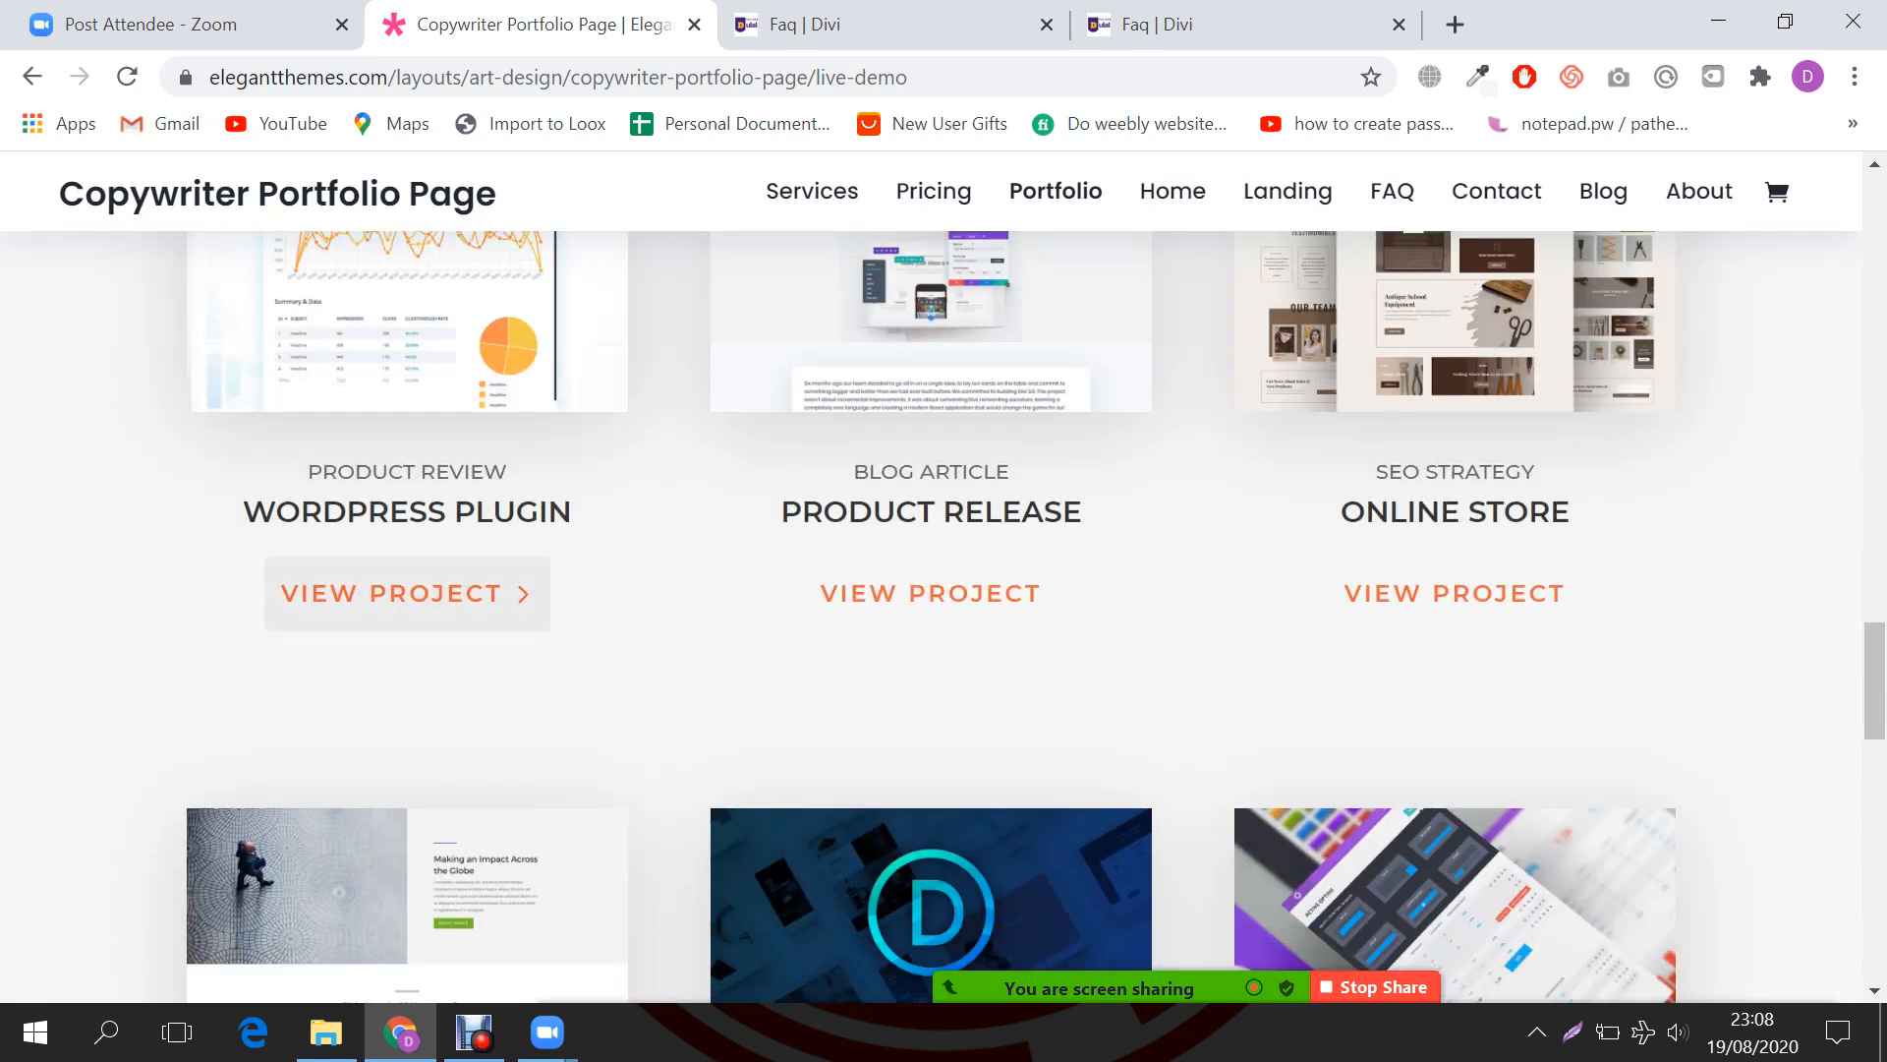
scroll(407, 592, up, 5)
click(806, 24)
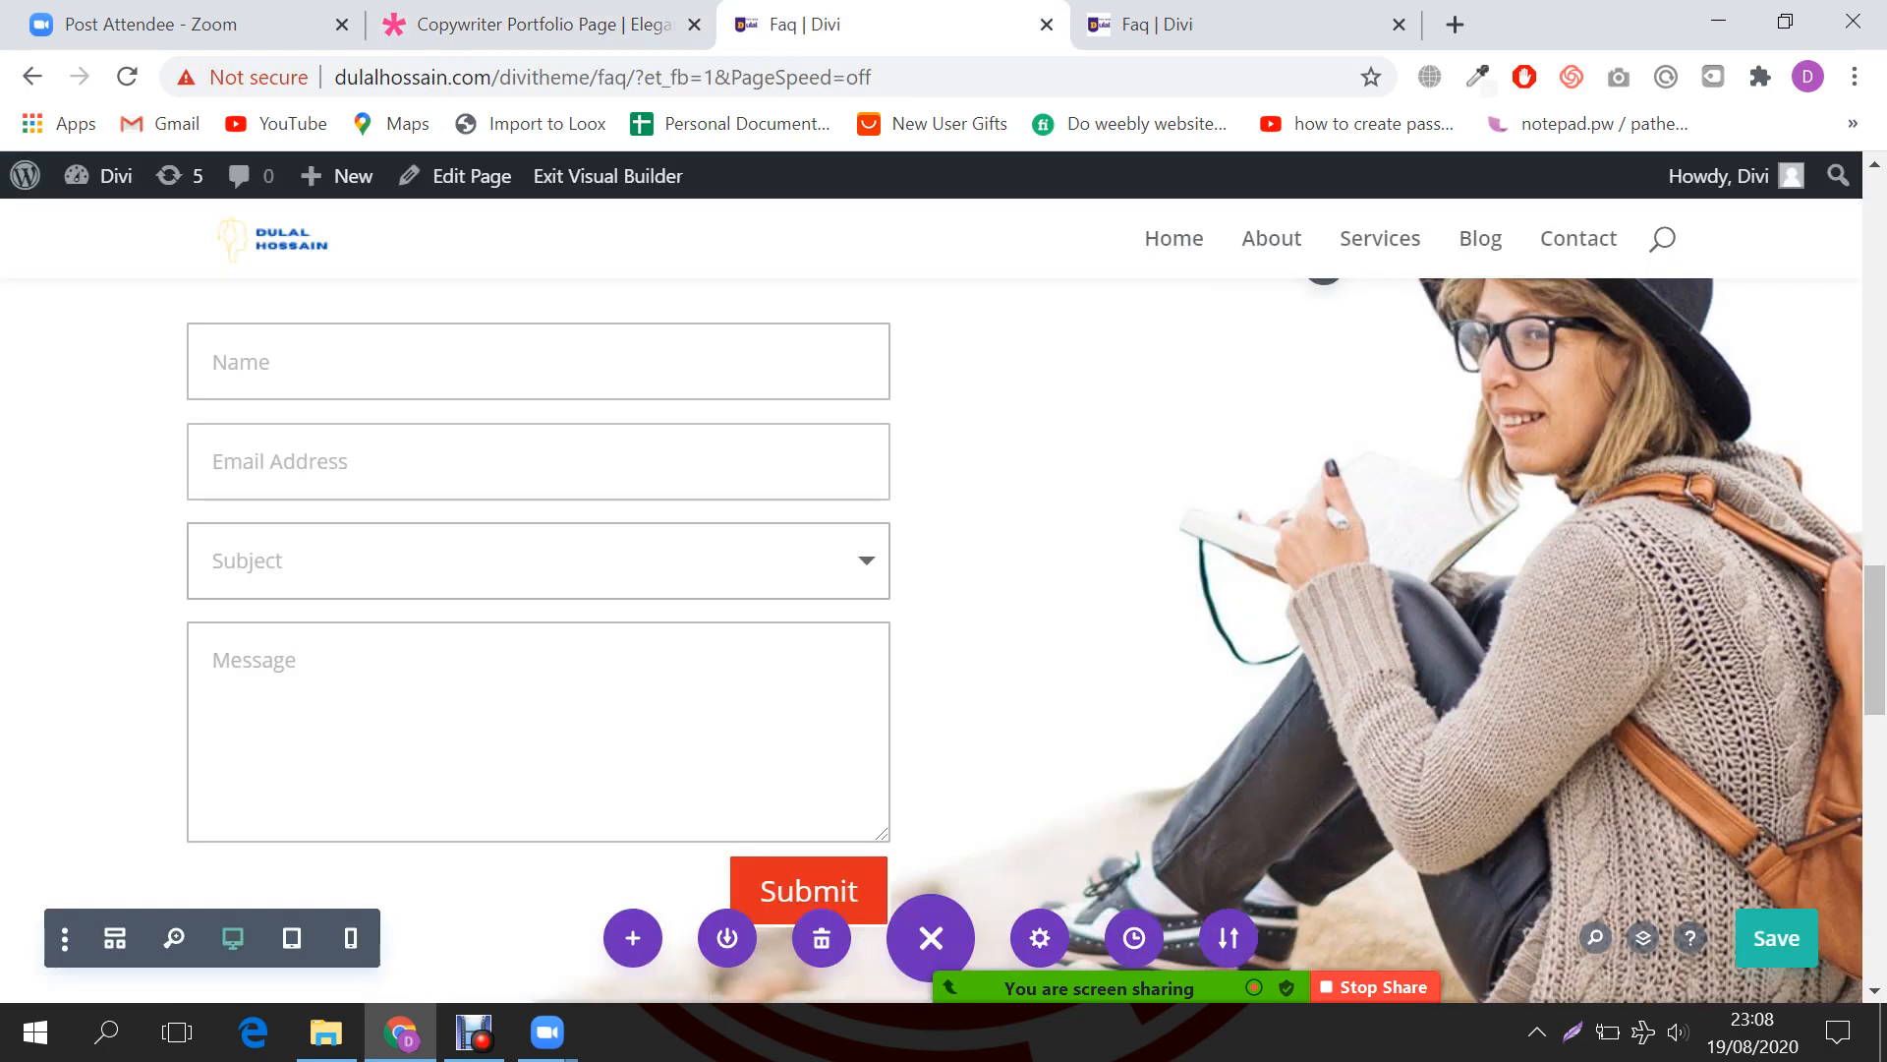
Step: Go from the FAQ page to the dashboard's Projects > All Projects list, which is empty
key(ctrl+Tab)
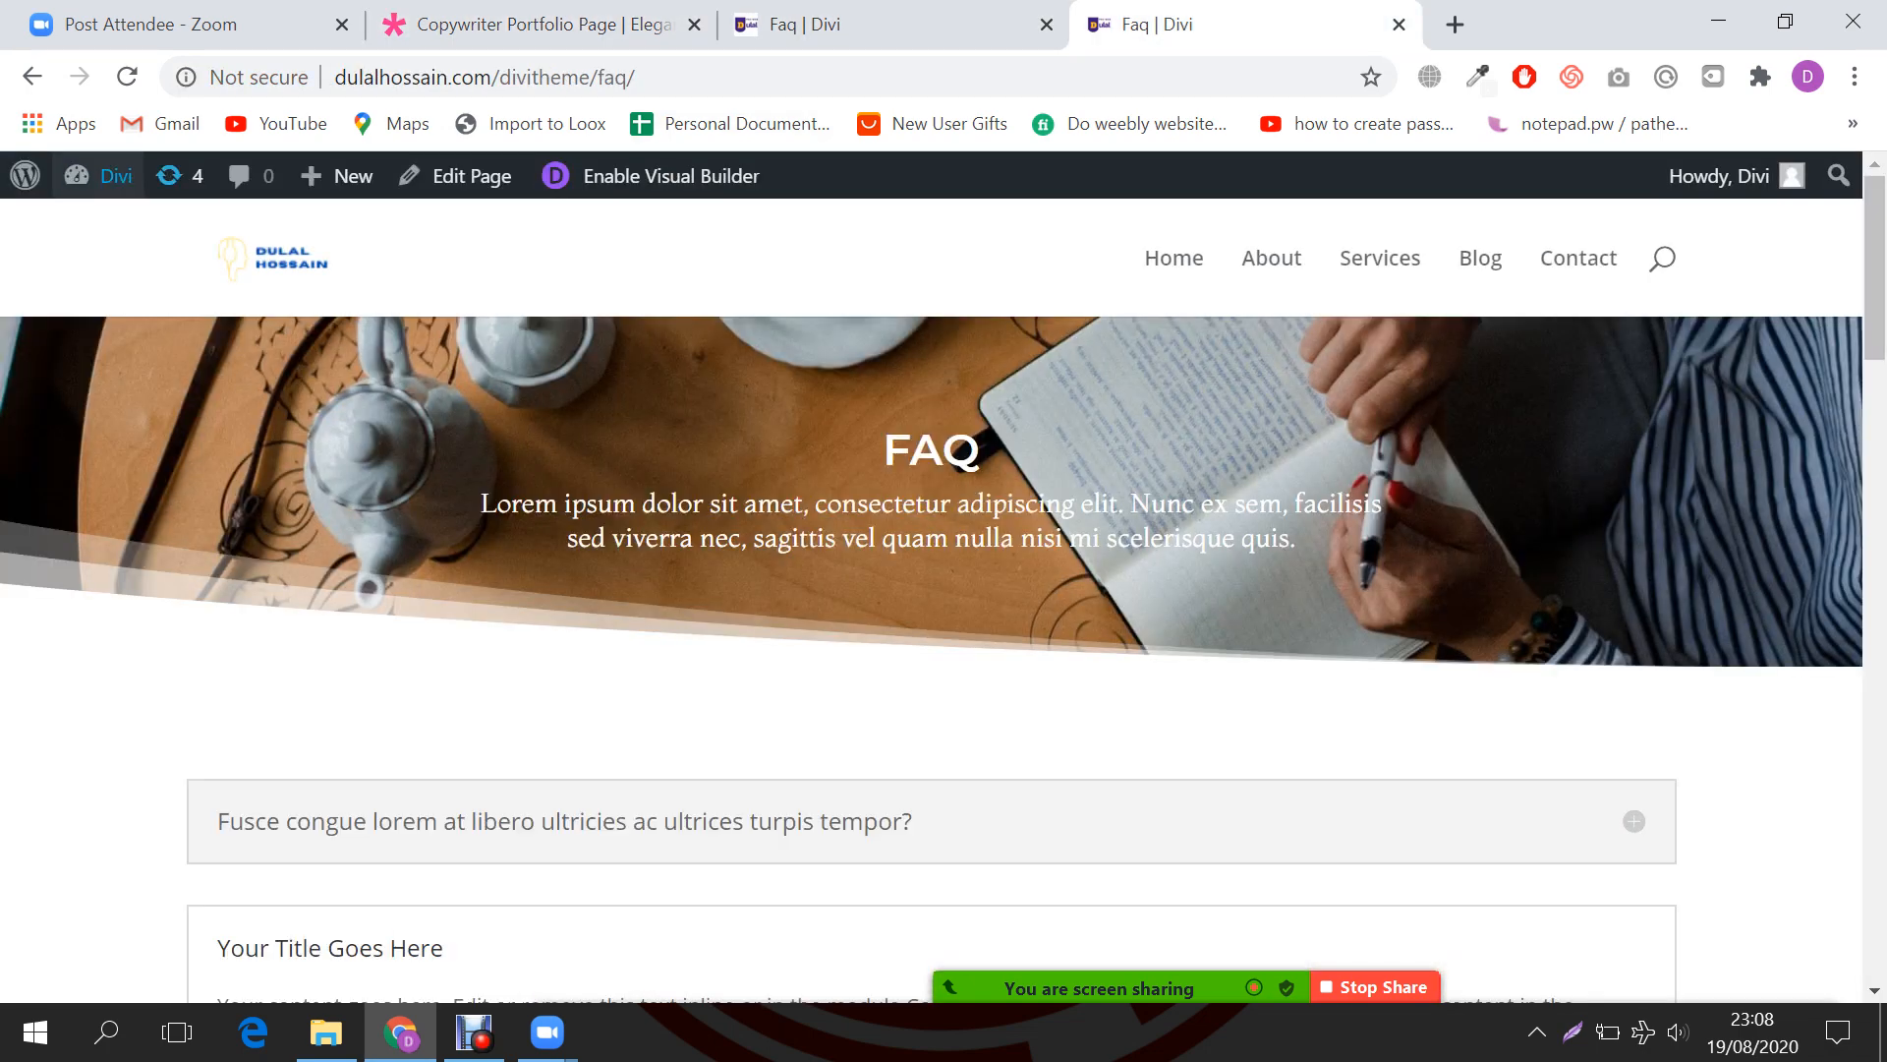
click(112, 227)
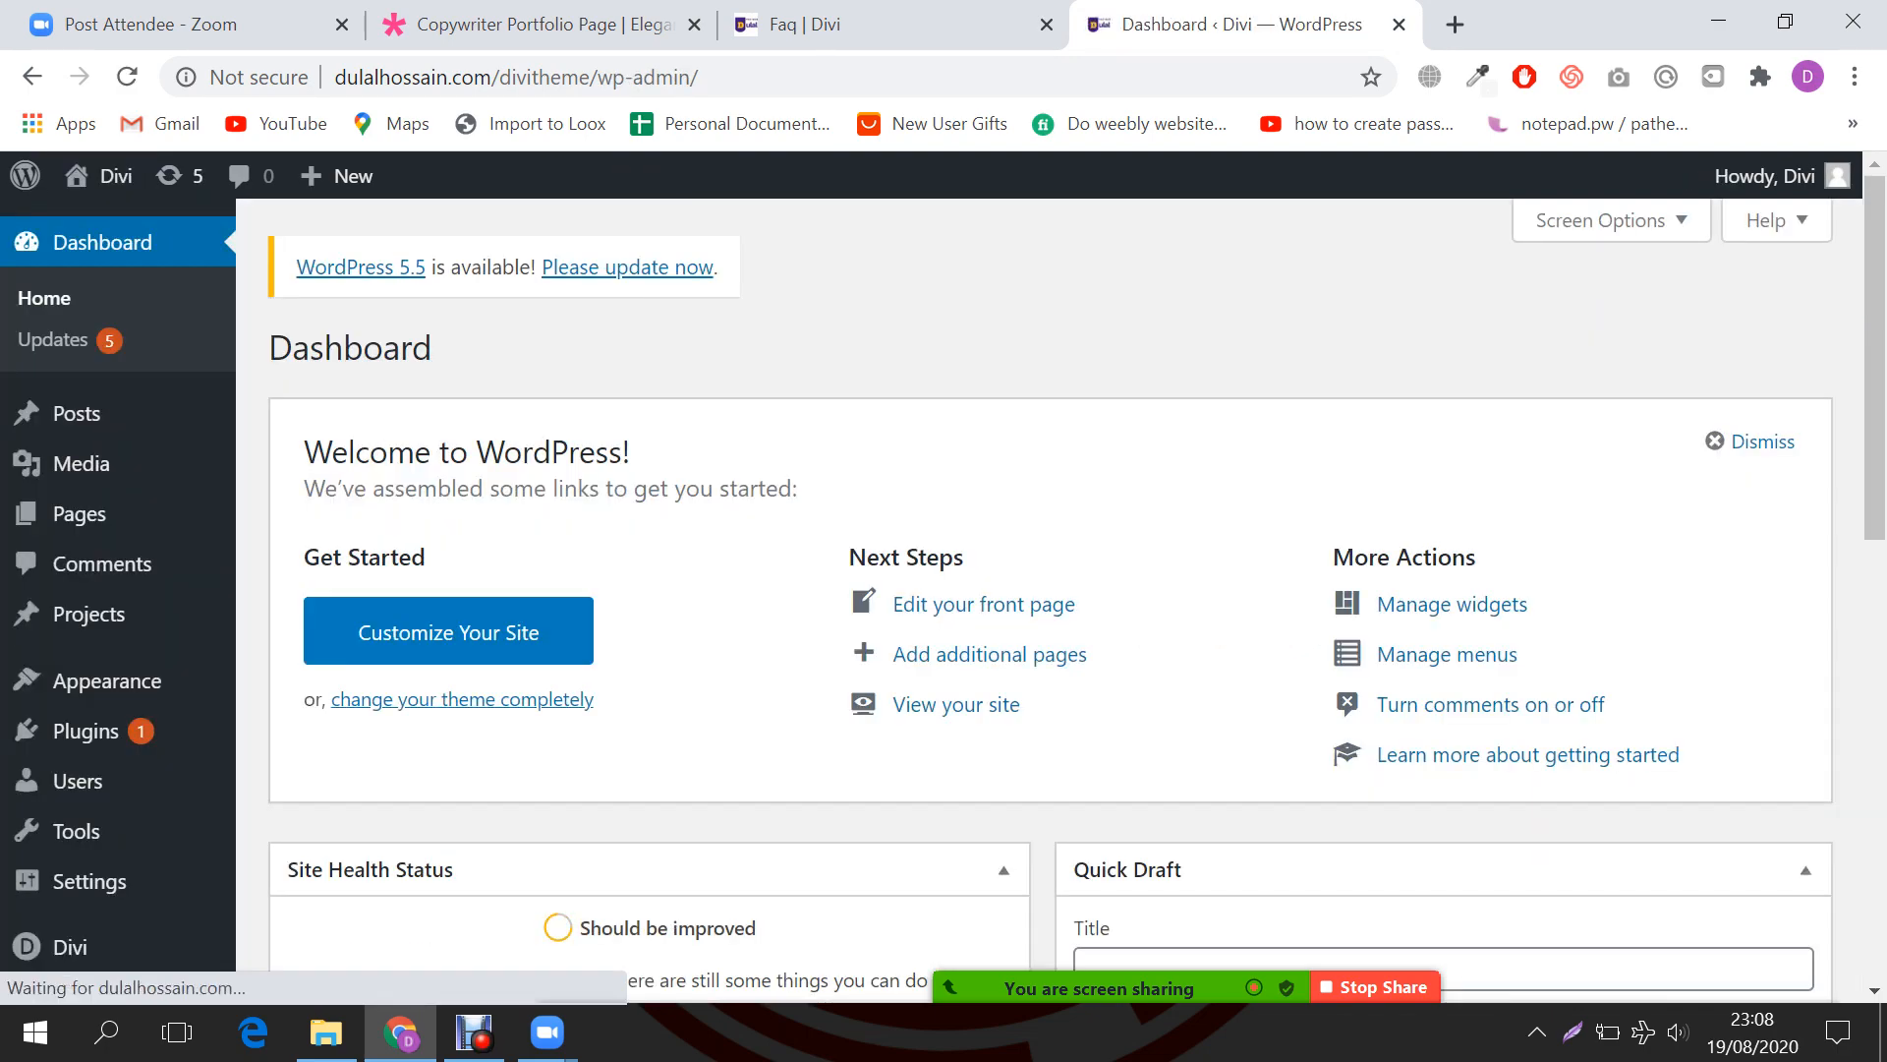
mouse_move(89, 614)
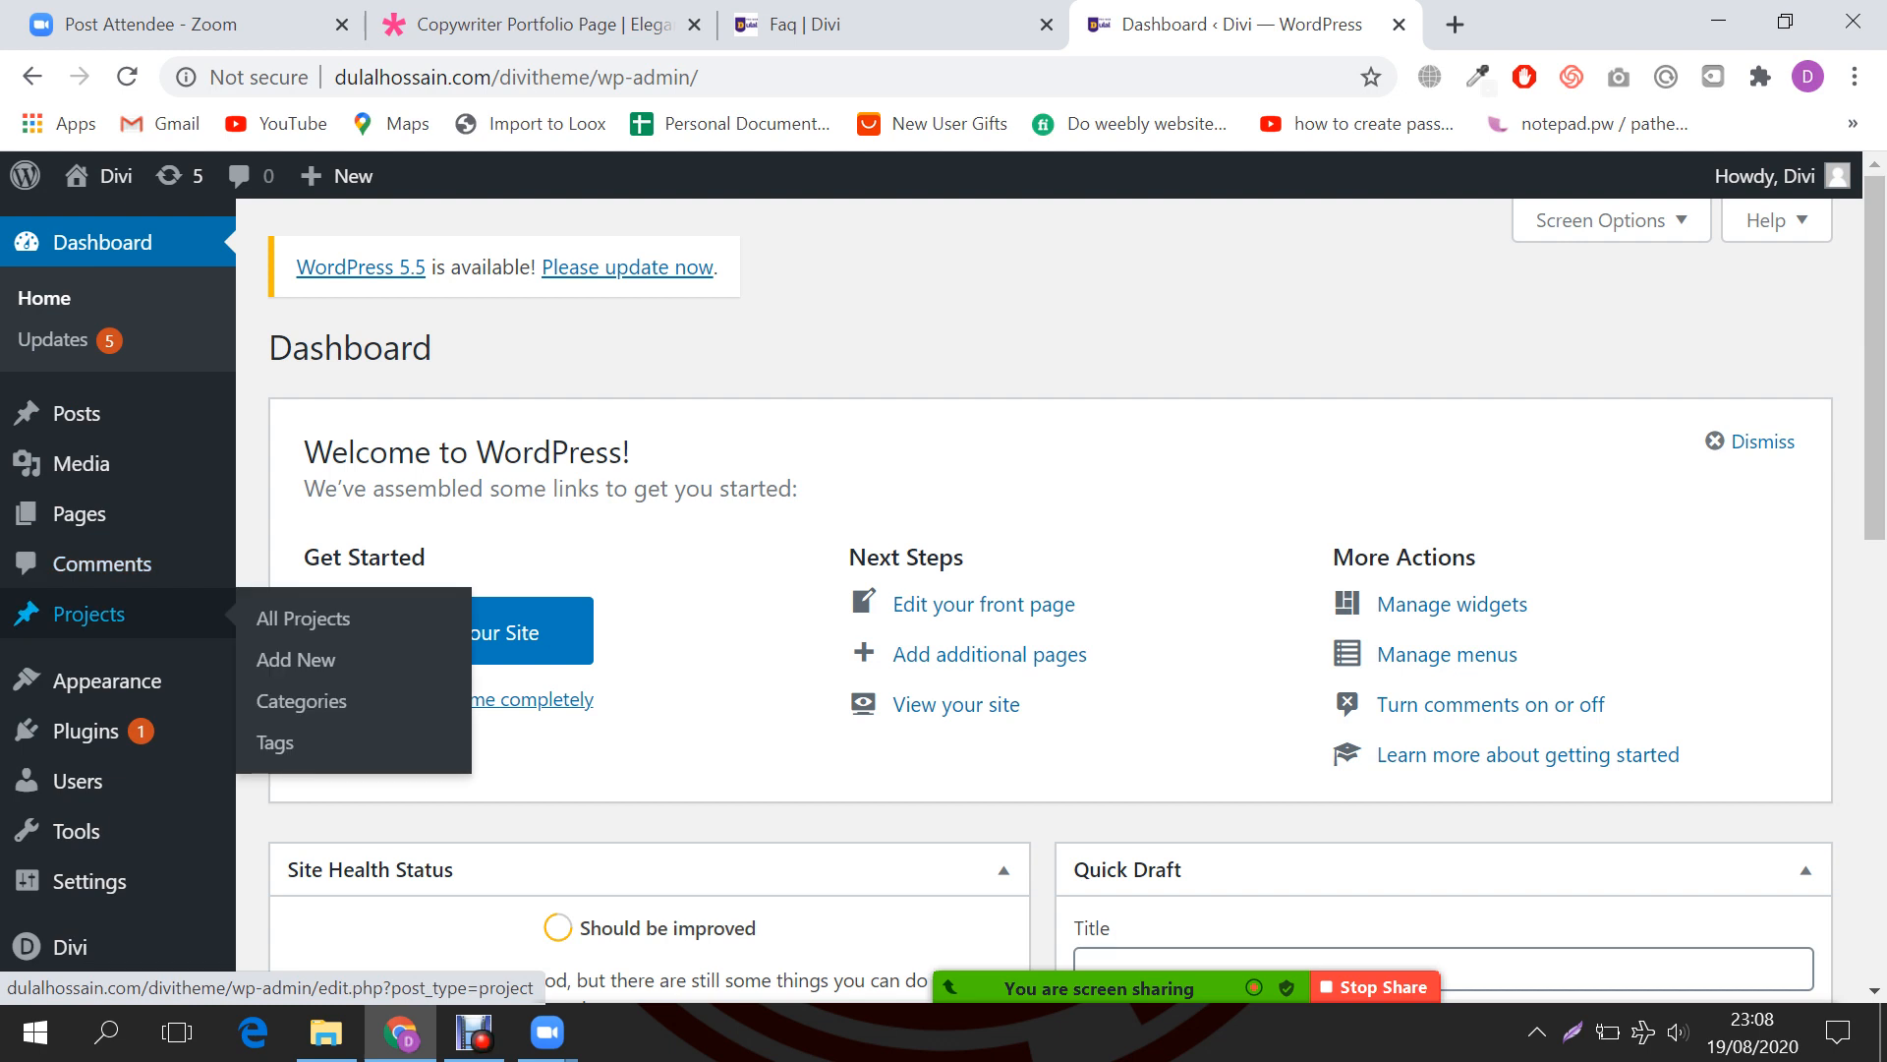
click(303, 618)
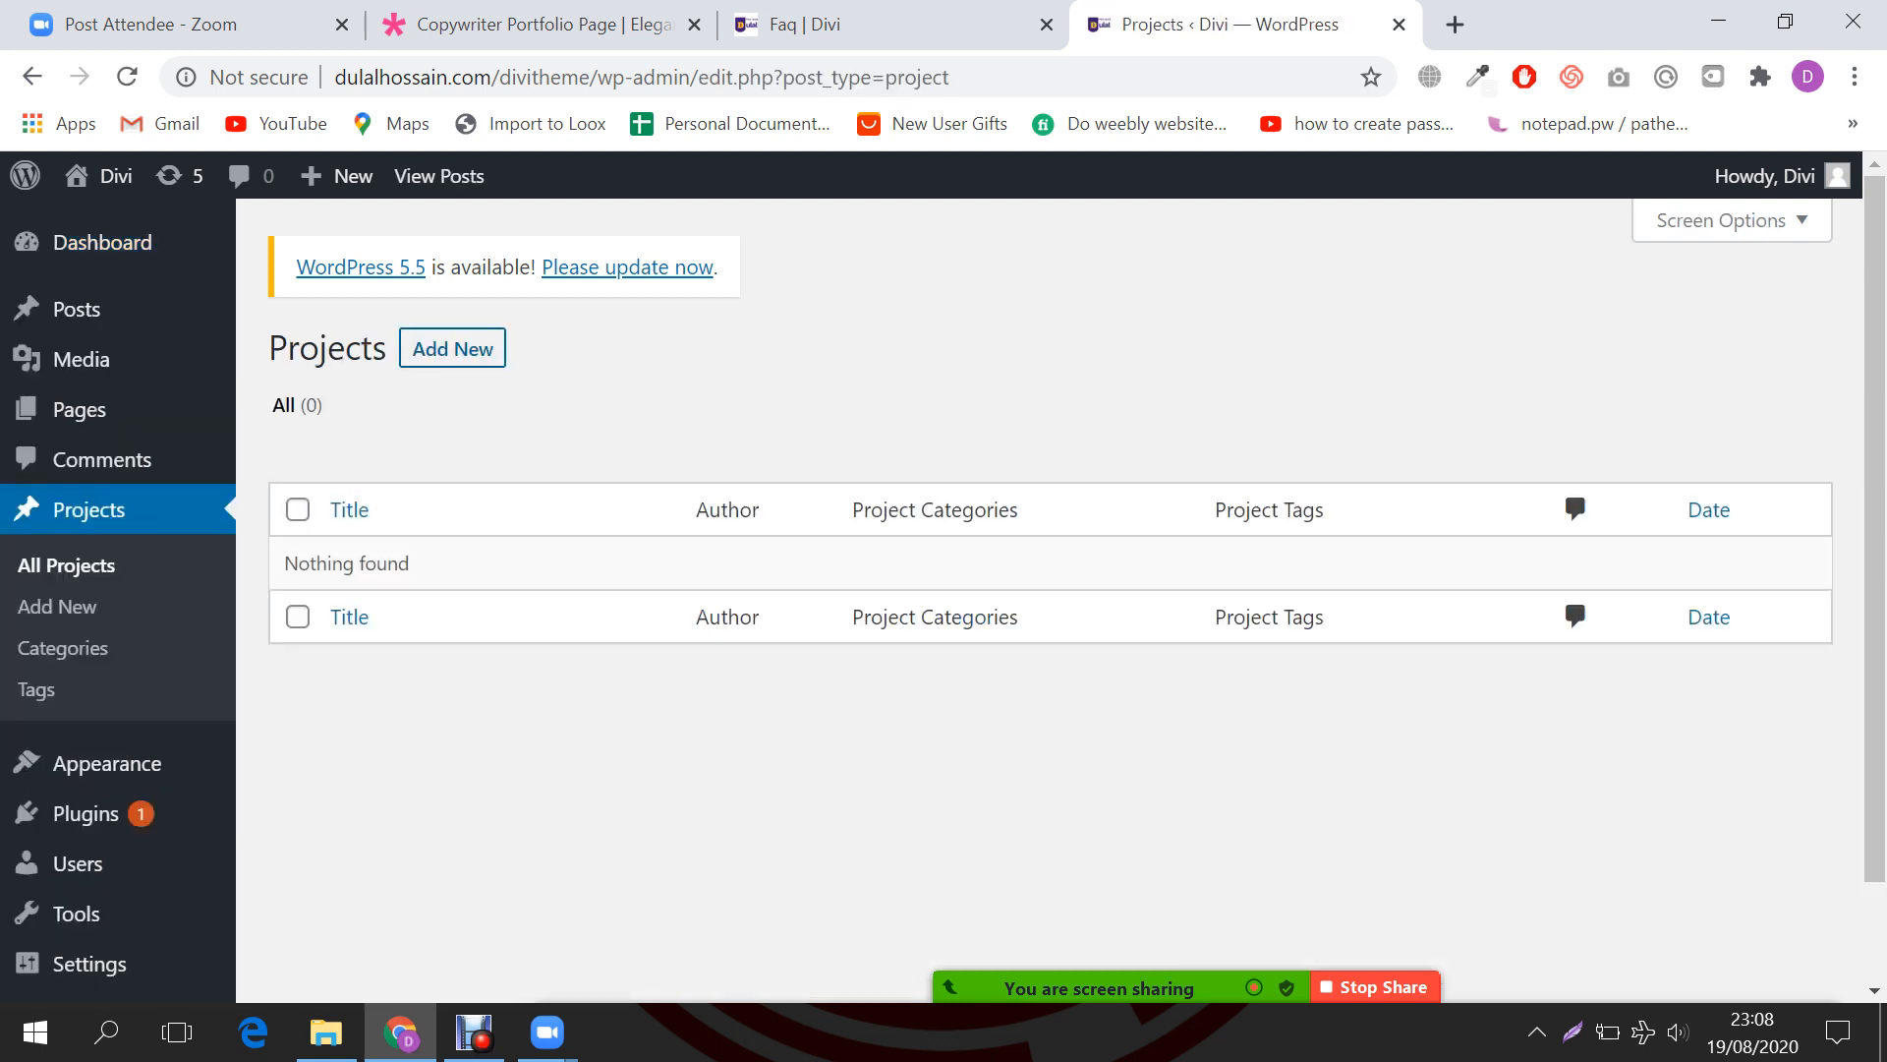
Step: Create a new portfolio project and title it 'Webdesign'
click(452, 347)
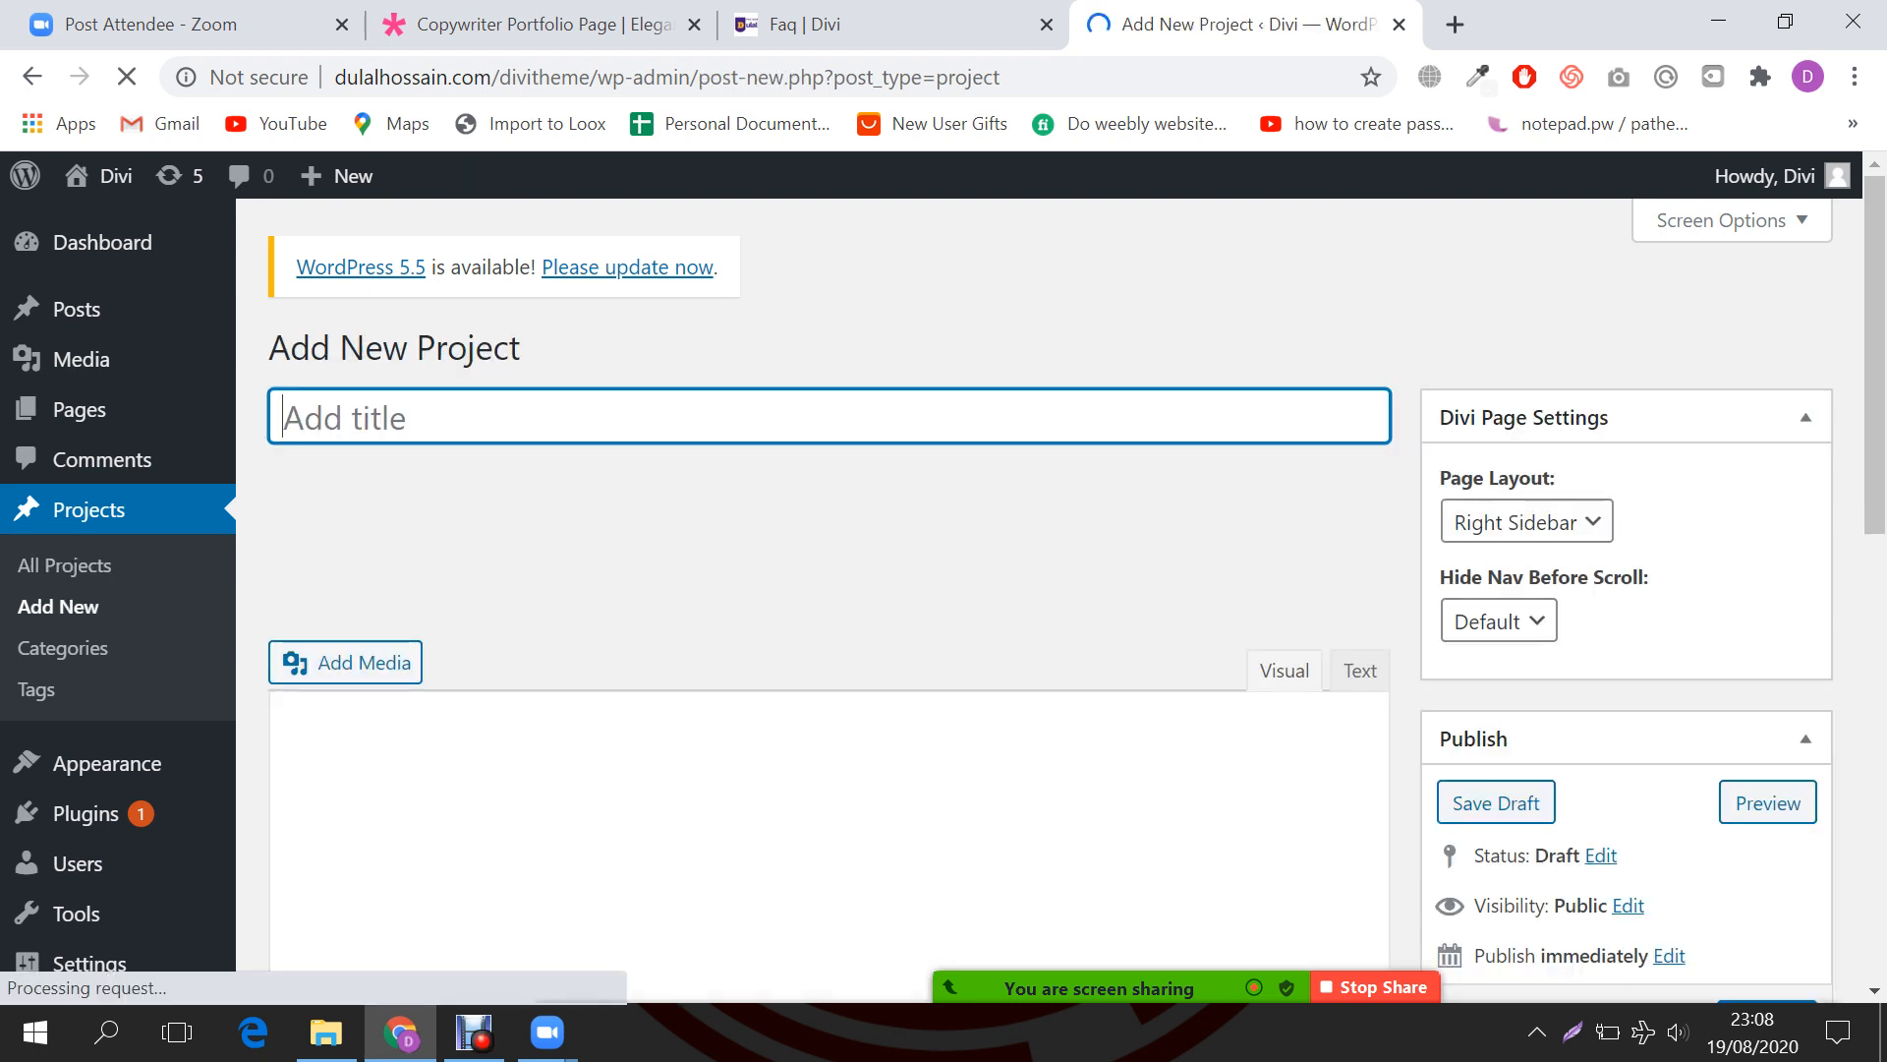
text(Web)
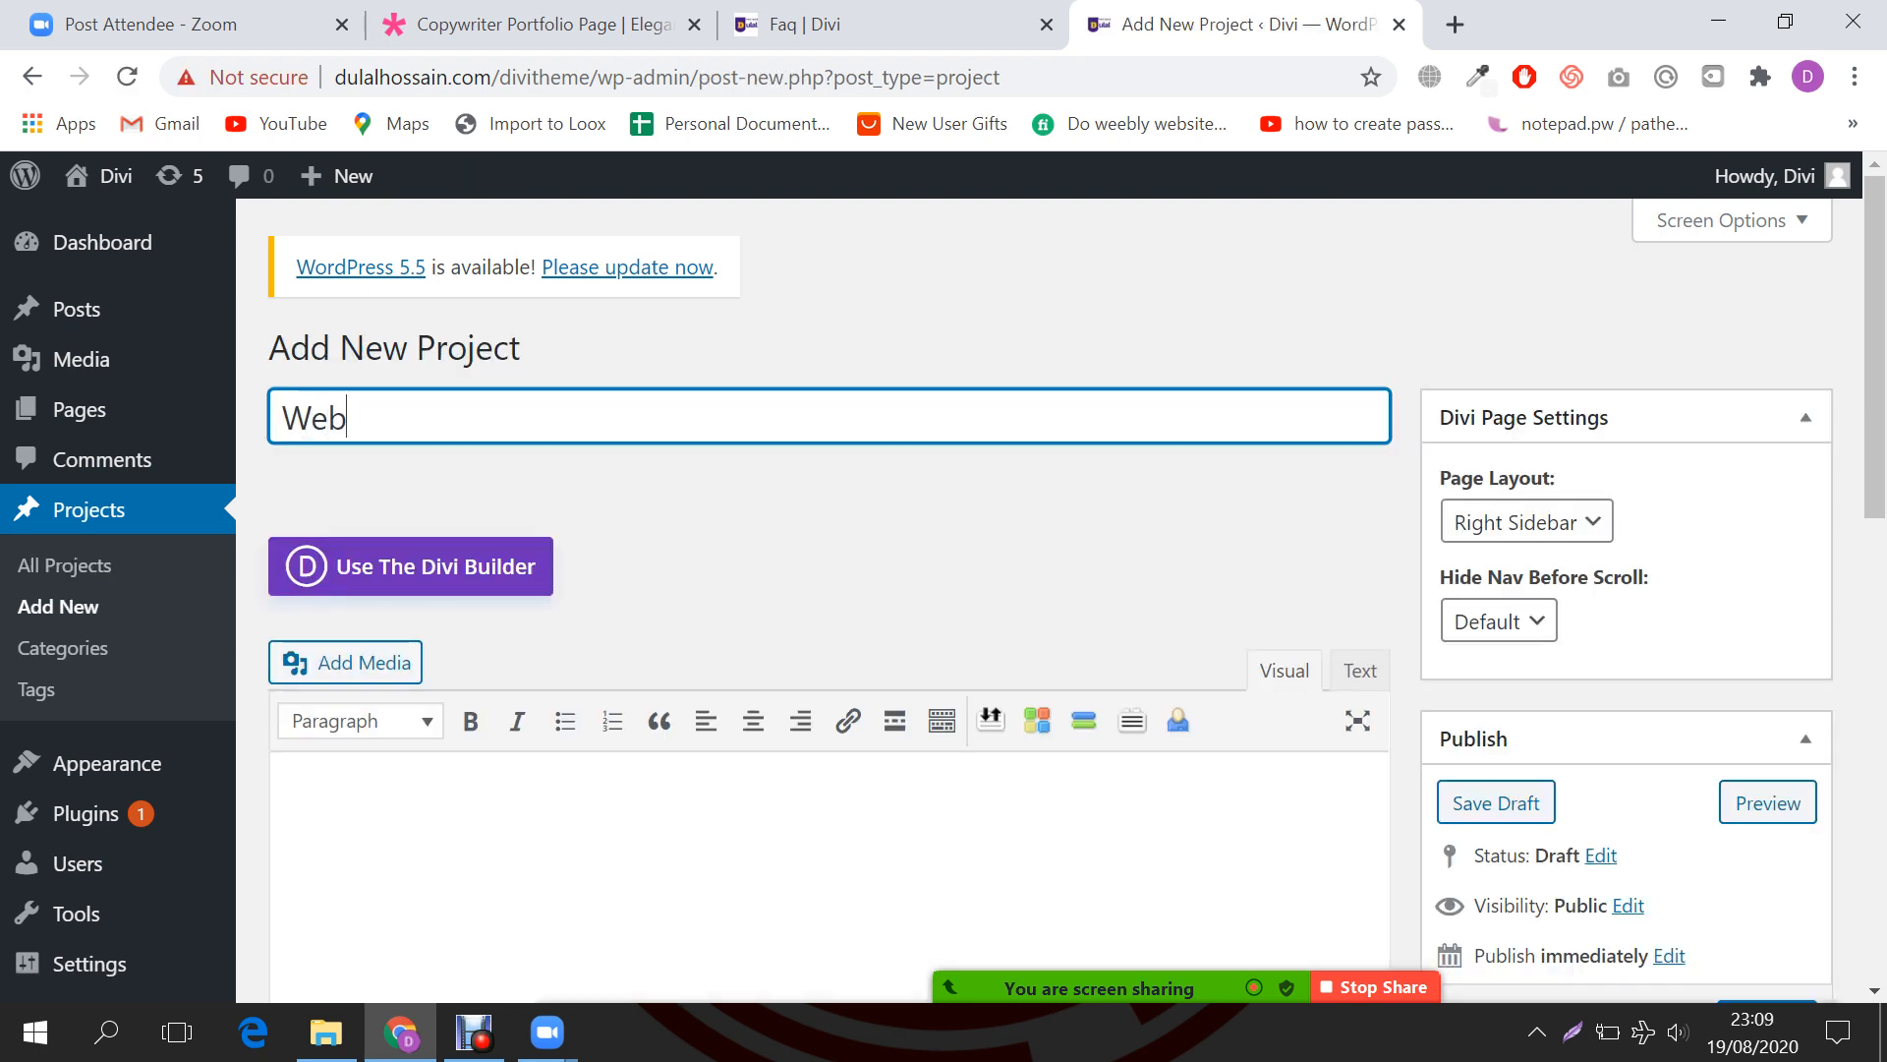
text(design)
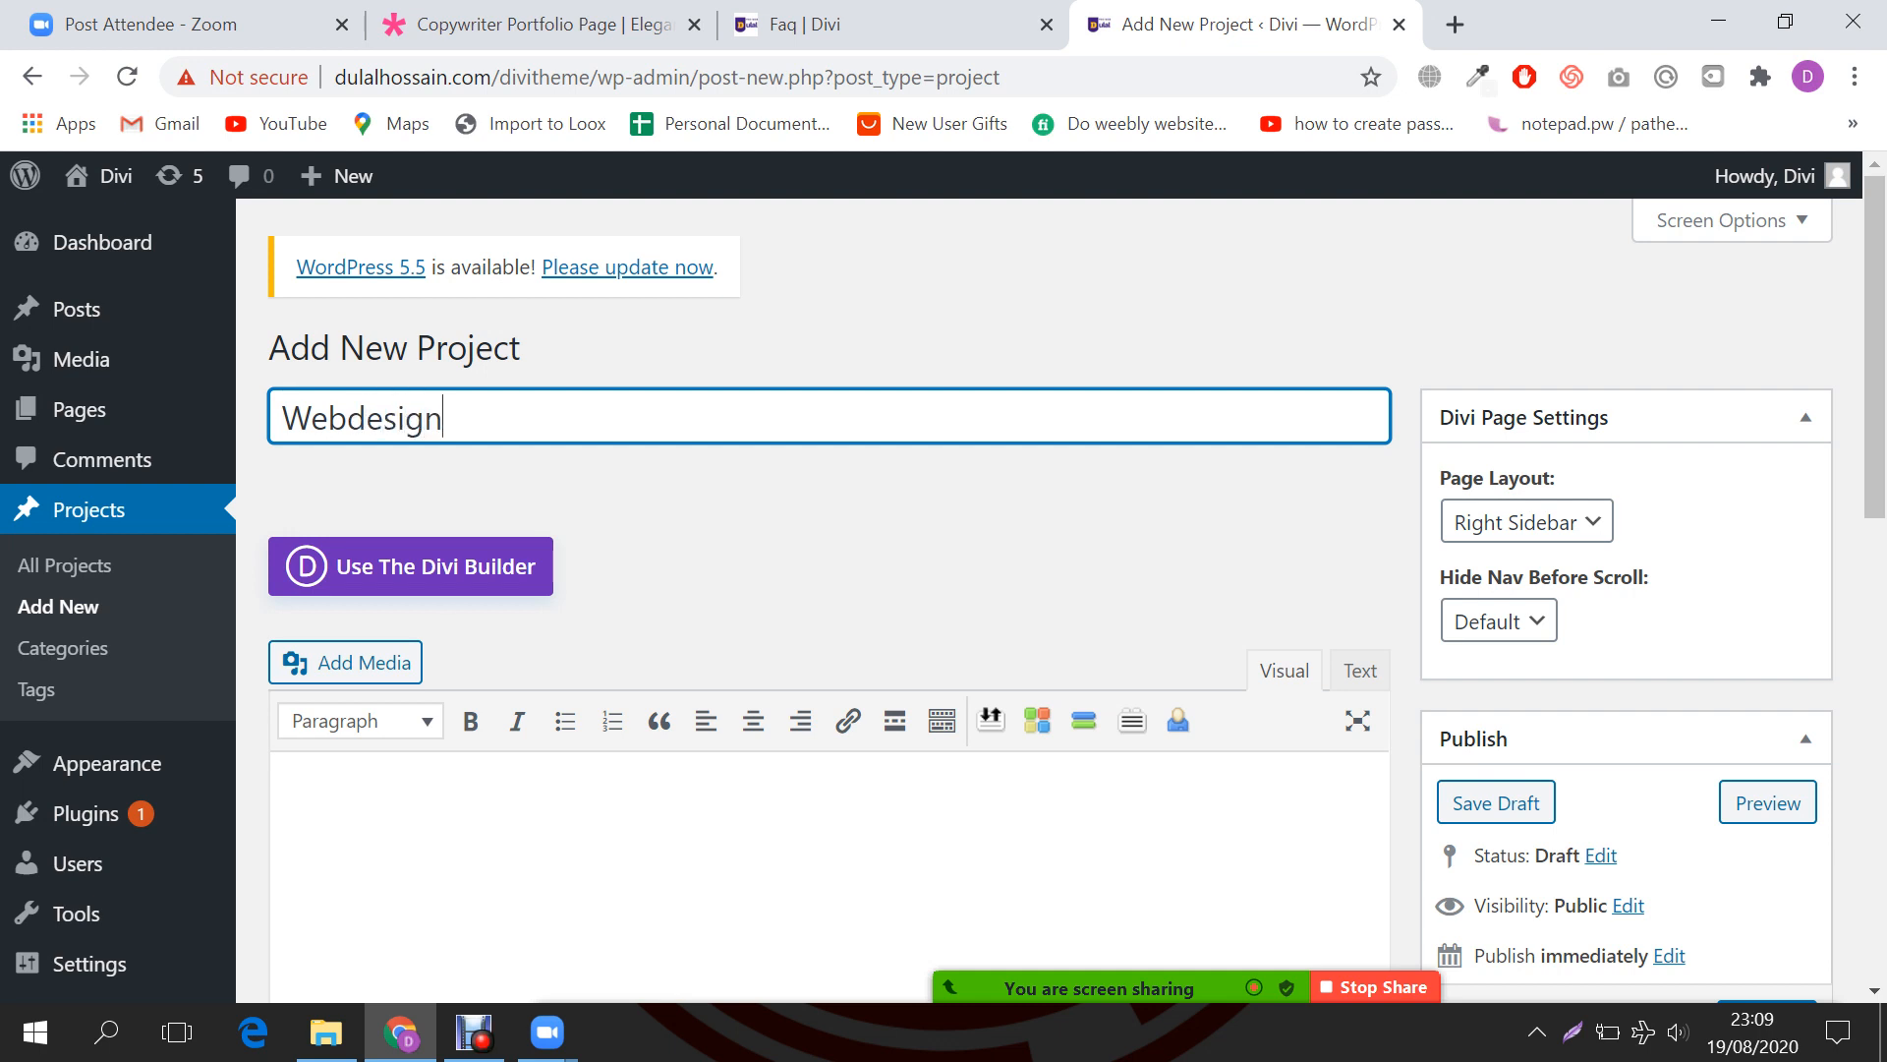
drag(289, 347, 520, 347)
scroll(472, 434, down, 2)
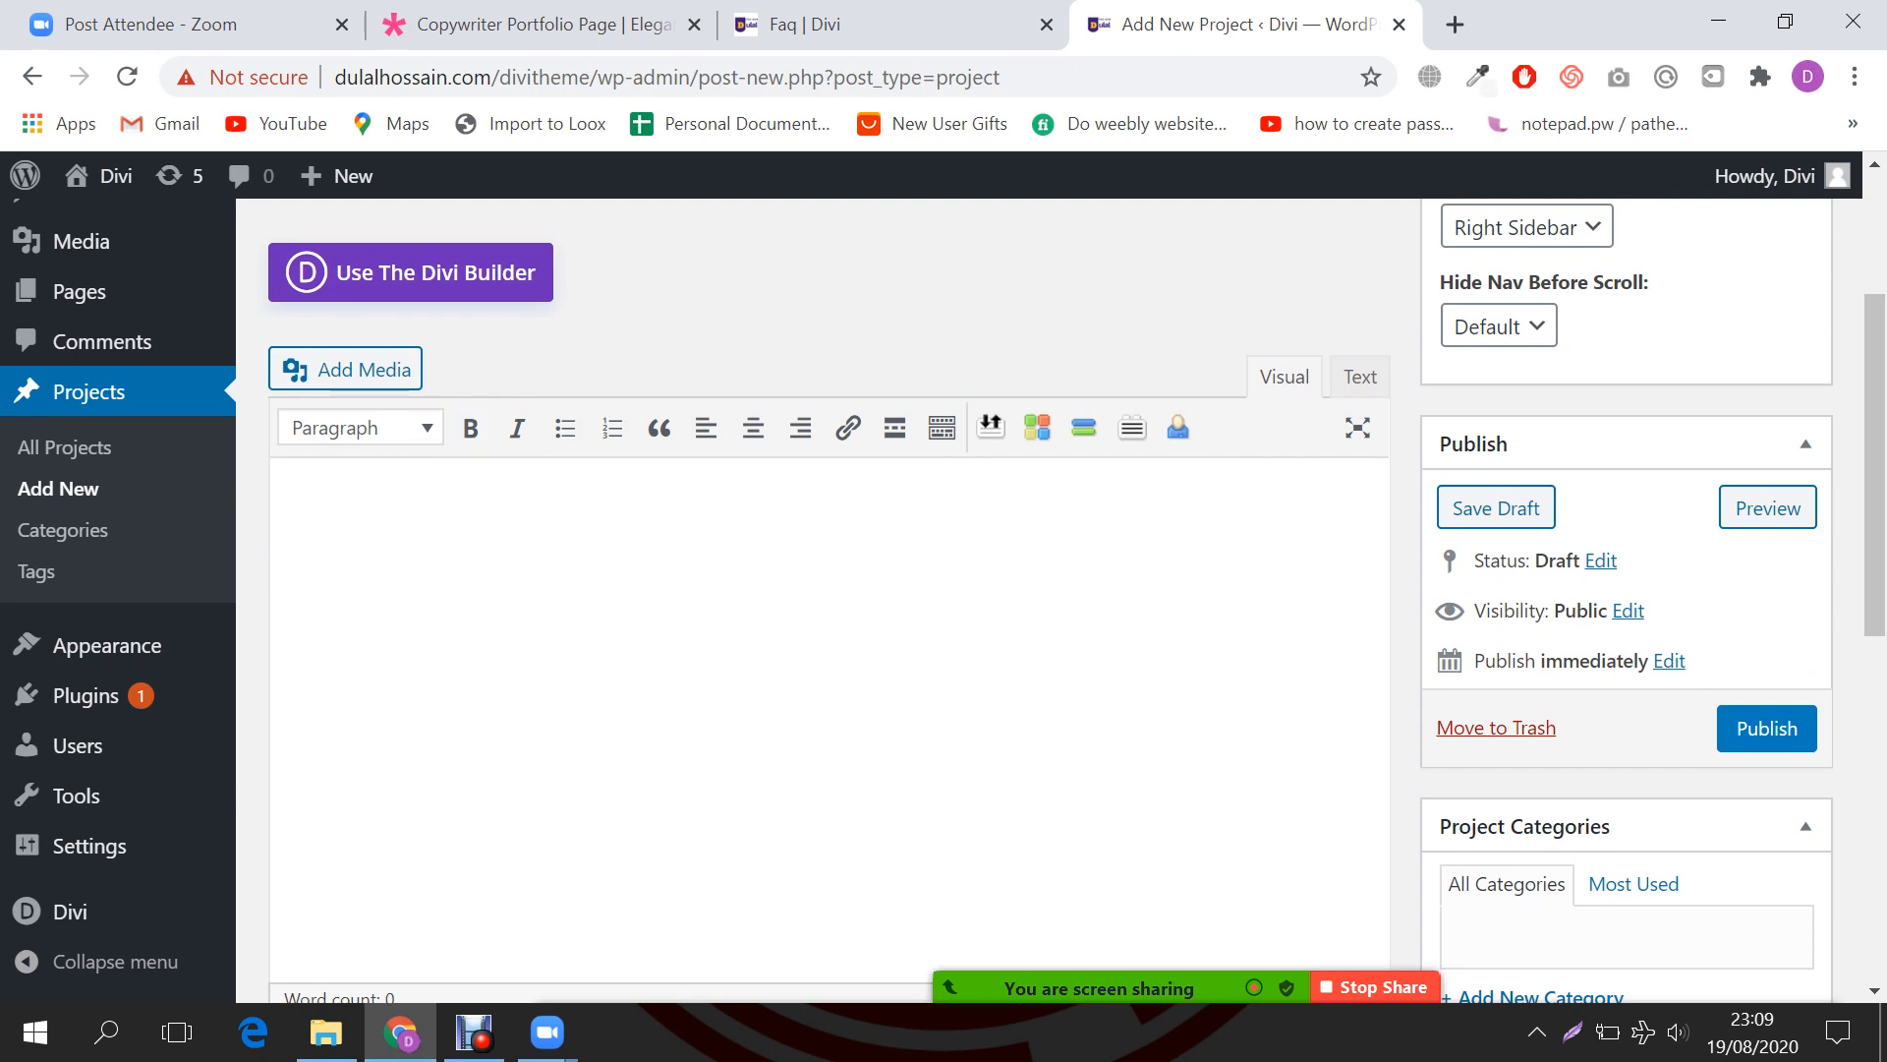
click(312, 522)
scroll(311, 522, up, 1)
drag(444, 271, 281, 271)
scroll(825, 589, down, 2)
Step: Copy the Design Agency demo's two body paragraphs and paste them into the Webdesign project content
click(547, 24)
scroll(826, 590, down, 5)
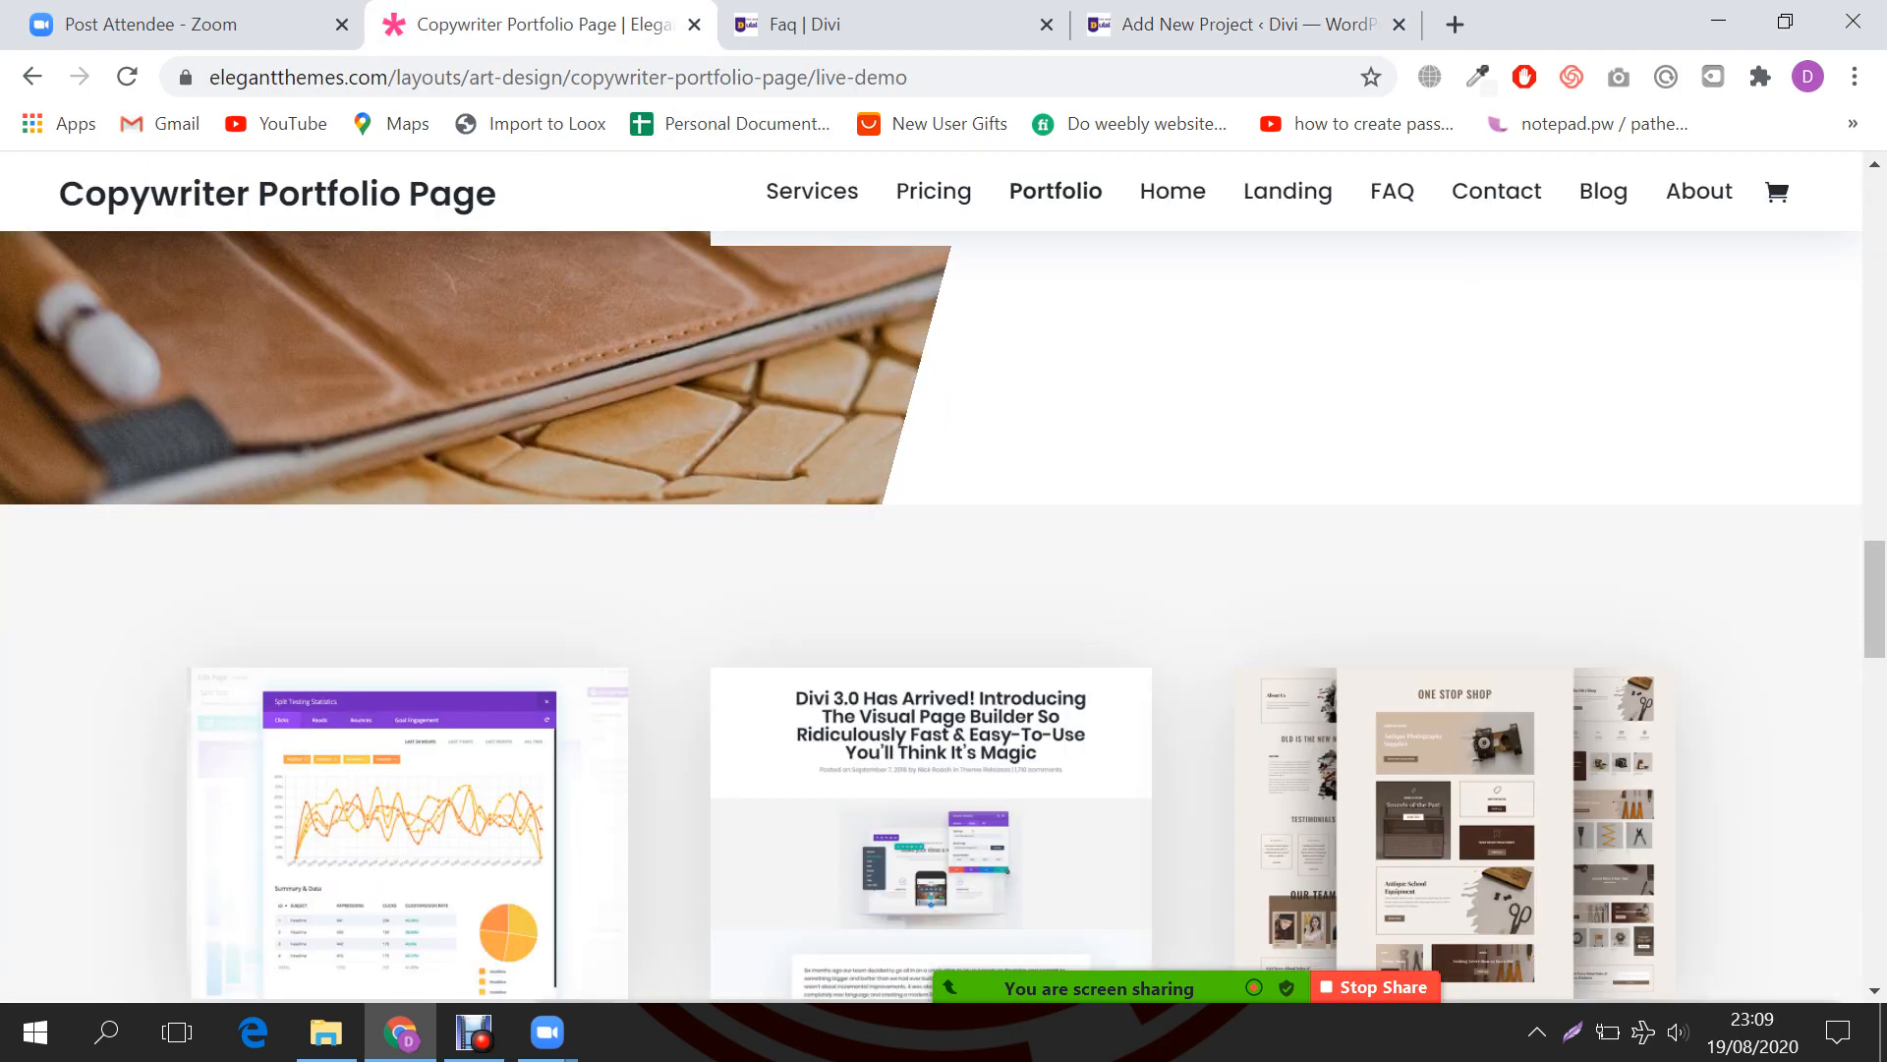
scroll(944, 590, down, 10)
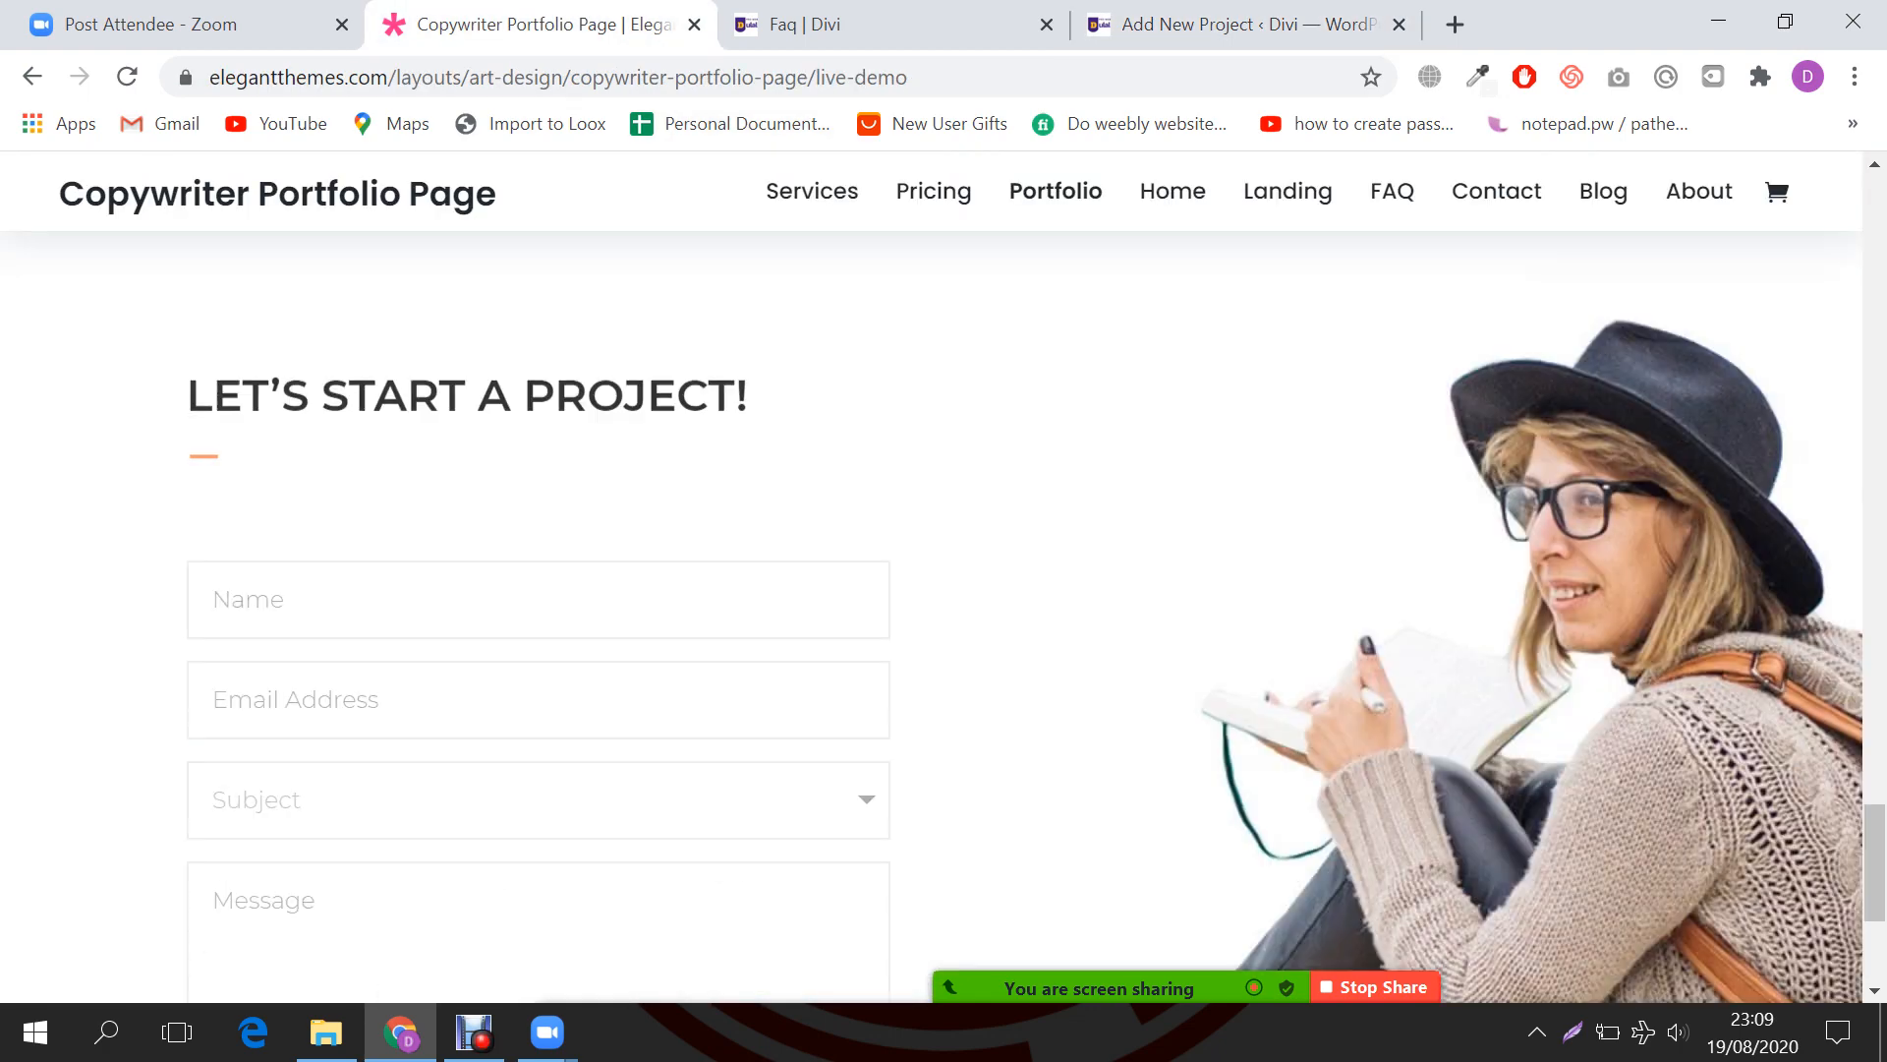
scroll(944, 589, up, 15)
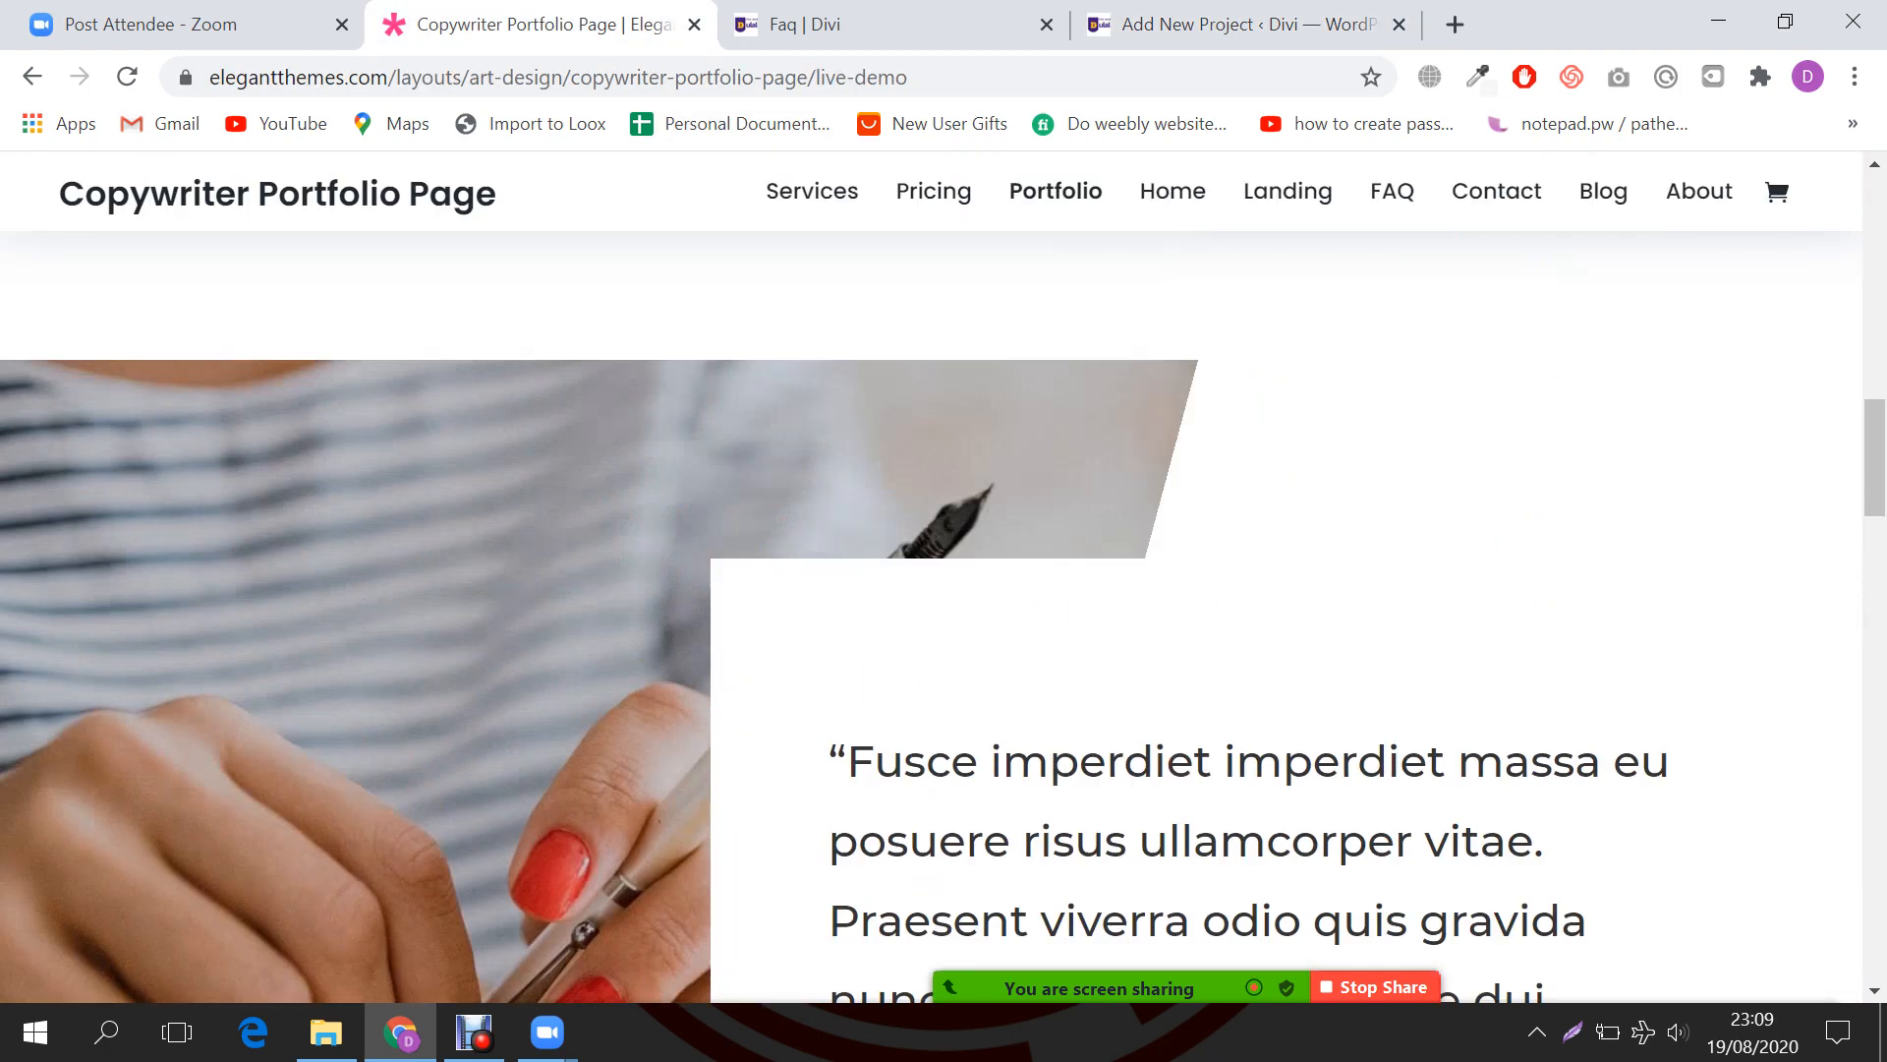
scroll(944, 590, down, 4)
scroll(943, 590, up, 6)
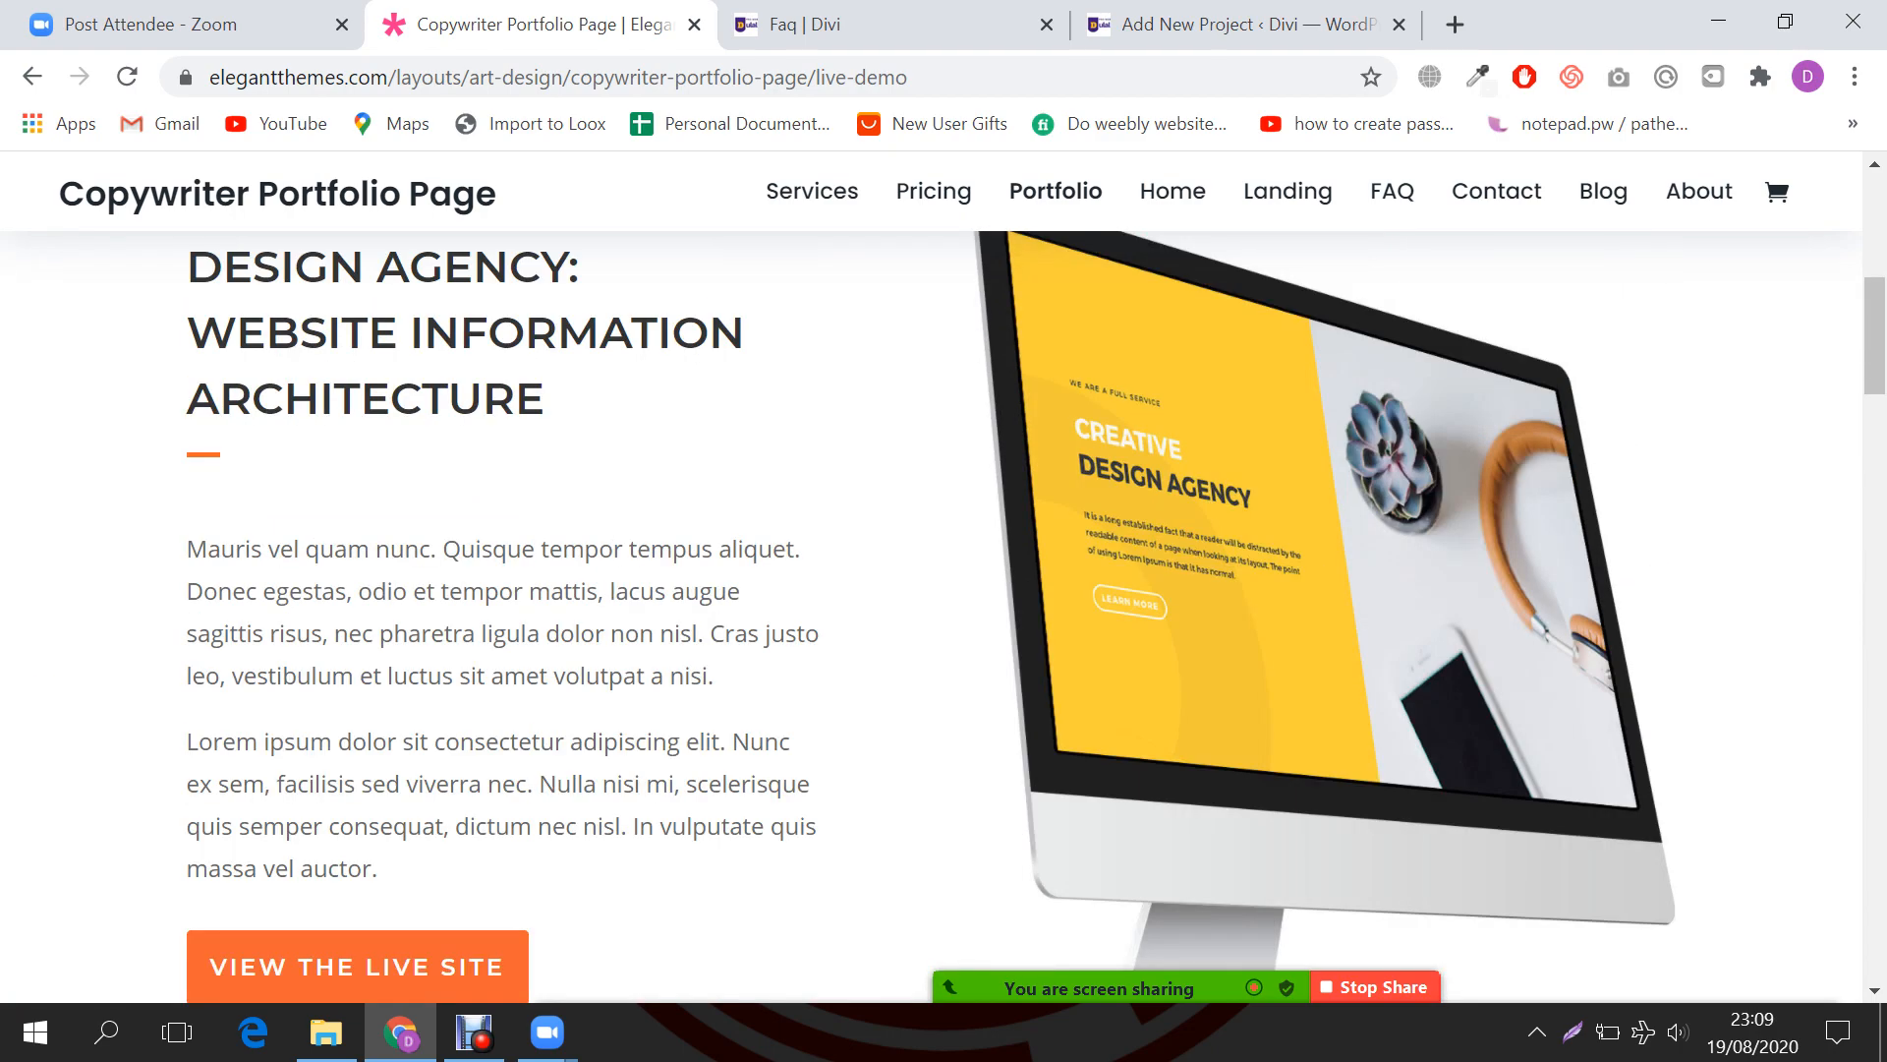
drag(186, 548, 378, 869)
key(ctrl+c)
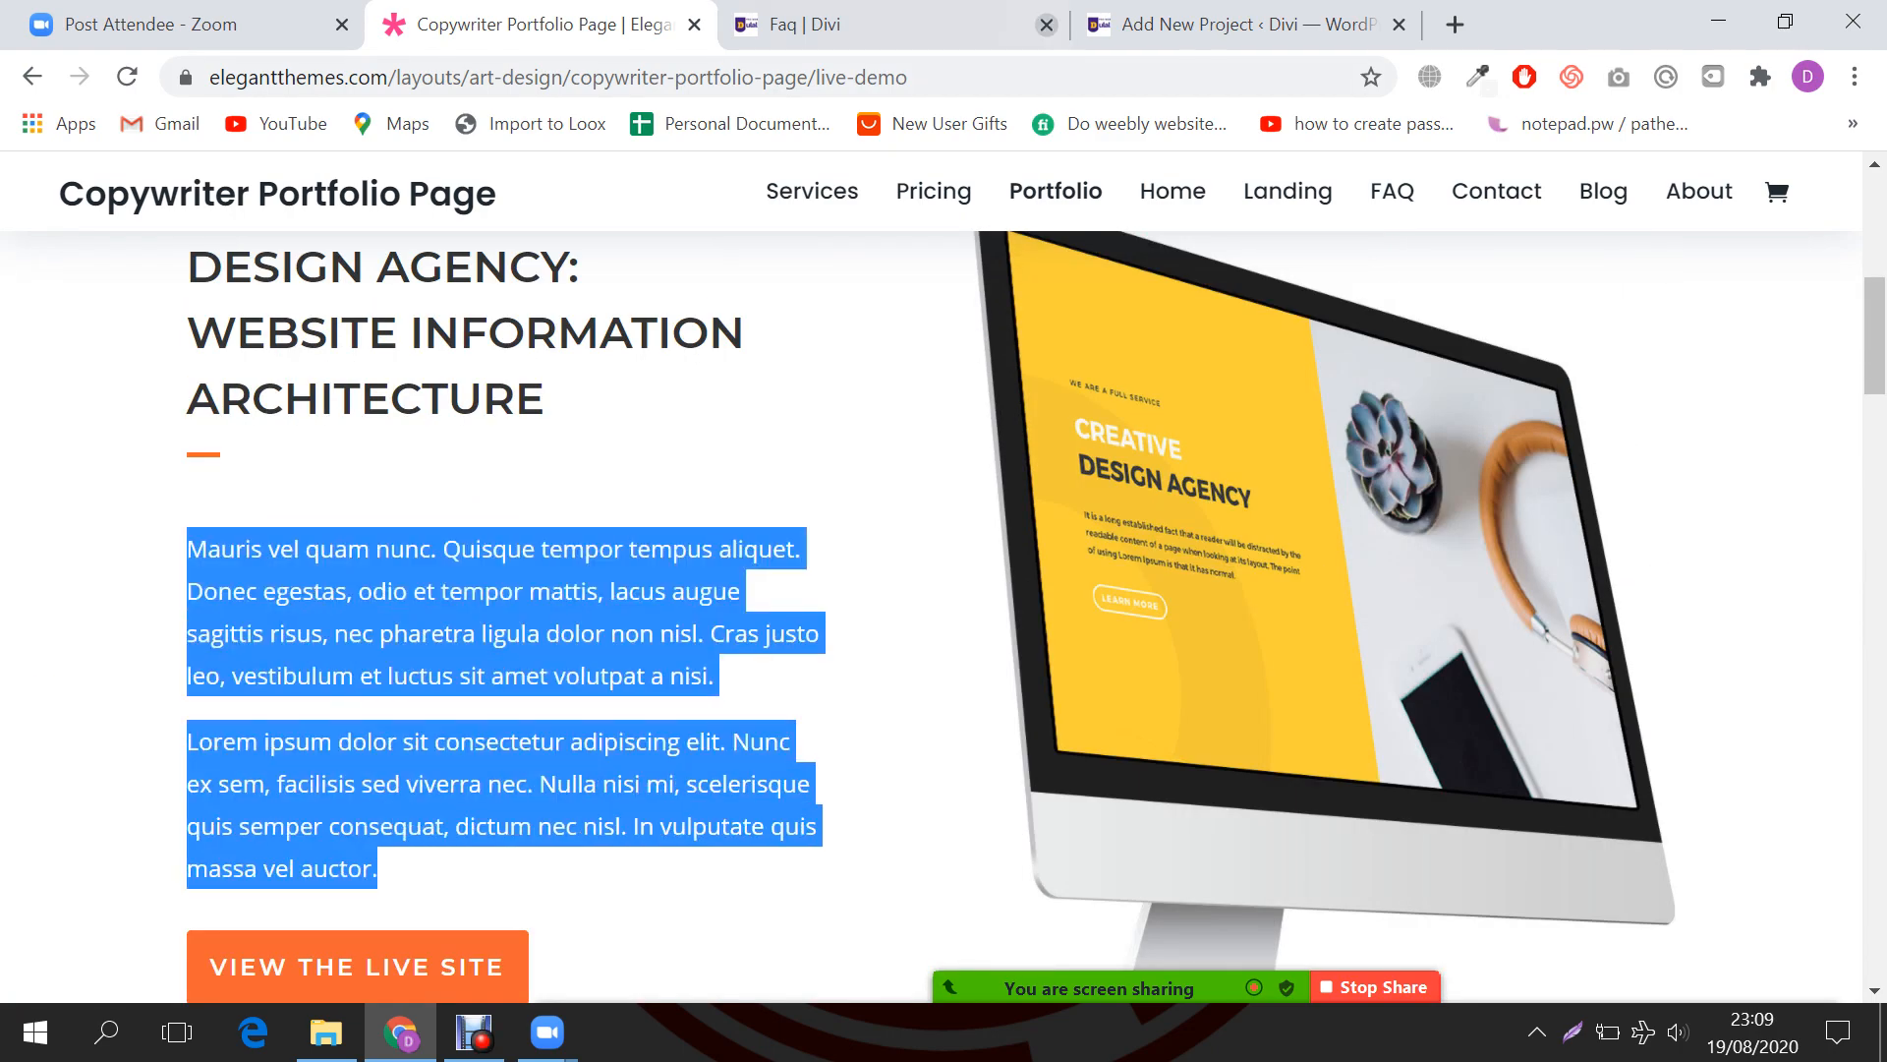
click(1233, 23)
key(ctrl+v)
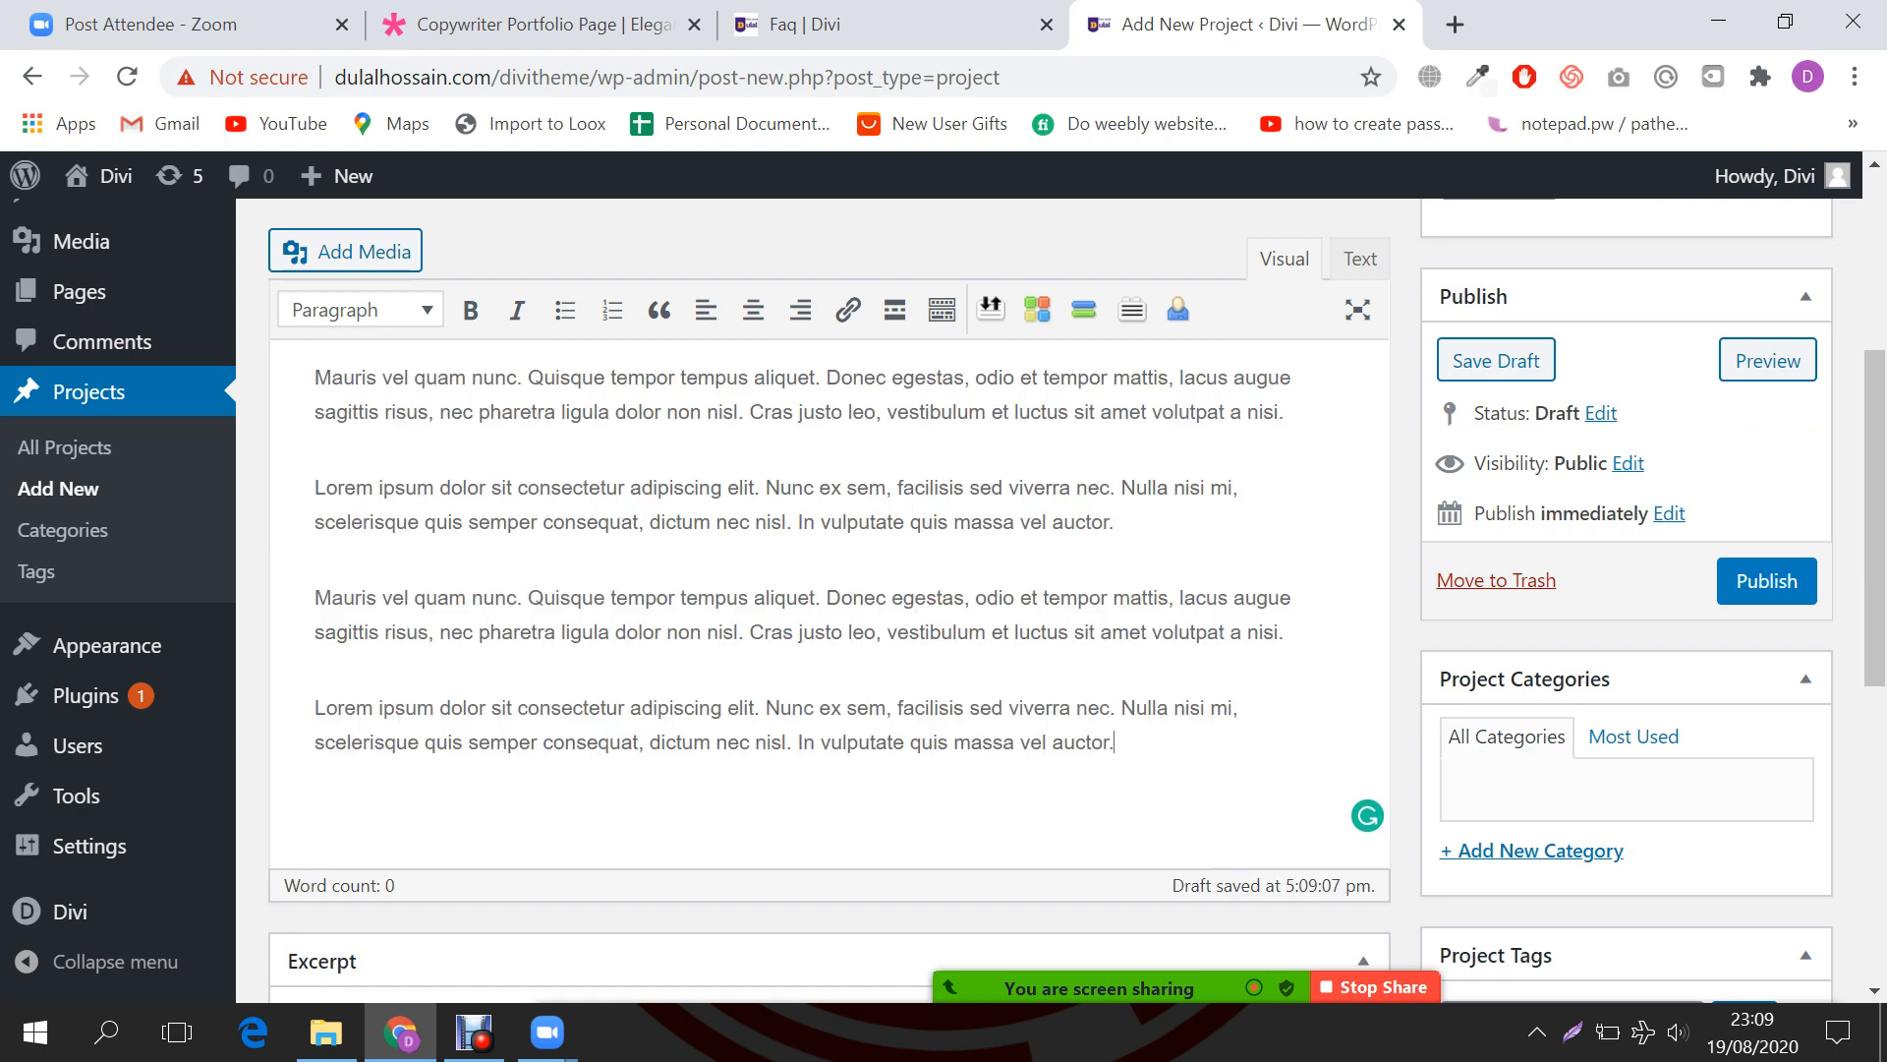
Step: Paste the 'Mauris vel quam nunc…' text into the excerpt, trimming it to its first line
scroll(831, 599, down, 10)
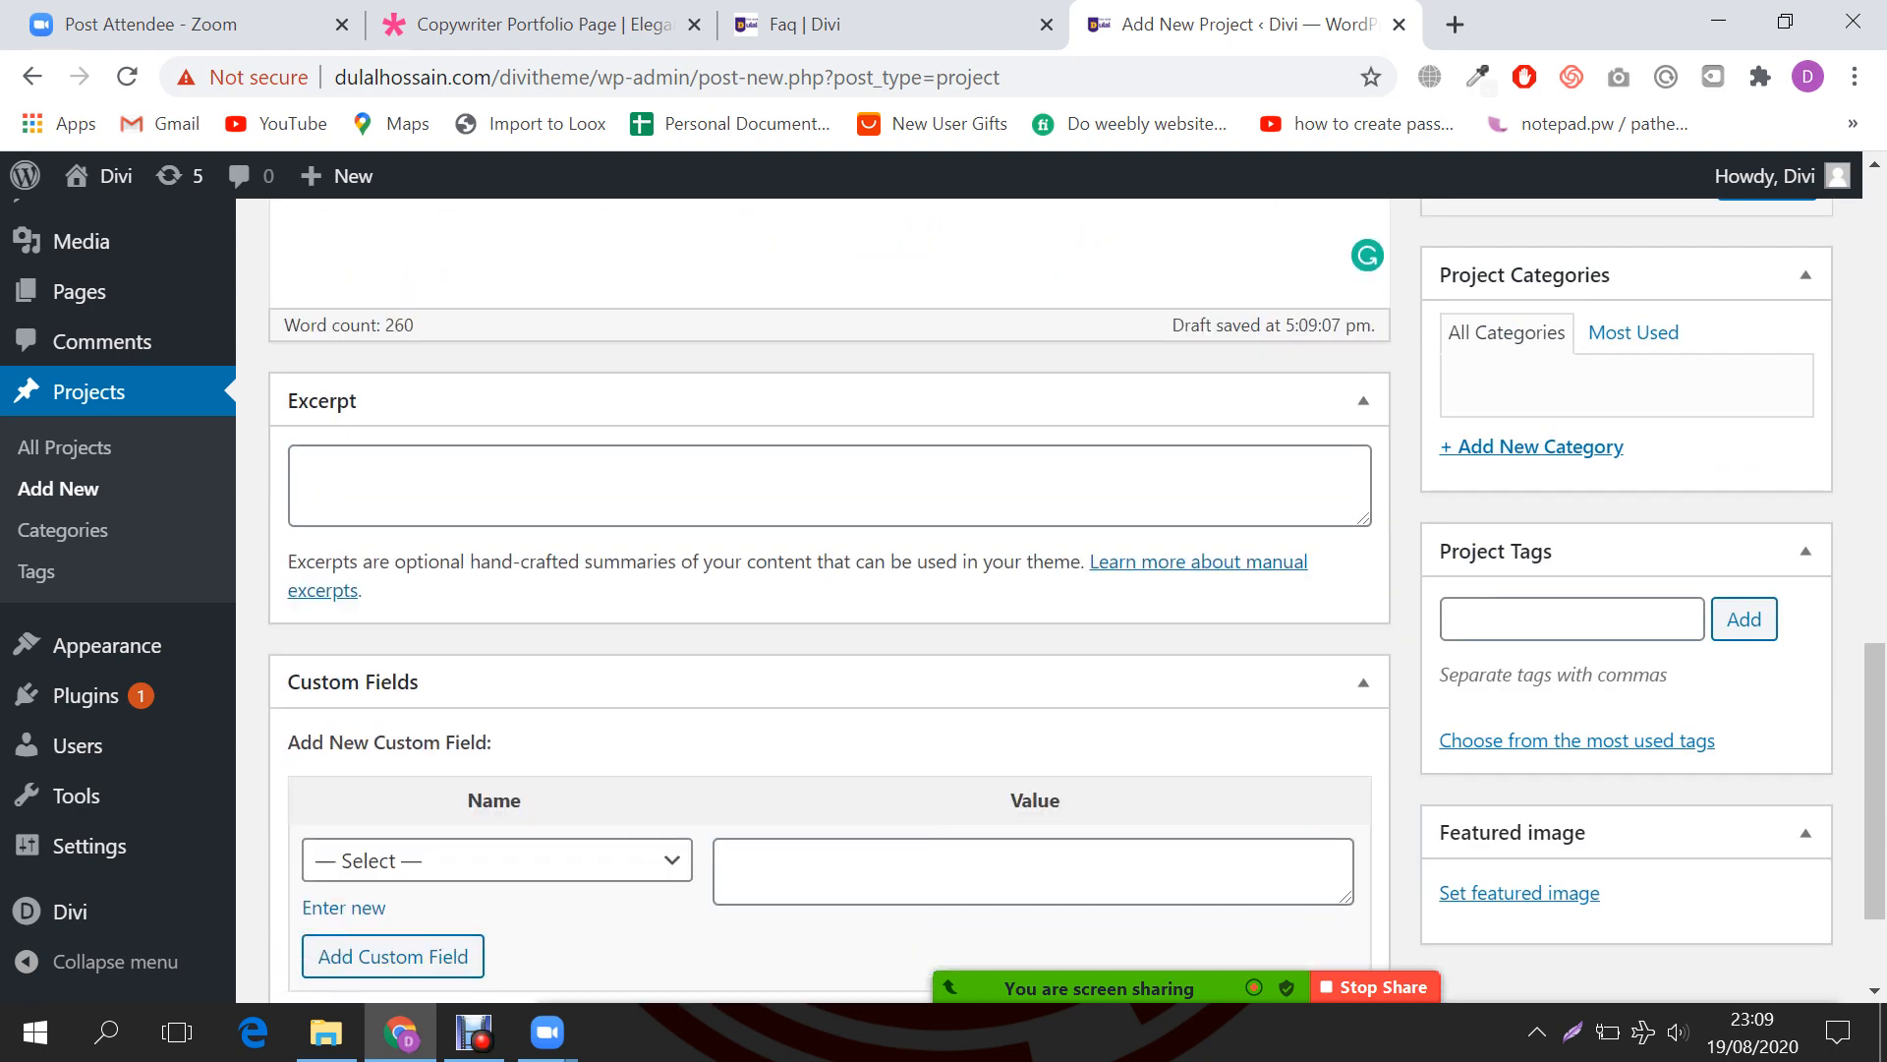
scroll(830, 600, down, 2)
scroll(831, 600, up, 1)
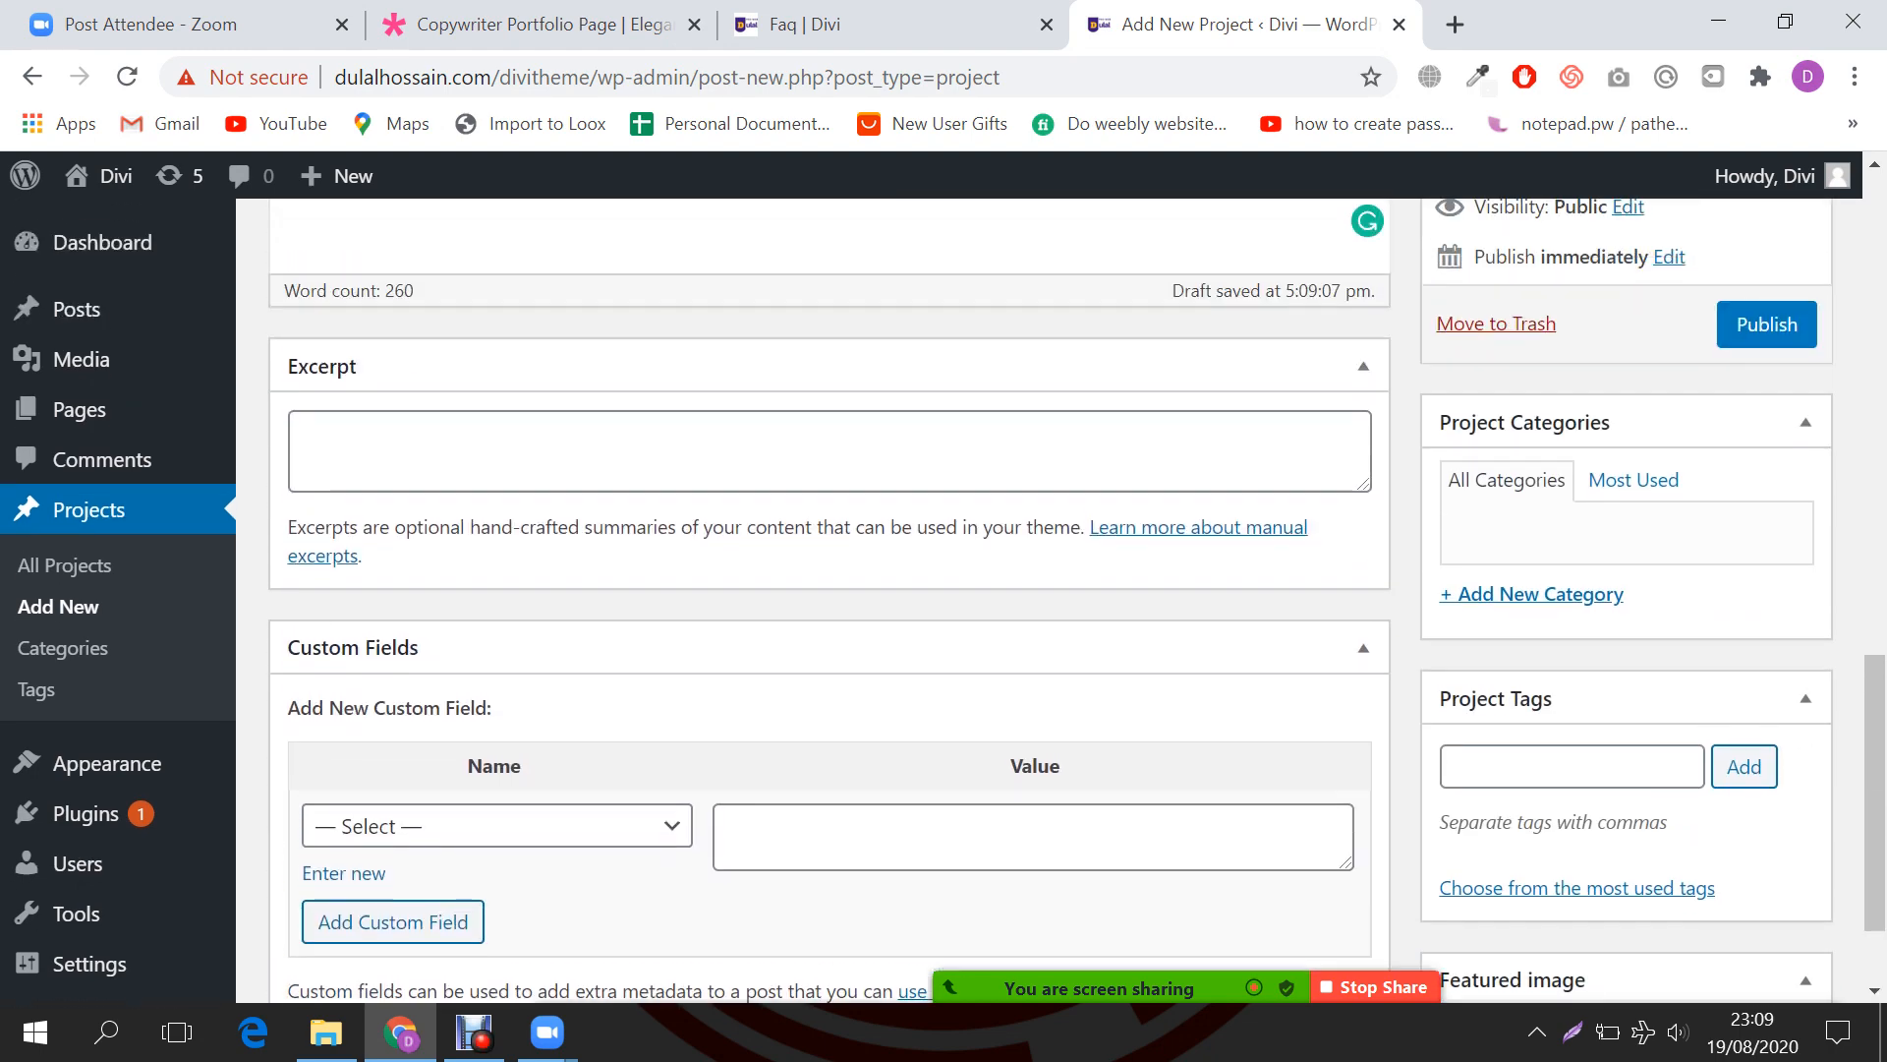
click(831, 457)
text(Lorem ipsum dolor sit consectetur adipiscing elit. Nunc ex sem, facilisis sed viverra nec. Nulla nisi mi, scelerisque quis semper consequat, dictum nec nisl. In vulputate quis massa vel auctor.)
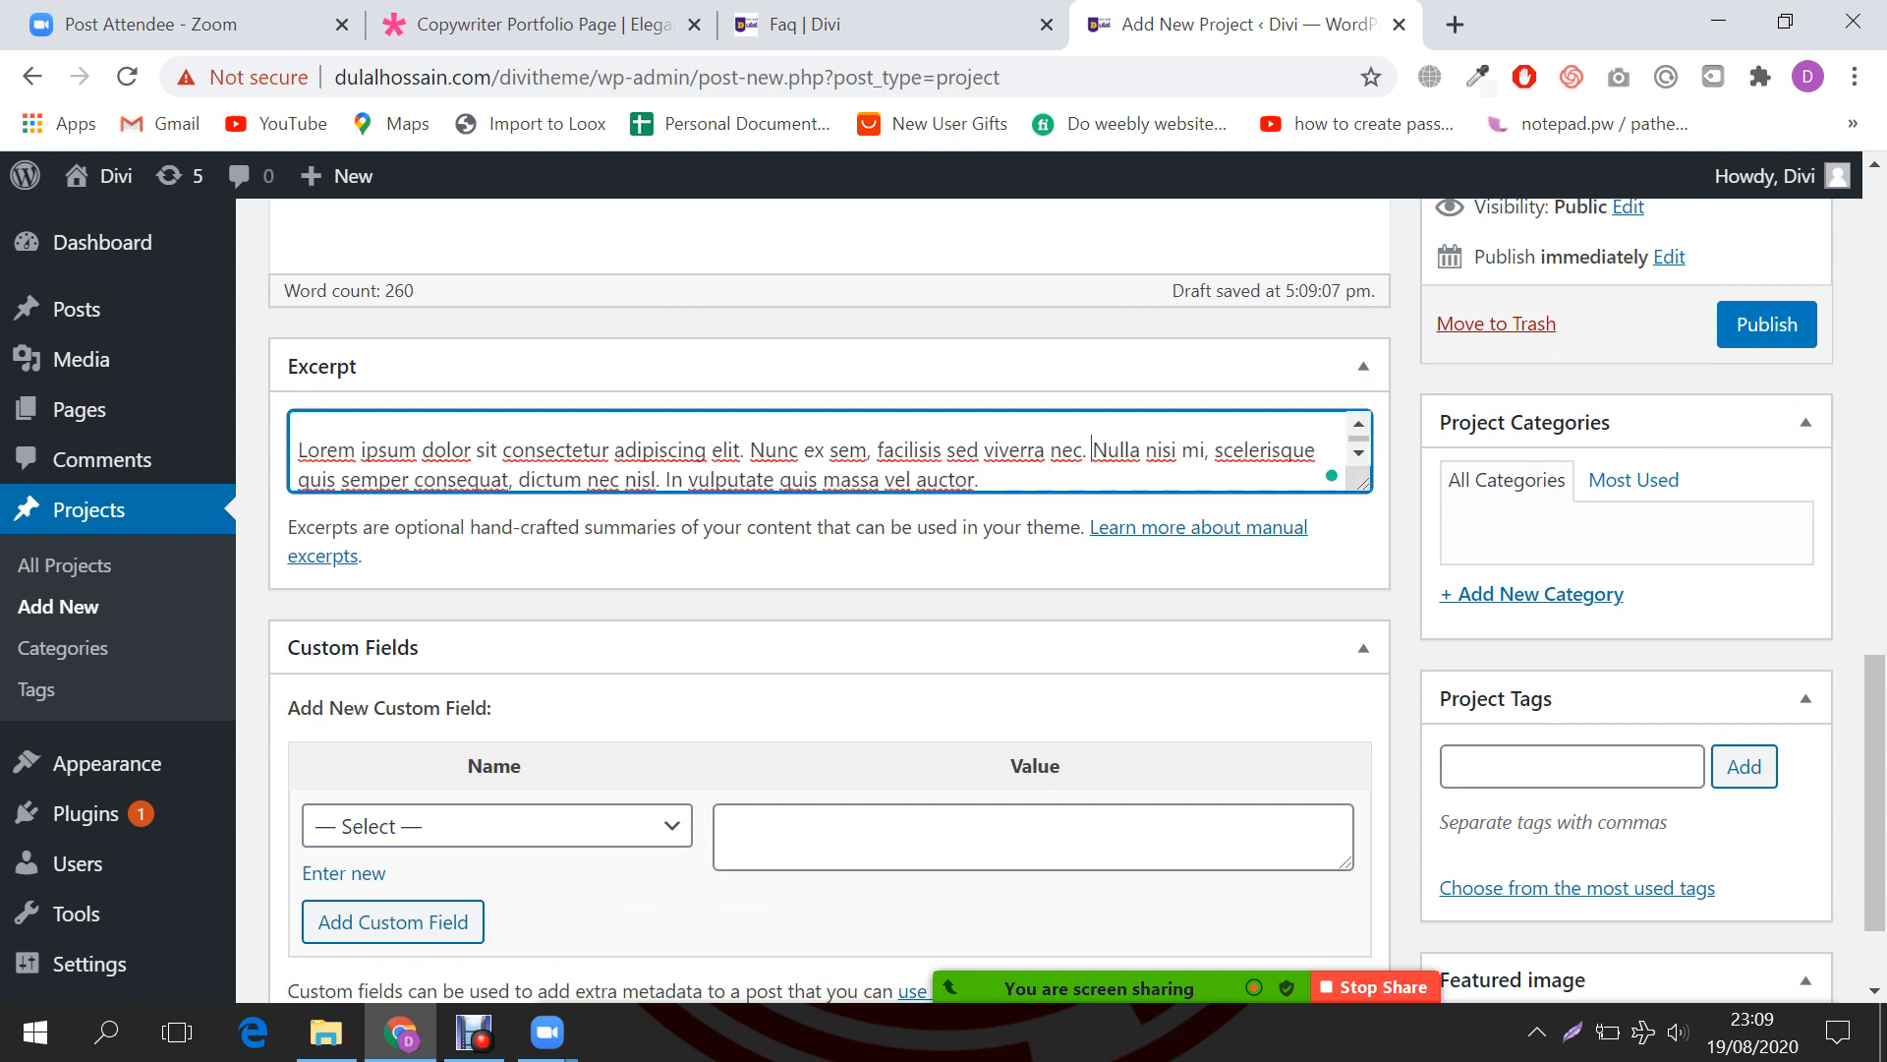
key(ctrl+shift+End)
key(BackSpace)
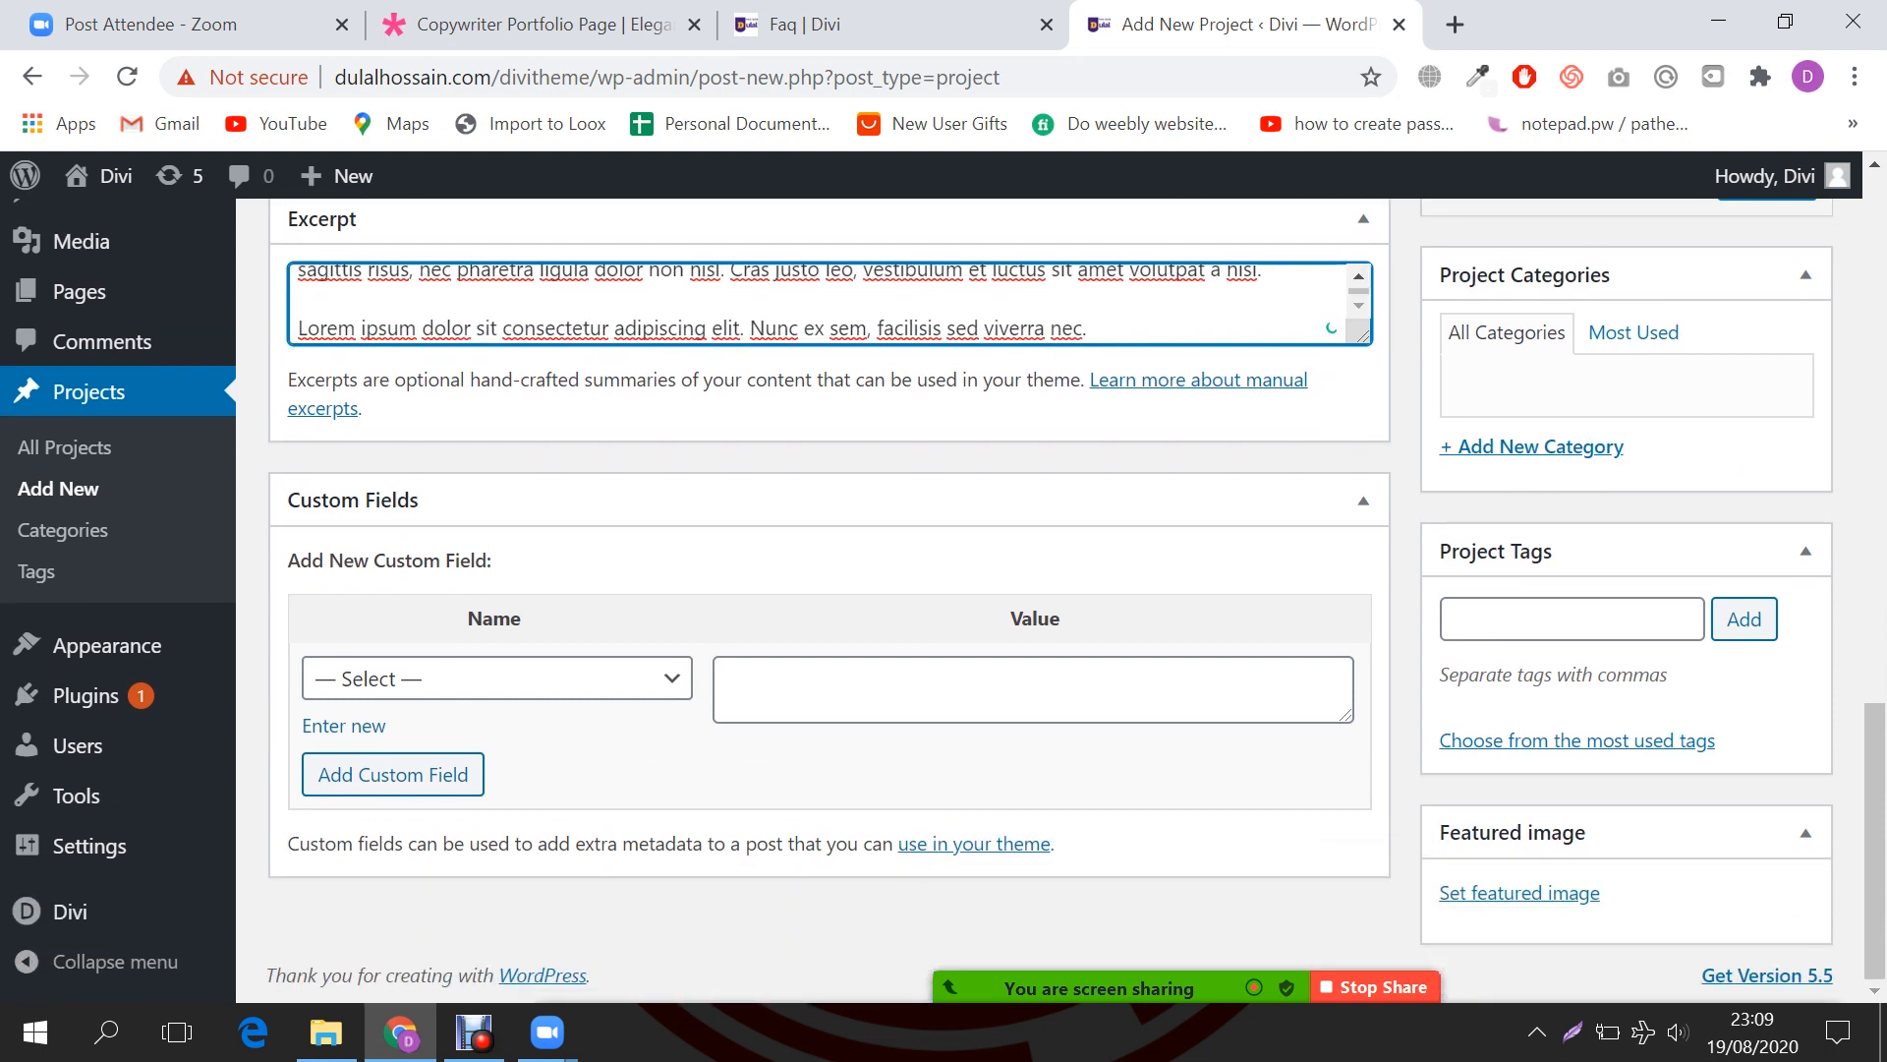
key(ctrl+shift+Left)
key(ctrl+shift+Left)
key(ctrl+shift+Left)
key(ctrl+shift+Left)
key(ctrl+shift+Left)
key(ctrl+shift+Left)
key(ctrl+shift+Left)
key(ctrl+shift+Left)
key(ctrl+shift+Left)
key(ctrl+shift+Left)
key(ctrl+shift+Left)
key(ctrl+shift+Left)
key(ctrl+shift+Left)
key(ctrl+shift+Left)
key(ctrl+shift+Left)
key(ctrl+shift+Left)
key(ctrl+shift+Left)
key(ctrl+shift+Left)
key(ctrl+shift+Left)
key(ctrl+shift+Left)
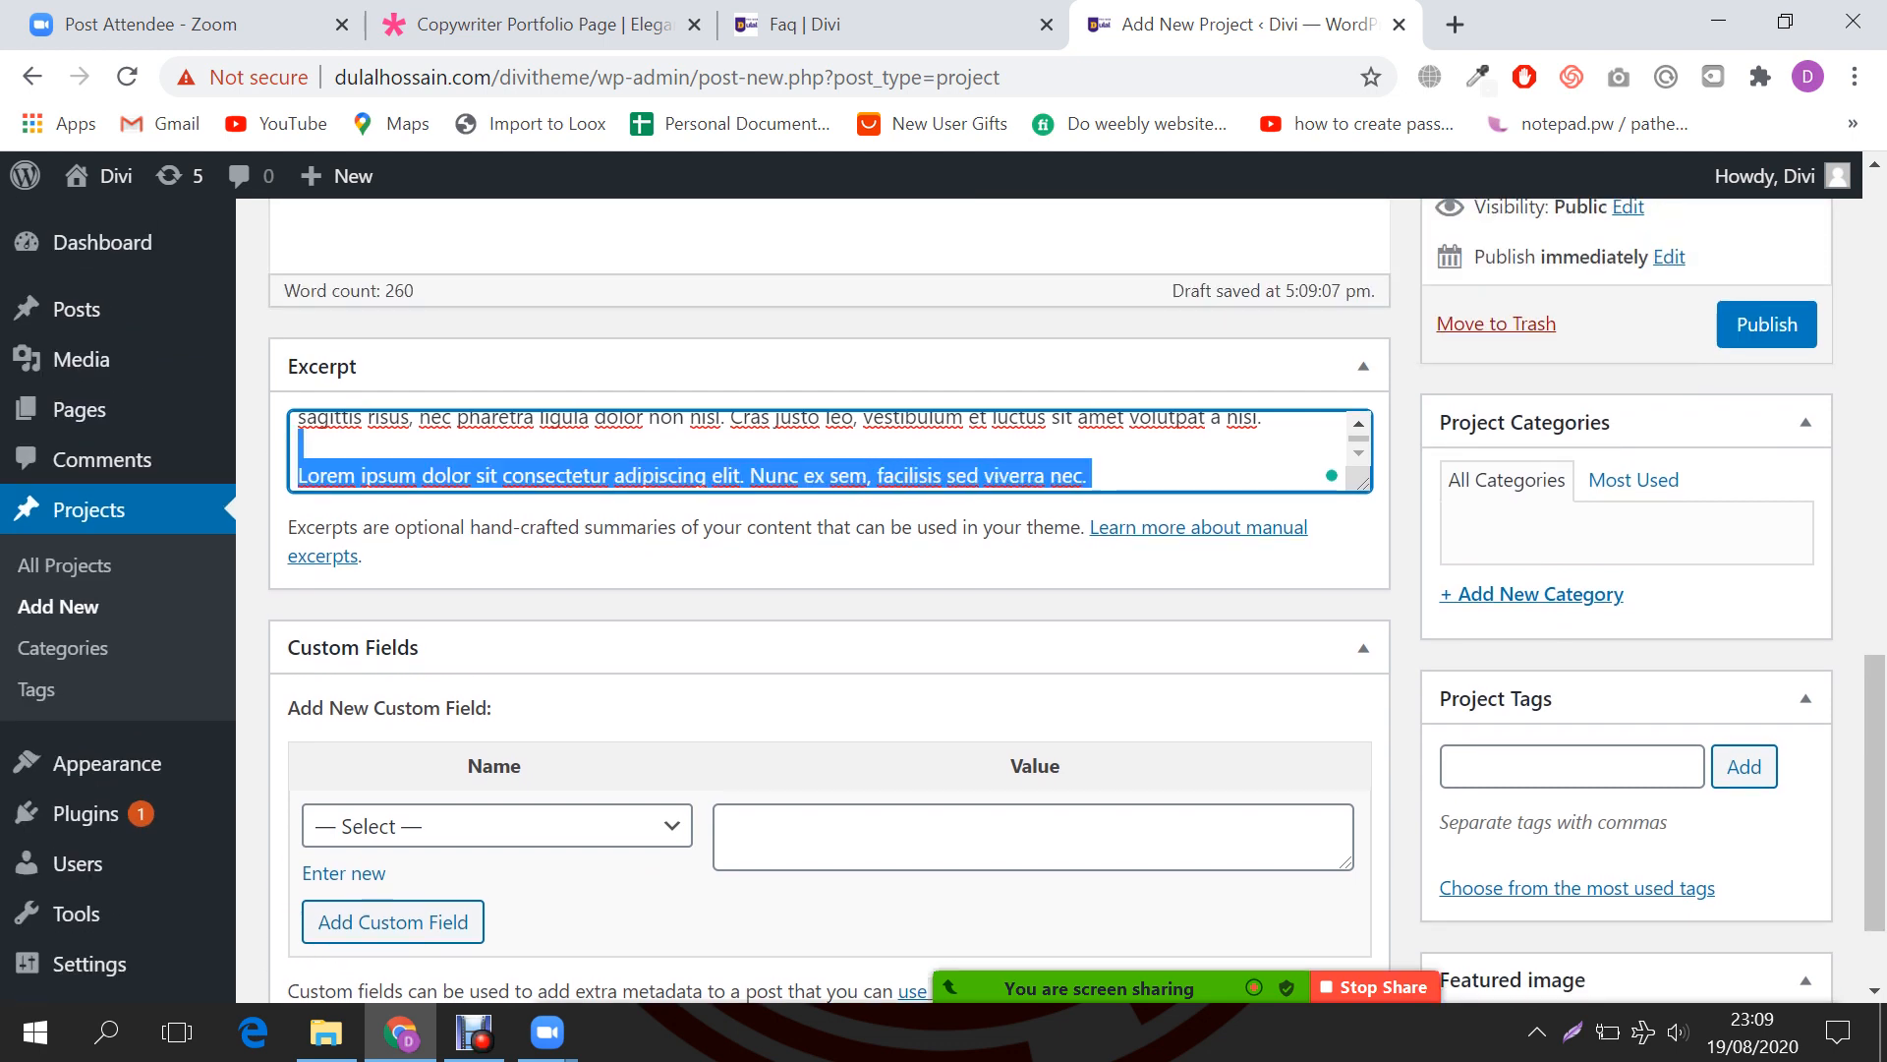
key(shift+Down)
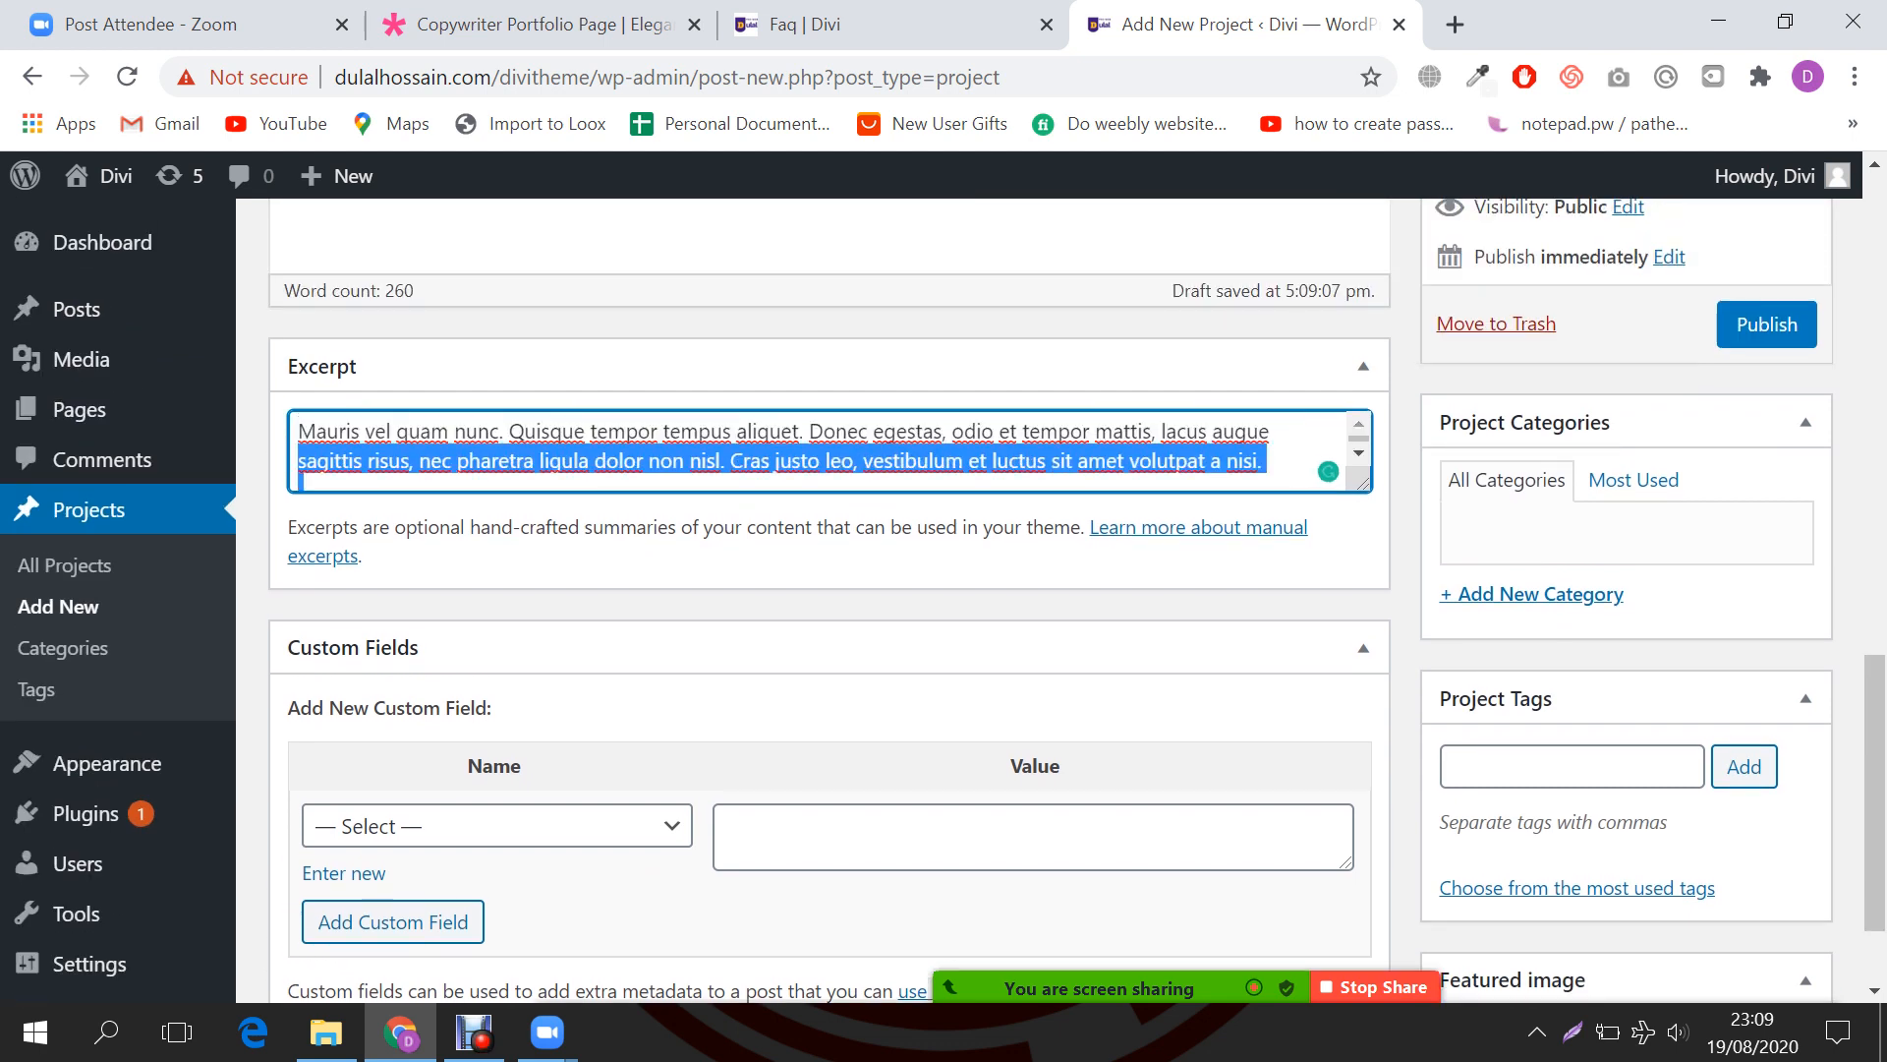
key(BackSpace)
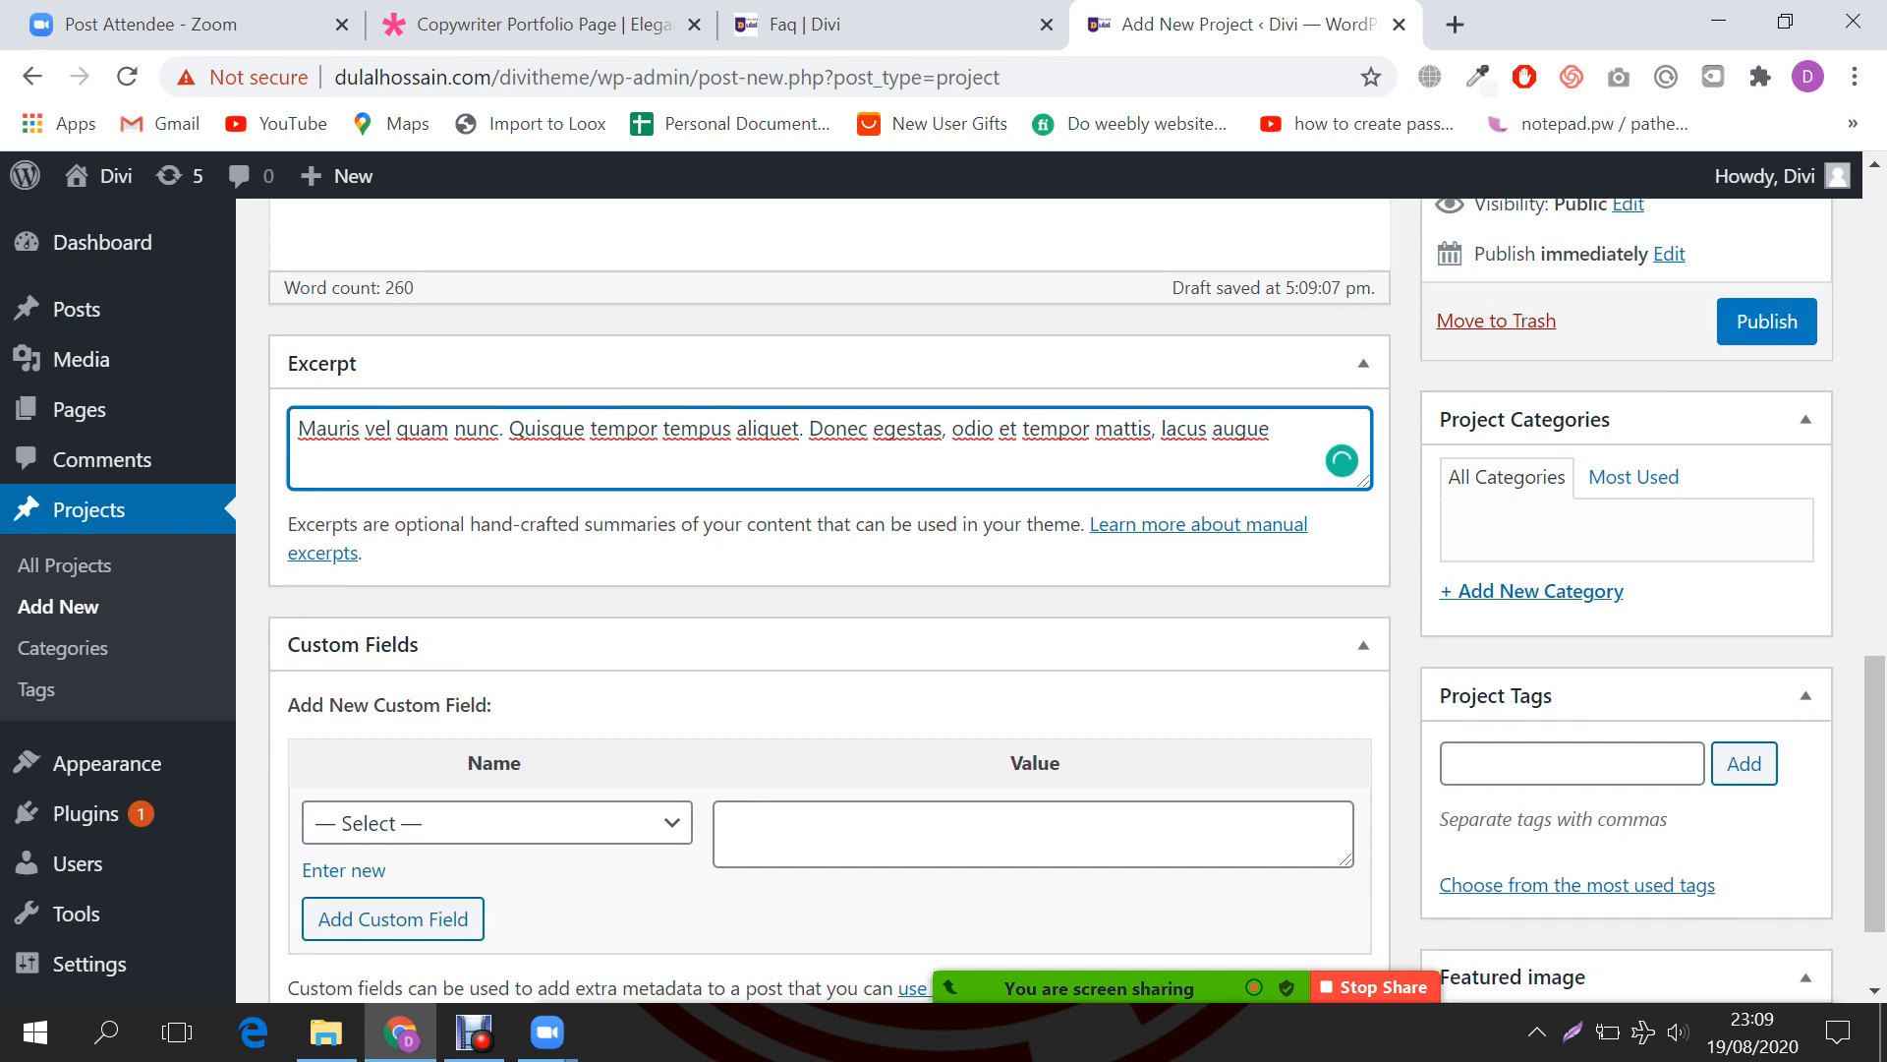
Step: Leave the Divi page layout at Right Sidebar and start adding a new project category
scroll(830, 590, down, 2)
scroll(830, 589, up, 10)
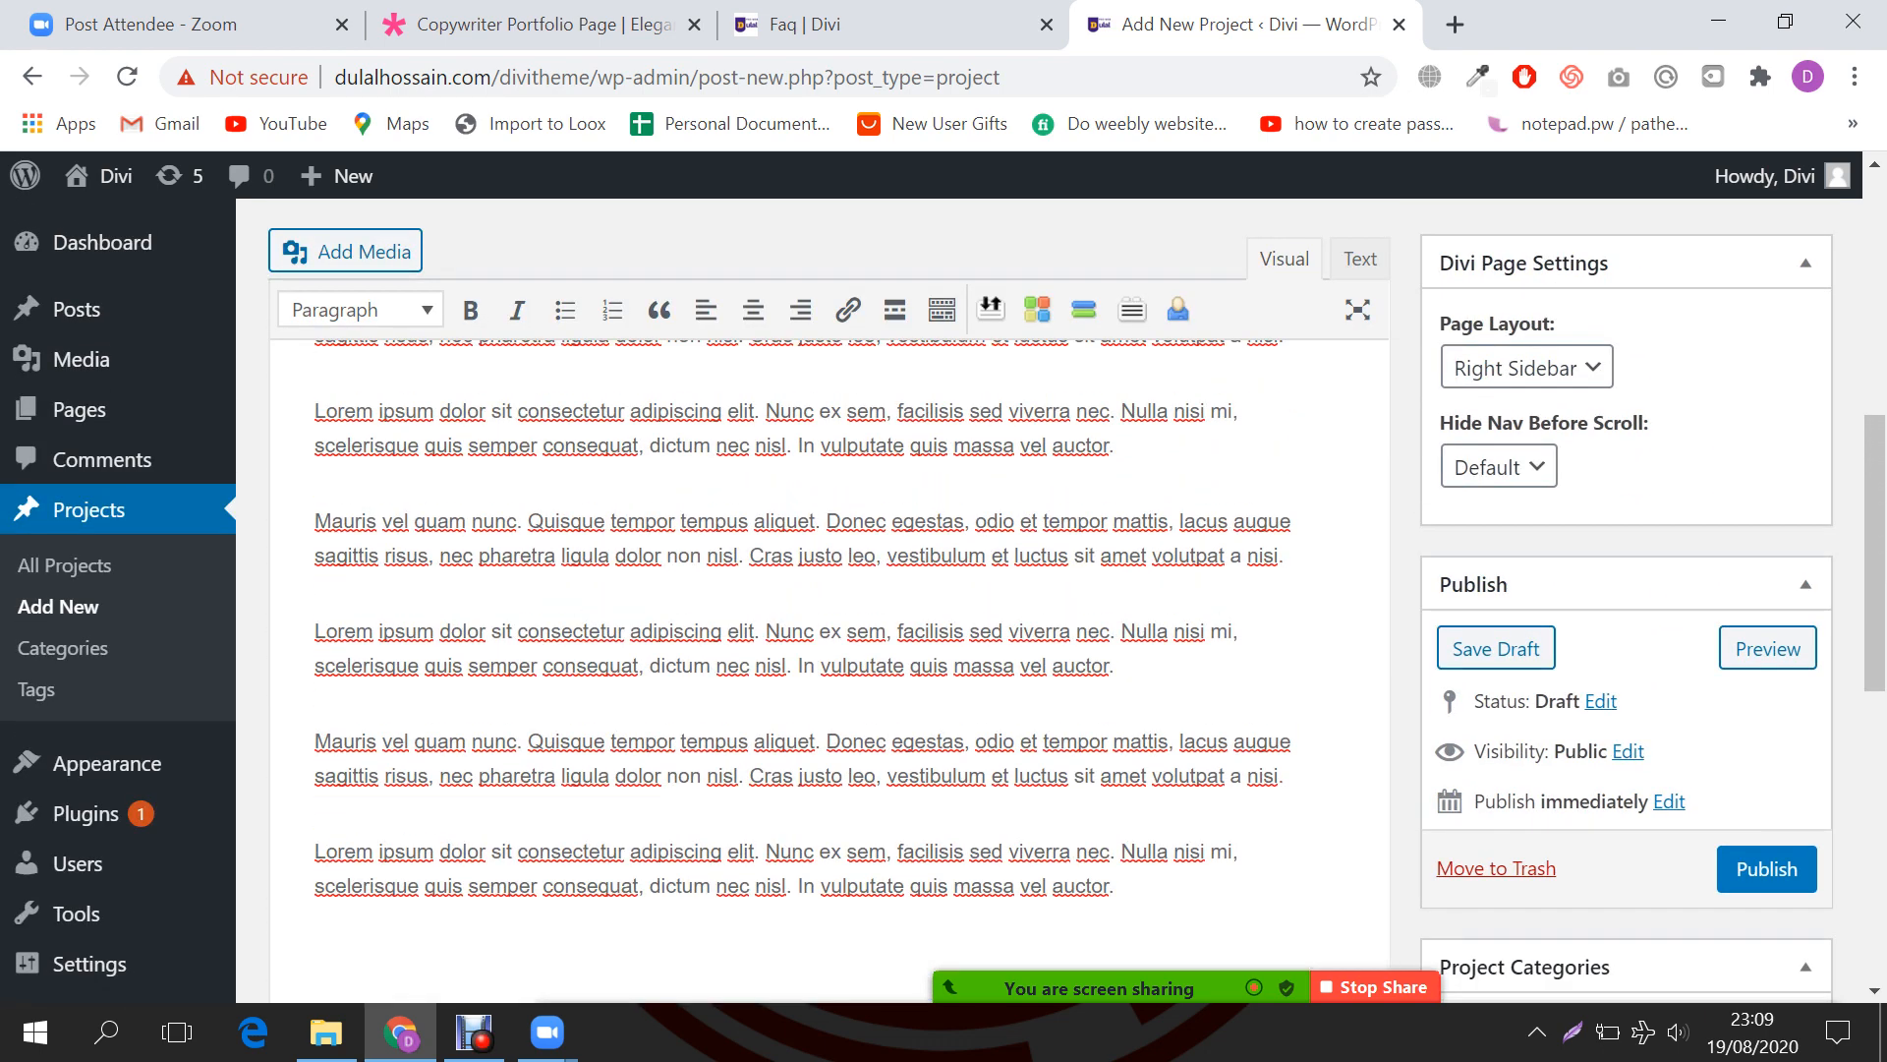
click(1526, 368)
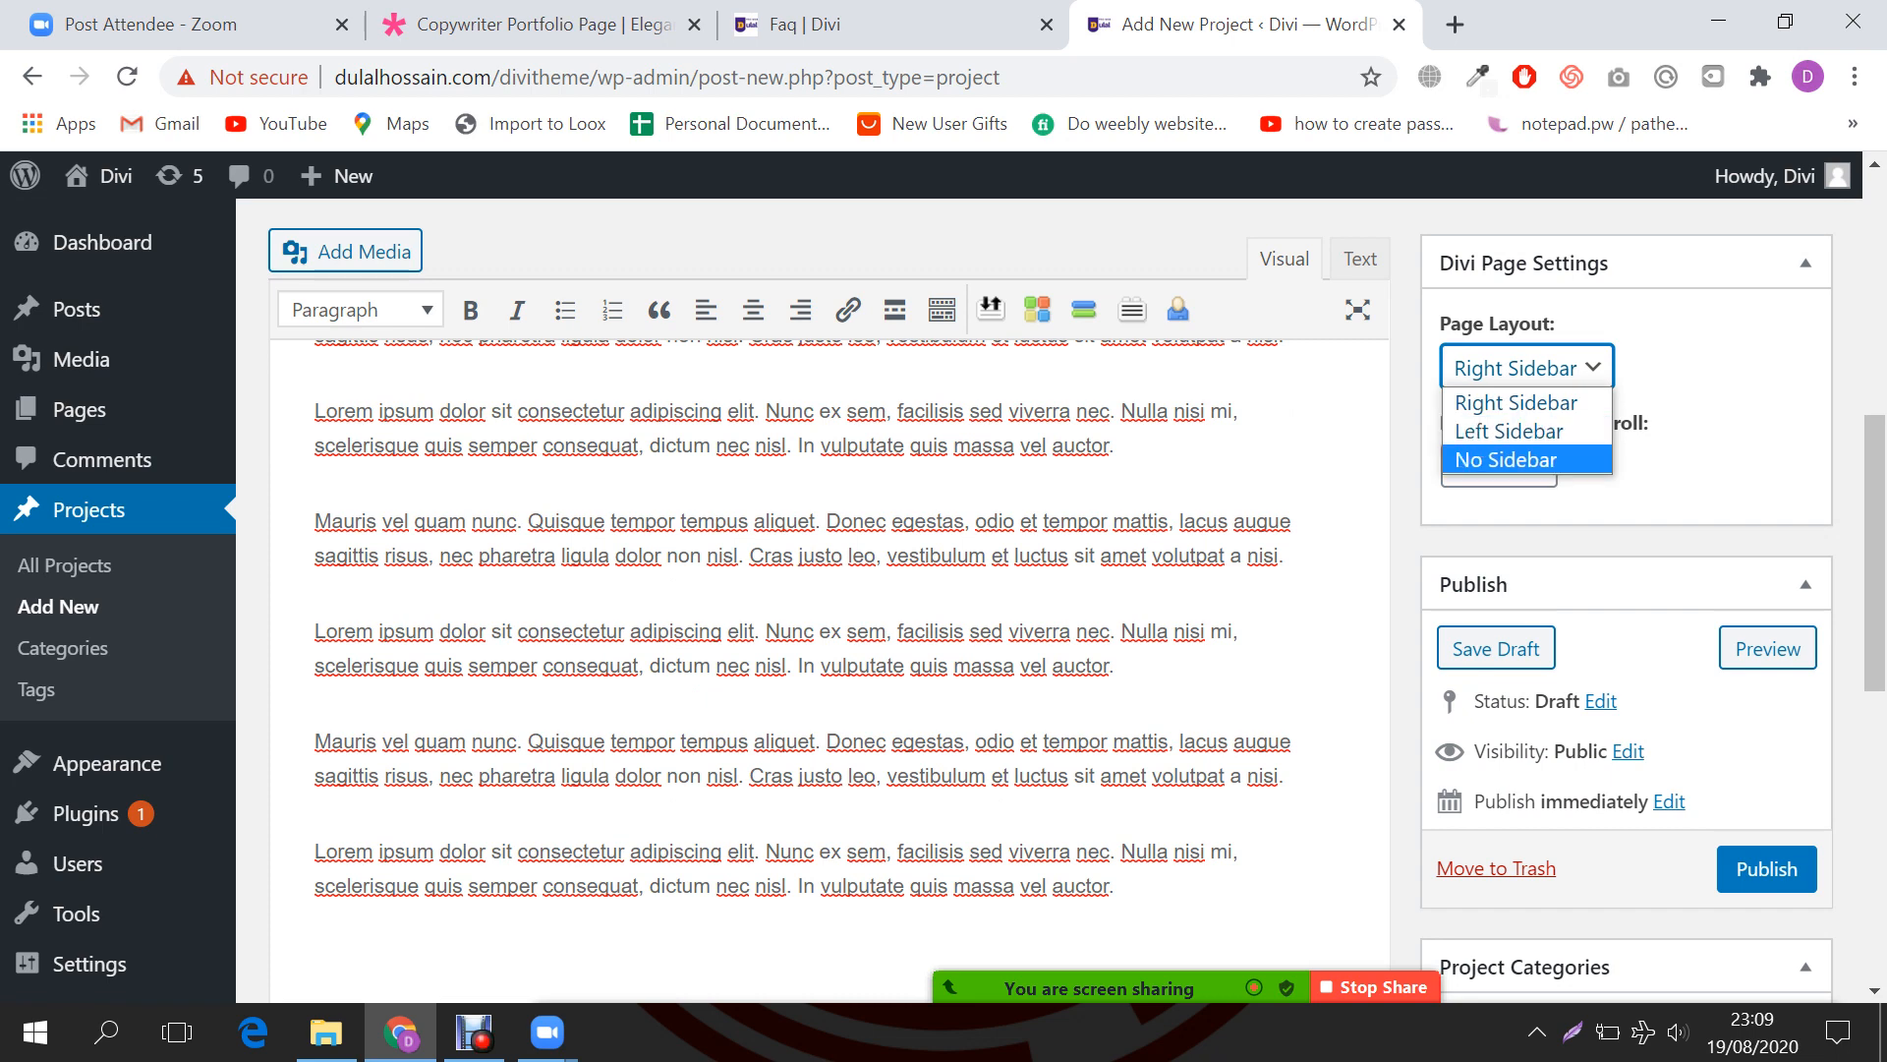
click(1515, 403)
click(1722, 403)
scroll(1722, 403, down, 1)
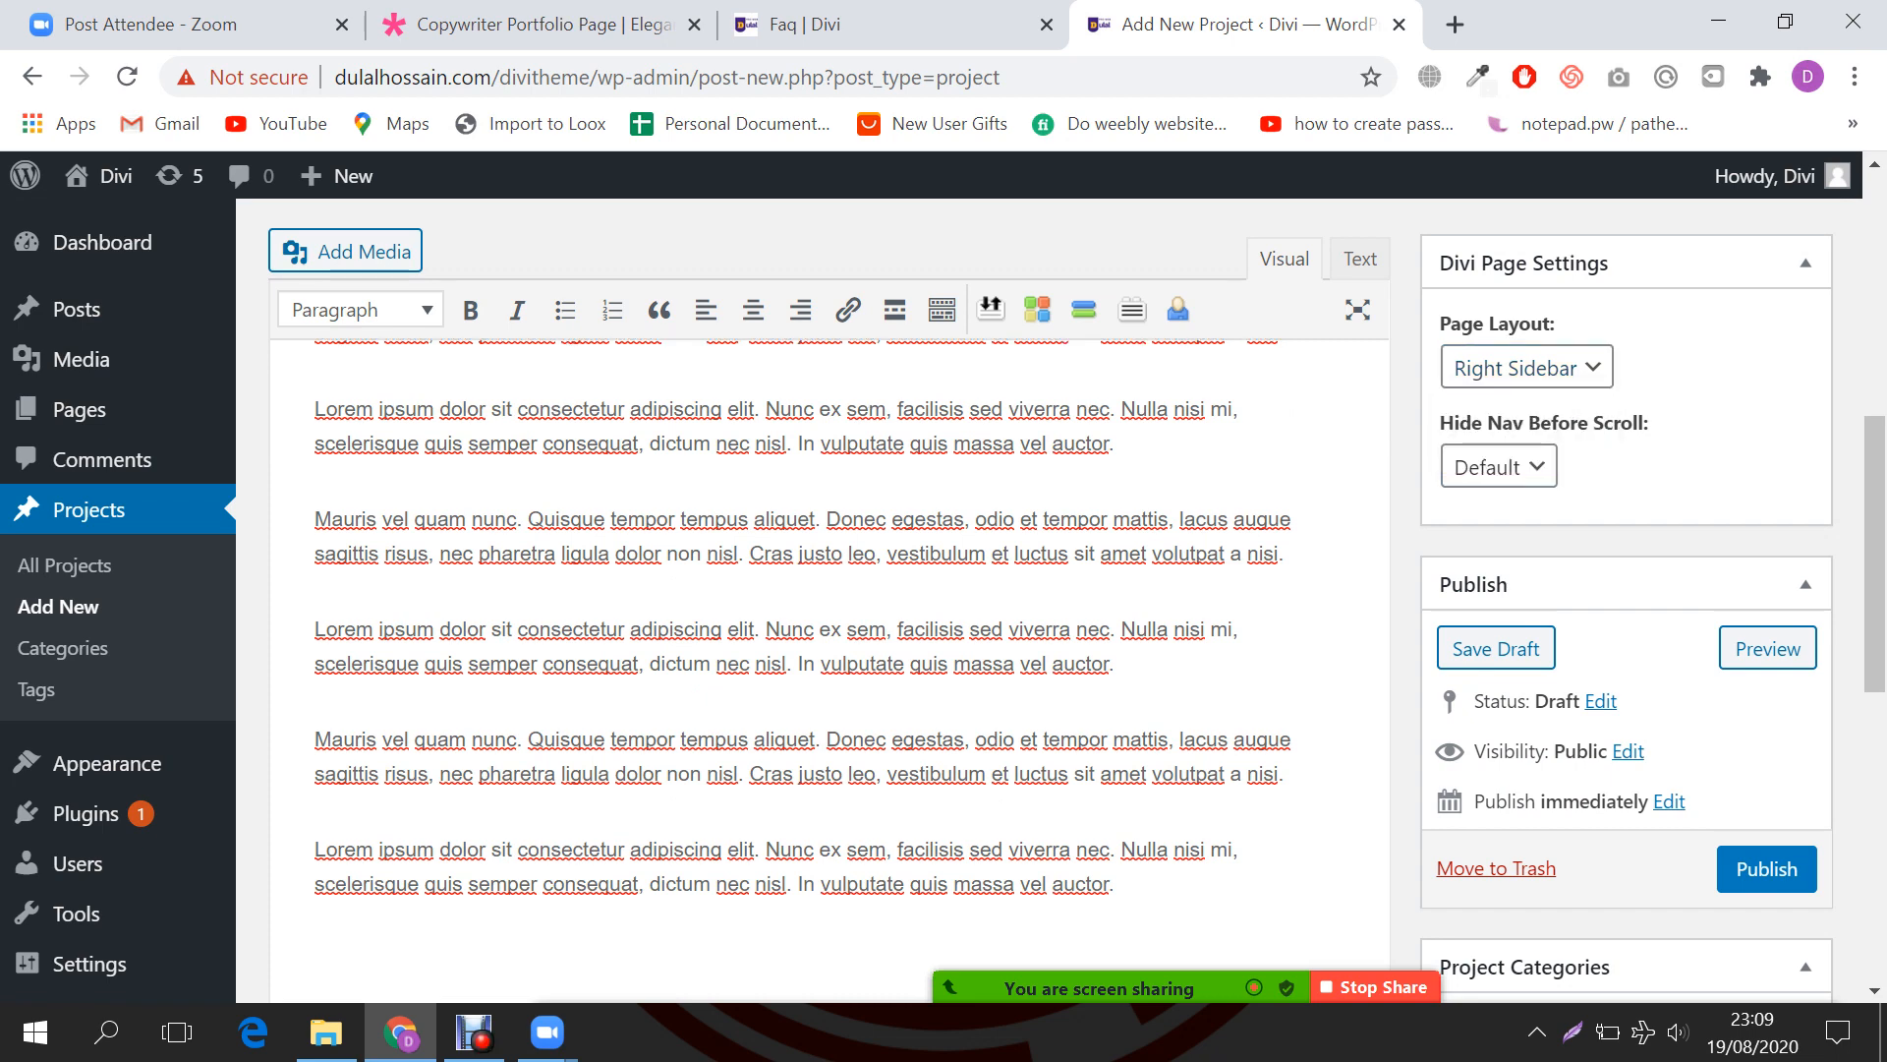
scroll(1722, 403, down, 5)
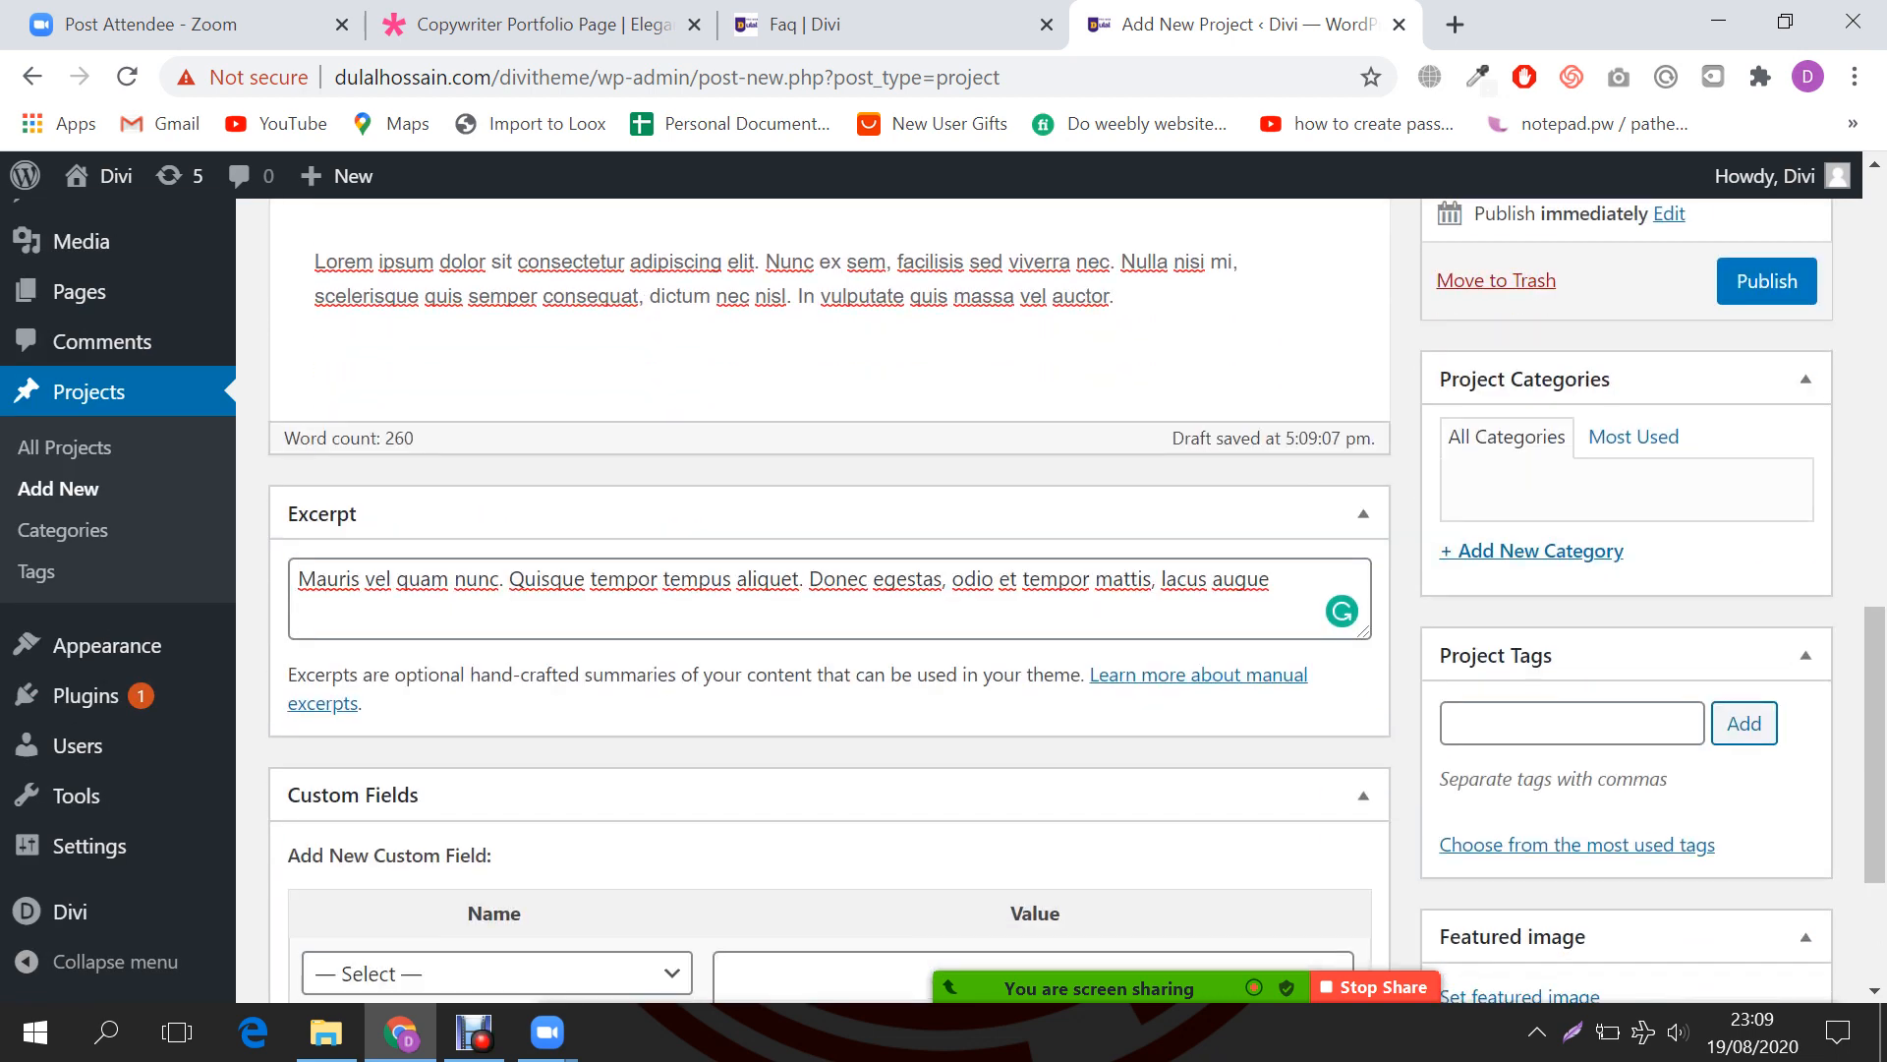
click(1541, 551)
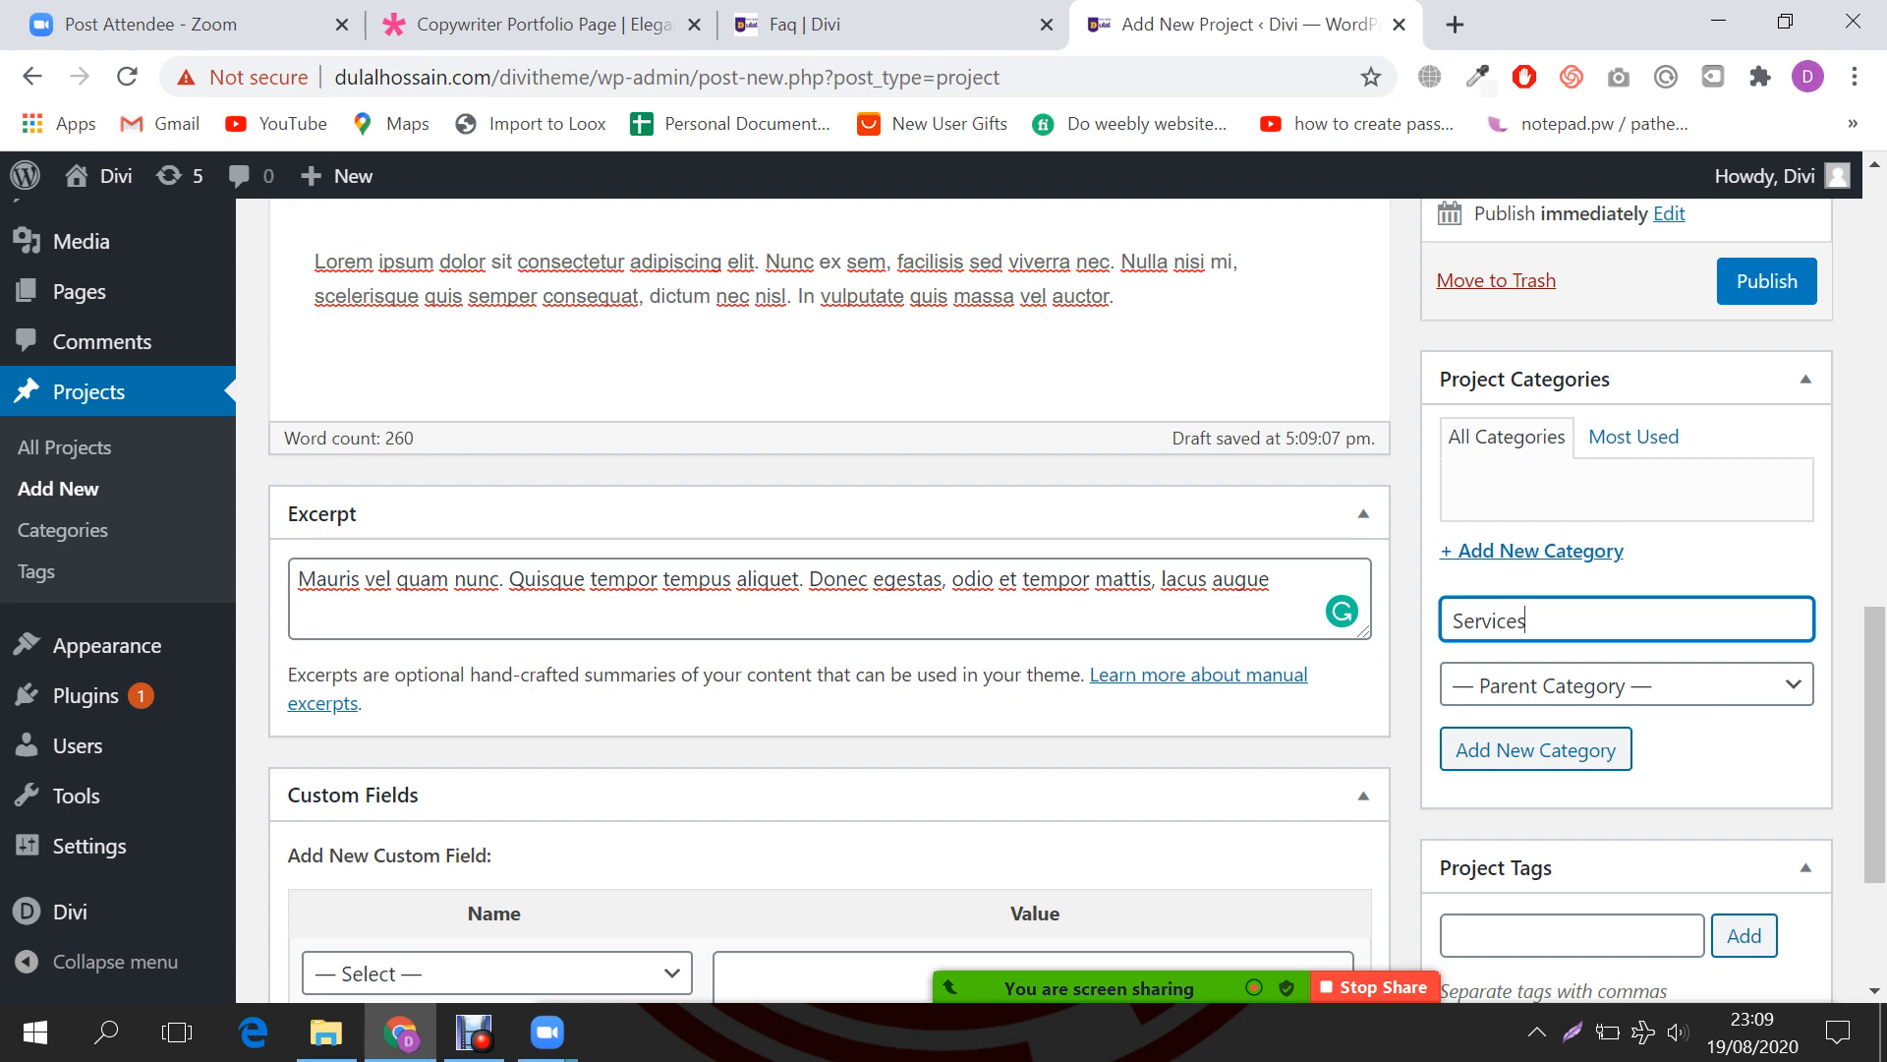
Step: Add the new Services category to the Webdesign project
key(Return)
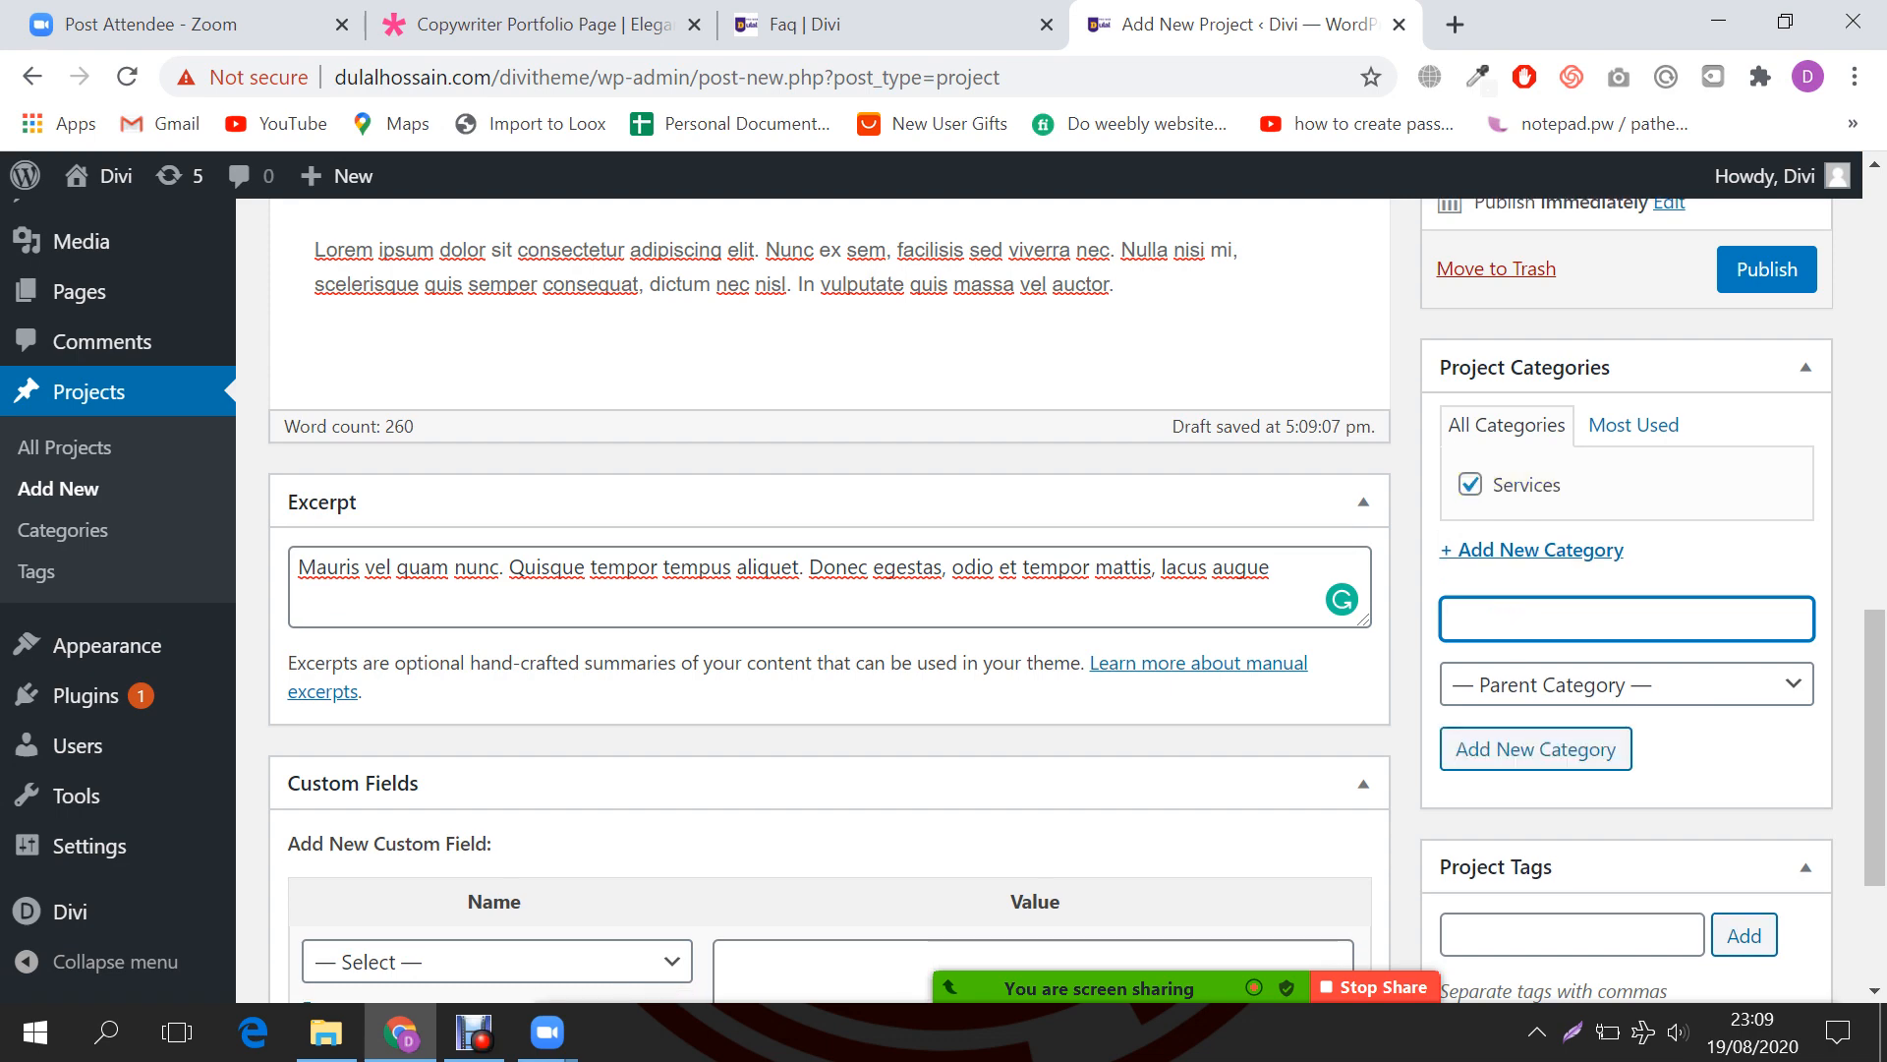
scroll(1050, 600, down, 1)
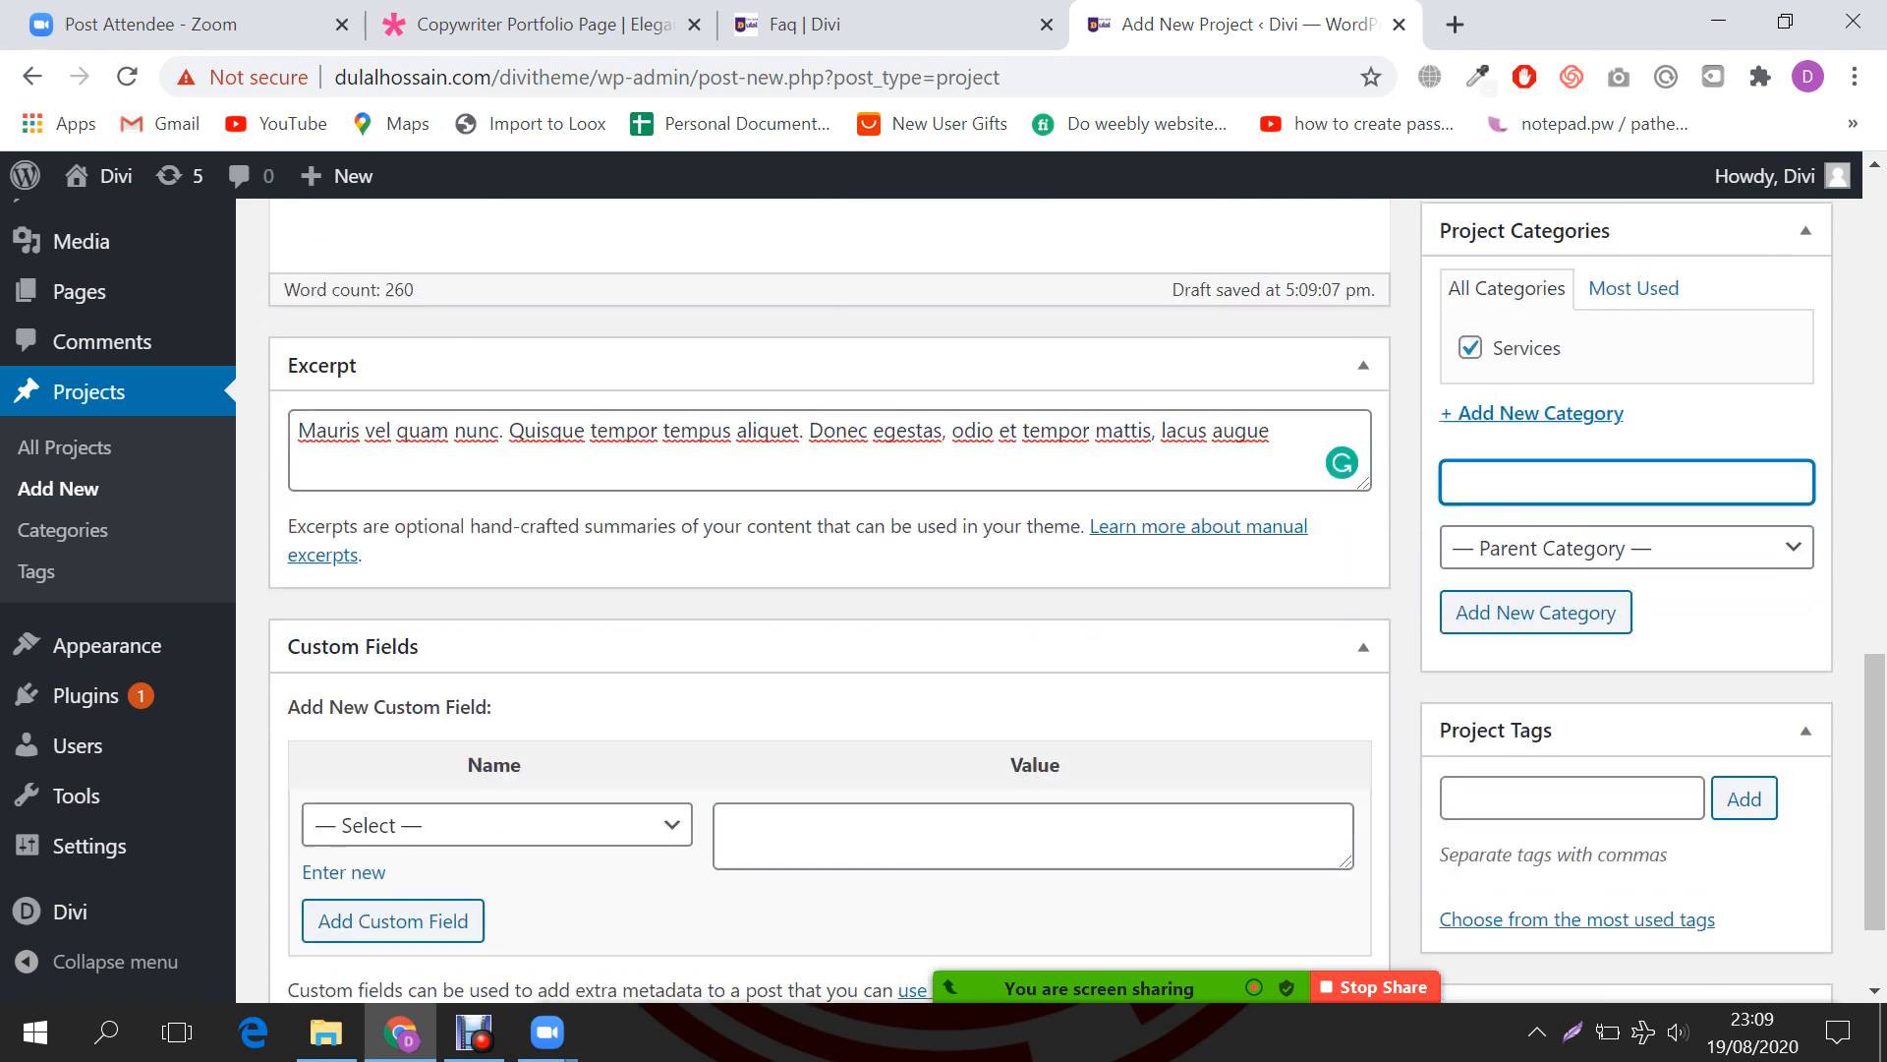
scroll(1050, 600, up, 1)
scroll(1049, 600, down, 1)
scroll(1050, 600, down, 1)
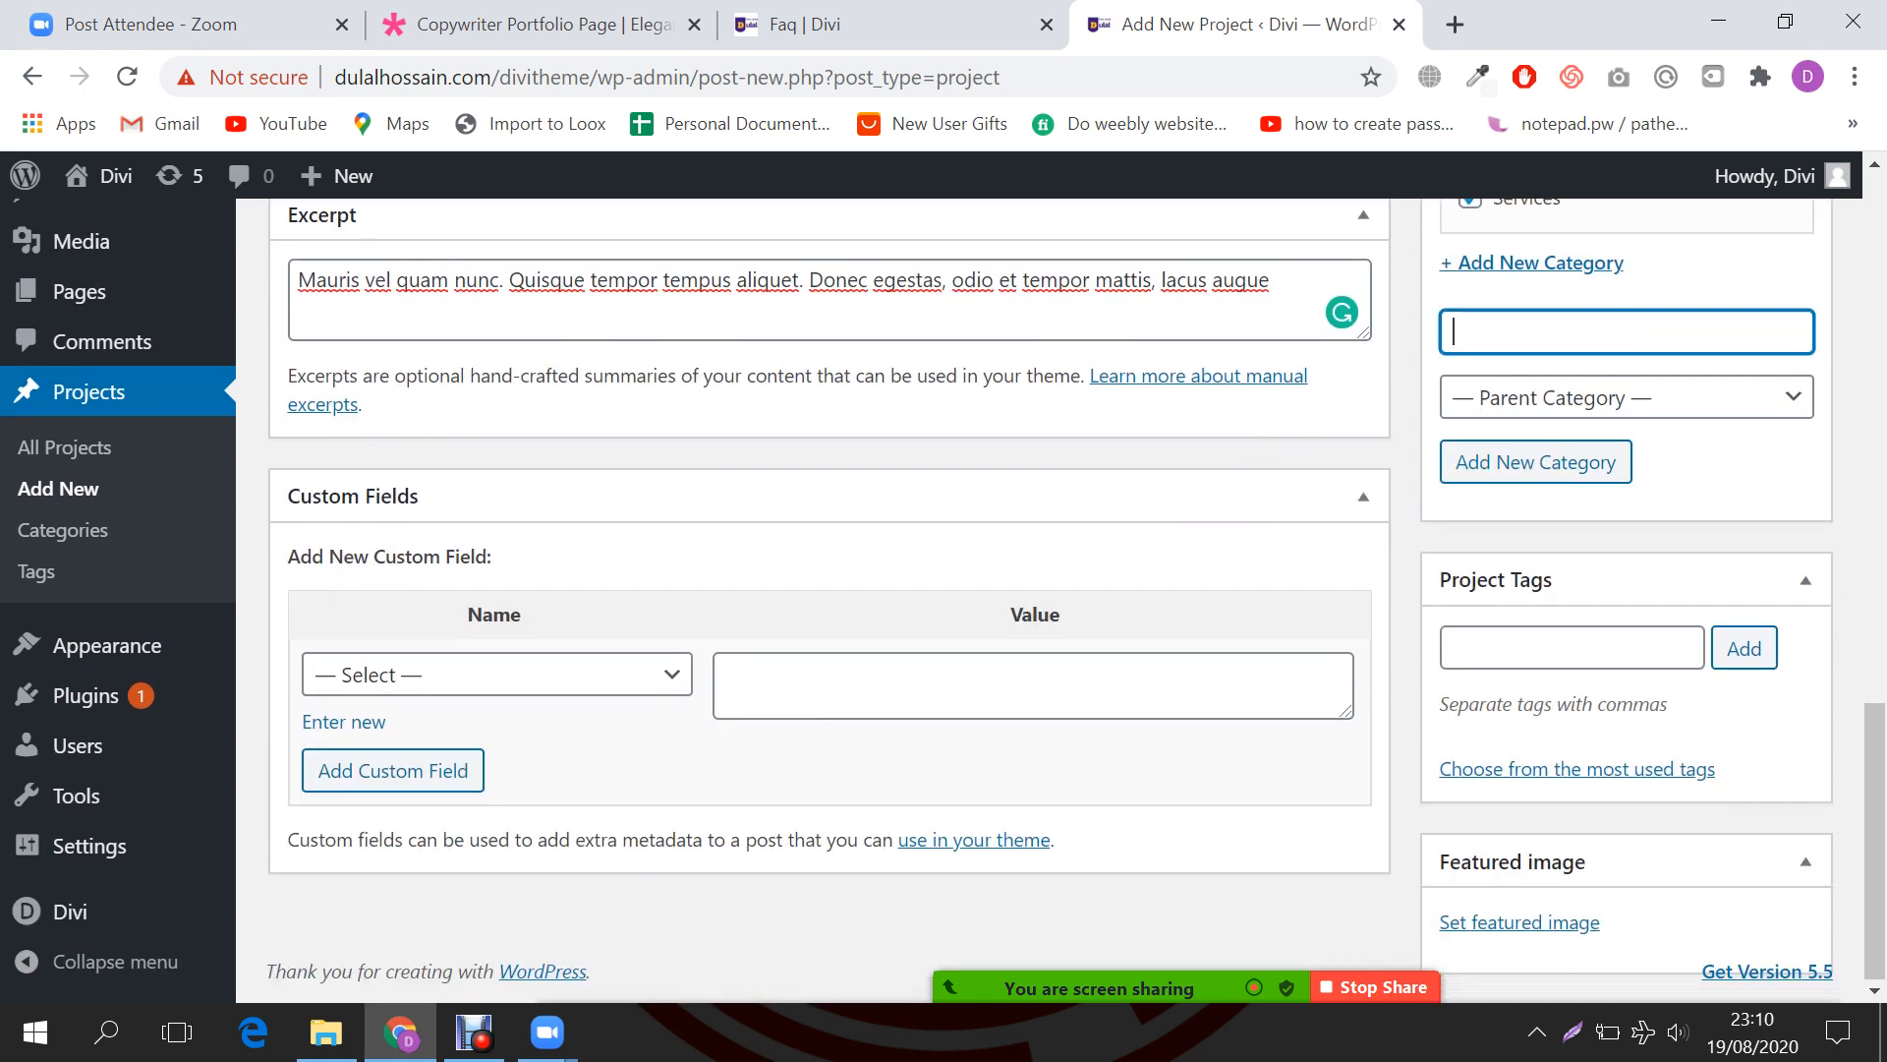
click(1572, 648)
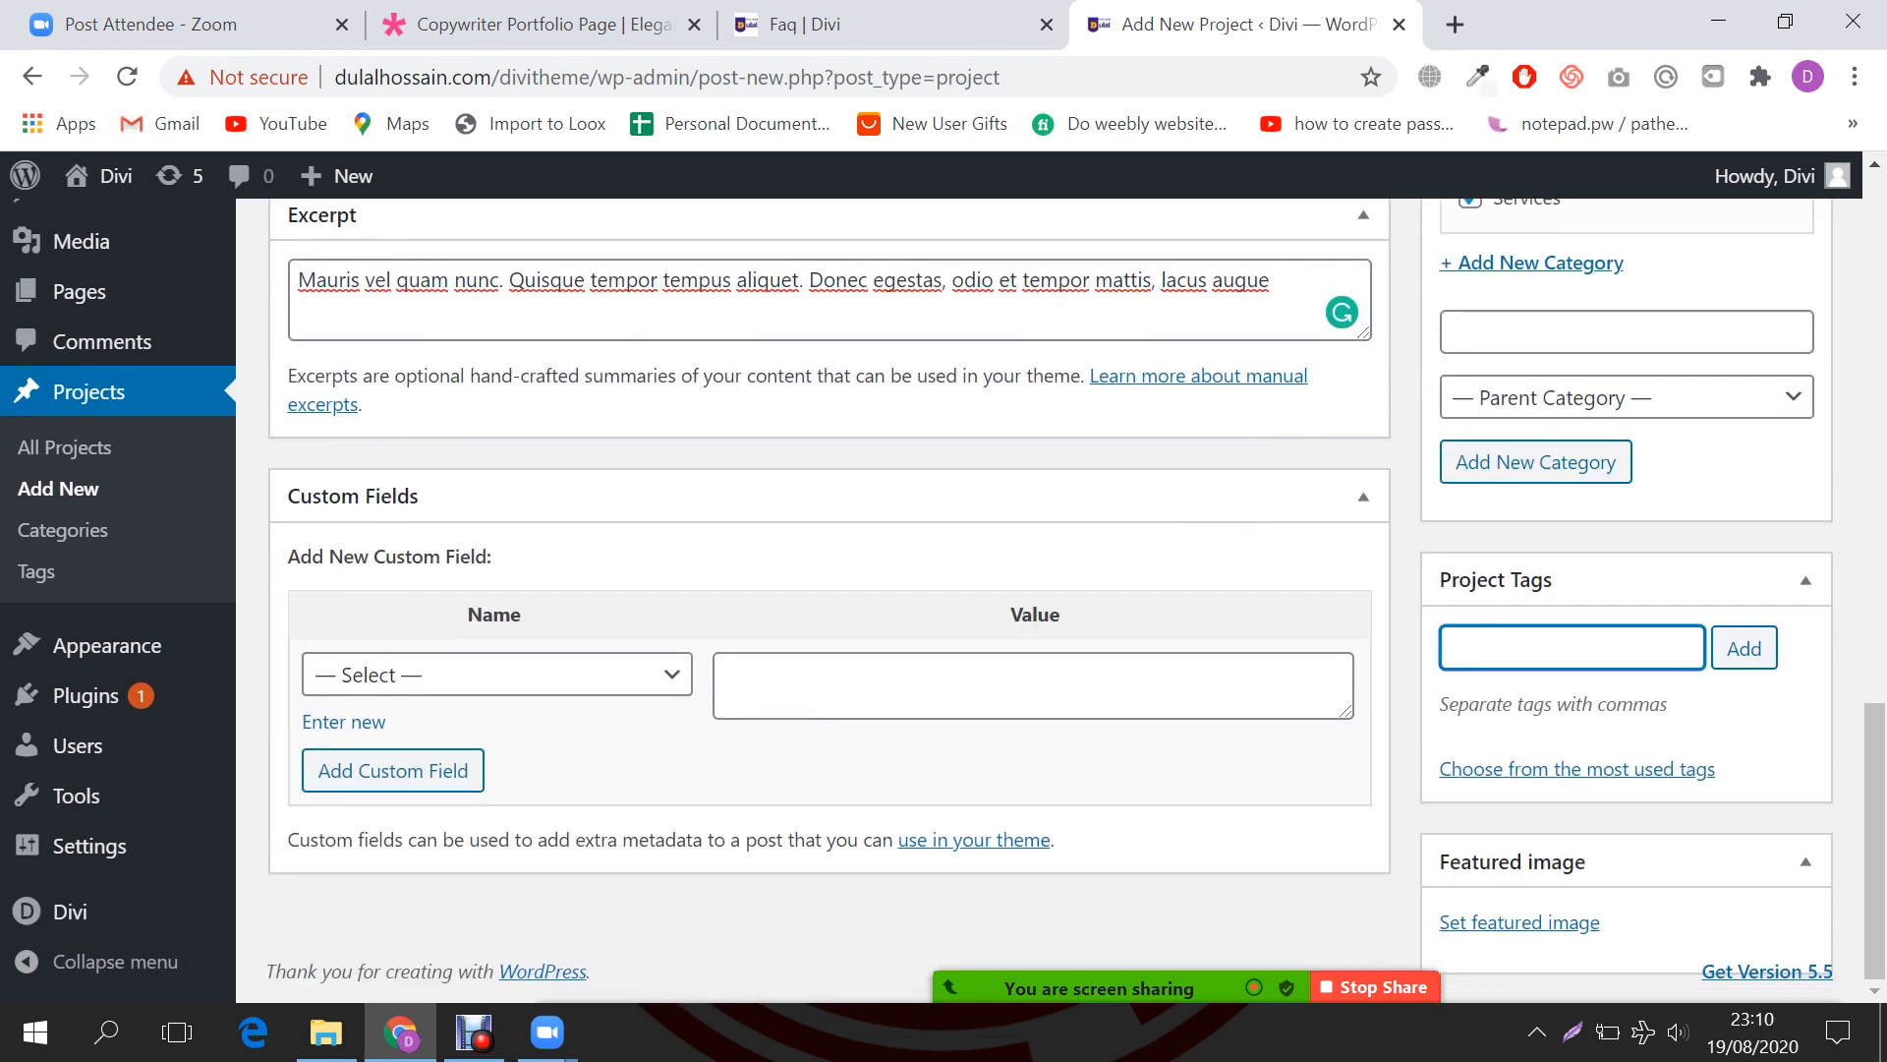
Step: Set writer-02.jpg, the coffee-table photo, as the project's featured image
click(1519, 922)
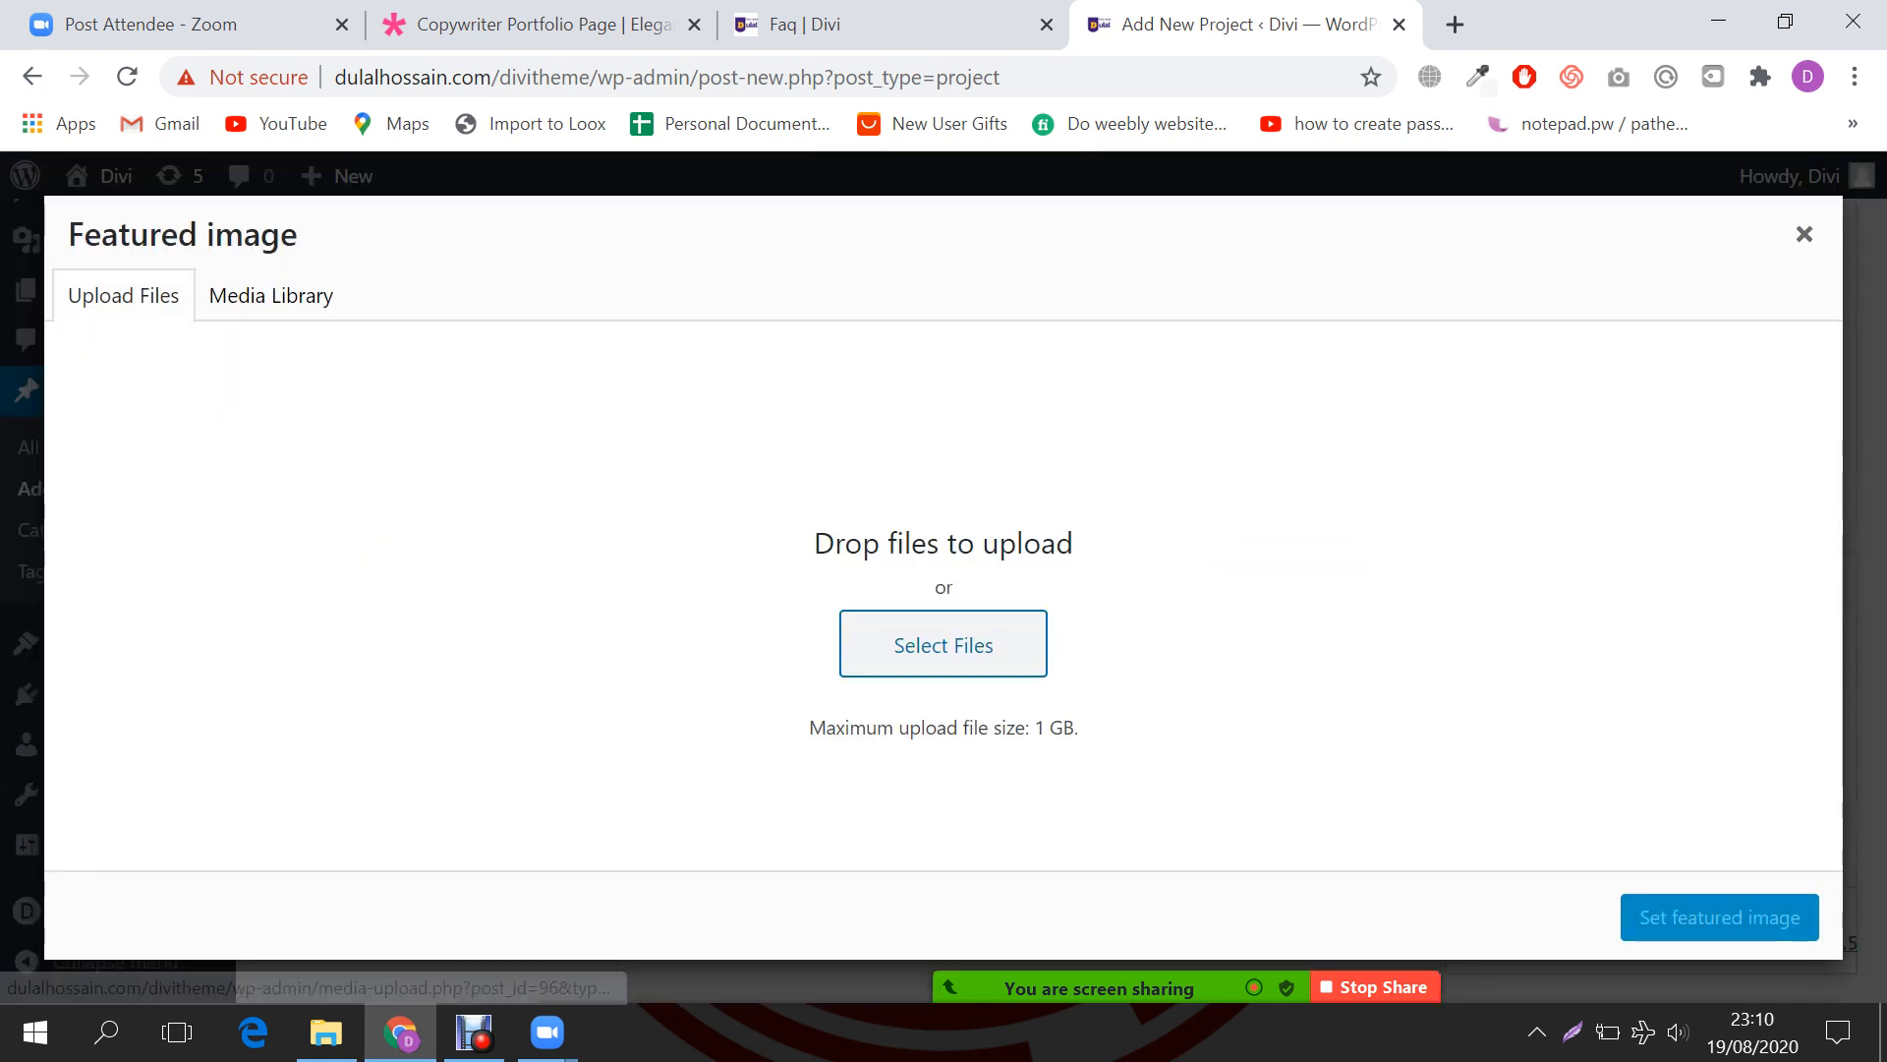
click(271, 295)
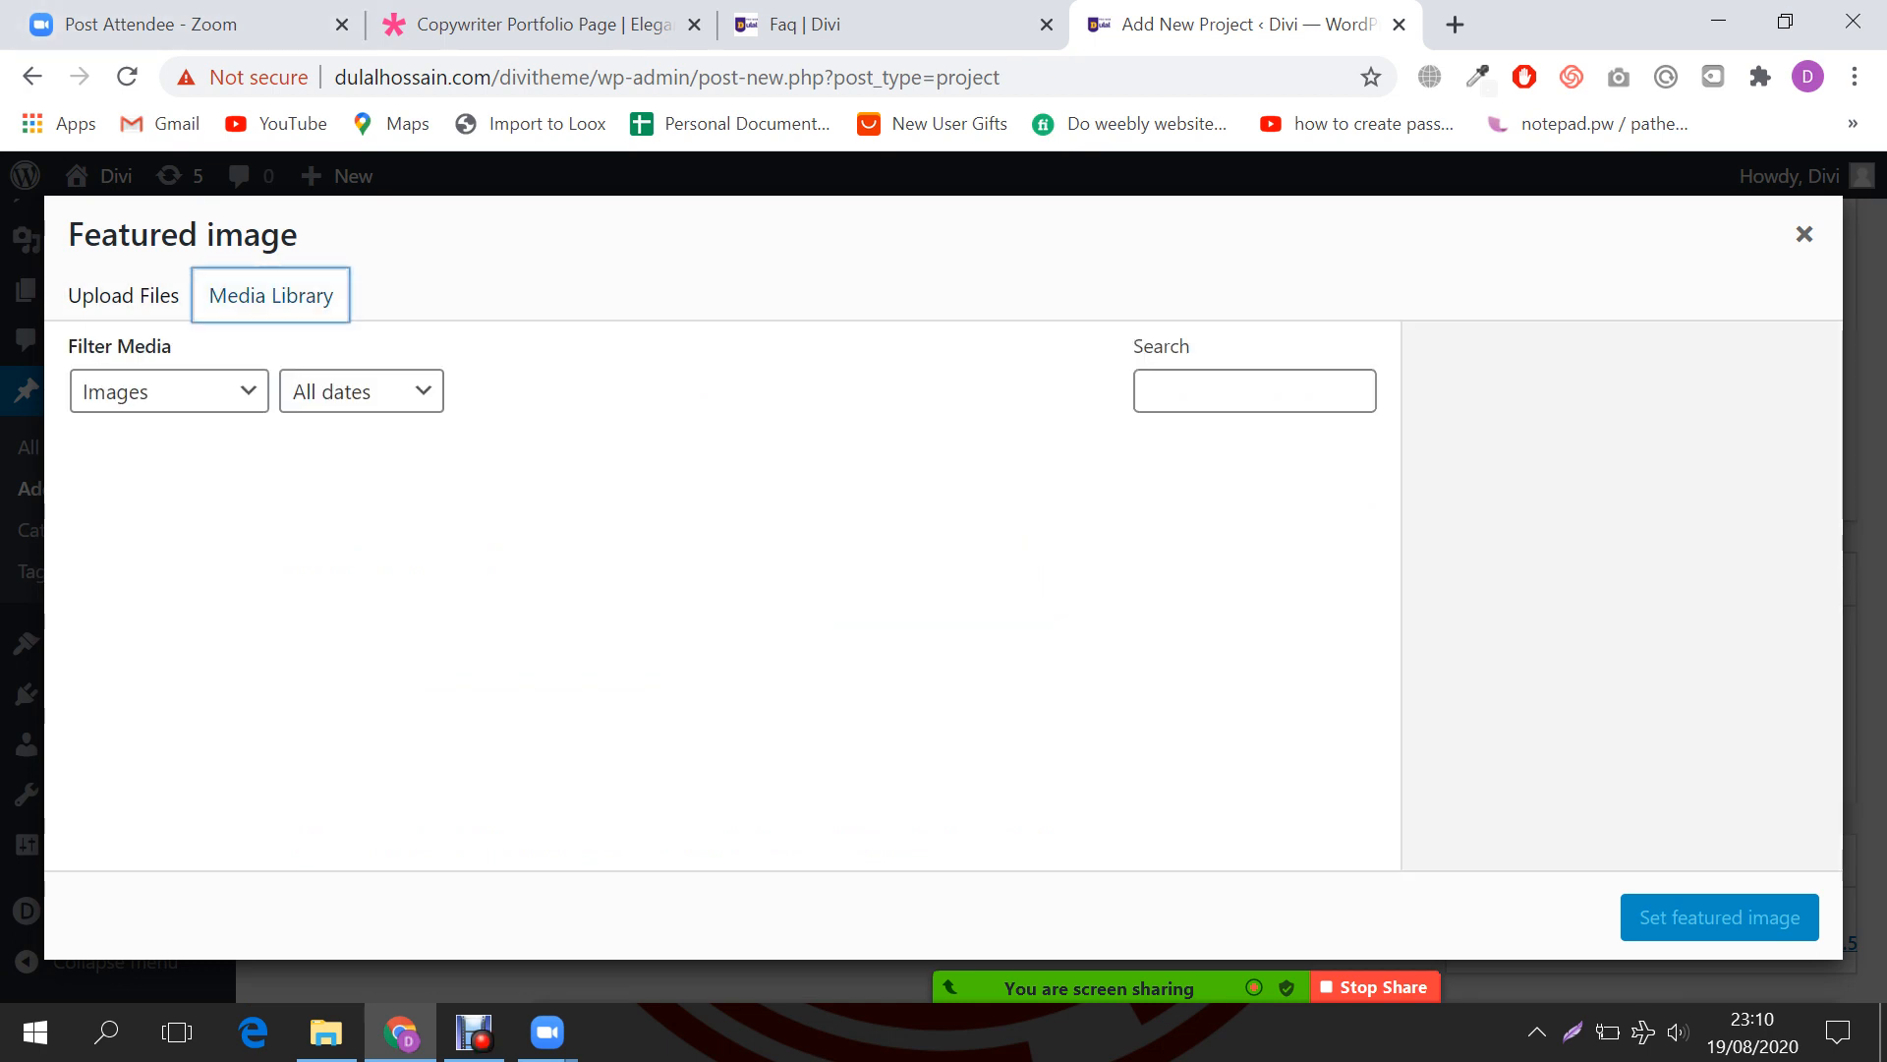
scroll(383, 539, down, 1)
click(383, 539)
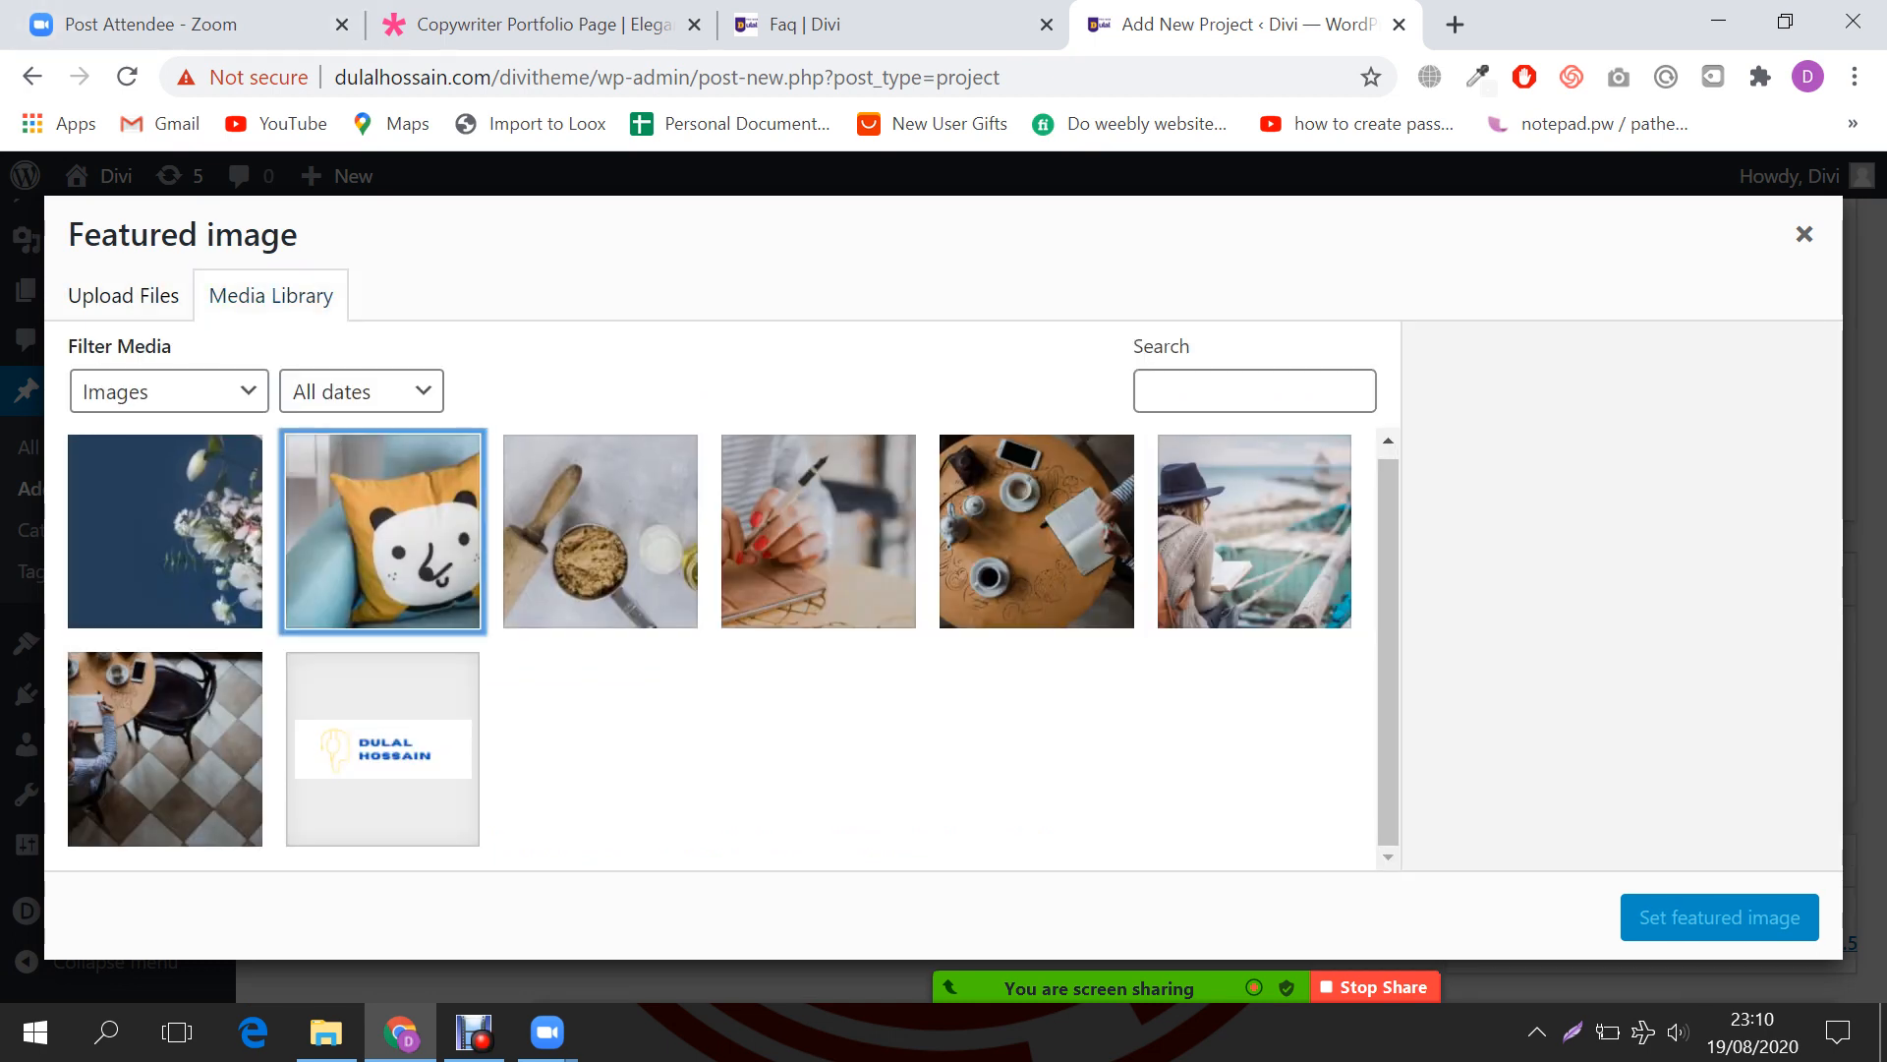
click(1037, 532)
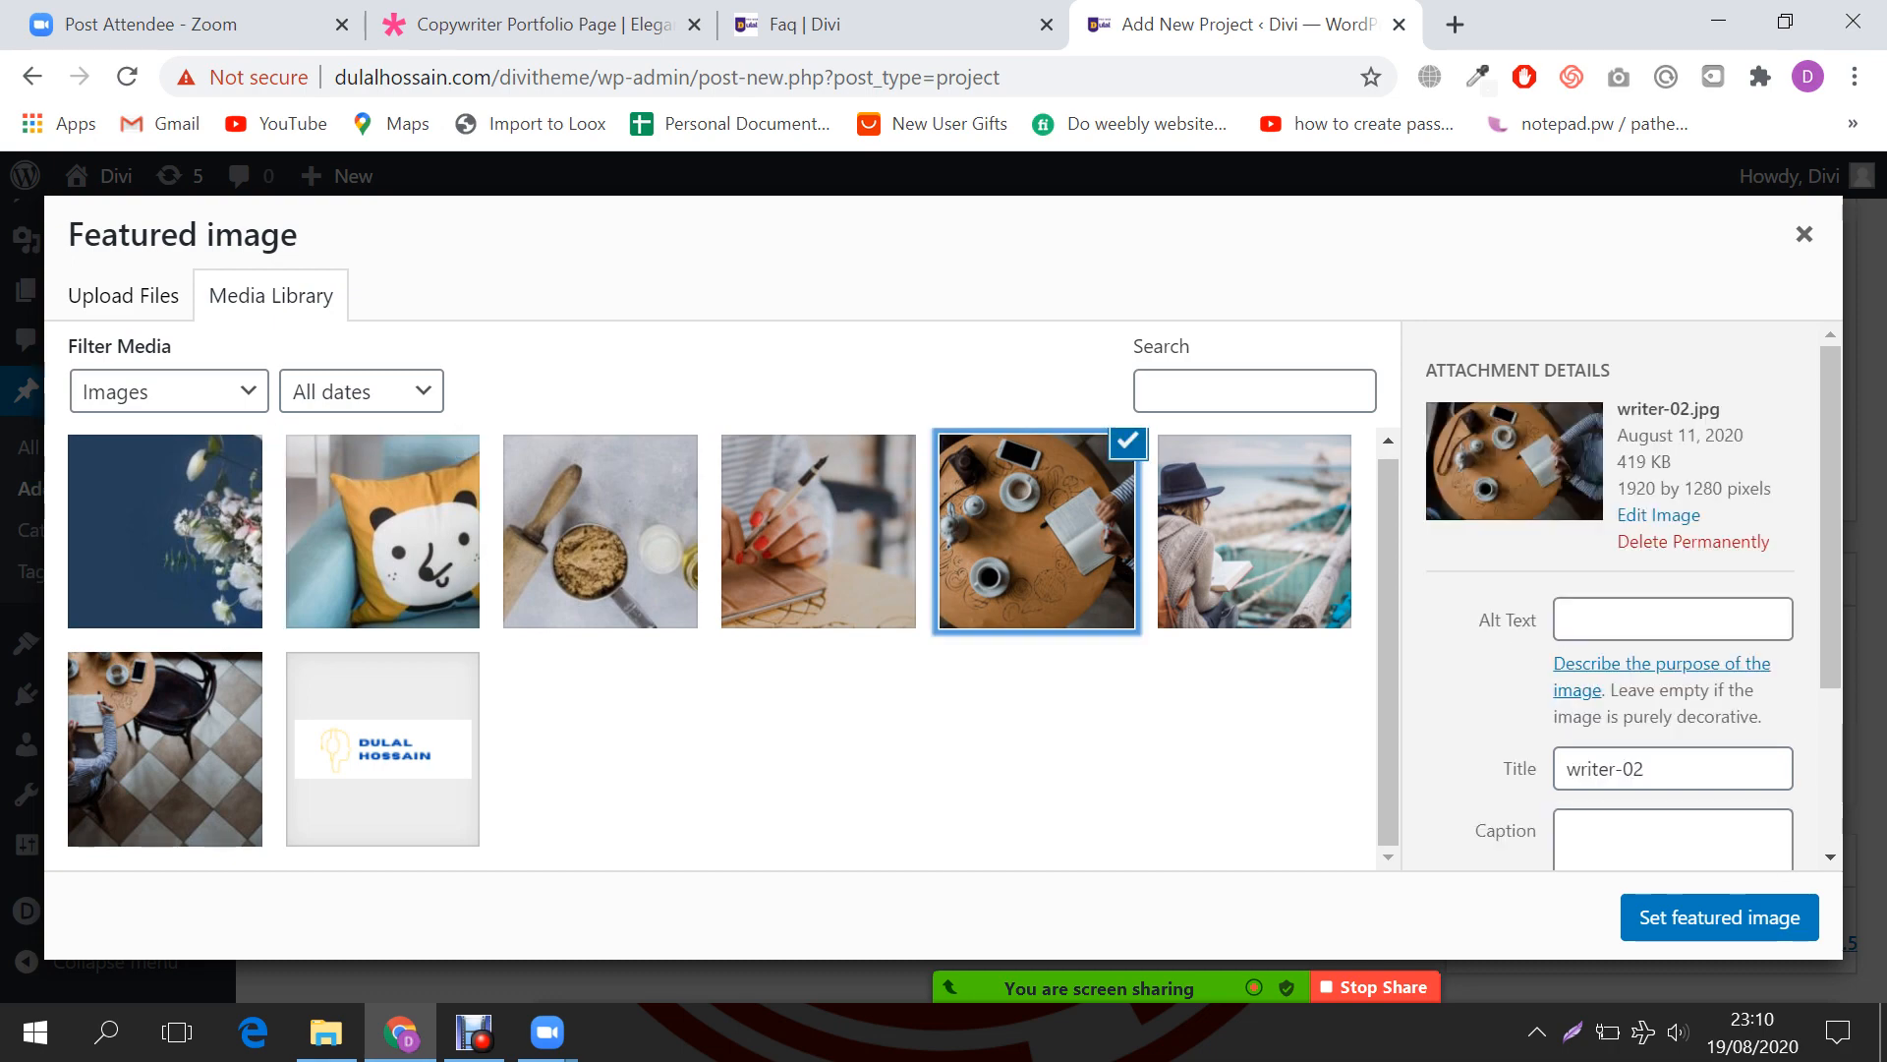
click(1719, 916)
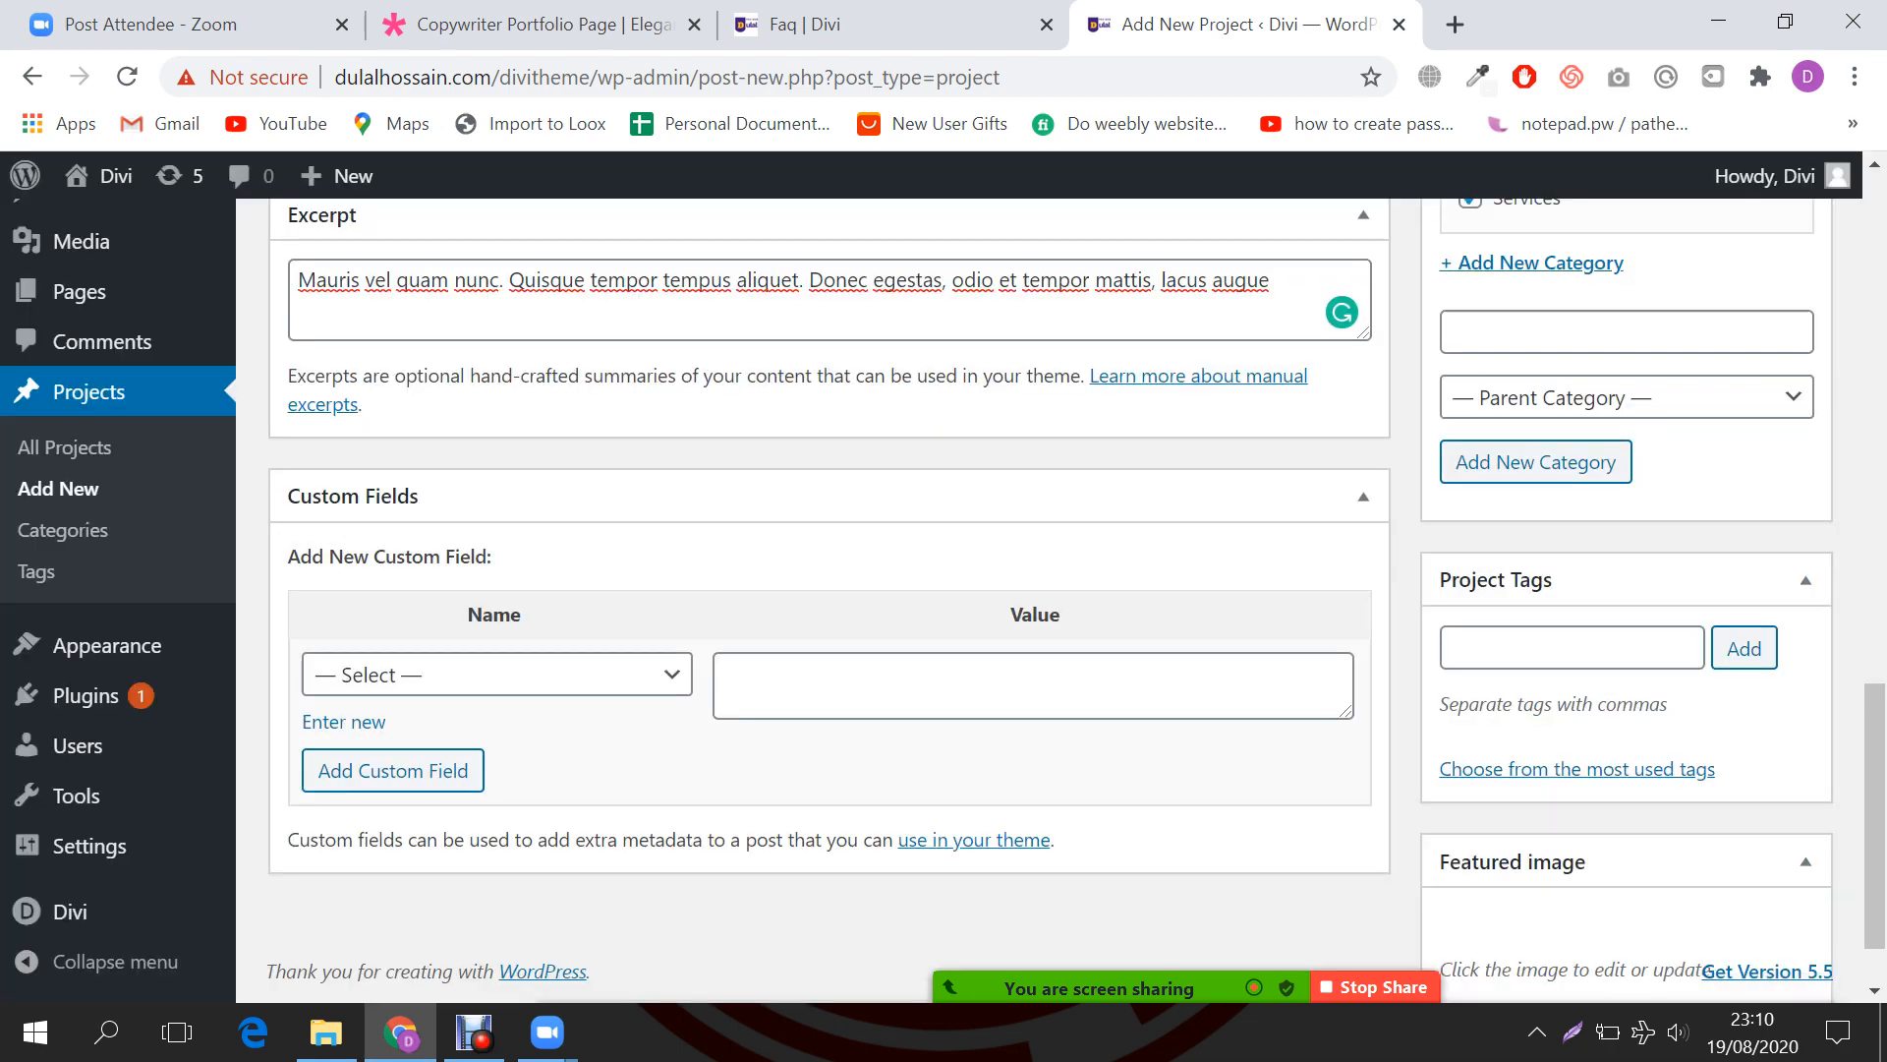
scroll(1719, 916, up, 10)
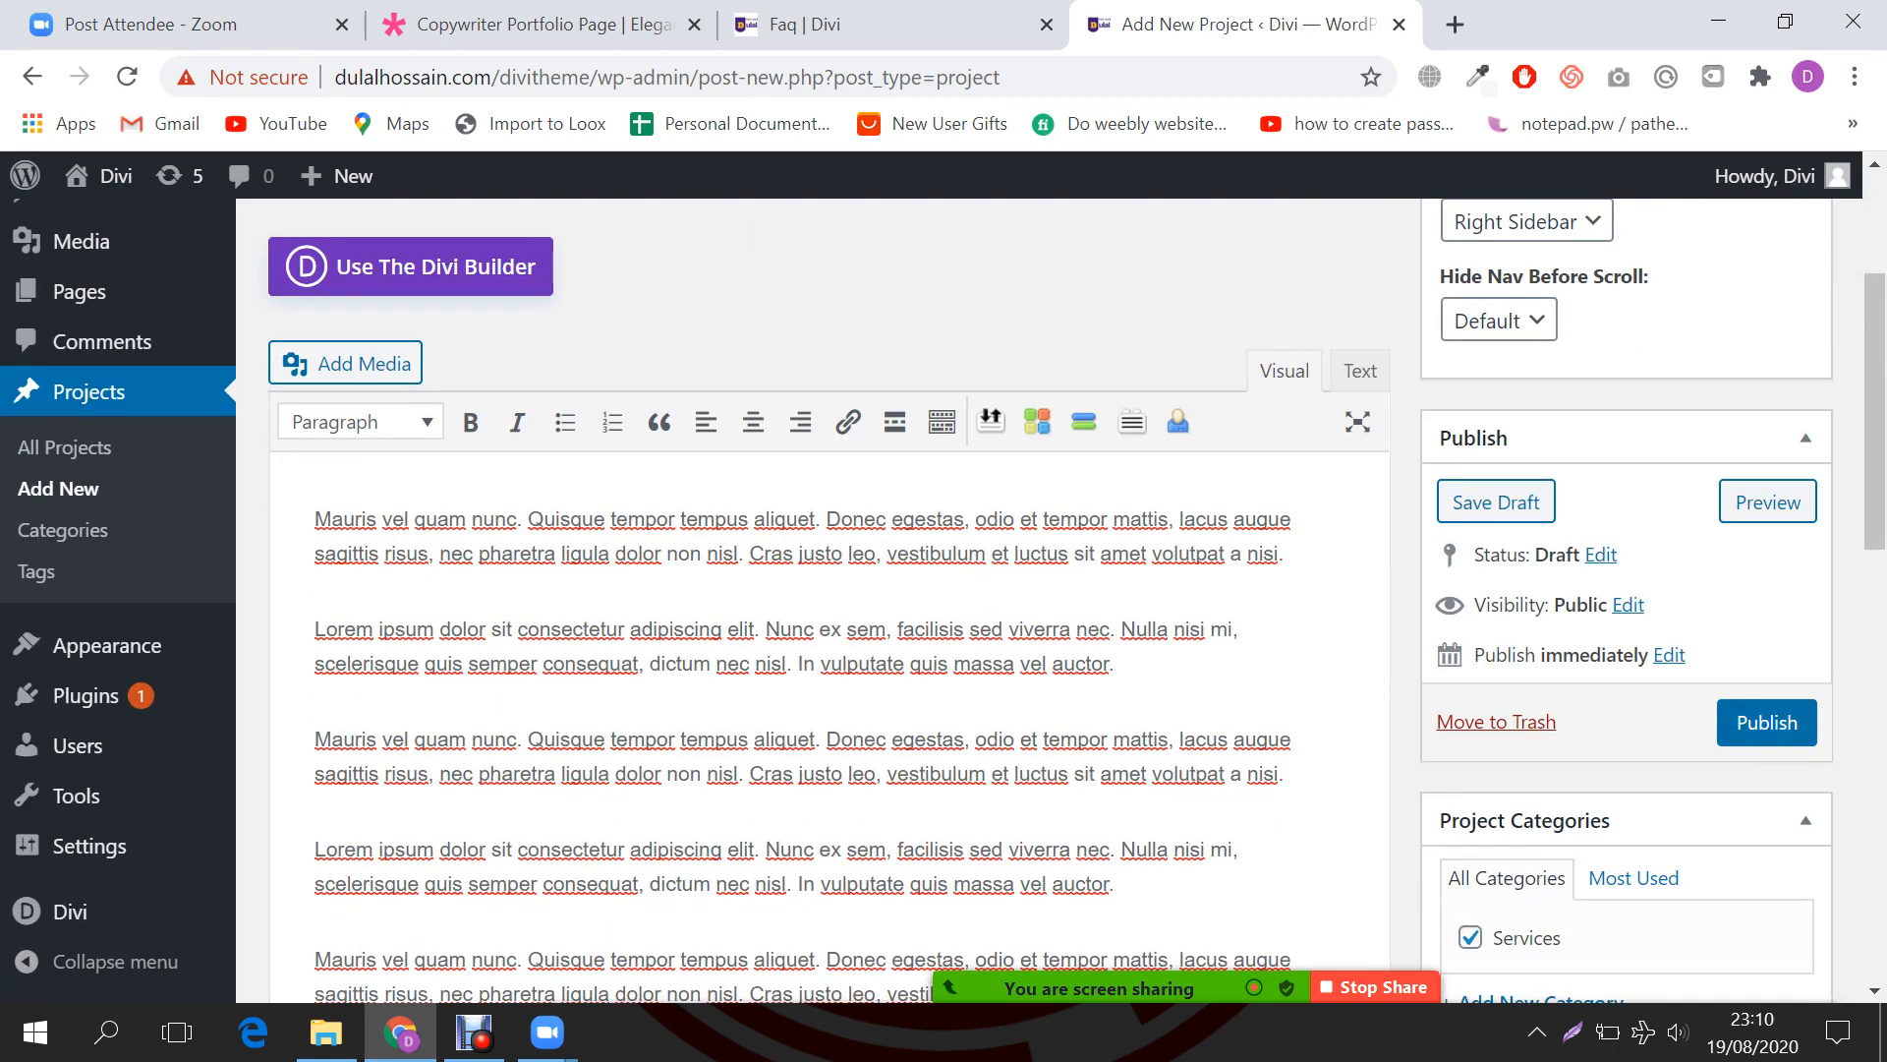
Step: Publish the Webdesign project and view its live project page in a new tab
click(1766, 723)
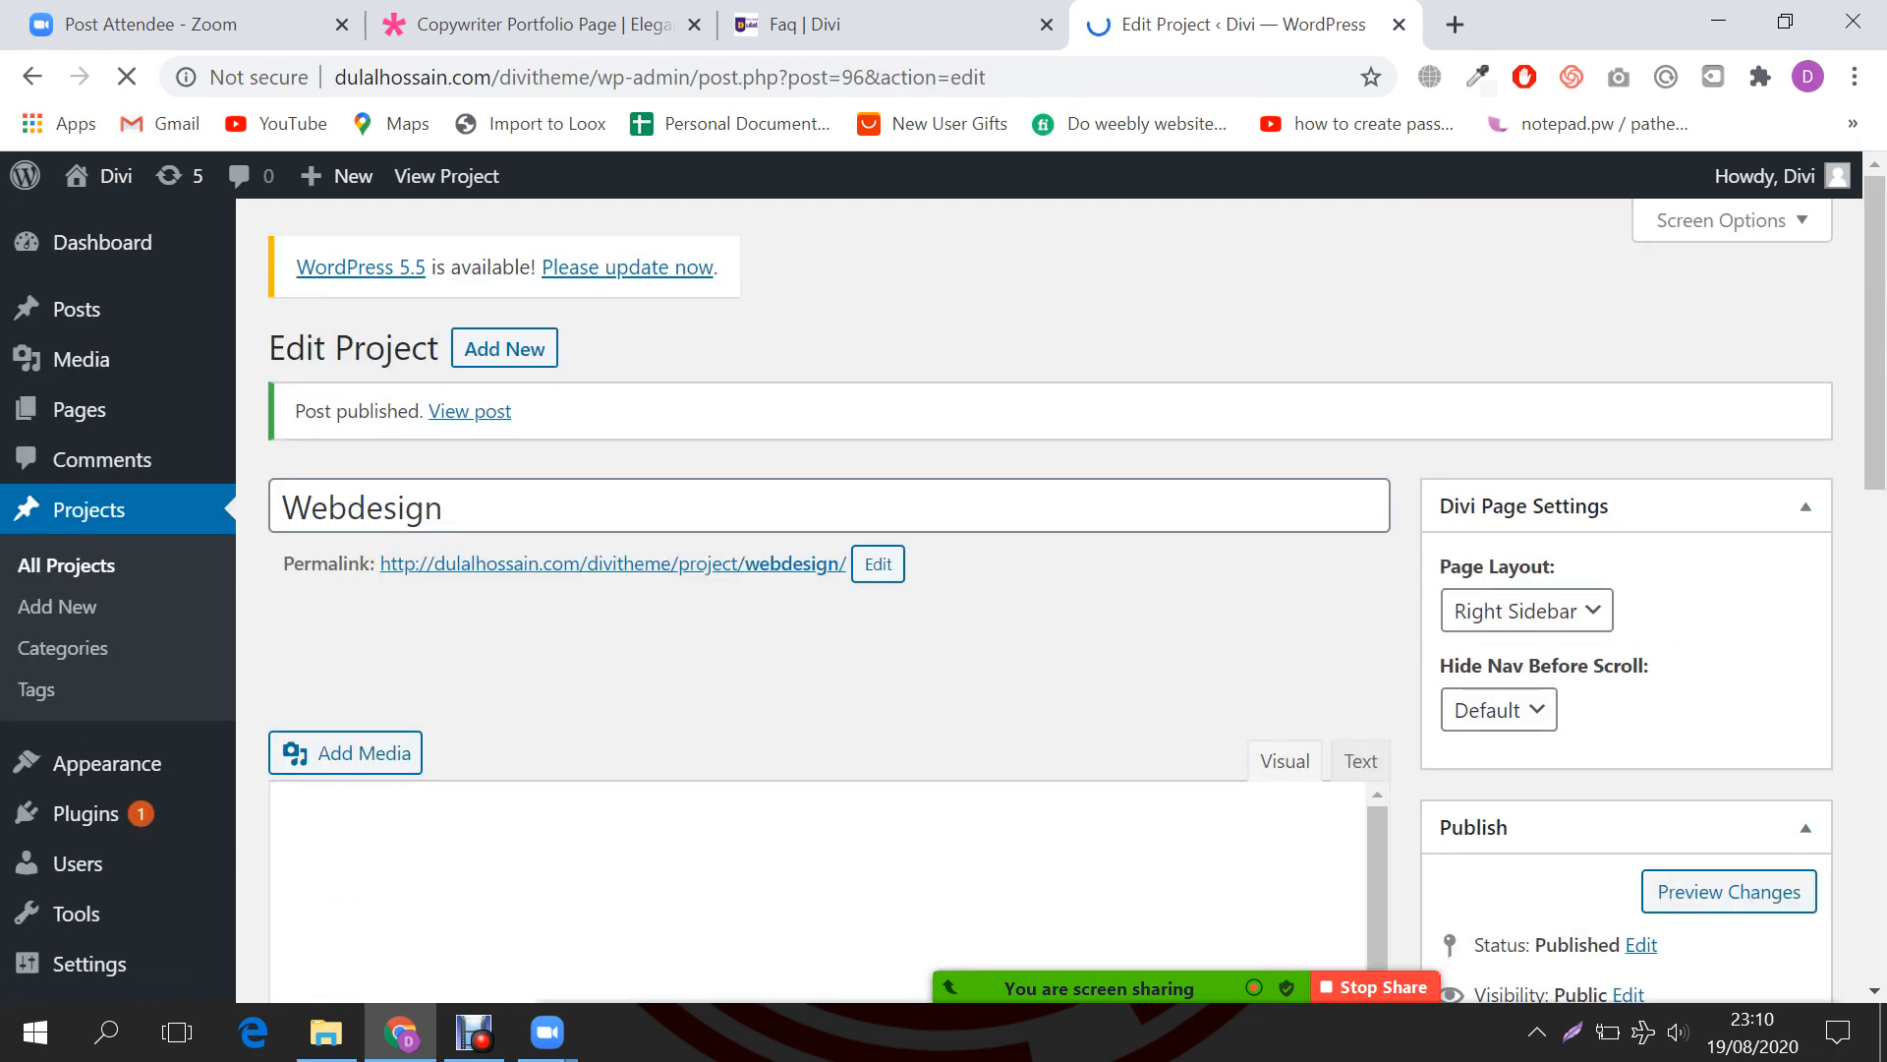
scroll(1050, 599, down, 1)
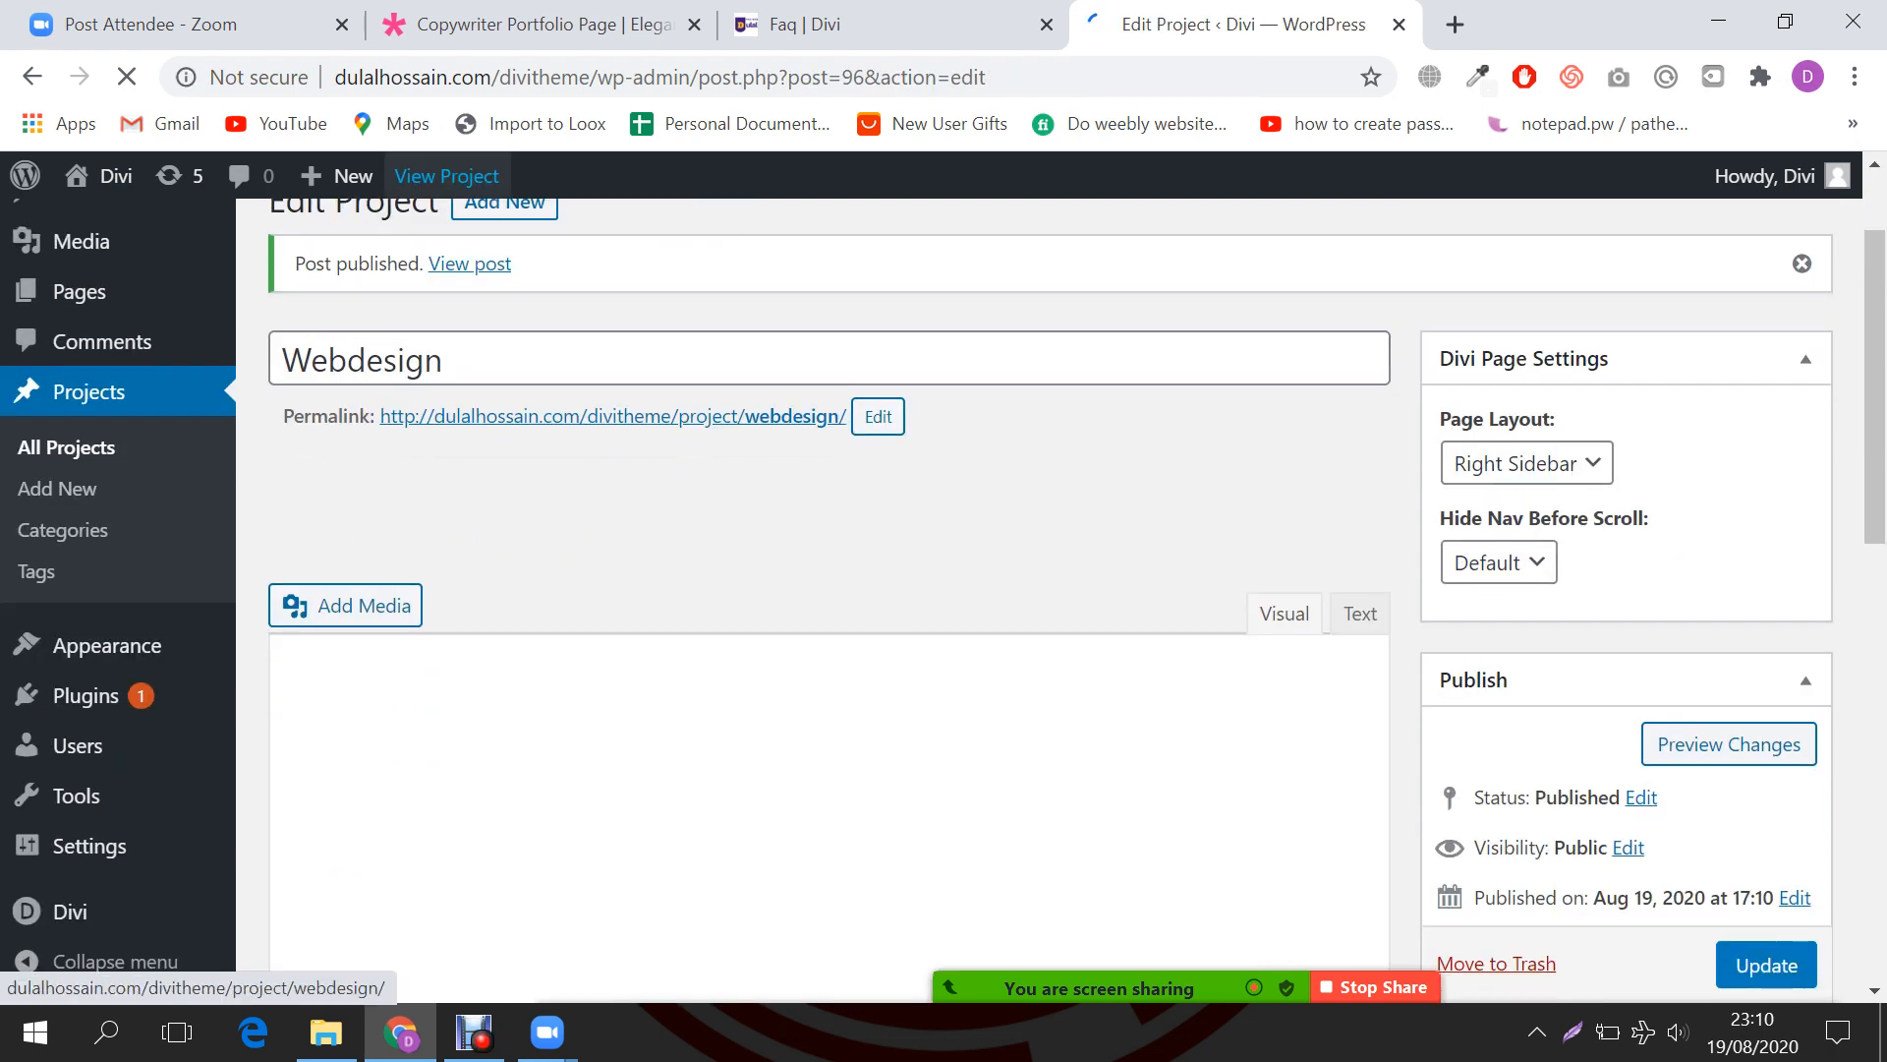
click(446, 176)
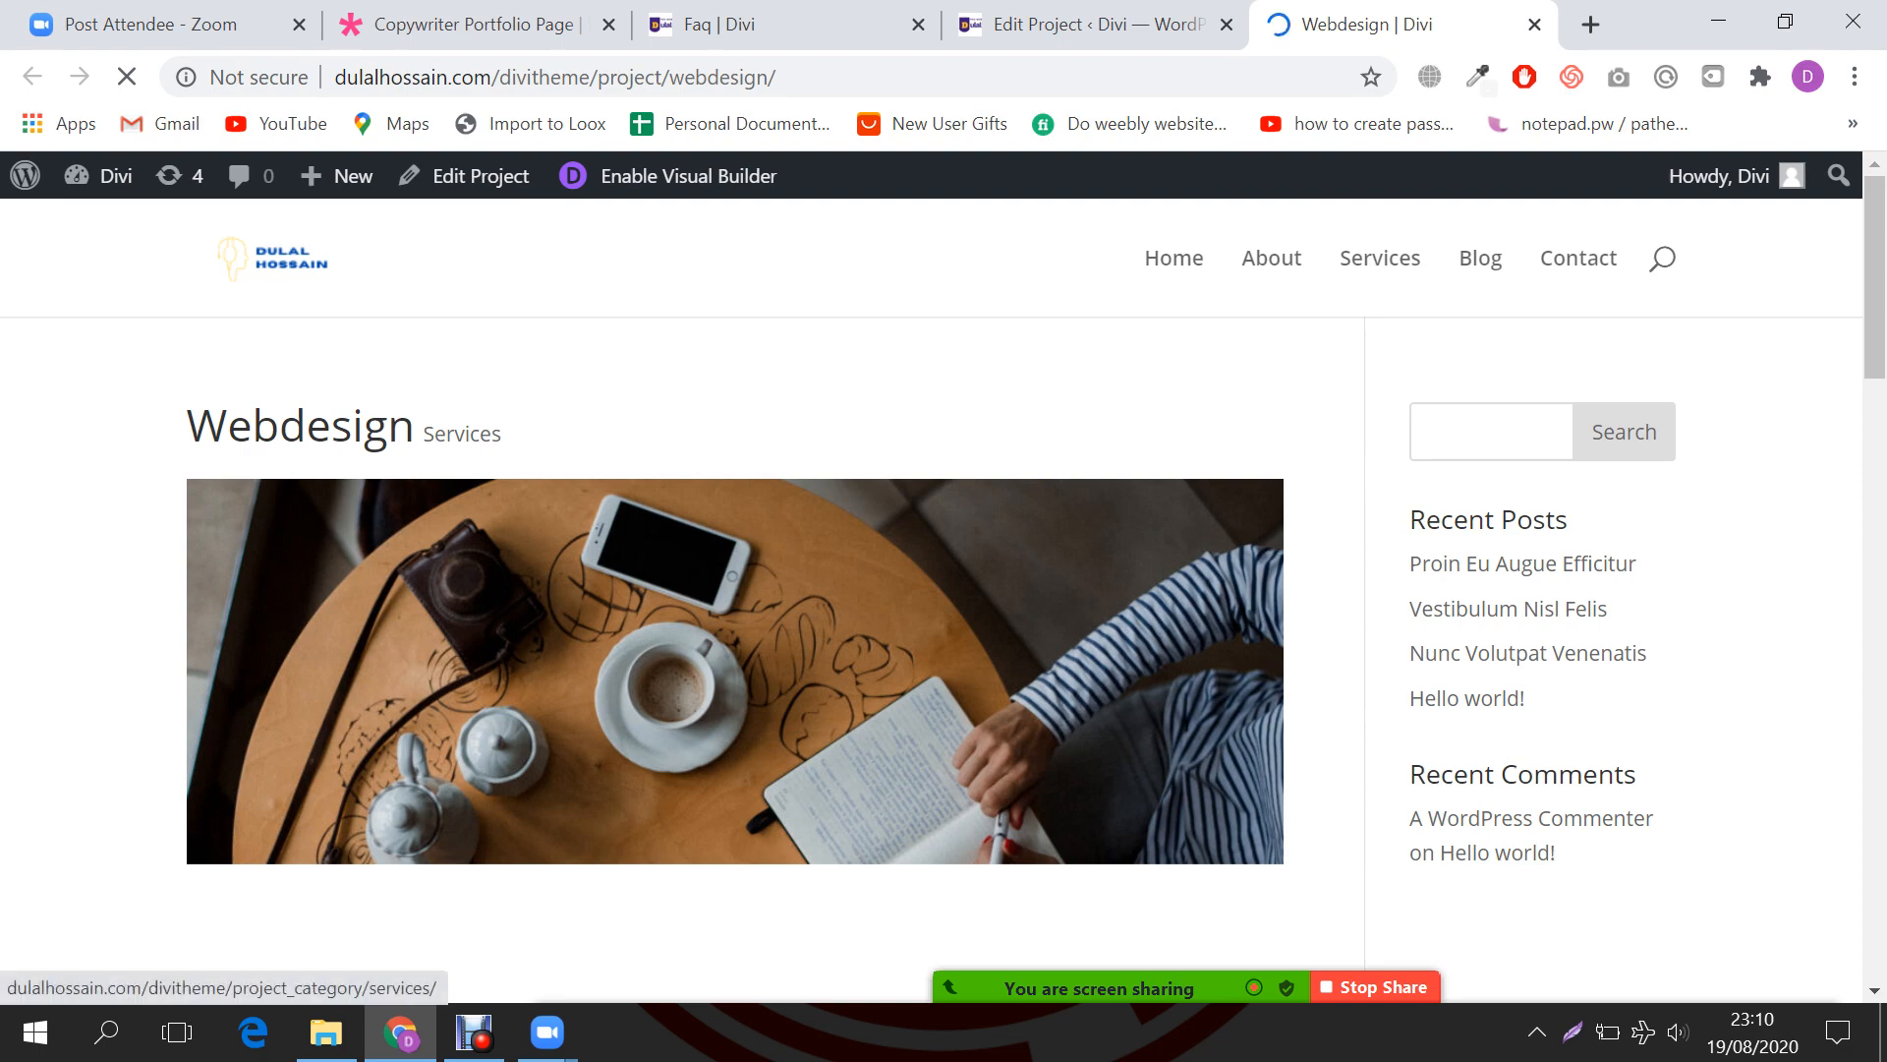
Step: Look over the live Webdesign project page, then go back to the FAQ builder tab
drag(187, 424, 387, 425)
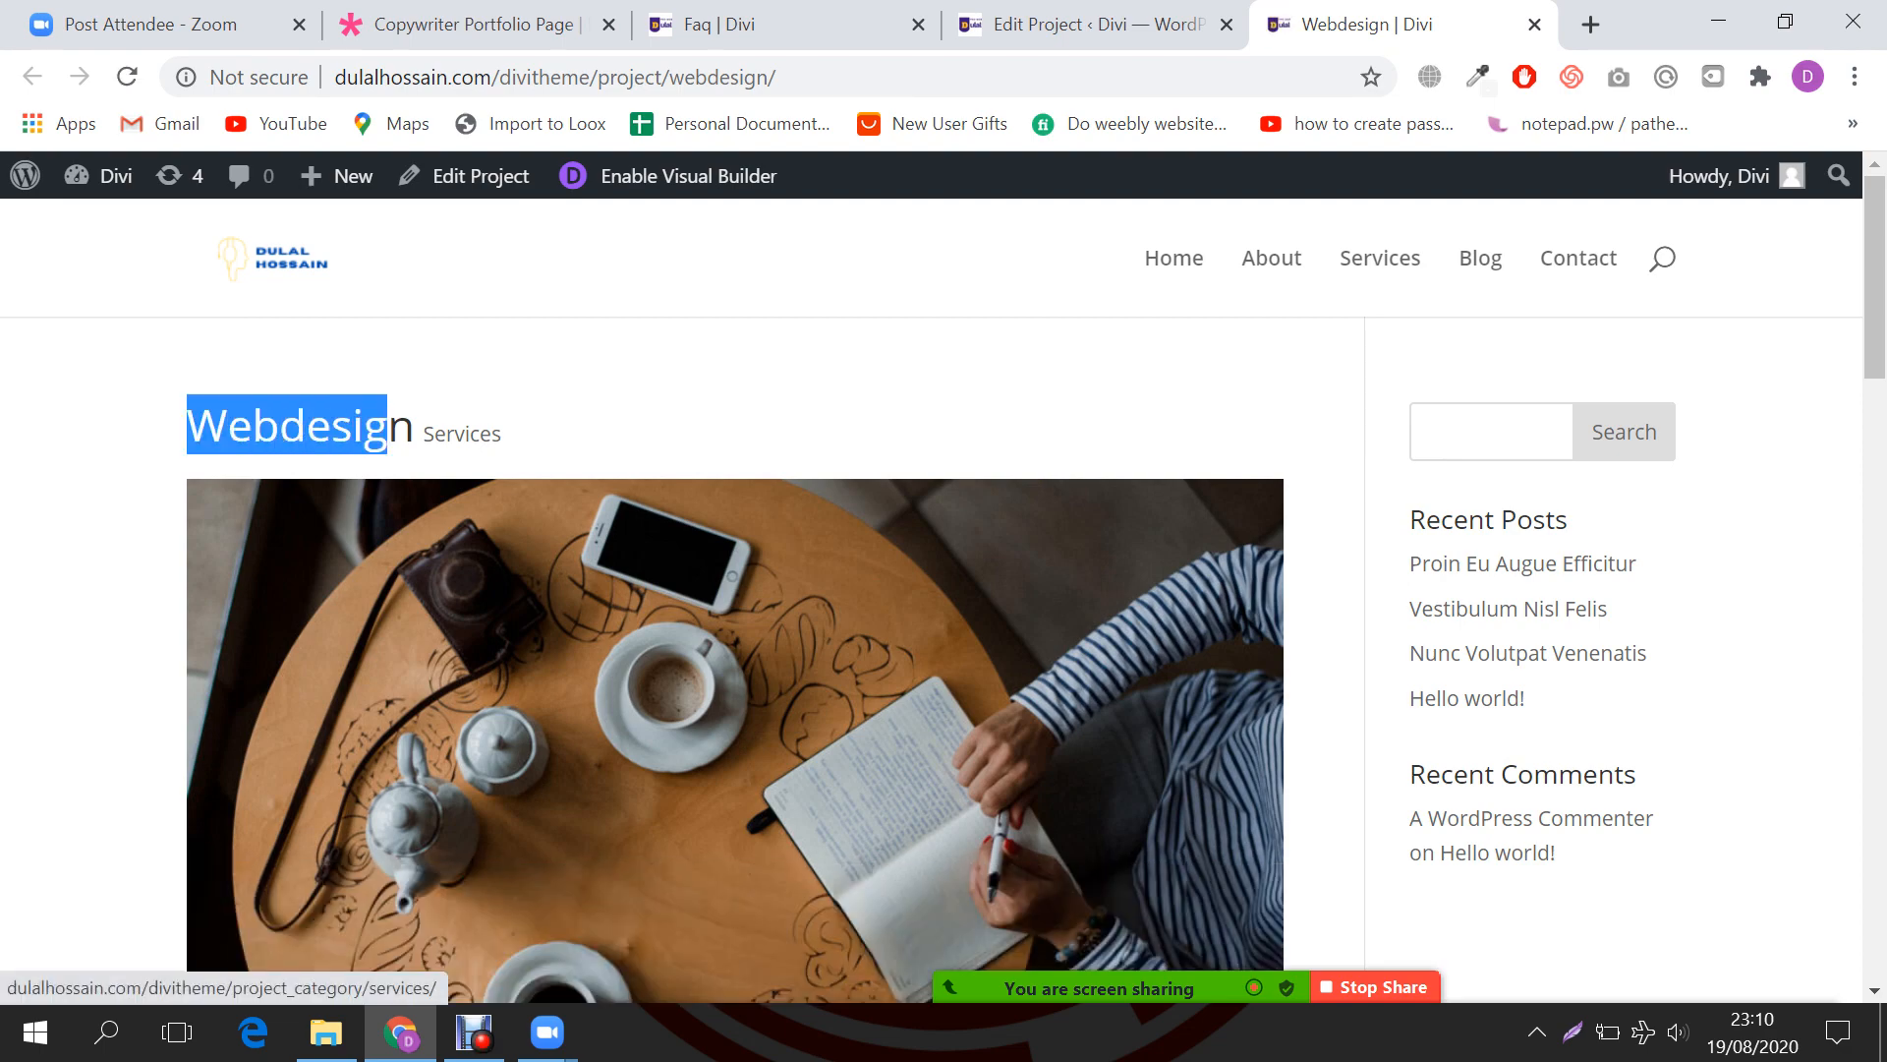
scroll(735, 639, down, 15)
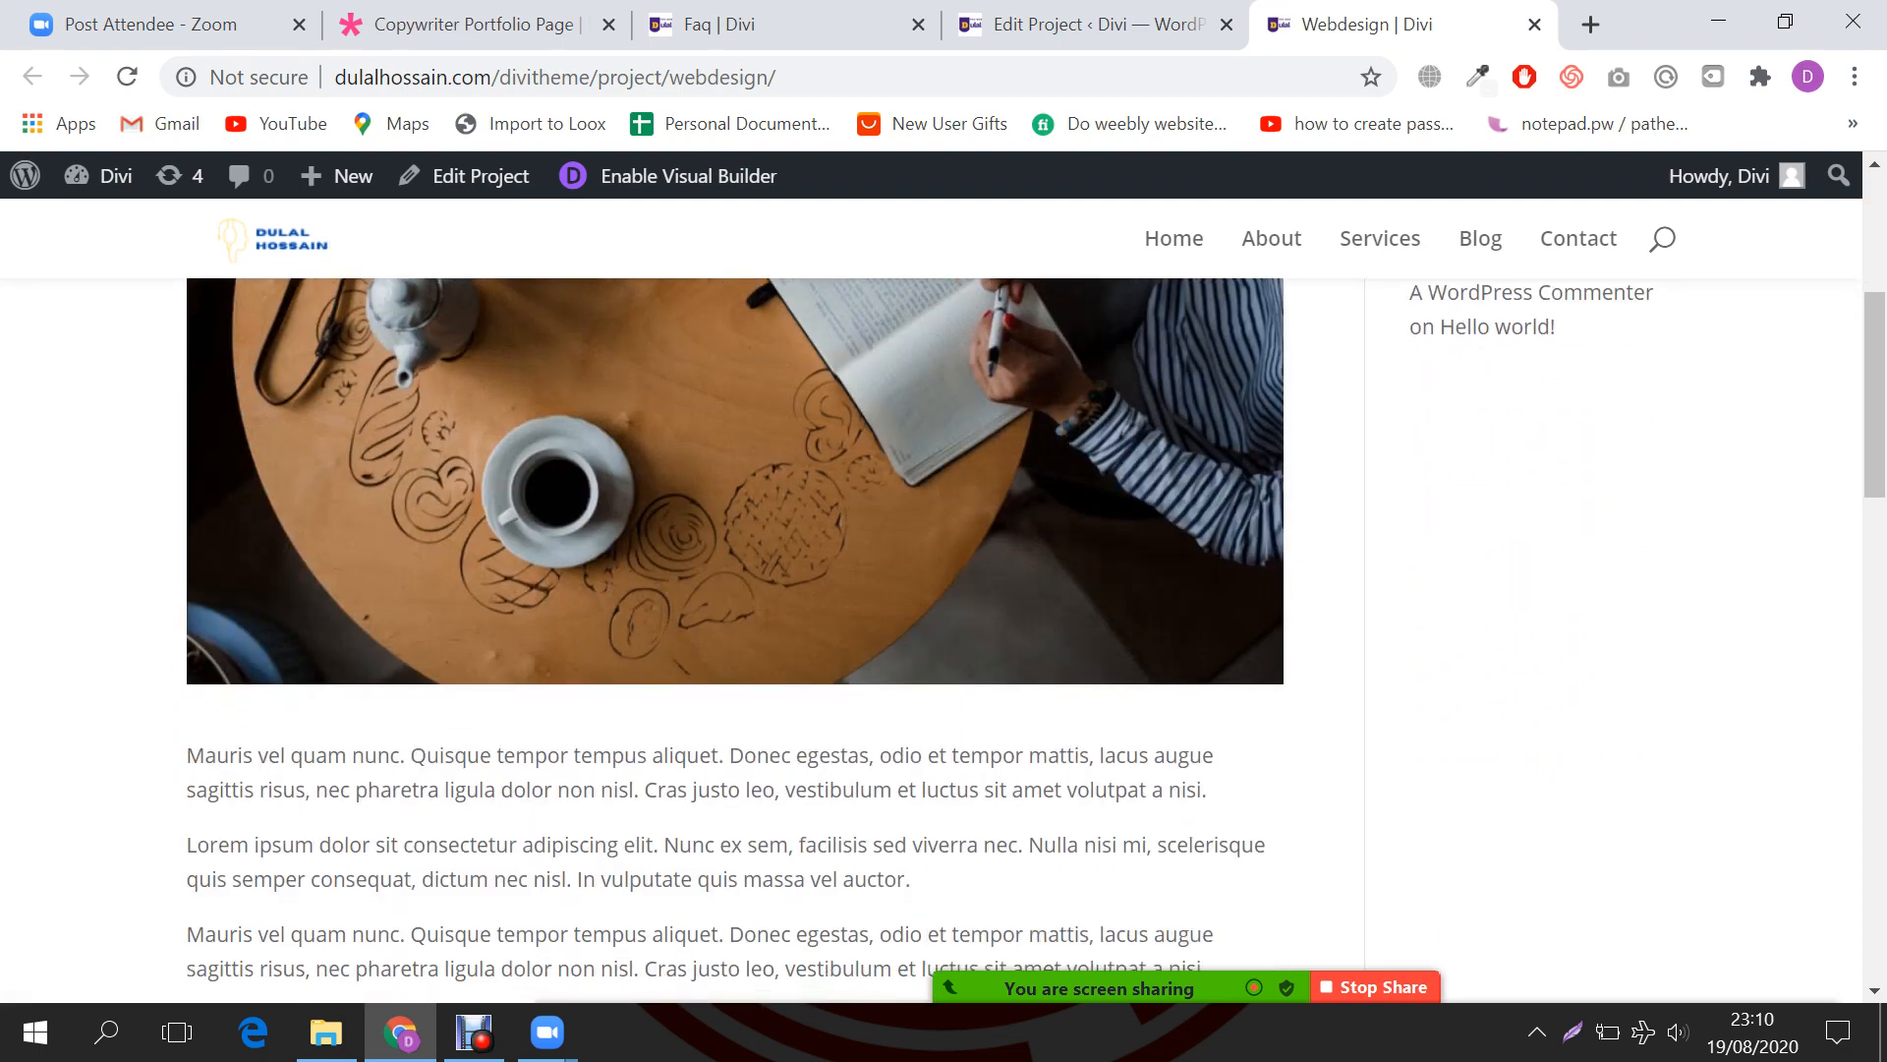
scroll(735, 639, up, 1)
scroll(735, 639, down, 6)
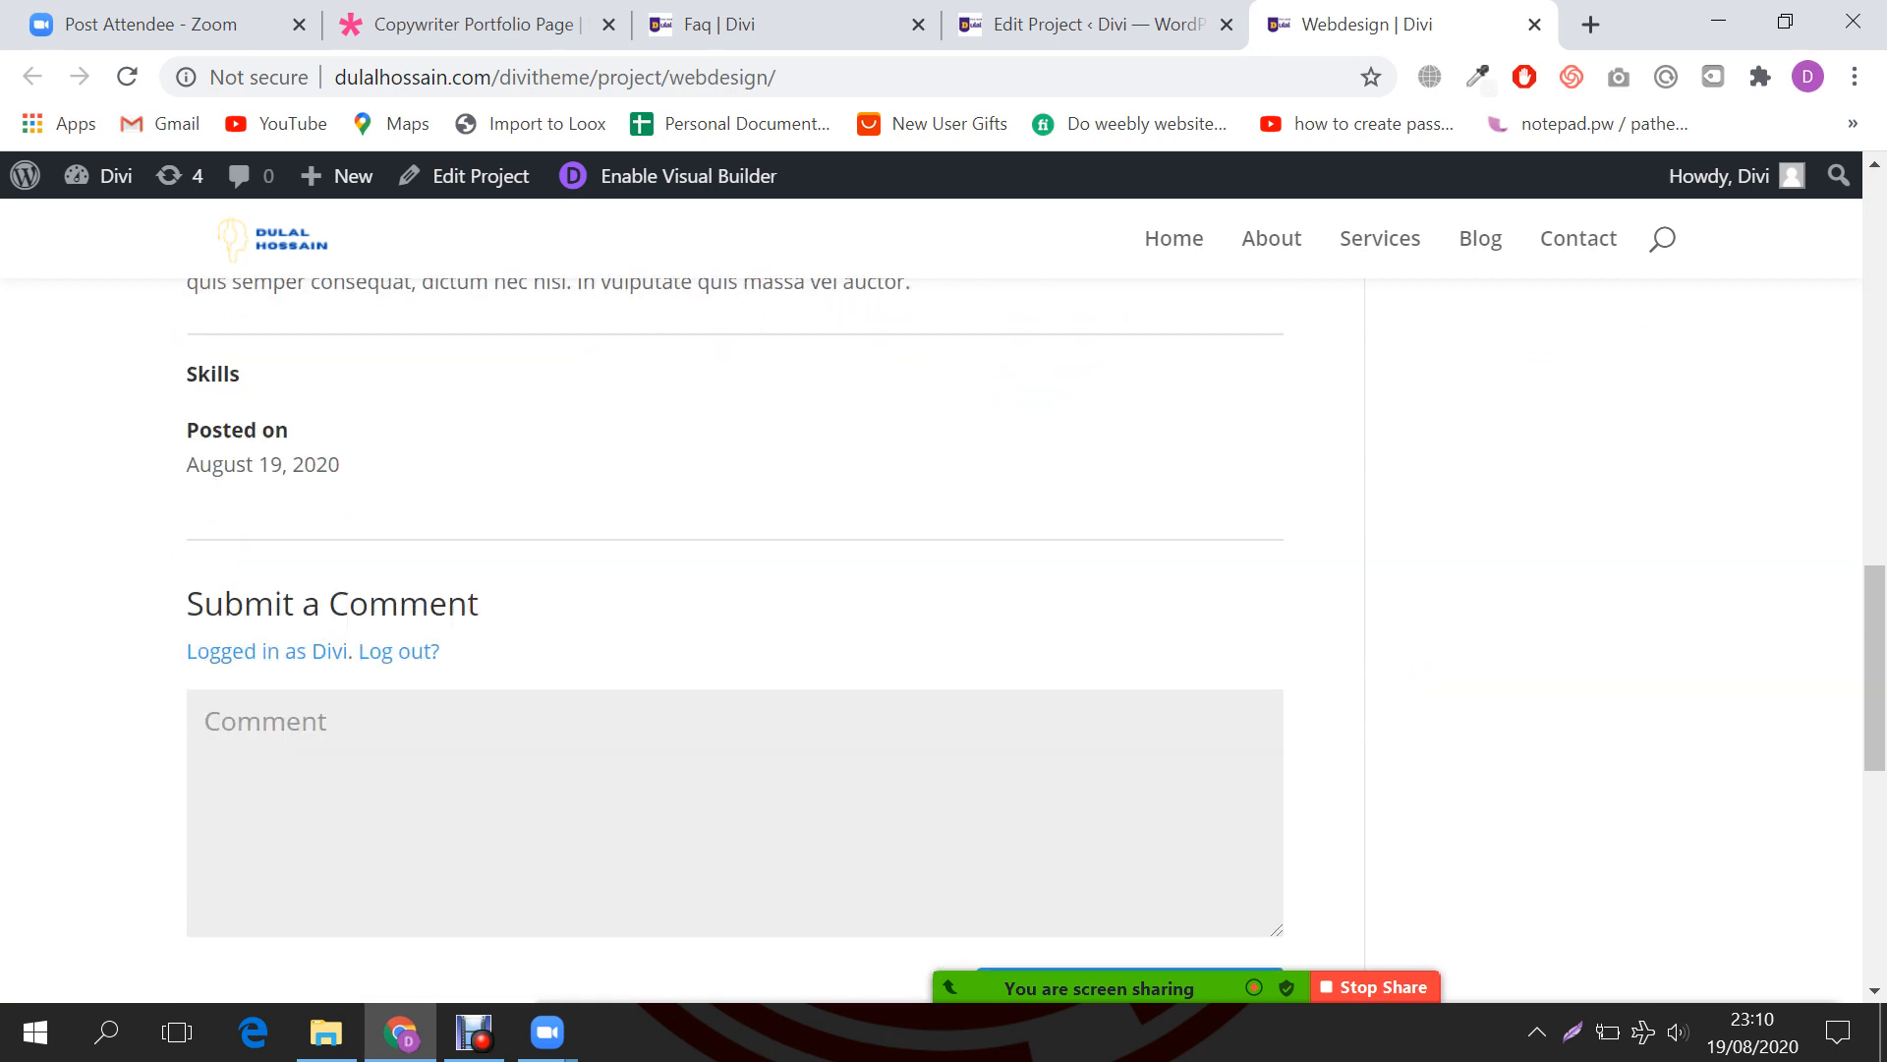
scroll(735, 639, up, 20)
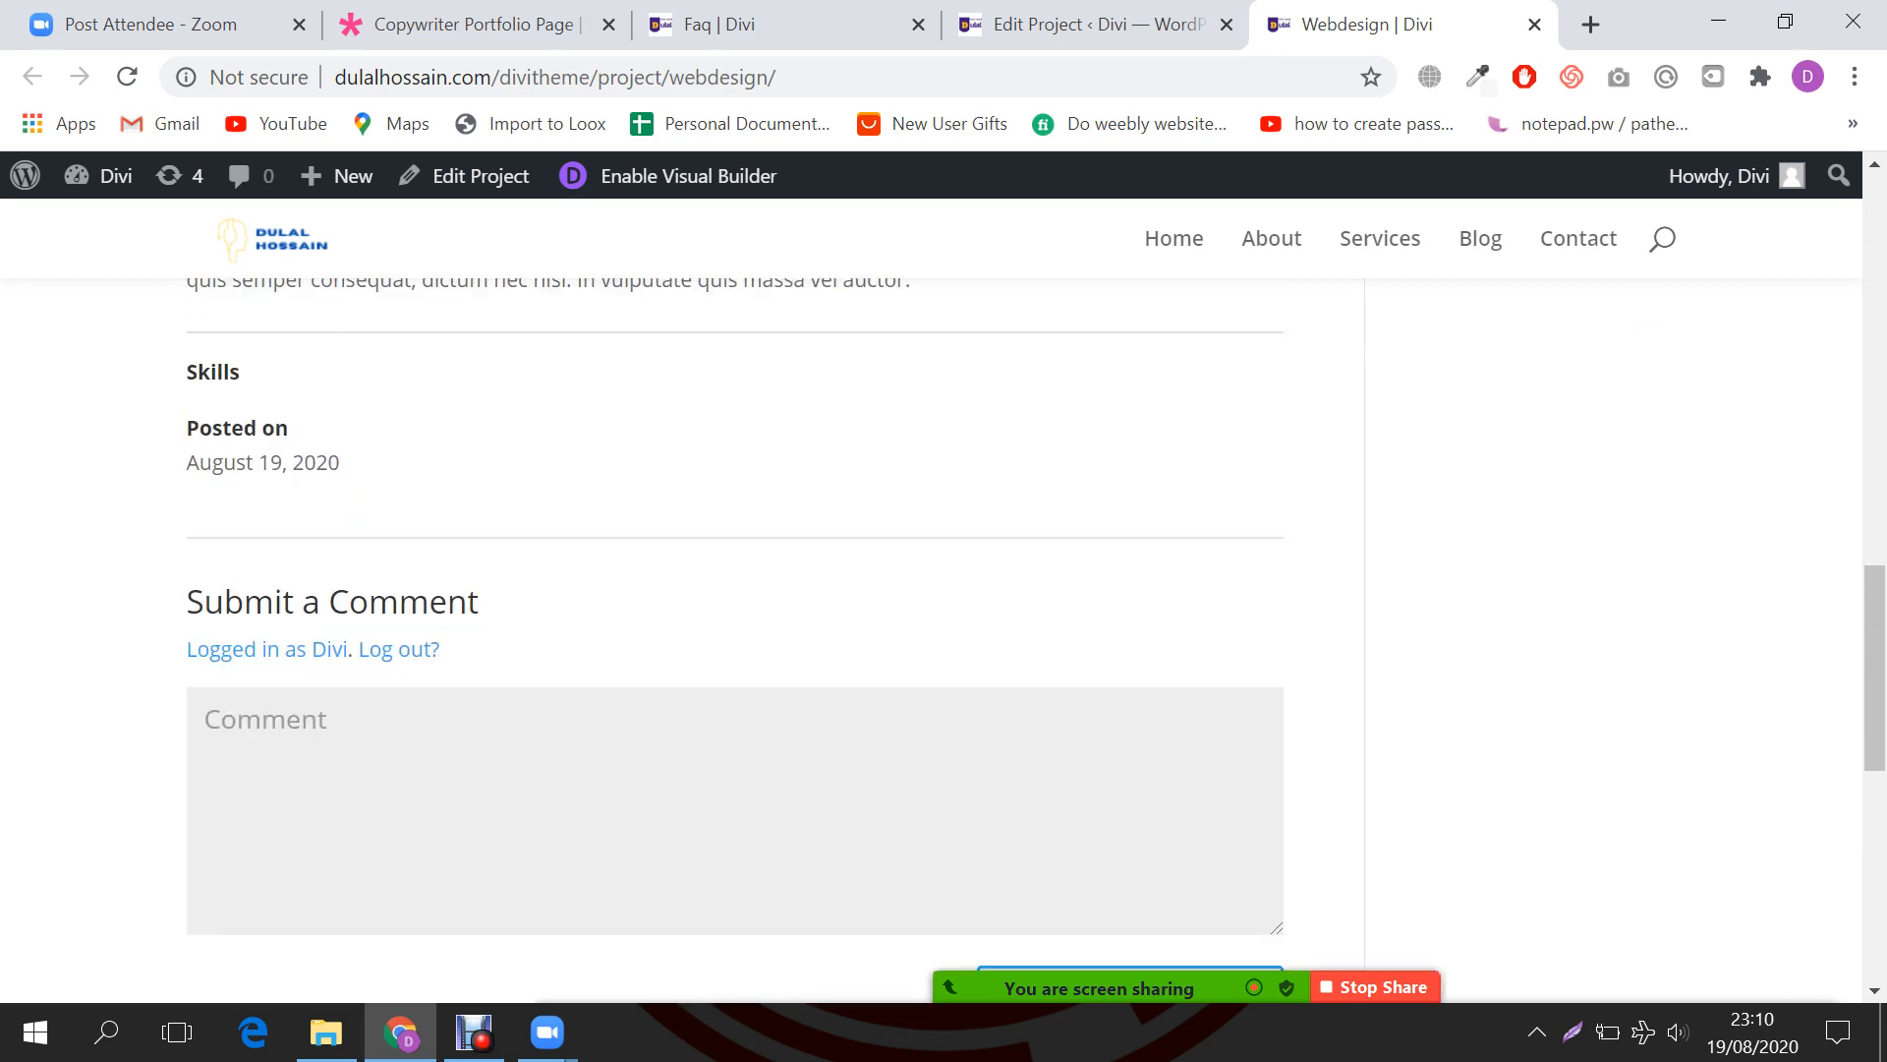
scroll(735, 638, up, 2)
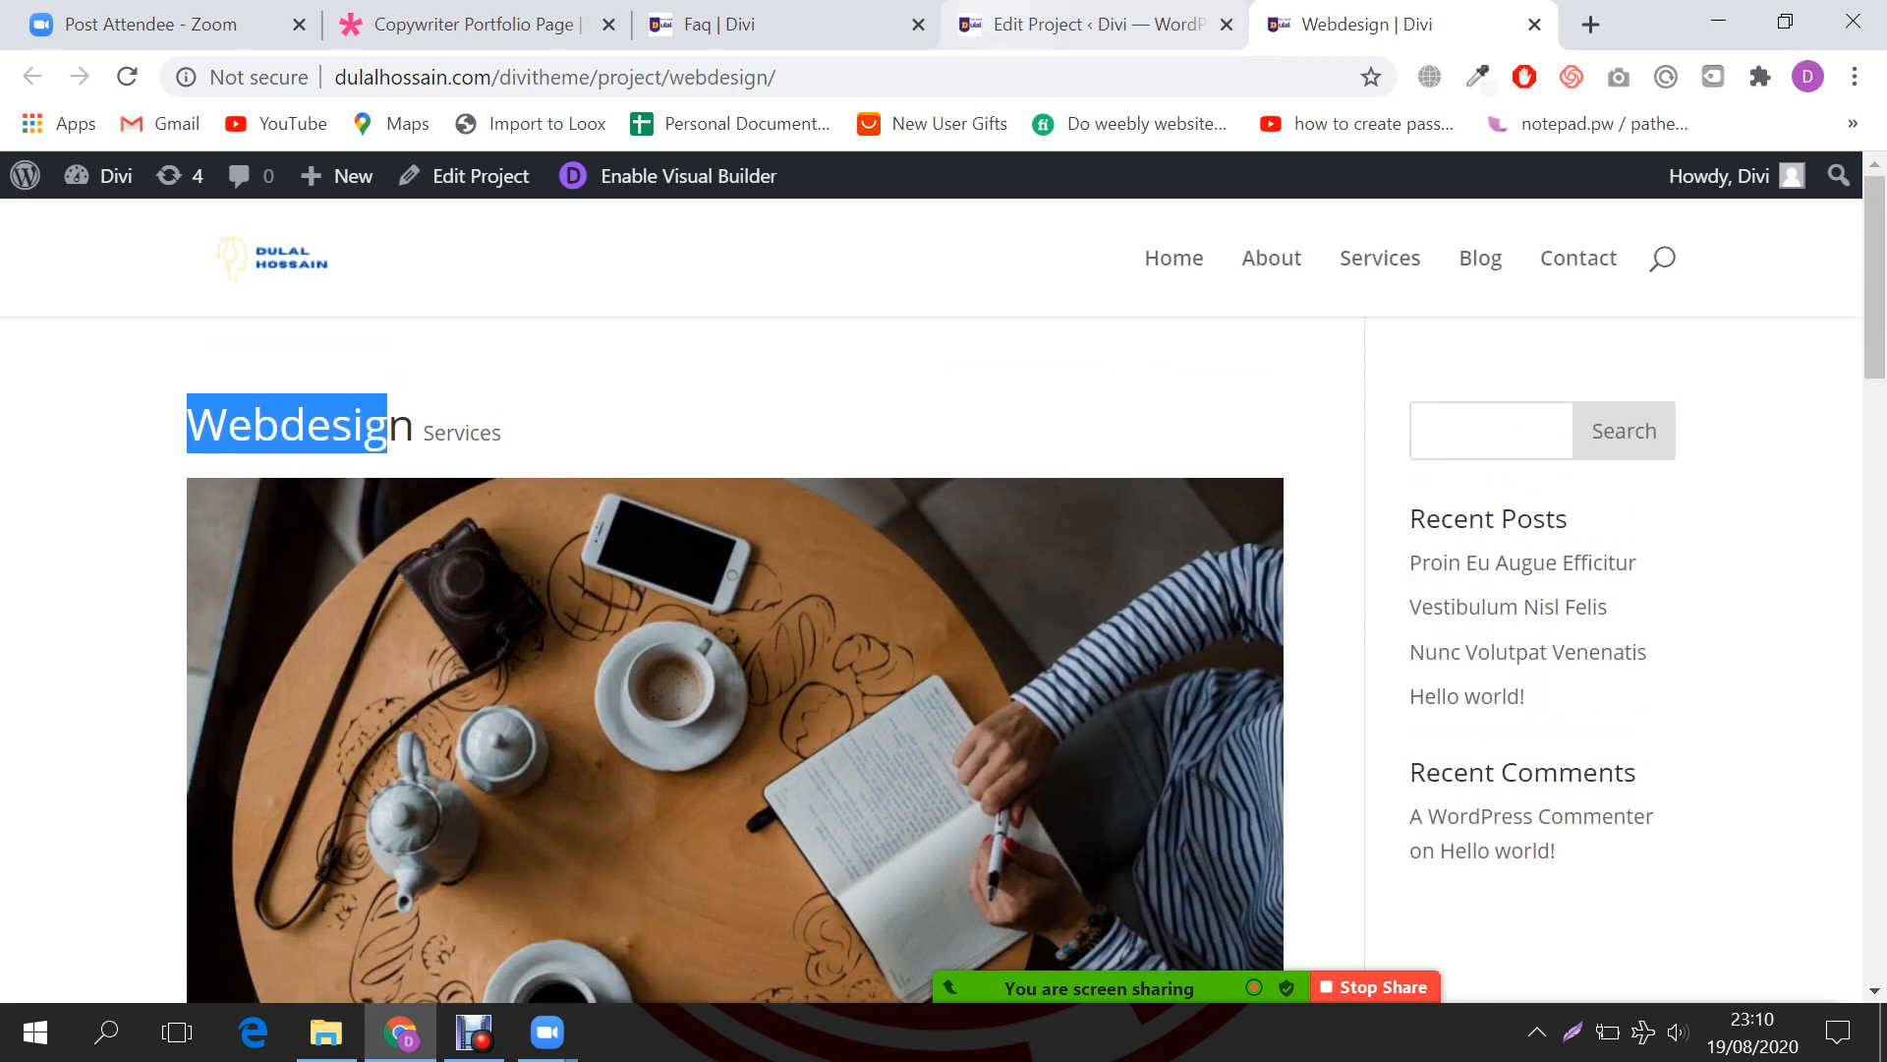
click(1091, 24)
click(762, 23)
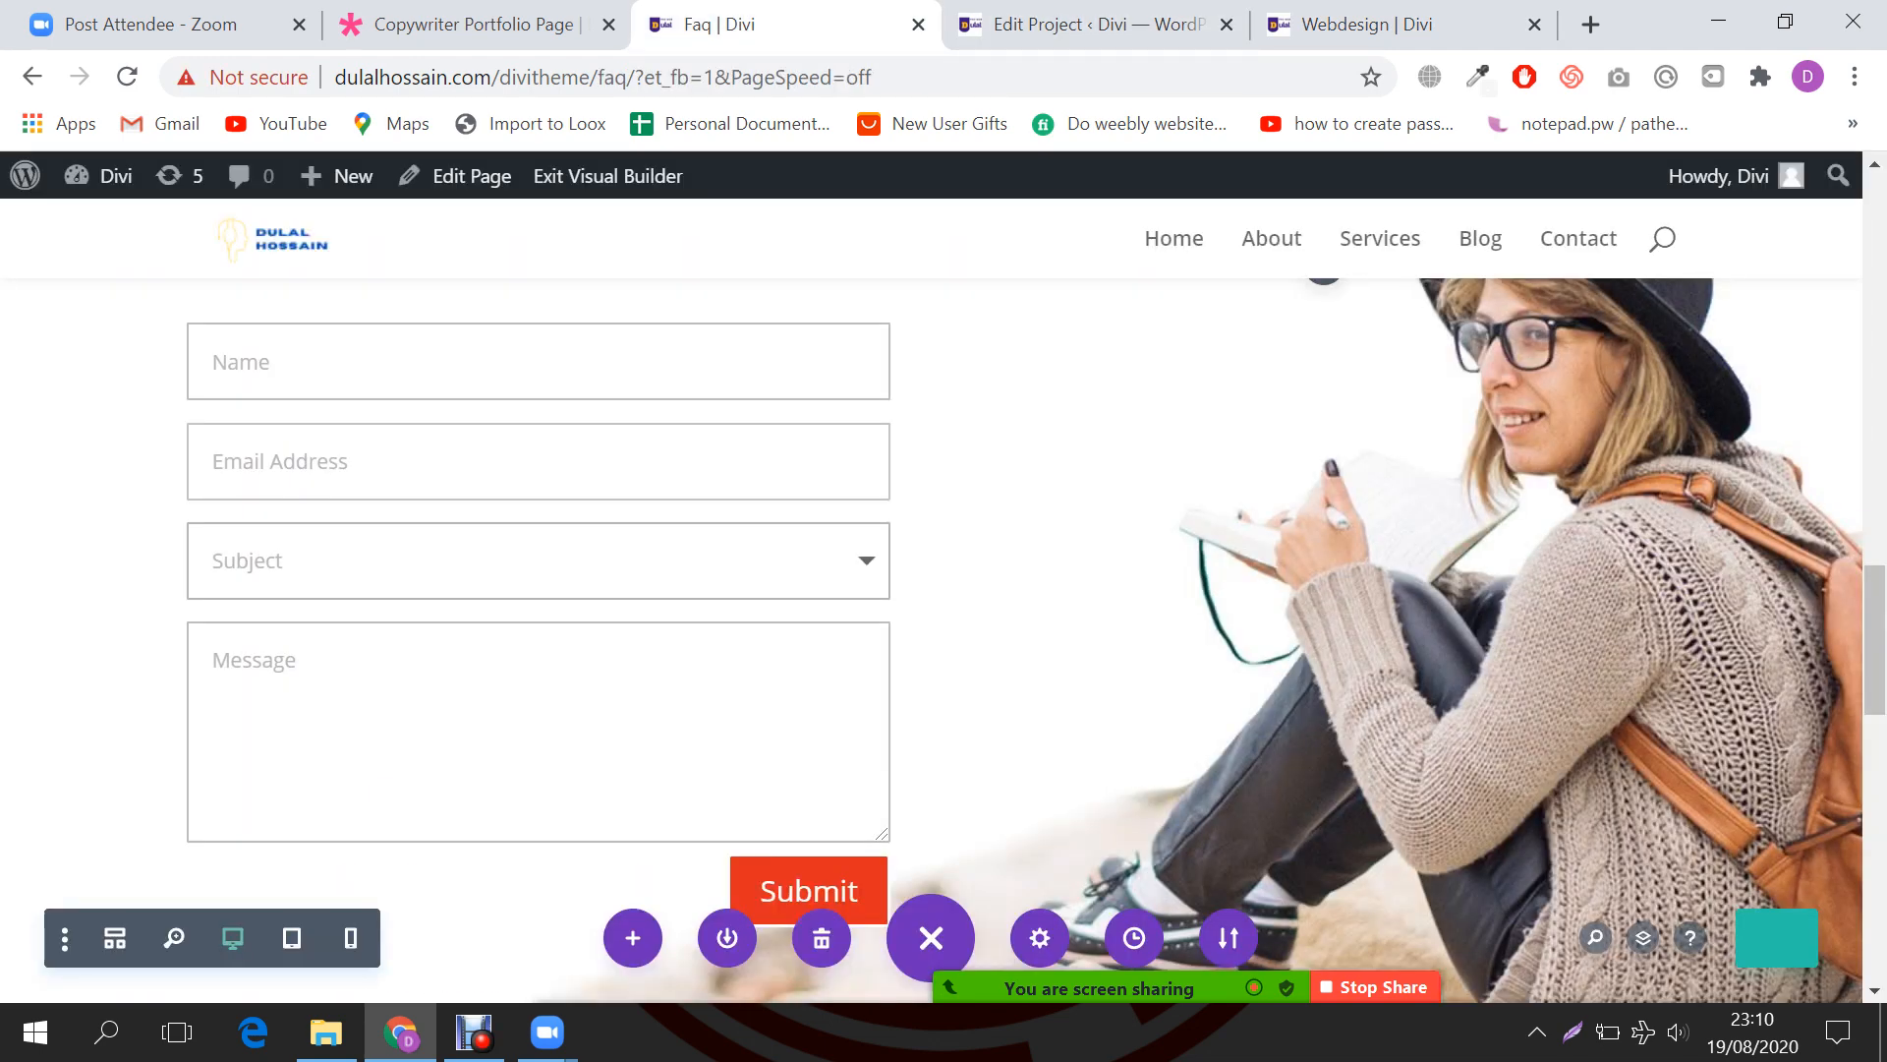
Step: Insert a Regular section with a one-column row below the contact form and search modules for 'por'
scroll(538, 551, down, 3)
scroll(943, 640, down, 2)
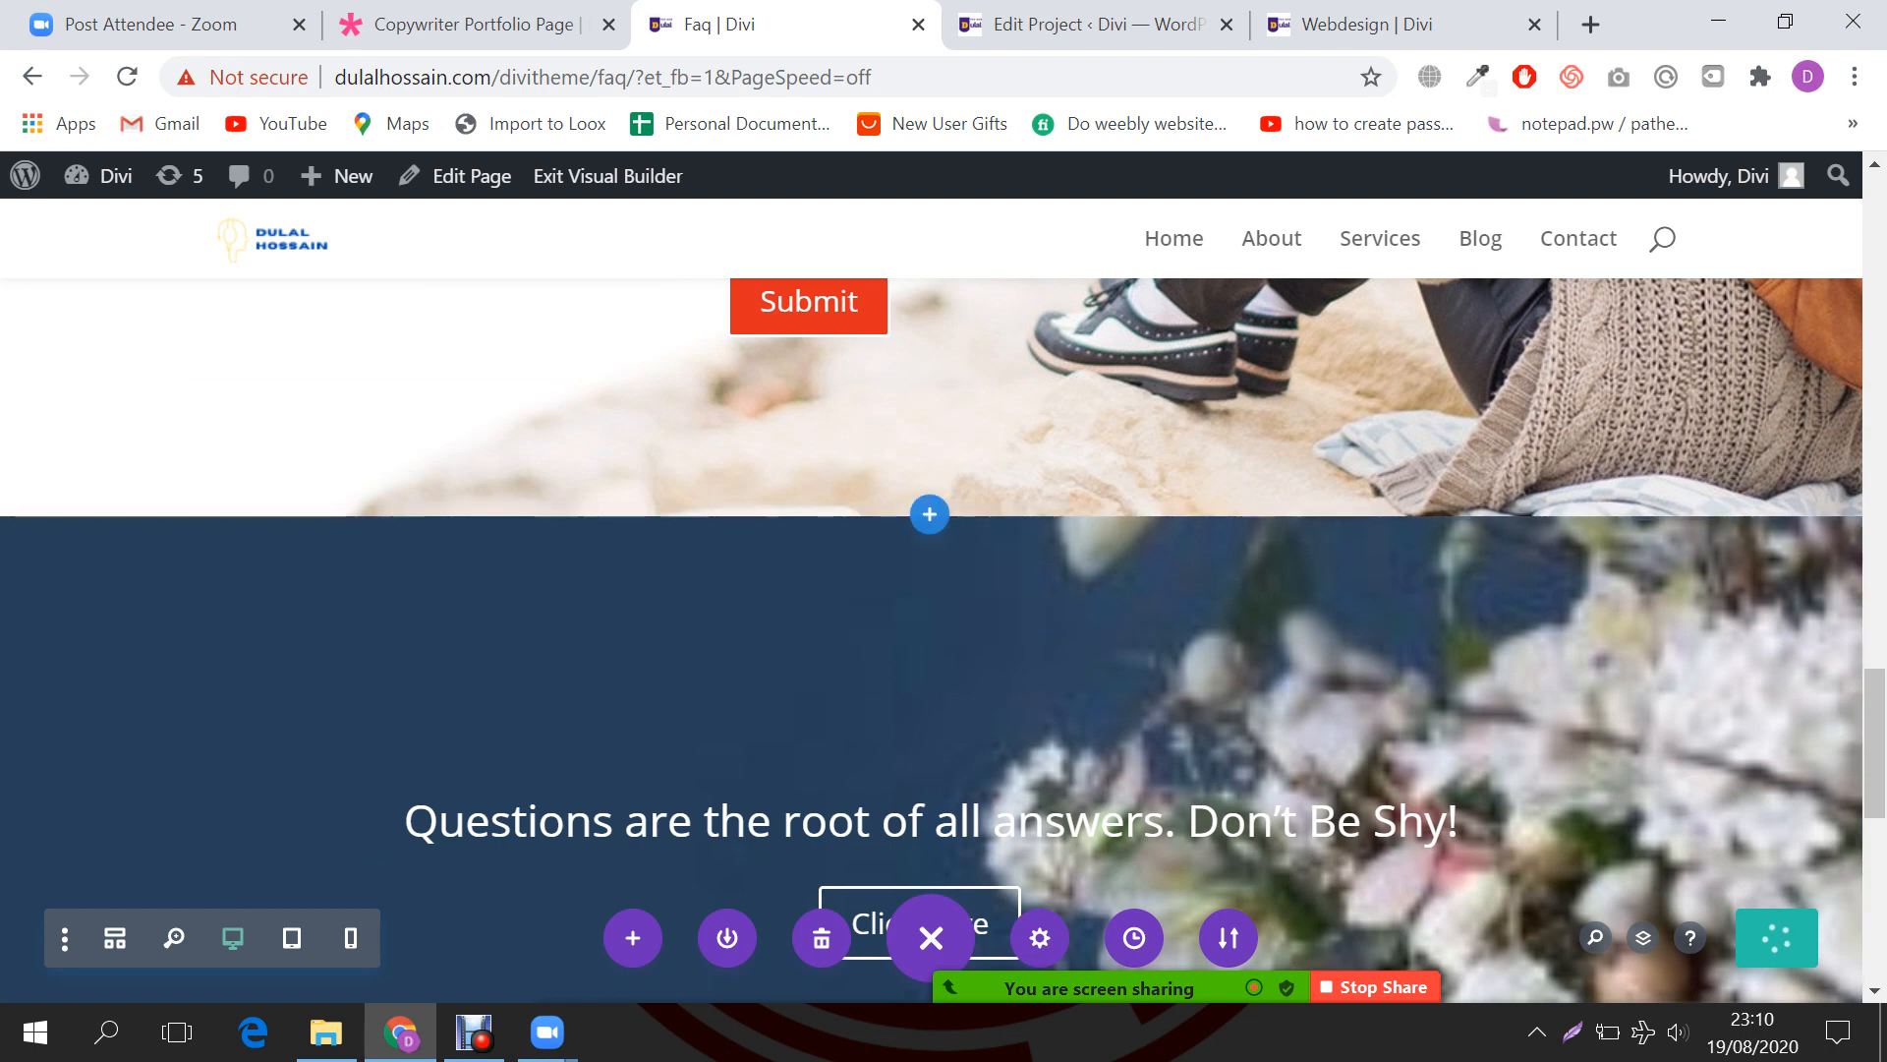
click(929, 513)
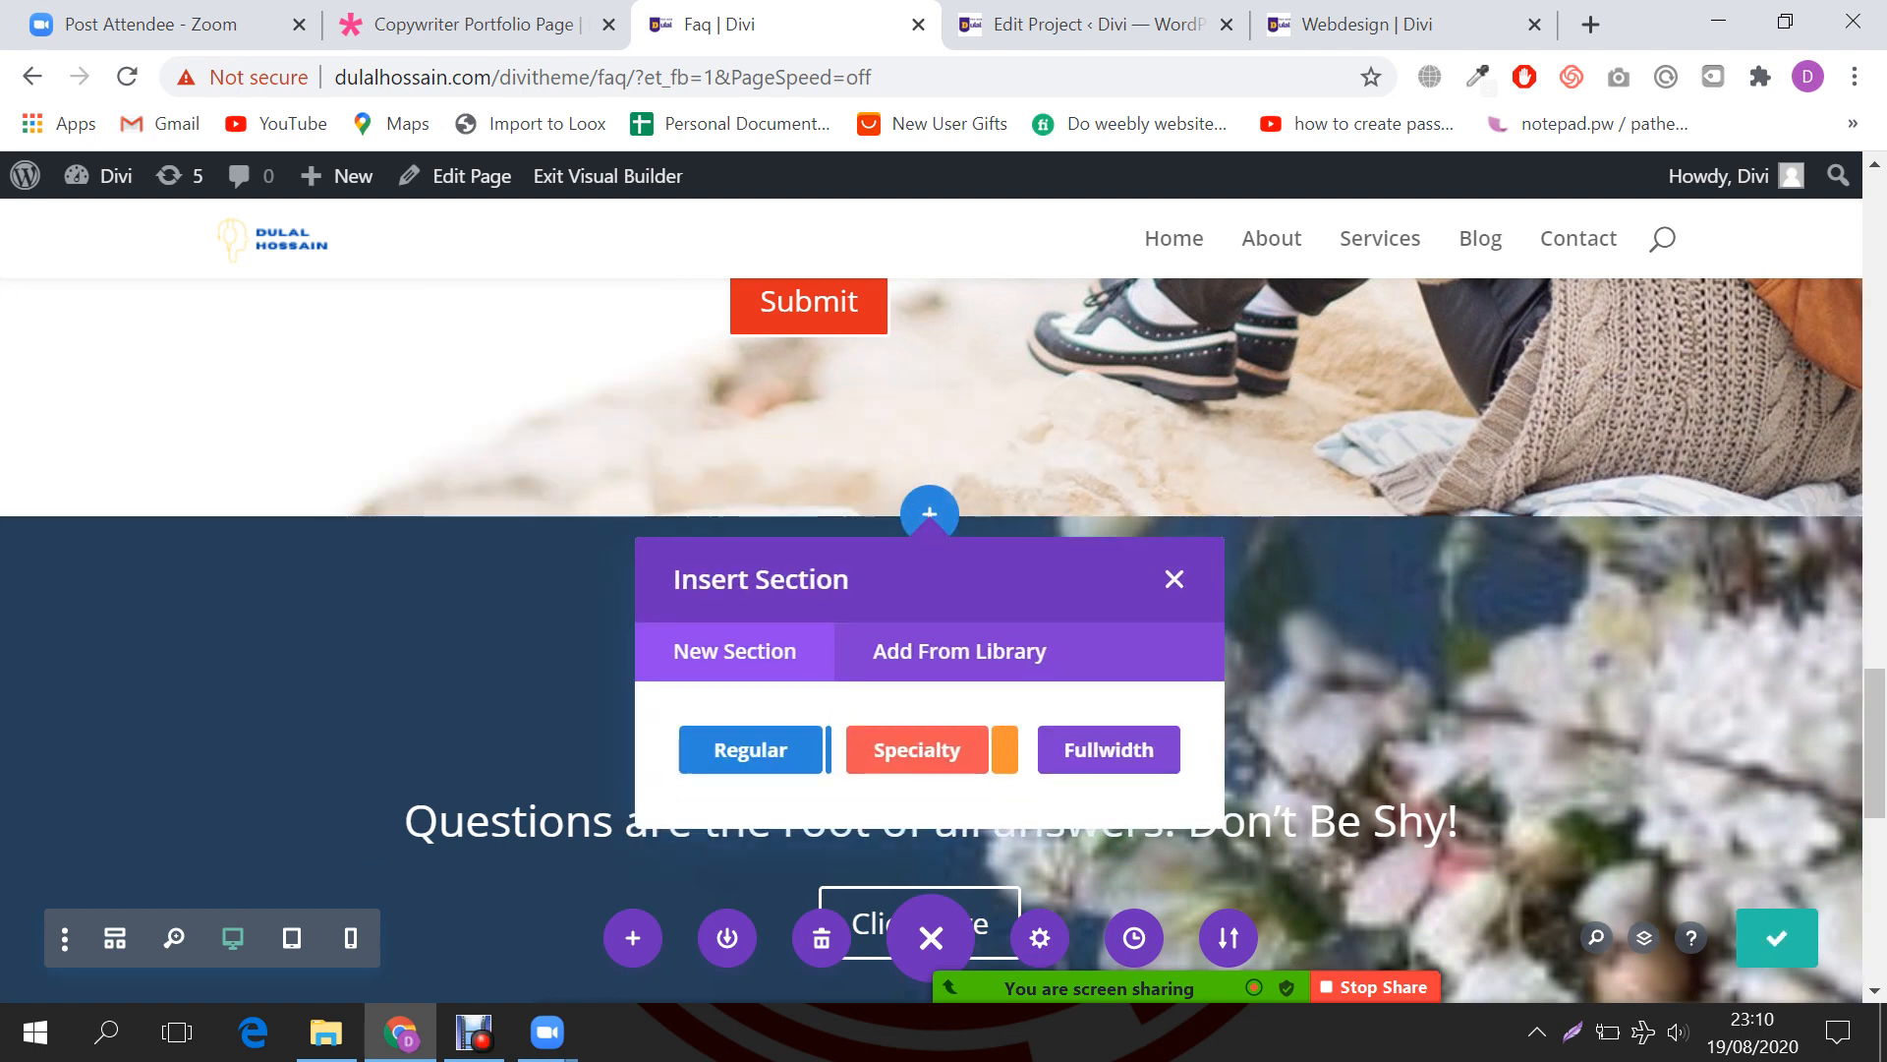
click(750, 749)
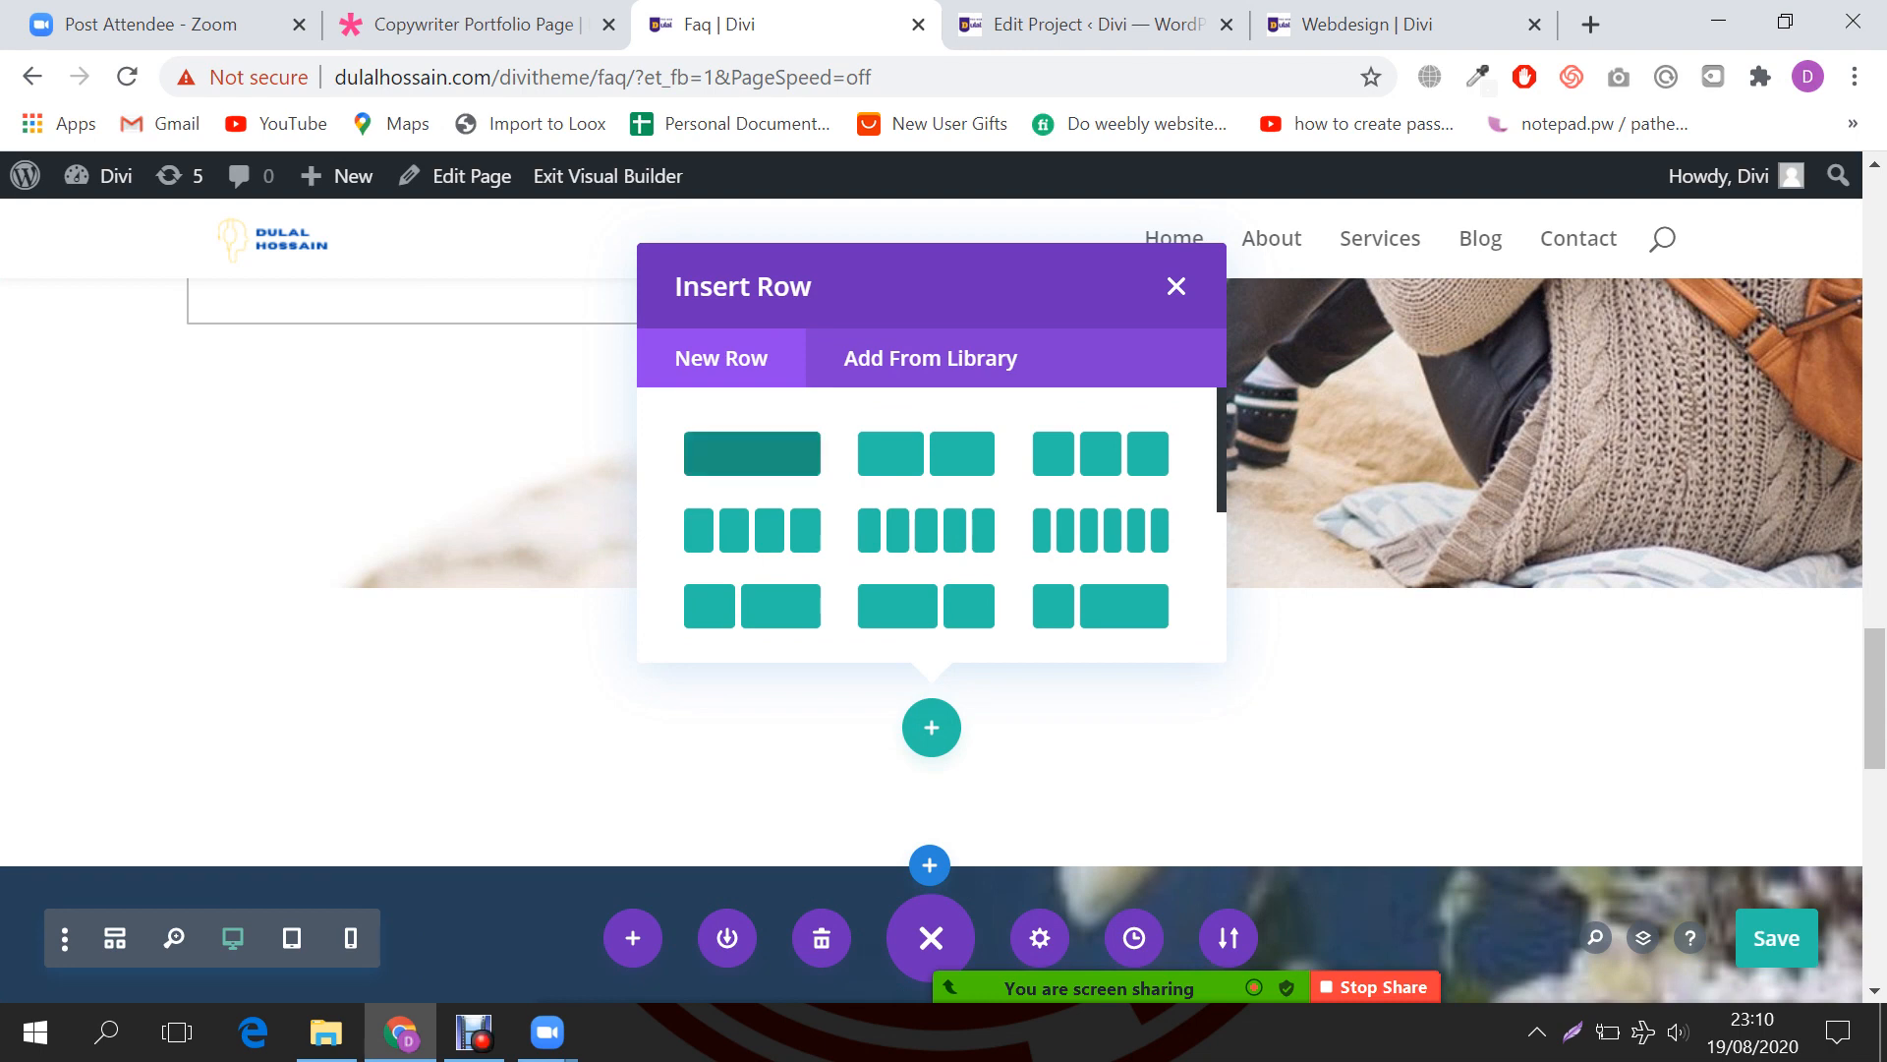
click(752, 454)
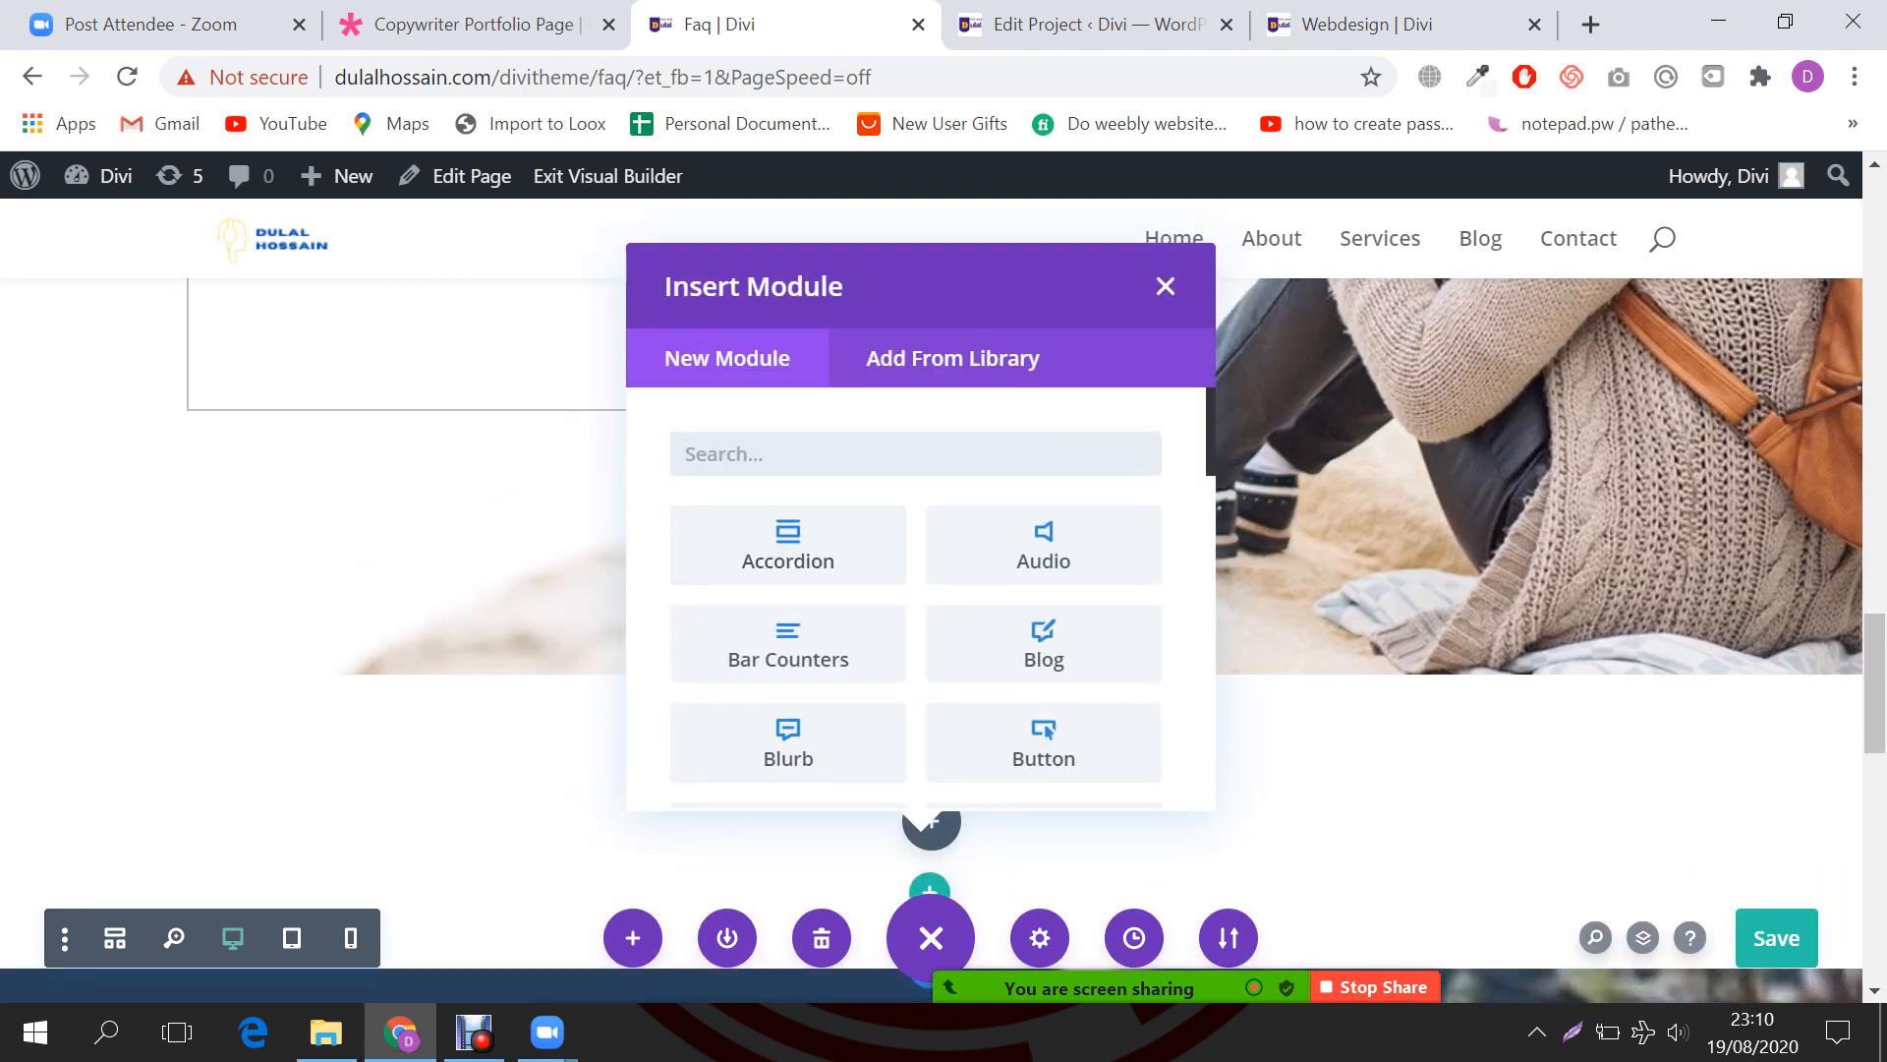
text(por)
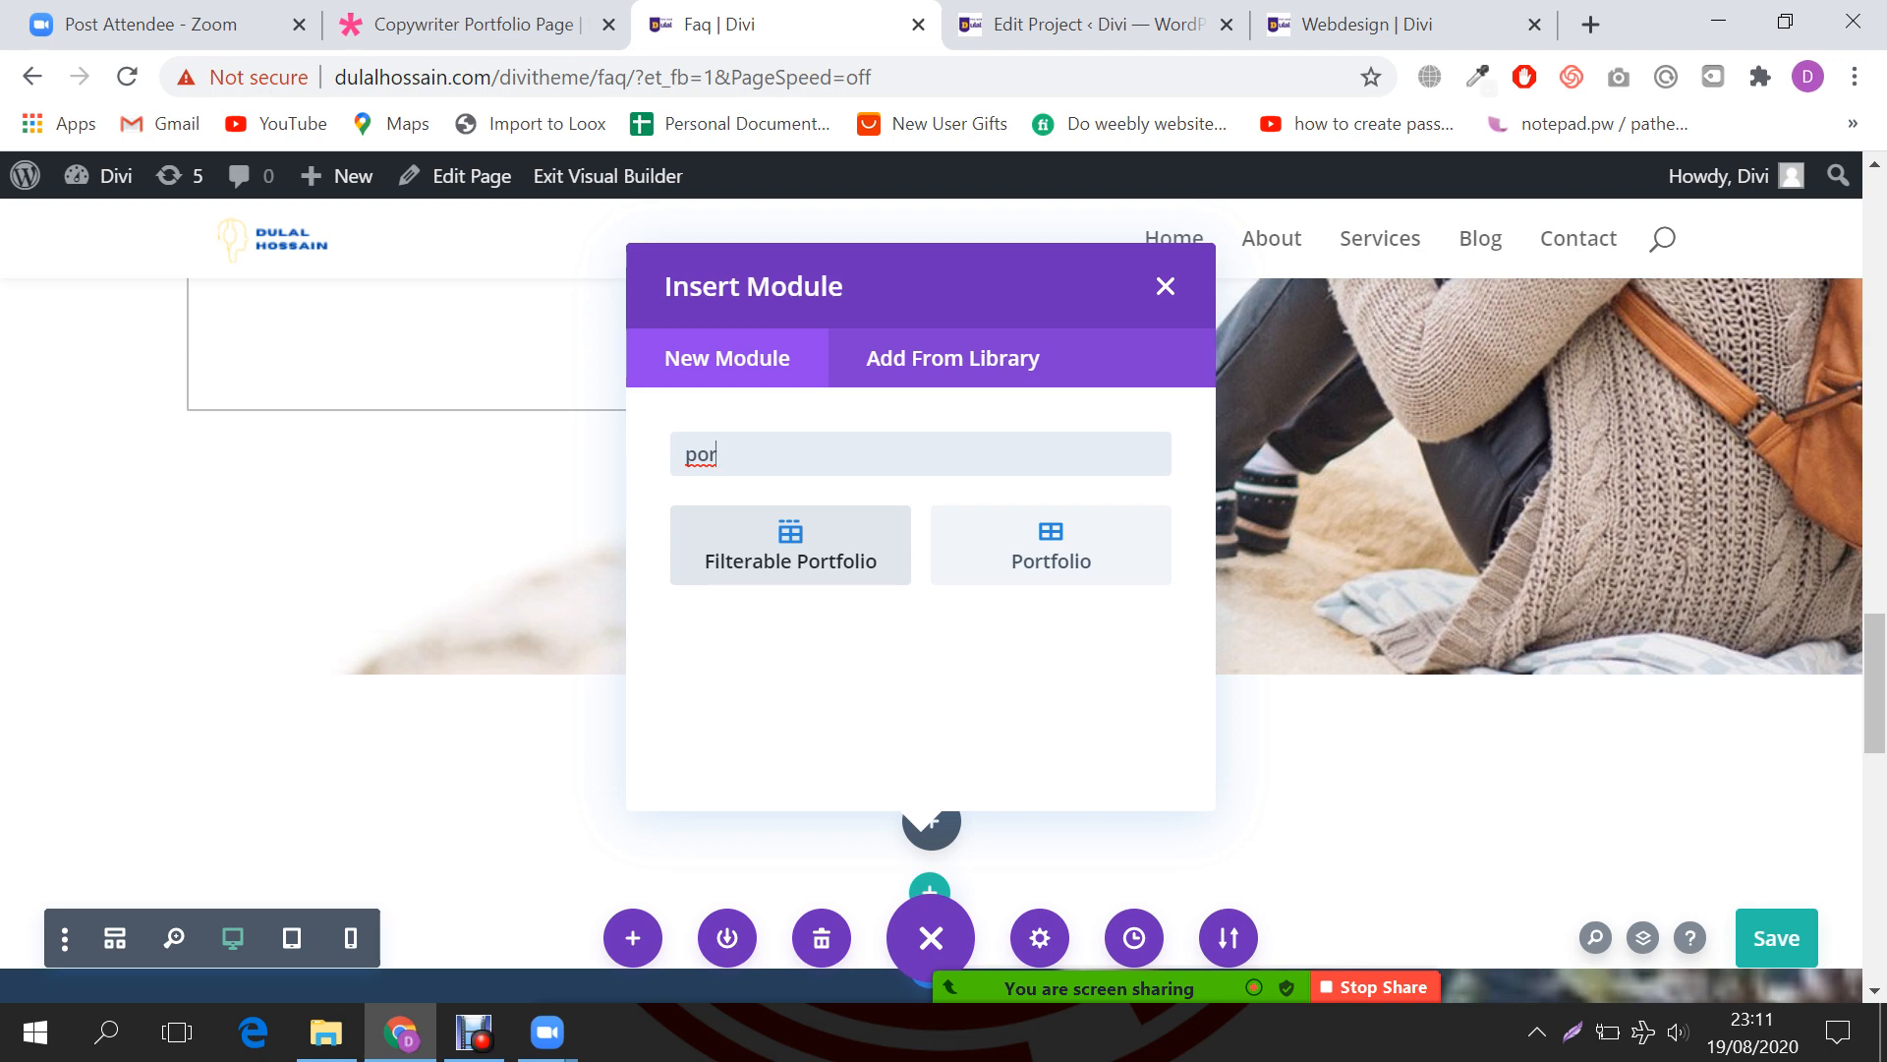
Step: Add a Filterable Portfolio module to the new row and confirm its settings
click(790, 546)
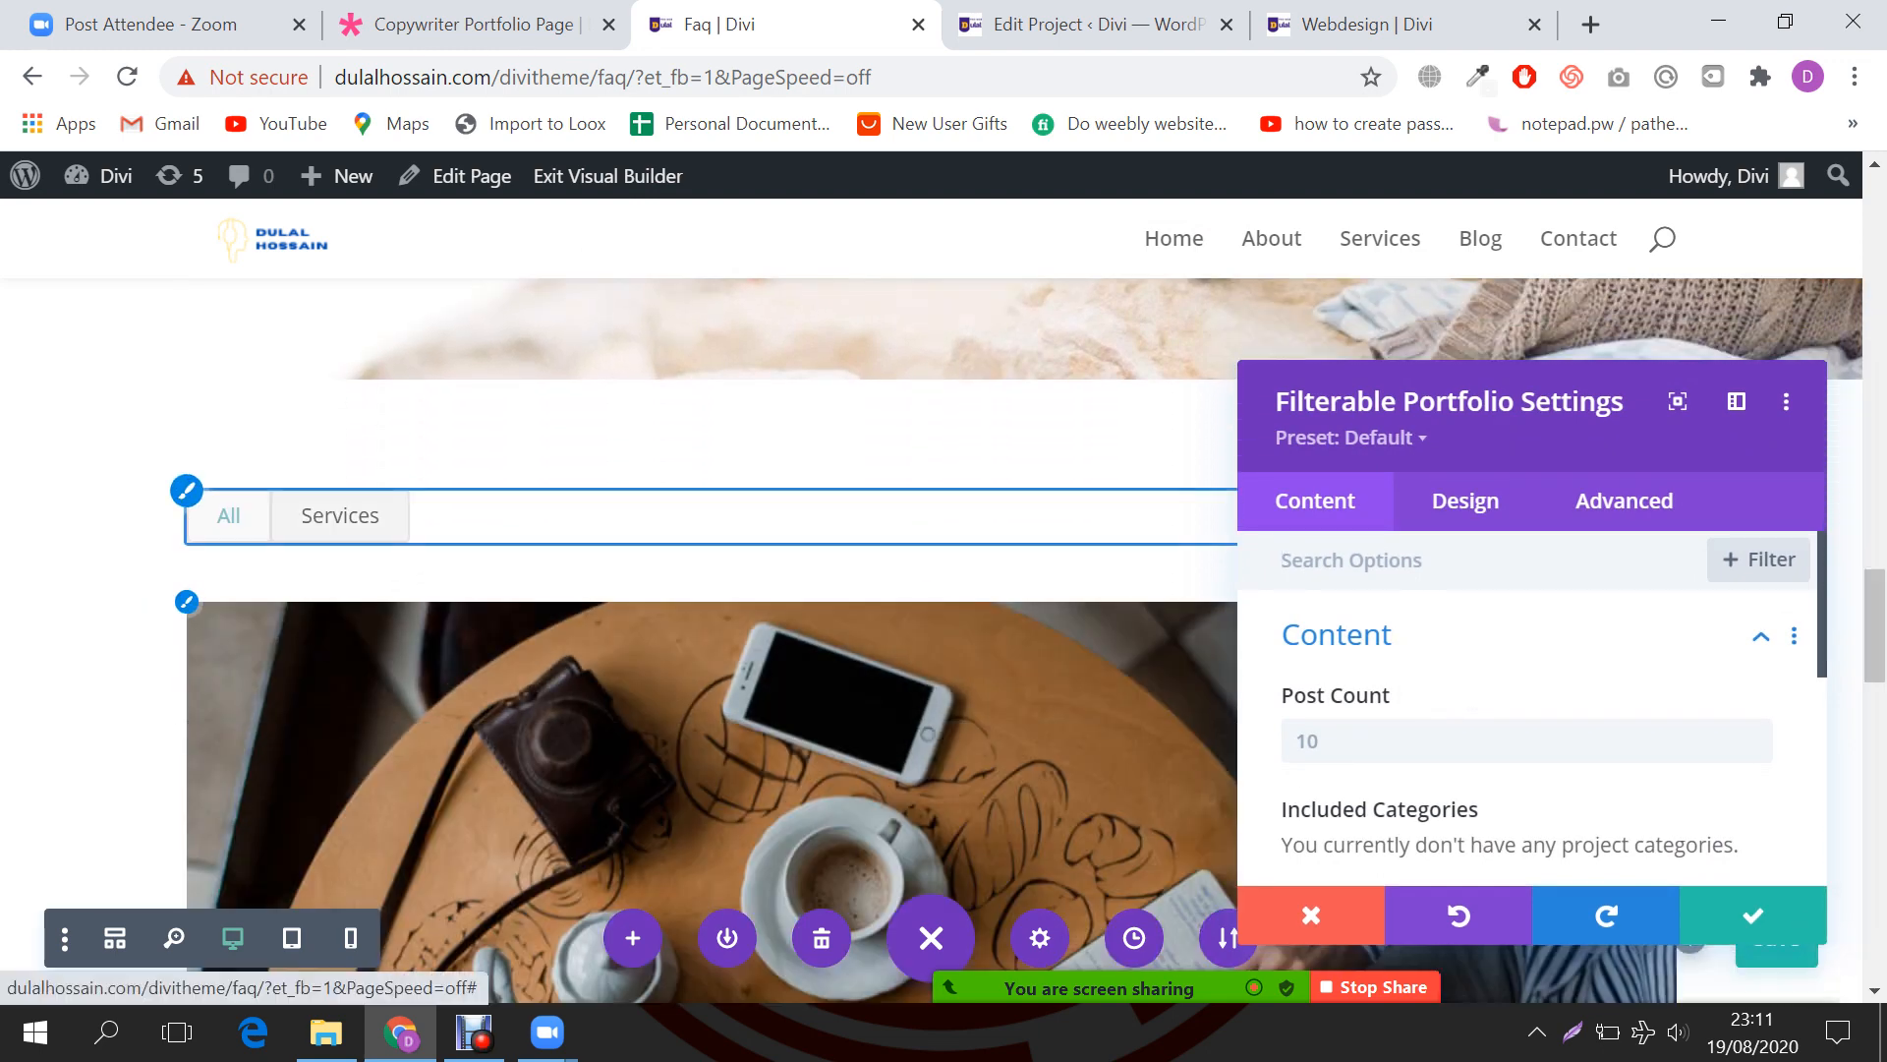
scroll(688, 639, down, 5)
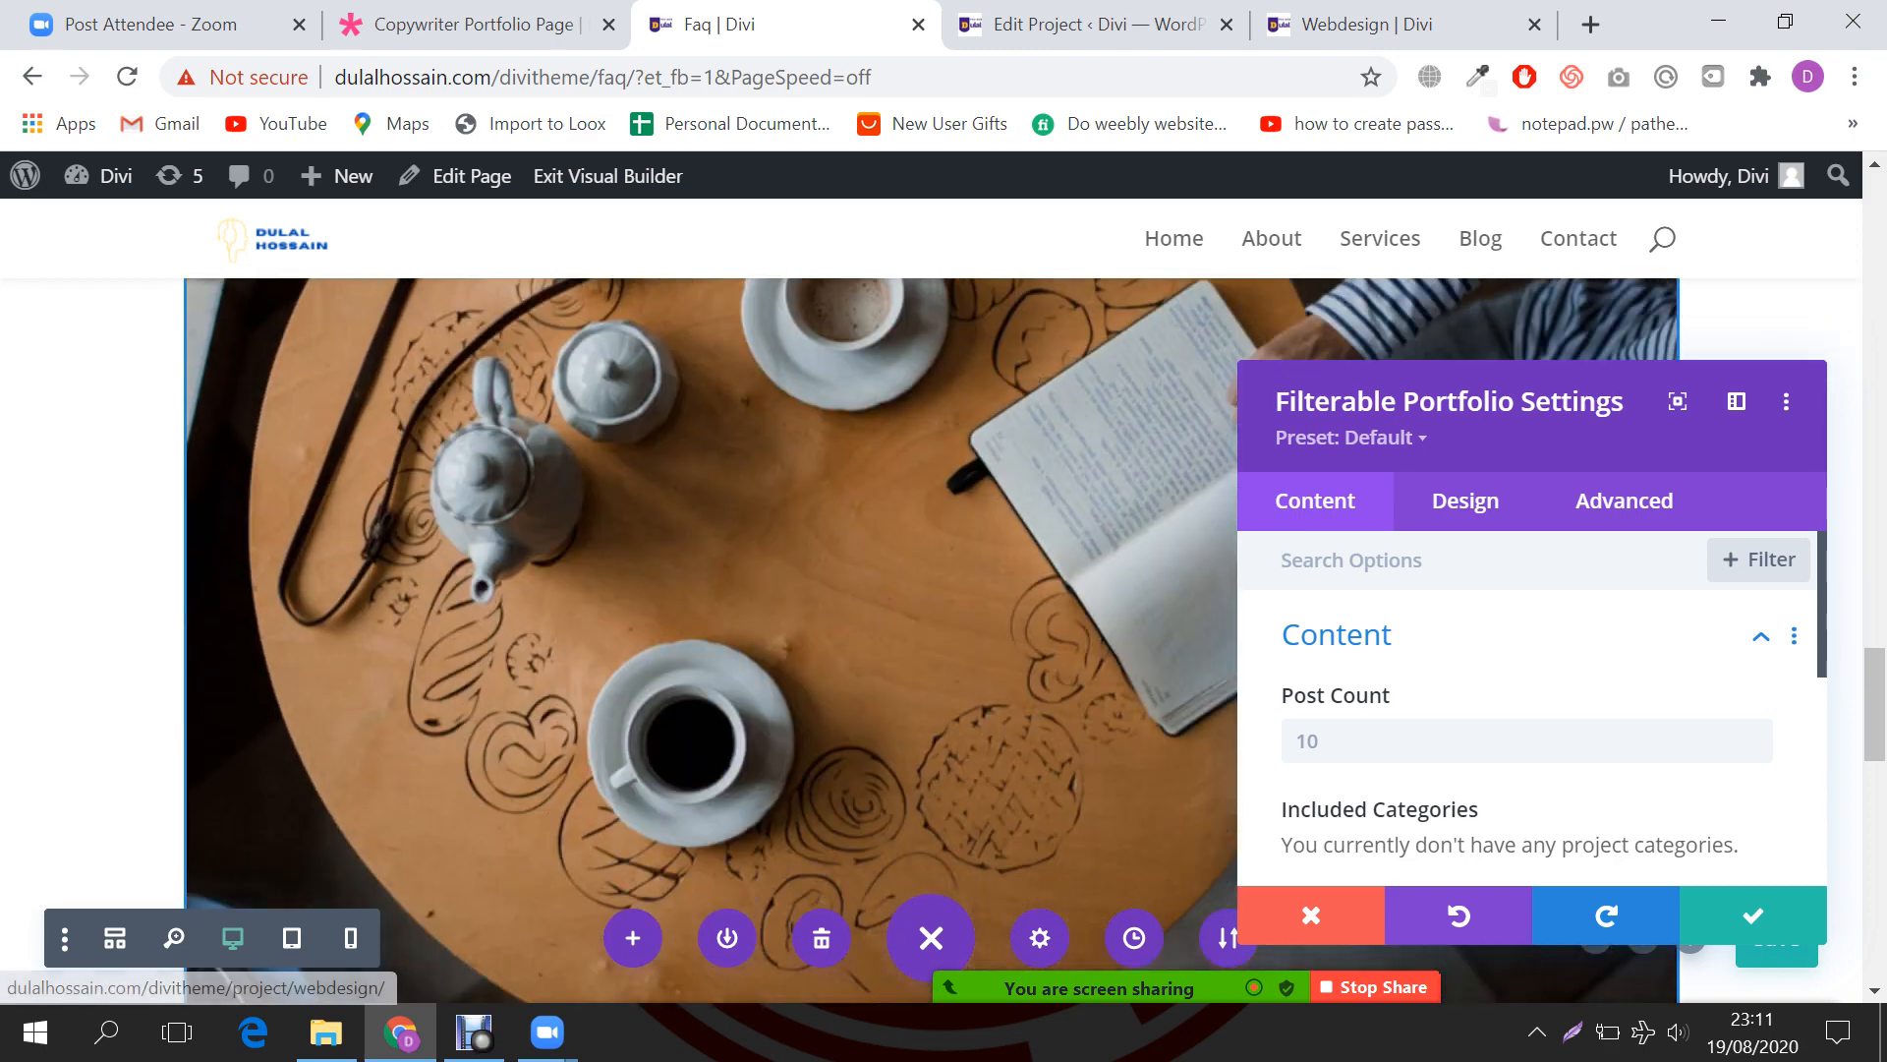
click(1754, 915)
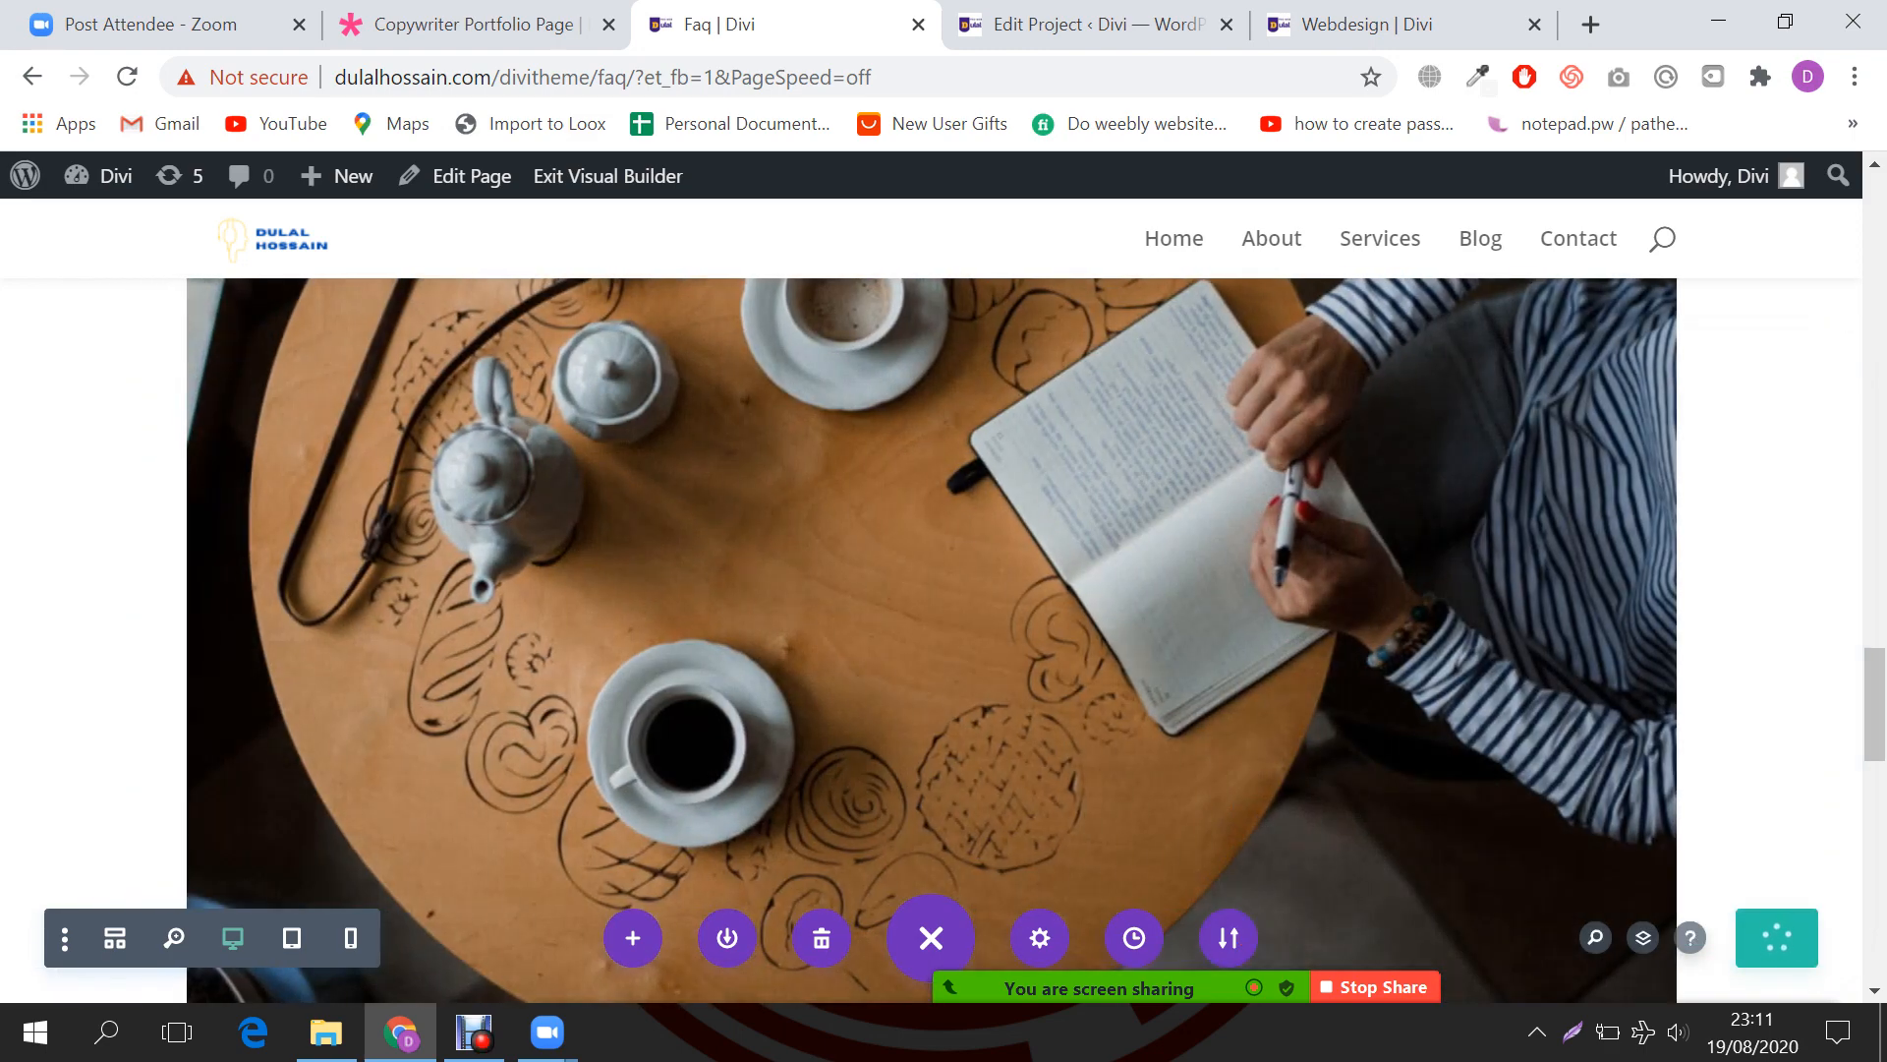
Step: Go to the project editor and start a new project with Add New
click(1081, 23)
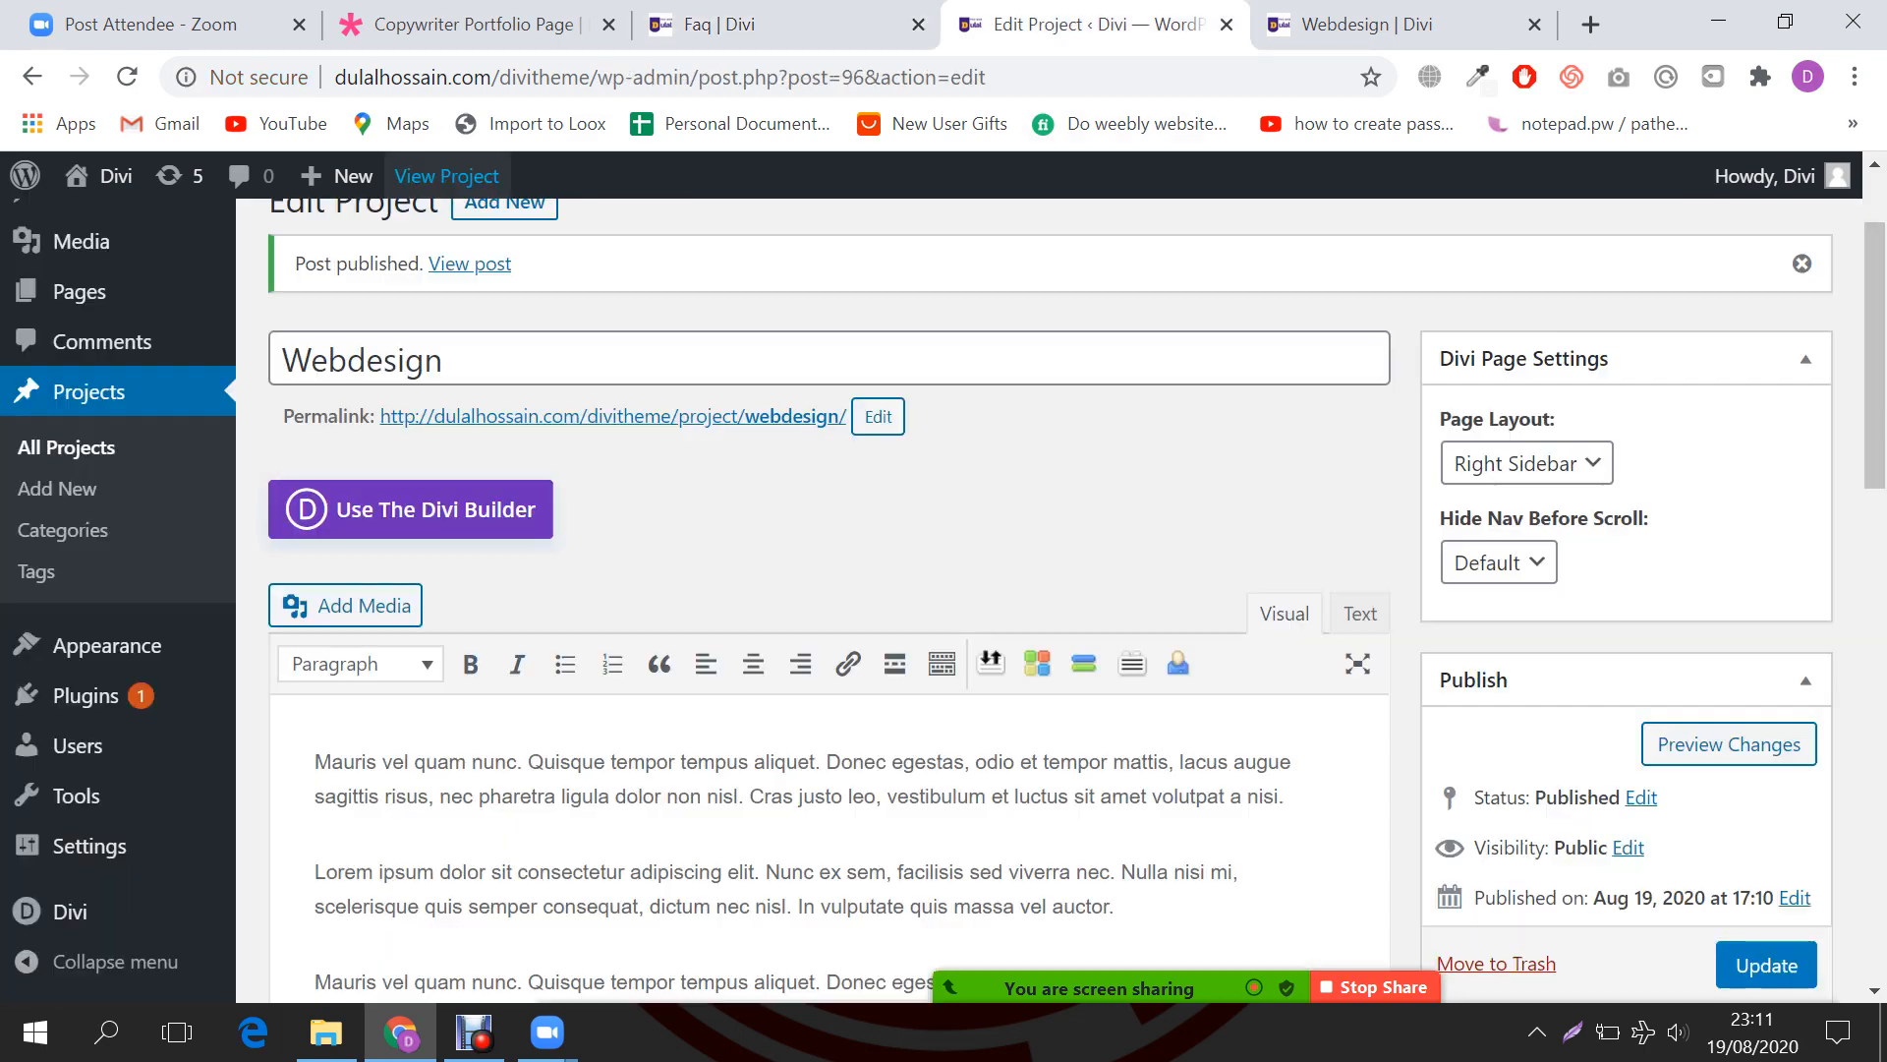
scroll(447, 179, up, 2)
click(504, 349)
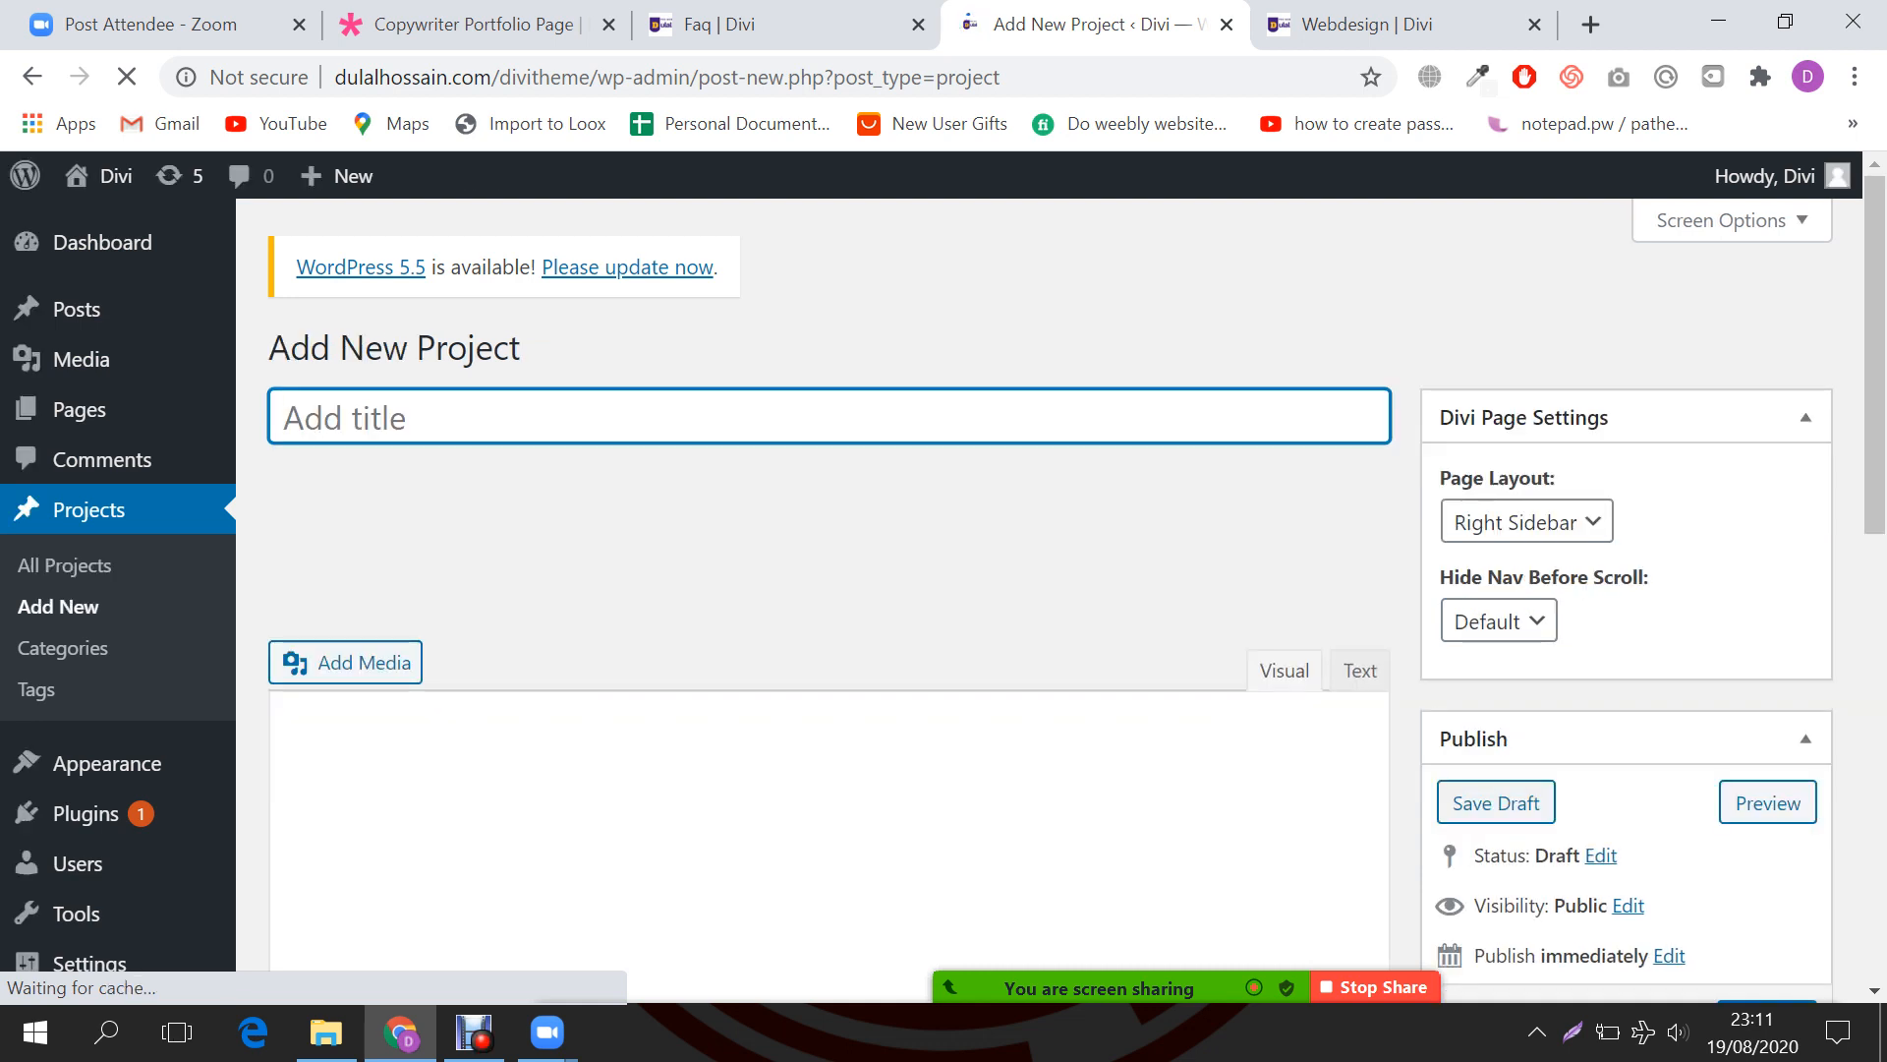
Step: Title the new project 'Logo Design' and paste the lorem ipsum text as its body
text(Logop)
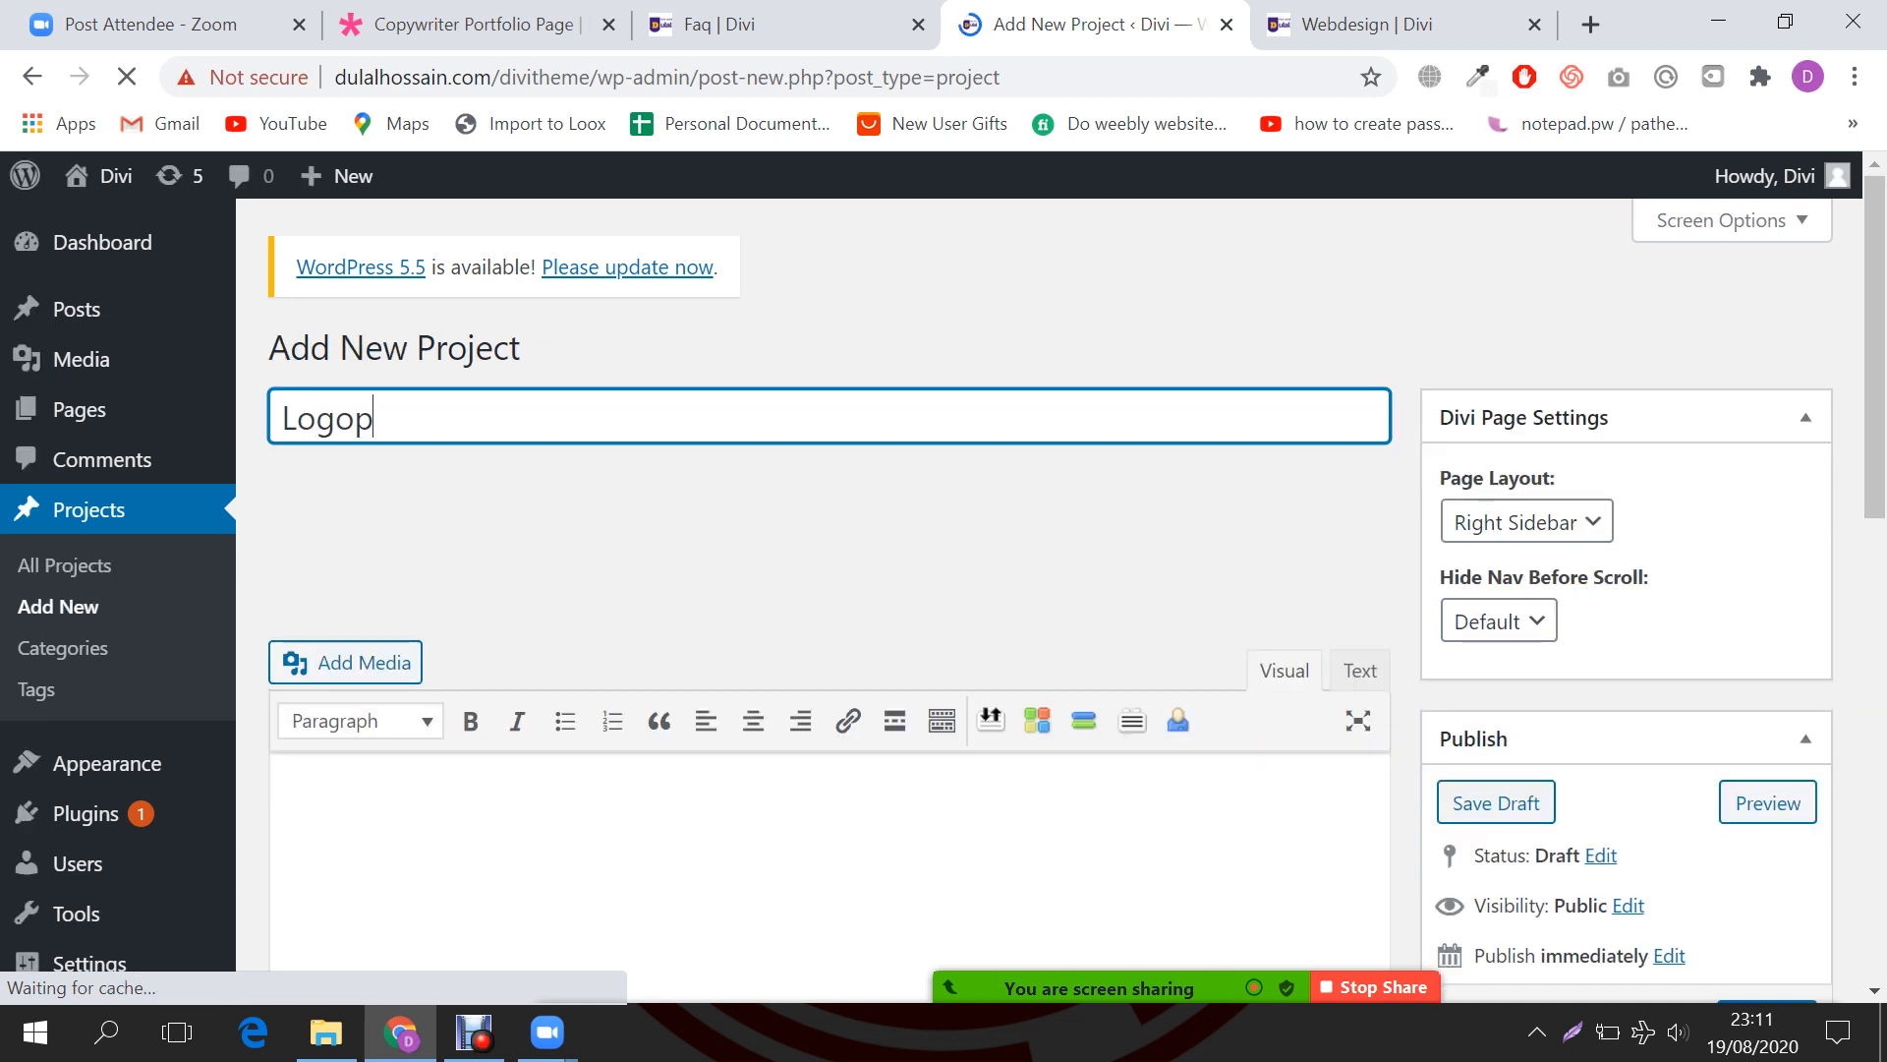
key(shift+Left)
key(BackSpace)
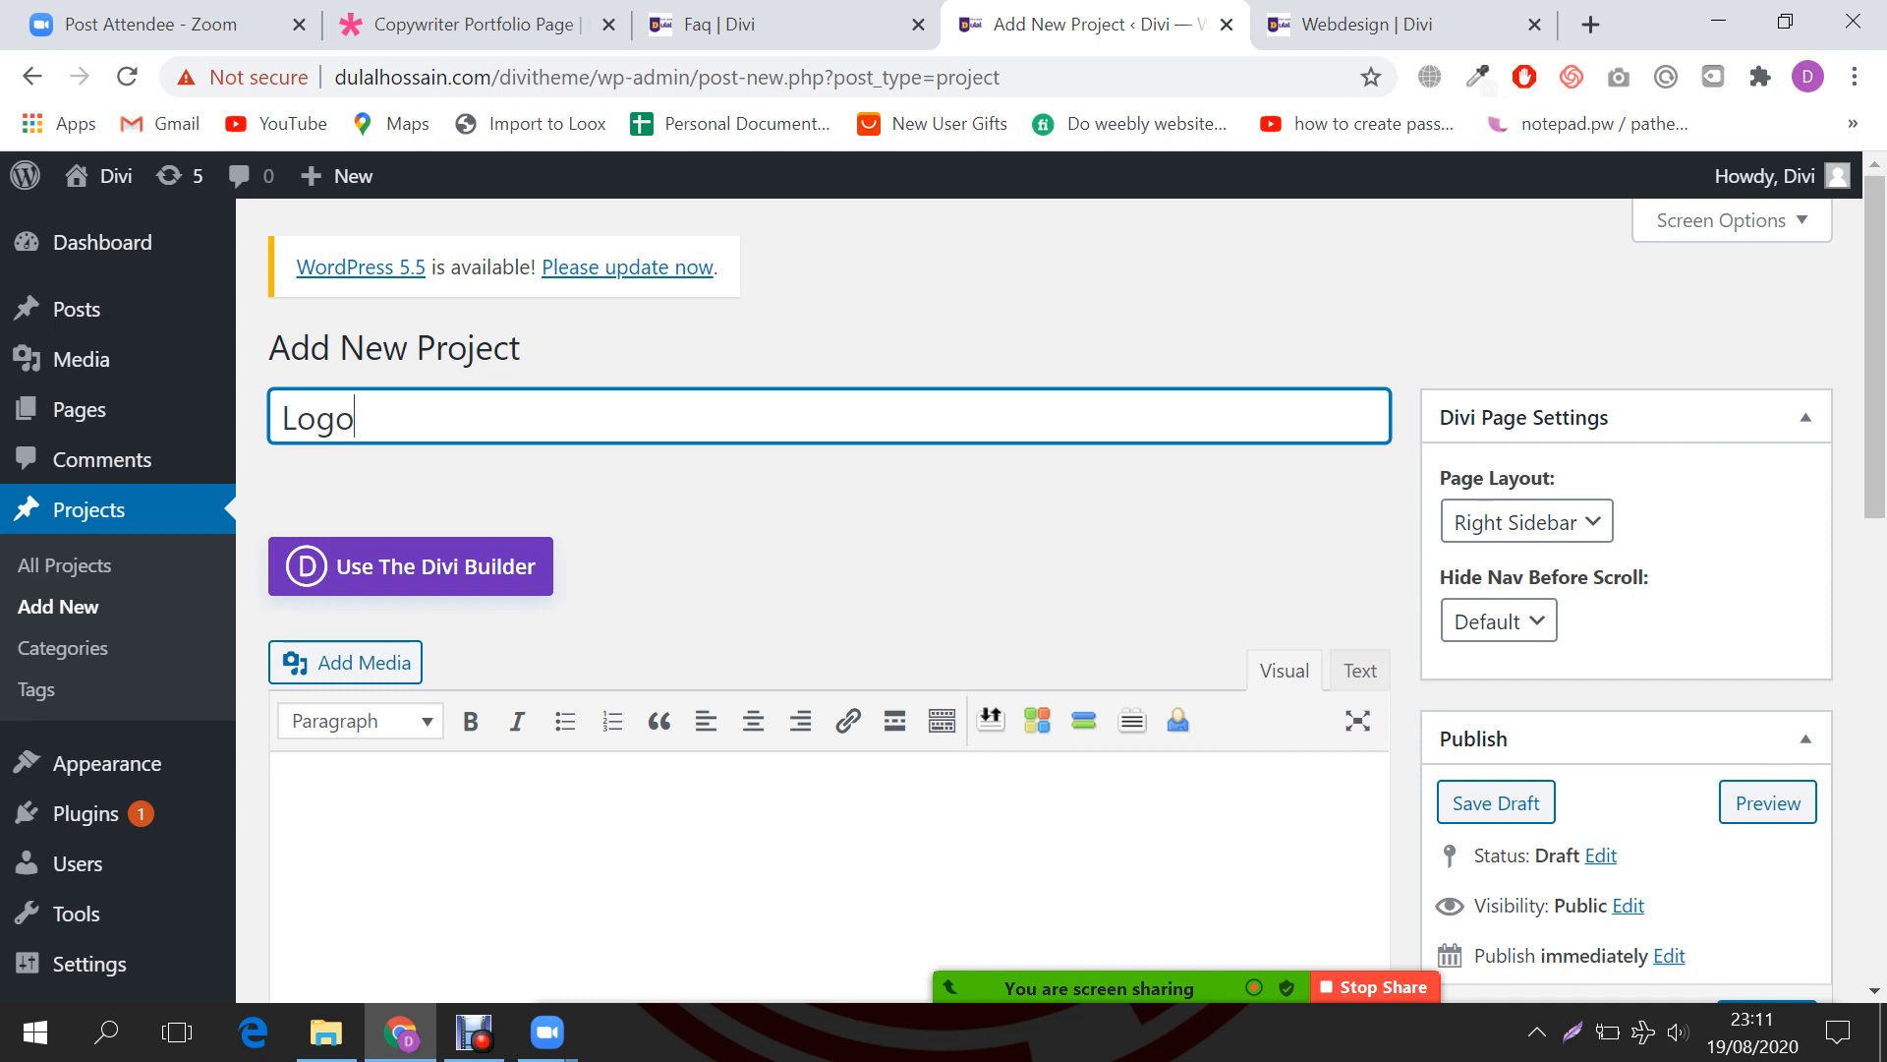
text(L)
text(Design)
key(ctrl+a)
key(Tab)
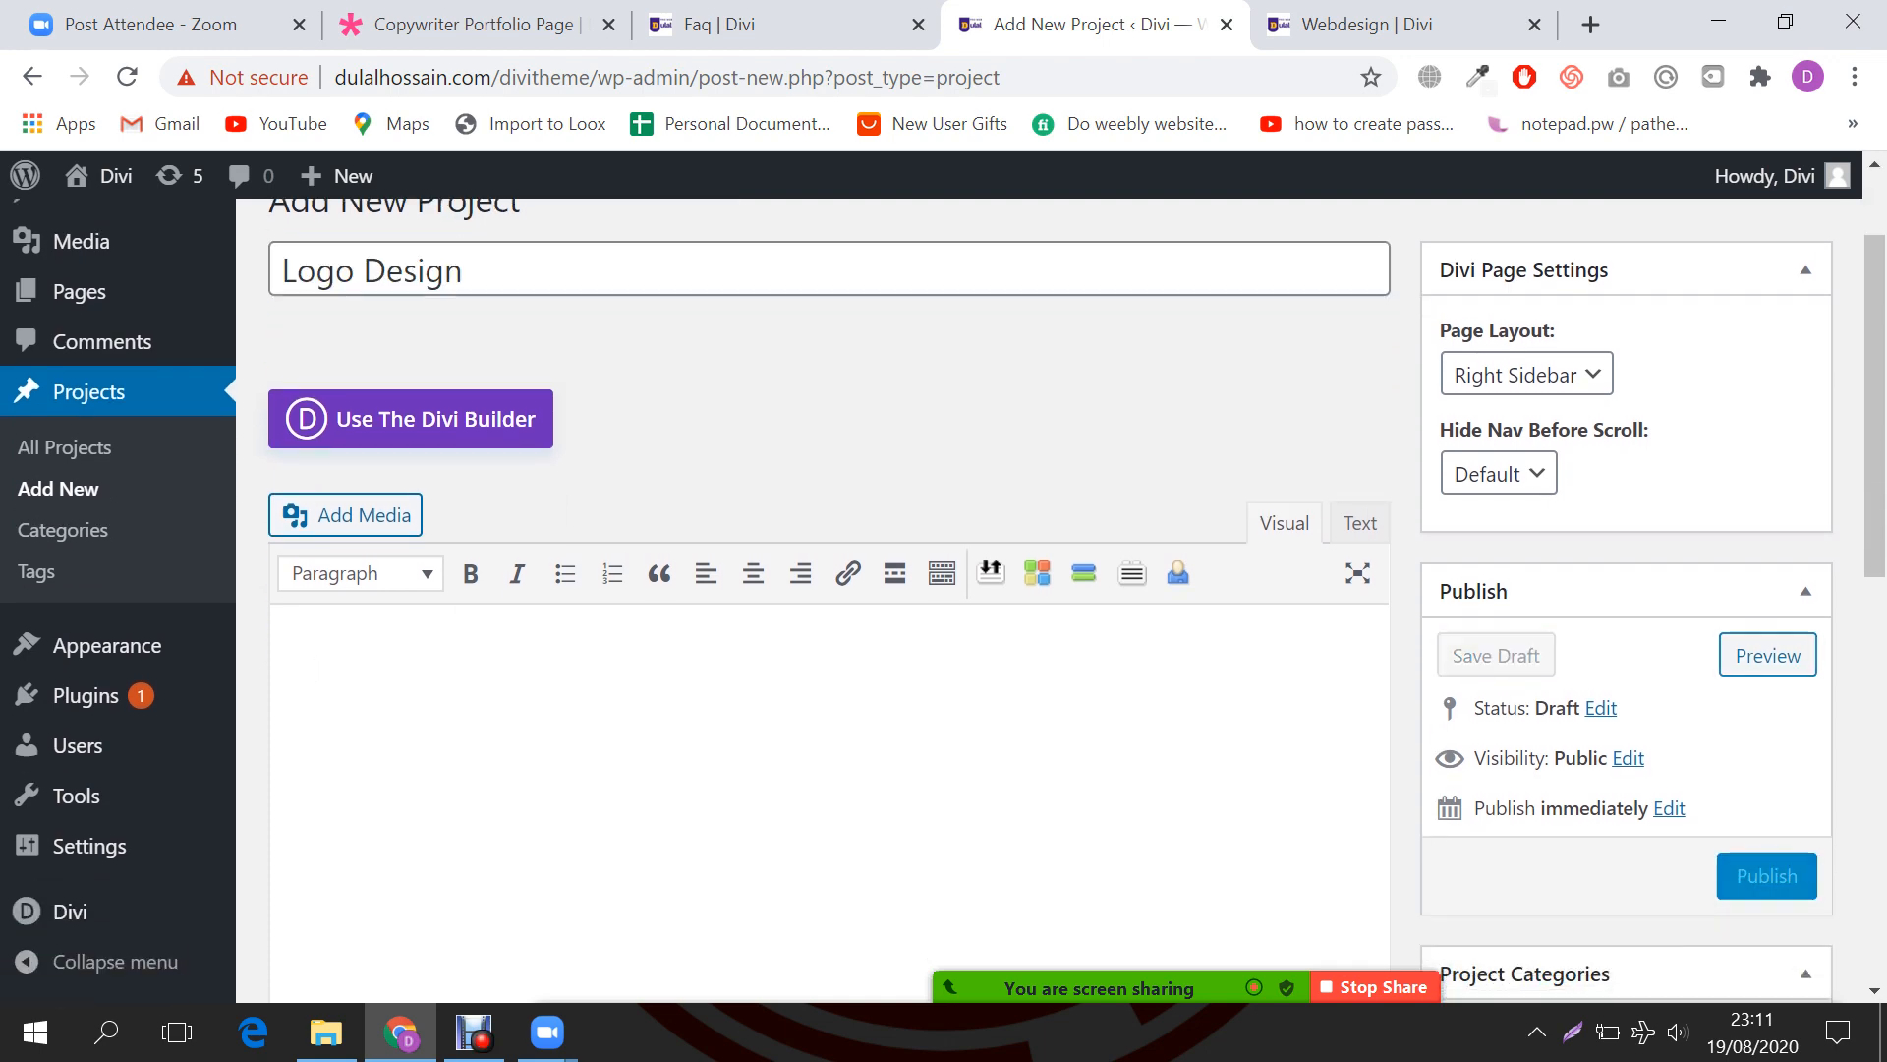
text(Mauris vel quam nunc. Quisque tempor tempus aliquet. Donec egestas, odio et tempor mattis, lacus augue sagittis risus, nec pharetra ligula dolor non nisl. Cras justo leo, vestibulum et luctus sit amet volutpat a nisi.  Lorem ipsum dolor sit consectetur adipiscing elit. Nunc ex sem, facilisis sed viverra nec. Nulla nisi mi, scelerisque quis semper consequat, dictum nec nisl. In vulputate quis massa vel auctor.  Mauris vel quam nunc. Quisque tempor tempus aliquet. Donec egestas, odio et tempor mattis, lacus augue sagittis risus, nec pharetra ligula dolor non nisl. Cras justo leo, vestibulum et luctus sit amet volutpat a nisi.  Lorem ipsum dolor sit consectetur adipiscing elit. Nunc ex sem, facilisis sed viverra nec. Nulla nisi mi, scelerisque quis semper consequat, dictum nec nisl. In vulputate quis massa vel auctor.)
scroll(829, 589, down, 10)
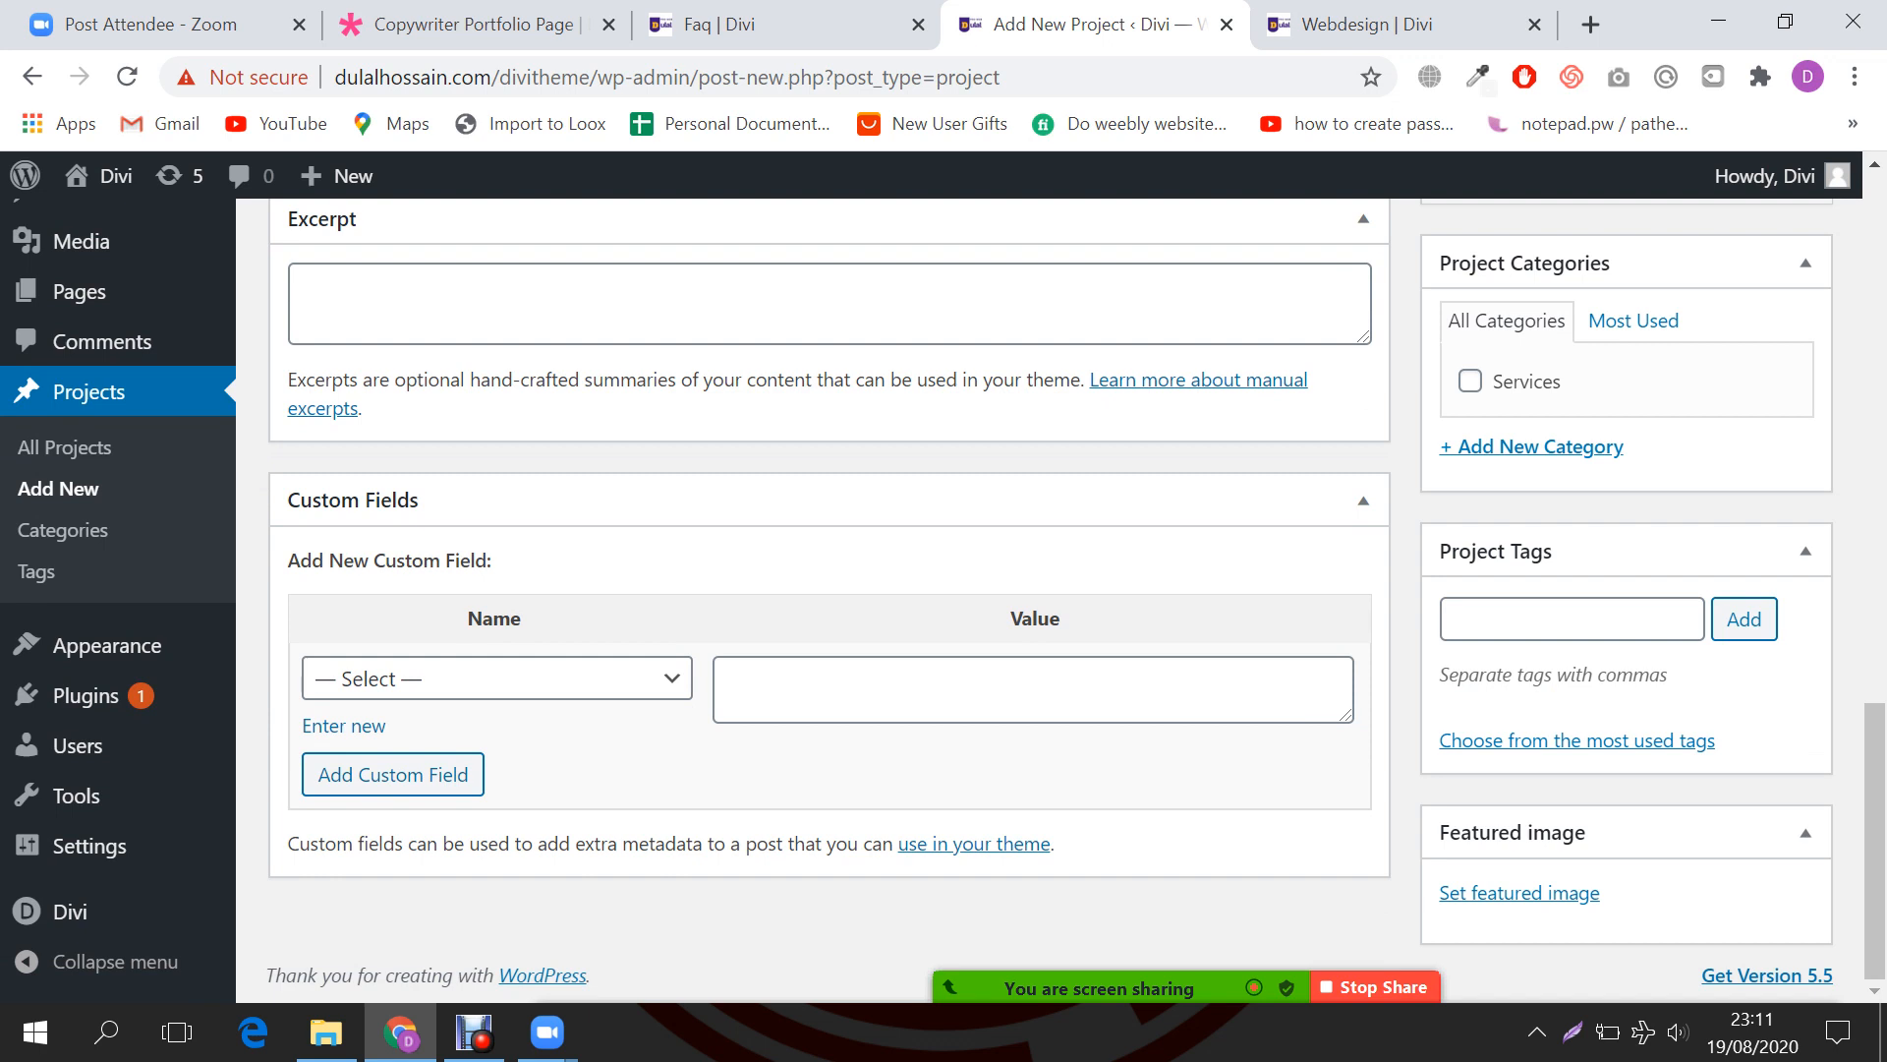
Step: Create and tick a new 'Graphics Design' project category
click(1531, 446)
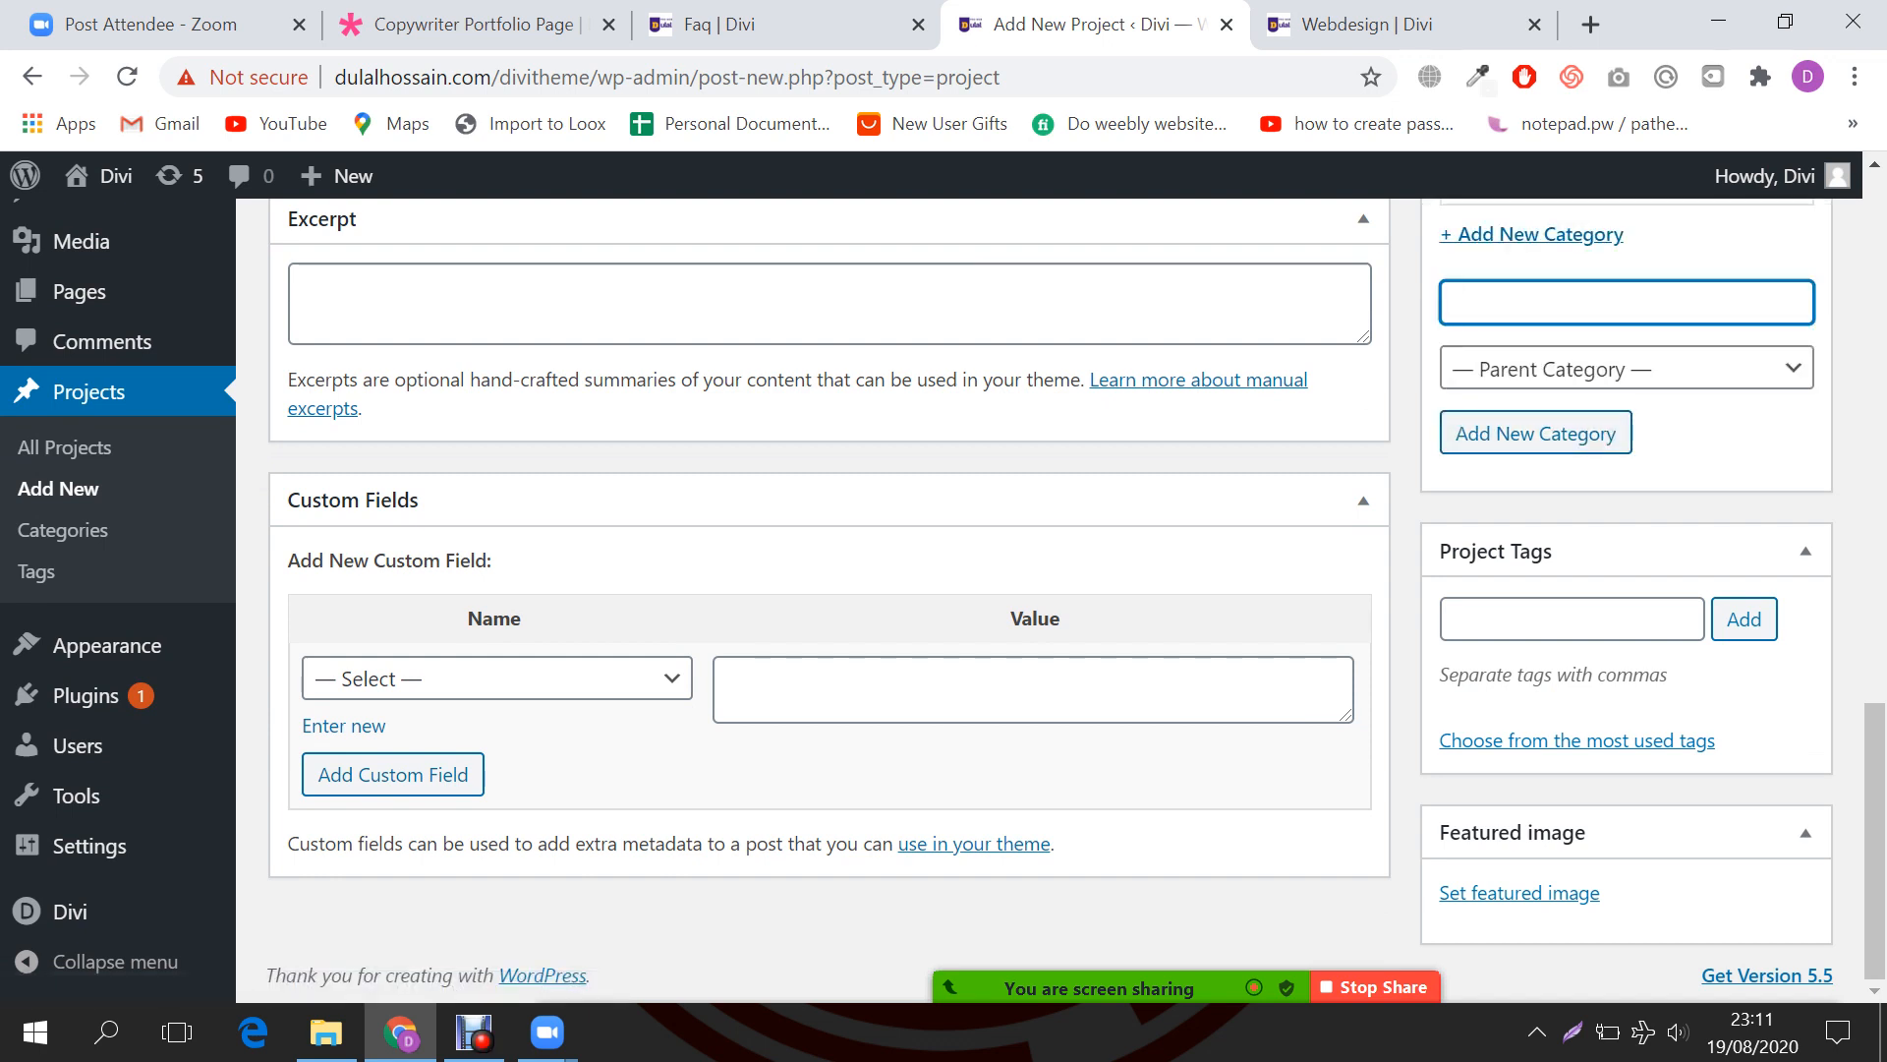
text(Graphics)
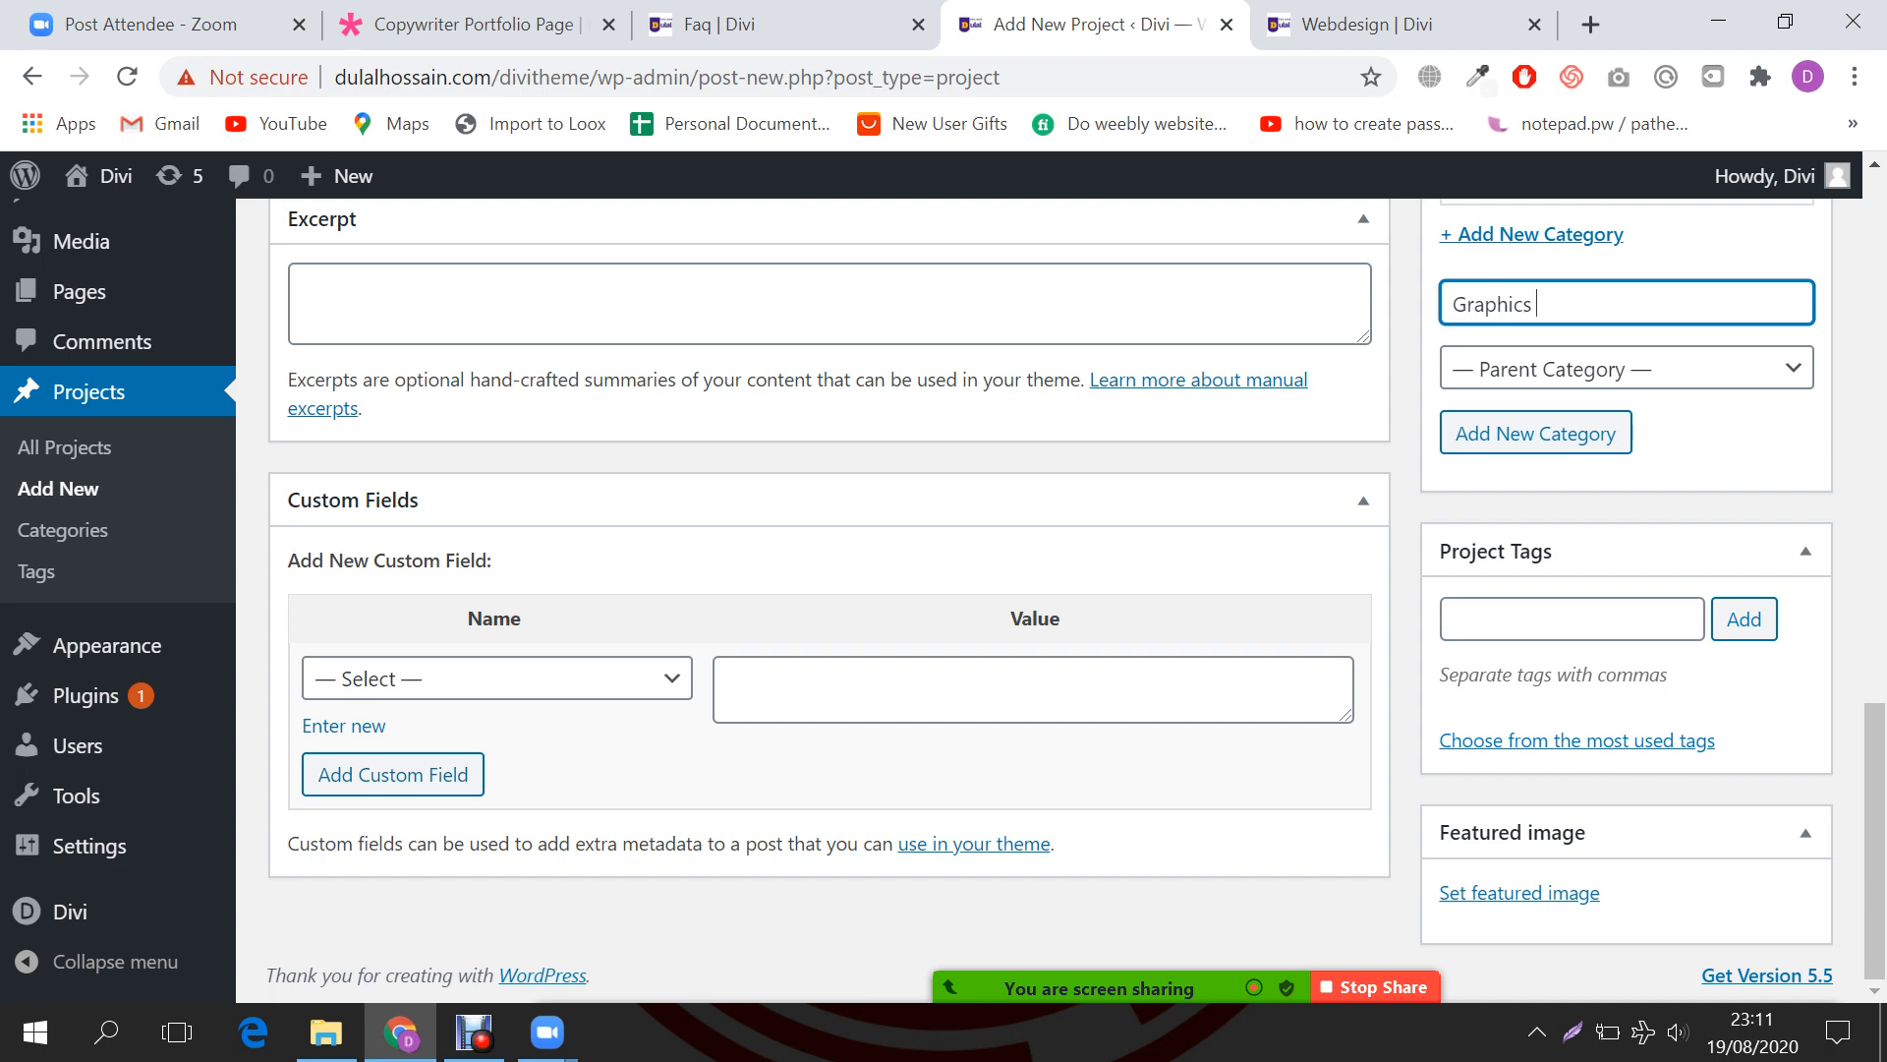
text( Design)
key(Return)
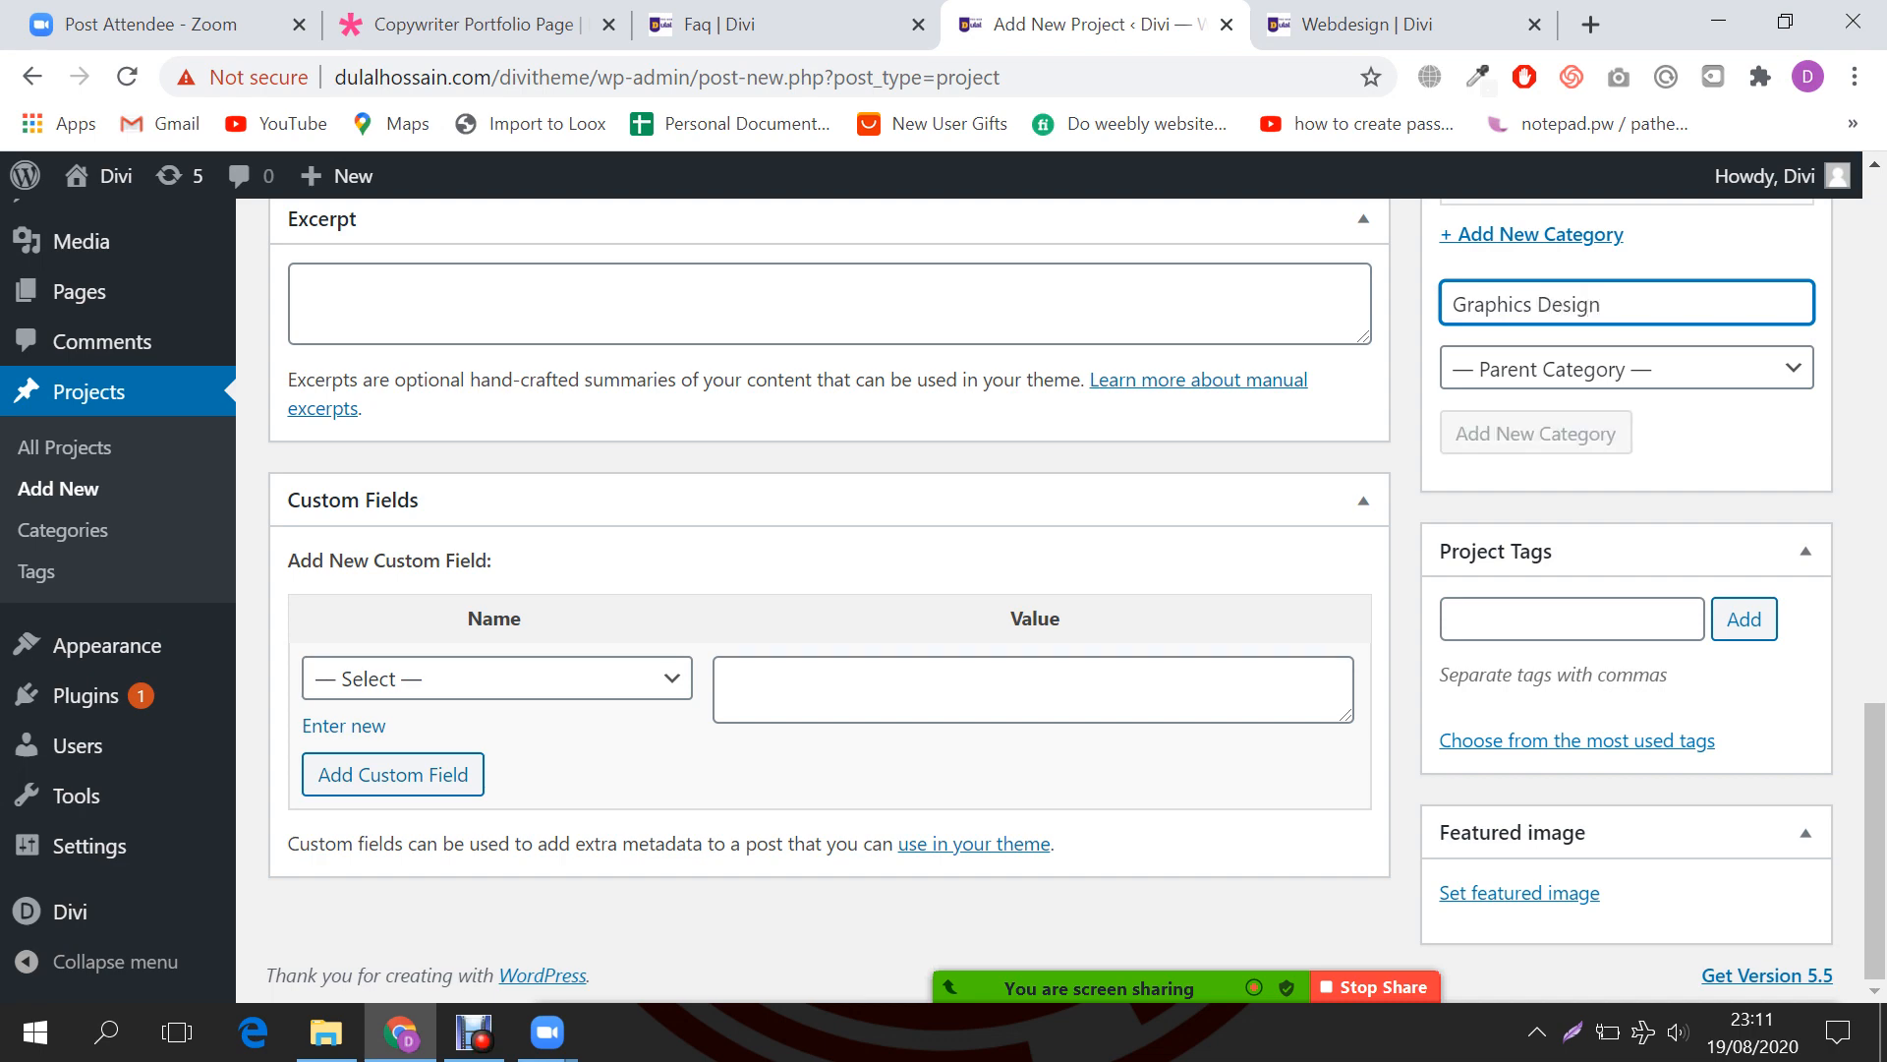
scroll(831, 590, up, 5)
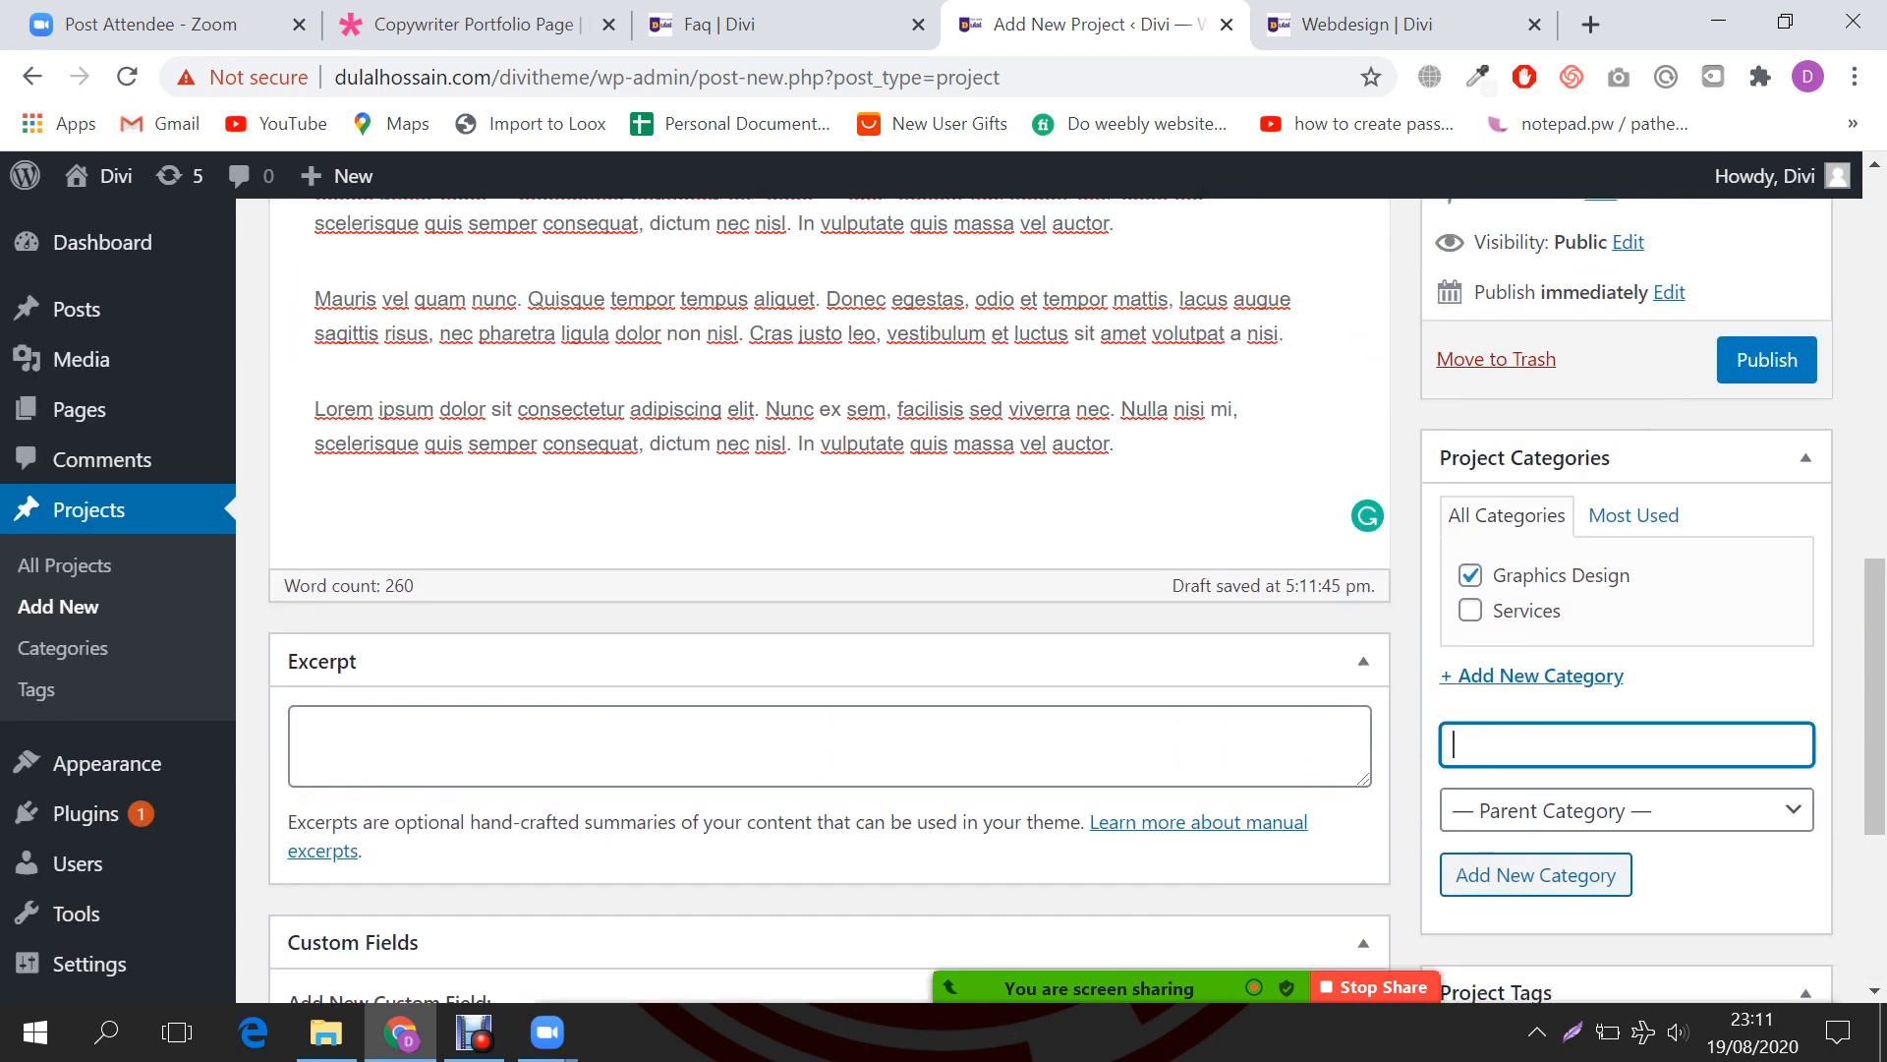
scroll(831, 590, down, 4)
scroll(1508, 888, down, 1)
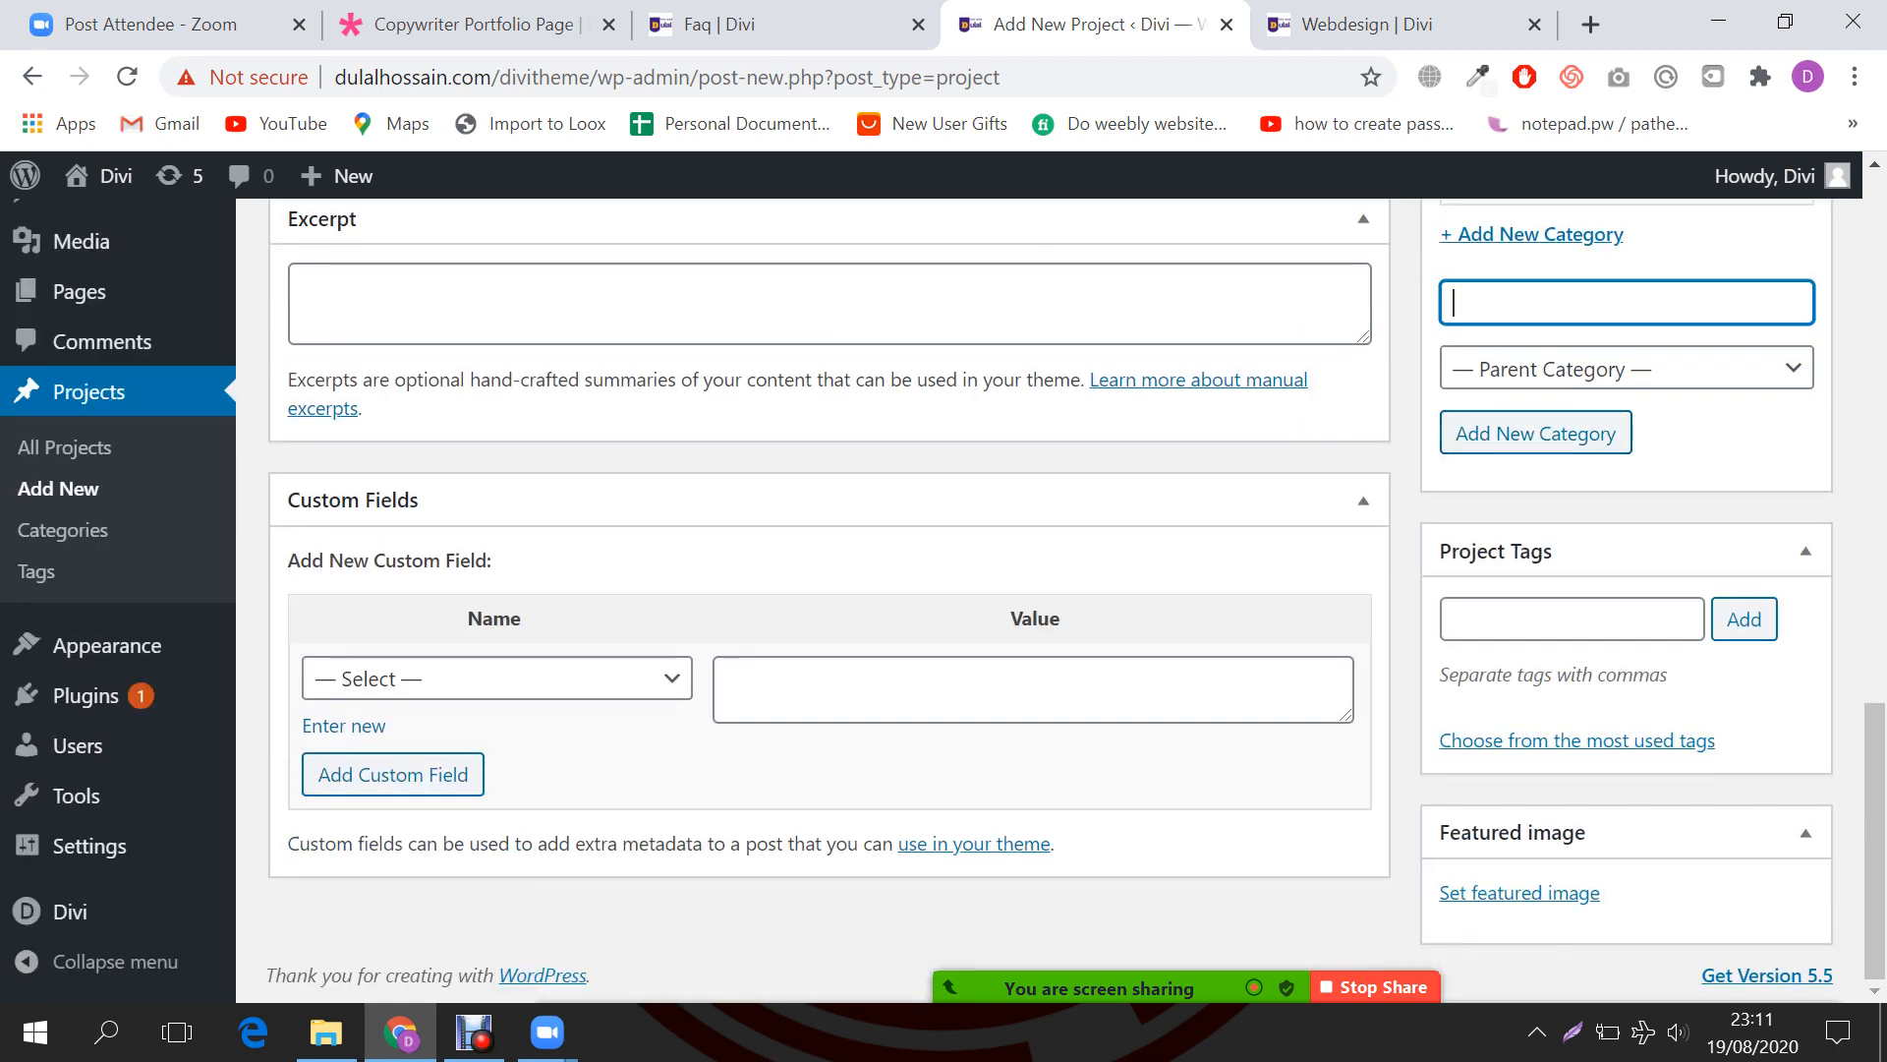
click(1508, 888)
Step: Choose 13_img.jpg, the woman-in-hat boat photo, from the media library as featured image
click(271, 295)
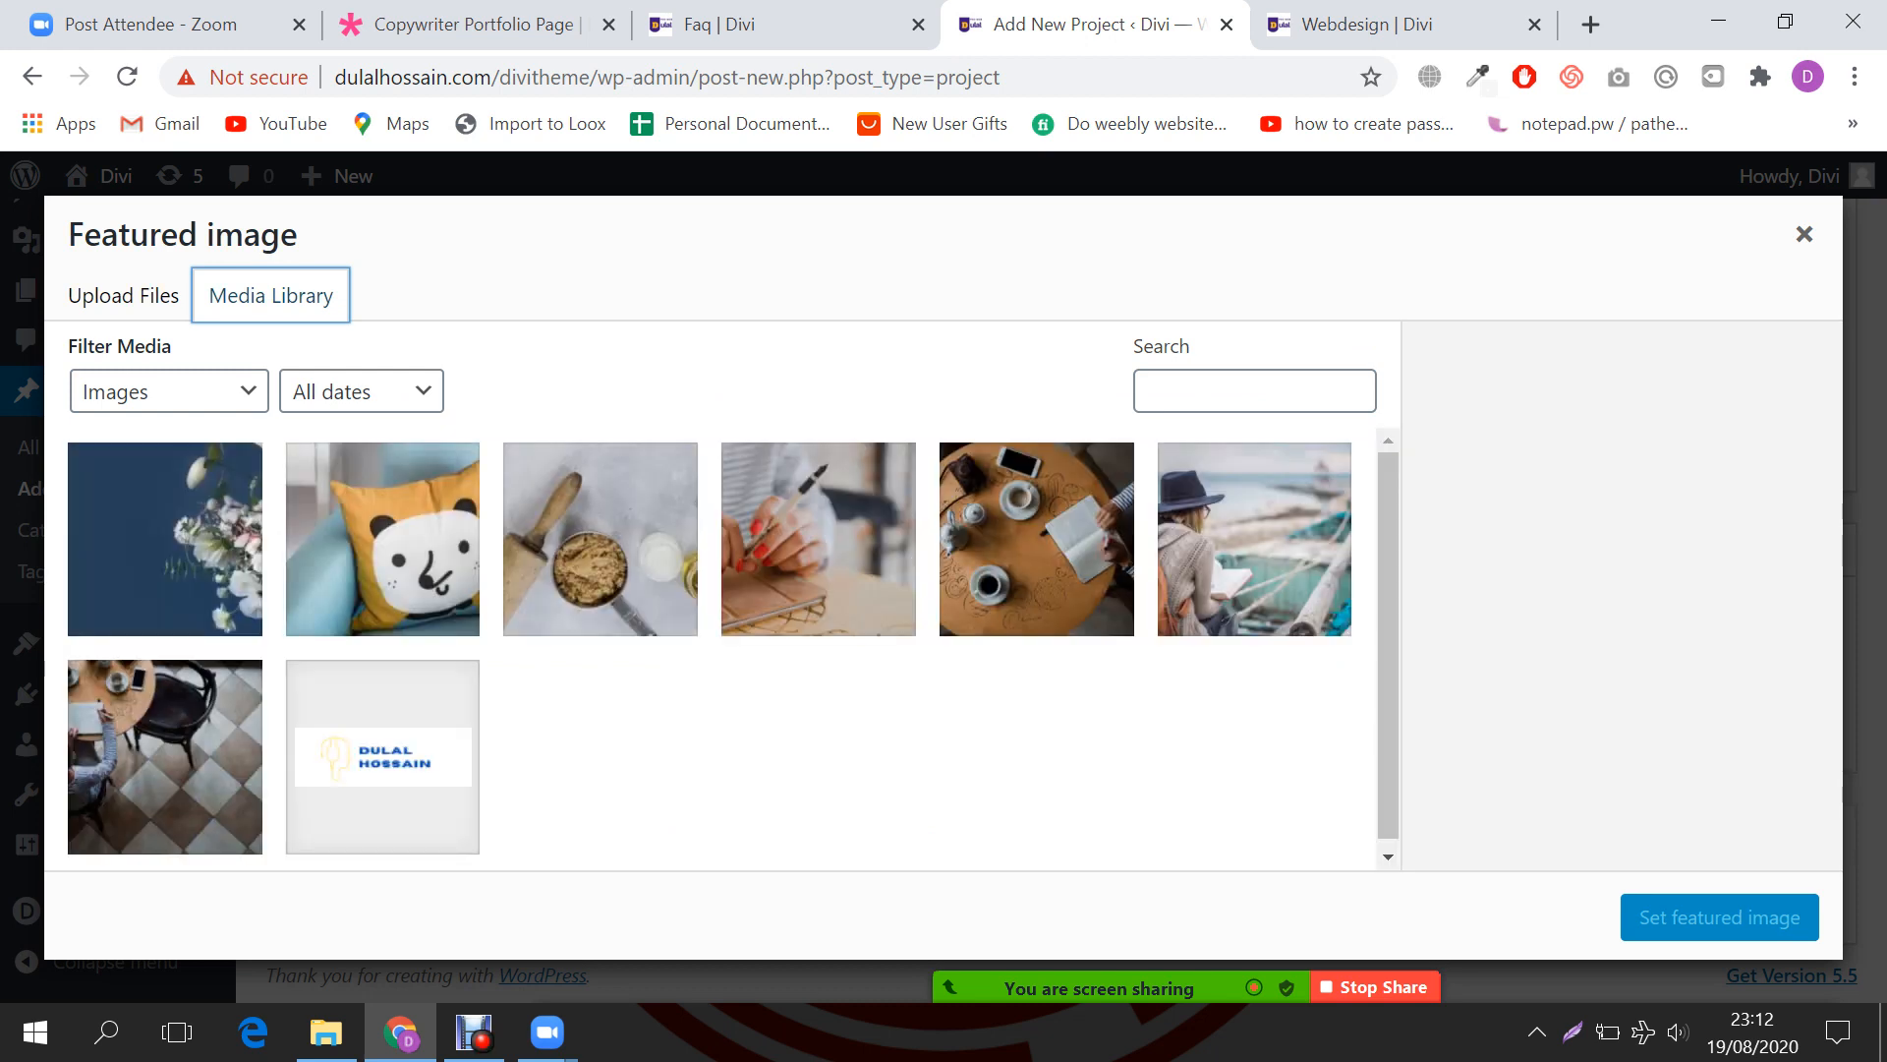
click(1037, 539)
click(1254, 539)
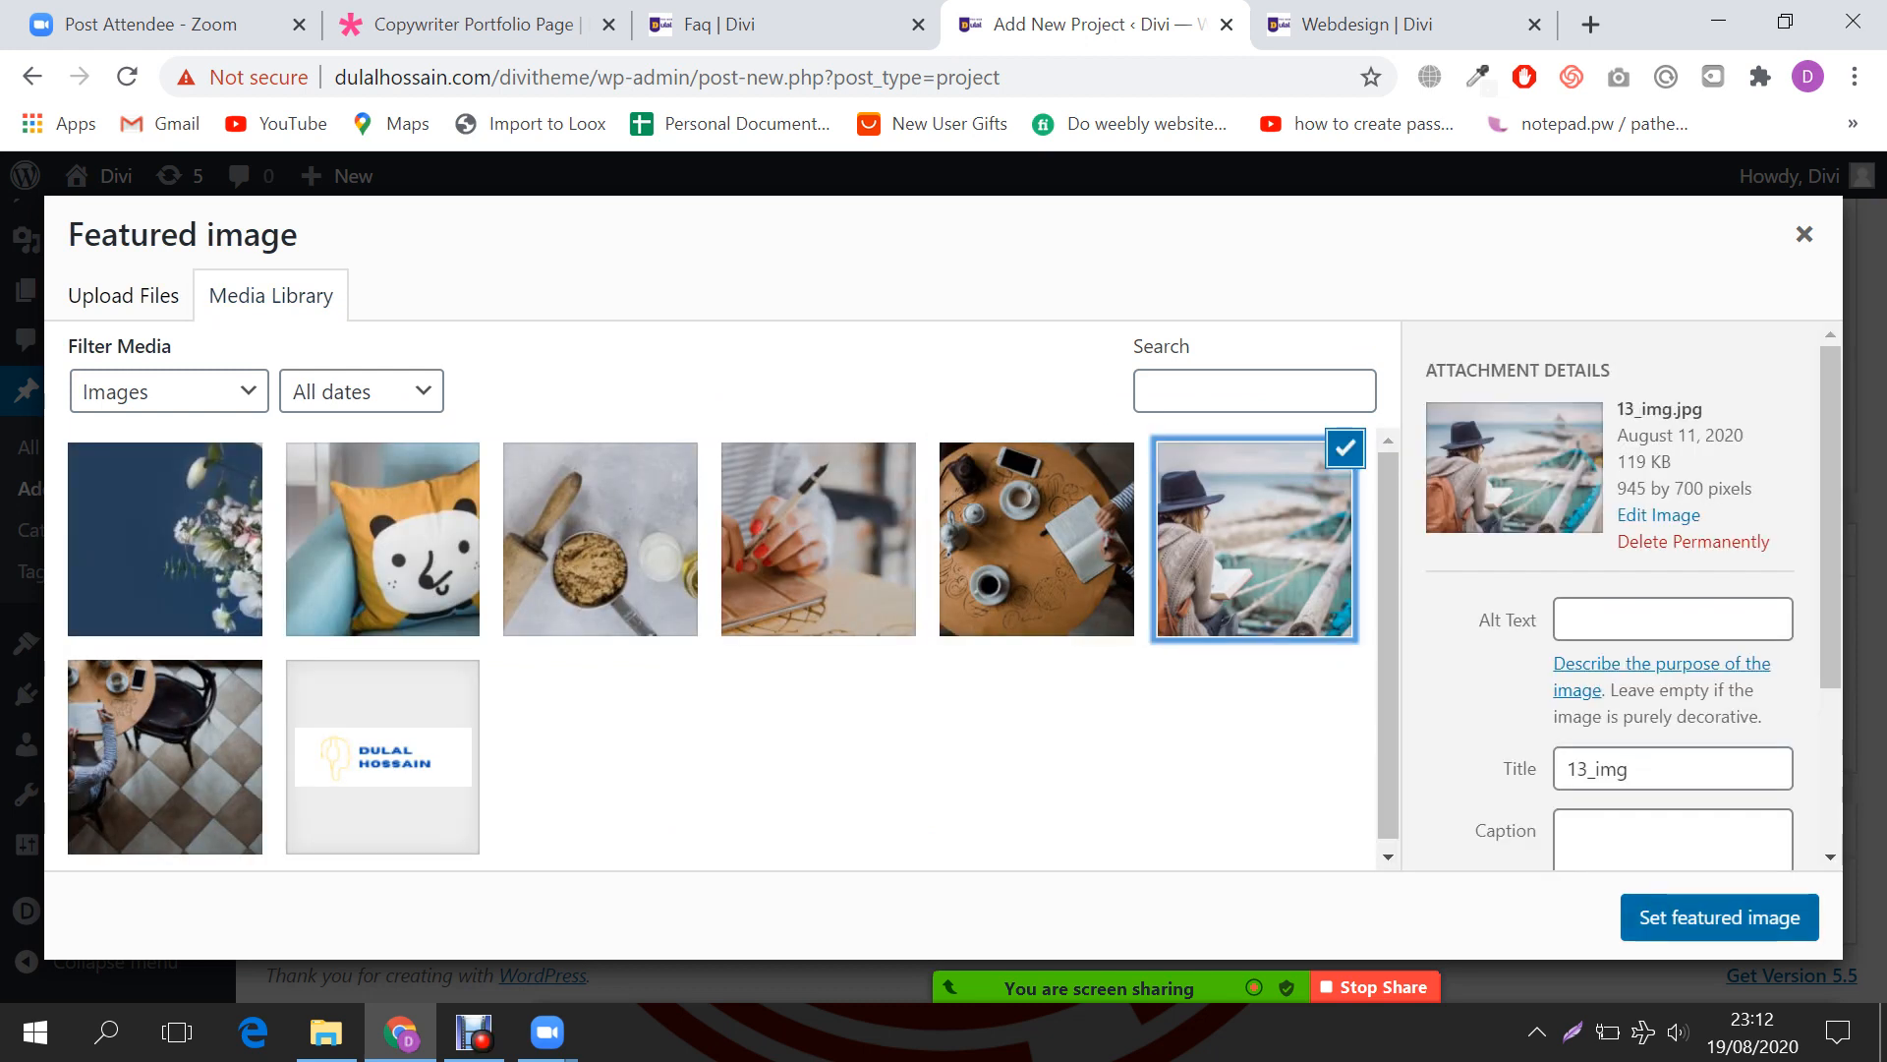
key(Escape)
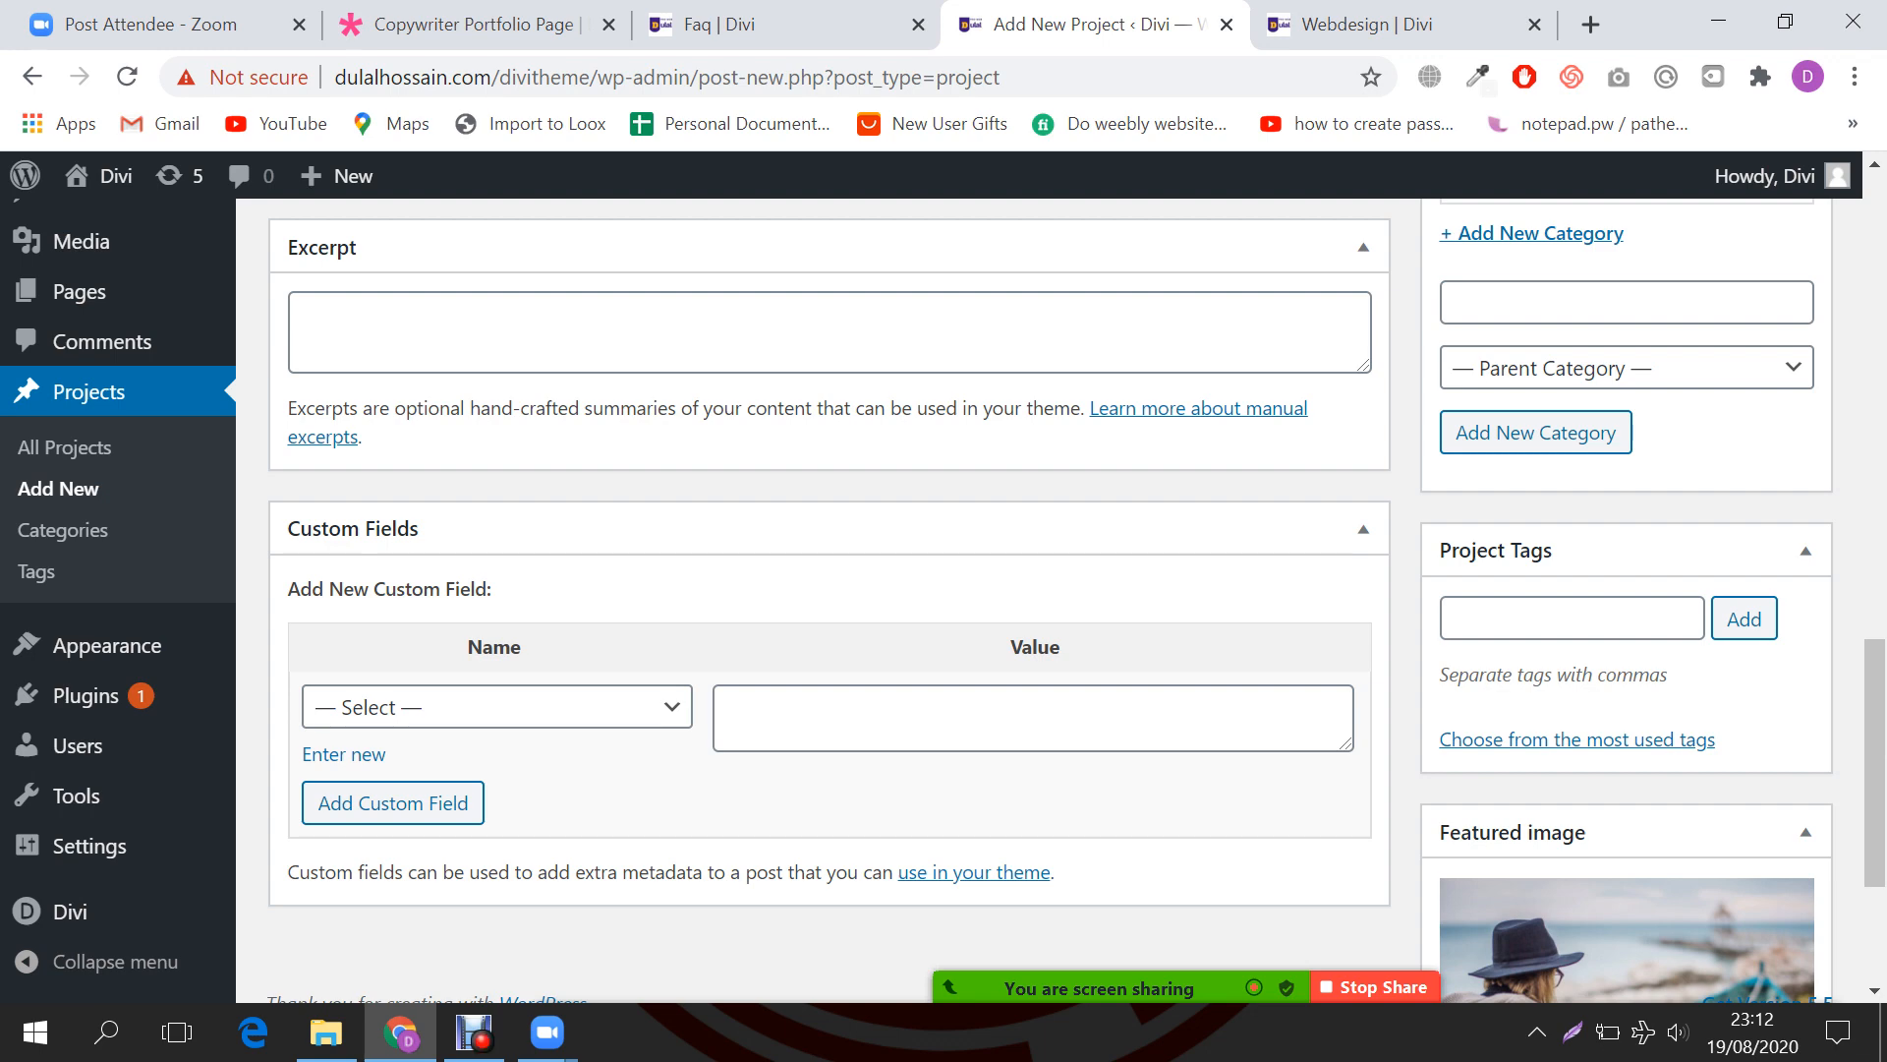
scroll(1061, 600, up, 4)
Step: Publish the Logo Design project and return to the FAQ page in the builder
click(1766, 508)
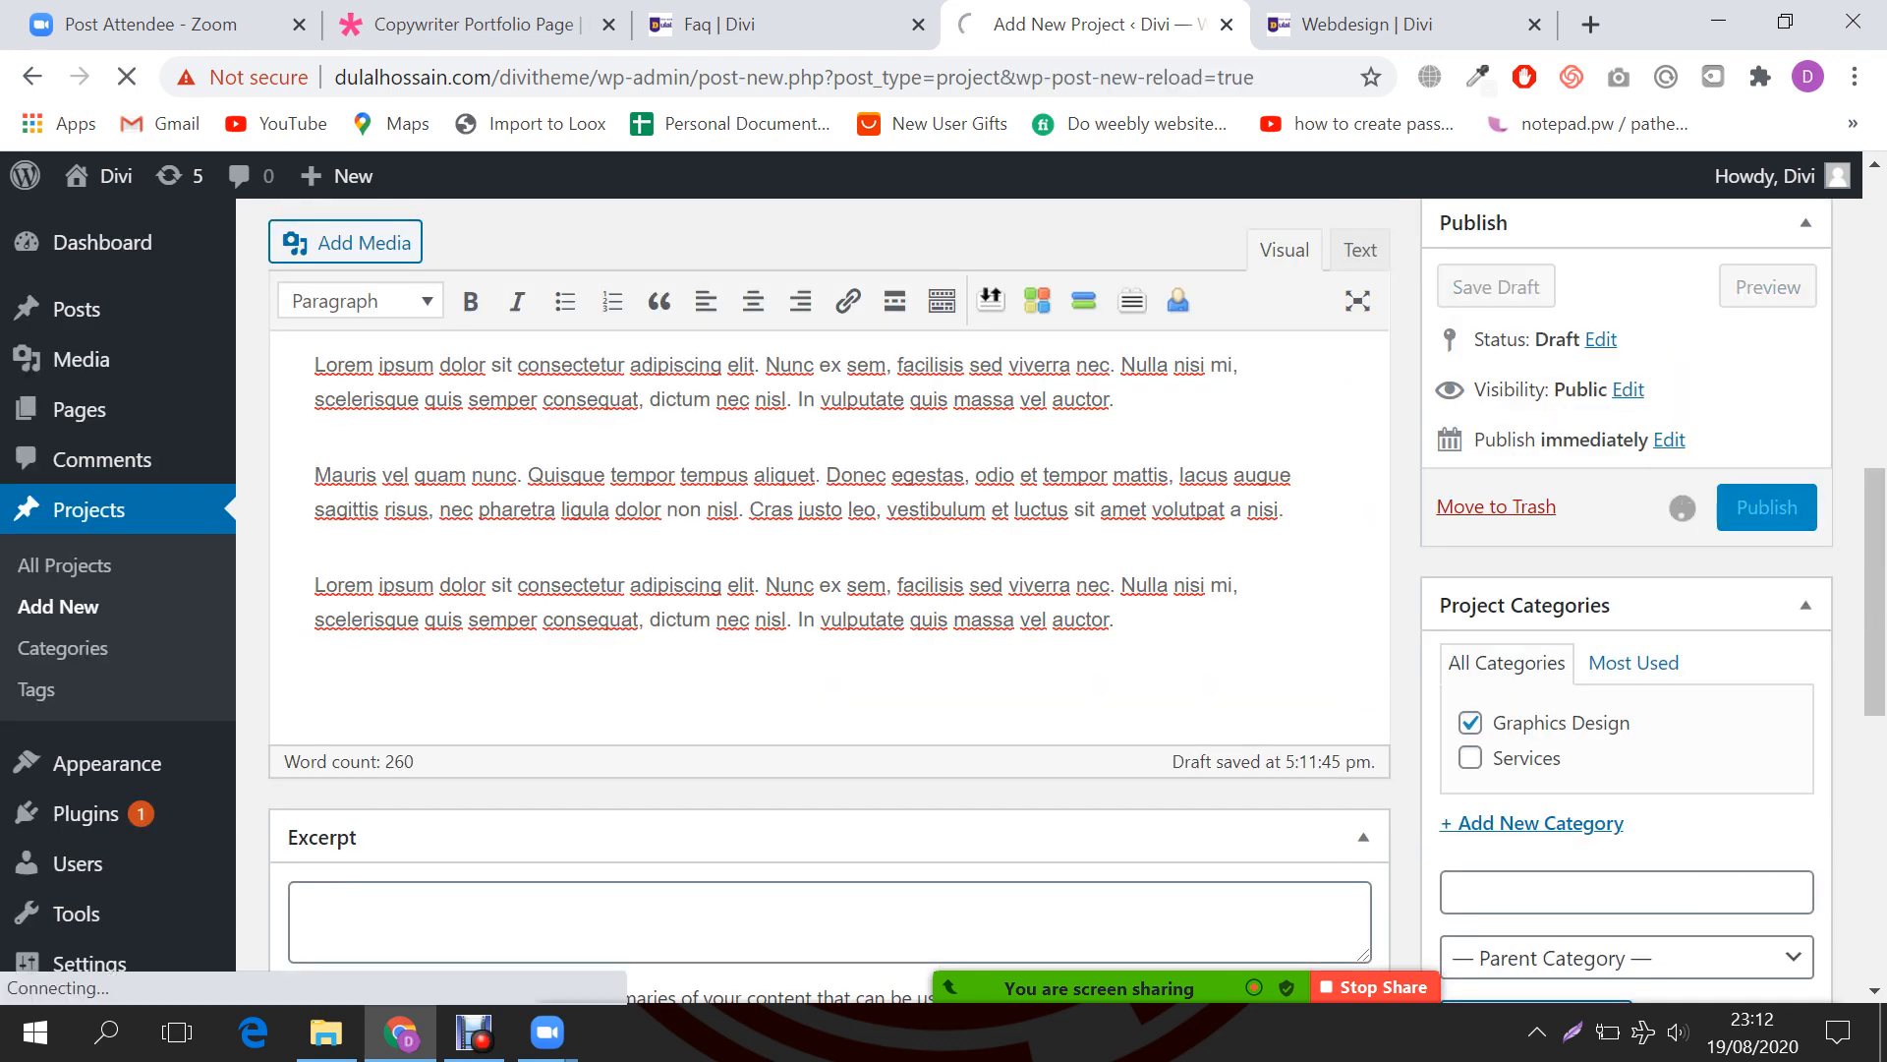
key(ctrl+Tab)
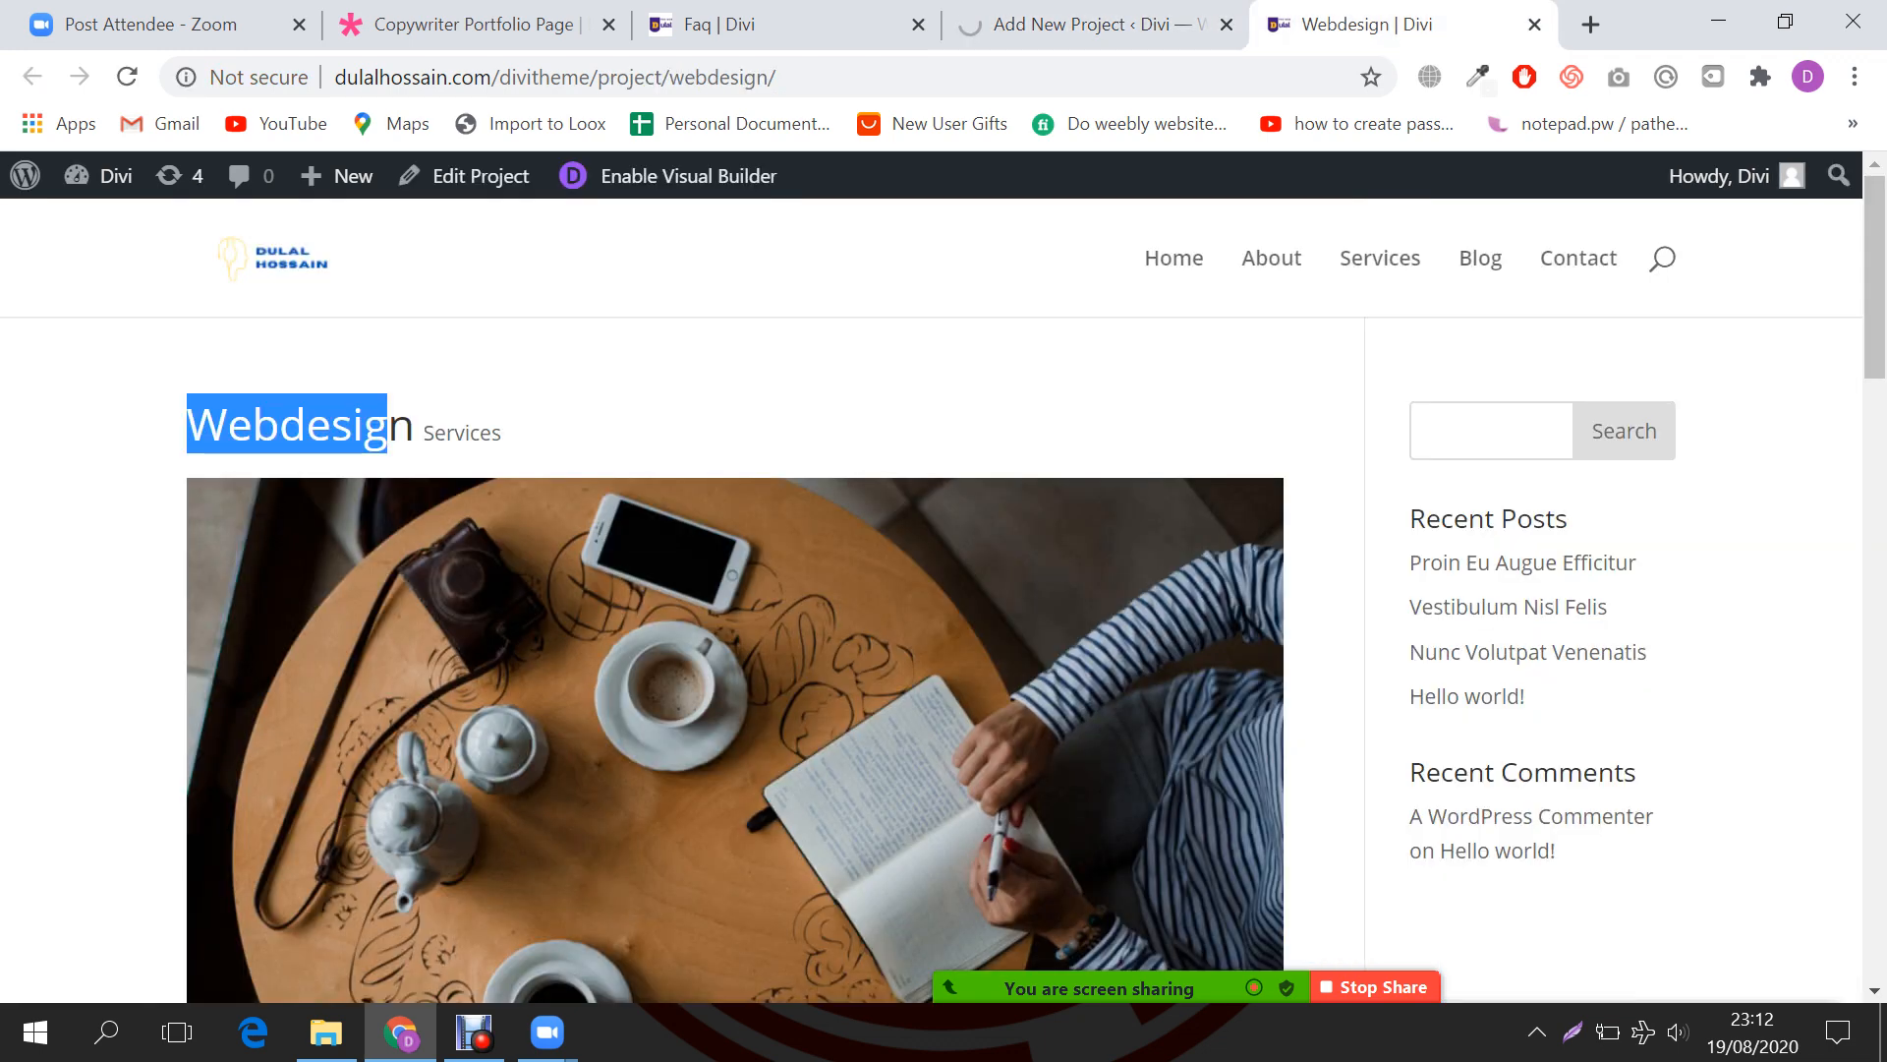
click(789, 24)
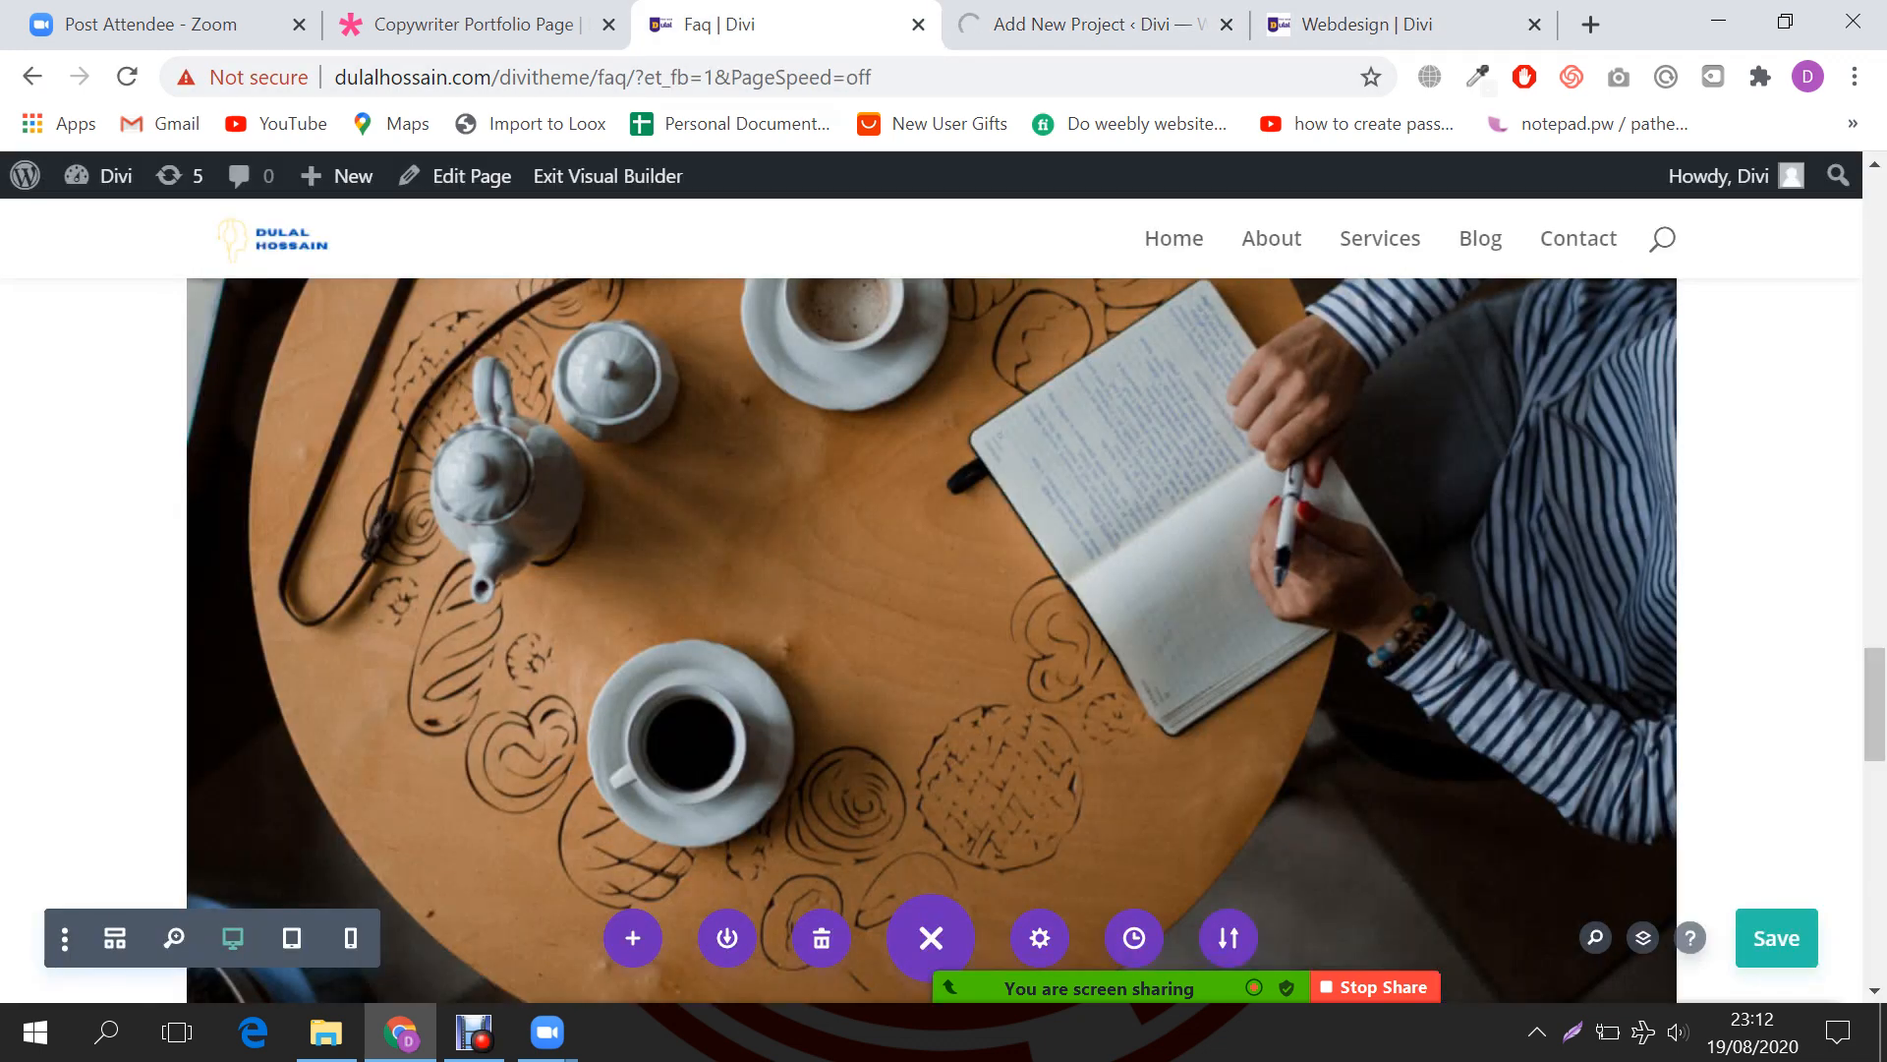
scroll(932, 639, down, 2)
scroll(932, 638, up, 3)
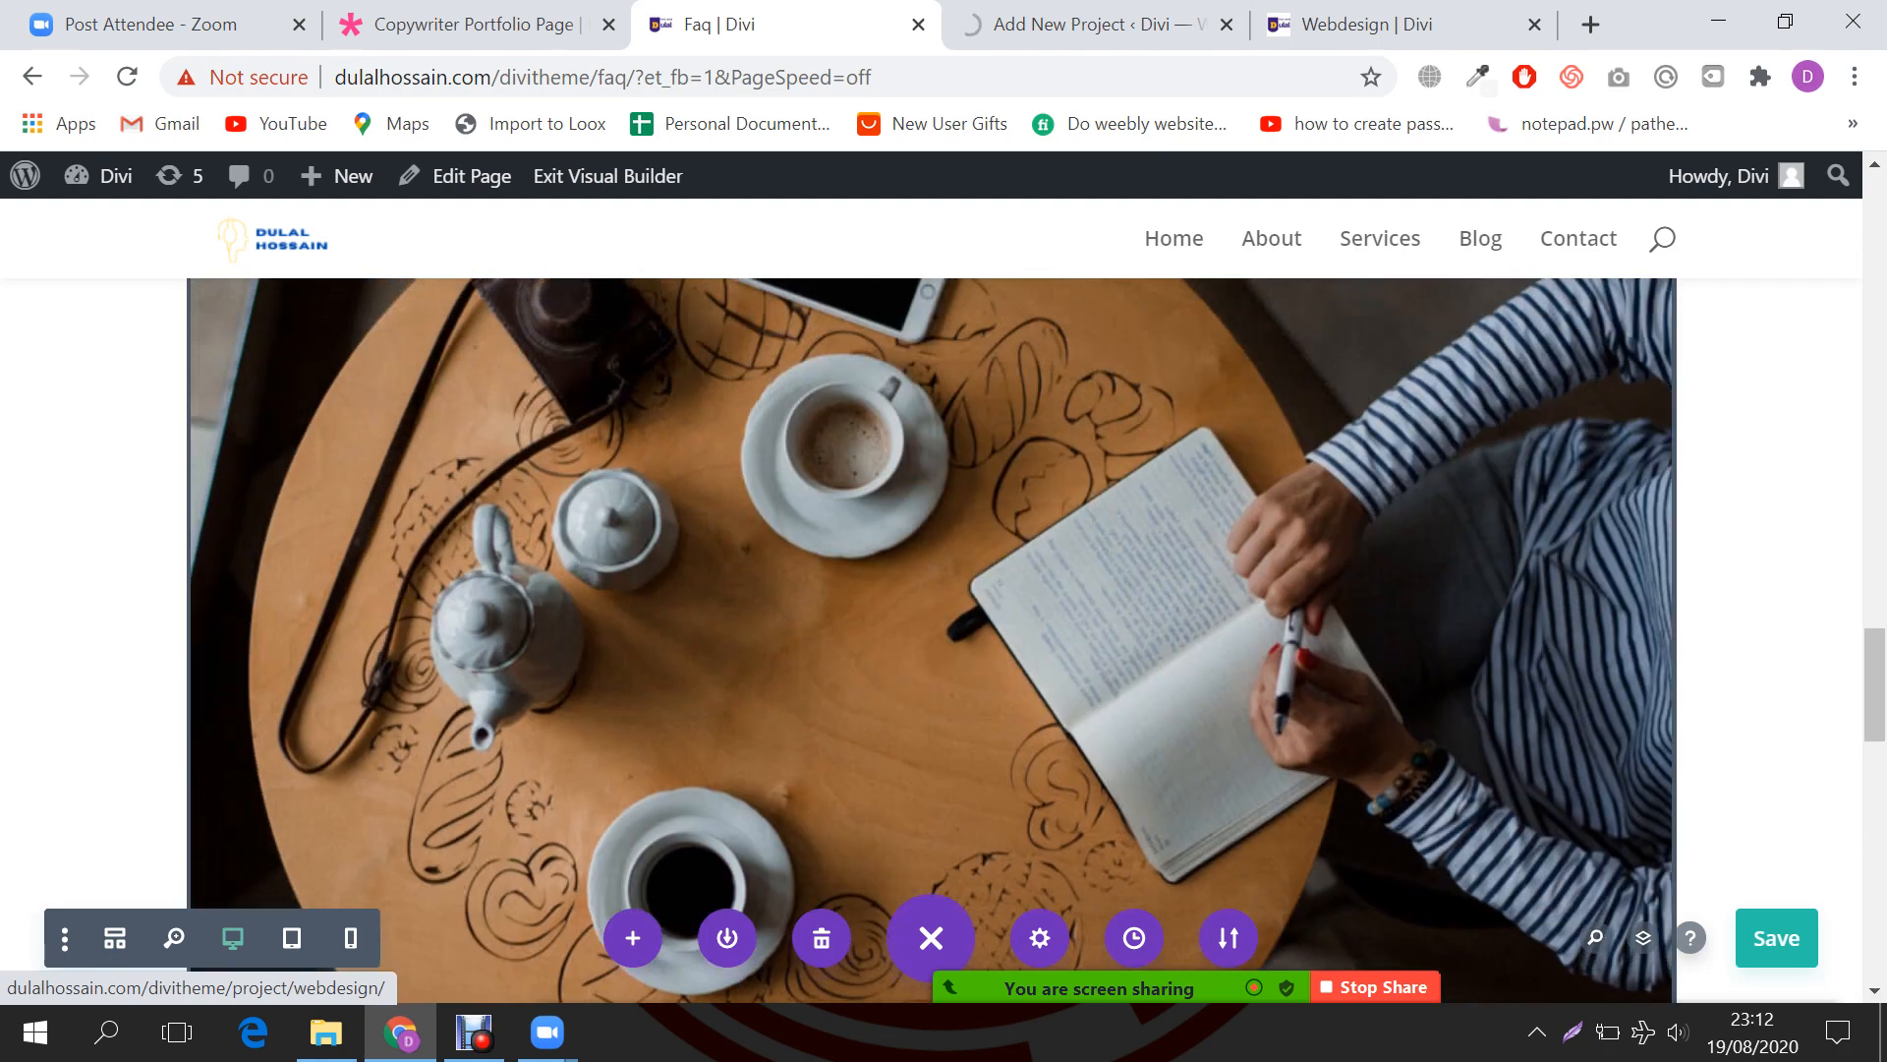
scroll(932, 639, up, 3)
scroll(932, 638, up, 2)
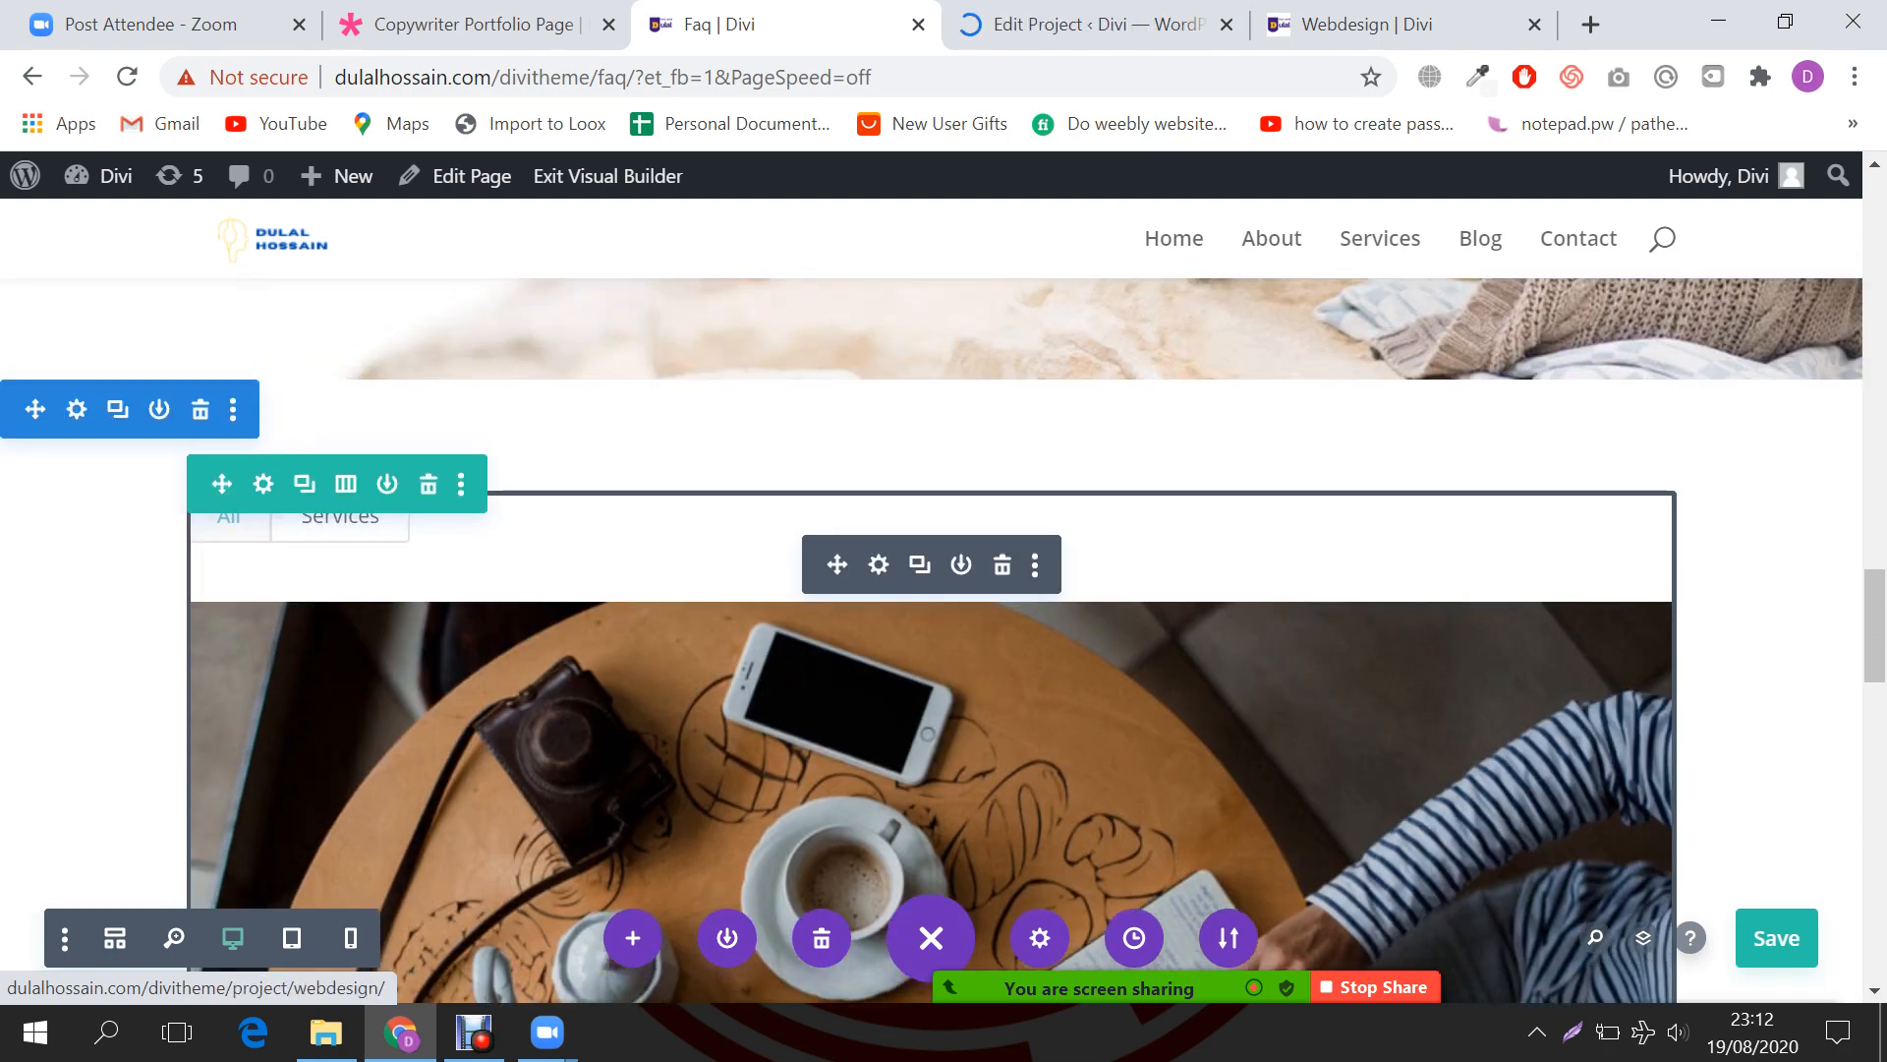
Step: Save the FAQ page in the Divi visual builder and reload it
click(1777, 937)
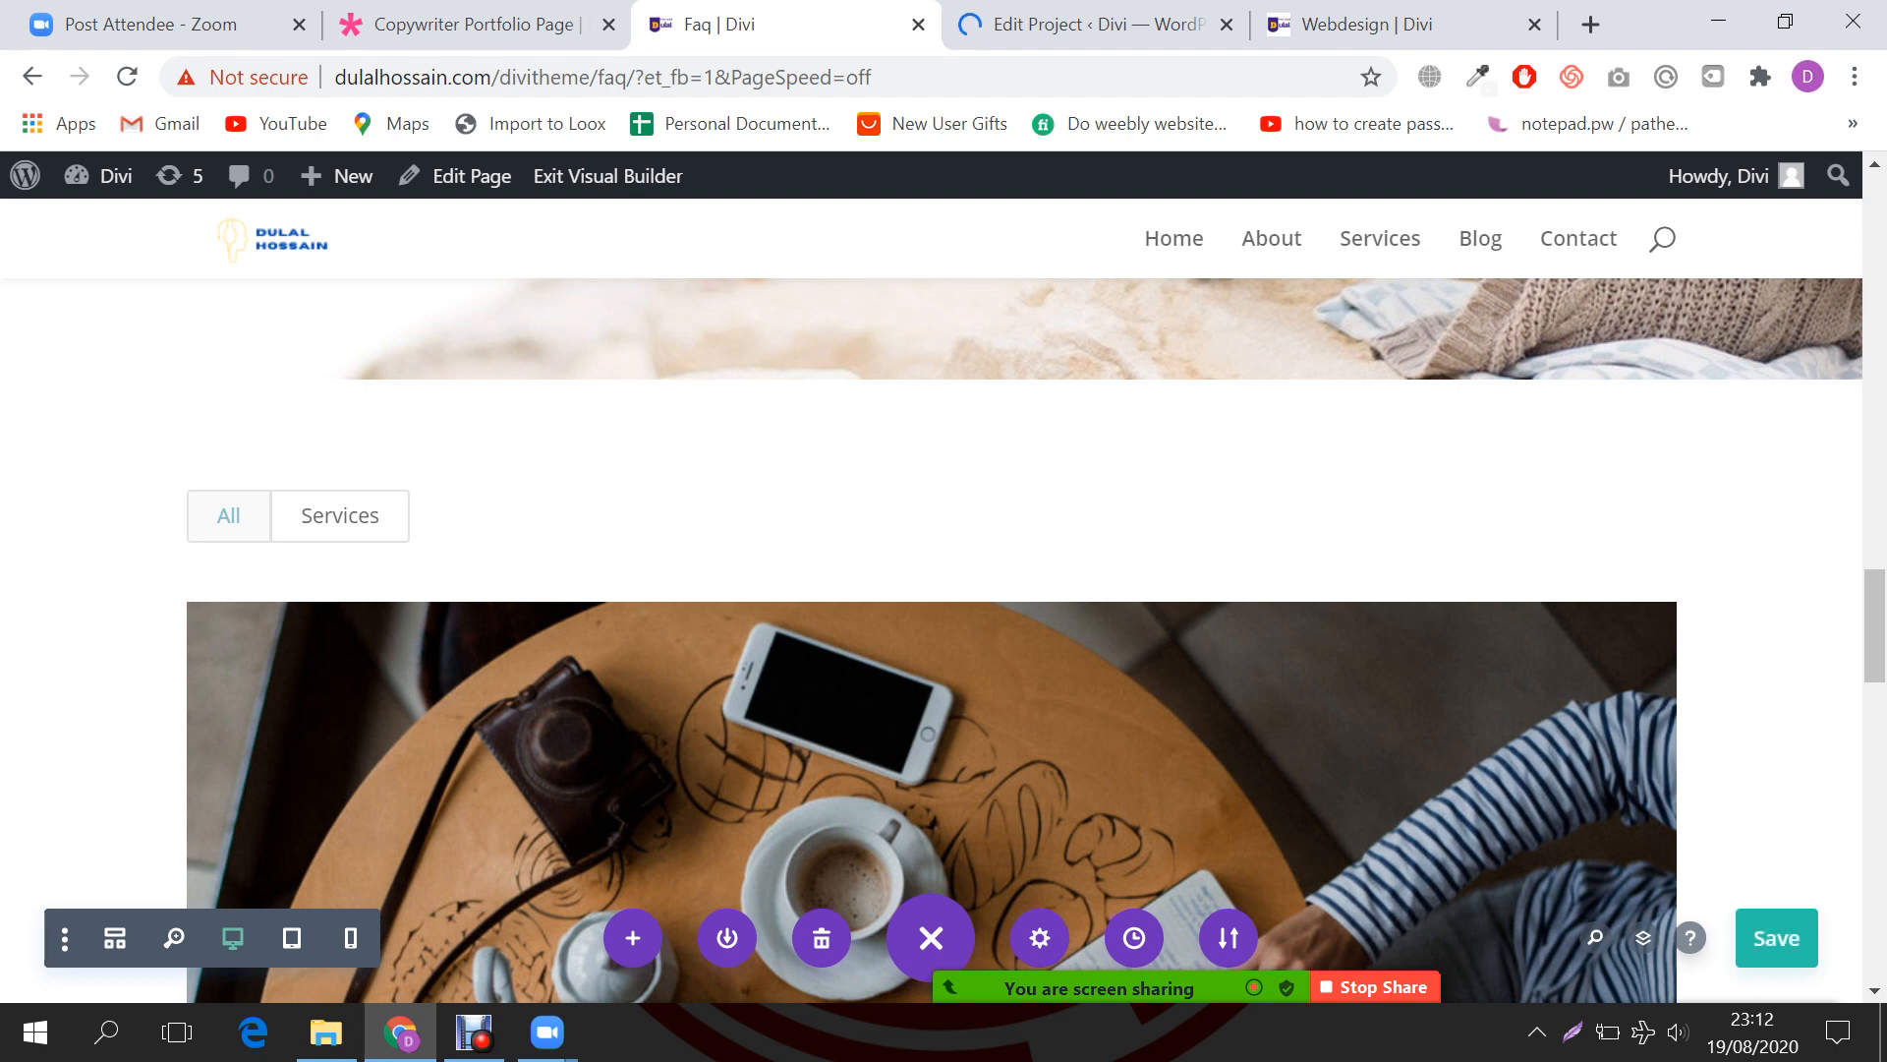
key(ctrl+r)
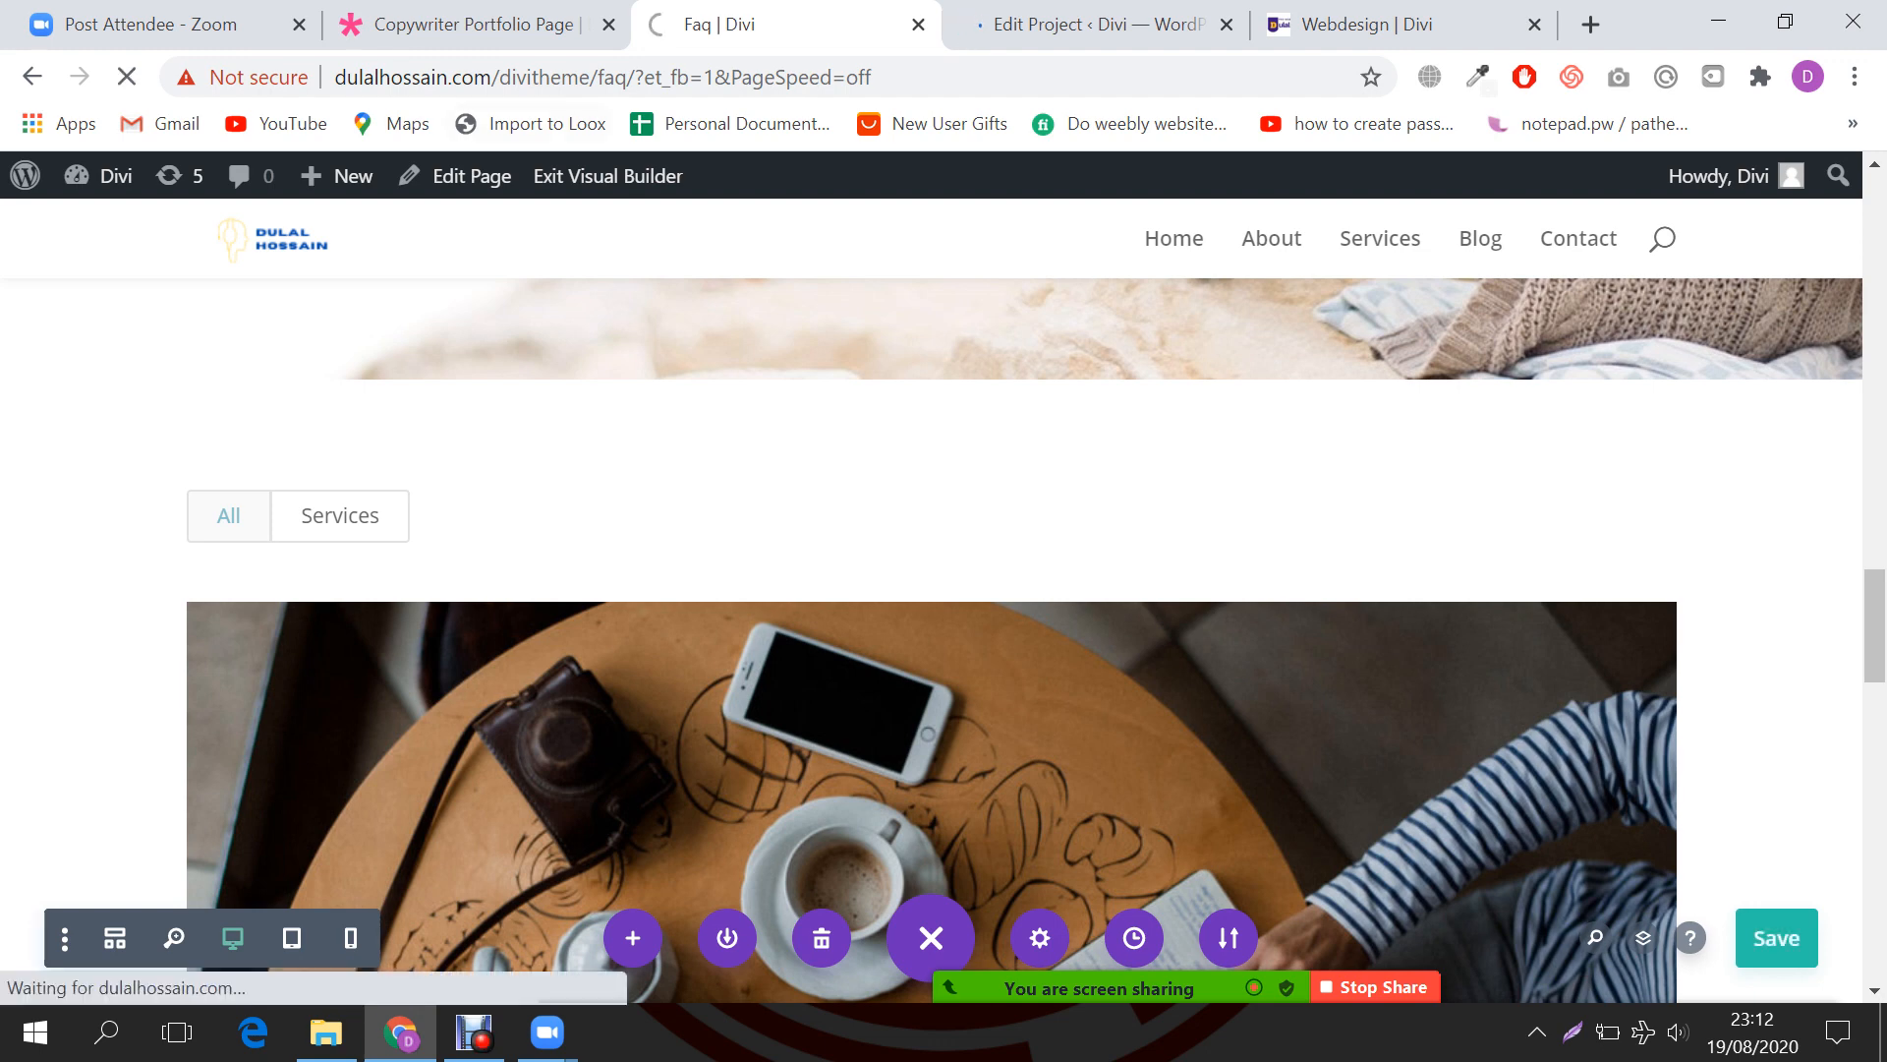
key(ctrl+shift+Tab)
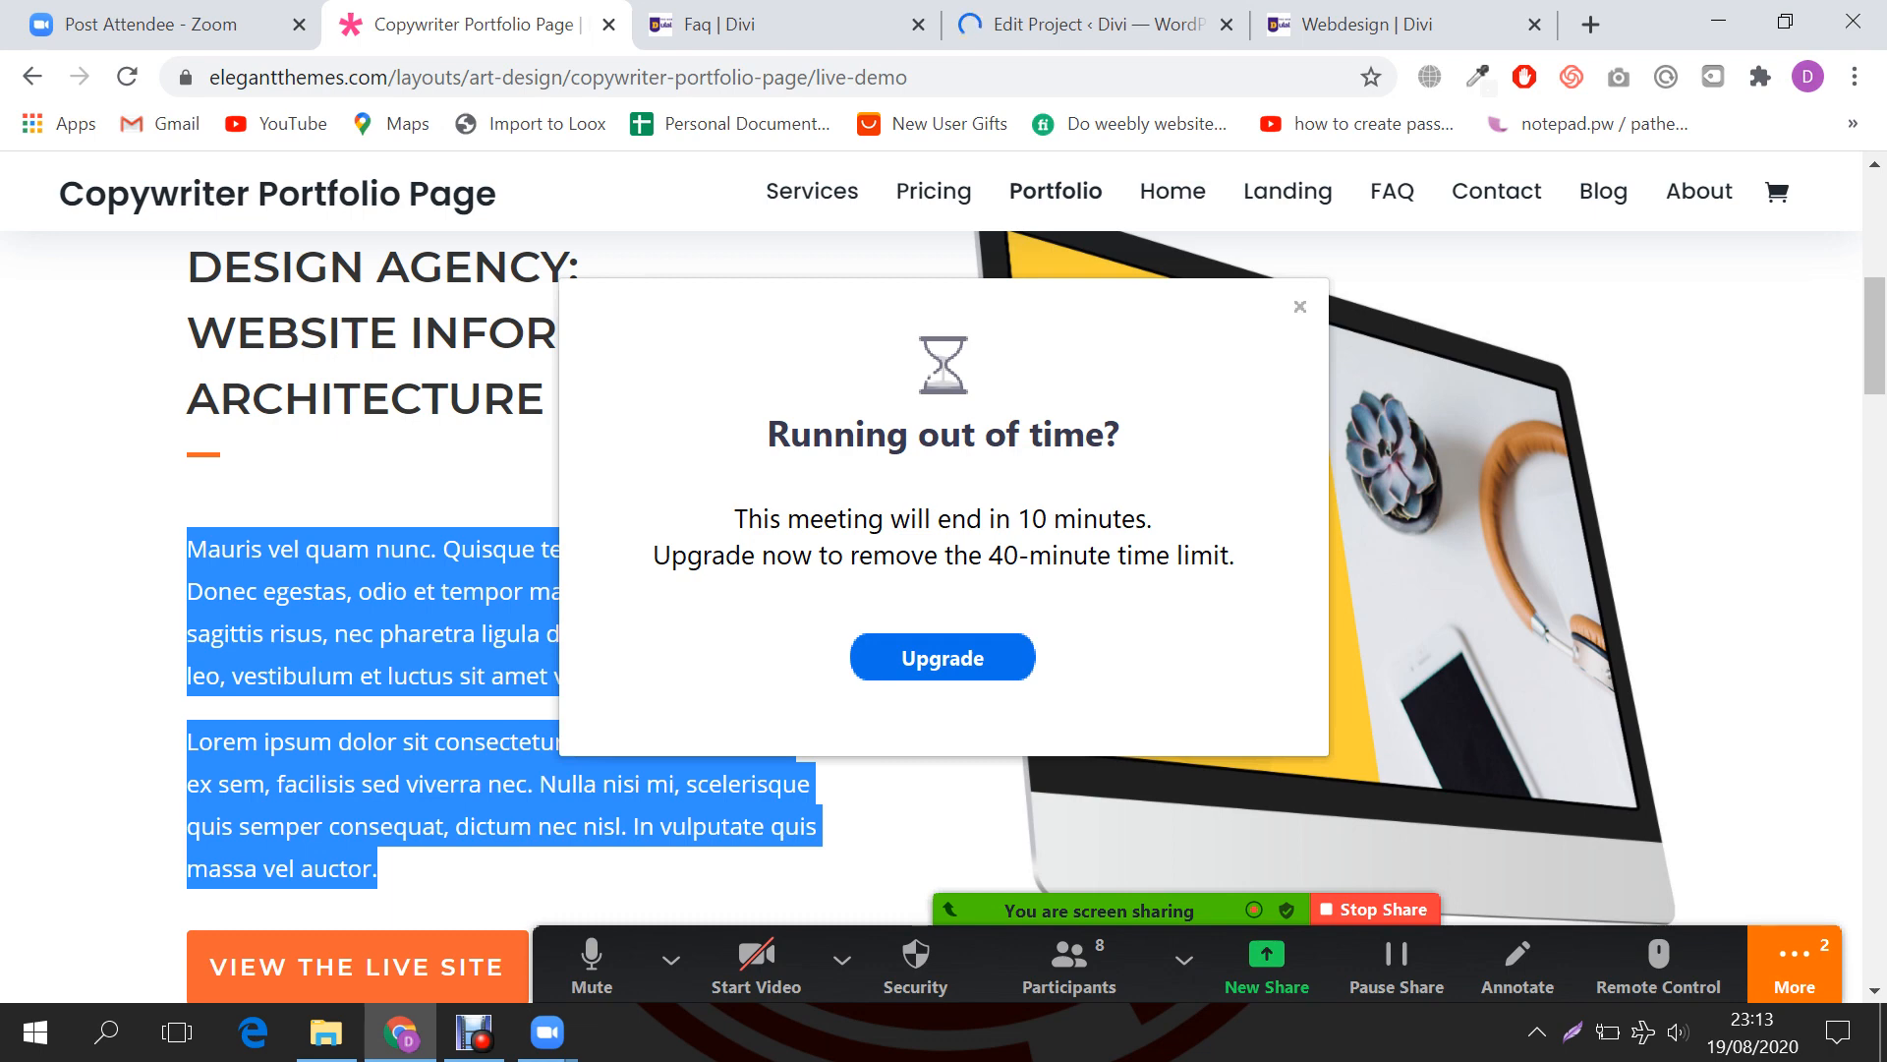
Step: Read the Zoom meeting chat via More, close it, and return to the Logo Design editor
click(1792, 966)
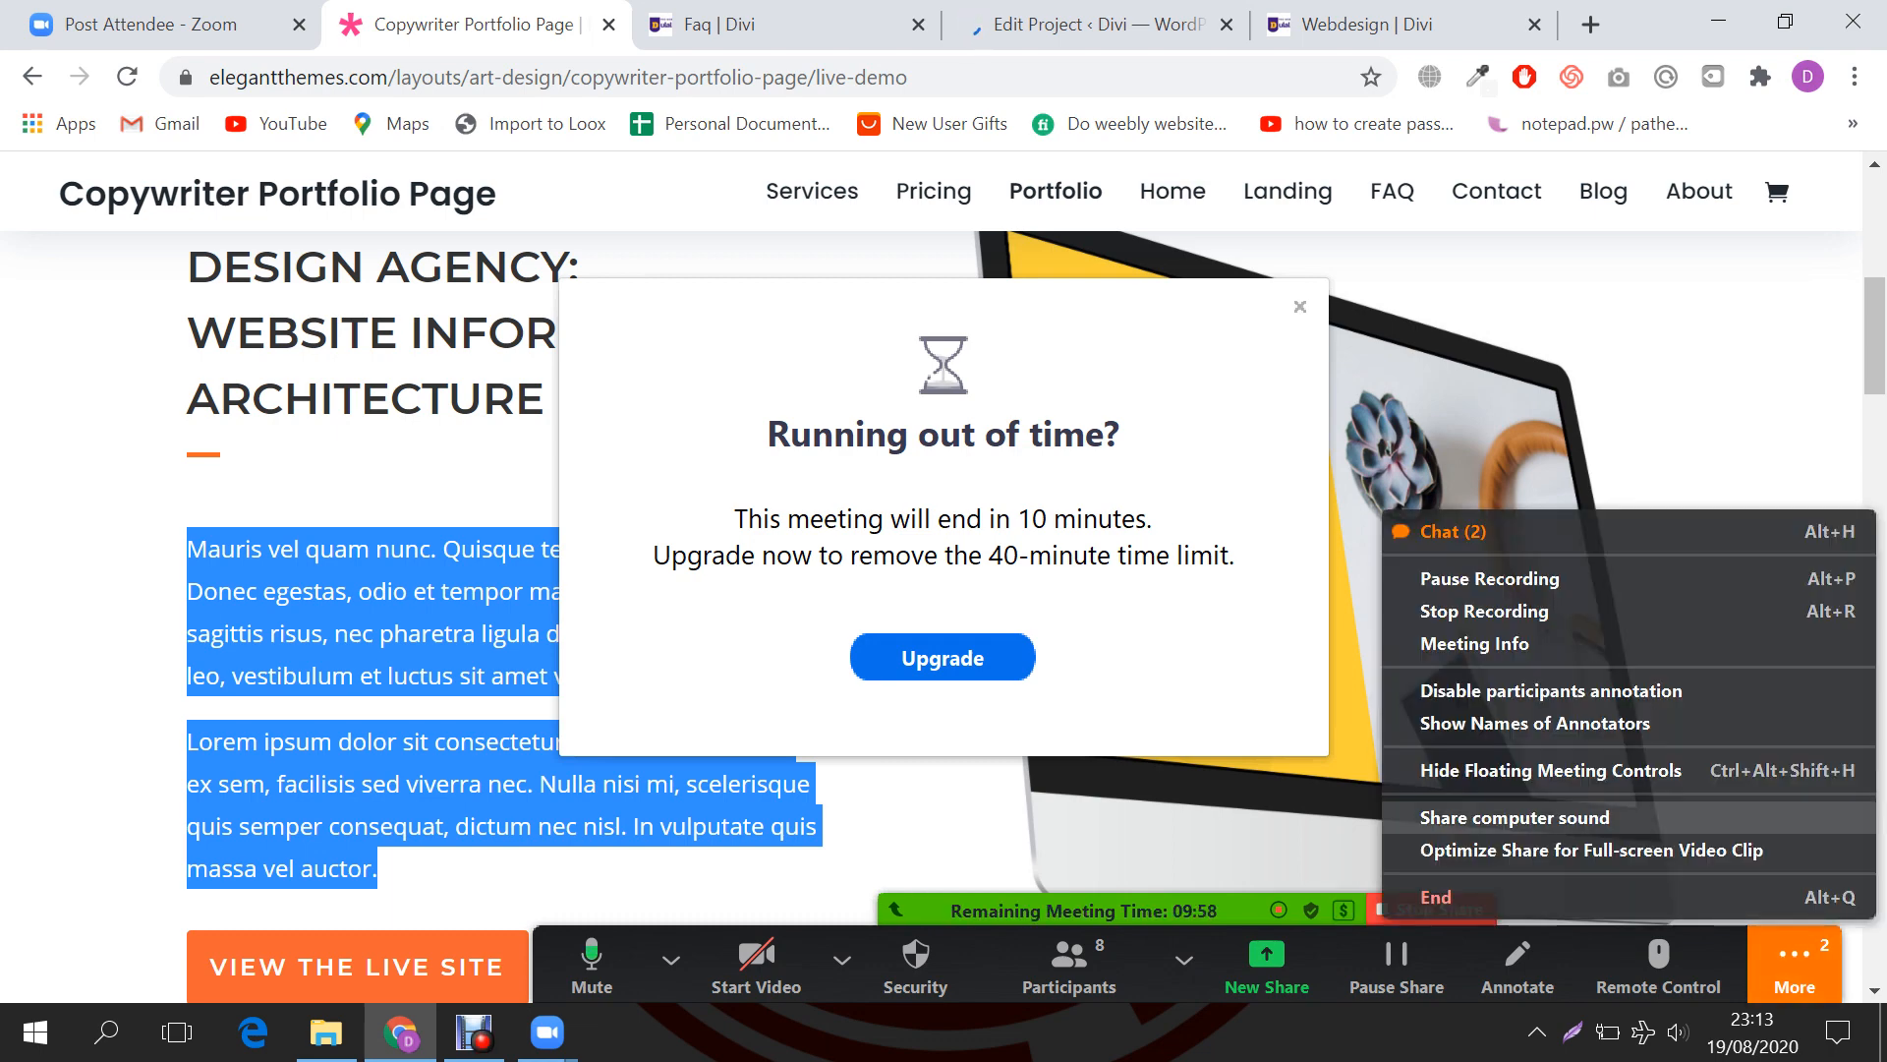
click(1435, 530)
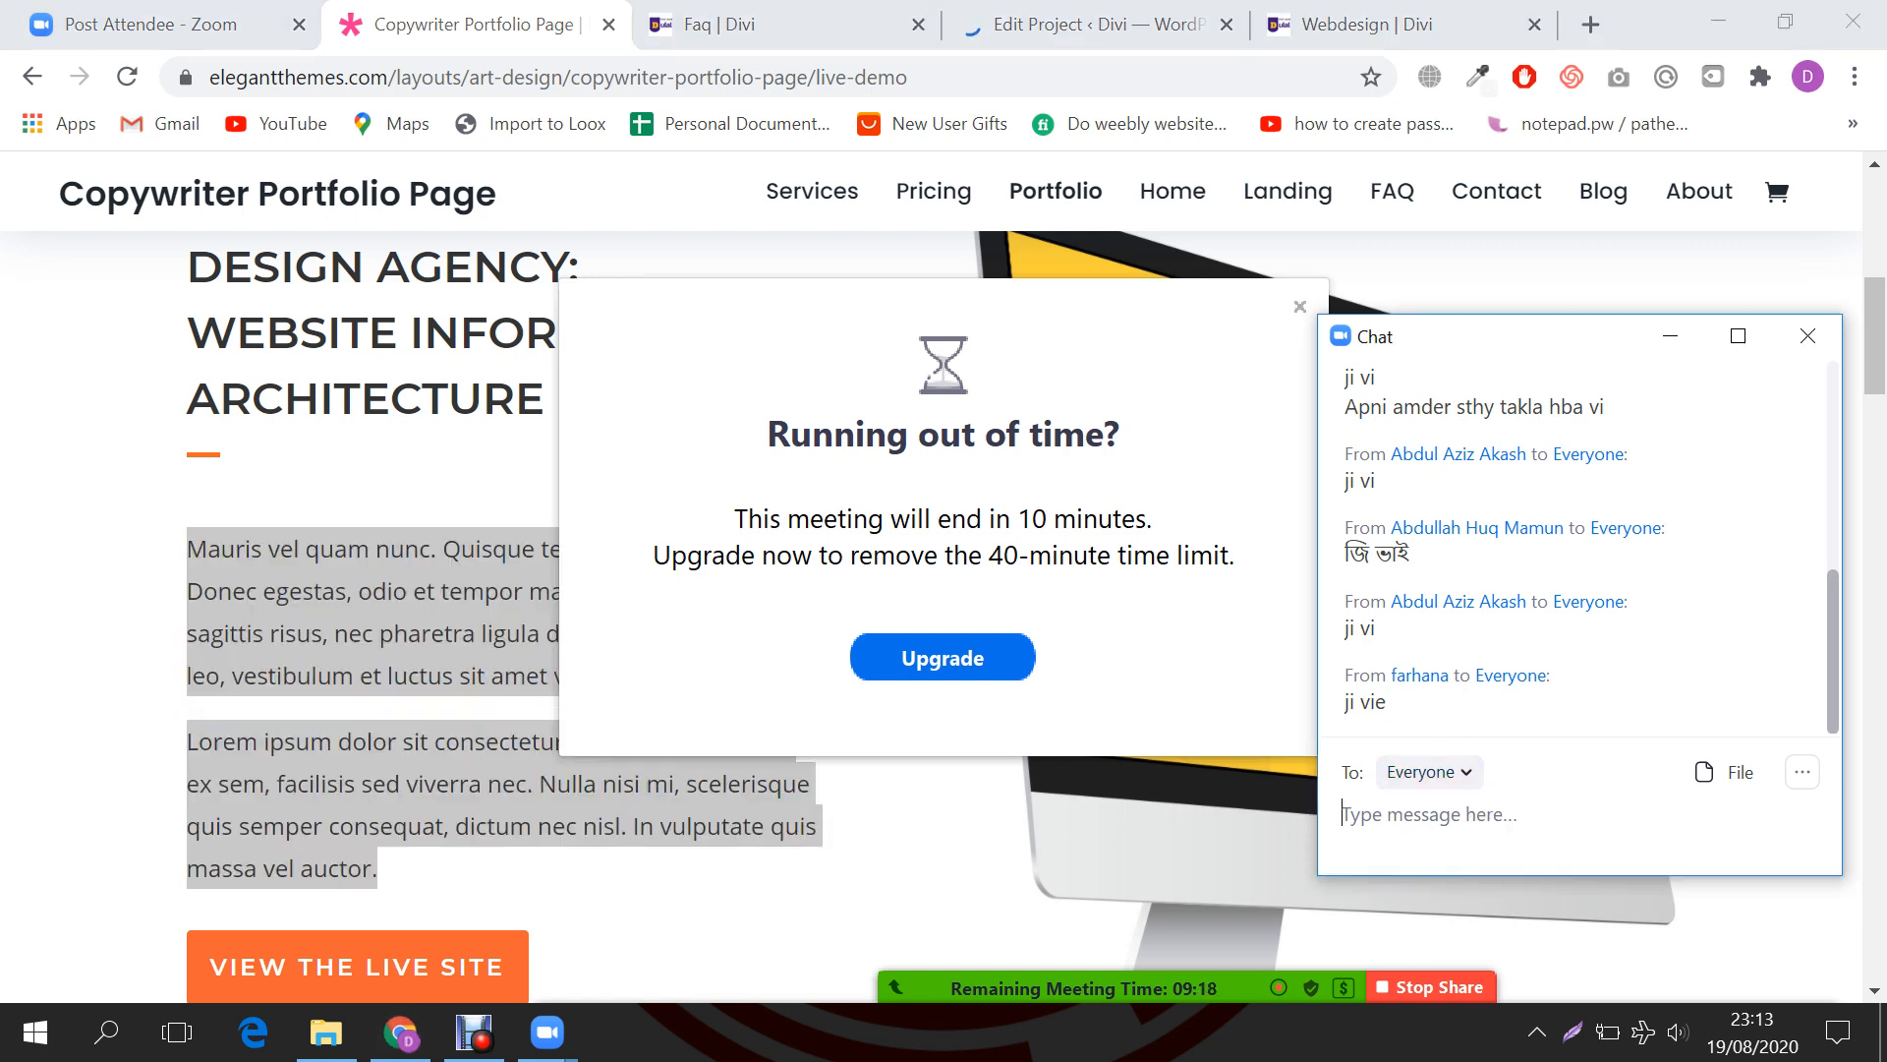
click(1808, 335)
click(1093, 25)
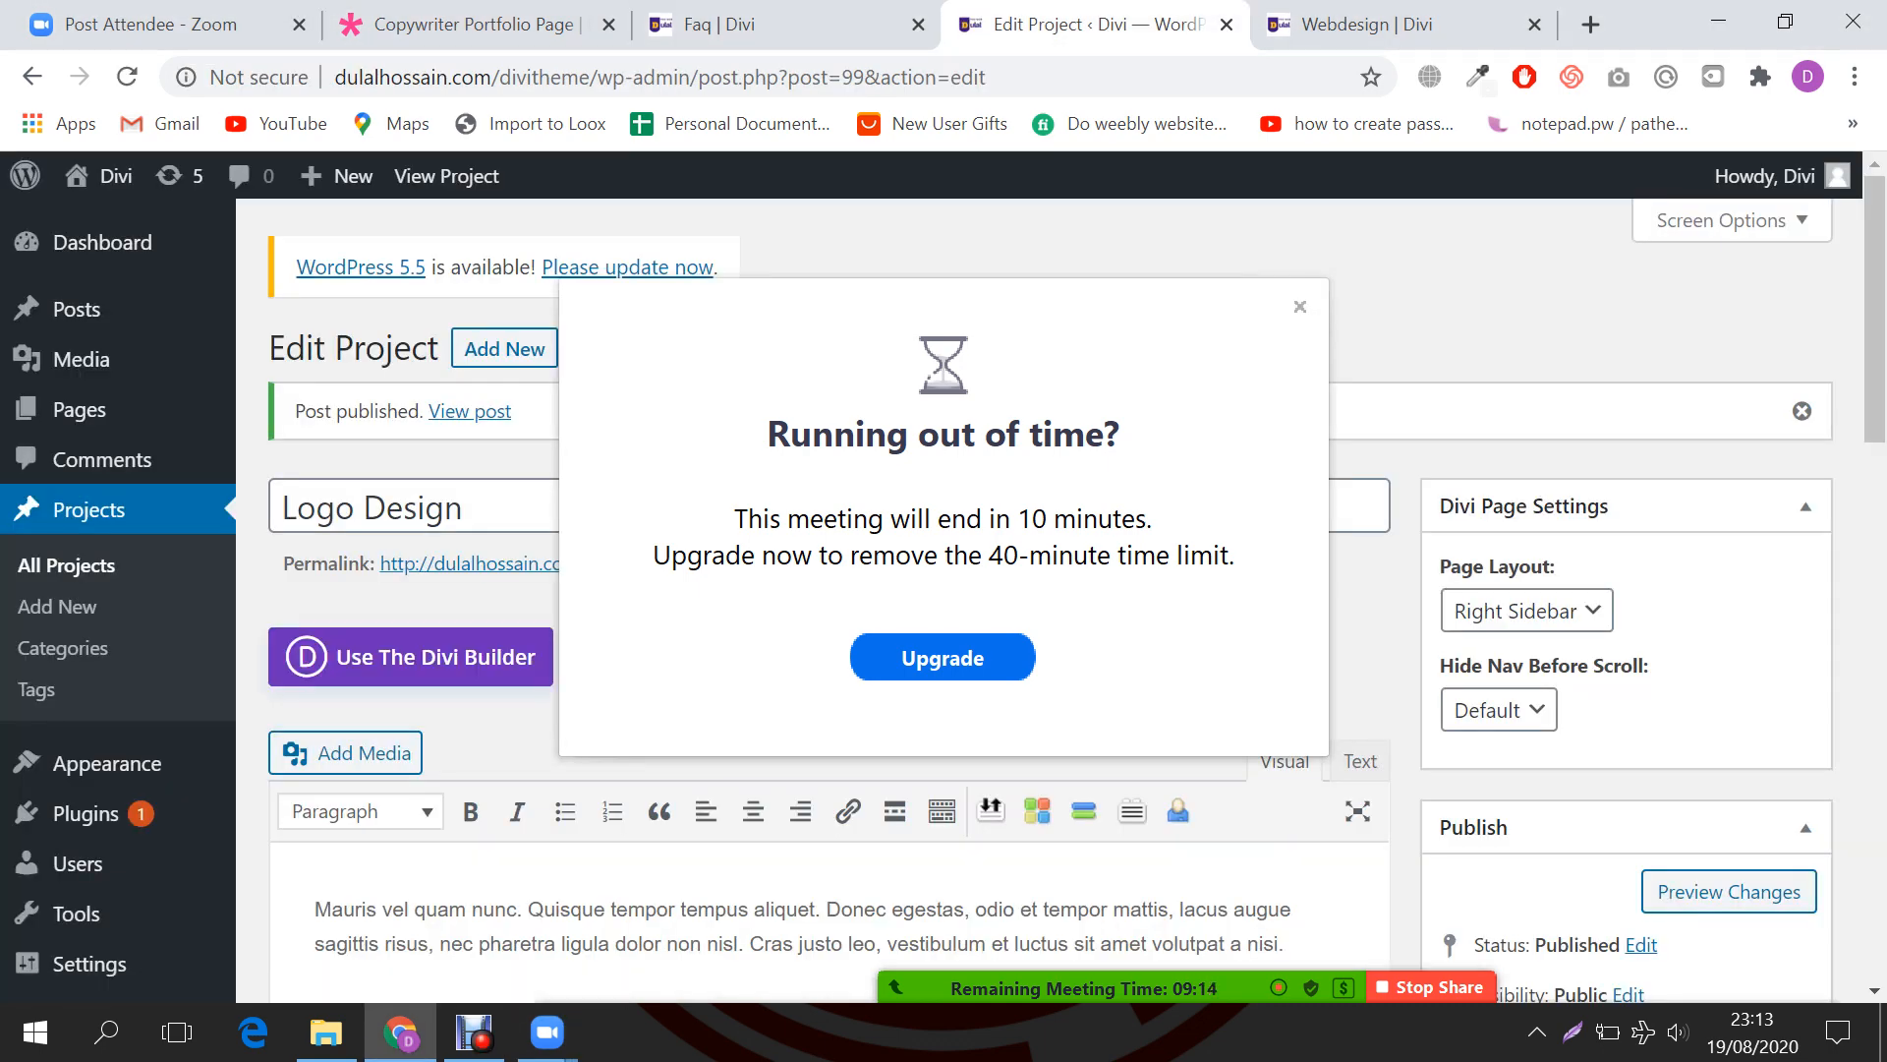
Step: Dismiss the Zoom meeting time-limit warning and look over the FAQ and project editor tabs
click(1301, 306)
click(787, 25)
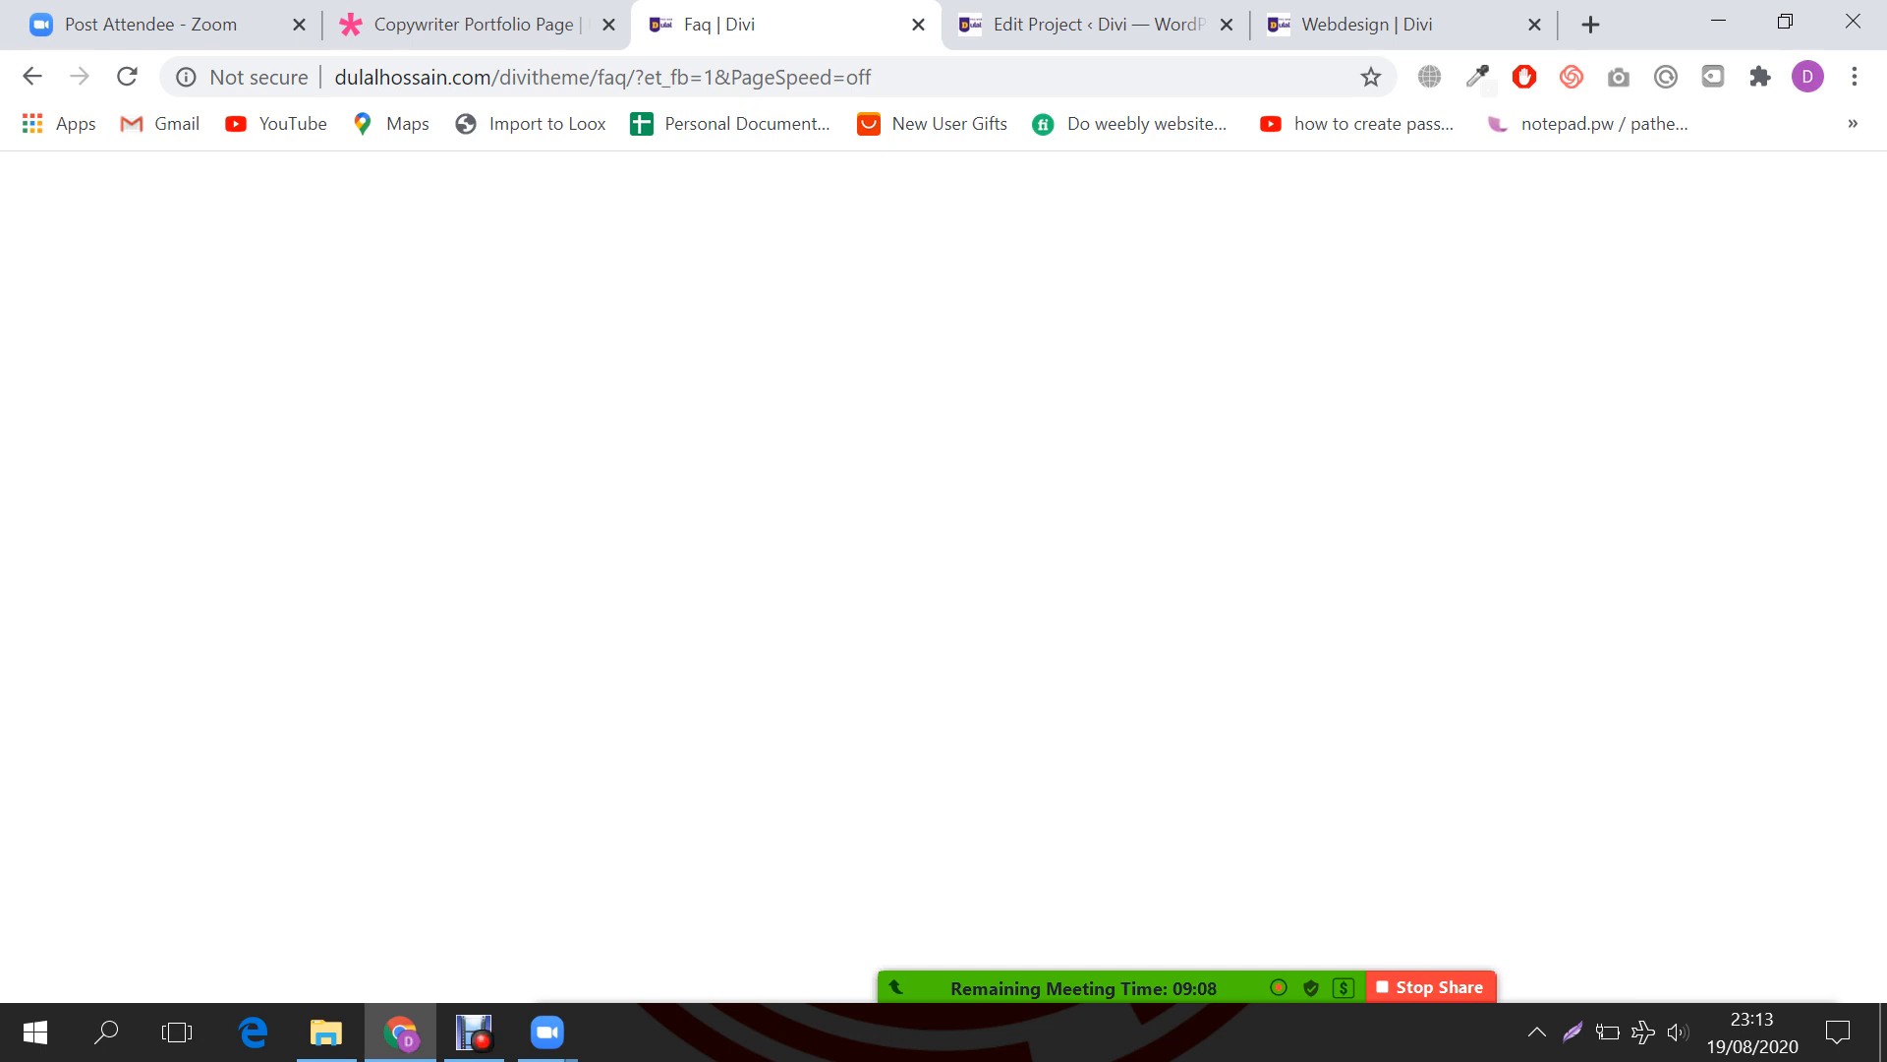
click(1096, 25)
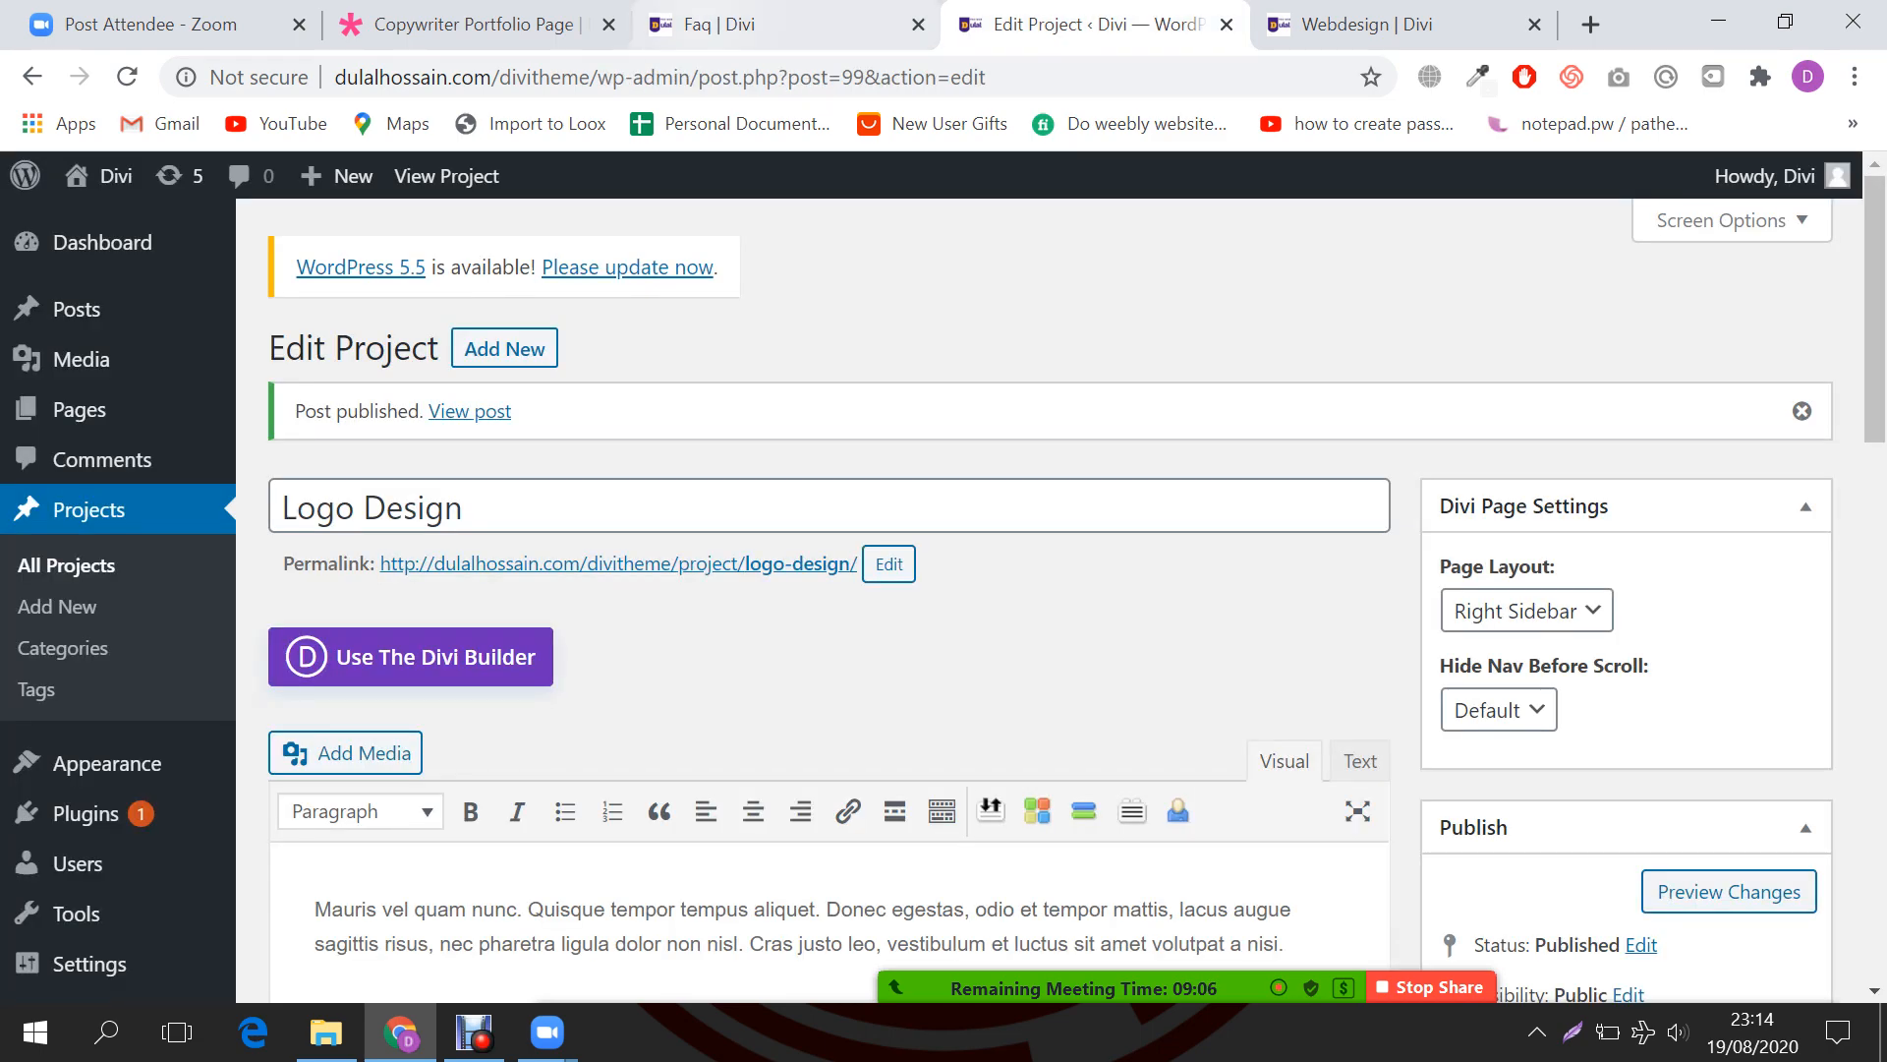
click(785, 24)
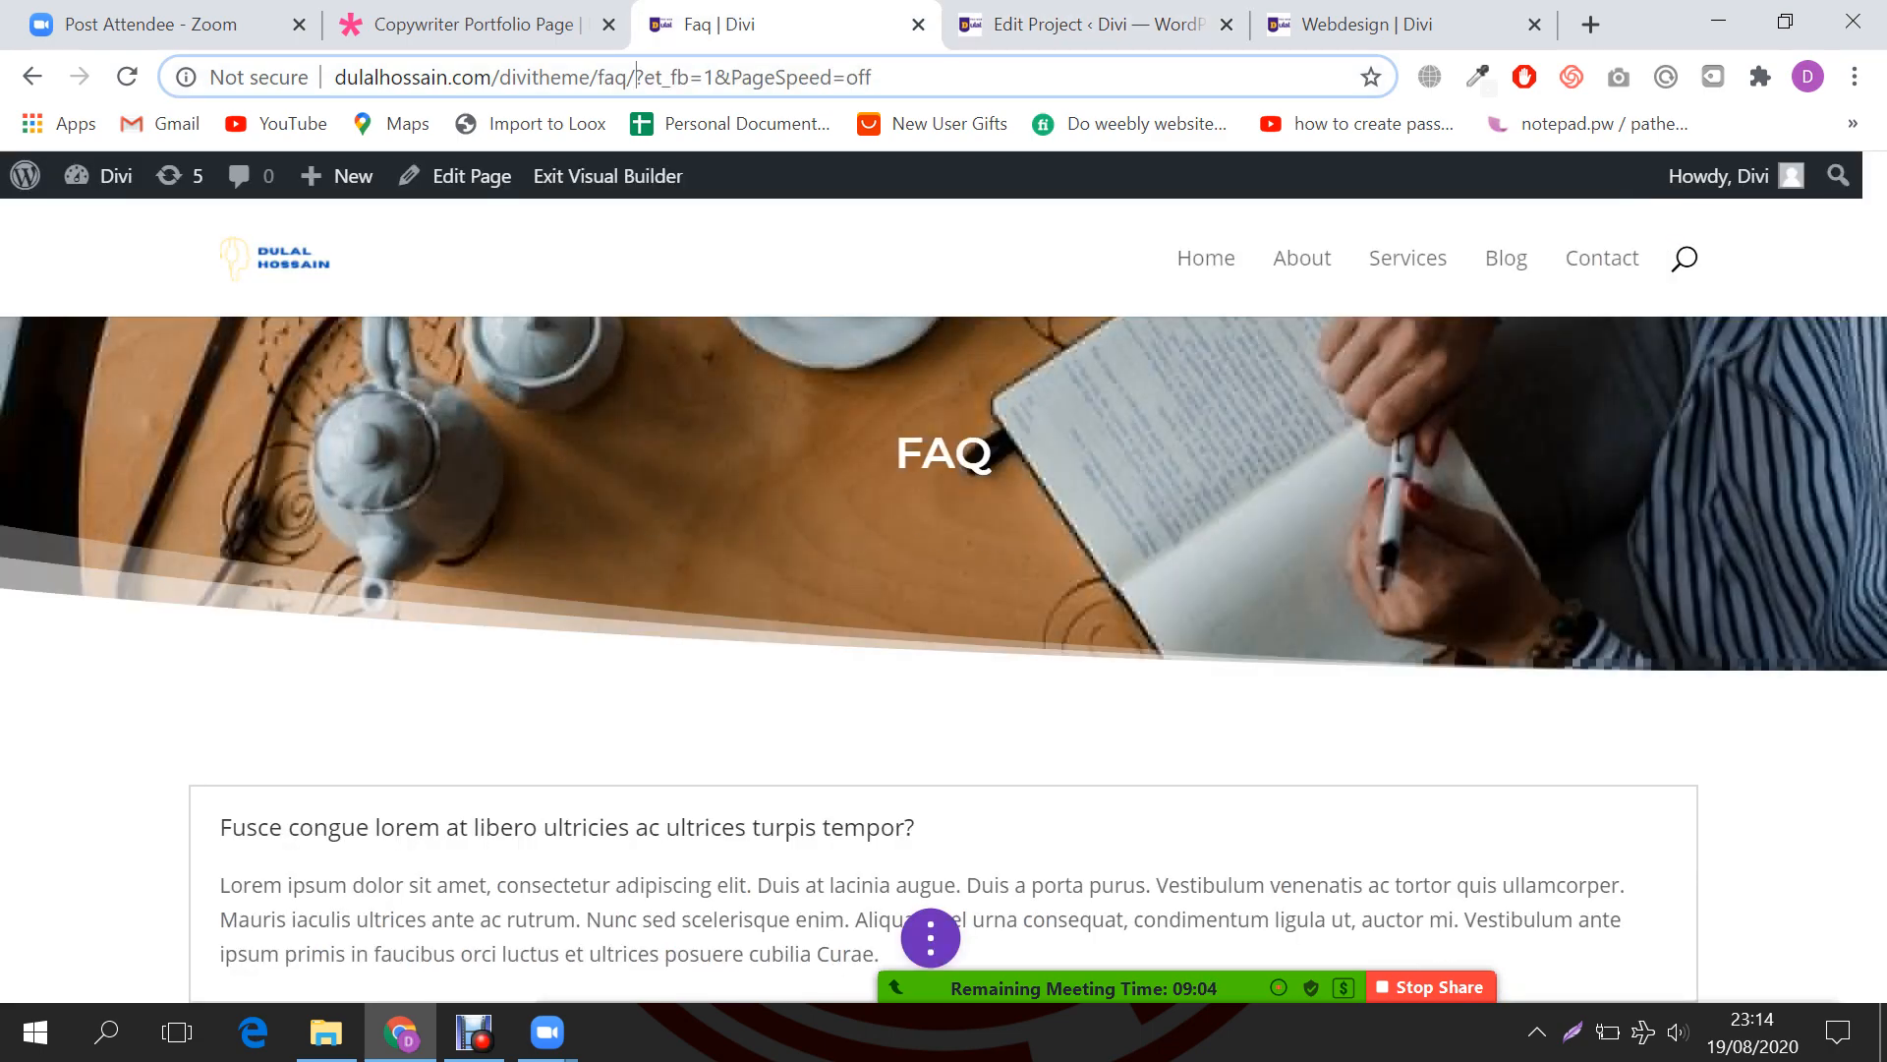
Step: Copy the FAQ page address and load it in the Webdesign project tab
drag(637, 77, 335, 77)
key(ctrl+c)
click(1096, 24)
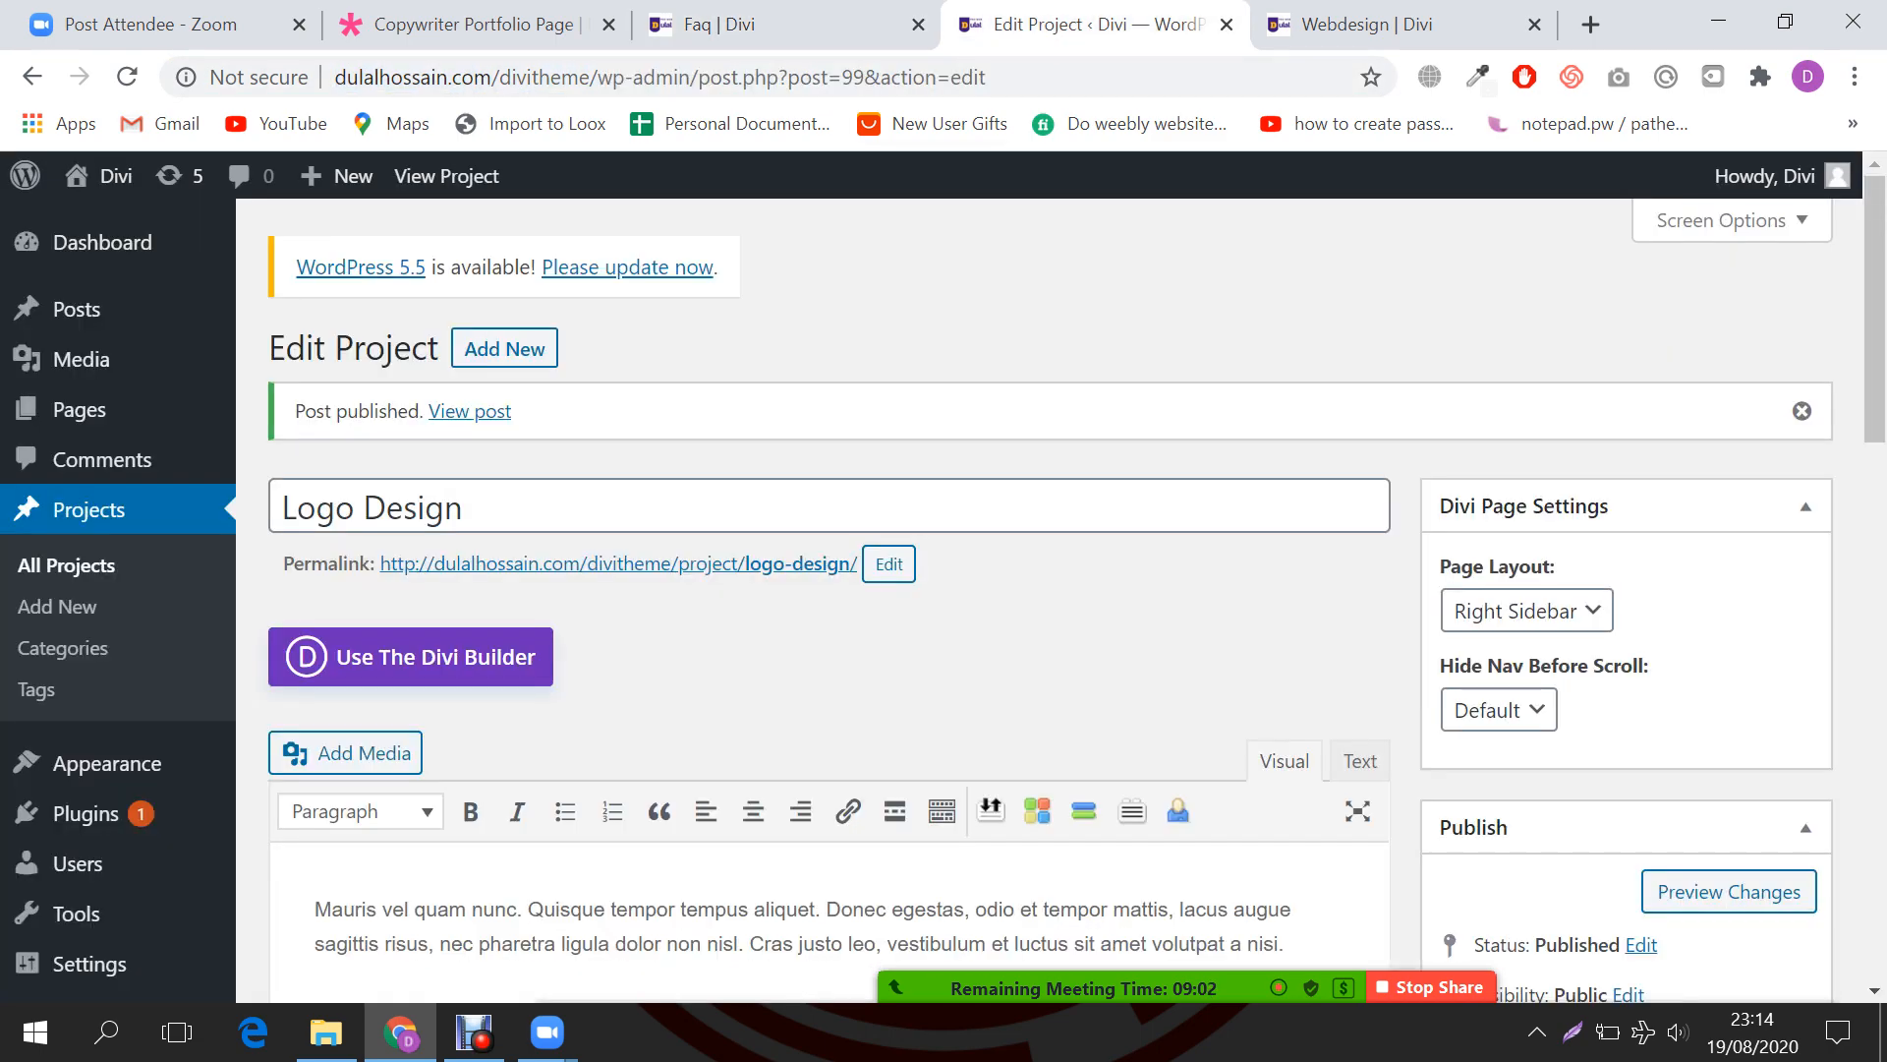
click(949, 76)
click(1405, 24)
click(948, 76)
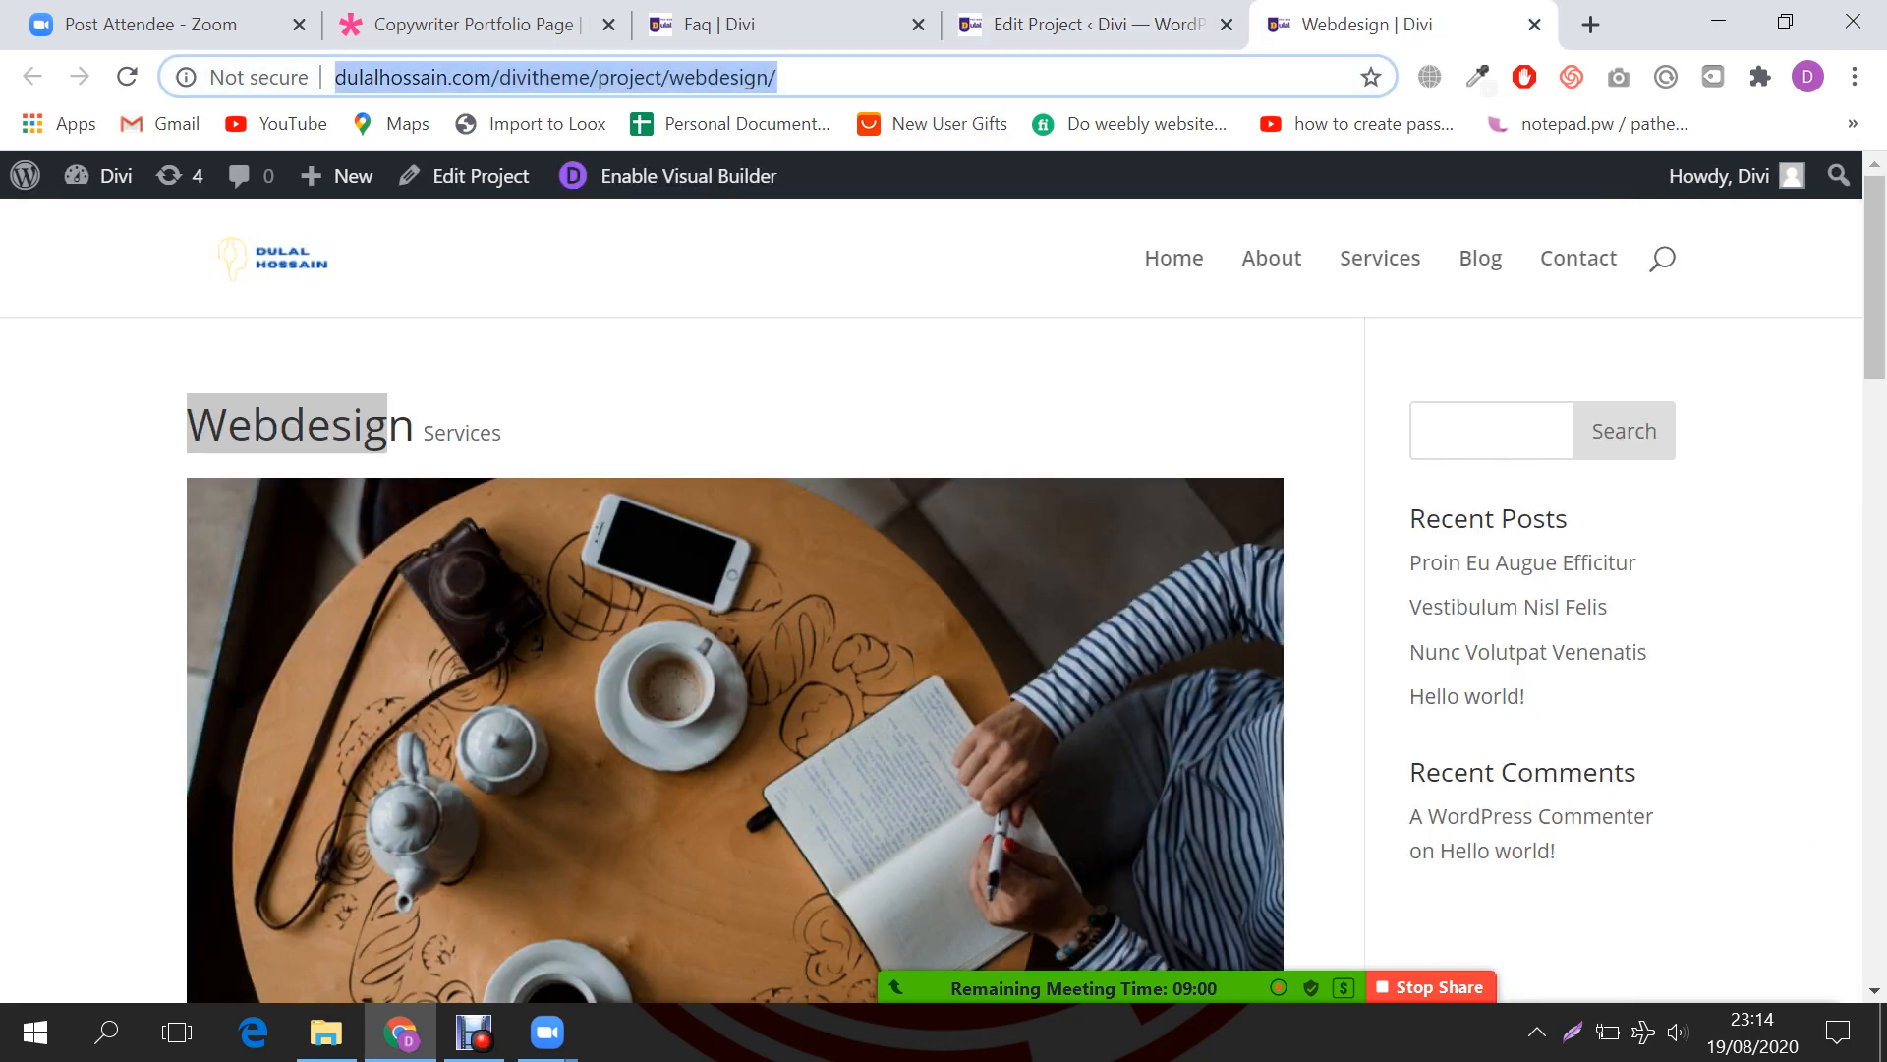
key(ctrl+v)
key(Return)
Step: Return to the FAQ builder tab and scroll down to the Filterable Portfolio module
click(777, 25)
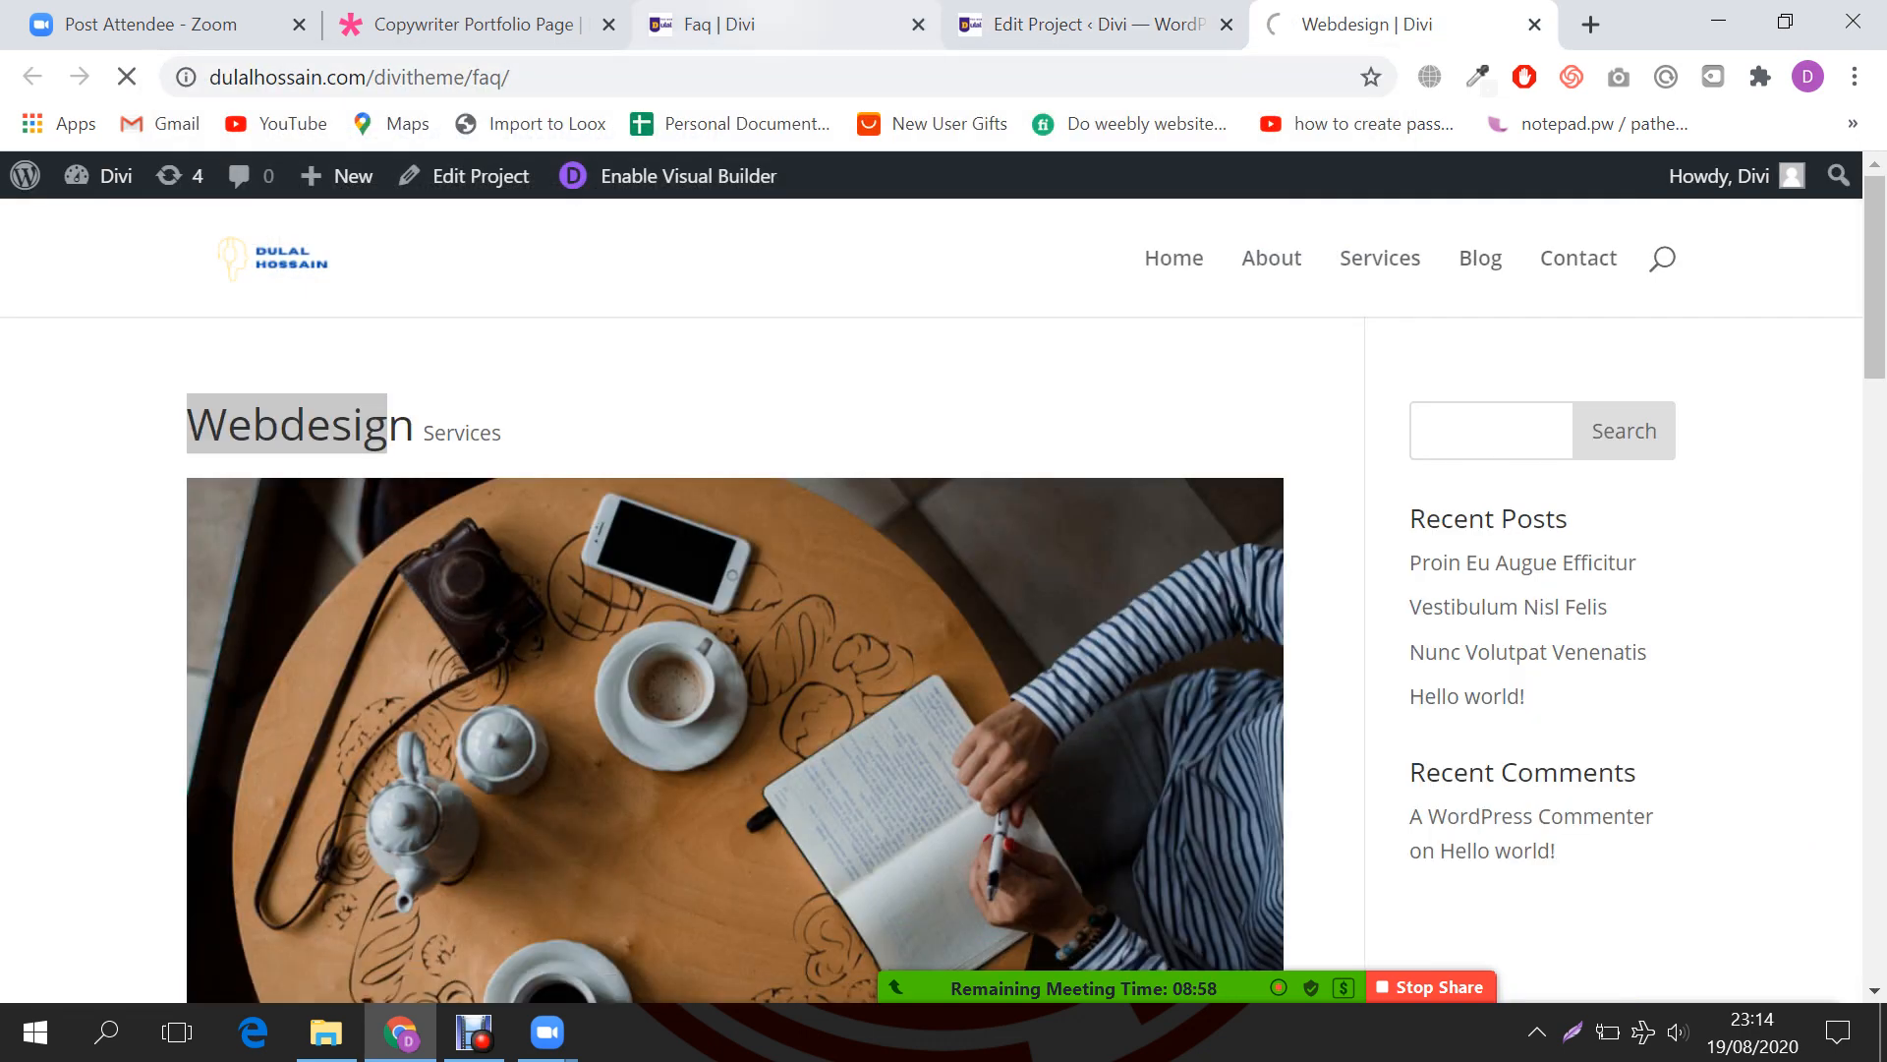
scroll(931, 590, down, 2)
scroll(930, 589, down, 10)
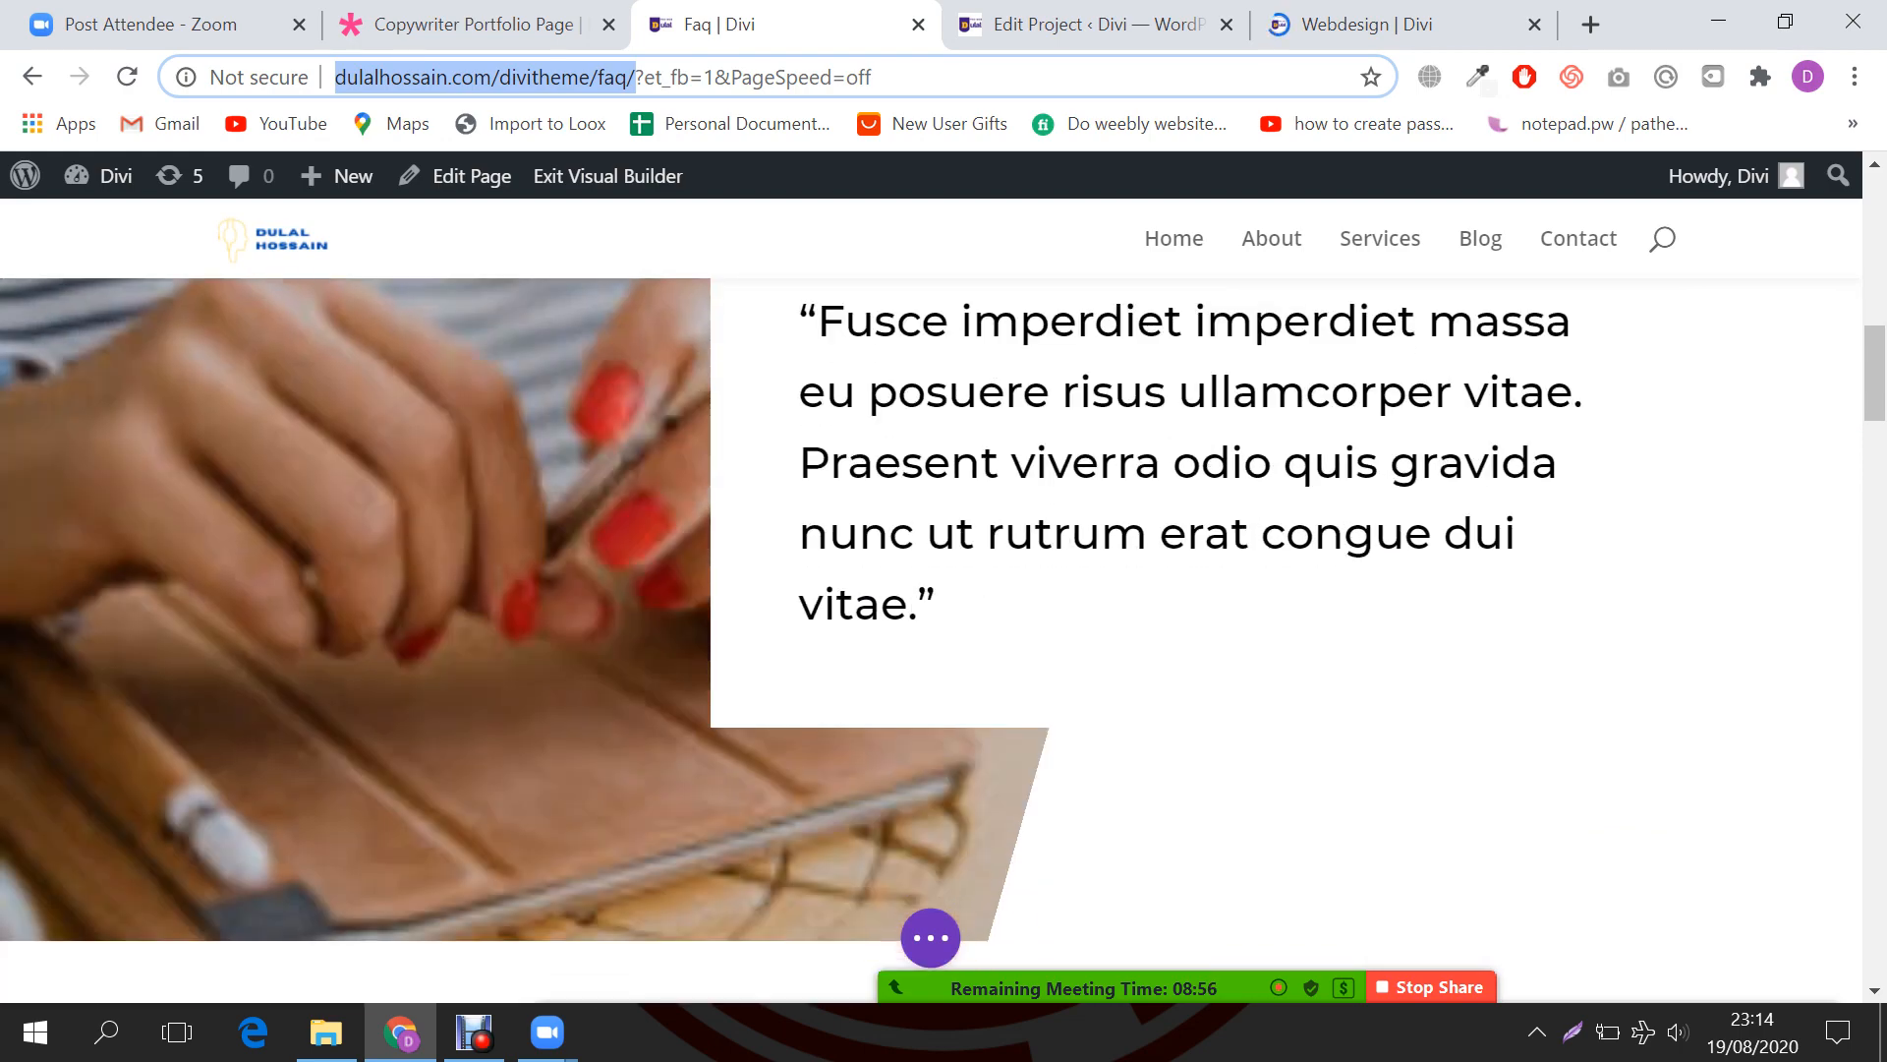
scroll(931, 590, down, 9)
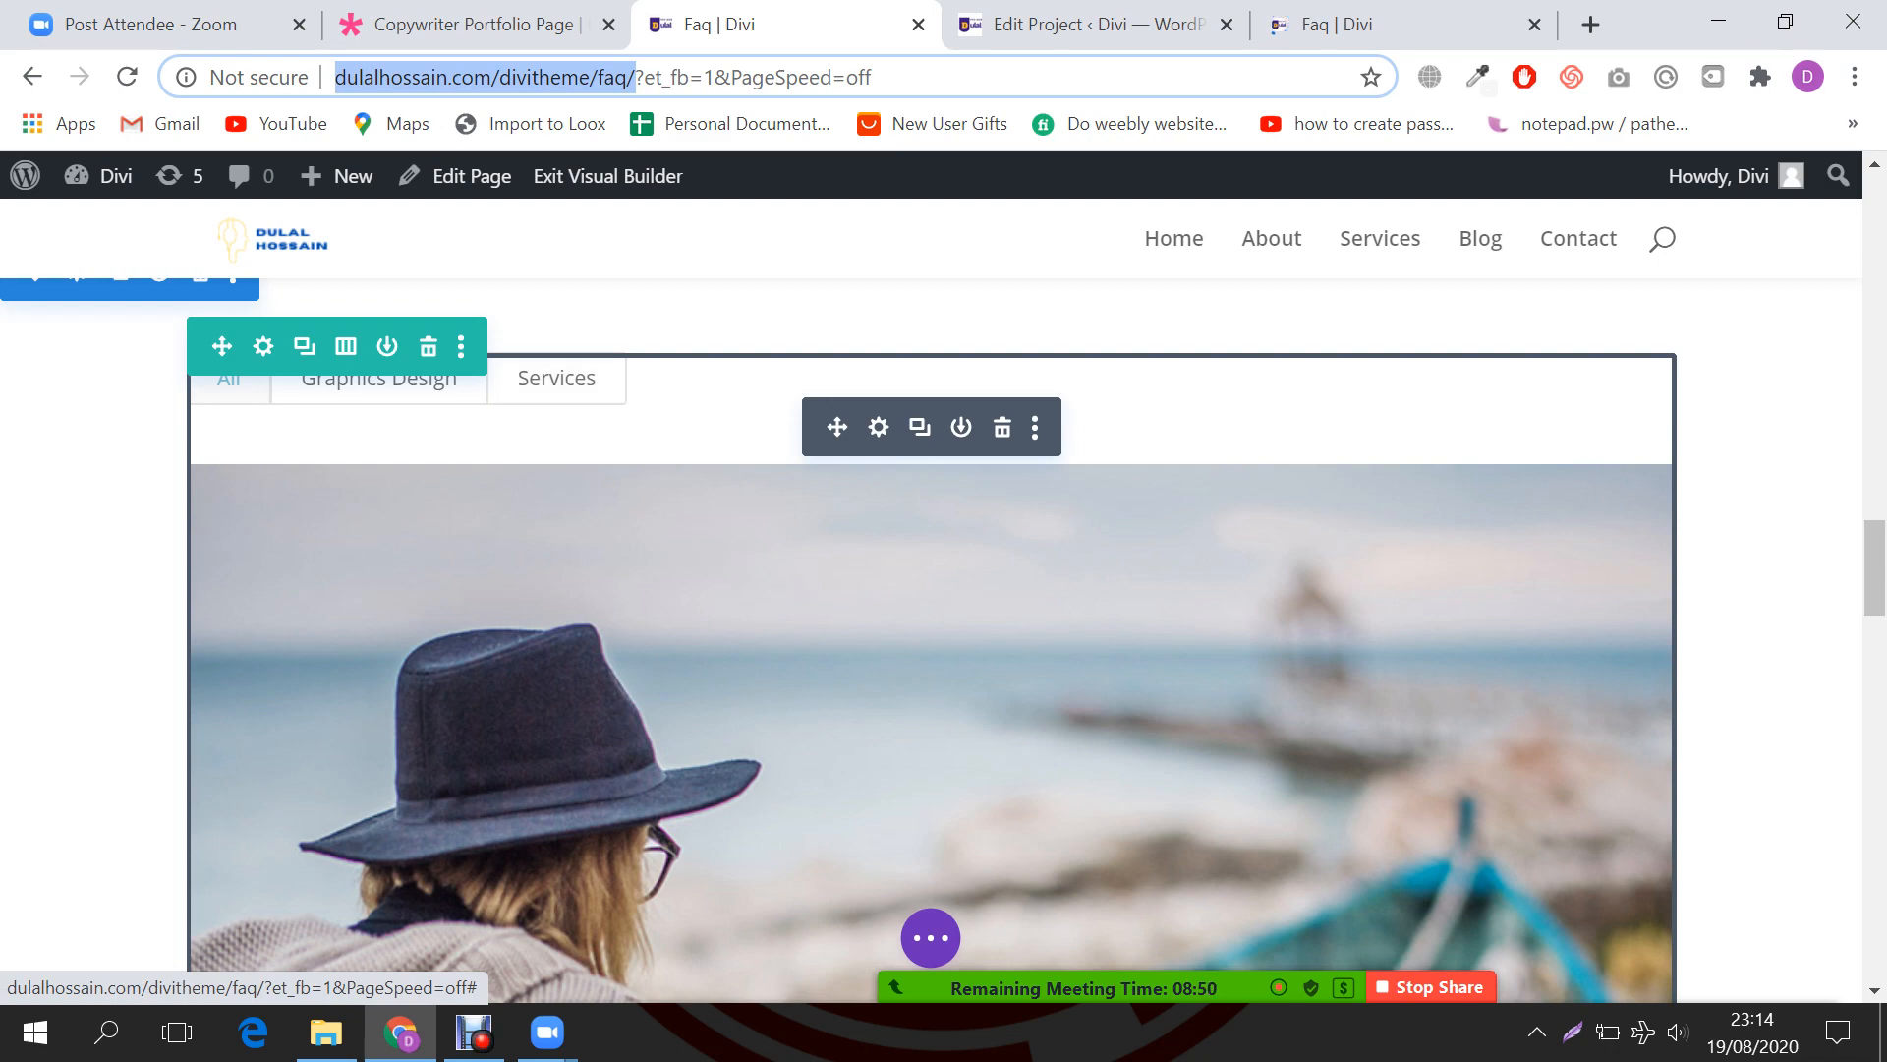
scroll(944, 640, up, 8)
scroll(930, 590, up, 10)
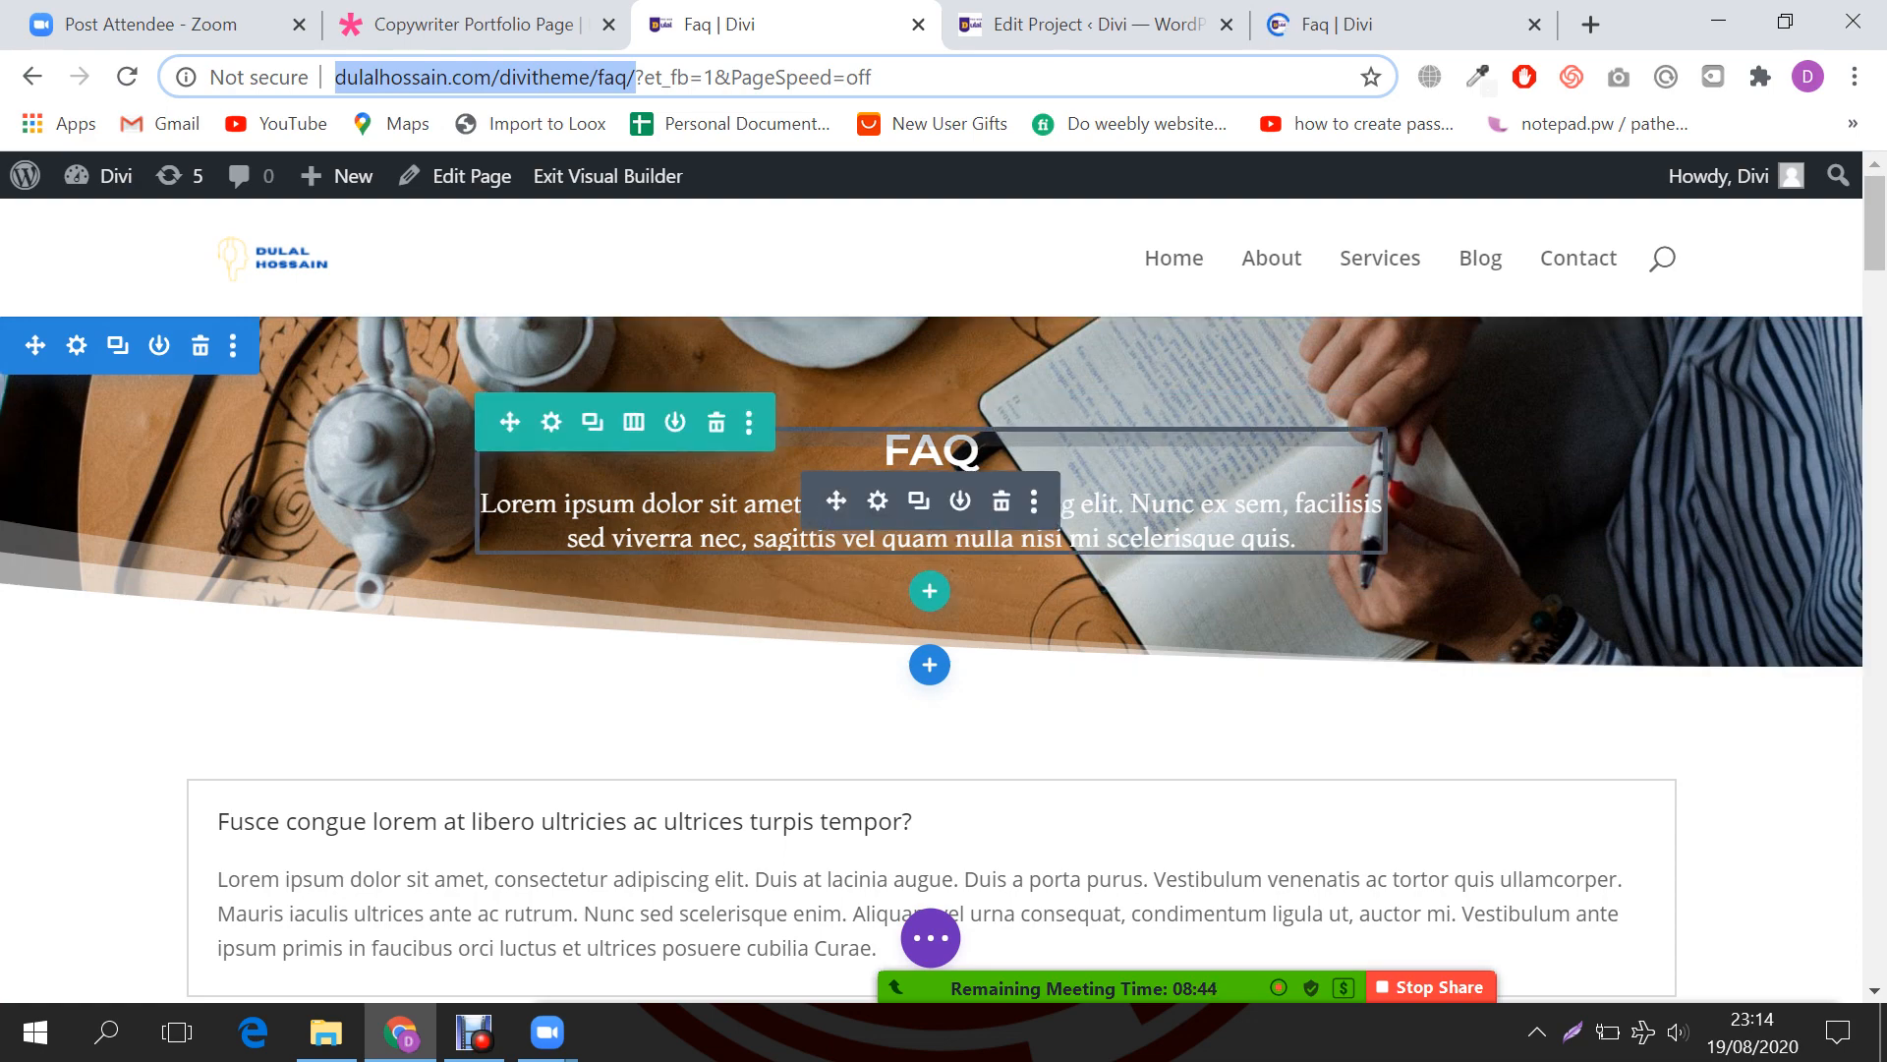
scroll(931, 590, down, 10)
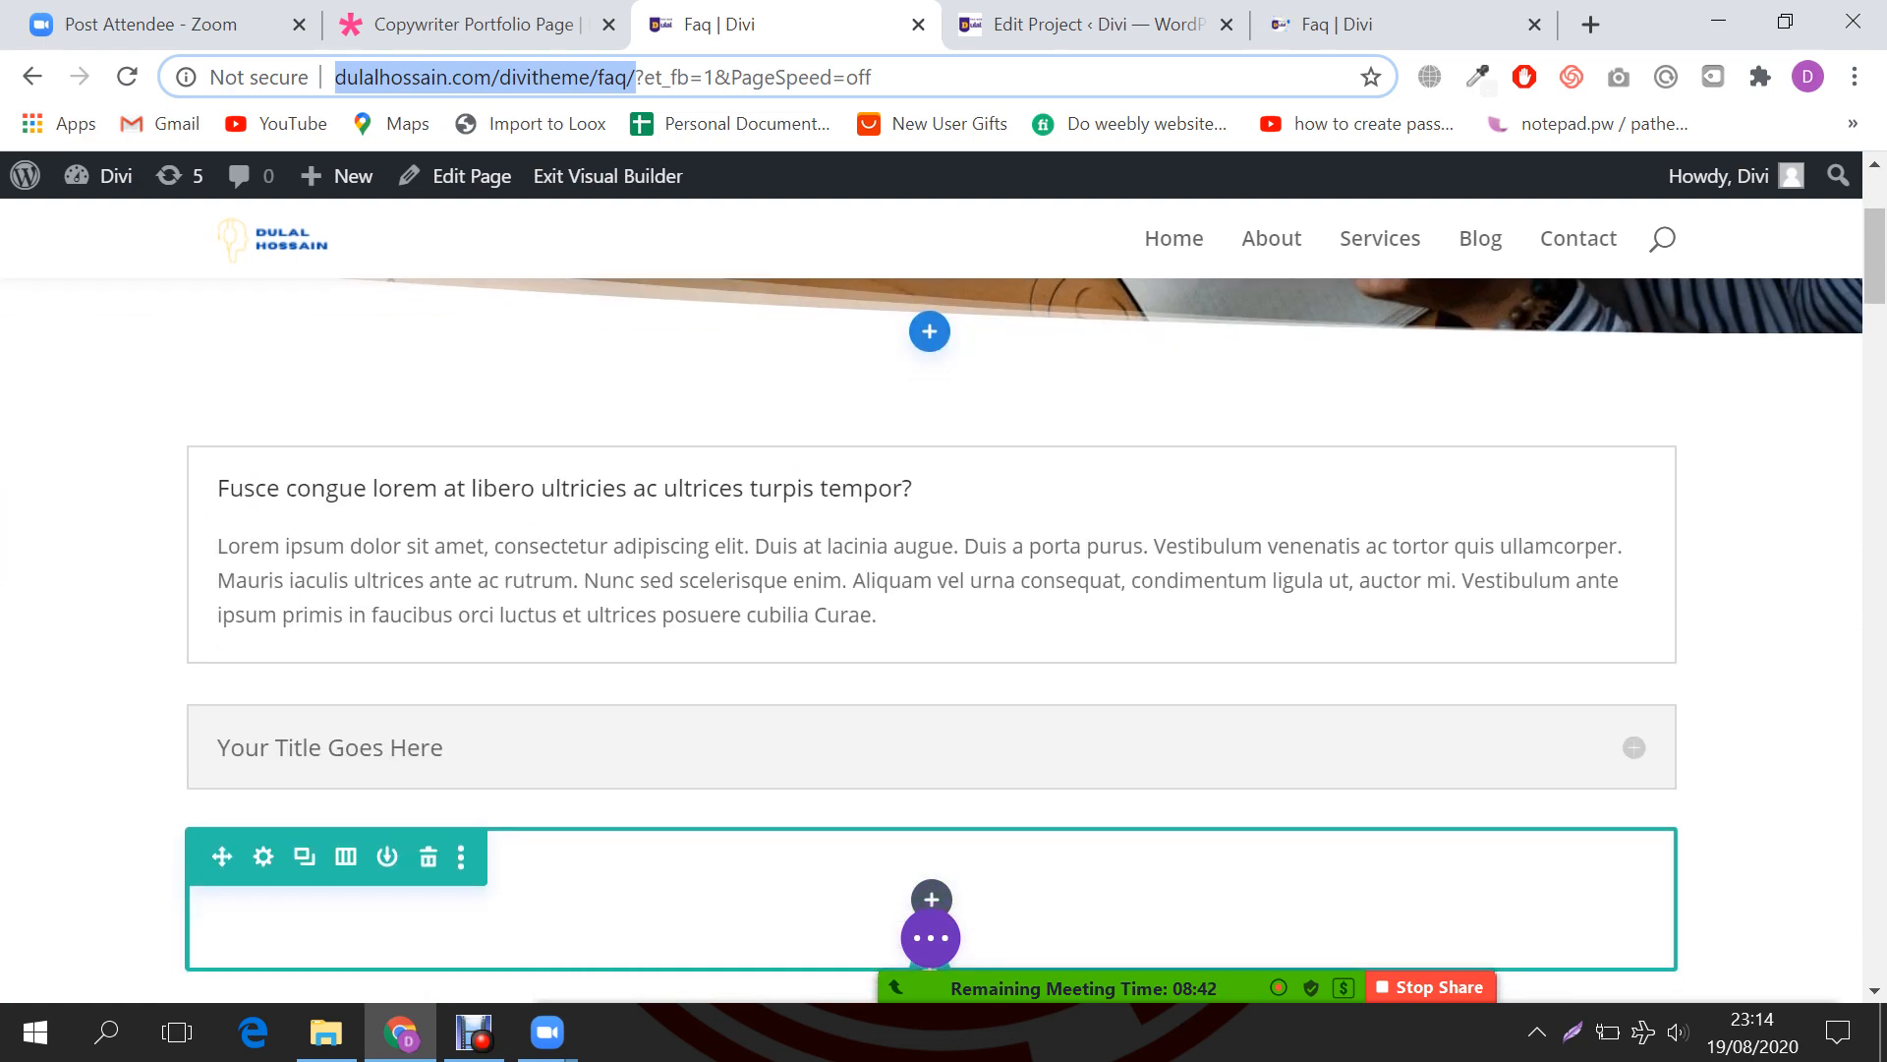
scroll(931, 639, down, 10)
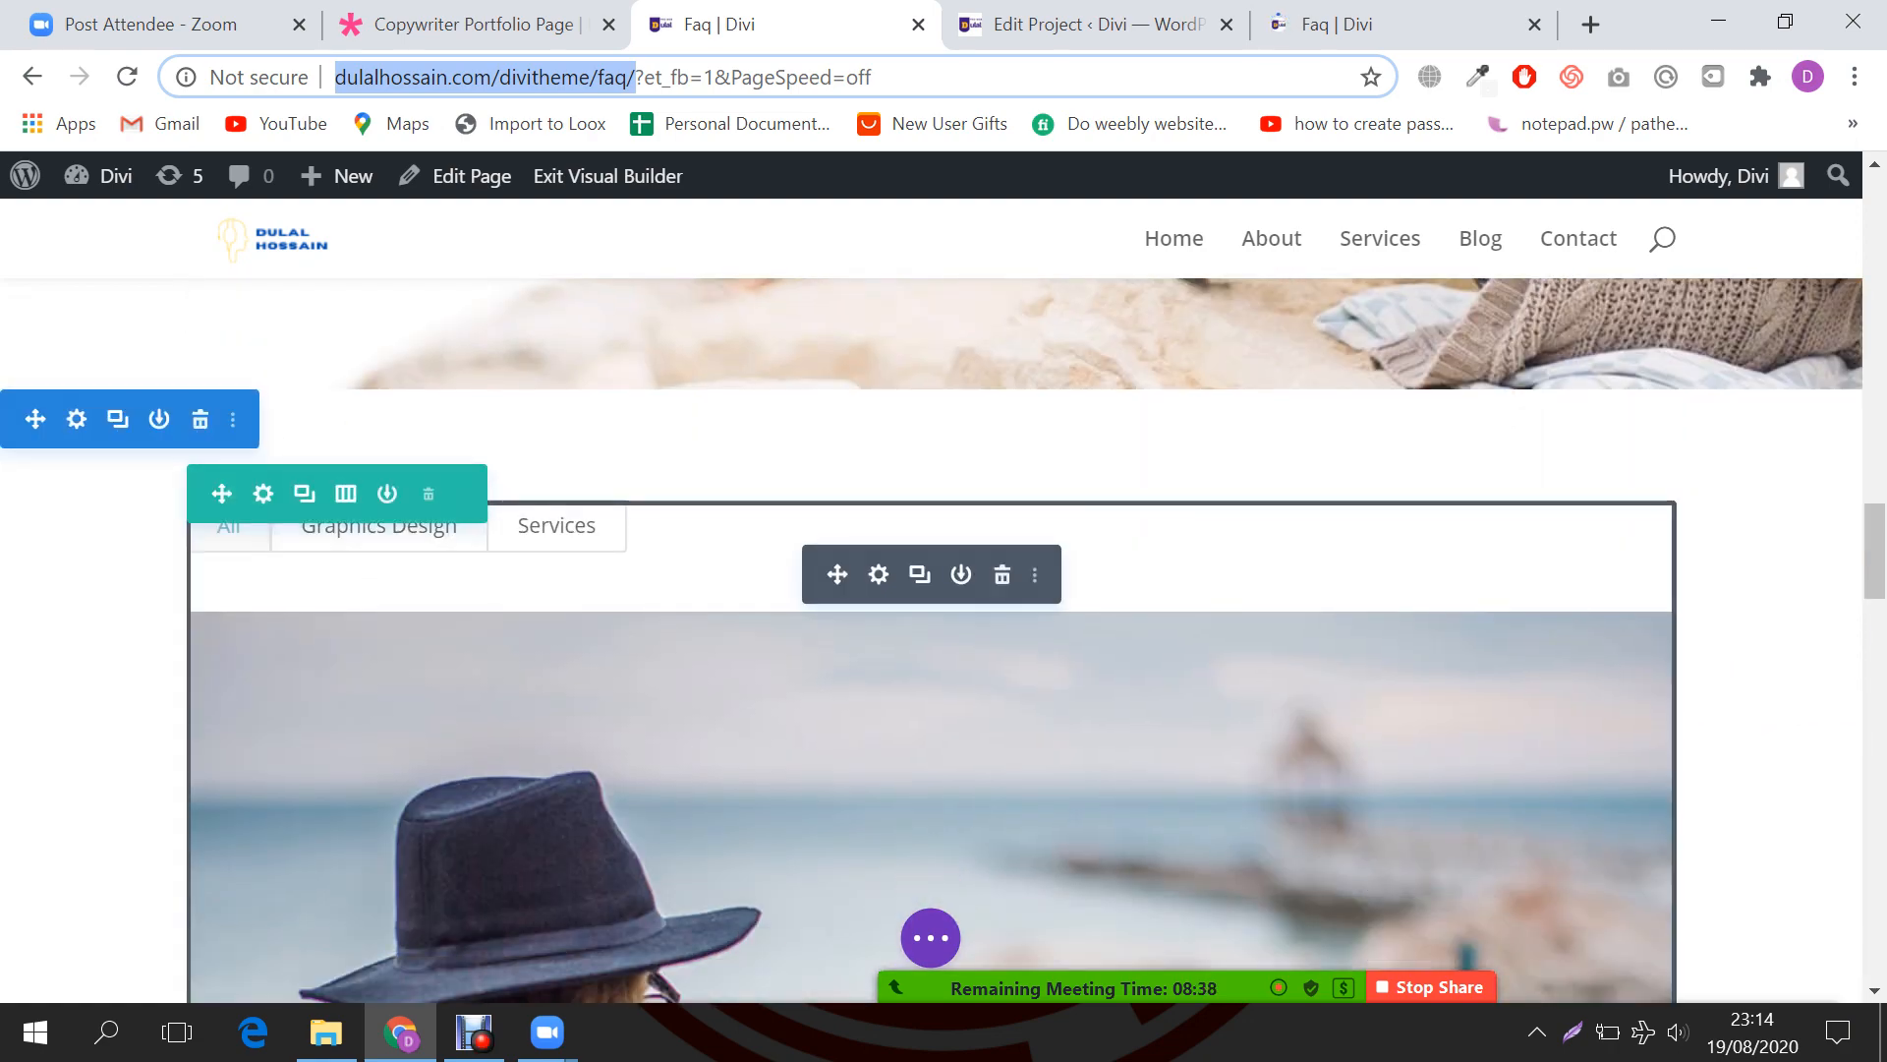
Step: Preview the portfolio's Graphics Design filter and check the Logo Design project's edit page
click(379, 536)
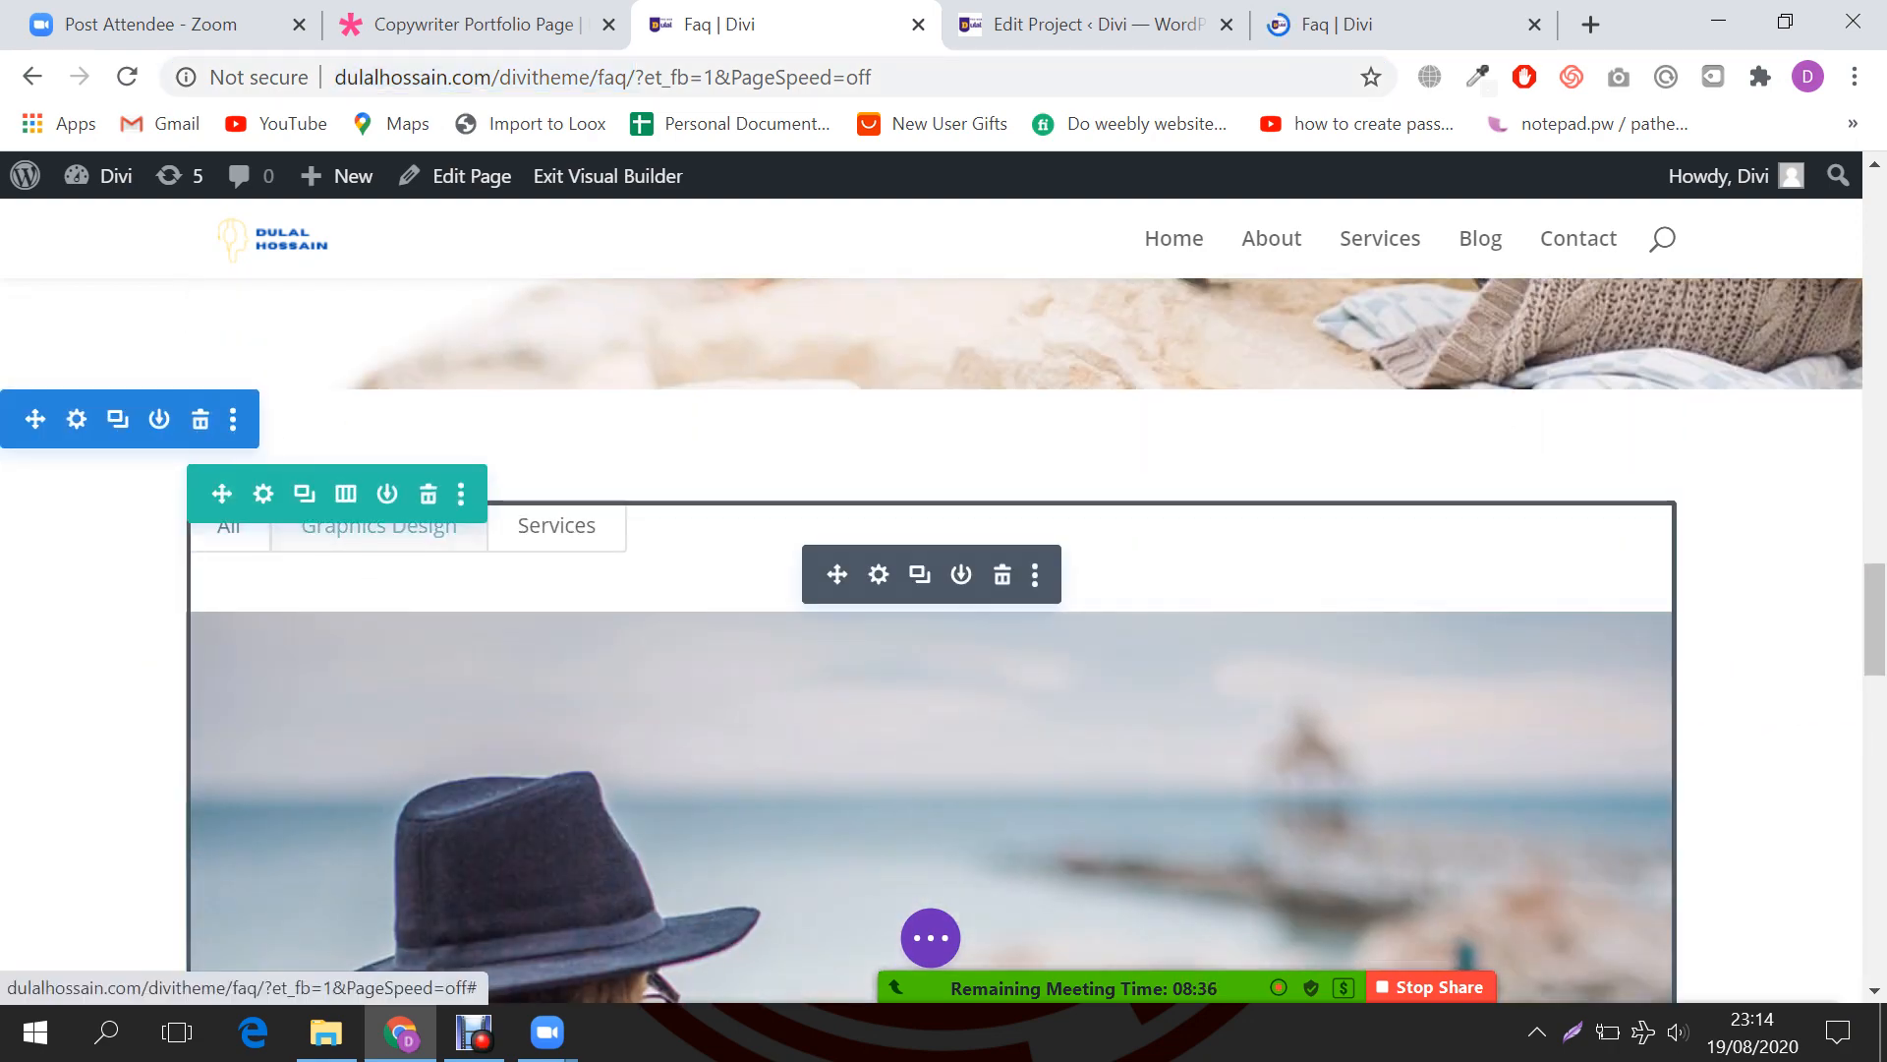
scroll(442, 707, down, 1)
scroll(931, 639, down, 4)
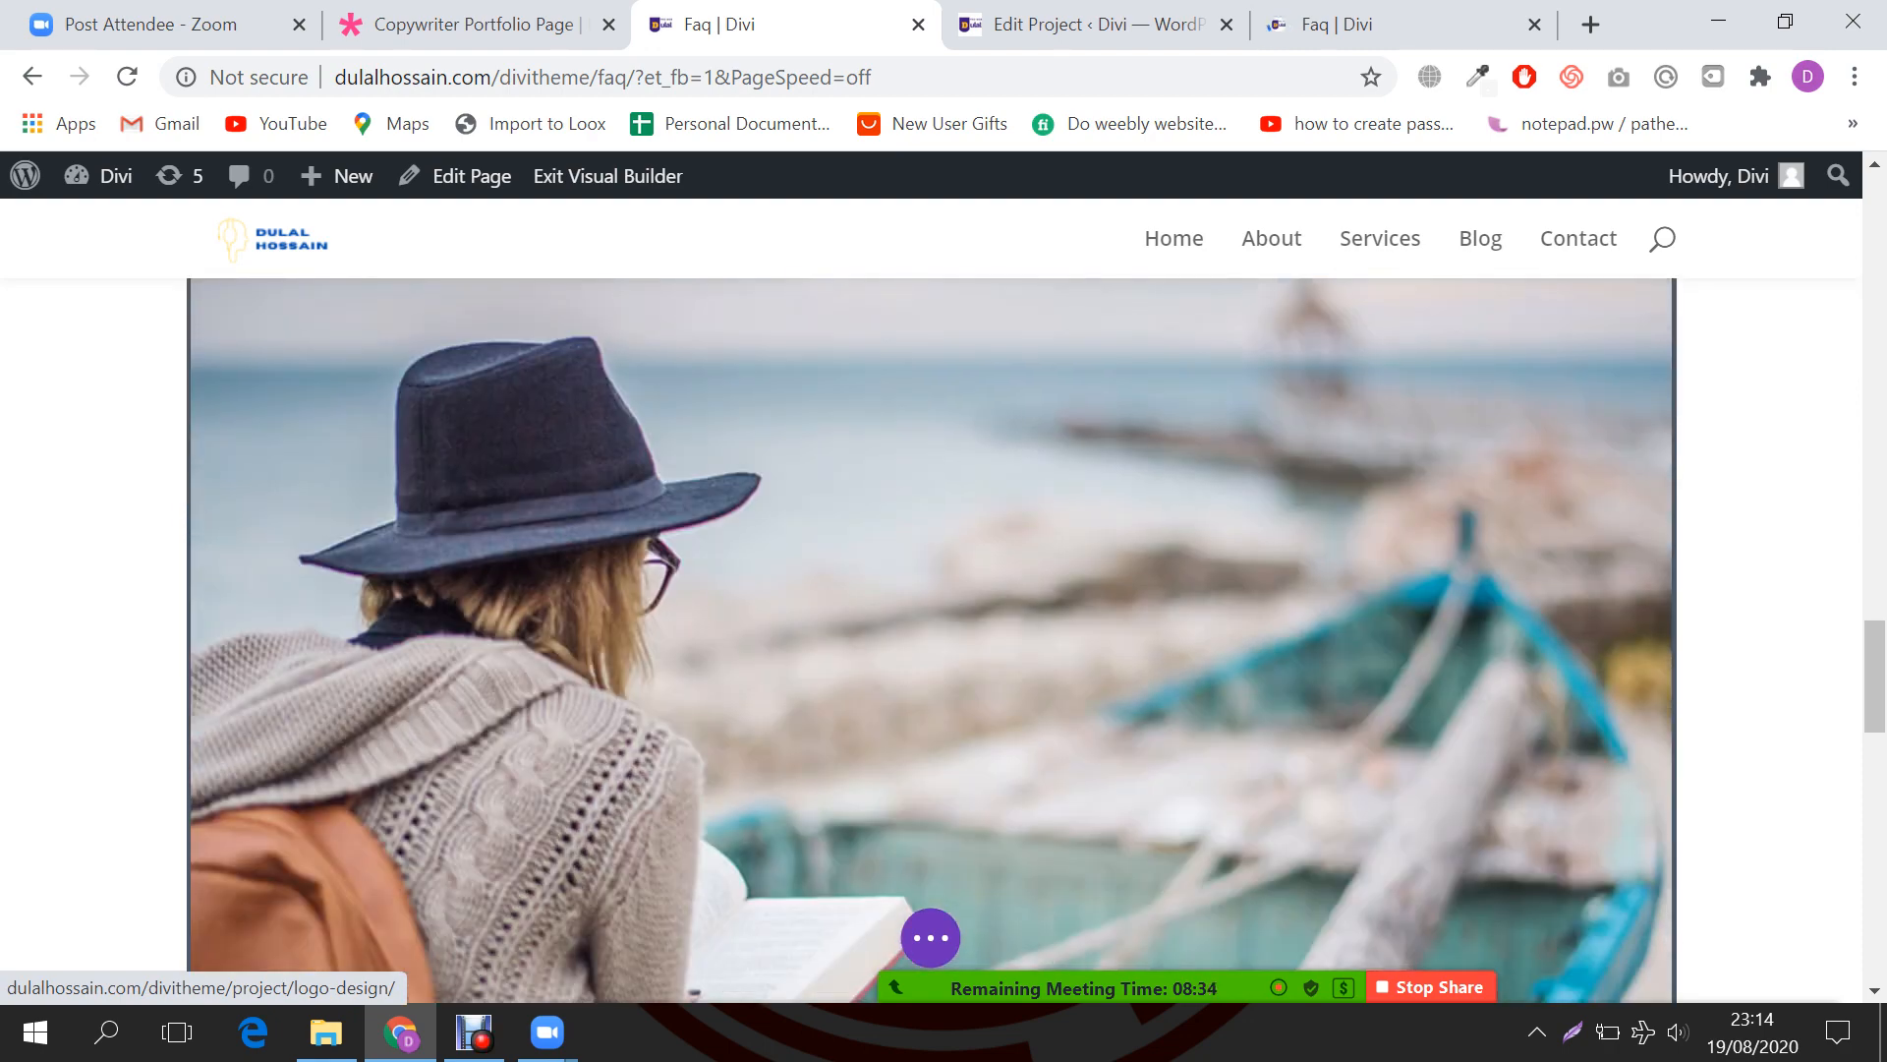
scroll(931, 639, up, 3)
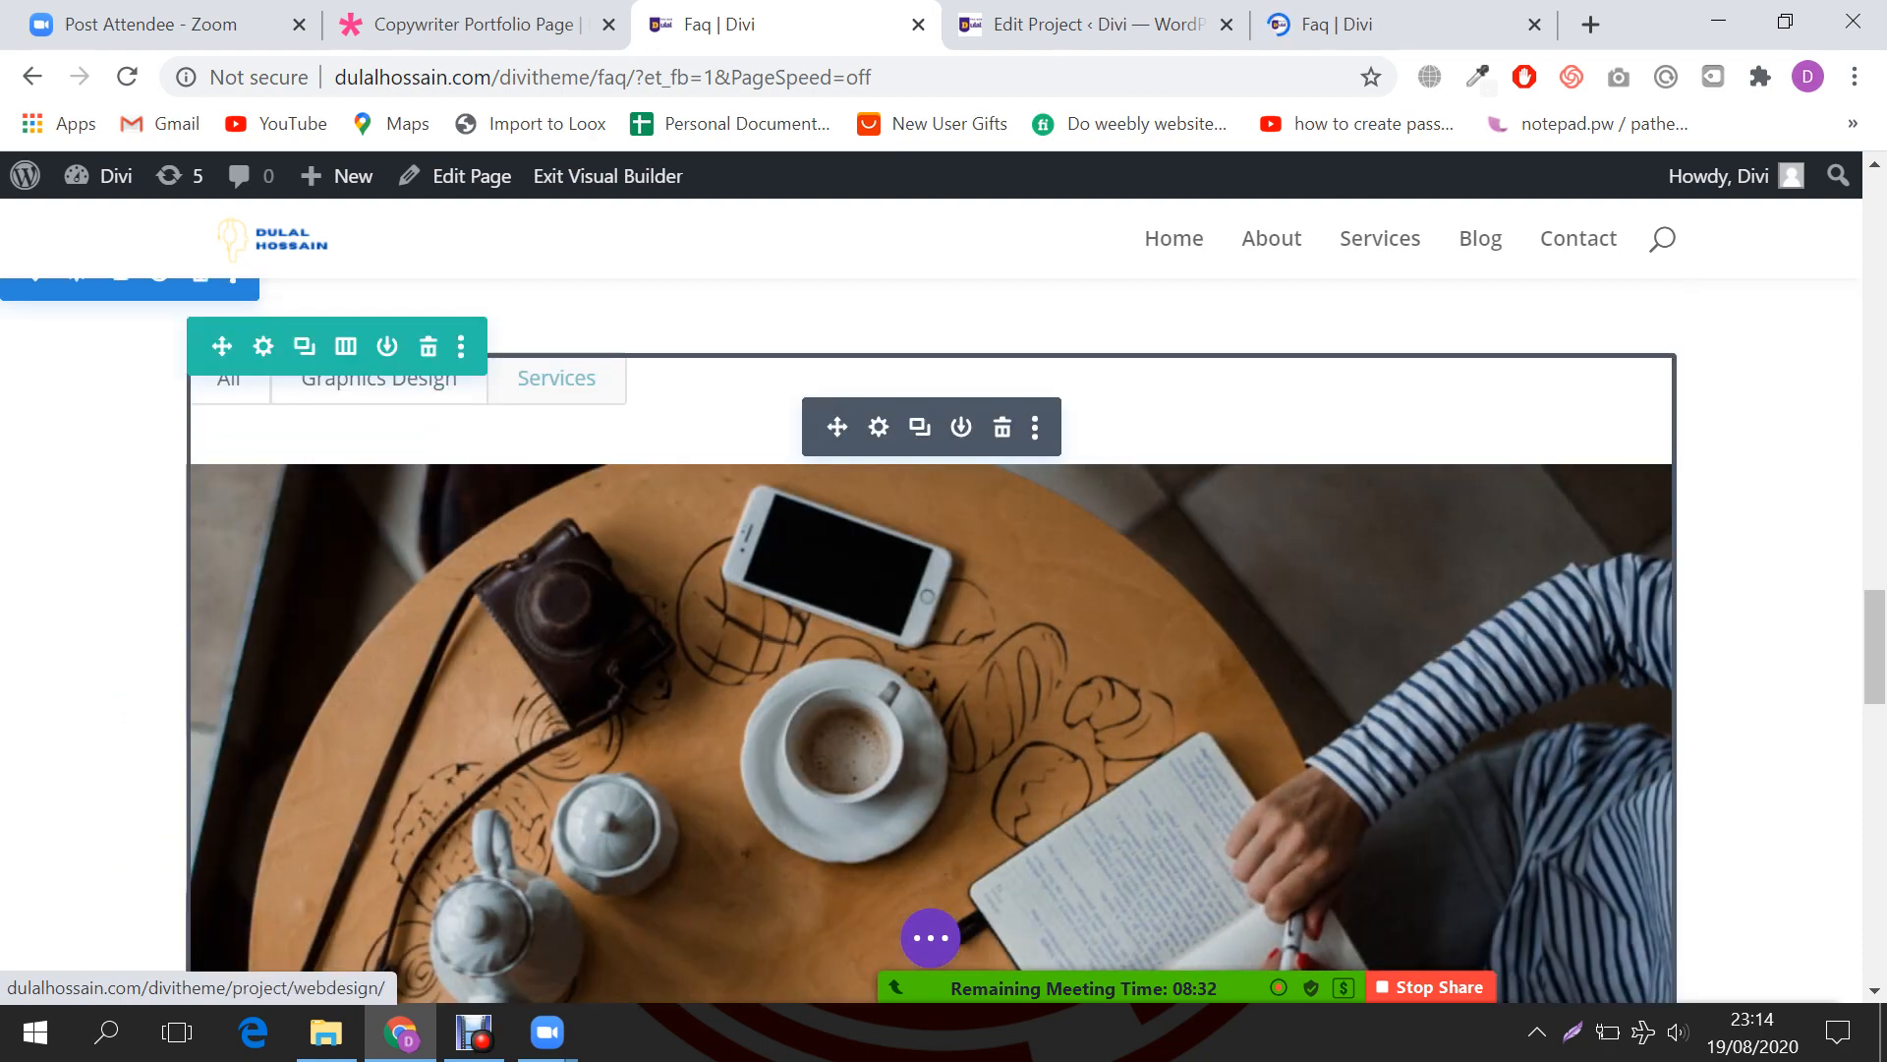
click(1081, 24)
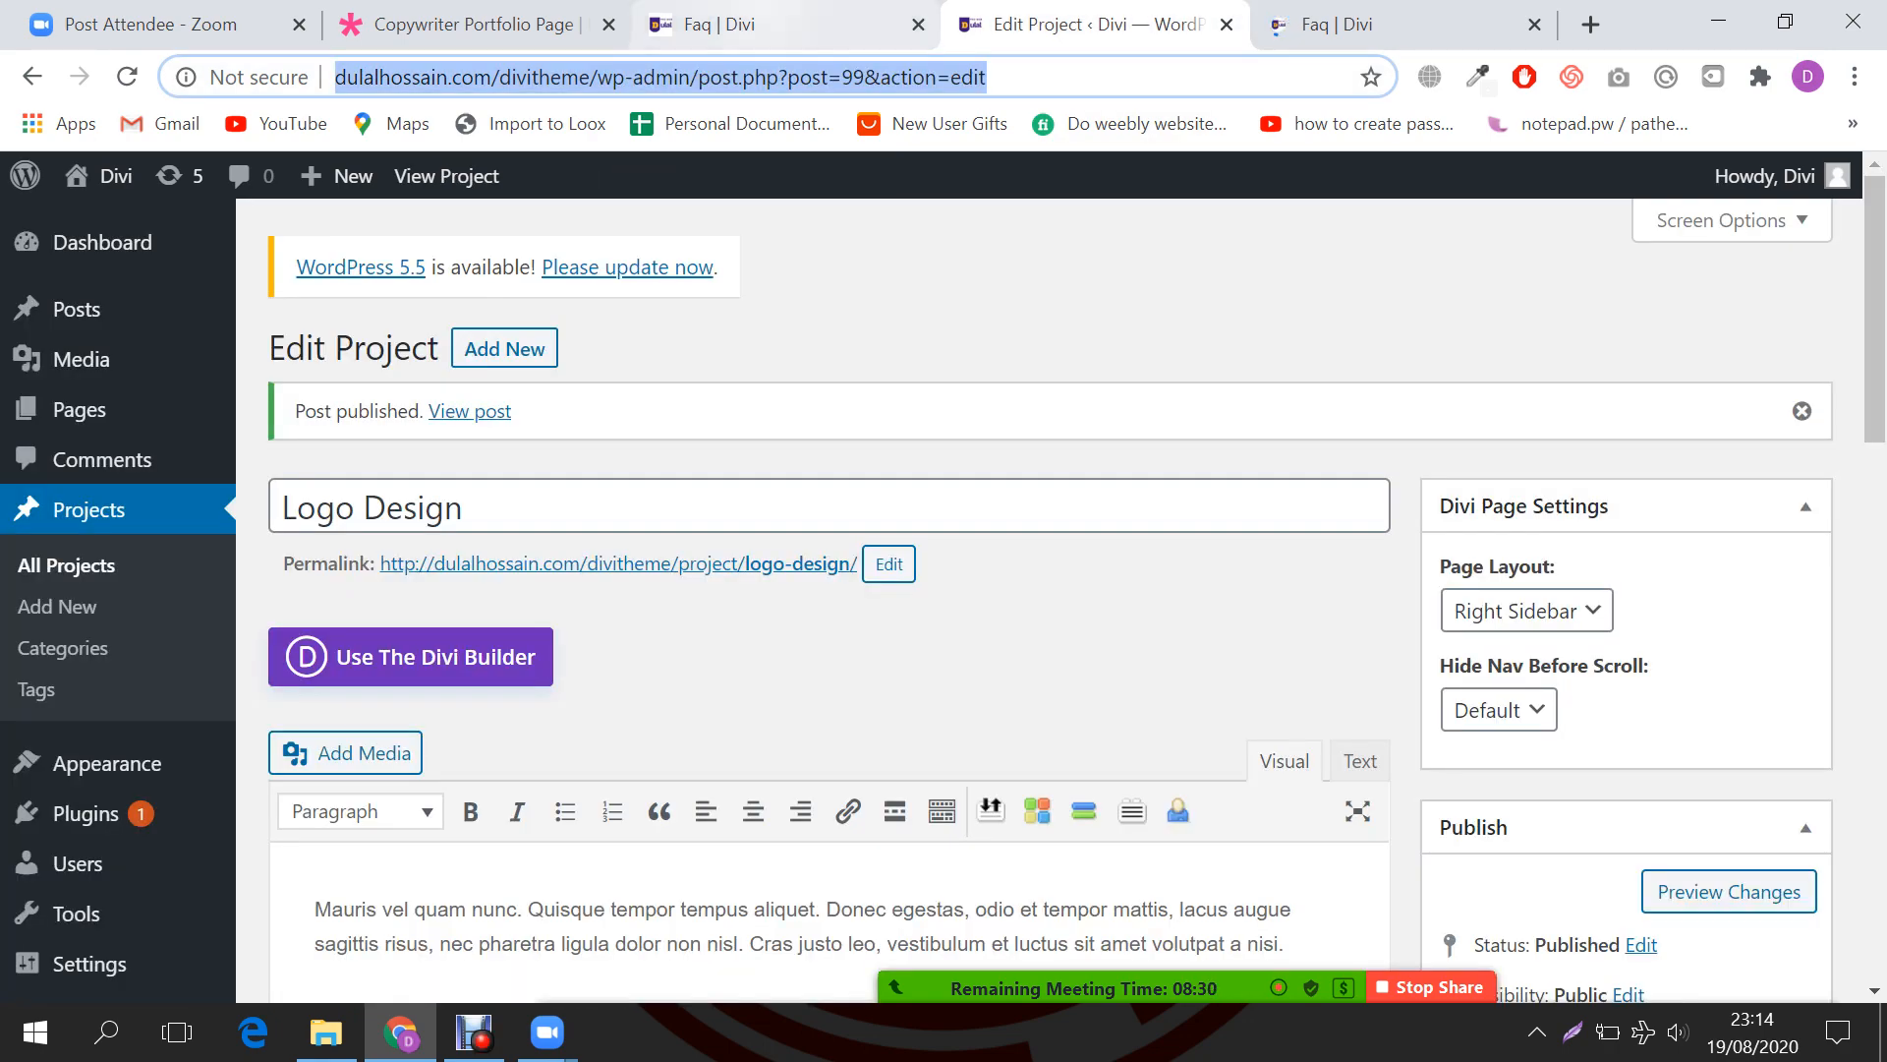
click(727, 24)
click(380, 387)
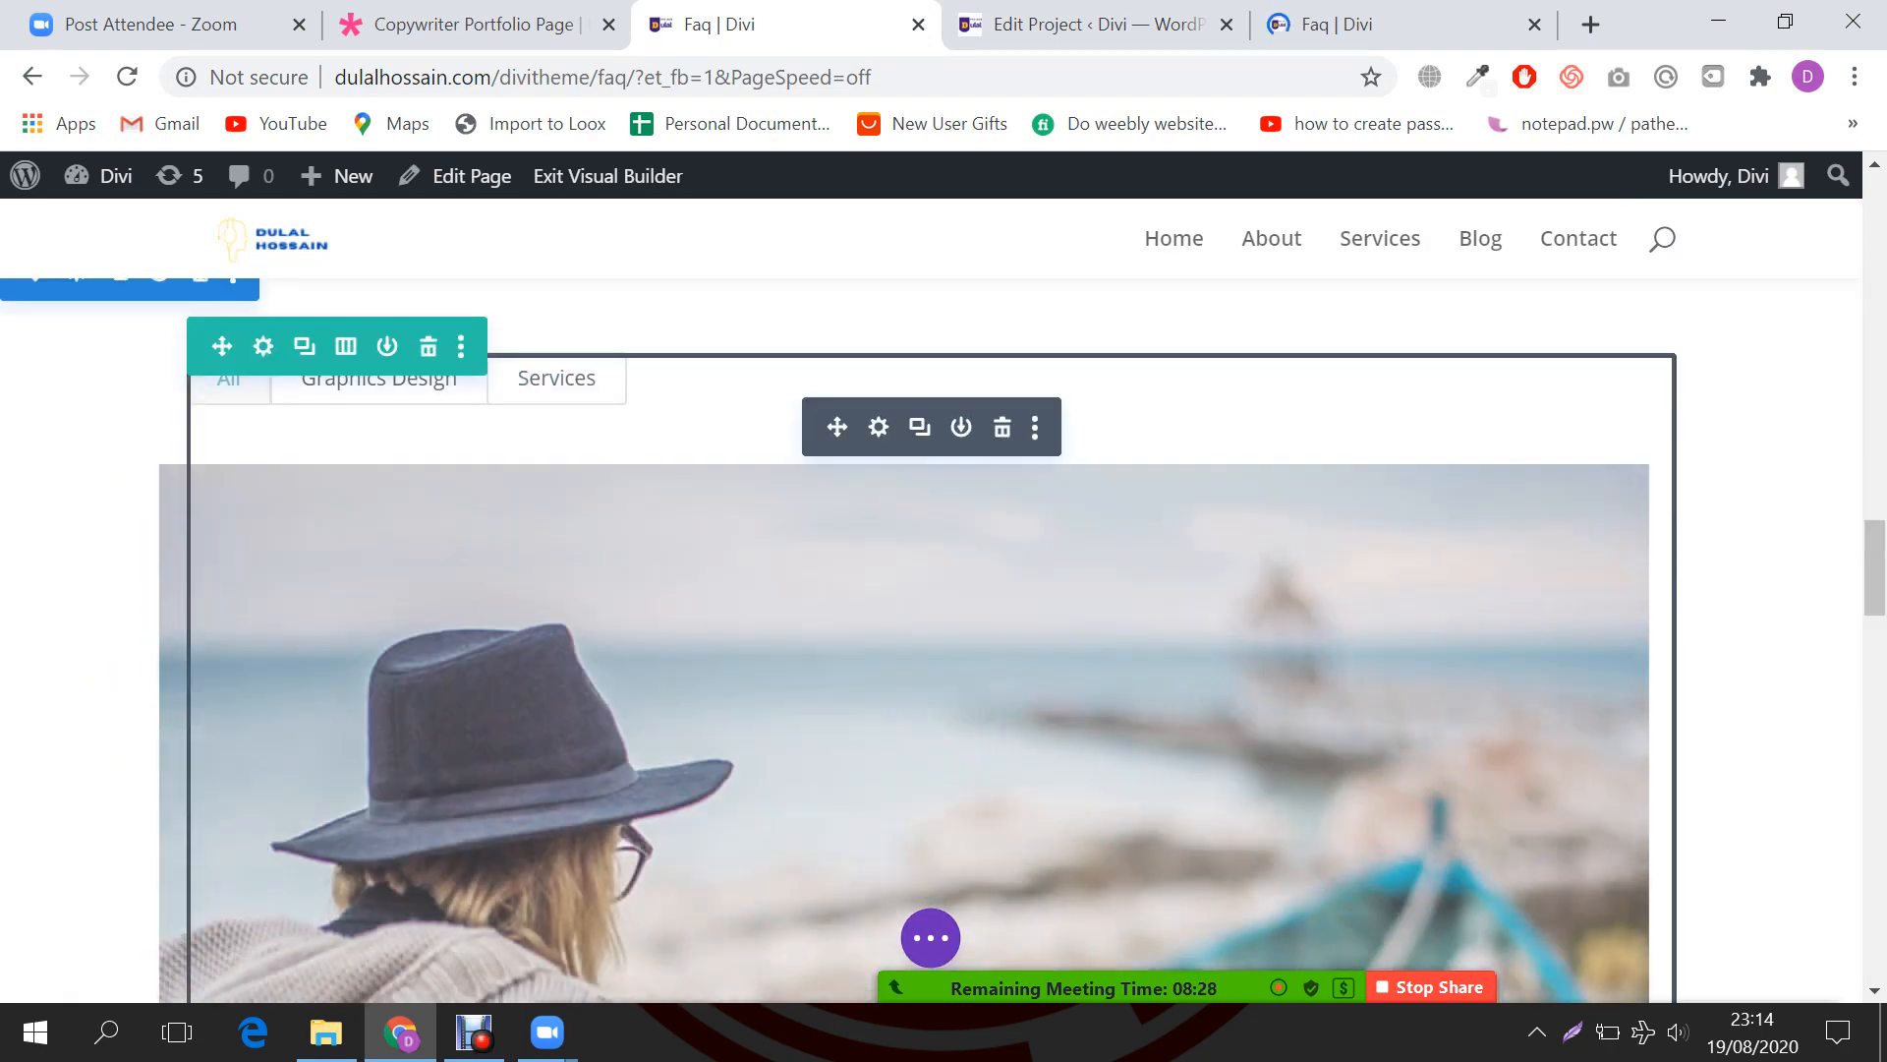
scroll(931, 639, down, 4)
scroll(931, 639, down, 6)
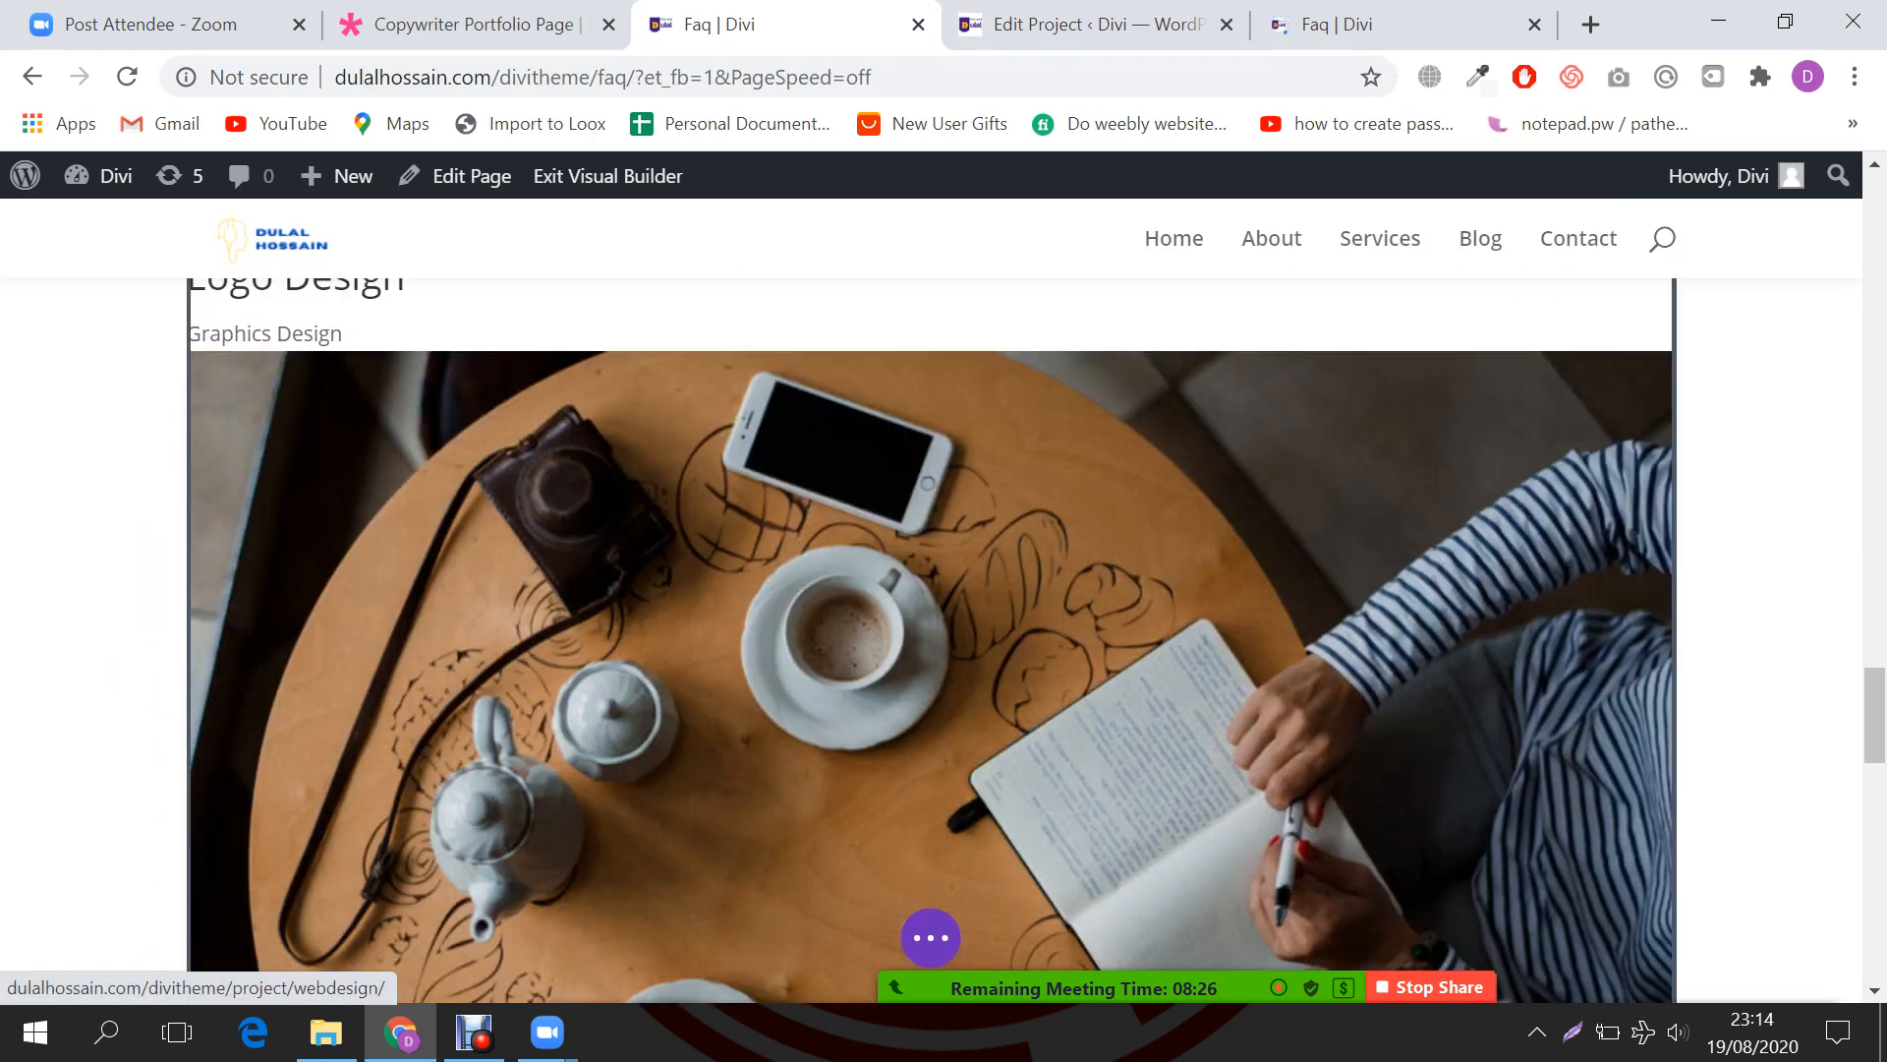
scroll(931, 639, up, 4)
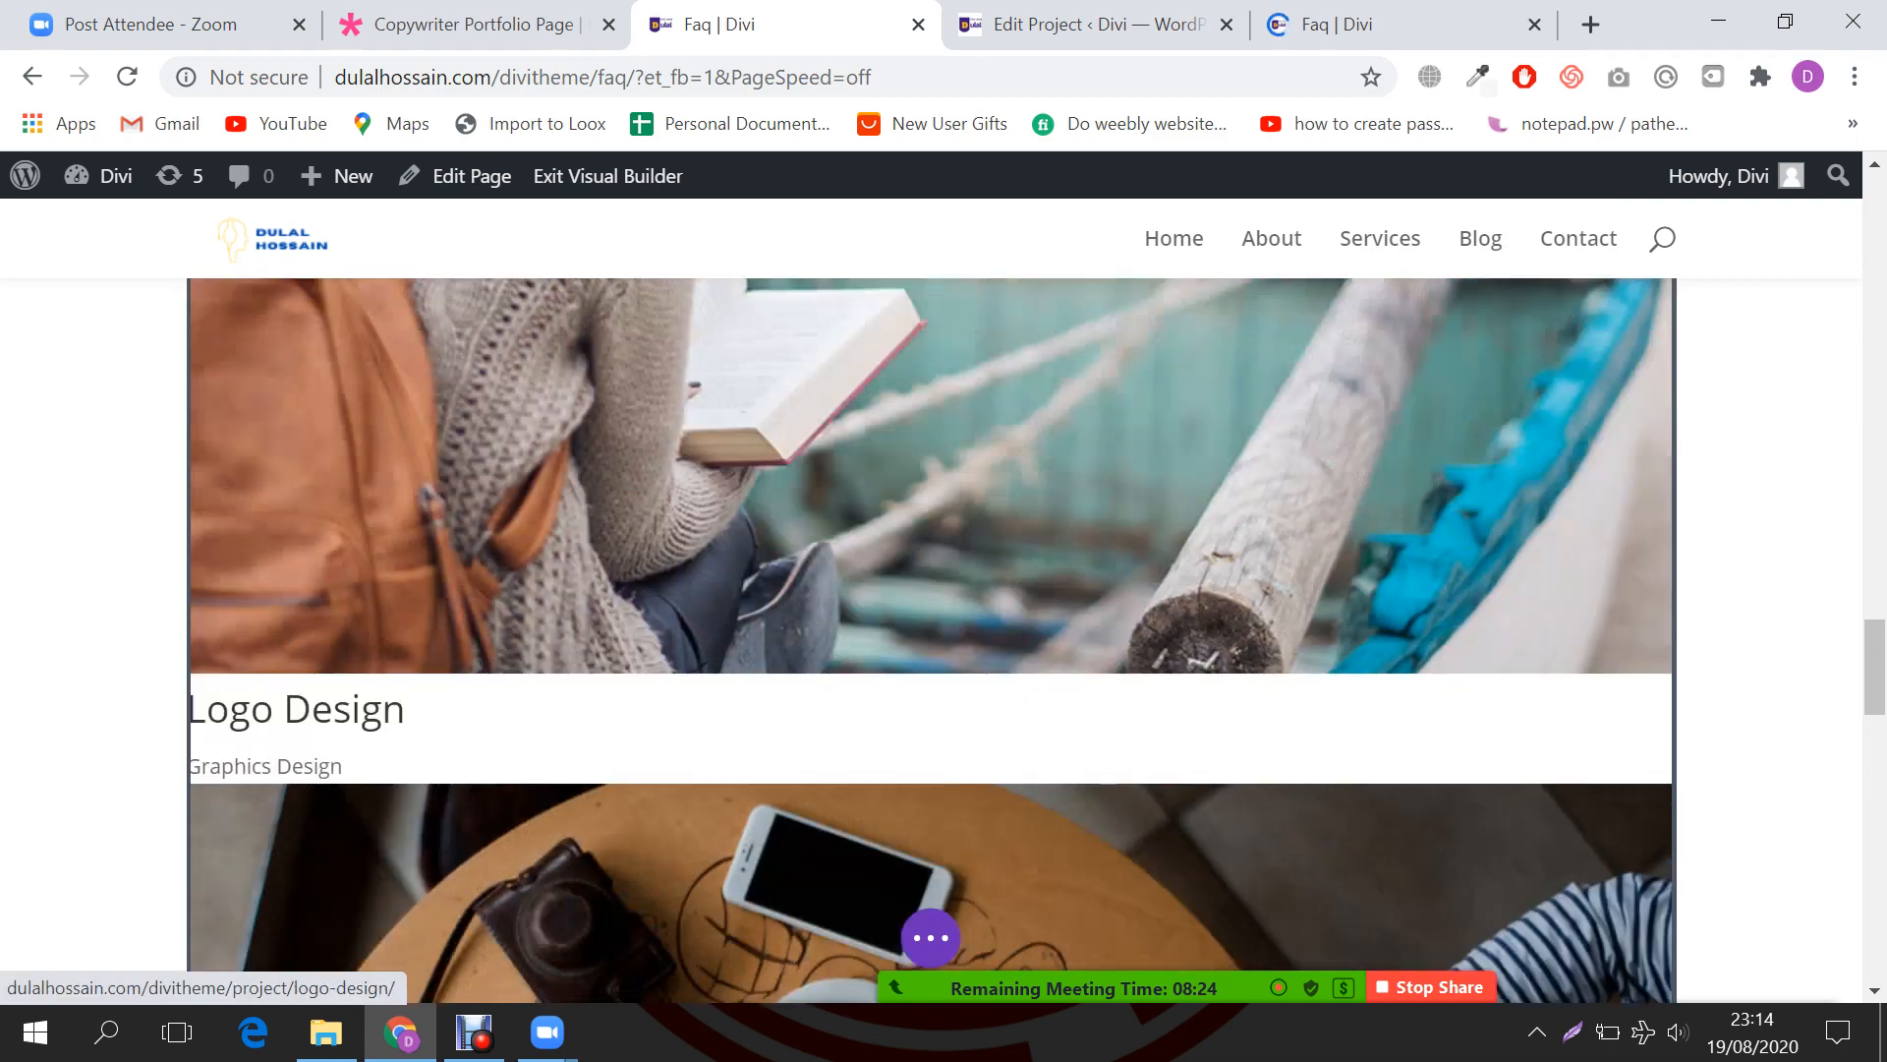
scroll(931, 639, up, 6)
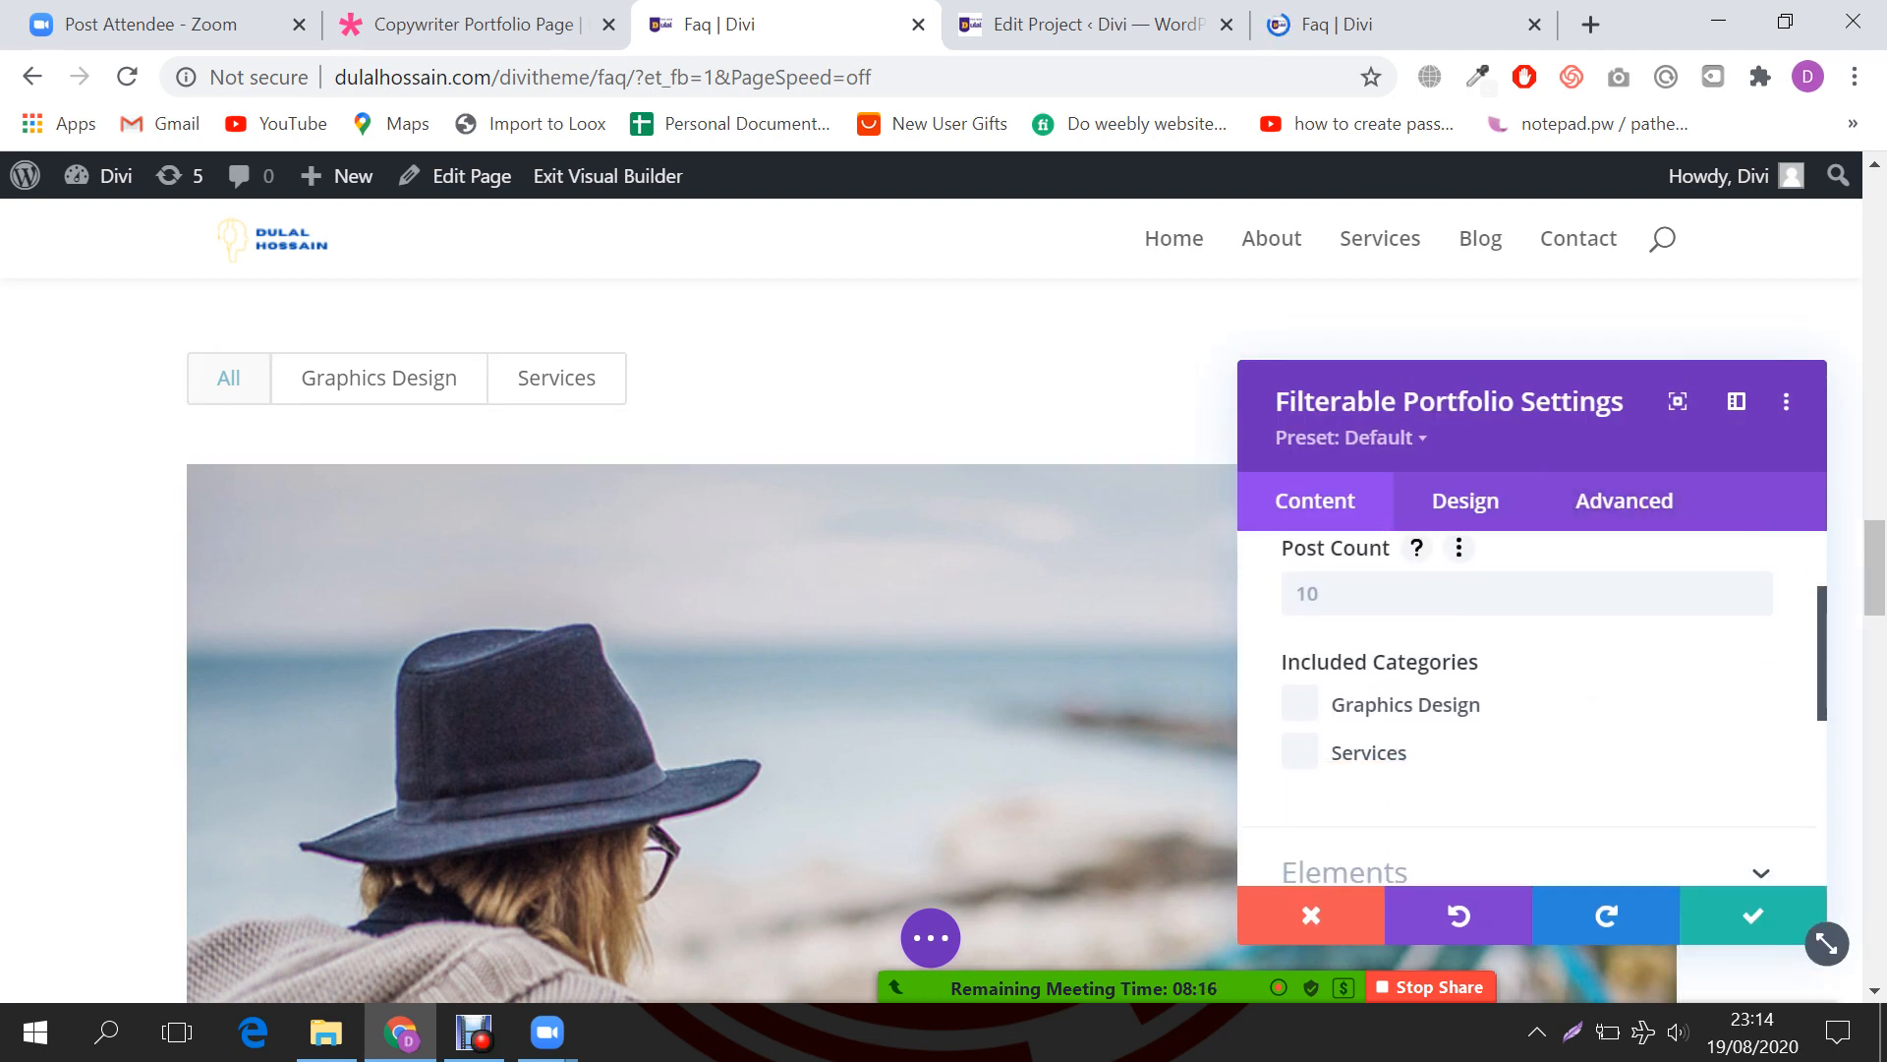
scroll(1528, 708, down, 2)
scroll(1528, 707, up, 1)
Step: Set Post Count to 10 and include the Graphics Design and Services categories
click(1527, 740)
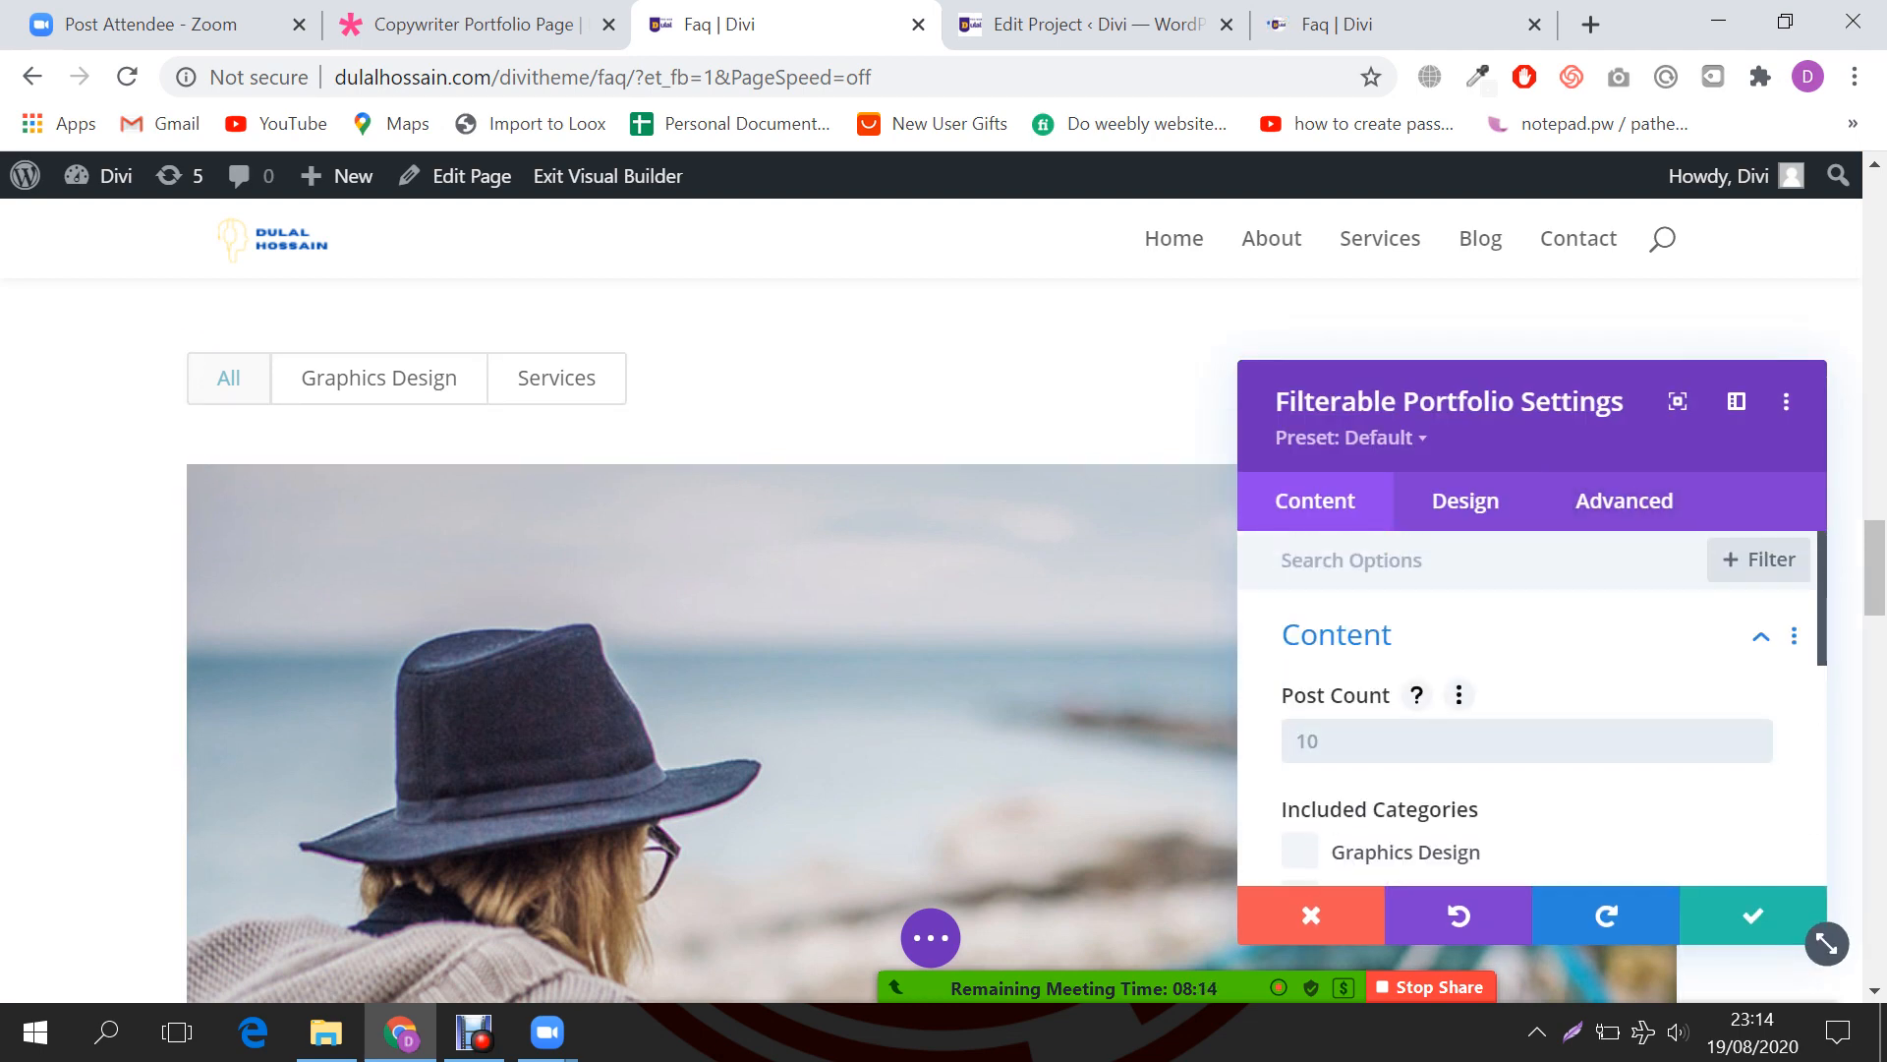
text(10)
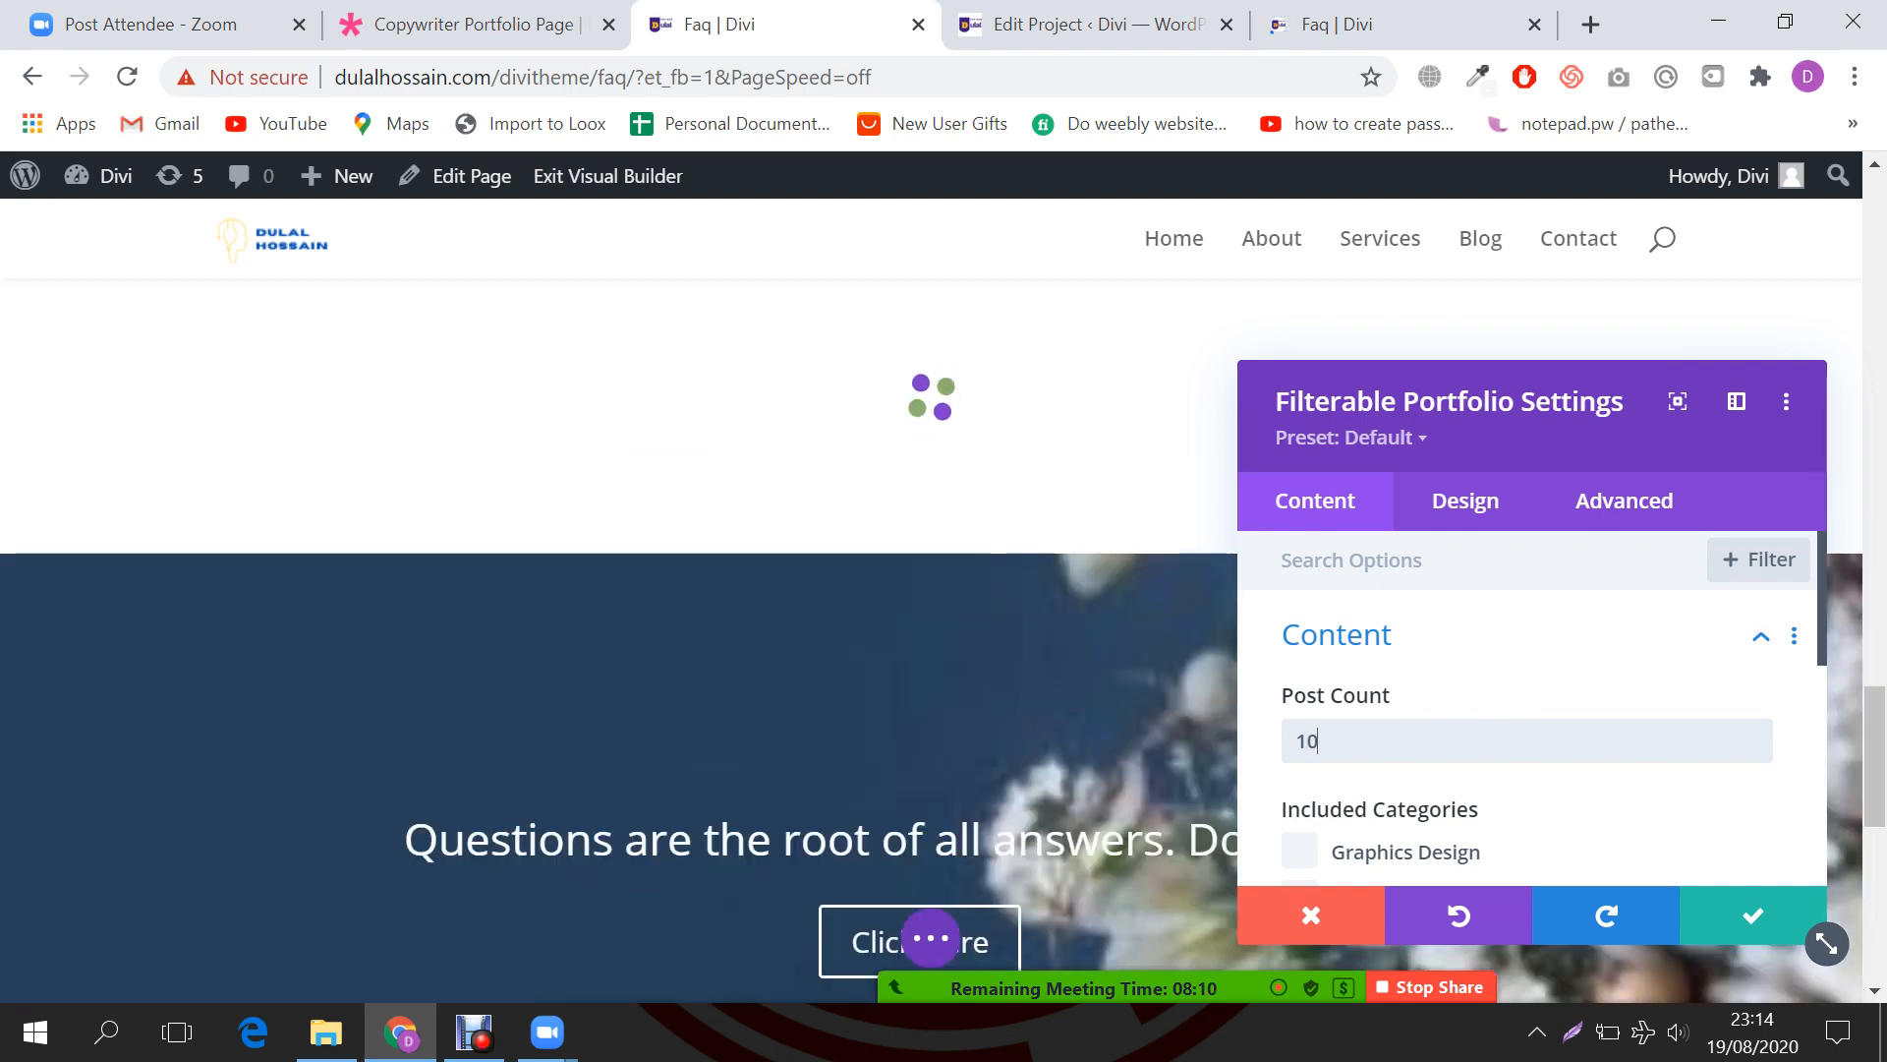
scroll(1527, 741, down, 1)
scroll(1042, 679, down, 1)
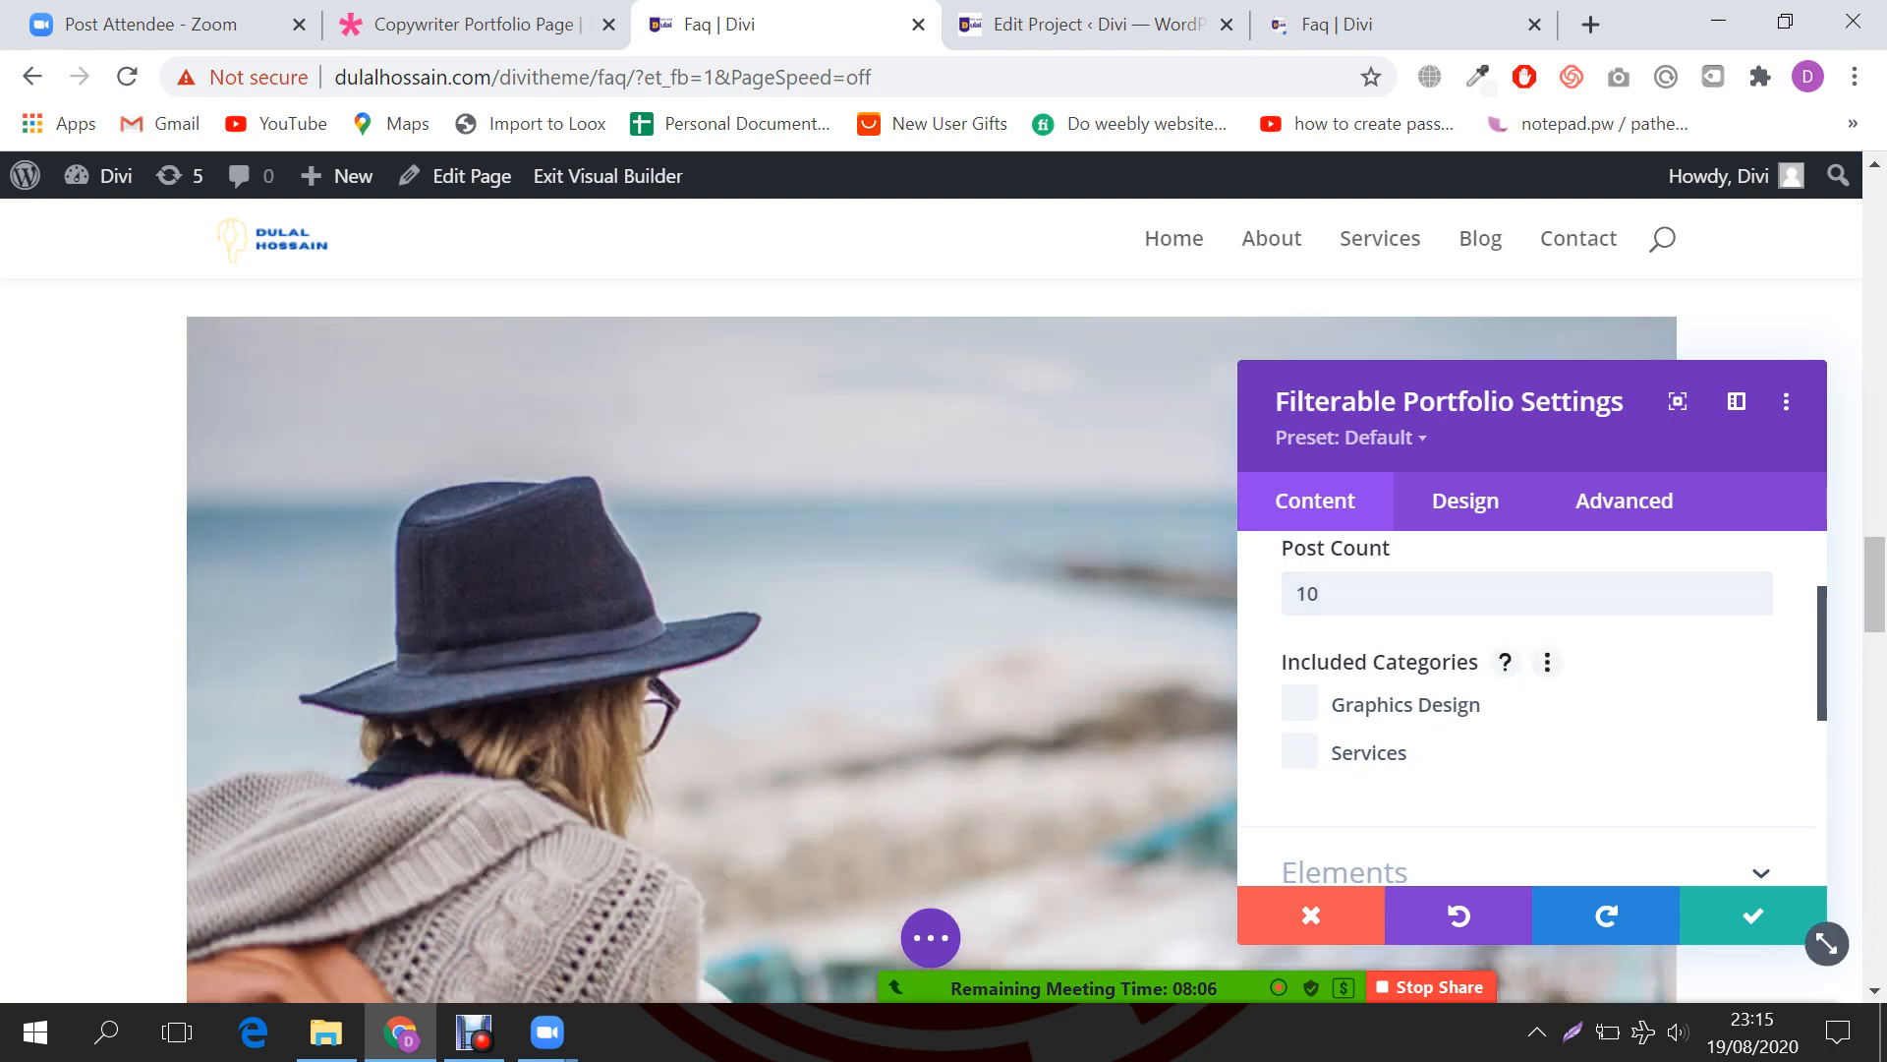
click(1301, 704)
click(1300, 751)
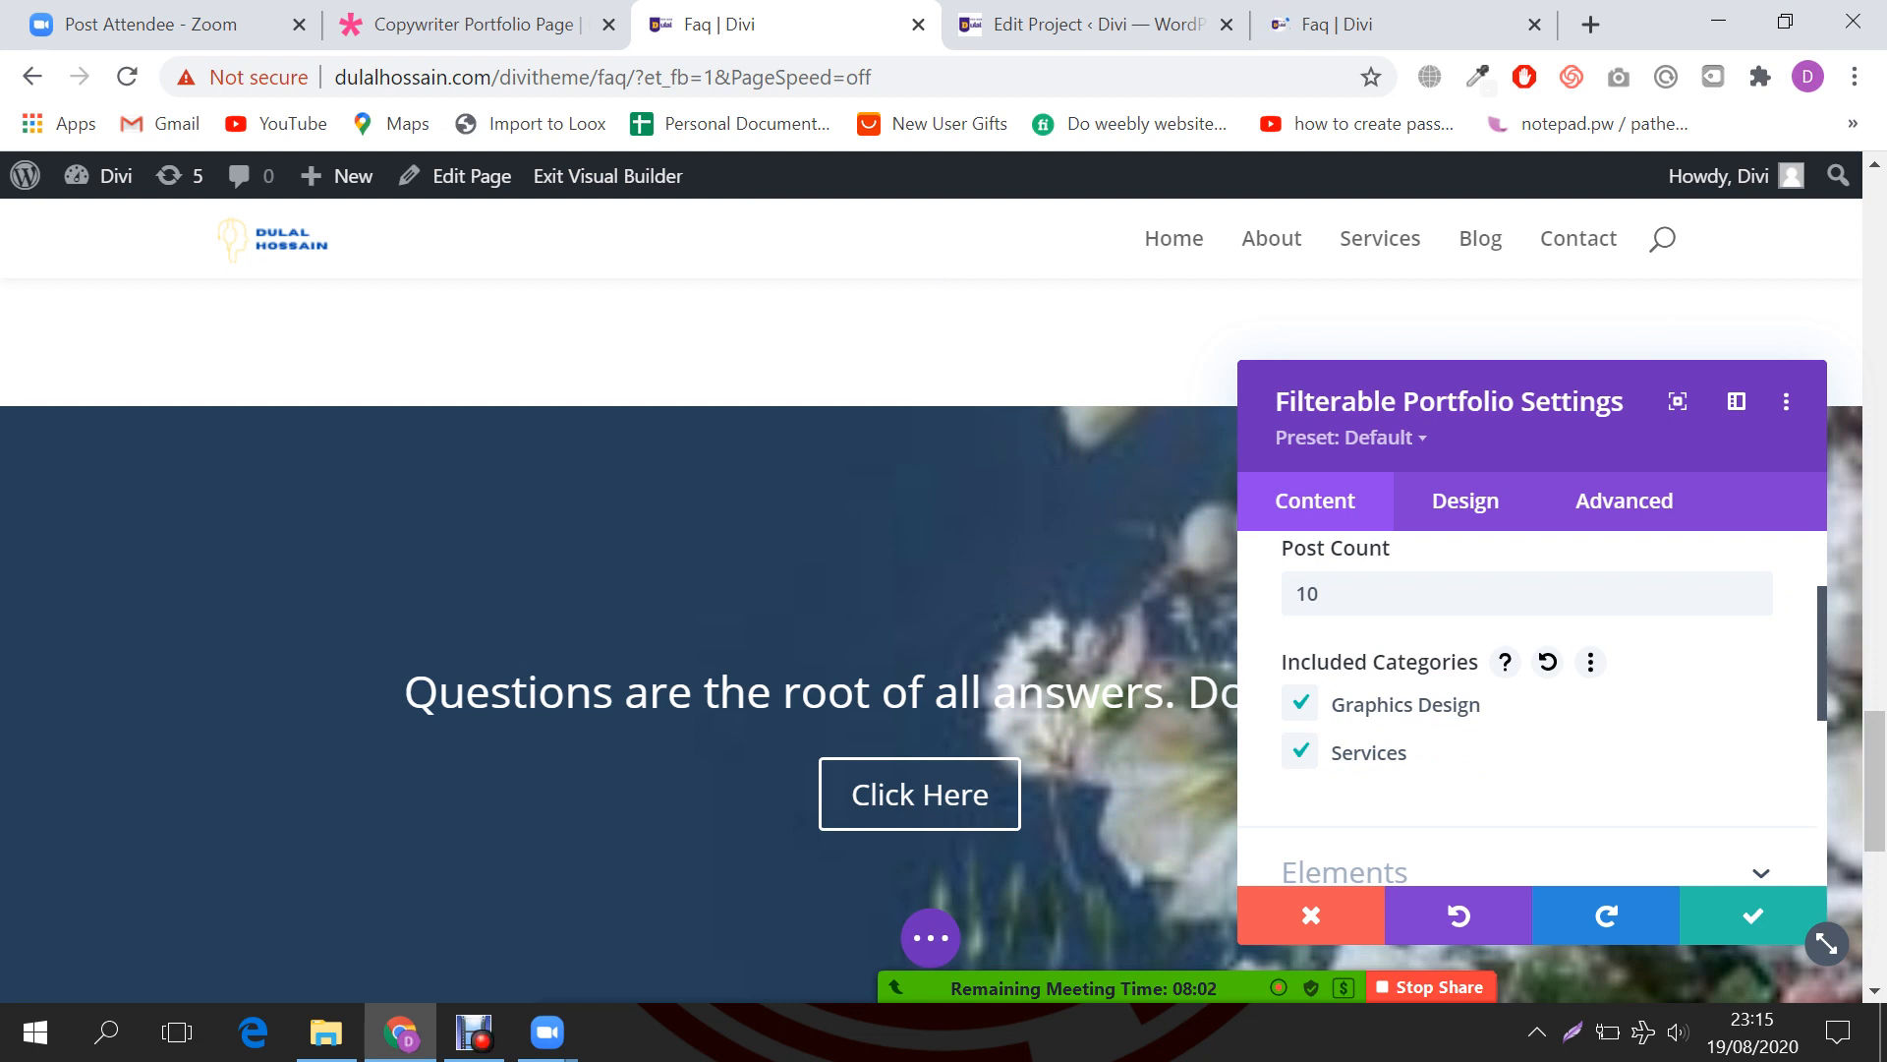
Step: Turn Show Categories and Show Pagination off, then review the content settings
scroll(1528, 688, down, 2)
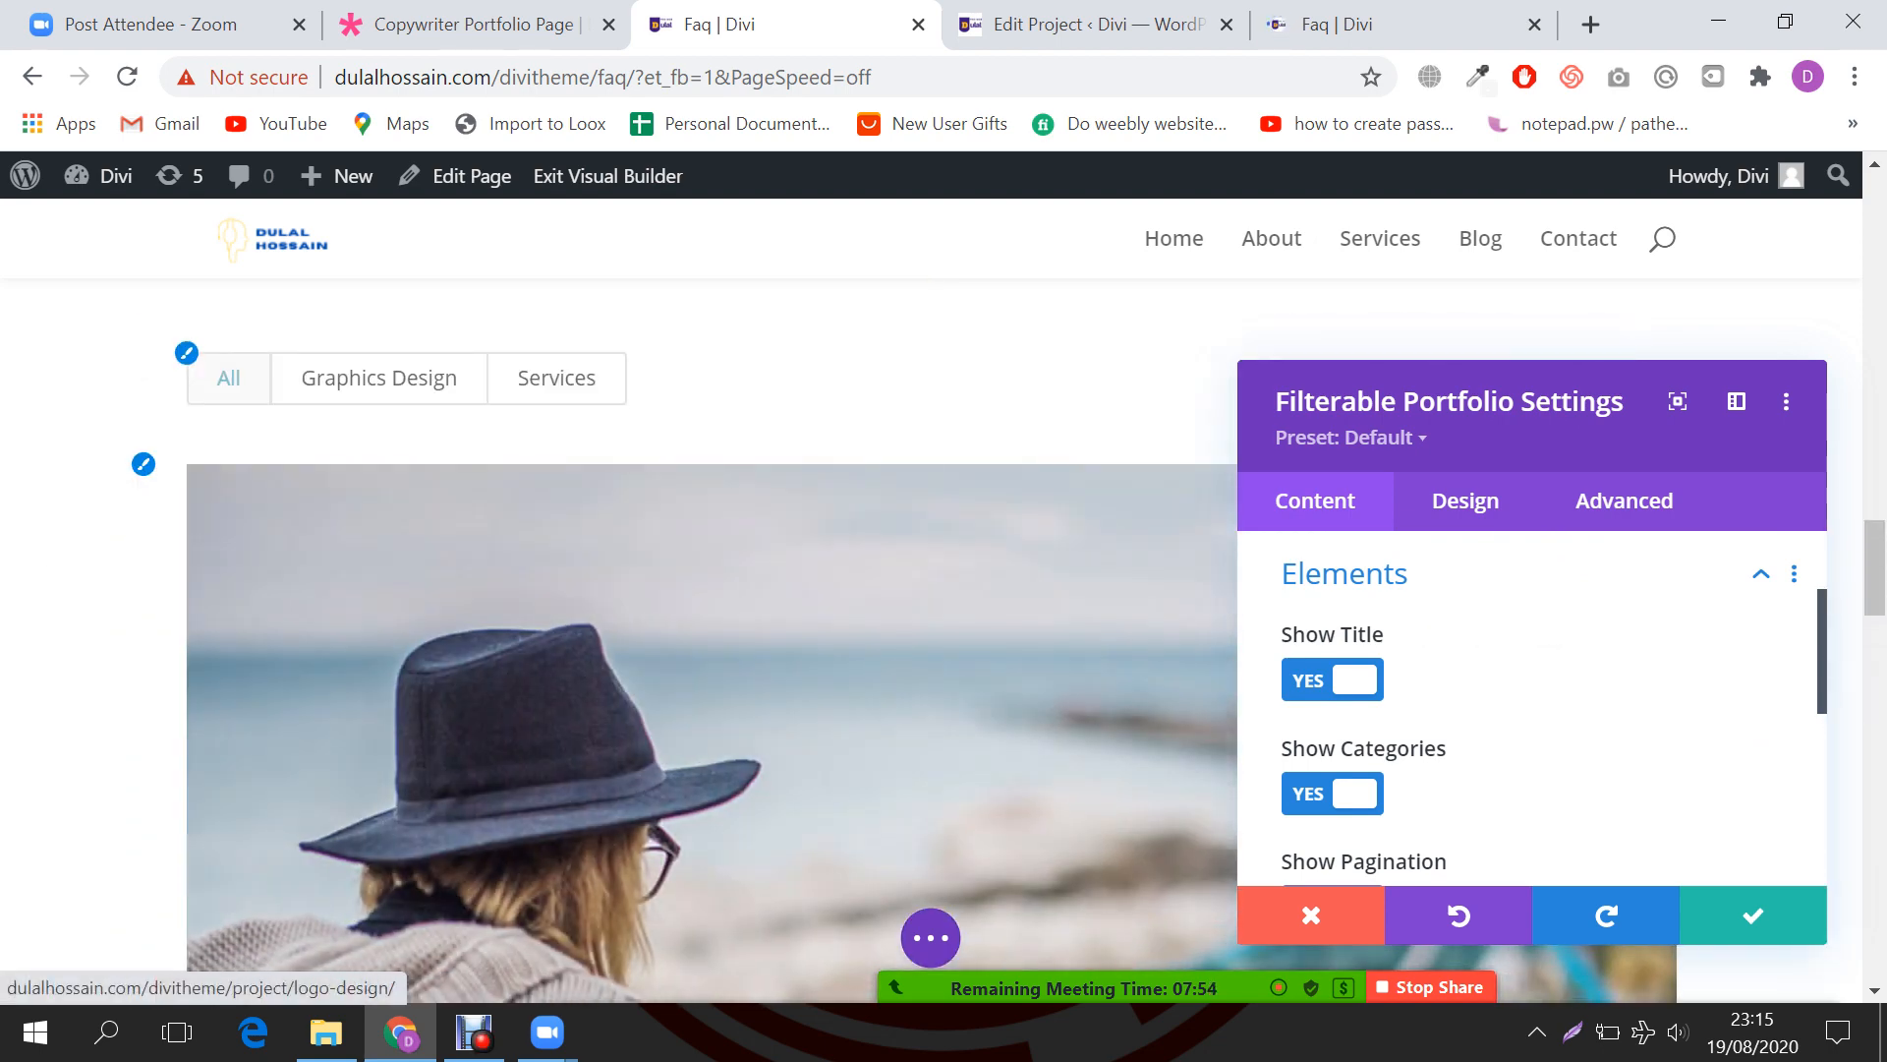
scroll(708, 639, down, 8)
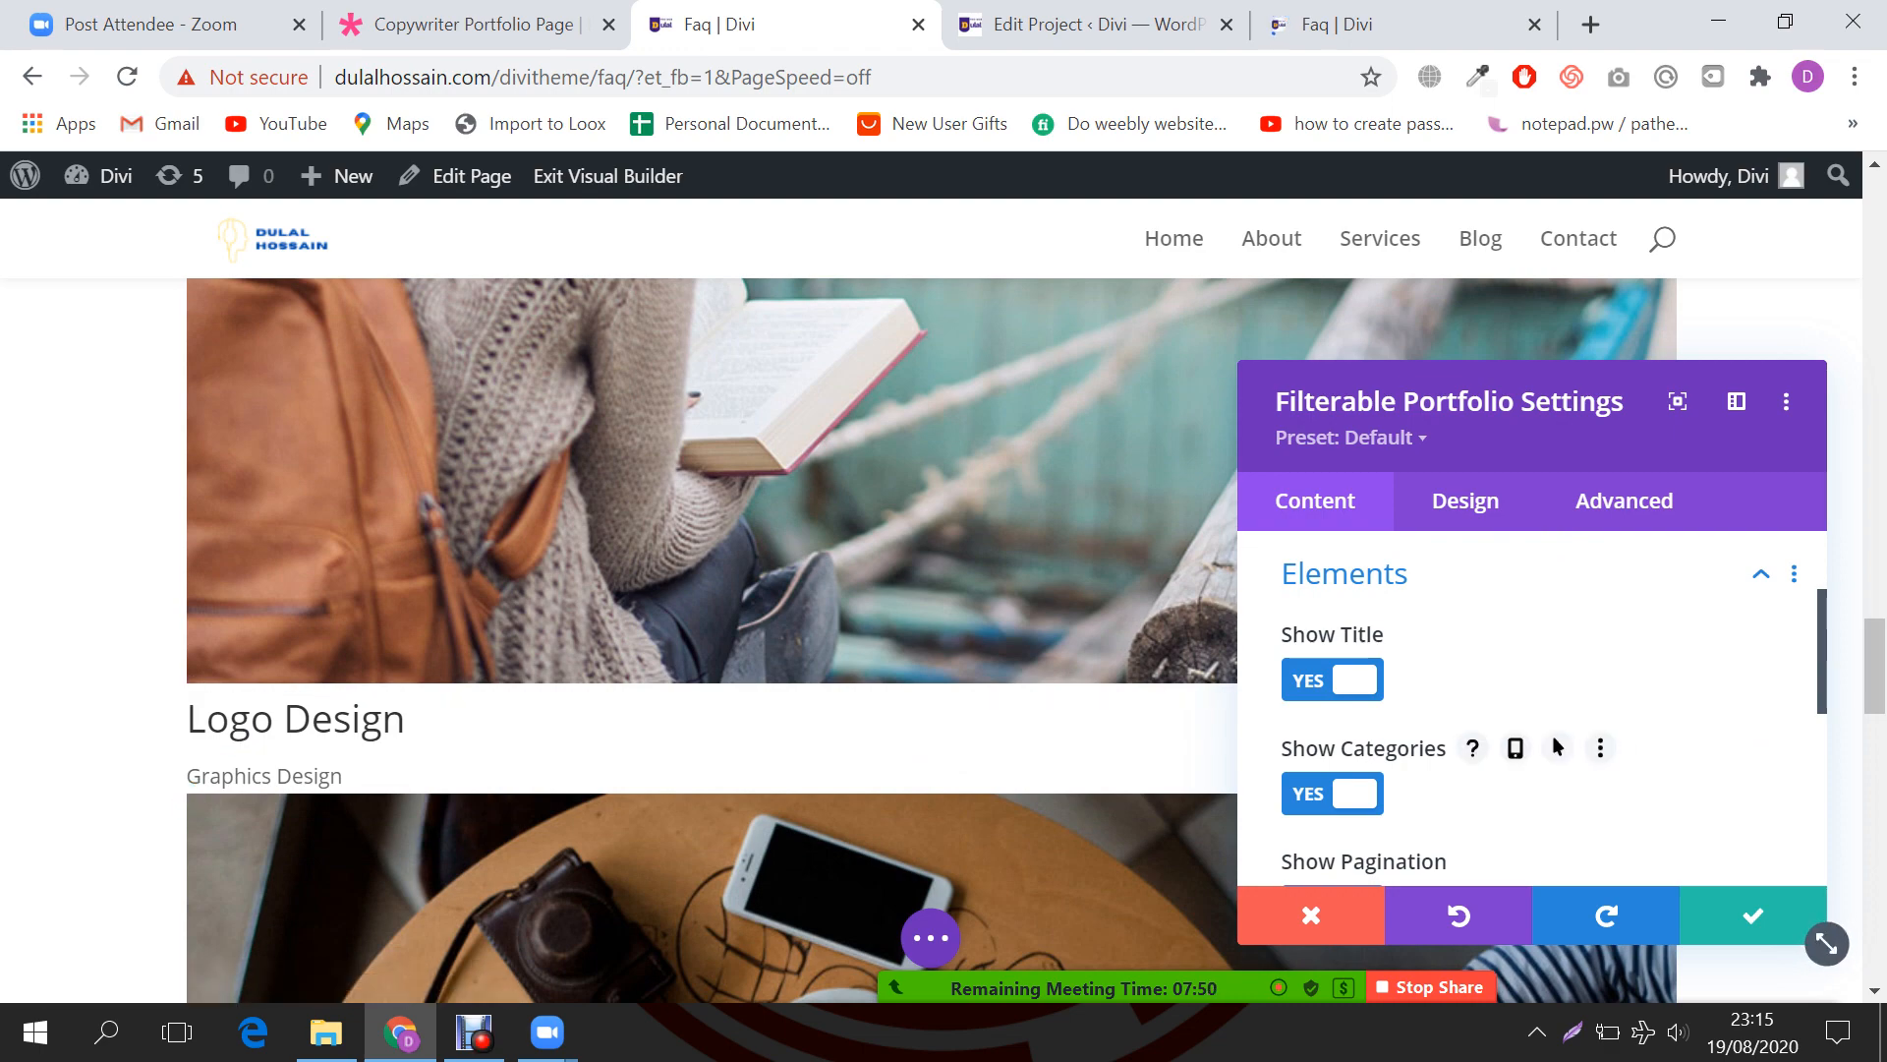
click(1332, 794)
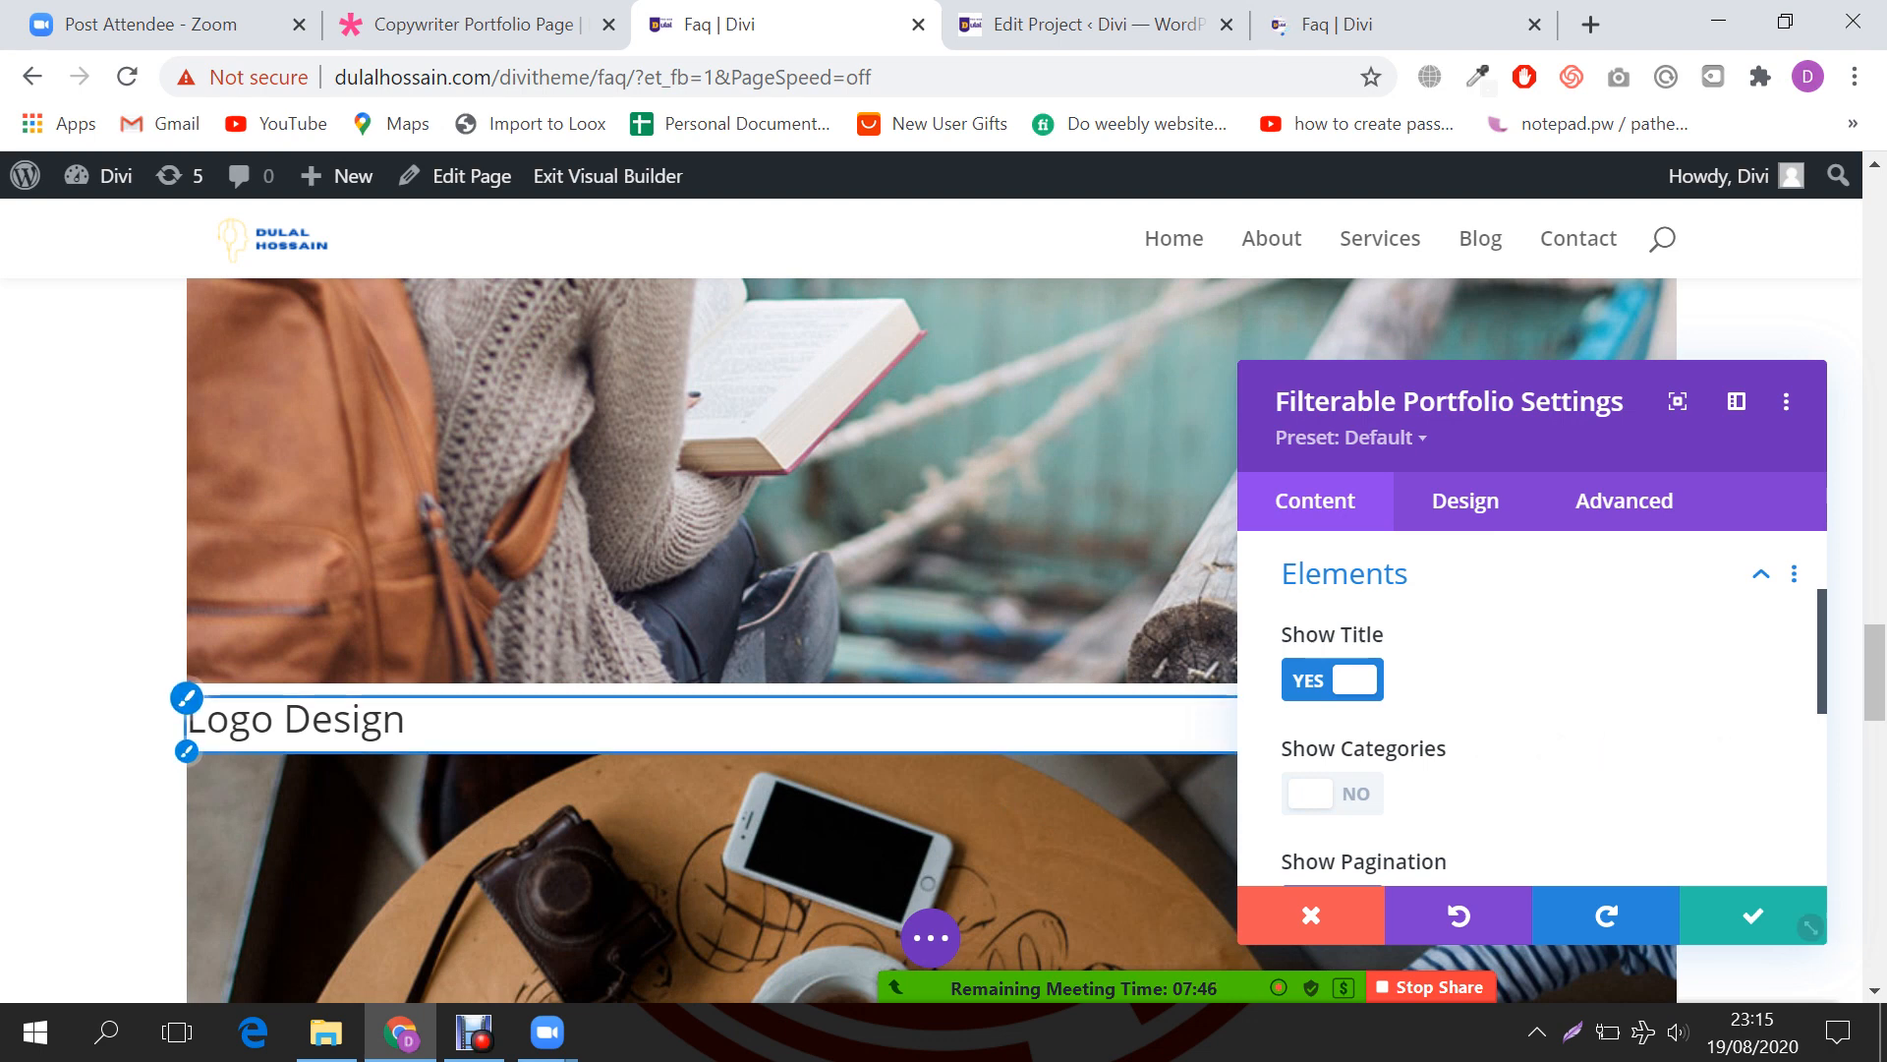
scroll(1529, 708, down, 2)
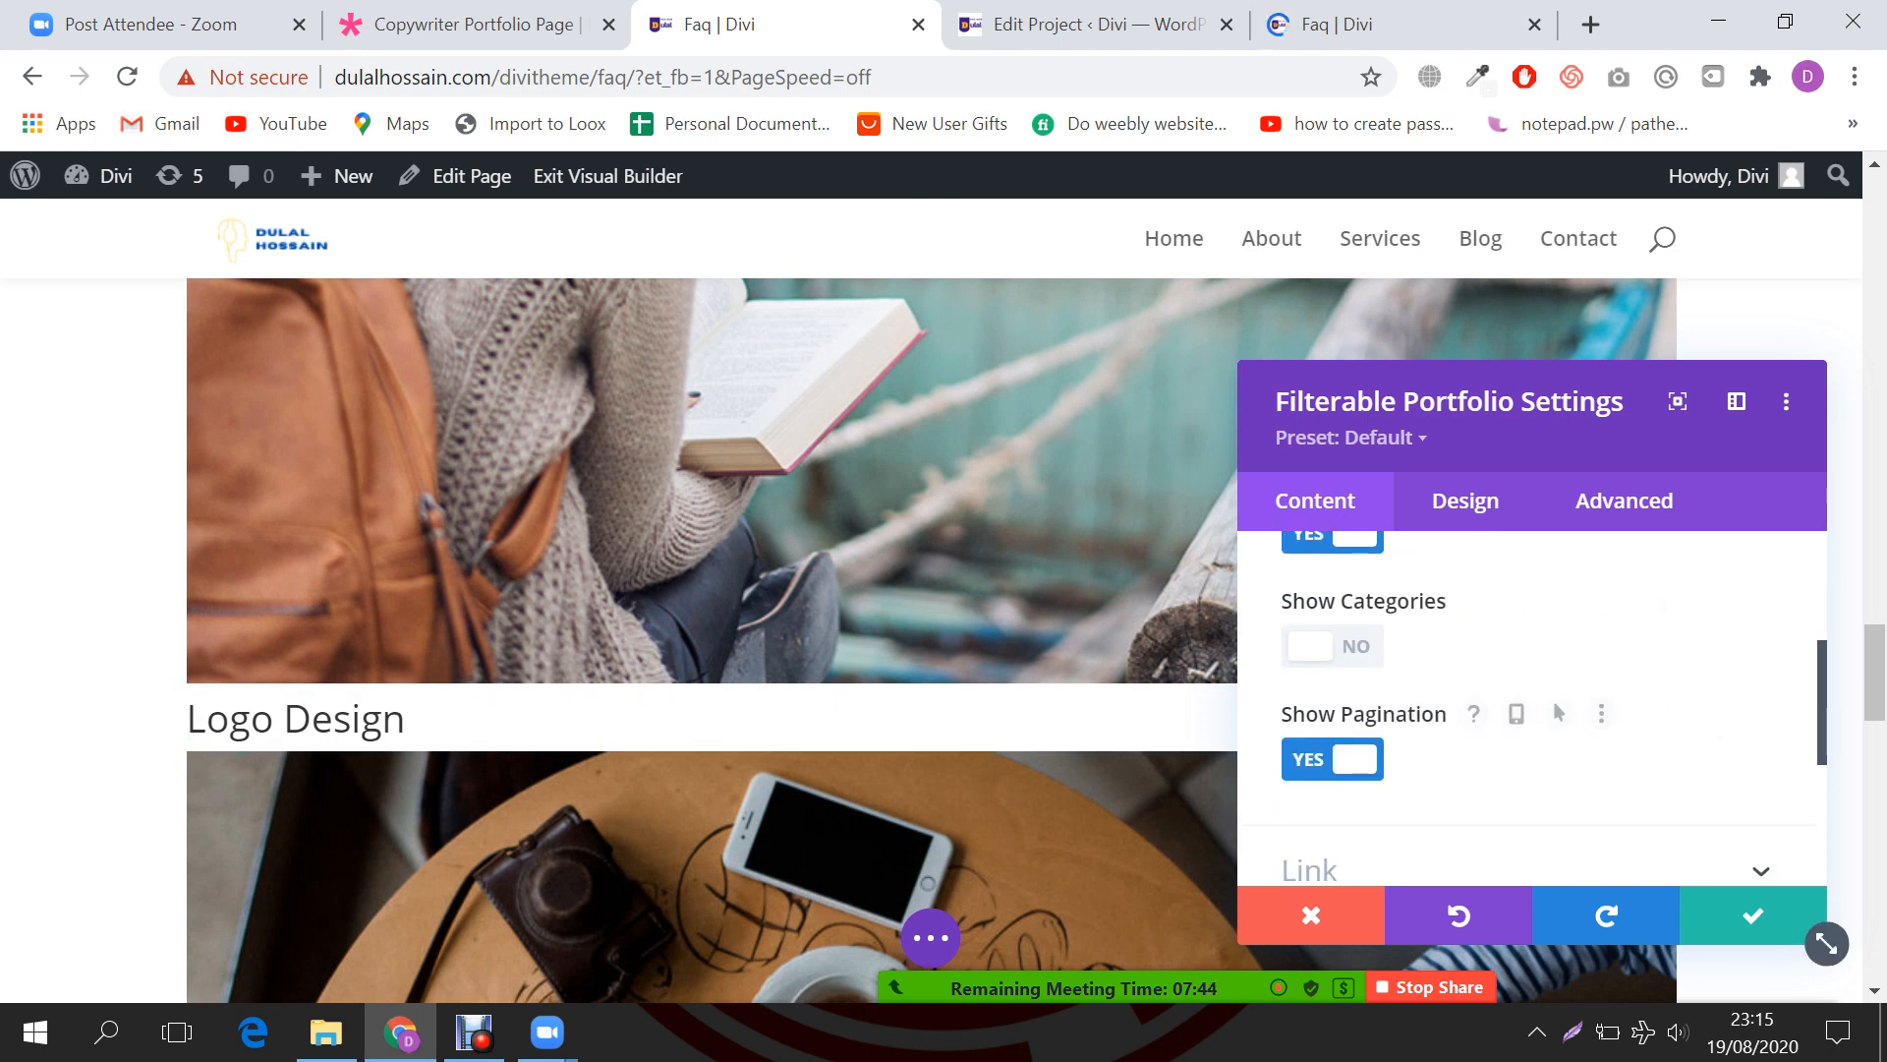
click(1332, 759)
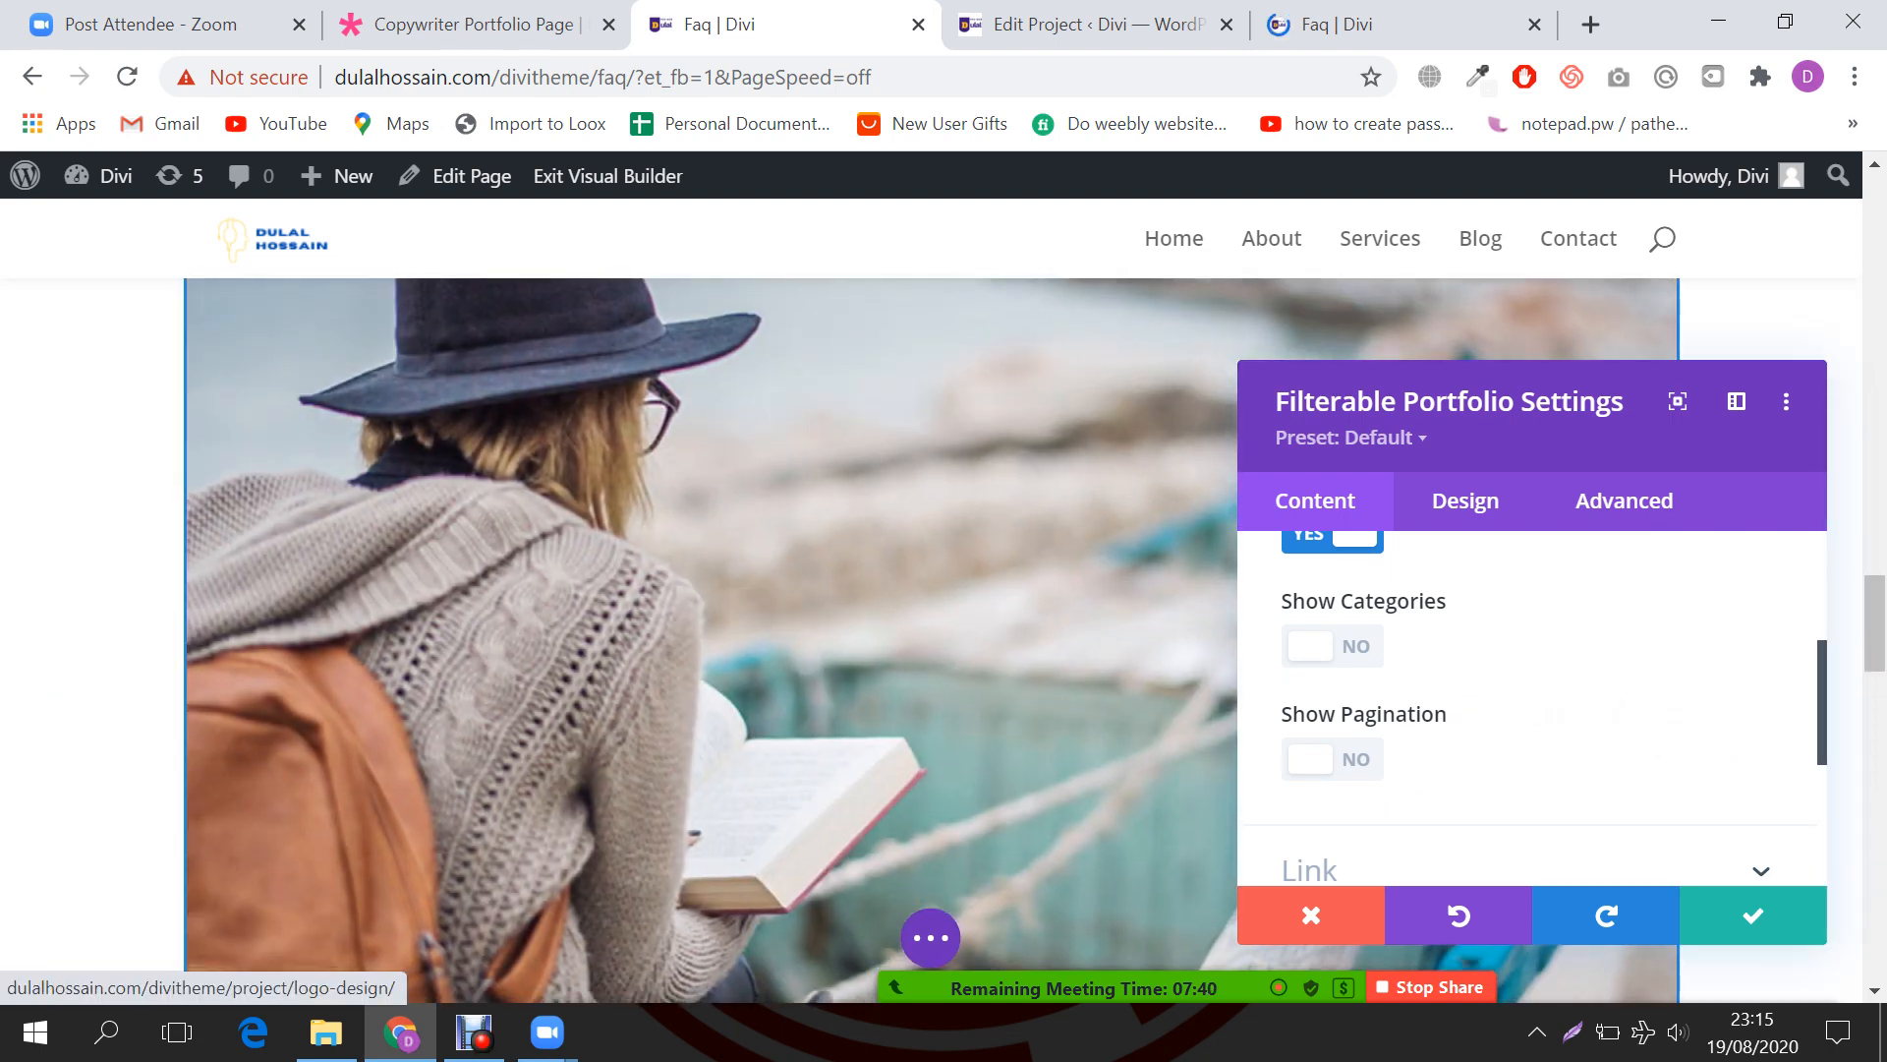
scroll(708, 639, down, 4)
scroll(708, 639, up, 6)
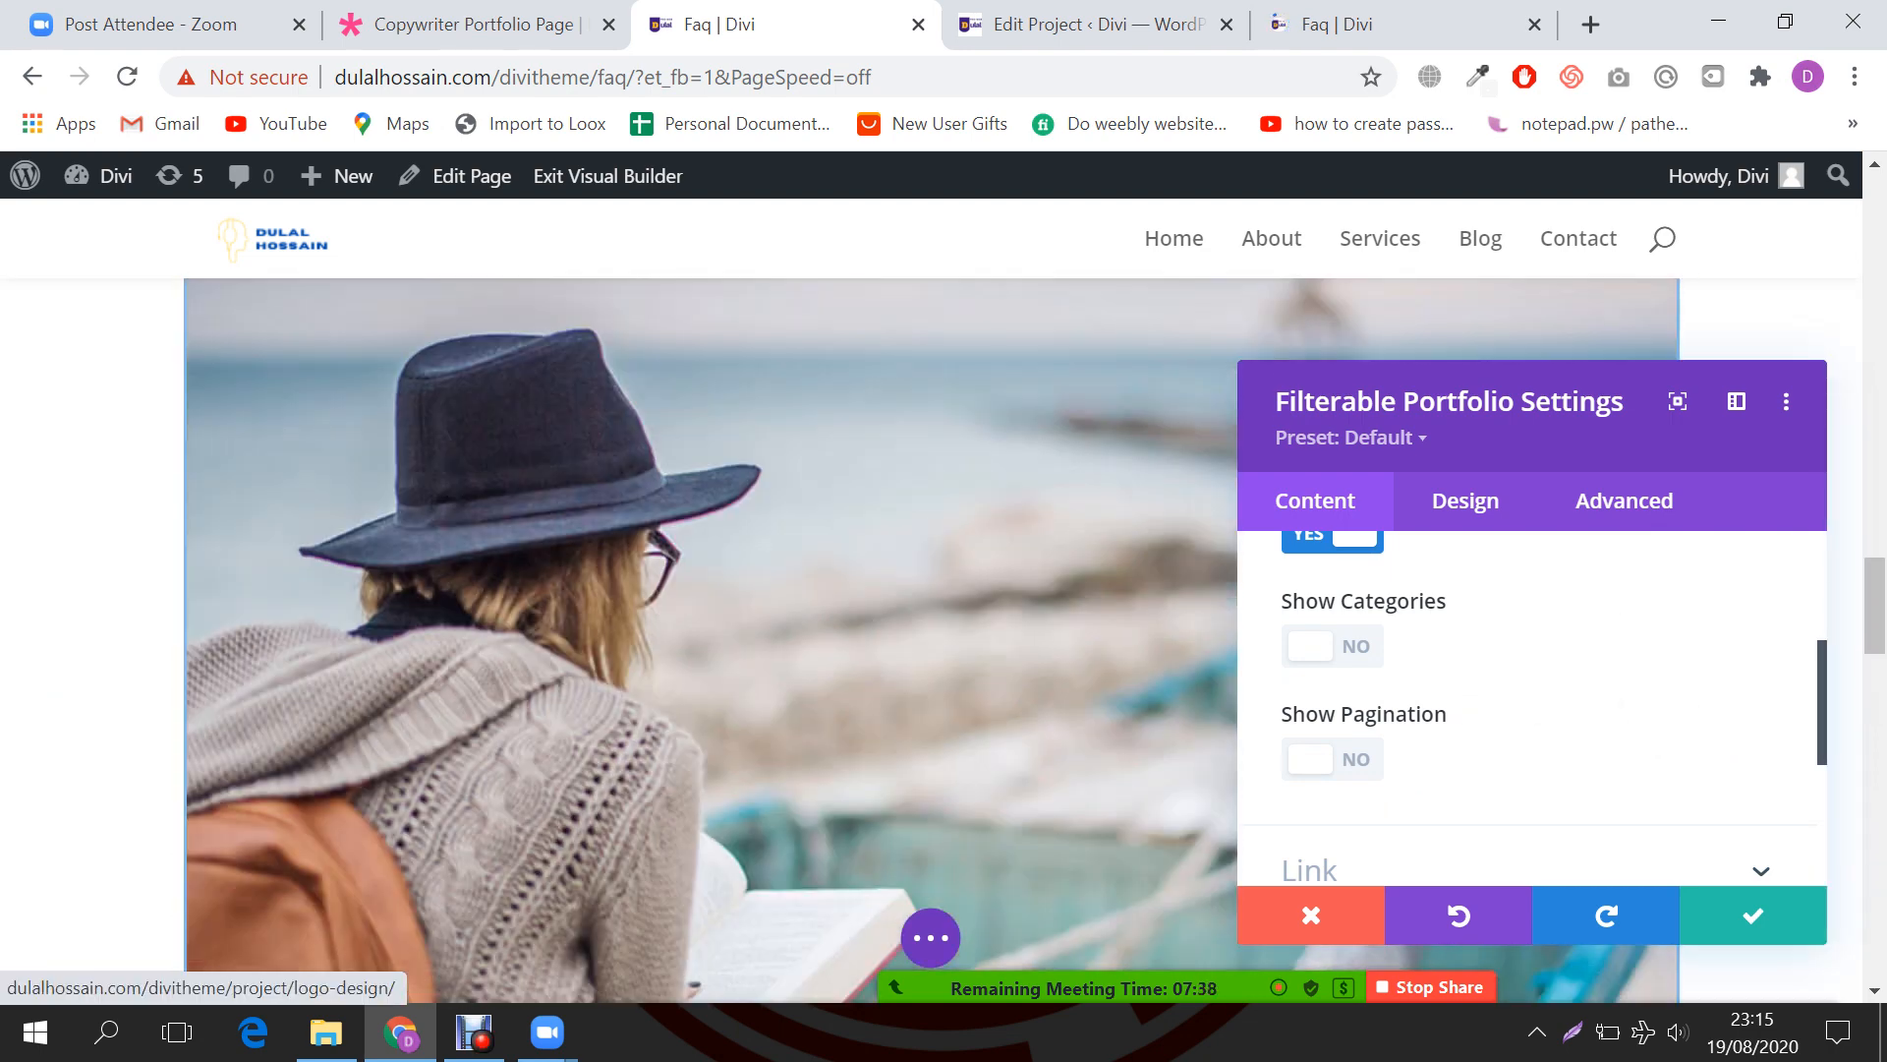
scroll(1531, 708, down, 1)
scroll(1531, 707, down, 2)
scroll(1531, 708, up, 8)
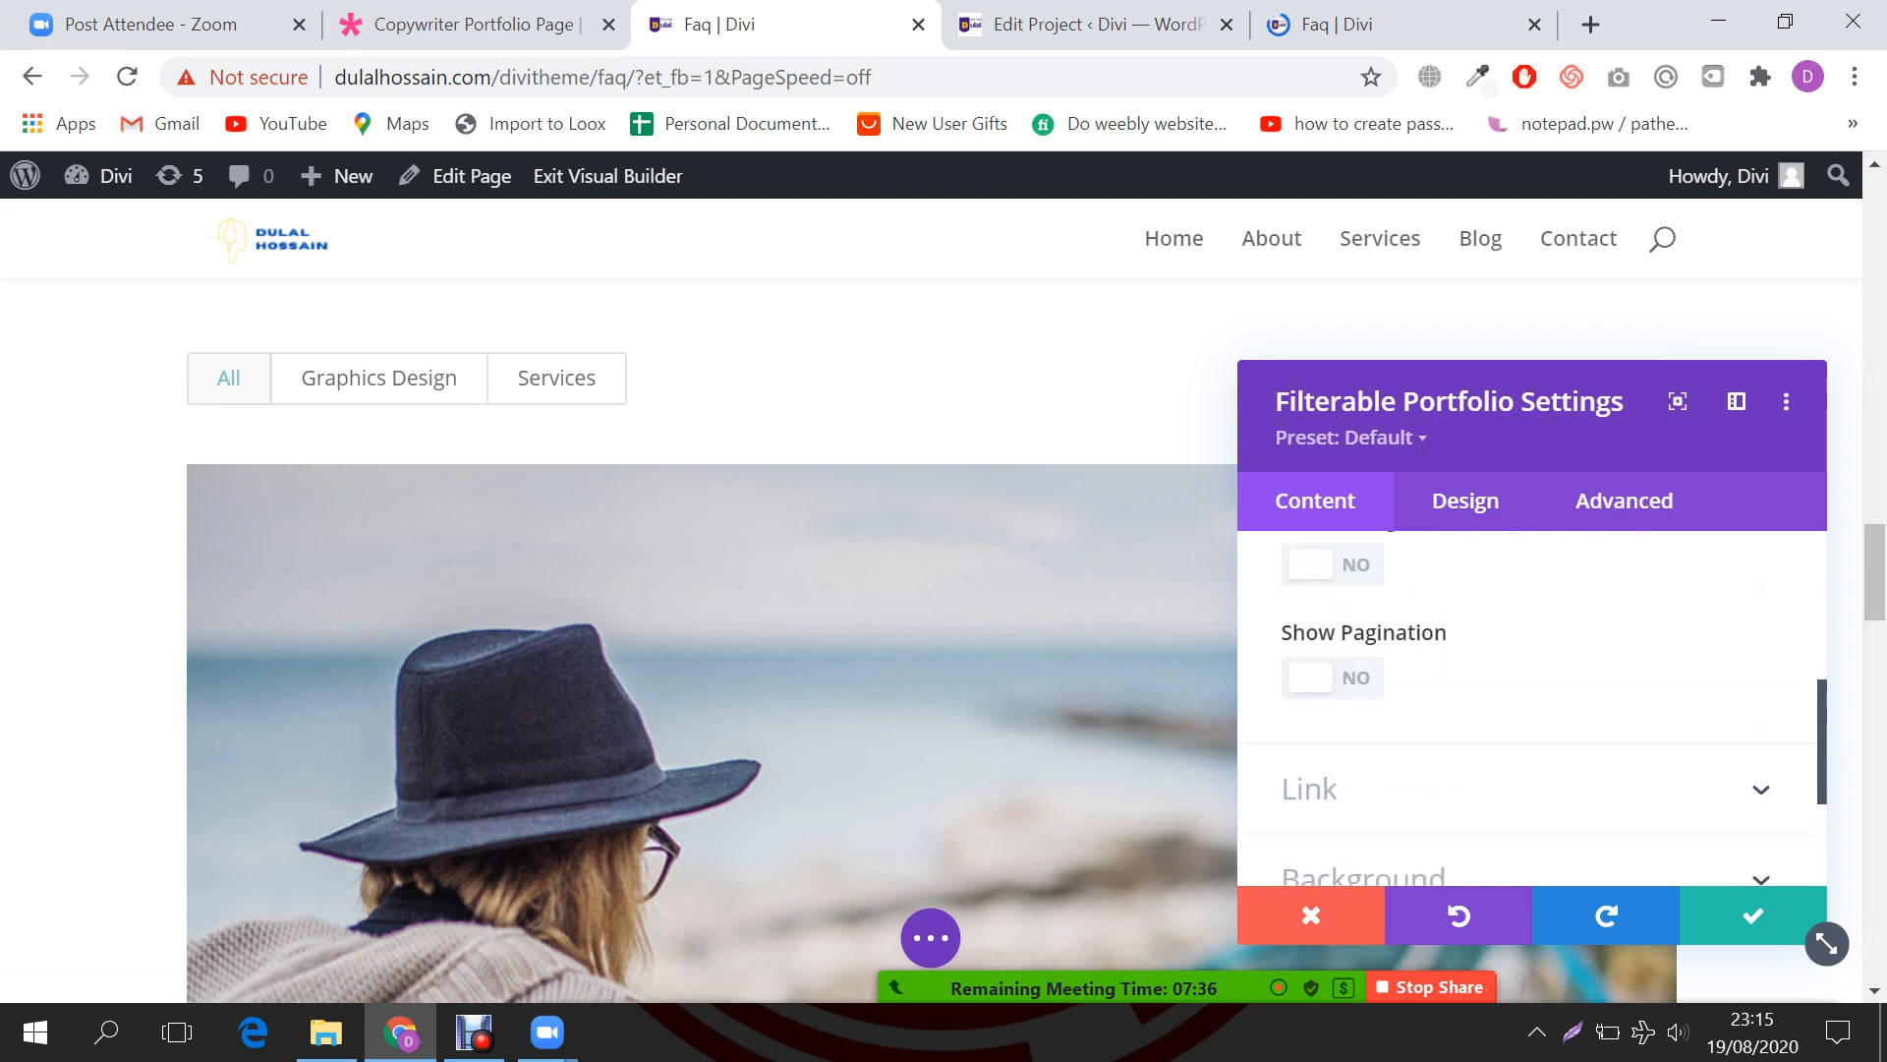
click(1376, 630)
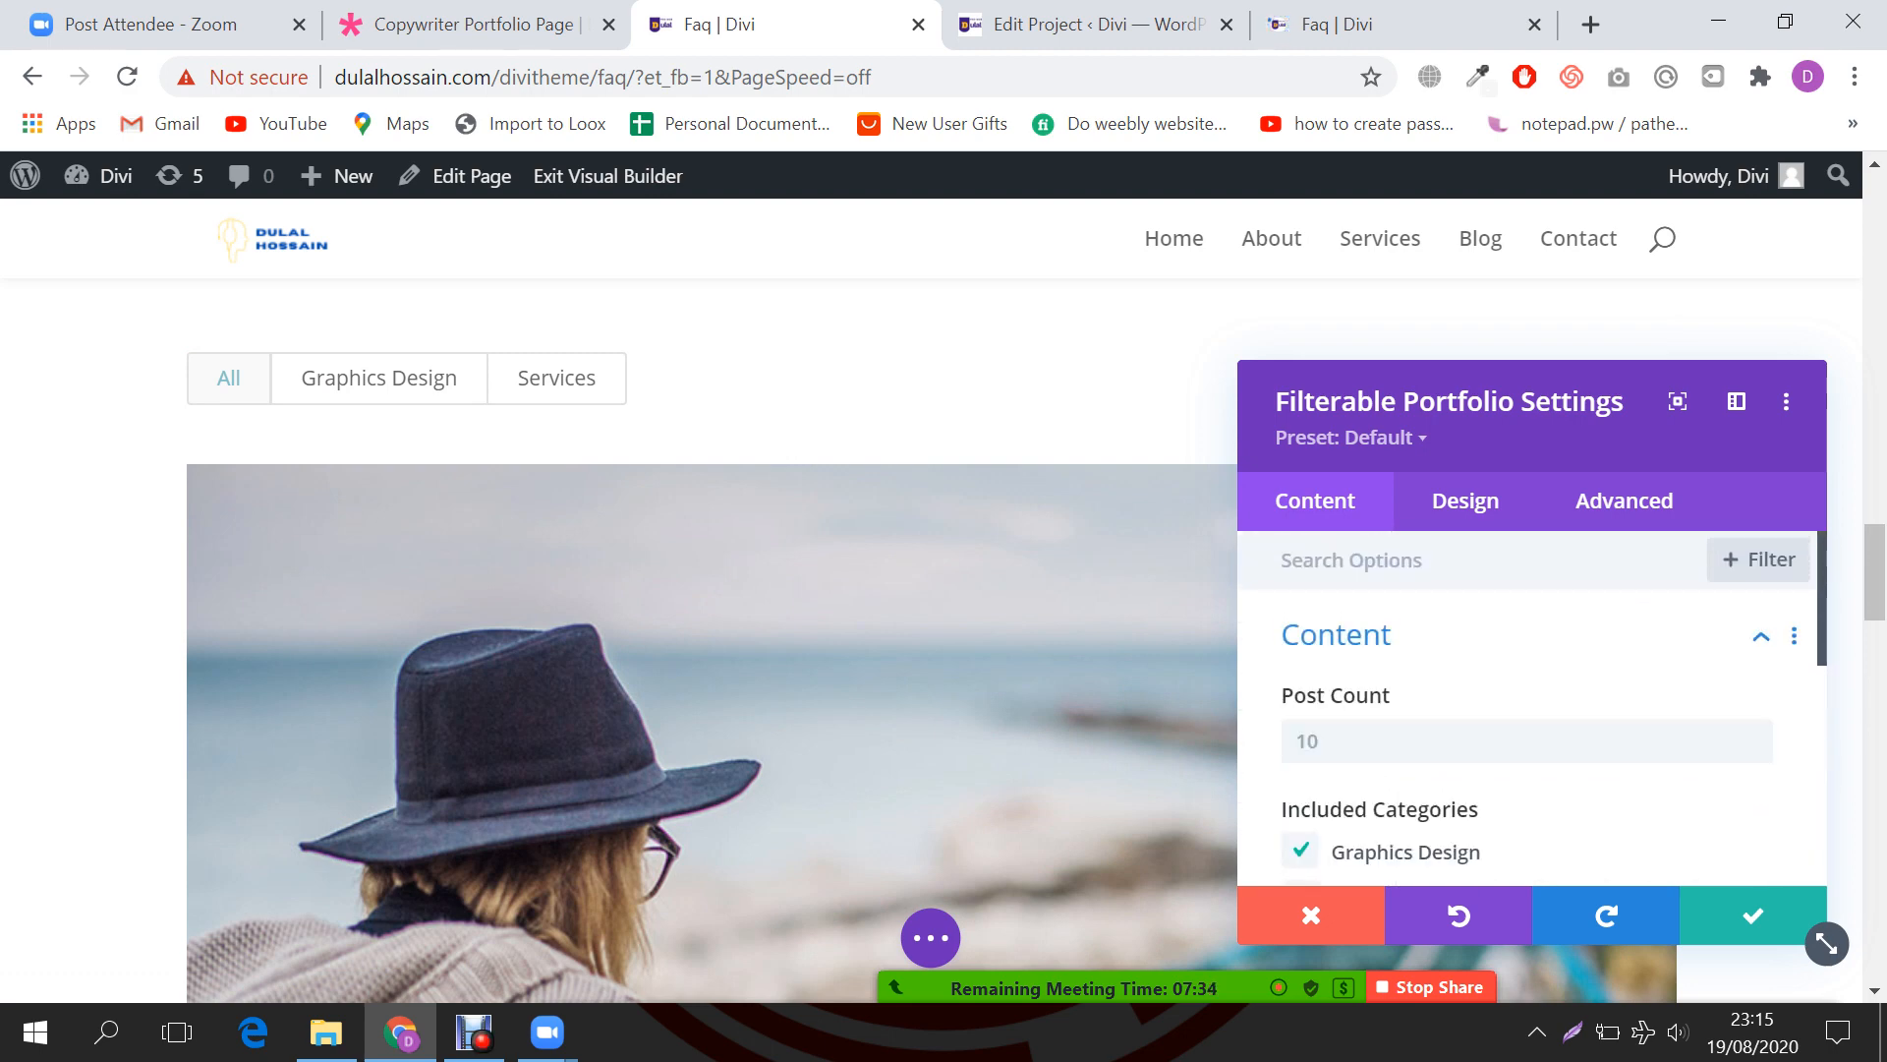
scroll(1531, 688, down, 3)
Step: Change the Filterable Portfolio's layout to Grid in the Design settings
click(1466, 500)
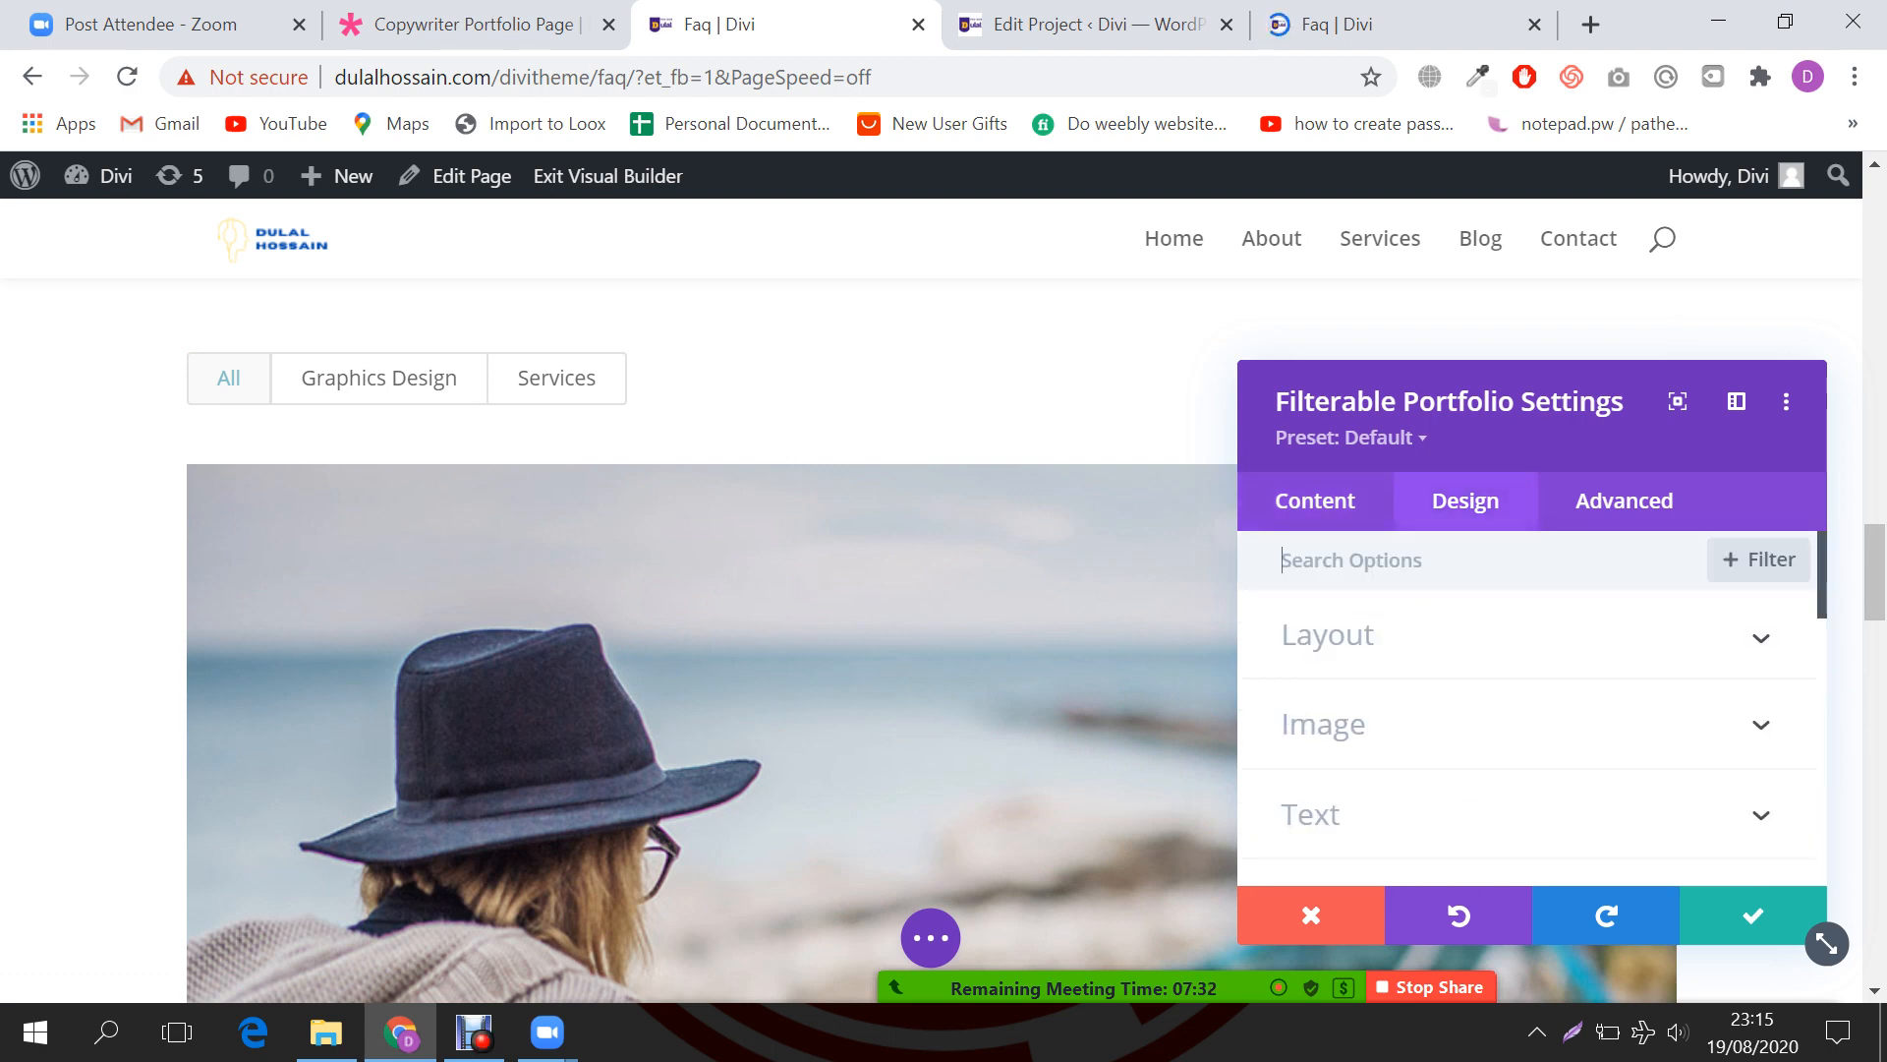
click(1327, 635)
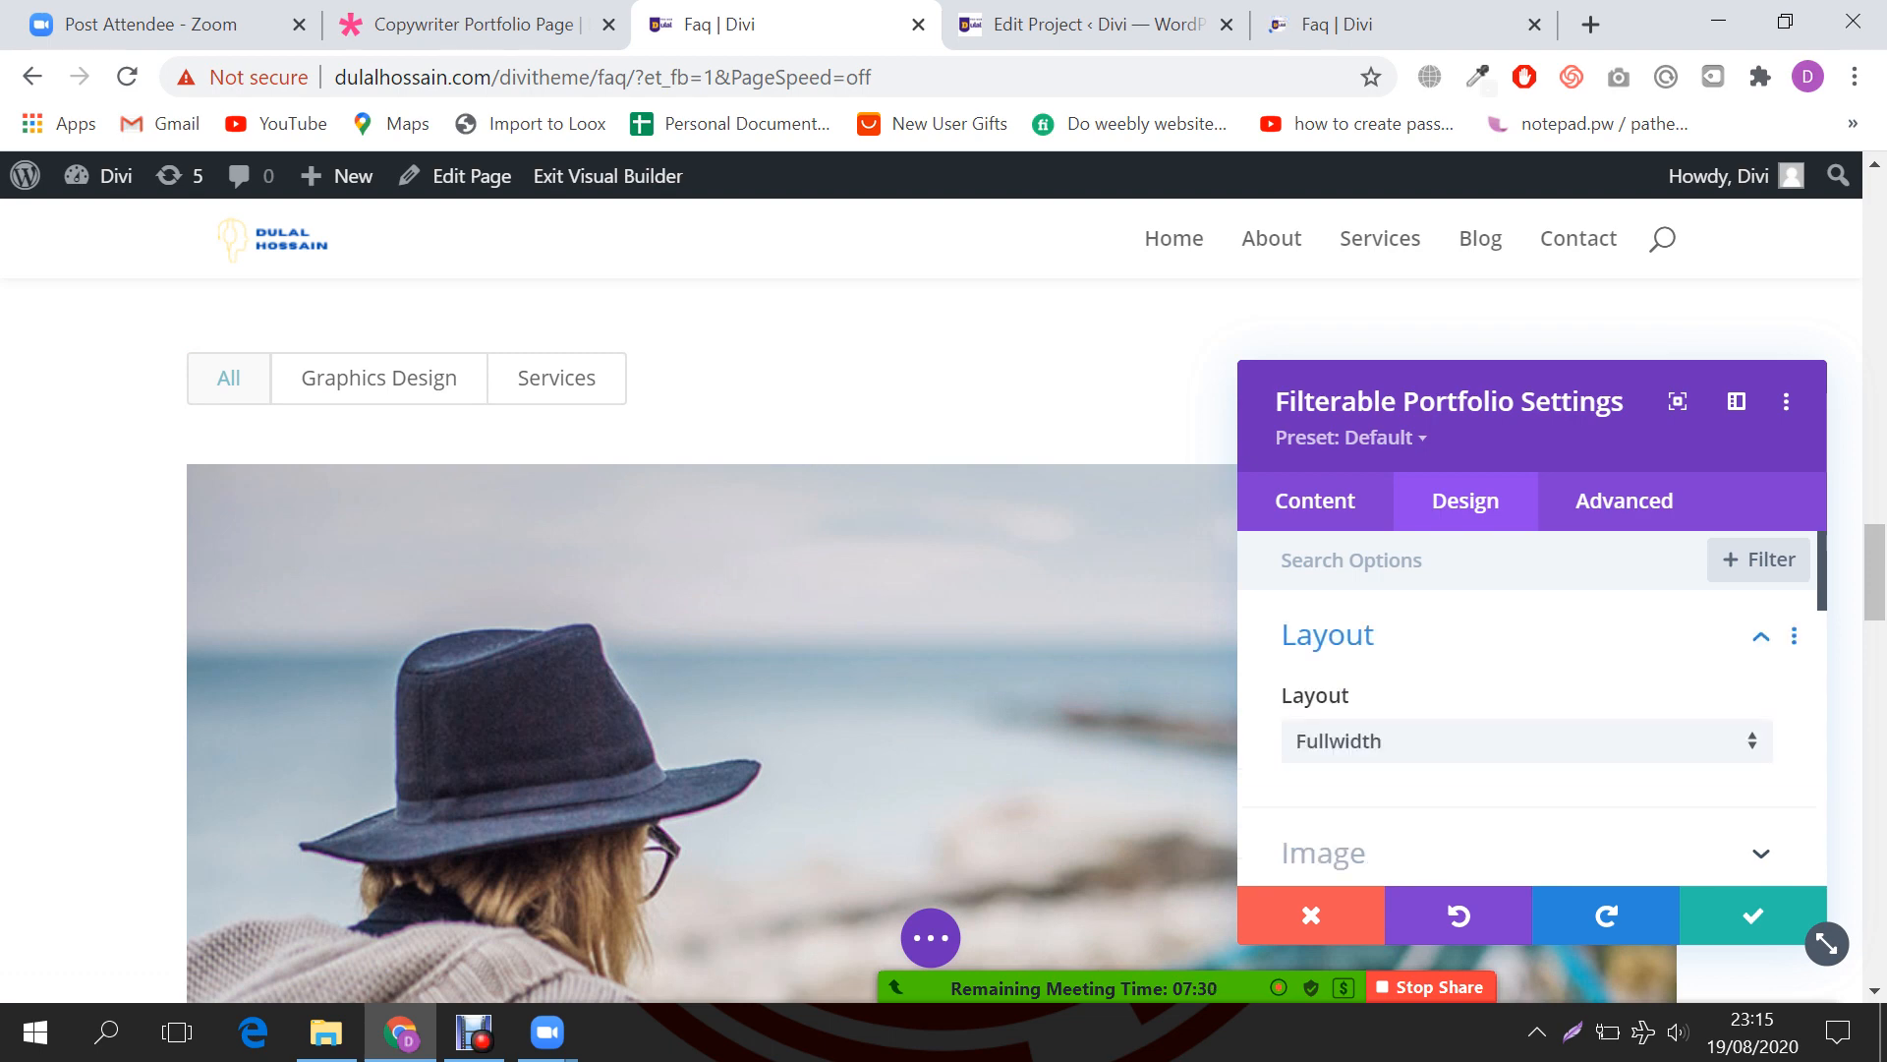
scroll(688, 649, down, 2)
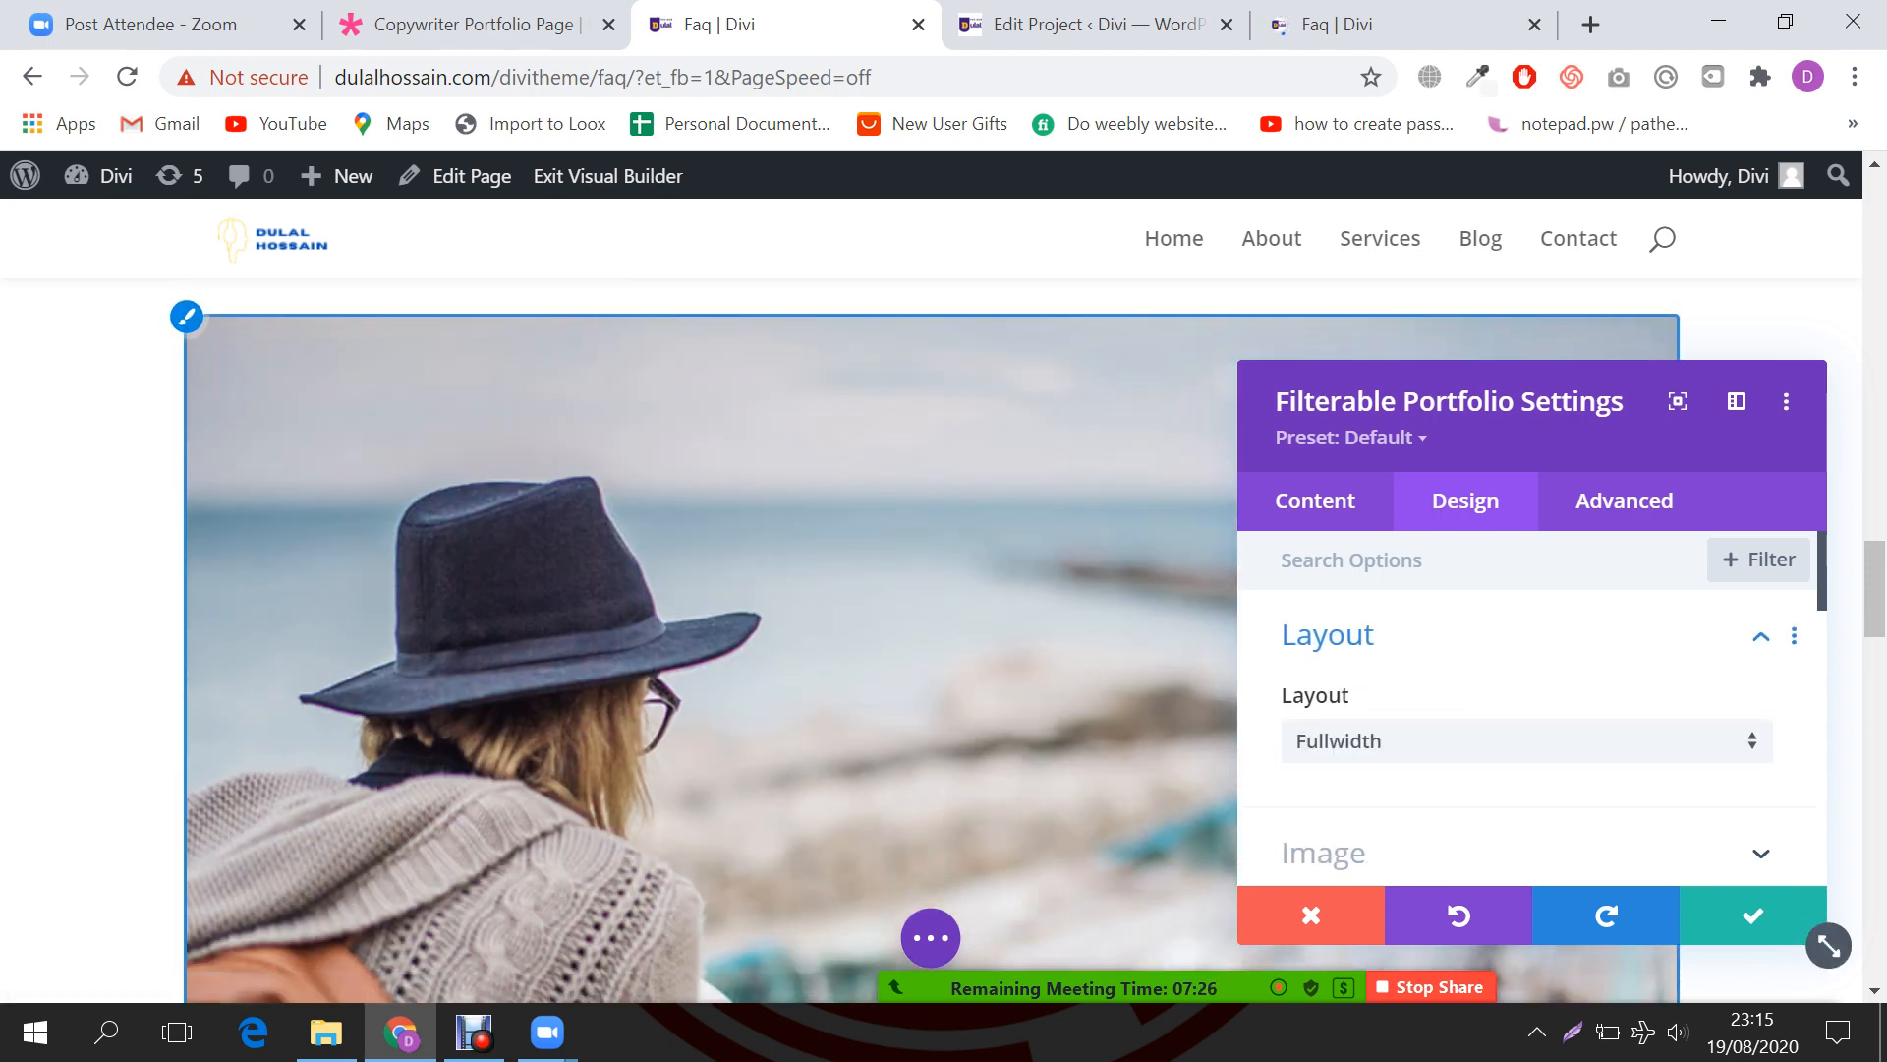
click(1525, 741)
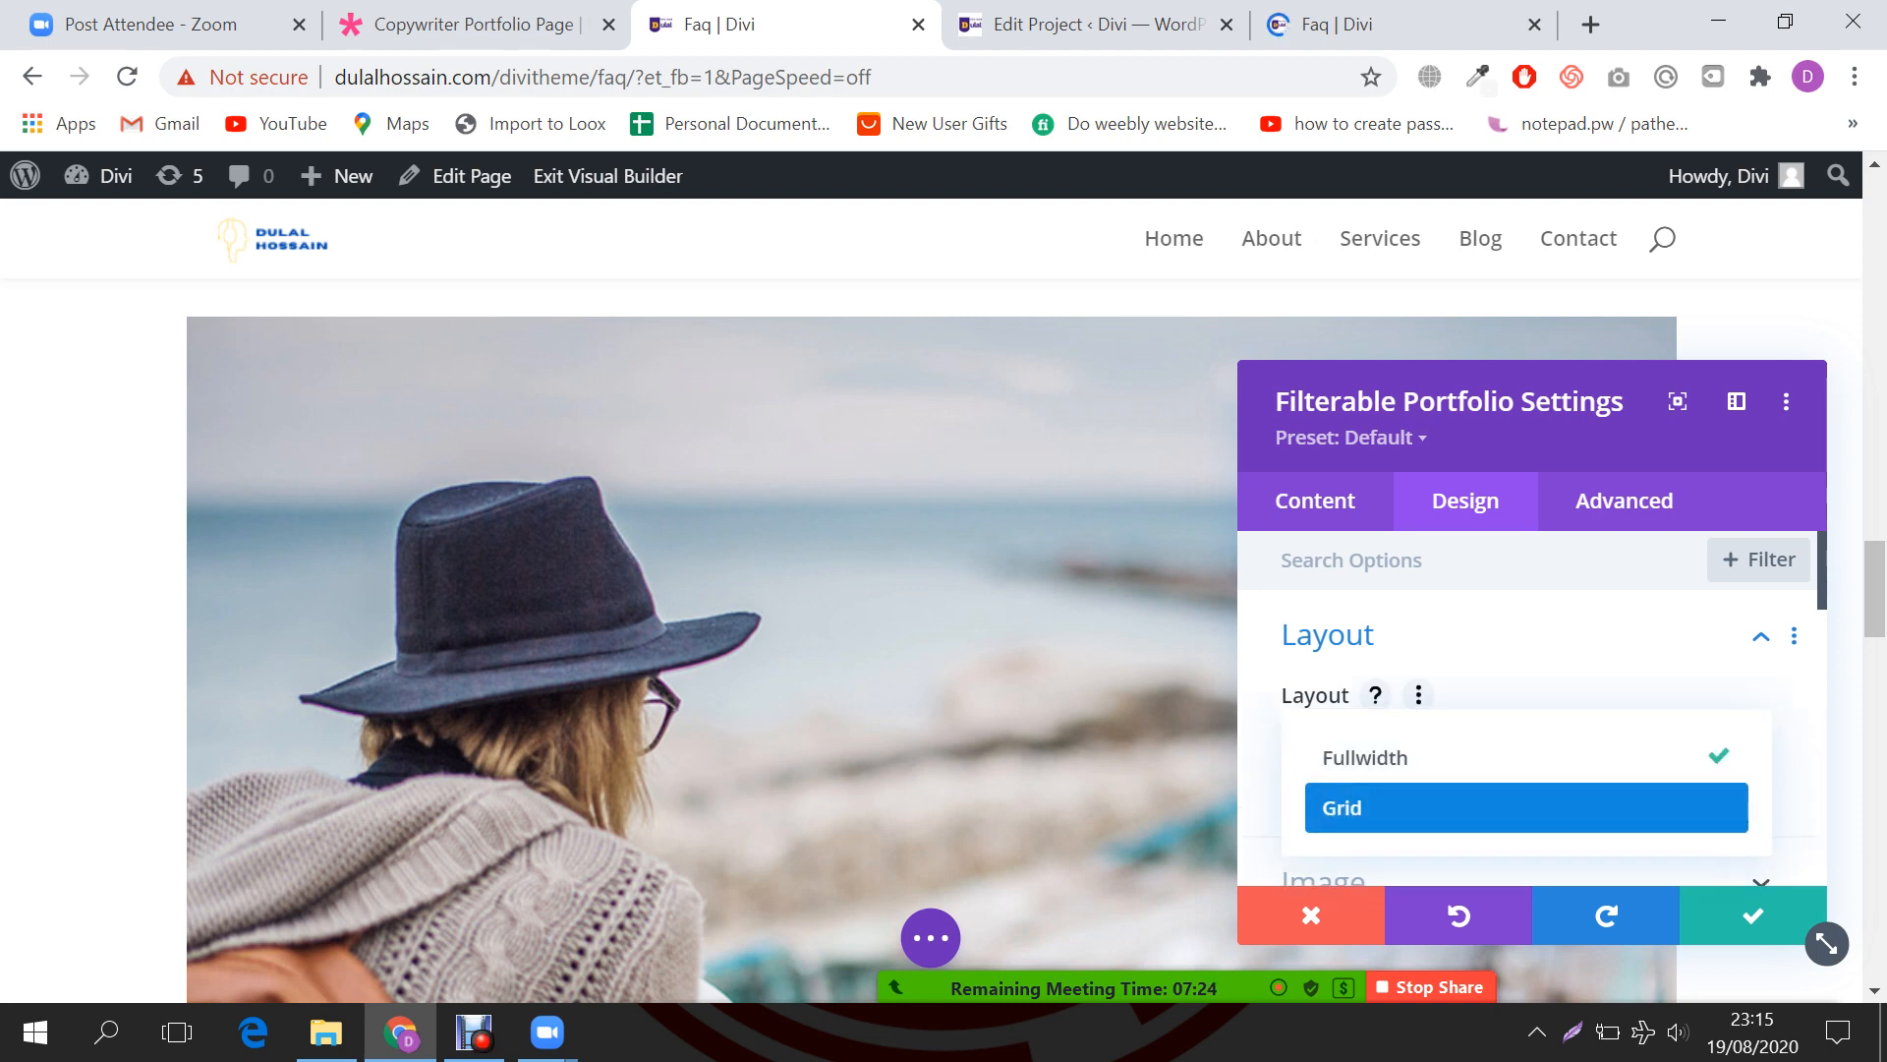
click(1475, 808)
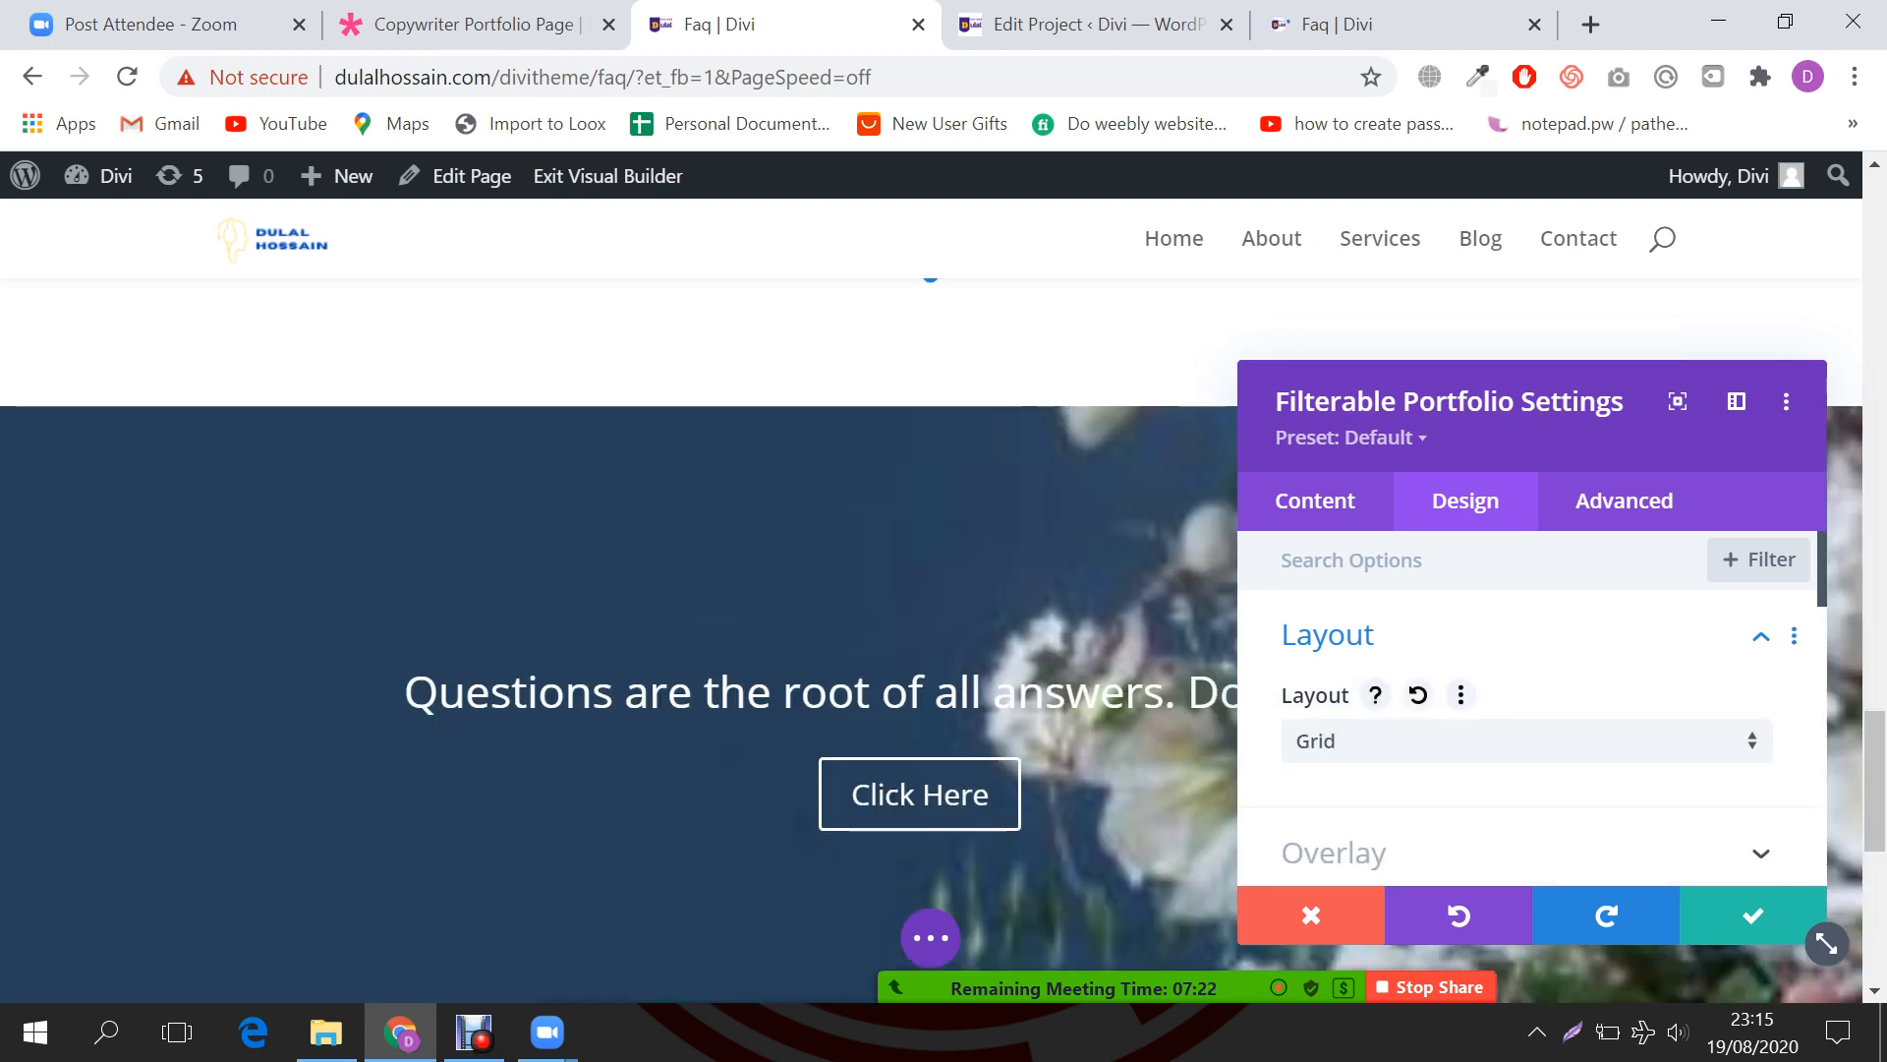
scroll(1526, 741, down, 2)
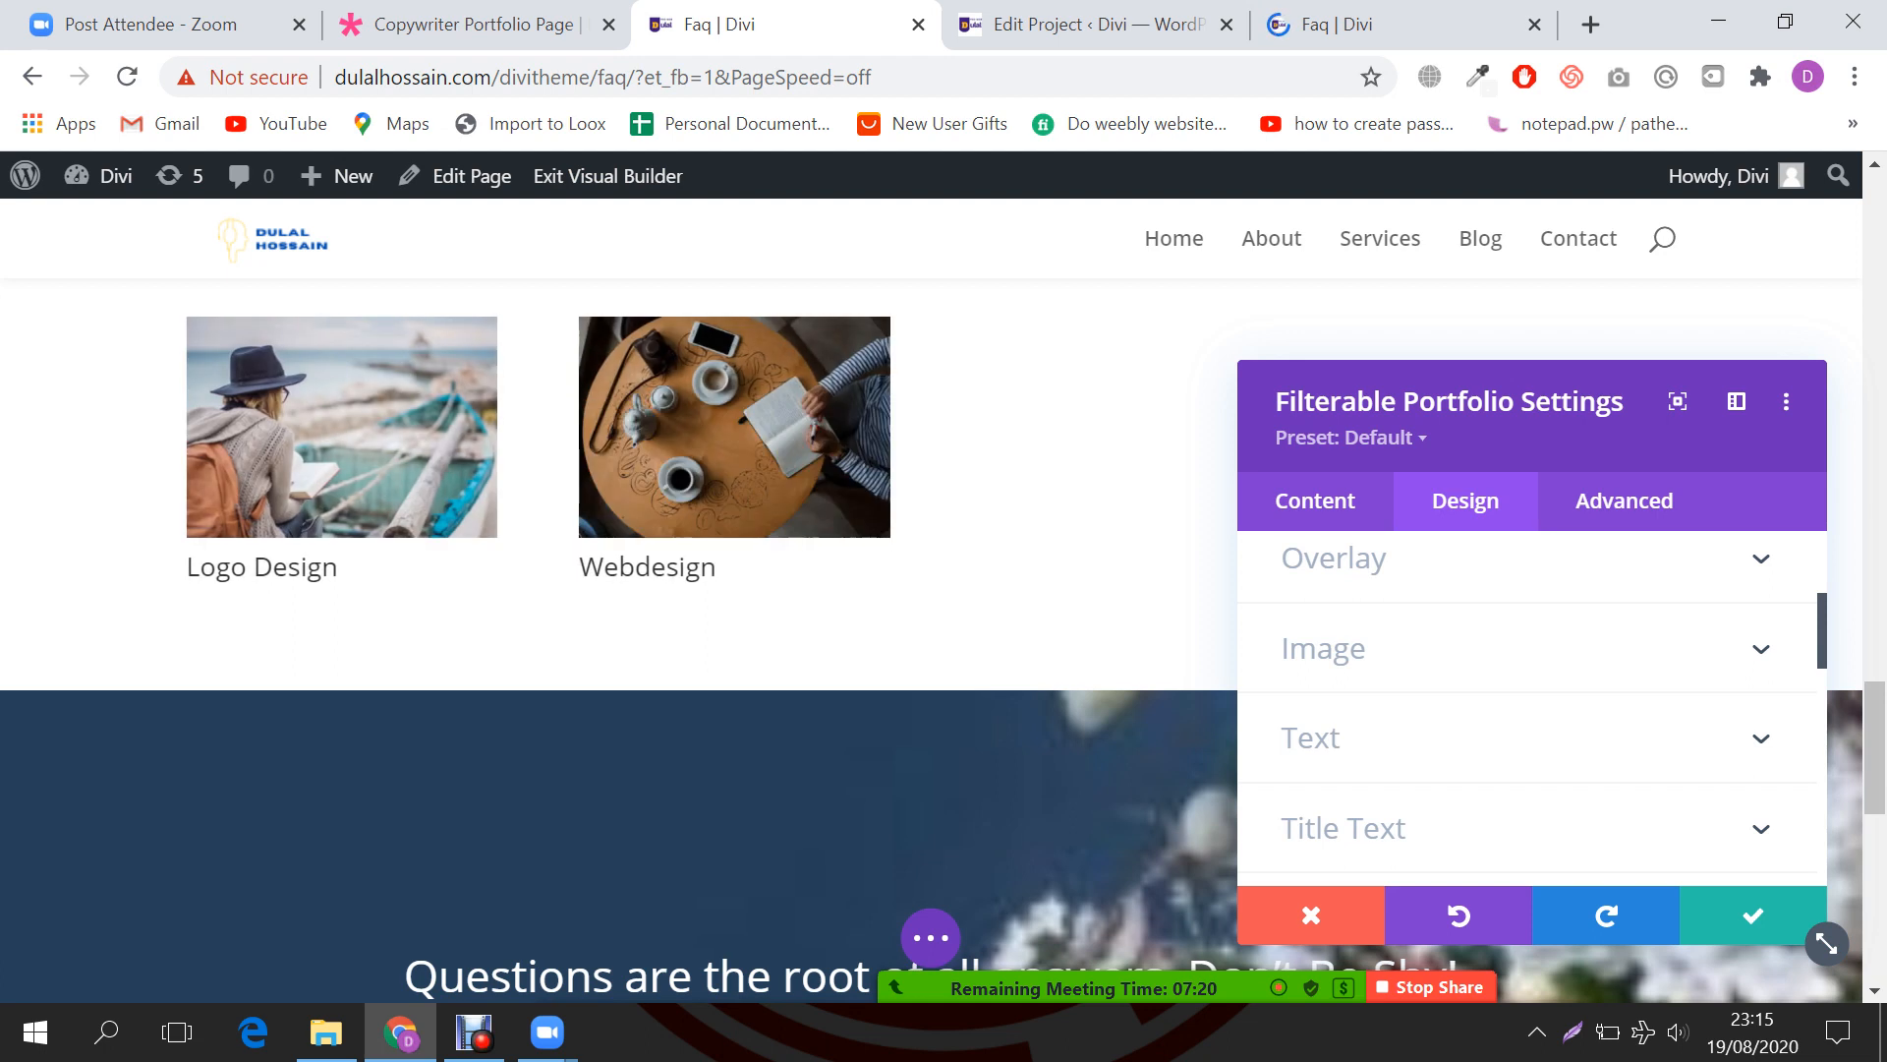
scroll(1526, 742, up, 1)
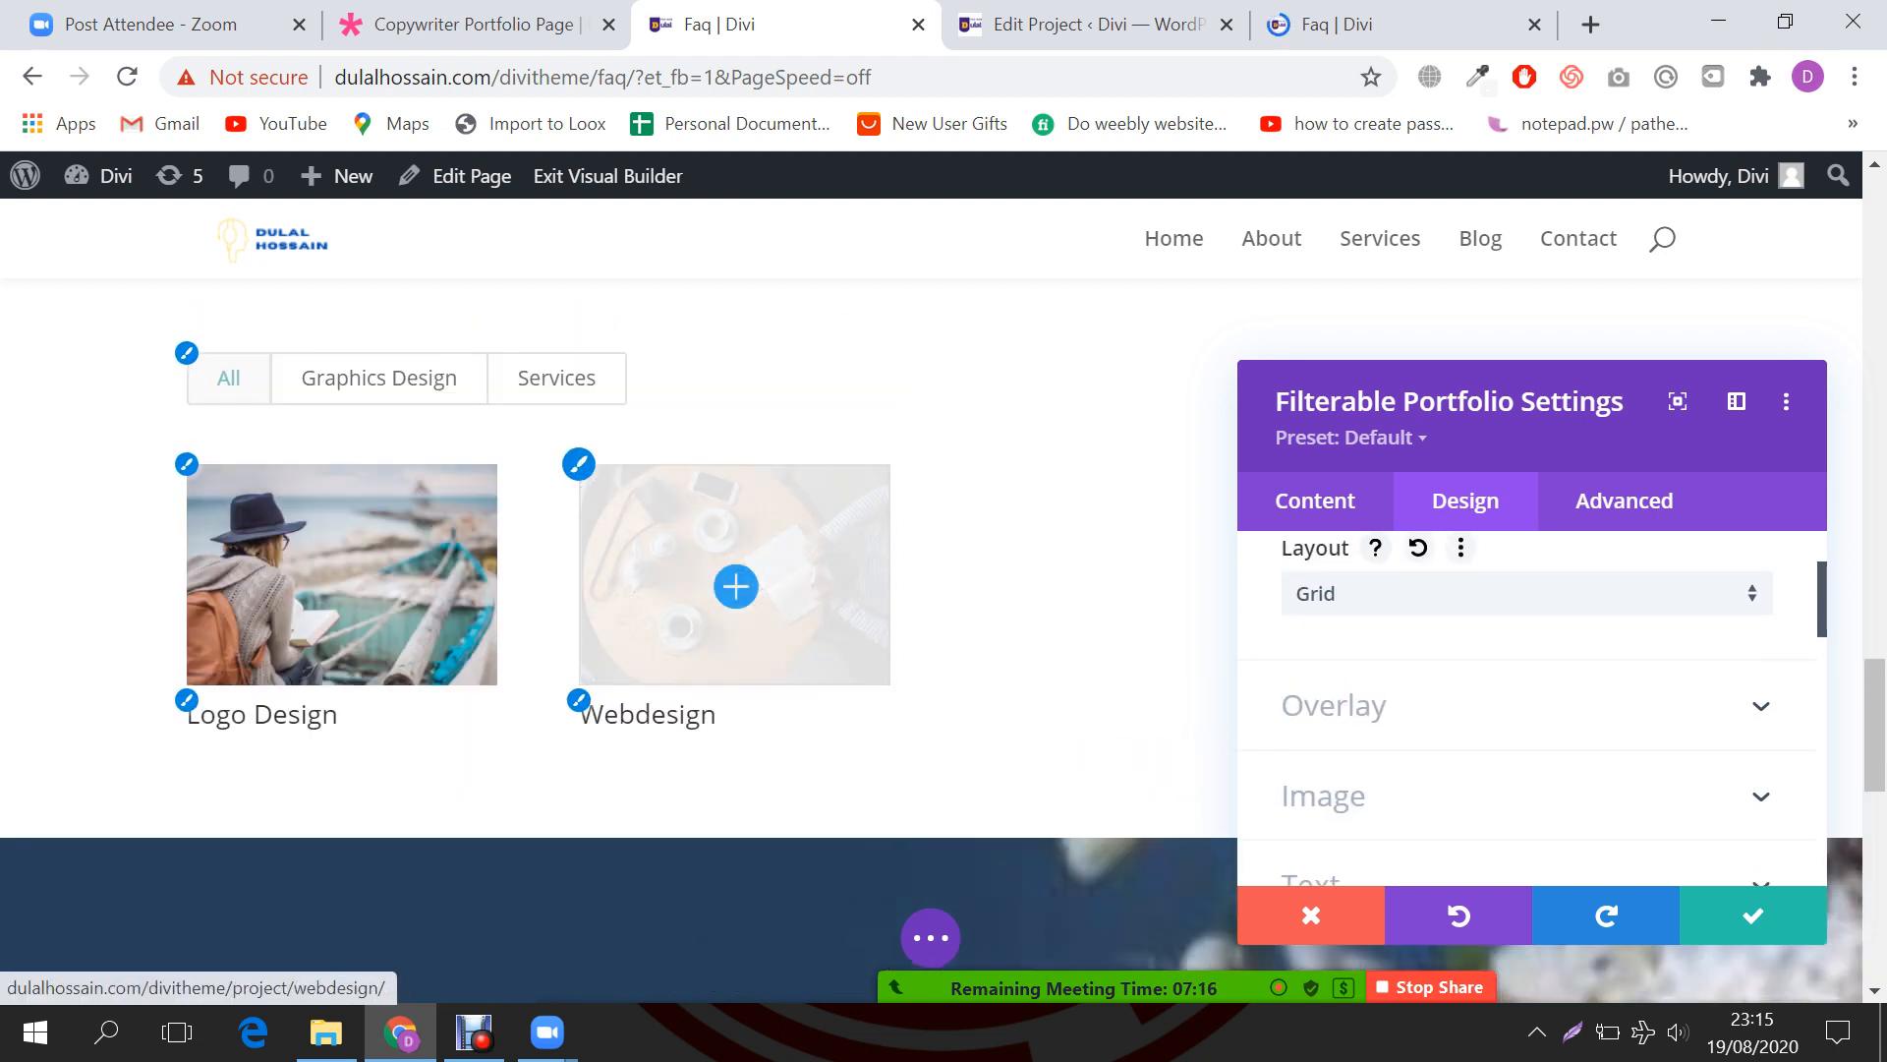
Step: Test the Graphics Design and Services filters on the grid and save the module
click(379, 378)
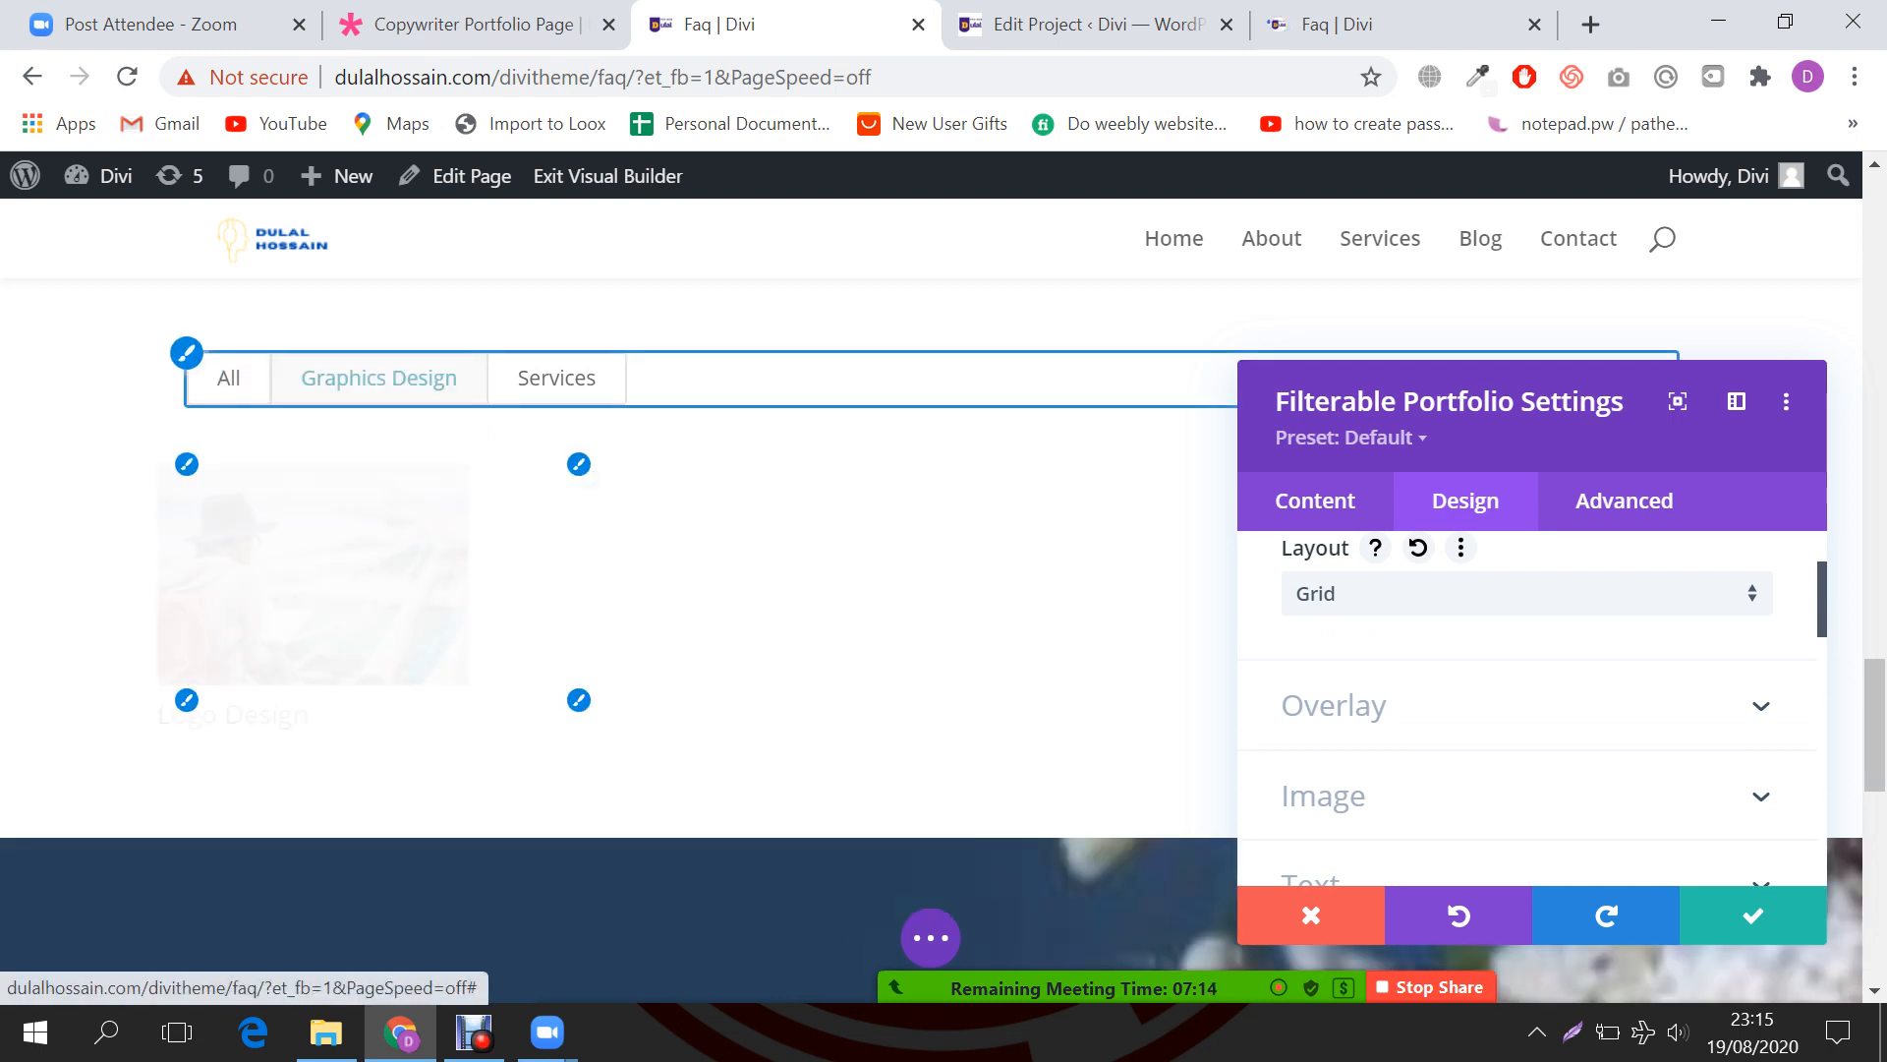
click(556, 378)
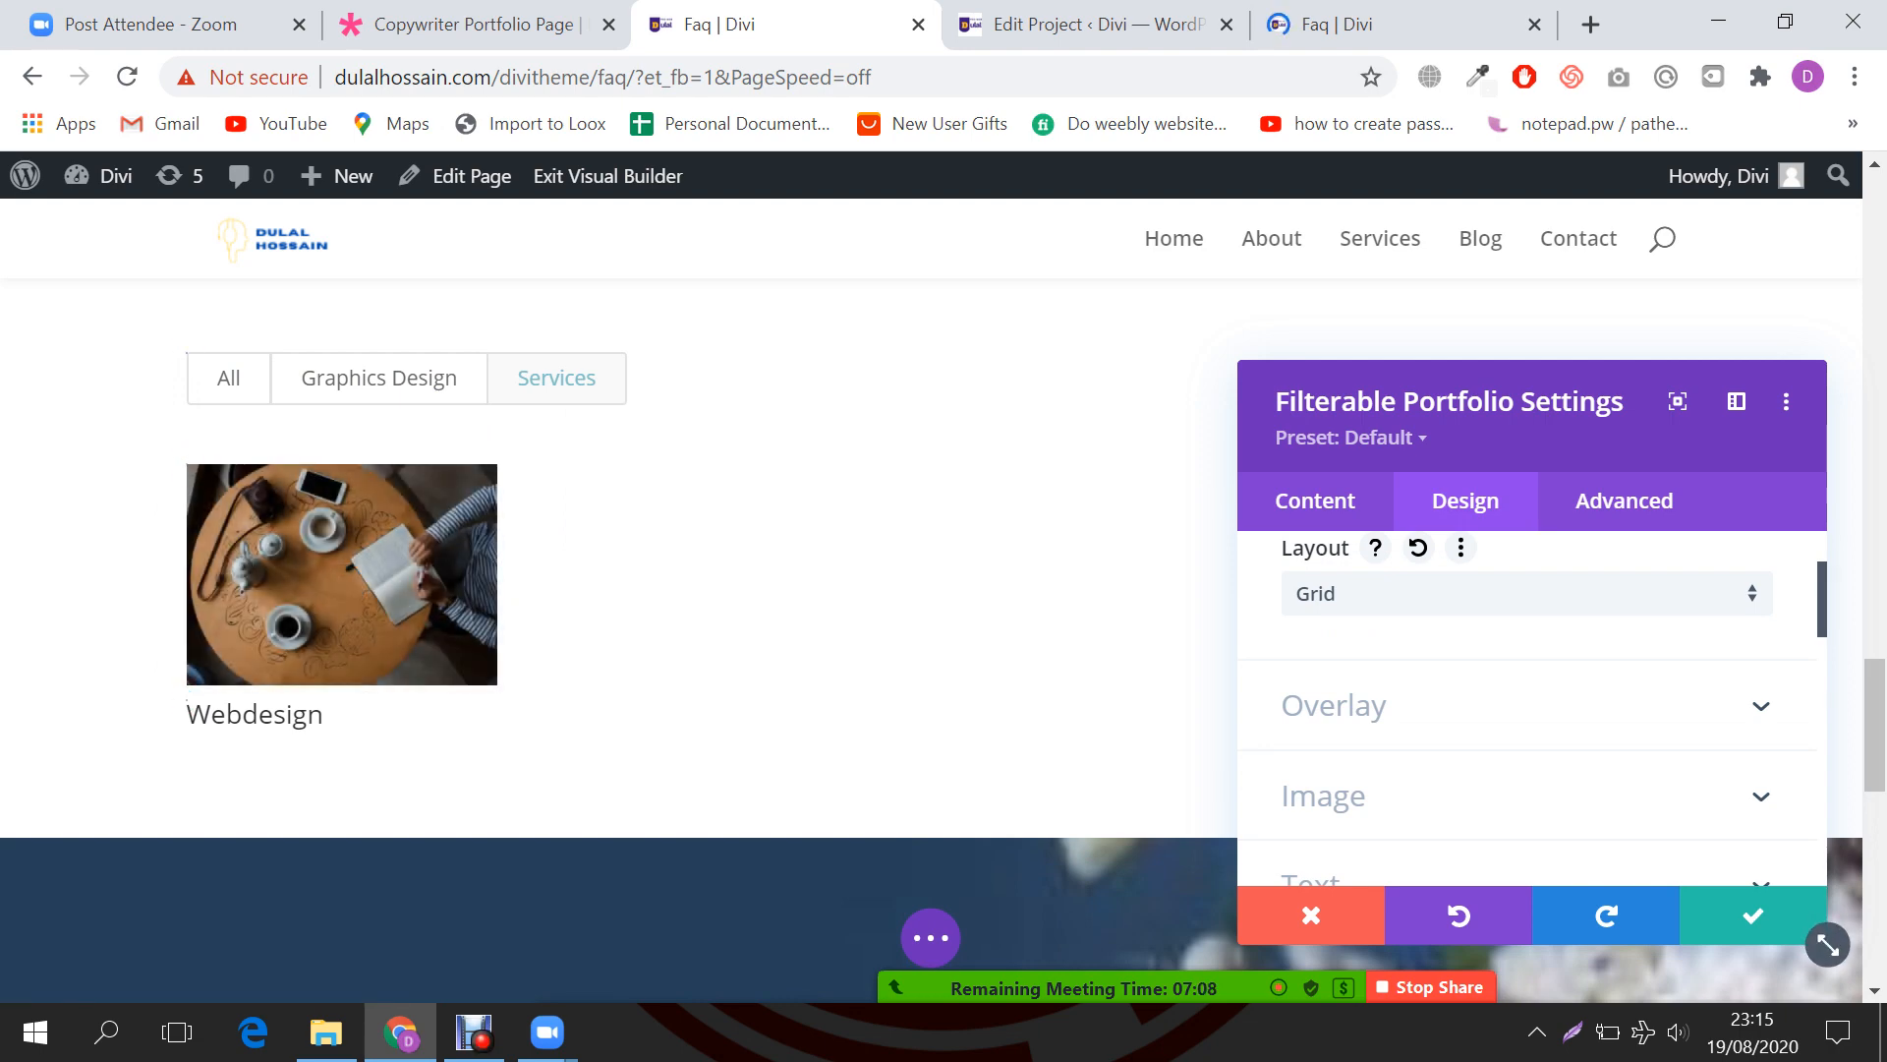
click(1752, 915)
Step: Glance over the Logo Design project's edit page, then go back to the FAQ page builder
key(ctrl+Tab)
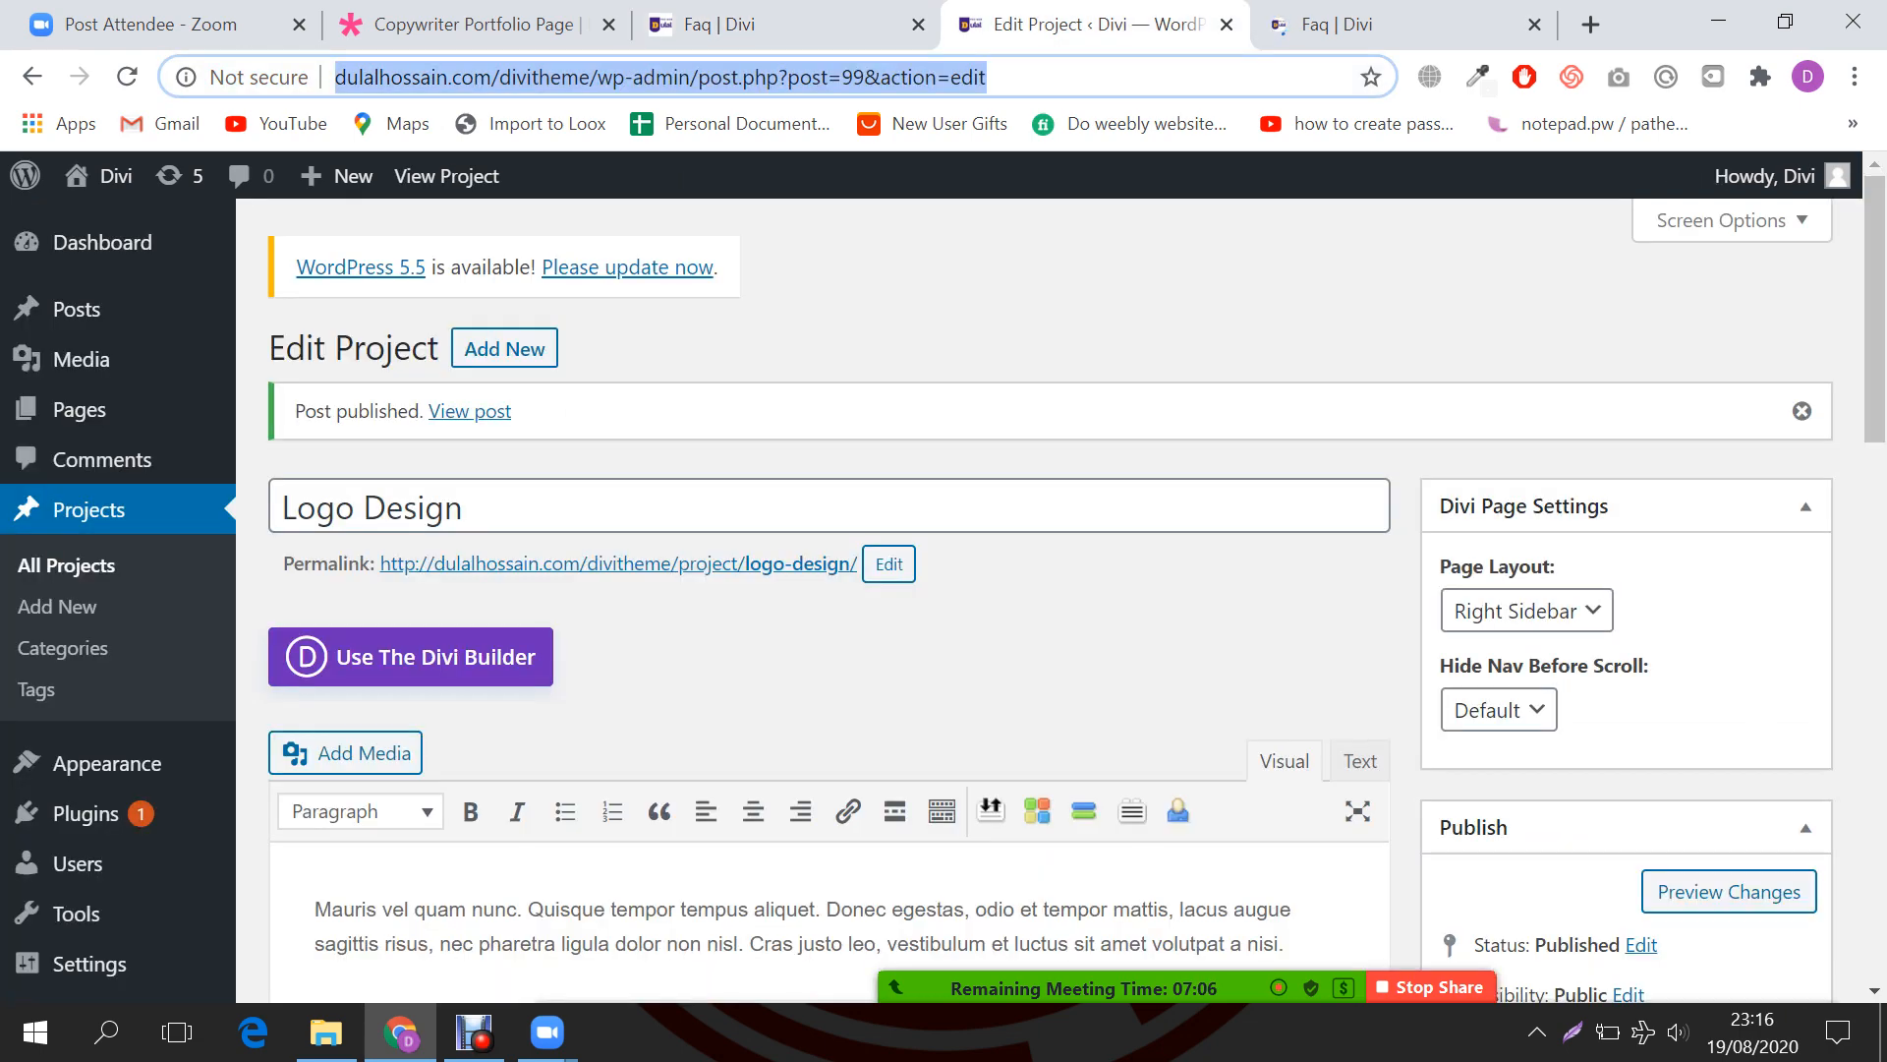
scroll(943, 599, down, 3)
scroll(944, 600, up, 3)
key(ctrl+shift+Tab)
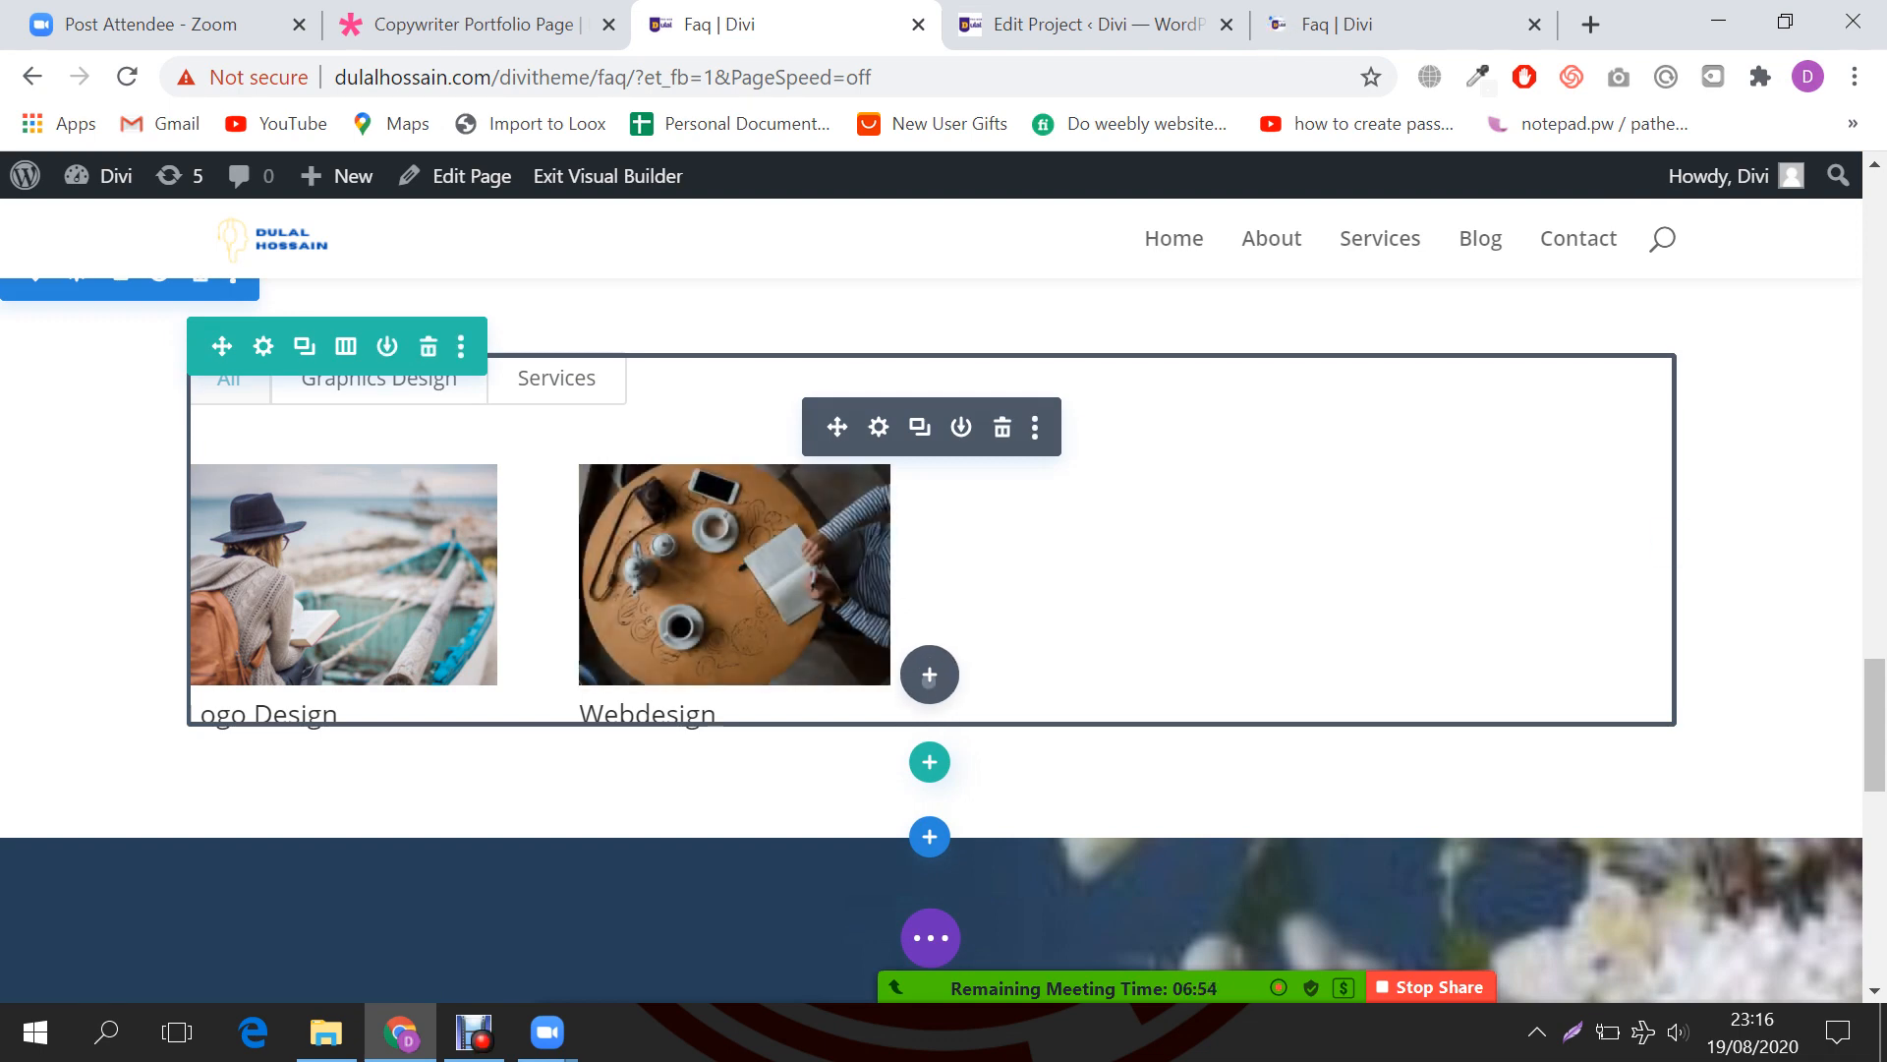
Step: Insert a Portfolio module below the filterable portfolio, searching 'por'
click(930, 676)
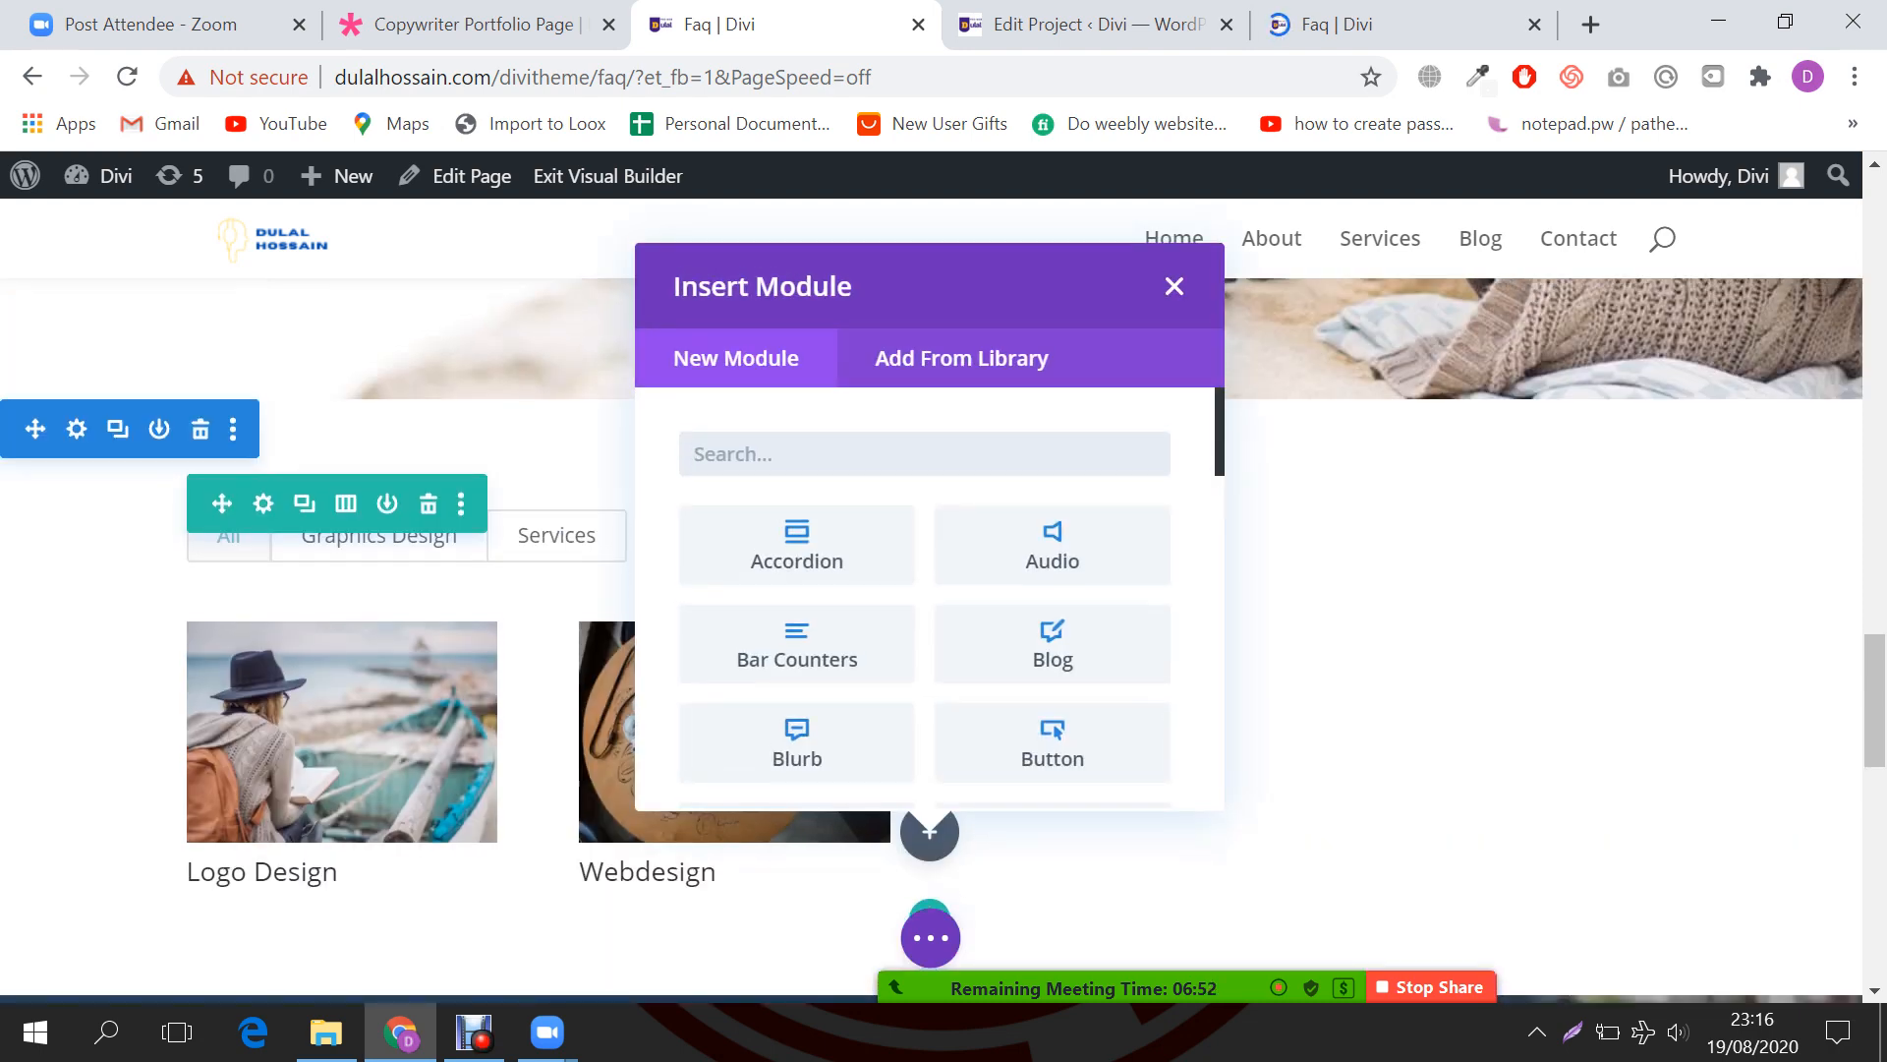
text(port)
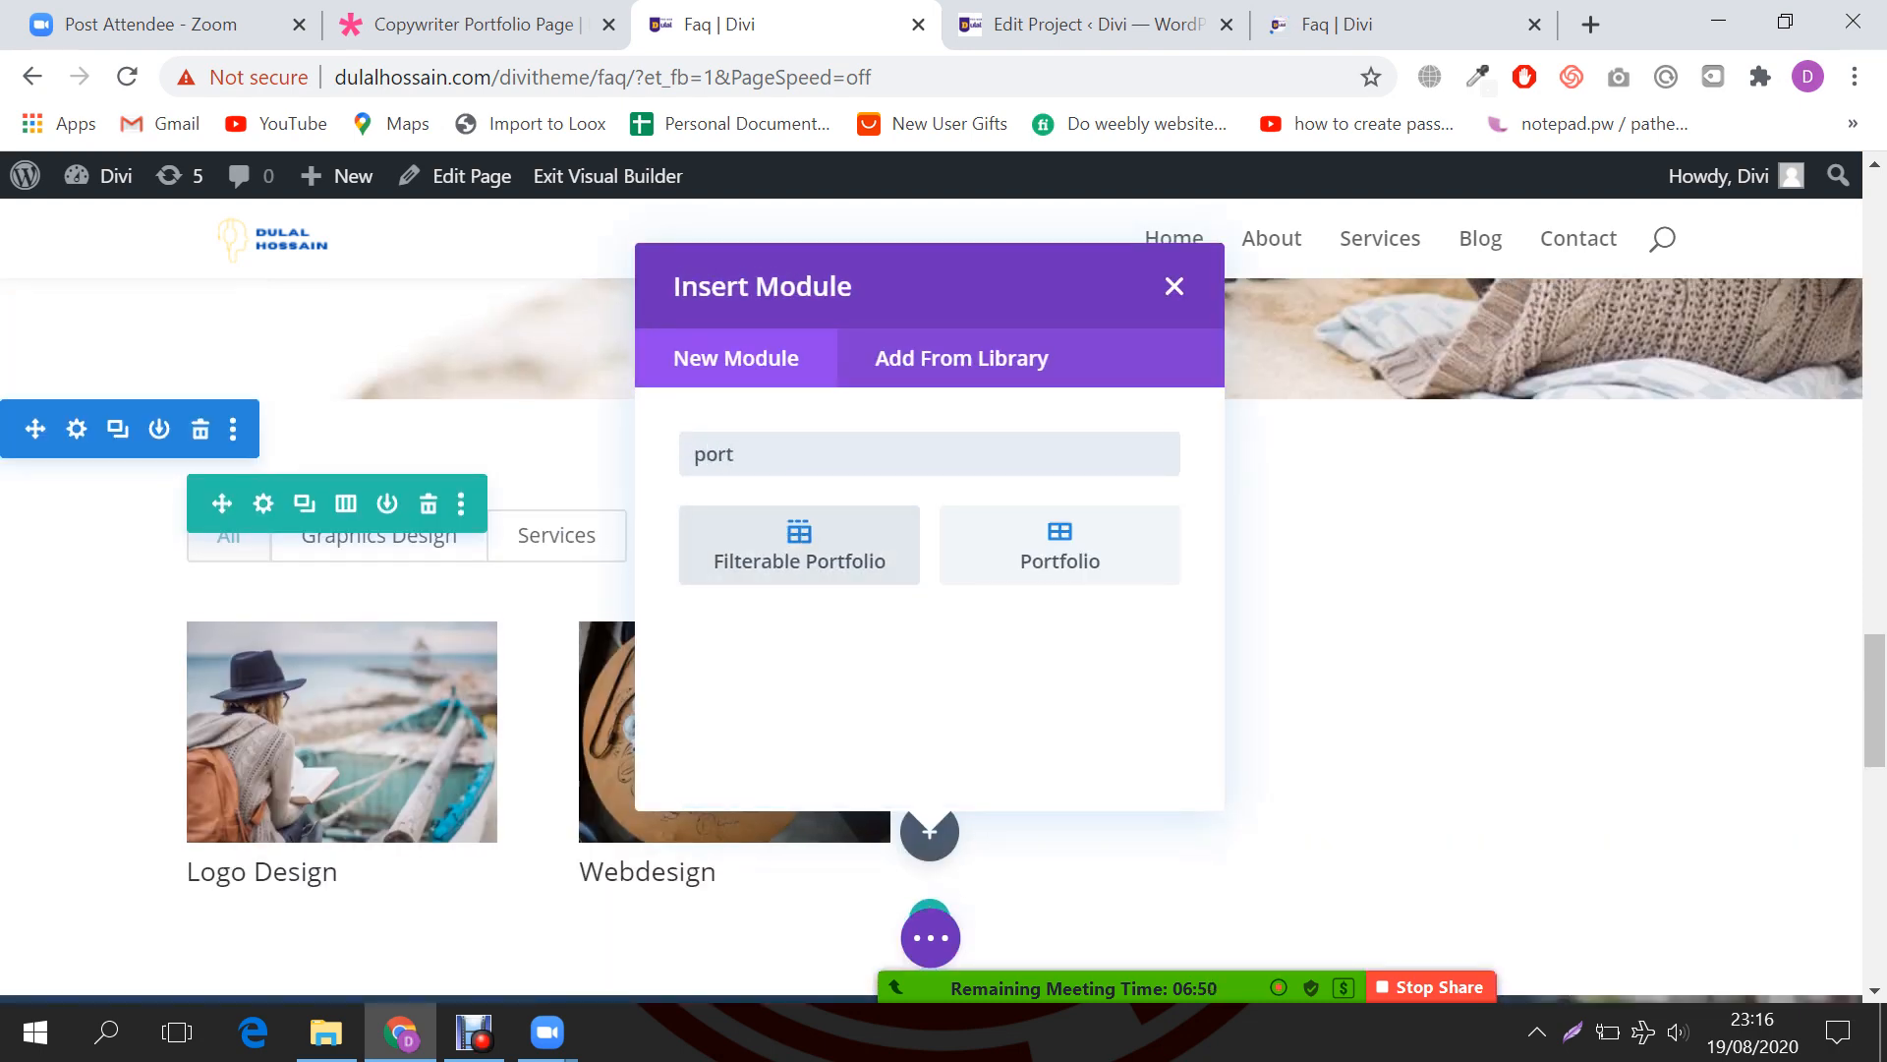
click(1059, 544)
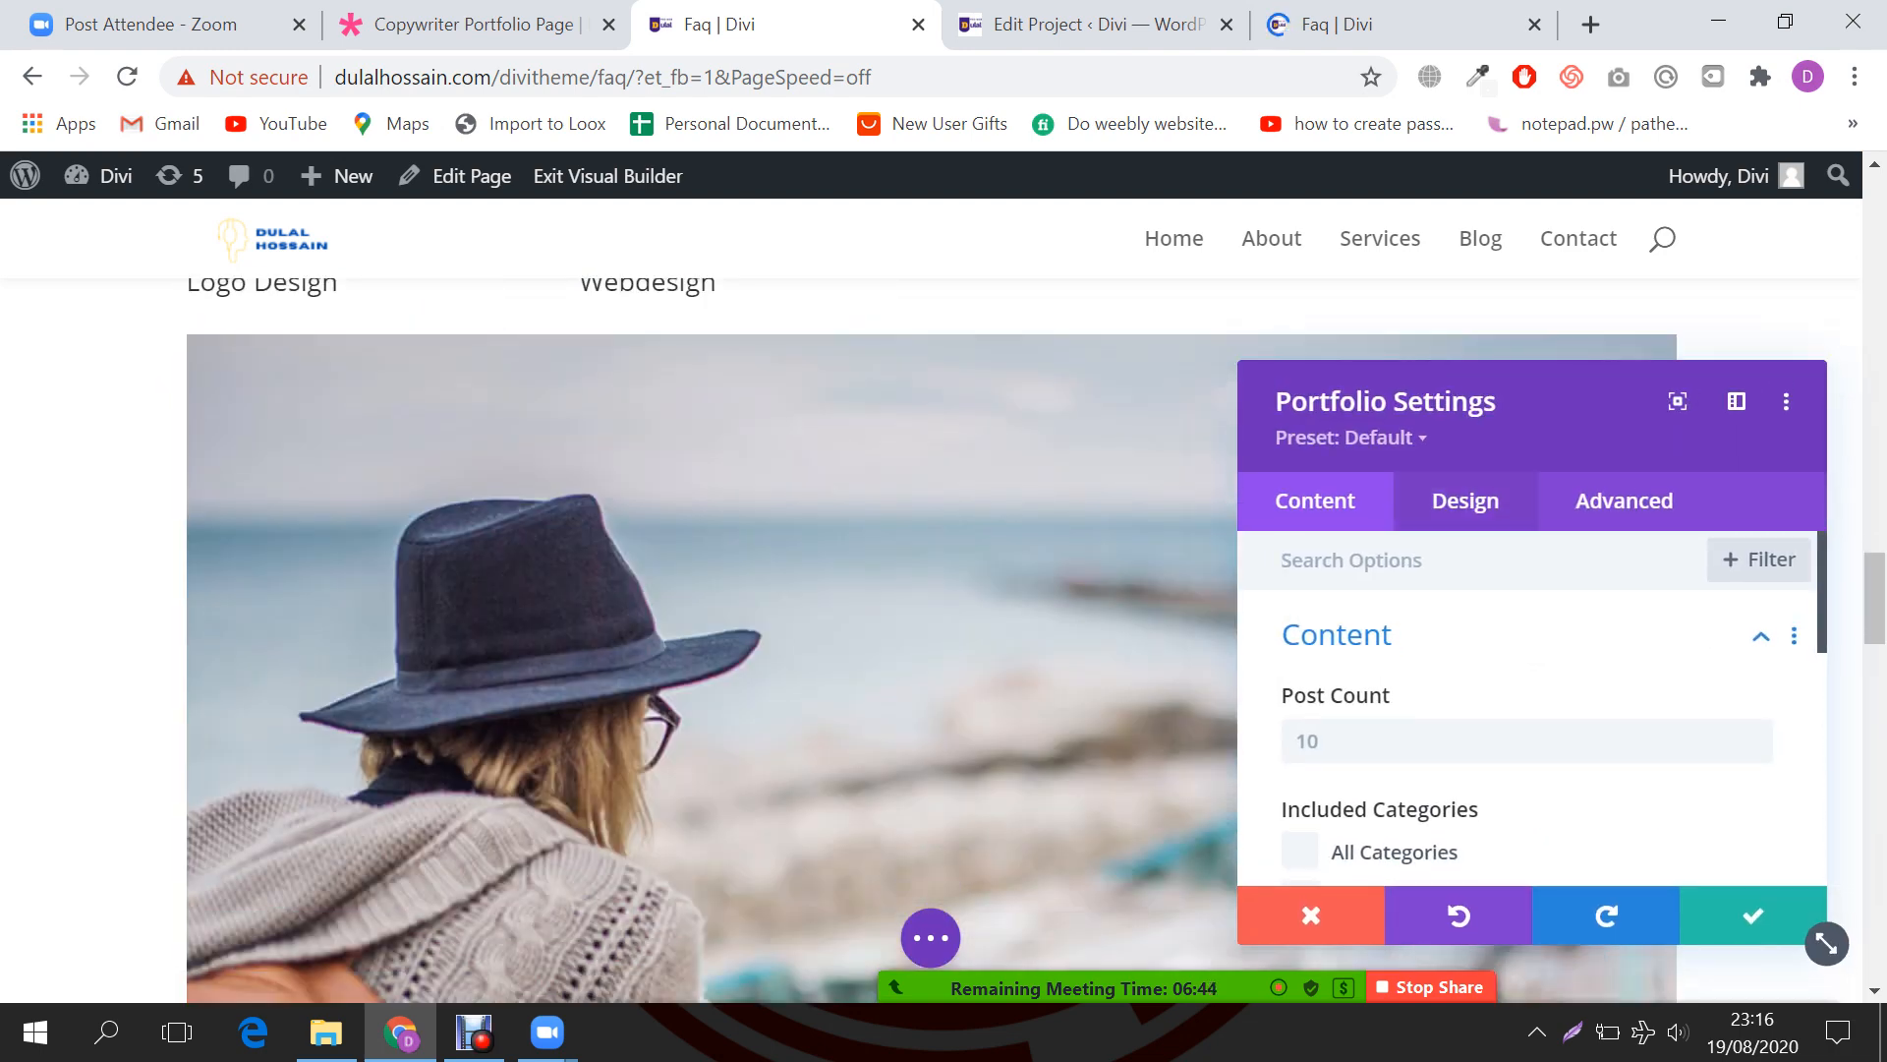
Step: Set the new Portfolio module to Grid layout, save it, and switch to the Logo Design editor
click(1466, 501)
click(1327, 635)
click(1518, 737)
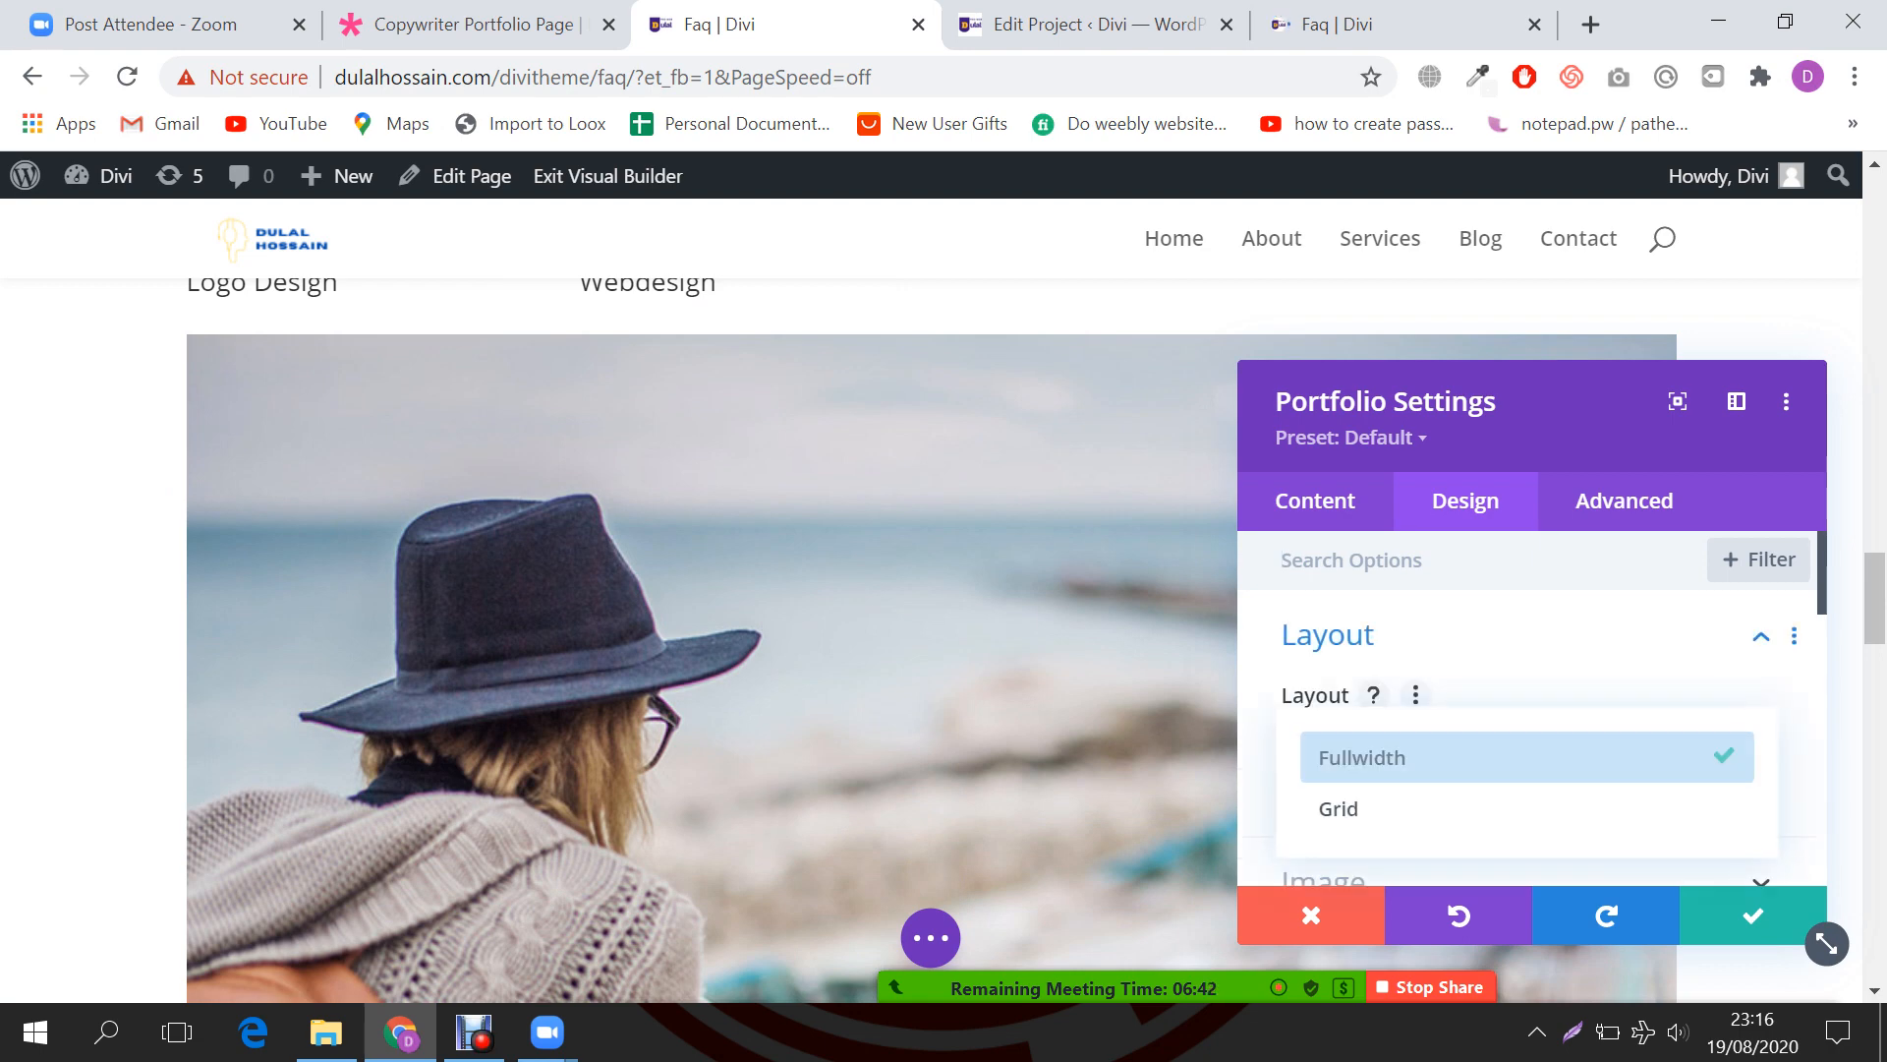
click(1518, 807)
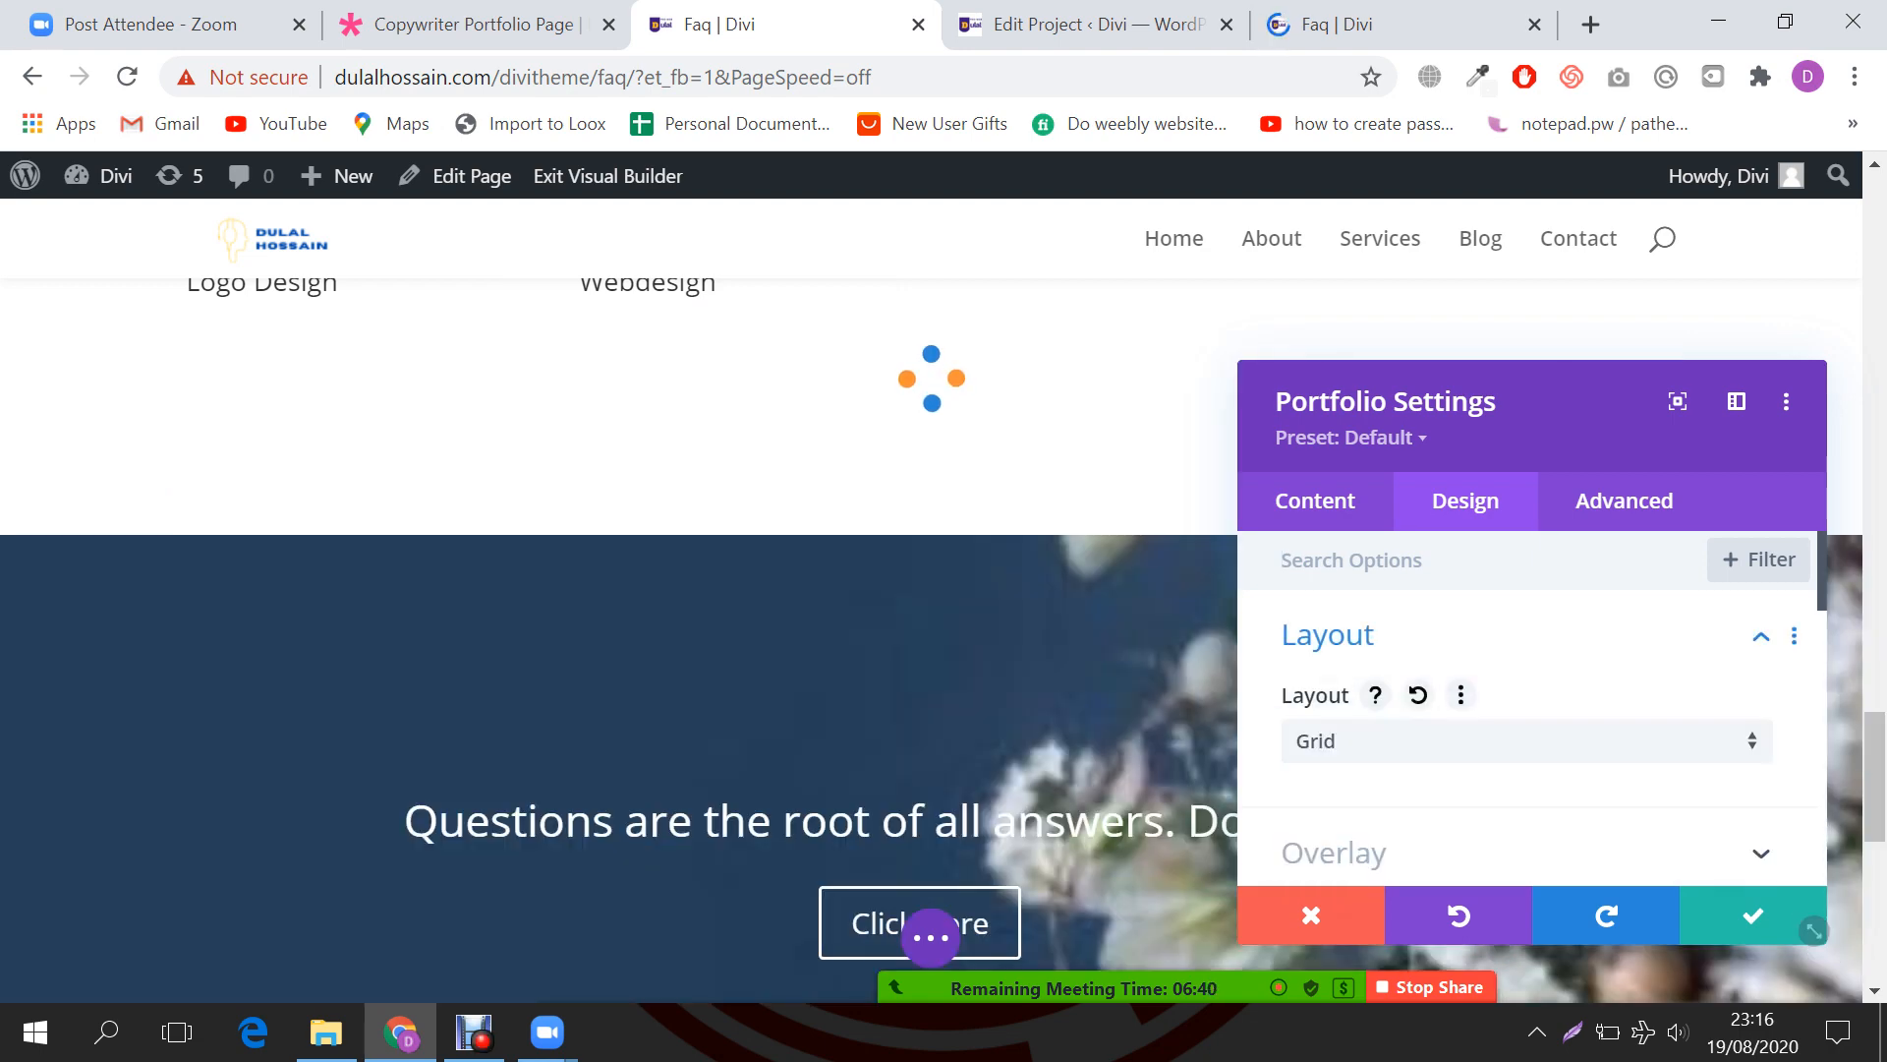
scroll(619, 639, up, 3)
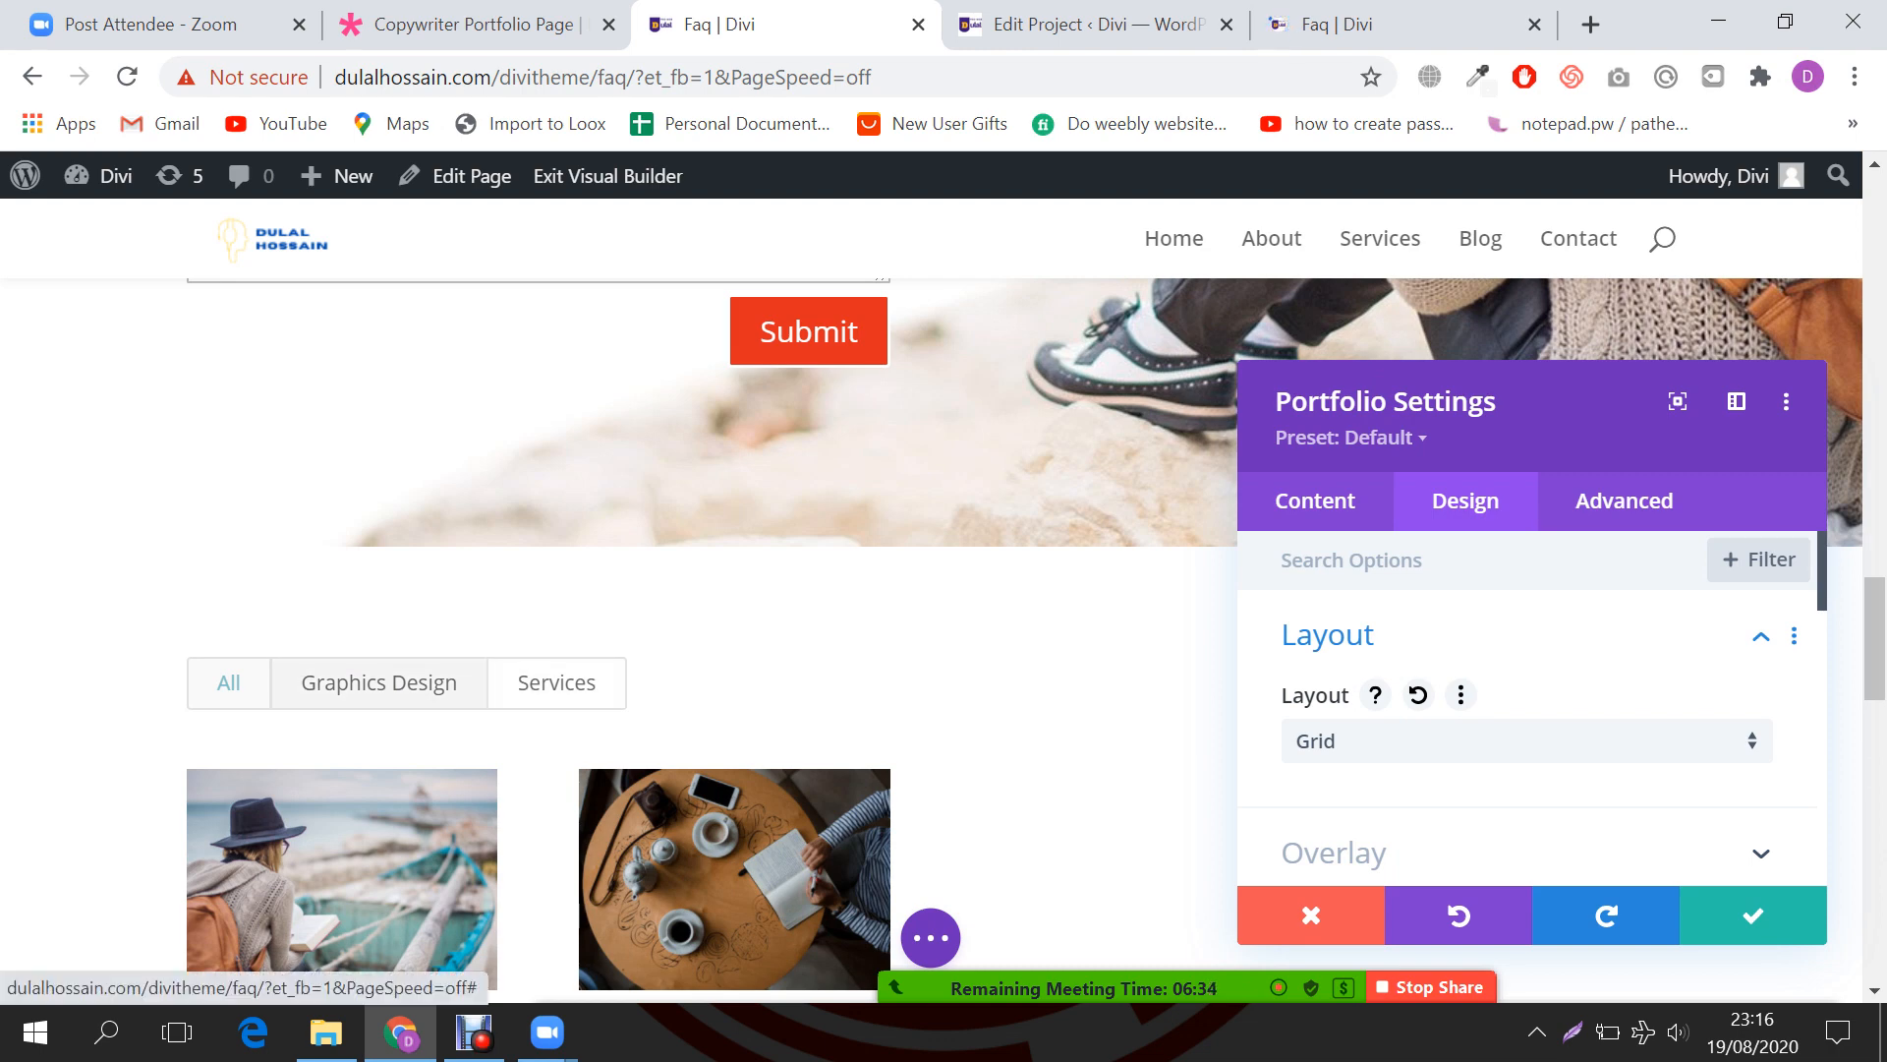
scroll(579, 604, down, 5)
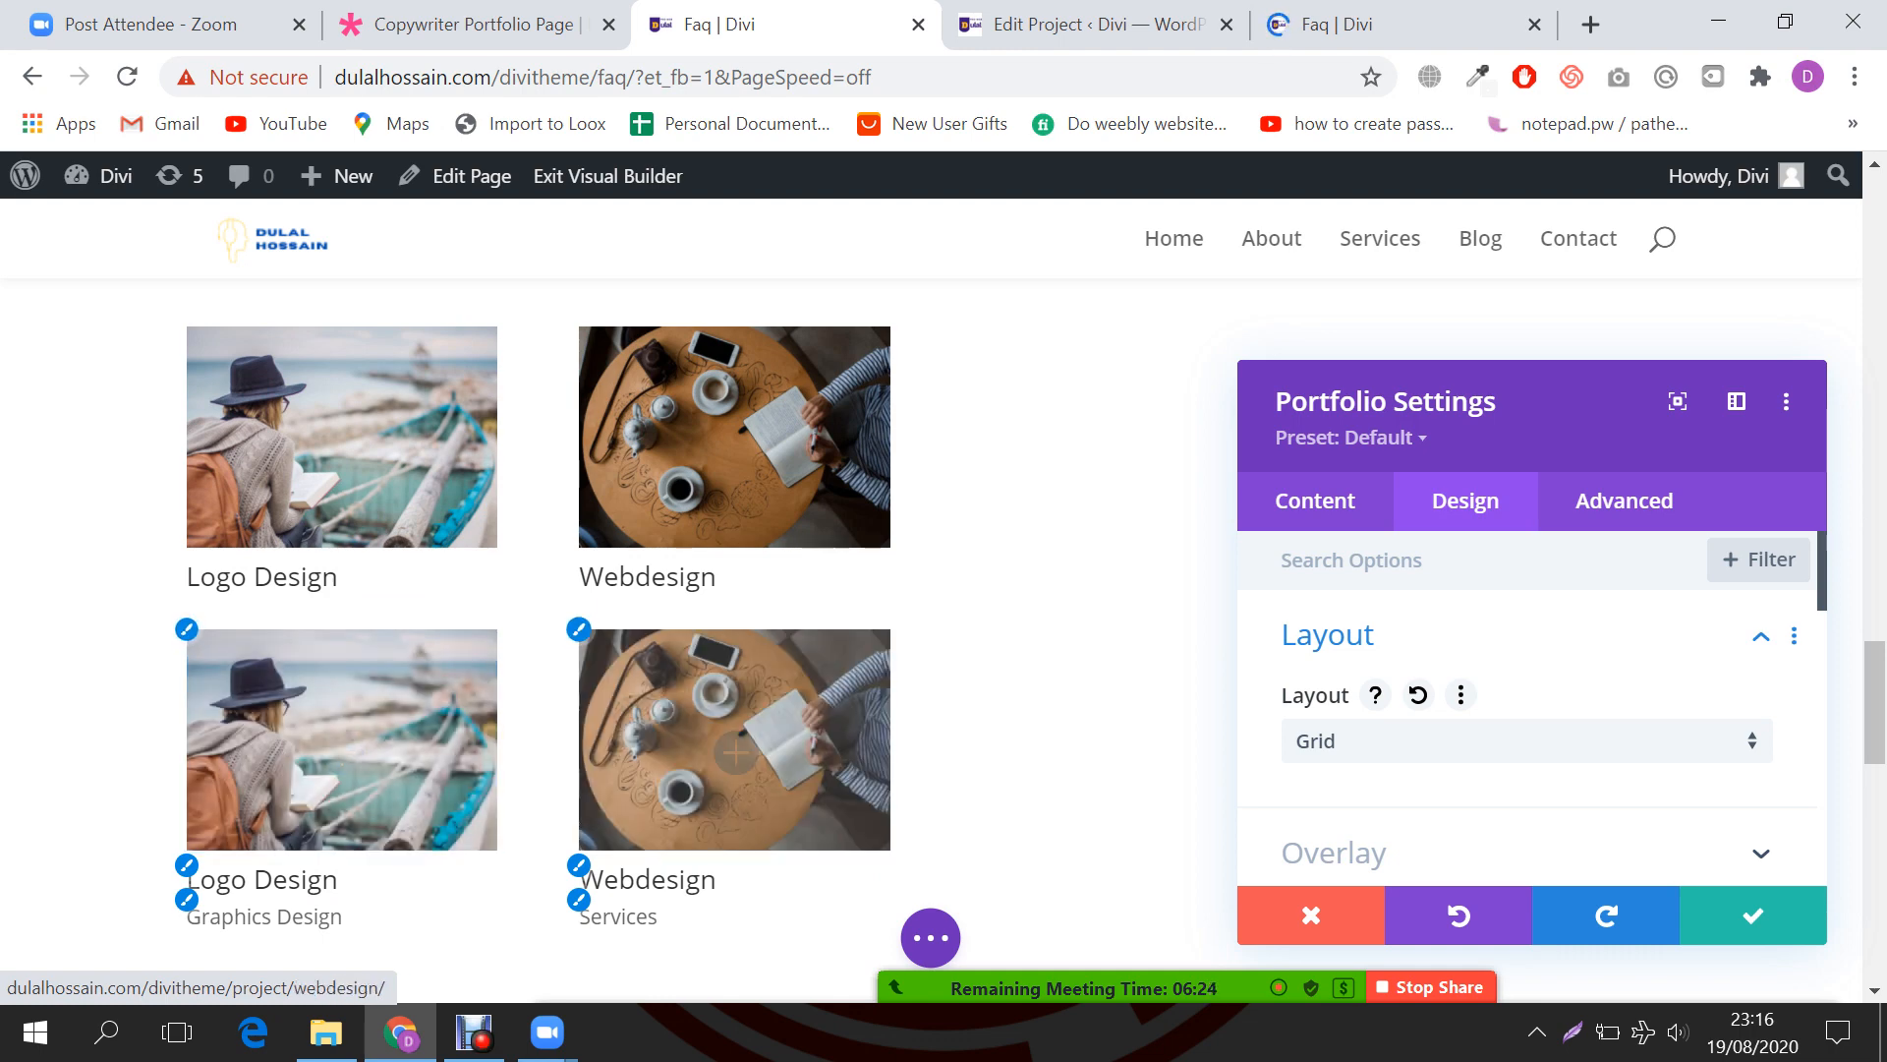
click(1753, 915)
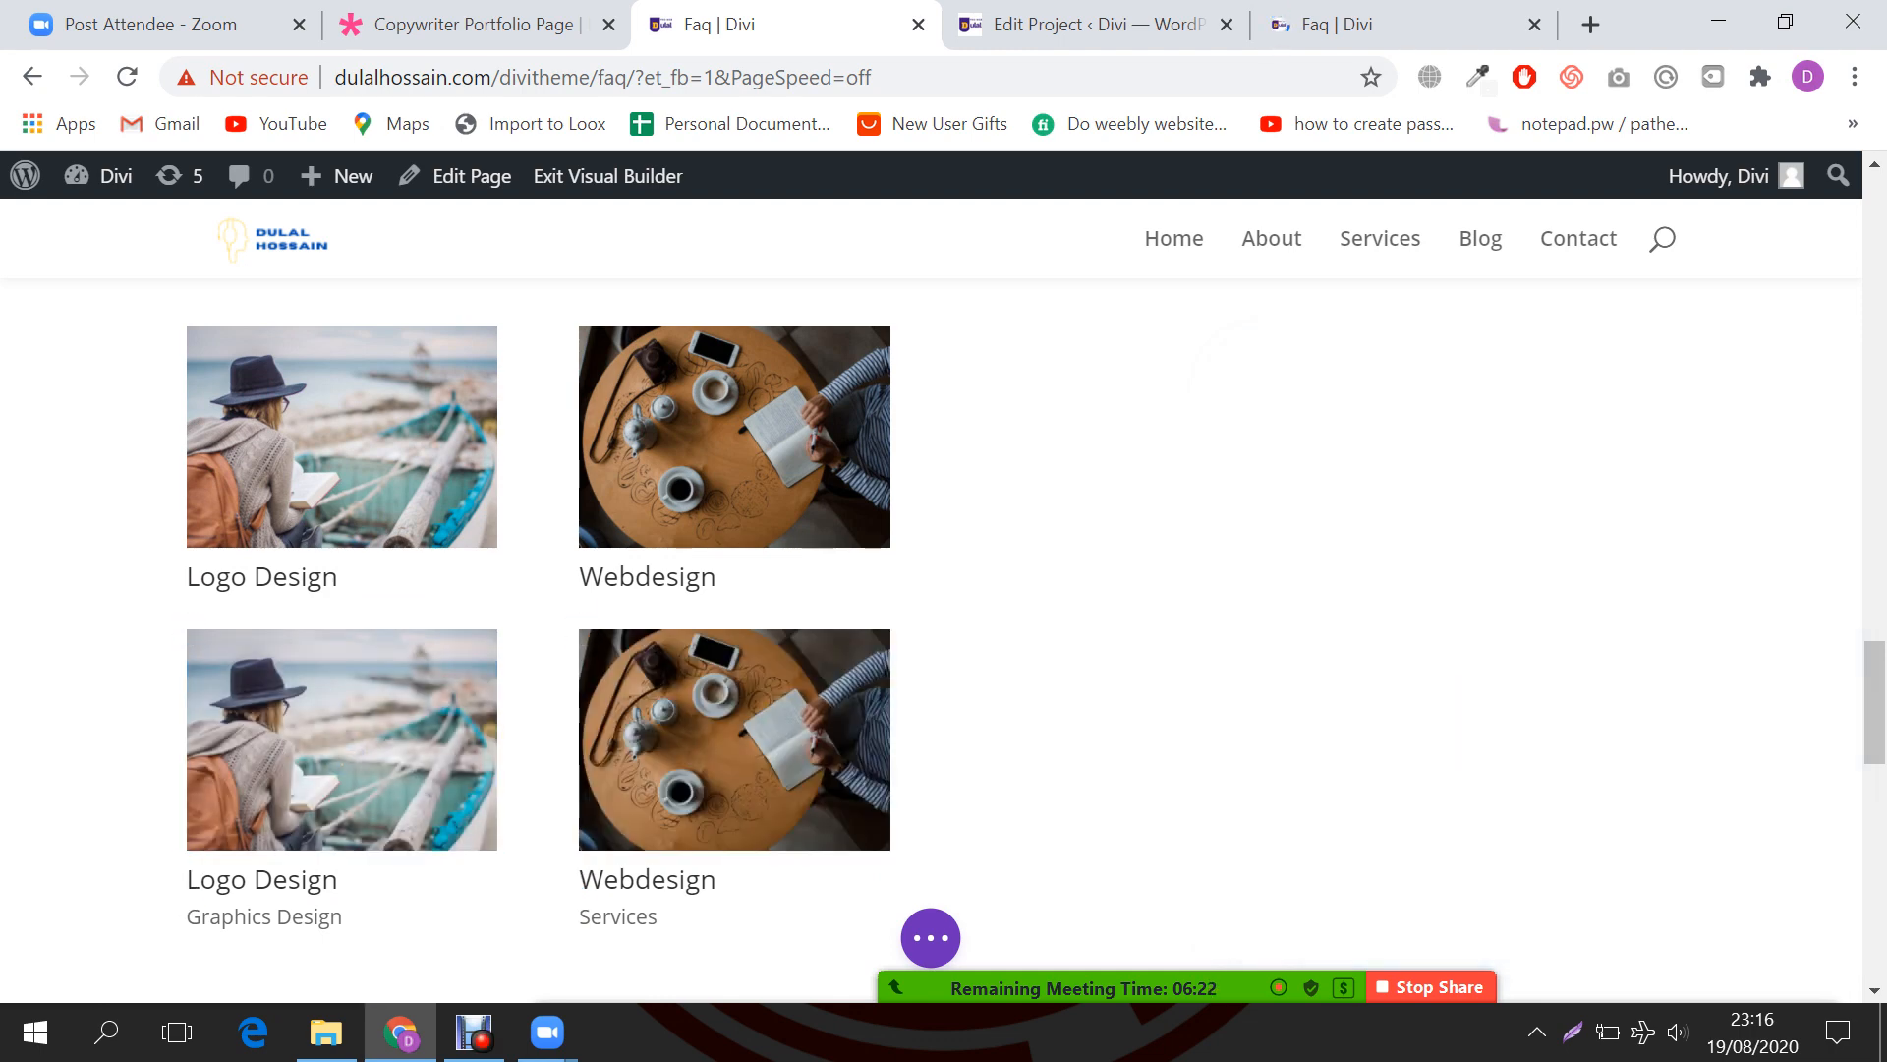
scroll(932, 639, up, 3)
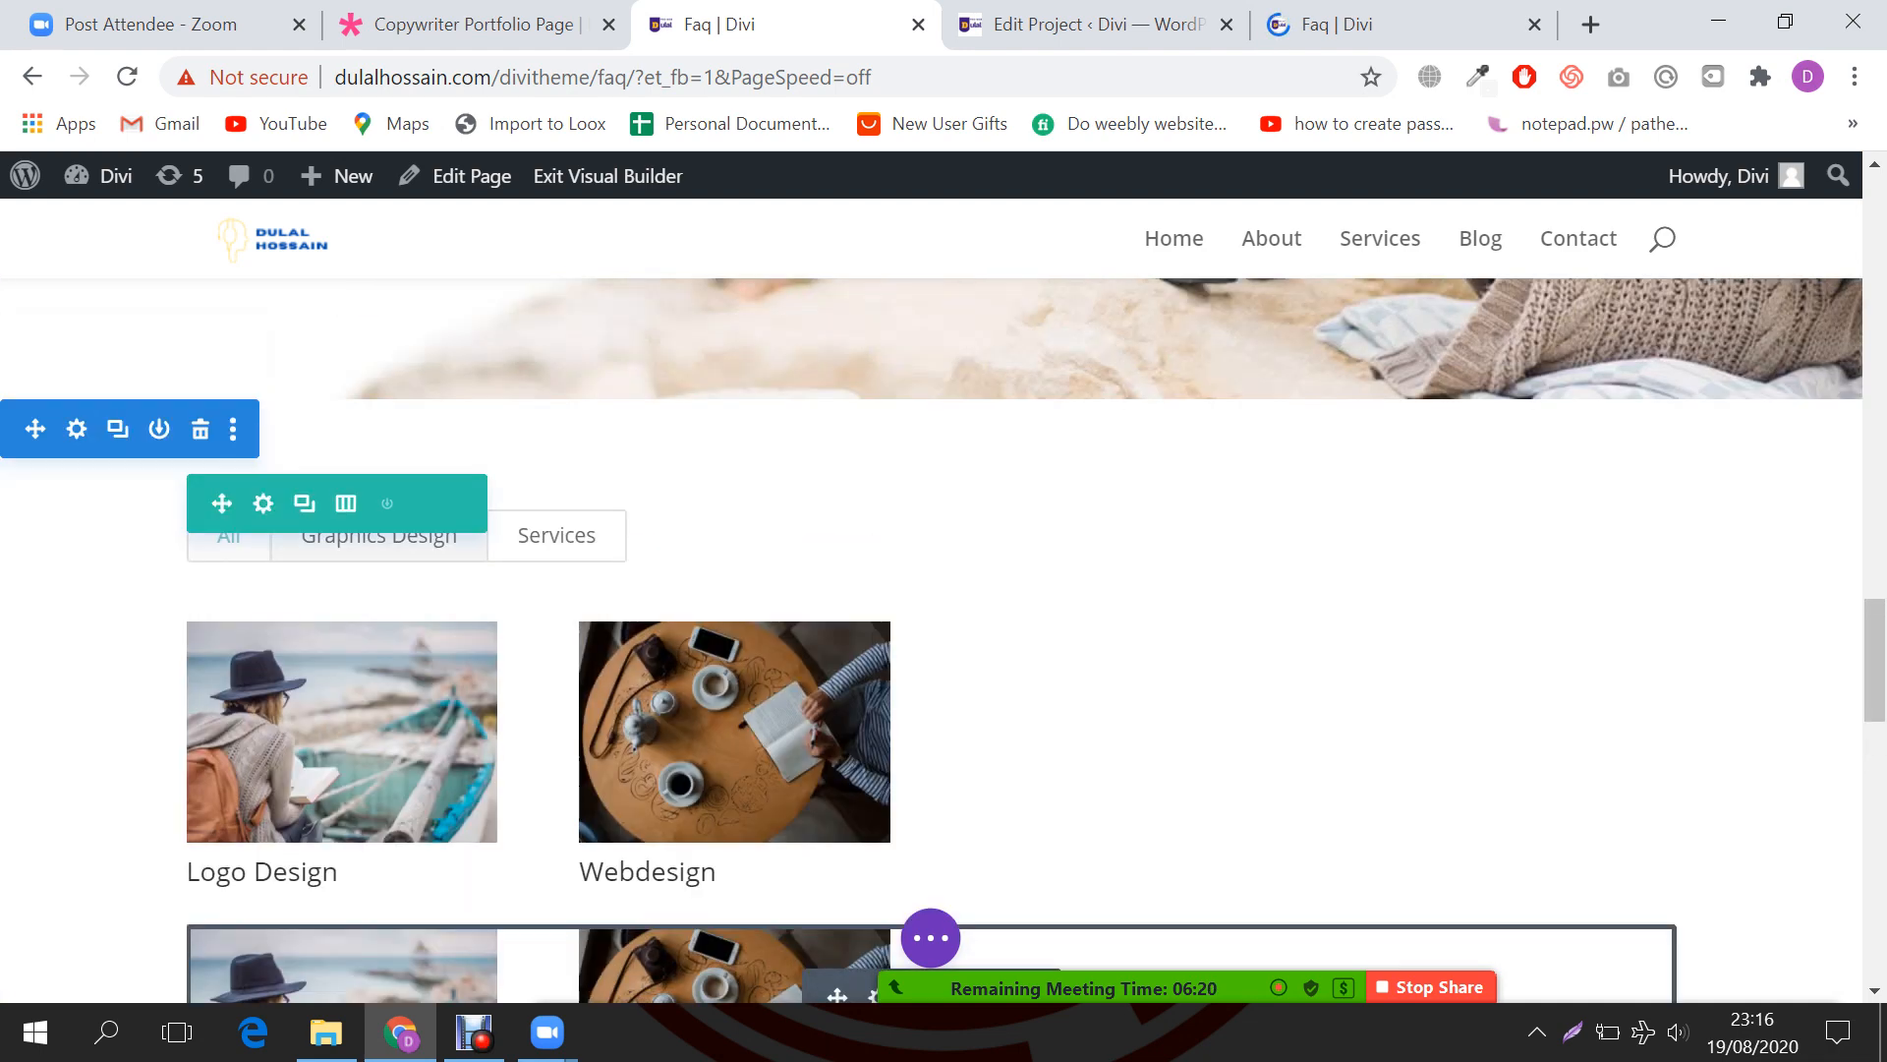
scroll(737, 737, down, 3)
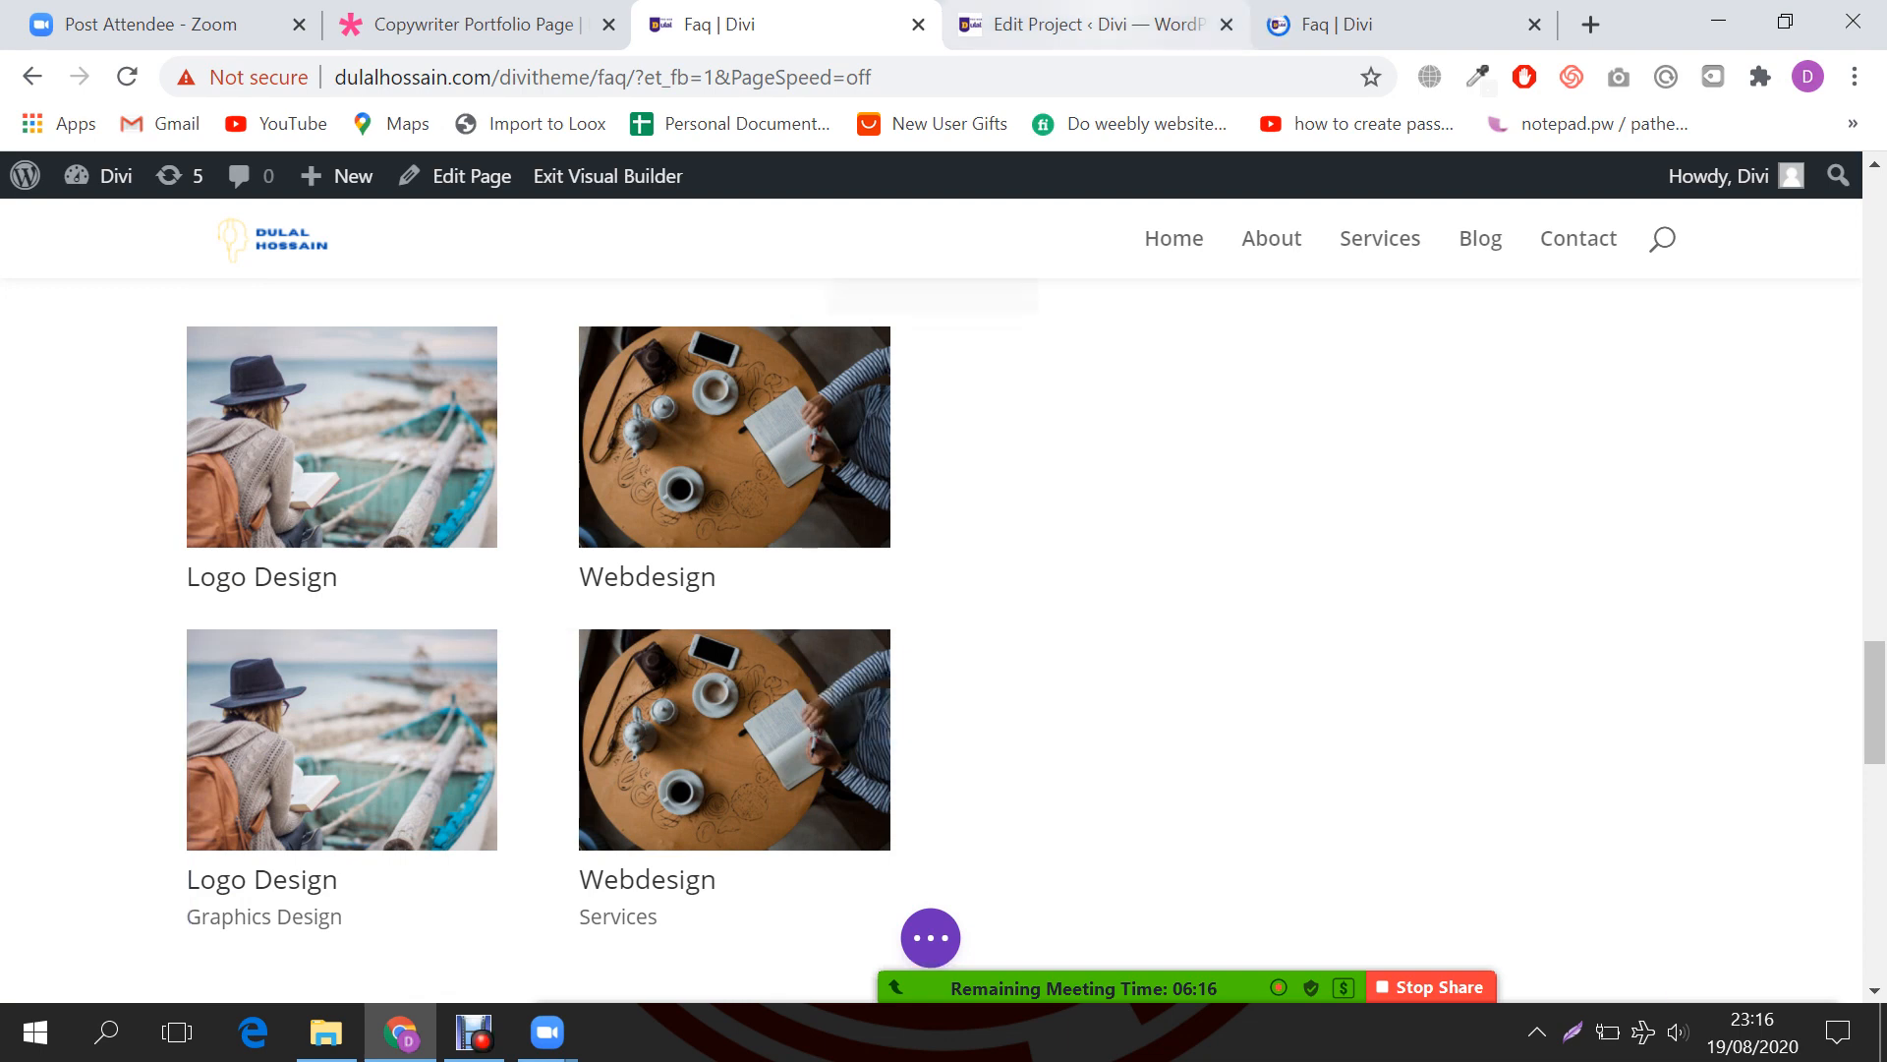
click(1091, 24)
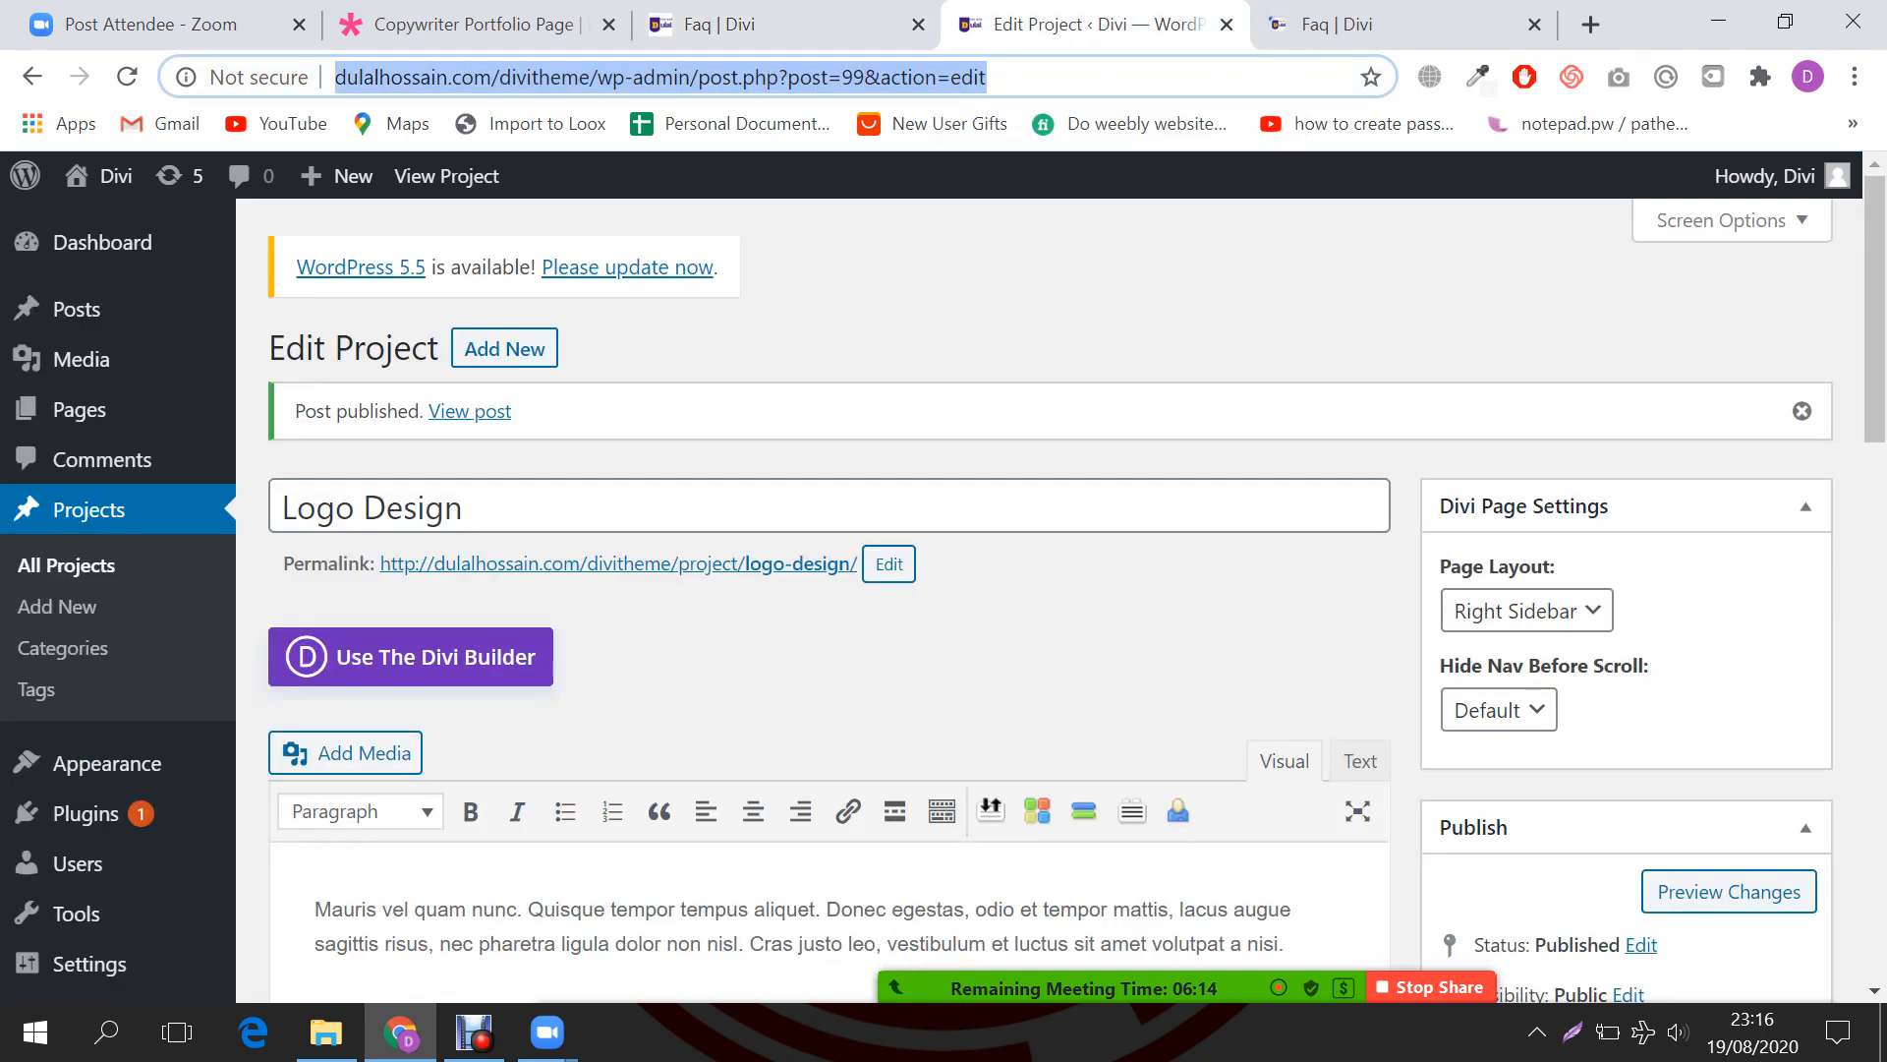
Step: View the published FAQ page and bring up Zoom's participant list and meeting chat
click(1376, 24)
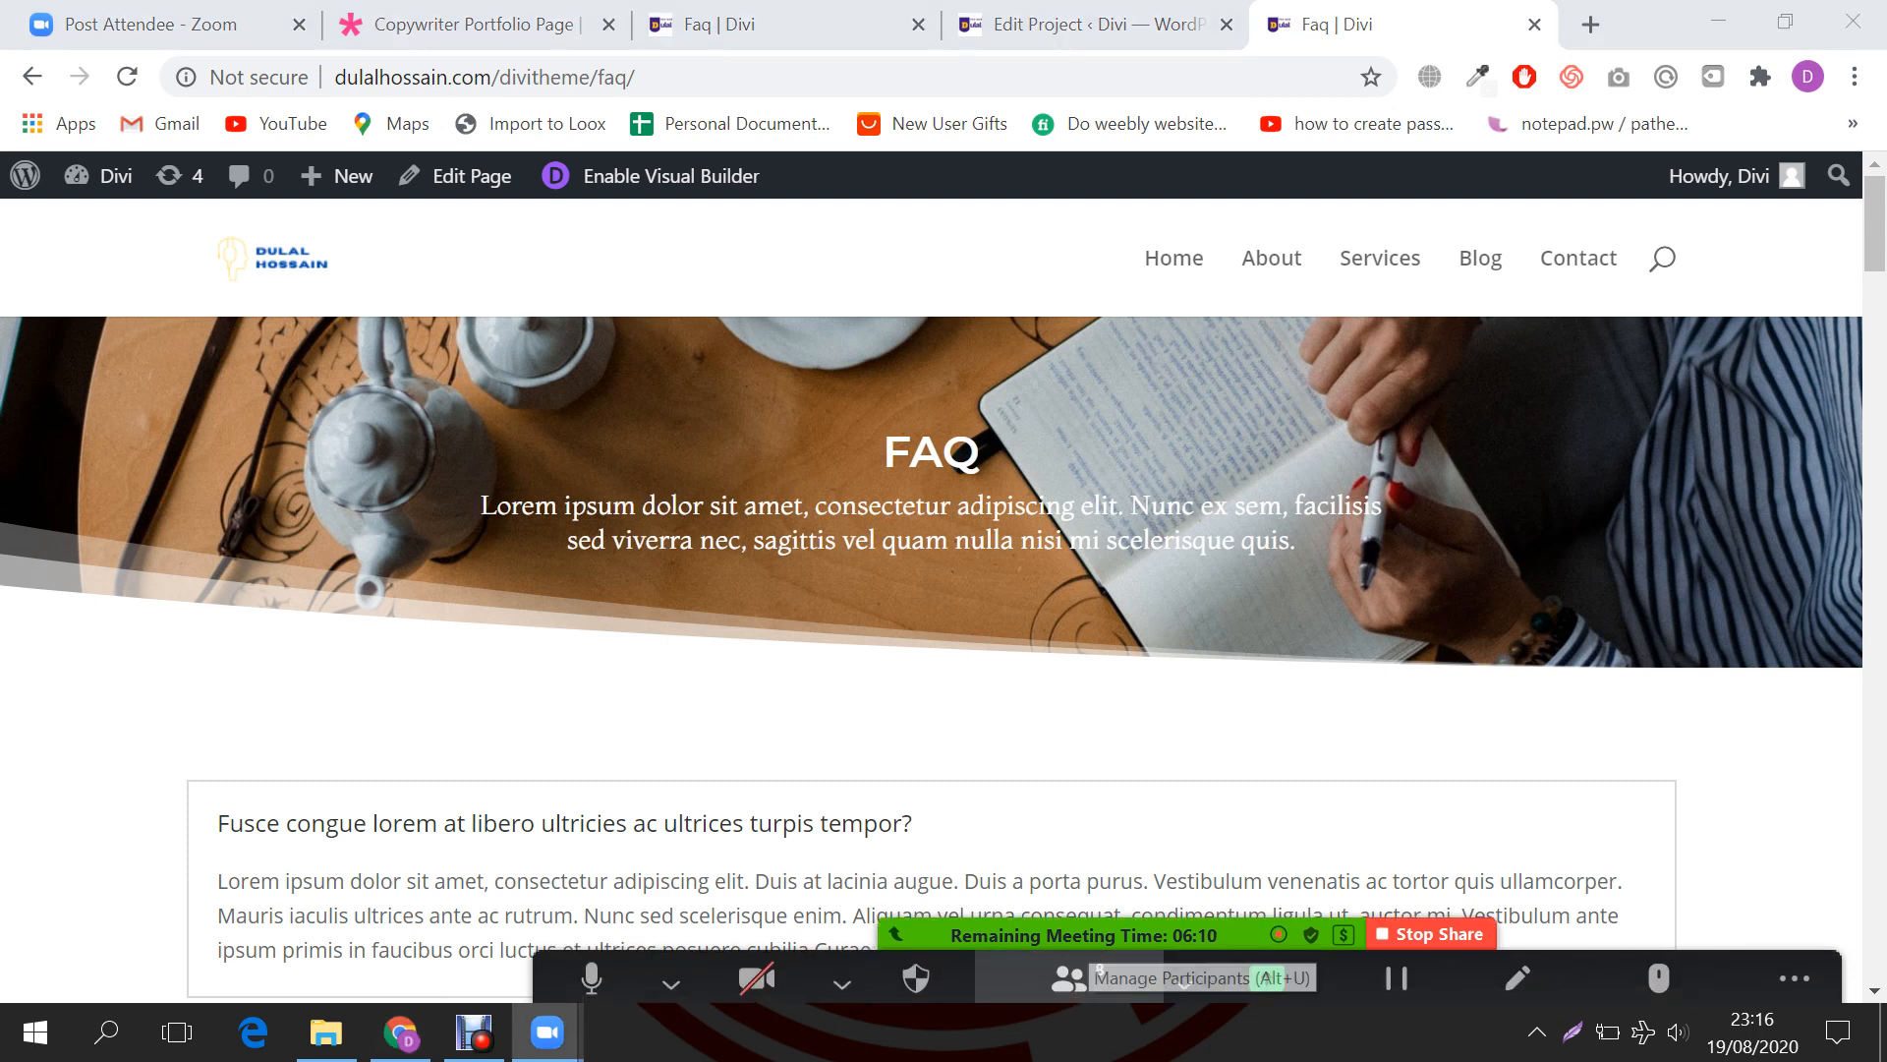
click(1069, 963)
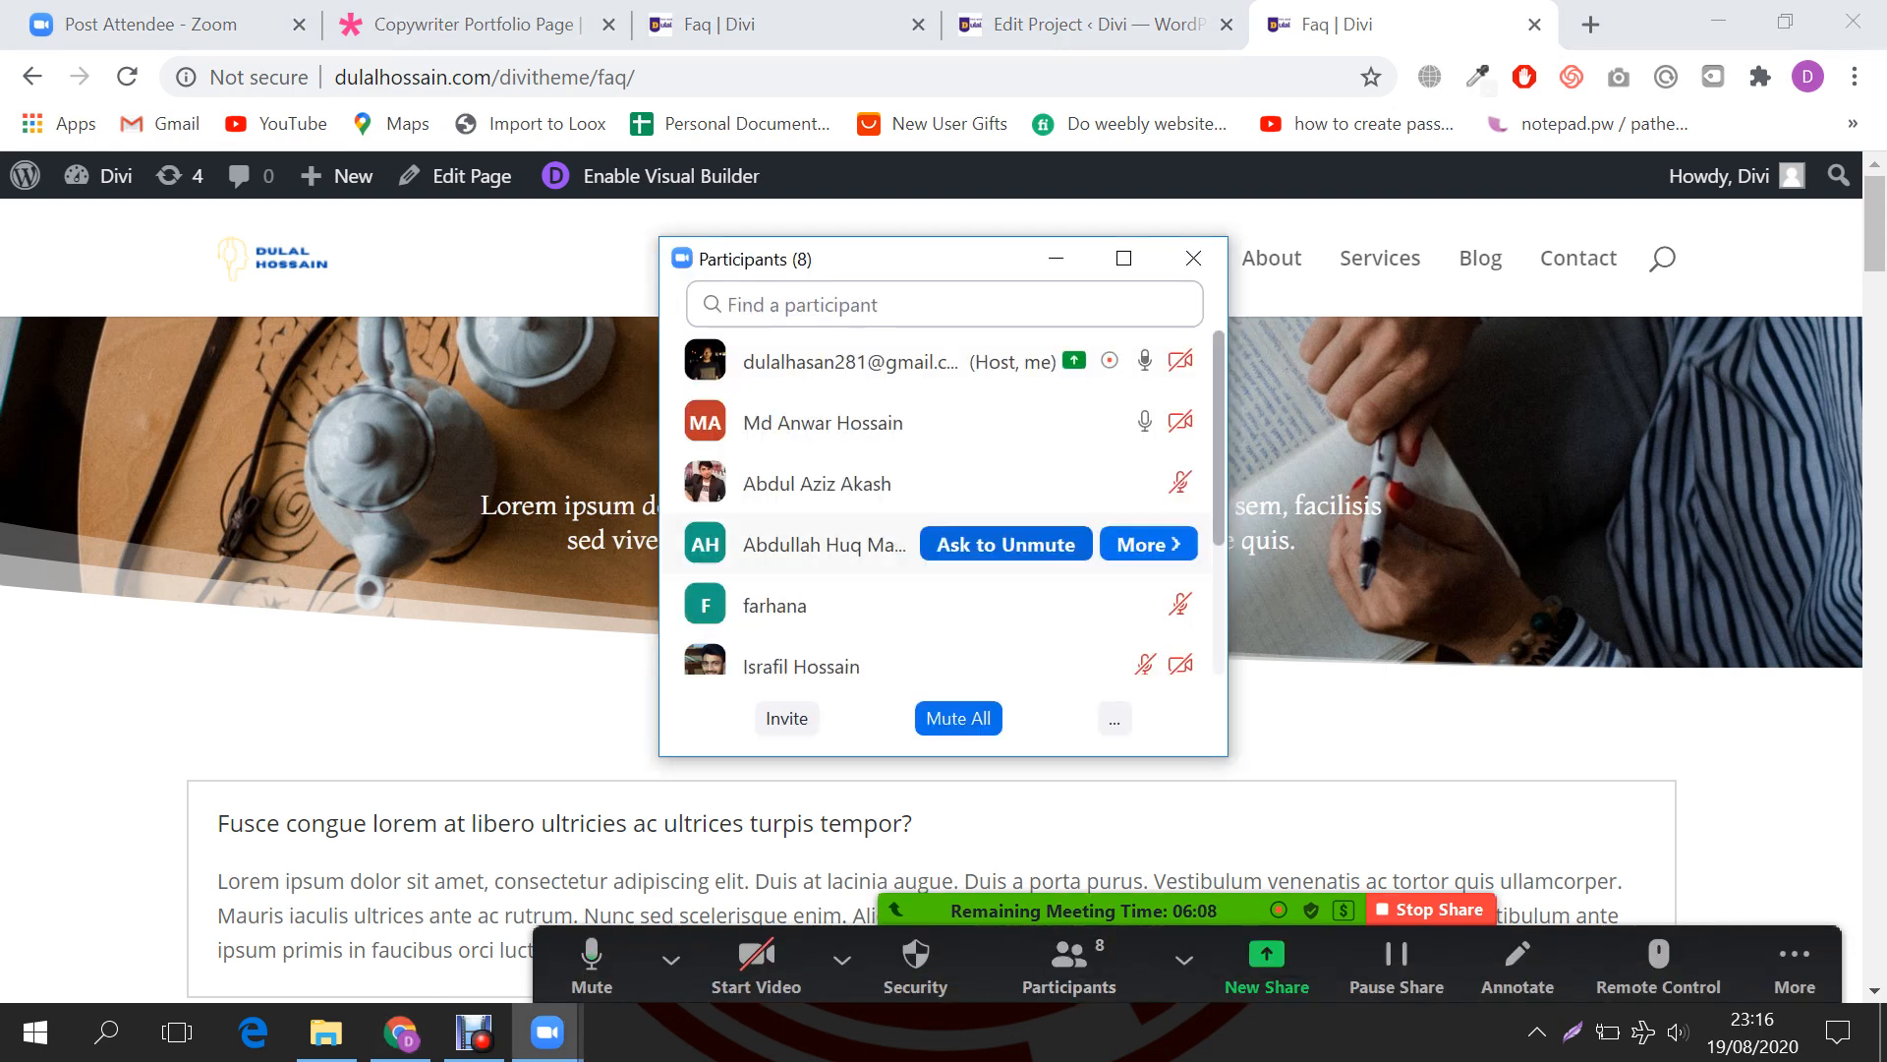
scroll(884, 492, down, 2)
scroll(885, 462, up, 2)
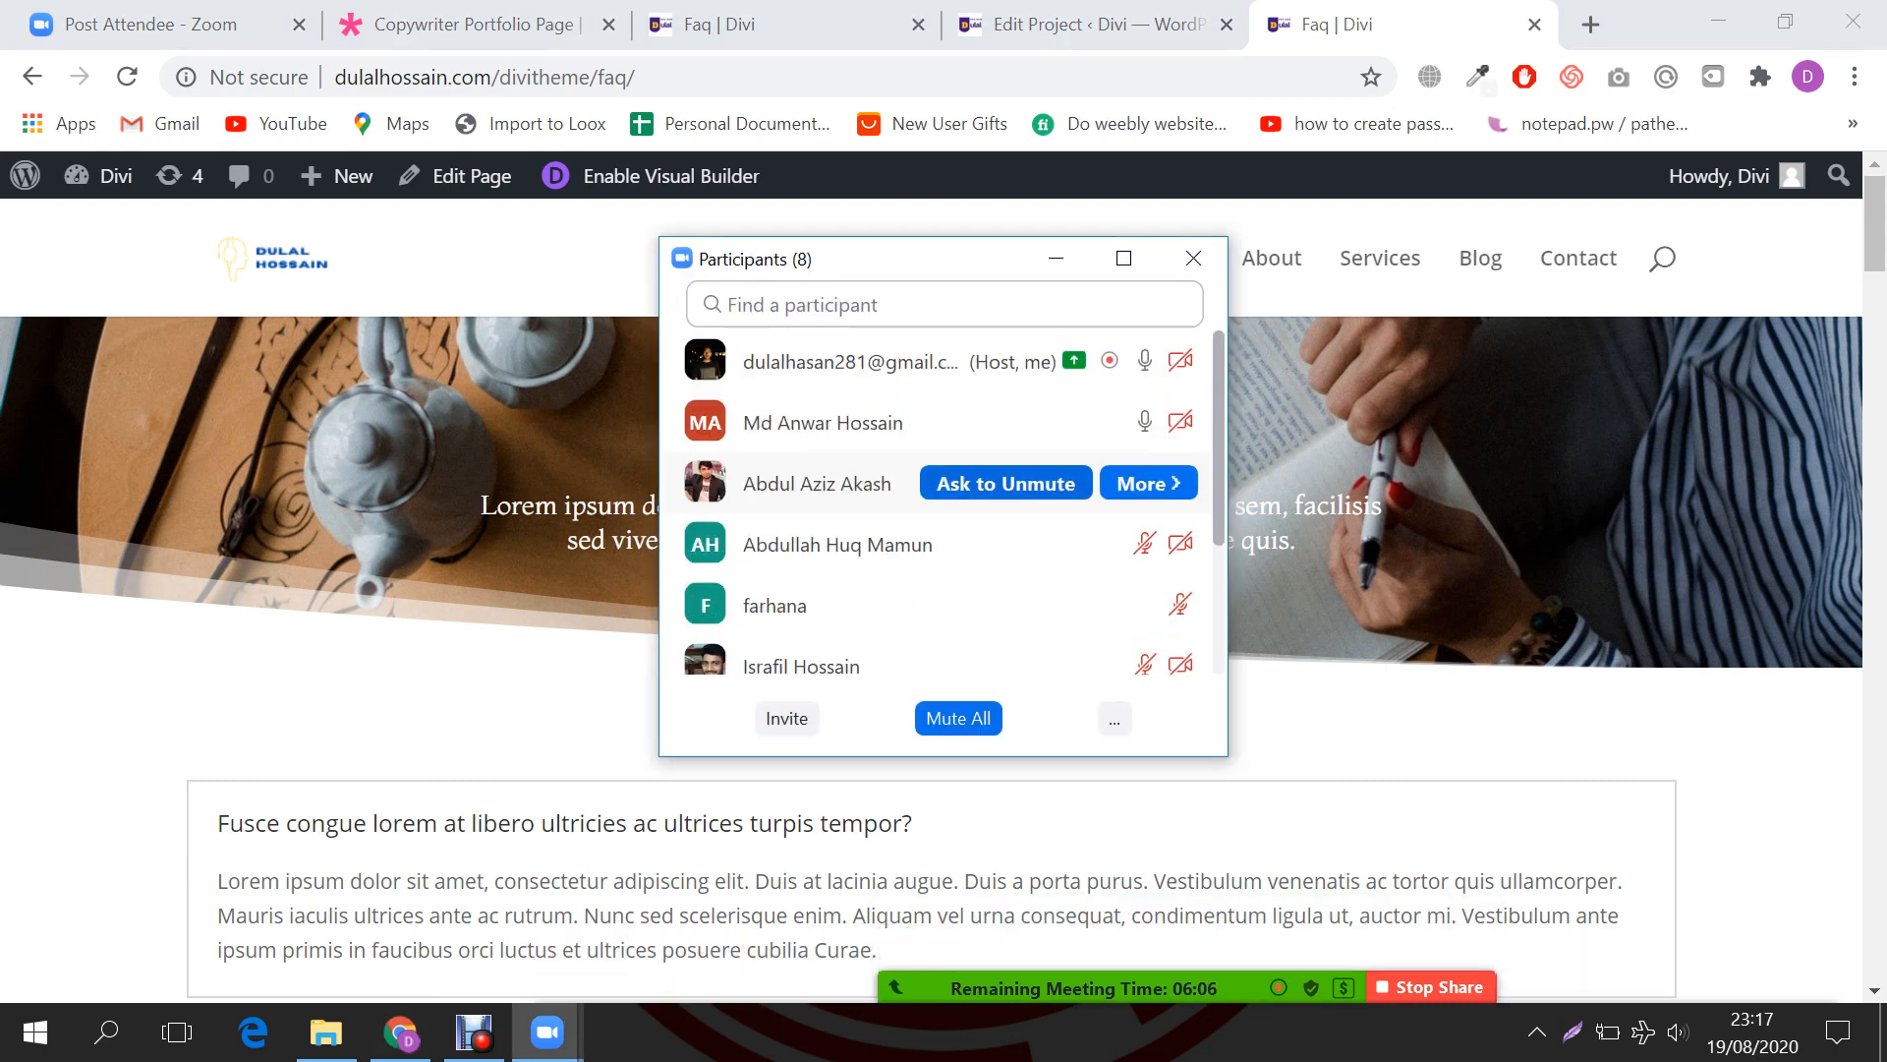
scroll(885, 462, down, 2)
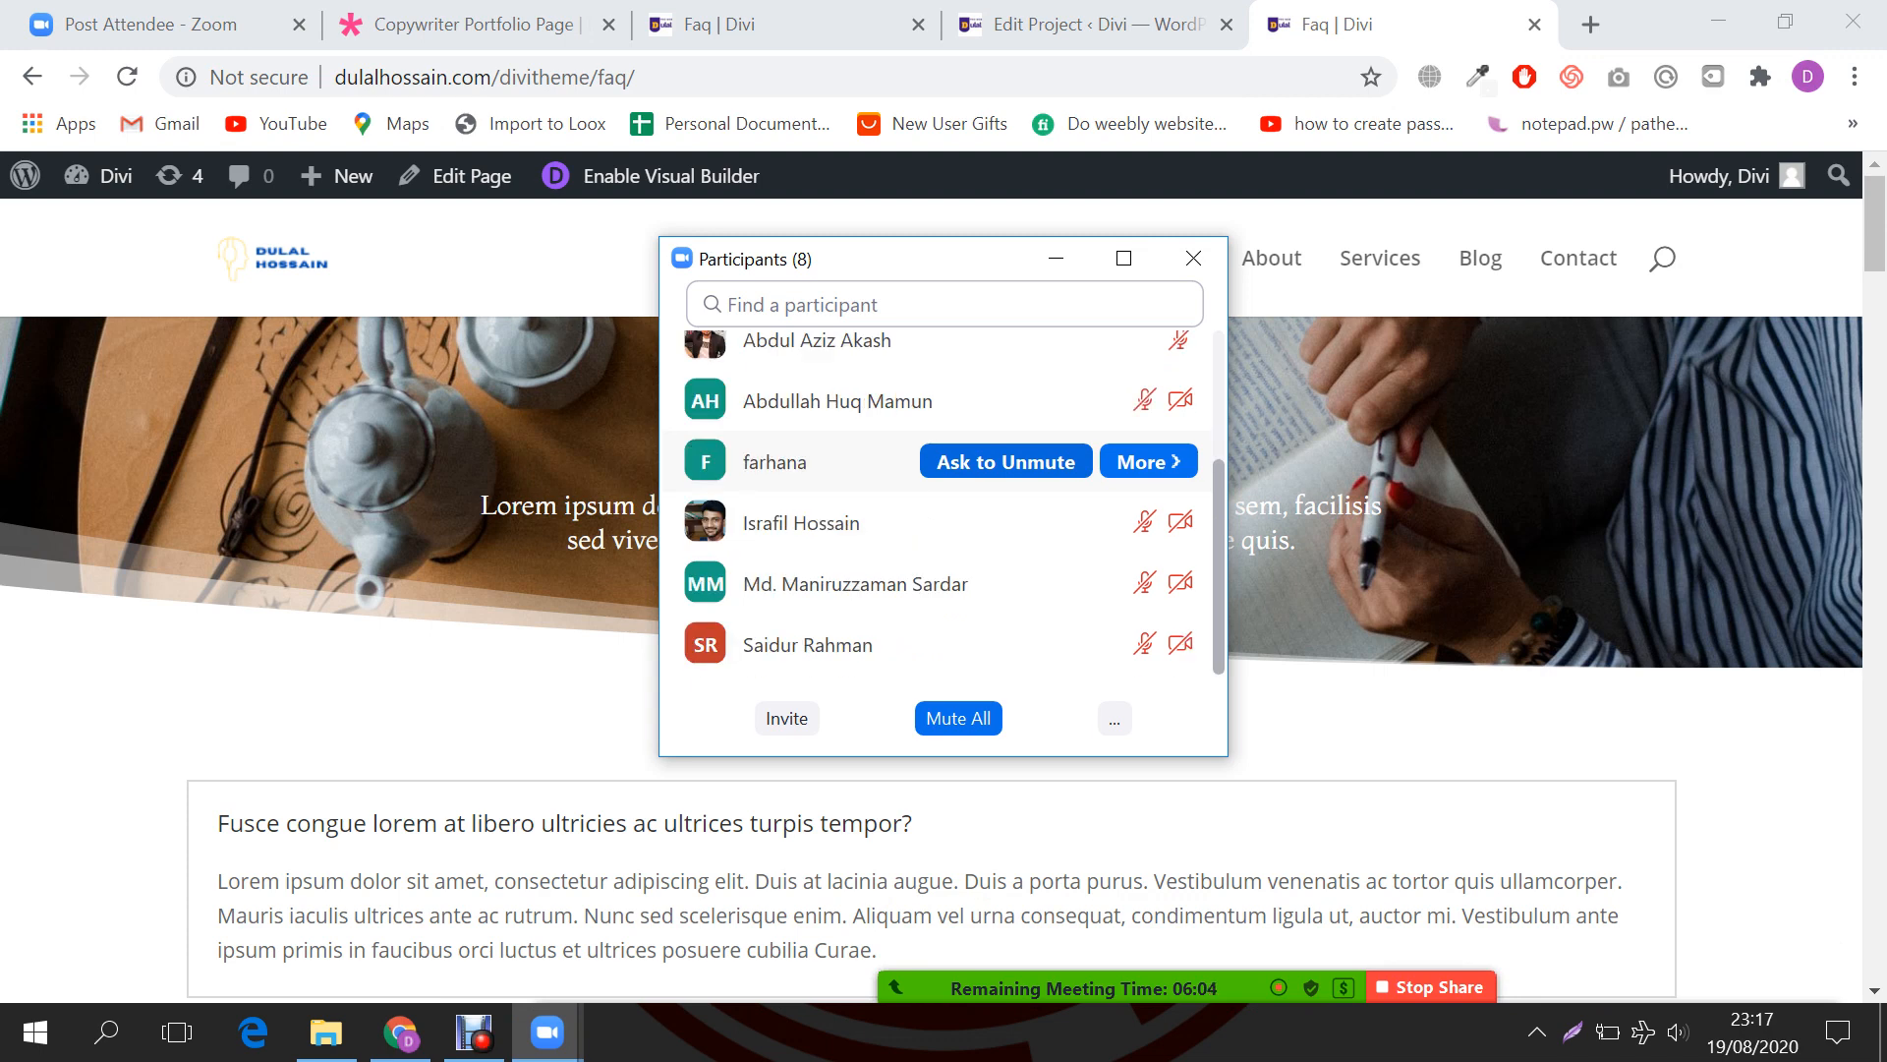
scroll(885, 472, up, 2)
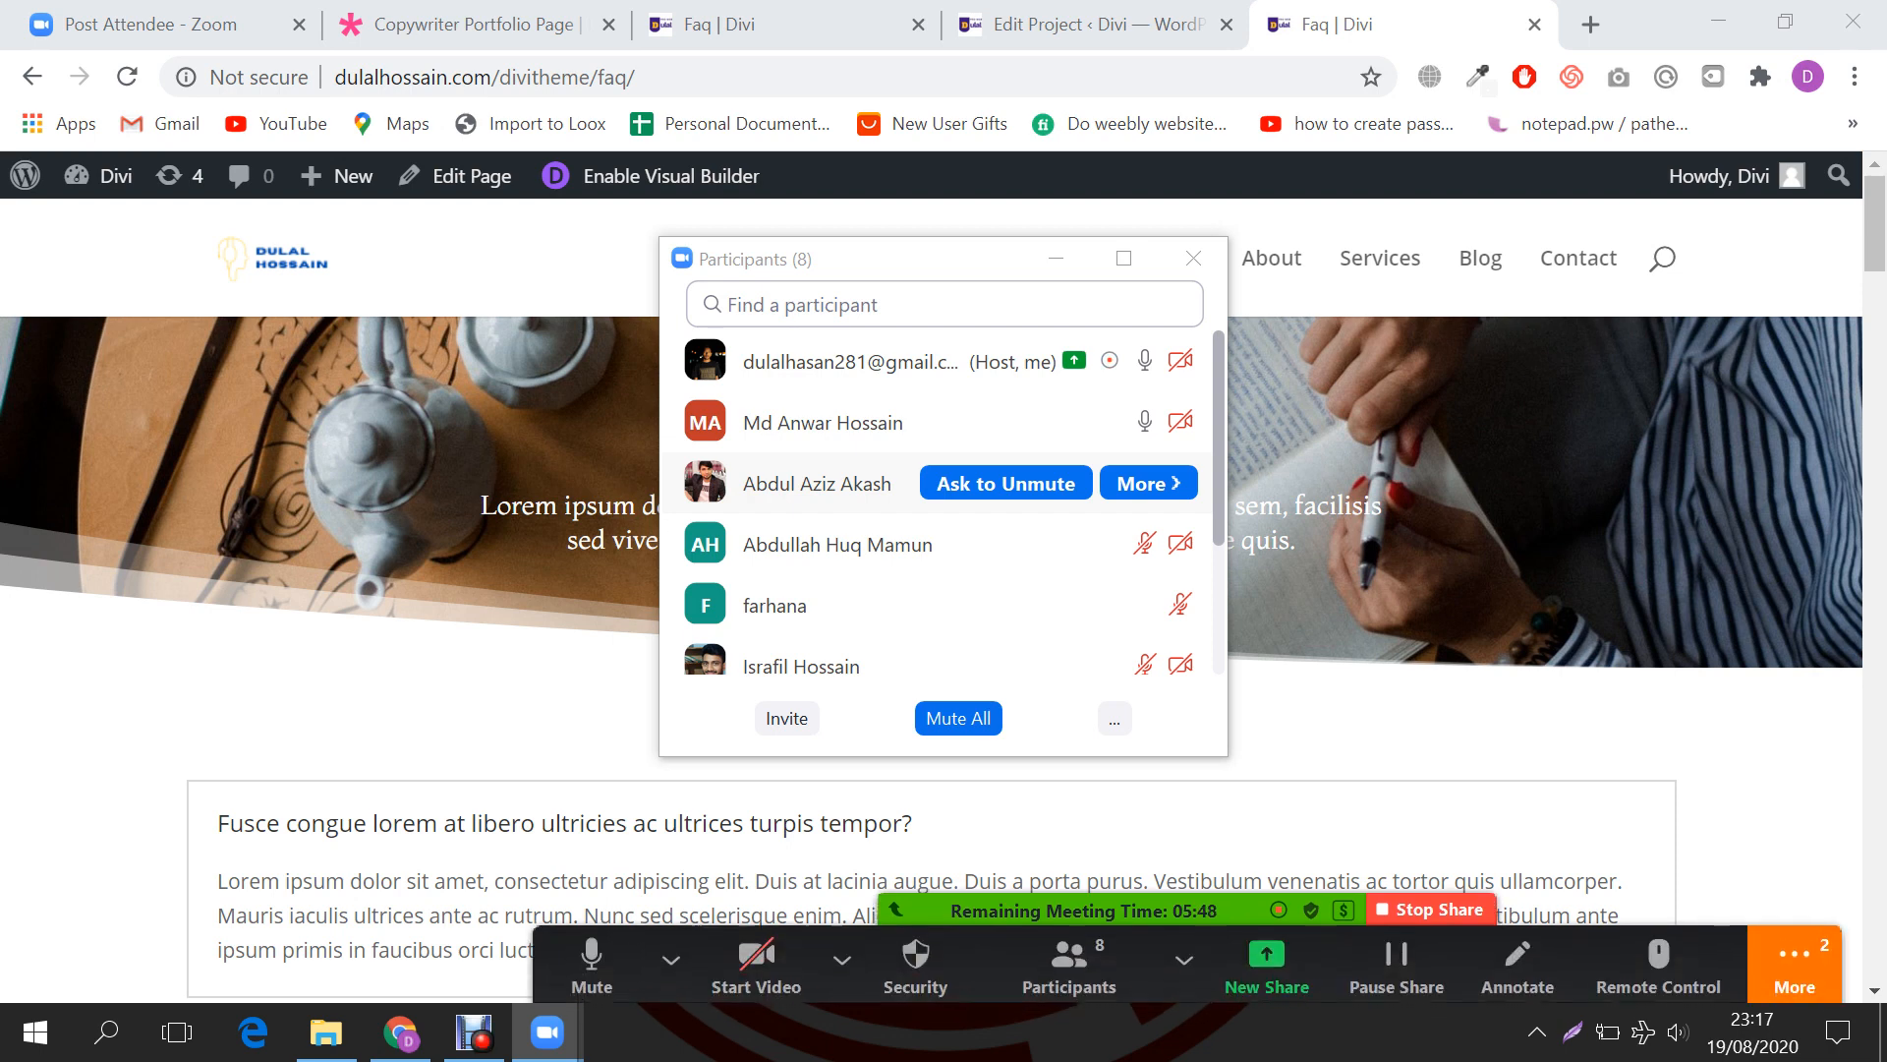
click(1795, 966)
click(1453, 531)
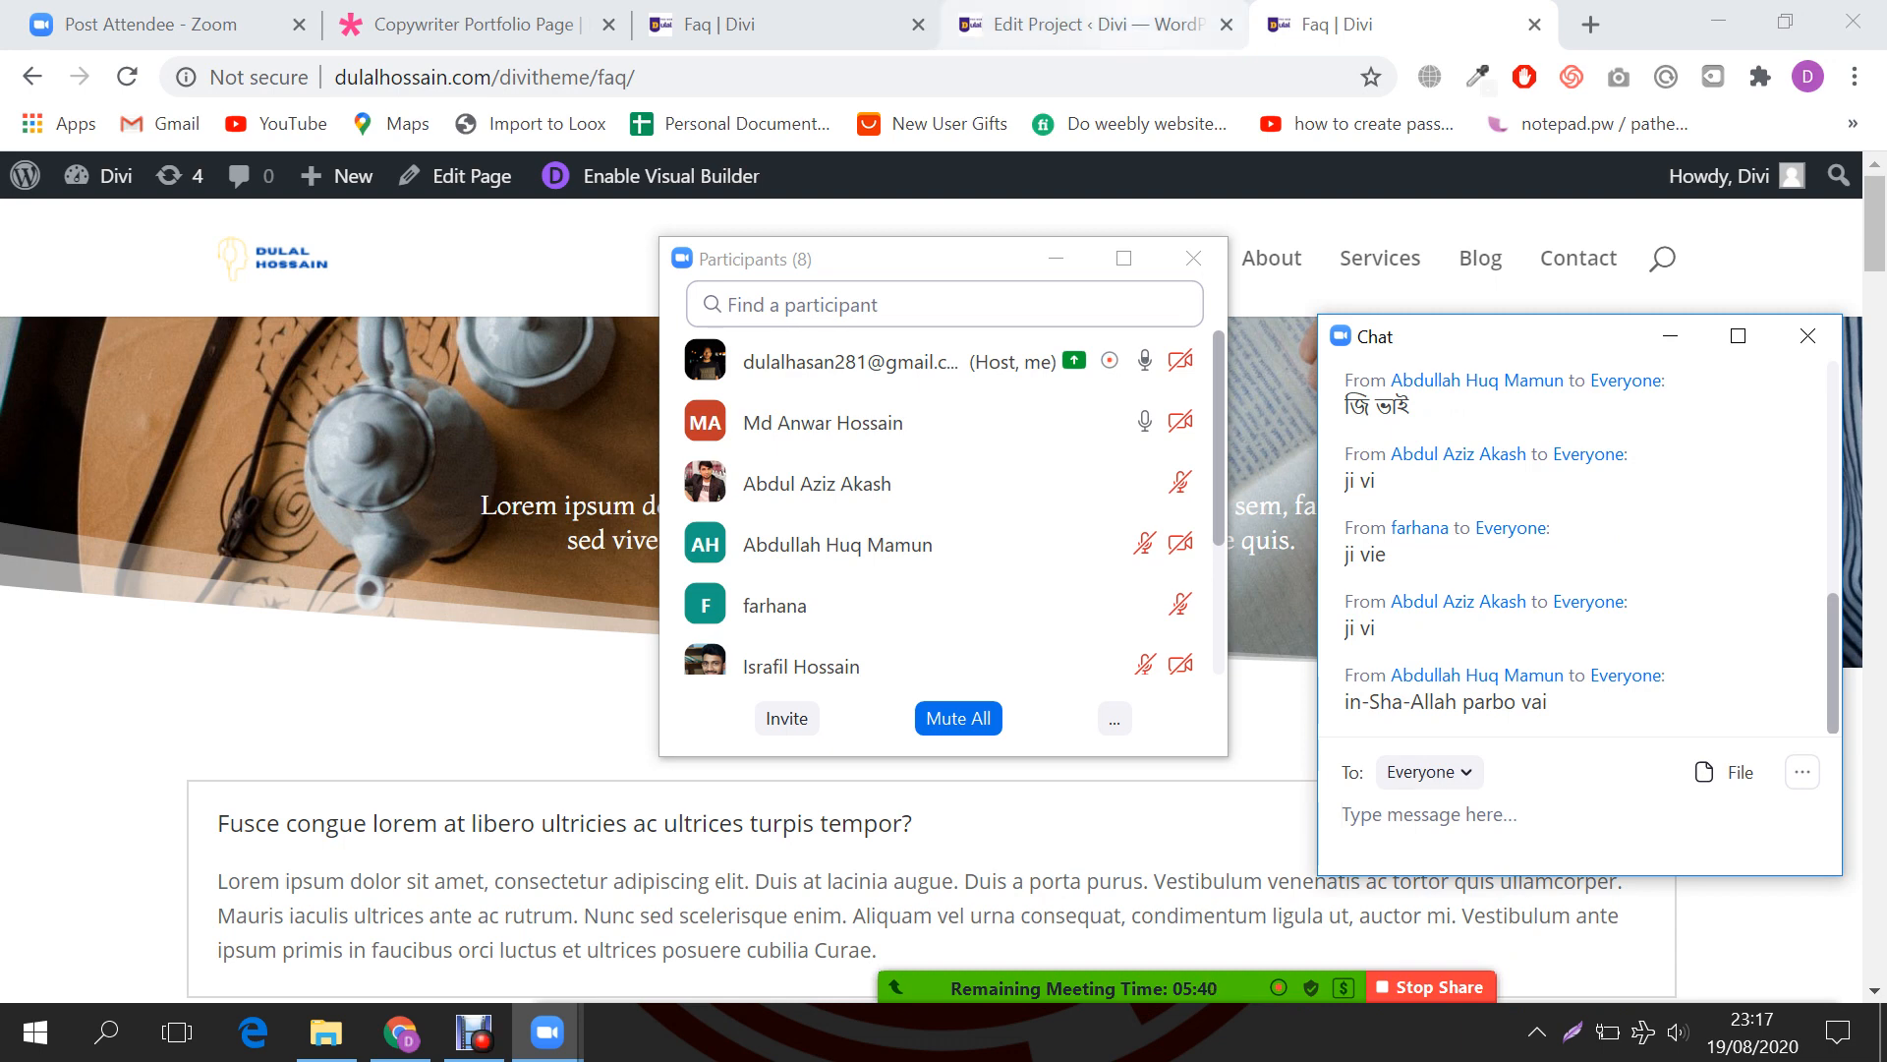
Step: Hide the participants window, then reopen it over the live FAQ page
click(1093, 25)
click(1056, 258)
key(ctrl+Tab)
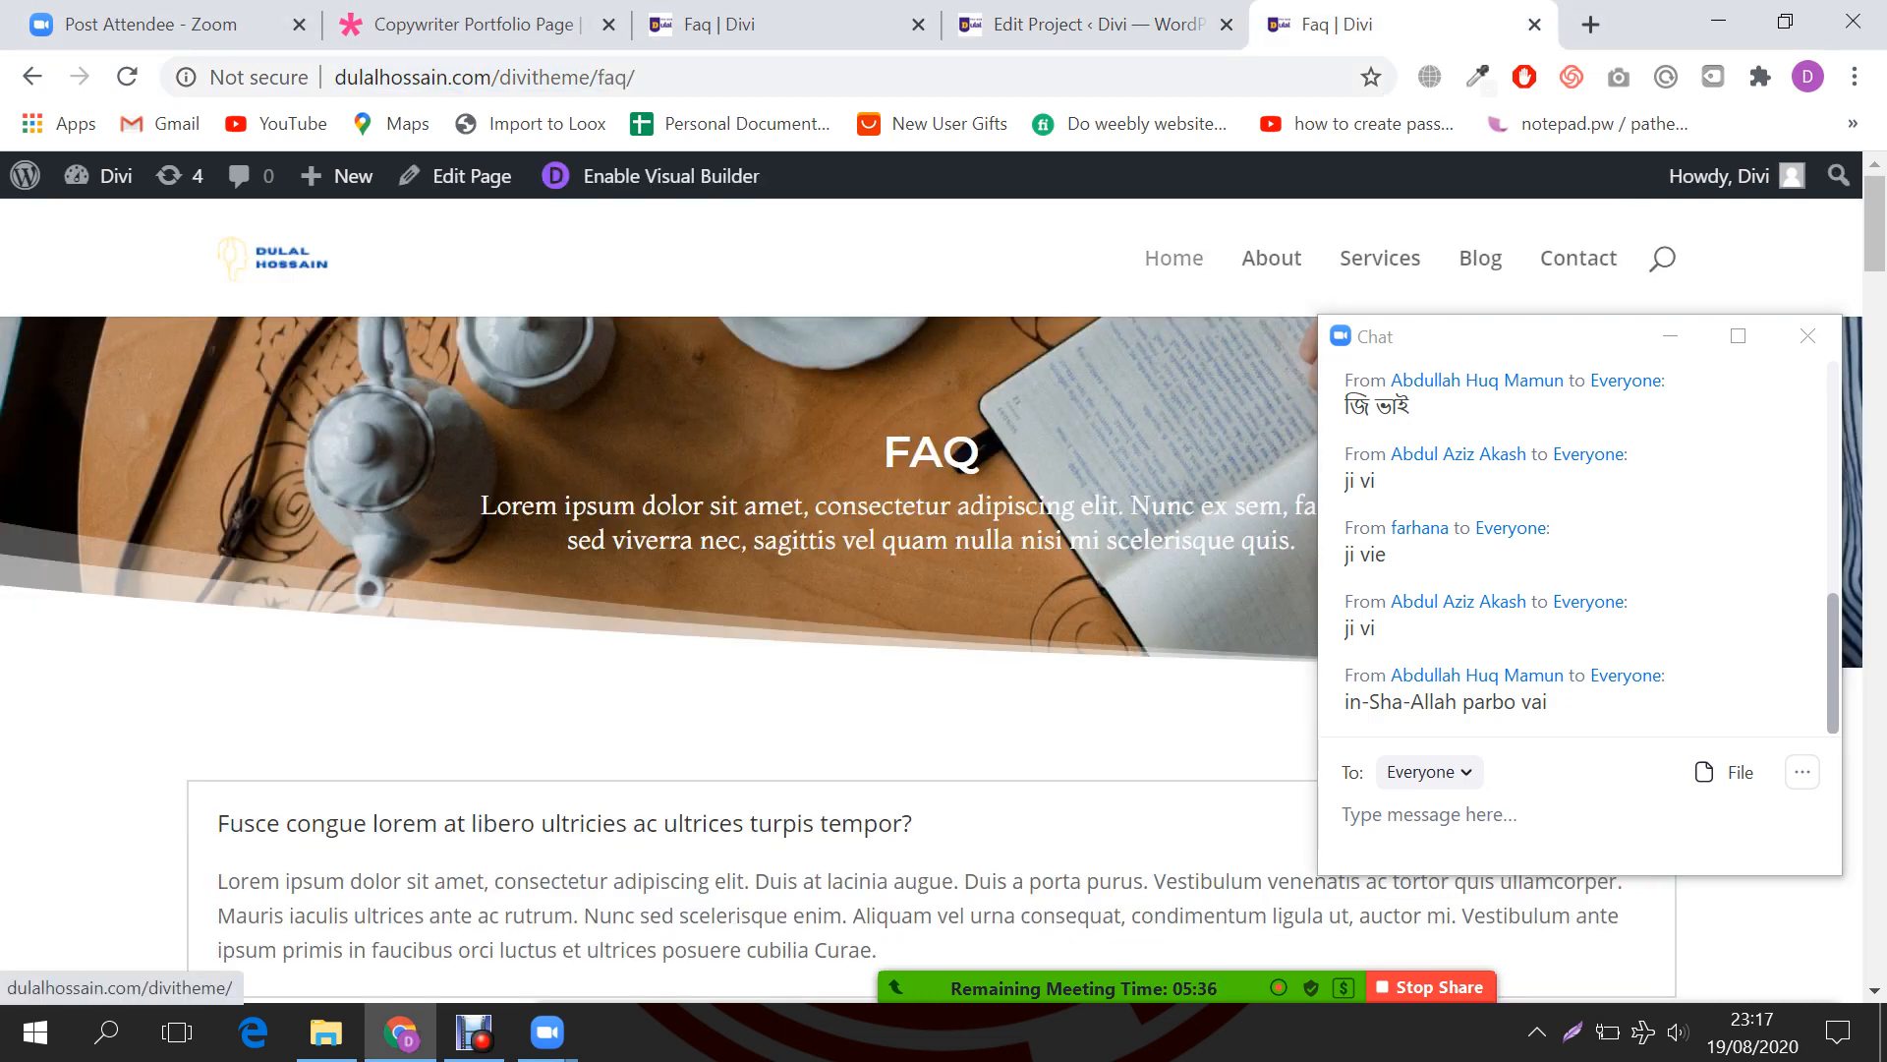
mouse_move(912, 988)
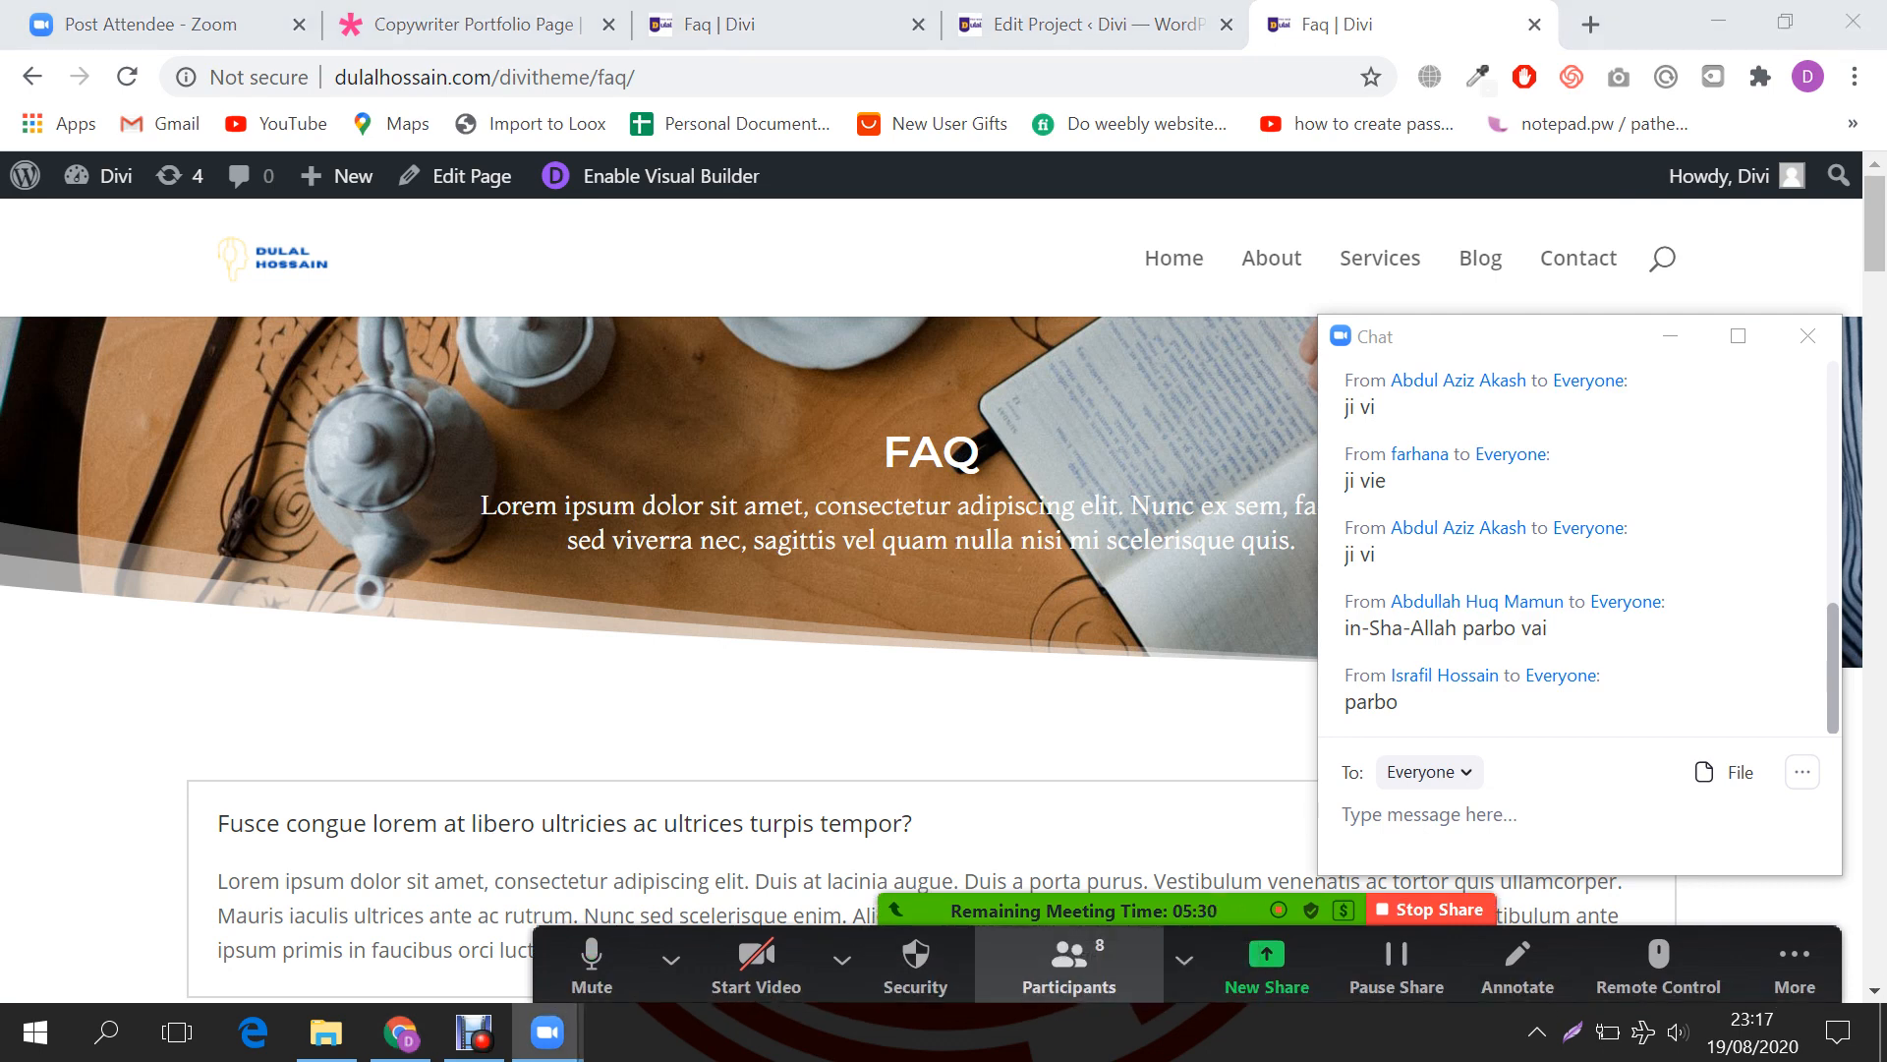
click(1068, 968)
scroll(835, 523, down, 2)
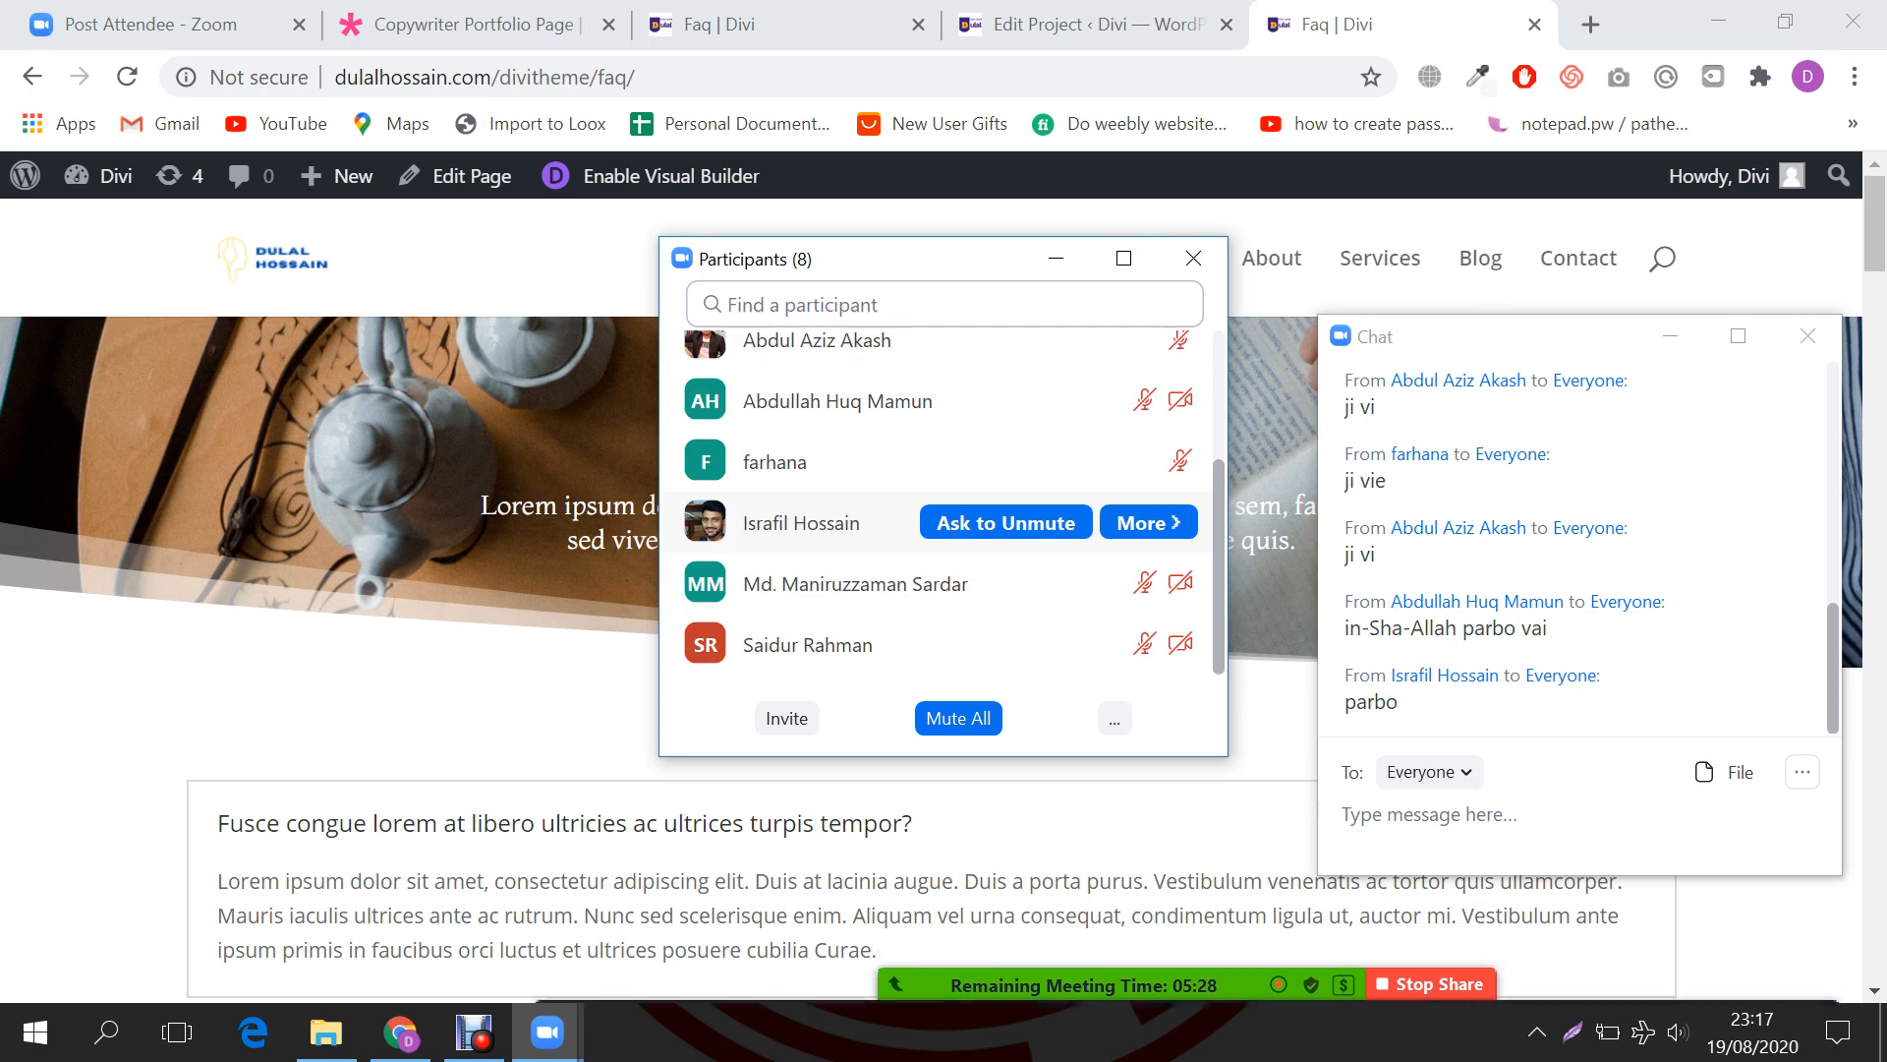
scroll(835, 544, up, 2)
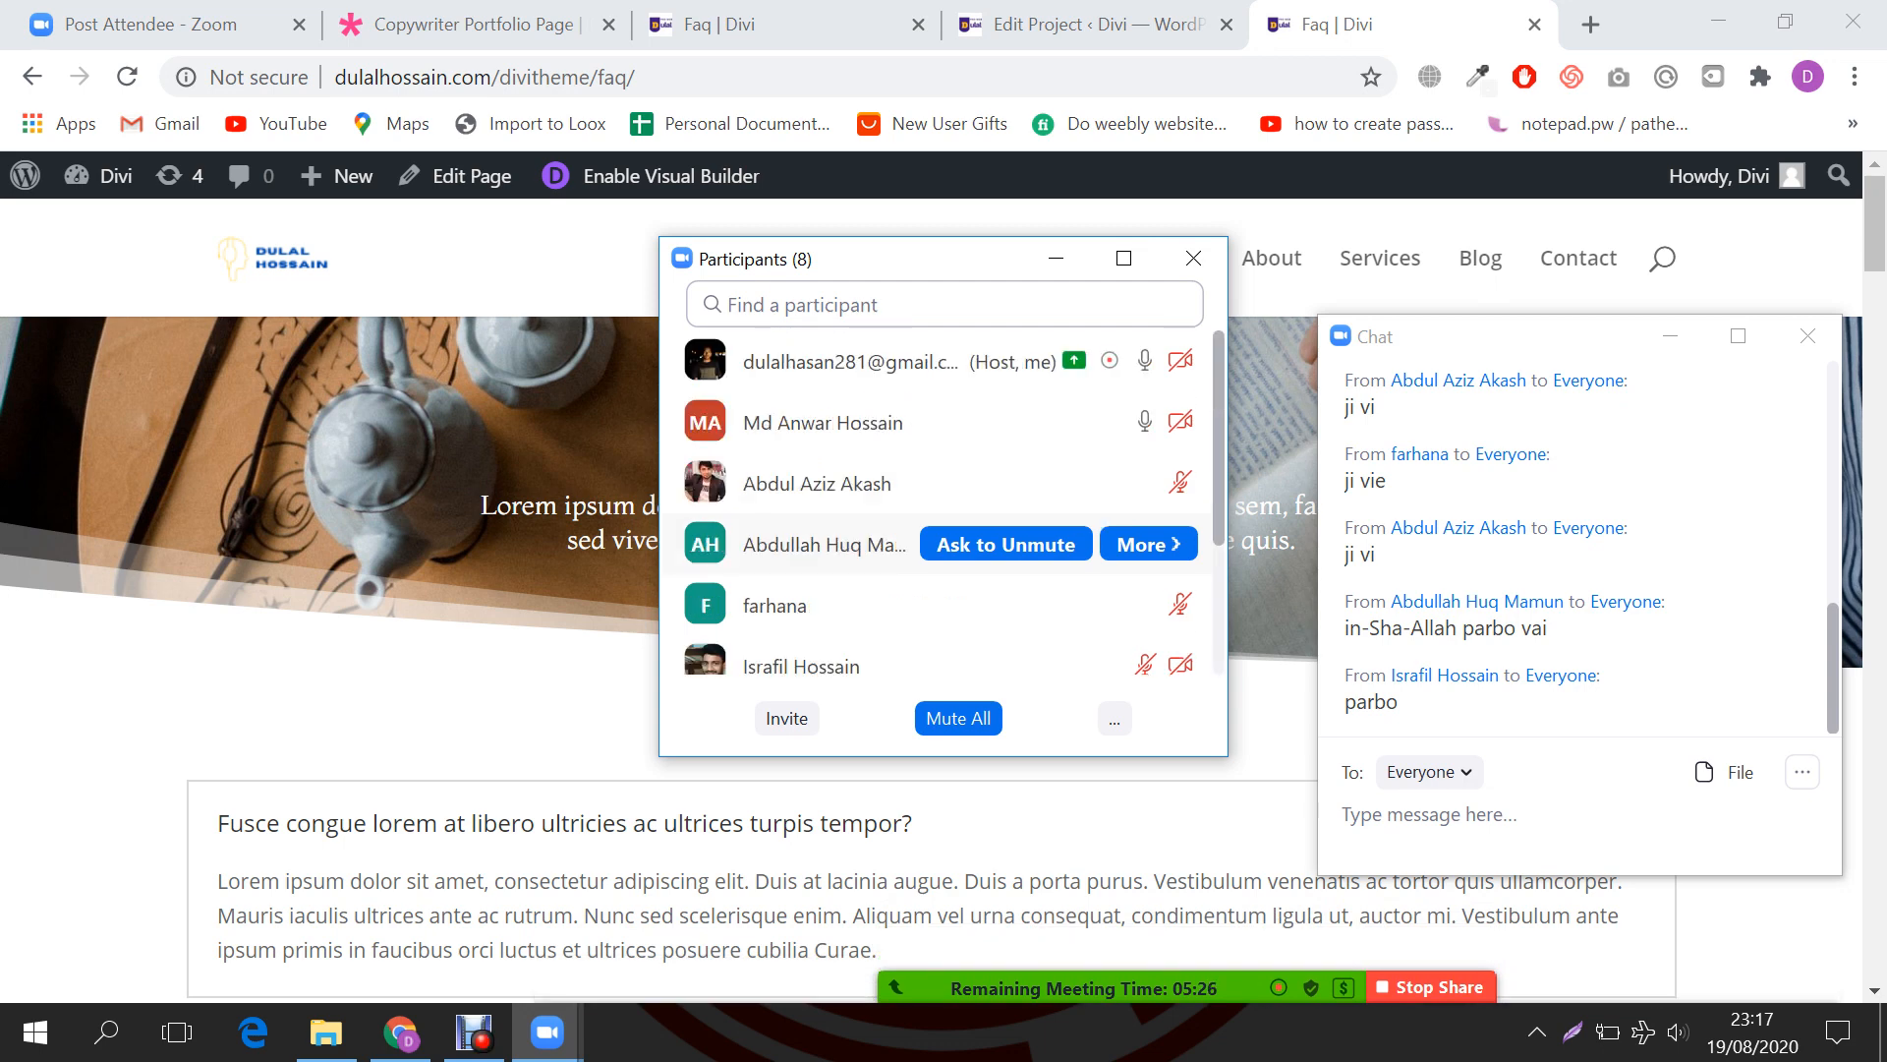
click(1082, 24)
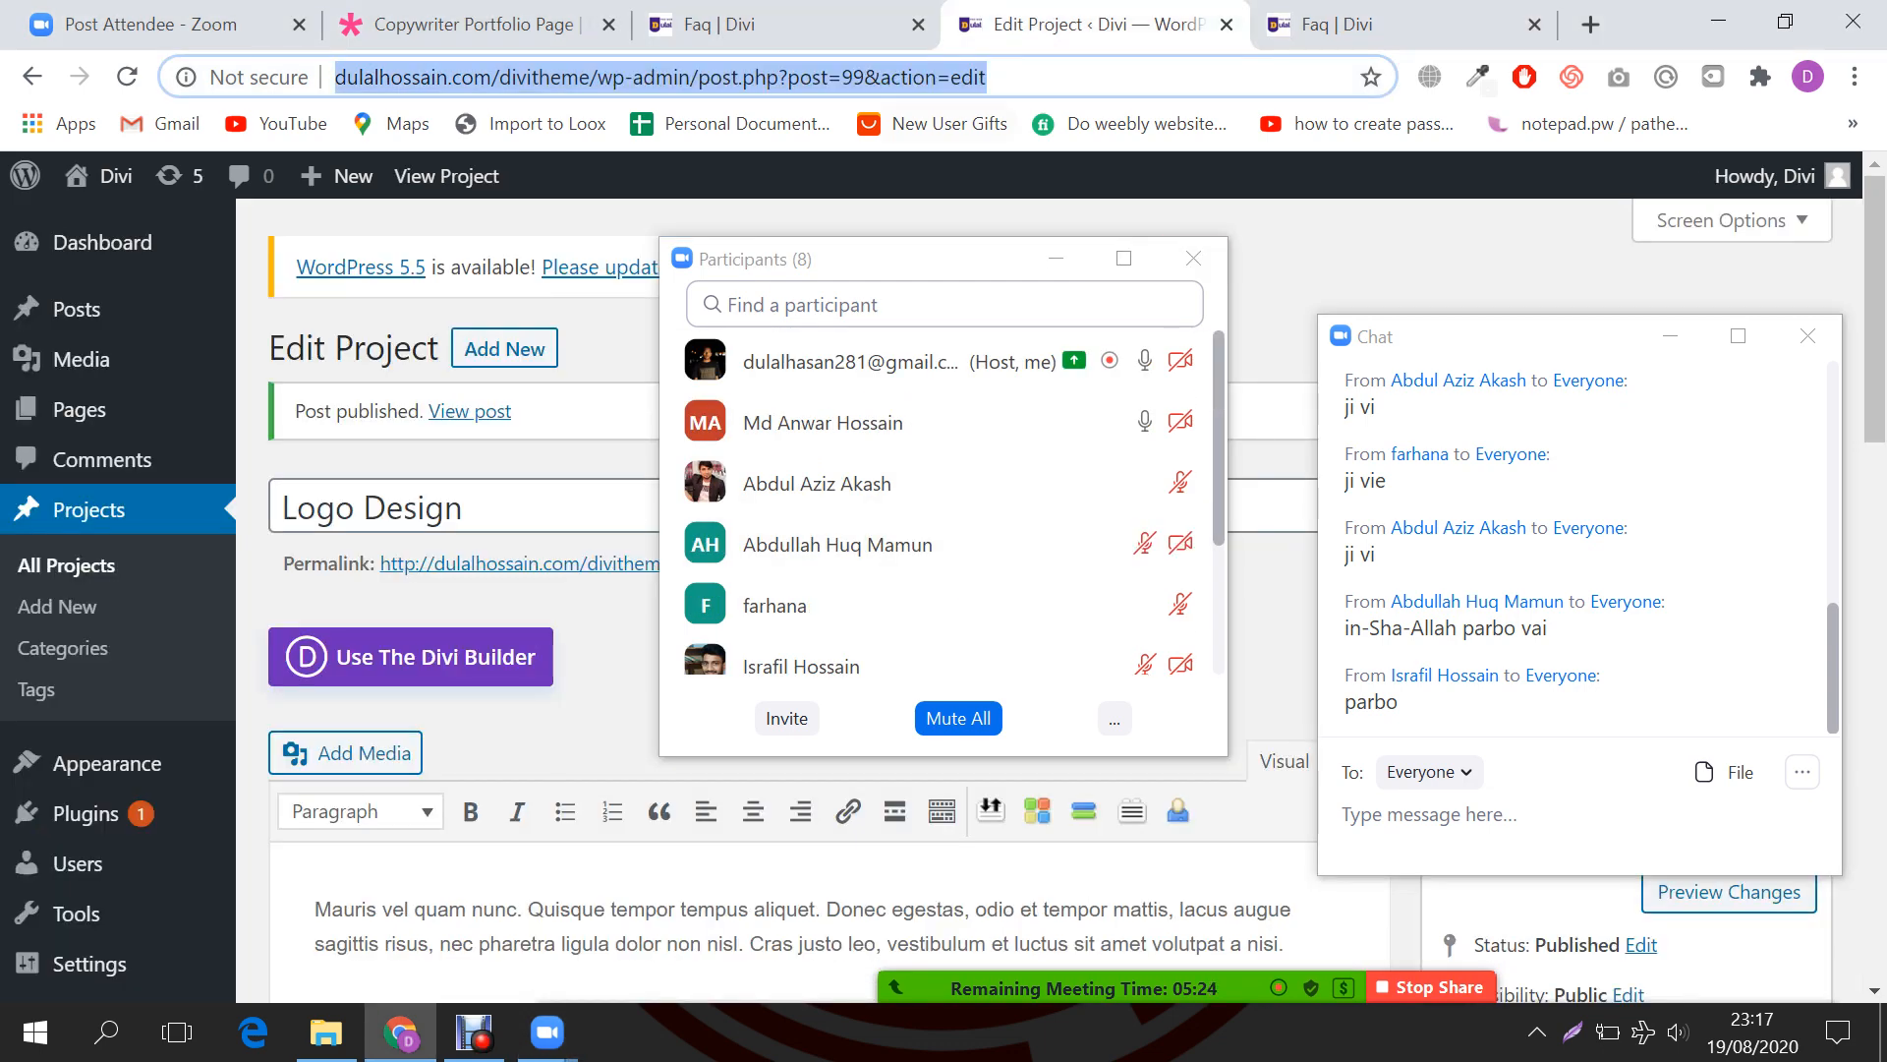
Step: Back in the FAQ builder, minimize Zoom participants and insert a regular section below the portfolio grid
click(772, 24)
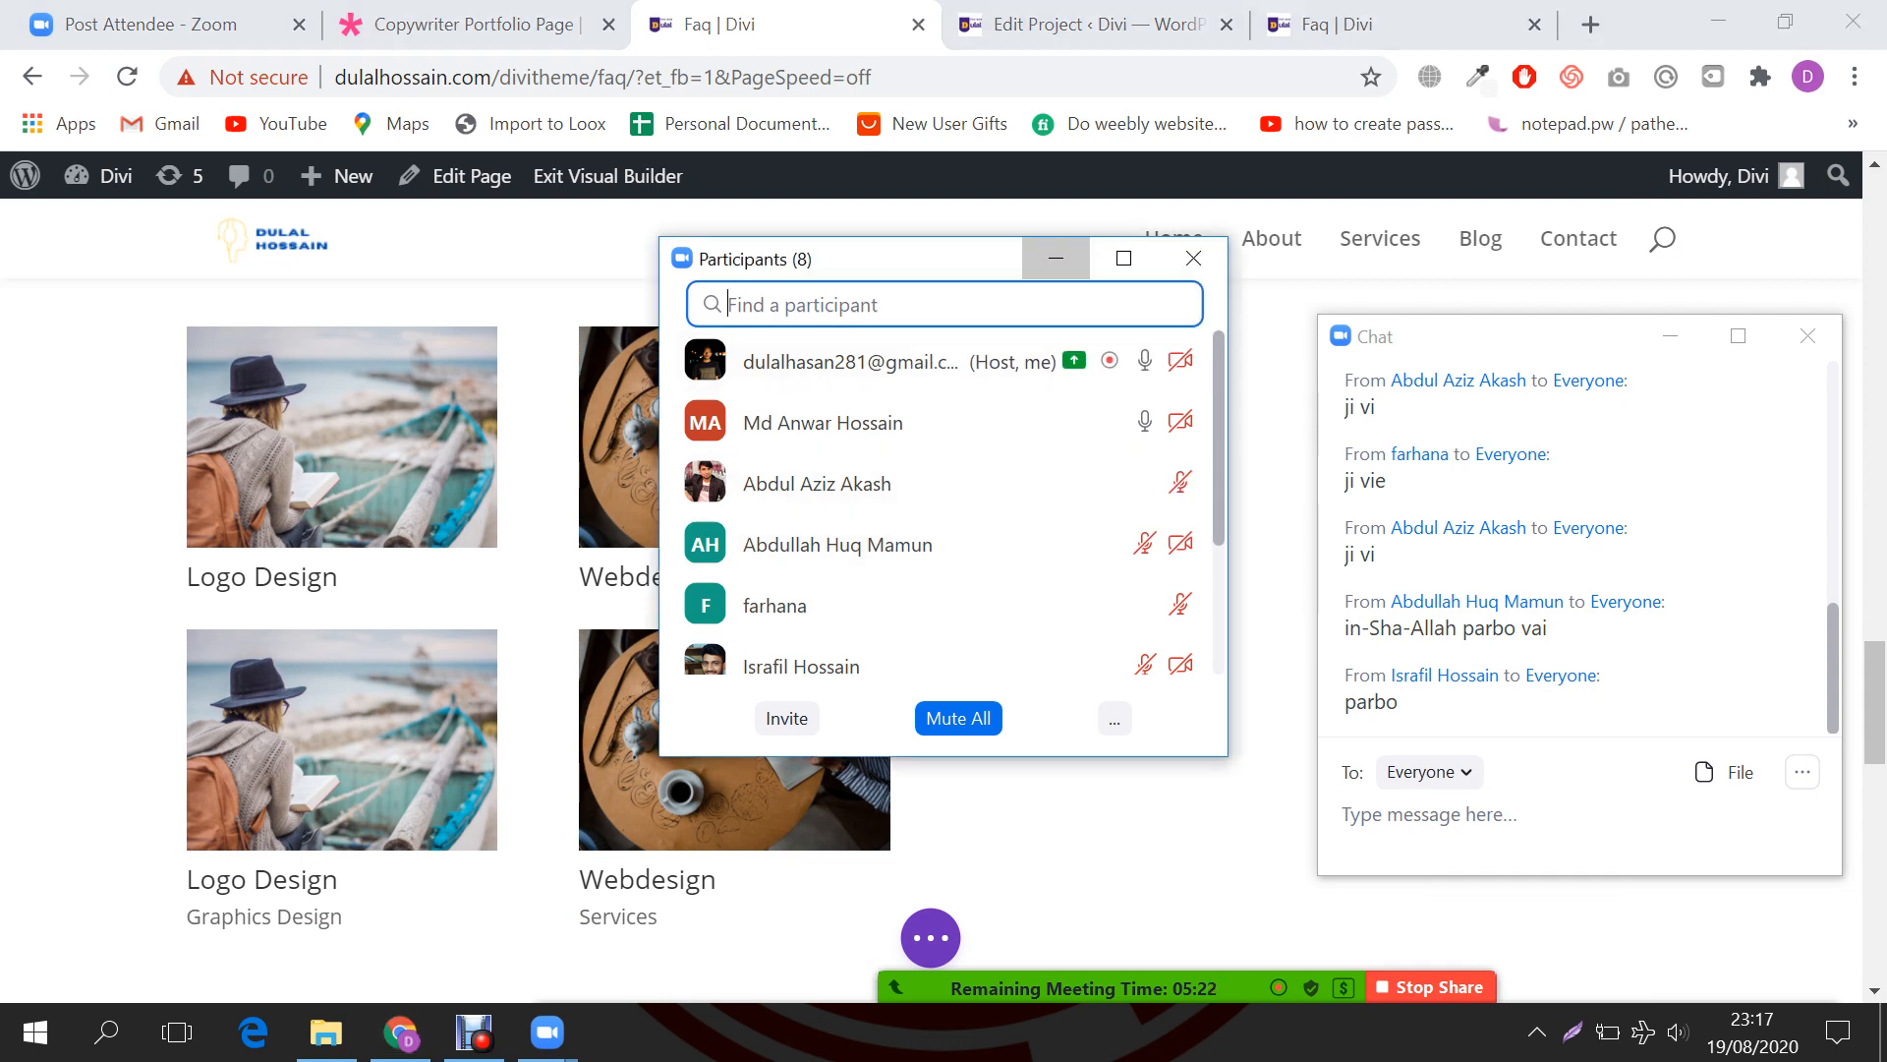
click(1056, 259)
scroll(993, 471, down, 2)
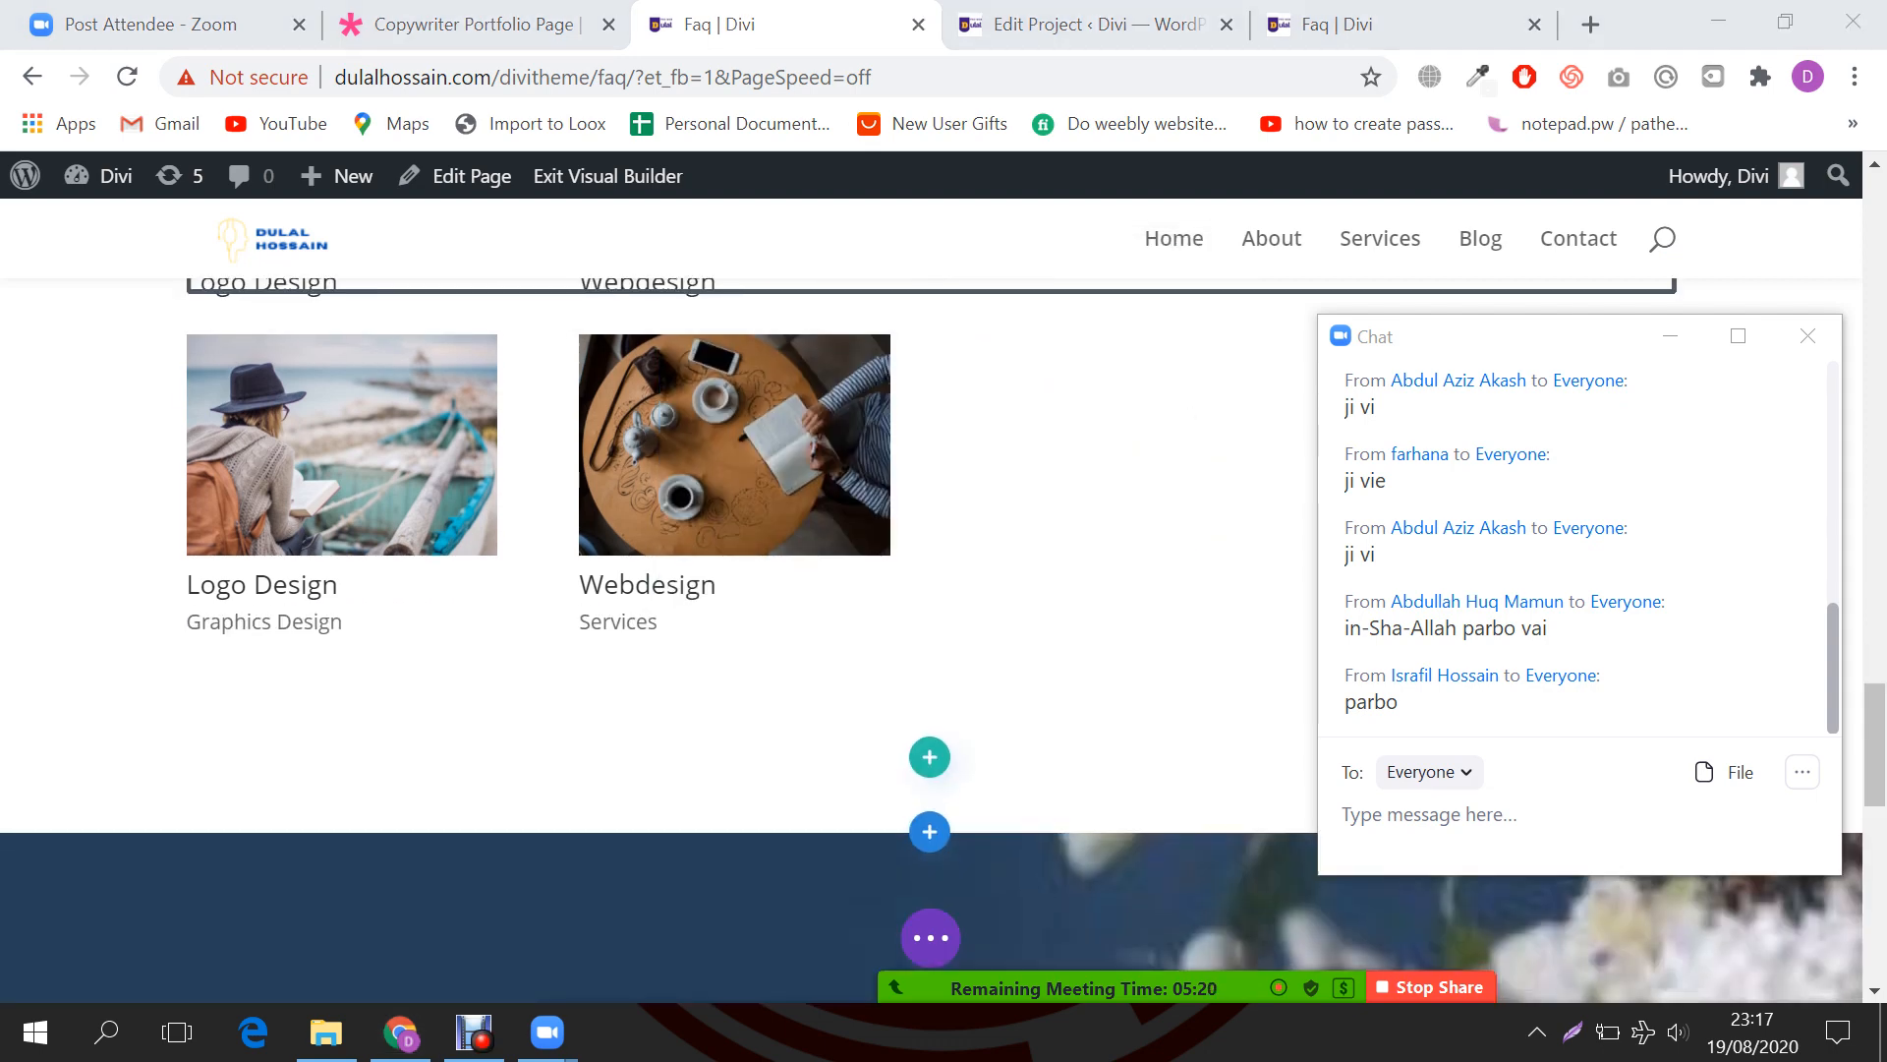
click(929, 757)
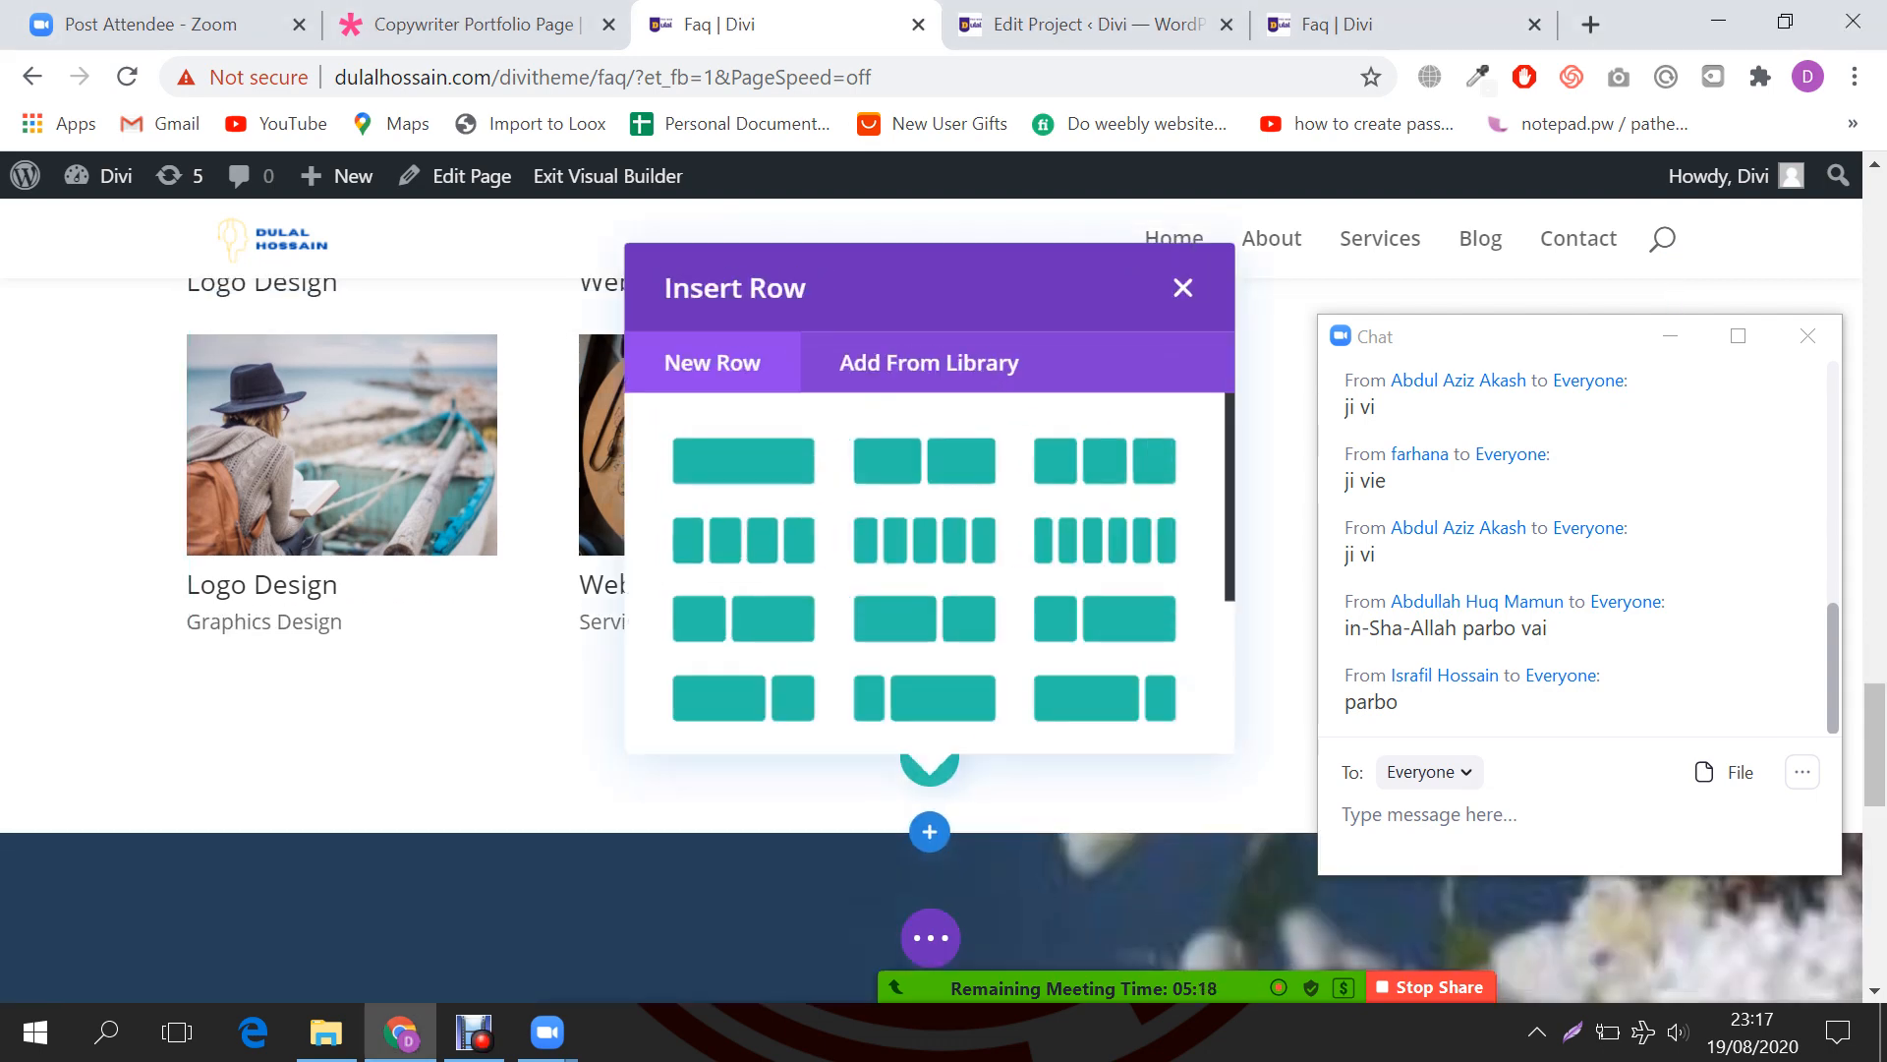
click(1174, 286)
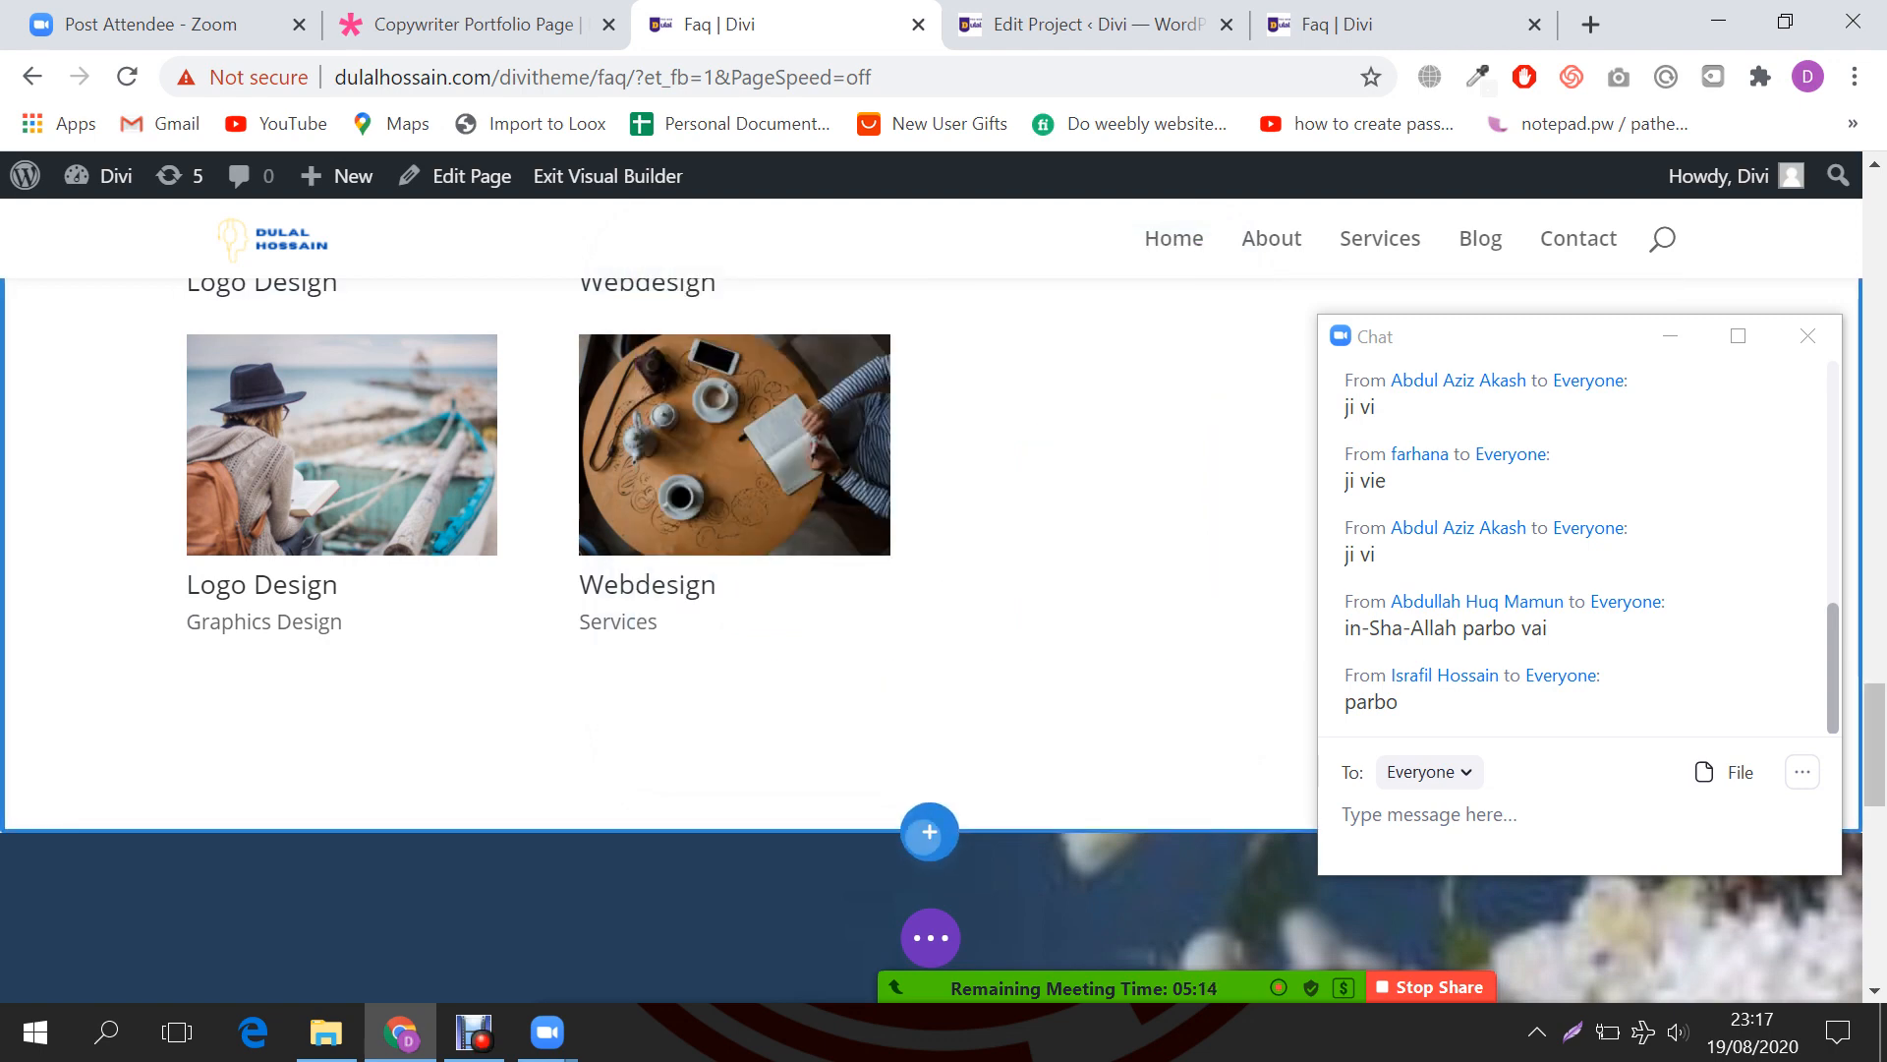
click(930, 831)
click(751, 732)
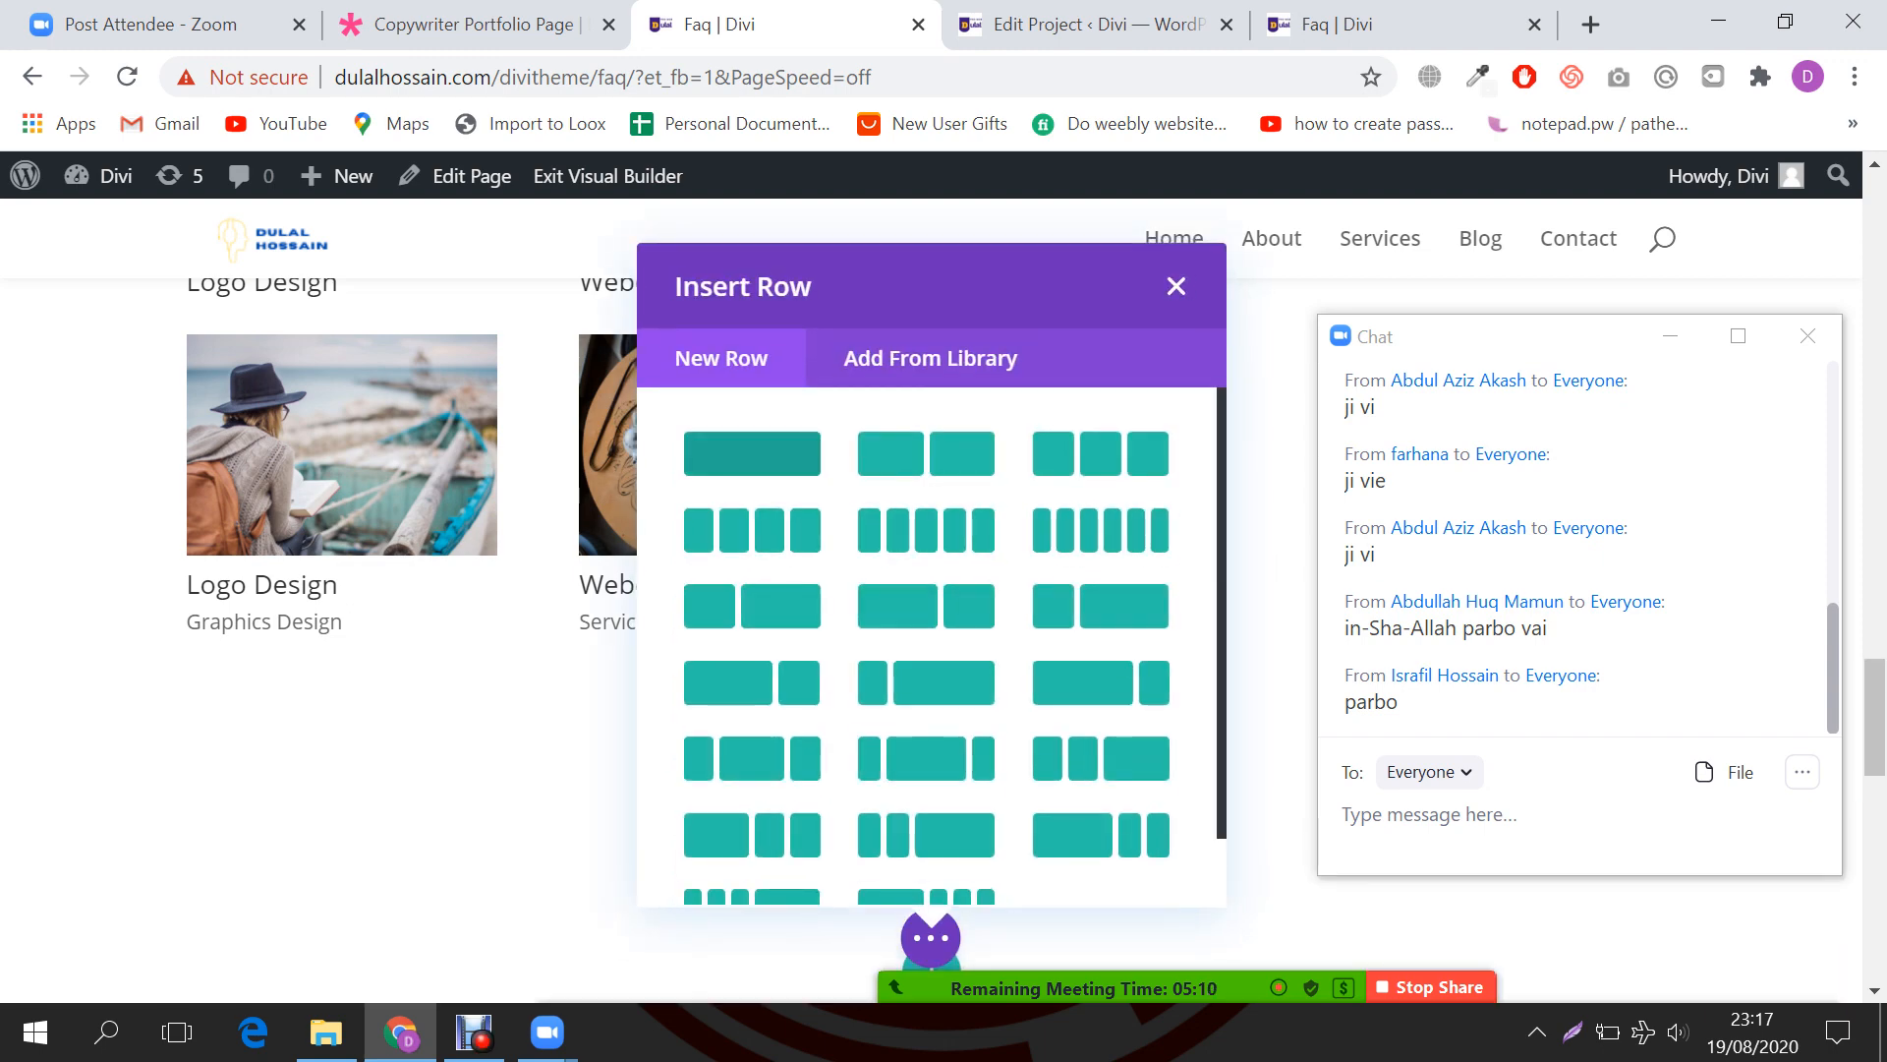
Step: Give the new section a single full-width column and insert a Post Slider module into it
click(752, 452)
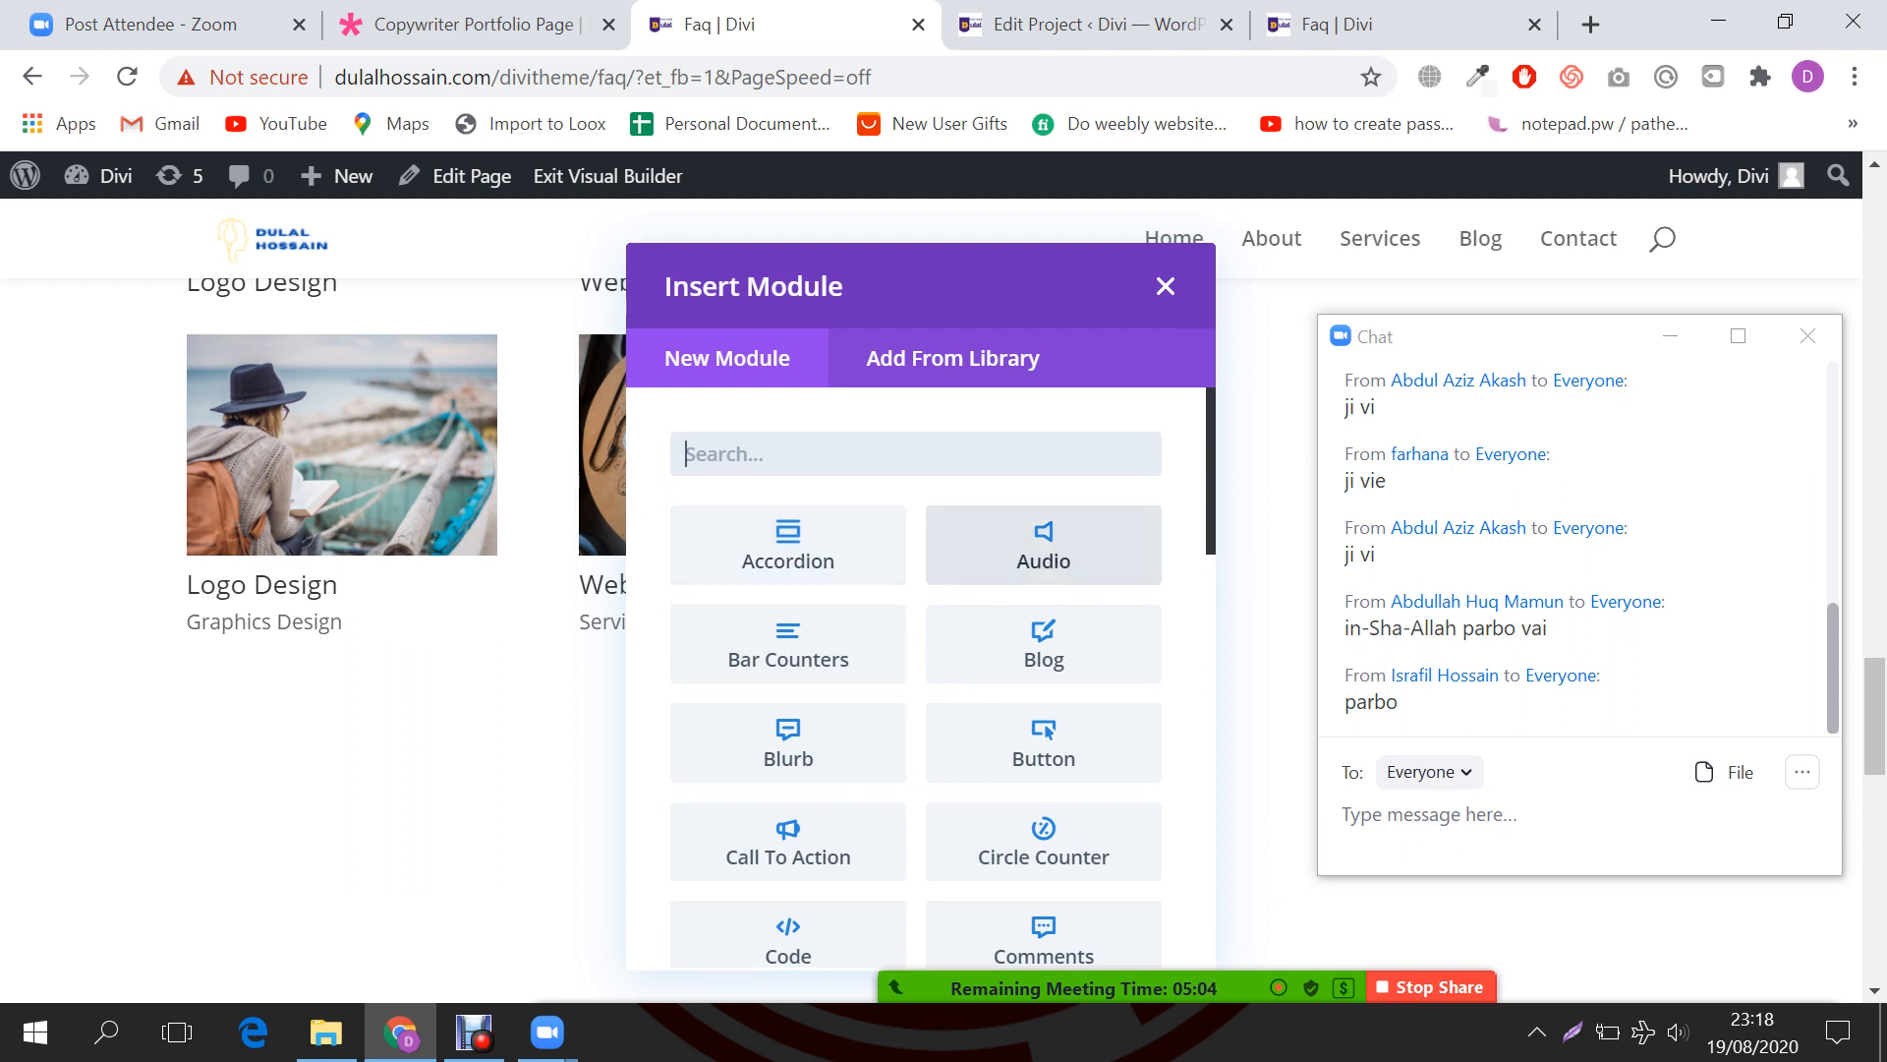
scroll(1044, 644, down, 3)
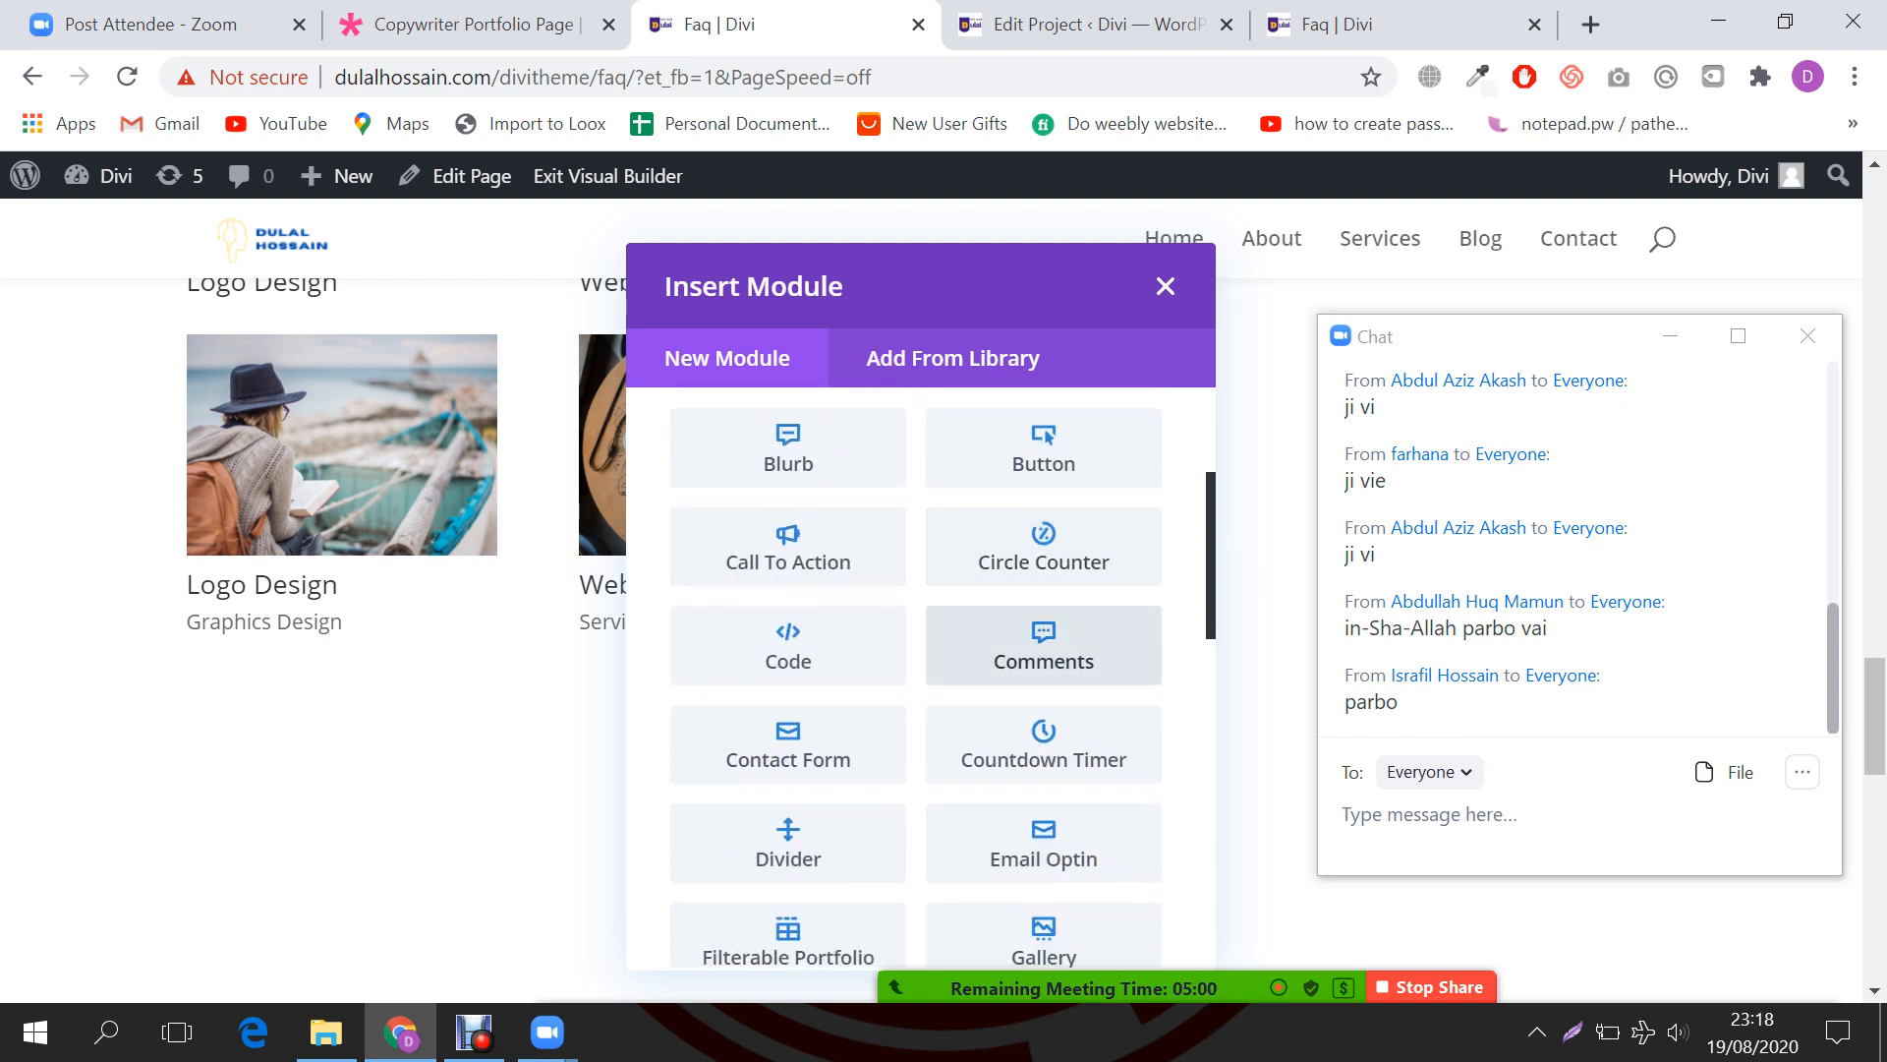
scroll(1044, 668, down, 2)
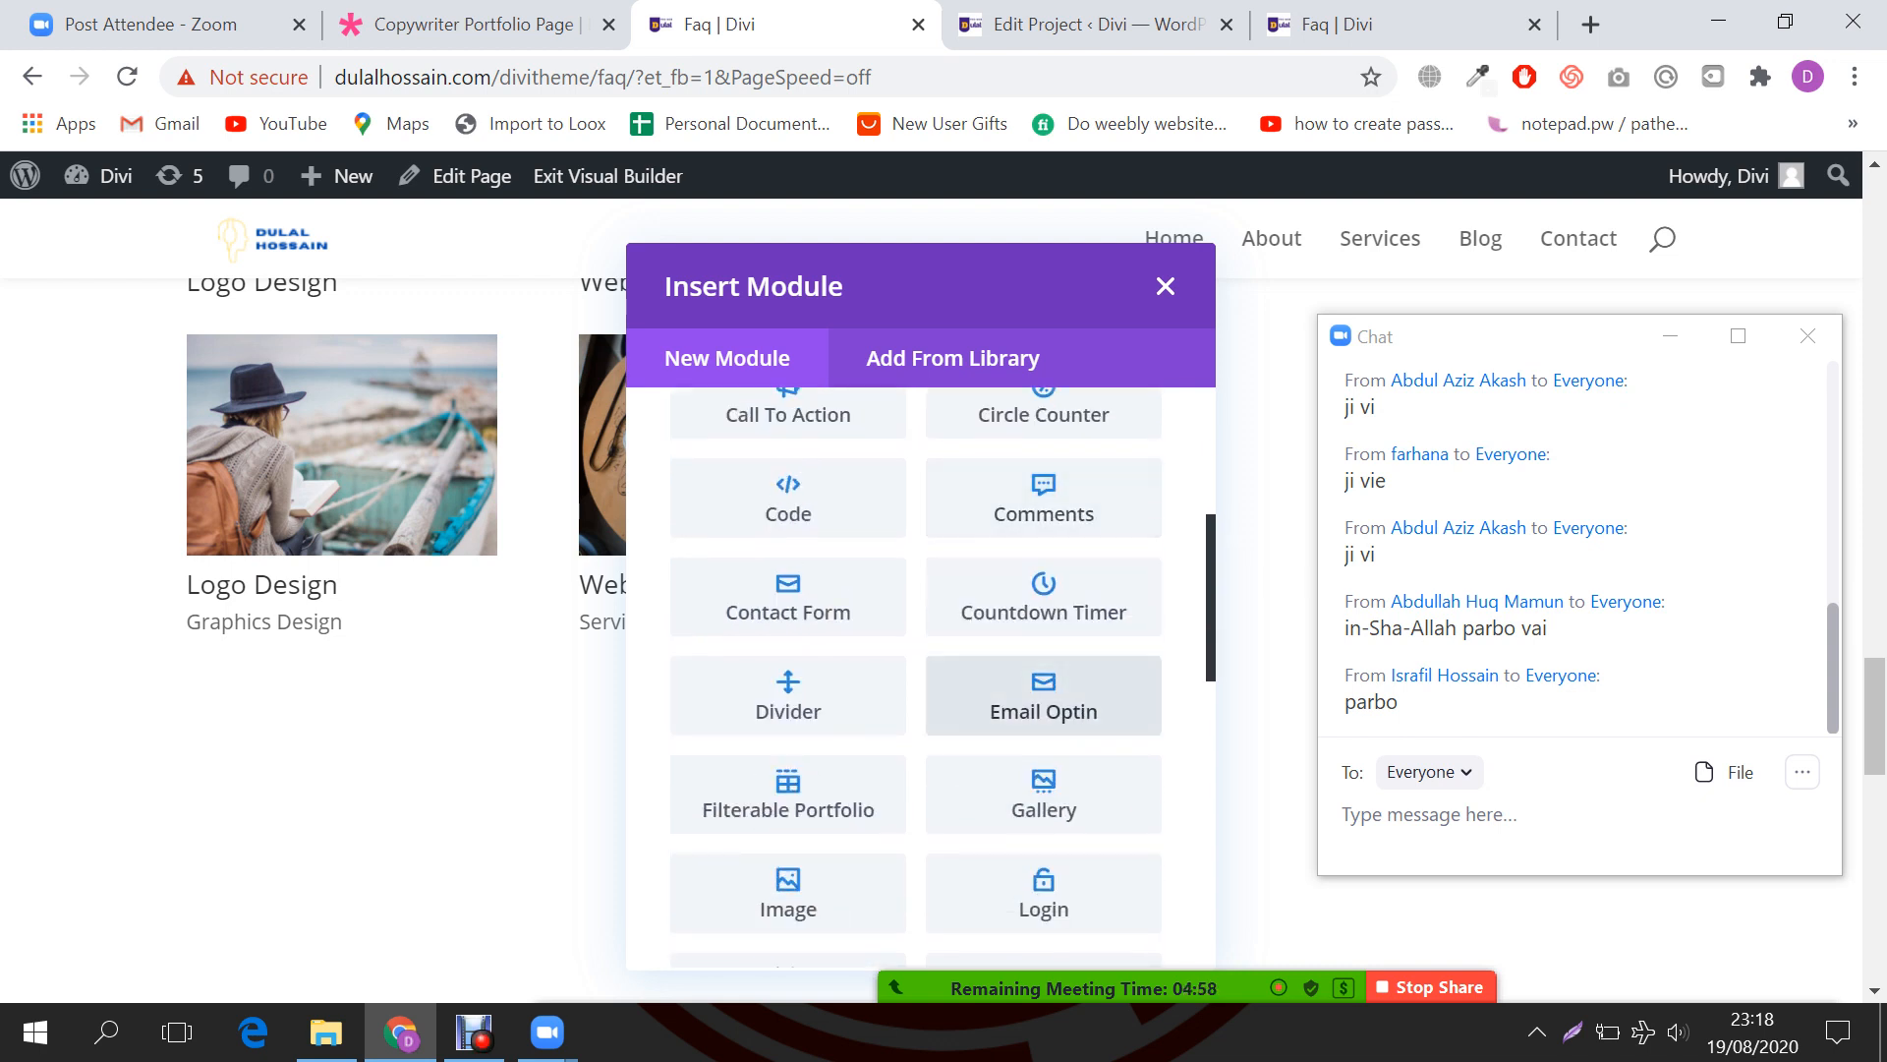
scroll(1044, 695, down, 3)
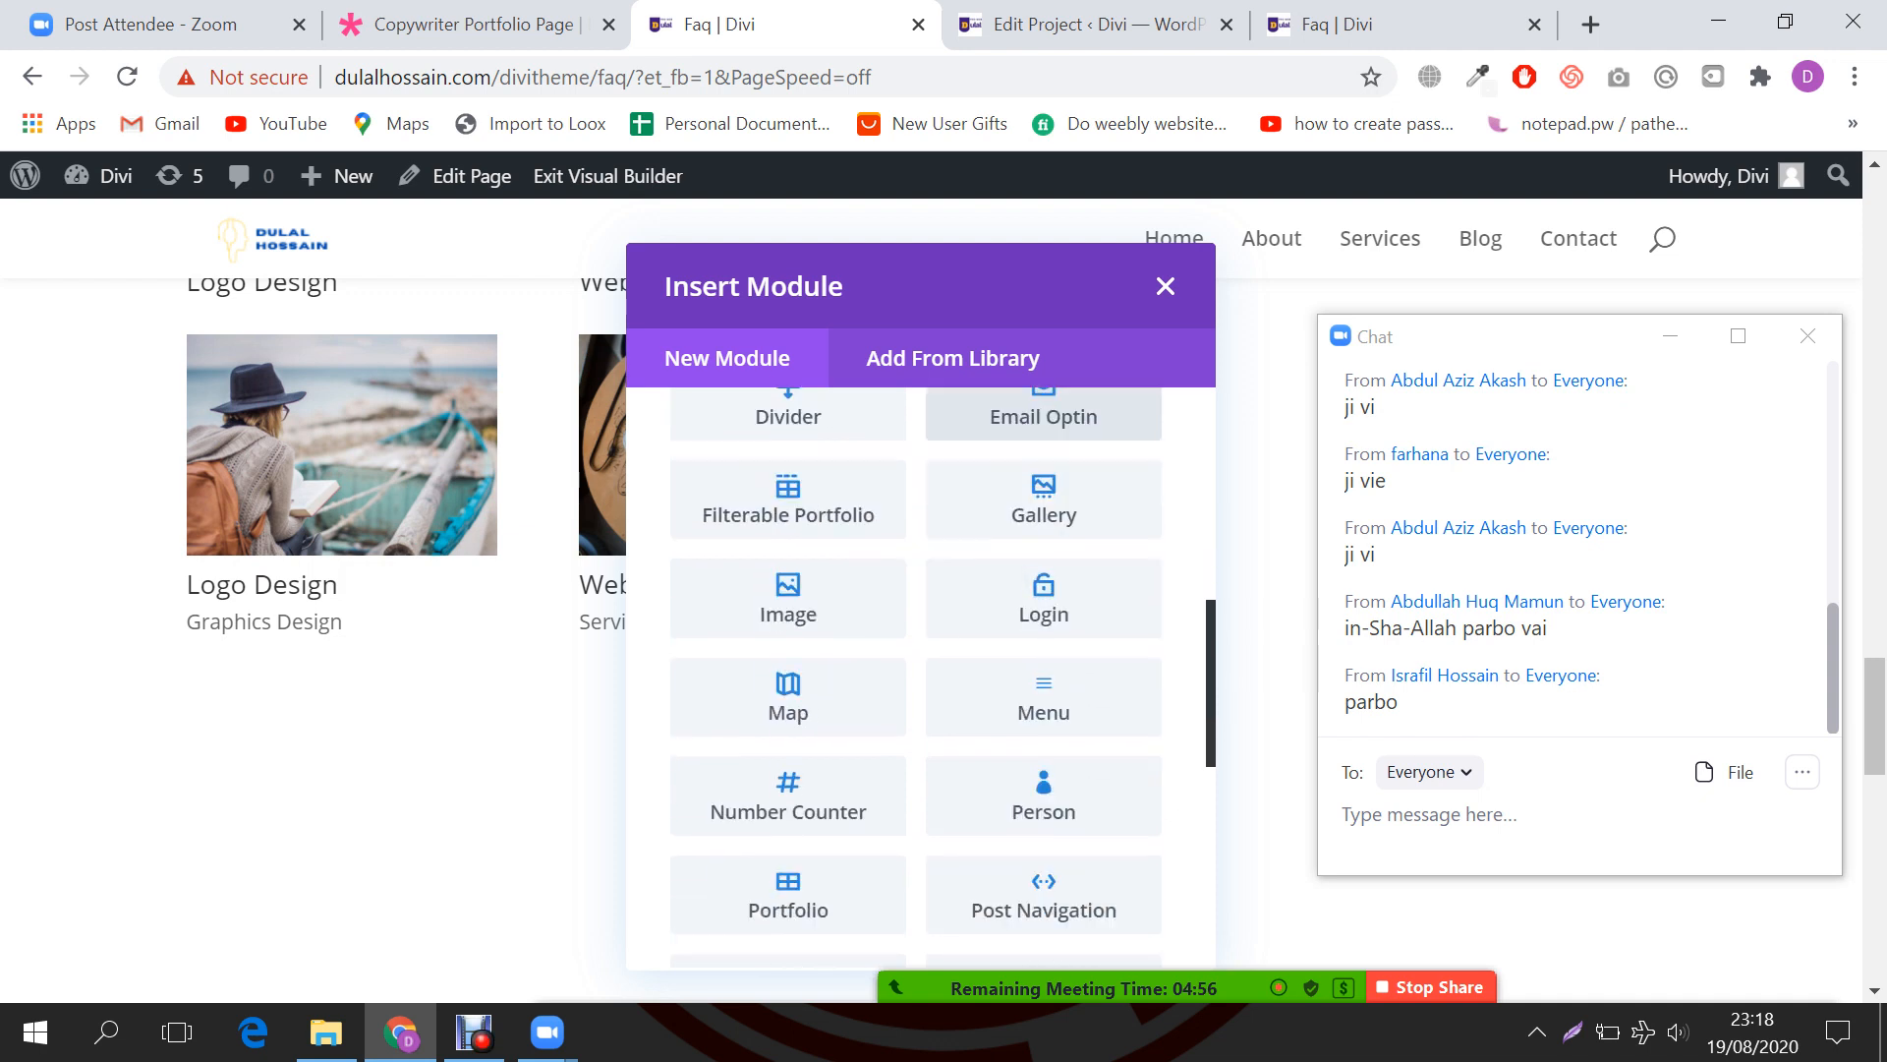
scroll(788, 598, down, 2)
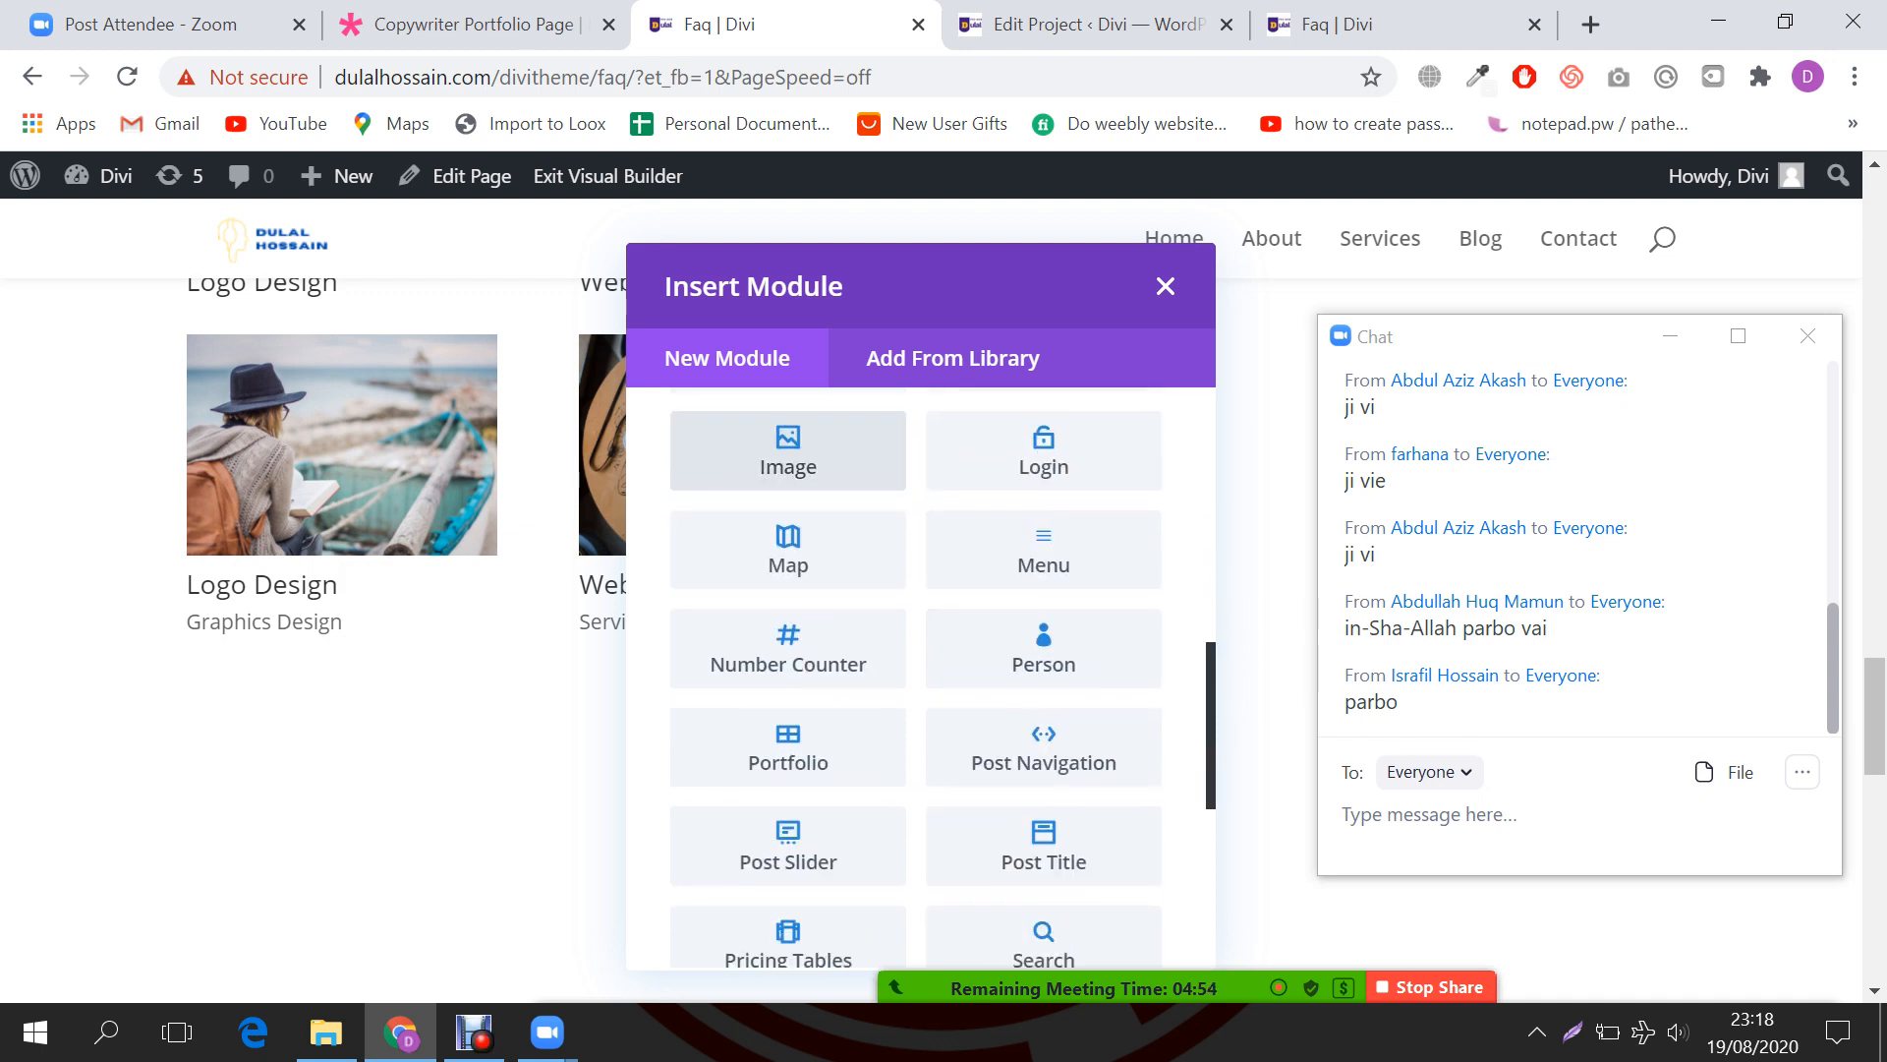
scroll(788, 598, down, 2)
scroll(788, 598, down, 2)
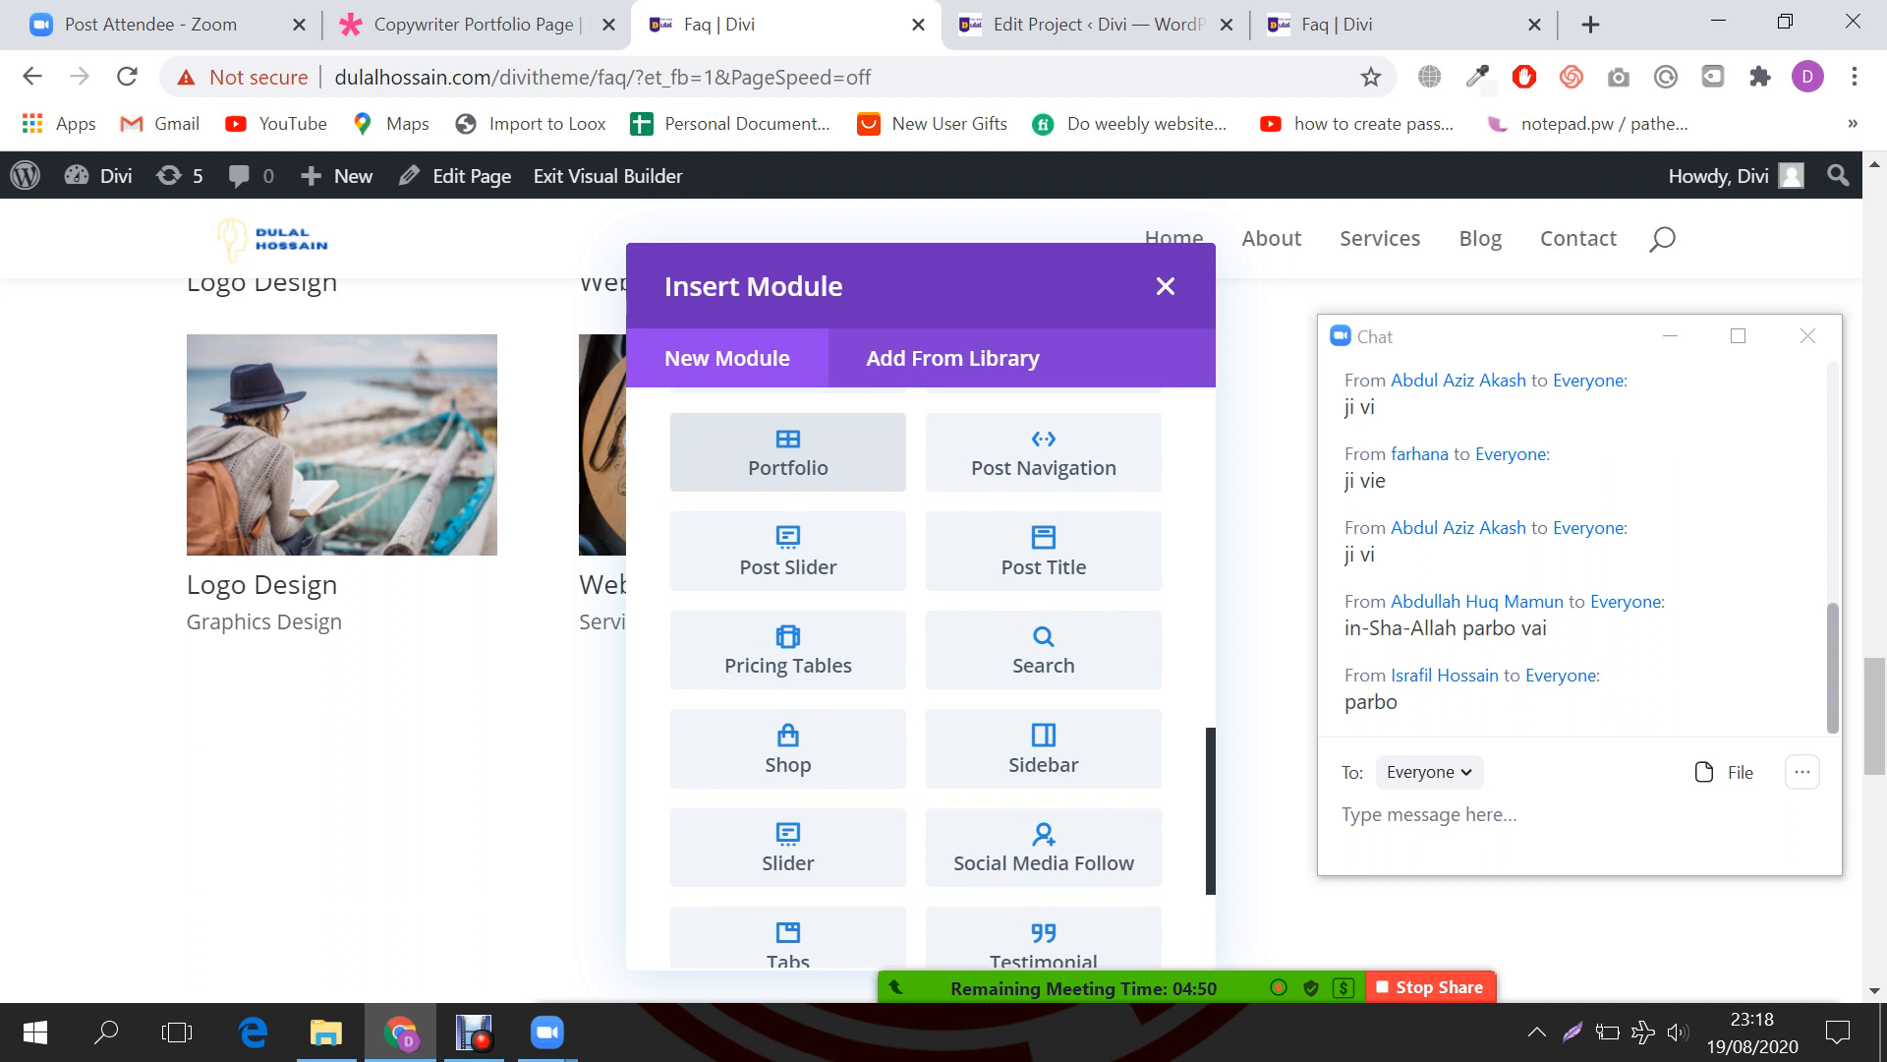
click(788, 550)
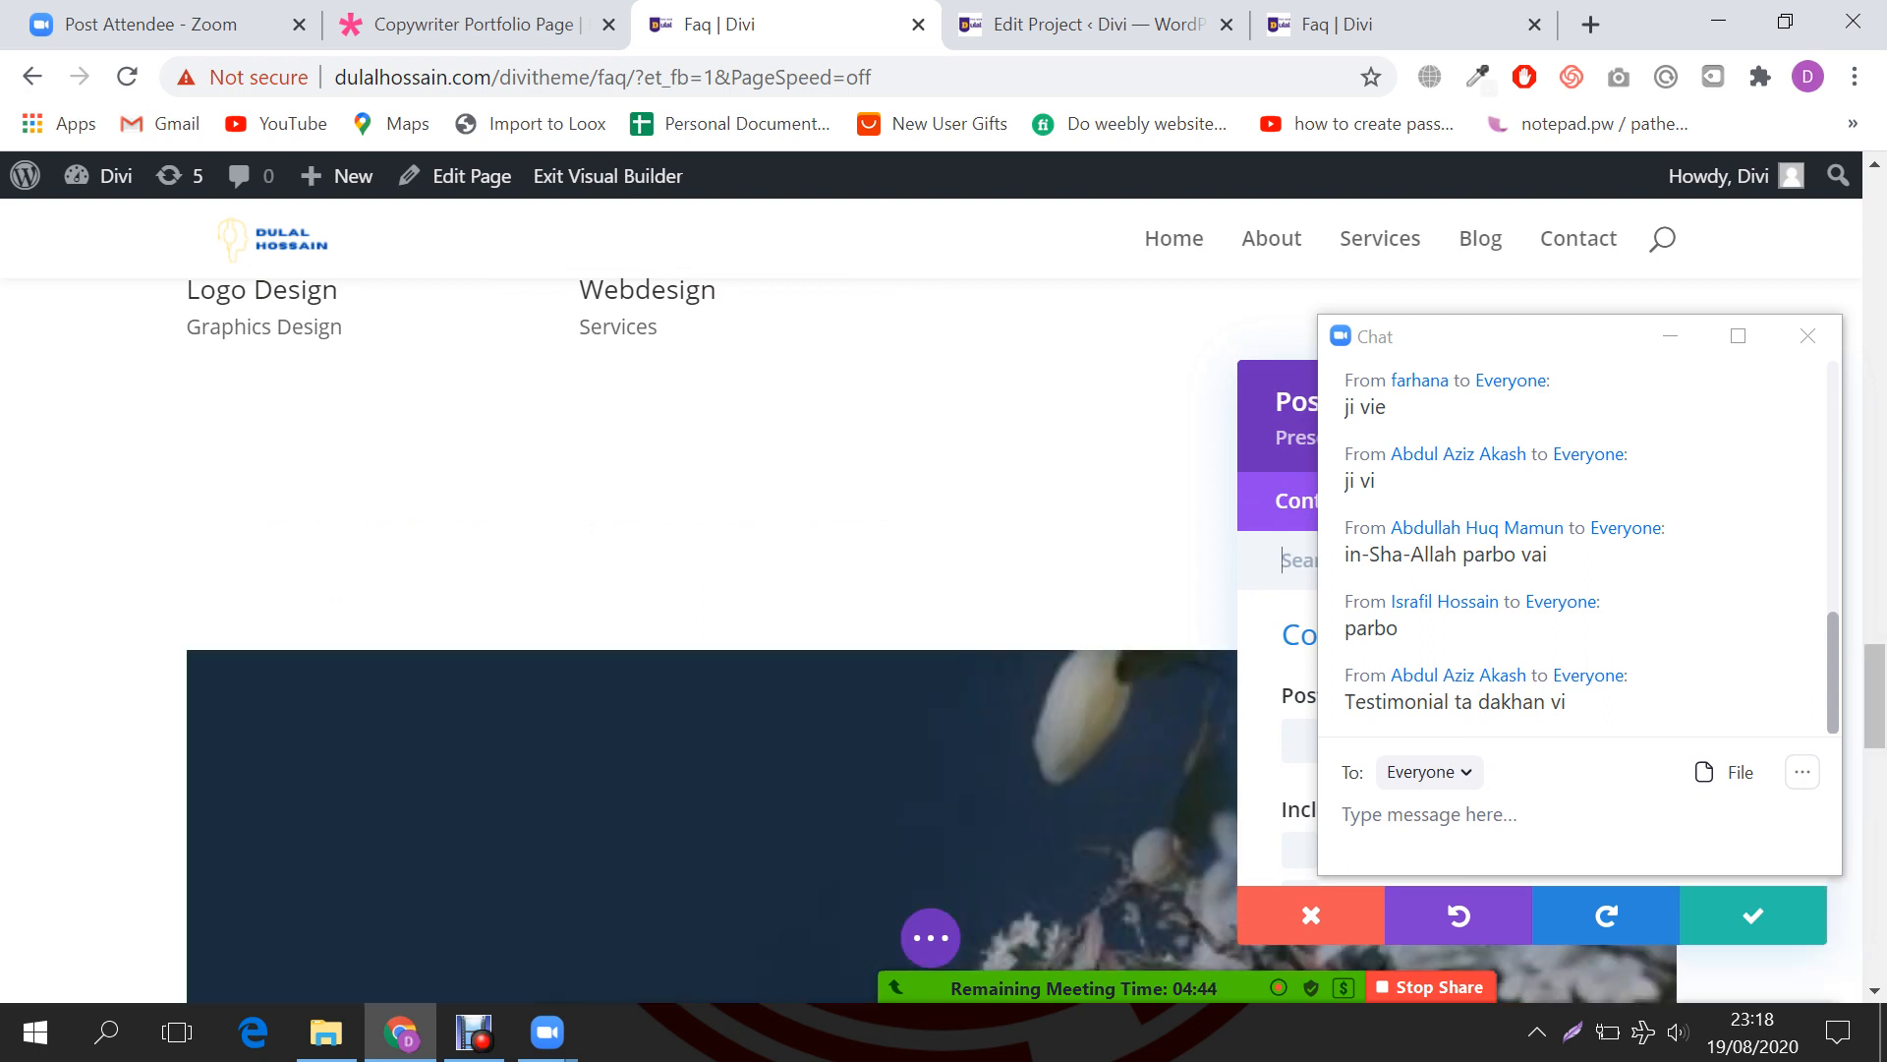
Step: Move and minimize the Zoom chat, then set the Post Slider to include all categories and apply
drag(1635, 334, 521, 334)
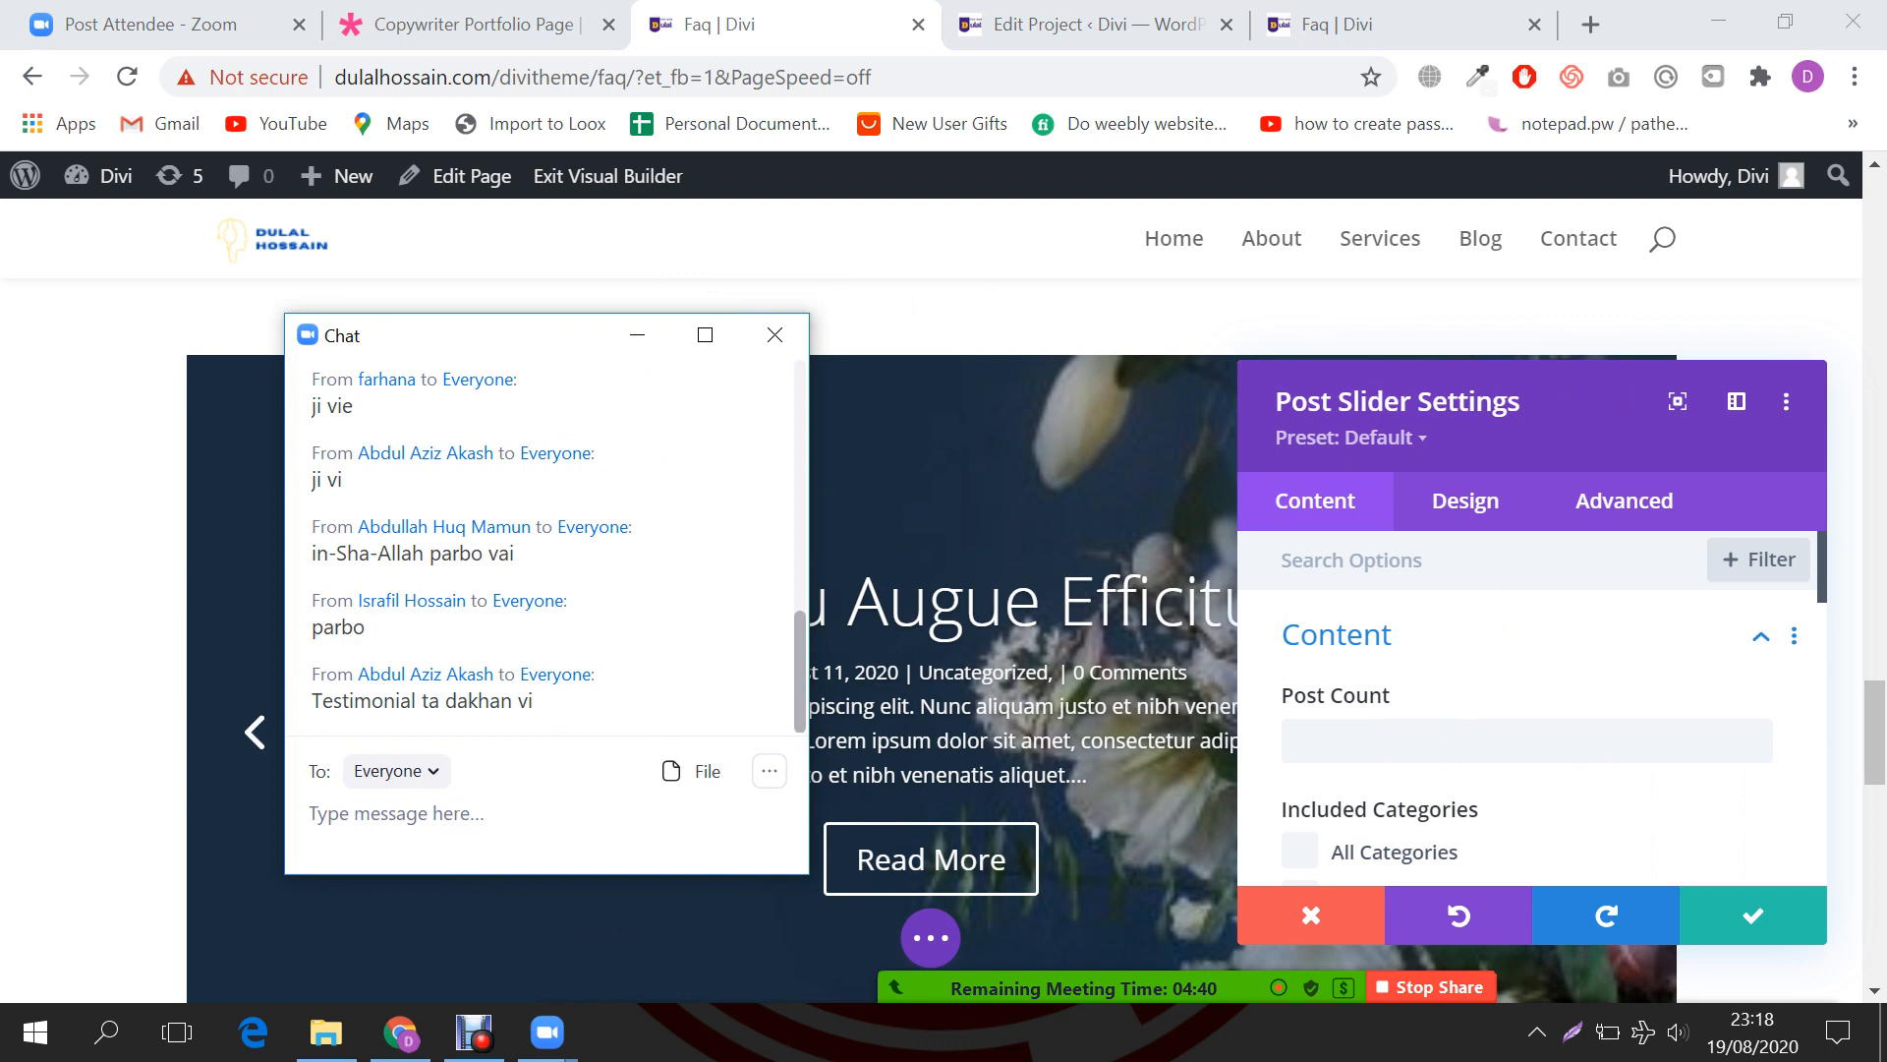
click(637, 335)
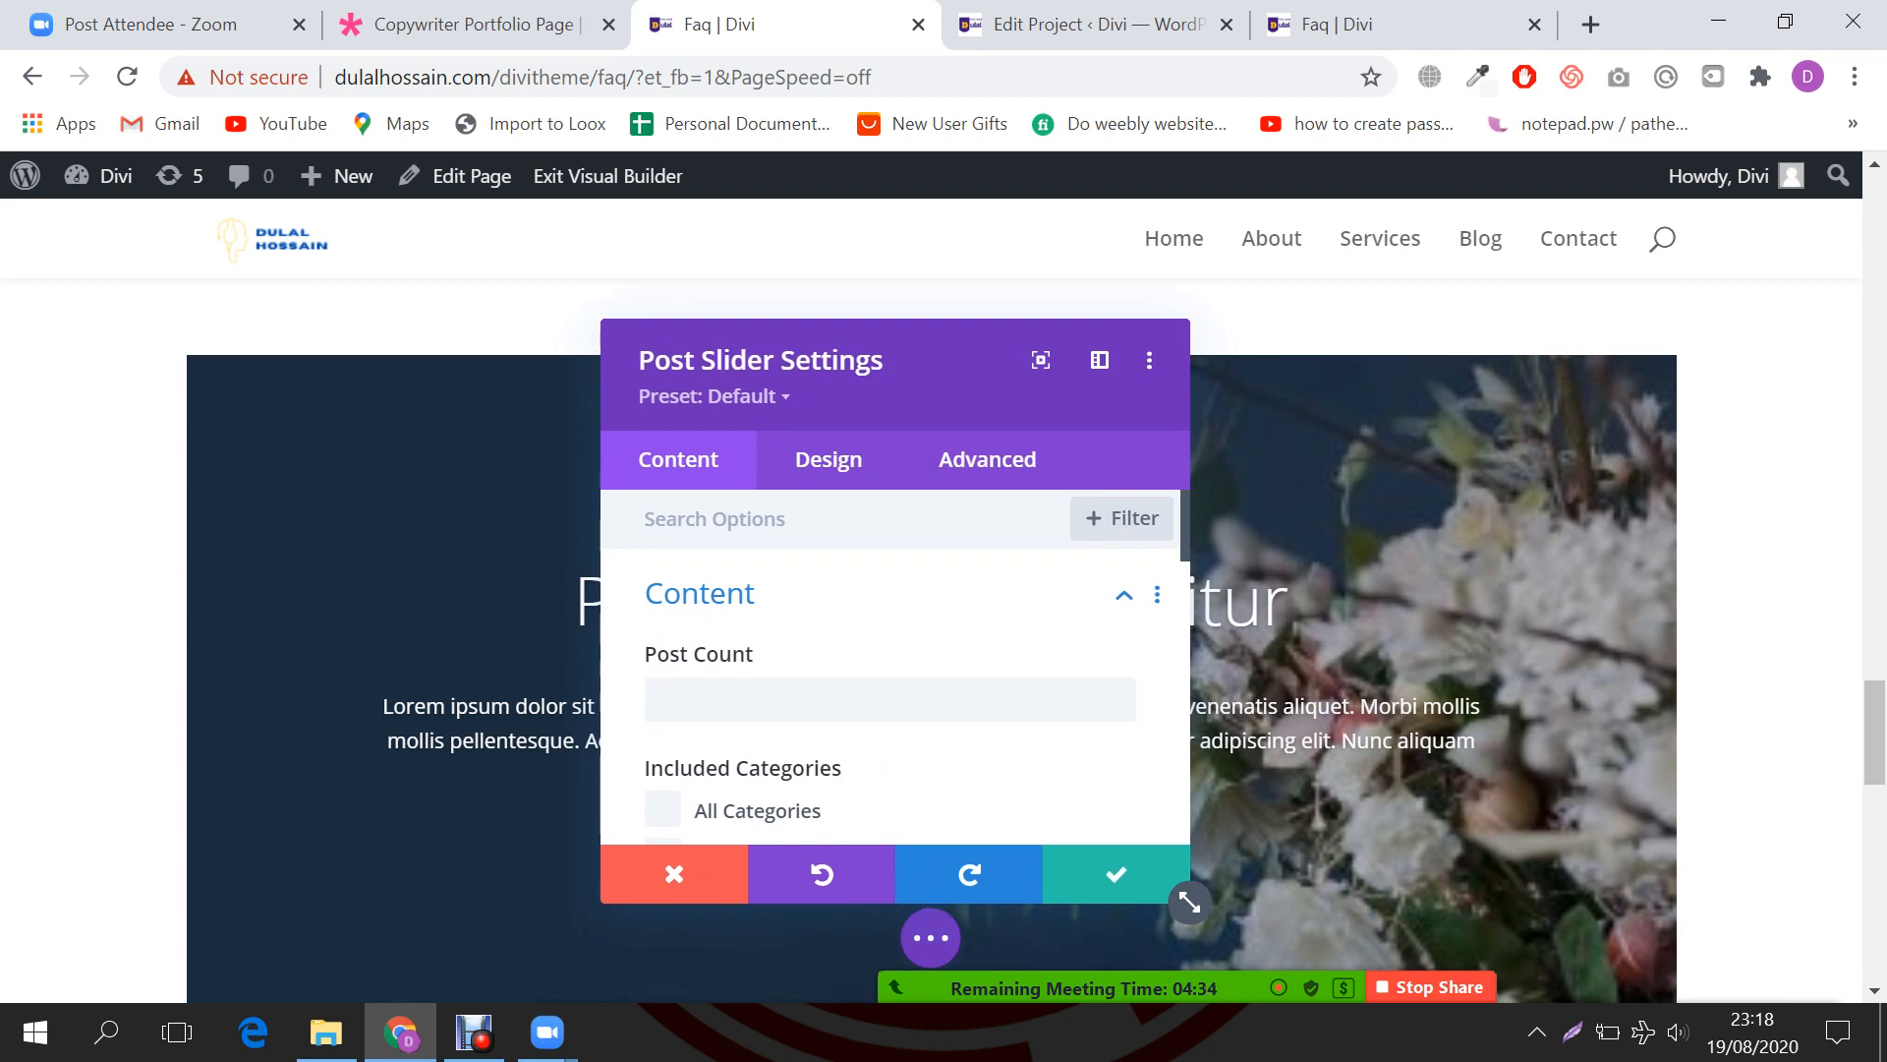
scroll(894, 688, down, 2)
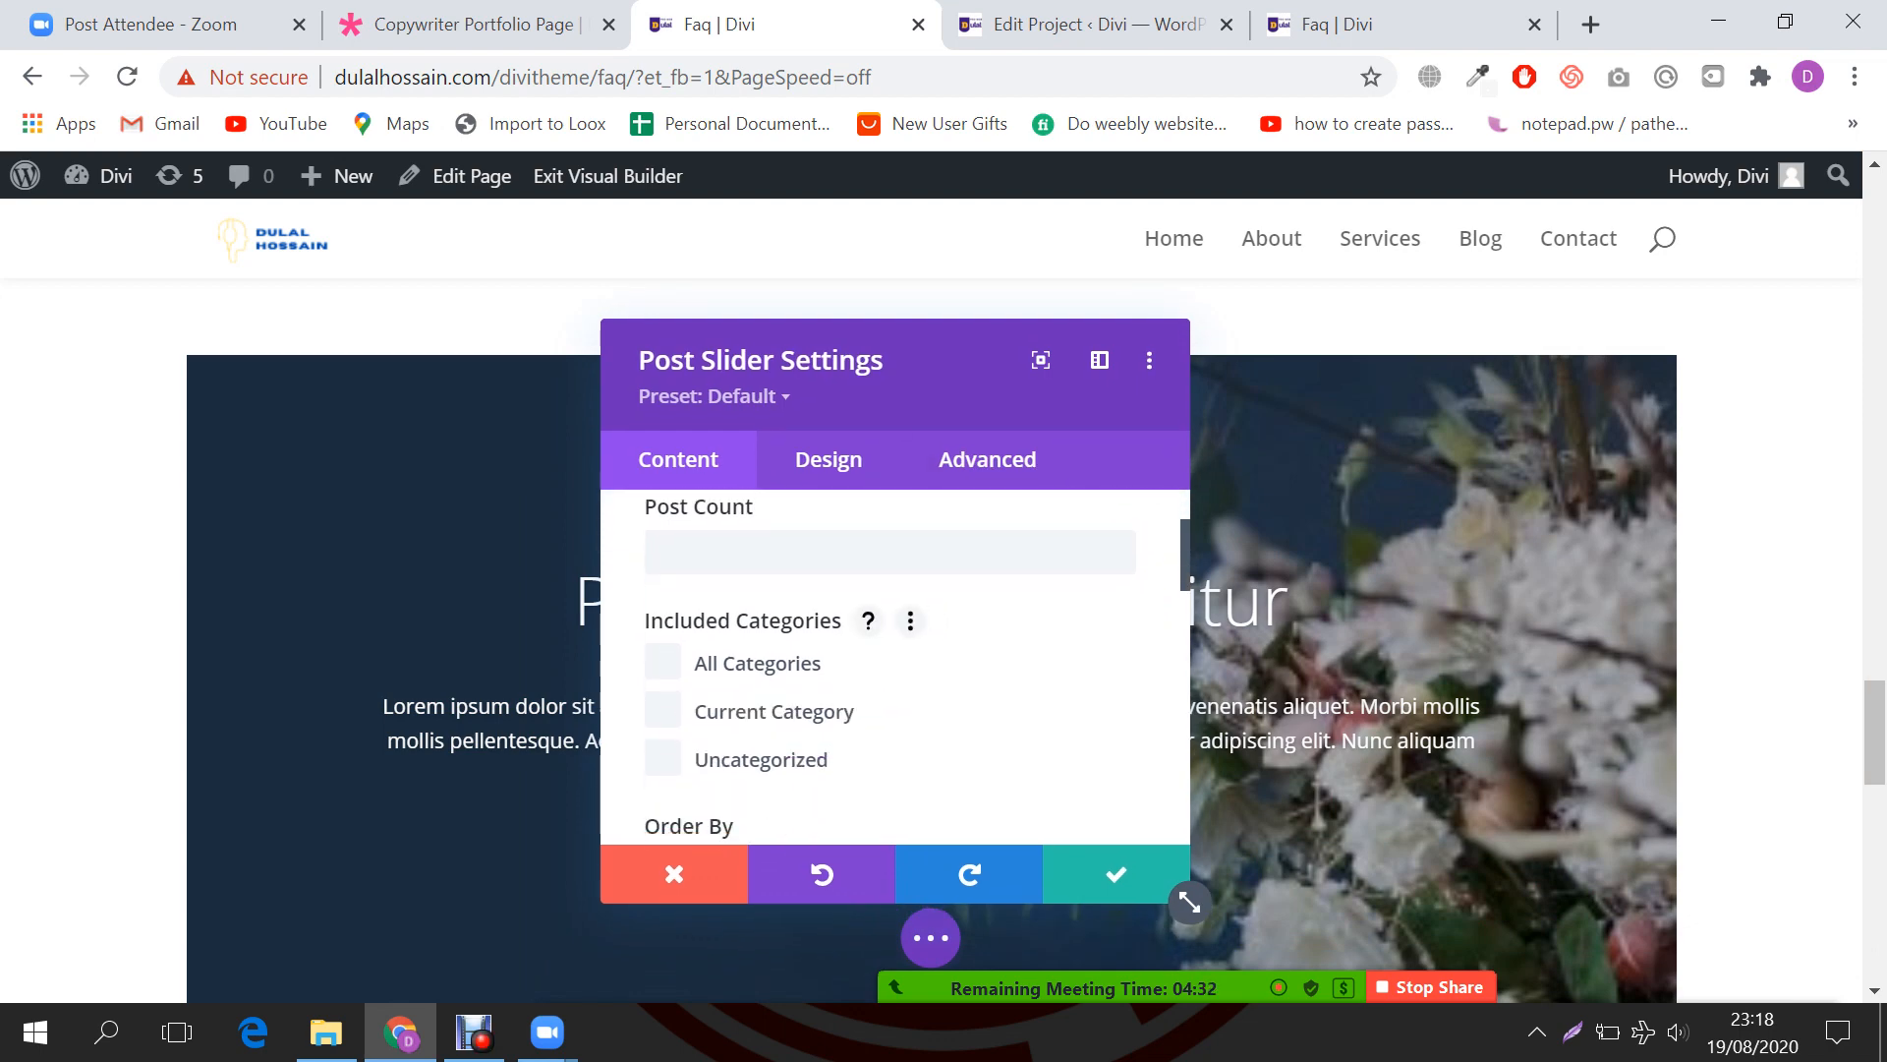
click(663, 661)
key(Escape)
scroll(932, 639, down, 2)
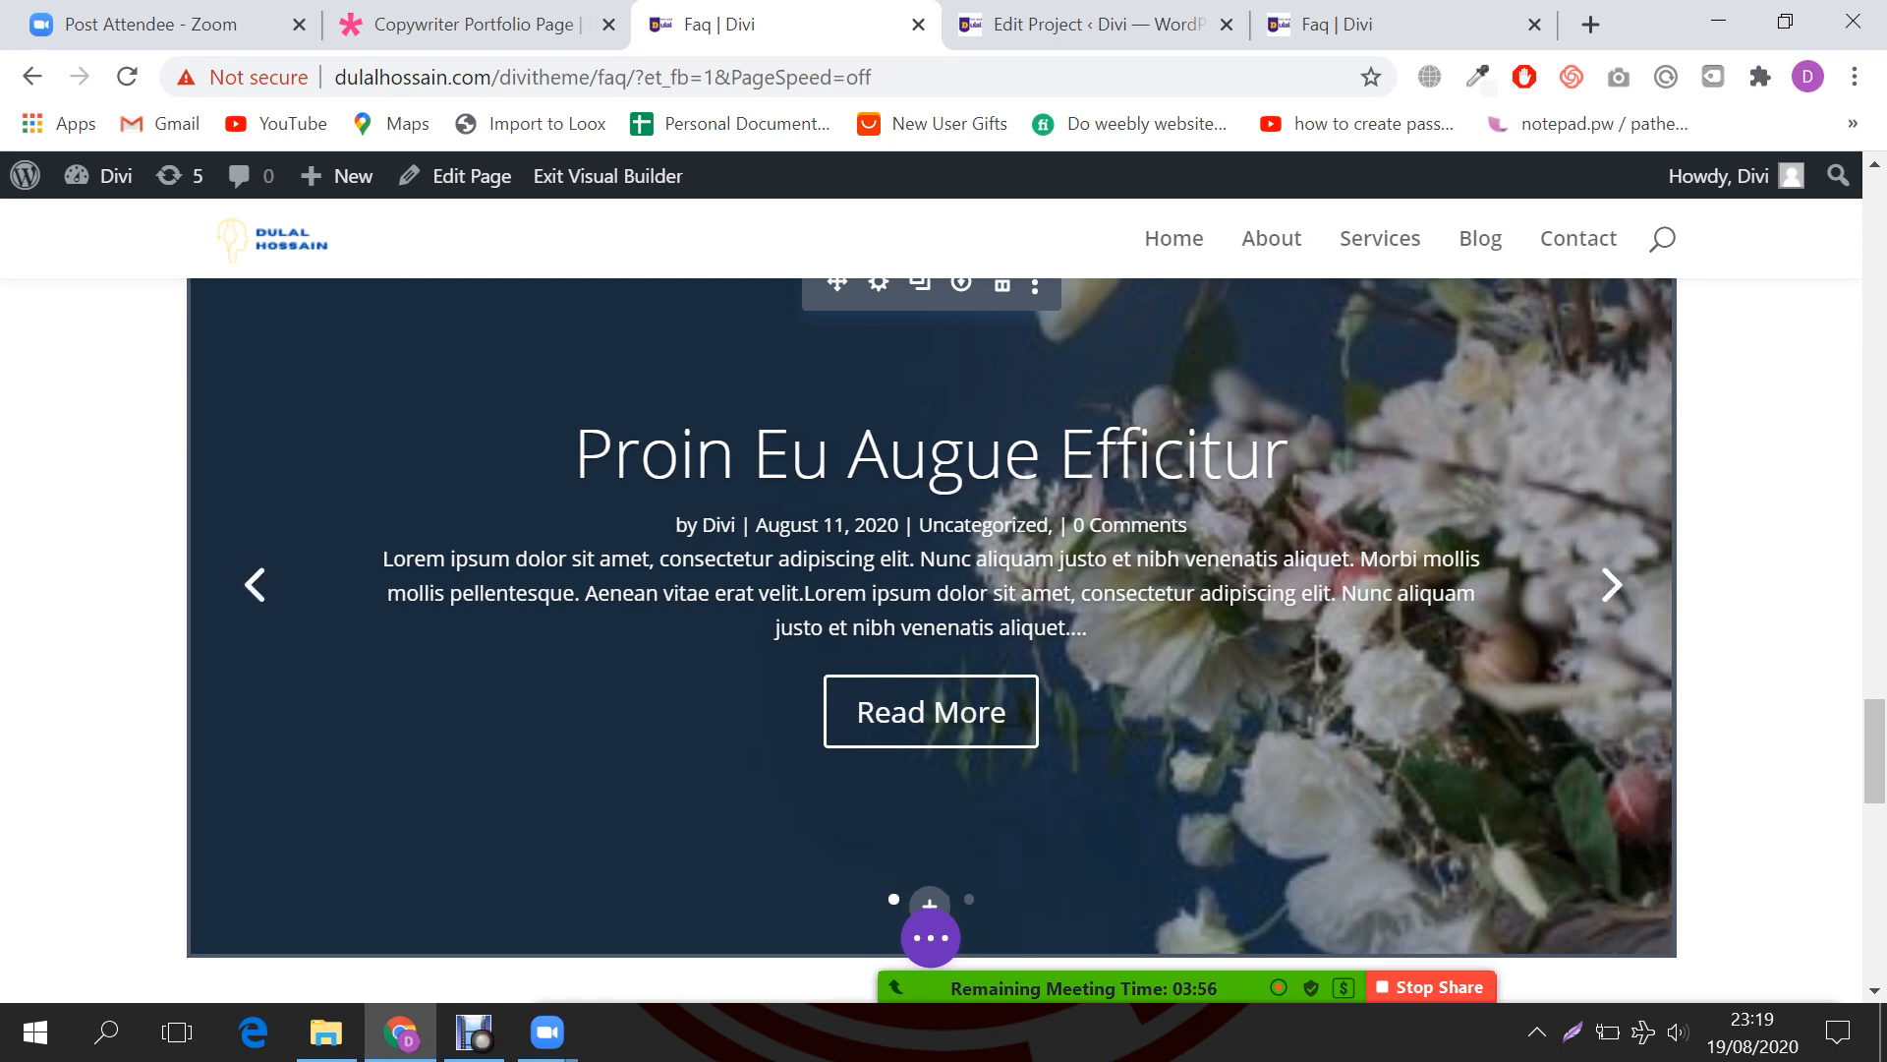
click(931, 937)
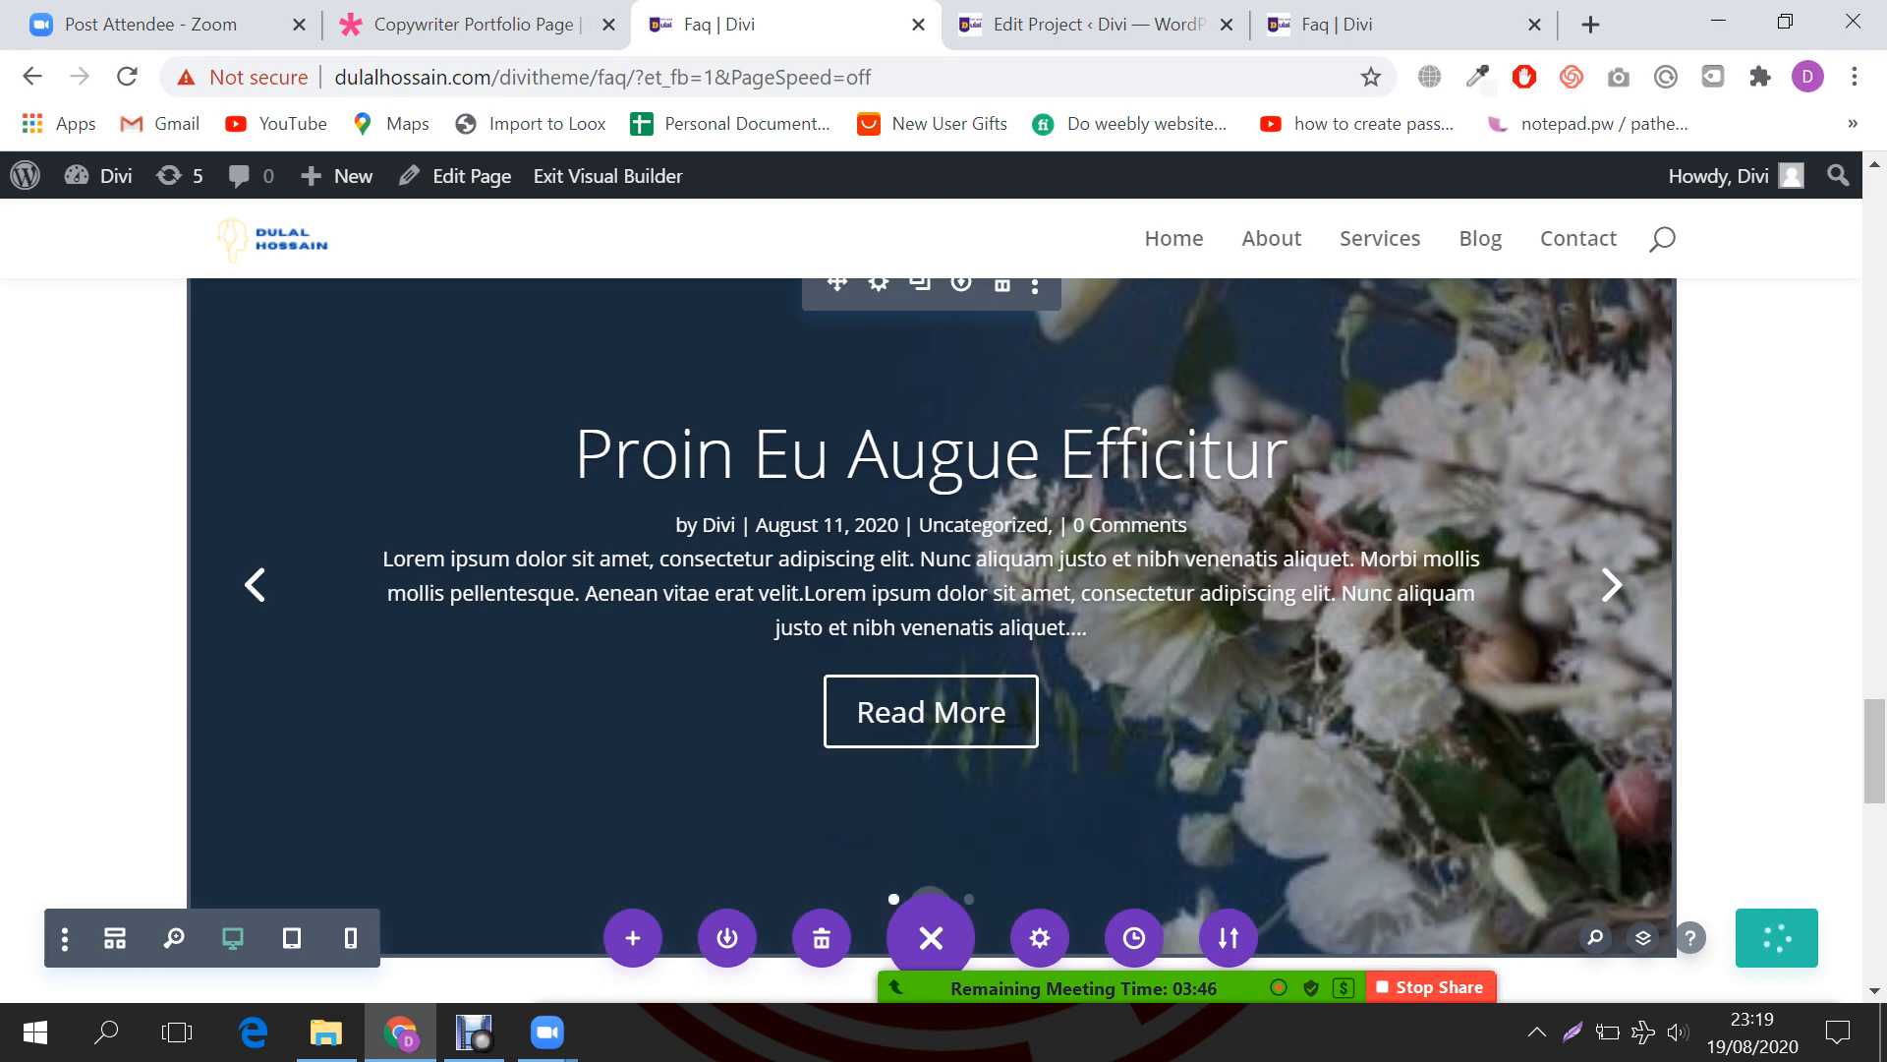
Step: Start and cancel inserting a section and a row below the slider, then stop sharing the screen
scroll(932, 638, down, 3)
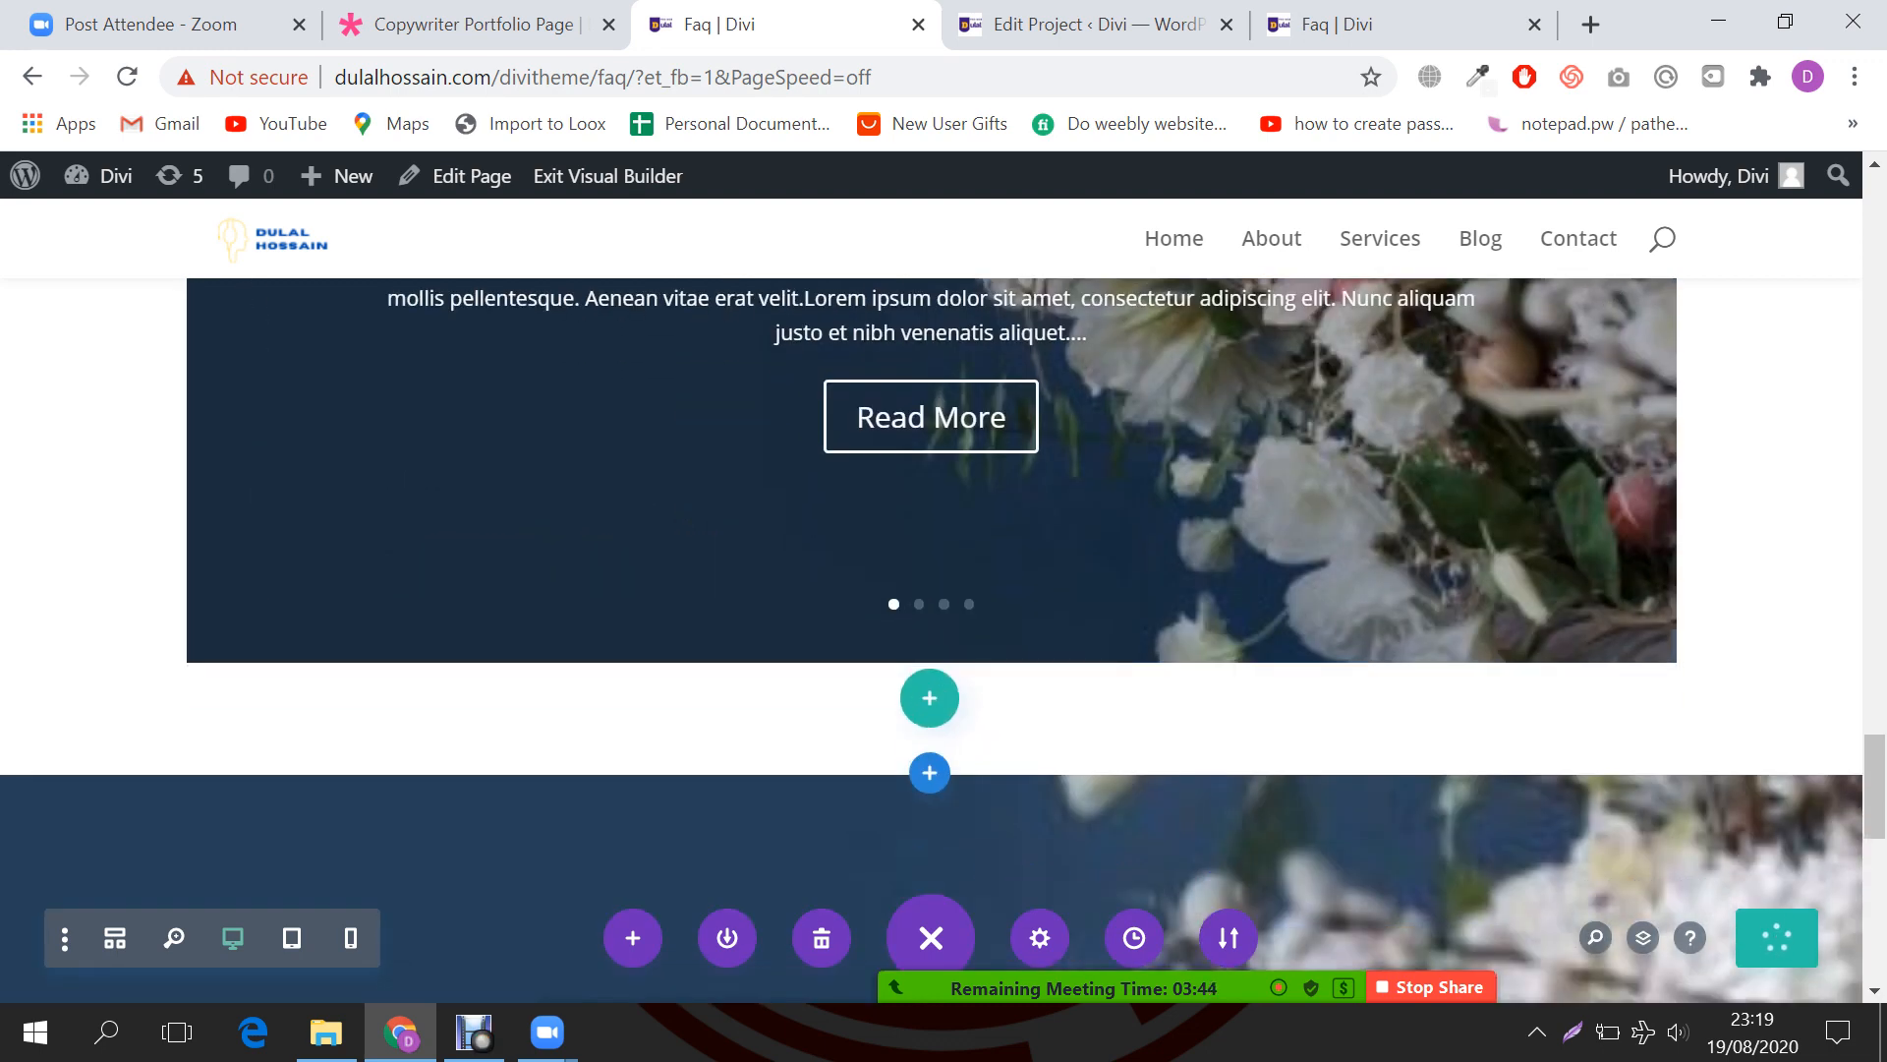
click(930, 772)
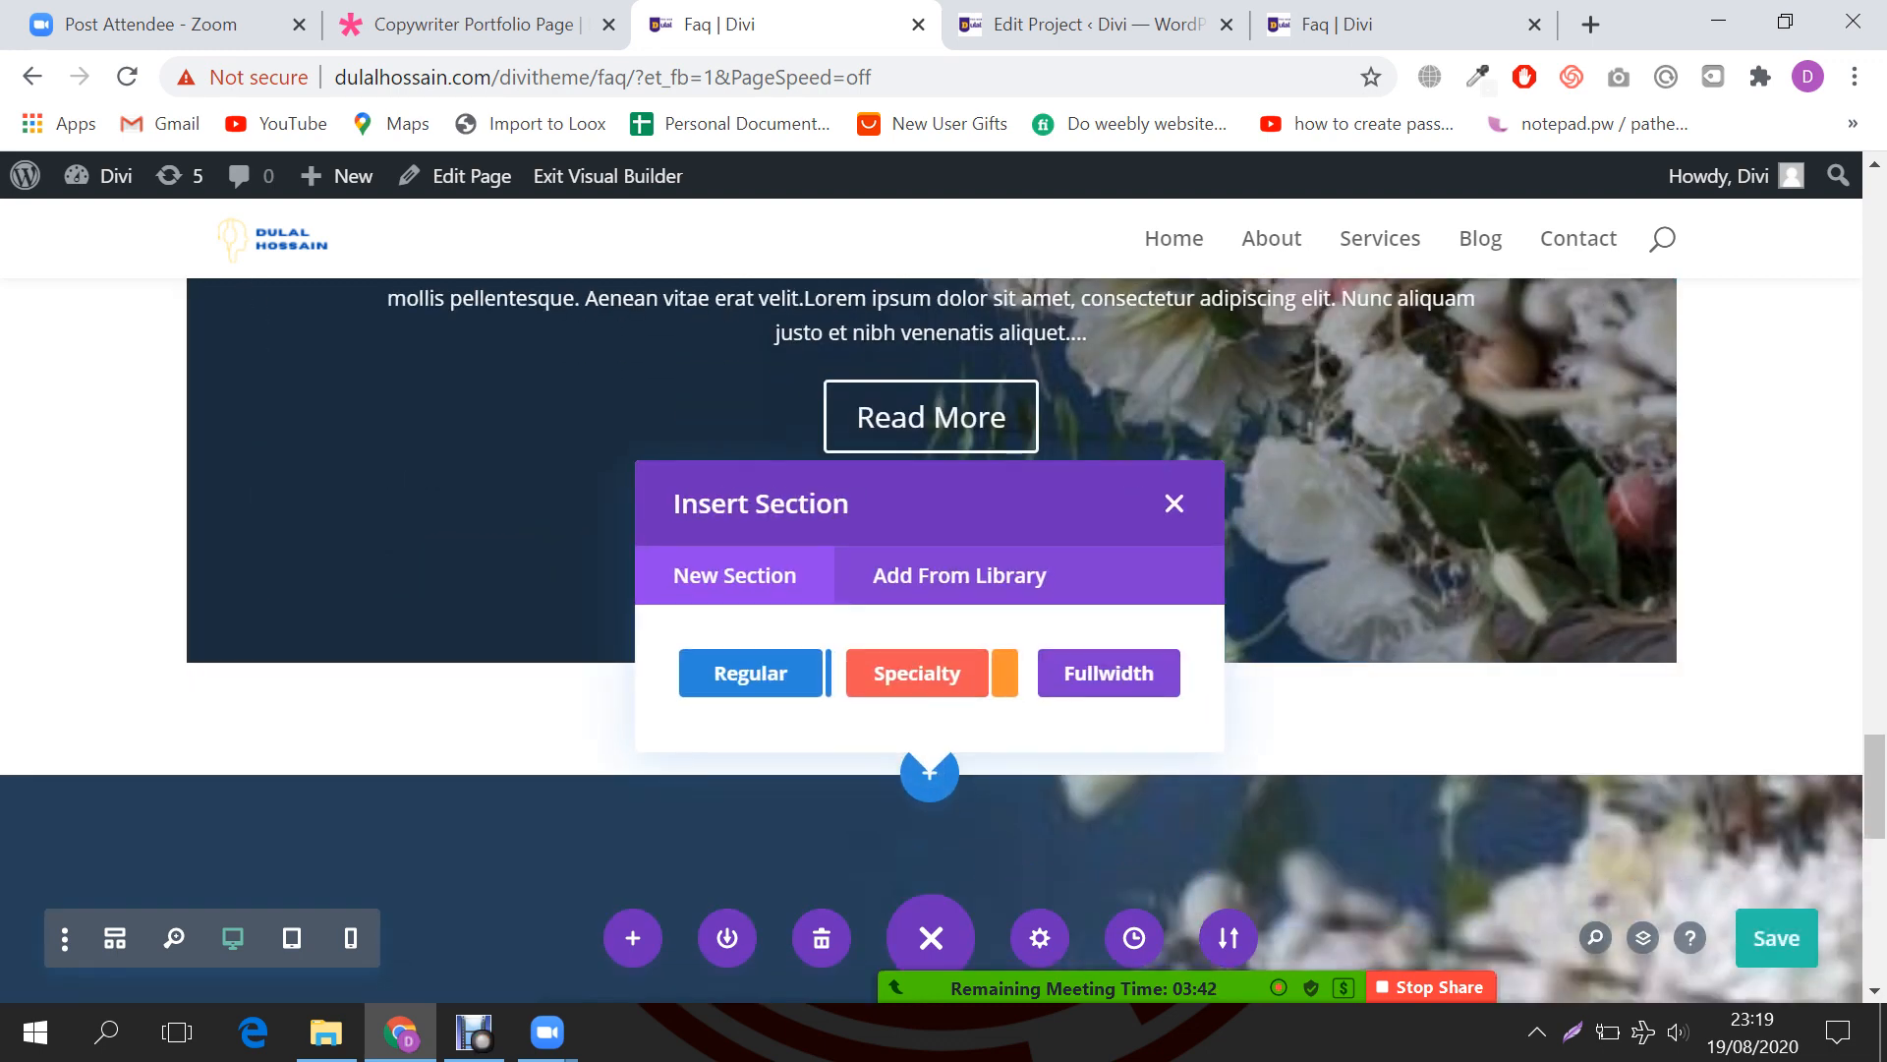
click(1174, 503)
click(930, 895)
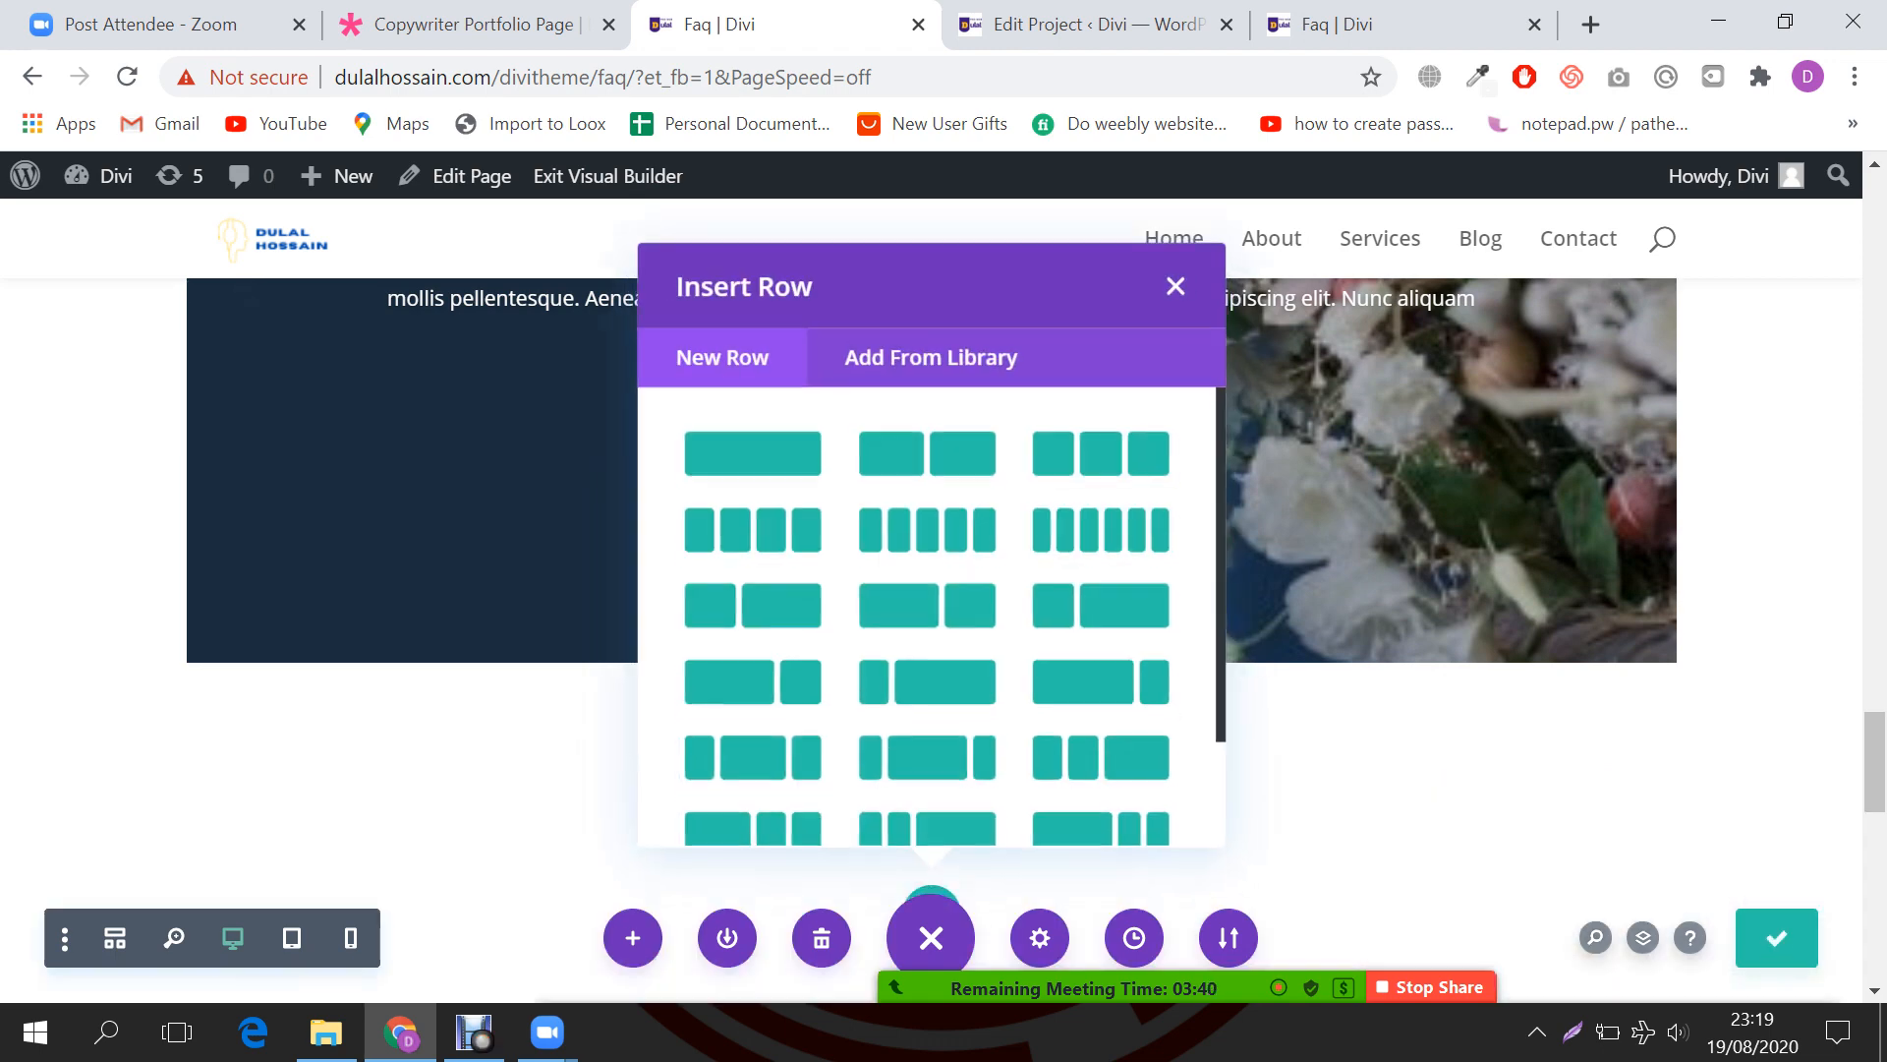
click(1175, 286)
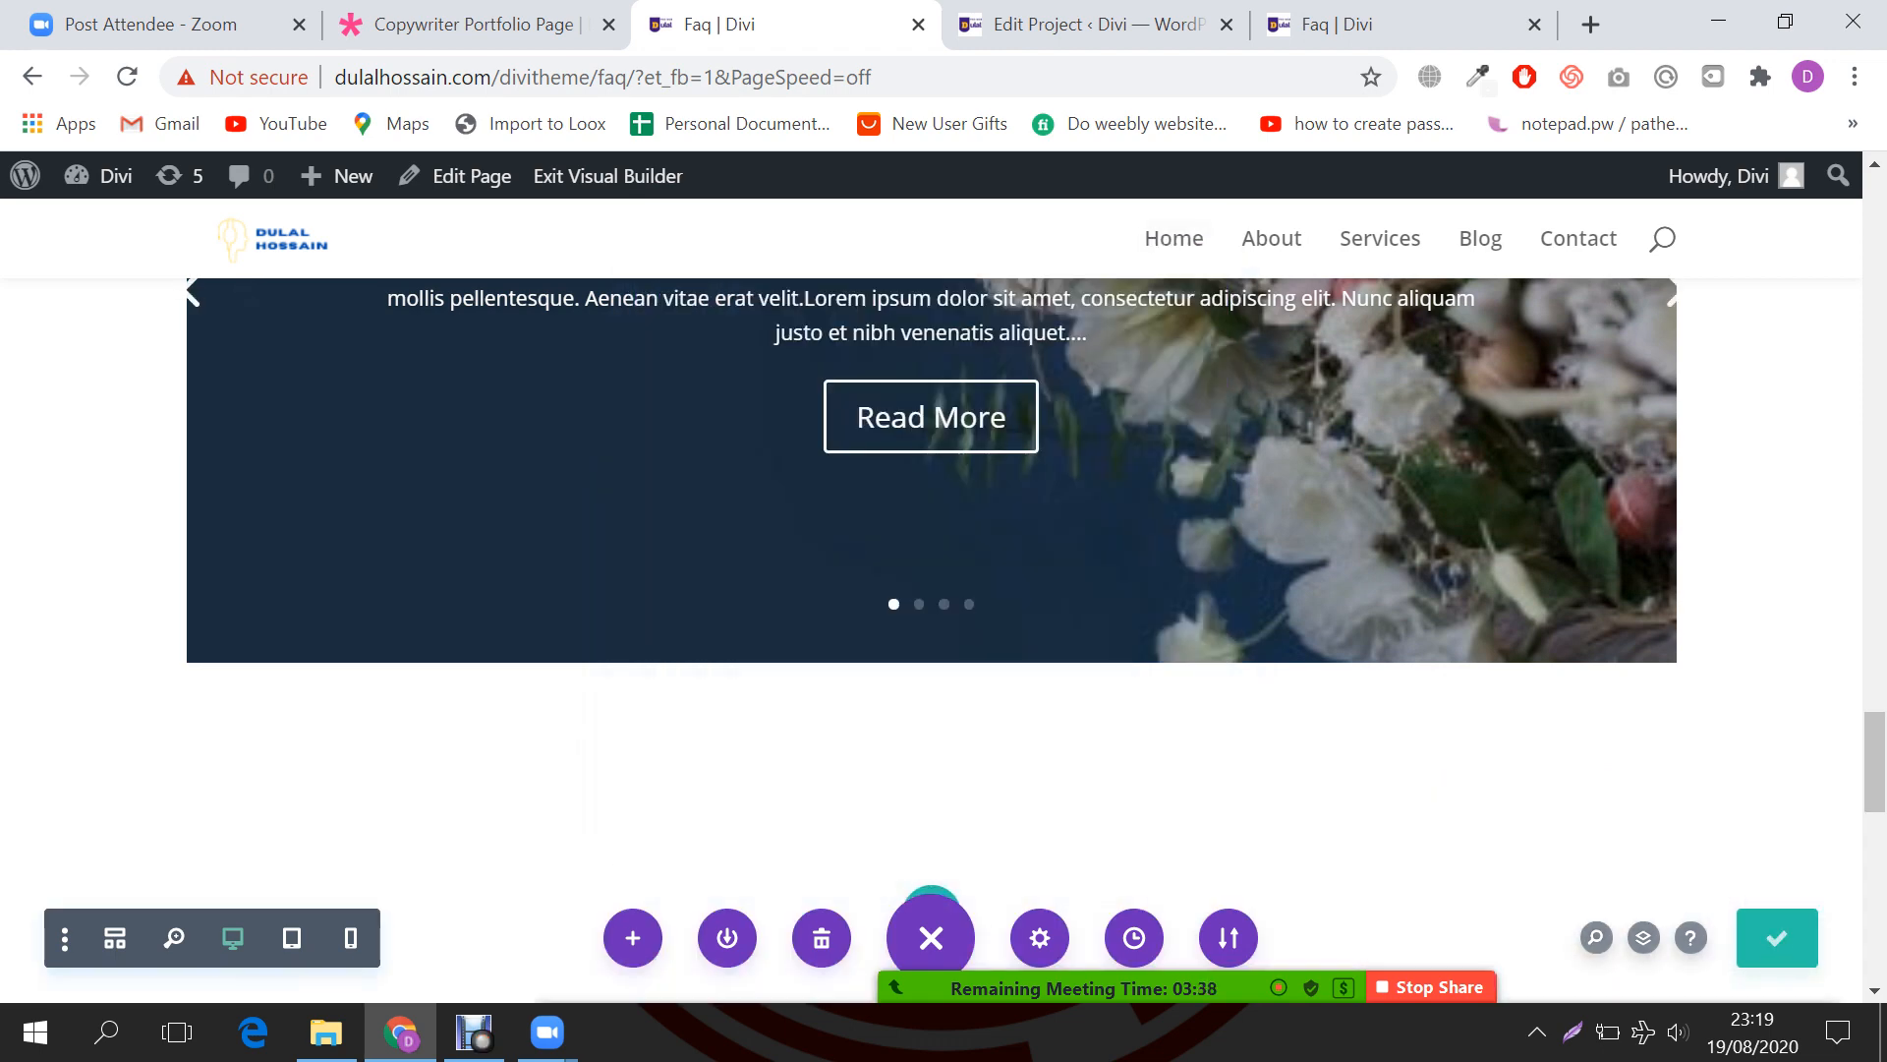
click(1433, 987)
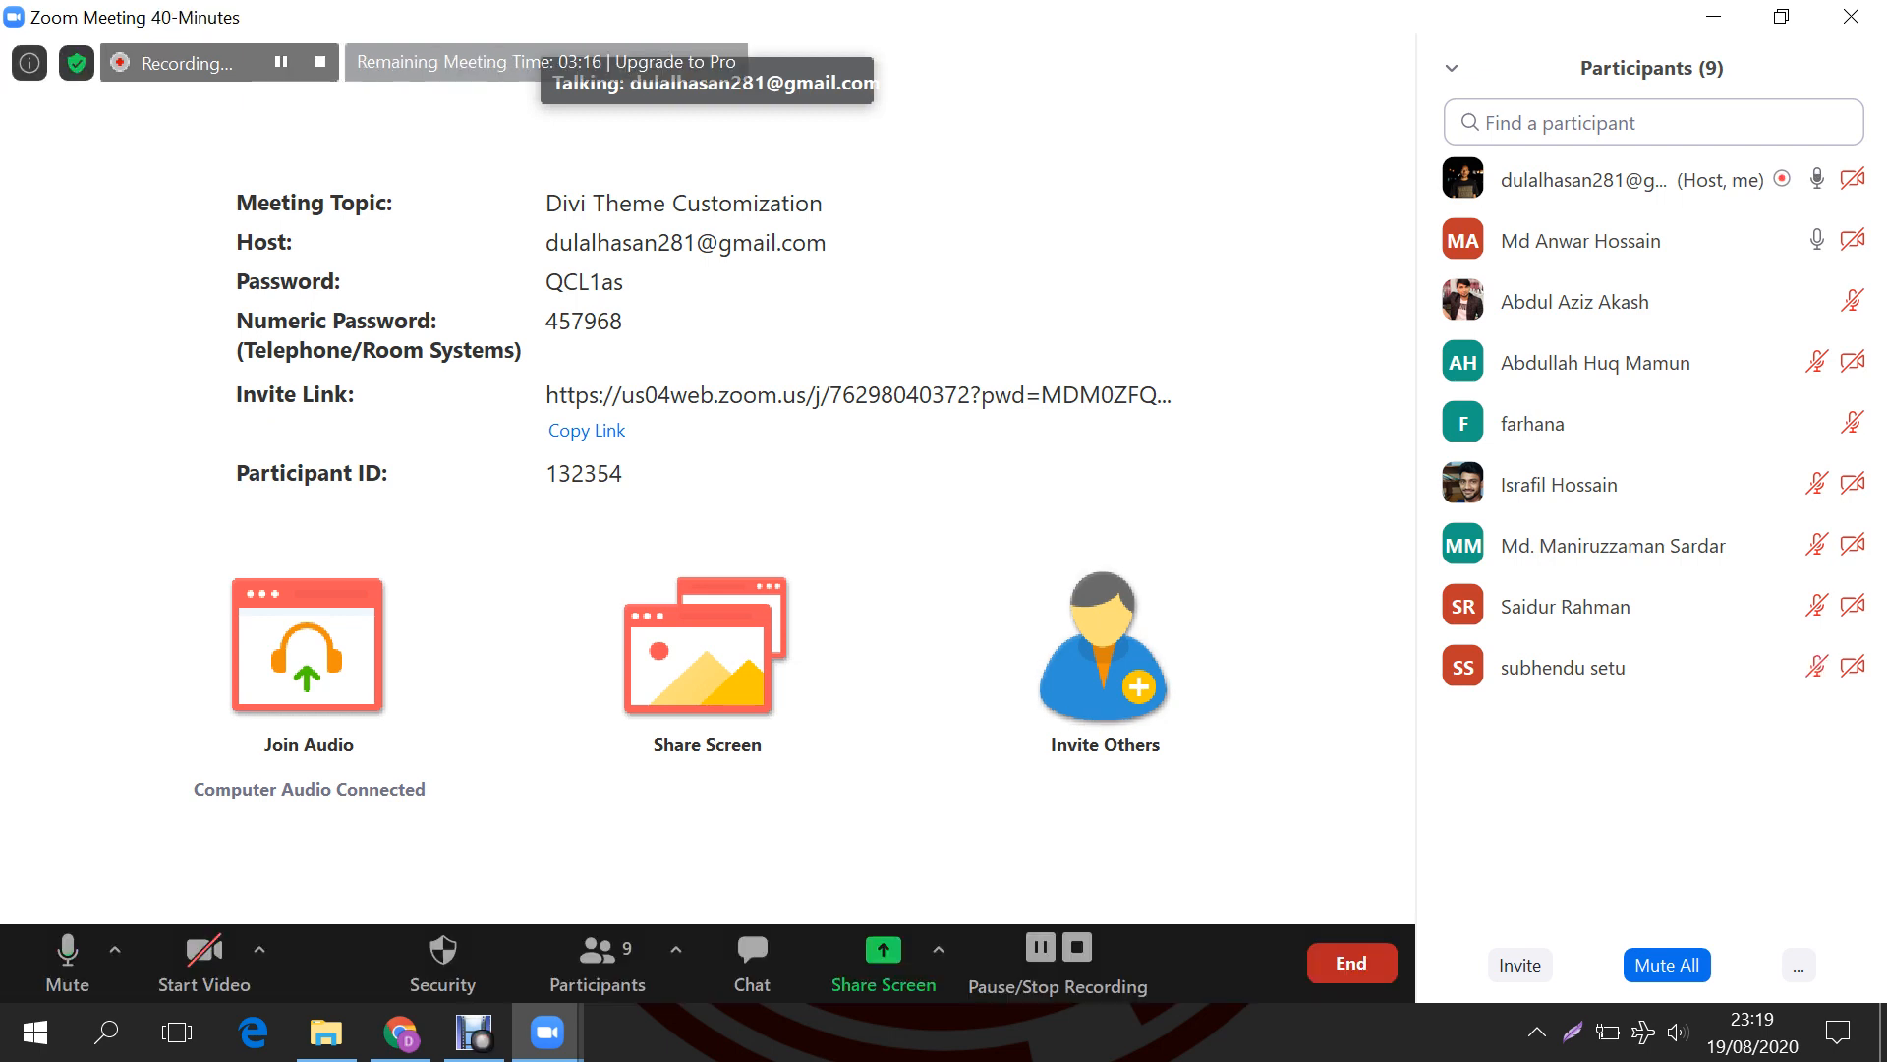
Step: Check the participants list and chat, then end the Zoom meeting for all participants
click(598, 958)
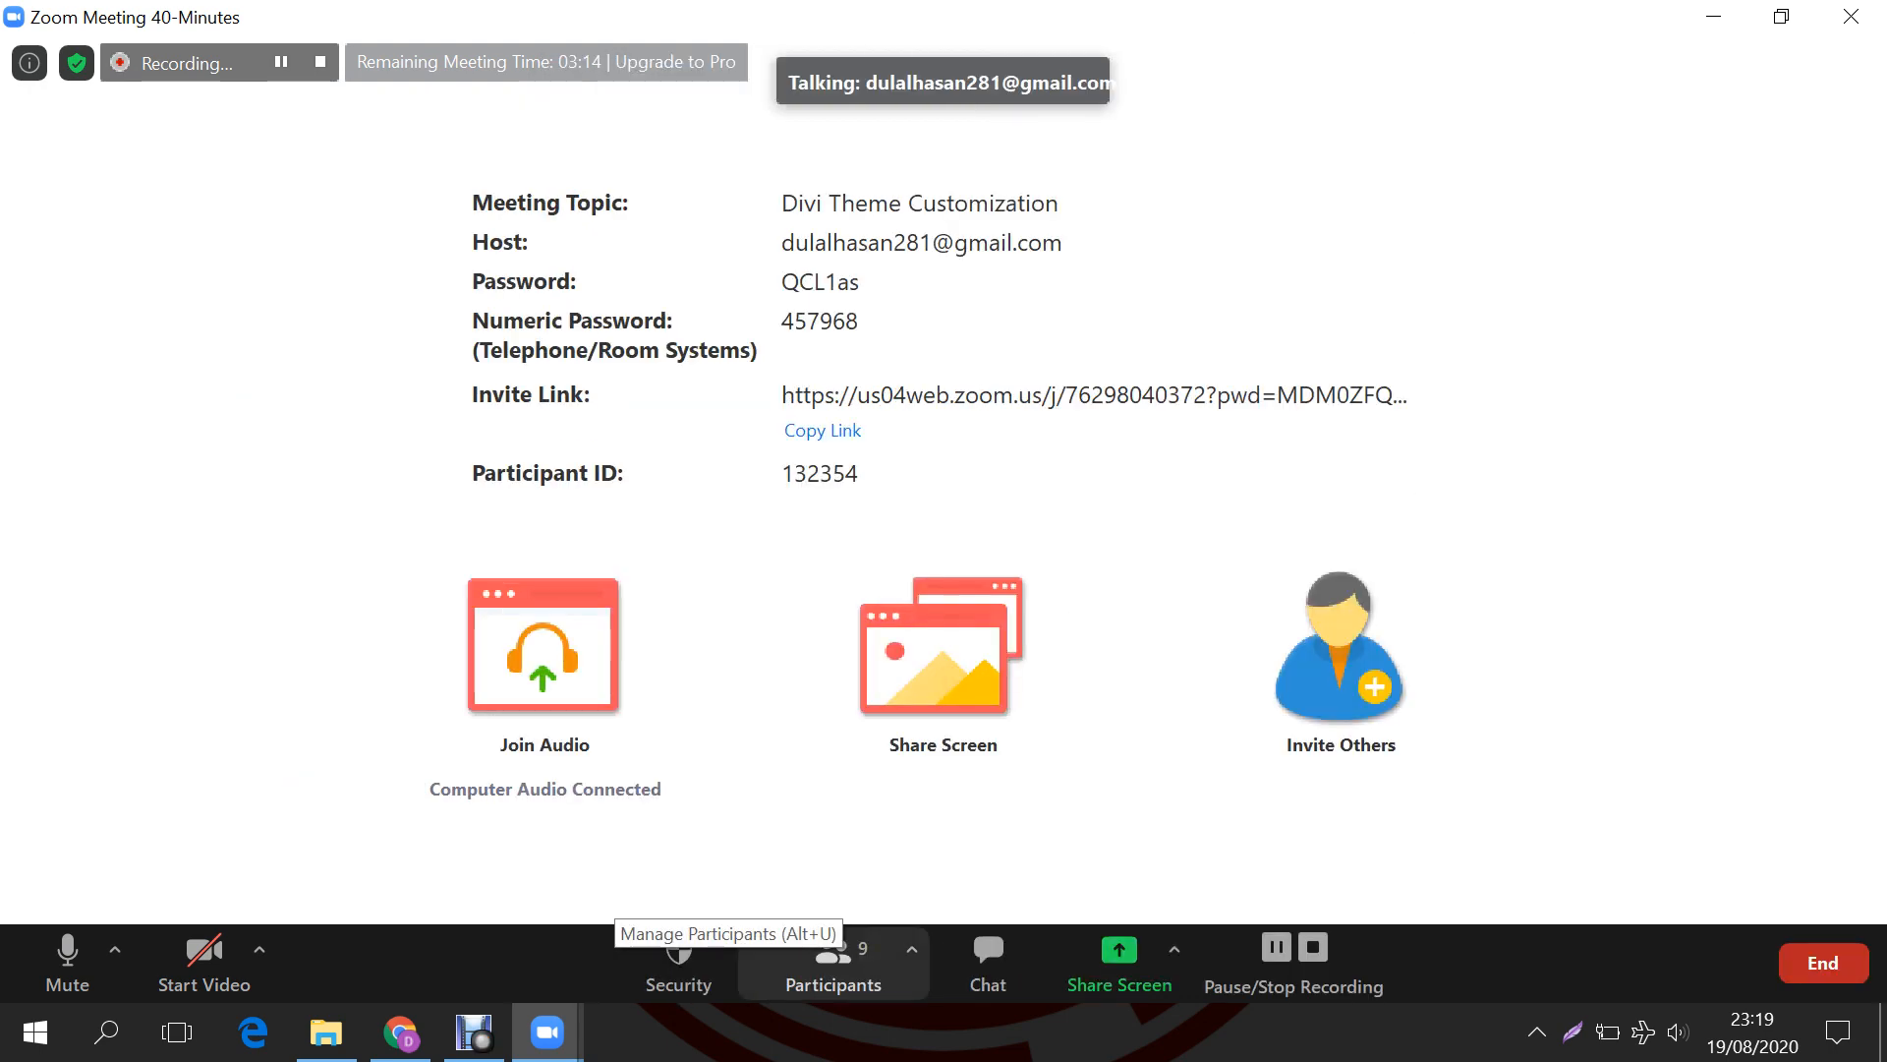
click(834, 958)
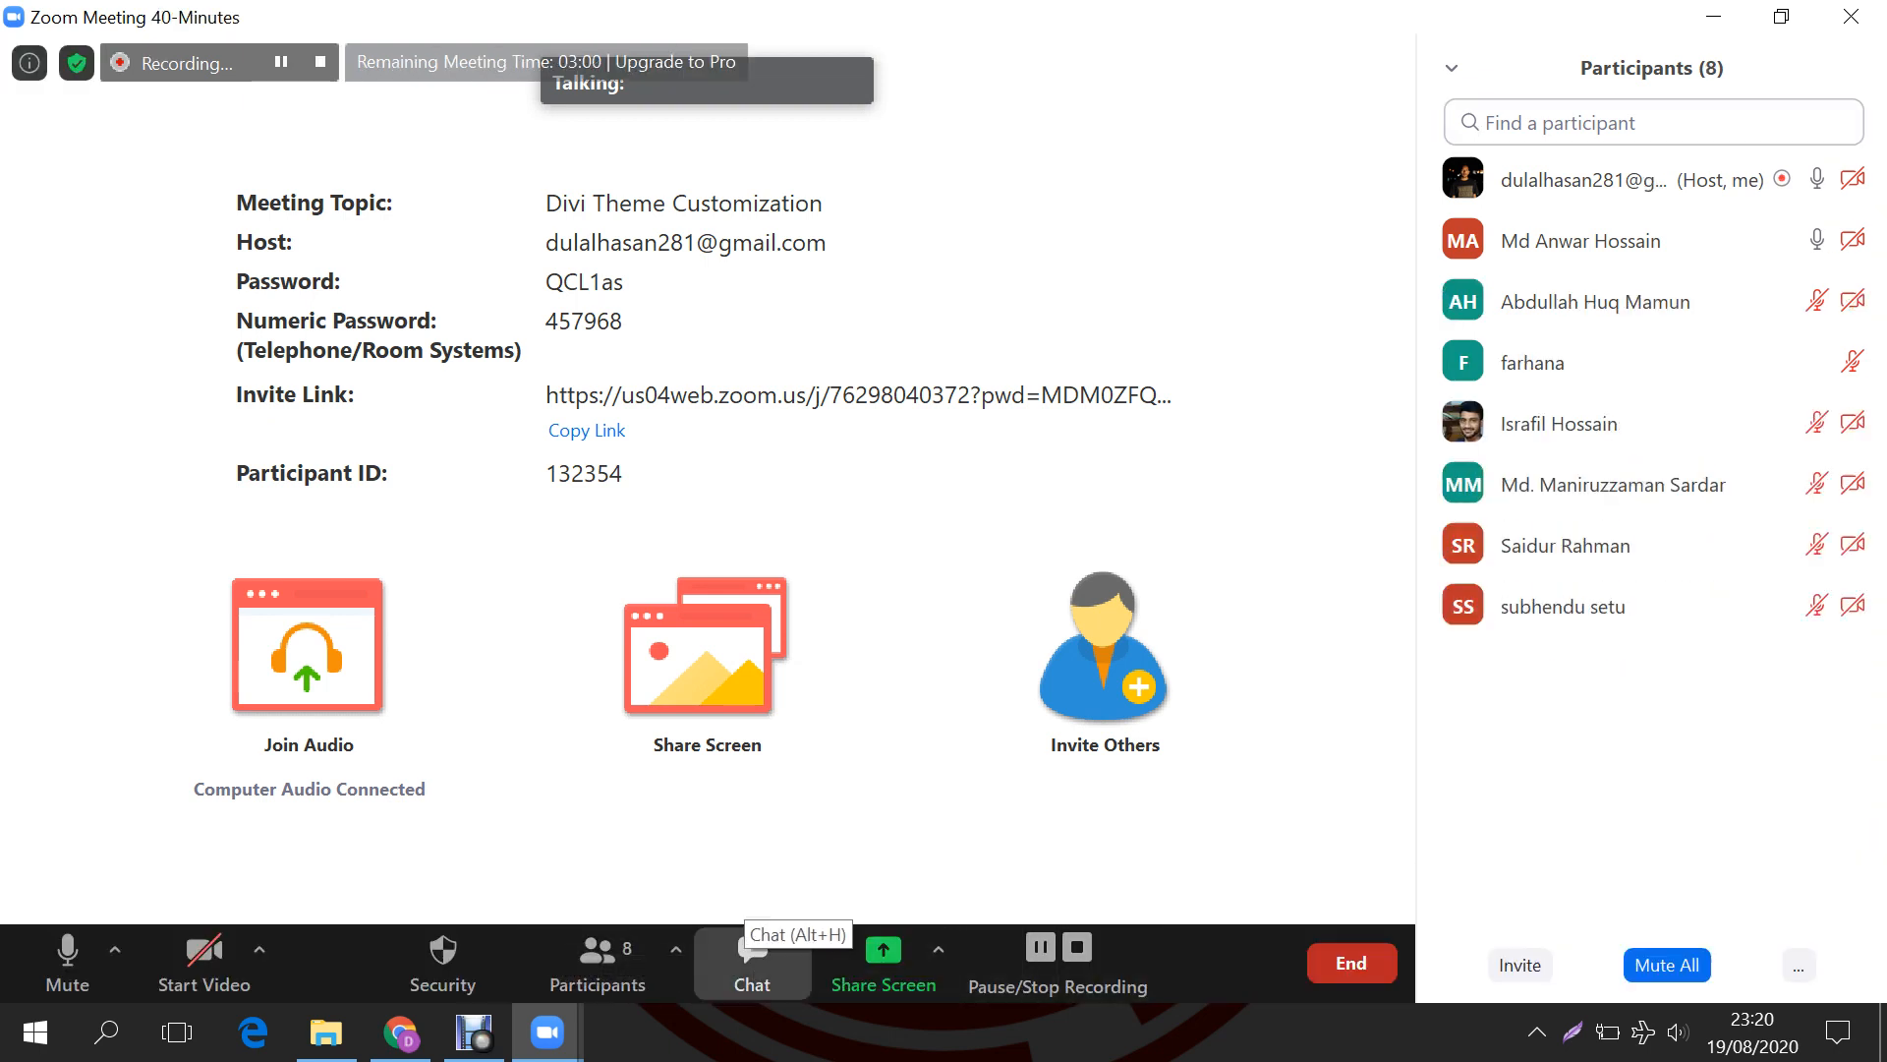
click(752, 958)
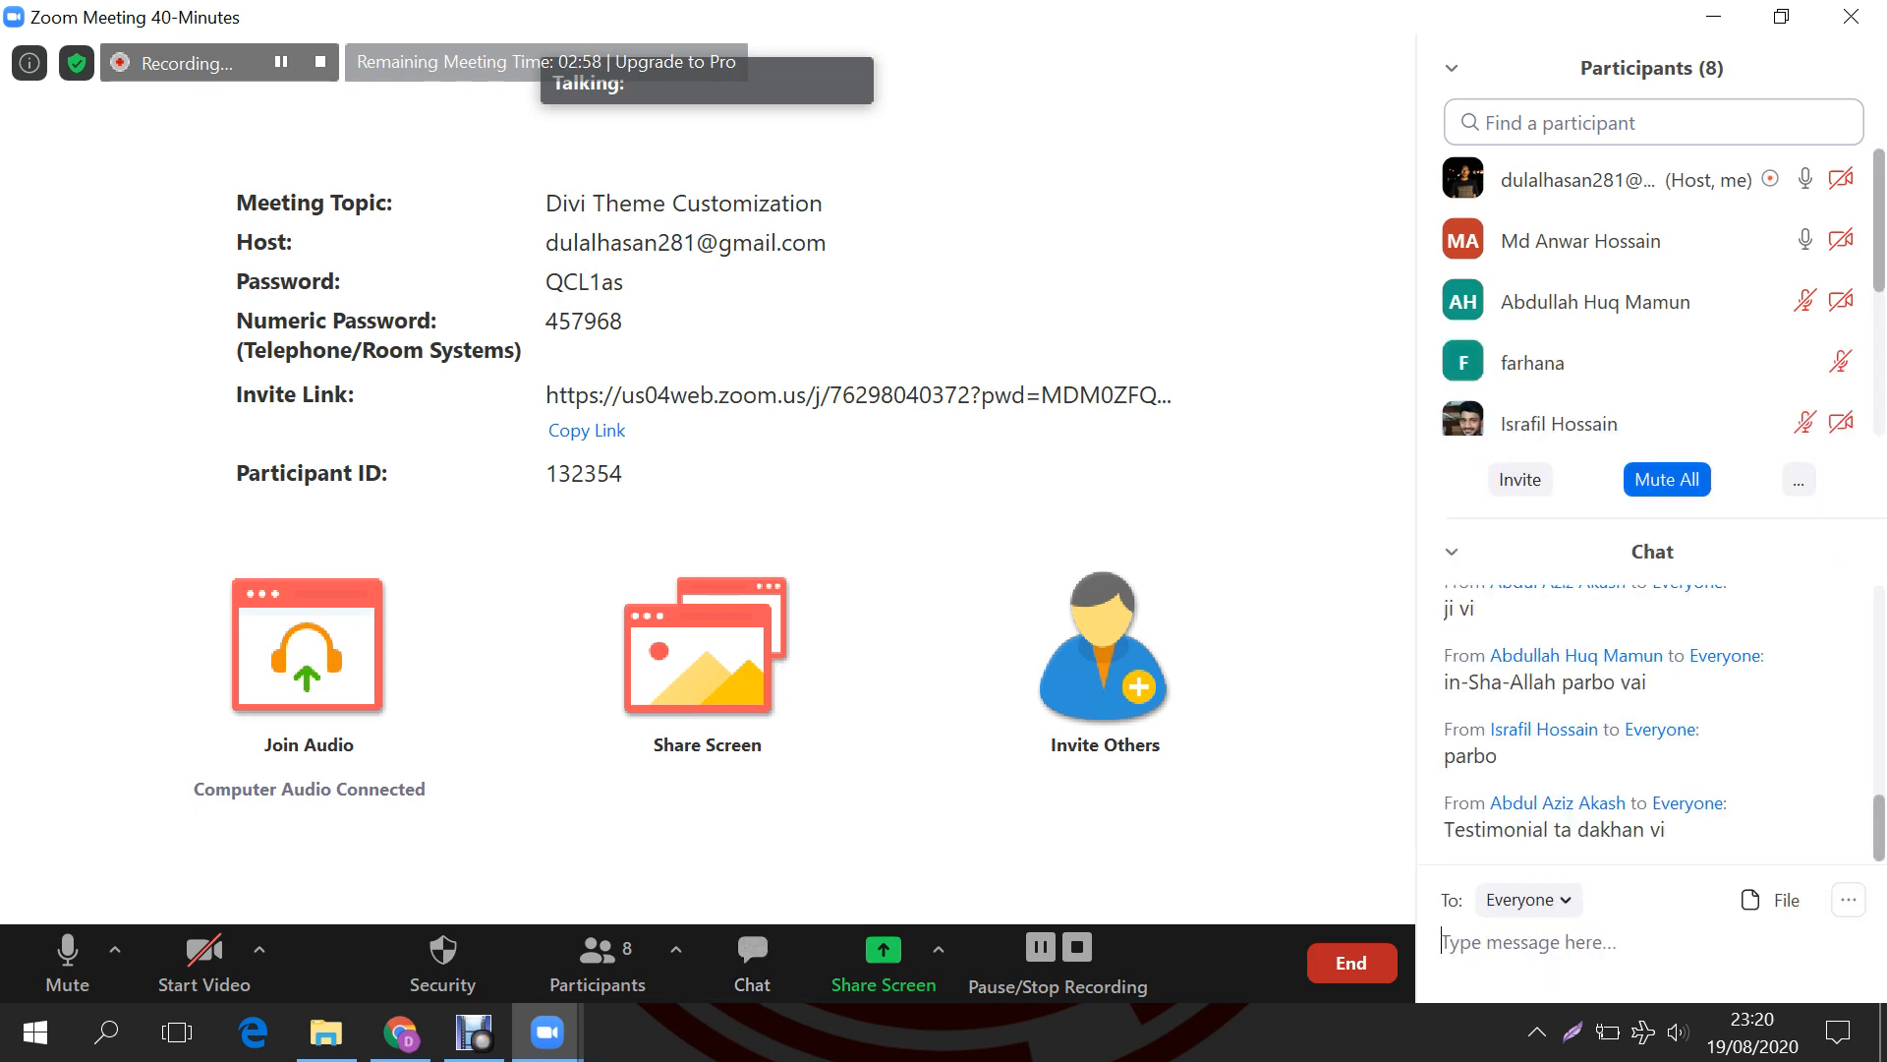
click(1851, 17)
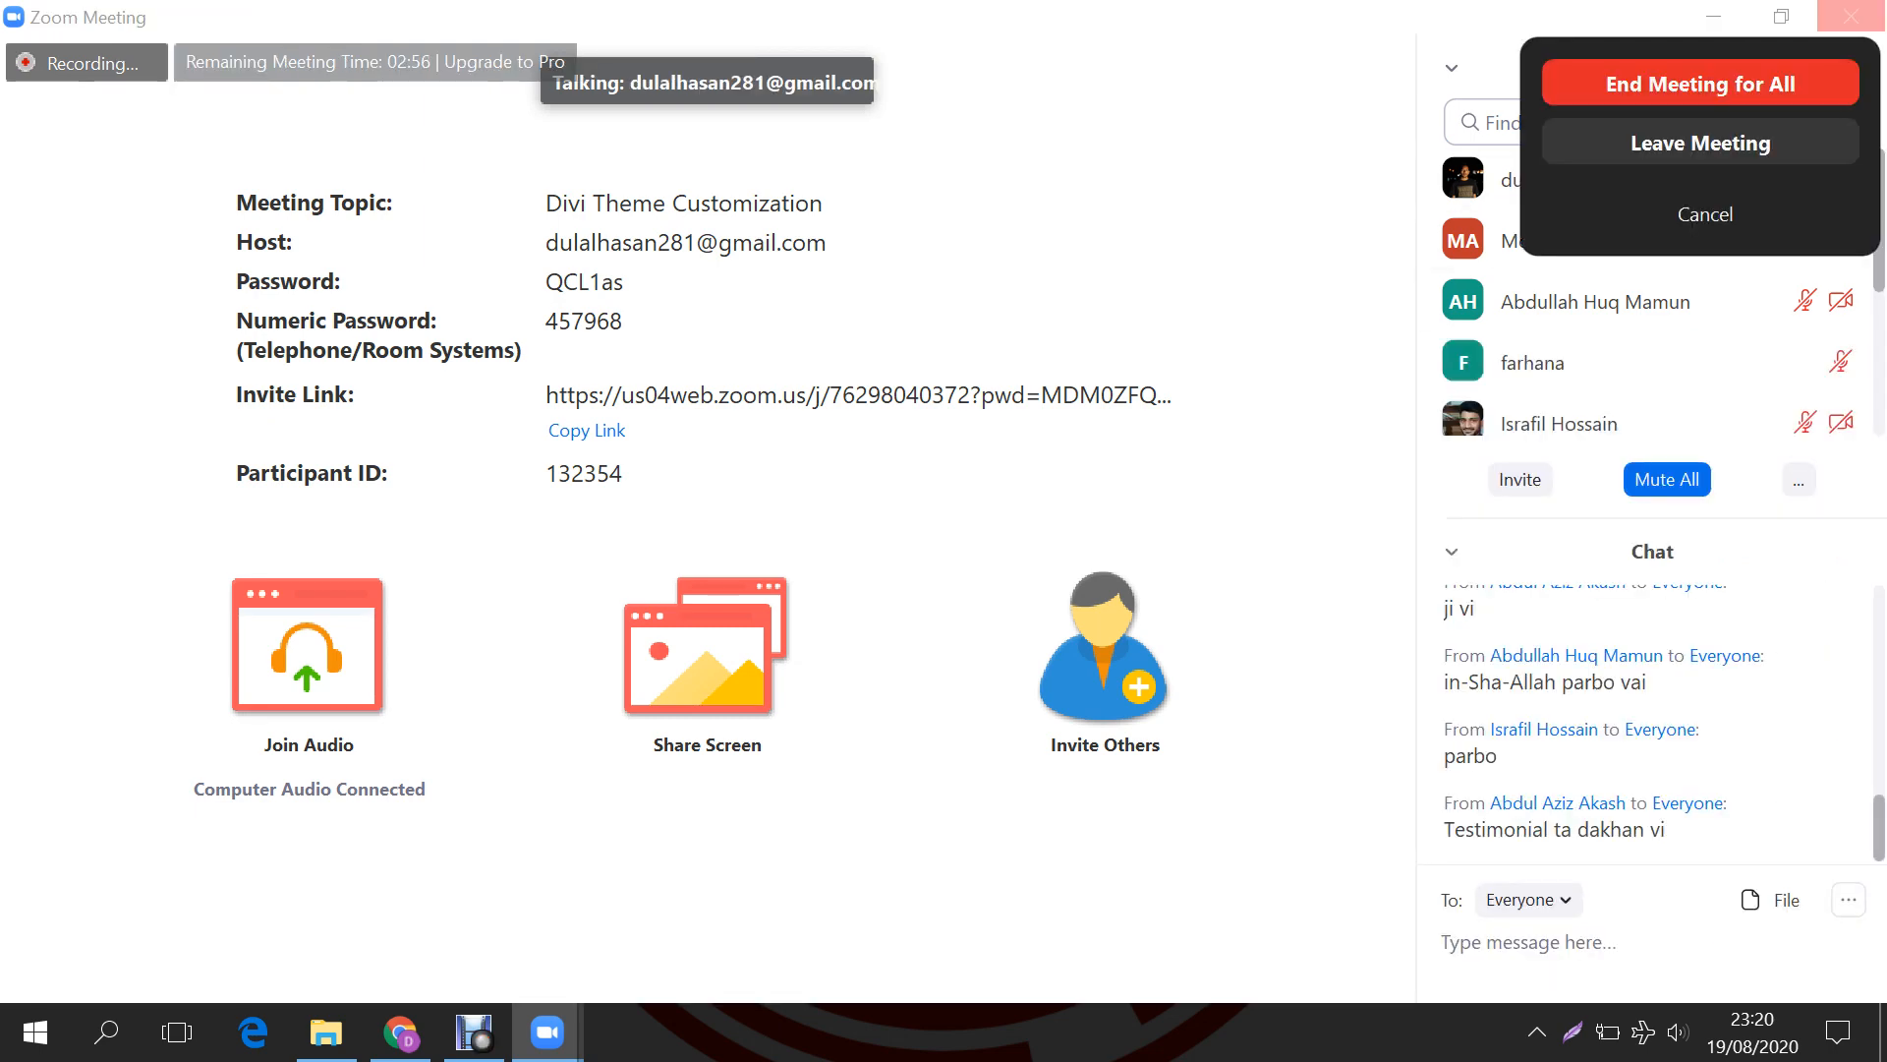
click(1705, 83)
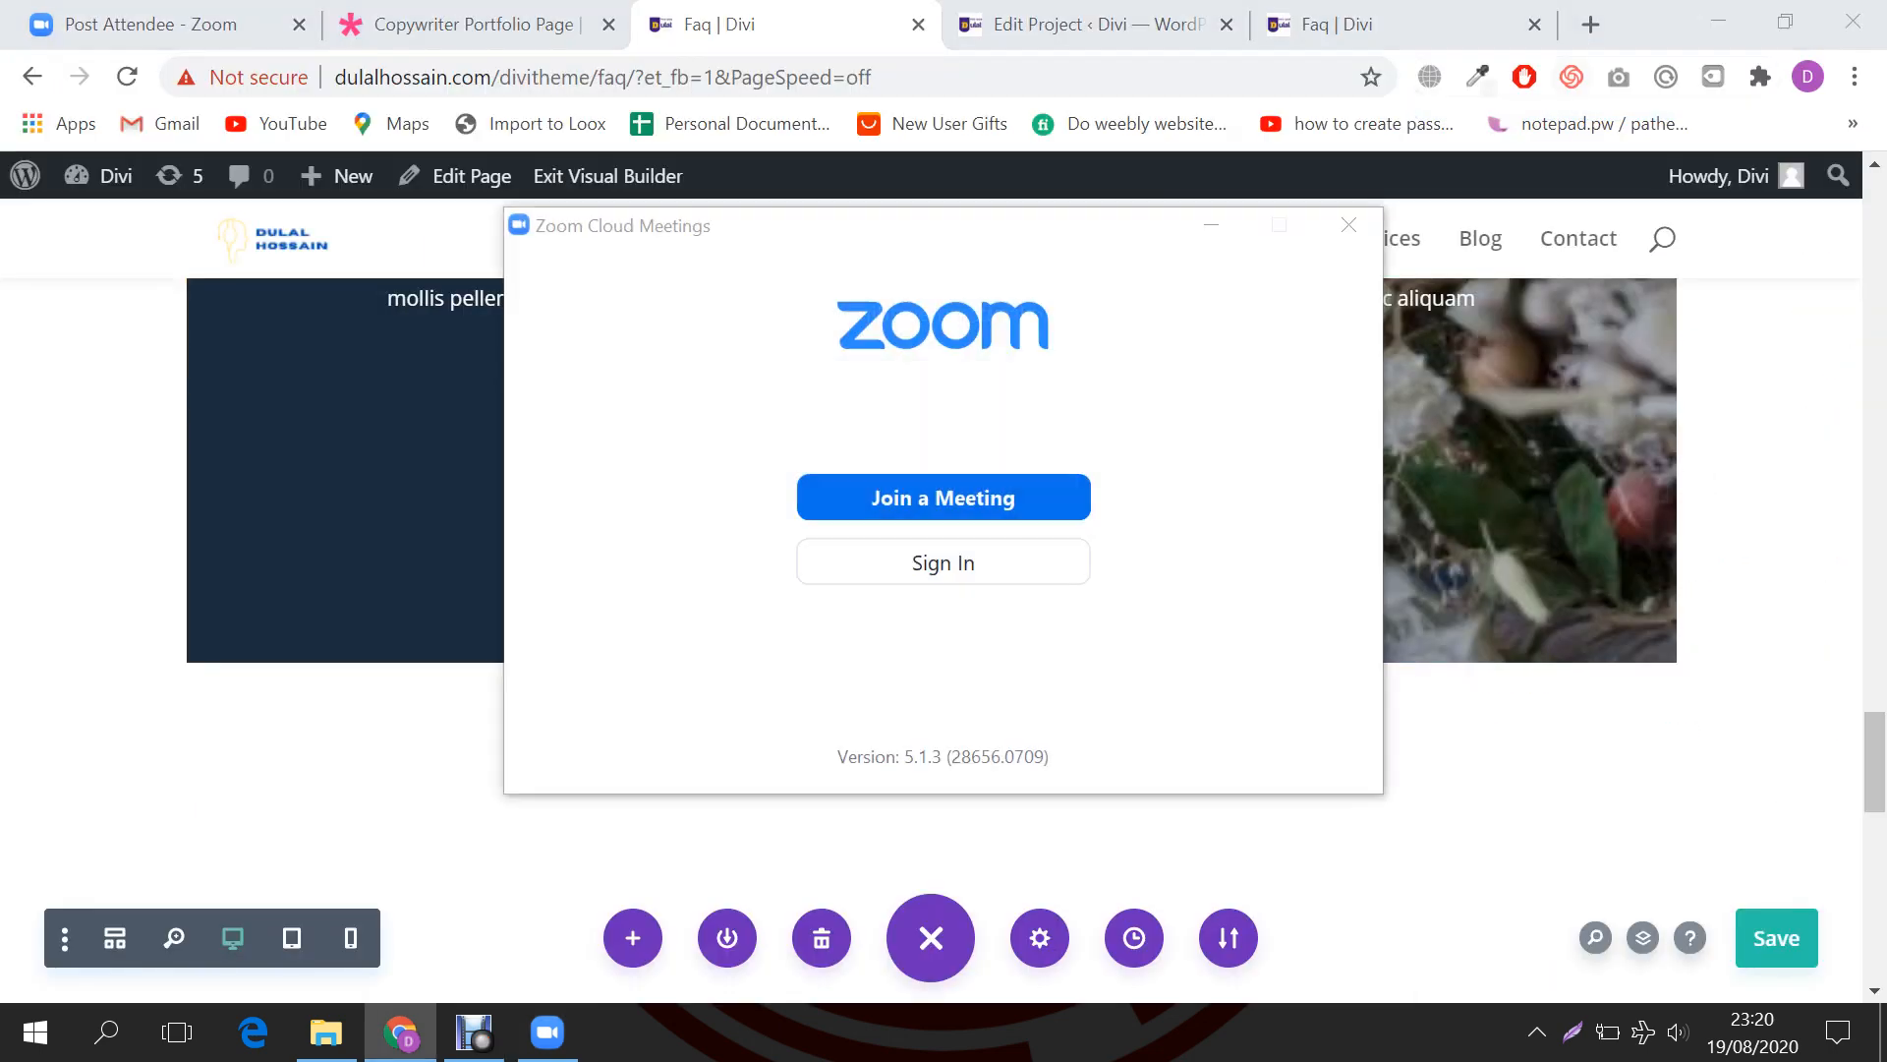
Step: Close the Zoom window, stop converting the meeting recording, and return to the Post Attendee page
click(1348, 225)
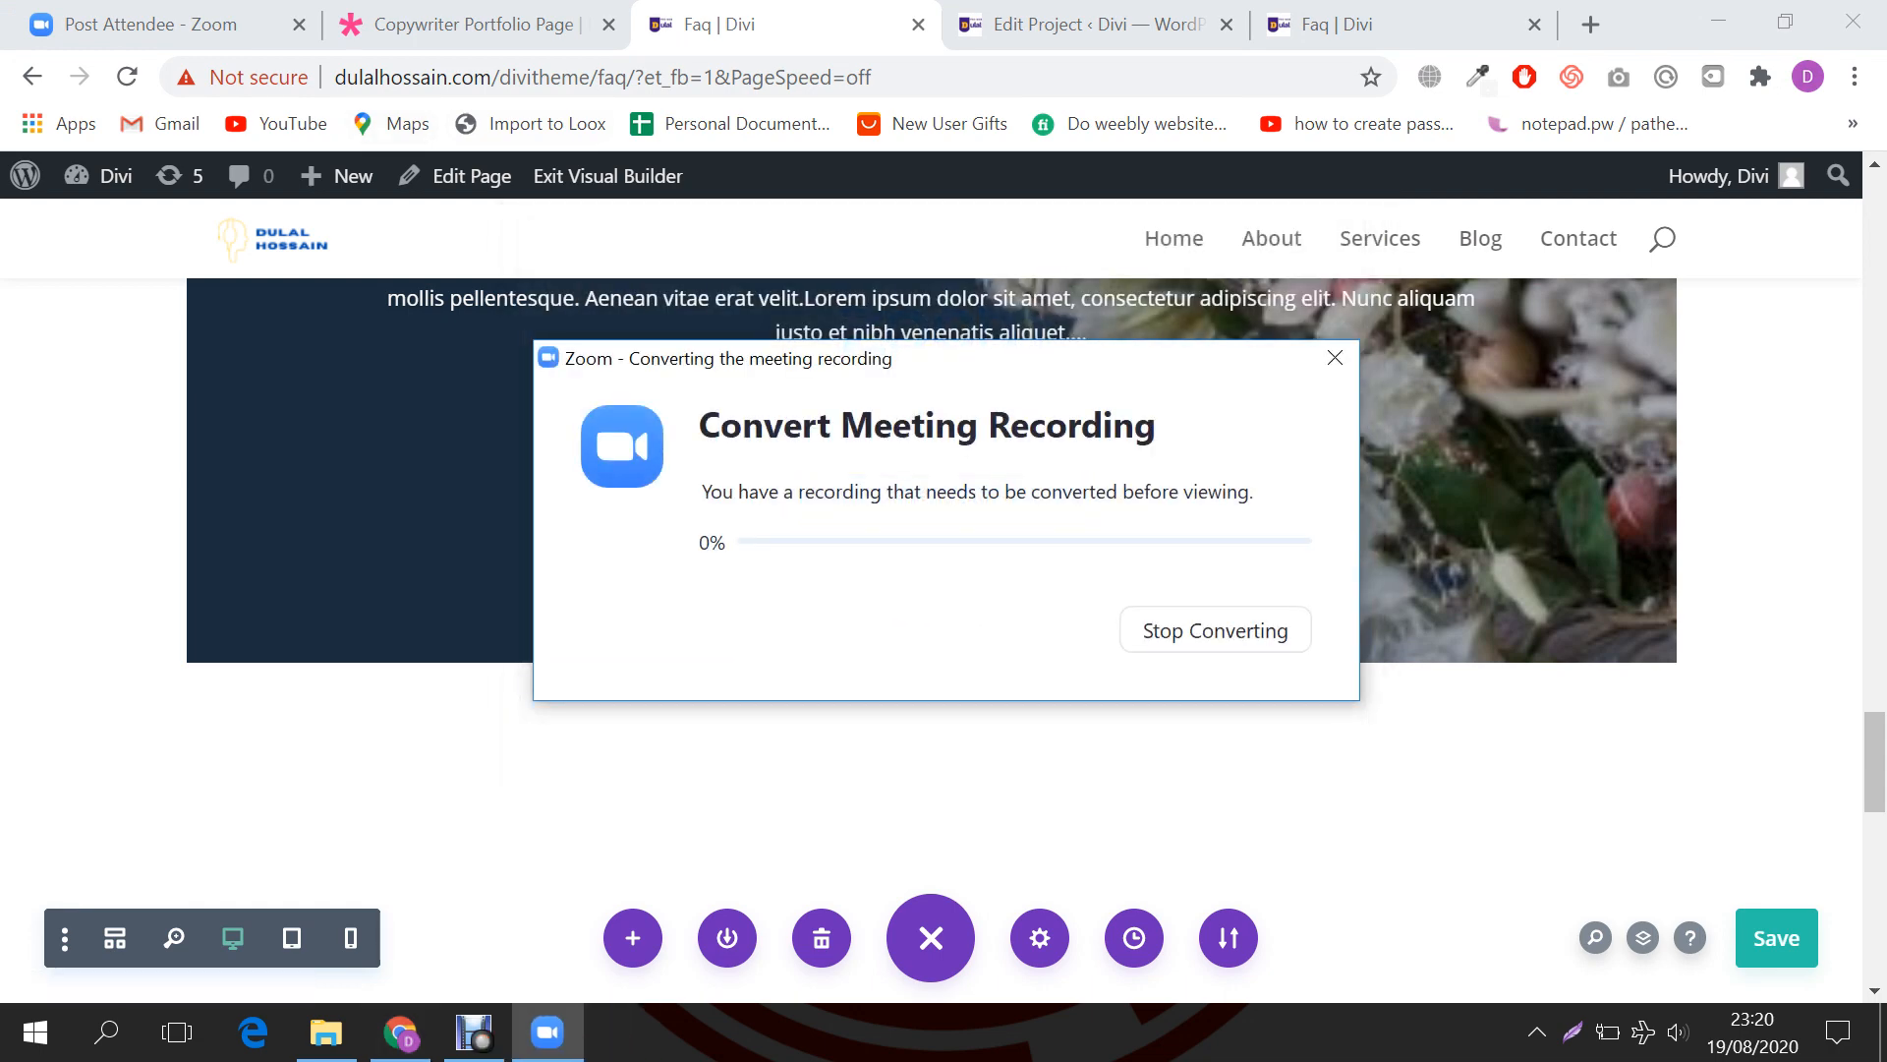
click(1335, 358)
click(1255, 630)
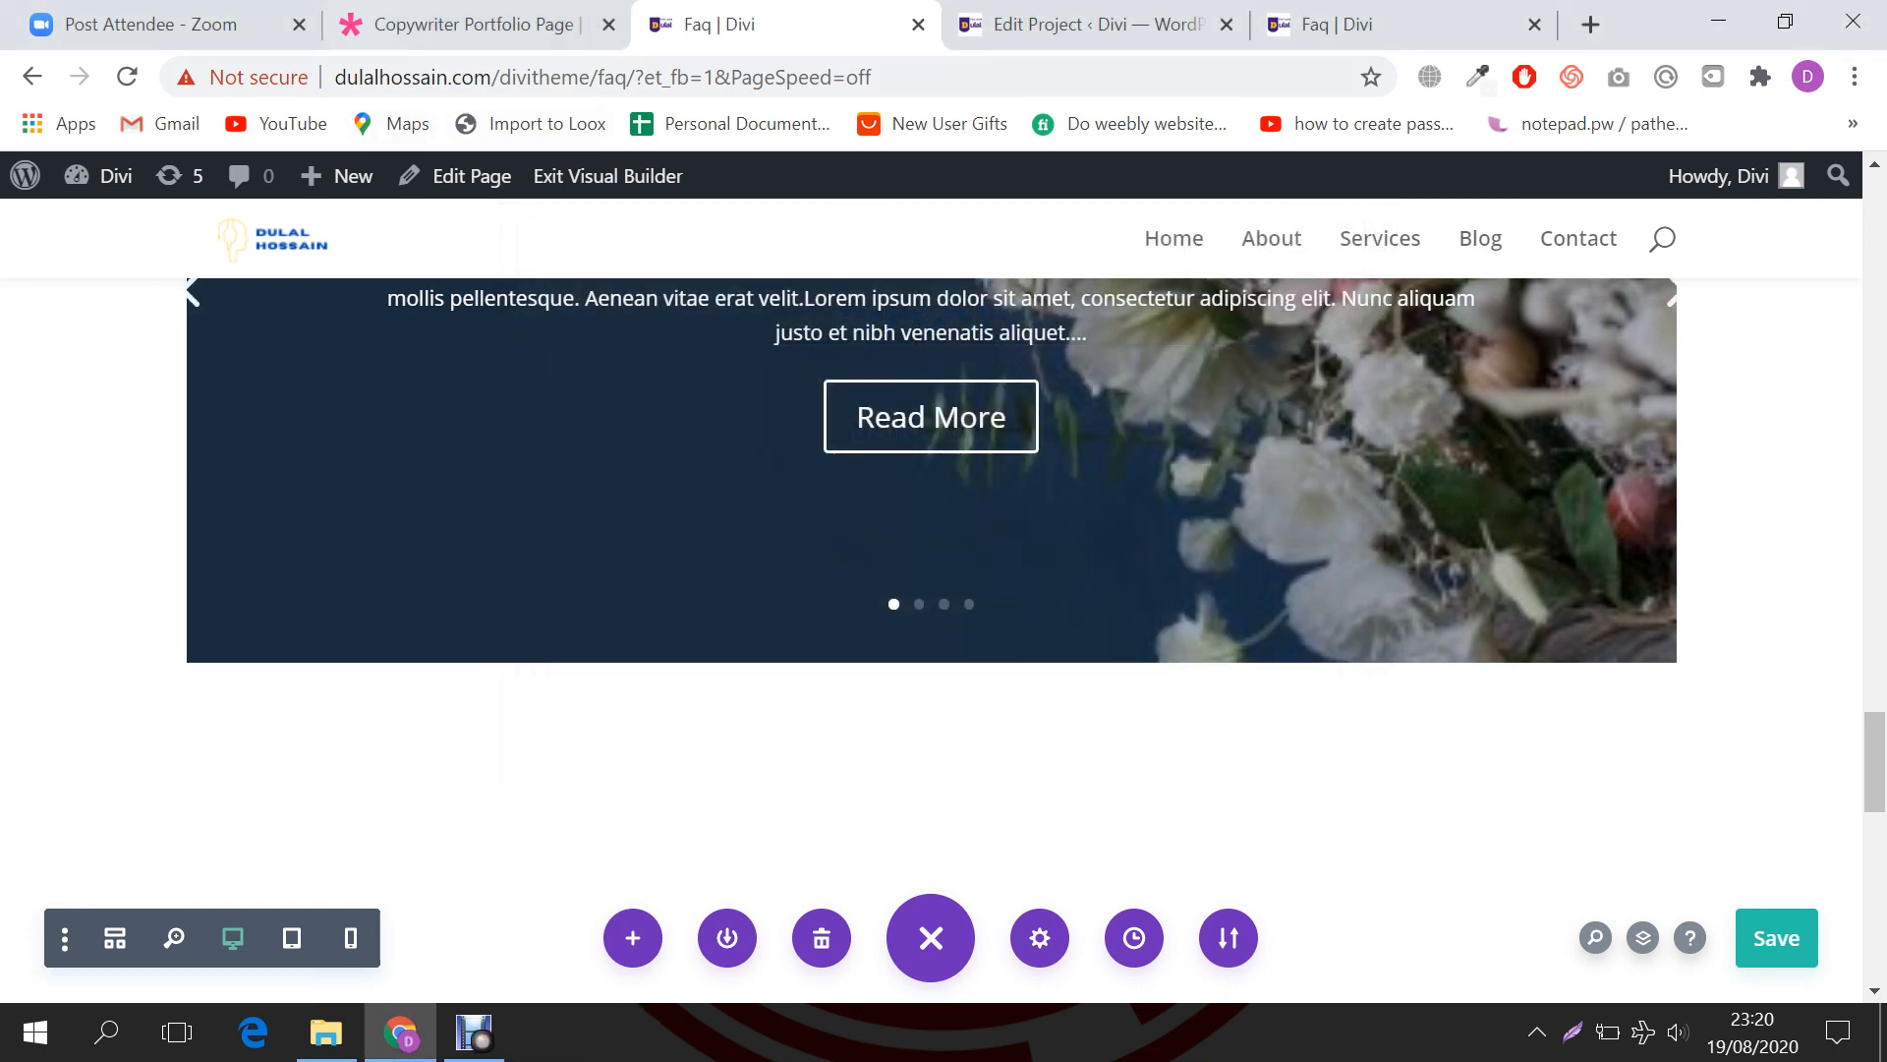
click(477, 24)
scroll(941, 610, up, 3)
click(152, 25)
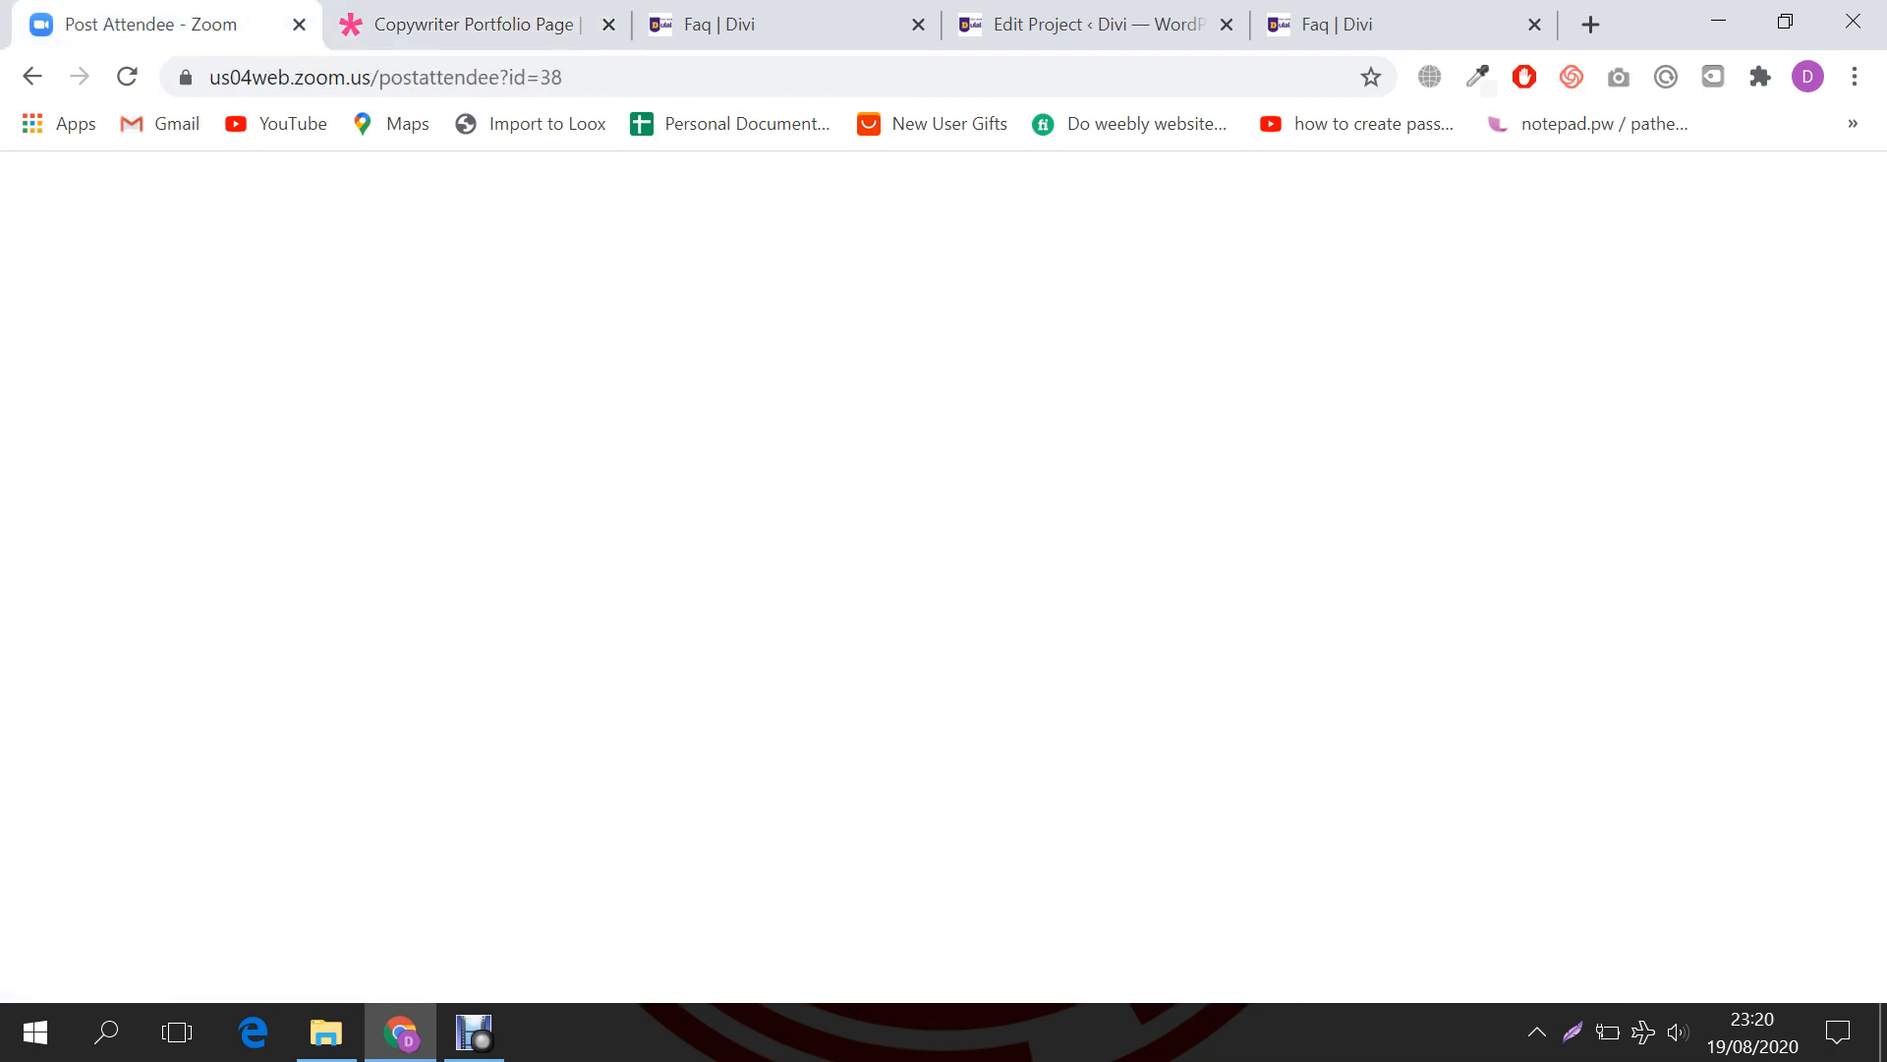
Step: Go back to the Divi Theme Customization meeting page and start it again in the Zoom app
click(32, 77)
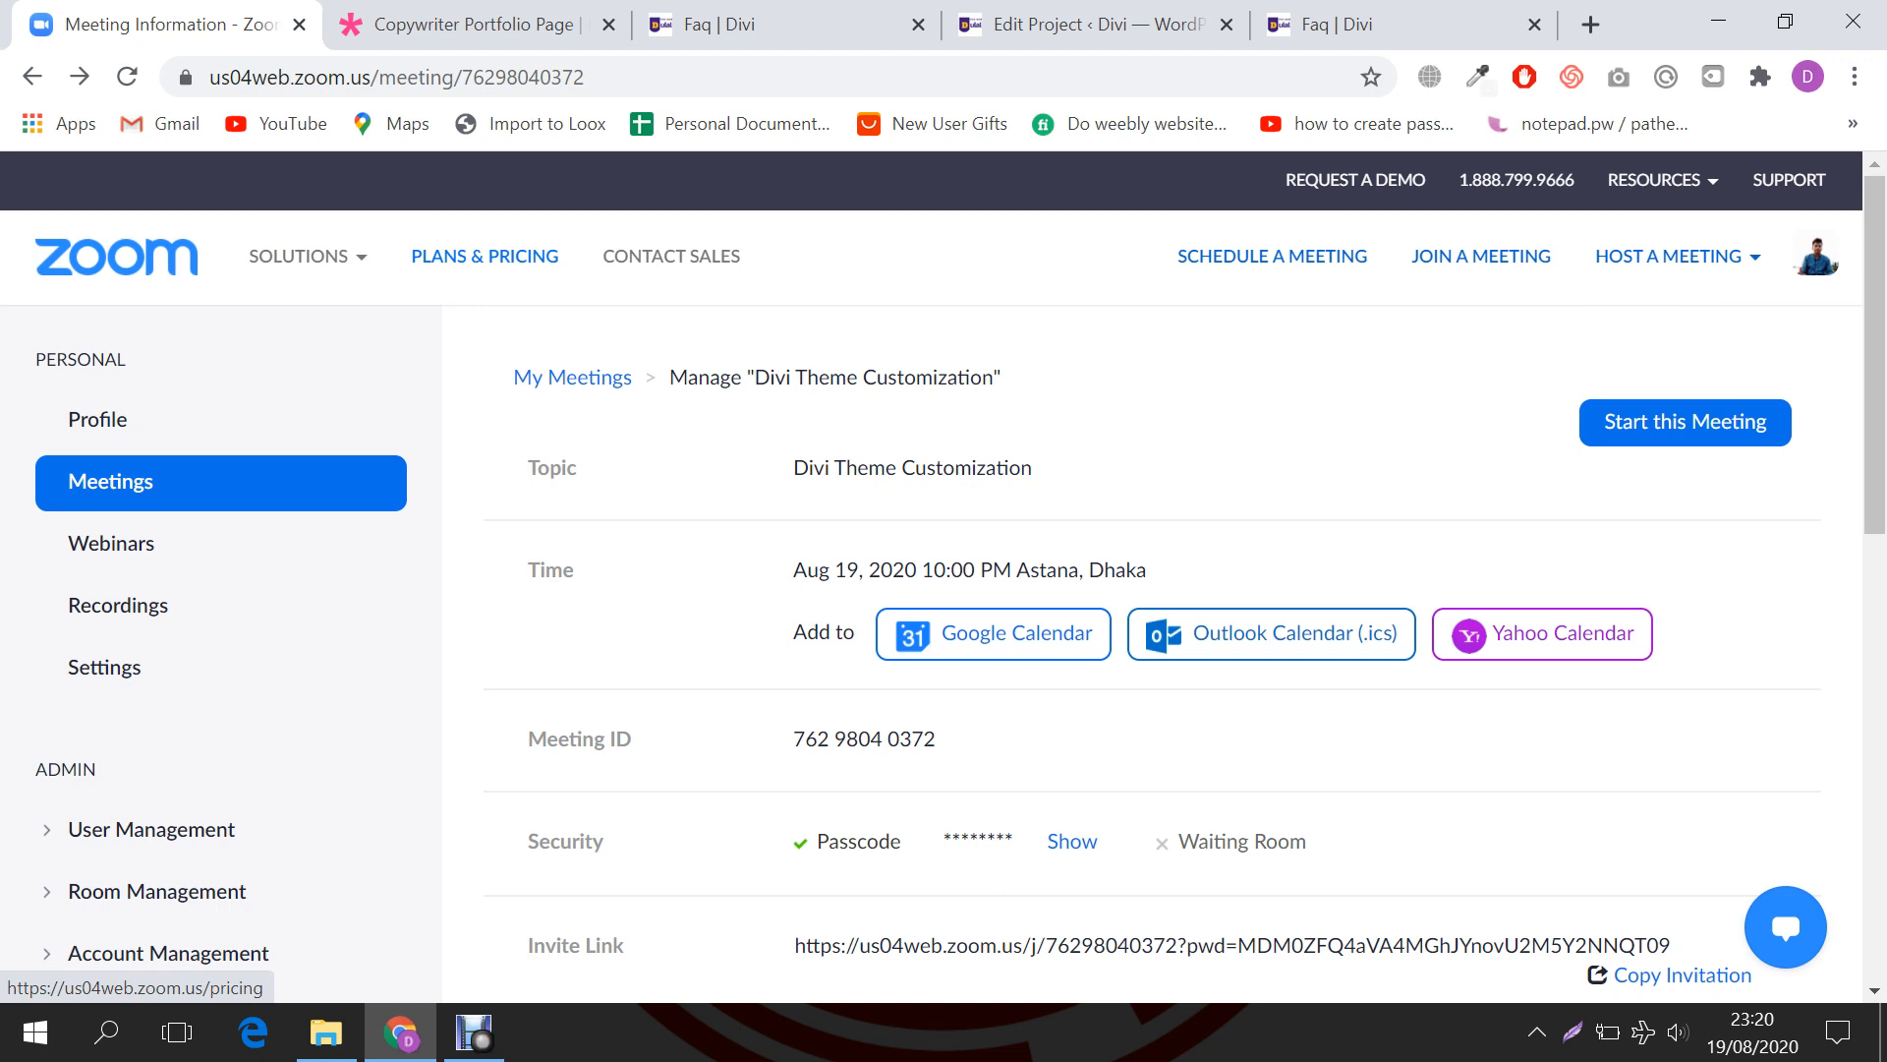
click(1685, 422)
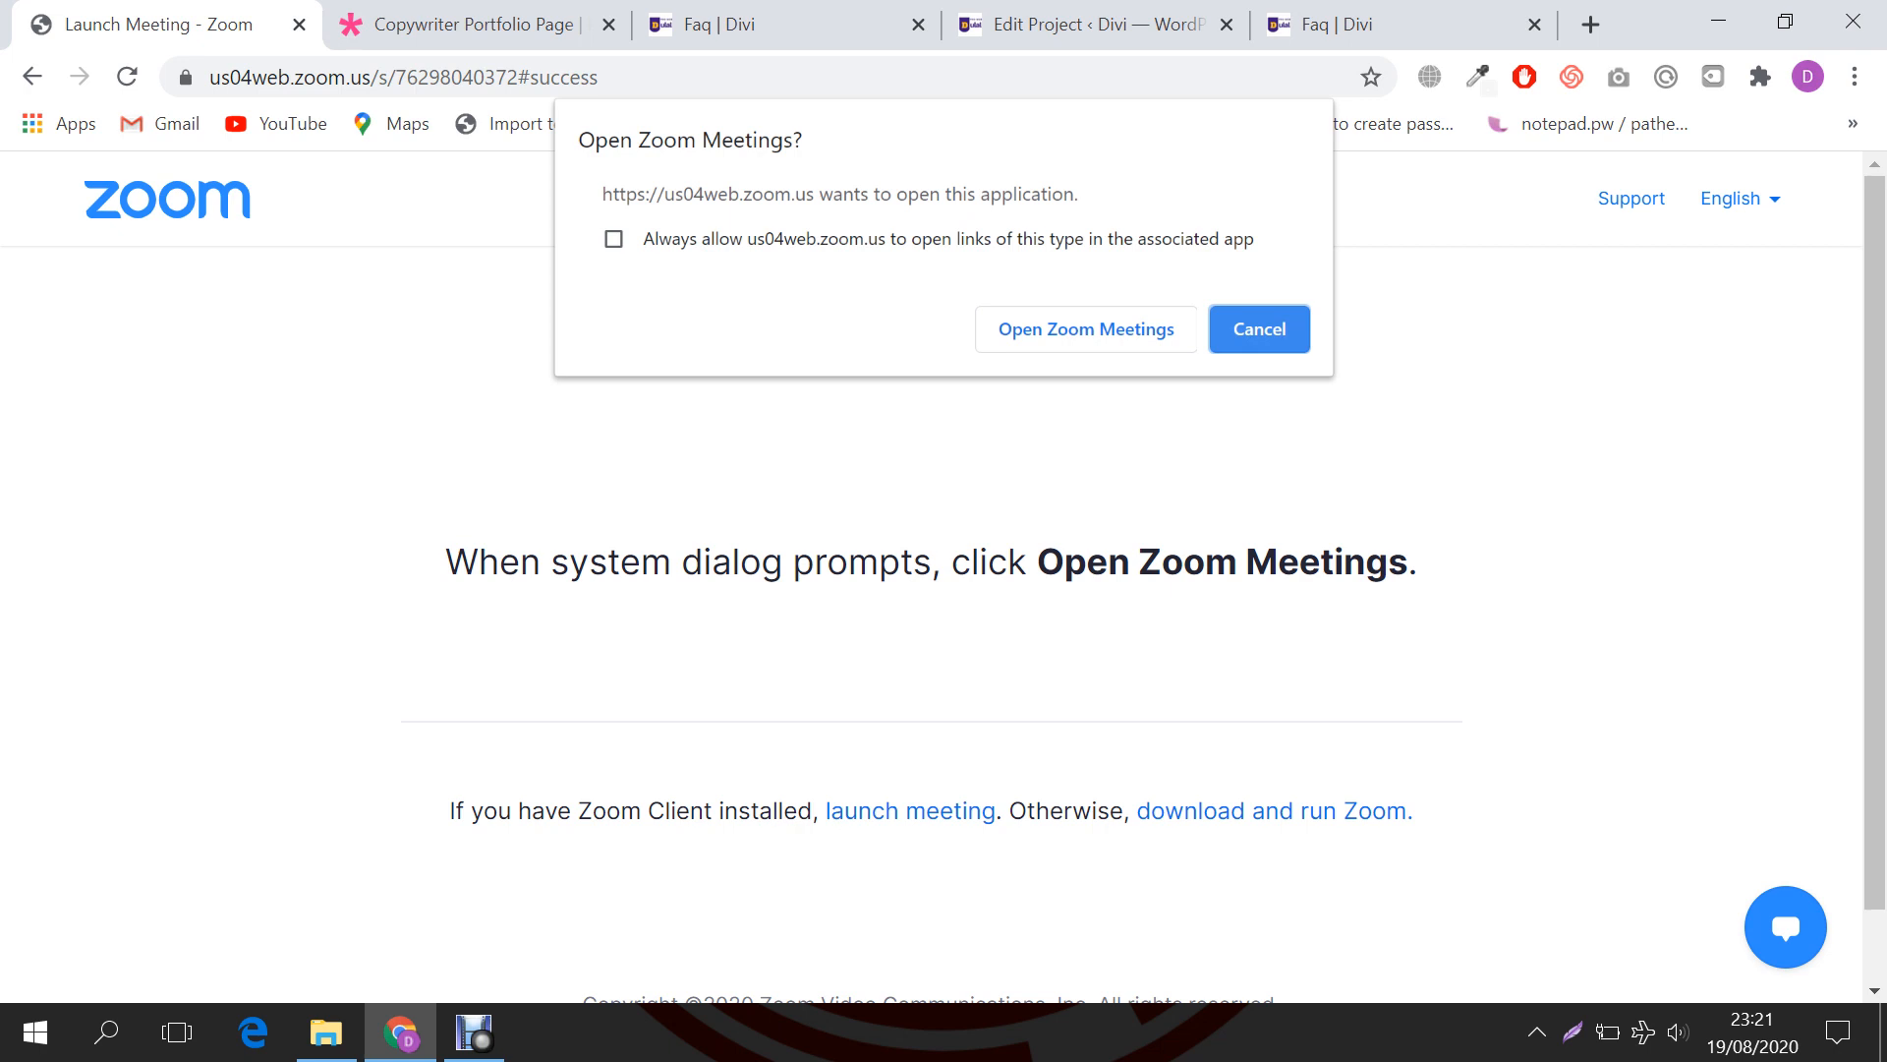
click(1086, 330)
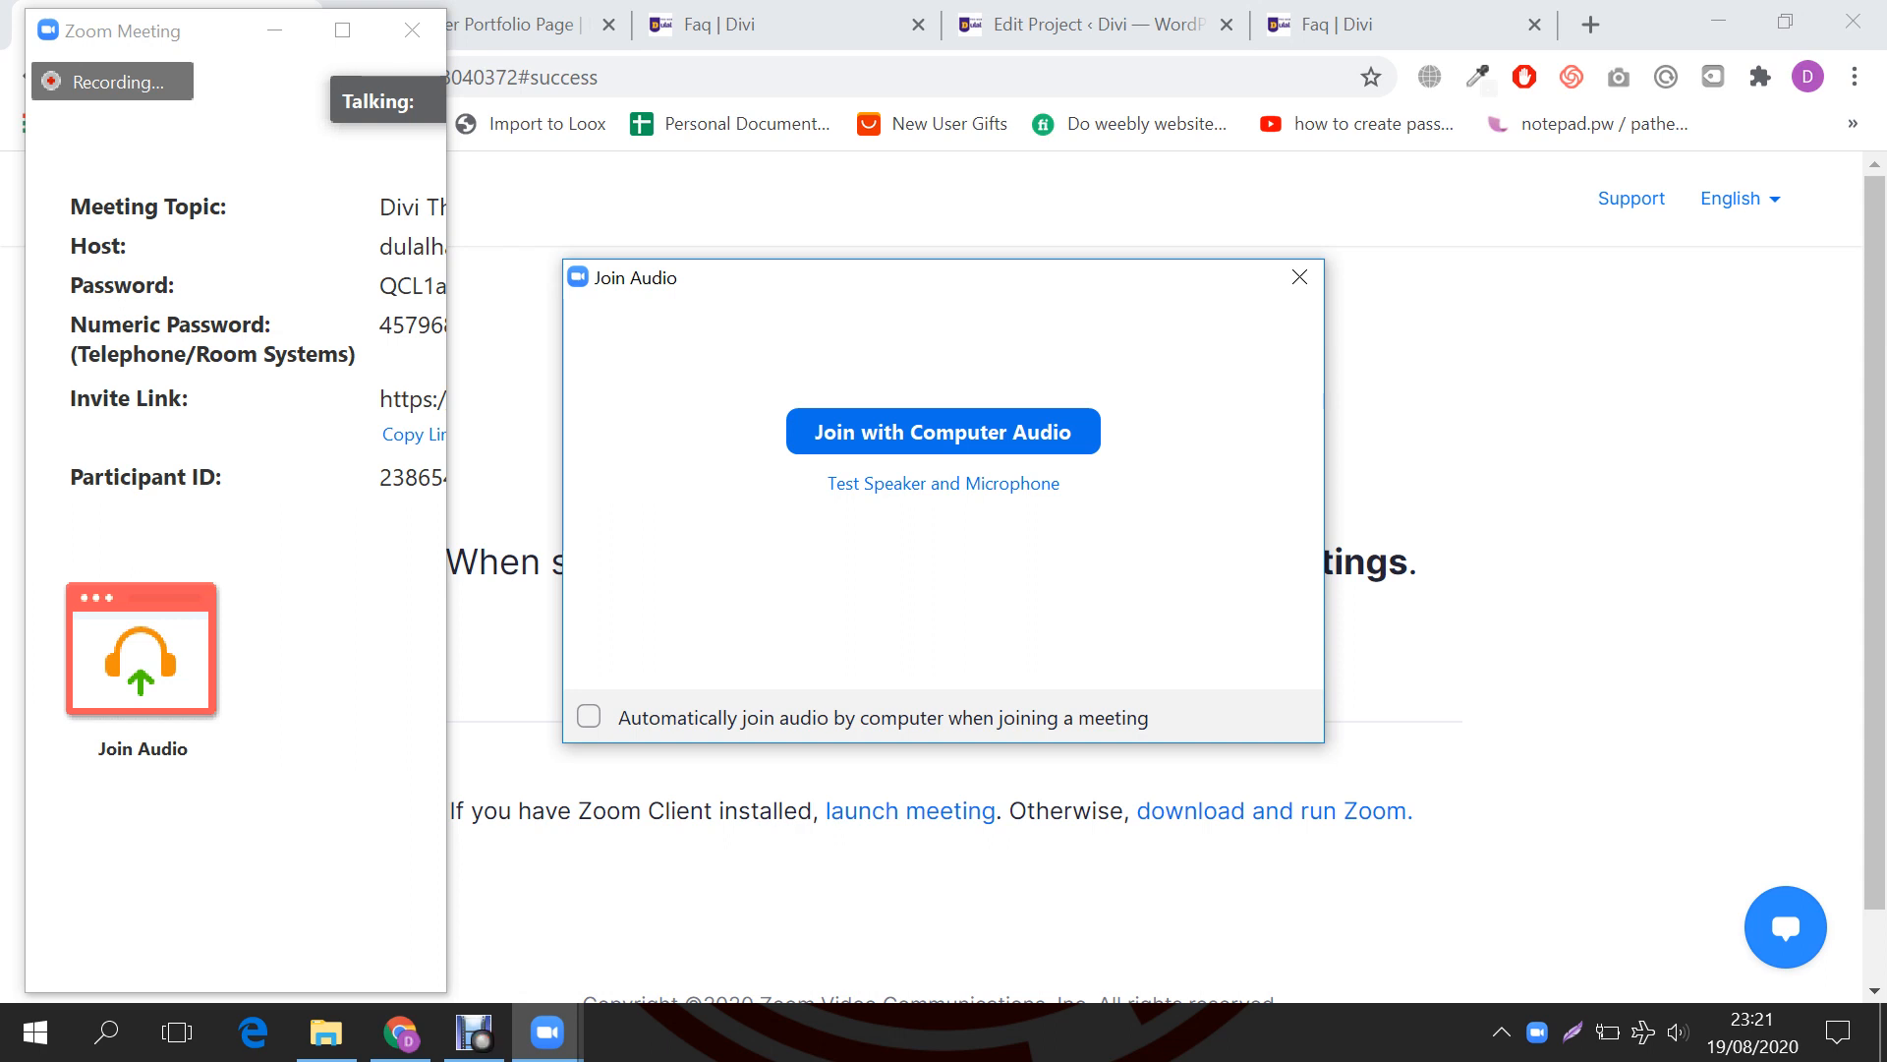
Step: Join with computer audio and mute all participants, with self-unmuting disallowed
key(Return)
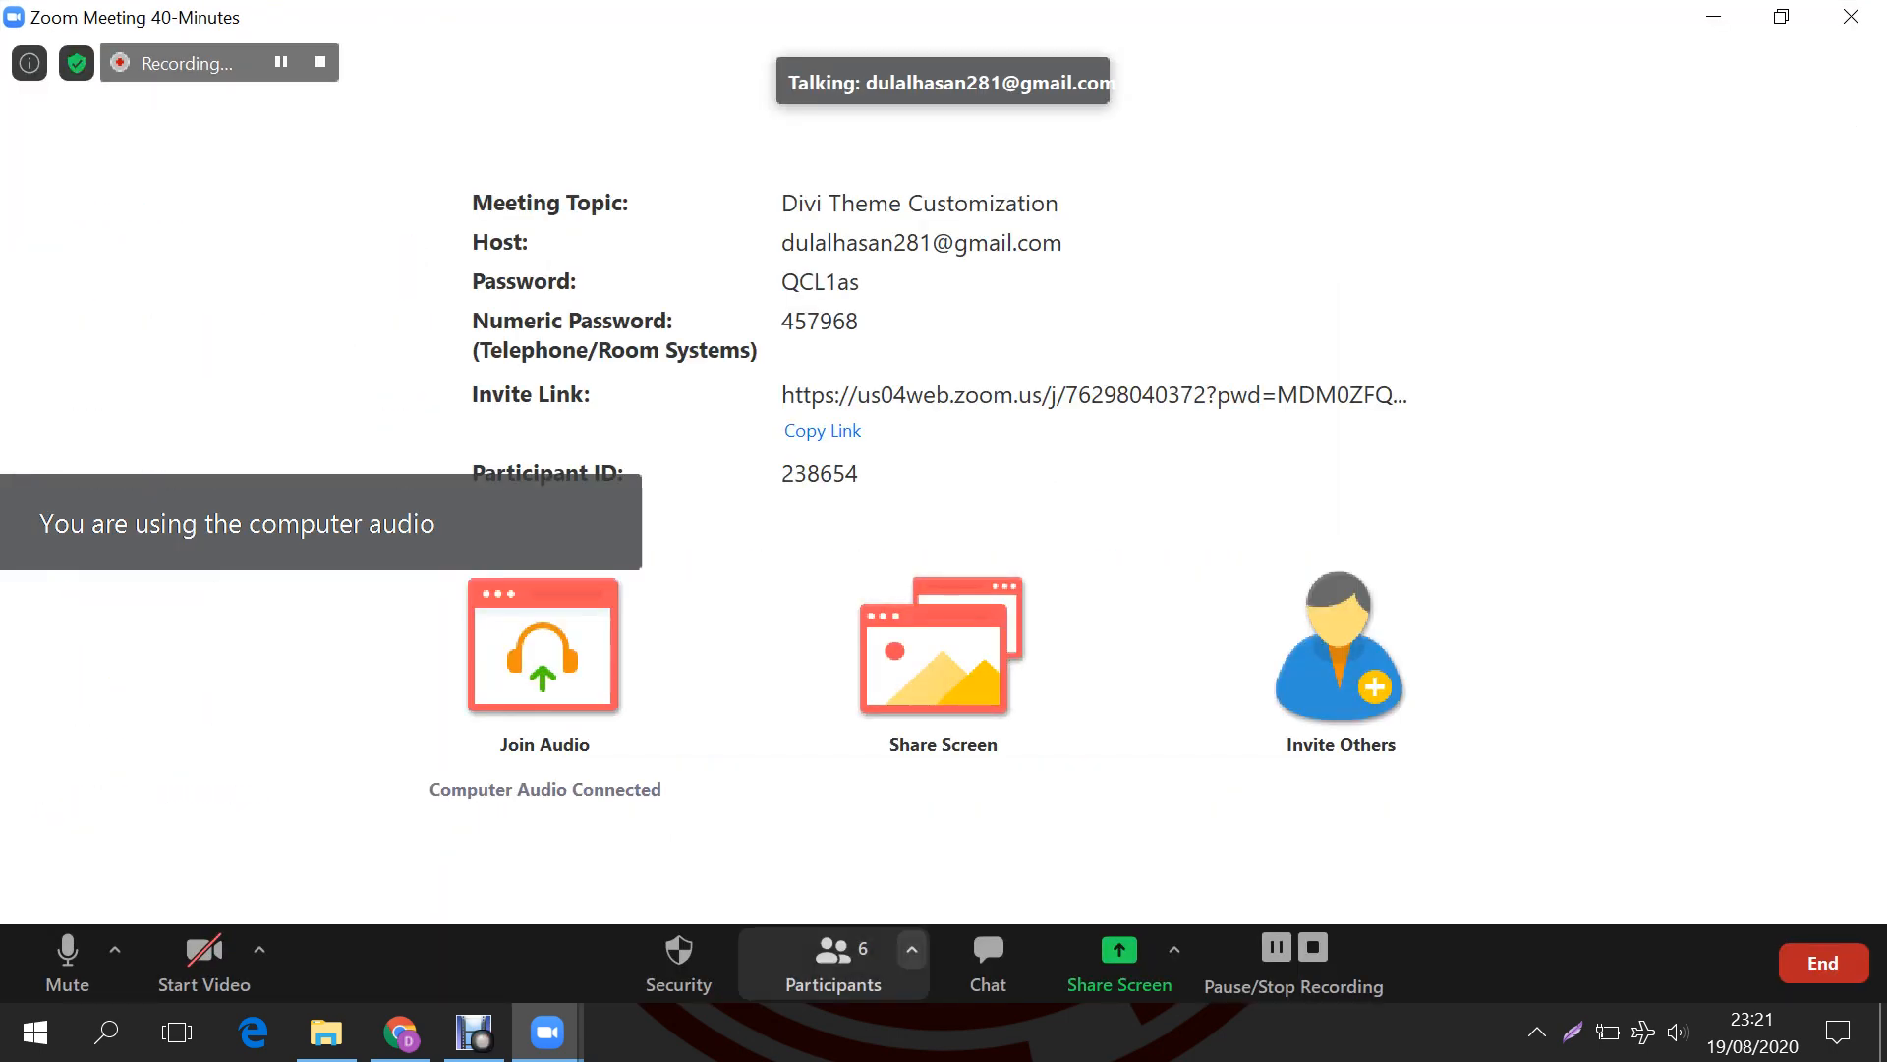
click(834, 959)
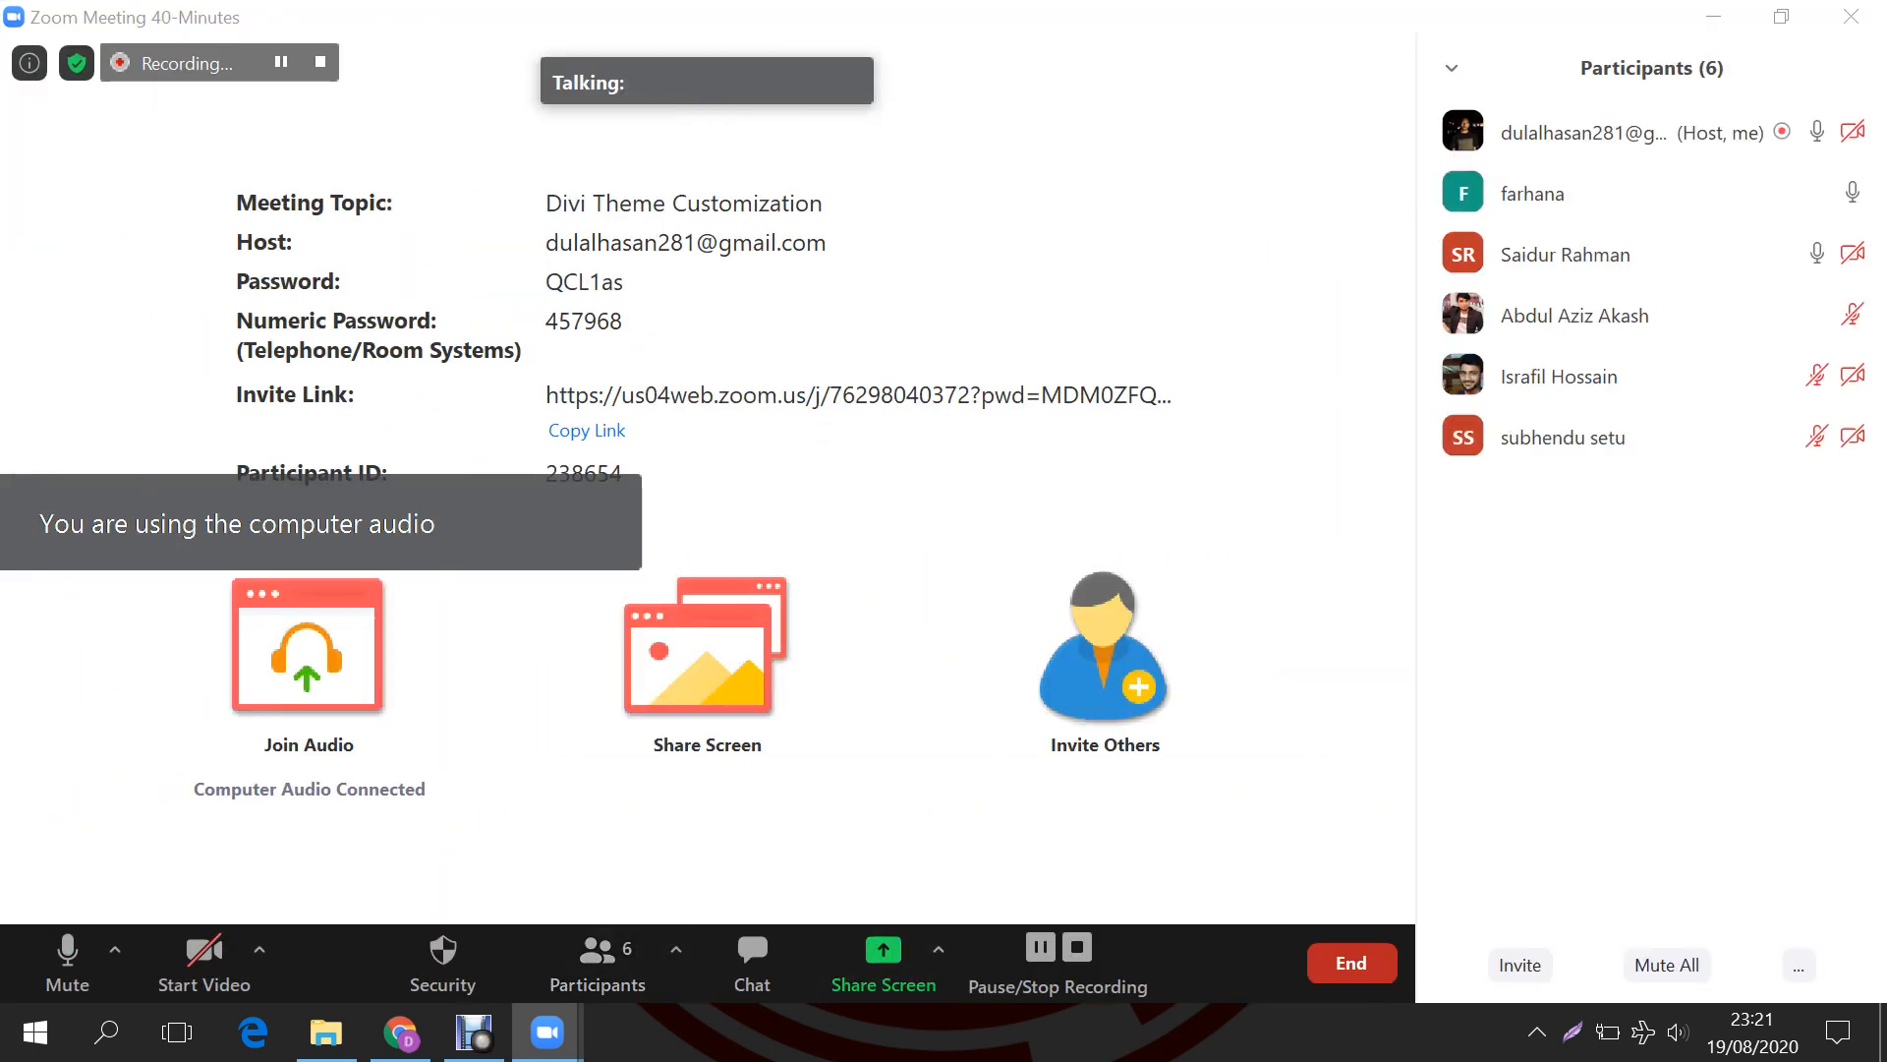
click(1667, 964)
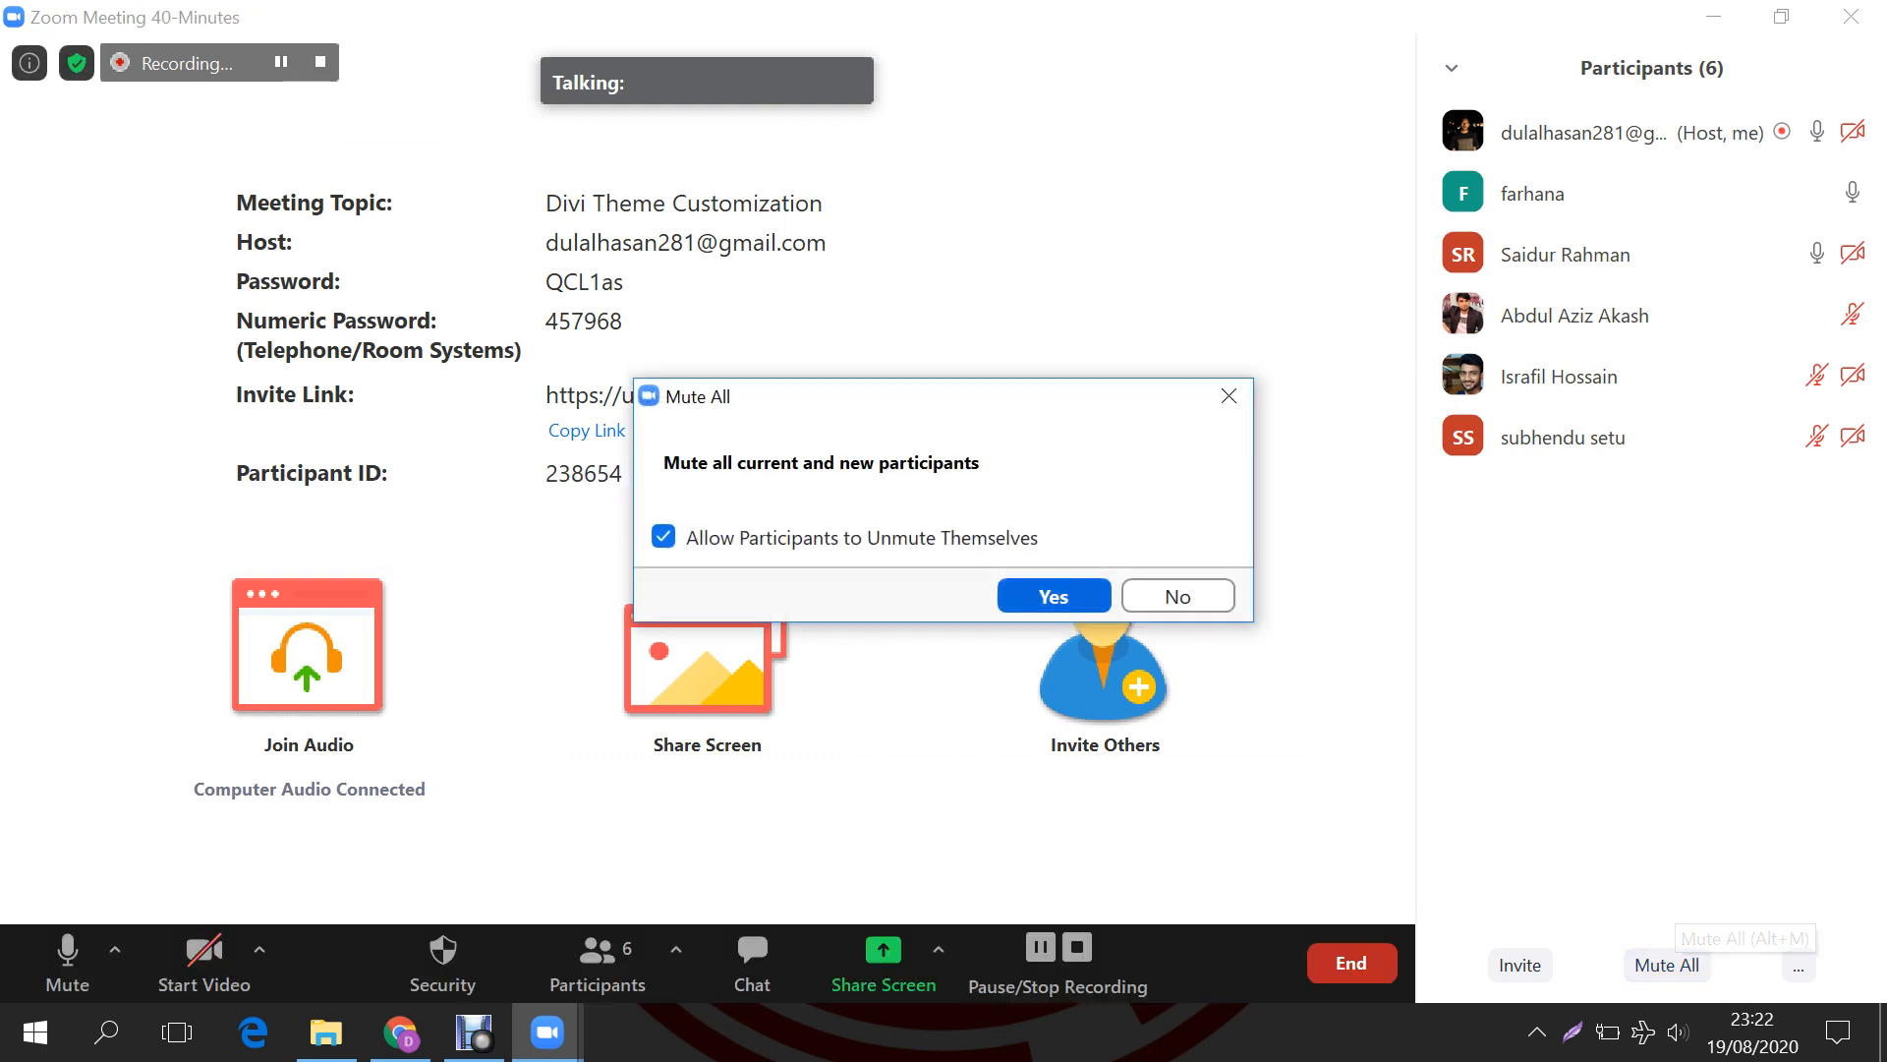
click(664, 536)
key(Return)
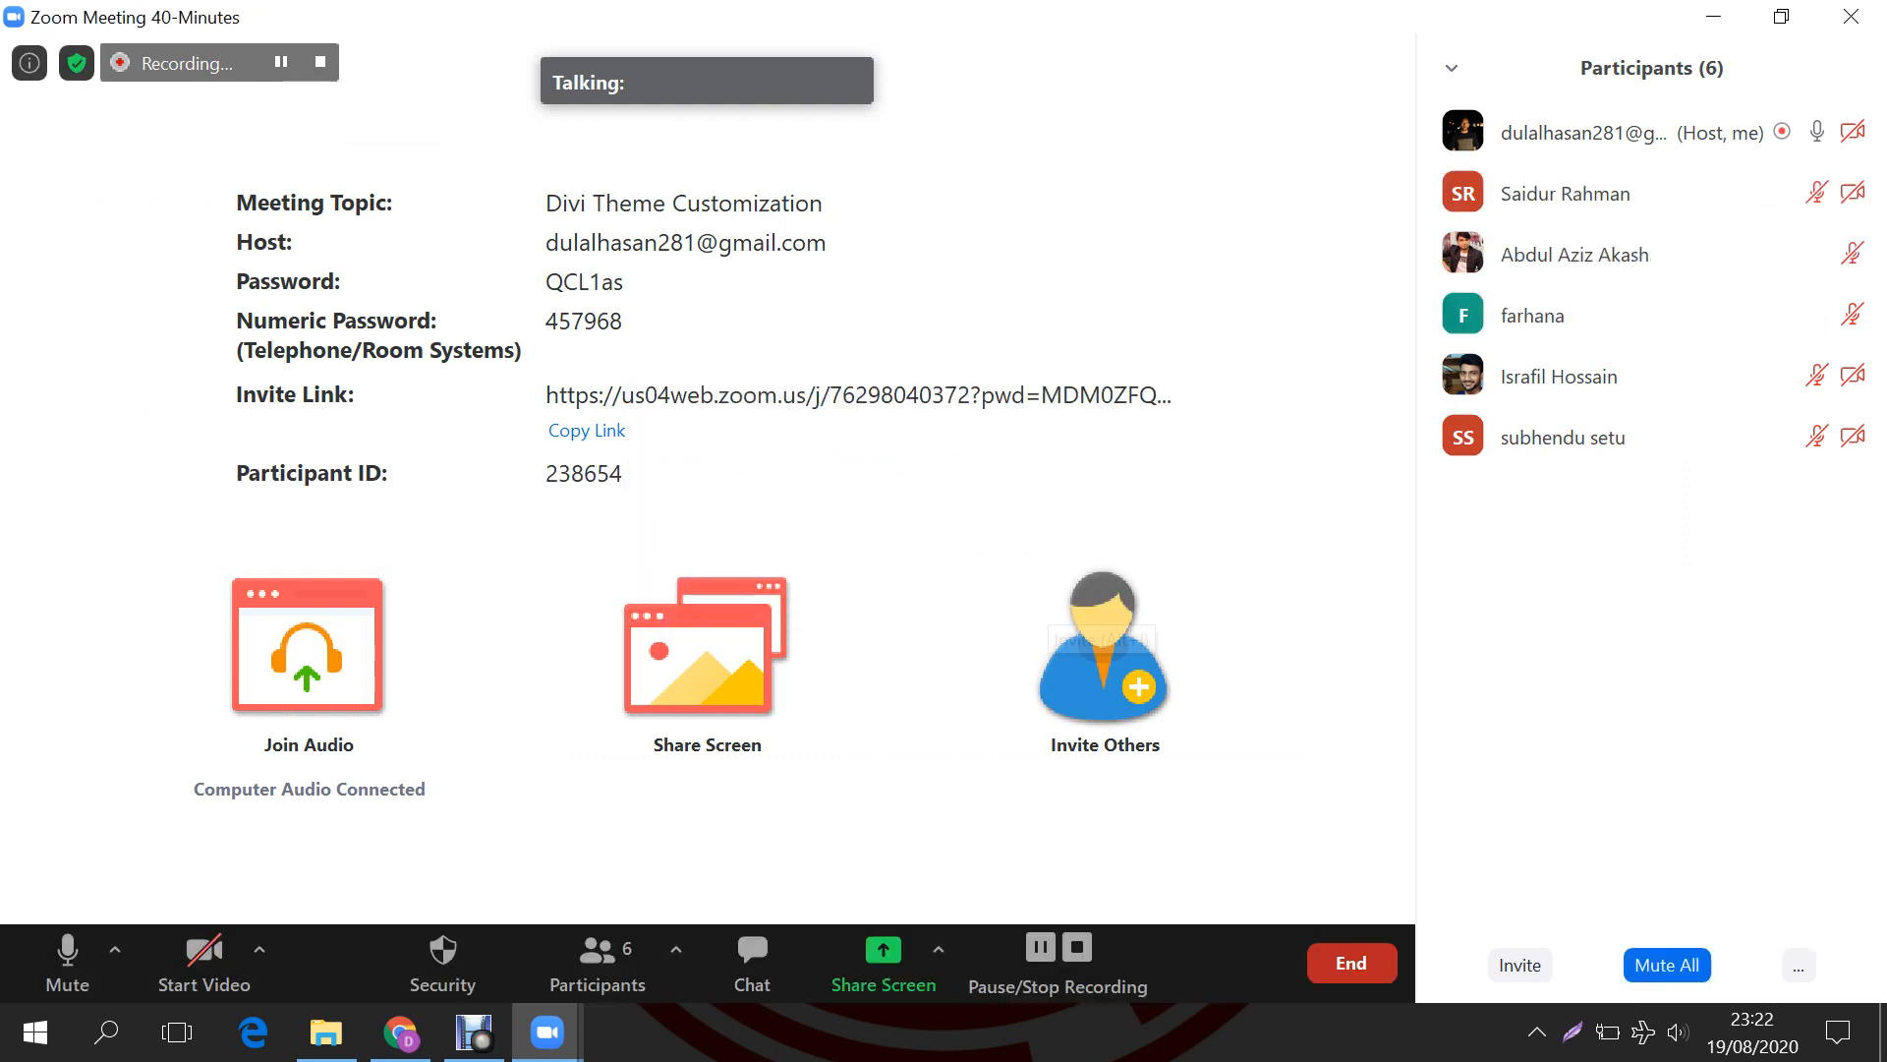
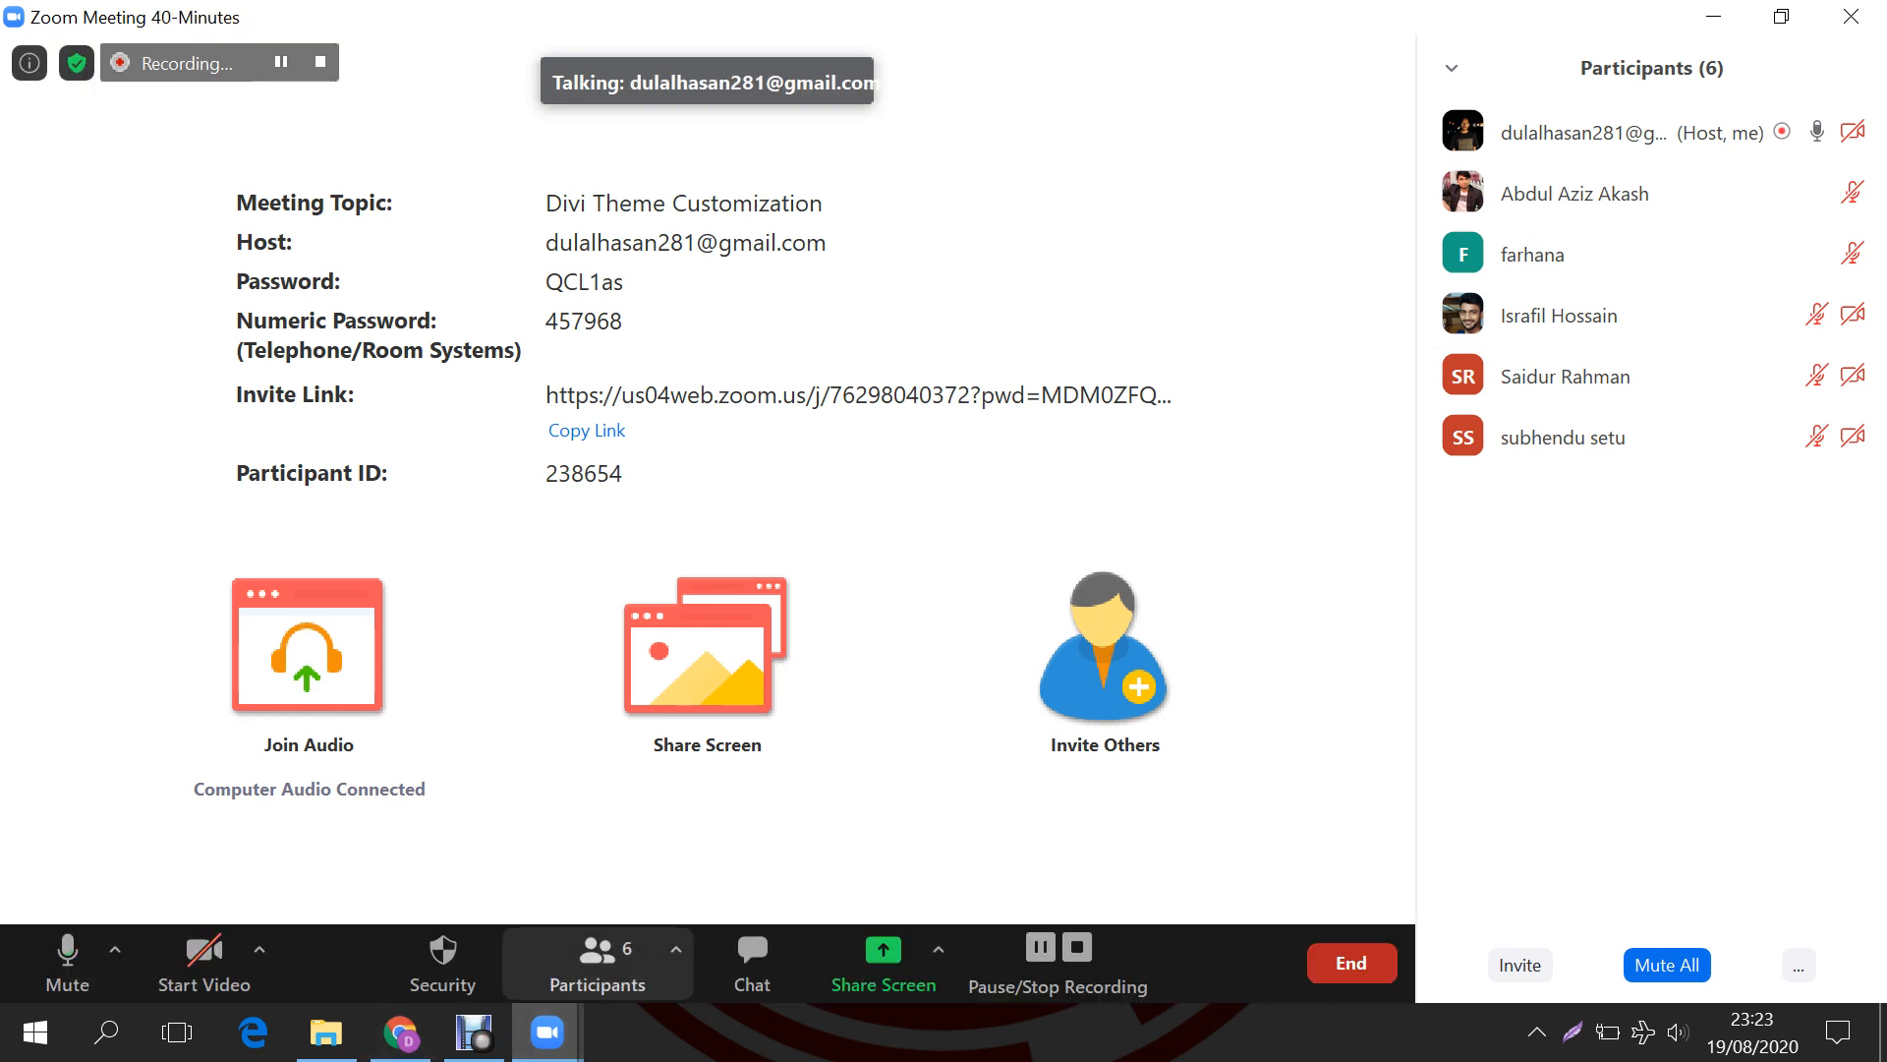
Step: Hide the Zoom participants list and share the entire screen with the meeting
click(597, 959)
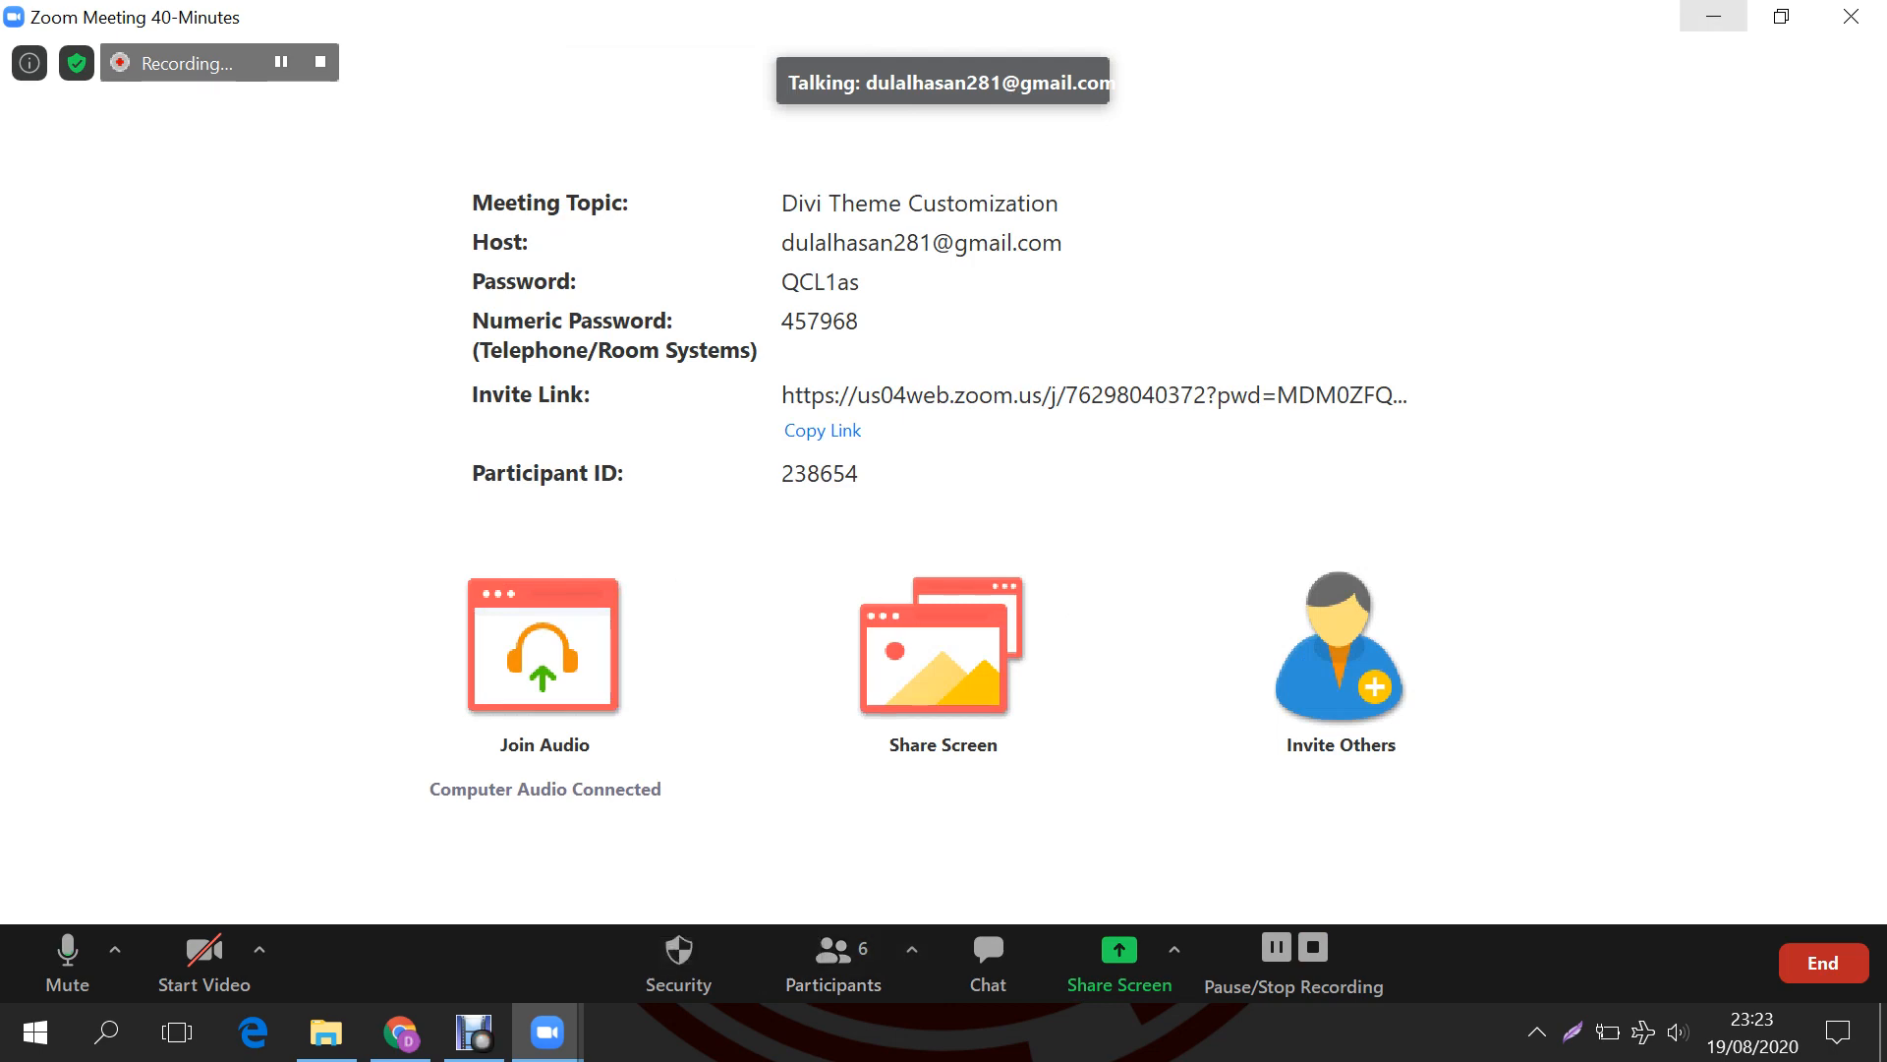
click(942, 649)
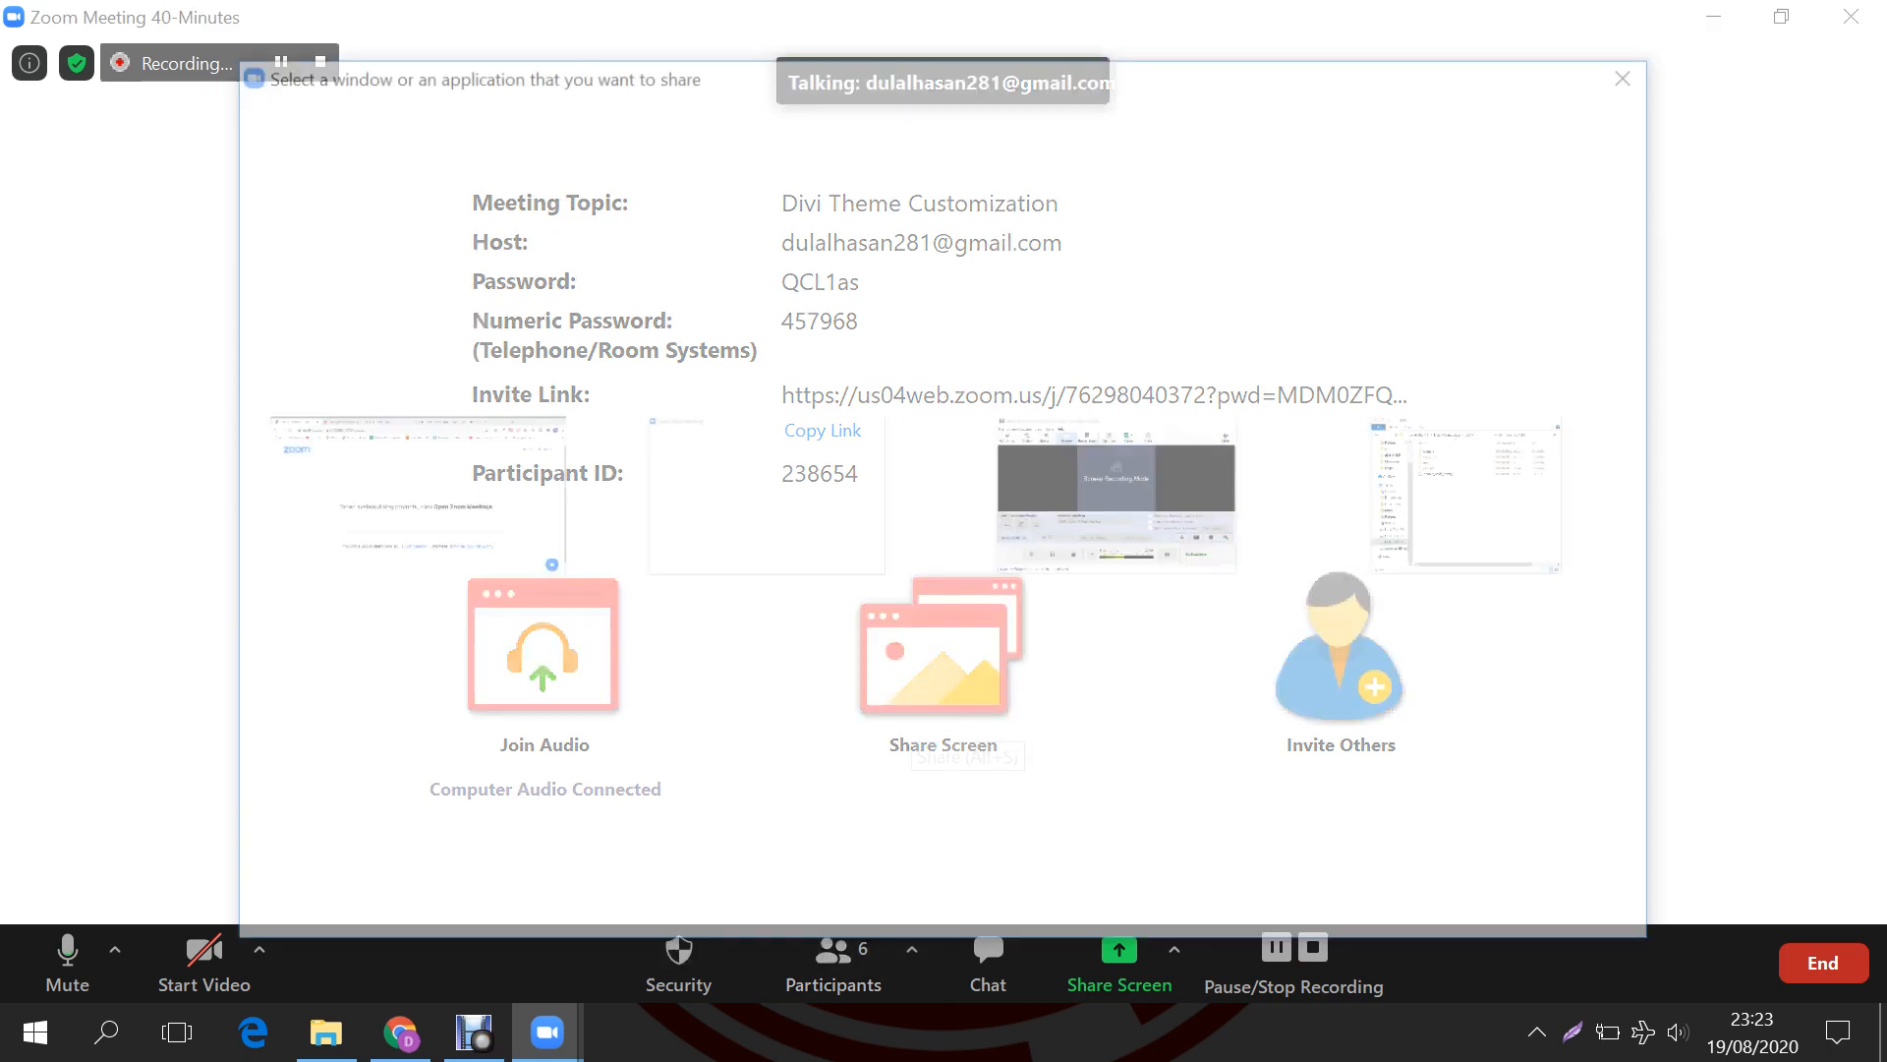
click(1565, 917)
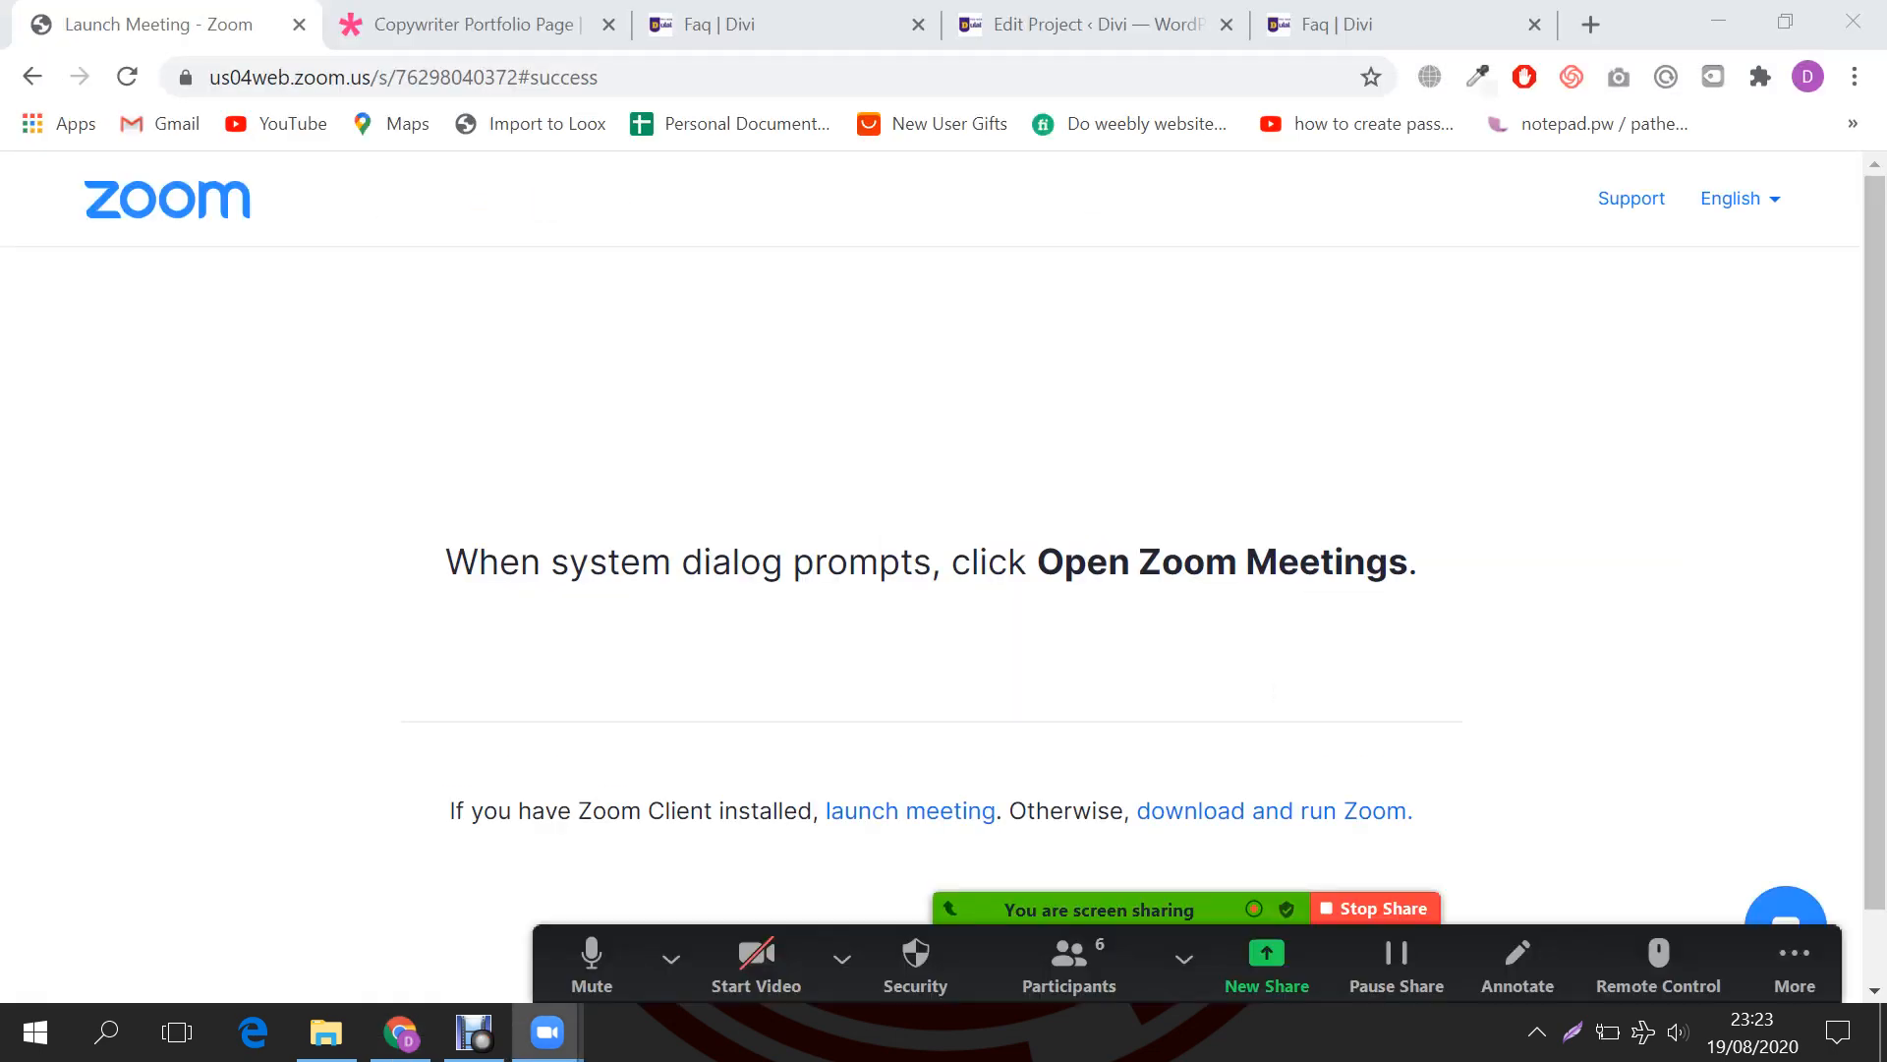
Step: Leave the Divi builder on the FAQ page for the WordPress Dashboard, saving the FAQ changes
click(728, 24)
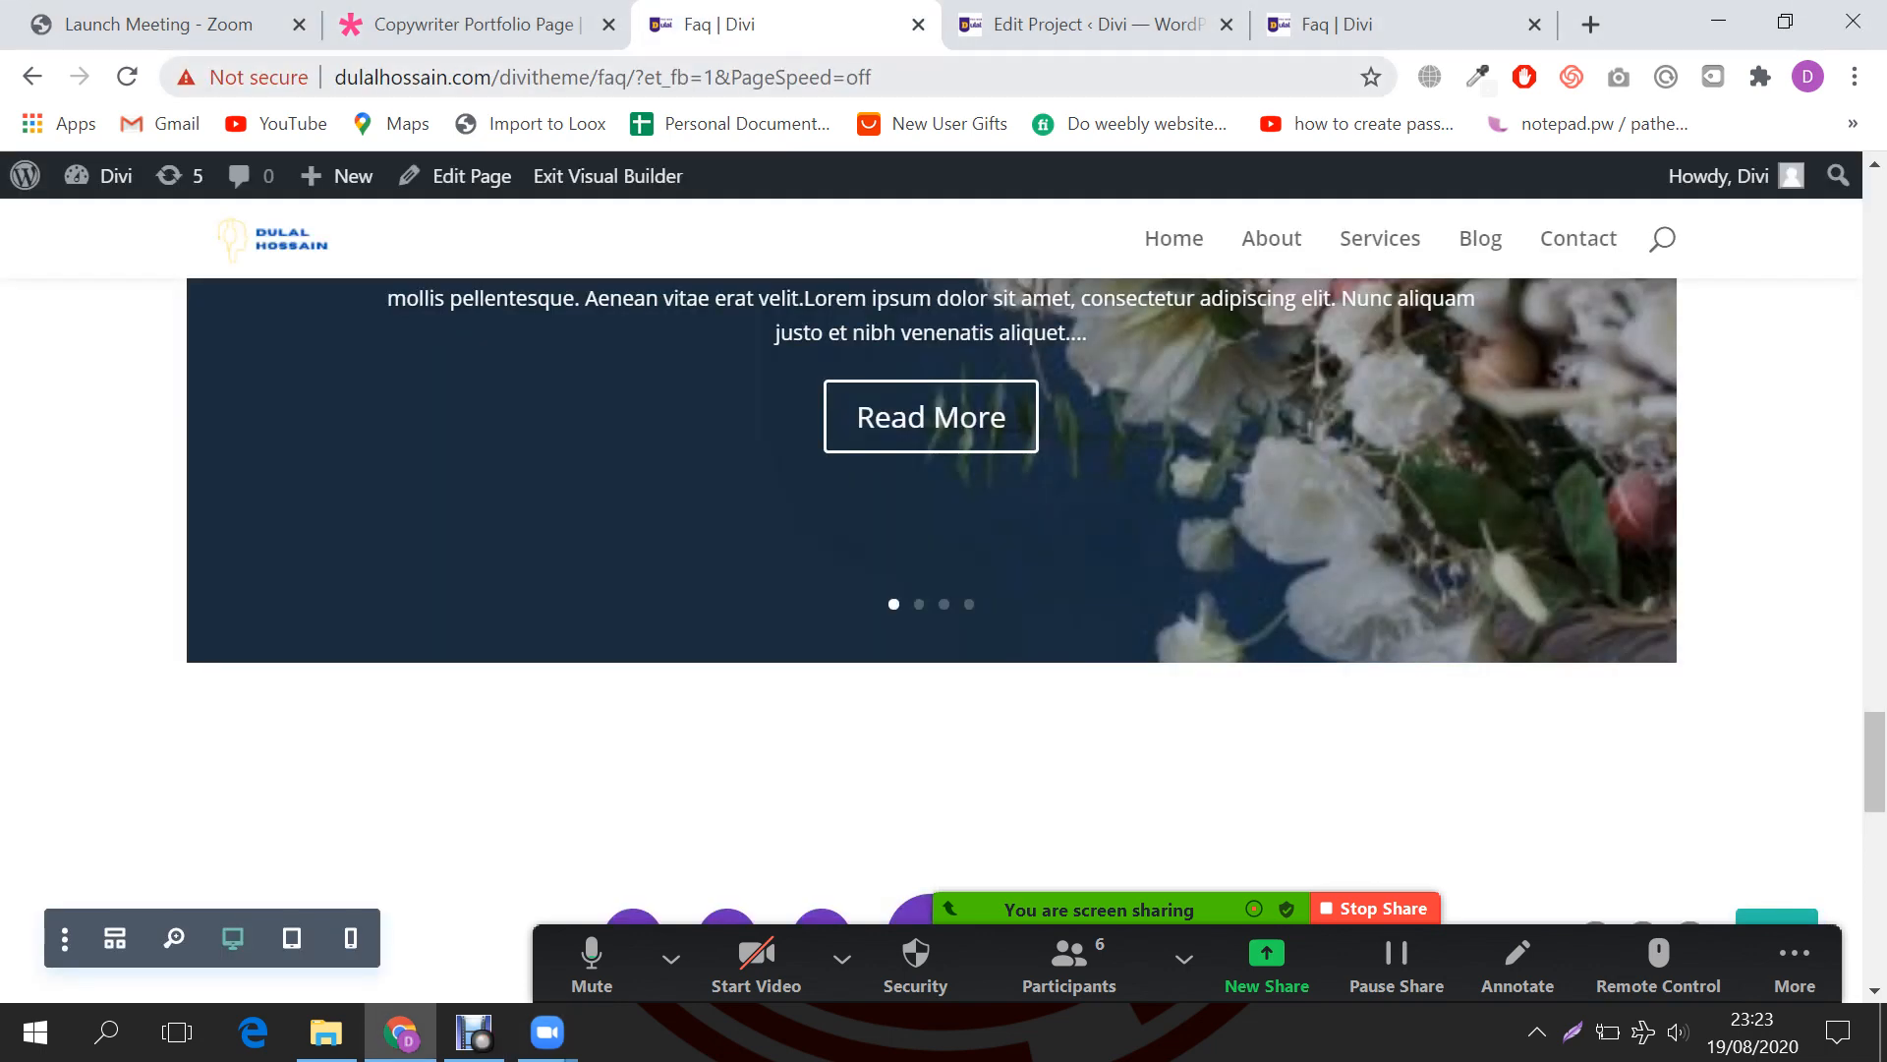
drag(635, 77, 871, 77)
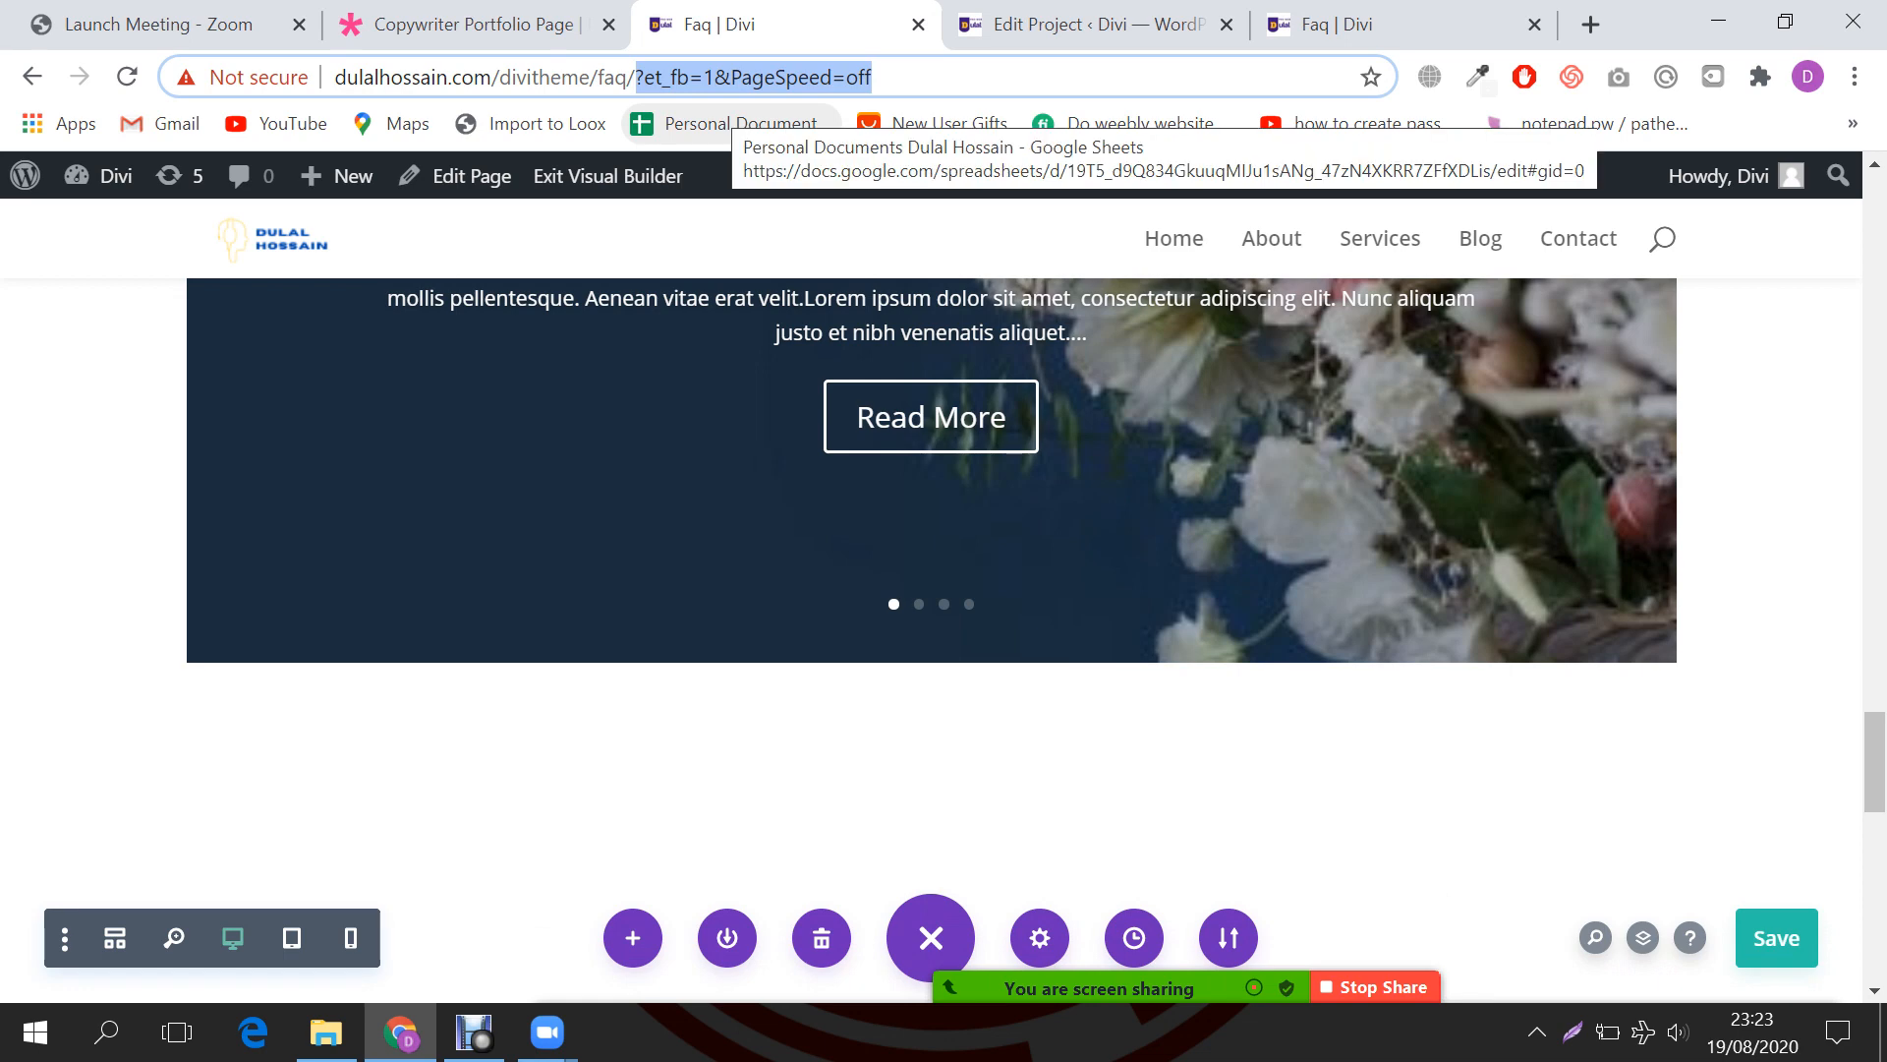
mouse_move(108, 175)
click(112, 227)
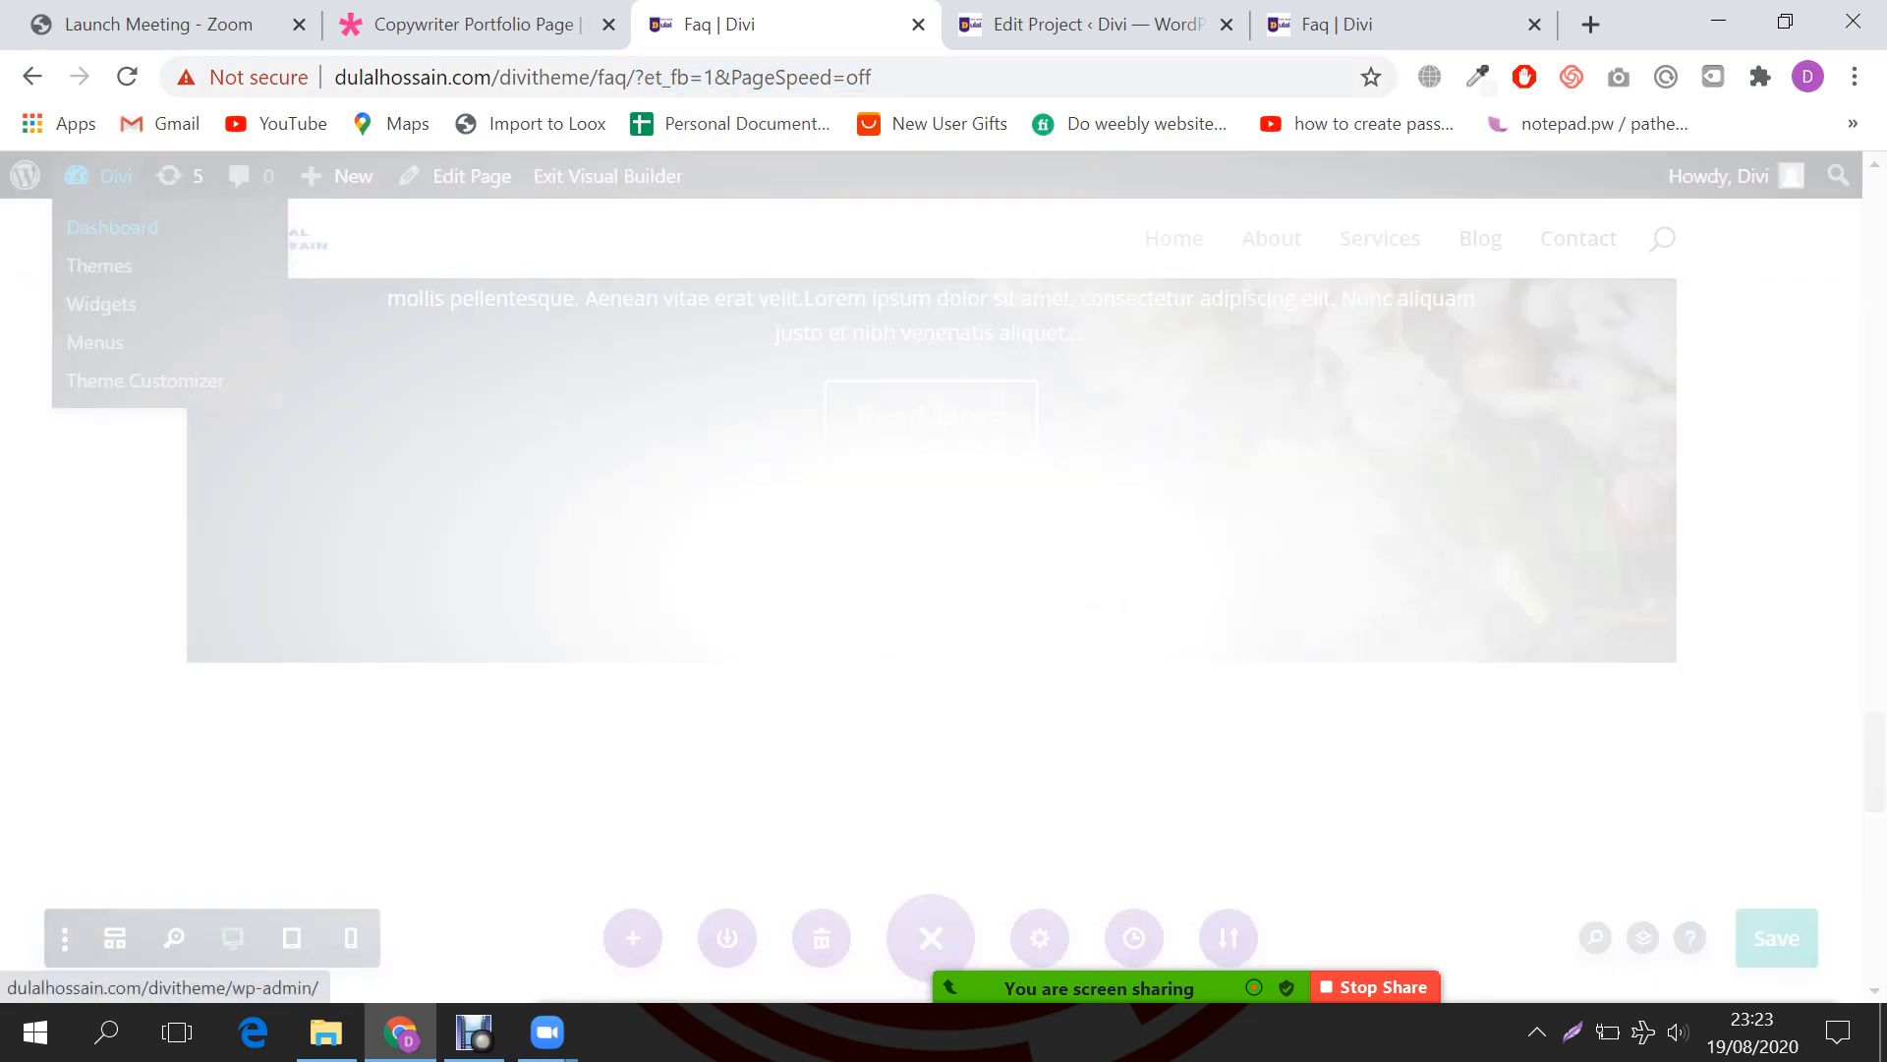
click(1087, 750)
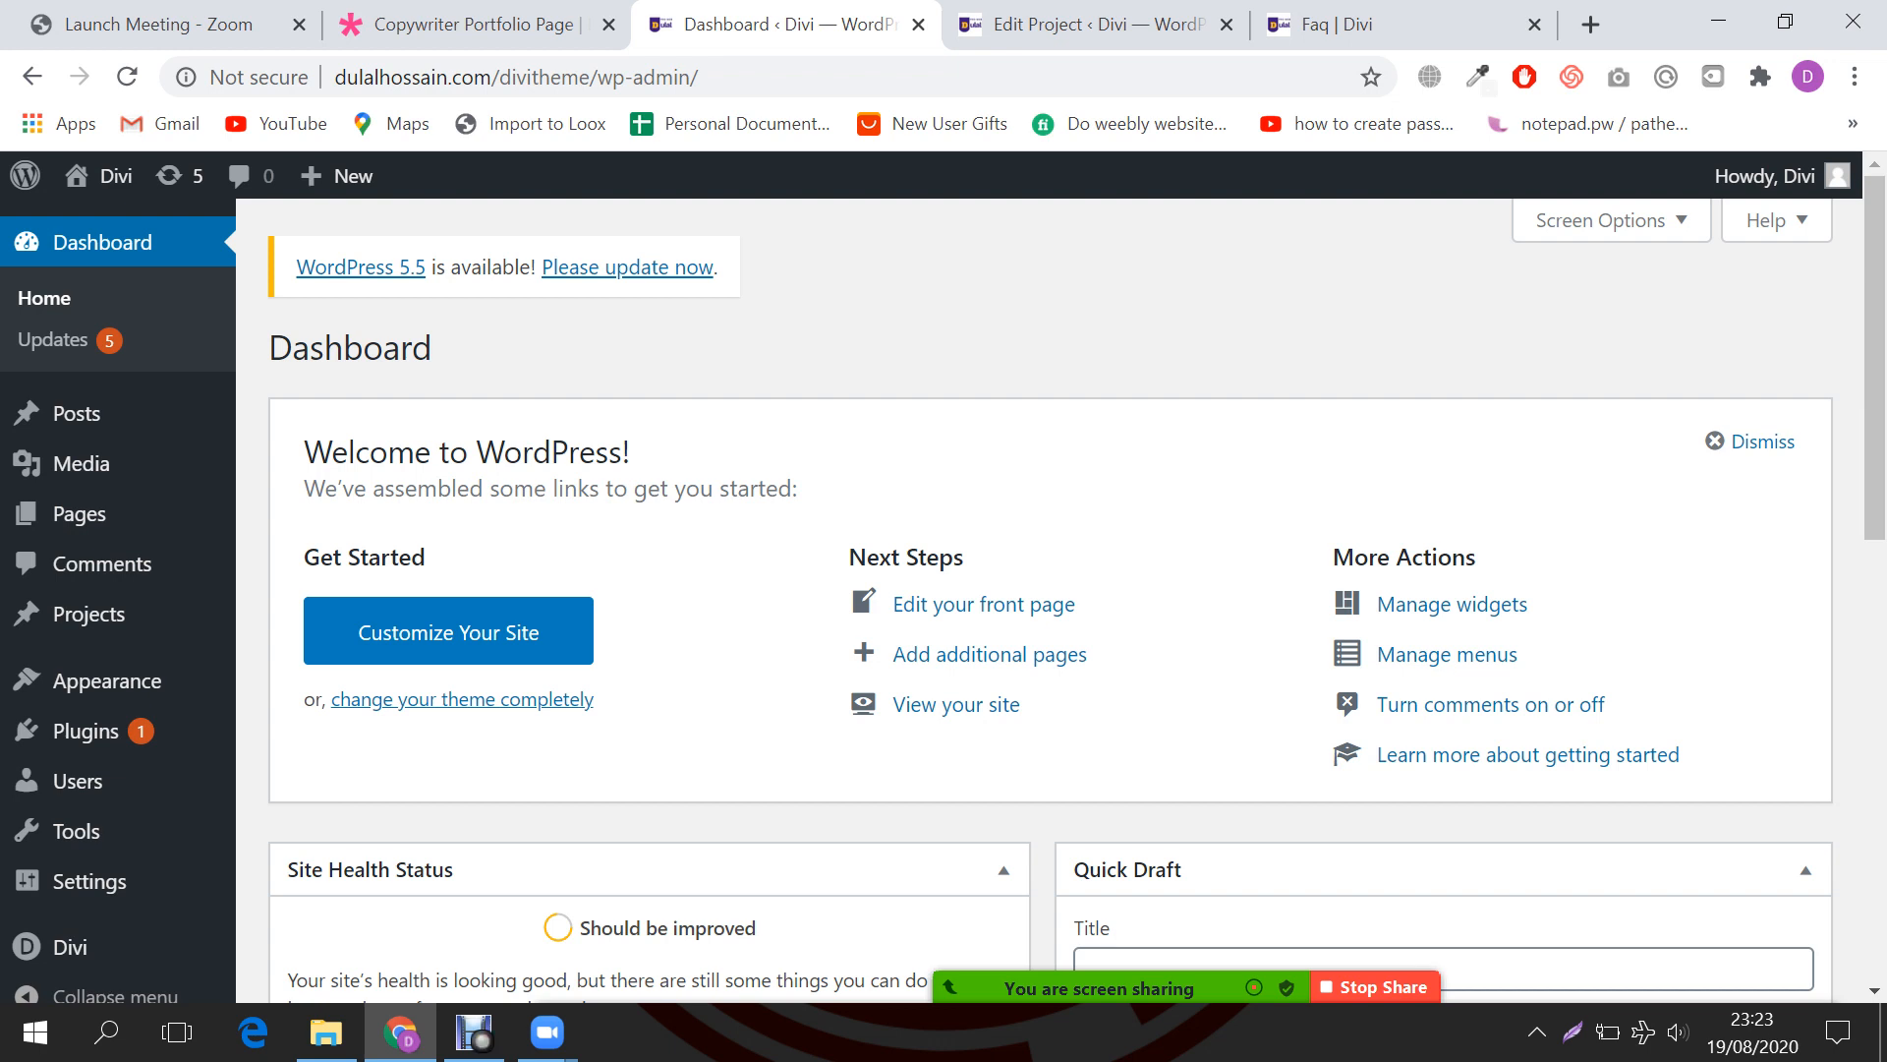
Step: Start a new page and open the Copywriter demo's Pricing page for reference
mouse_move(79, 513)
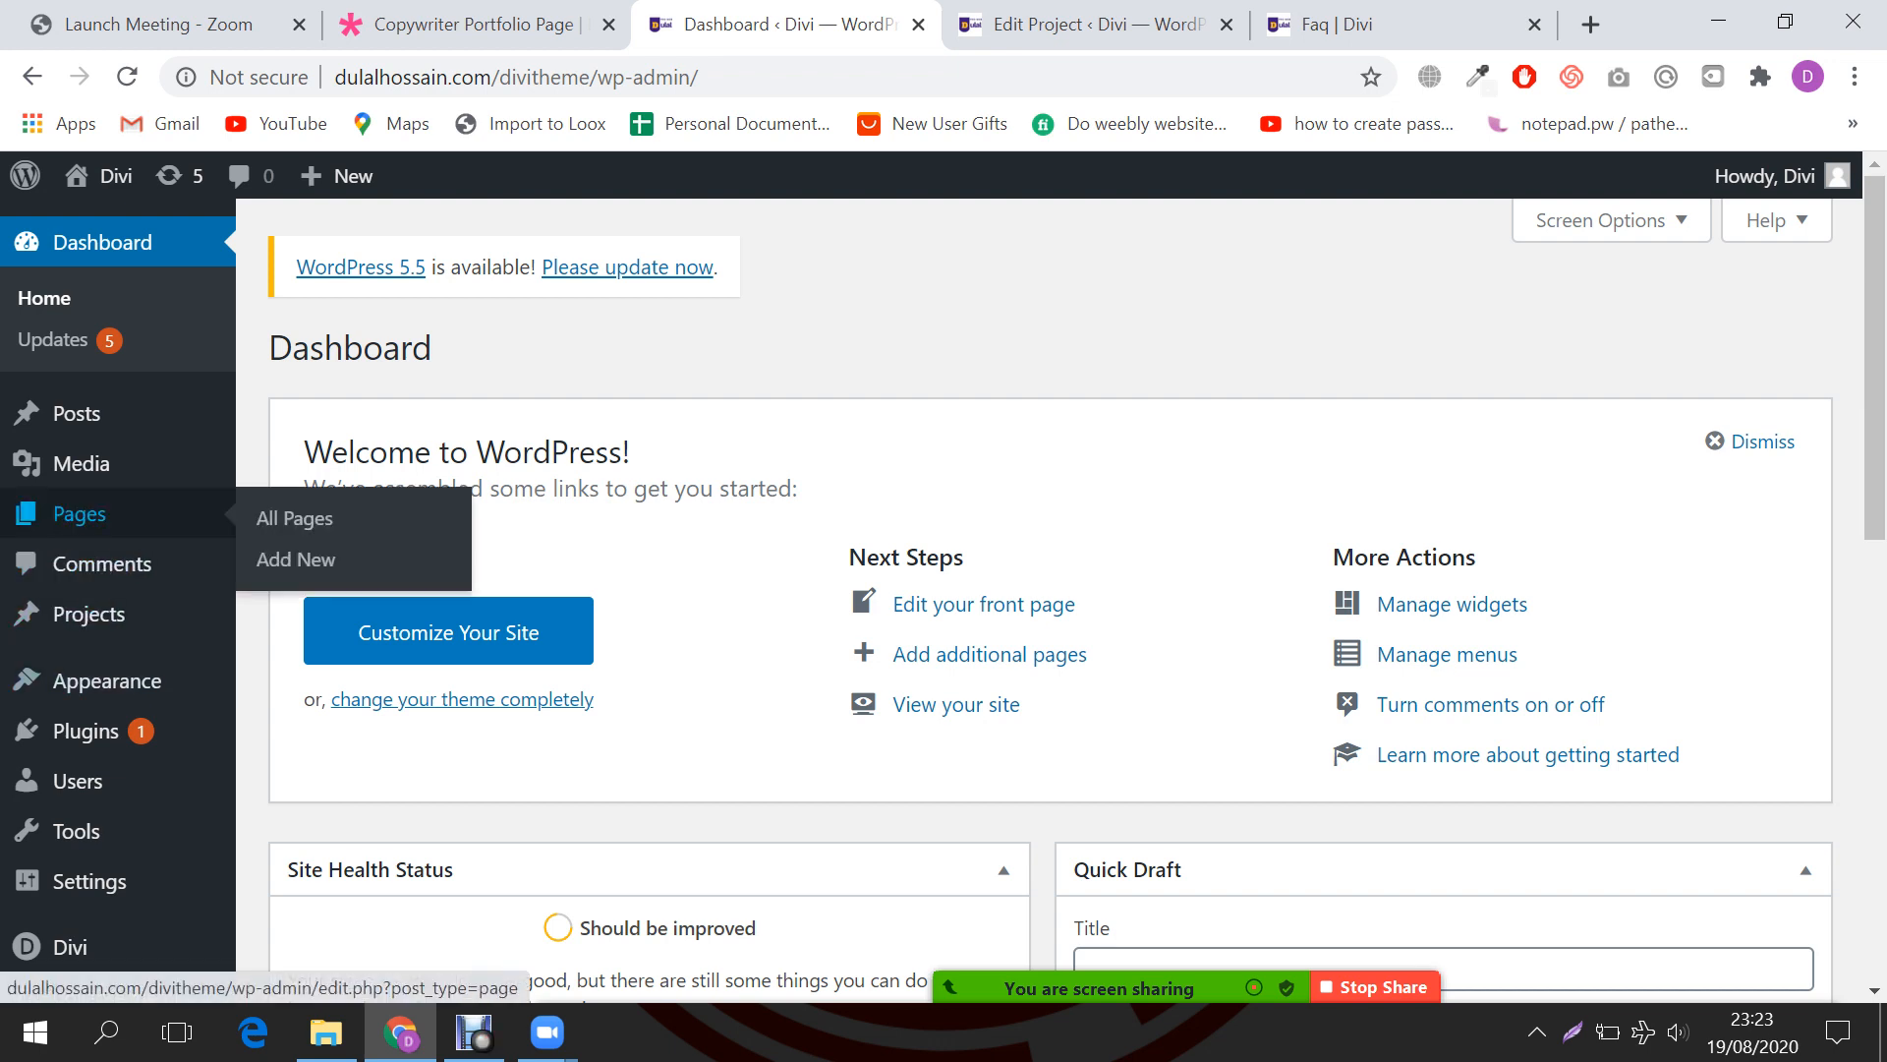
click(295, 558)
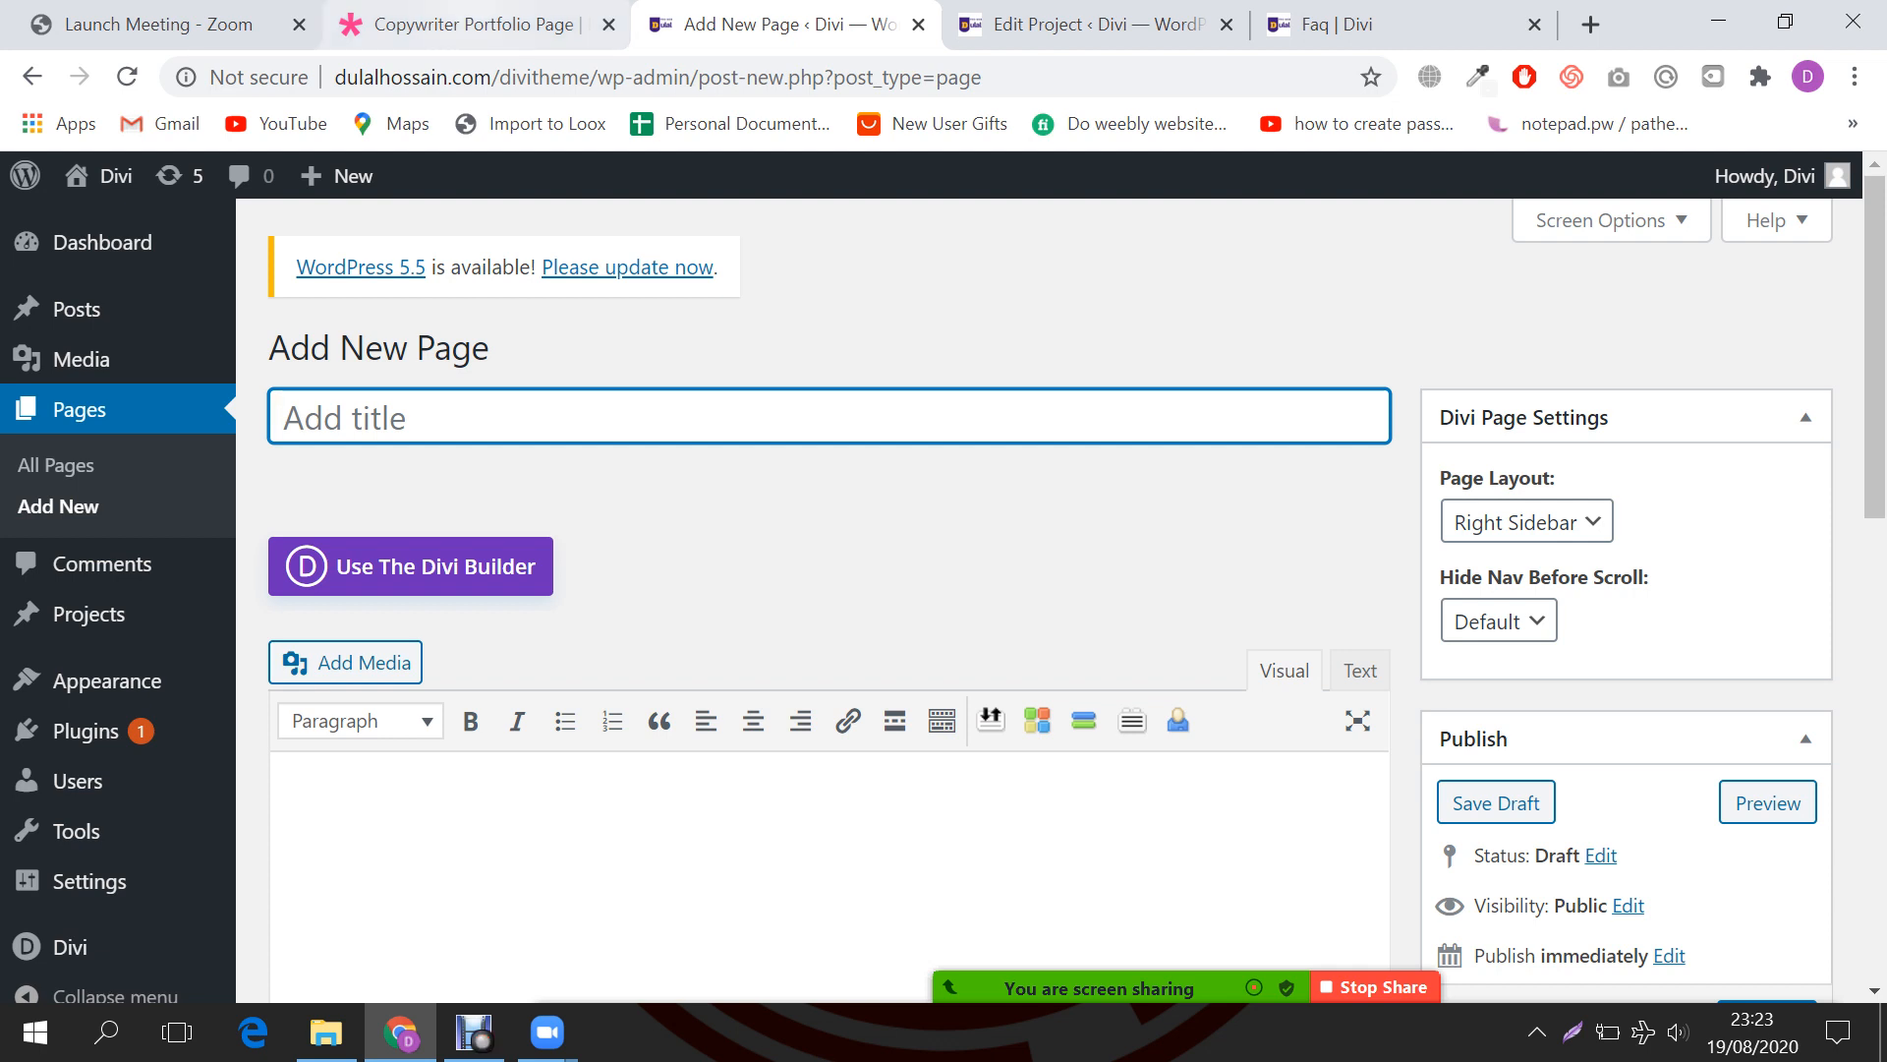
click(476, 25)
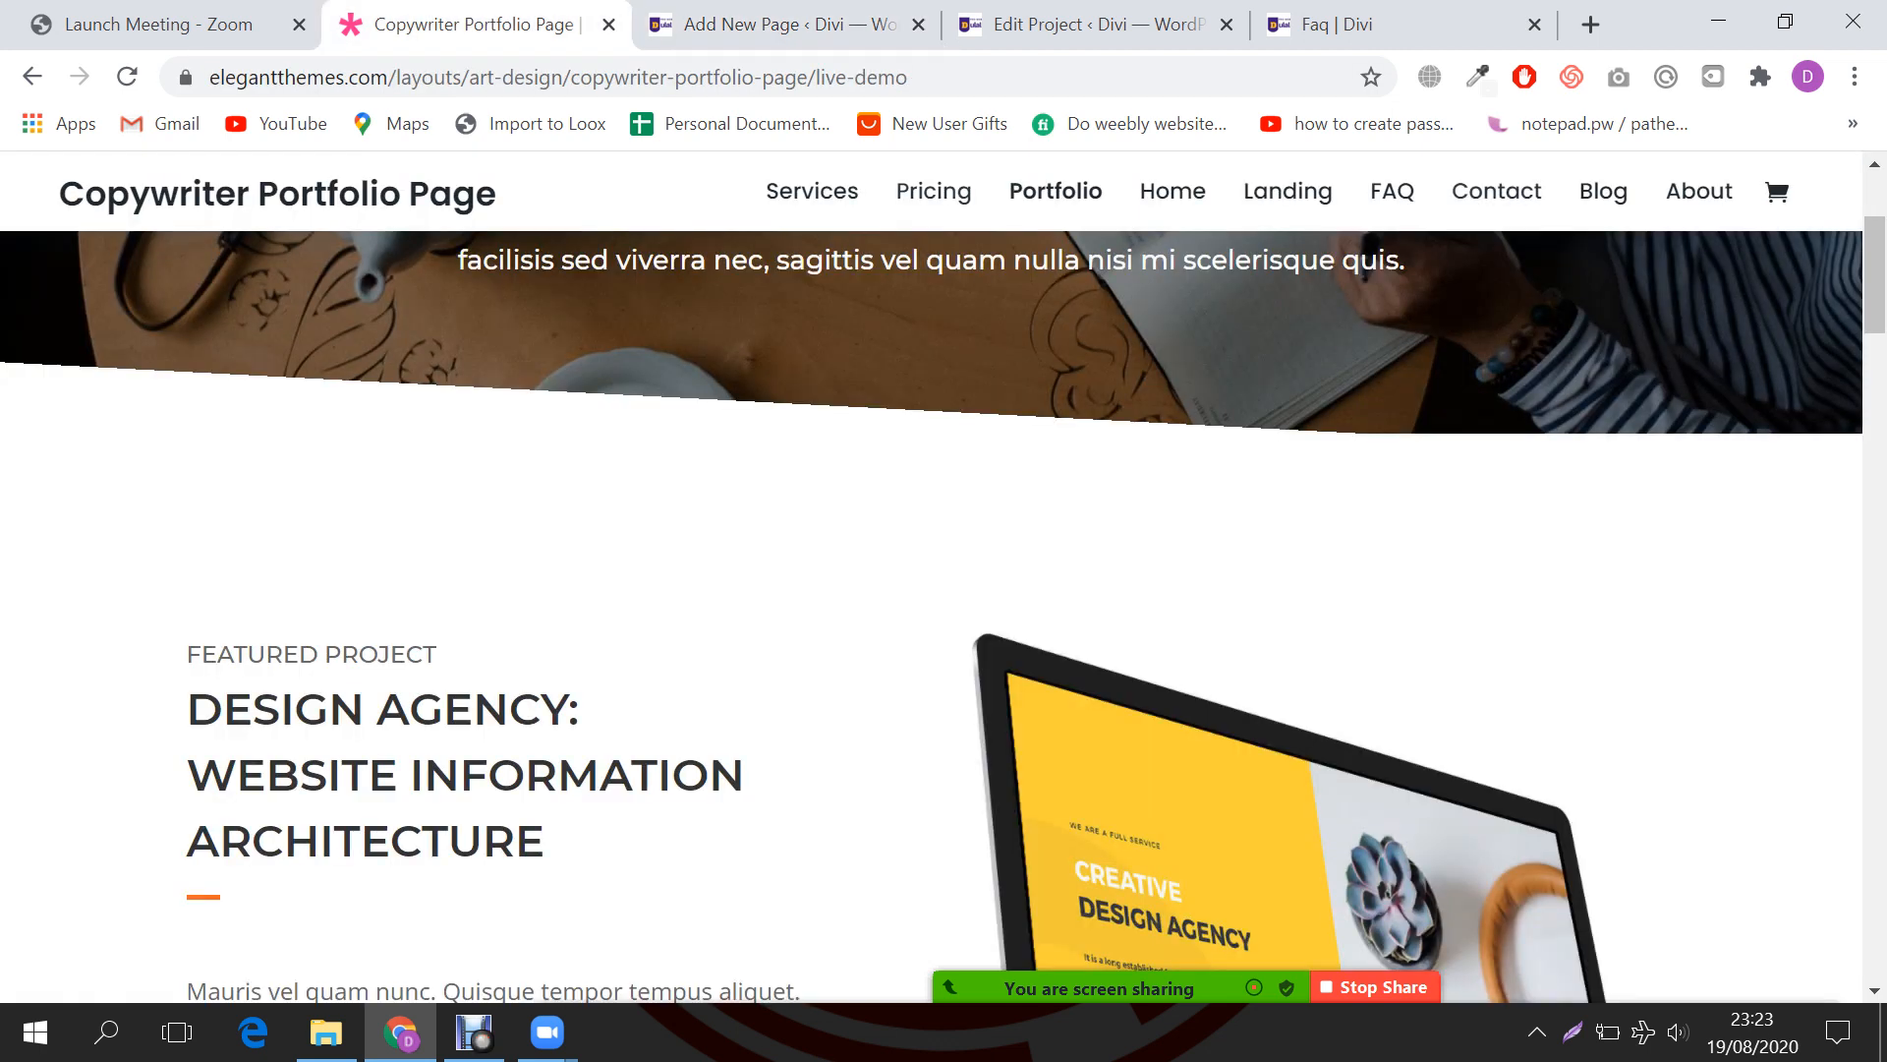
click(934, 191)
click(786, 24)
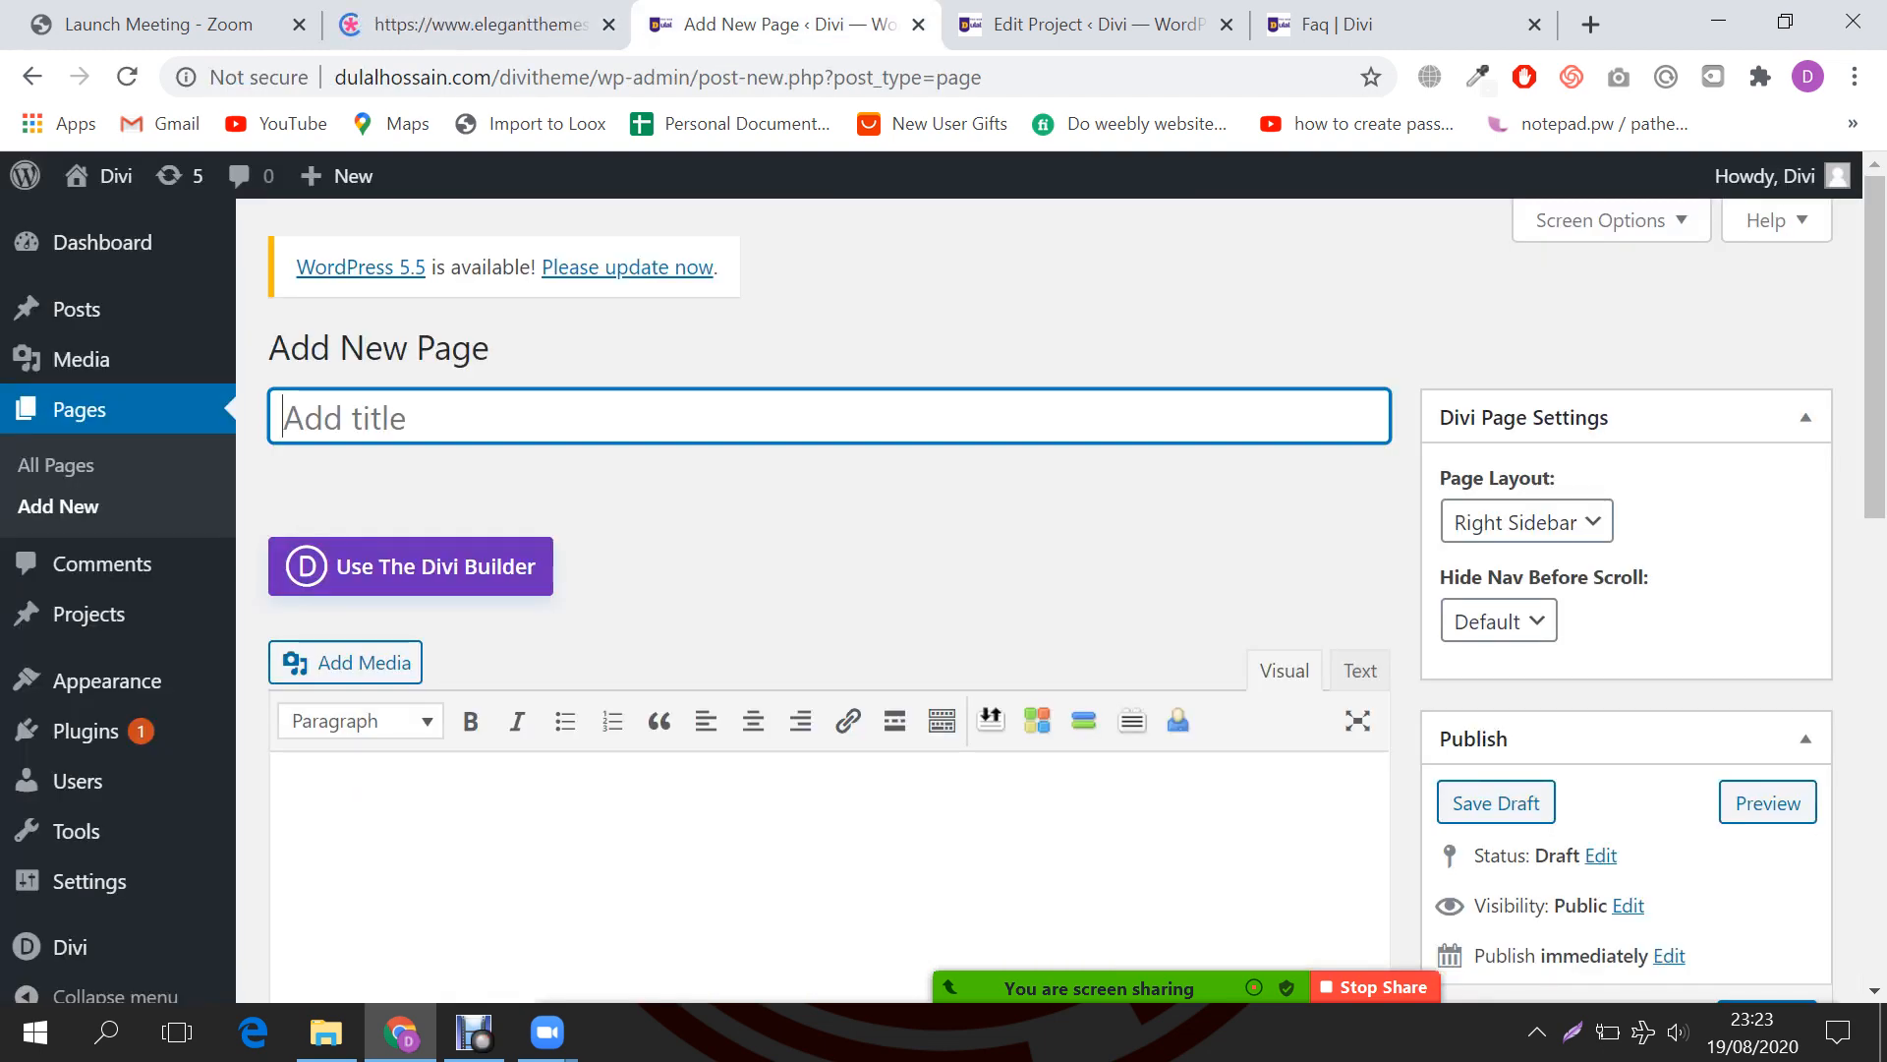
Step: Title the new page 'Pricing'
text(Pricing Table)
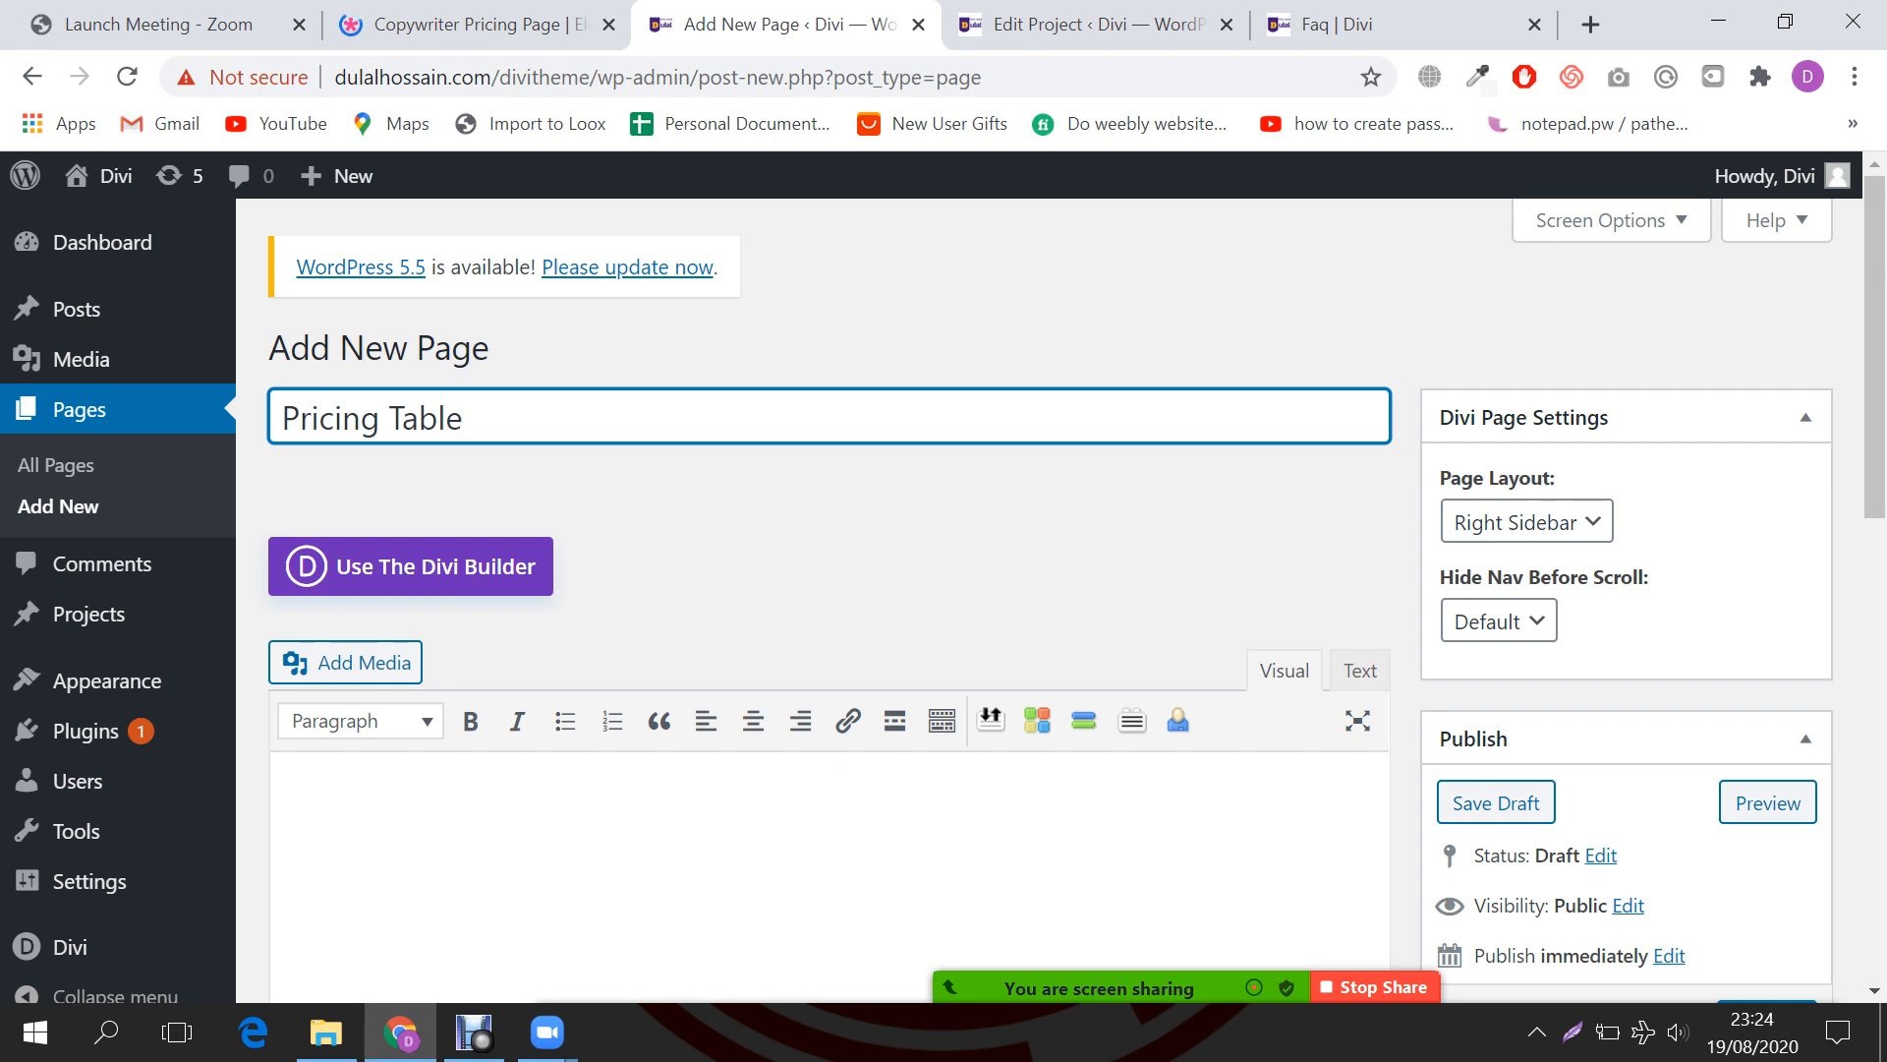
scroll(829, 590, down, 3)
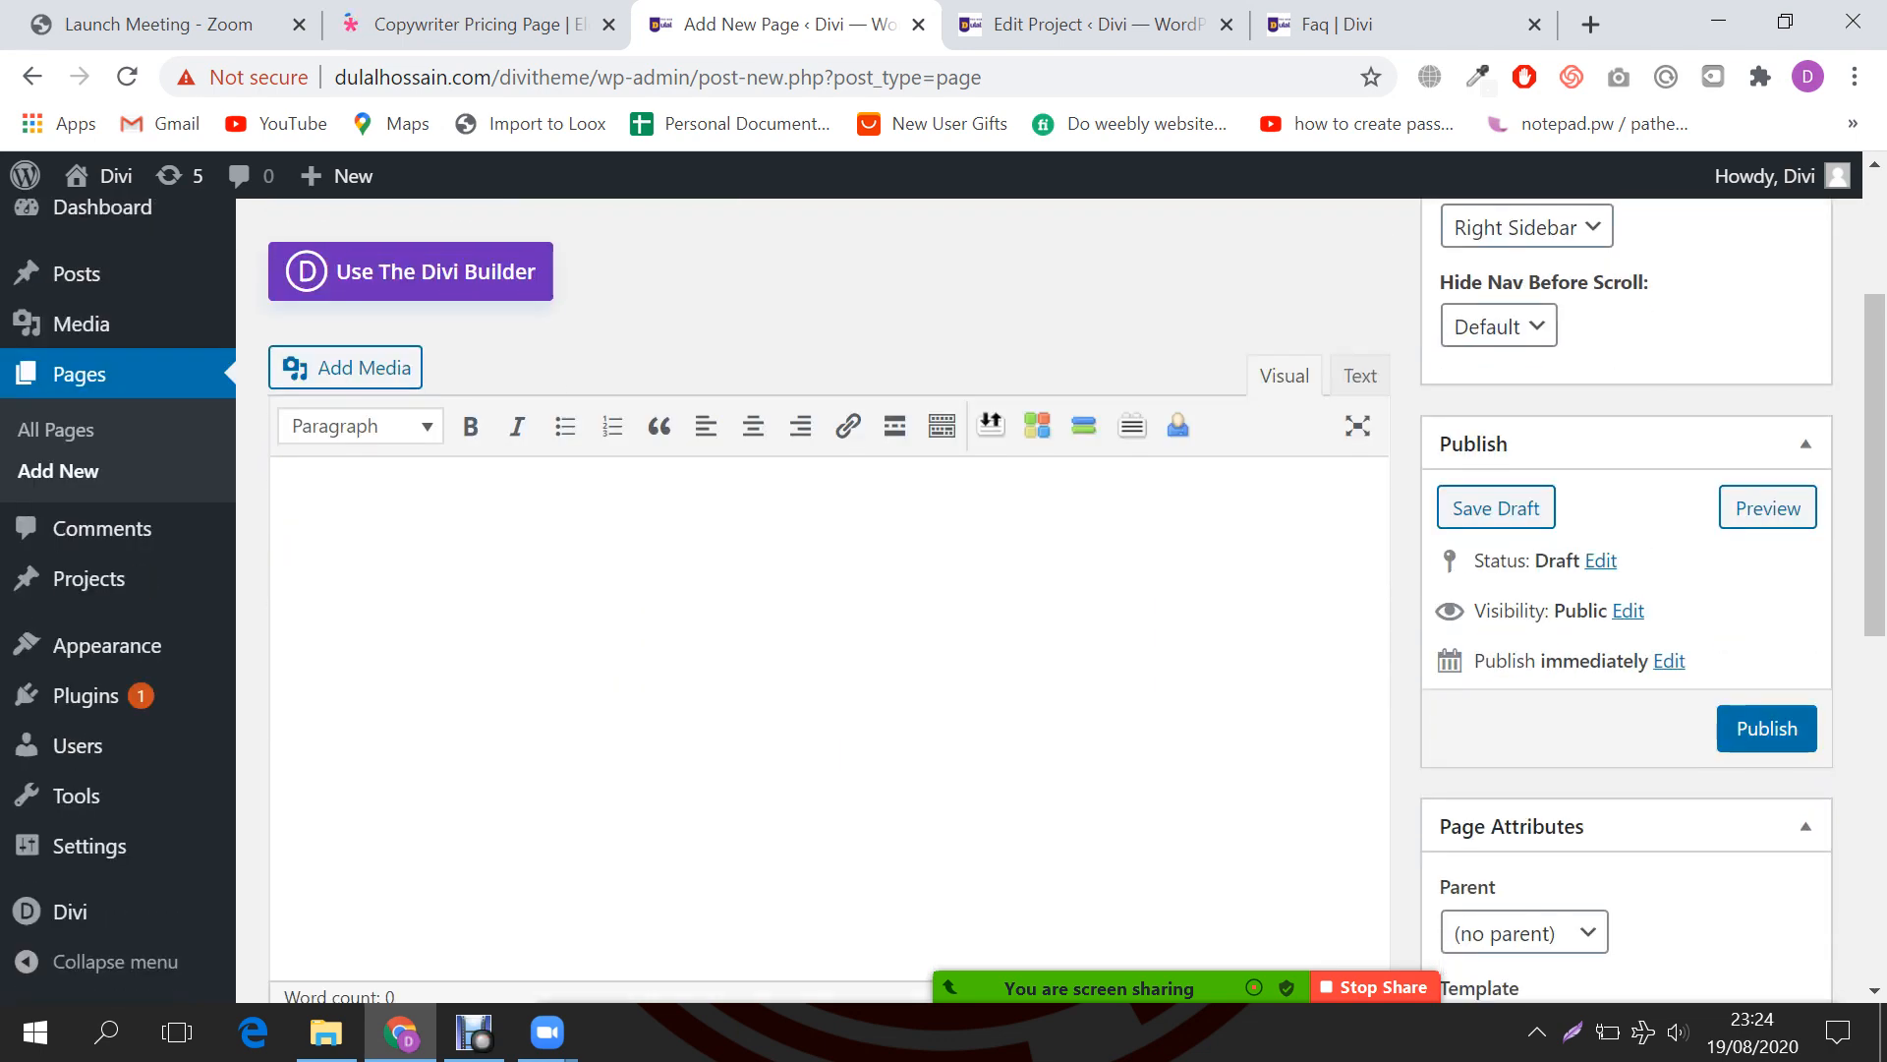
scroll(829, 590, up, 3)
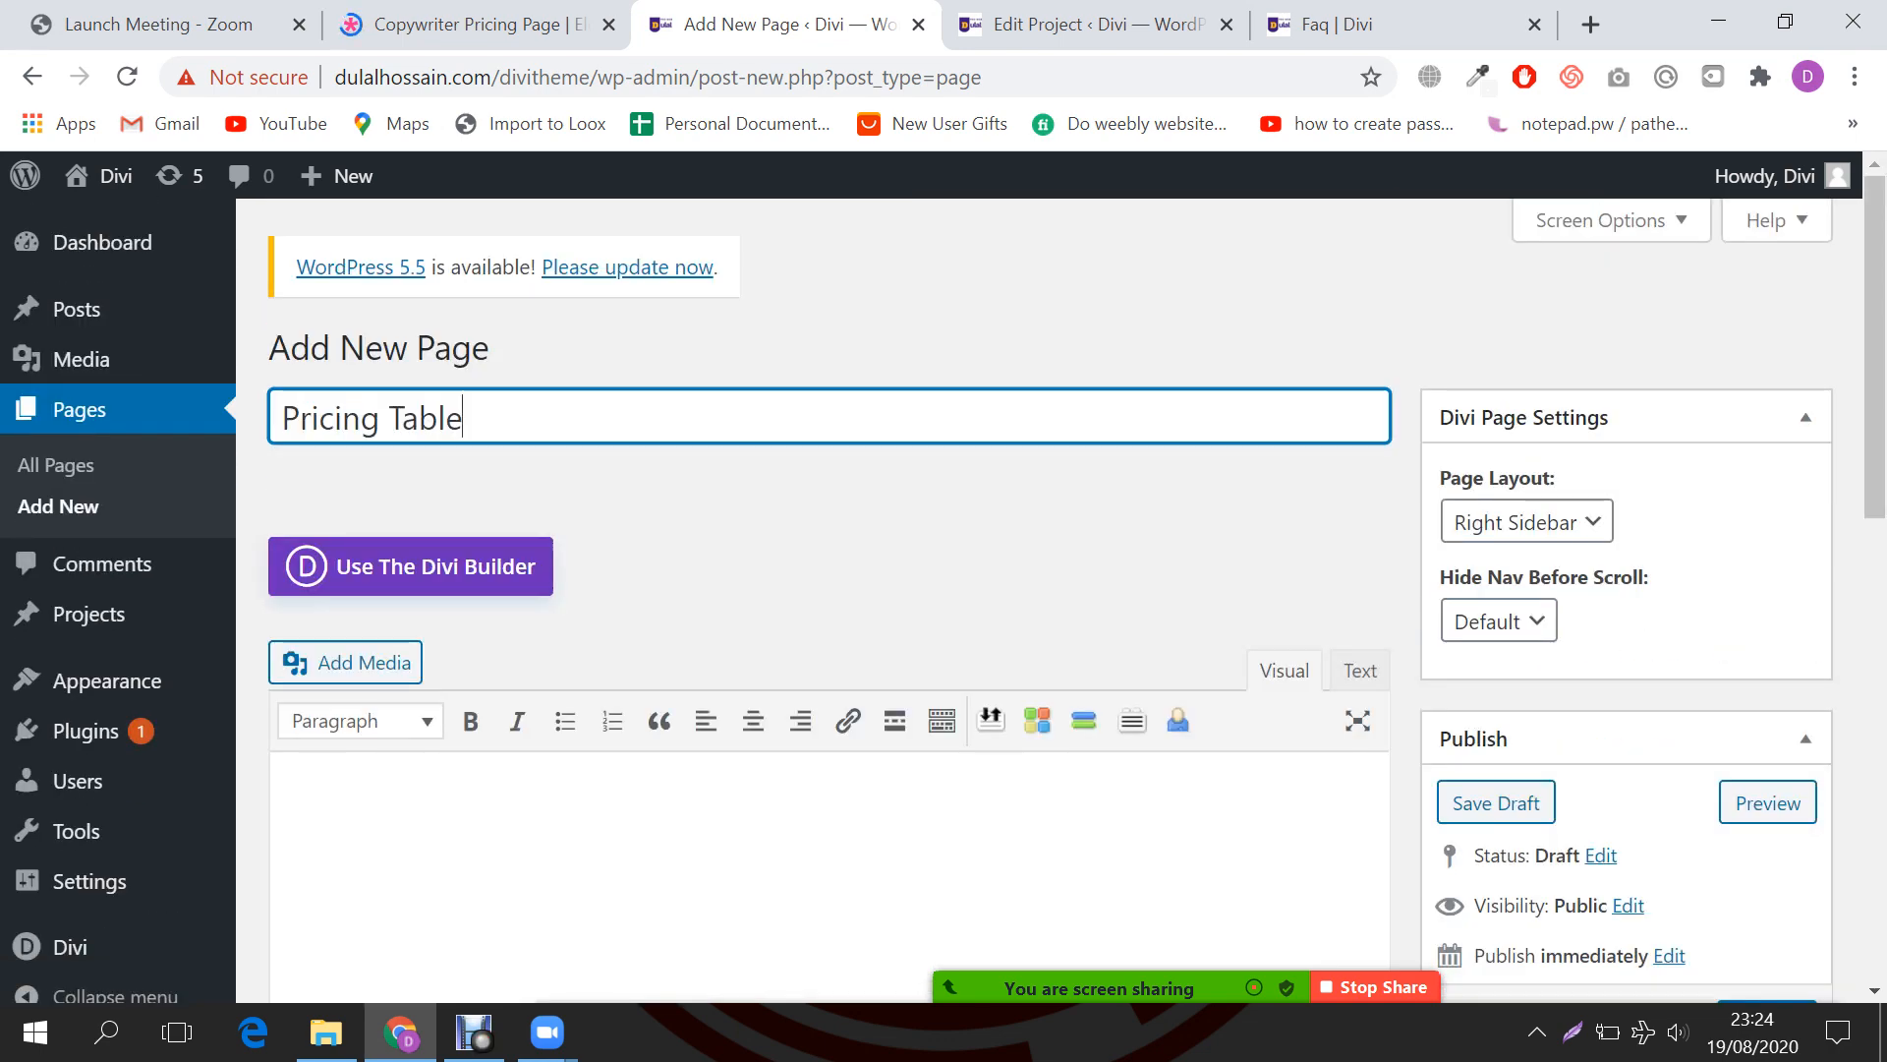
key(shift+Left)
key(shift+Left)
key(shift+Left)
key(shift+Left)
key(shift+Left)
key(shift+Left)
key(BackSpace)
Step: Set the page layout to No Sidebar and publish the Pricing page
scroll(829, 590, down, 2)
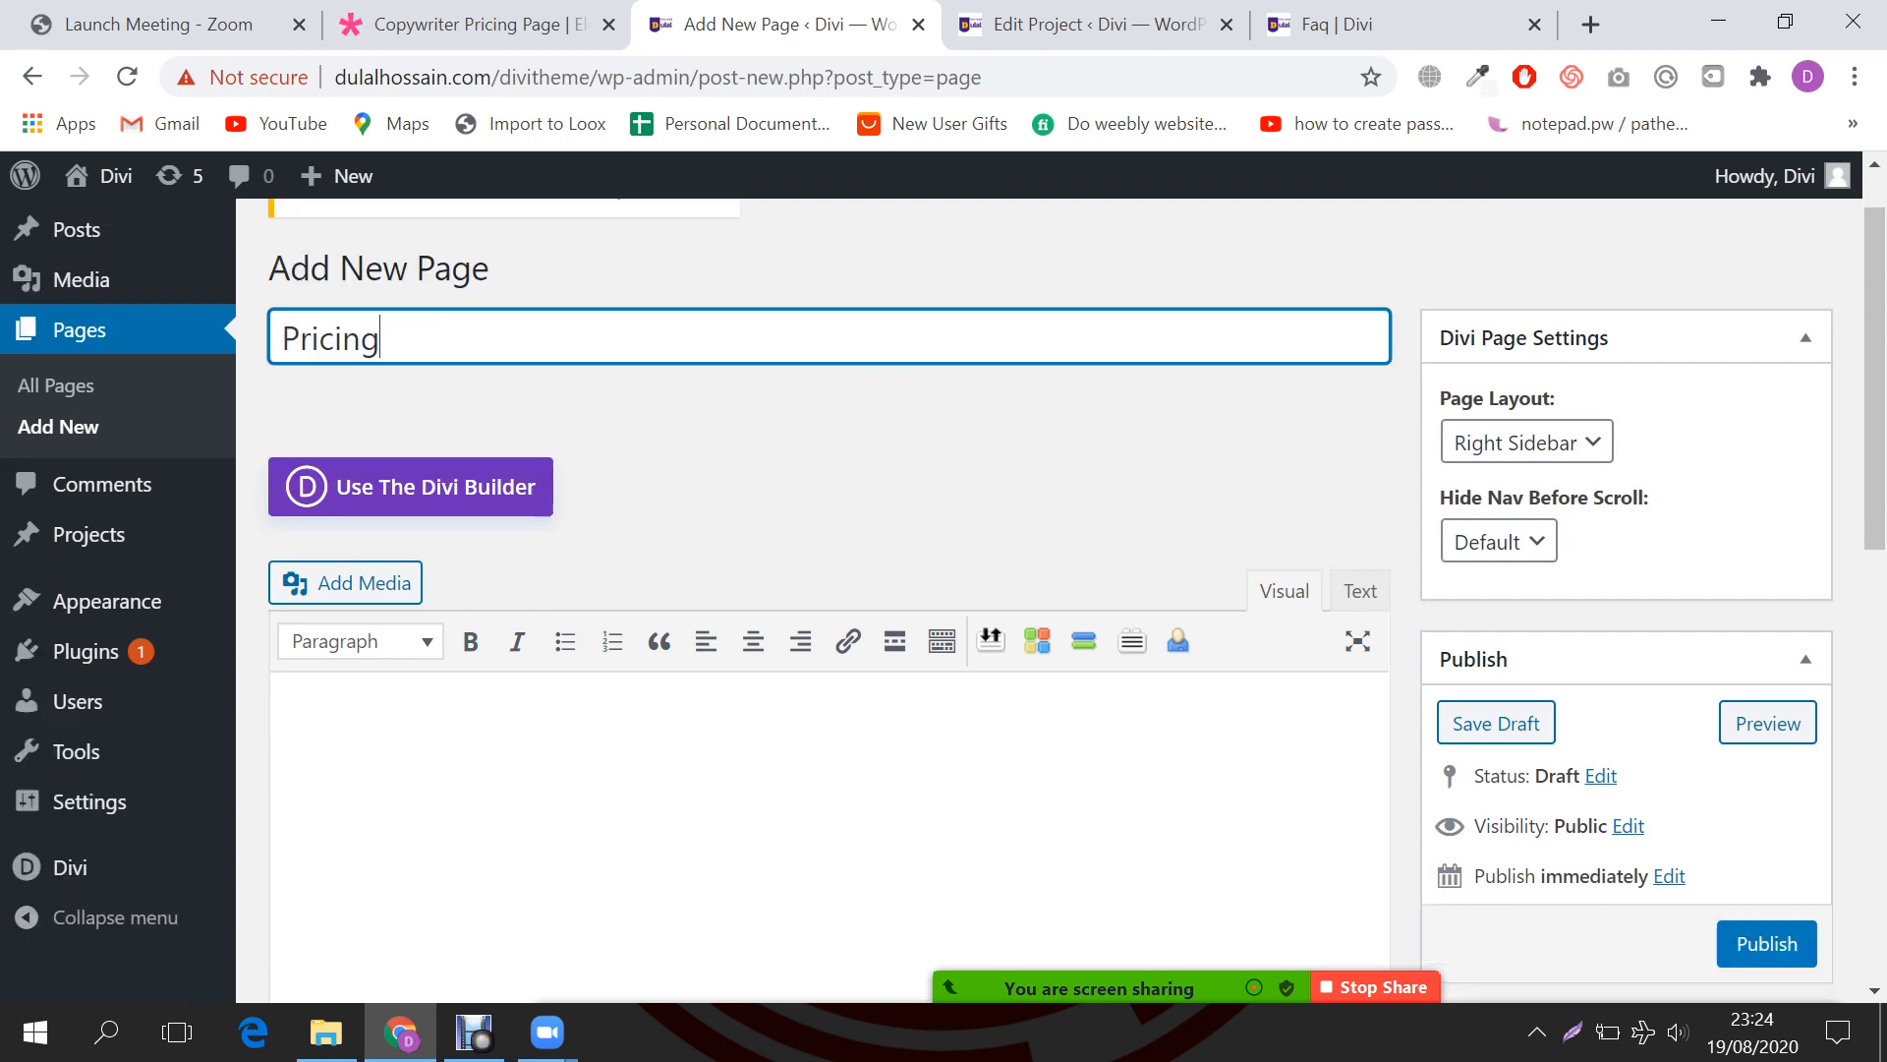
scroll(829, 589, up, 1)
click(1527, 375)
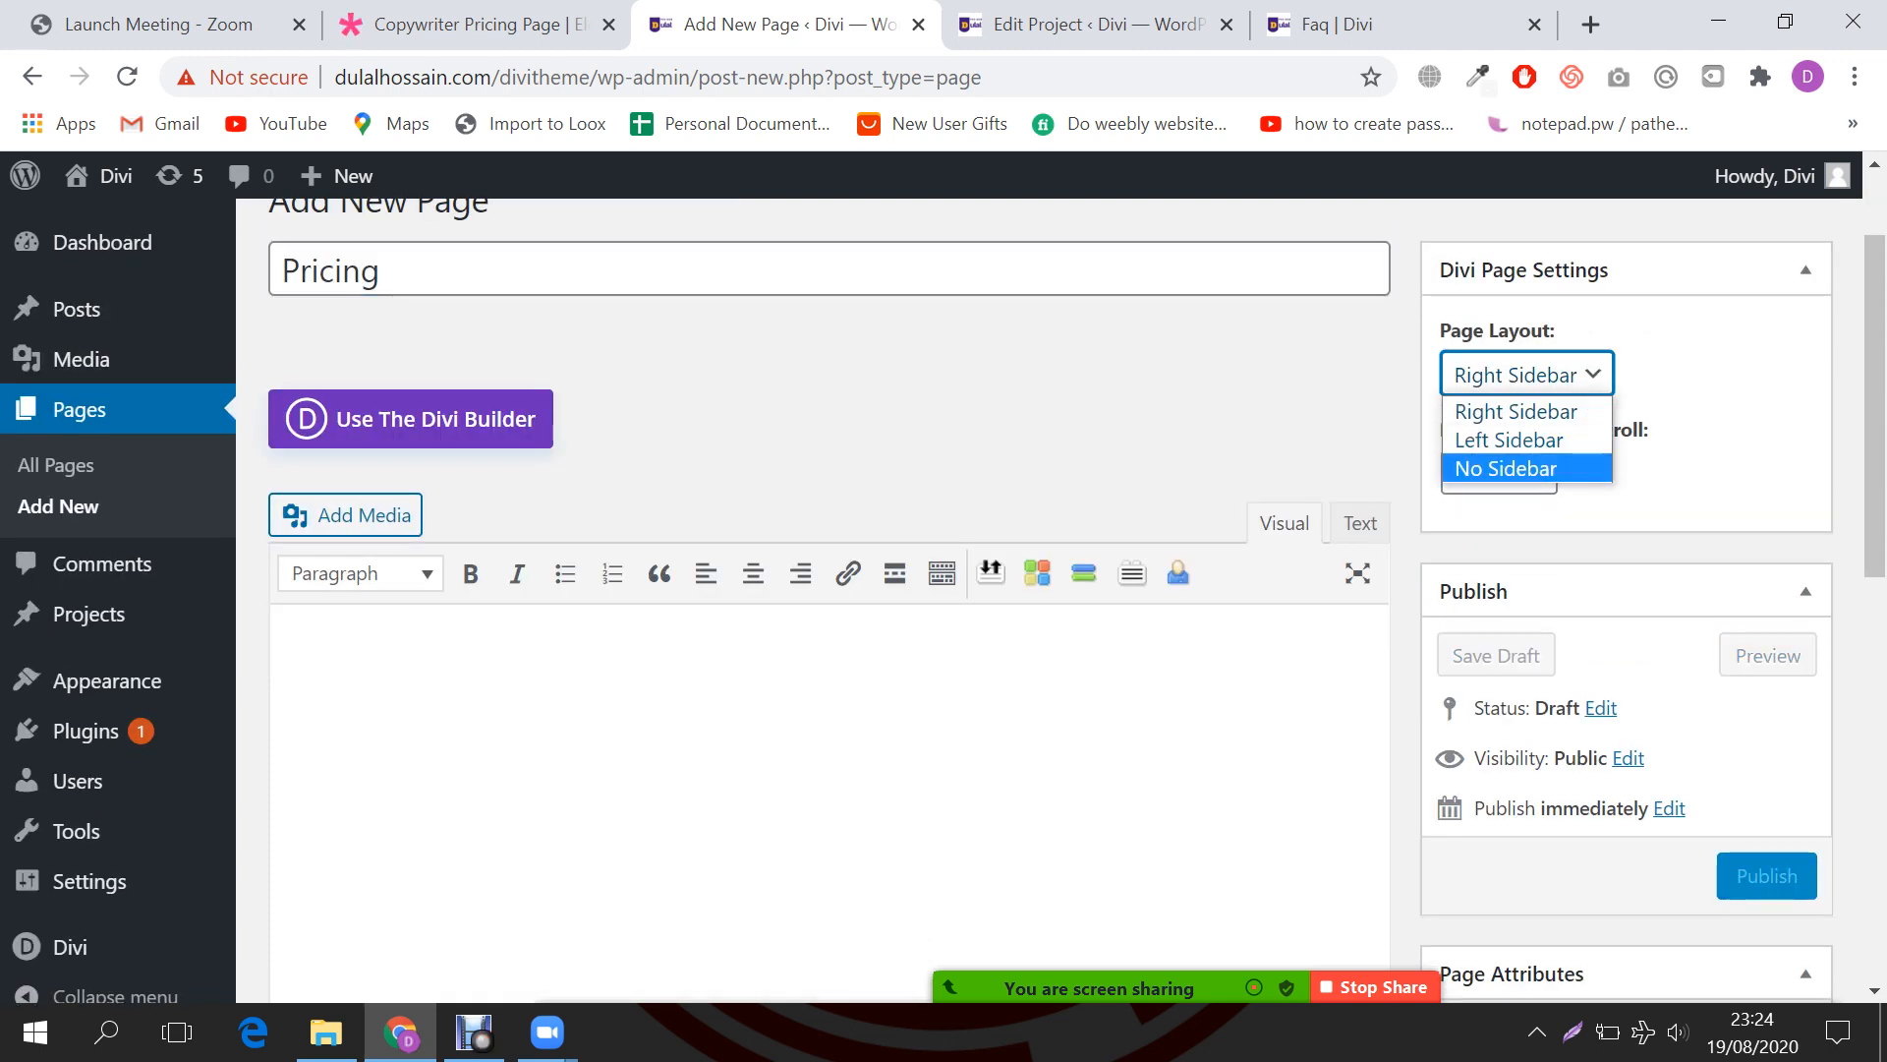
click(1506, 469)
scroll(1514, 481, down, 2)
click(1767, 580)
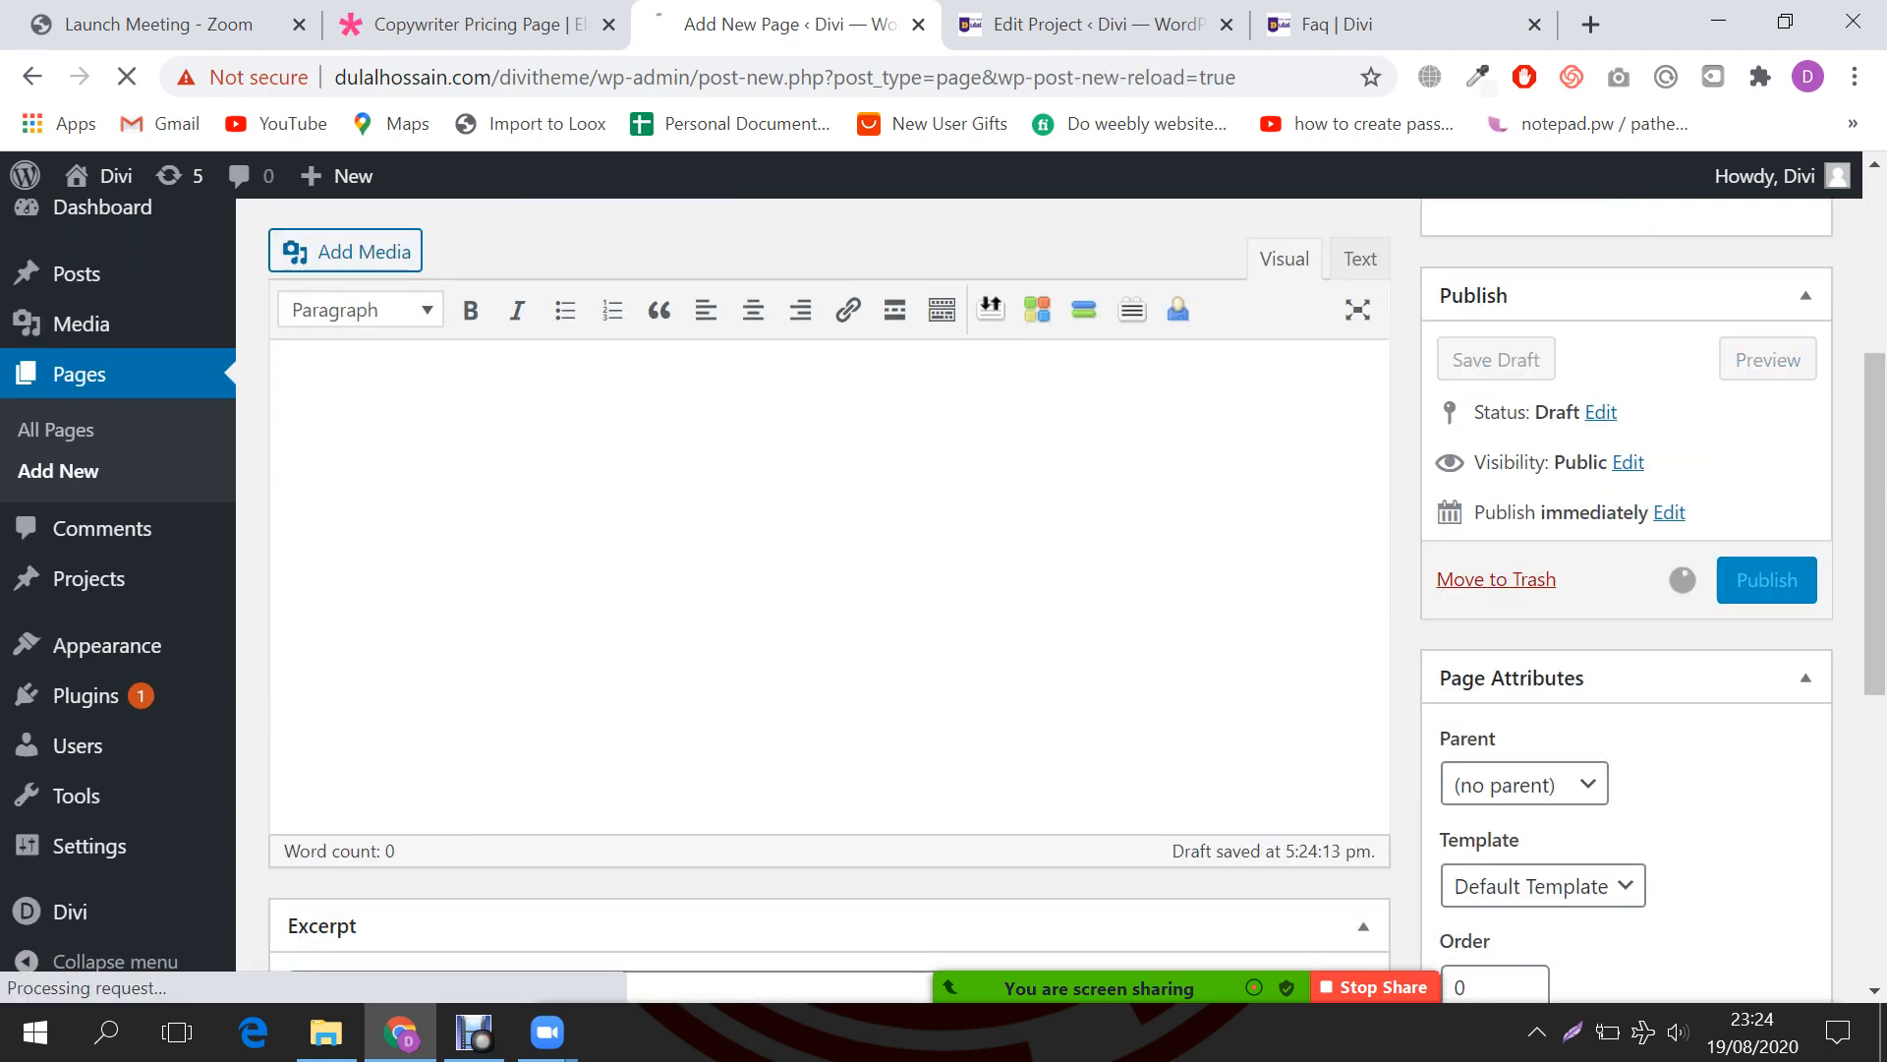
click(521, 25)
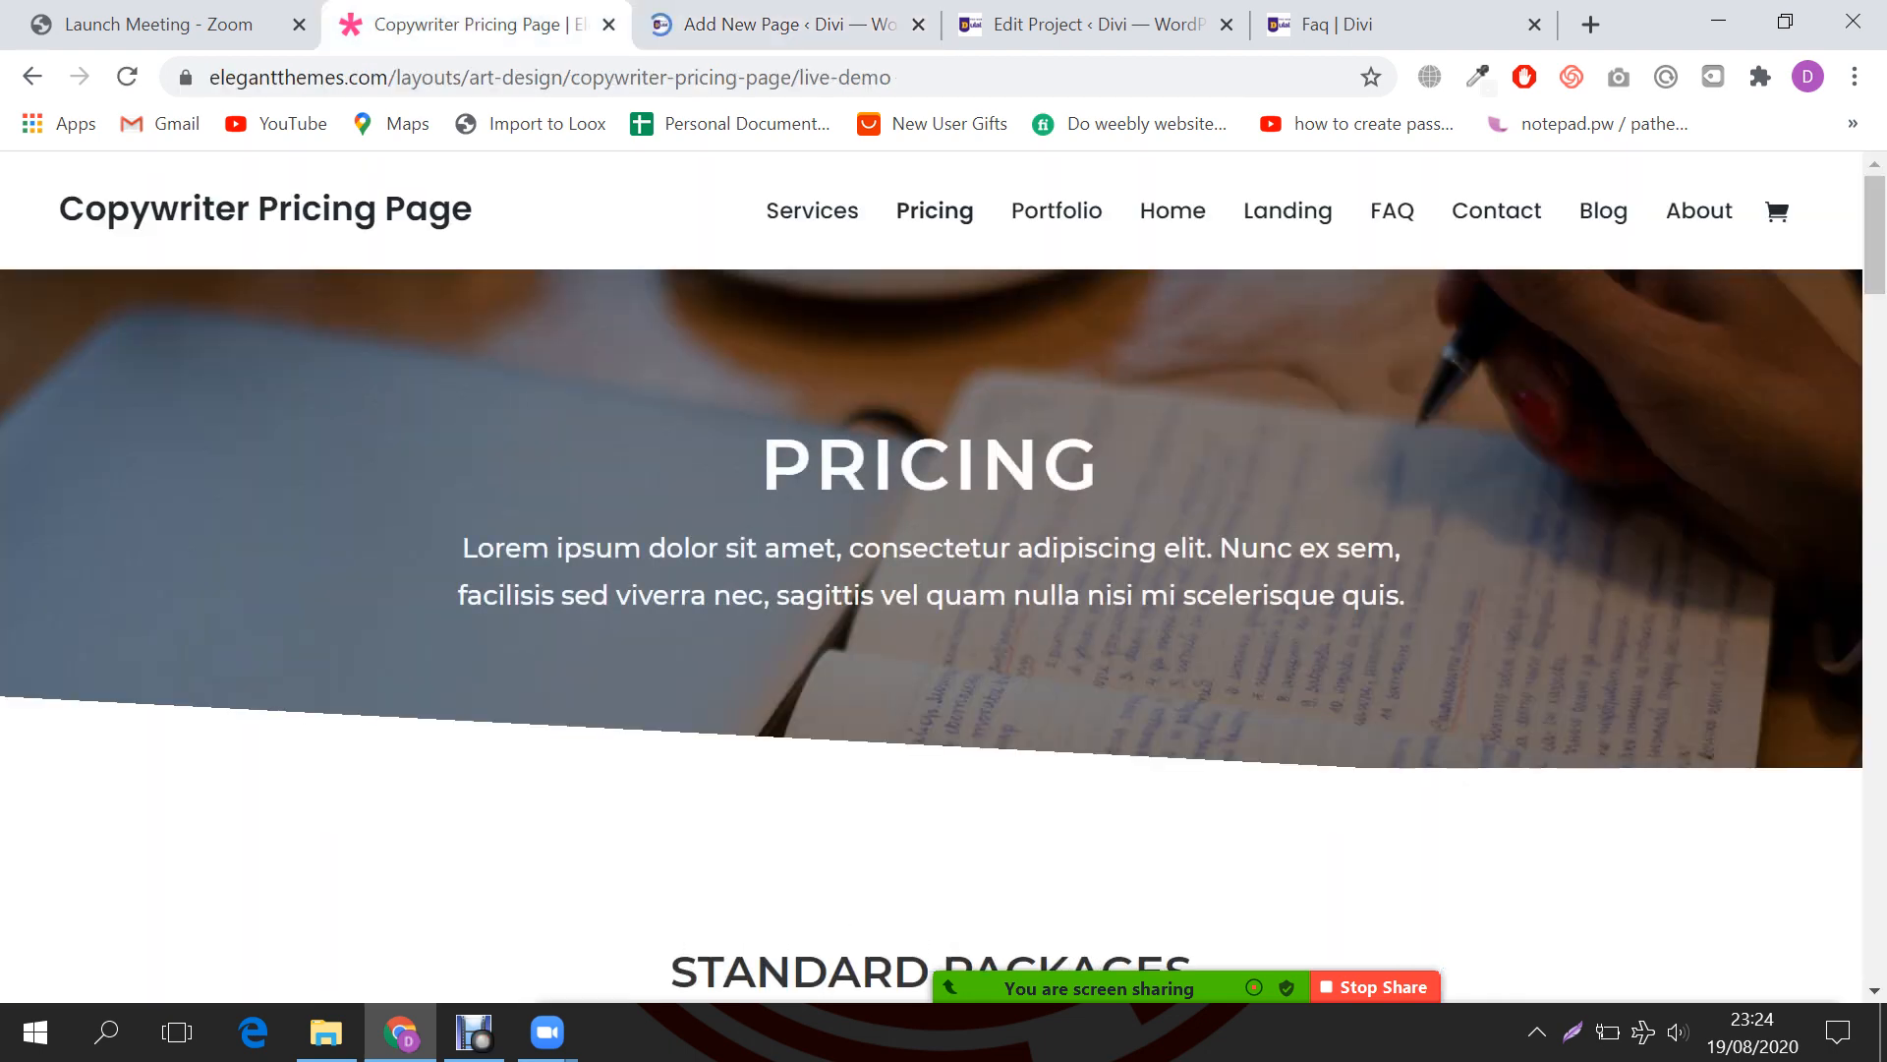
Step: Scroll through the Copywriter Pricing Page demo design, then return to the Pricing page editor
scroll(932, 575, down, 10)
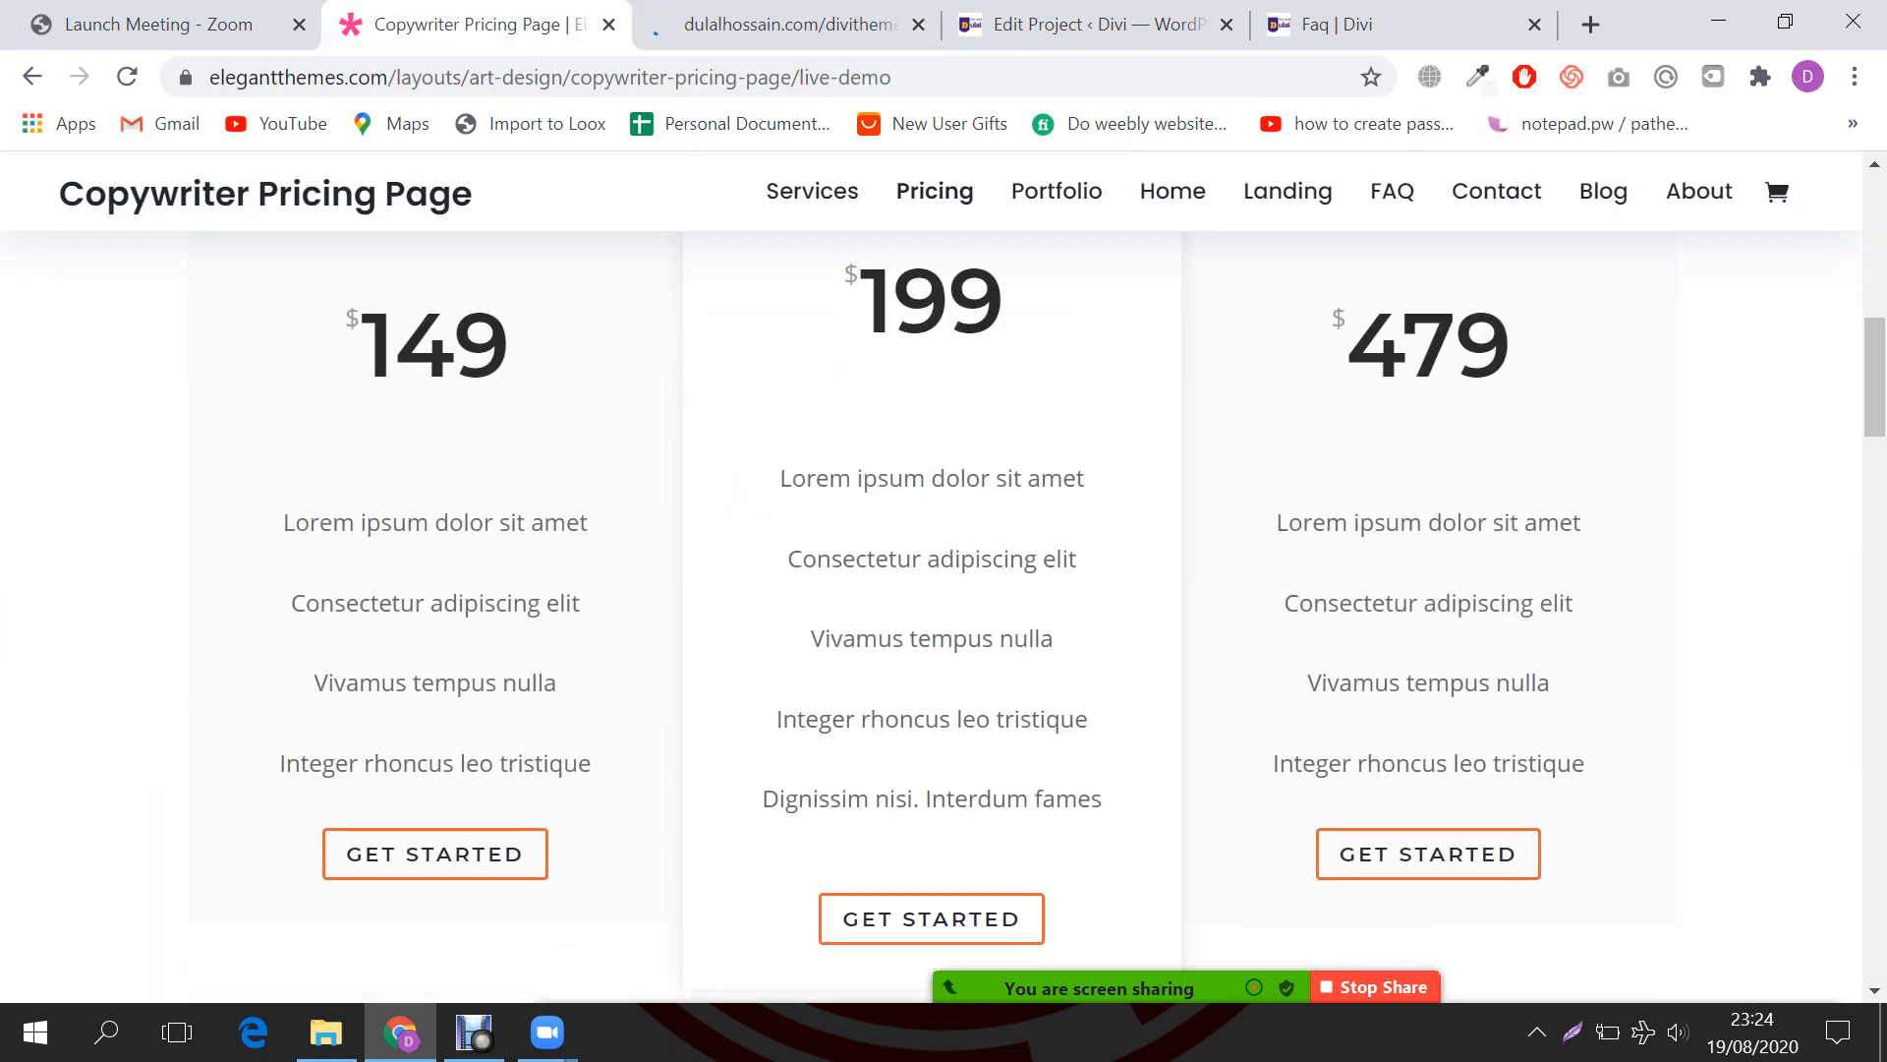
scroll(932, 575, up, 3)
scroll(931, 575, down, 10)
scroll(932, 575, down, 12)
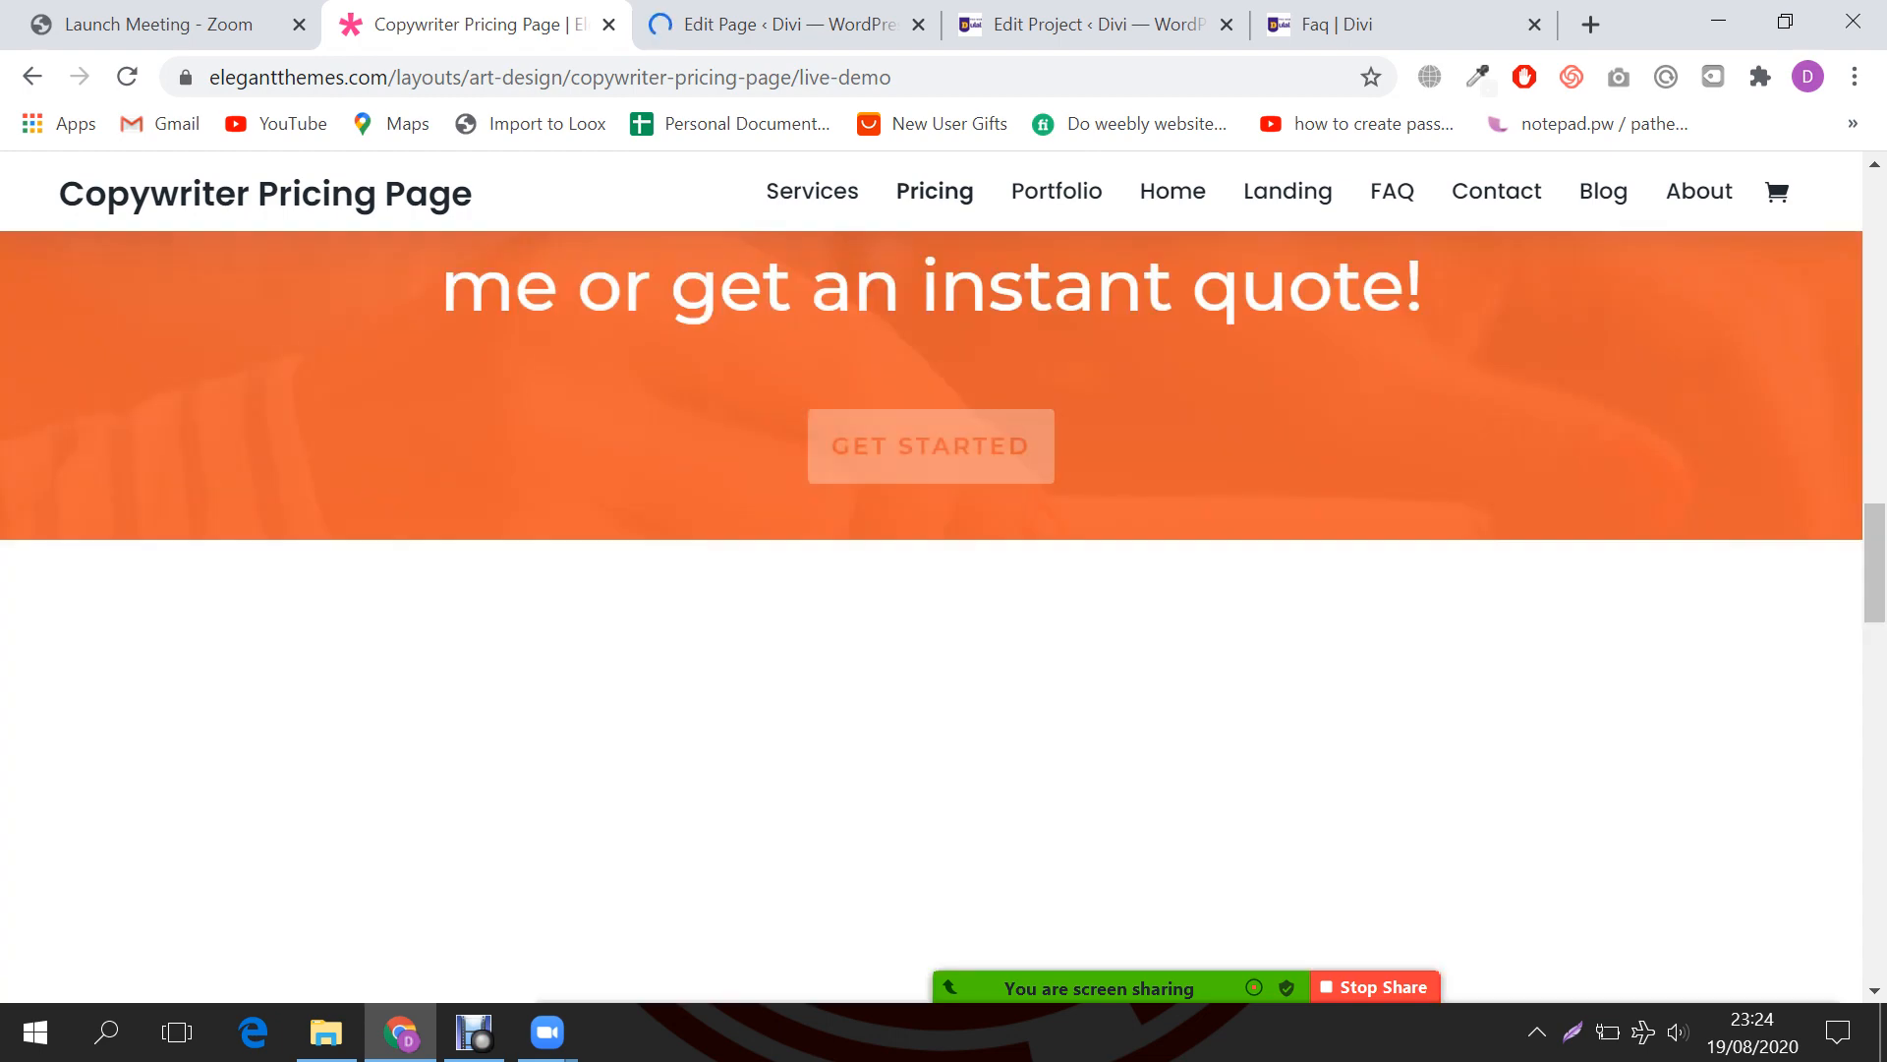
scroll(932, 575, down, 6)
scroll(932, 575, up, 6)
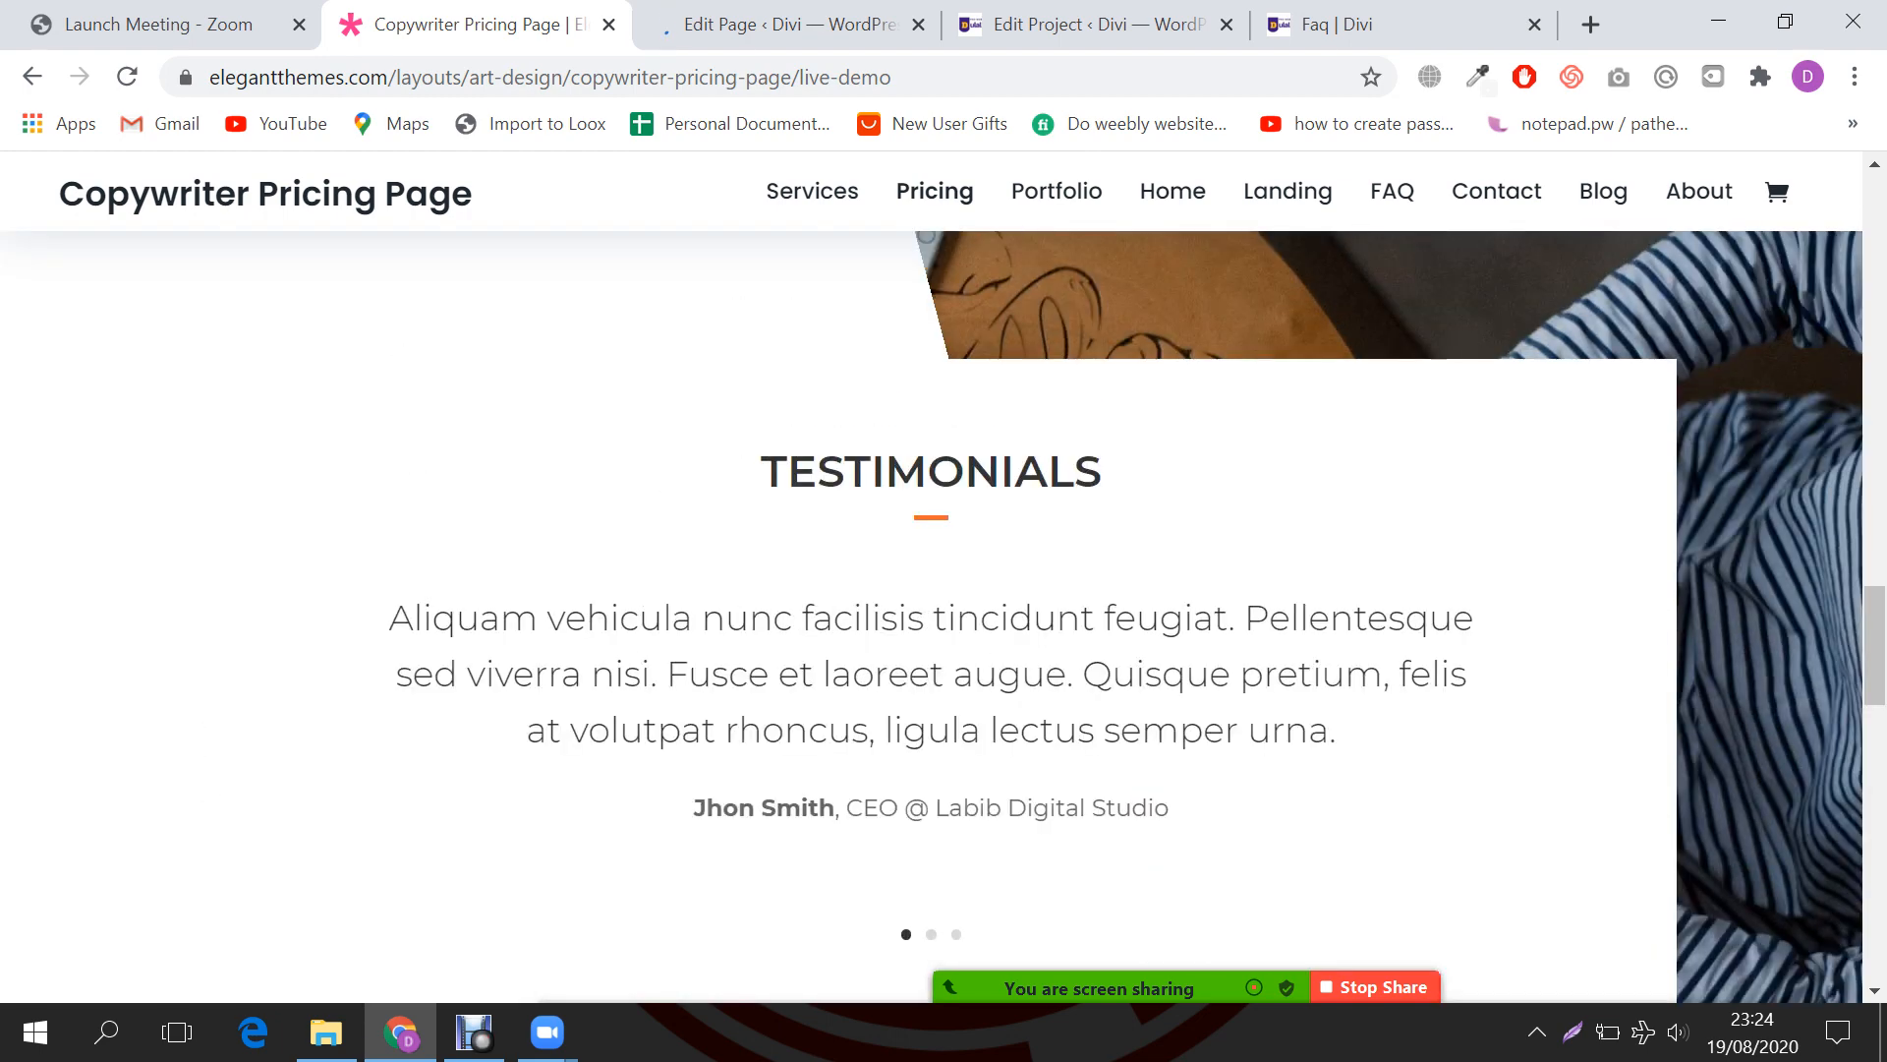
scroll(932, 575, down, 6)
scroll(931, 575, up, 6)
scroll(931, 575, down, 4)
scroll(932, 575, down, 4)
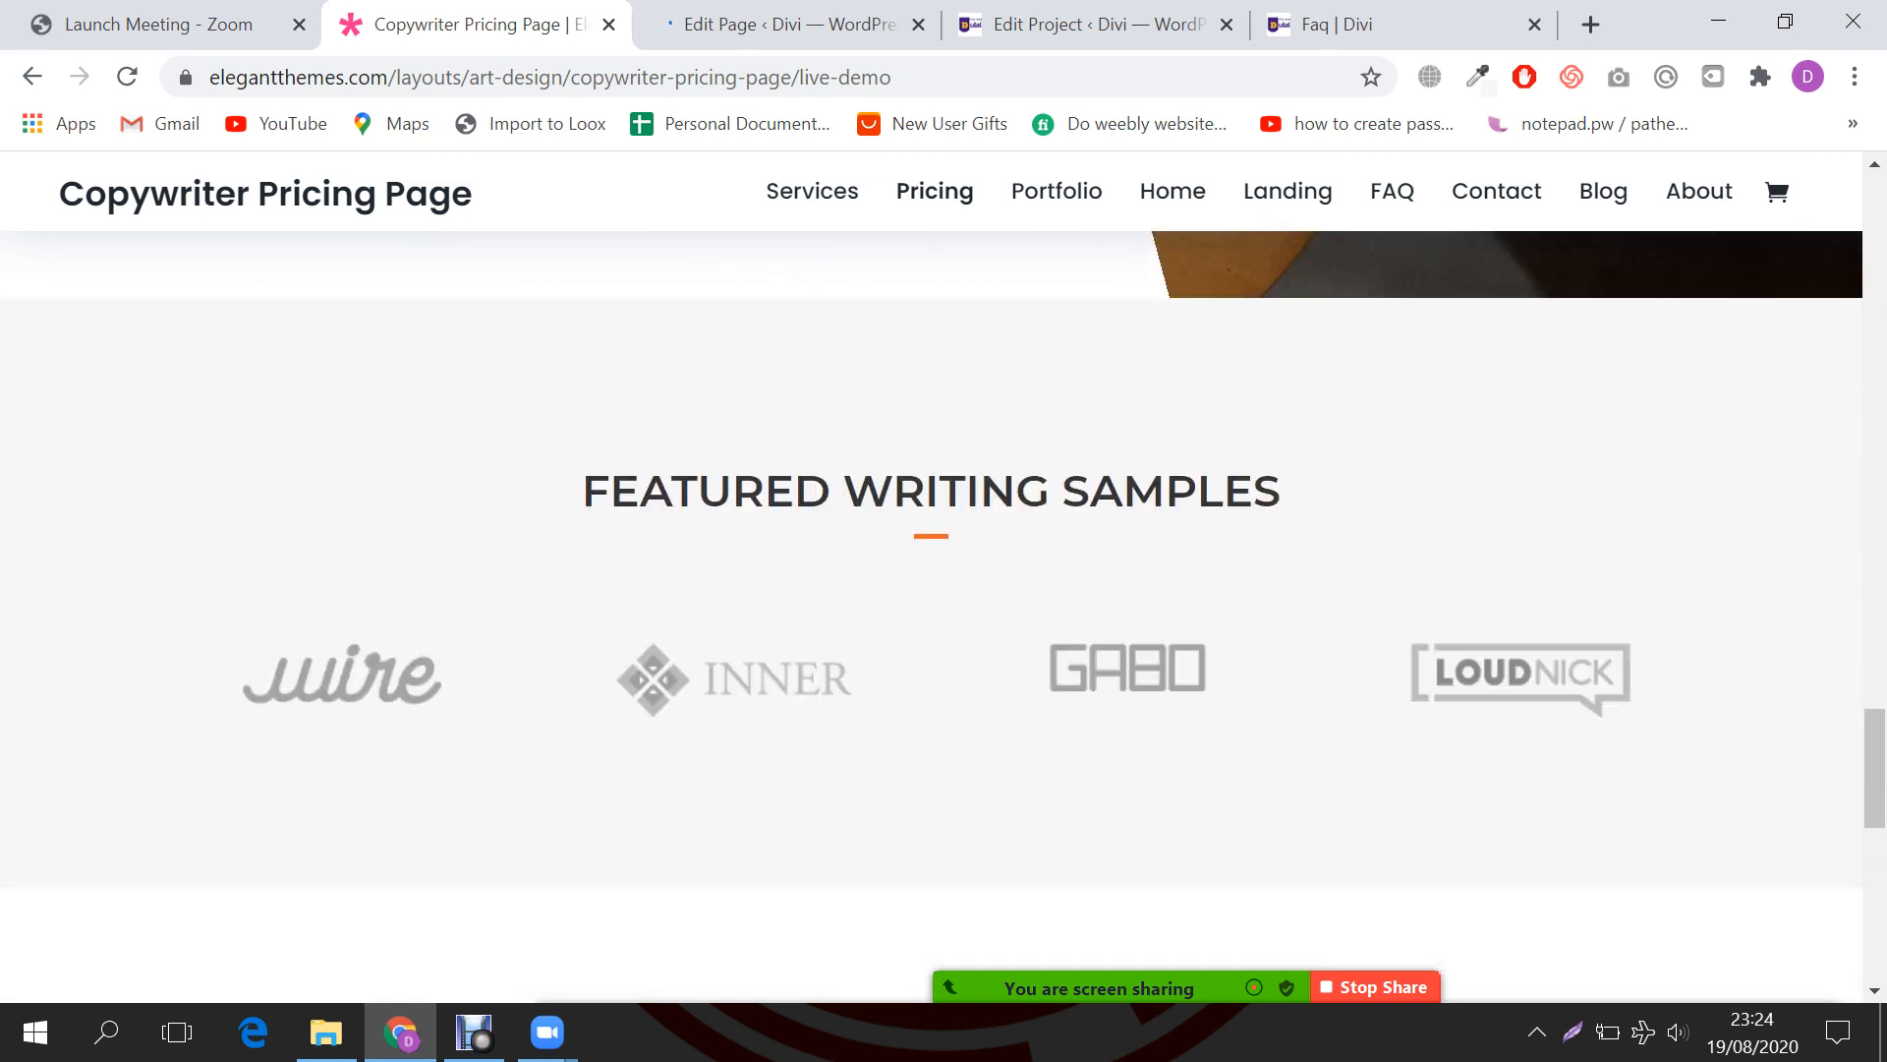
scroll(932, 575, down, 6)
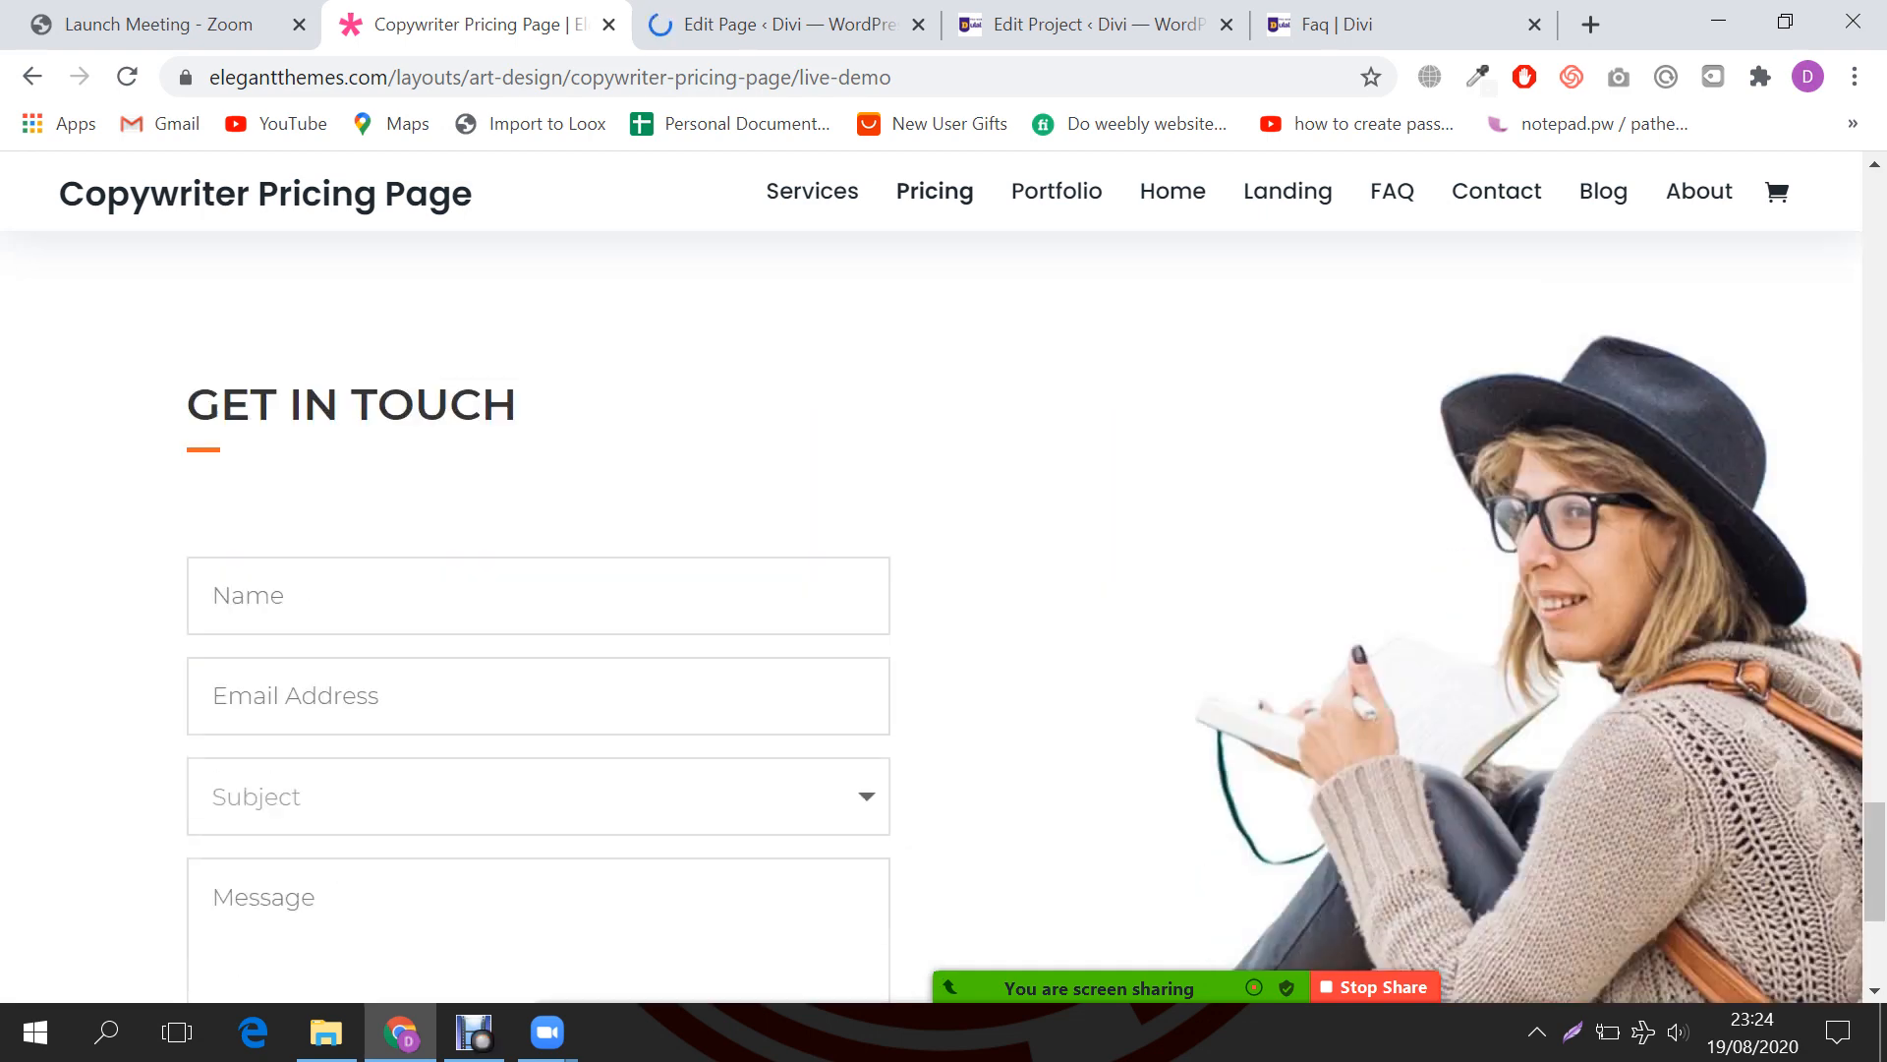
scroll(932, 575, down, 1)
key(ctrl+Tab)
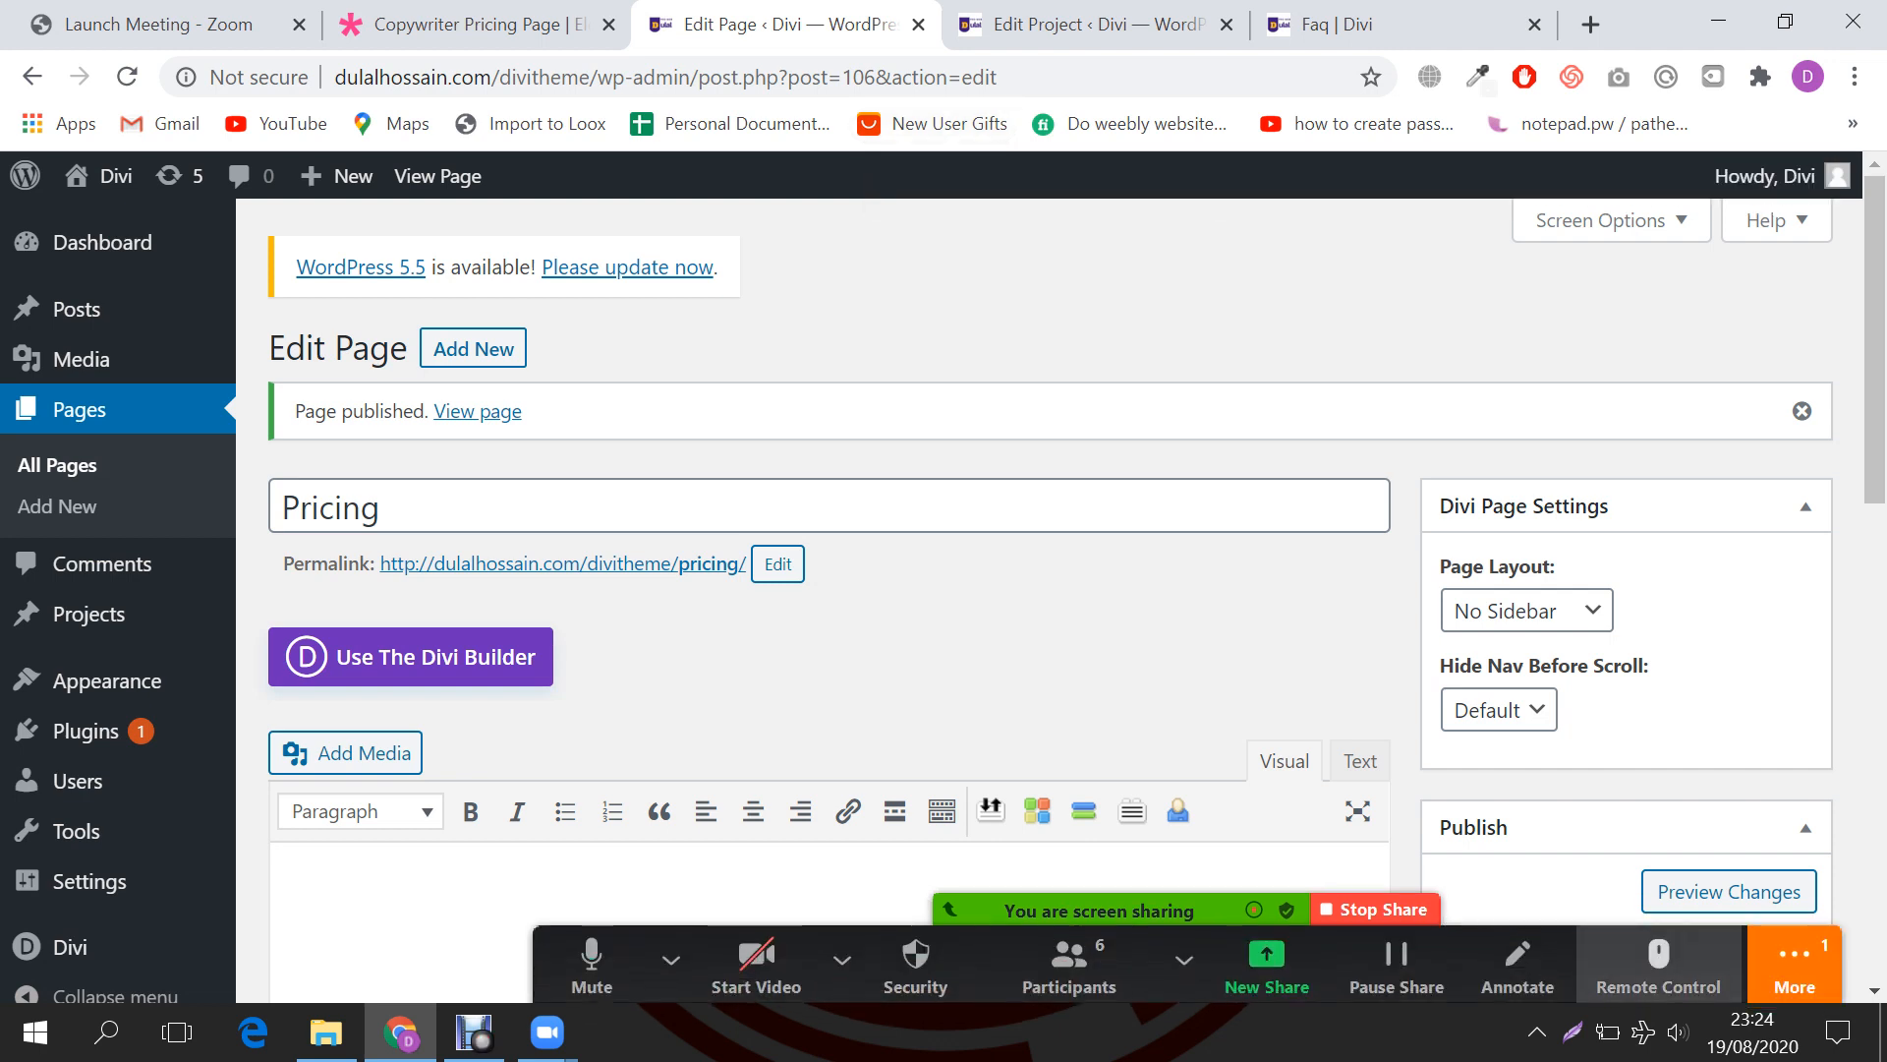
Step: Open the Zoom meeting chat and move it to the right side of the screen
click(1794, 963)
key(alt+h)
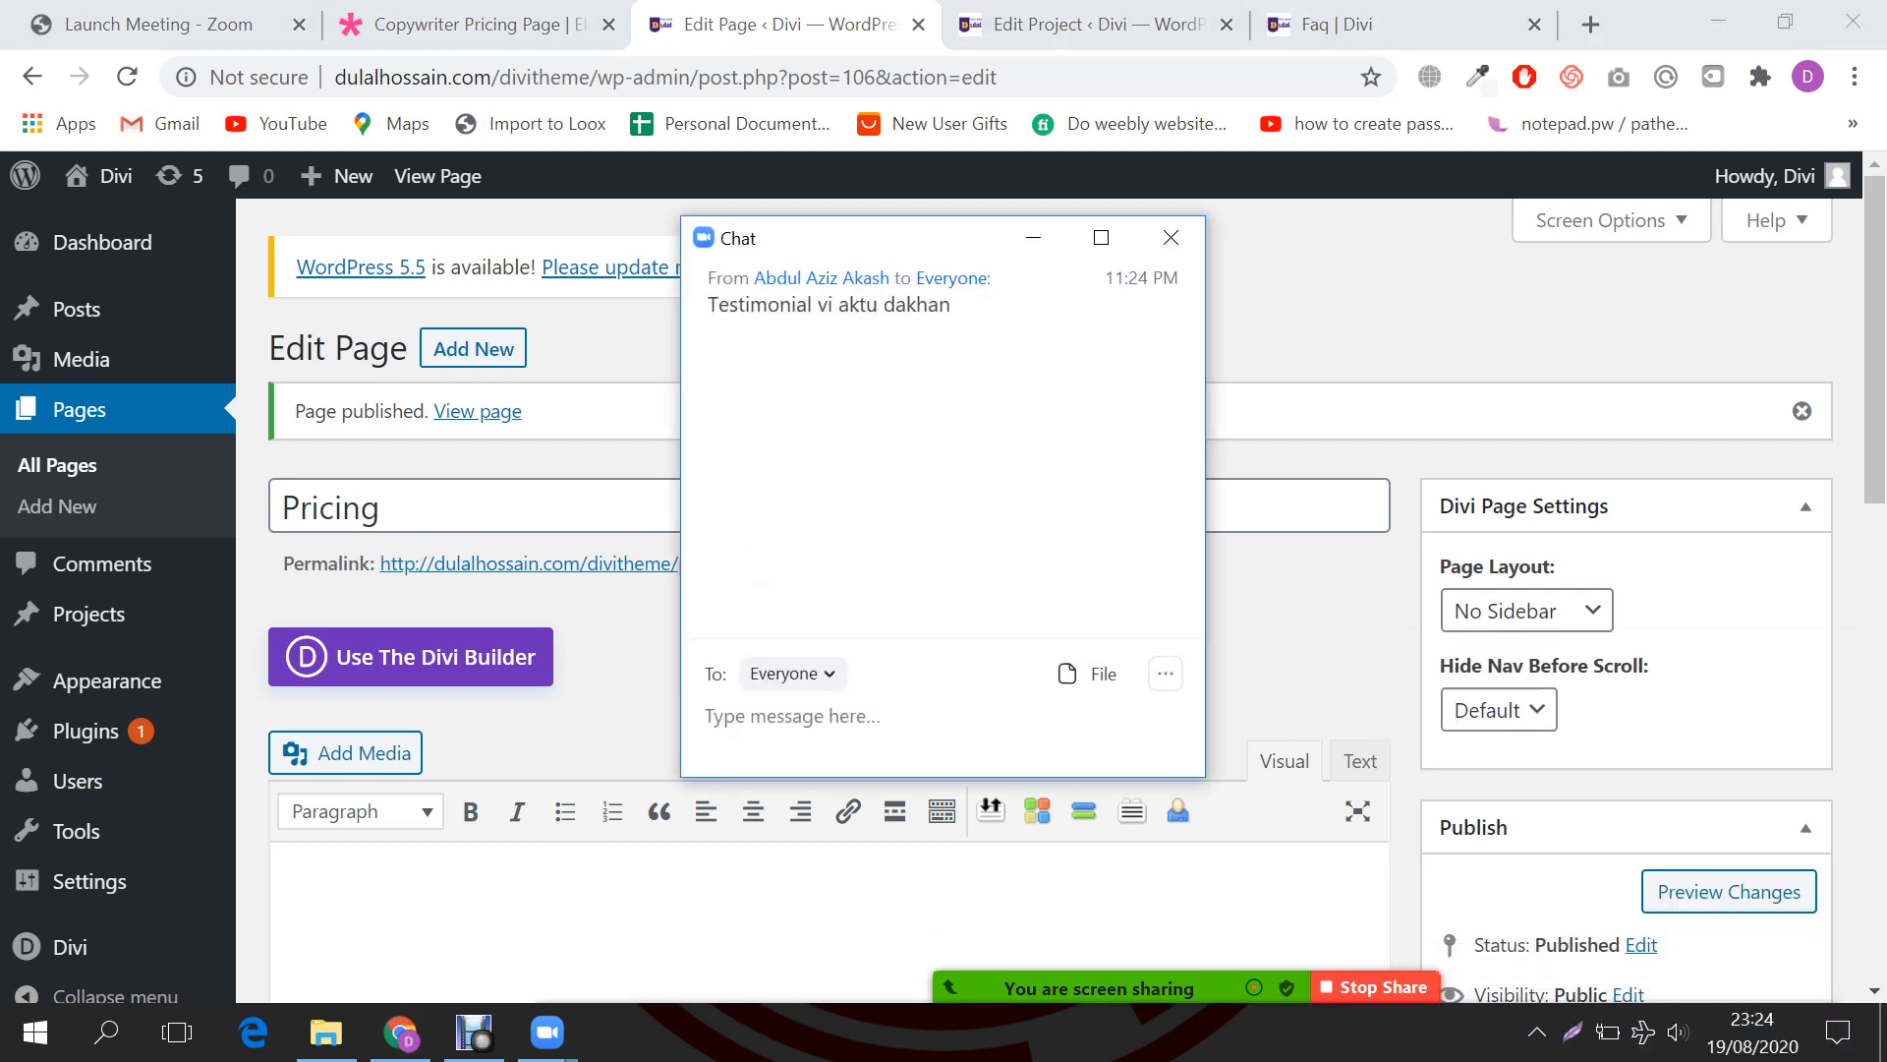
drag(894, 240, 1506, 271)
Step: Launch the Divi Builder for the Pricing page
click(983, 334)
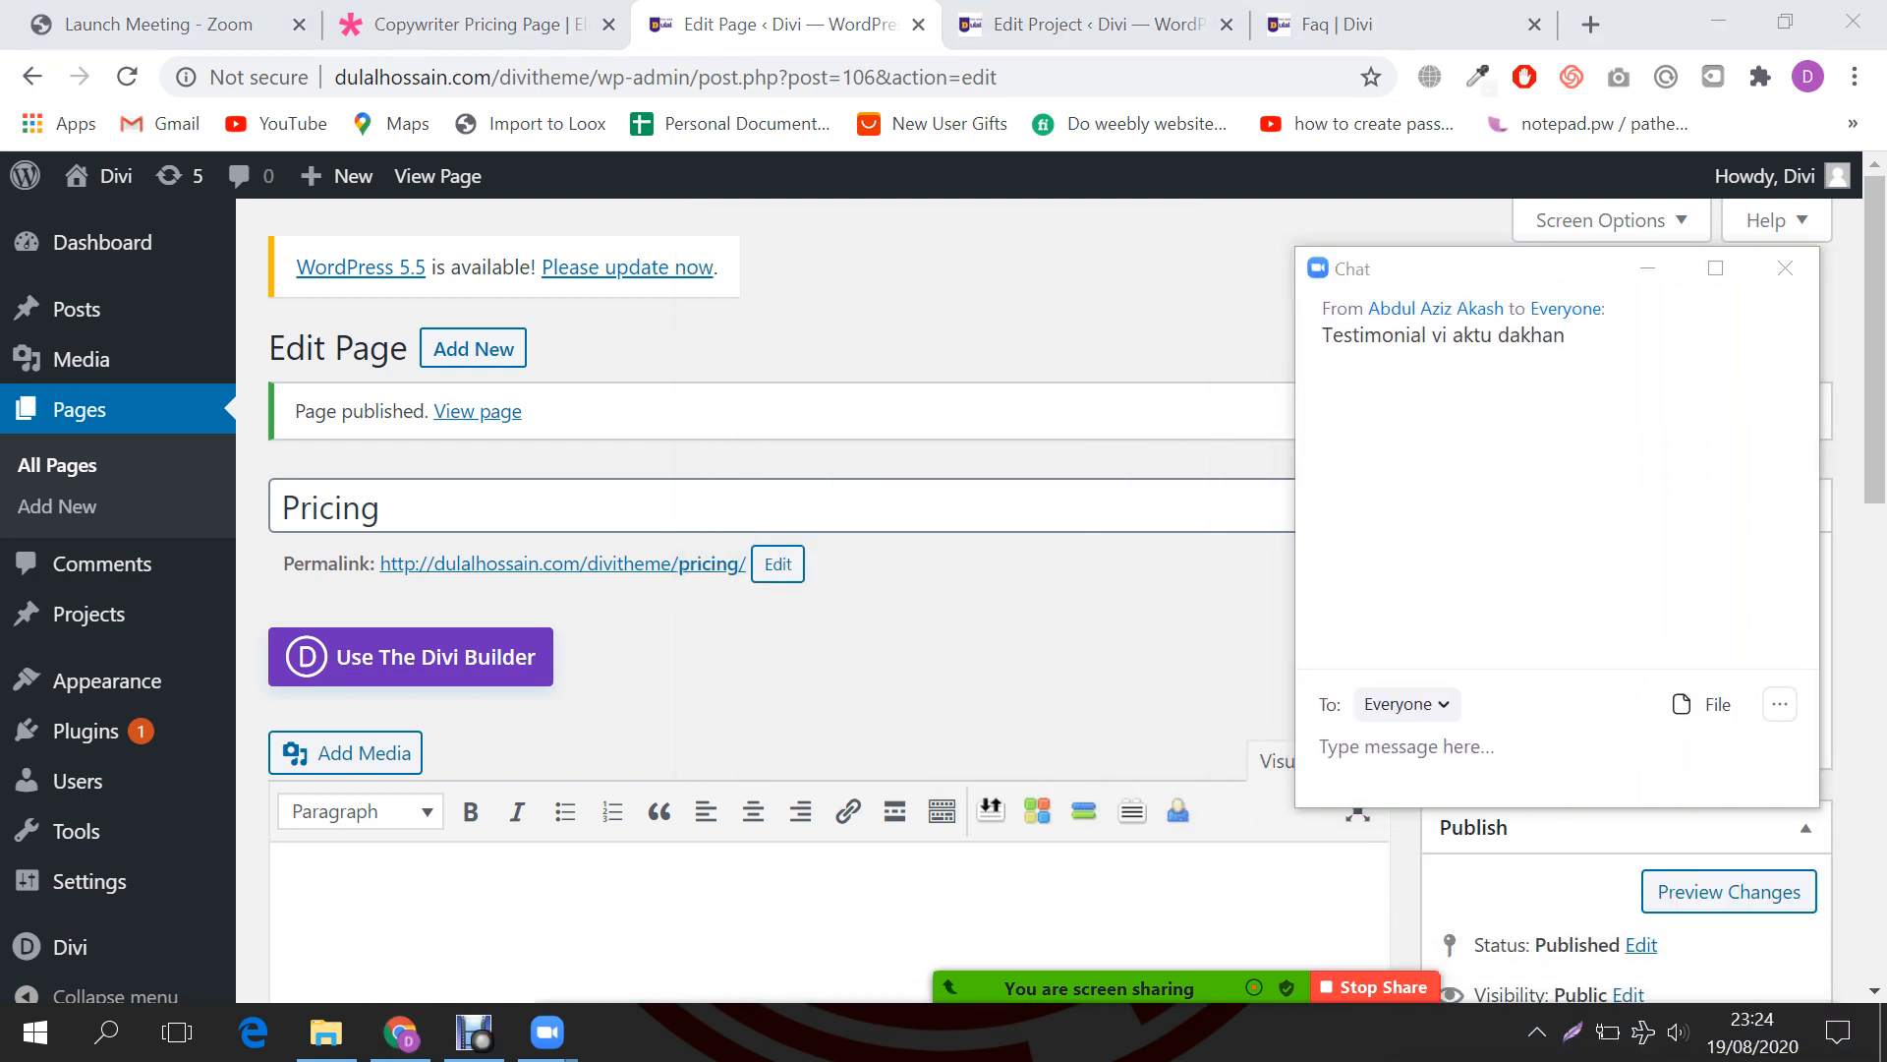
scroll(613, 531, down, 3)
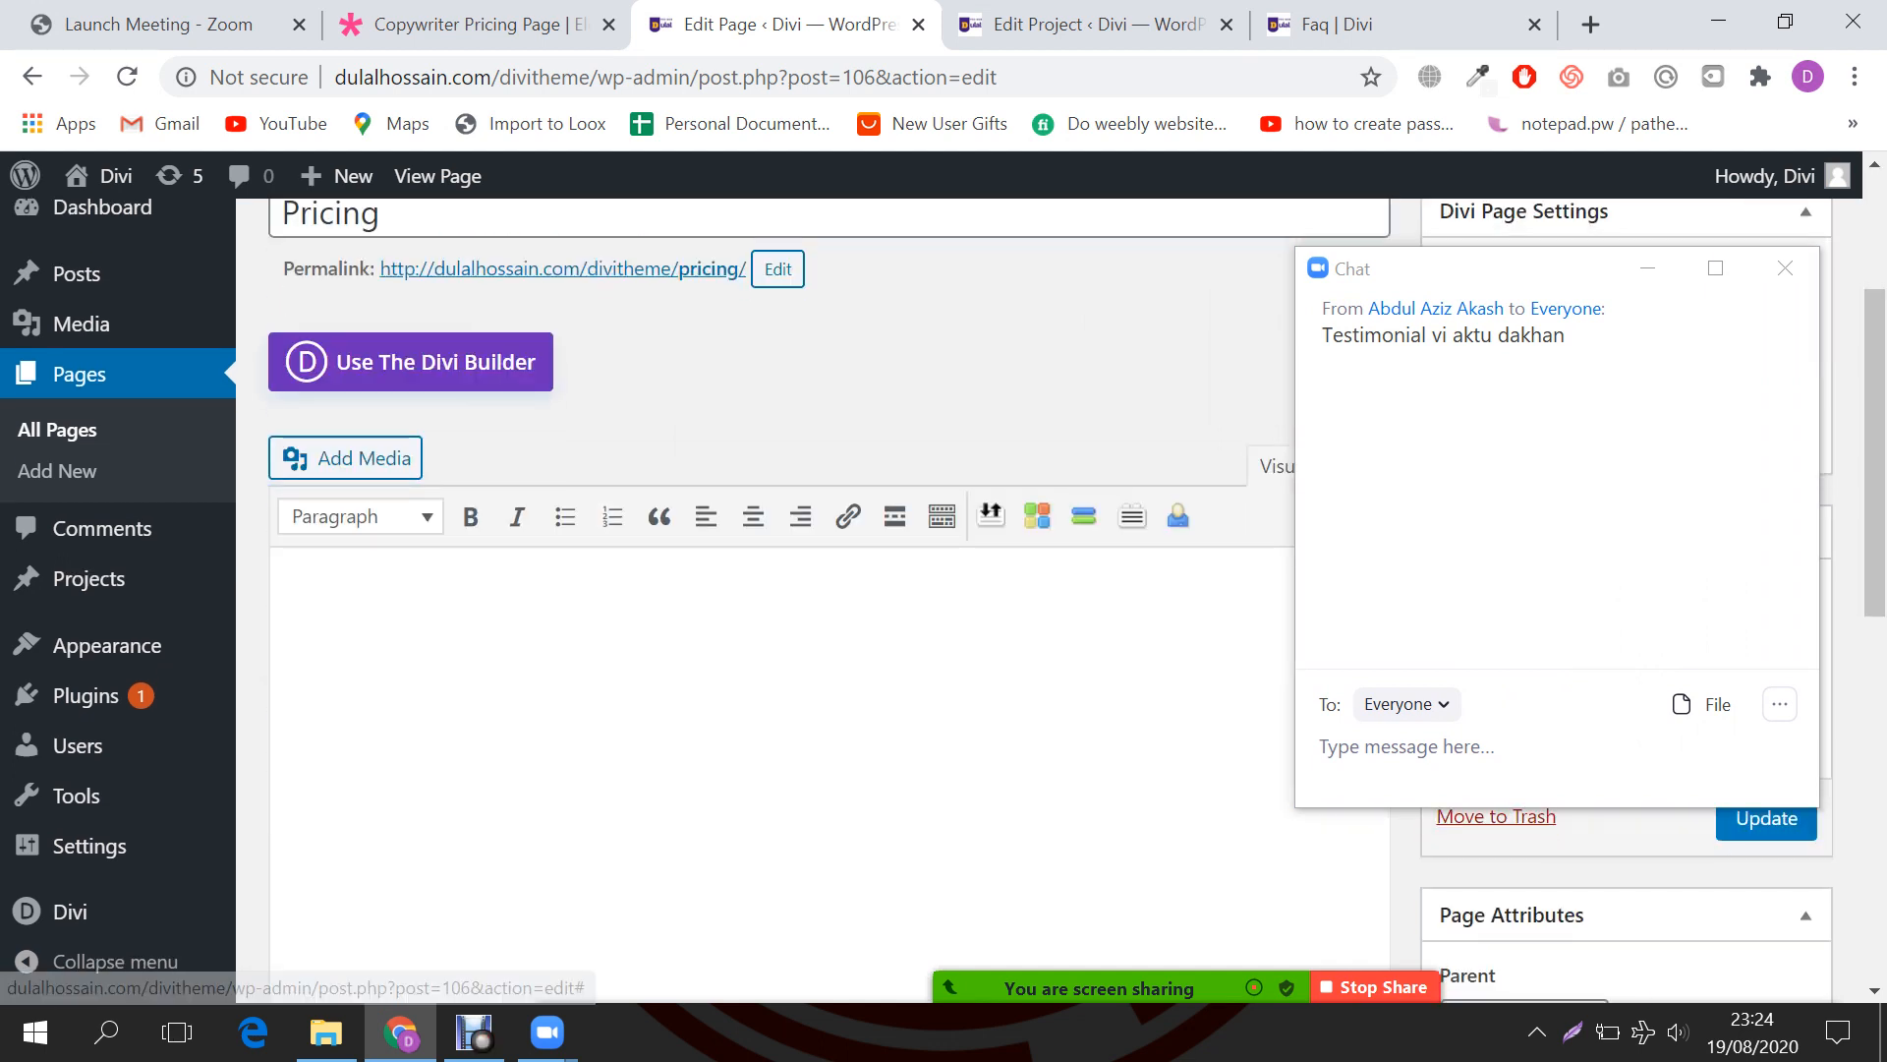
click(410, 362)
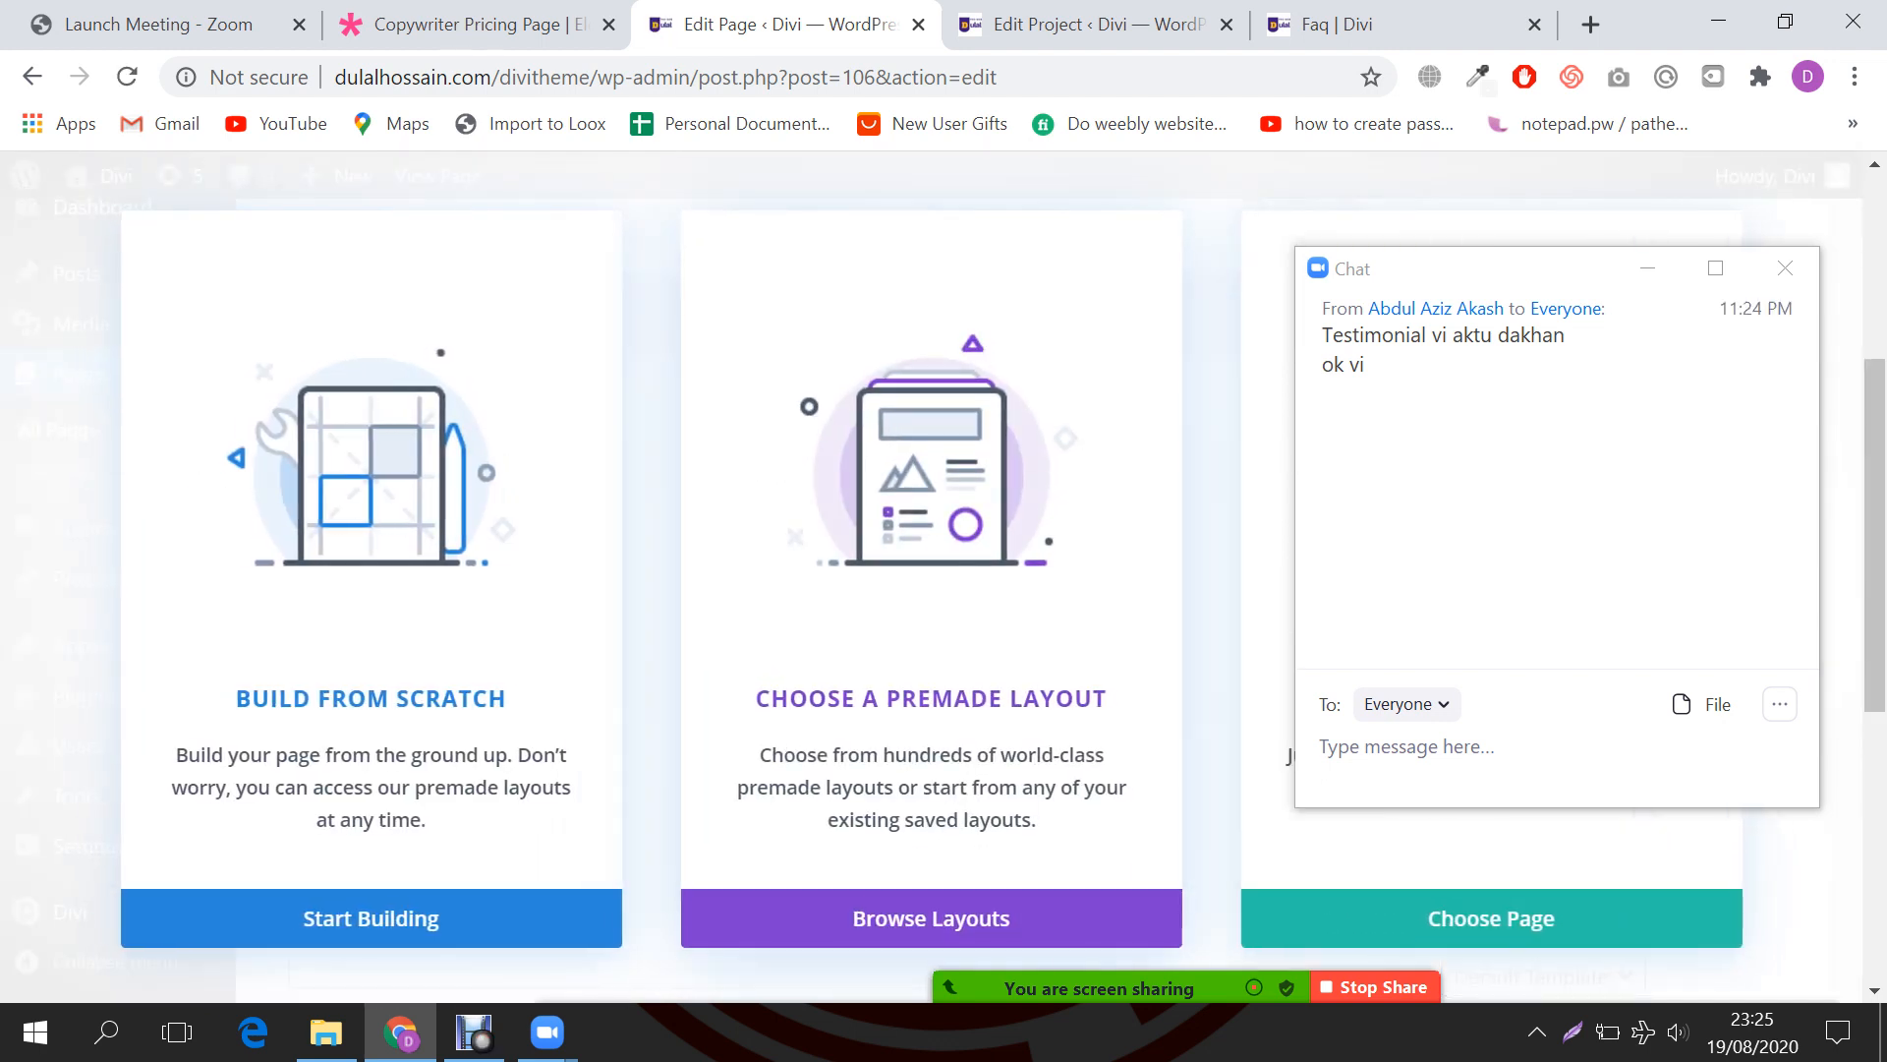
Step: Minimize the Zoom chat and load the About page's layout into the Pricing page
click(1648, 269)
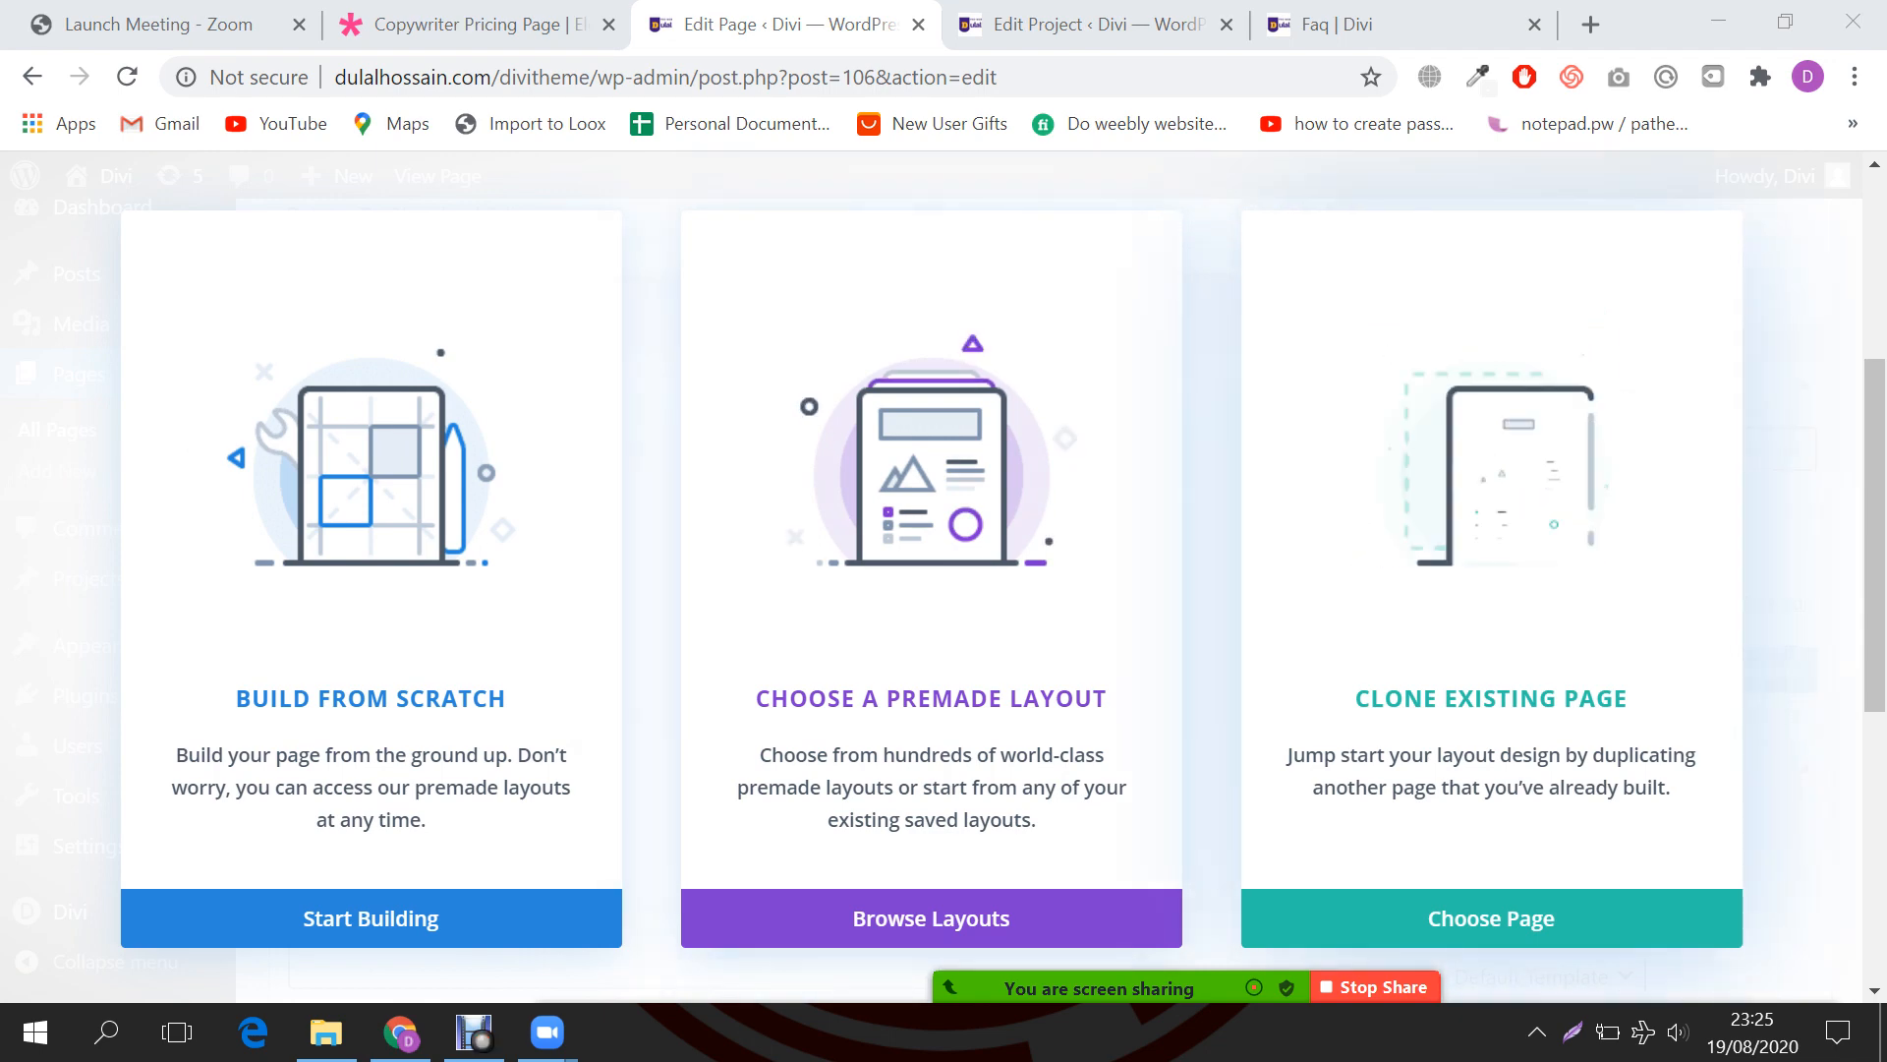
click(1491, 918)
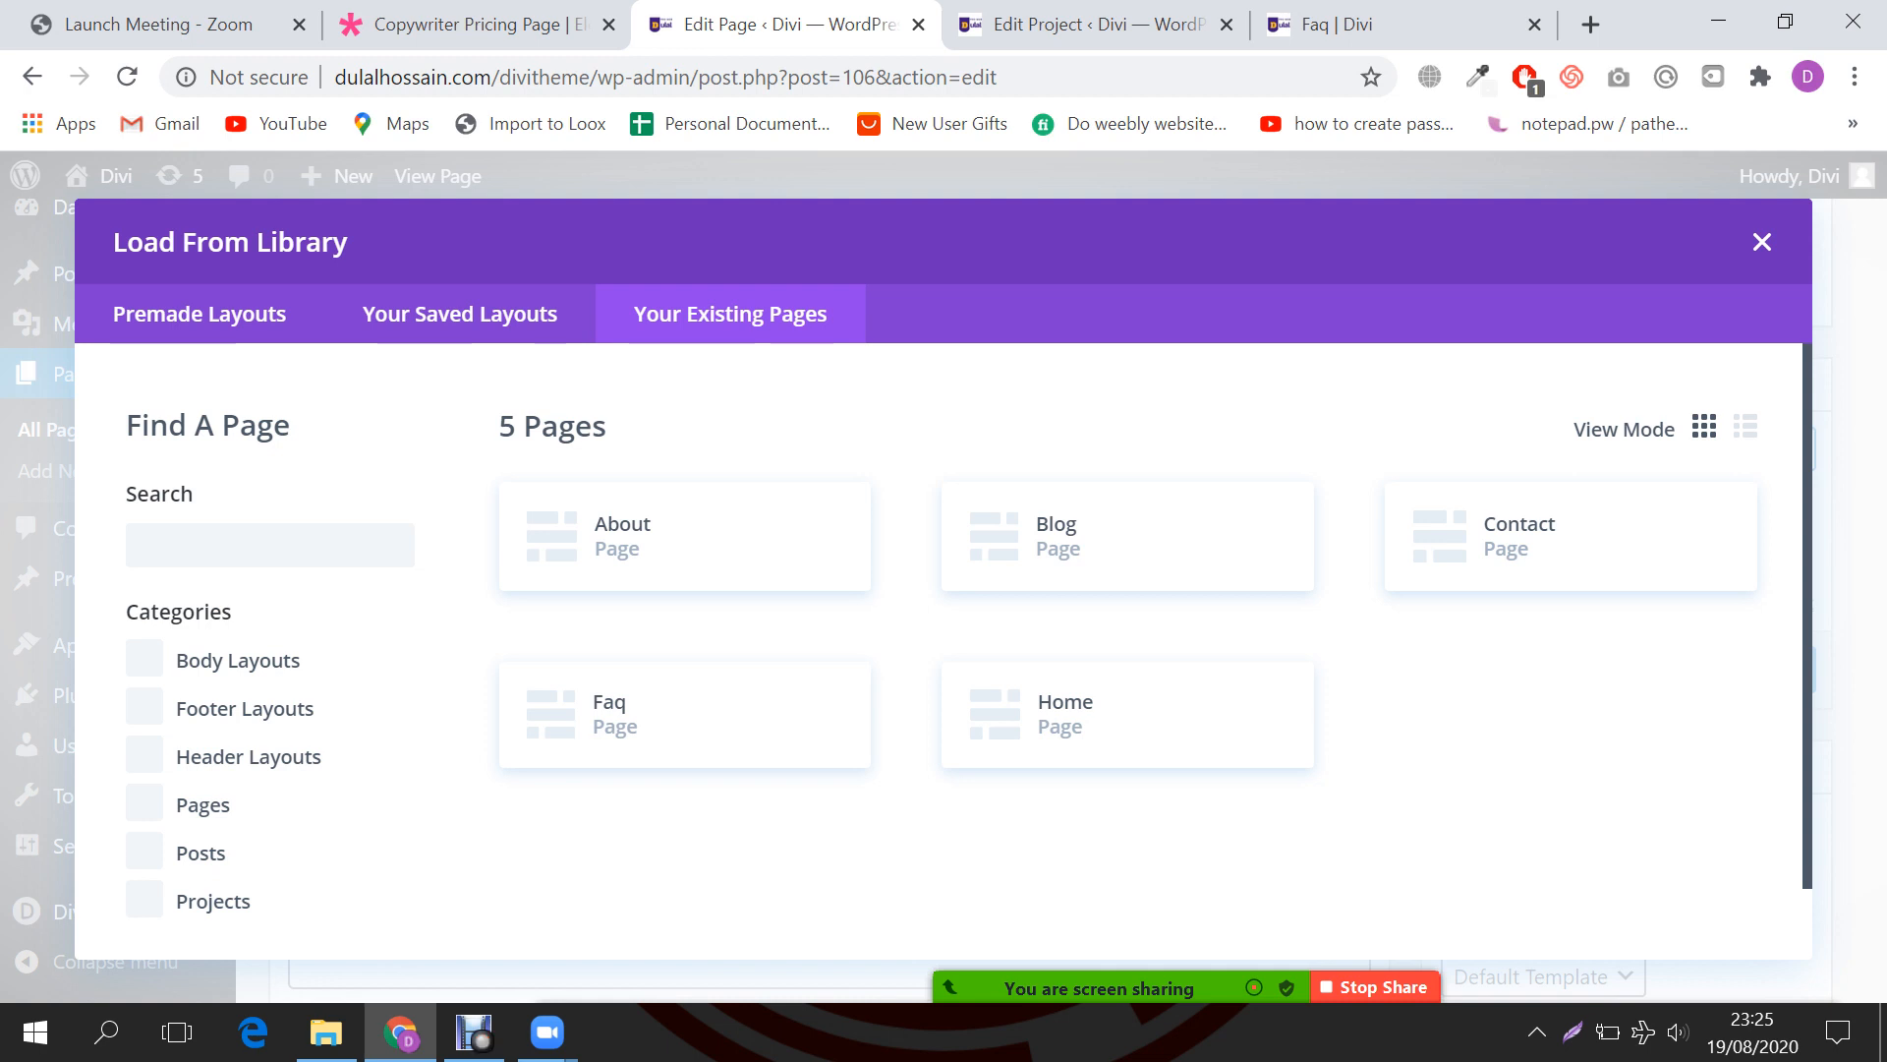
click(685, 537)
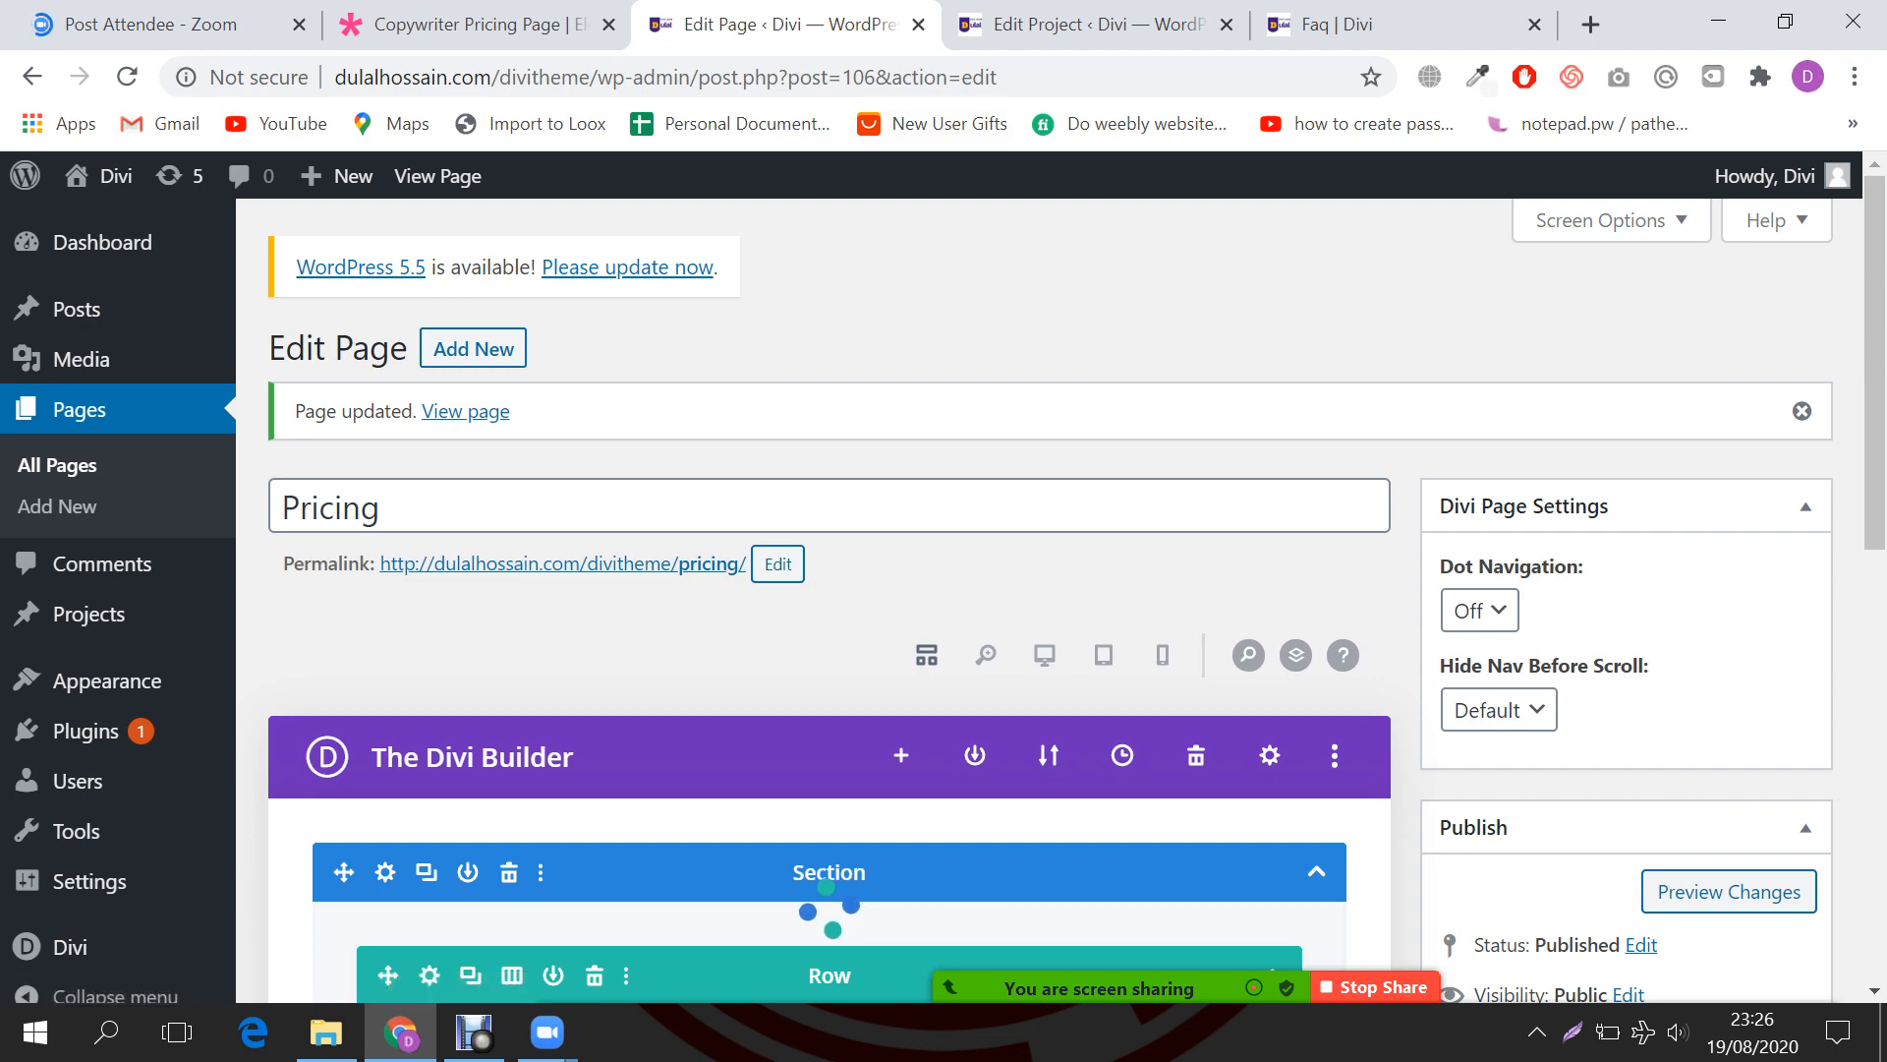
Step: Launch the Divi Visual Builder to edit the Pricing page on the front end
scroll(829, 629, down, 2)
scroll(829, 629, up, 2)
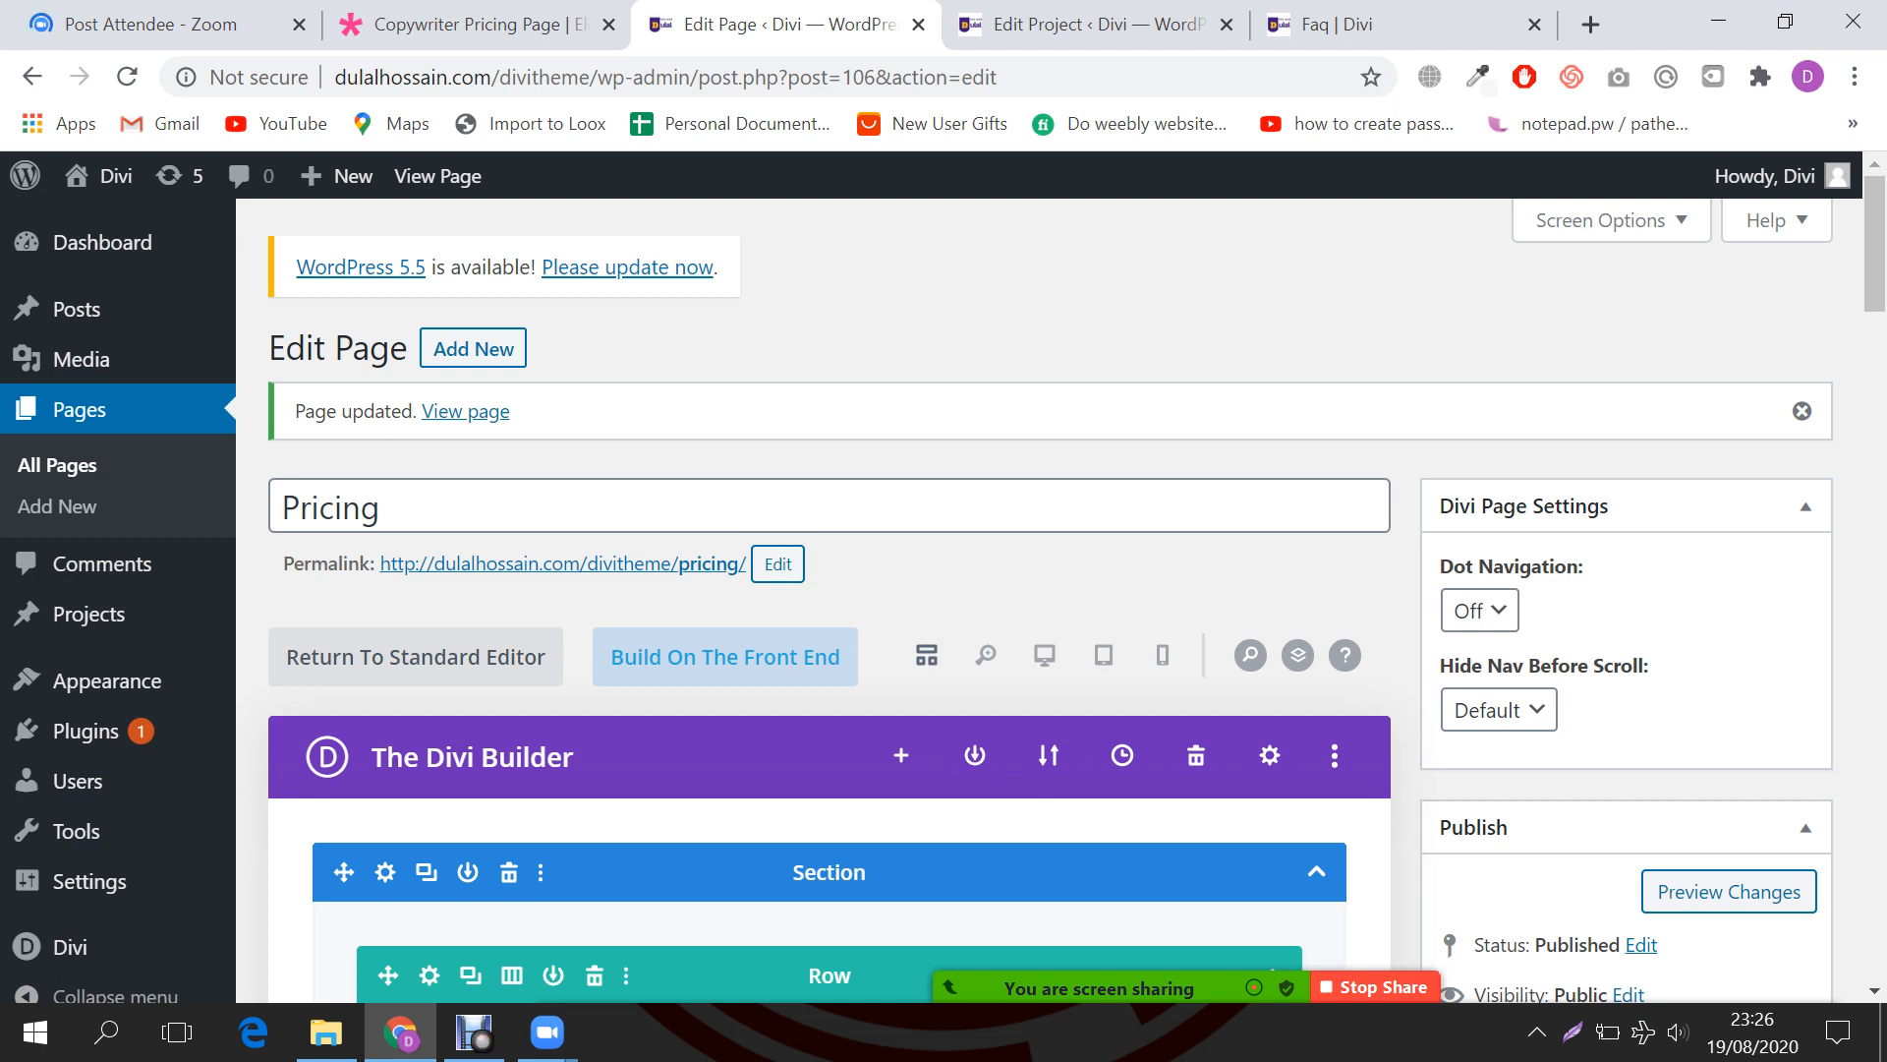
click(726, 657)
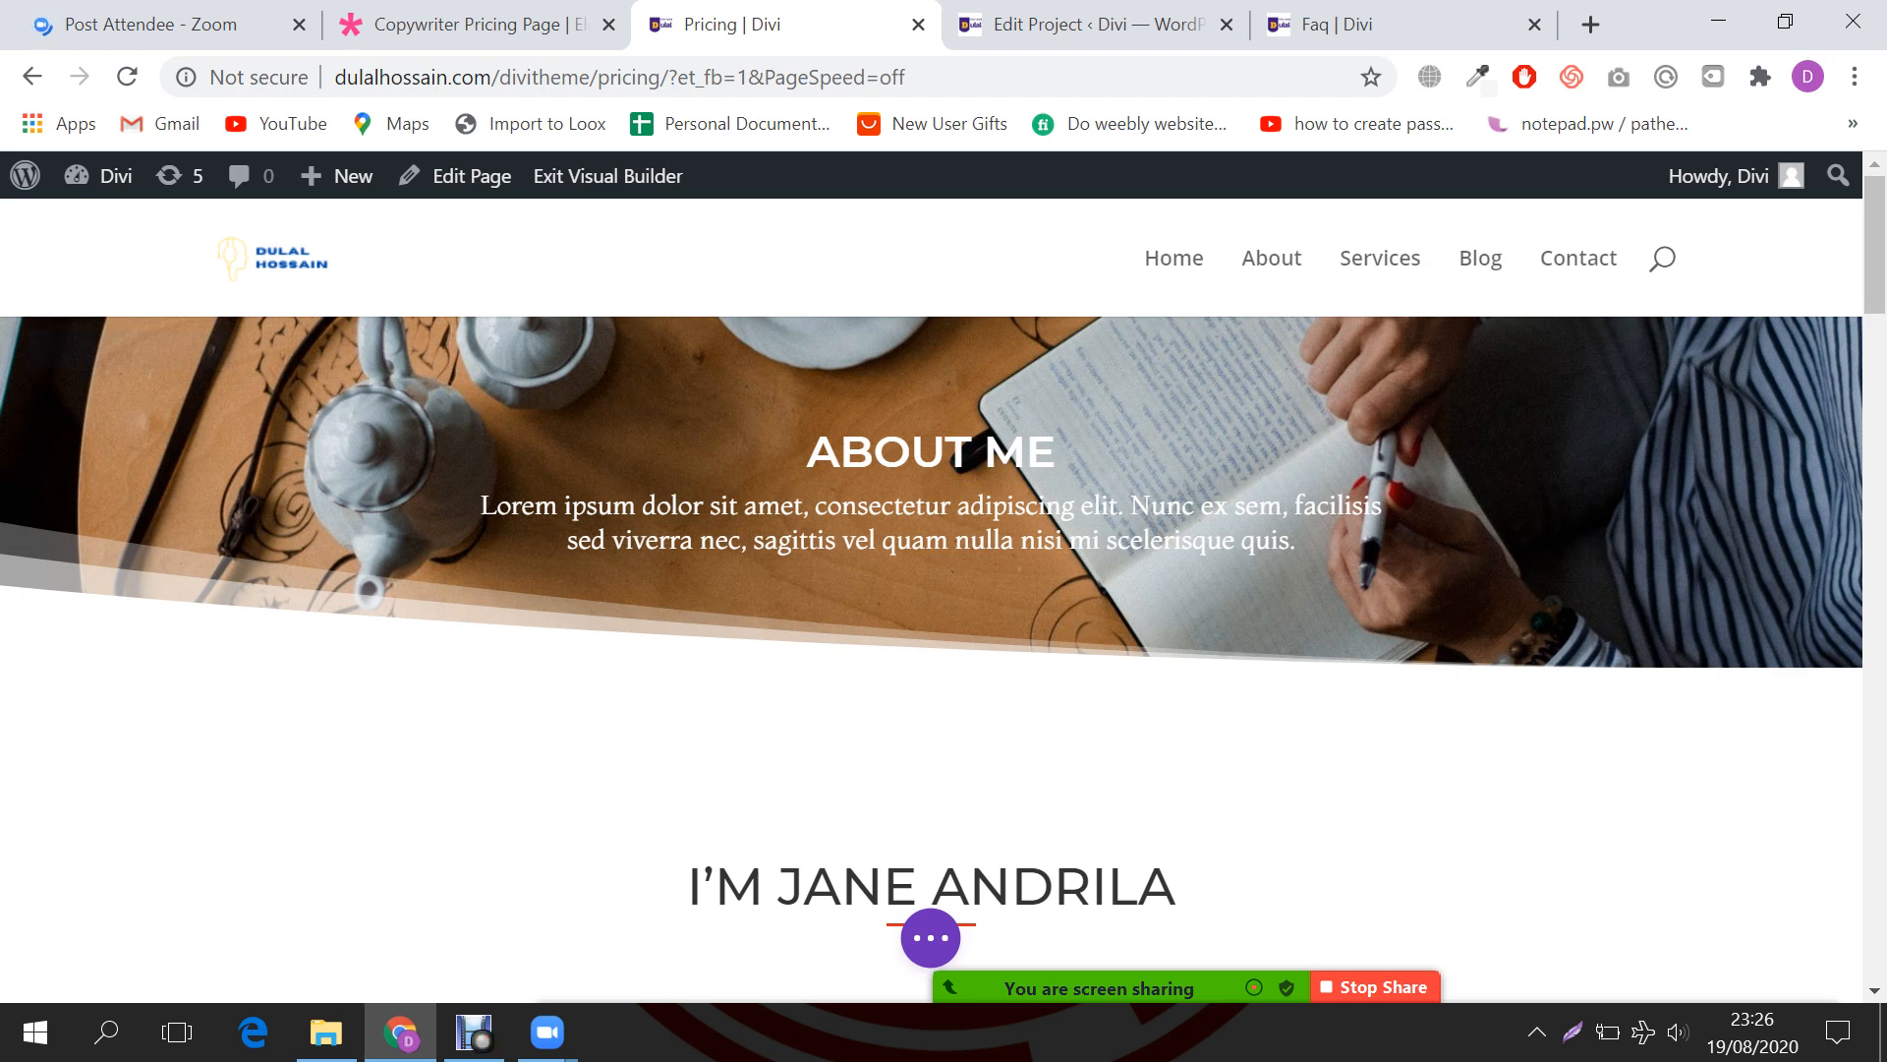
Step: Change the hero heading from ABOUT ME to 'Pricing' and save it
mouse_move(930, 496)
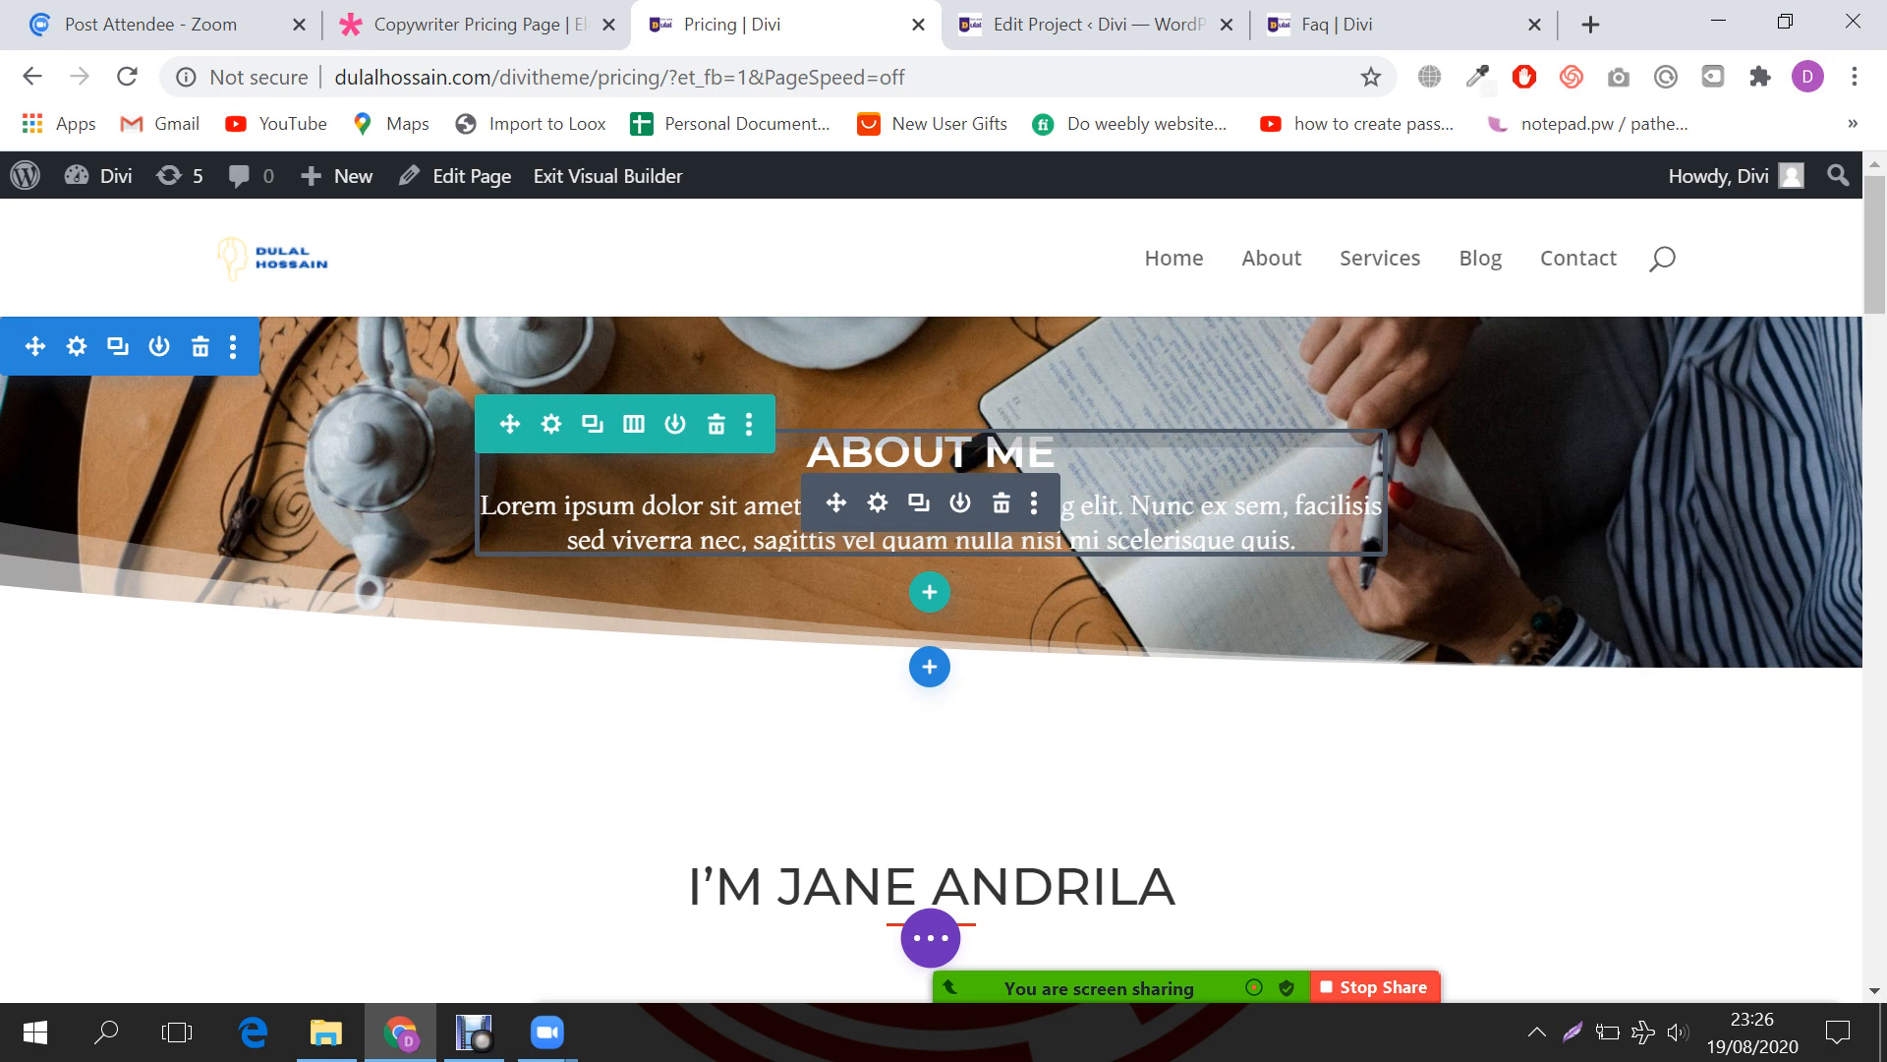
click(878, 502)
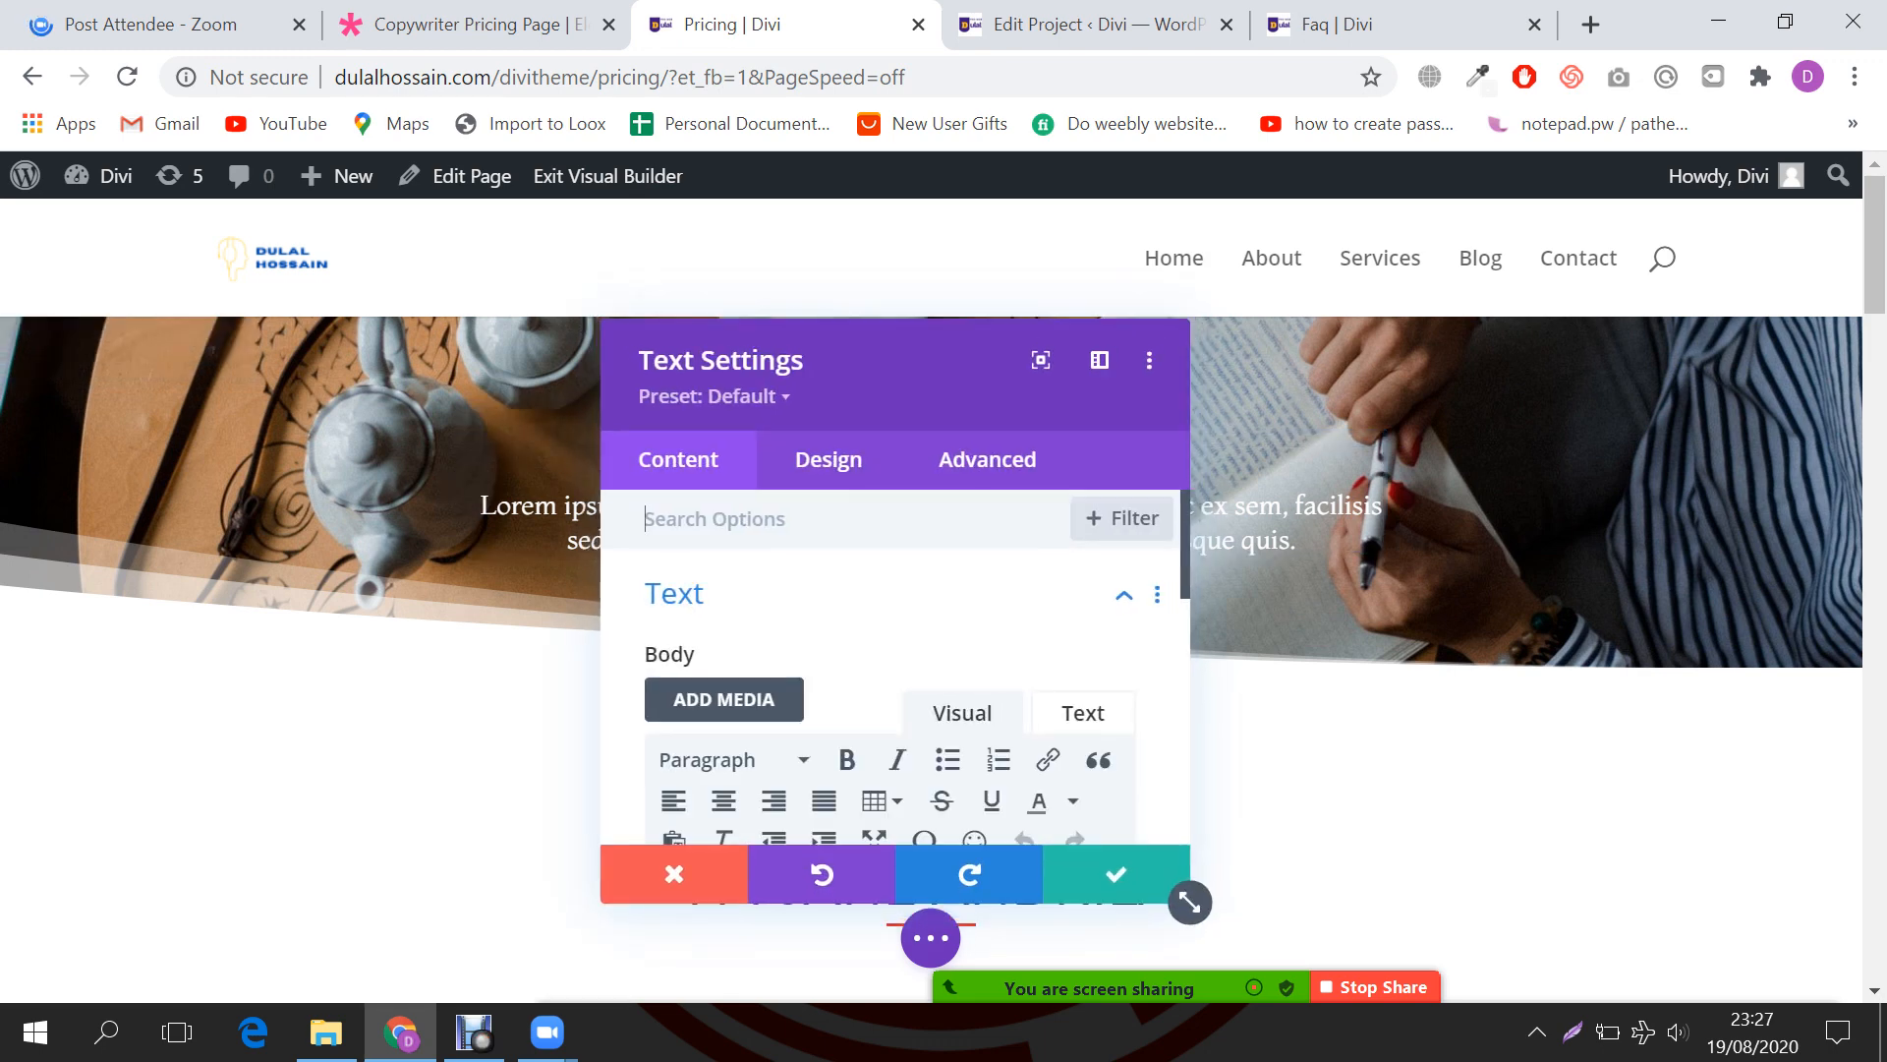
scroll(894, 668, down, 3)
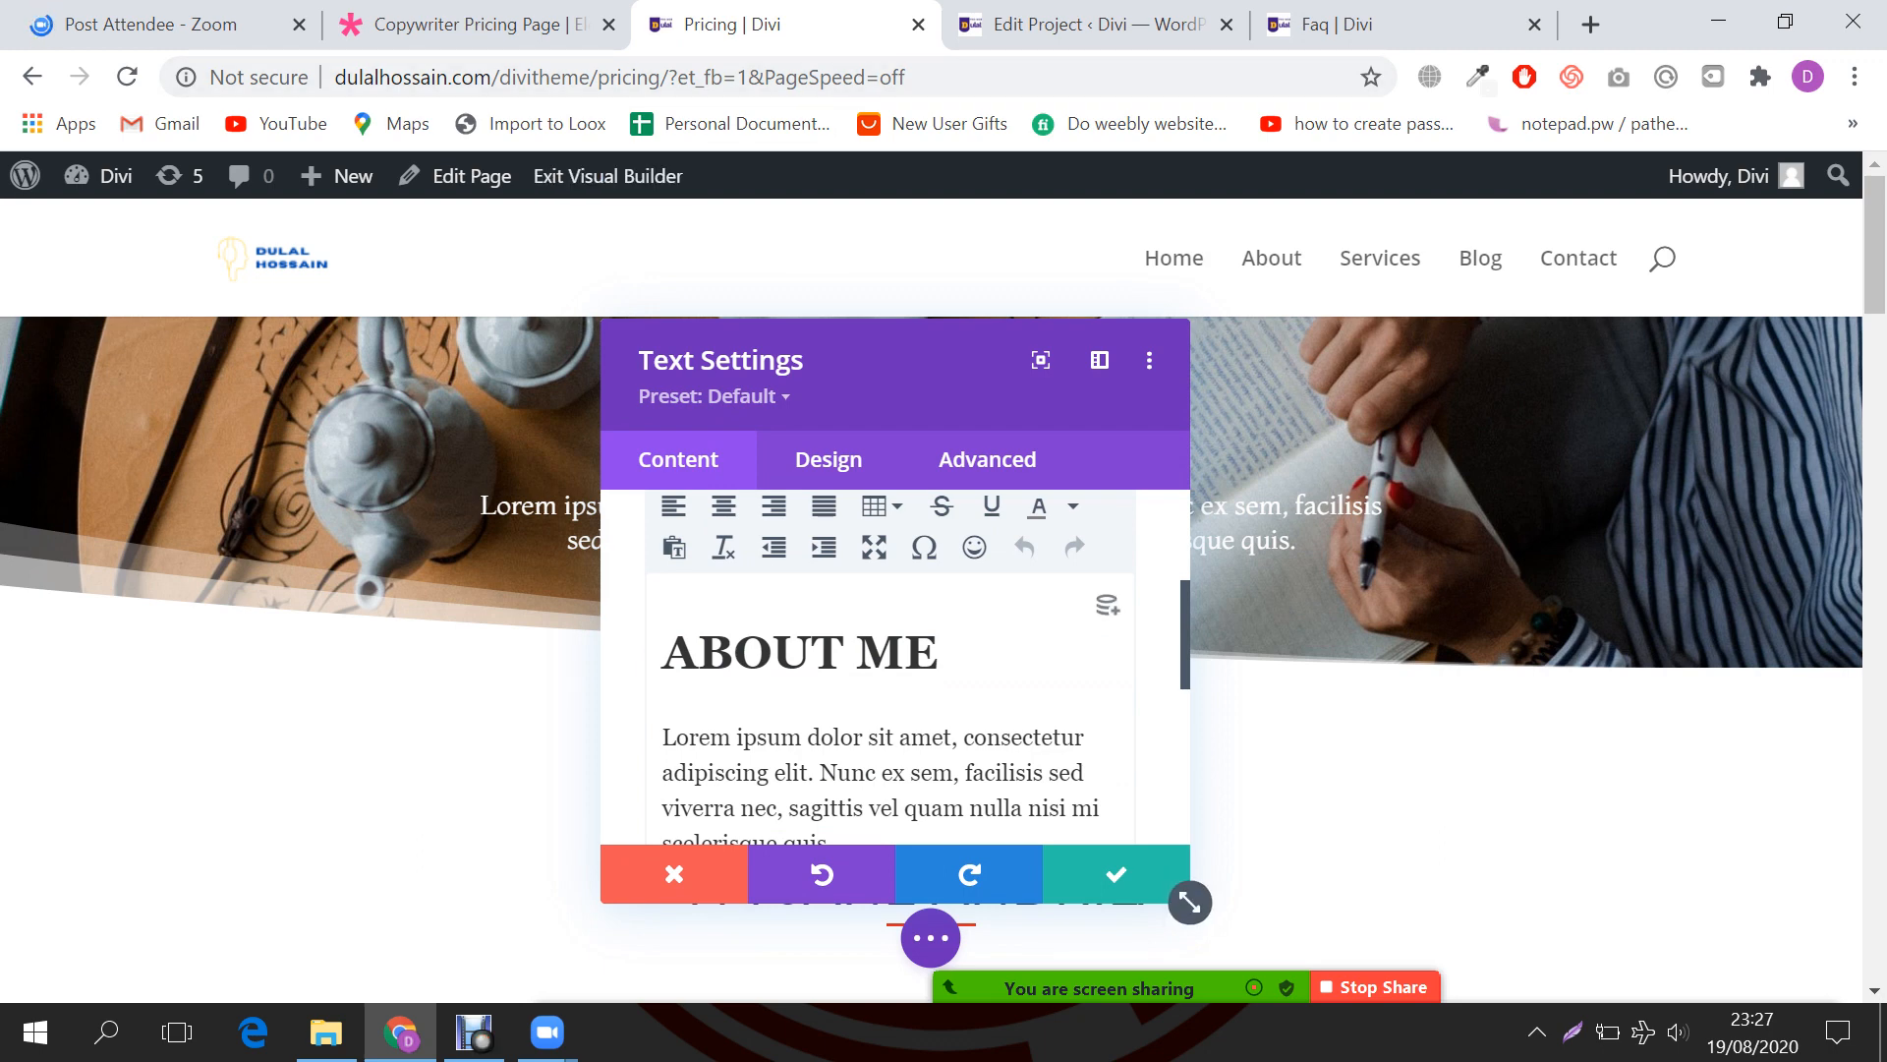
drag(733, 652, 663, 663)
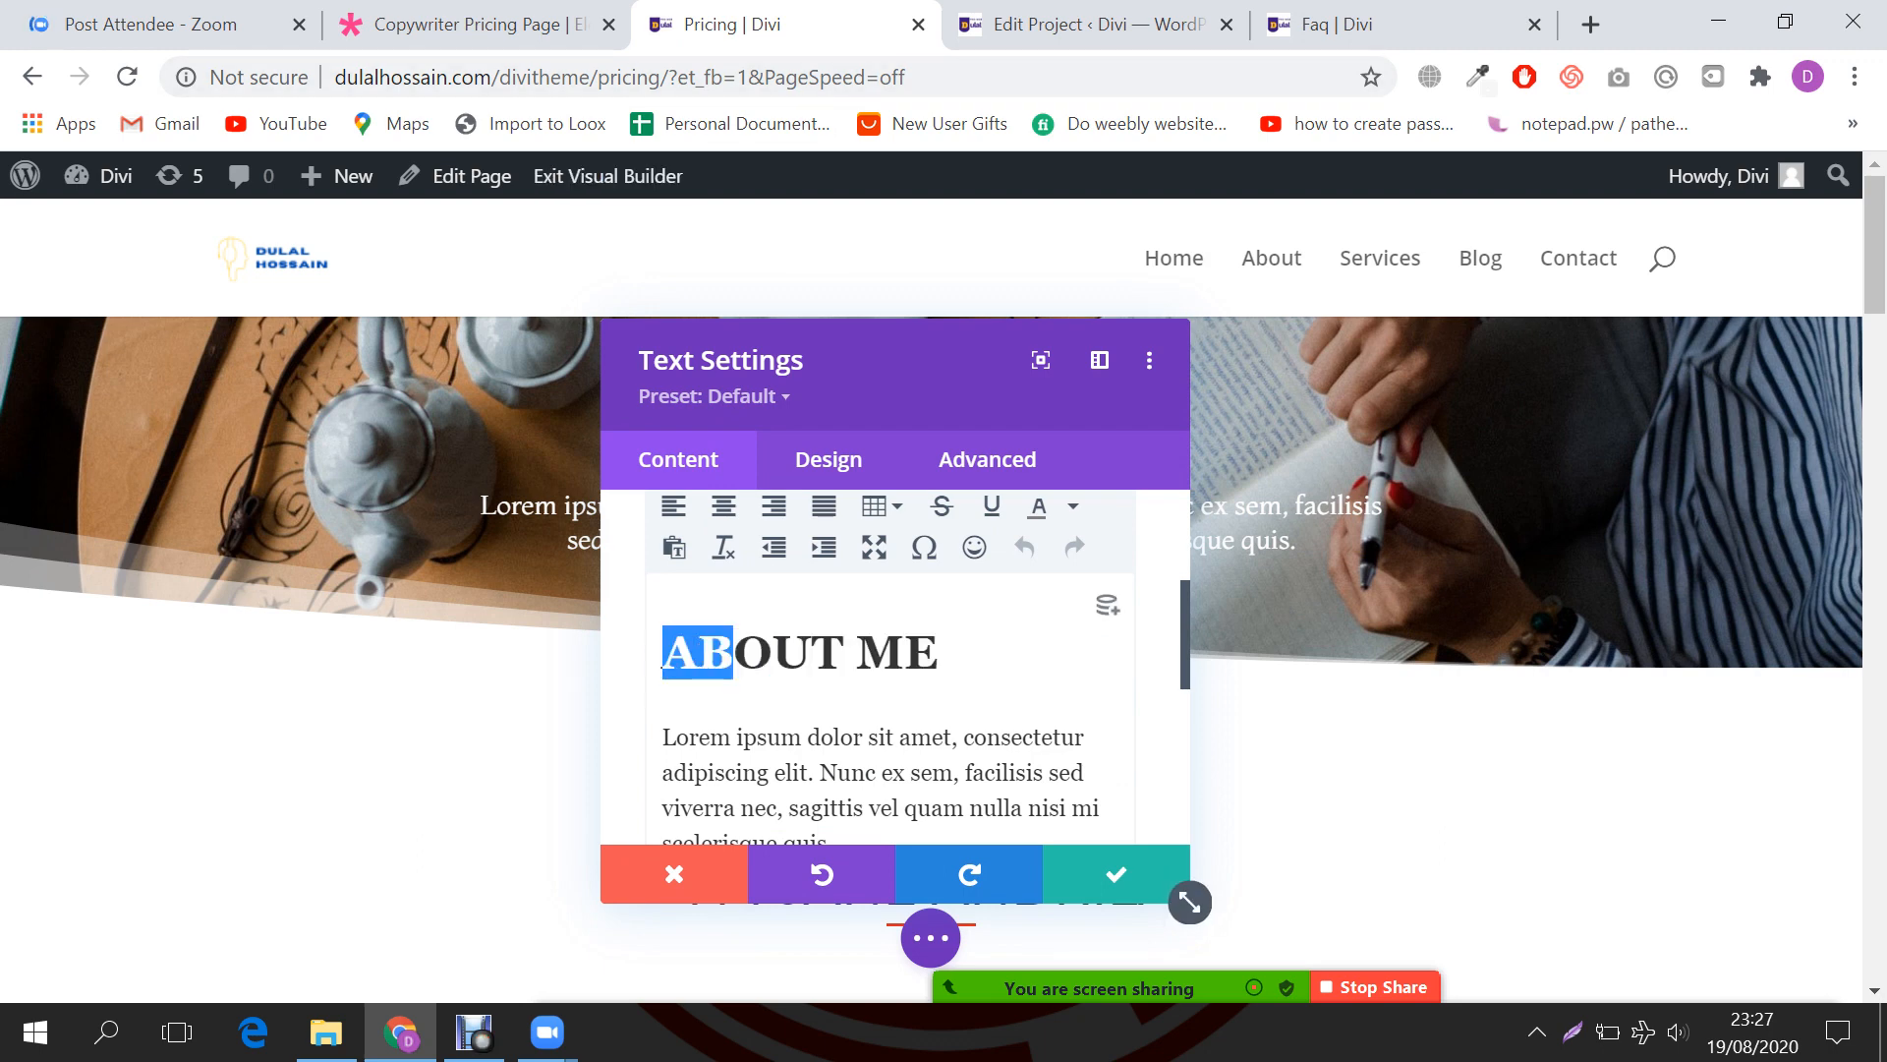
text(Pr)
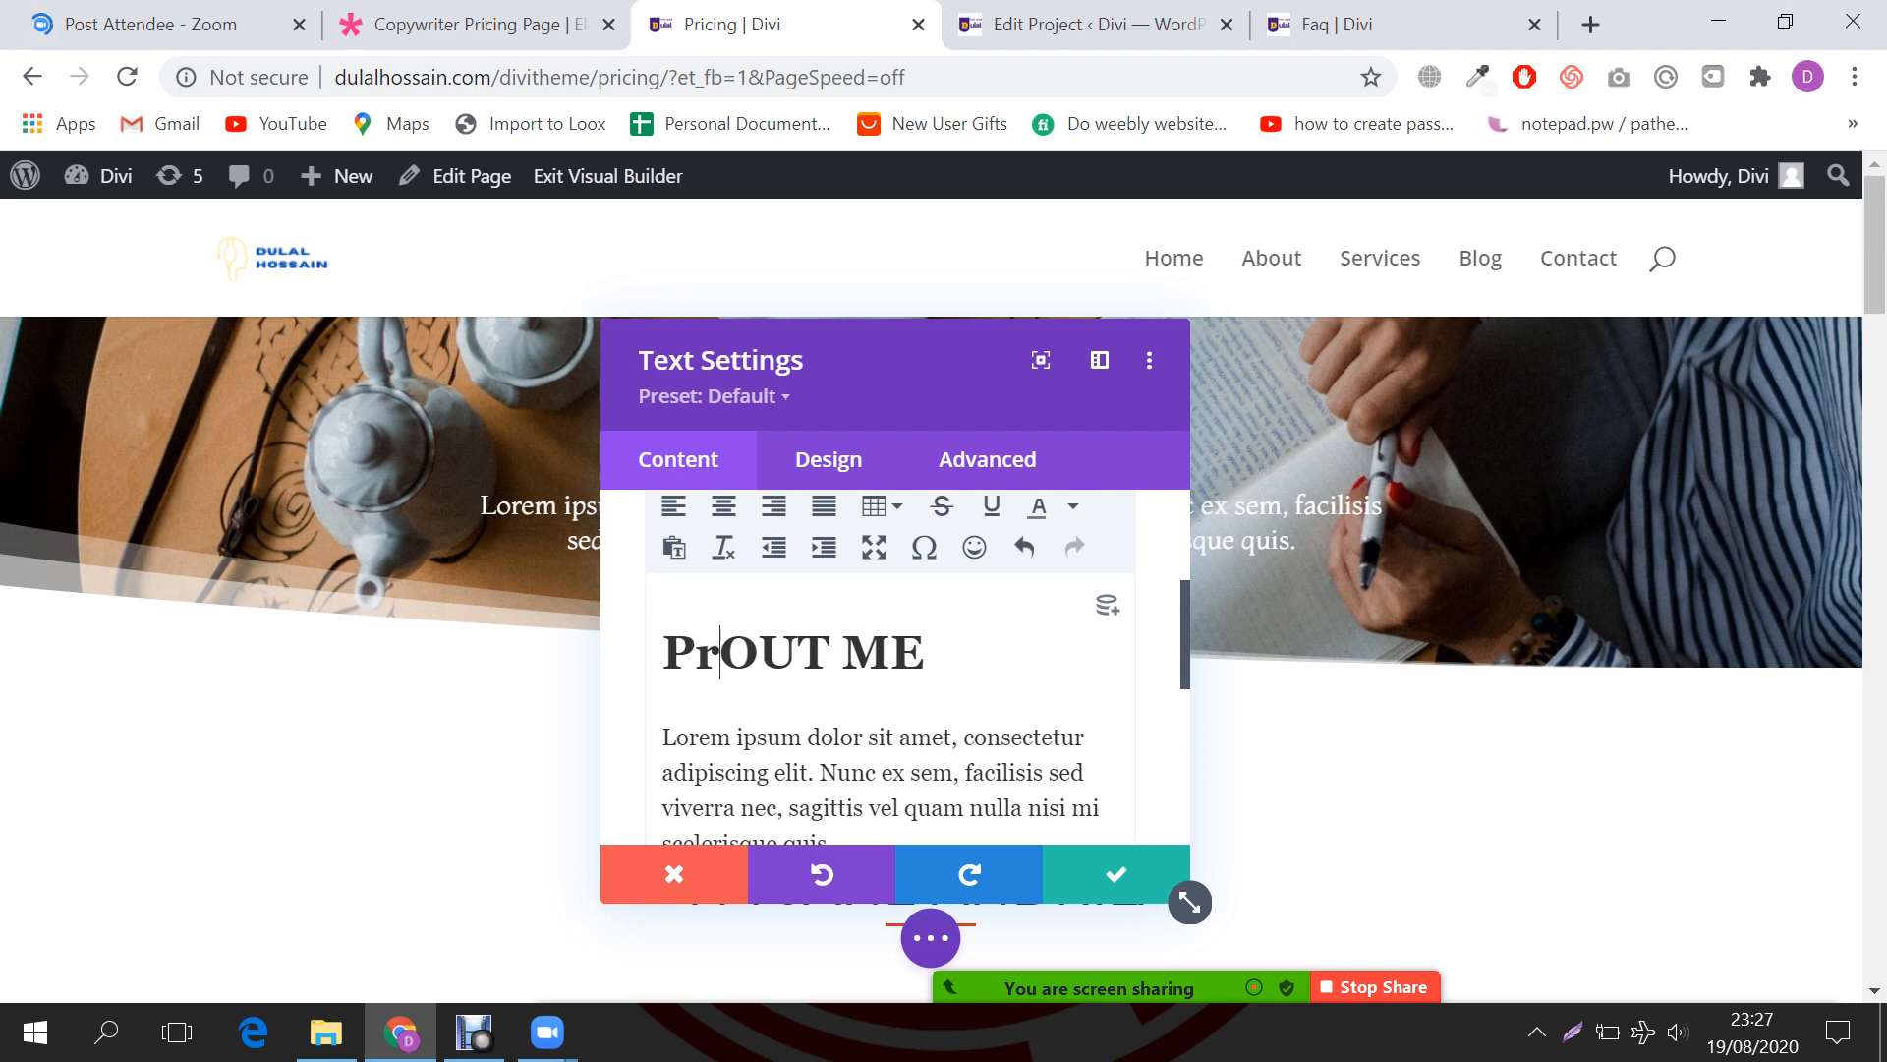
text(icing)
key(shift+End)
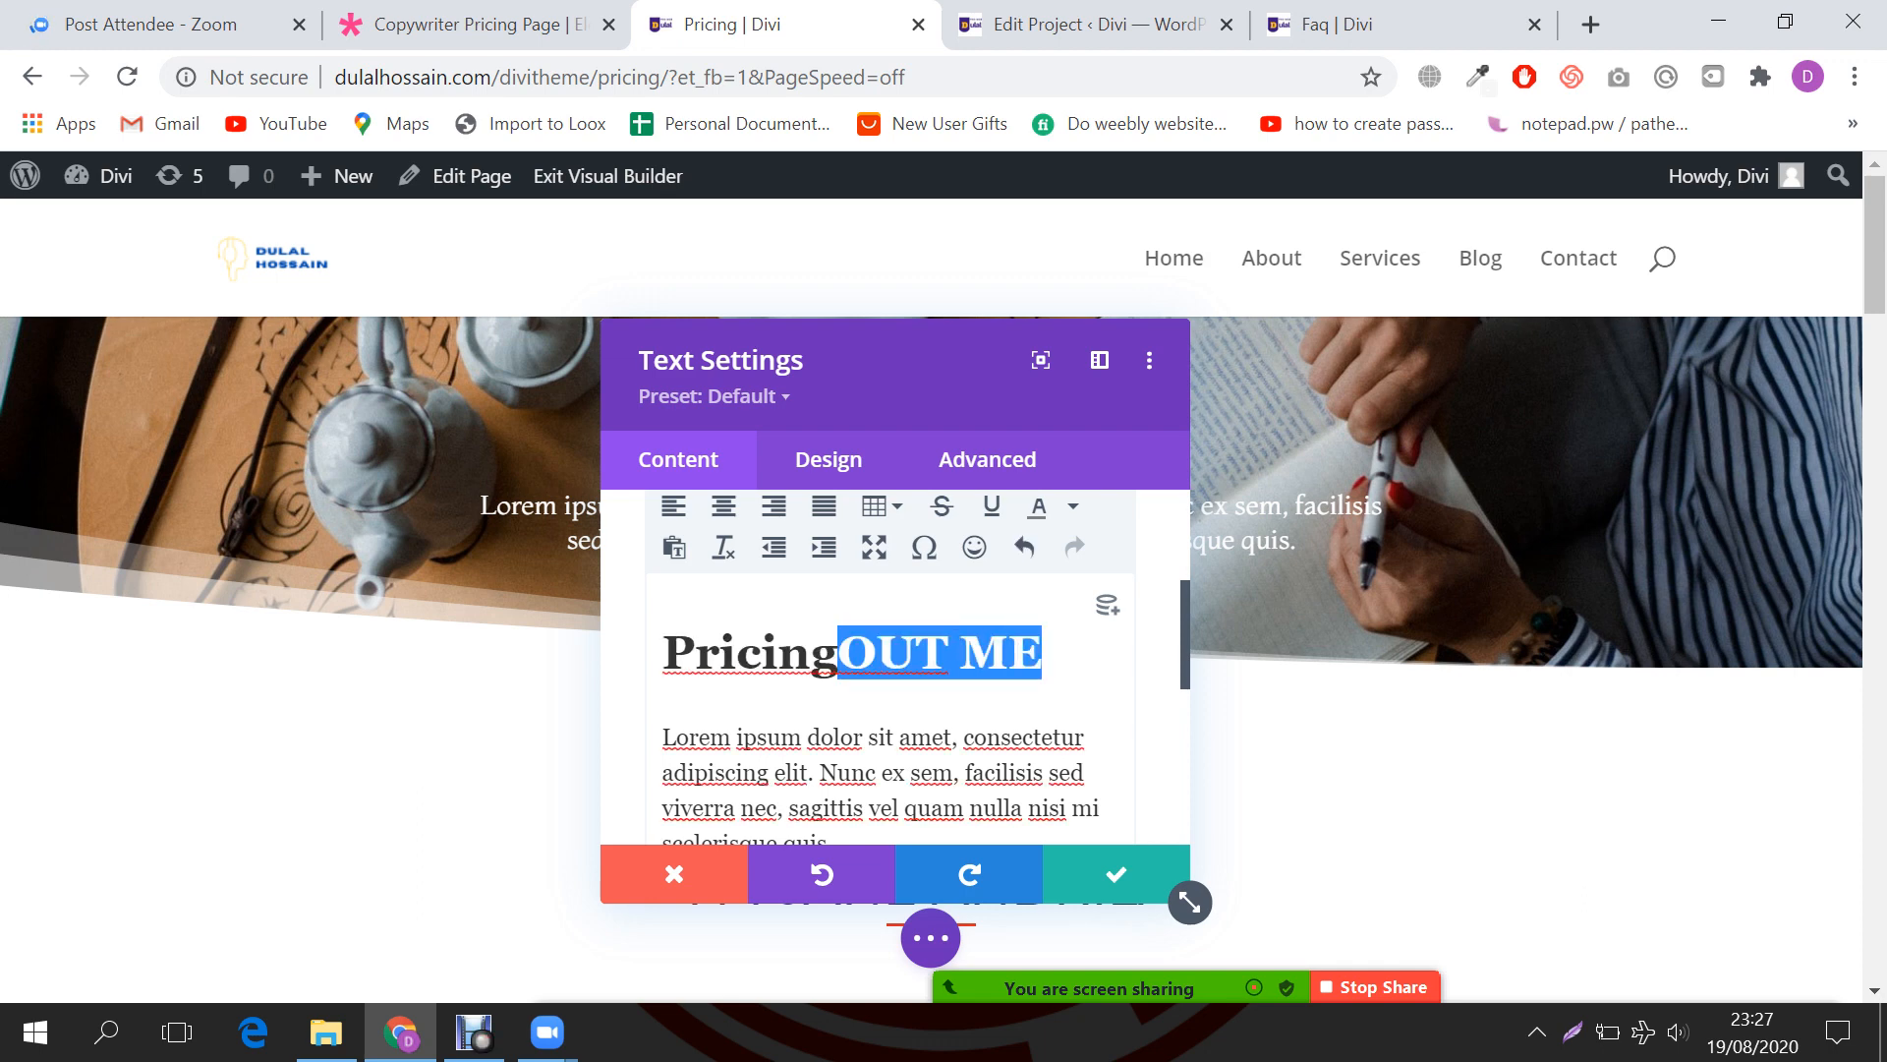
key(BackSpace)
scroll(892, 668, down, 2)
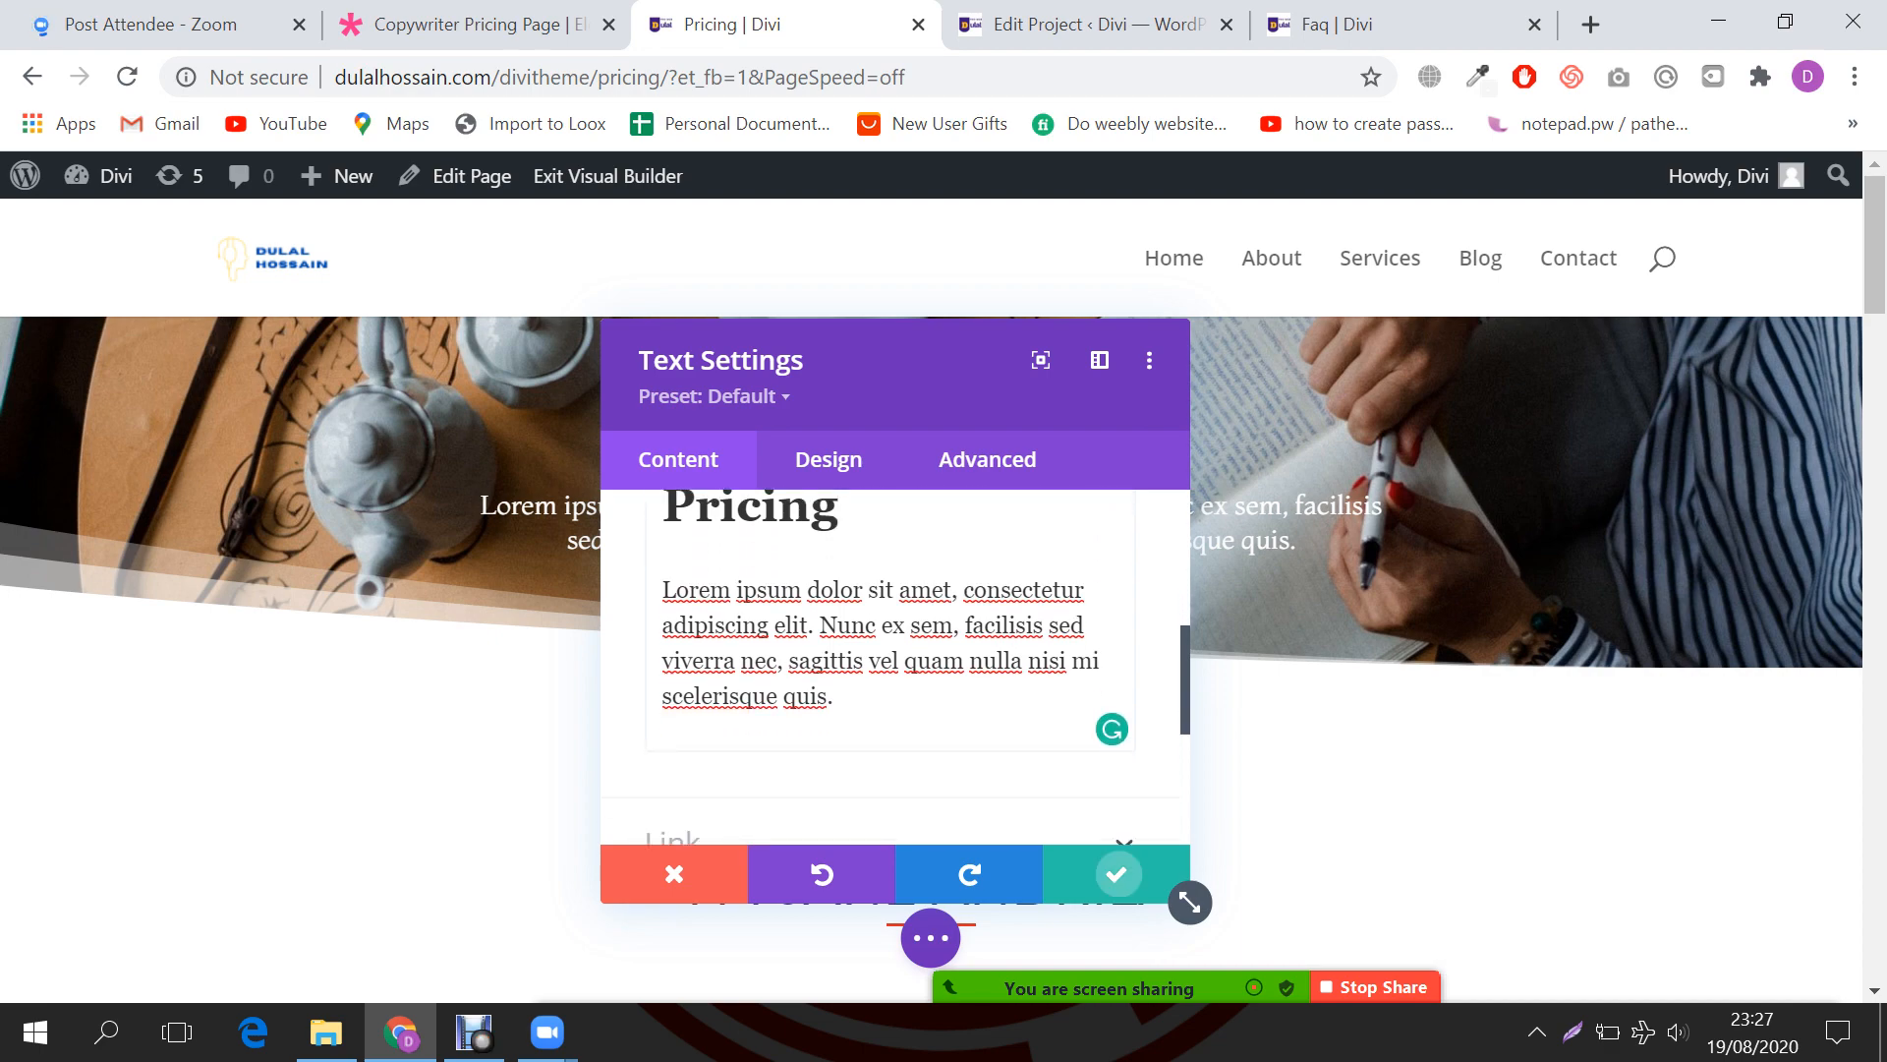
click(1116, 874)
Step: Delete the I'M JANE ANDRILA section, undoing the accidental deletion of the quote section
scroll(931, 609, down, 3)
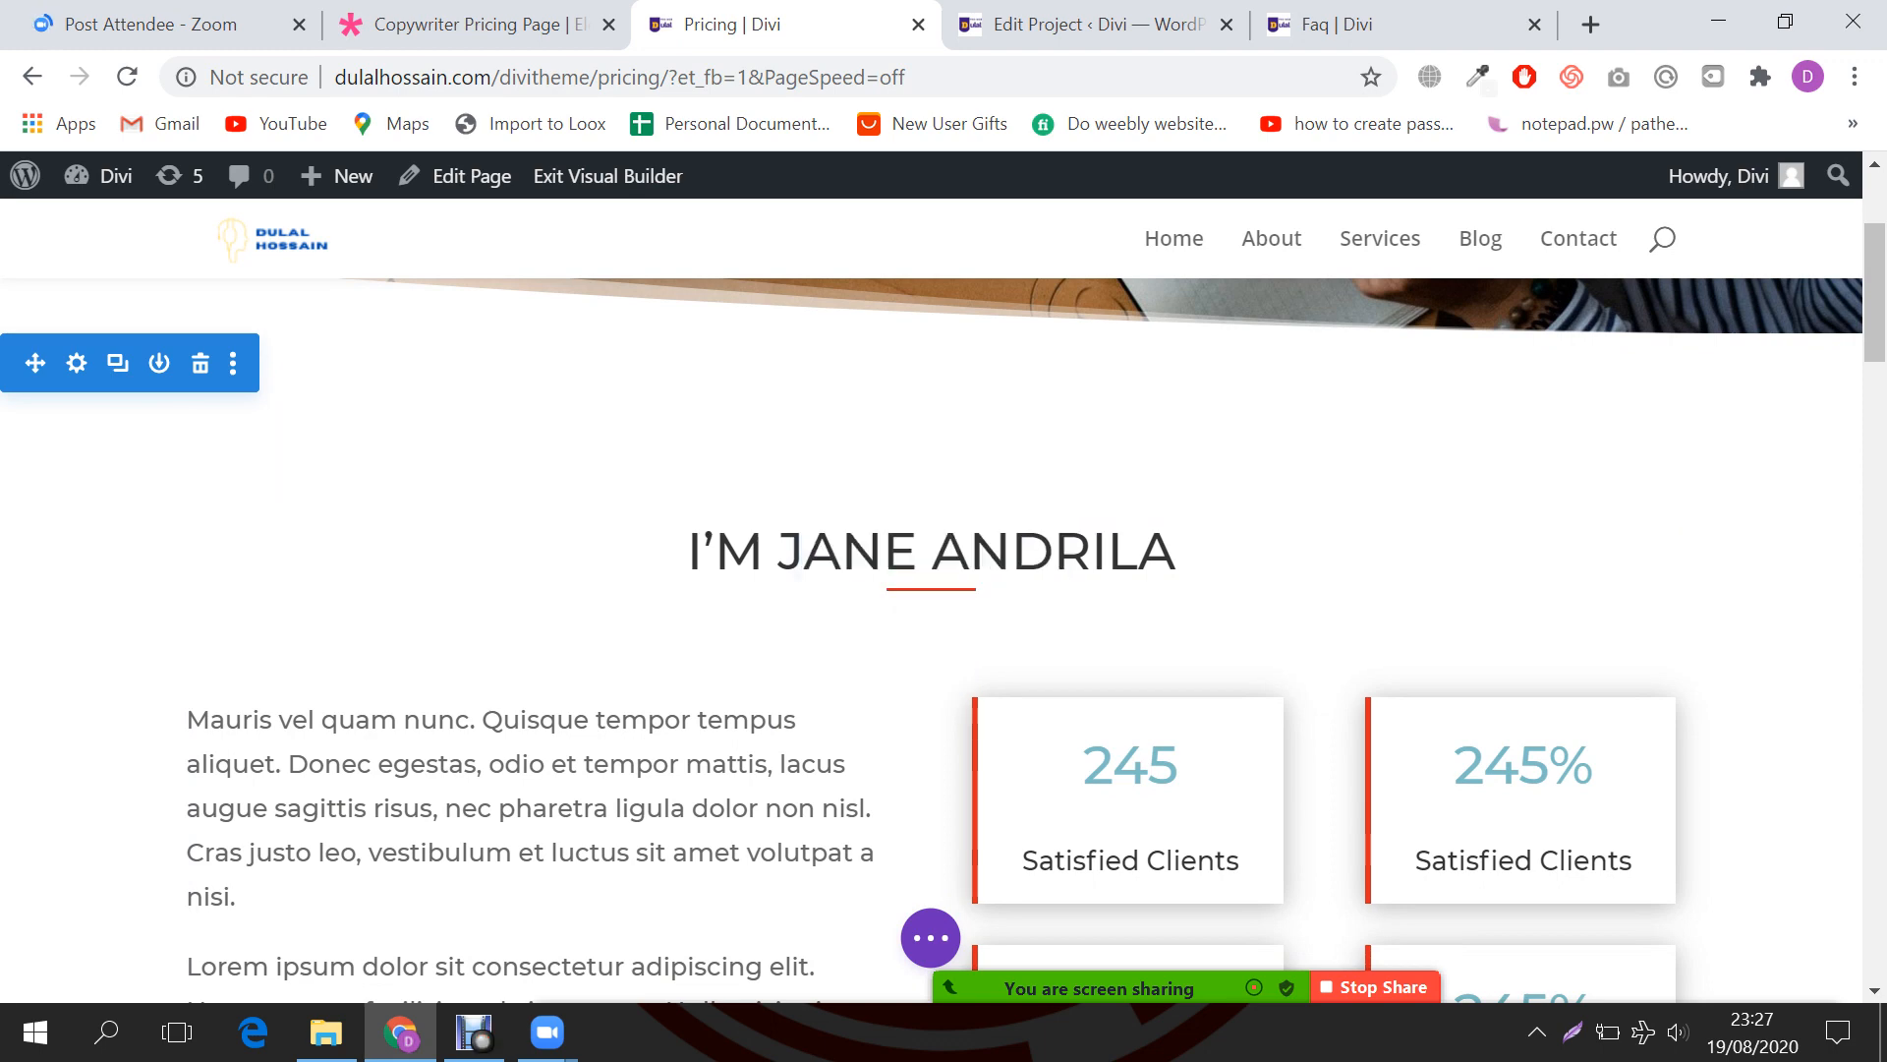
click(201, 363)
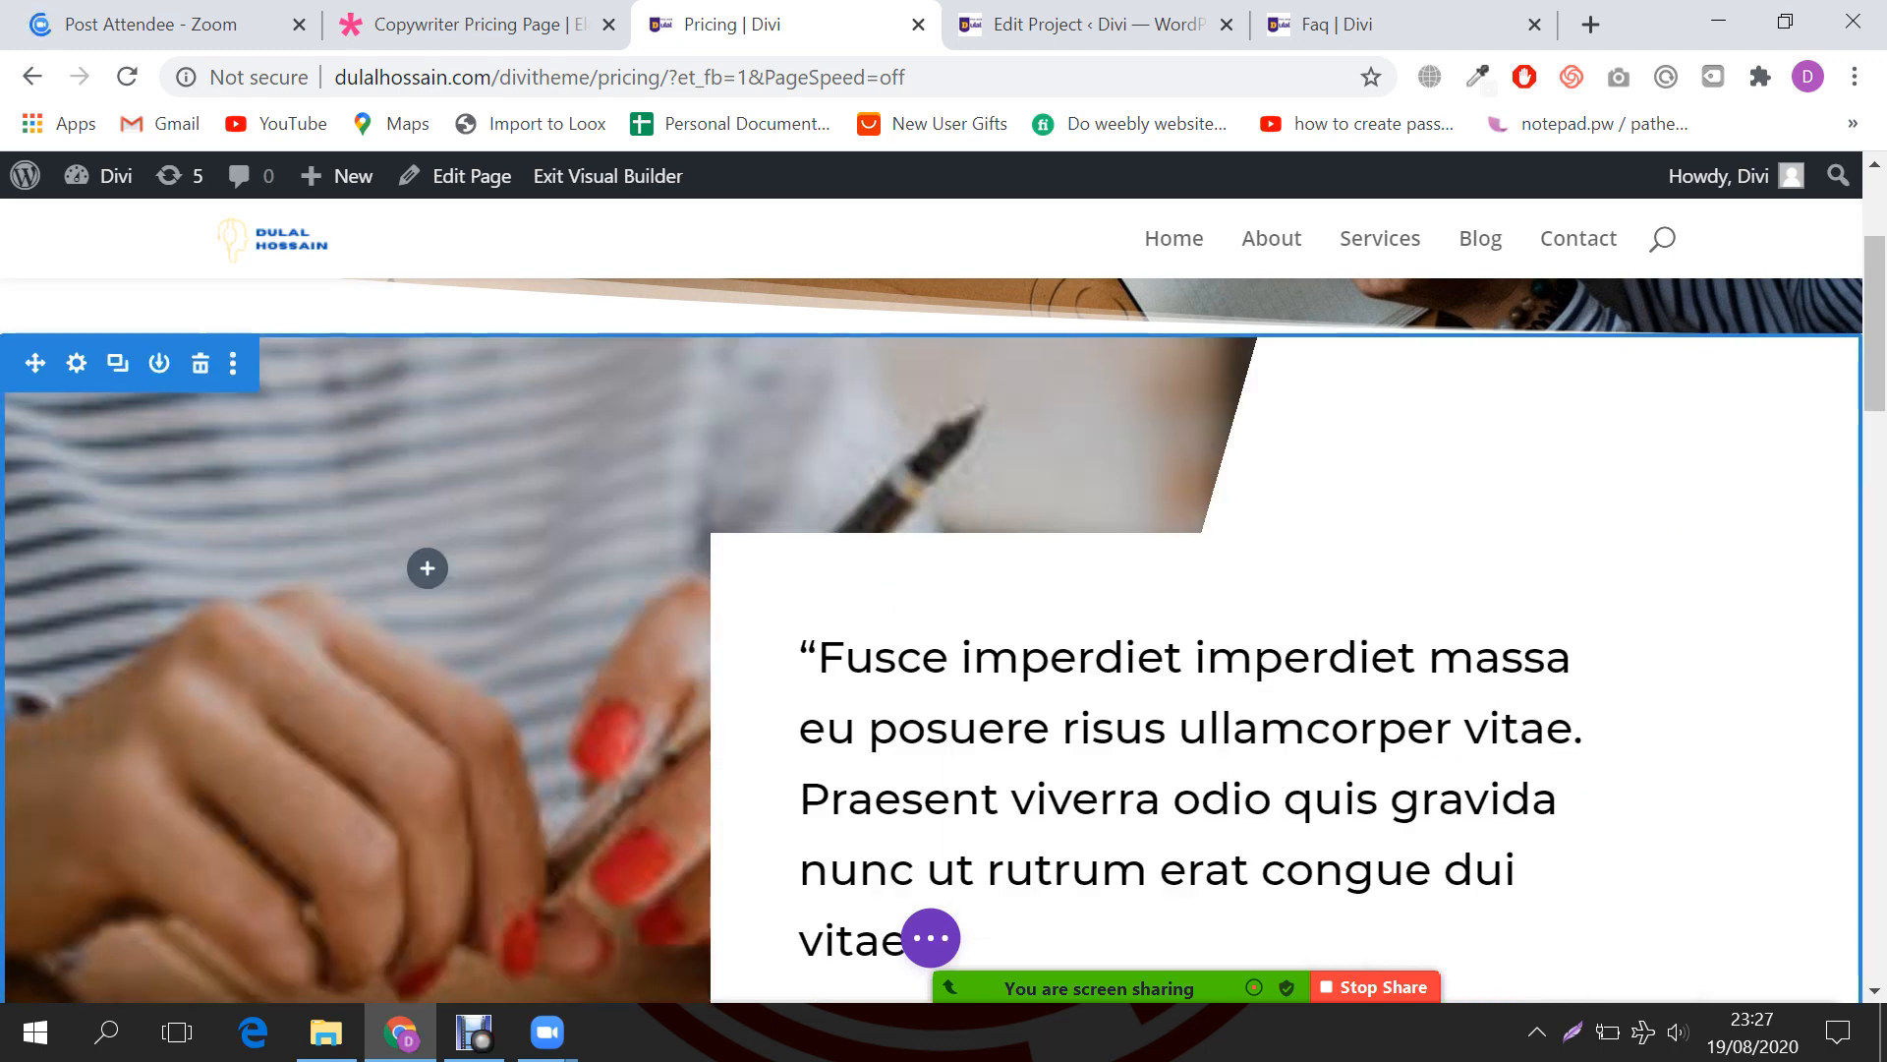
click(200, 364)
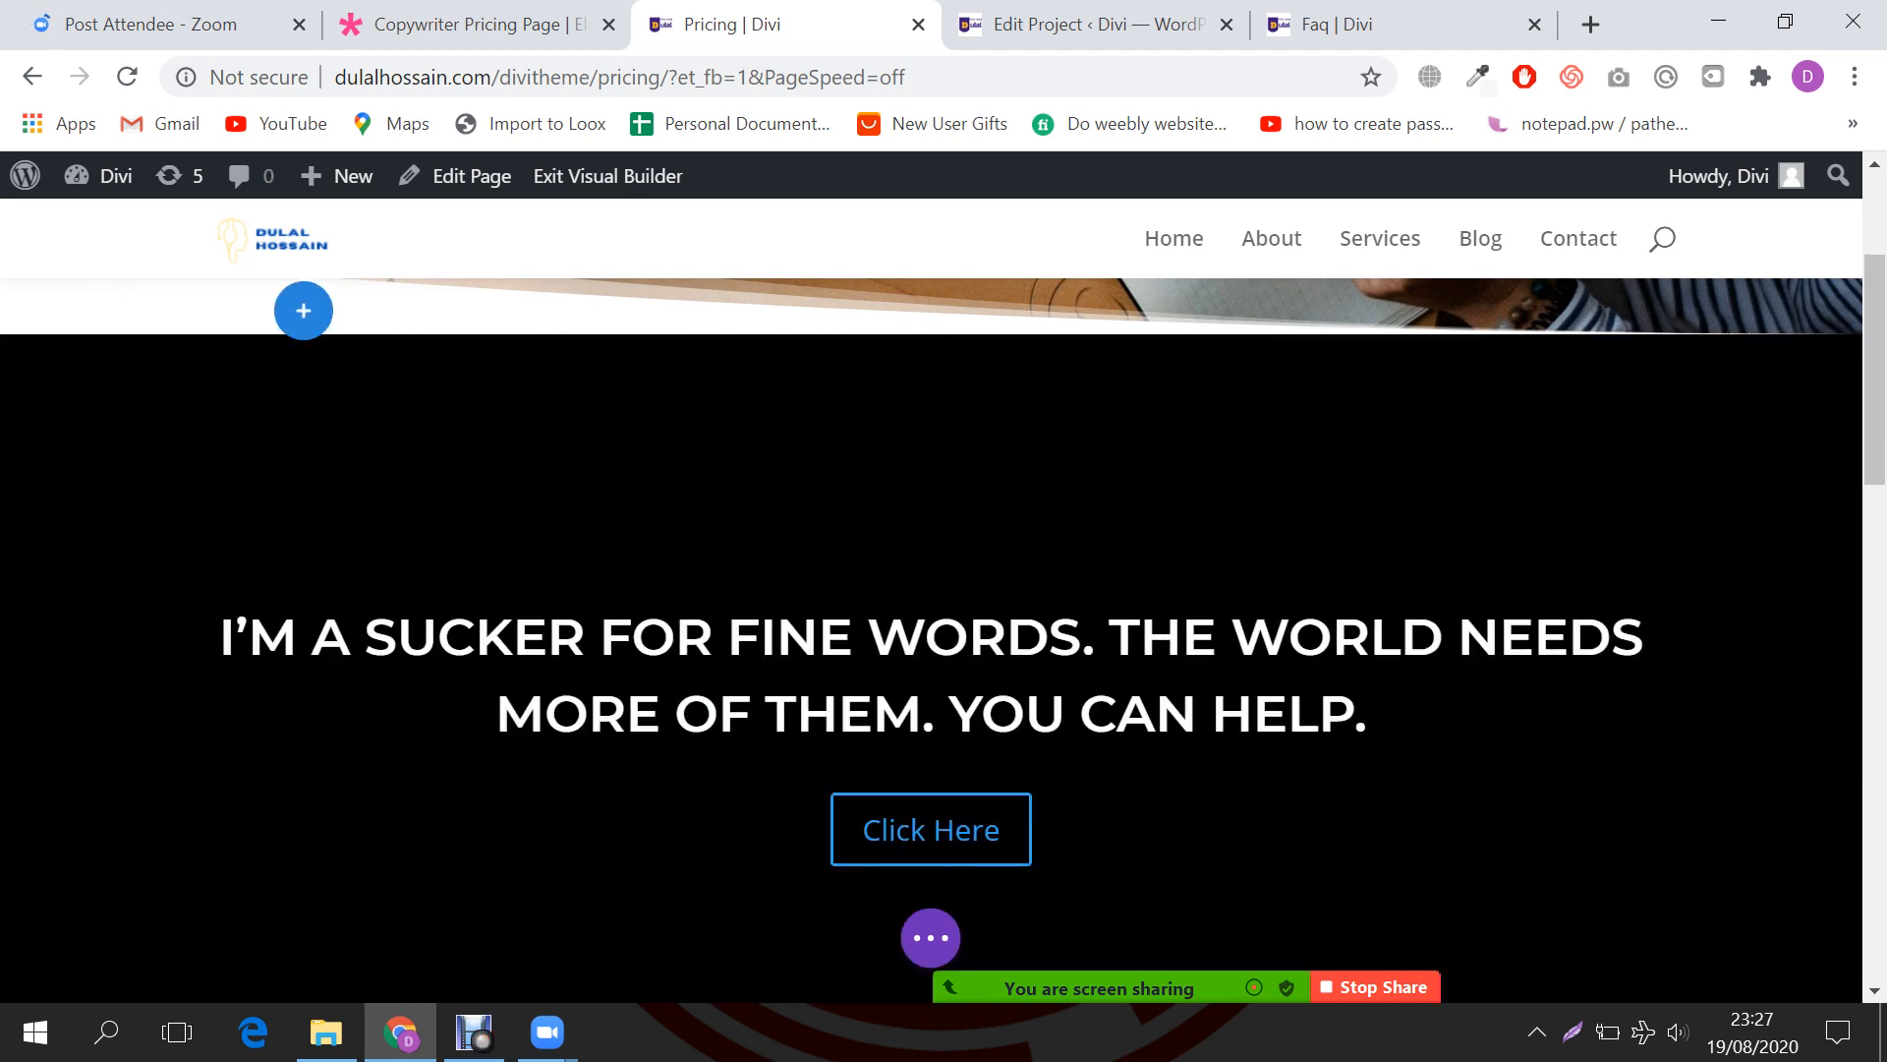
key(ctrl+z)
scroll(930, 590, up, 3)
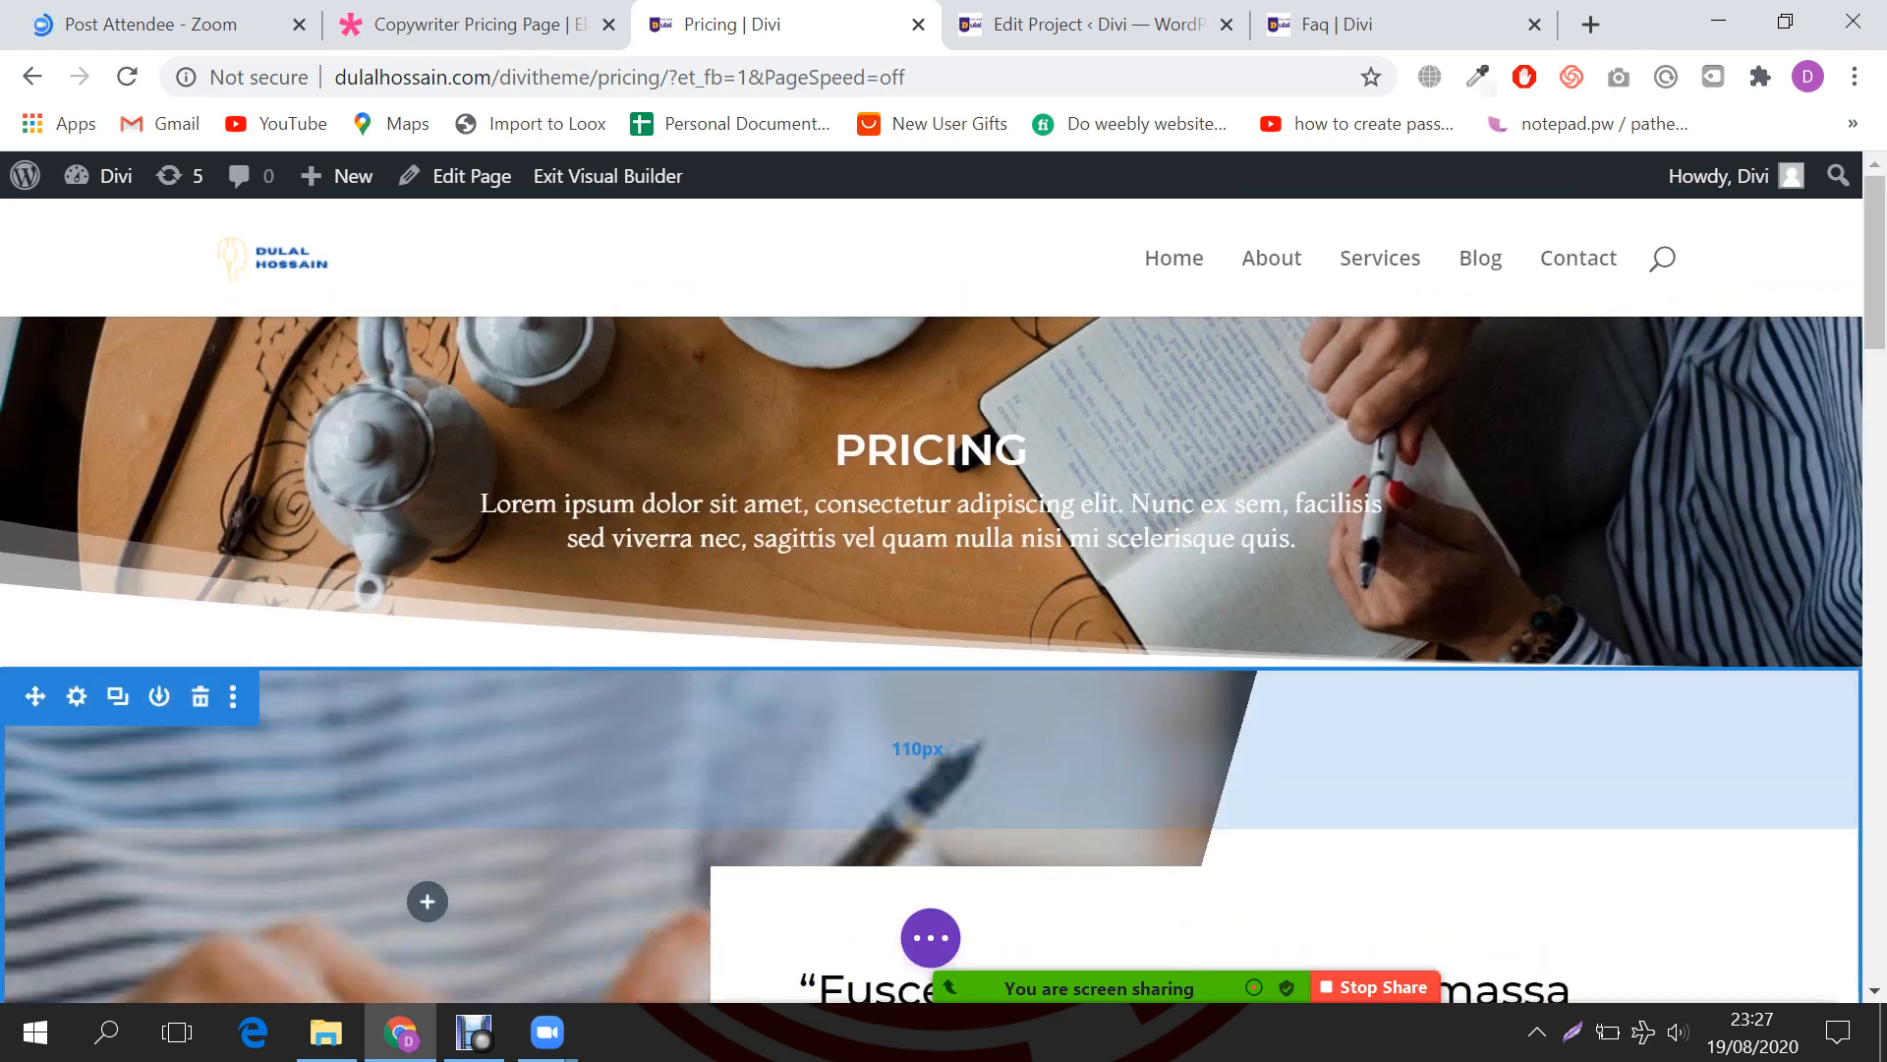
scroll(930, 511, down, 3)
scroll(930, 590, up, 2)
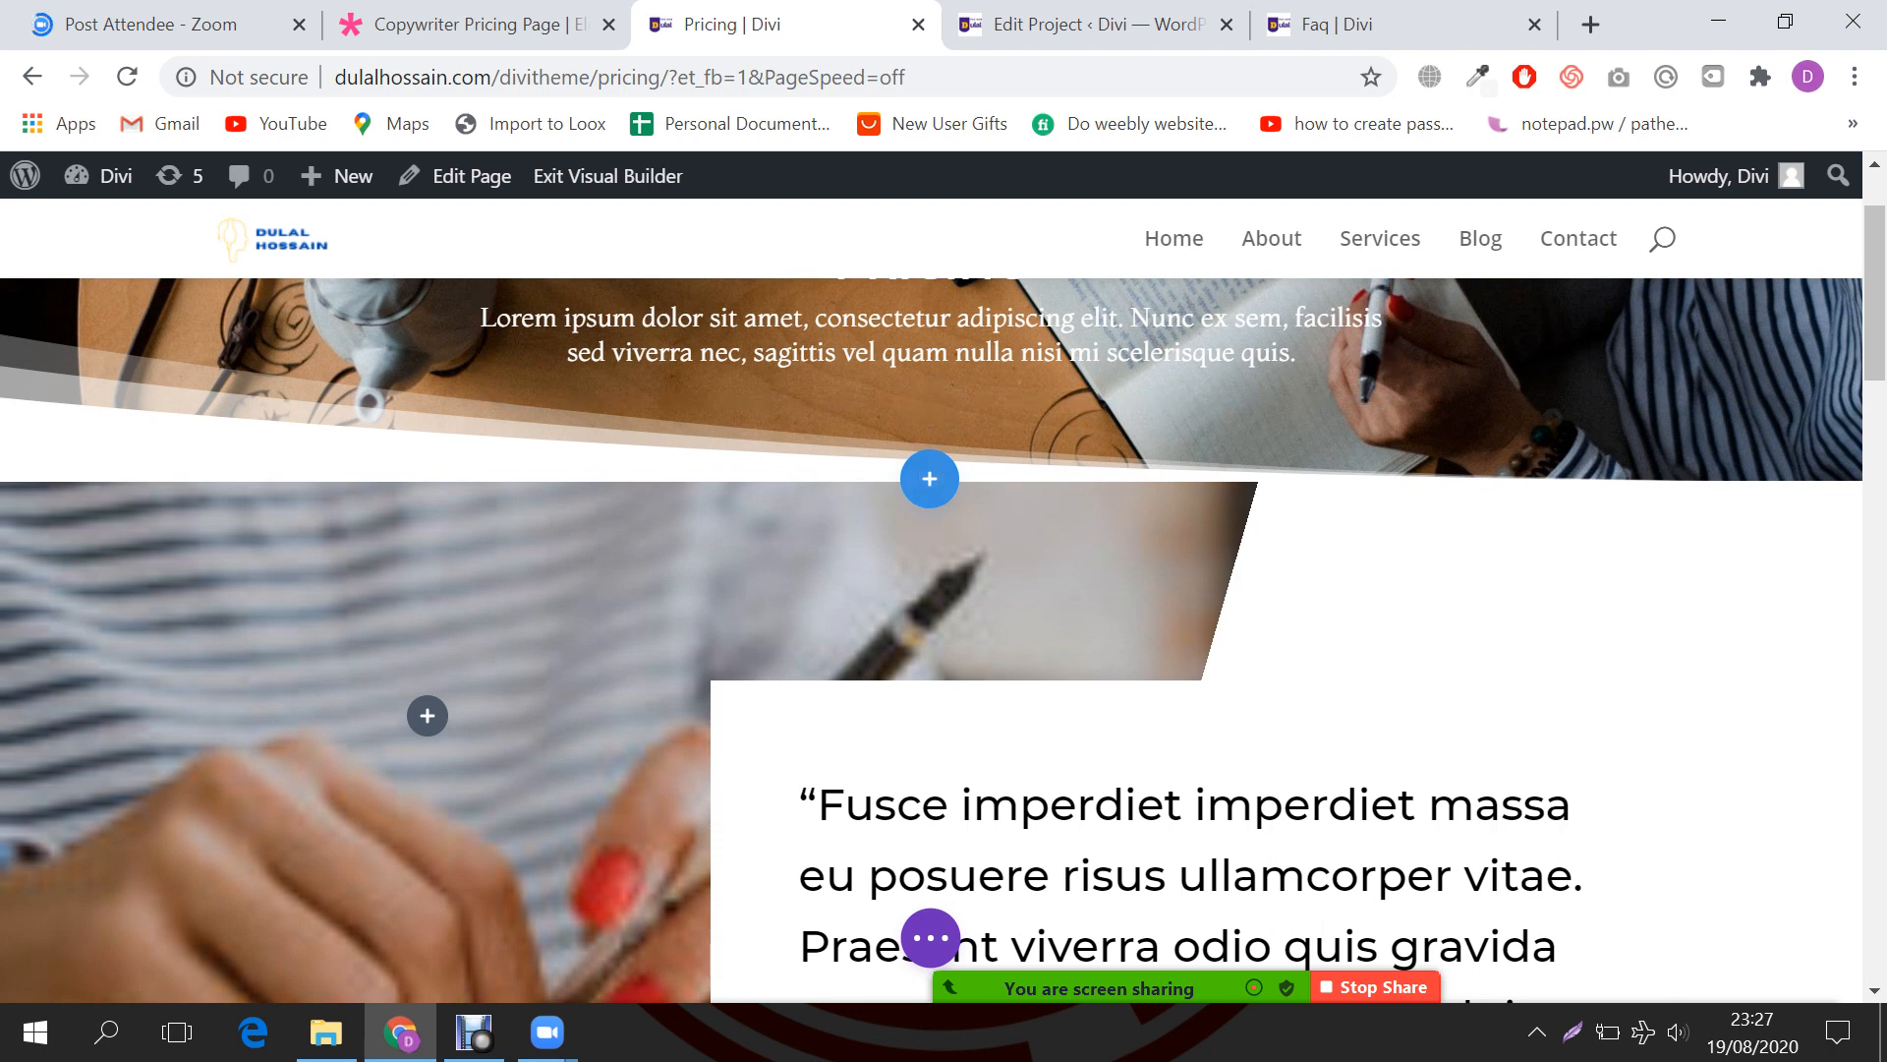
Step: Insert a regular one-column section below the hero holding a Pricing Tables module
click(930, 479)
click(751, 714)
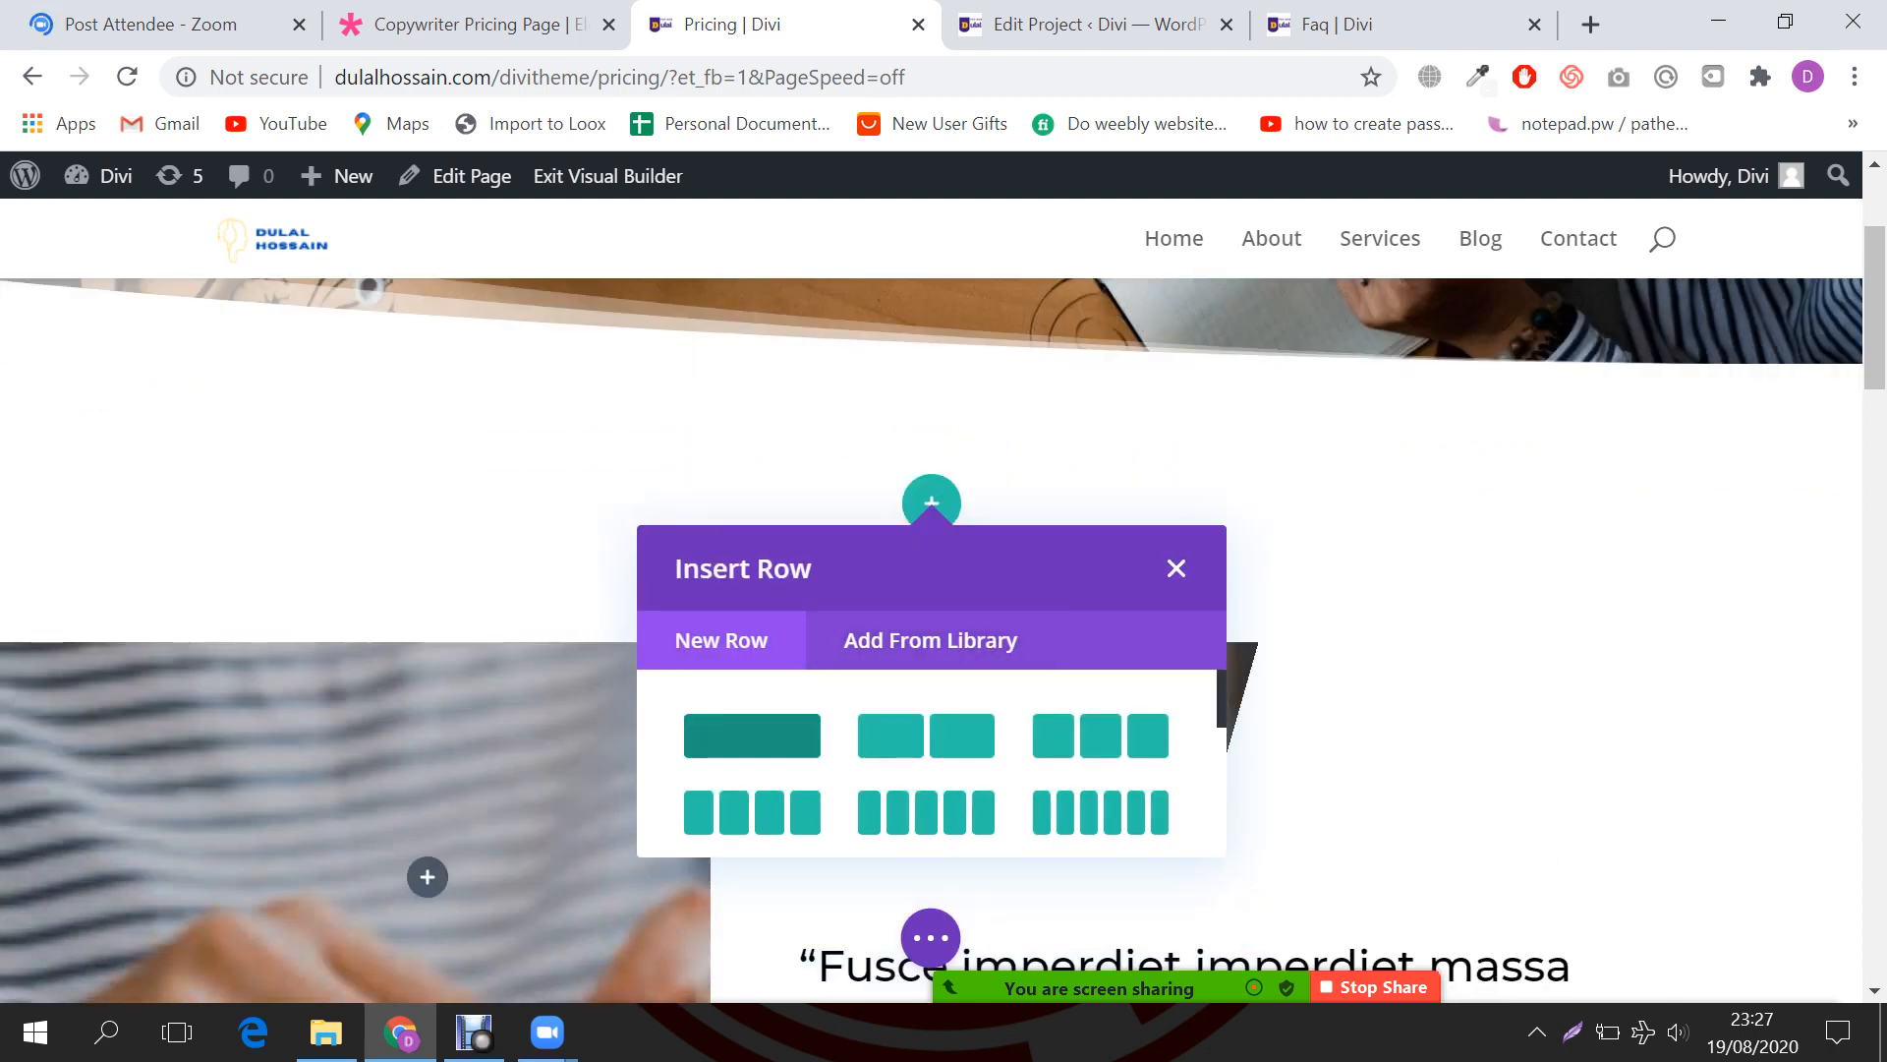
click(752, 735)
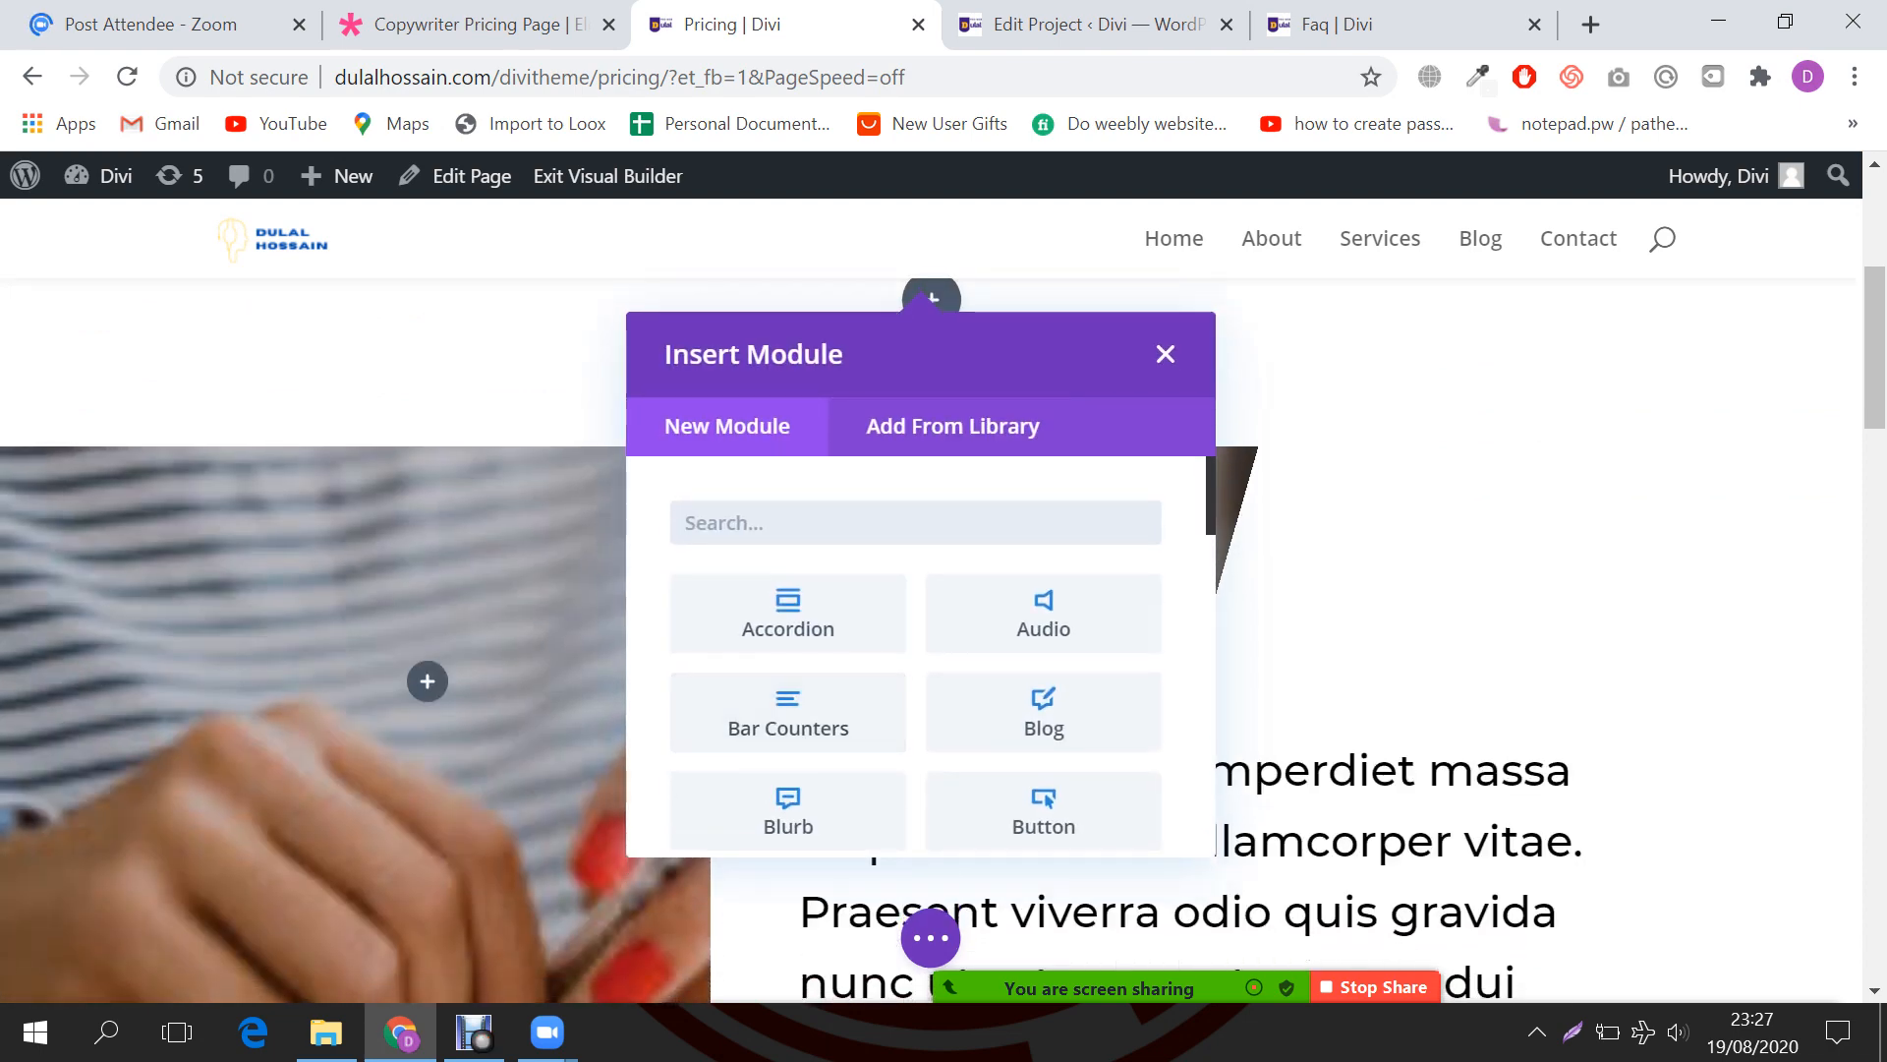
text(pri)
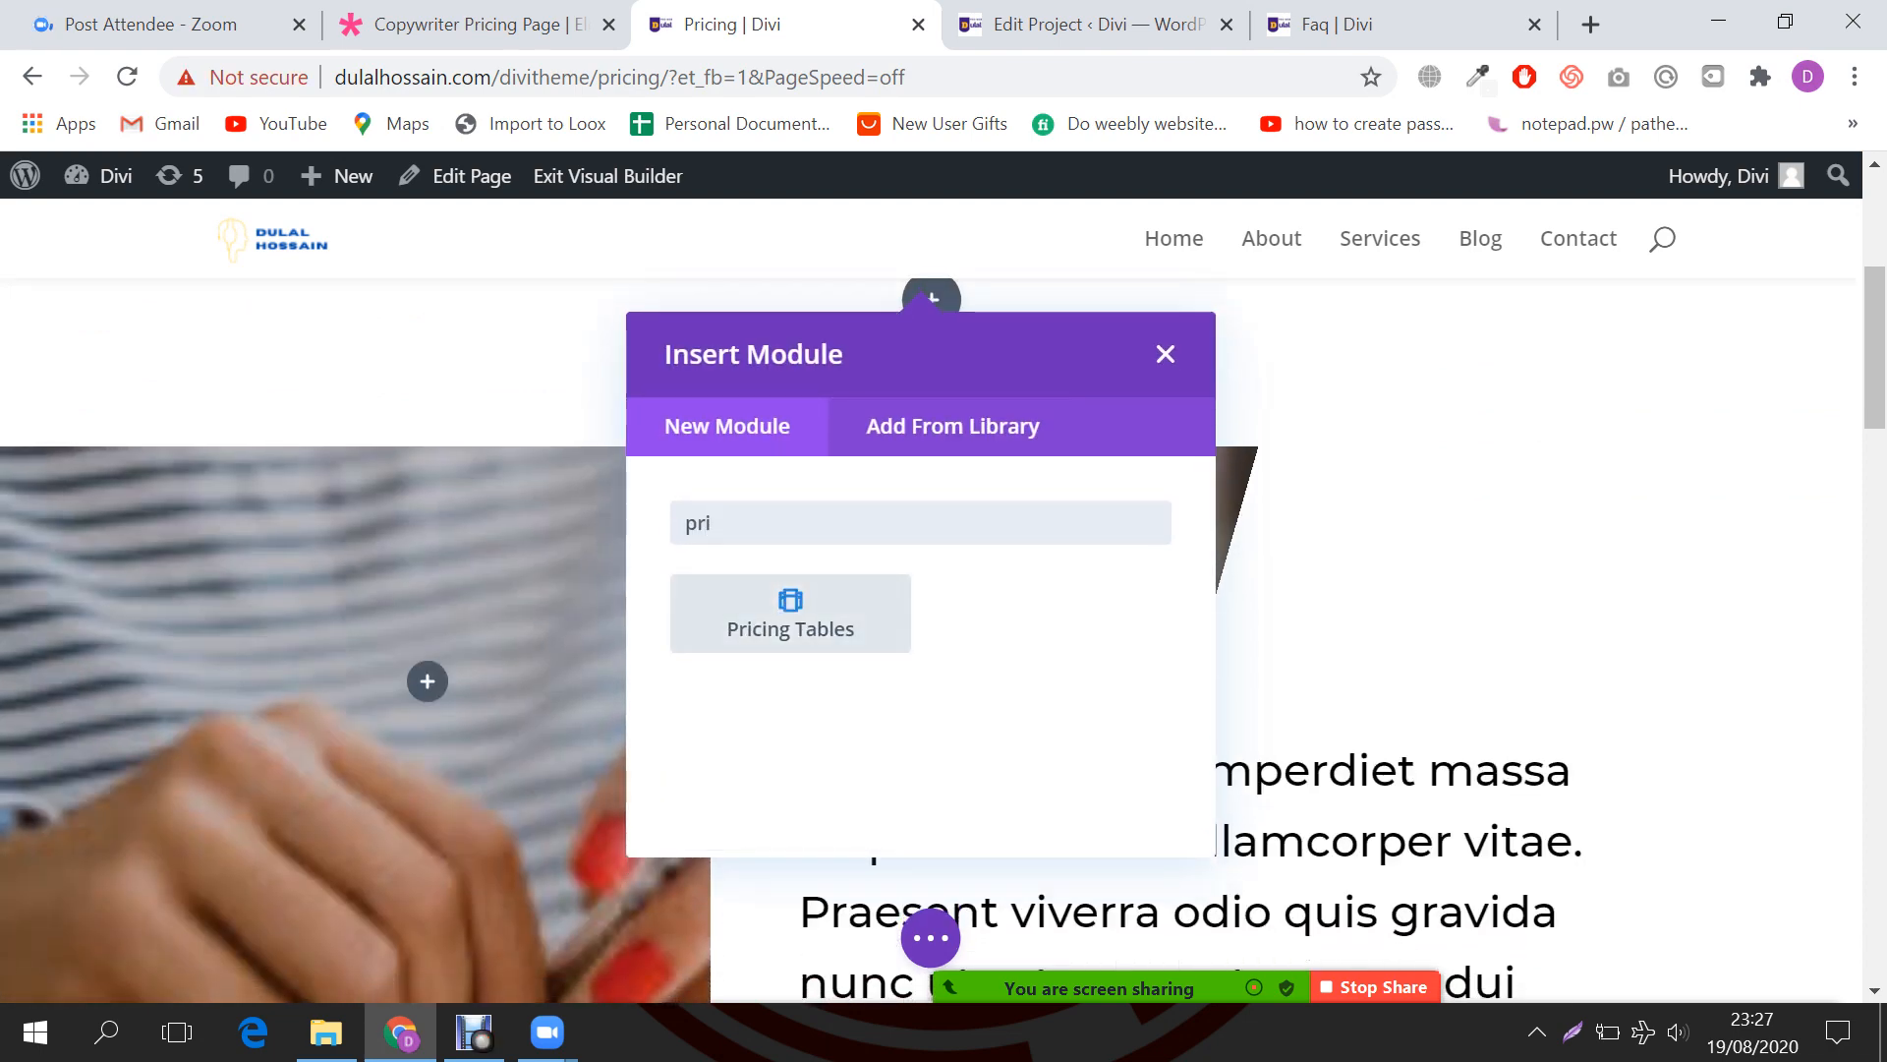
key(Return)
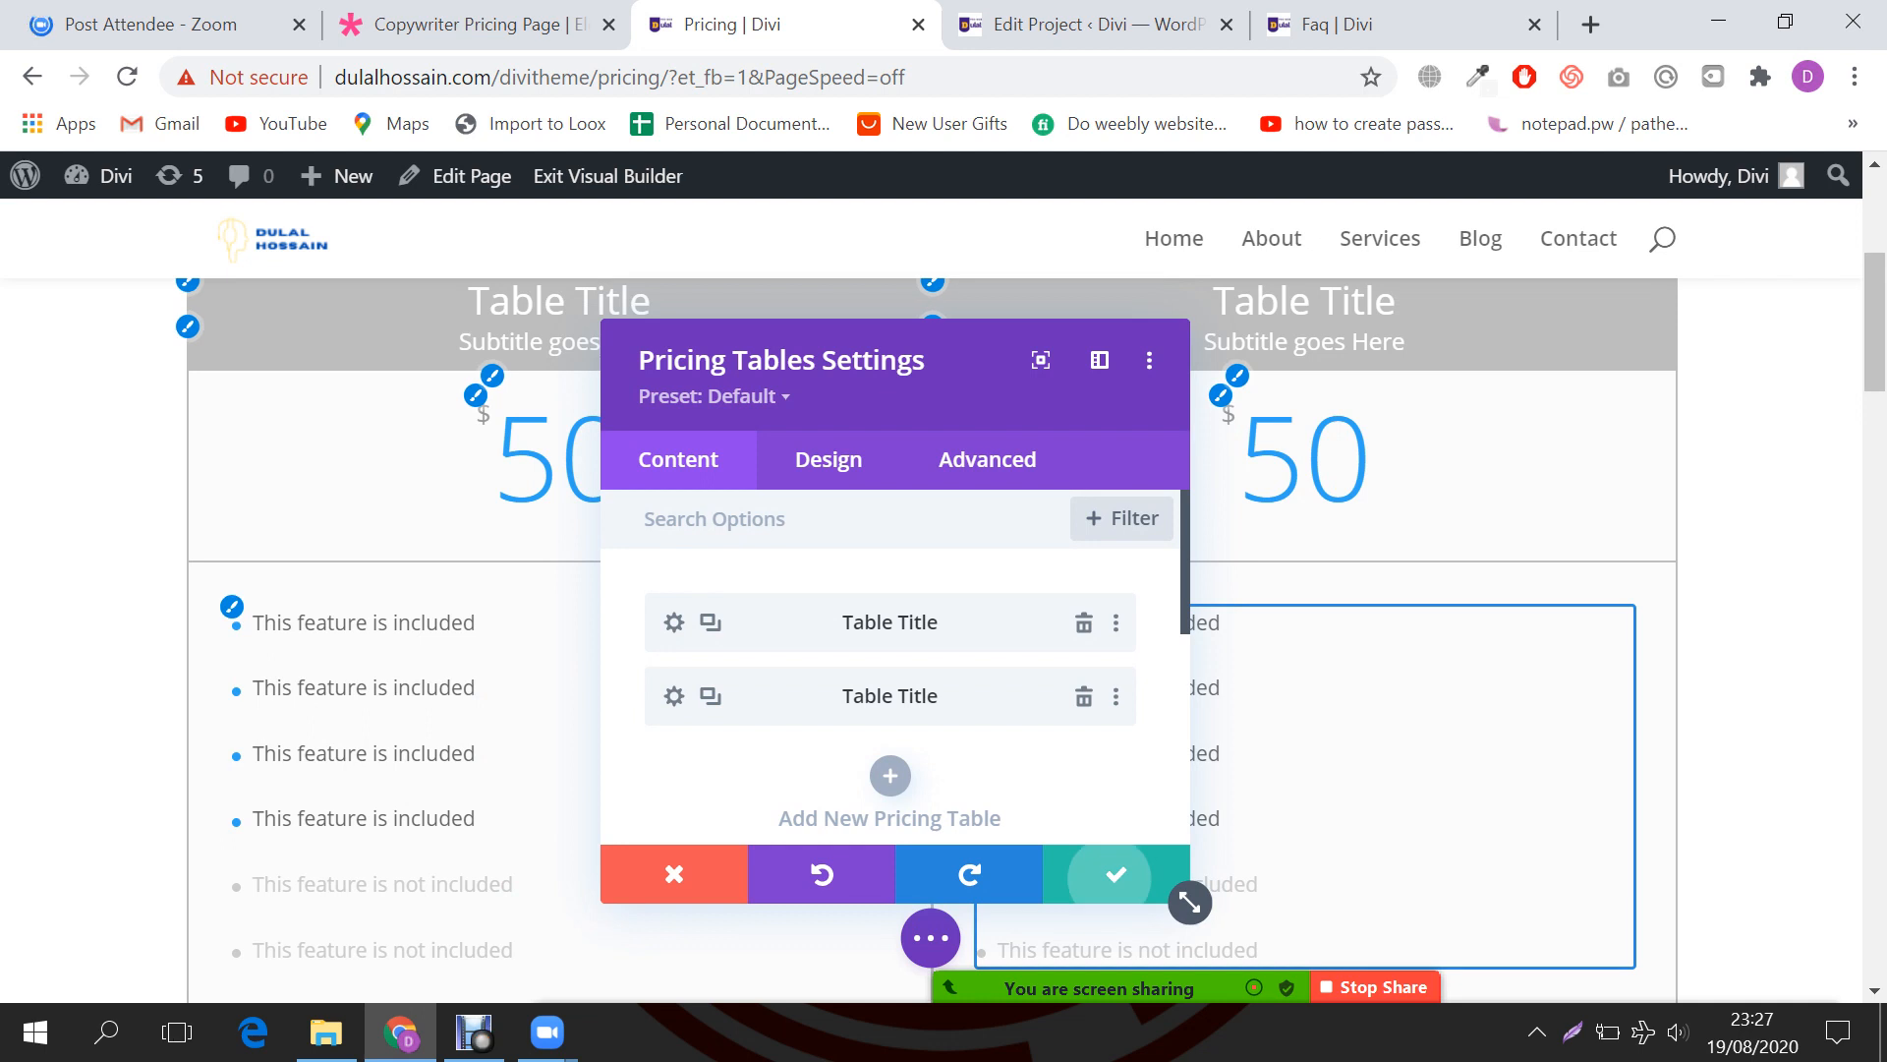
click(1115, 873)
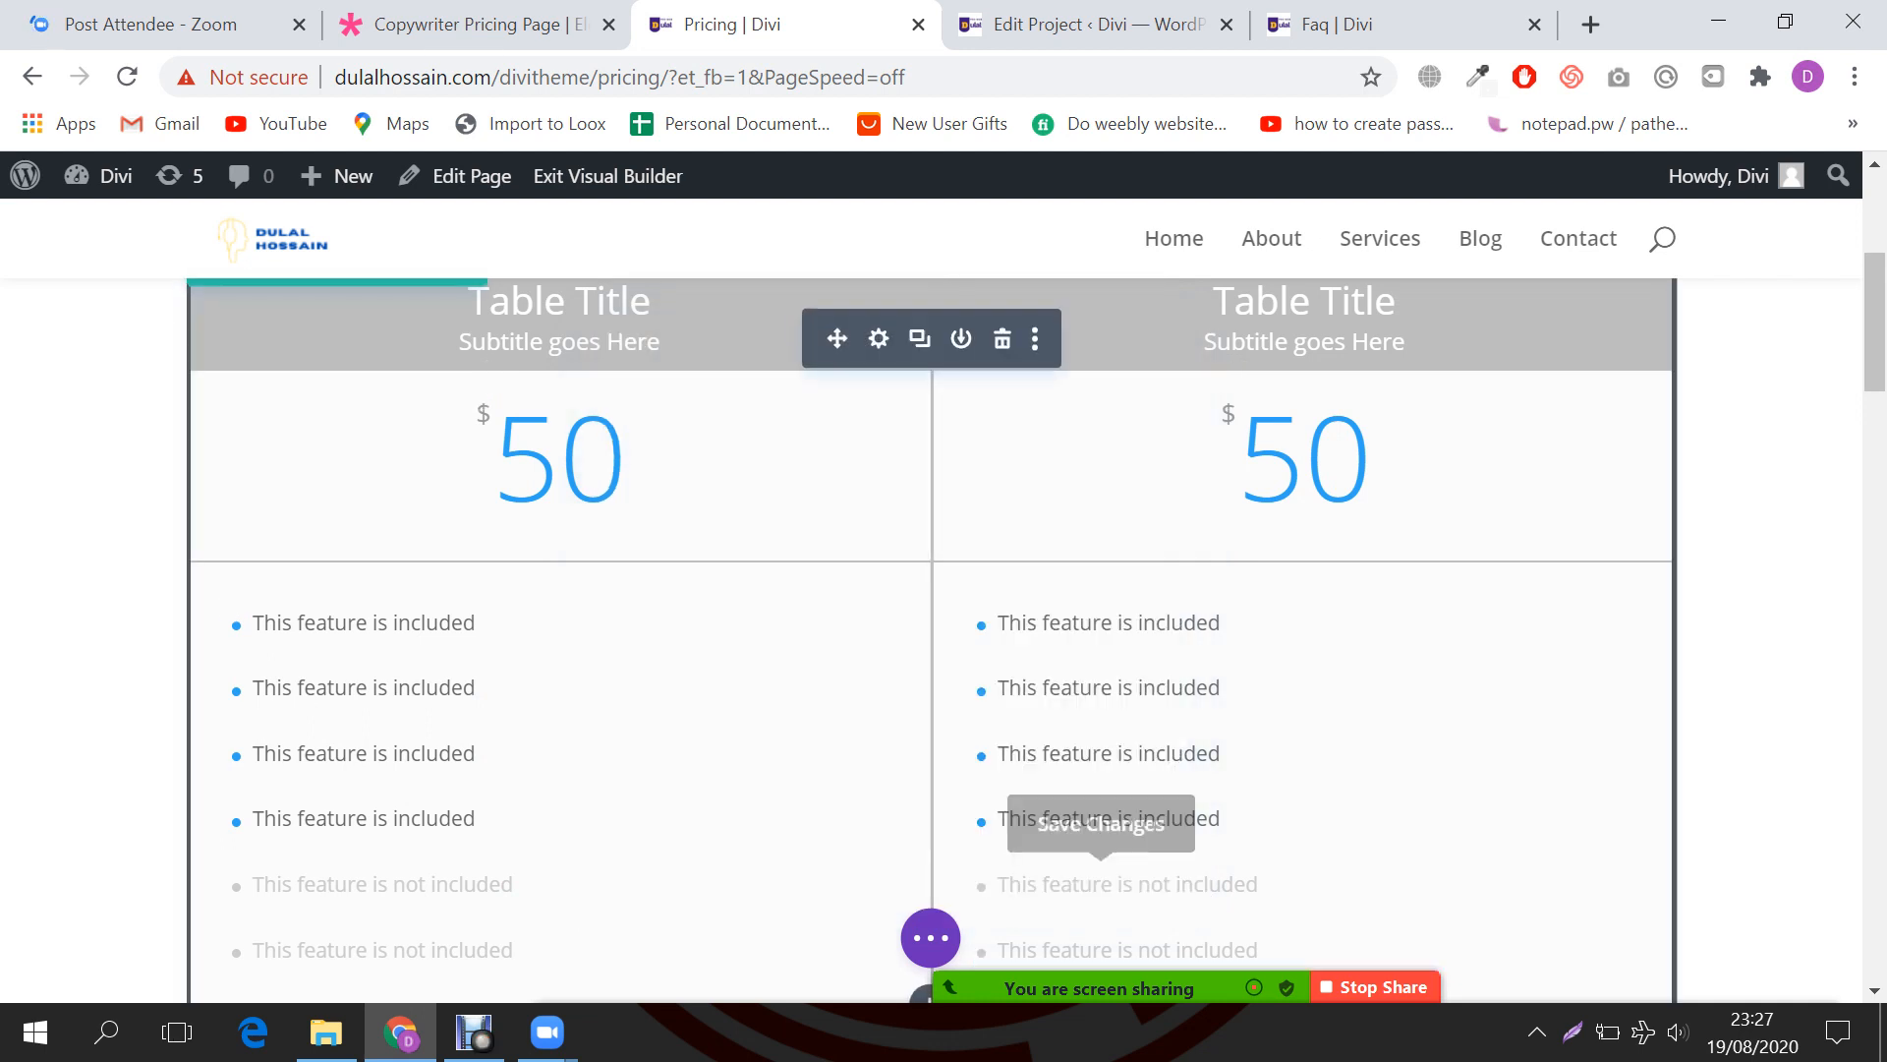
scroll(1115, 874, up, 3)
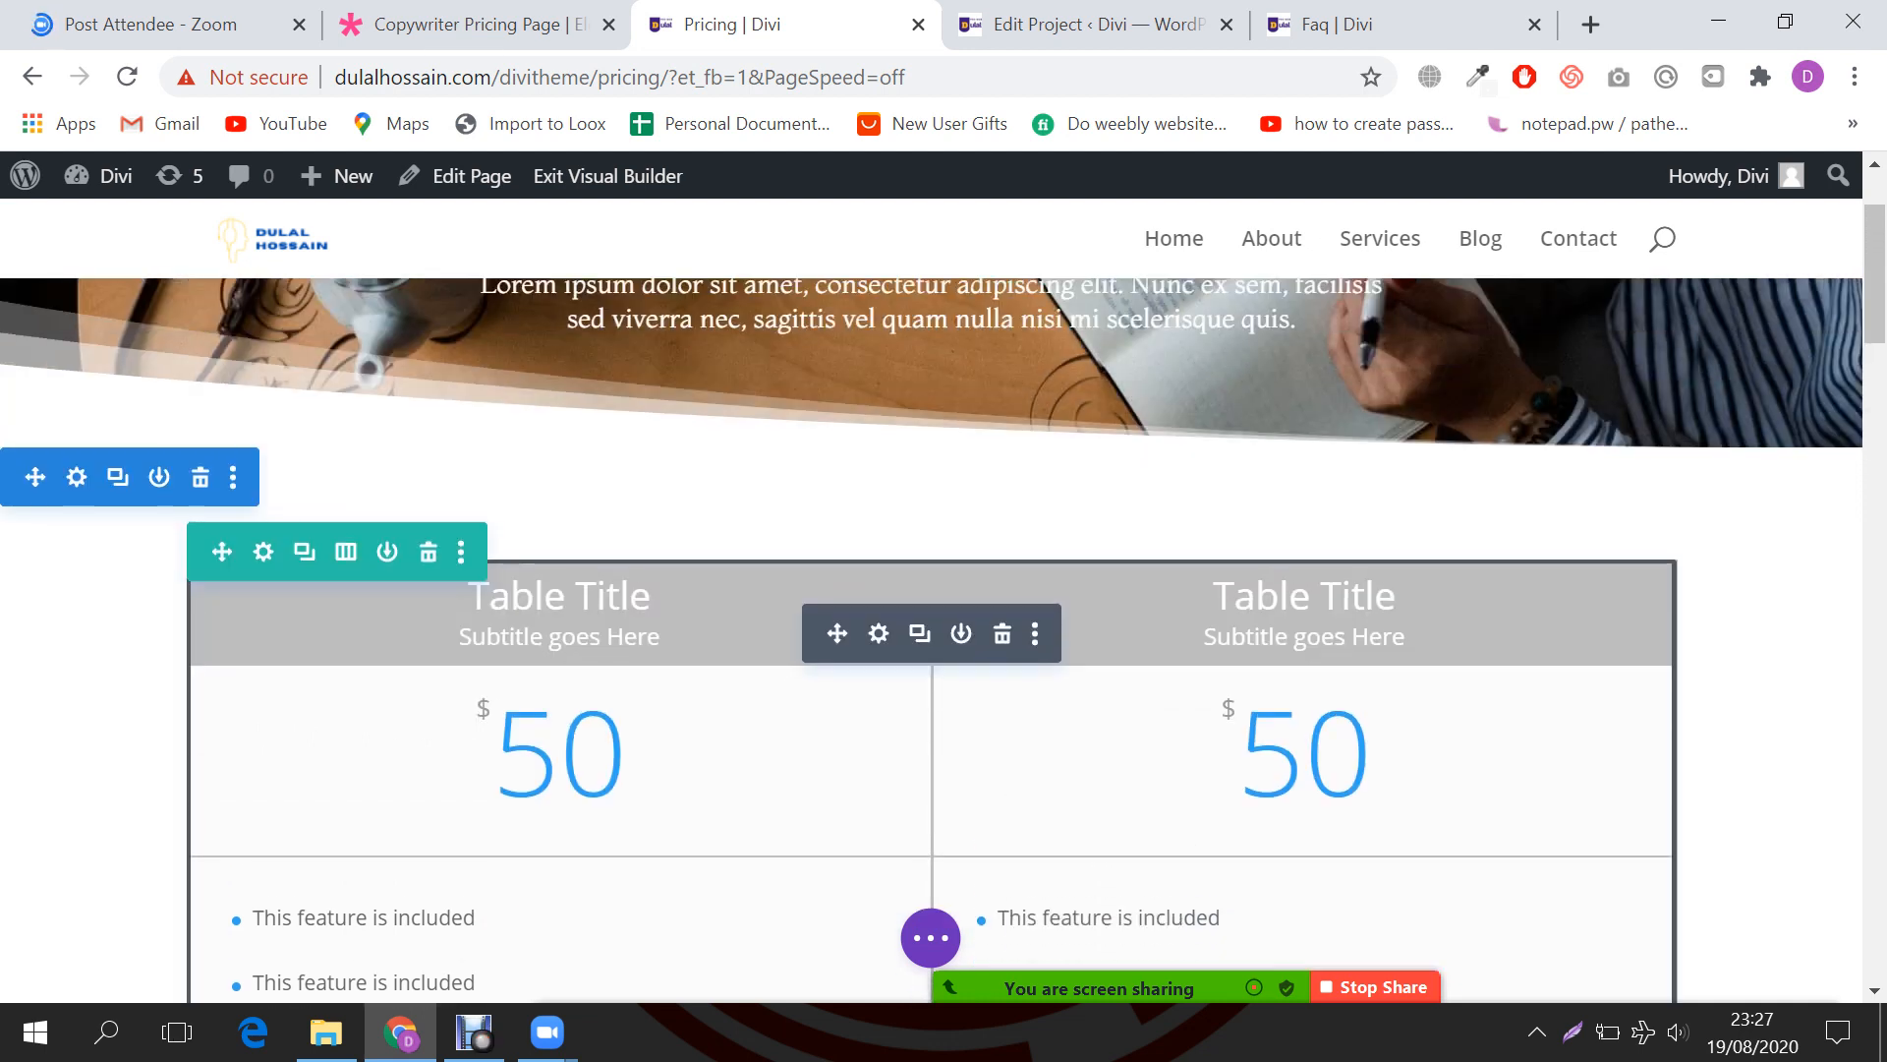
Step: Add a third pricing table column and save the module
click(879, 634)
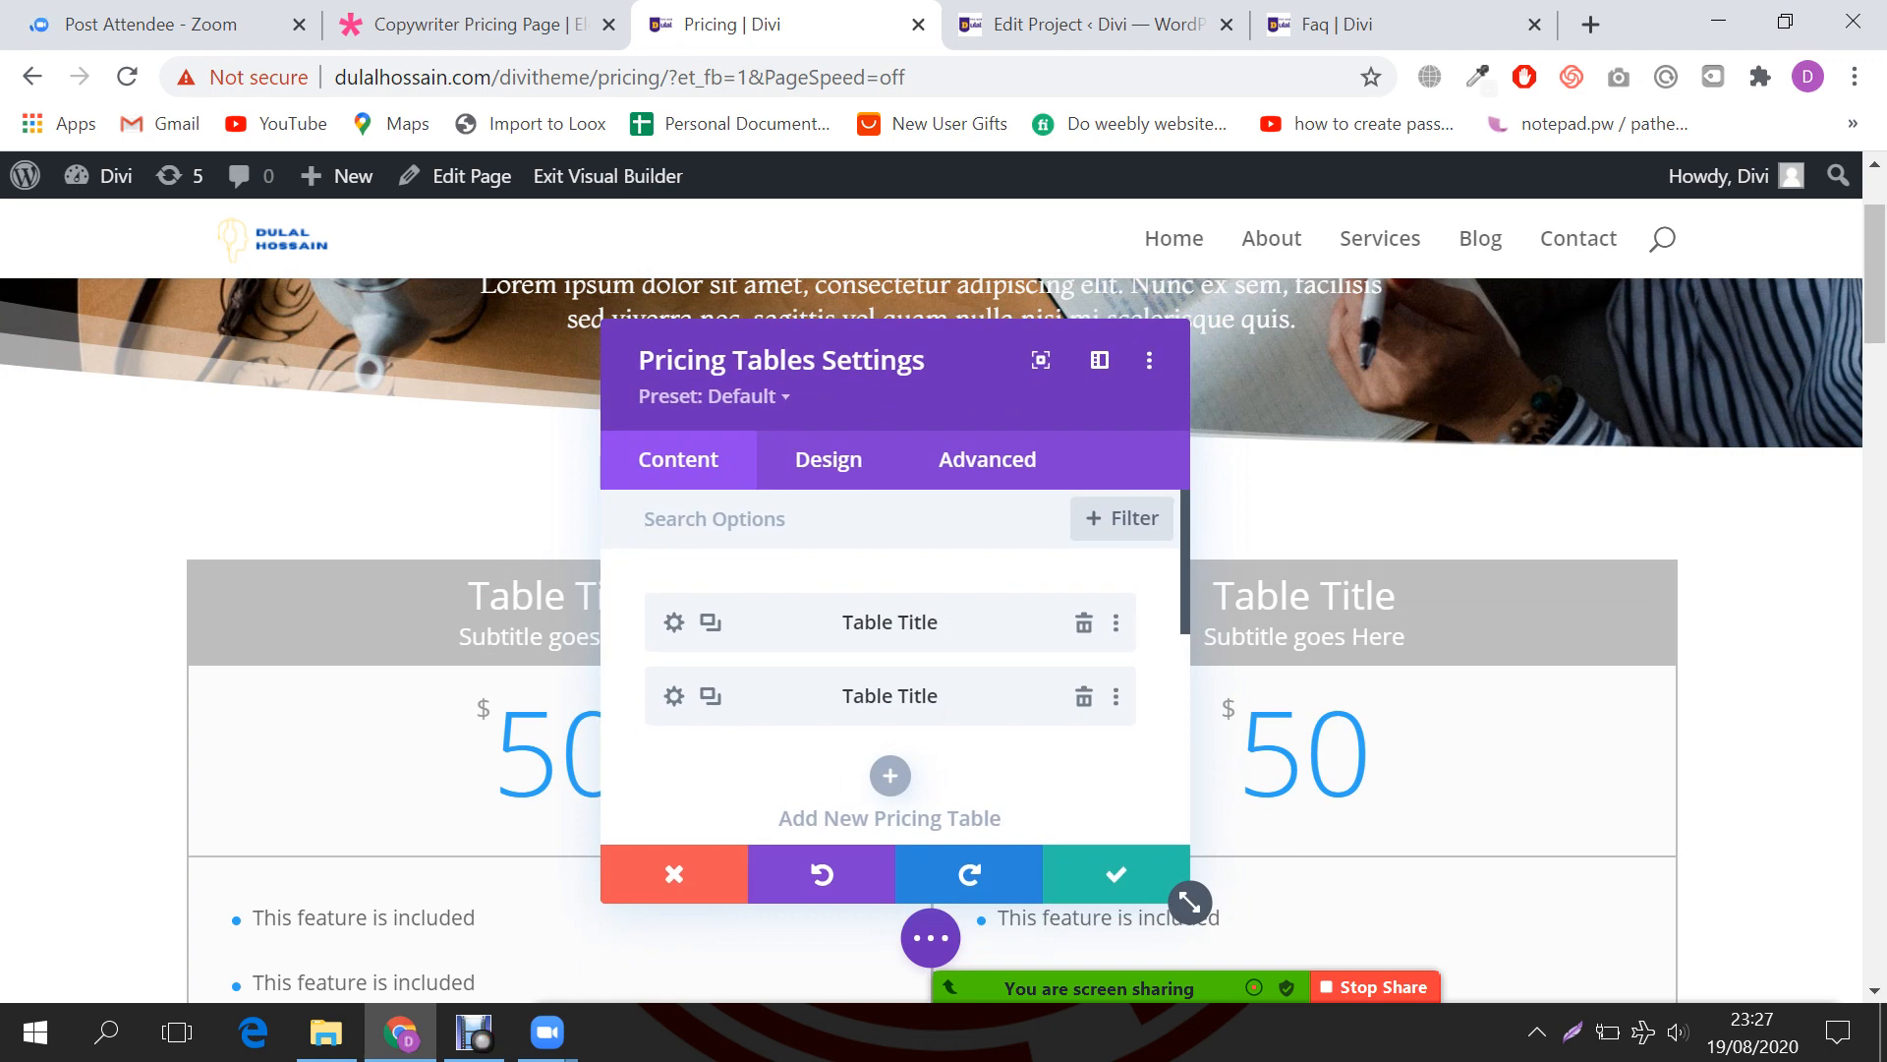
click(710, 622)
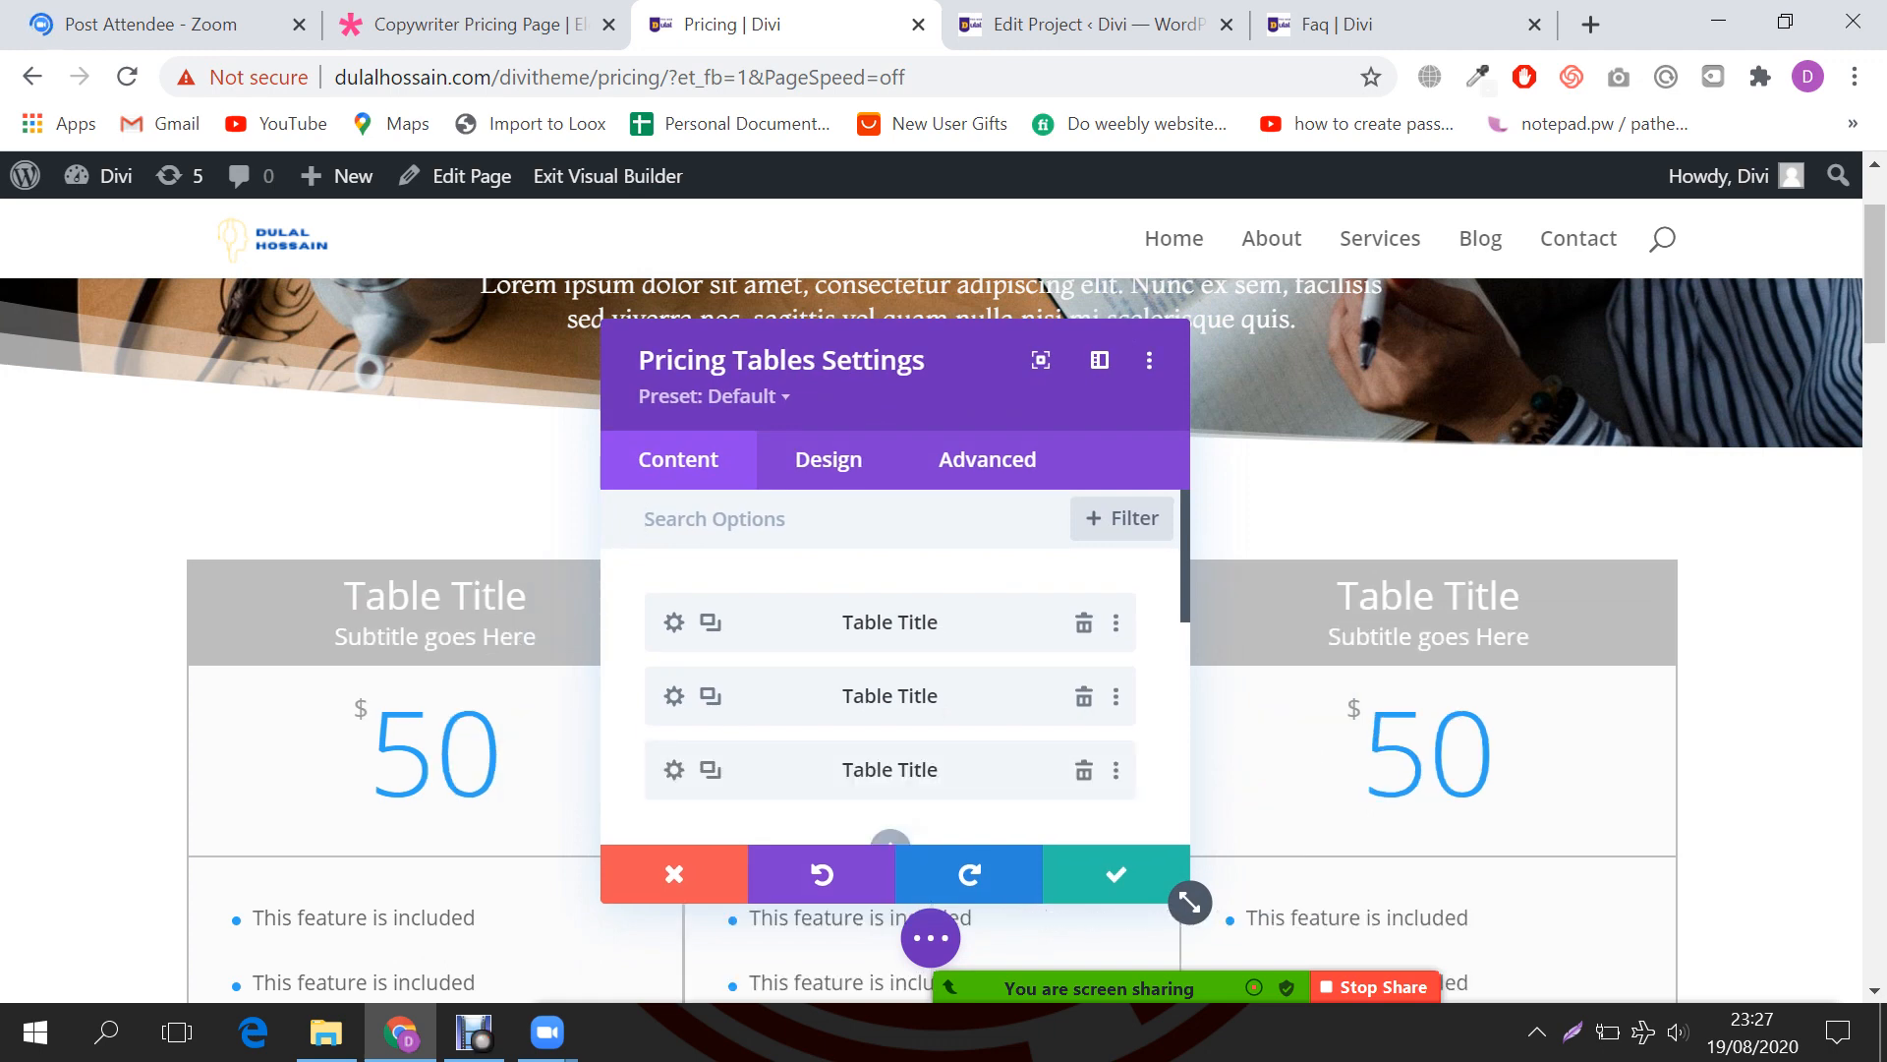
click(1116, 873)
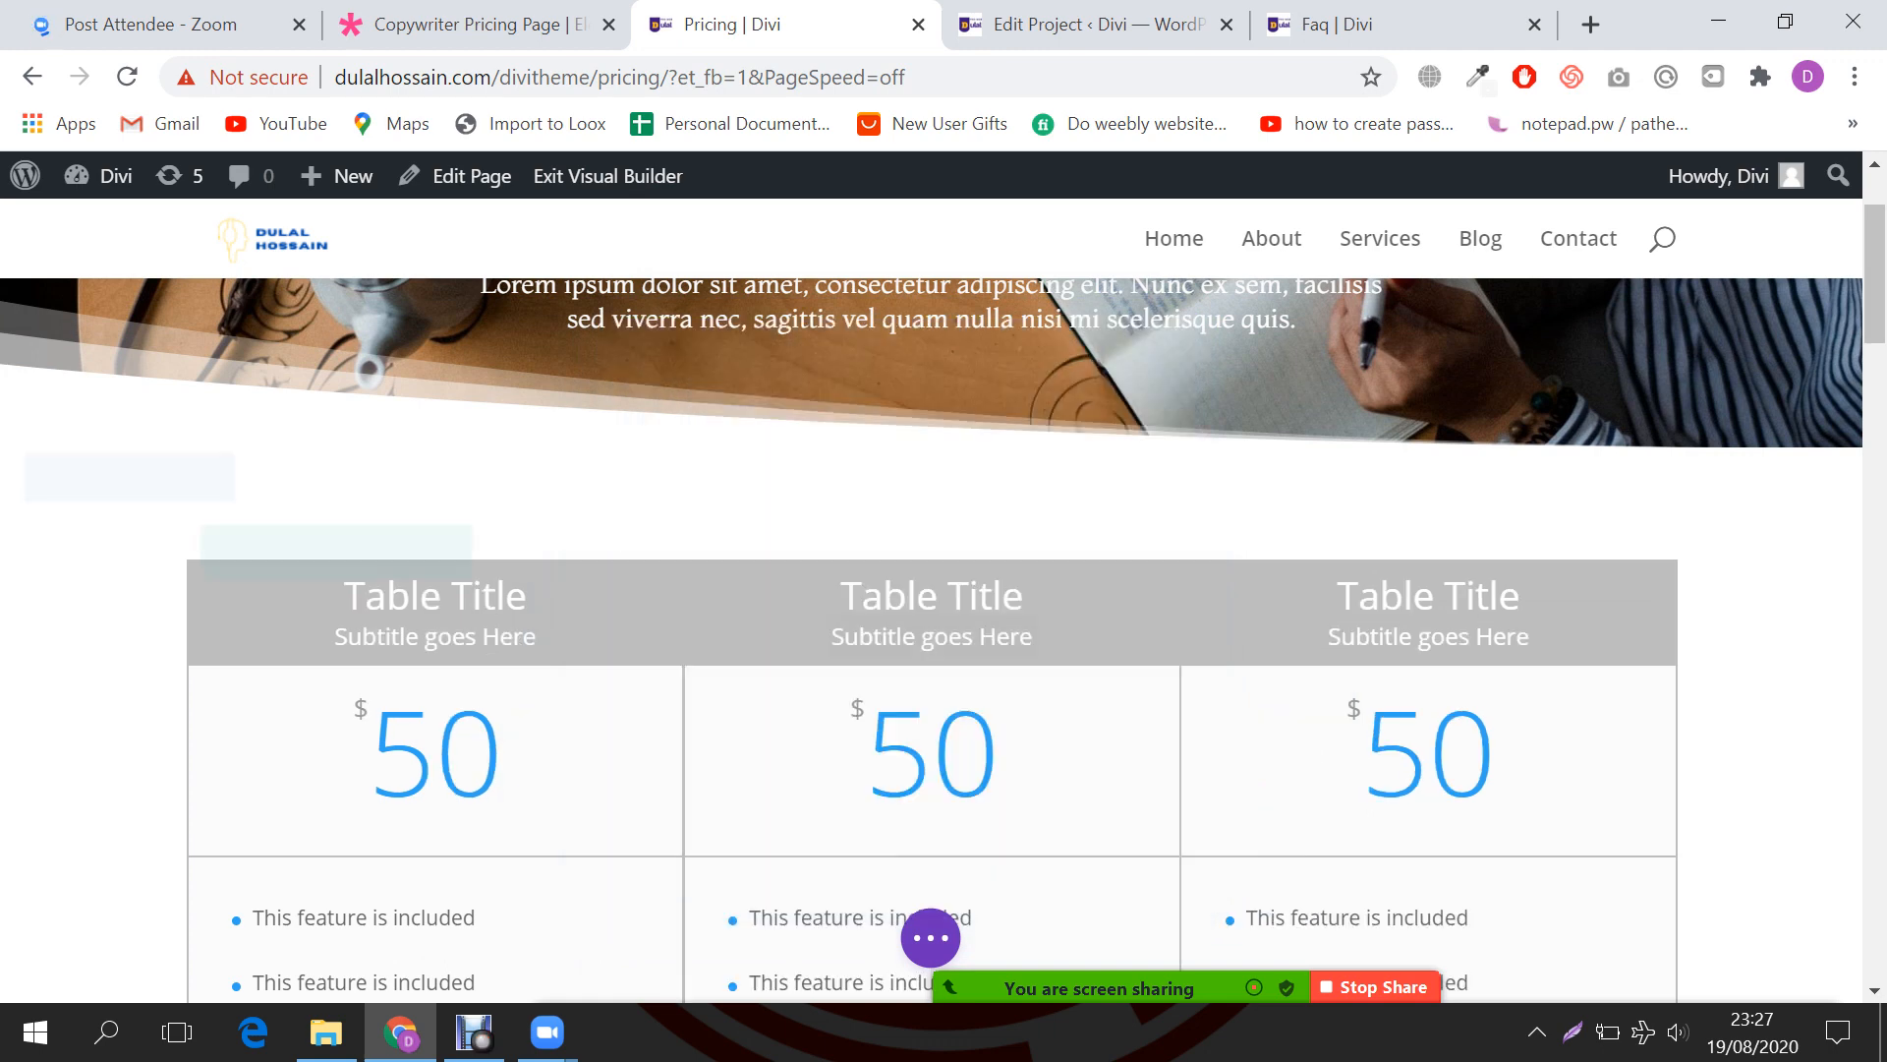
scroll(931, 688, down, 1)
scroll(931, 639, down, 5)
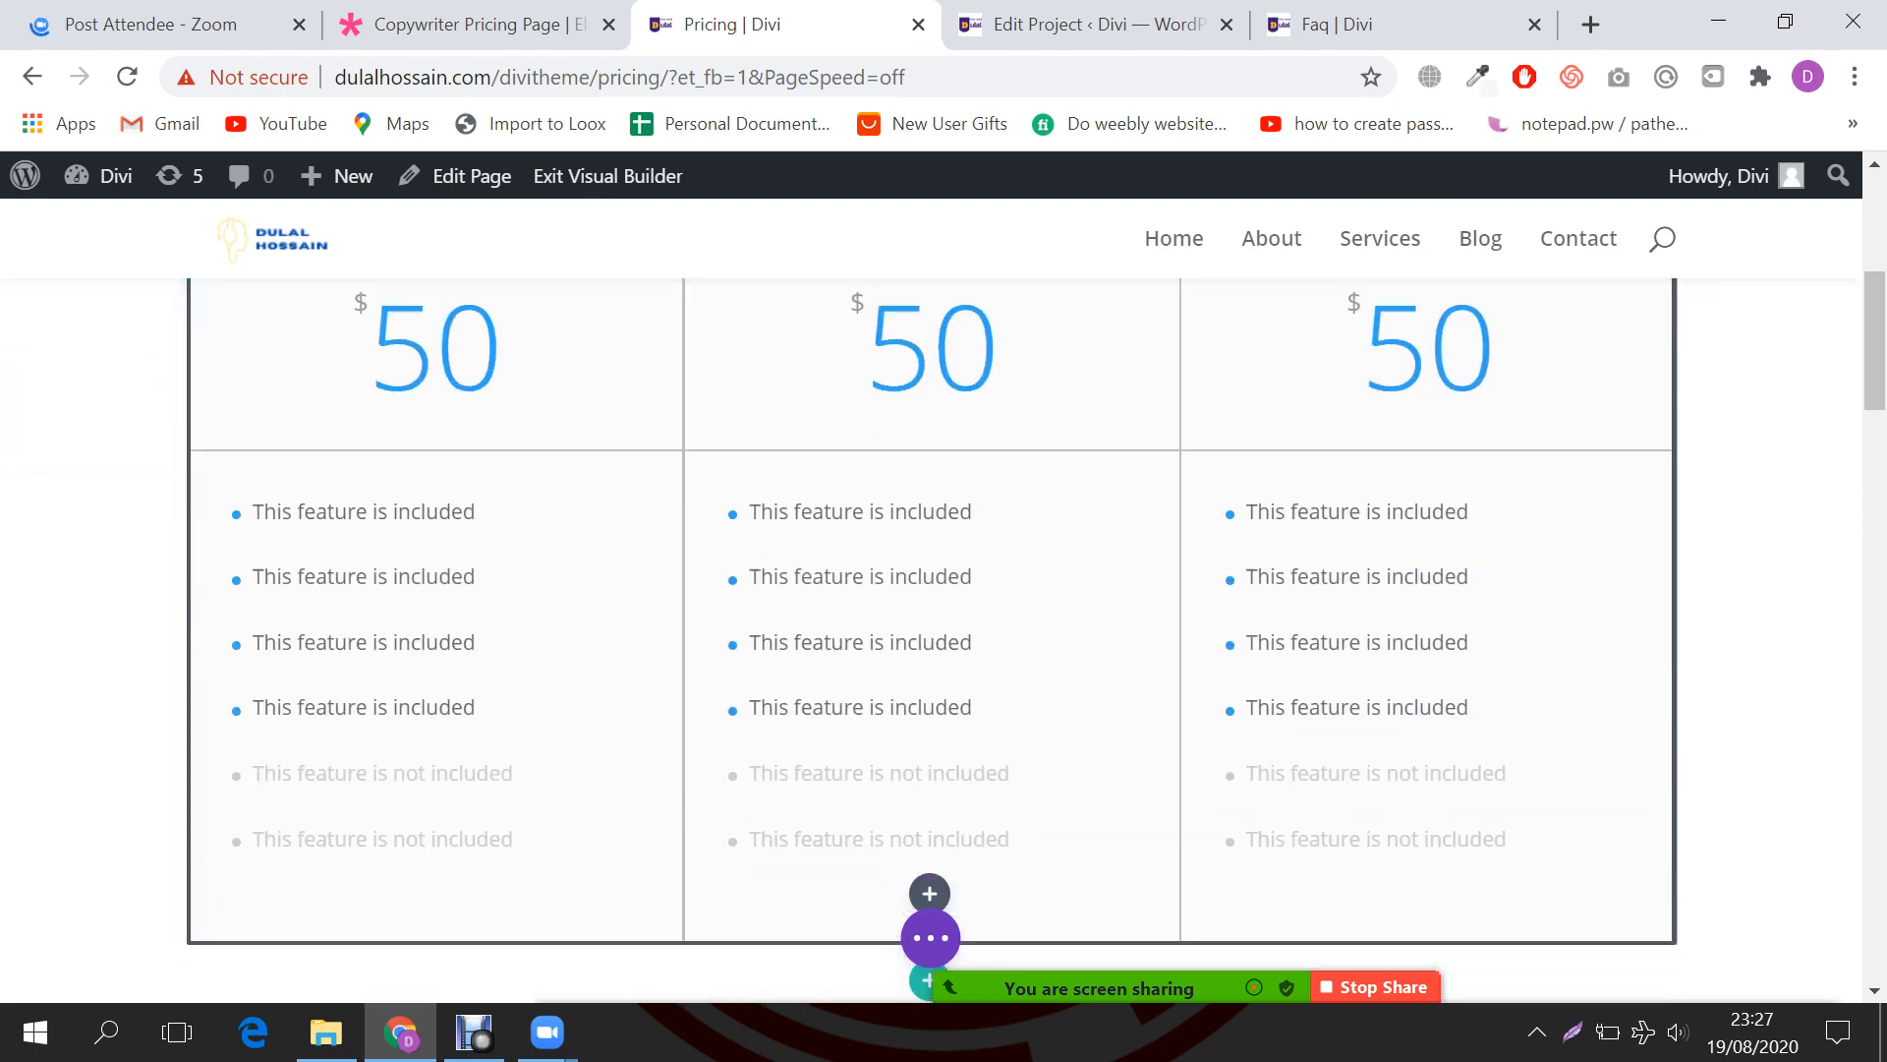
Step: Copy 'Consultation' from the demo page into the first pricing table's title
click(479, 25)
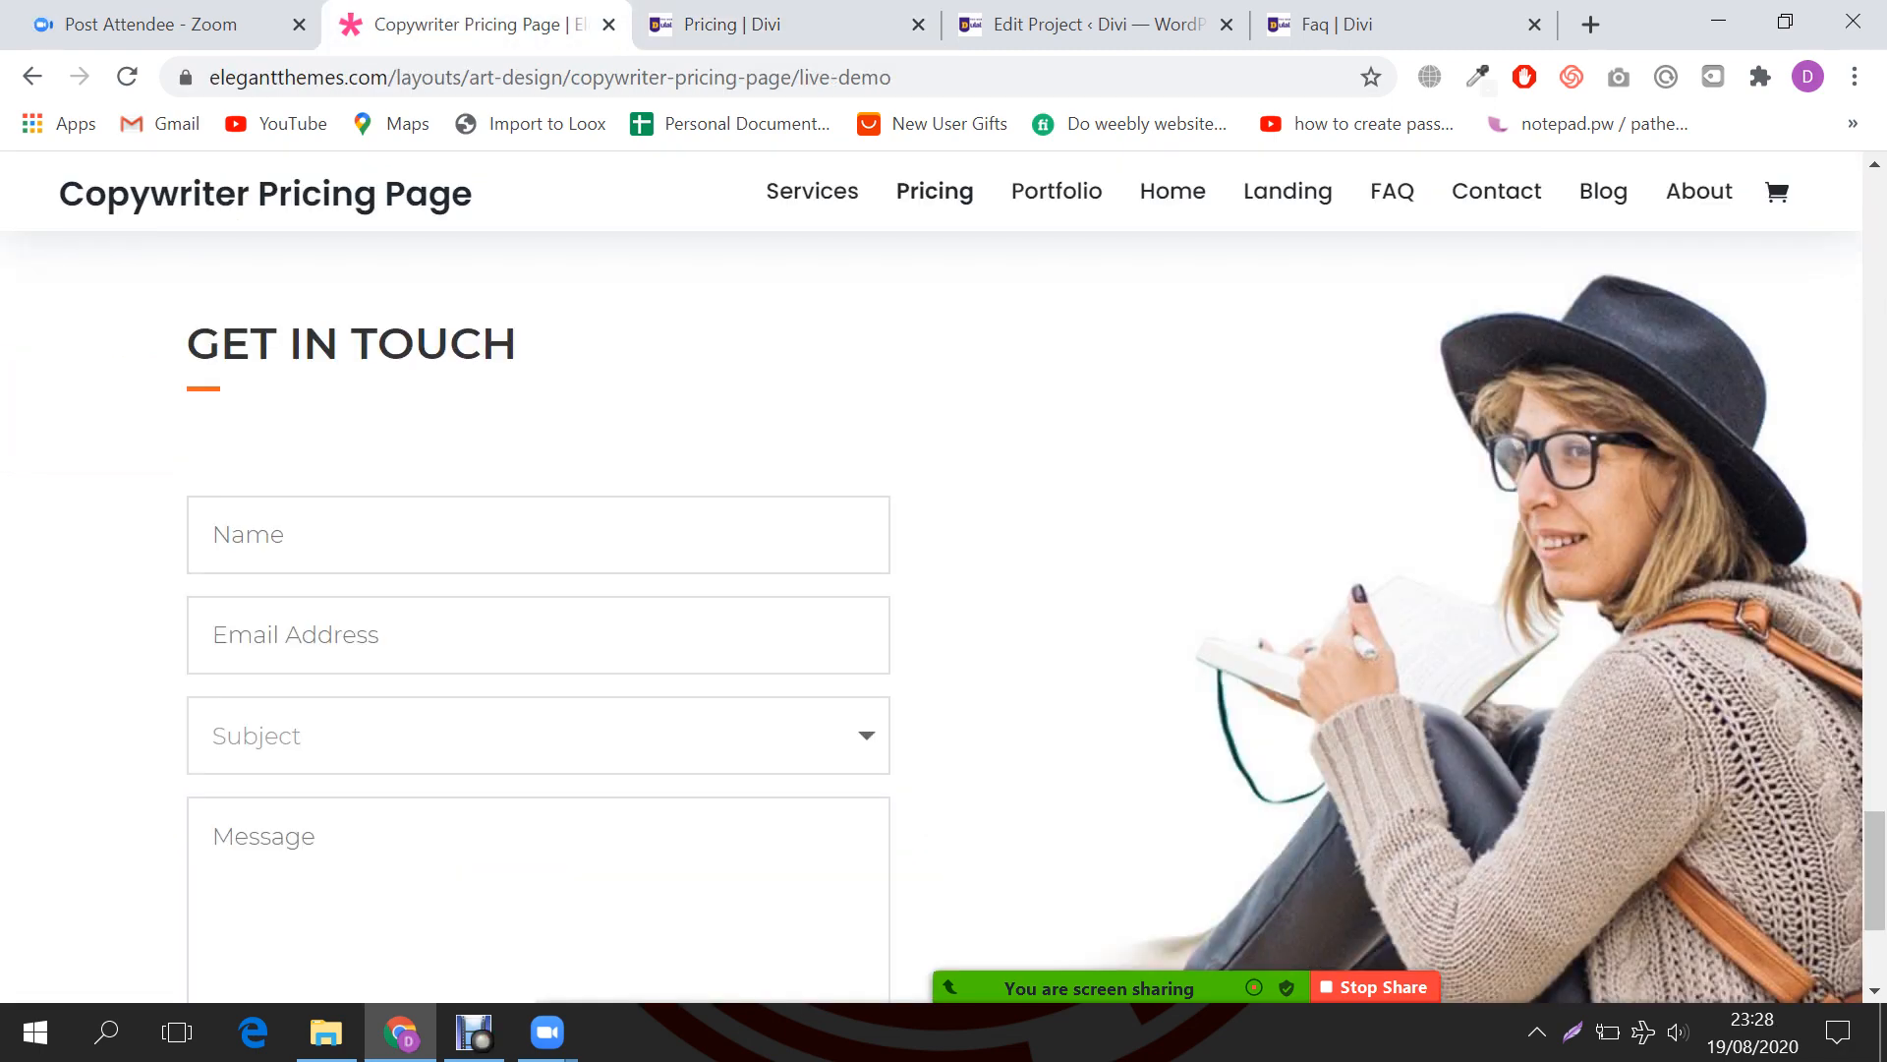
scroll(931, 616, up, 15)
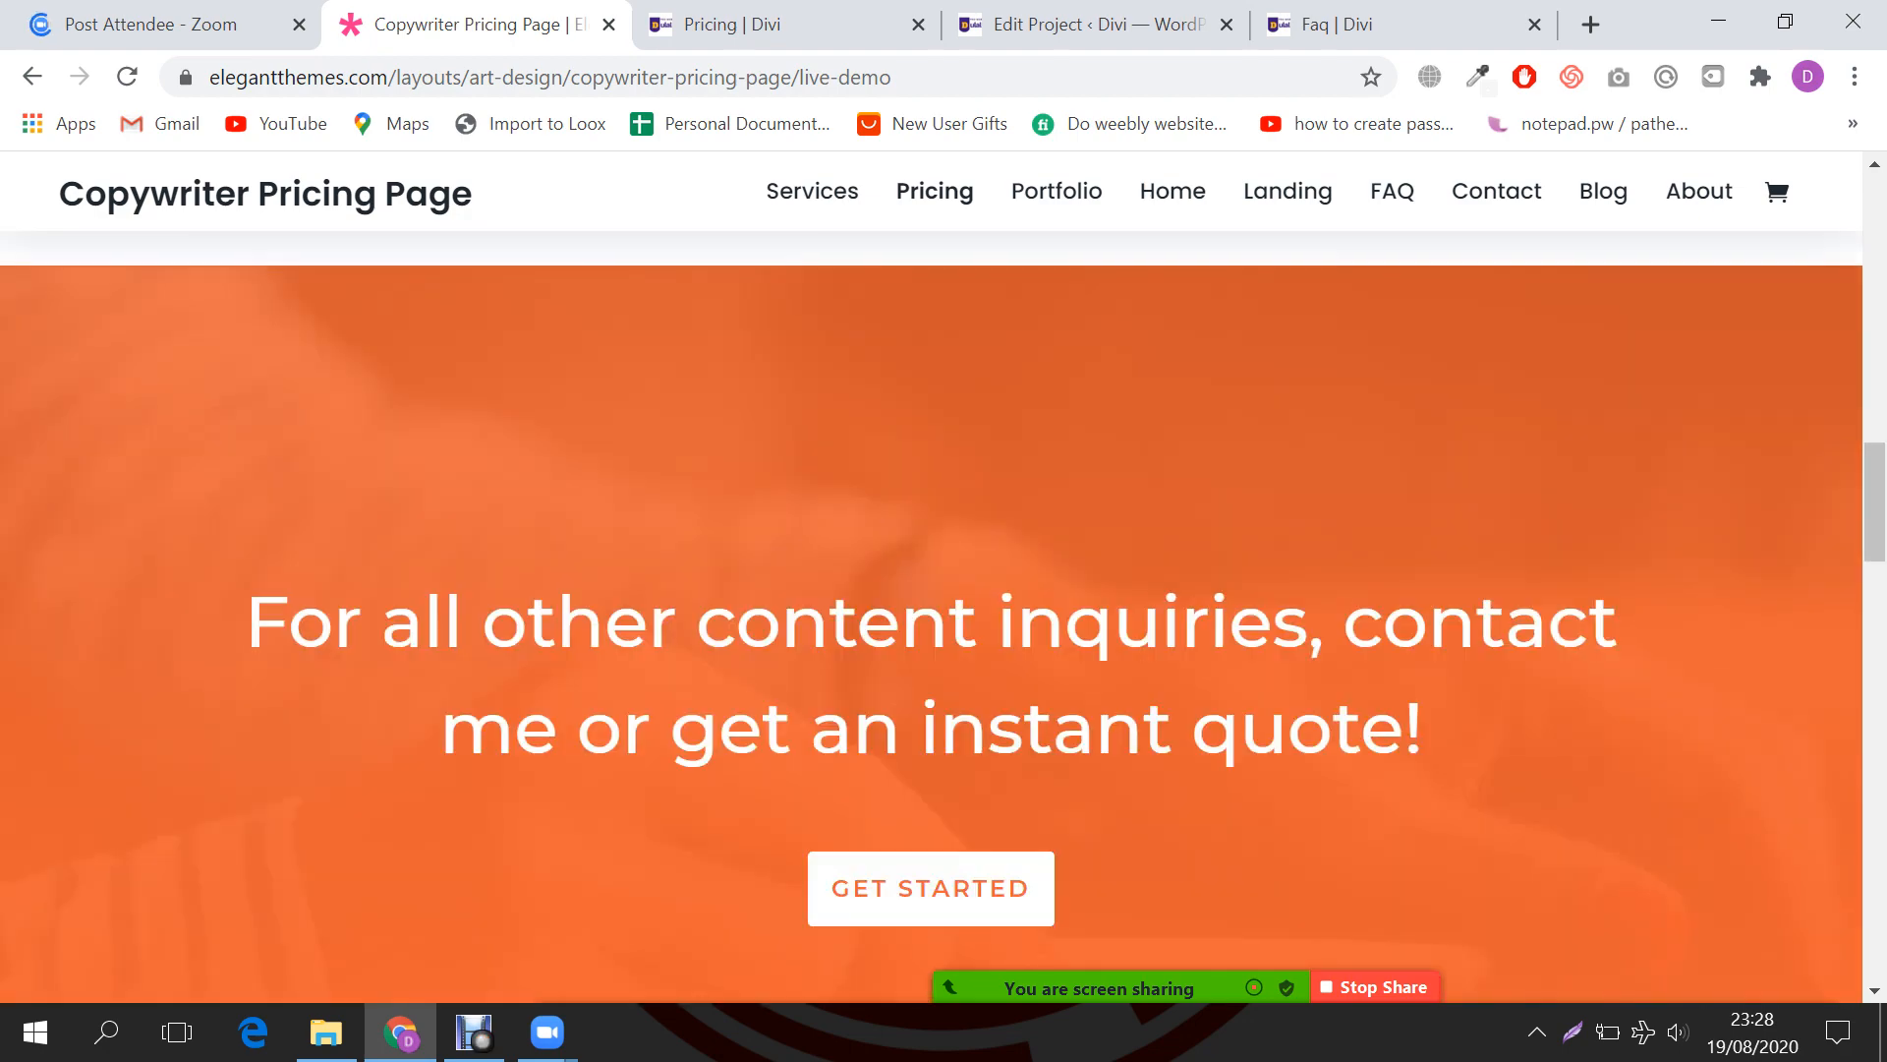
scroll(931, 616, up, 10)
double_click(435, 454)
key(ctrl+c)
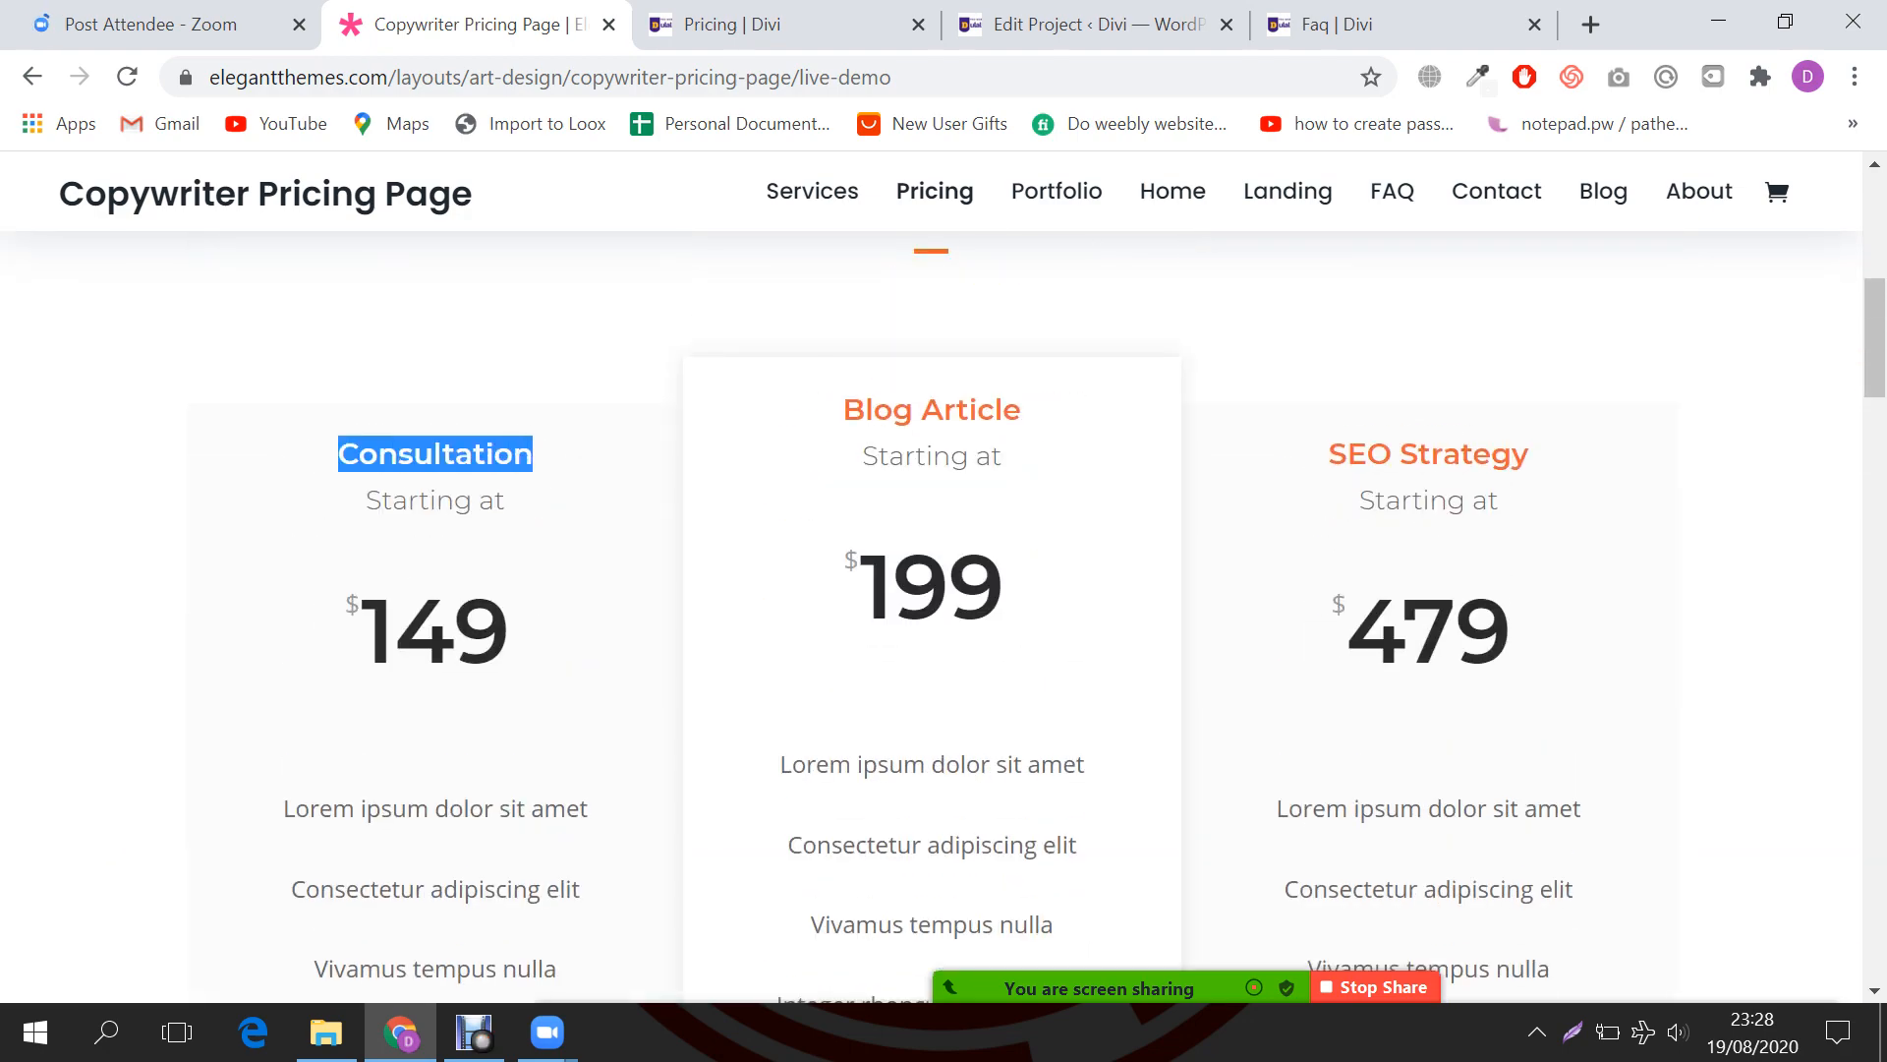
click(767, 24)
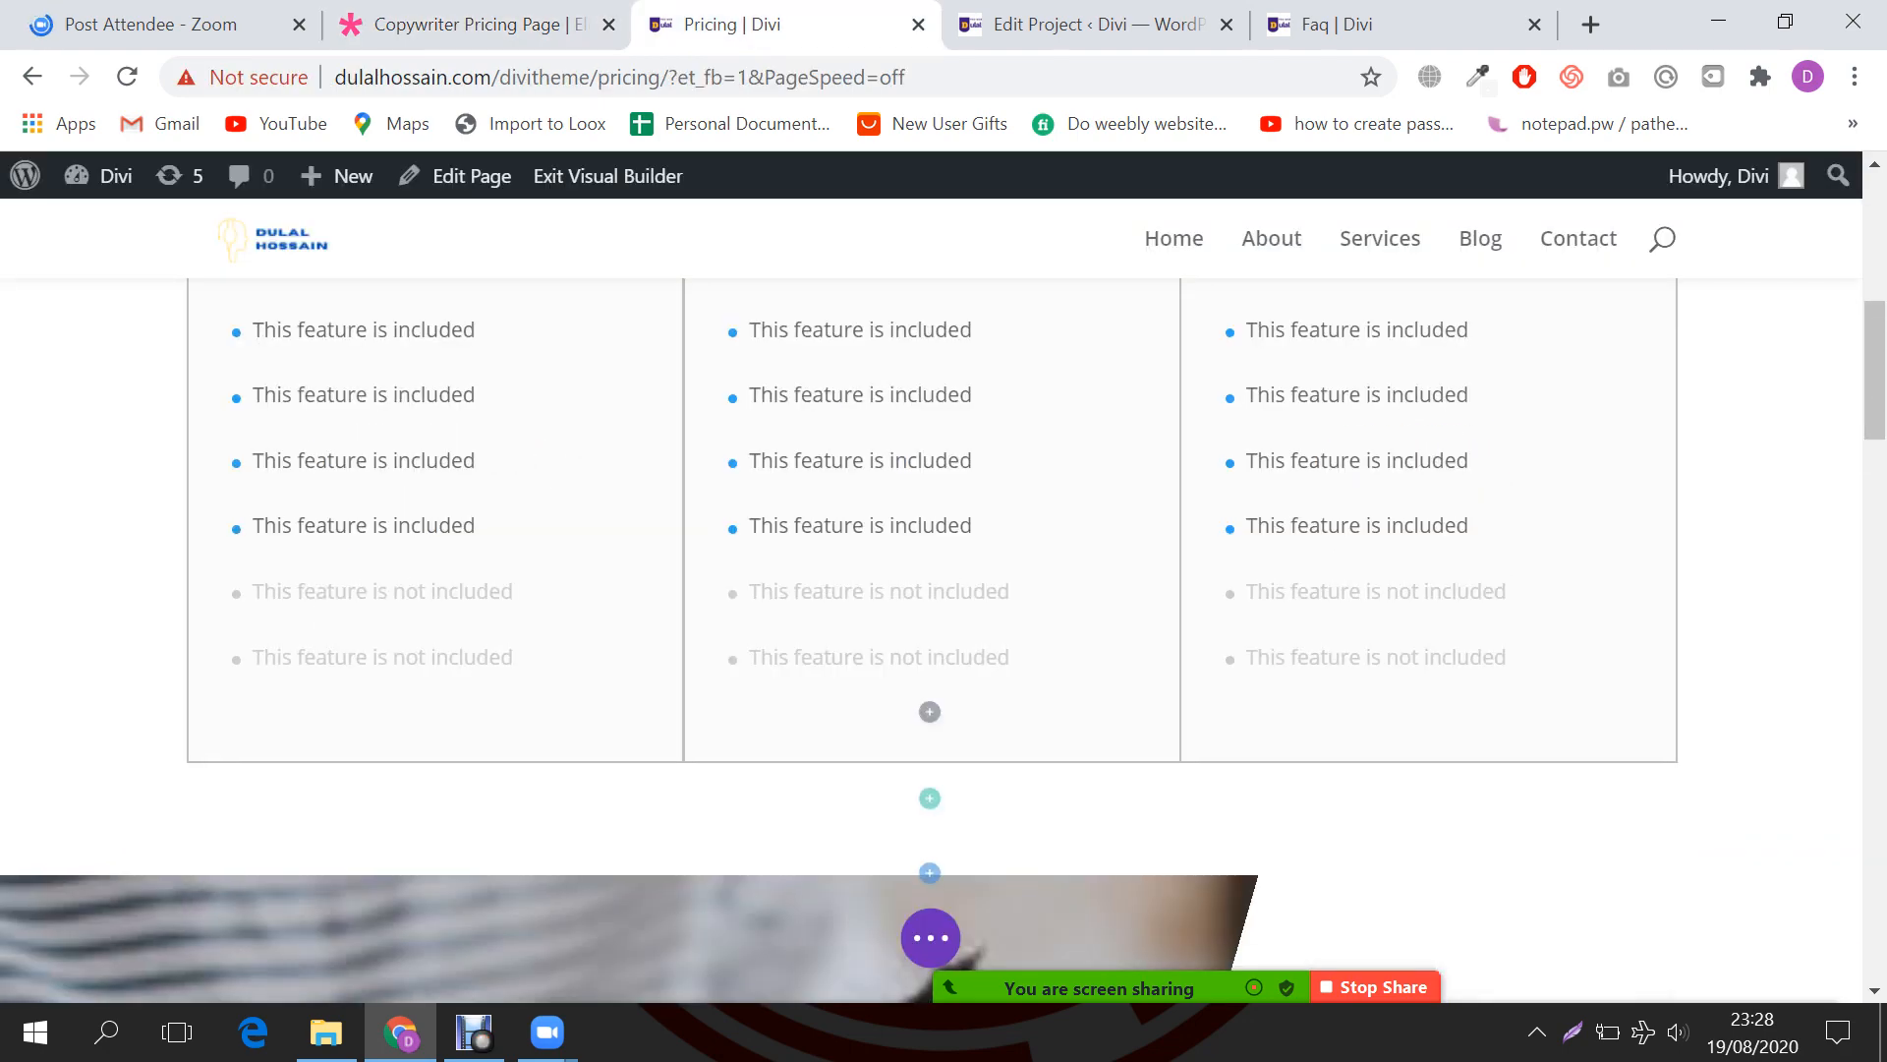
scroll(931, 616, up, 2)
scroll(931, 616, up, 3)
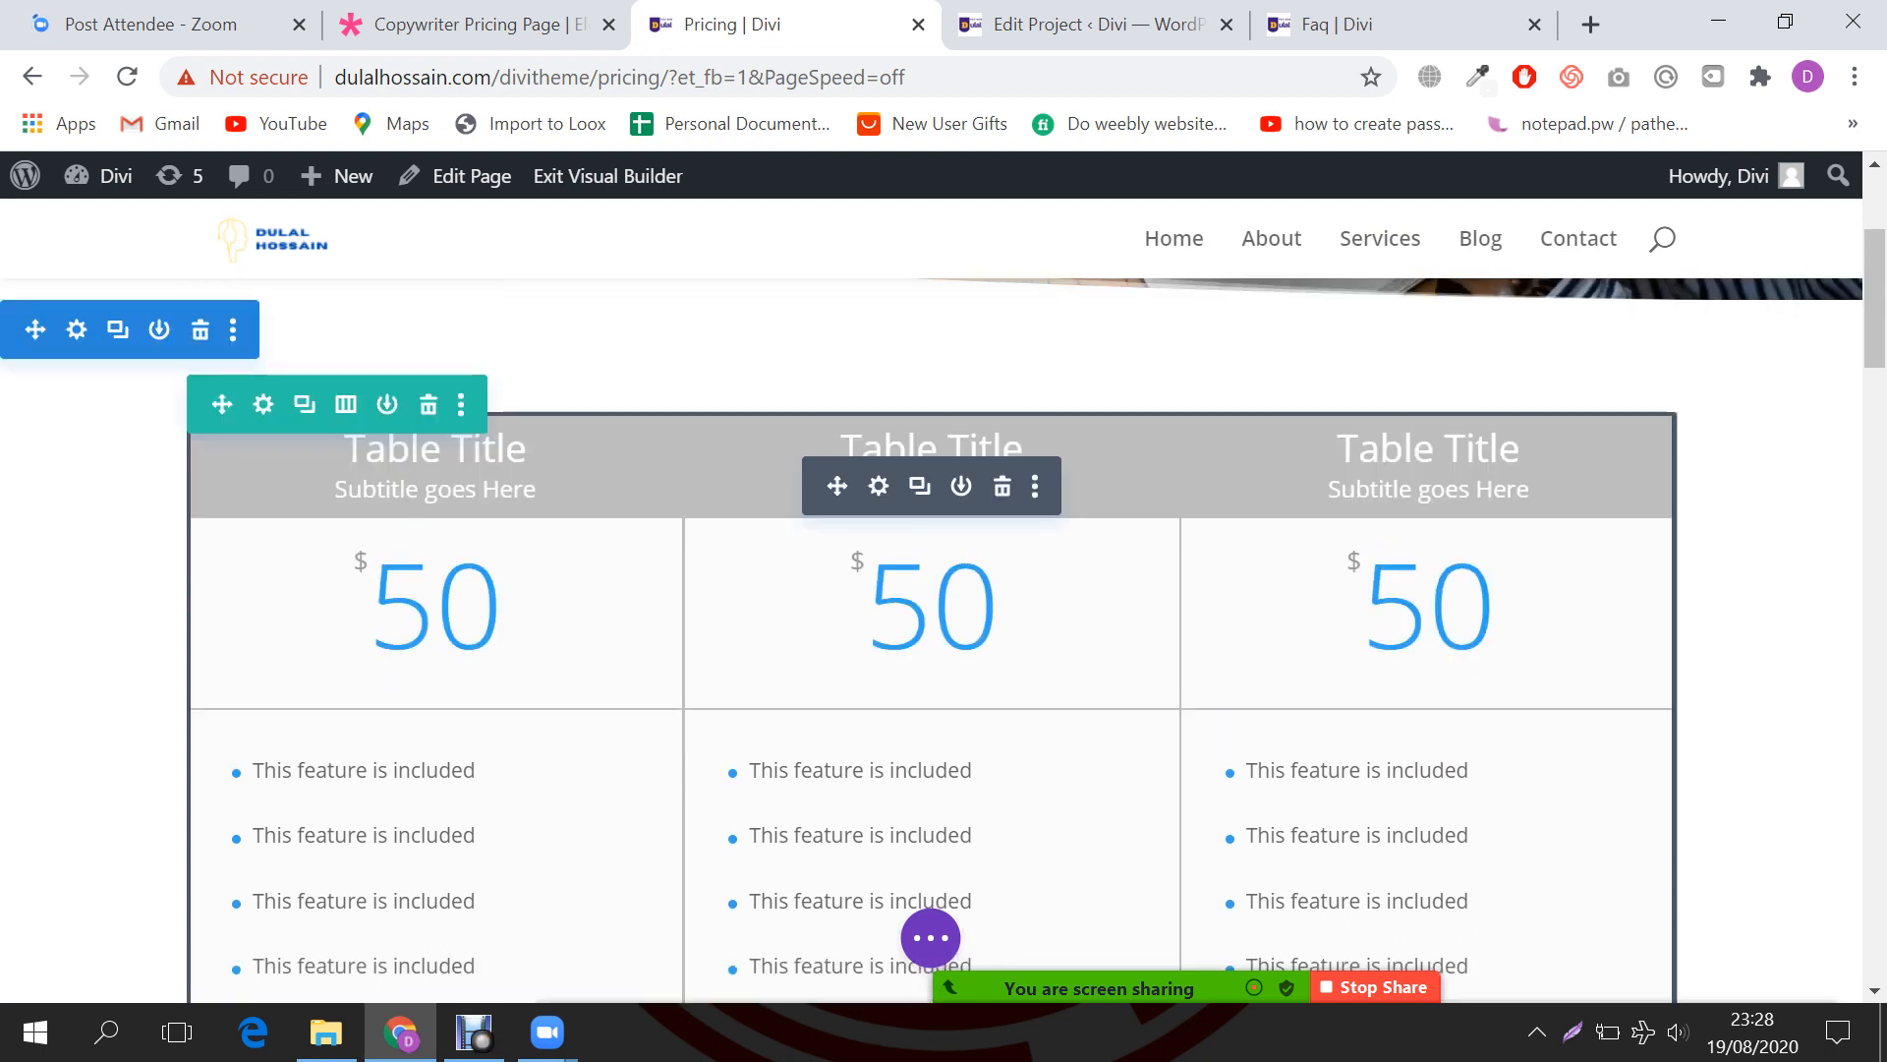
click(877, 486)
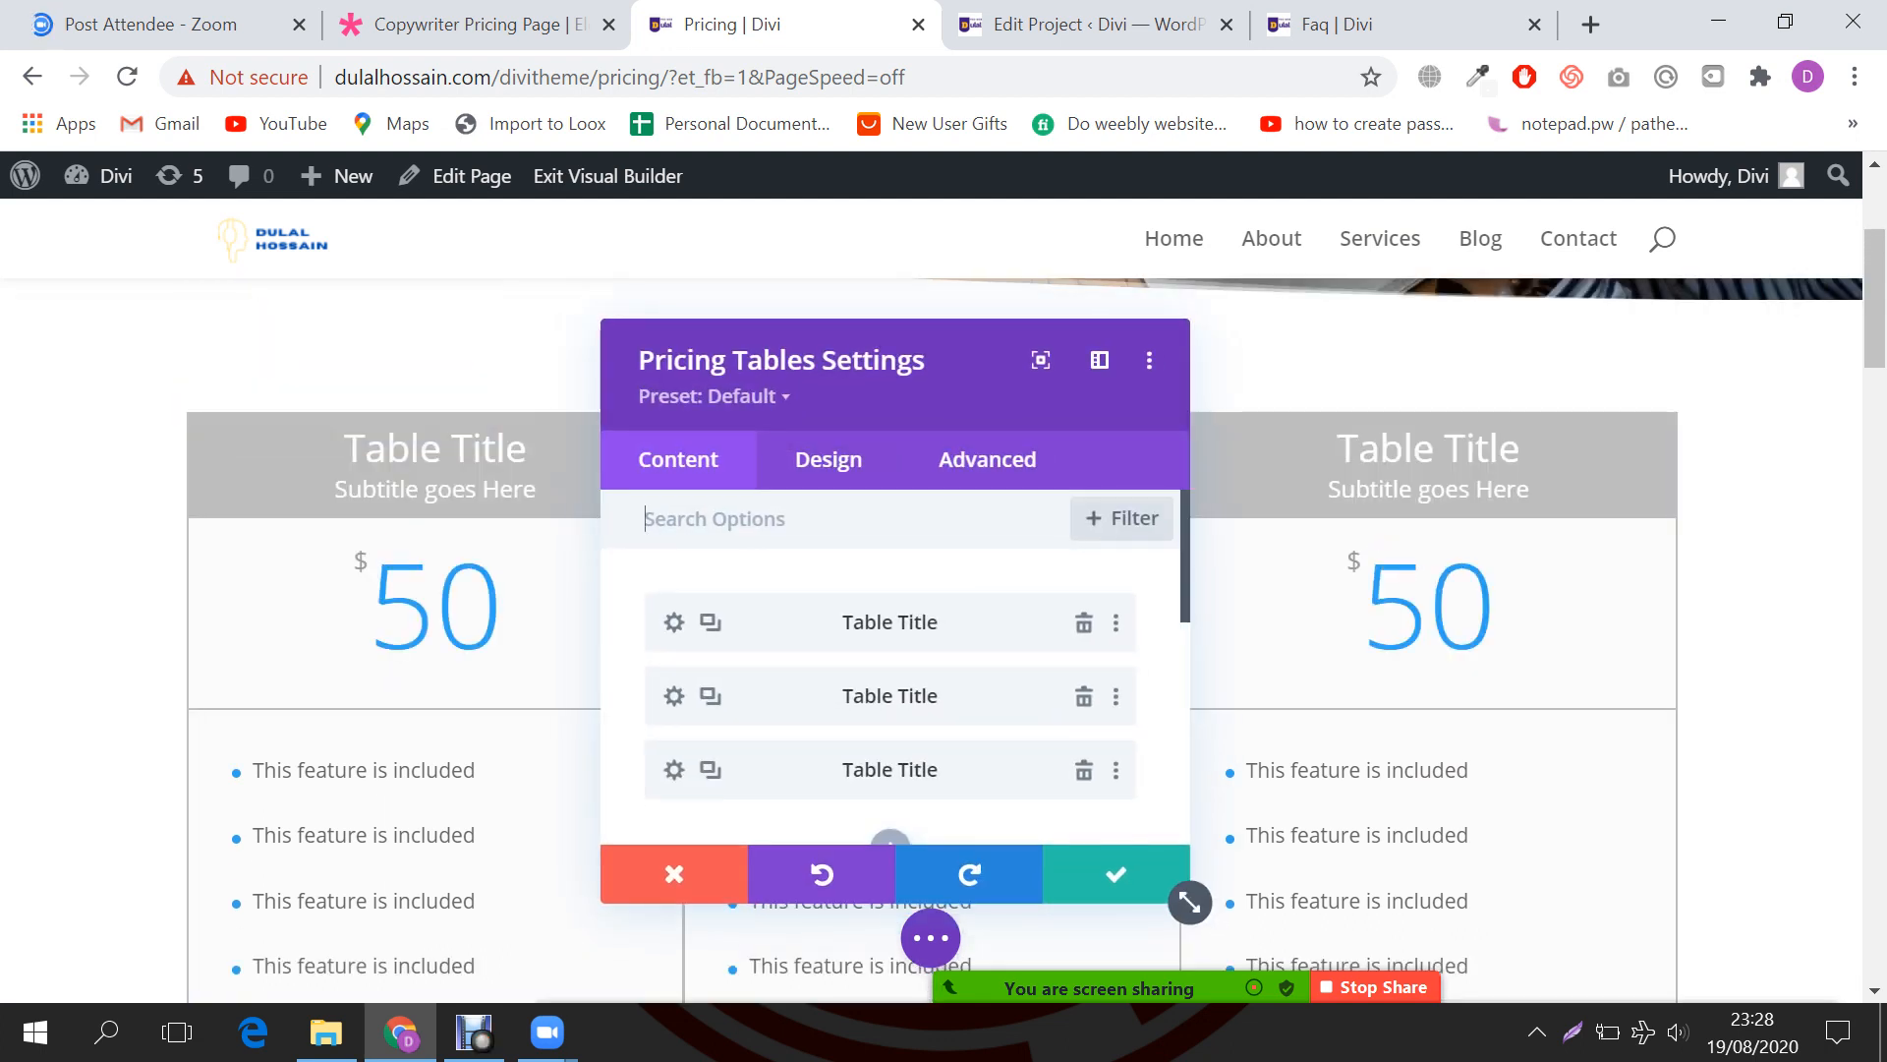
click(673, 622)
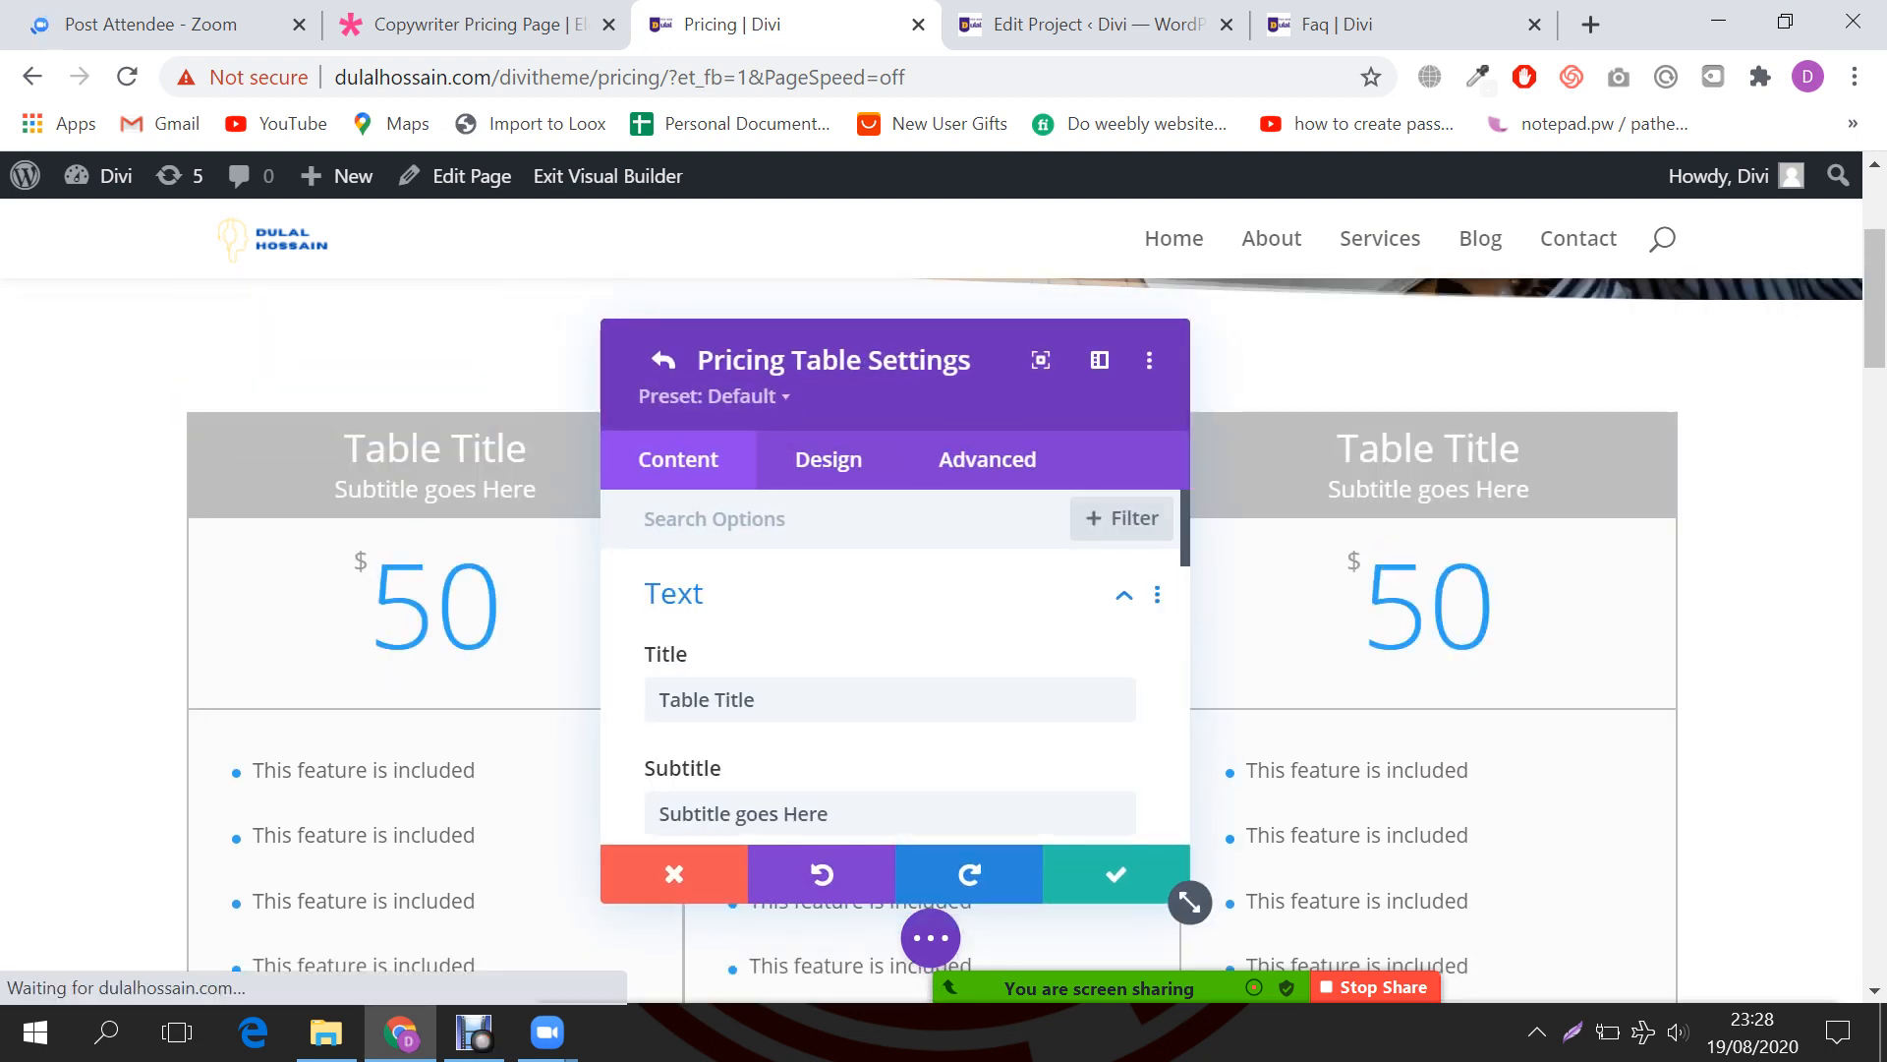
click(756, 699)
key(ctrl+a)
key(ctrl+v)
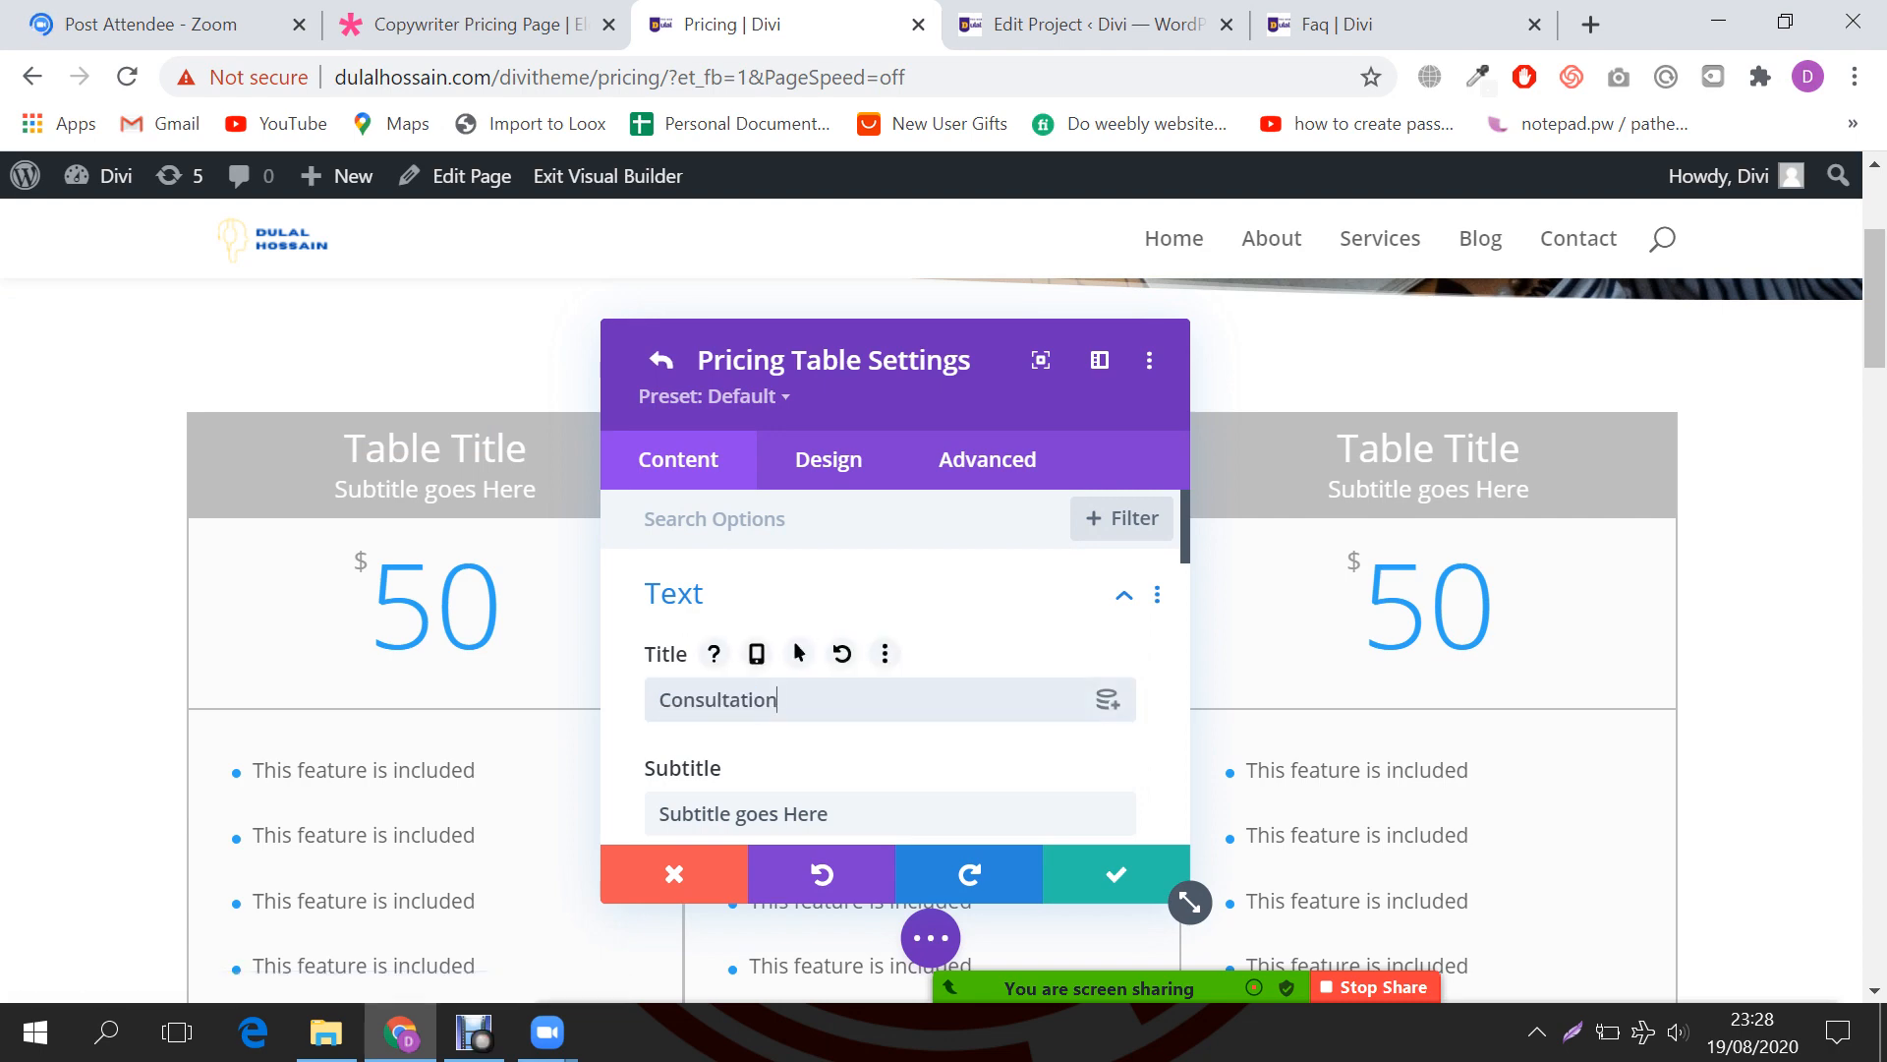
Step: Copy 'Starting at' from the demo into the first table's subtitle
key(ctrl+shift+Tab)
triple_click(436, 501)
key(ctrl+c)
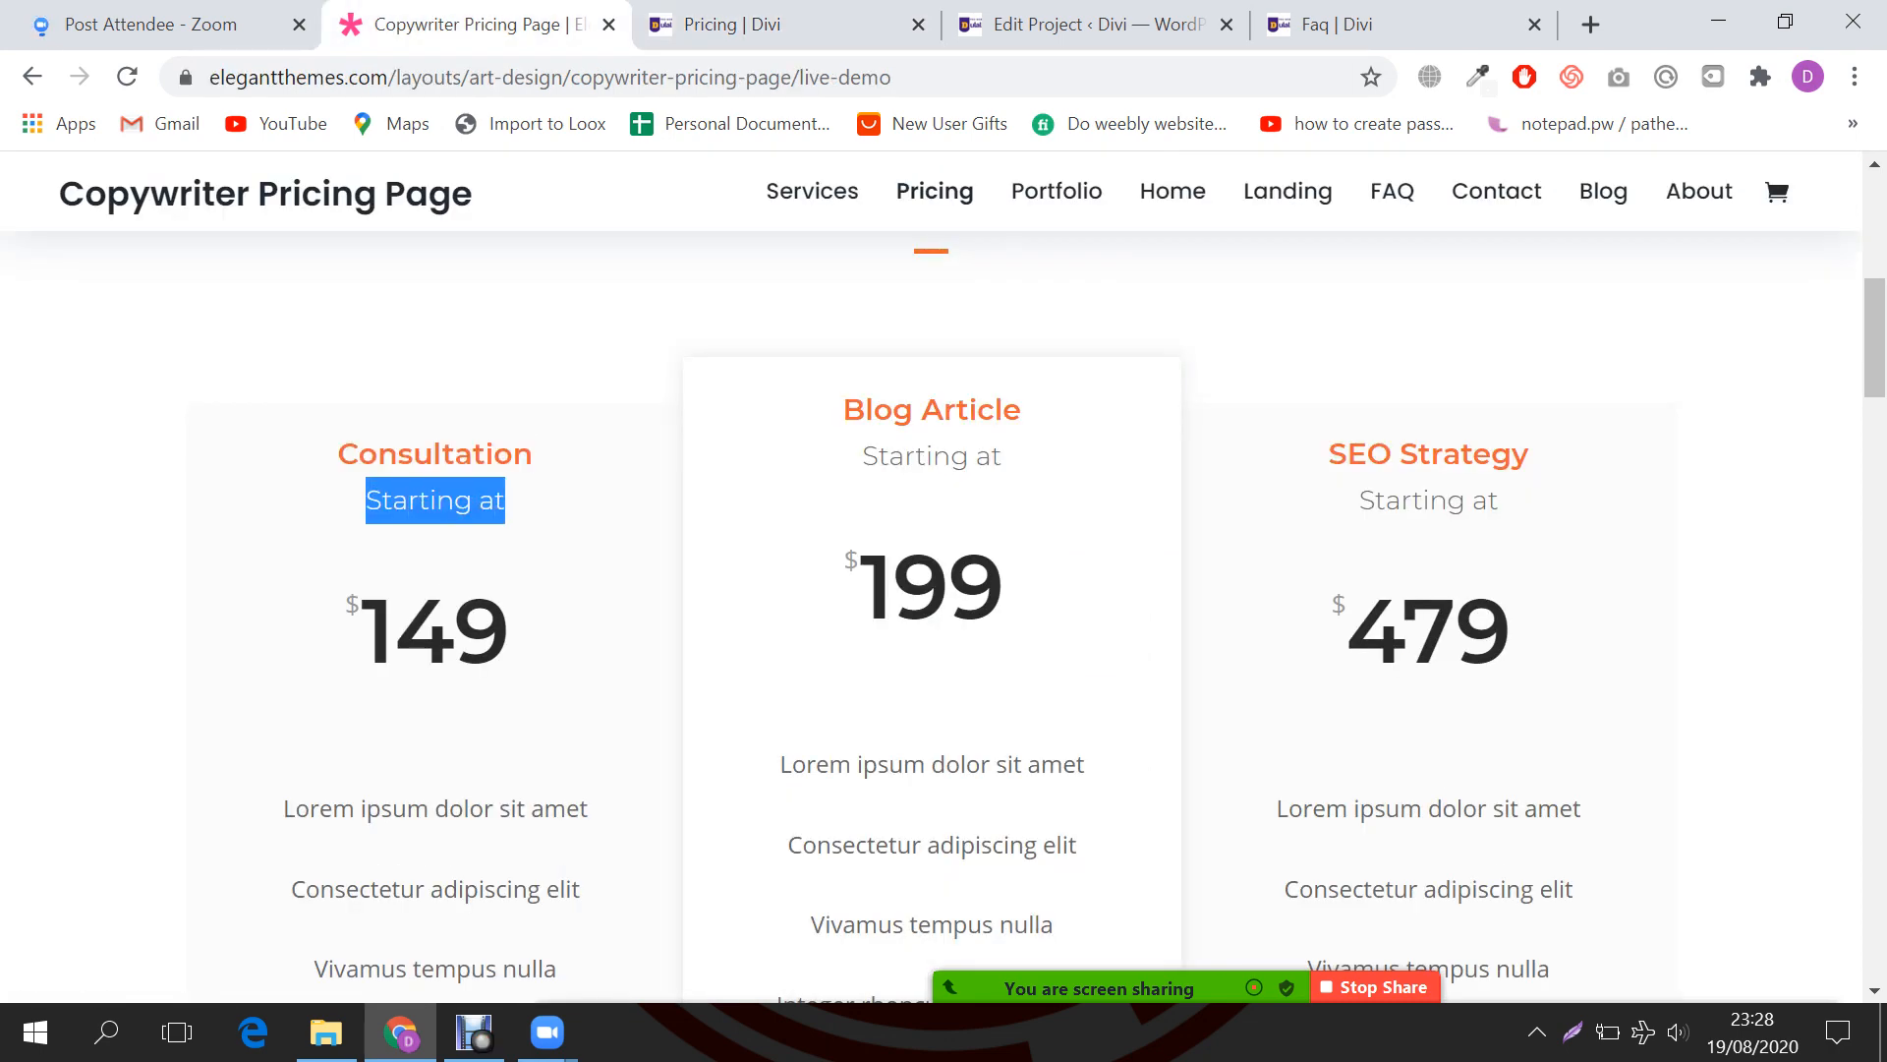
click(776, 25)
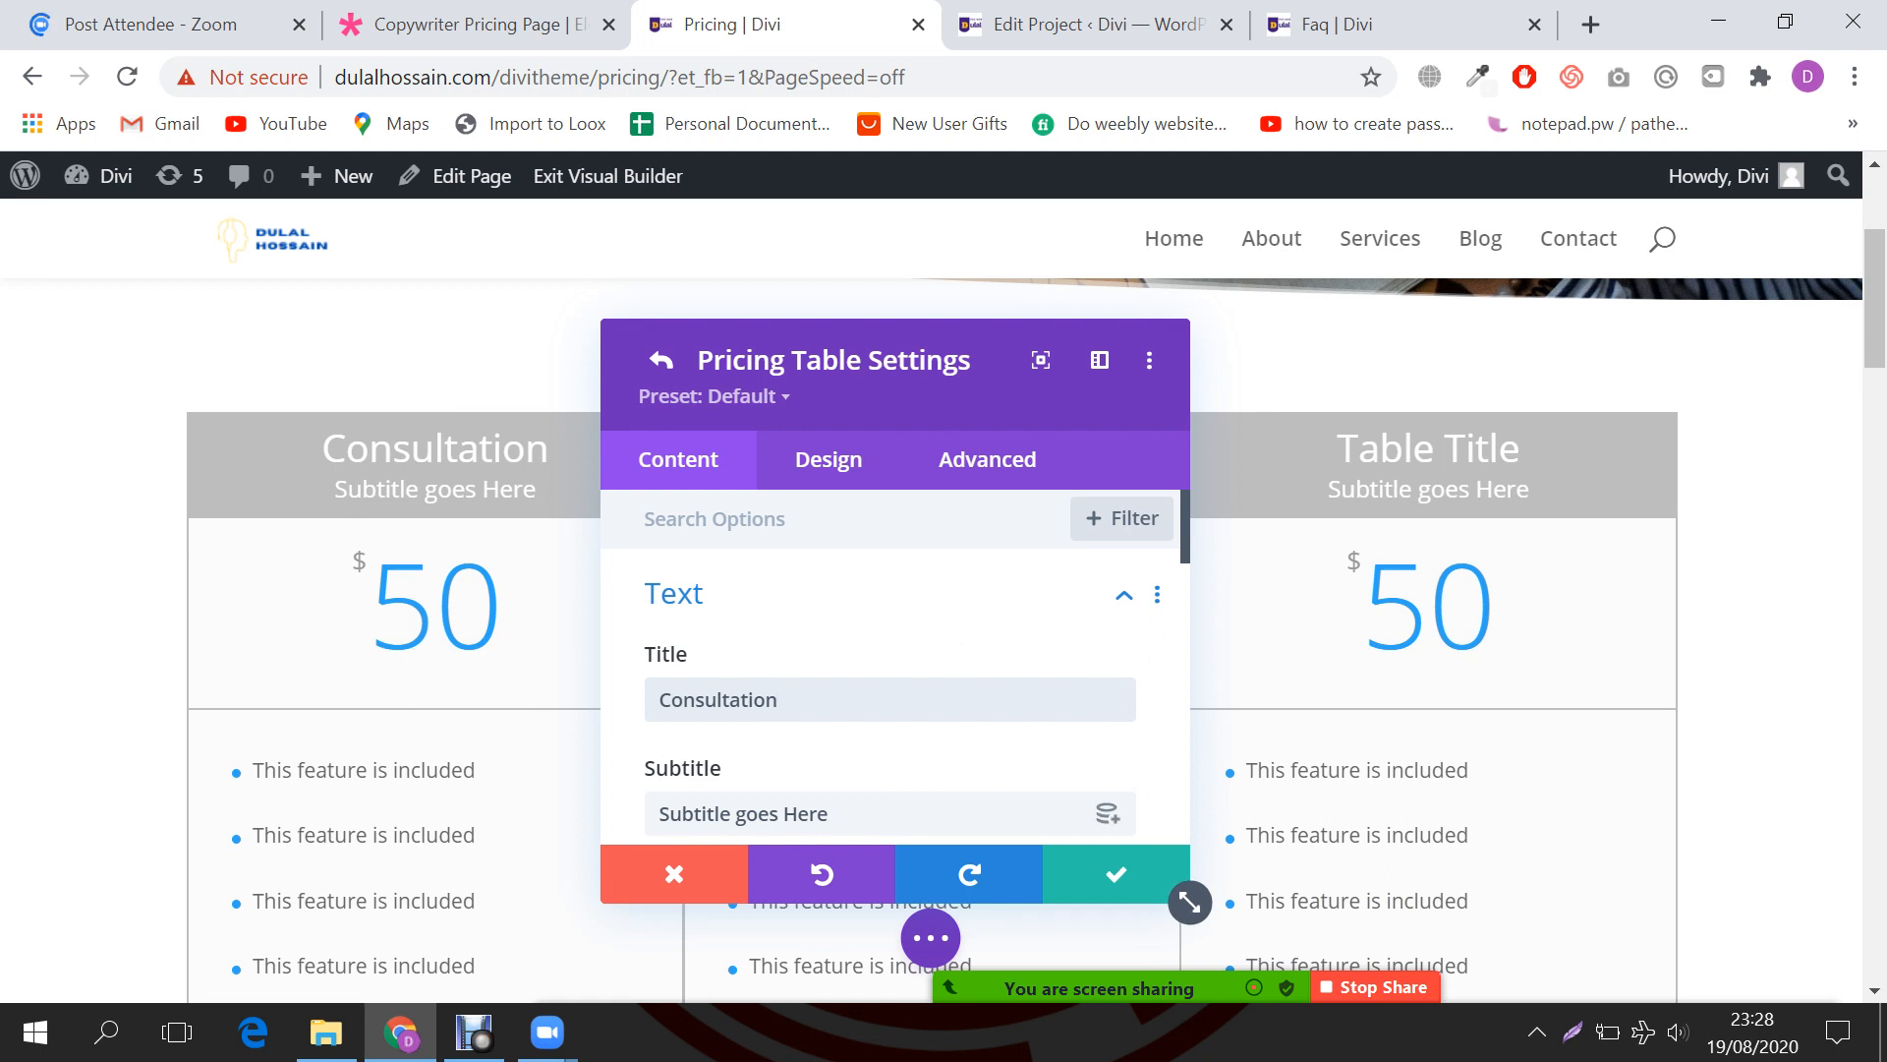
click(885, 814)
key(ctrl+a)
key(ctrl+v)
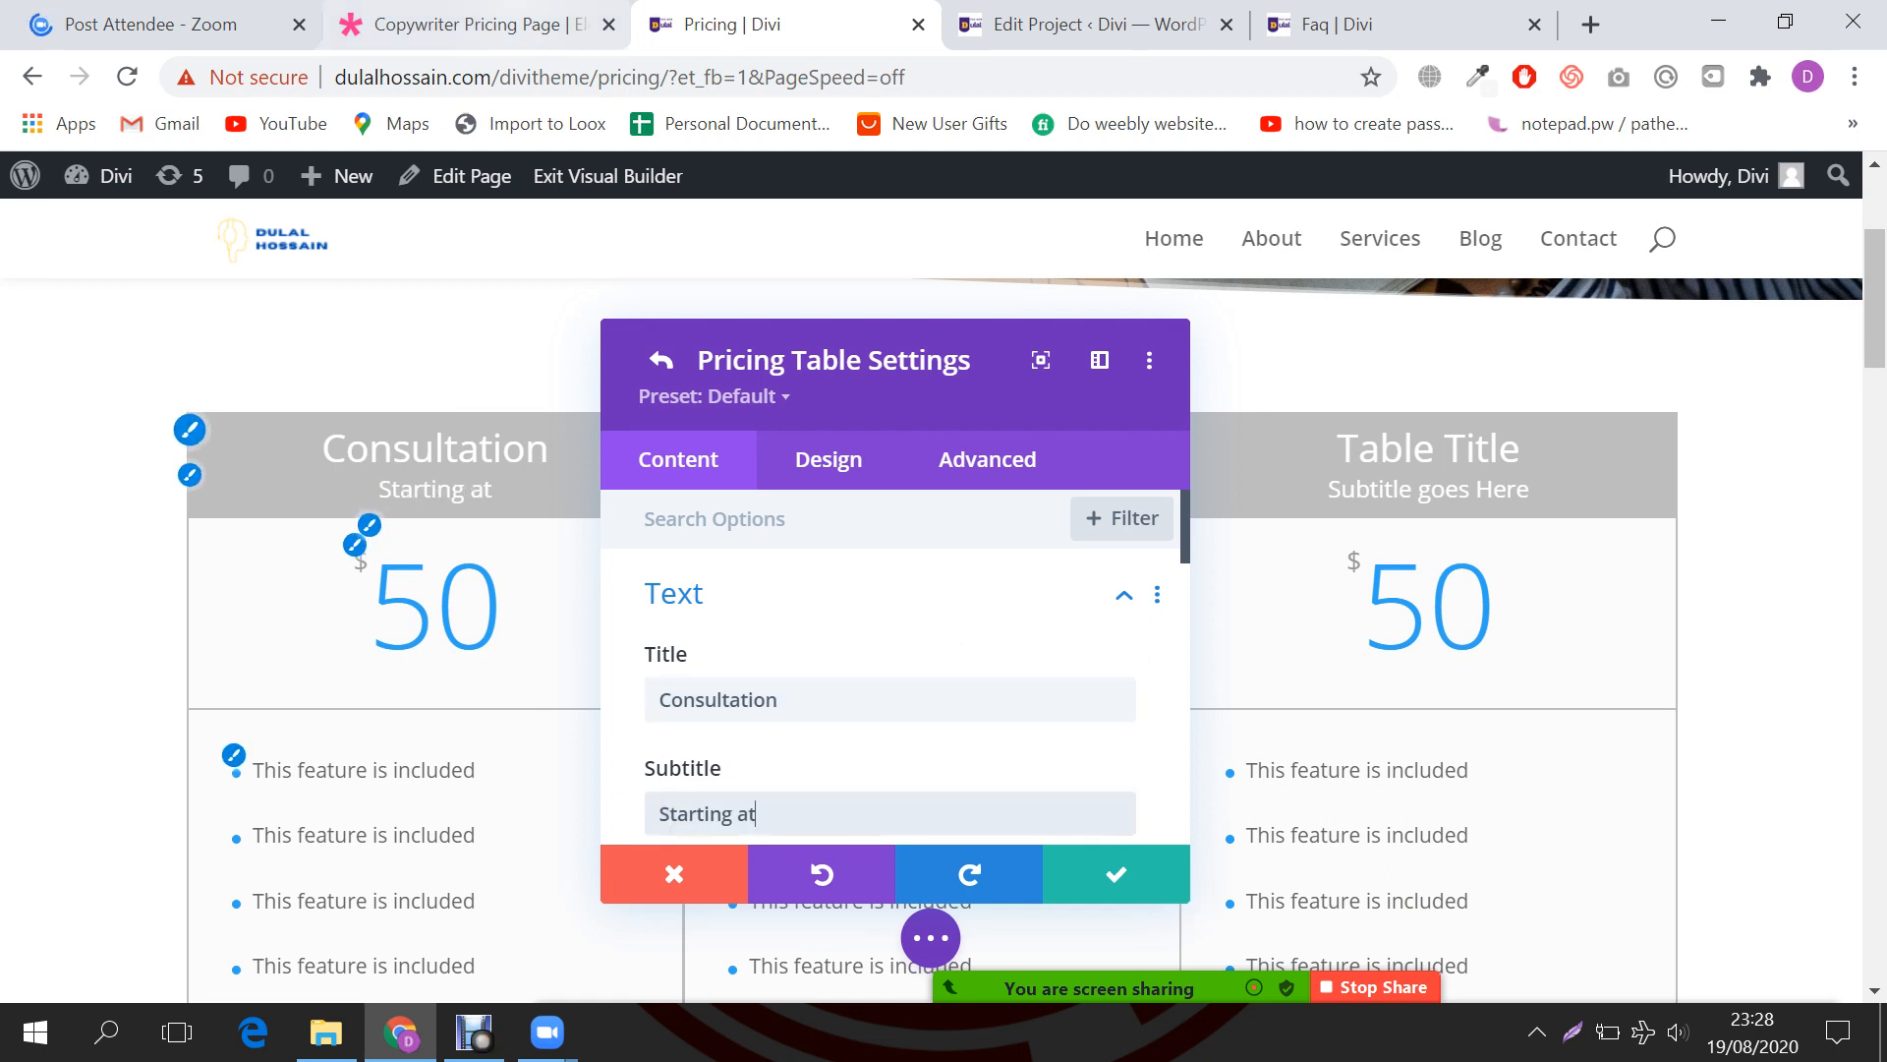
Step: Select the 149 price on the demo page and return to the Divi editor
click(462, 25)
double_click(436, 631)
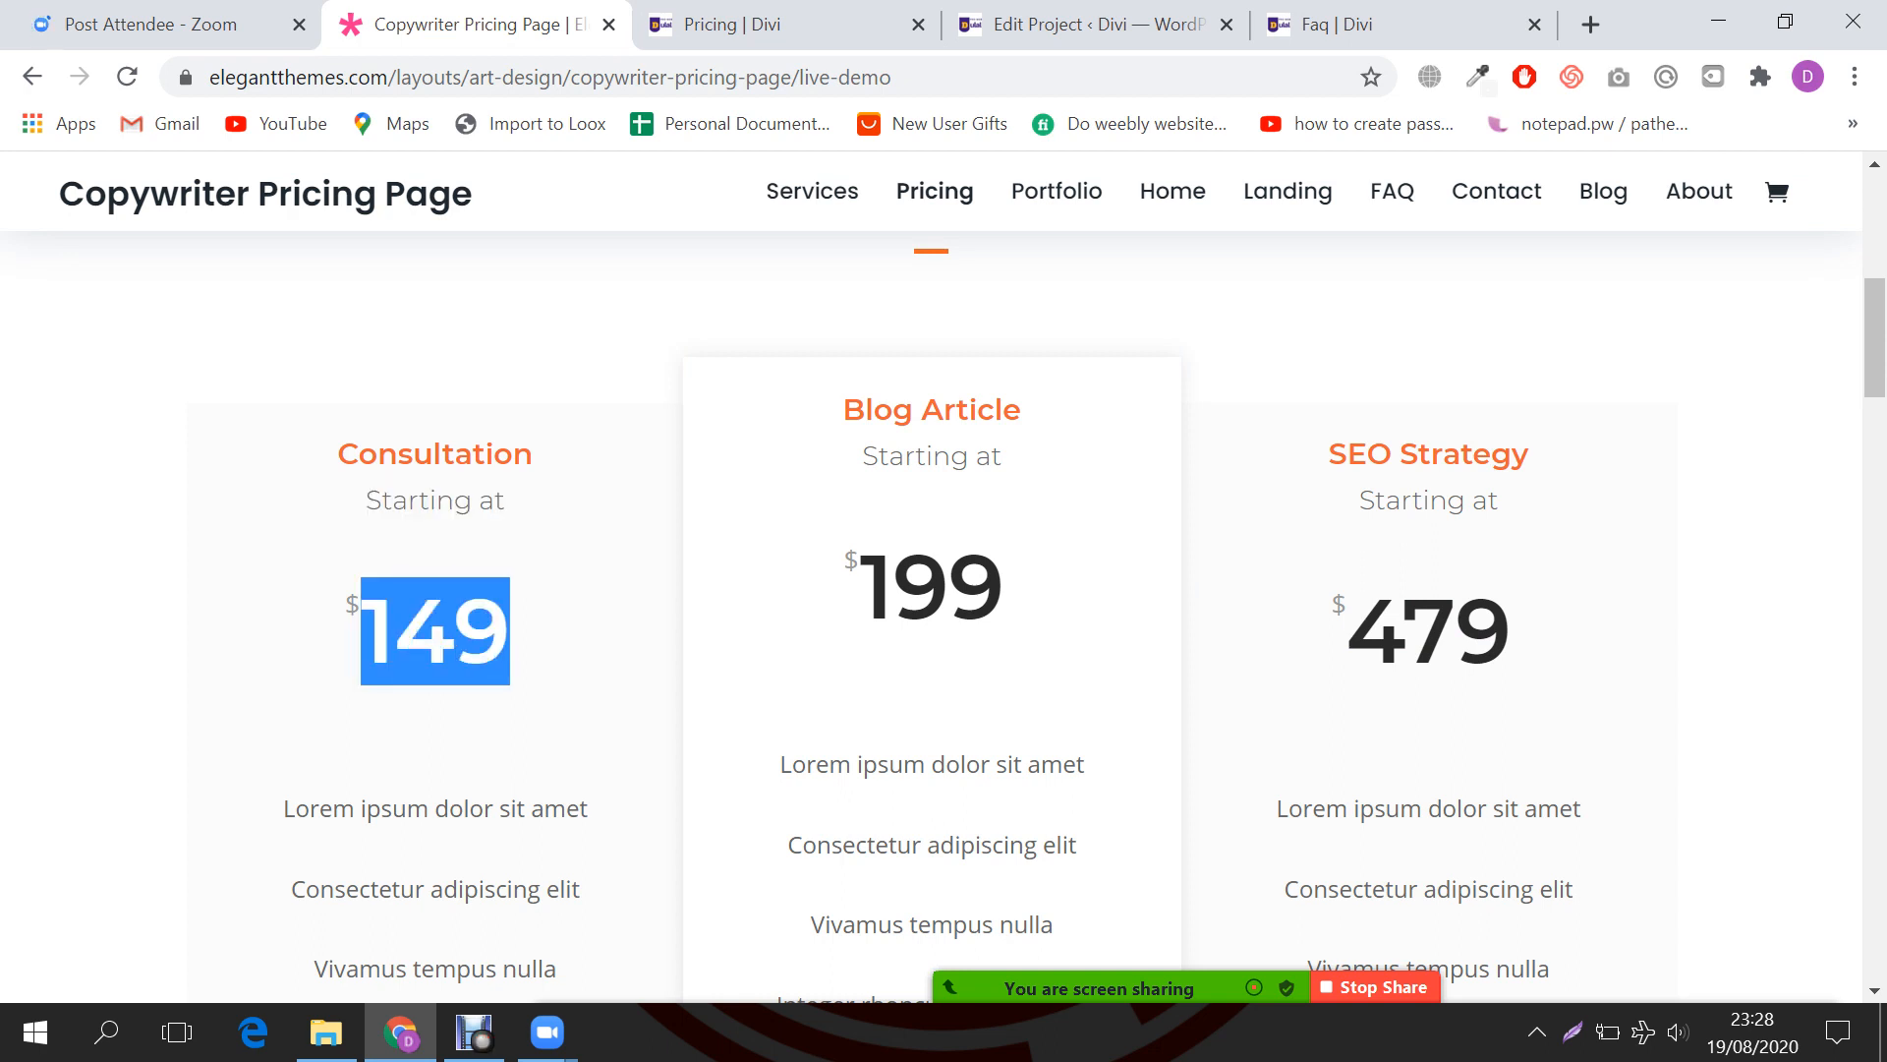
key(ctrl+Tab)
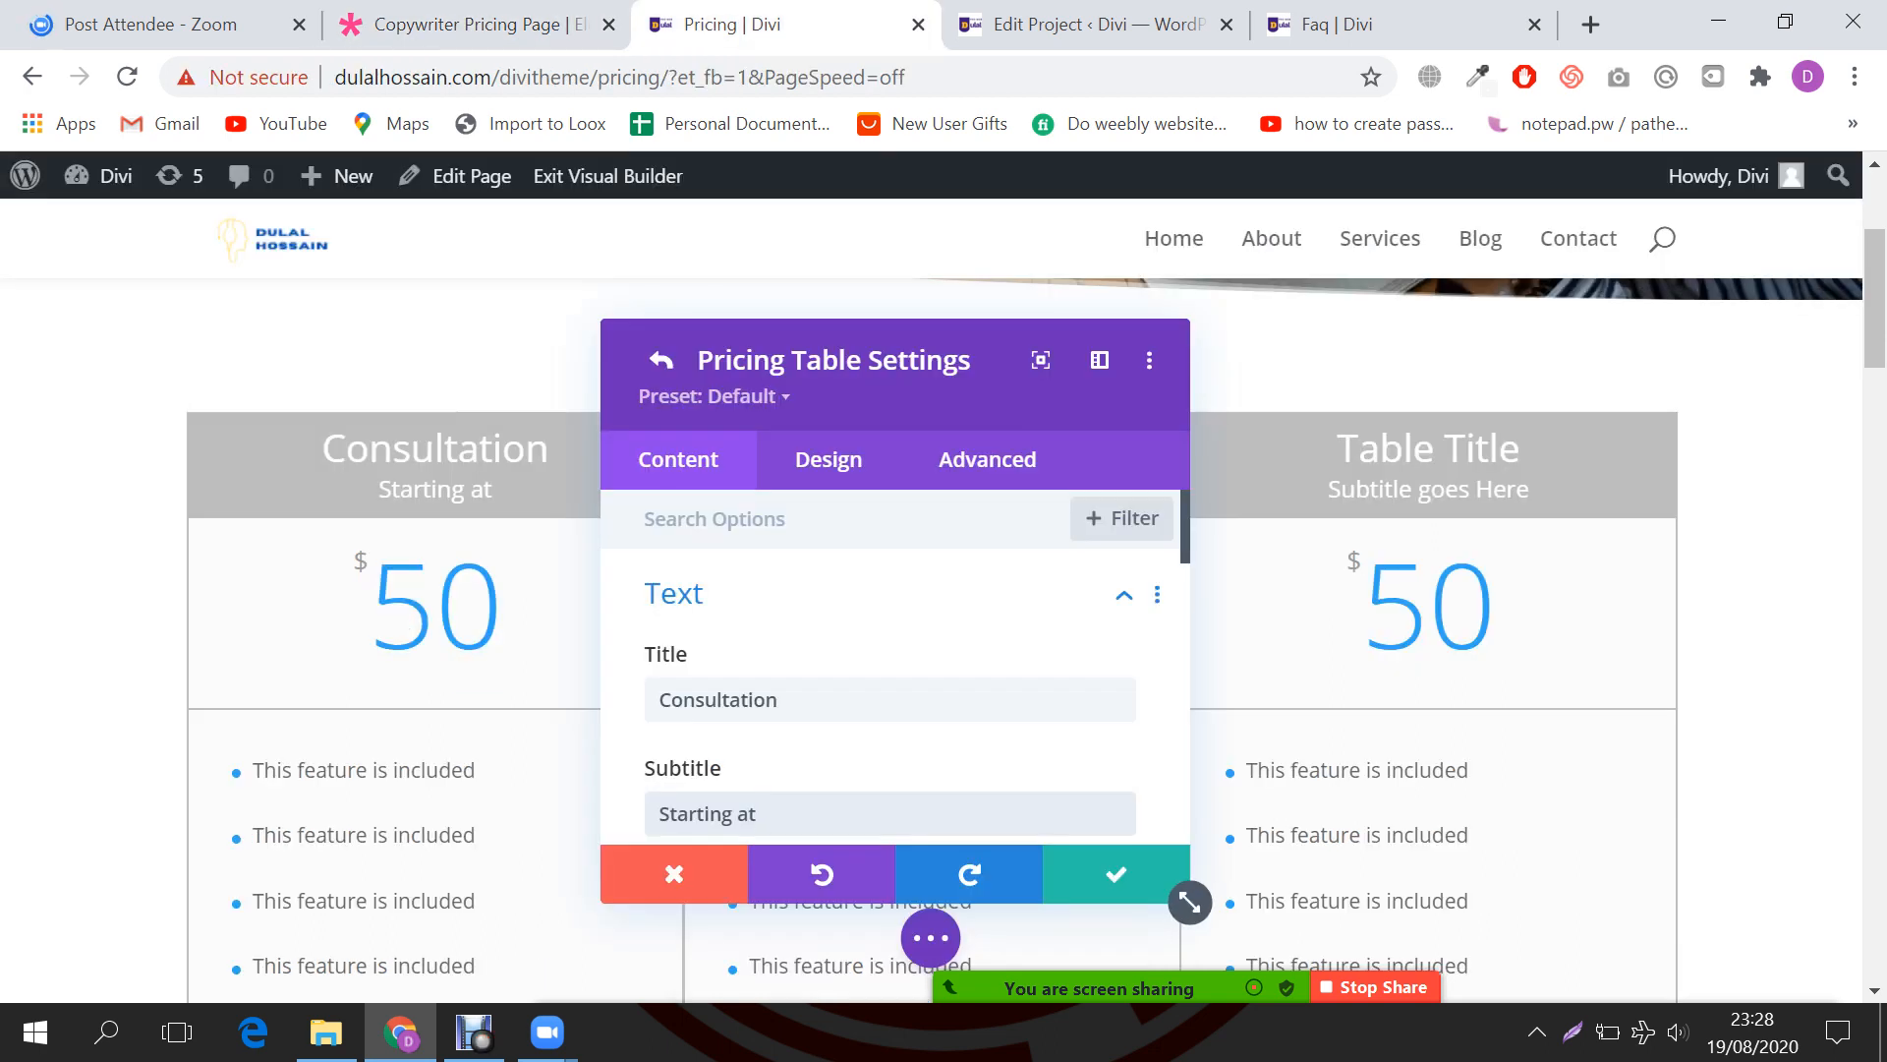
scroll(1108, 699, down, 3)
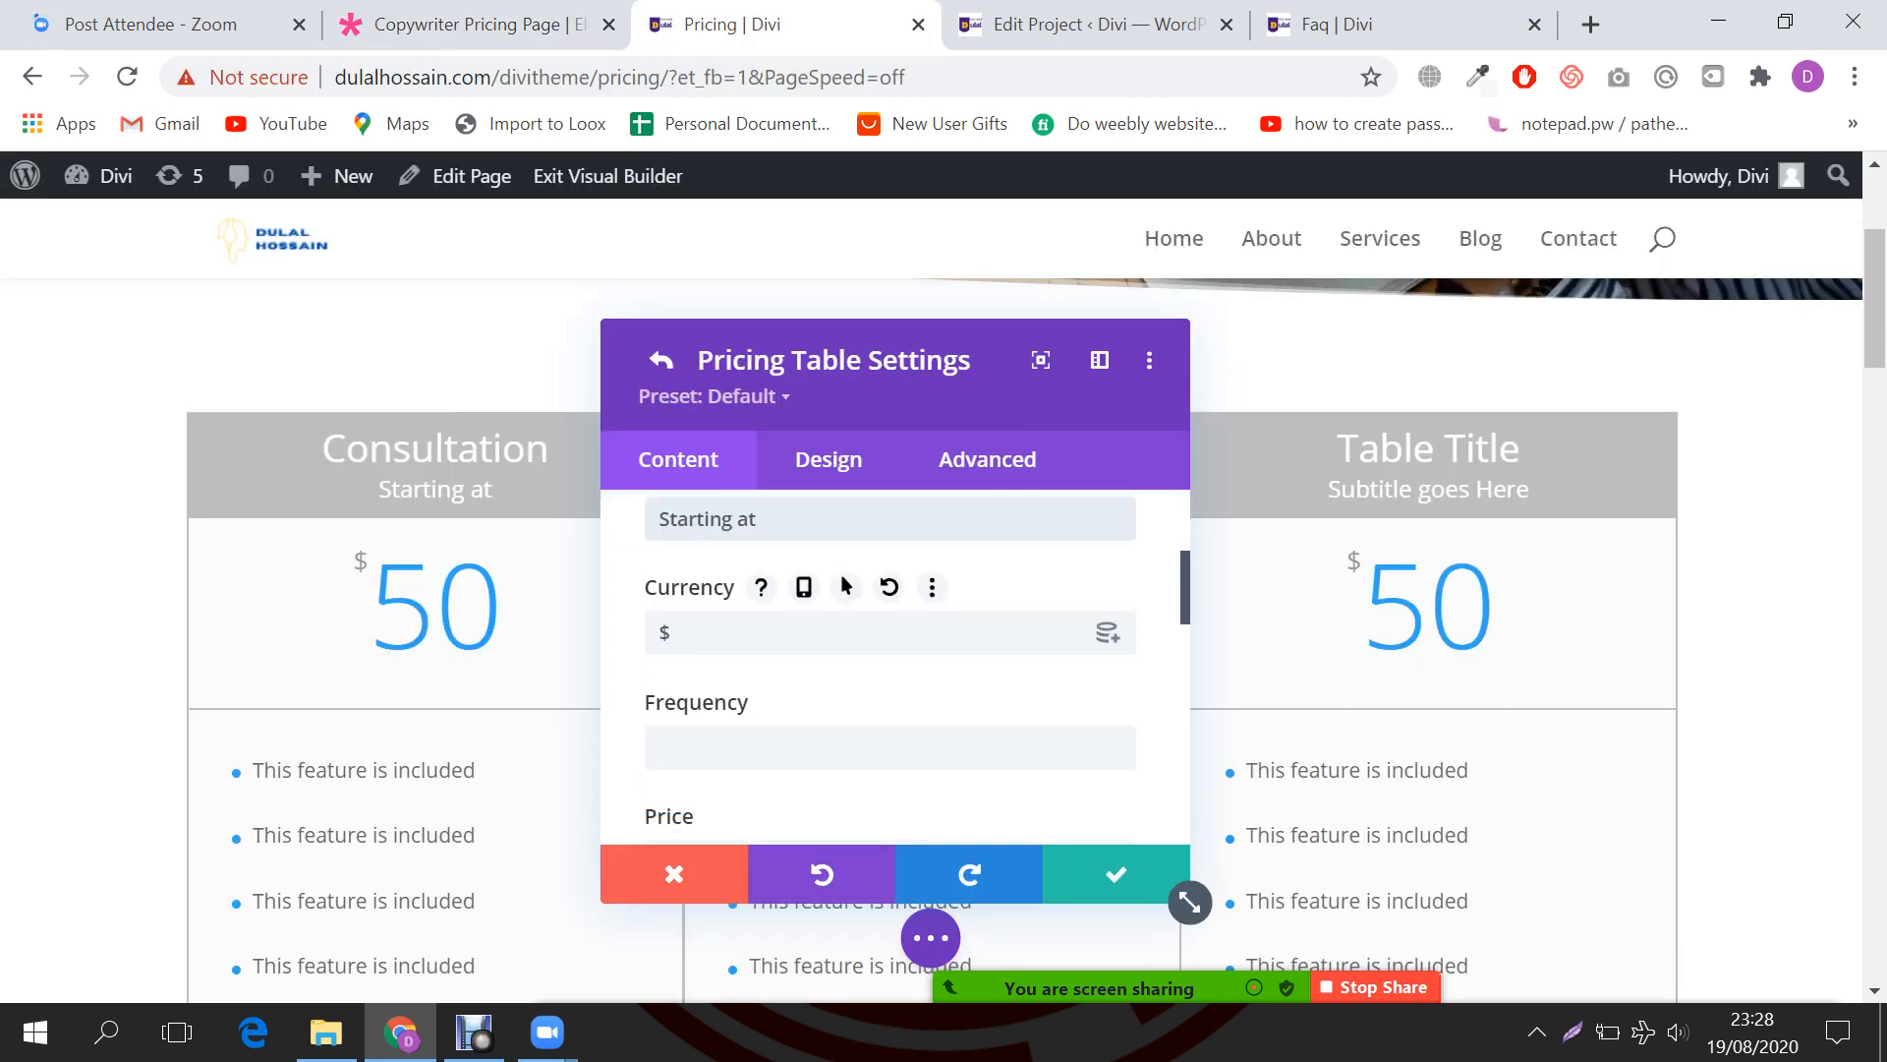
click(669, 632)
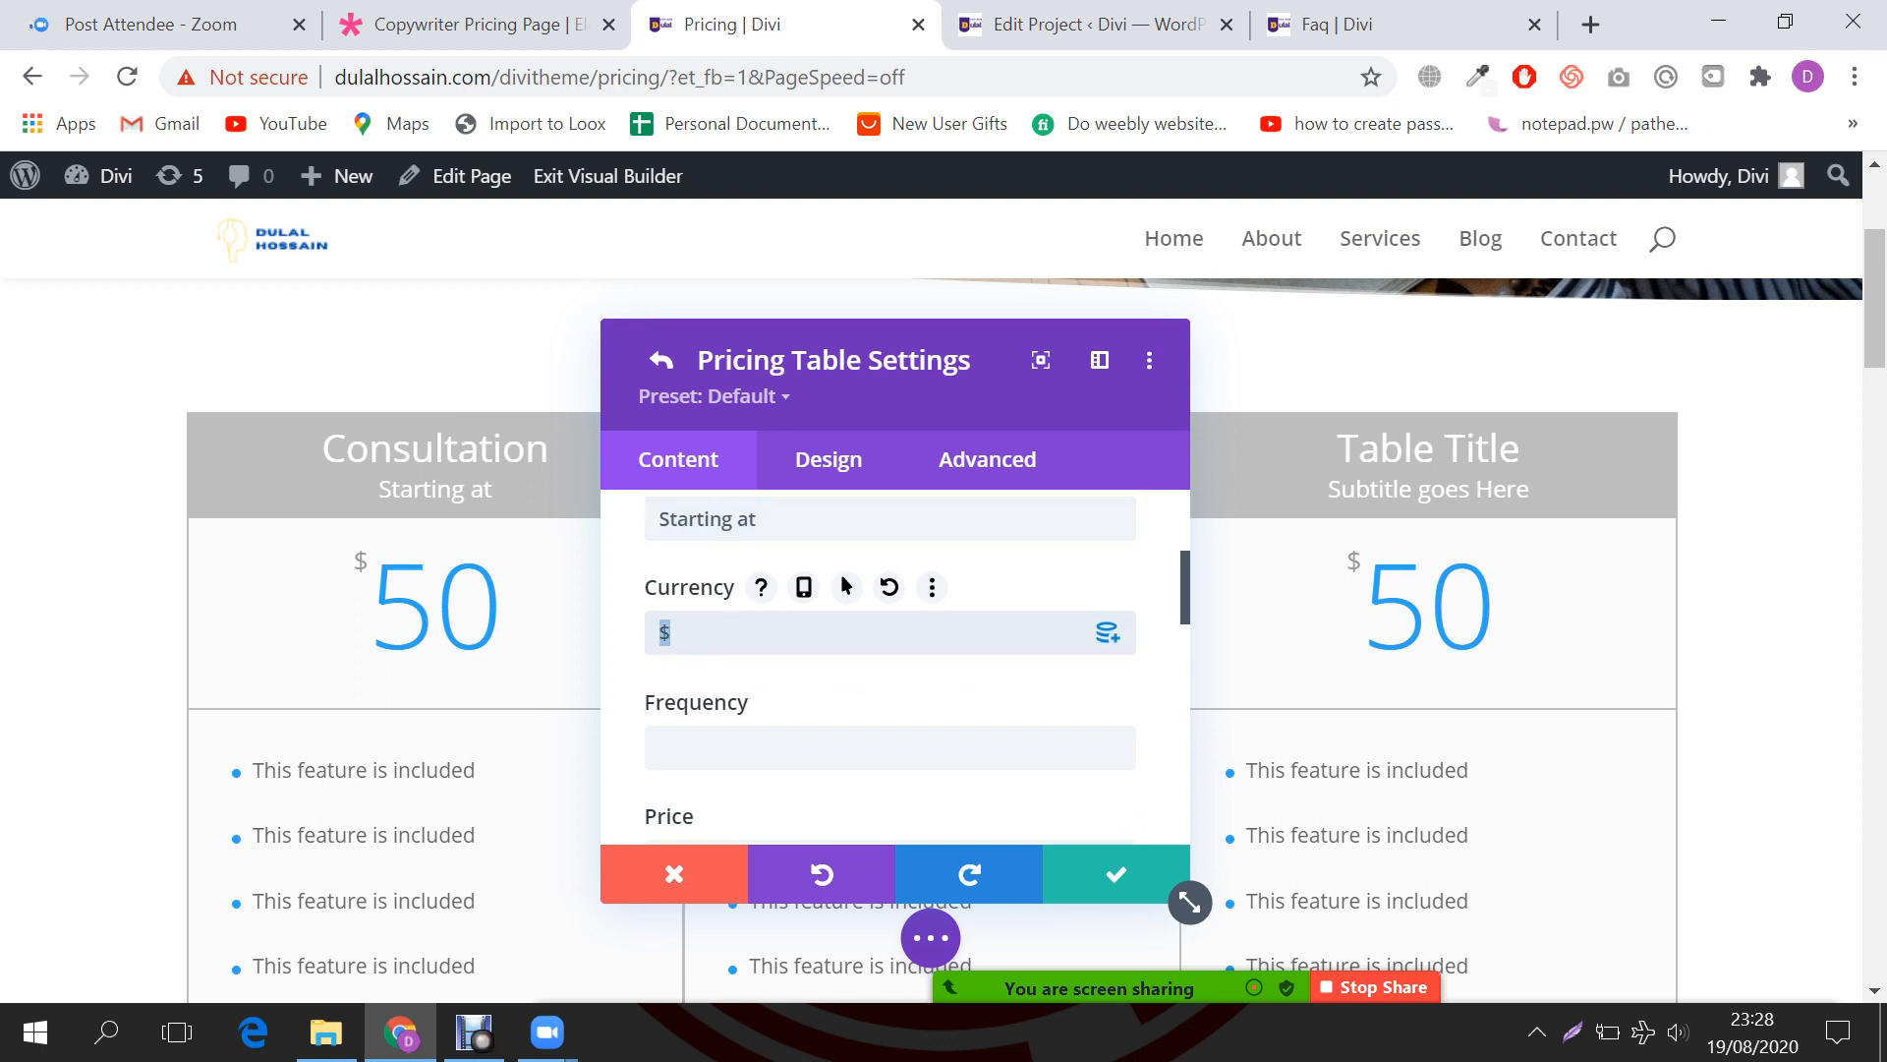
click(1108, 632)
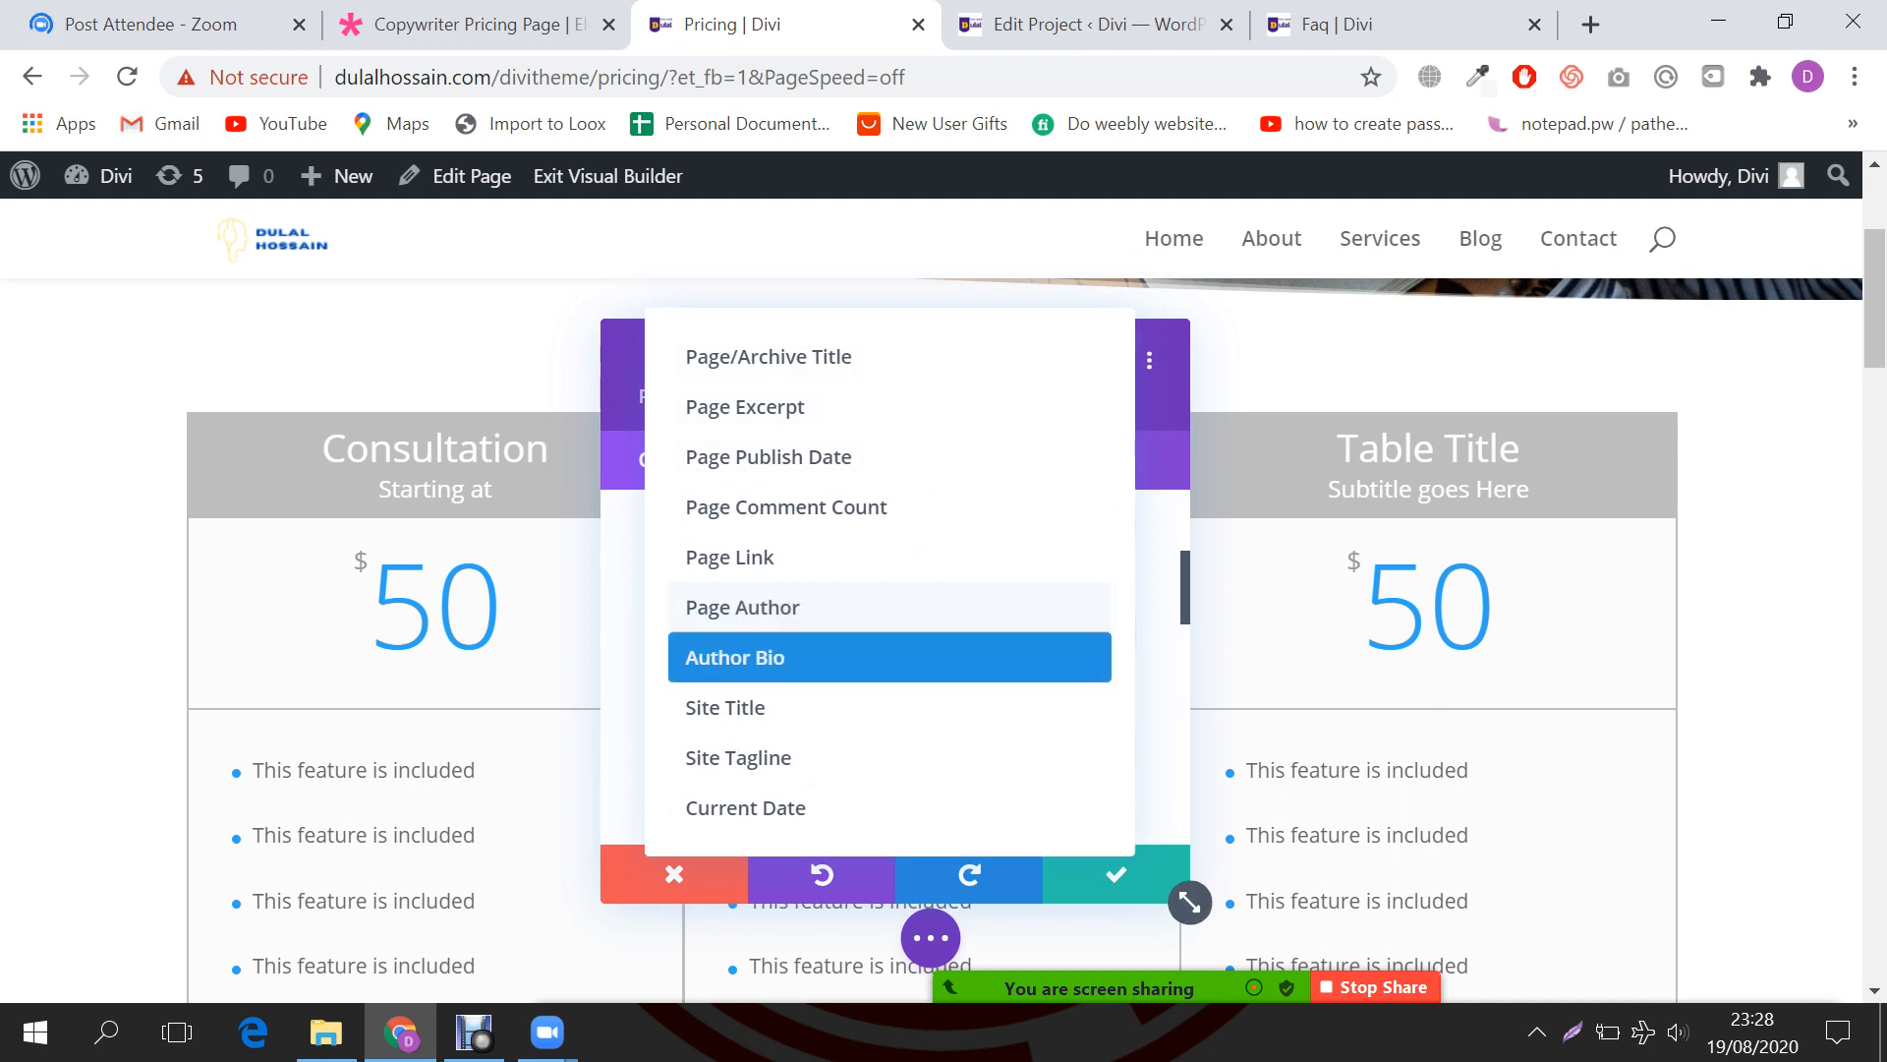
key(Escape)
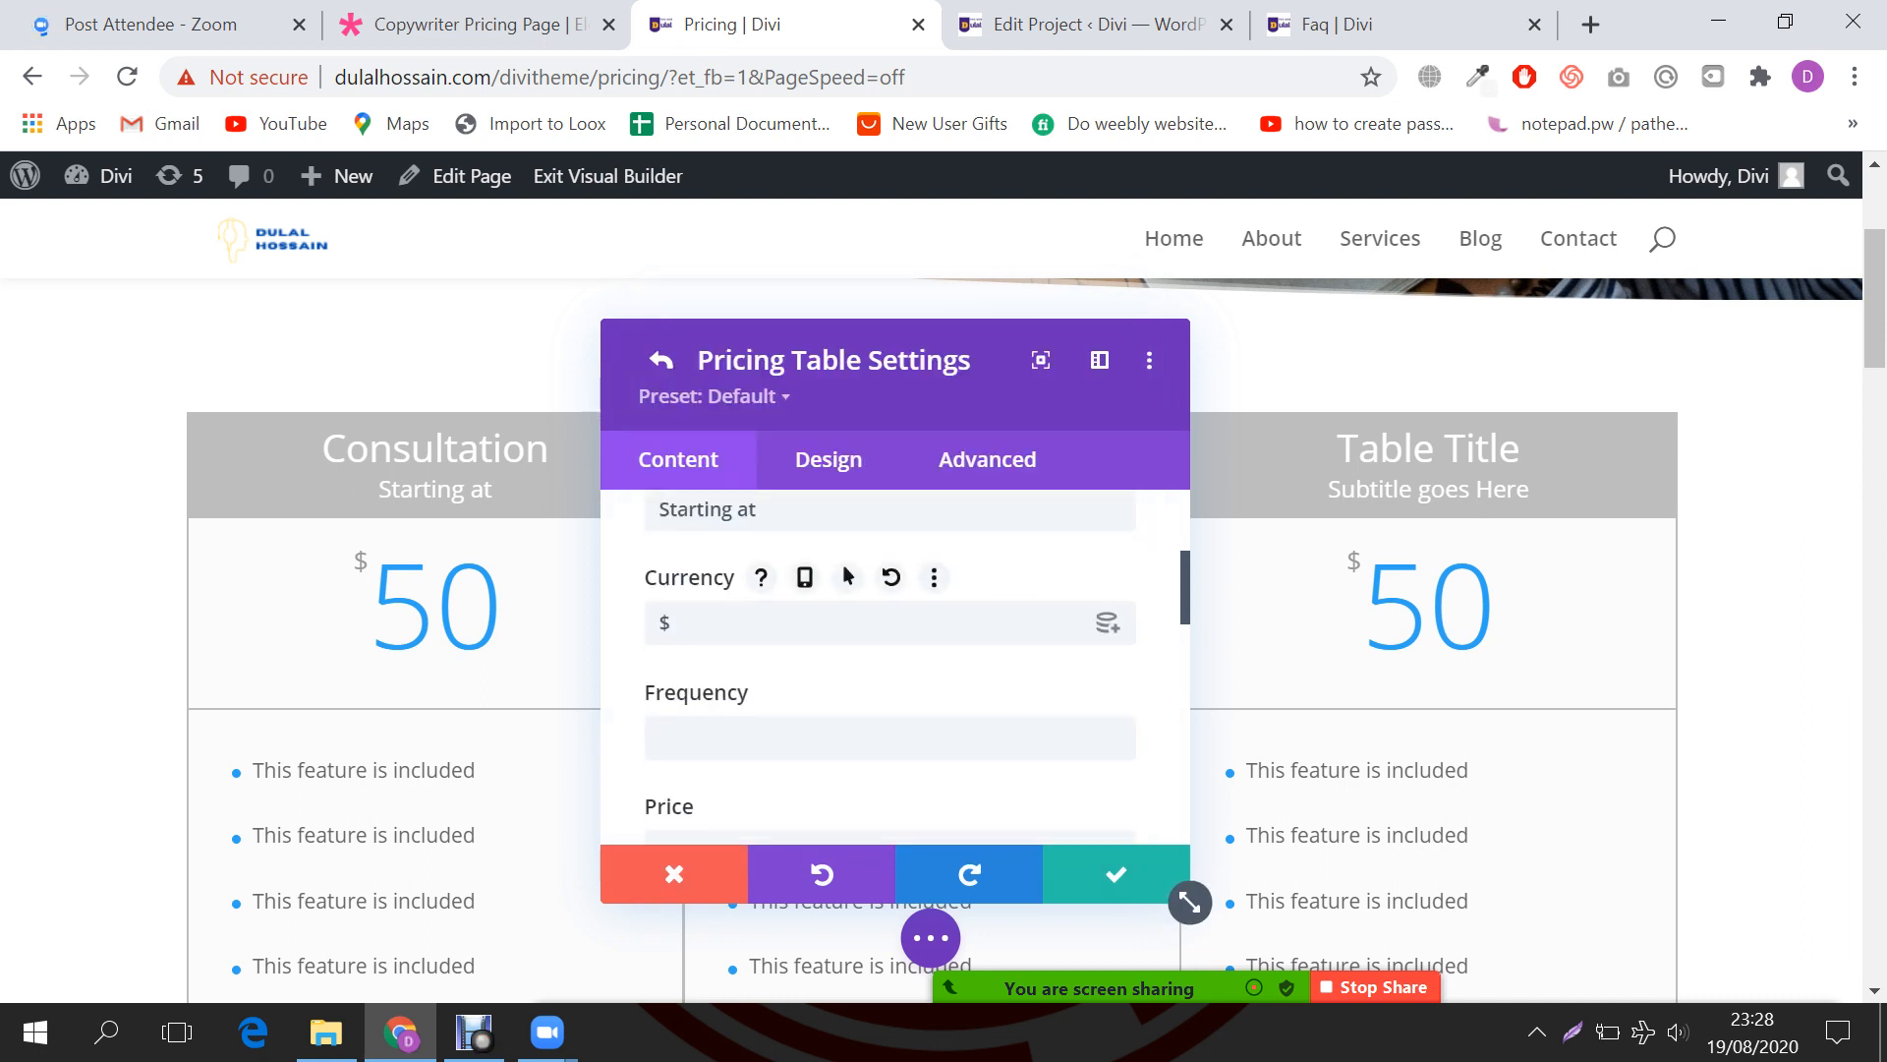
scroll(890, 639, down, 2)
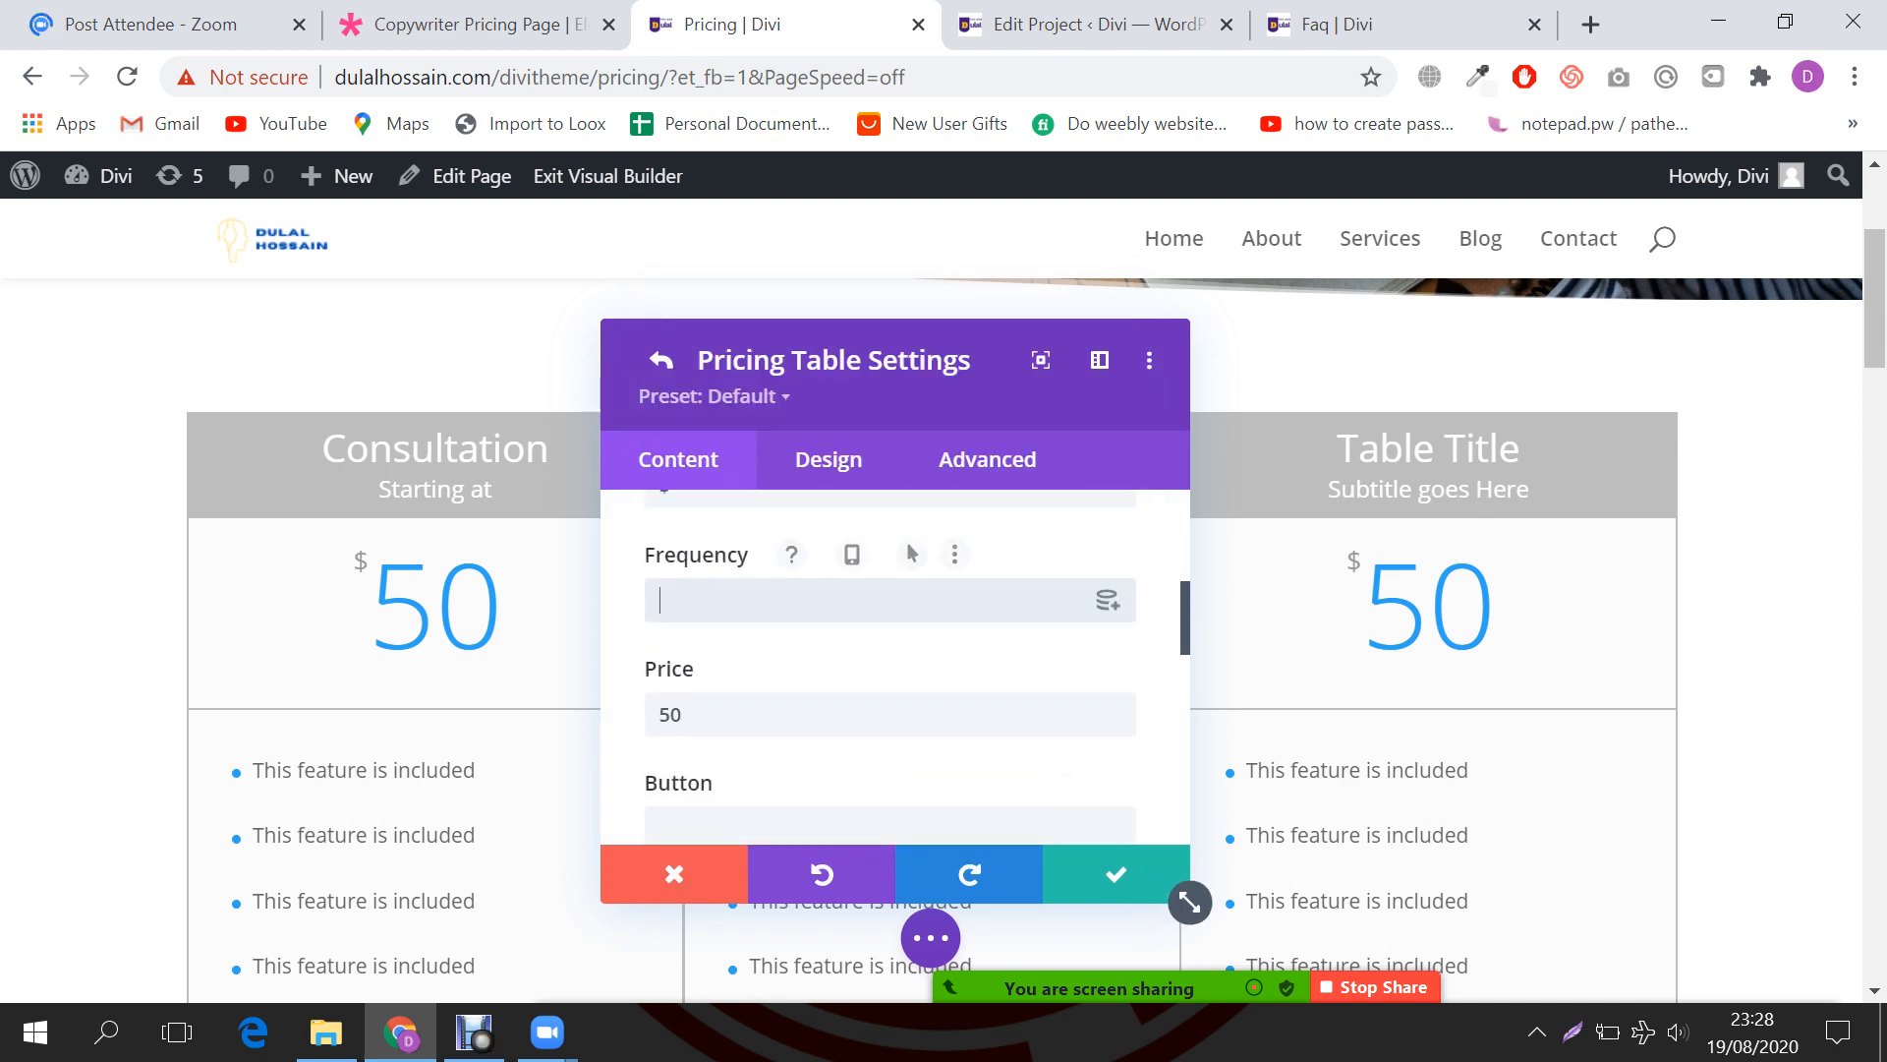
scroll(890, 619, up, 1)
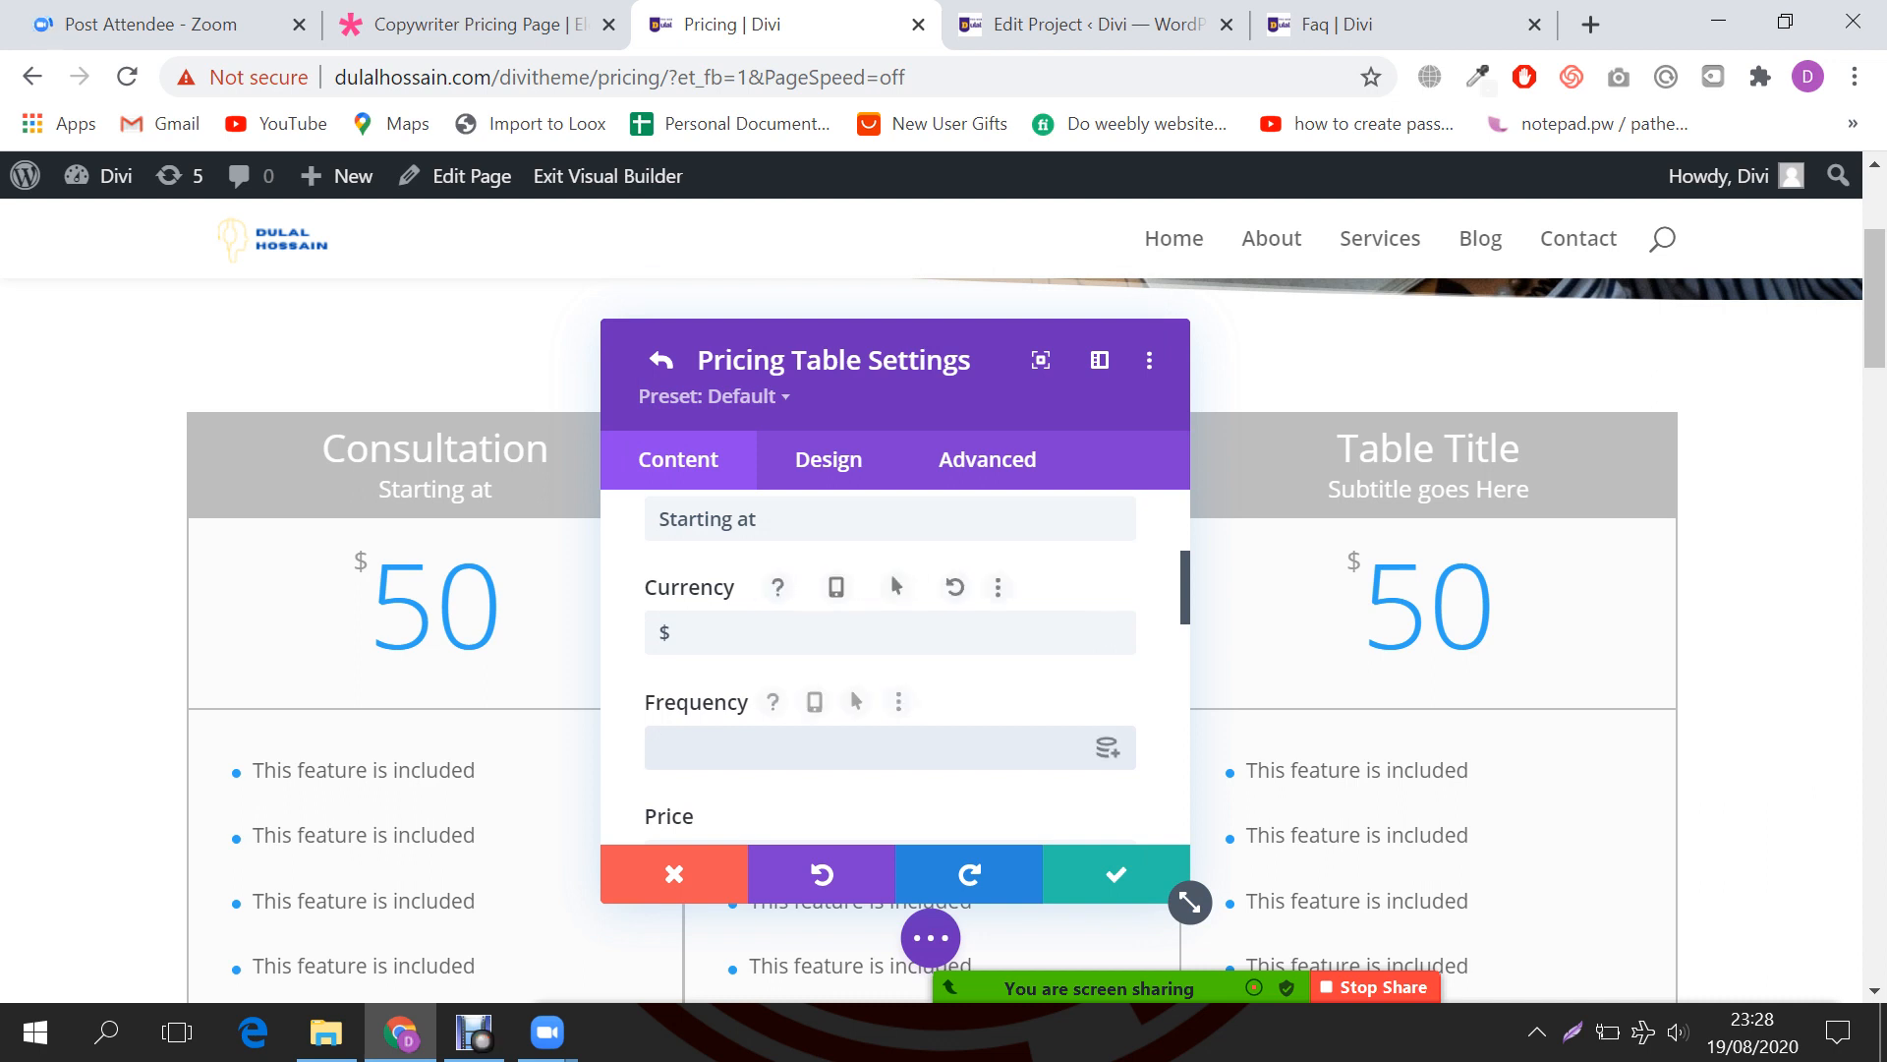
text(onth)
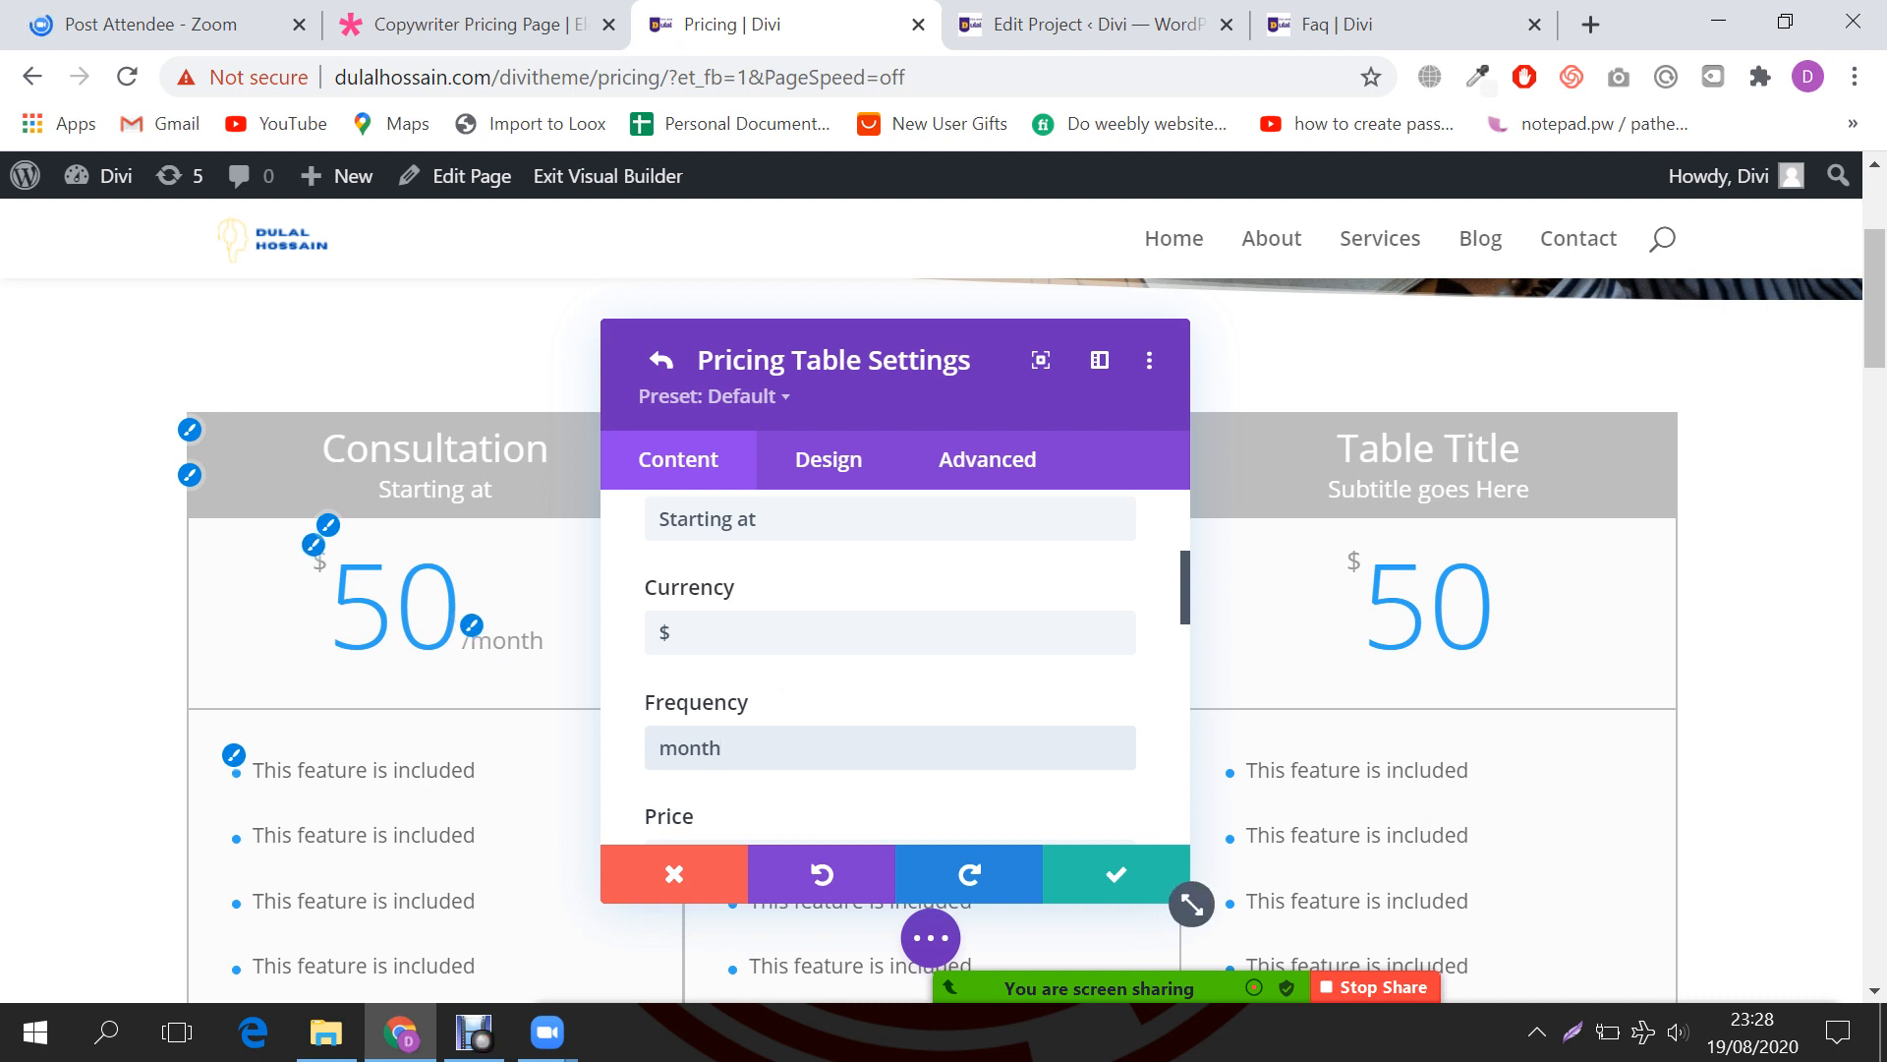
drag(1190, 901, 1612, 911)
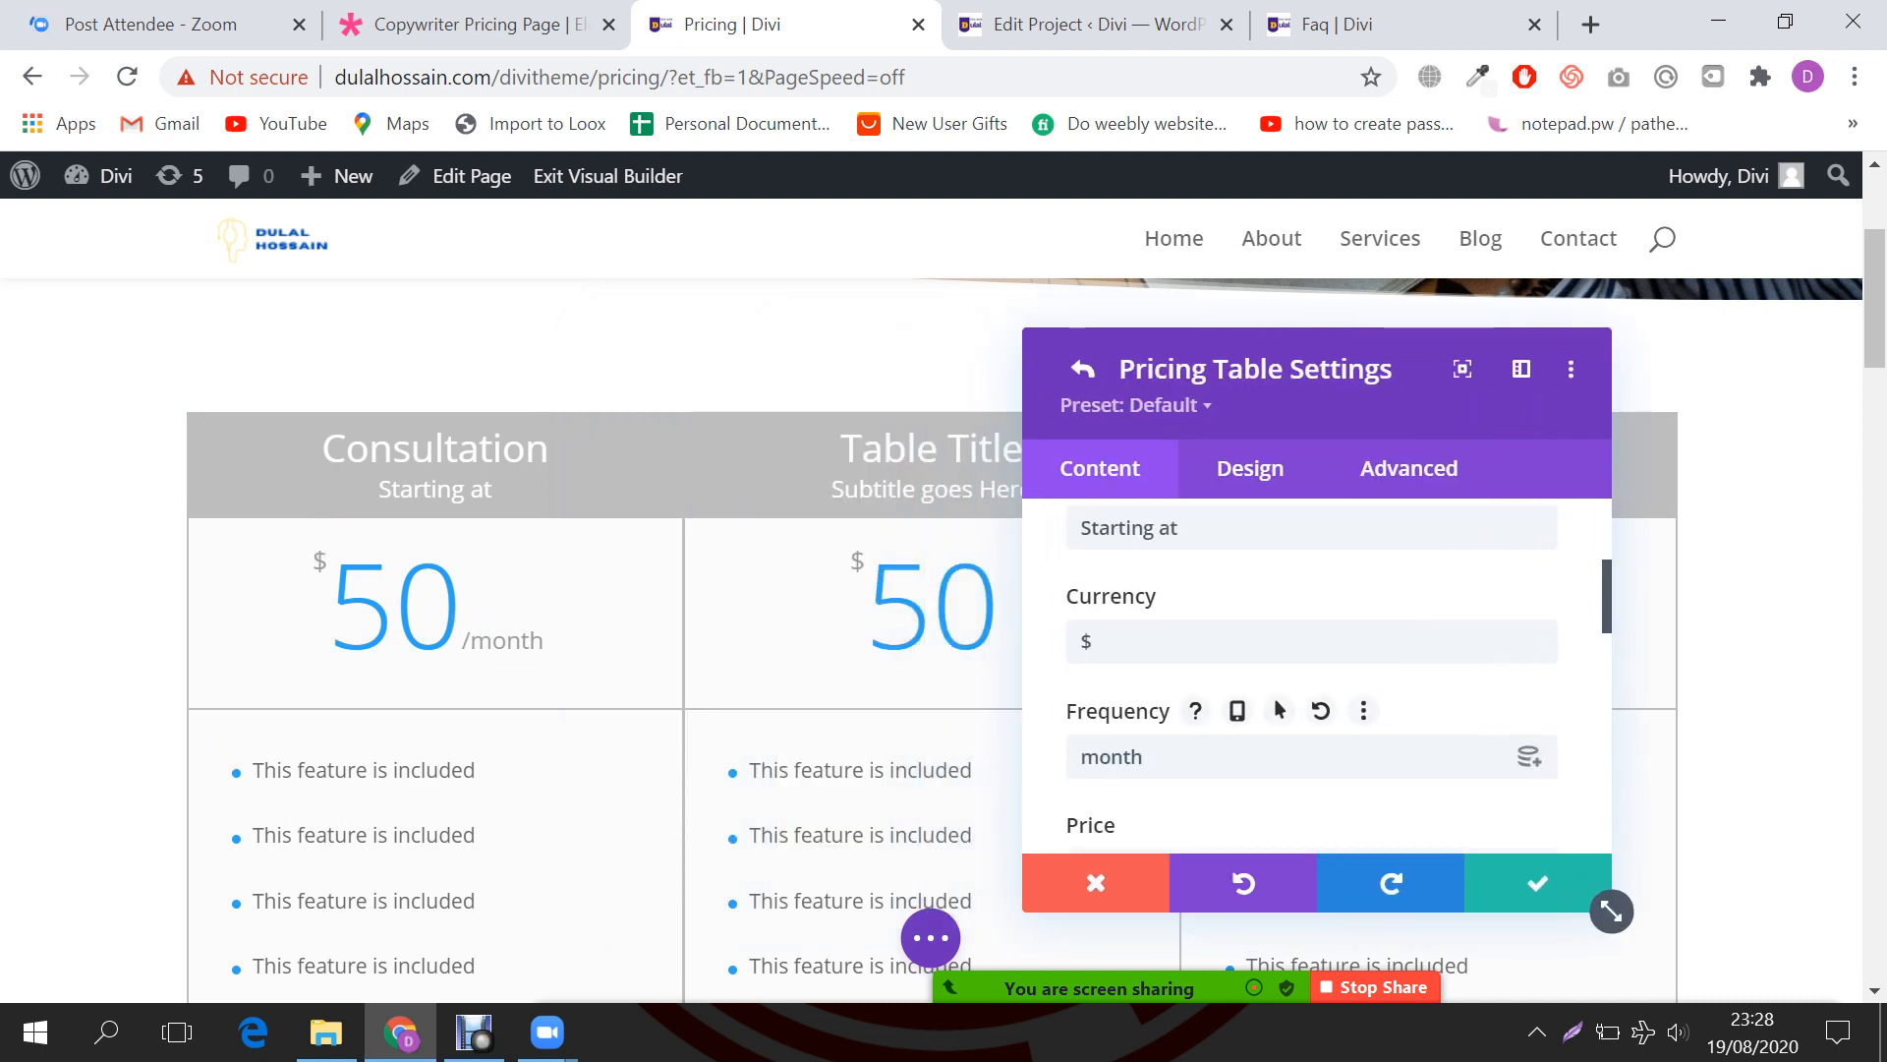
double_click(1112, 757)
text(year)
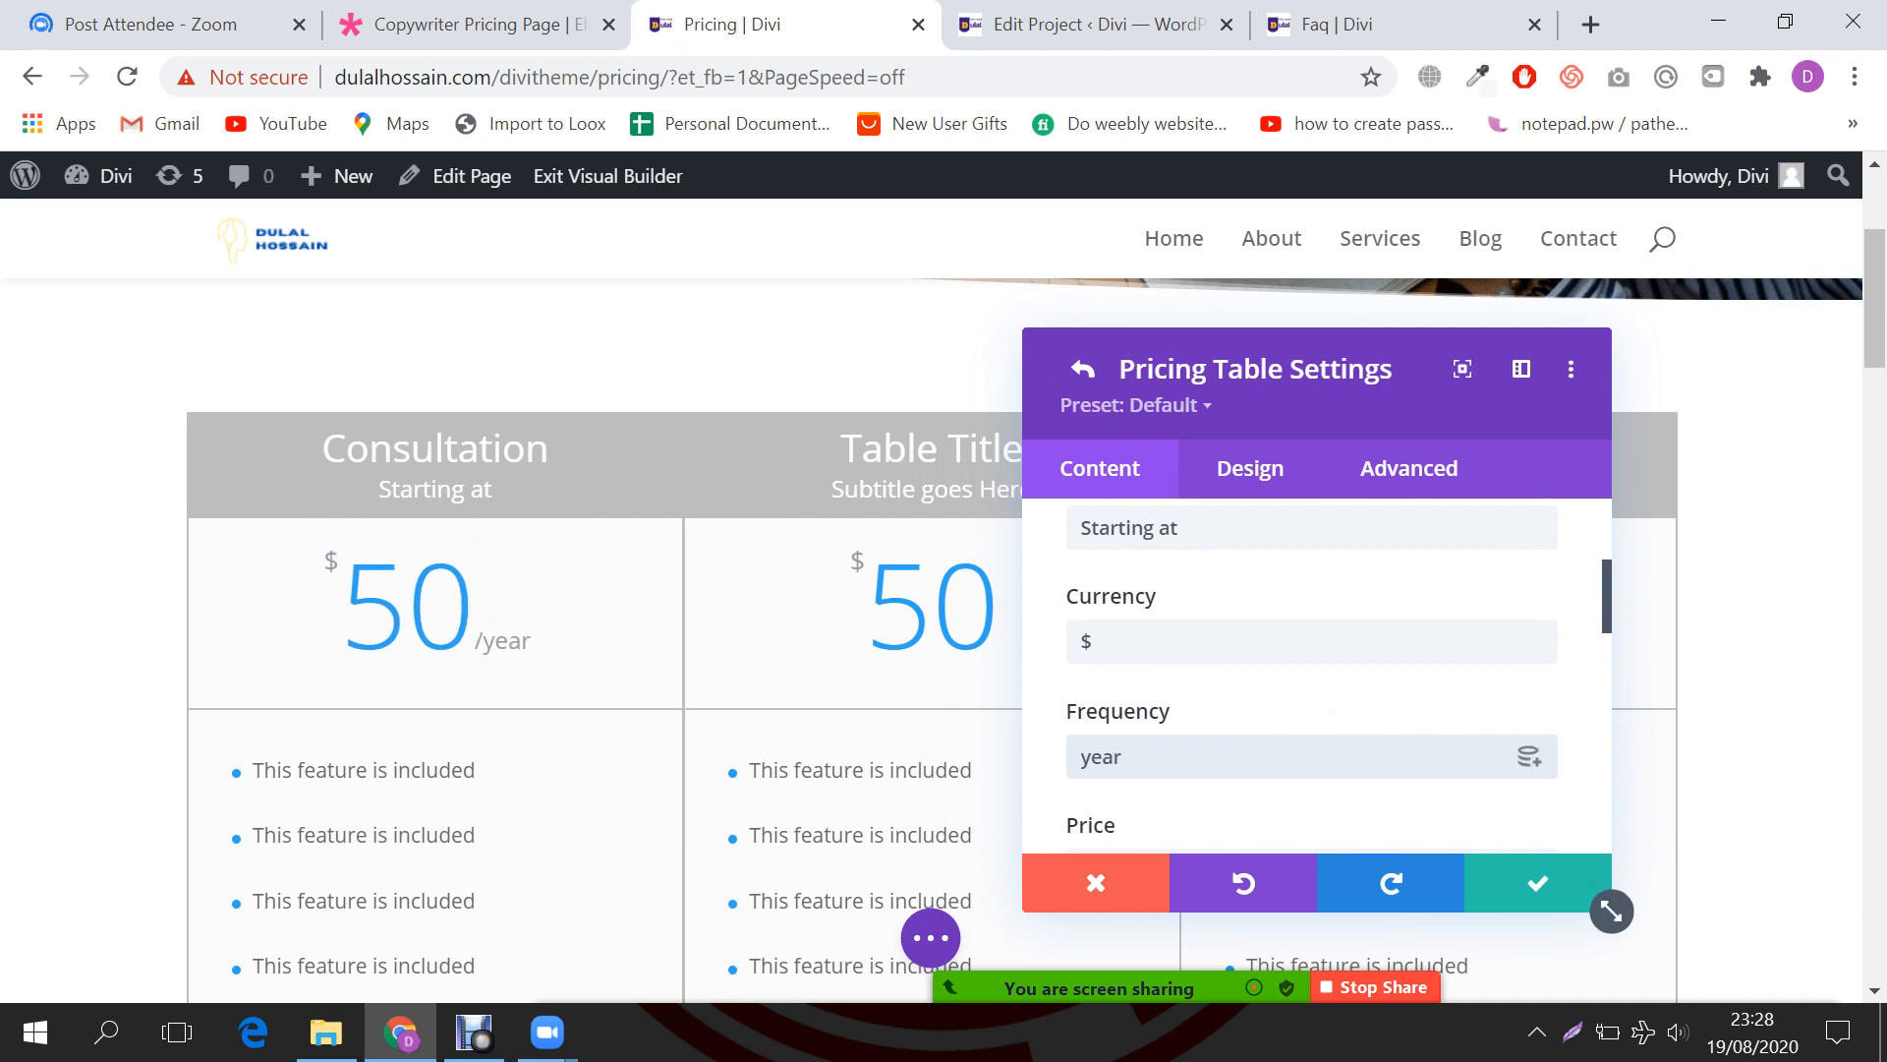
drag(1121, 756, 1080, 757)
key(BackSpace)
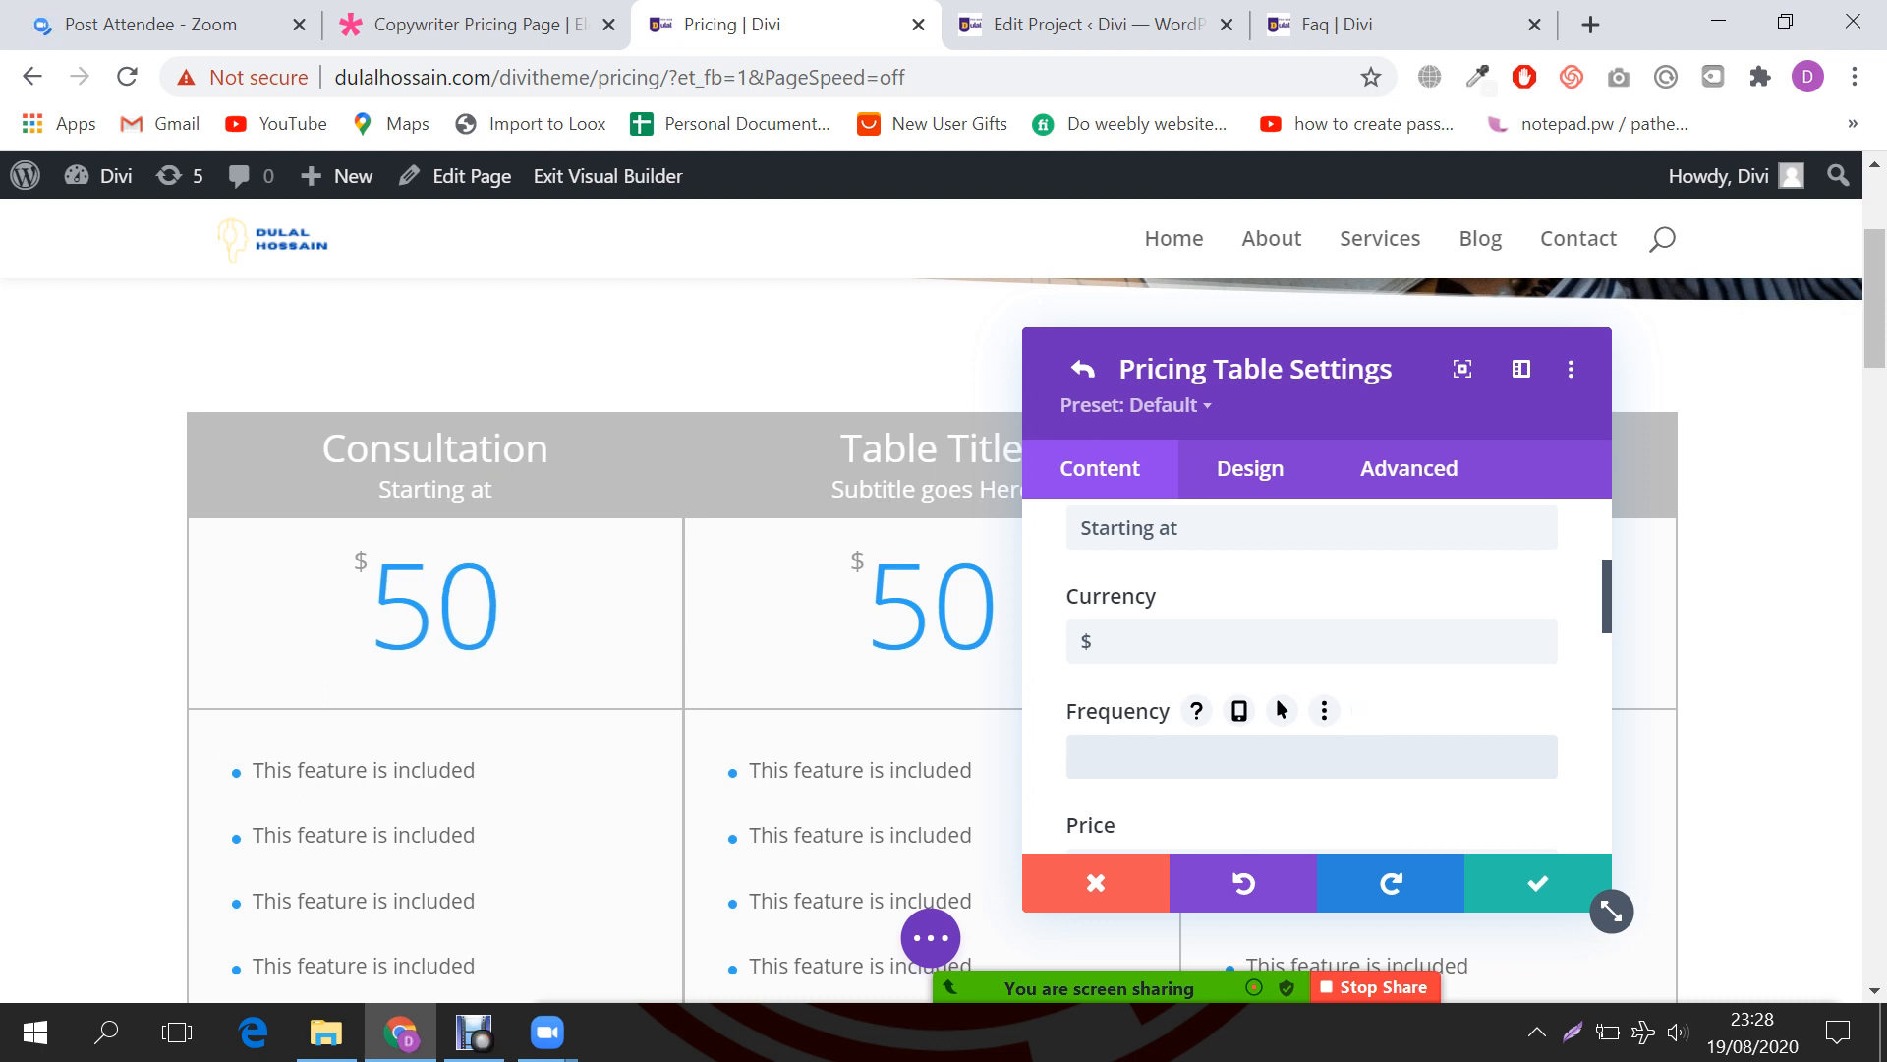
scroll(1086, 751, down, 1)
drag(1106, 723, 1078, 723)
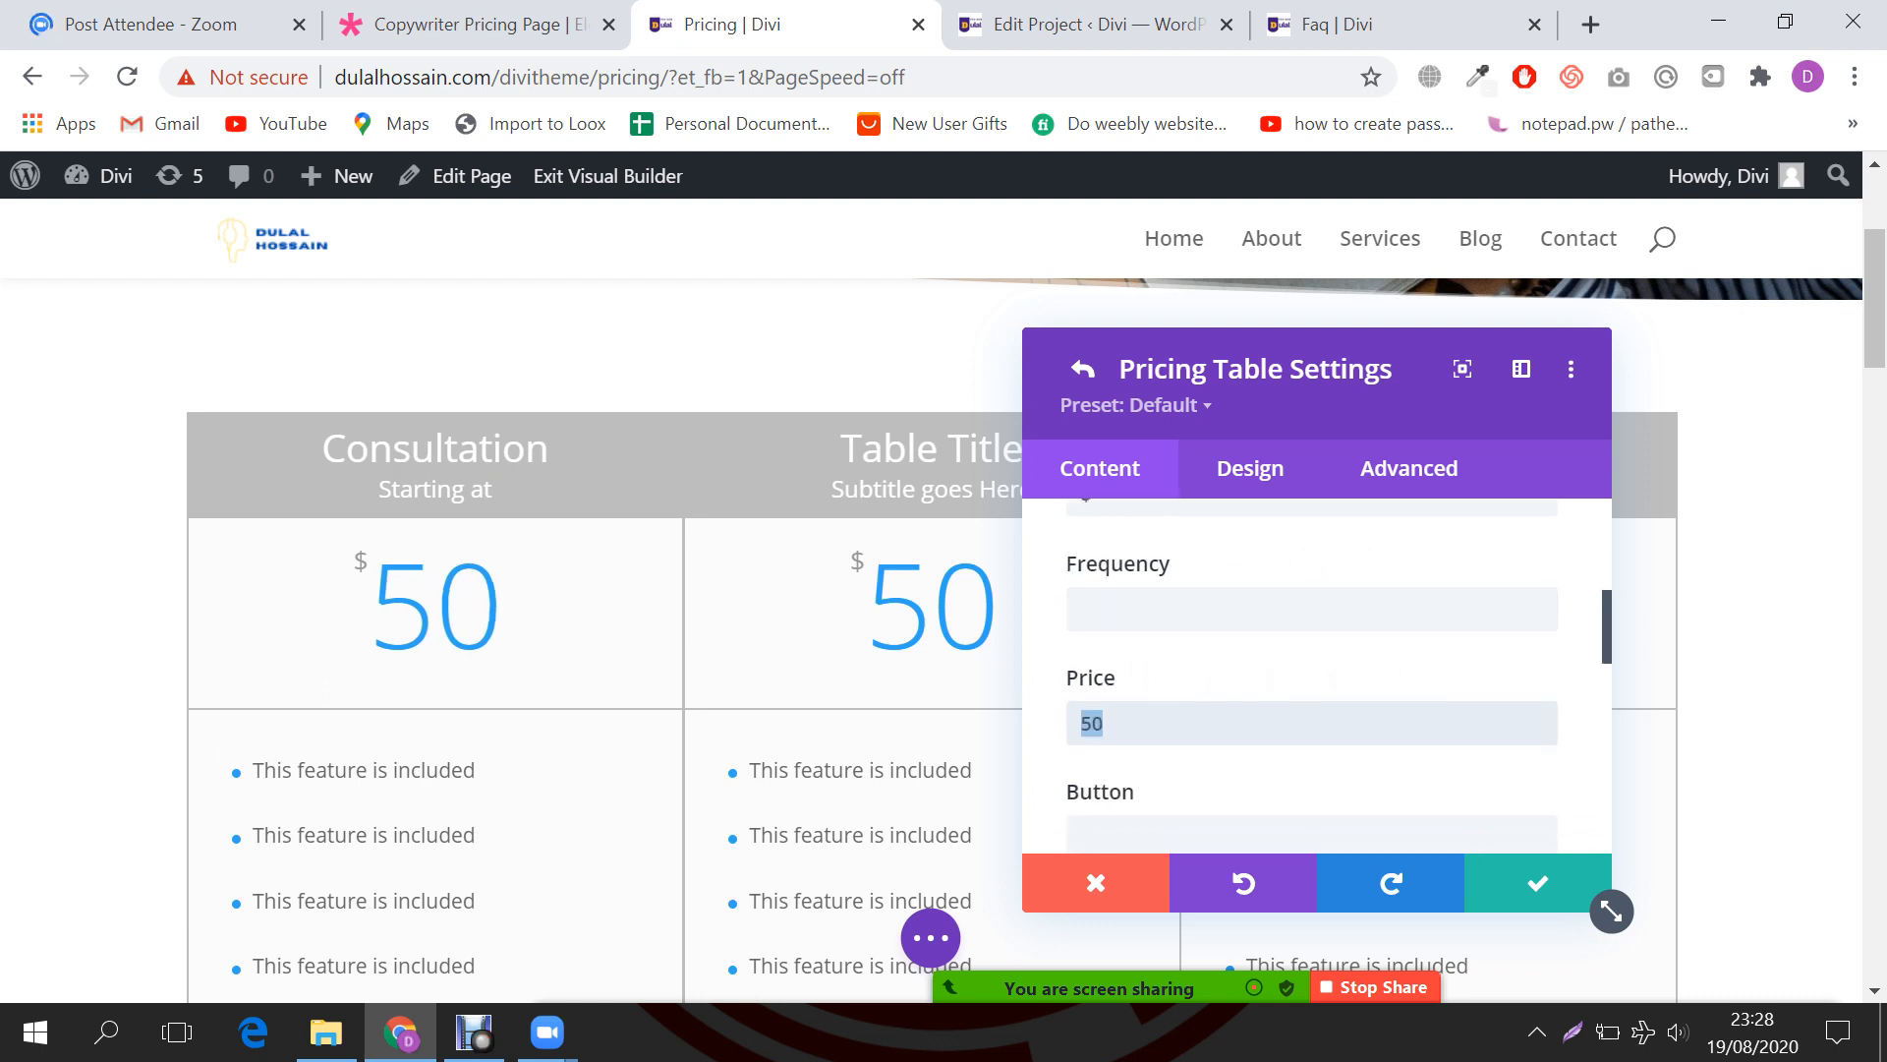
Step: Set the Consultation table's price to 149
text(149)
scroll(1229, 517, down, 1)
scroll(442, 540, down, 4)
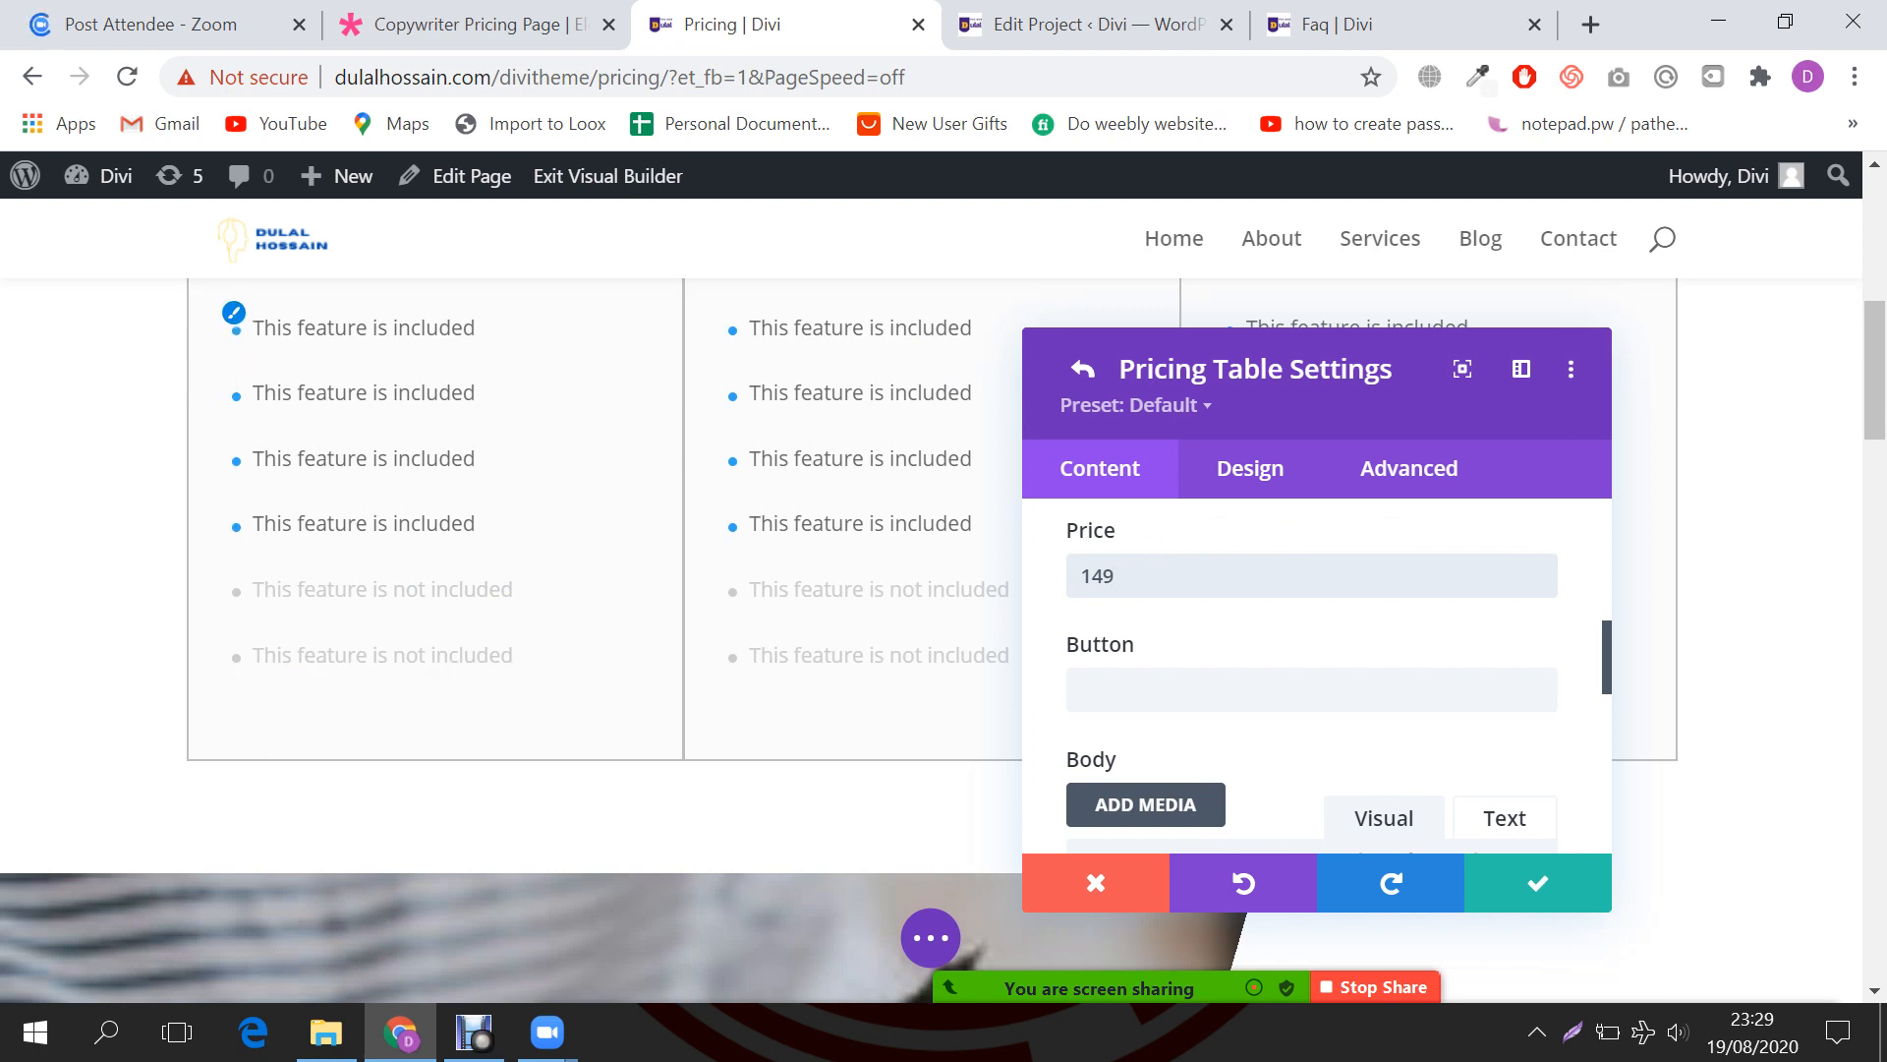
scroll(590, 541, up, 1)
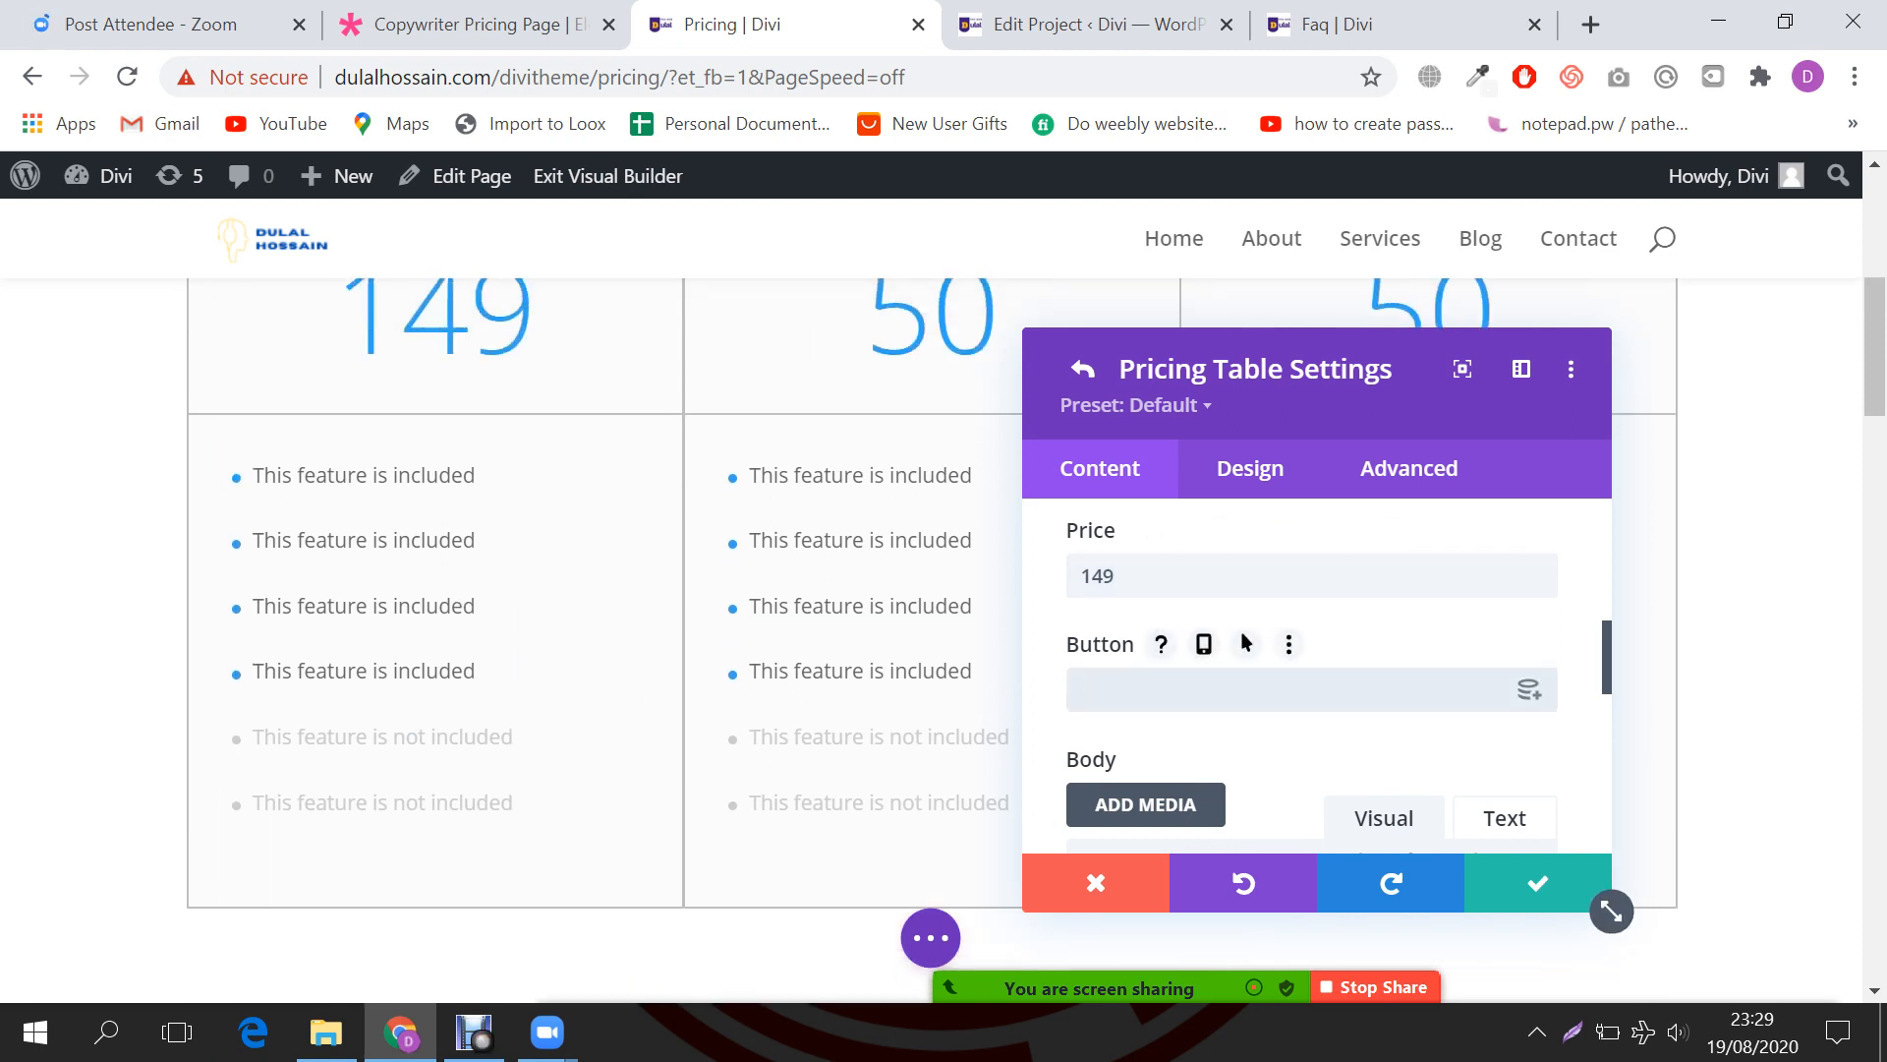
Step: Set the table's button text to 'Buy Now' and its link URL to '#'
text(Buy Now)
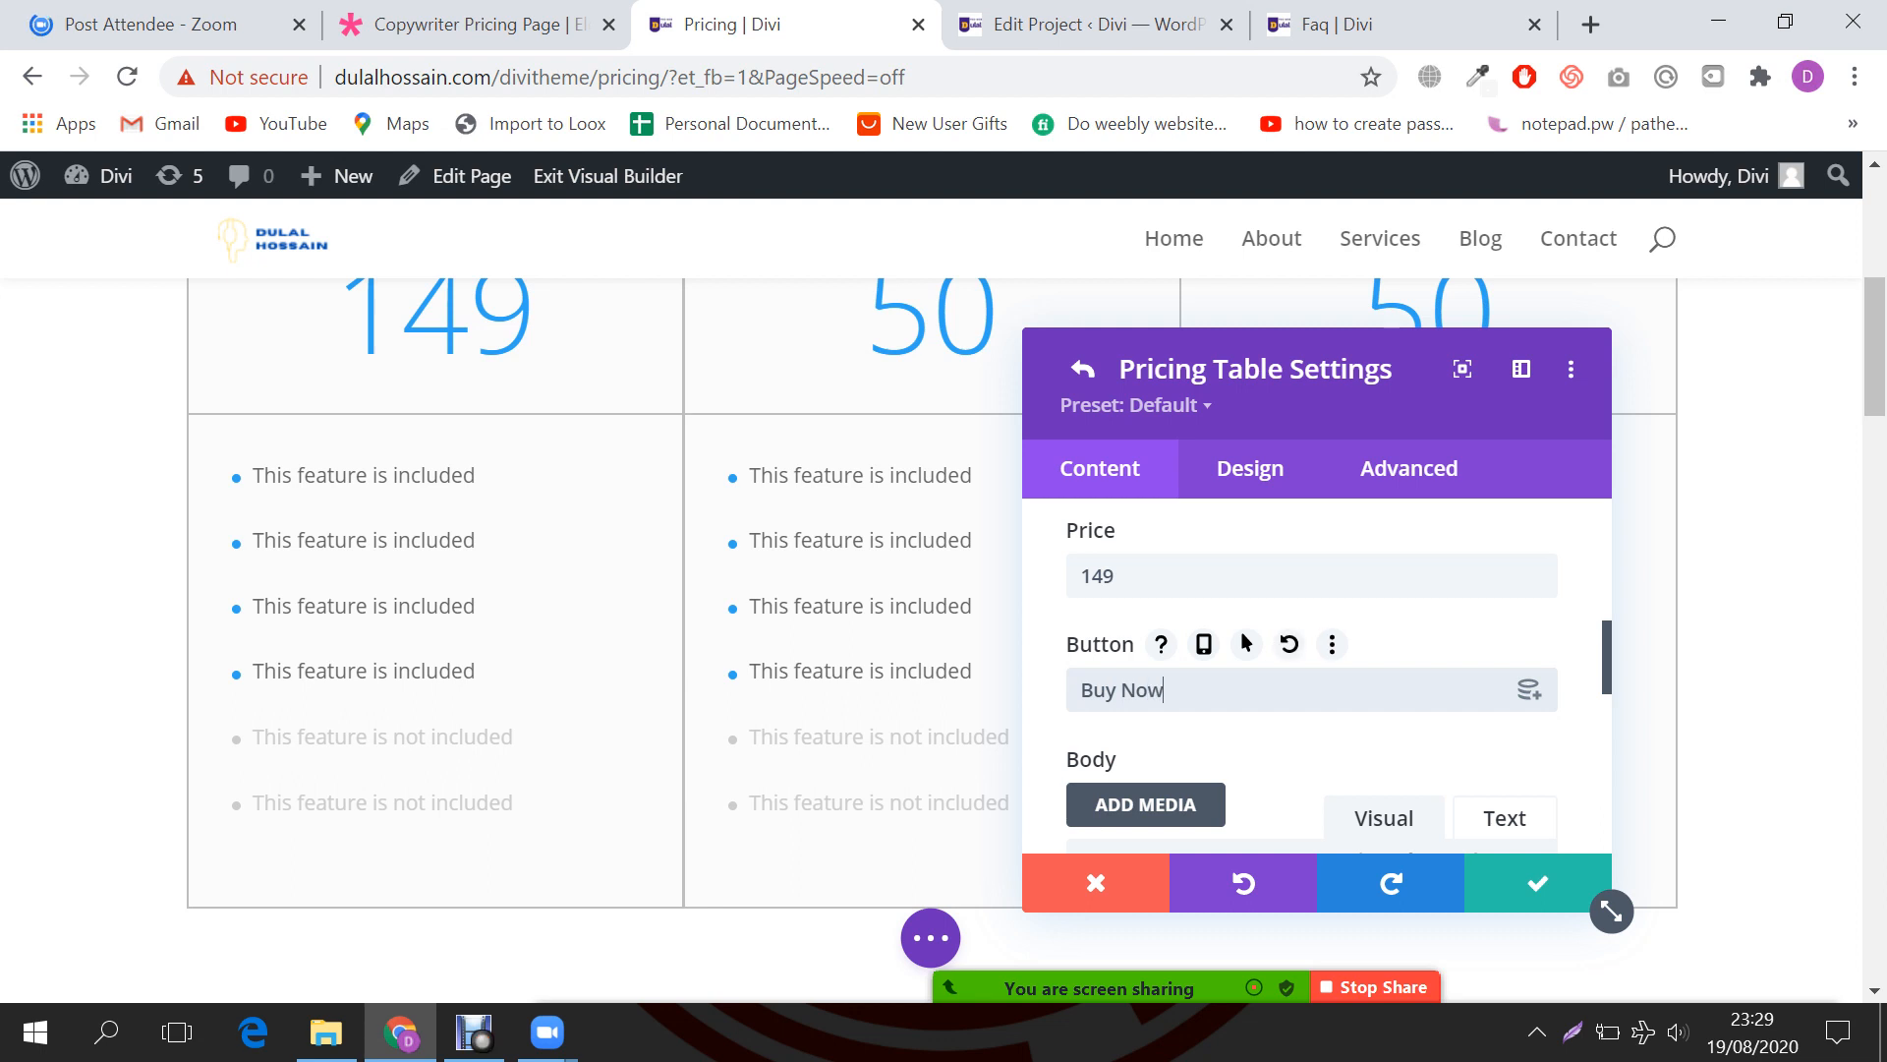
scroll(432, 590, down, 1)
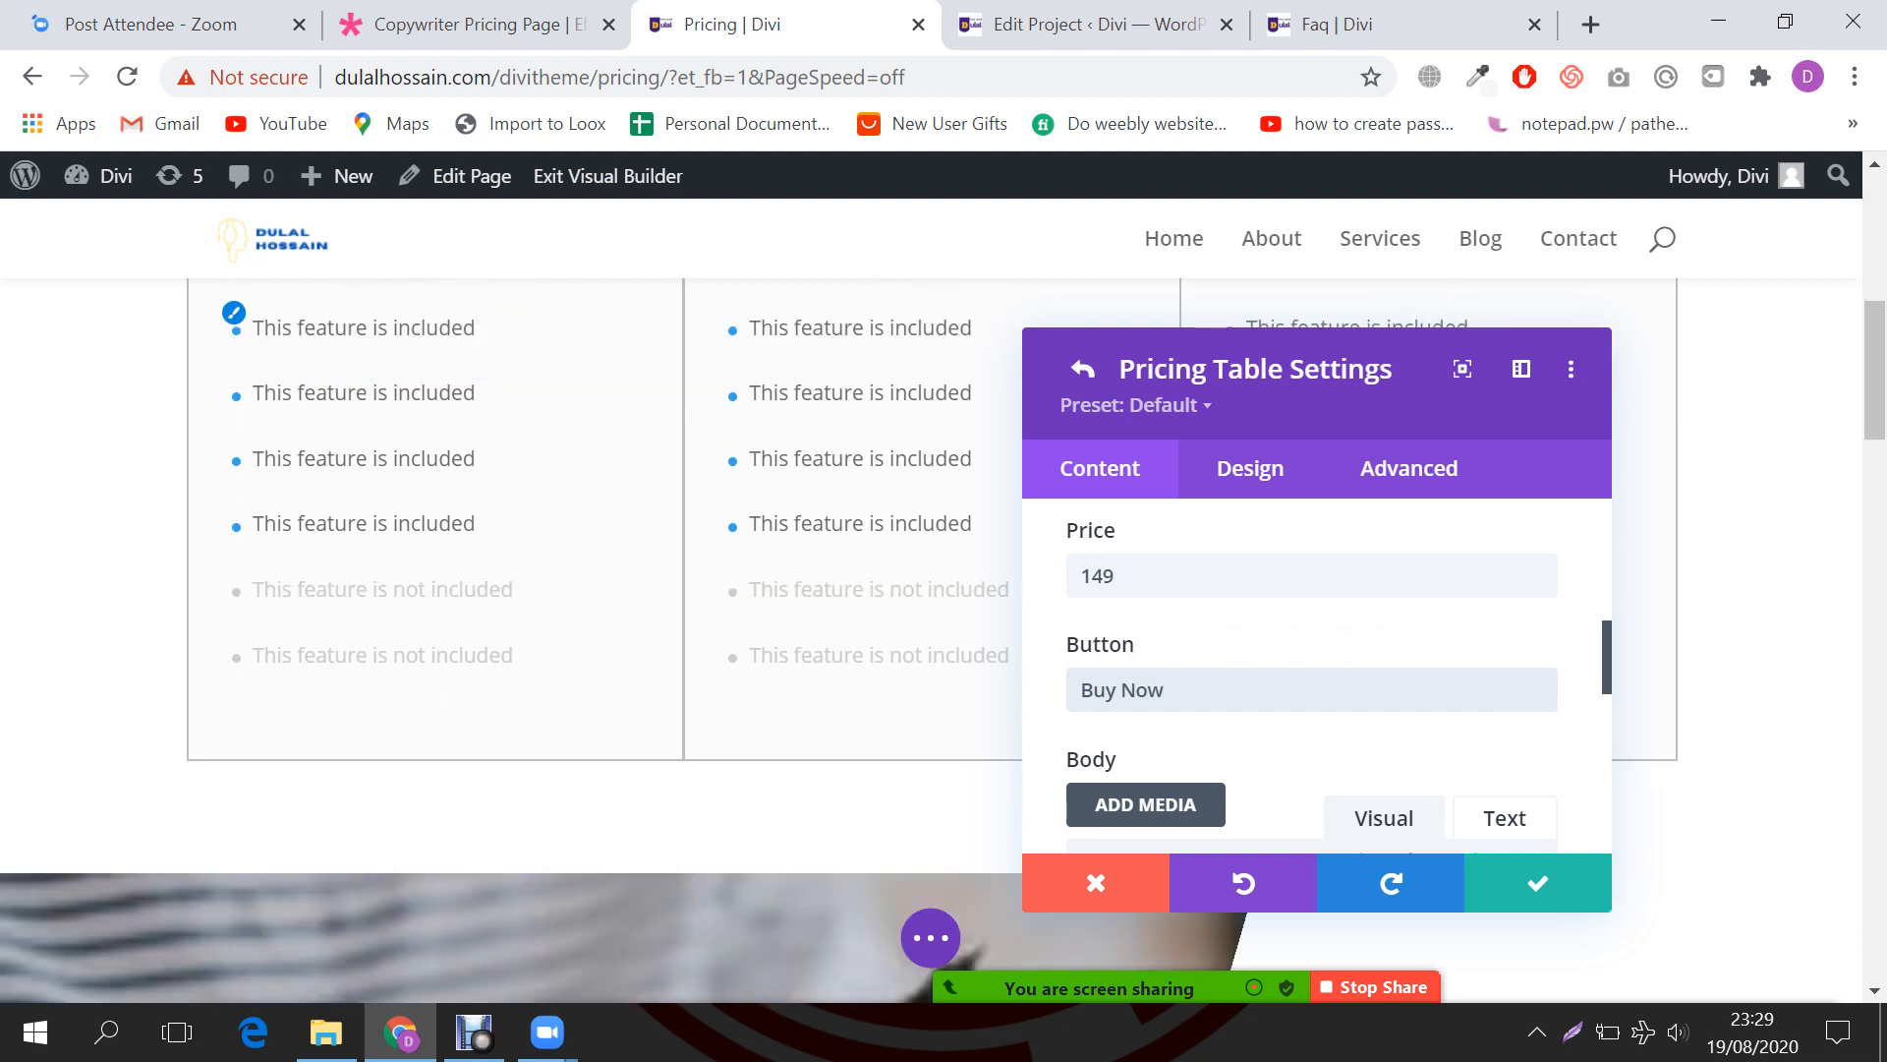
drag(1170, 691, 1062, 691)
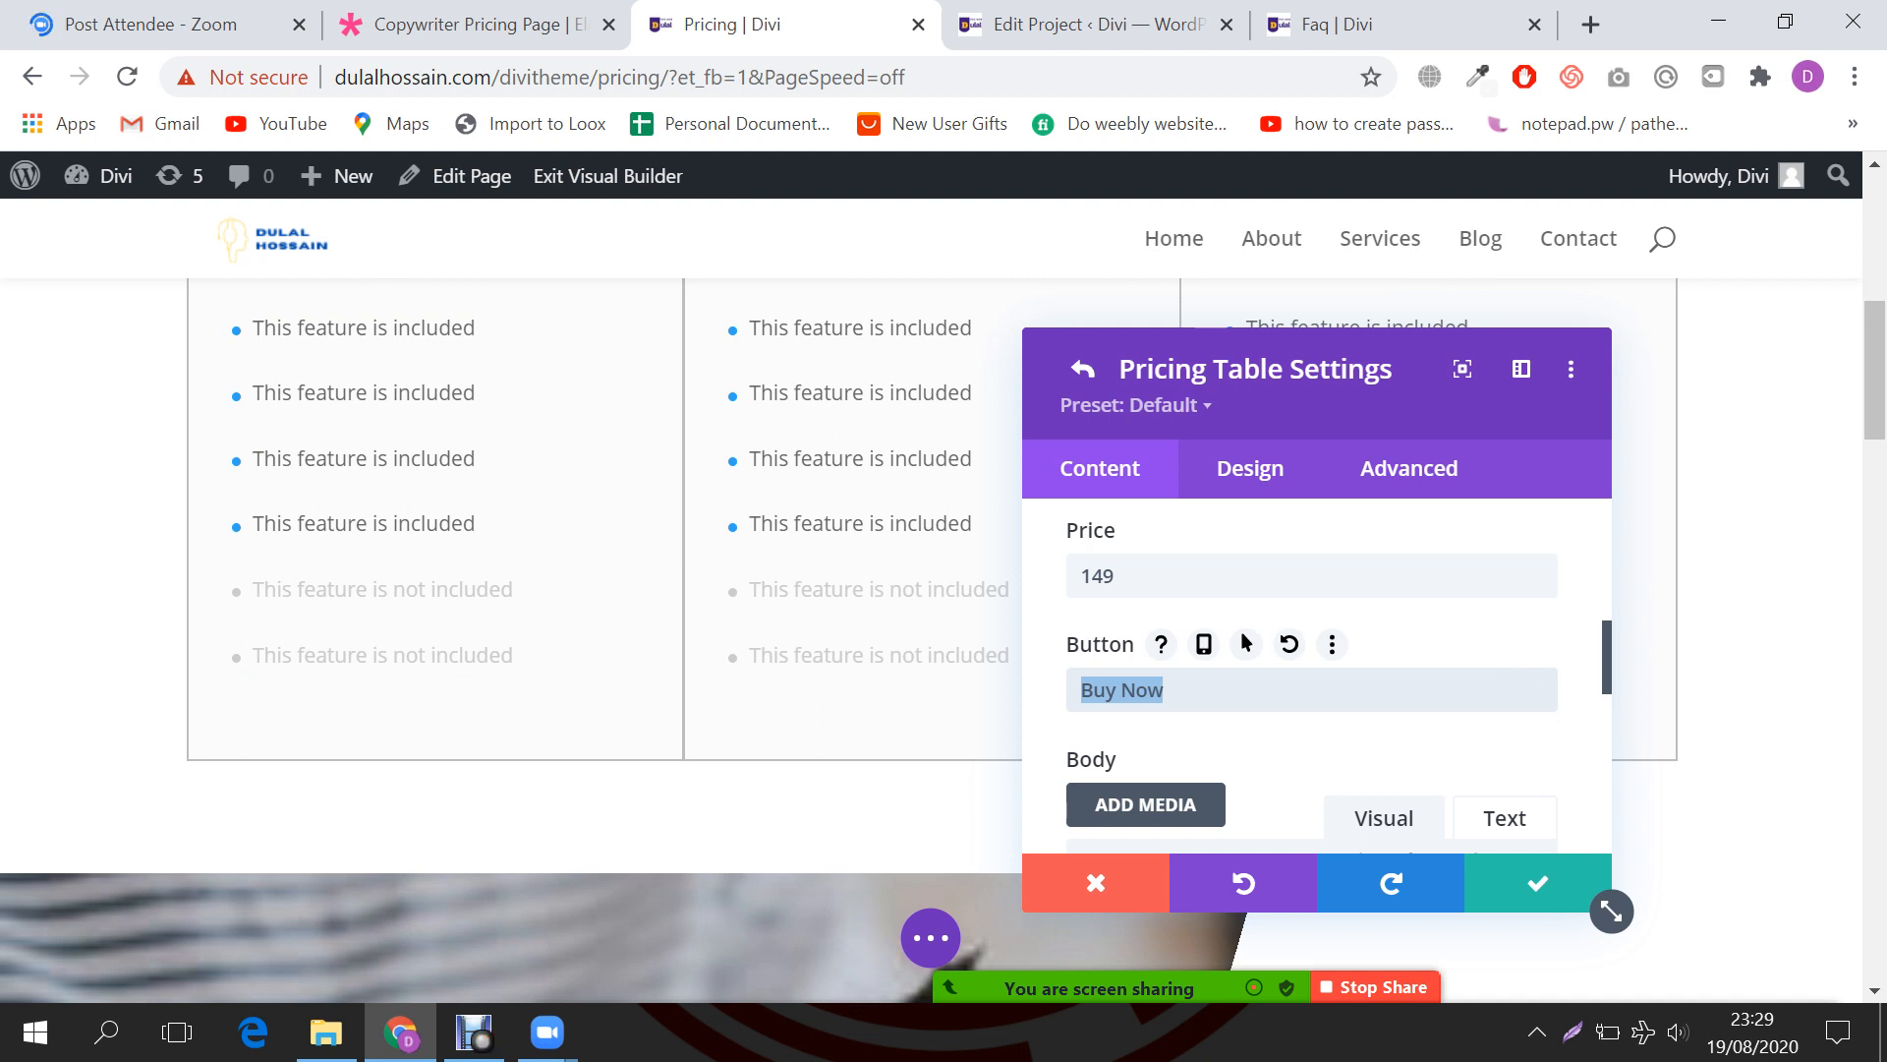
scroll(1317, 678, down, 1)
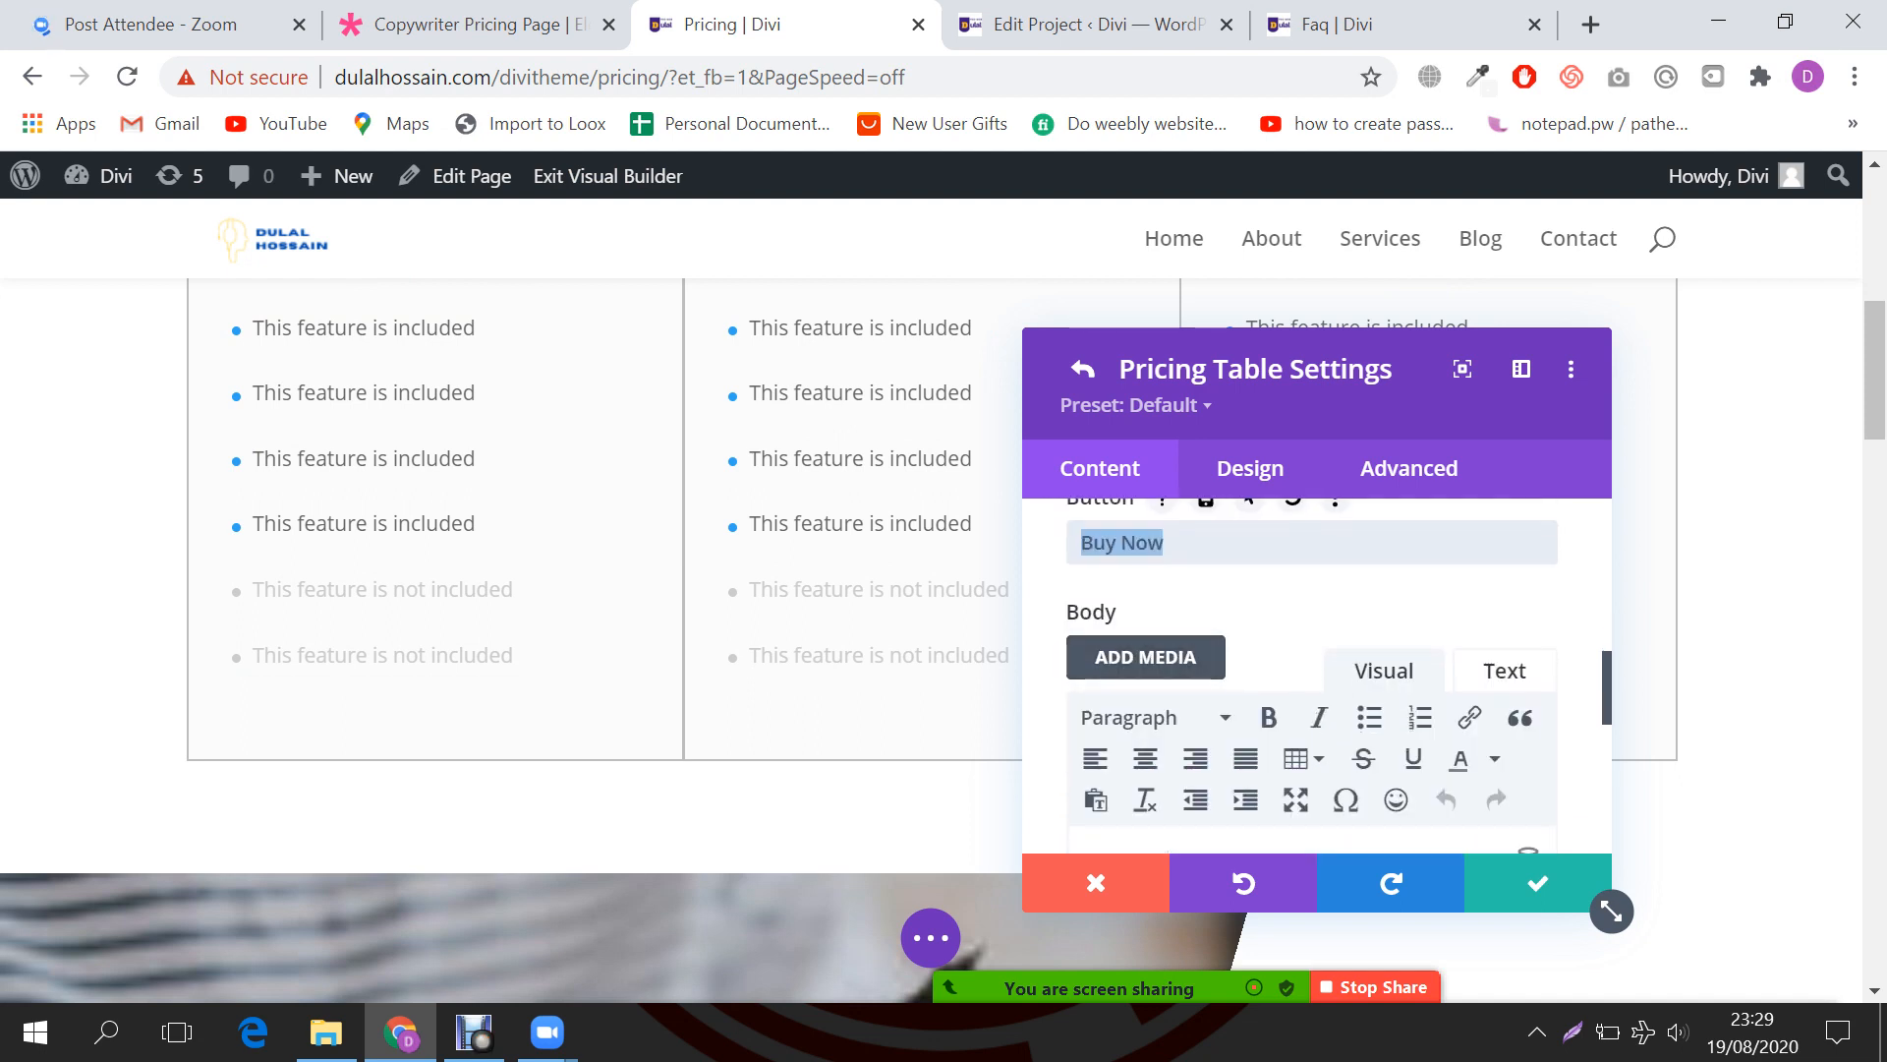
scroll(1223, 598, down, 3)
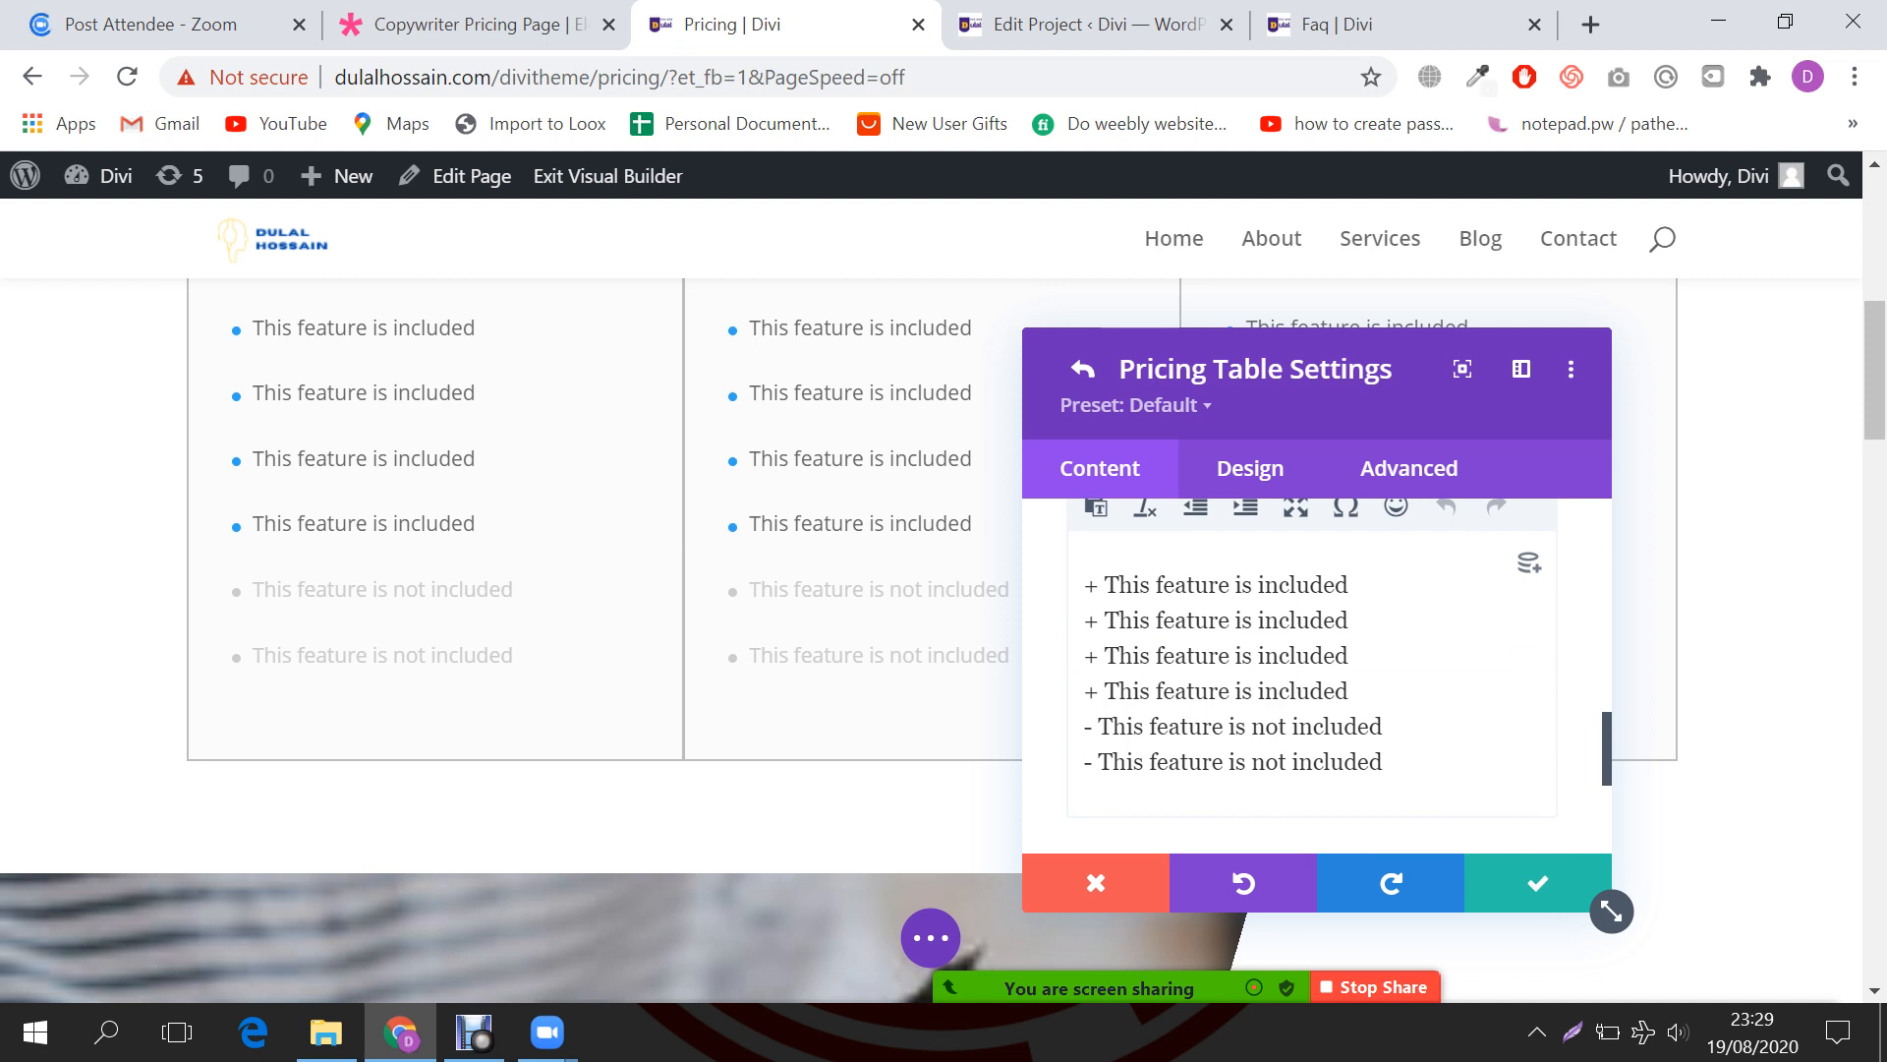
scroll(1317, 659, down, 1)
scroll(1317, 658, up, 1)
scroll(1312, 678, down, 1)
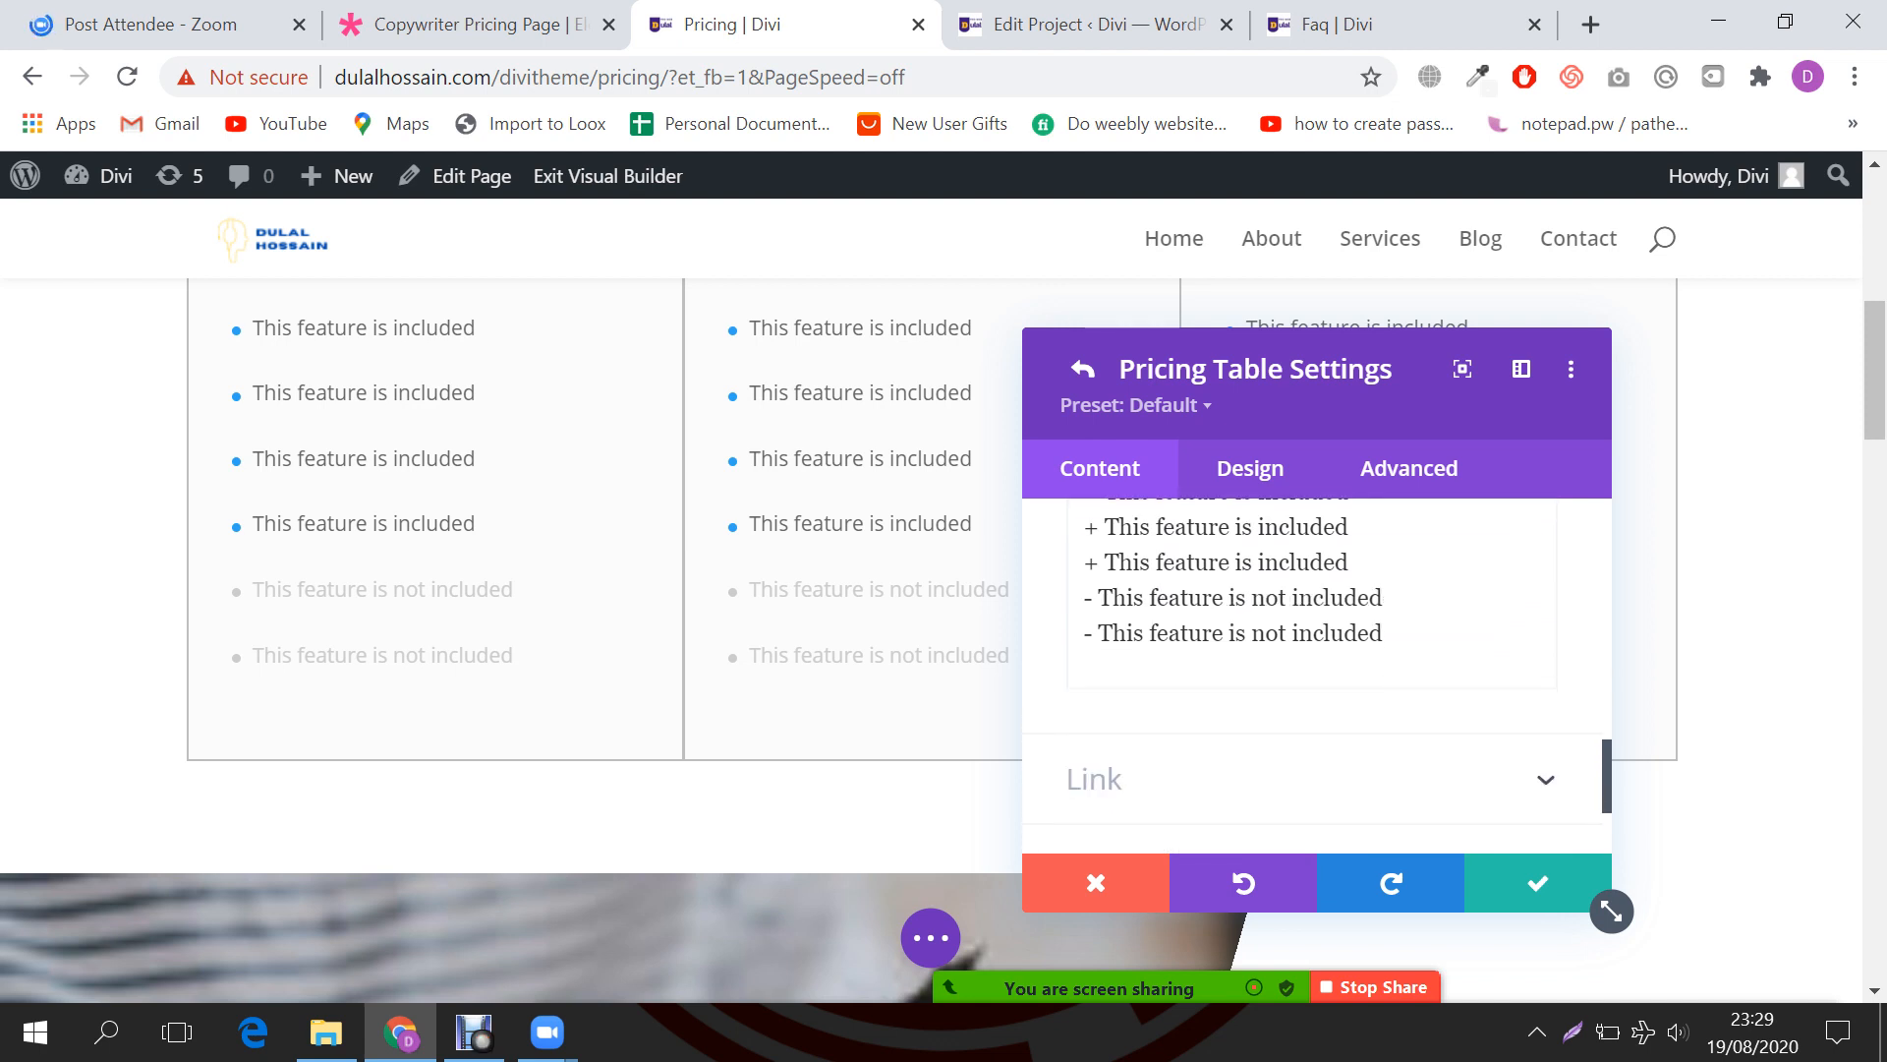
scroll(1312, 678, up, 1)
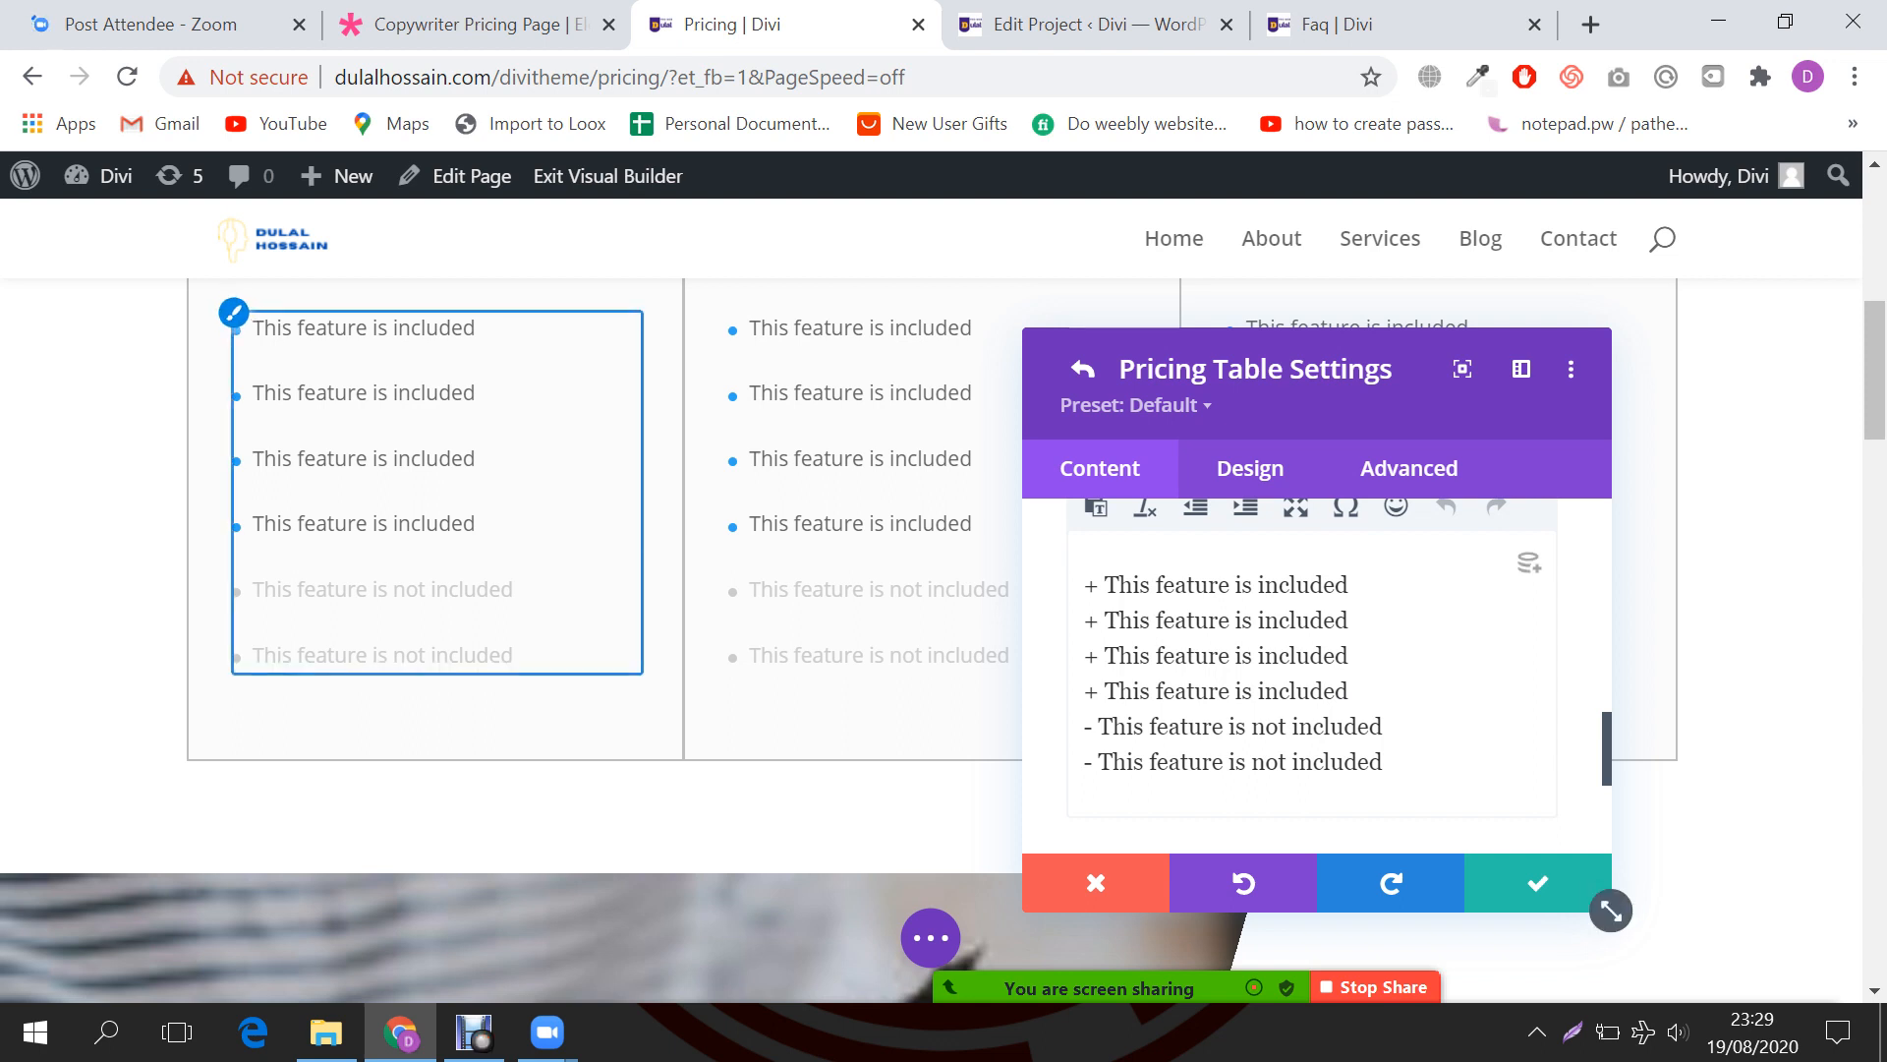
scroll(1317, 678, down, 3)
click(1095, 613)
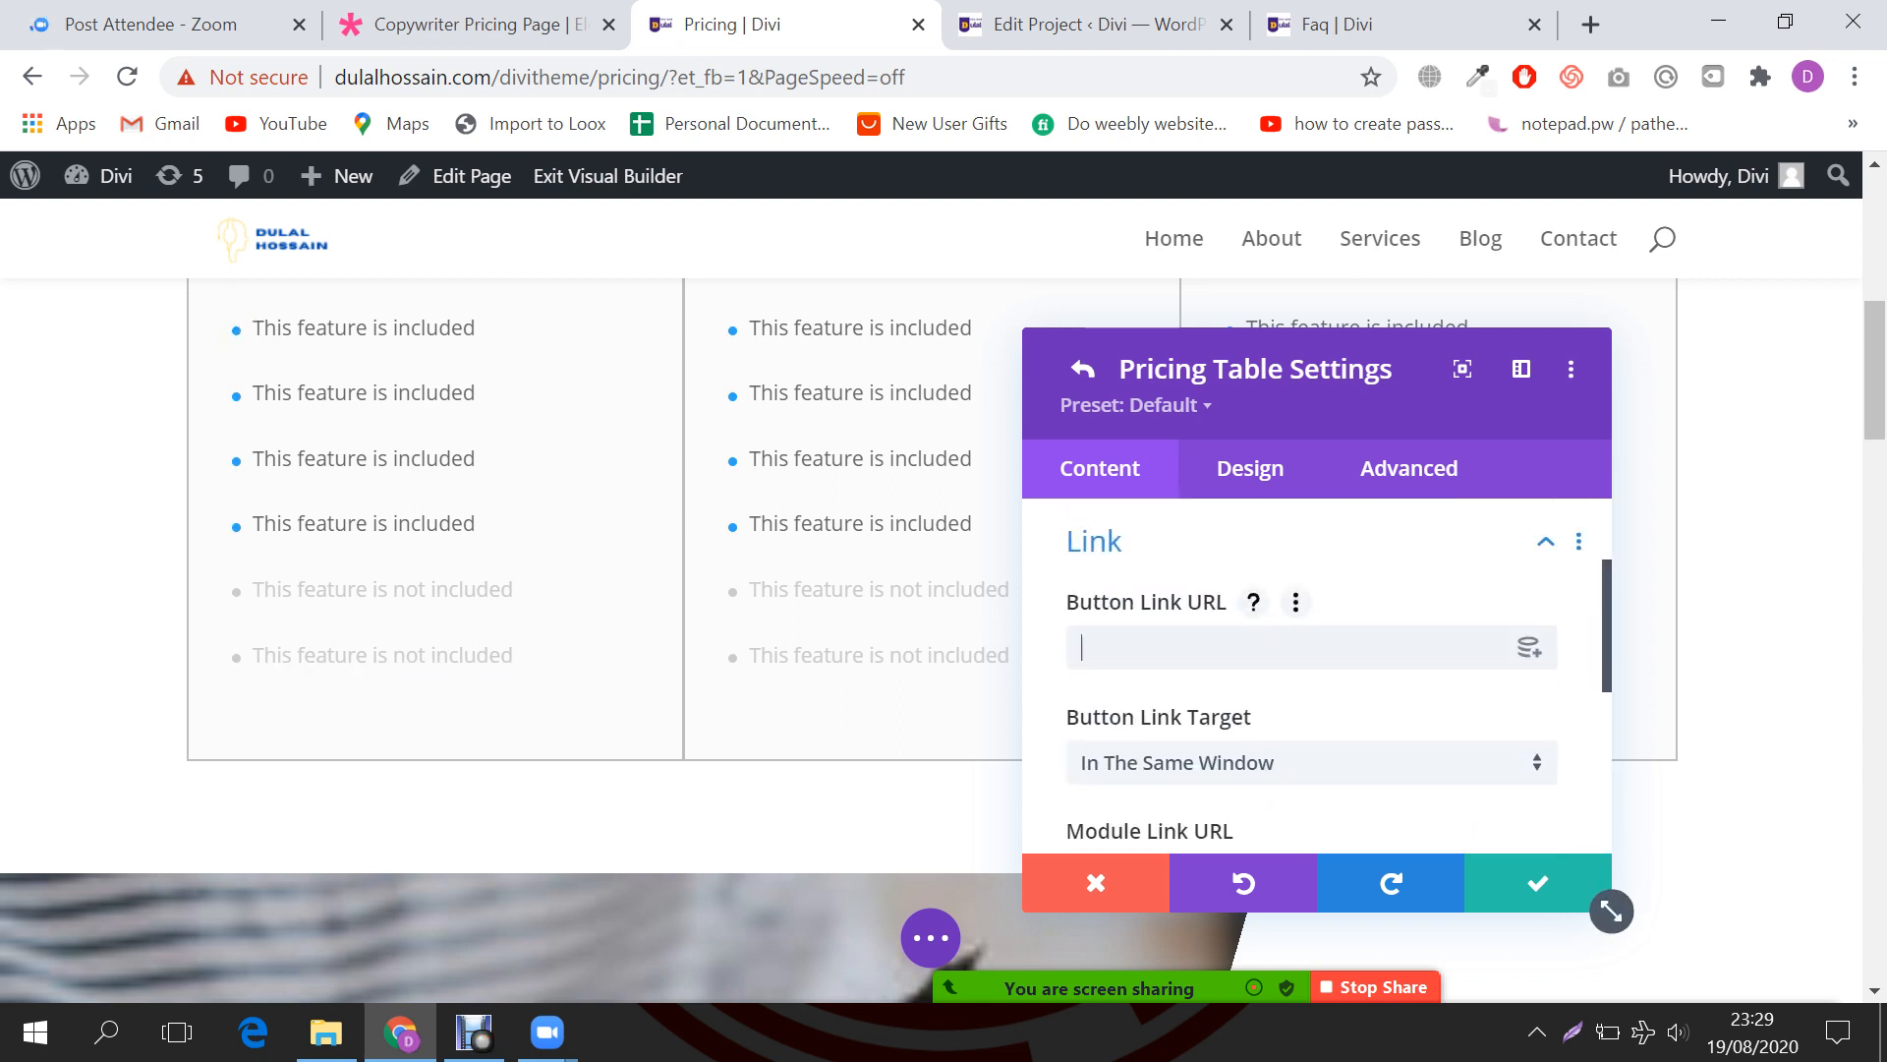
text(#)
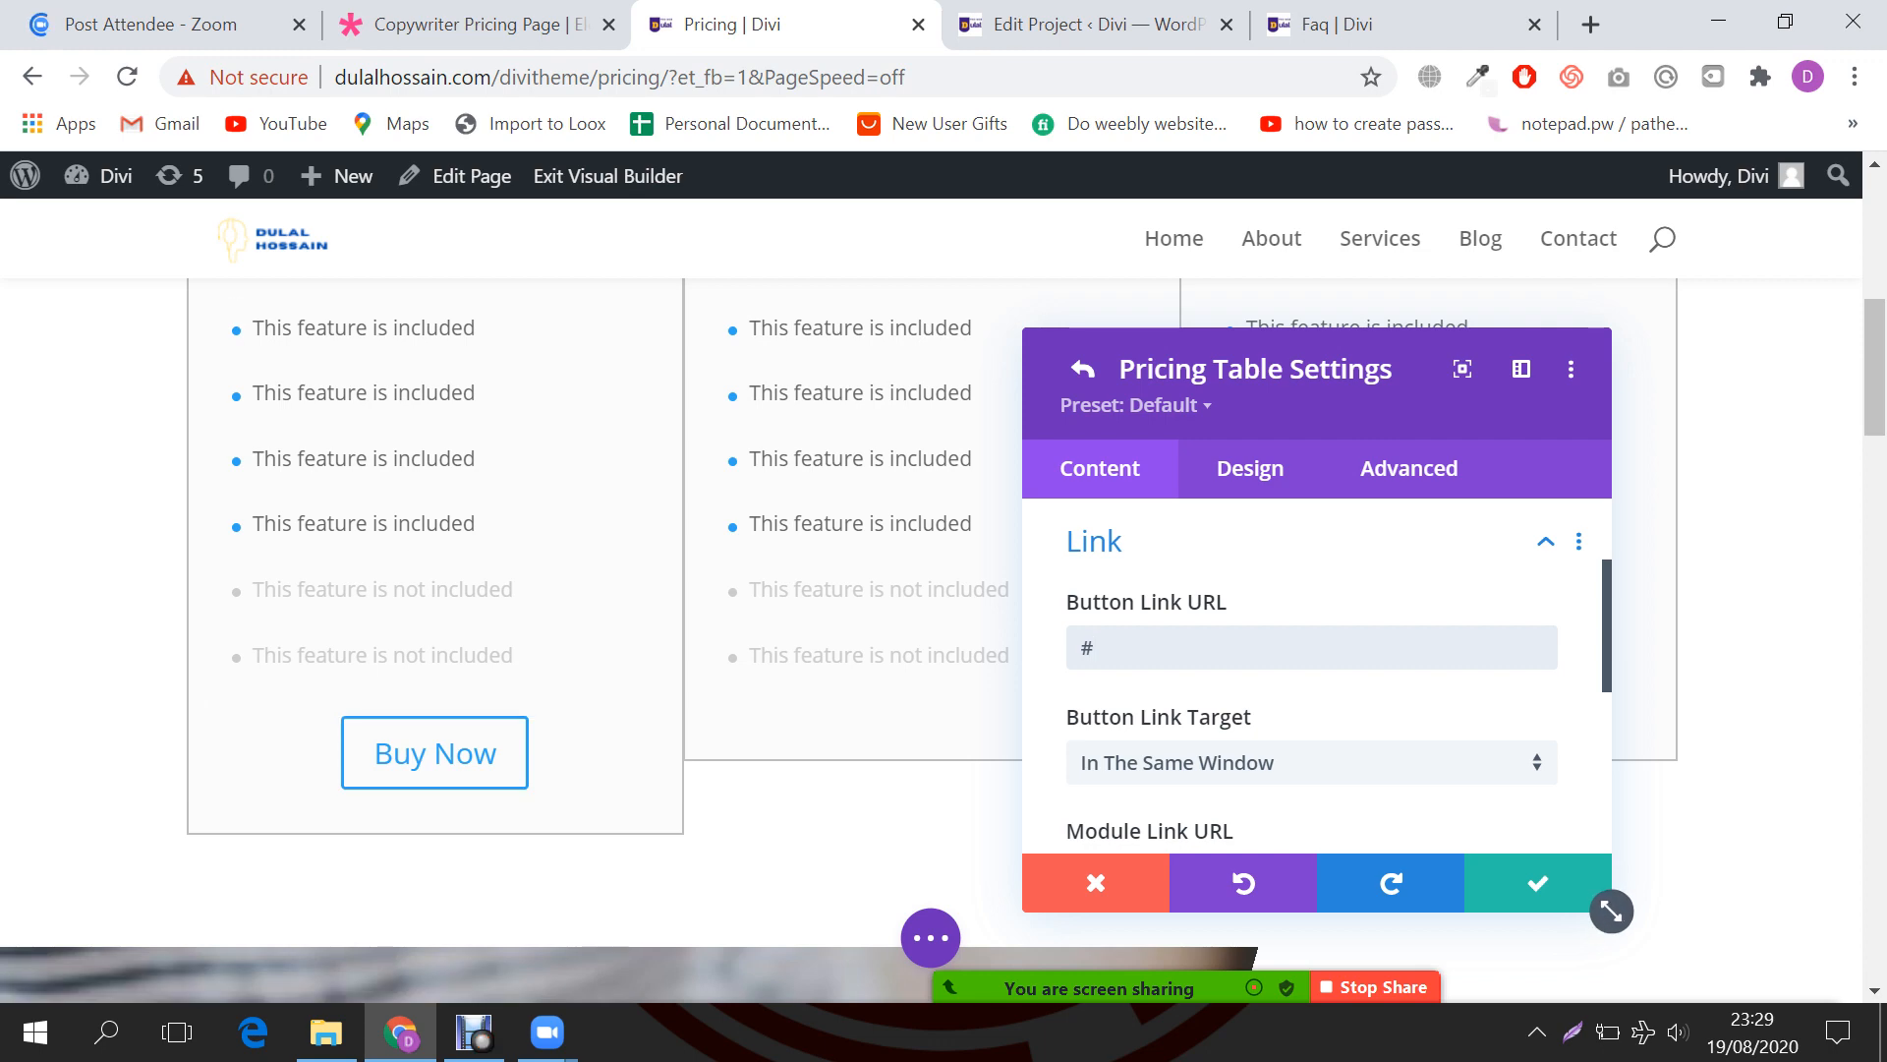
scroll(1318, 649, up, 2)
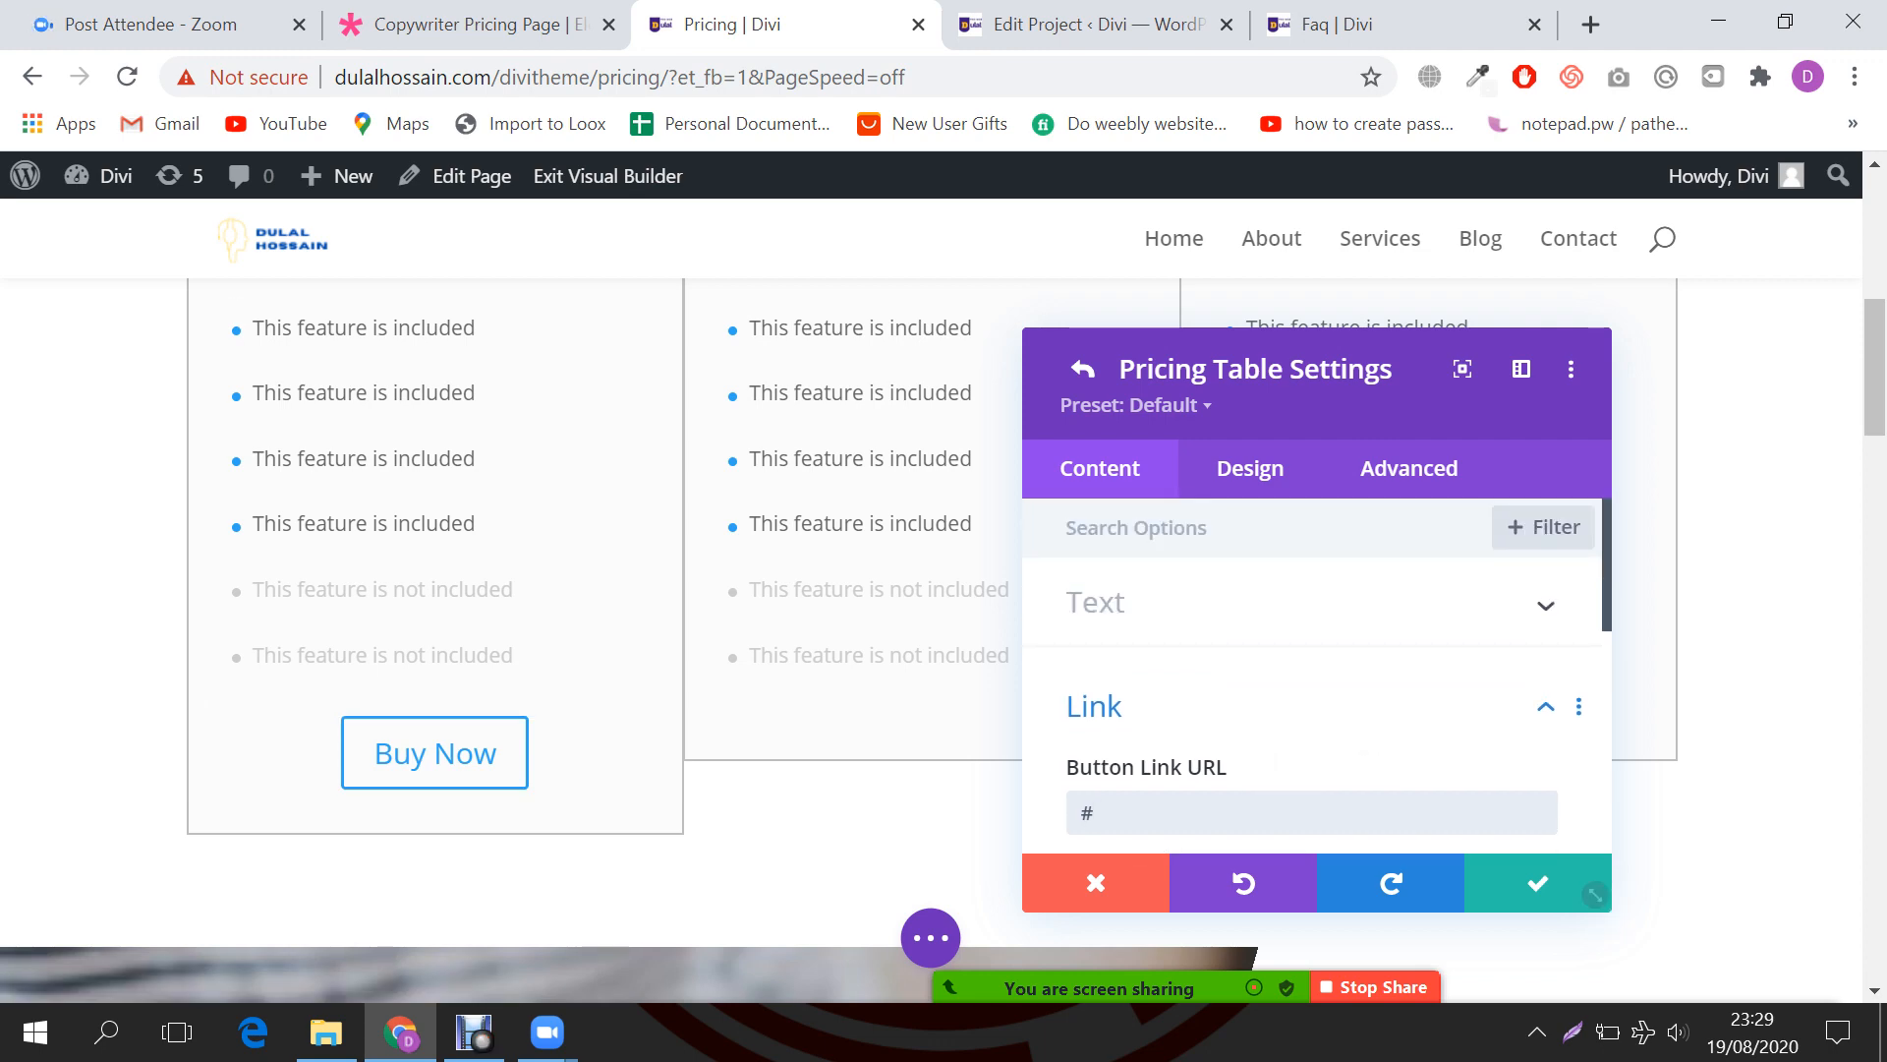
Step: Compare against the Copywriter demo pricing page, then bring up the pricing table's Design settings
click(476, 25)
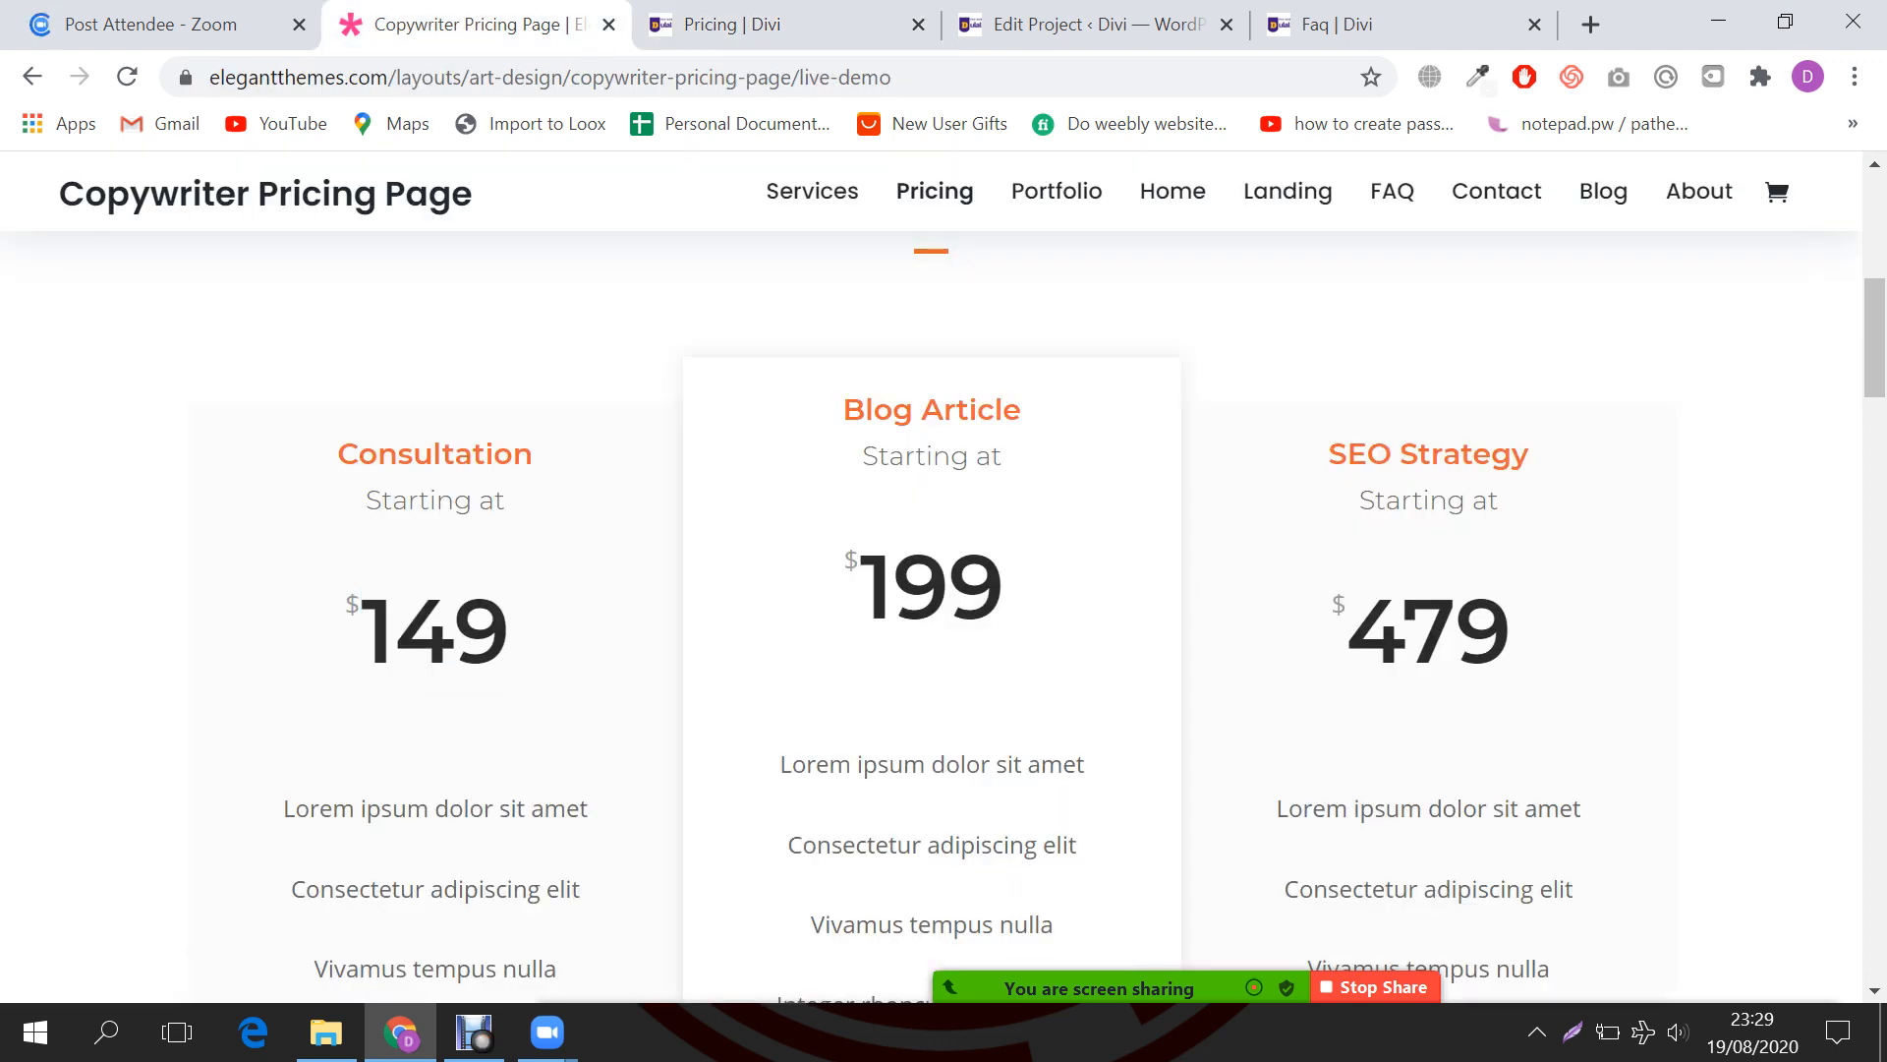
scroll(944, 589, down, 2)
click(776, 24)
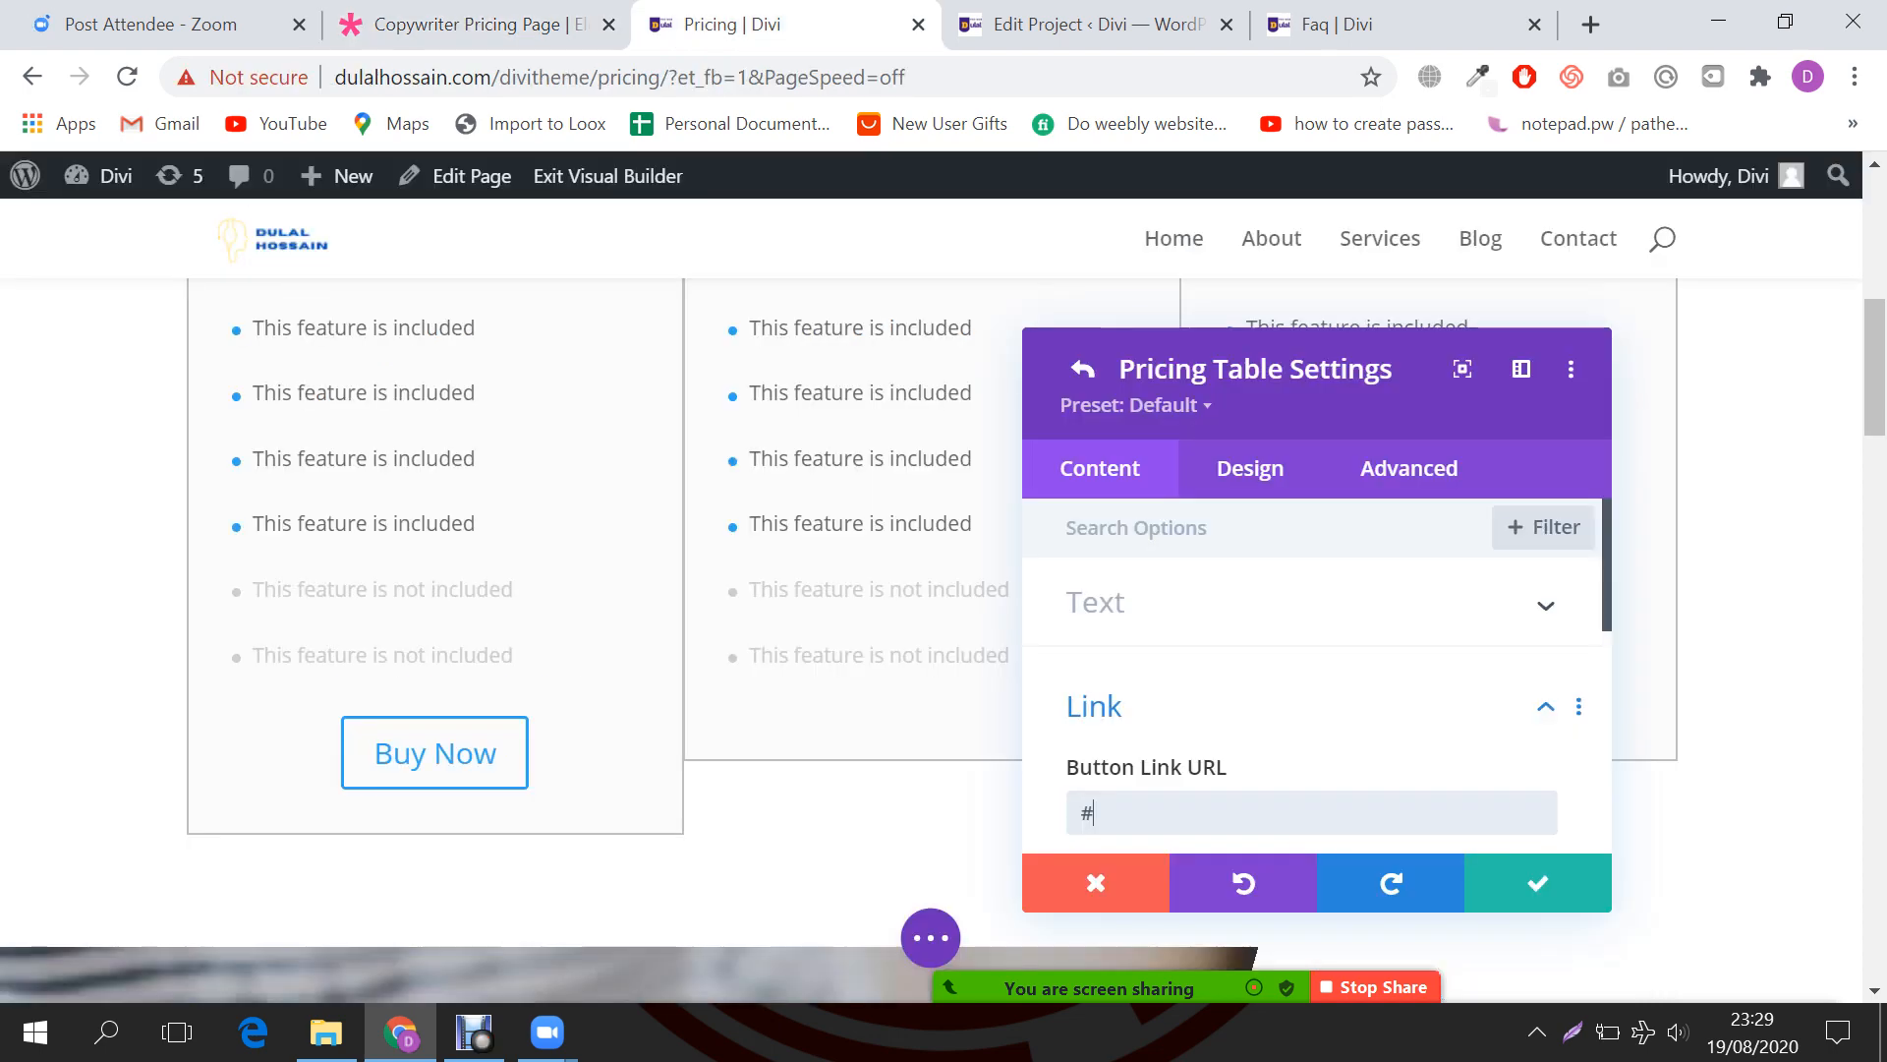
scroll(983, 590, up, 3)
click(1250, 469)
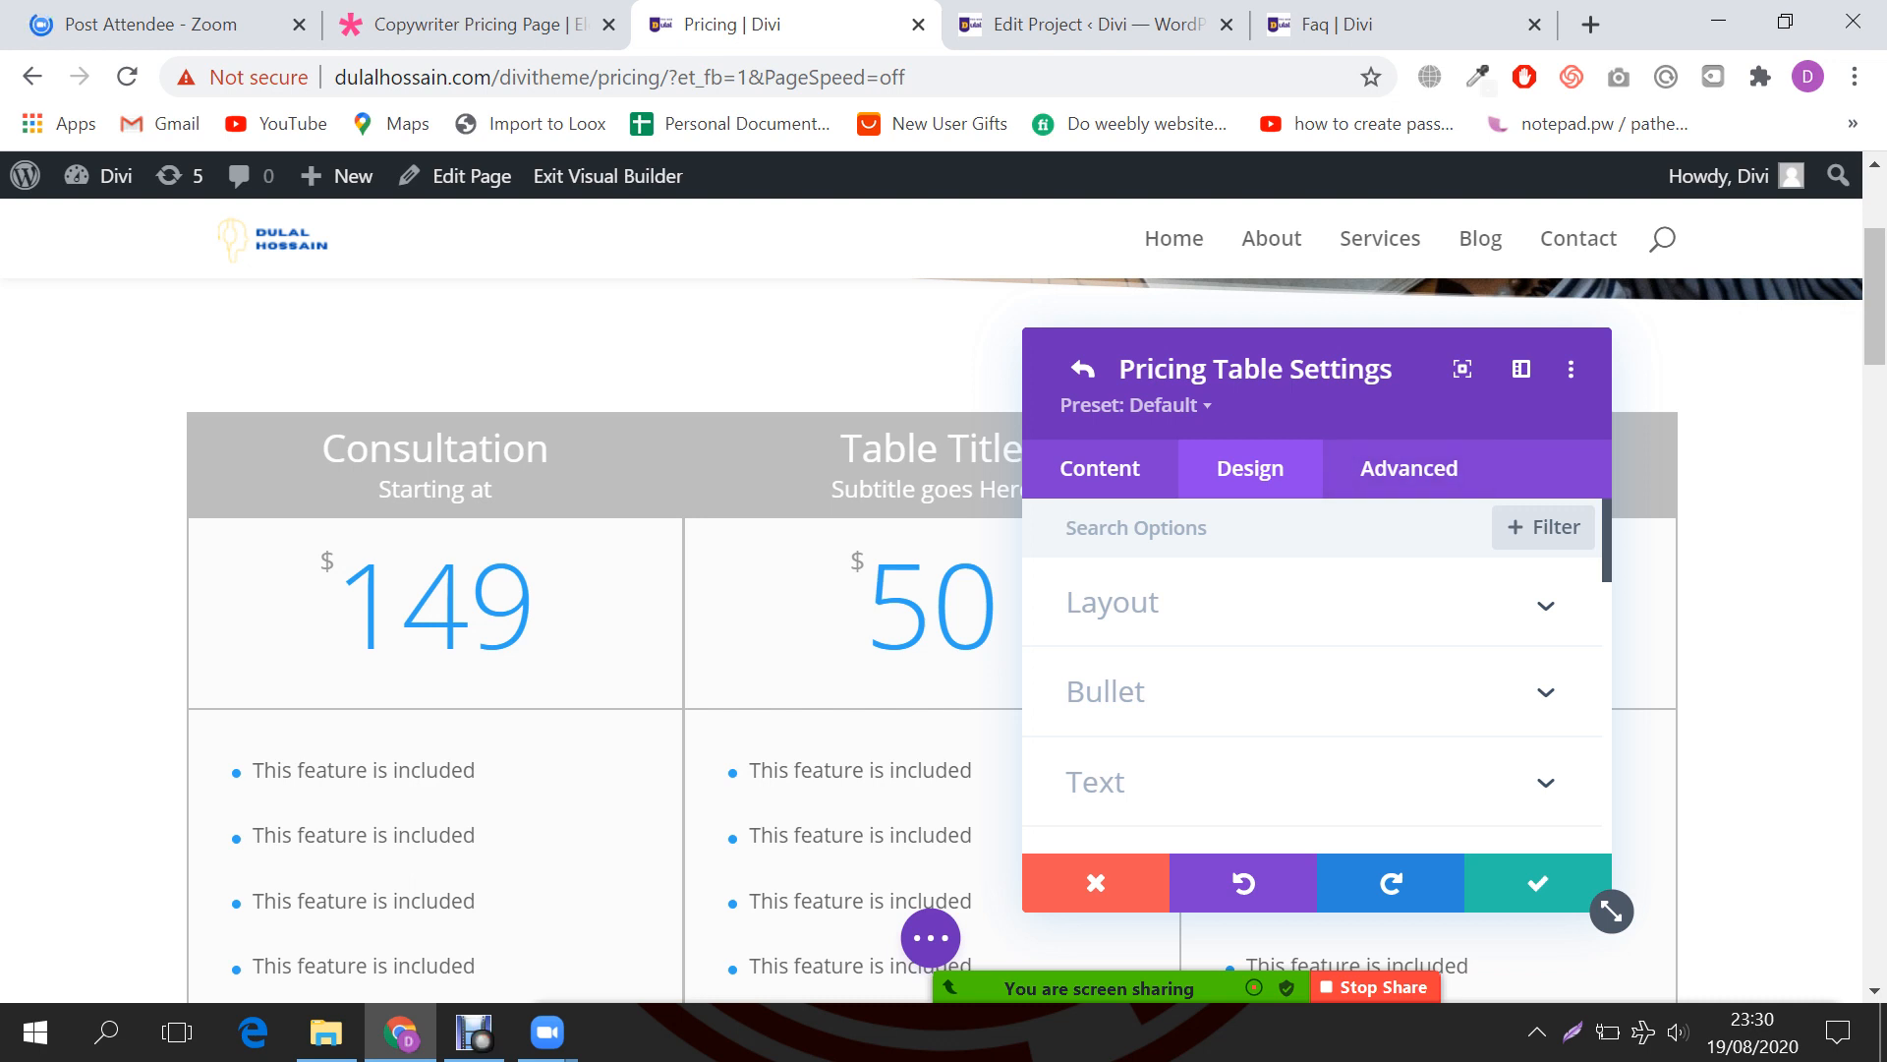
click(1113, 602)
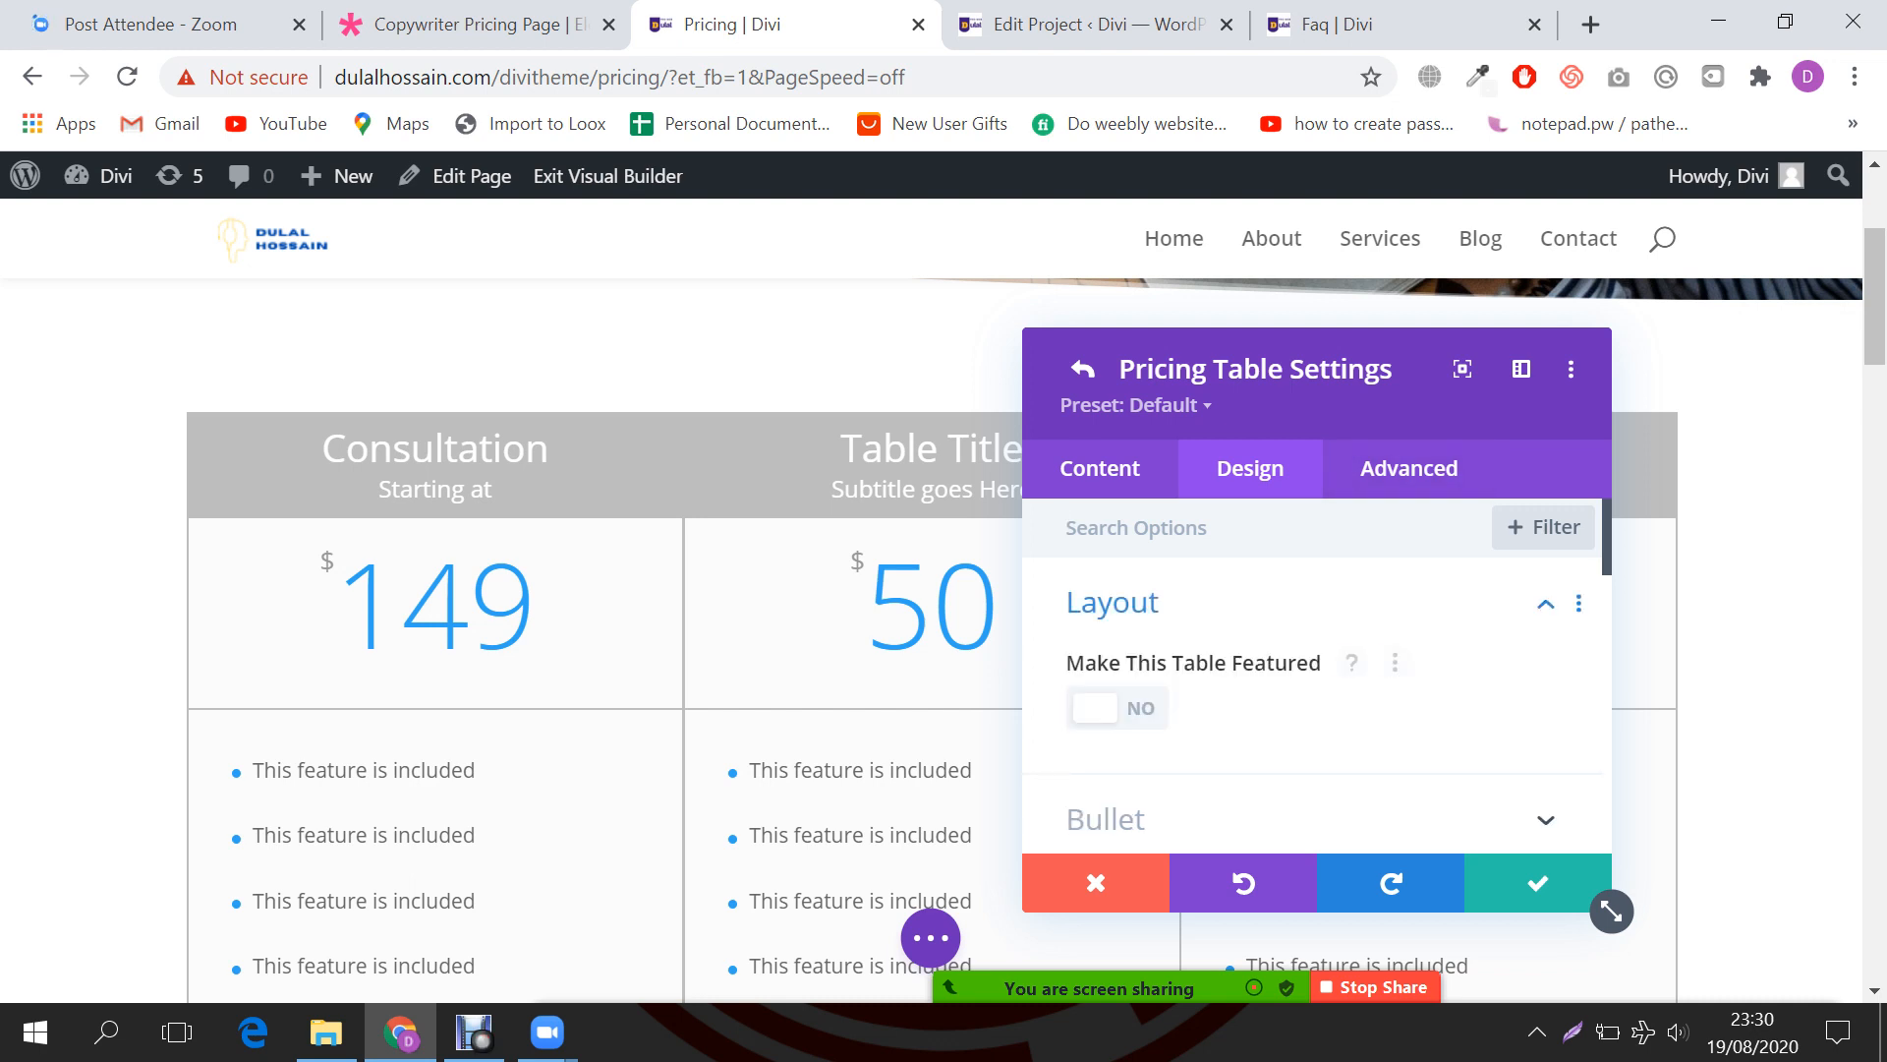
click(1118, 708)
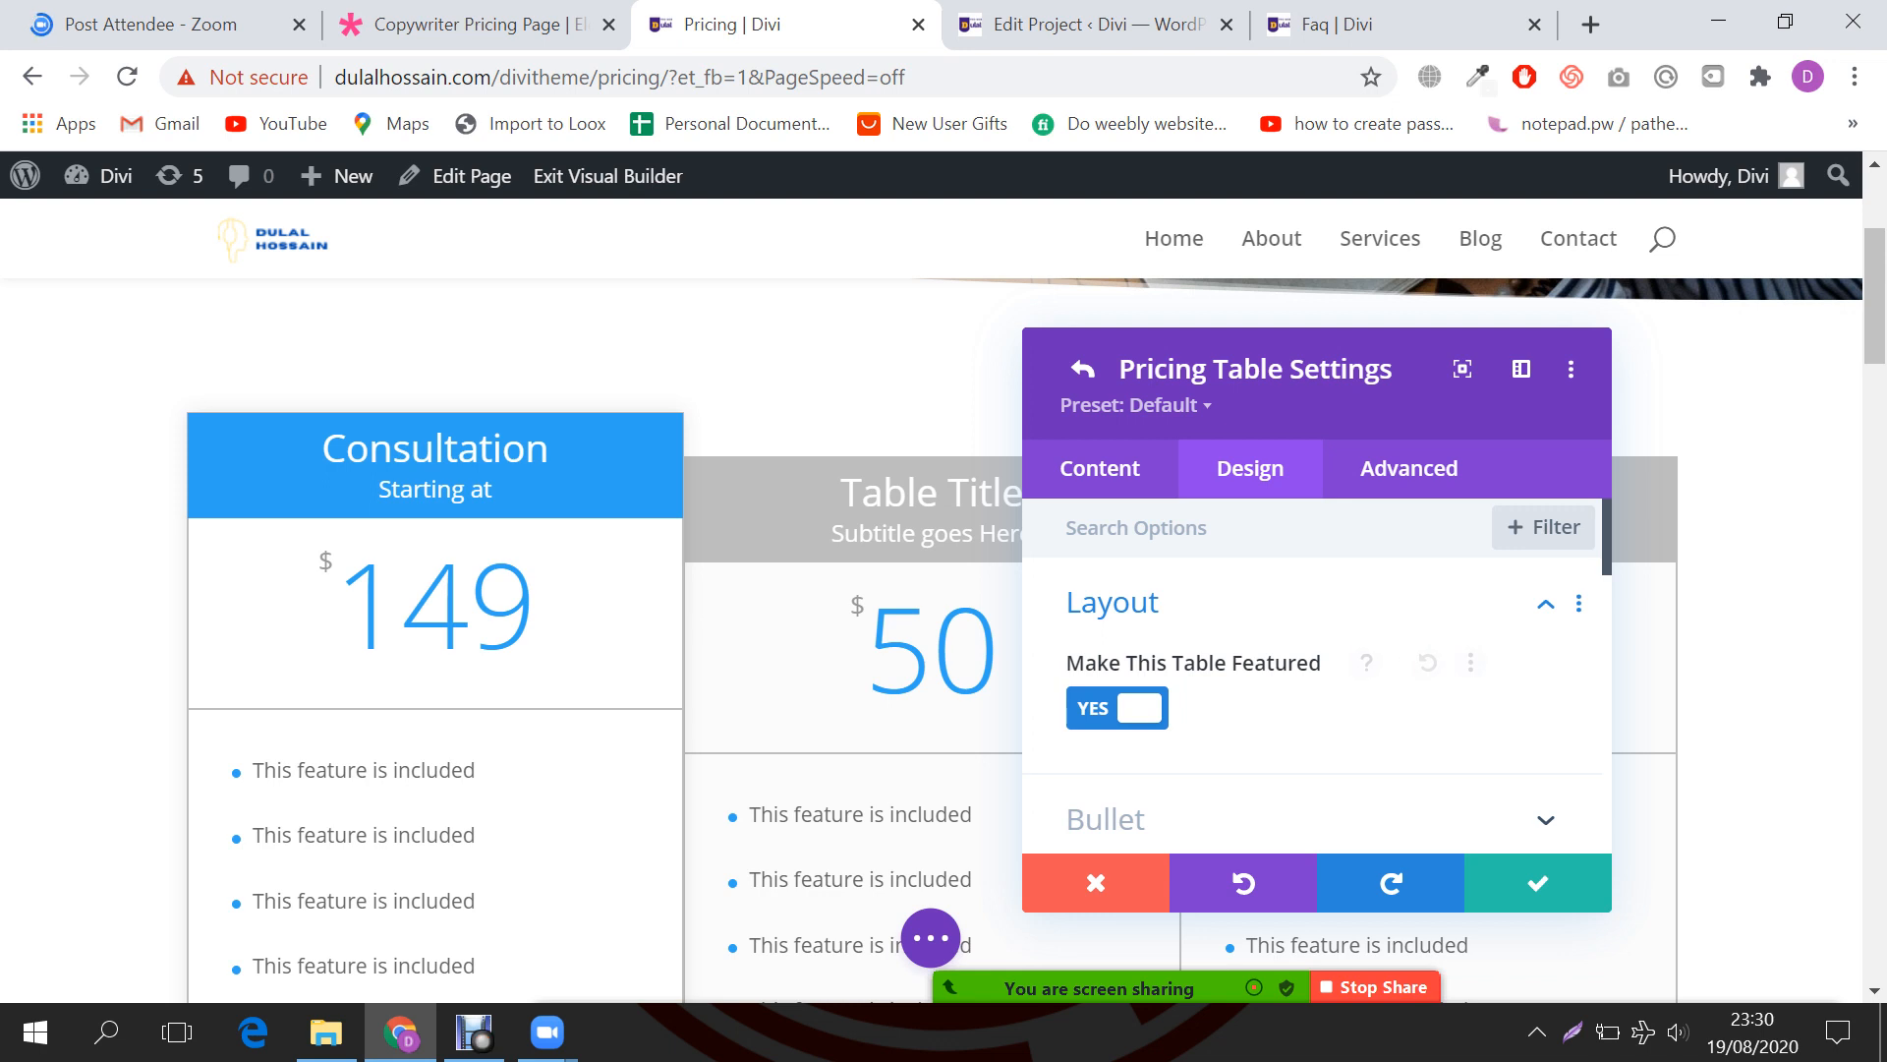
scroll(609, 629, down, 1)
scroll(433, 629, down, 1)
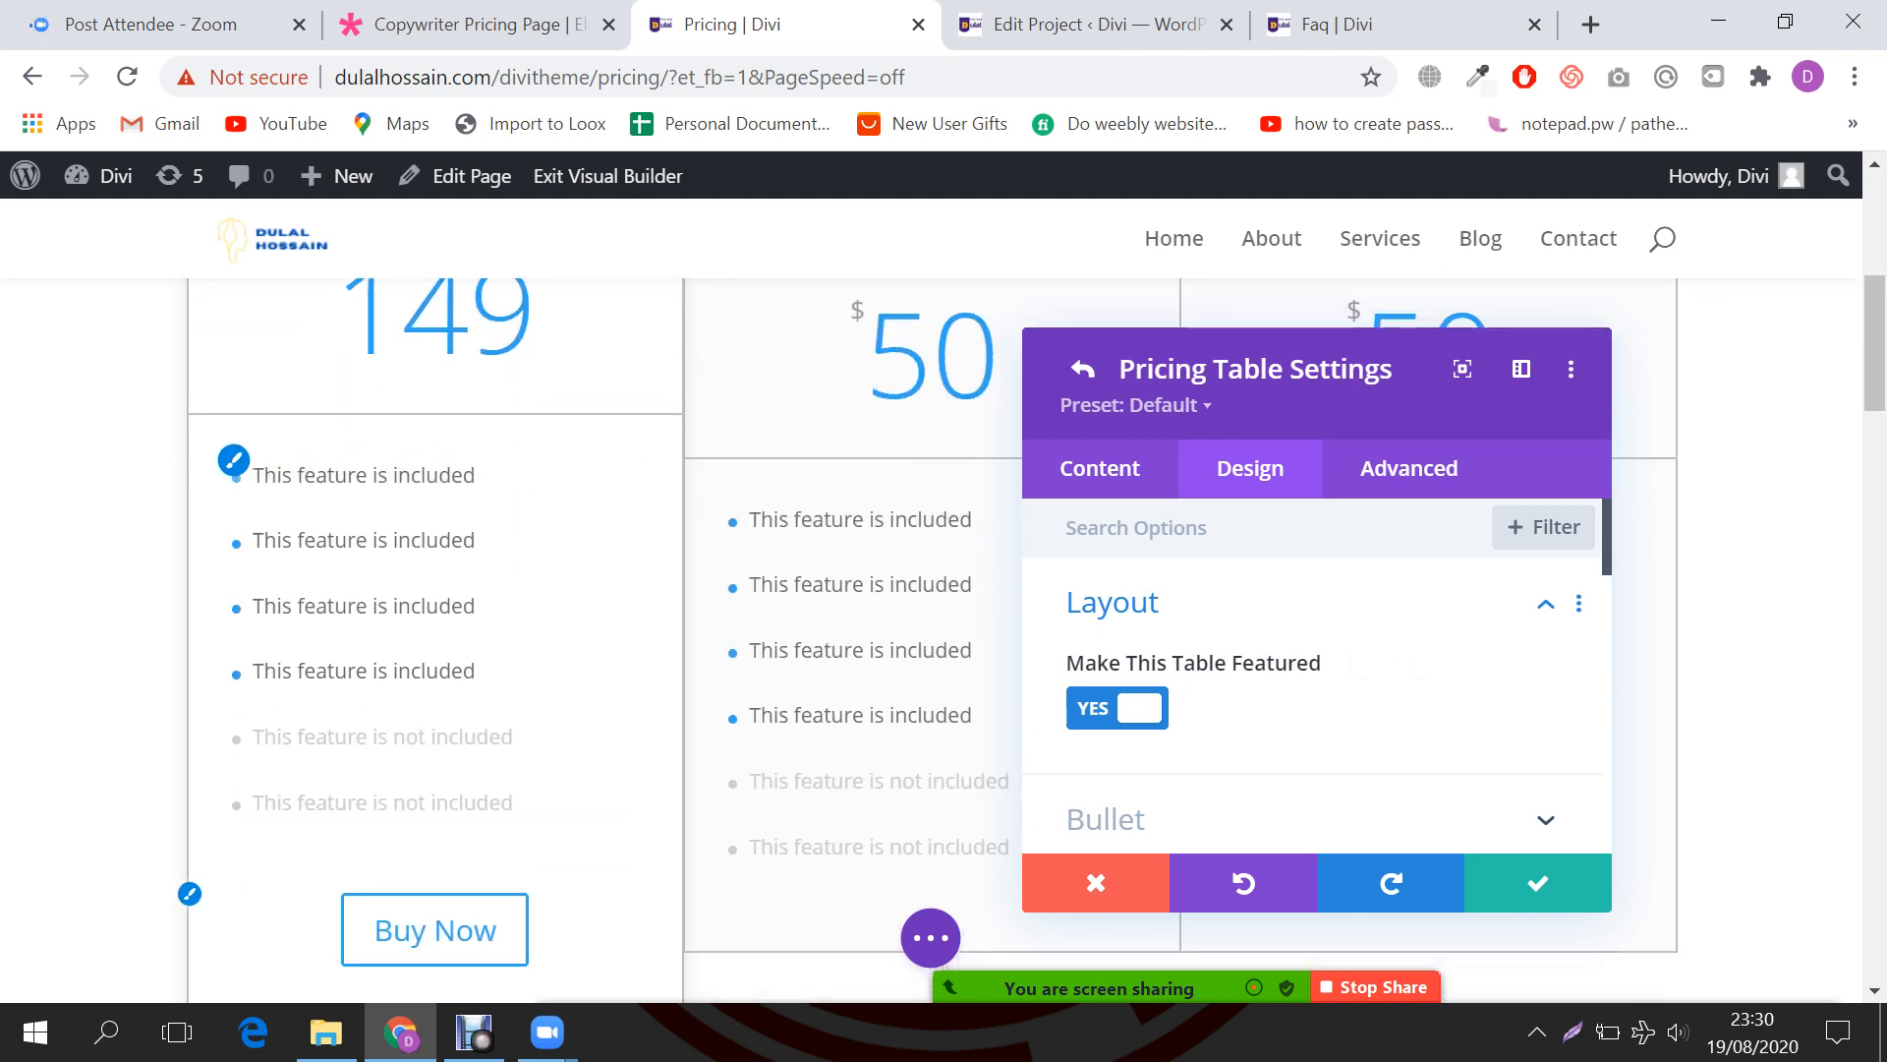
scroll(433, 629, down, 1)
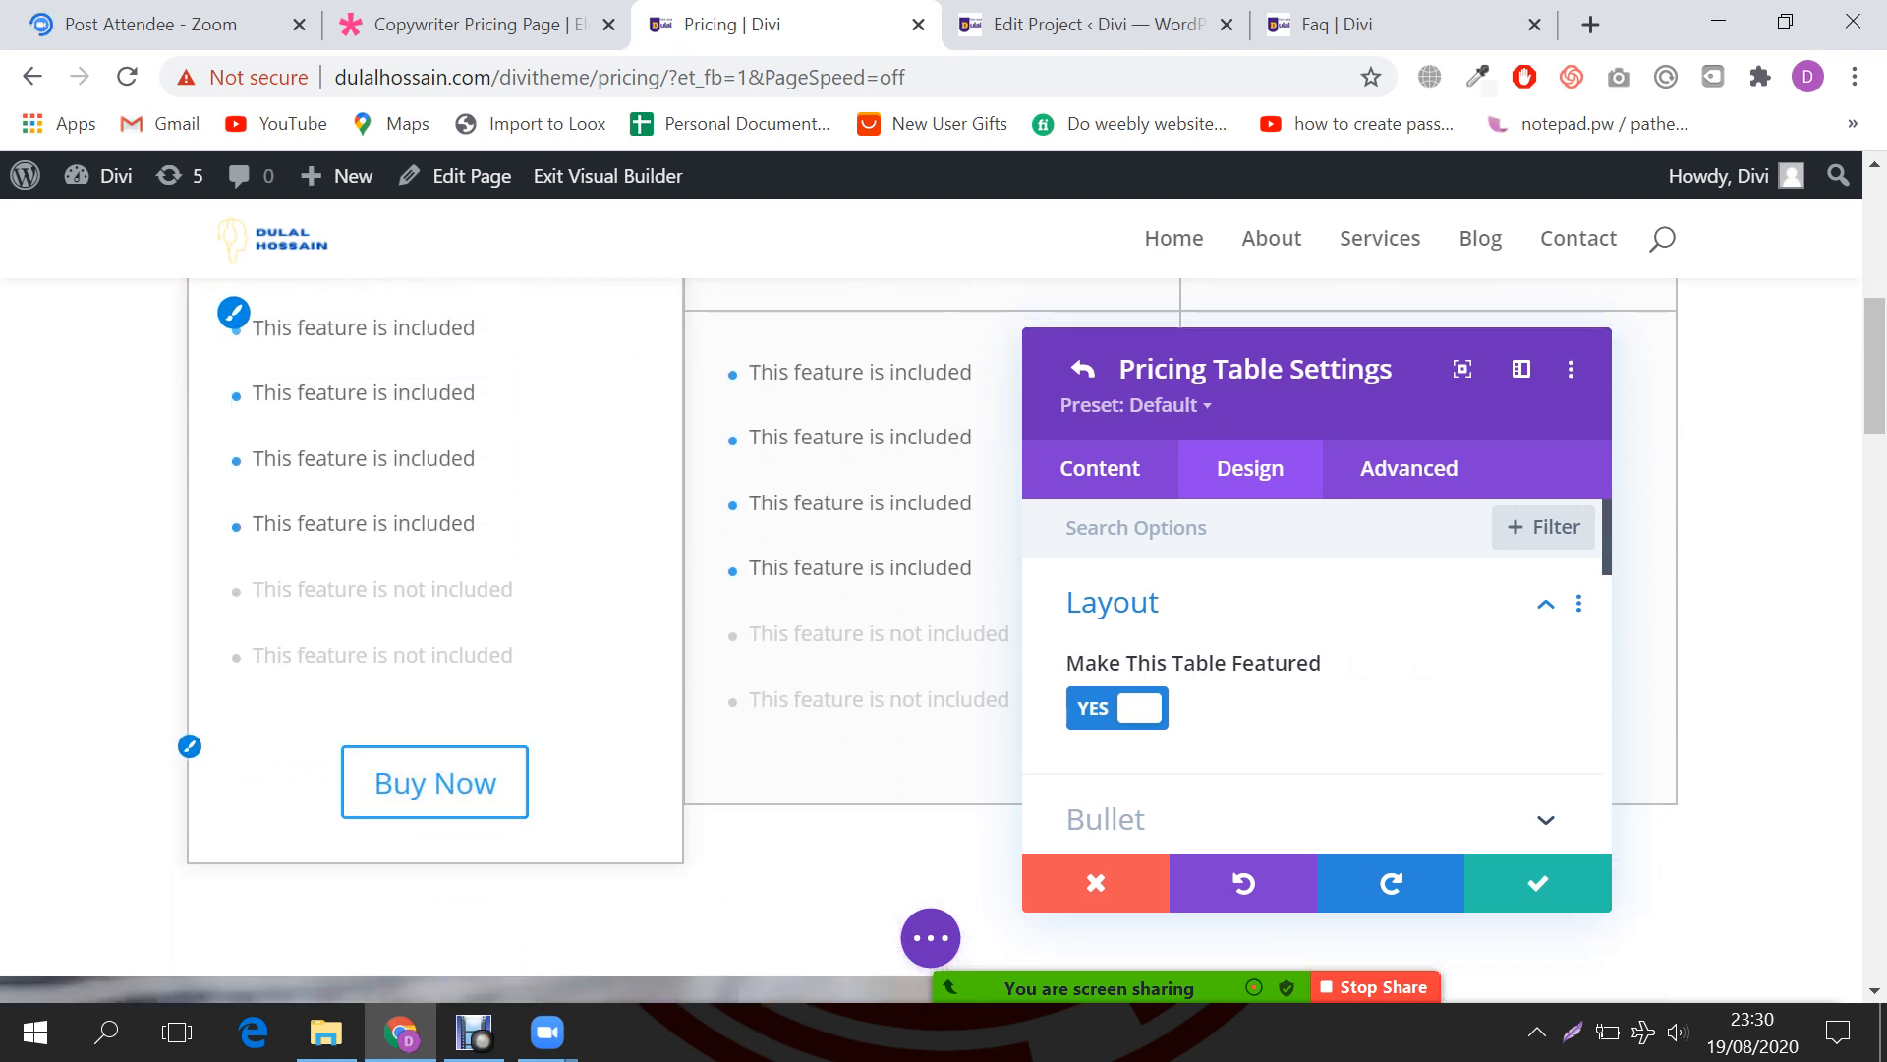
scroll(433, 629, up, 3)
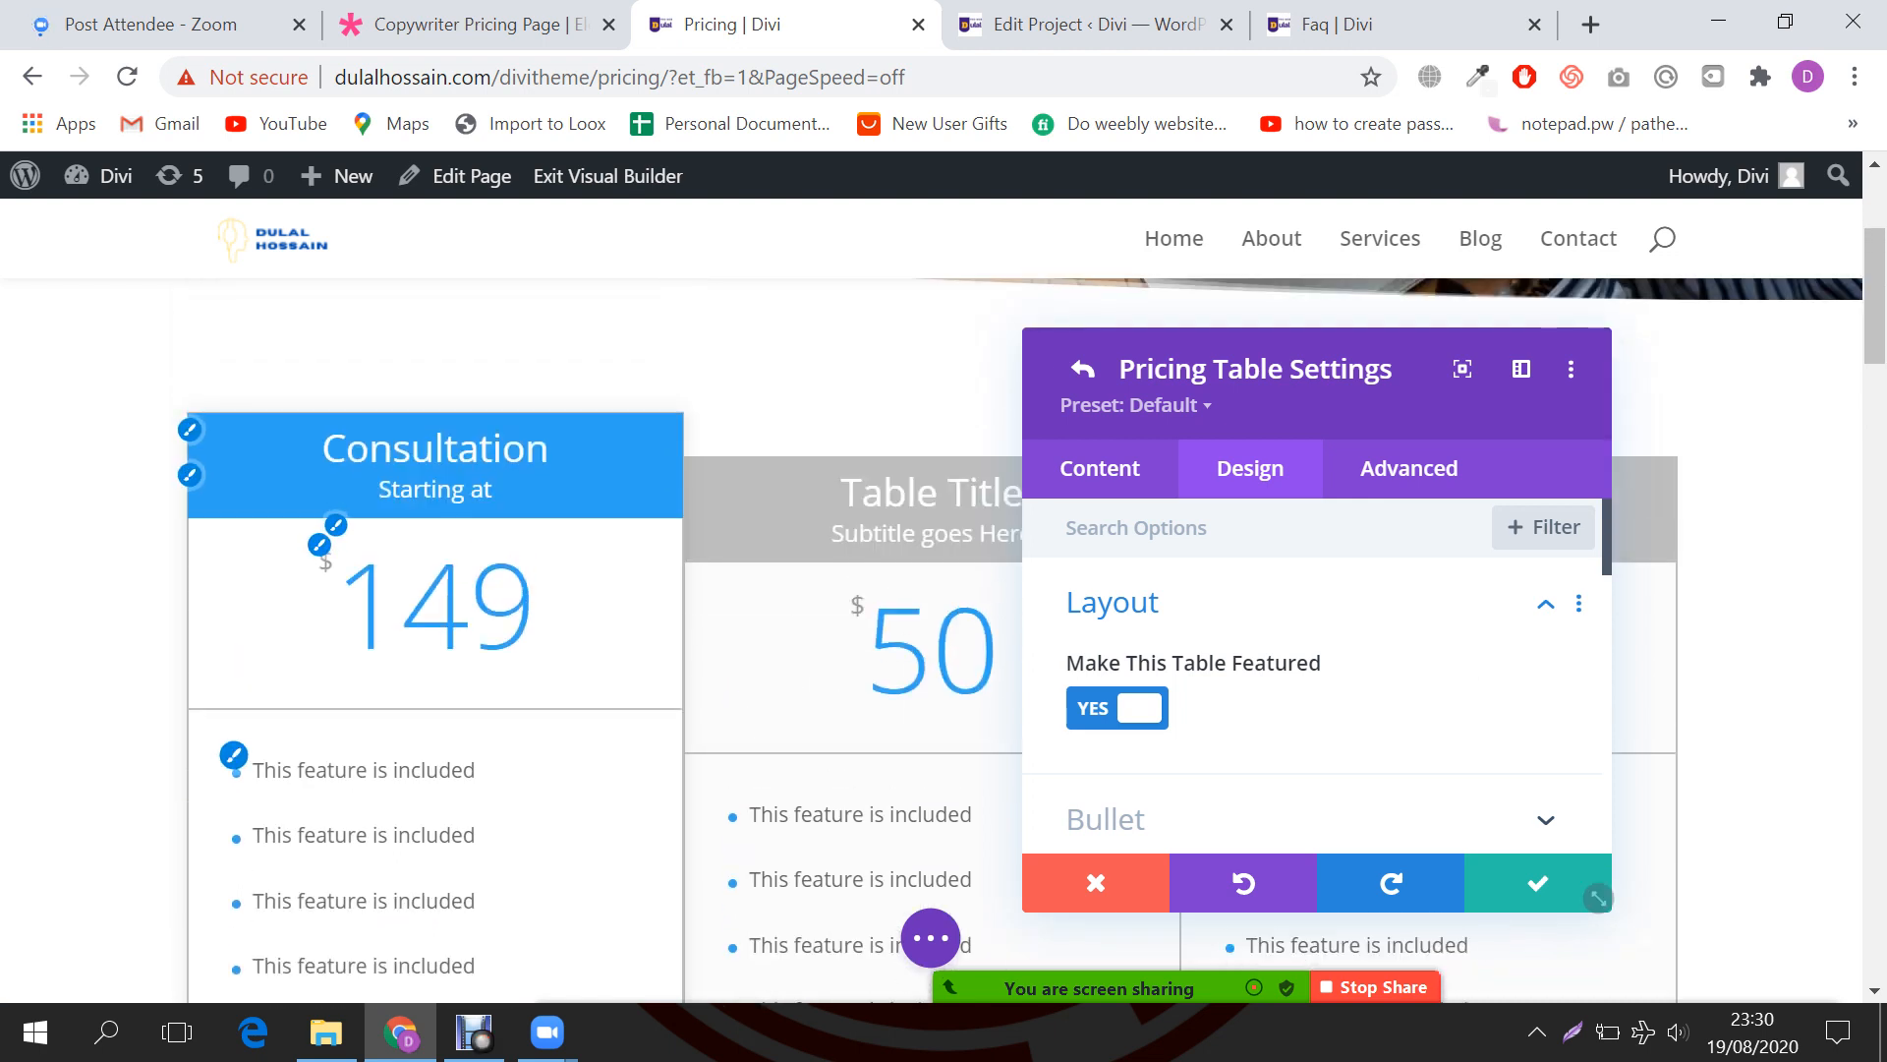
click(1118, 708)
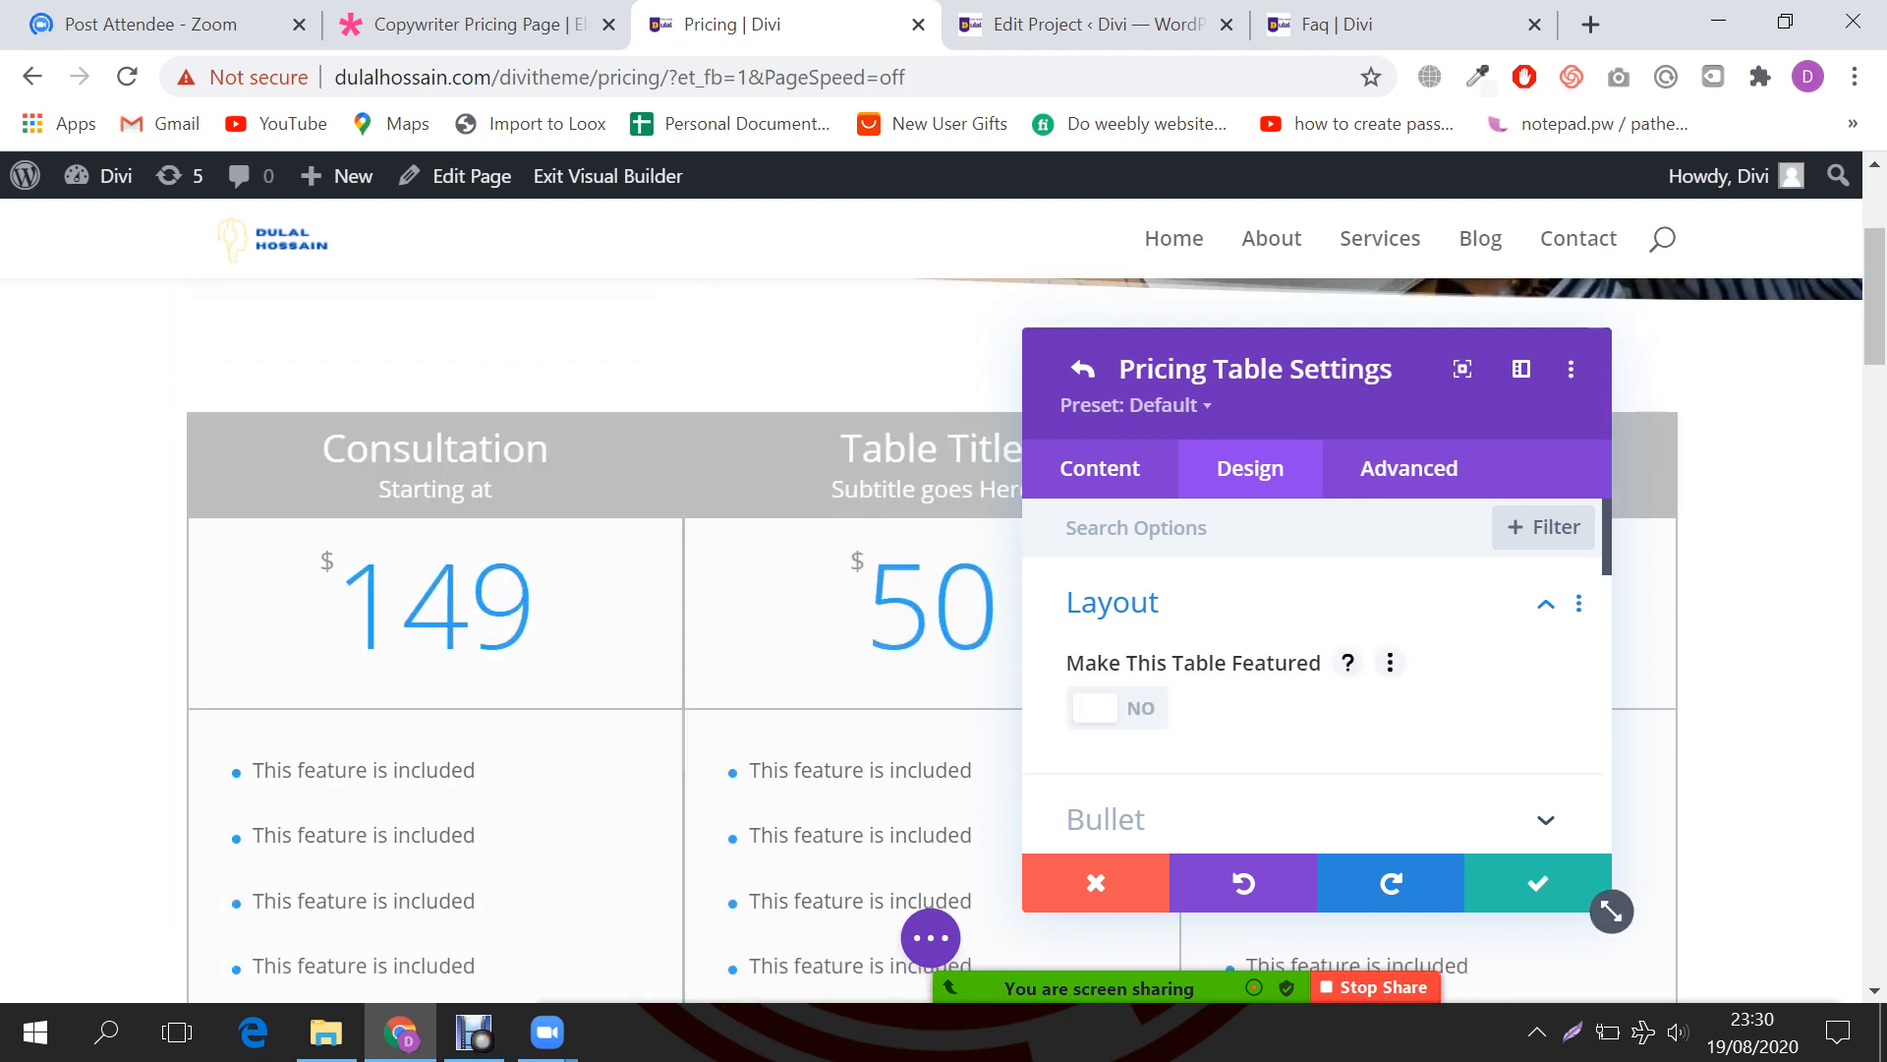
click(1117, 708)
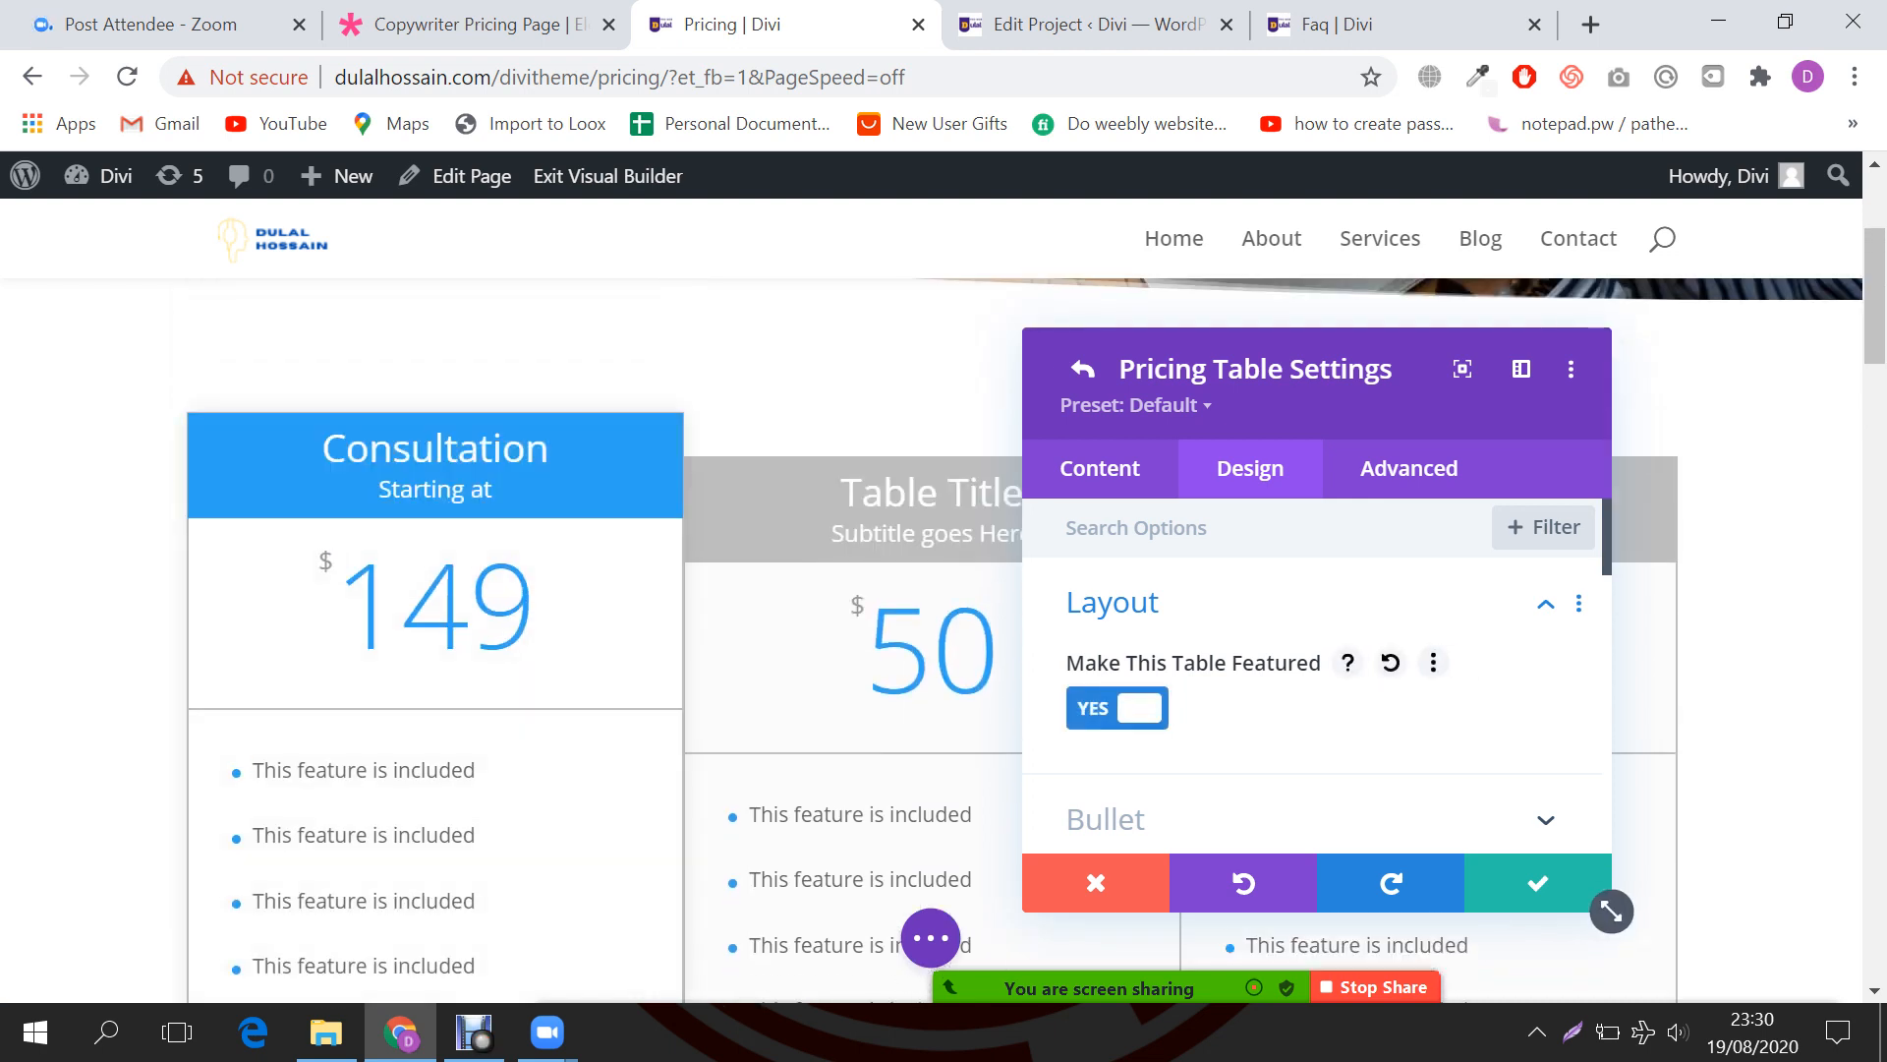
scroll(432, 629, down, 1)
scroll(432, 629, down, 4)
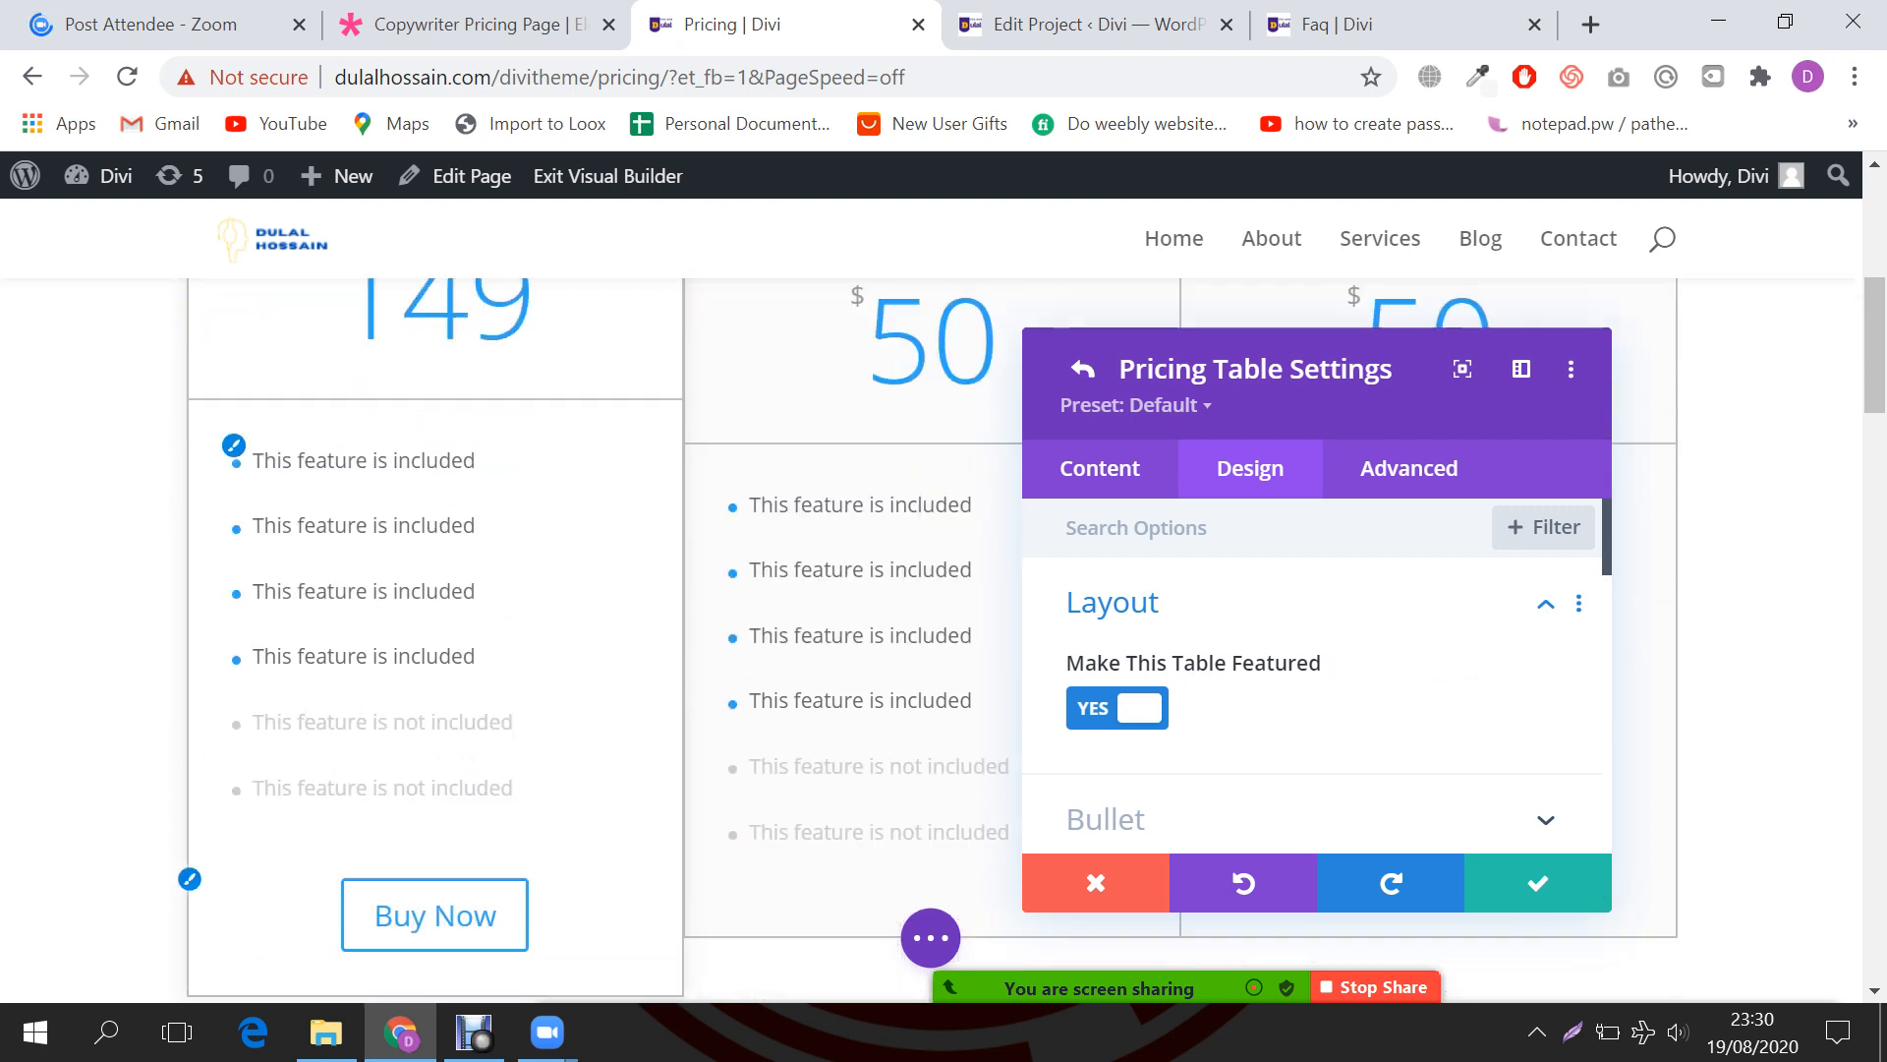
scroll(433, 570, up, 1)
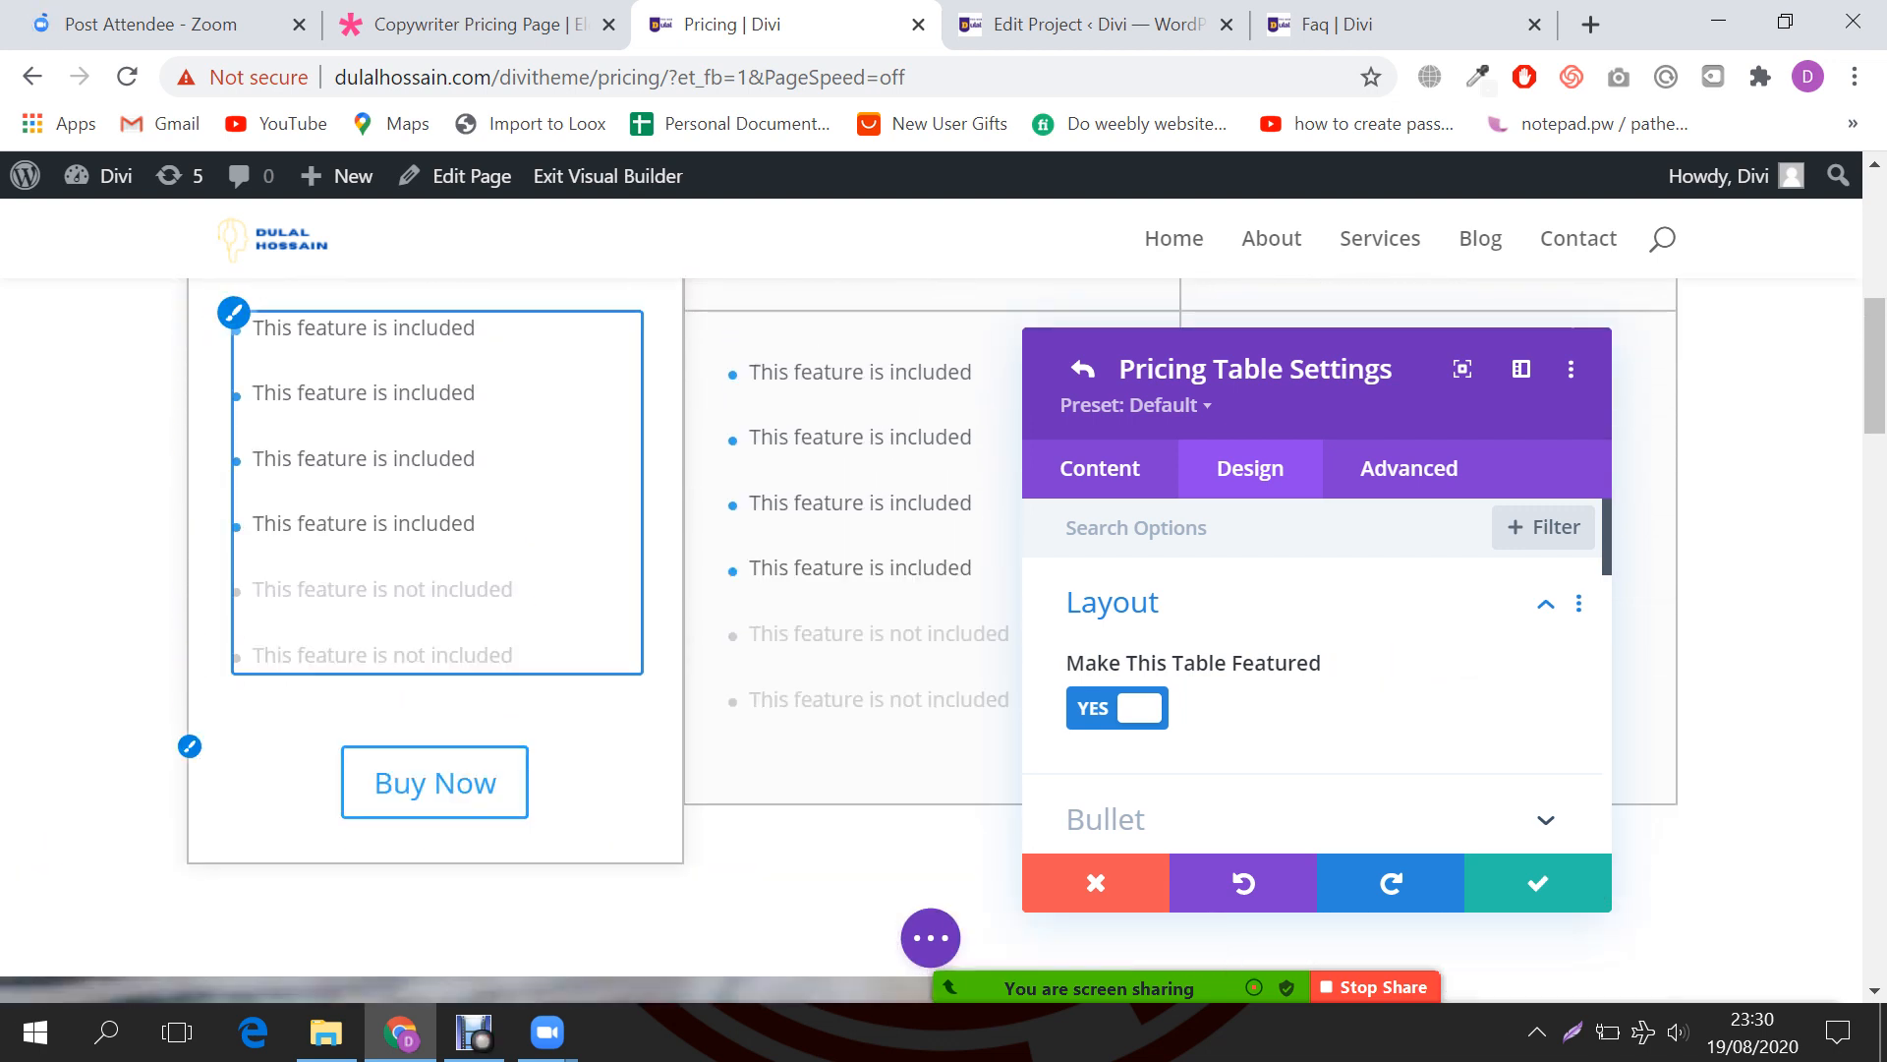
click(1117, 708)
scroll(1278, 678, down, 2)
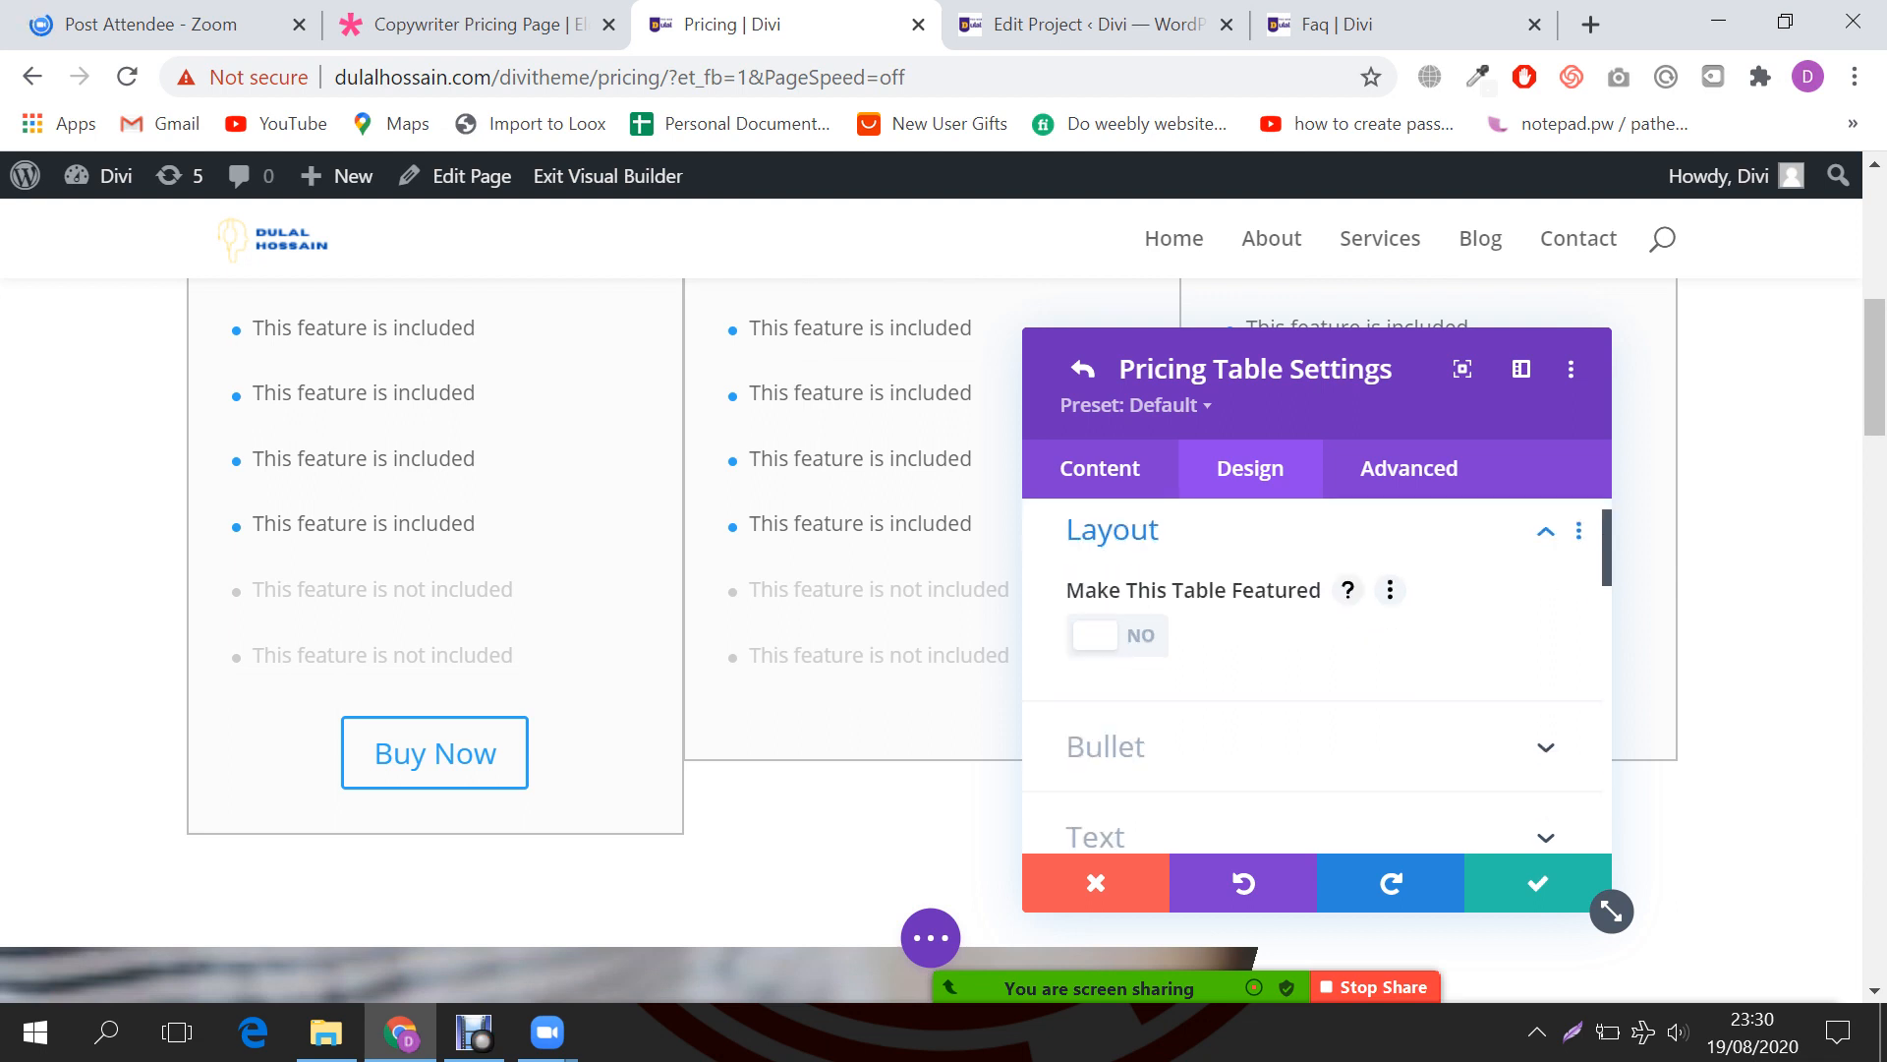
Step: Make the first table's bullets white (#ffffff) so they disappear
click(1209, 671)
click(1170, 670)
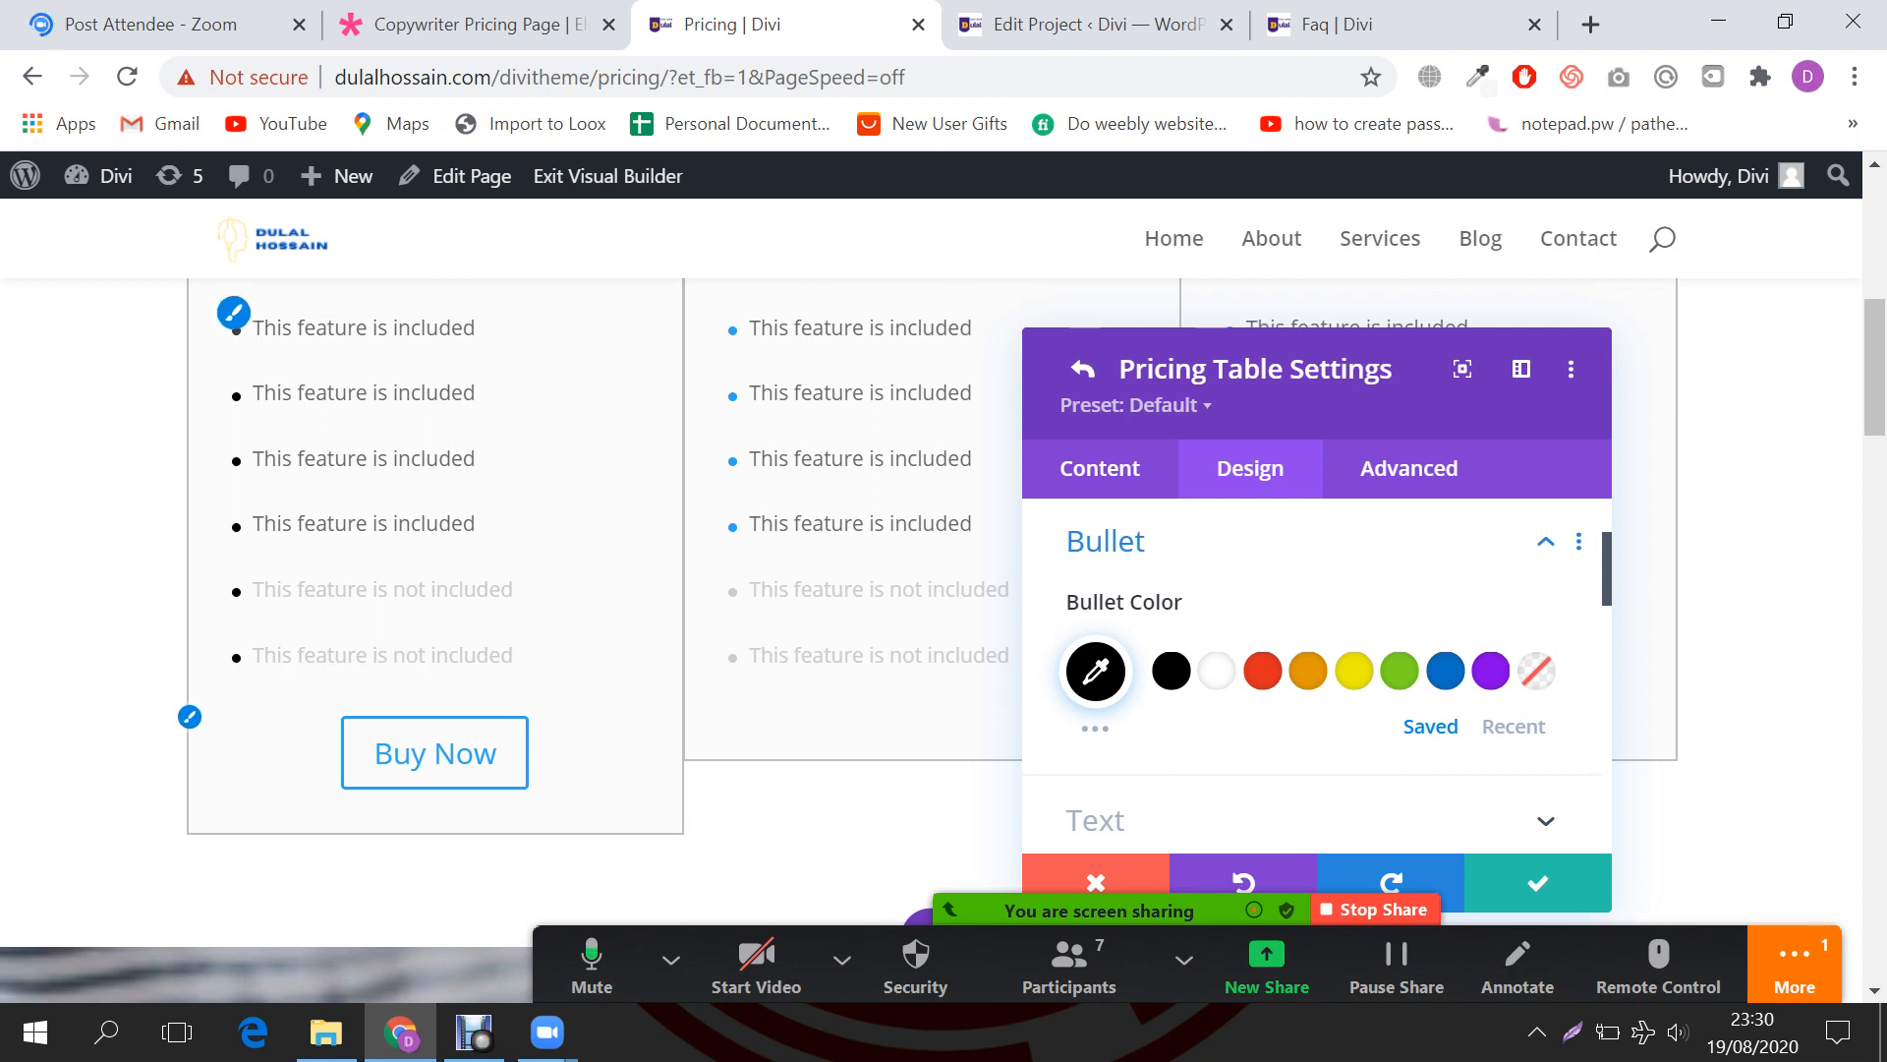
click(1795, 965)
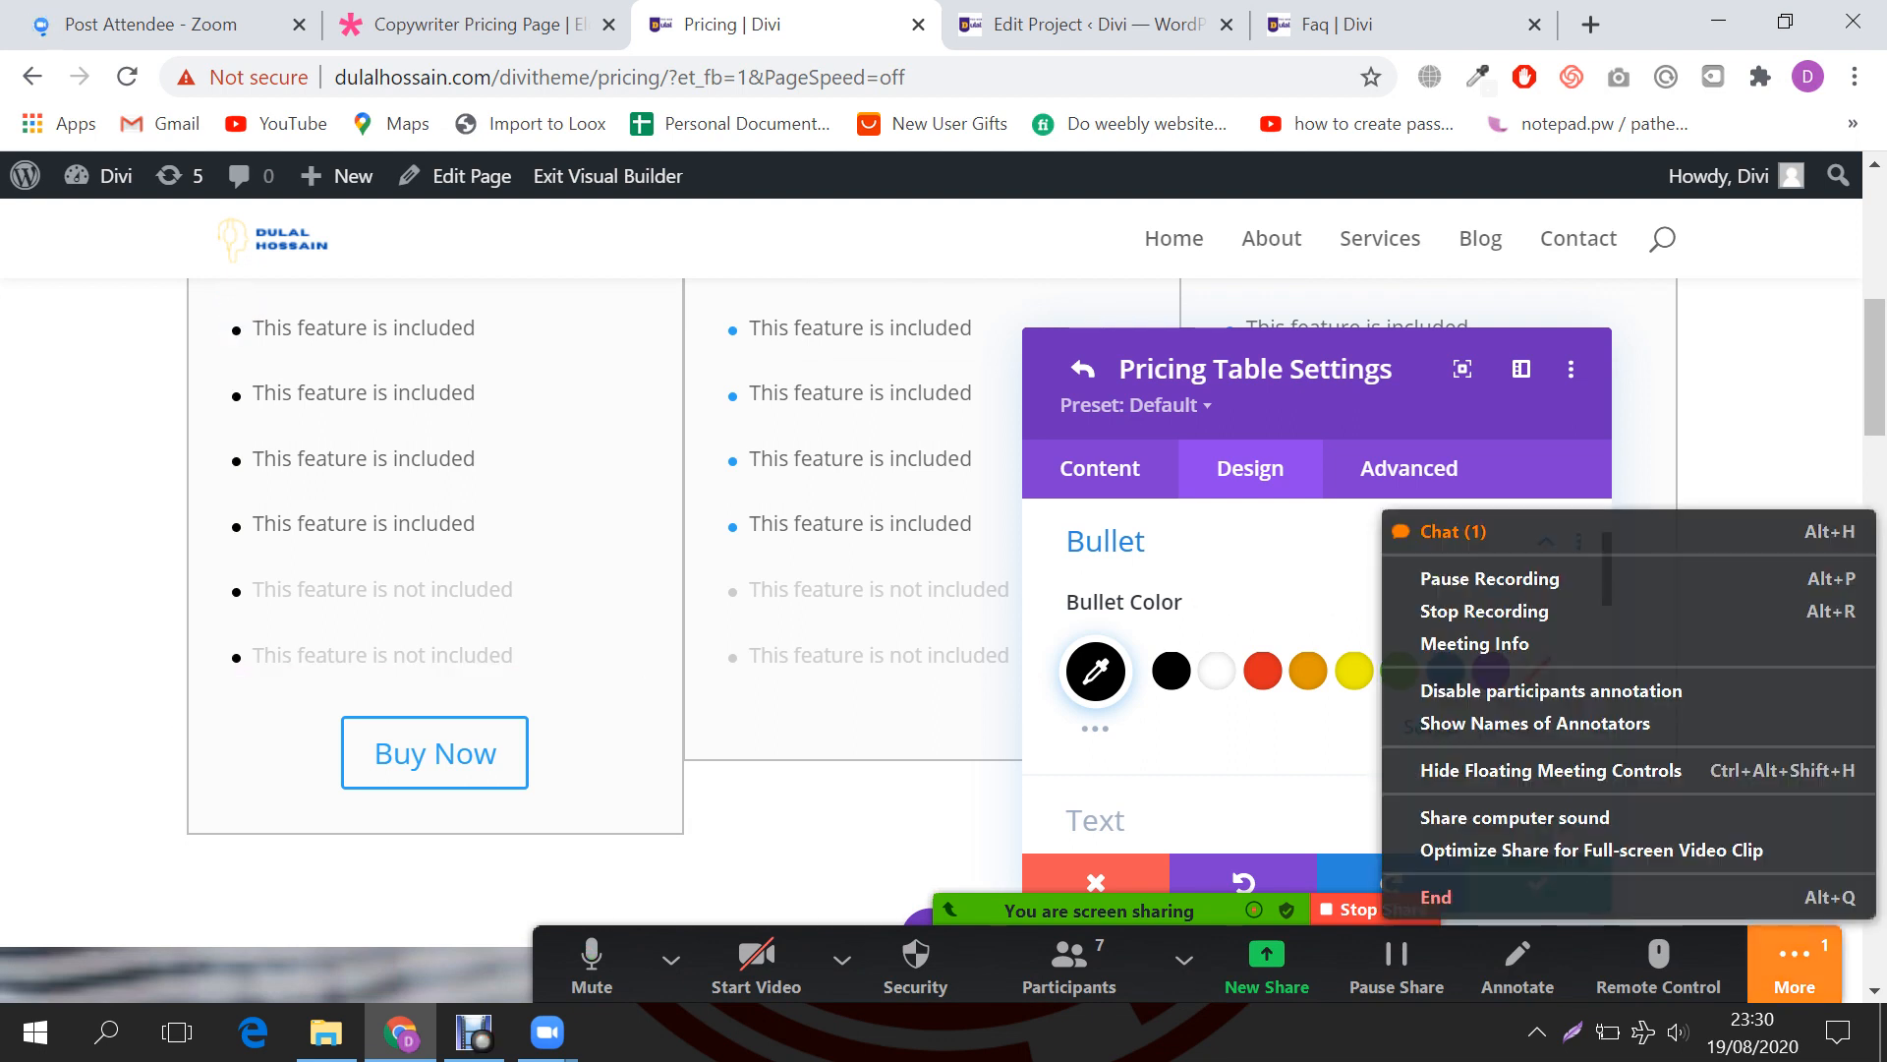
click(1513, 531)
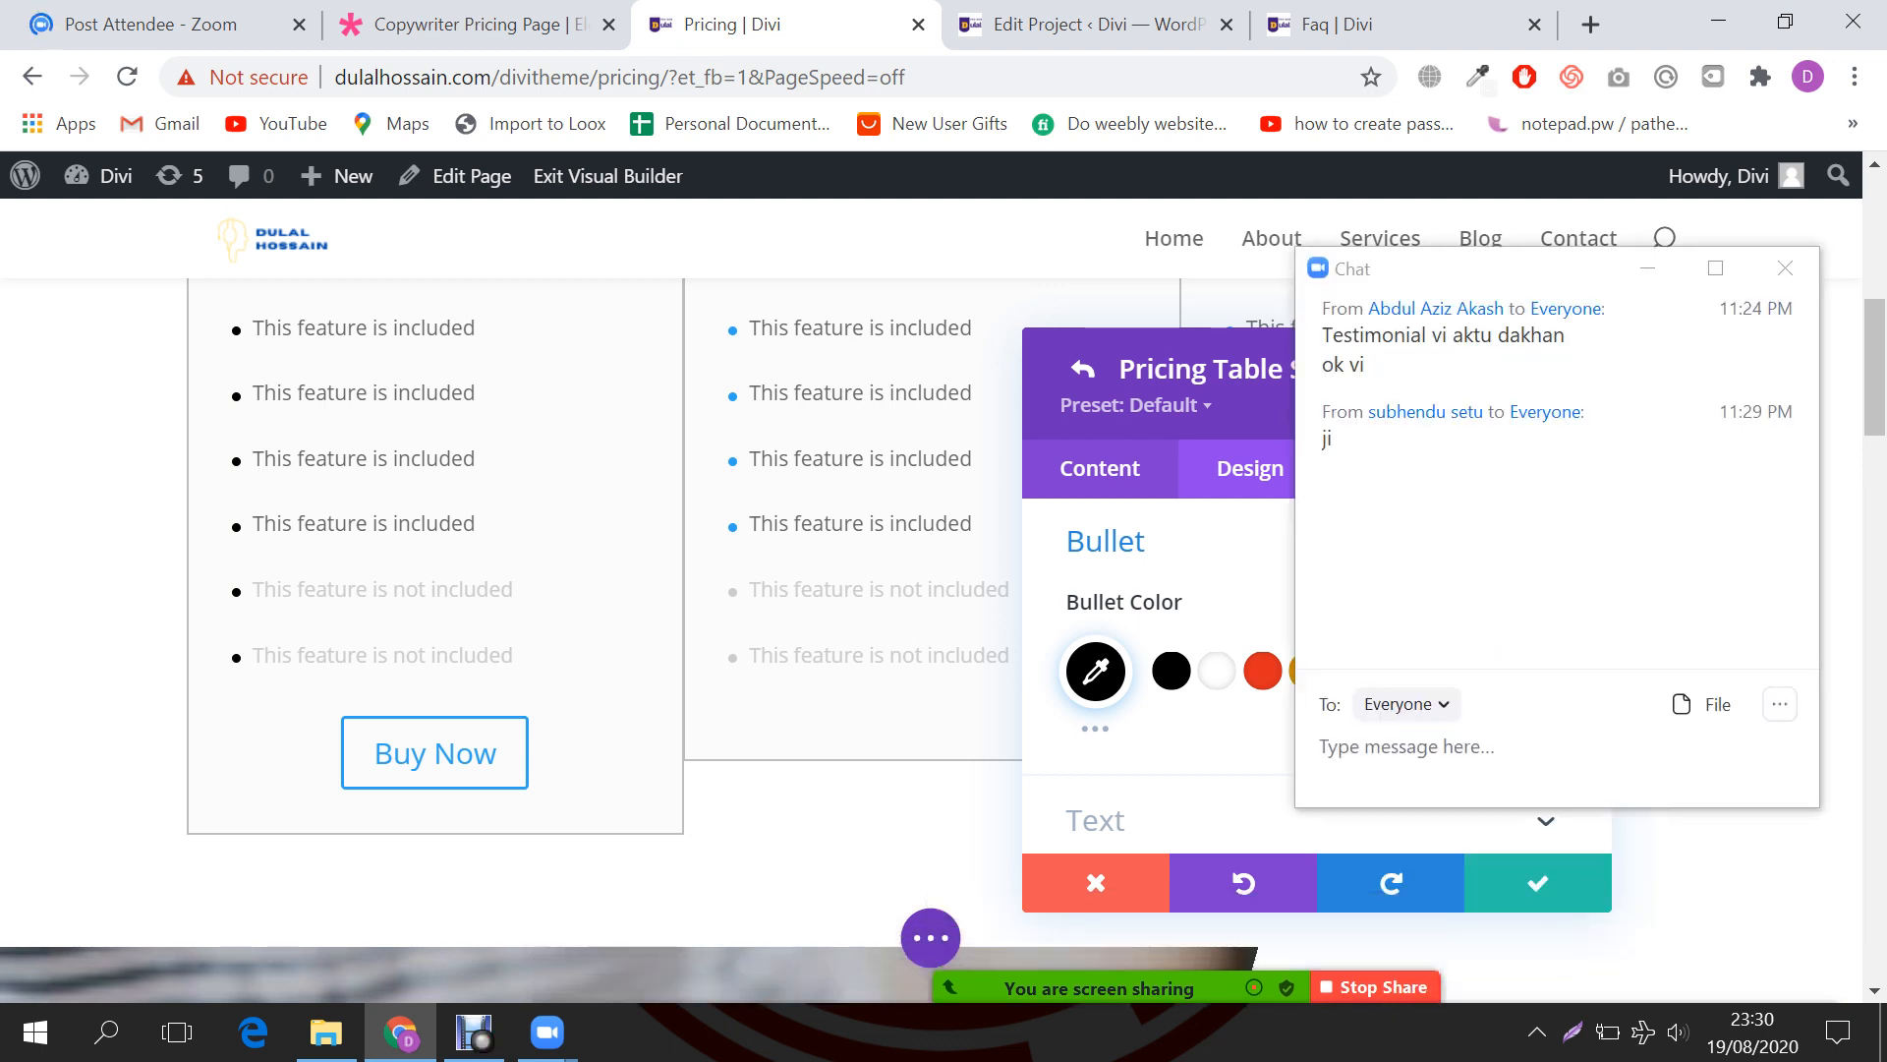
click(1648, 266)
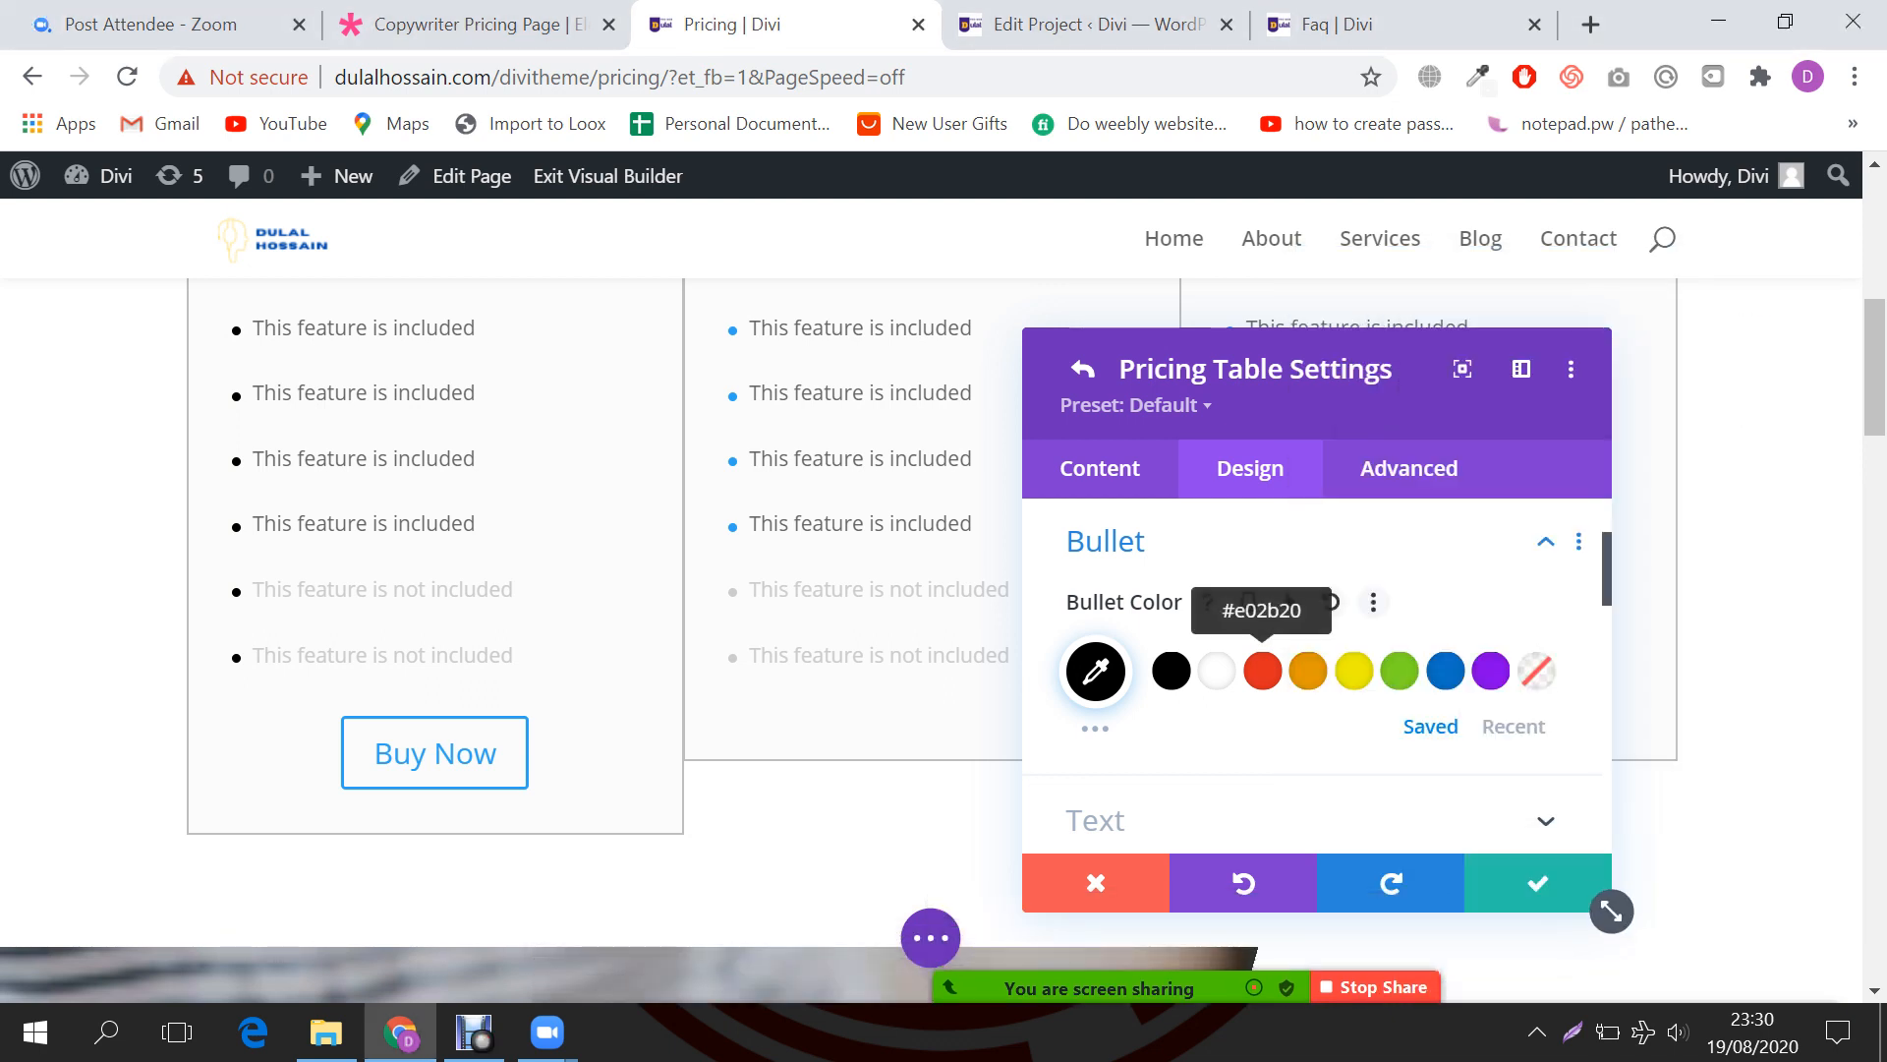
click(1263, 670)
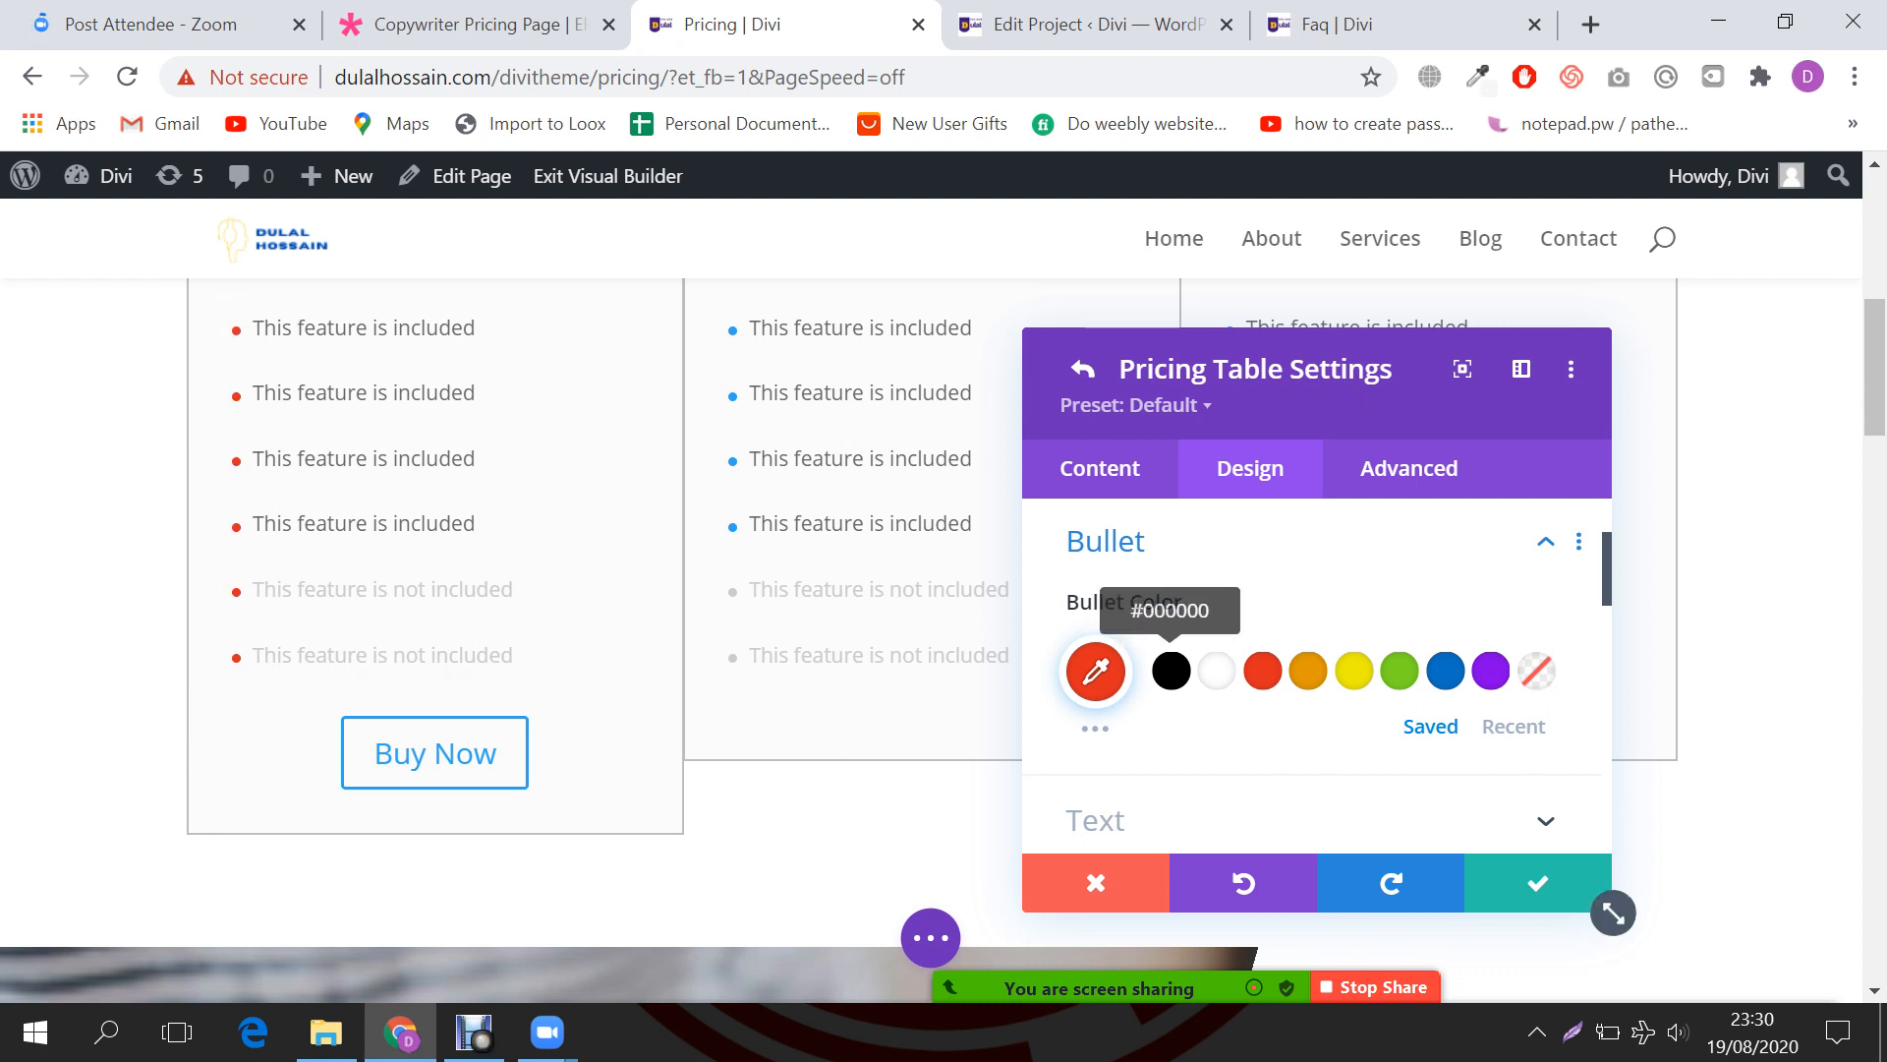
scroll(1180, 629, down, 2)
click(1217, 523)
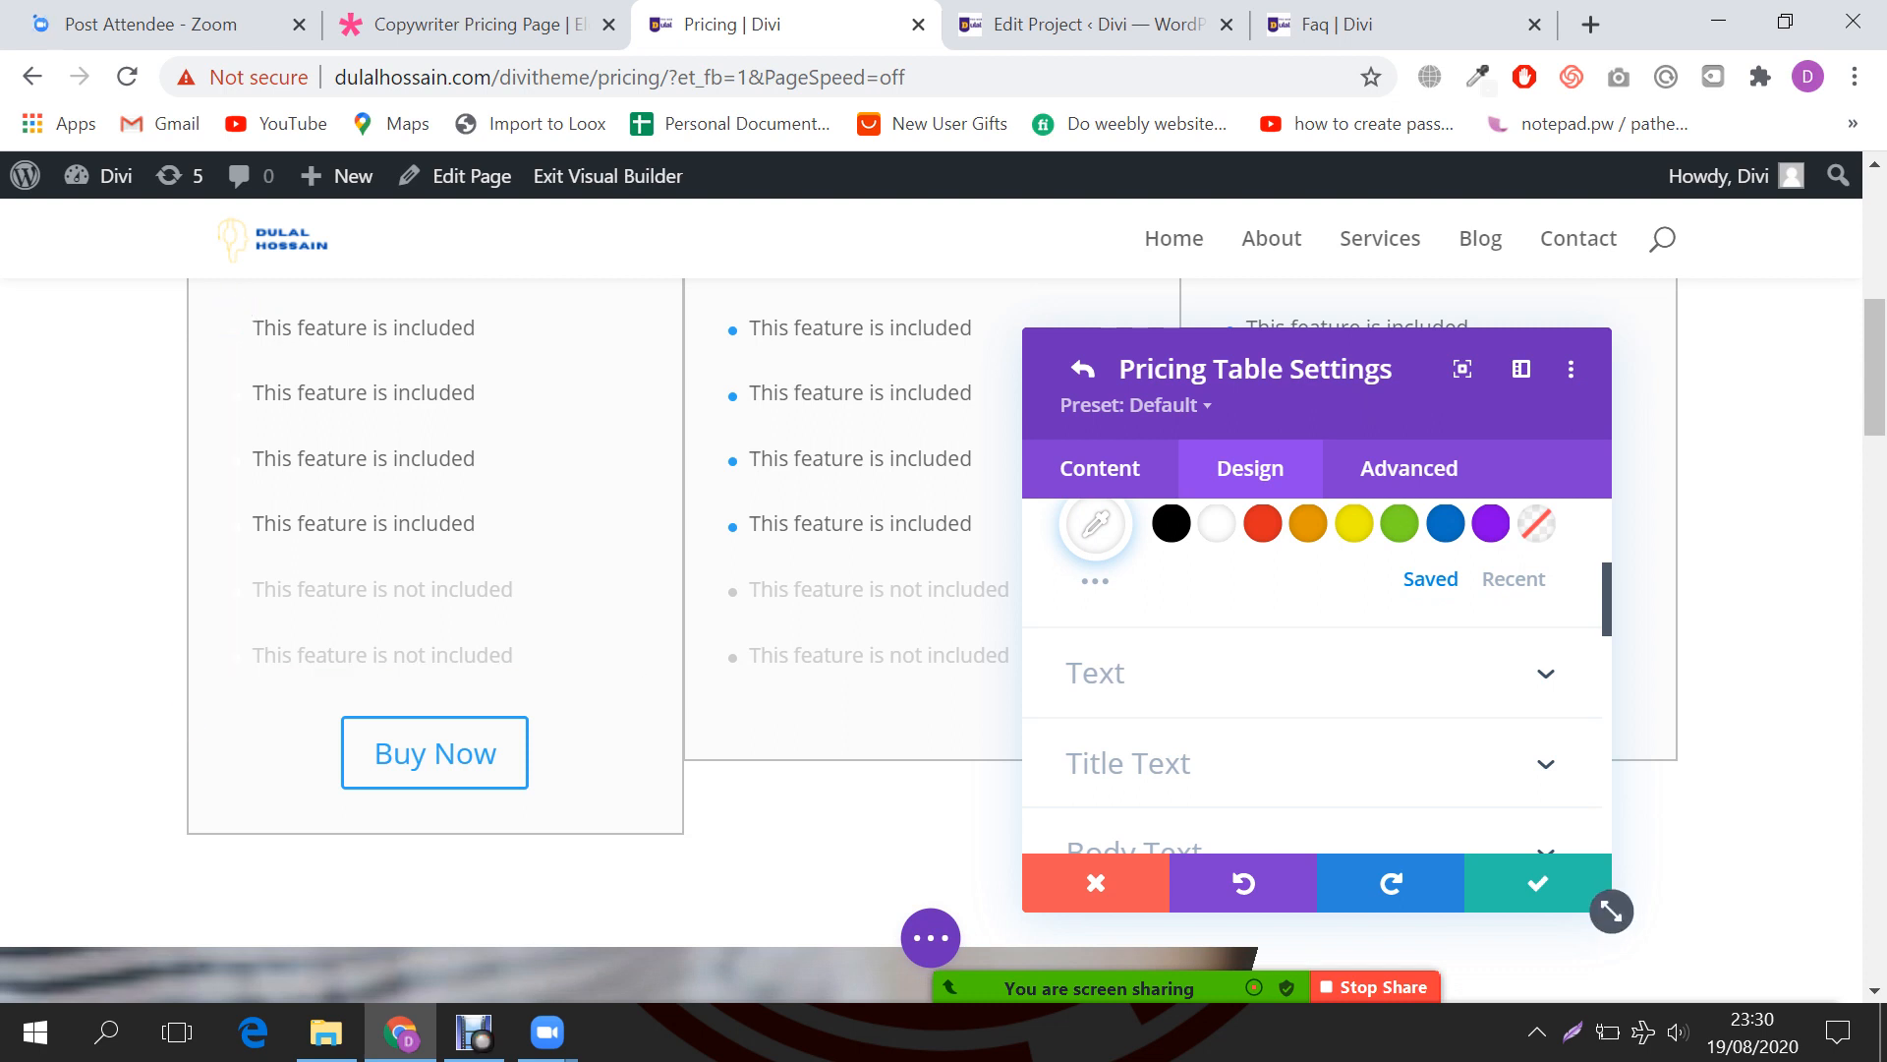
Step: Center-align the Consultation table's feature list text
click(1130, 673)
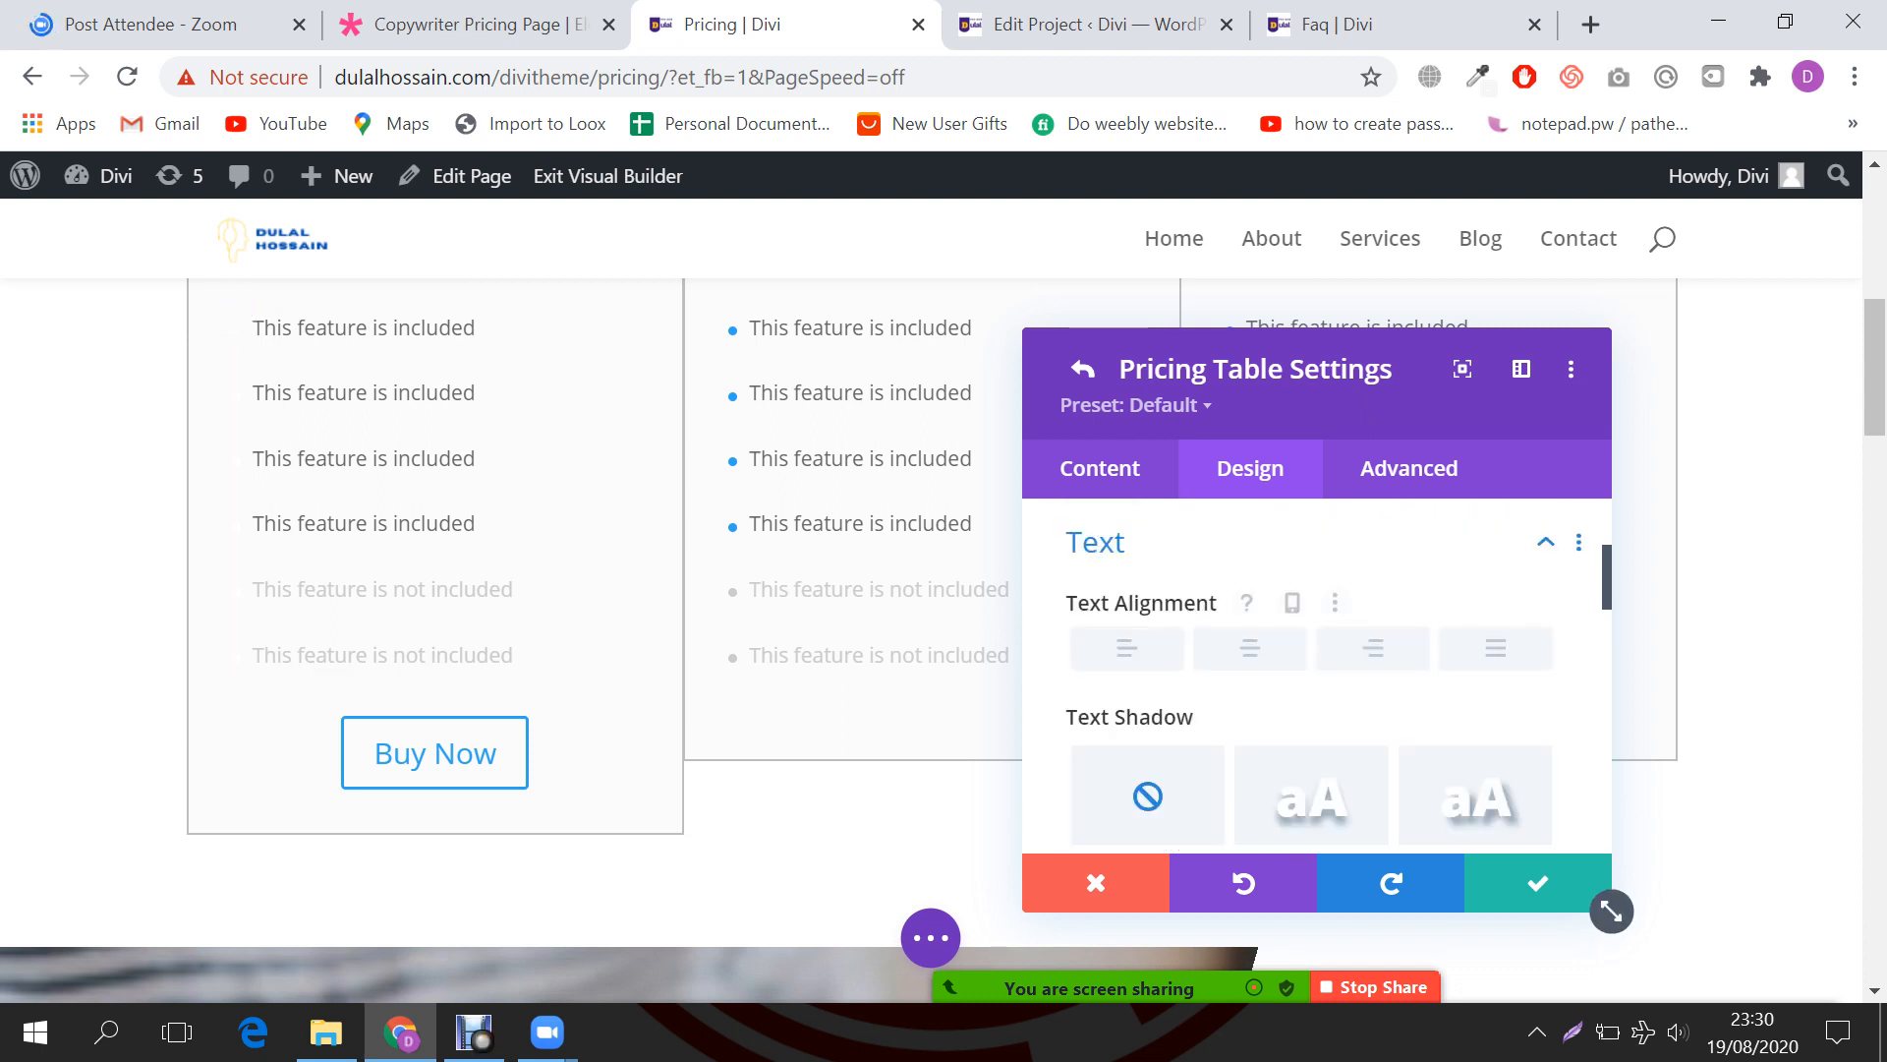
scroll(590, 570, up, 3)
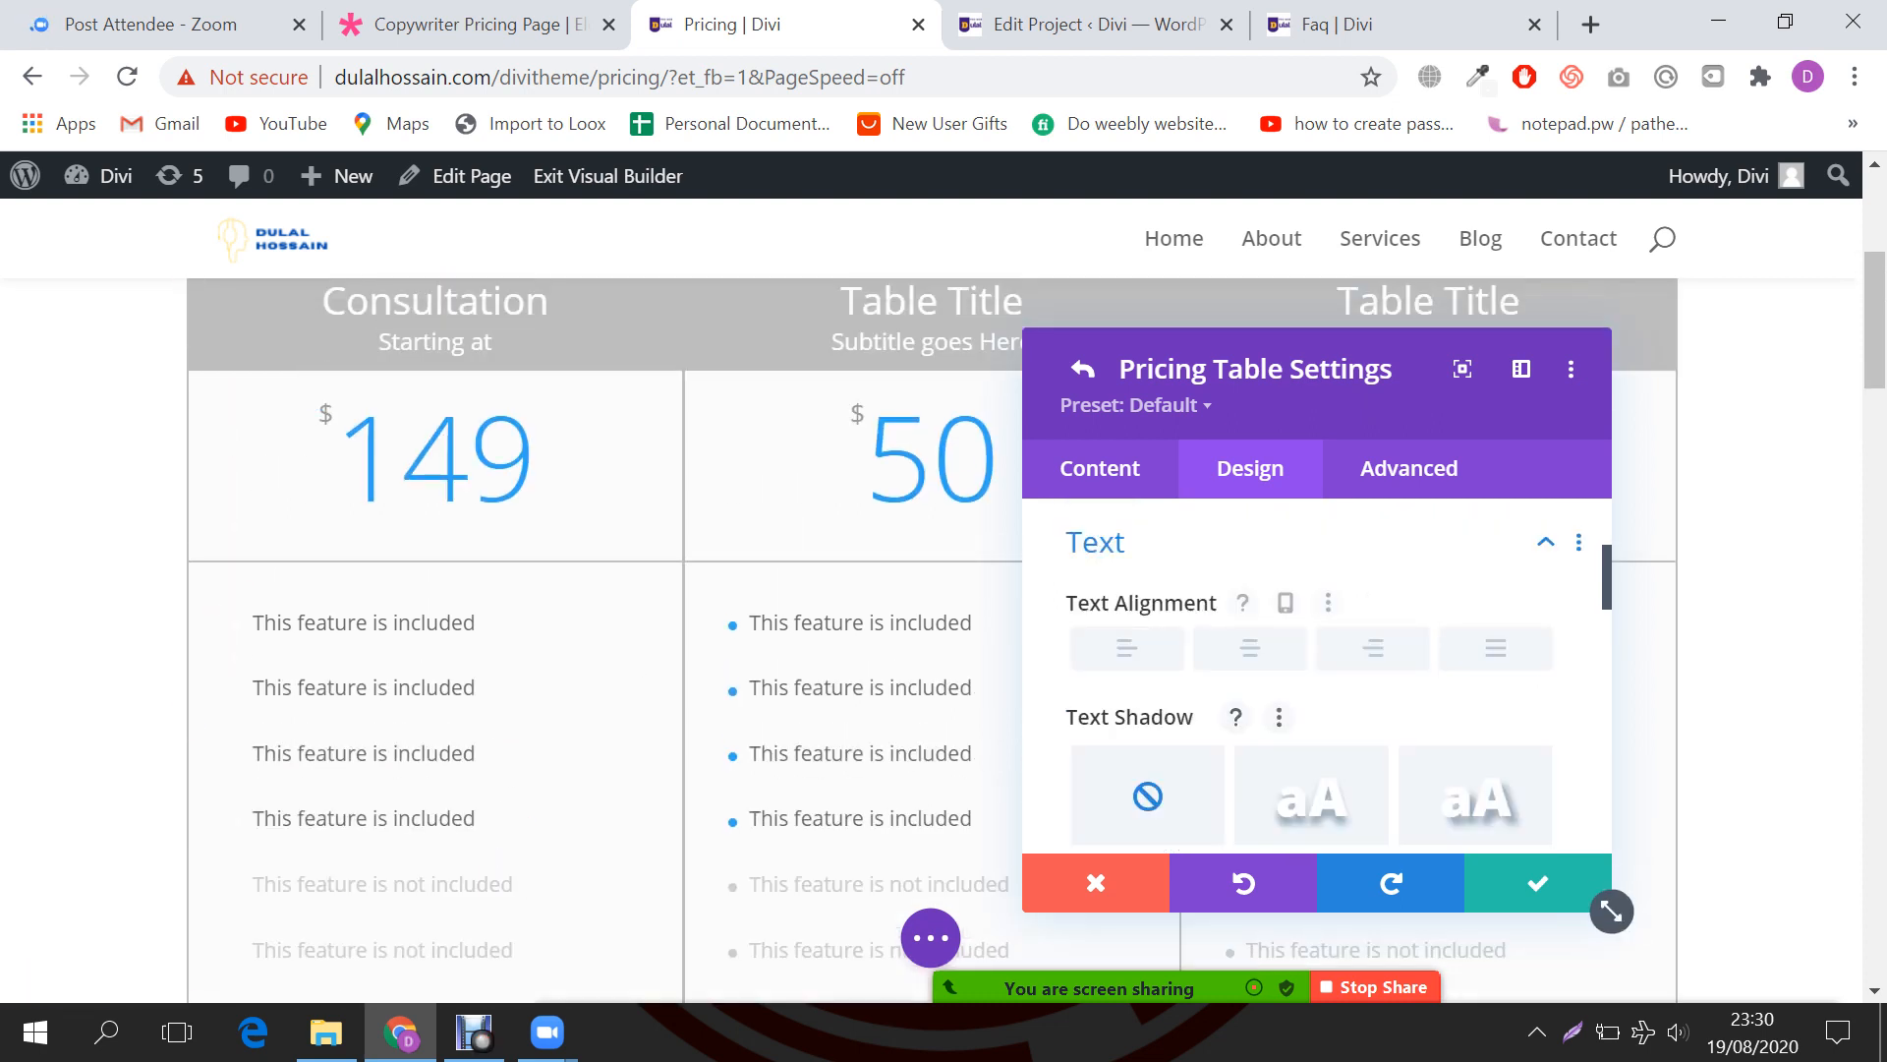
click(1250, 649)
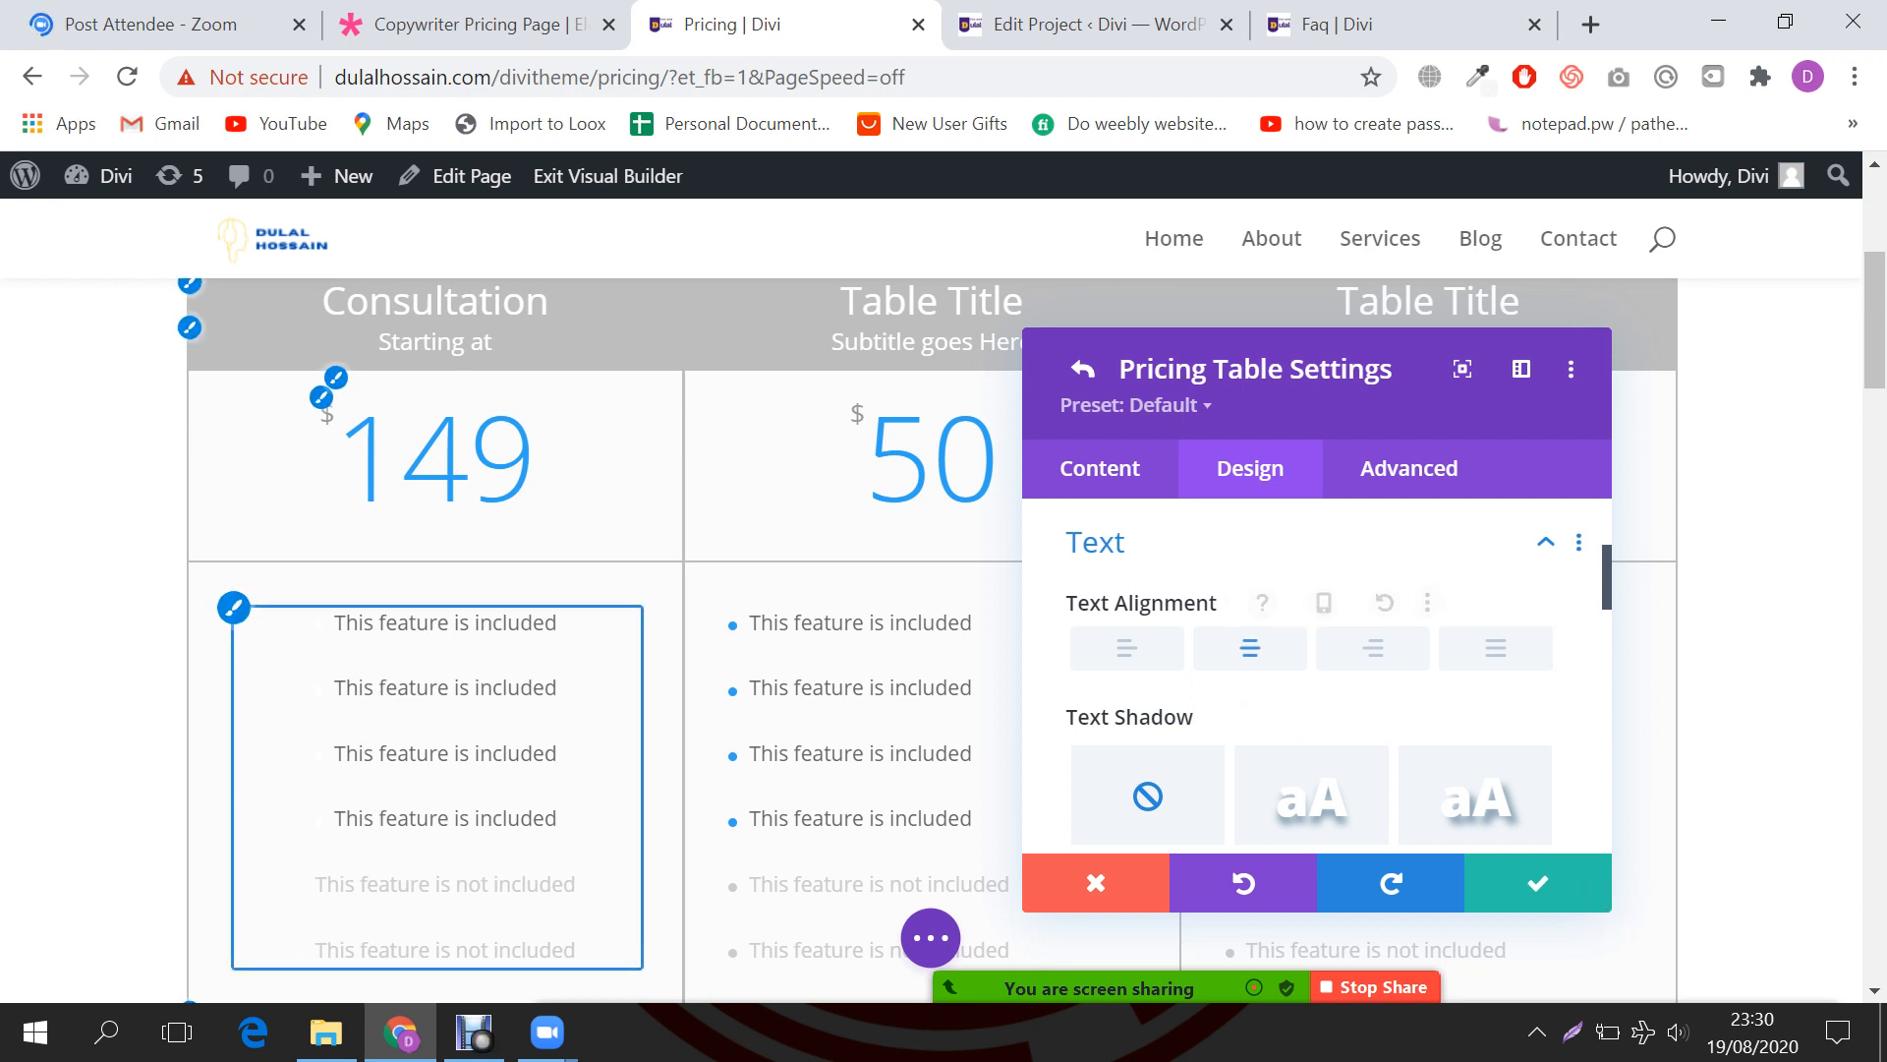
scroll(438, 786, down, 2)
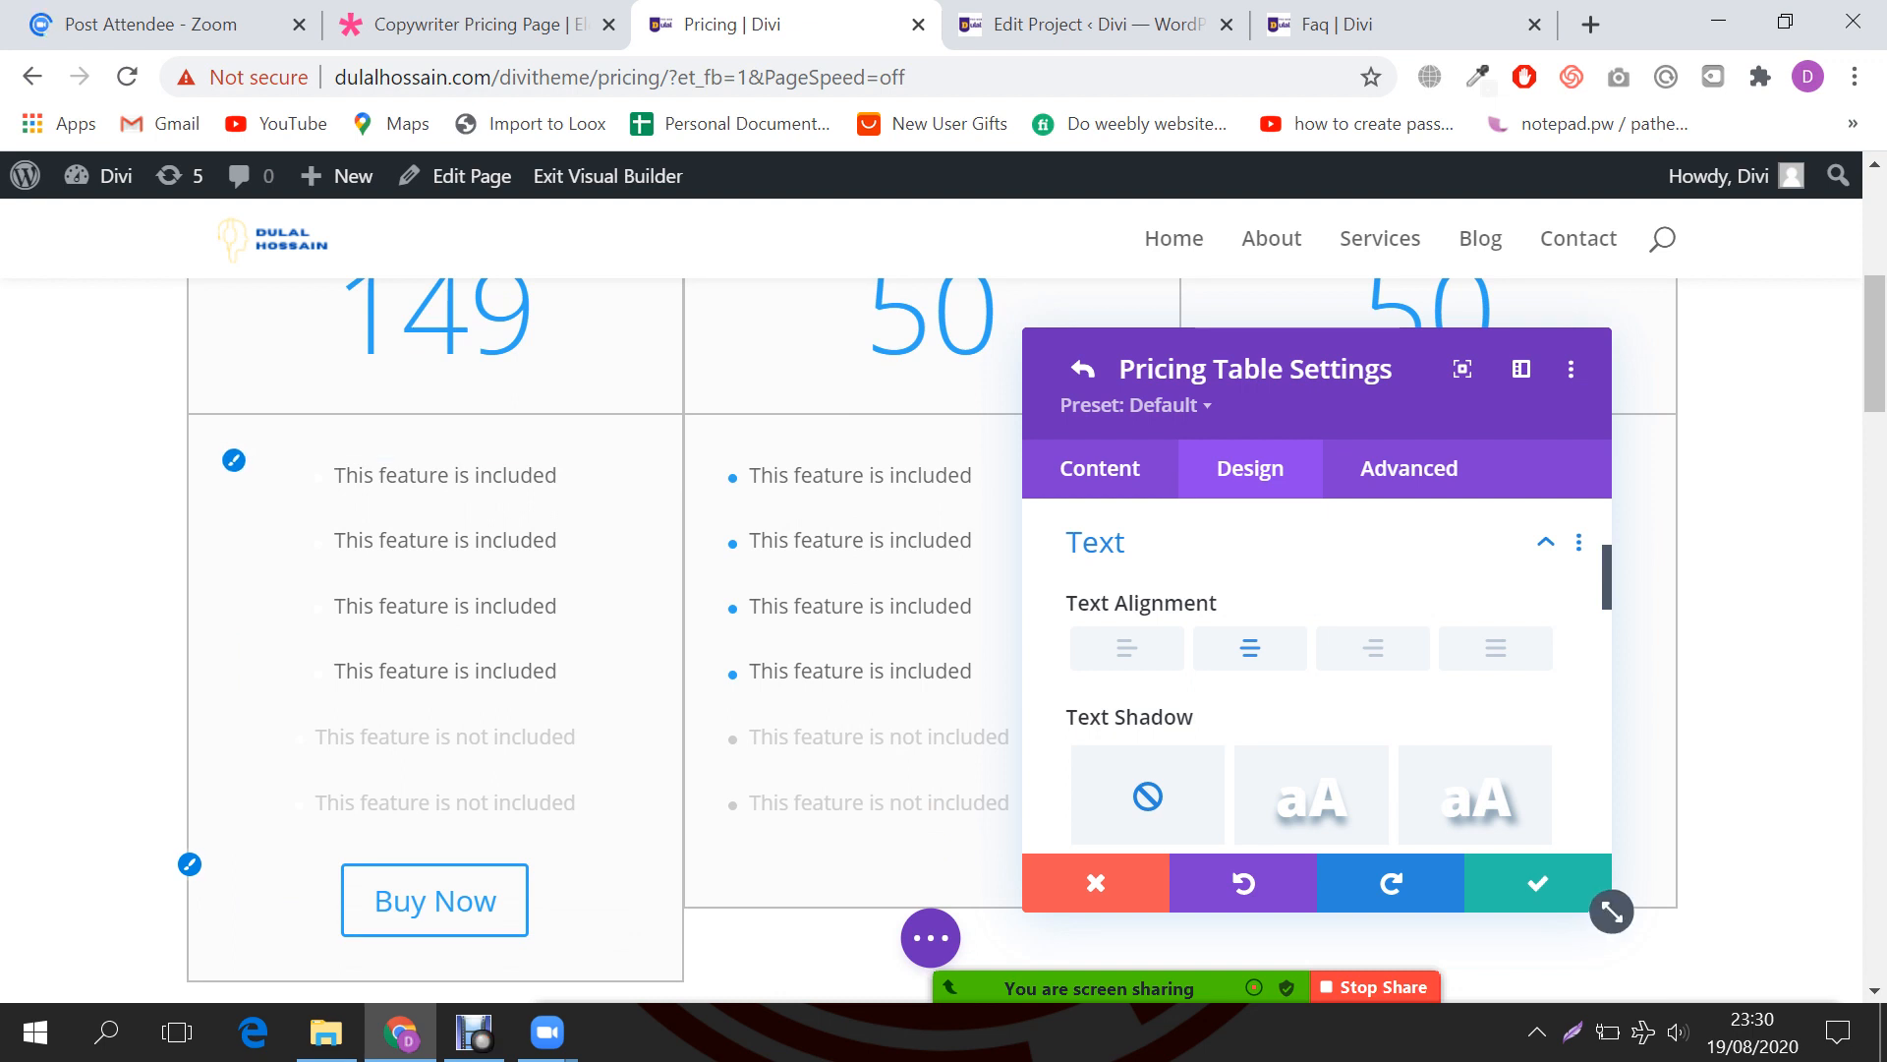
scroll(1317, 669, down, 2)
scroll(1317, 679, down, 3)
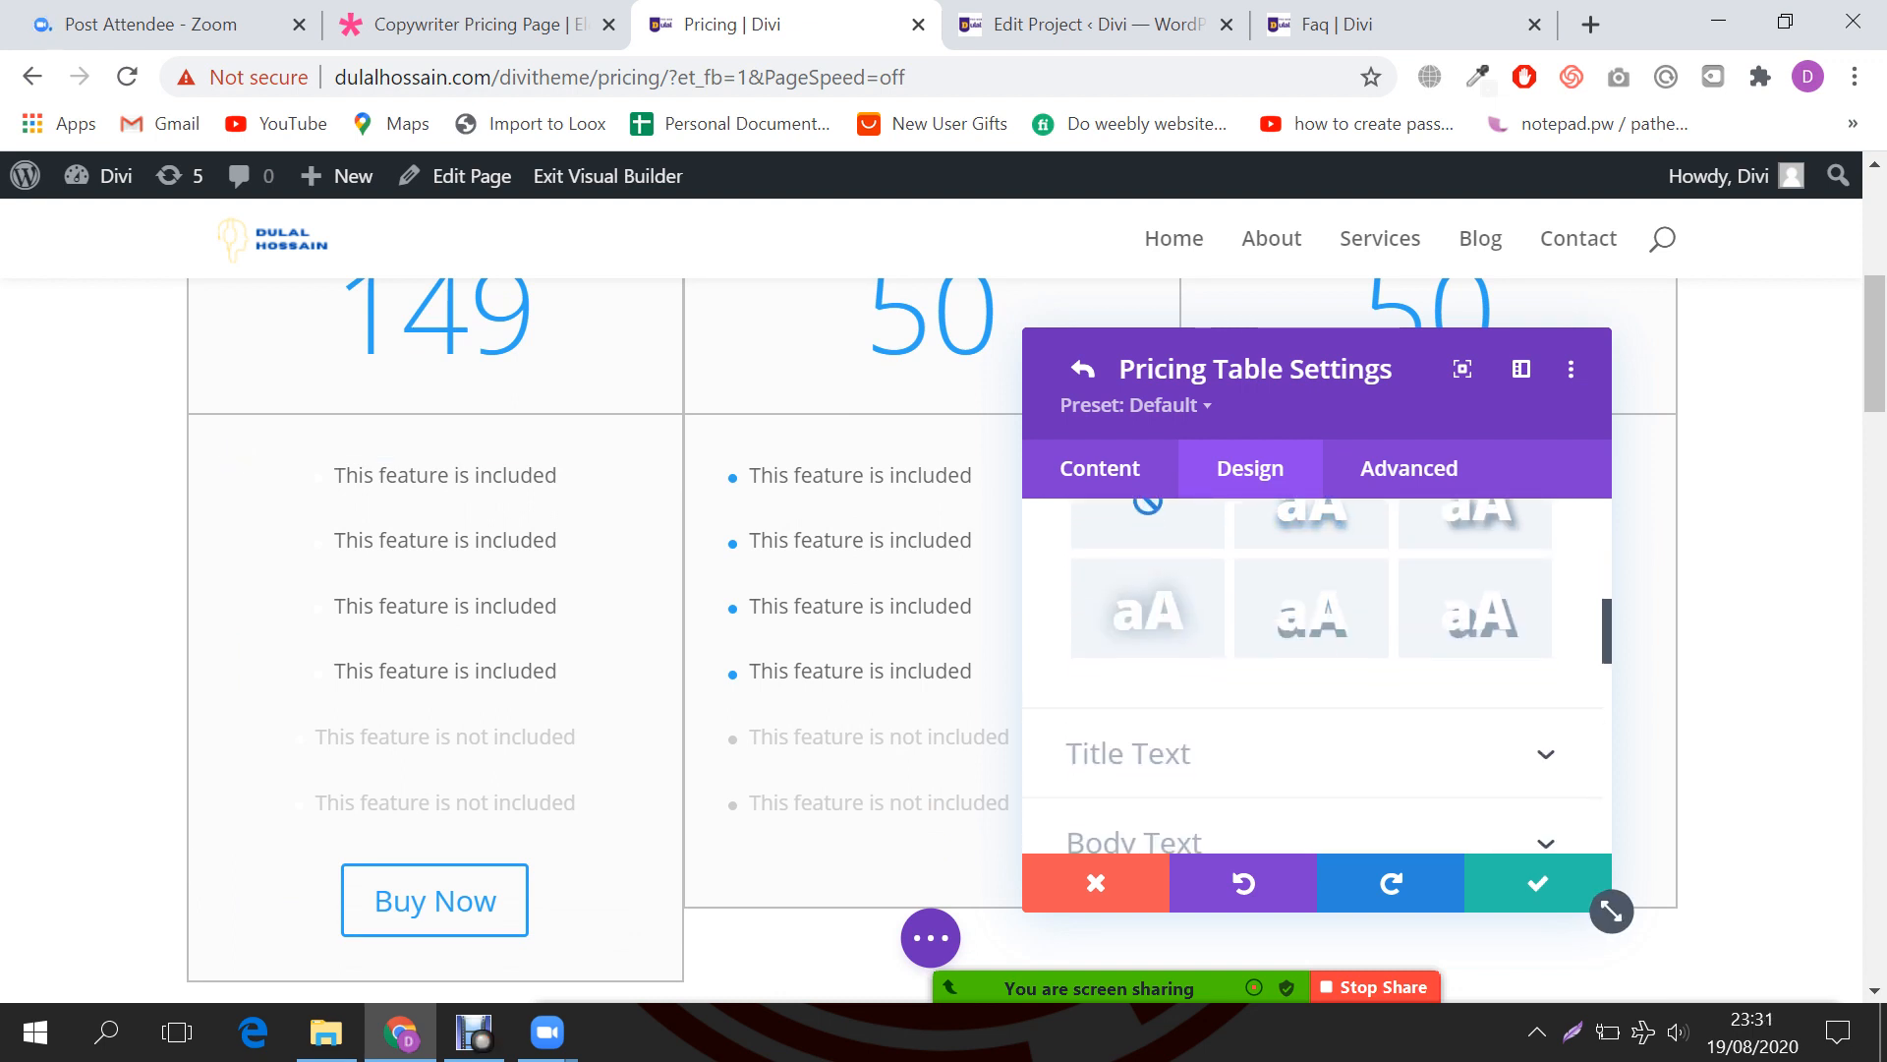
scroll(437, 639, up, 2)
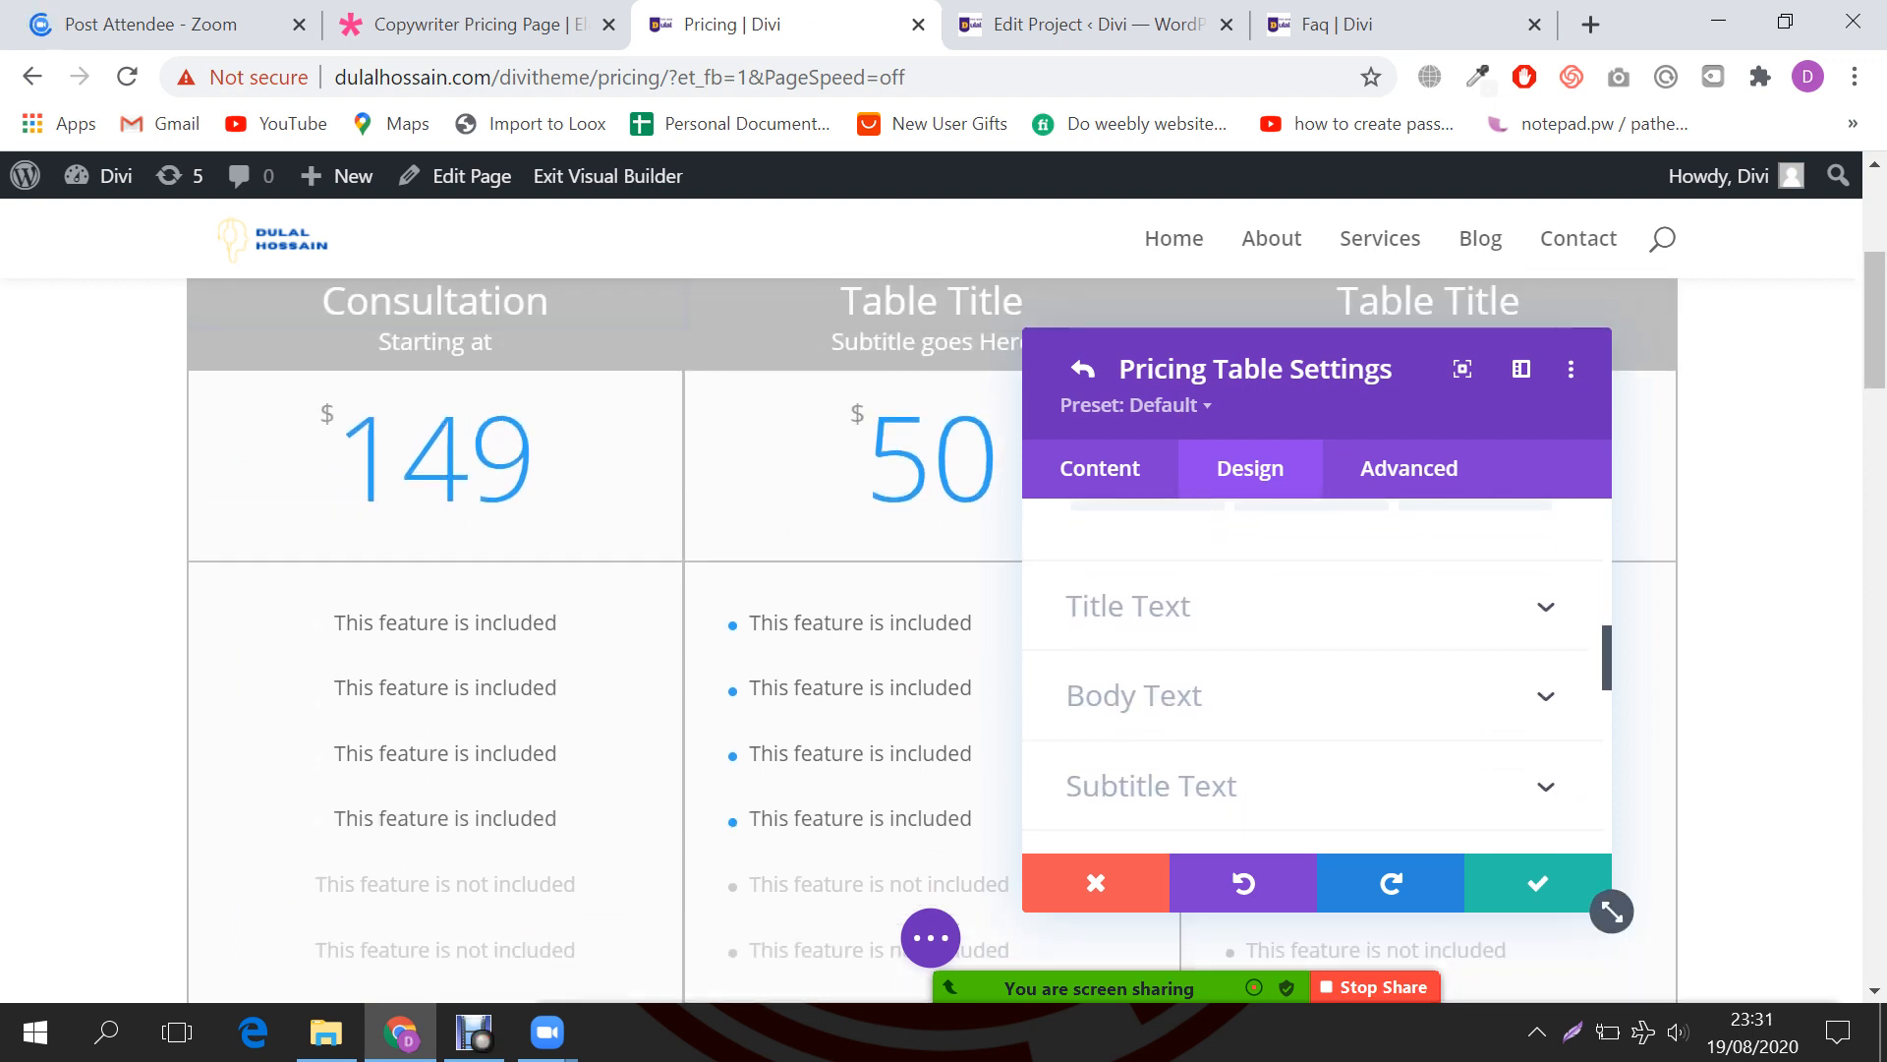
Step: Give the Consultation header a red background
click(1140, 606)
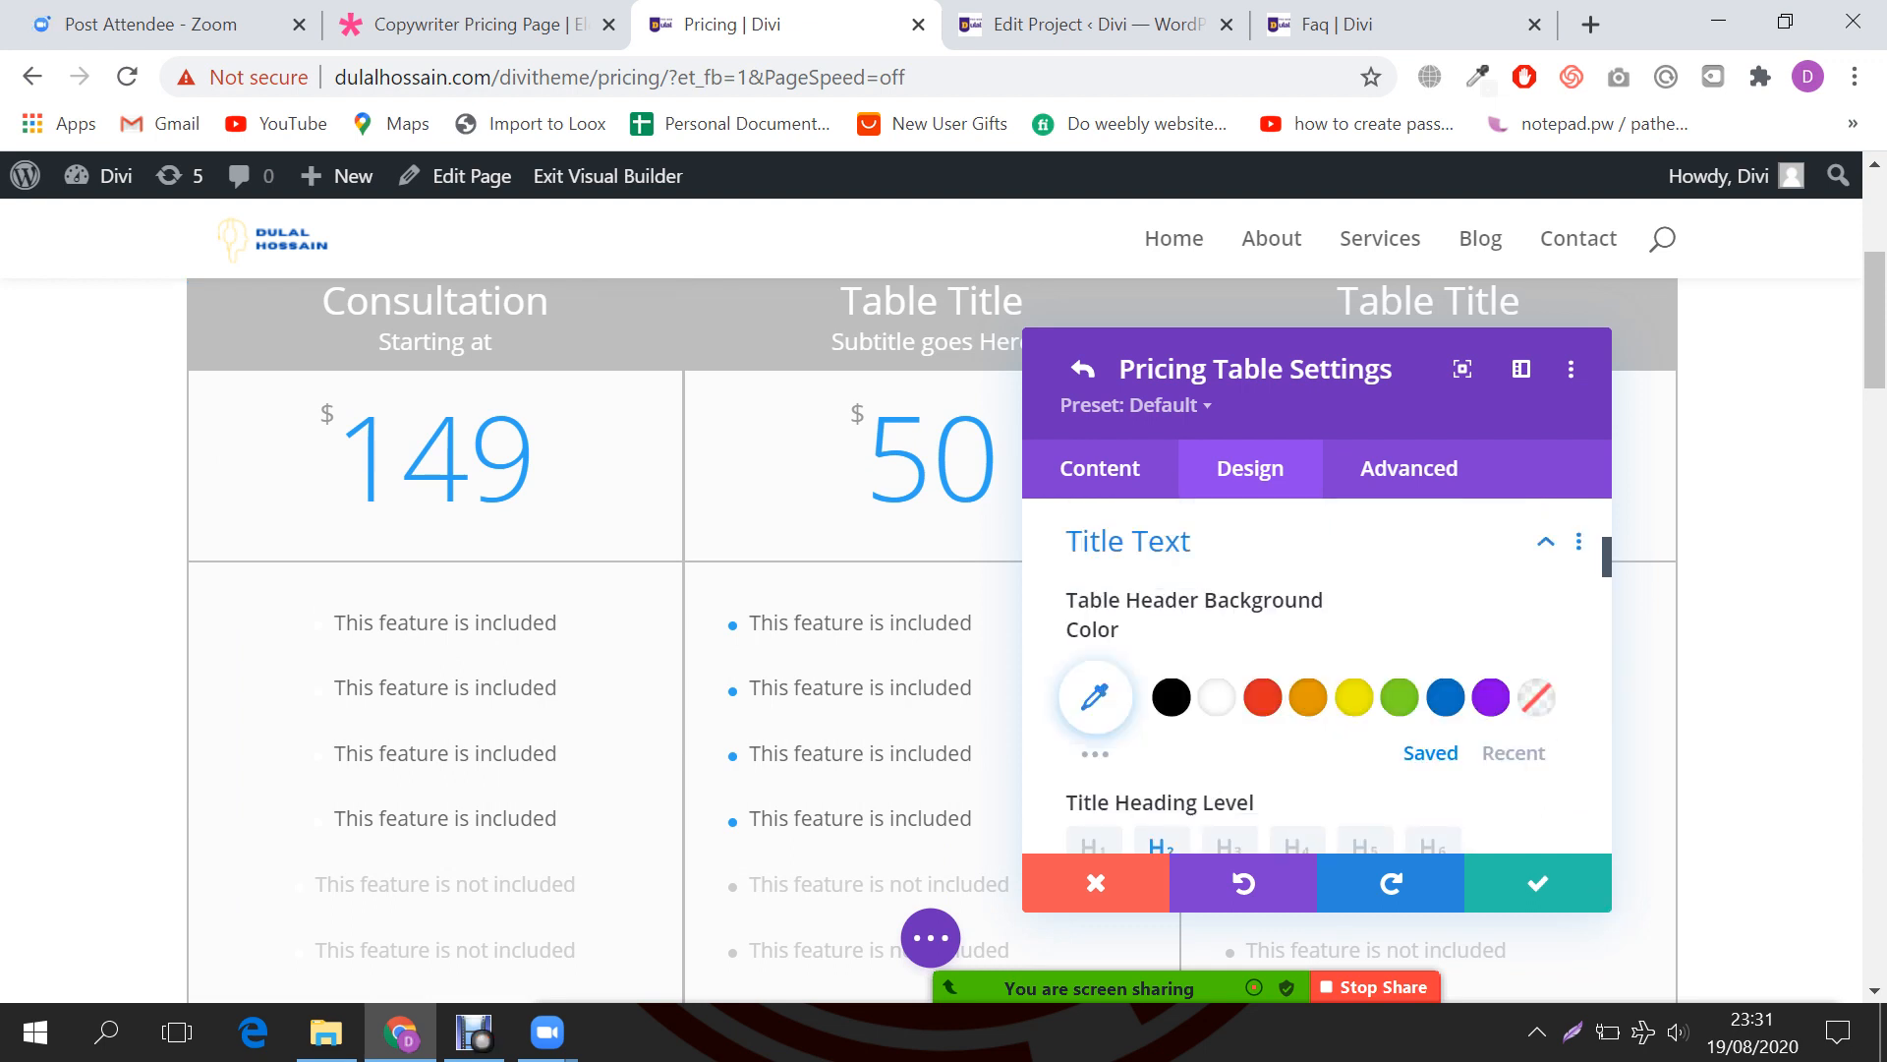
scroll(688, 589, up, 1)
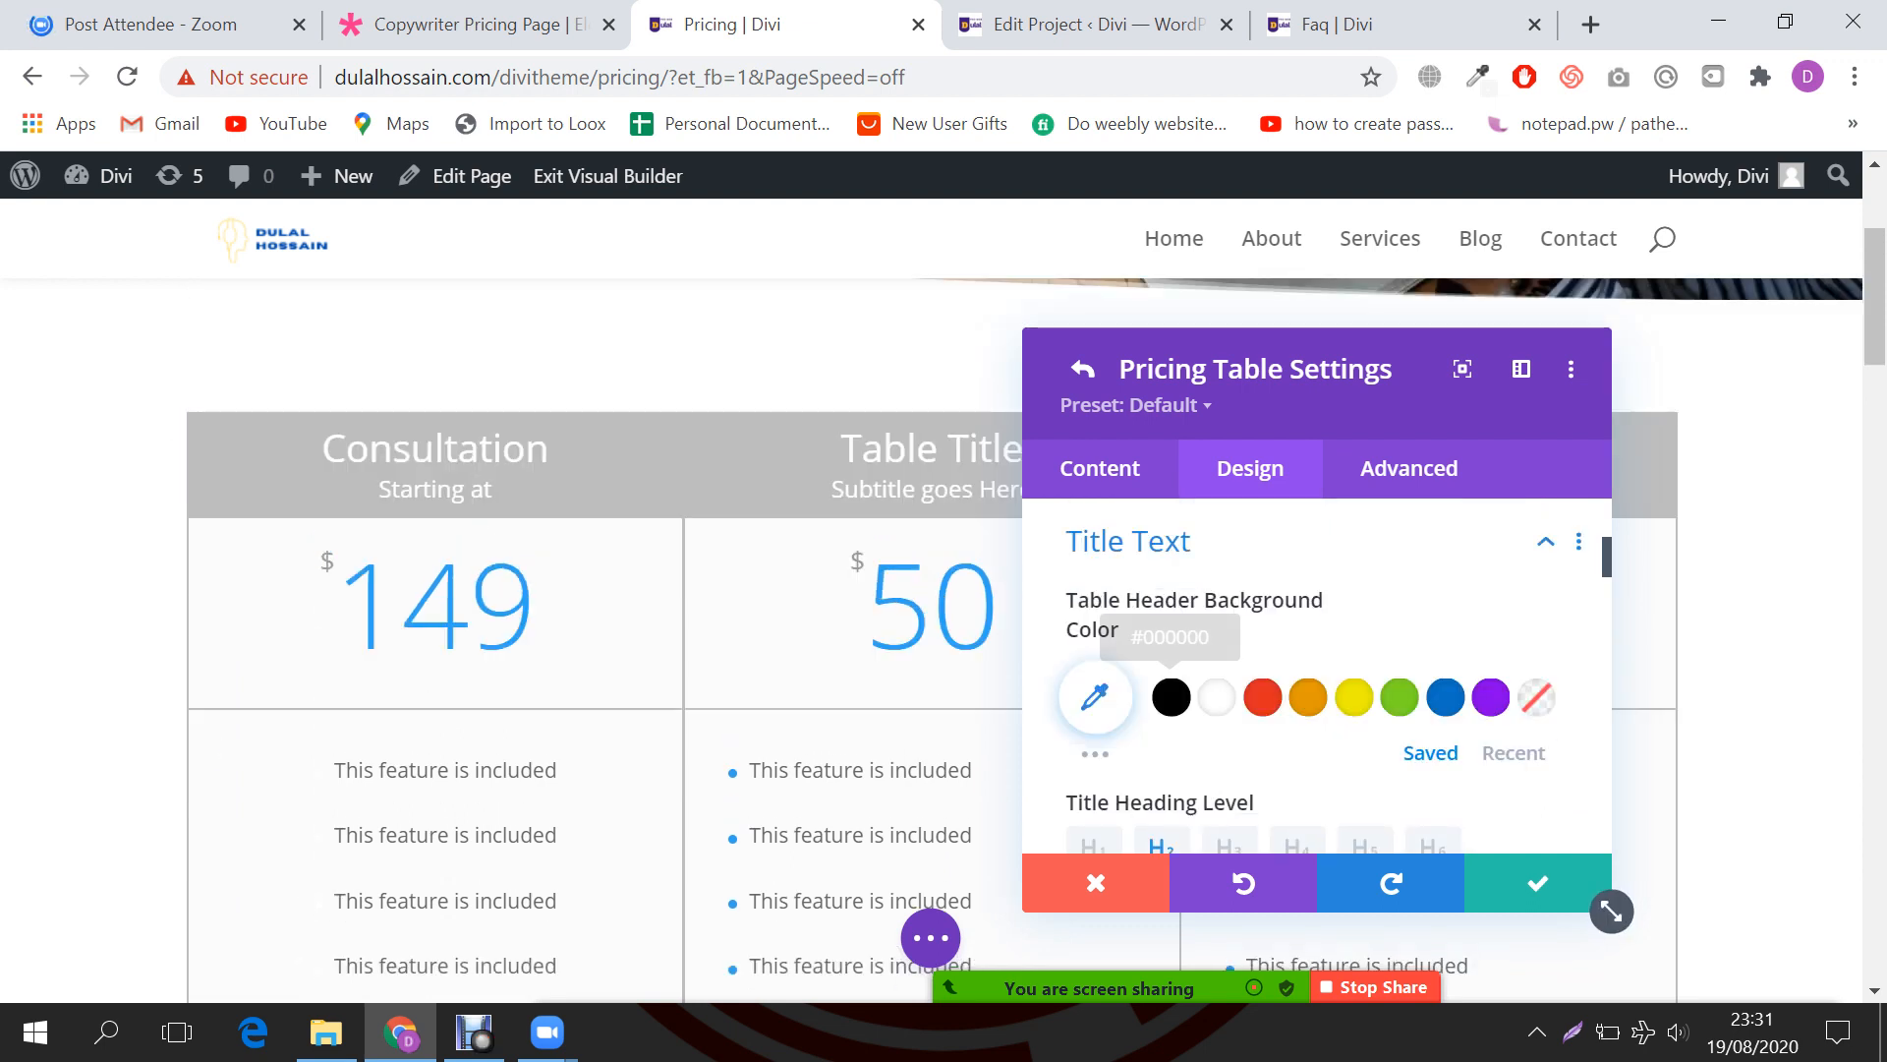
click(1262, 697)
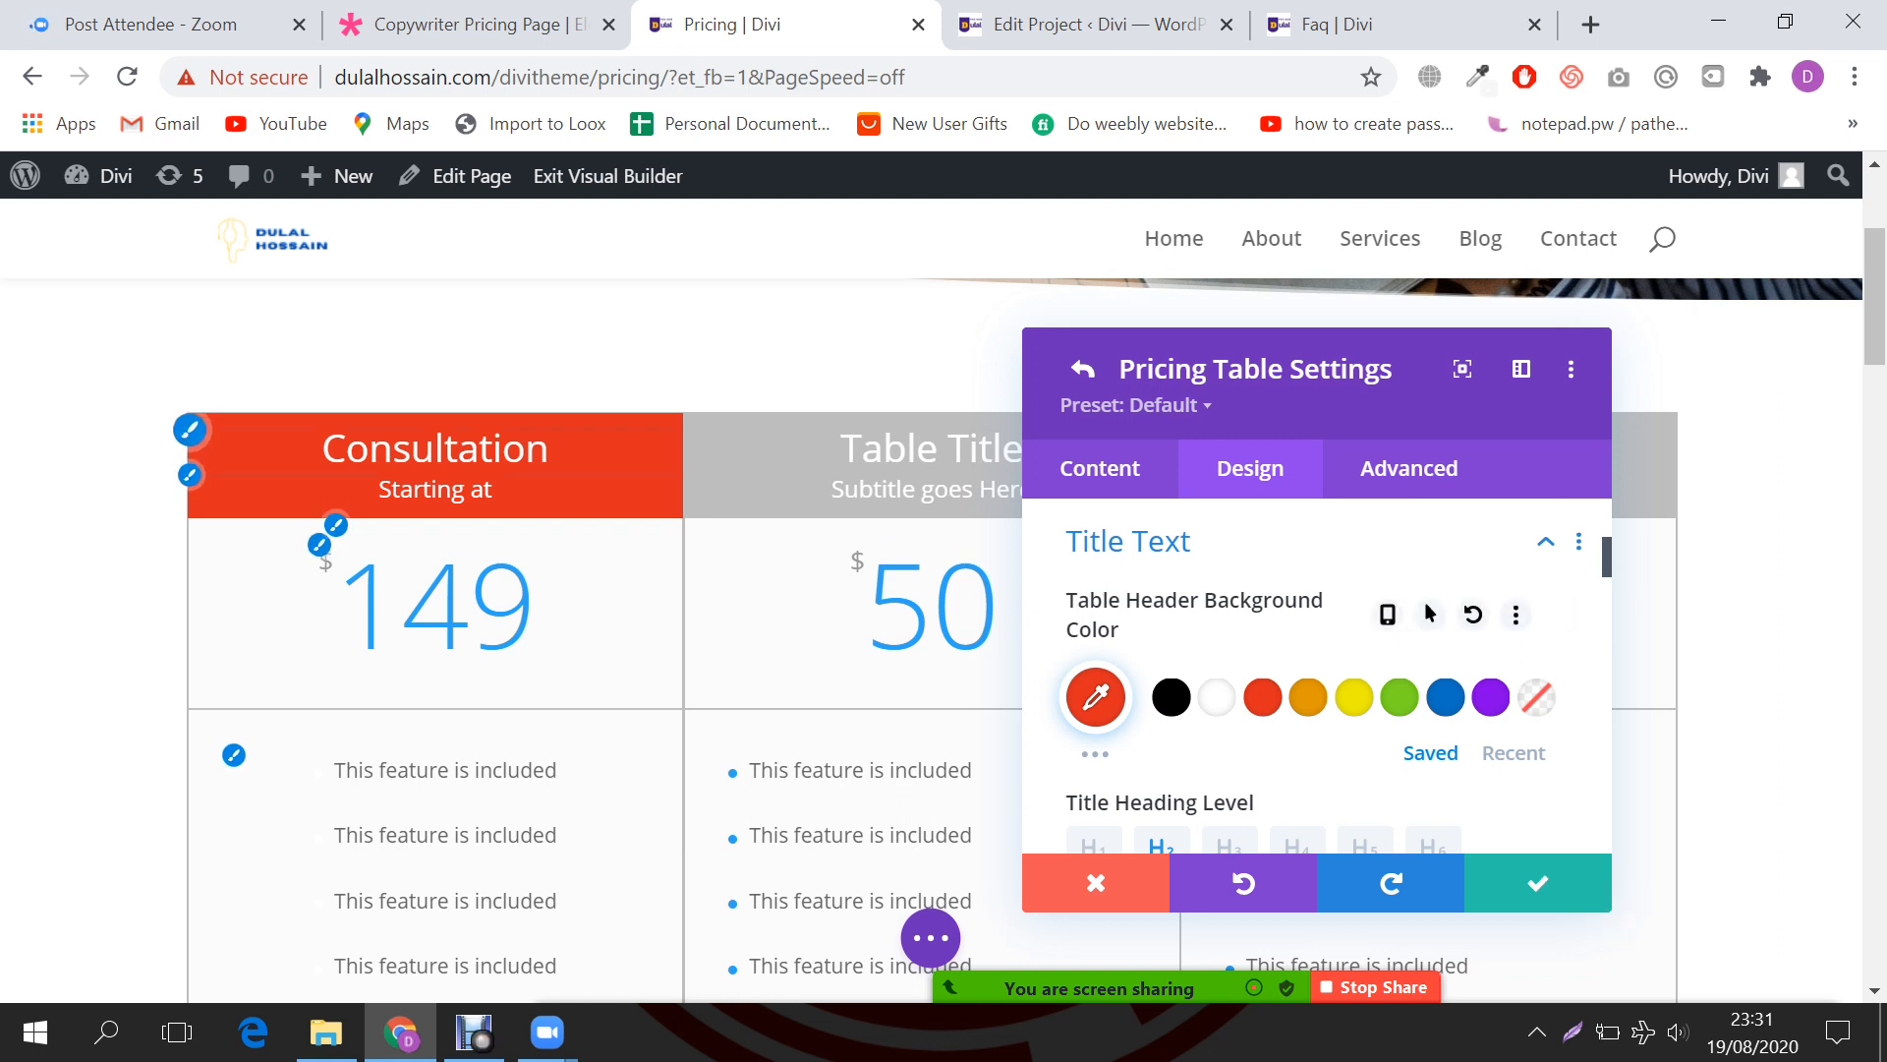
scroll(1317, 678, down, 2)
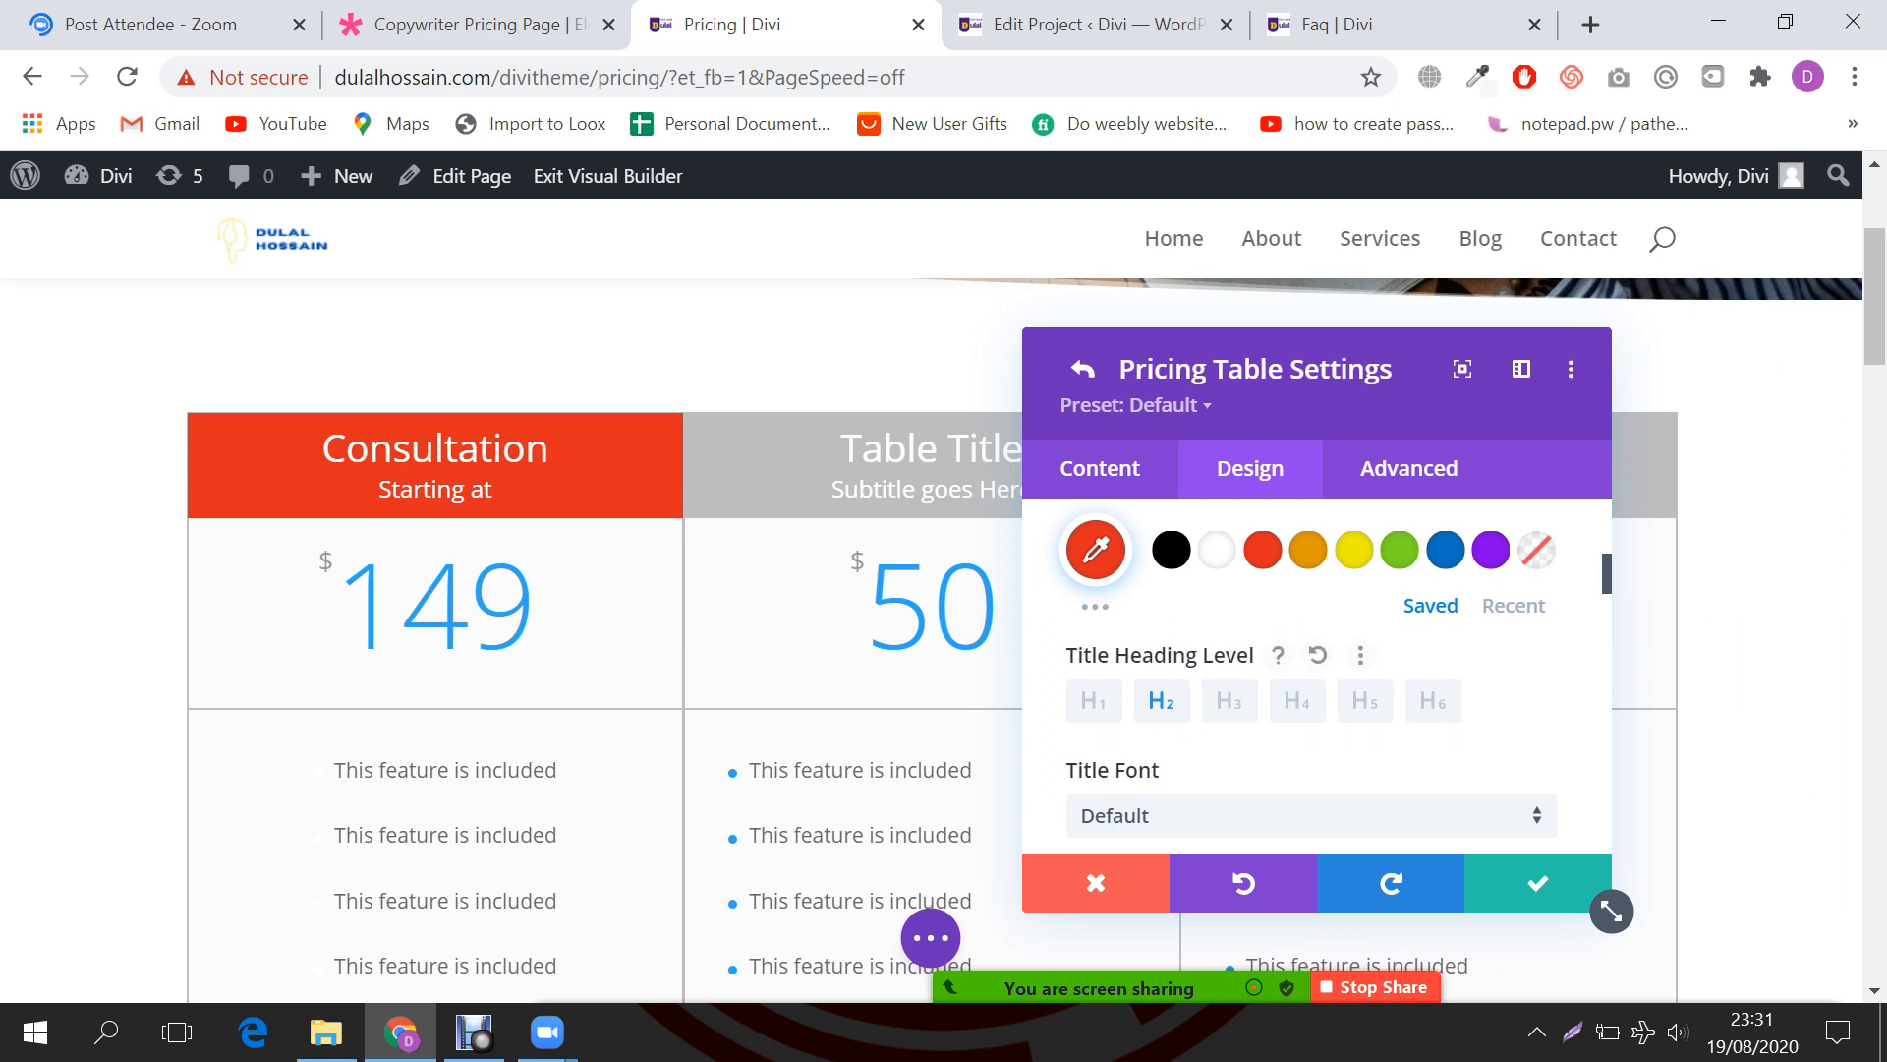
scroll(1303, 678, down, 2)
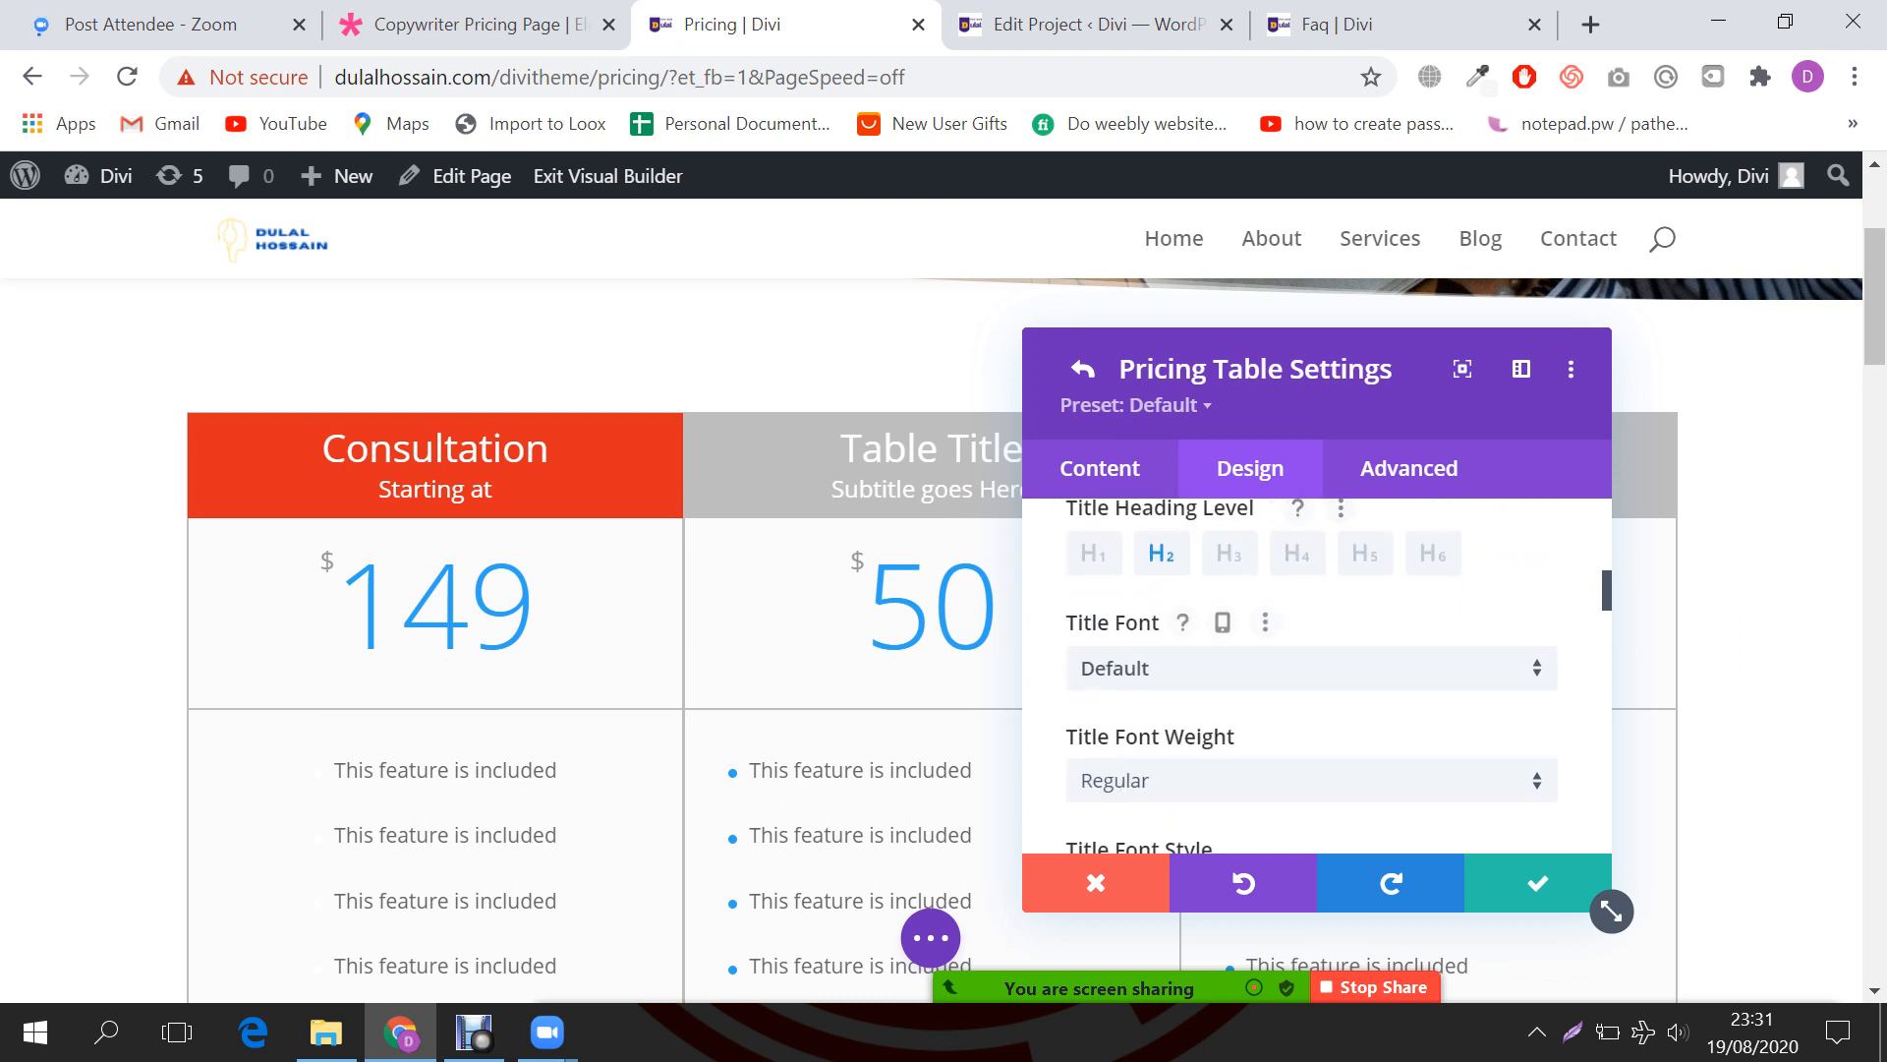
Step: Set the Consultation title font to Montserrat, Semi Bold
click(1304, 669)
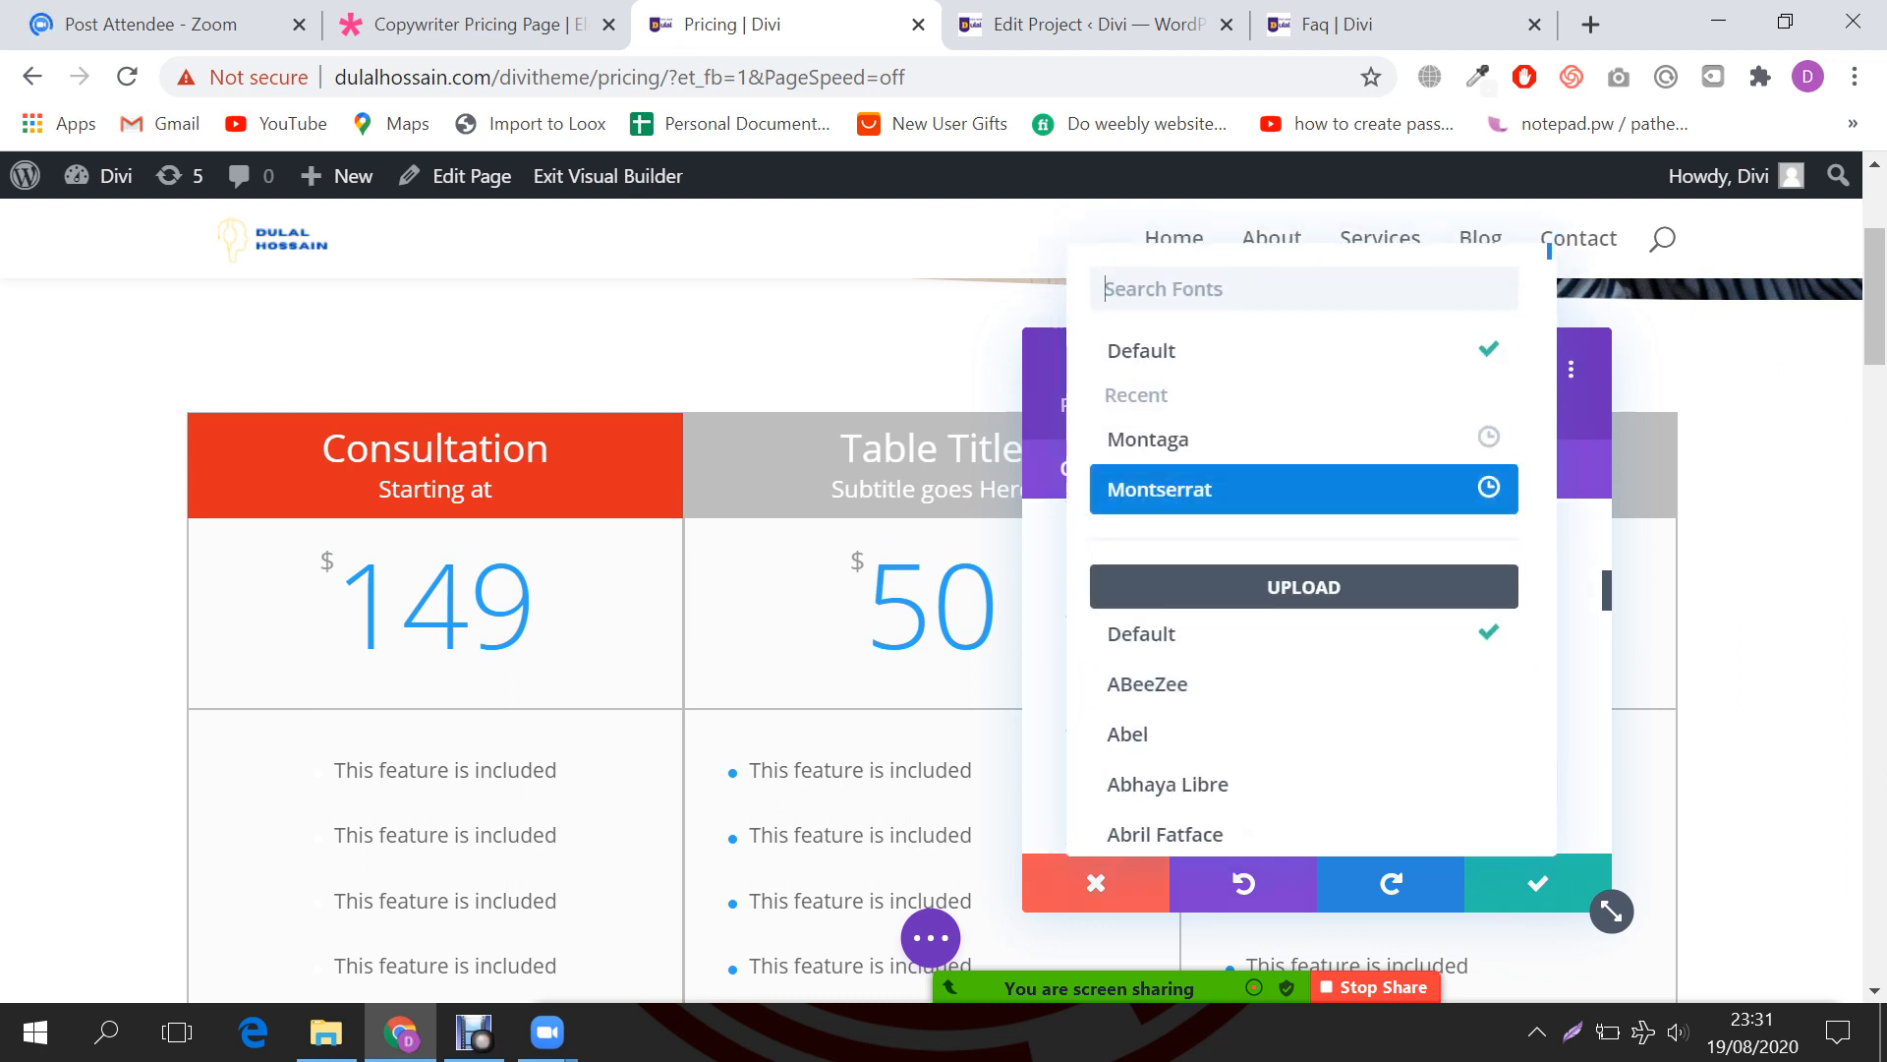
click(1162, 489)
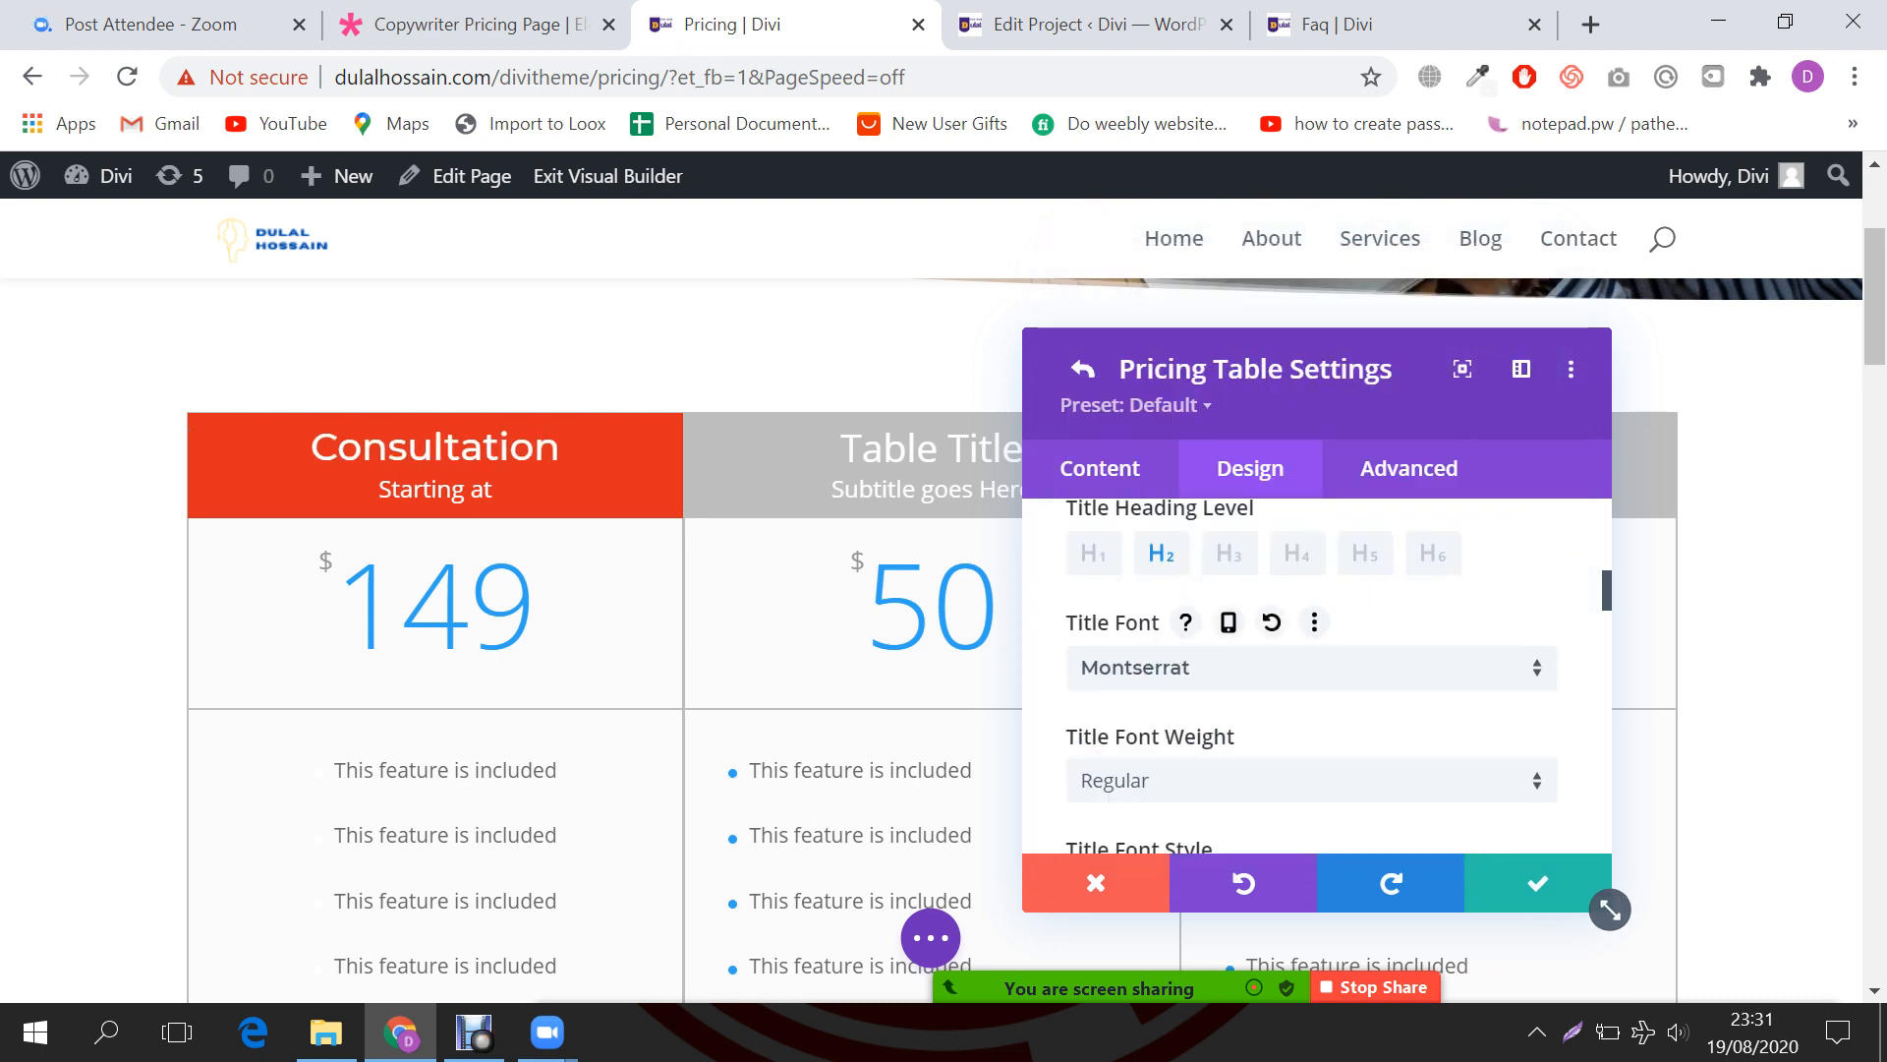
scroll(1313, 678, down, 2)
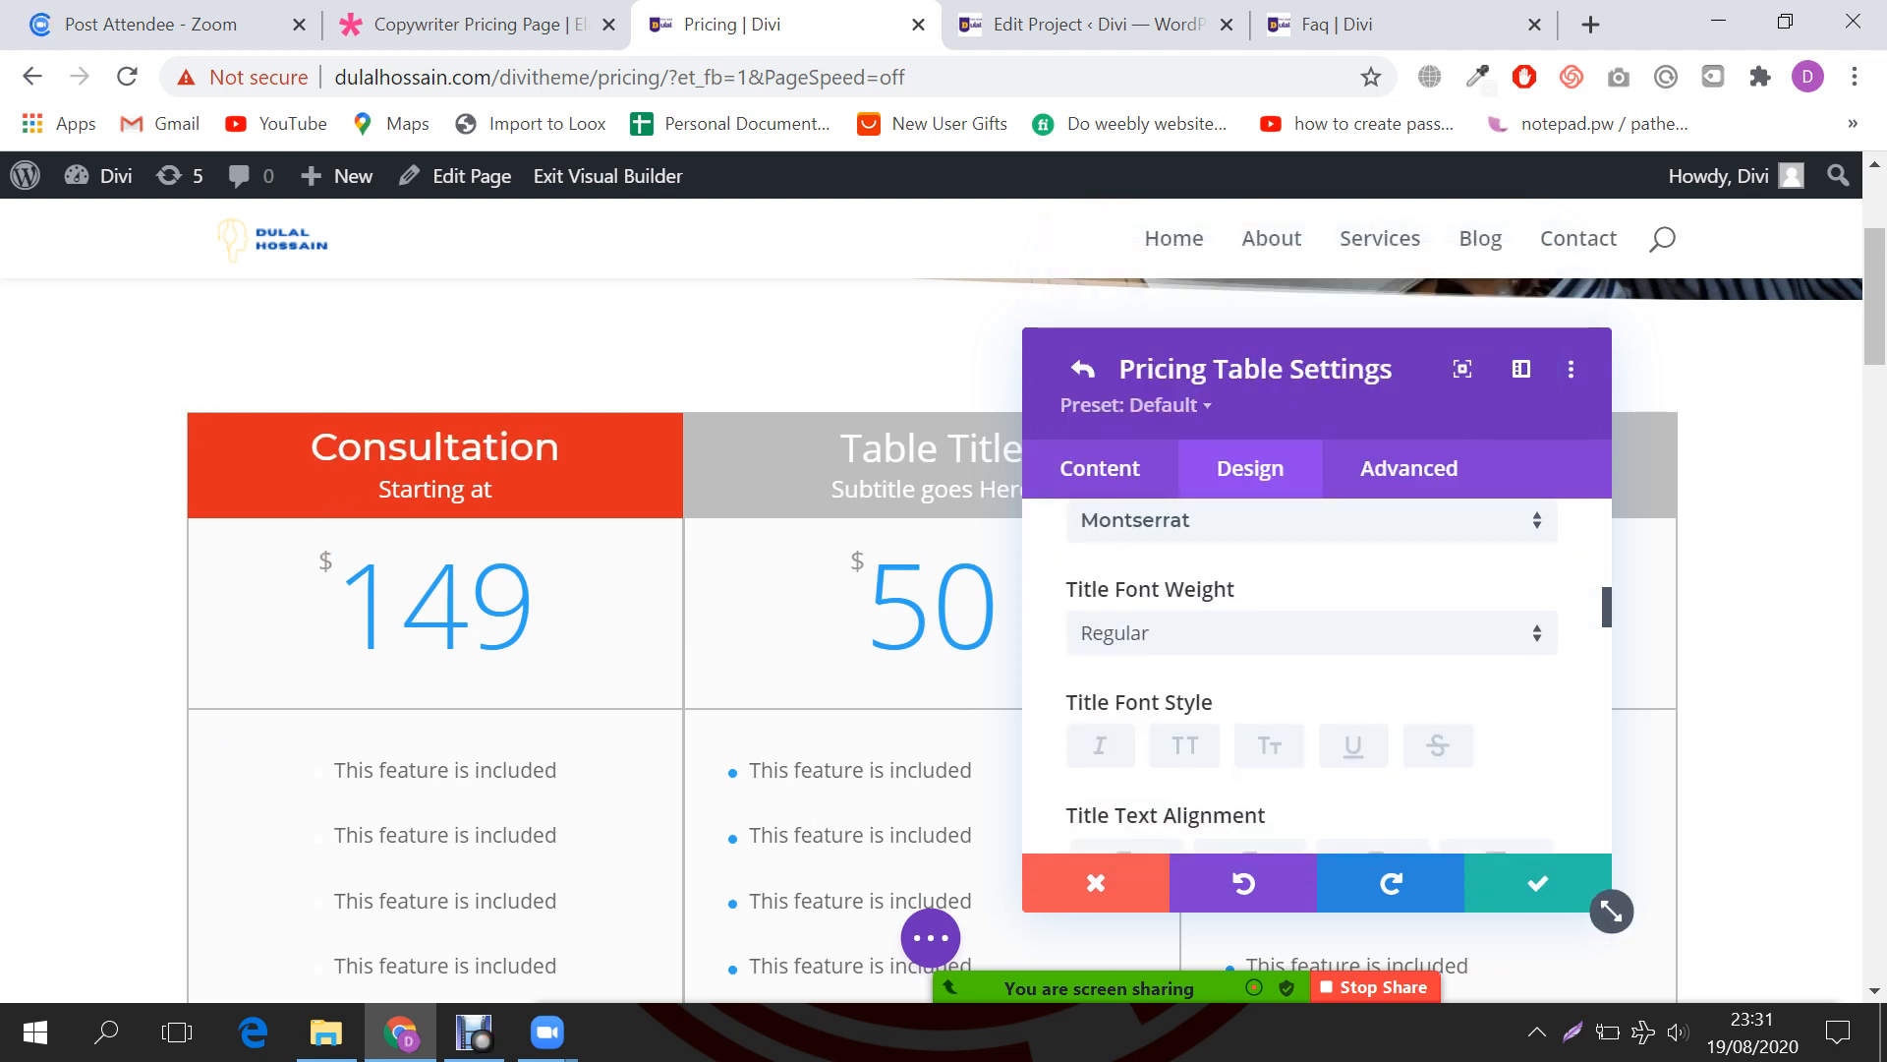
click(1312, 644)
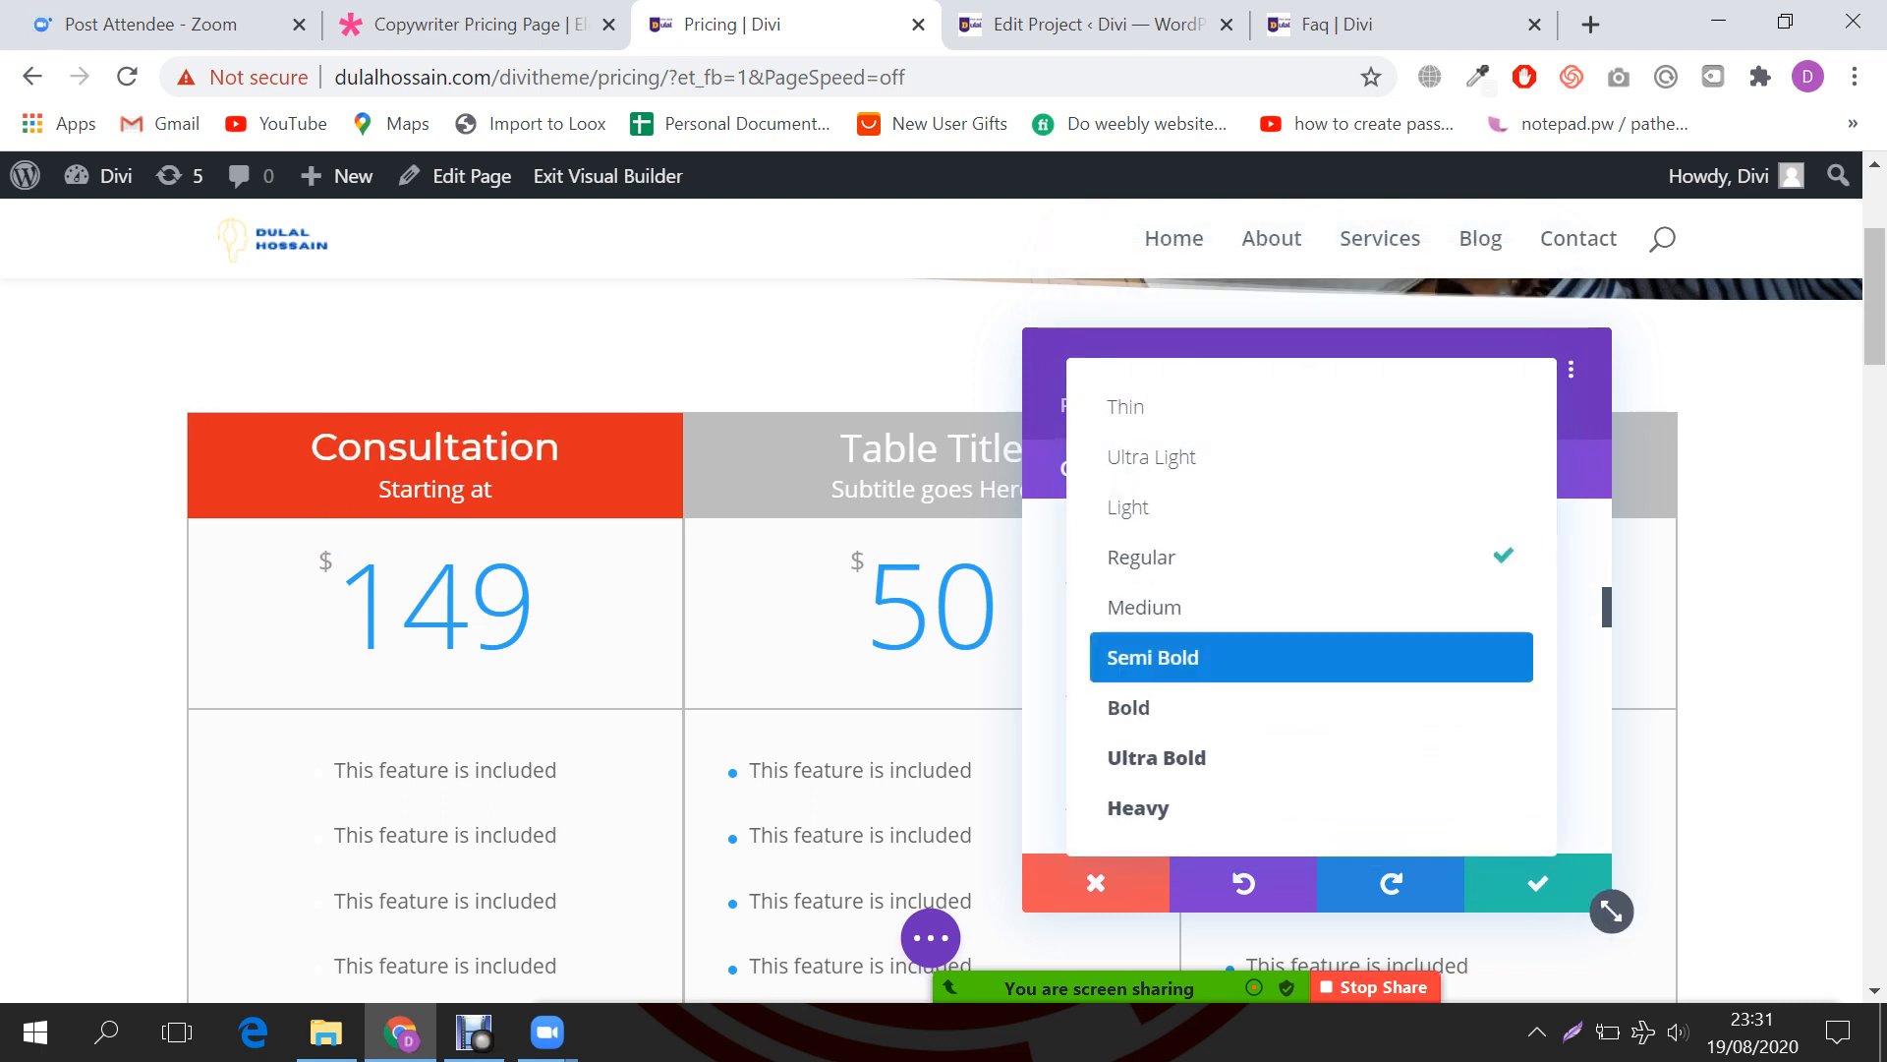
click(1311, 657)
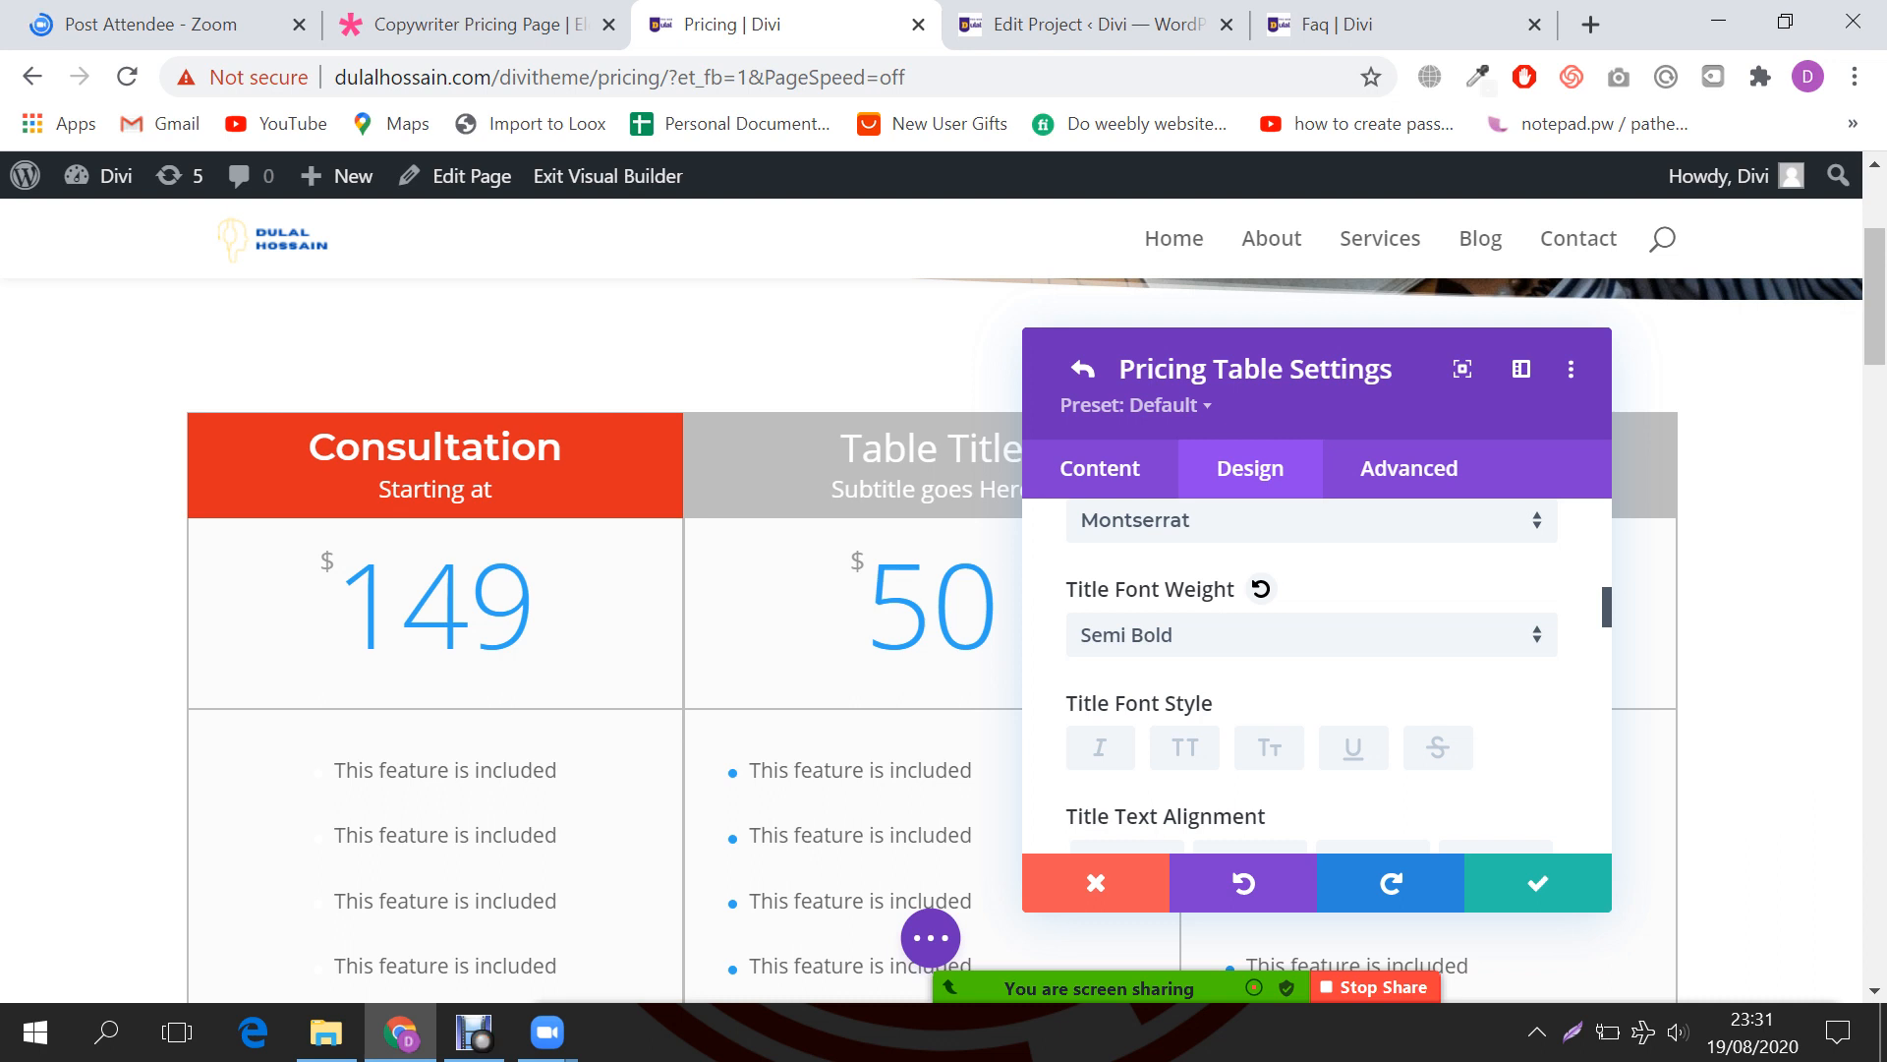
Step: Make the title all caps and apply the soft glow text shadow preset
scroll(1311, 678, down, 2)
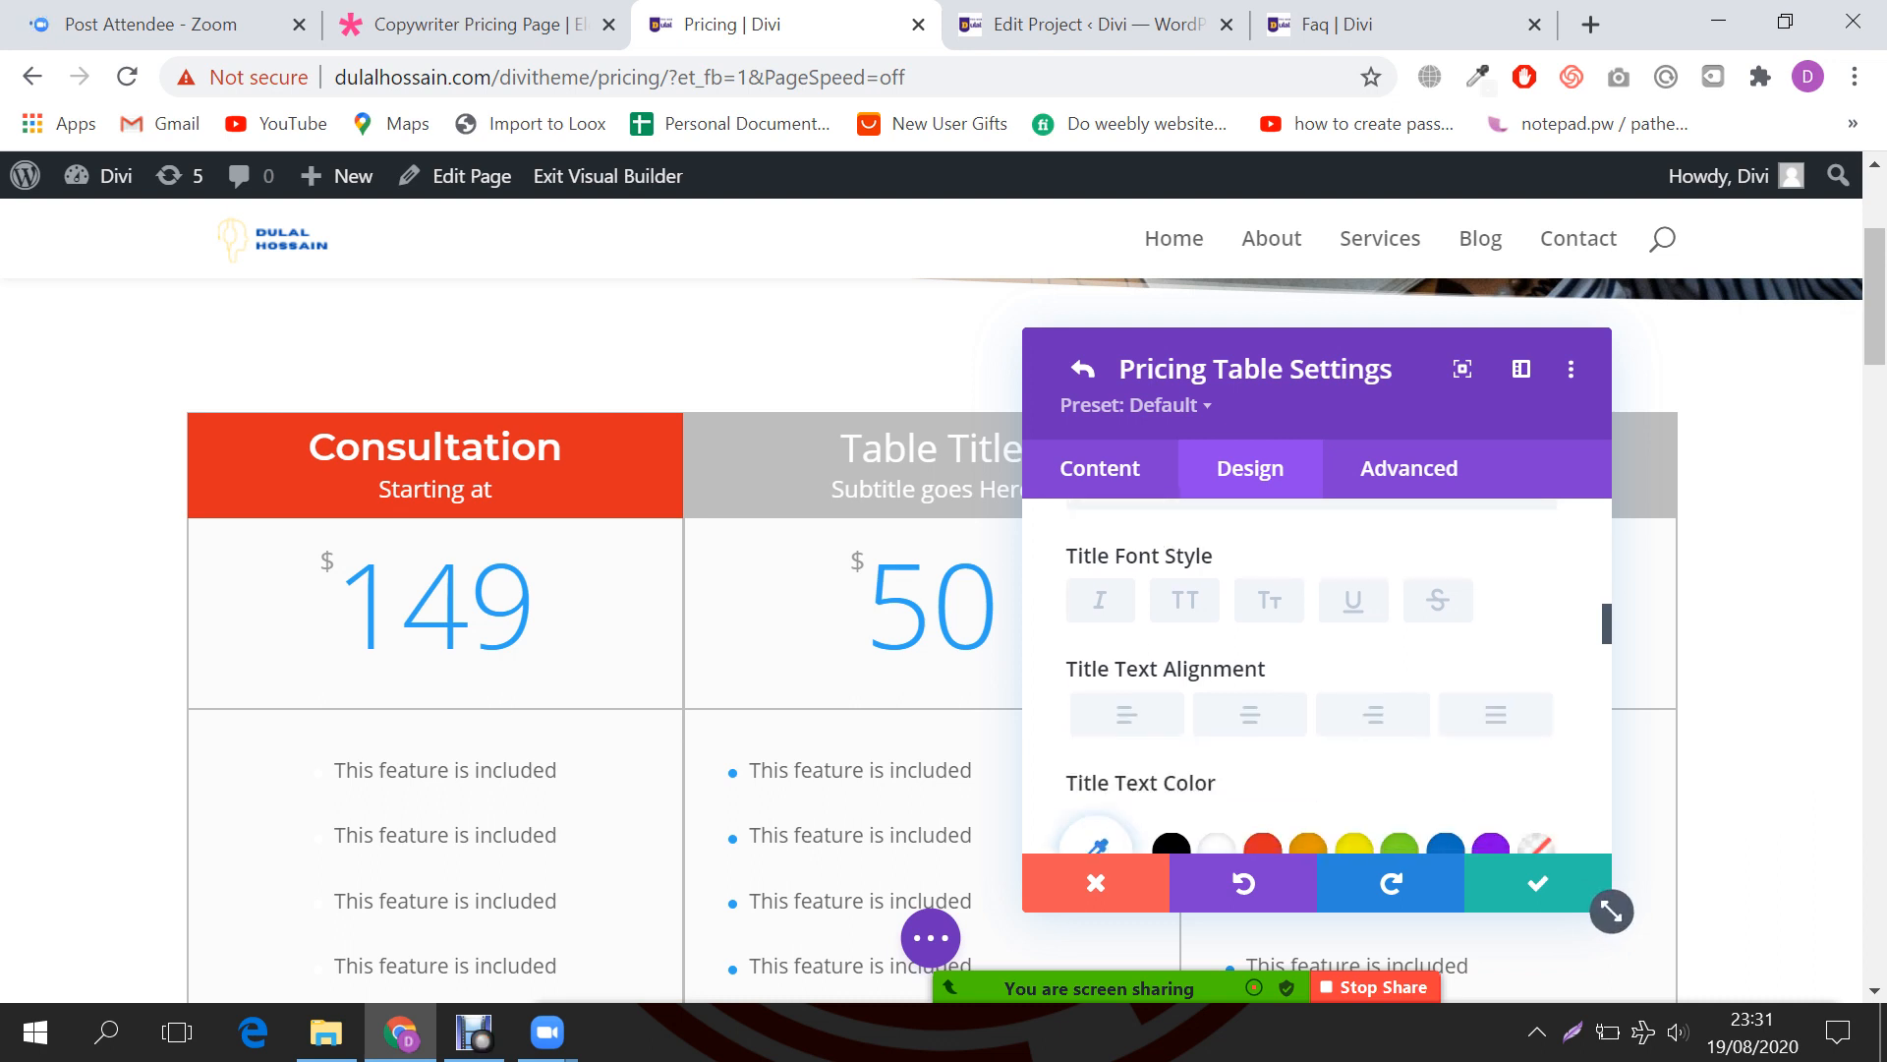
click(1185, 600)
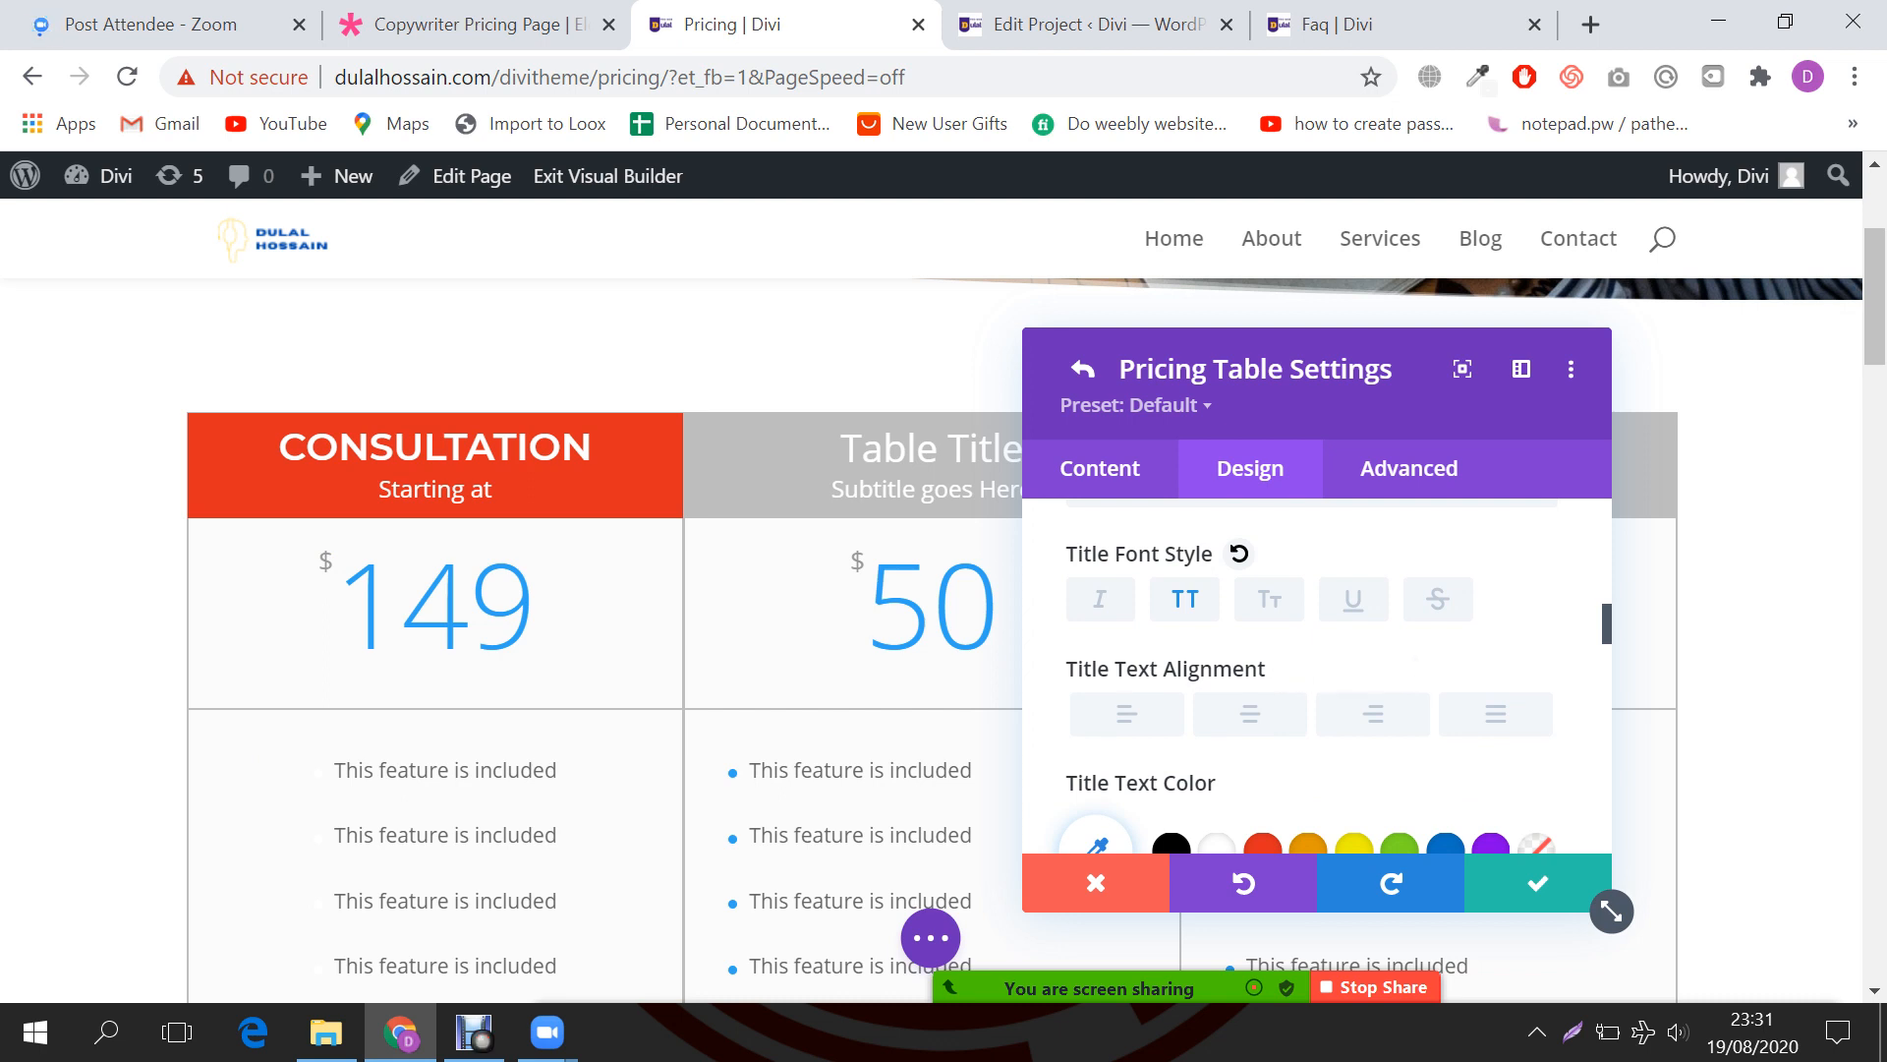
scroll(1307, 678, down, 2)
scroll(1307, 678, up, 2)
scroll(1307, 678, down, 2)
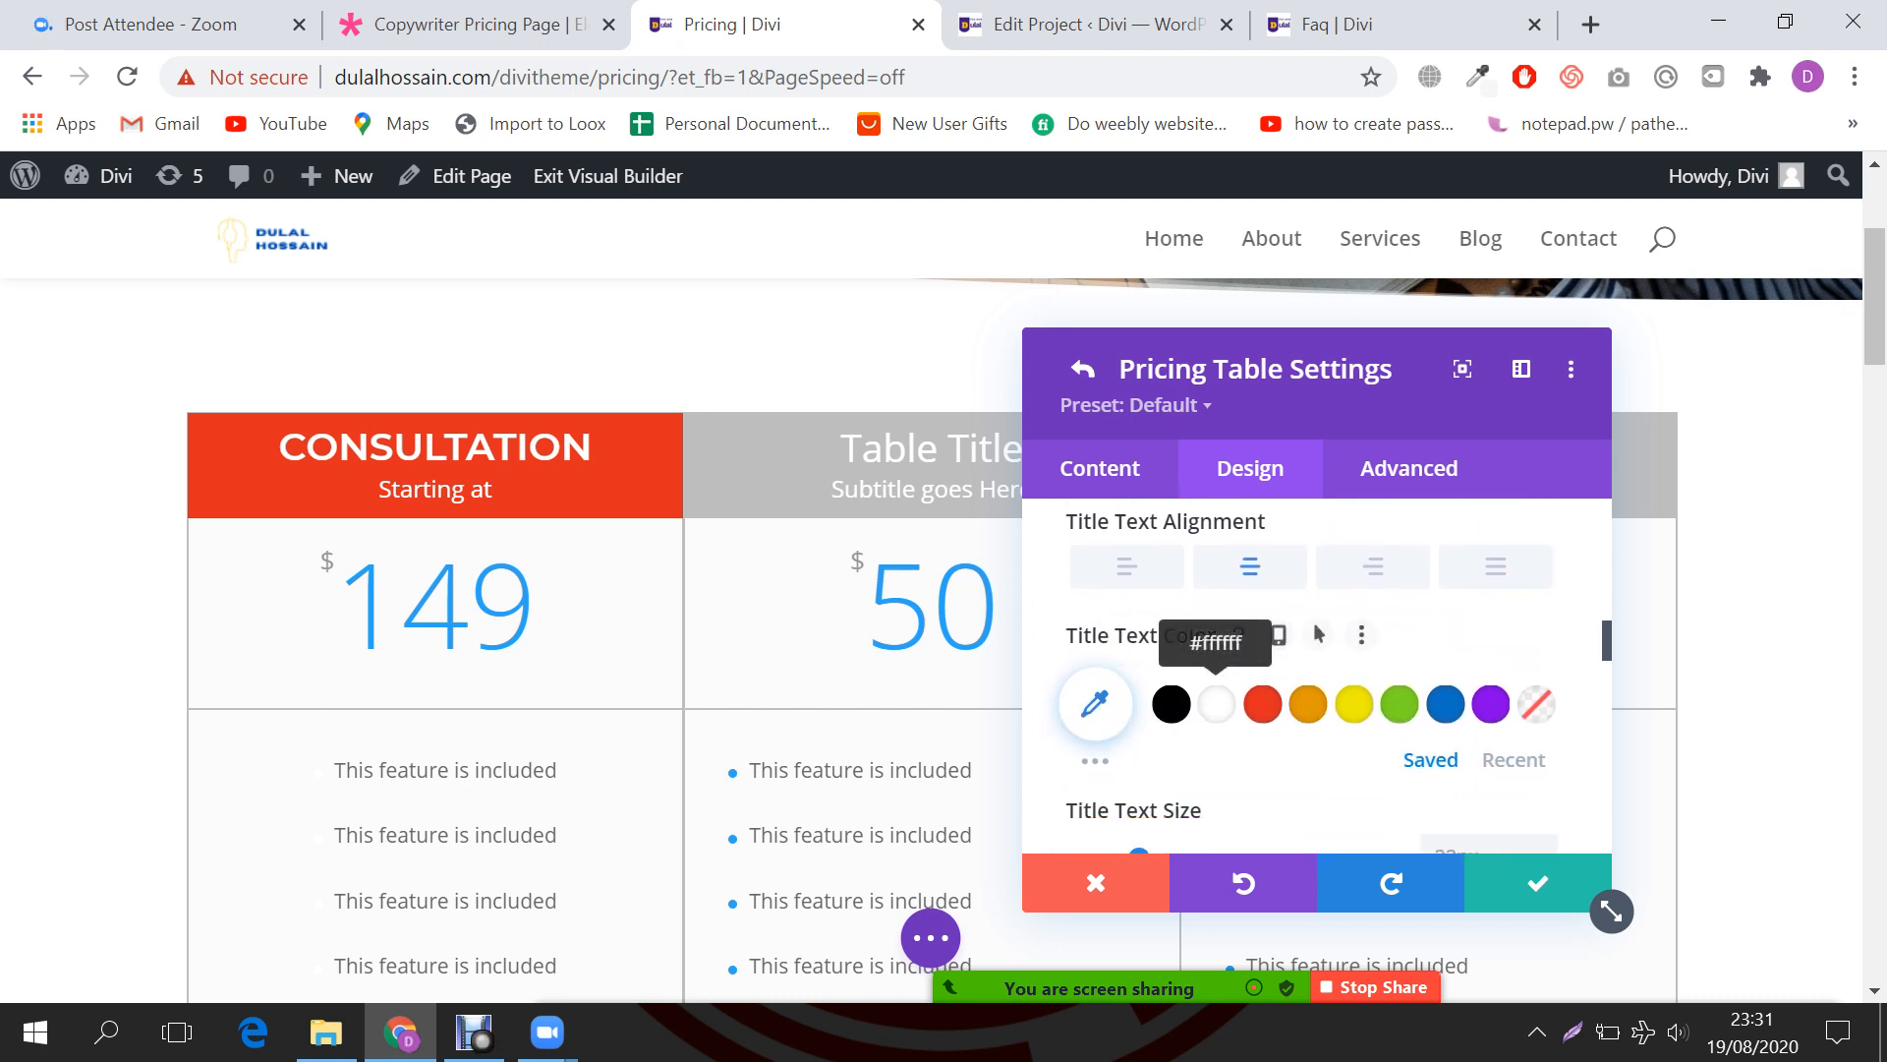
scroll(1308, 678, down, 1)
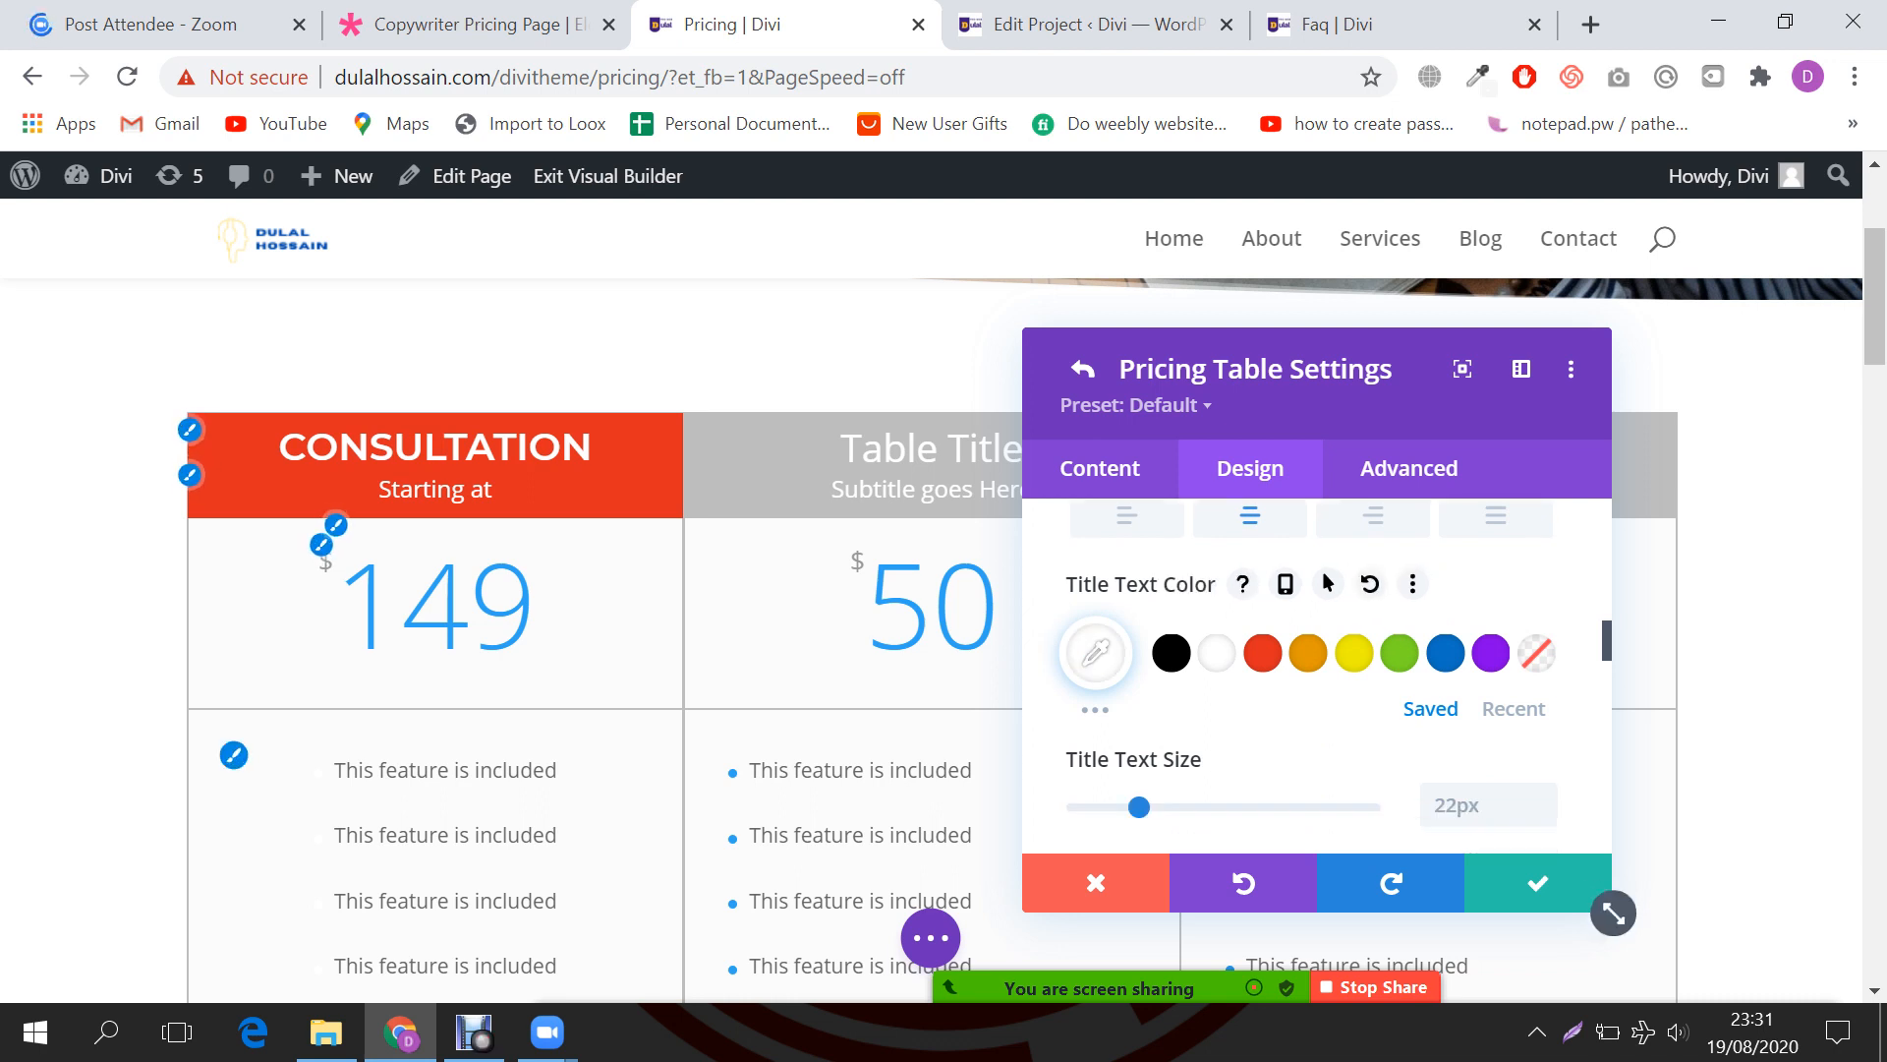
scroll(1317, 678, down, 2)
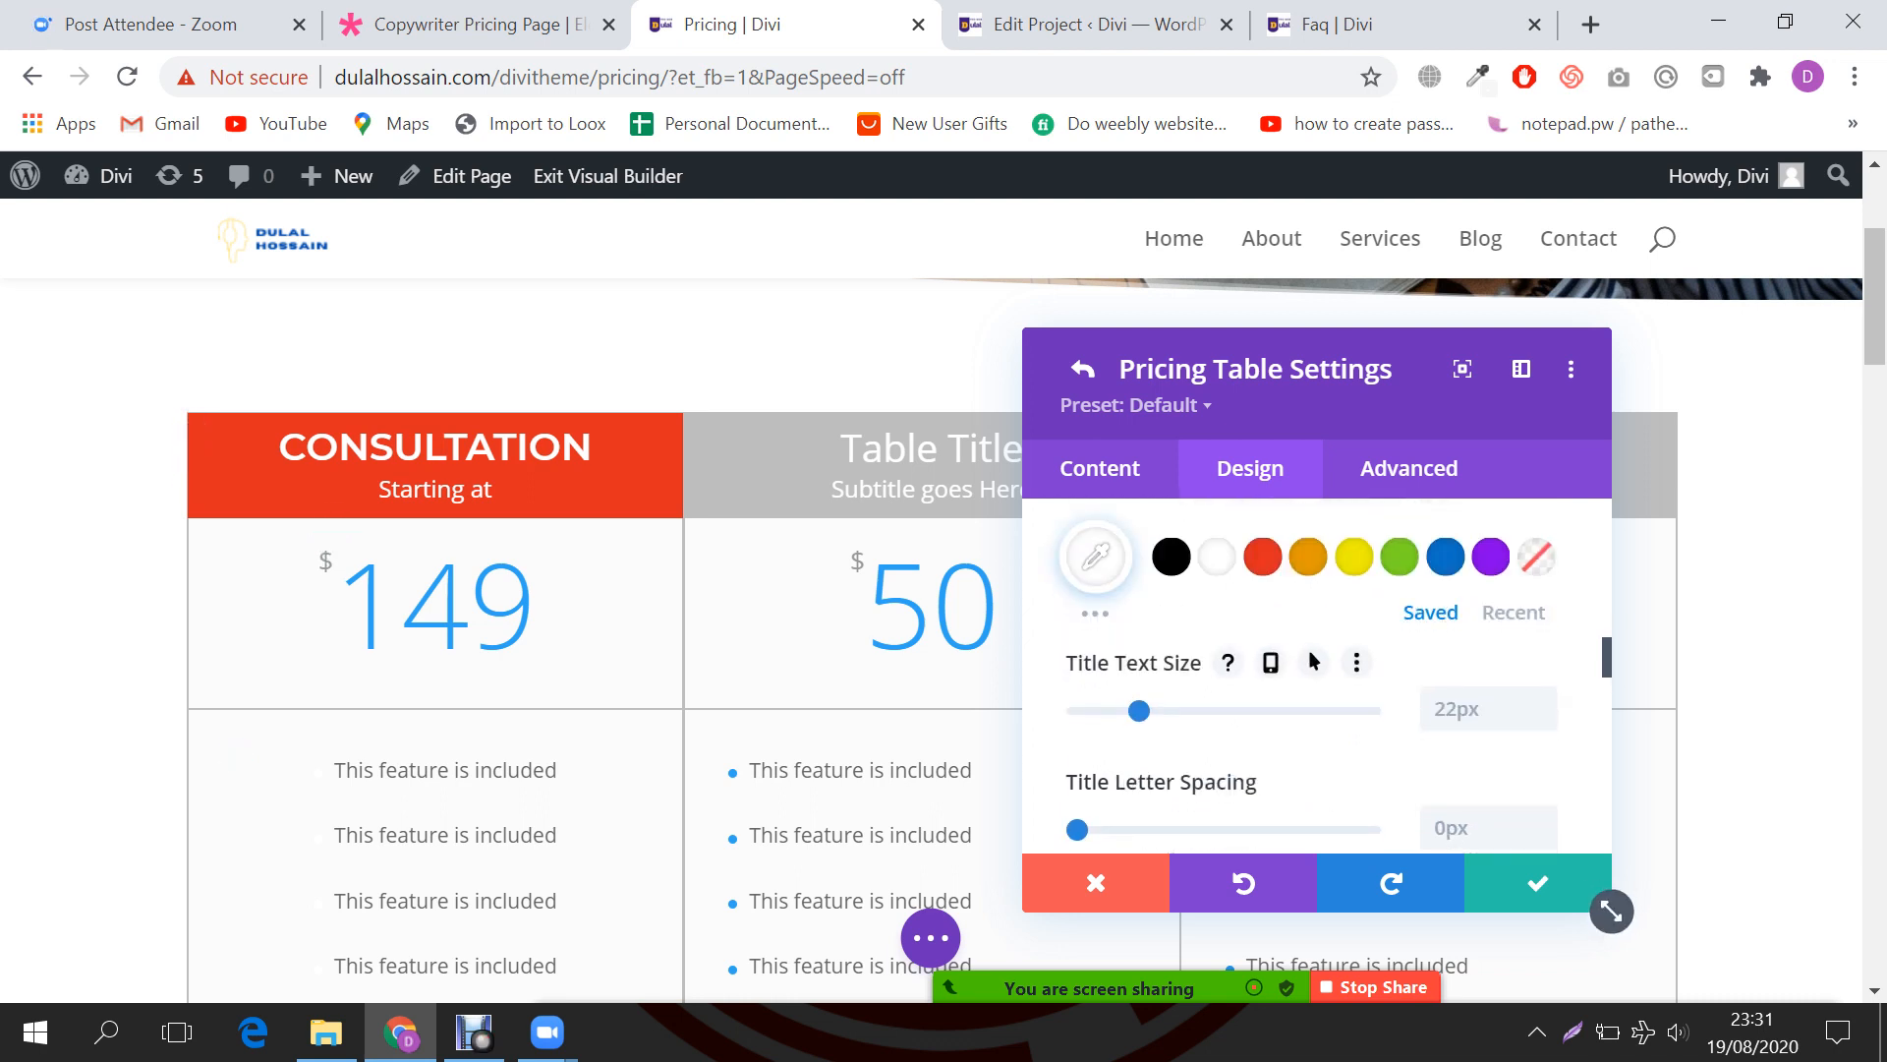
scroll(1317, 679, down, 3)
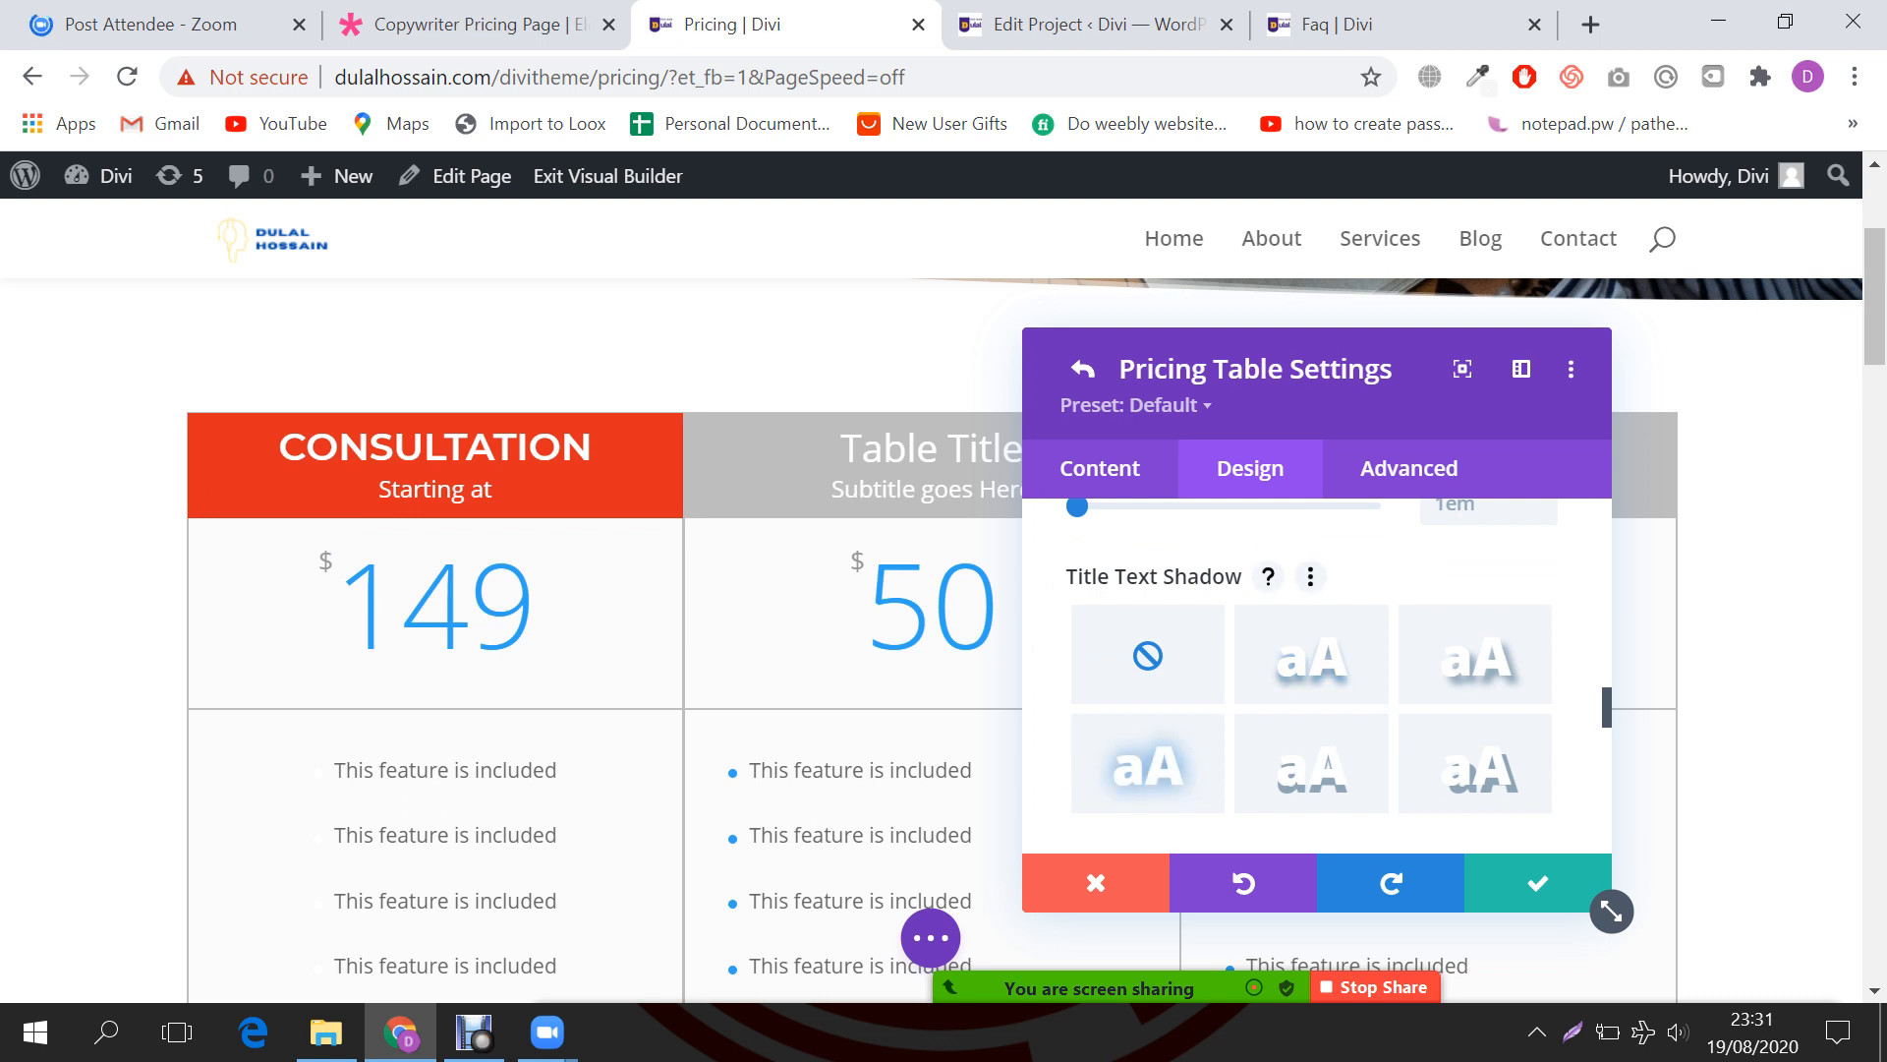
click(1147, 764)
scroll(1148, 764, down, 2)
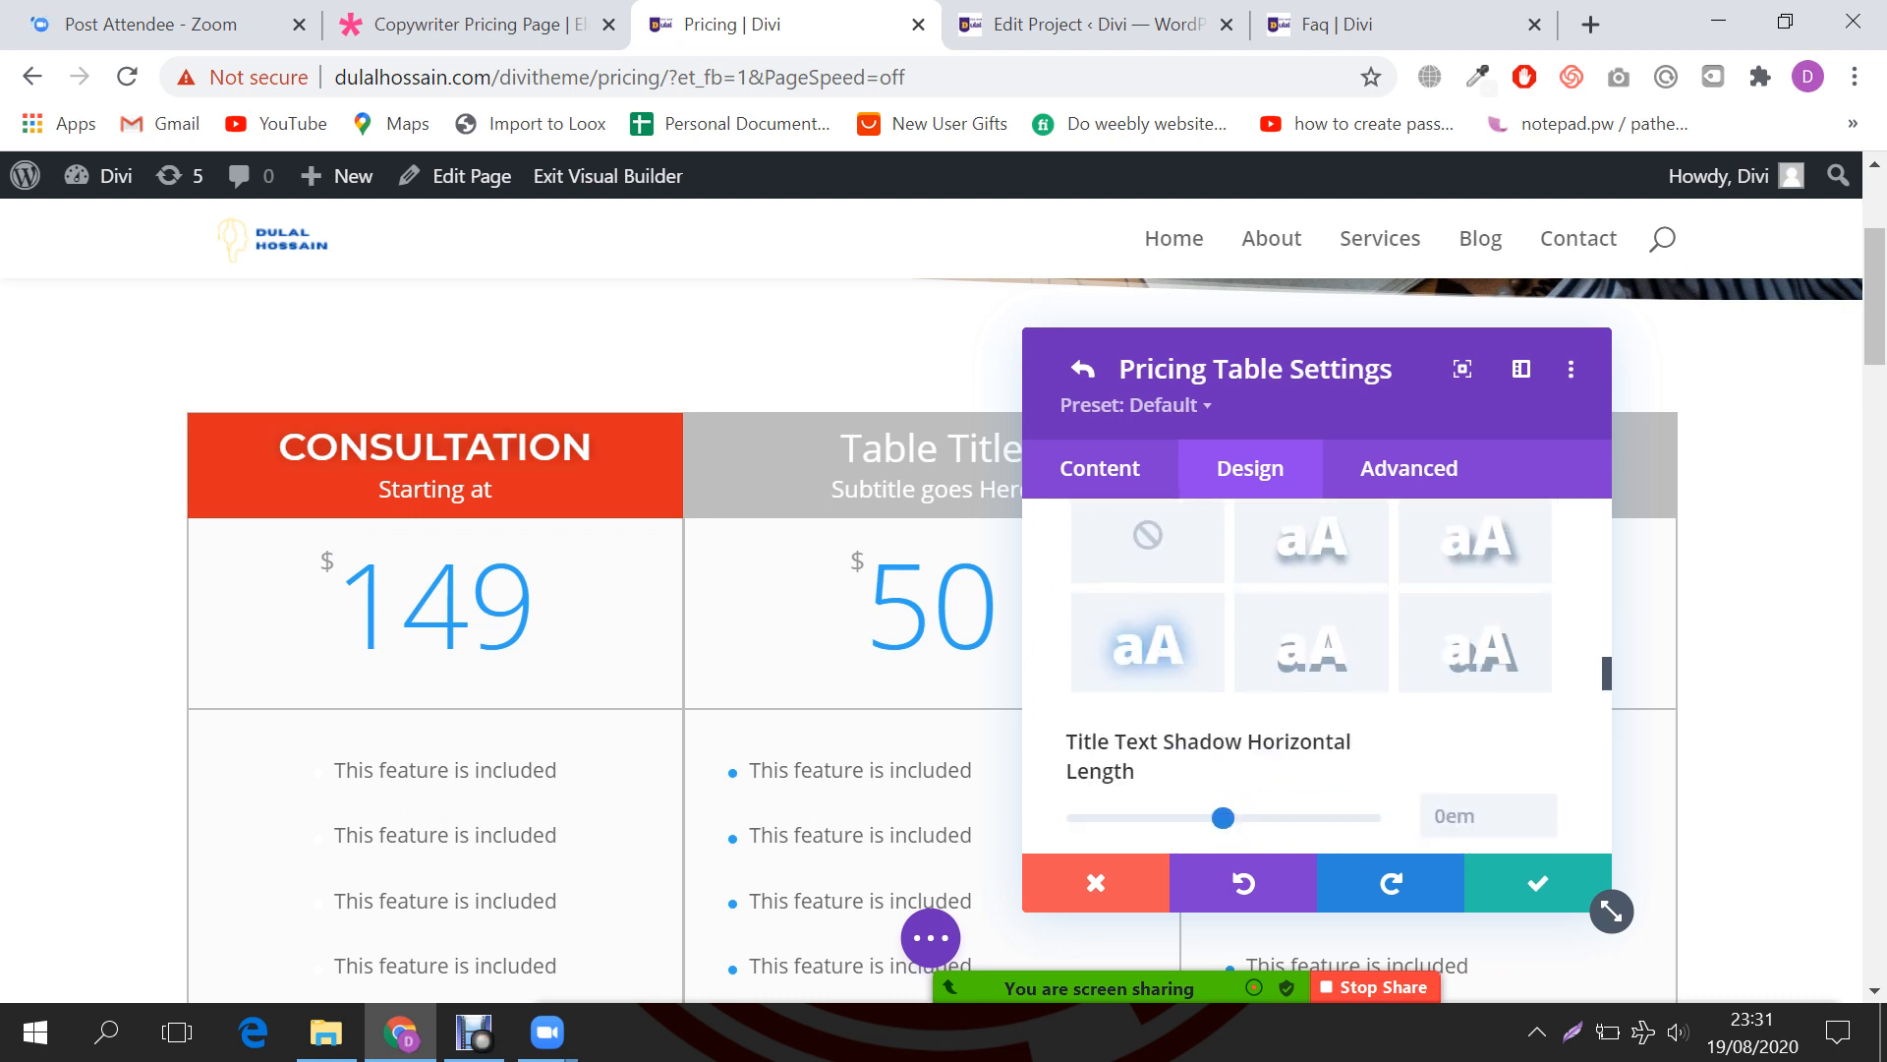
scroll(1458, 709, down, 5)
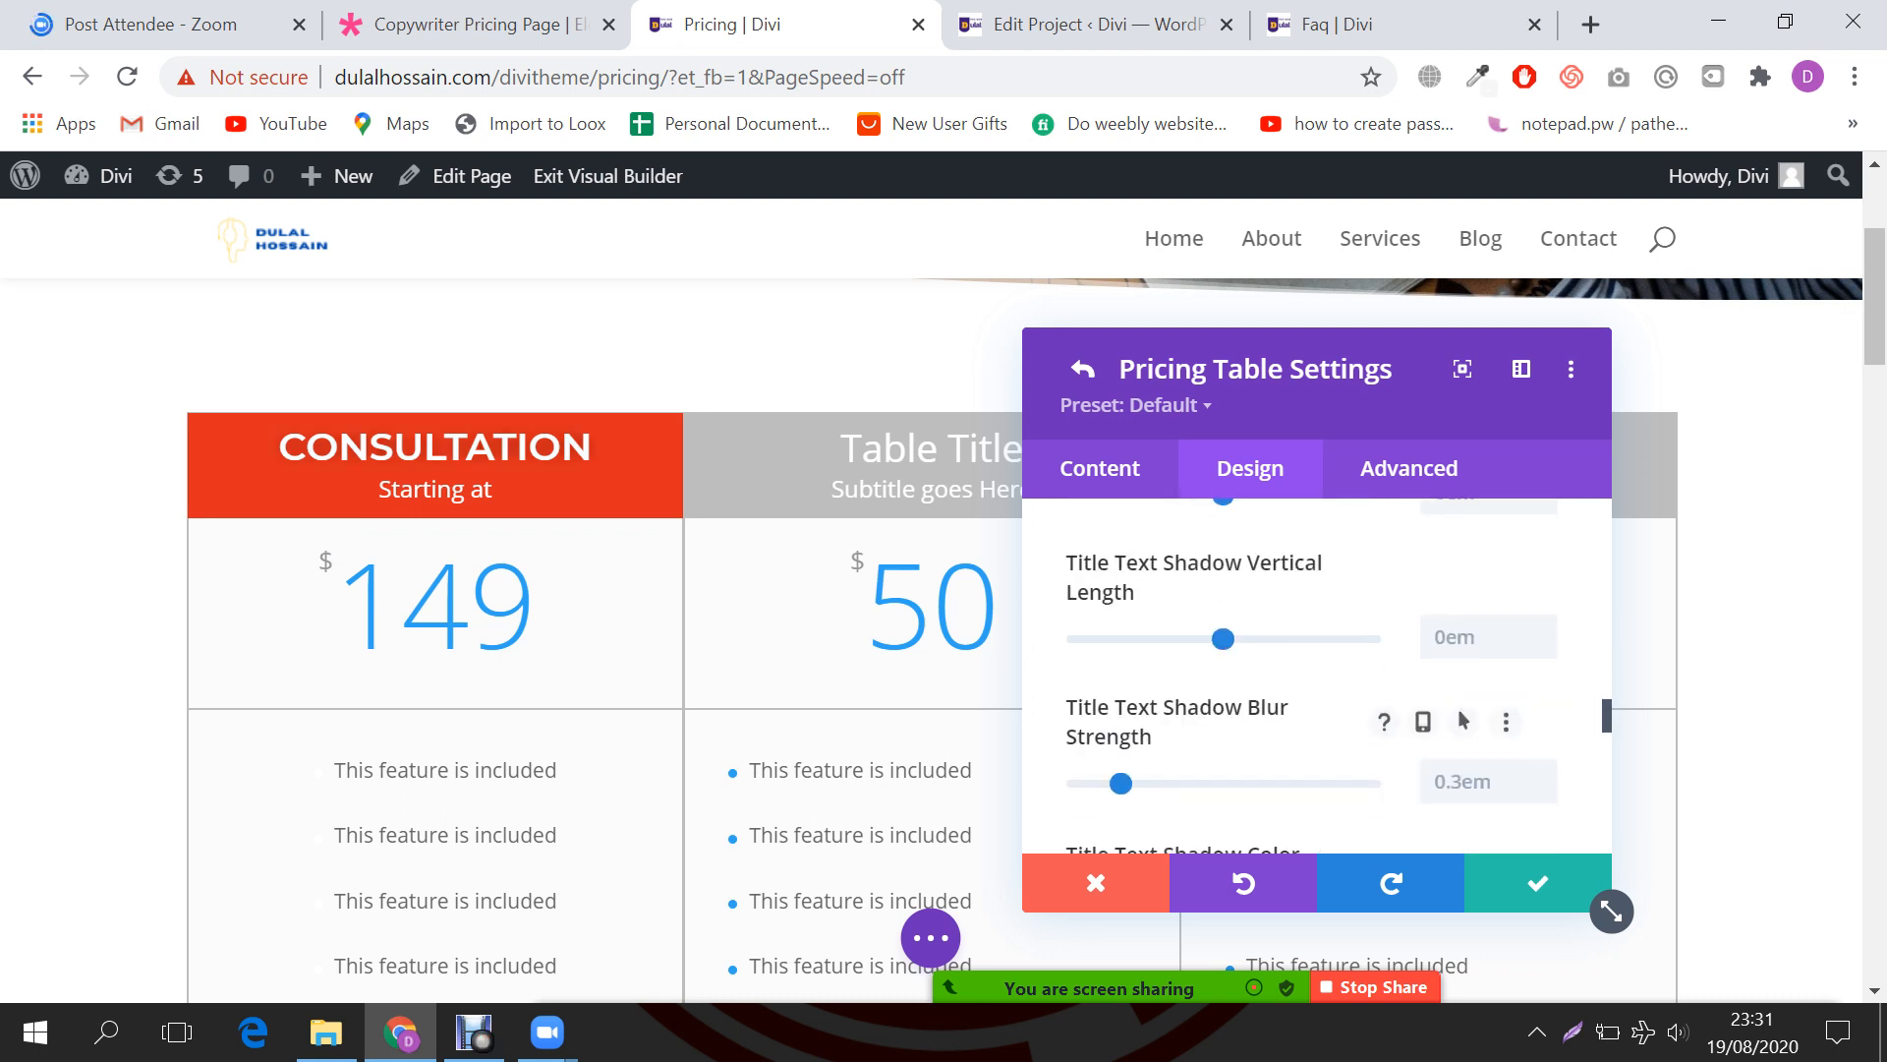
scroll(1459, 710, down, 2)
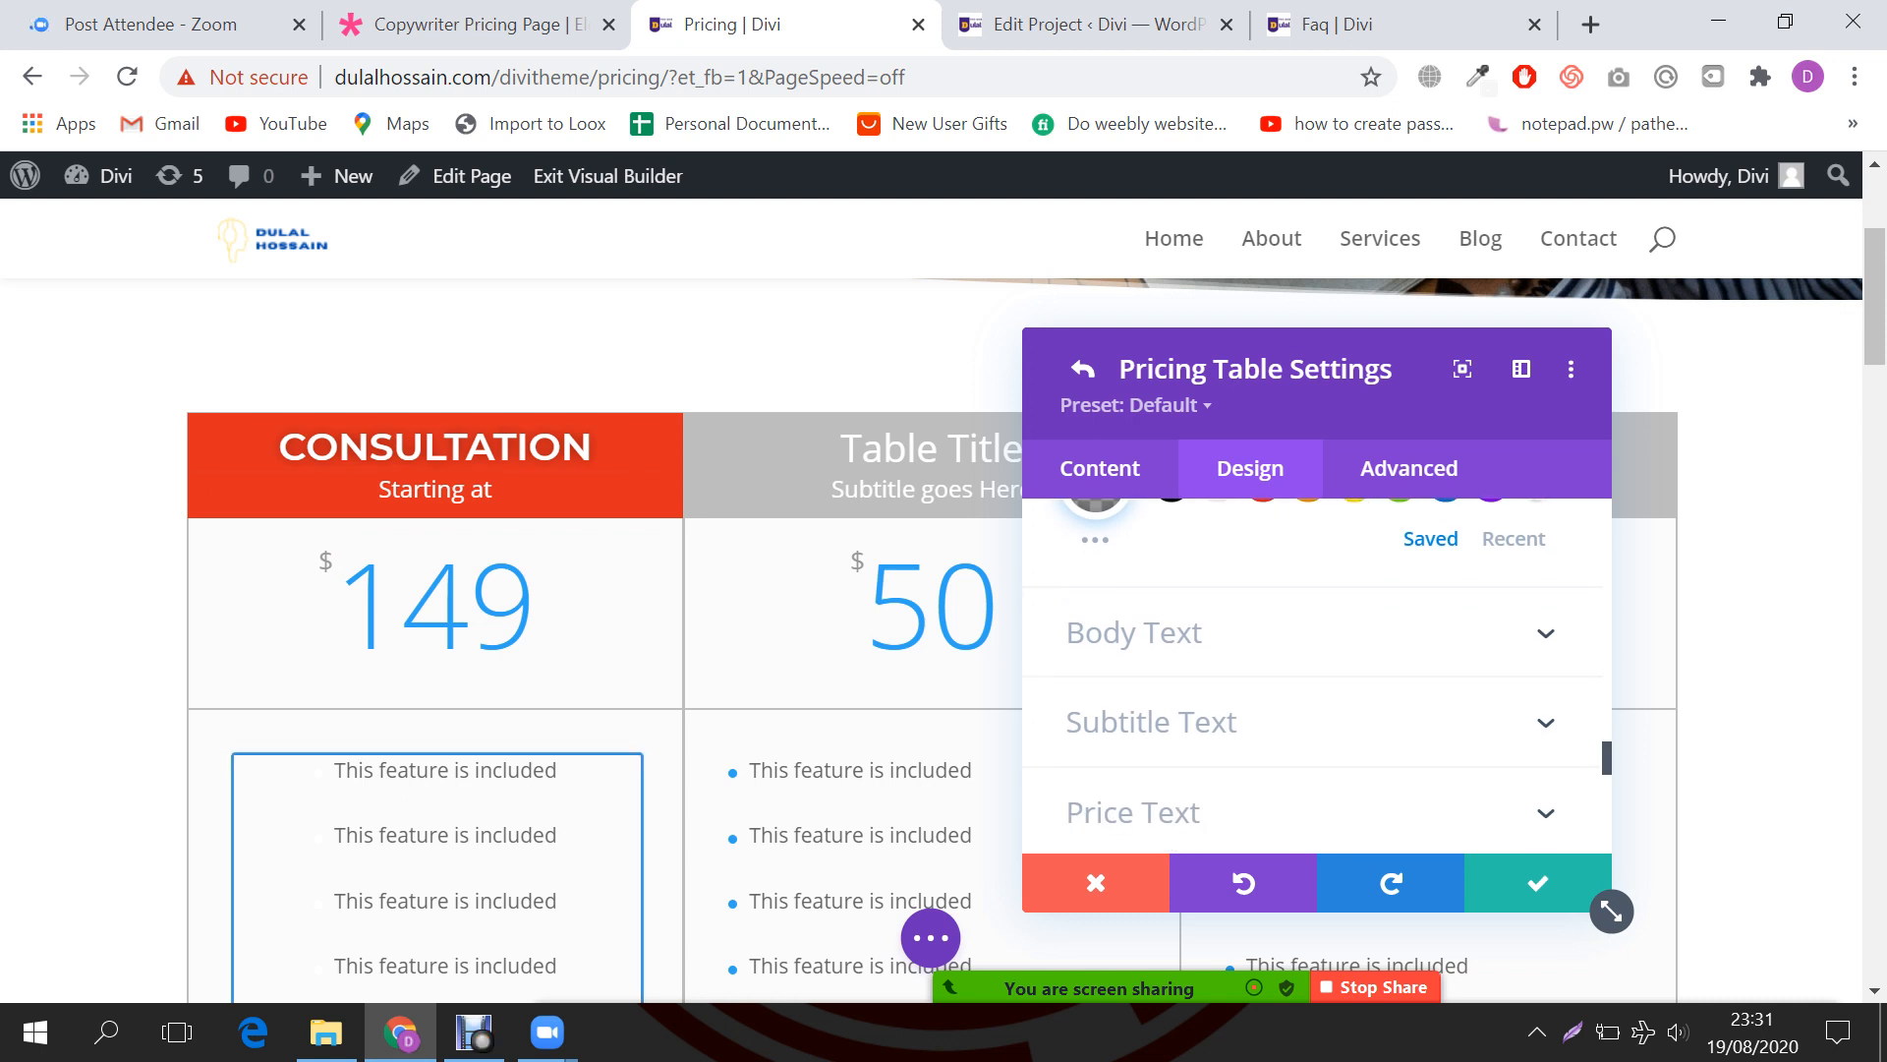
Step: Set the feature body text to Montaga, centered, in black
click(1209, 633)
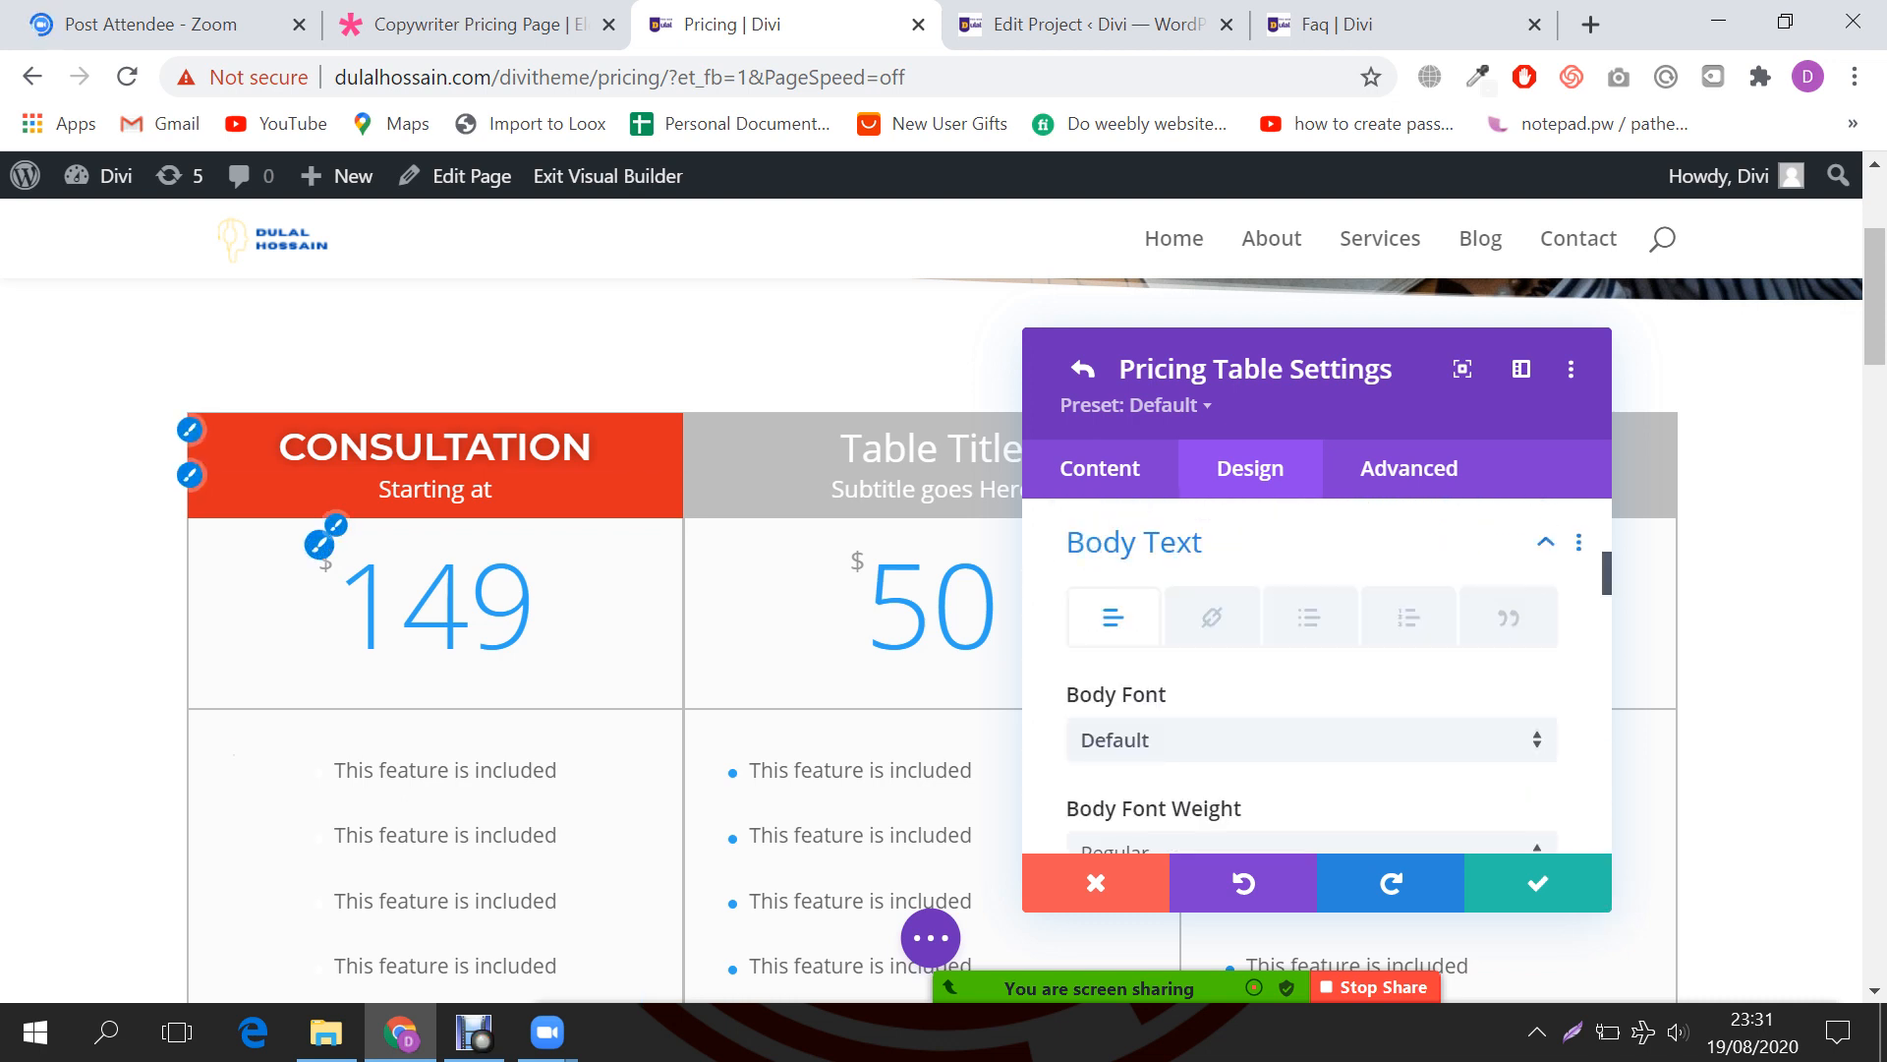
scroll(688, 688, down, 2)
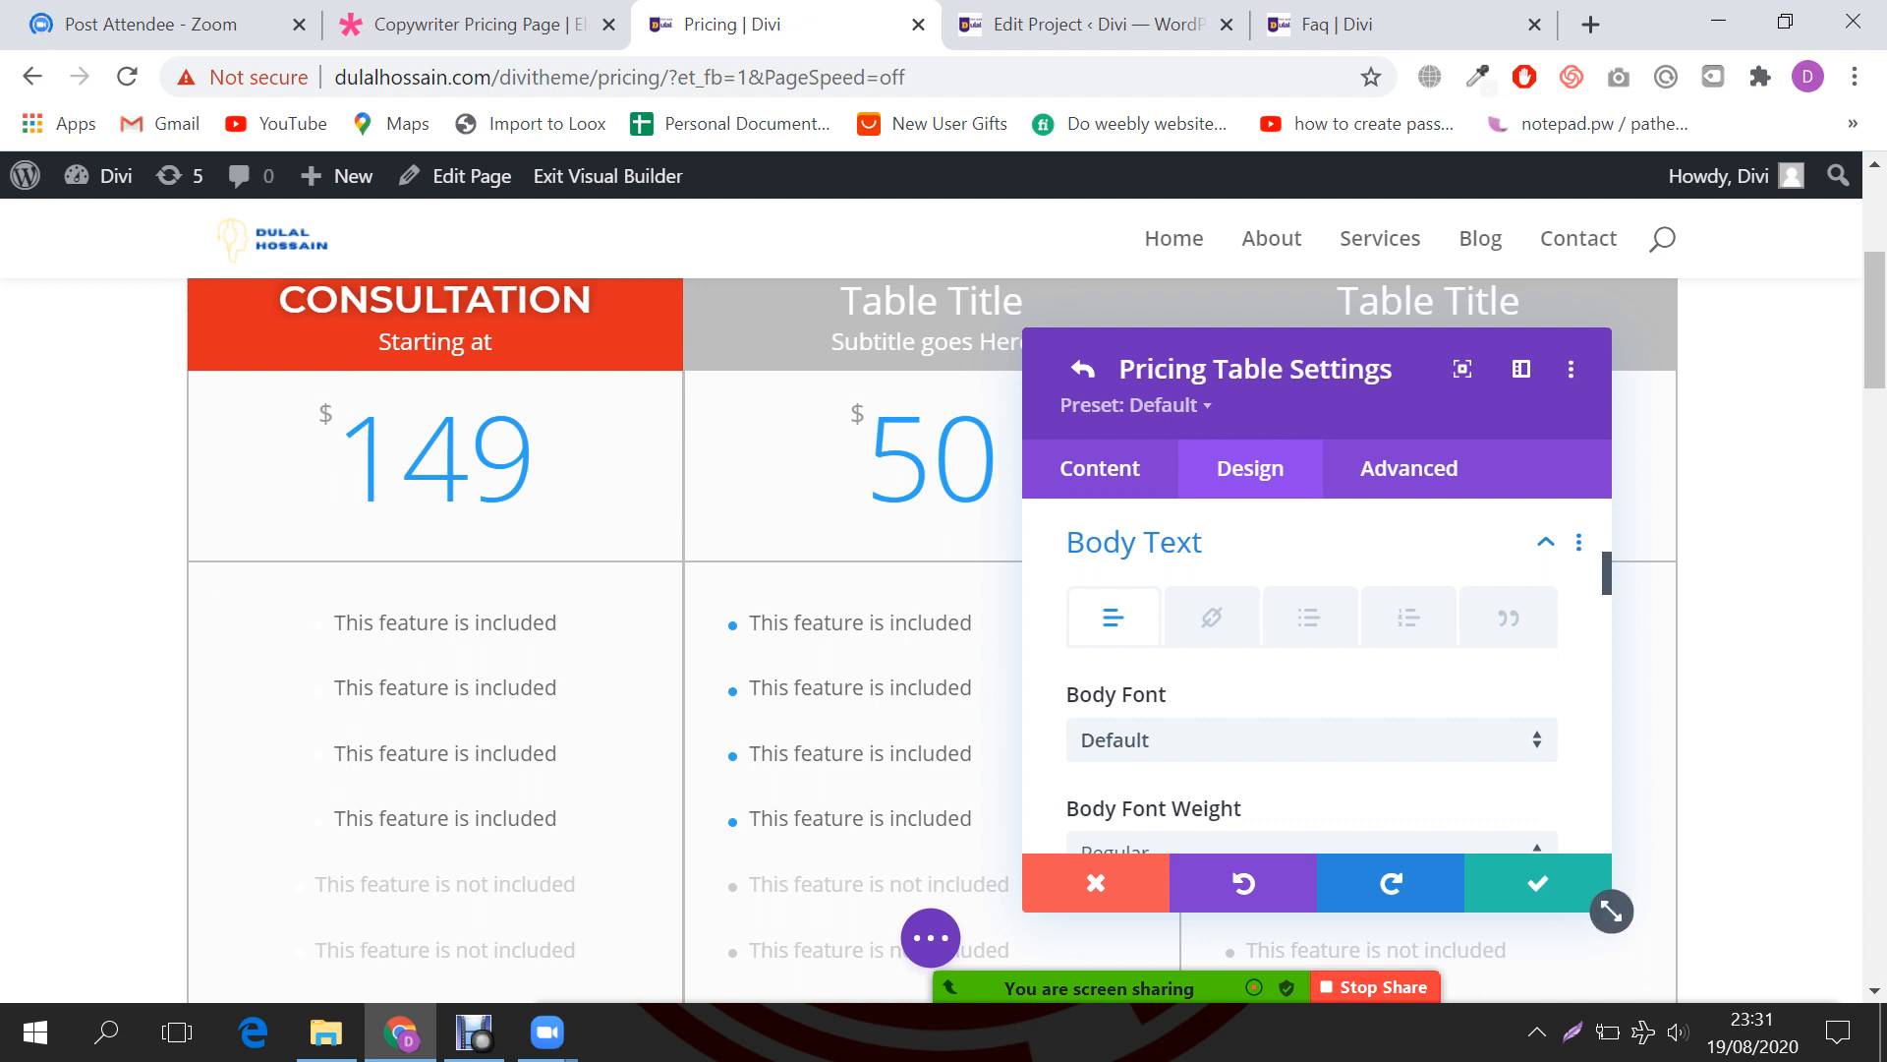
click(1307, 739)
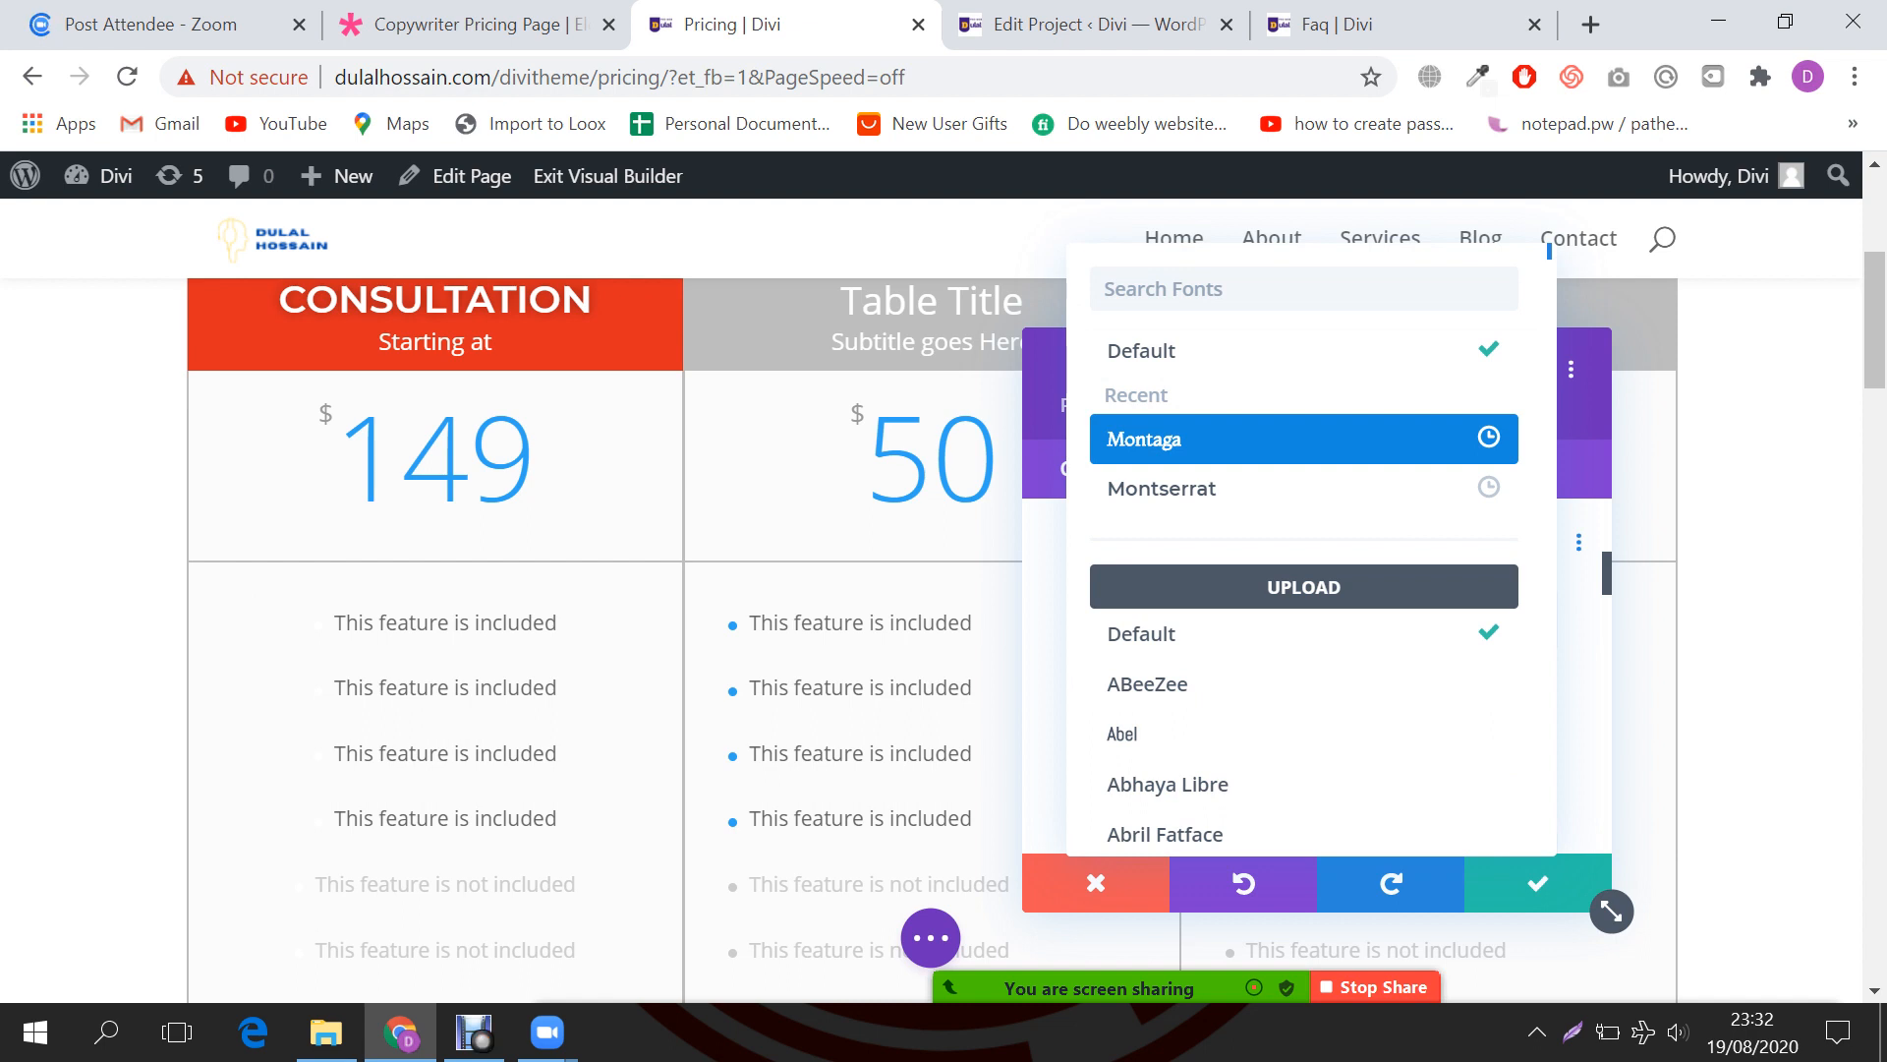
click(1277, 439)
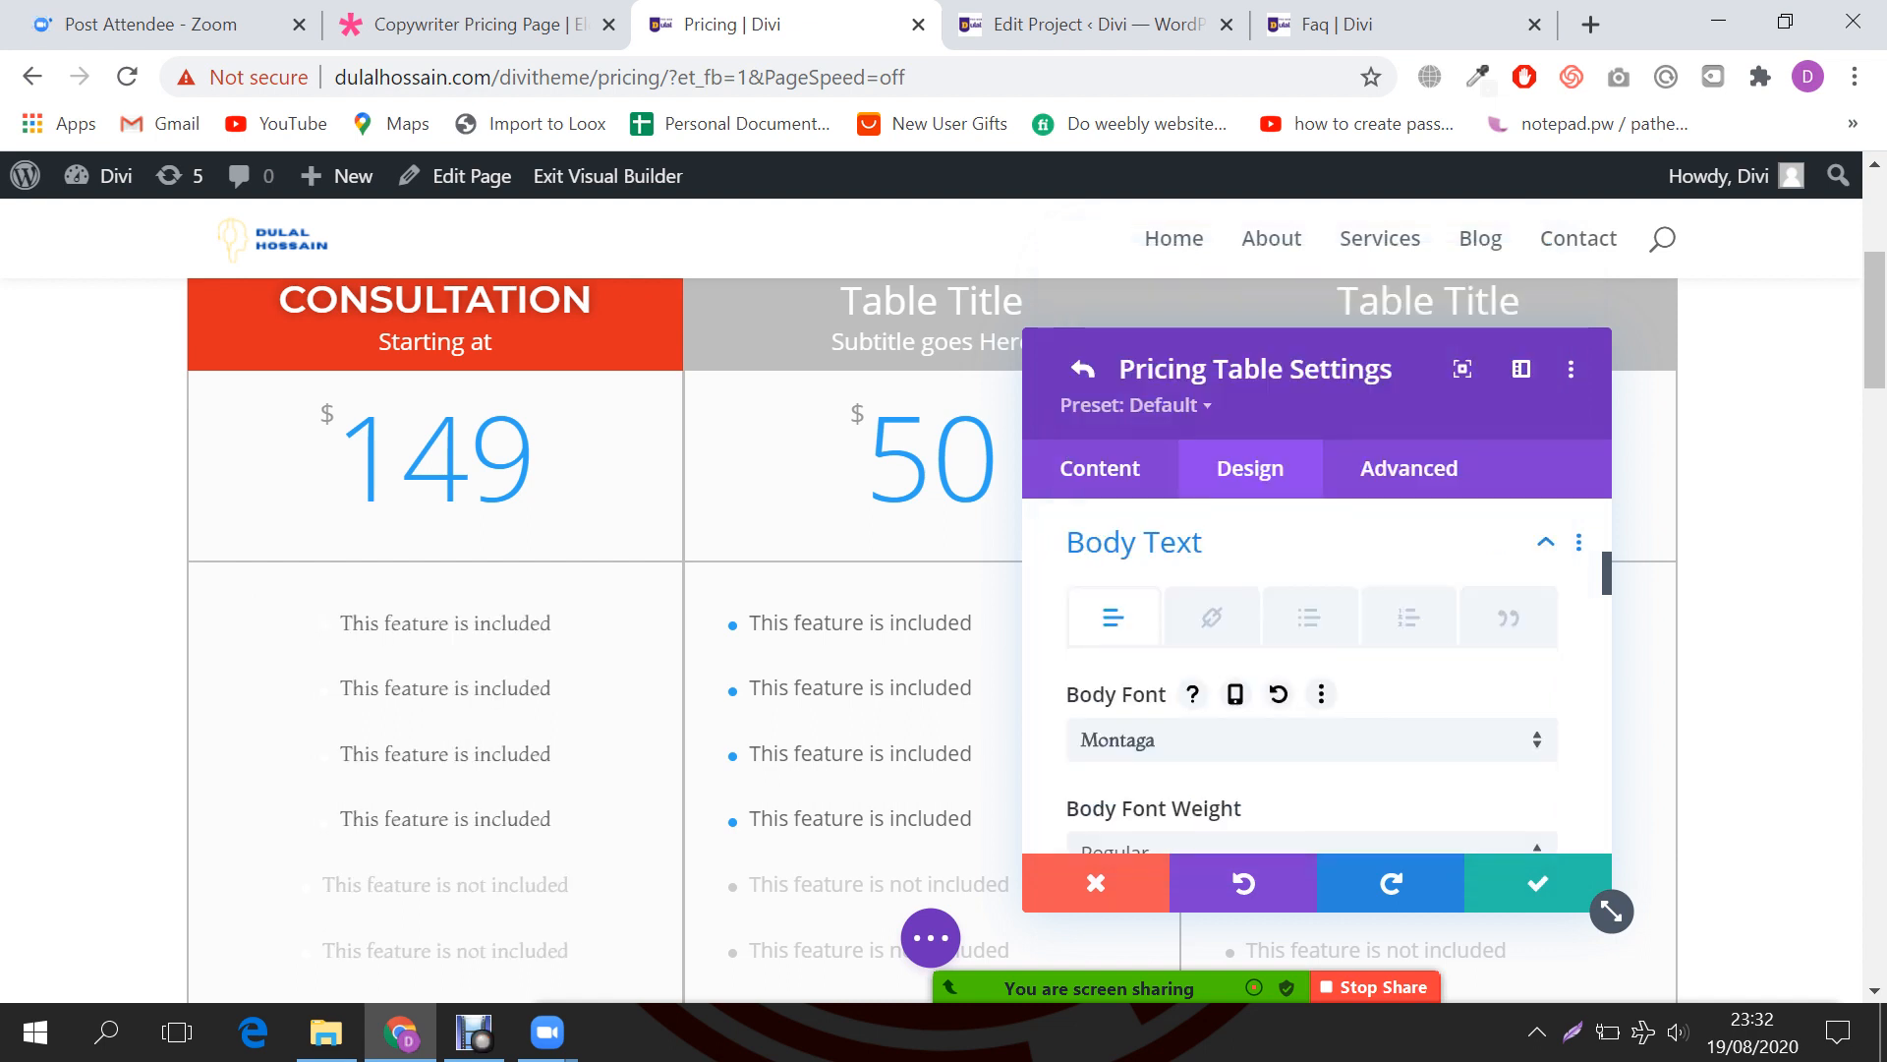
scroll(1317, 678, down, 3)
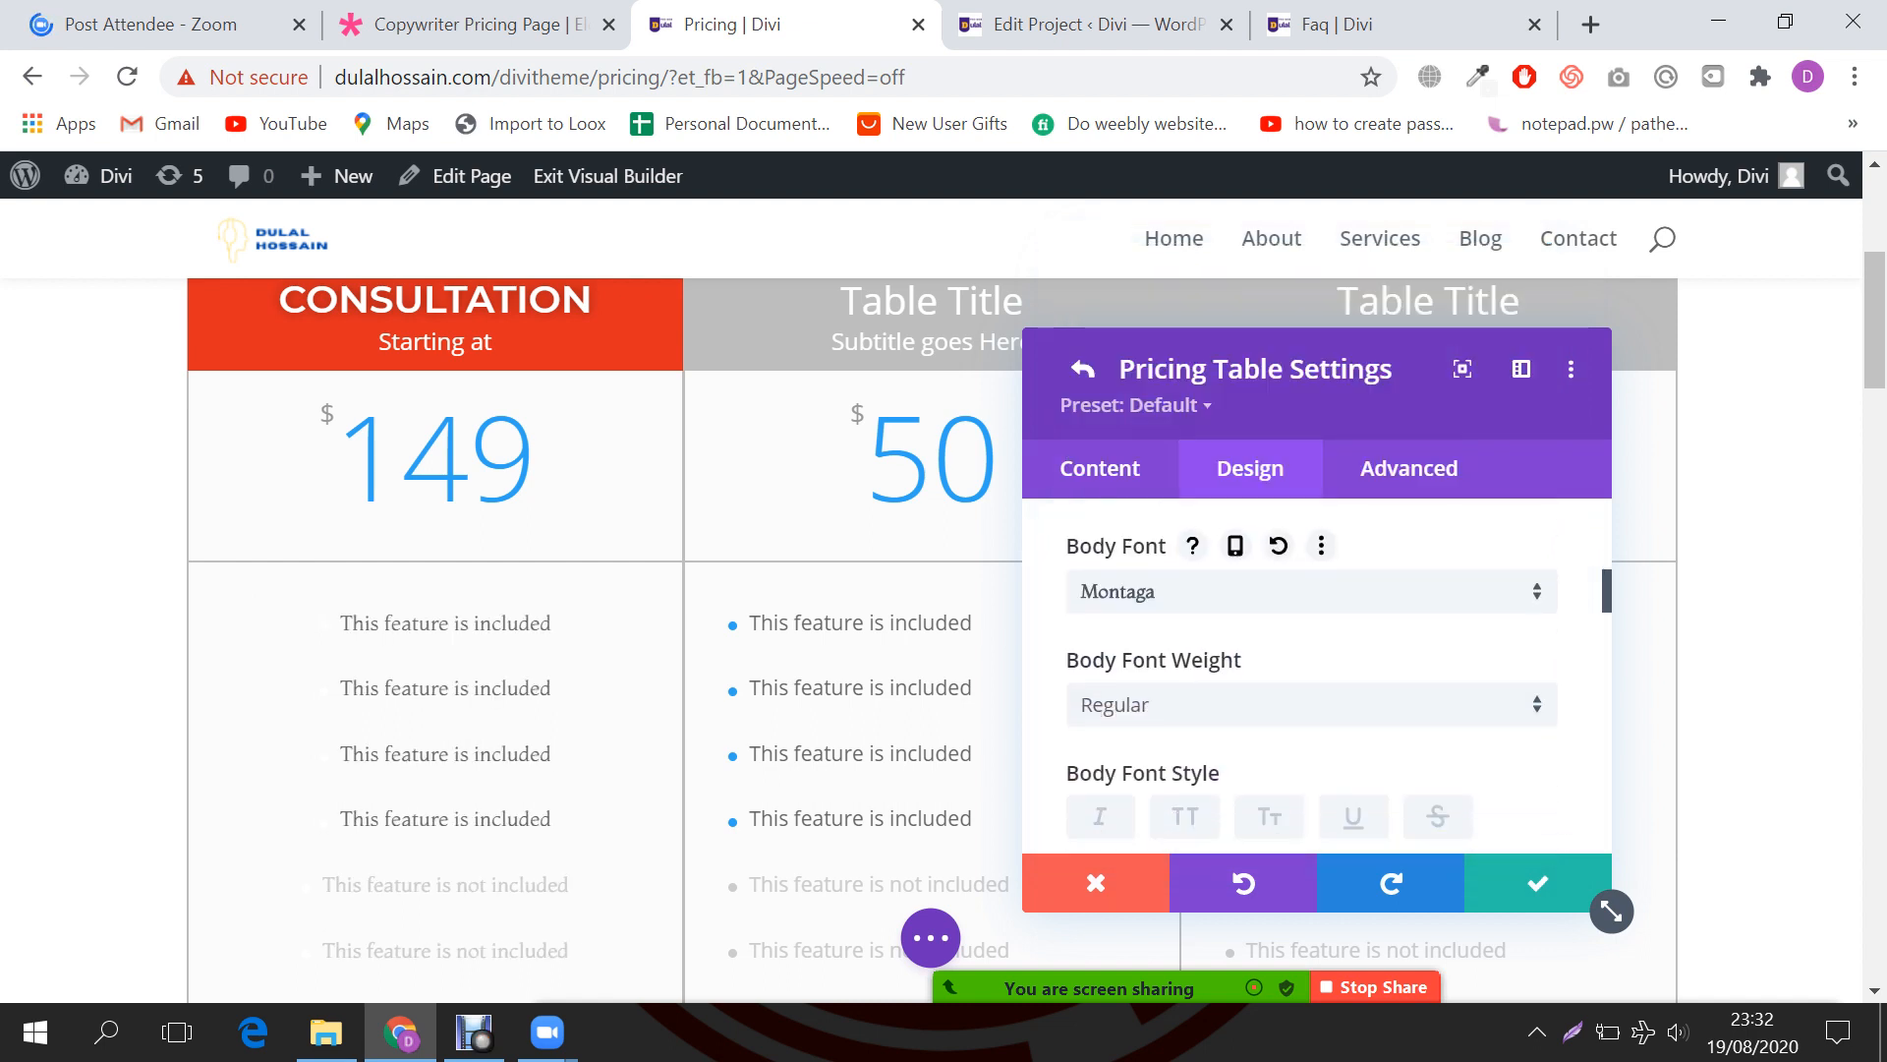
scroll(1317, 678, down, 2)
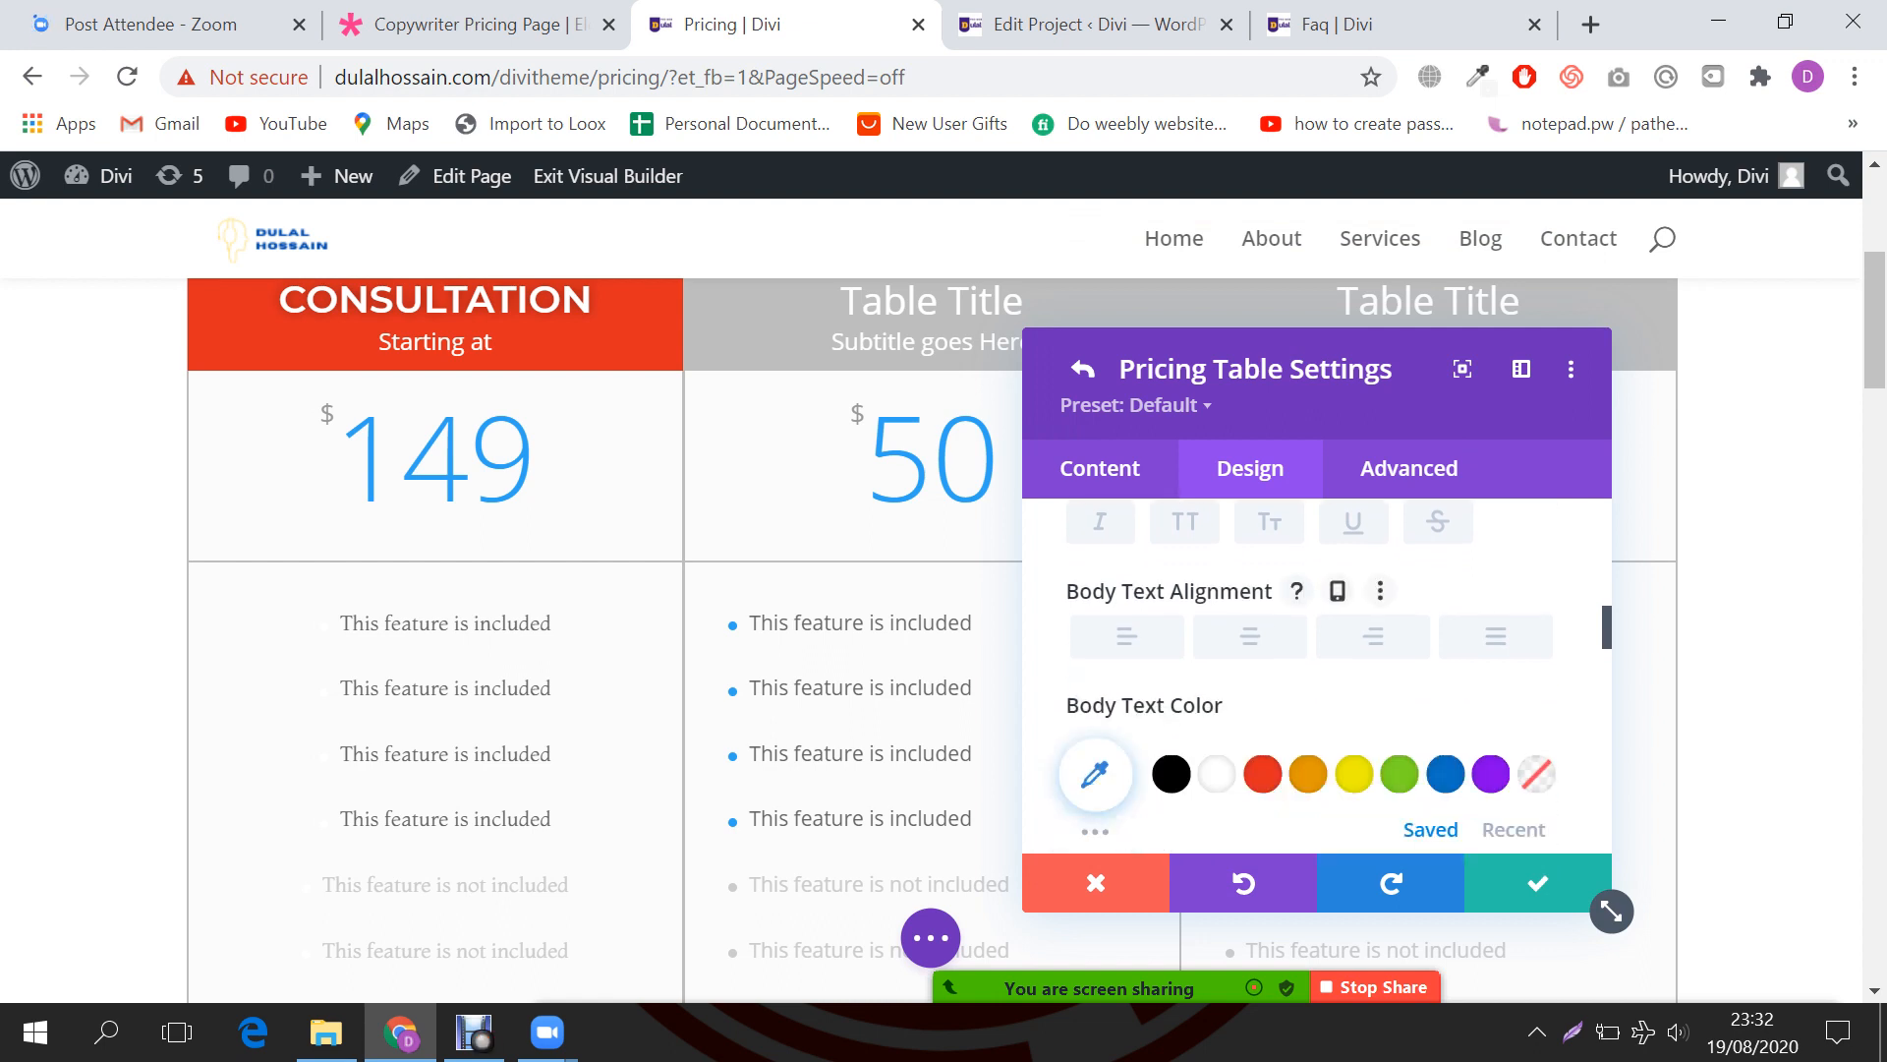
click(1250, 636)
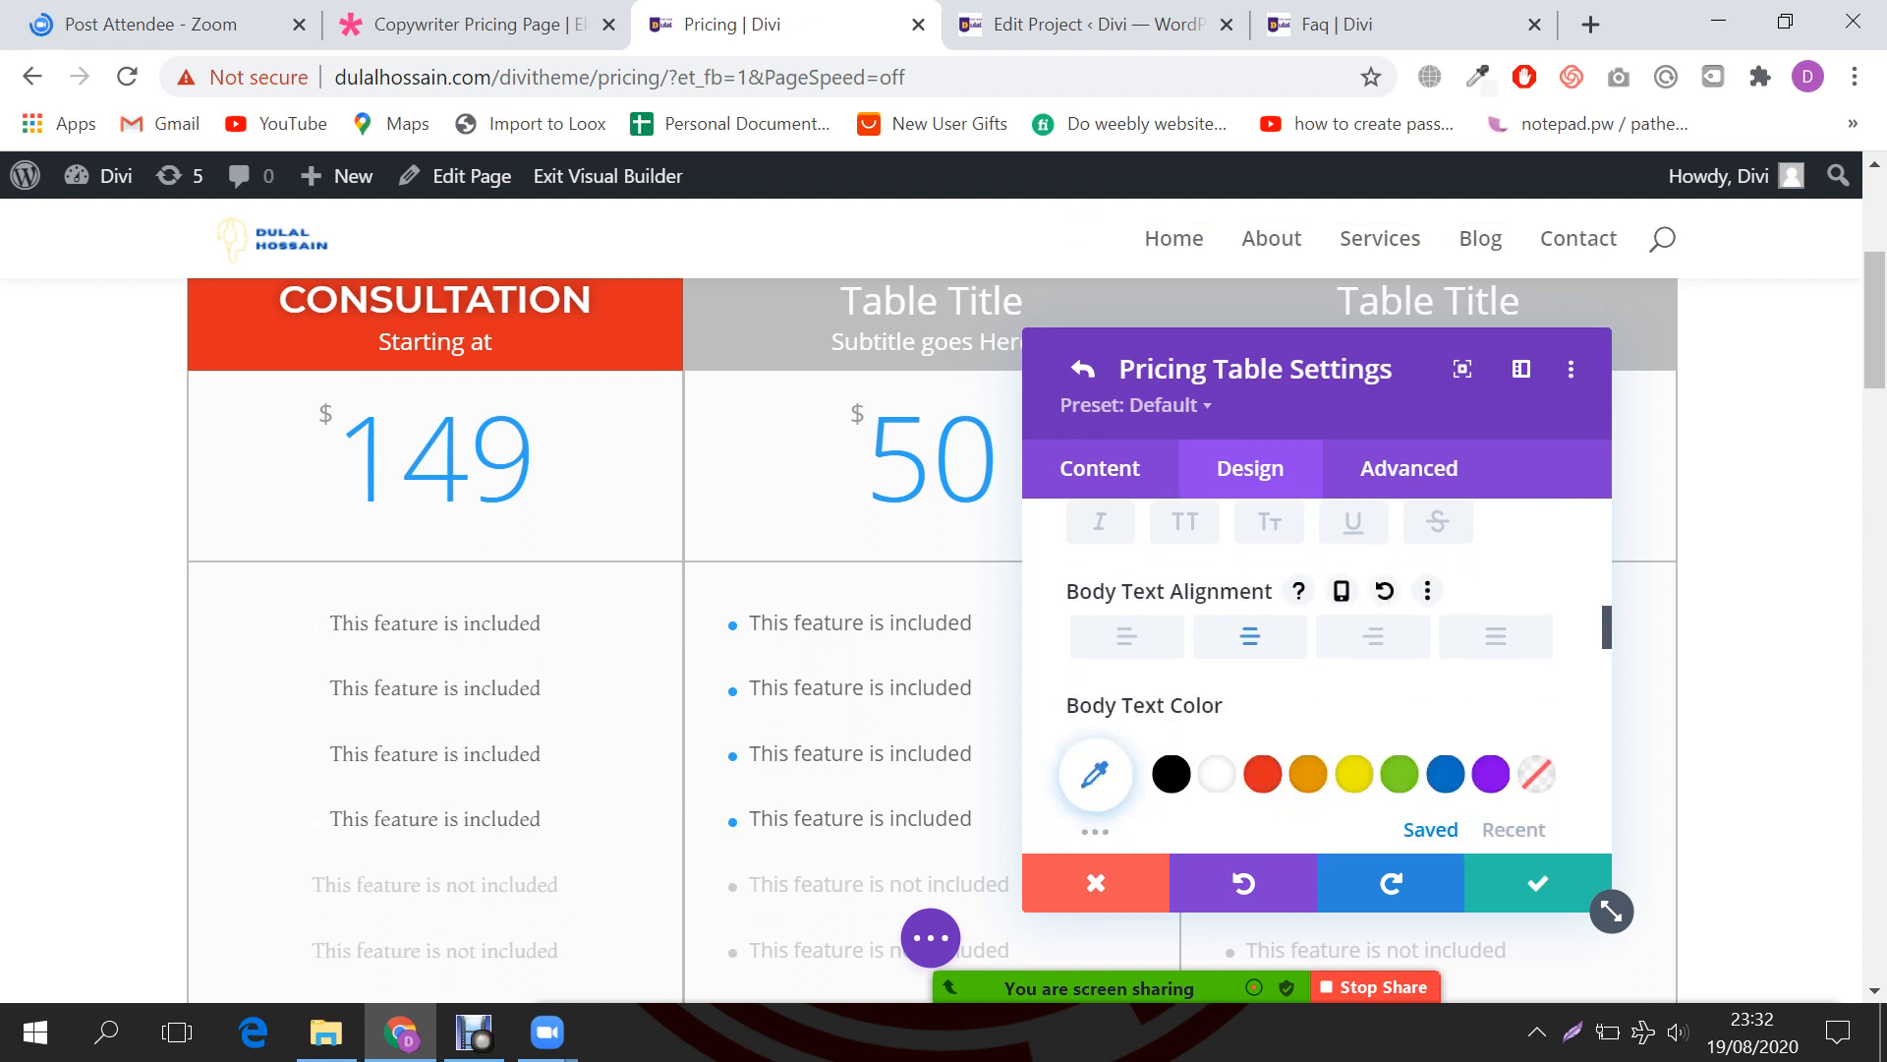
scroll(1171, 630, down, 2)
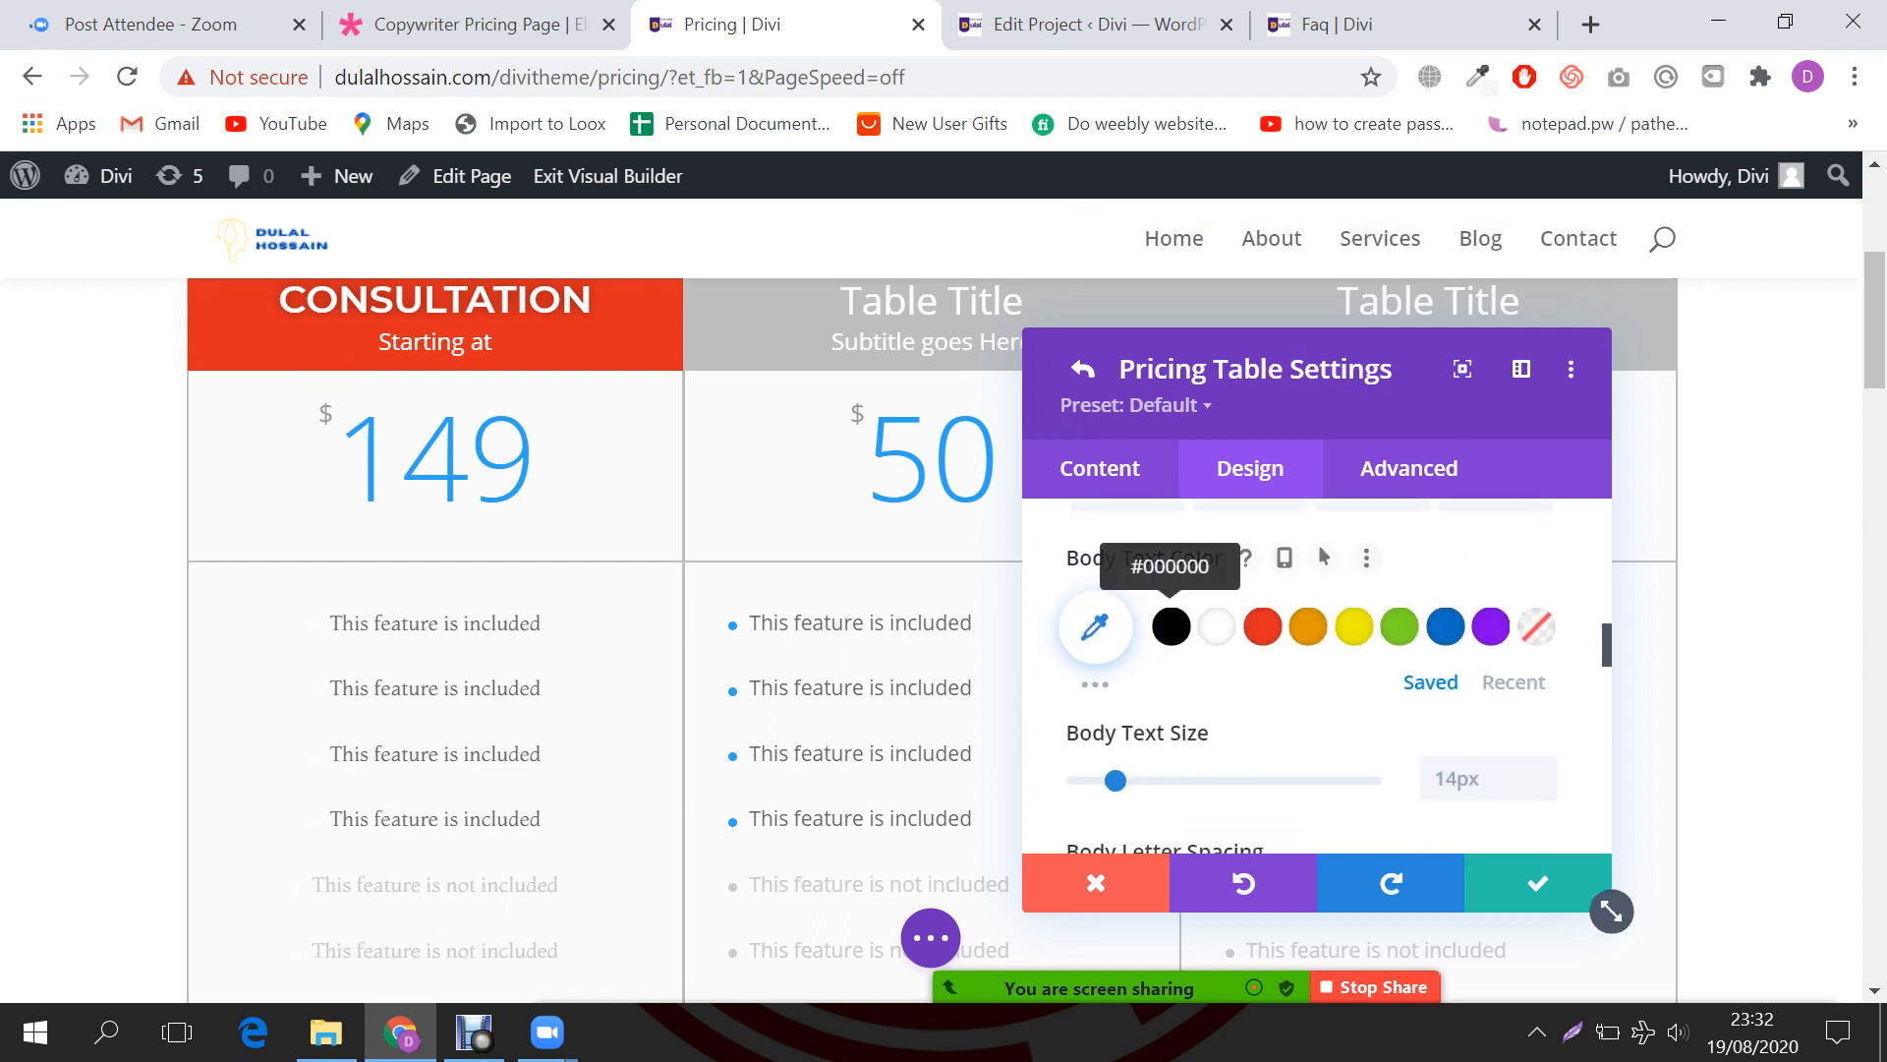
click(1171, 626)
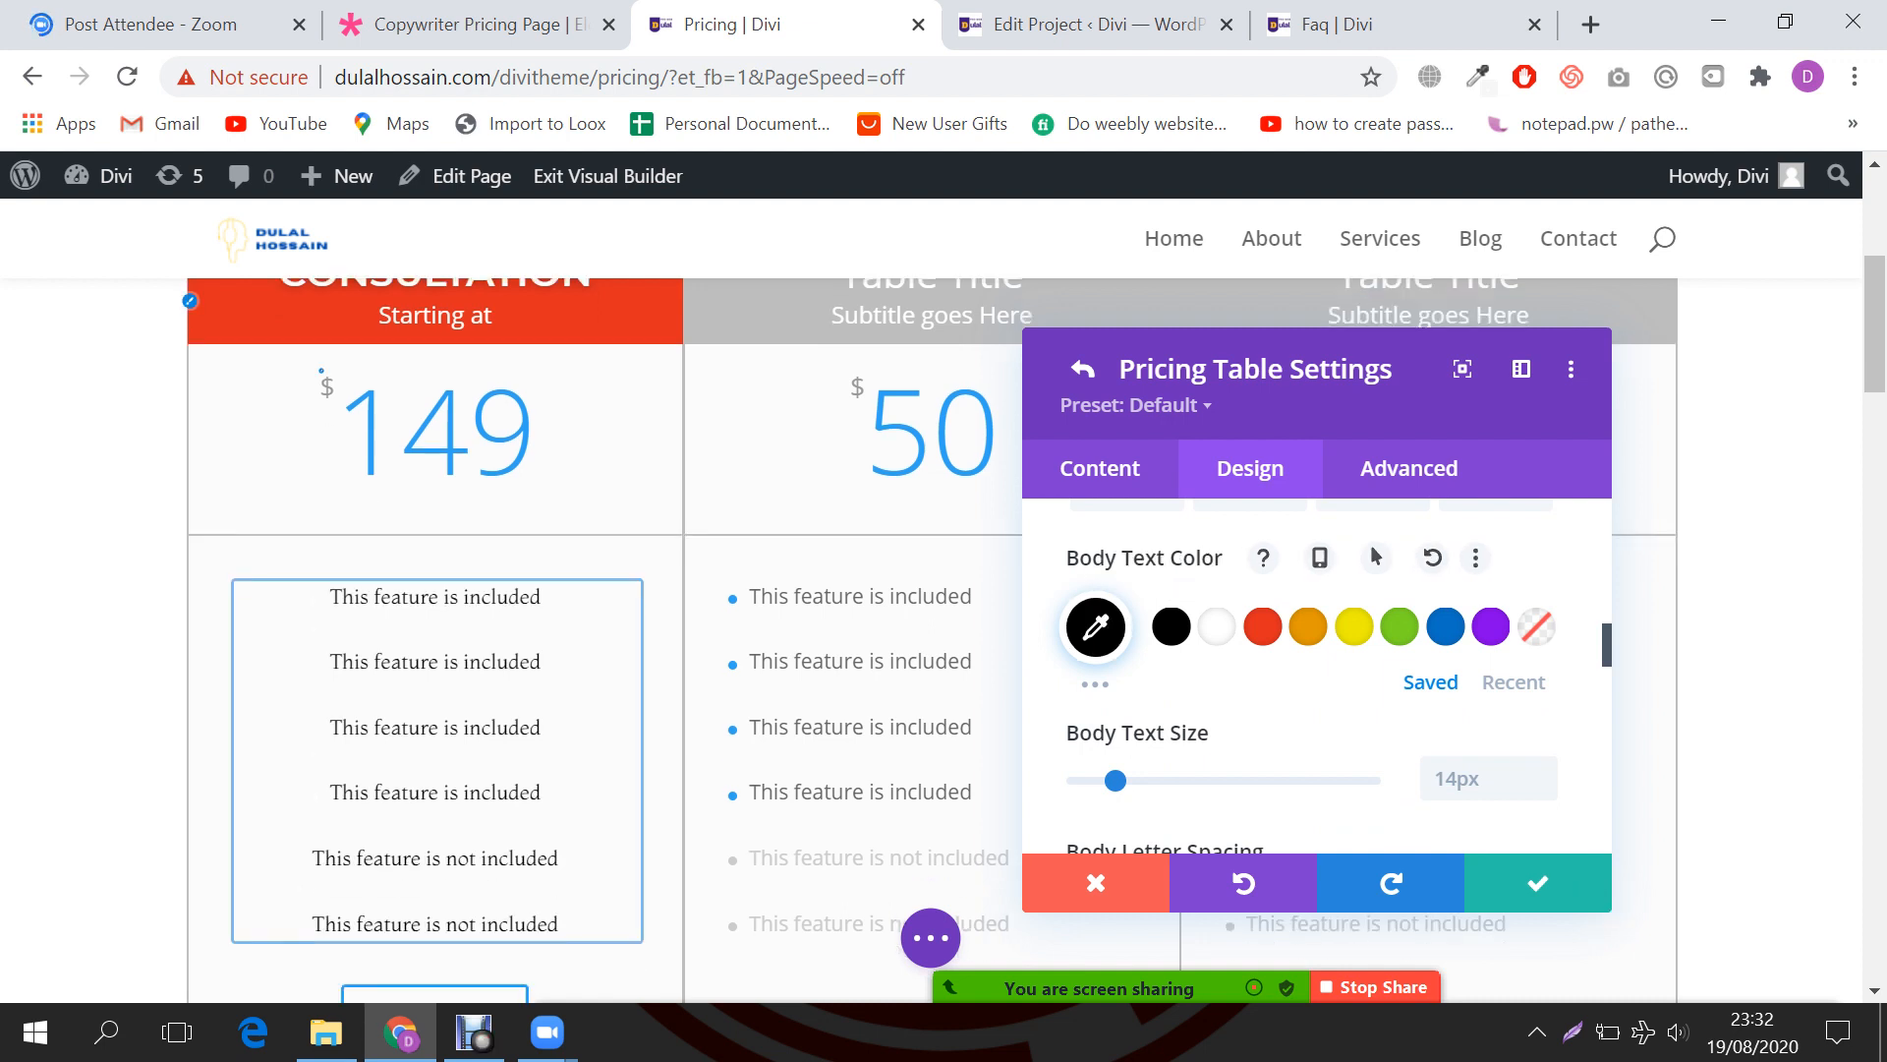
Step: Bring up the Subtitle Text styling options
scroll(436, 550, down, 3)
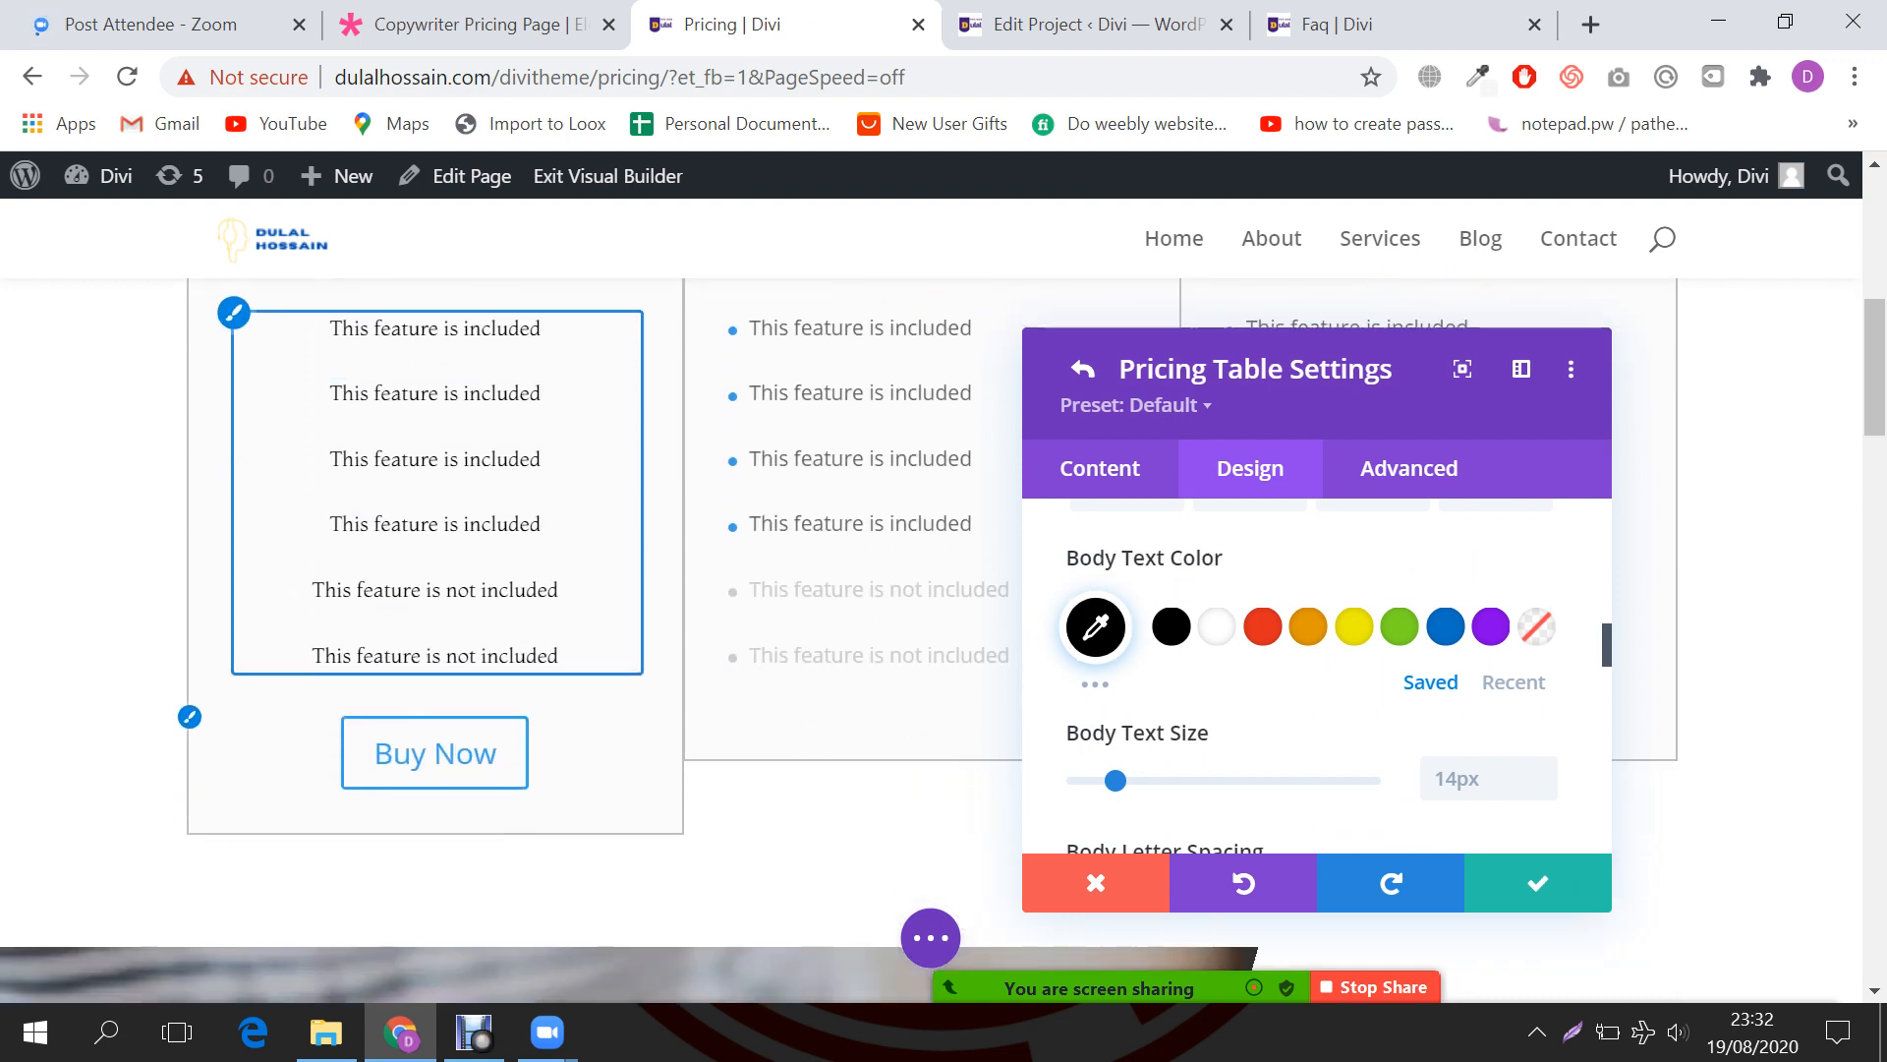
scroll(1319, 589, down, 2)
scroll(1317, 688, up, 2)
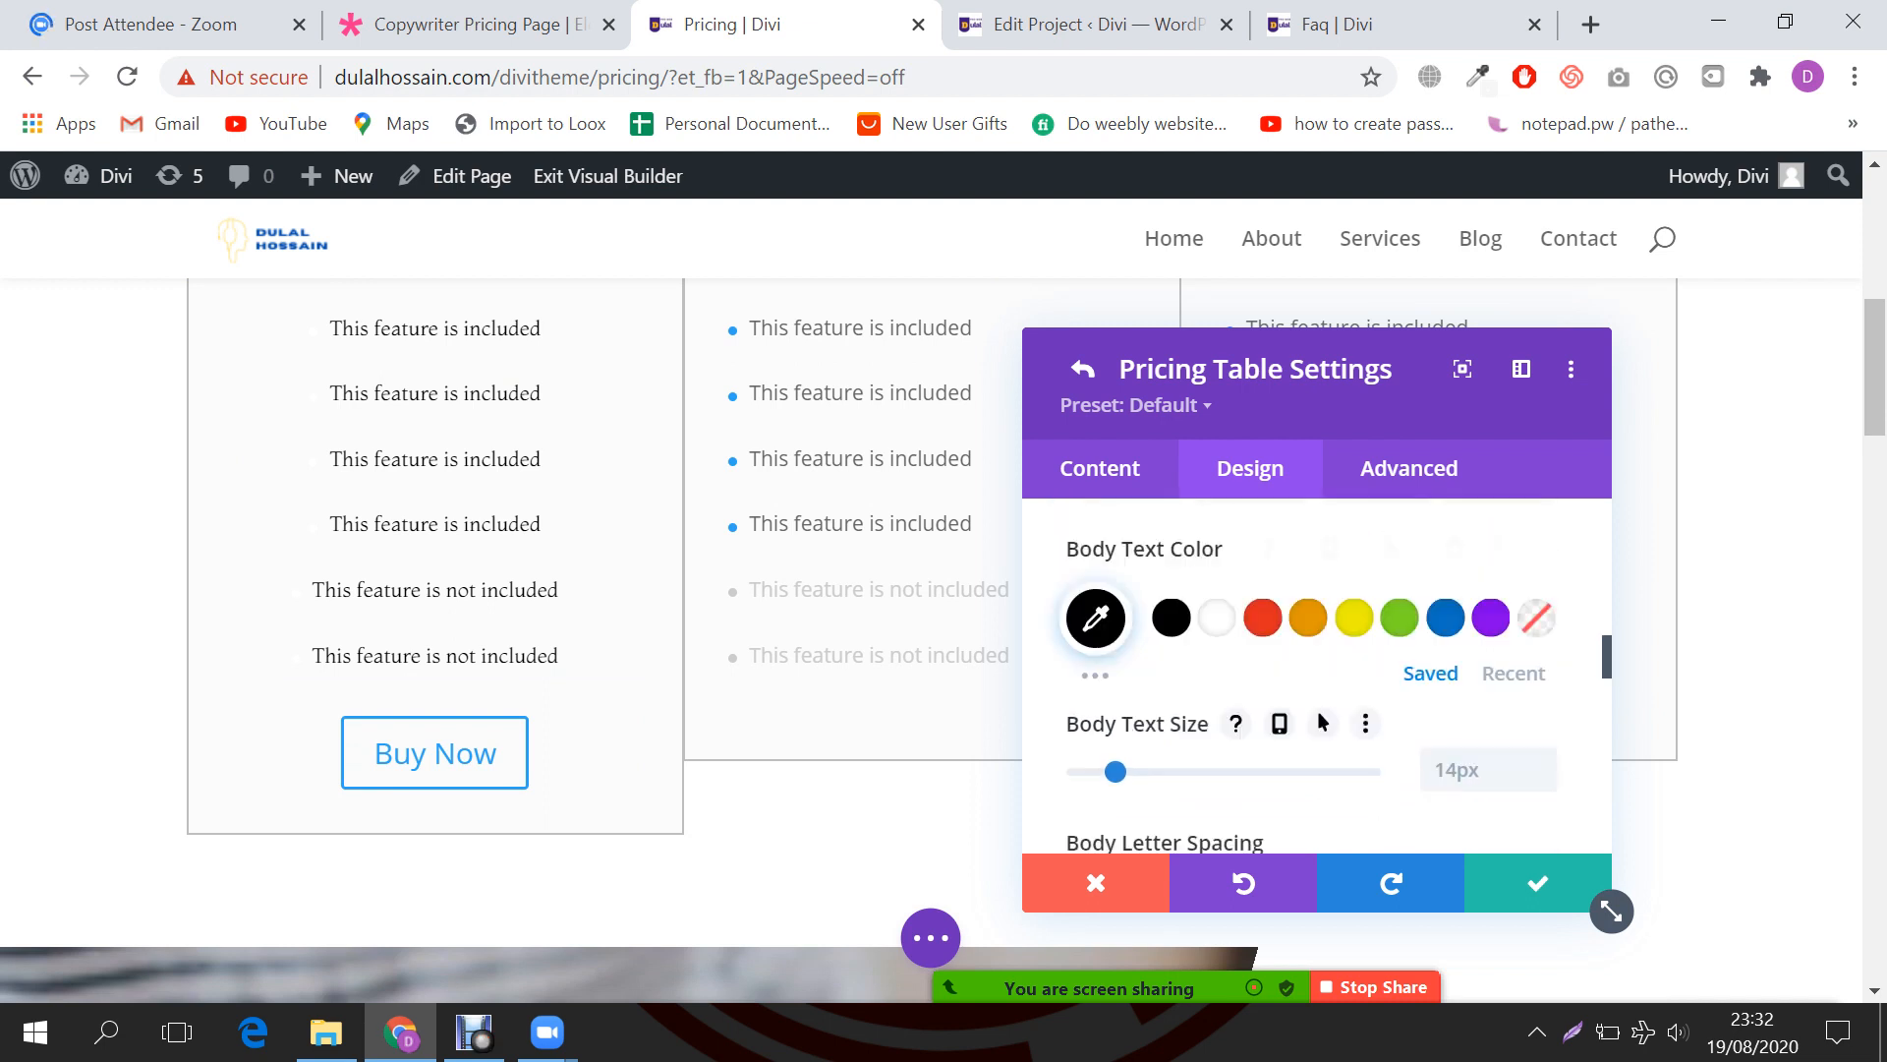
scroll(1328, 528, down, 5)
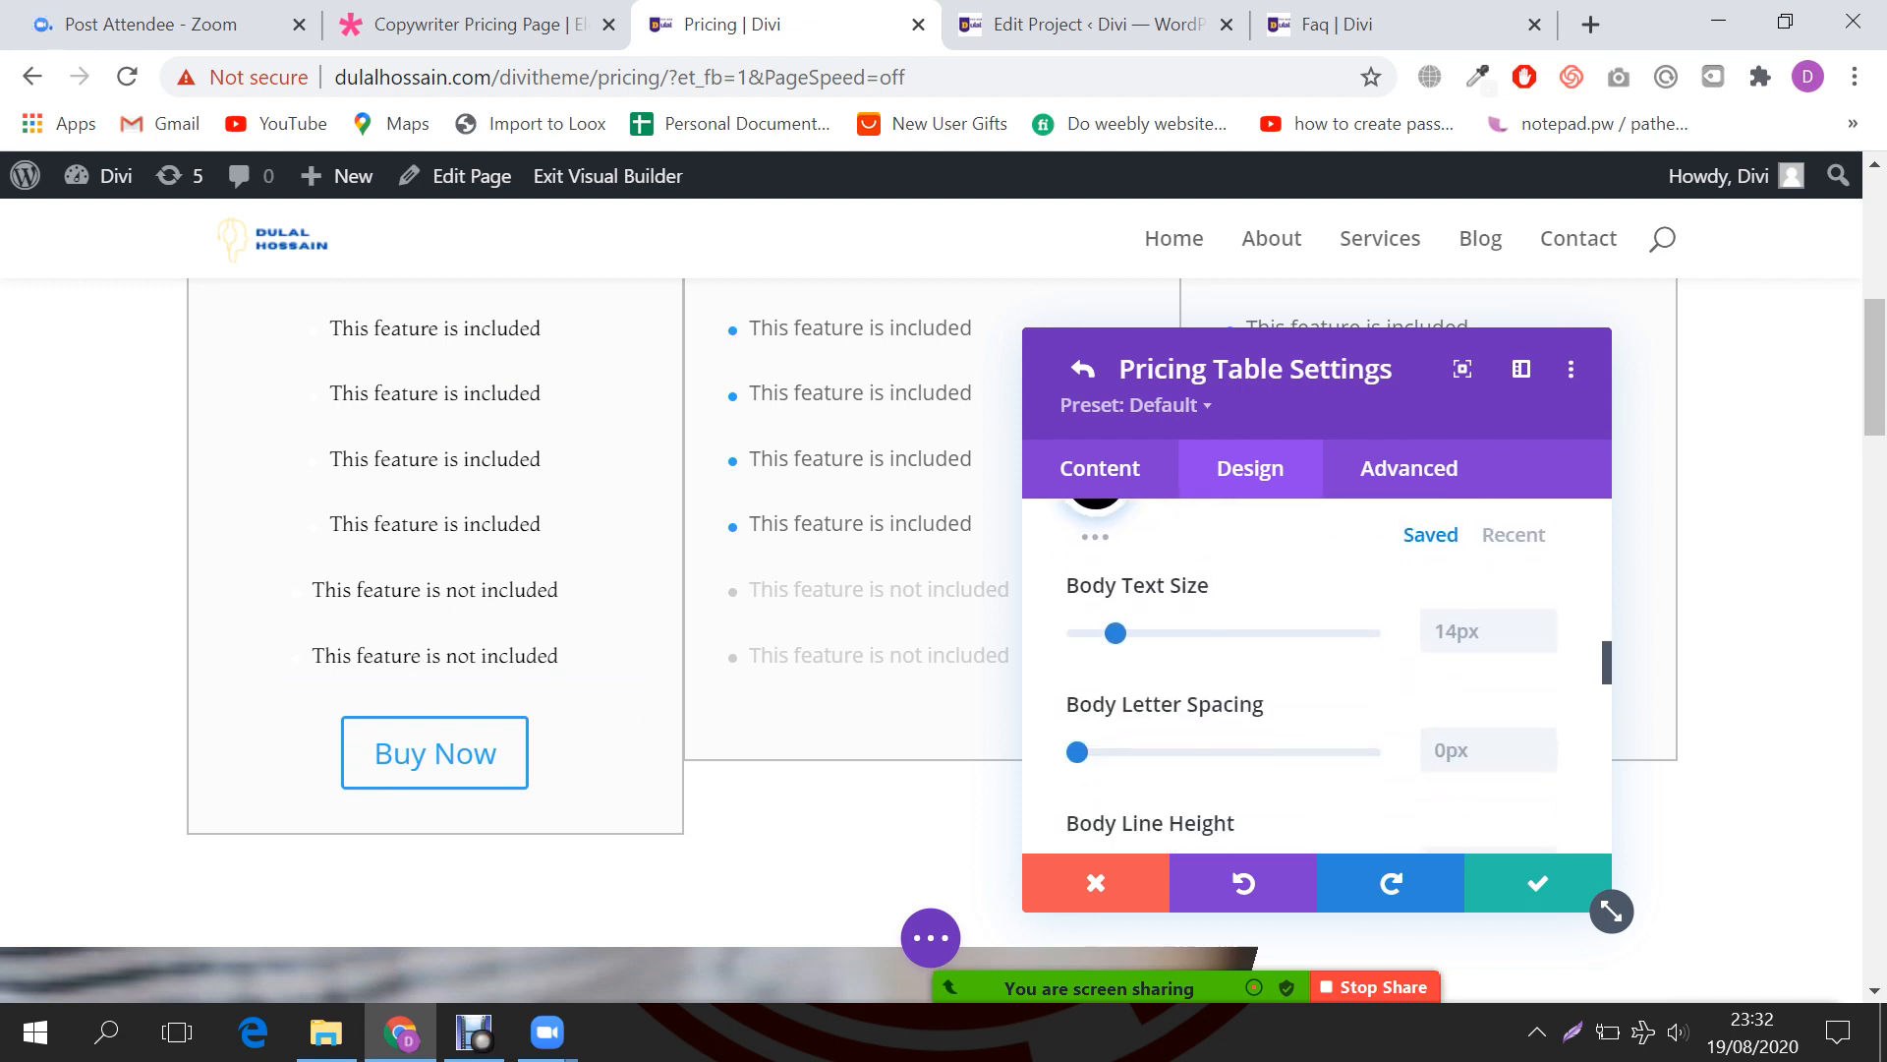
scroll(1317, 678, down, 4)
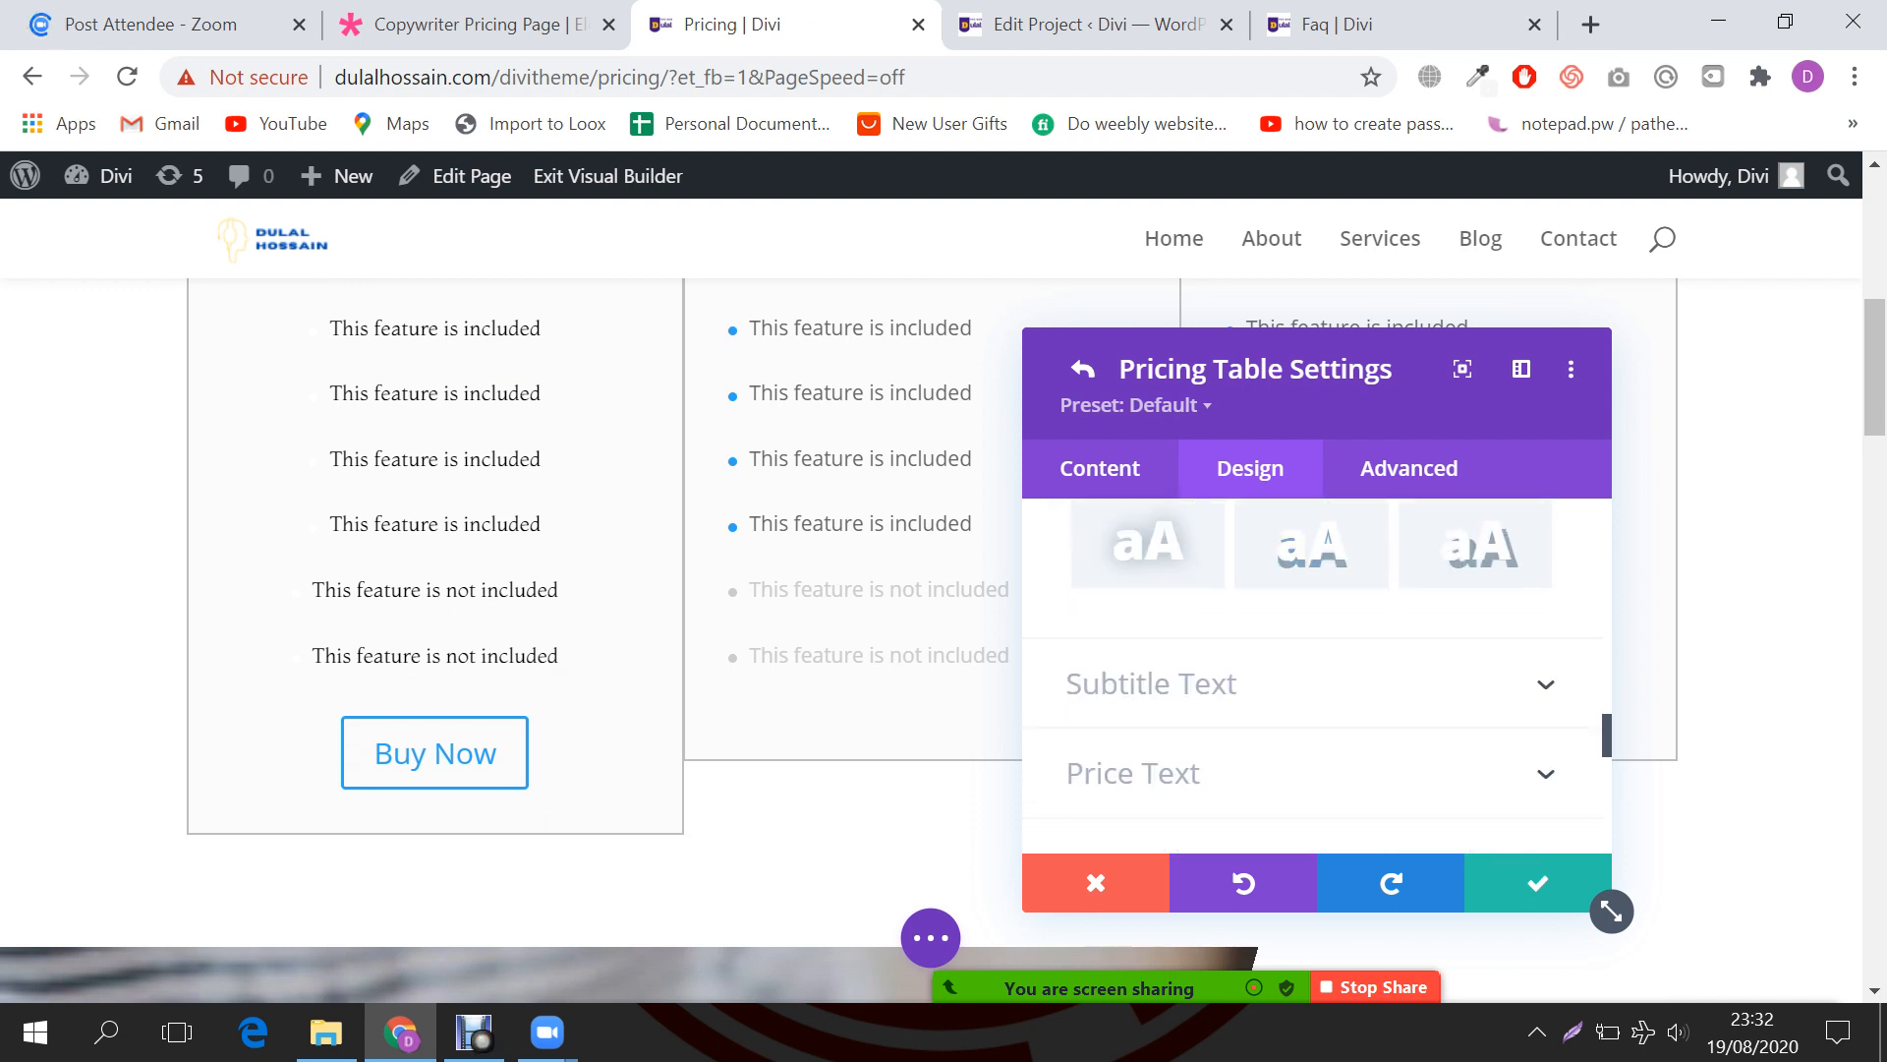
click(1218, 683)
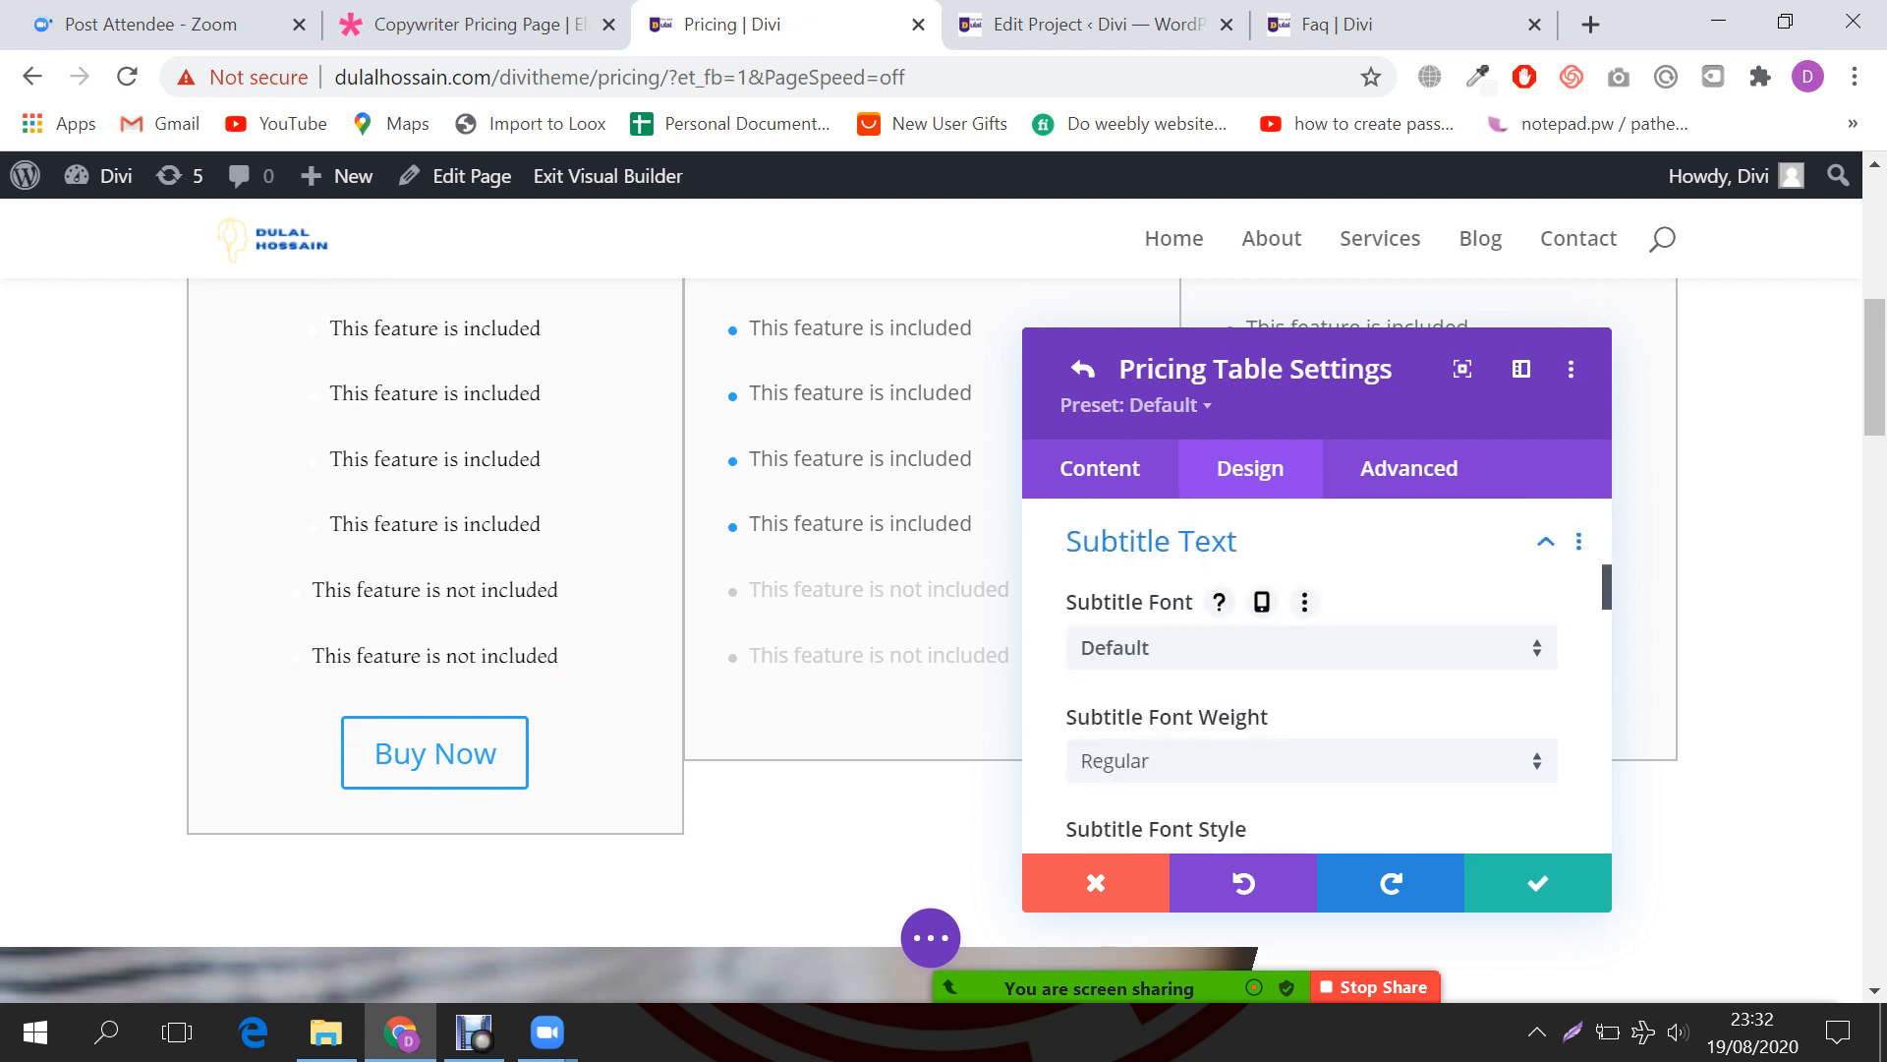
Step: Set the 'Starting at' subtitle font to Montaga and its color to black
scroll(570, 629, up, 2)
scroll(787, 630, up, 2)
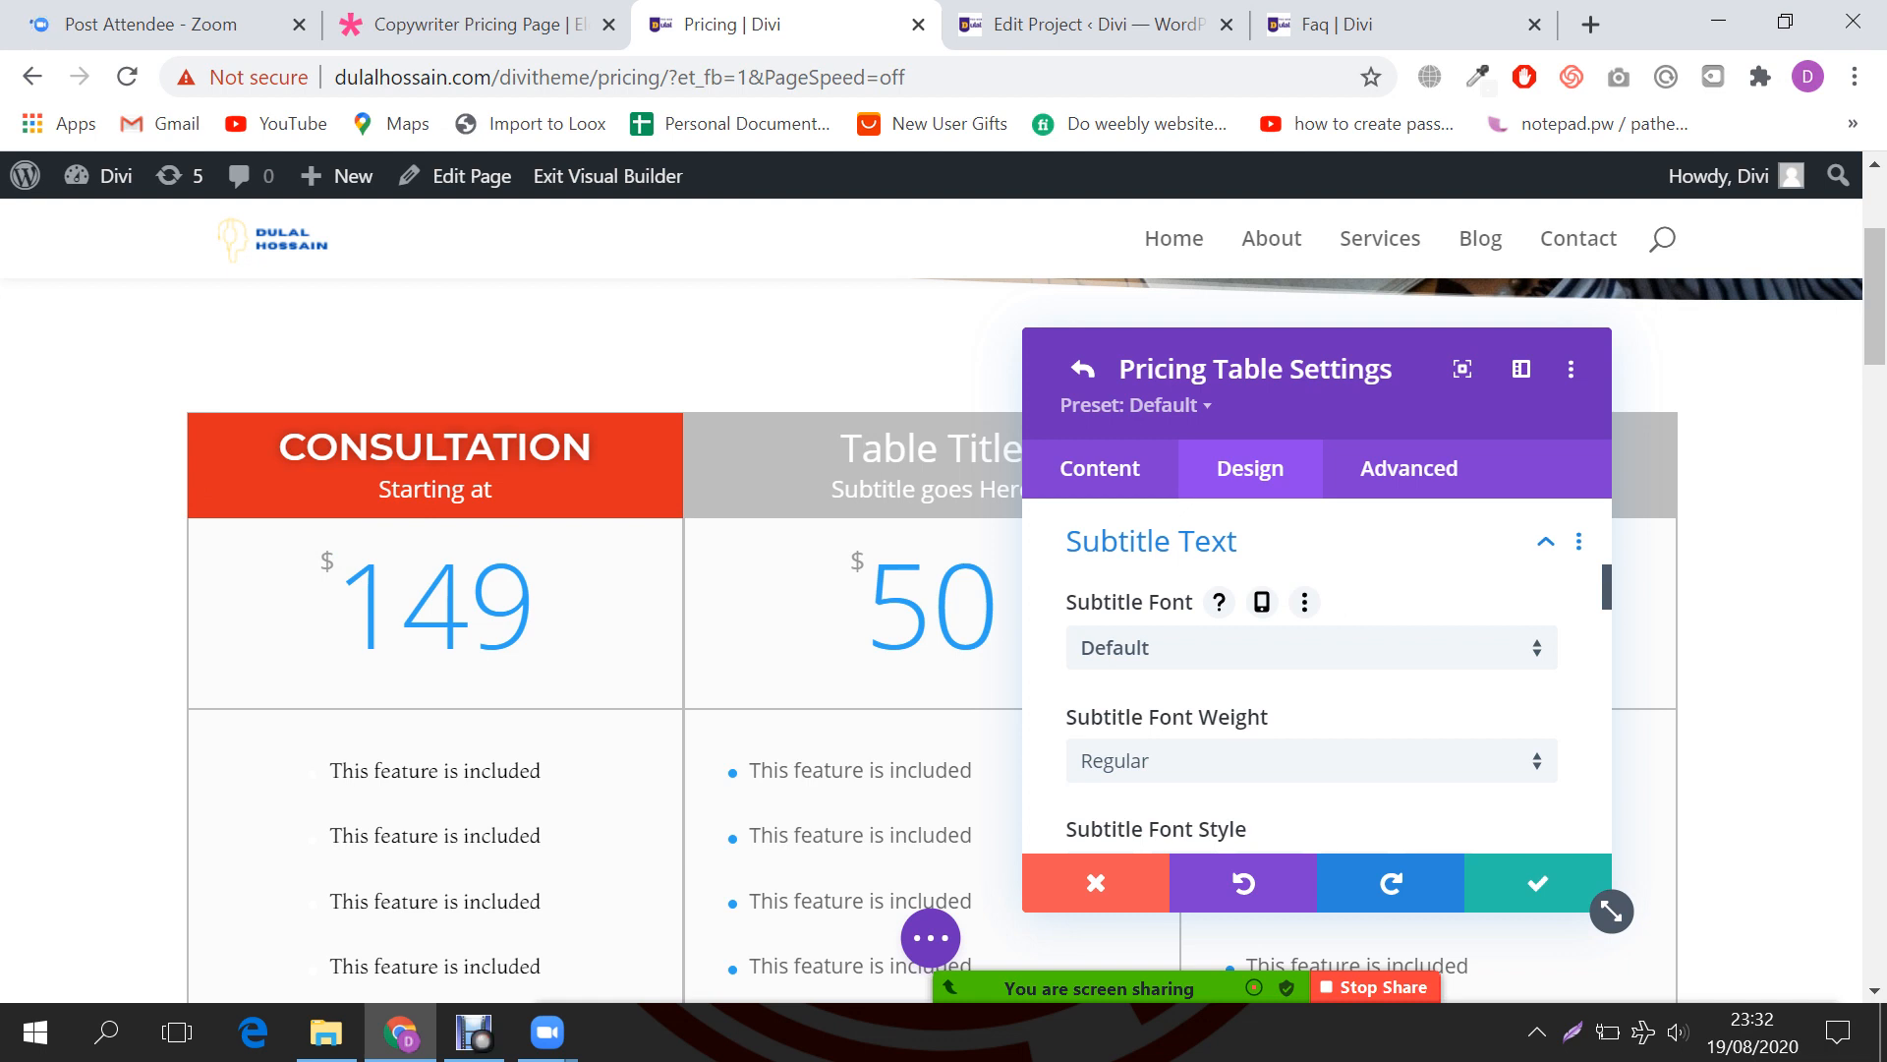
click(1312, 647)
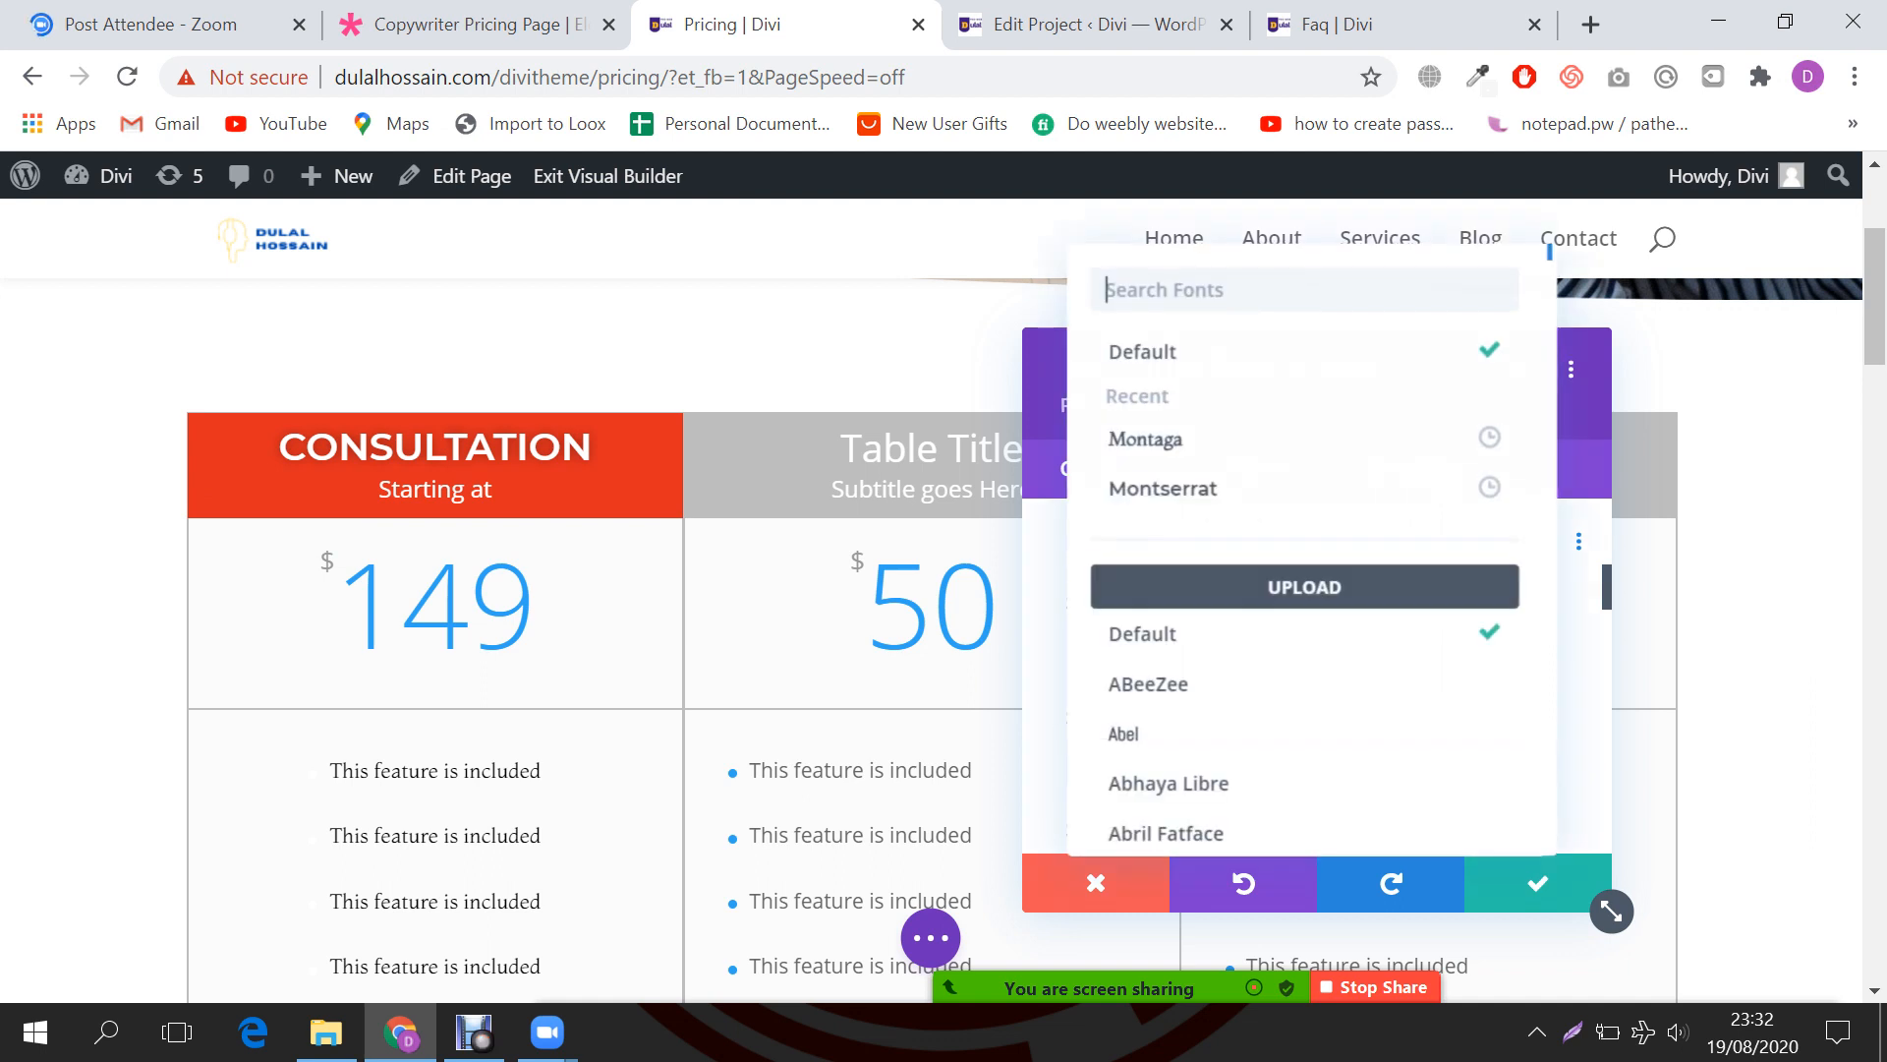
click(1179, 438)
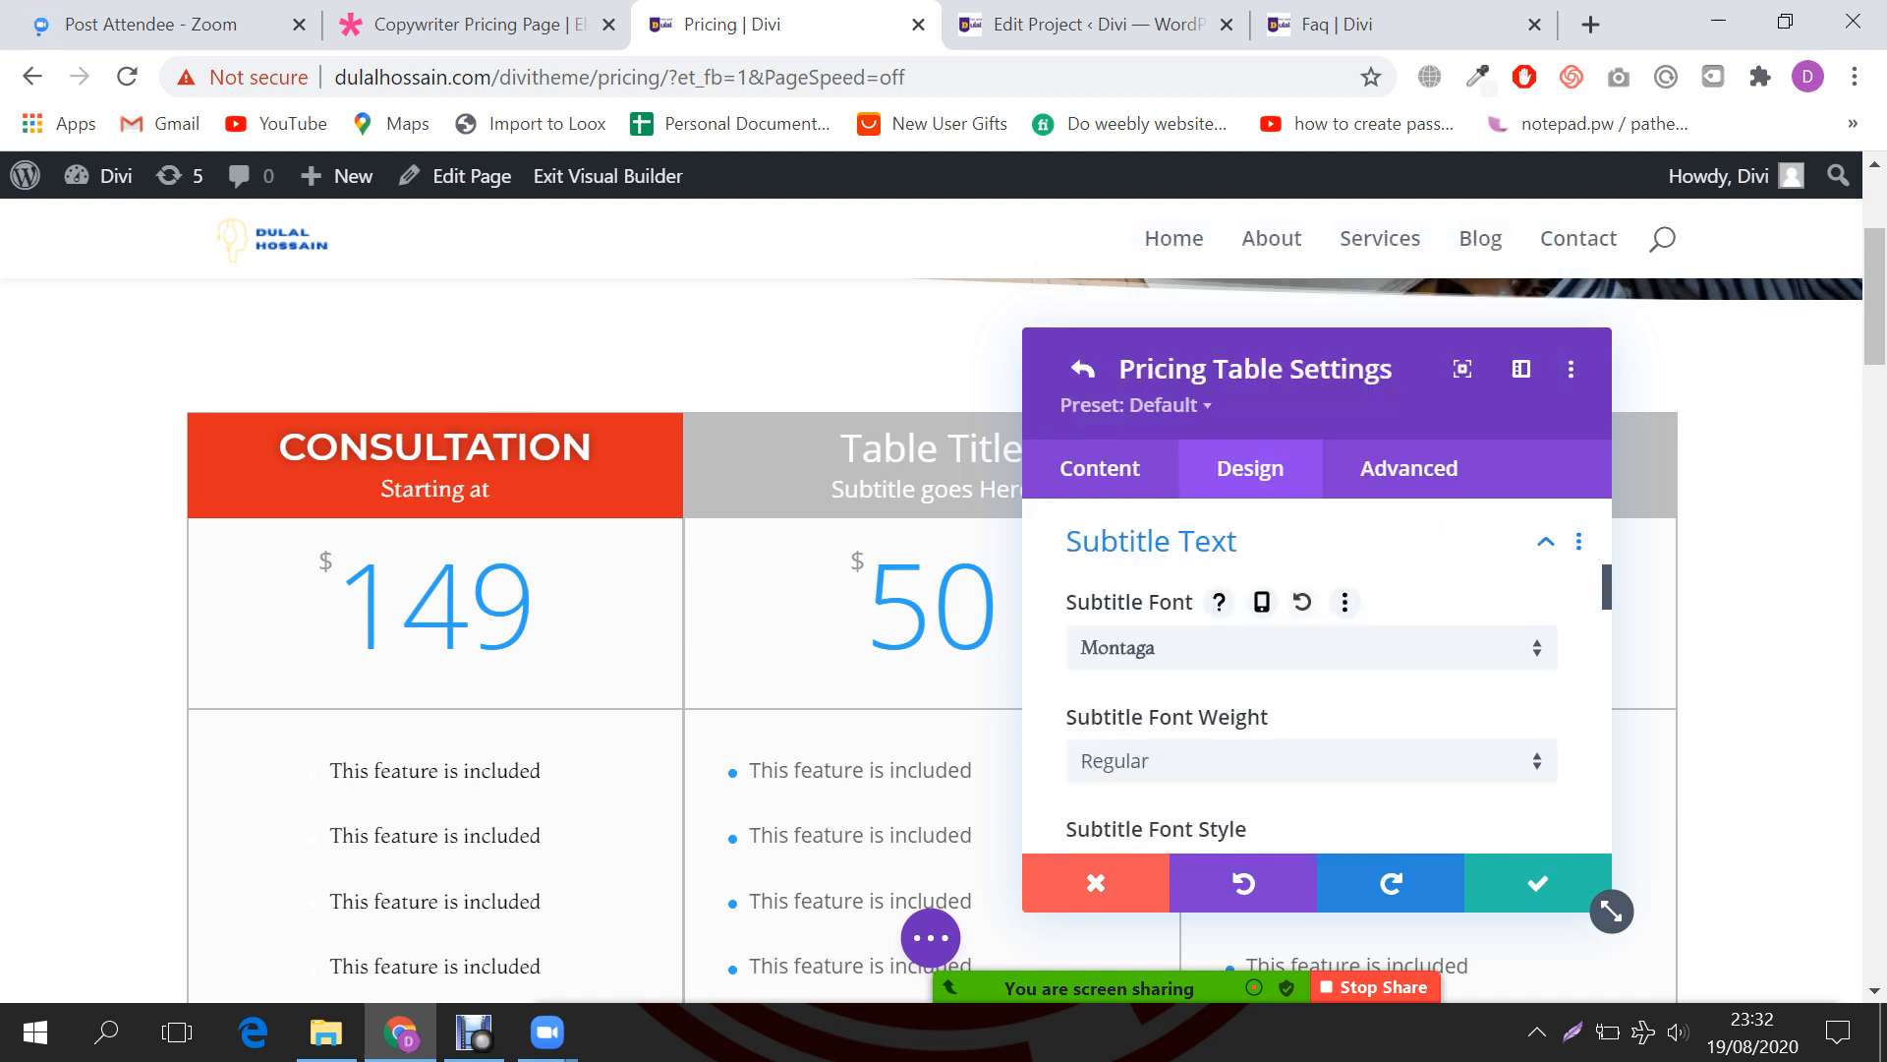
scroll(1317, 678, down, 3)
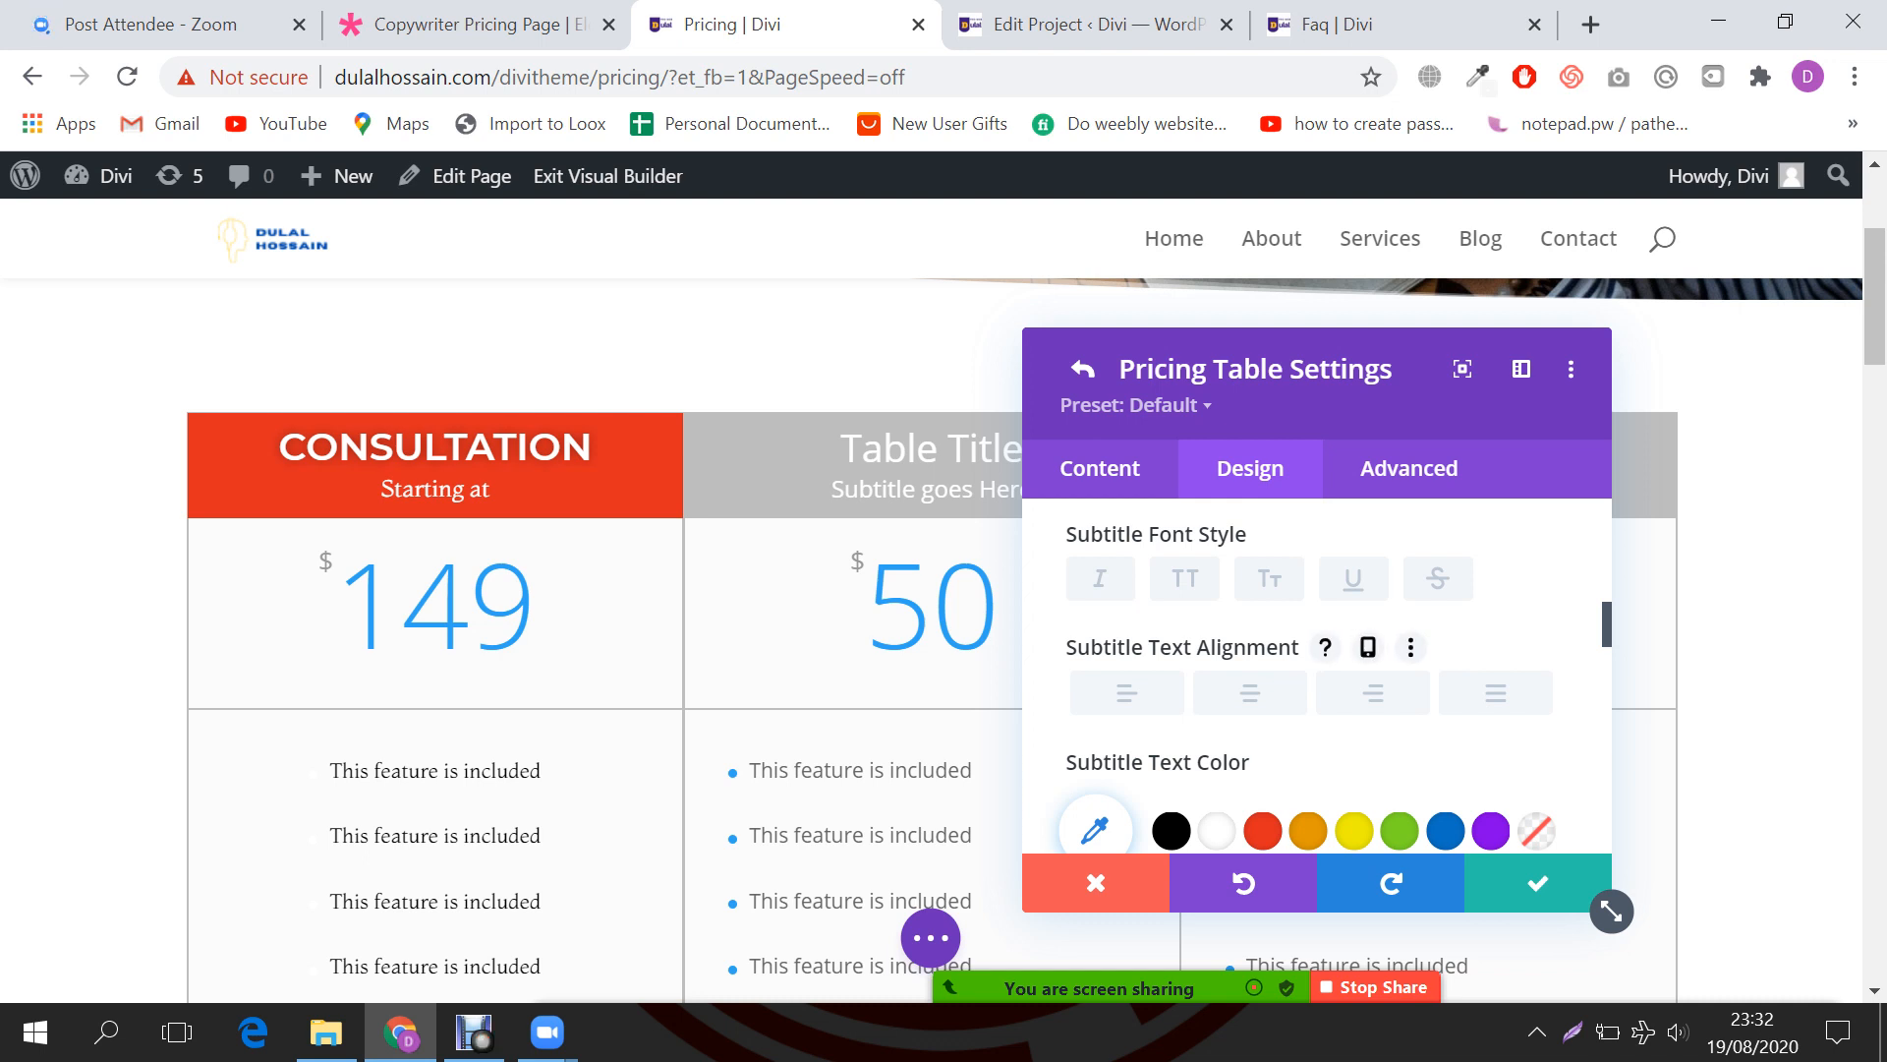
scroll(1445, 688, down, 2)
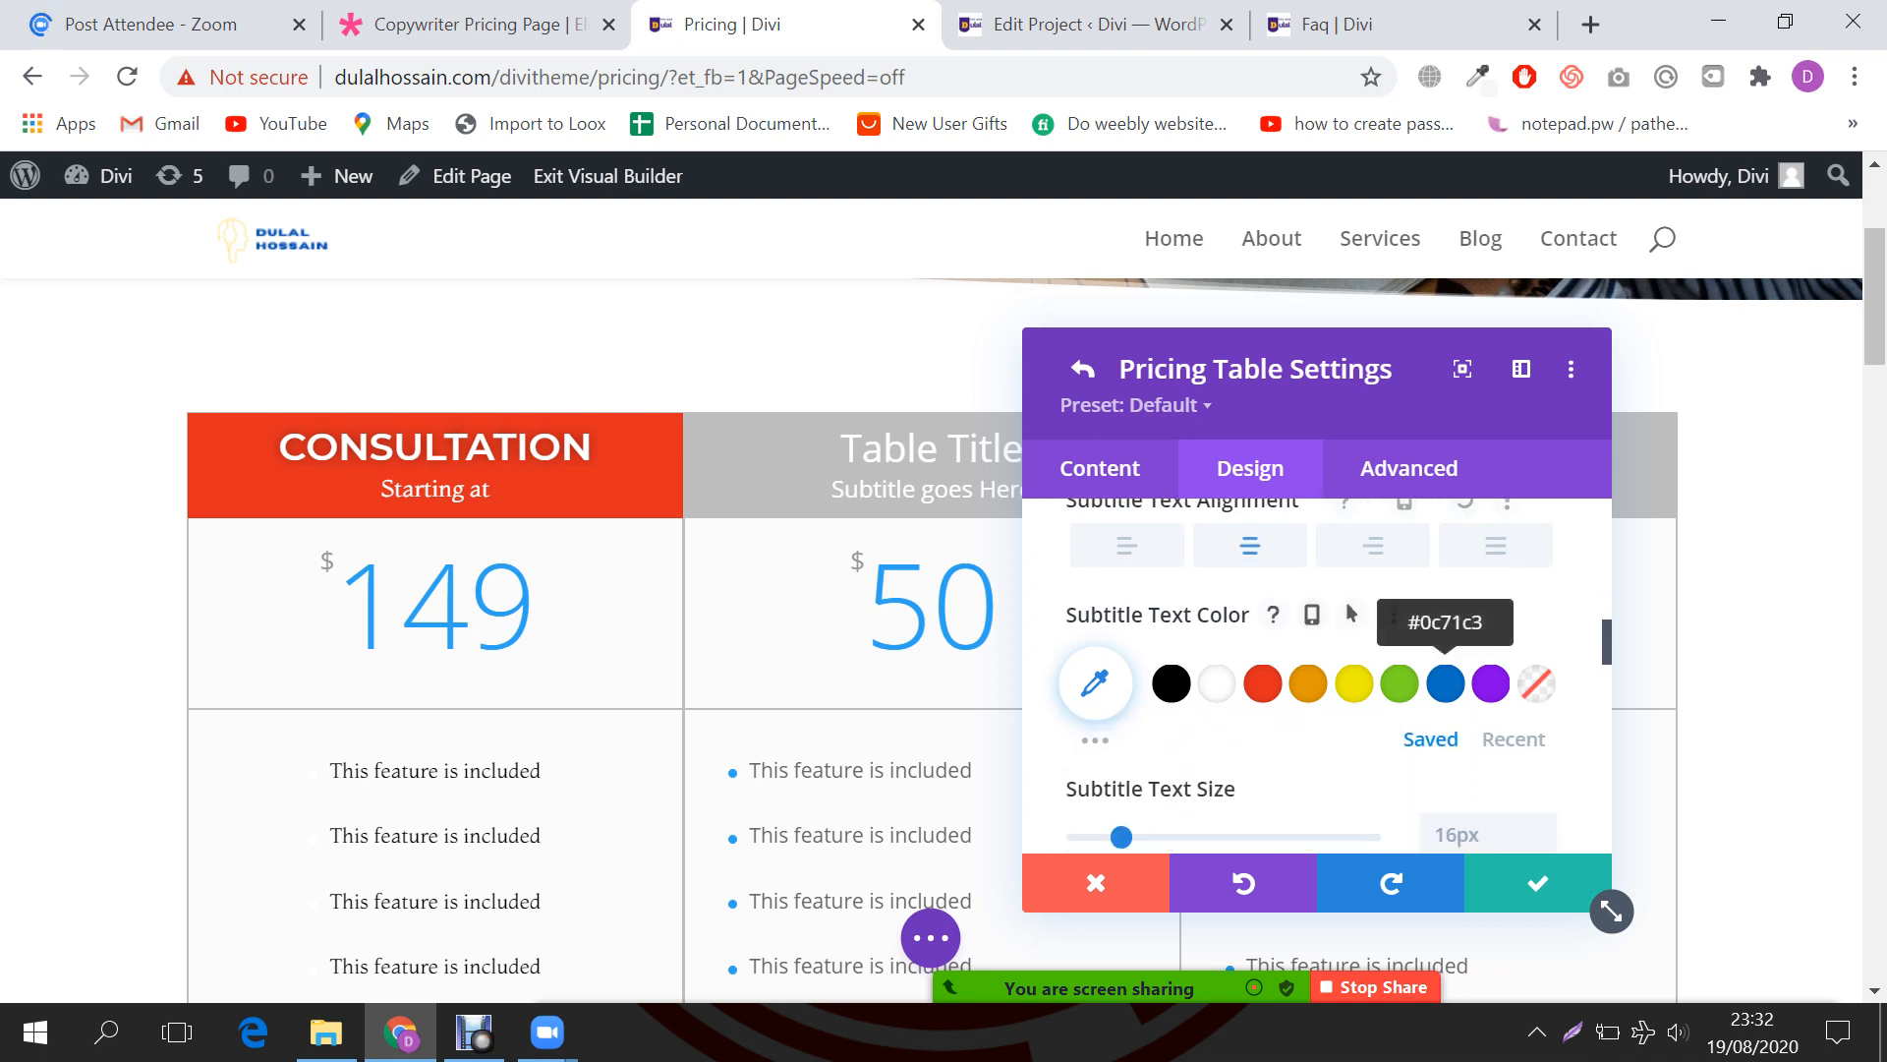
click(1445, 683)
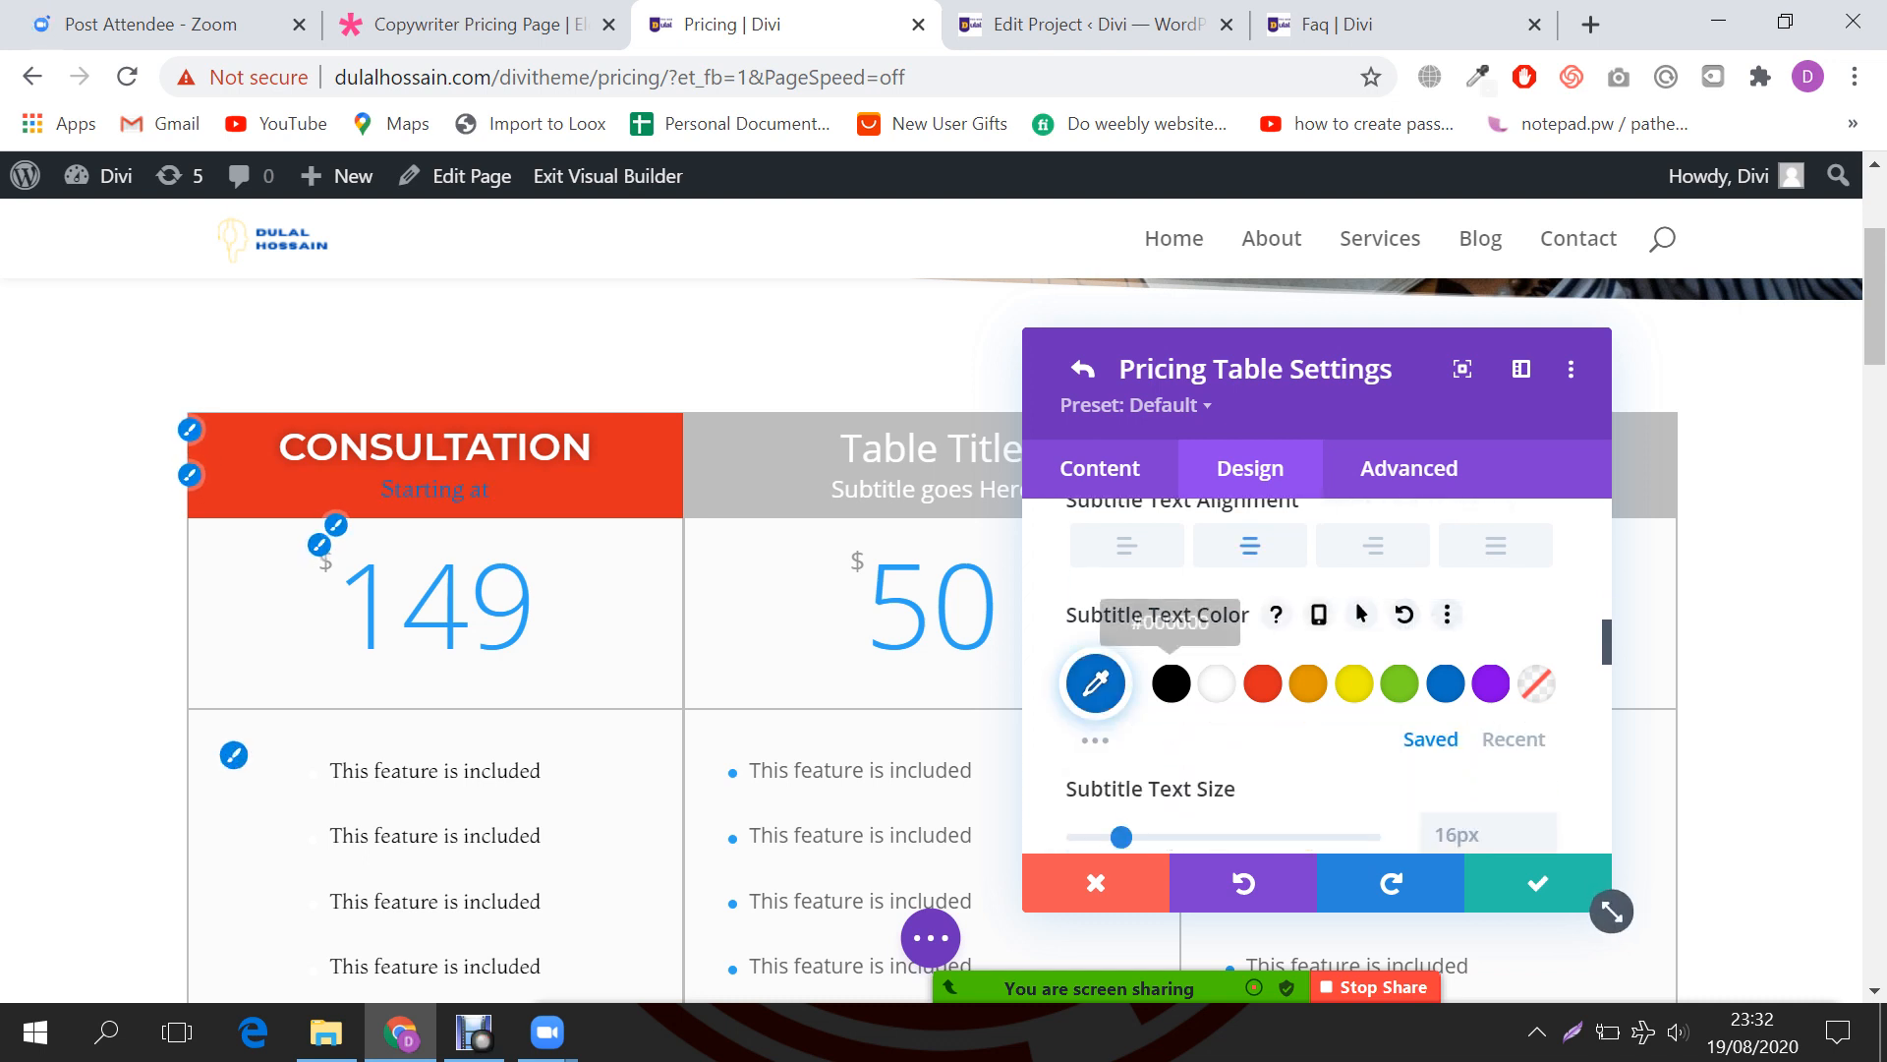
click(1171, 683)
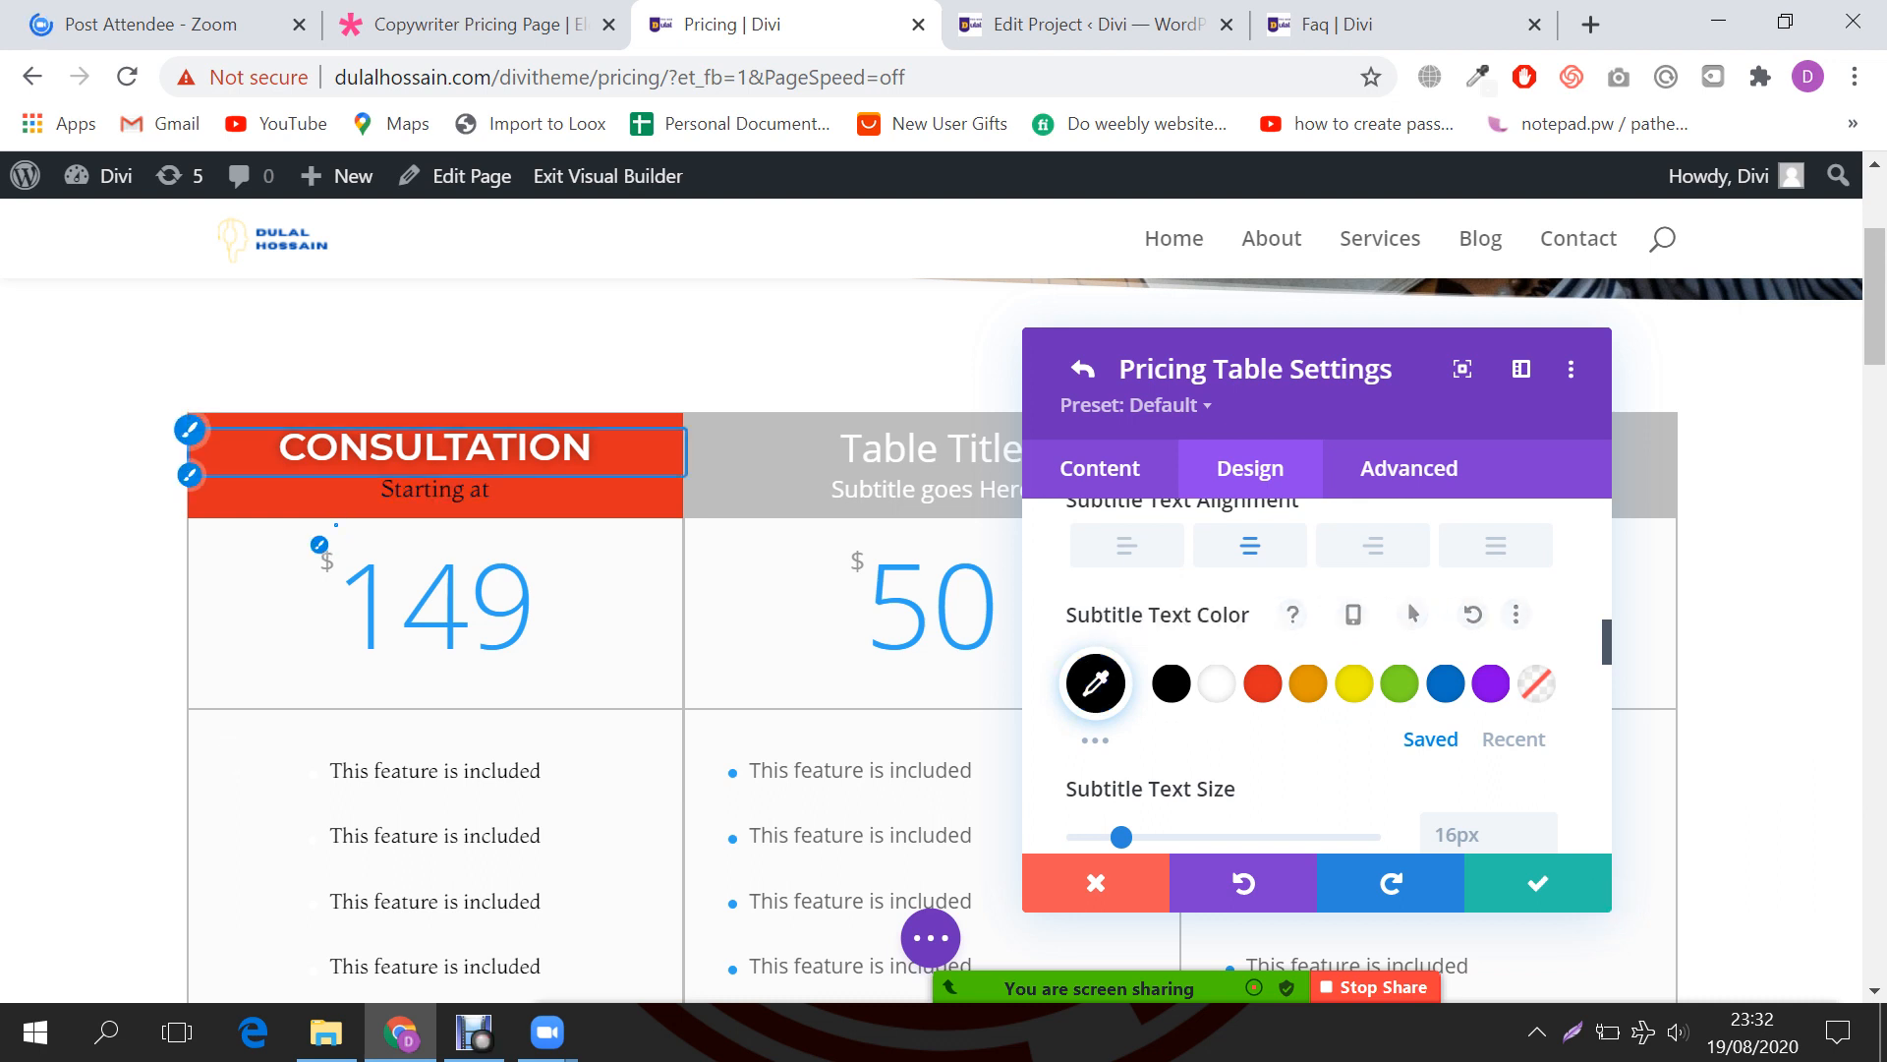
scroll(1307, 678, down, 3)
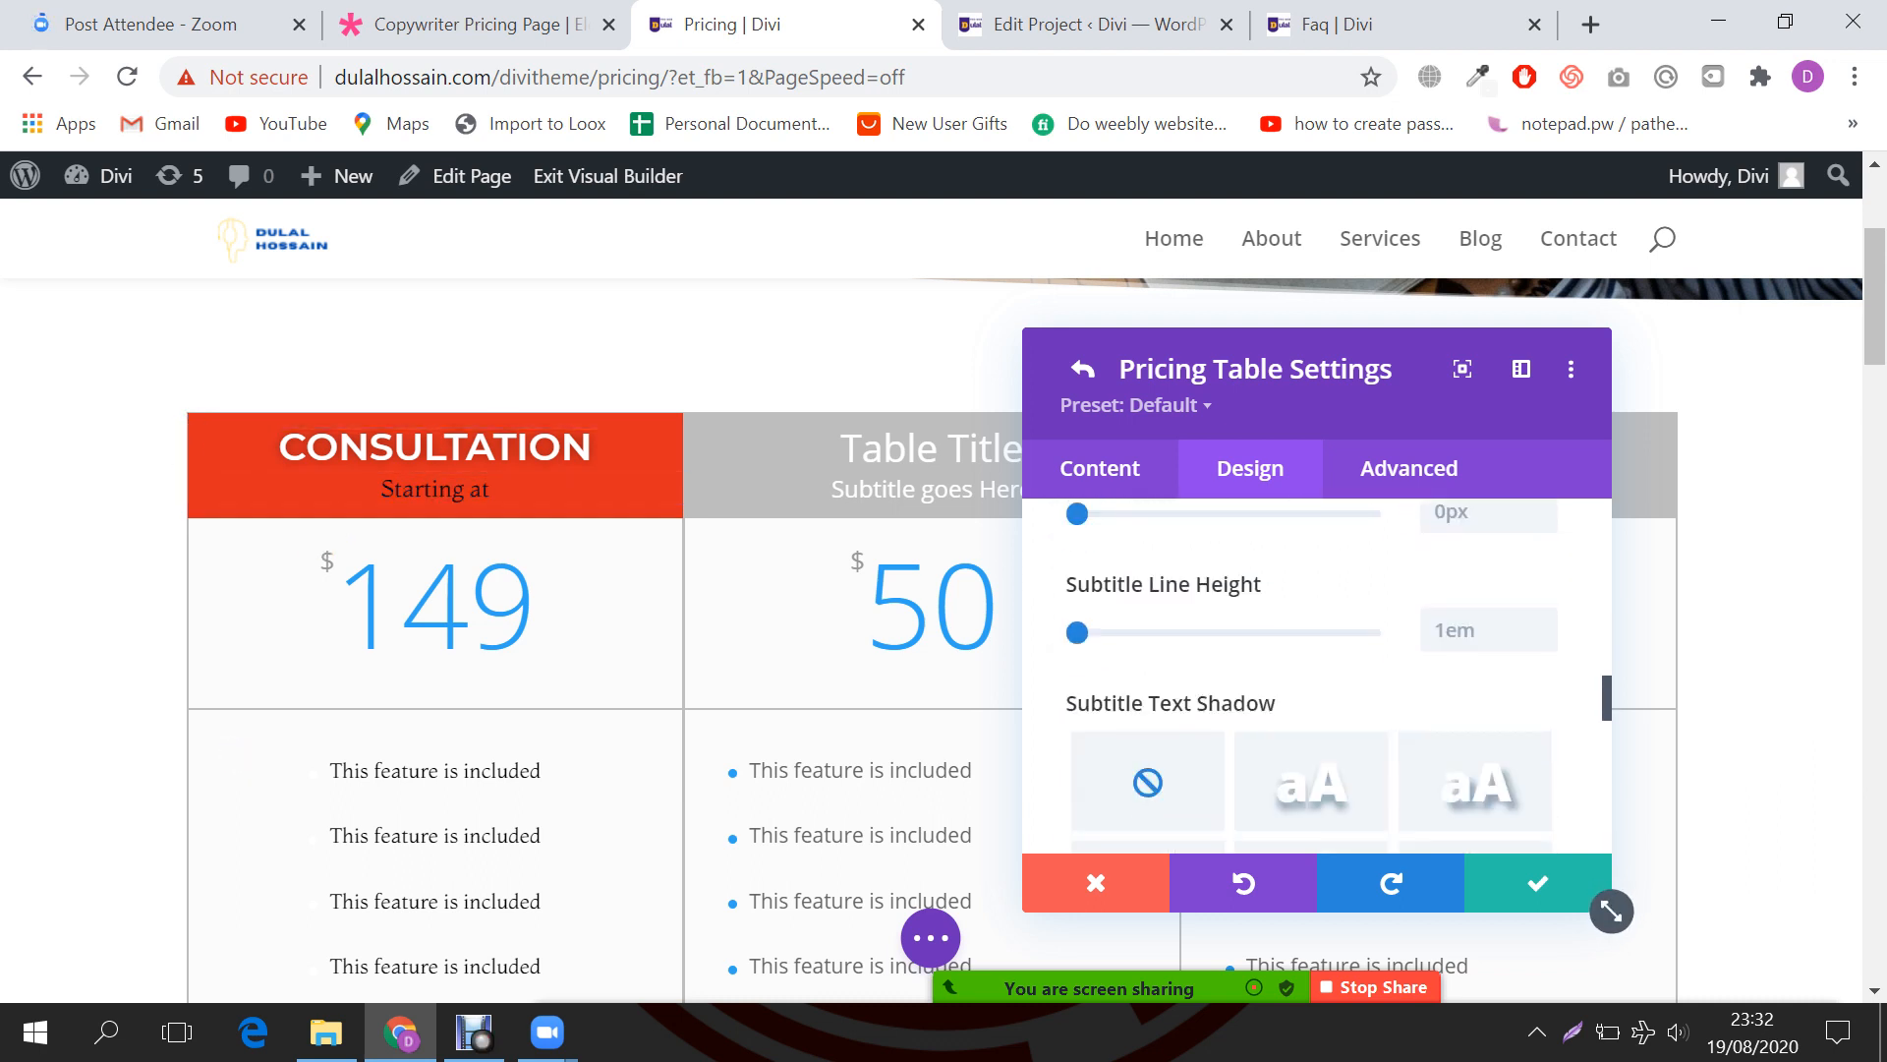
scroll(1317, 678, down, 6)
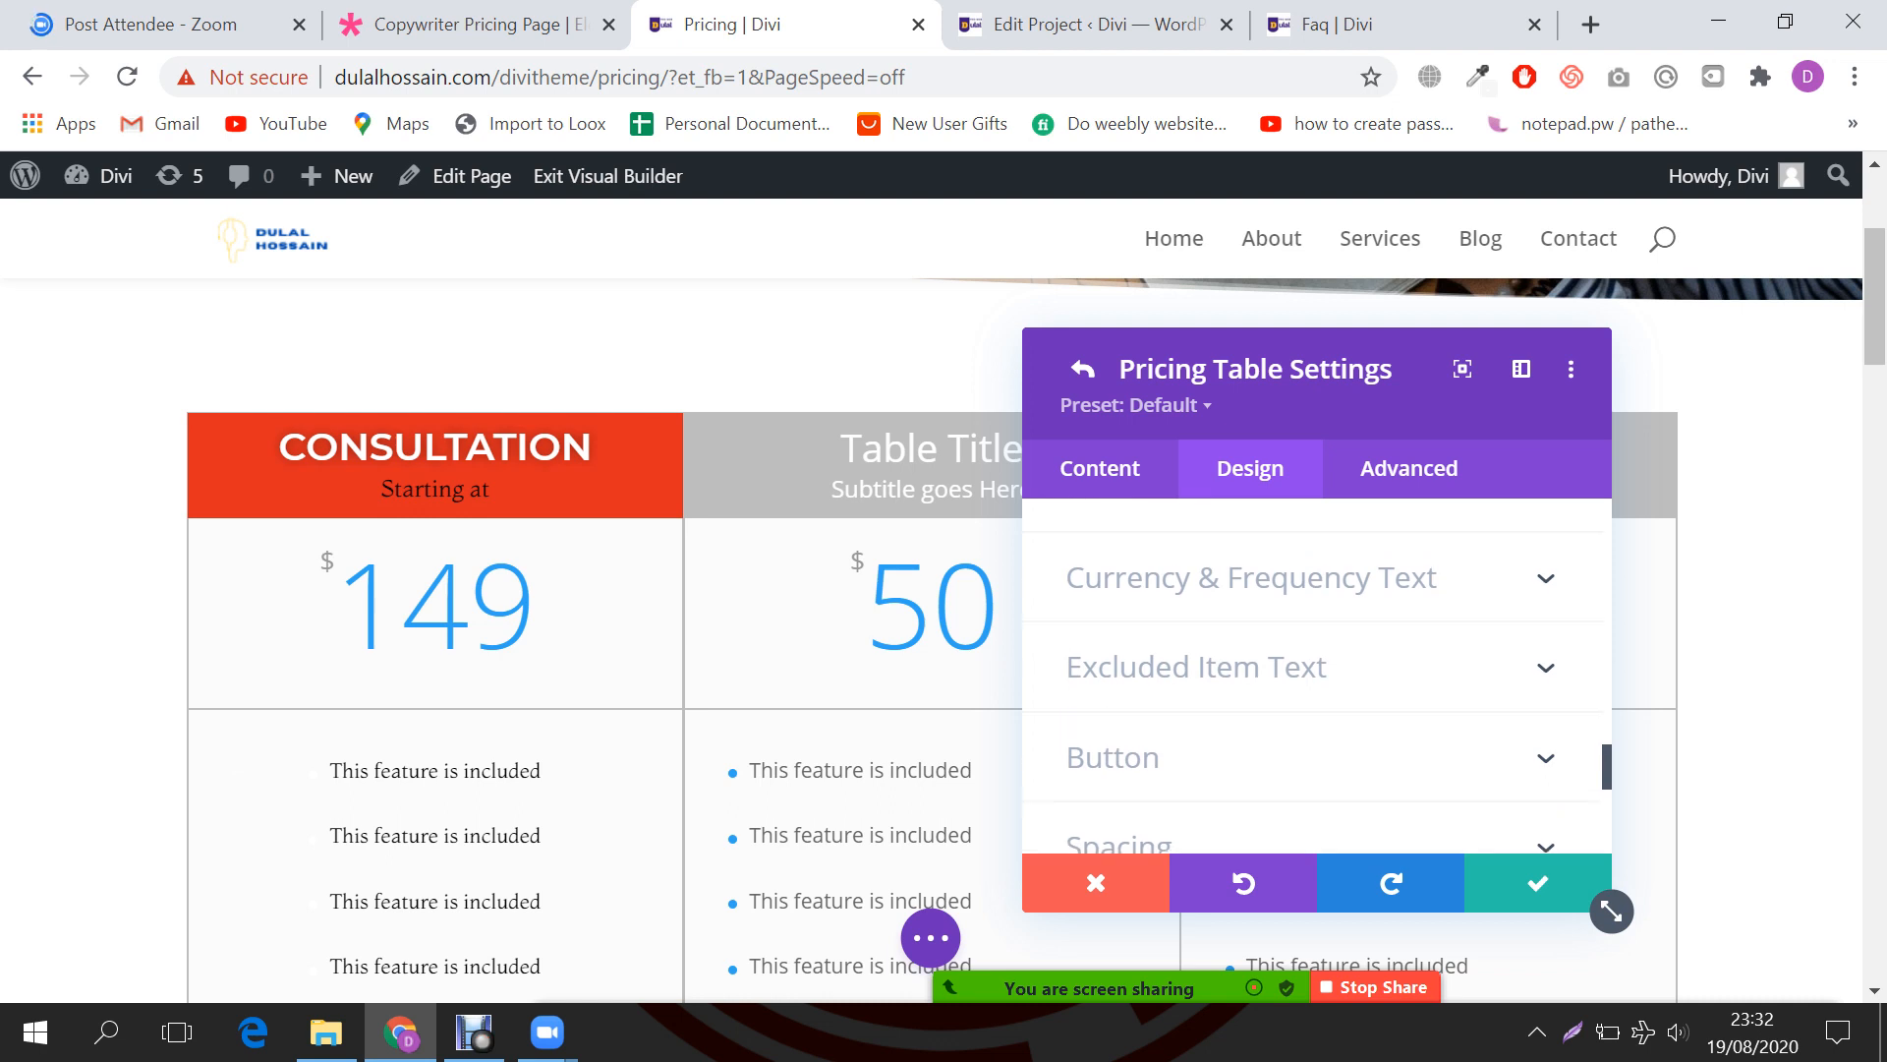
scroll(1318, 678, up, 1)
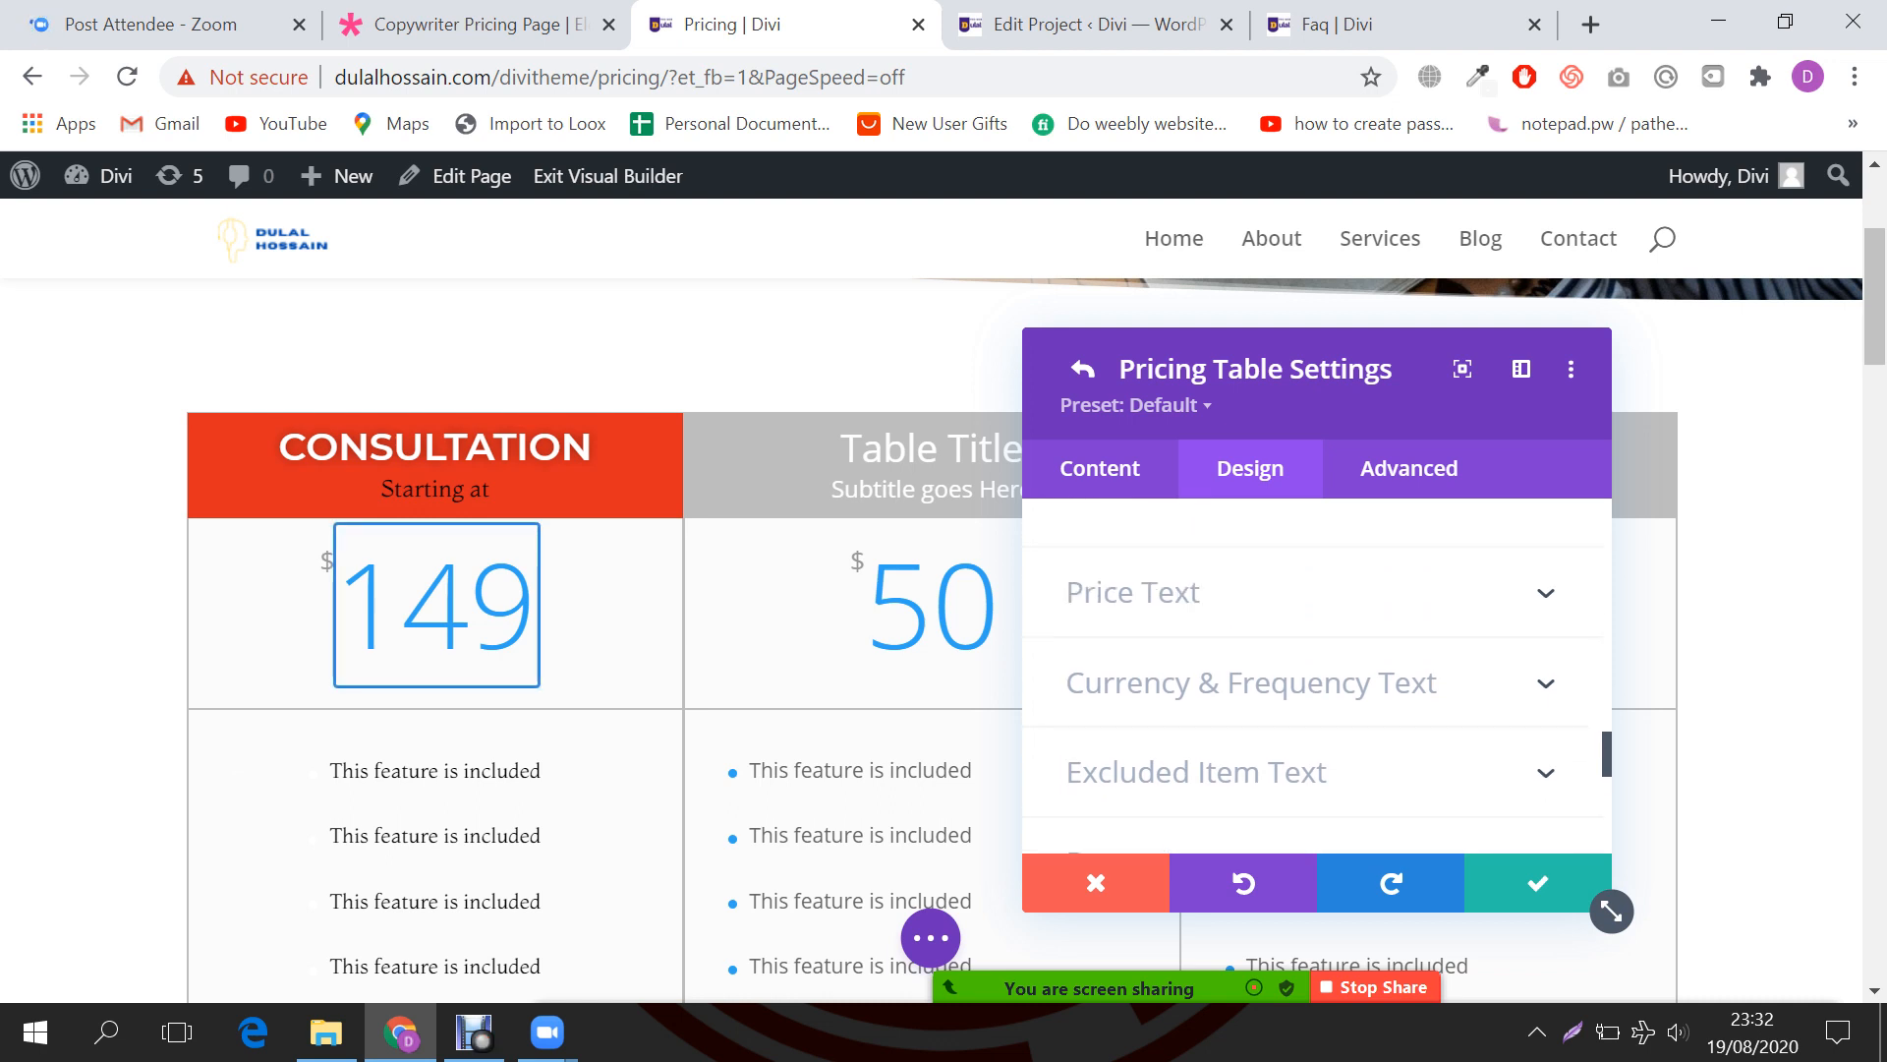
Step: Color the 149 price red #e02b20, keeping the pricing area background white
click(1133, 592)
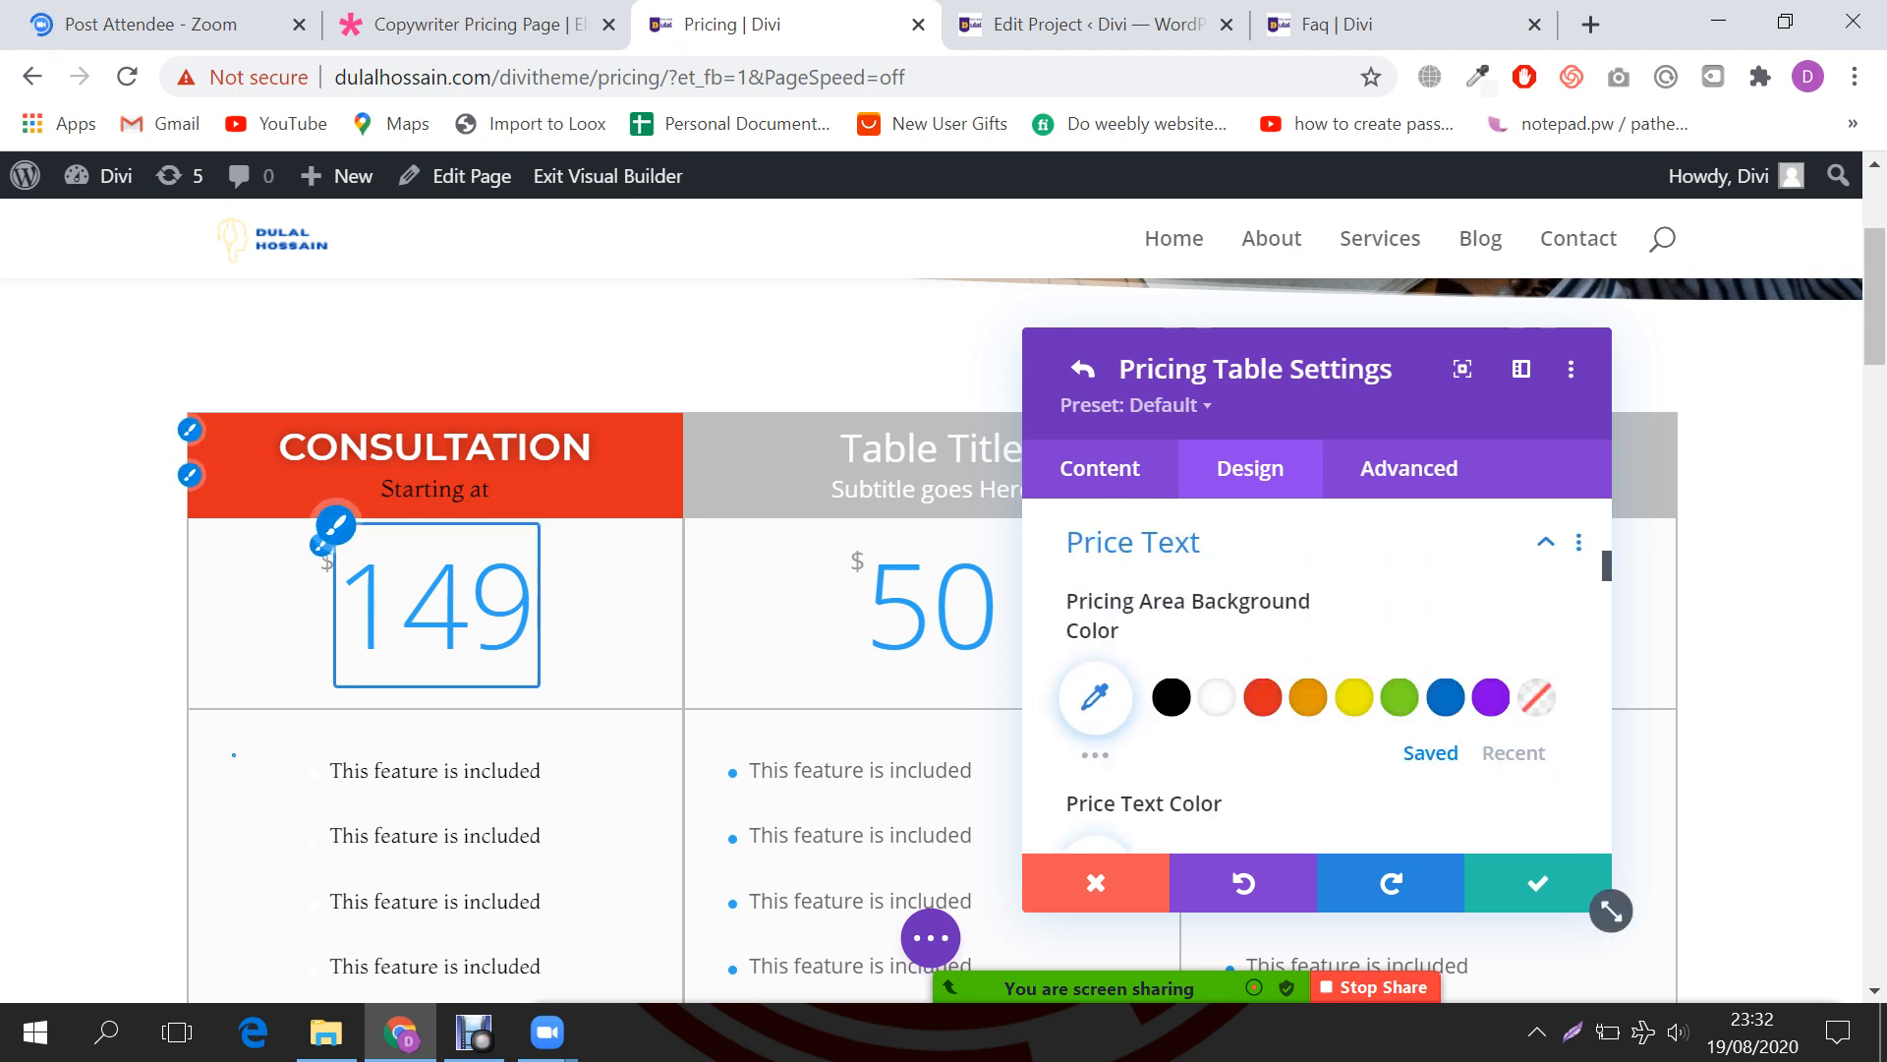
click(1262, 697)
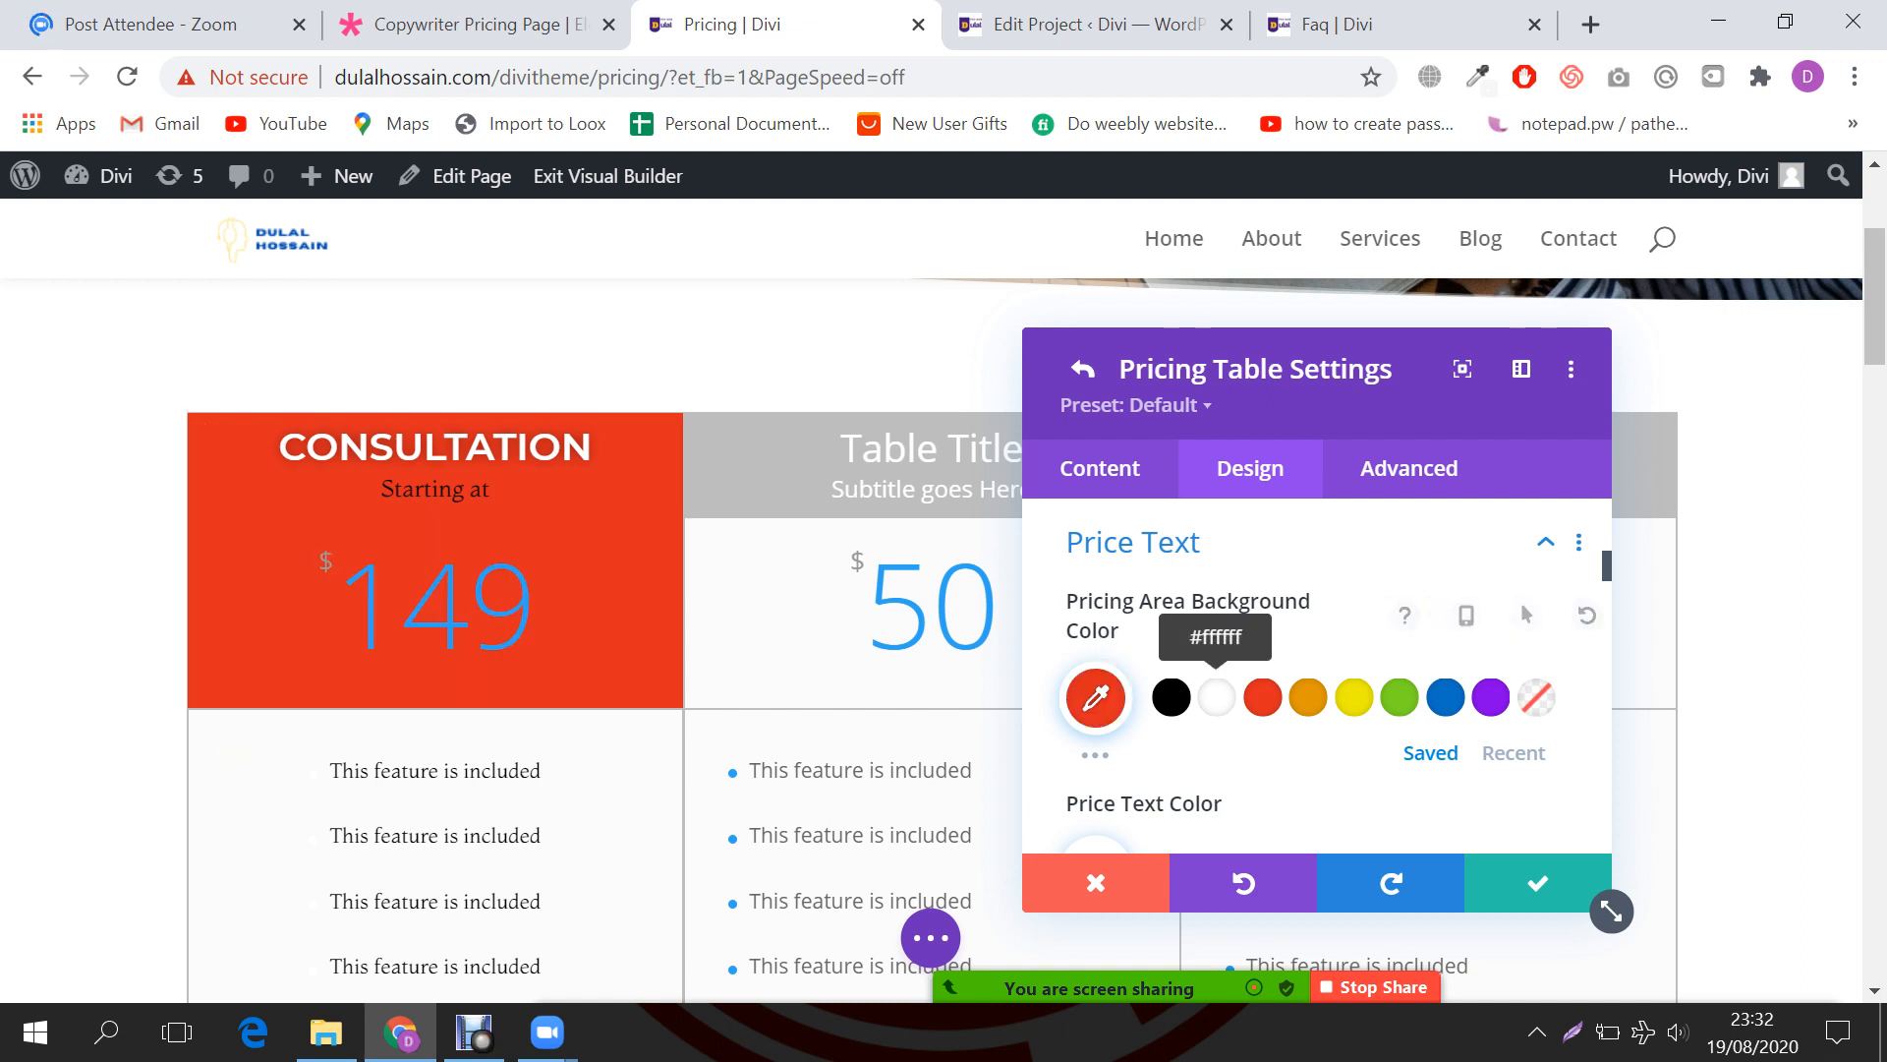
click(1216, 697)
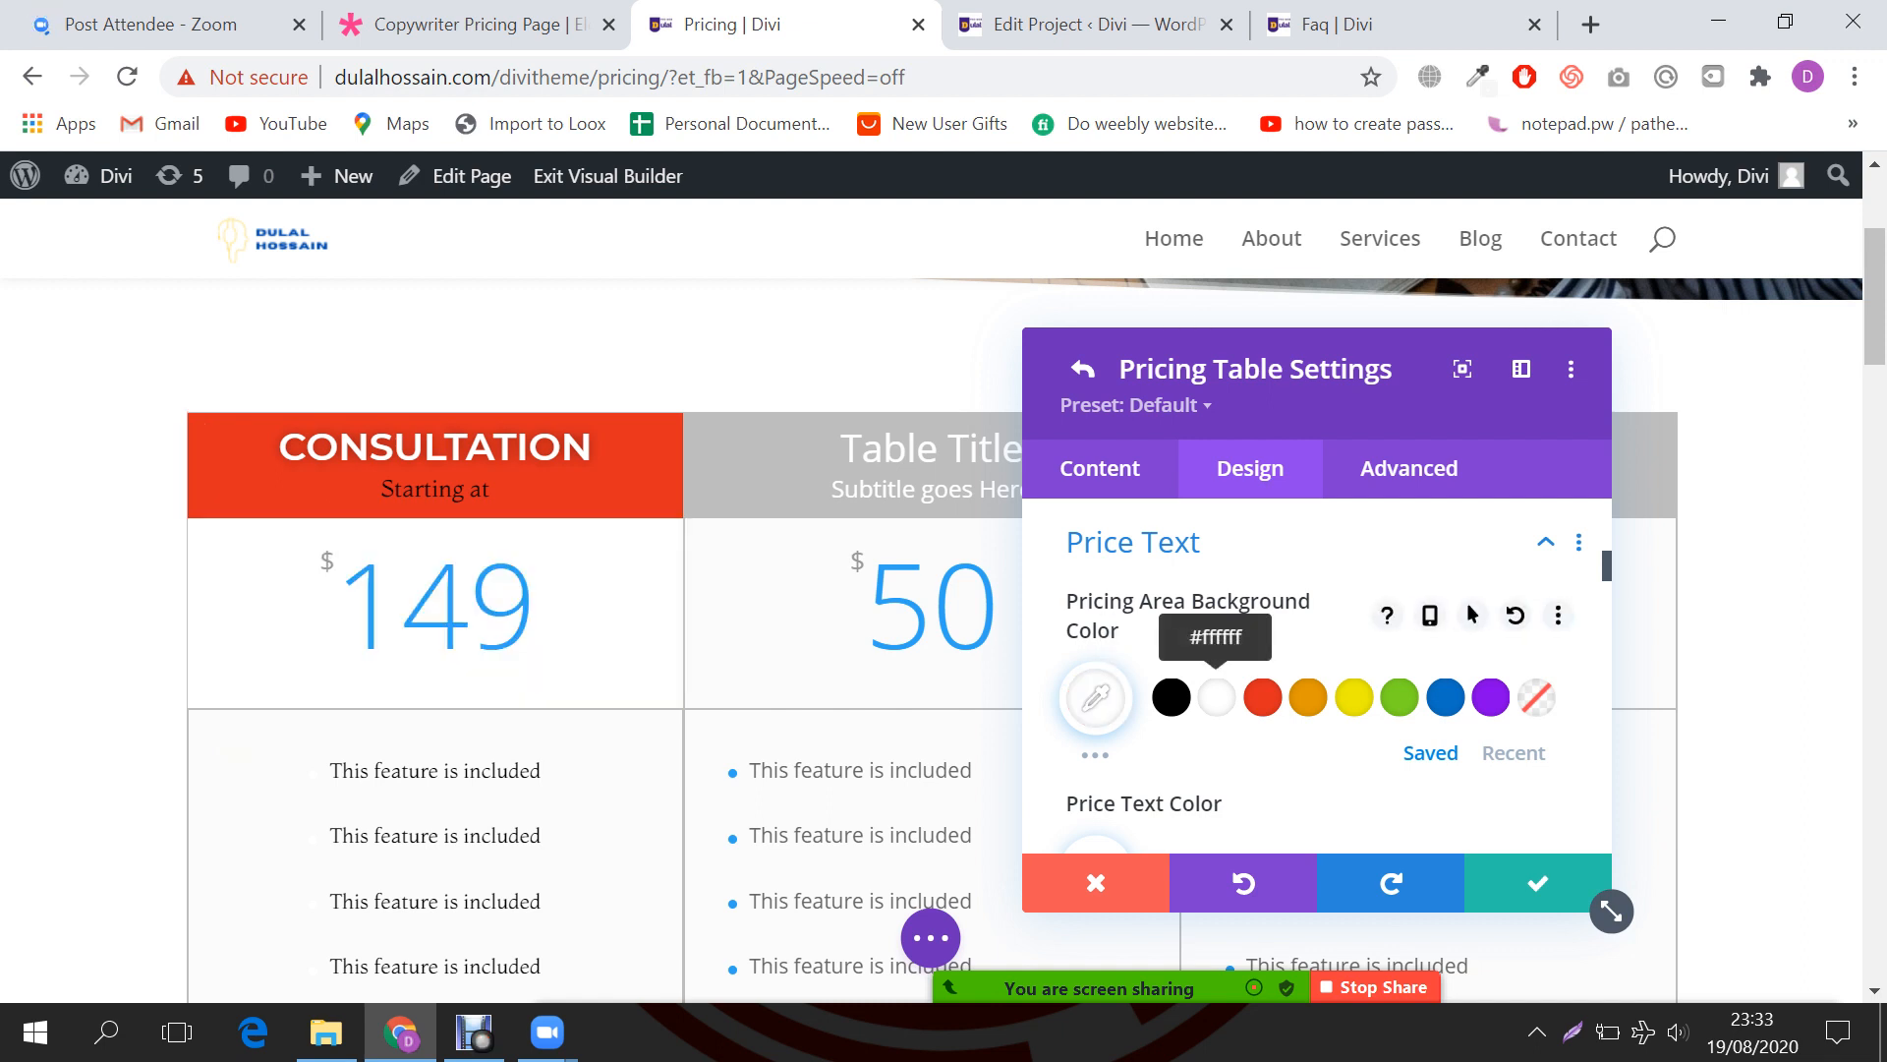
scroll(1317, 678, down, 3)
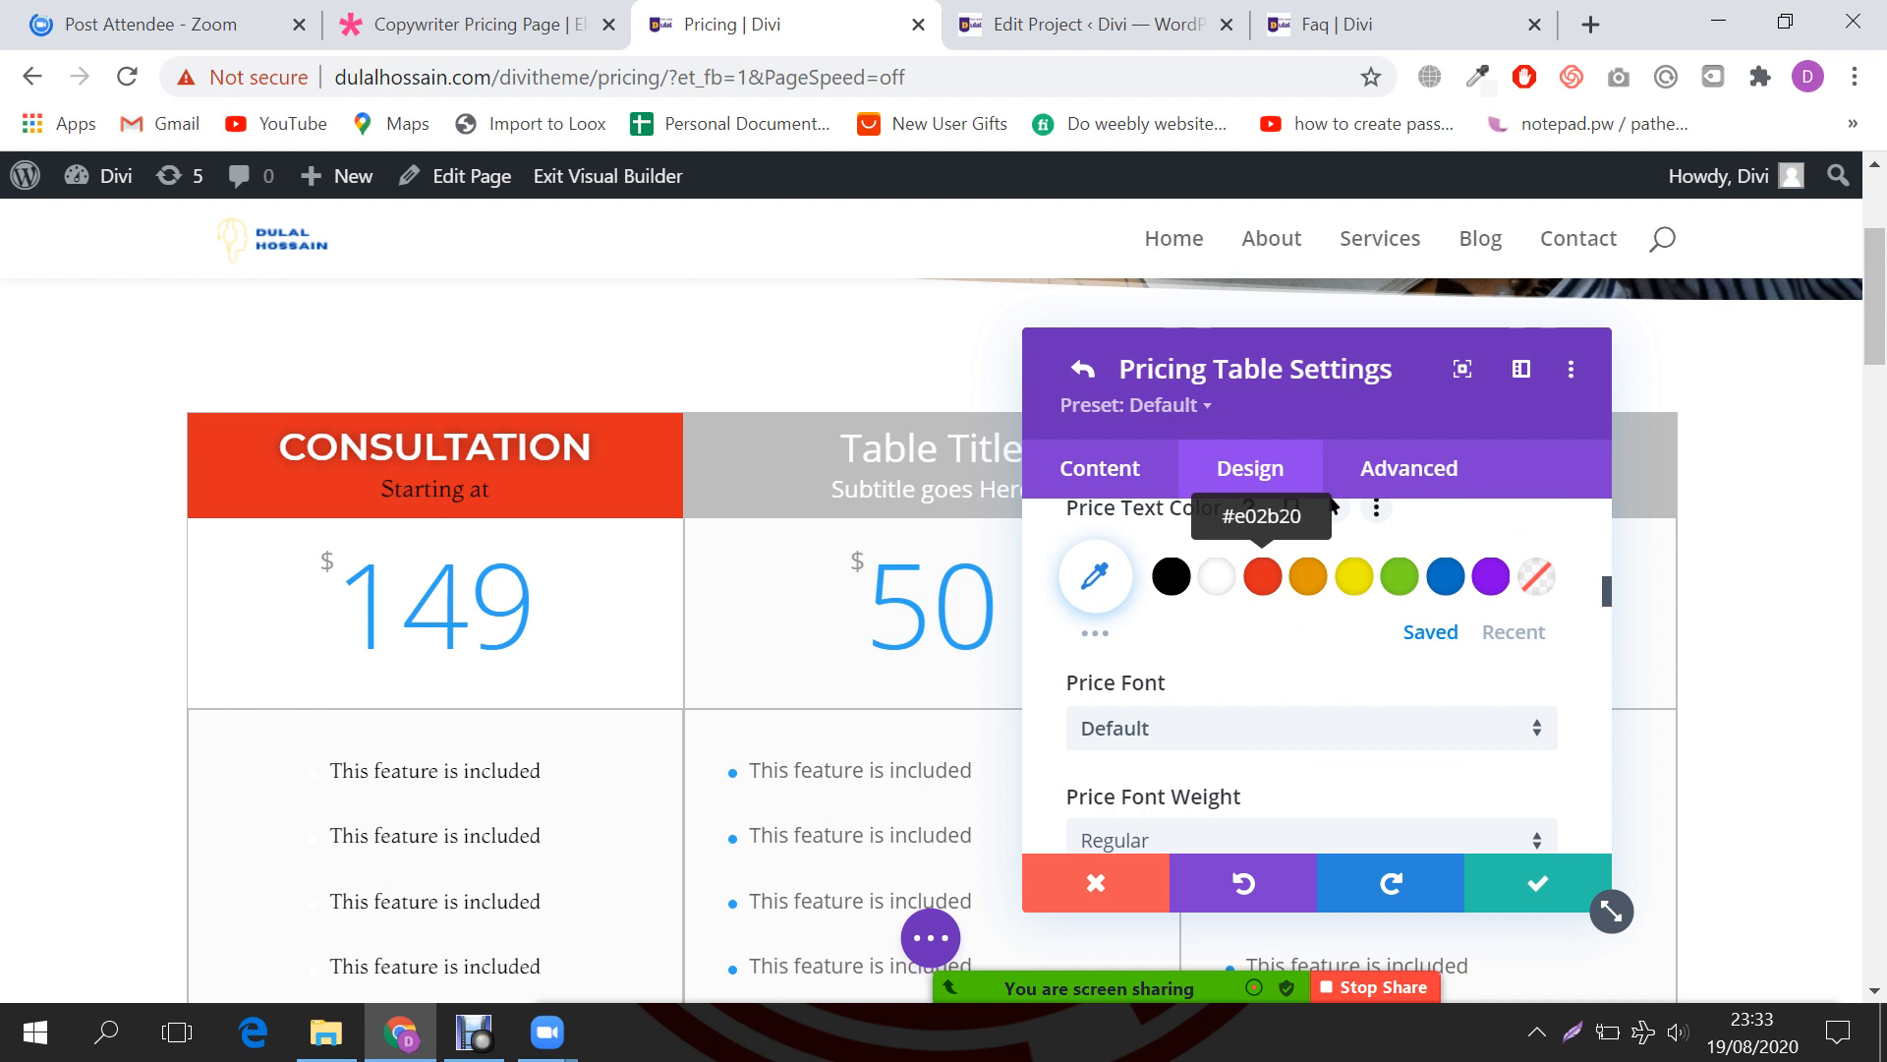
click(1262, 576)
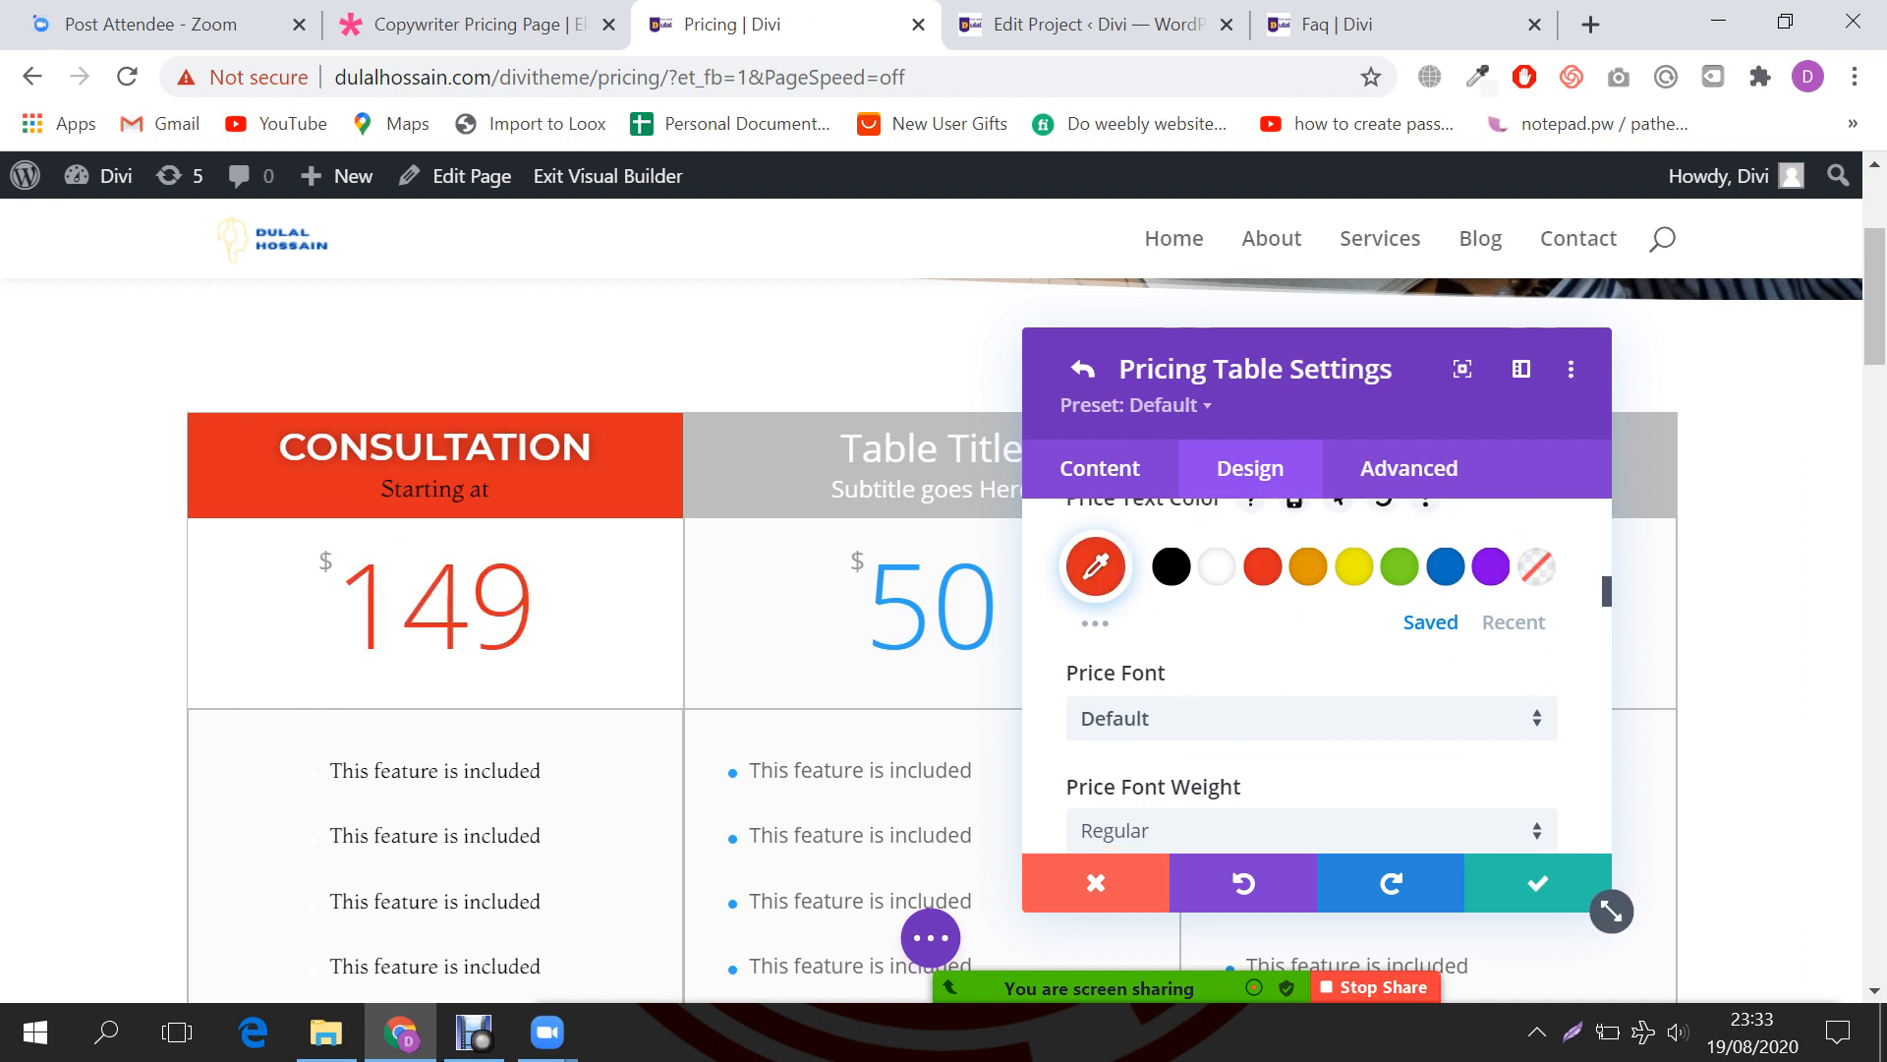
scroll(1317, 668, down, 1)
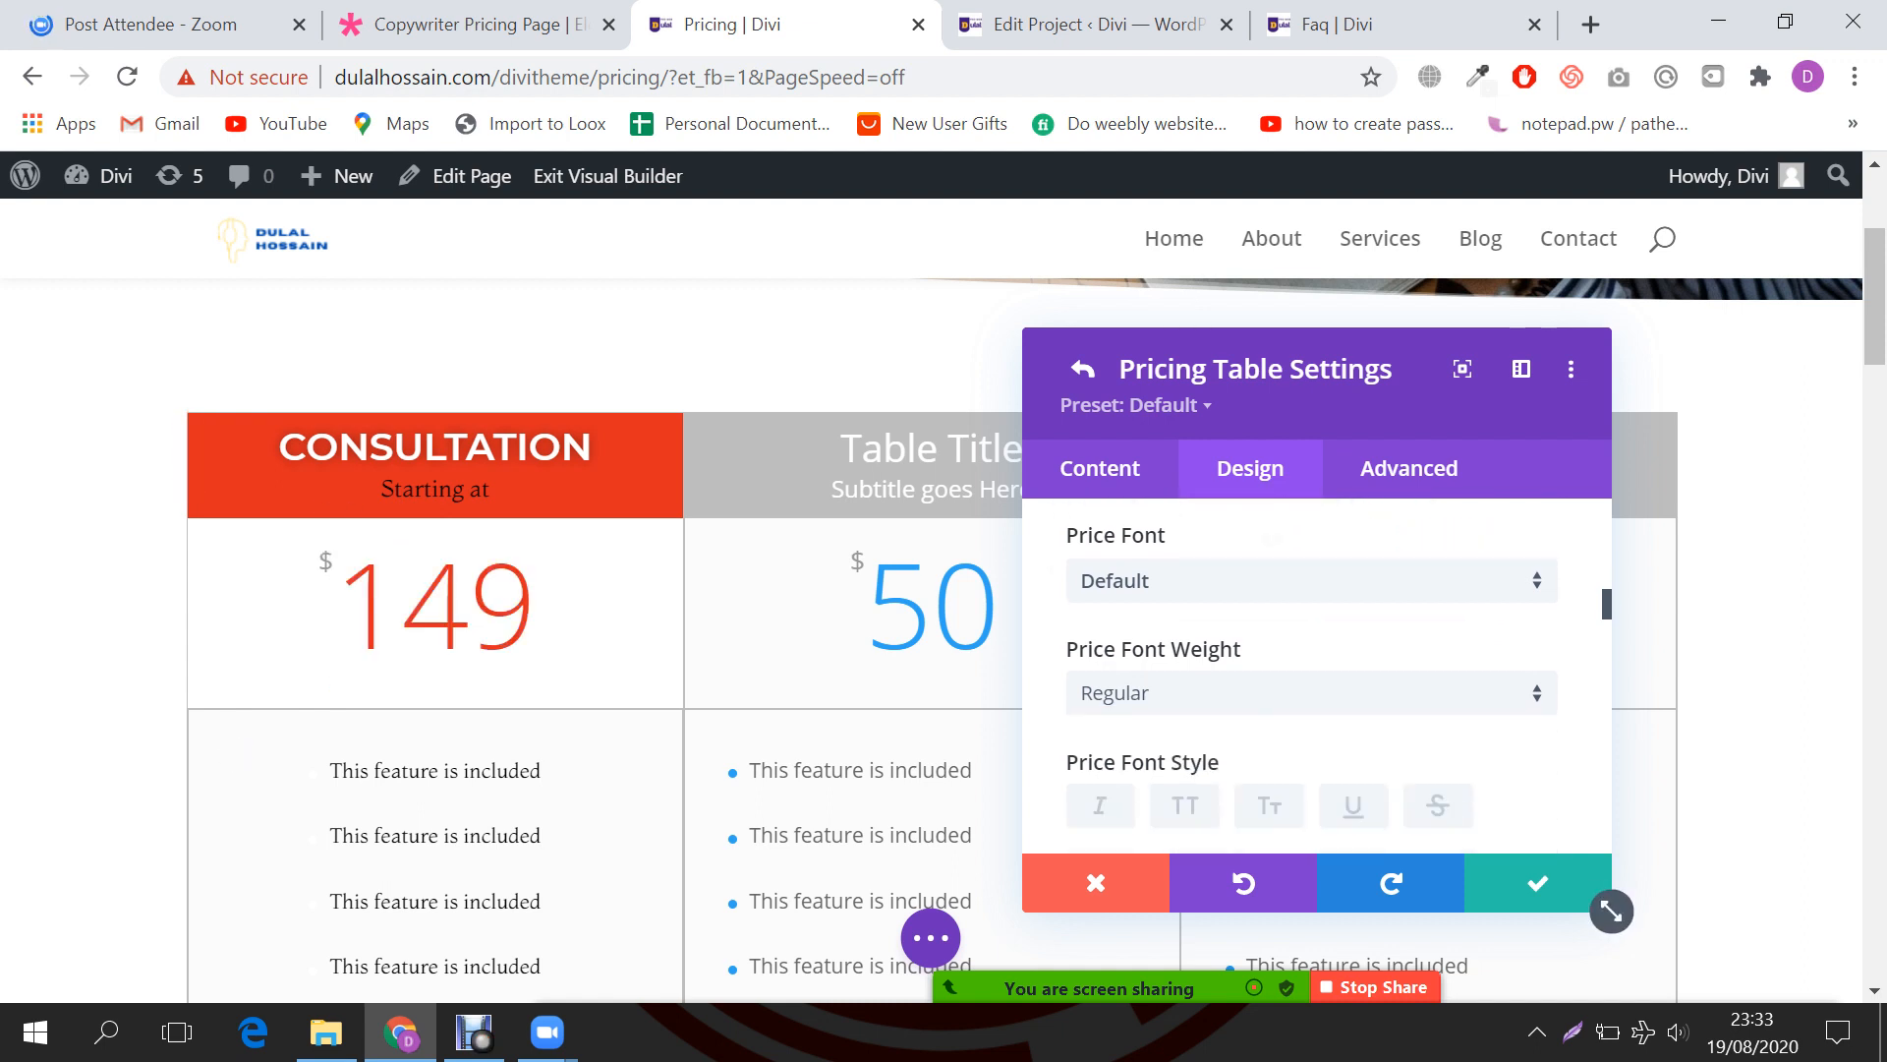
Step: Set the price font to Montserrat Bold and shrink it from 80px to 62px
click(1312, 580)
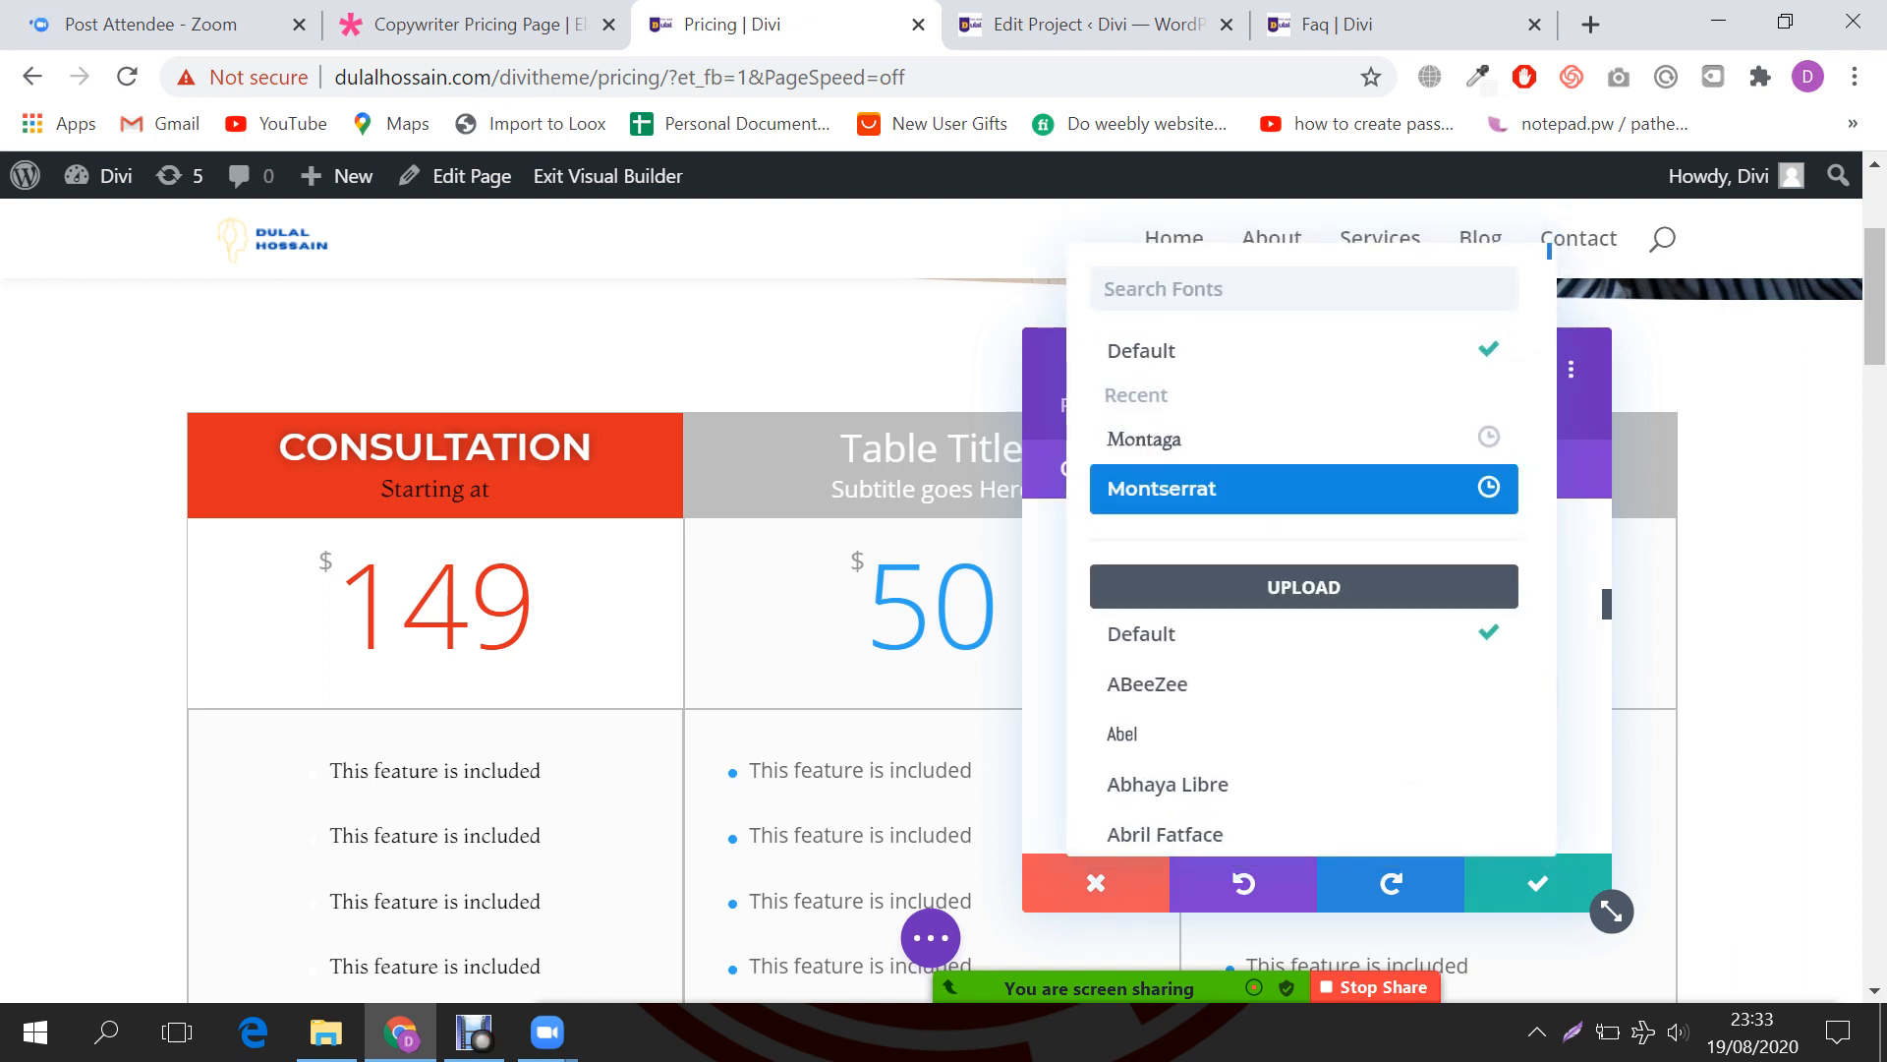
click(1304, 488)
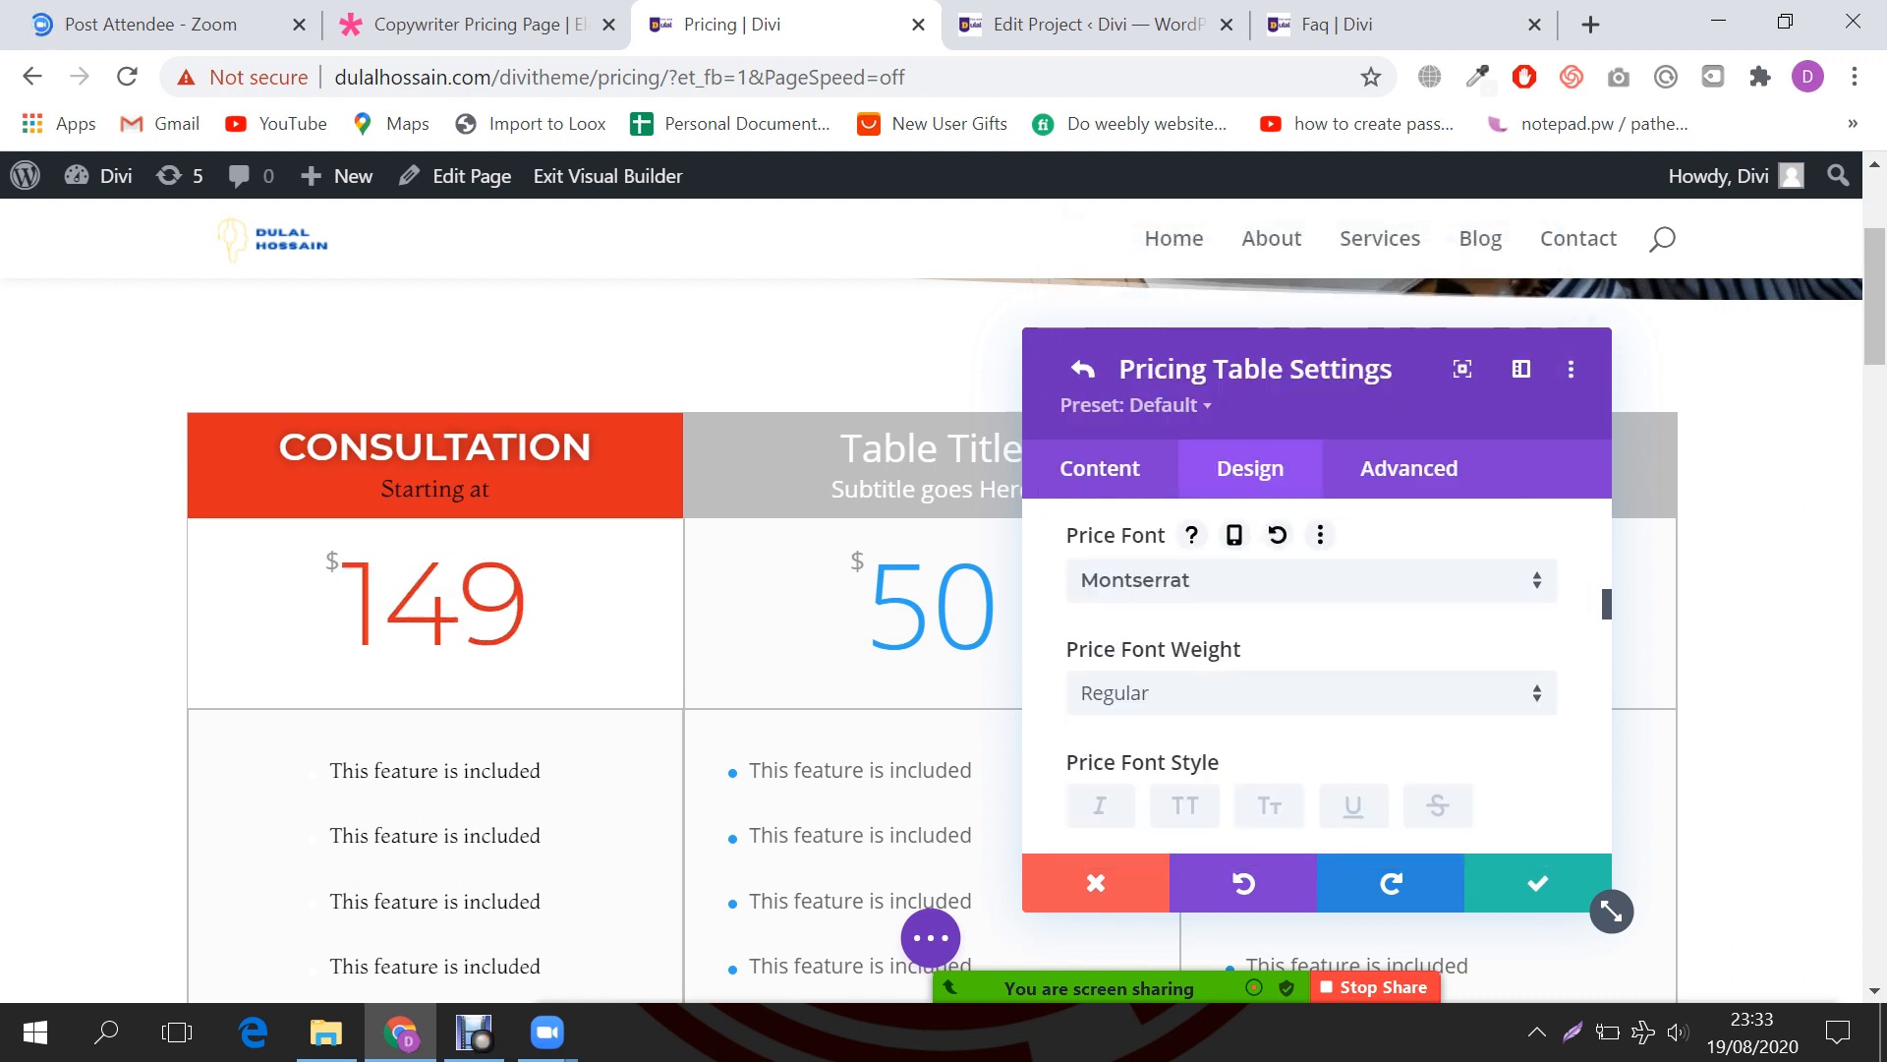
click(1312, 693)
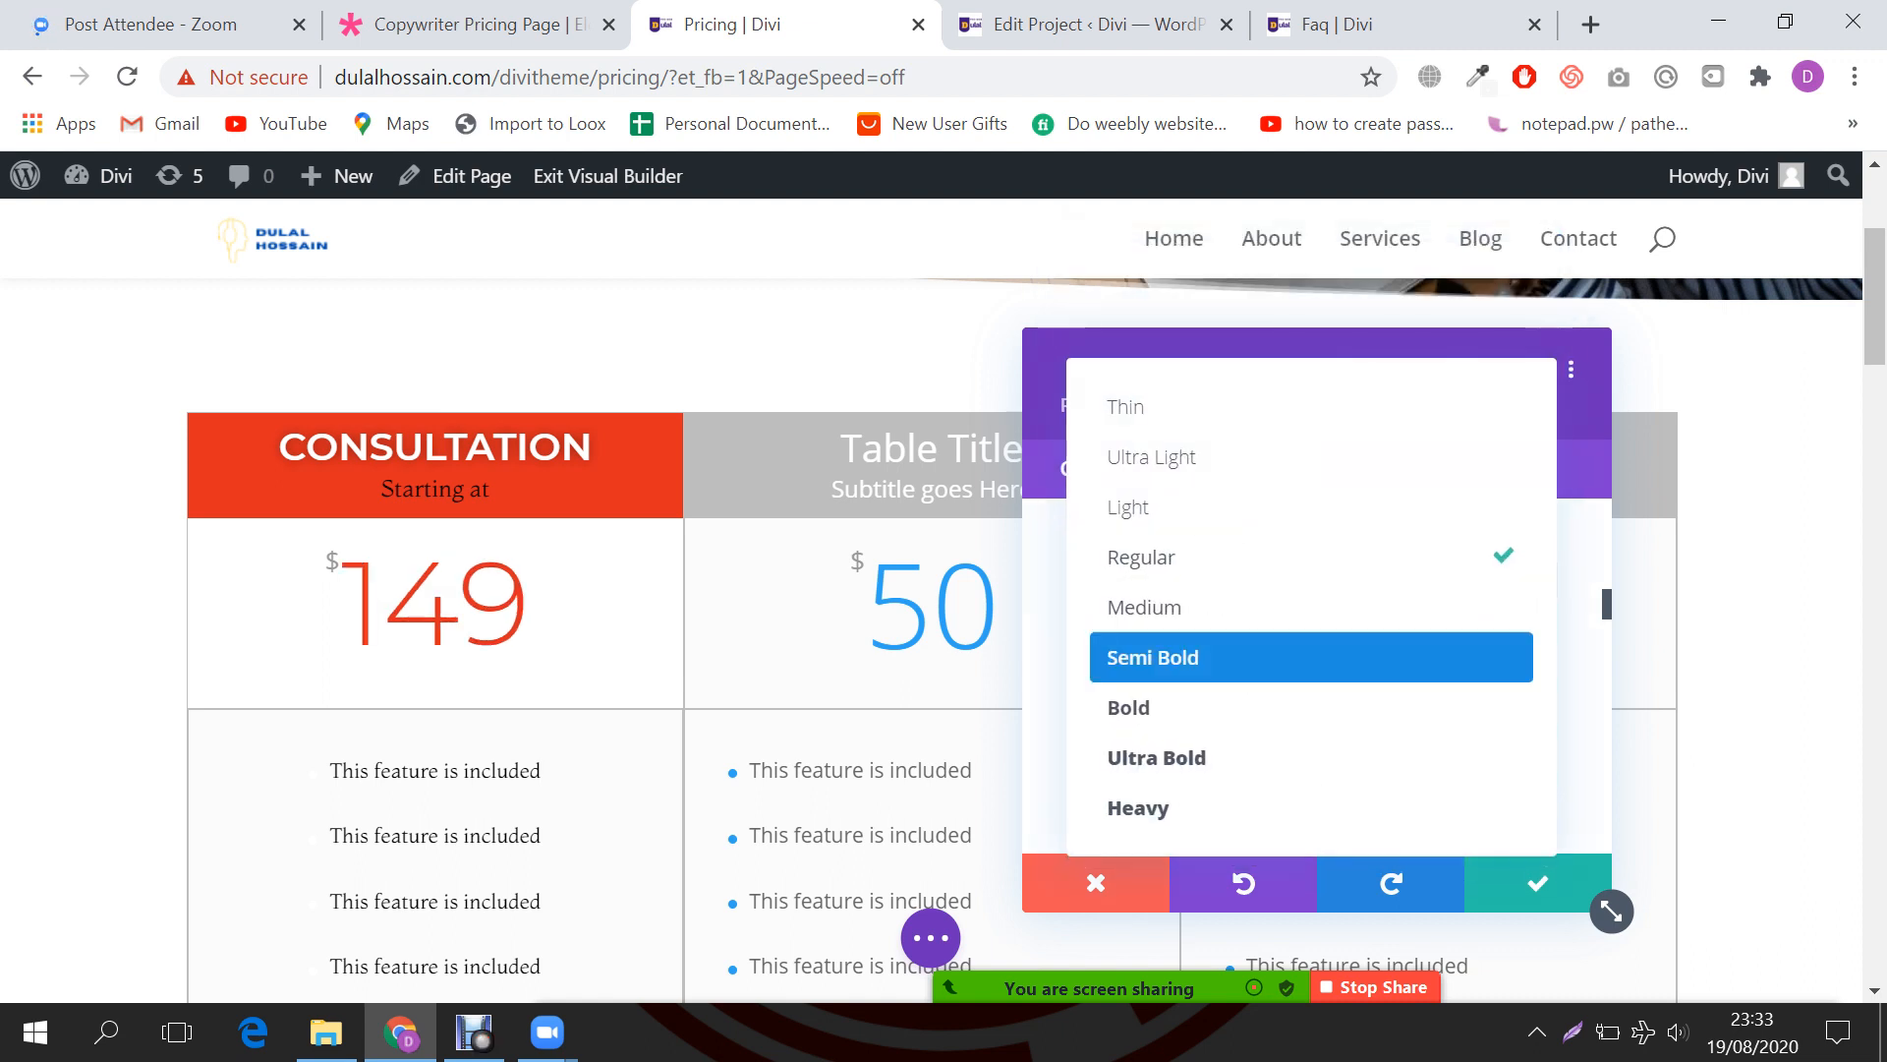
click(1278, 707)
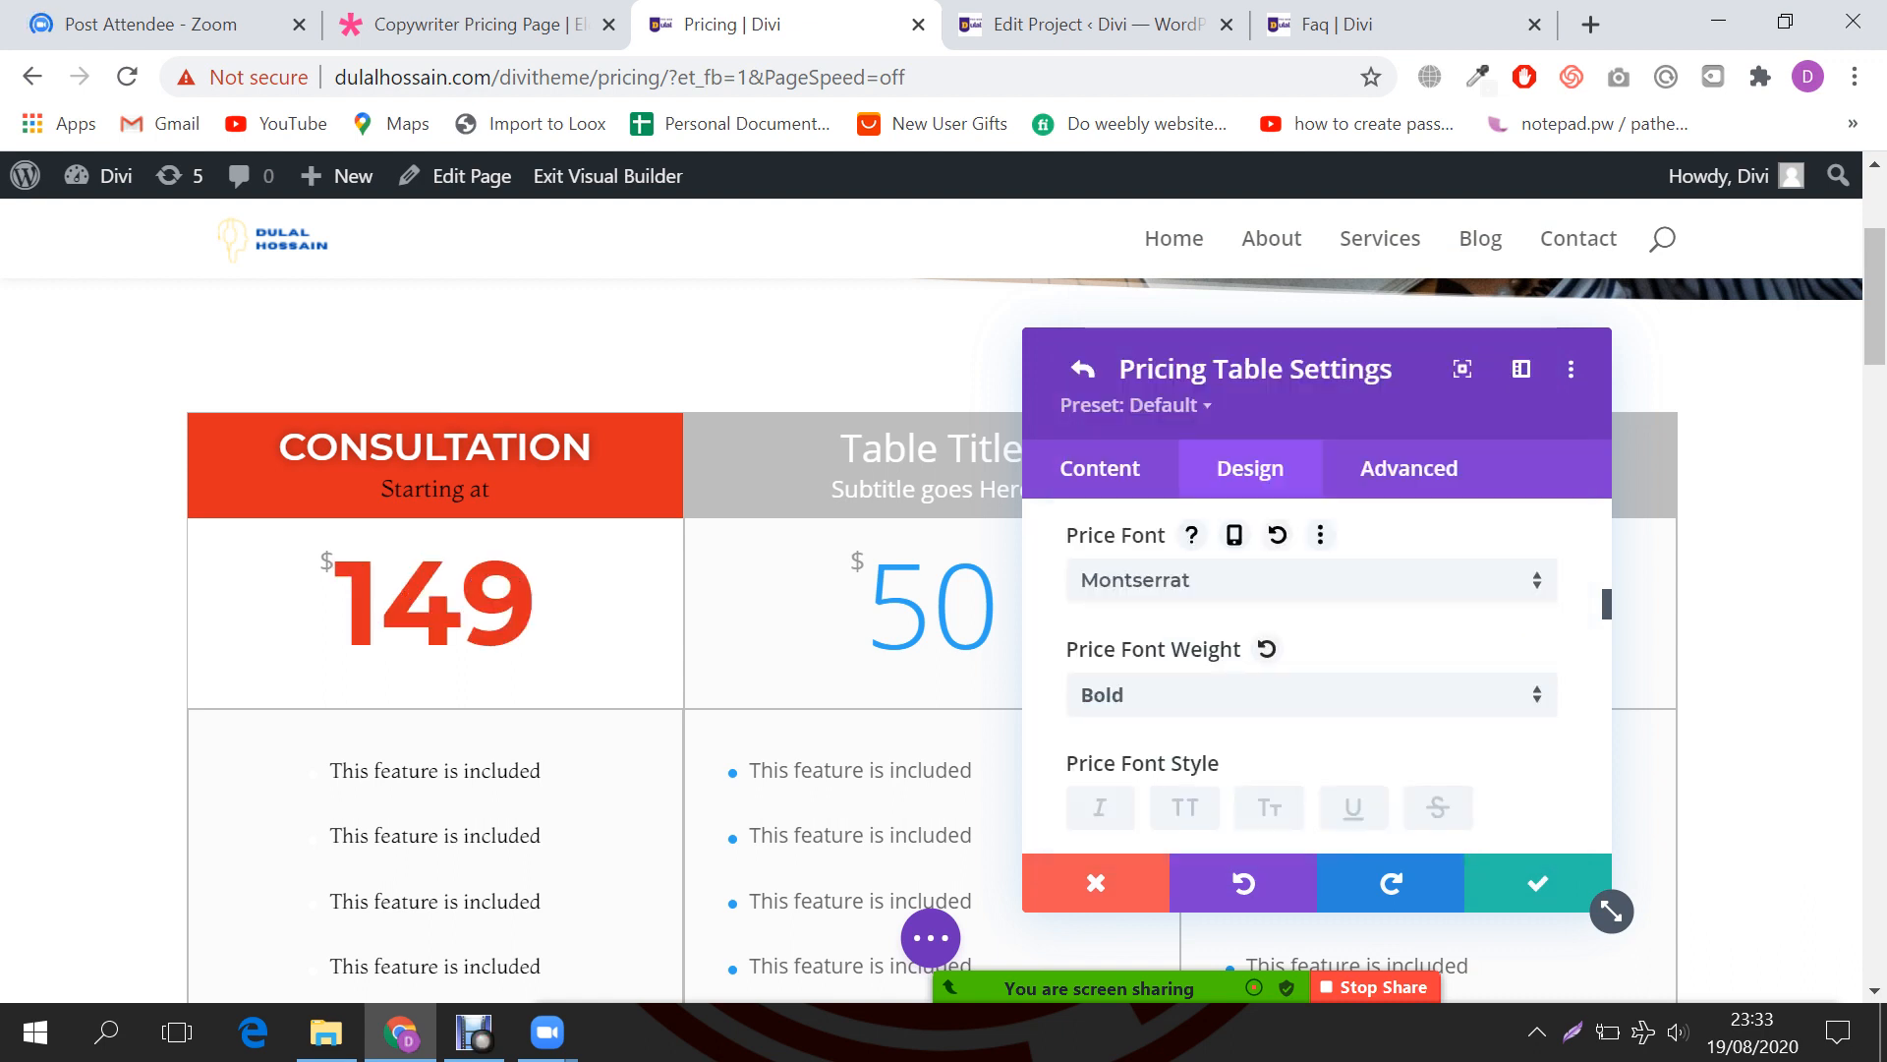
scroll(1312, 678, down, 3)
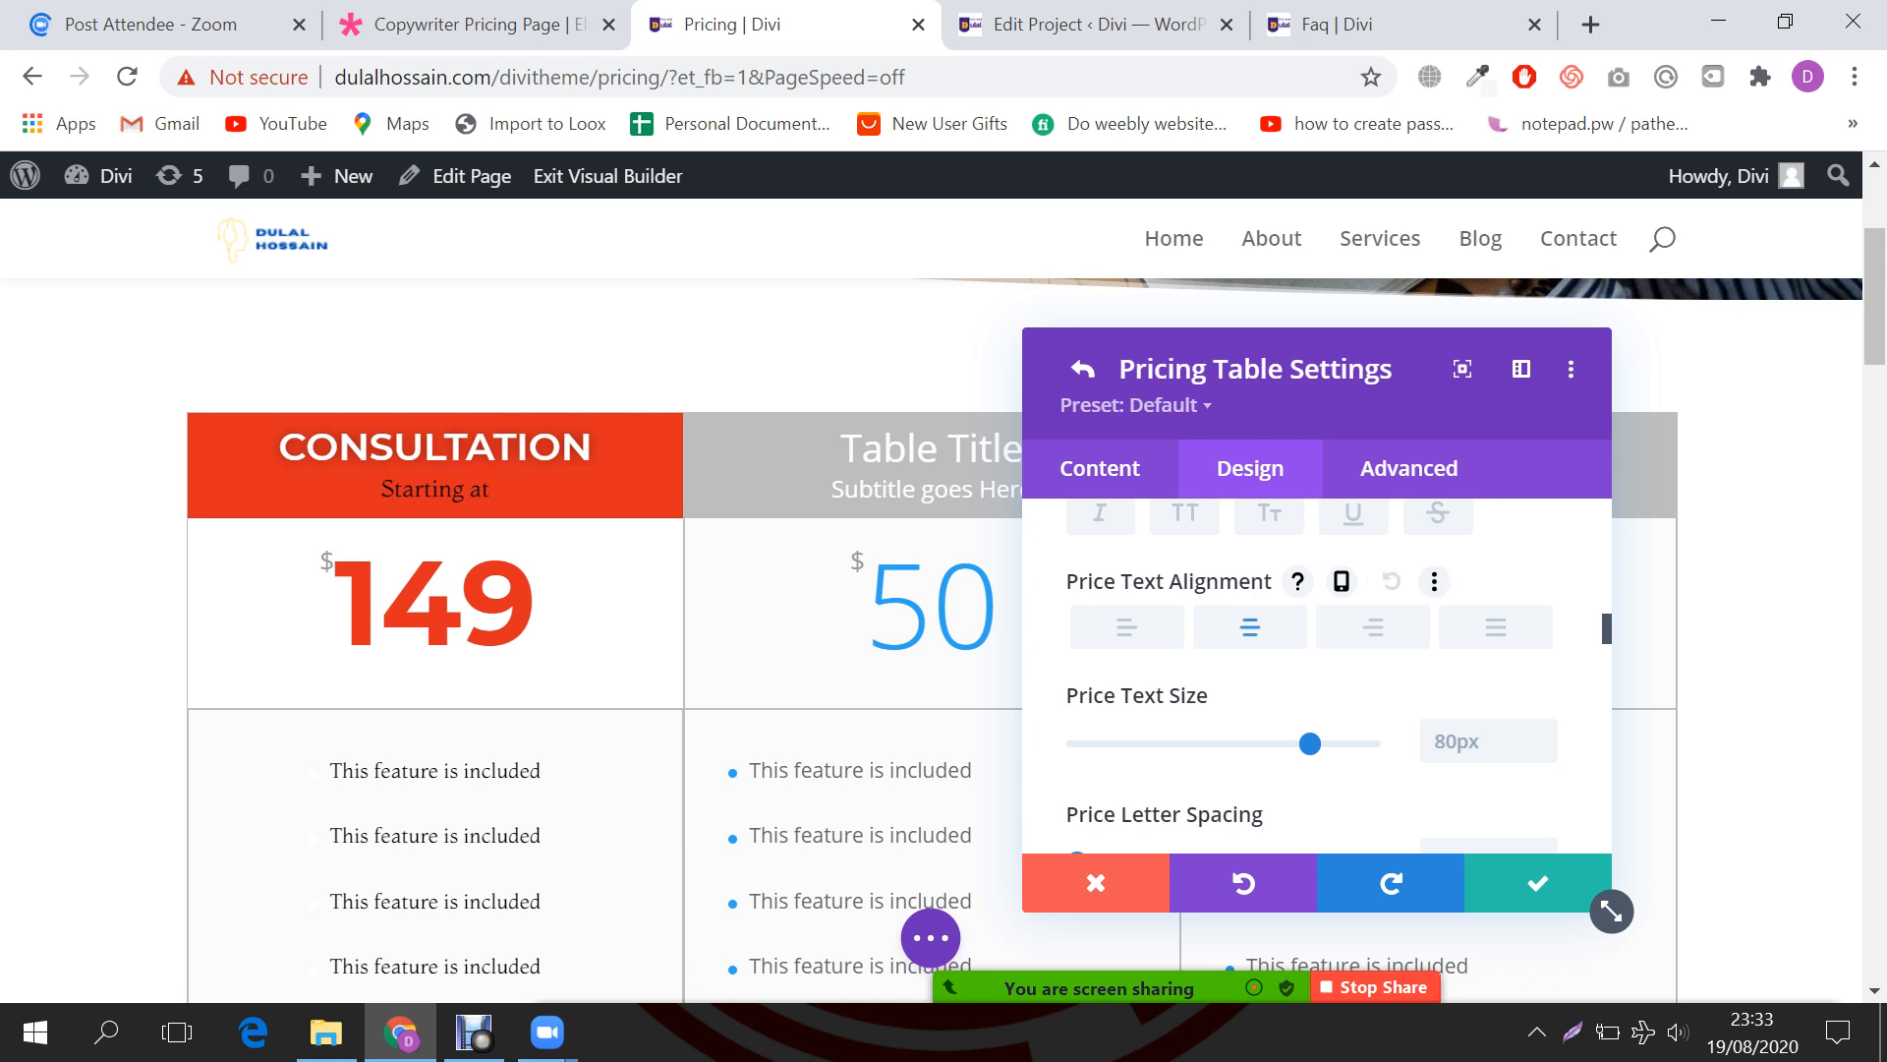
scroll(1435, 582, down, 2)
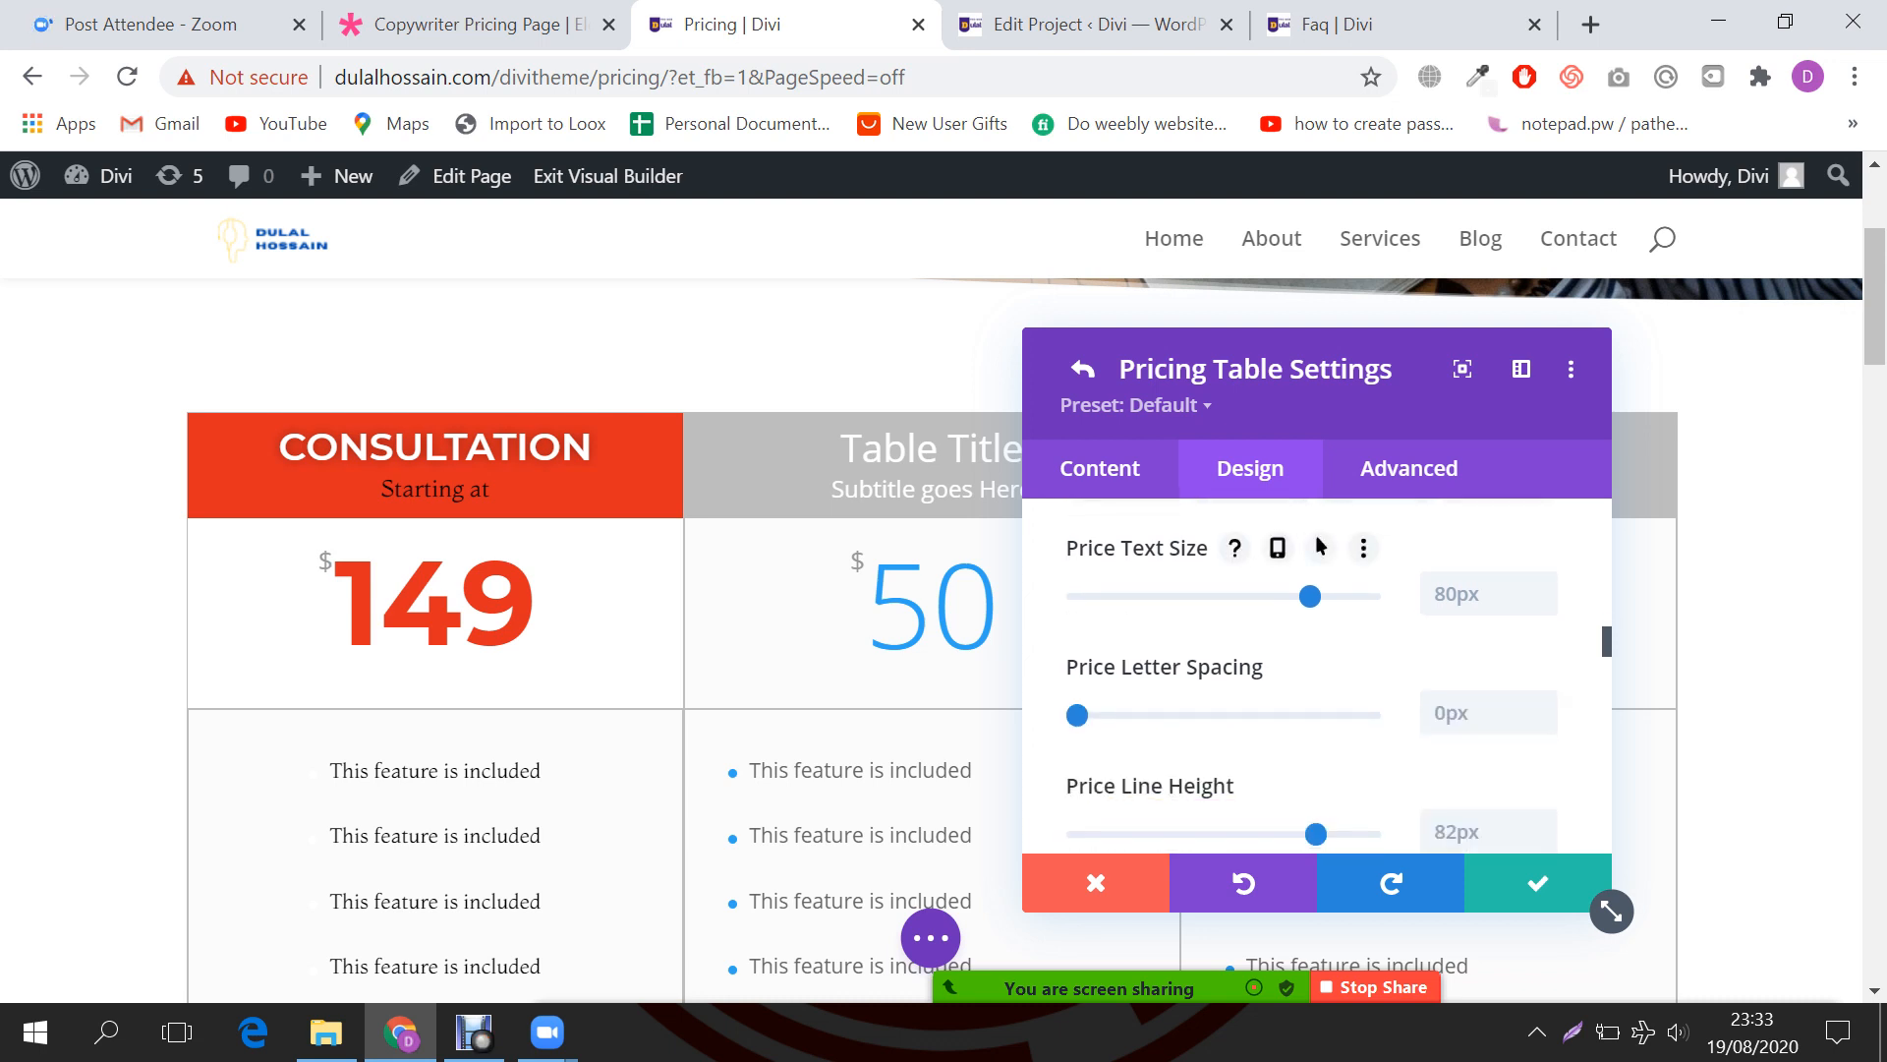
drag(1310, 596, 1257, 596)
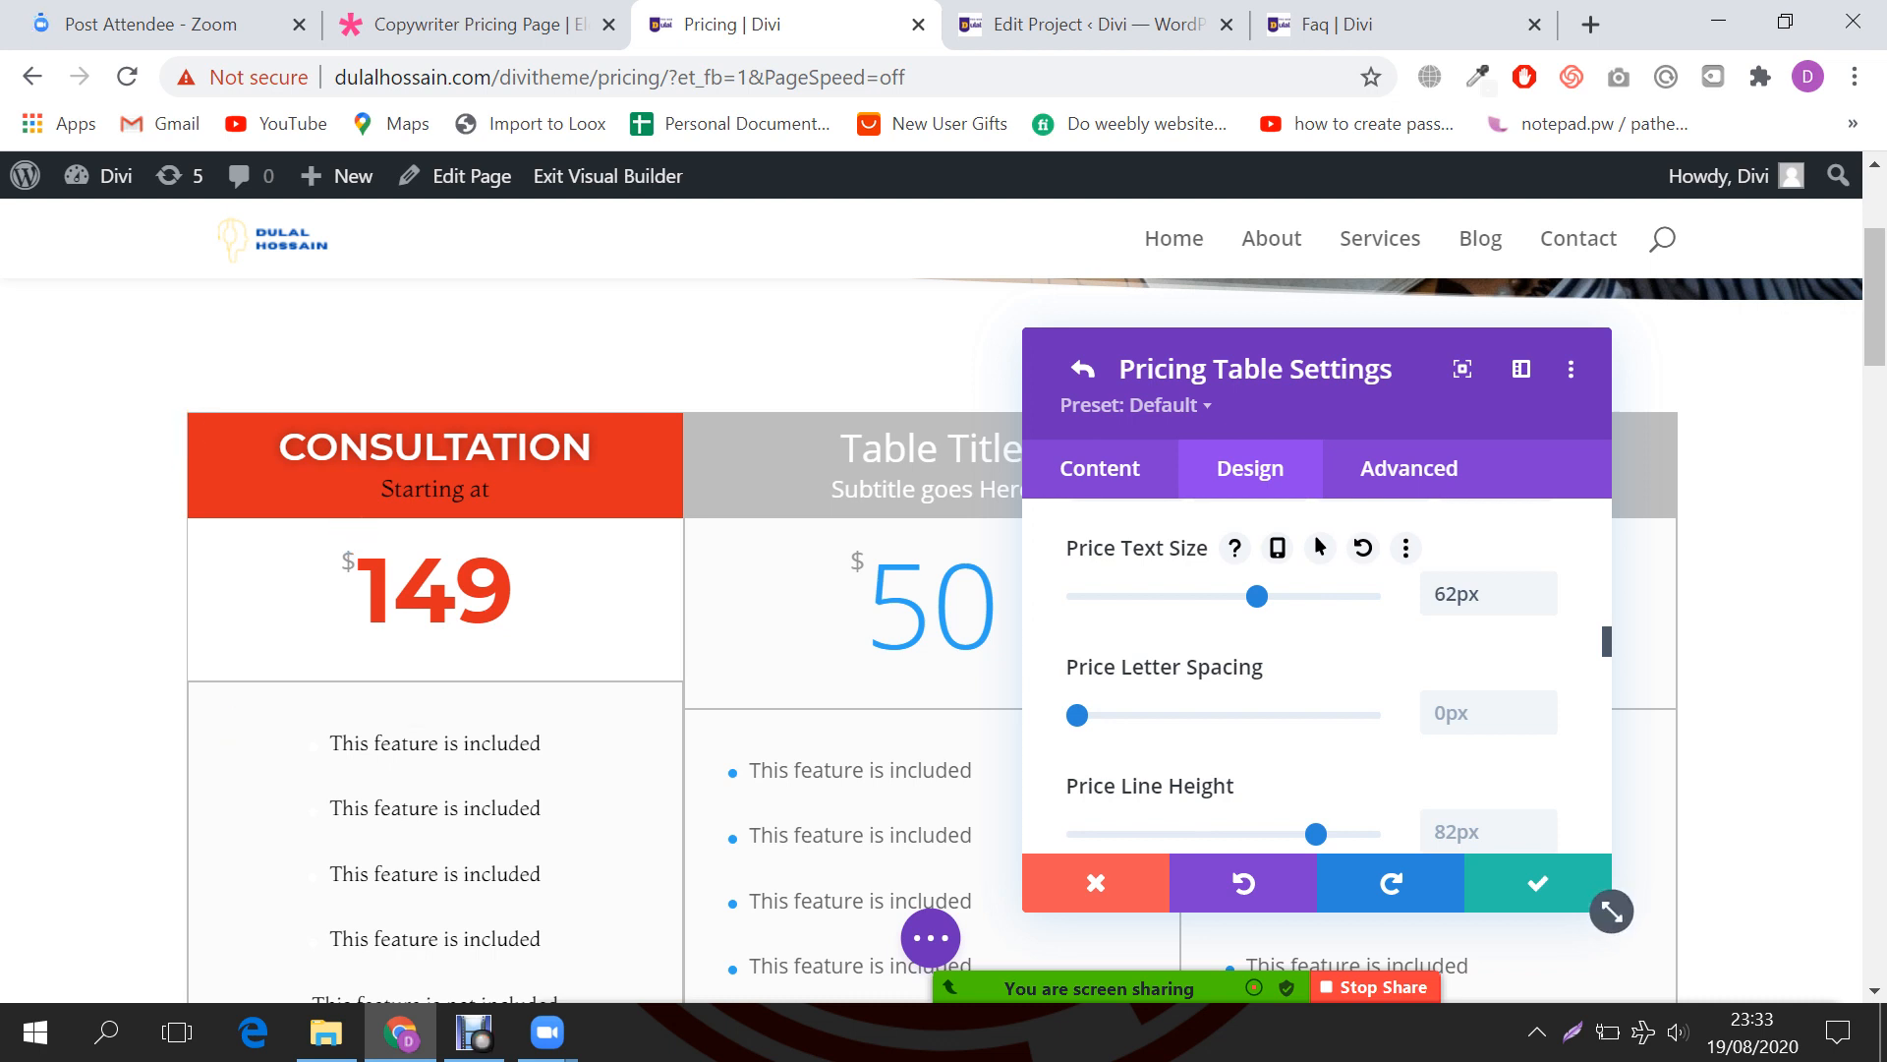
scroll(1317, 678, down, 2)
scroll(1317, 678, down, 4)
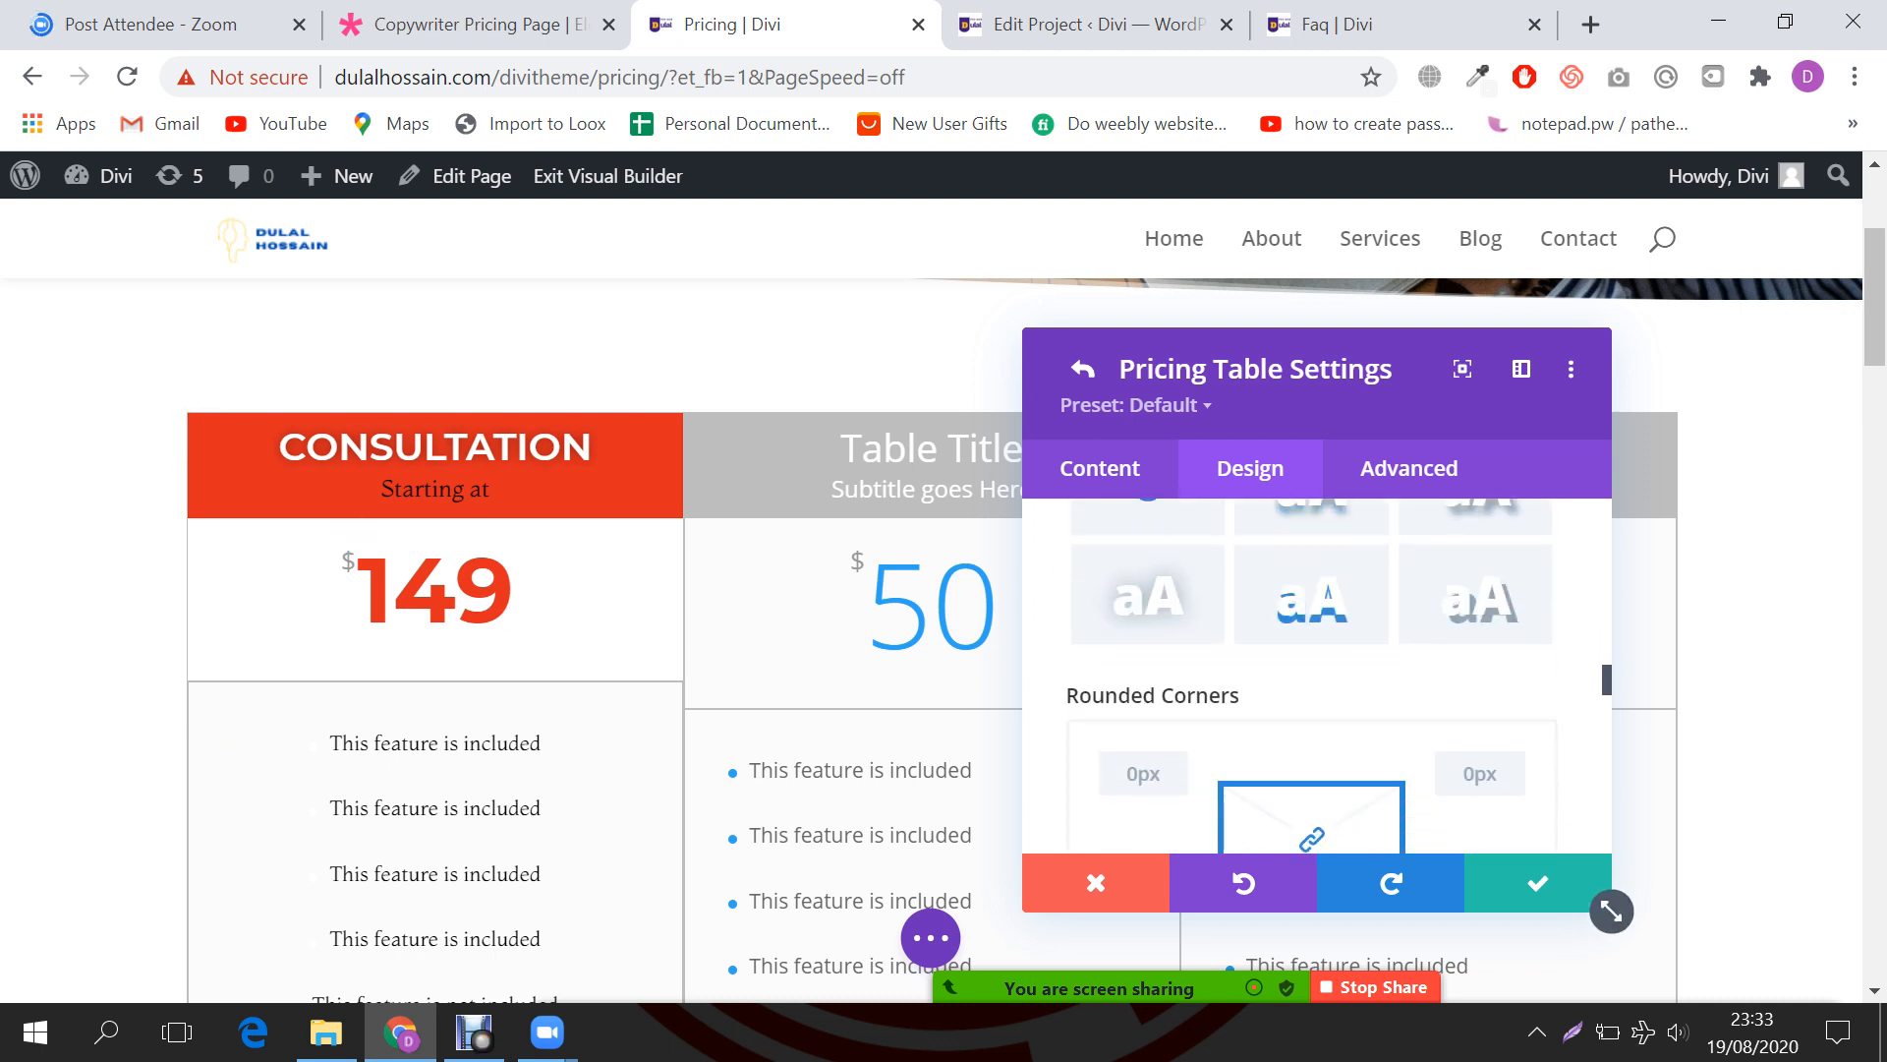
scroll(1317, 678, down, 2)
scroll(1317, 679, down, 5)
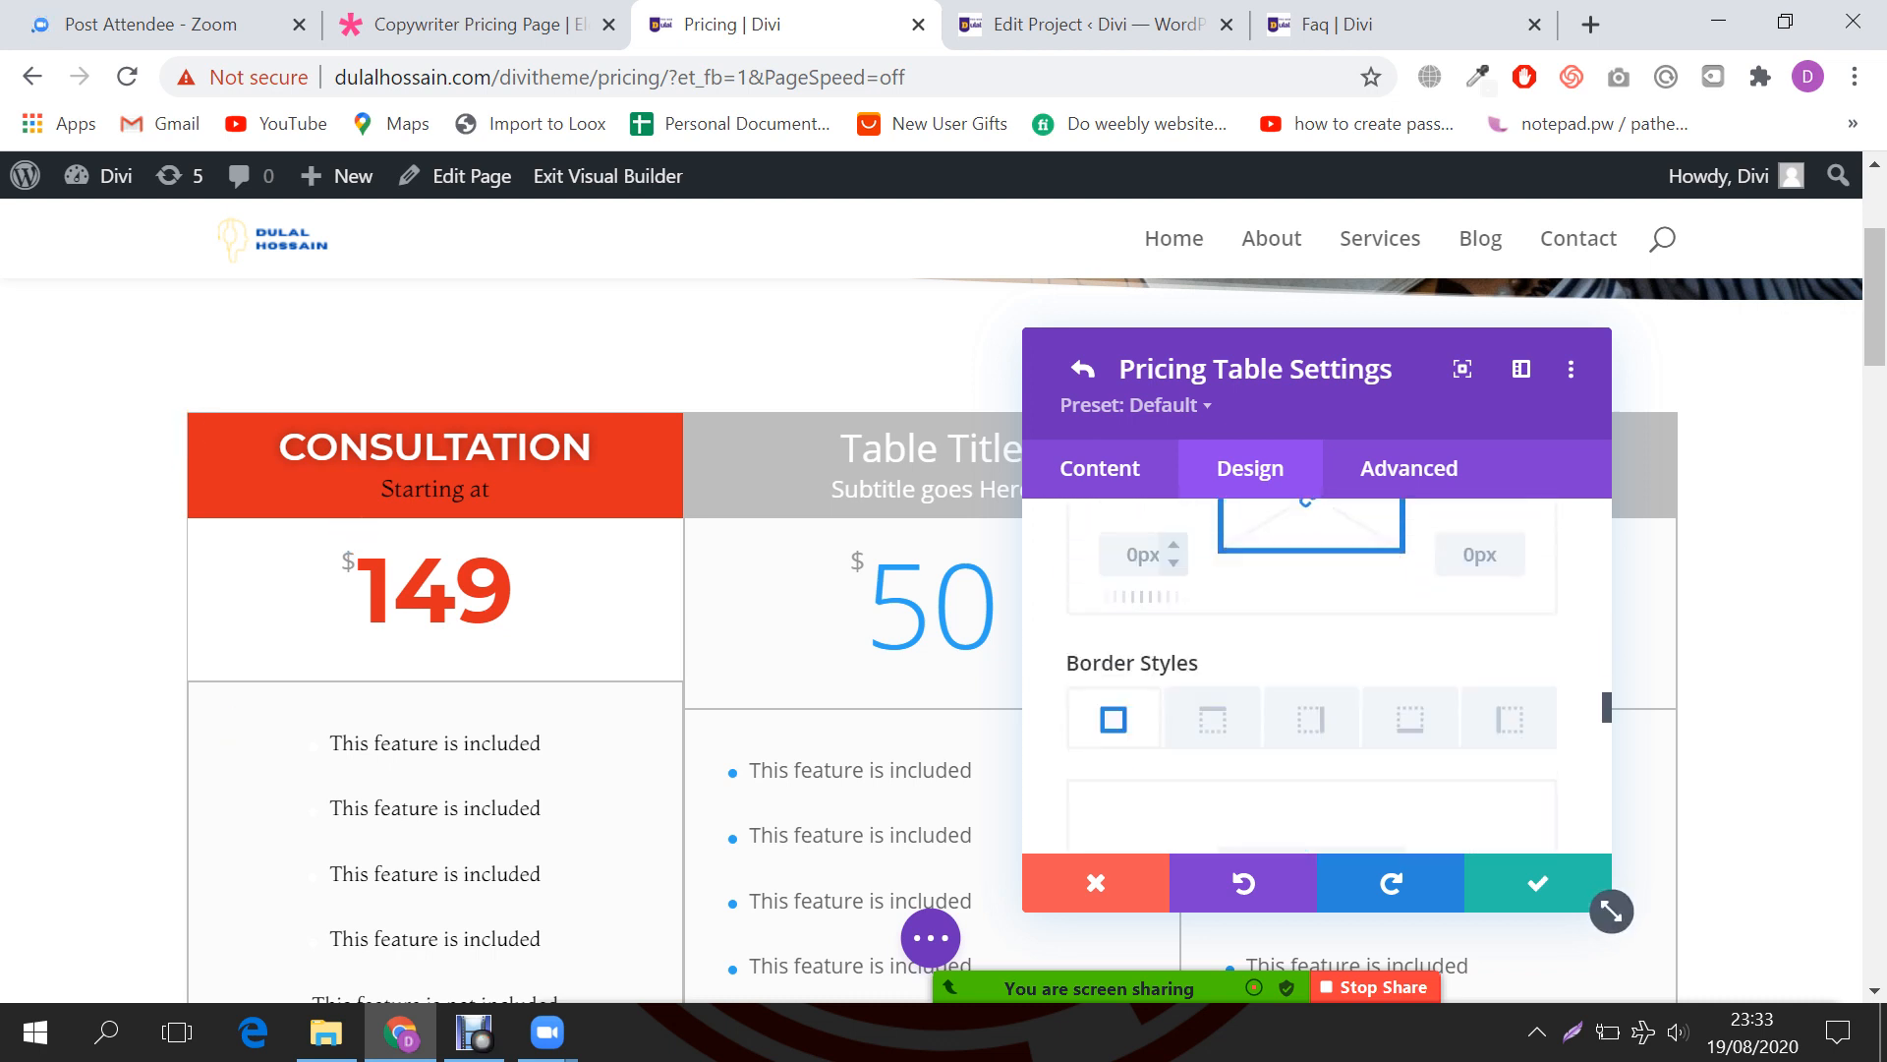
scroll(1317, 678, down, 5)
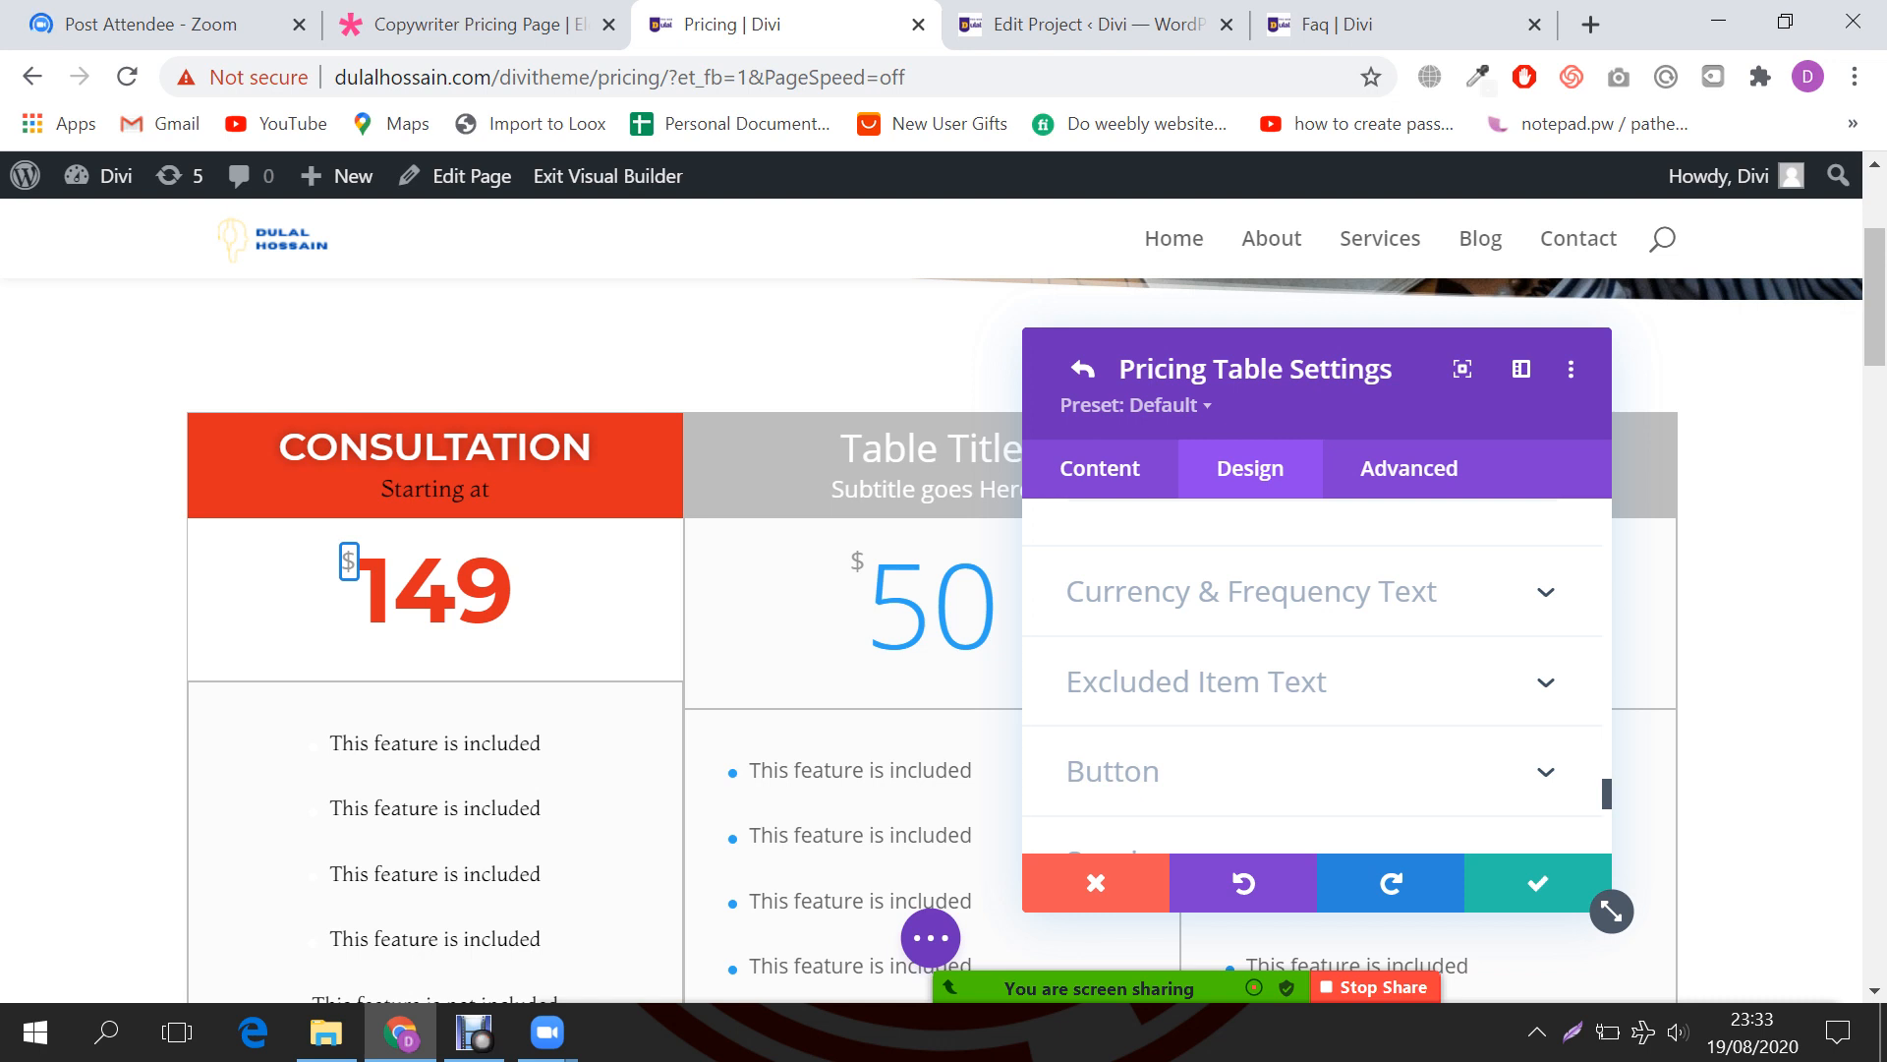
Step: Set the currency symbol font to Montaga Bold
click(1251, 592)
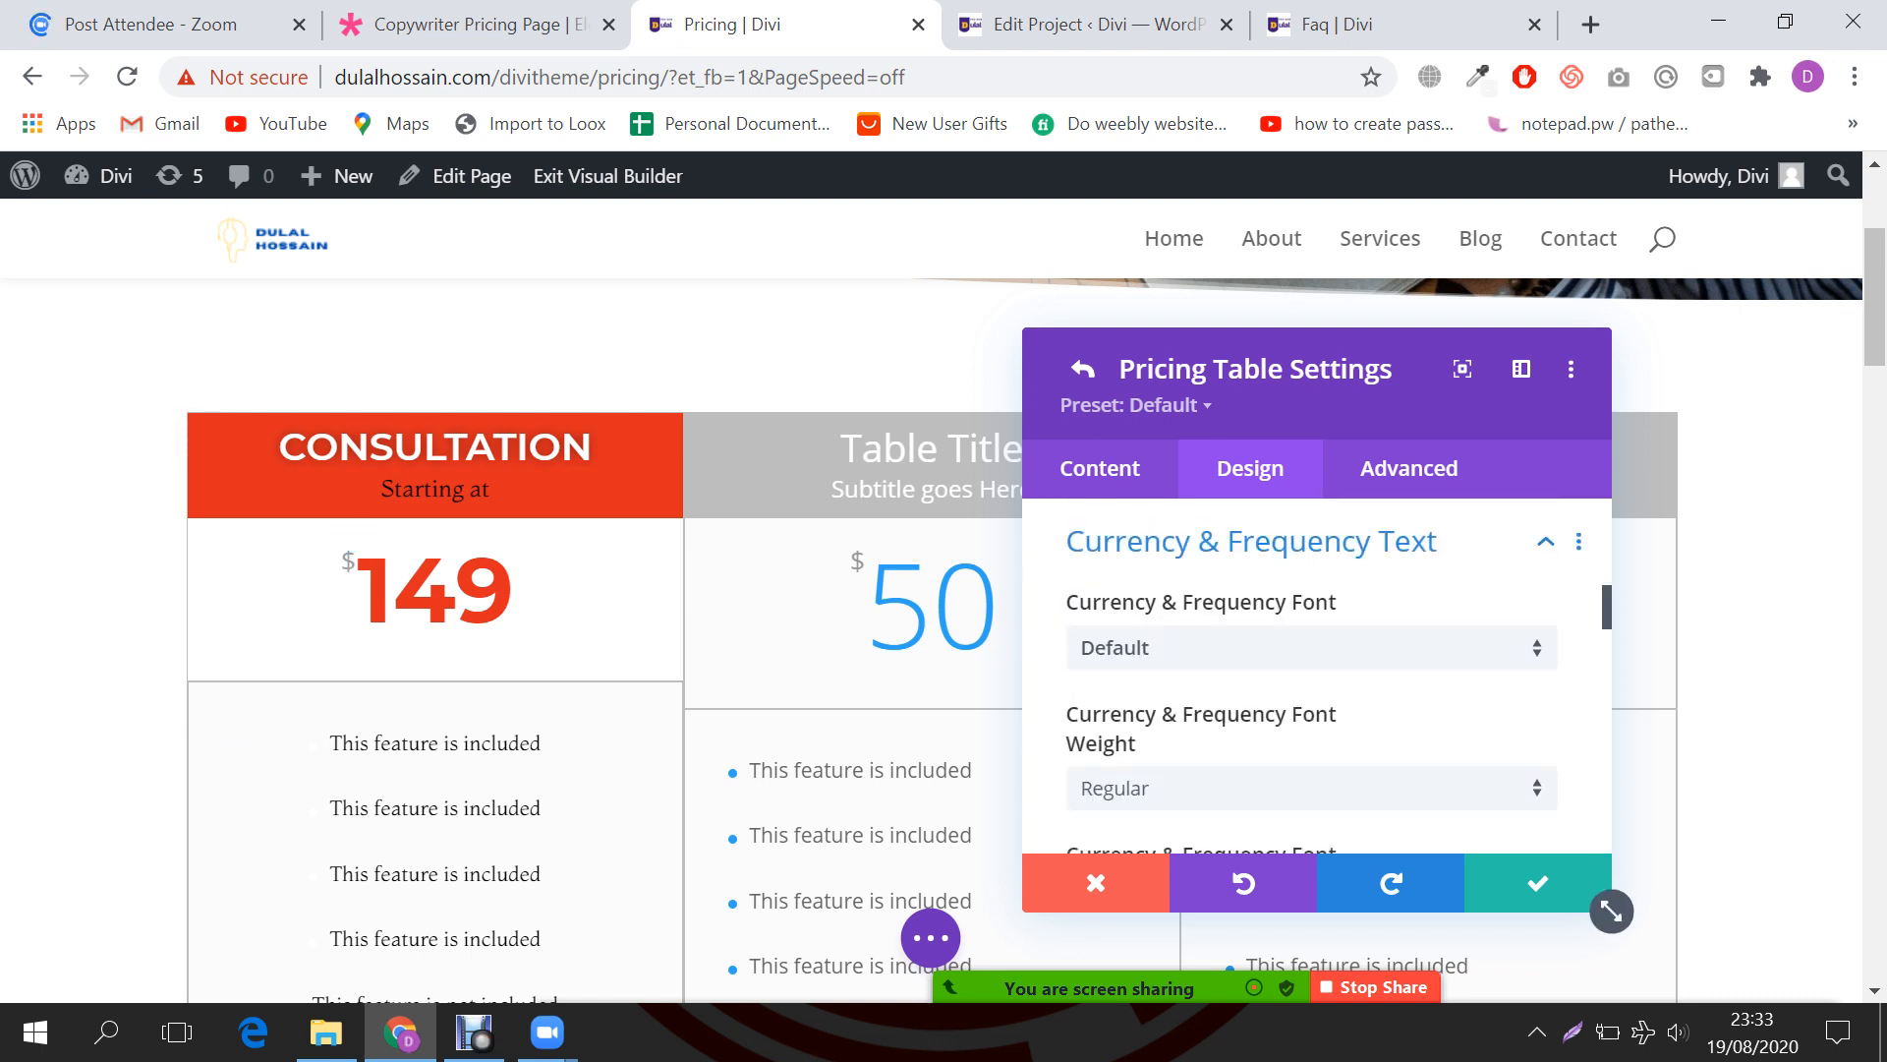
click(1311, 648)
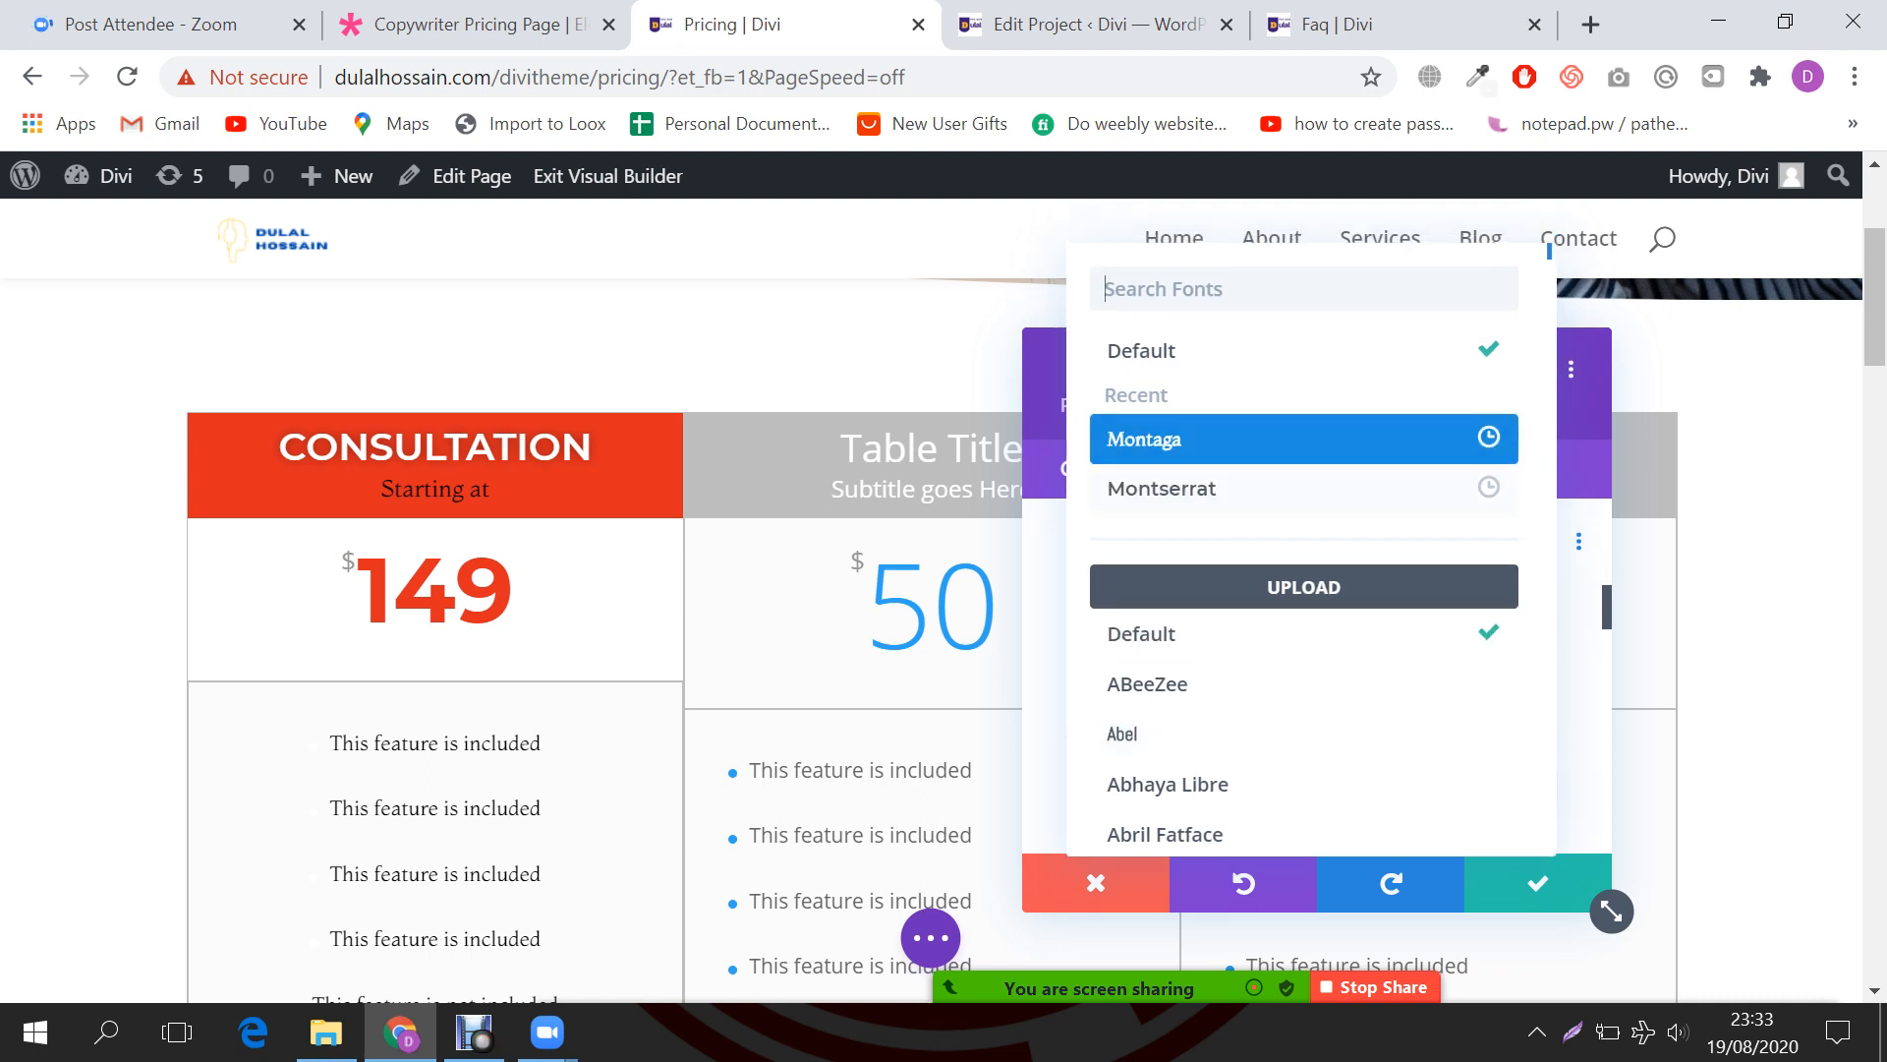
click(1179, 438)
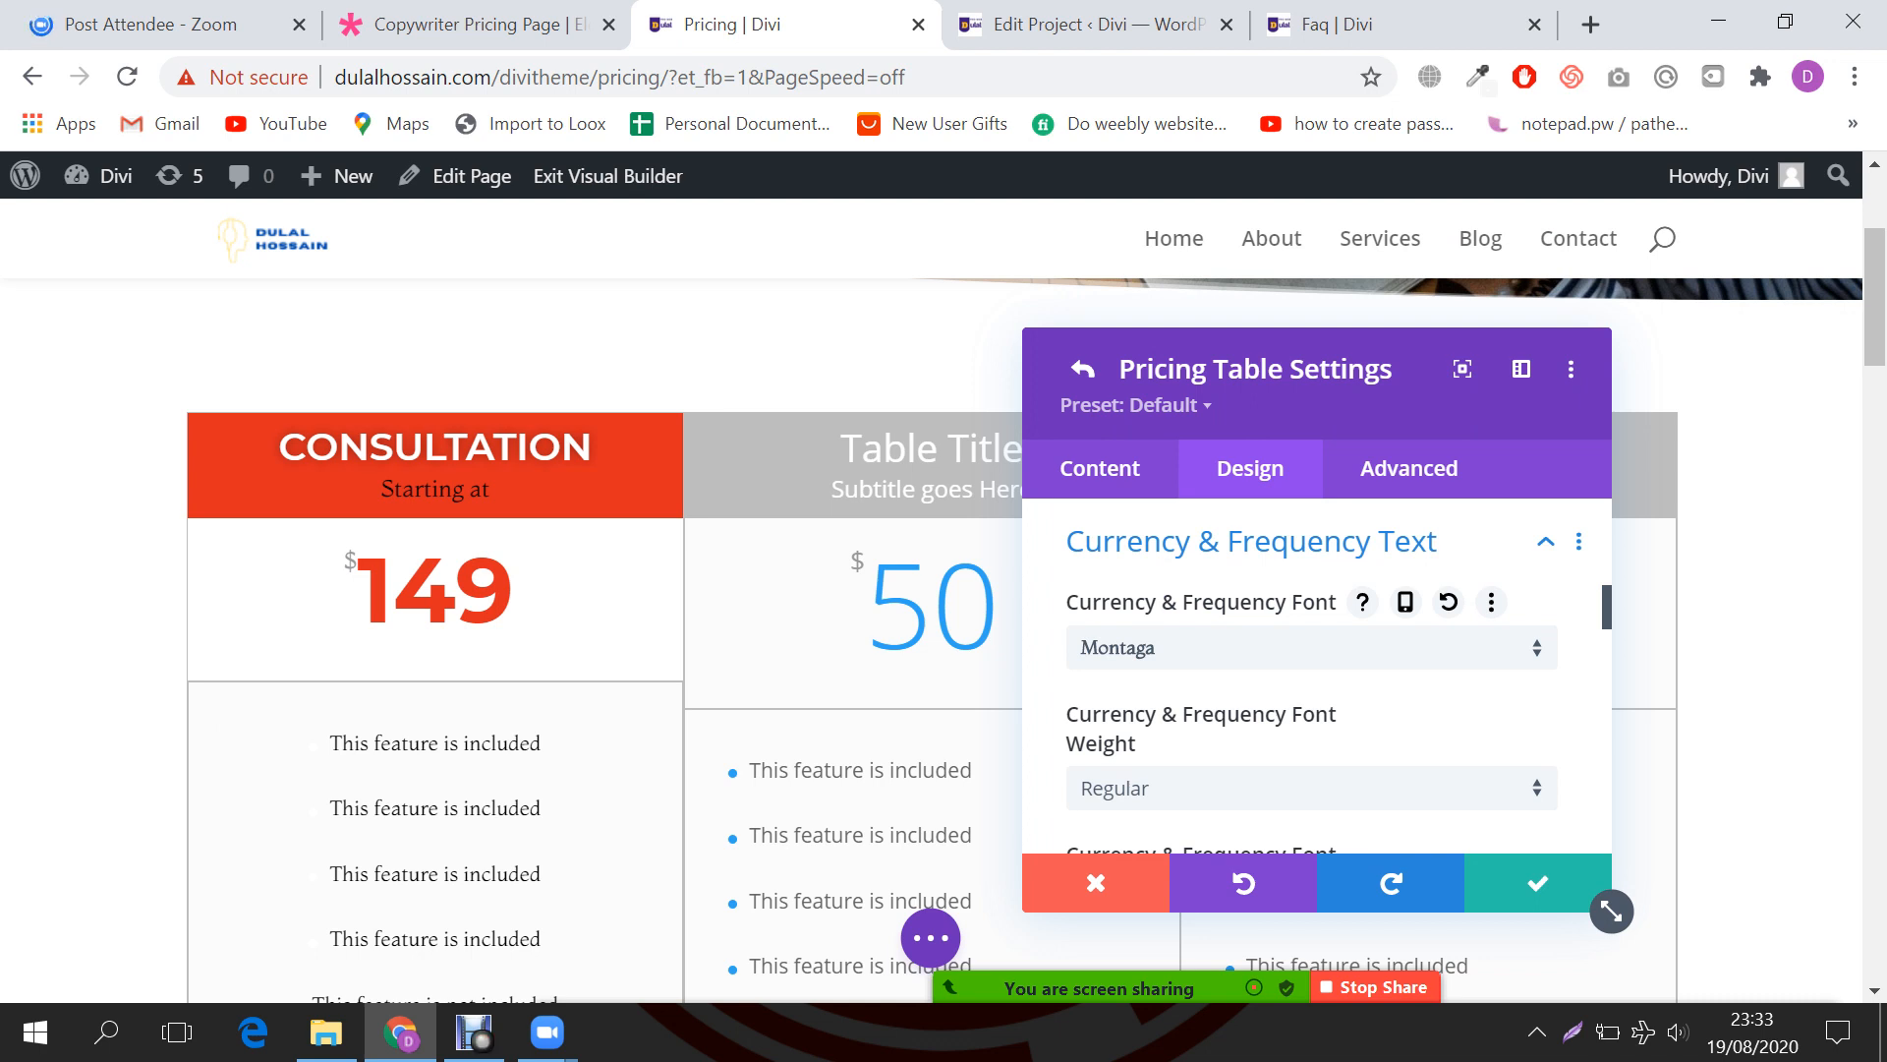
scroll(1317, 678, down, 2)
click(1311, 641)
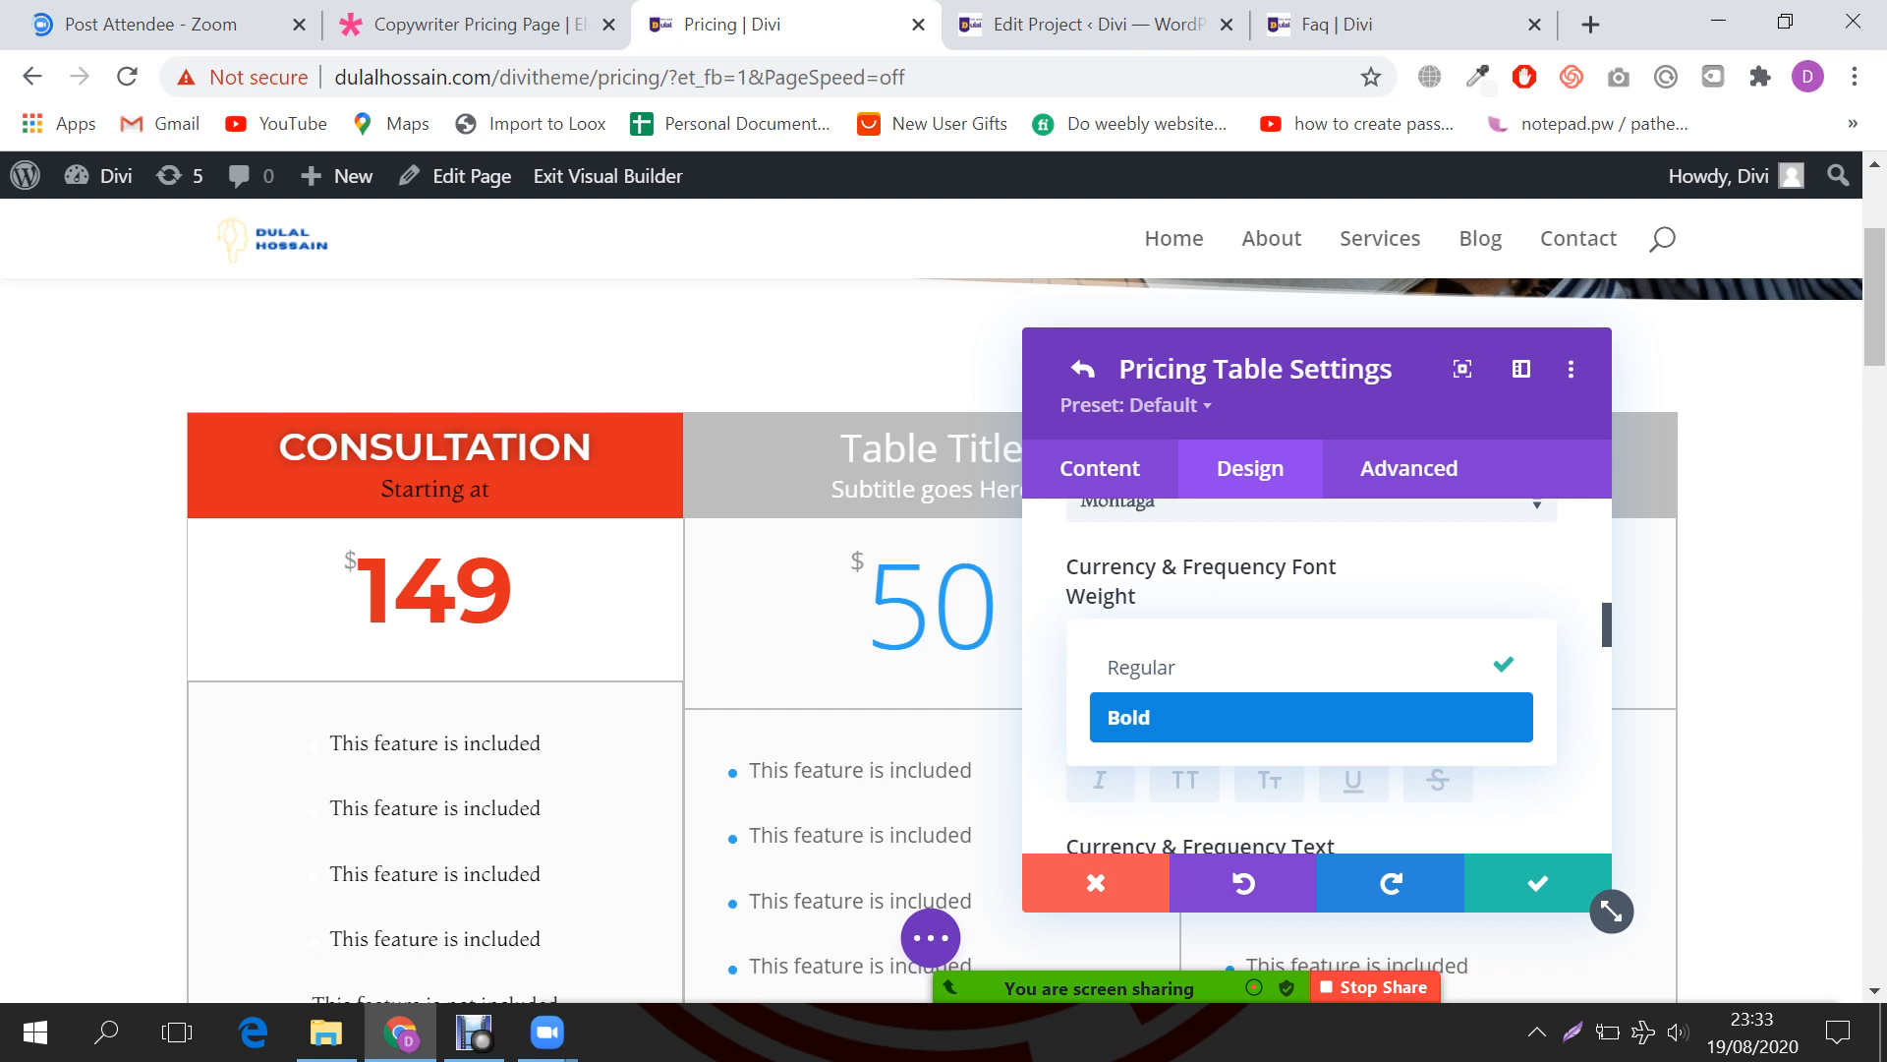
click(1311, 717)
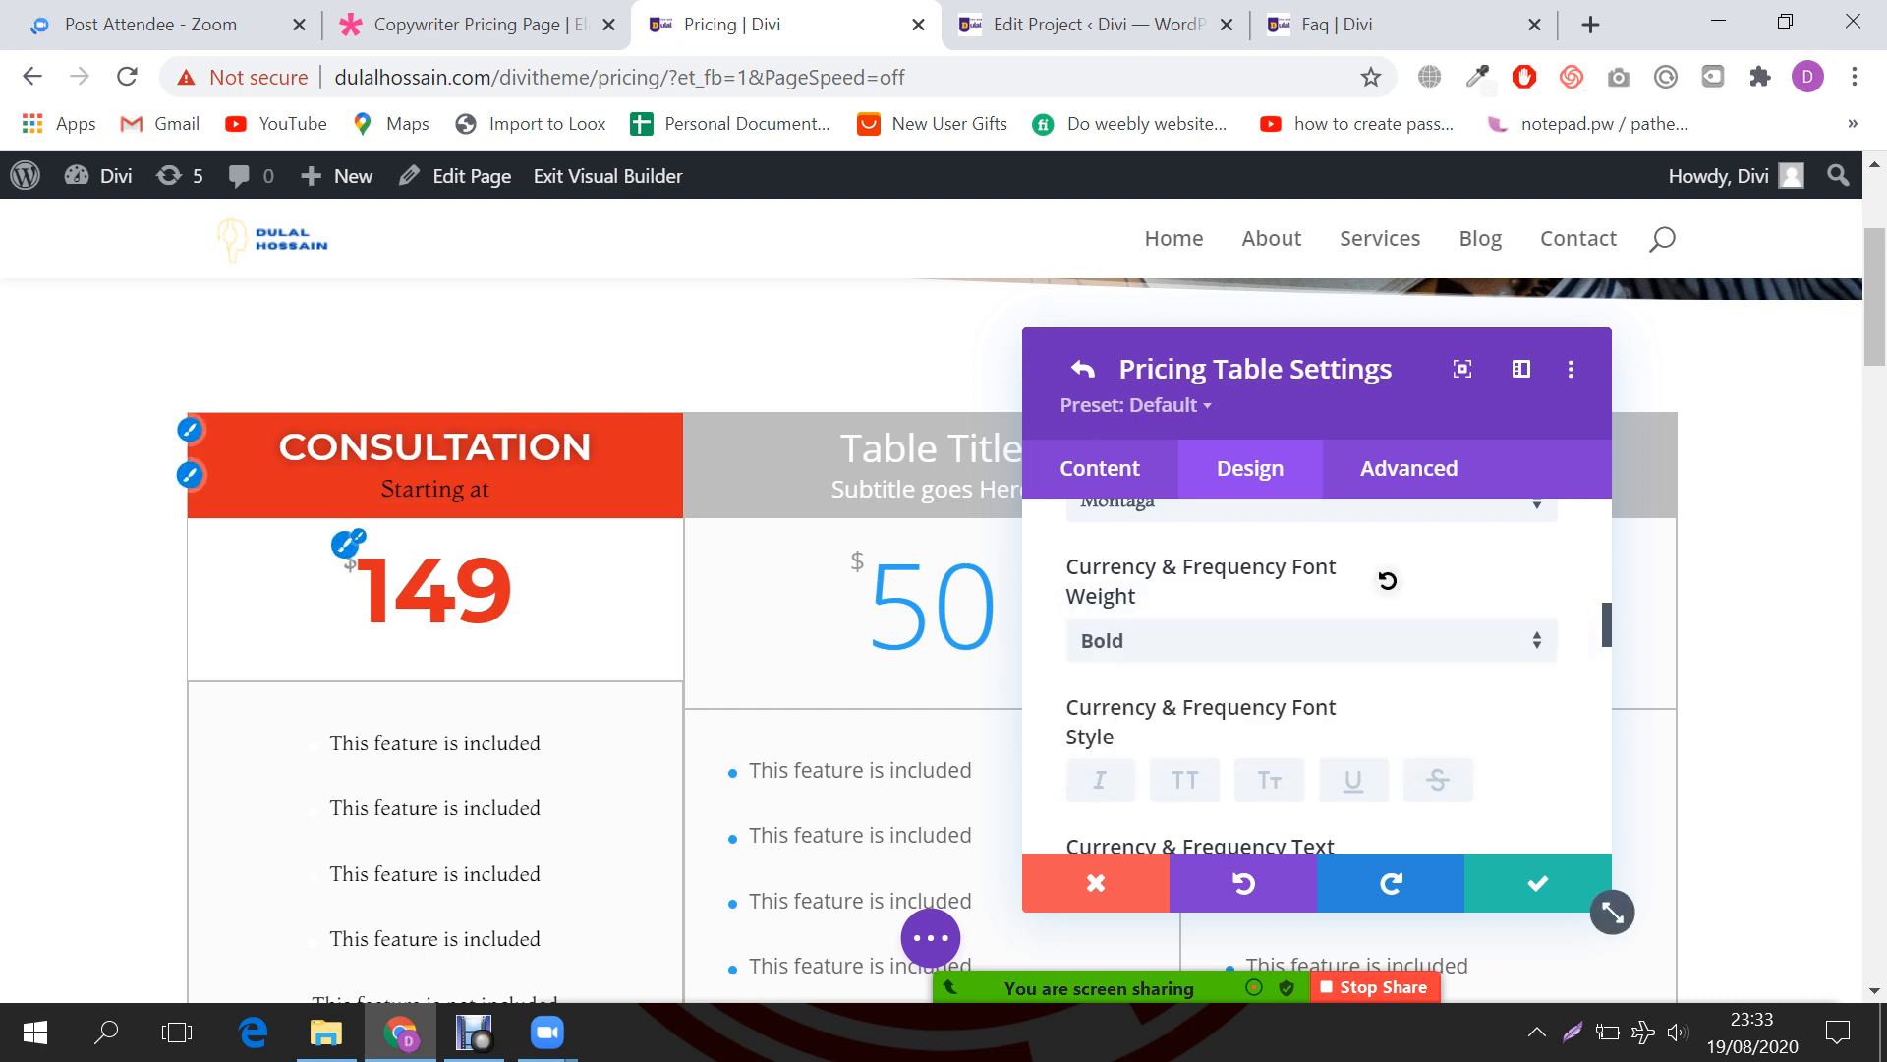
Step: Make the dollar sign black, 32px, with 11px letter spacing
scroll(1317, 688, down, 2)
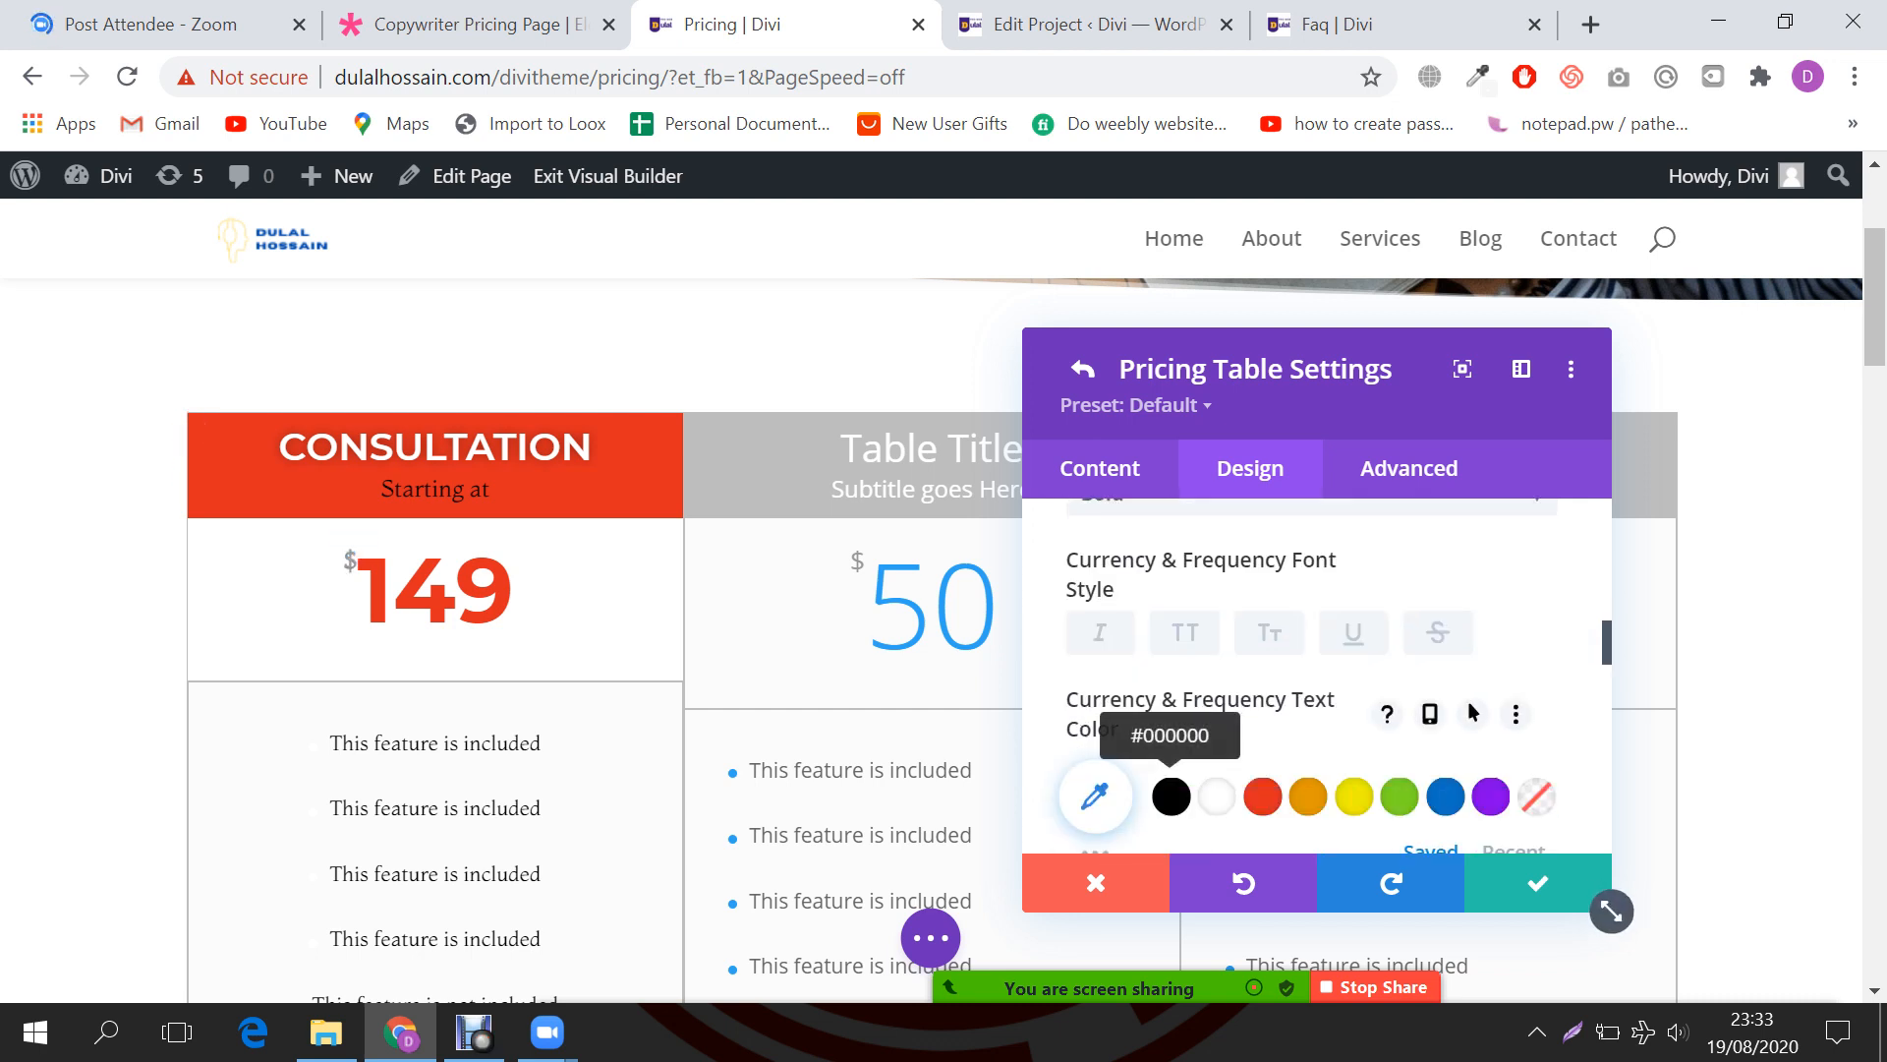
click(1171, 796)
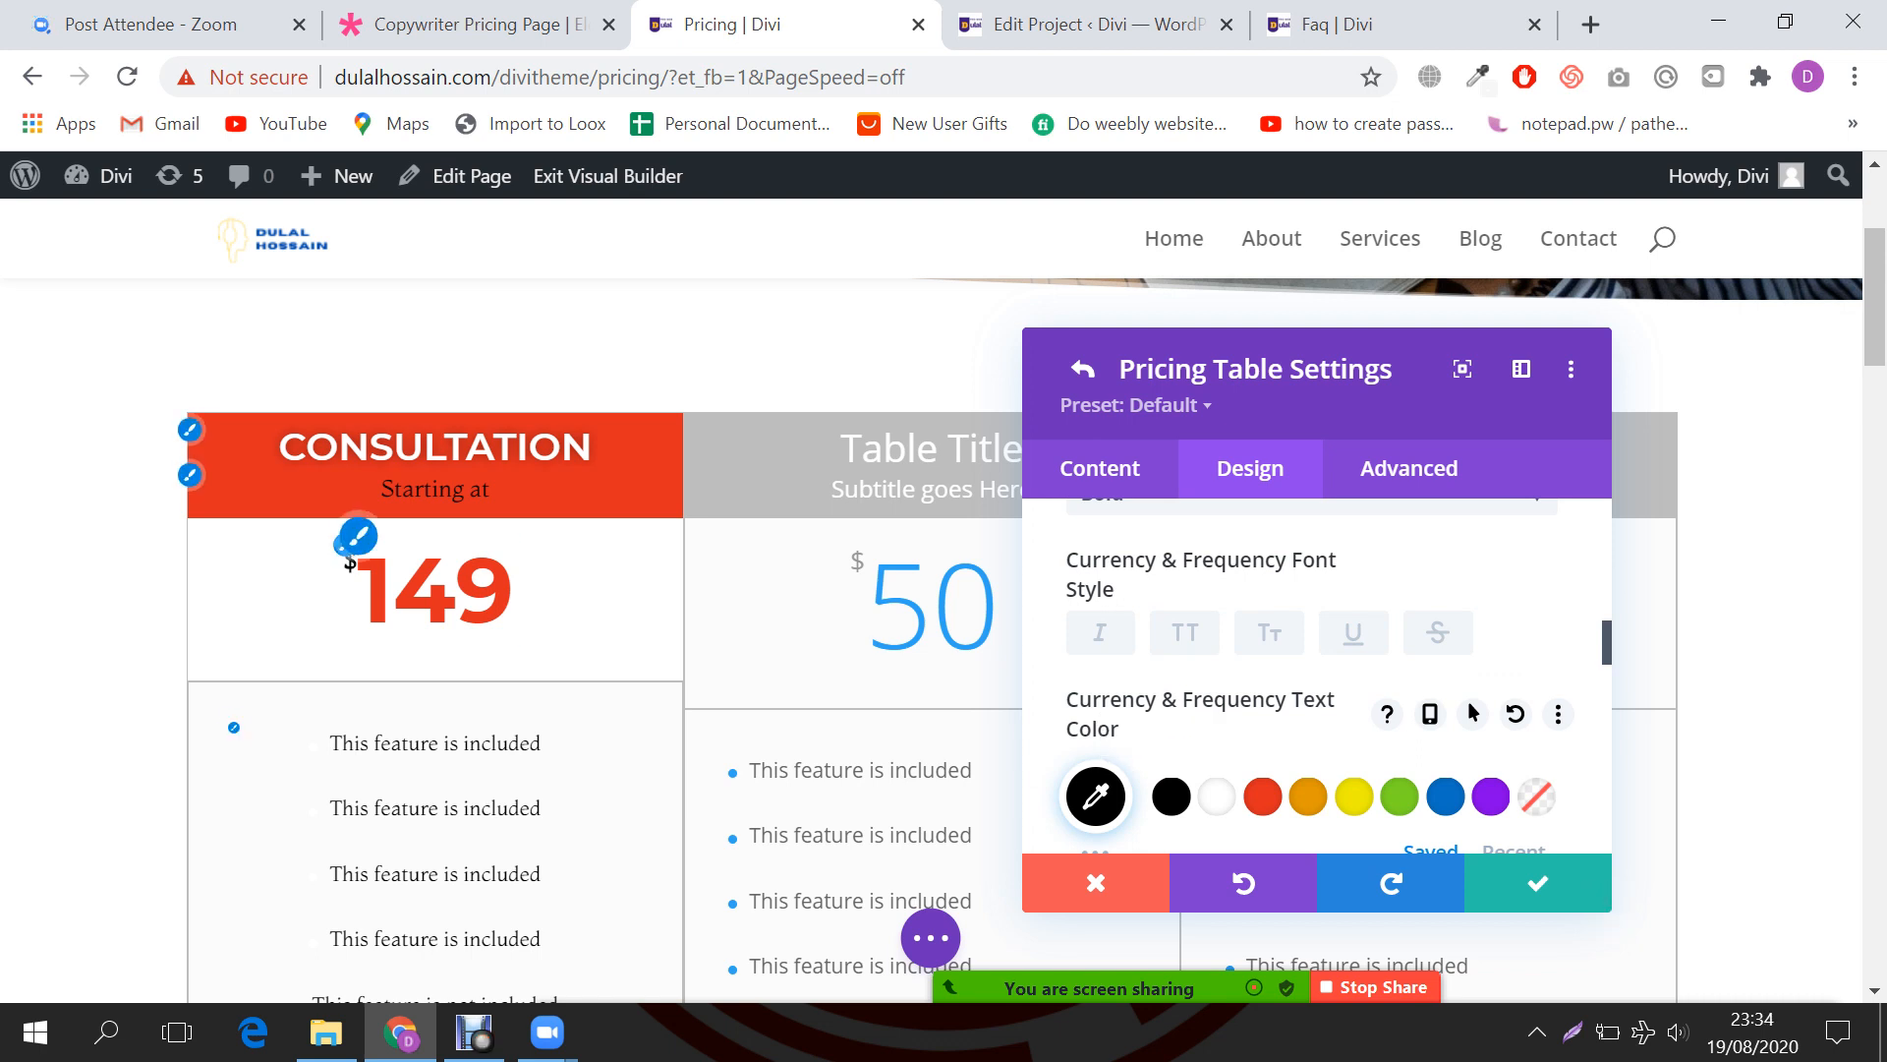
scroll(1317, 688, down, 3)
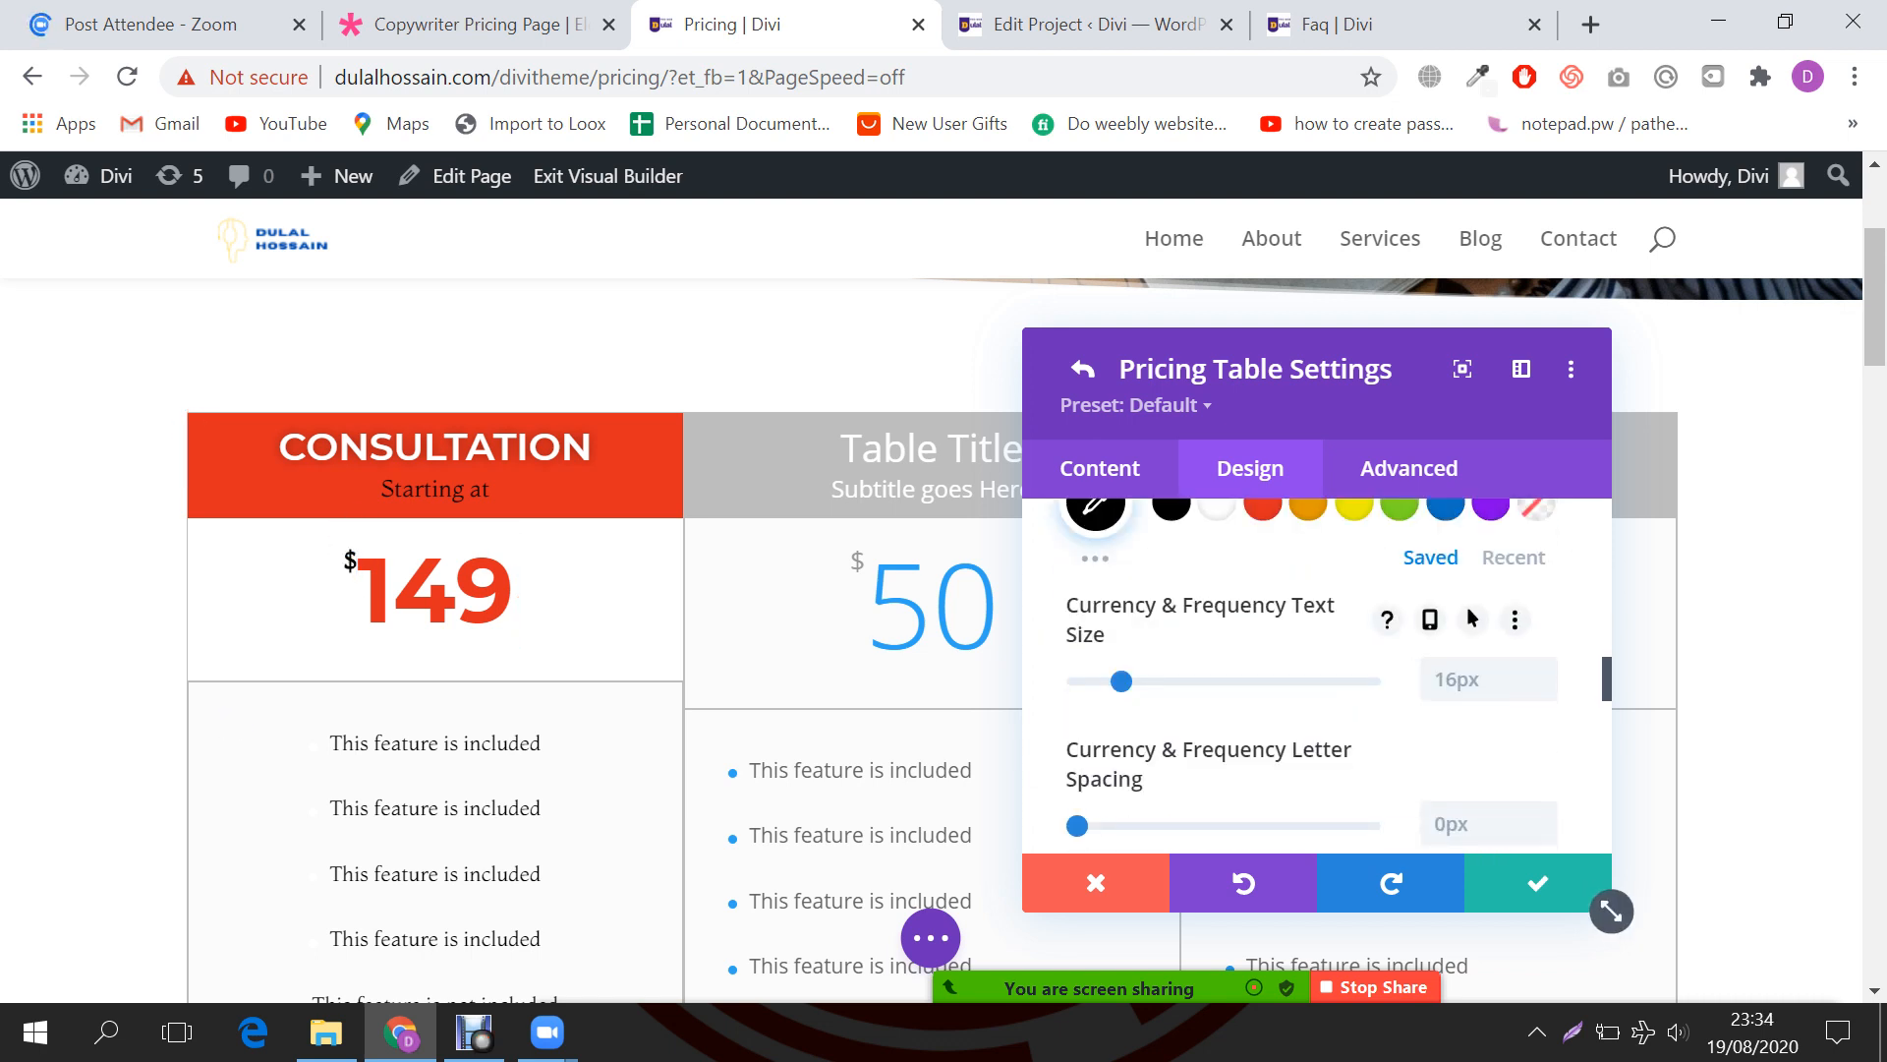
drag(1121, 681, 1168, 681)
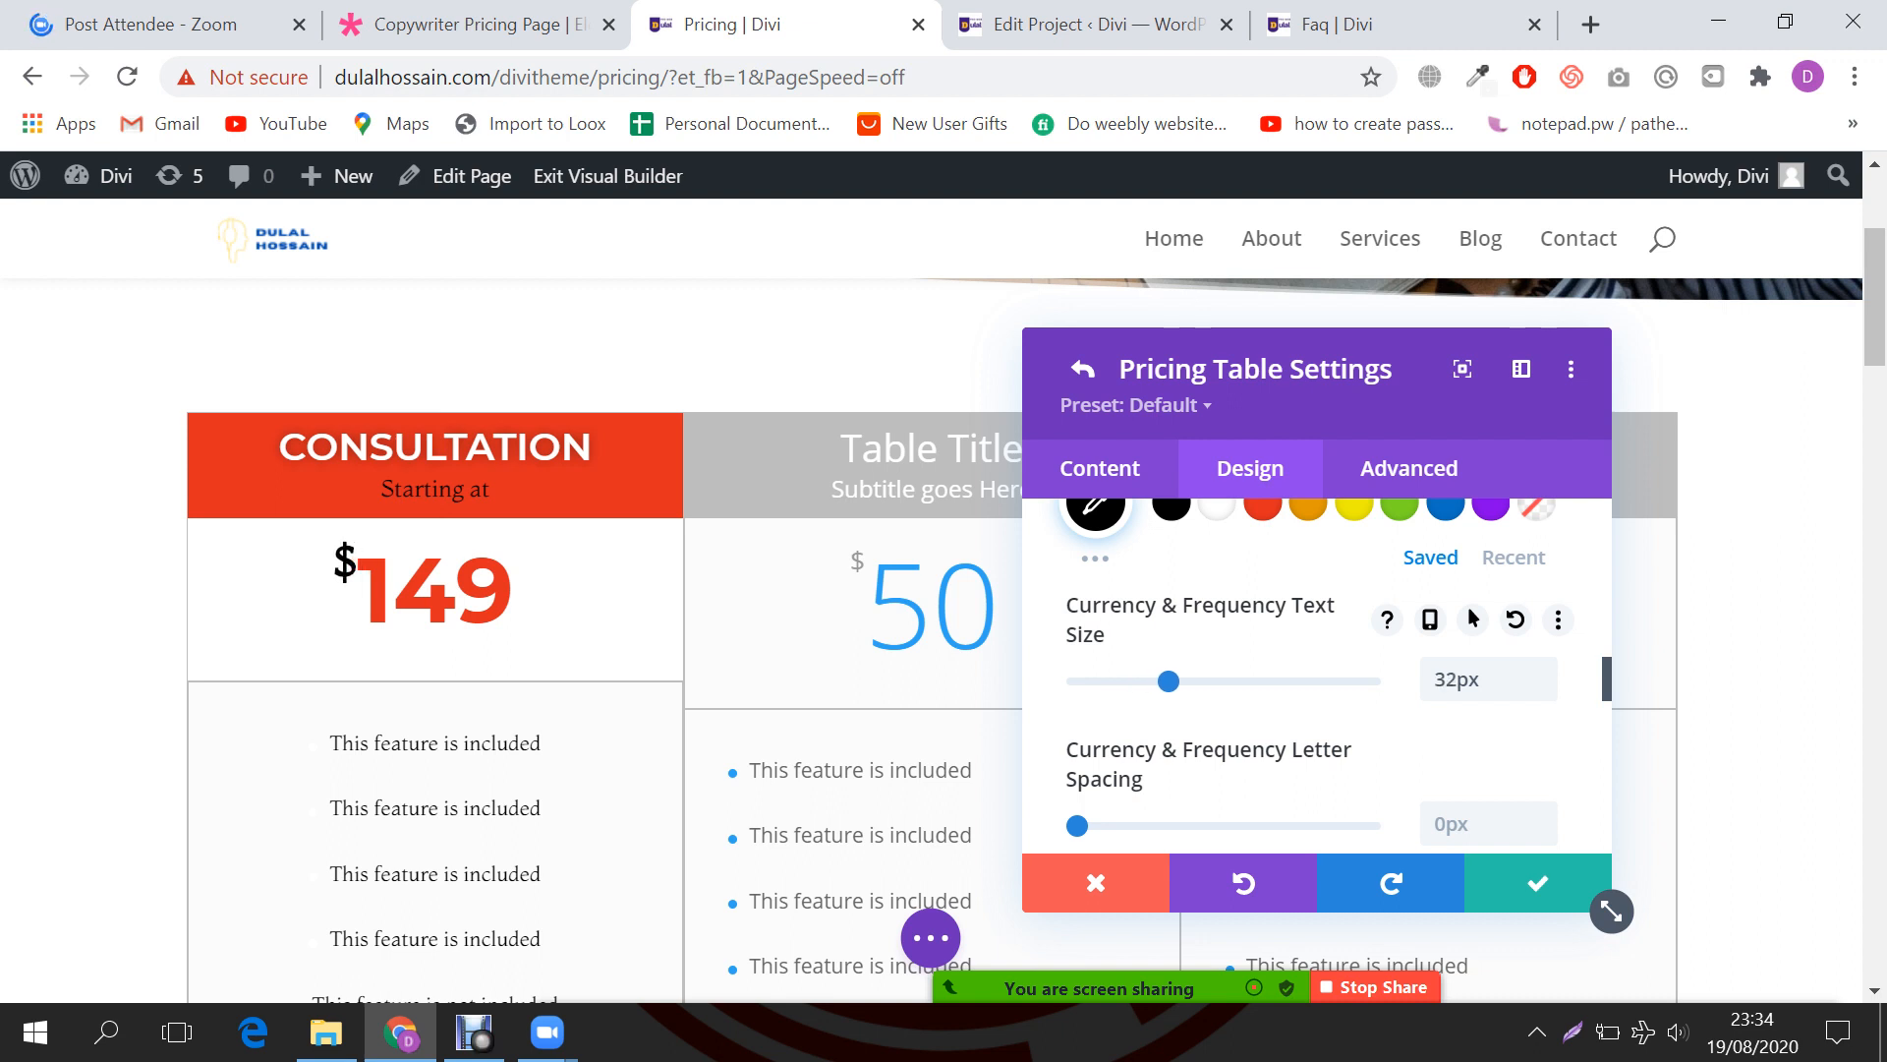
scroll(1298, 756, down, 2)
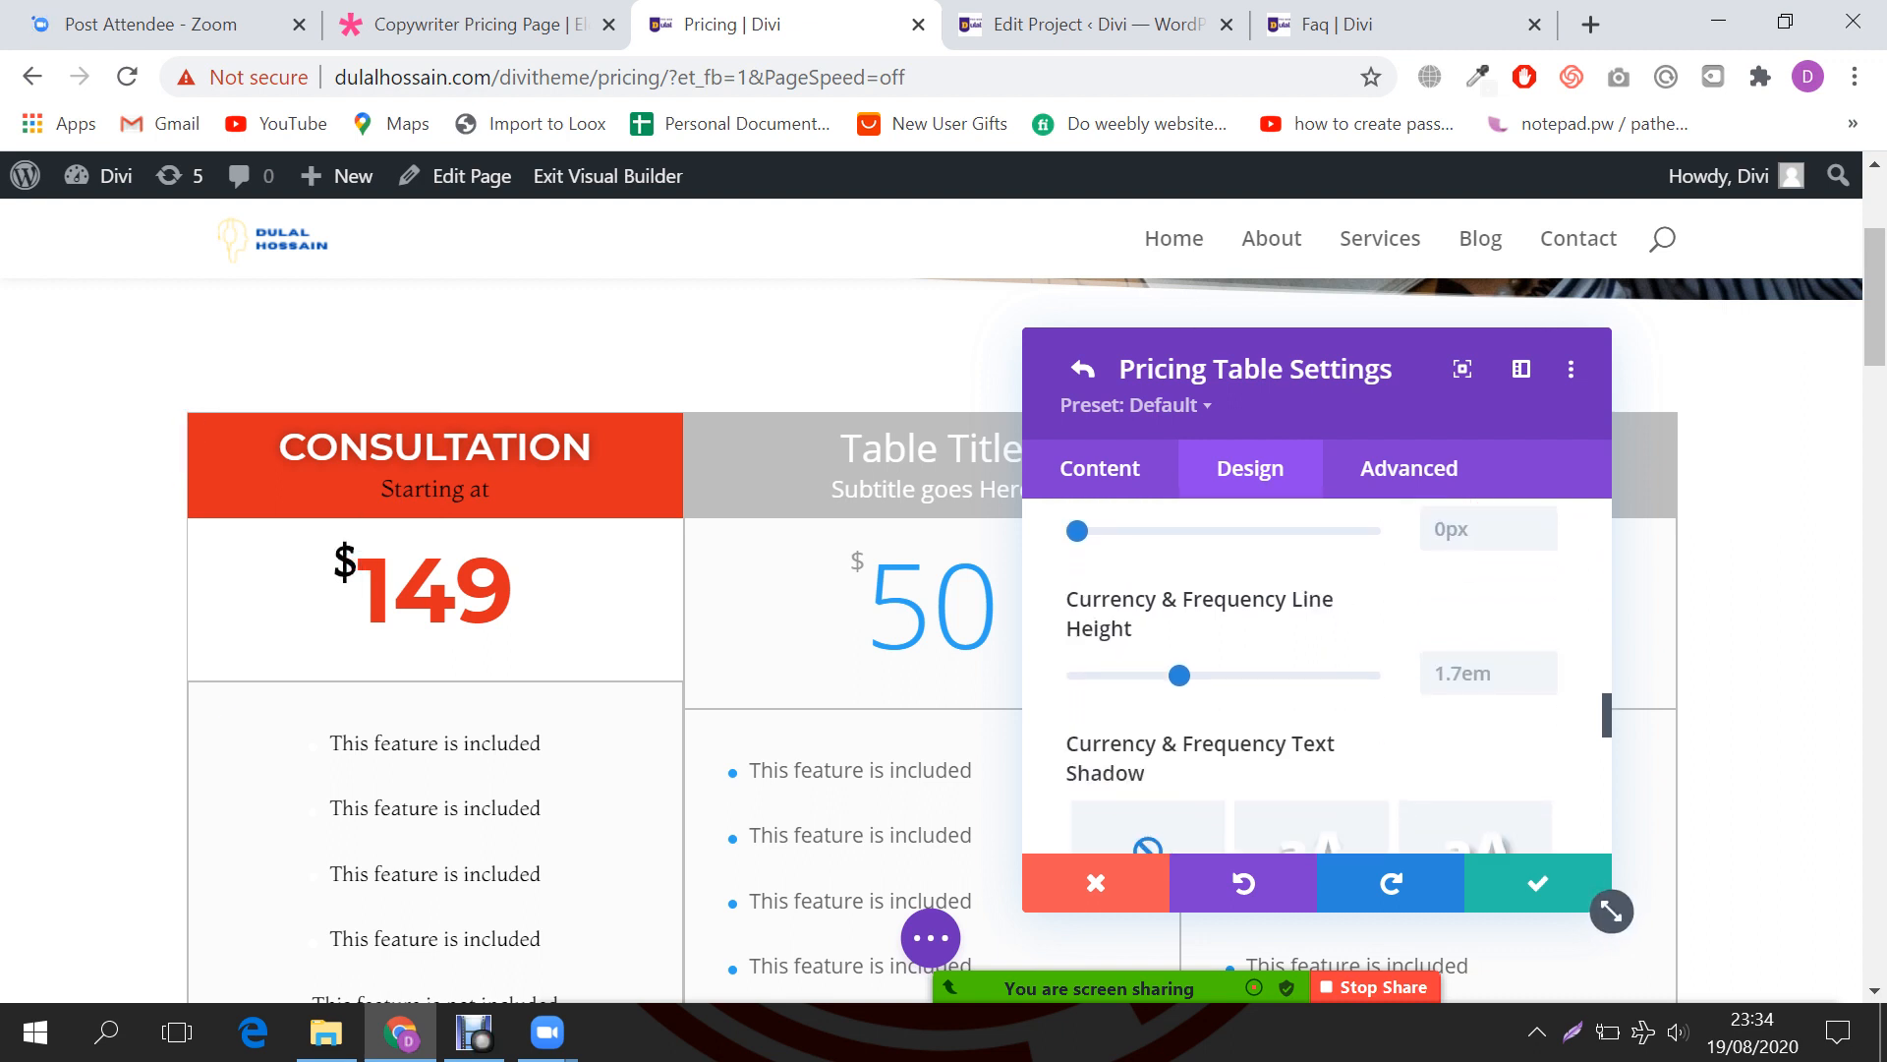
scroll(1298, 757, up, 1)
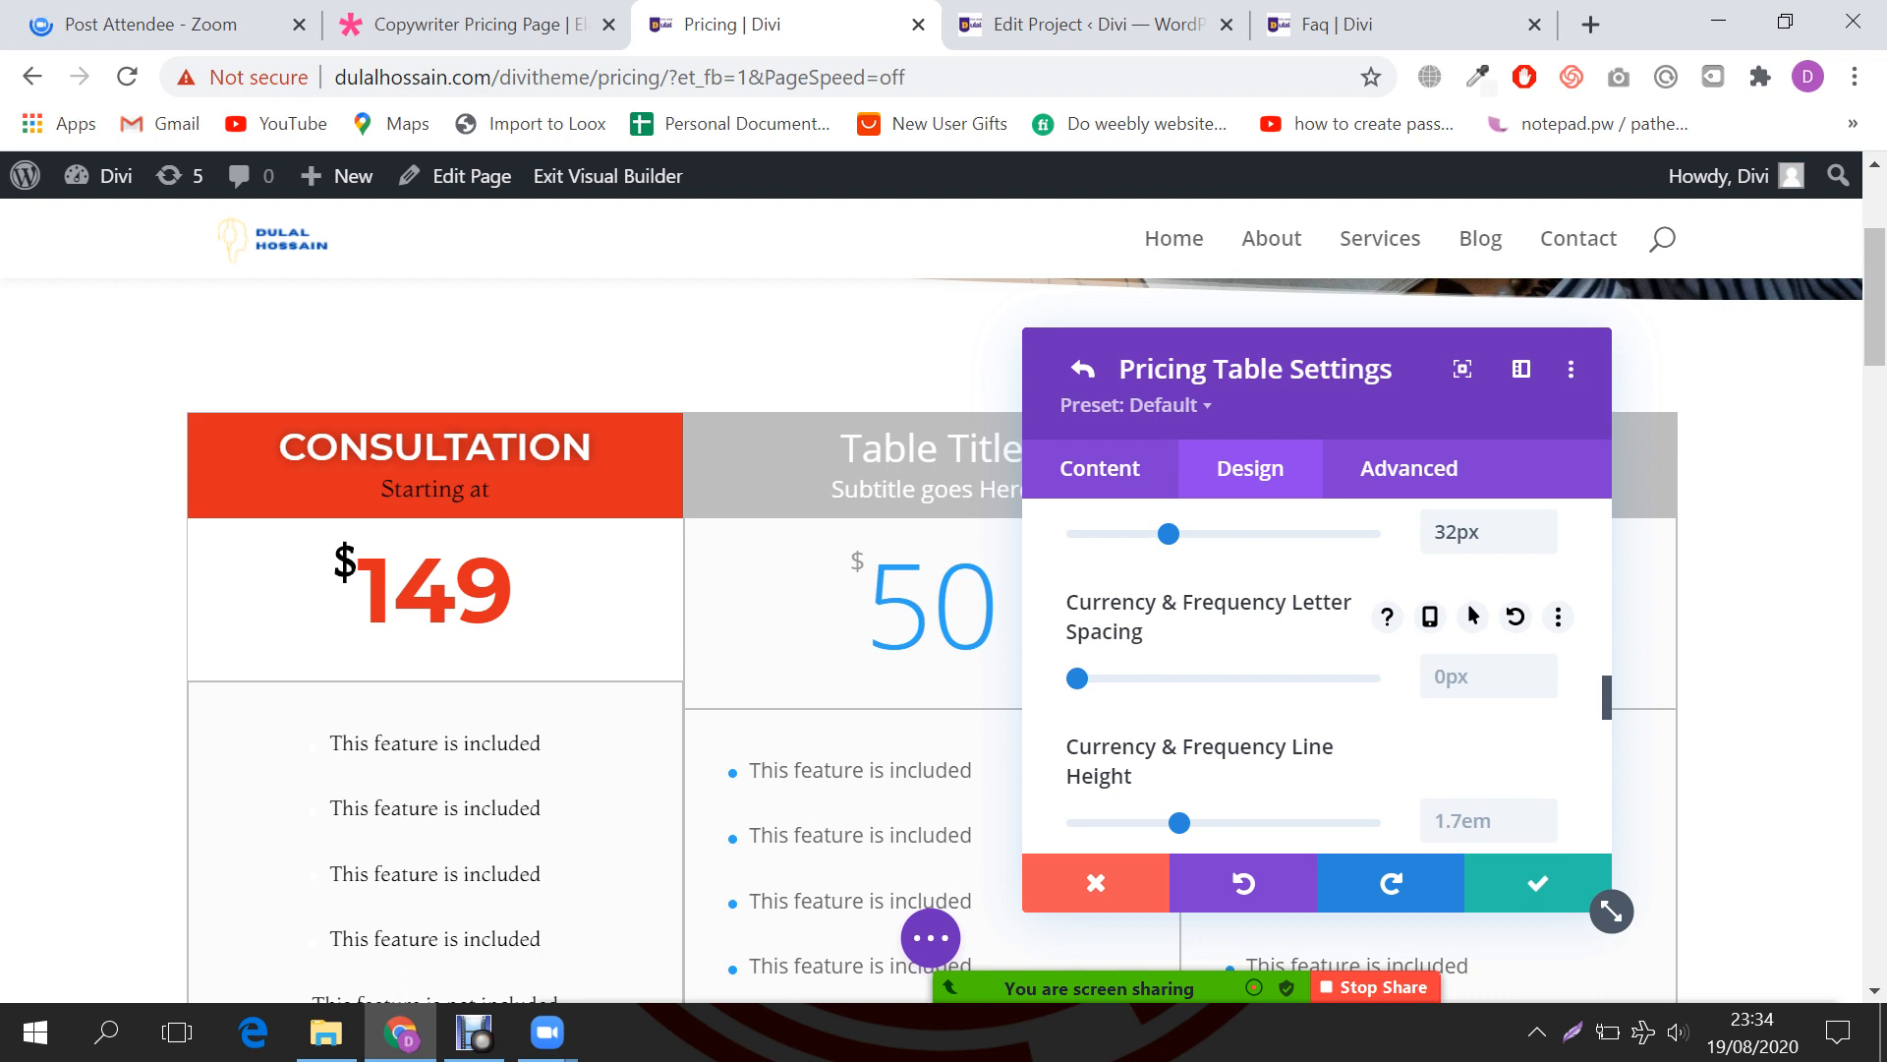
drag(1079, 678, 1109, 678)
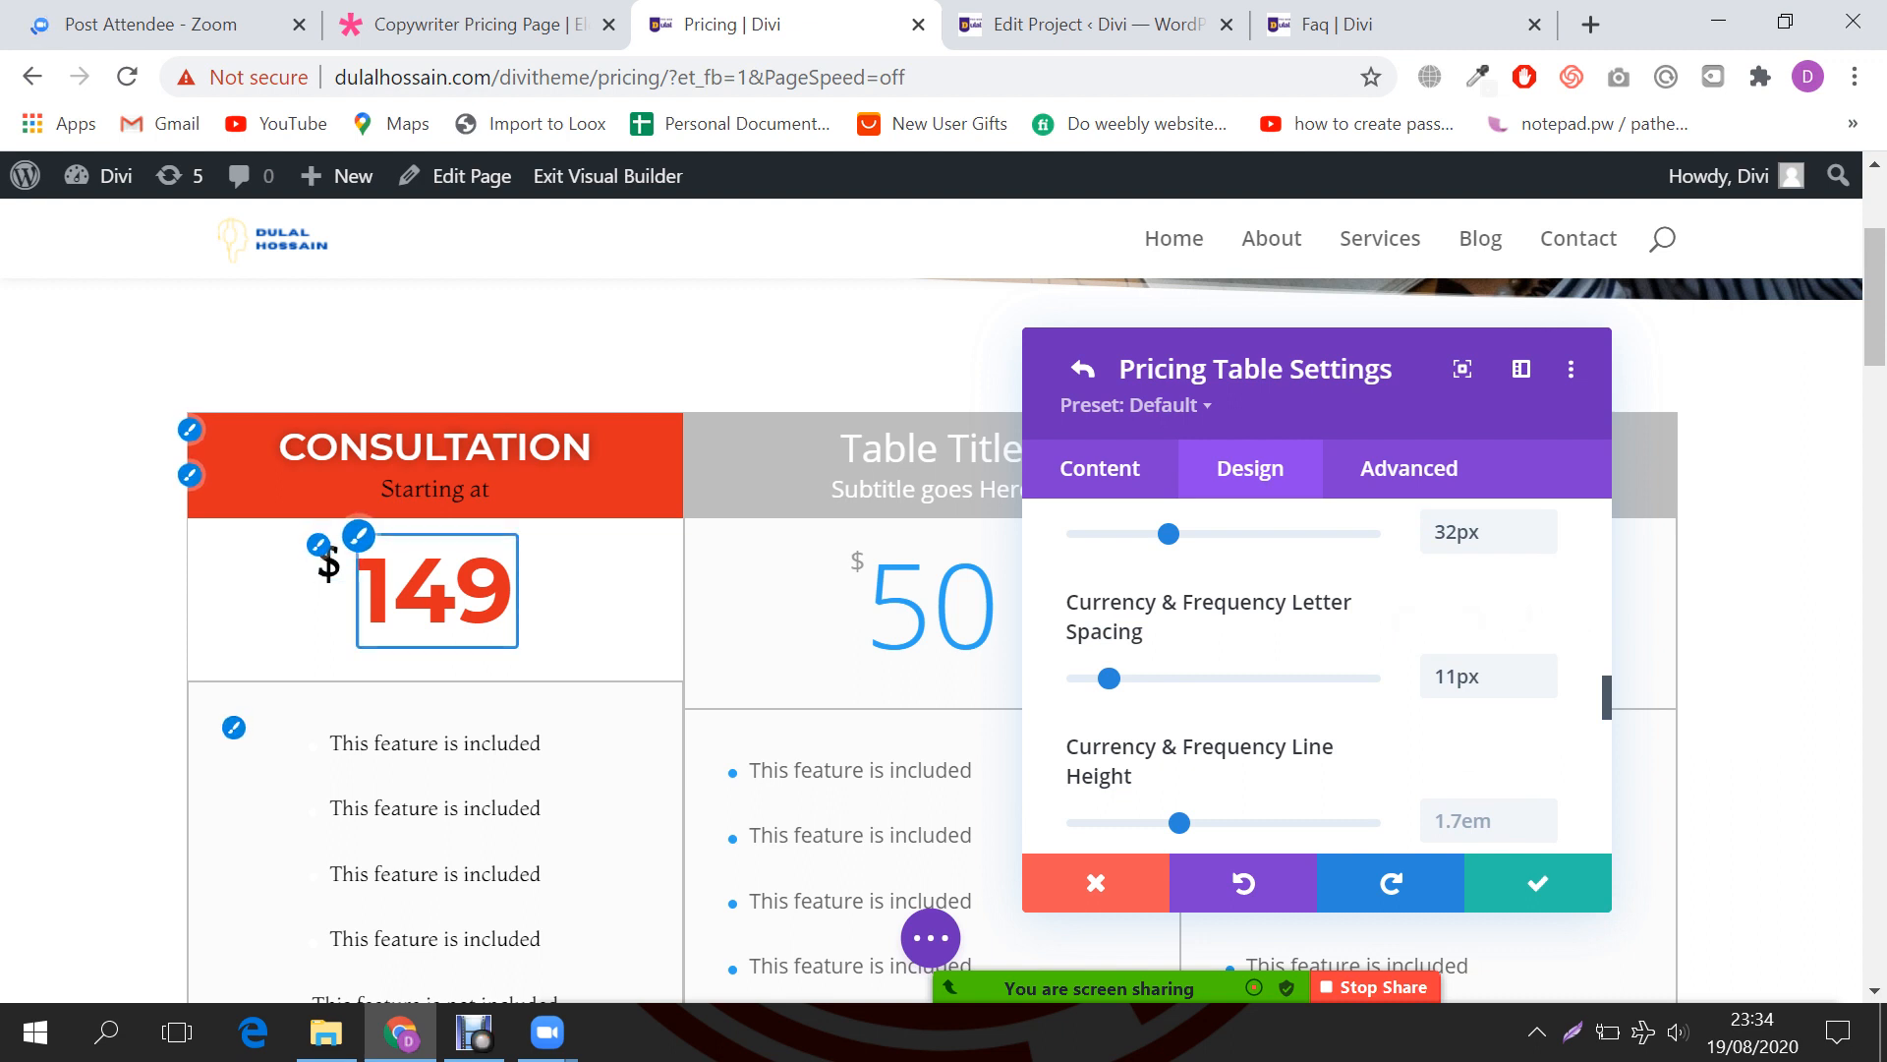
scroll(1612, 911, down, 3)
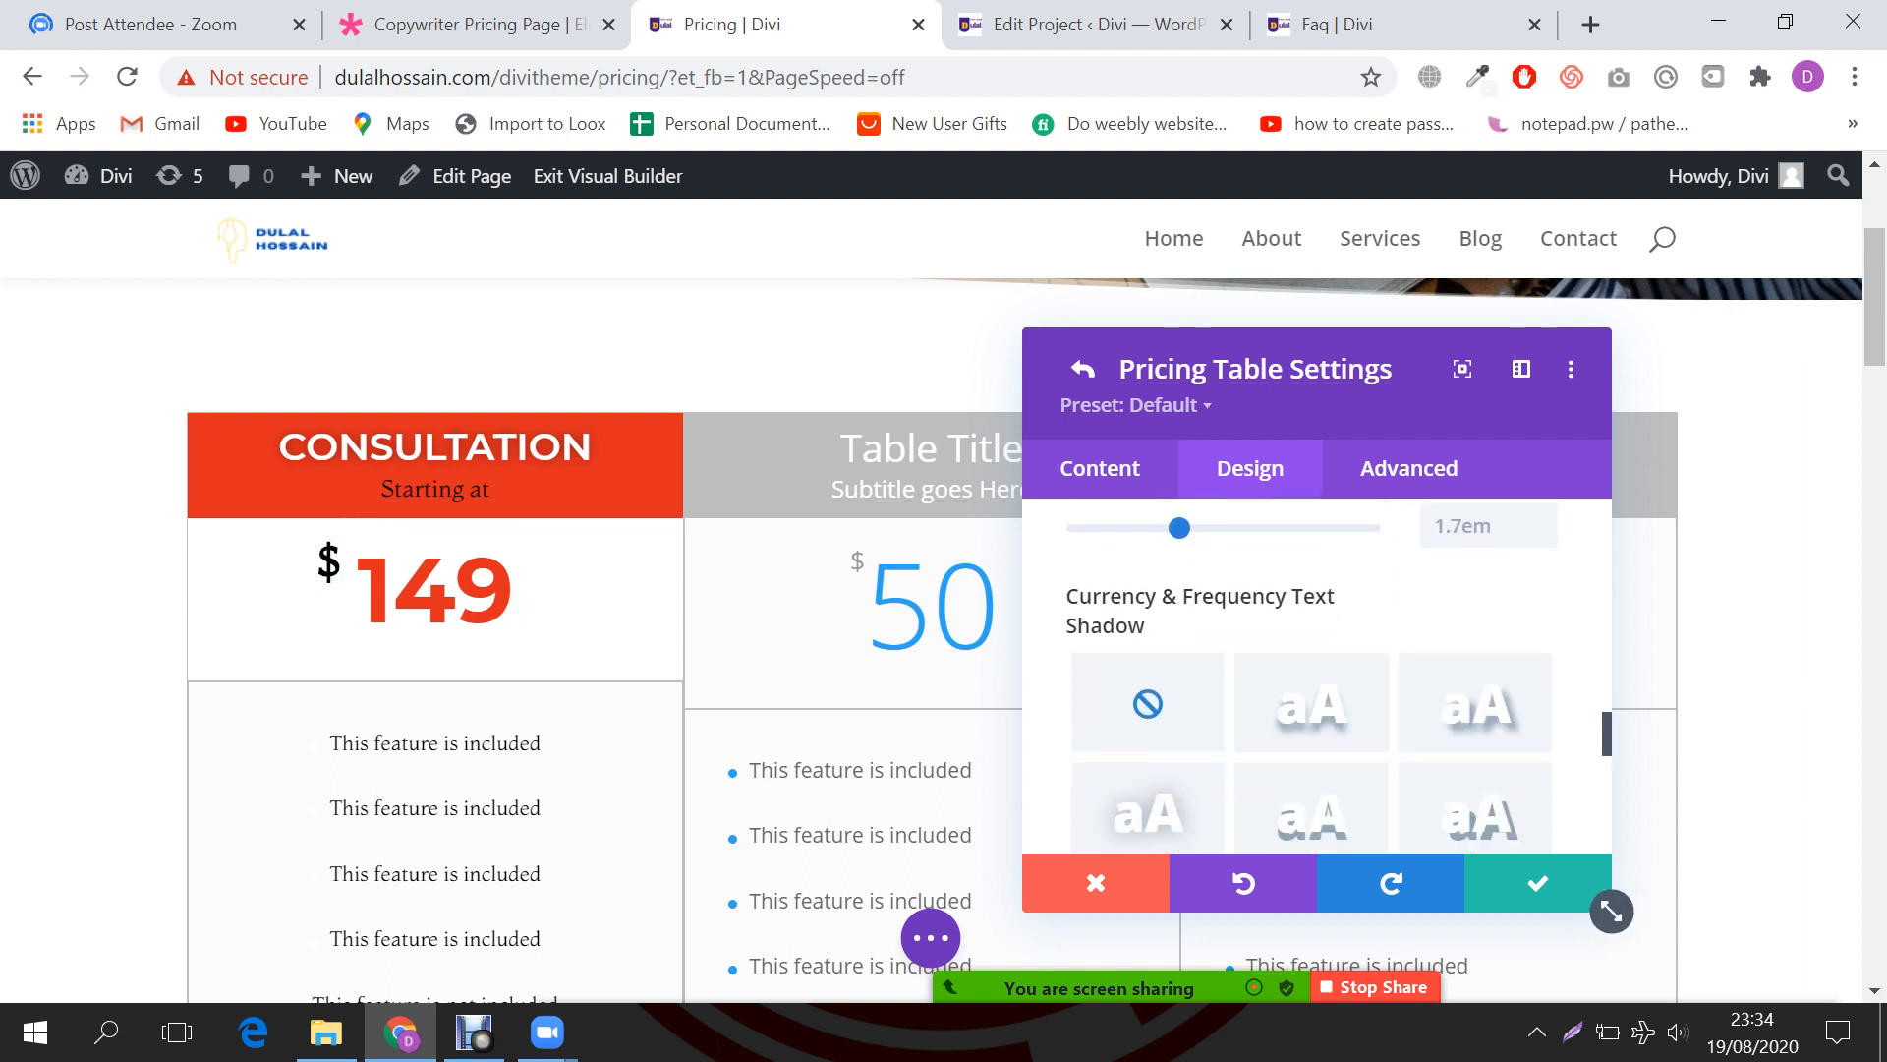
scroll(1317, 679, down, 5)
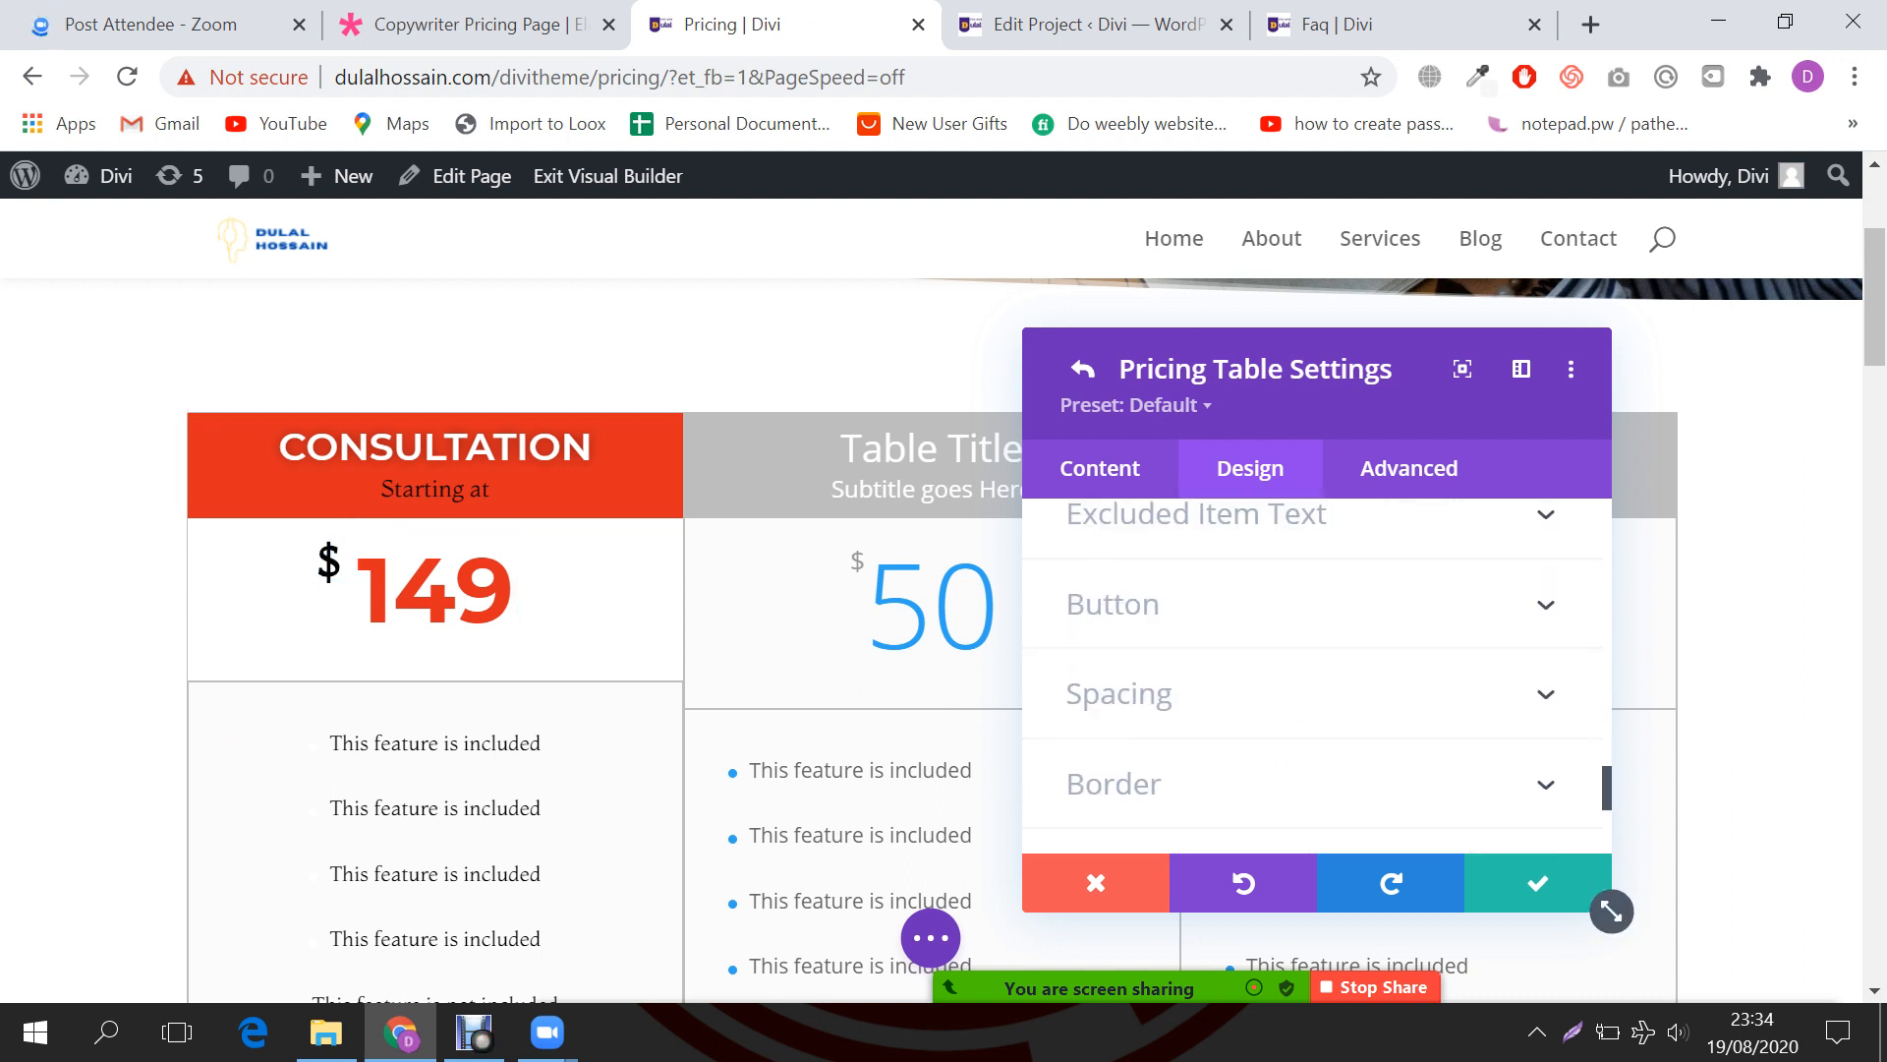
click(1196, 514)
Step: Style the 'This feature is not included' lines in Montserrat, red #e02b20
scroll(853, 629, down, 2)
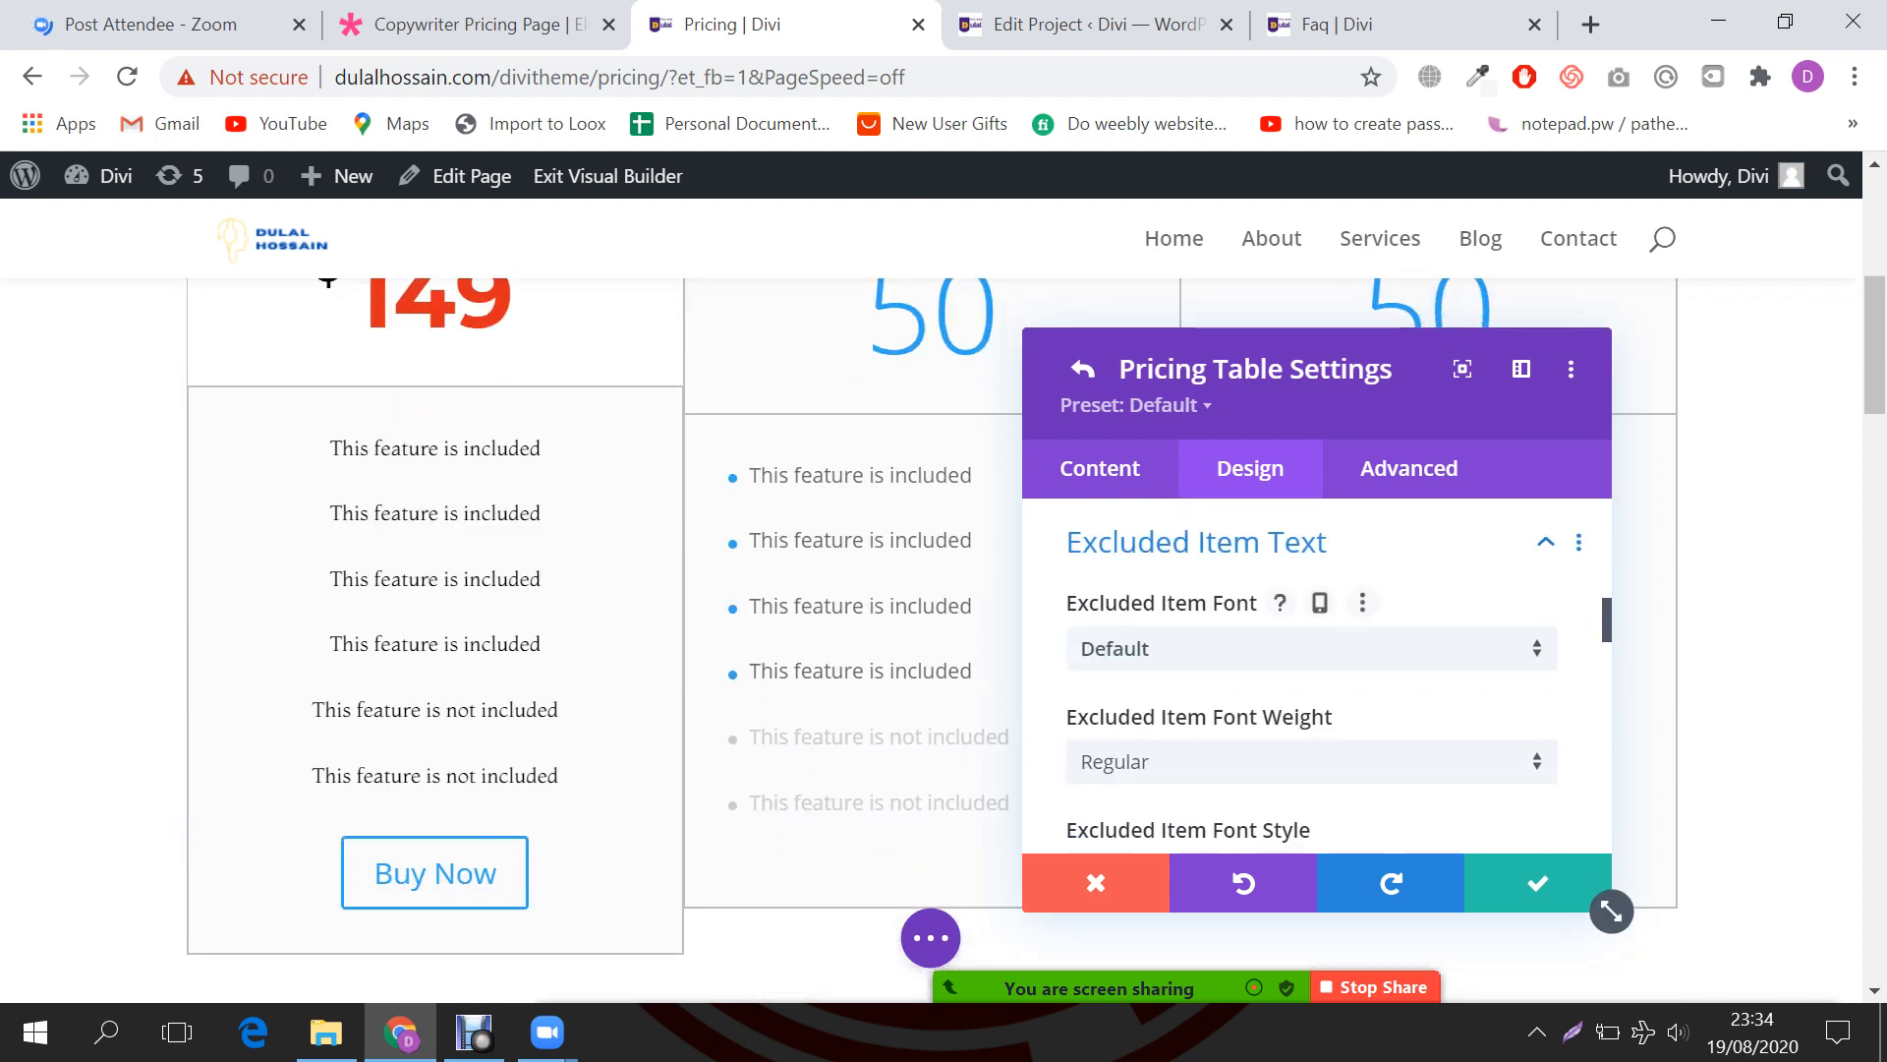
click(1312, 647)
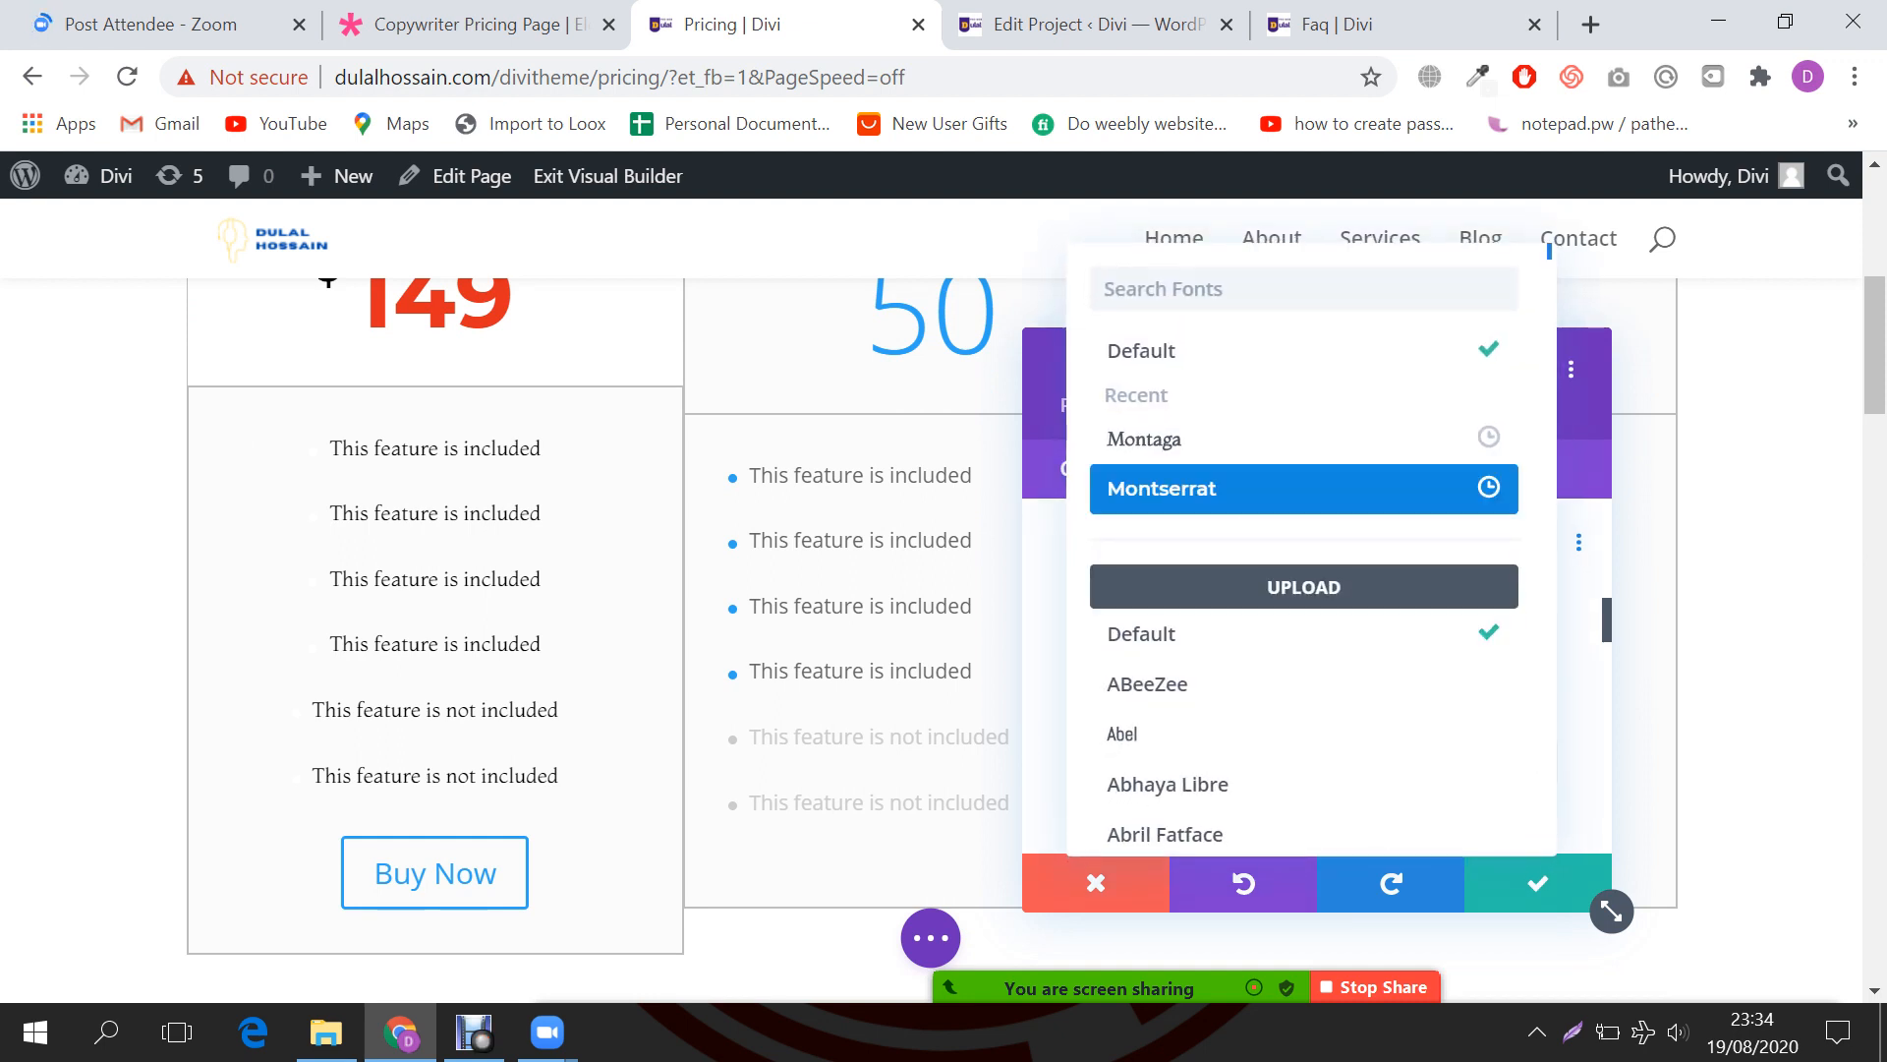
click(1162, 488)
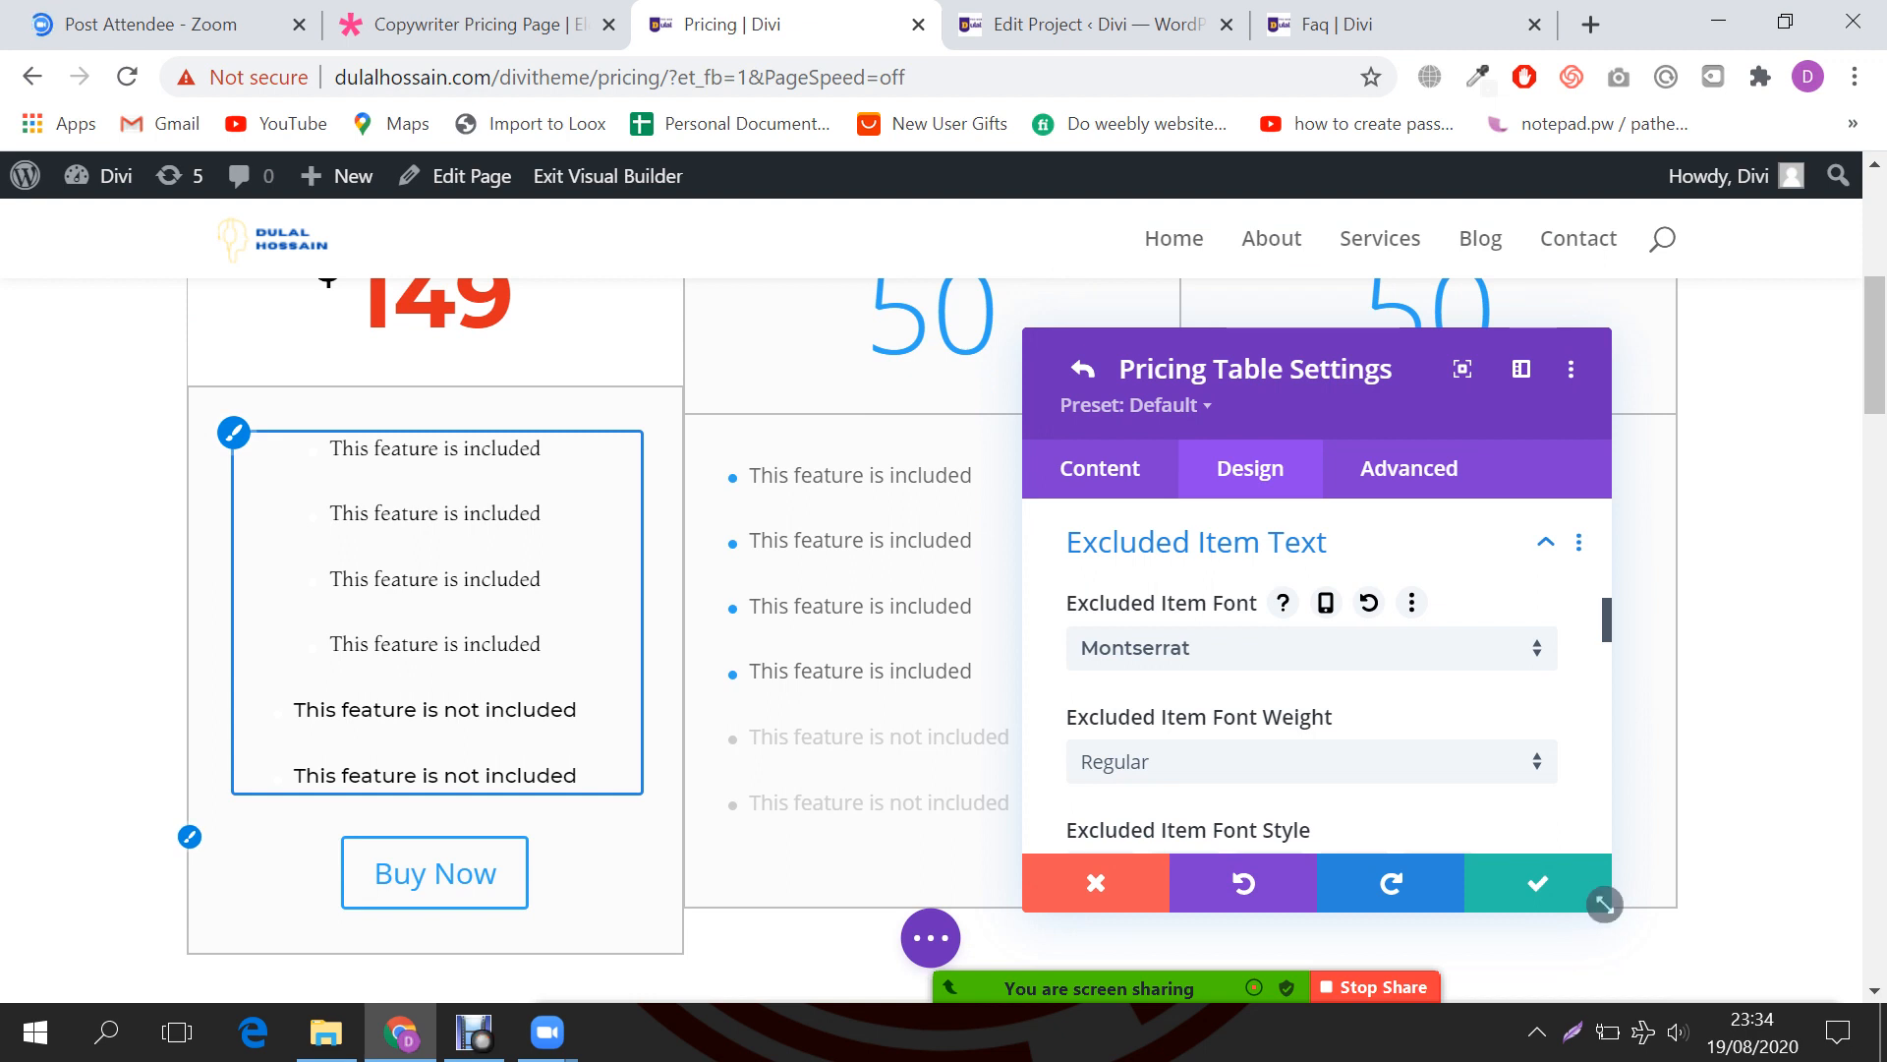
scroll(1612, 911, down, 2)
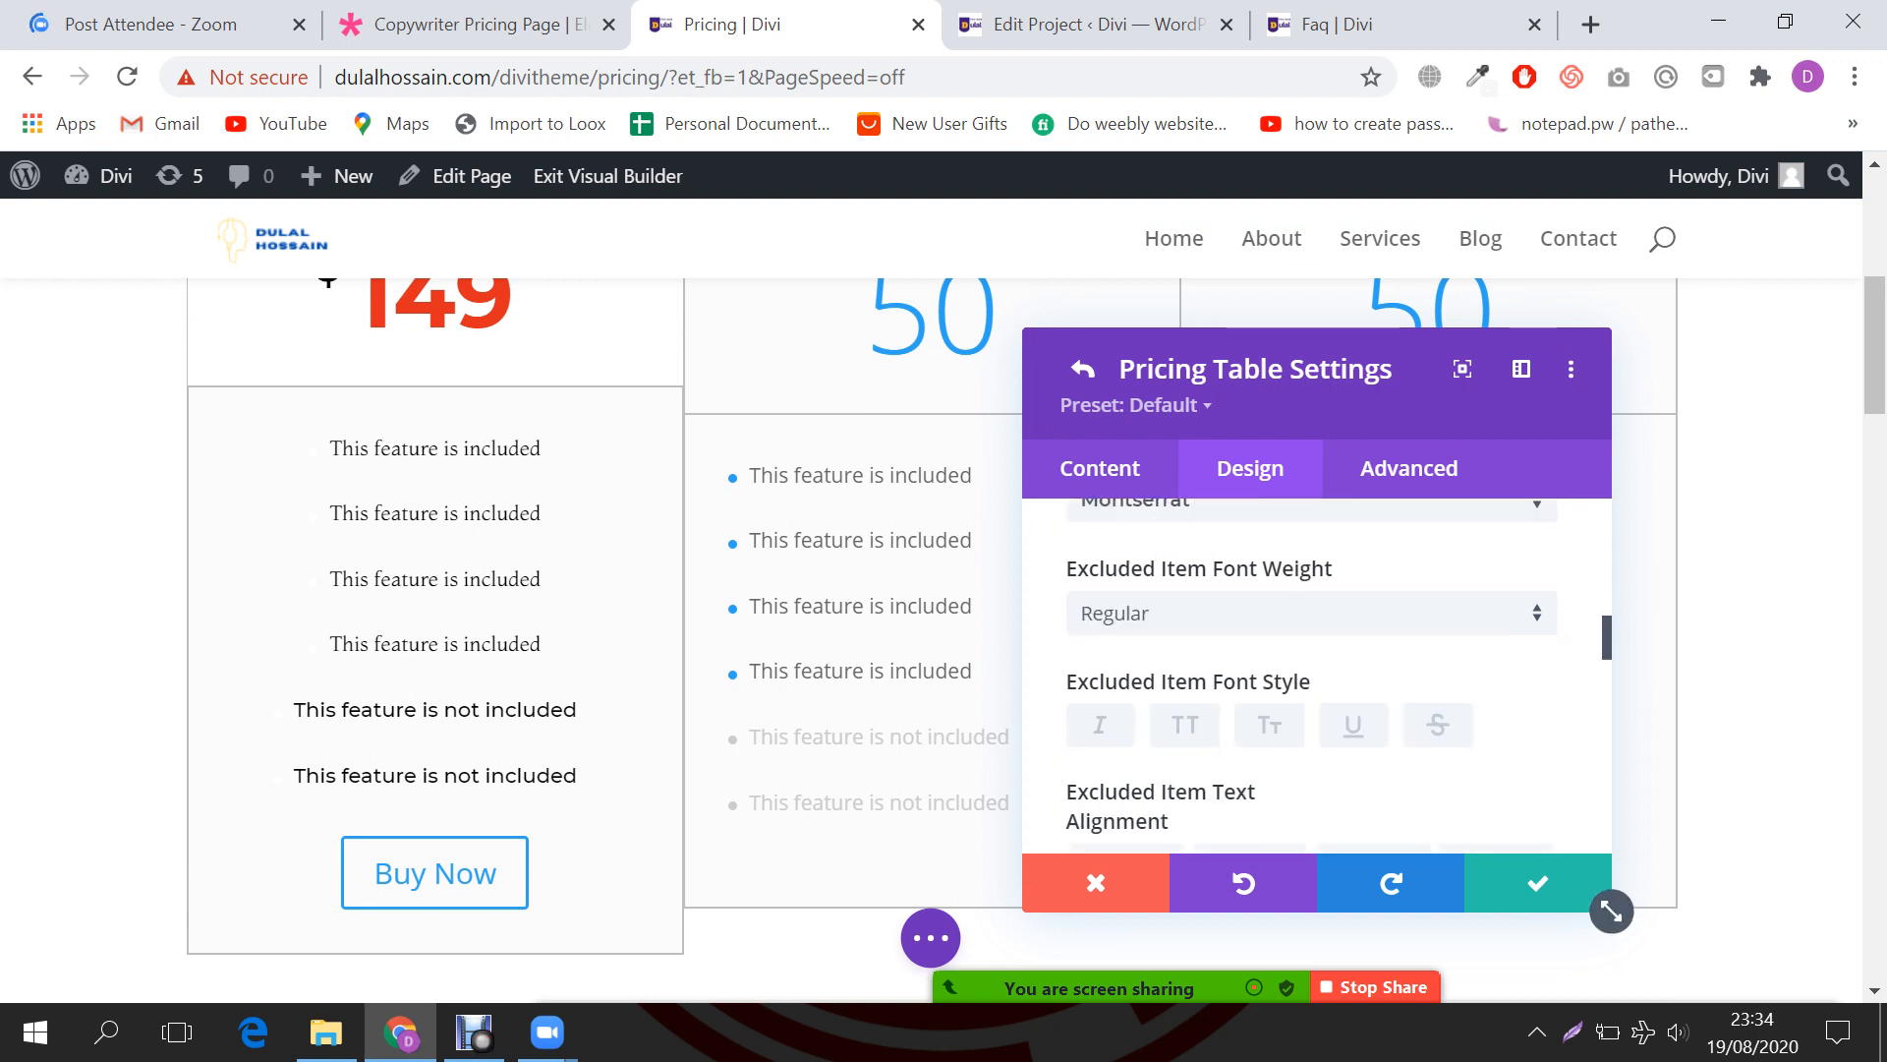
scroll(1317, 678, down, 1)
scroll(1317, 678, down, 1)
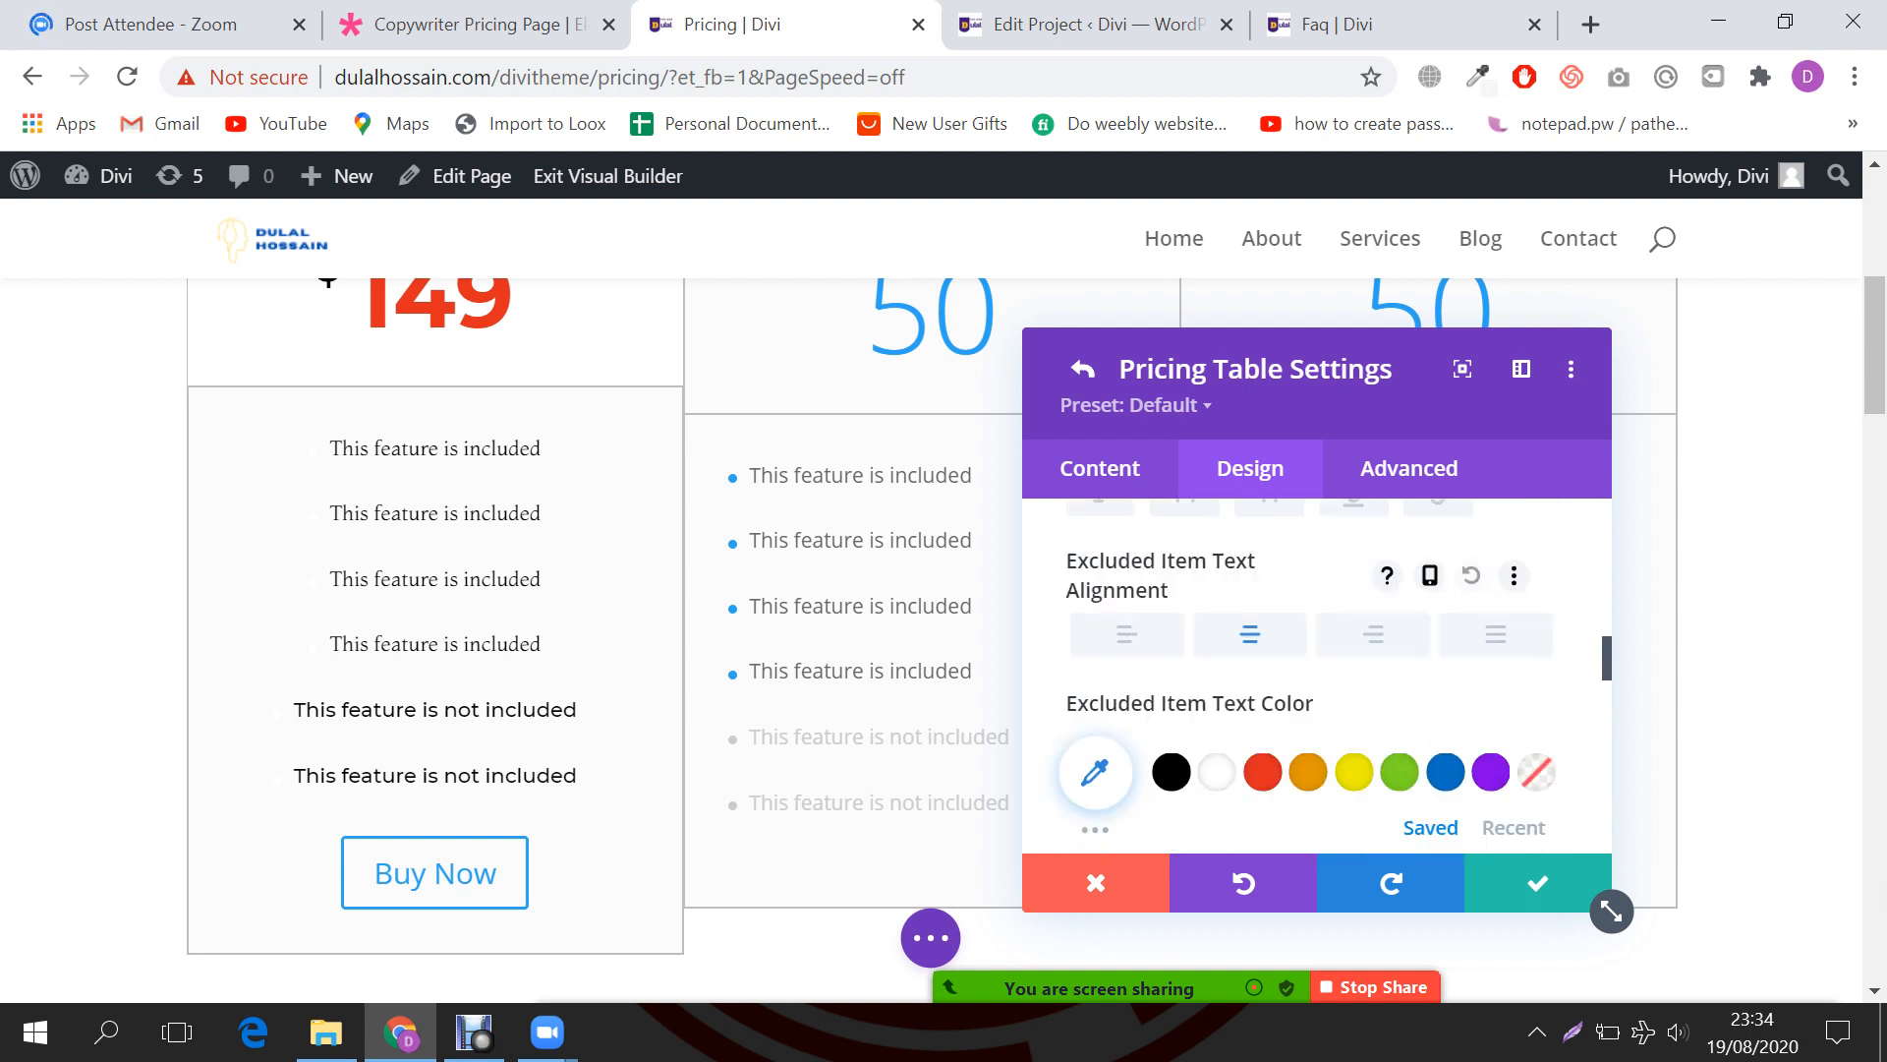
scroll(1218, 708, down, 1)
click(1263, 708)
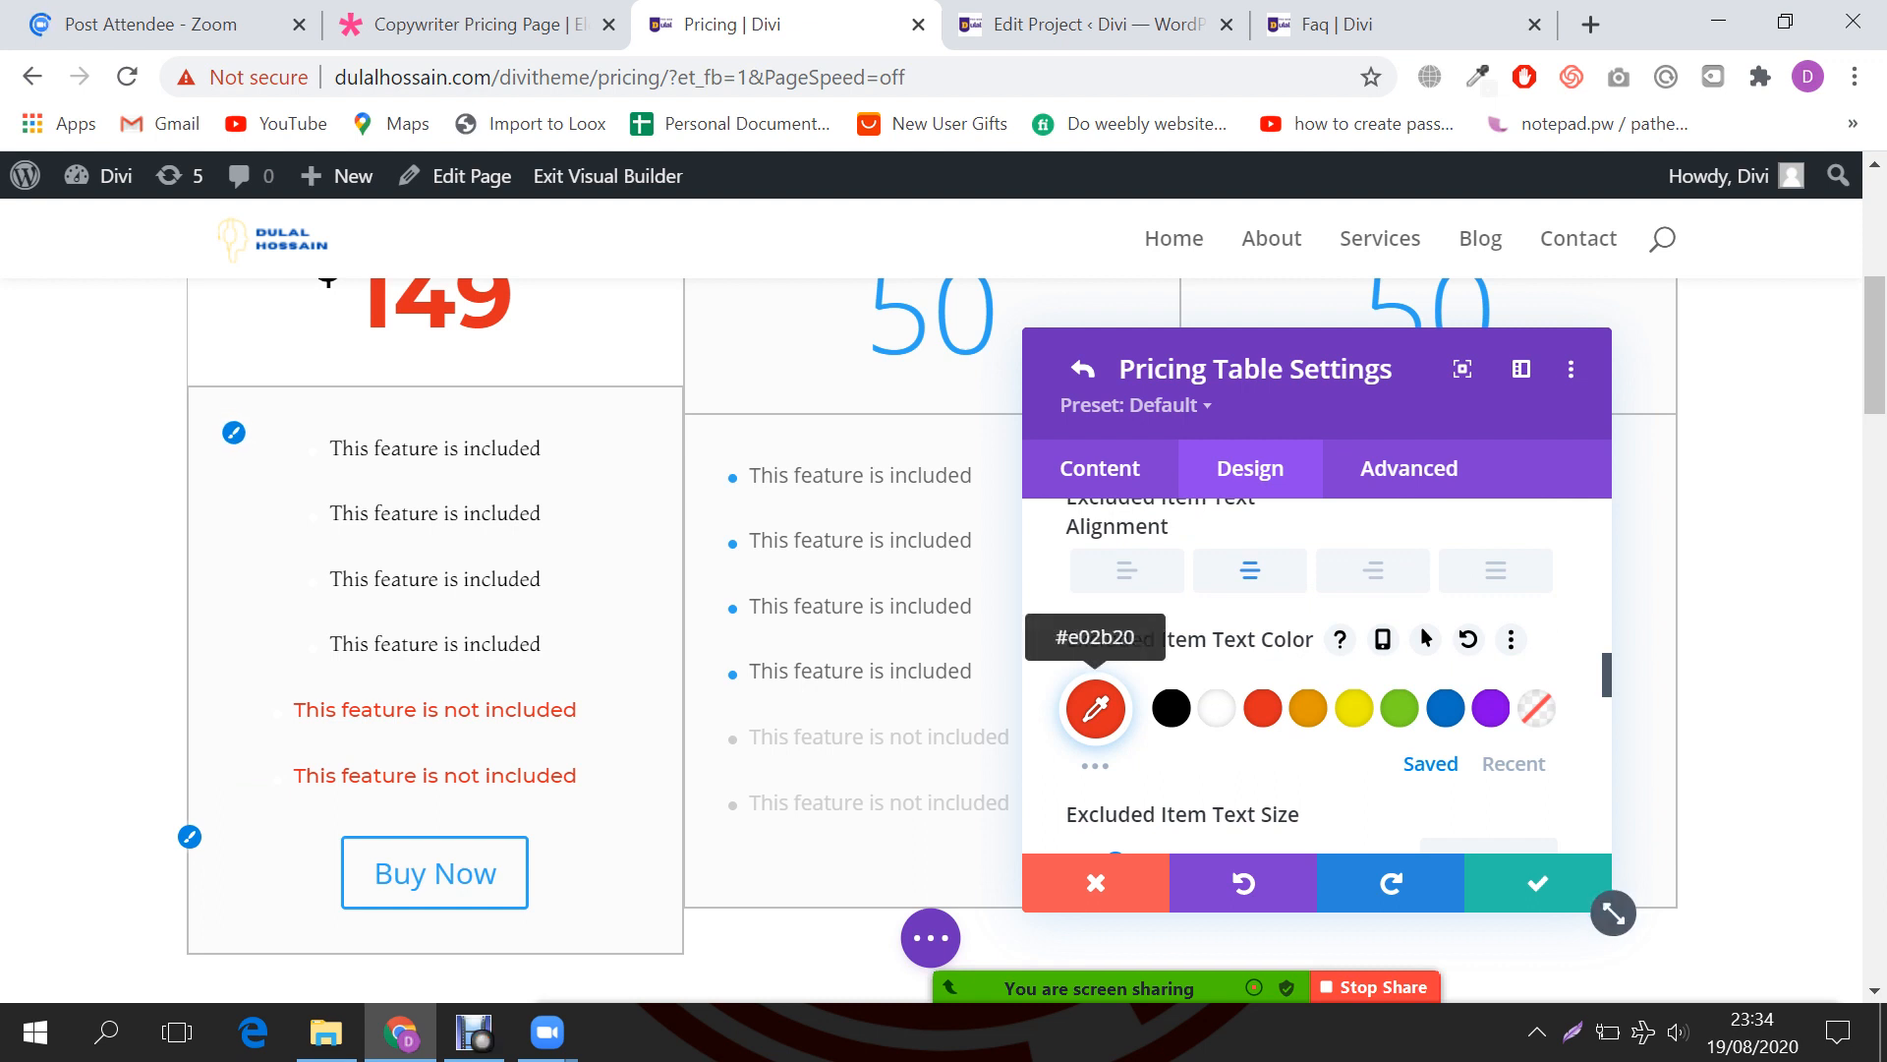
scroll(1354, 708, down, 1)
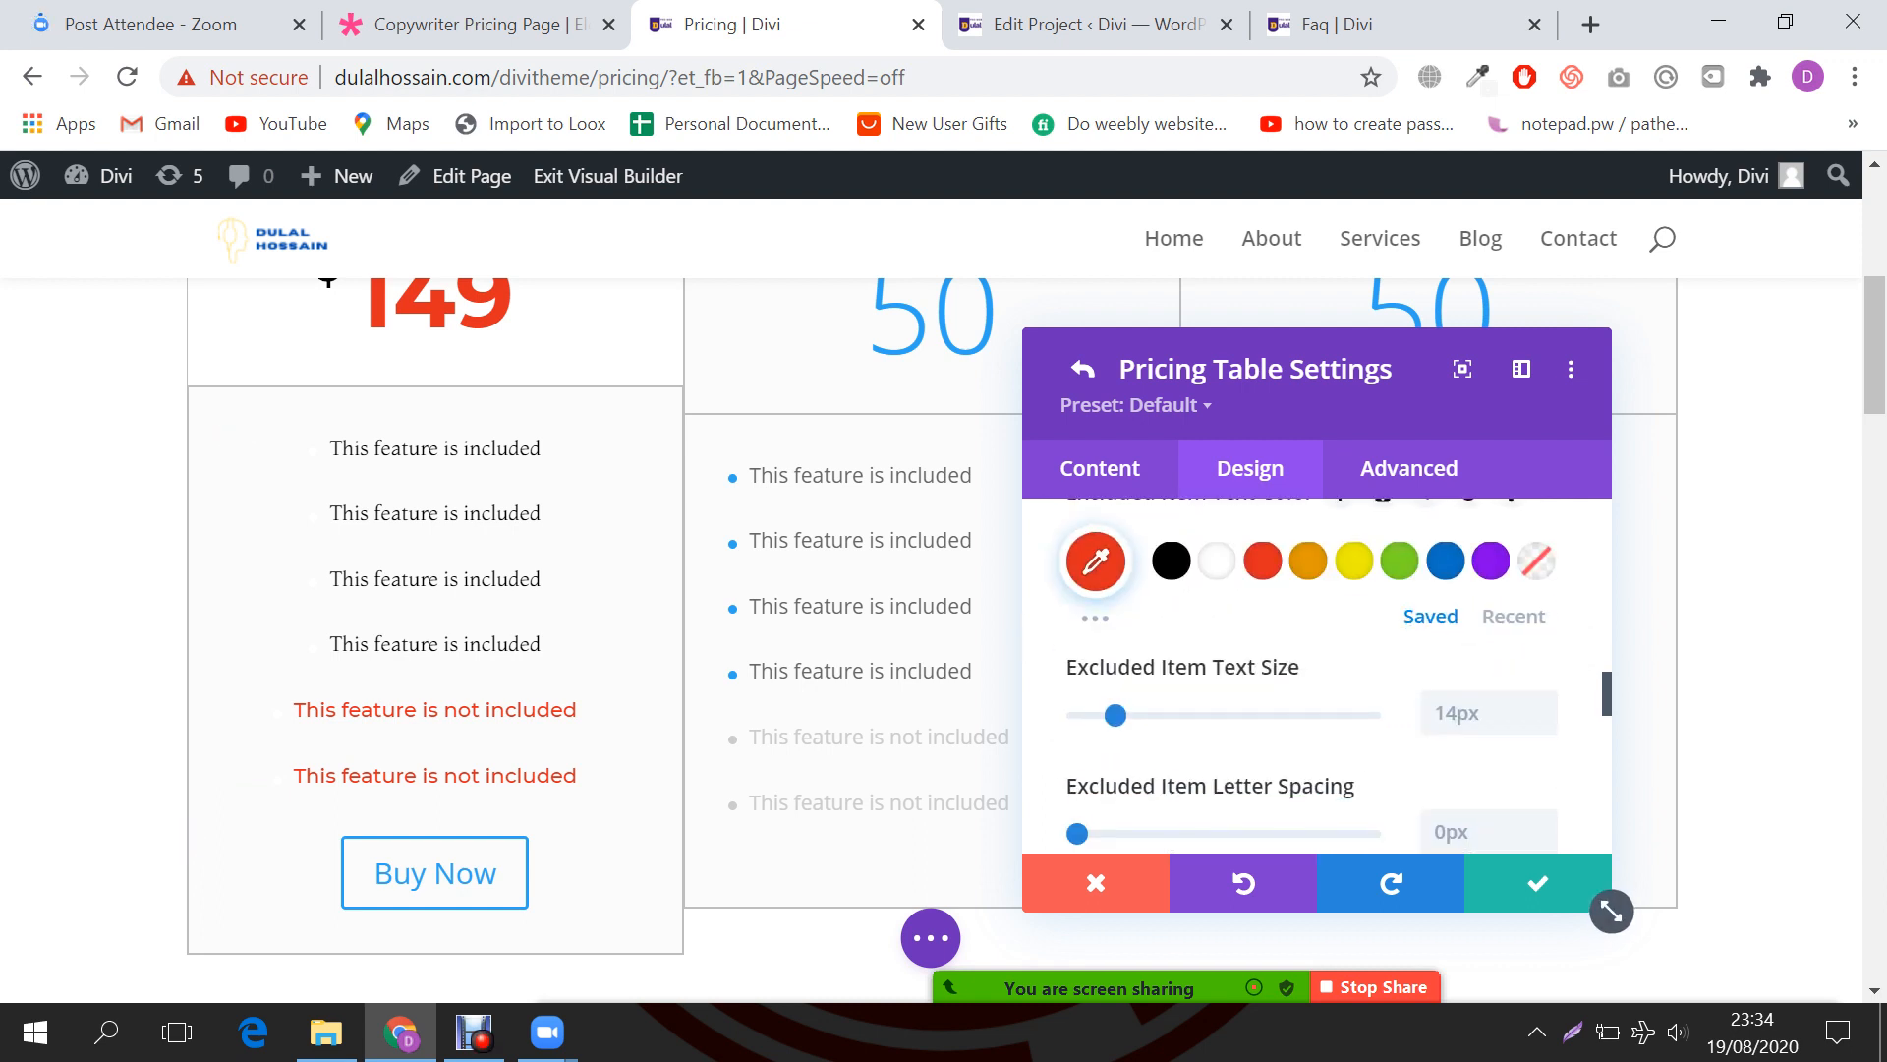
scroll(1317, 688, down, 6)
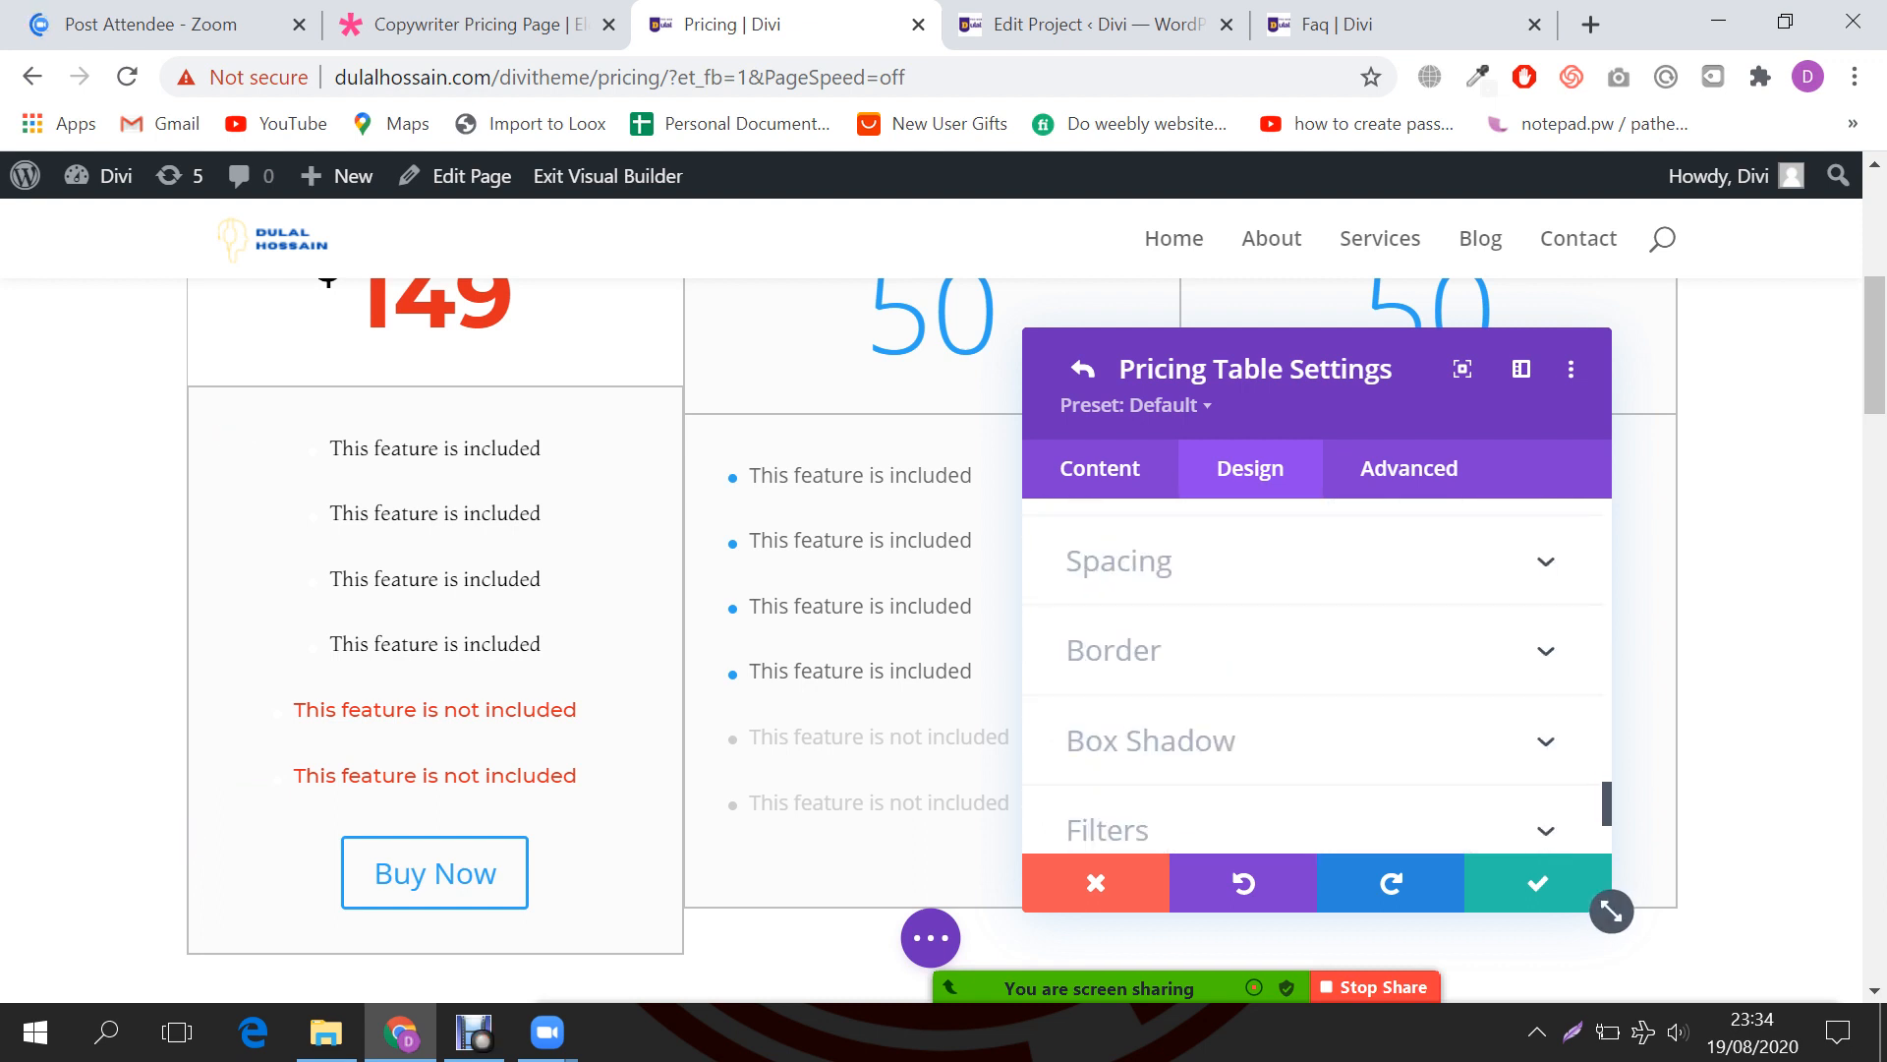
Step: Inspect the Border settings of the first pricing table, then go back to the overall pricing tables settings
click(1113, 650)
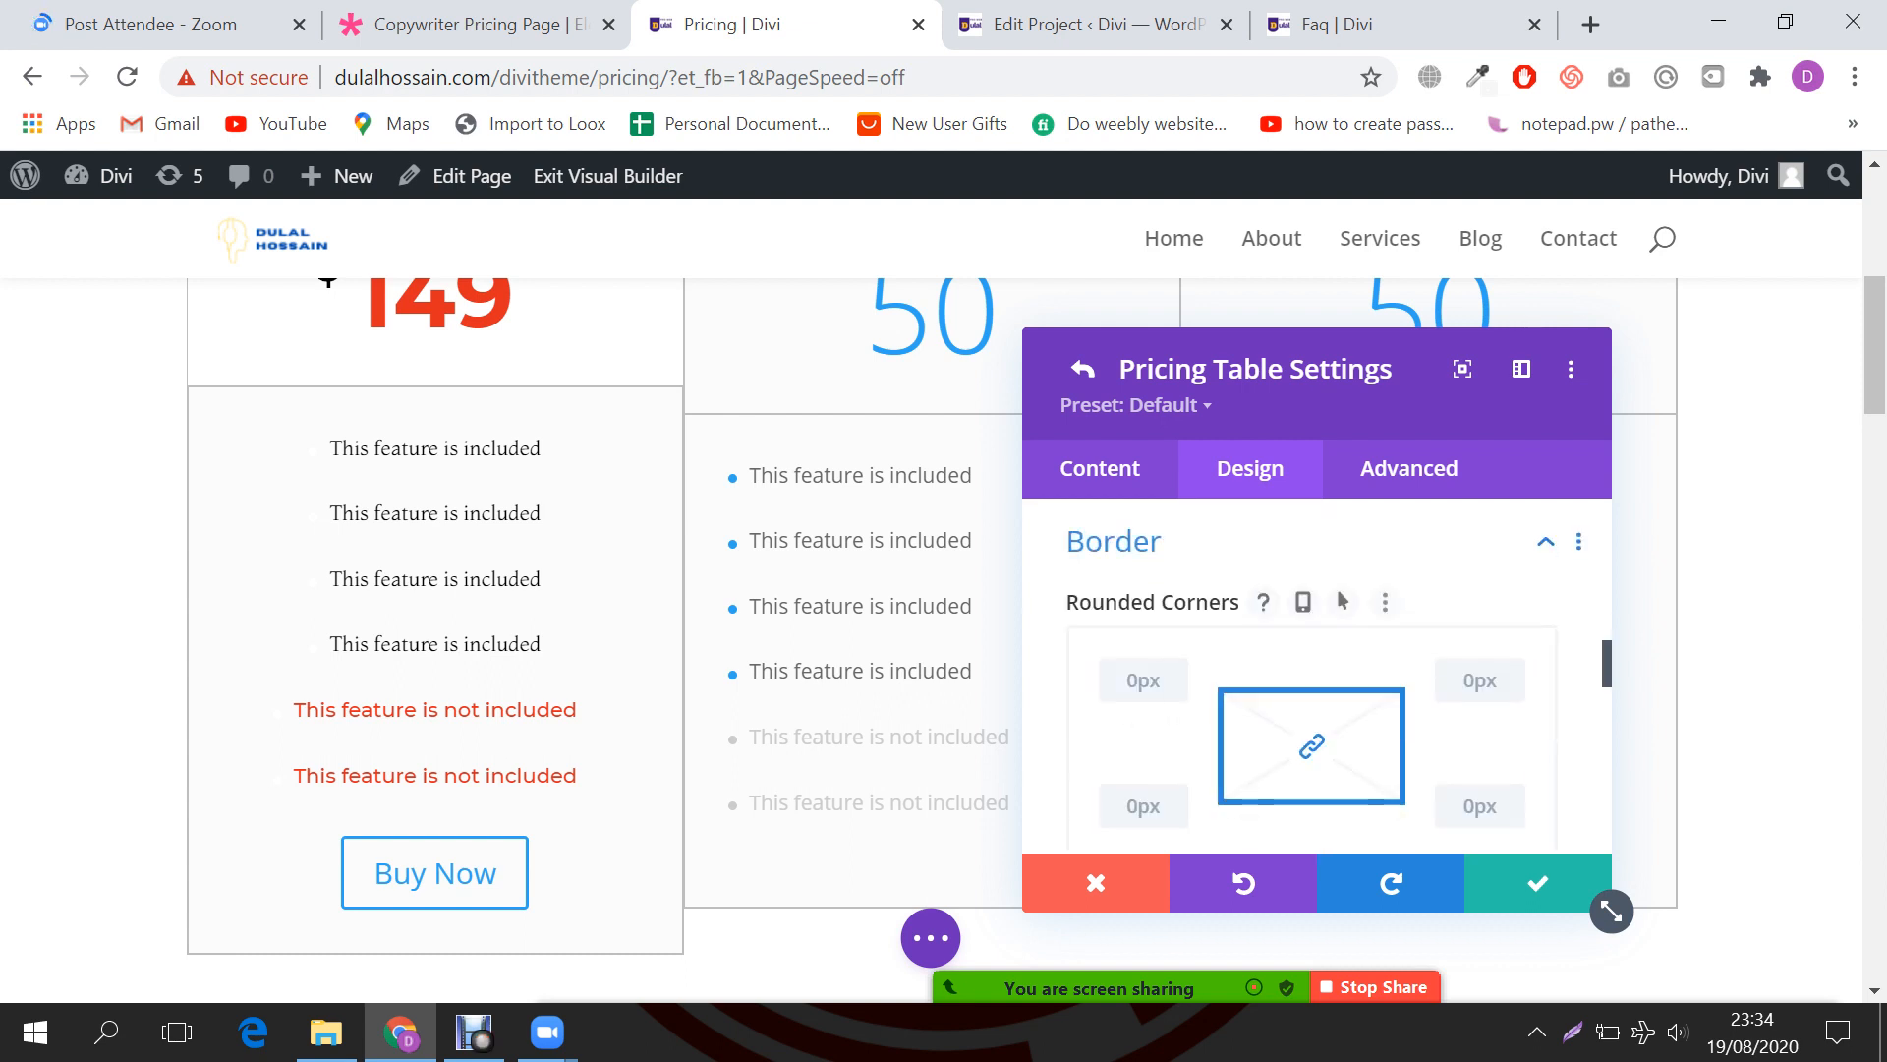
click(1143, 680)
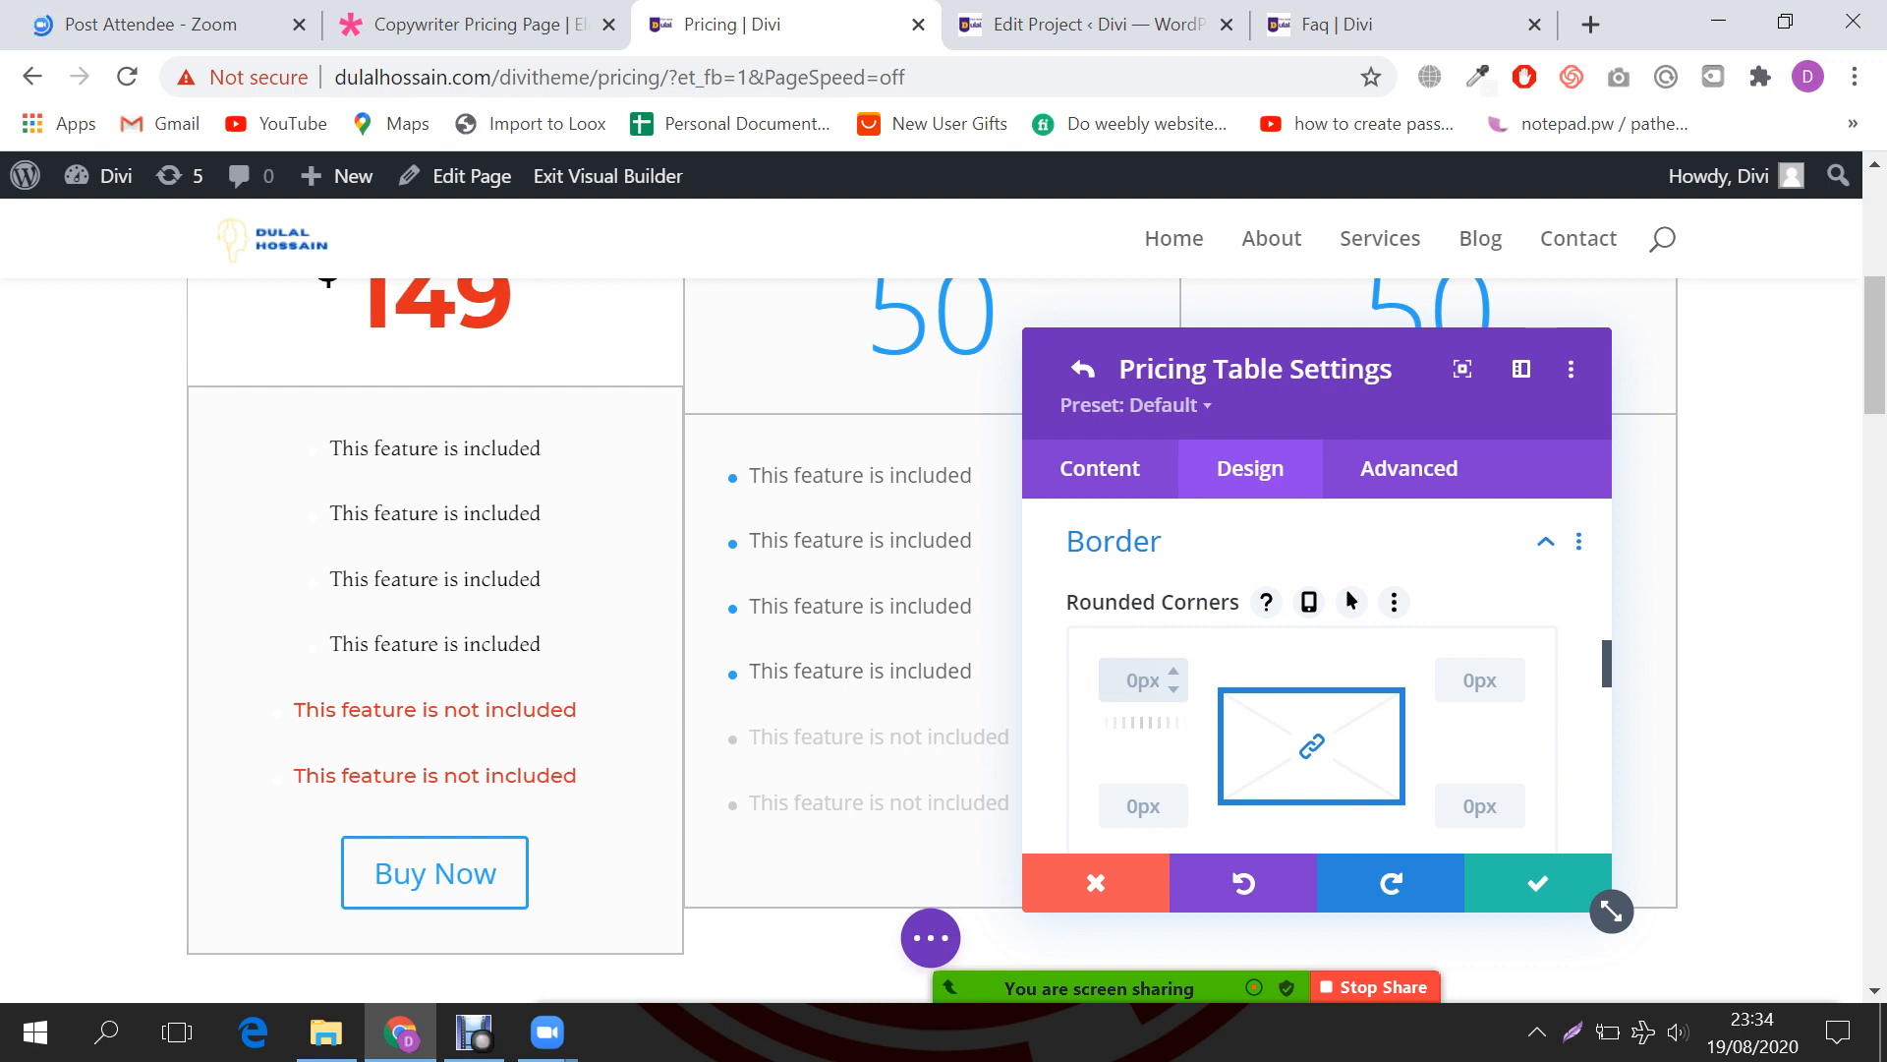
scroll(1143, 680, down, 2)
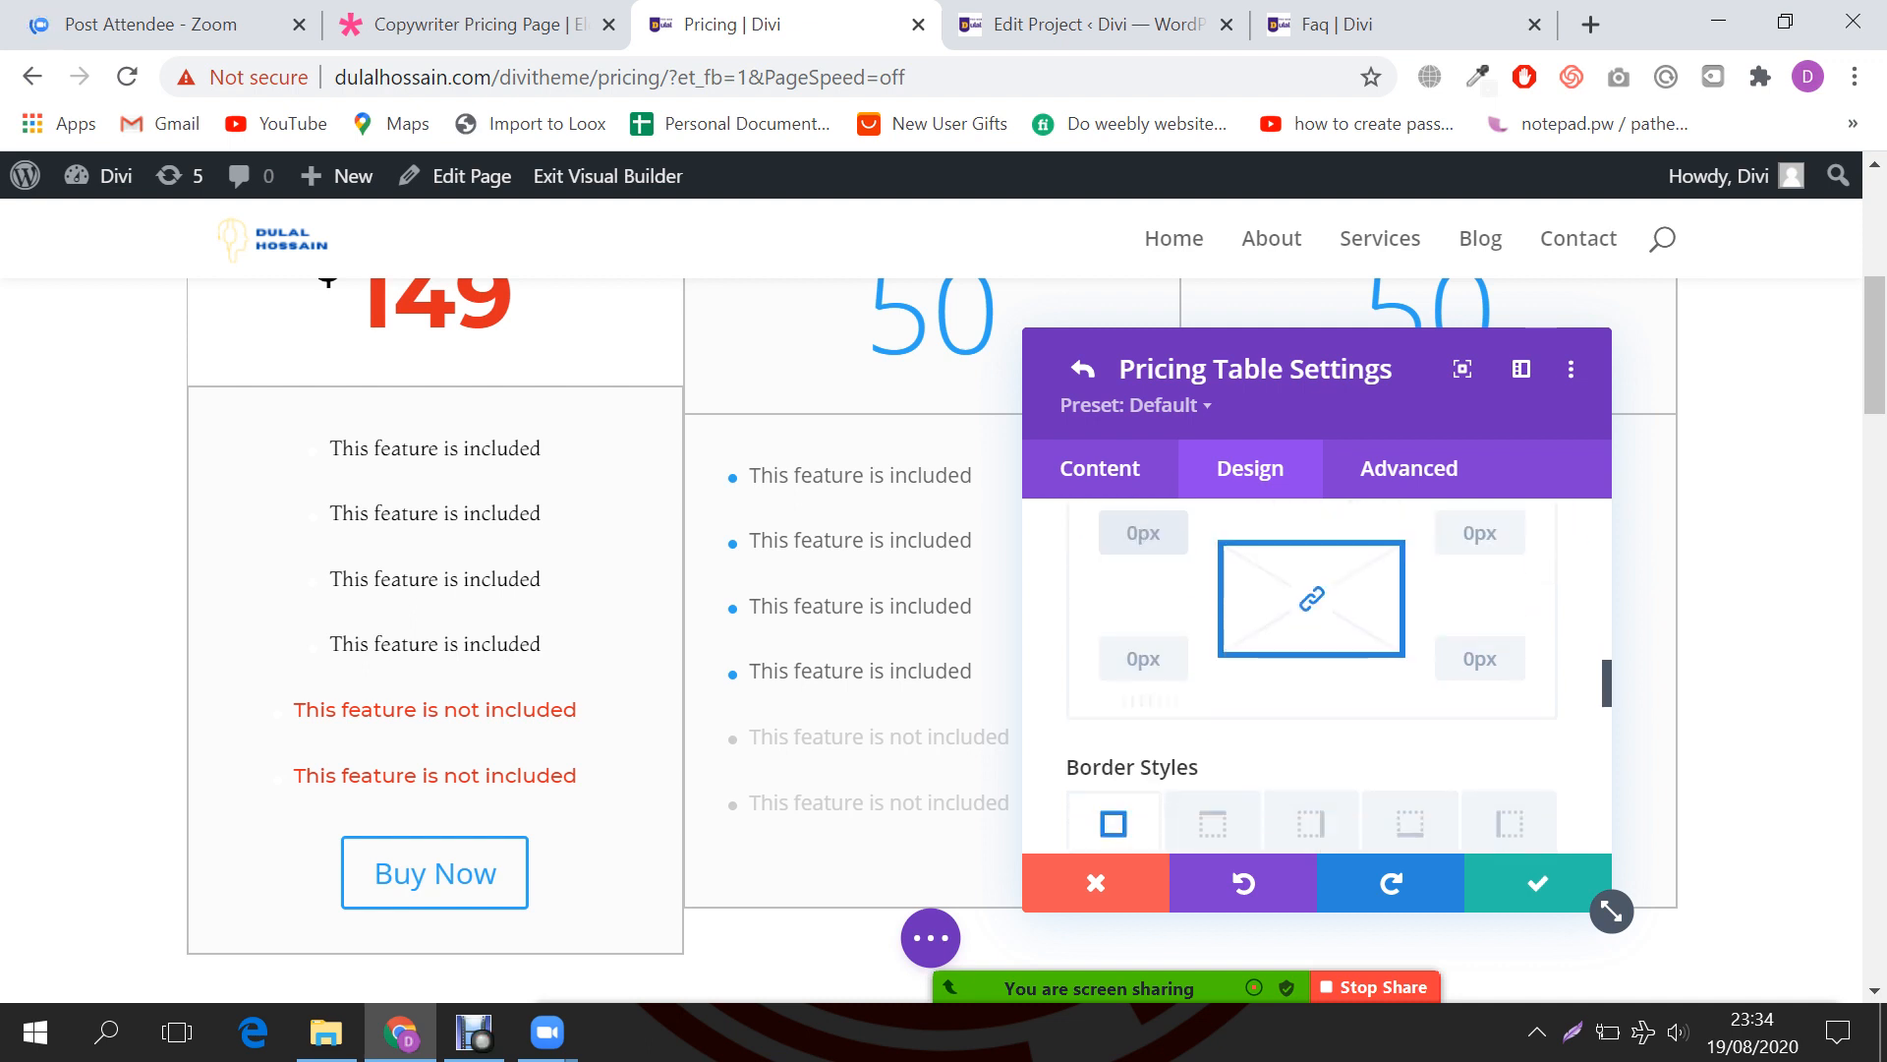
scroll(1143, 532, down, 5)
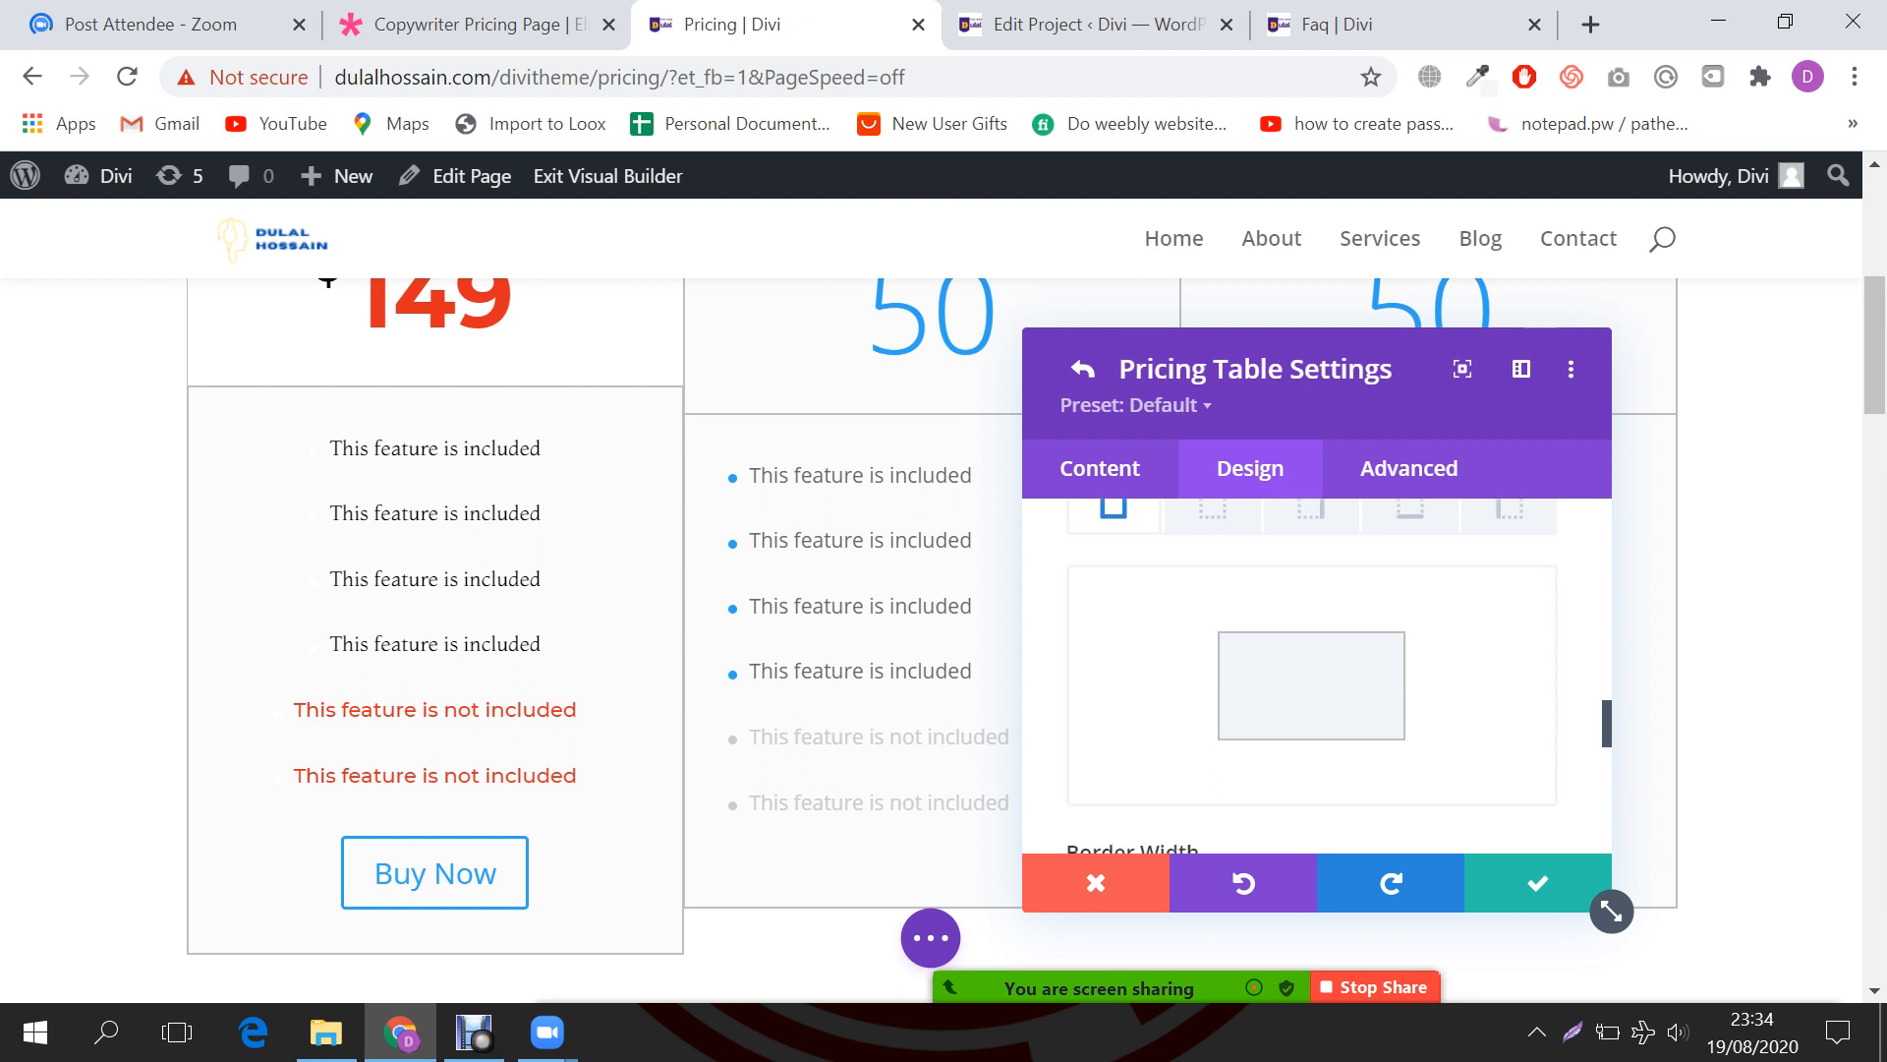
scroll(1317, 678, up, 3)
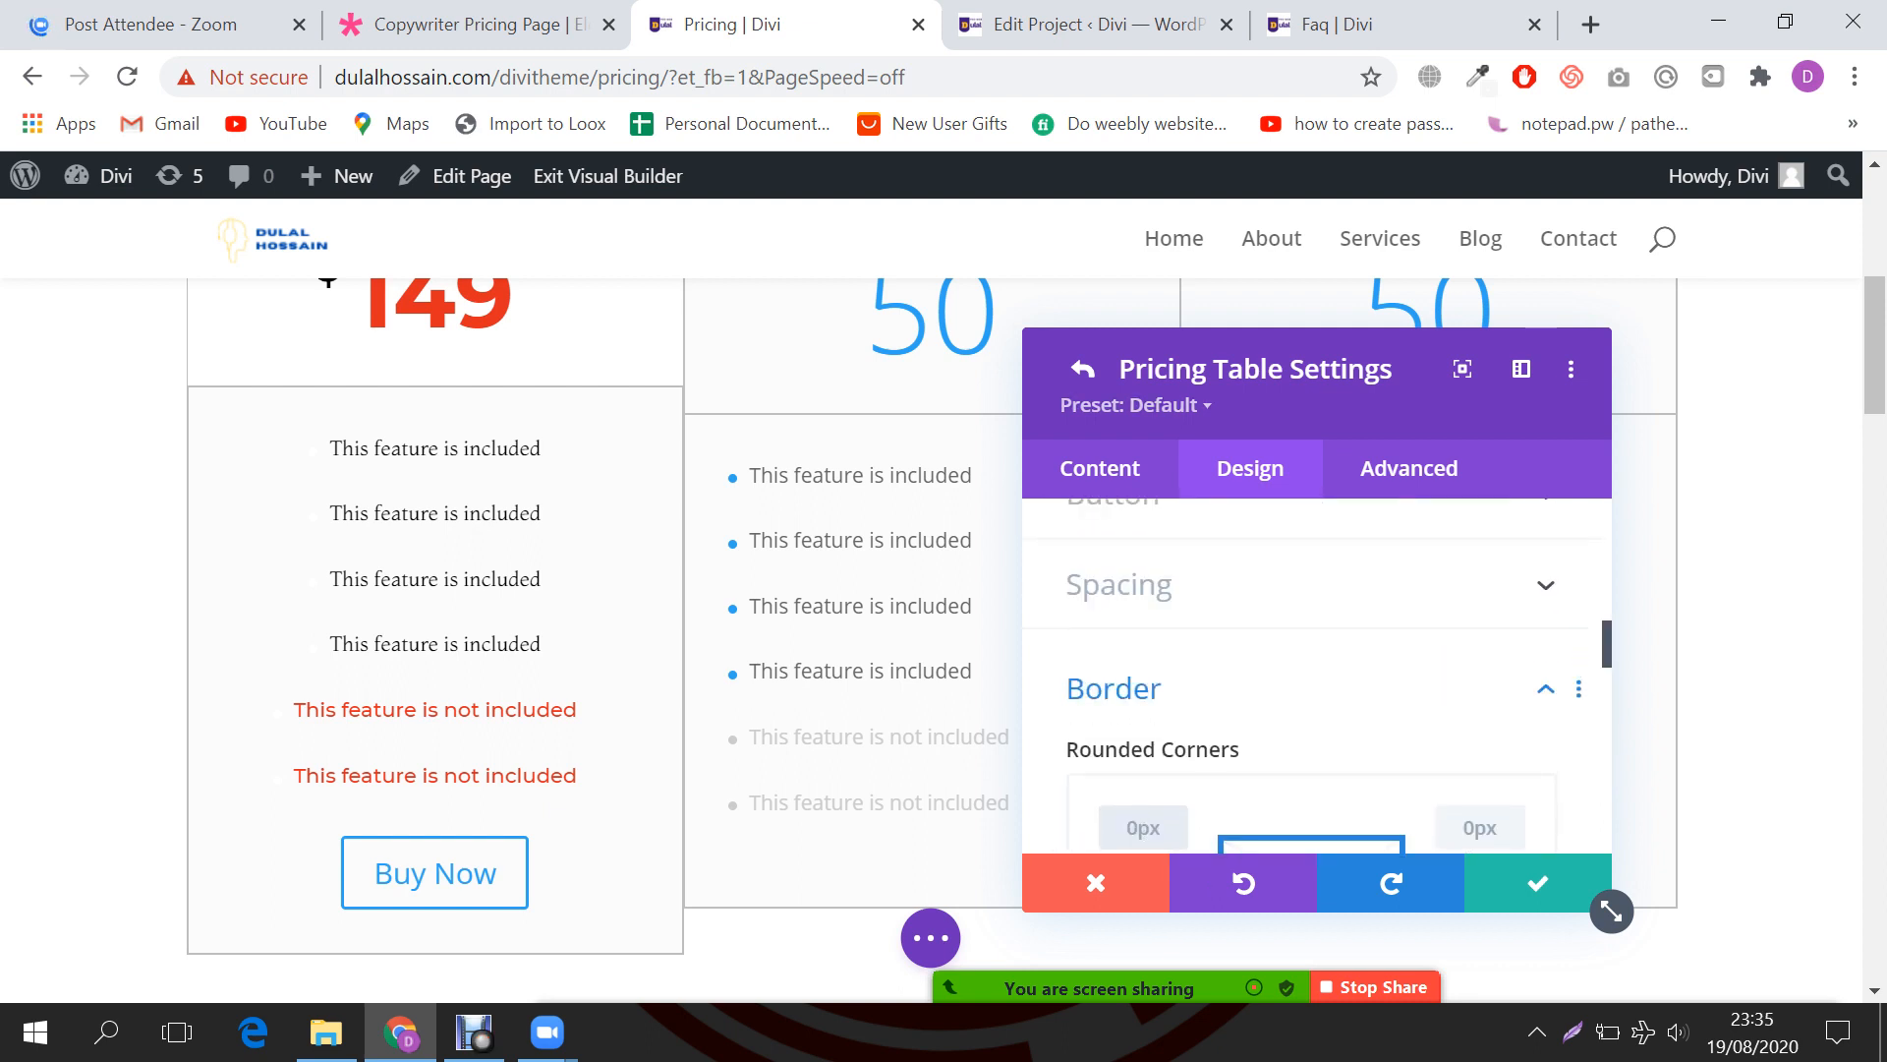
click(1081, 370)
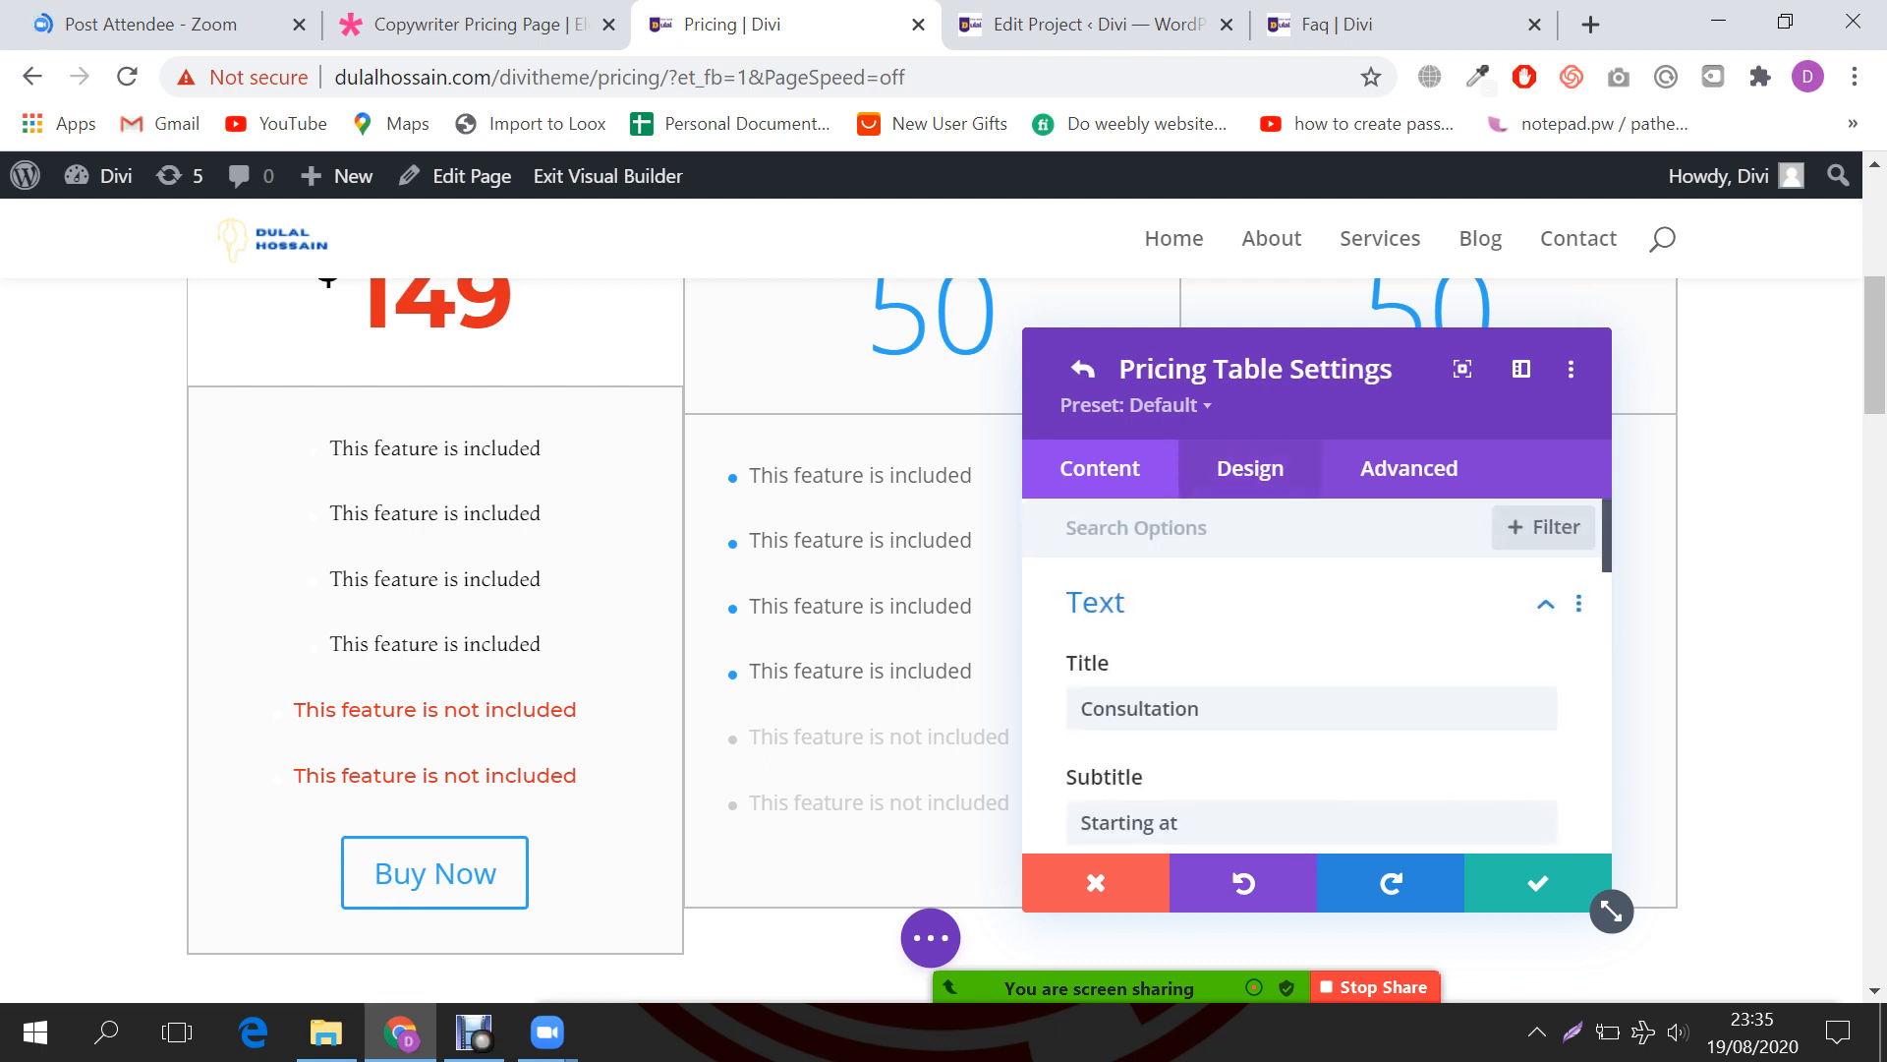
Step: Open the Border settings in the pricing tables' Design tab and enter 0 in the corner fields
click(1250, 468)
scroll(1312, 678, down, 7)
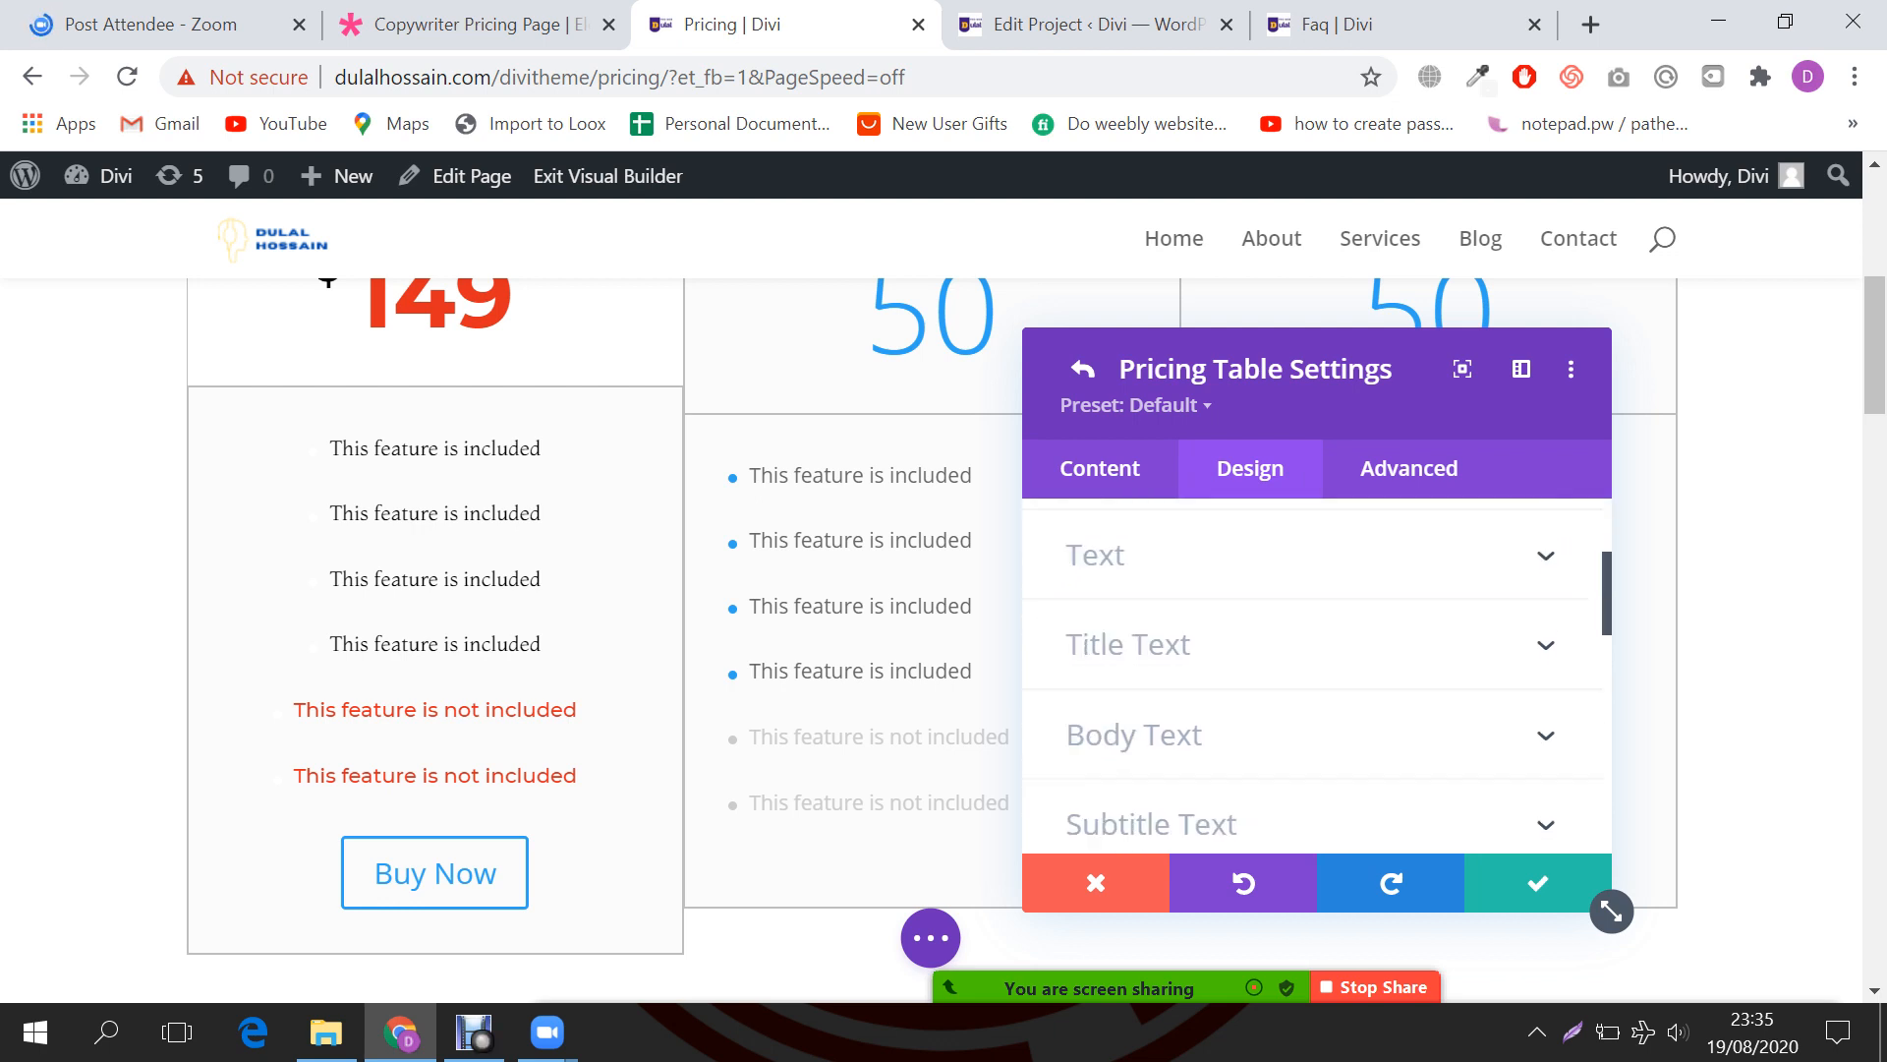
scroll(1312, 678, down, 4)
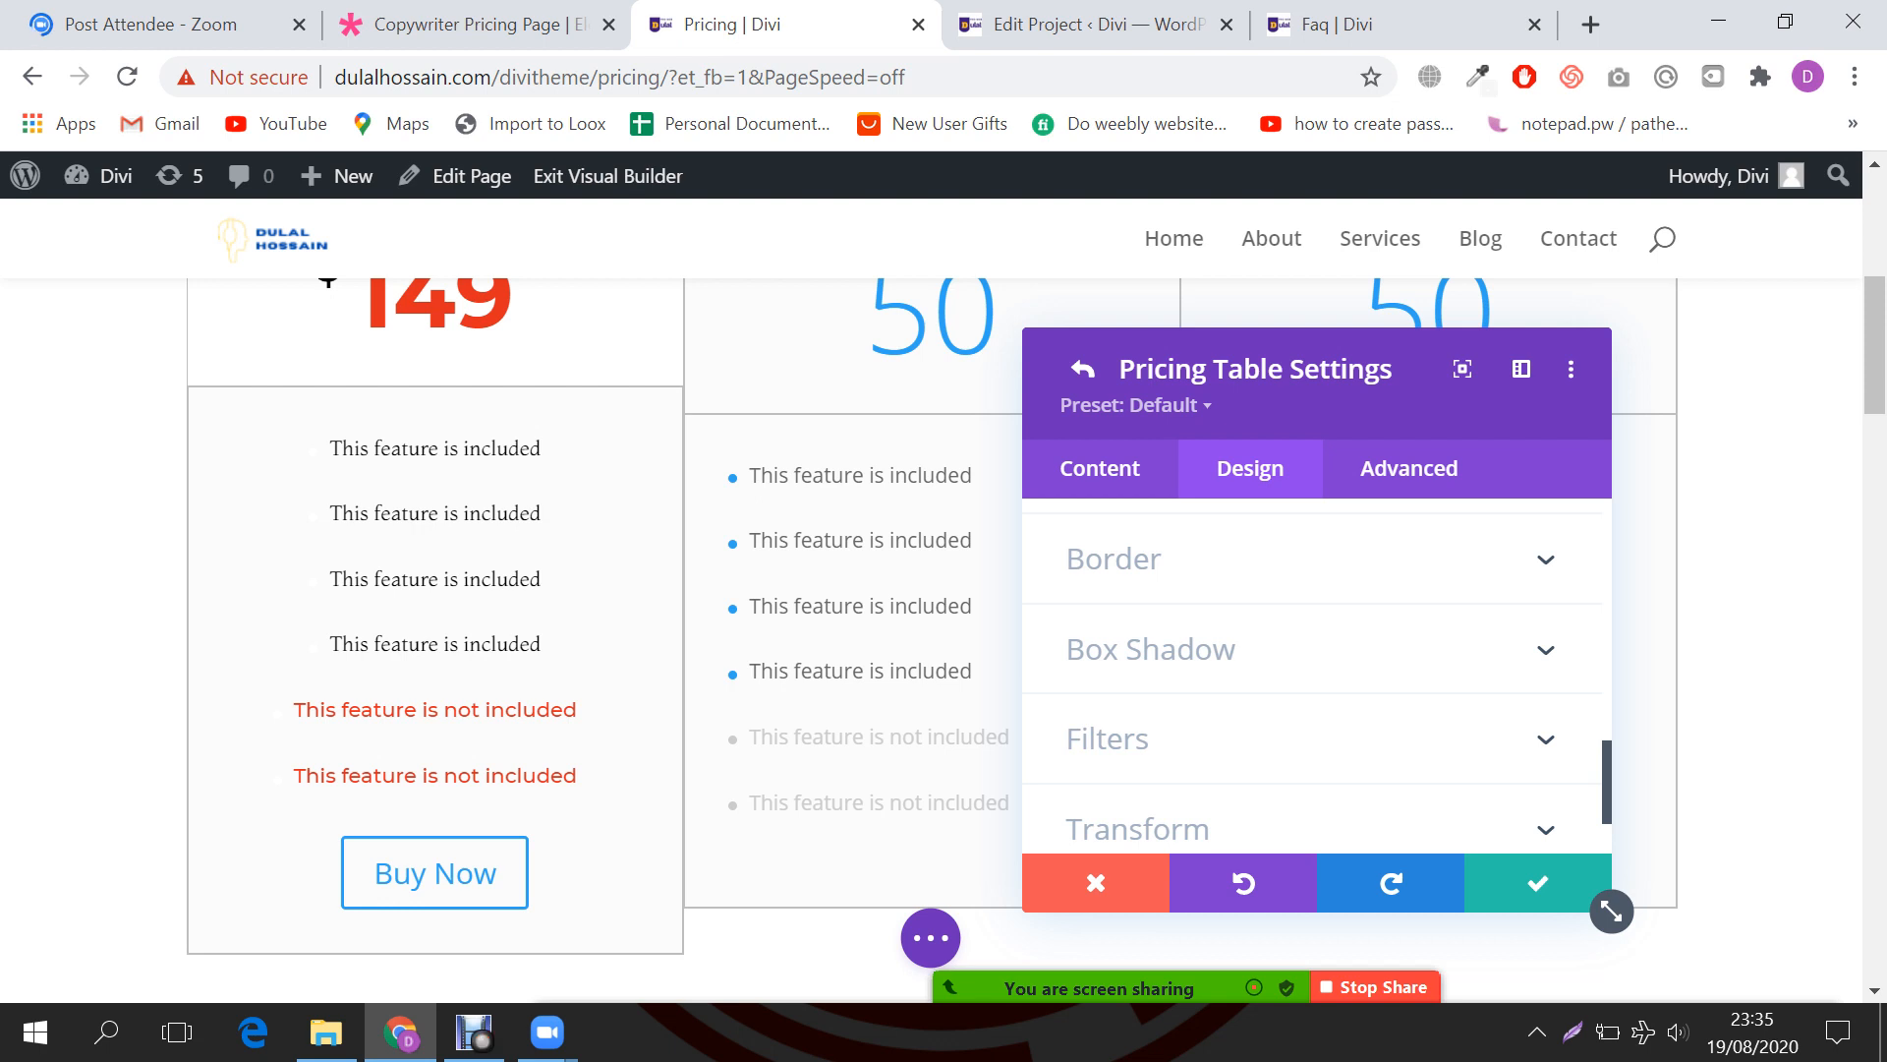
click(1114, 558)
click(1143, 680)
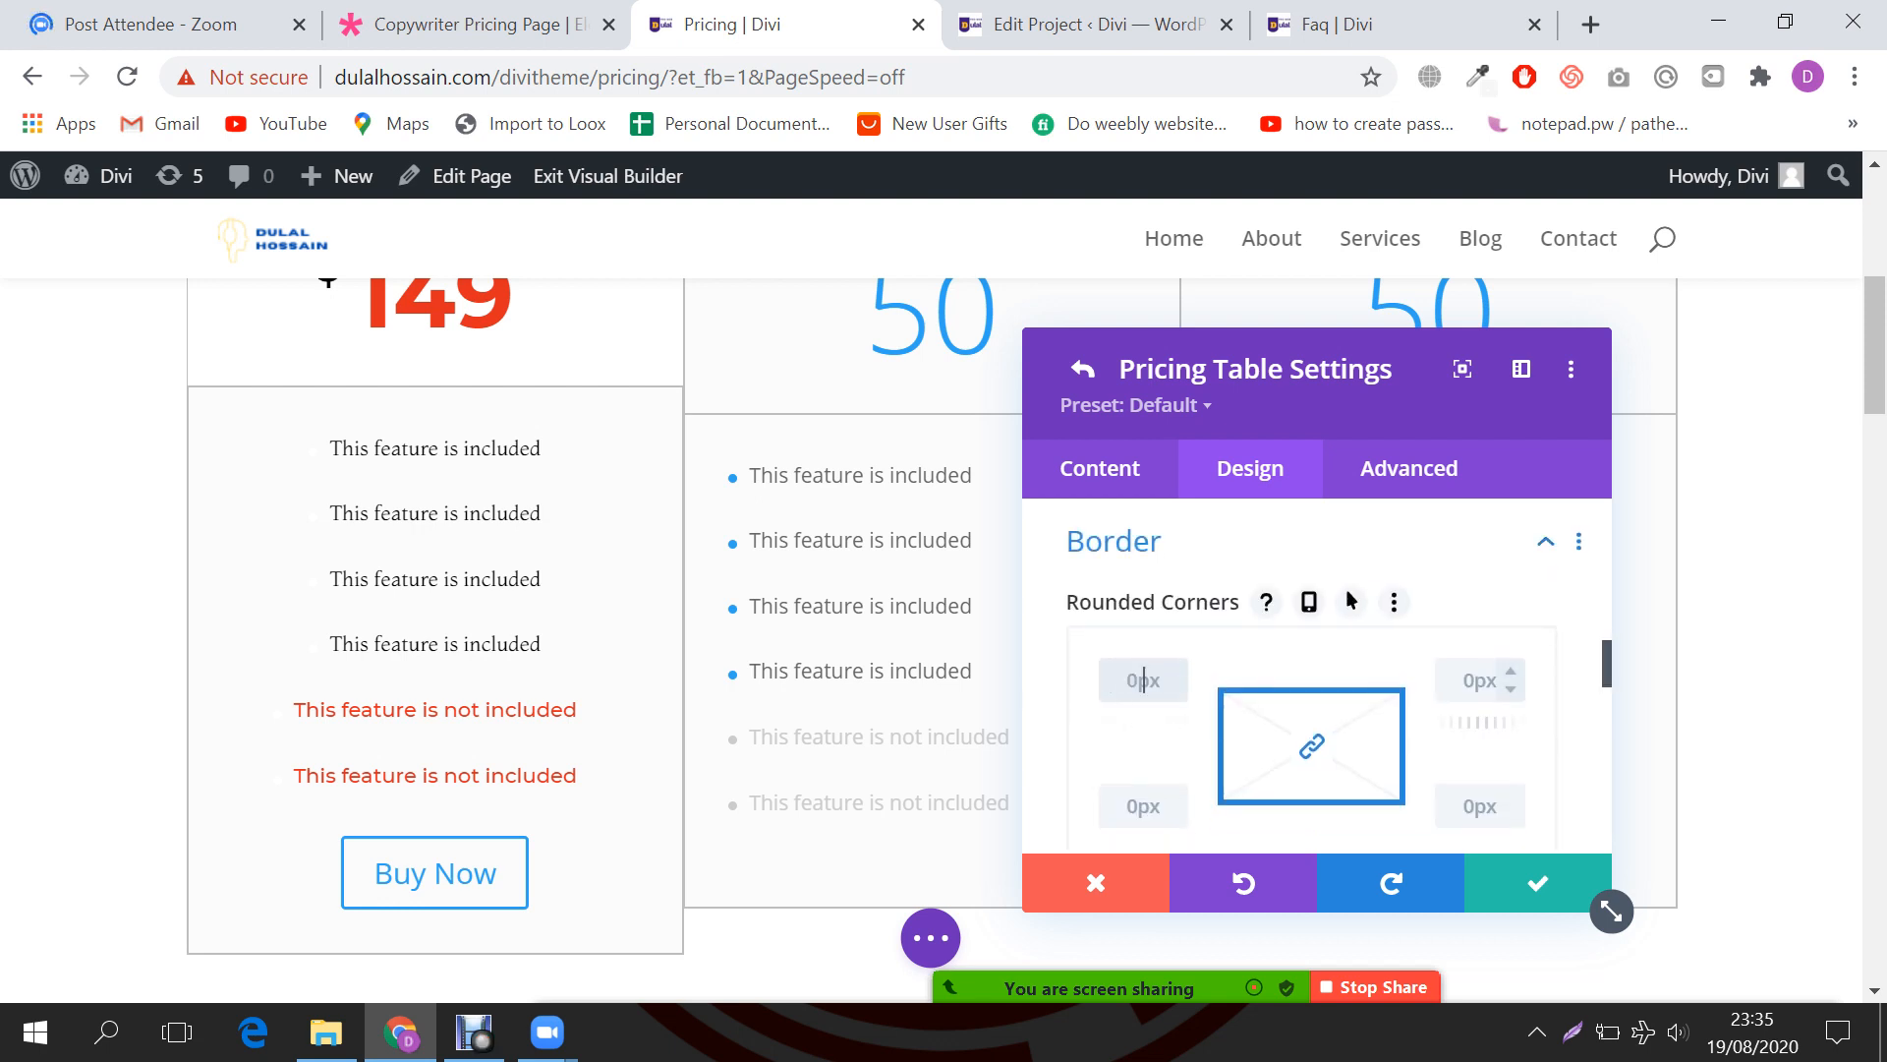
double_click(1479, 681)
text(0)
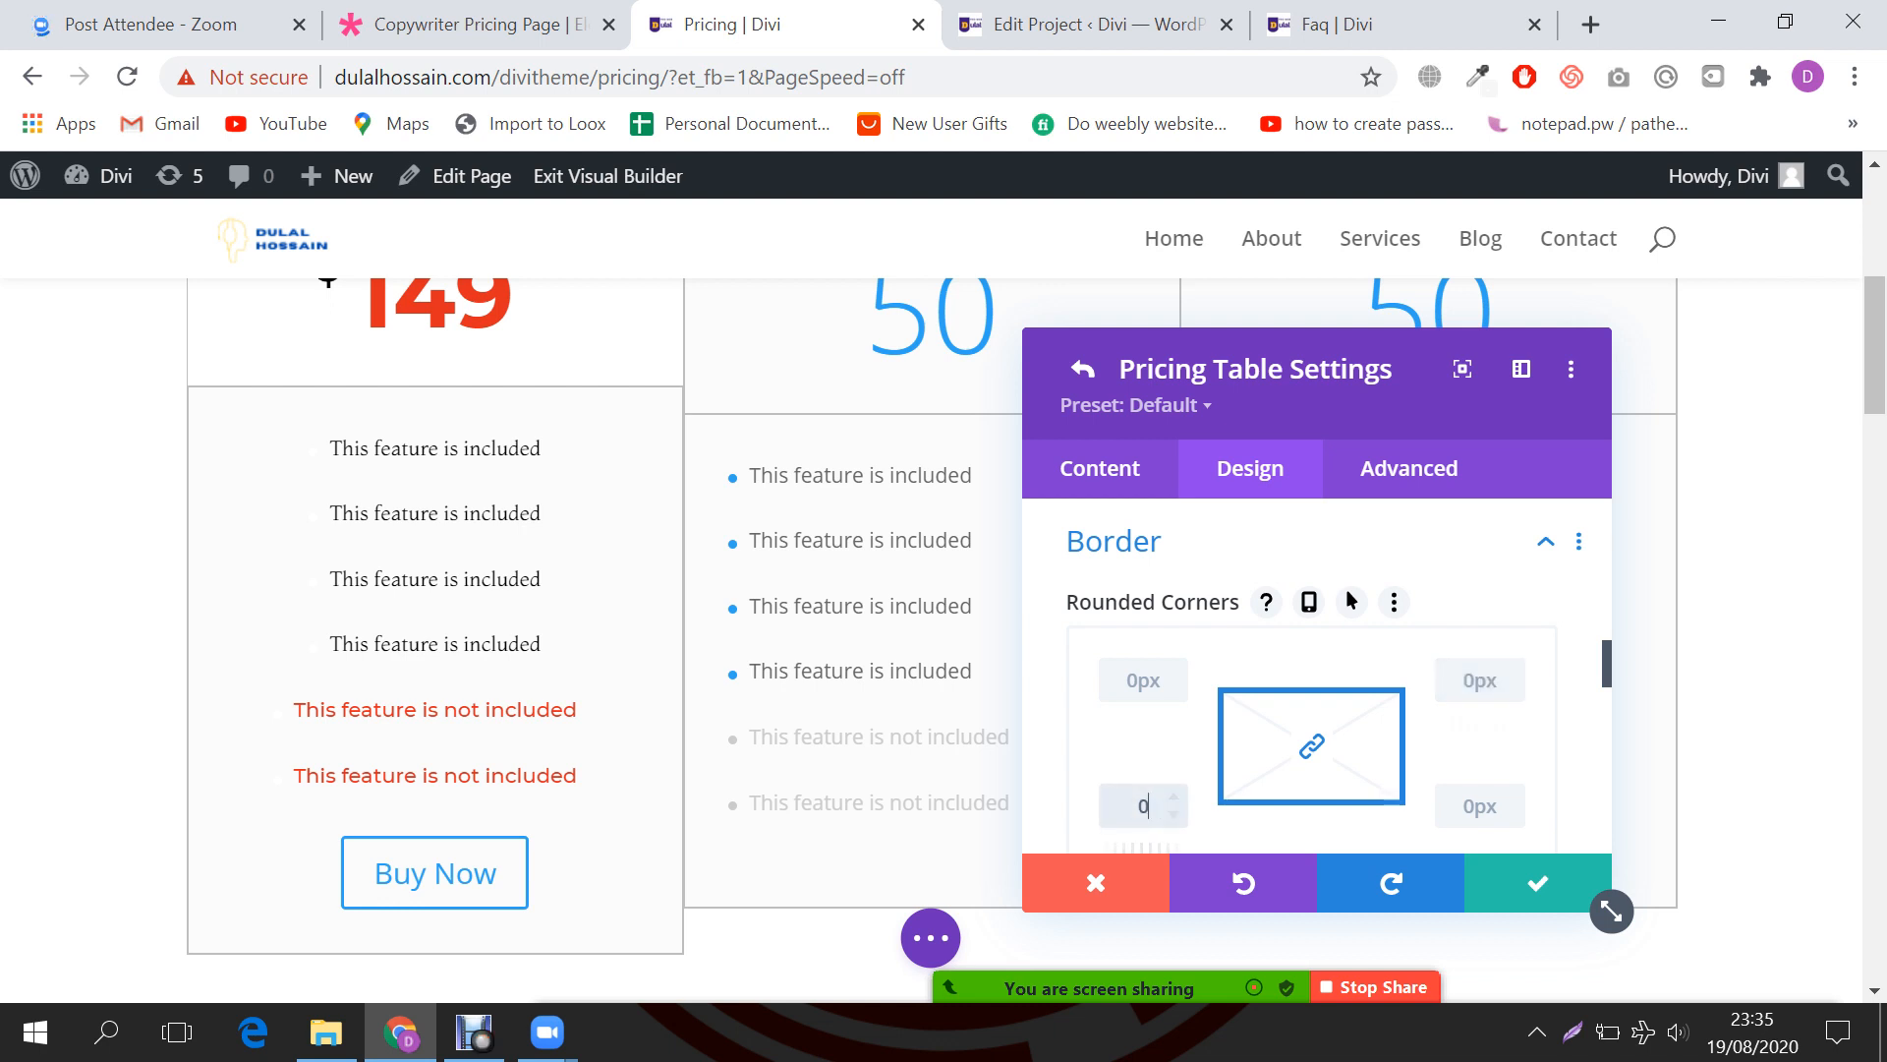
Step: Finish the border value as 0px so the Consultation column loses its outline
click(1479, 806)
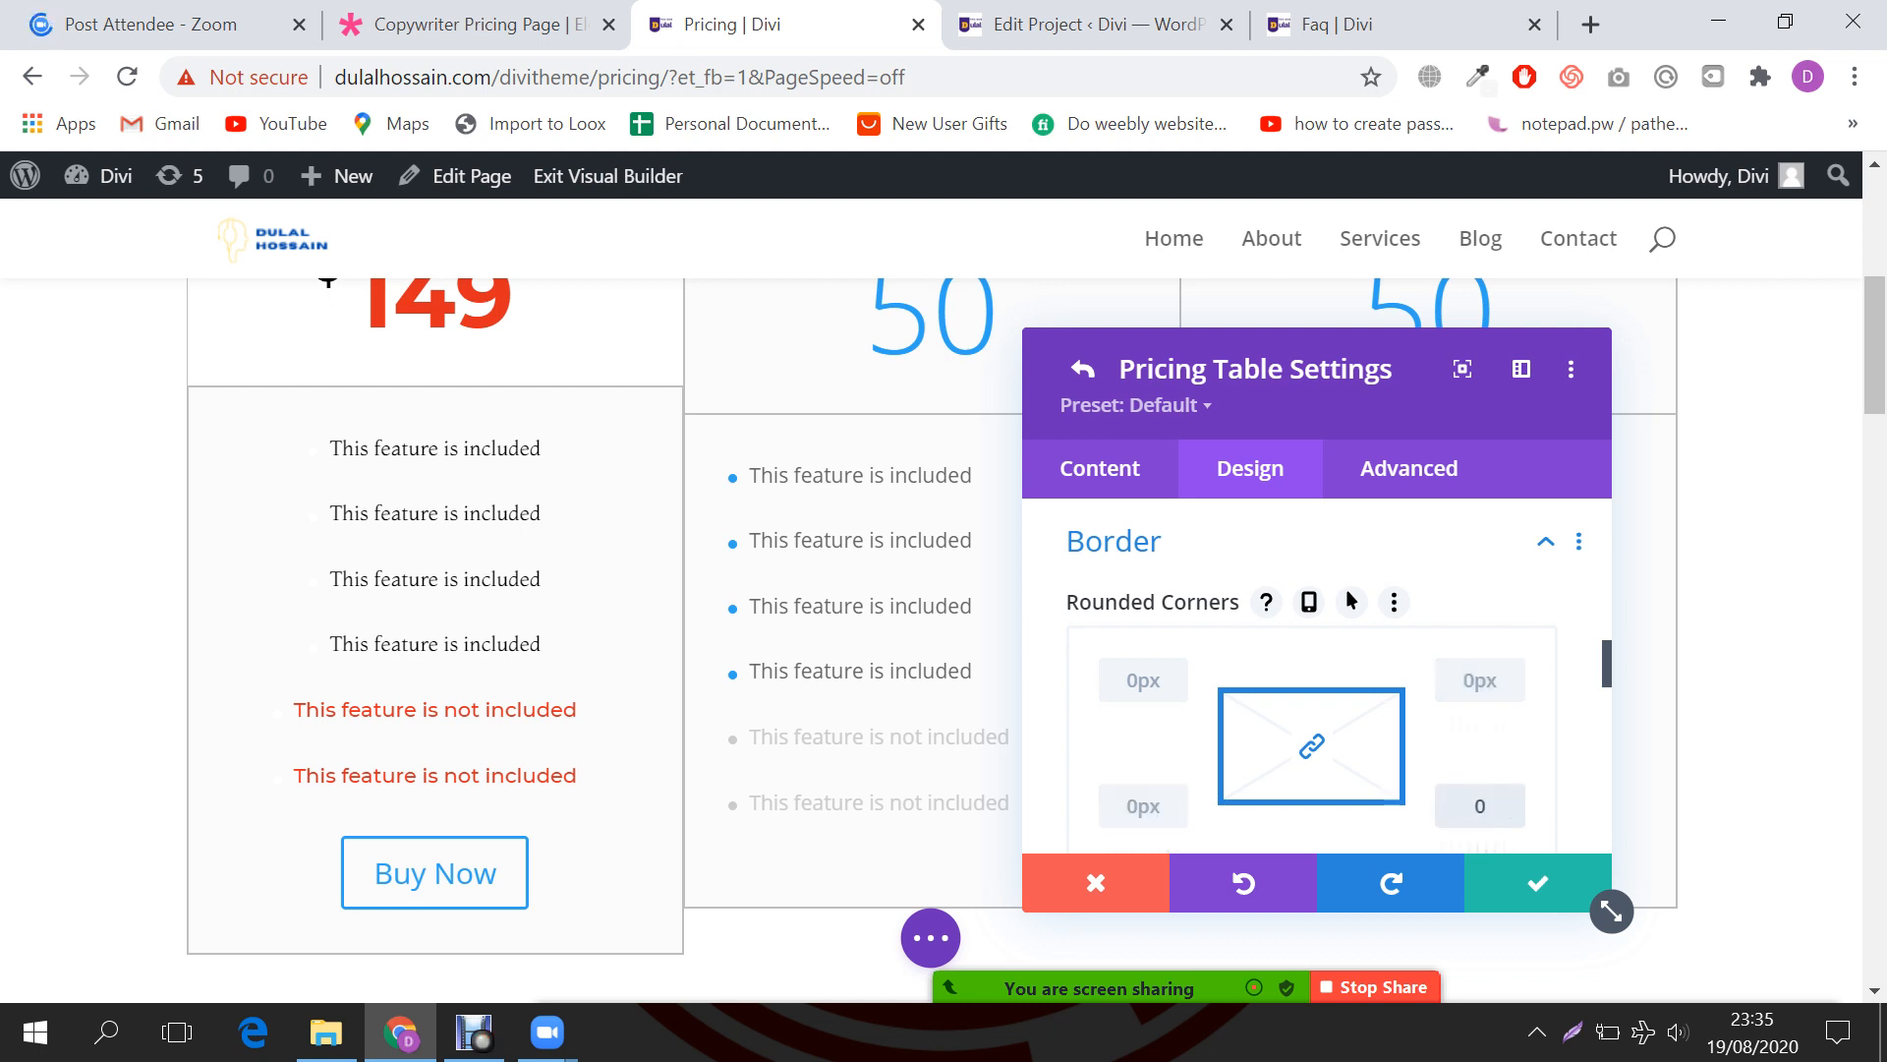
scroll(1317, 668, down, 5)
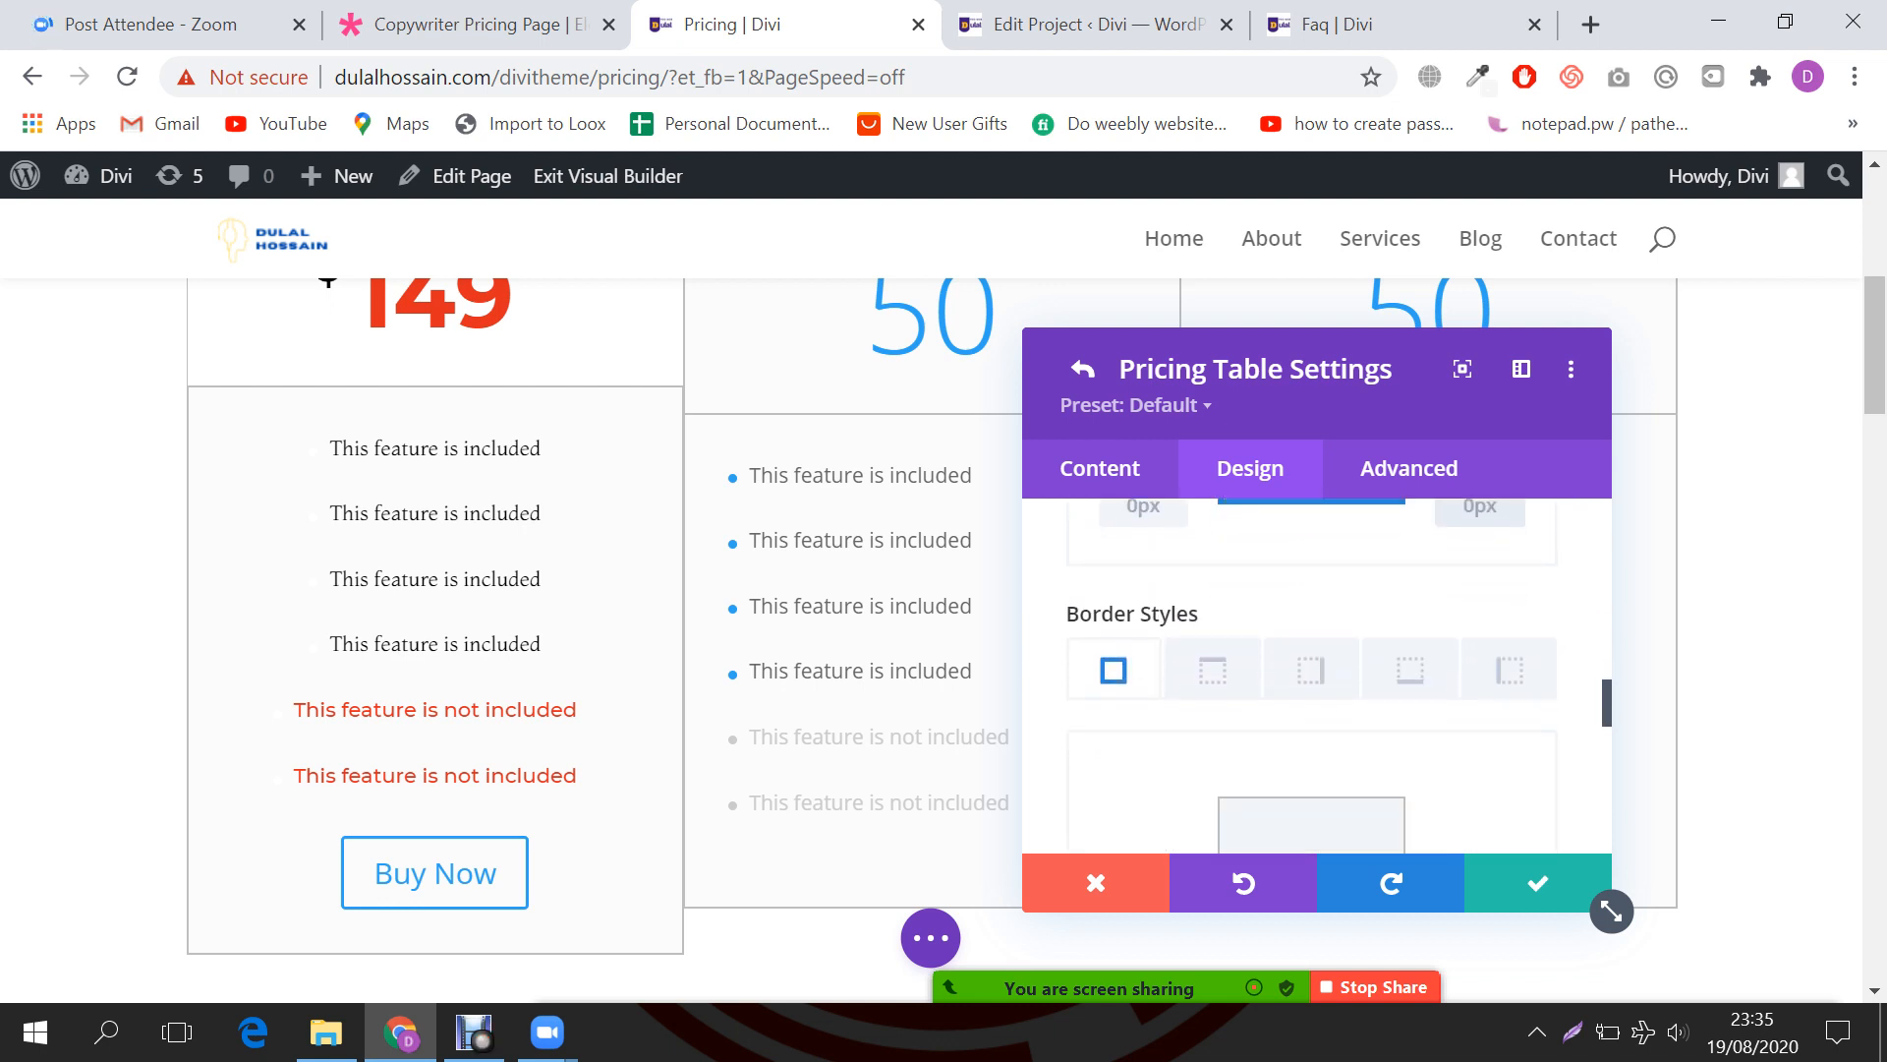
scroll(1317, 669, down, 2)
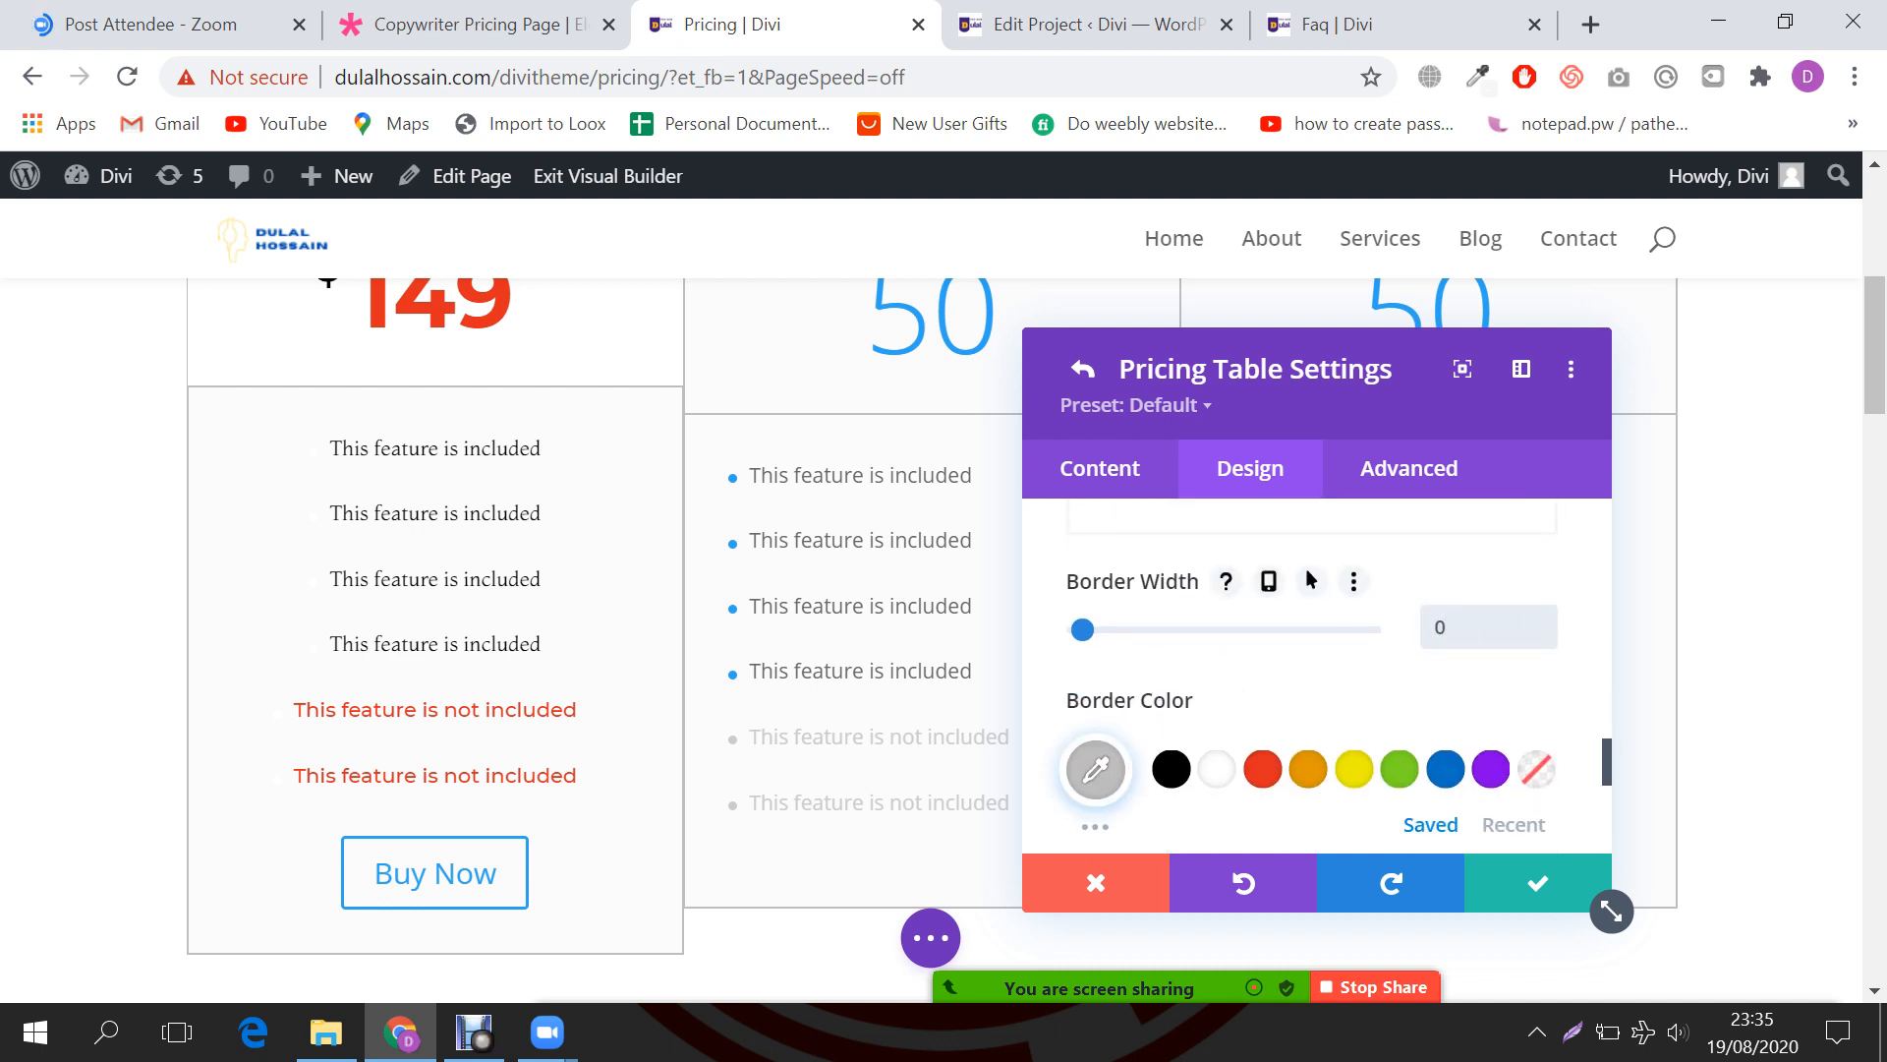
text(px)
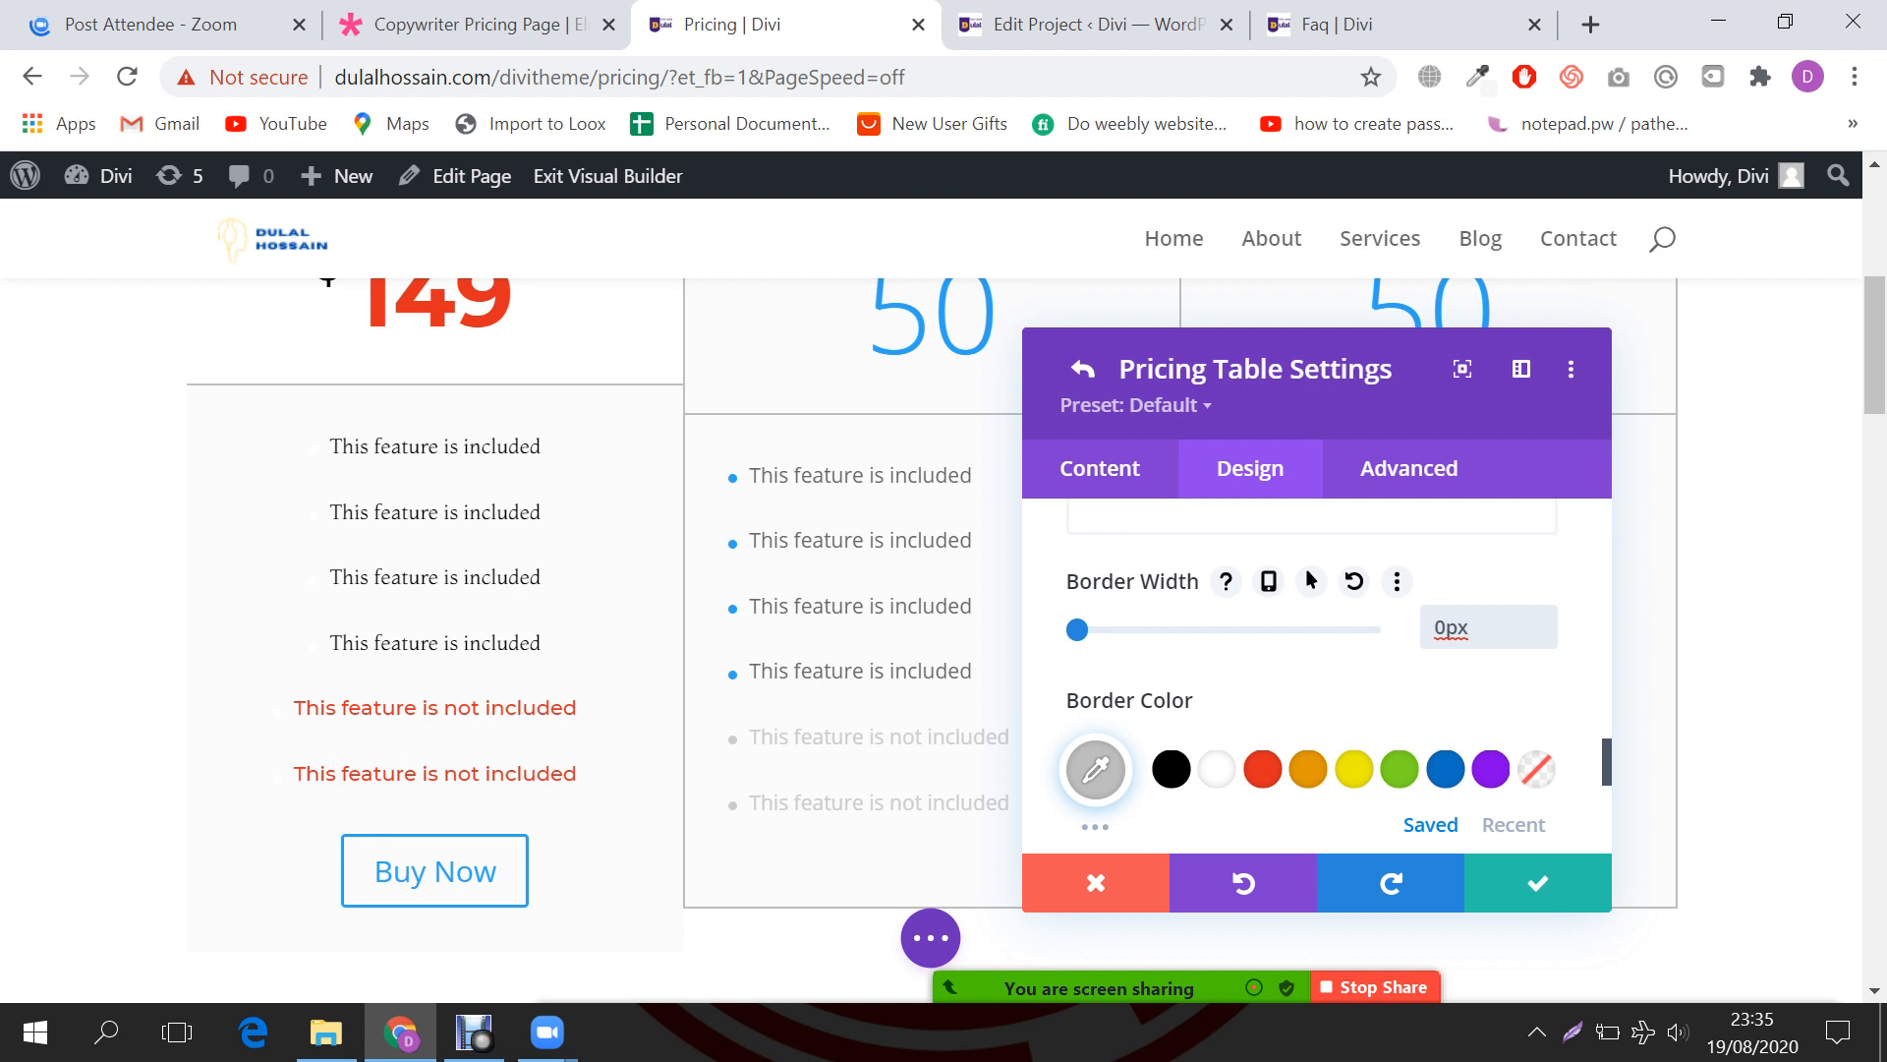
scroll(605, 590, up, 3)
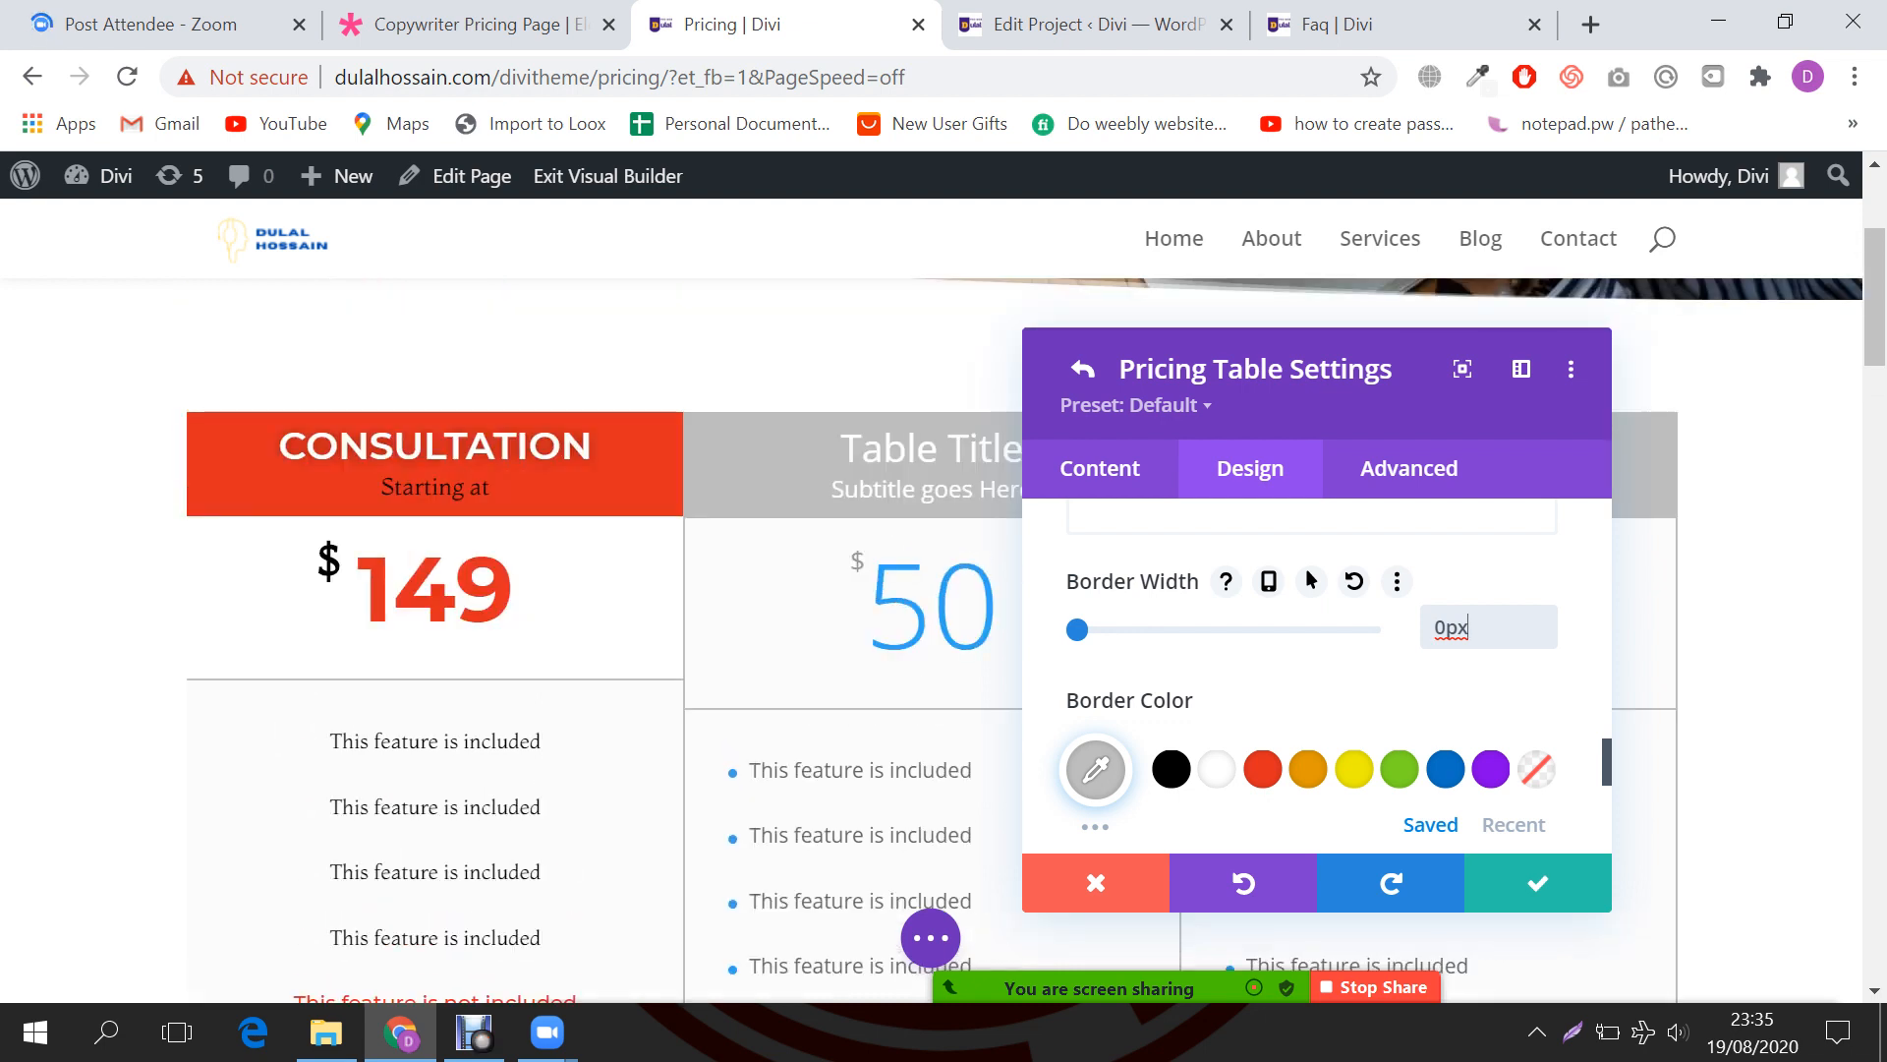
scroll(605, 639, down, 2)
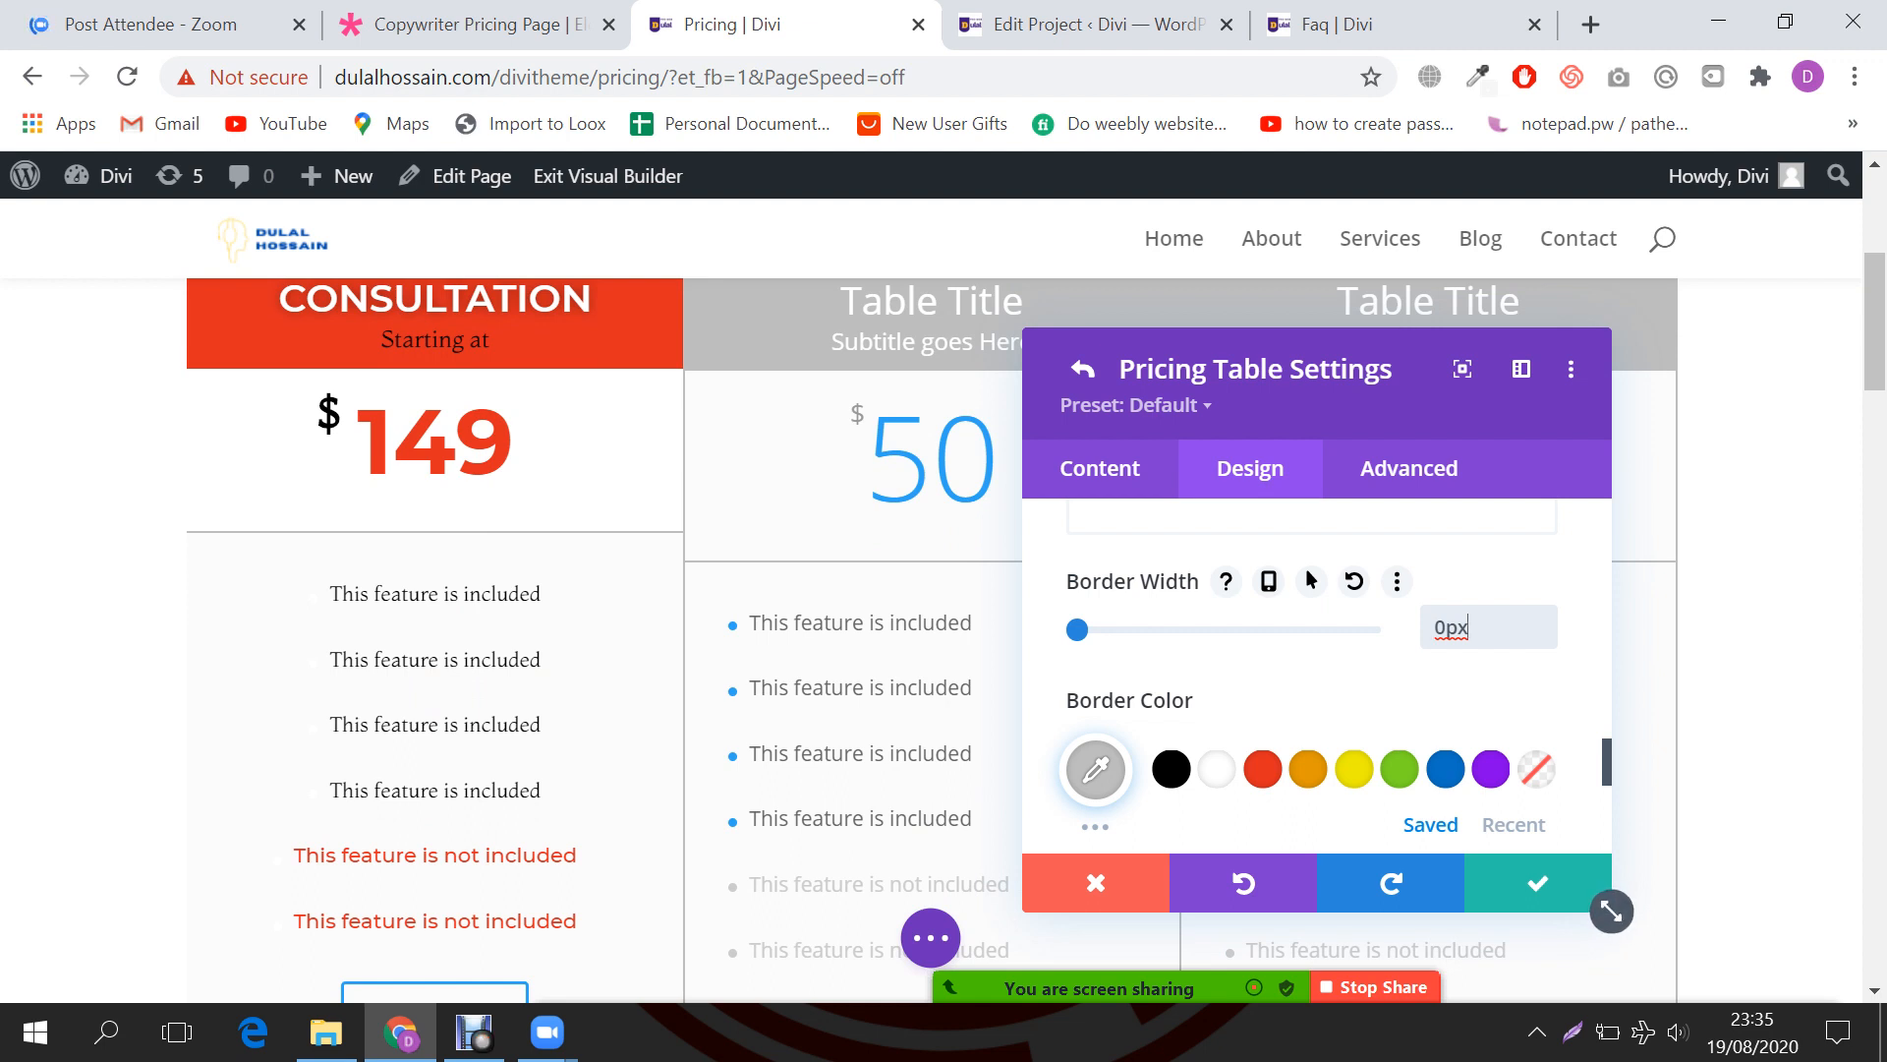
scroll(1312, 679, down, 5)
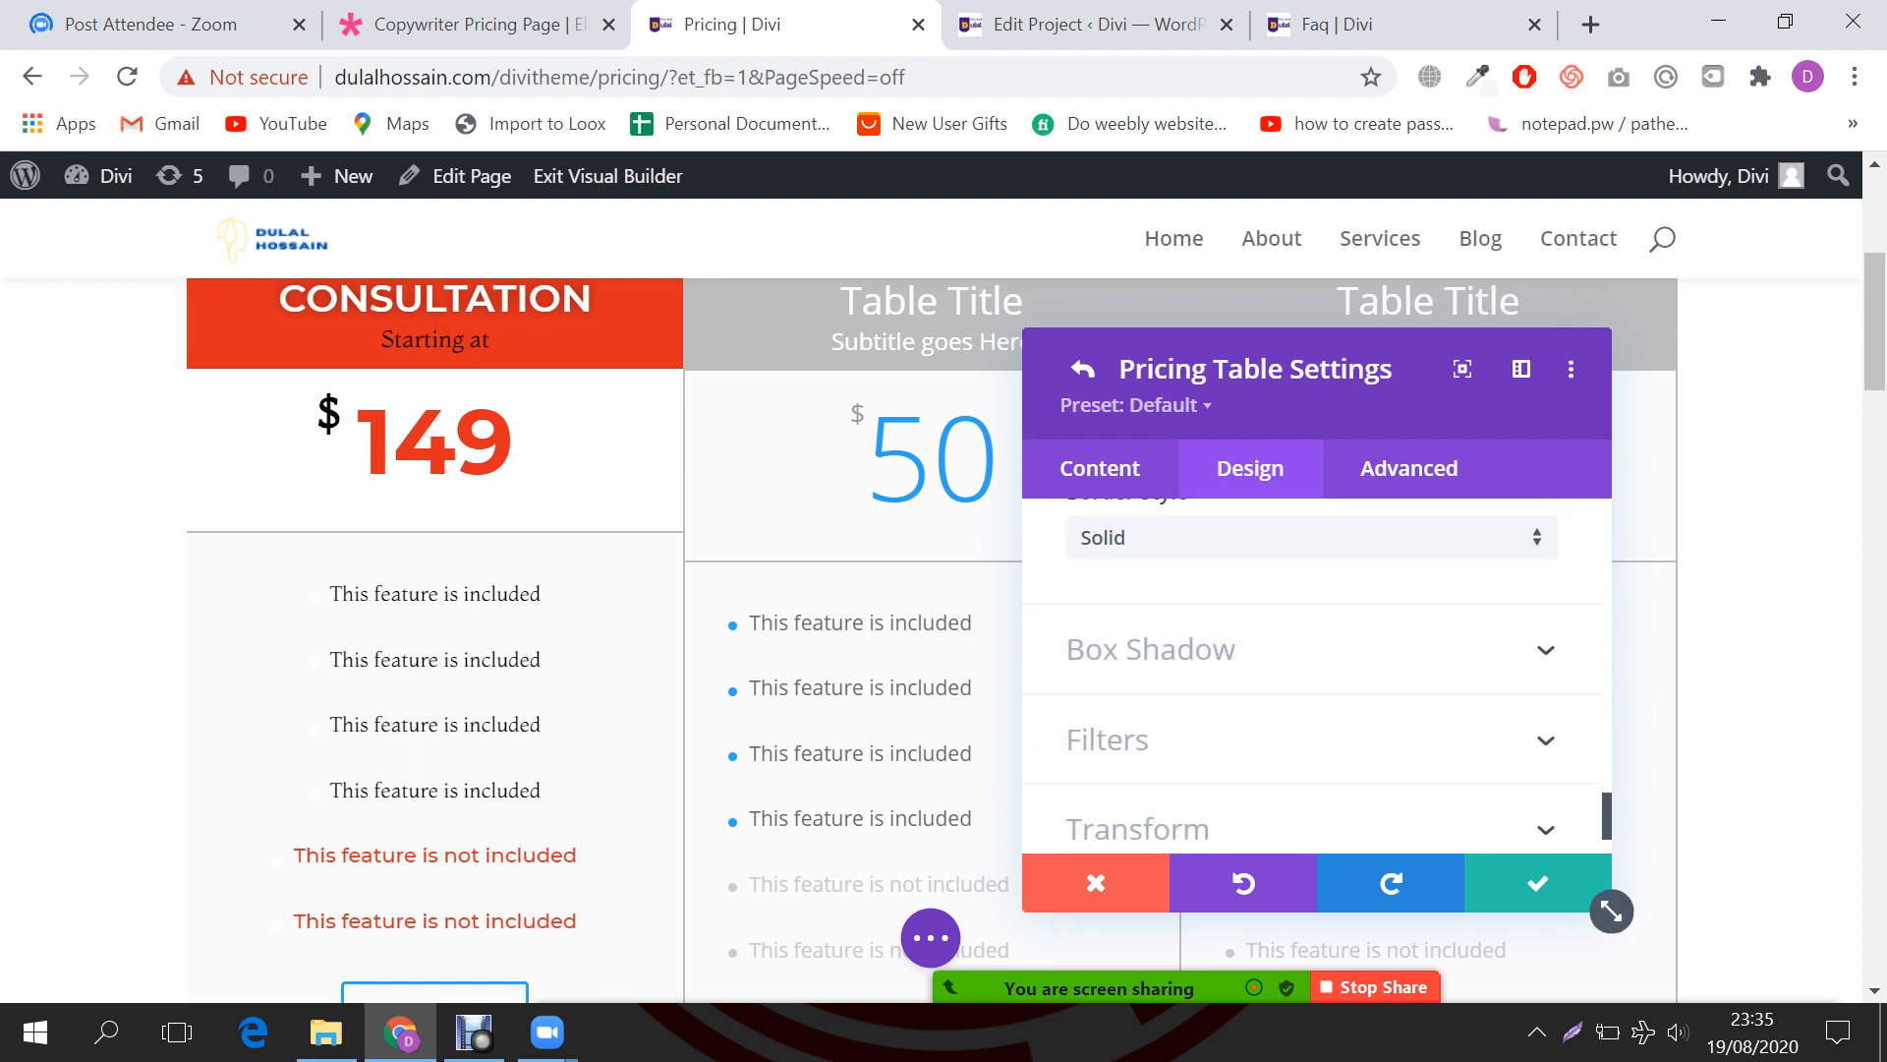
scroll(1312, 678, up, 5)
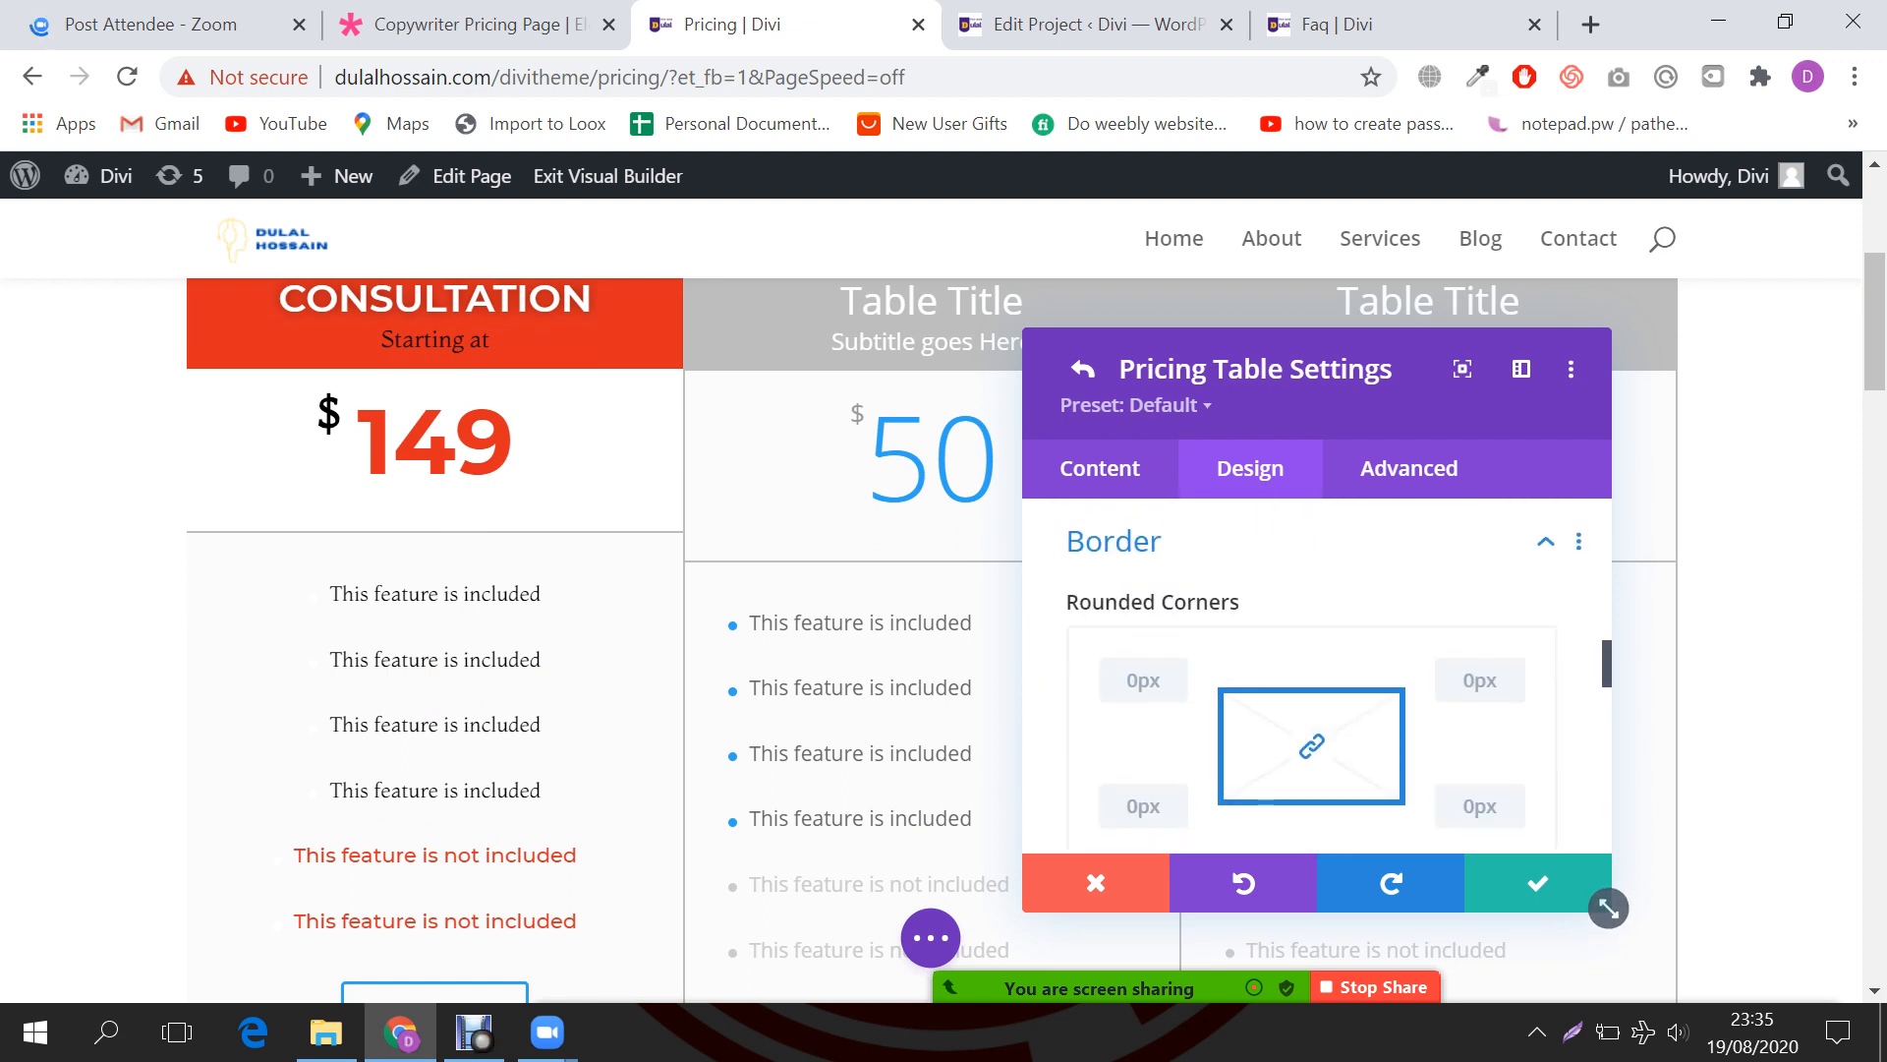
scroll(1312, 679, up, 5)
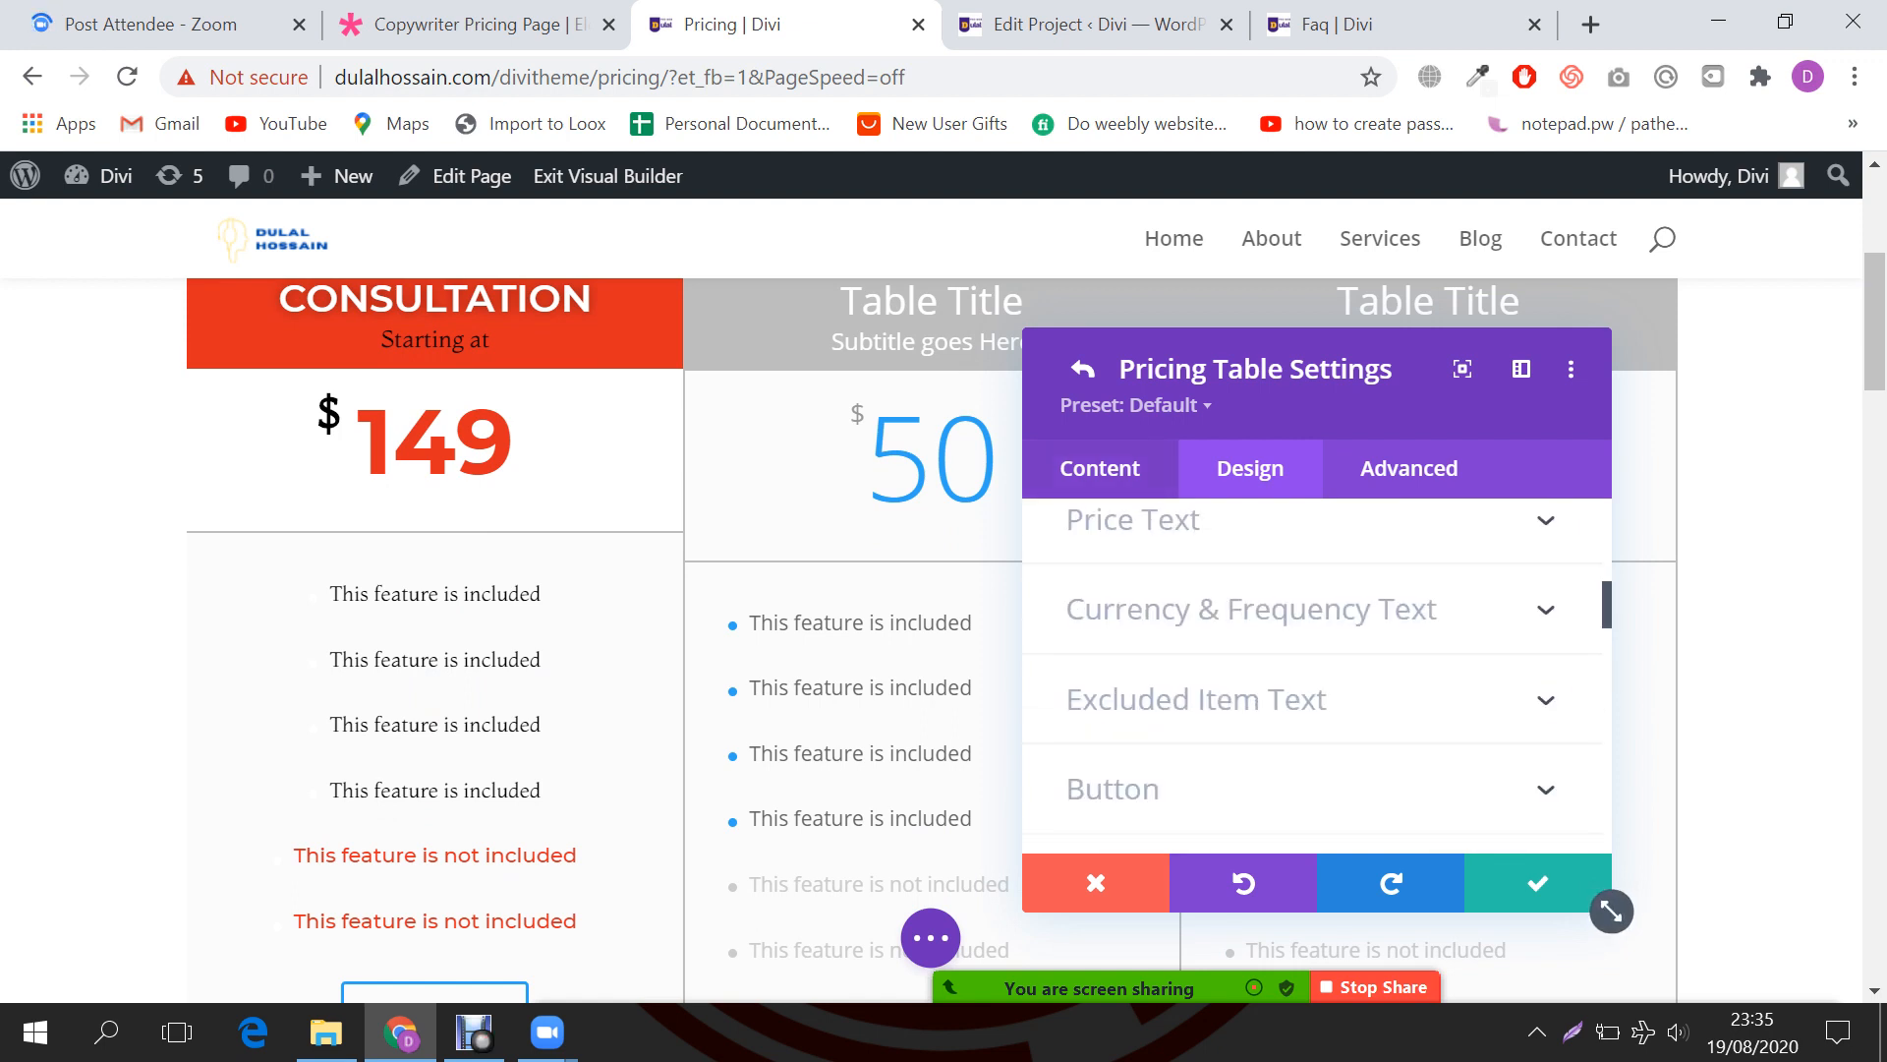
click(1100, 469)
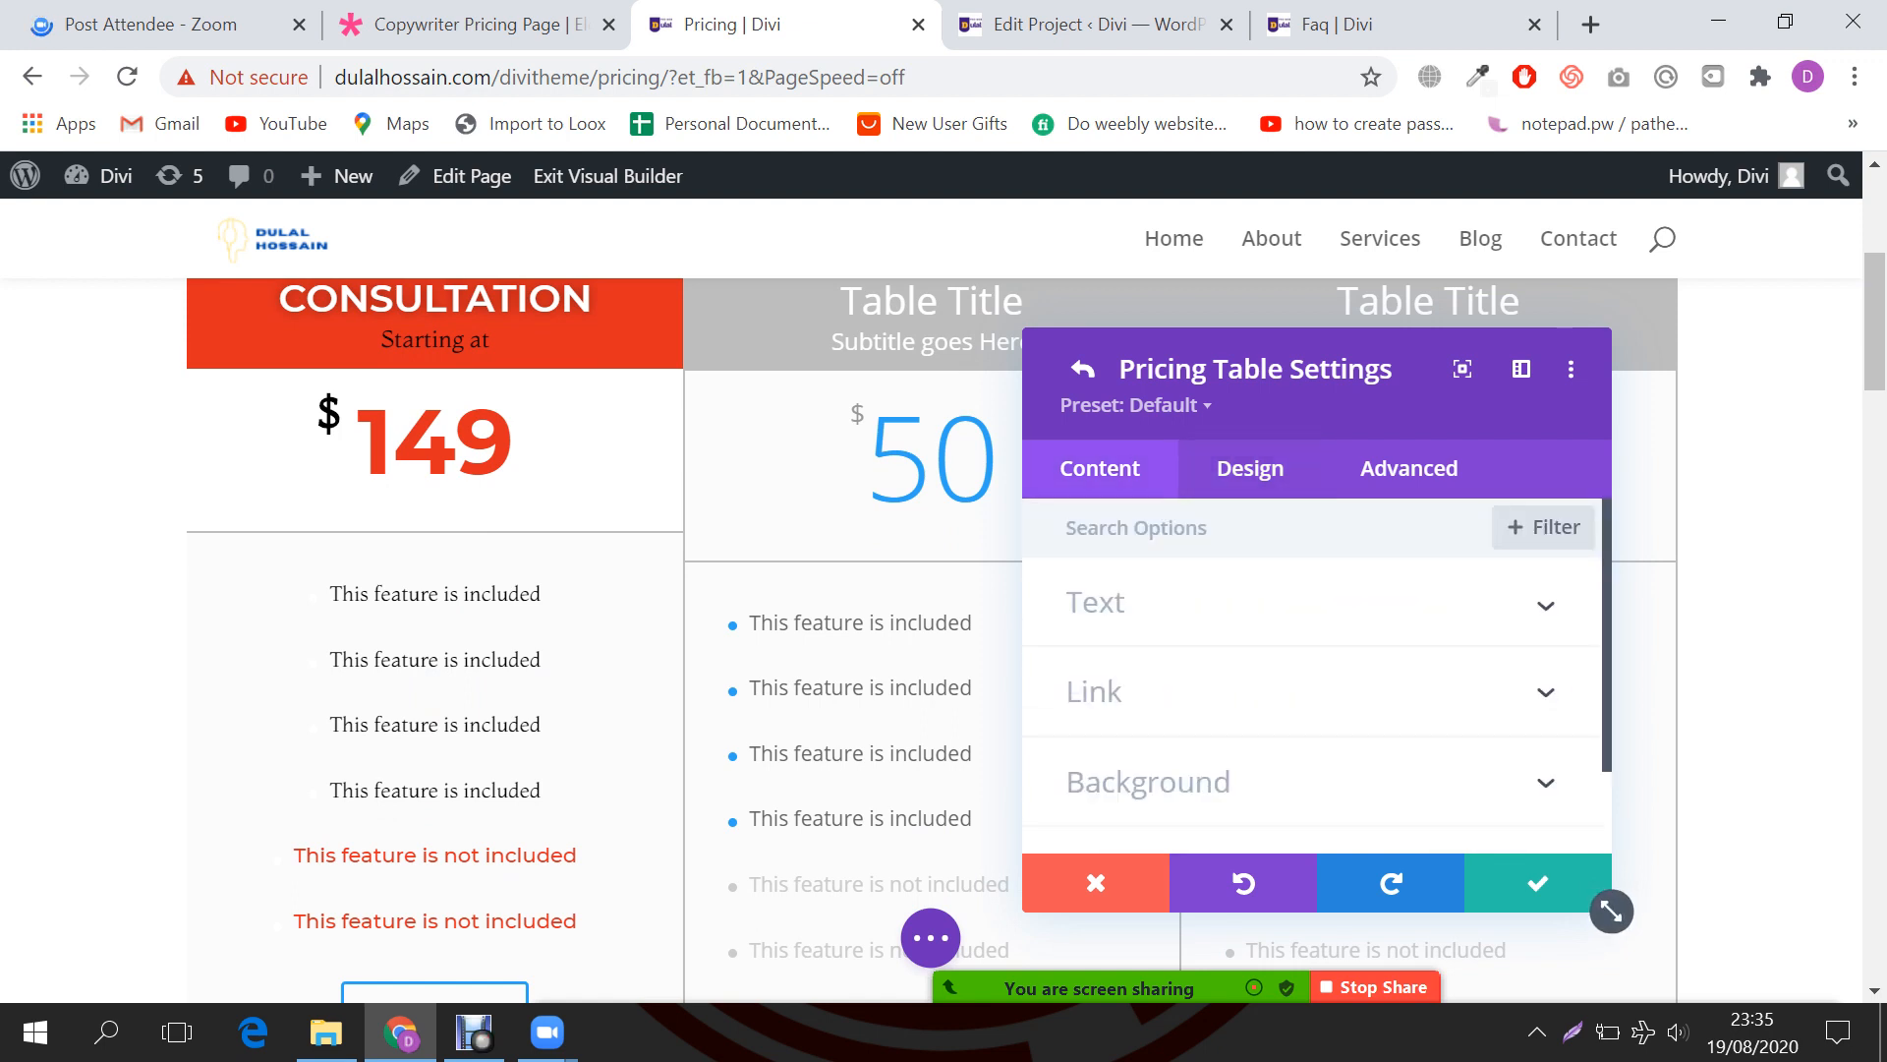
click(1250, 469)
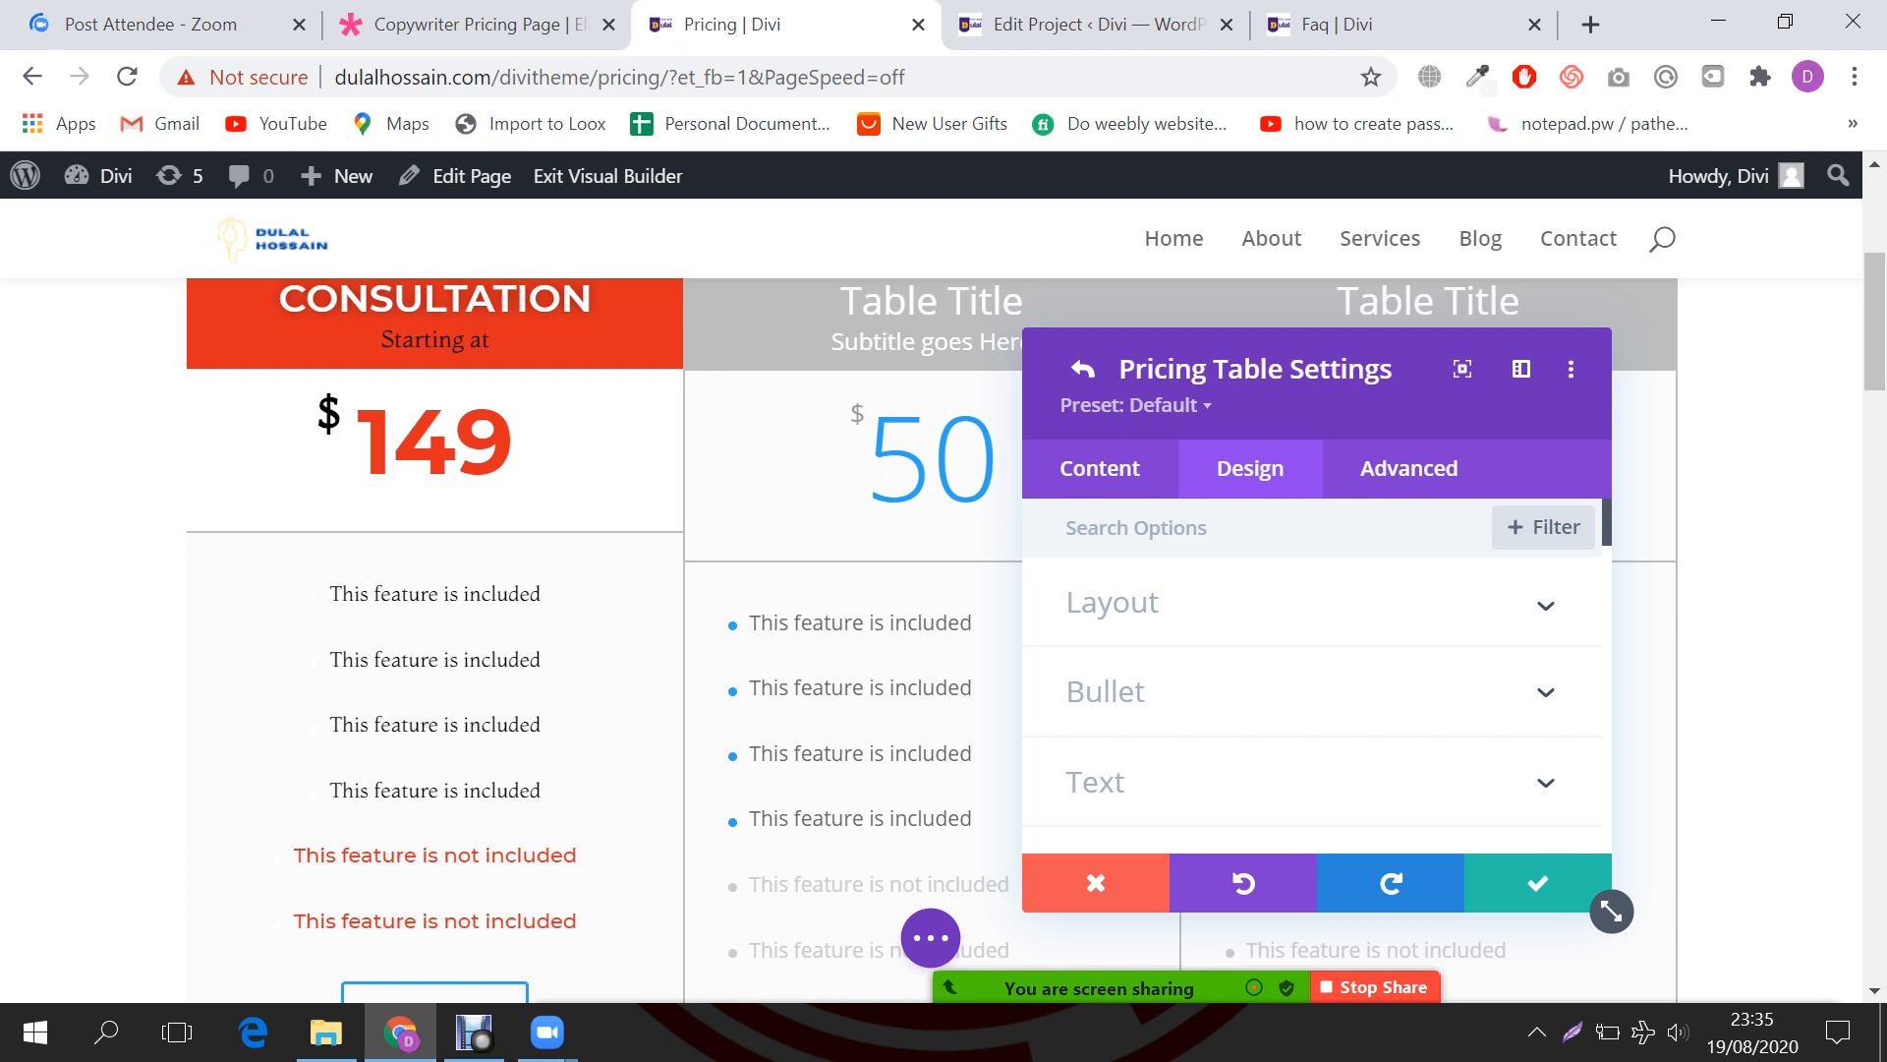
click(1547, 605)
scroll(1317, 675, down, 1)
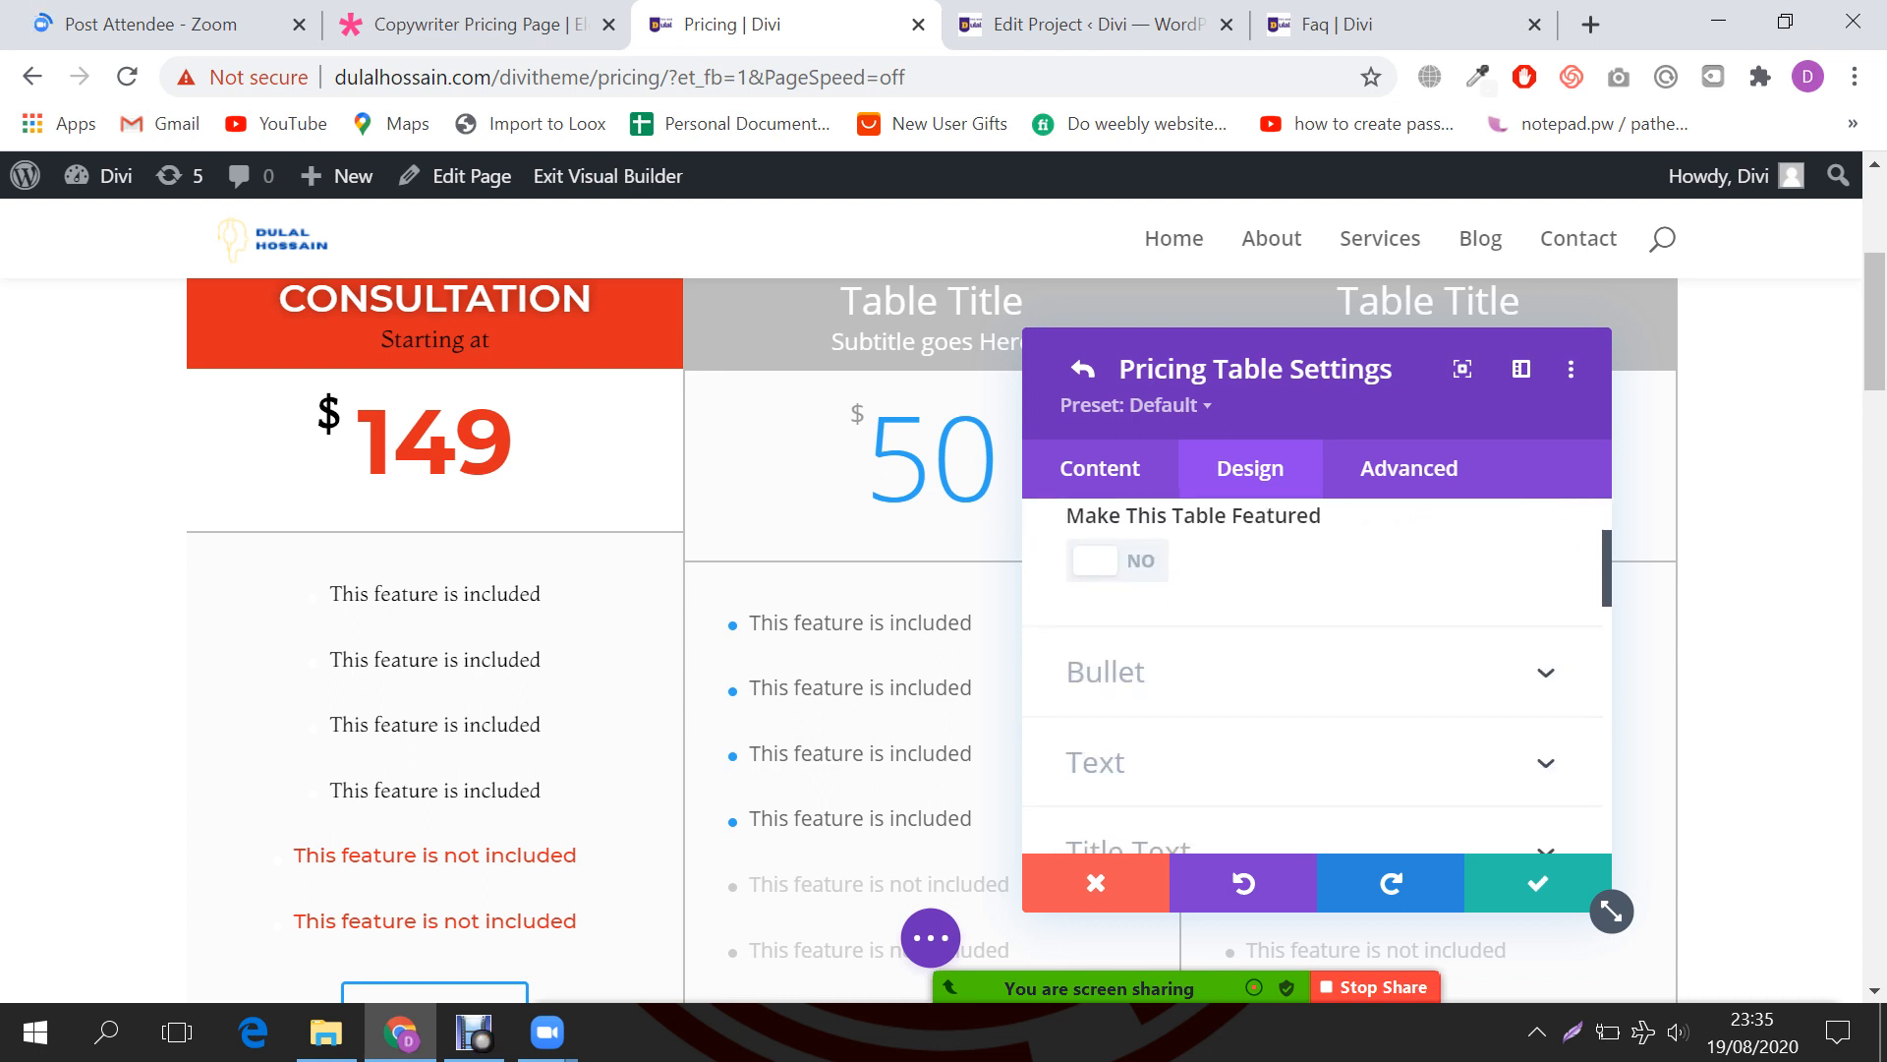
click(1106, 672)
scroll(1318, 675, down, 6)
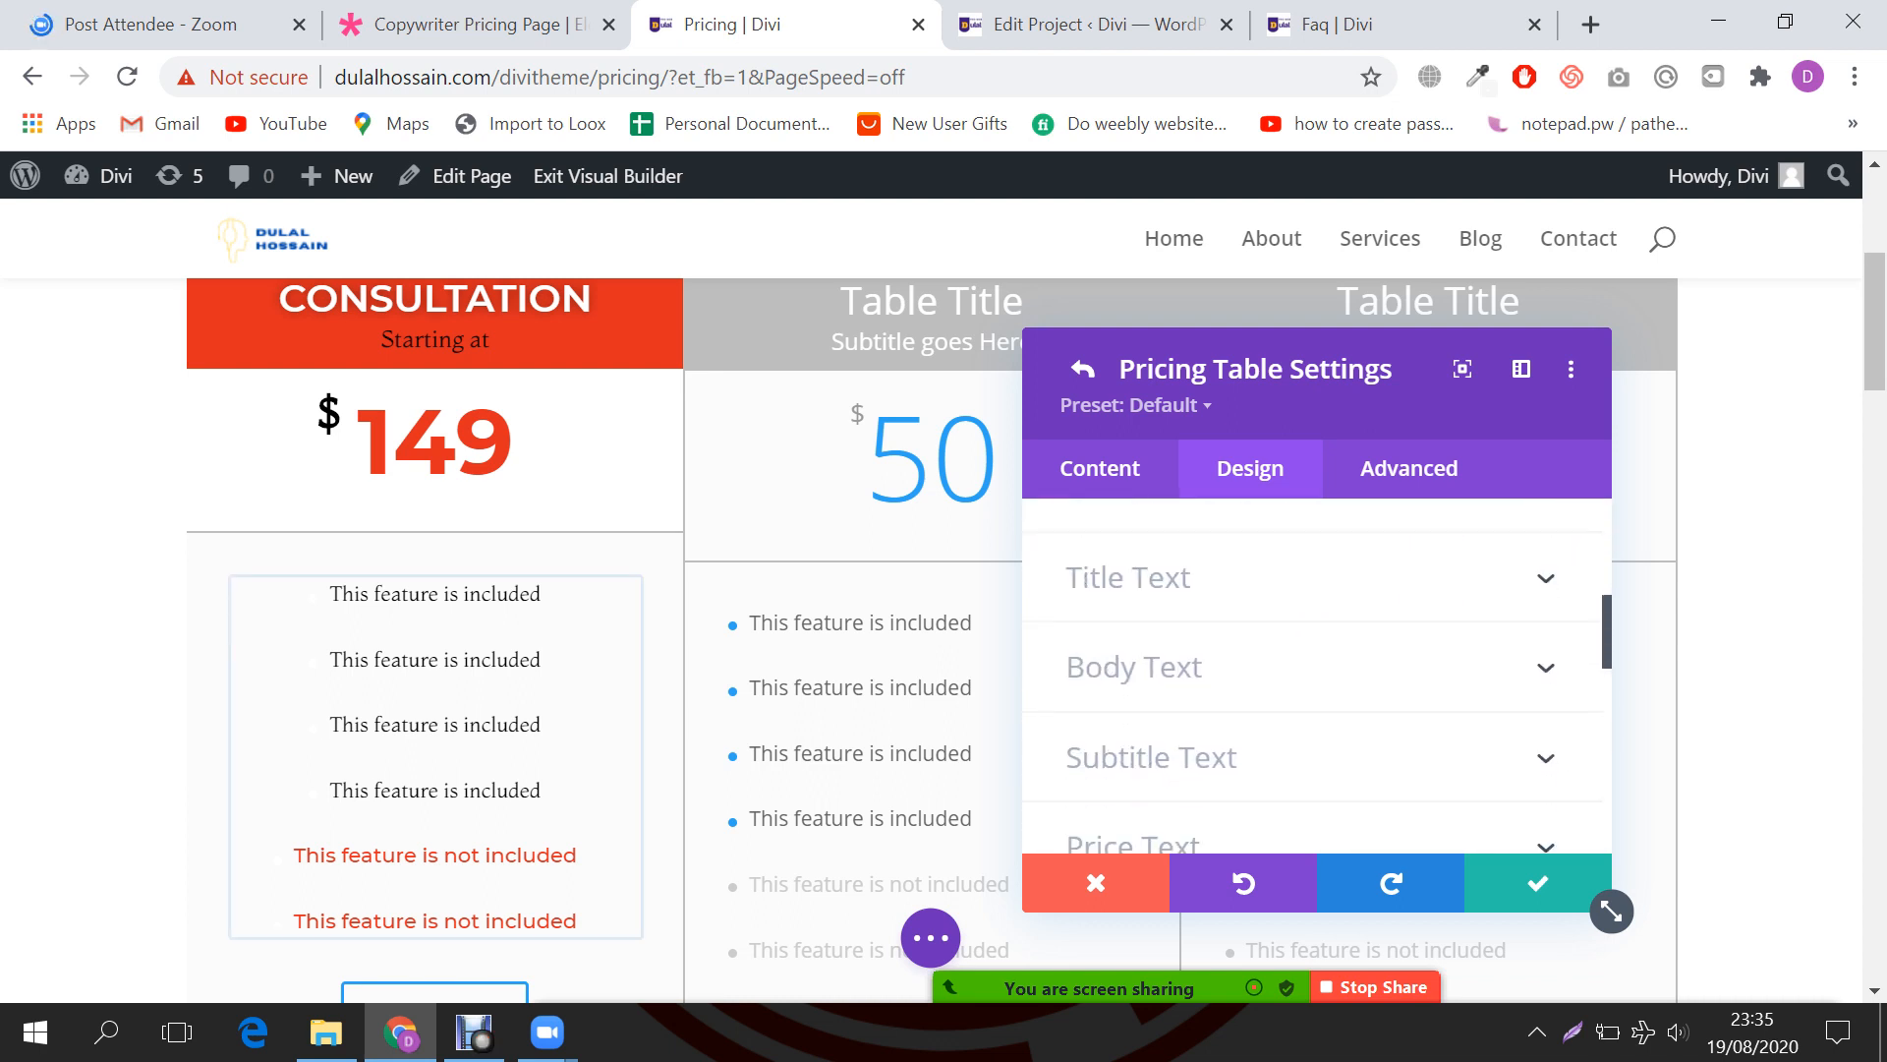
scroll(1317, 675, down, 3)
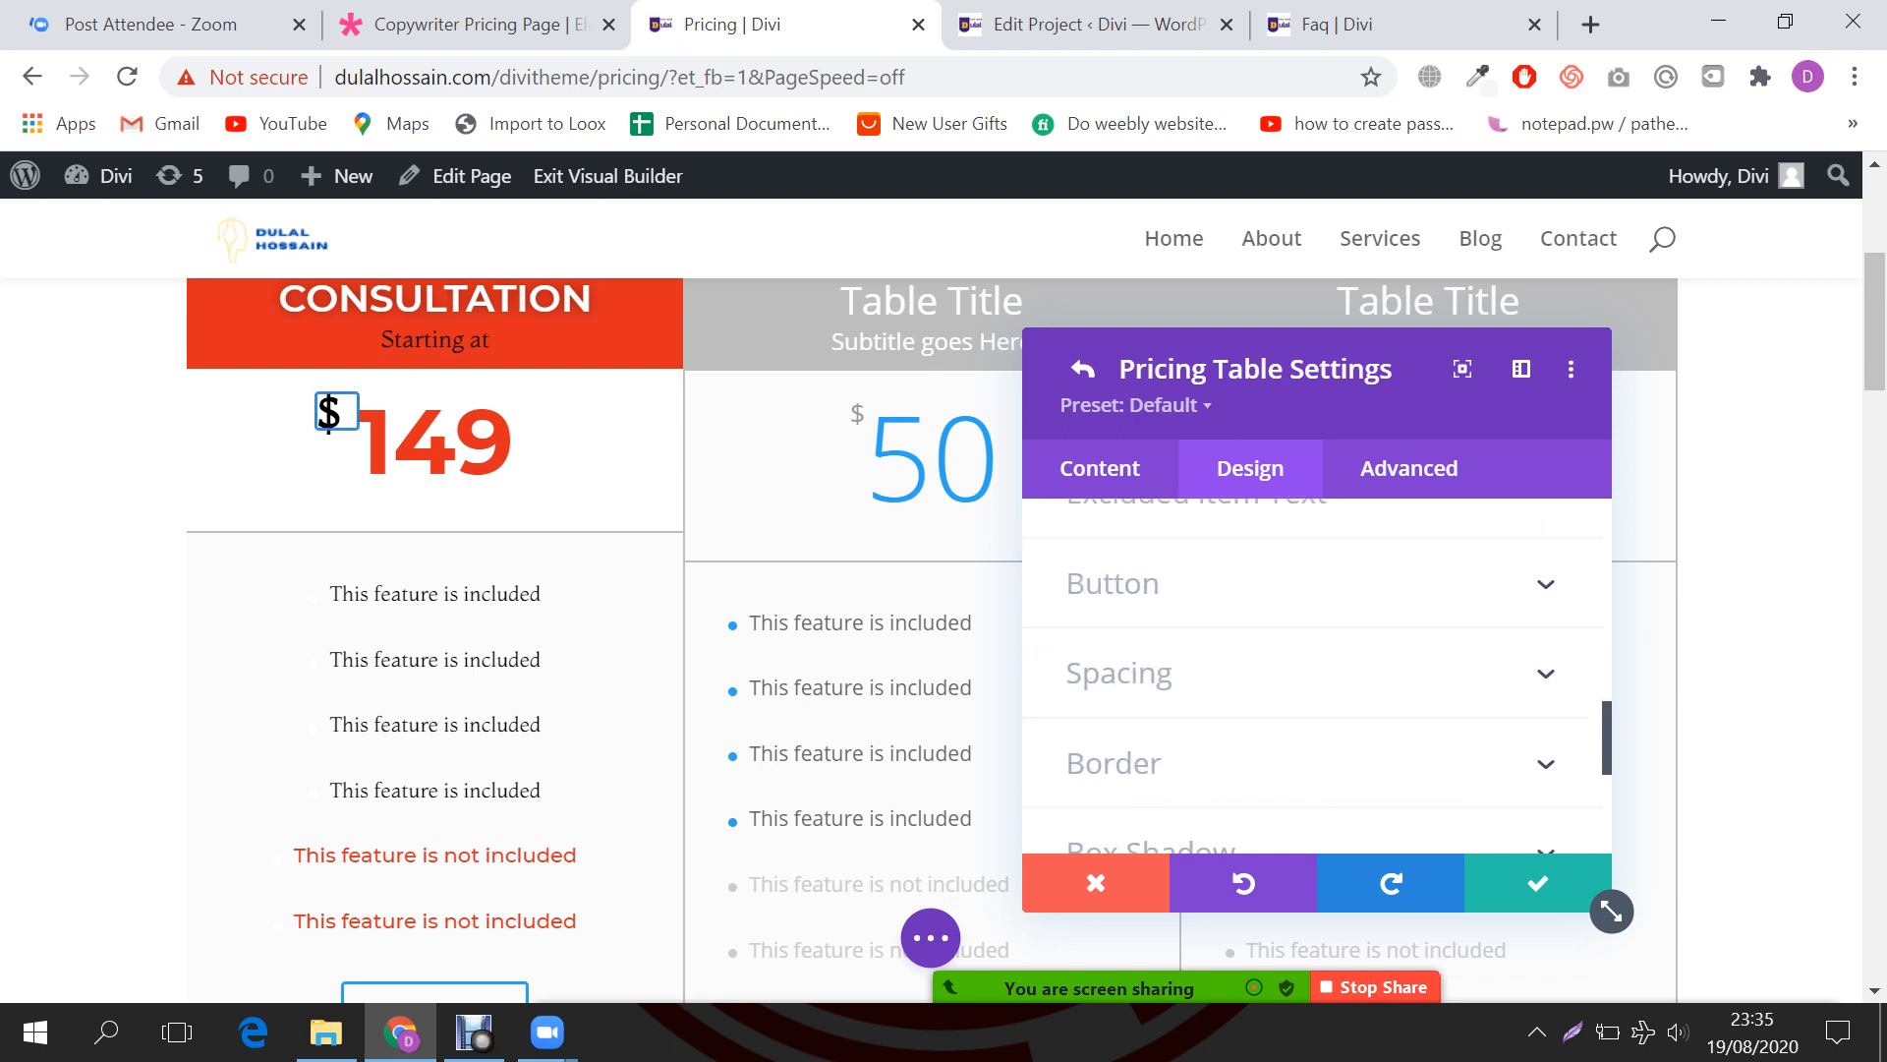
scroll(1317, 676, up, 3)
scroll(1317, 675, down, 1)
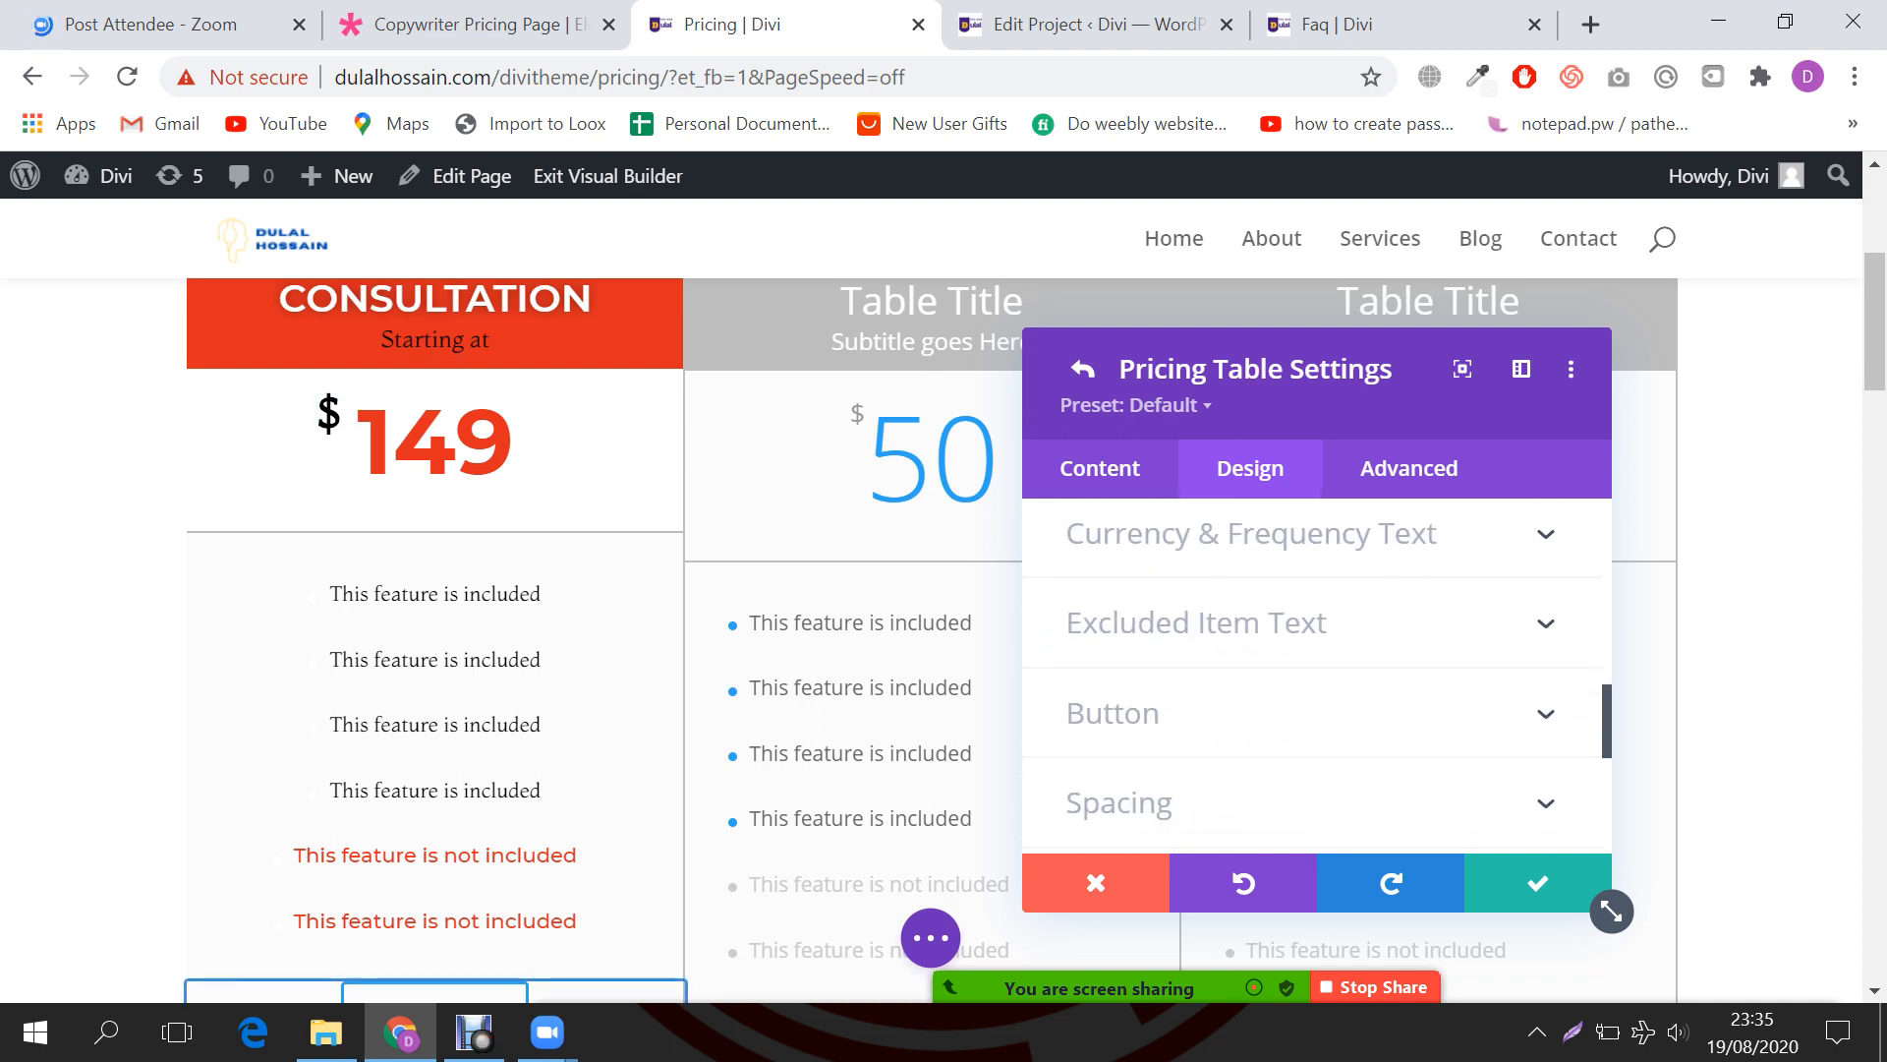
click(1112, 712)
scroll(1317, 676, down, 5)
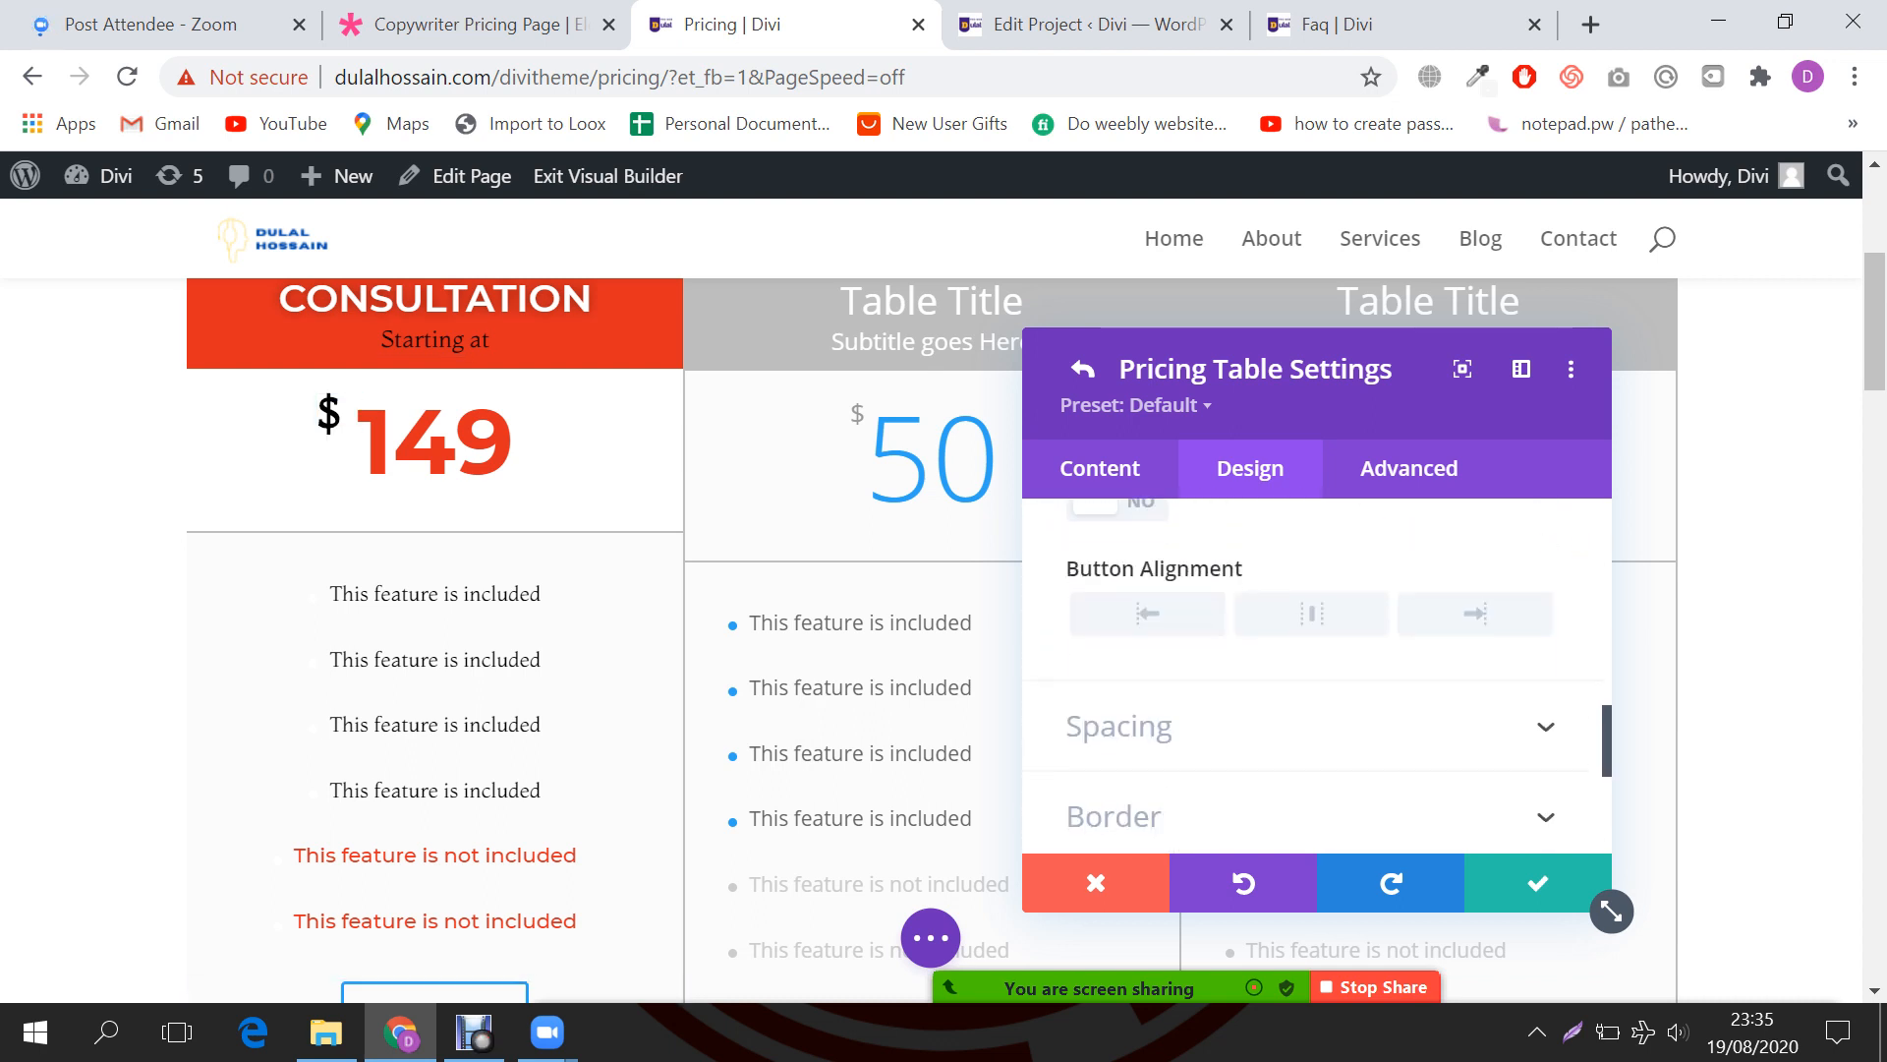
scroll(1317, 675, up, 1)
click(1113, 584)
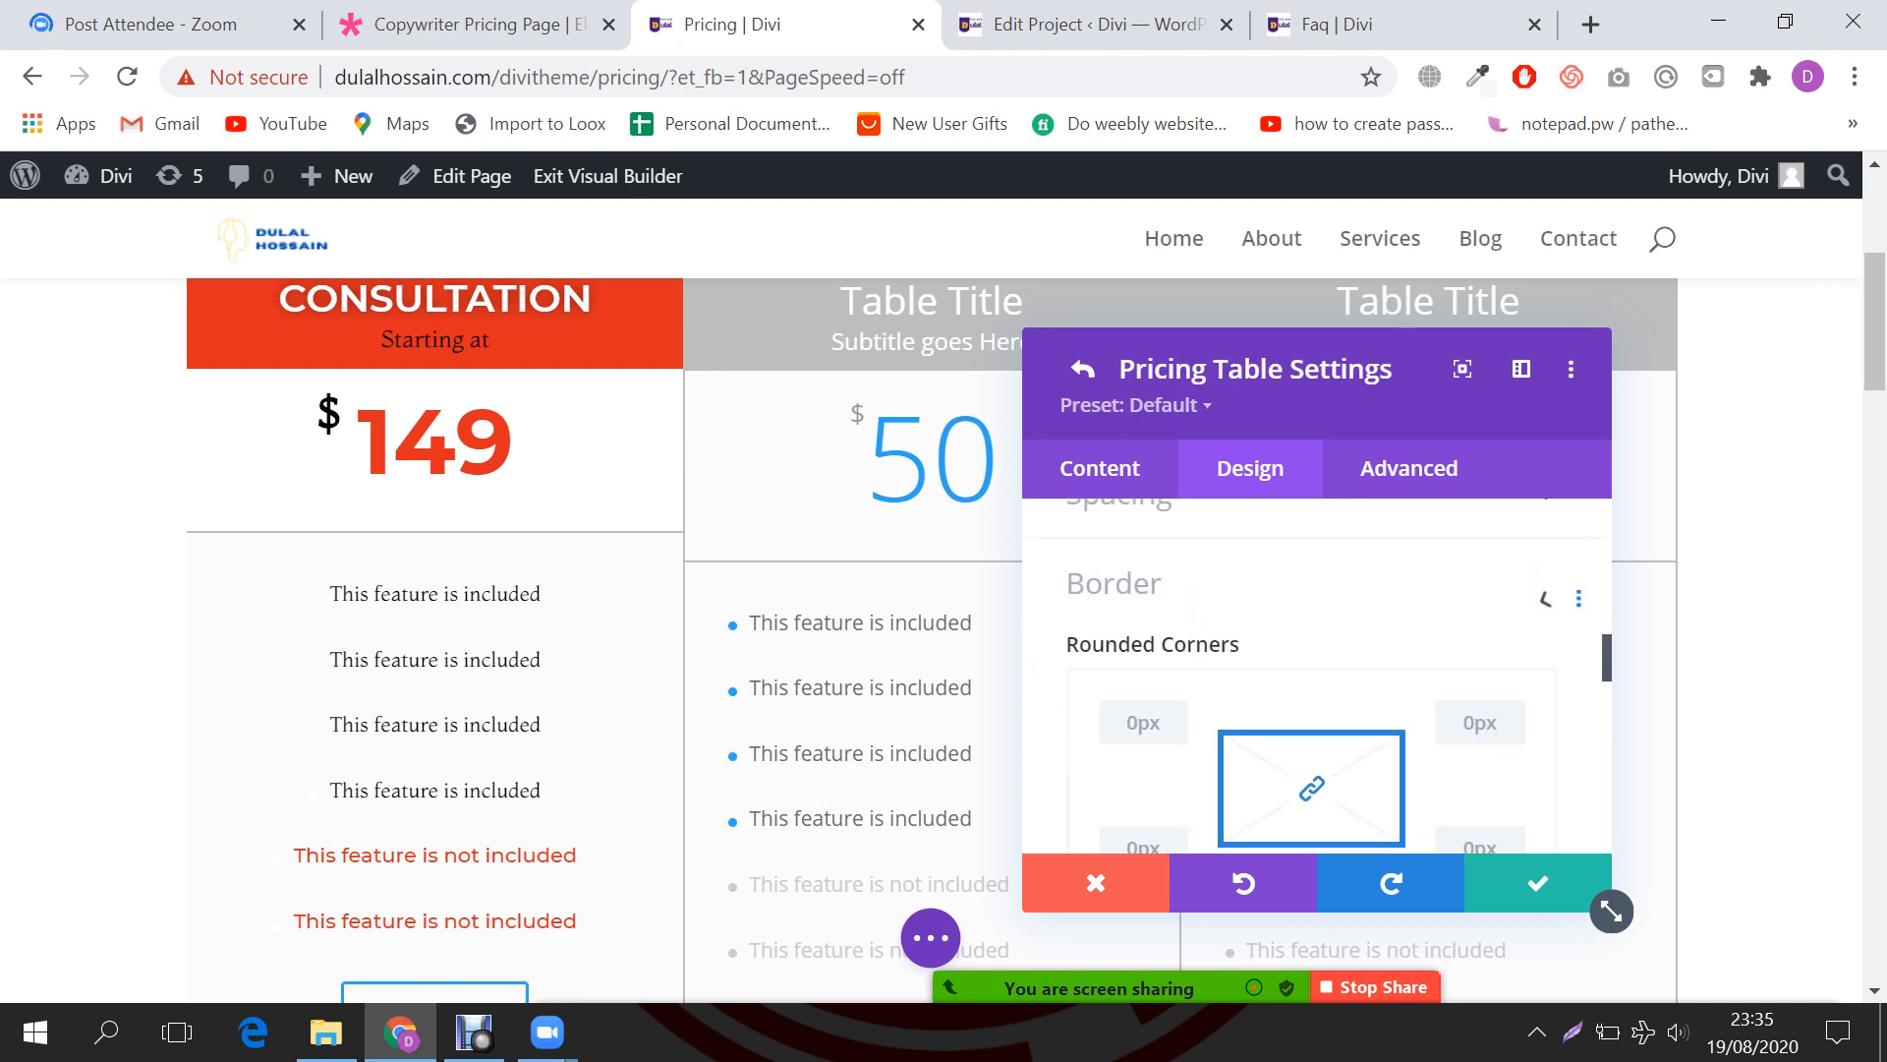
scroll(1317, 676, down, 2)
scroll(1317, 676, down, 3)
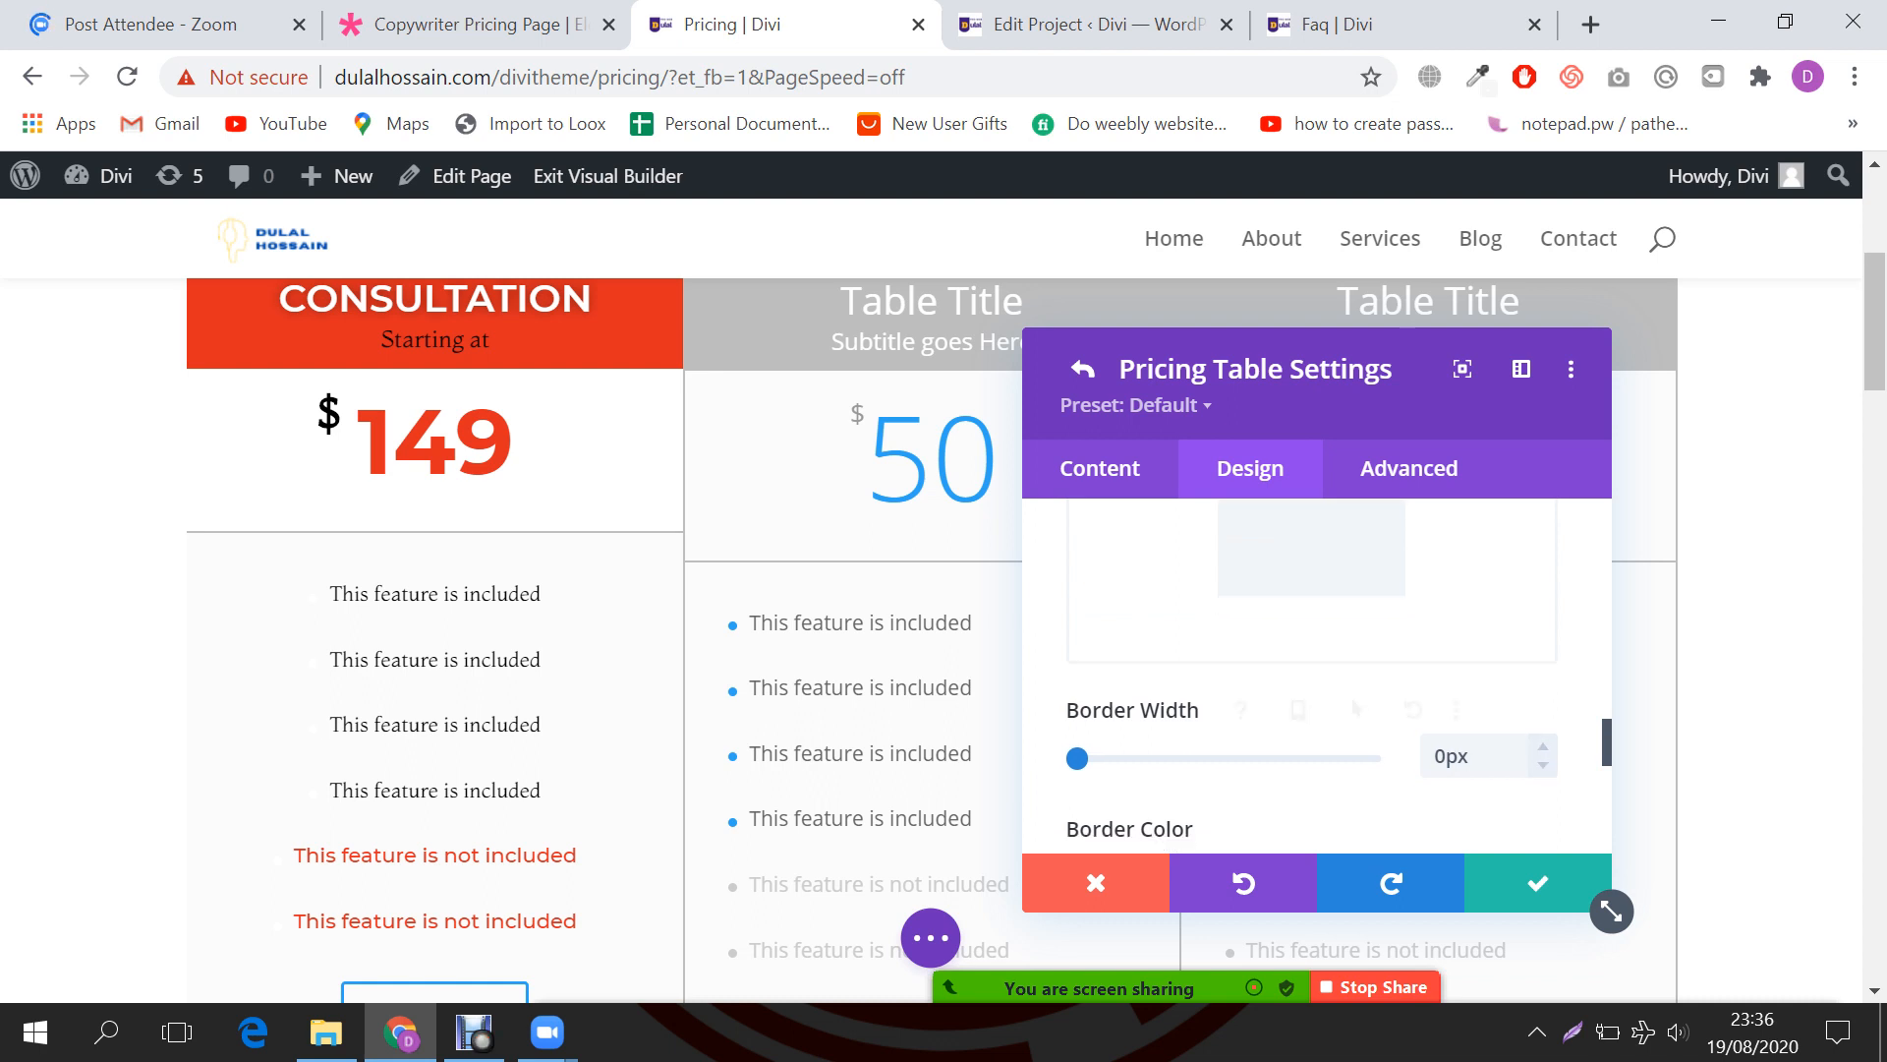
scroll(1317, 676, down, 4)
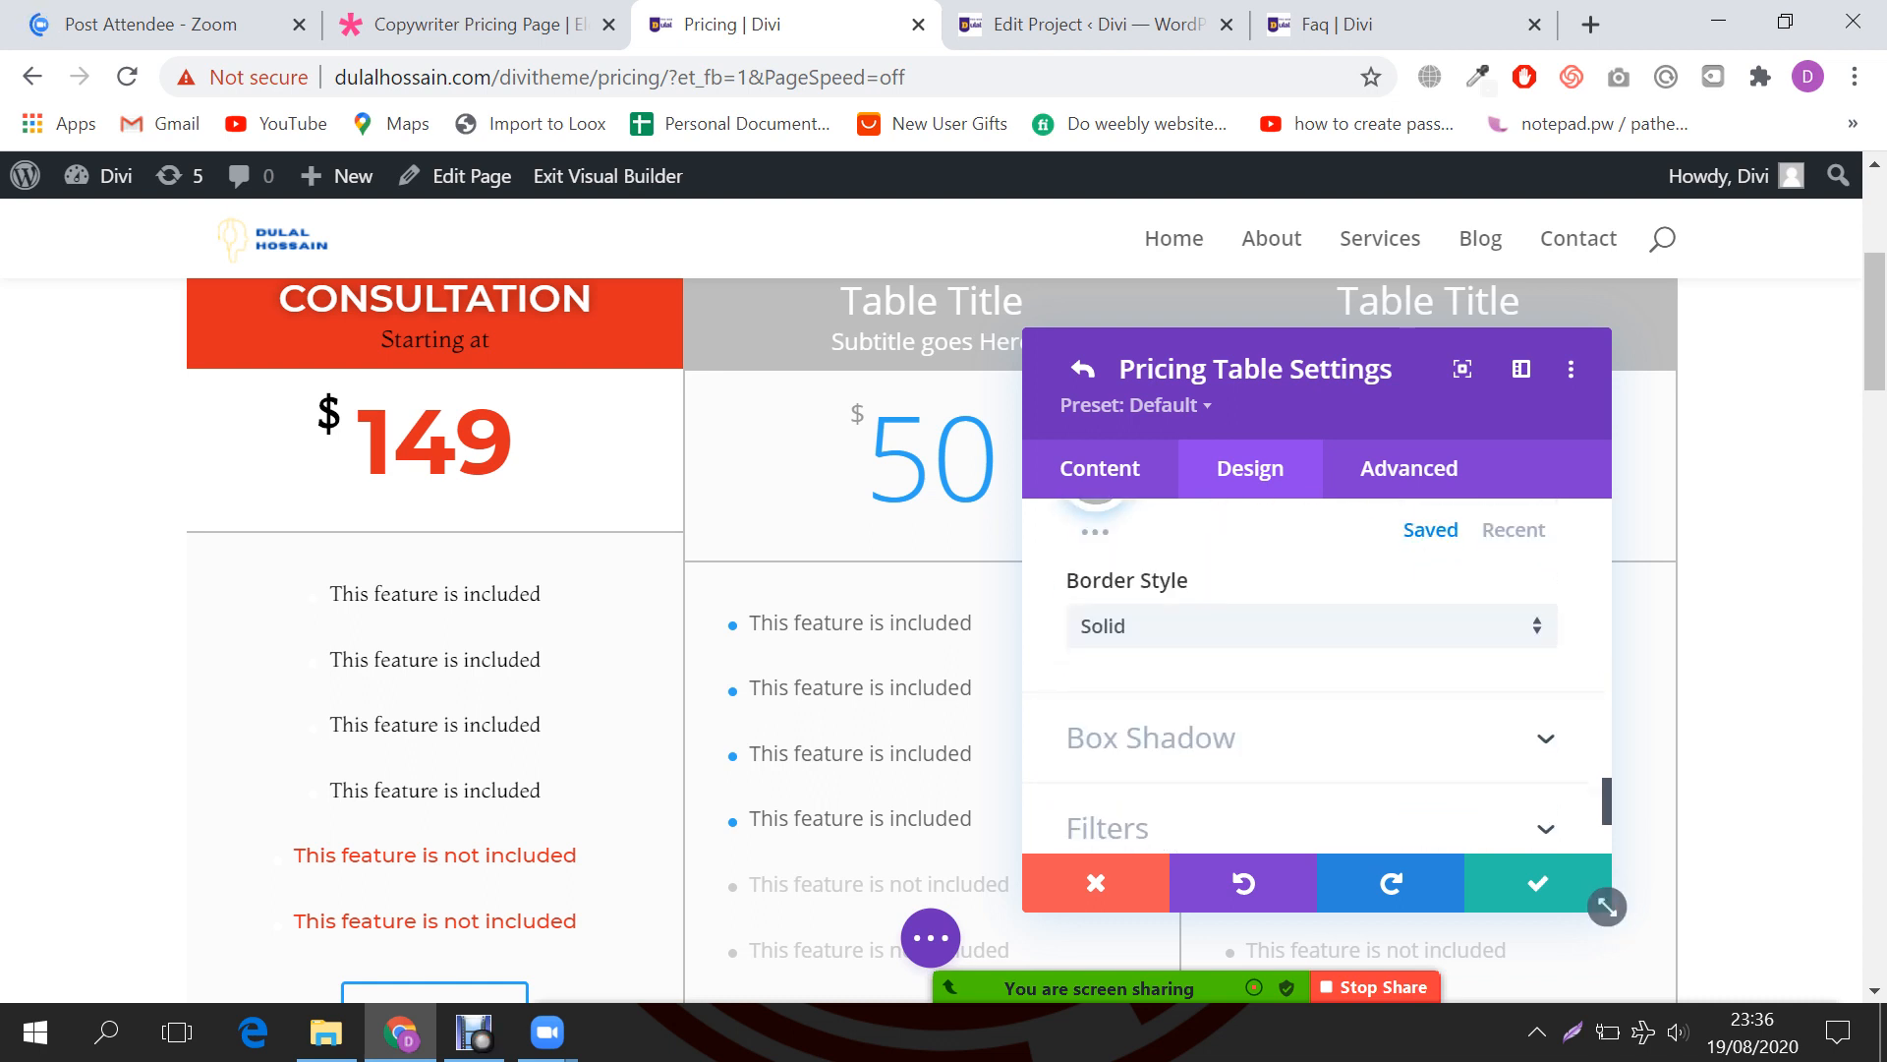
scroll(1317, 675, up, 8)
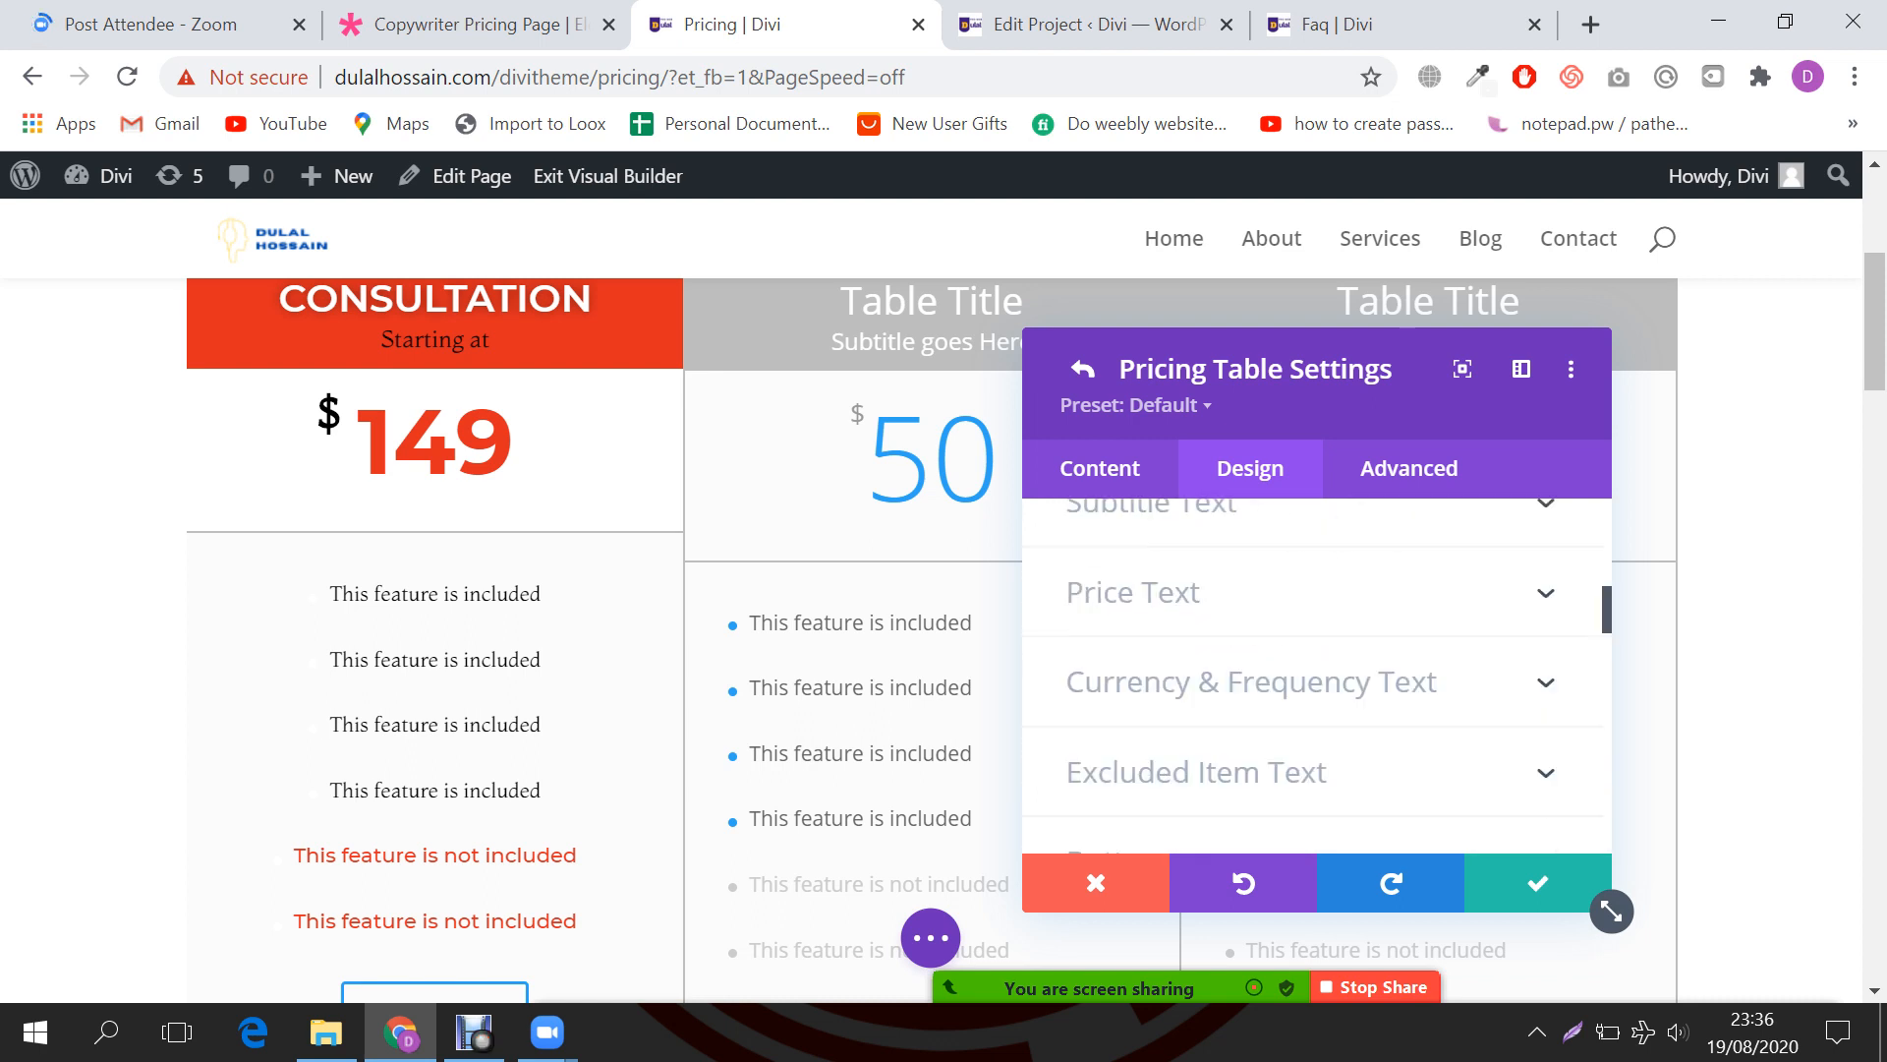
scroll(1317, 676, up, 5)
Step: Go from the all-pricing-tables settings into the Consultation table's own settings
click(1113, 602)
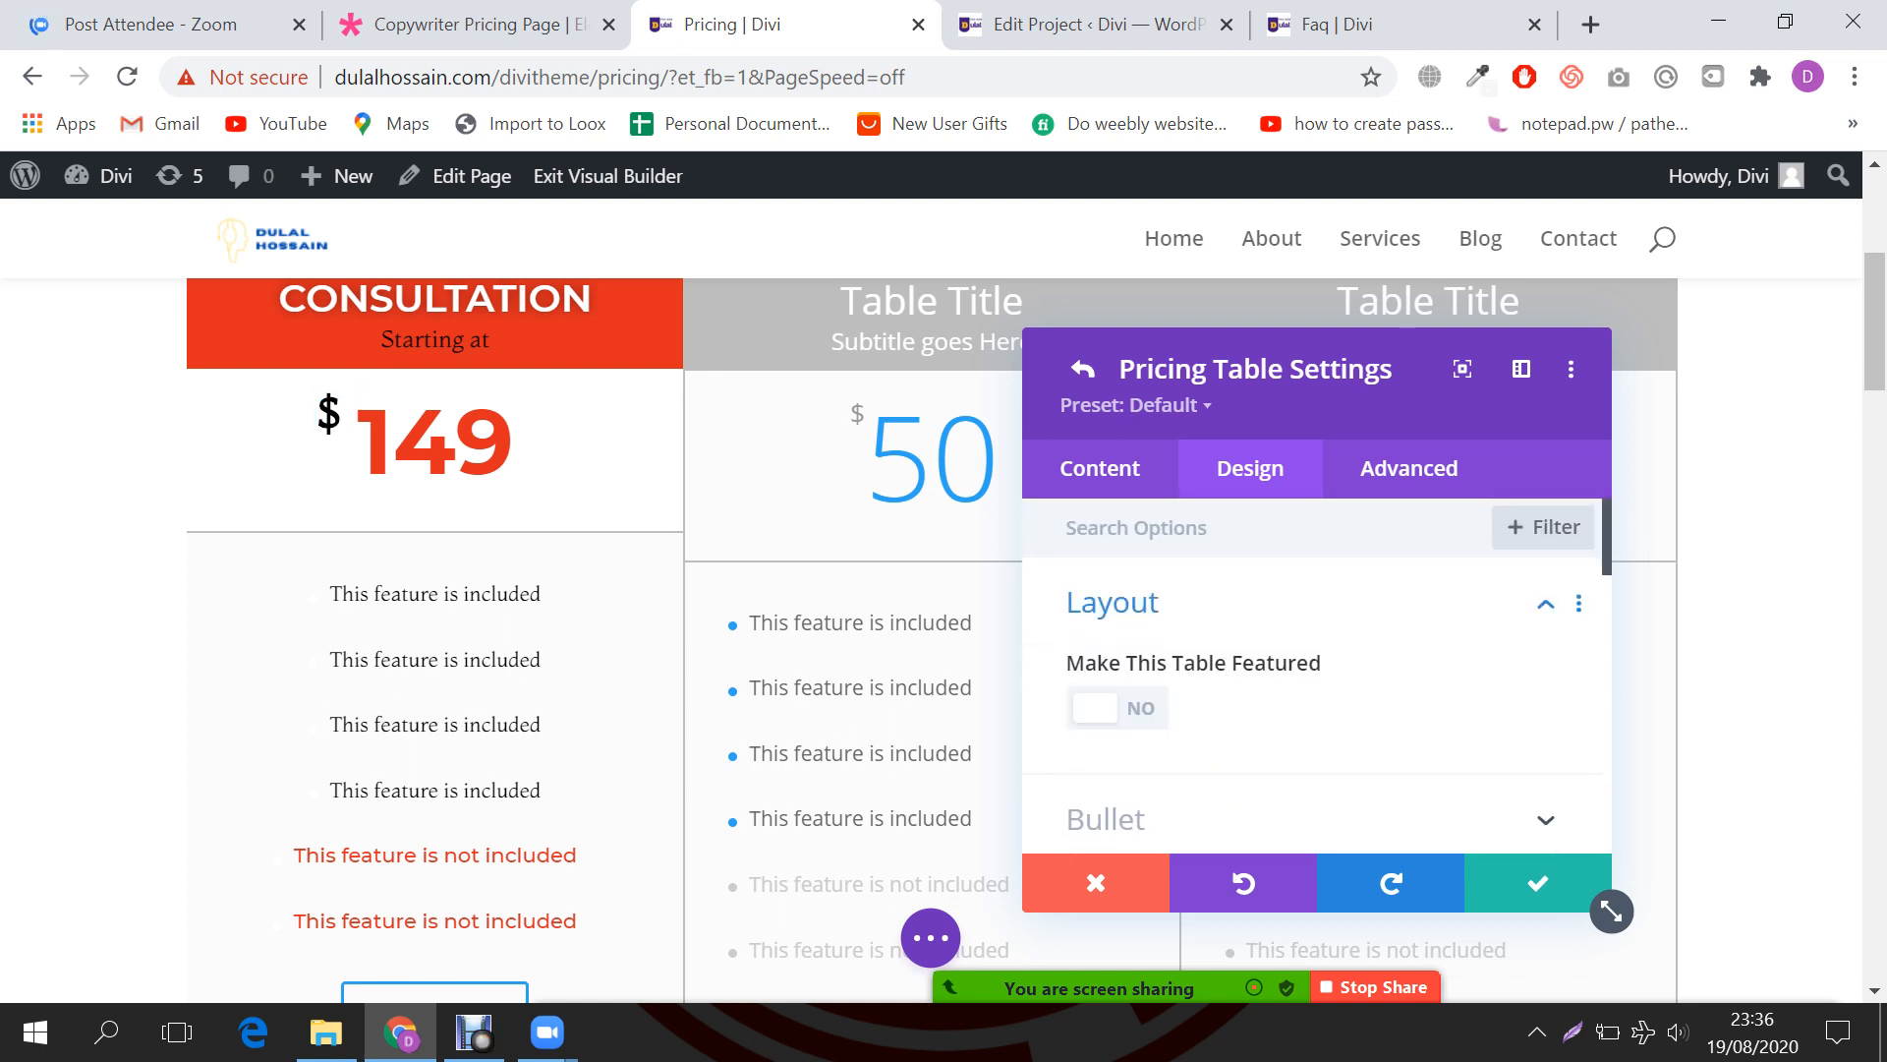
click(1099, 469)
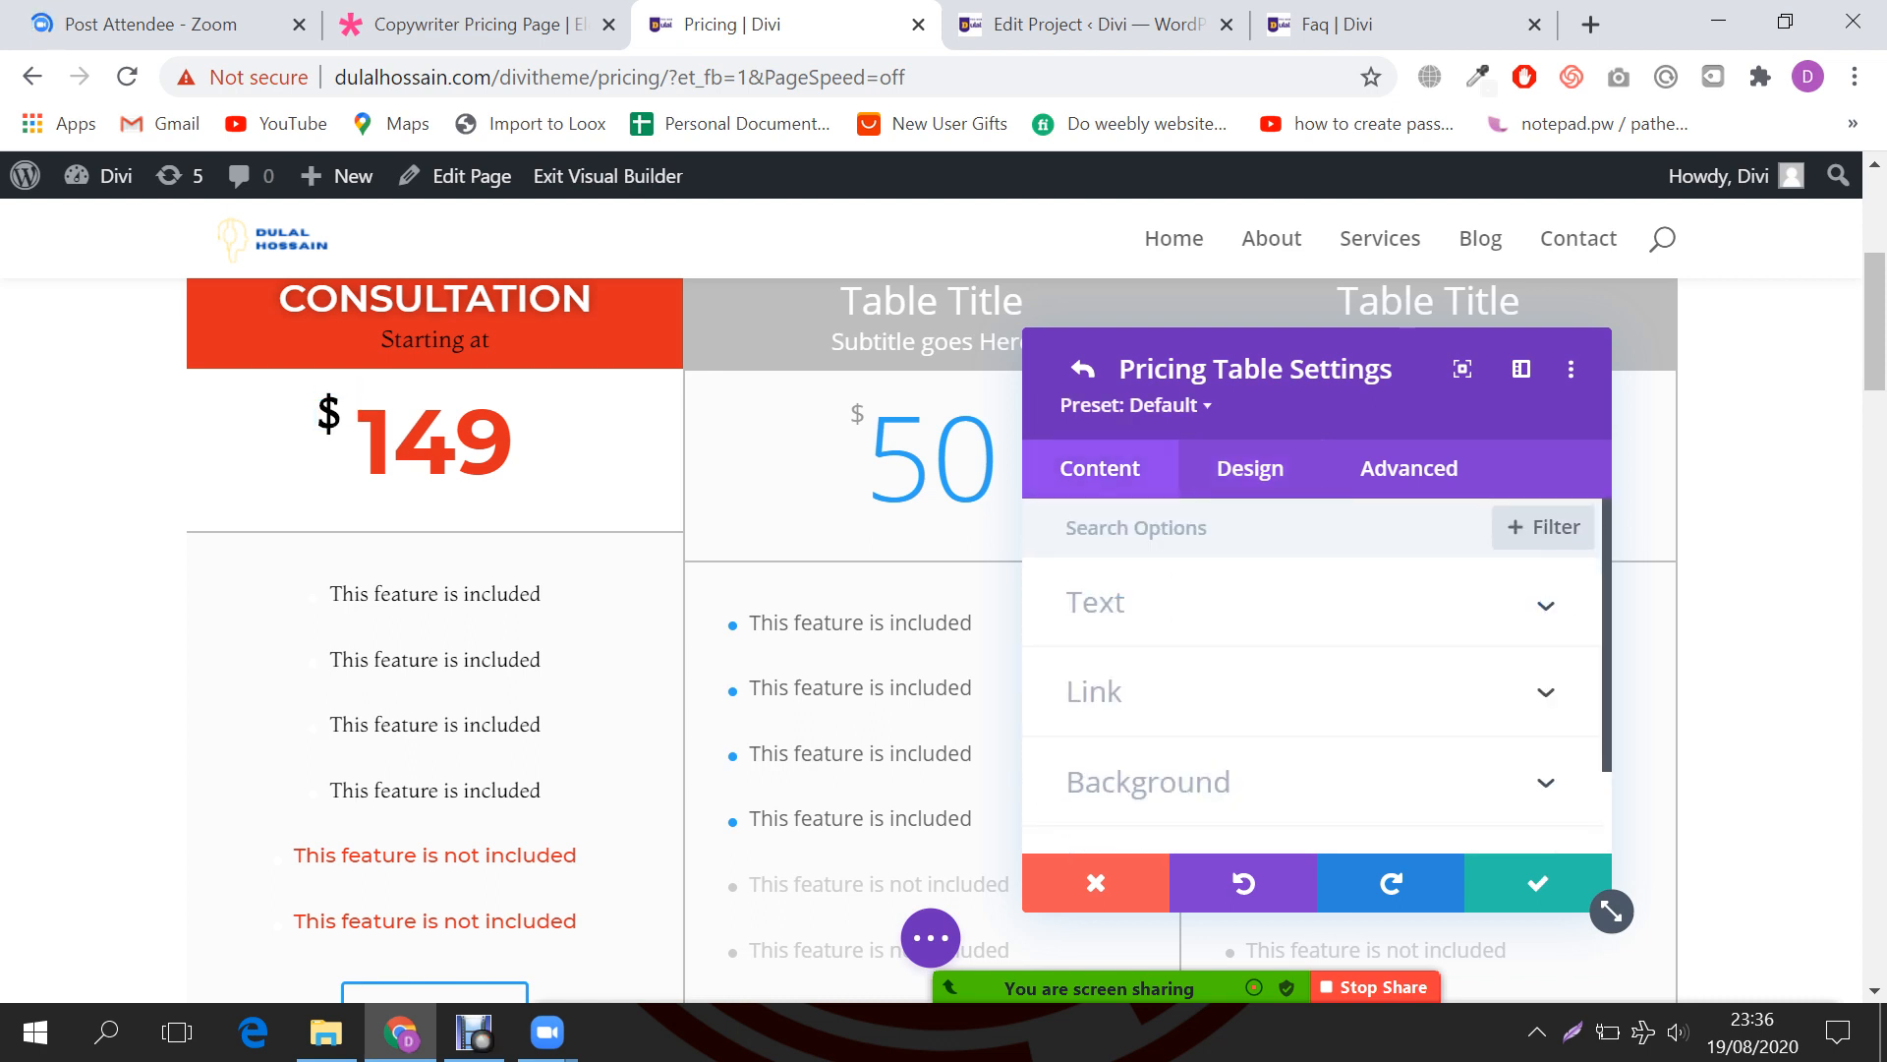
click(1075, 368)
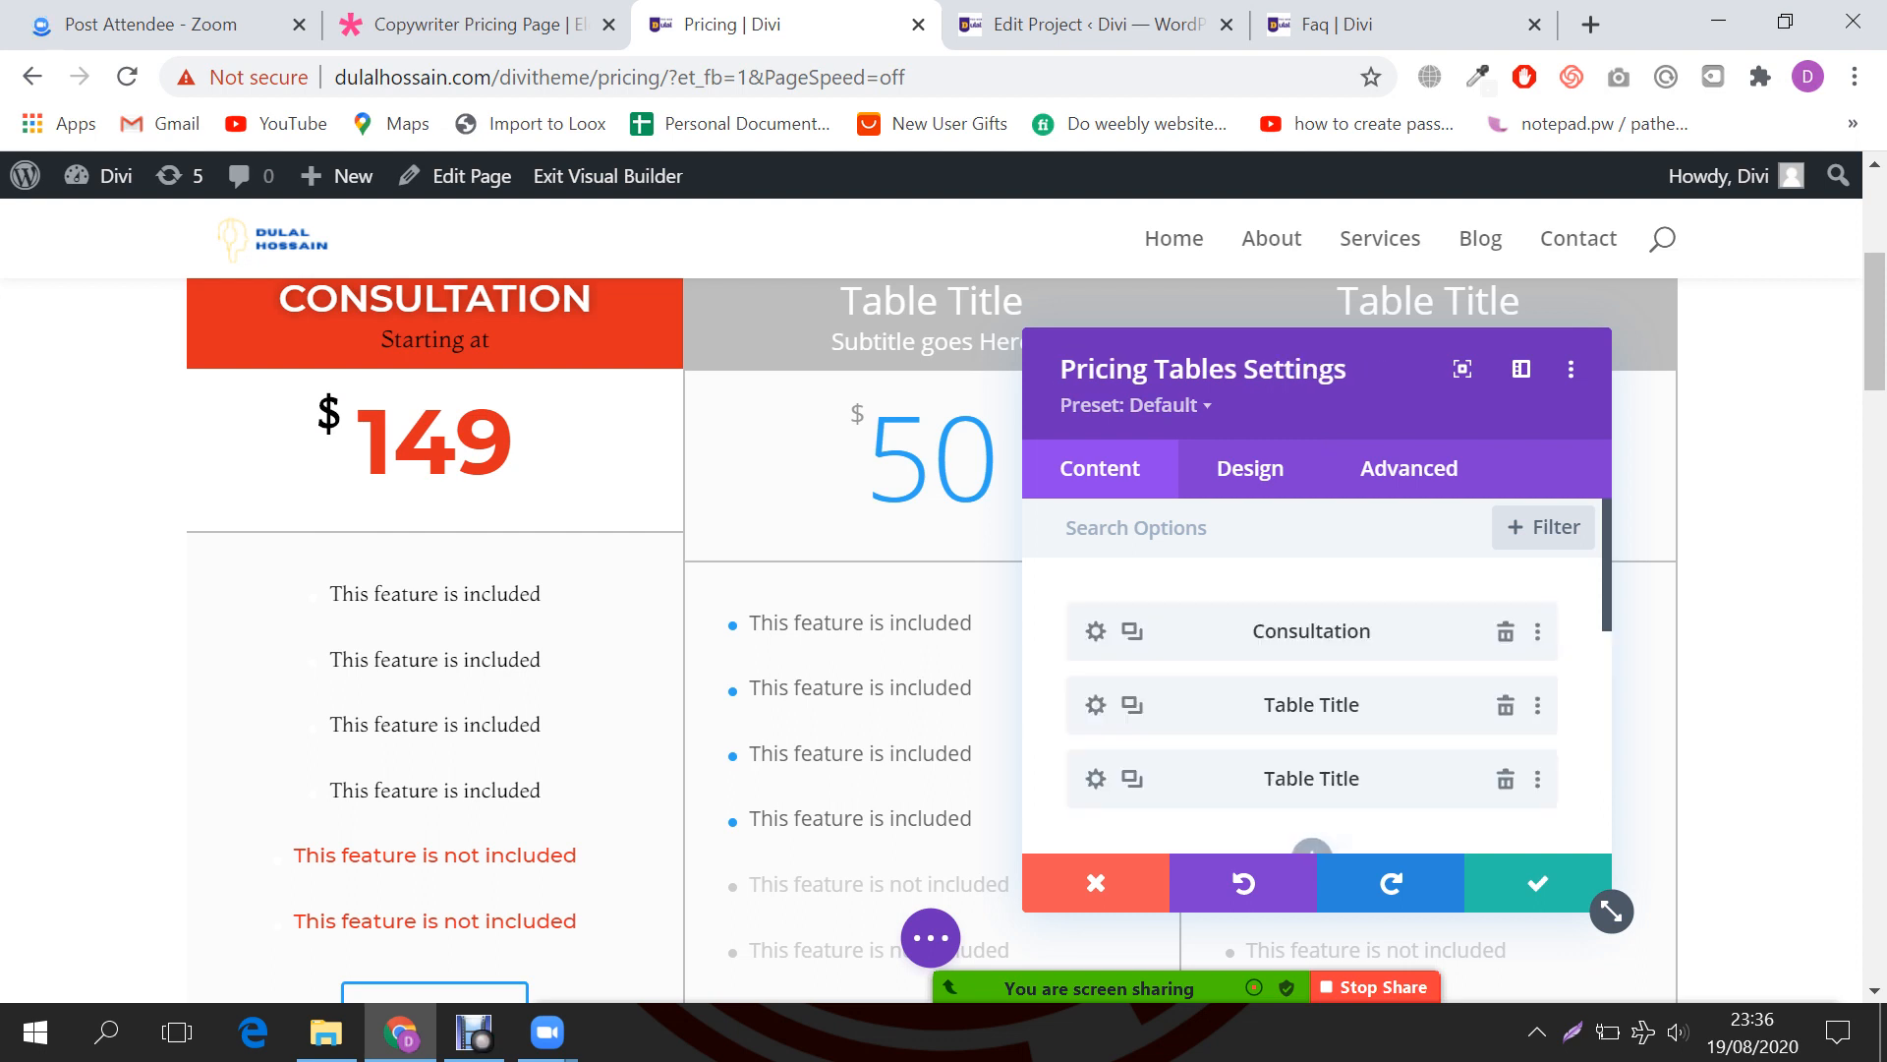
click(1095, 631)
scroll(1312, 678, down, 3)
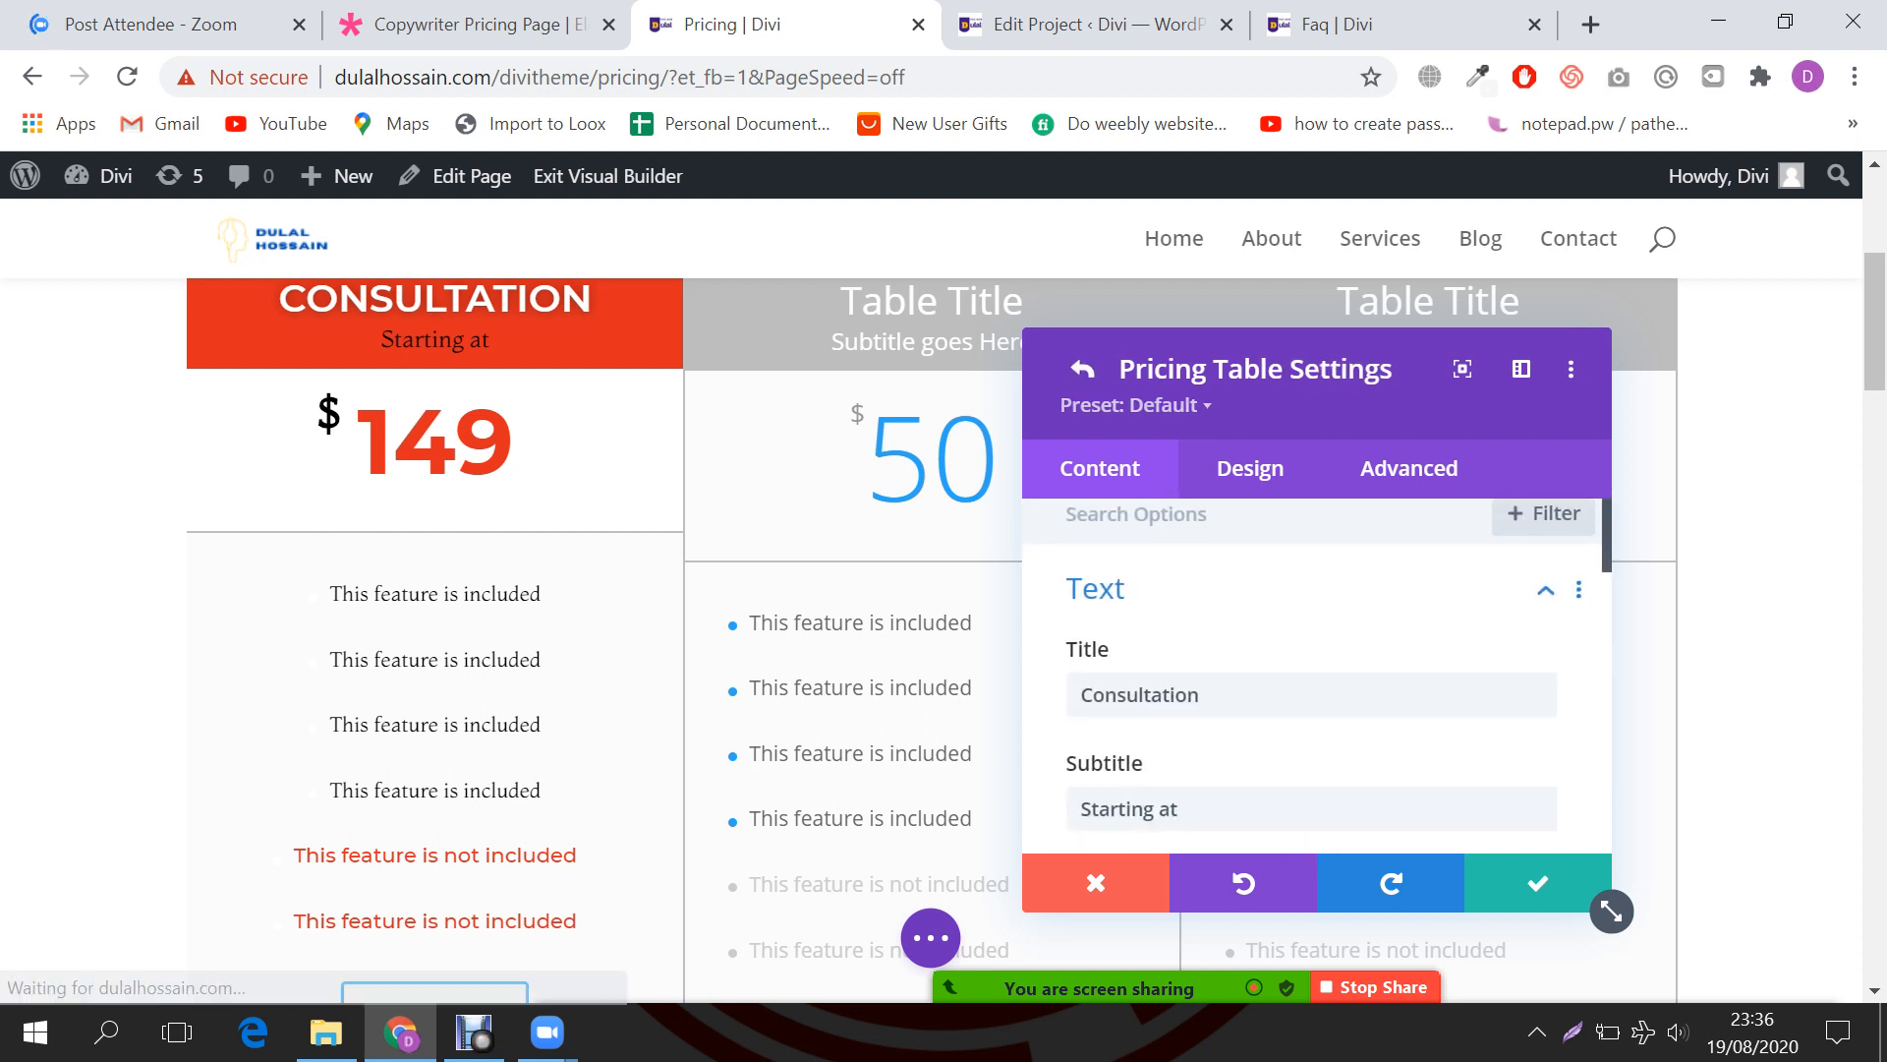
scroll(1312, 678, down, 8)
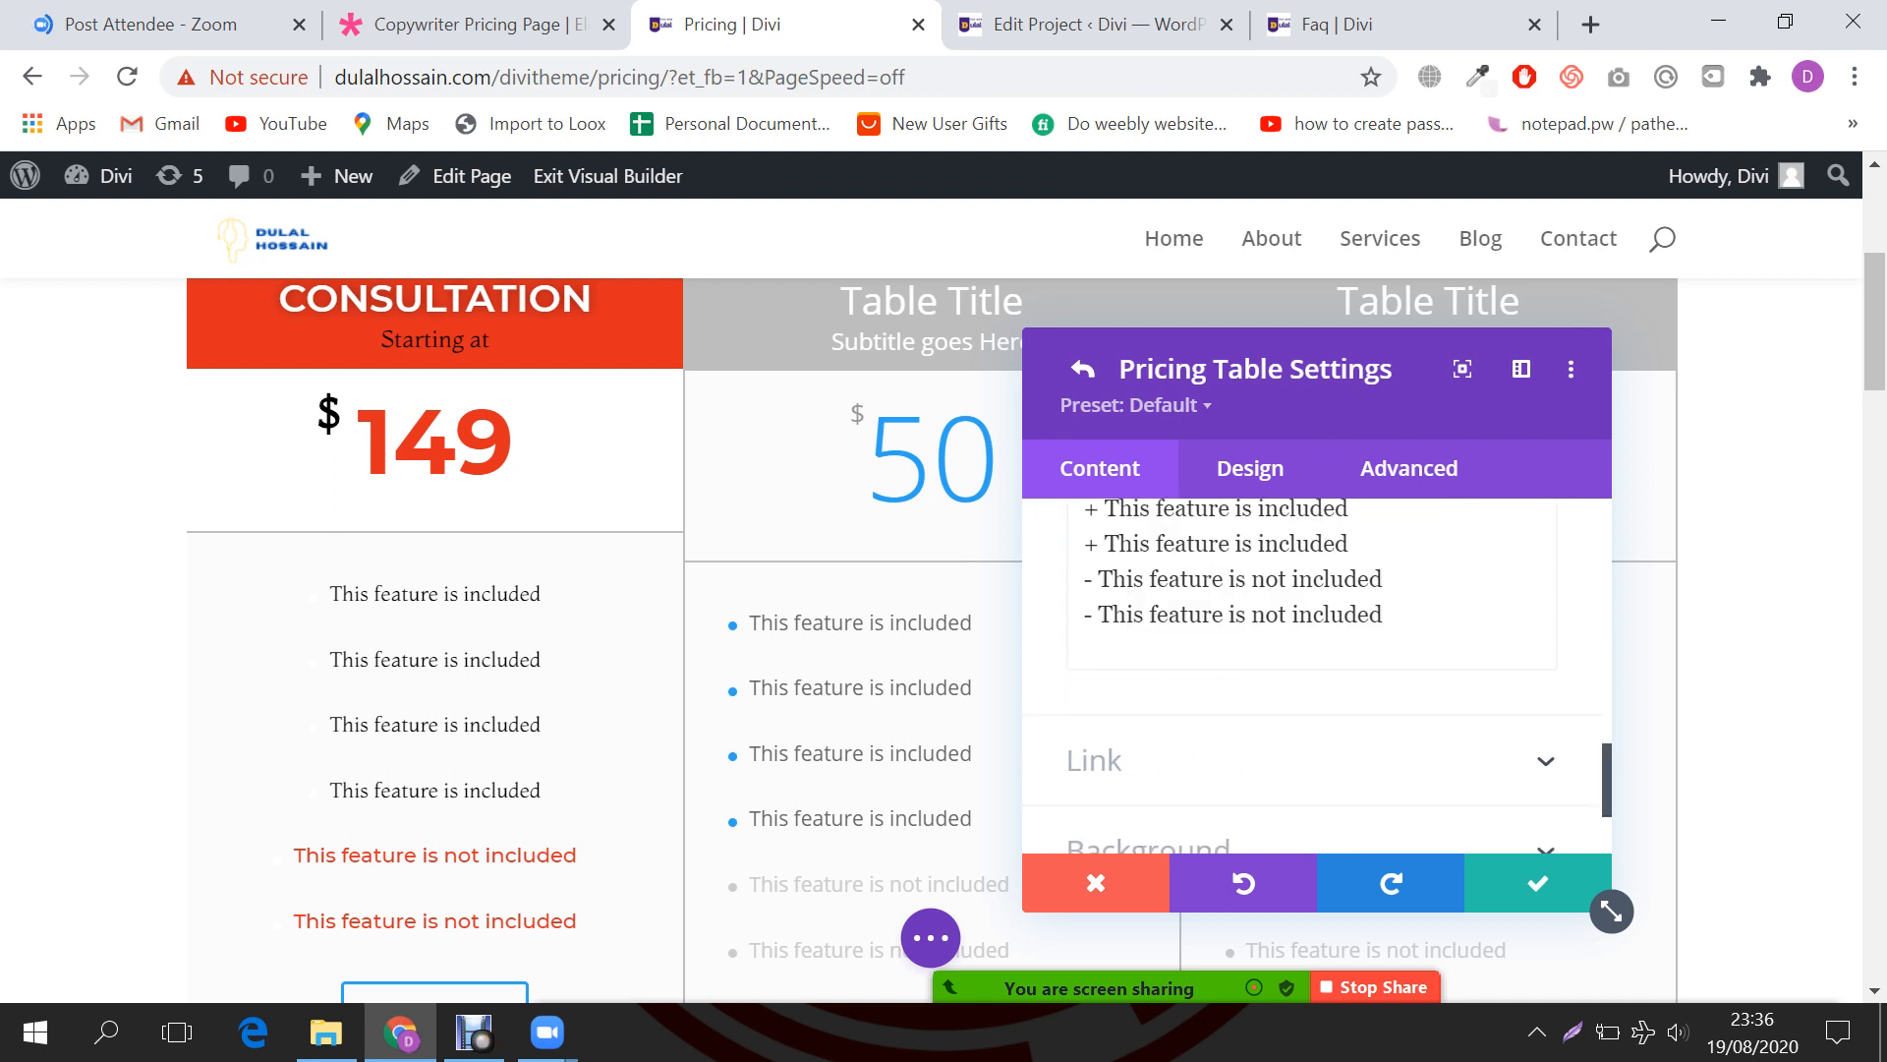
scroll(1312, 678, down, 2)
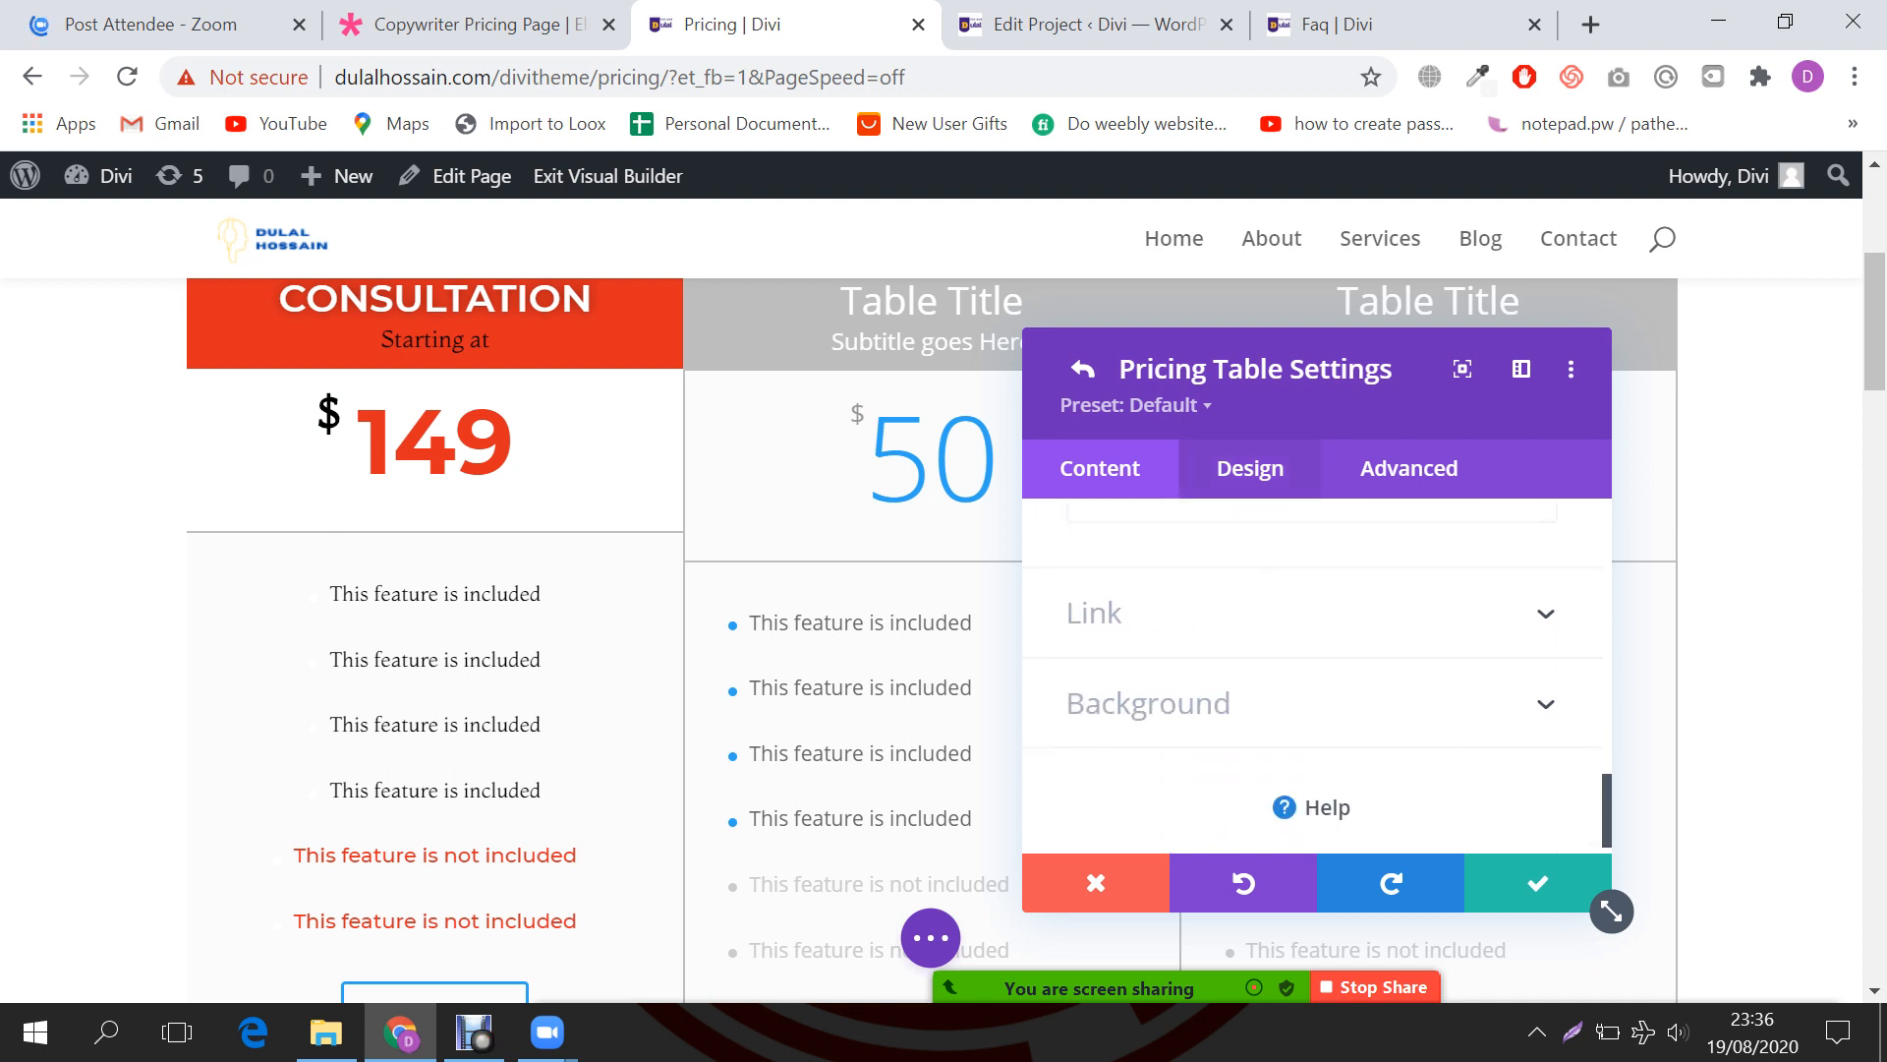
Step: Give the Consultation table a light grey #f4f4f4 background colour
click(1148, 704)
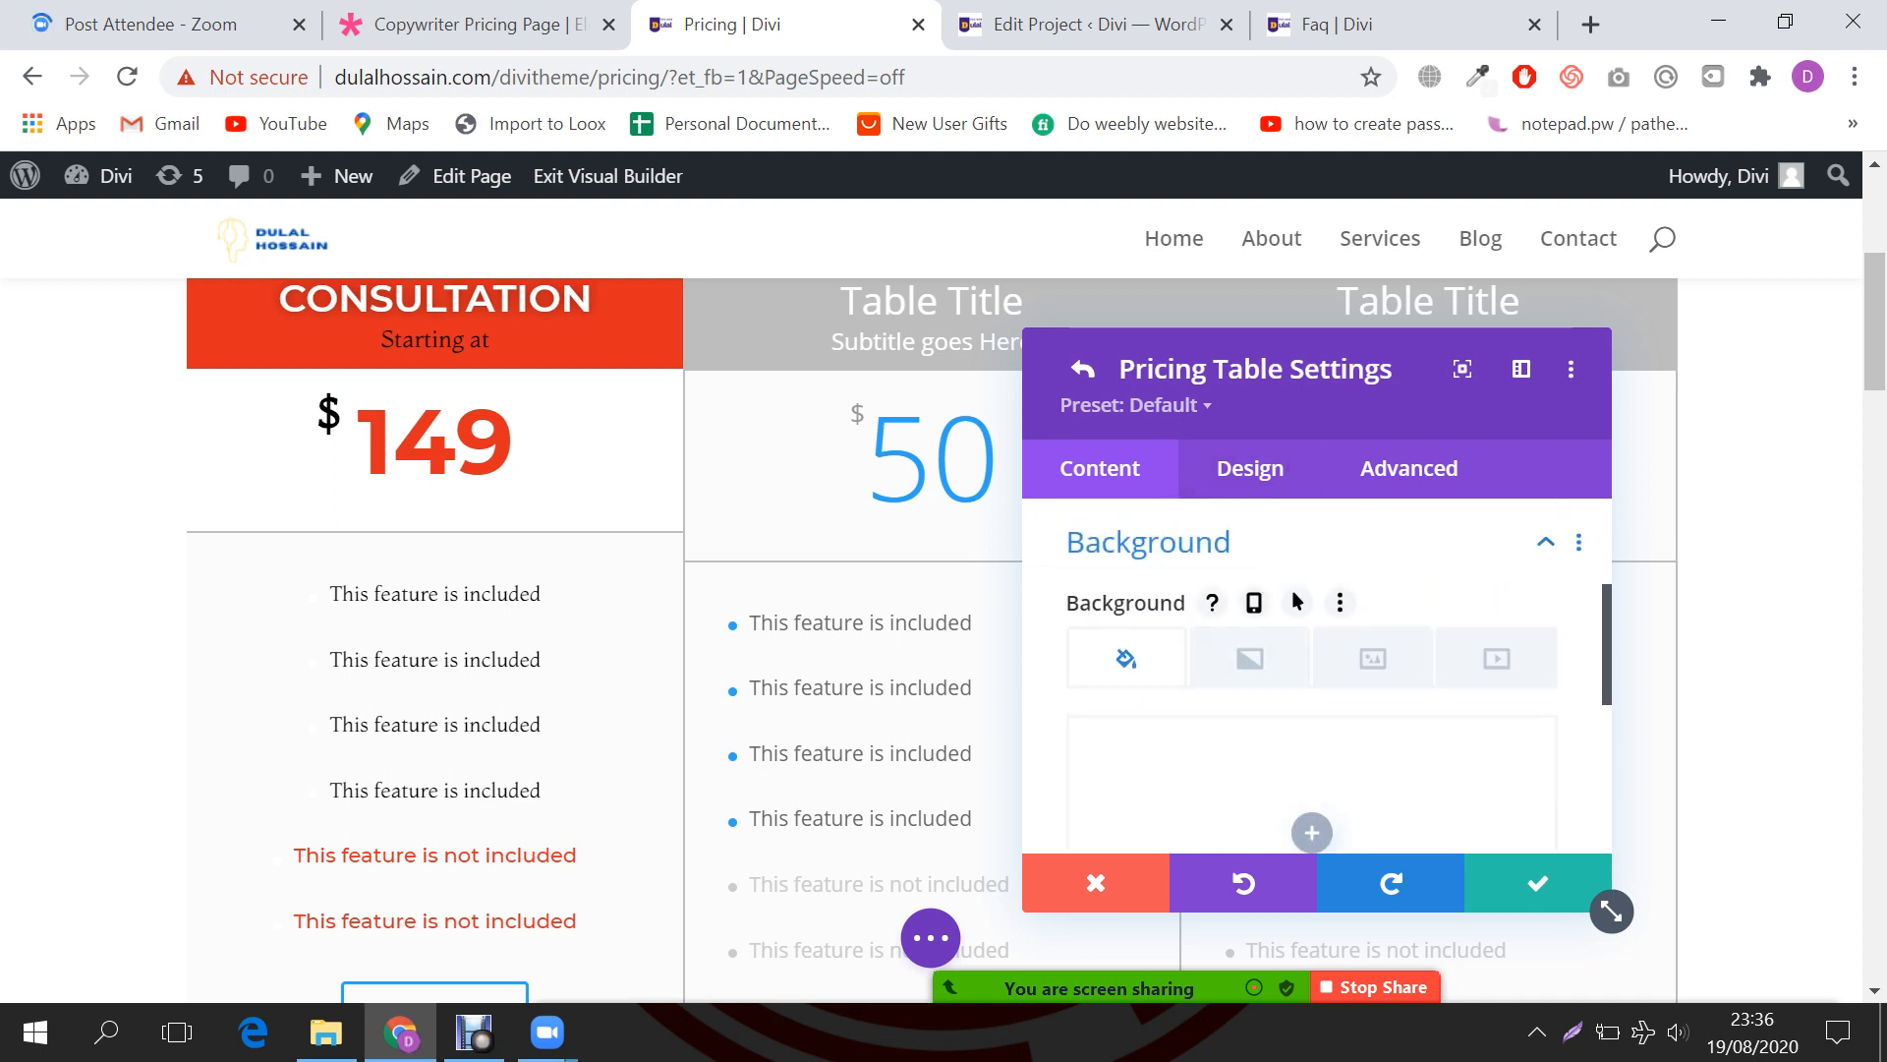
scroll(1312, 678, down, 2)
click(1312, 684)
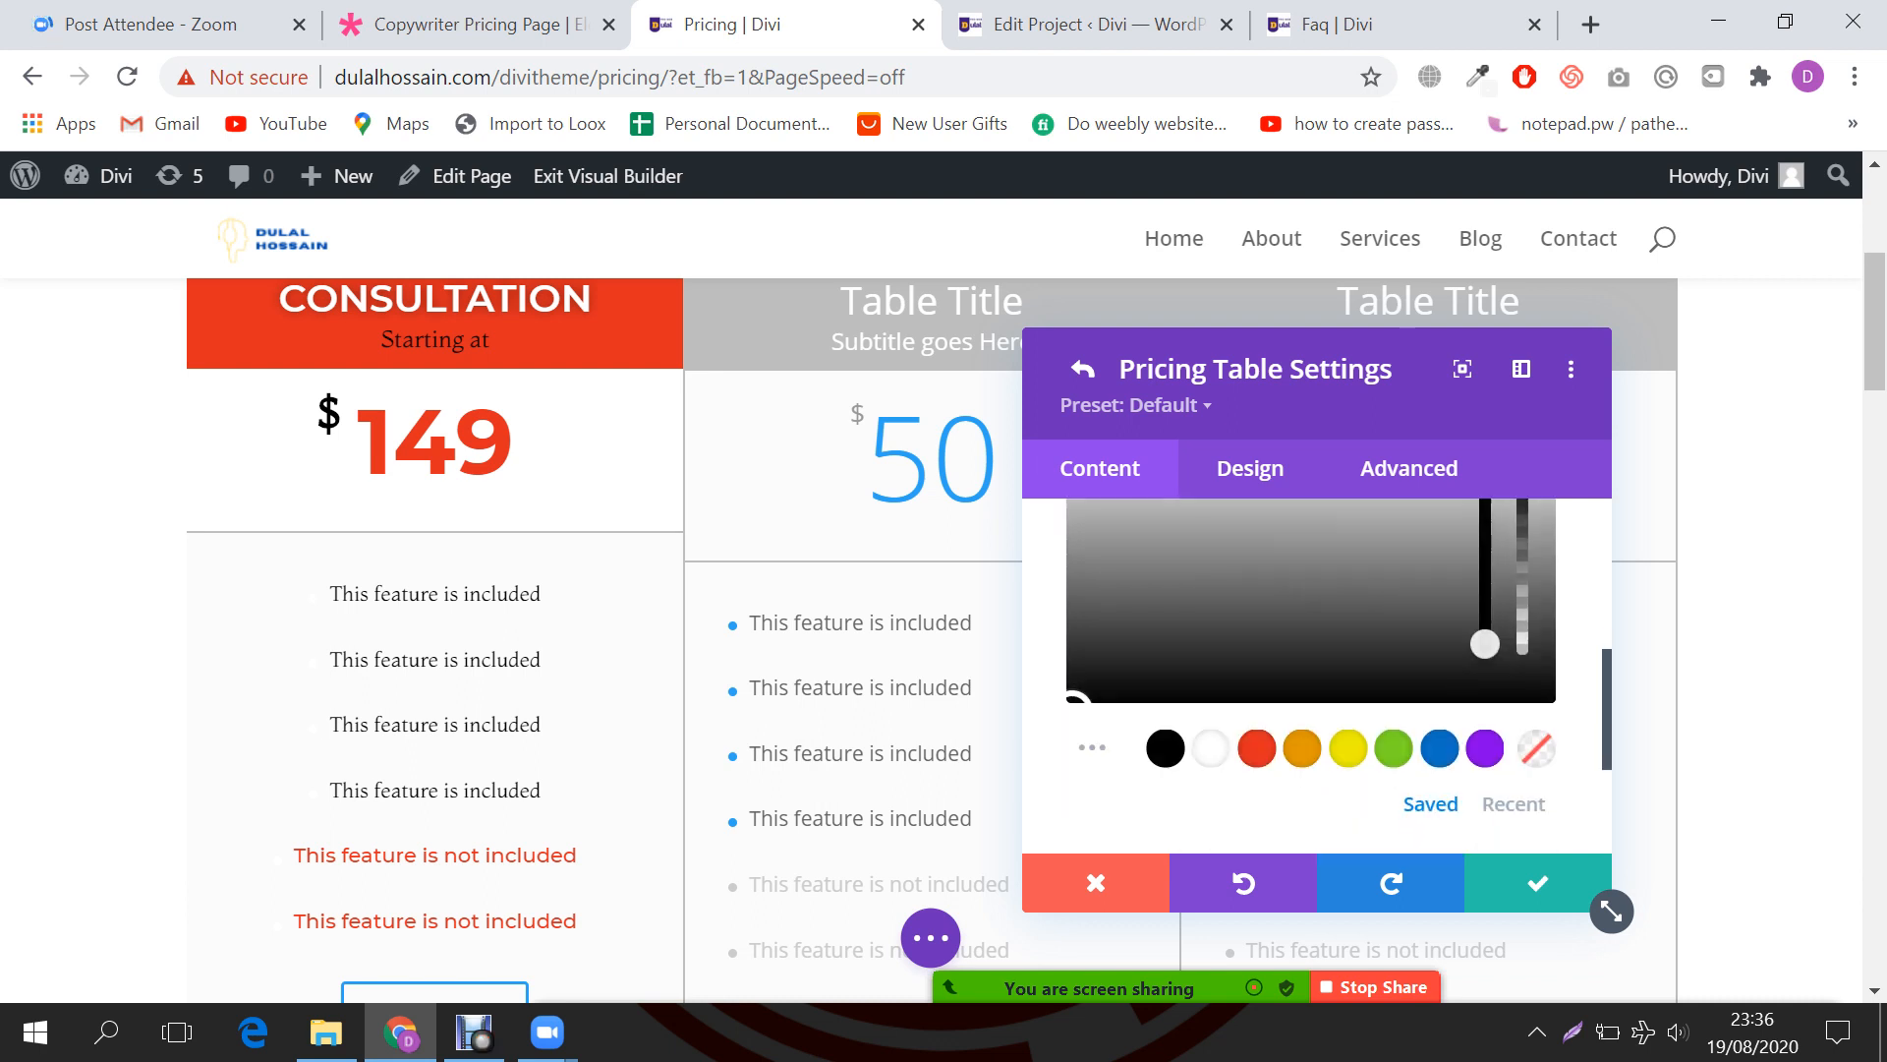
scroll(1312, 679, up, 2)
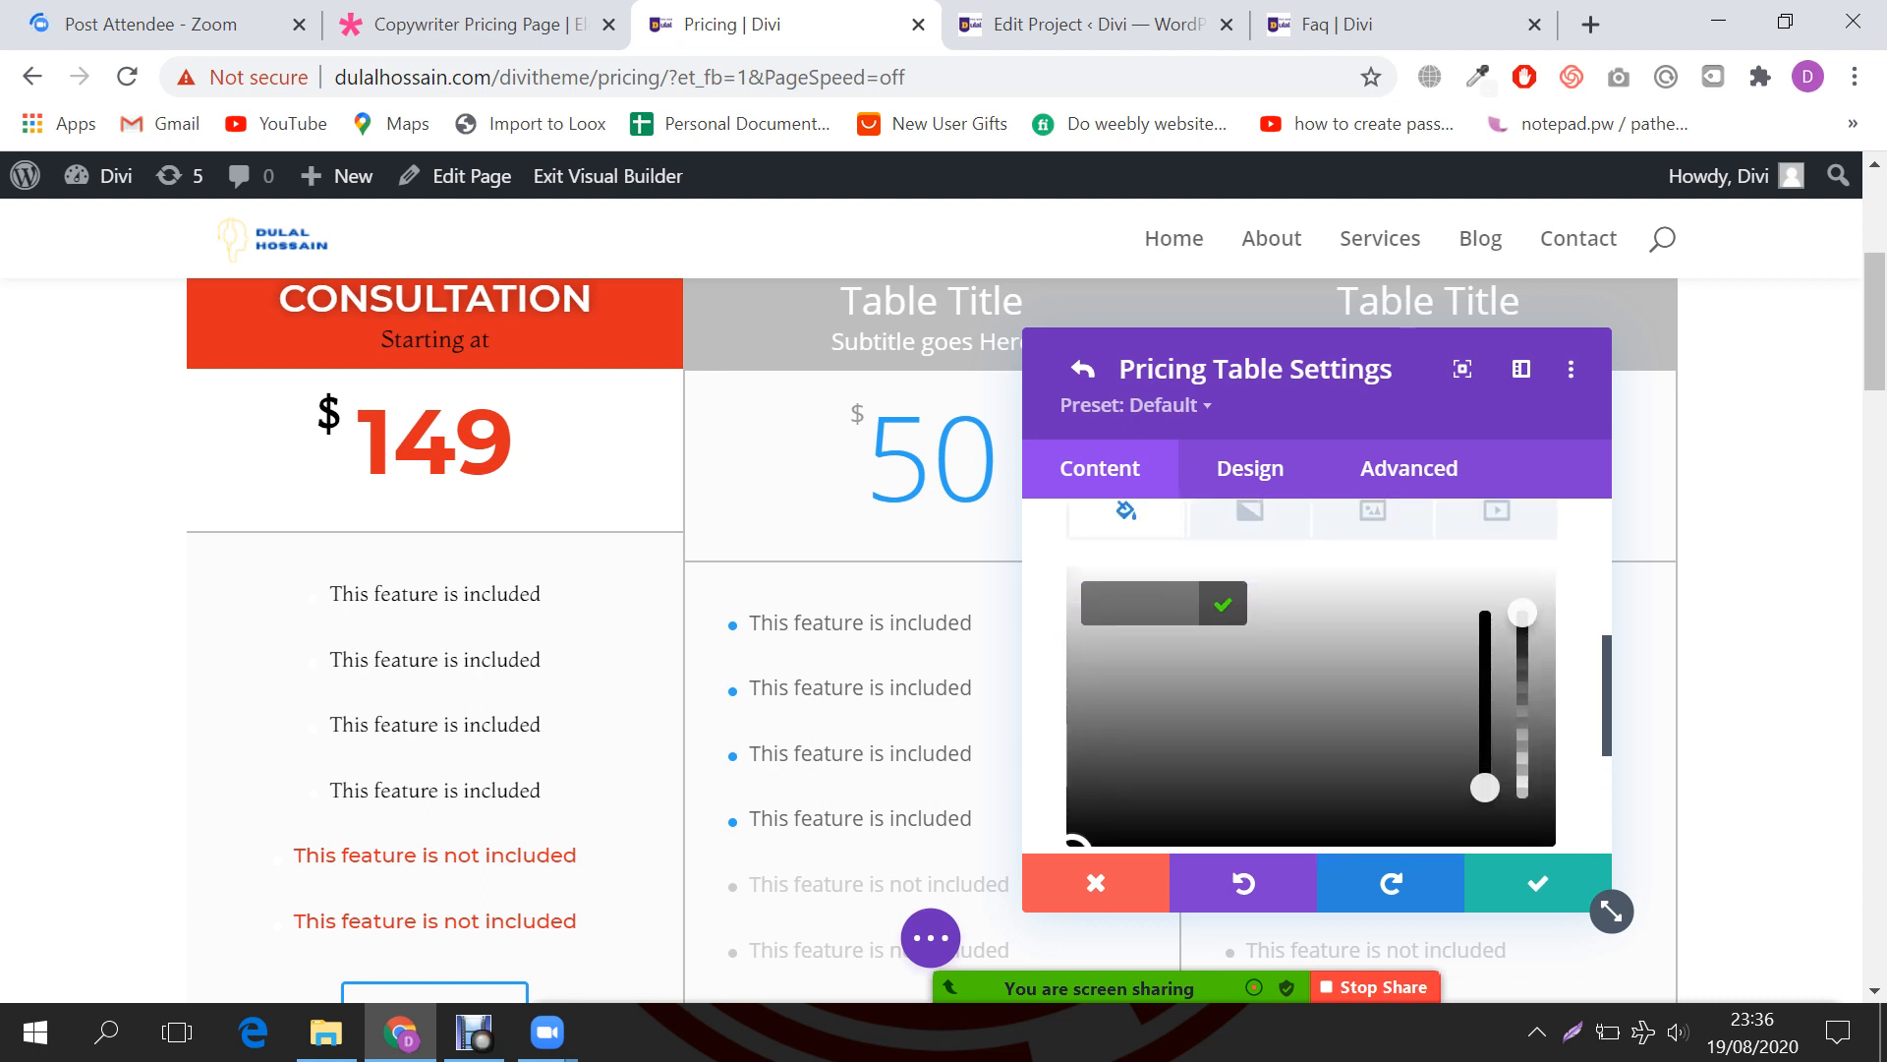
text(#ededed)
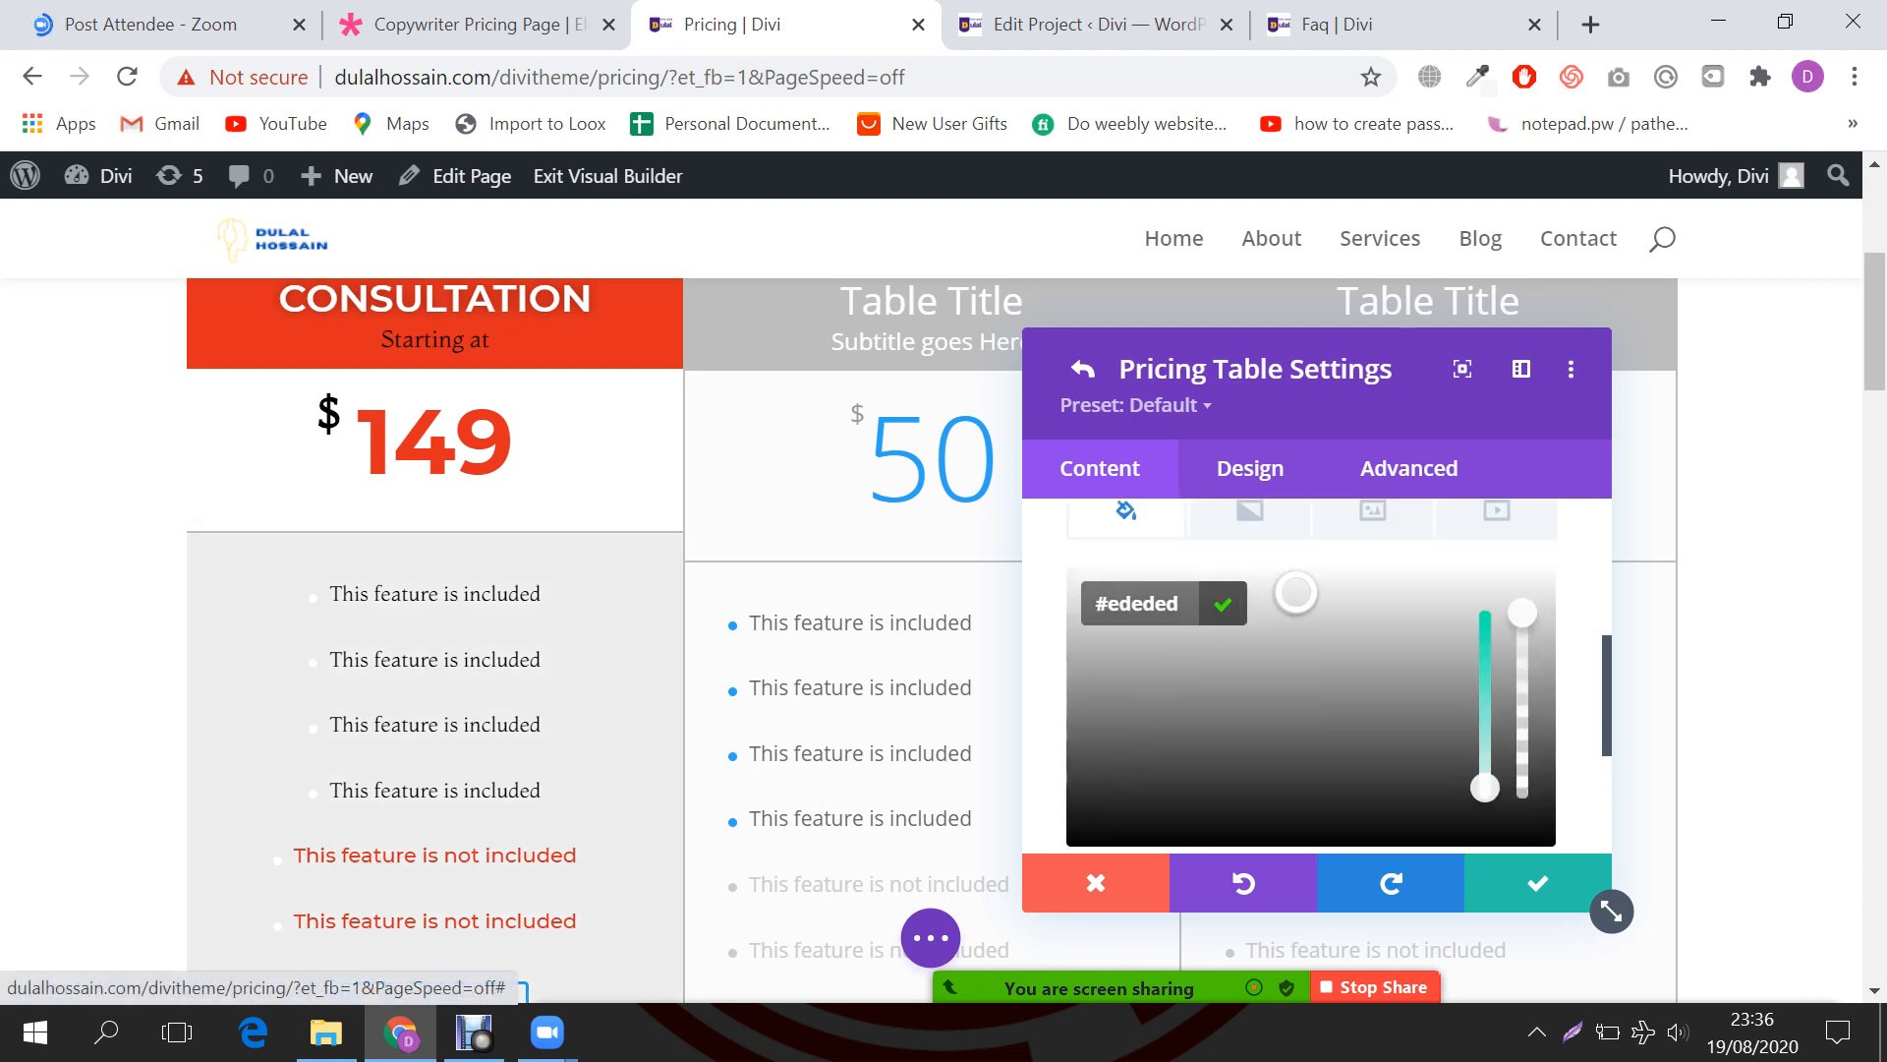
drag(1296, 592, 1293, 585)
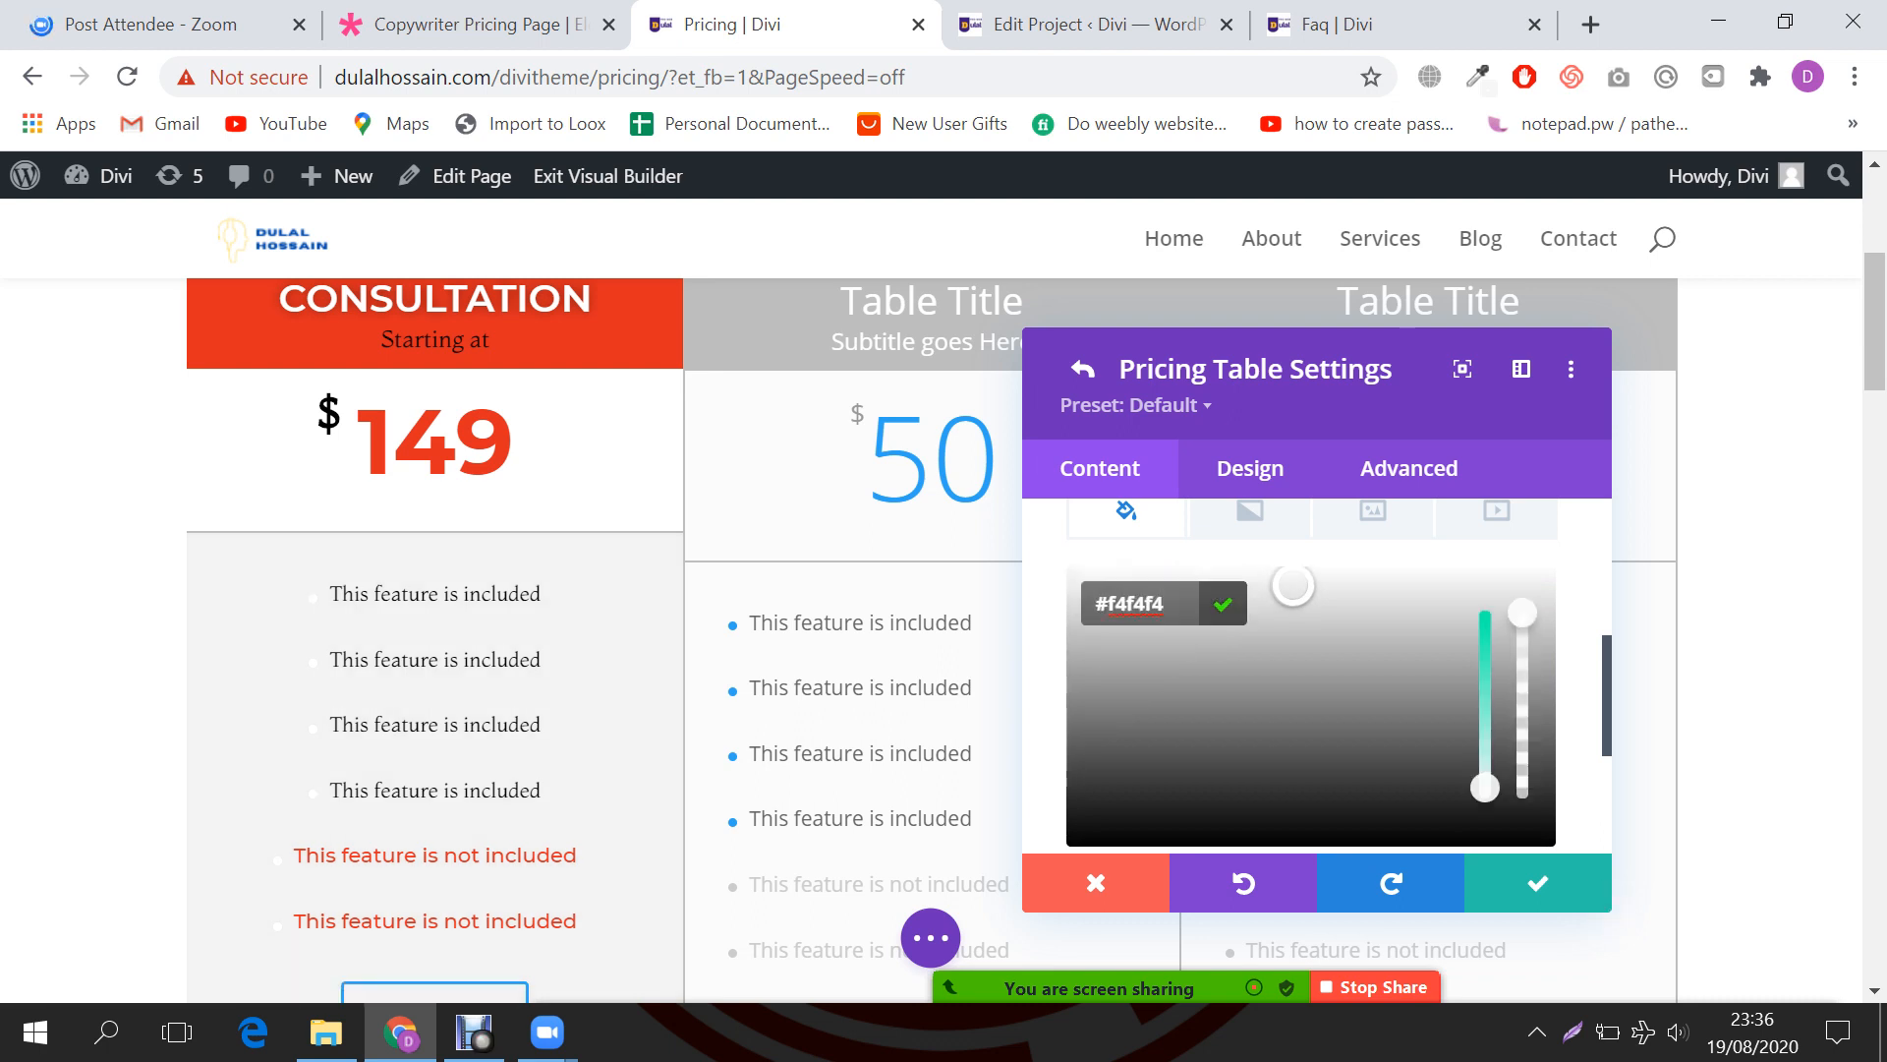
scroll(1613, 912, up, 3)
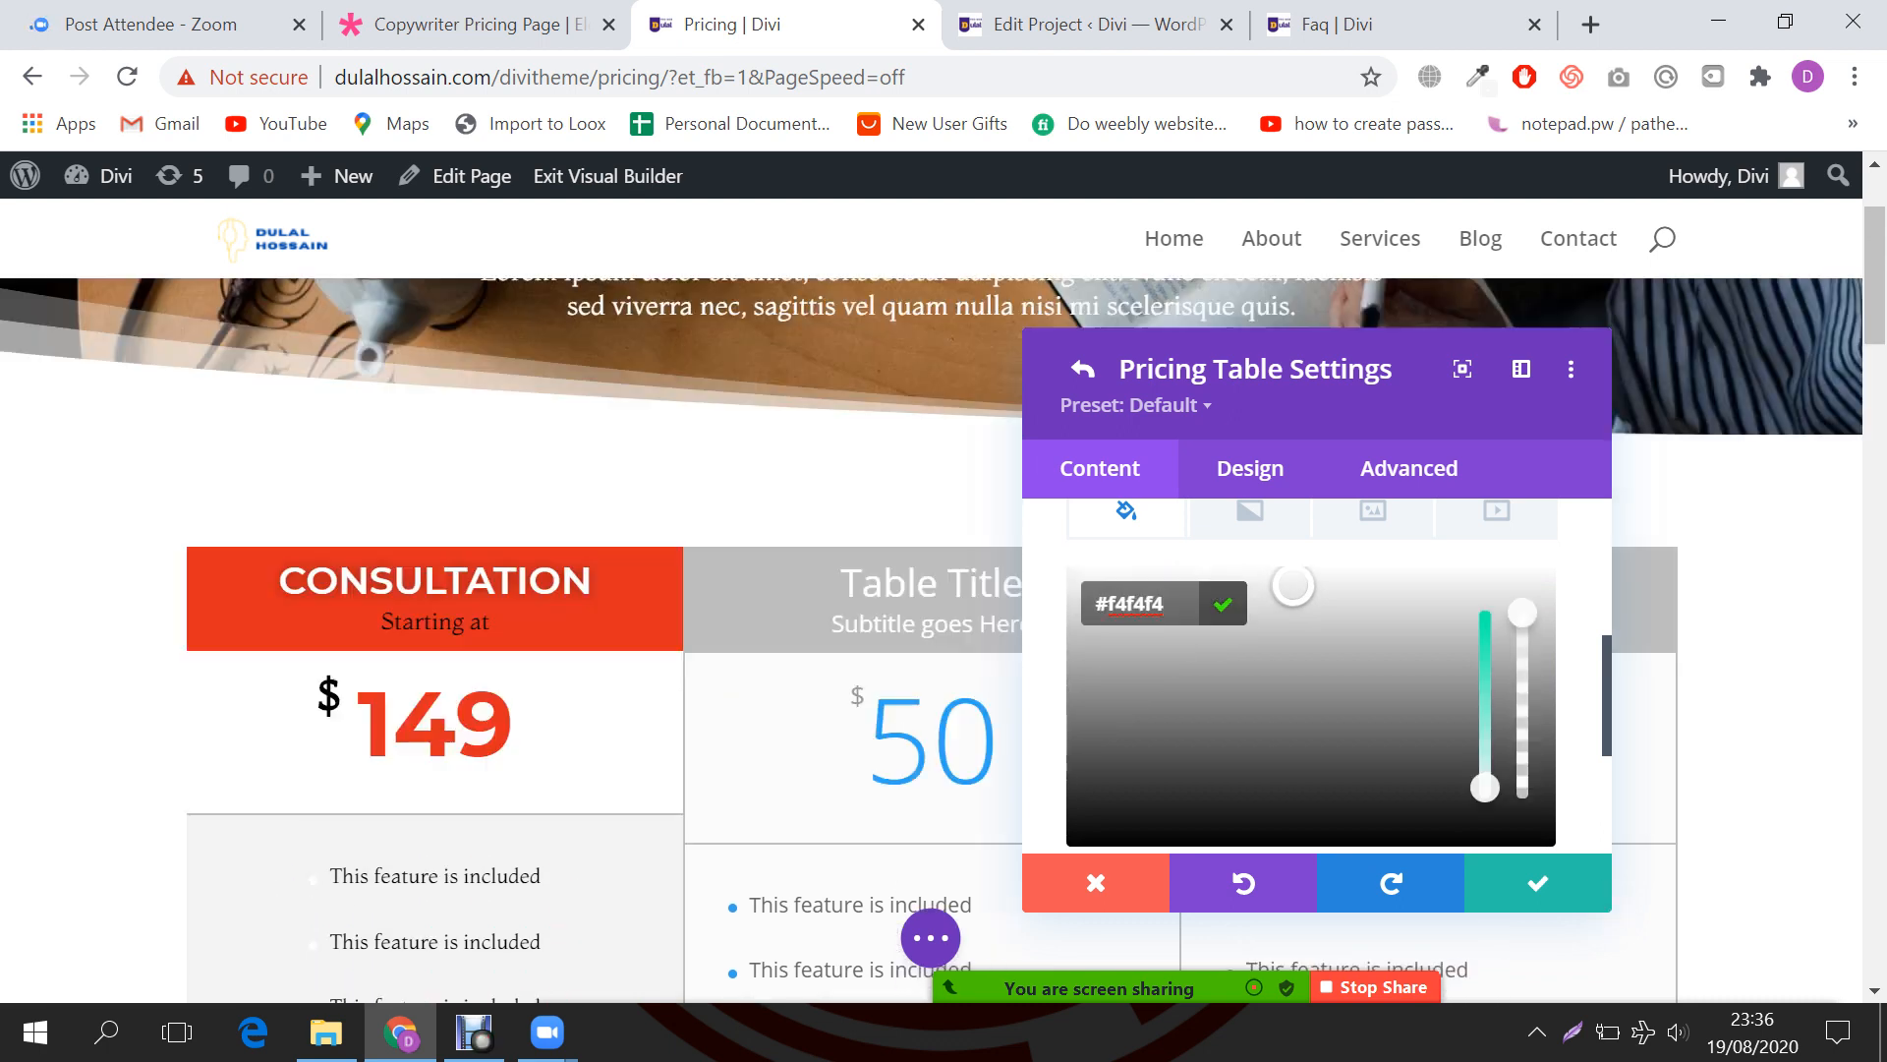
drag(1294, 585, 1156, 580)
scroll(1156, 580, down, 2)
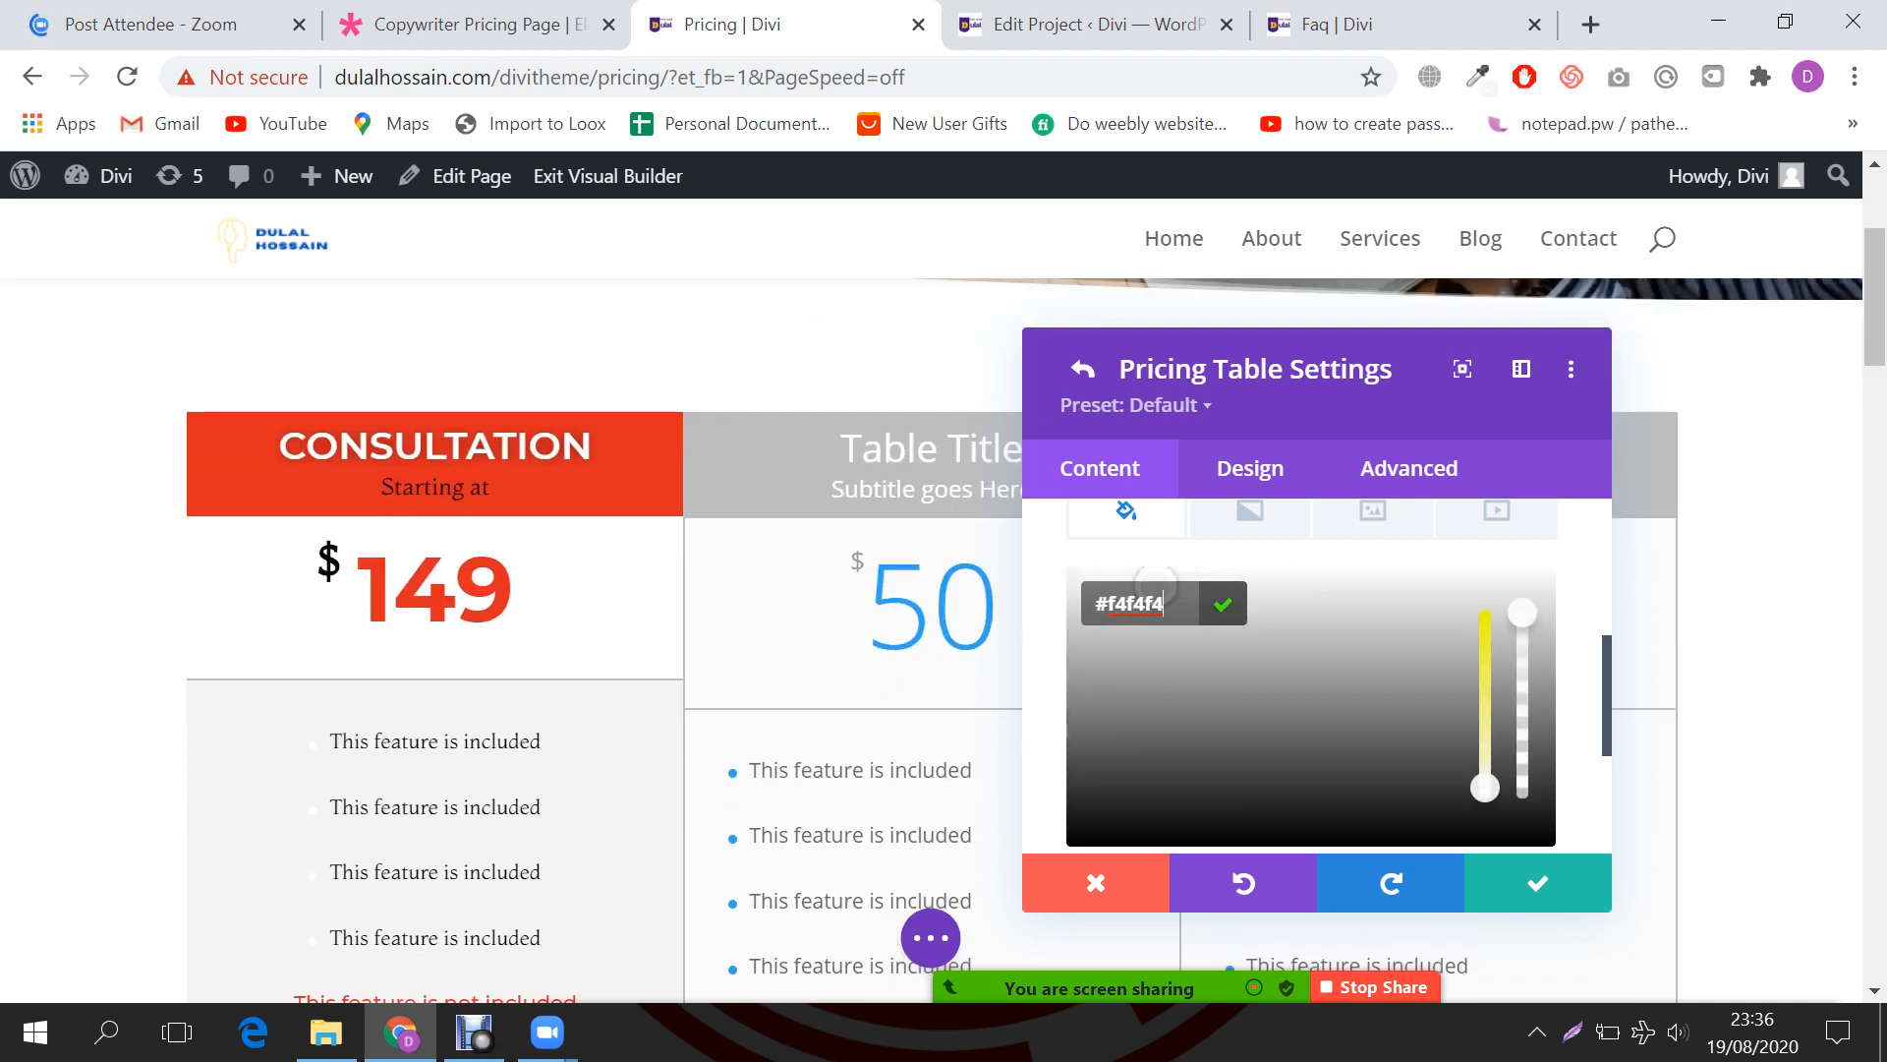
Step: Compare against the Copywriter Pricing Page demo, then return and check the #f4f4f4 value
click(472, 24)
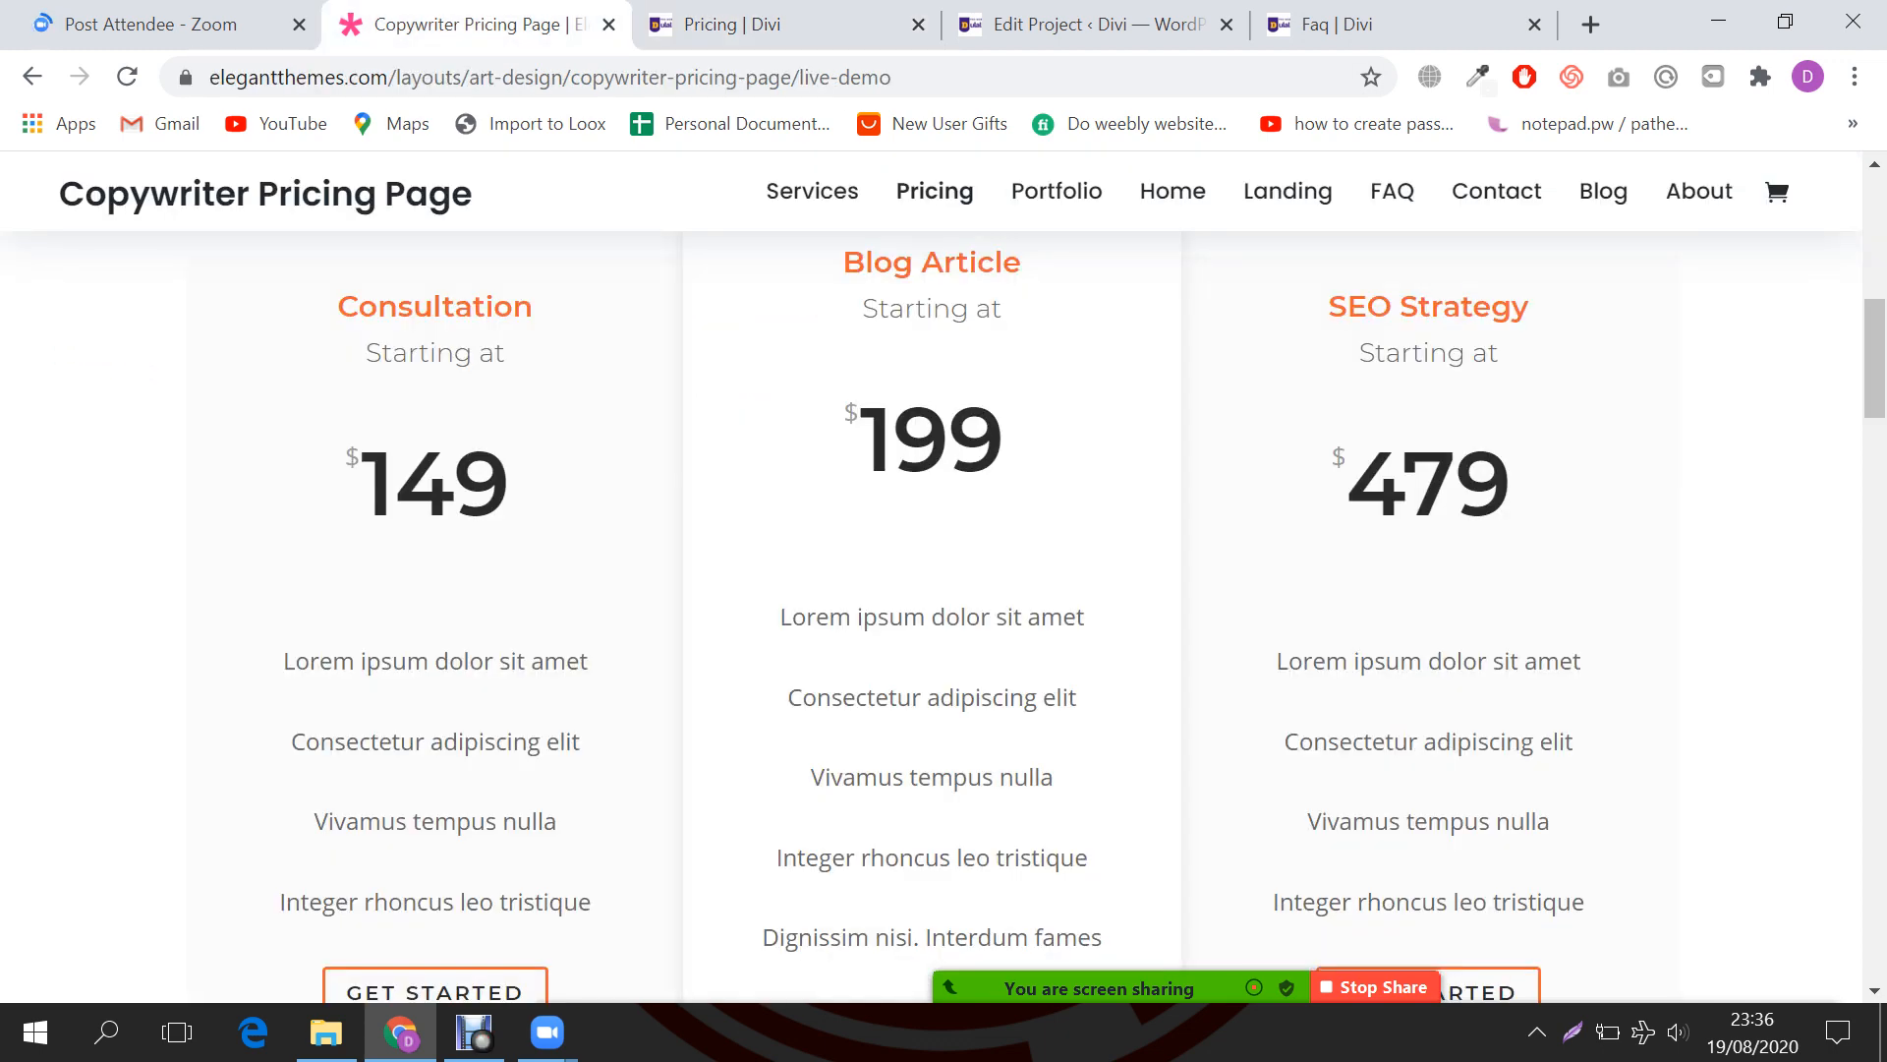
scroll(932, 616, up, 1)
click(787, 25)
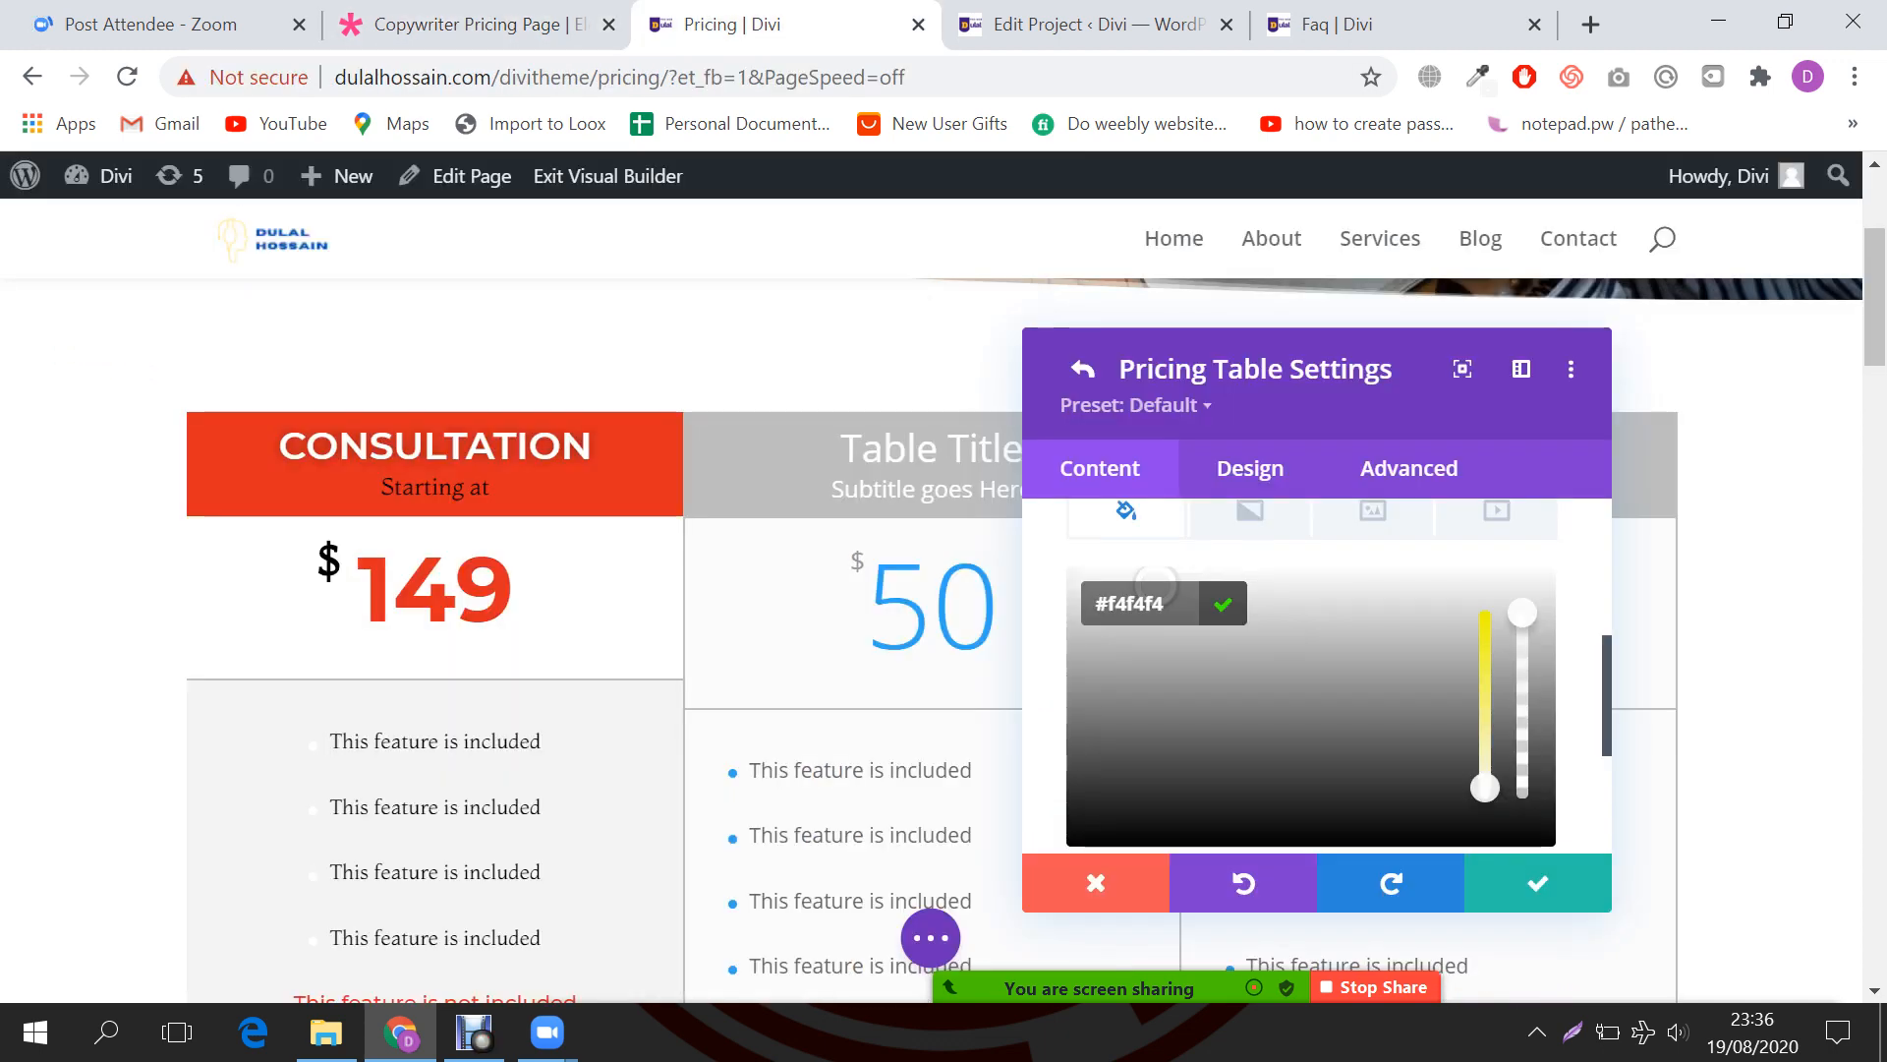
click(1162, 603)
scroll(1162, 603, up, 4)
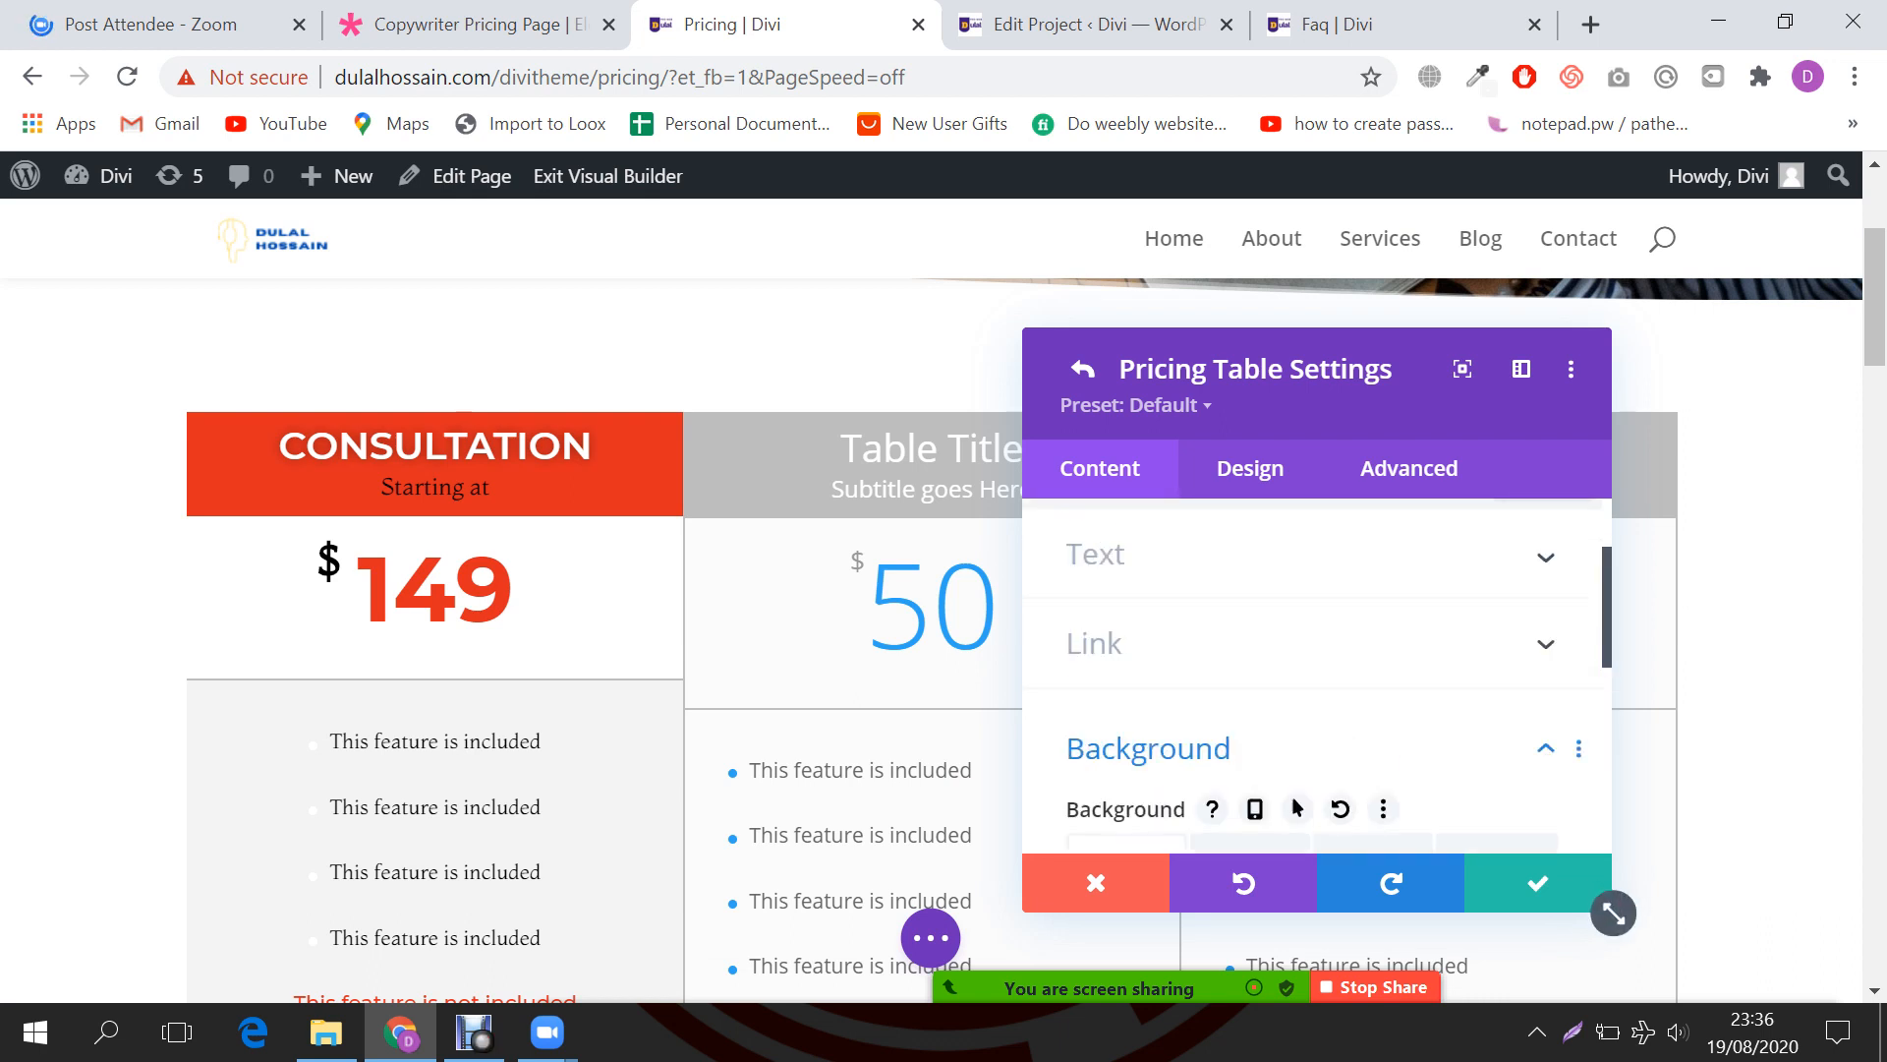
Step: Expand Price Text in the pricing table's Design tab and scroll down to Border Width
click(1250, 468)
scroll(1250, 468, down, 3)
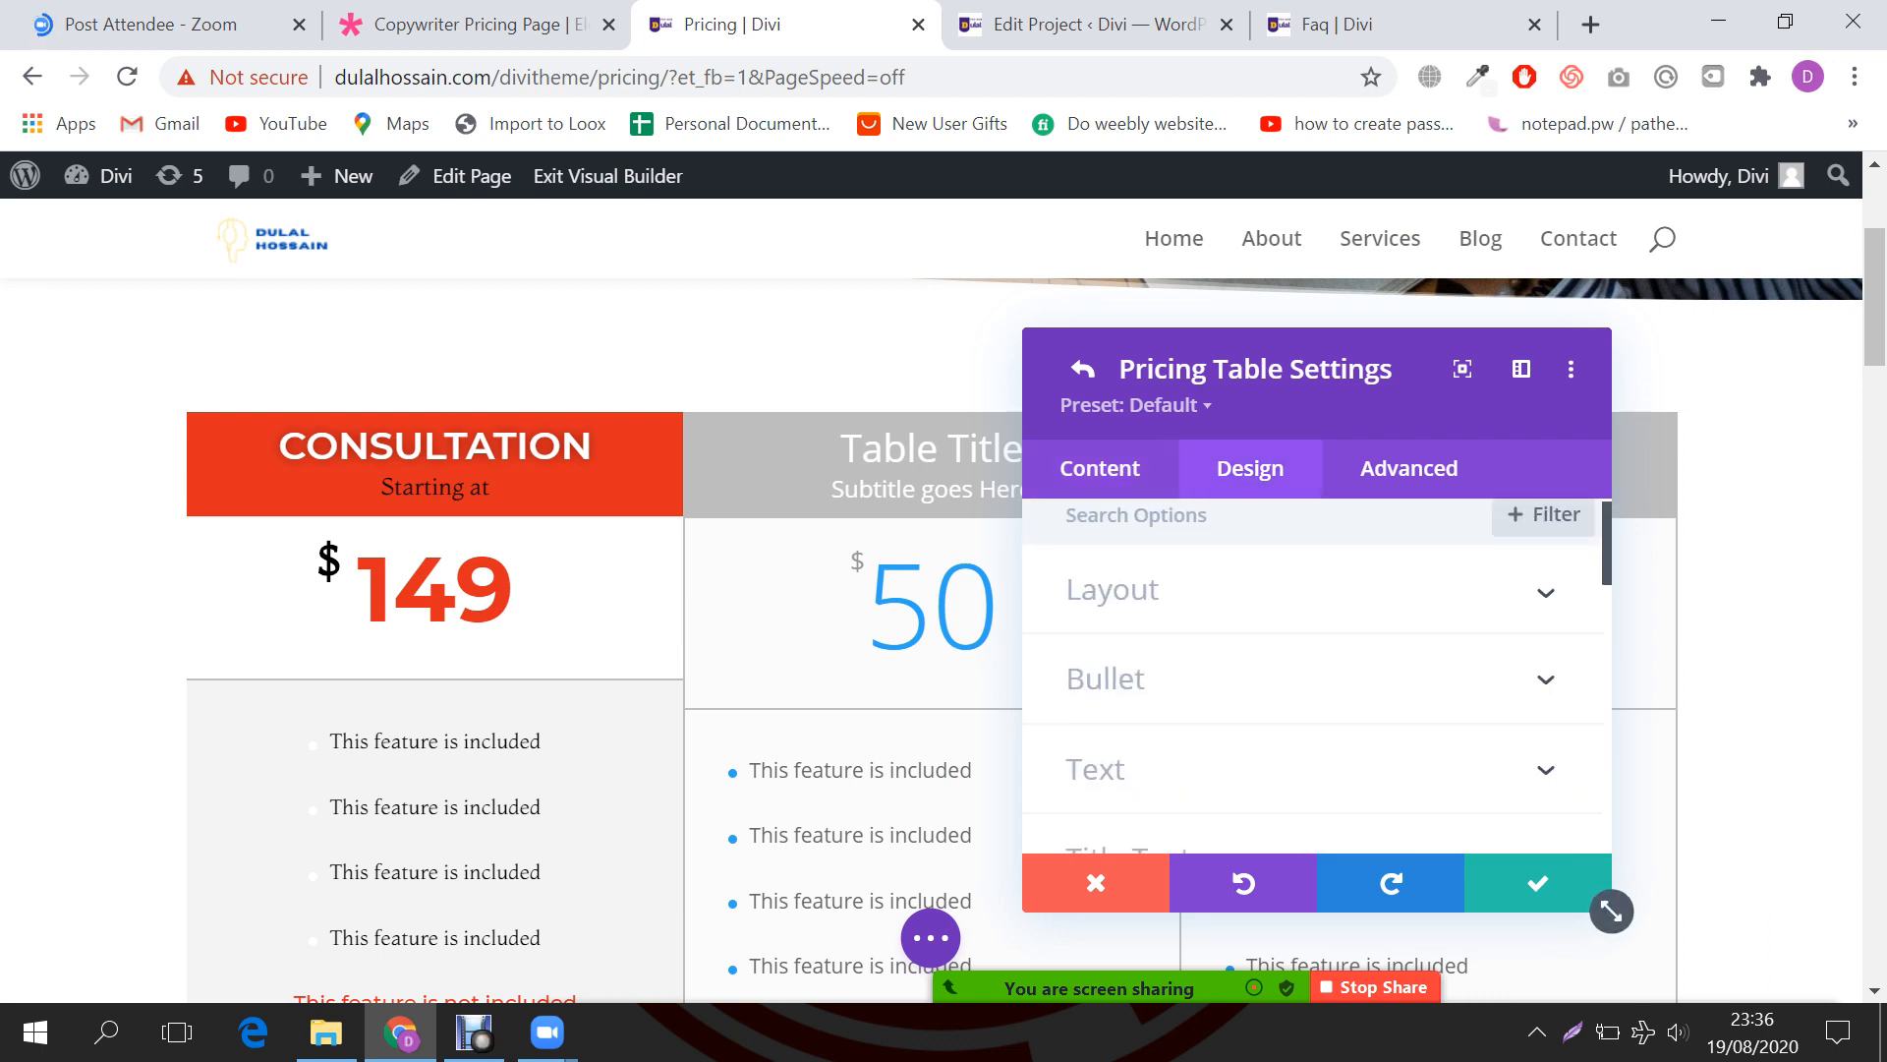
scroll(1250, 679, down, 1)
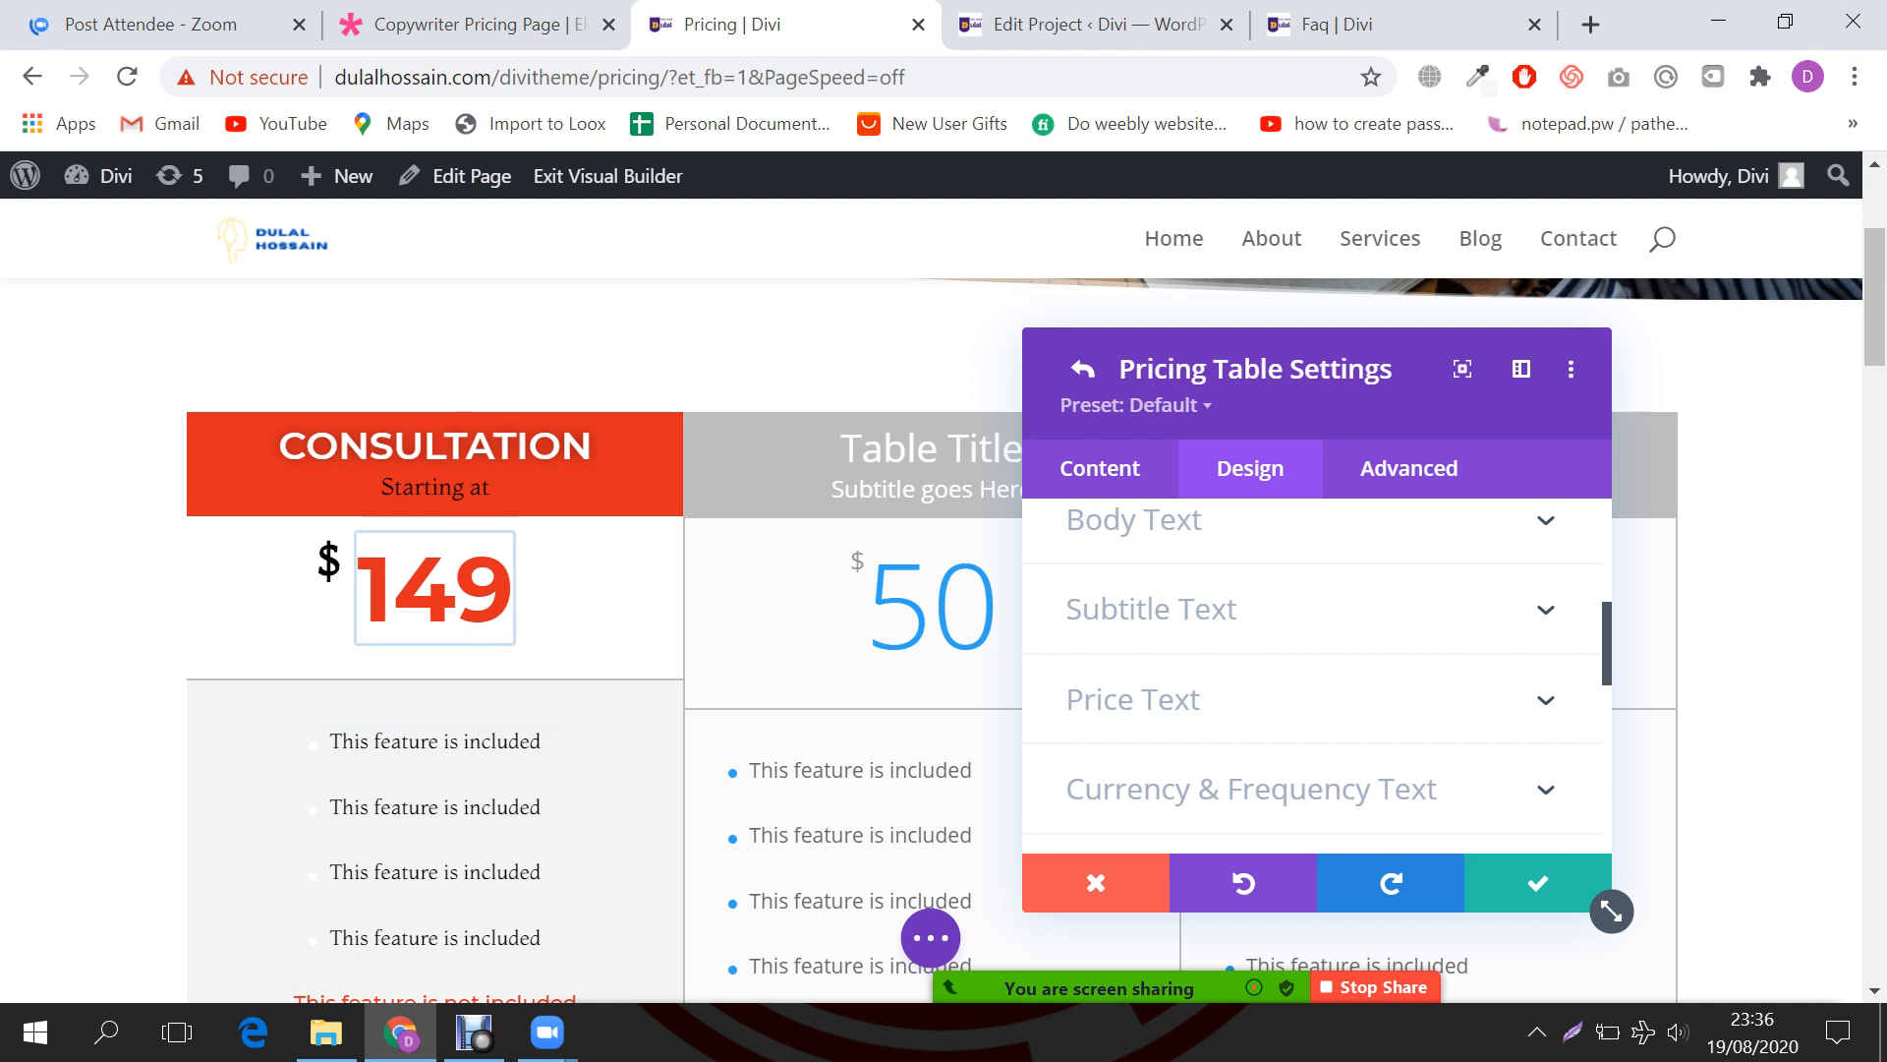
click(1133, 700)
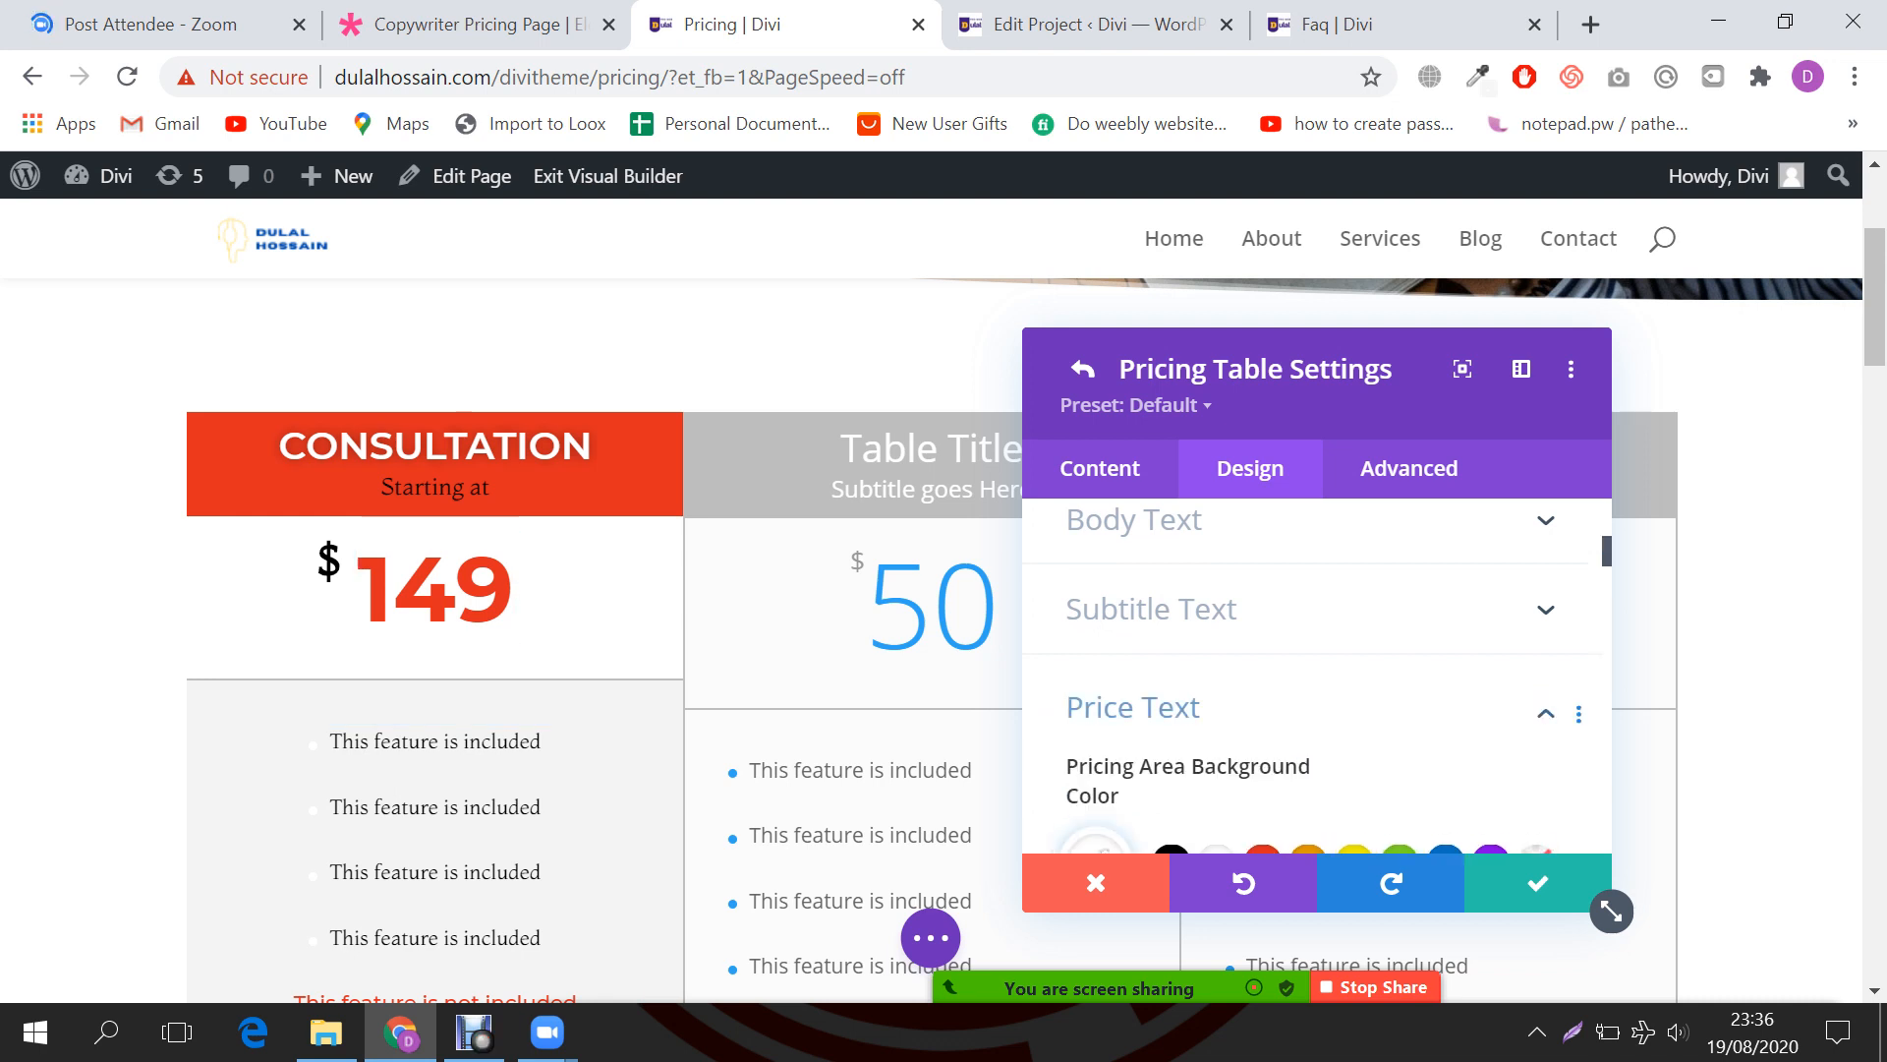
scroll(1304, 679, down, 5)
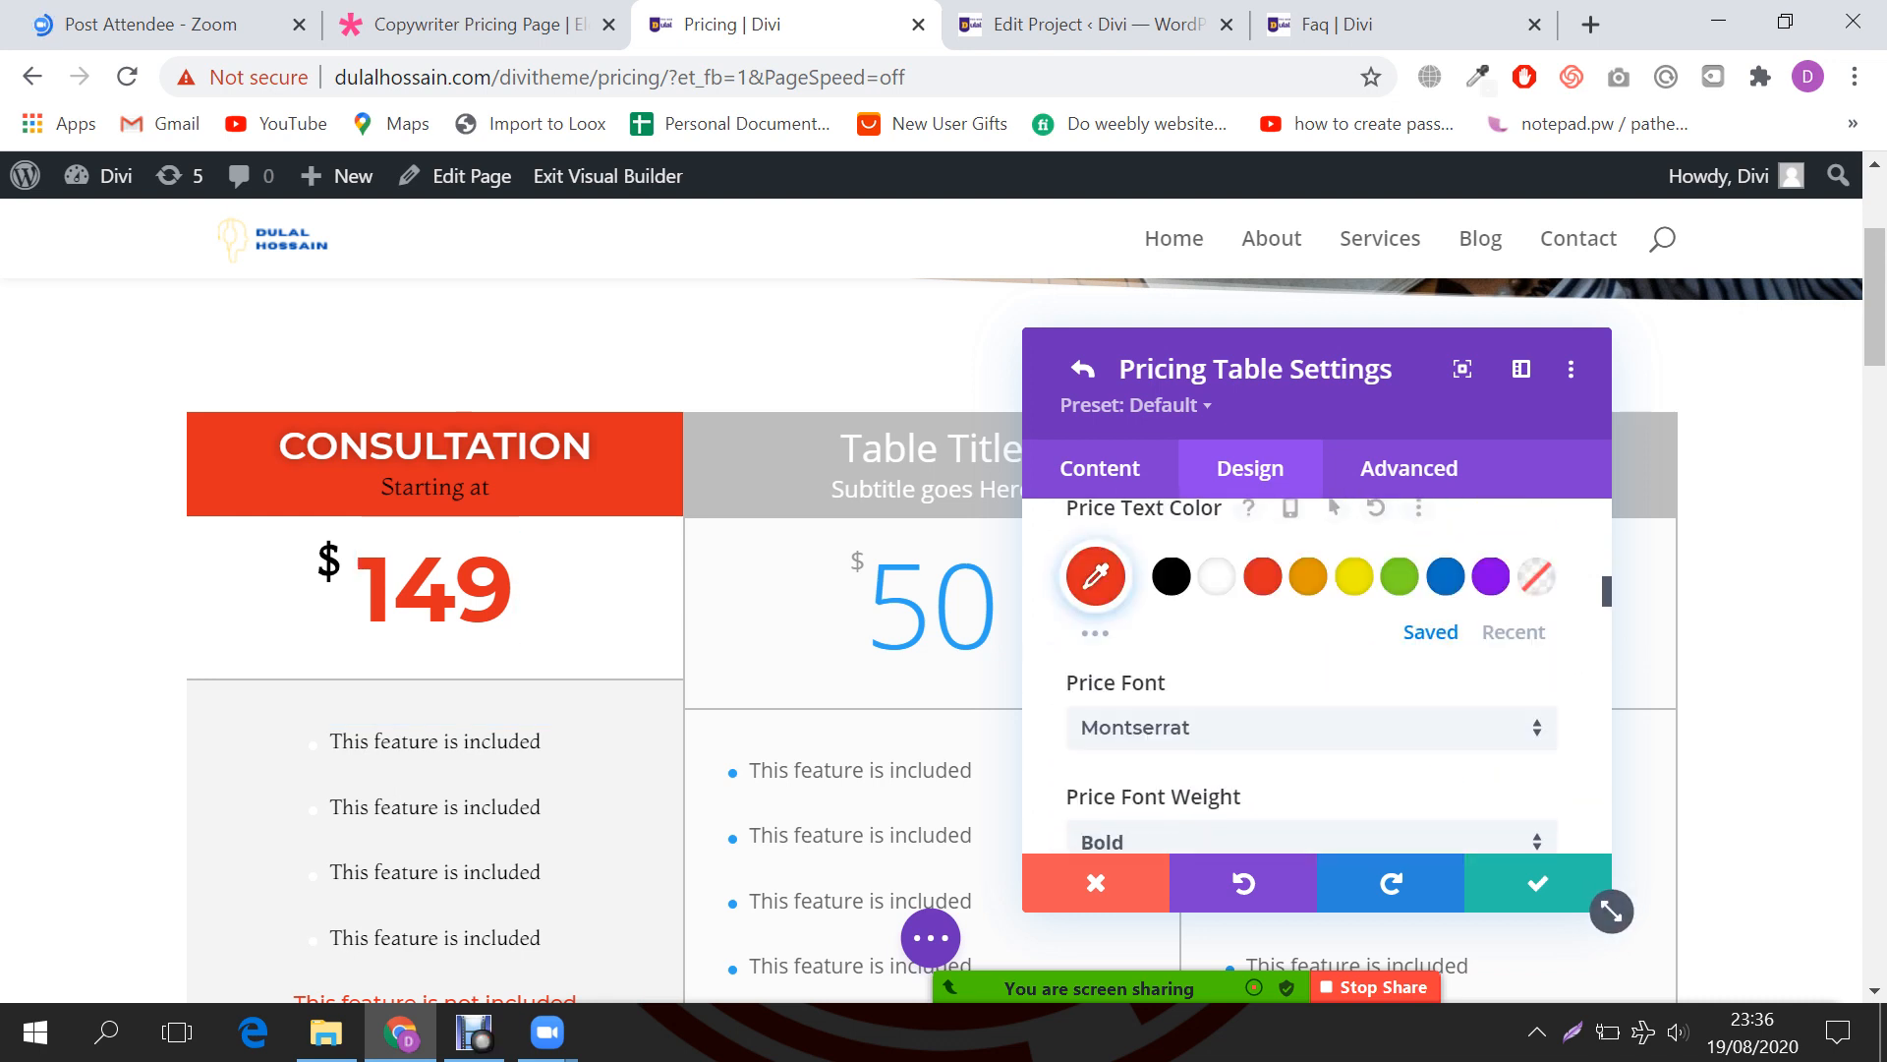
scroll(1303, 678, down, 3)
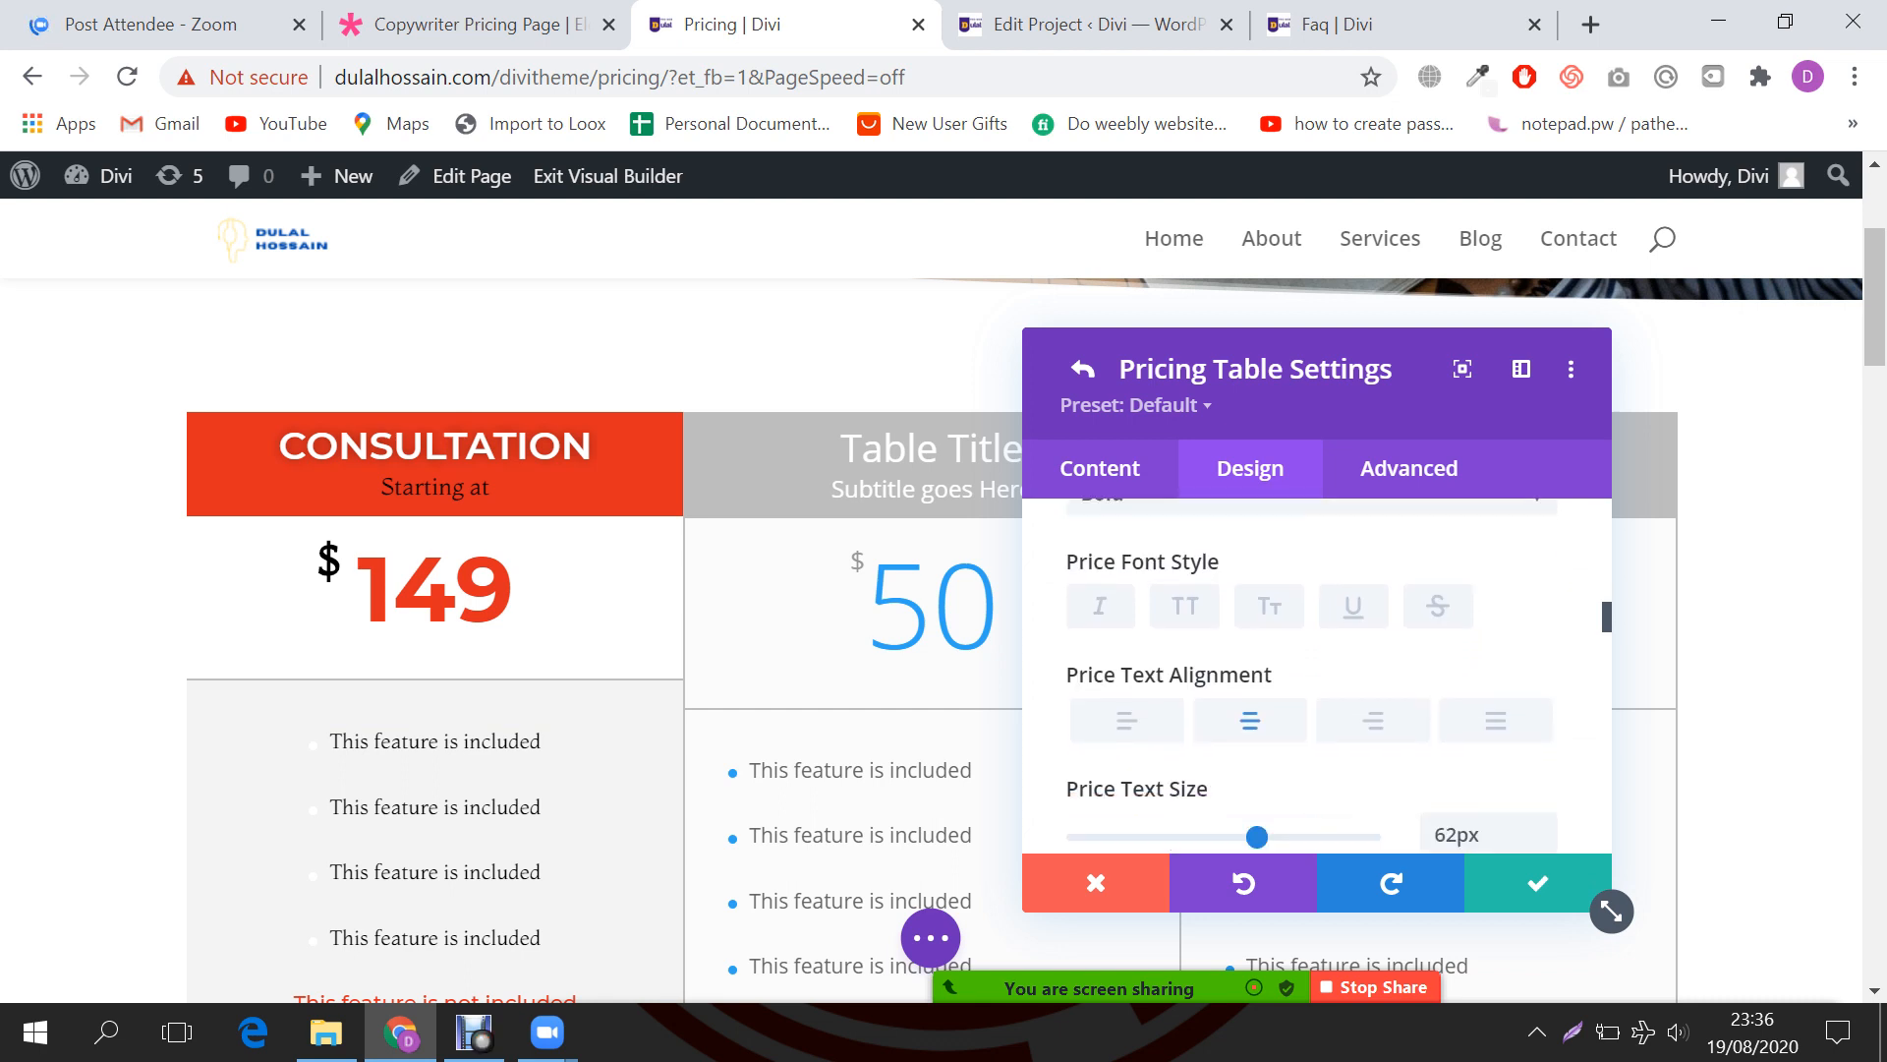
scroll(1303, 678, down, 4)
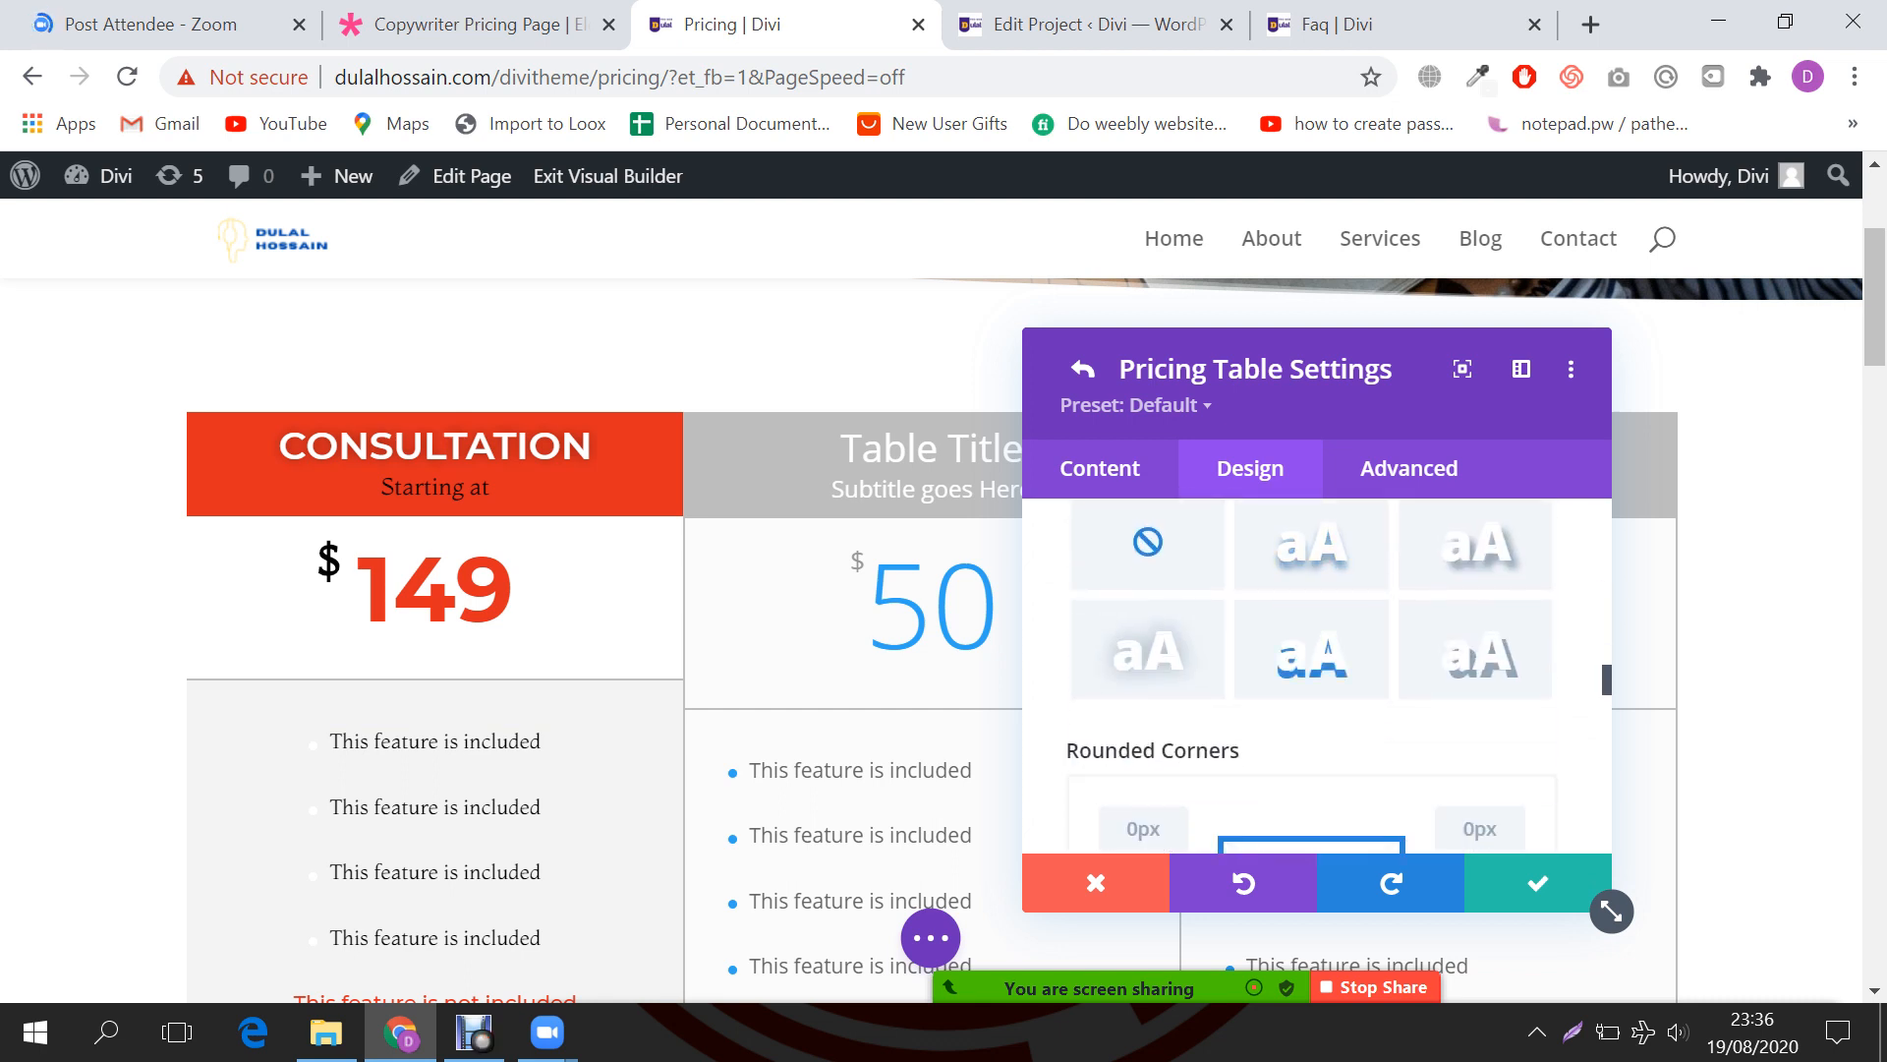
scroll(1304, 678, down, 2)
scroll(1304, 678, down, 3)
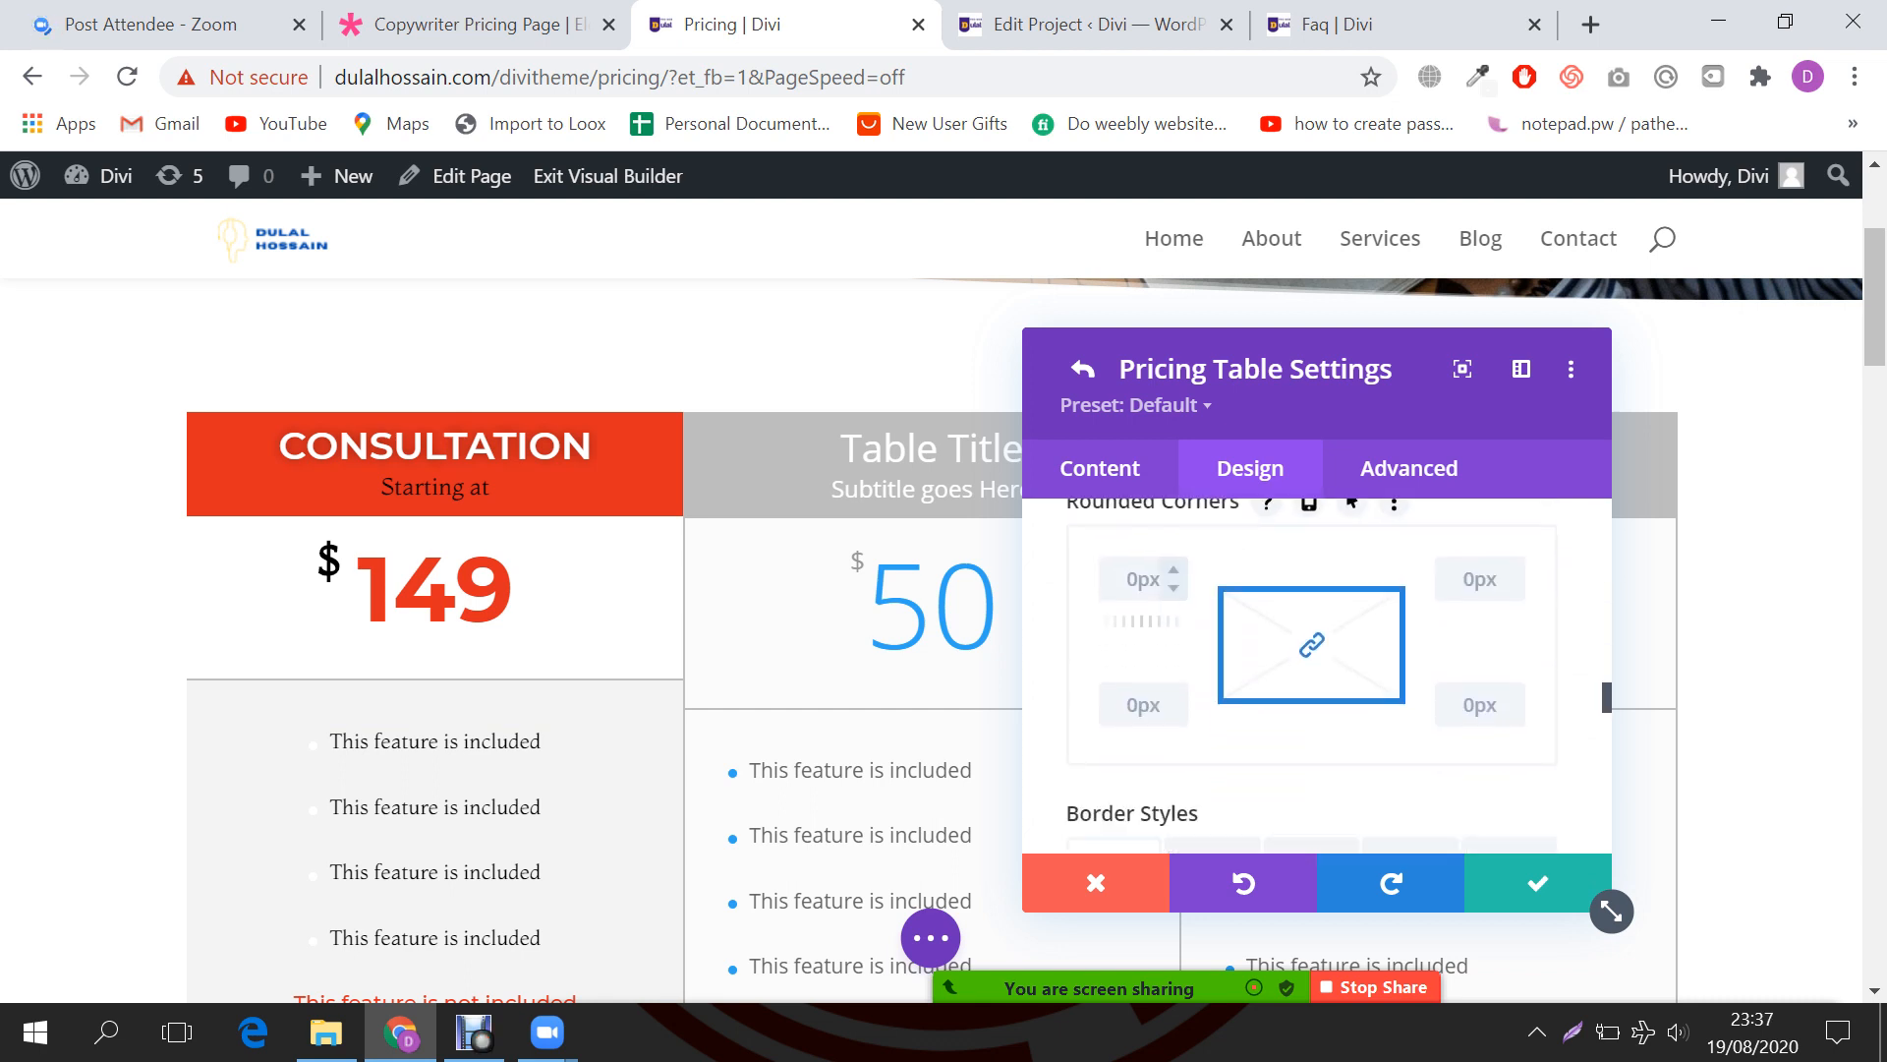
scroll(1303, 678, down, 3)
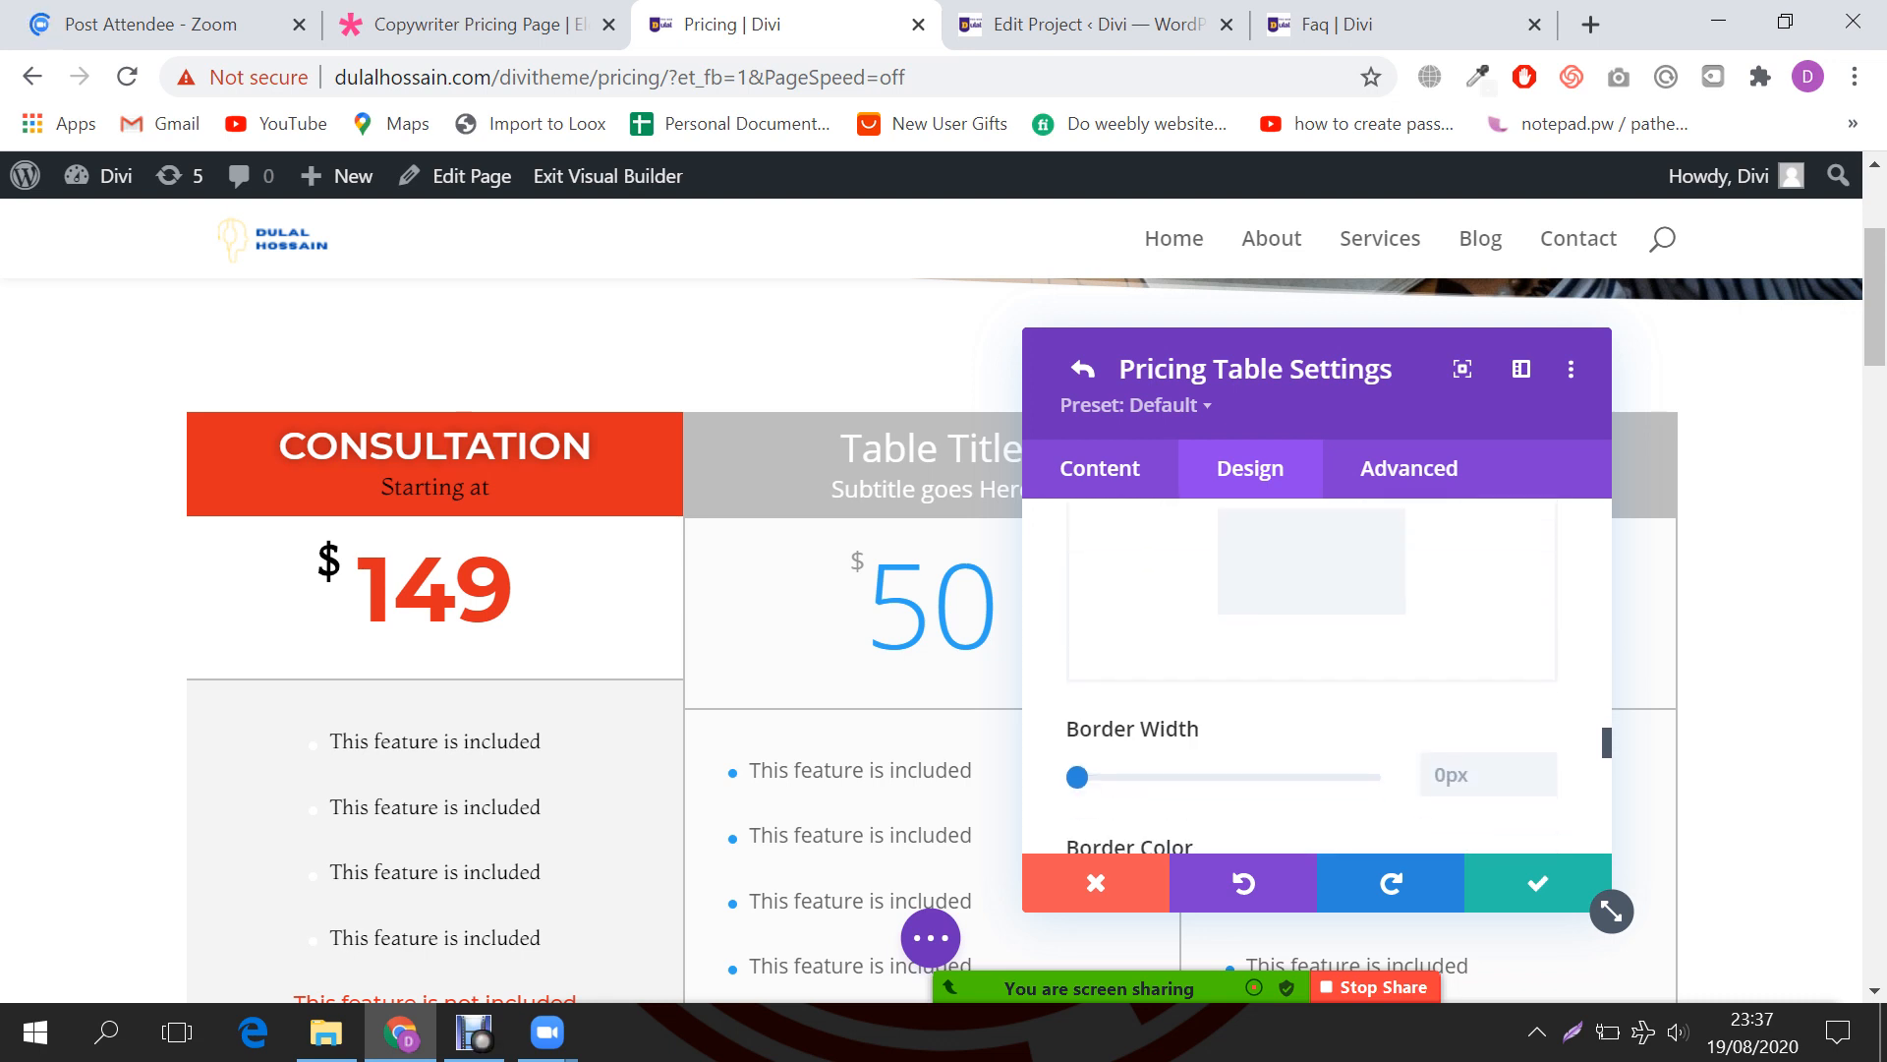
Step: Set the pricing table's Border Width to 0 to remove its border
click(1466, 629)
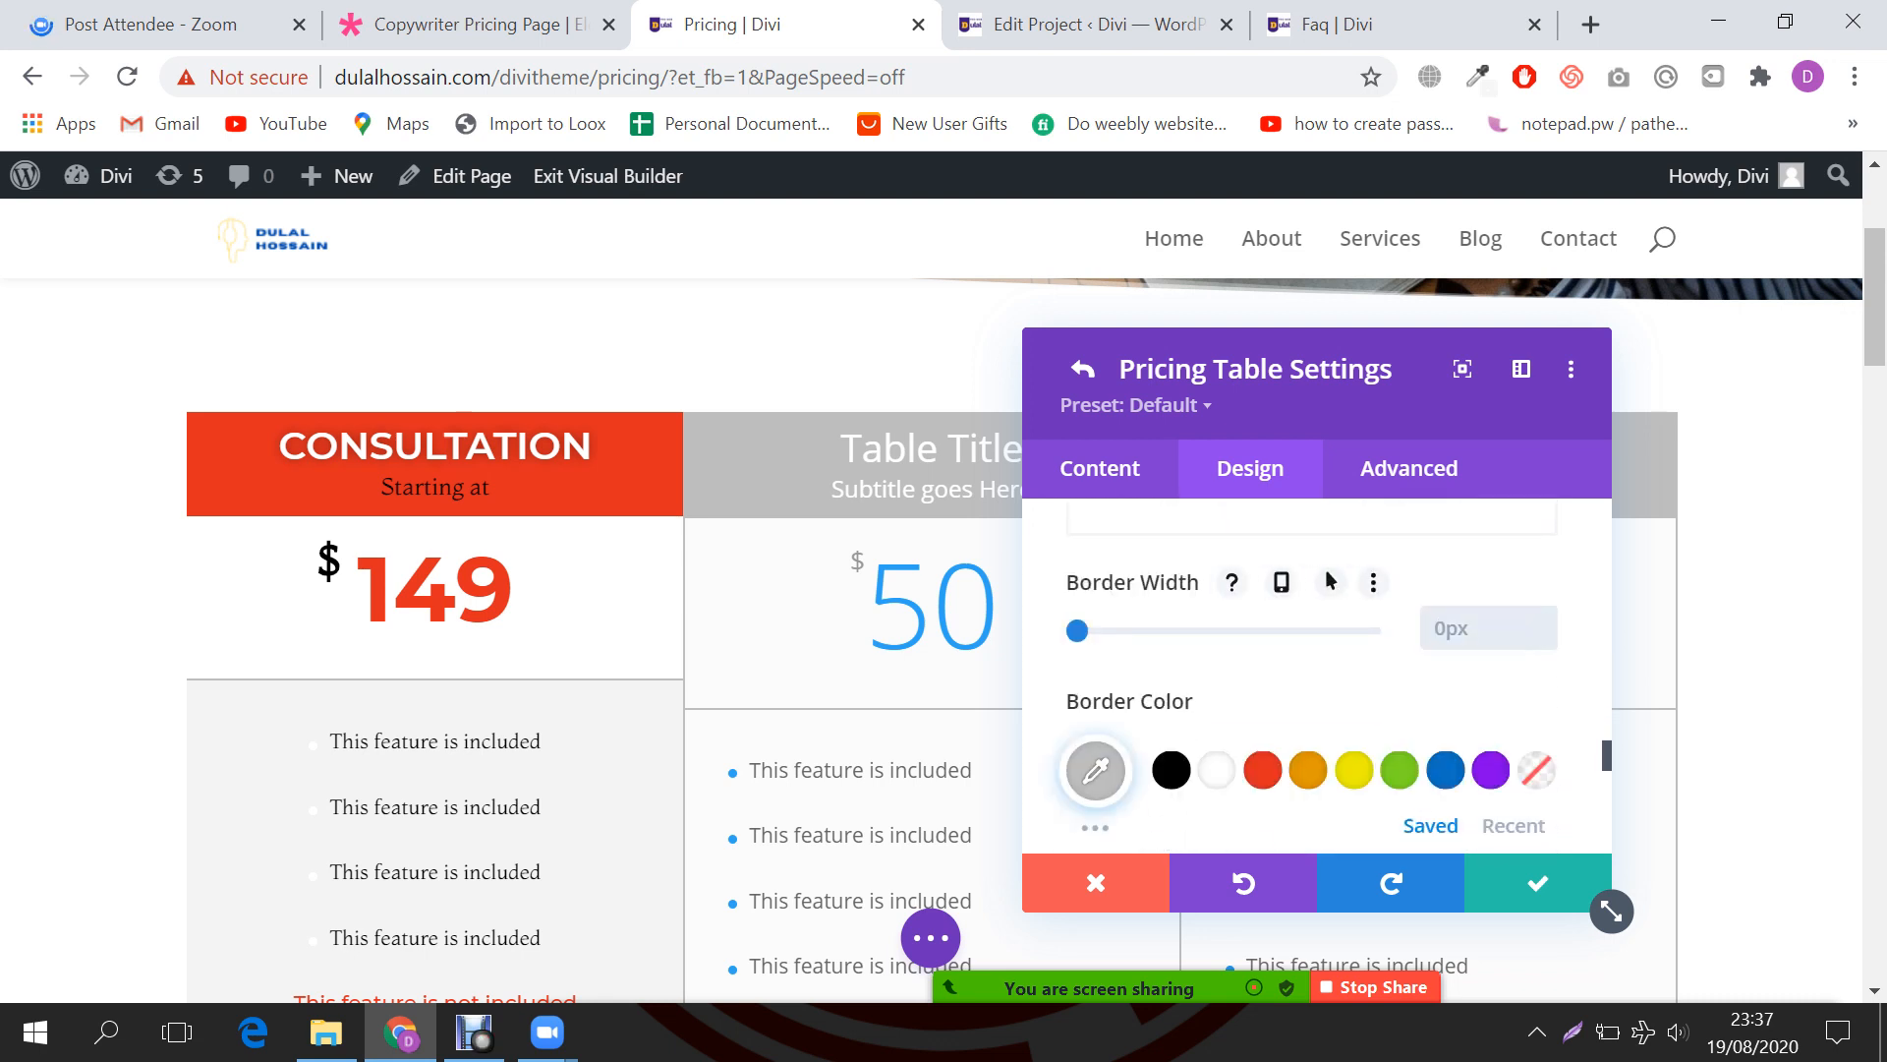
text(0)
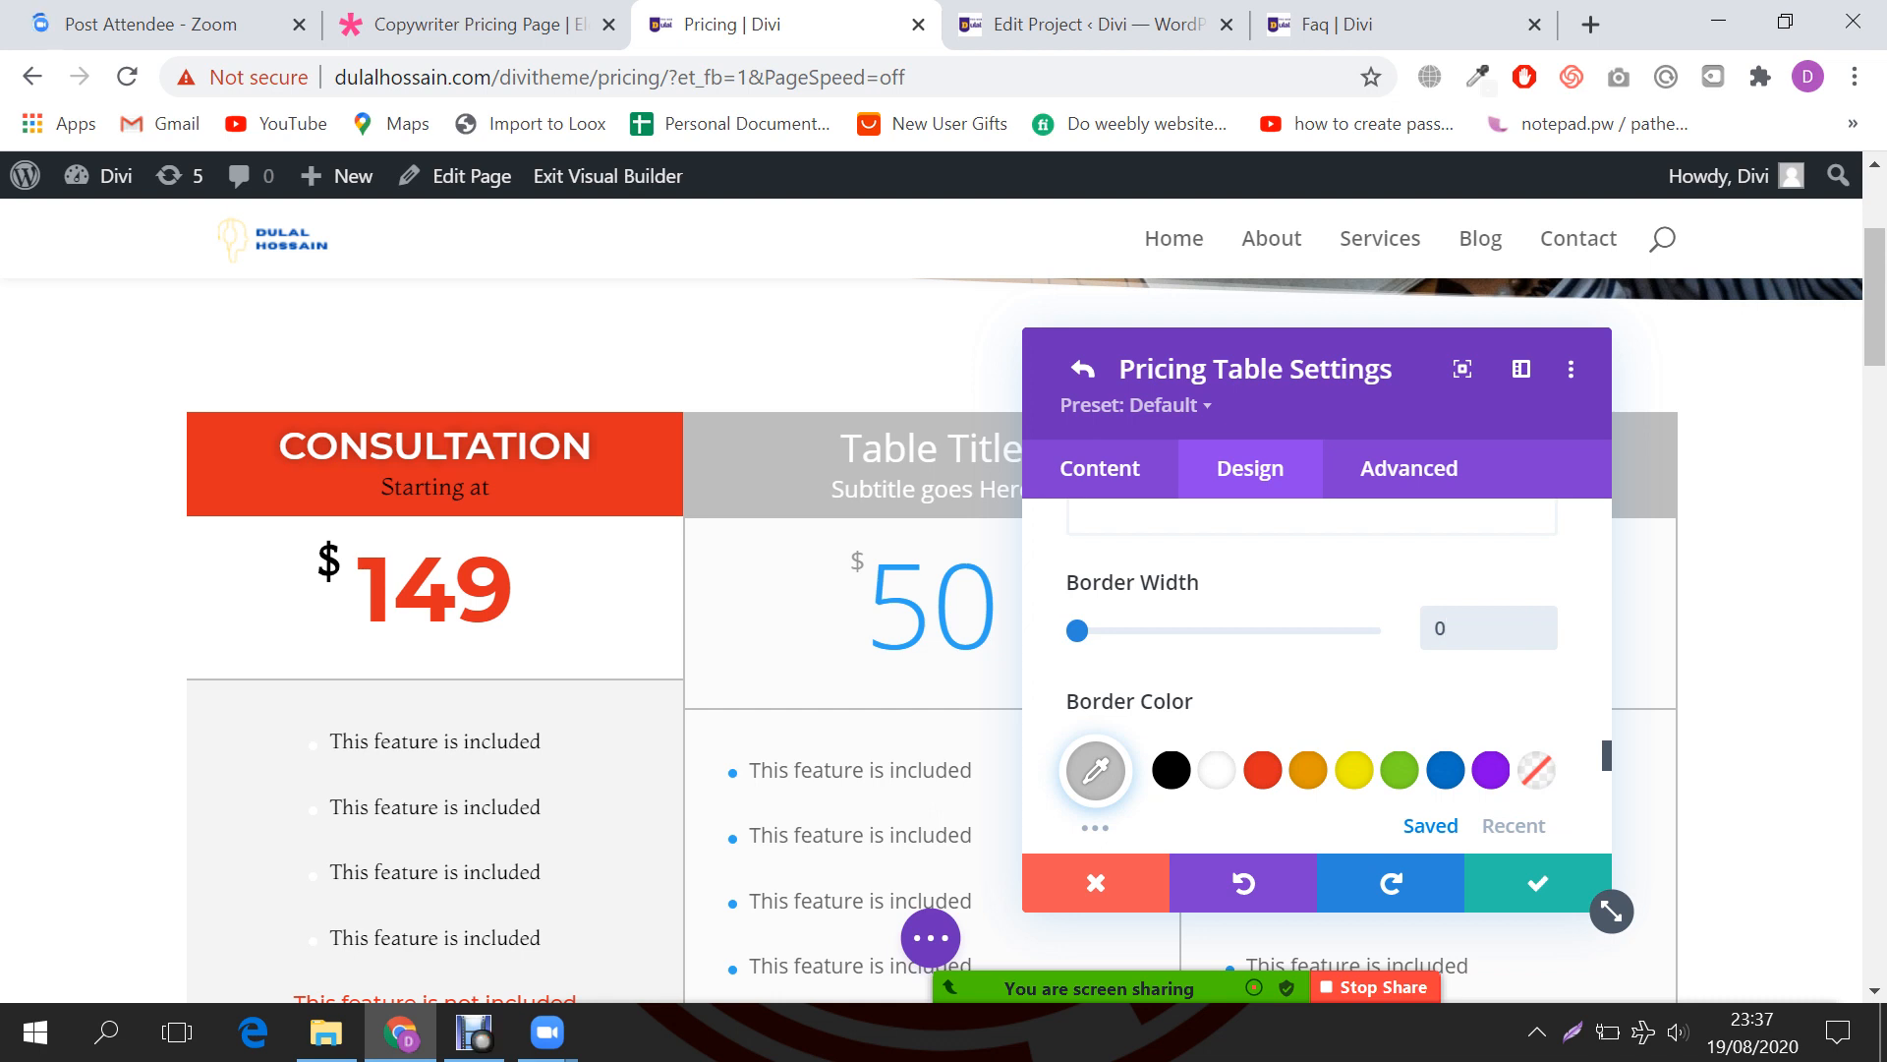
scroll(1317, 678, down, 5)
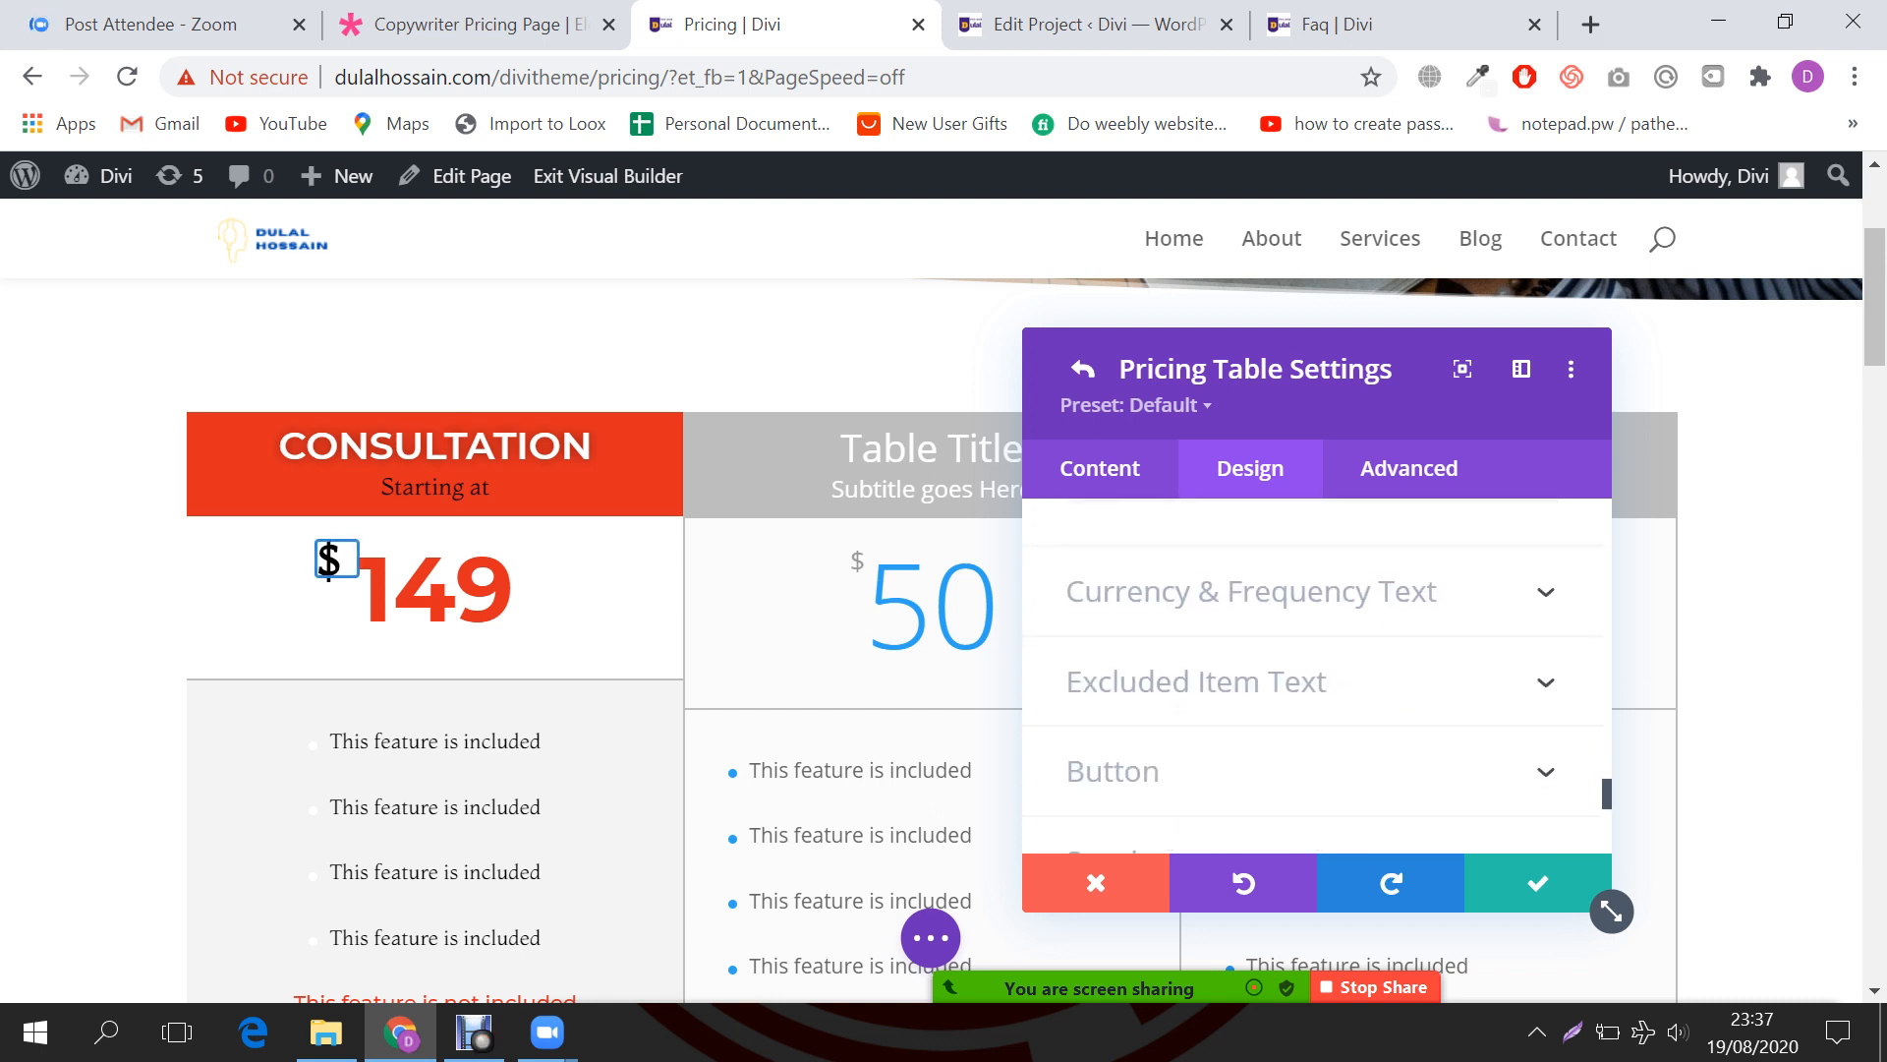
scroll(1317, 679, down, 2)
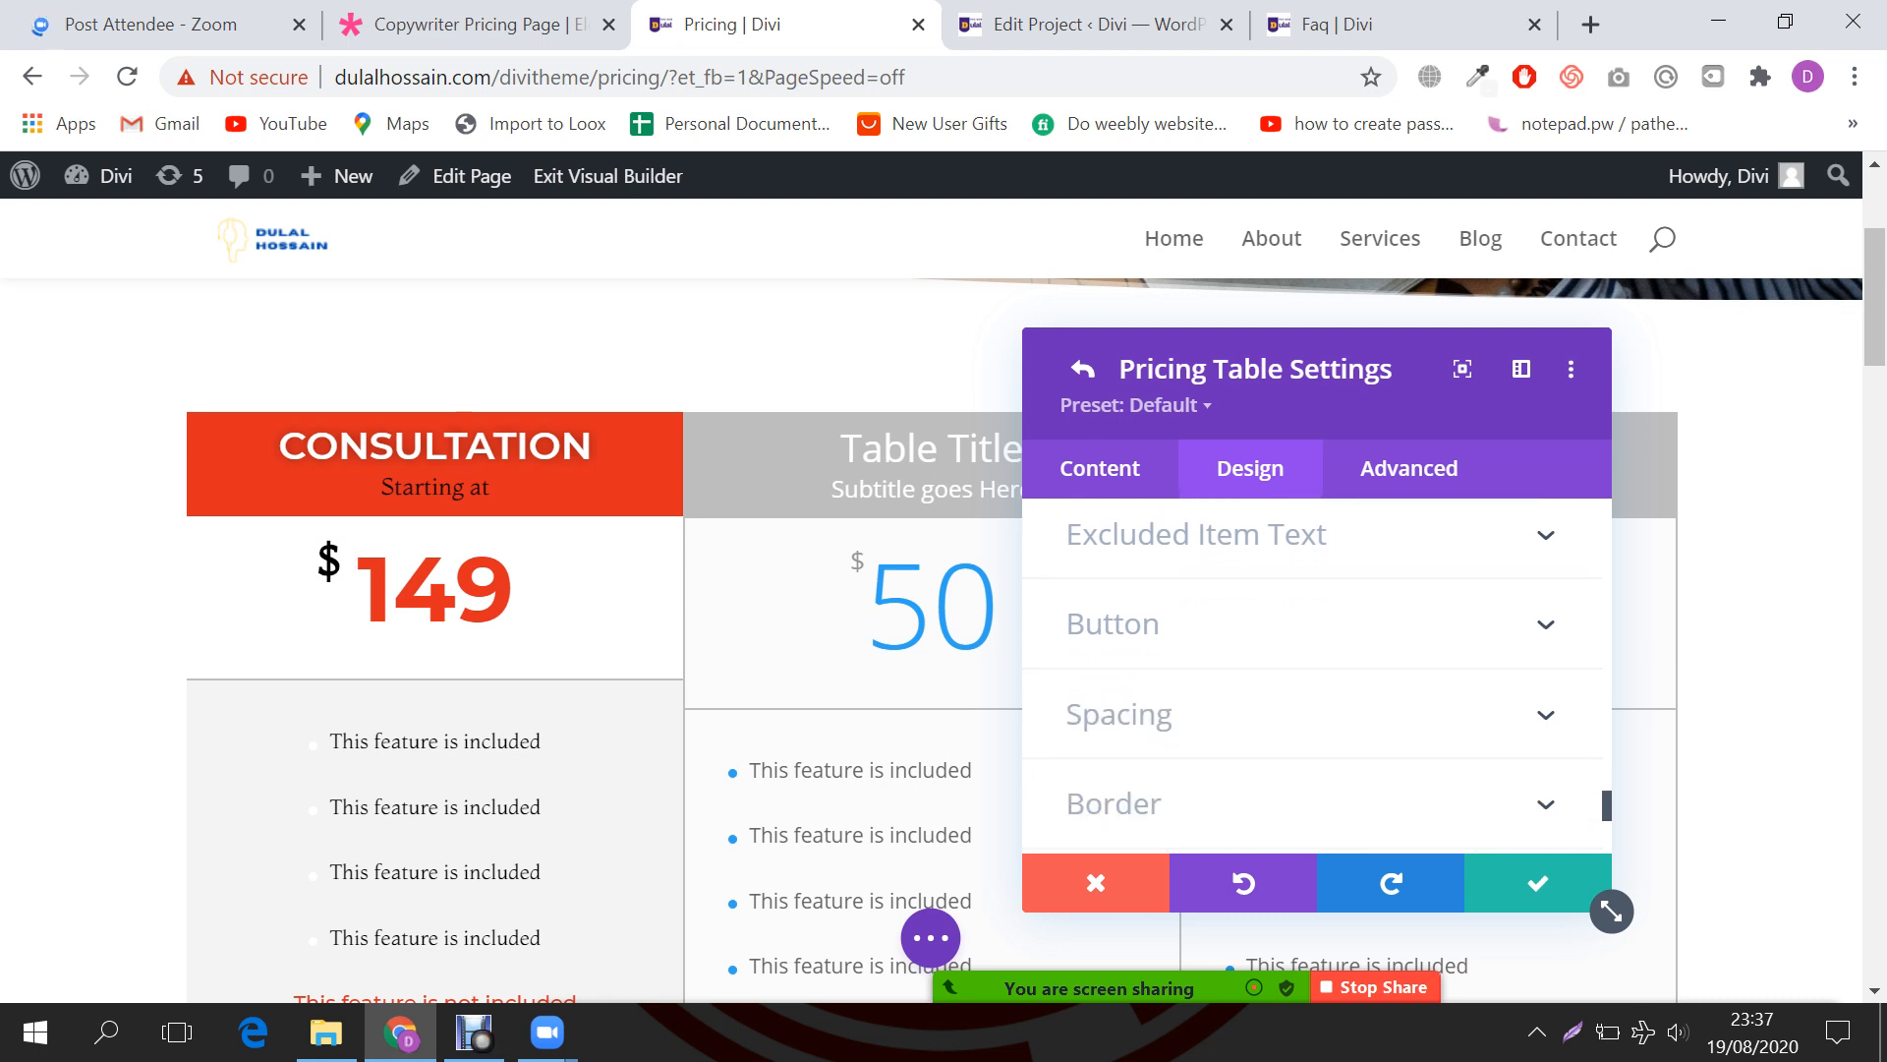
scroll(1312, 684, up, 6)
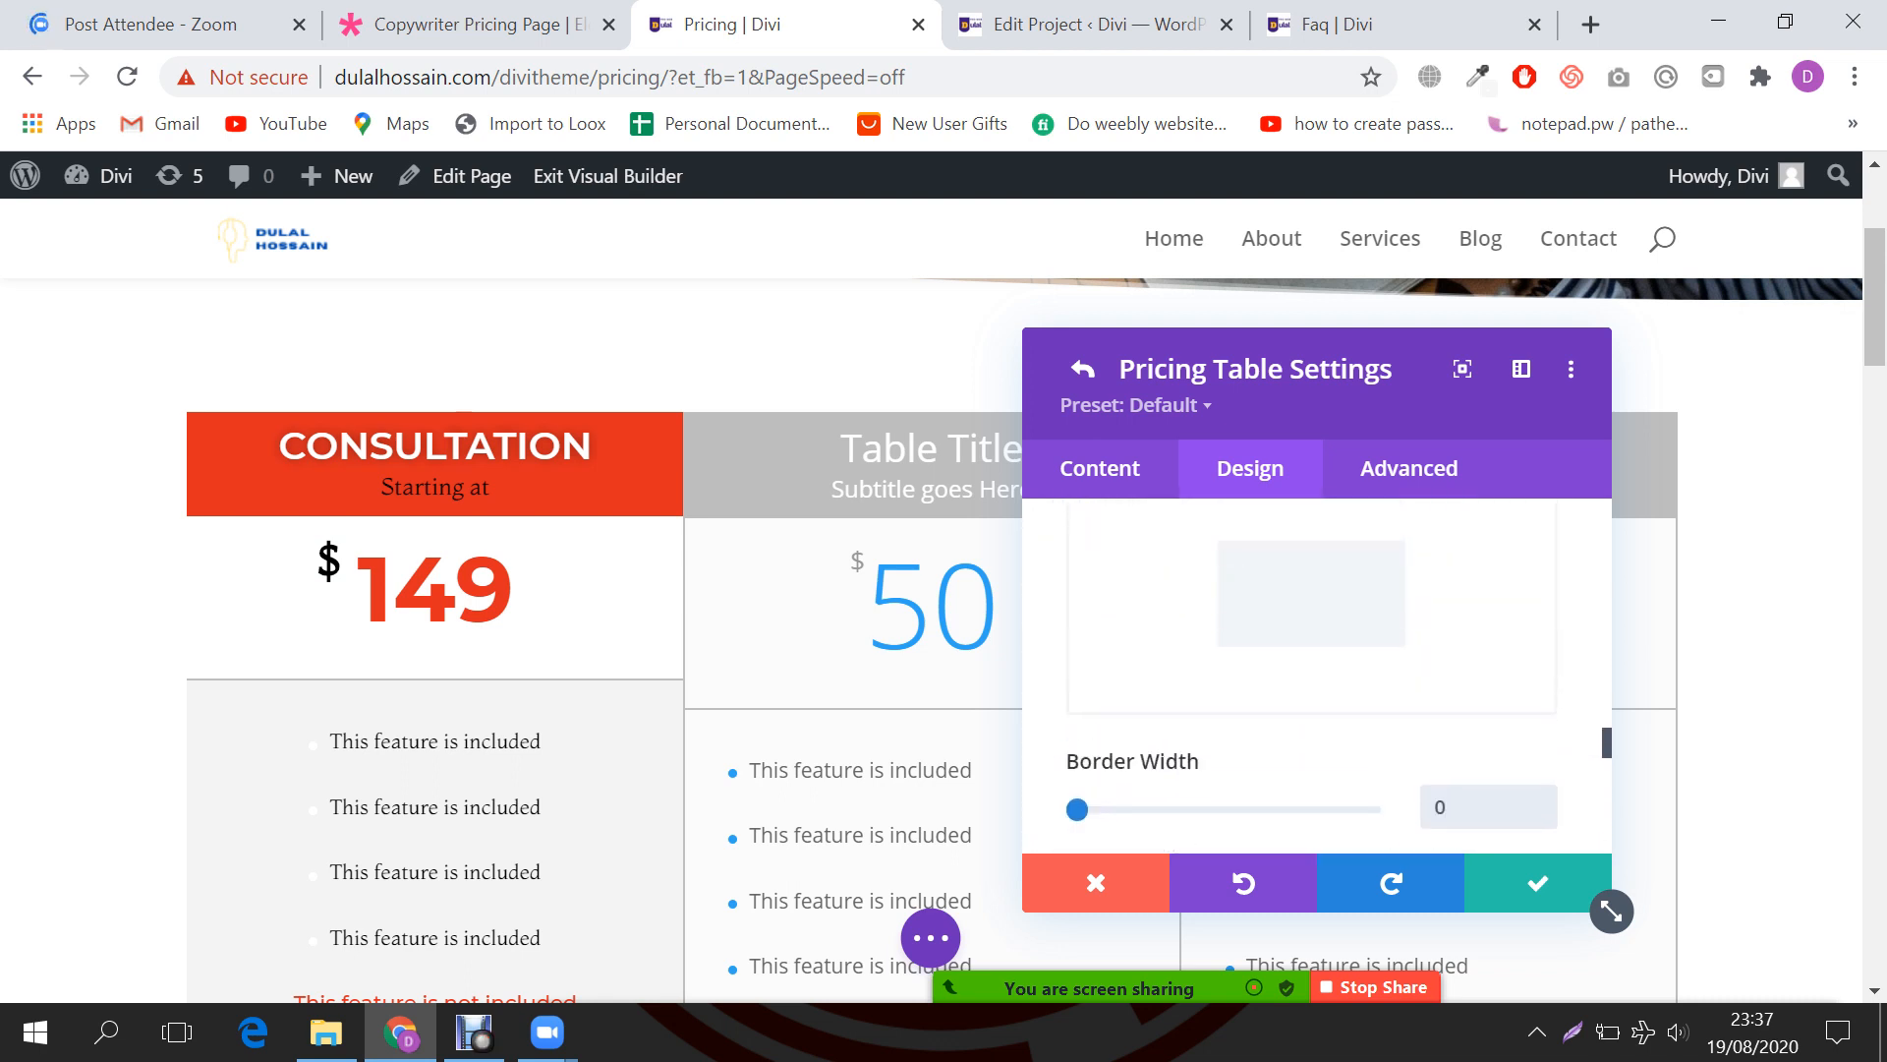
scroll(1312, 684, up, 6)
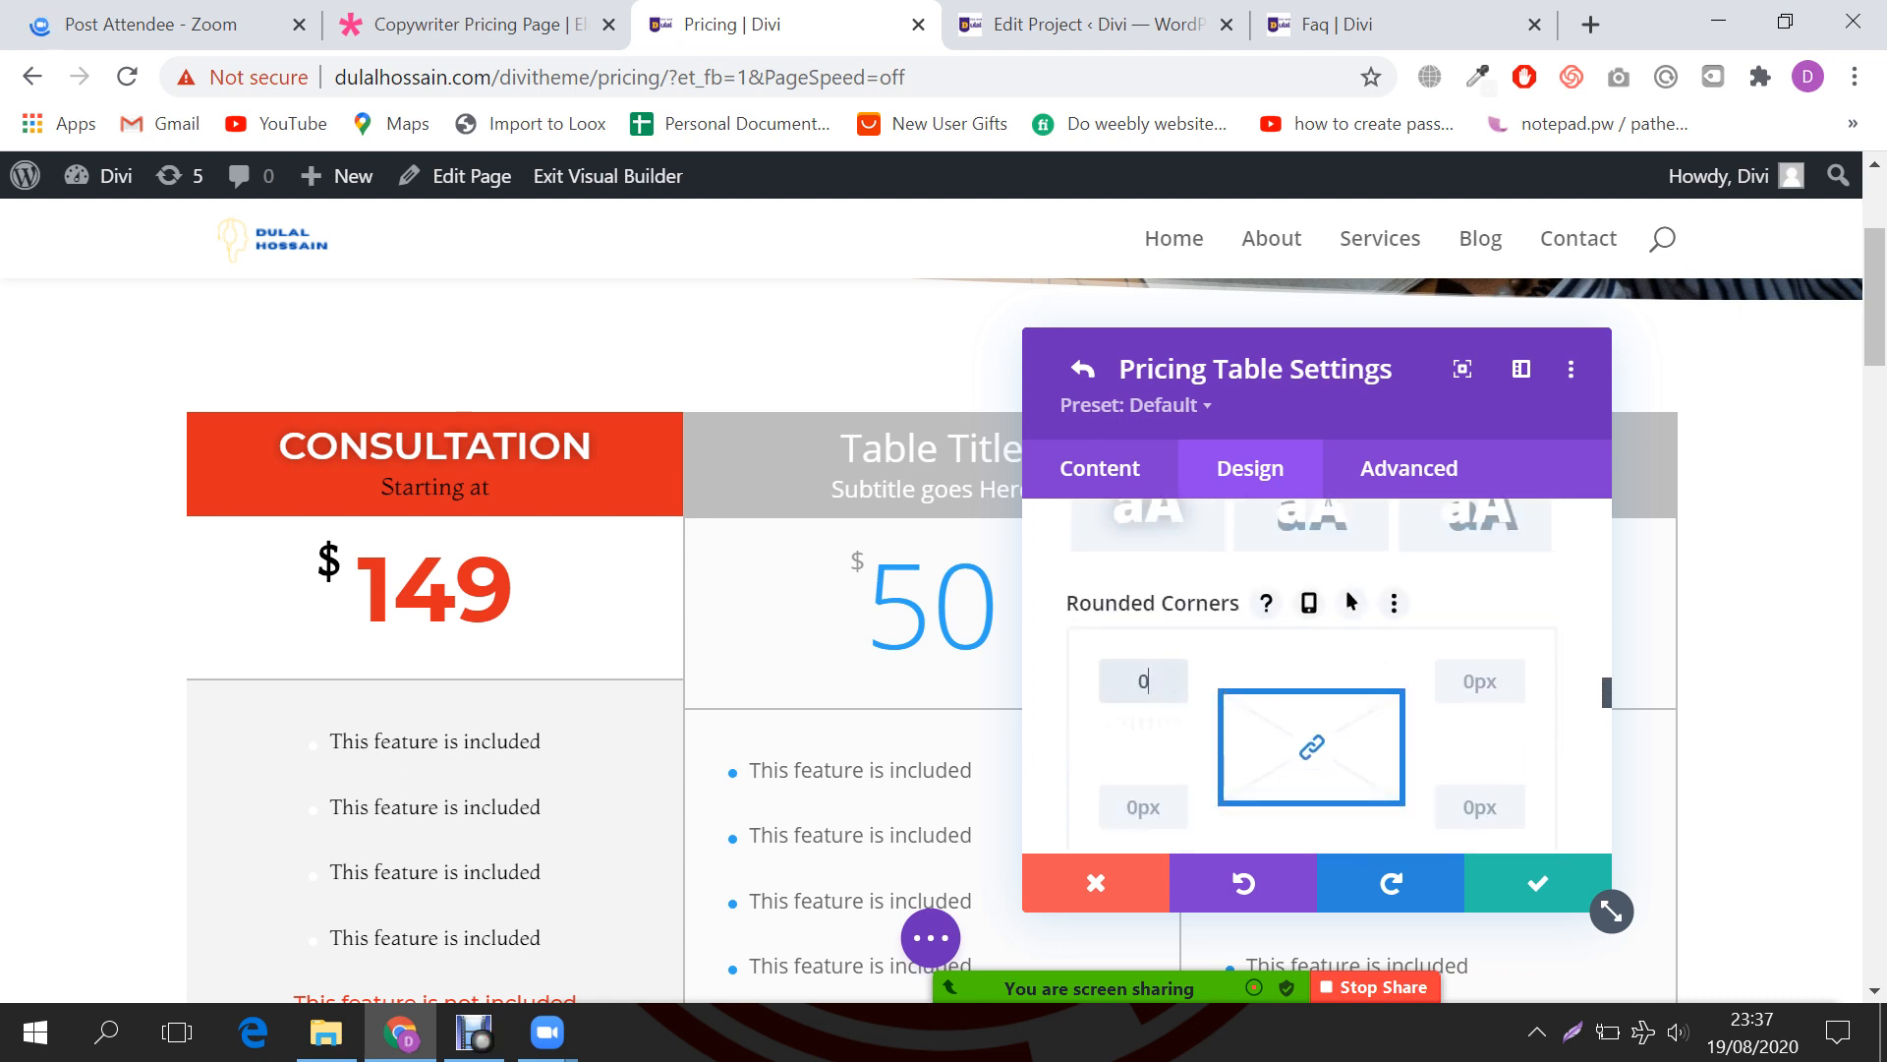
scroll(1346, 590, up, 3)
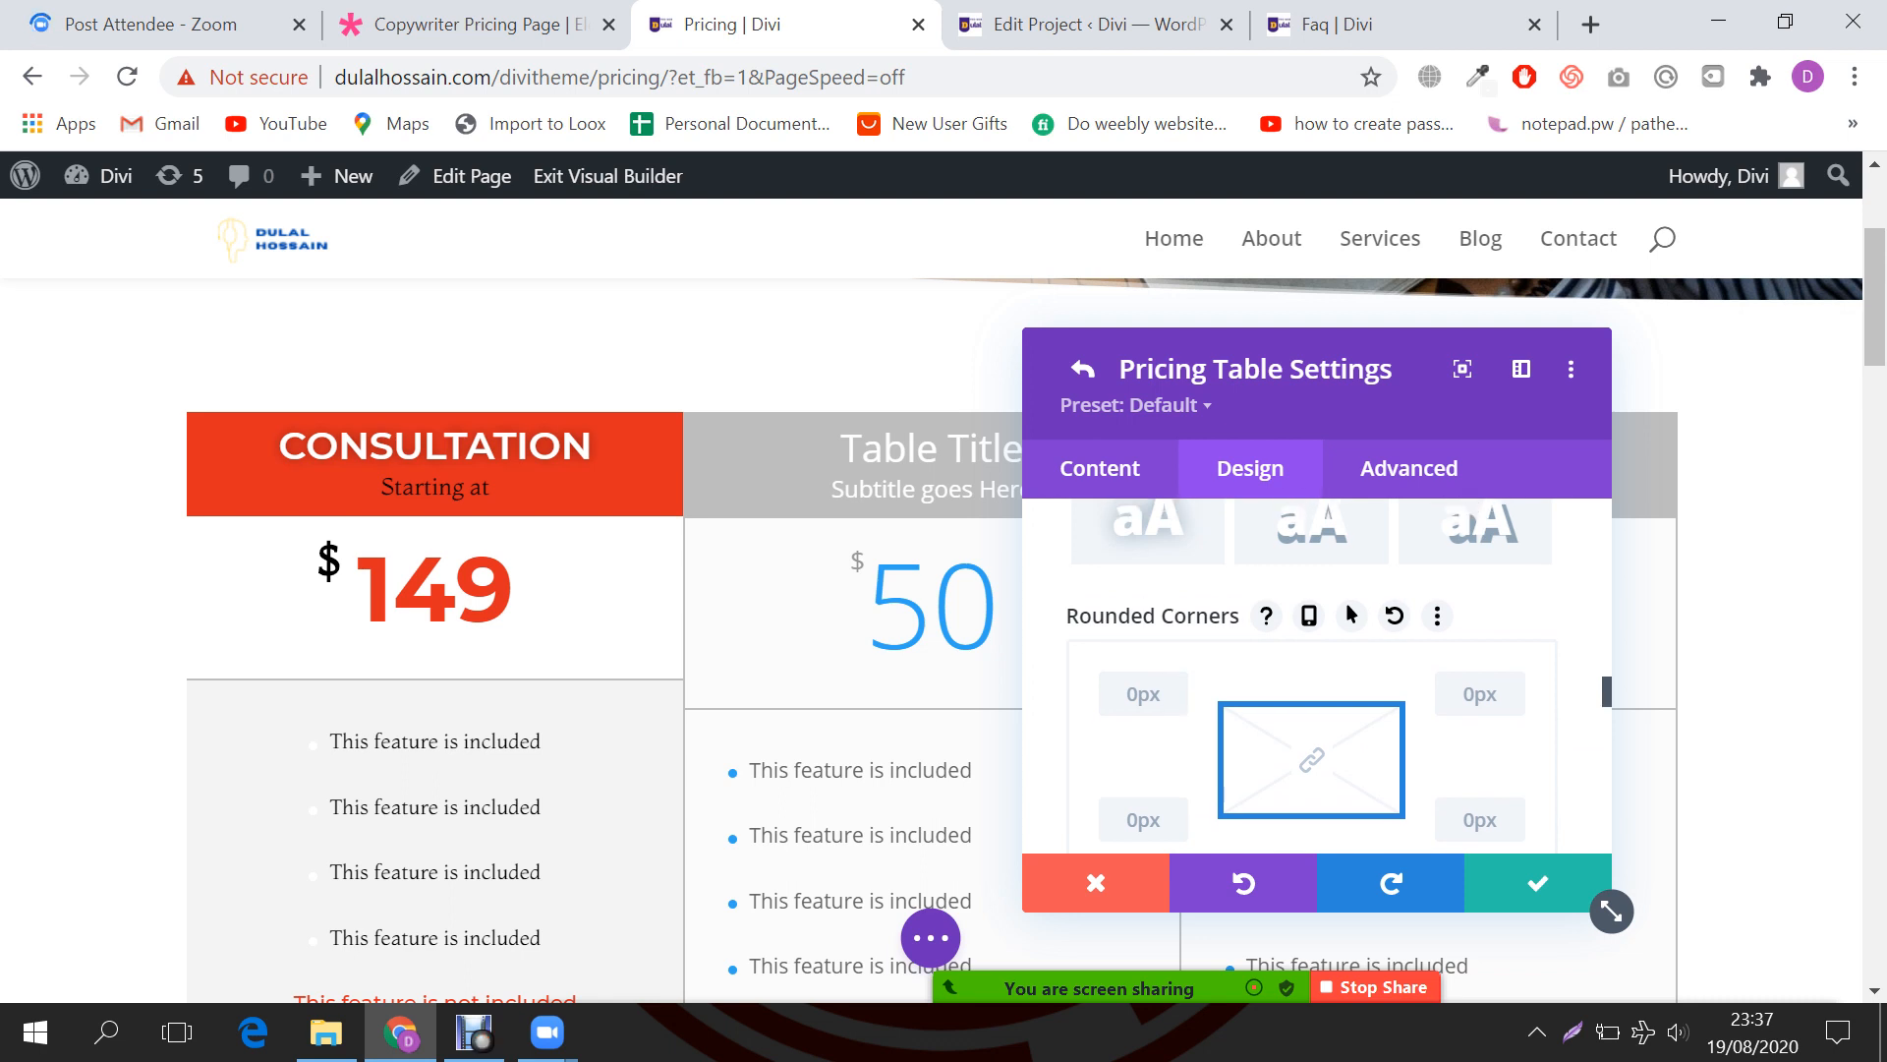
scroll(1317, 679, up, 3)
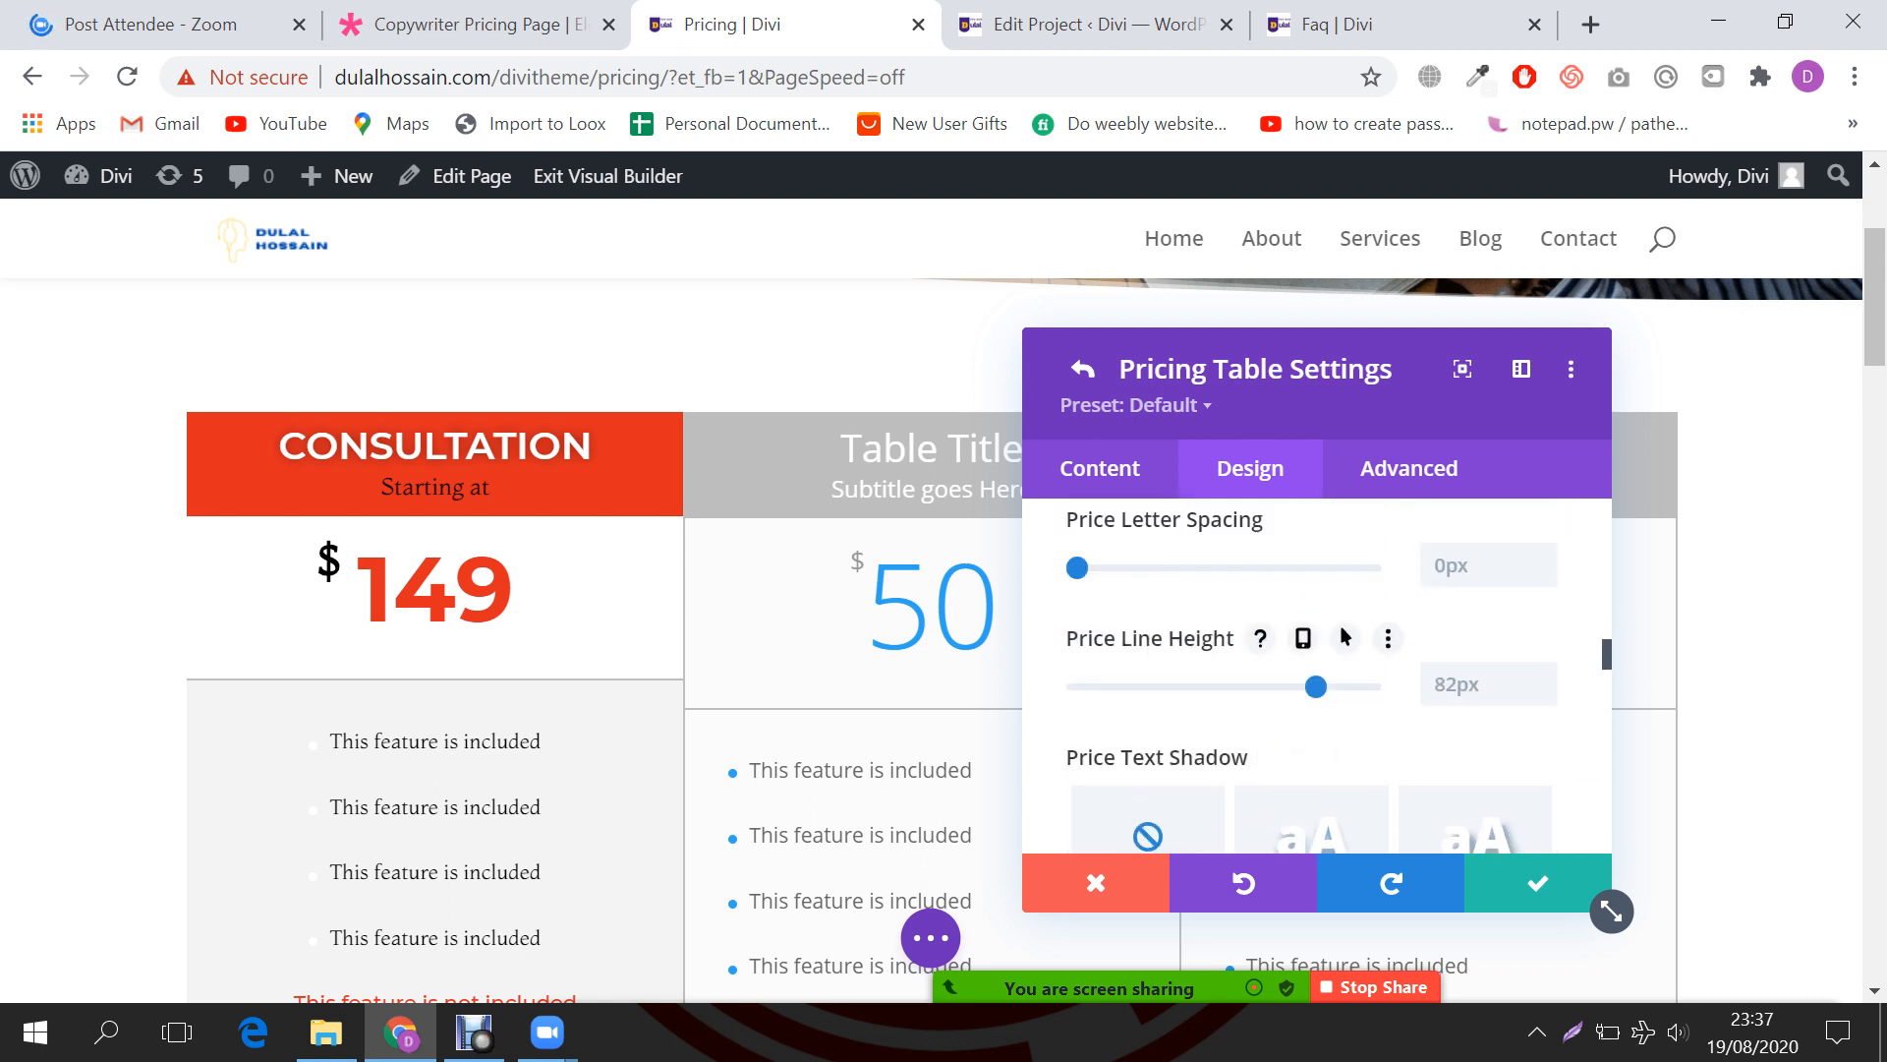
scroll(1261, 678, up, 8)
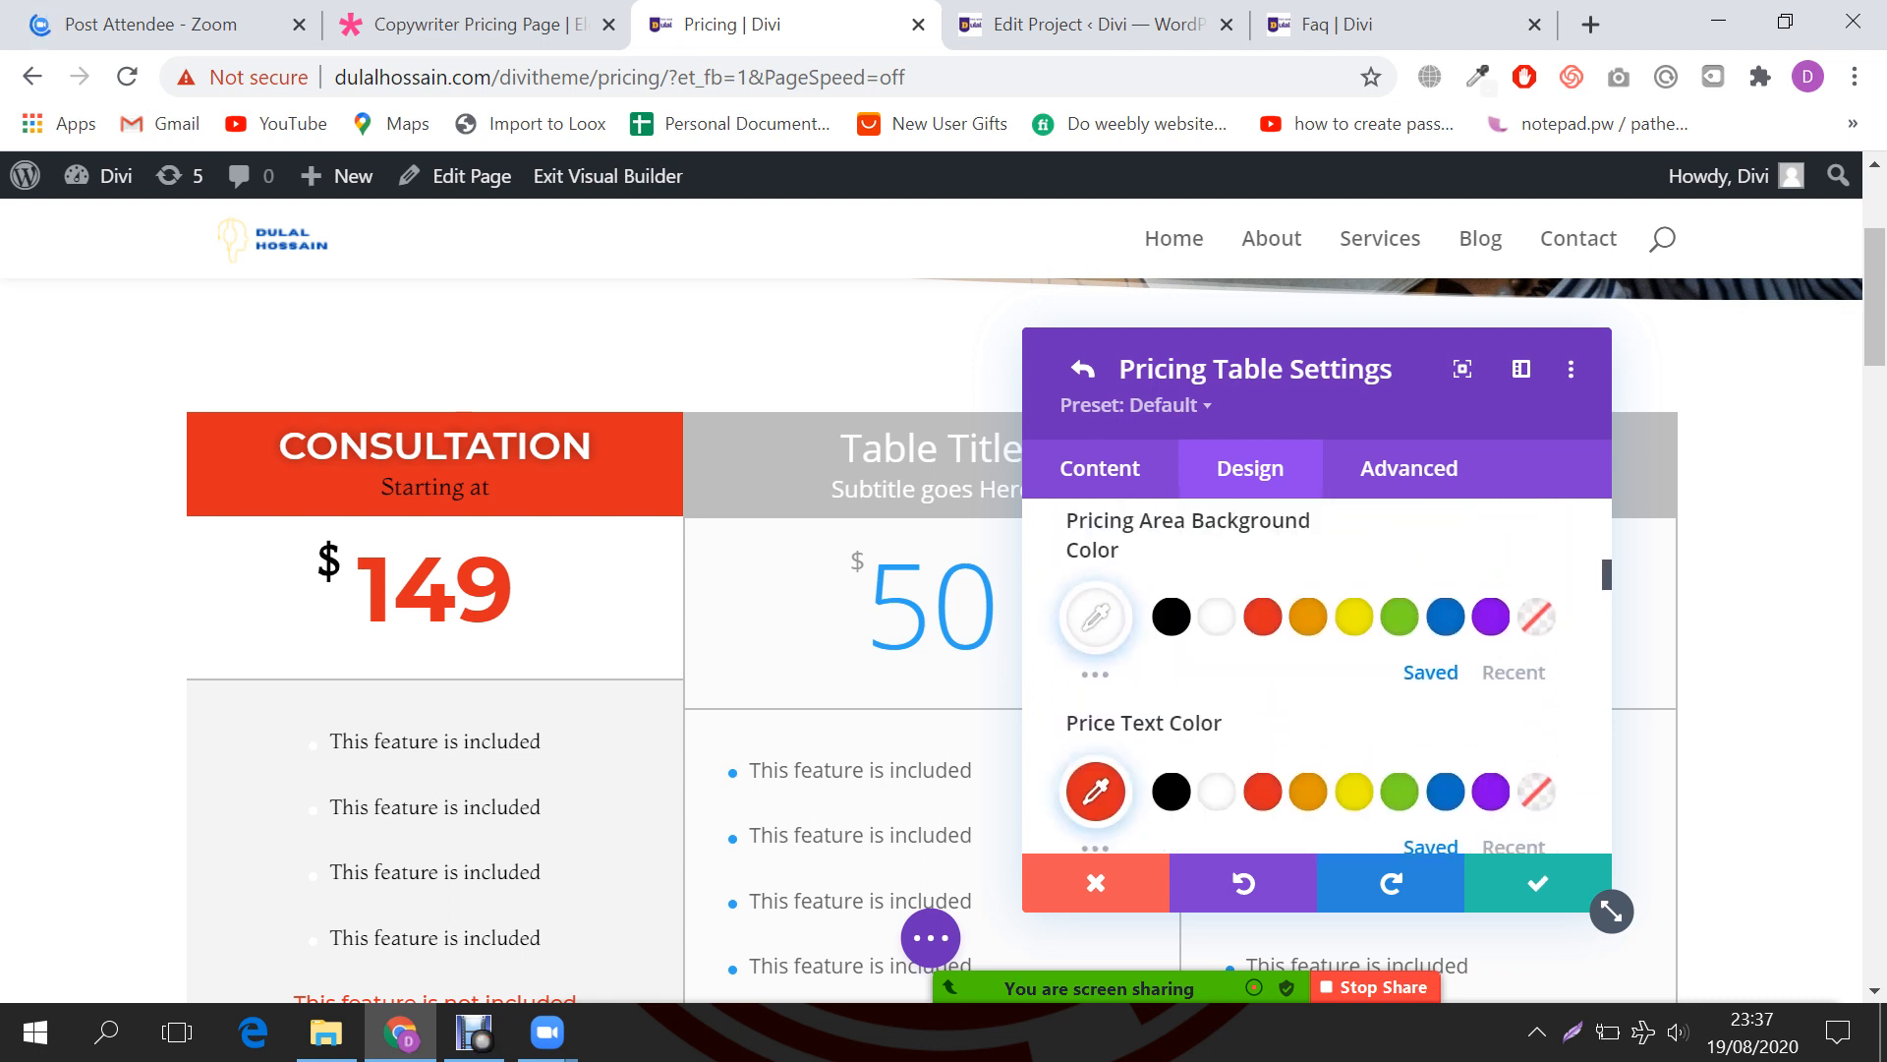
scroll(1317, 678, up, 4)
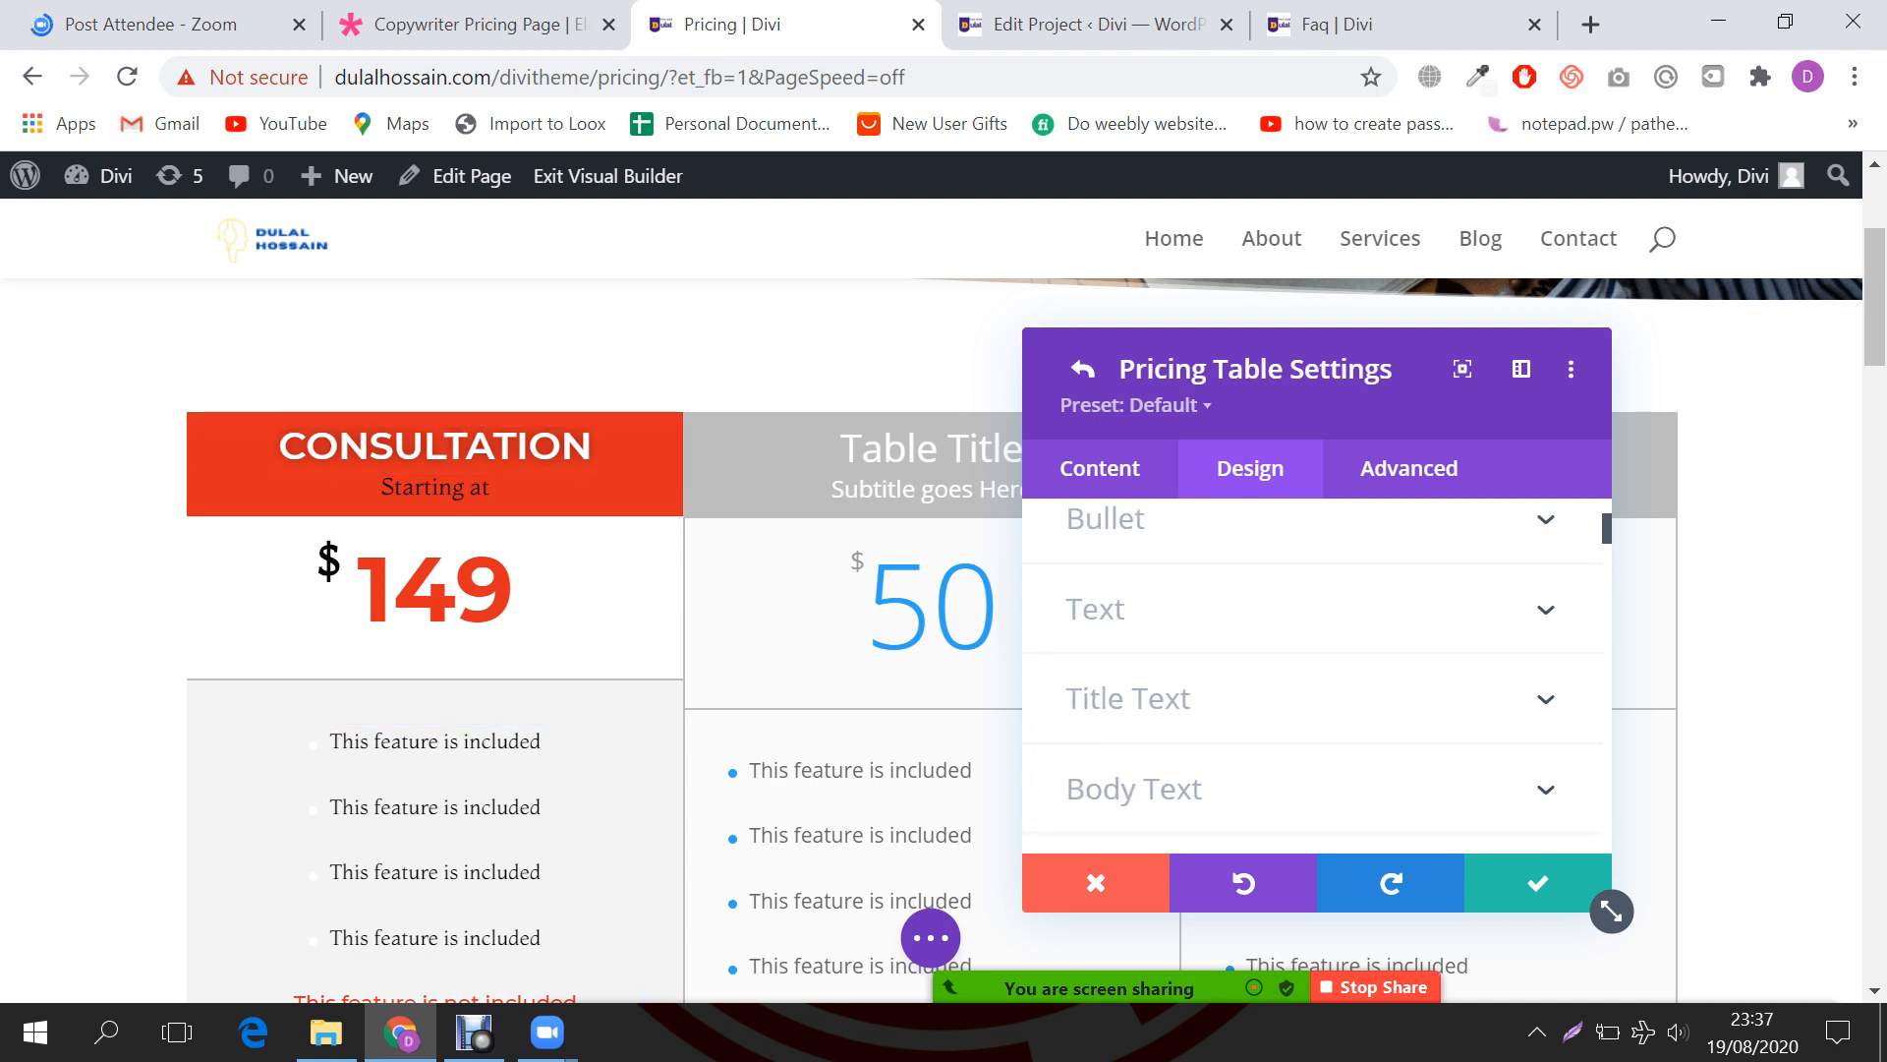
scroll(1317, 678, down, 2)
Step: Expand the Body Text styling options in the Design tab
click(1135, 641)
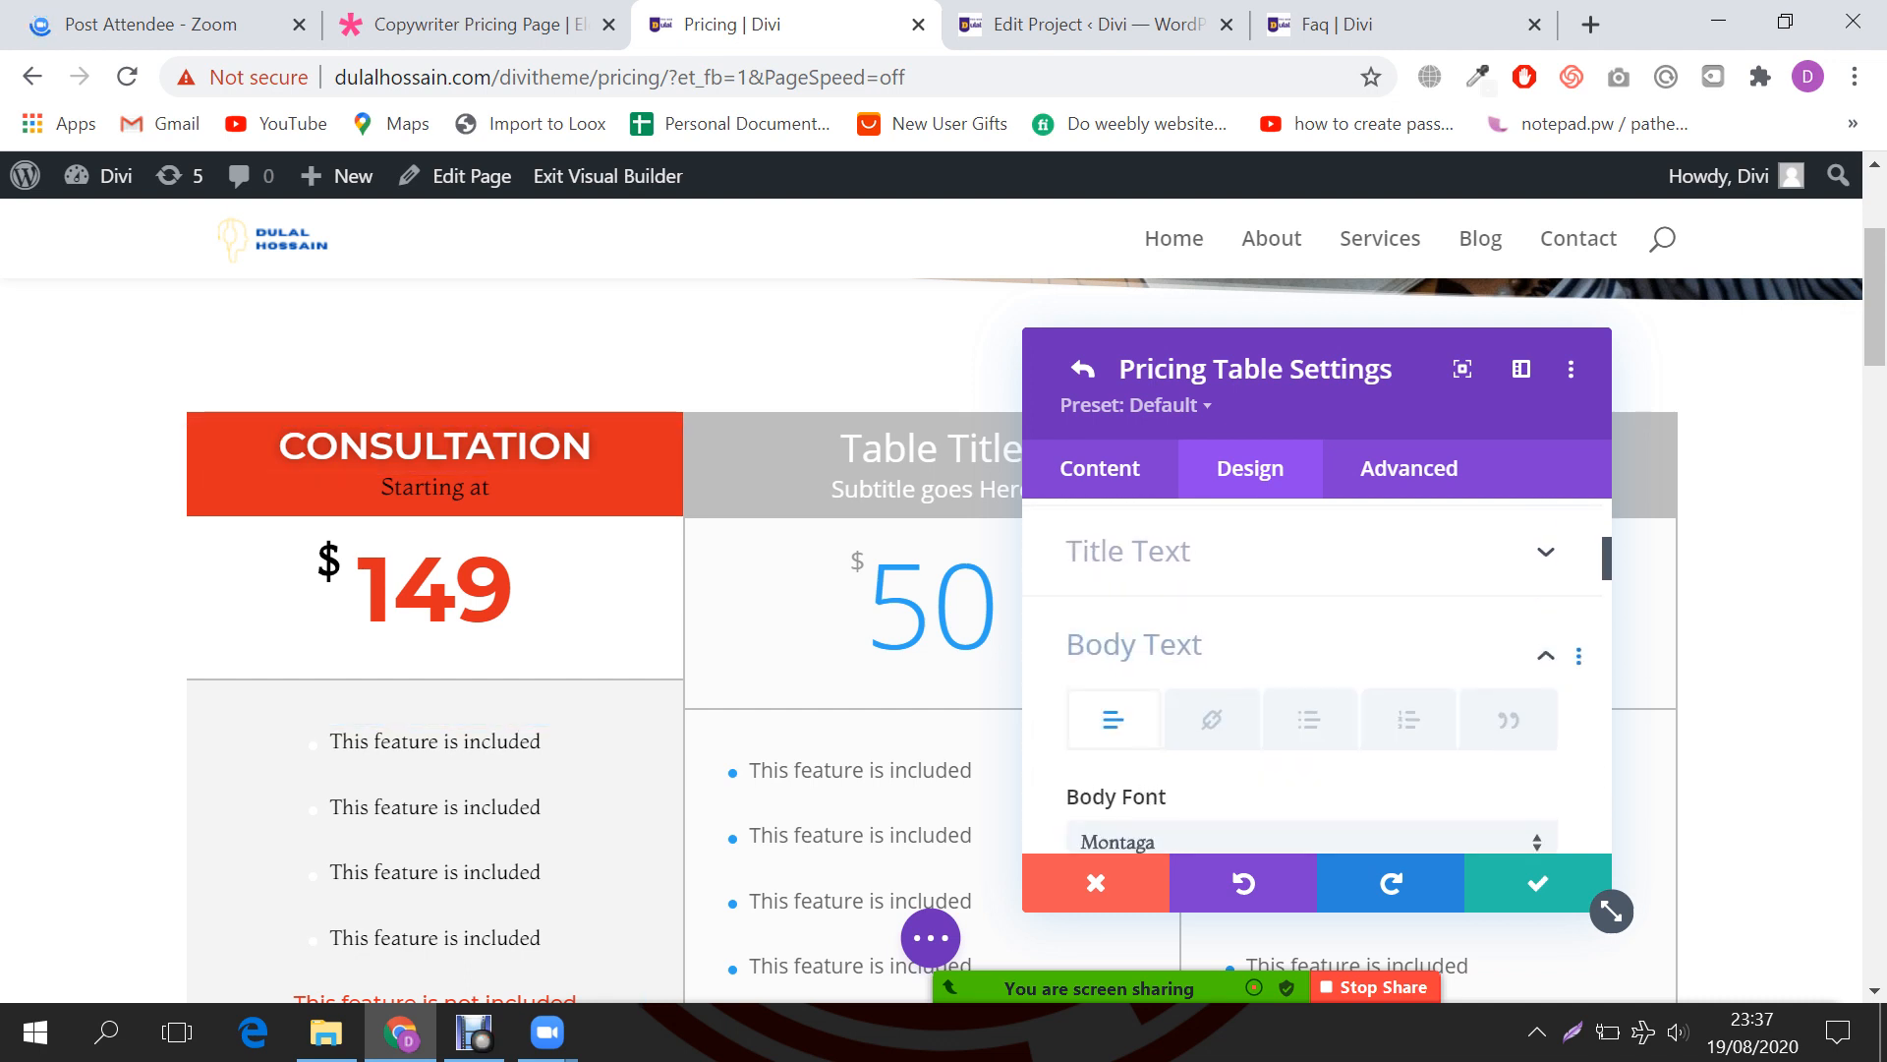
scroll(1278, 678, down, 2)
scroll(1312, 679, down, 5)
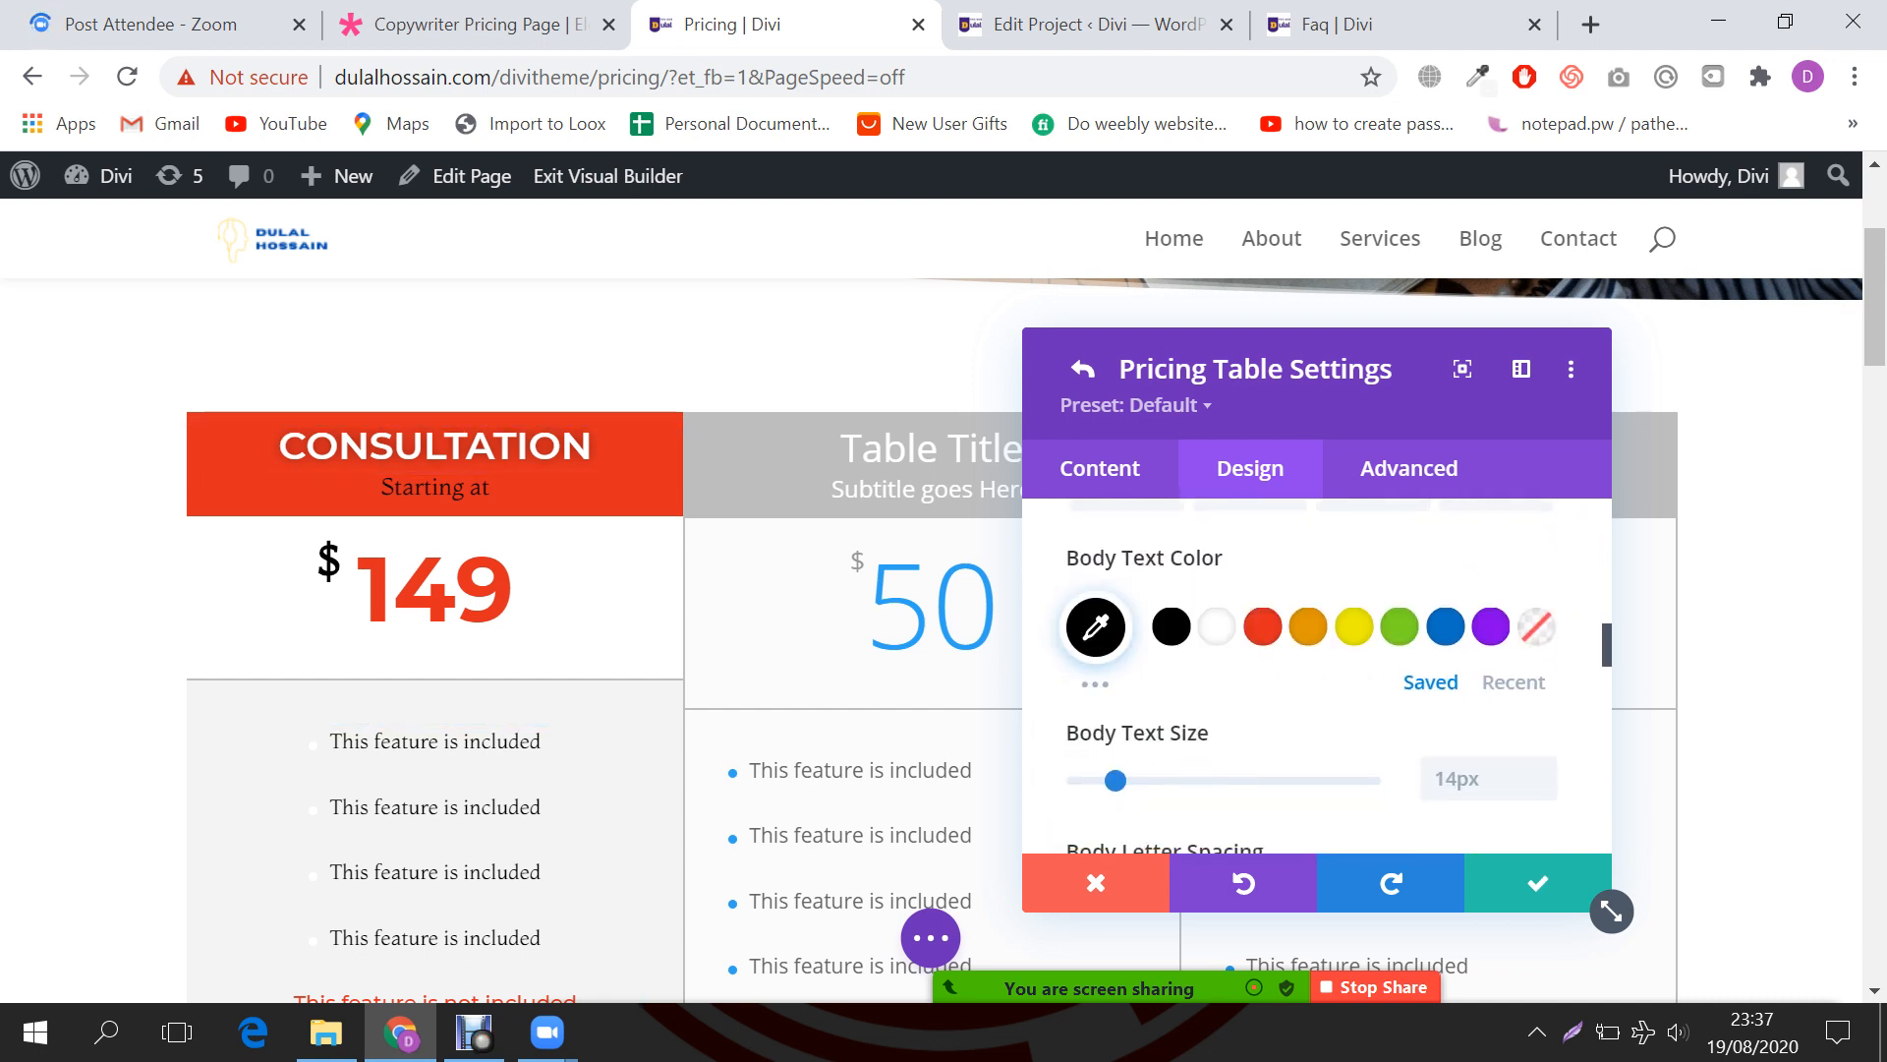
scroll(1364, 544, down, 4)
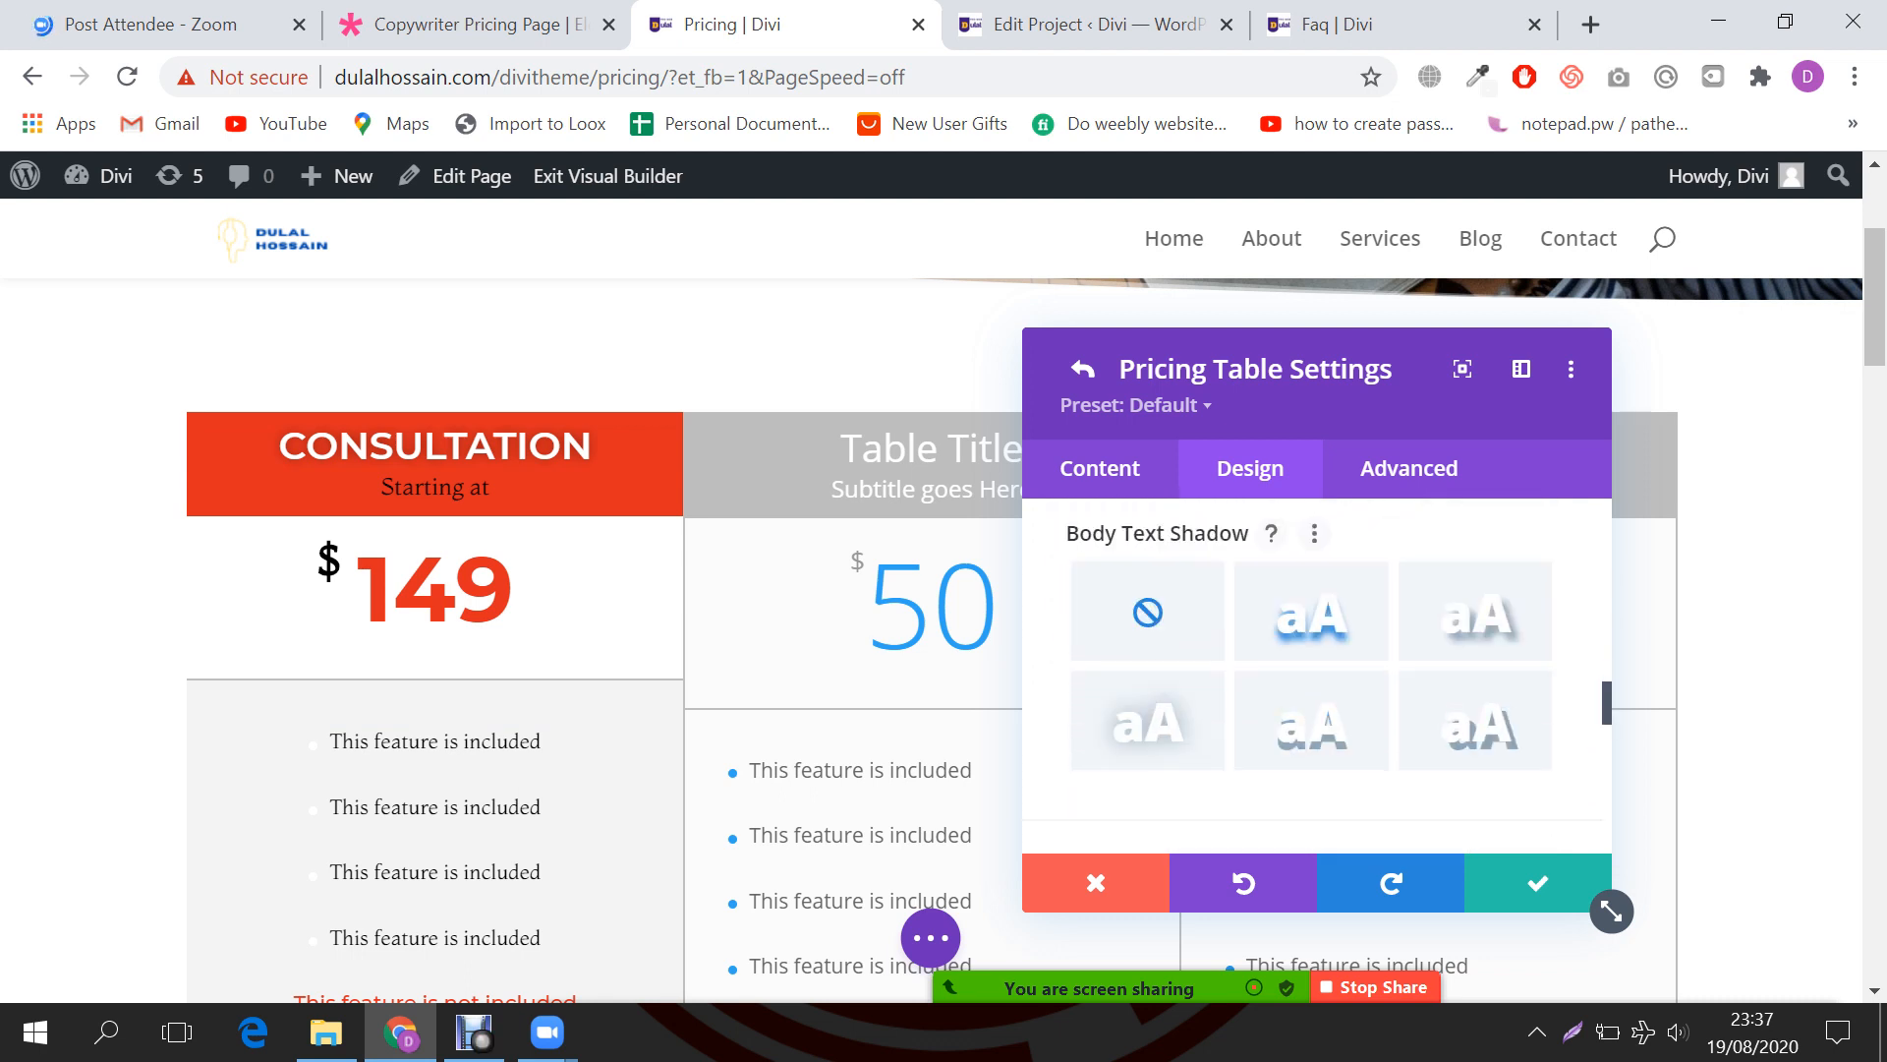
scroll(1312, 678, down, 4)
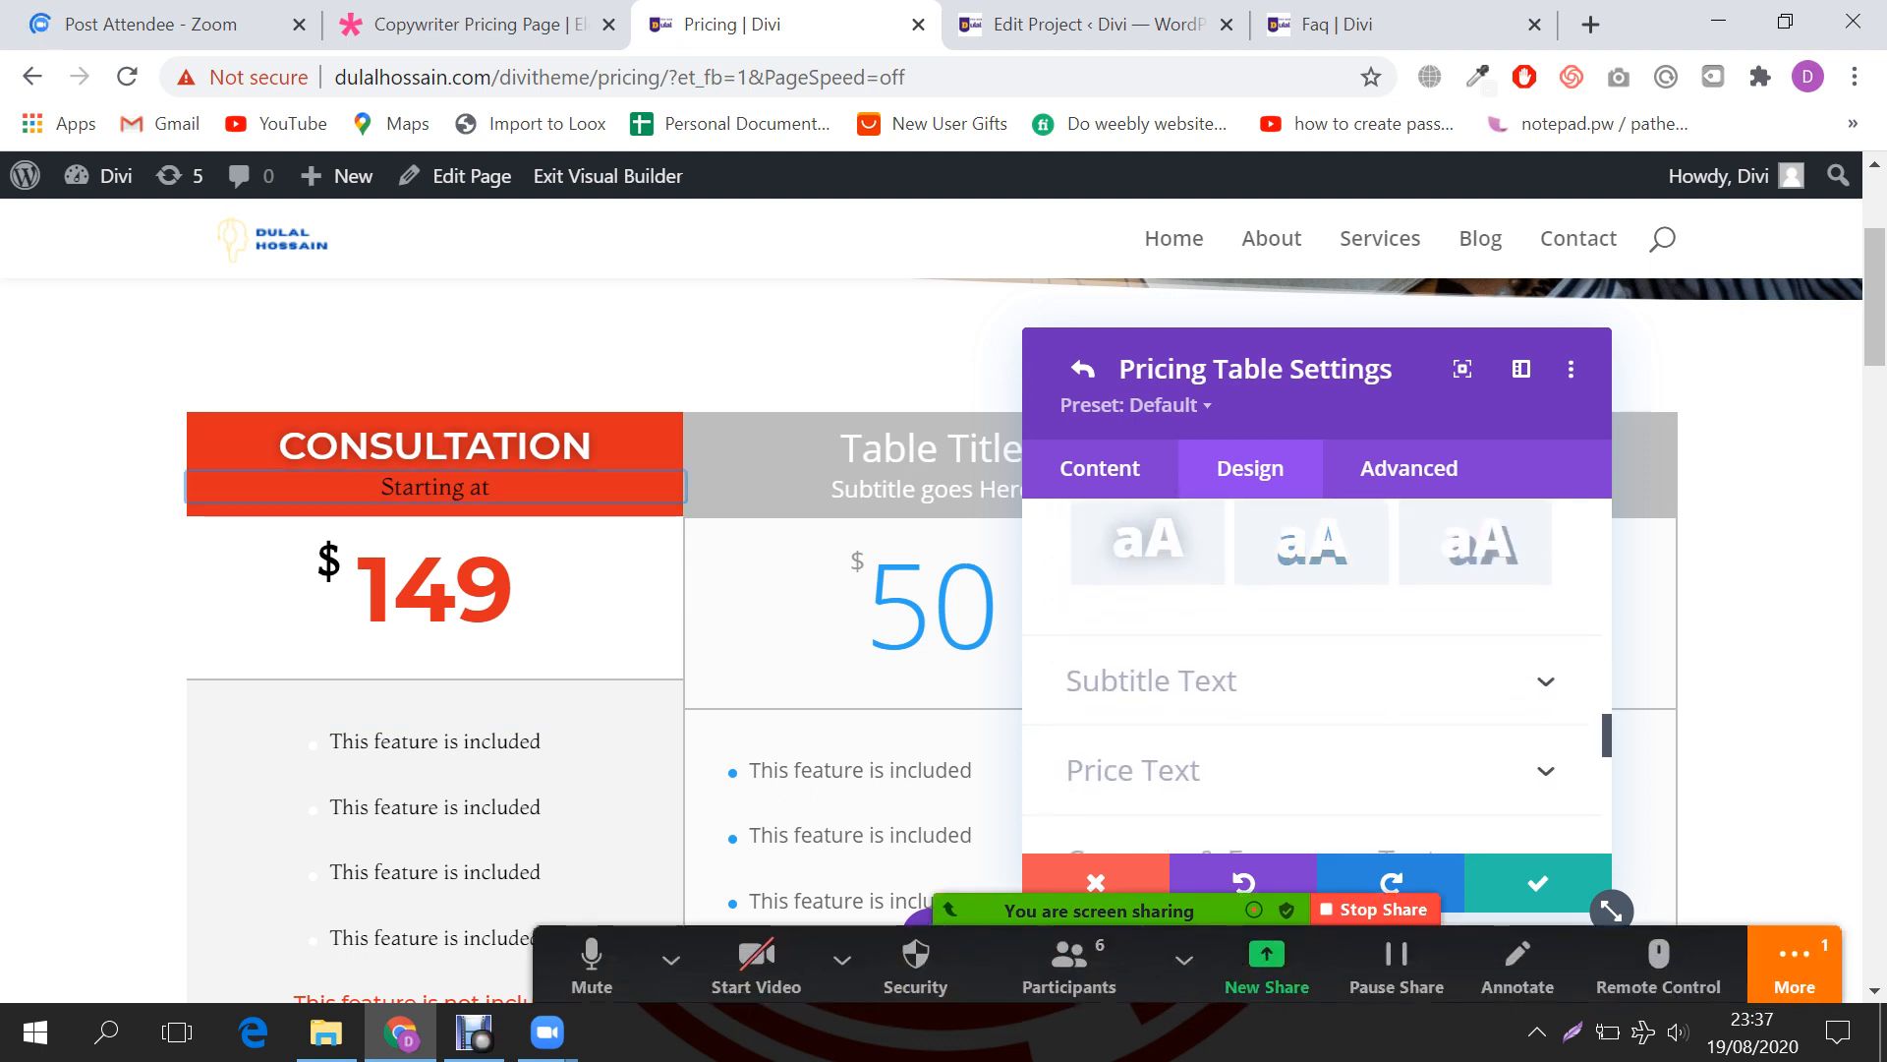
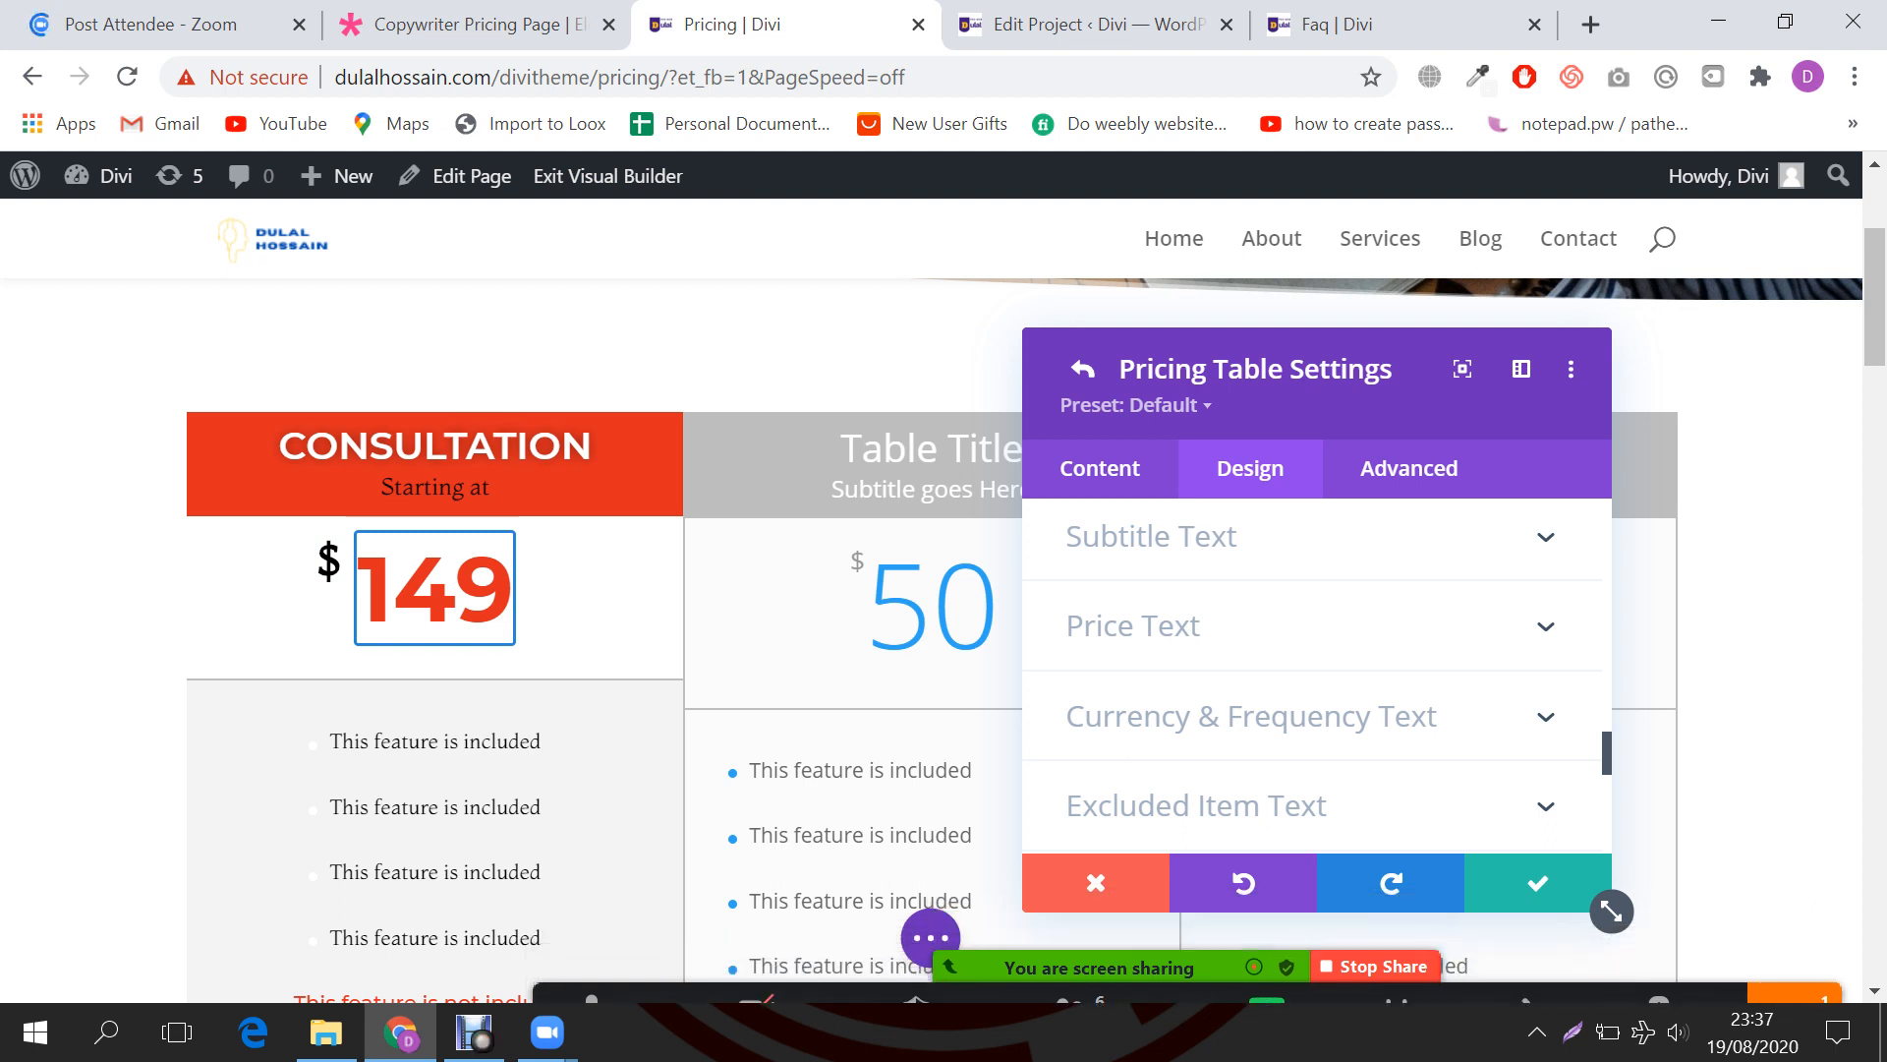
Step: Review the Consultation table's Currency & Frequency and Border styling options
scroll(1297, 629, down, 1)
click(1288, 570)
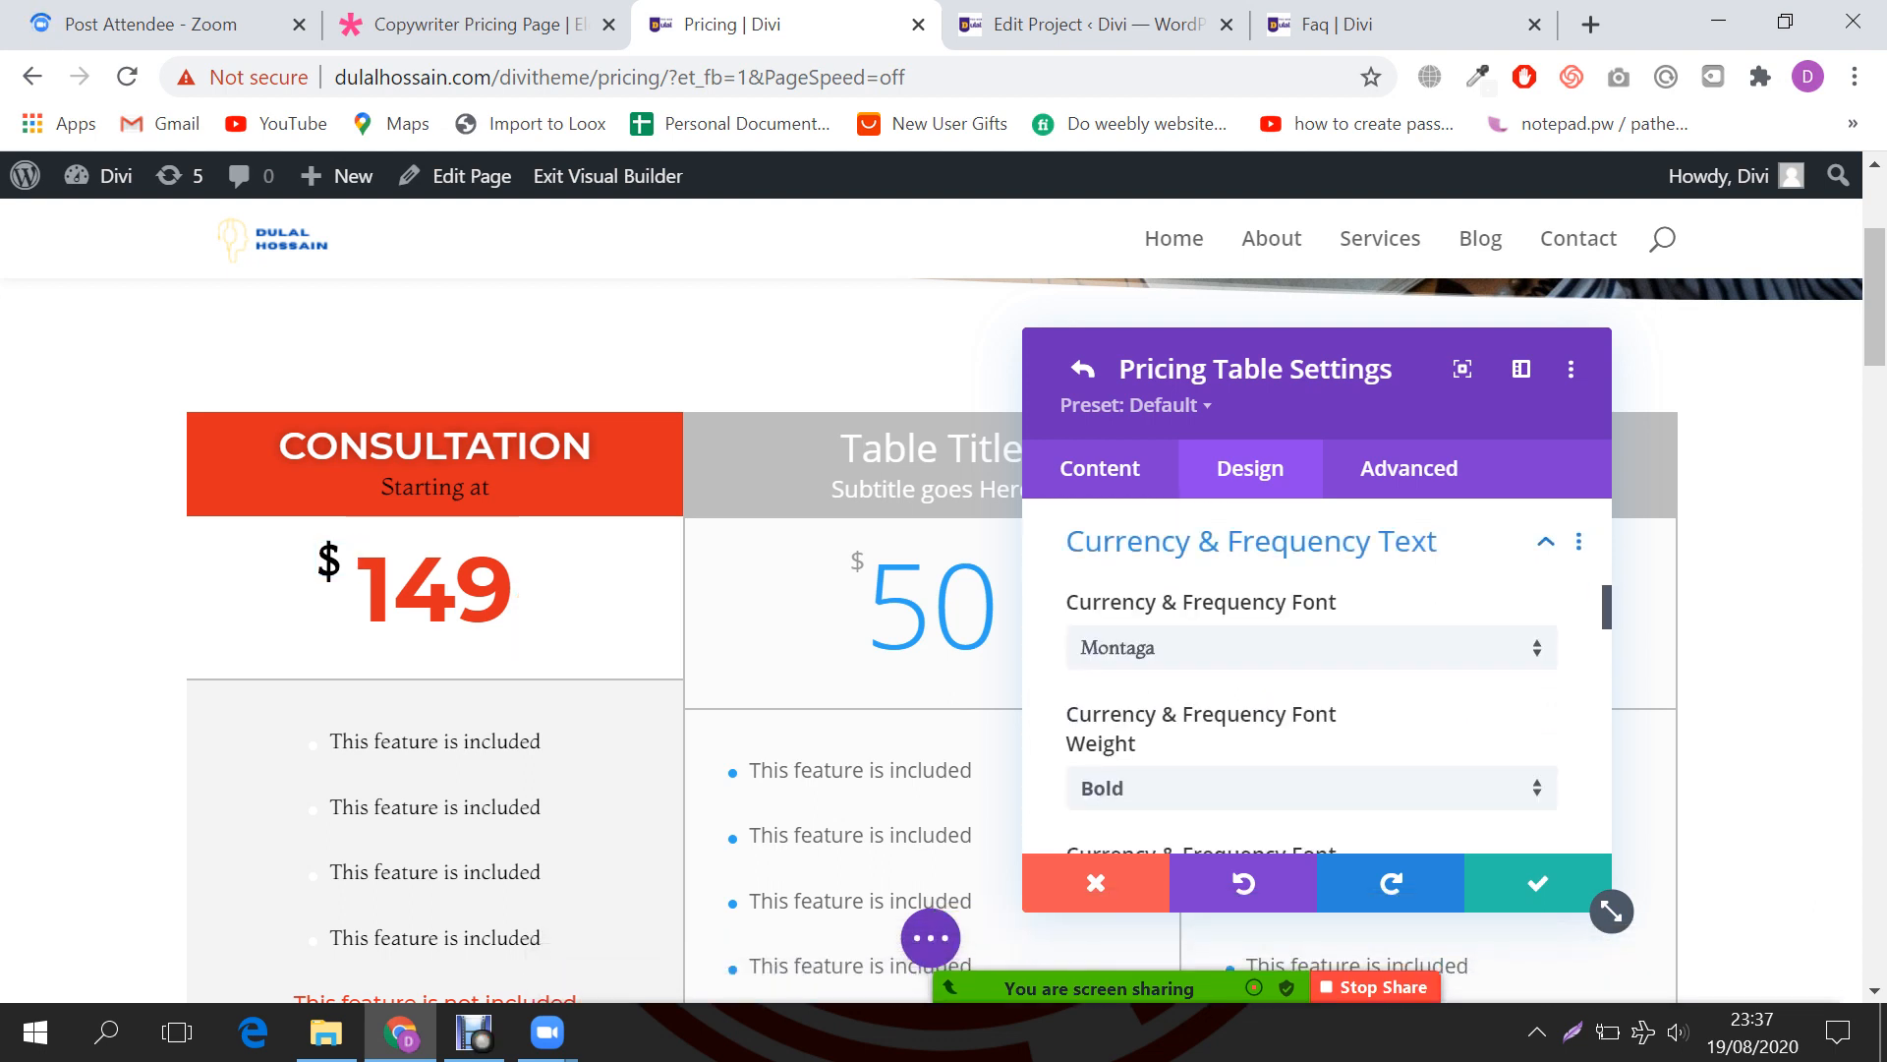
scroll(1317, 688, down, 5)
scroll(1317, 678, down, 6)
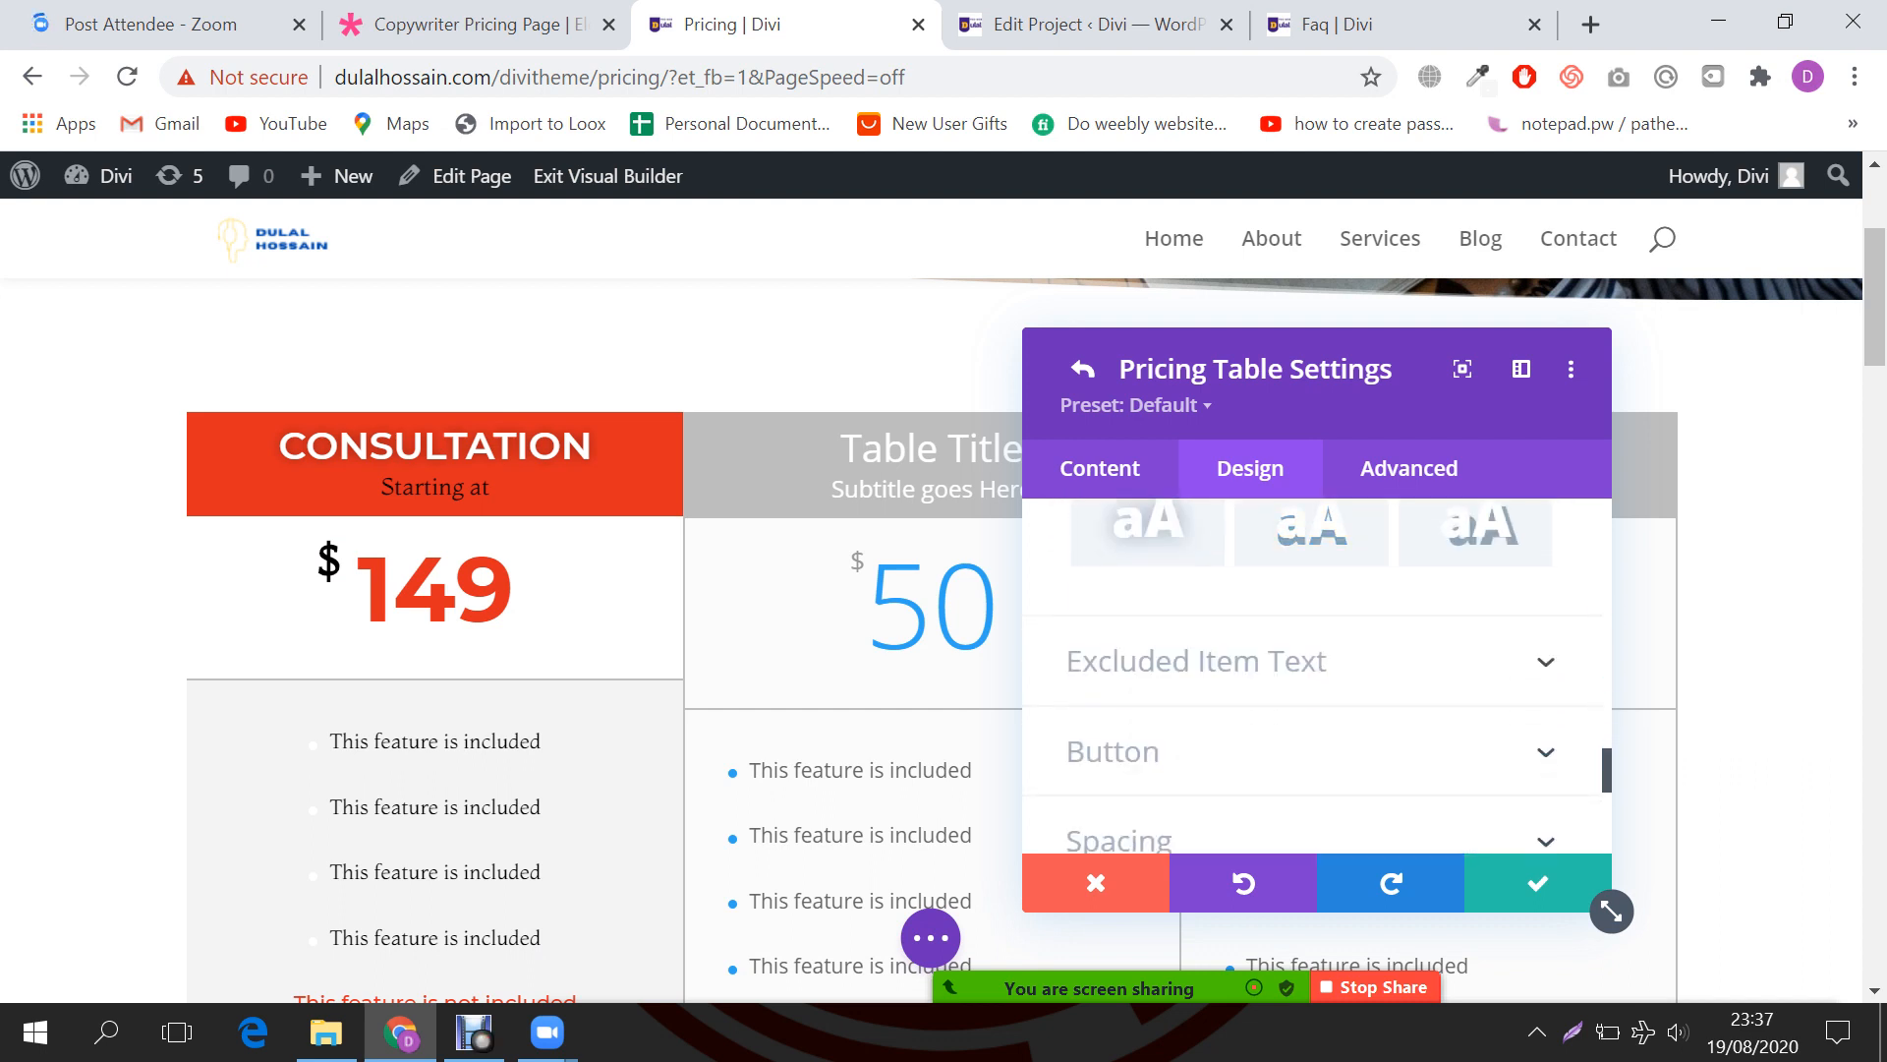
scroll(1317, 678, down, 3)
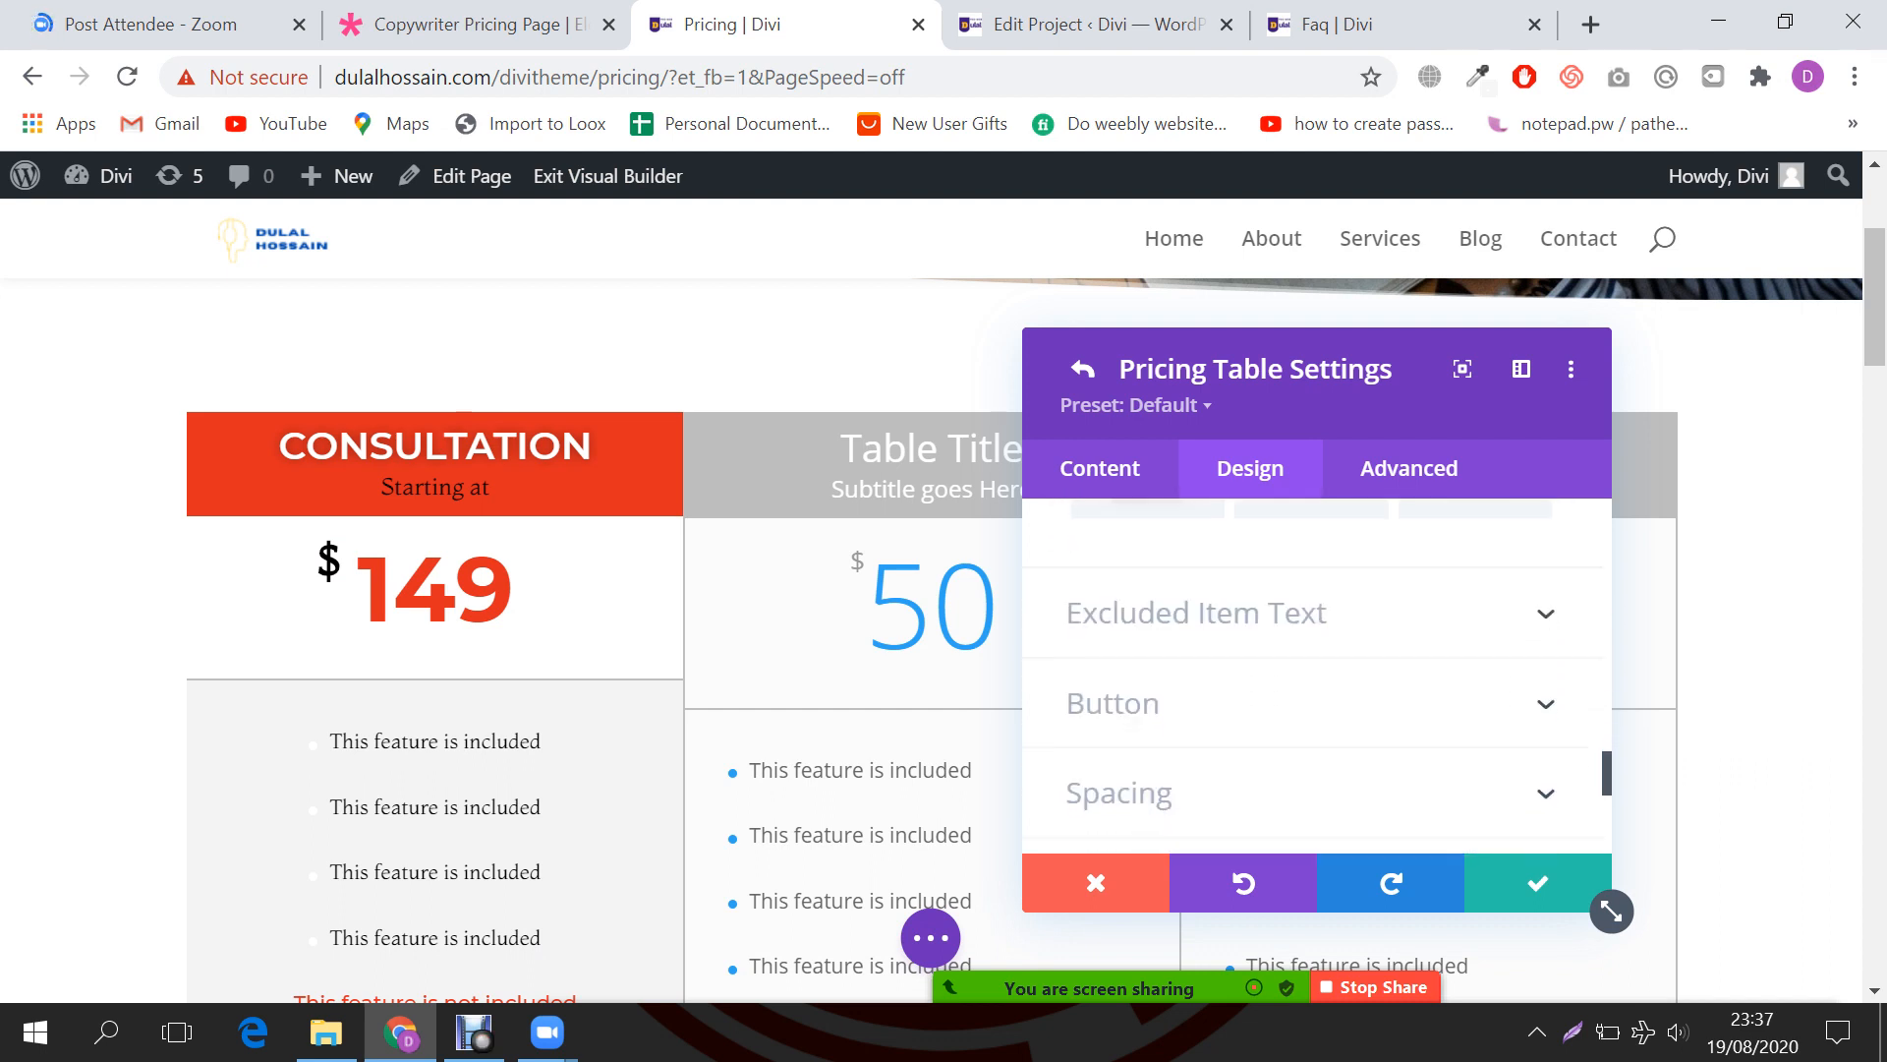
click(1113, 637)
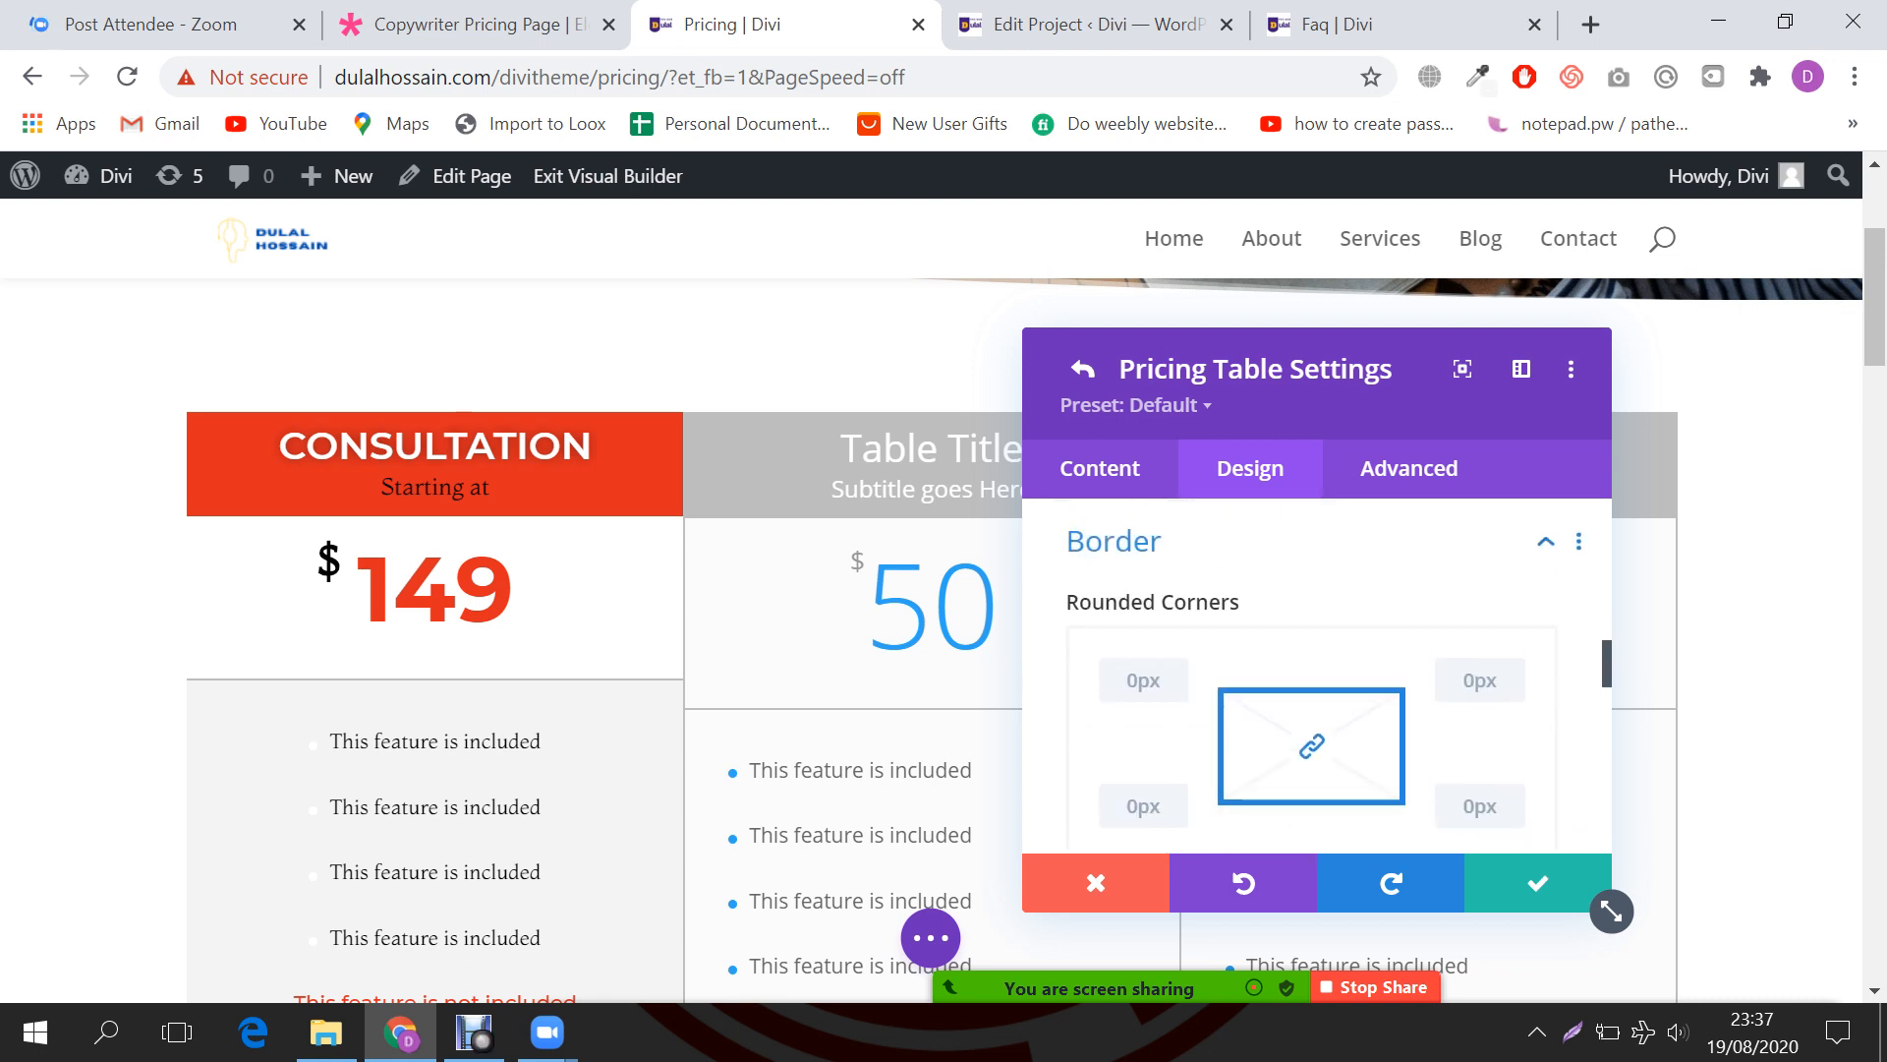
scroll(1317, 678, down, 5)
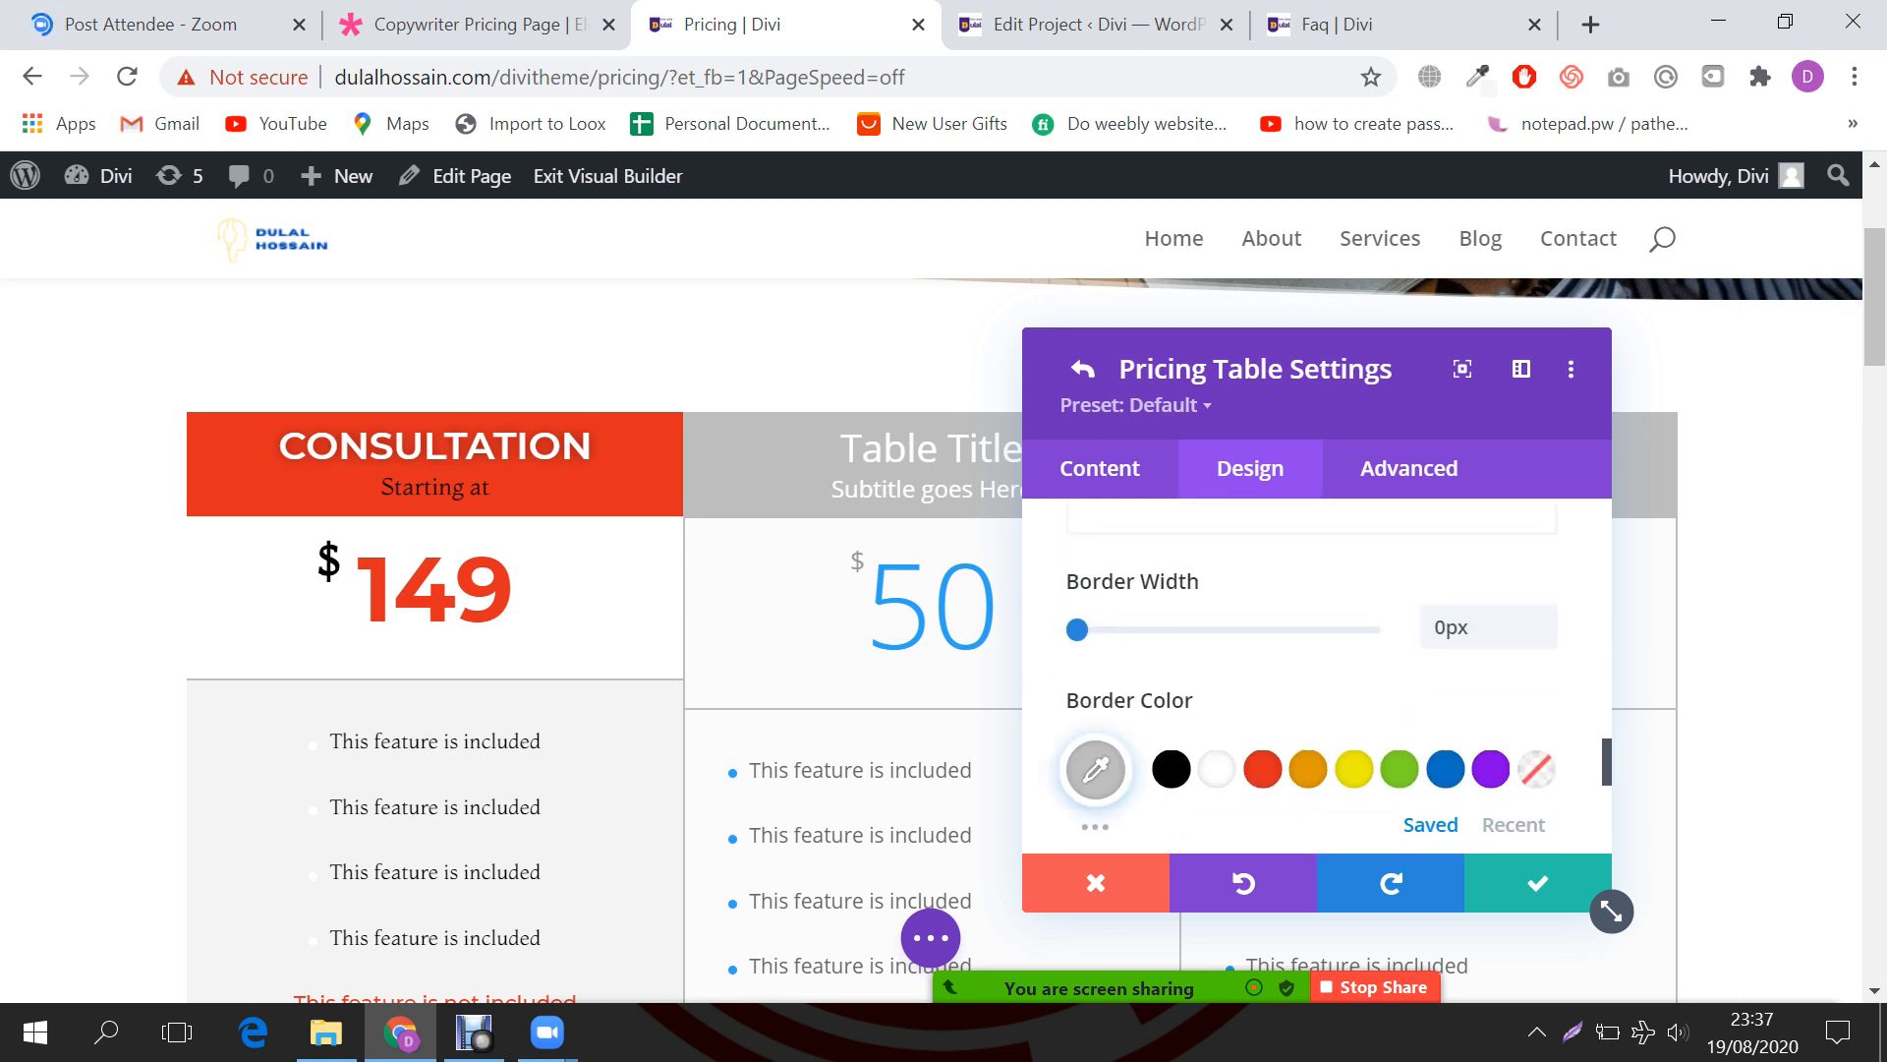
scroll(1317, 678, down, 3)
scroll(1317, 678, up, 7)
scroll(1317, 678, up, 15)
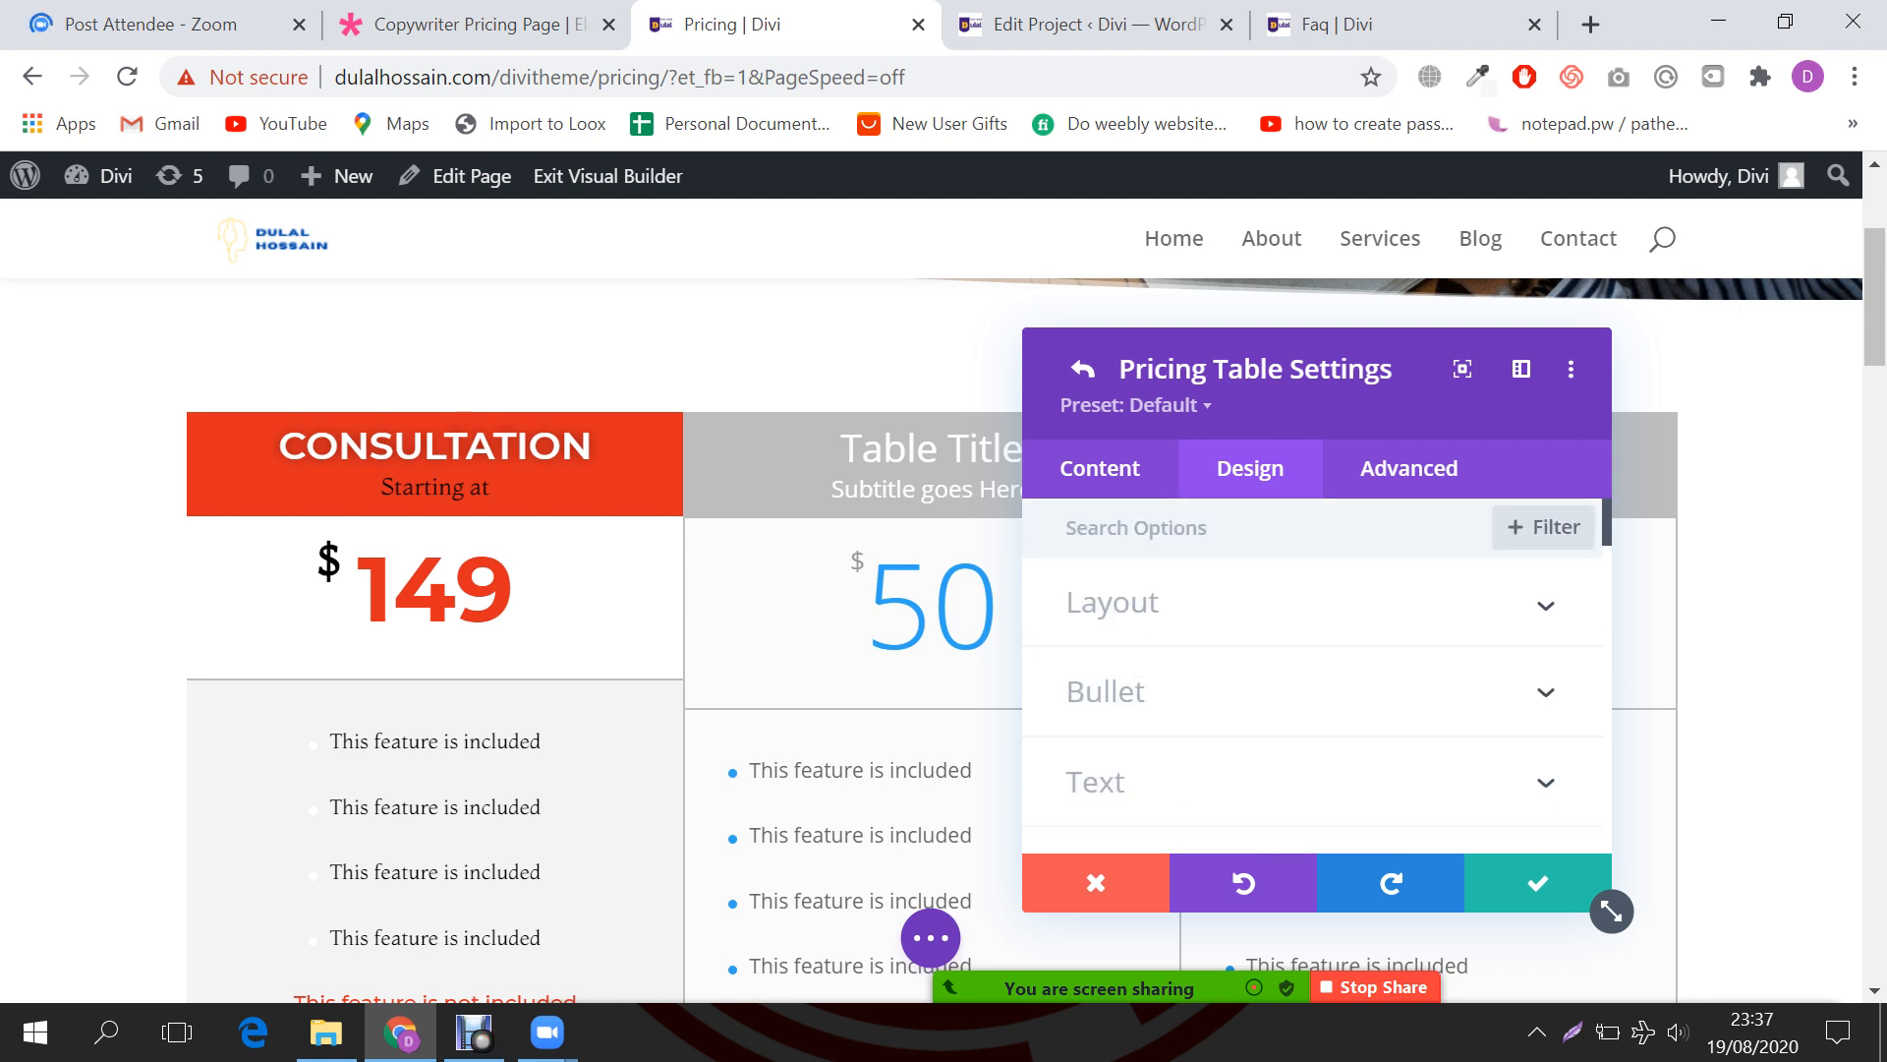
Step: Inspect the table's Bullet colour, Text alignment and Title Text settings
click(1106, 691)
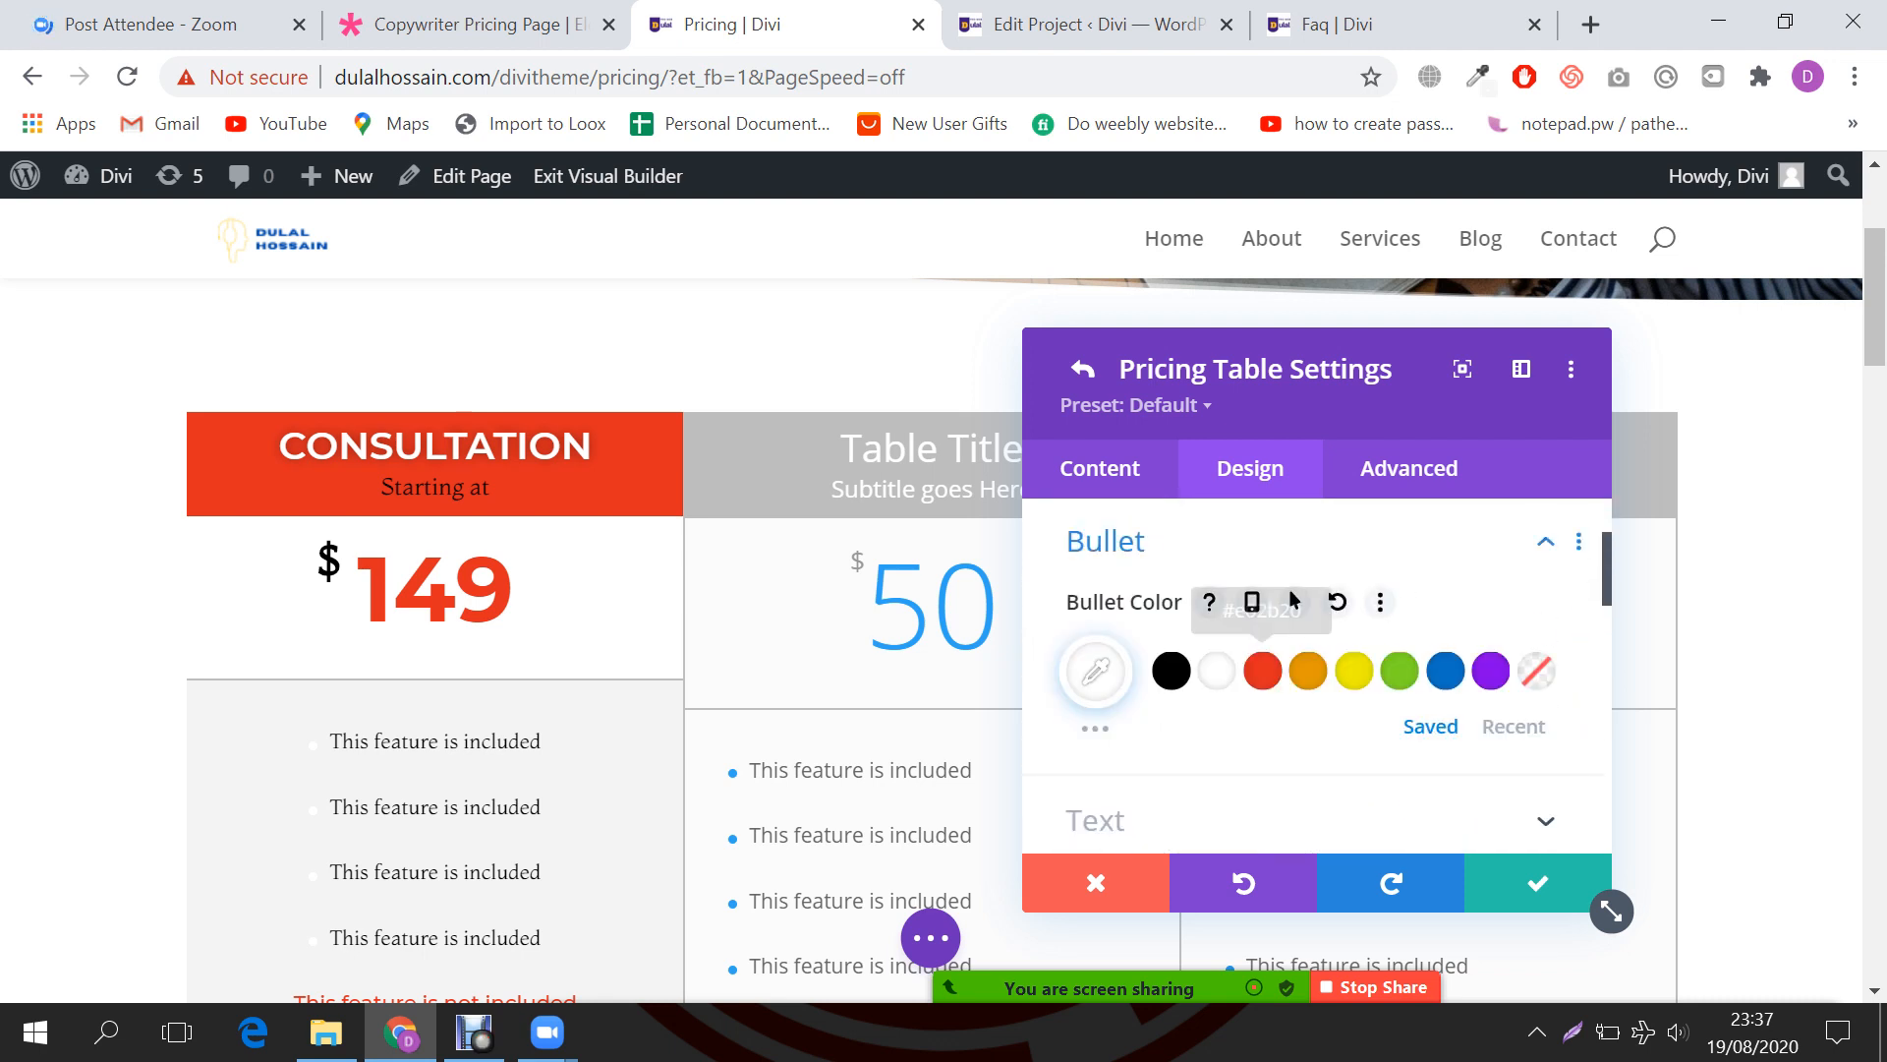
scroll(1293, 599, down, 2)
click(1095, 673)
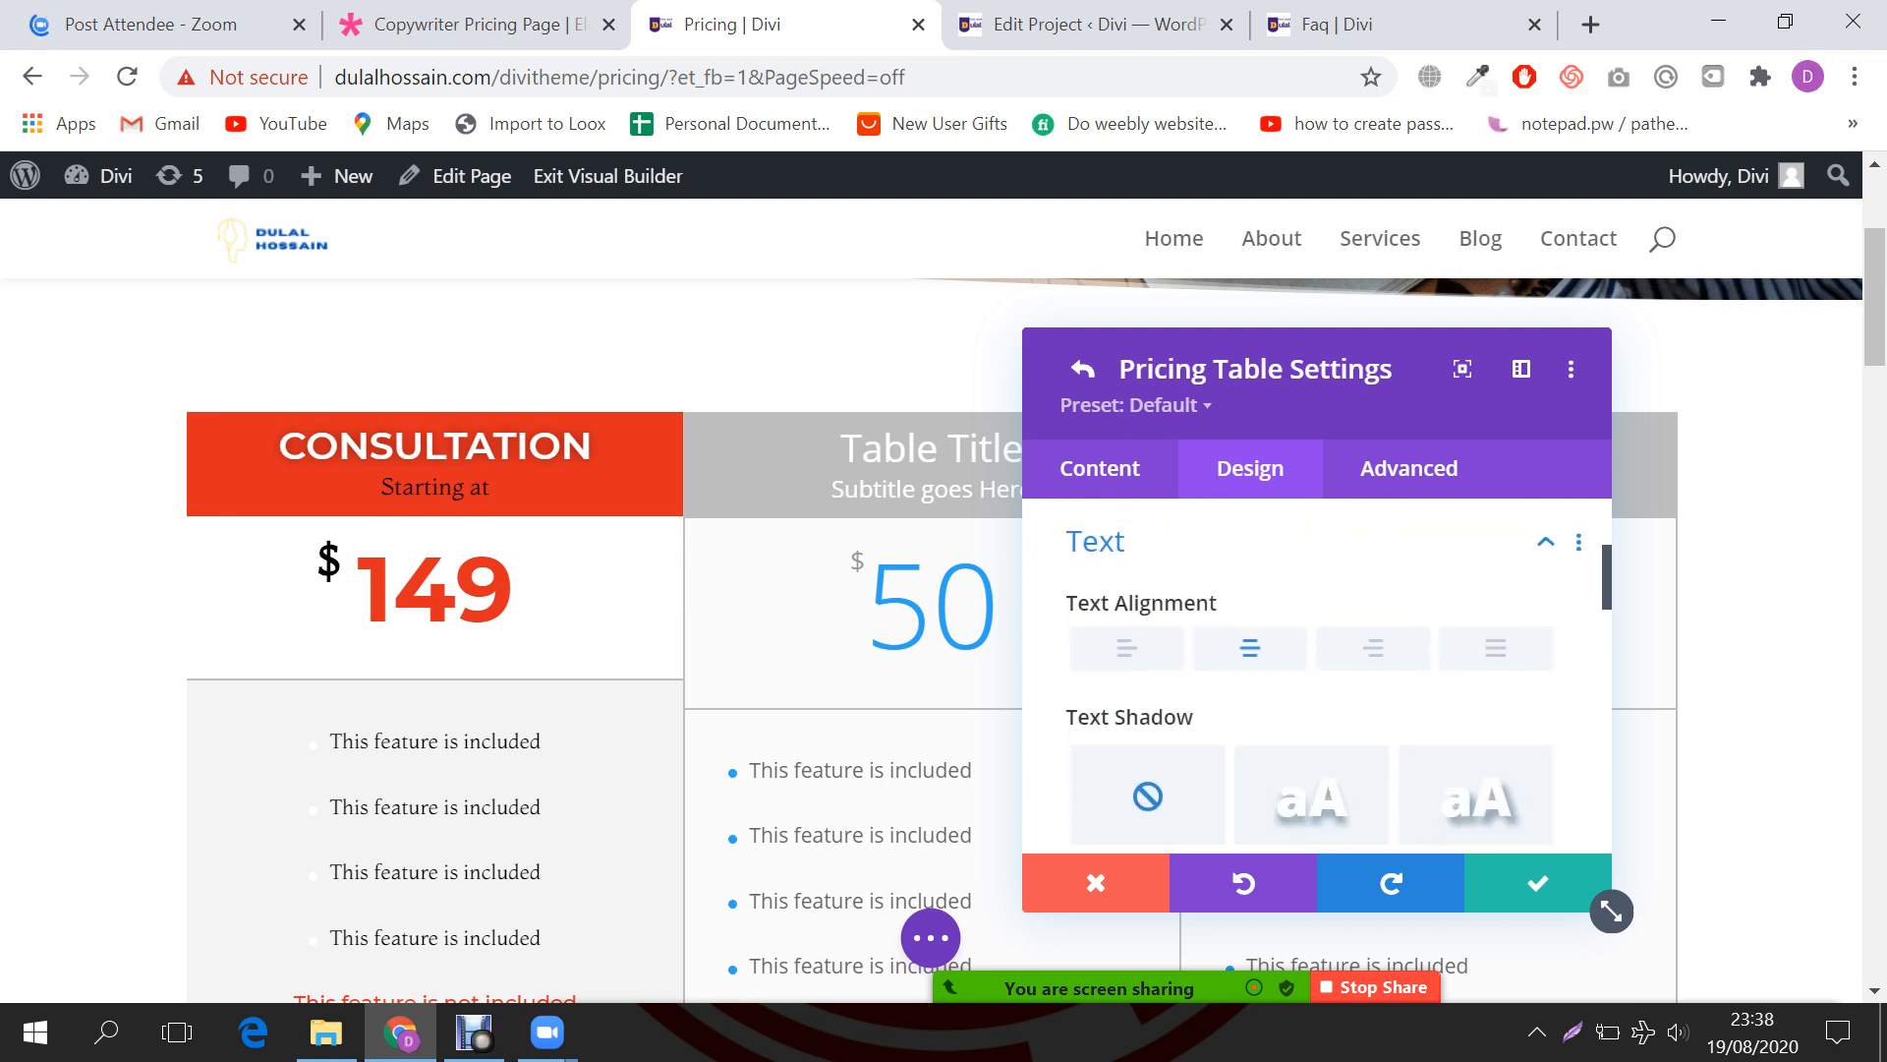
scroll(1294, 678, down, 4)
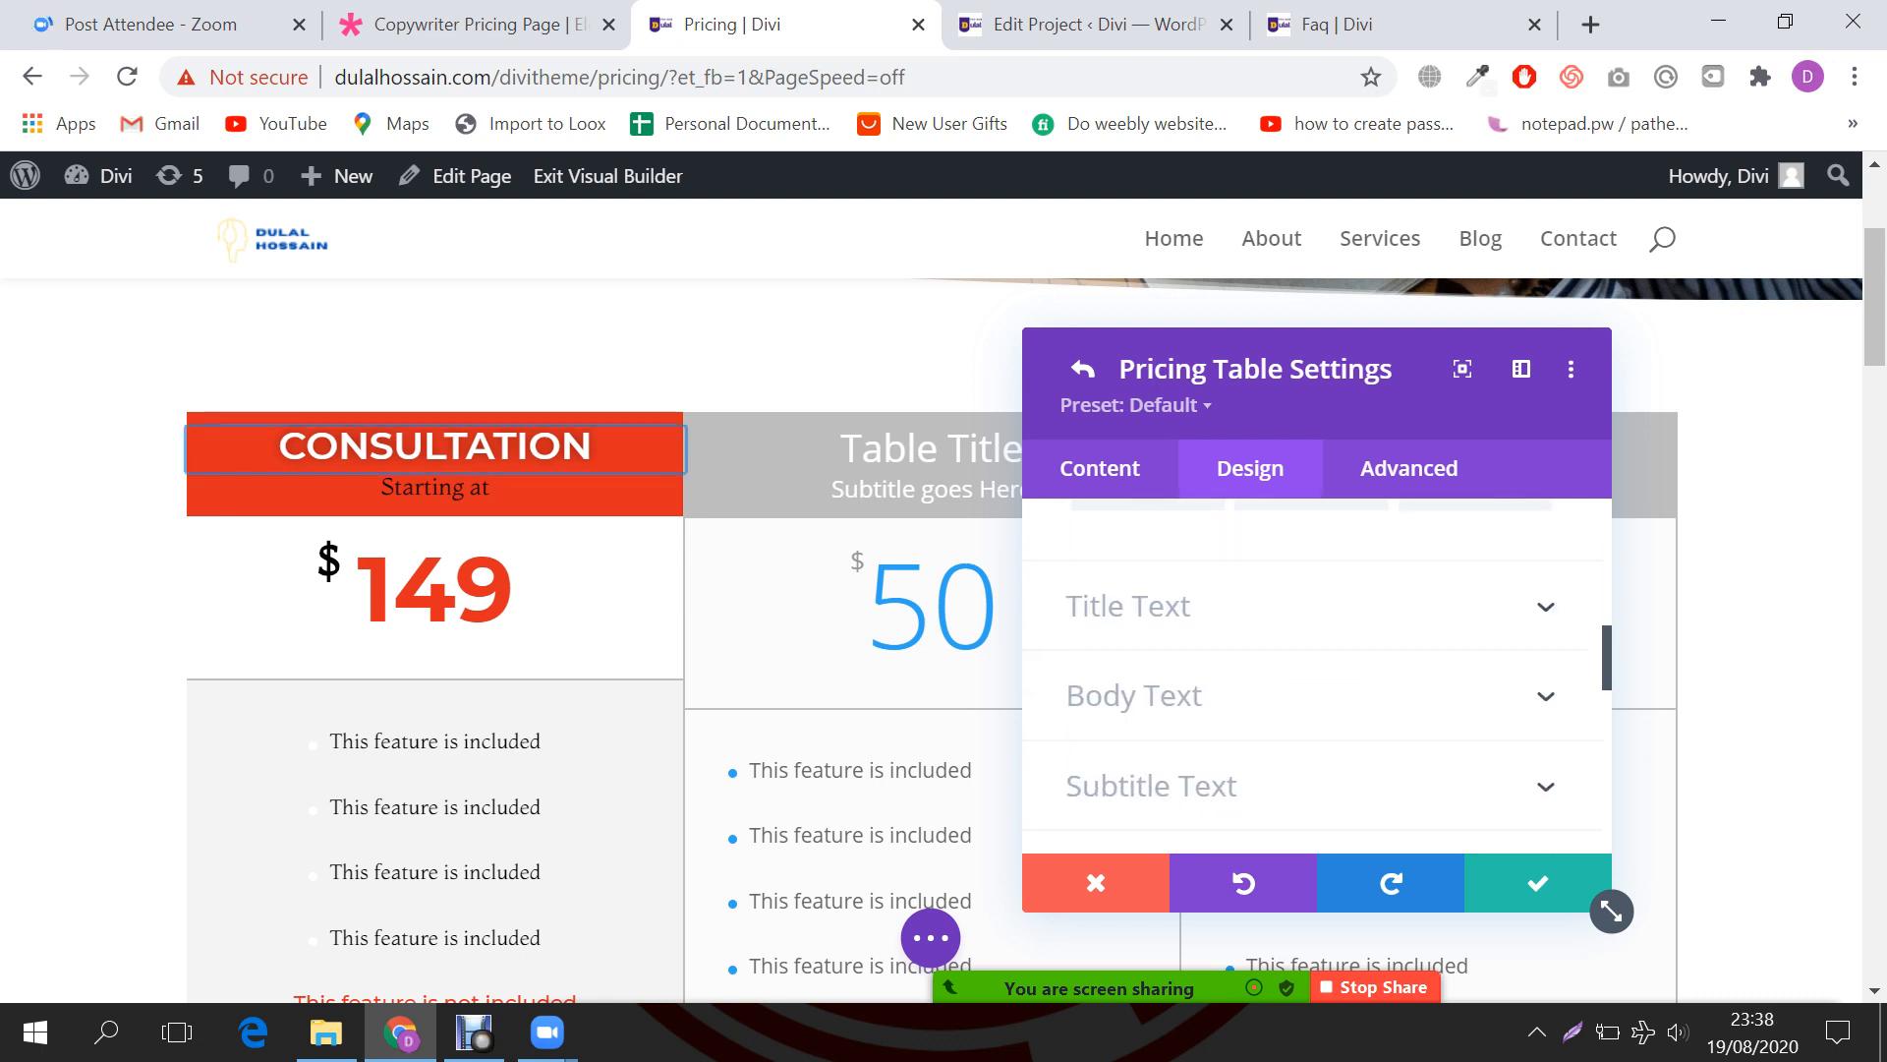
click(1293, 606)
scroll(1294, 629, up, 3)
scroll(1306, 668, down, 2)
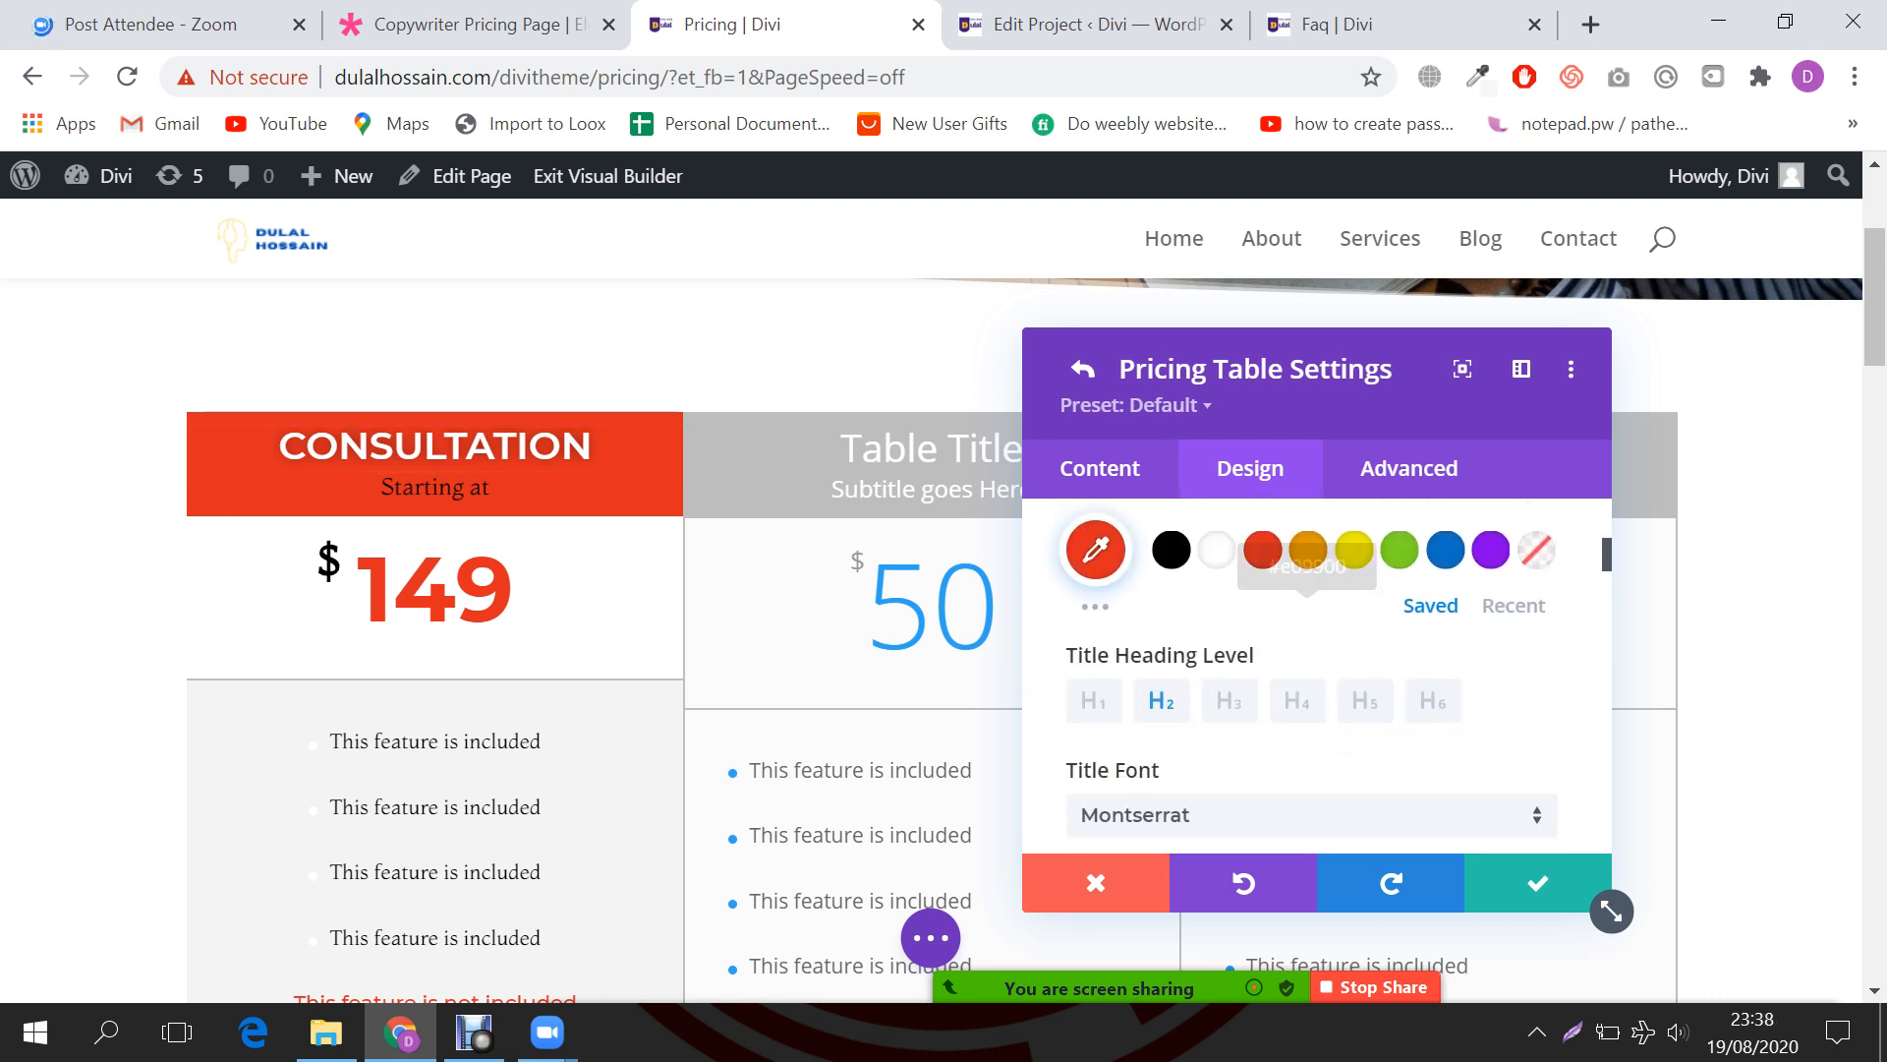
scroll(1307, 590, down, 8)
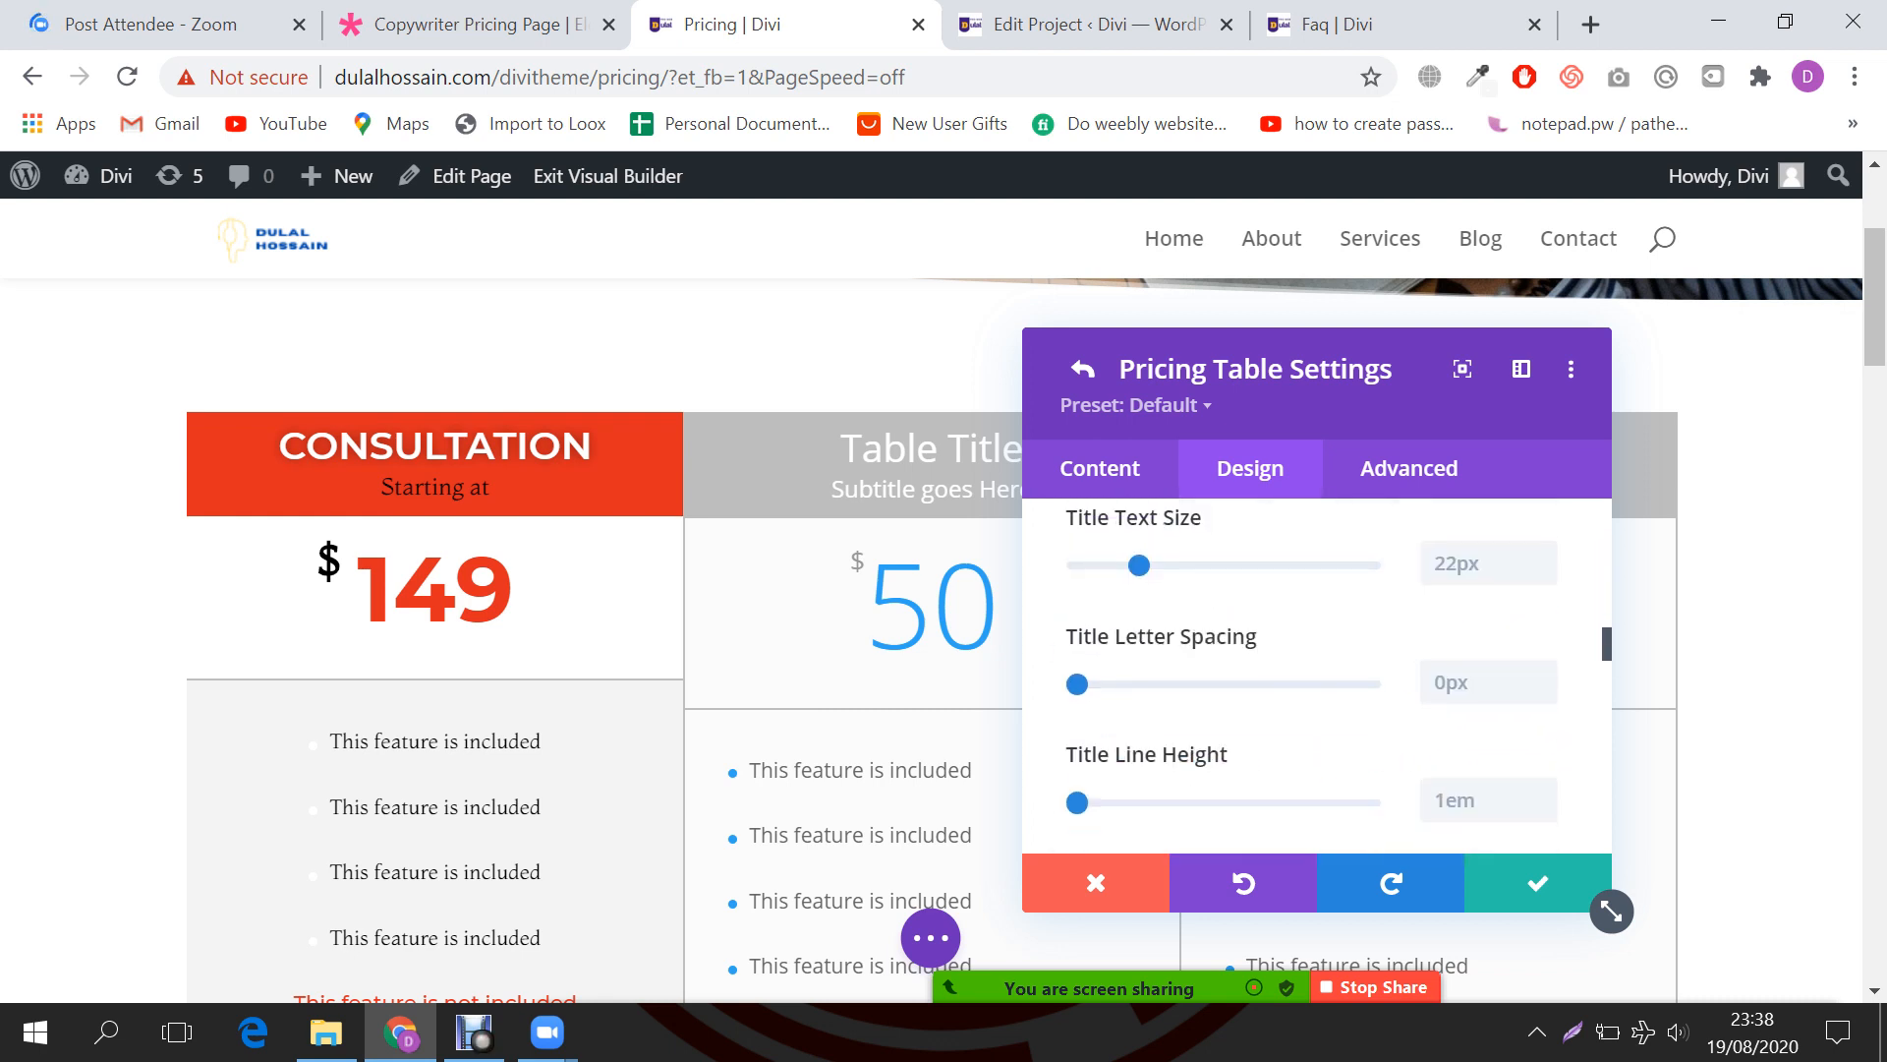
scroll(1308, 679, down, 8)
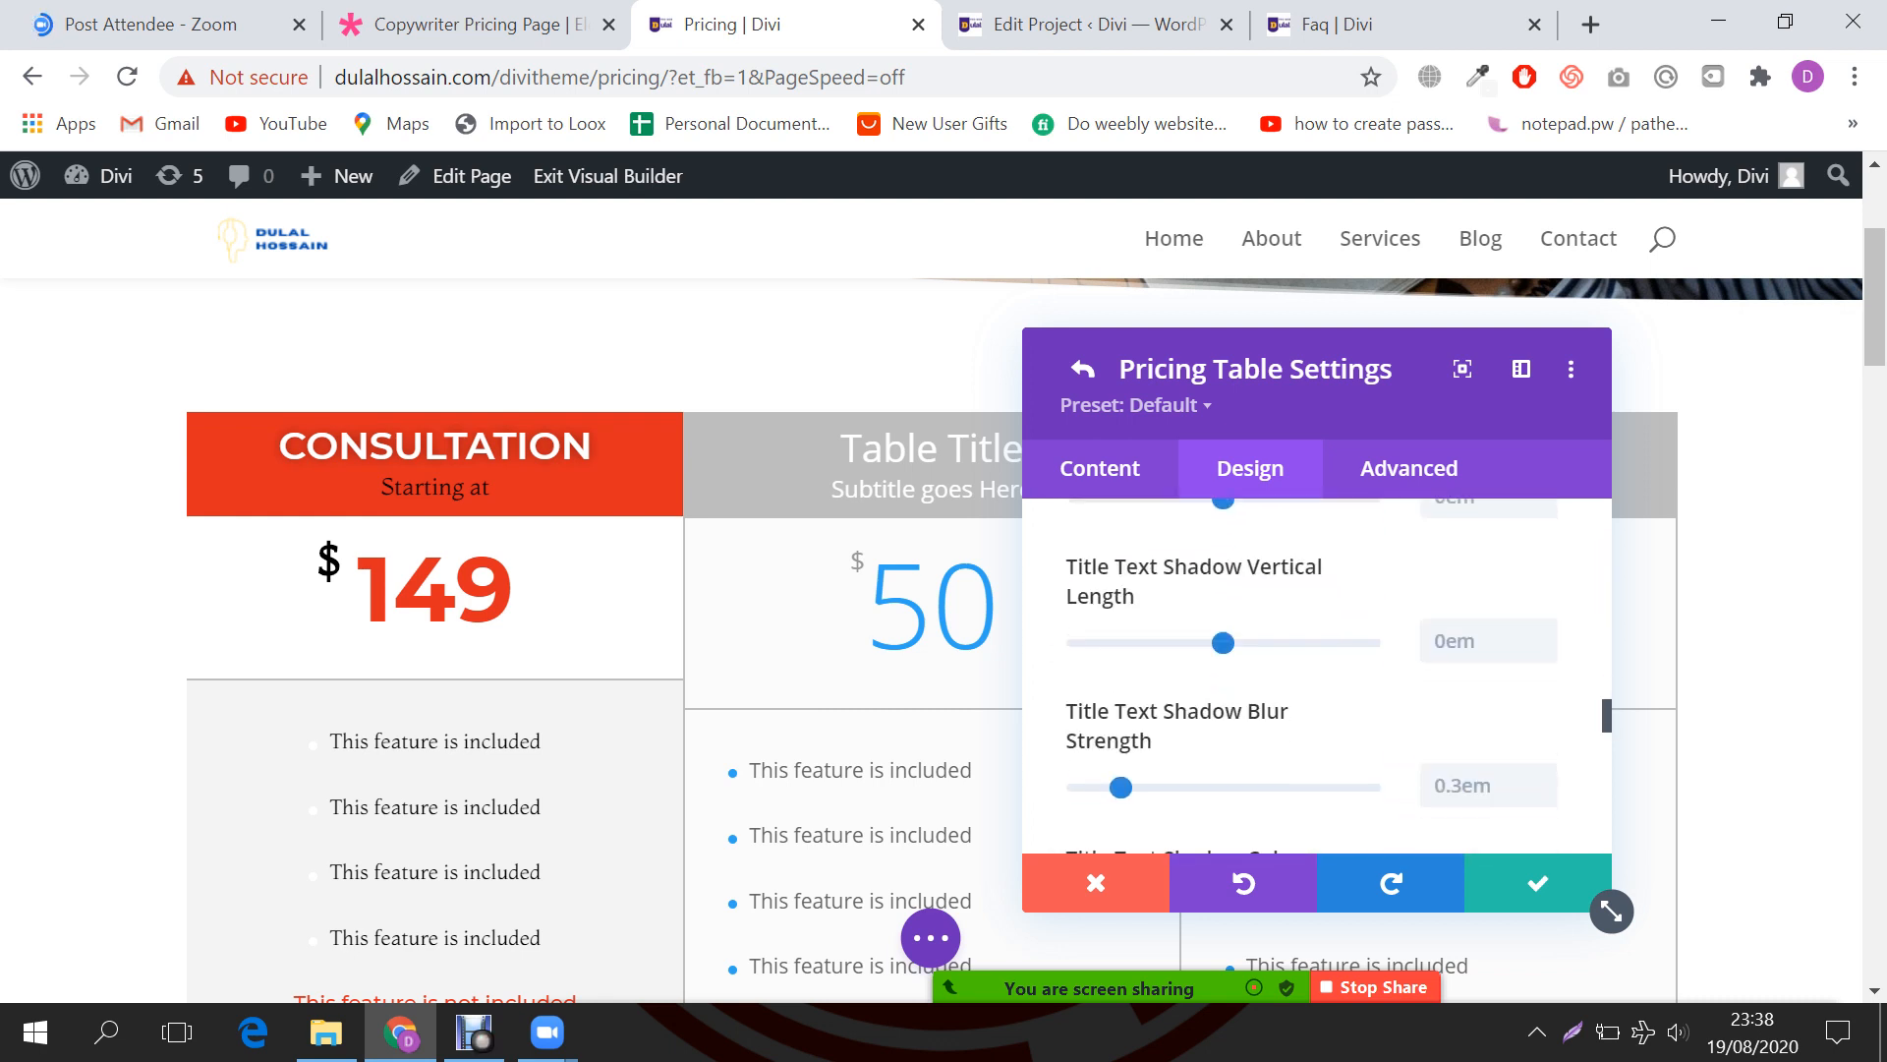
scroll(1248, 639, down, 4)
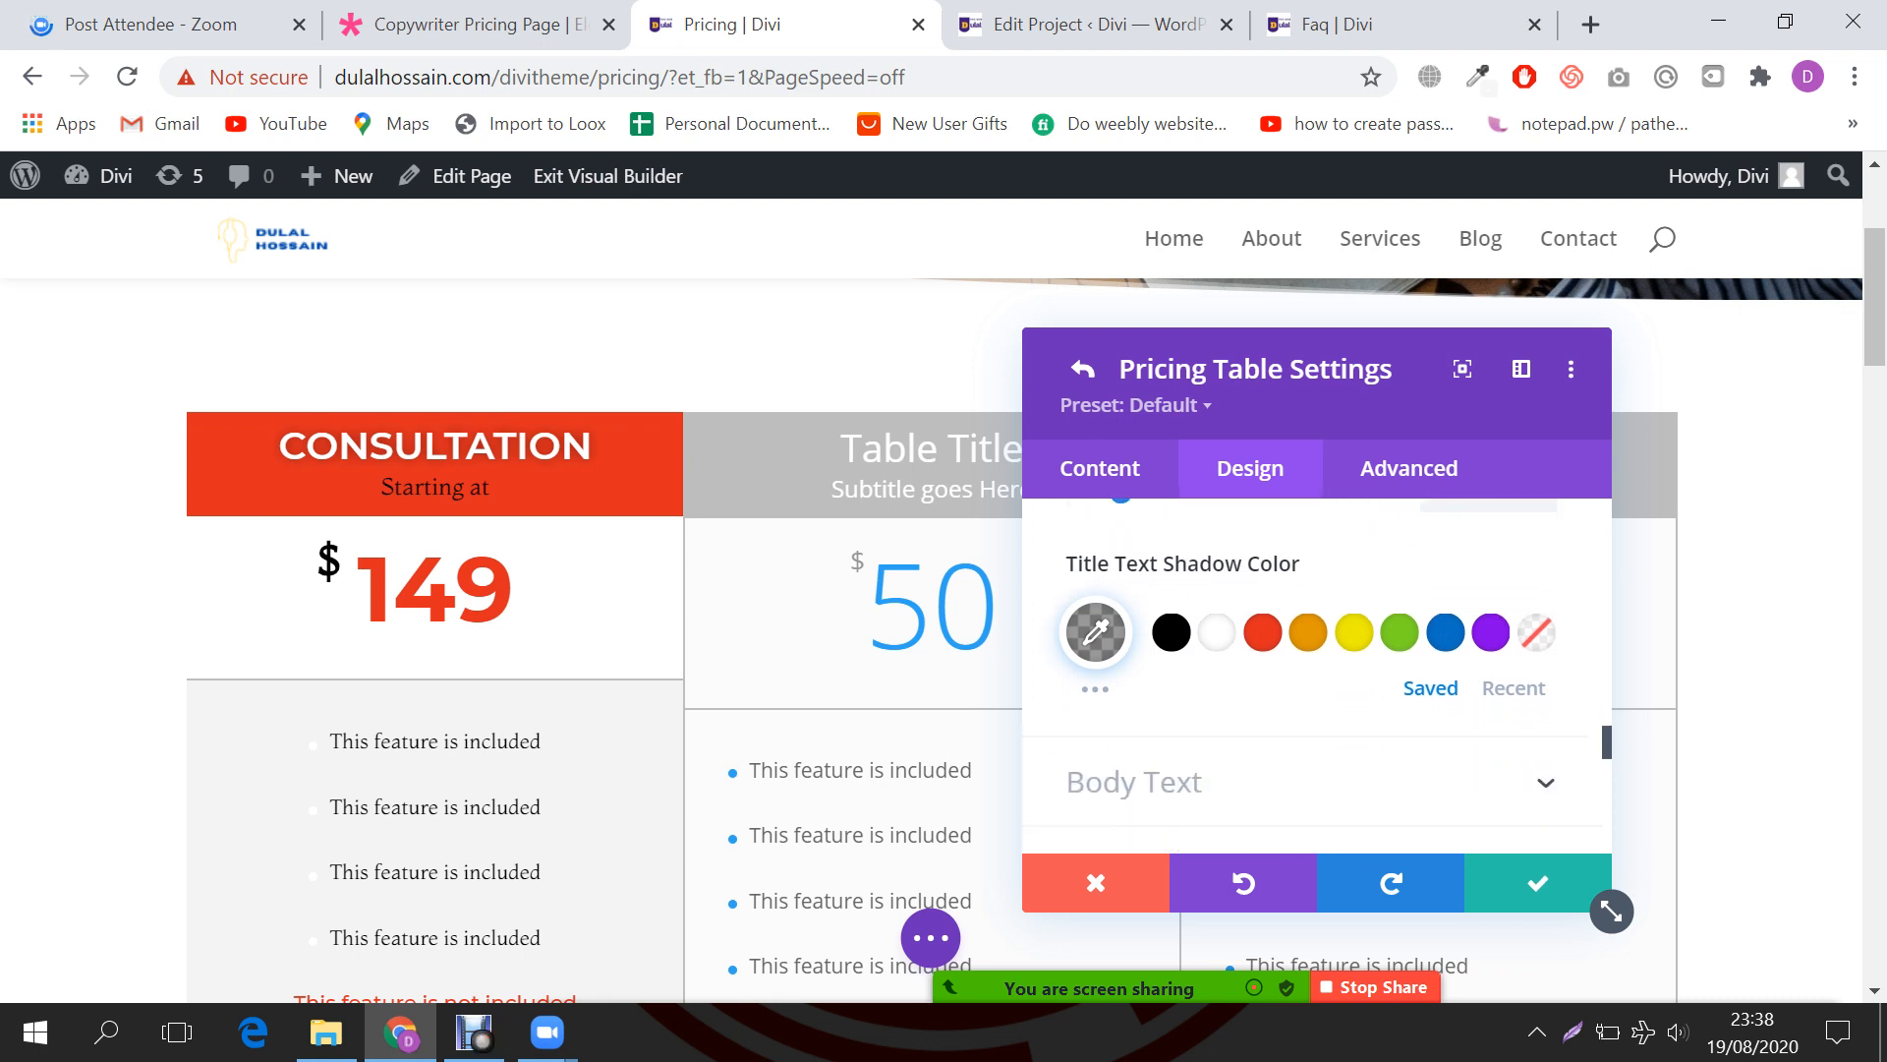
Step: Check Body Text and Subtitle Text options, then return to the three-table Pricing Tables list
click(1140, 781)
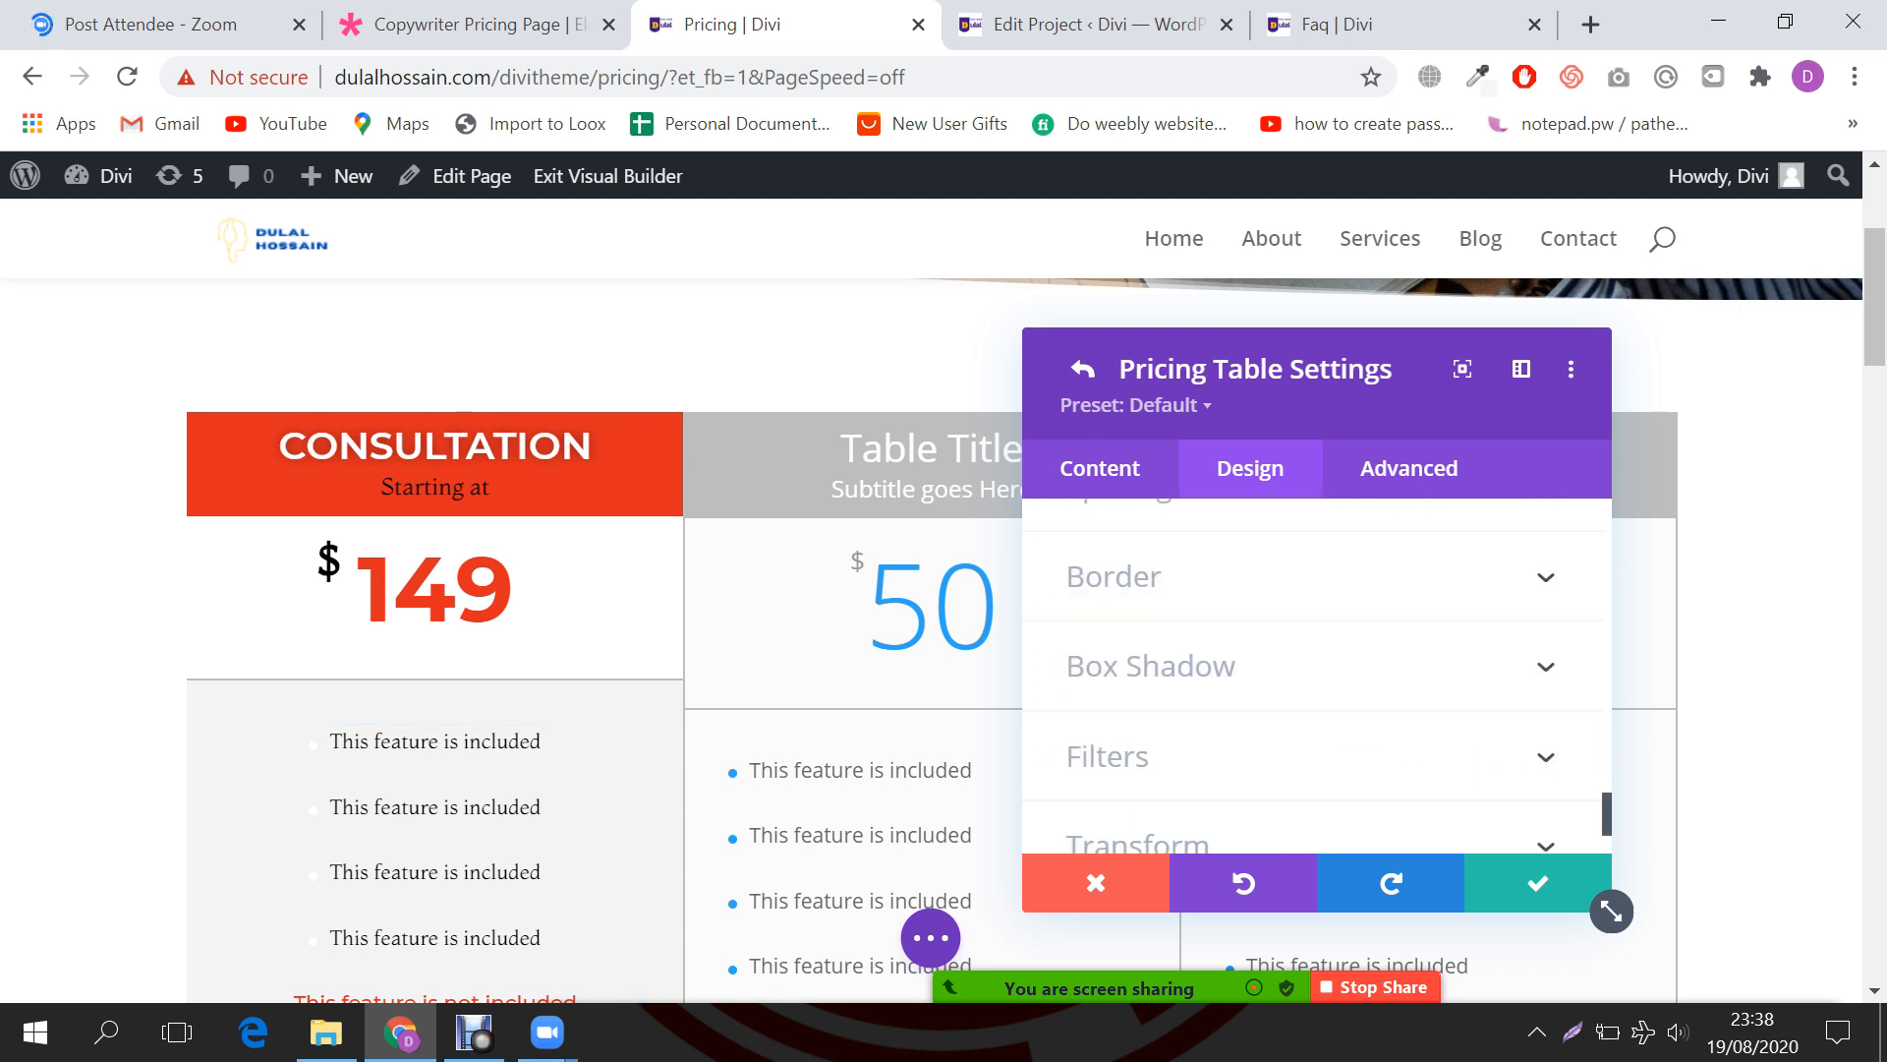
scroll(1307, 688, down, 5)
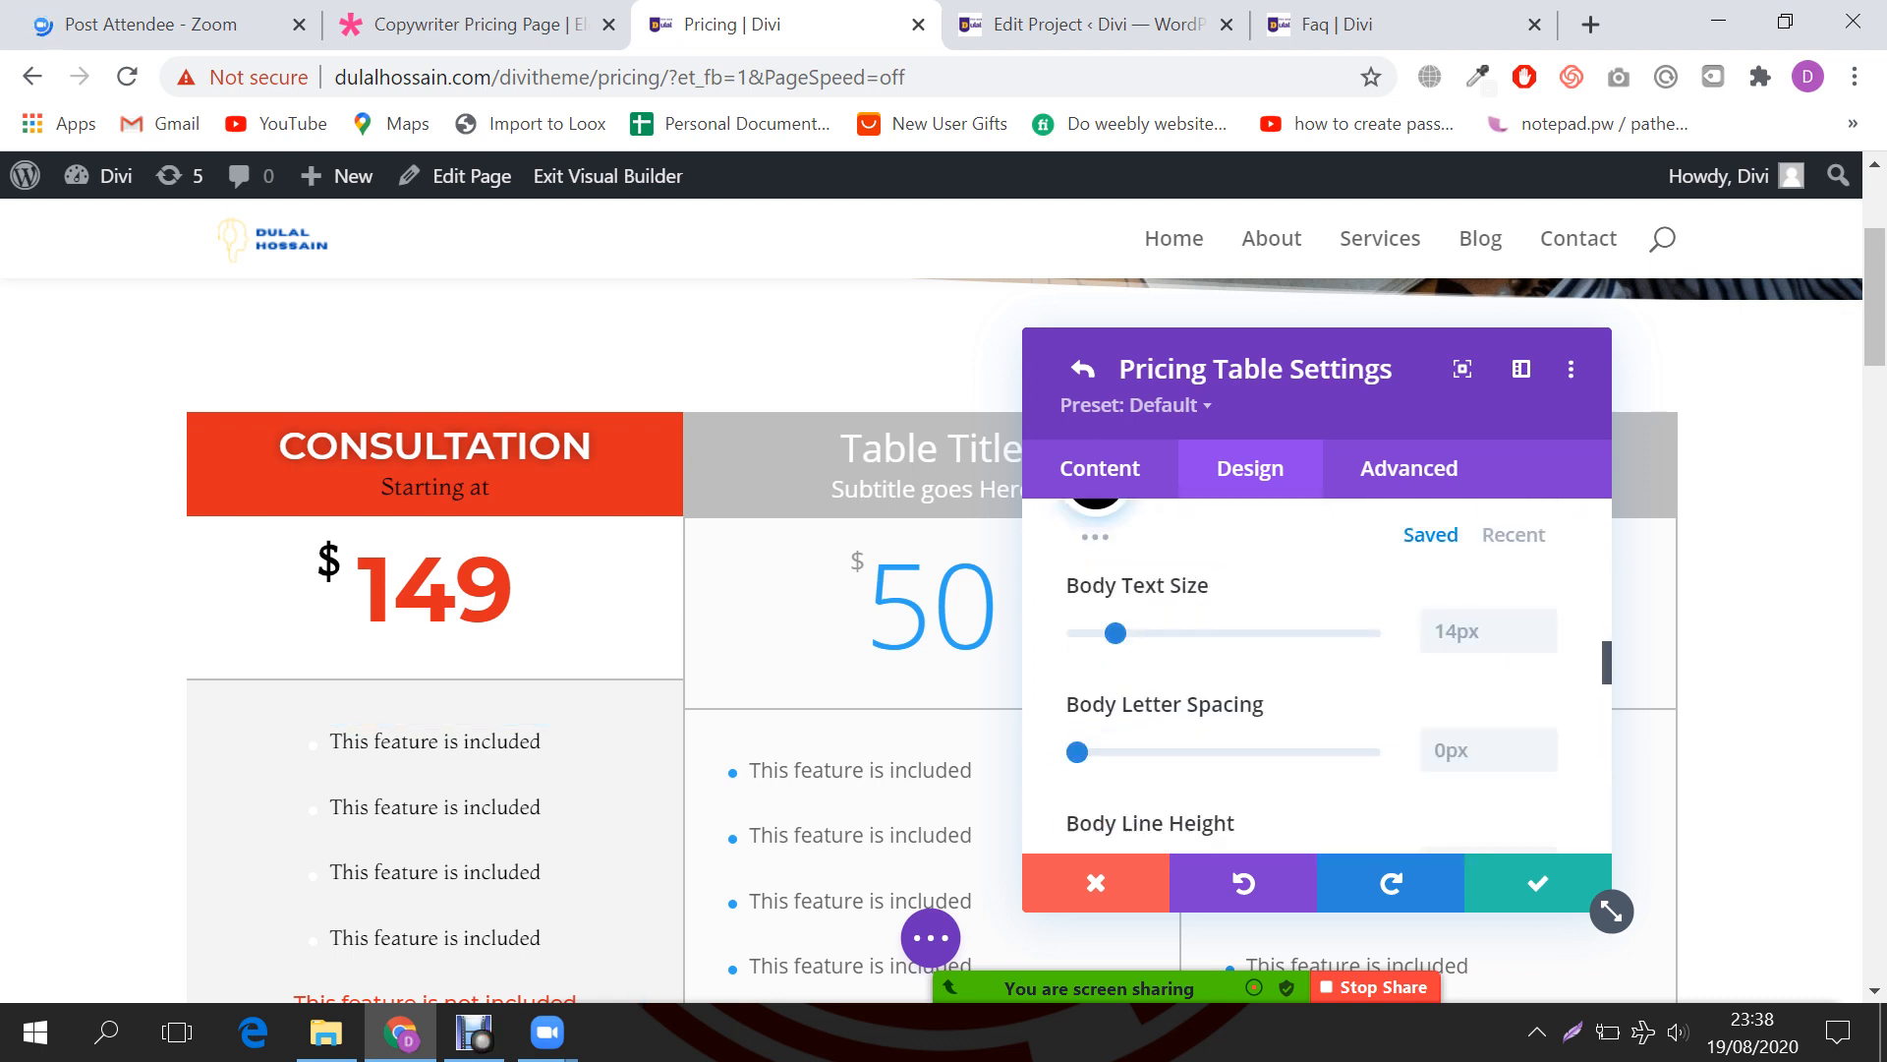
scroll(1307, 678, down, 3)
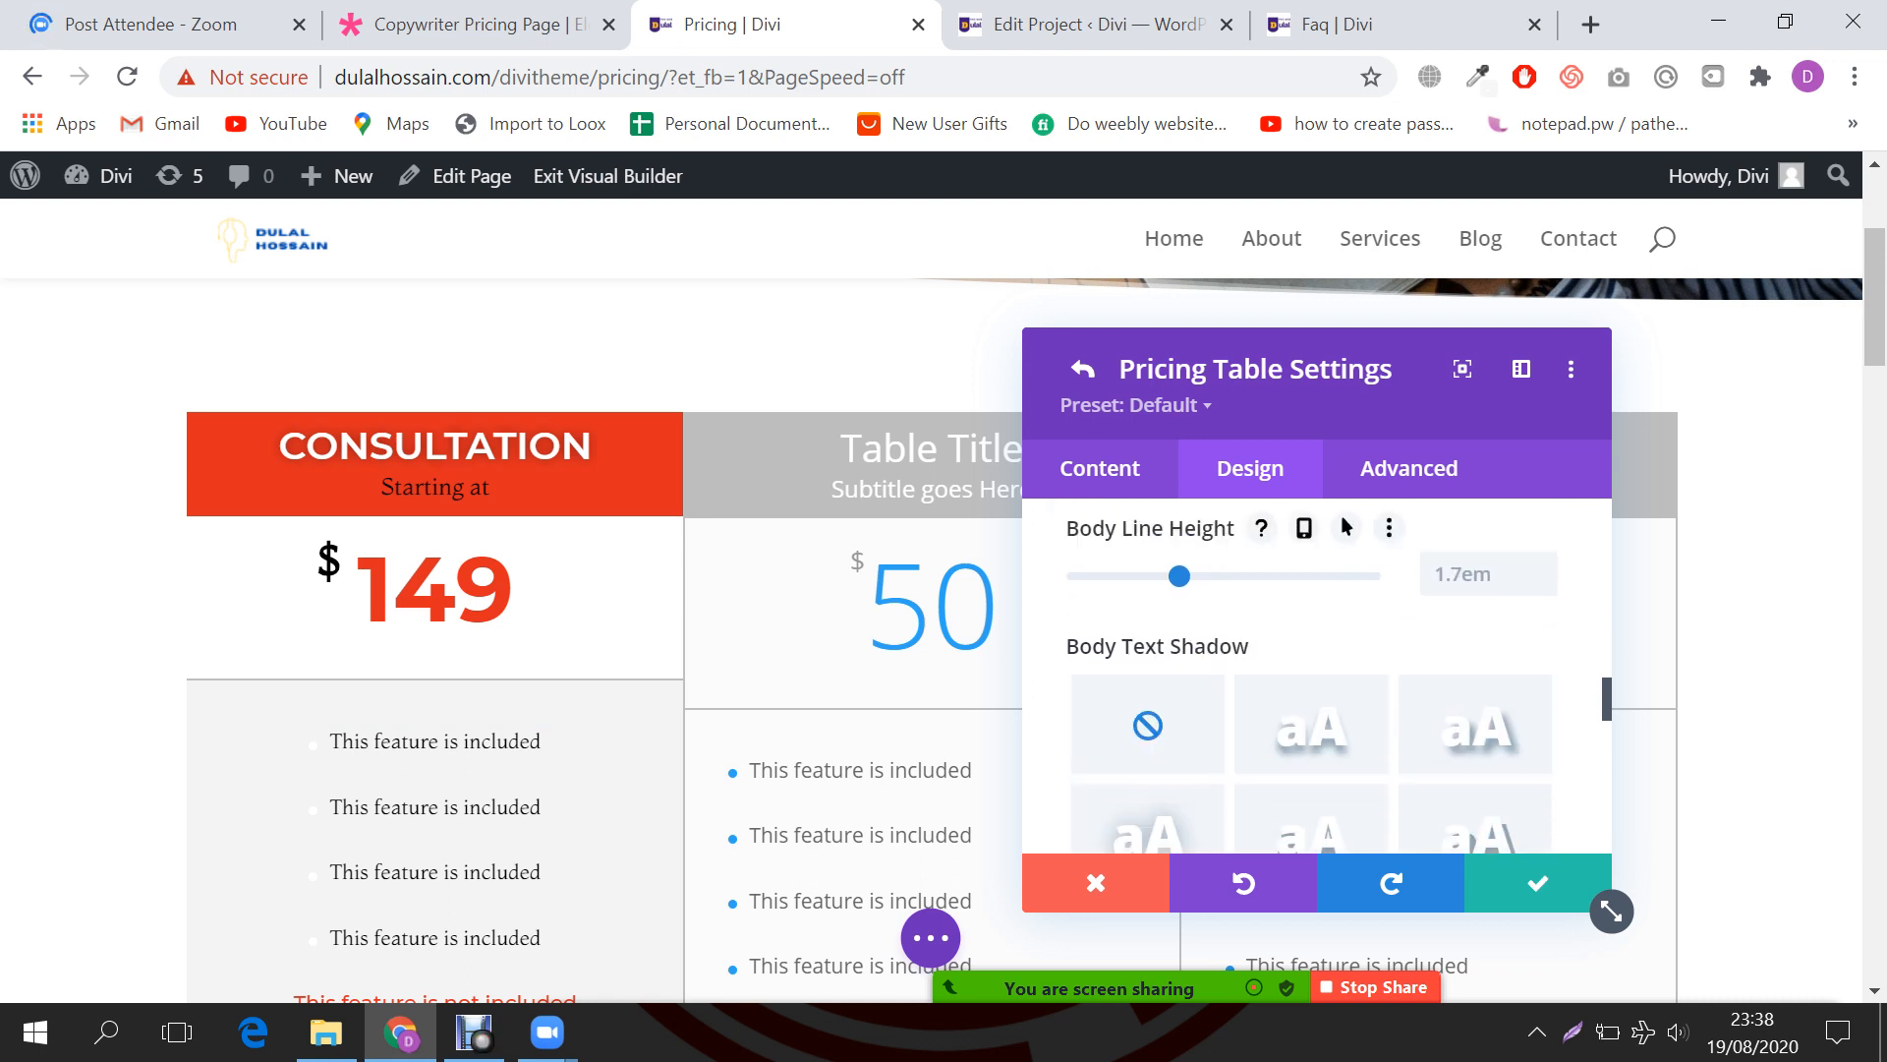
scroll(1307, 679, down, 4)
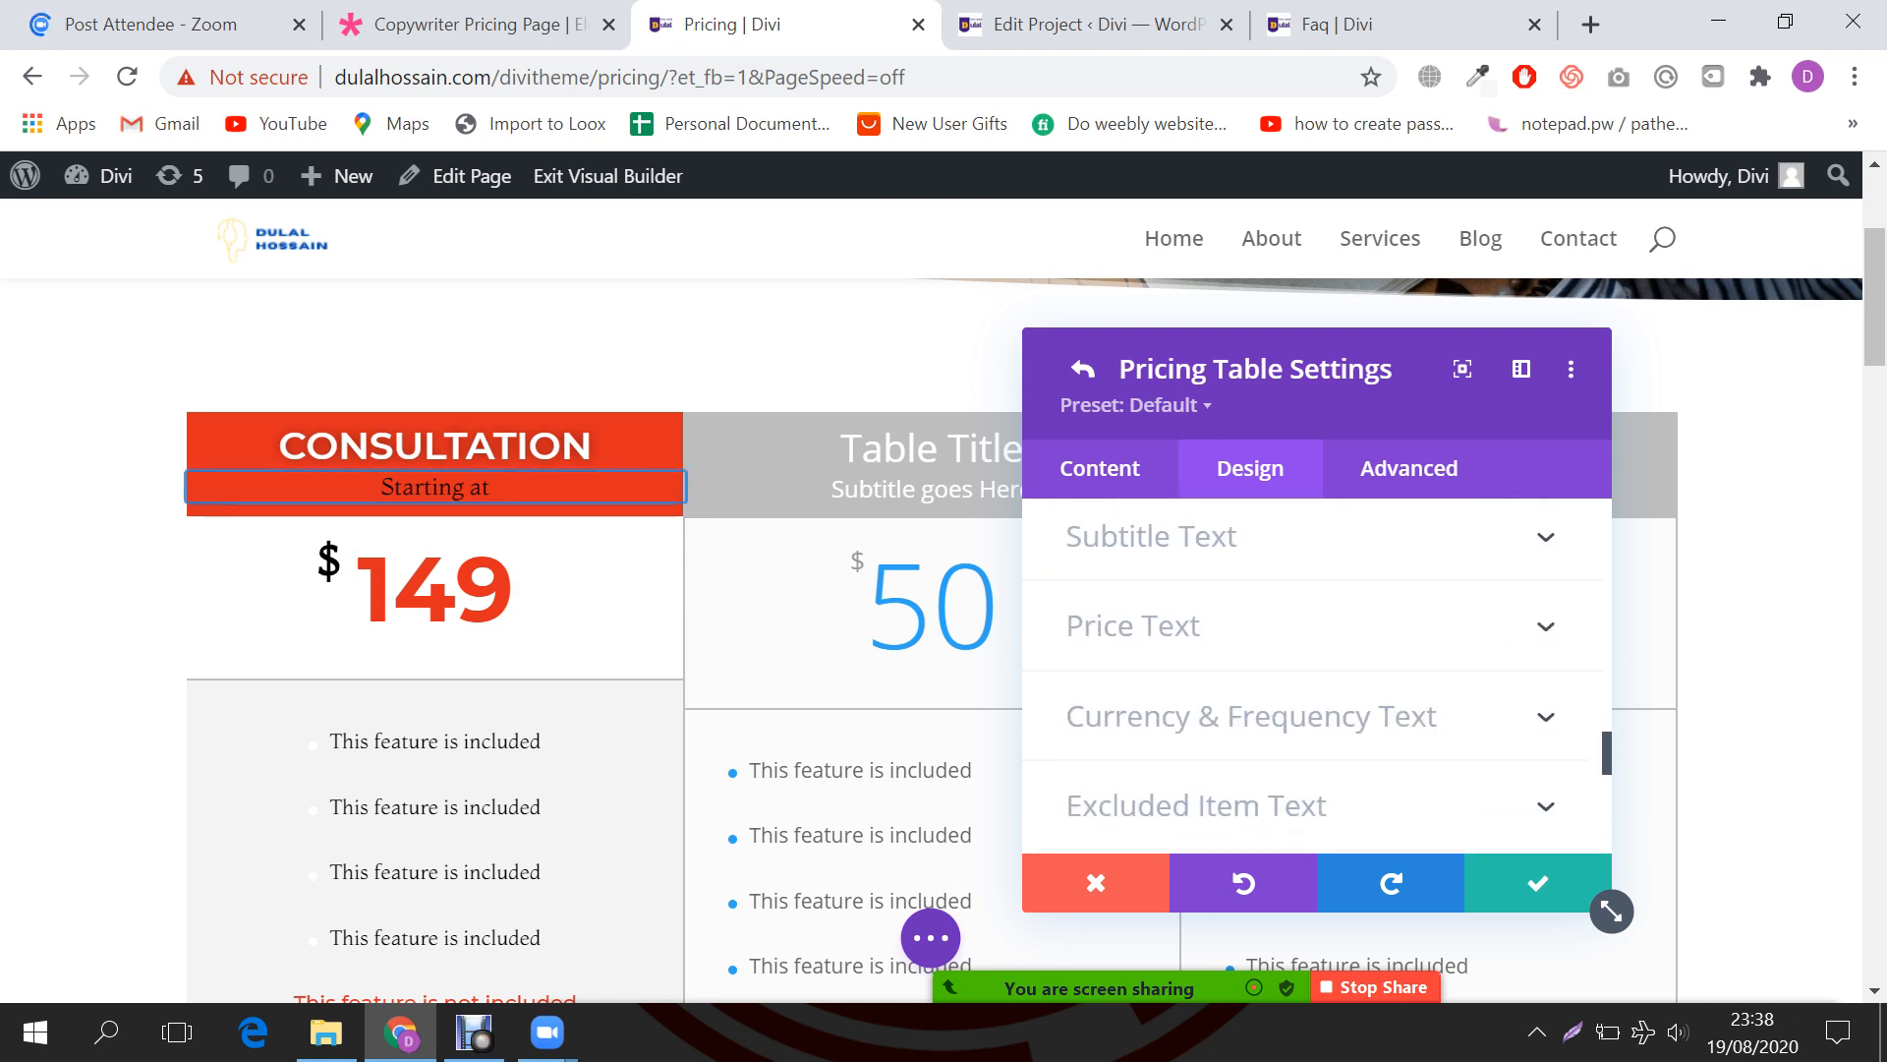
click(1152, 536)
scroll(1317, 678, down, 5)
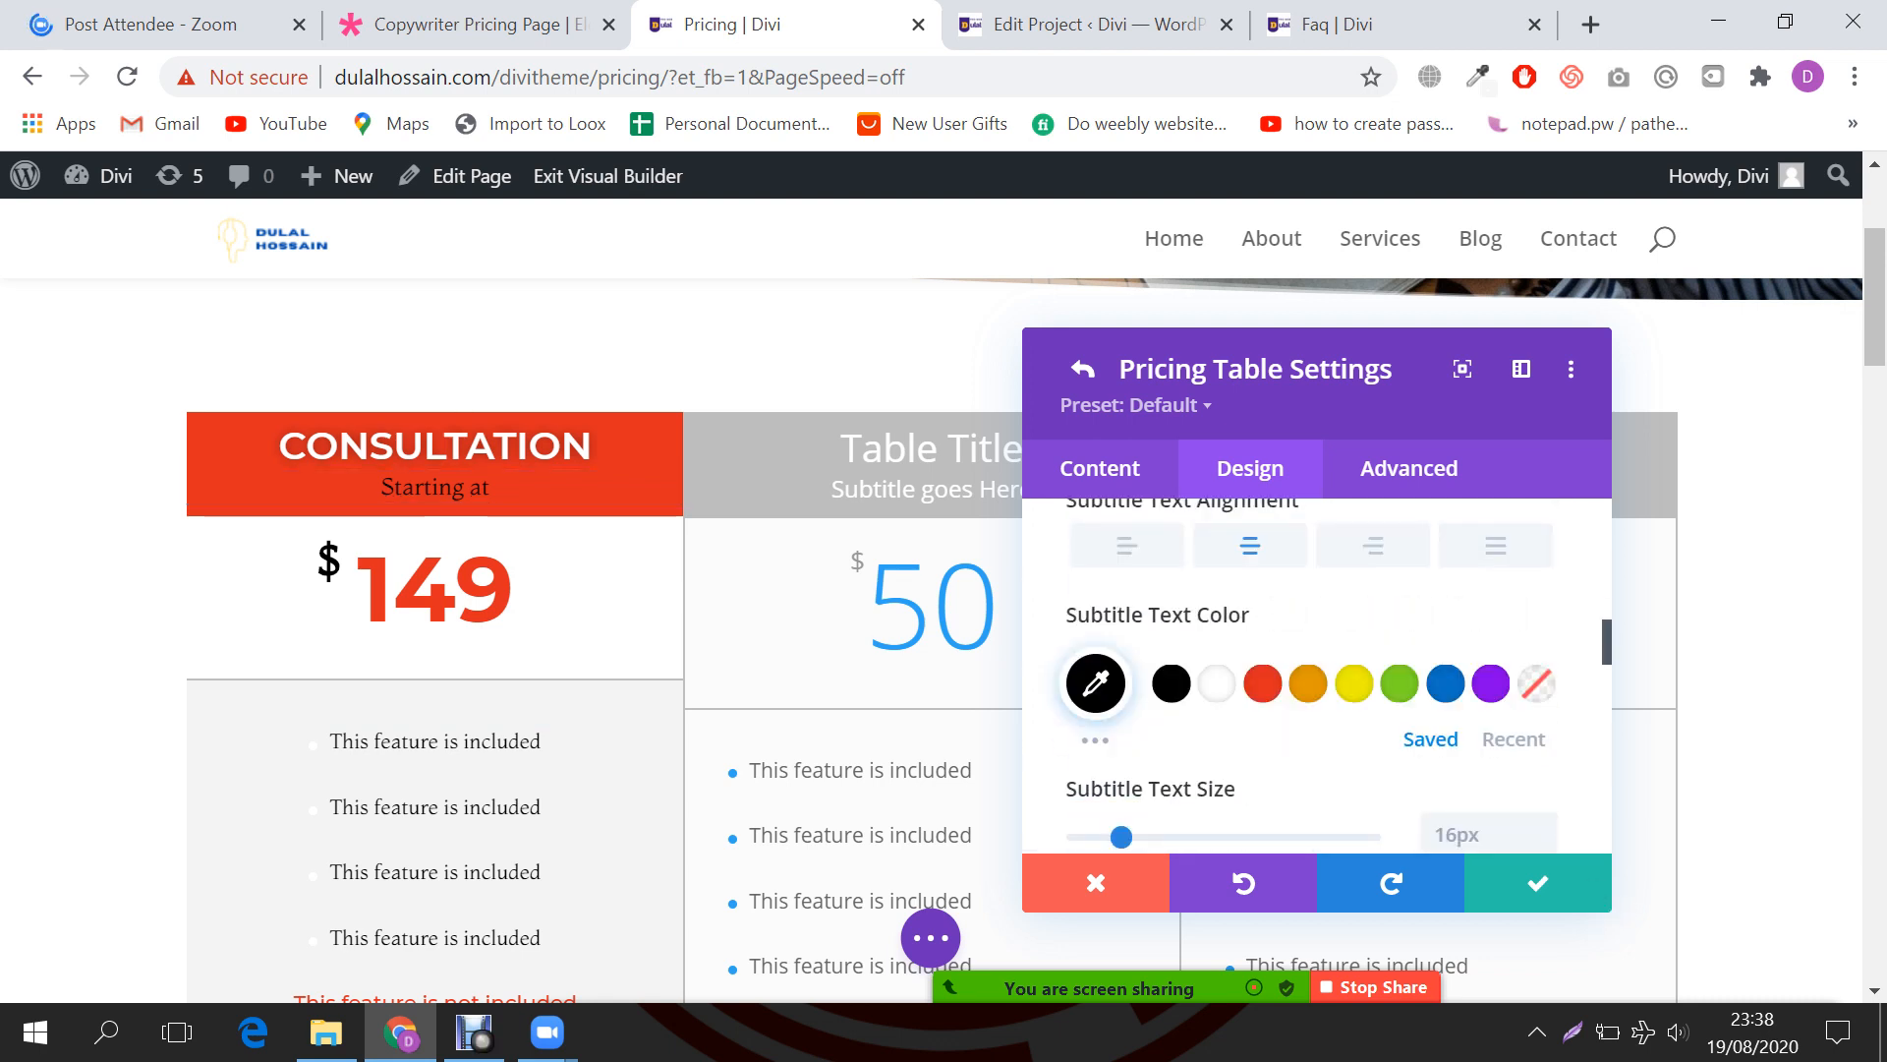
click(1083, 369)
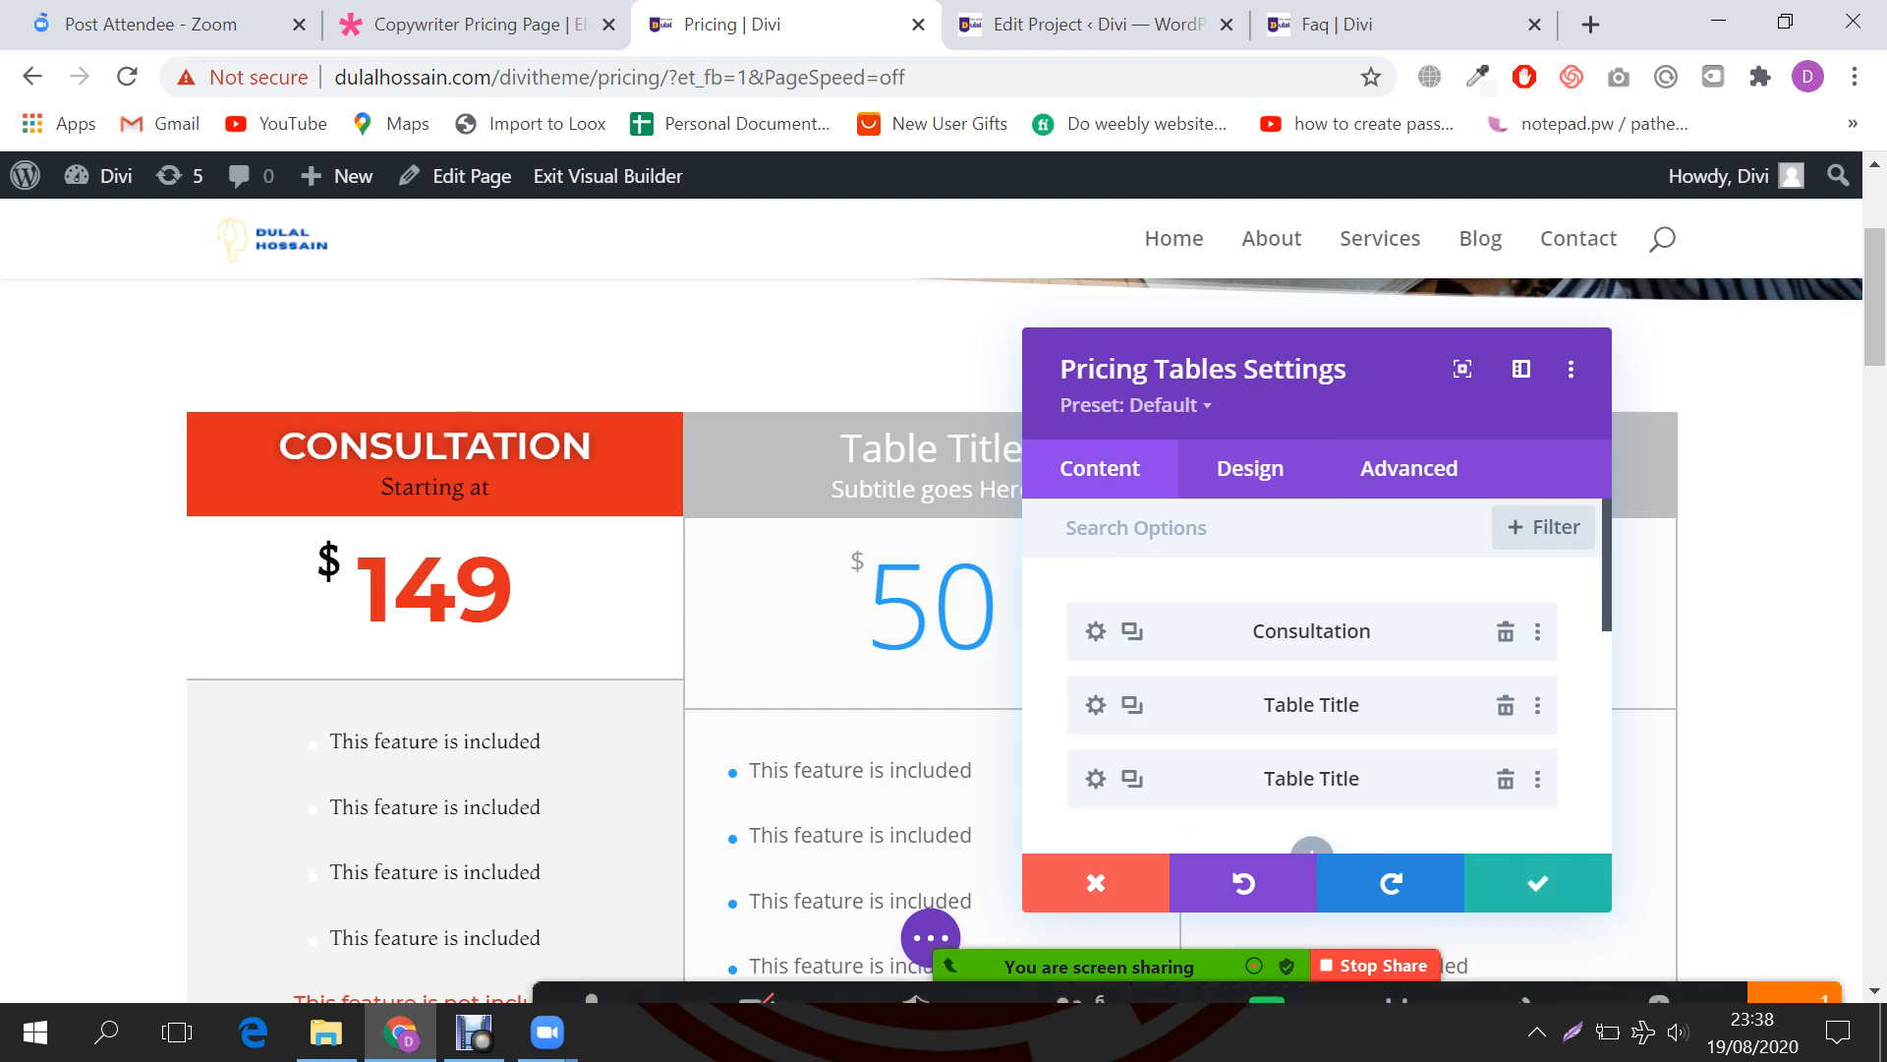
Step: Read and close the Zoom meeting chat, then reopen the Consultation table's own settings
click(1794, 963)
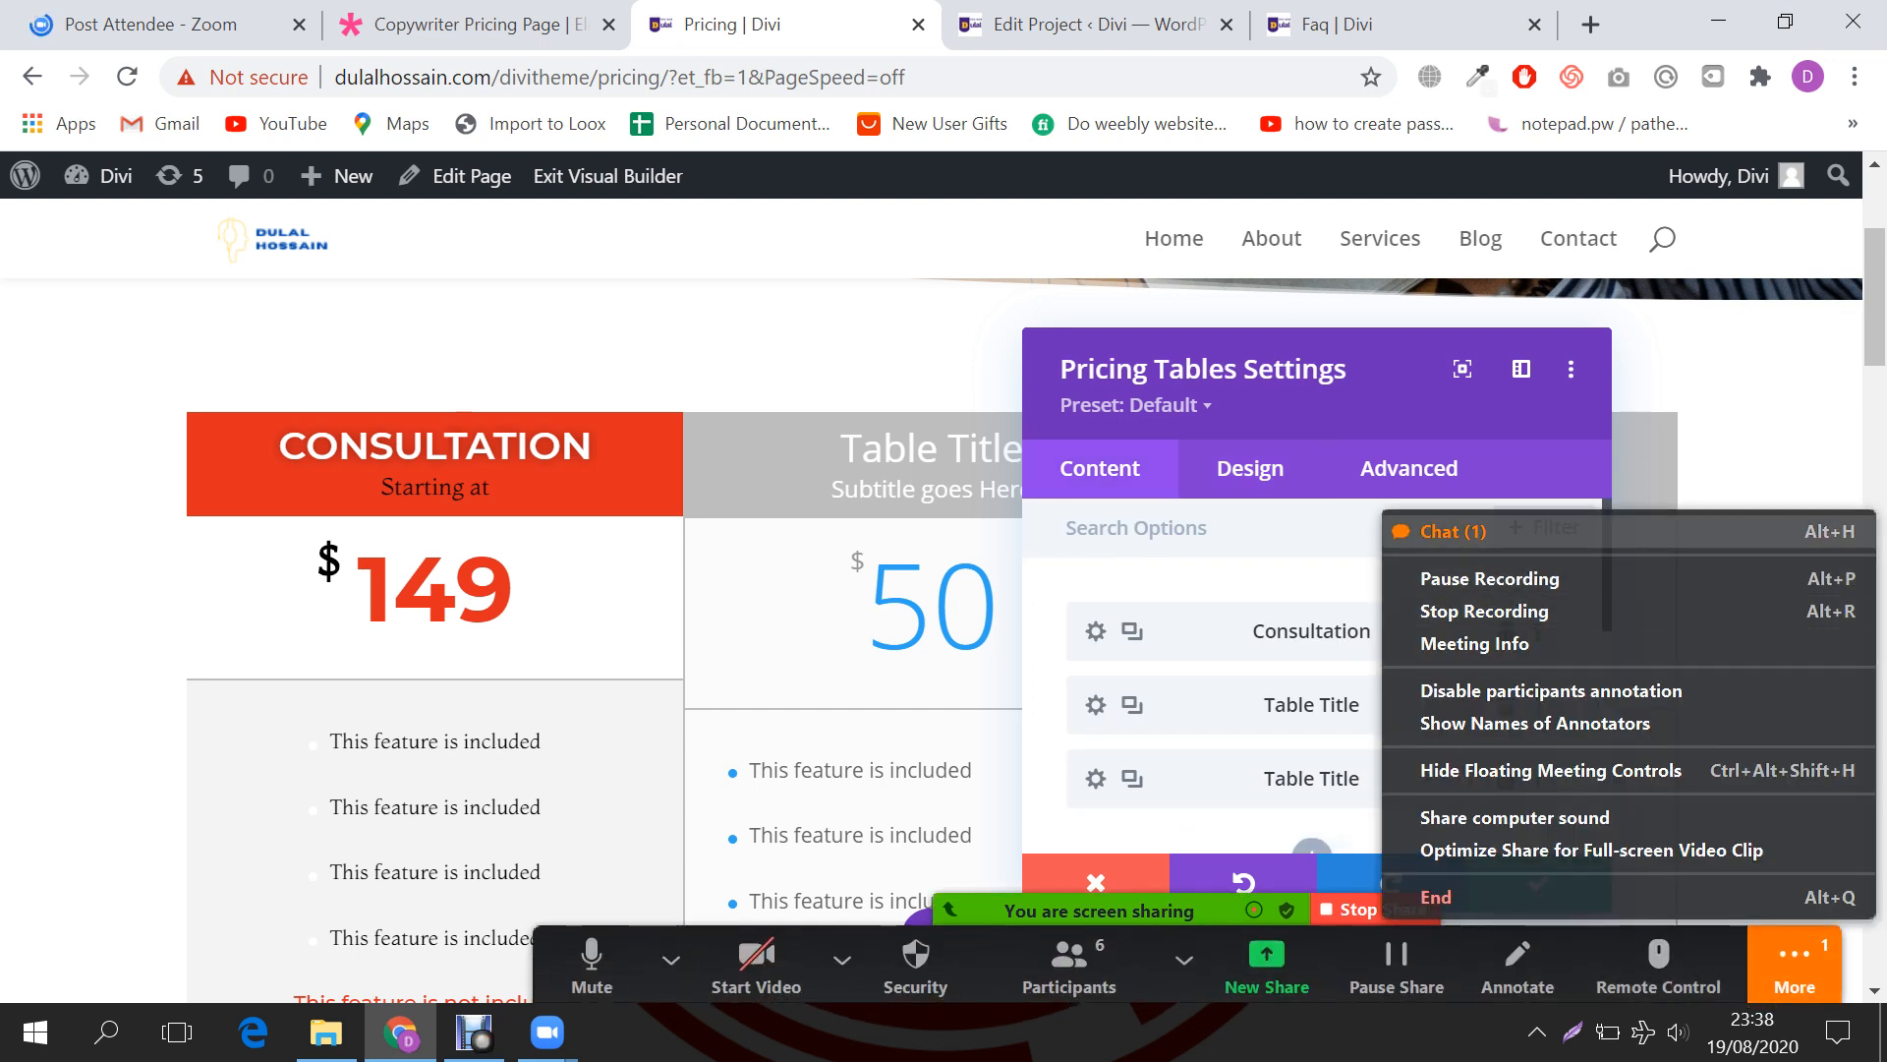
click(1453, 531)
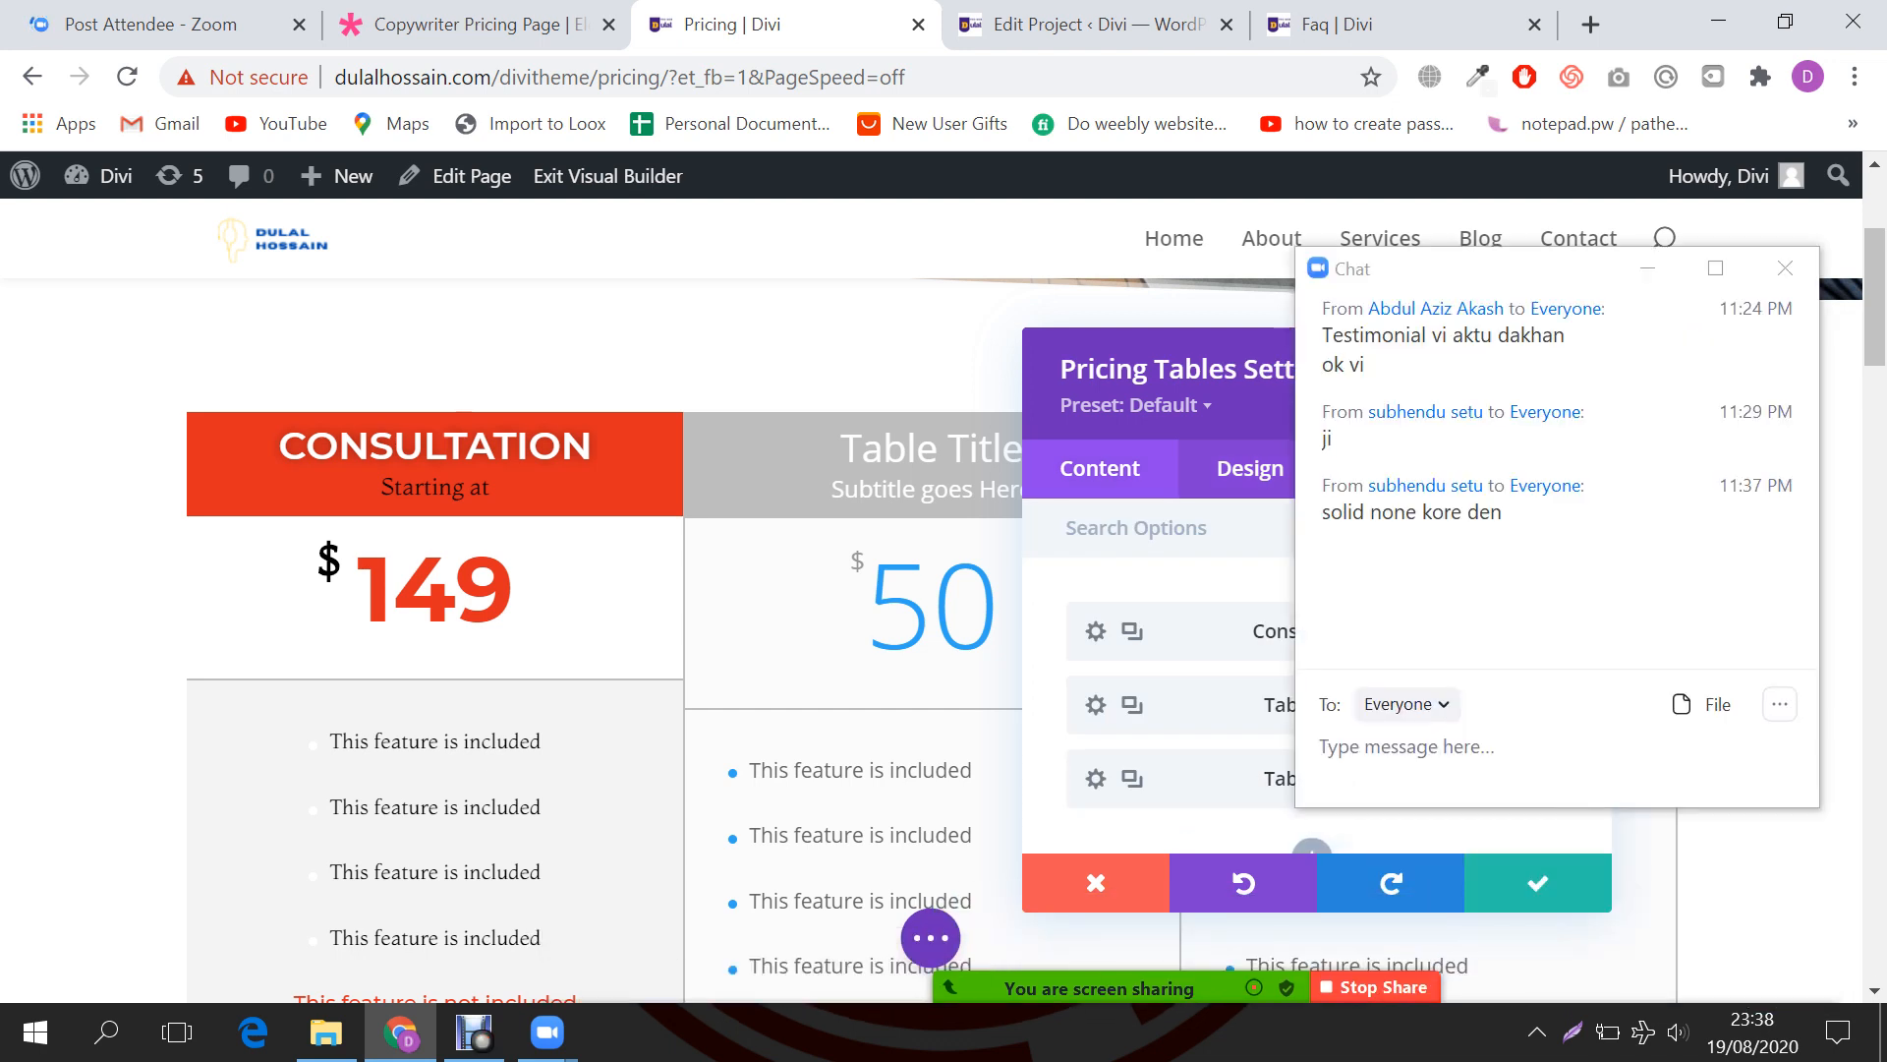
click(1538, 883)
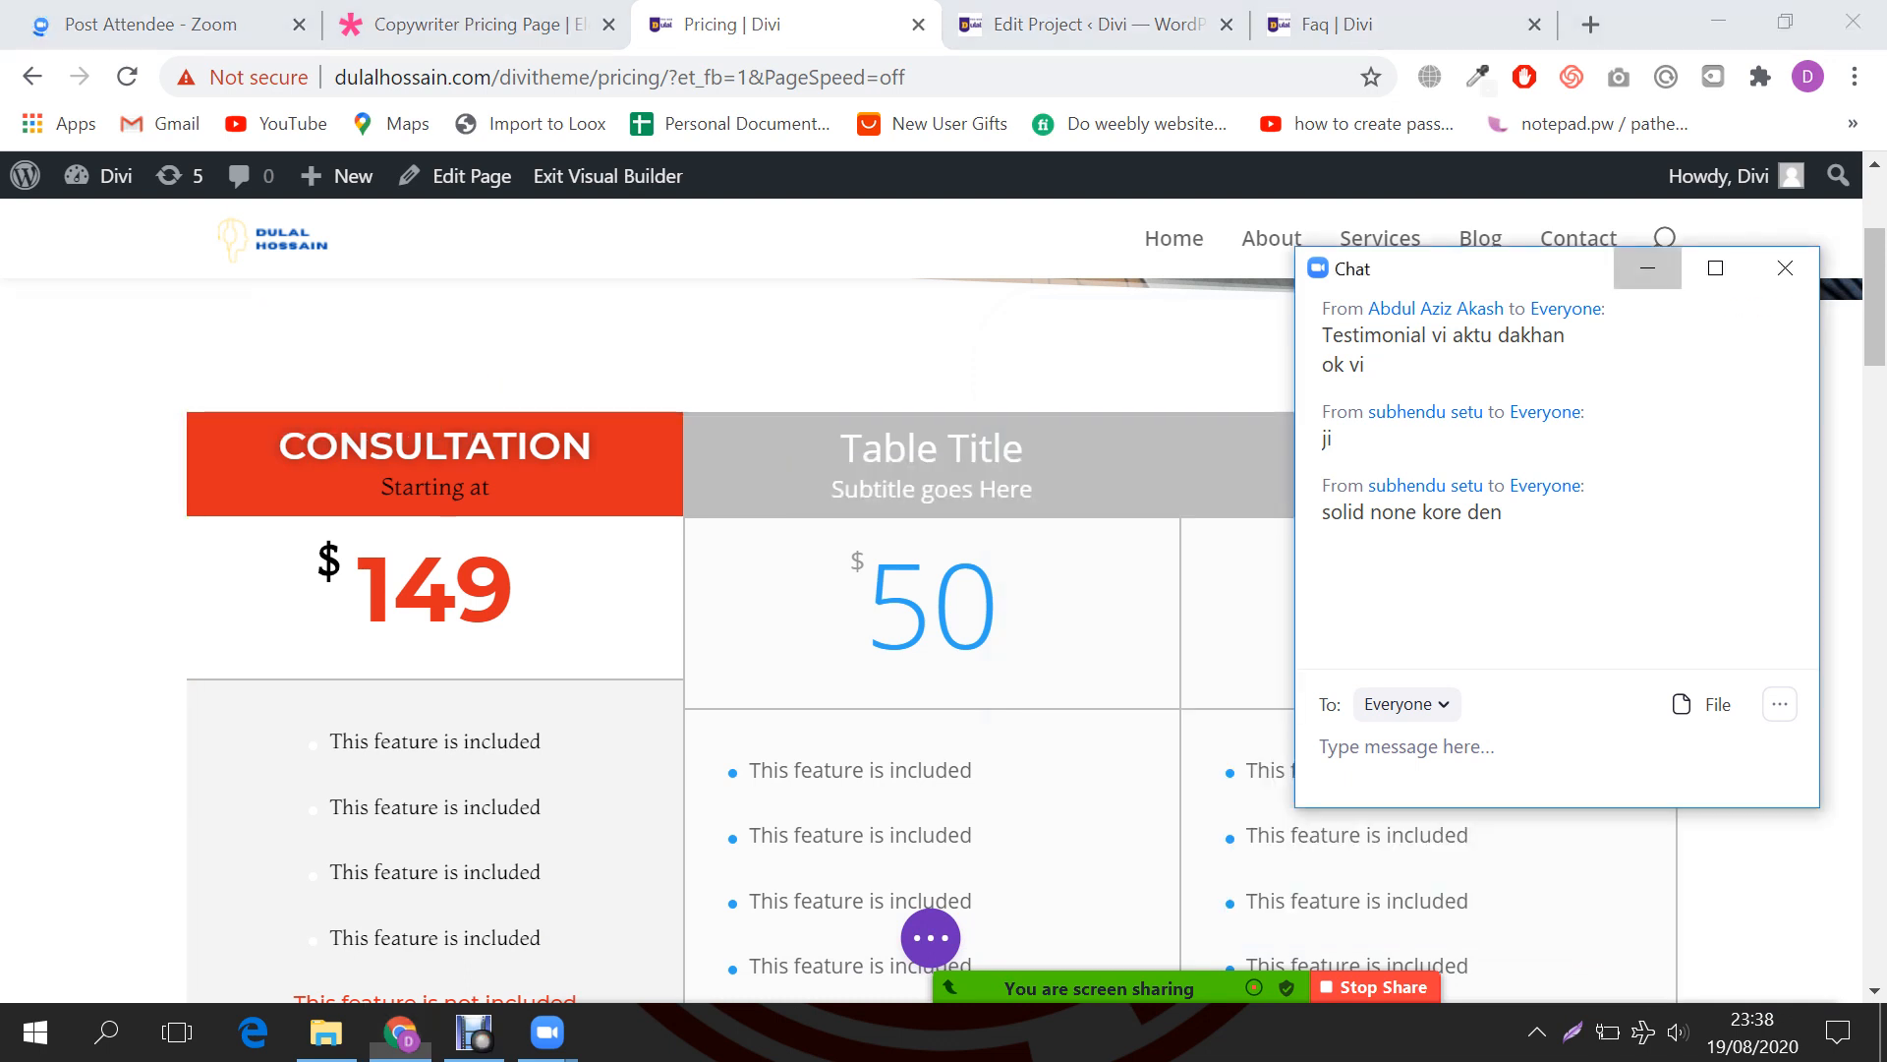
click(1785, 267)
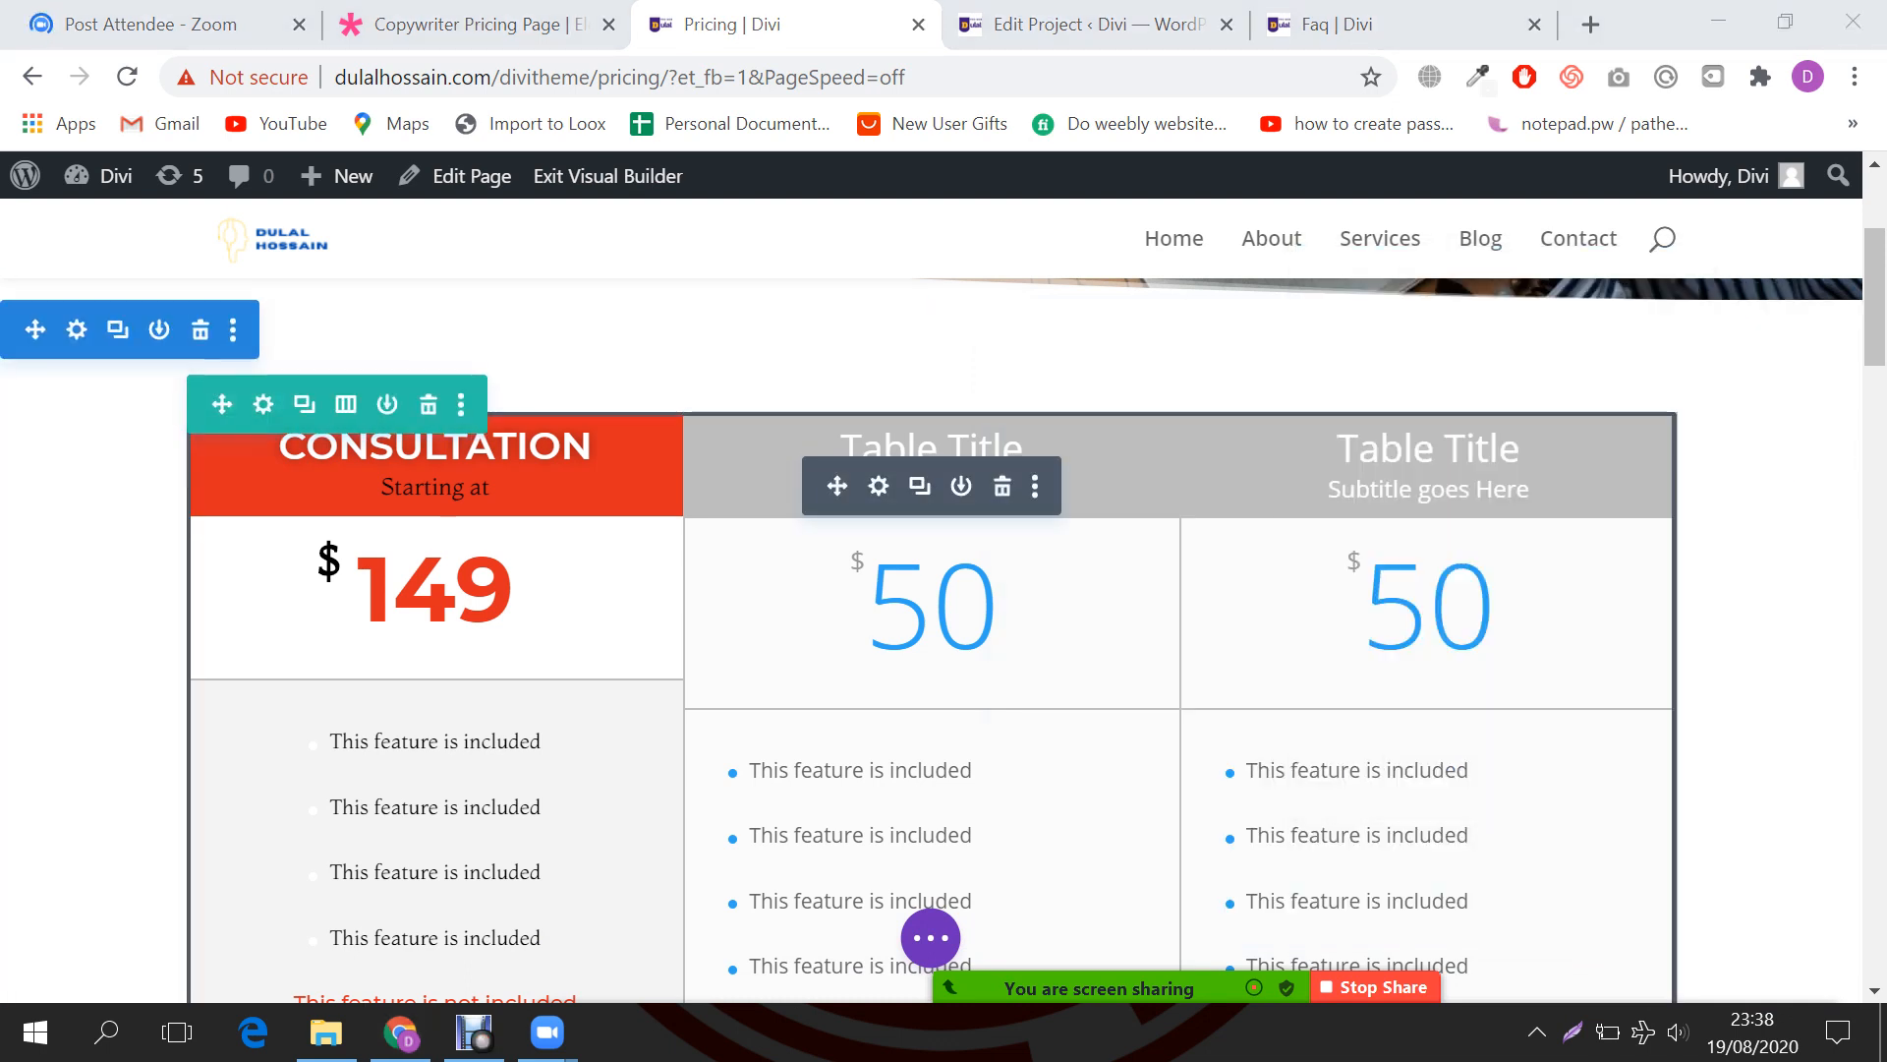
click(878, 485)
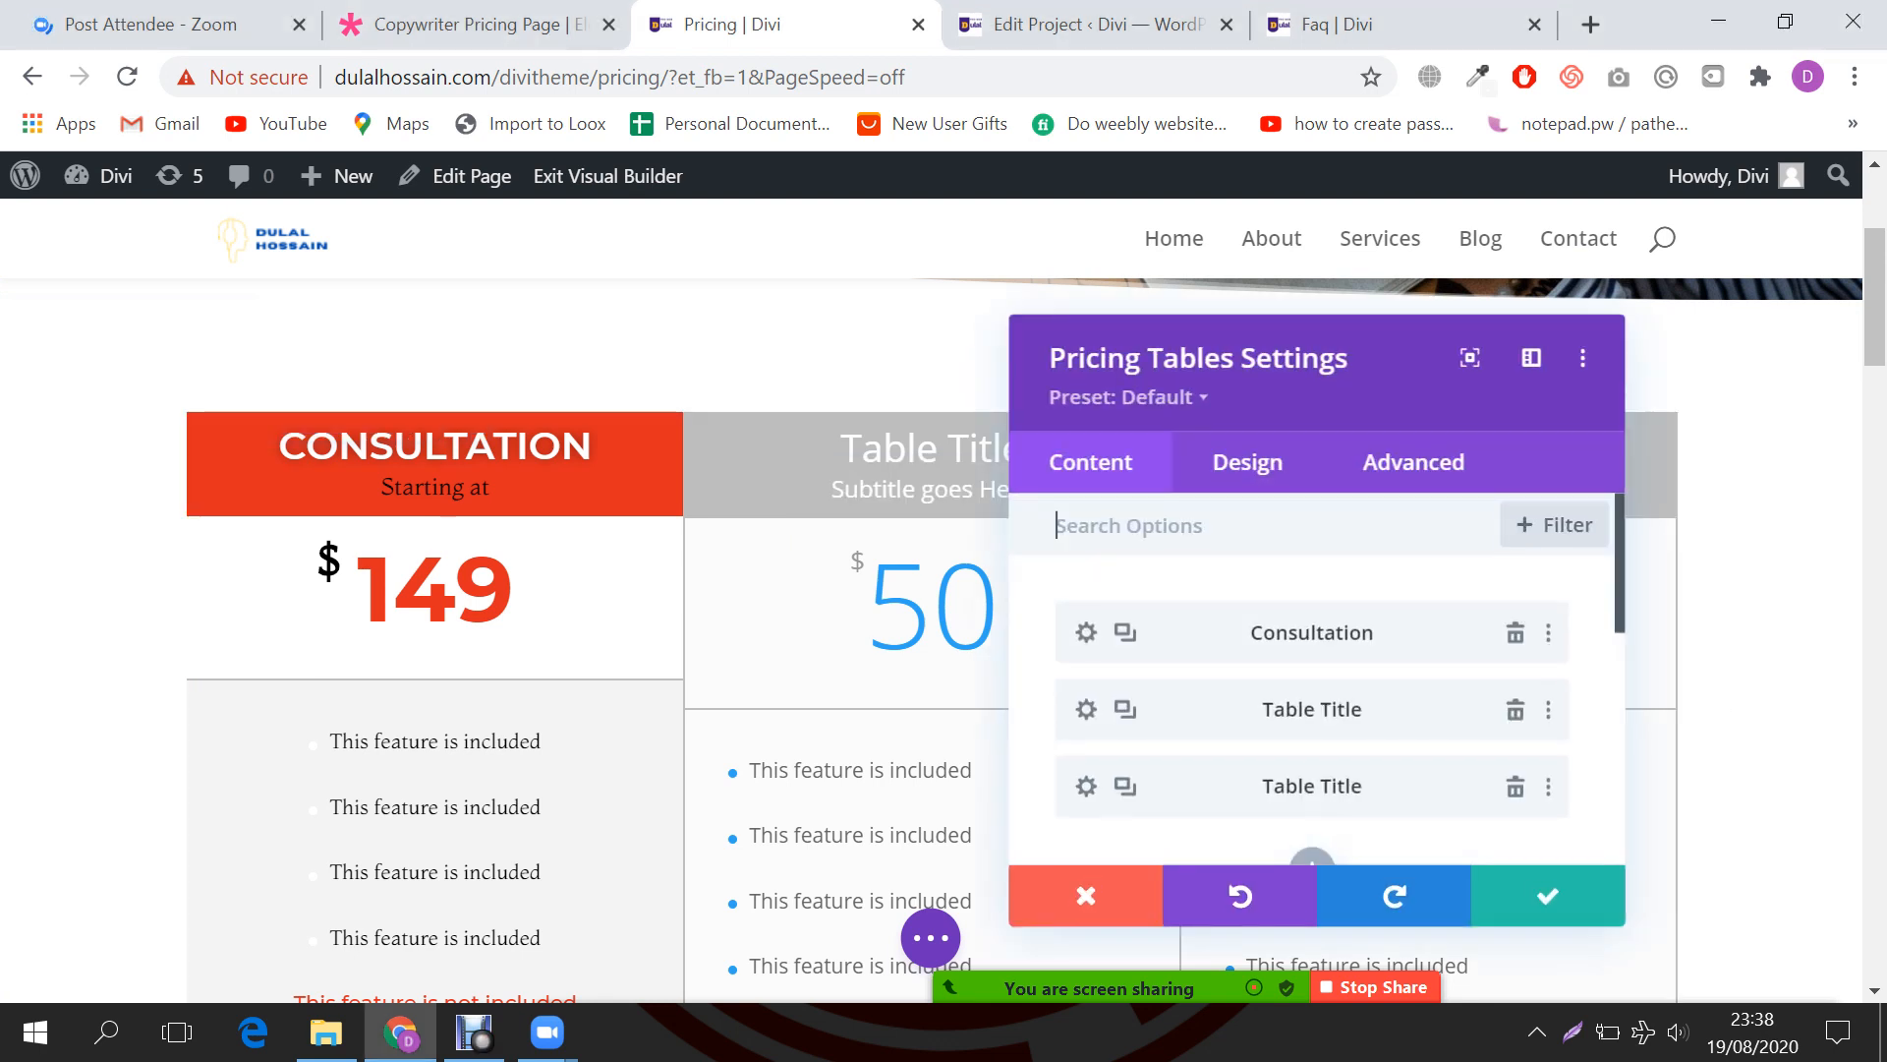
click(1095, 631)
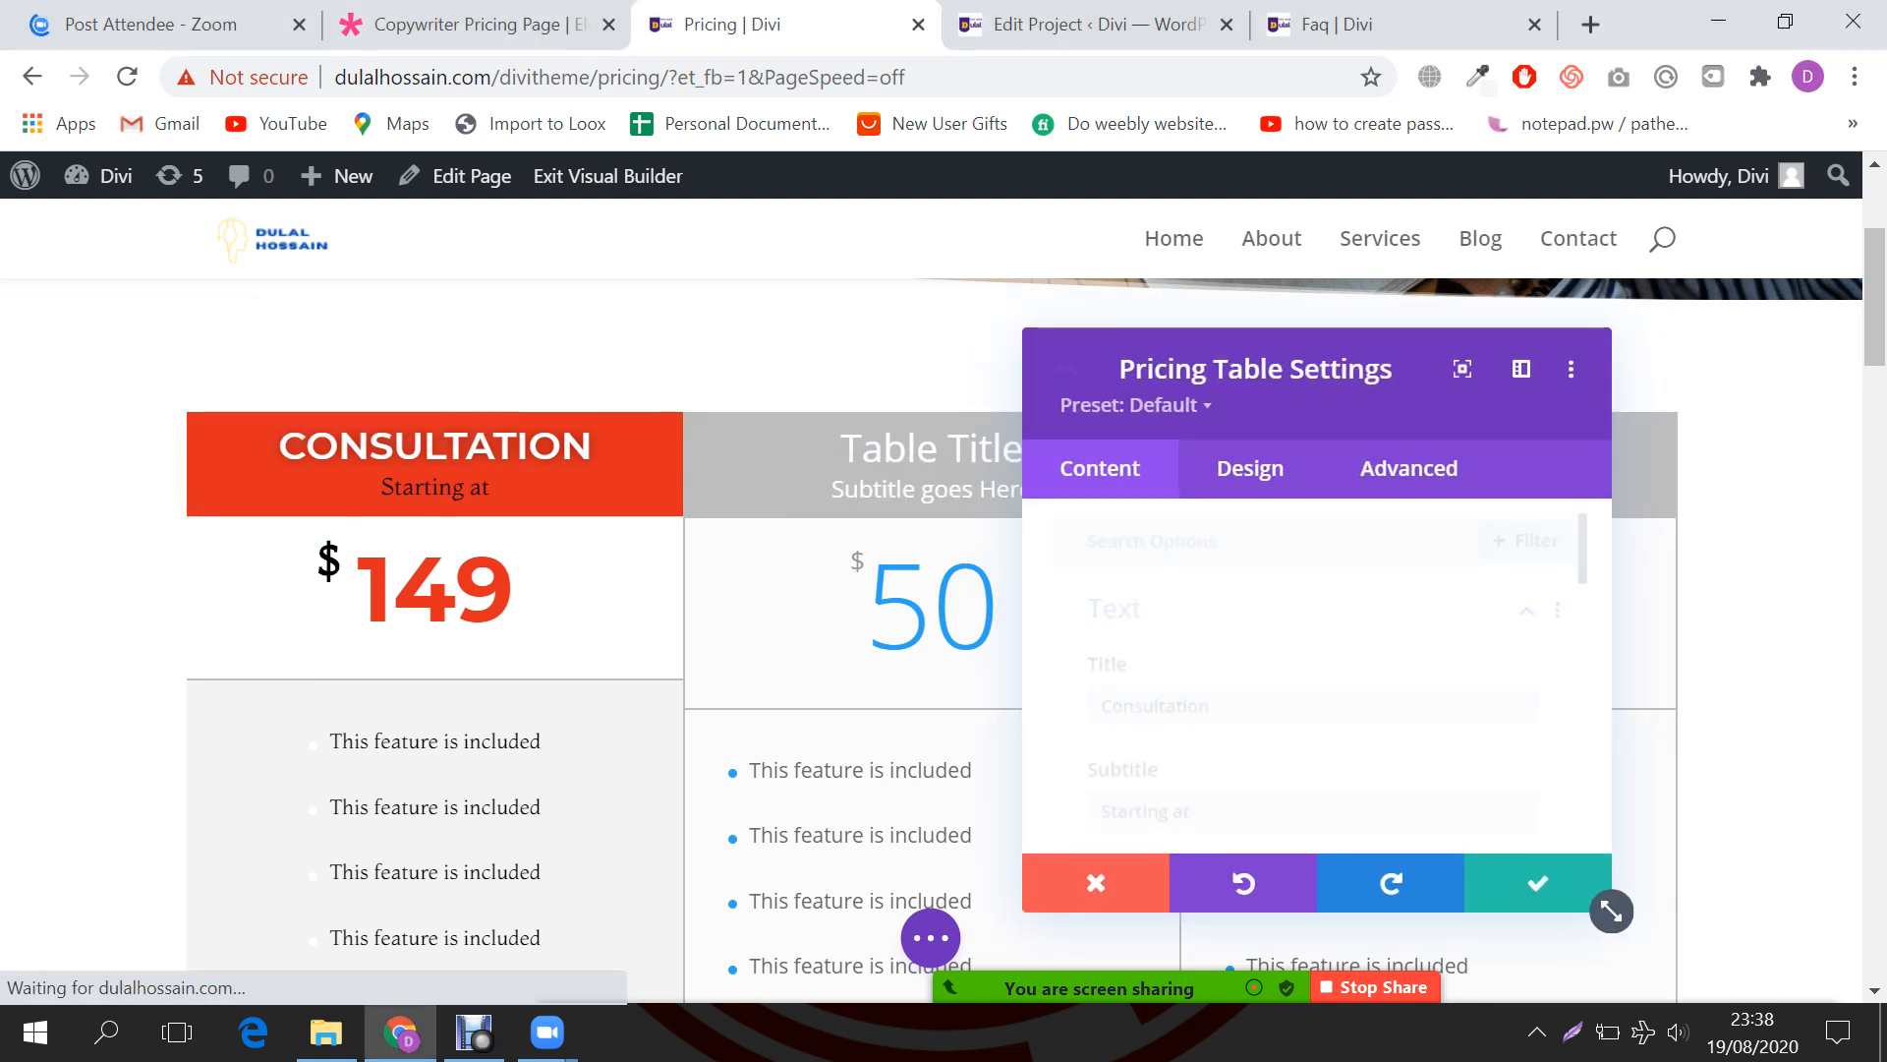
Step: Change the Consultation table's Border Style from Solid to None in its Design tab
scroll(1312, 678, down, 15)
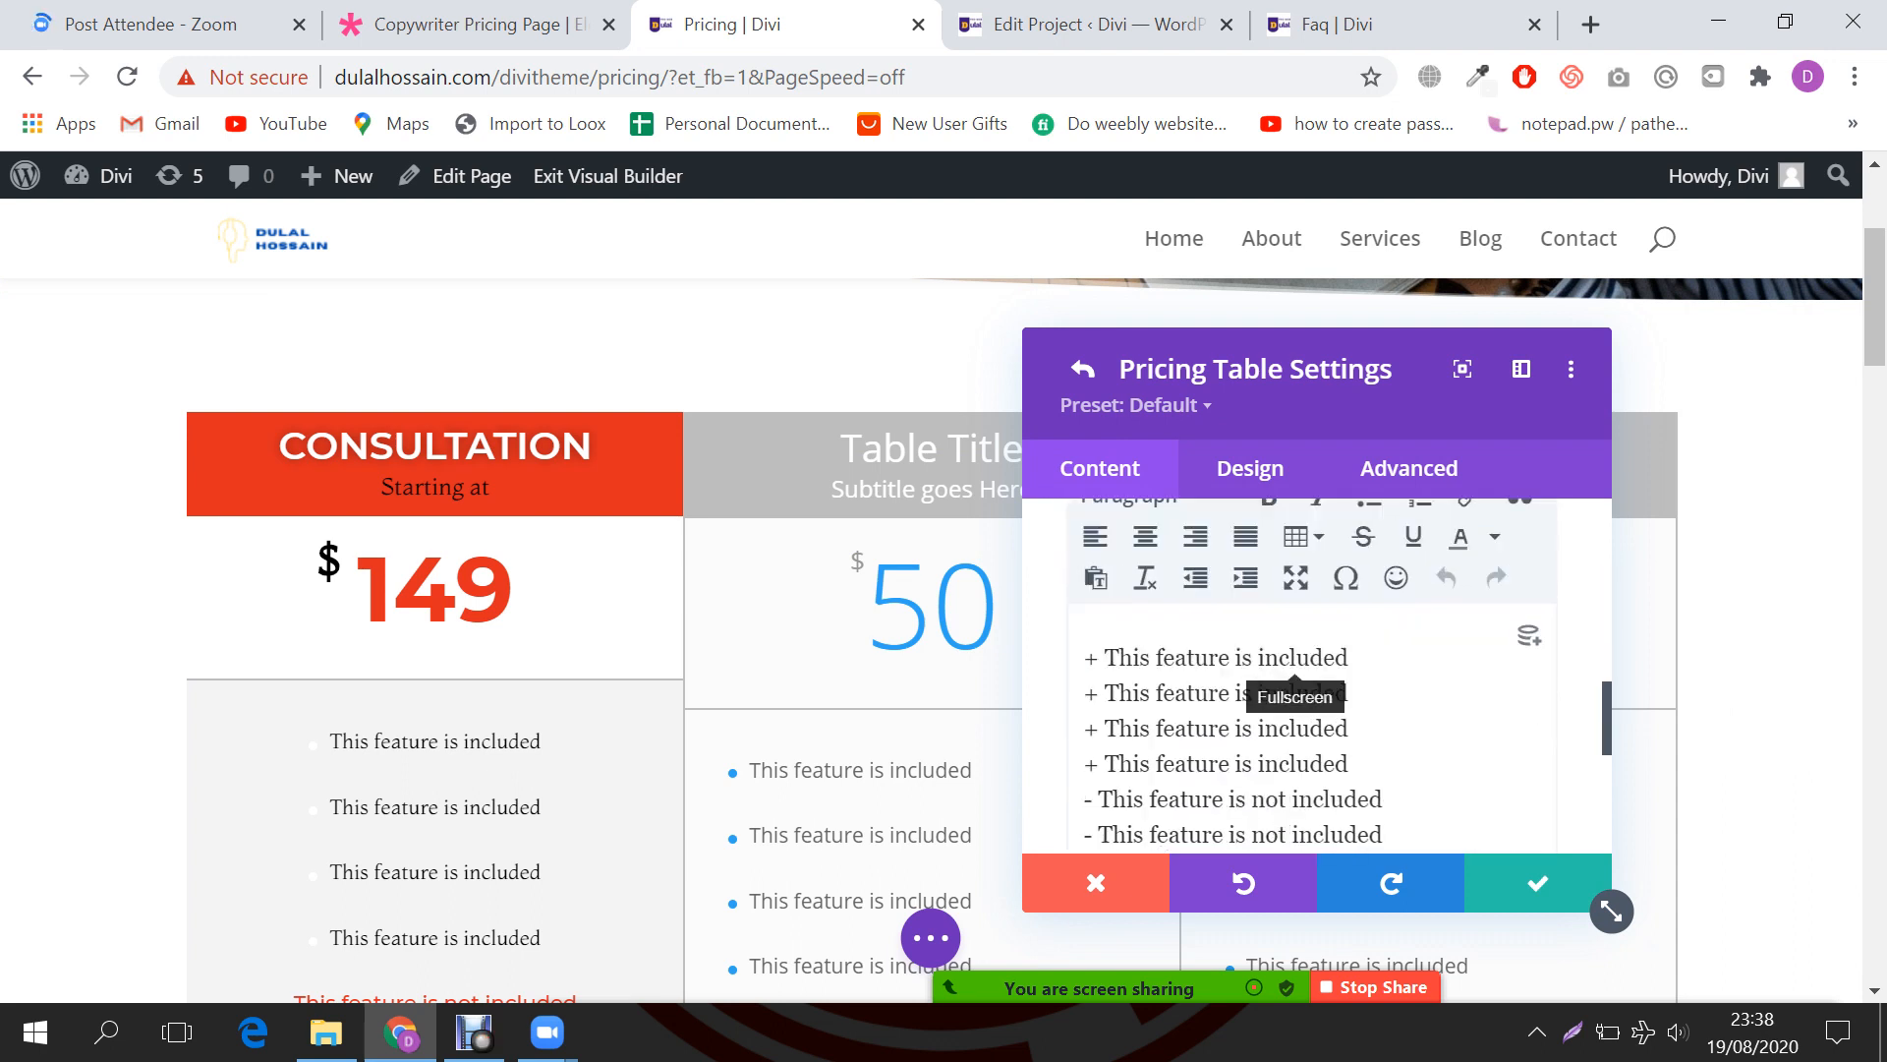
click(1249, 468)
scroll(1312, 678, down, 5)
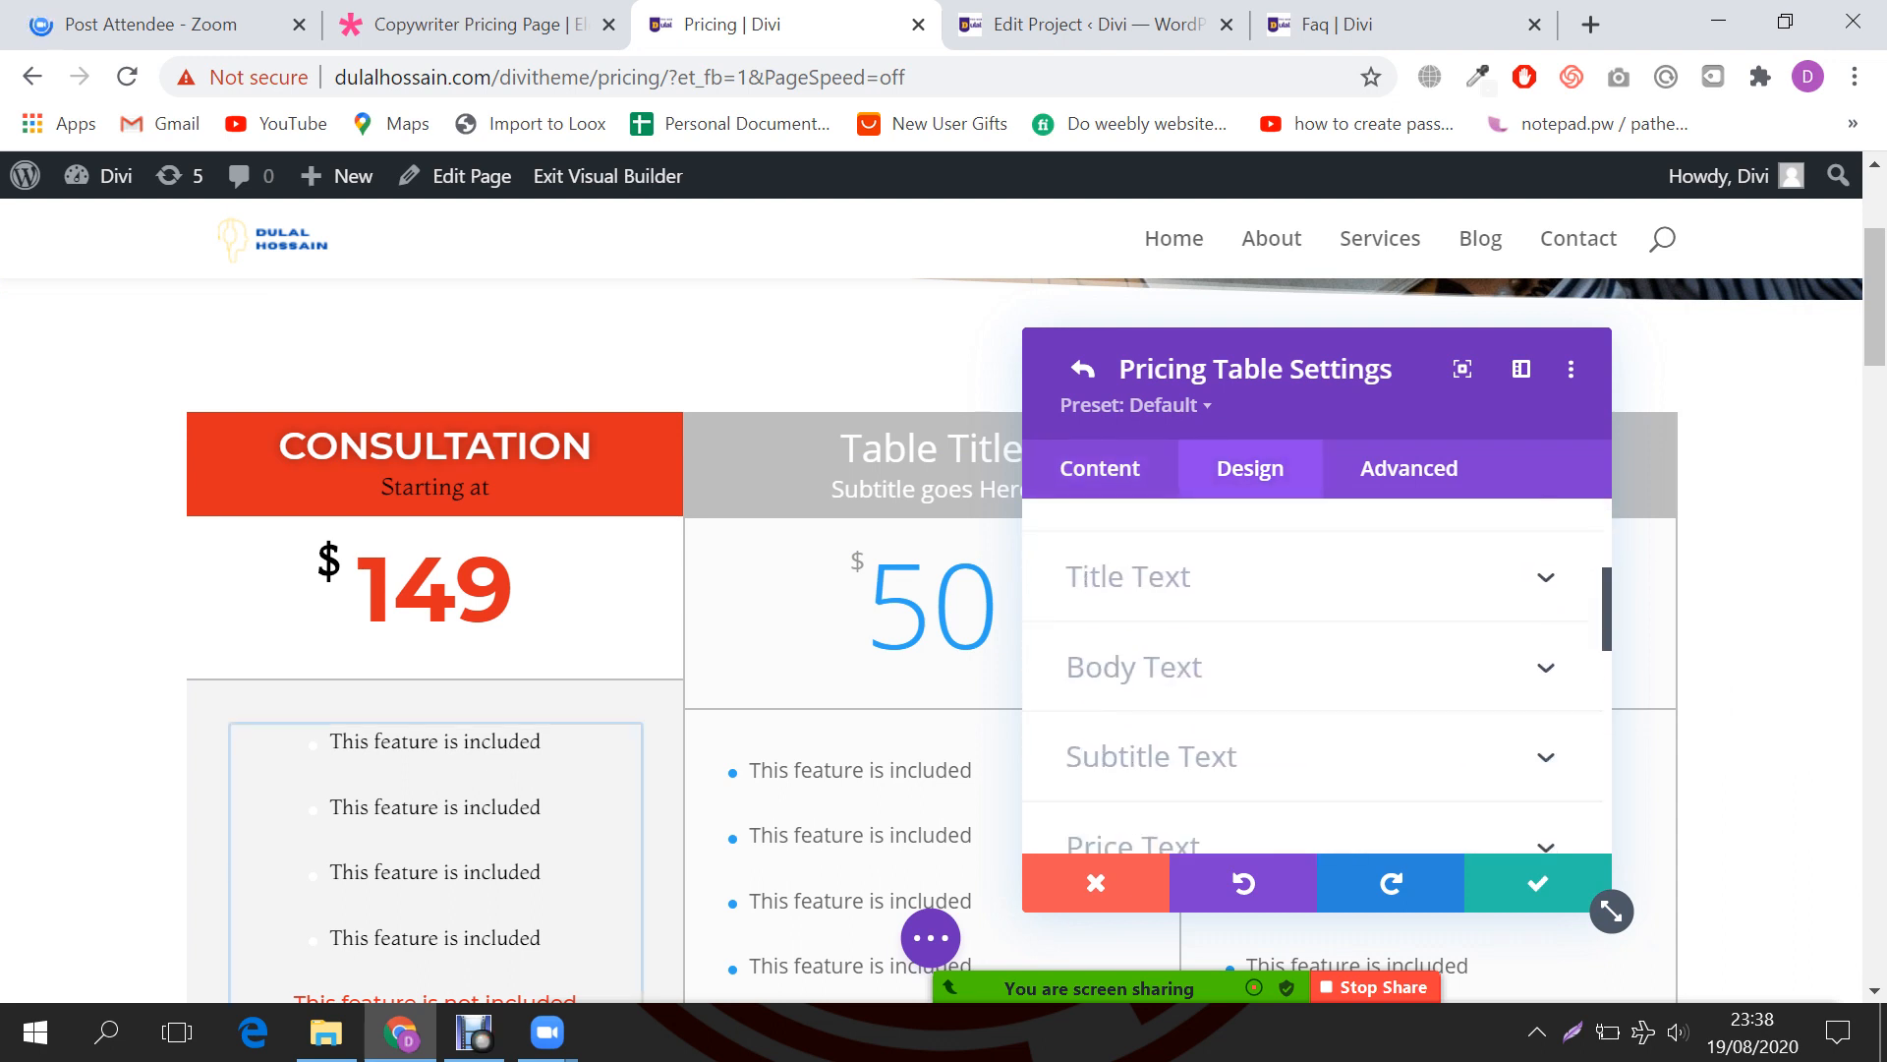
scroll(1313, 678, up, 1)
scroll(1312, 678, down, 5)
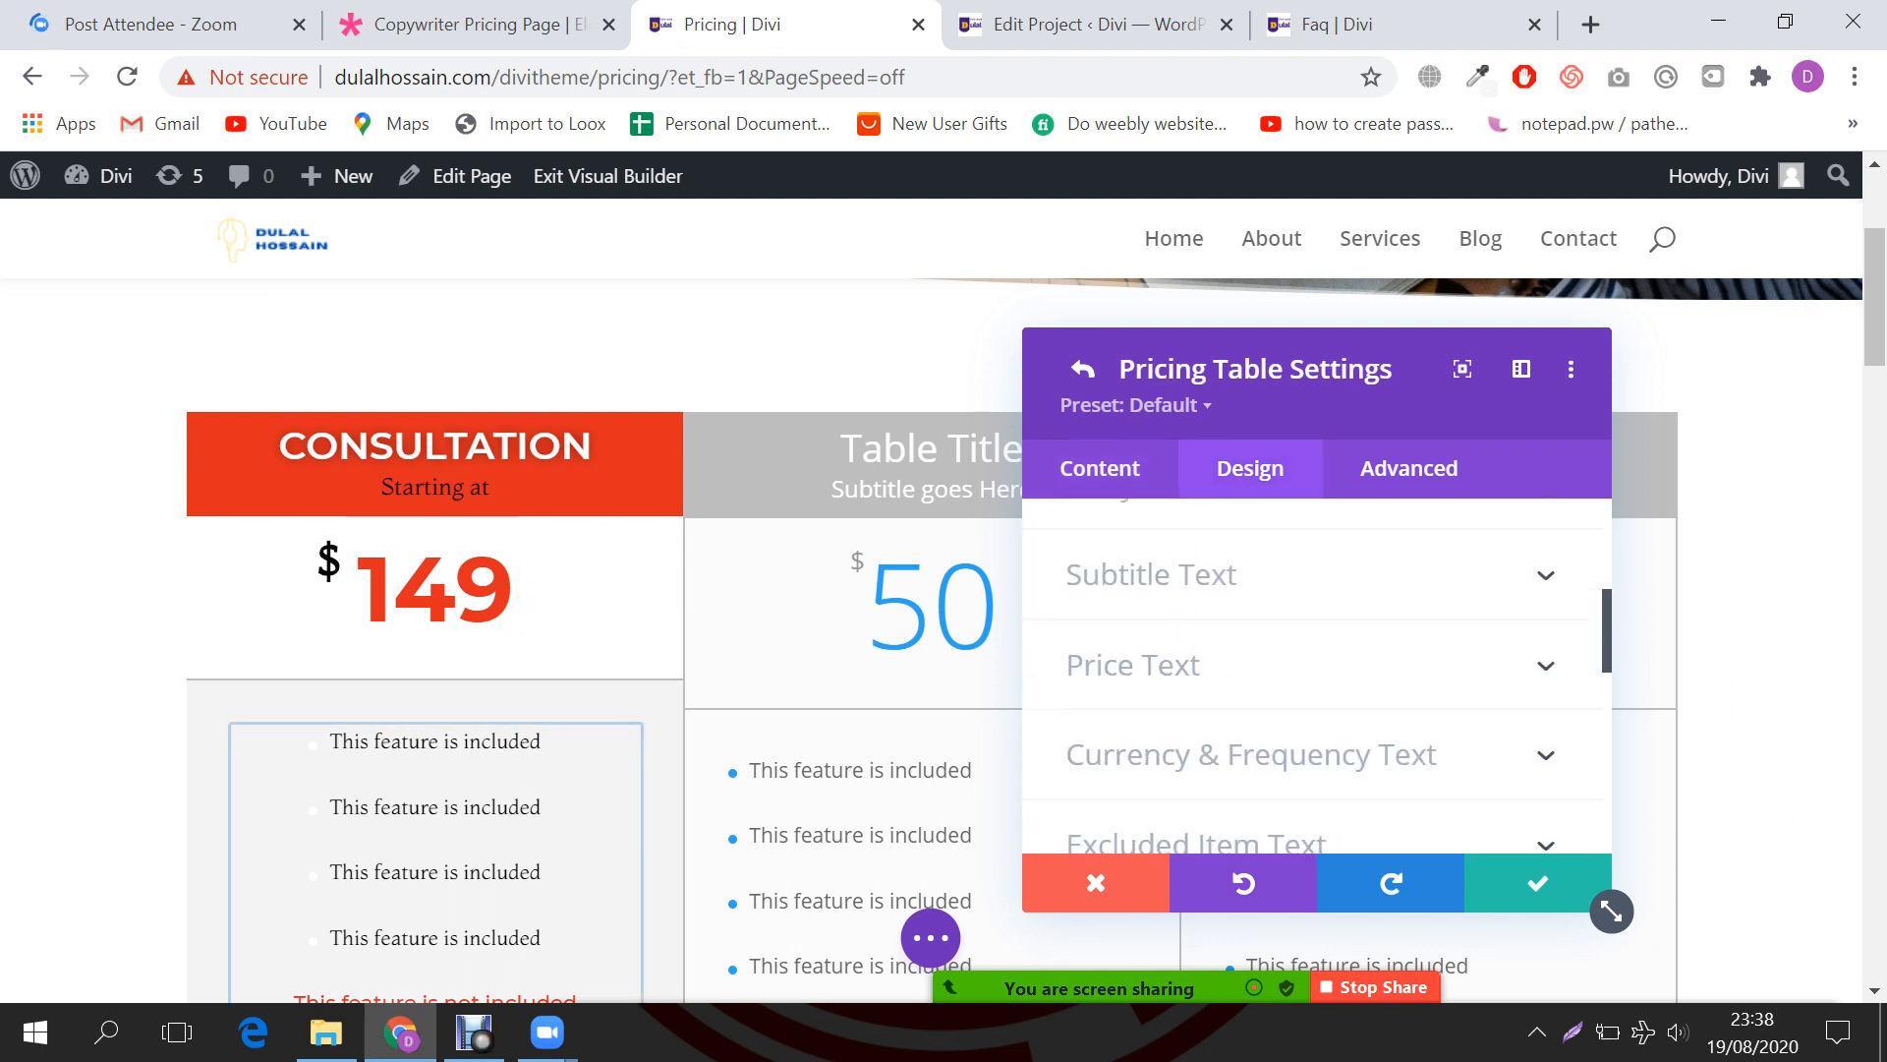
scroll(1312, 678, down, 2)
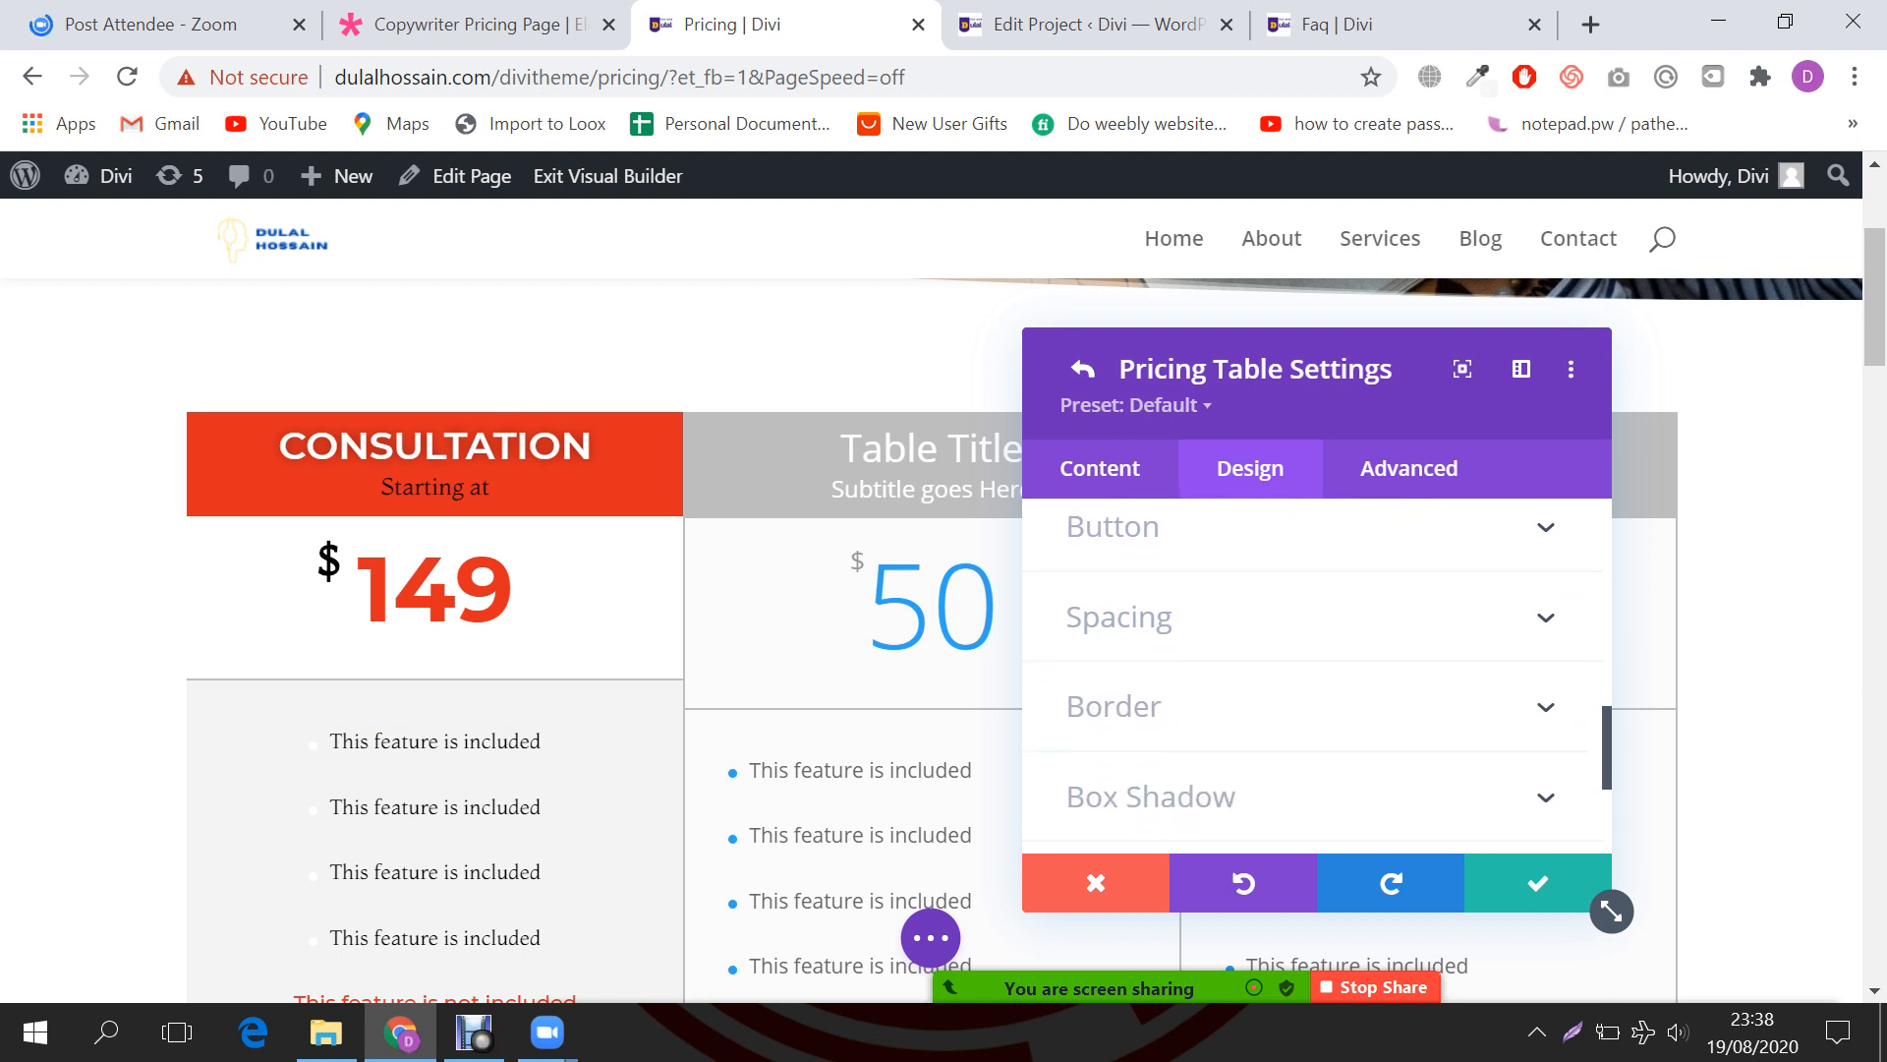
click(1312, 705)
scroll(1313, 706, down, 3)
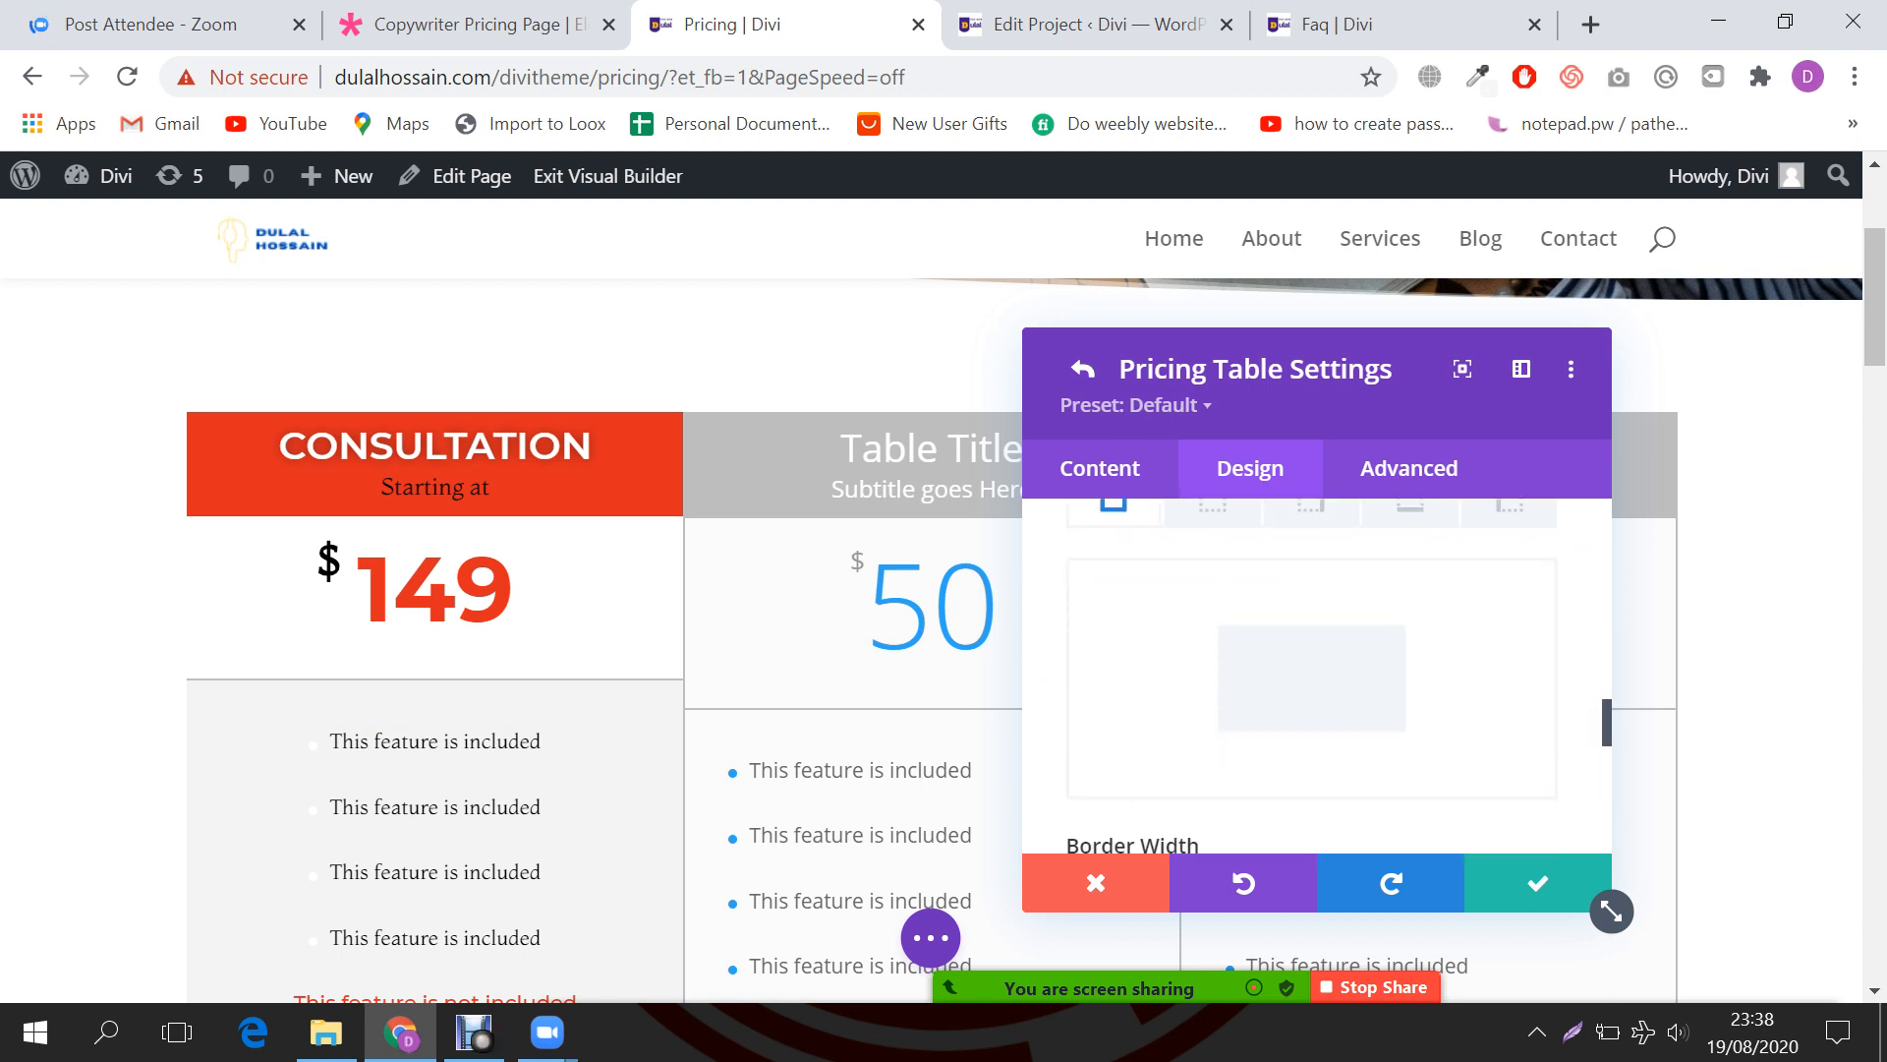
scroll(1312, 705, down, 4)
scroll(1317, 678, down, 4)
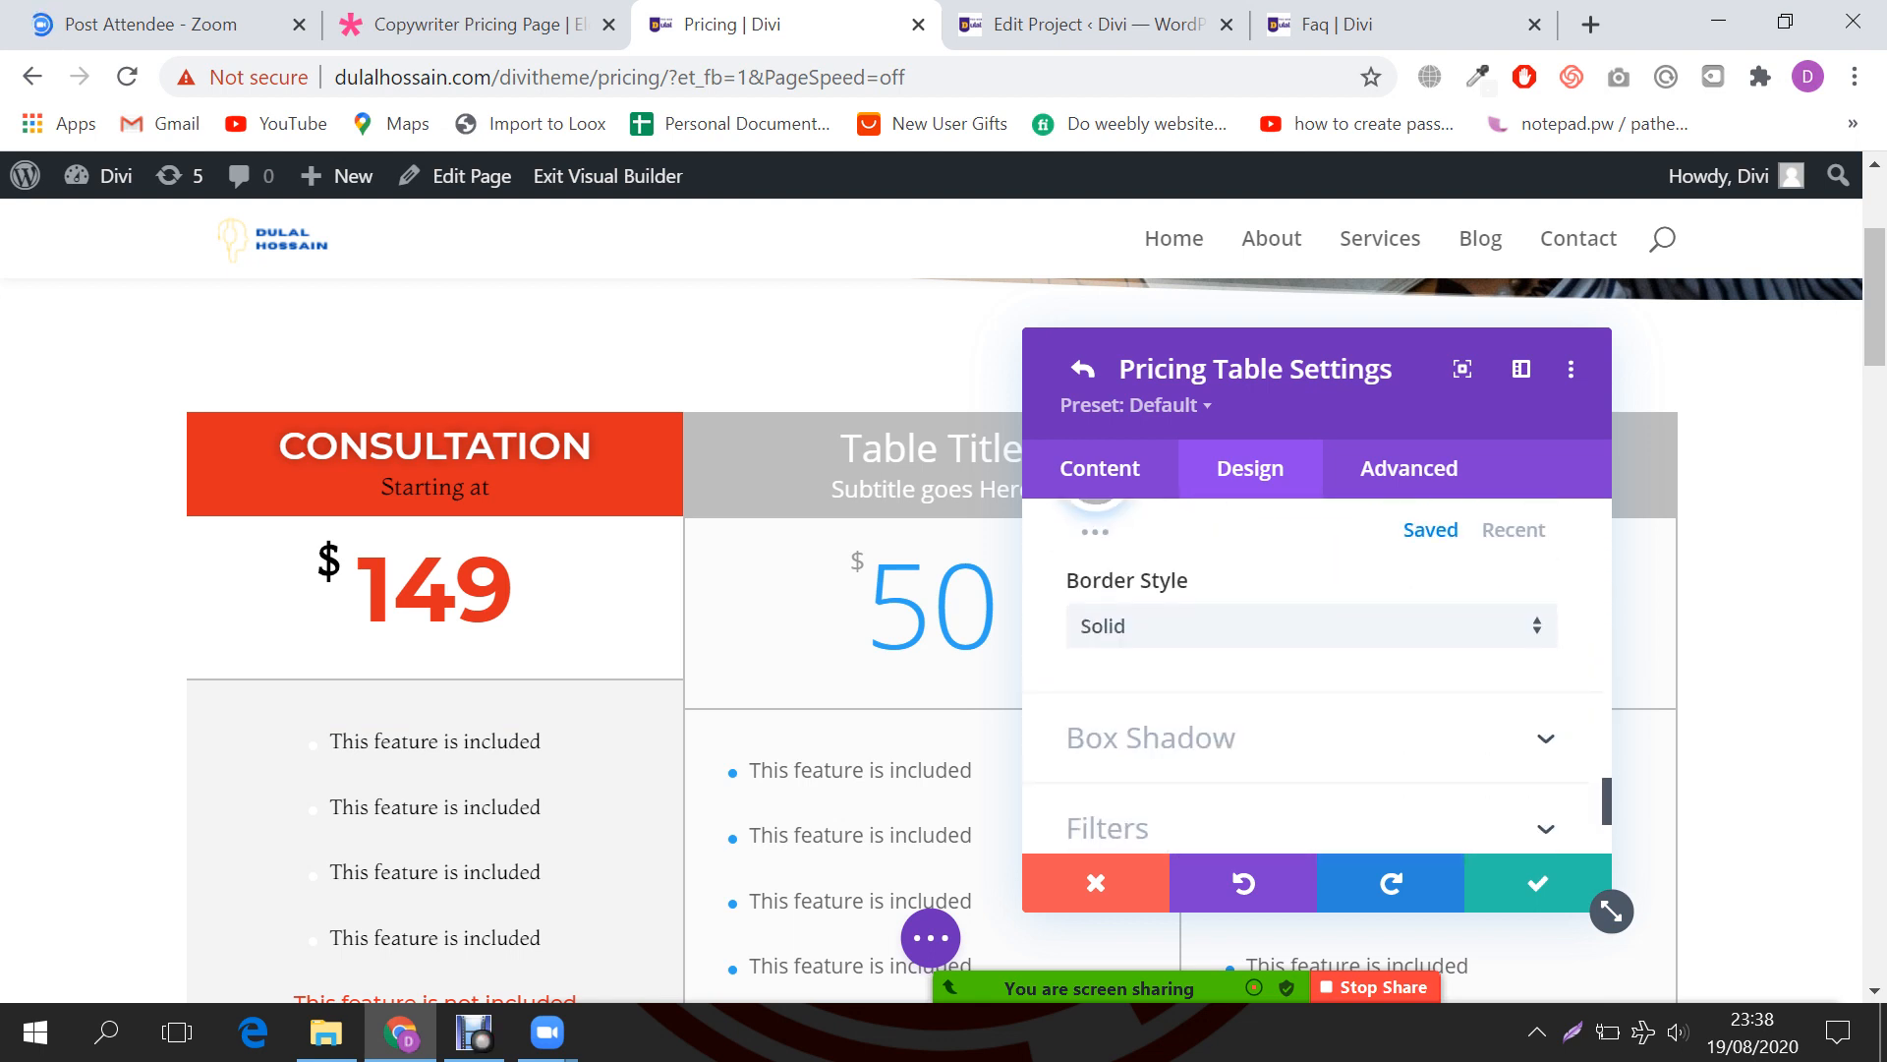
click(1312, 625)
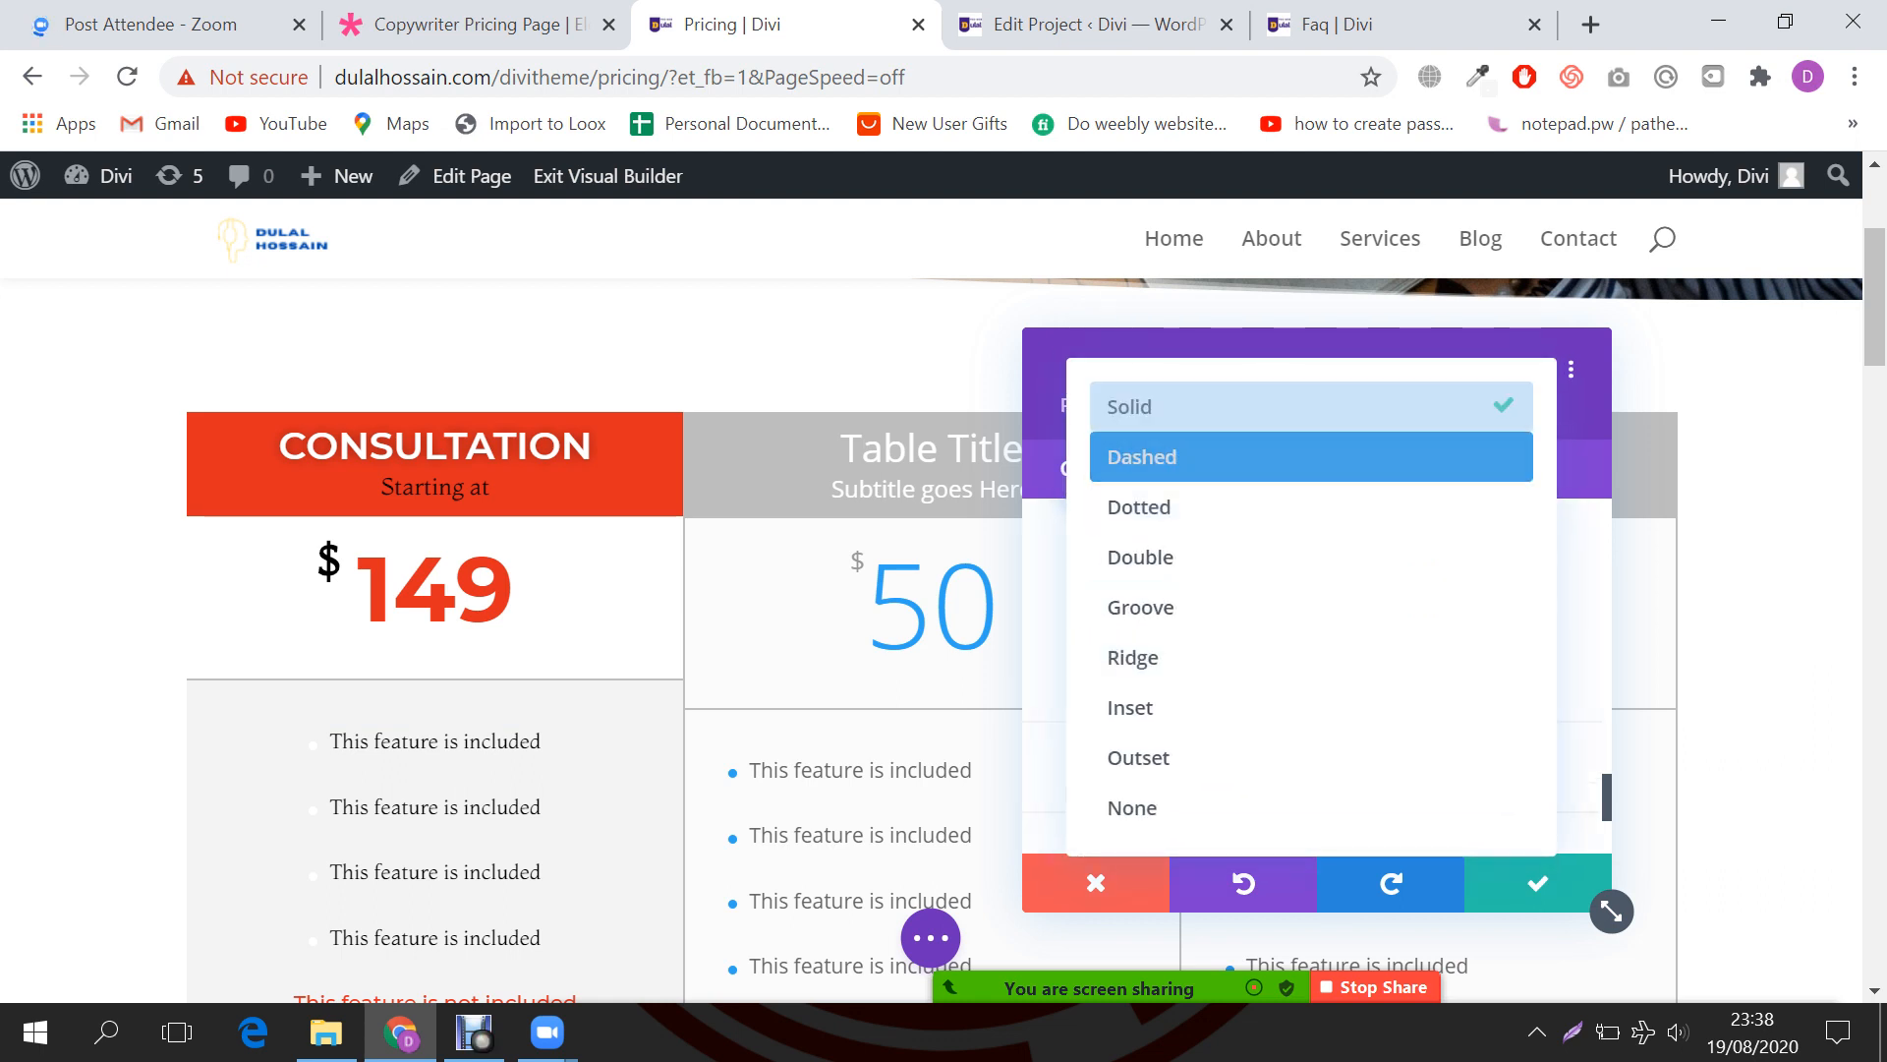
click(1312, 807)
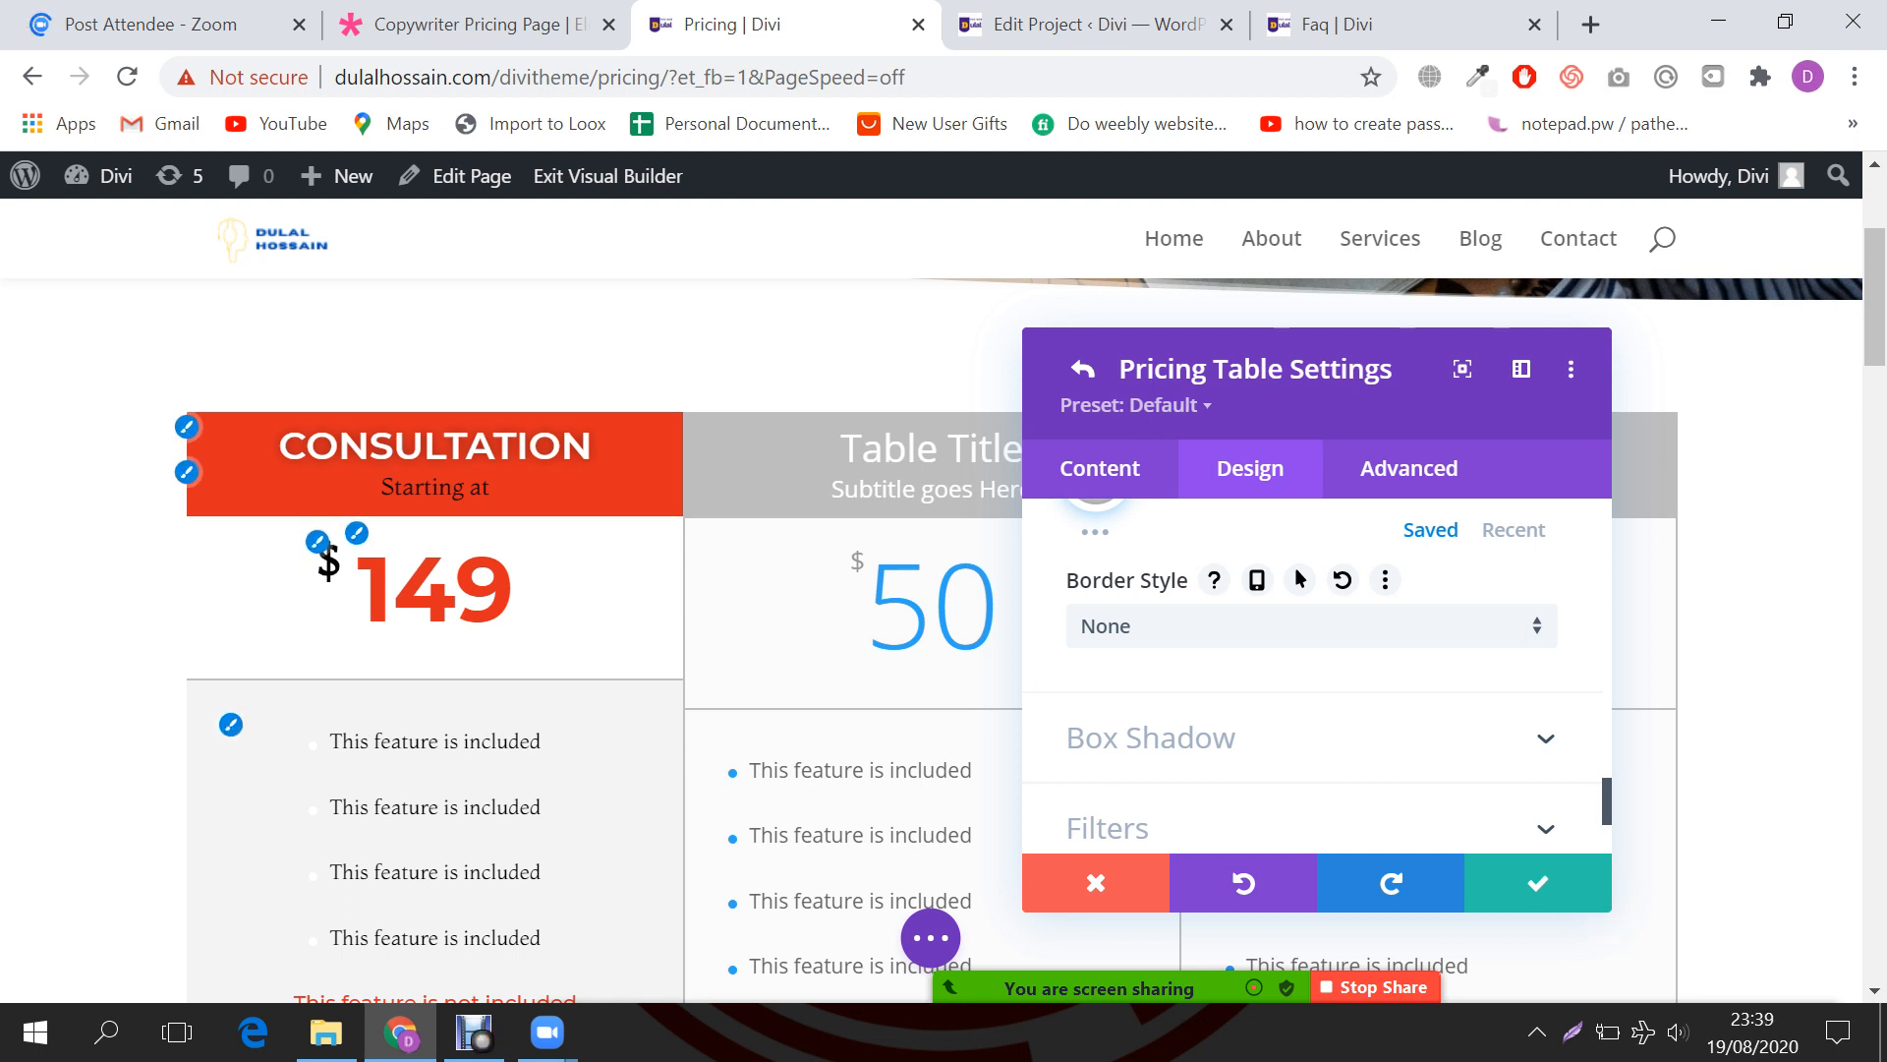
Step: Browse the table's Body Text and Subtitle Text styling options
scroll(432, 639, down, 2)
click(231, 577)
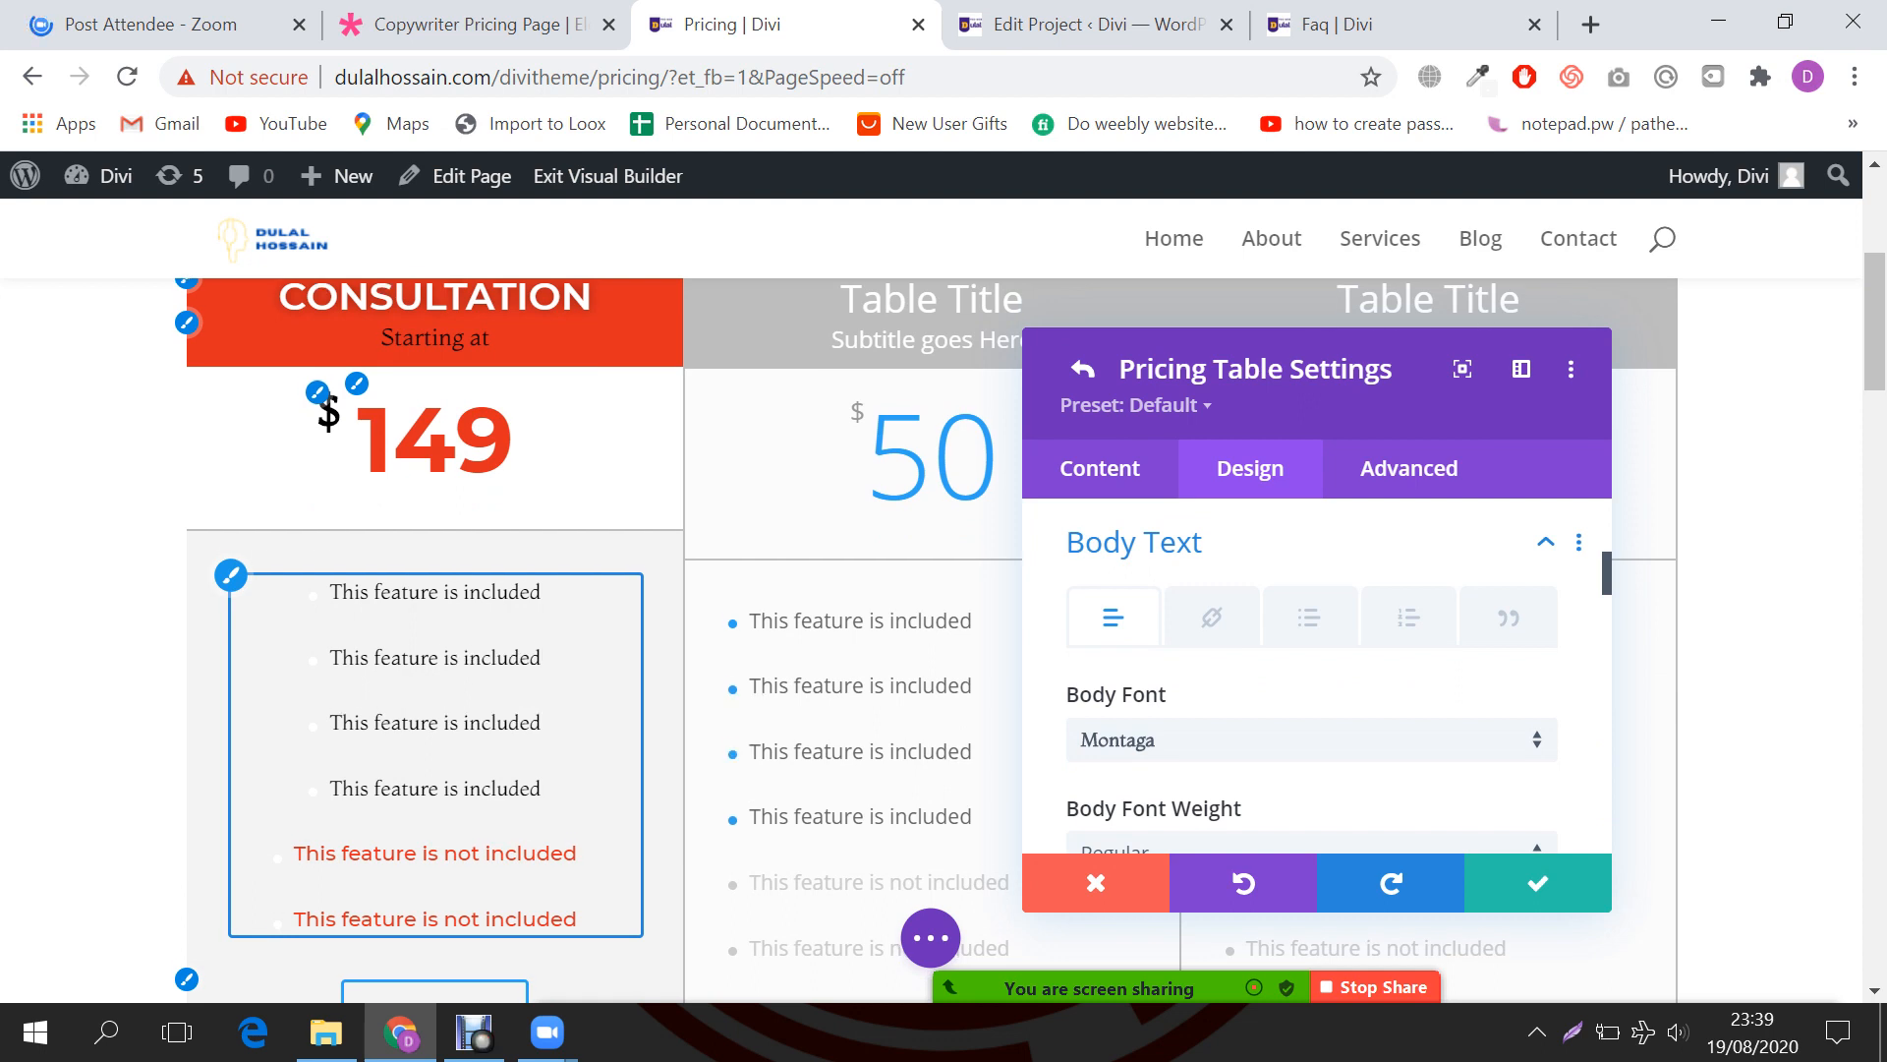
scroll(432, 590, down, 3)
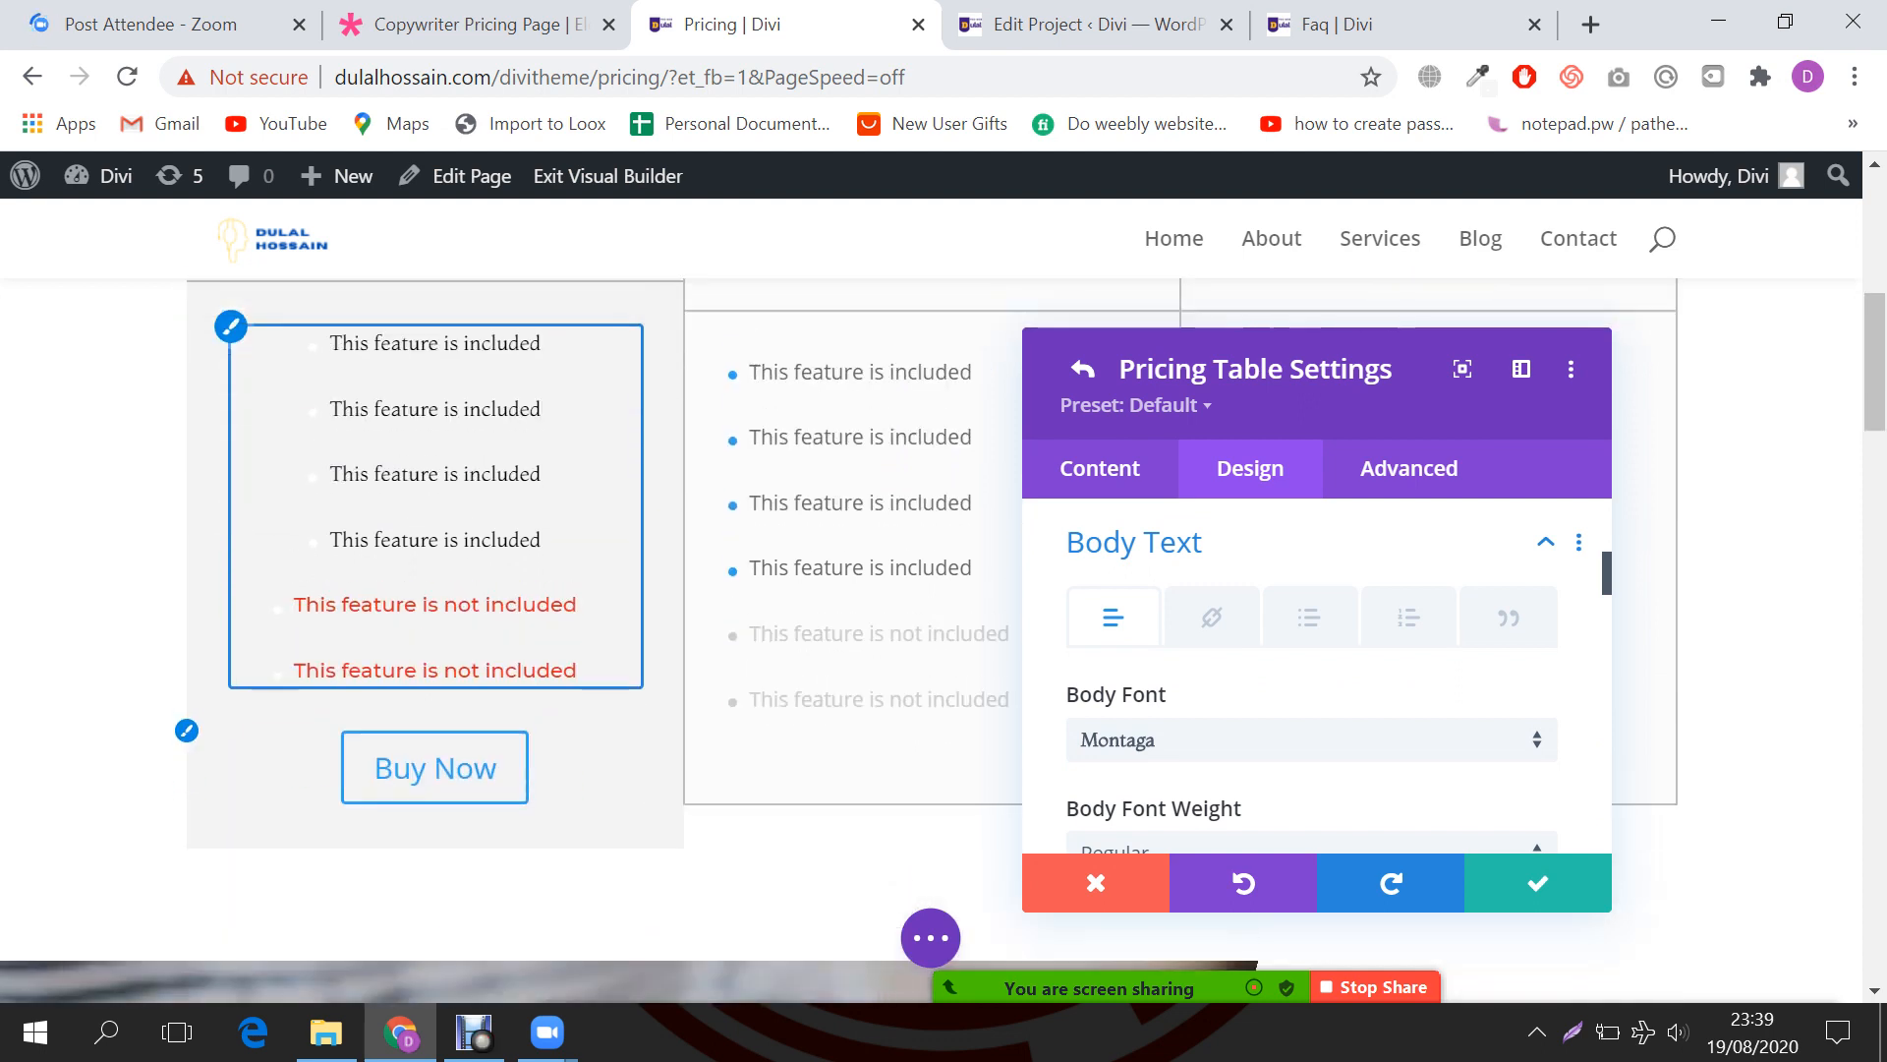
scroll(433, 590, up, 3)
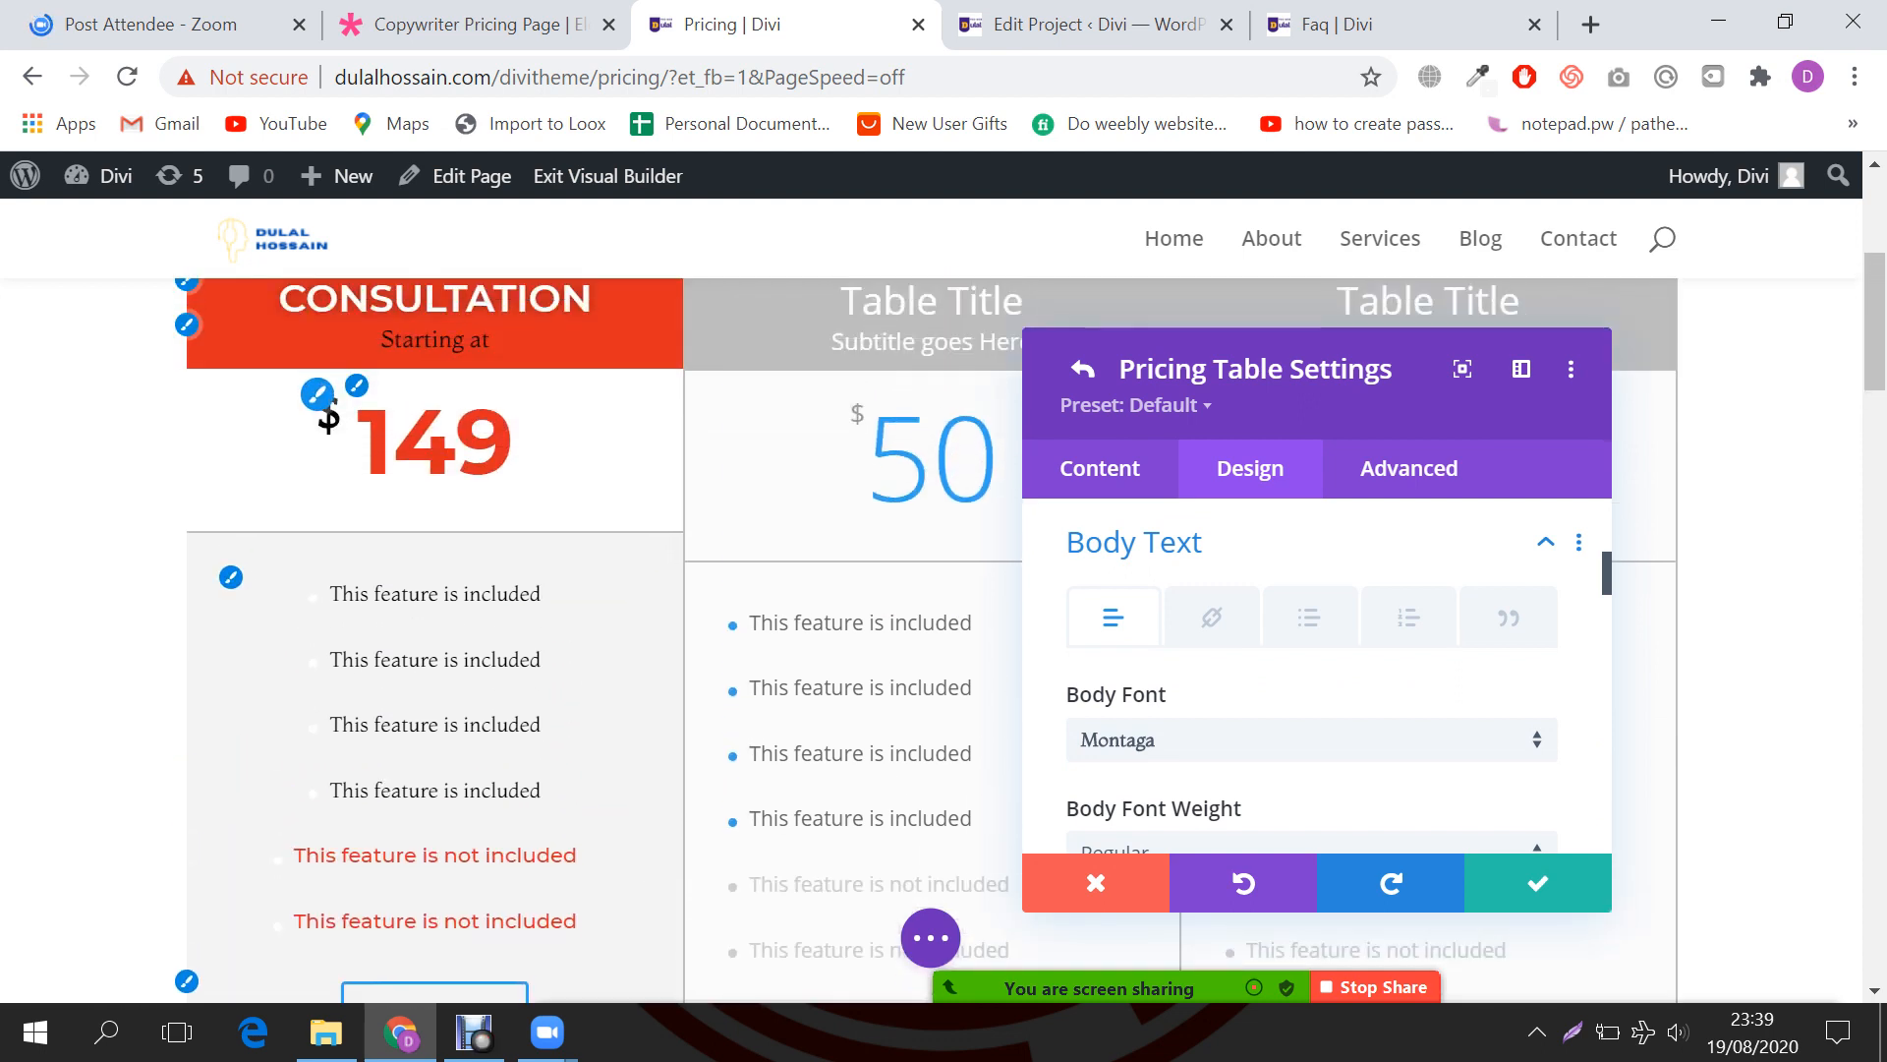
scroll(432, 590, up, 2)
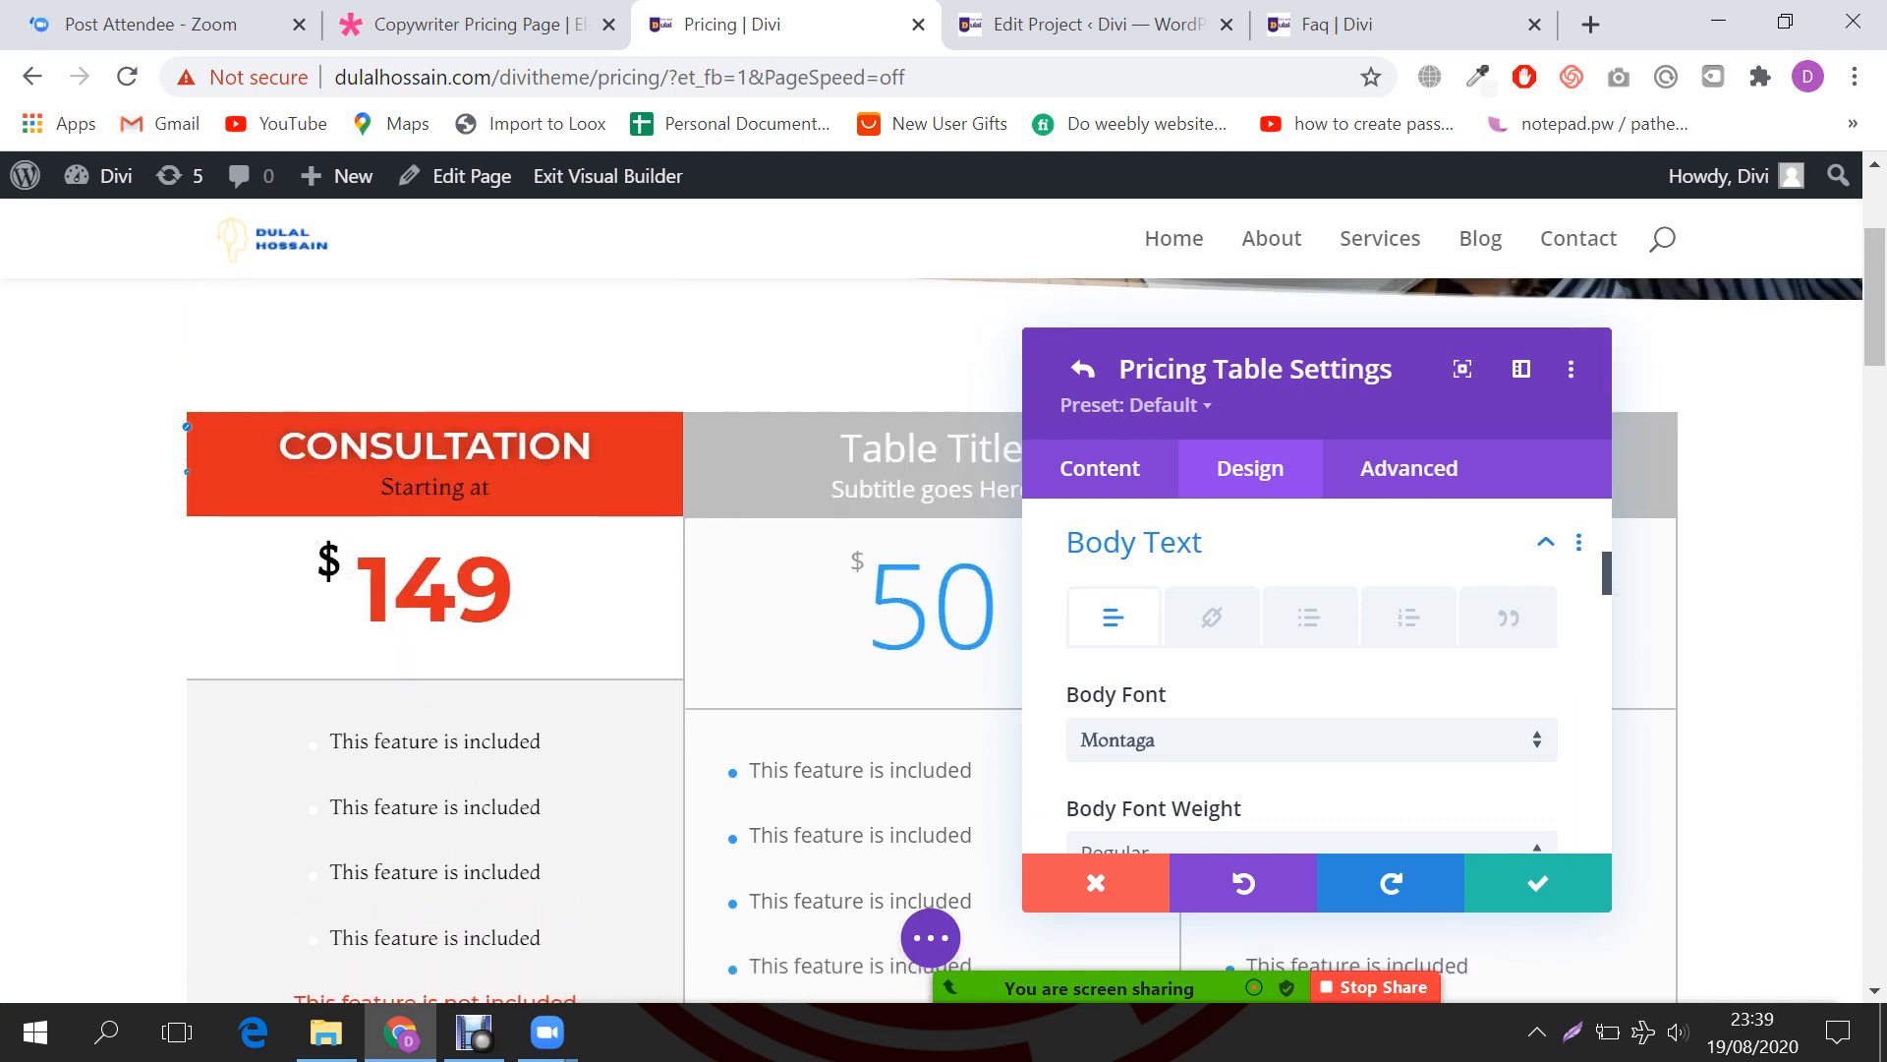
scroll(1317, 688, up, 4)
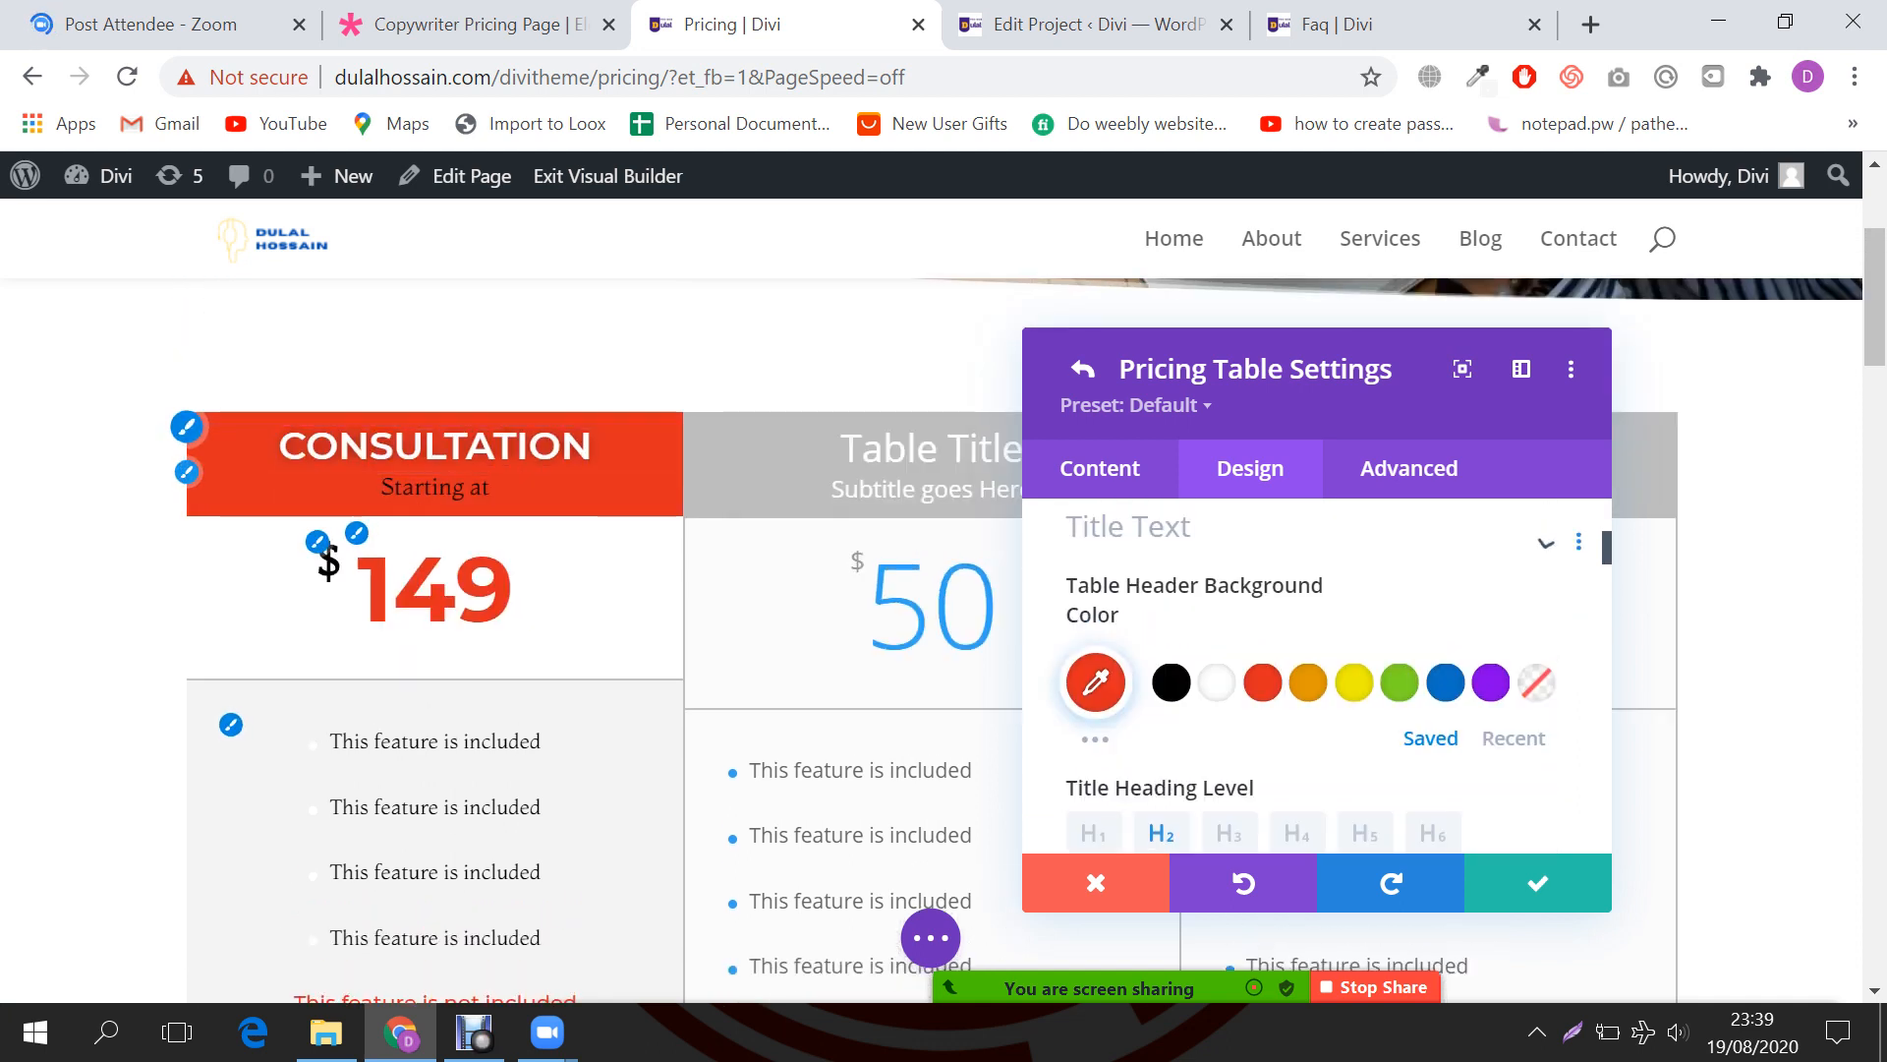
click(187, 472)
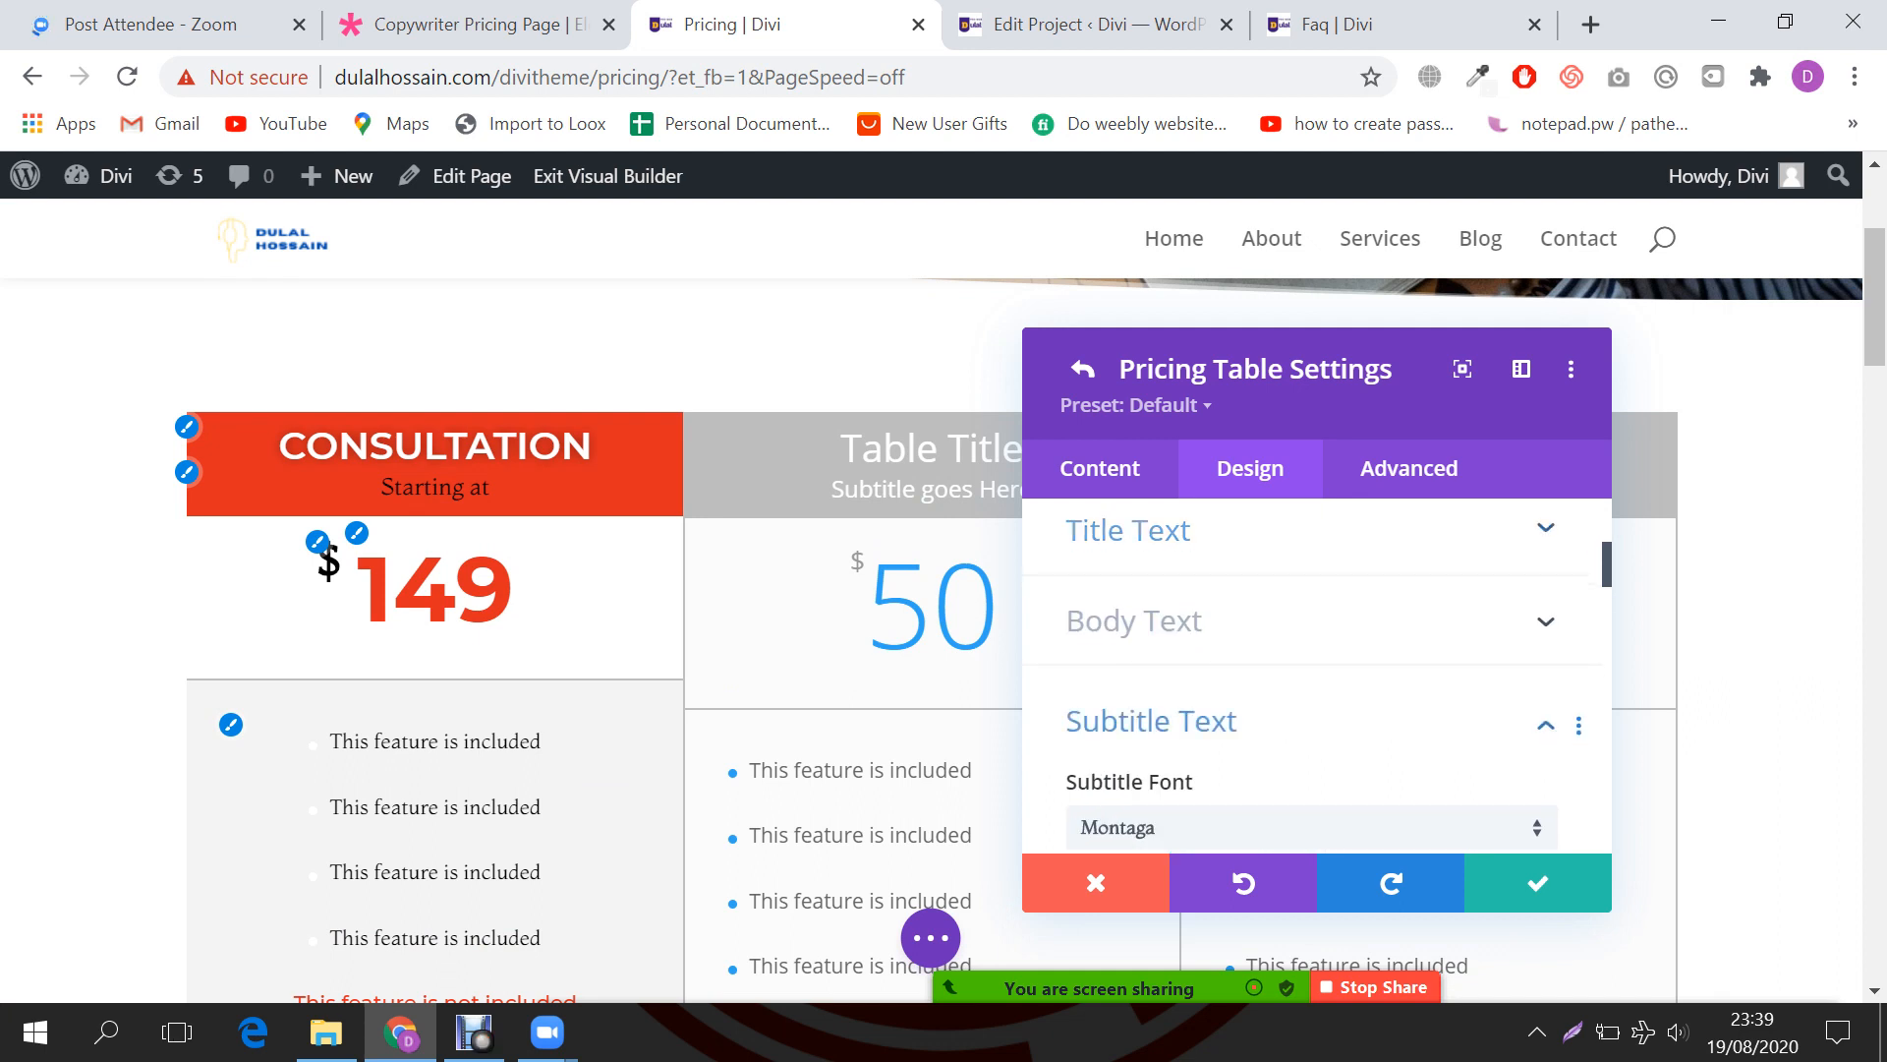
click(231, 724)
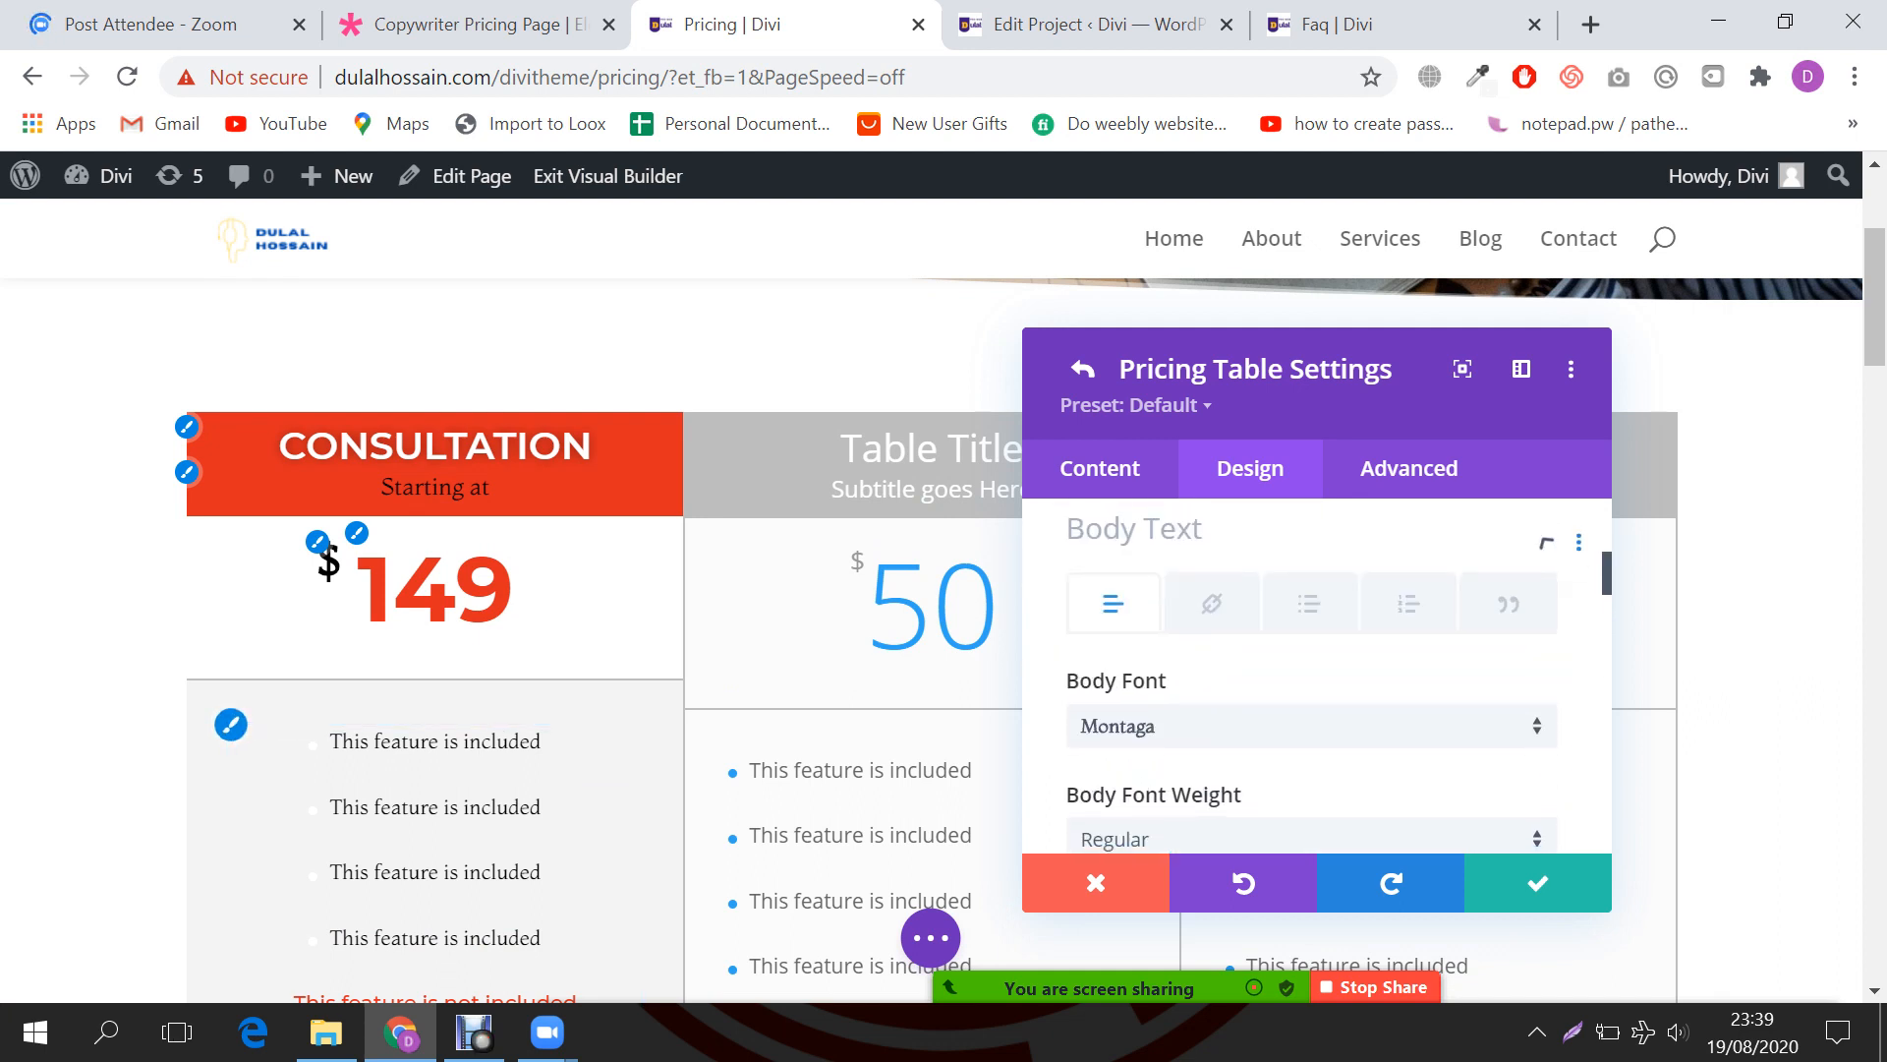
scroll(1317, 678, down, 5)
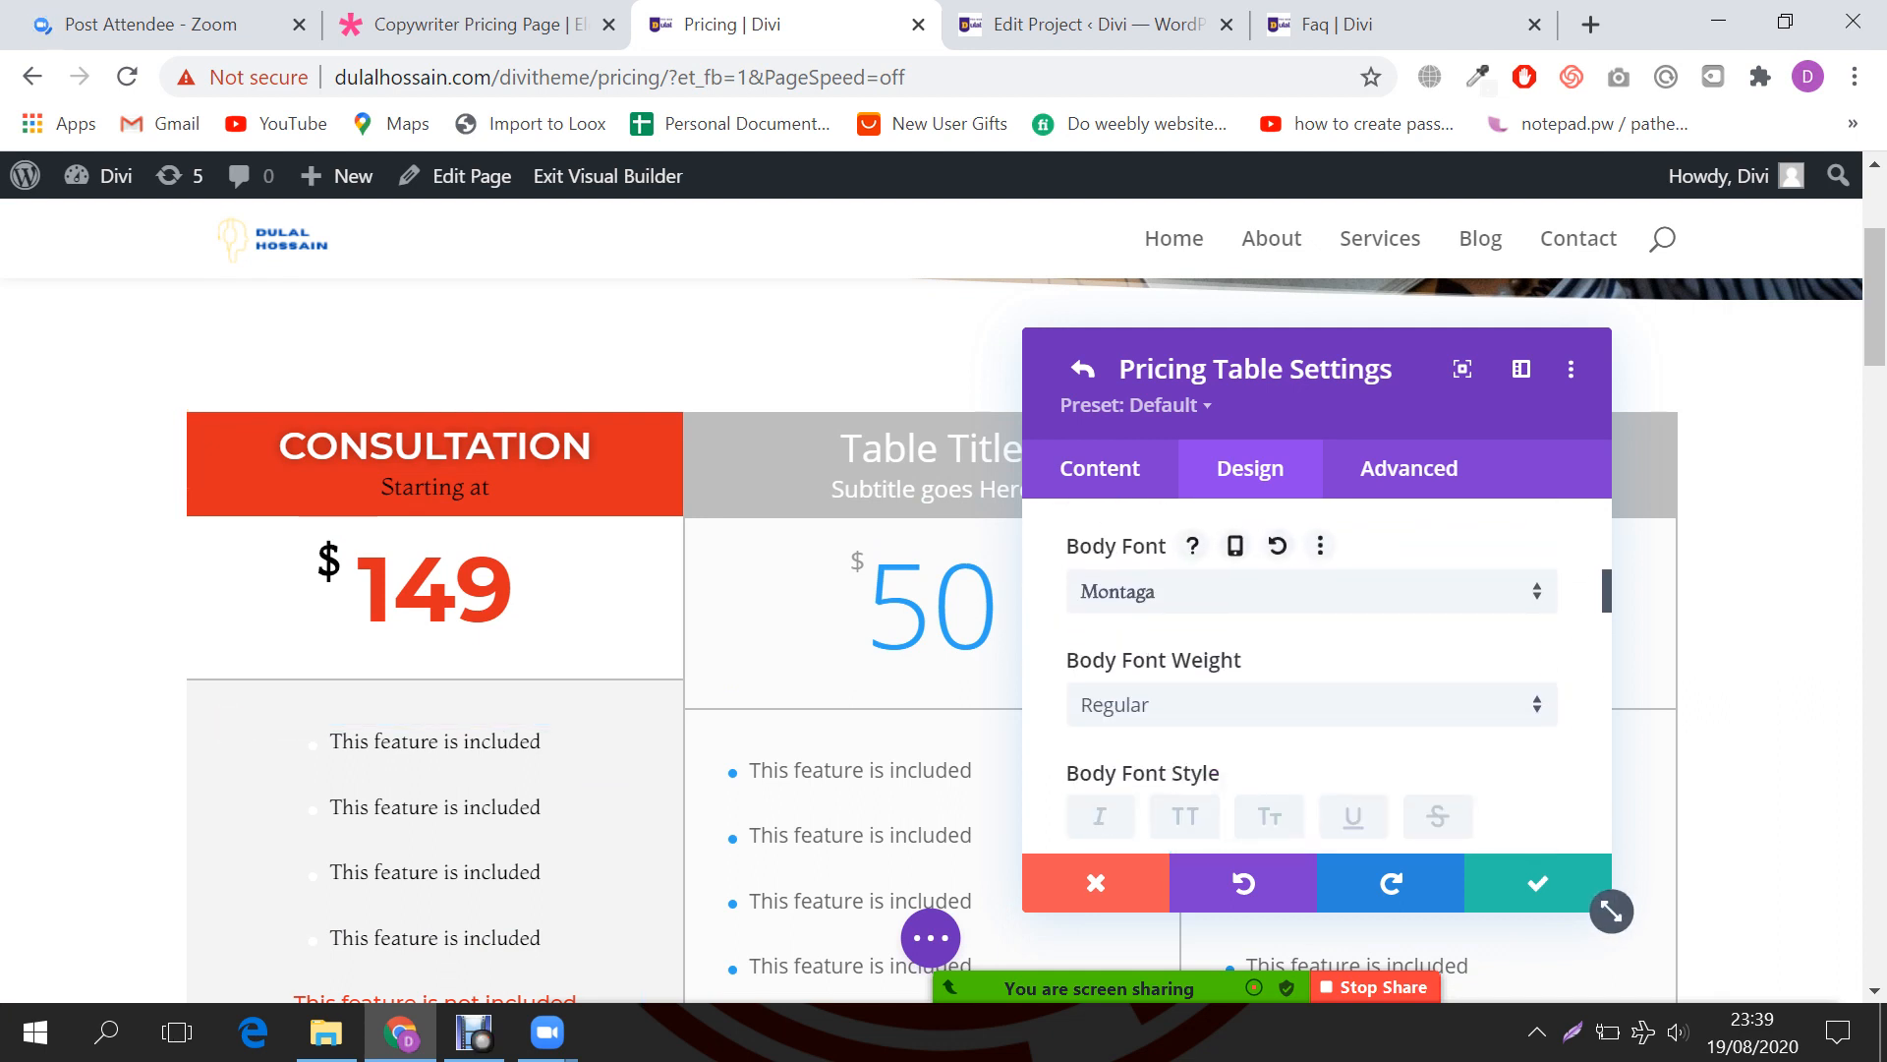
scroll(1317, 678, down, 3)
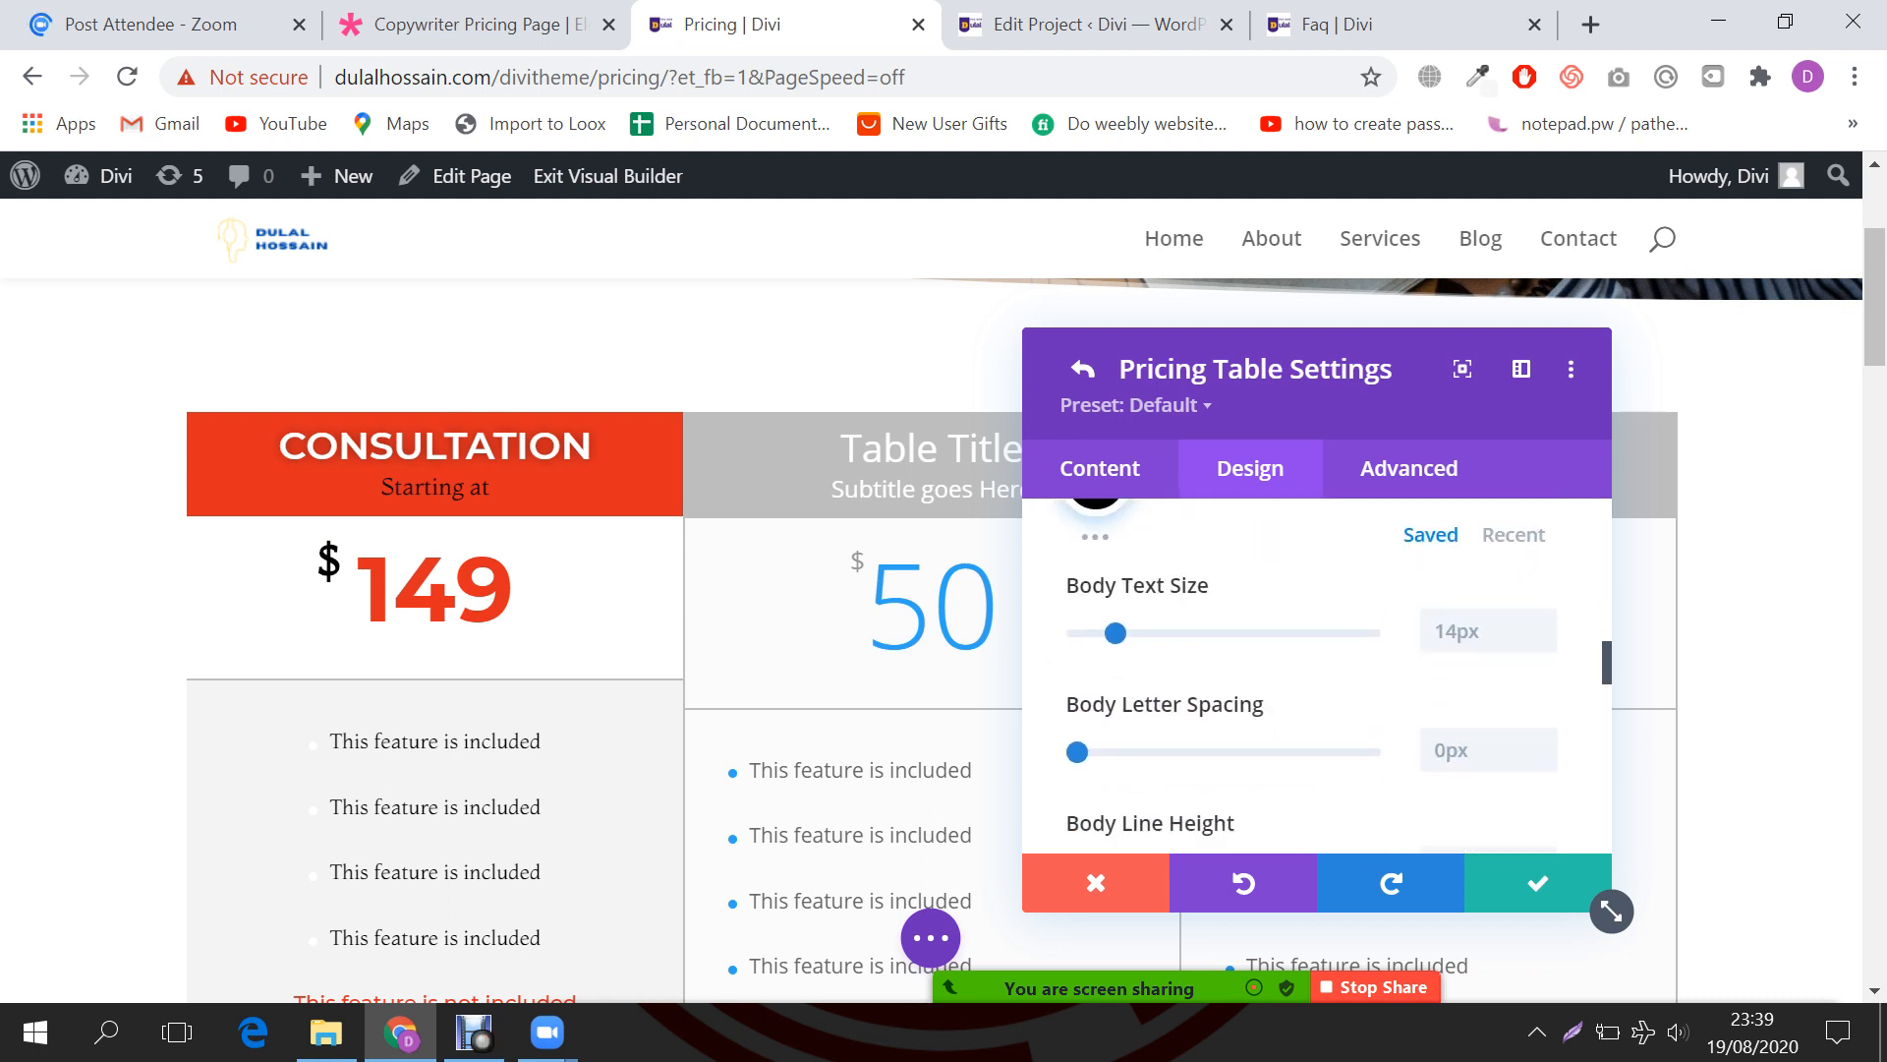
scroll(1317, 678, down, 1)
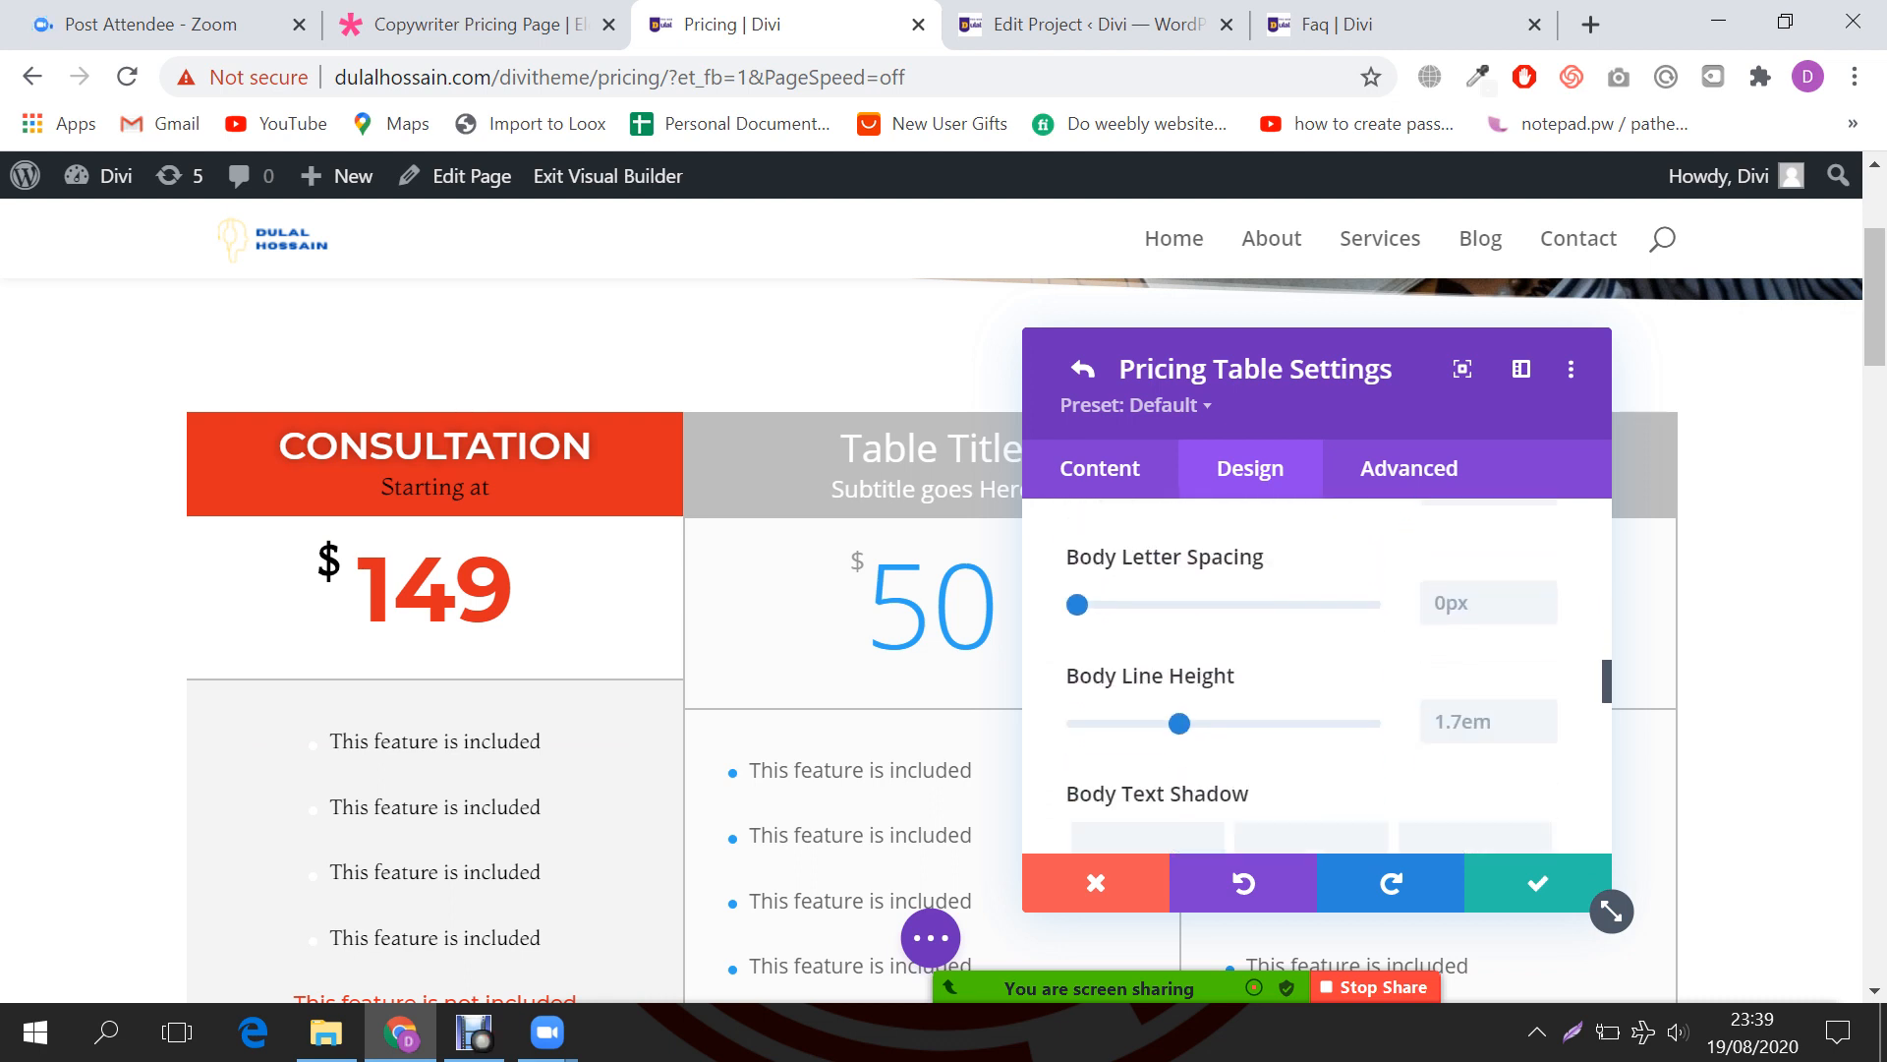
scroll(1317, 678, down, 5)
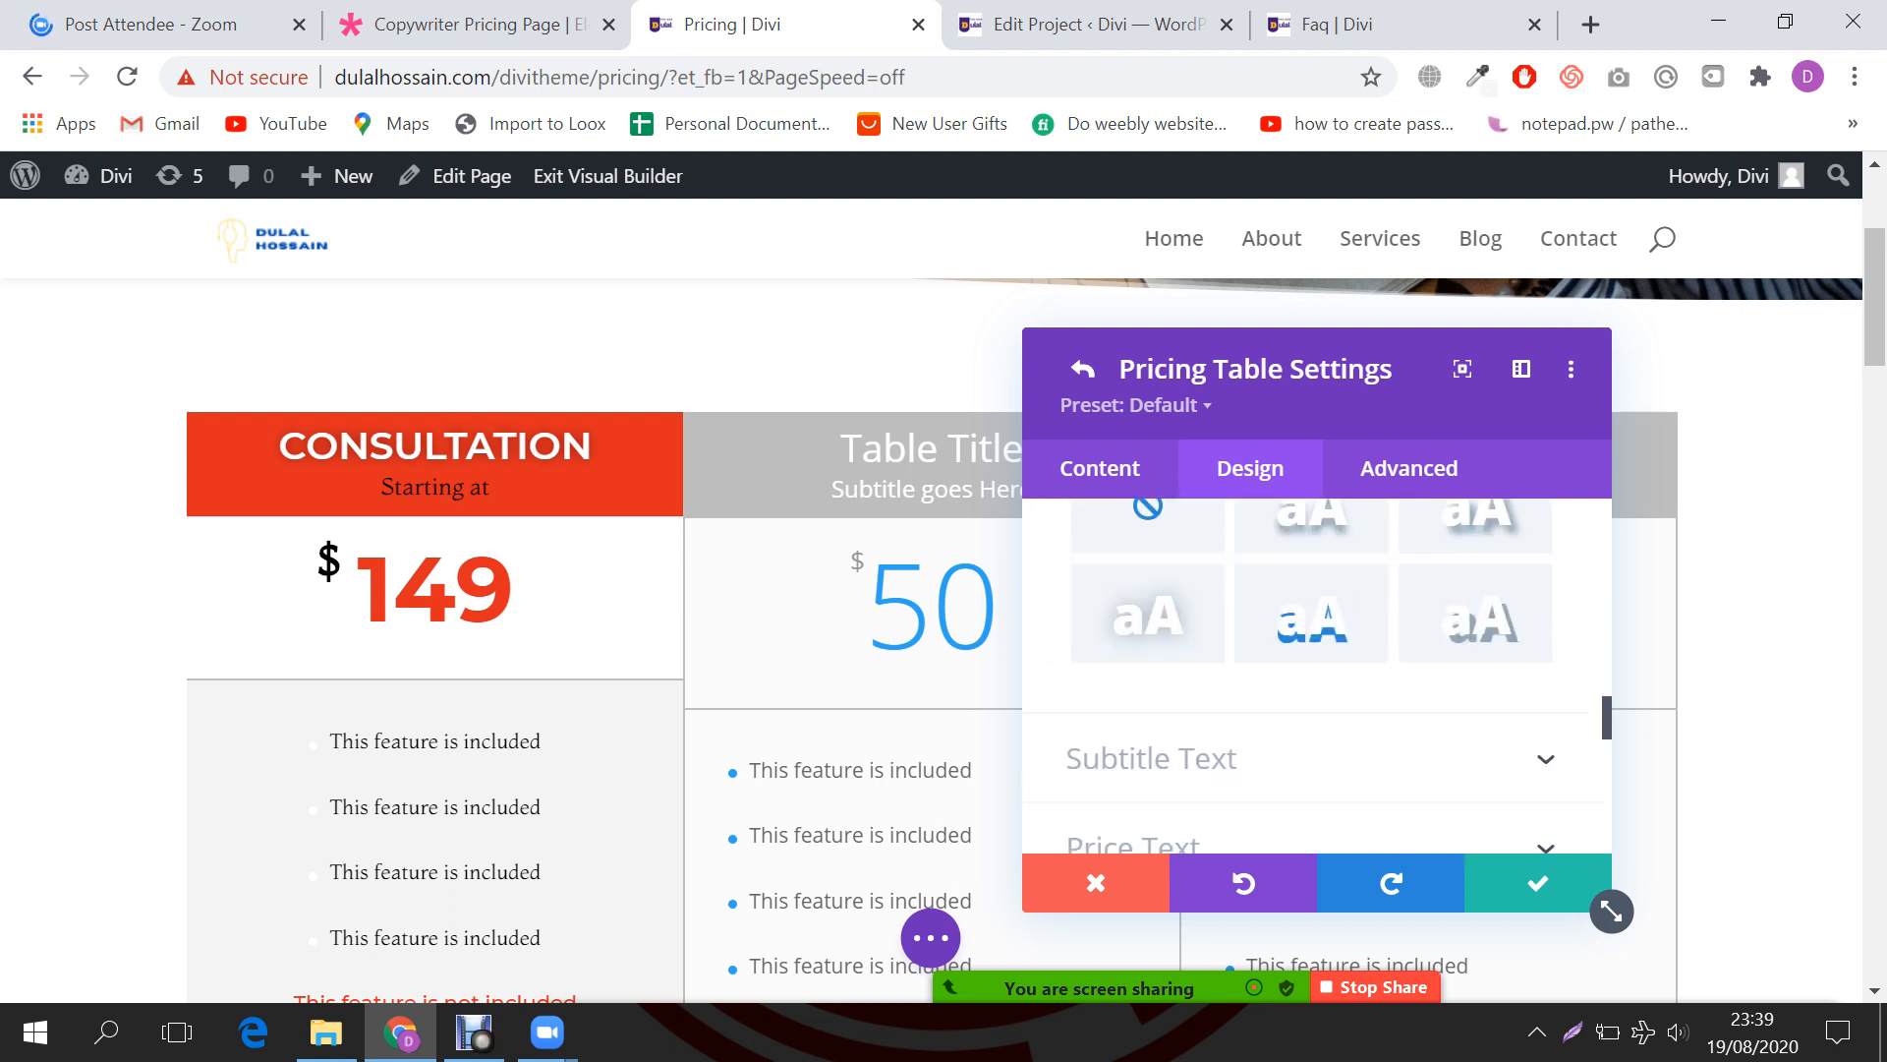
scroll(1317, 678, down, 1)
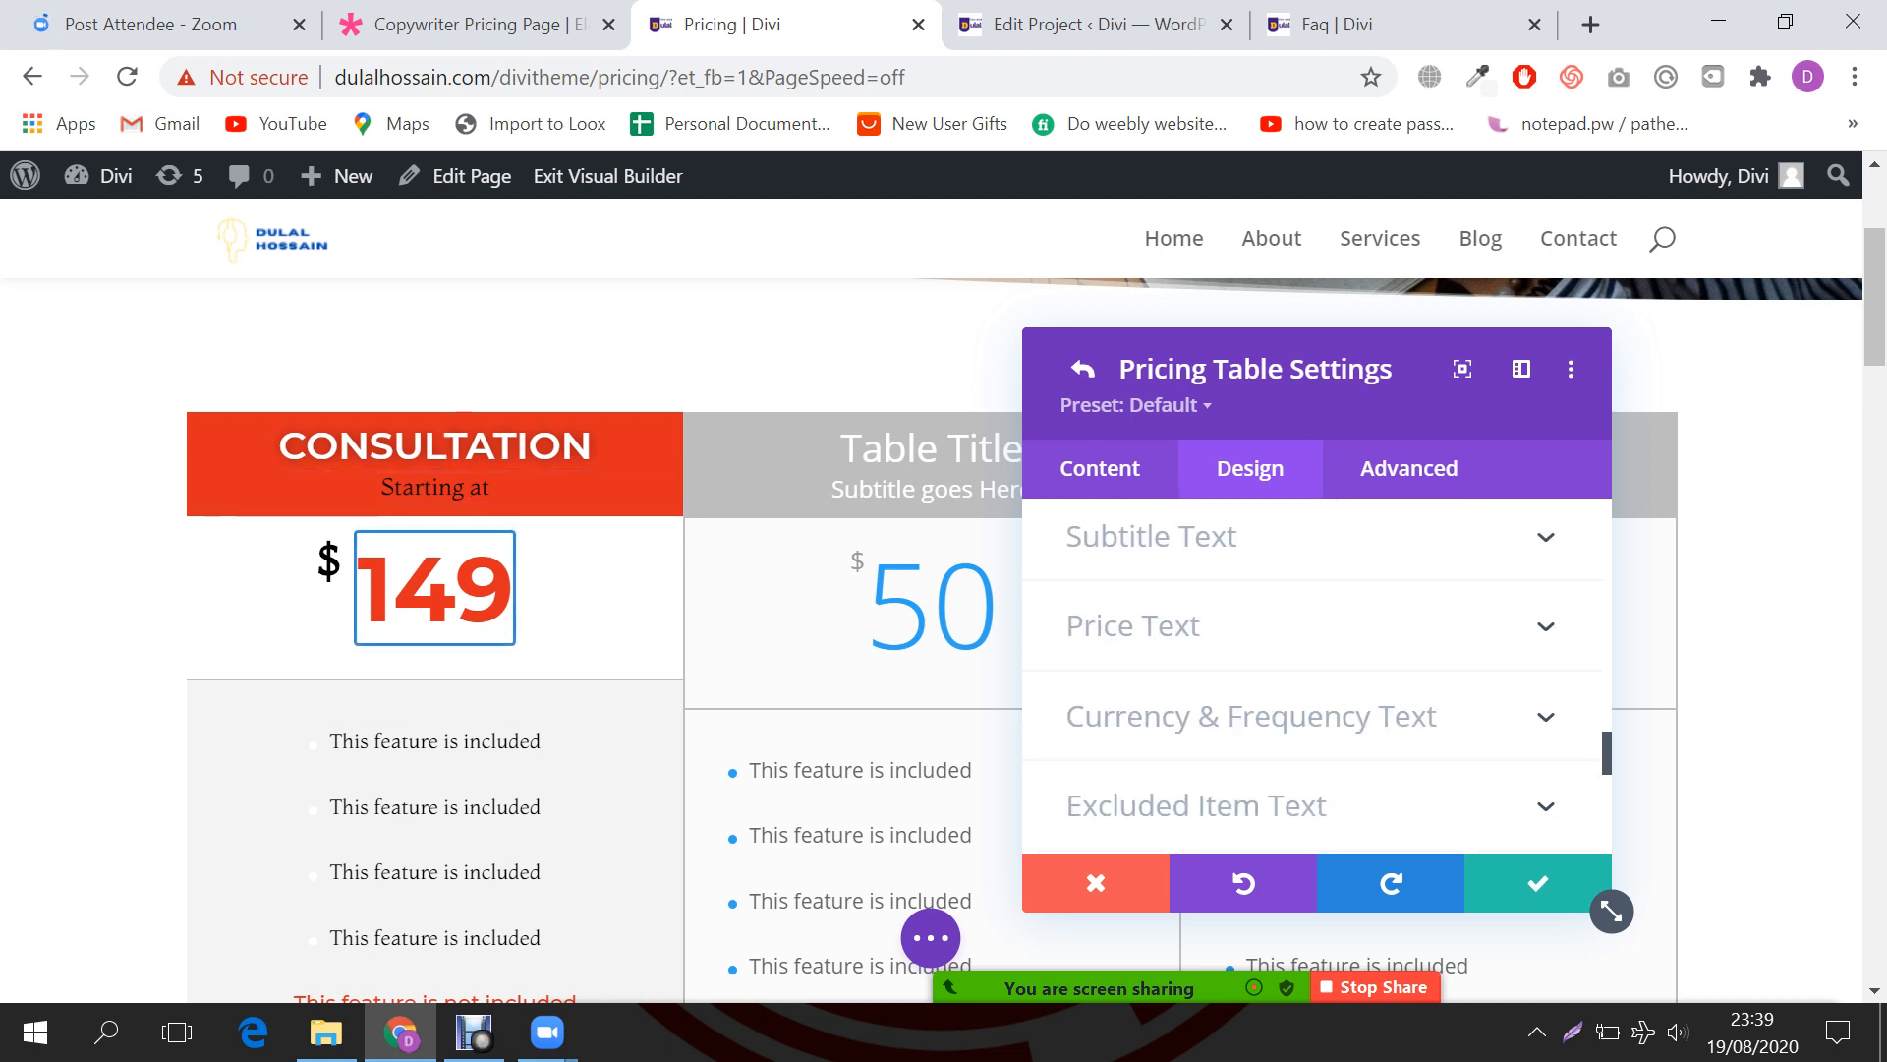
Step: Inspect the subtitle, Spacing padding and right-side border settings of the table
click(1152, 536)
scroll(1317, 679, down, 2)
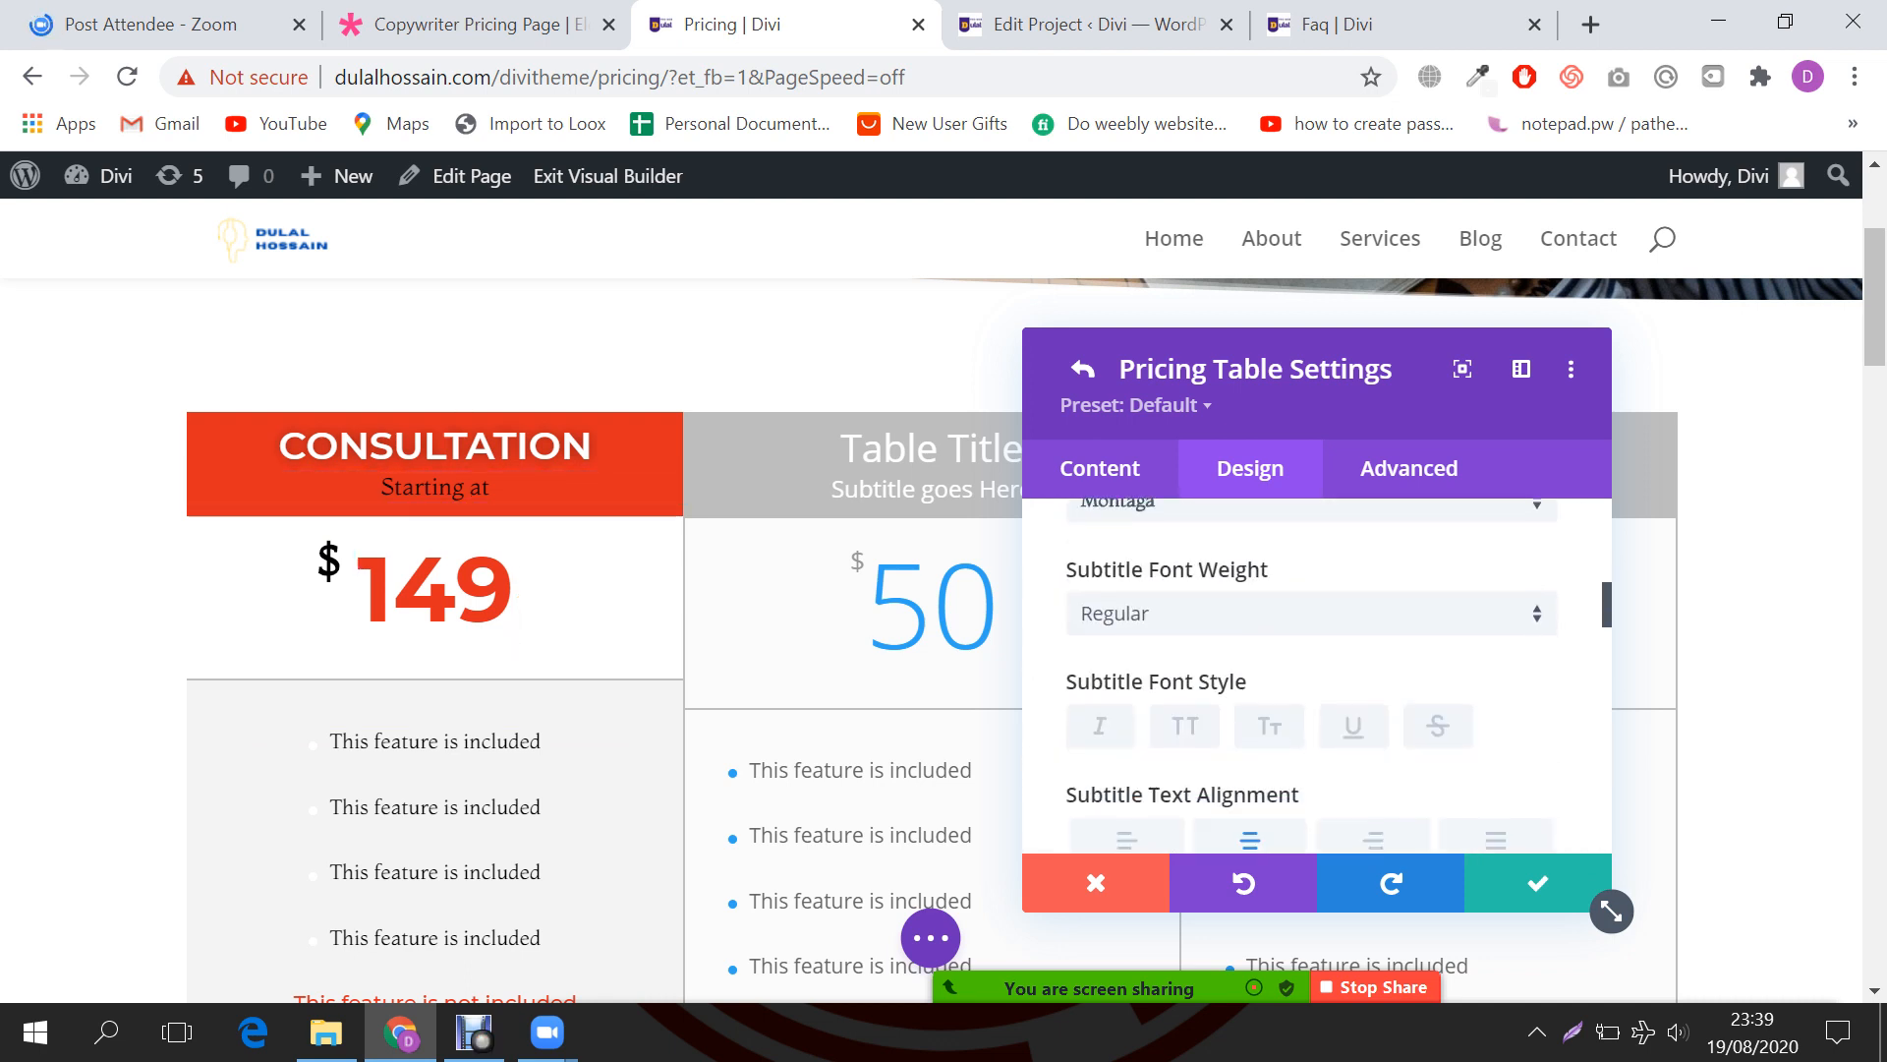
scroll(1317, 678, down, 3)
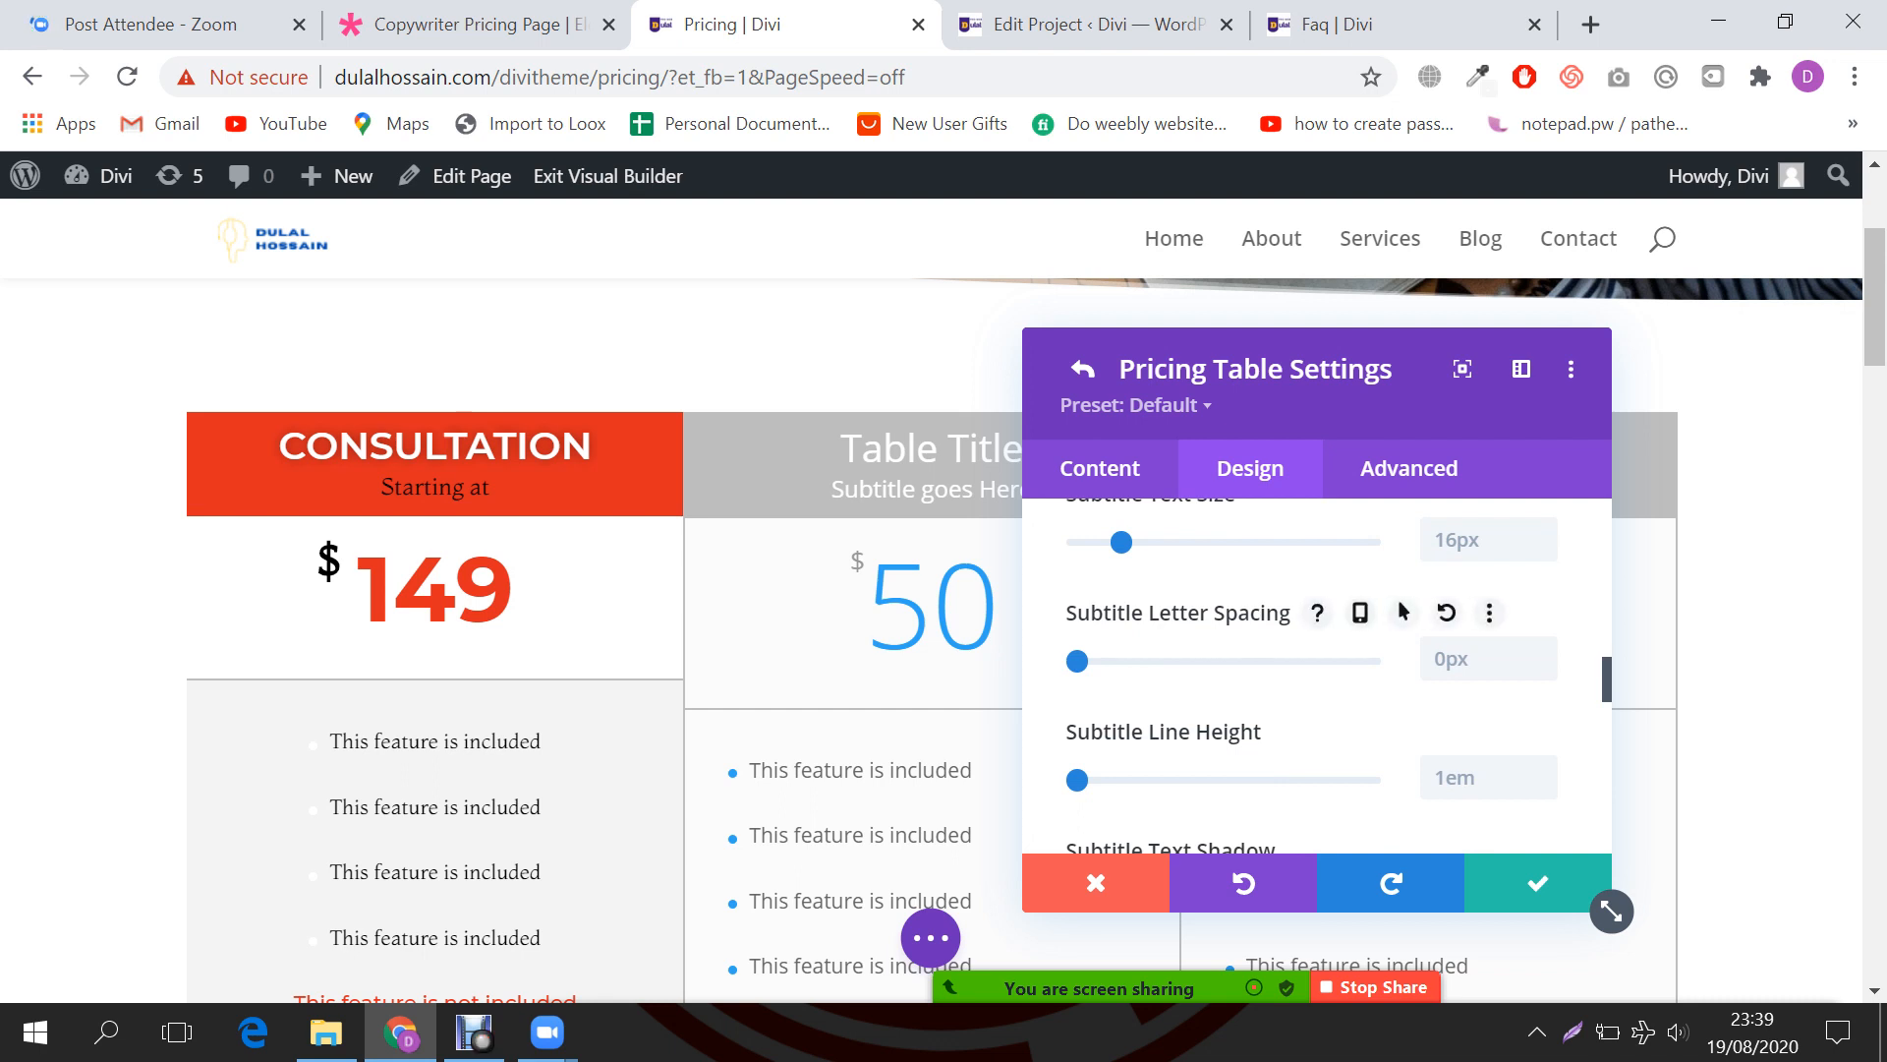
scroll(1317, 678, down, 4)
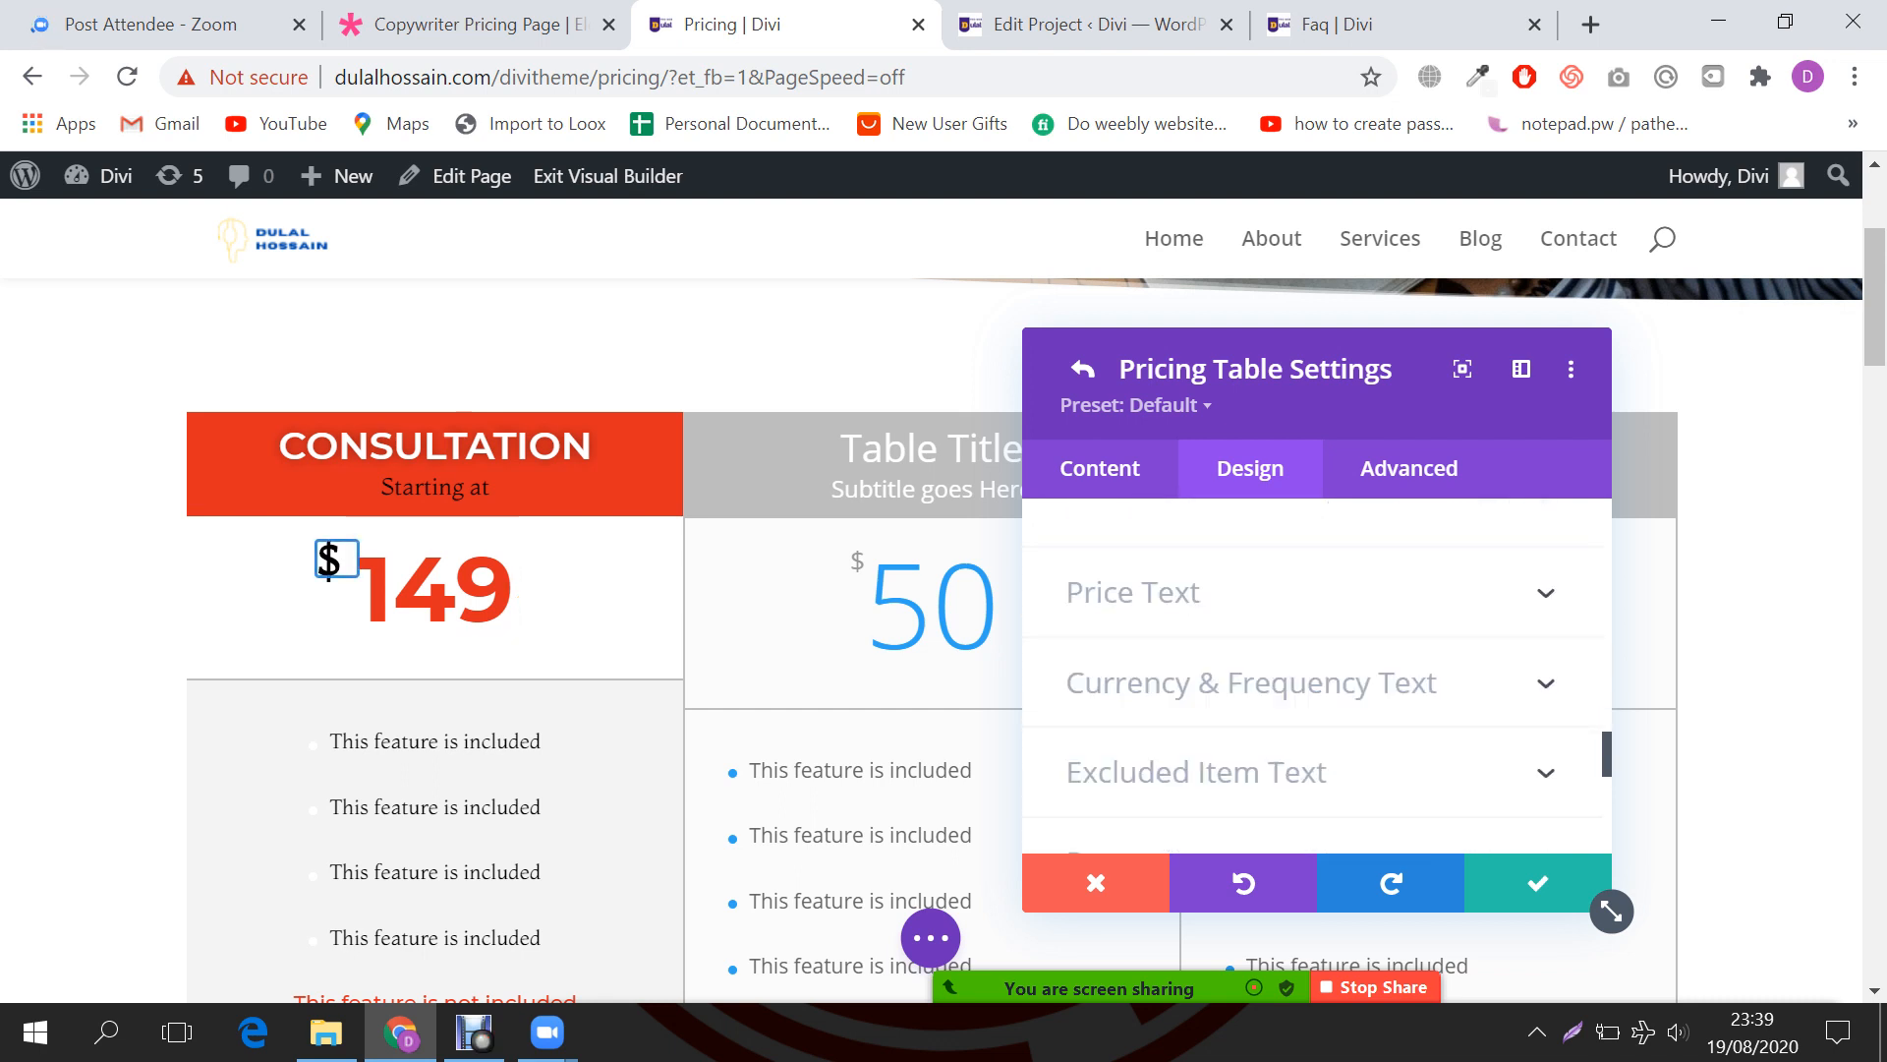
scroll(1317, 678, down, 2)
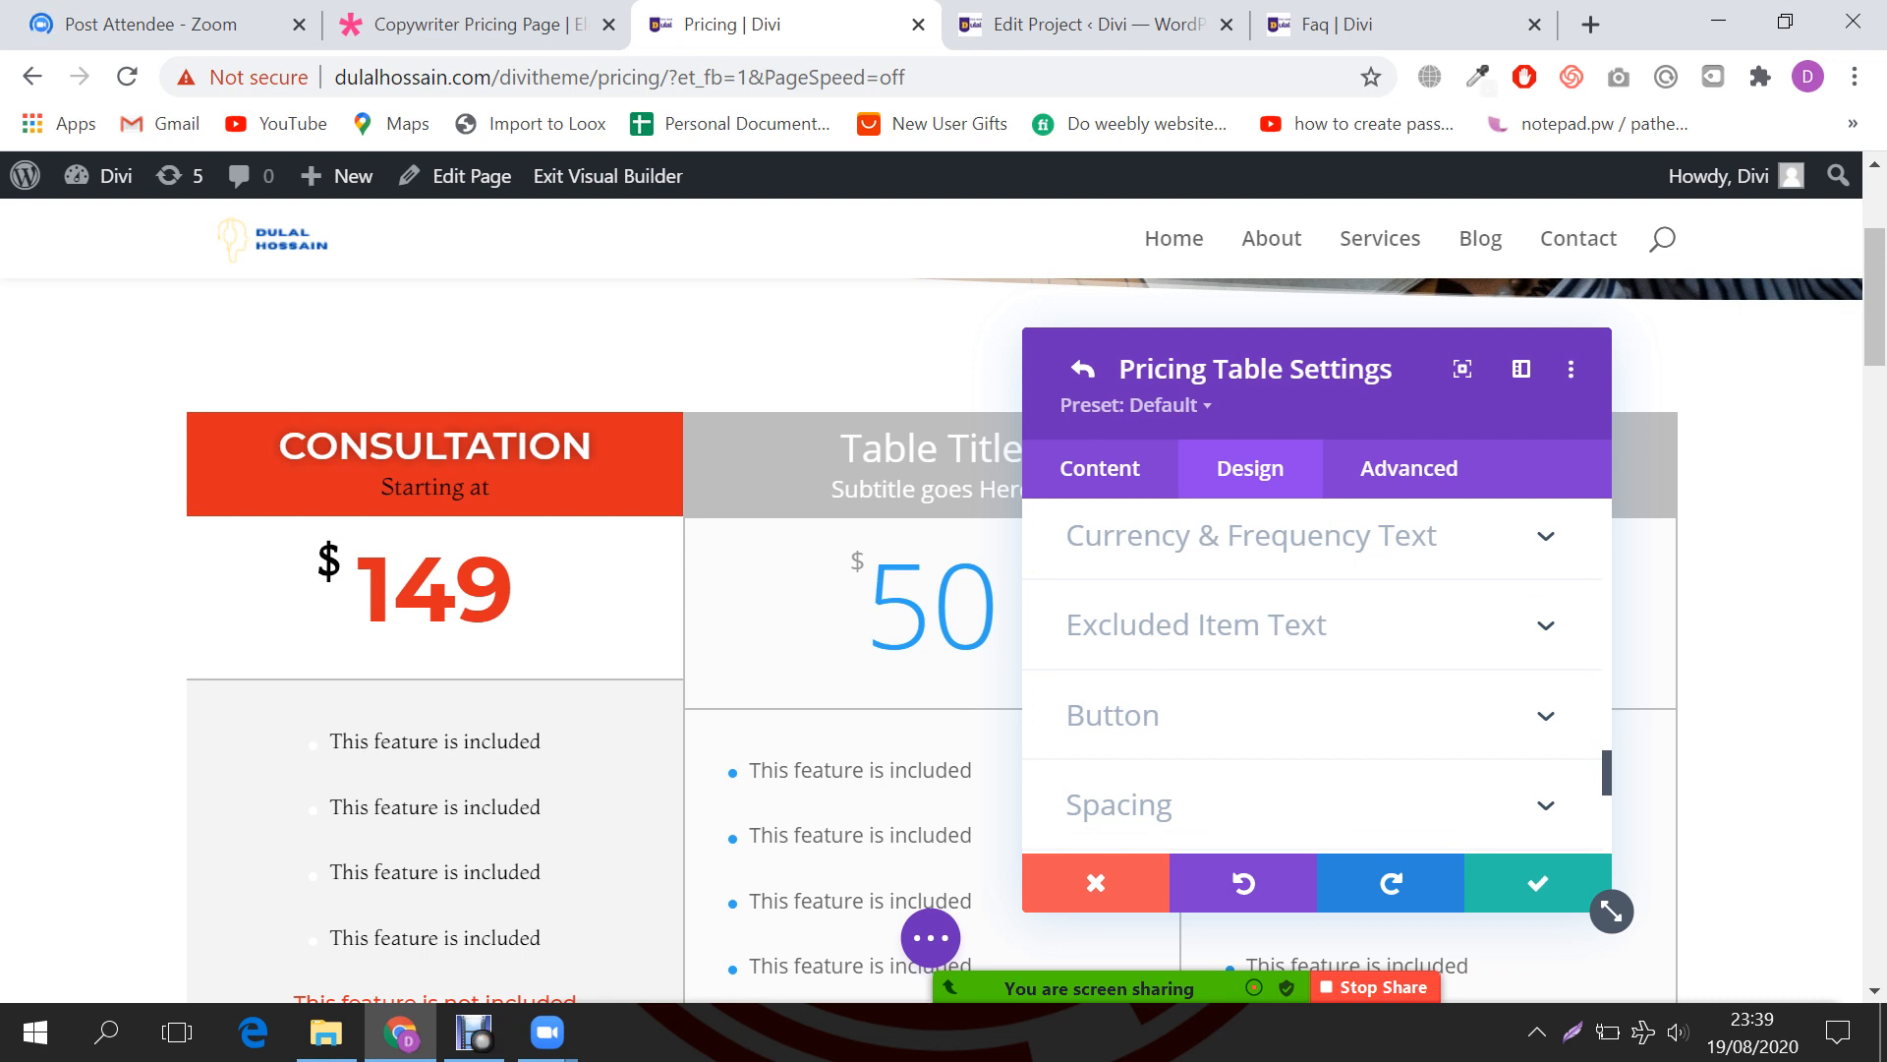
scroll(1317, 678, down, 2)
click(1246, 657)
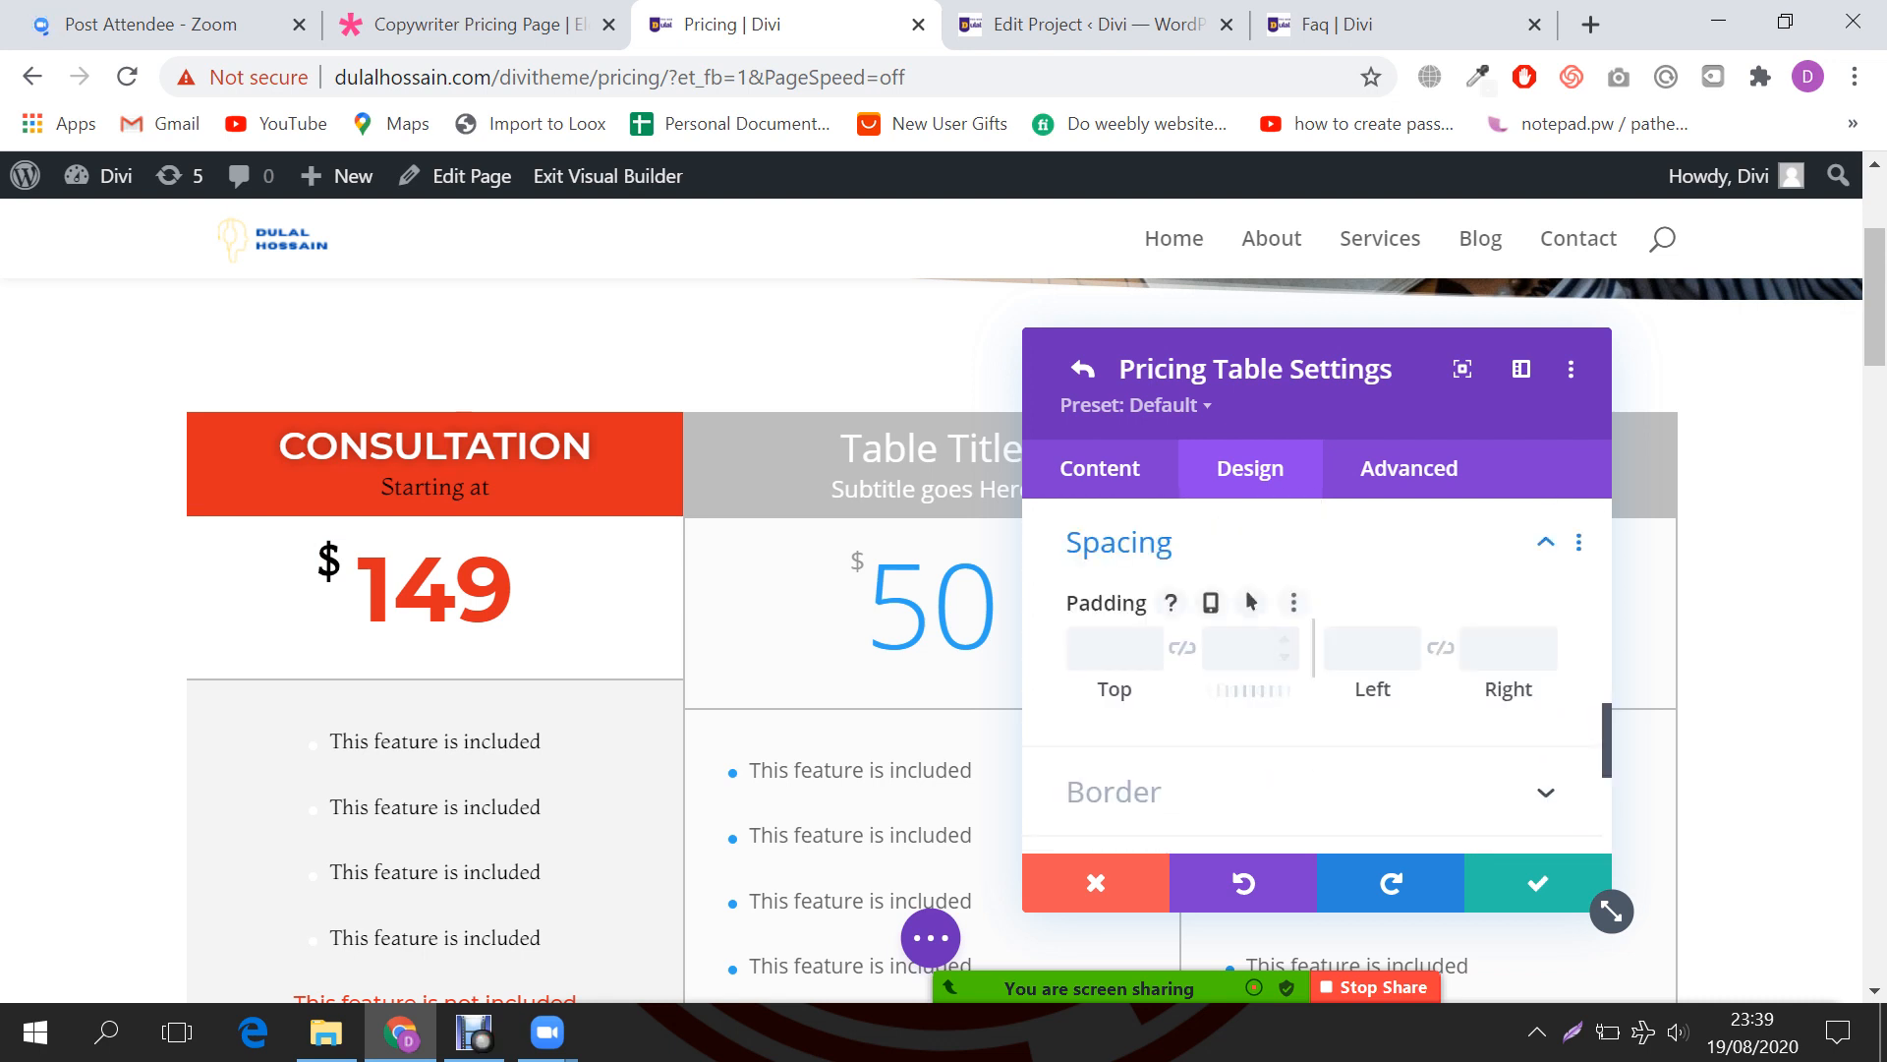
scroll(1248, 649, down, 3)
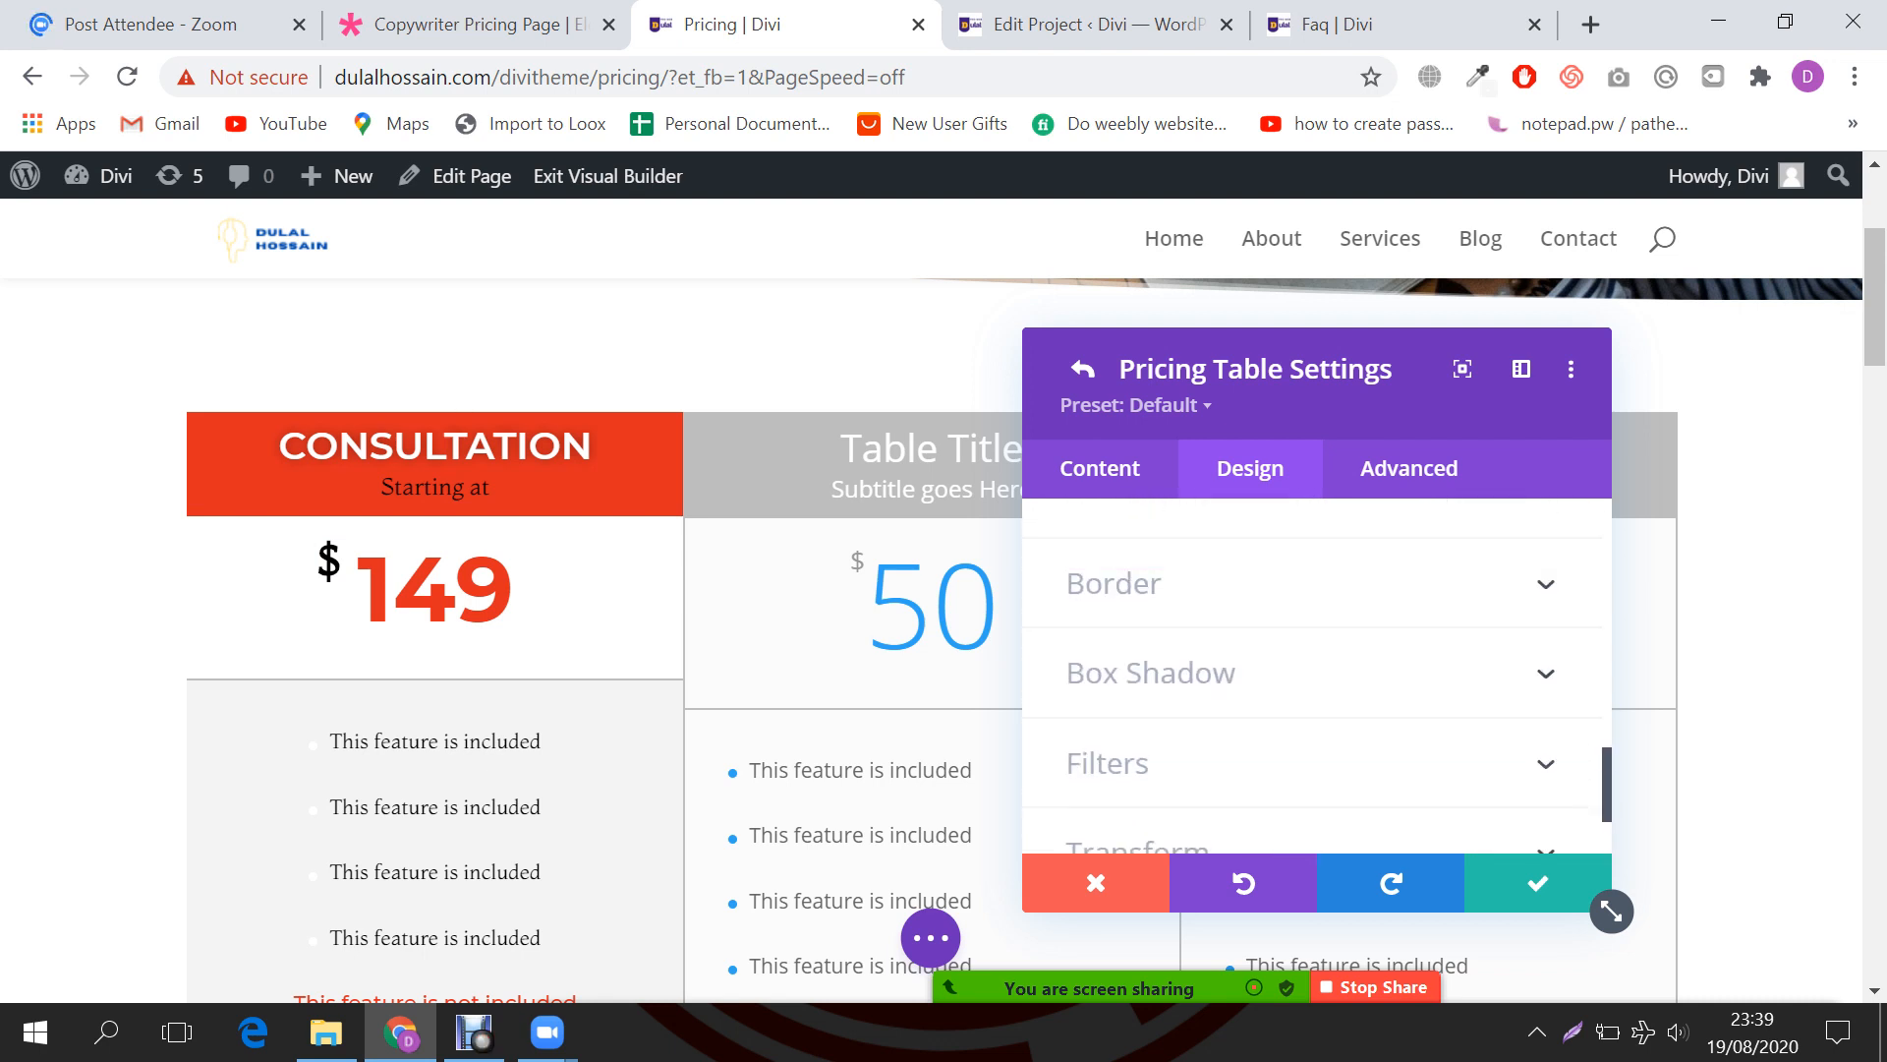
click(1114, 583)
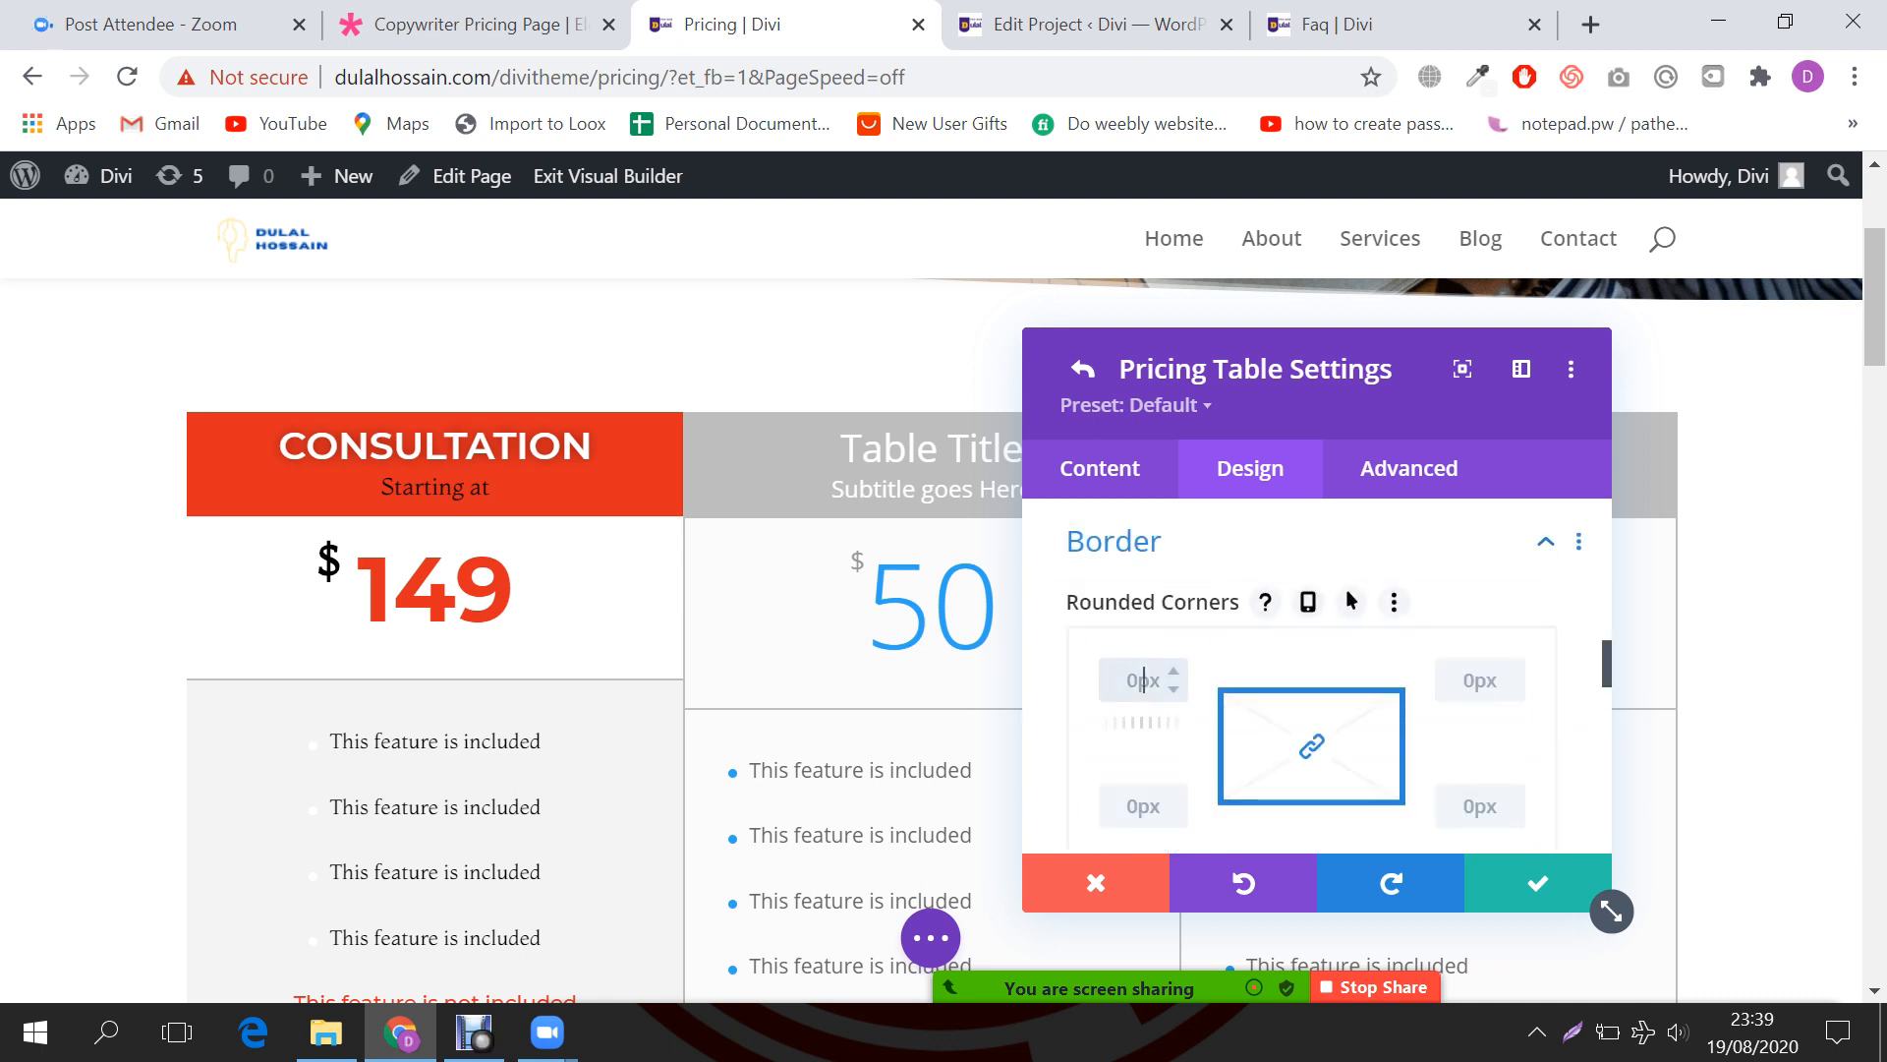
scroll(1143, 680, down, 2)
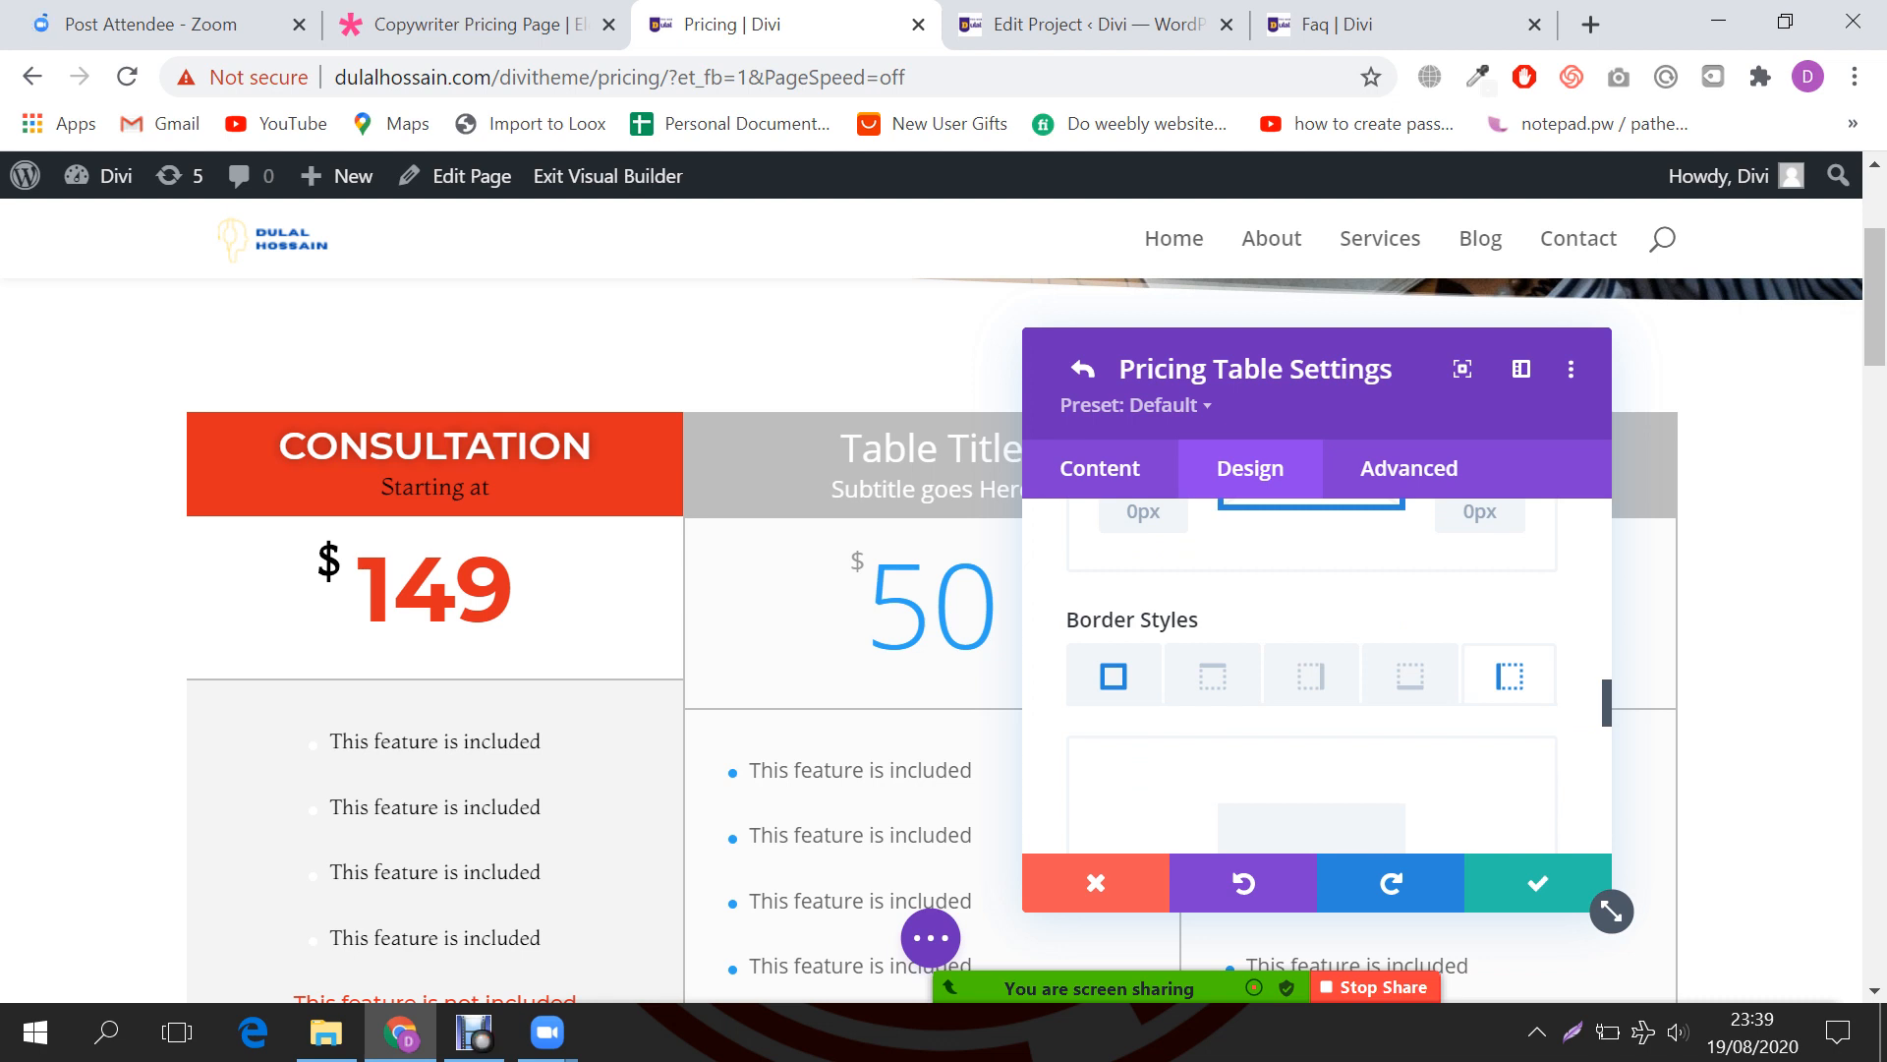
click(1311, 676)
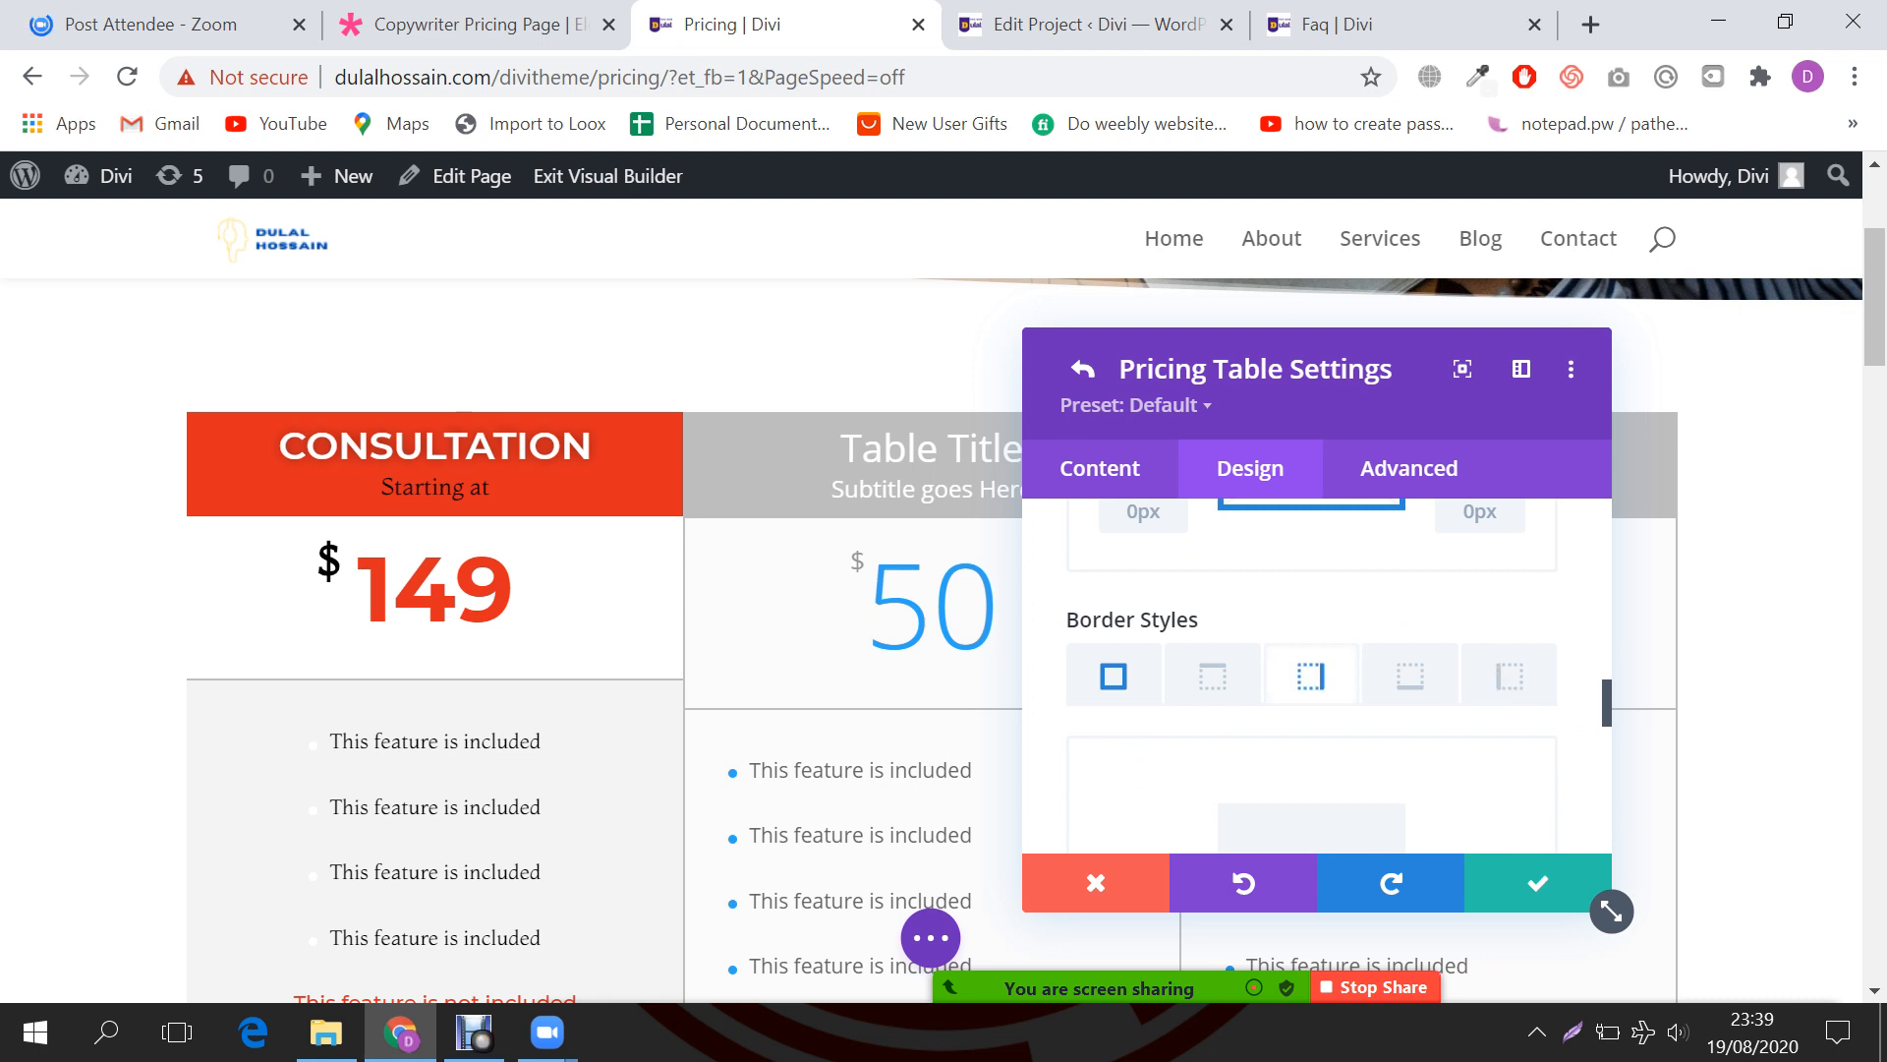
scroll(1312, 675, down, 2)
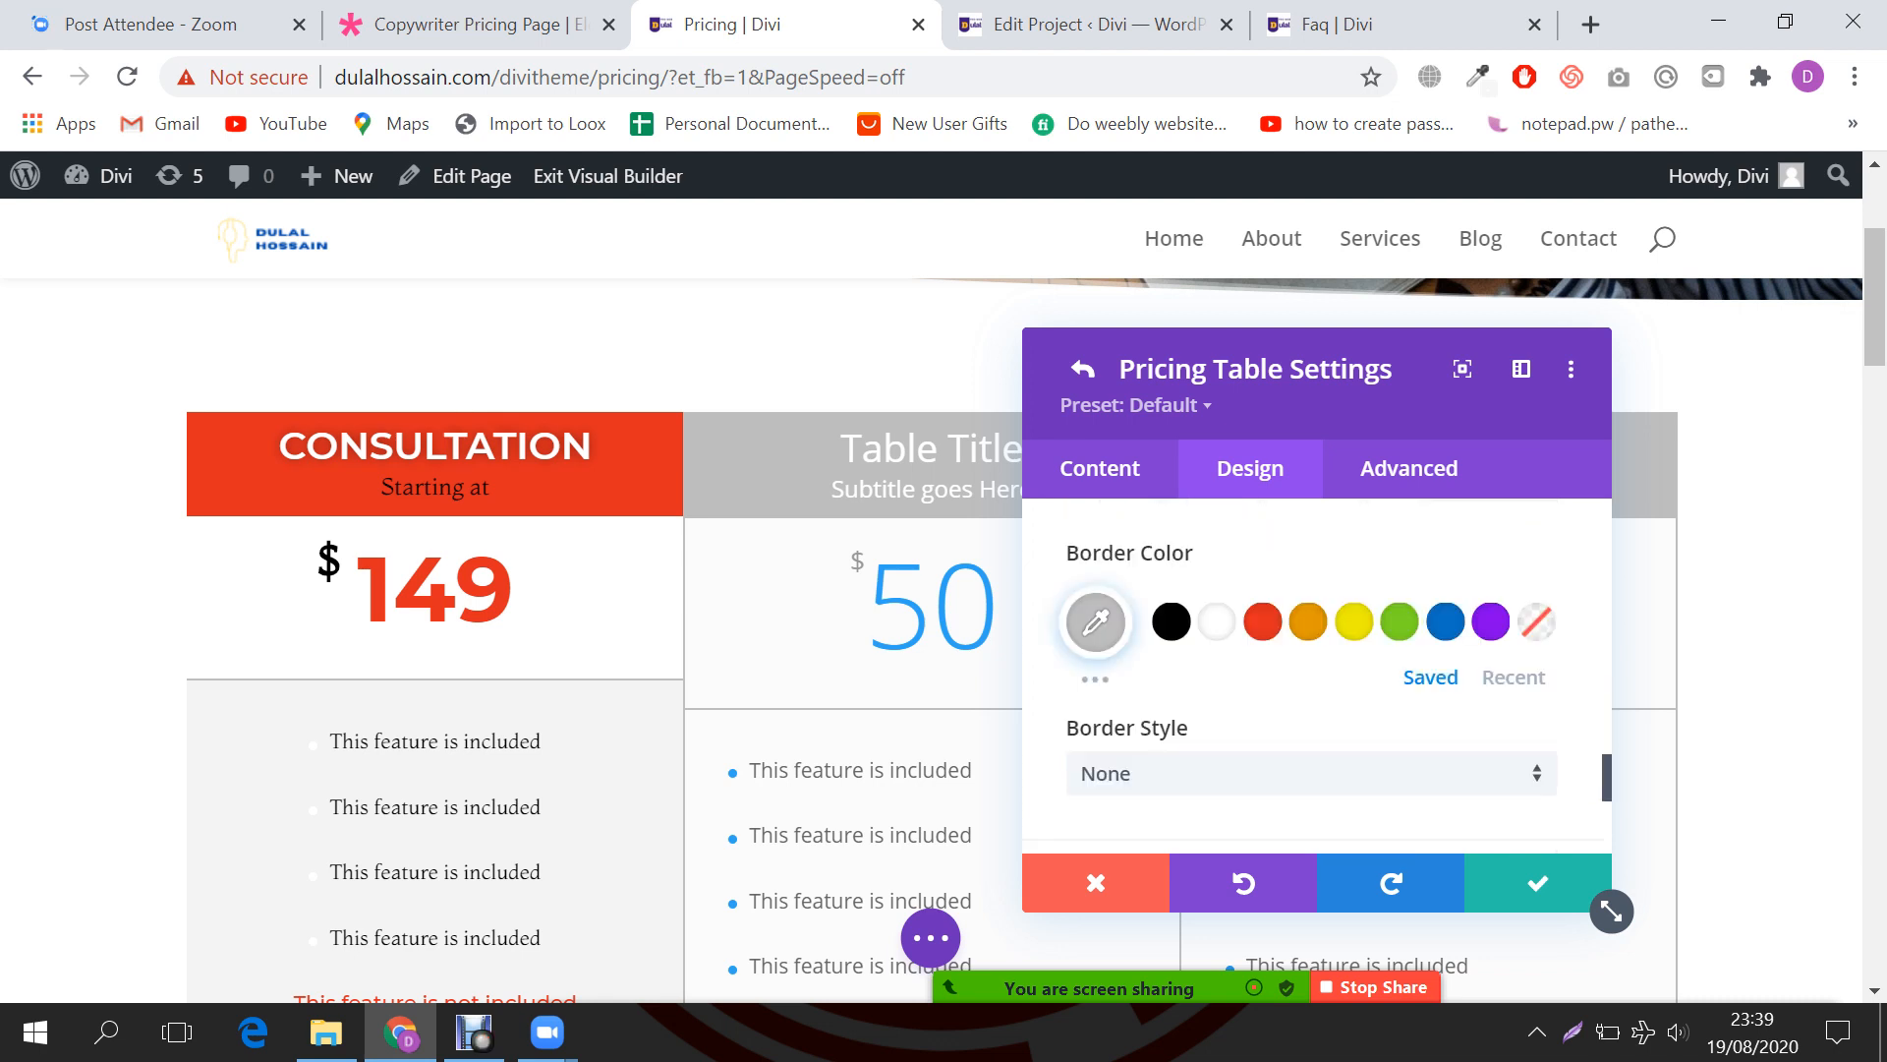
scroll(1217, 622, down, 2)
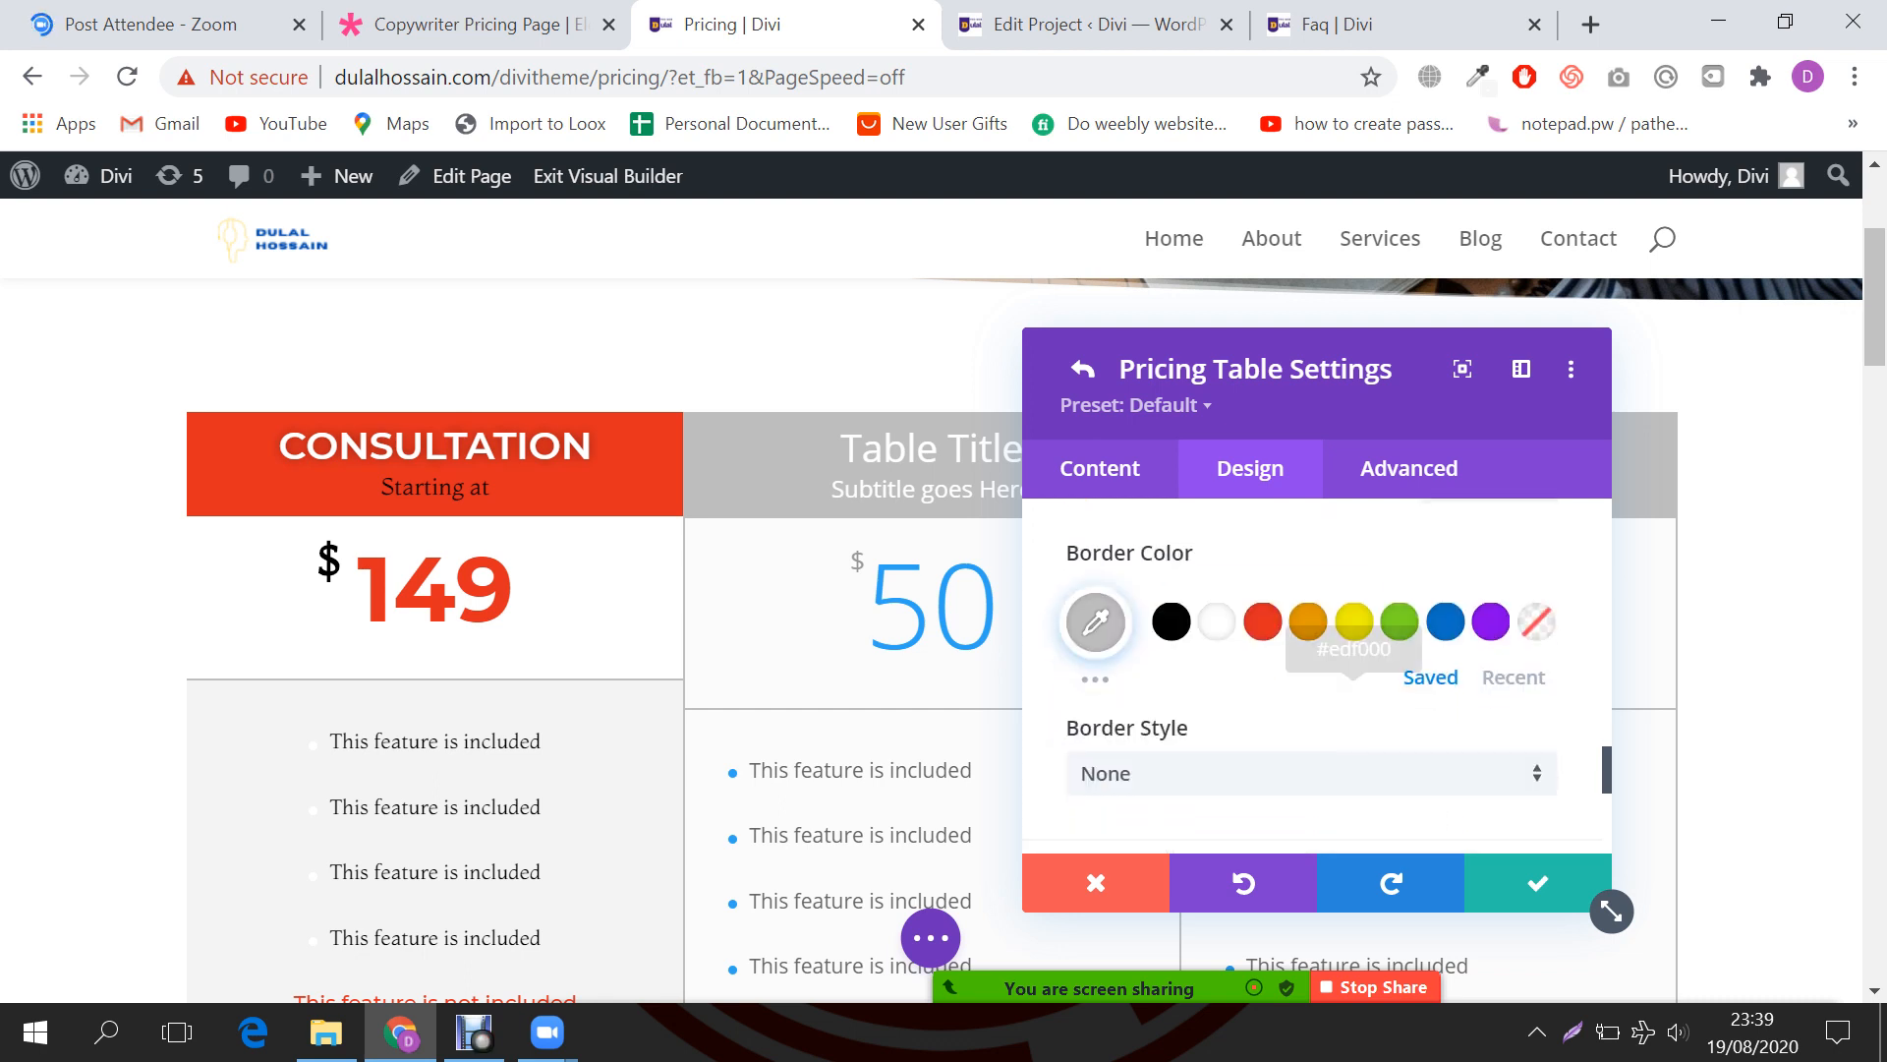
scroll(1305, 551, down, 4)
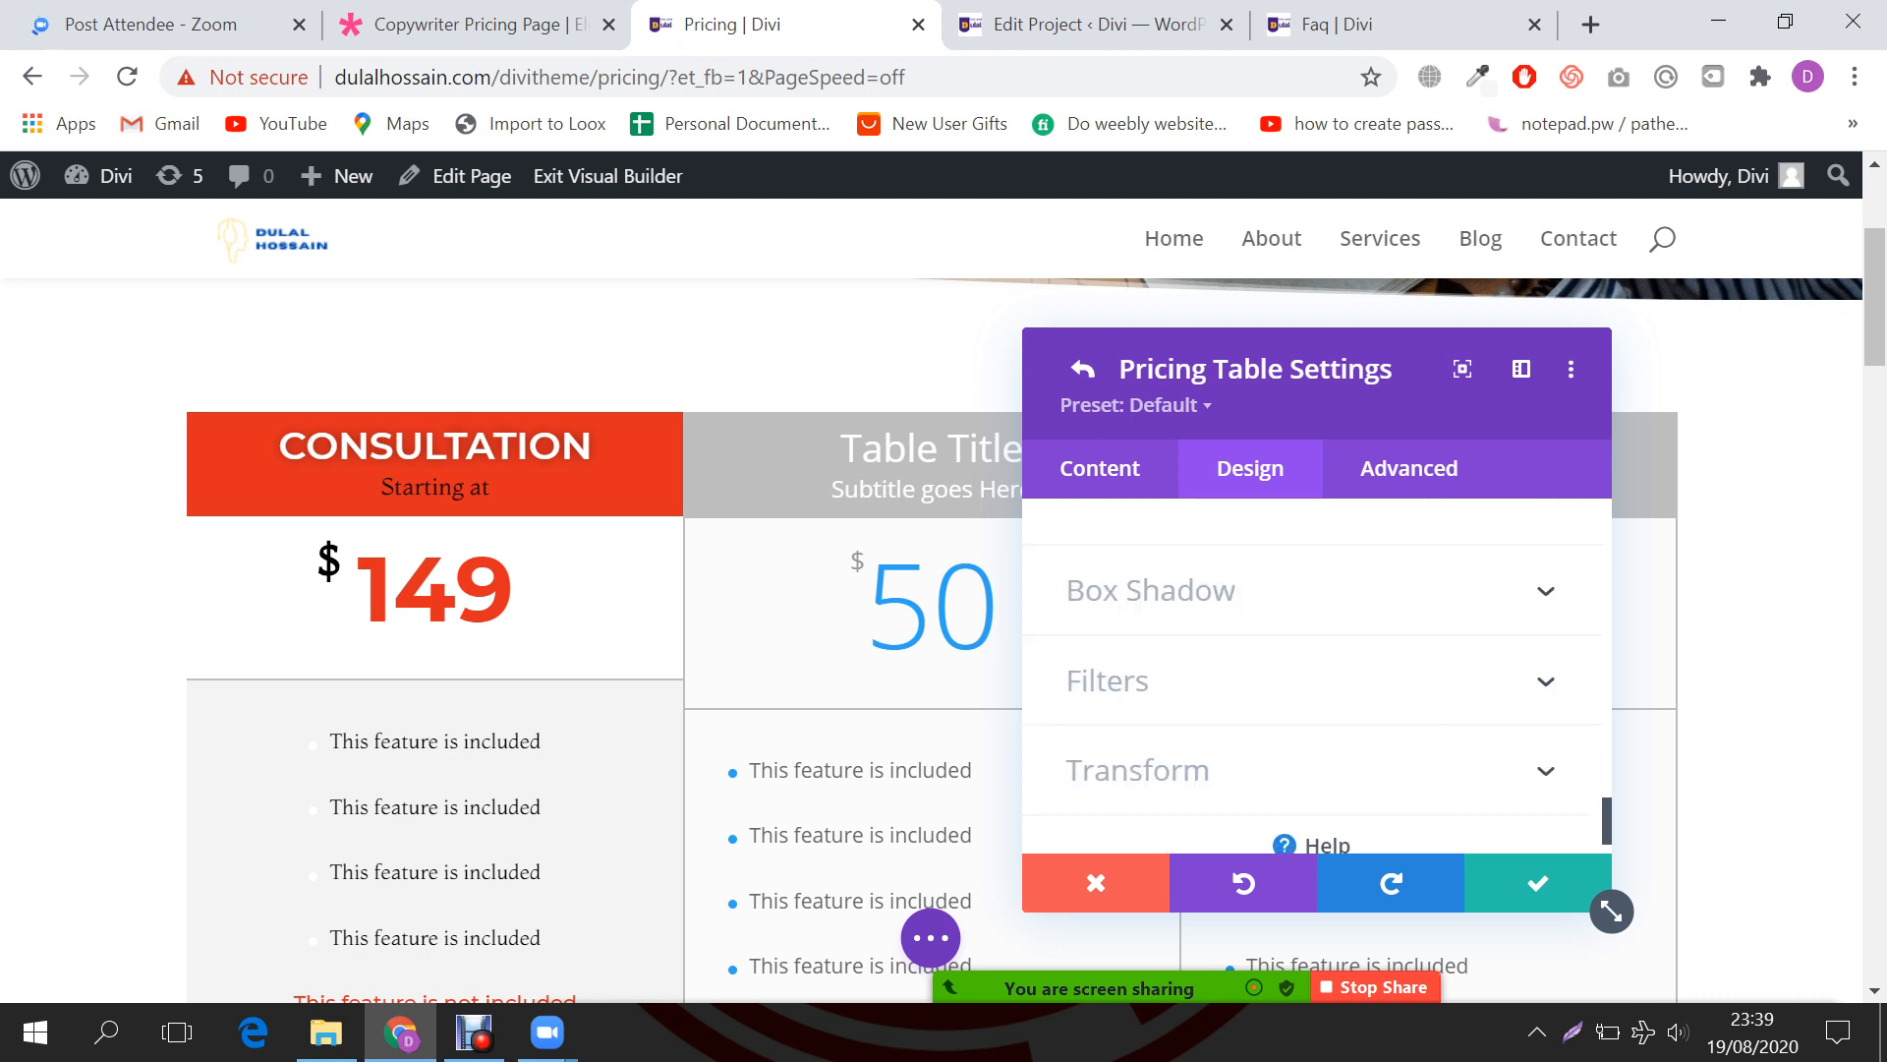
scroll(1305, 550, up, 8)
scroll(1312, 679, up, 4)
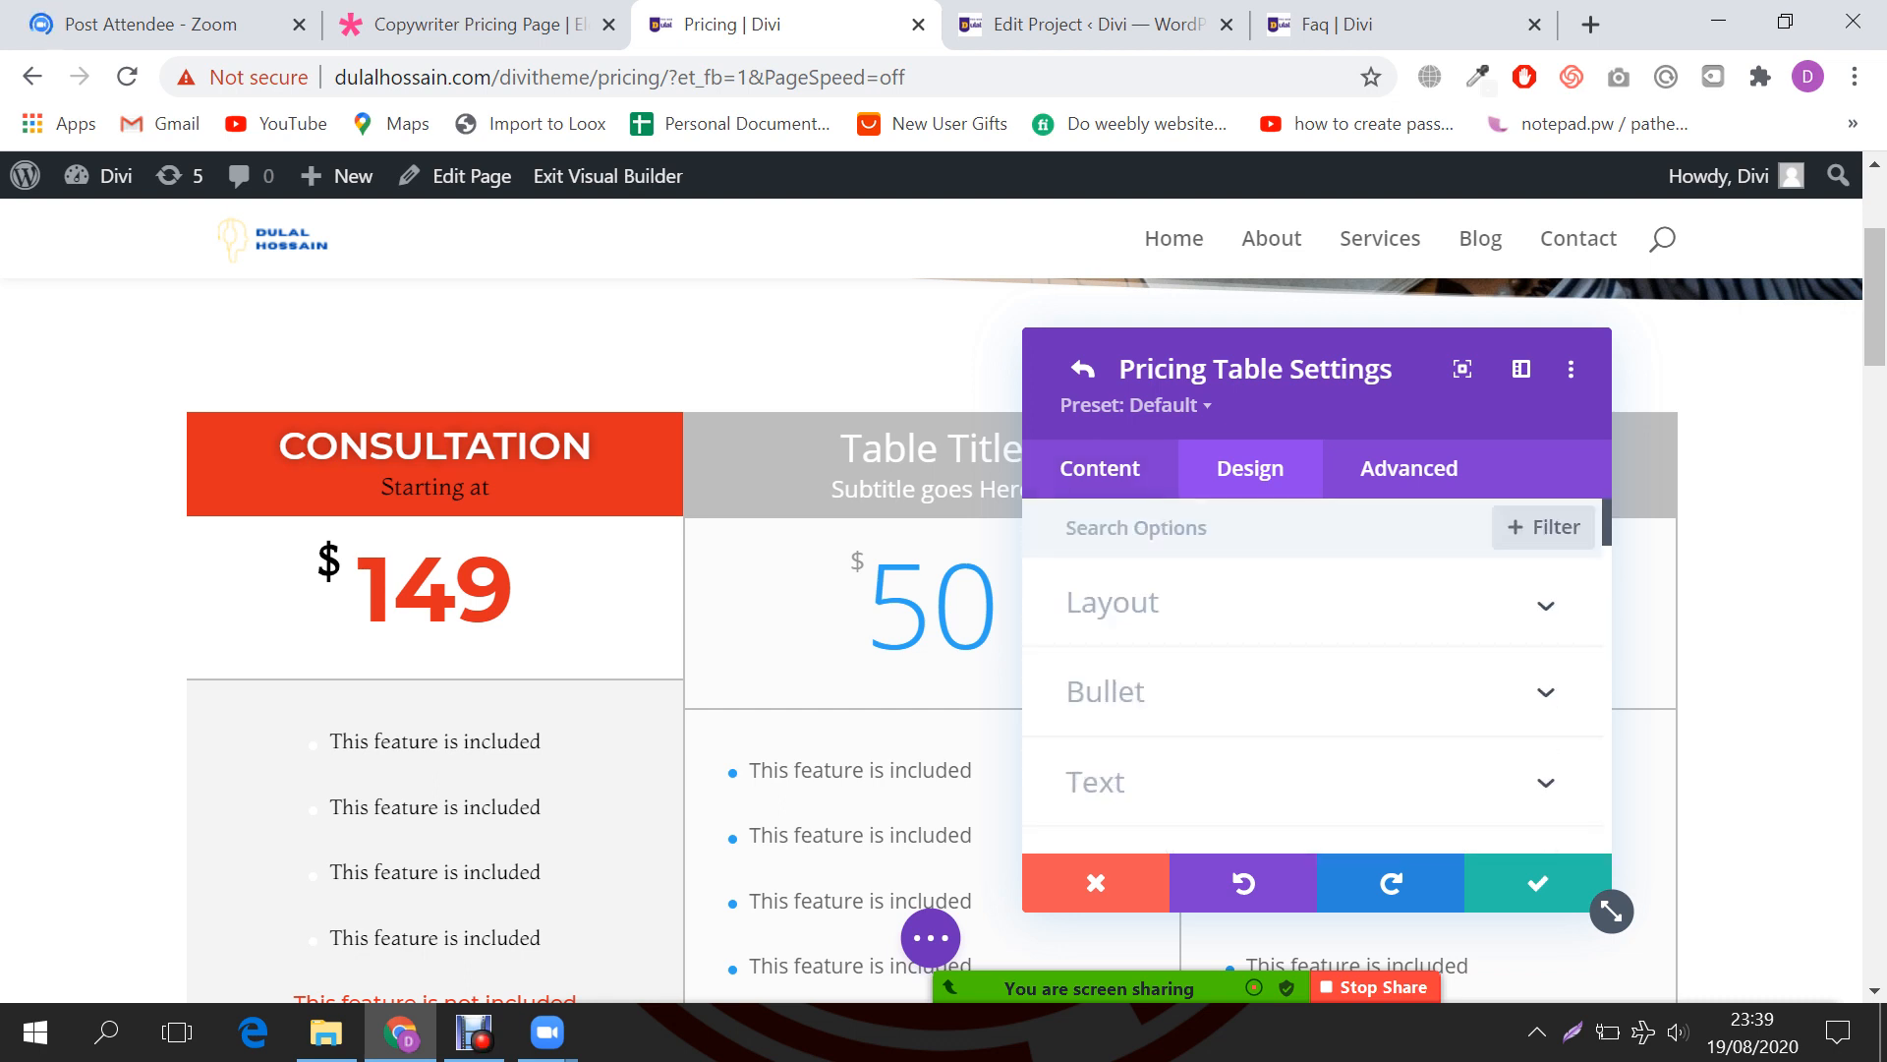
Step: Go back to the Pricing Tables module's Design tab and expand its Border options
click(1082, 368)
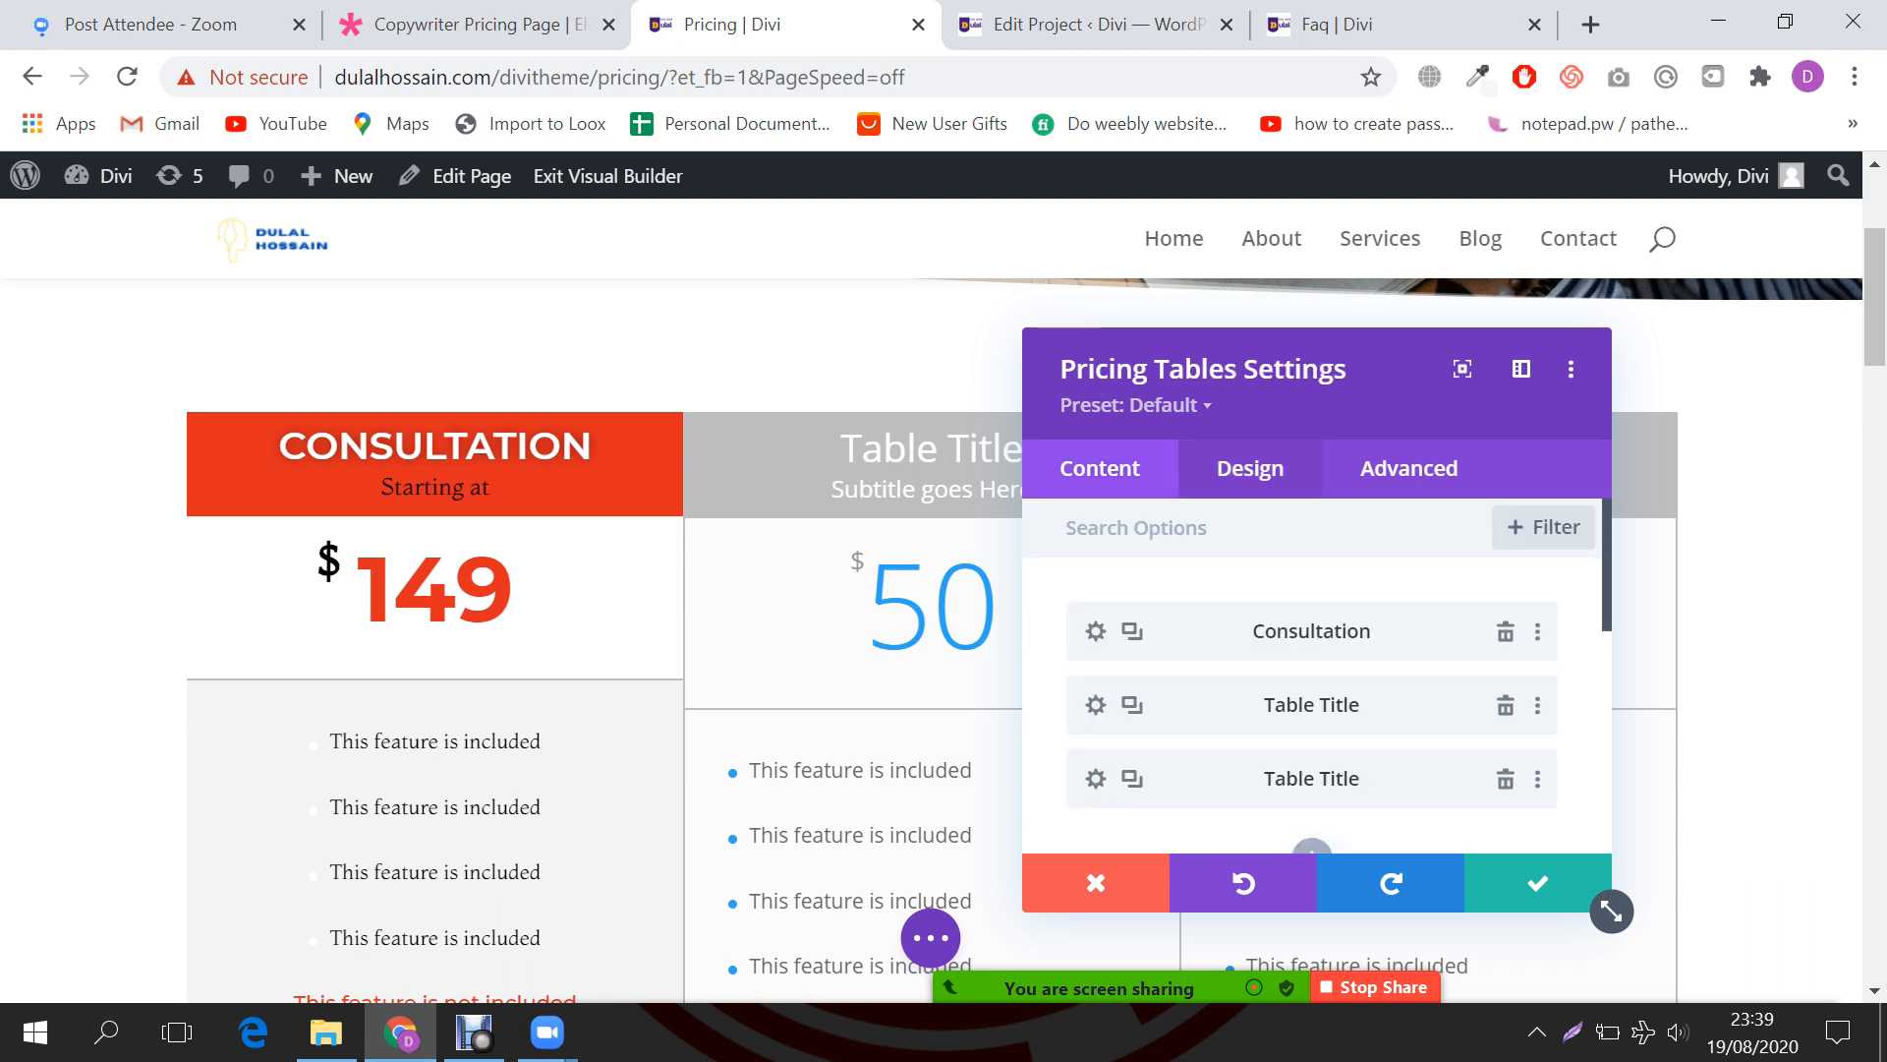
click(1251, 468)
scroll(1312, 679, down, 5)
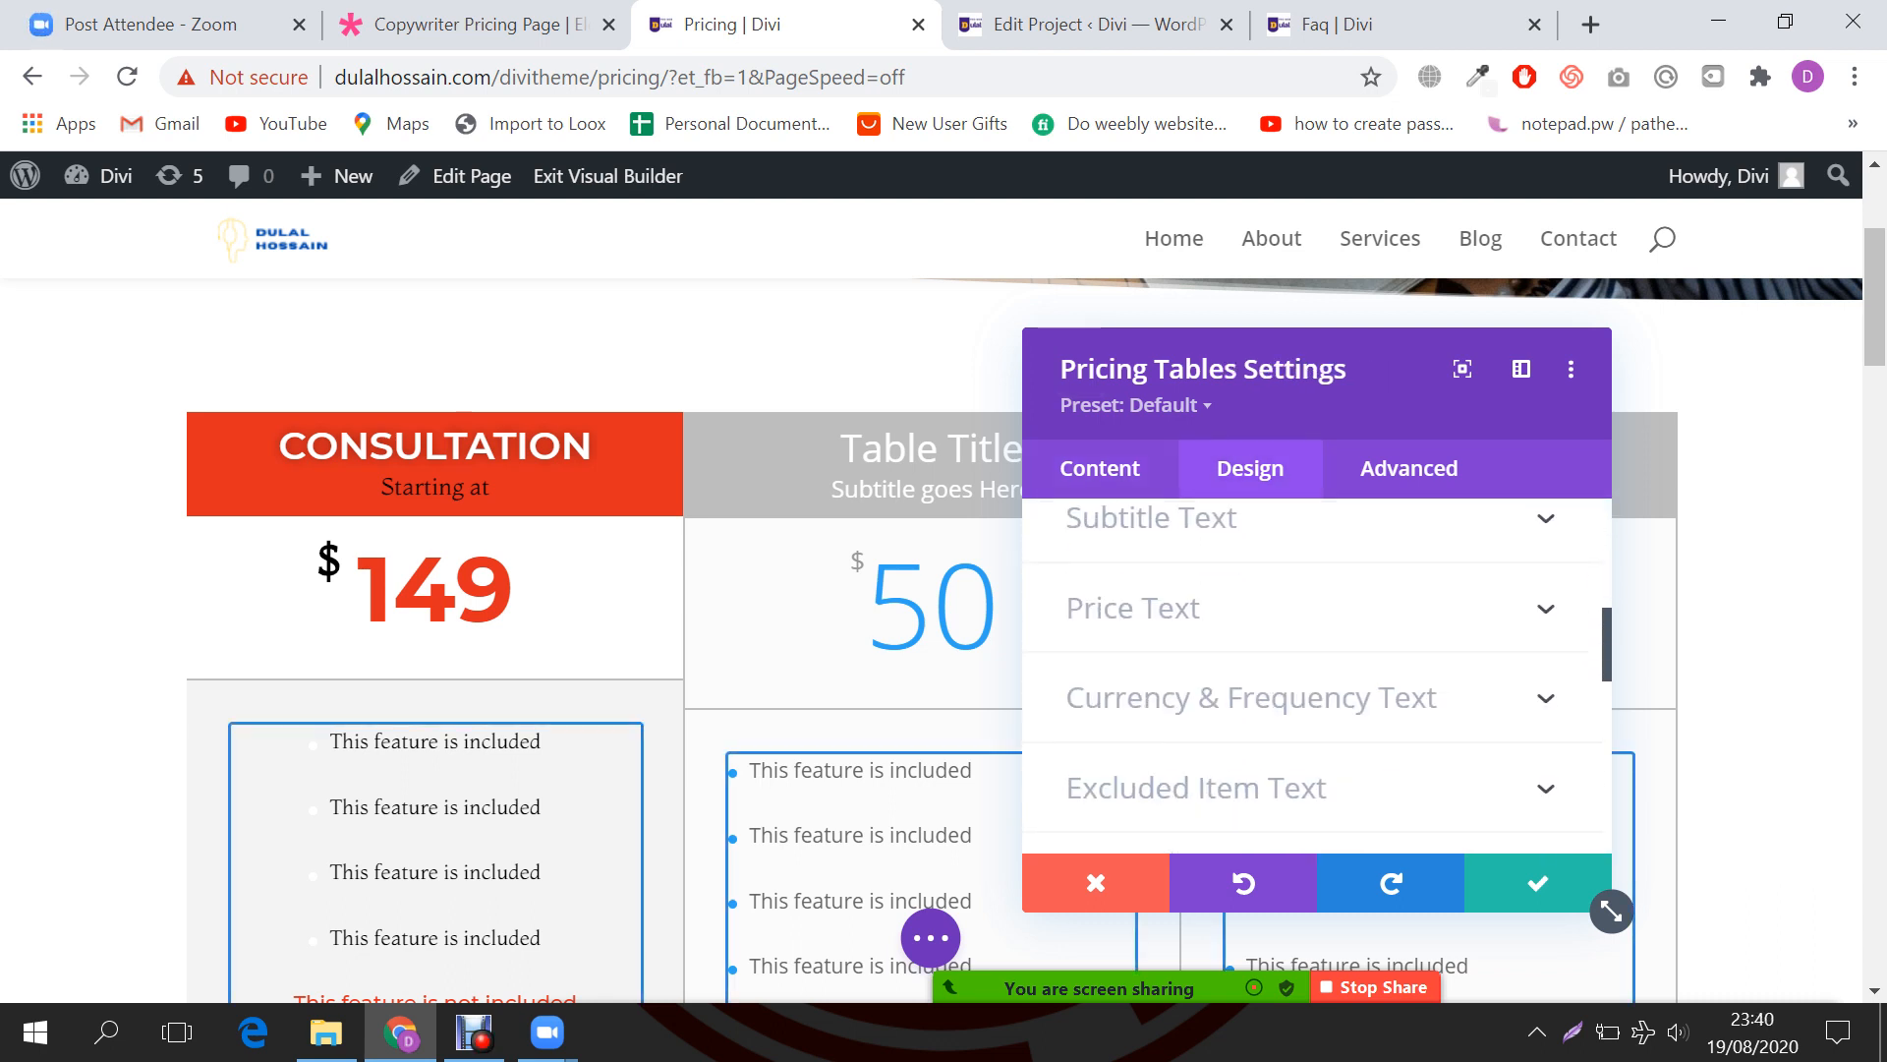
scroll(1313, 678, down, 5)
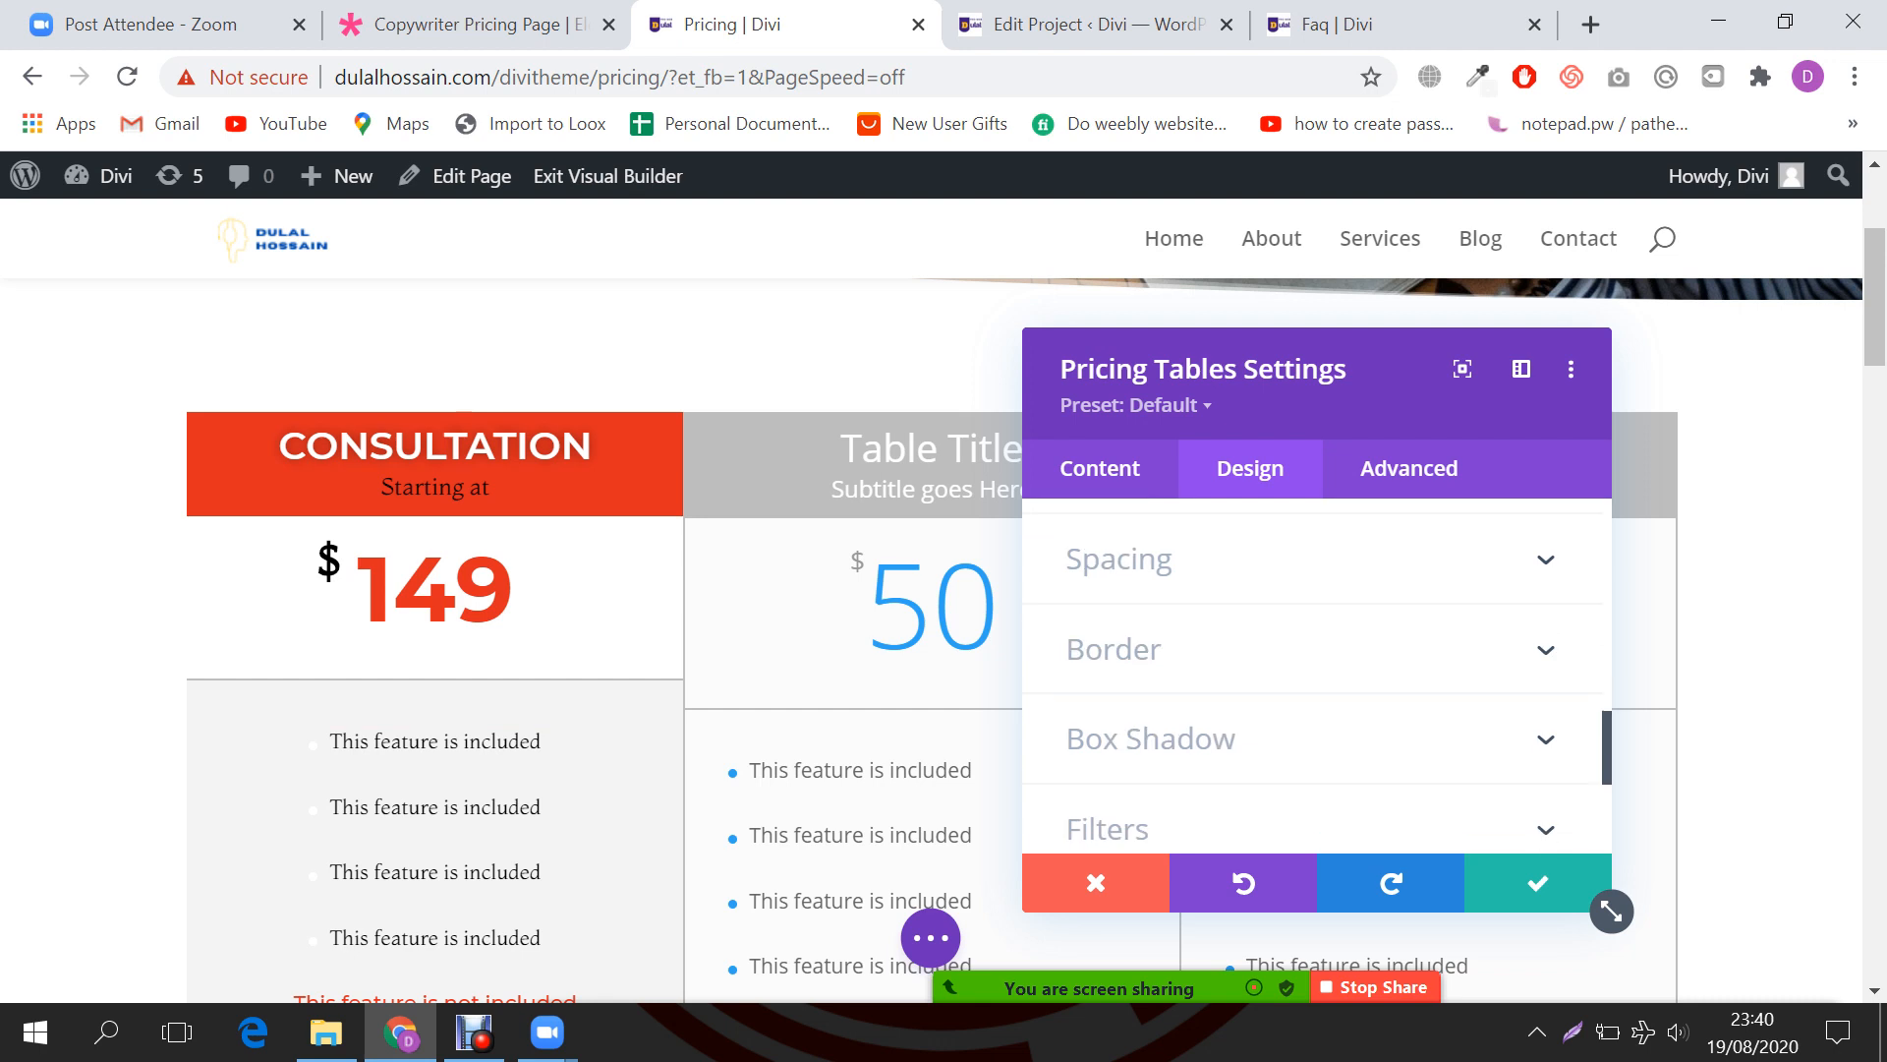
click(1114, 650)
scroll(1312, 678, down, 5)
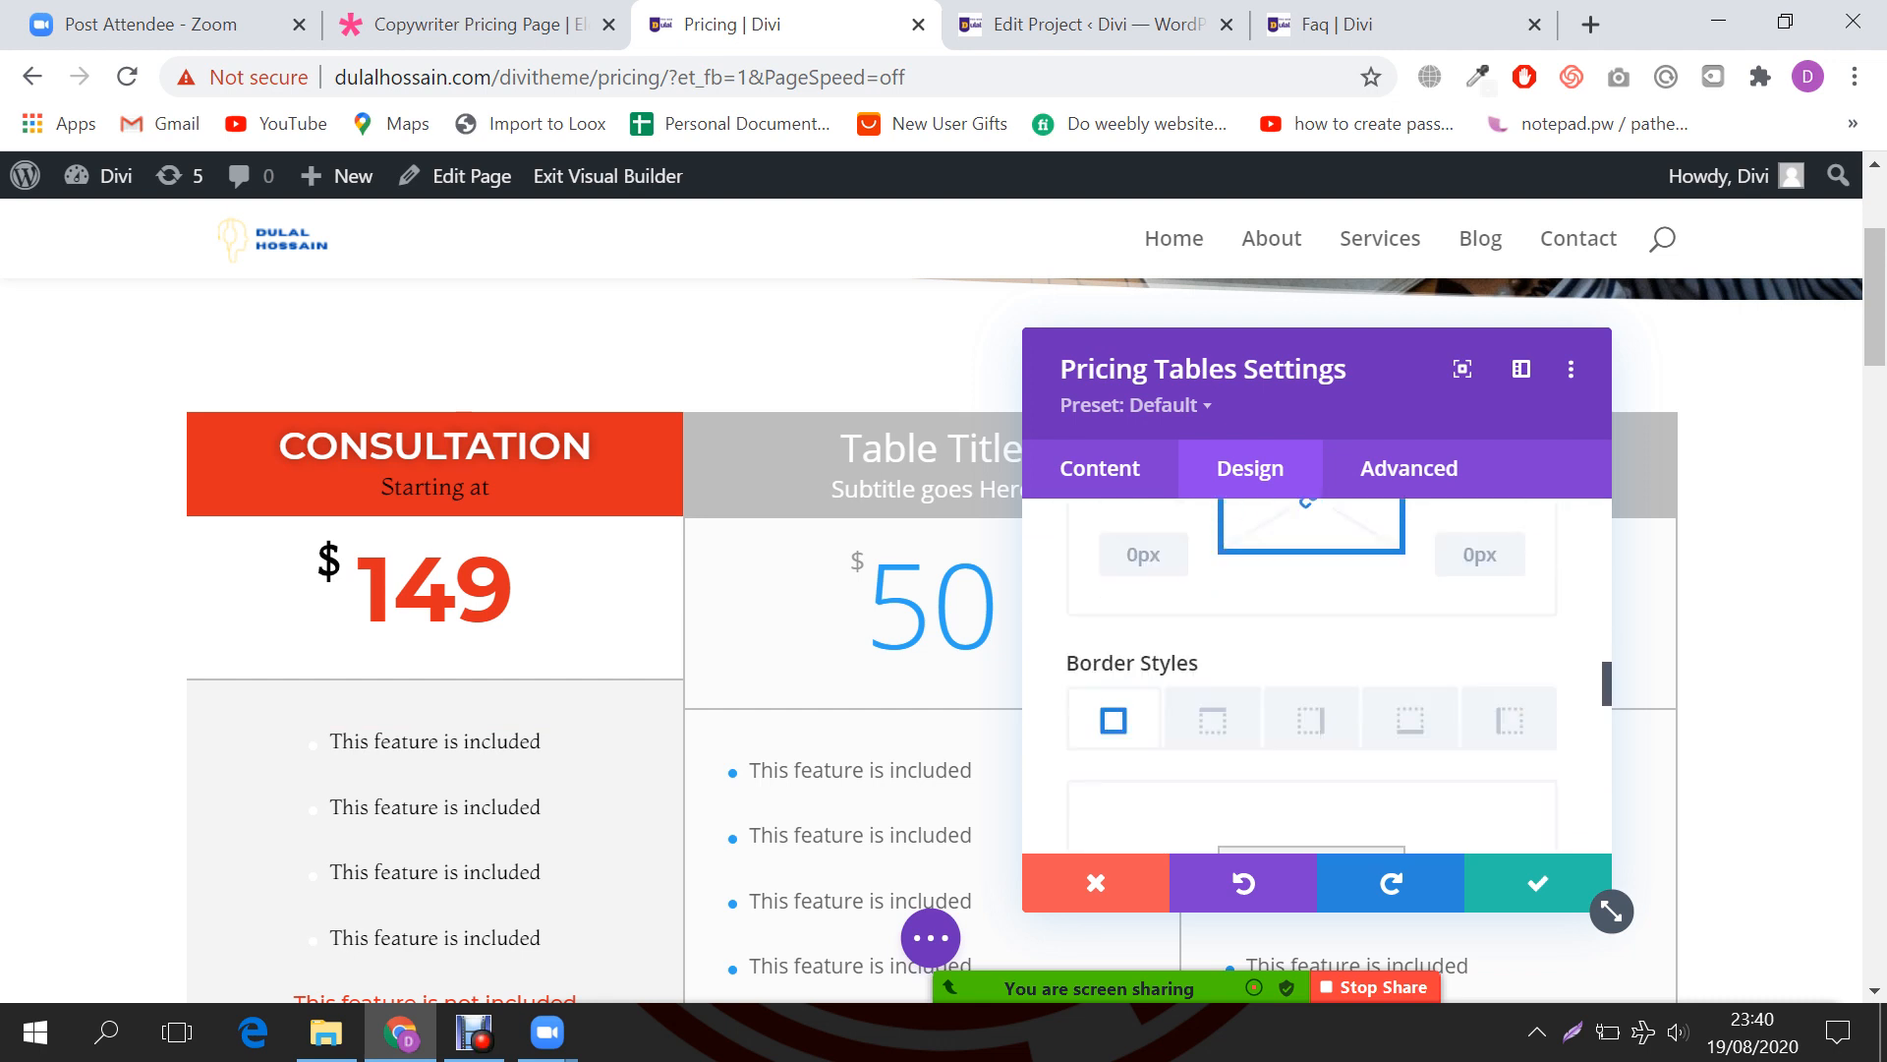
scroll(1312, 678, down, 2)
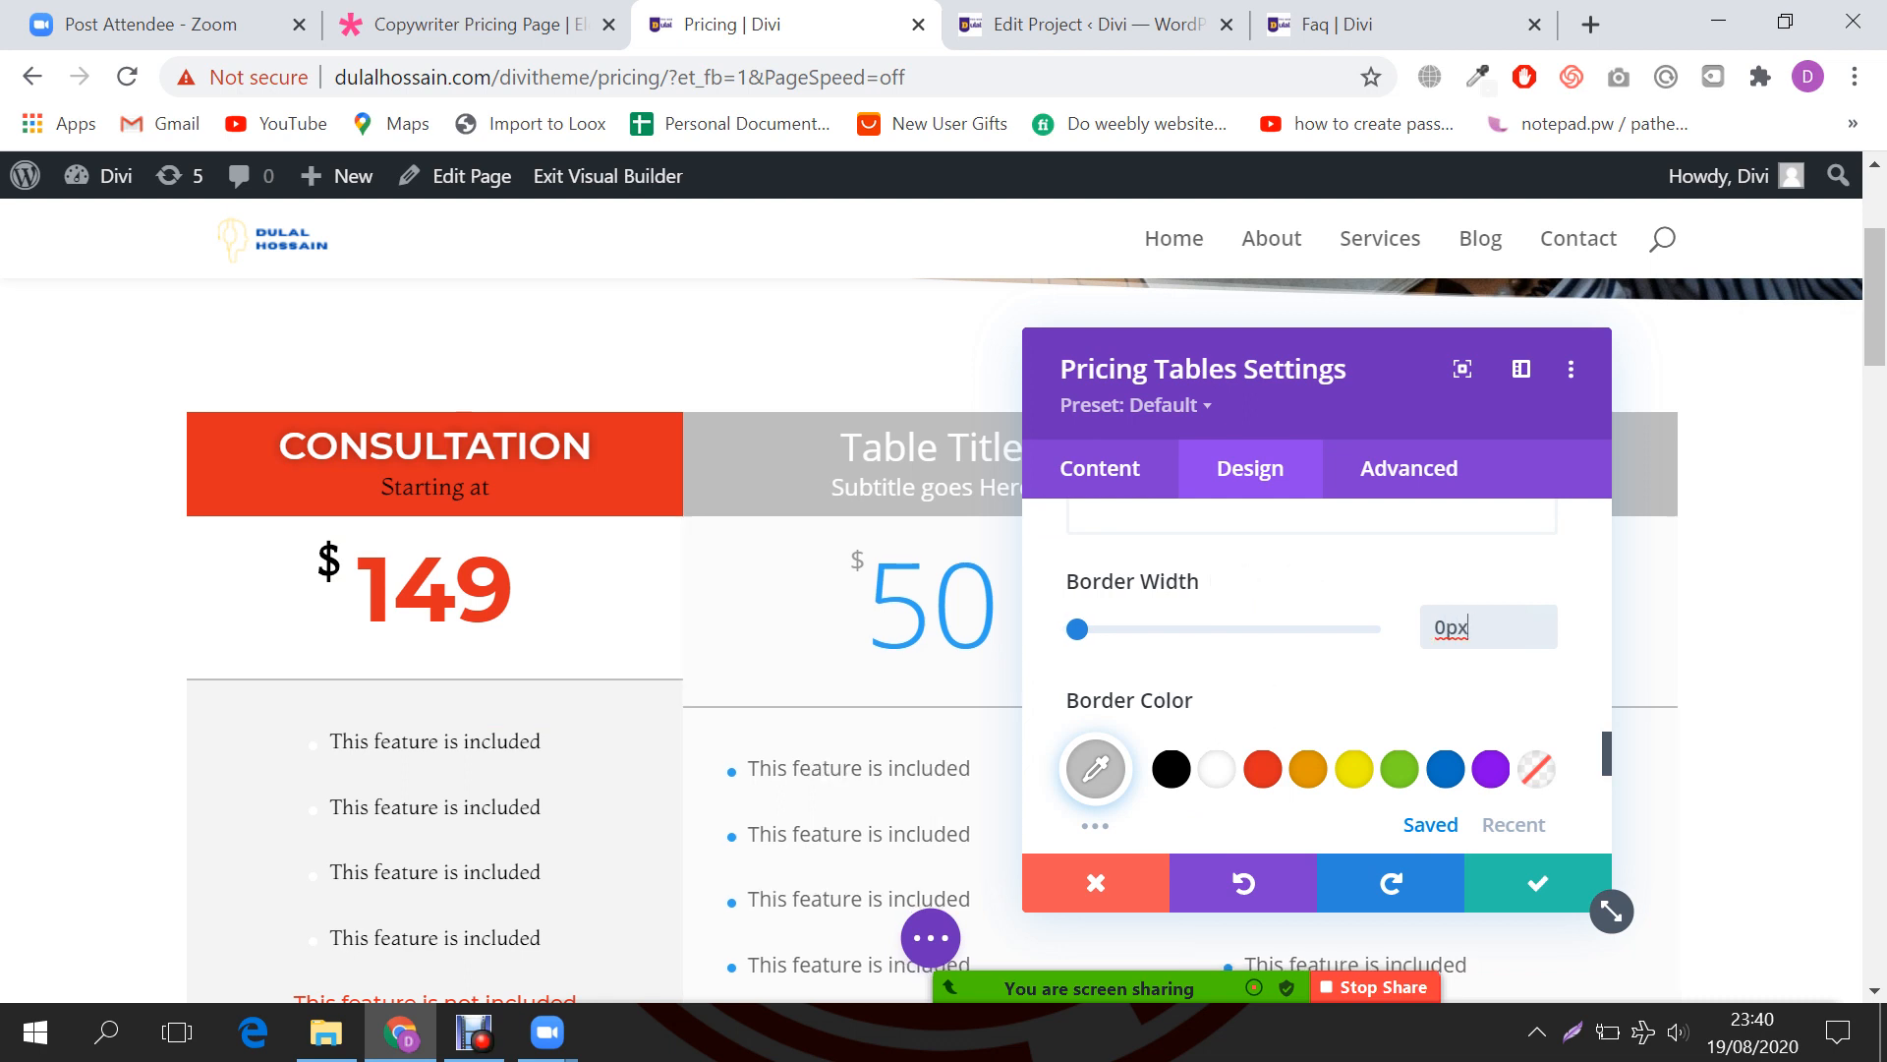
Step: Confirm the module's Border Width is 0px, save it, and reopen Pricing Tables Settings
scroll(1317, 678, up, 3)
scroll(1317, 678, up, 4)
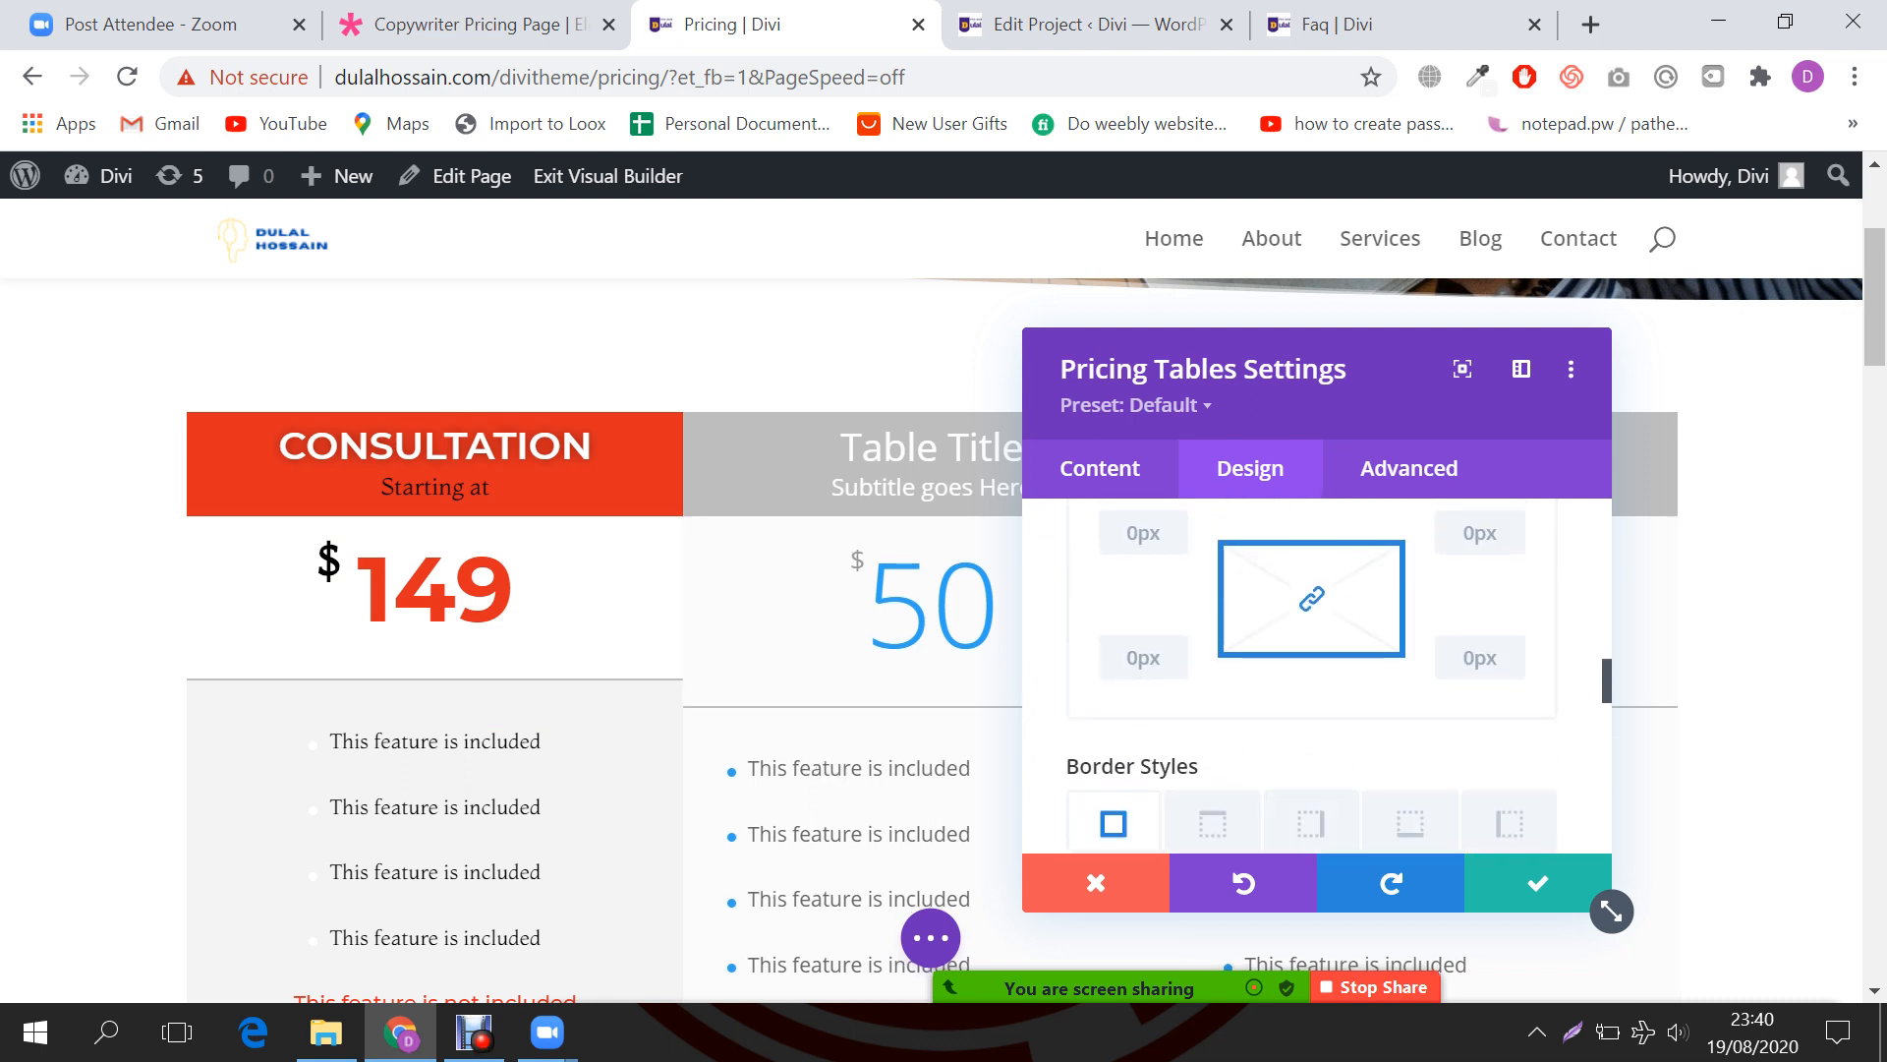
scroll(1317, 678, down, 6)
scroll(1317, 679, down, 3)
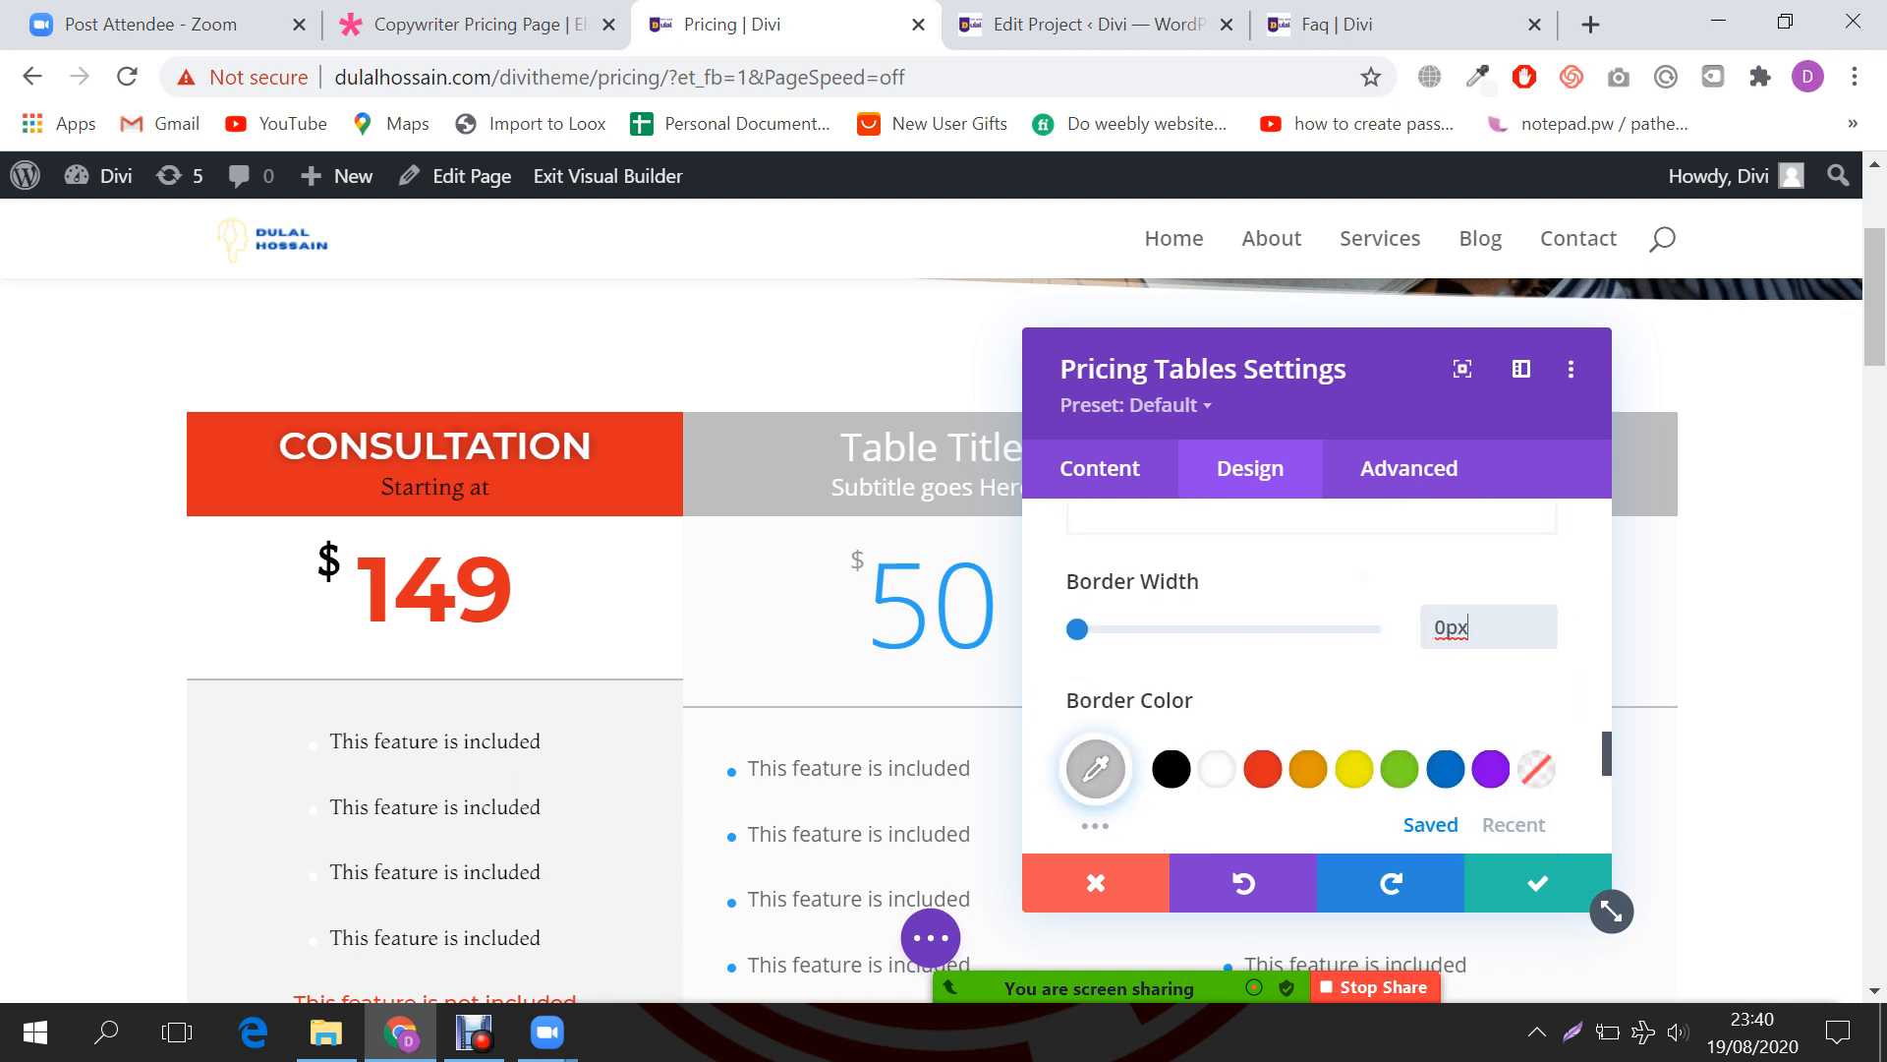
scroll(1317, 679, down, 2)
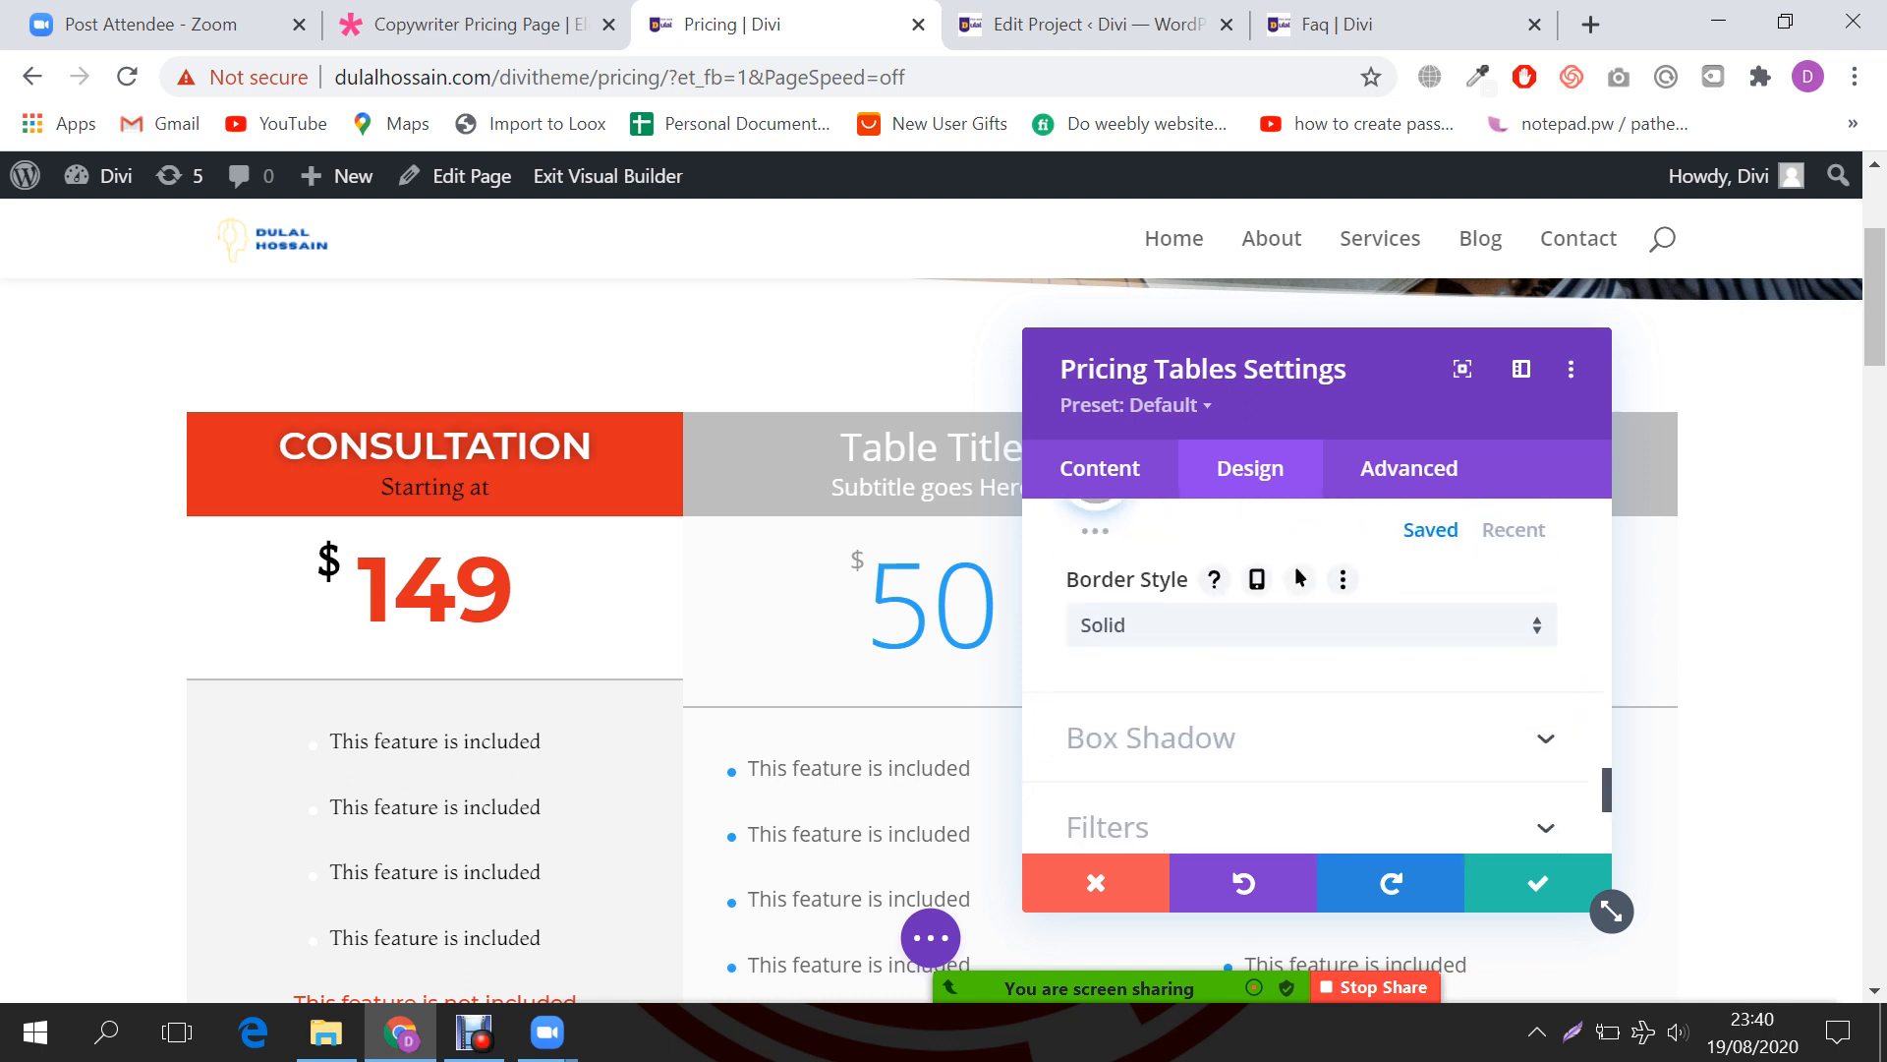
click(1538, 882)
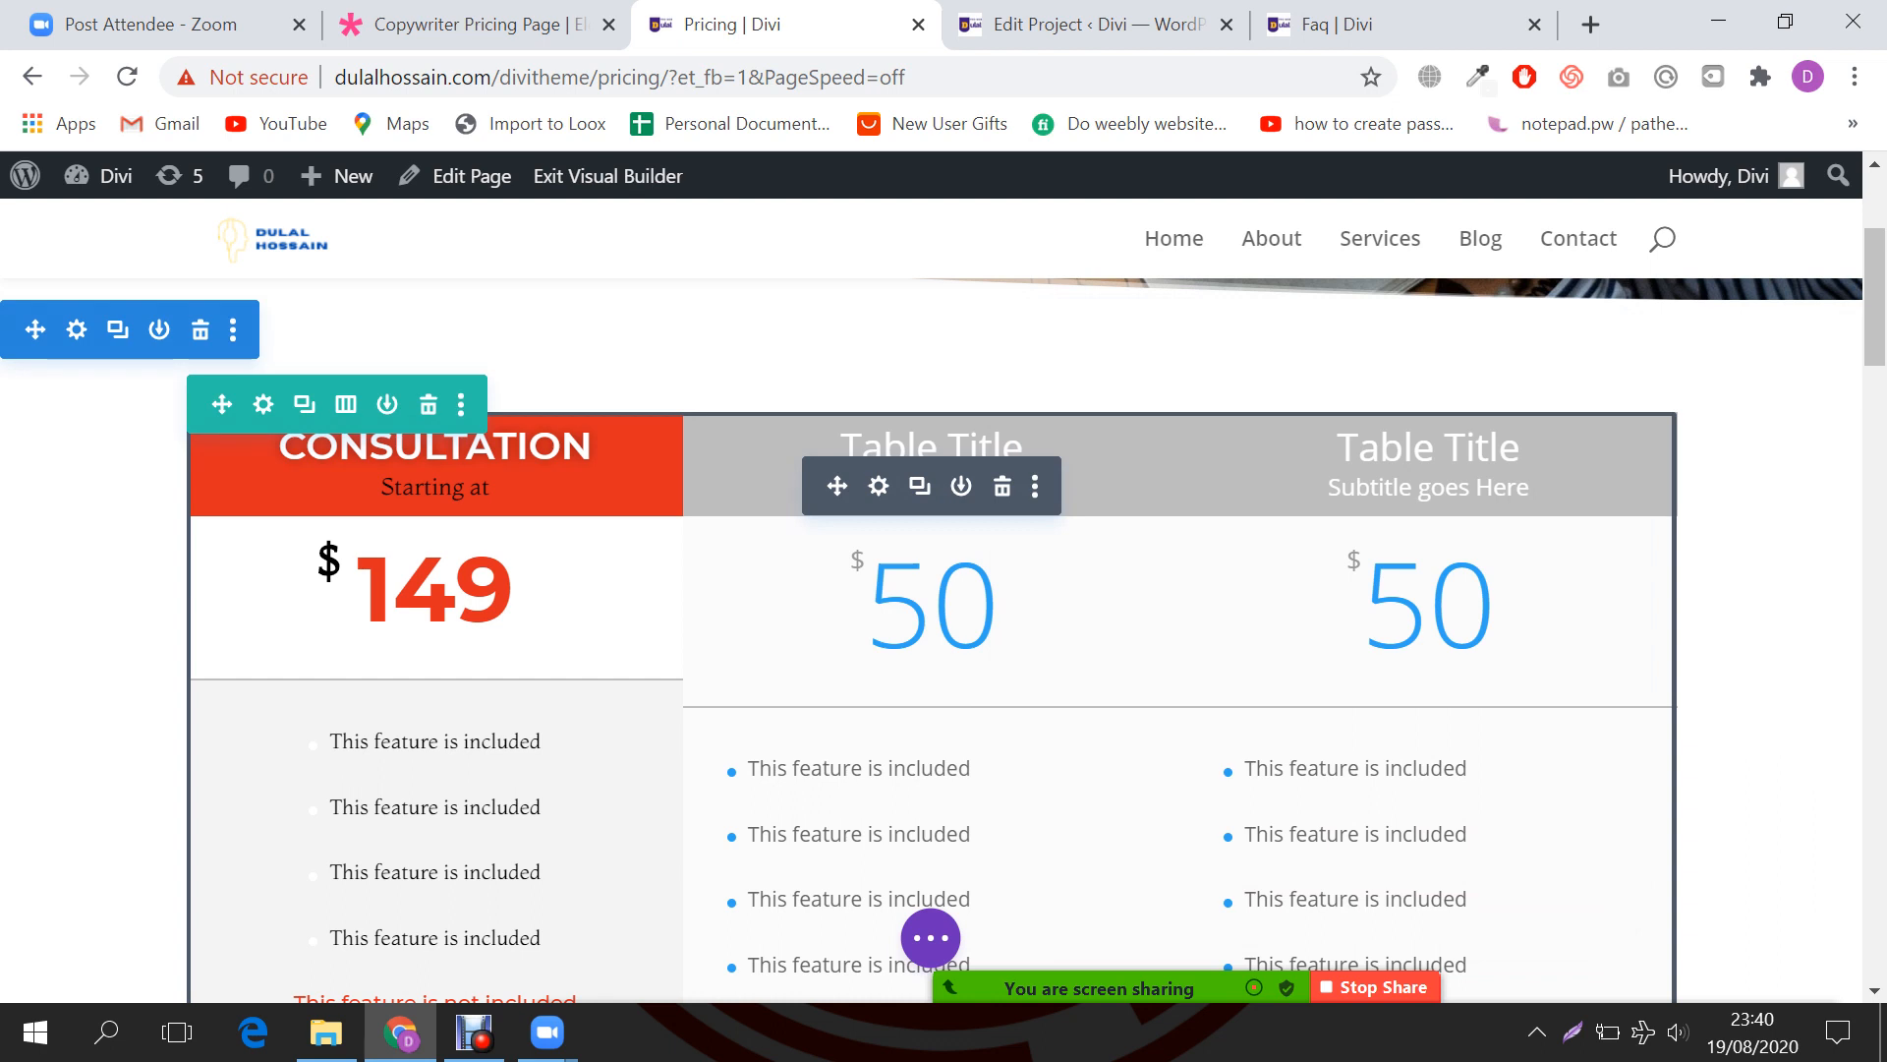
click(878, 485)
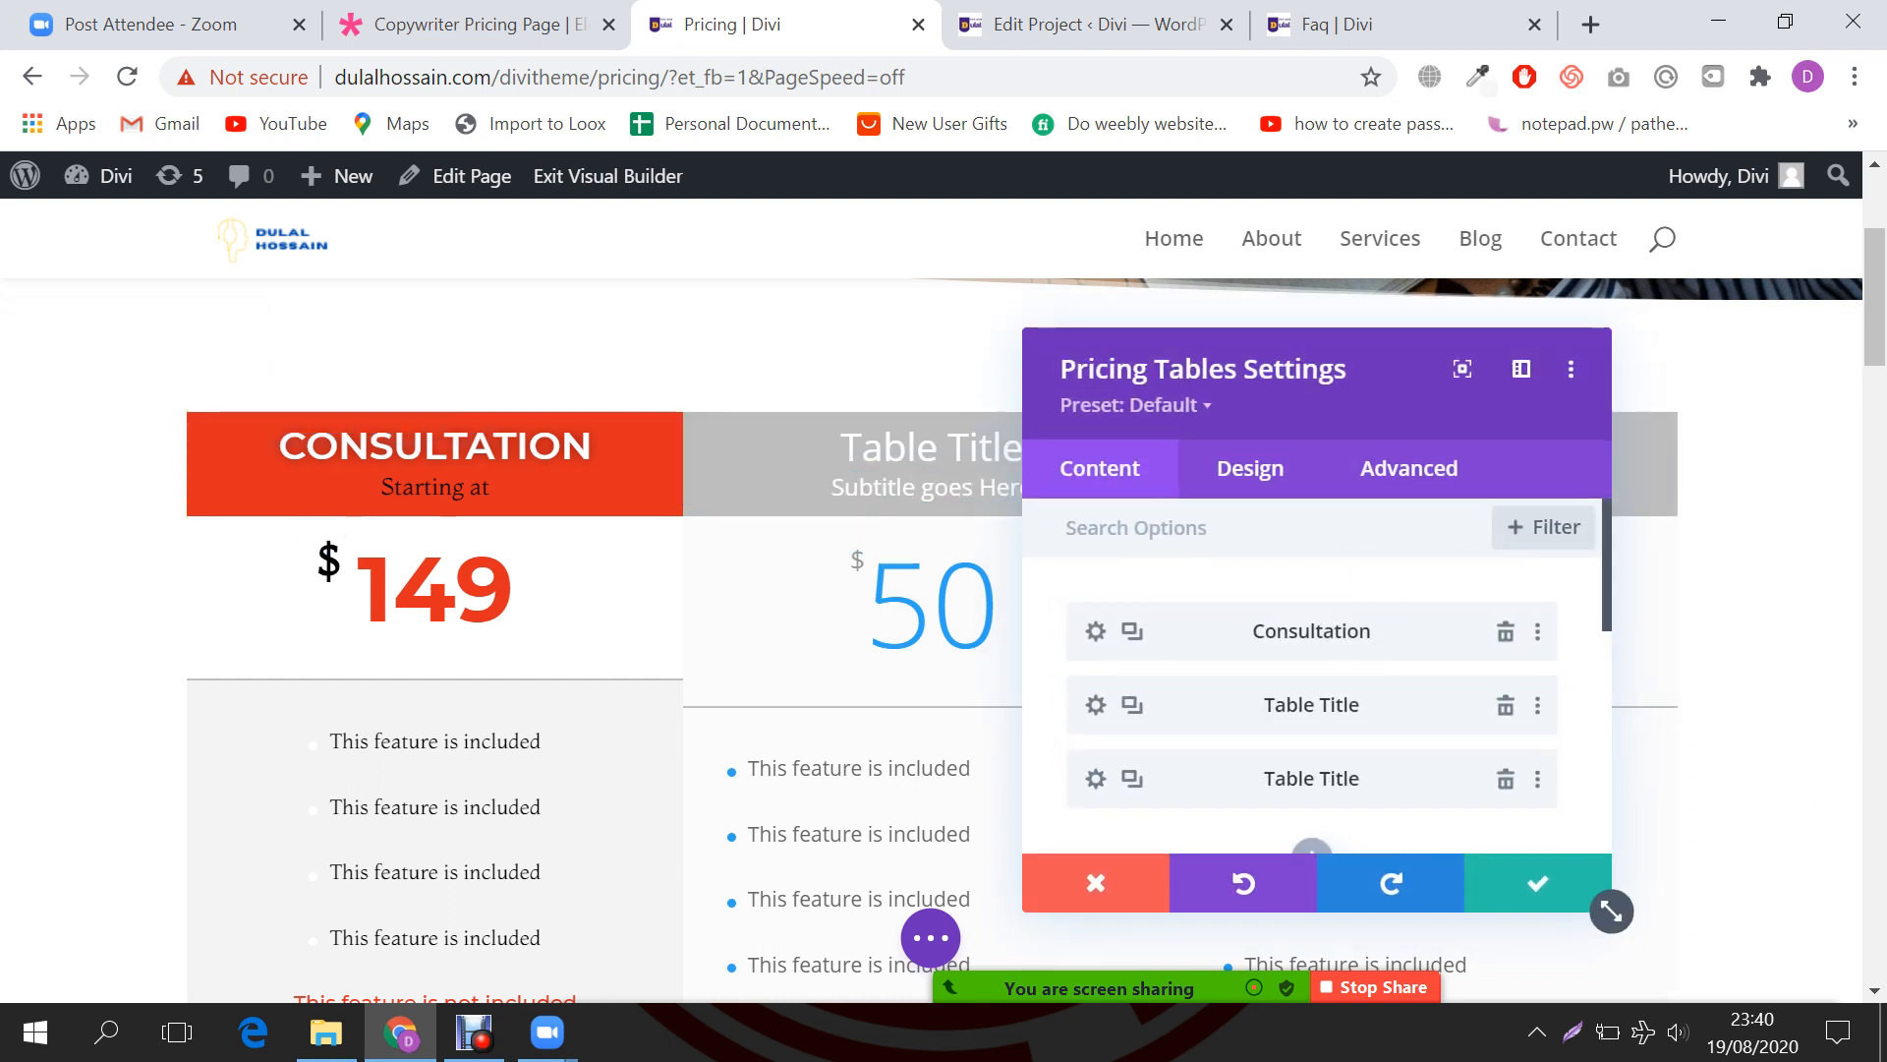
Step: Set the middle Table Title pricing table to featured under Design > Layout
click(1096, 705)
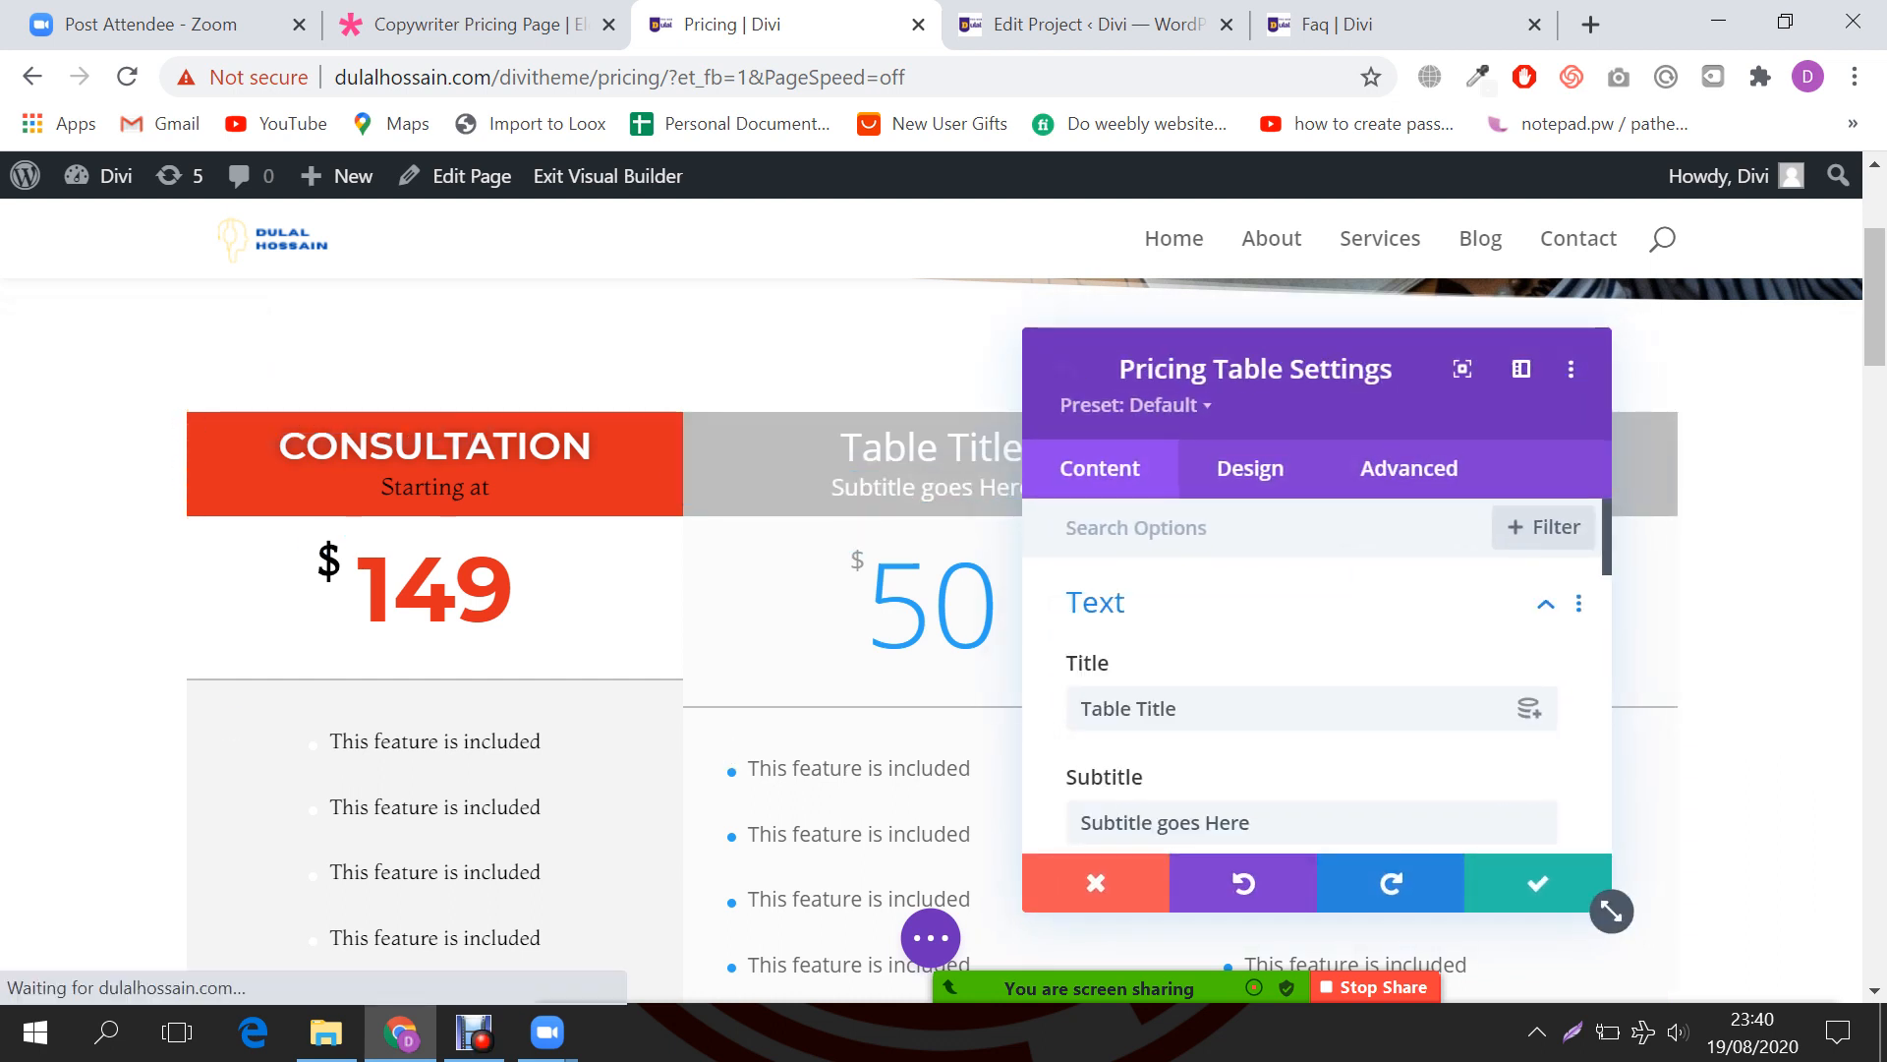
scroll(1313, 678, down, 5)
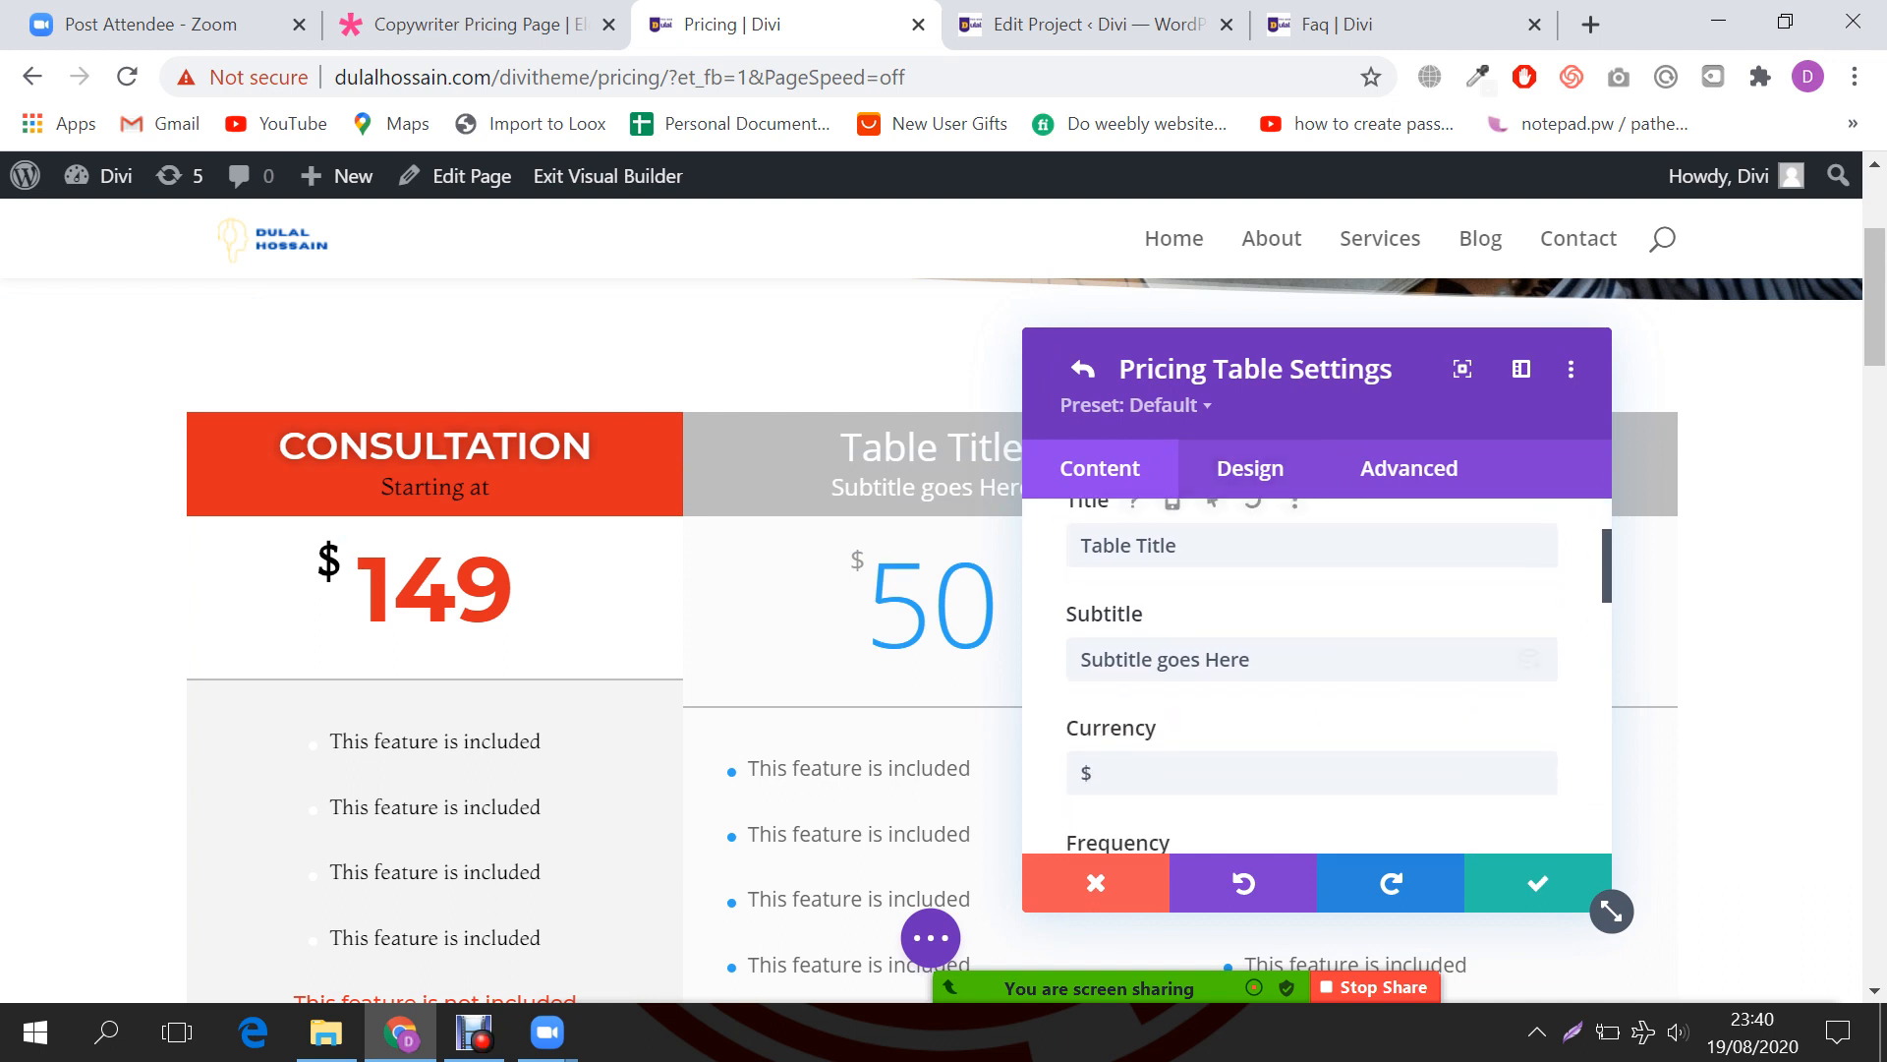
click(1249, 467)
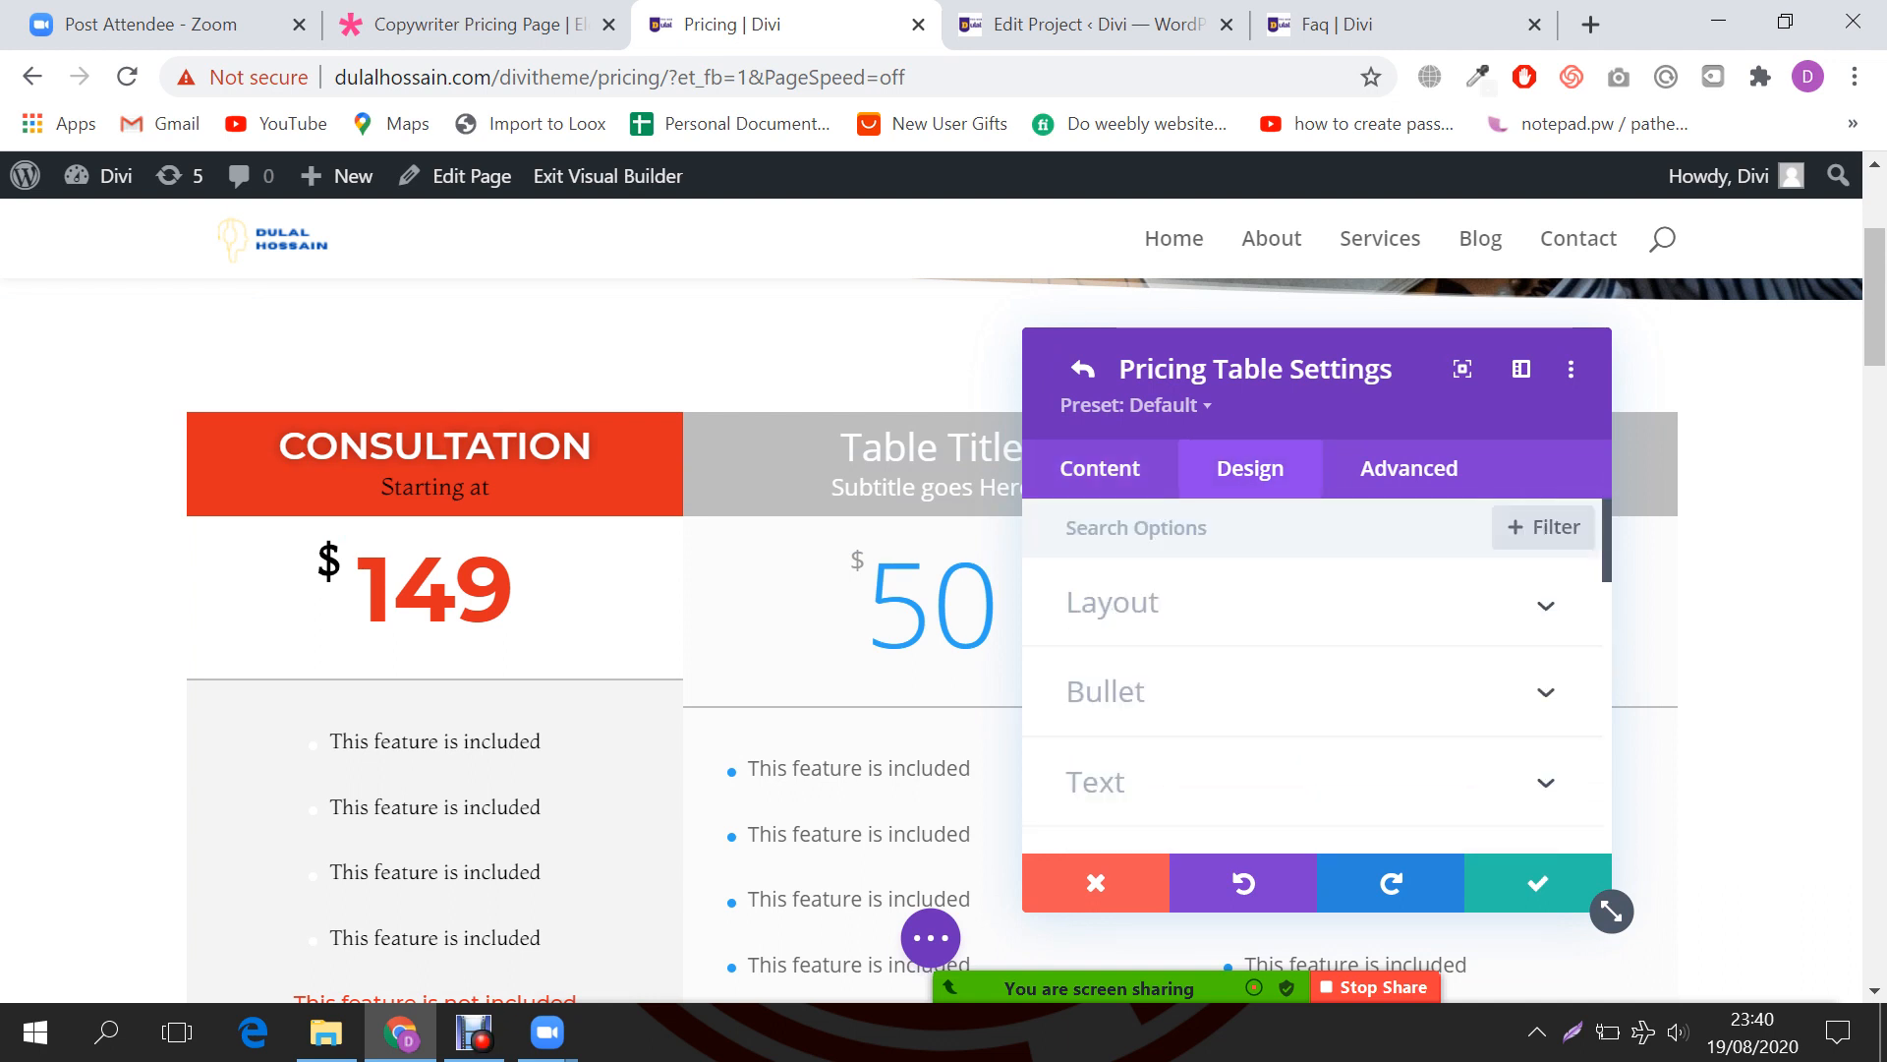
click(1113, 602)
click(1118, 708)
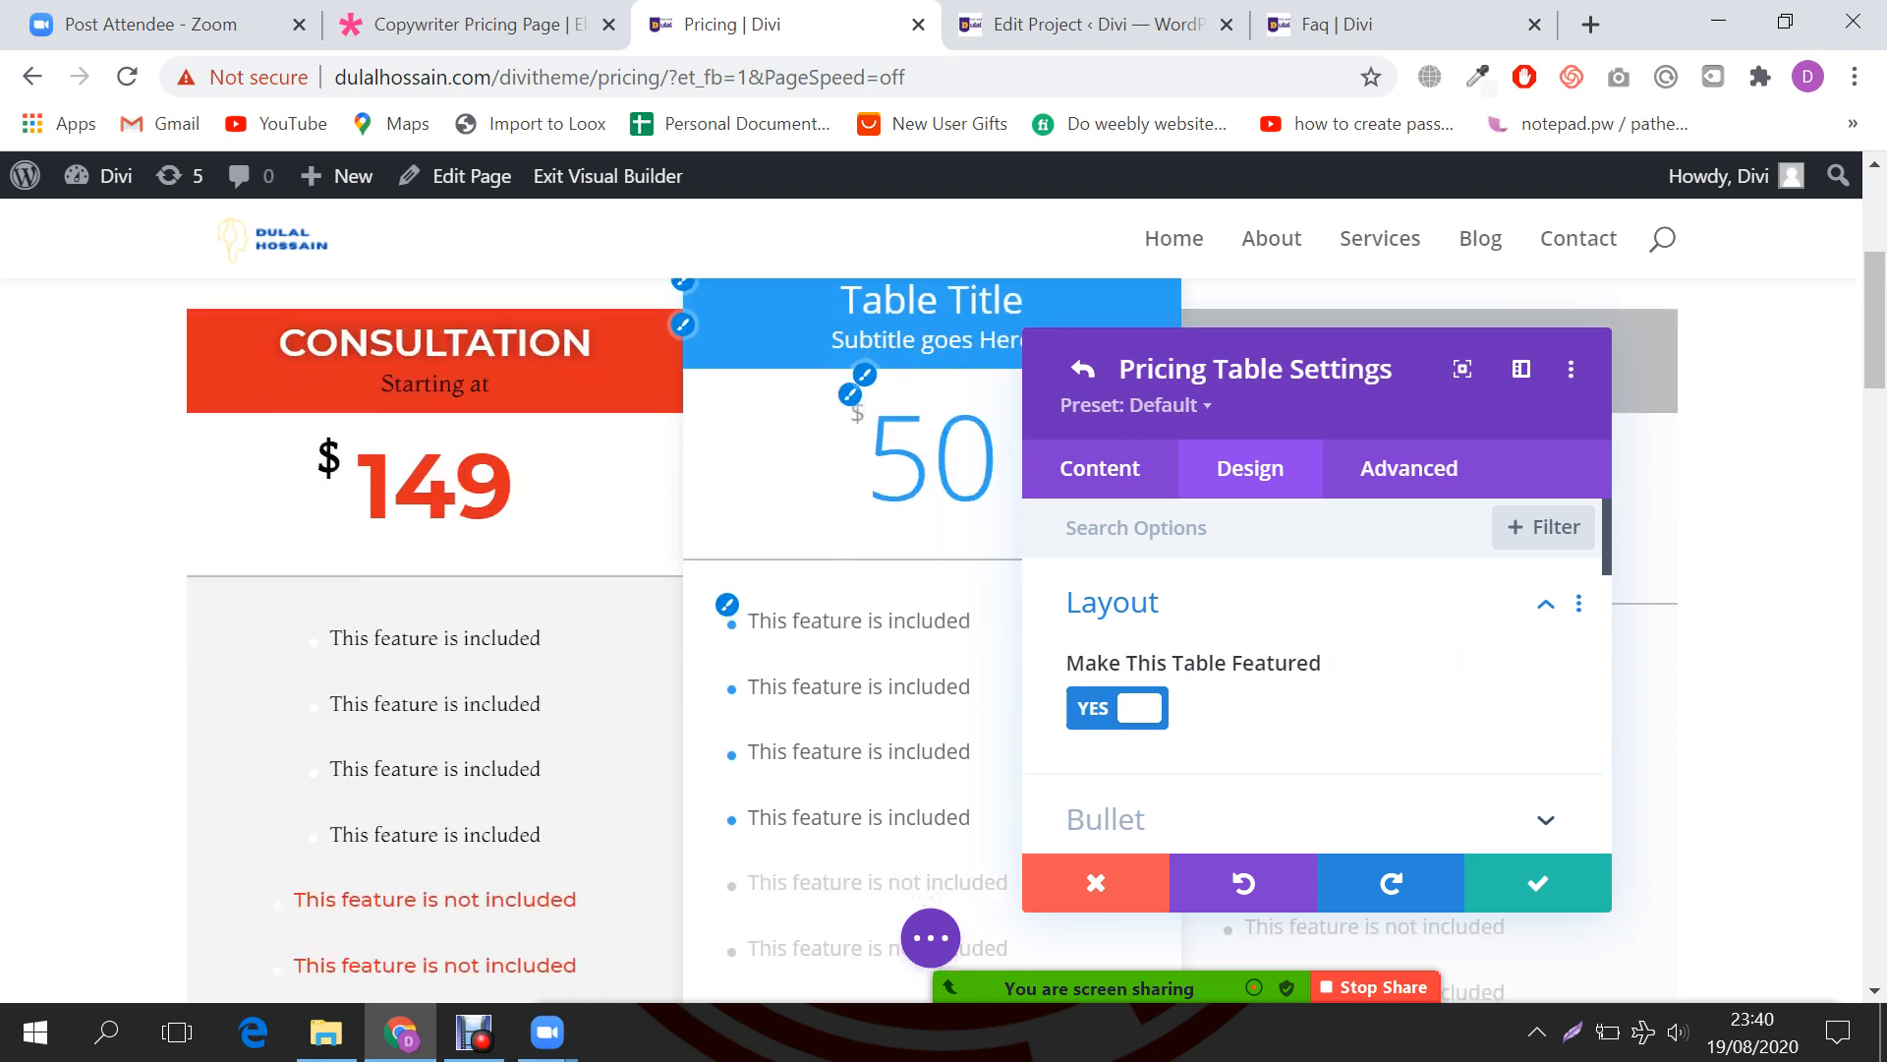
Step: Give the middle table's bullets a red Bullet Color
scroll(1317, 678, down, 3)
scroll(1317, 679, up, 3)
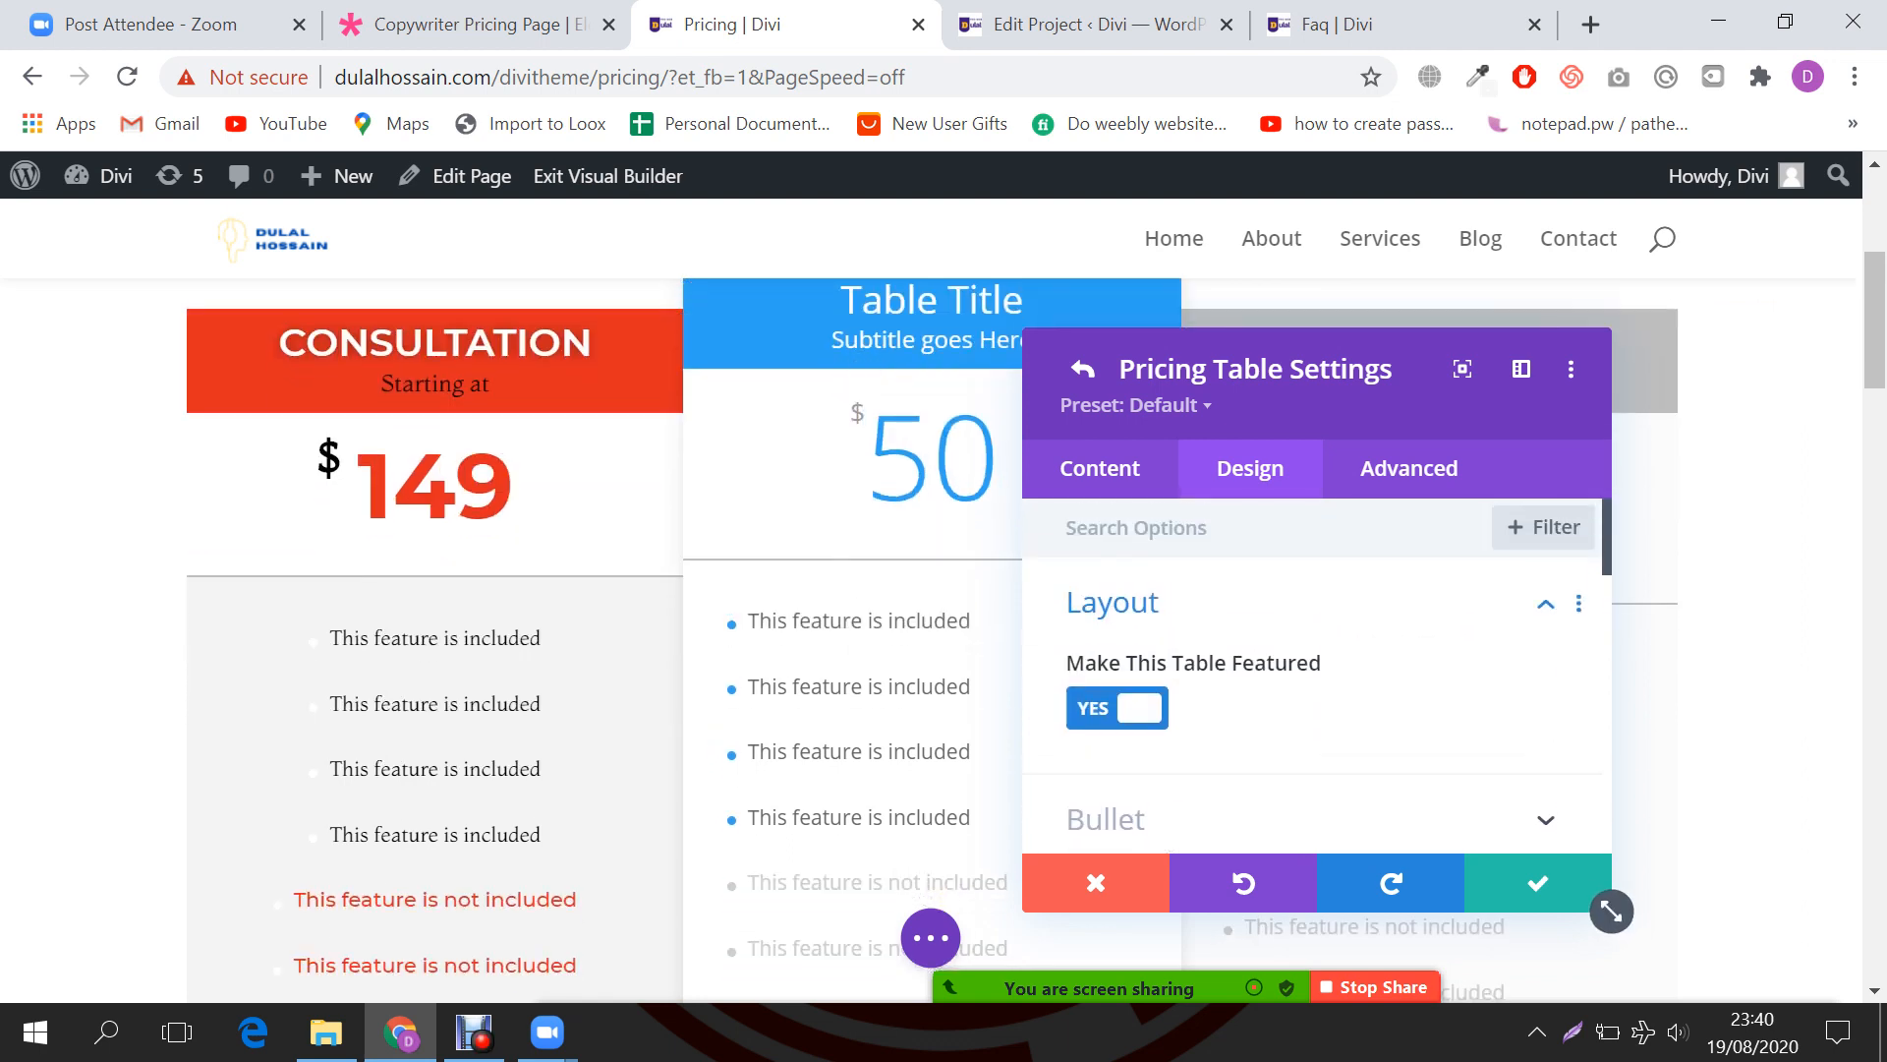
scroll(1318, 678, down, 2)
click(1266, 672)
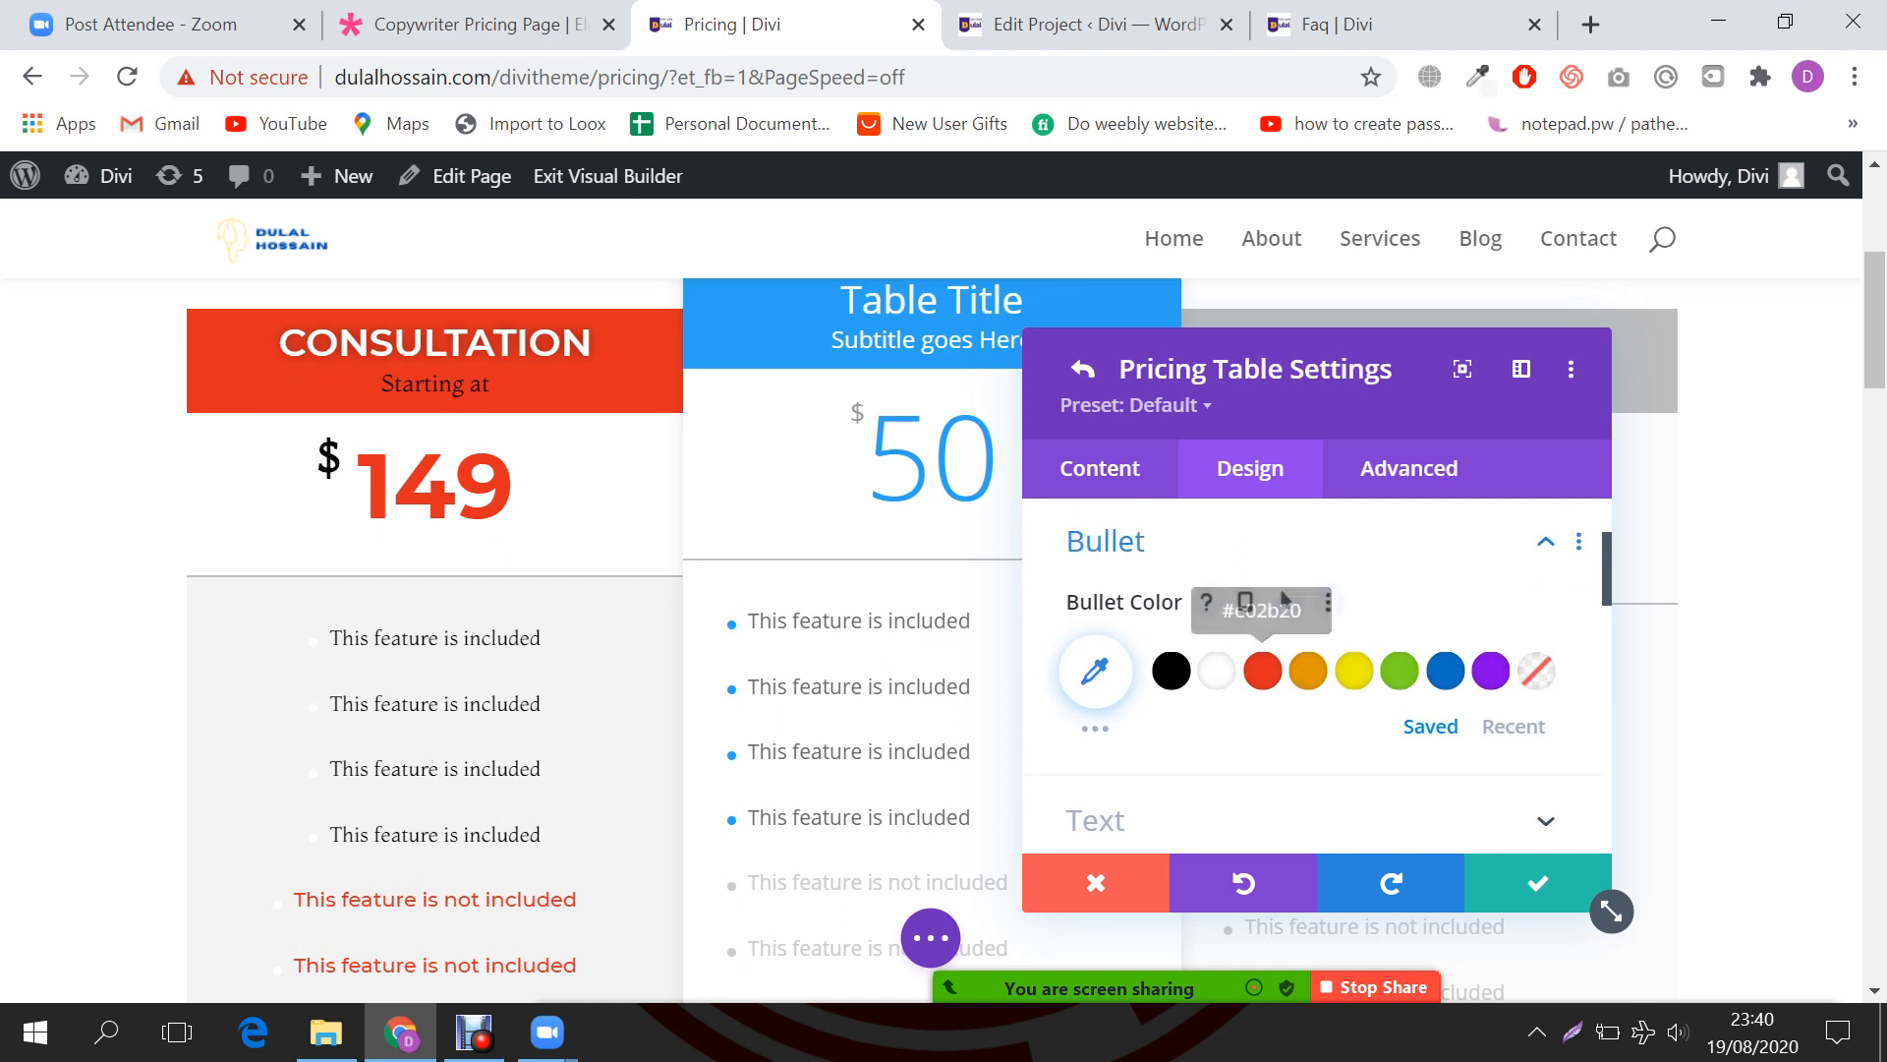
drag(1317, 393, 1665, 360)
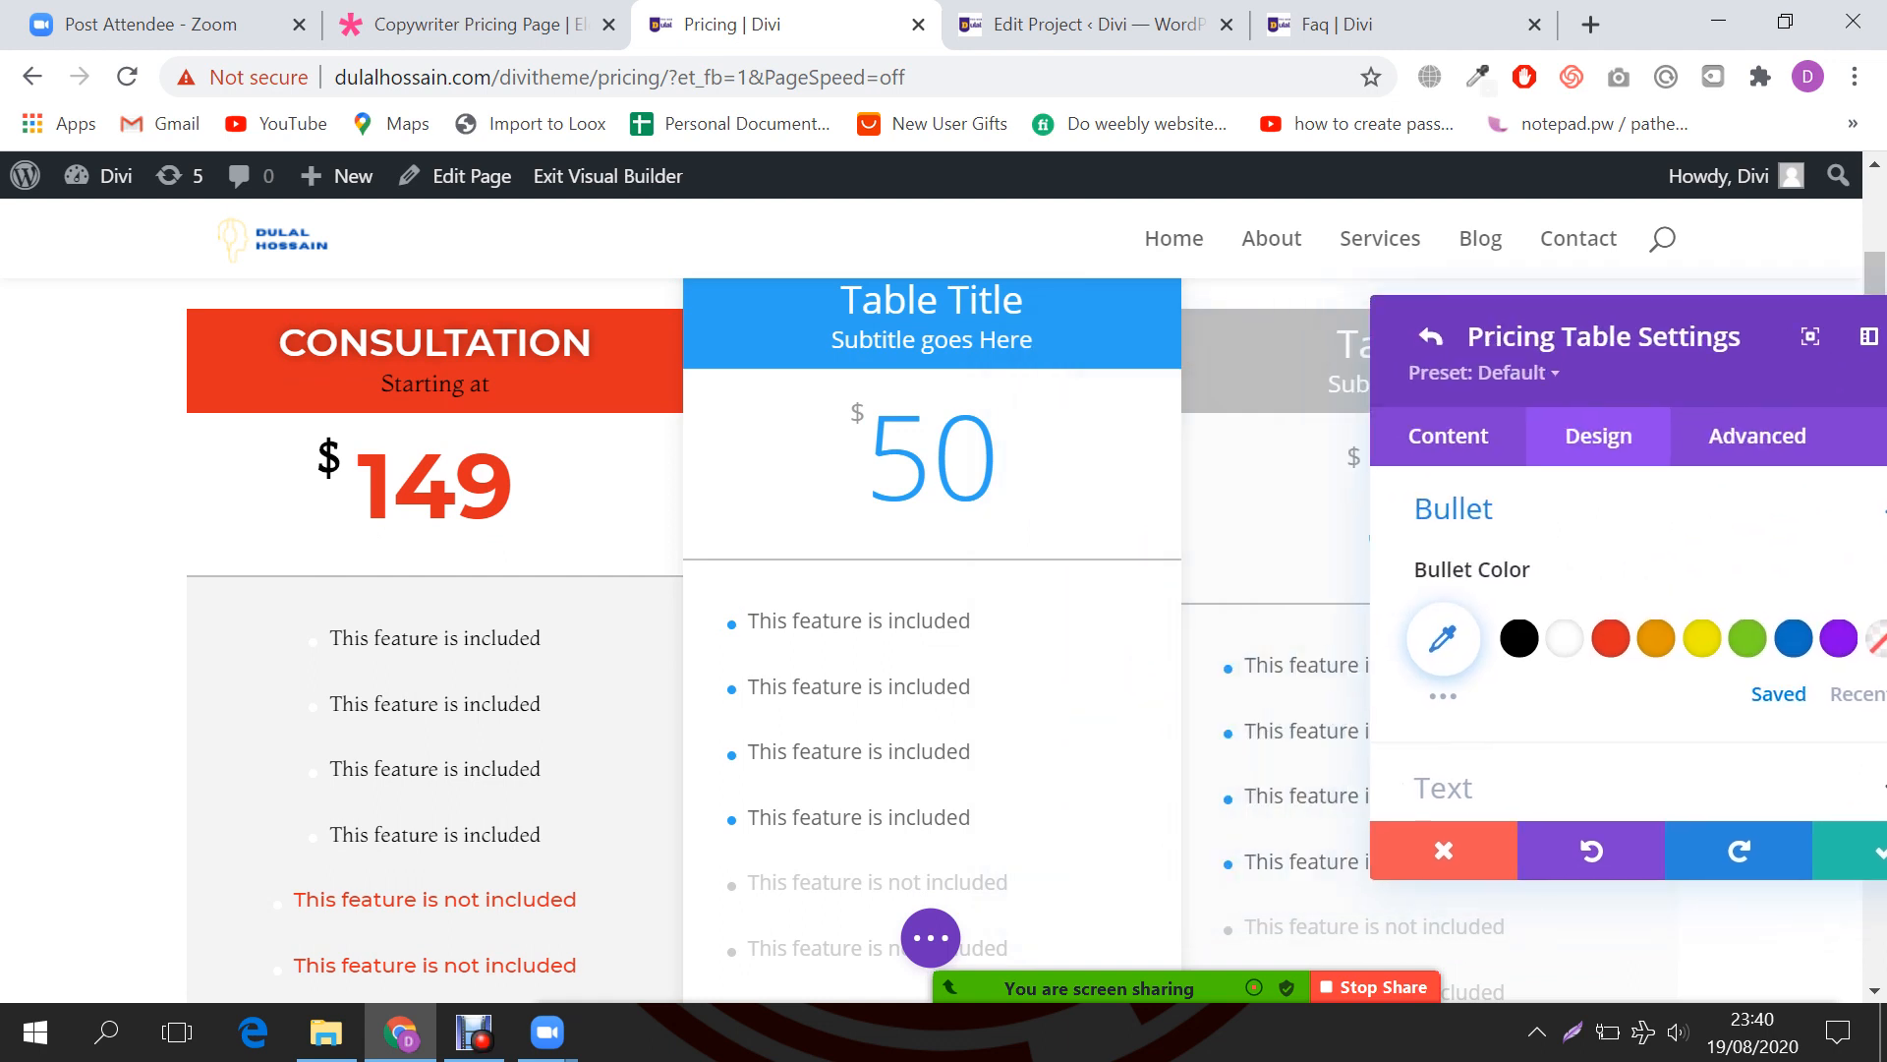
scroll(931, 639, down, 3)
scroll(932, 639, up, 2)
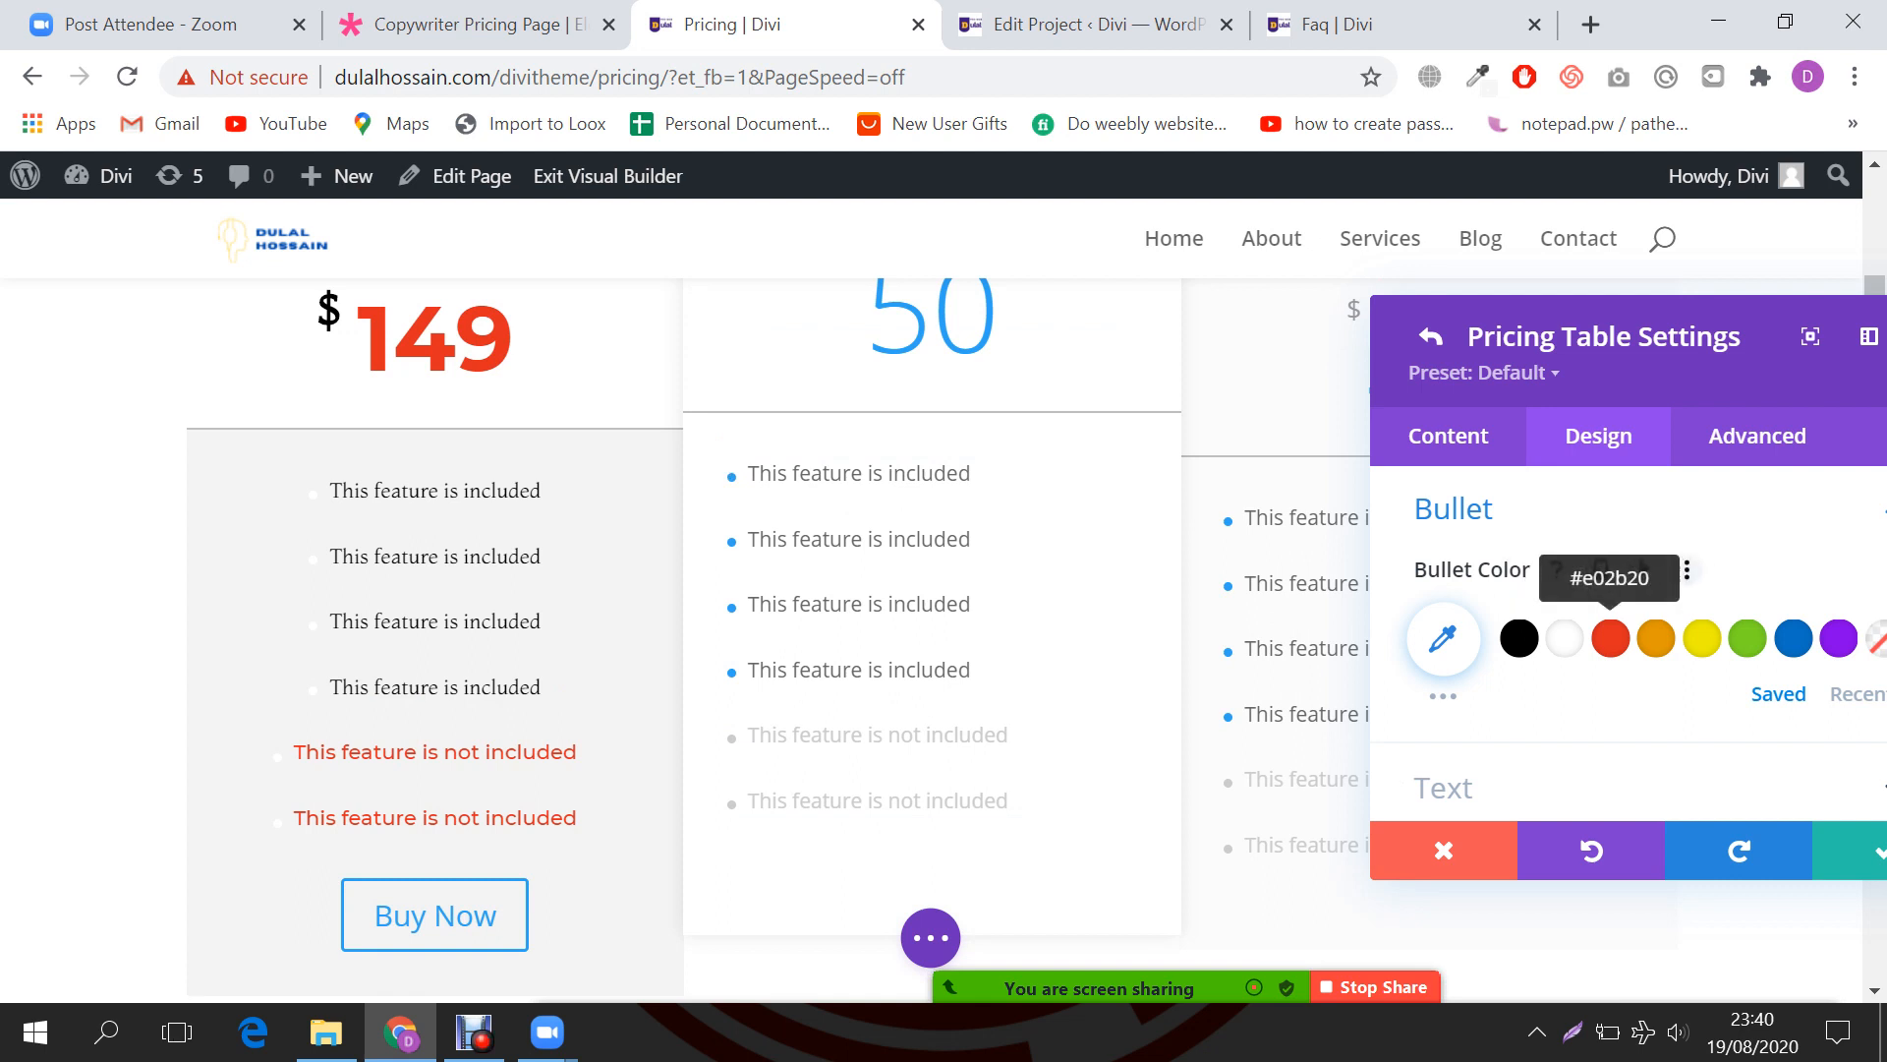
click(1610, 638)
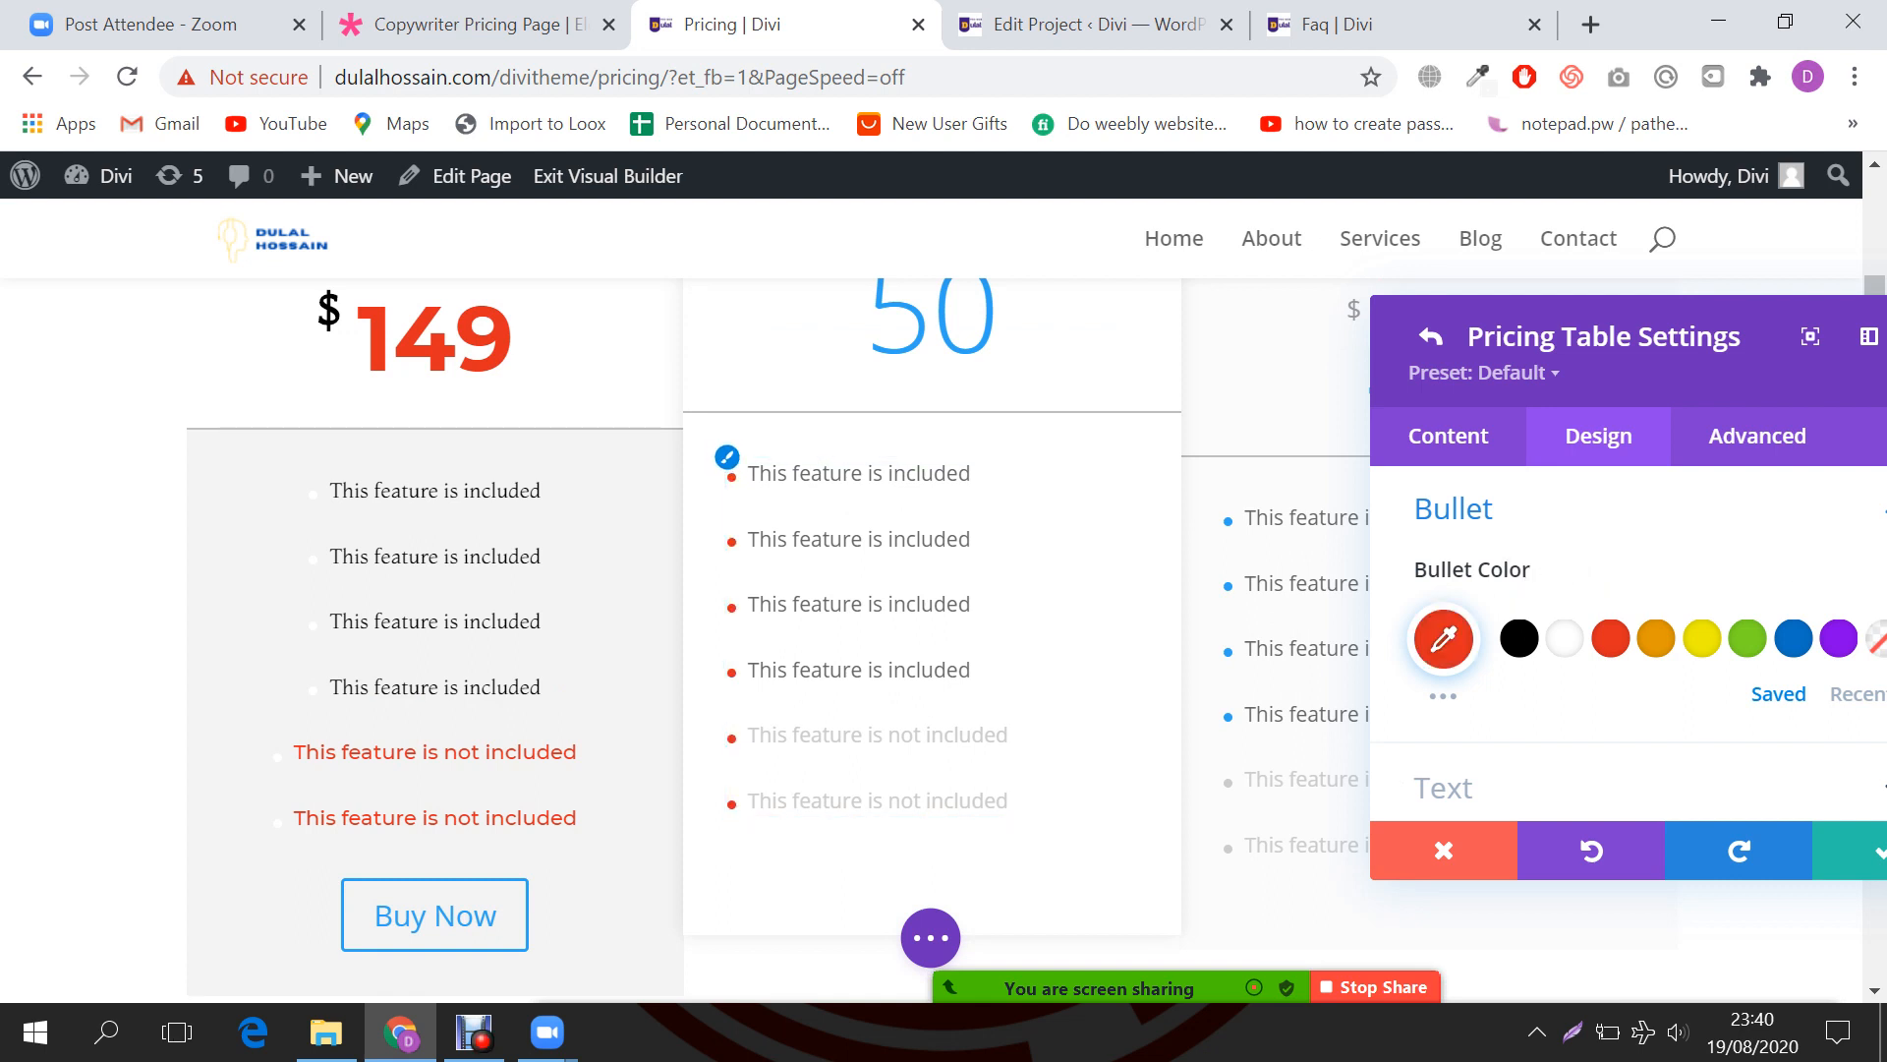
Step: Centre the middle table's feature list text alignment
scroll(1629, 644, down, 2)
click(1612, 641)
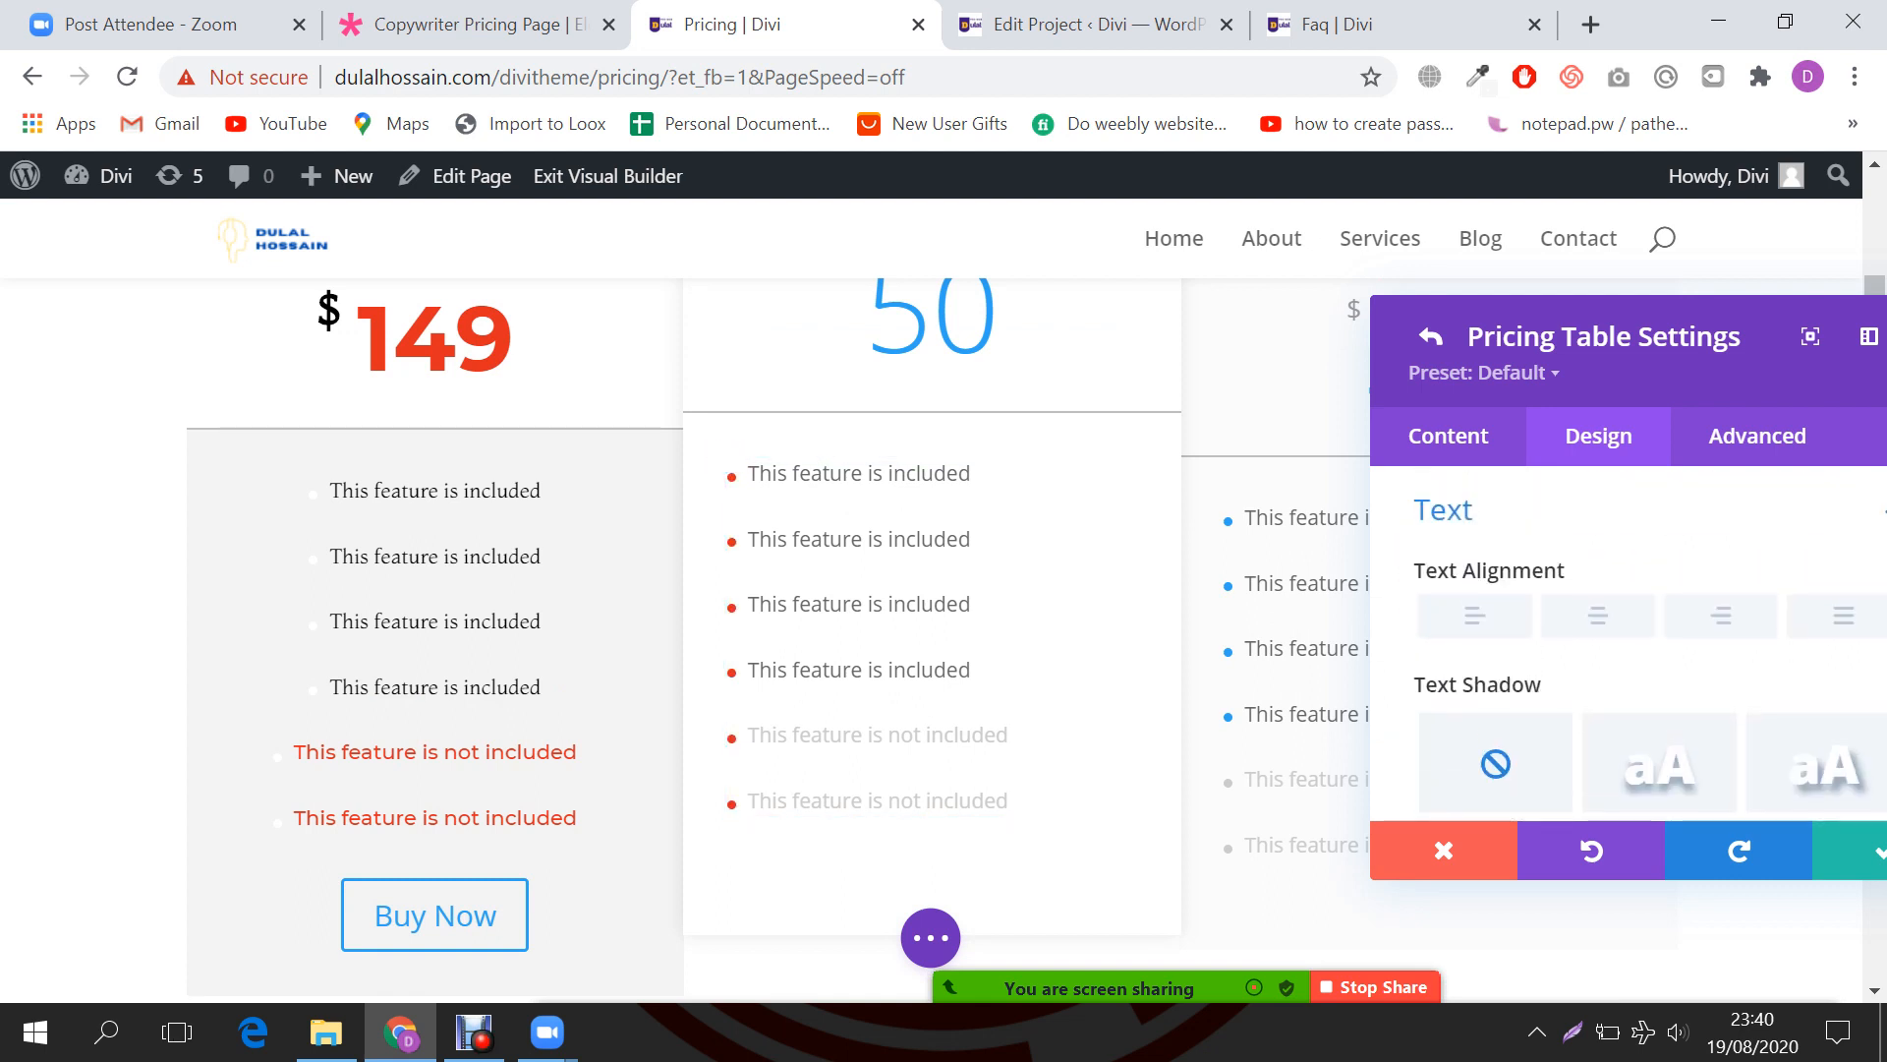
scroll(1622, 641, down, 1)
scroll(1629, 644, up, 3)
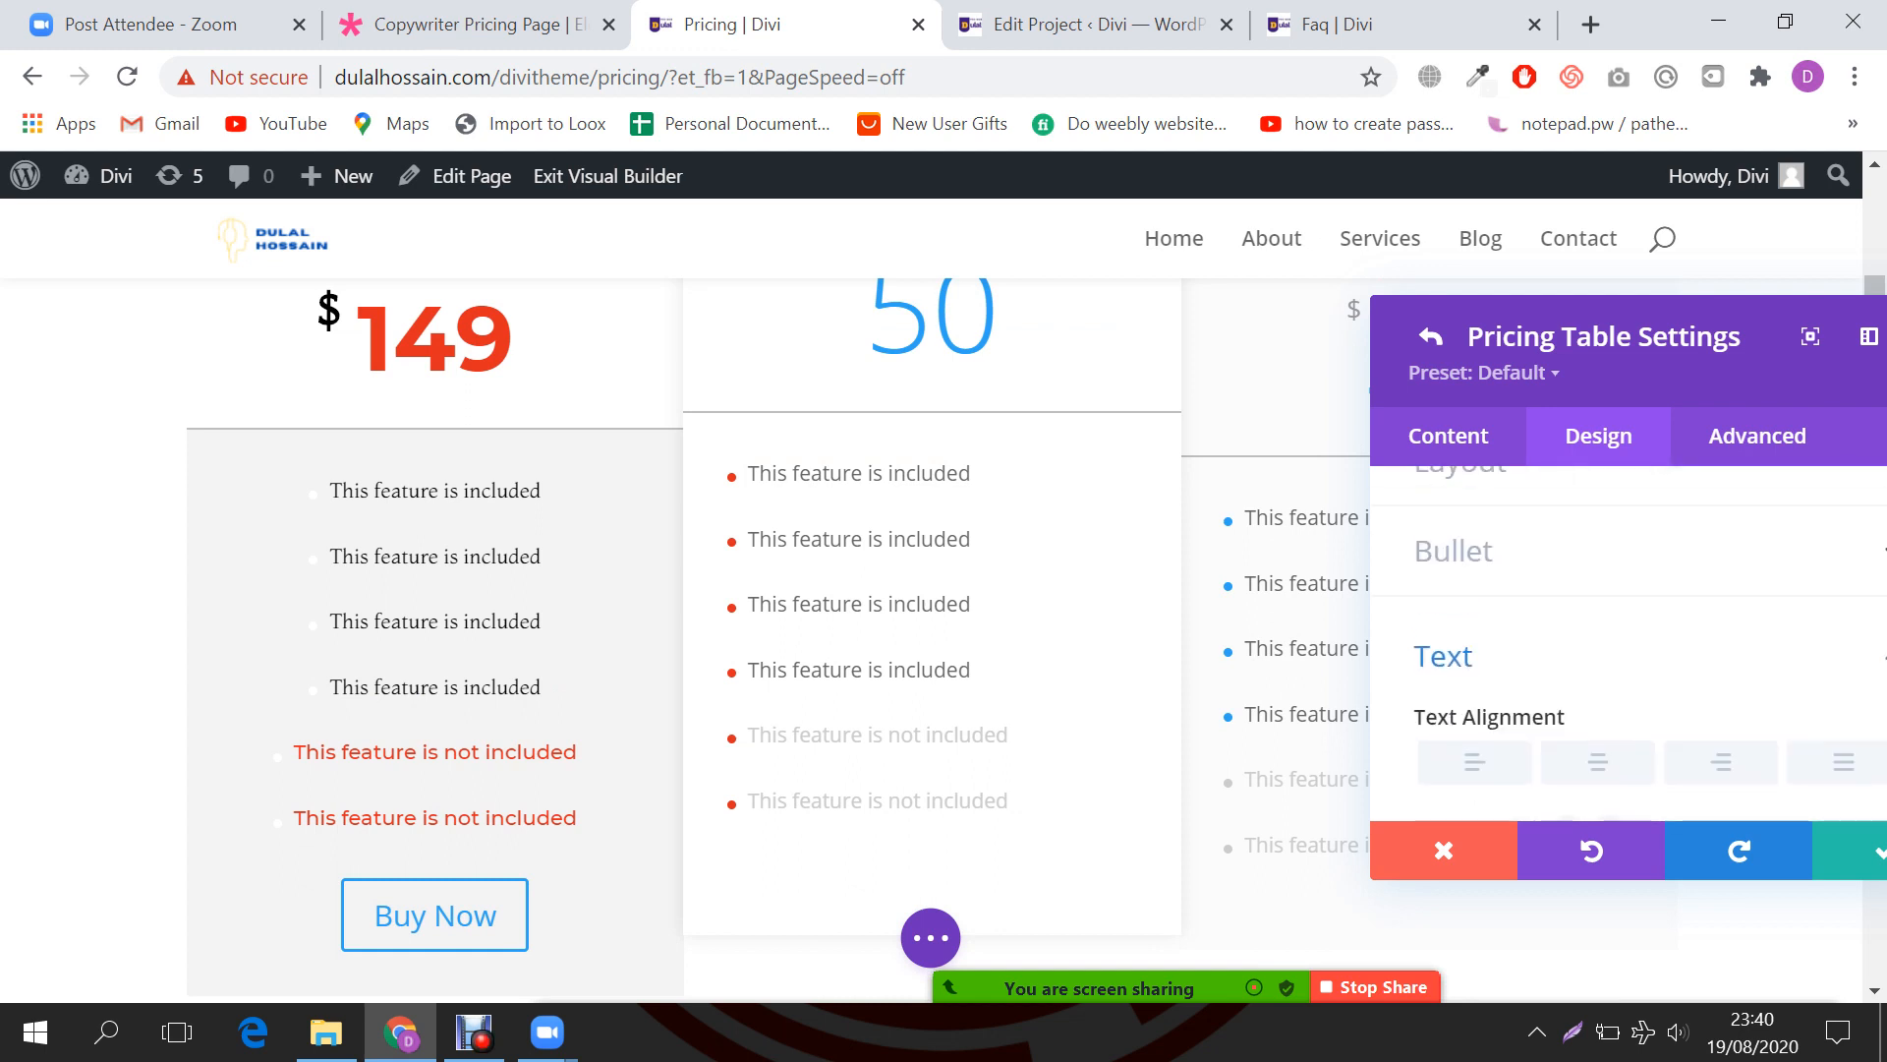
click(1599, 762)
Step: Expand the middle table's Title Text styling options
scroll(1612, 688, down, 2)
scroll(934, 629, down, 2)
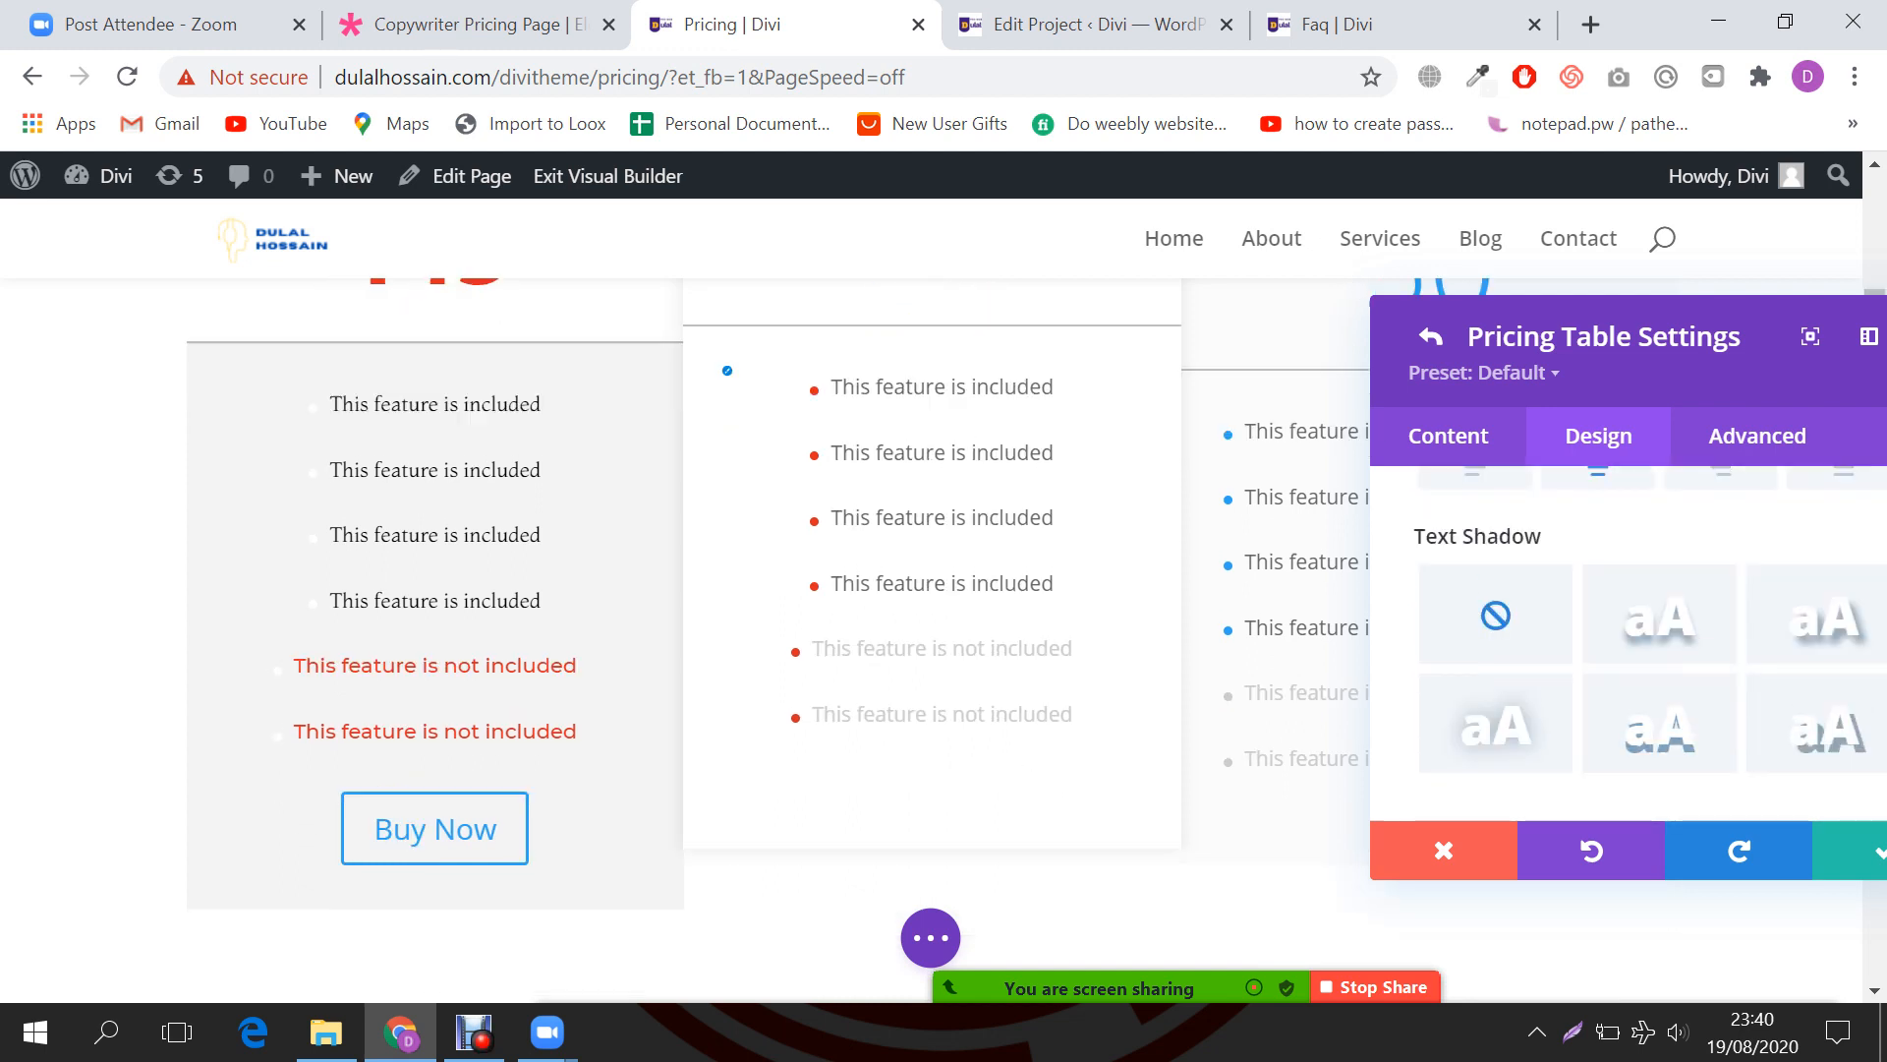
scroll(1607, 625, down, 3)
scroll(1569, 604, up, 2)
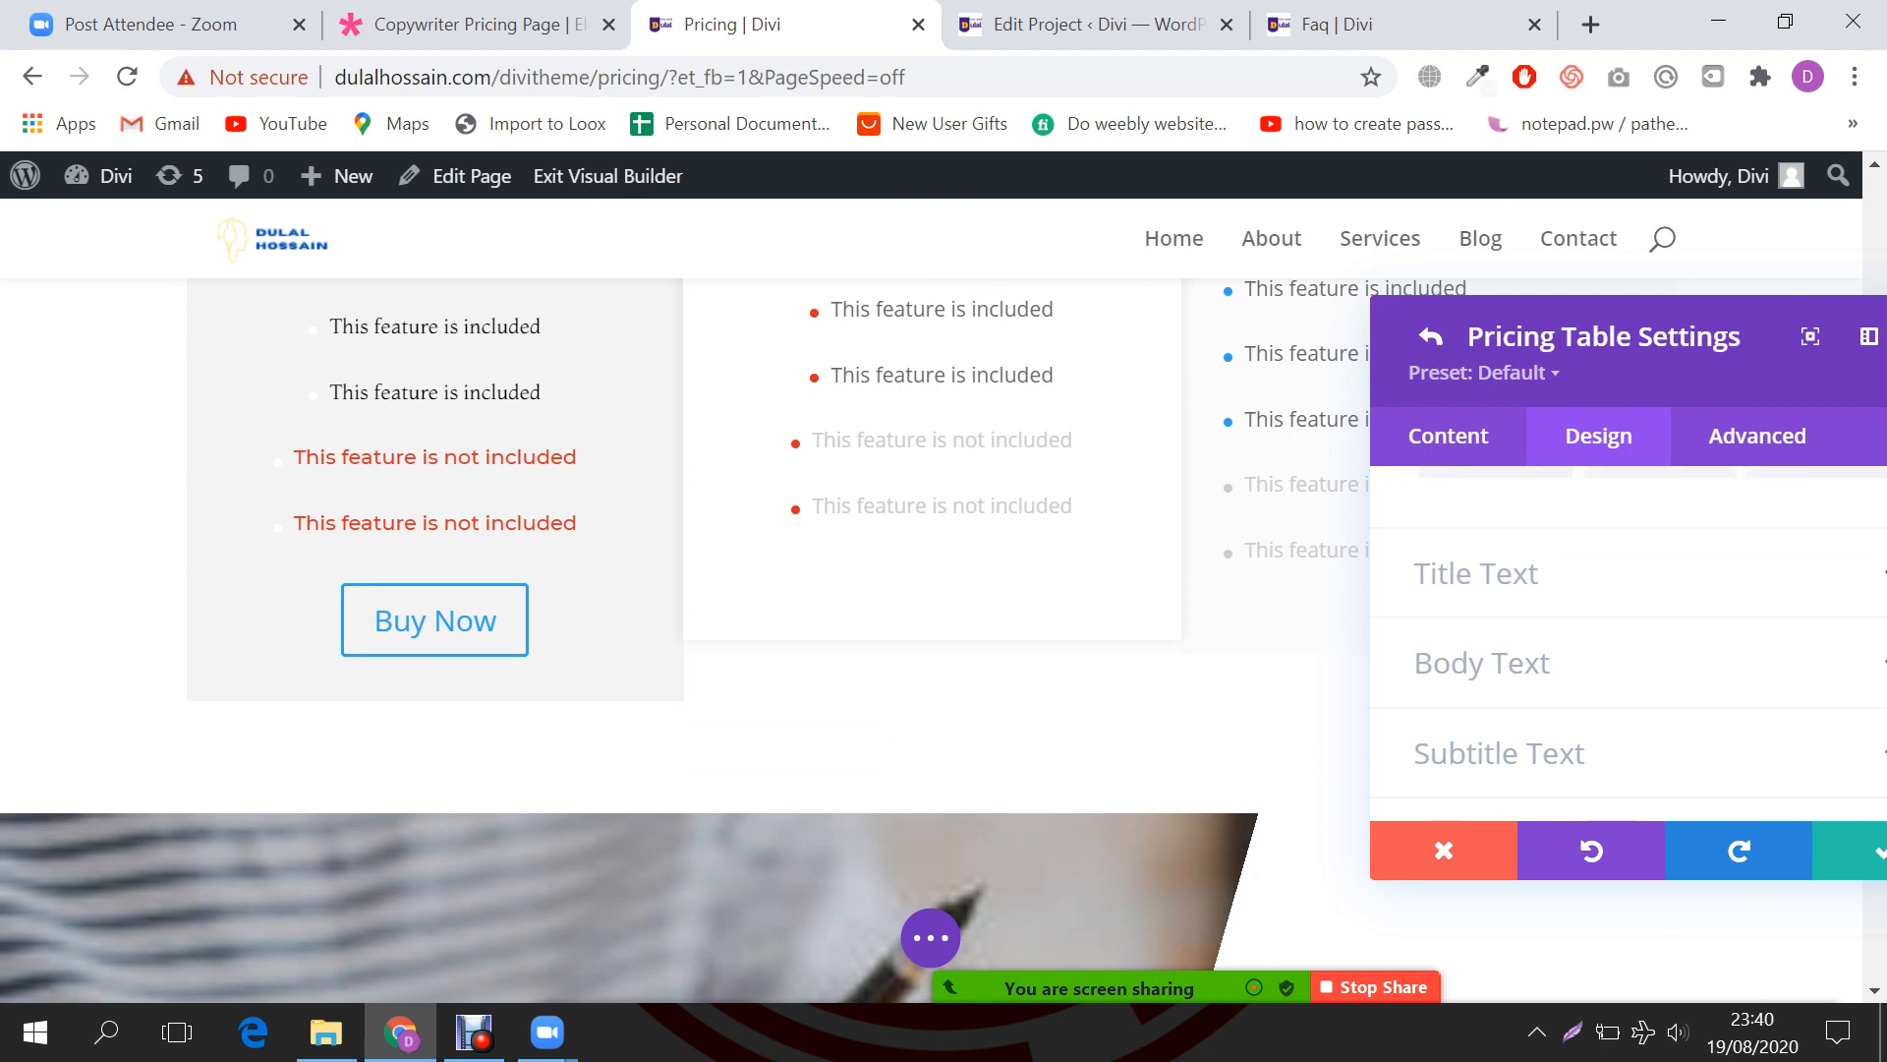
scroll(1629, 644, down, 2)
click(1504, 574)
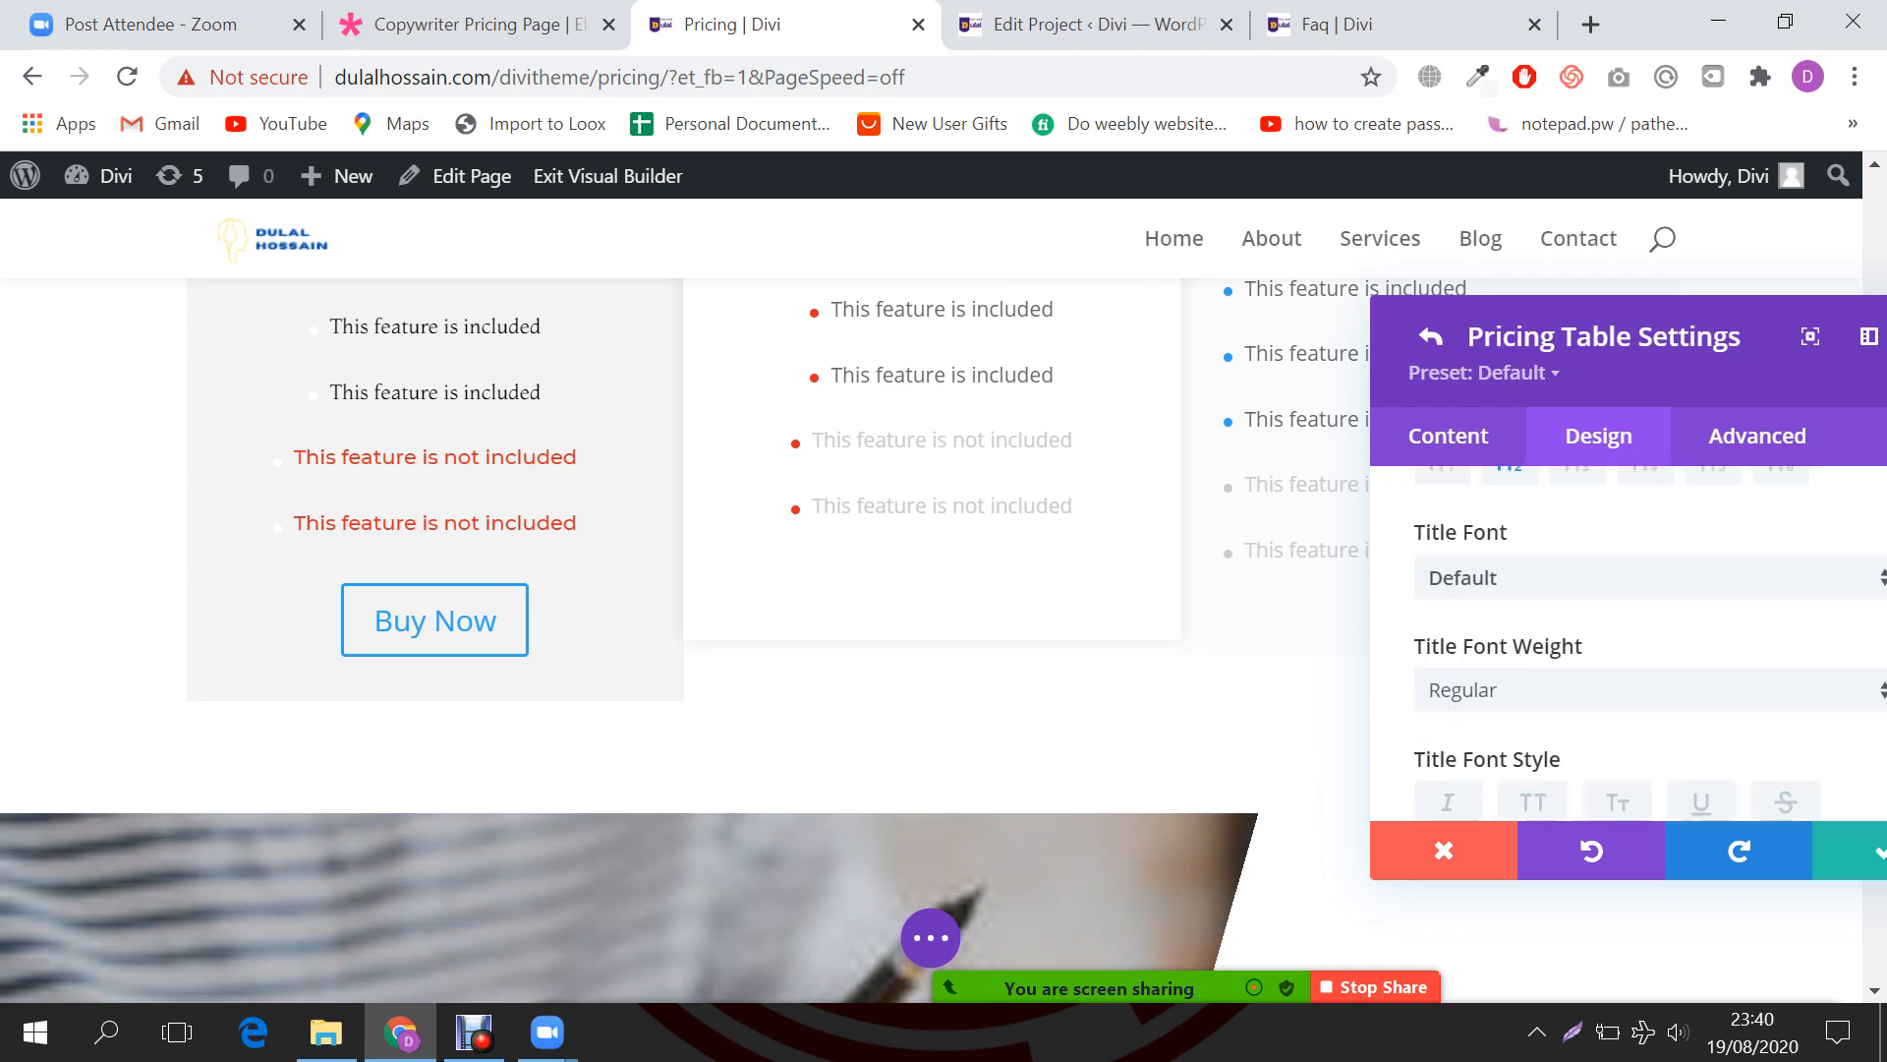
scroll(963, 610, up, 4)
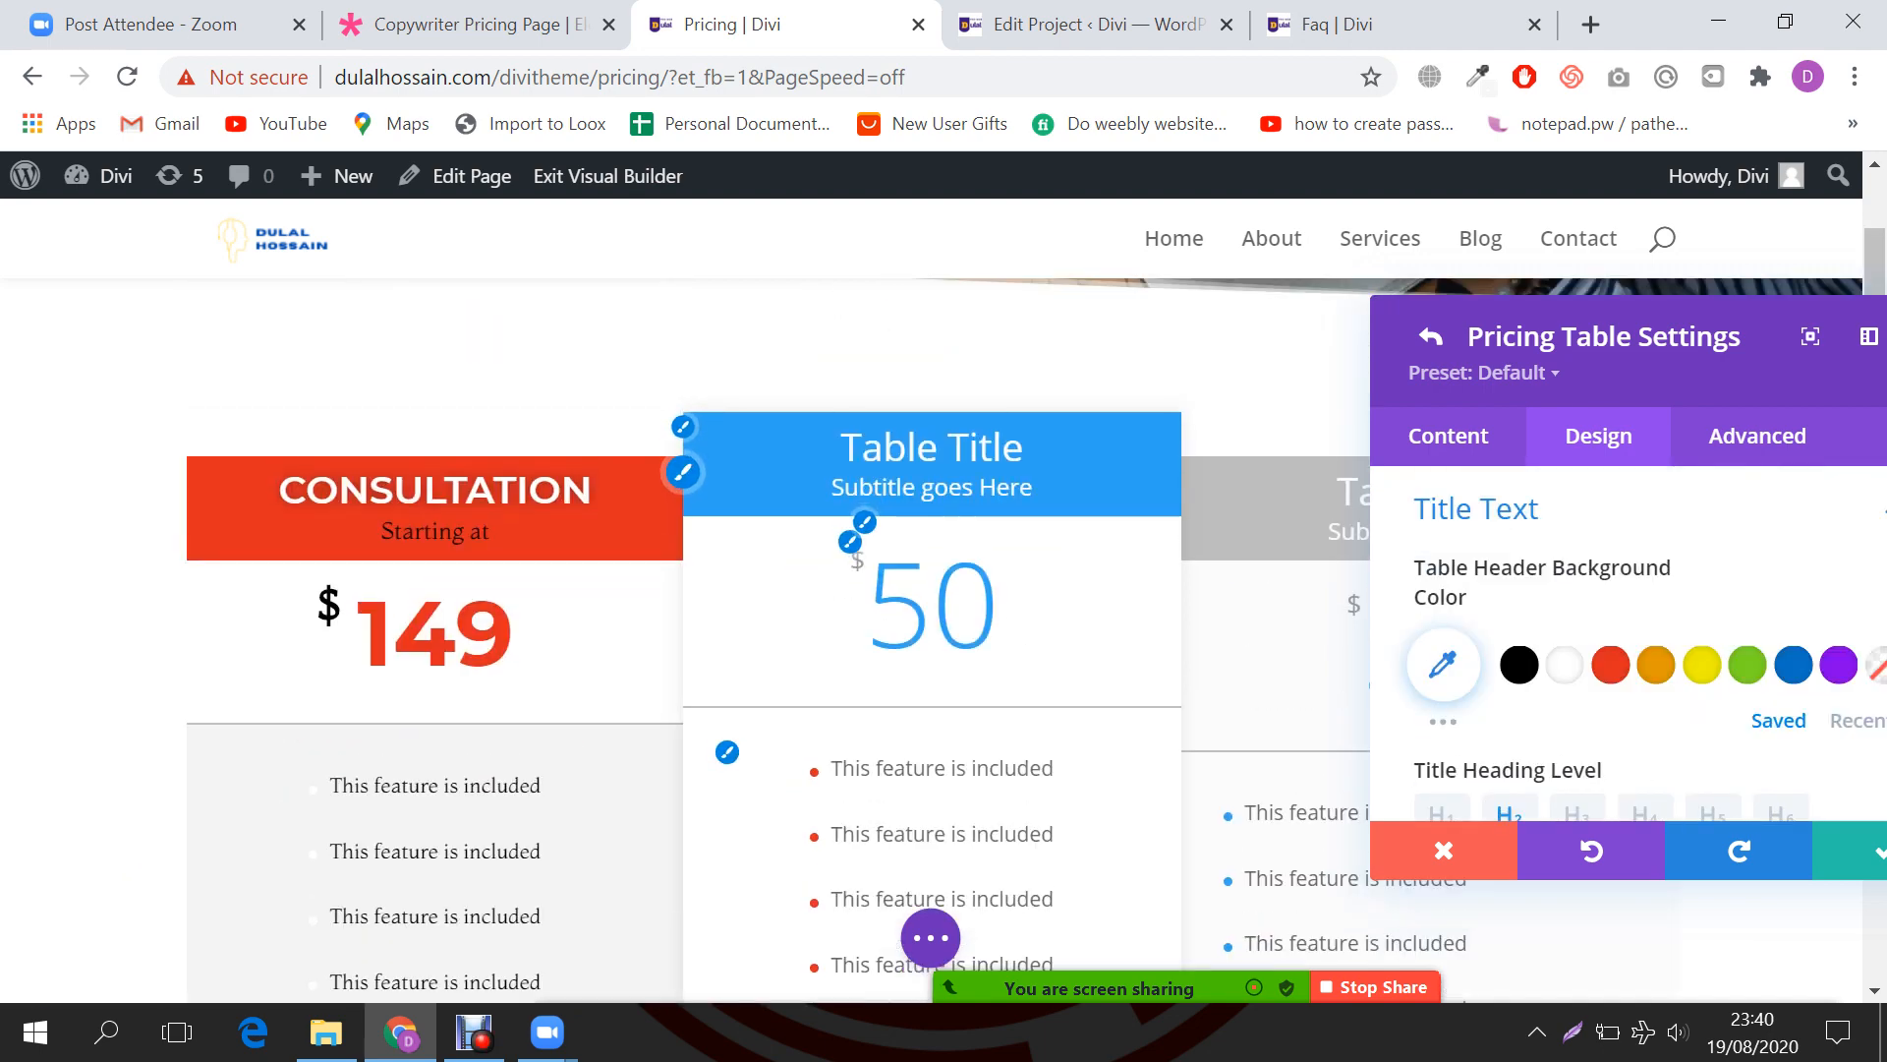
scroll(1622, 639, down, 2)
scroll(1622, 639, up, 2)
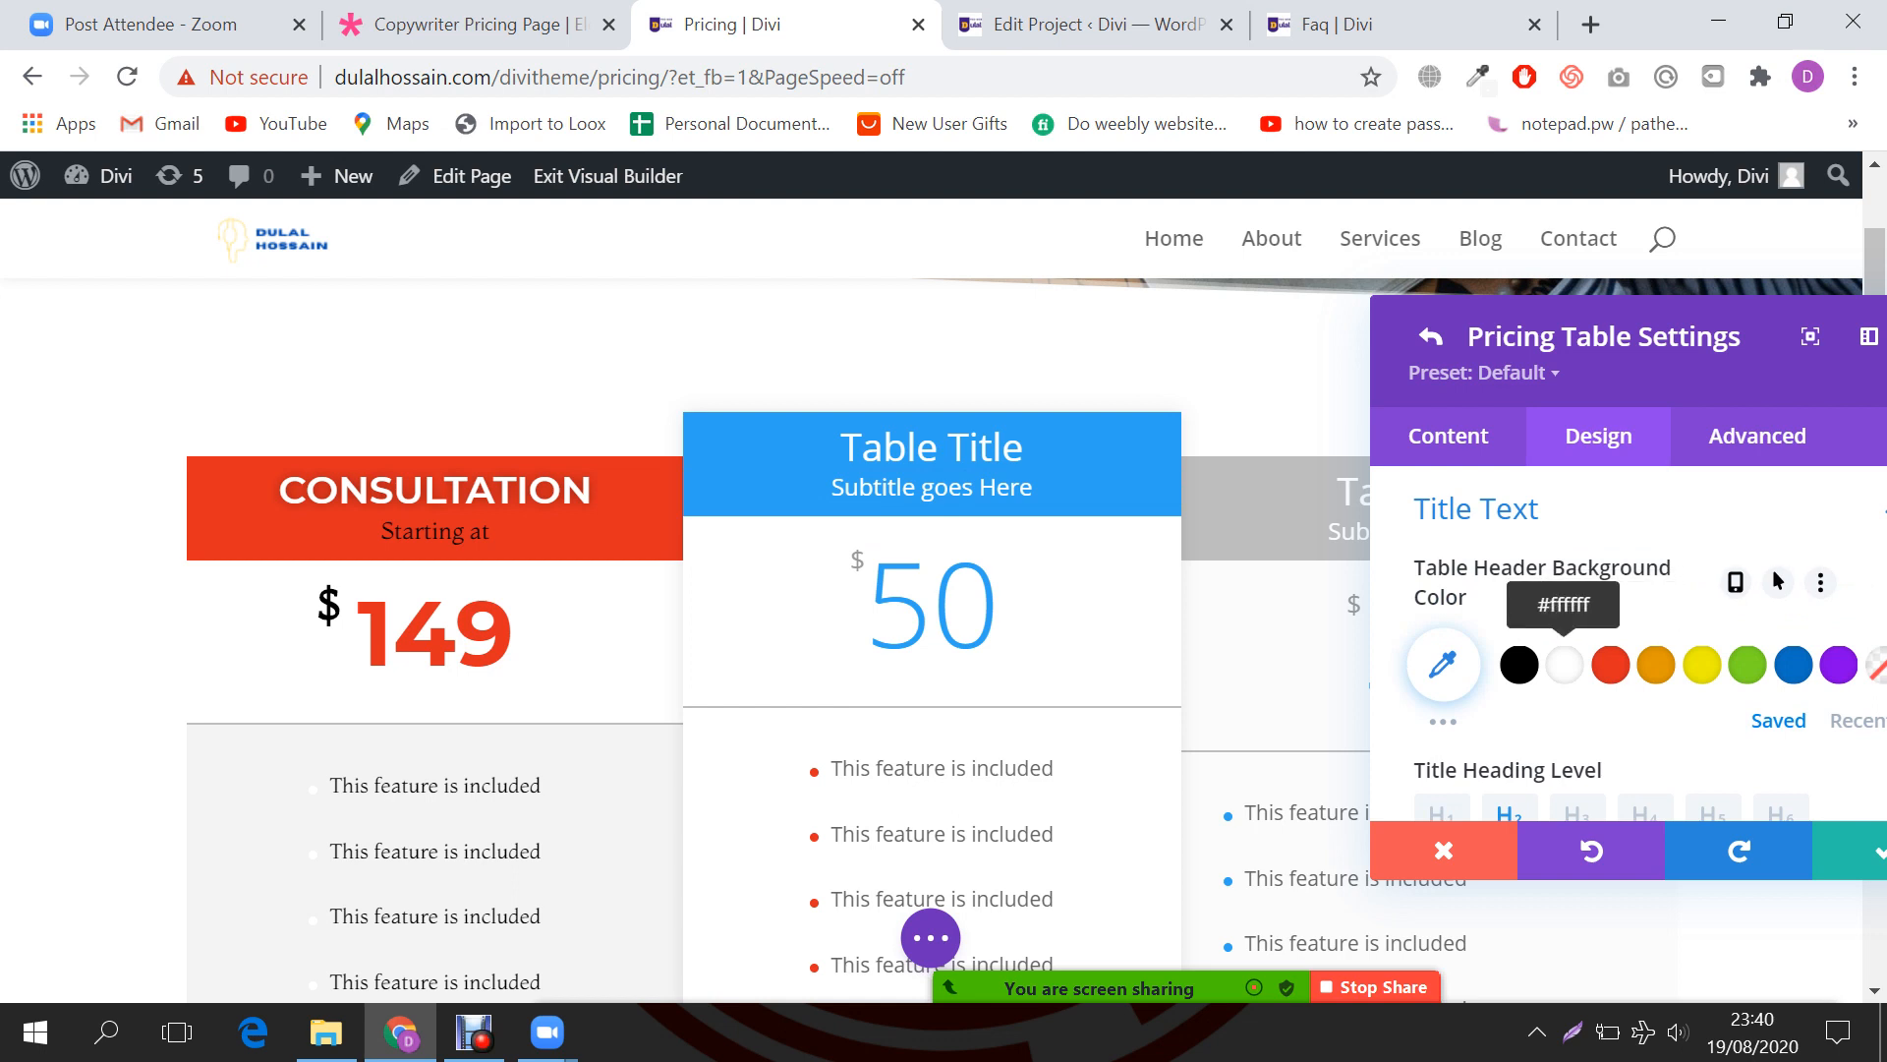
Step: Try white and red header backgrounds on the middle table, settling on purple
click(1564, 664)
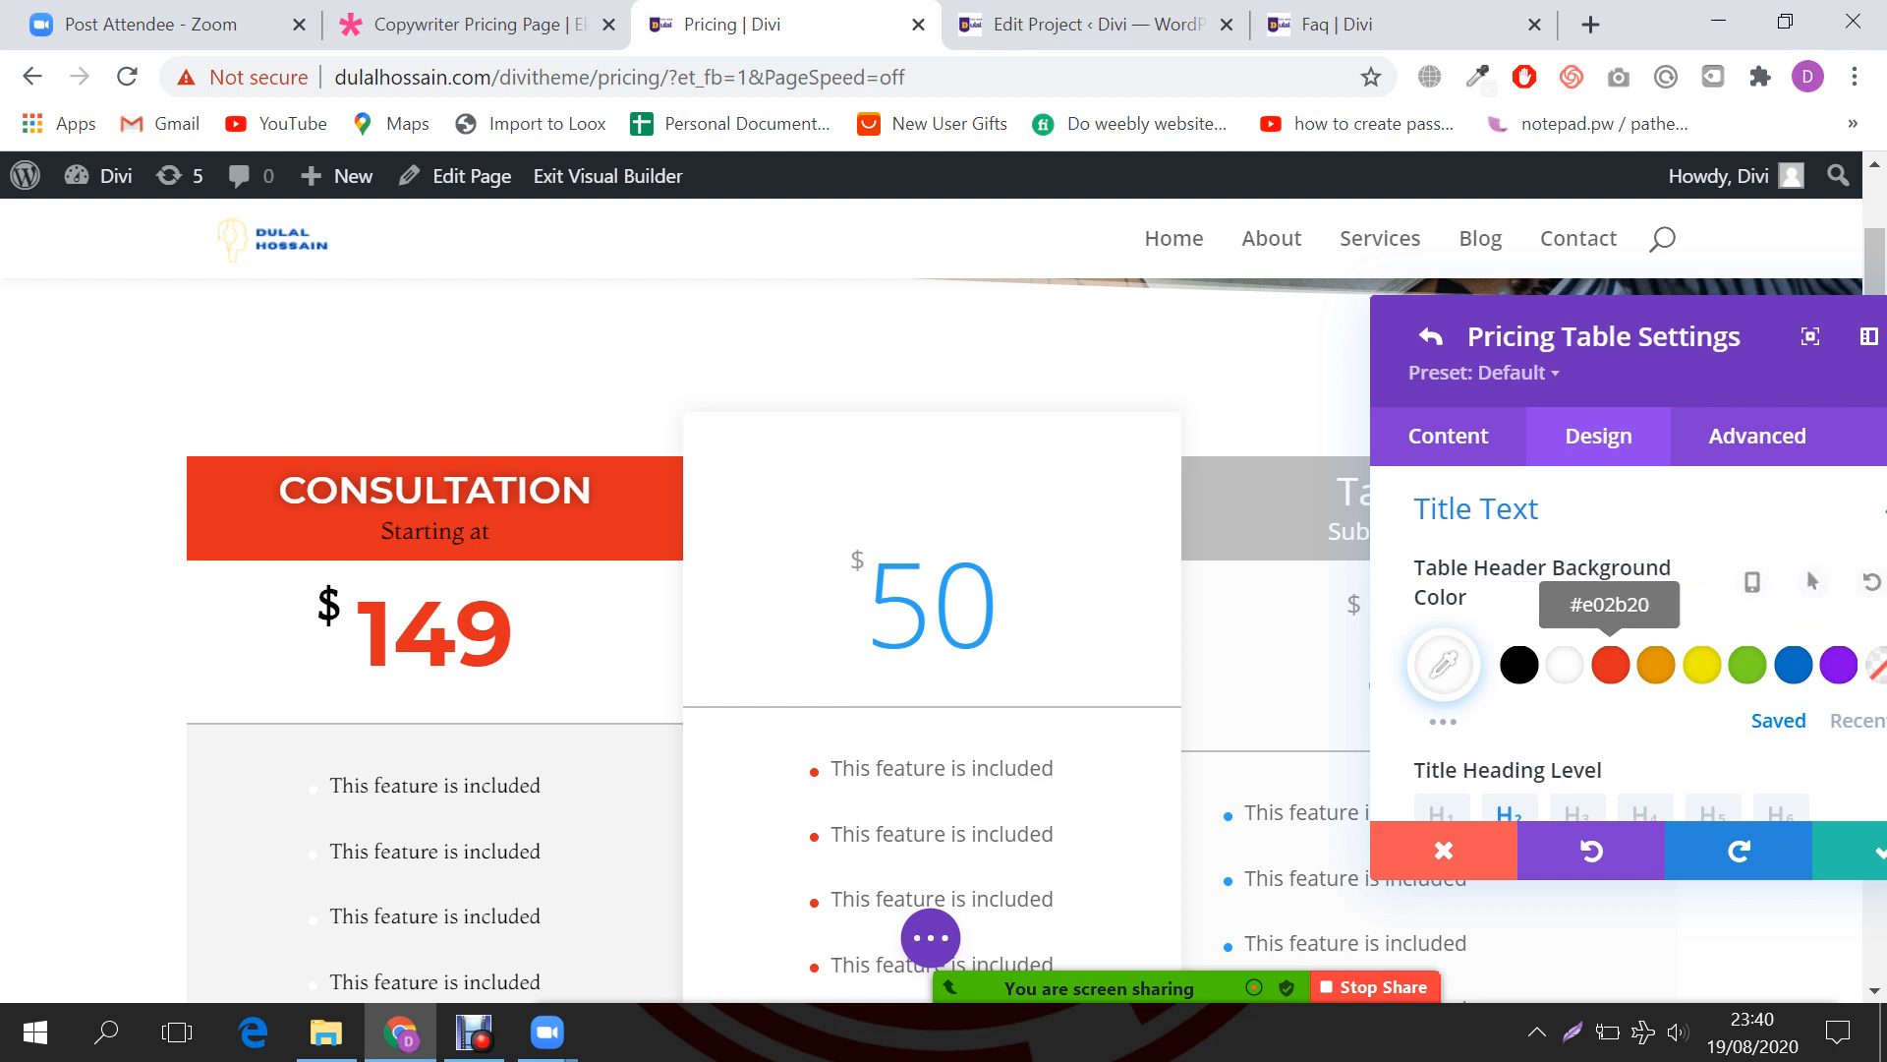
click(1610, 664)
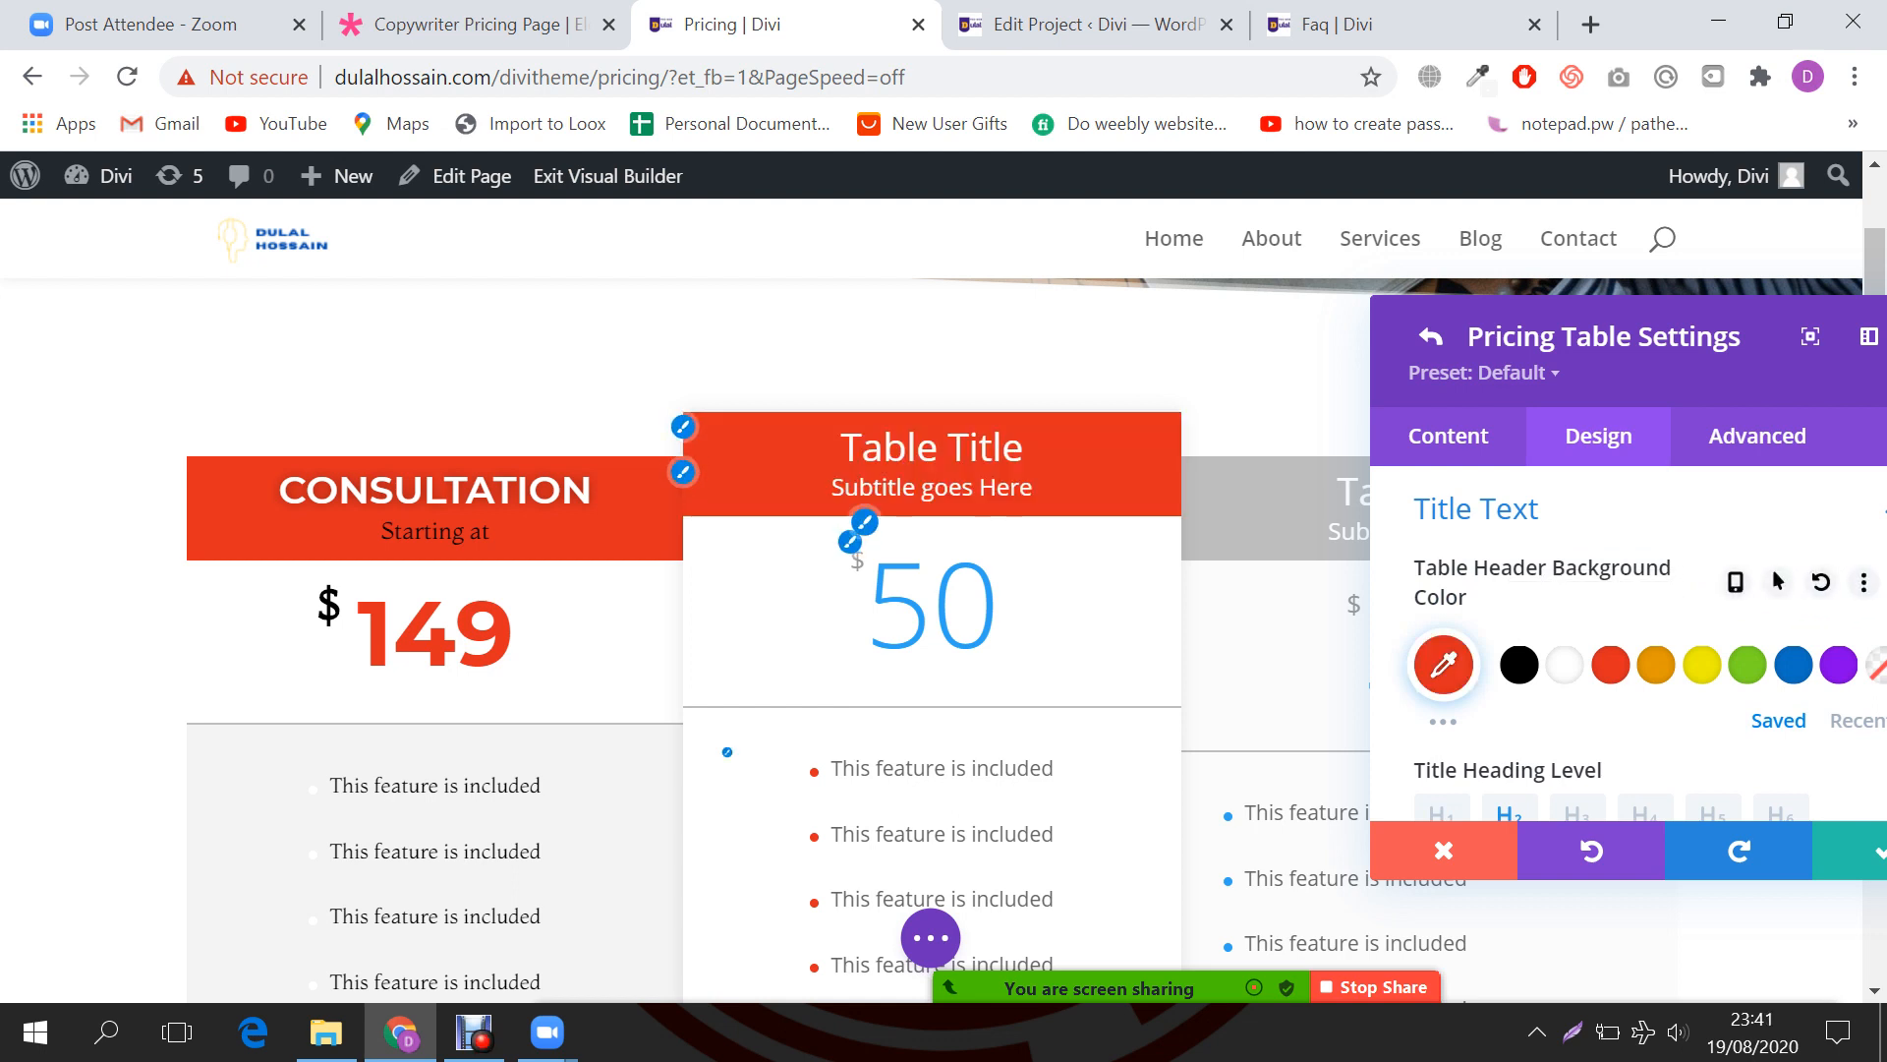
click(1838, 664)
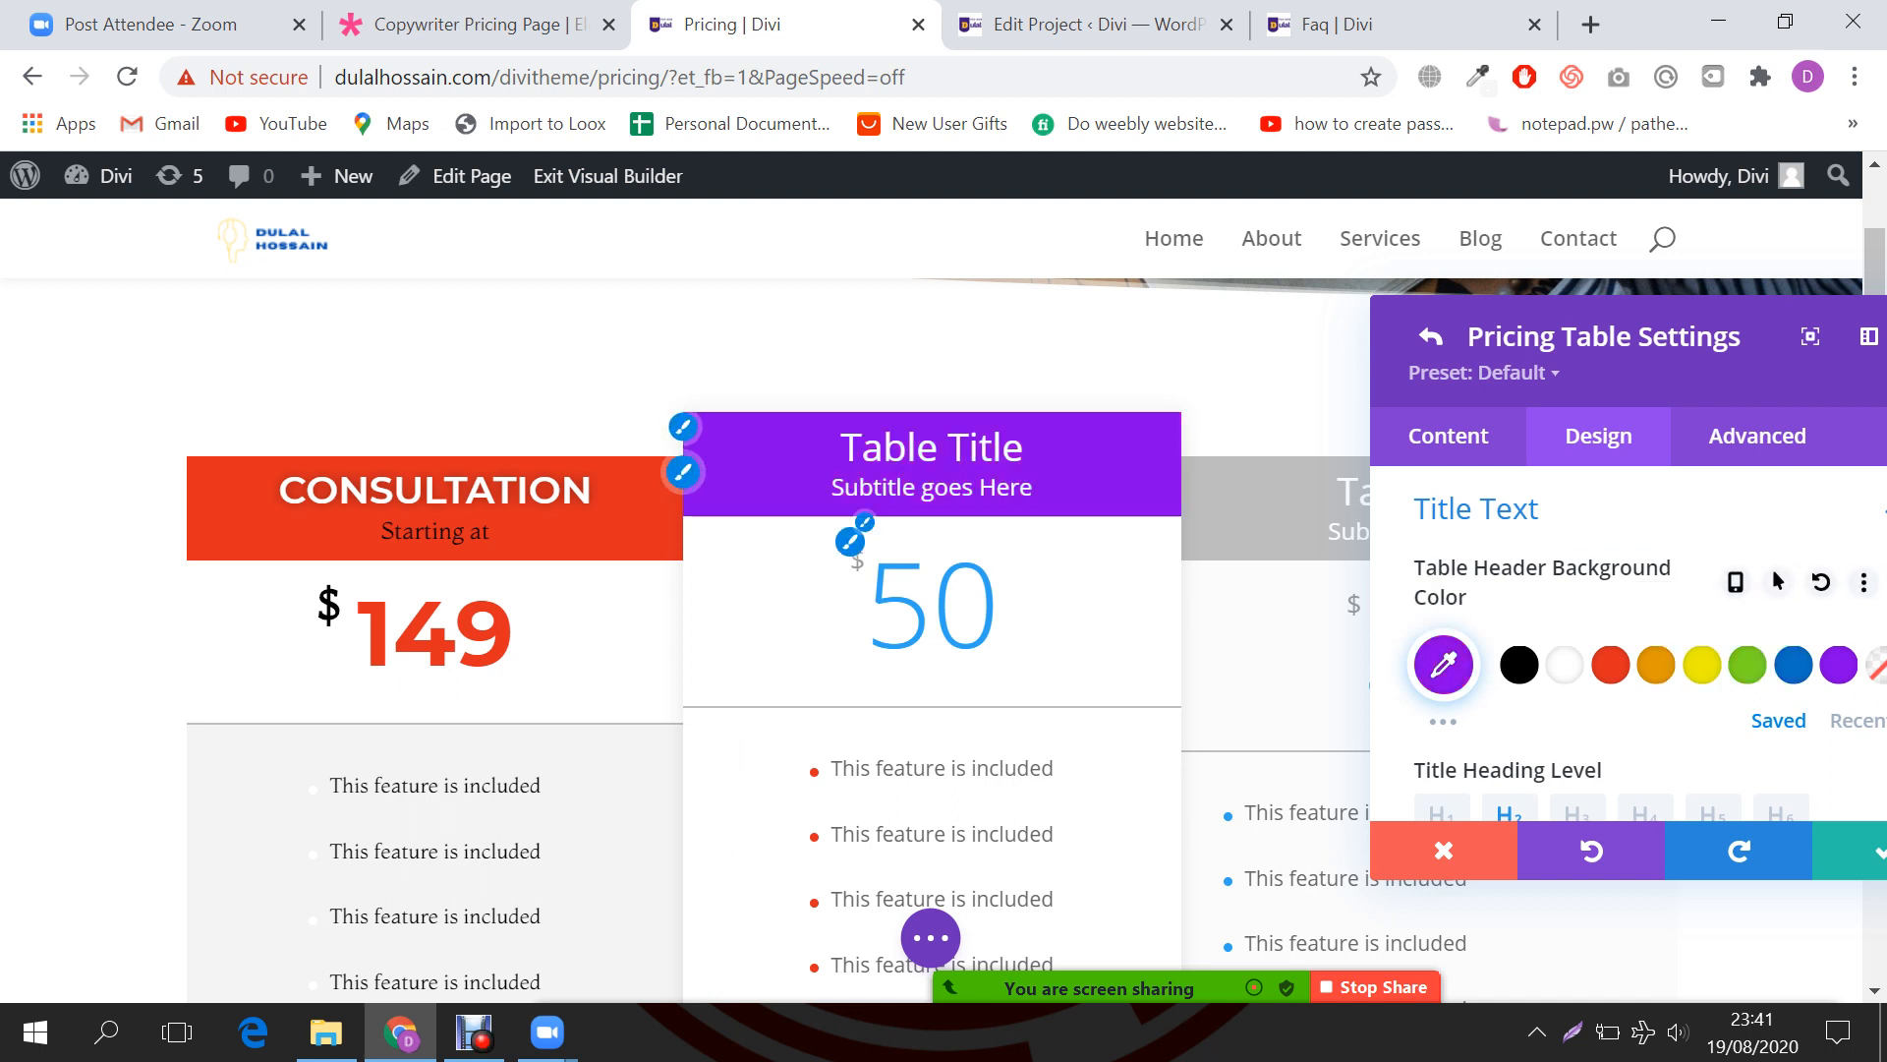
scroll(1519, 629, down, 2)
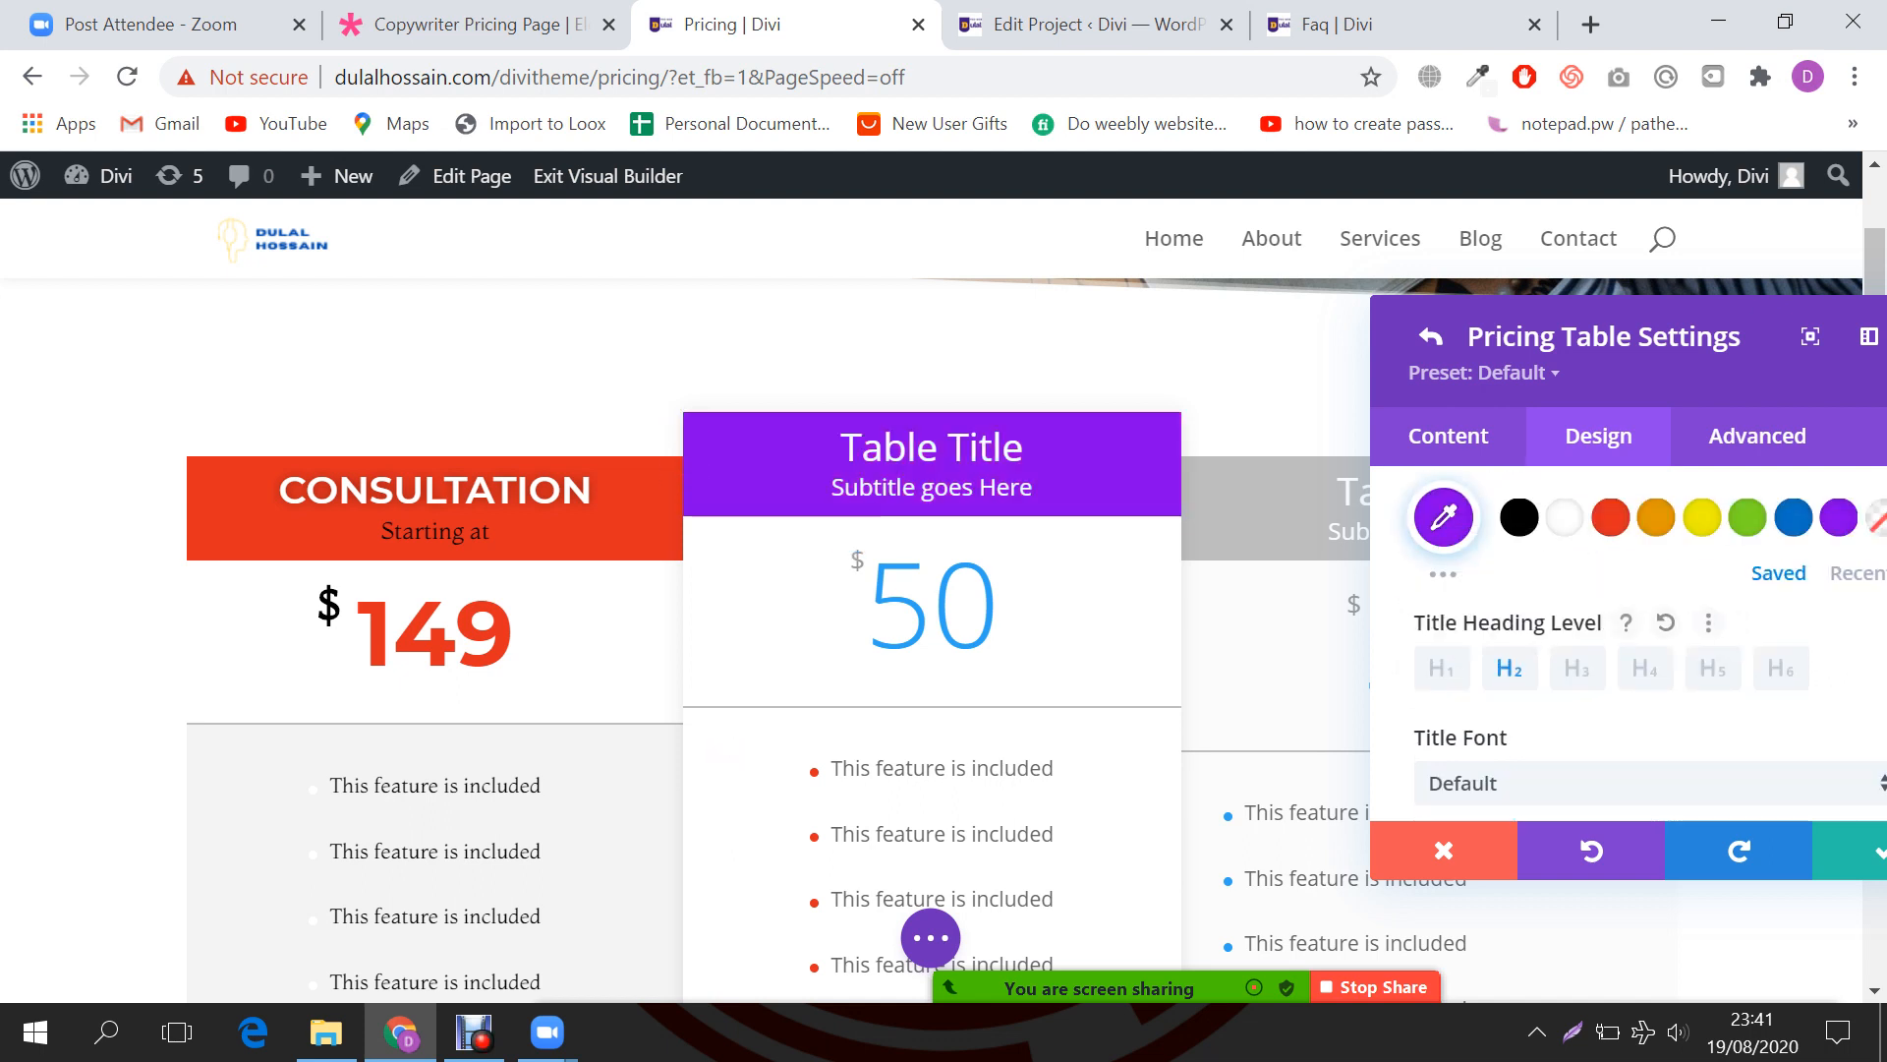
scroll(1622, 639, down, 5)
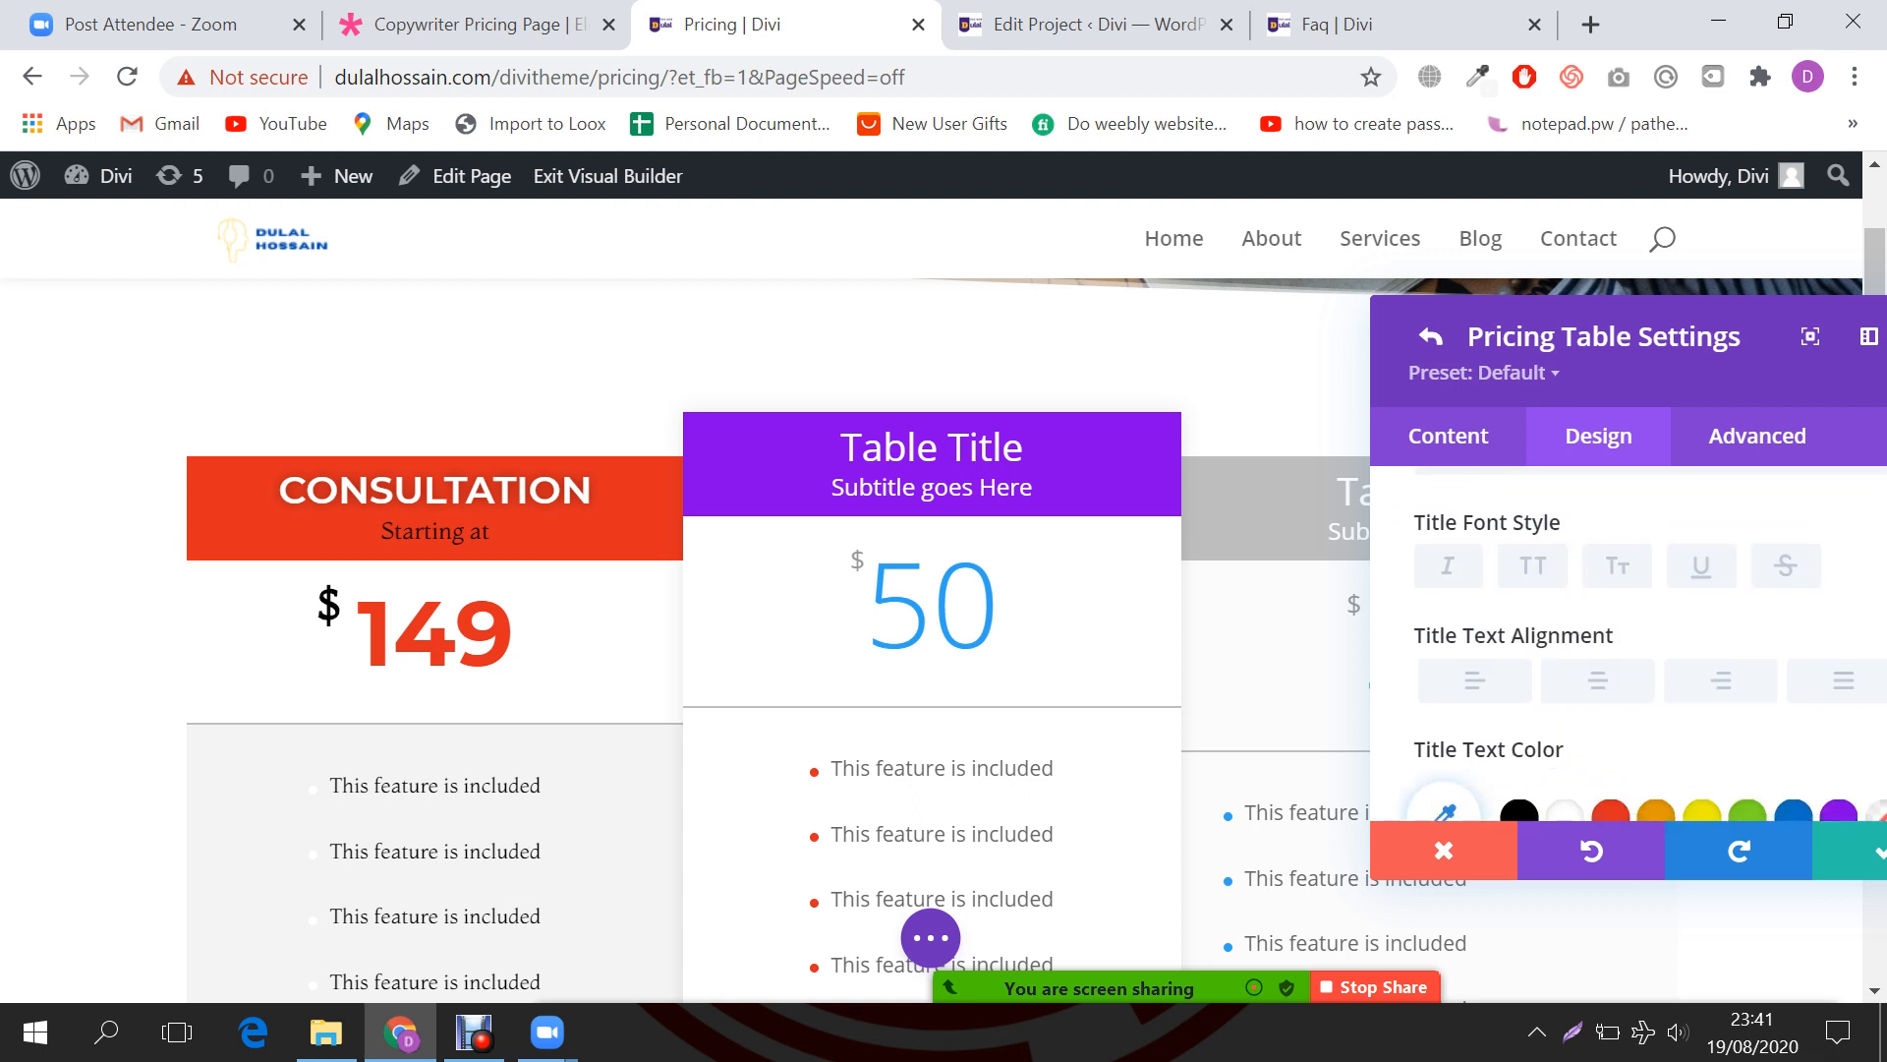
Step: Apply the uppercase font style so the middle table's title reads TABLE TITLE
click(1533, 566)
click(1598, 680)
scroll(1597, 668, down, 1)
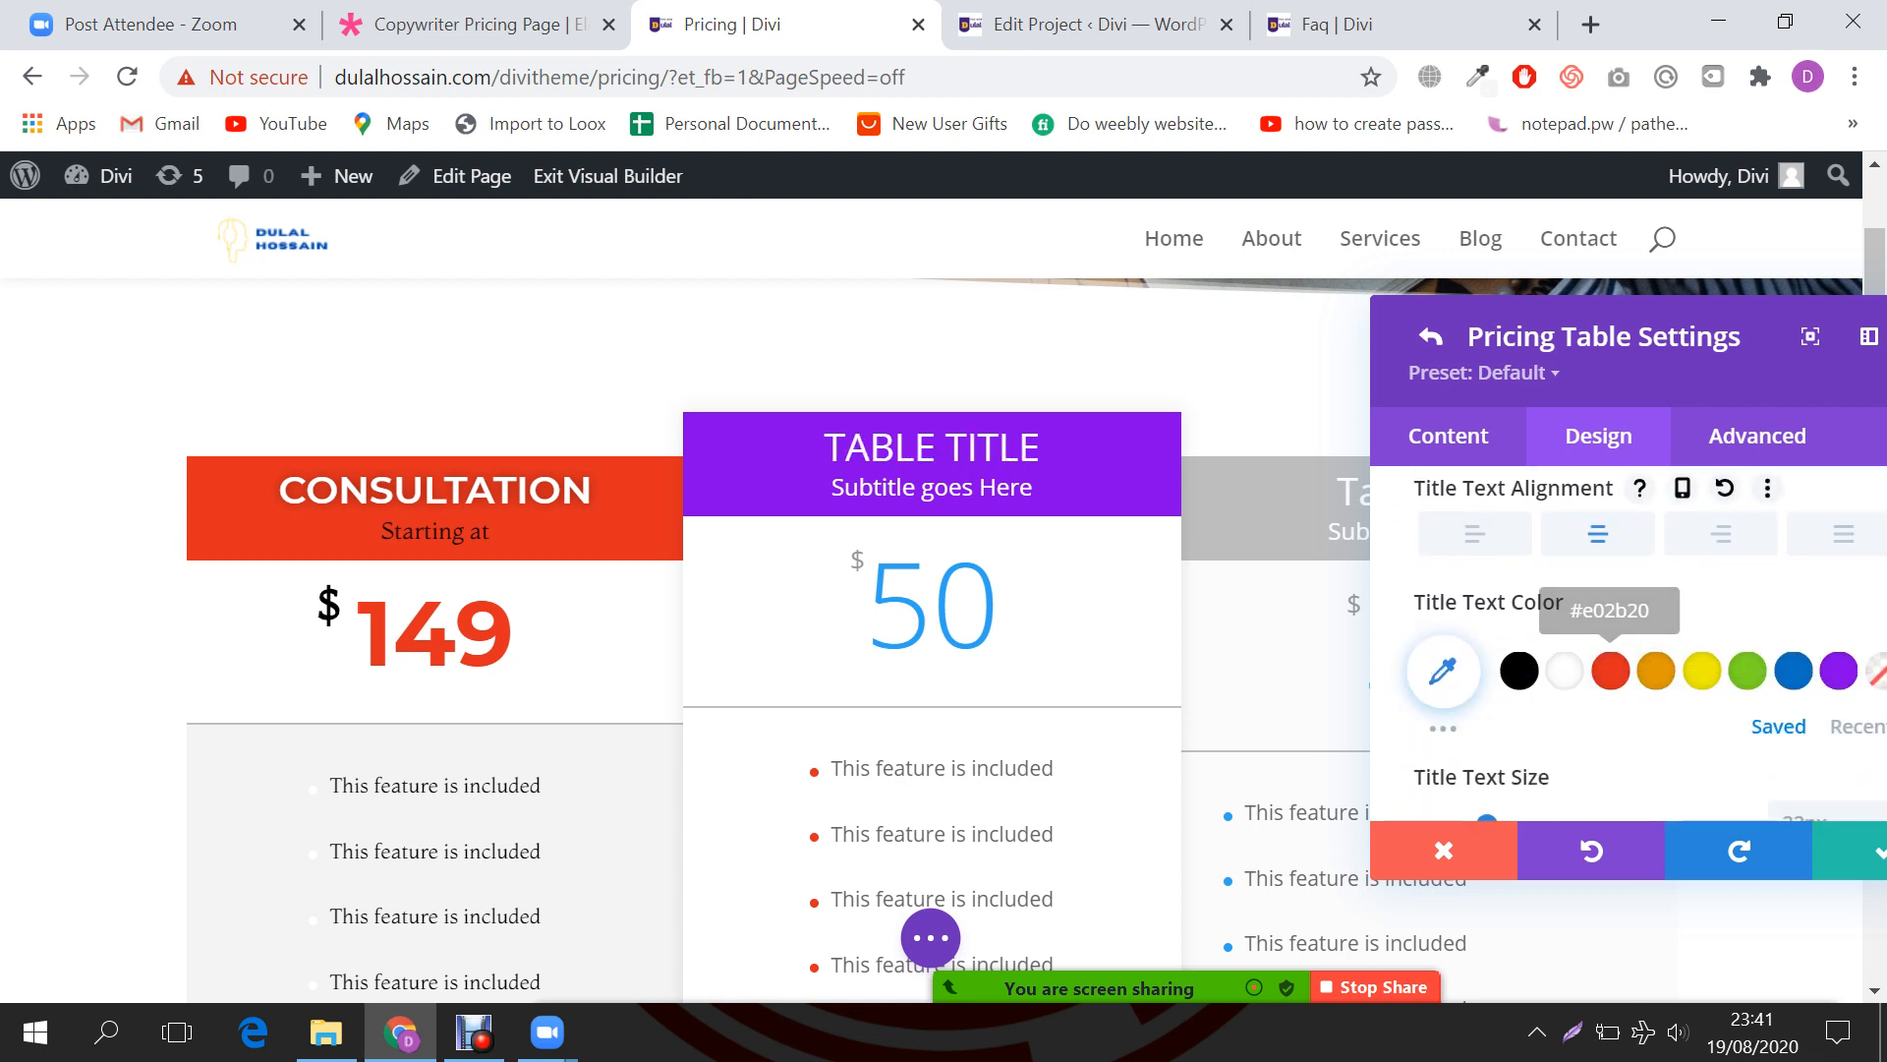
scroll(1564, 670, down, 4)
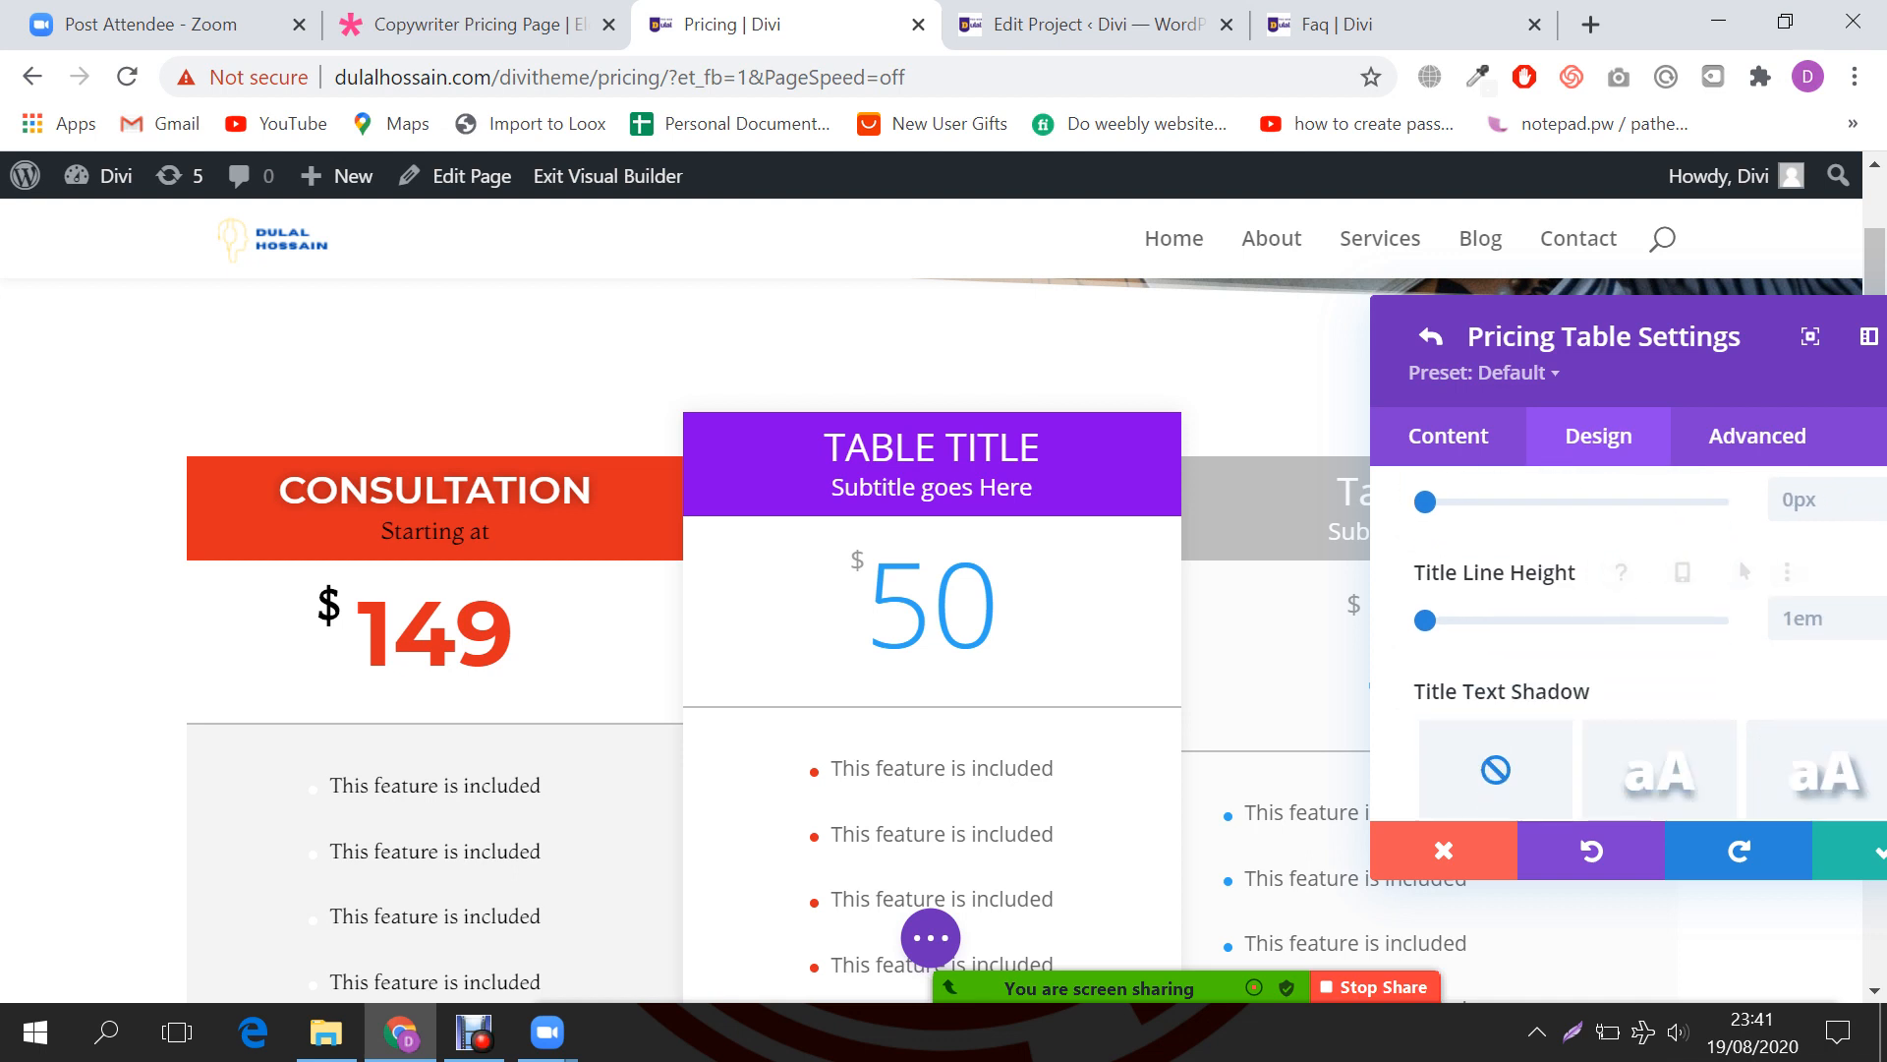
scroll(1622, 639, up, 1)
scroll(1622, 639, down, 4)
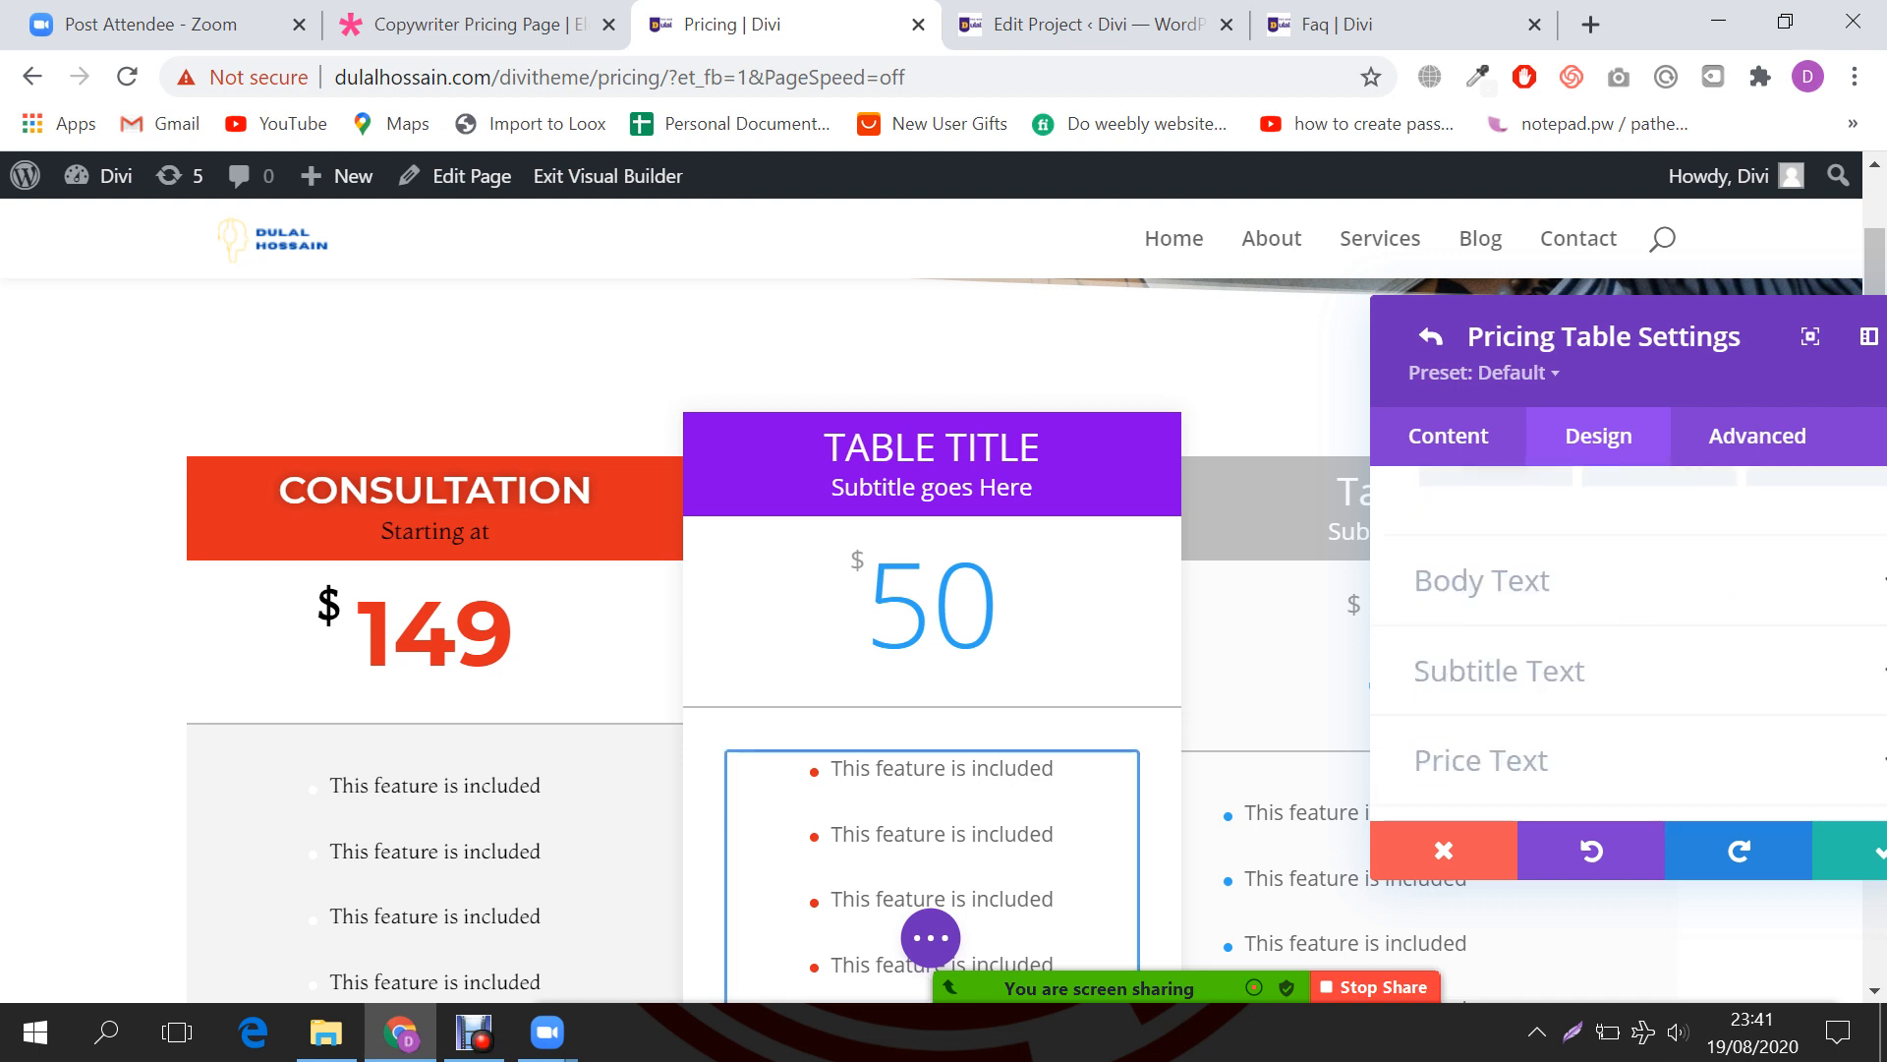
scroll(1622, 639, up, 1)
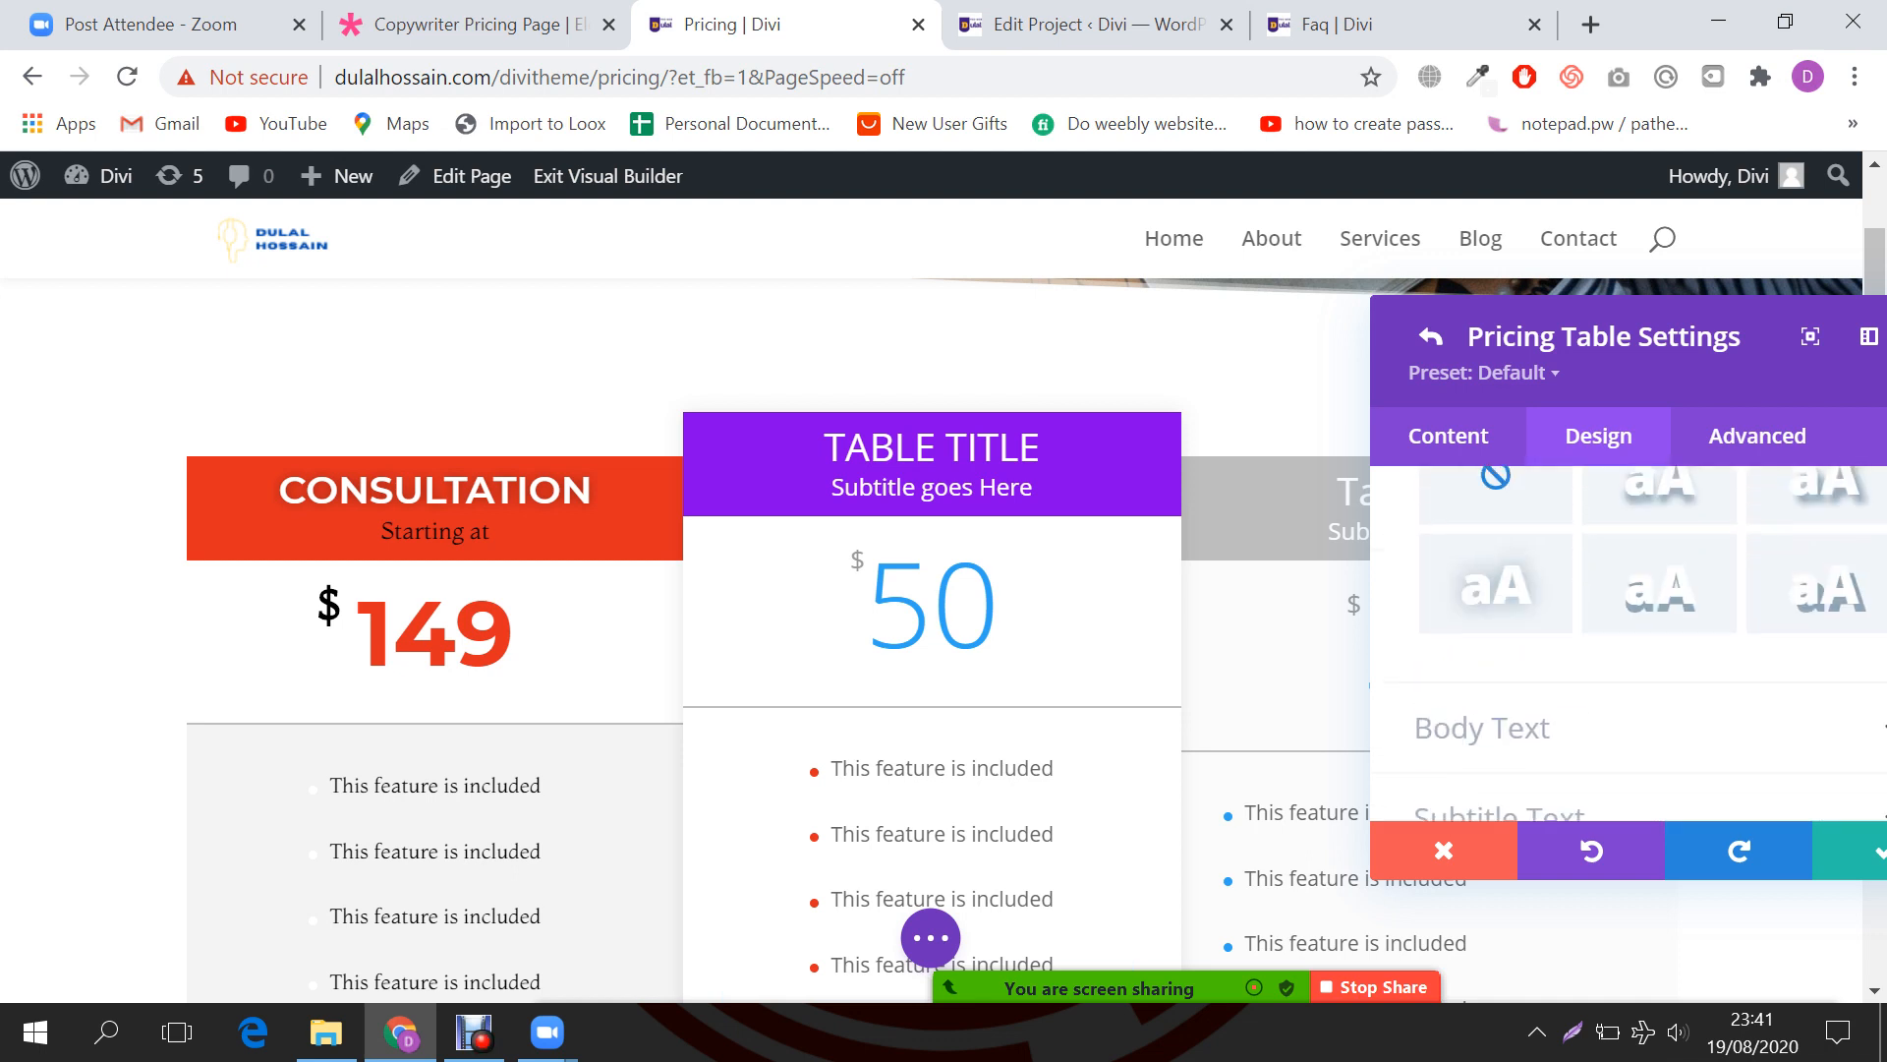
scroll(1622, 639, down, 1)
Step: Centre the middle table's body text and set its colour to black after briefly trying red
click(1559, 584)
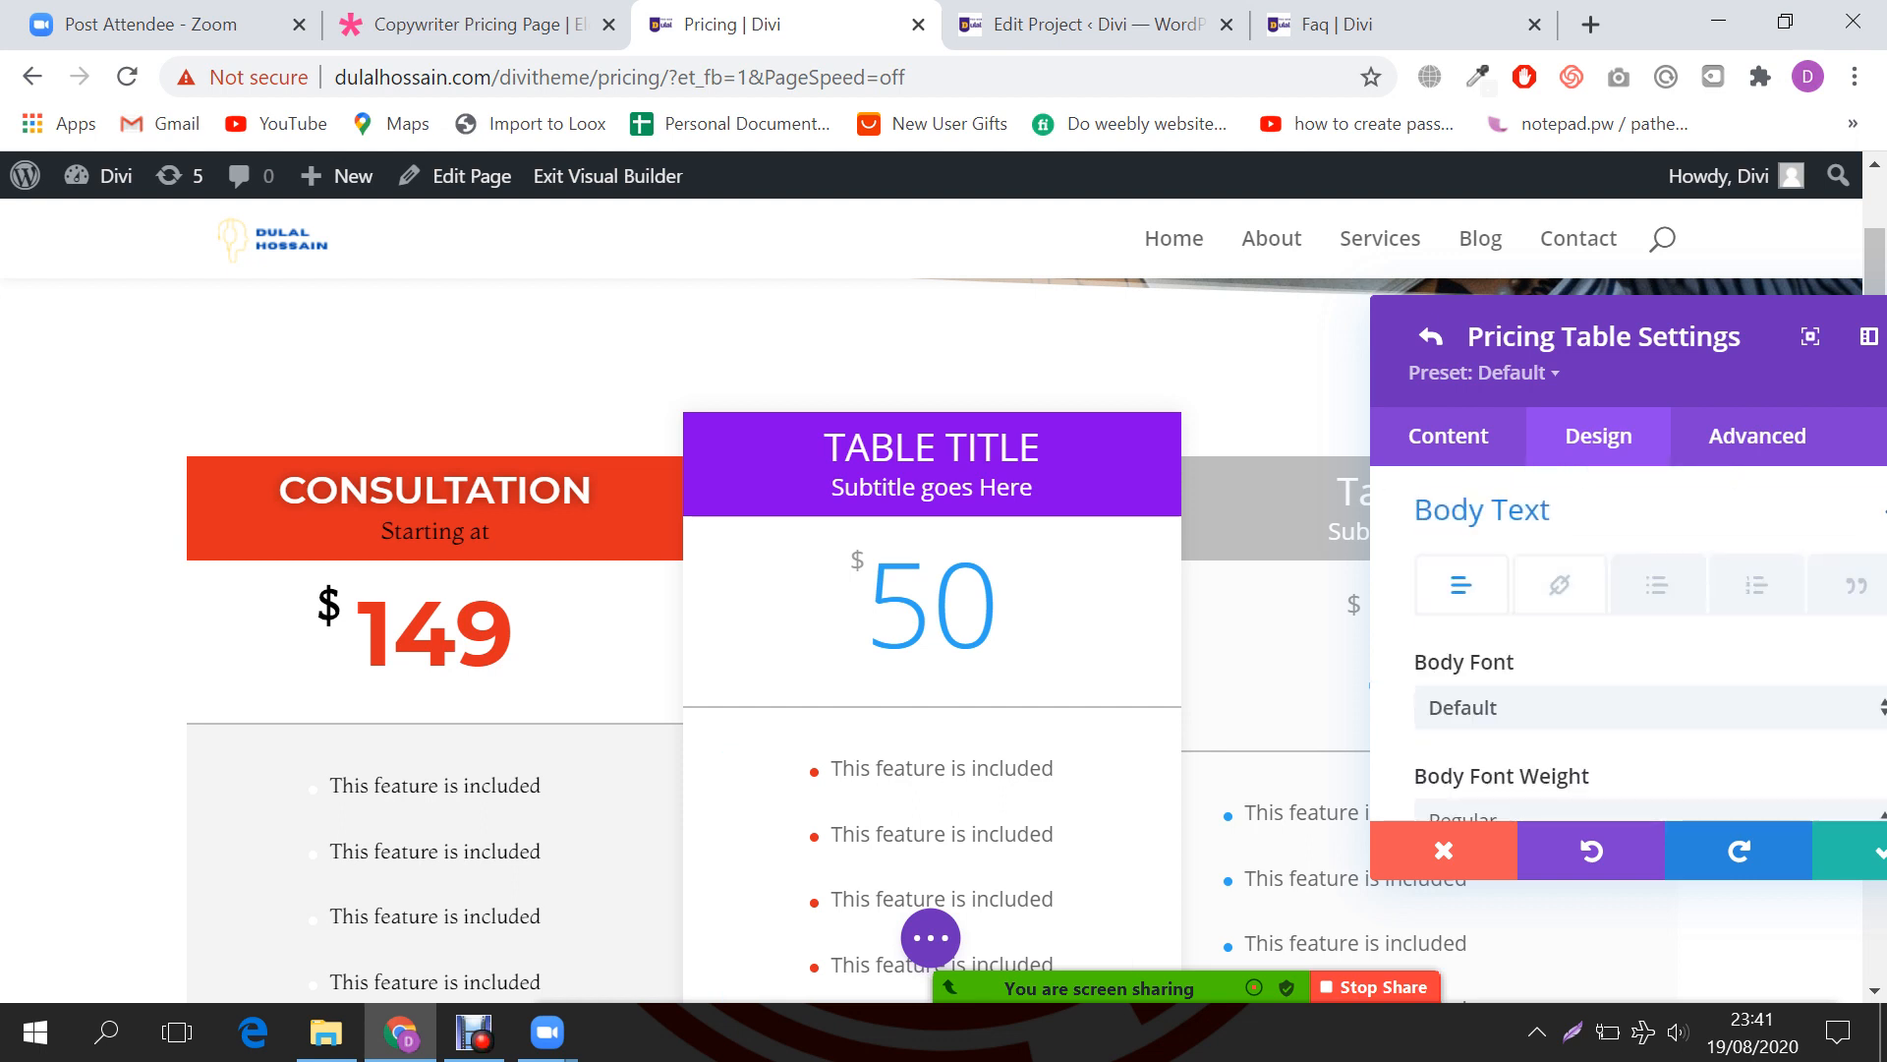
scroll(1559, 586, down, 2)
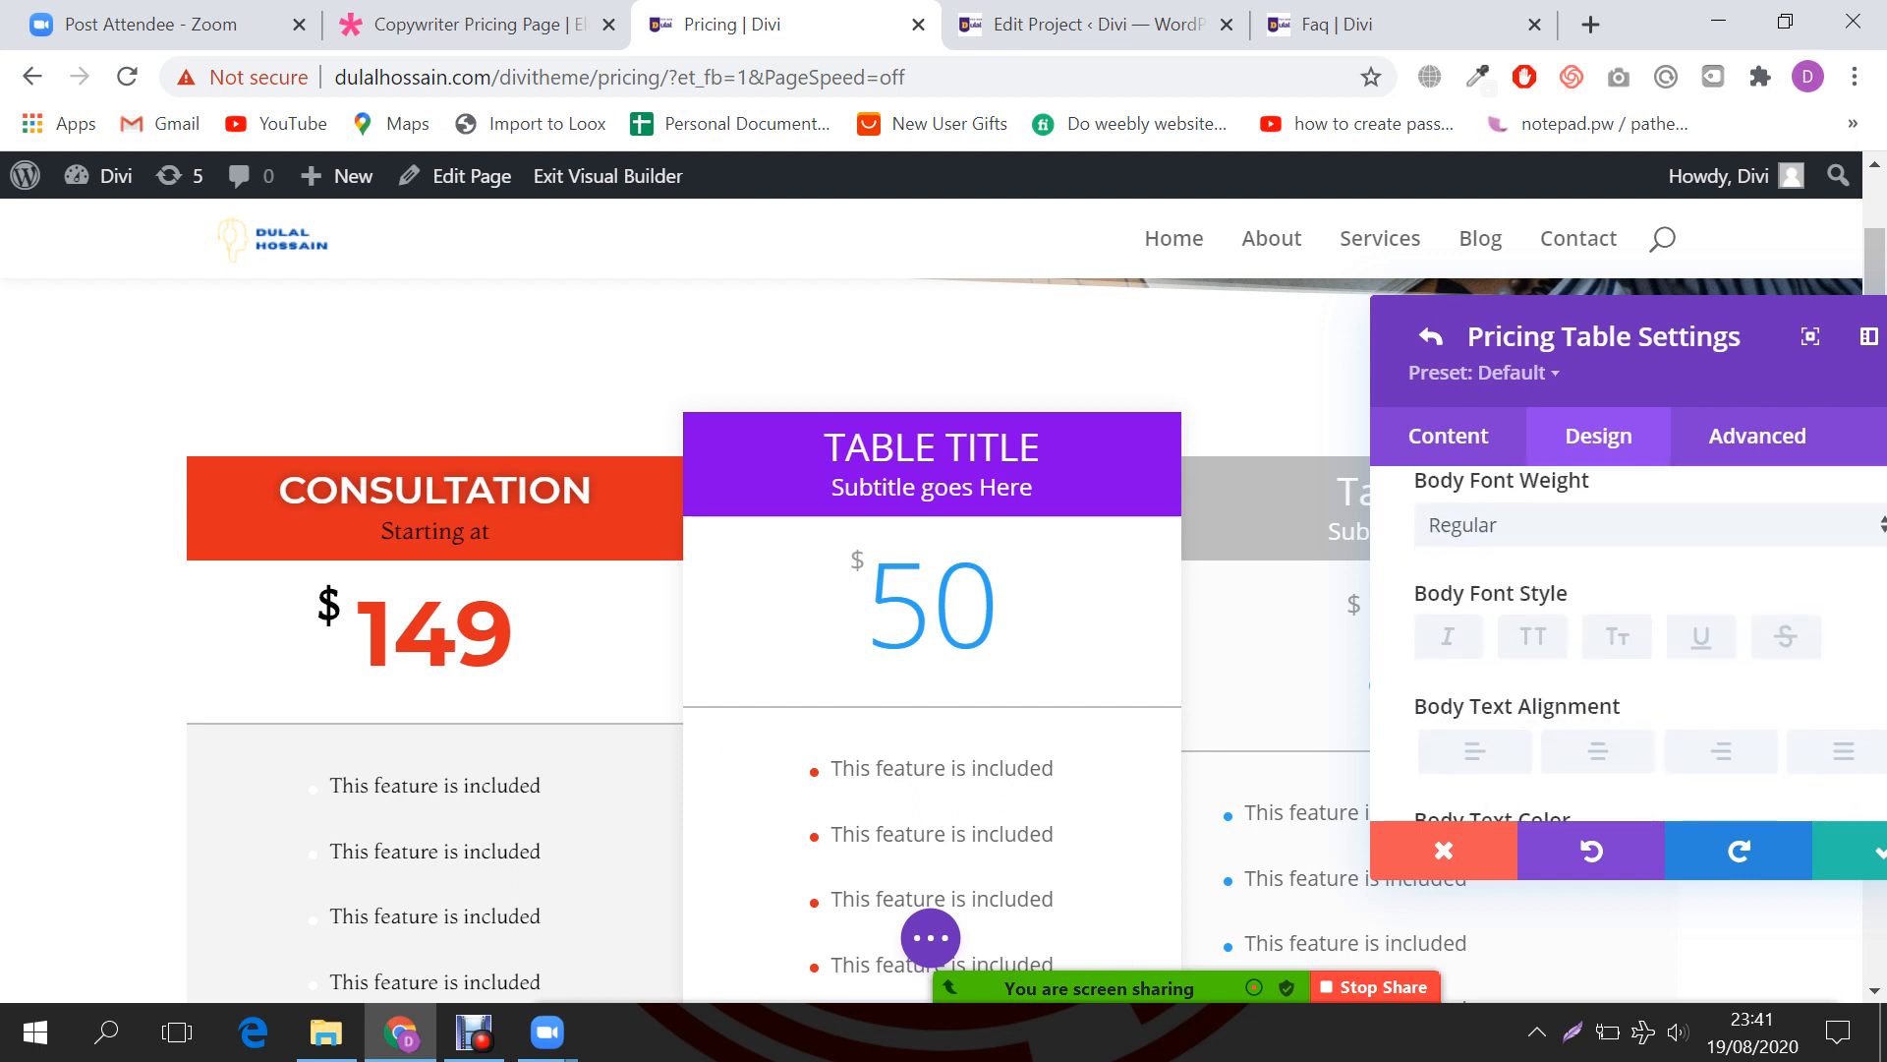
click(1598, 752)
scroll(1598, 747, down, 1)
scroll(1179, 648, down, 2)
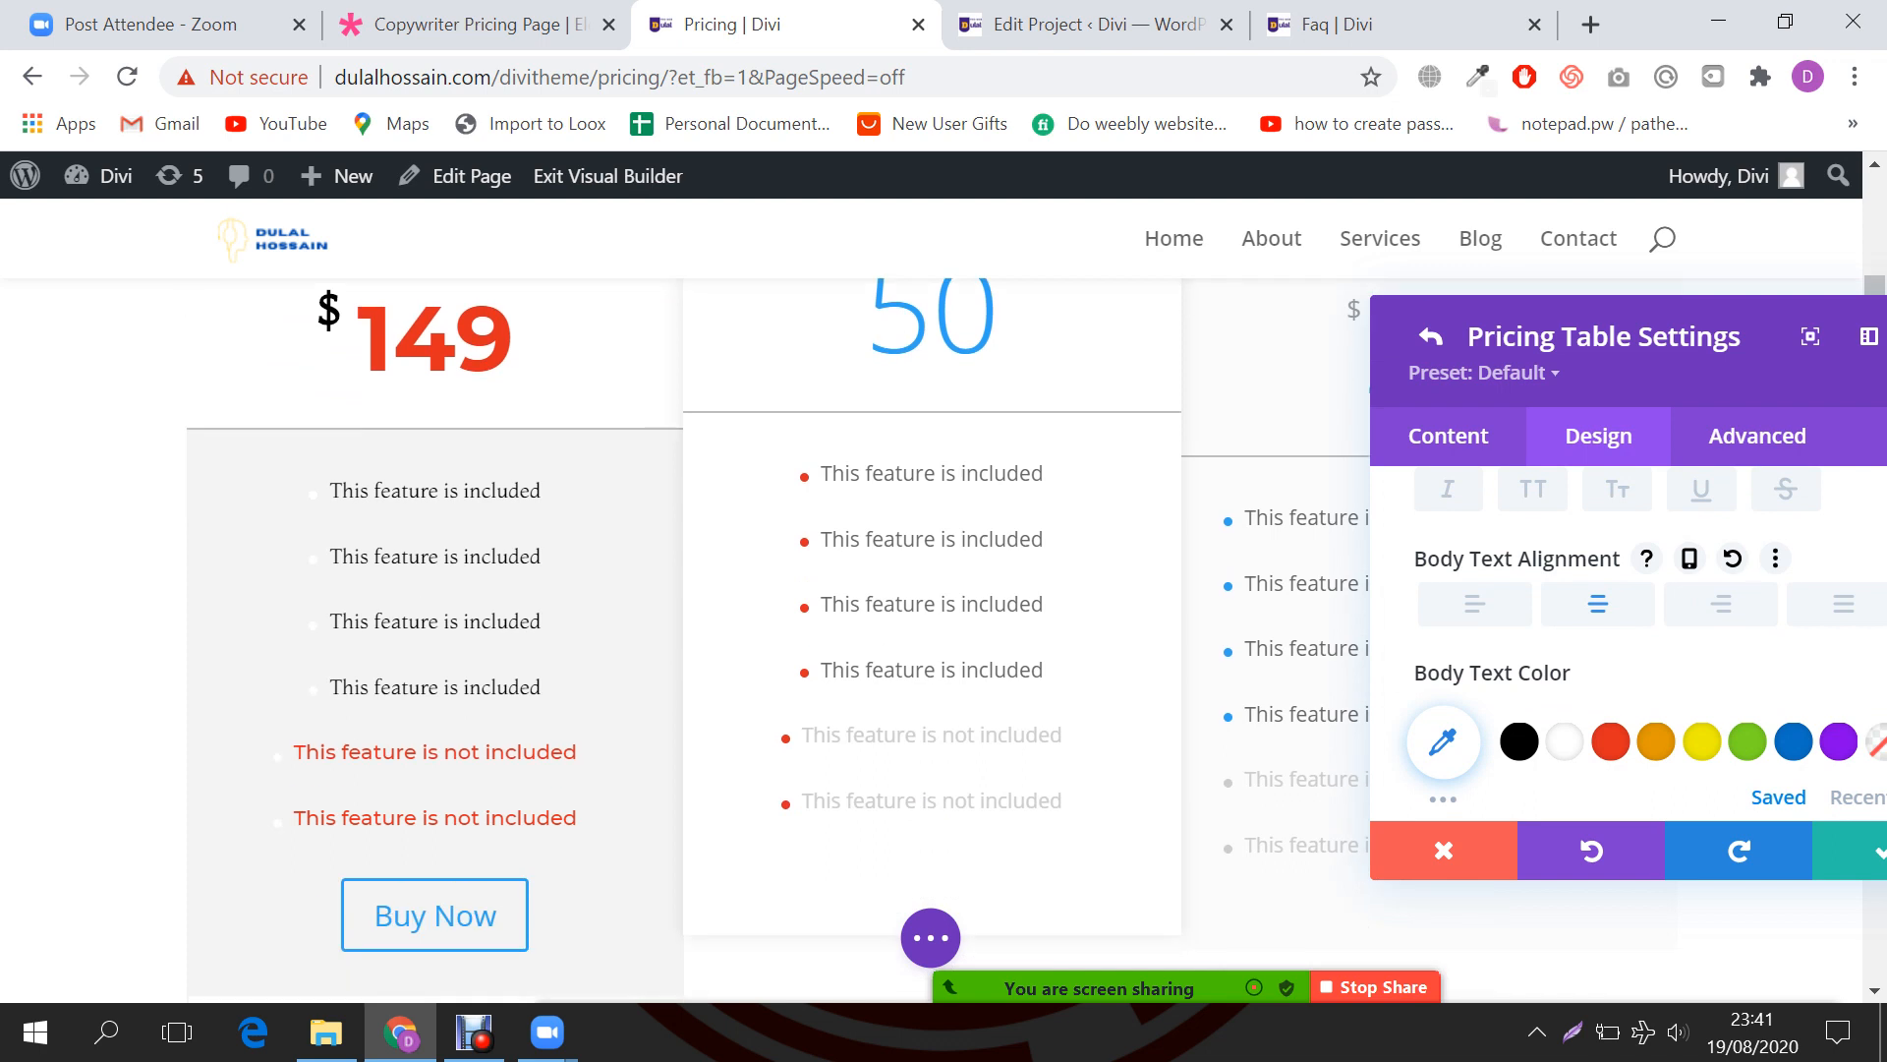
scroll(1565, 600, down, 1)
click(1520, 594)
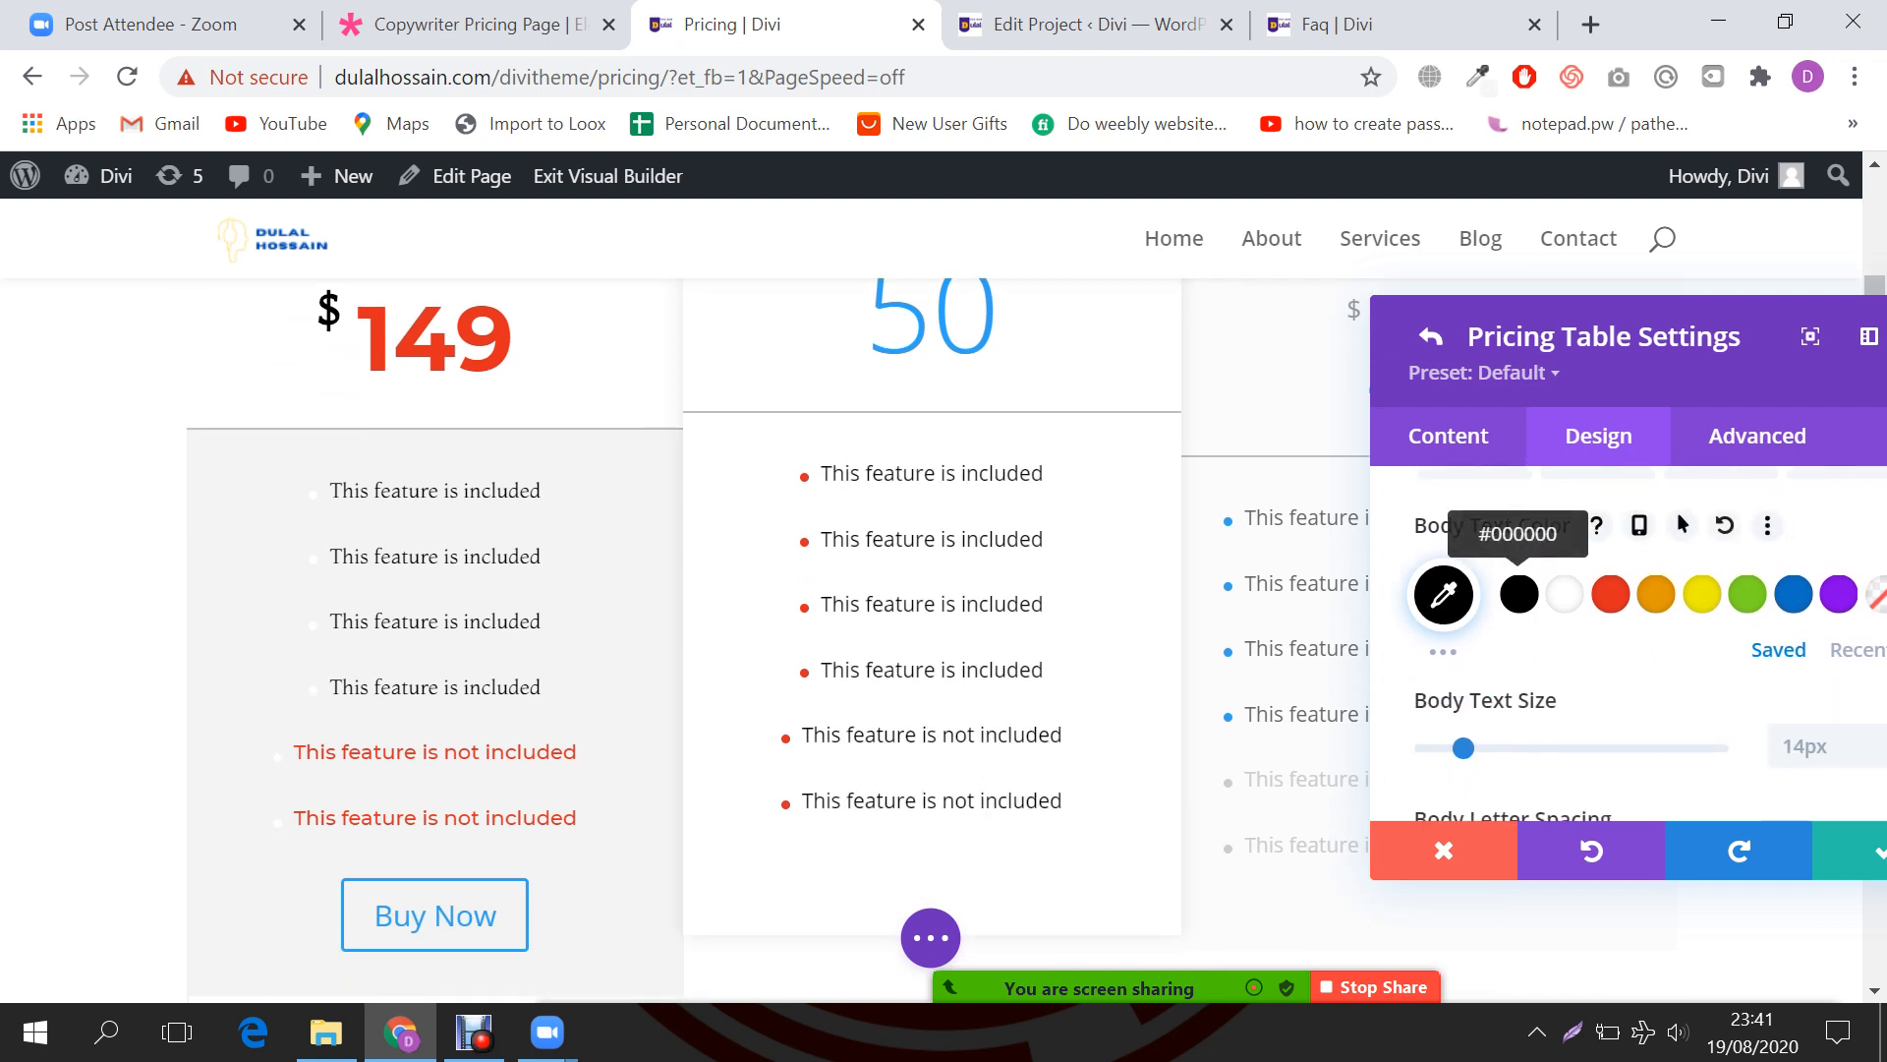
click(1611, 594)
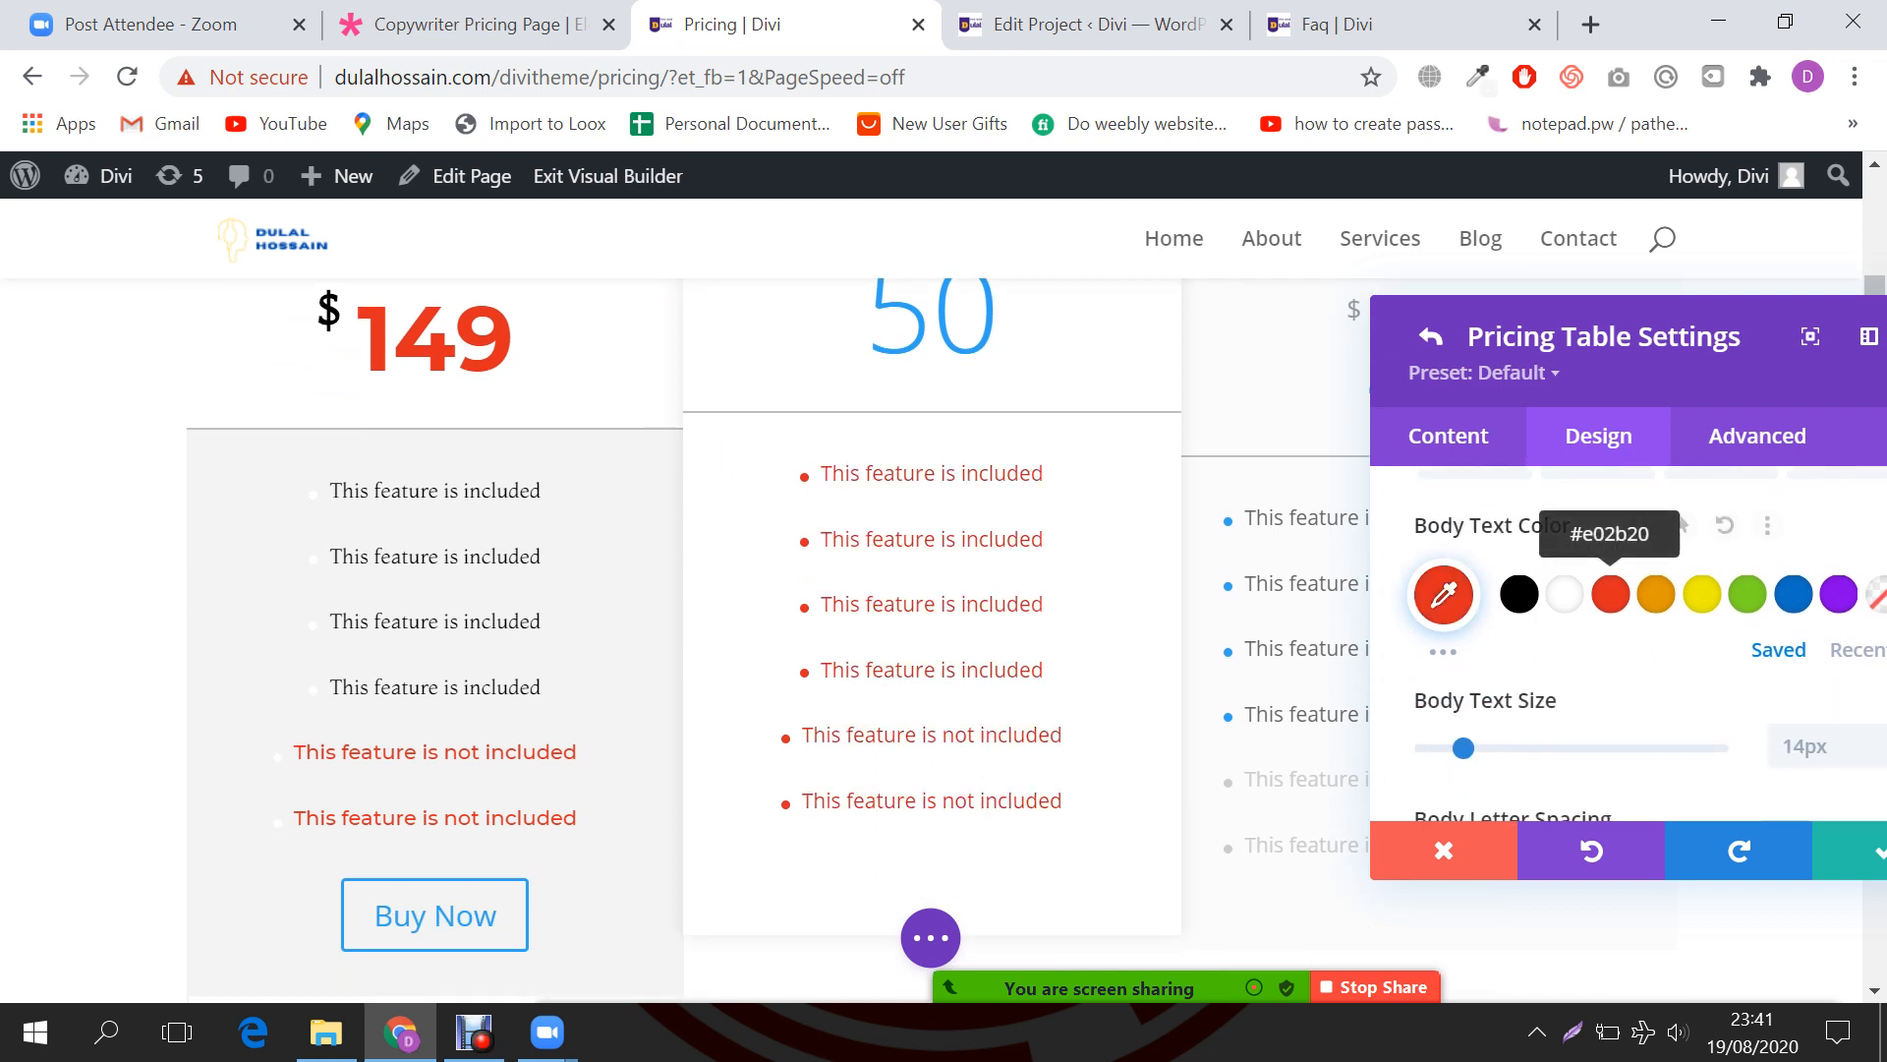
click(1519, 593)
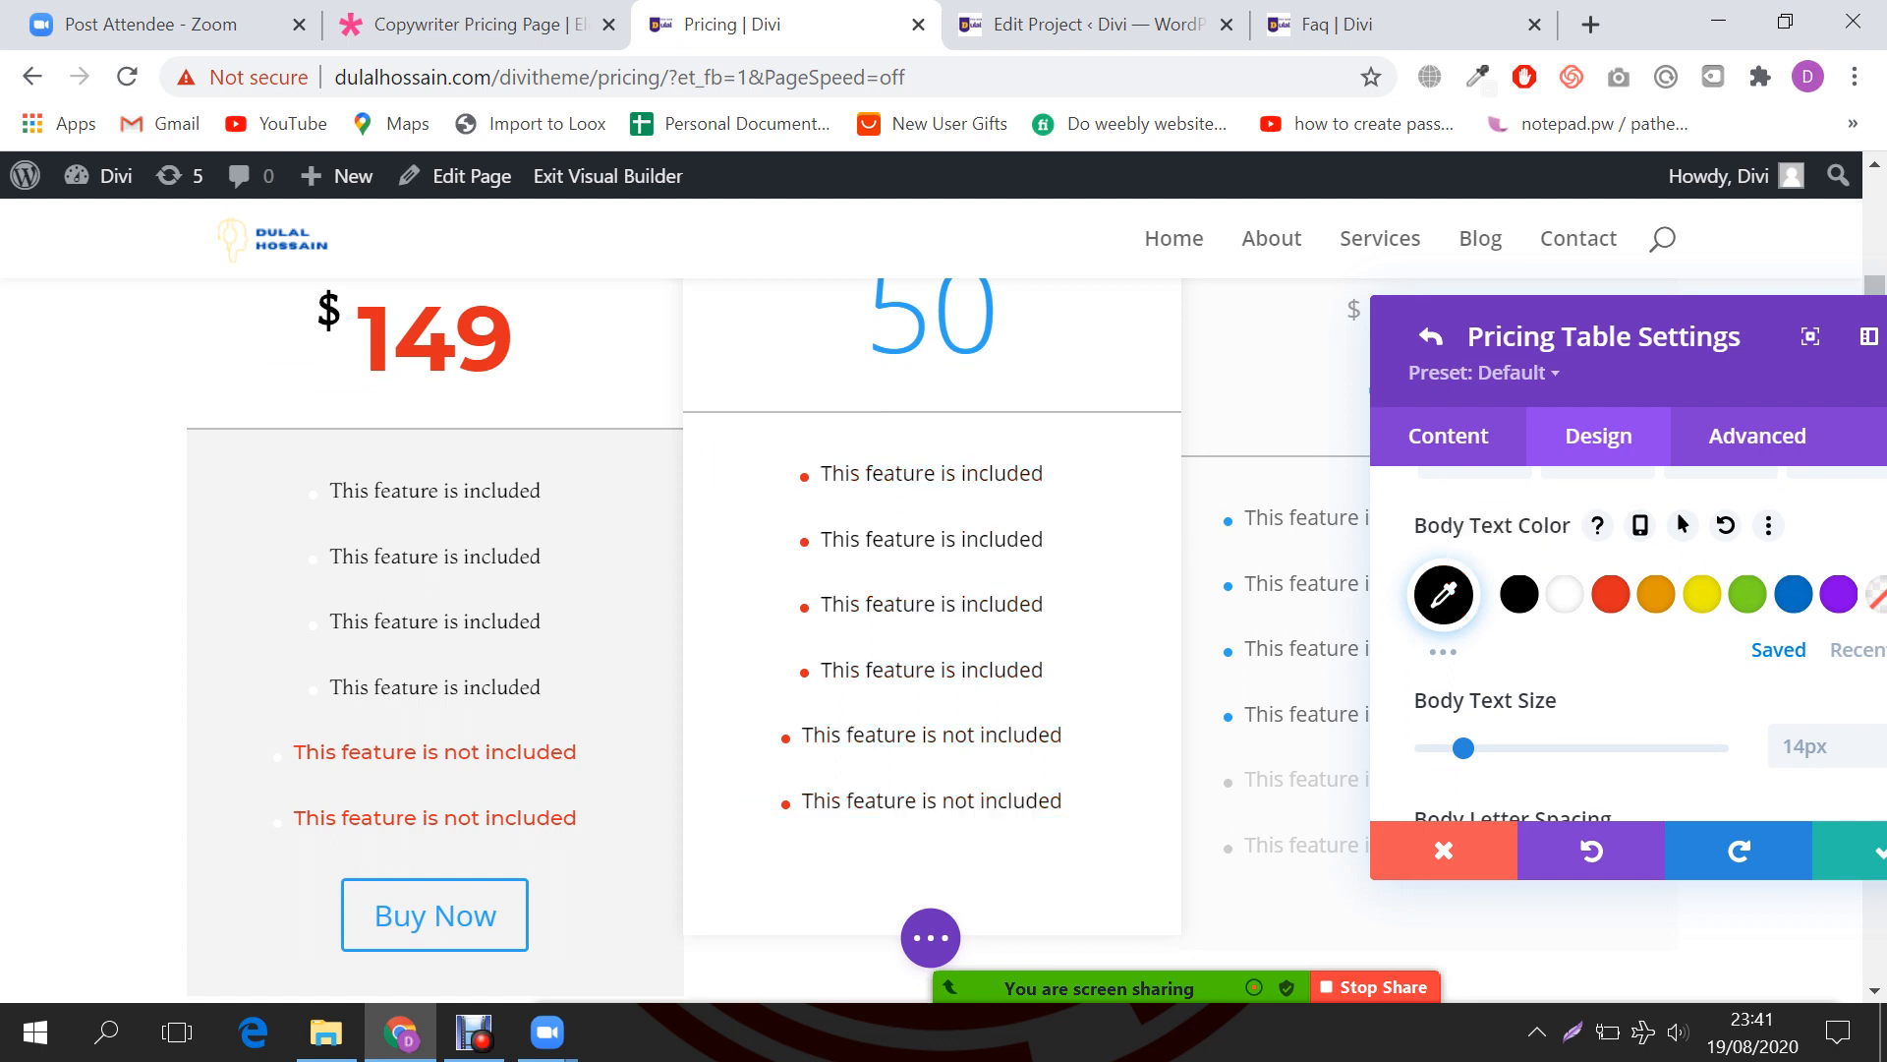
scroll(1631, 639, down, 5)
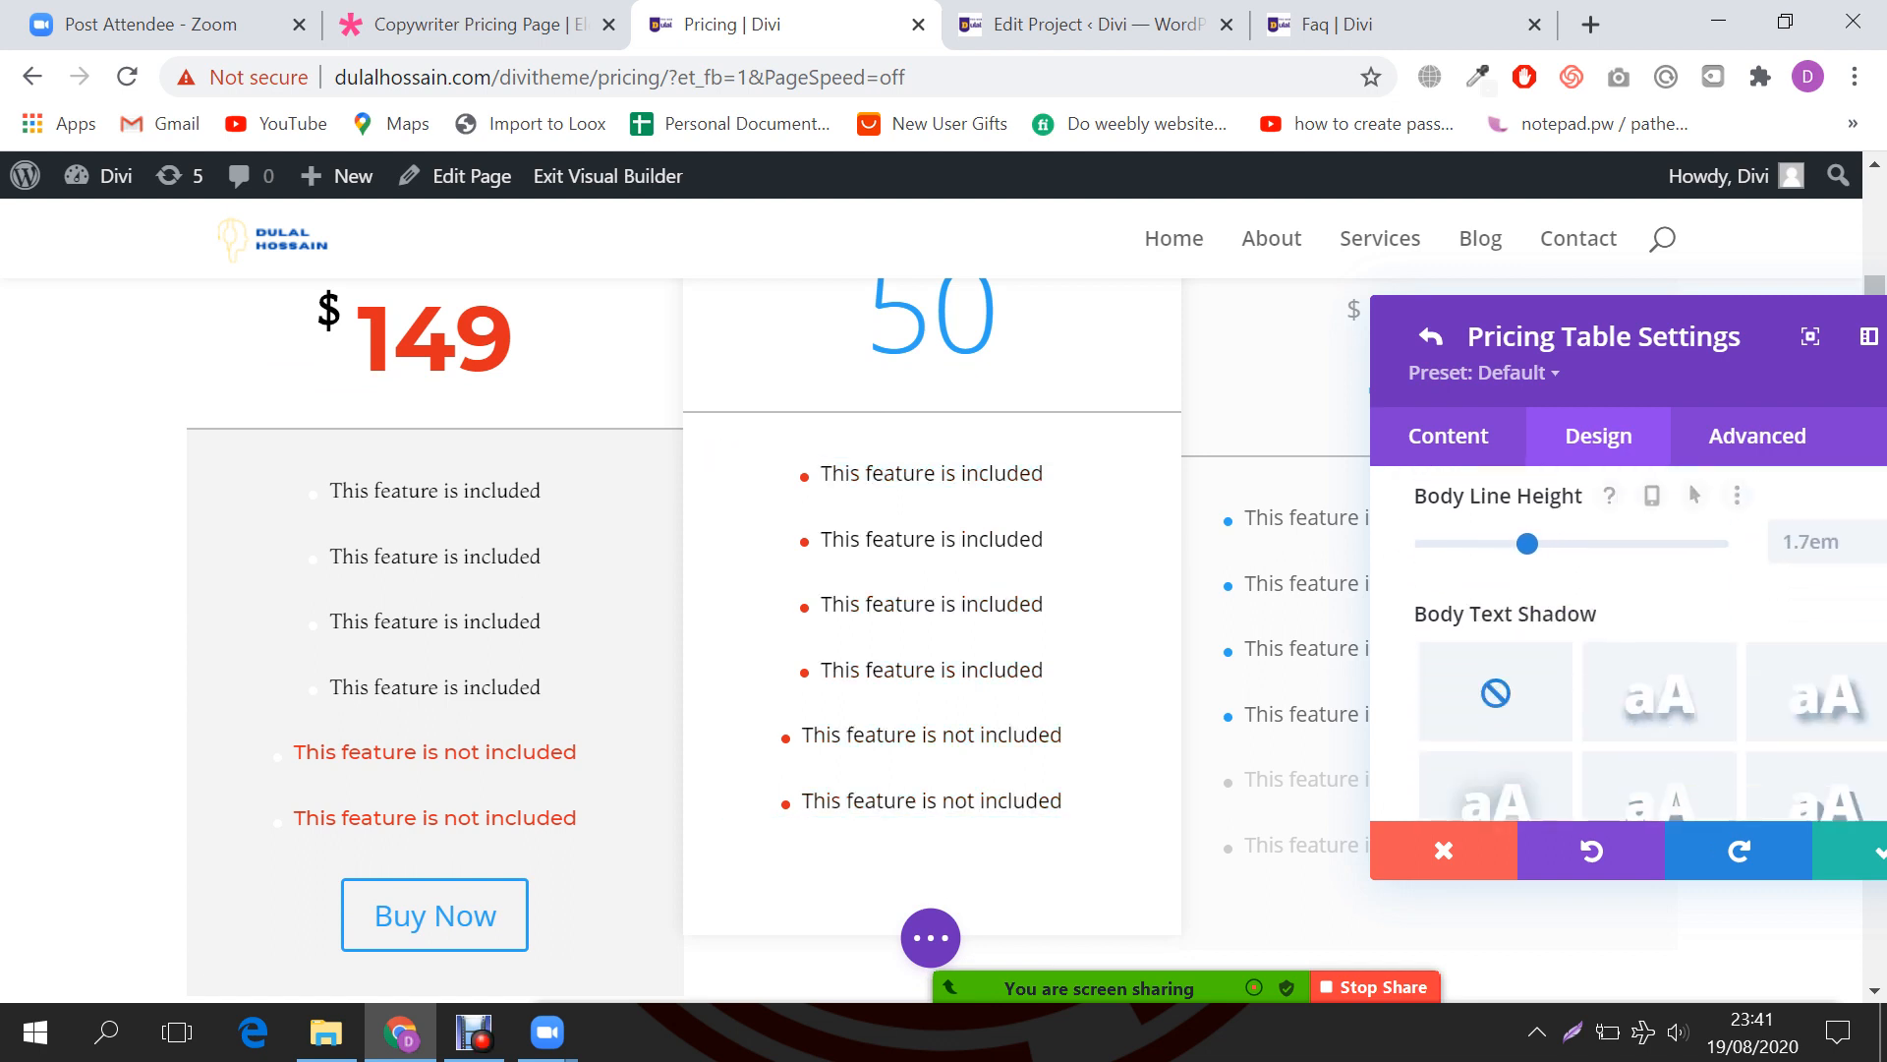
scroll(1632, 639, down, 2)
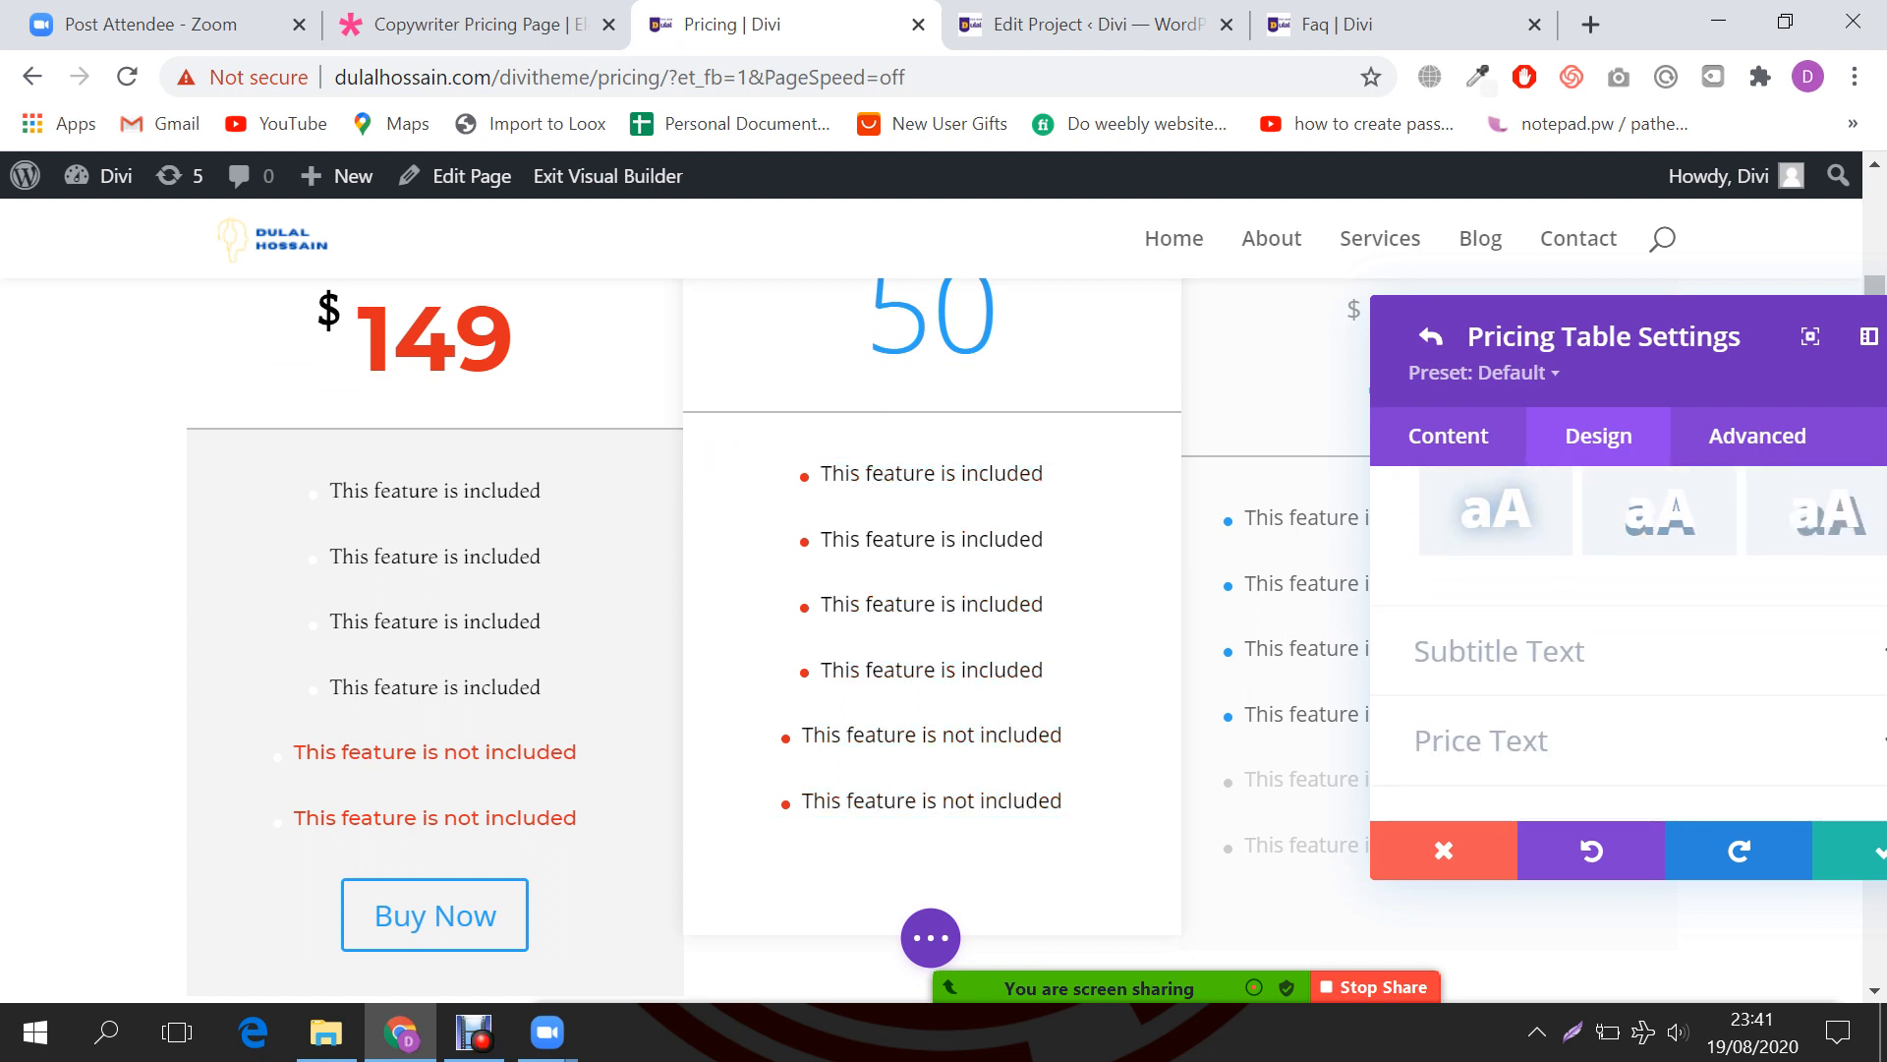
Step: Expand the middle table's Subtitle Text styling options and review them
click(1632, 650)
scroll(1632, 639, down, 3)
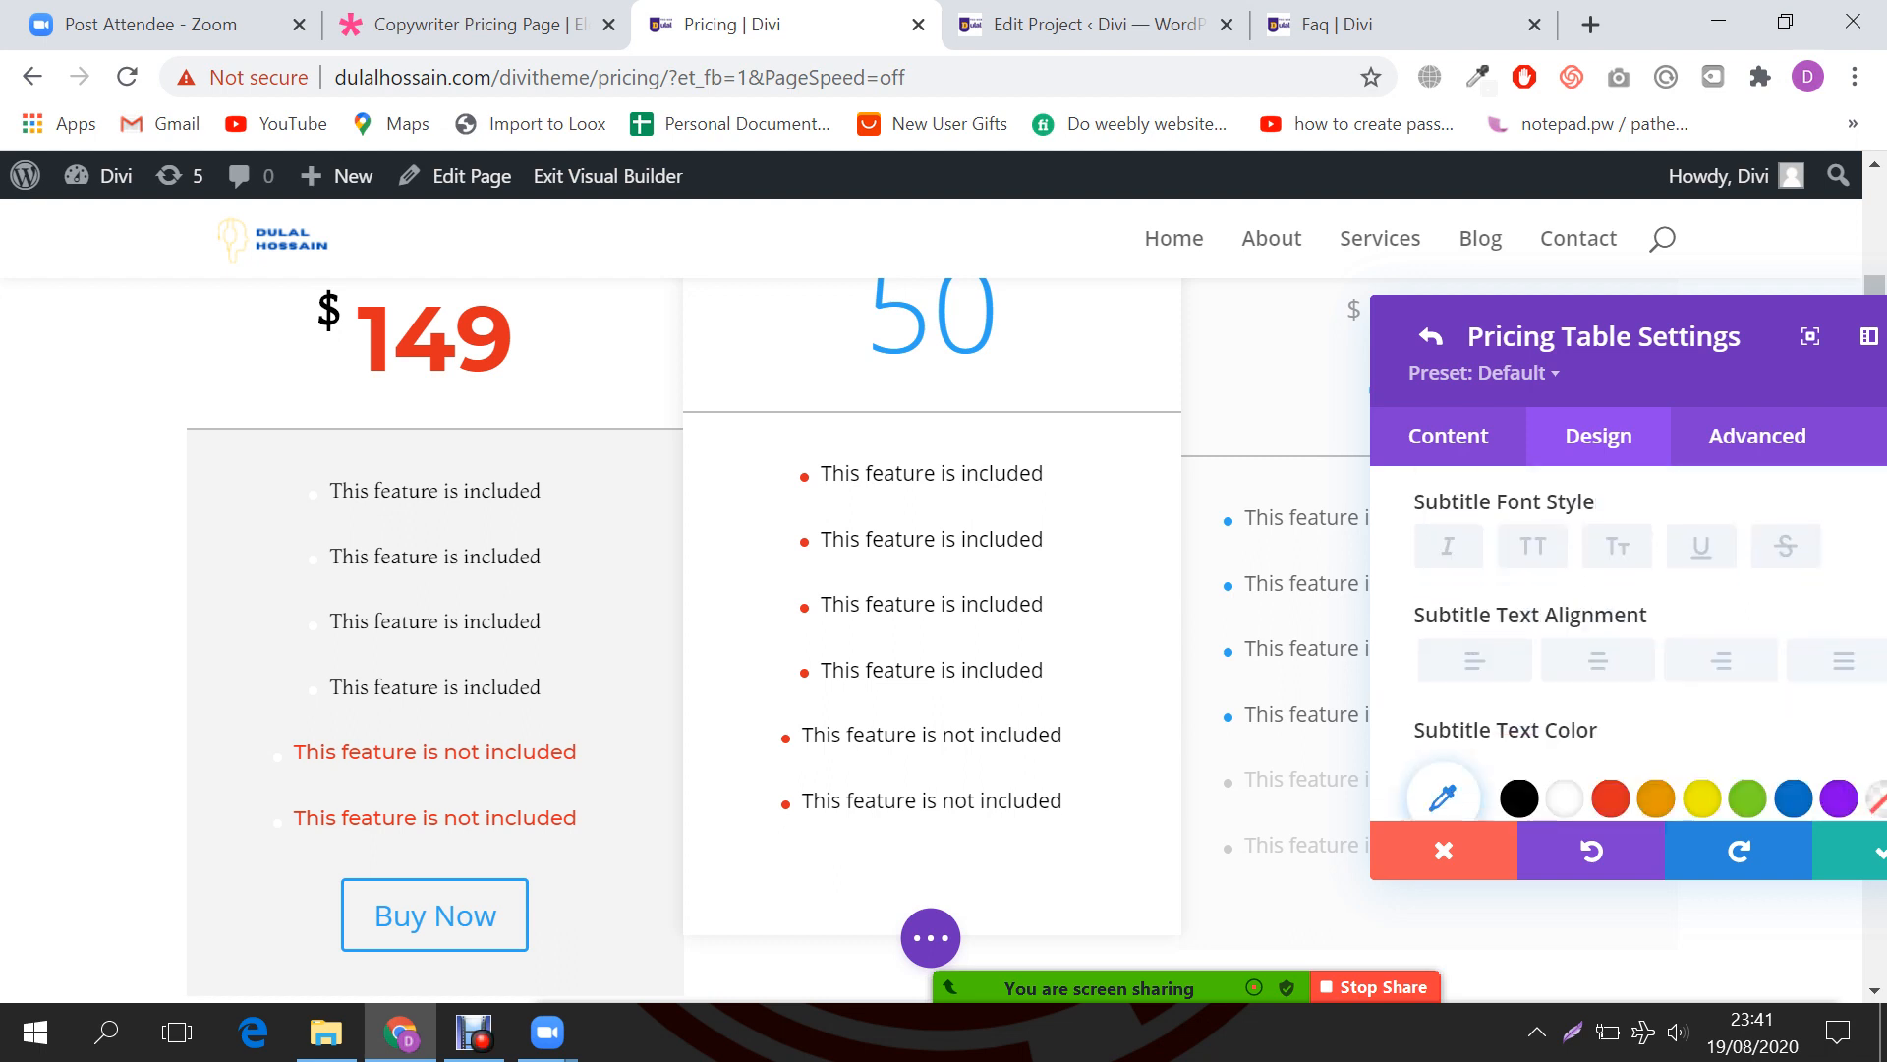
scroll(1631, 639, up, 2)
scroll(1564, 648, down, 2)
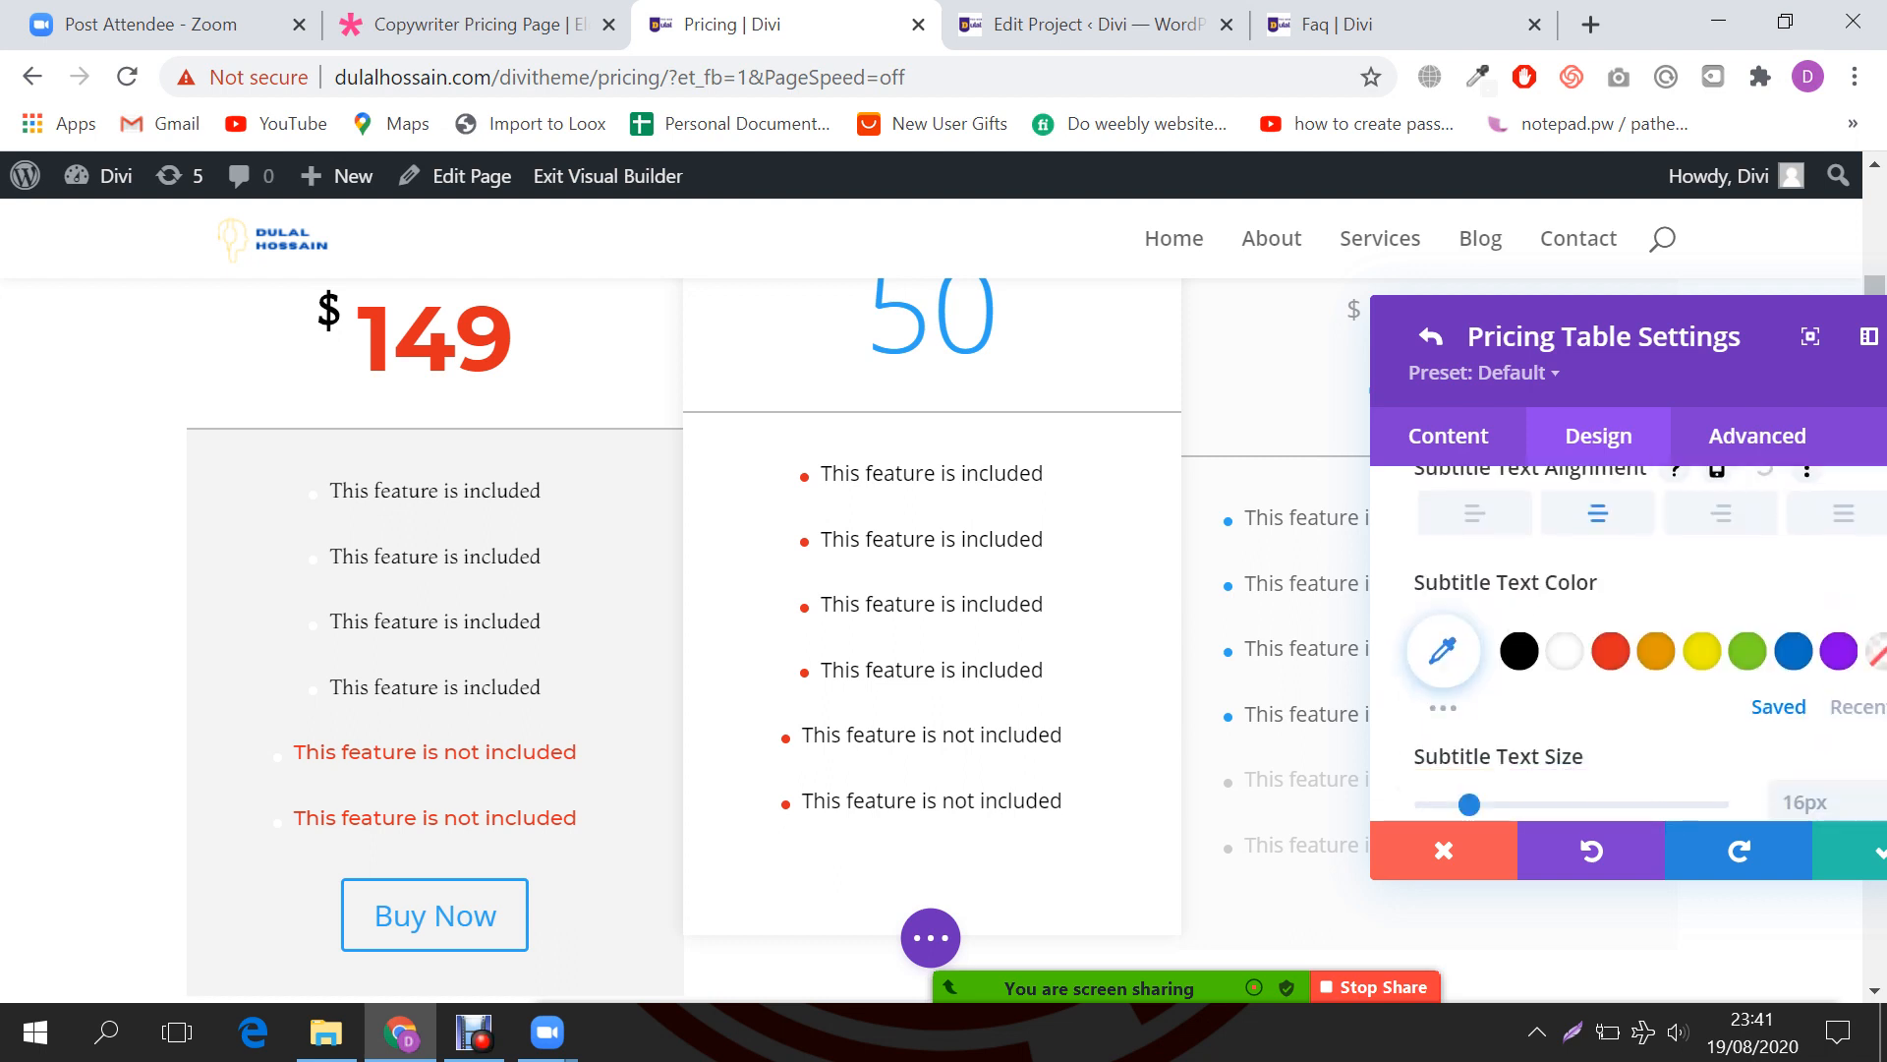
scroll(1564, 649, down, 2)
scroll(1592, 649, up, 2)
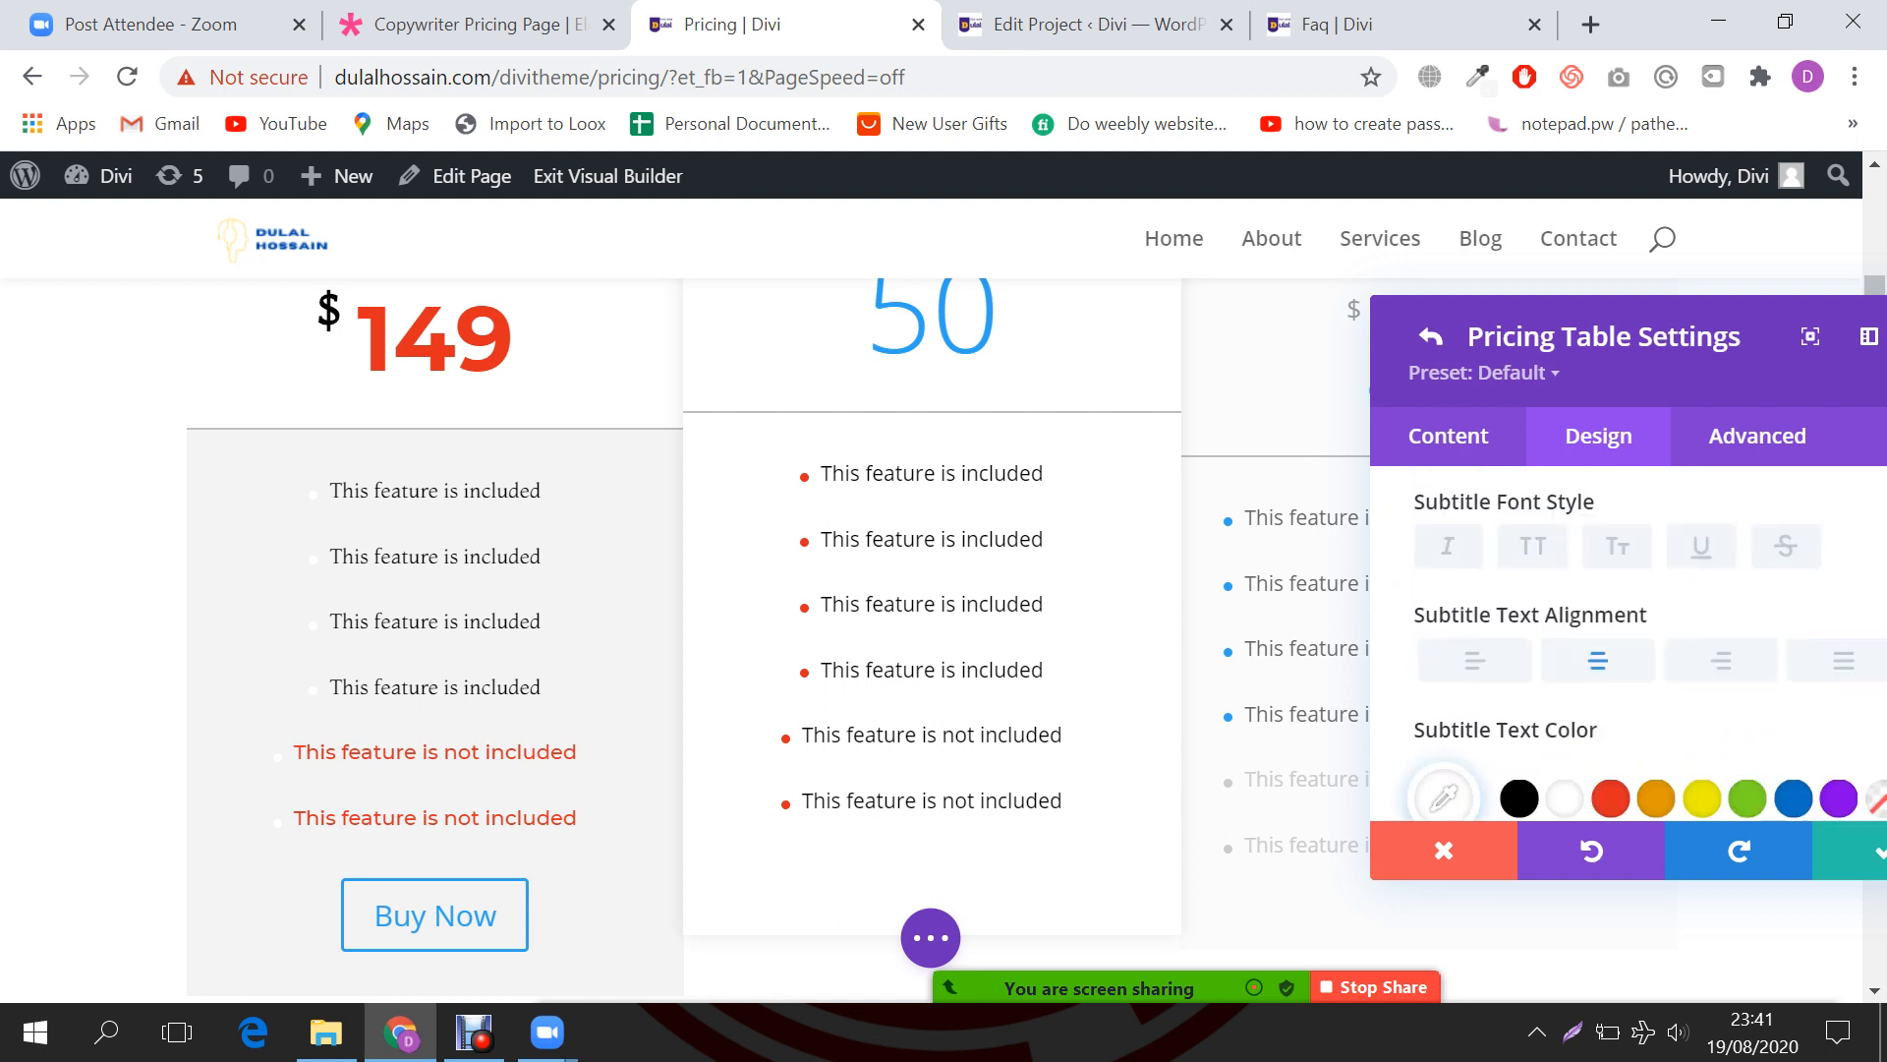
scroll(932, 609, up, 2)
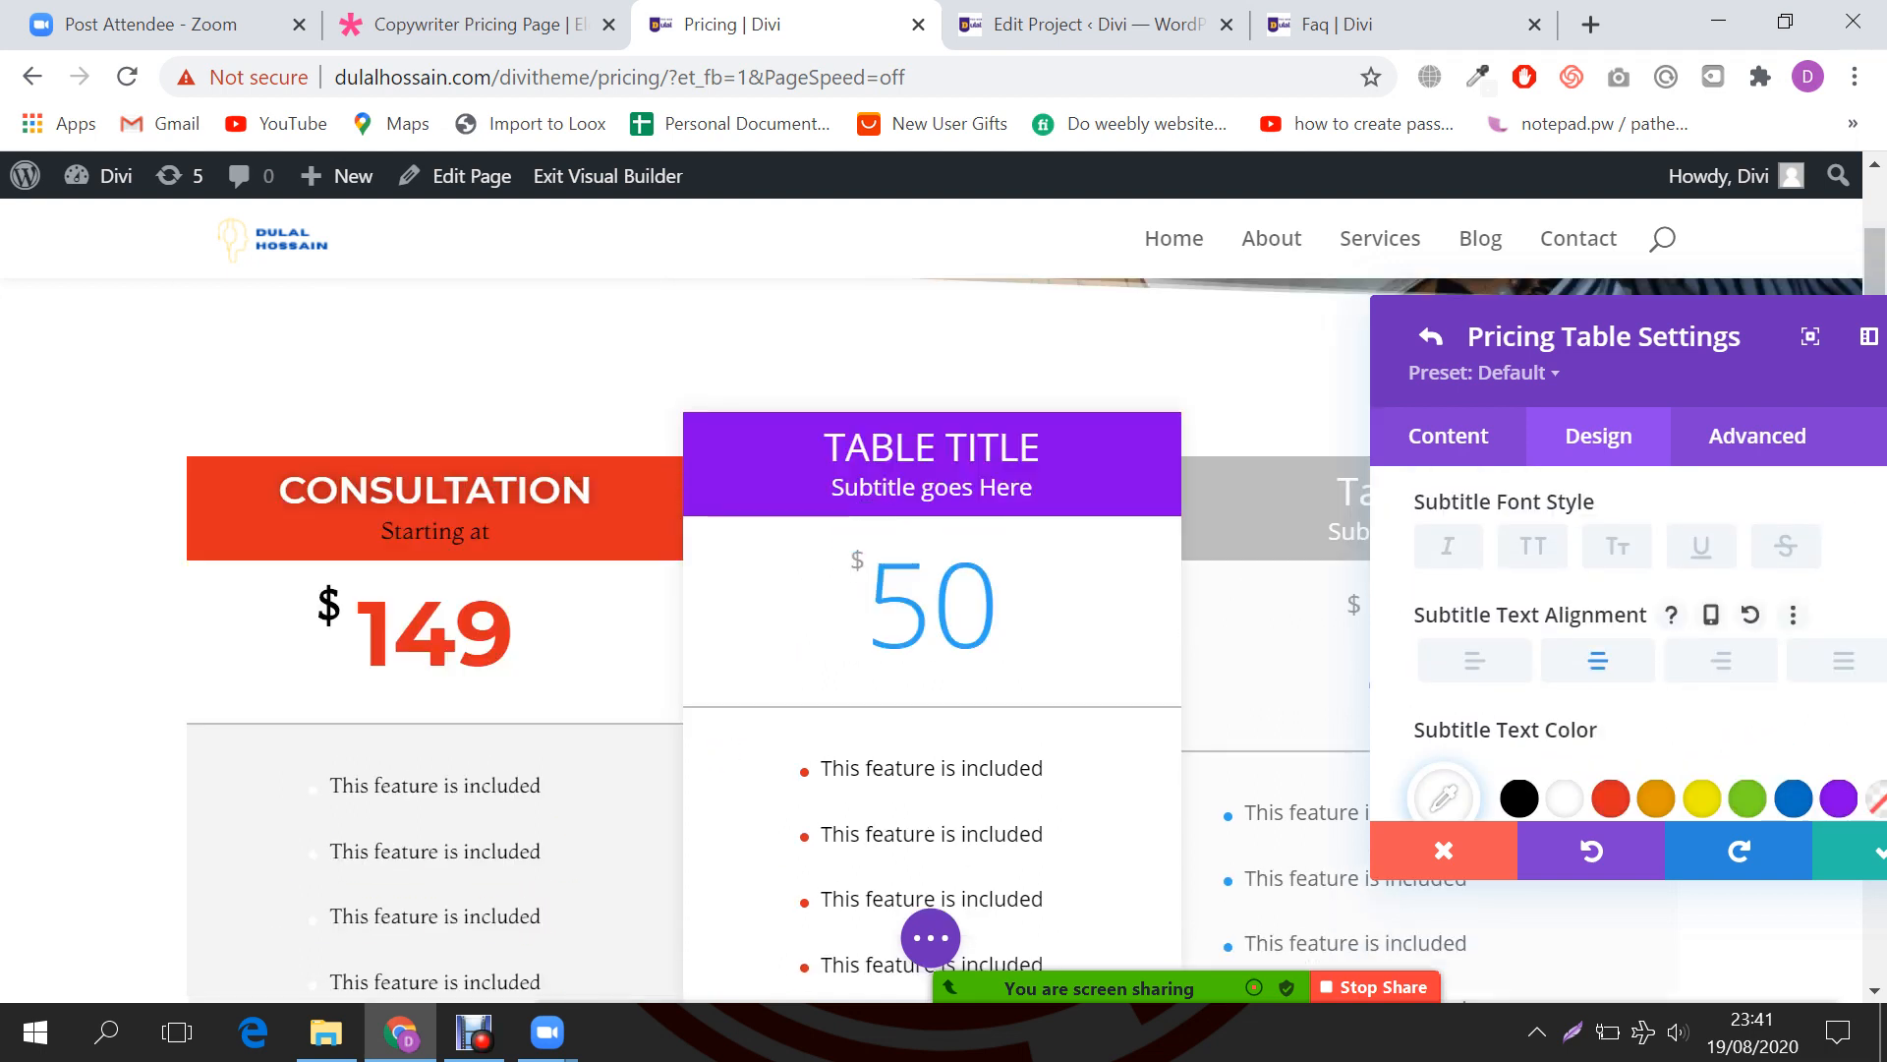
scroll(1632, 639, down, 3)
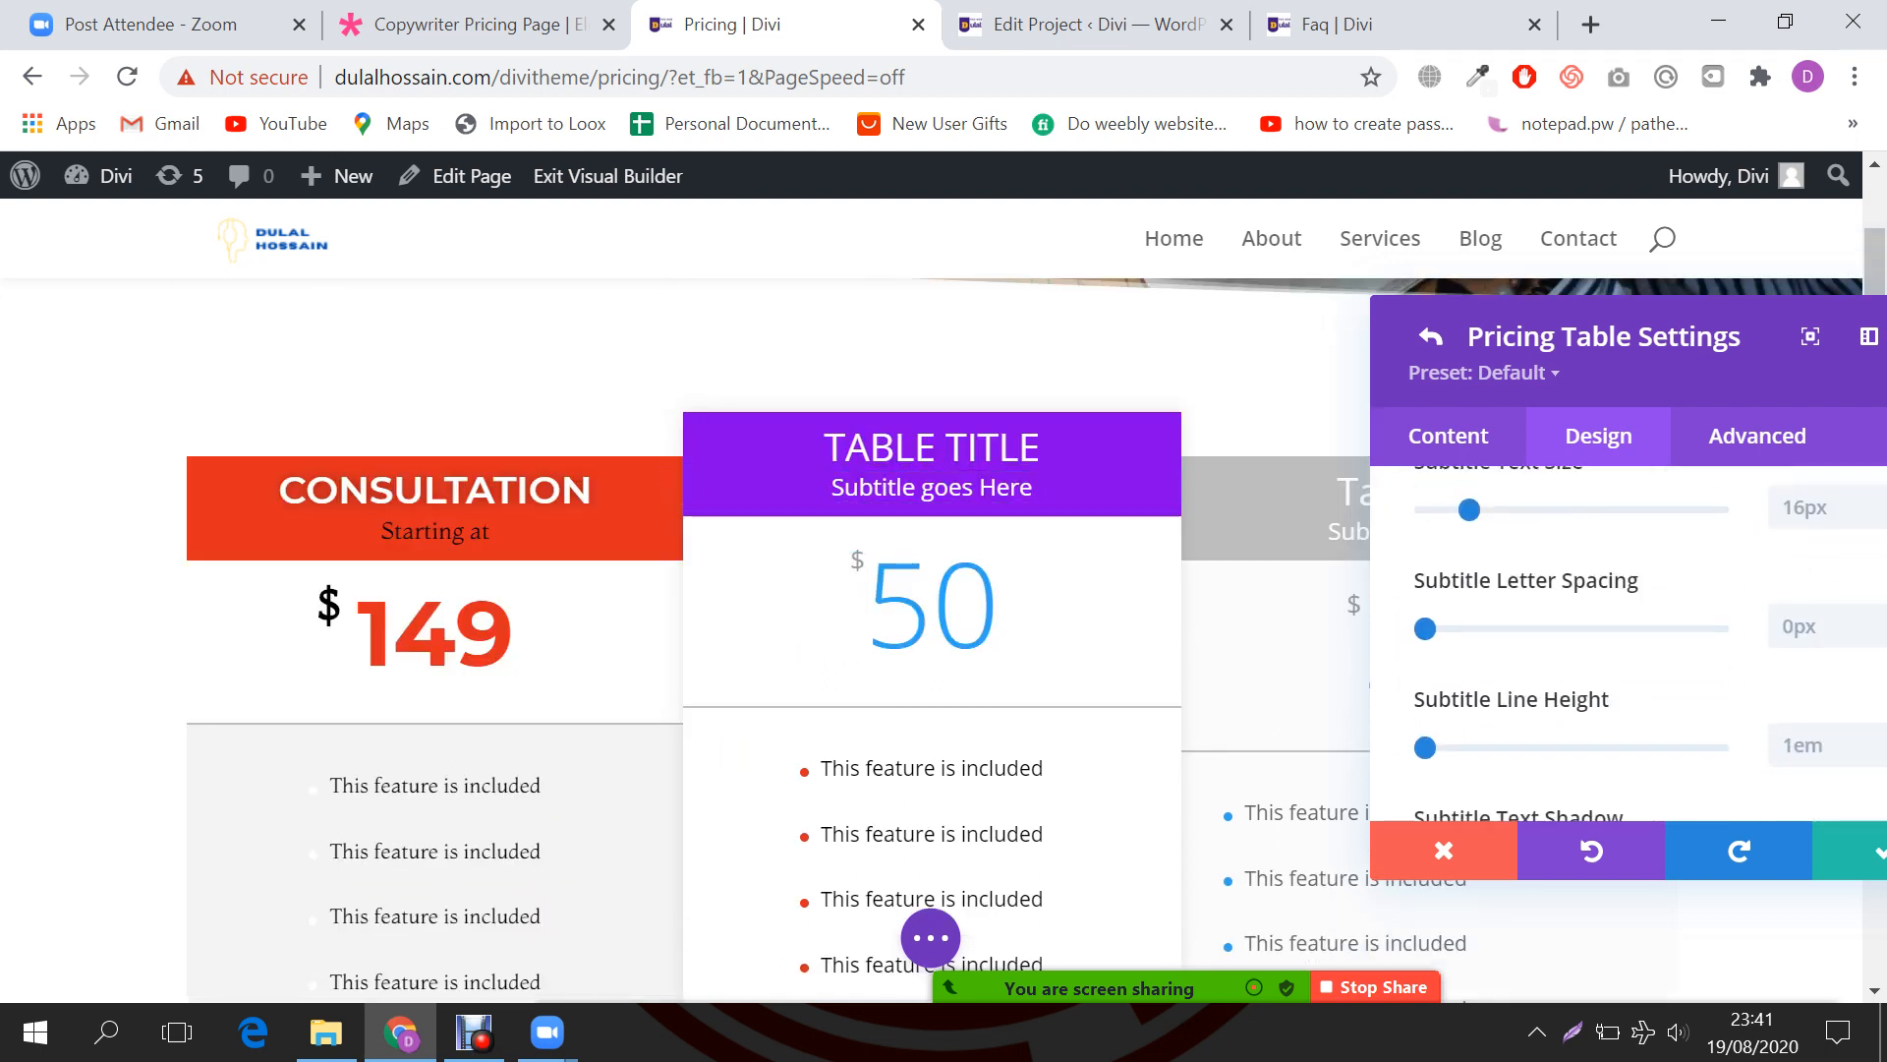
scroll(1632, 639, down, 5)
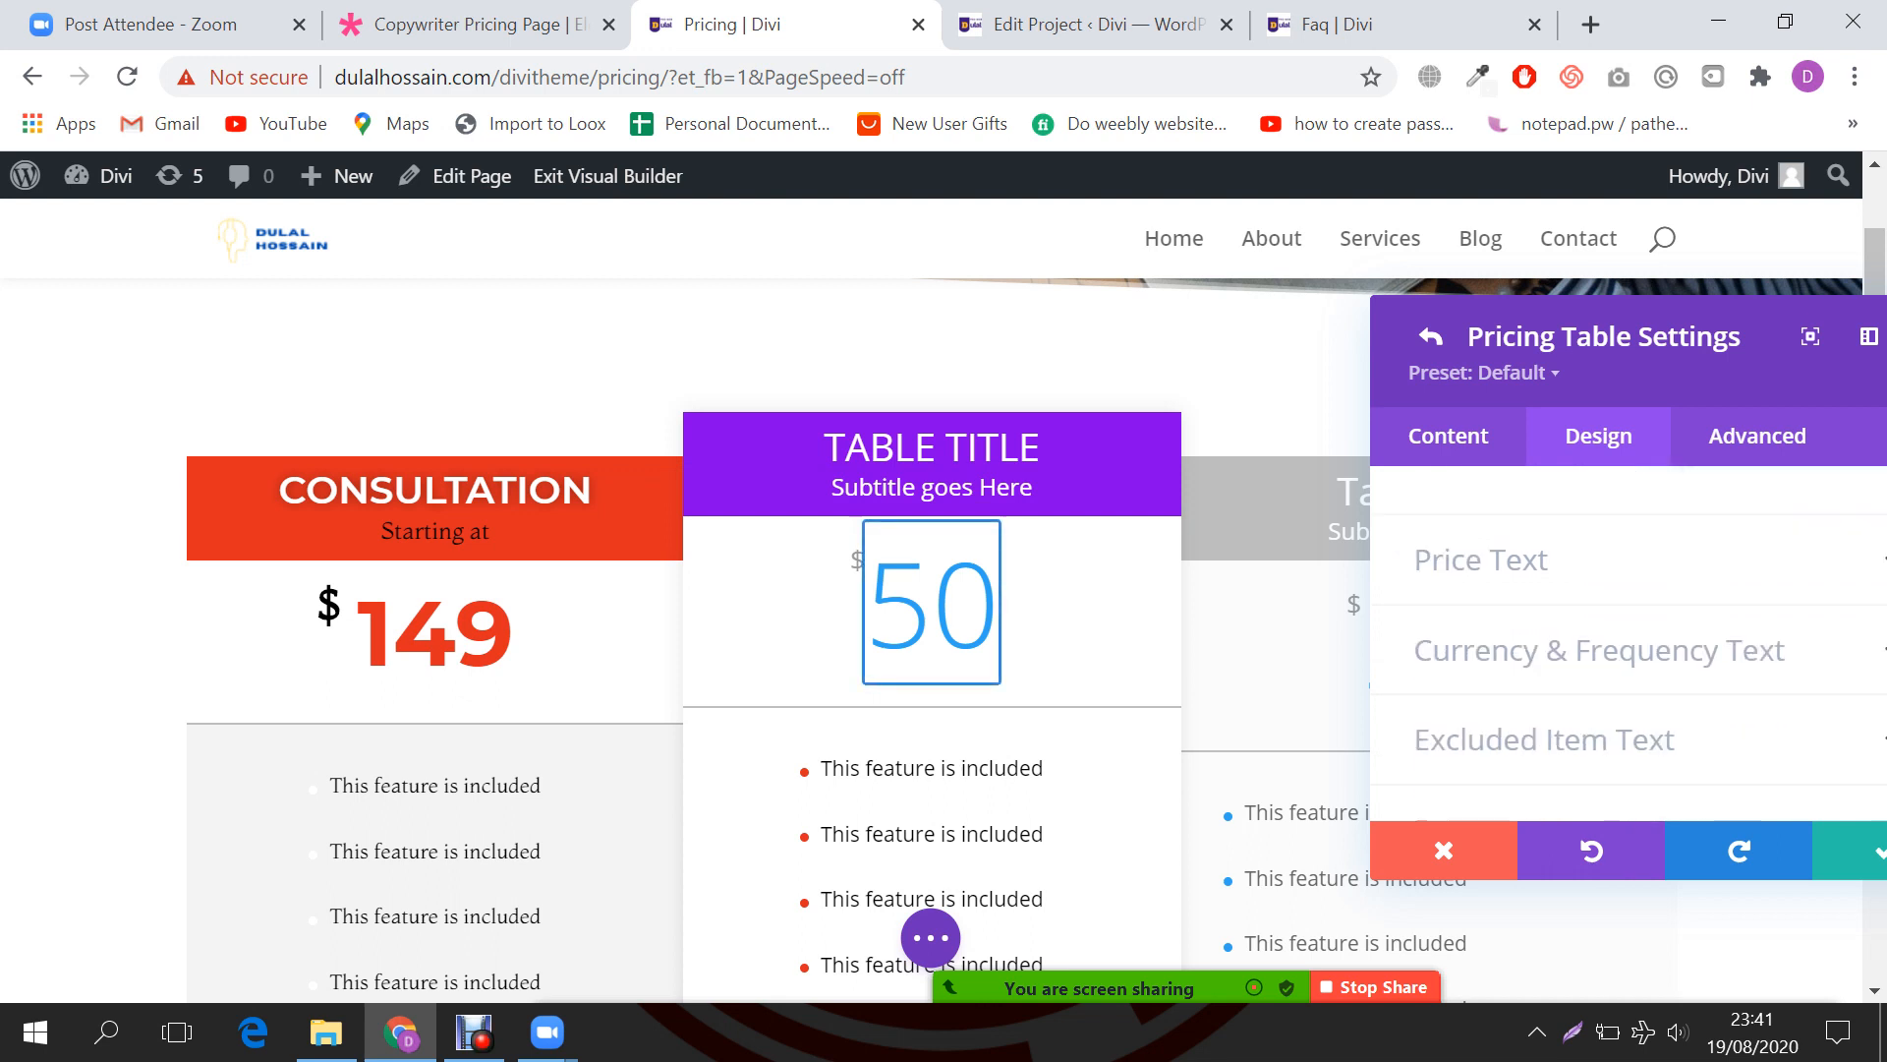
Step: Give the price area a red background with white, uppercase price text
click(1481, 560)
scroll(1519, 516, down, 1)
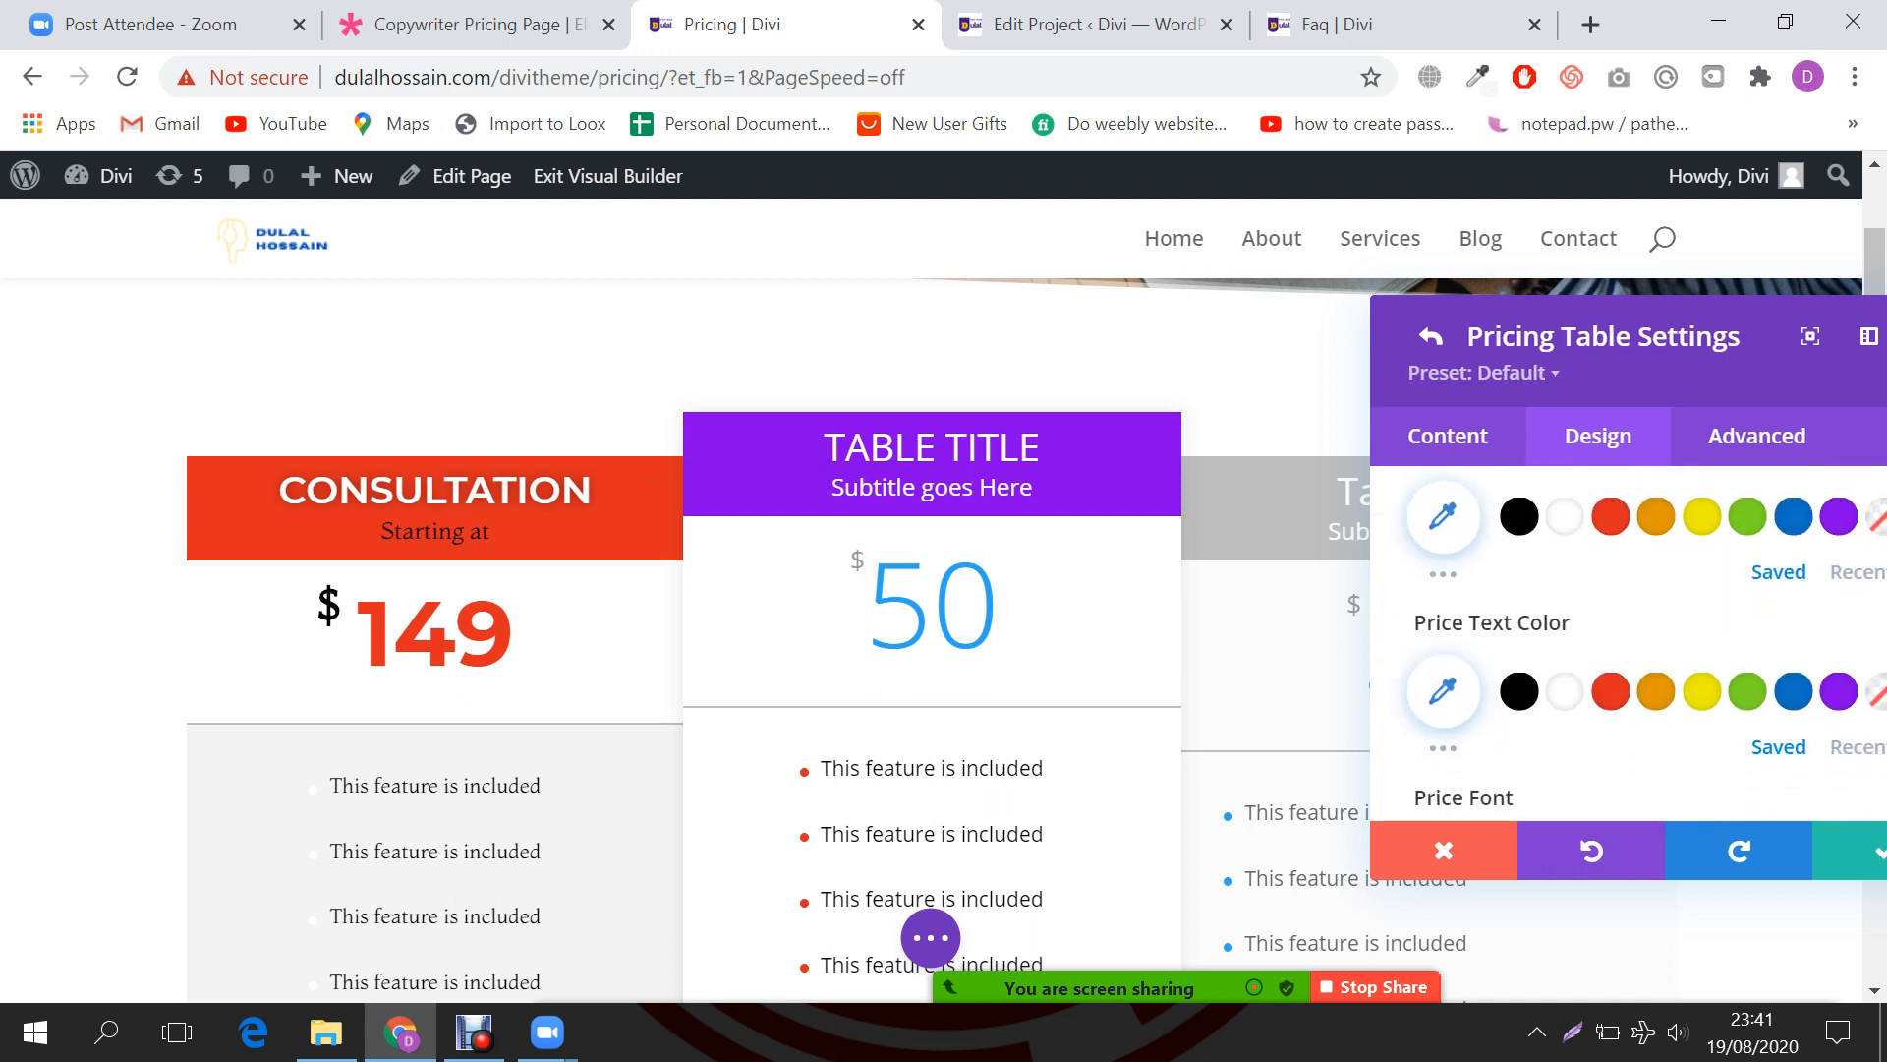
scroll(1519, 516, up, 2)
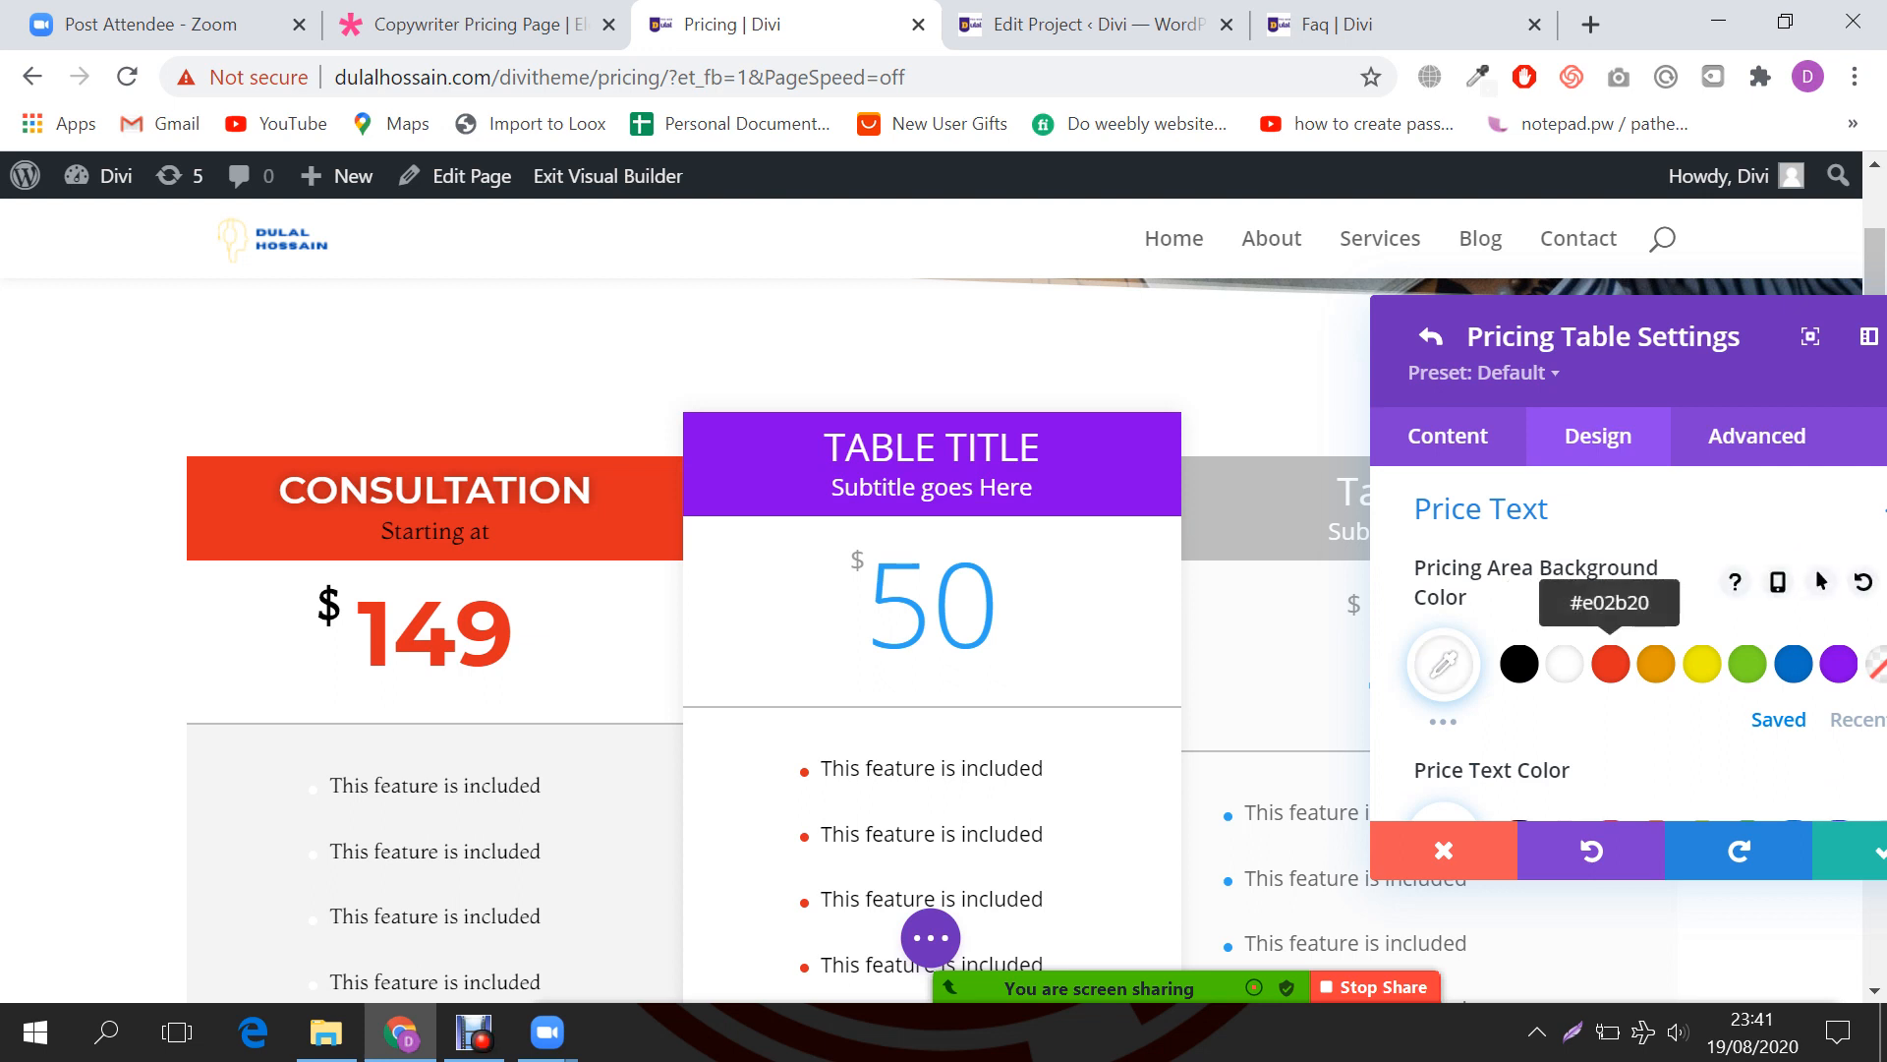
click(1610, 664)
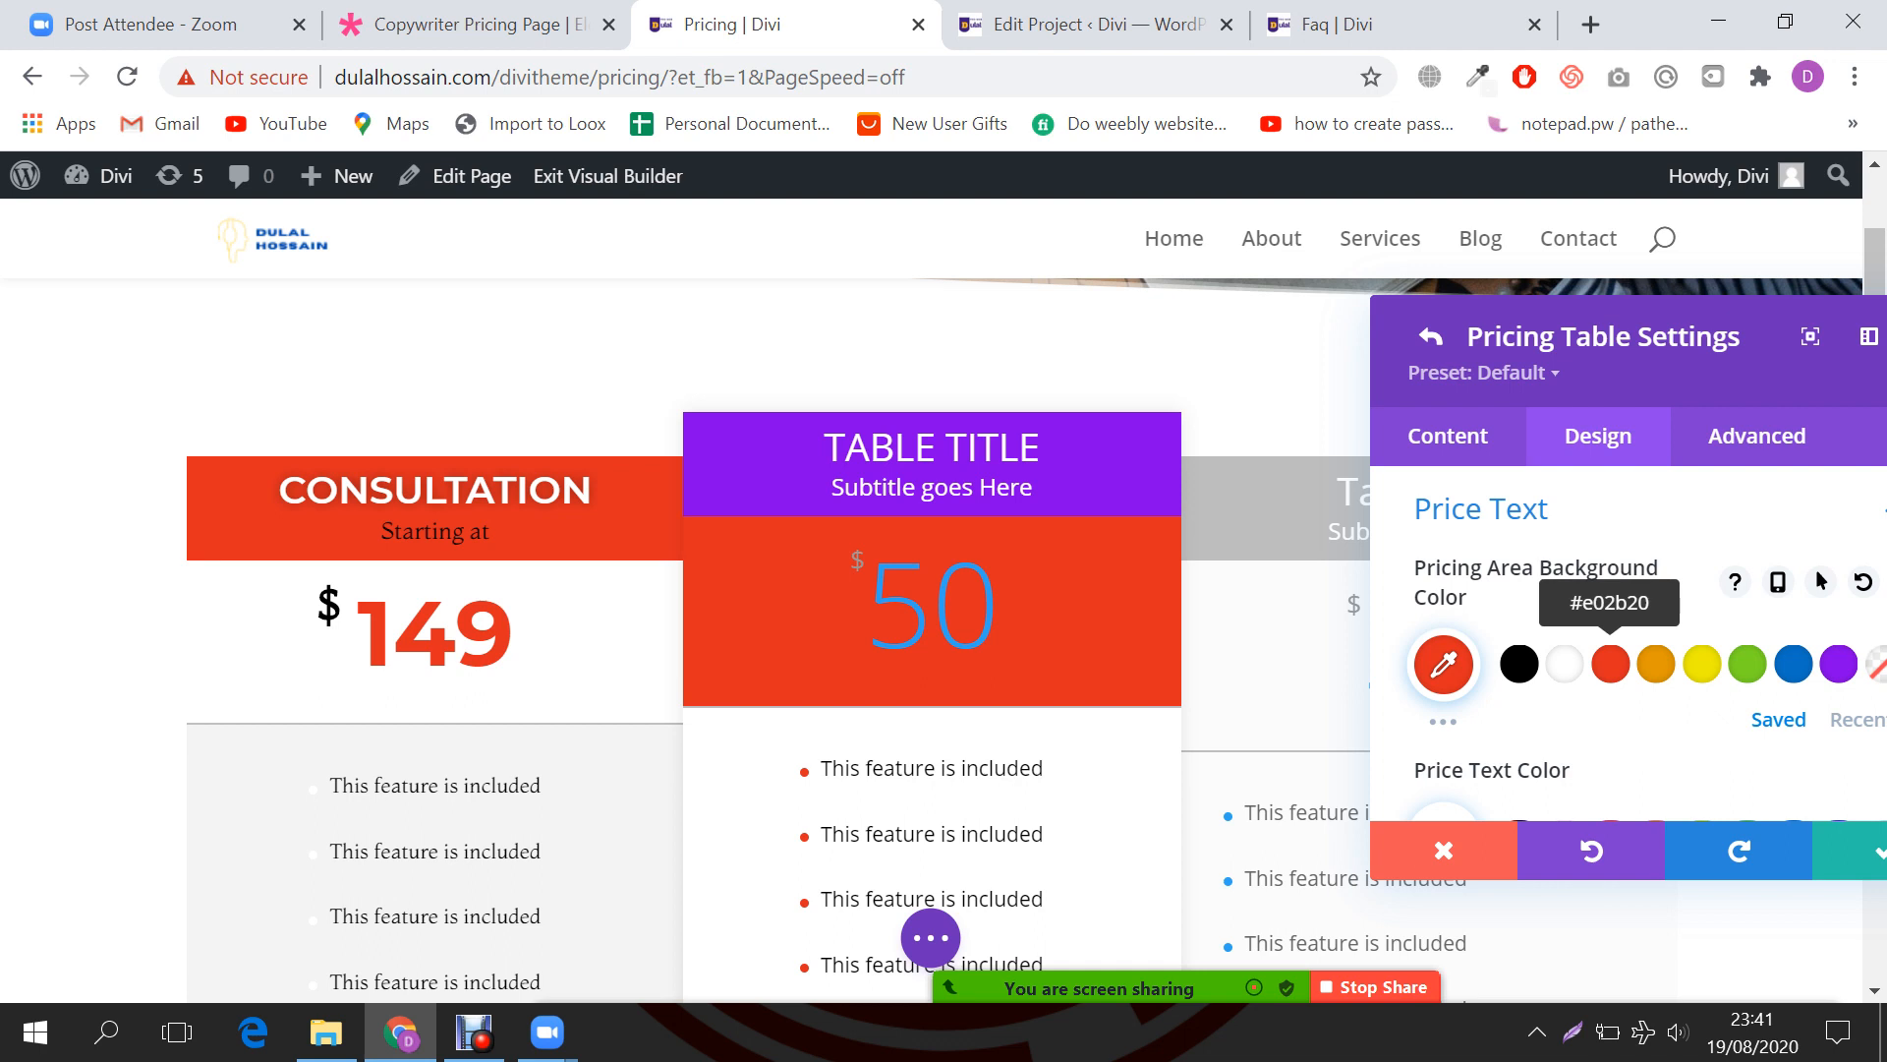
scroll(1610, 663, down, 1)
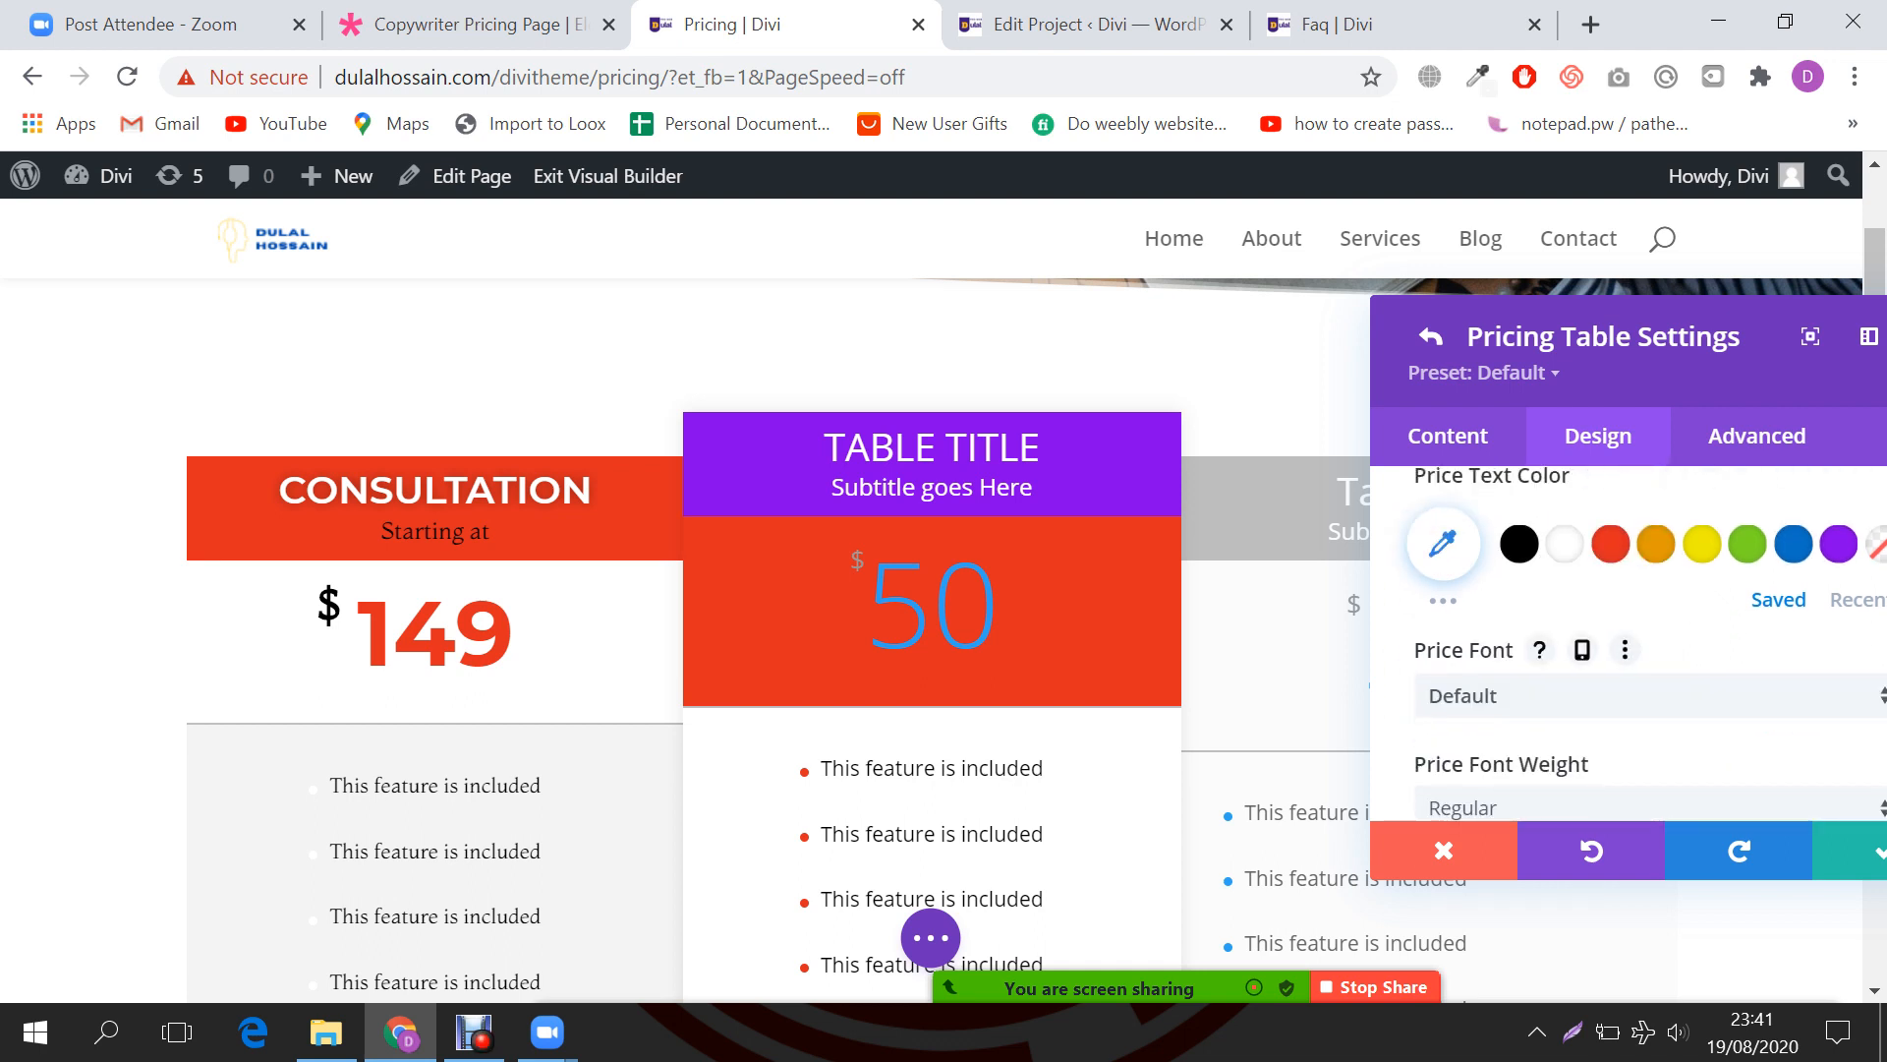
scroll(1563, 688, up, 1)
click(1564, 691)
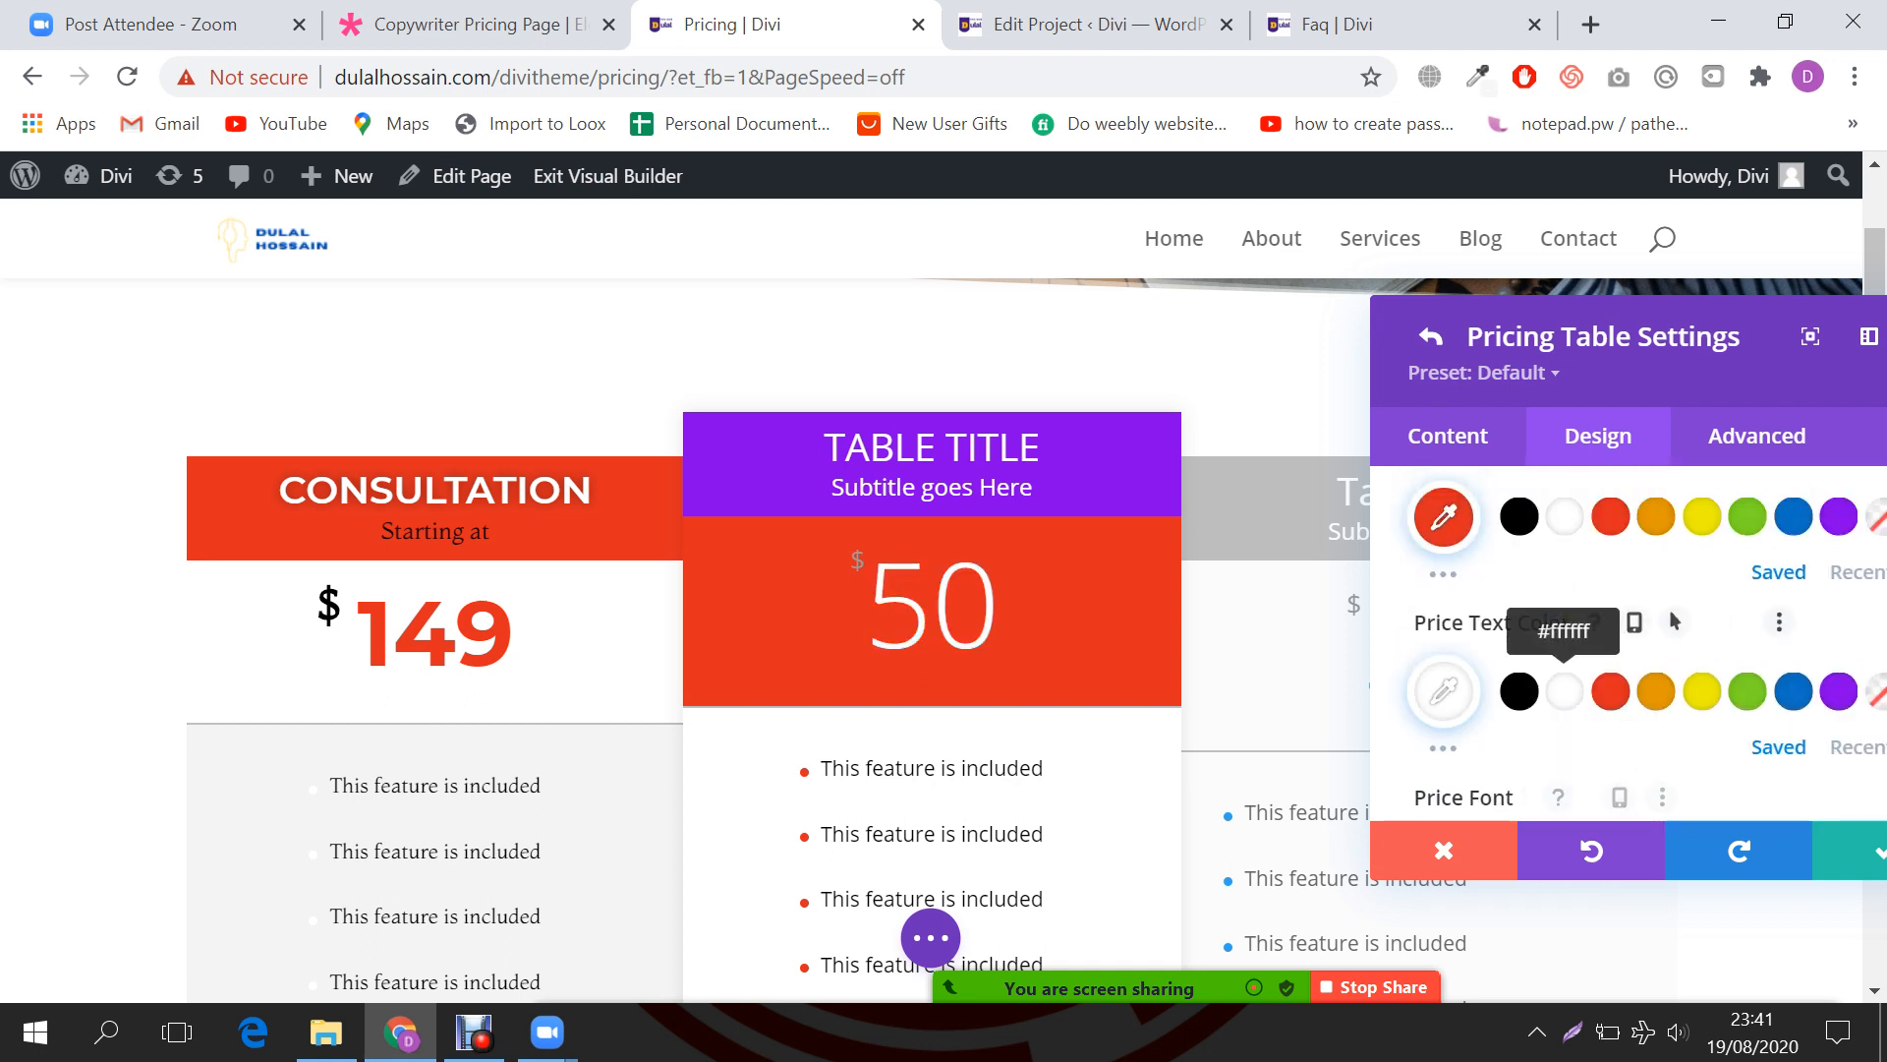
scroll(1678, 610, down, 3)
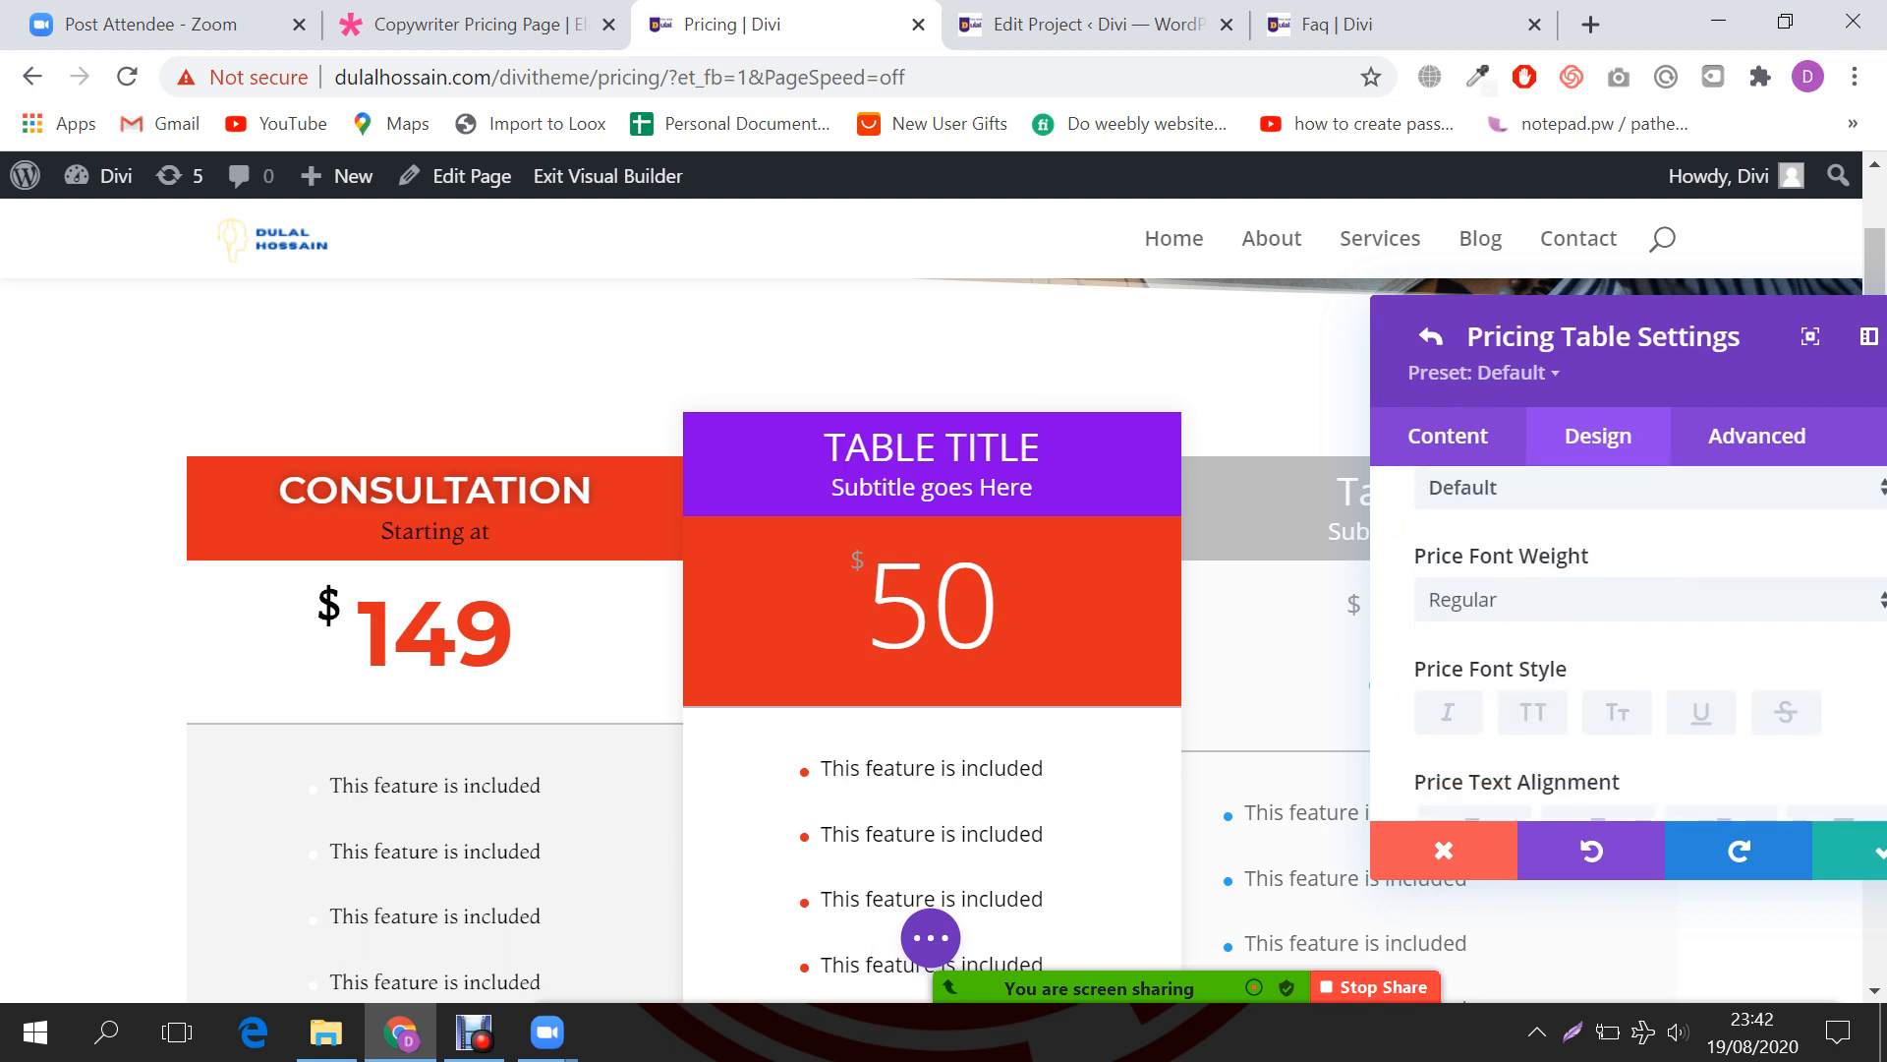
scroll(1627, 639, down, 1)
click(1532, 626)
Step: Set the middle table's border width to 0
scroll(1532, 626, down, 1)
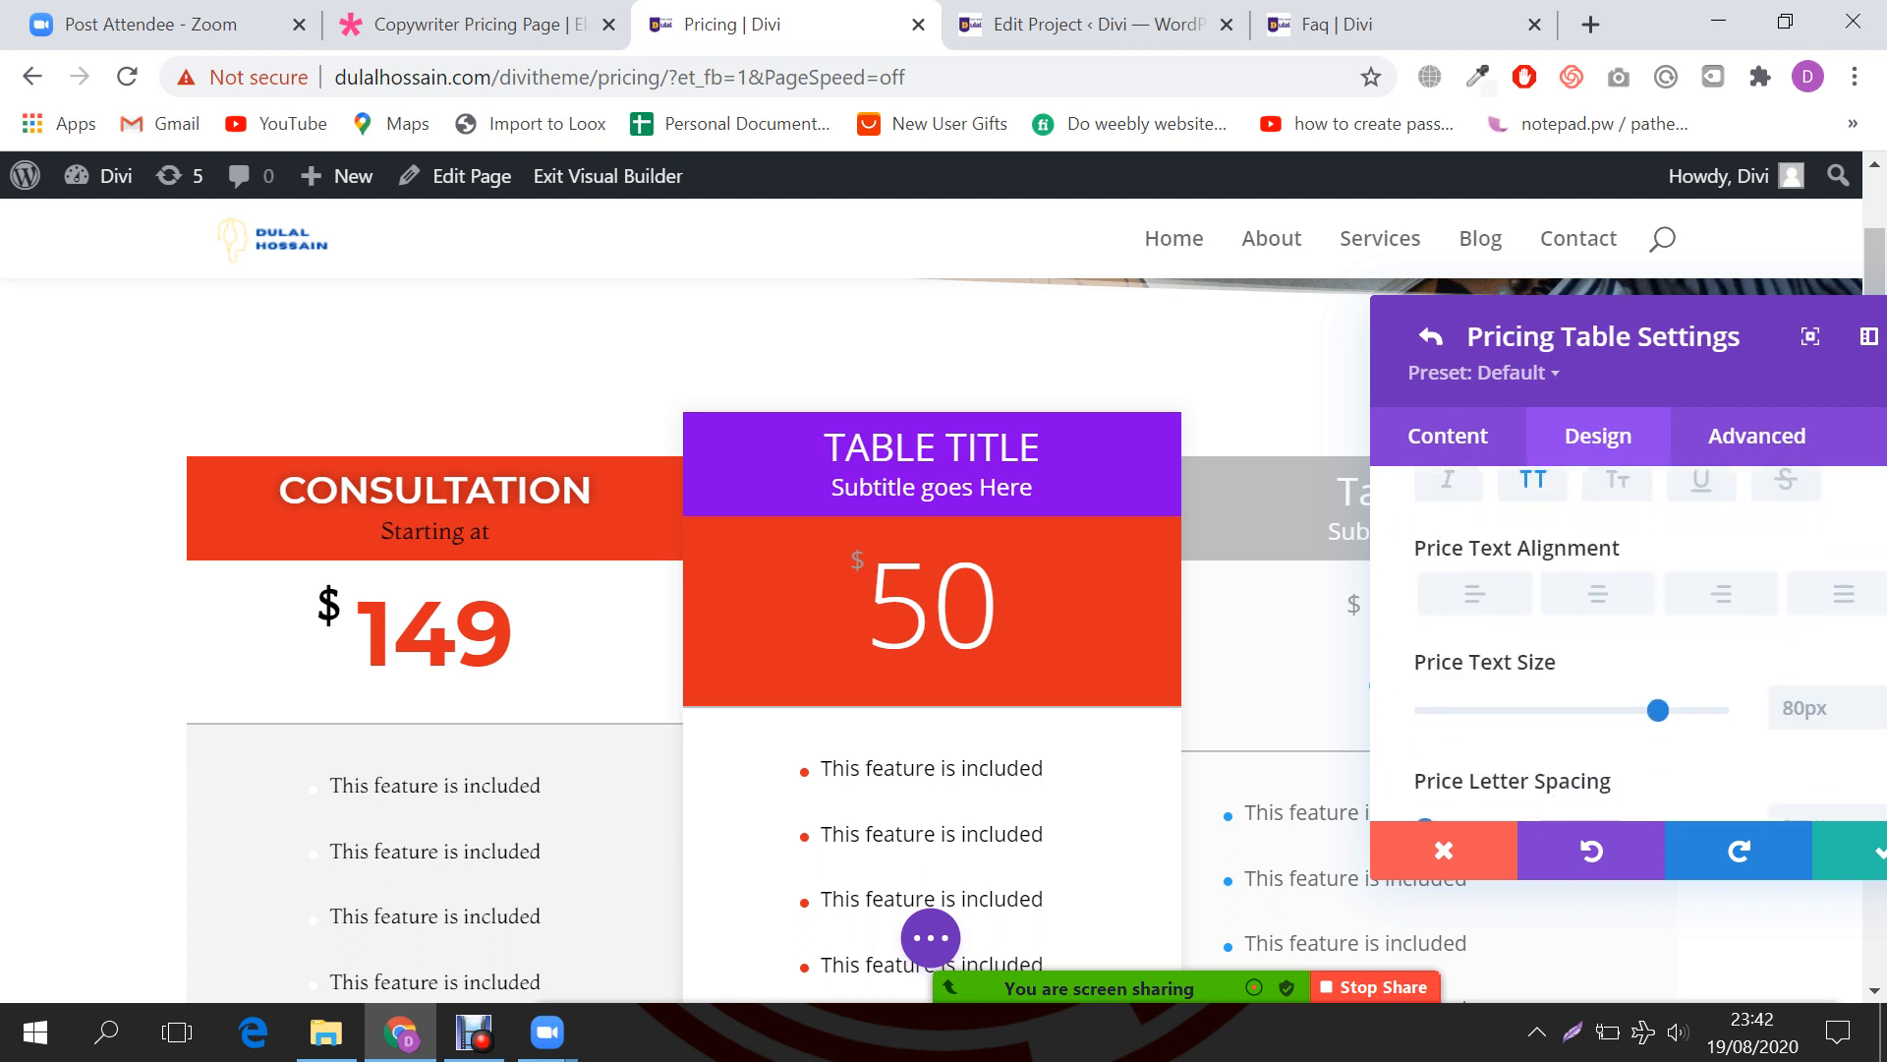
scroll(1627, 639, down, 1)
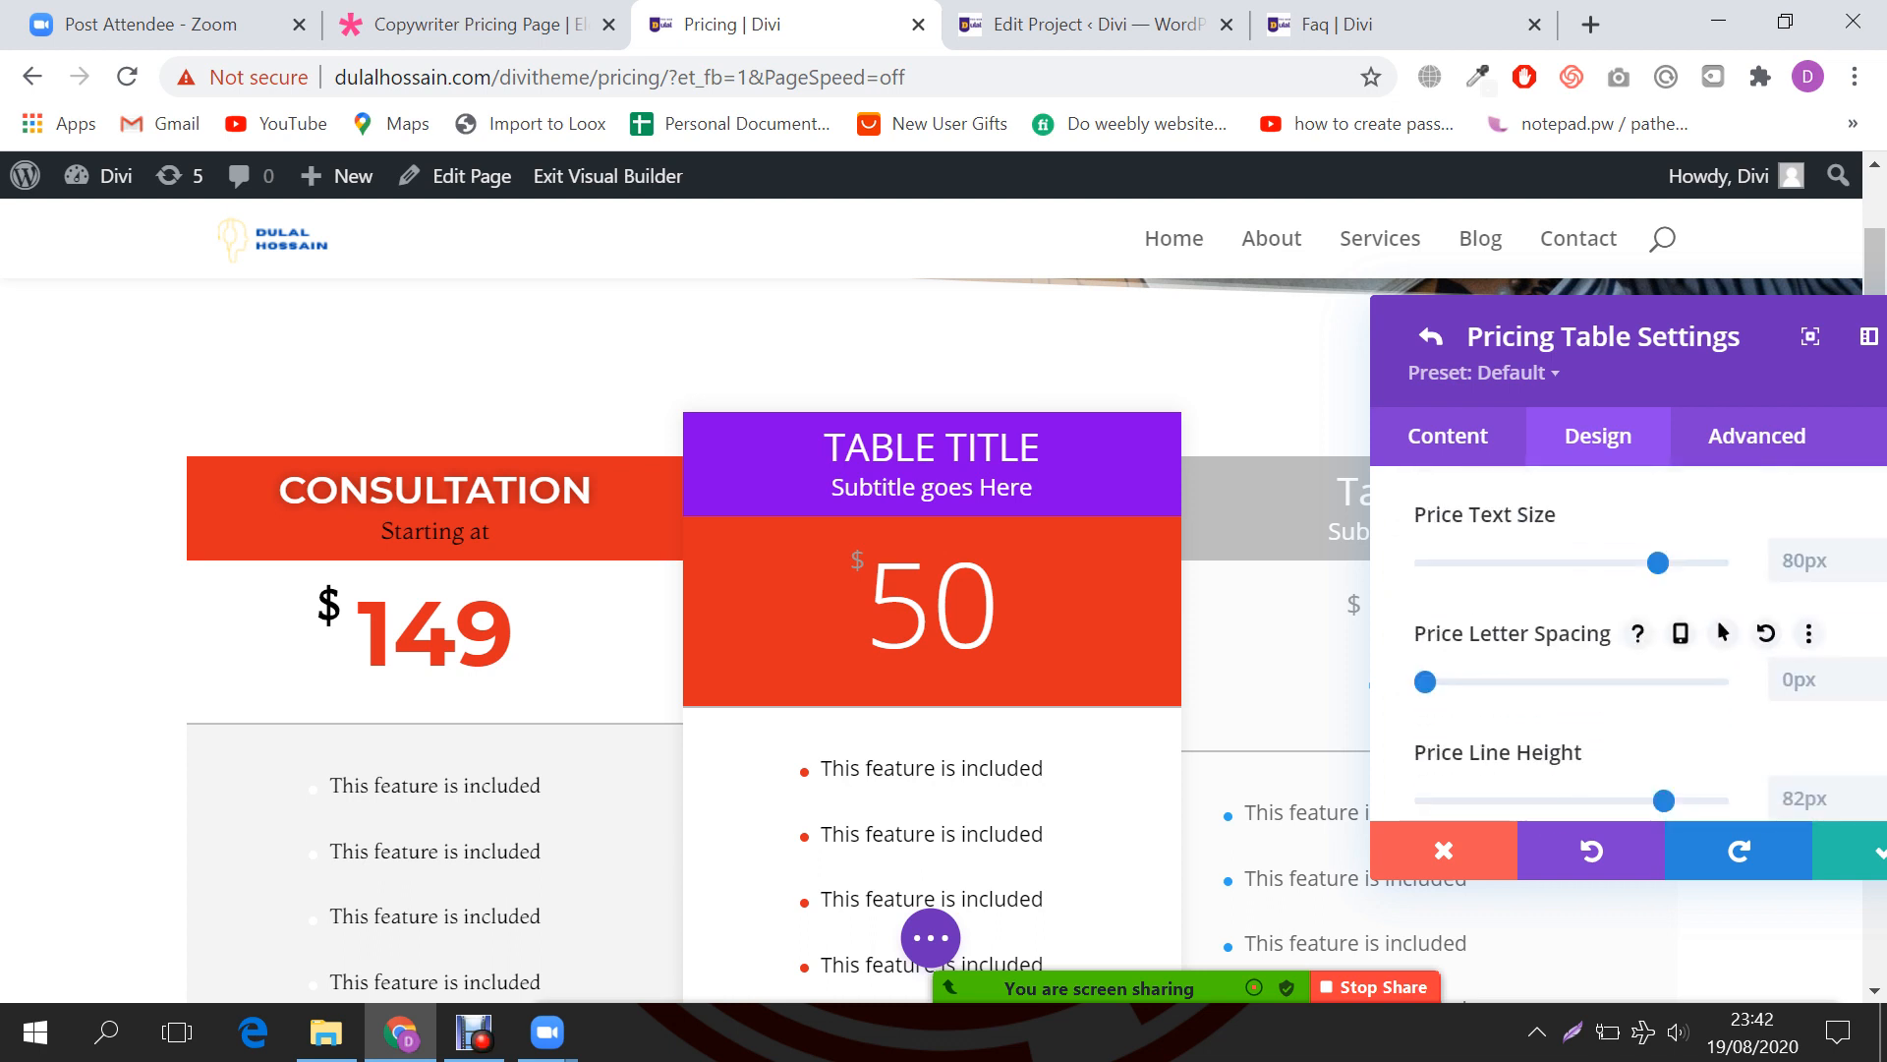
scroll(1627, 644, down, 4)
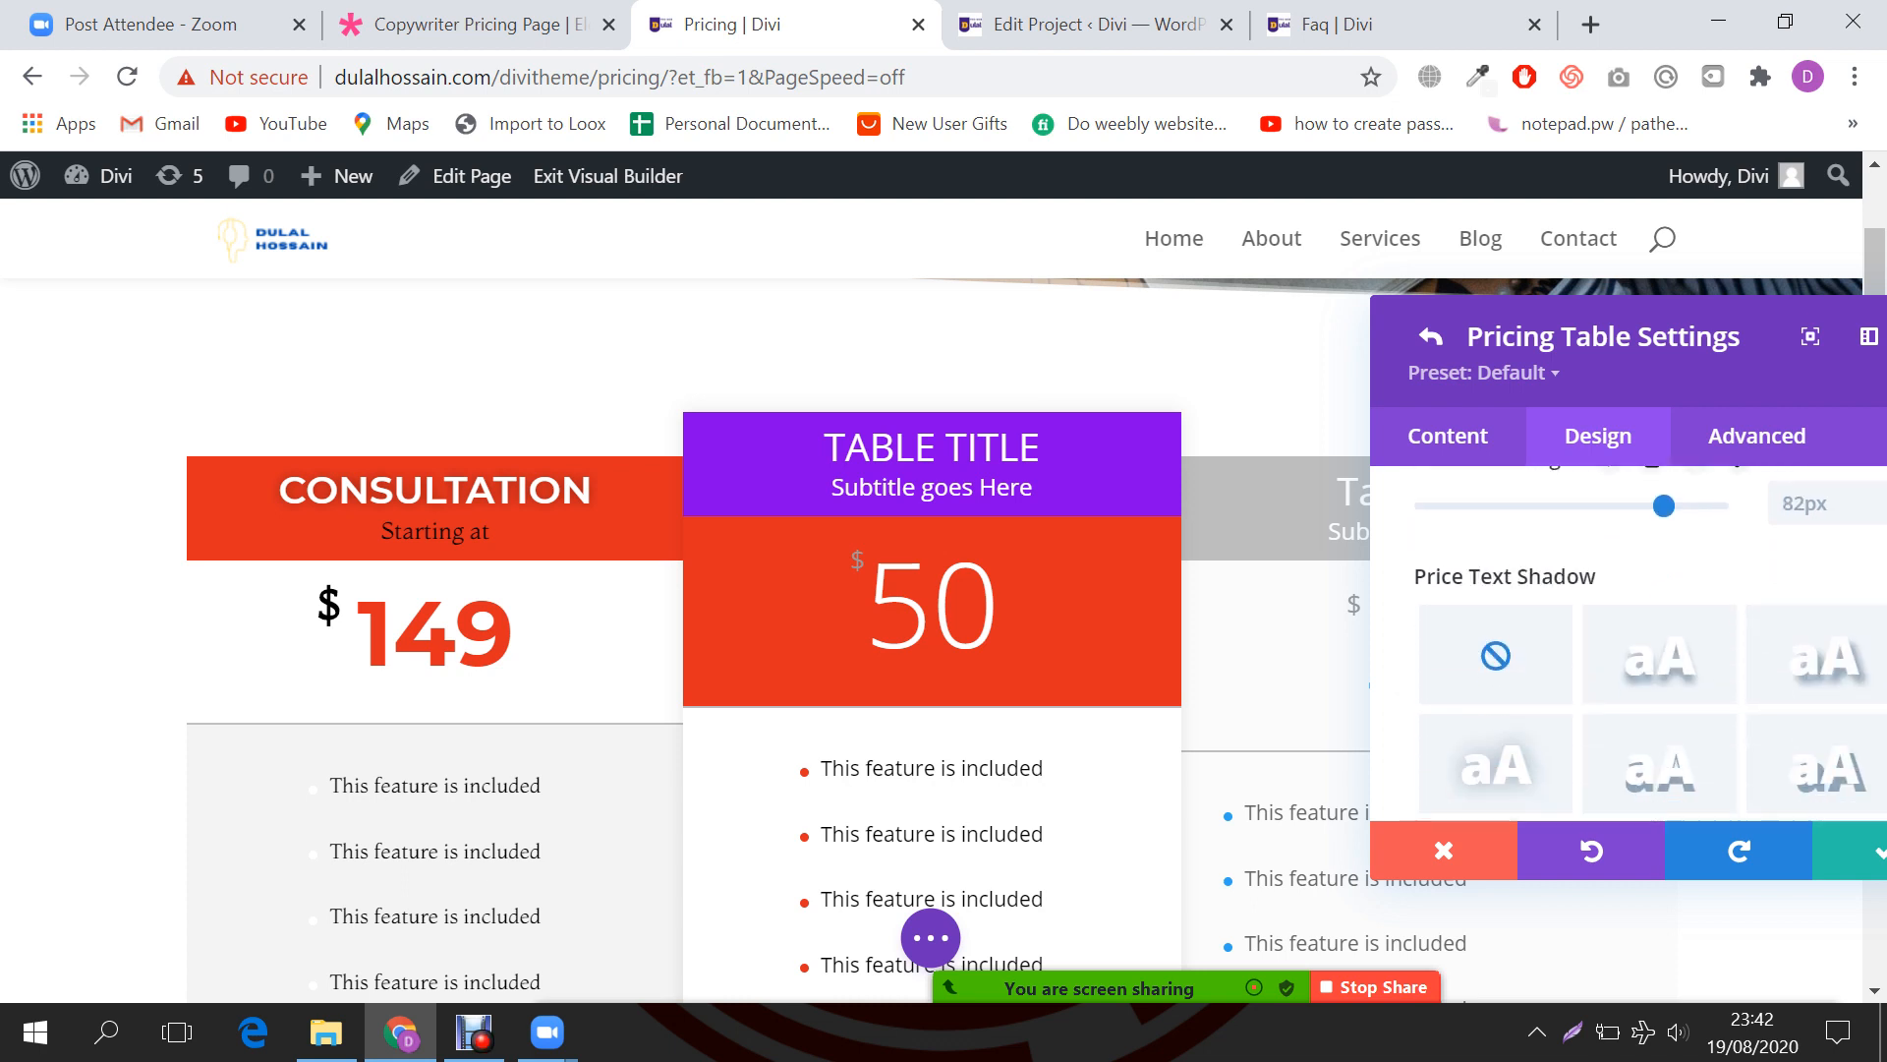
scroll(1627, 644, down, 3)
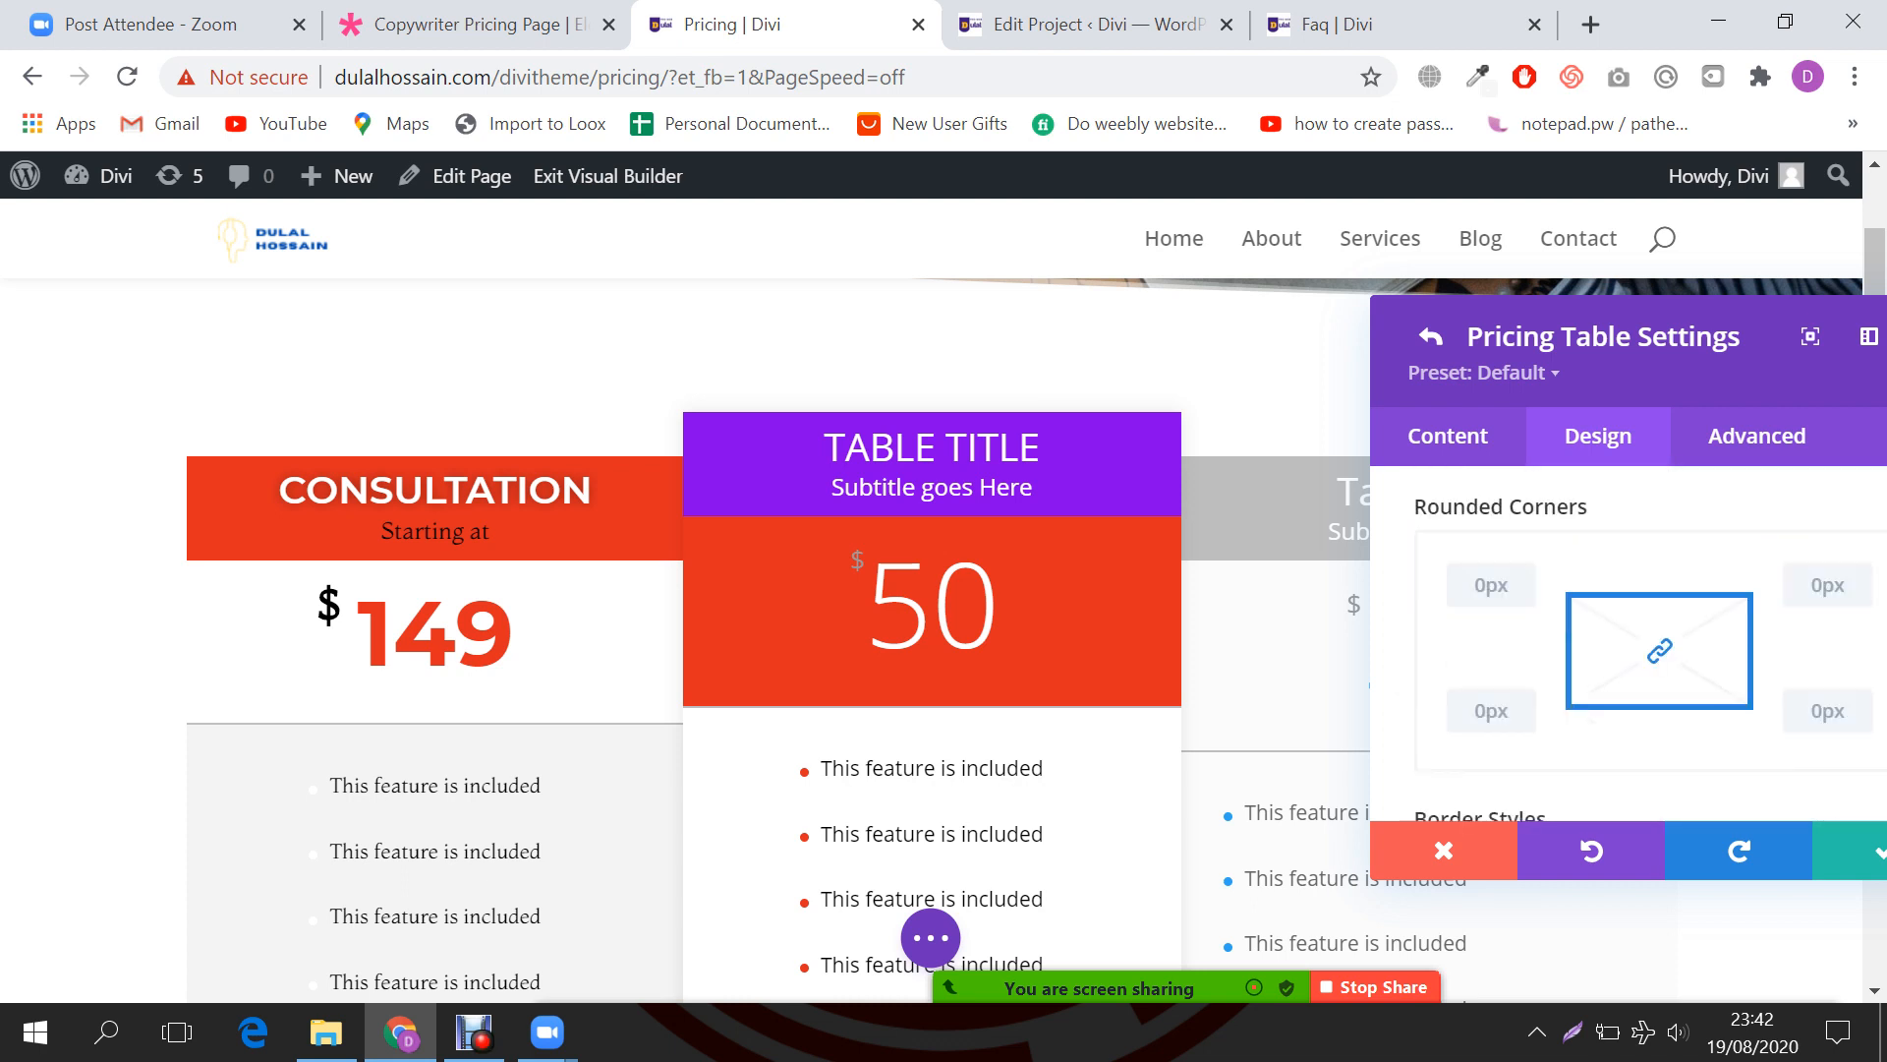
scroll(1626, 643, down, 2)
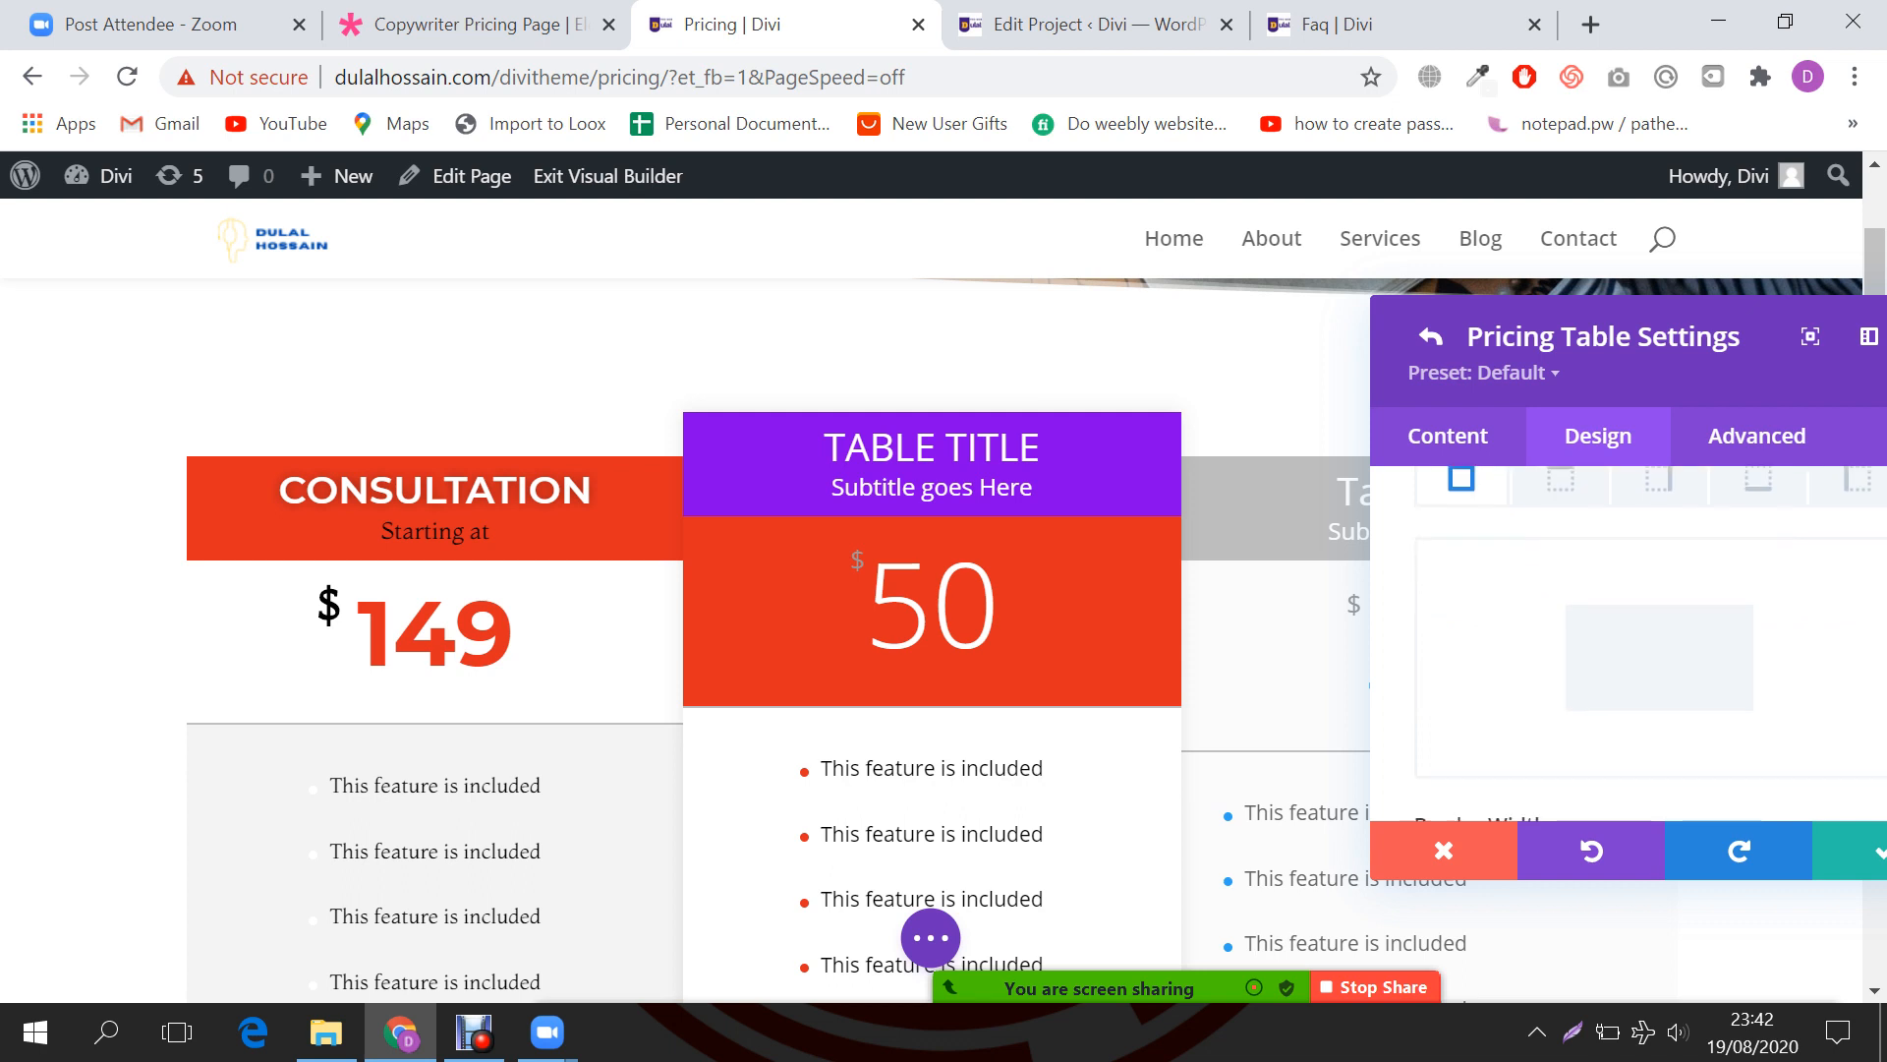
click(1814, 742)
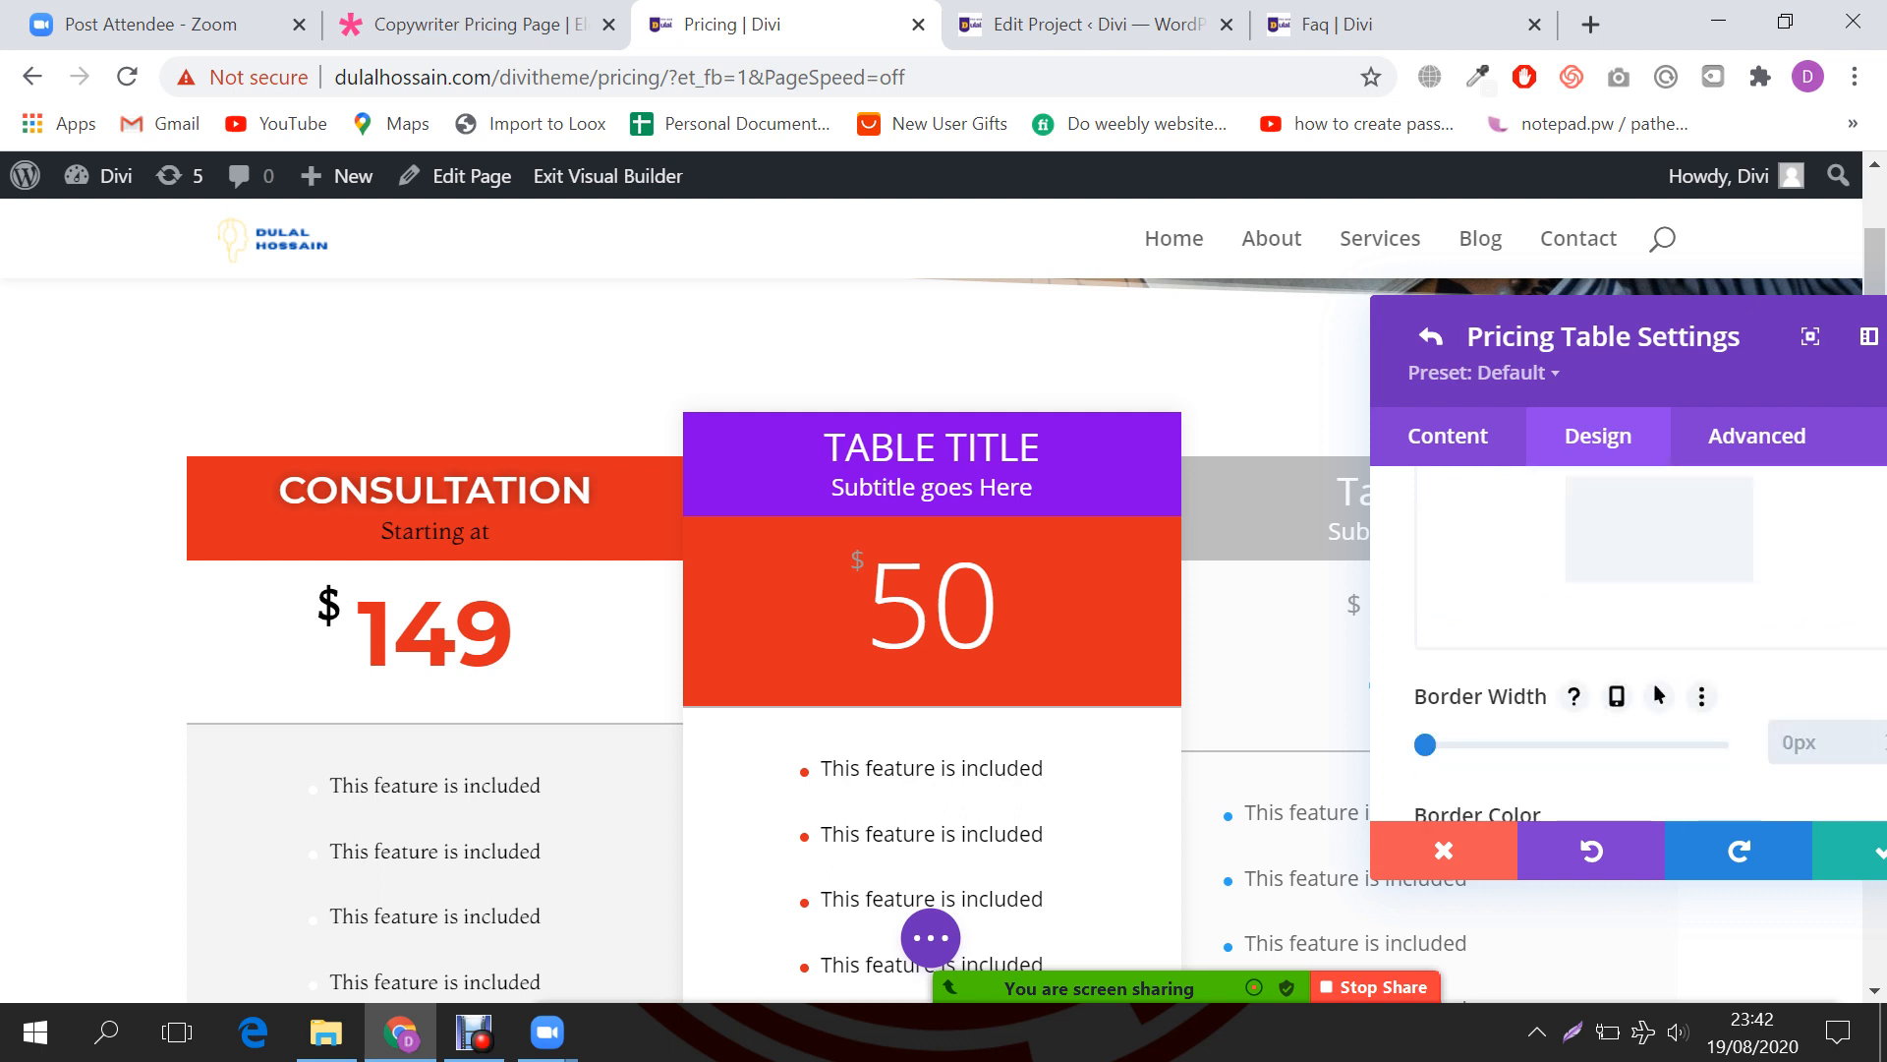
text(0)
Step: Open the Consultation table's Design settings and expand its Price Text options
key(Return)
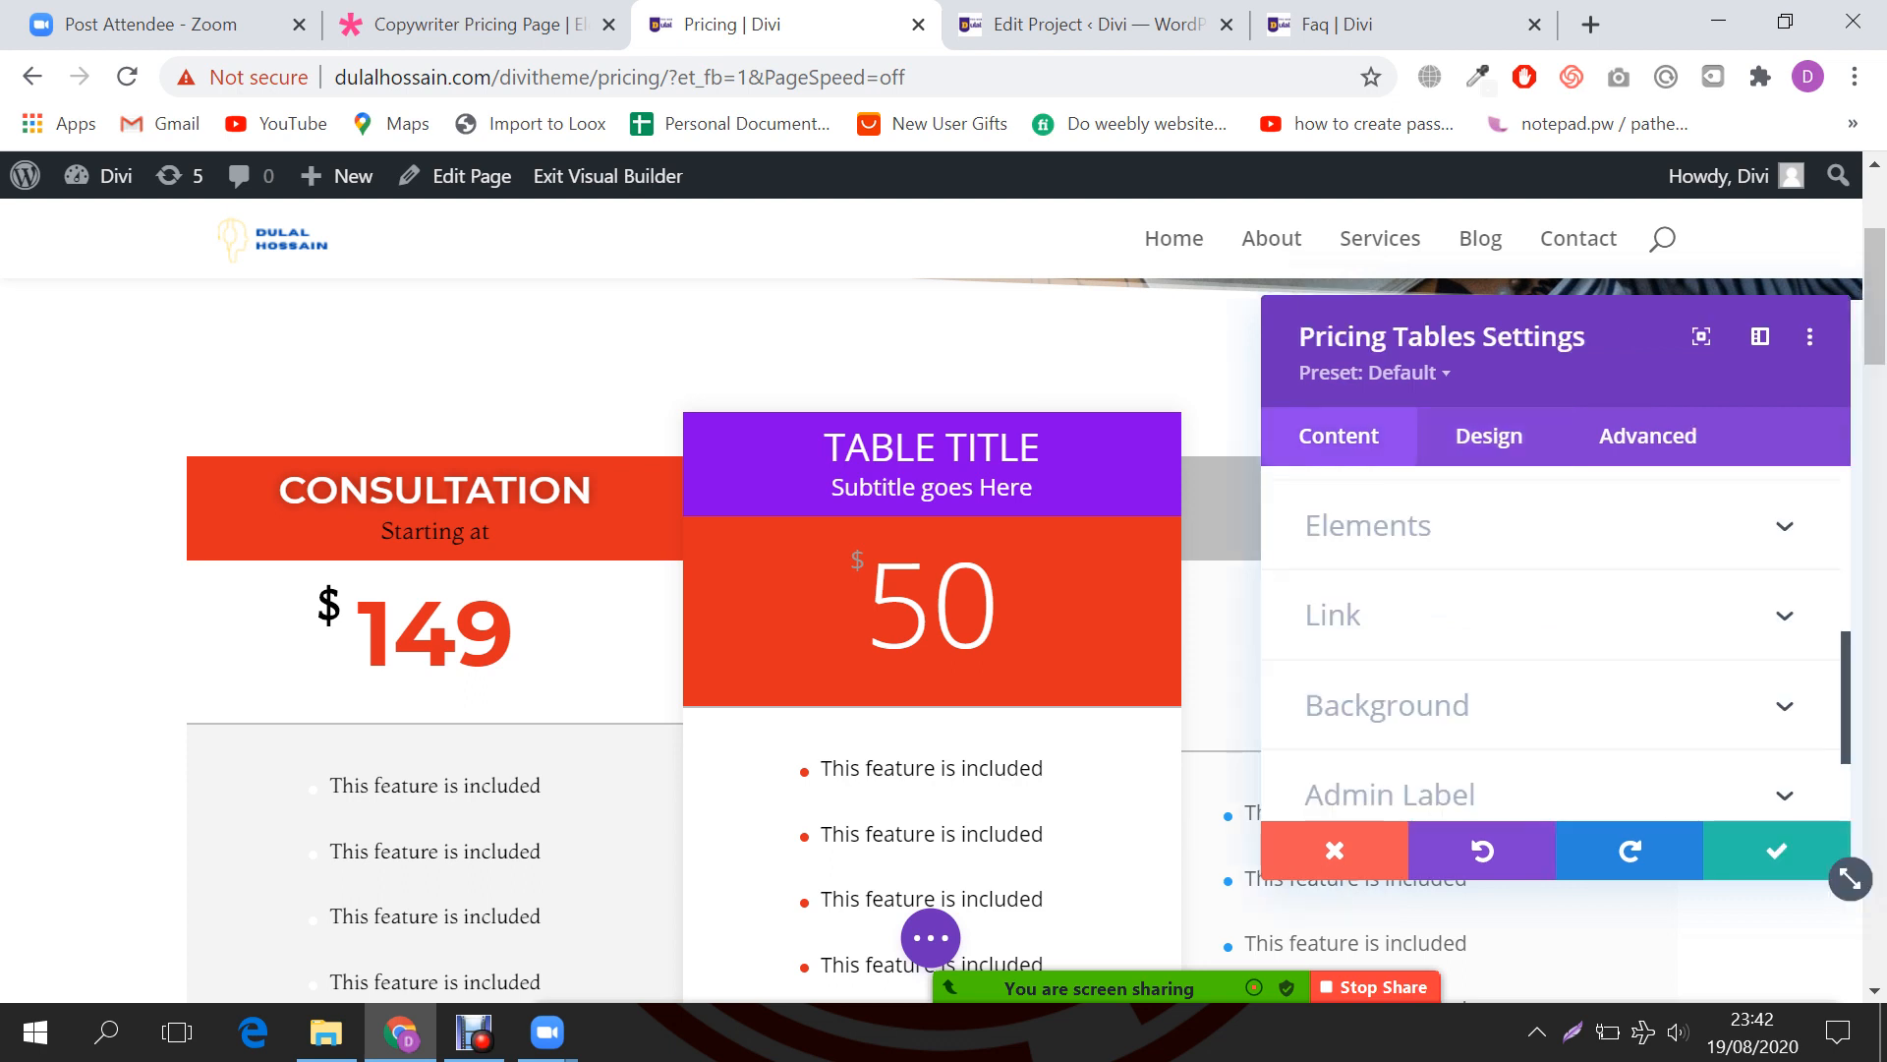
click(1334, 598)
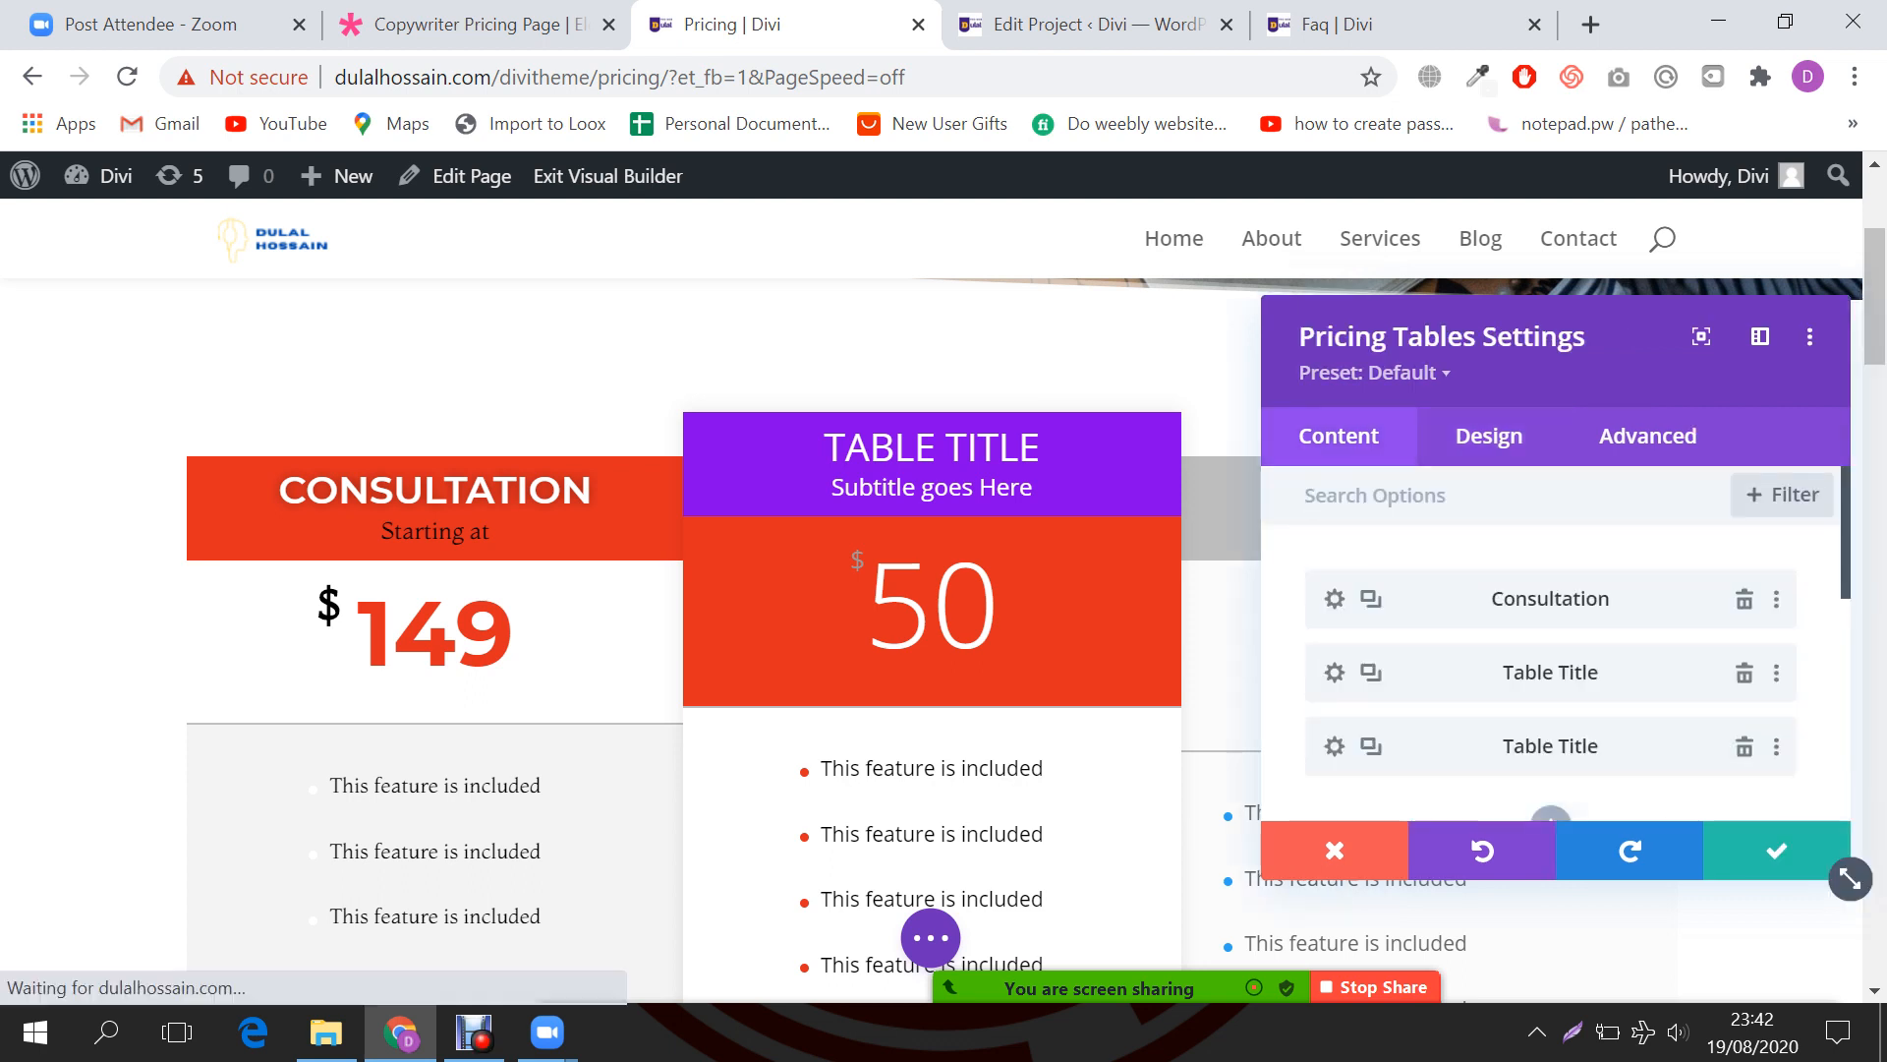
click(1488, 435)
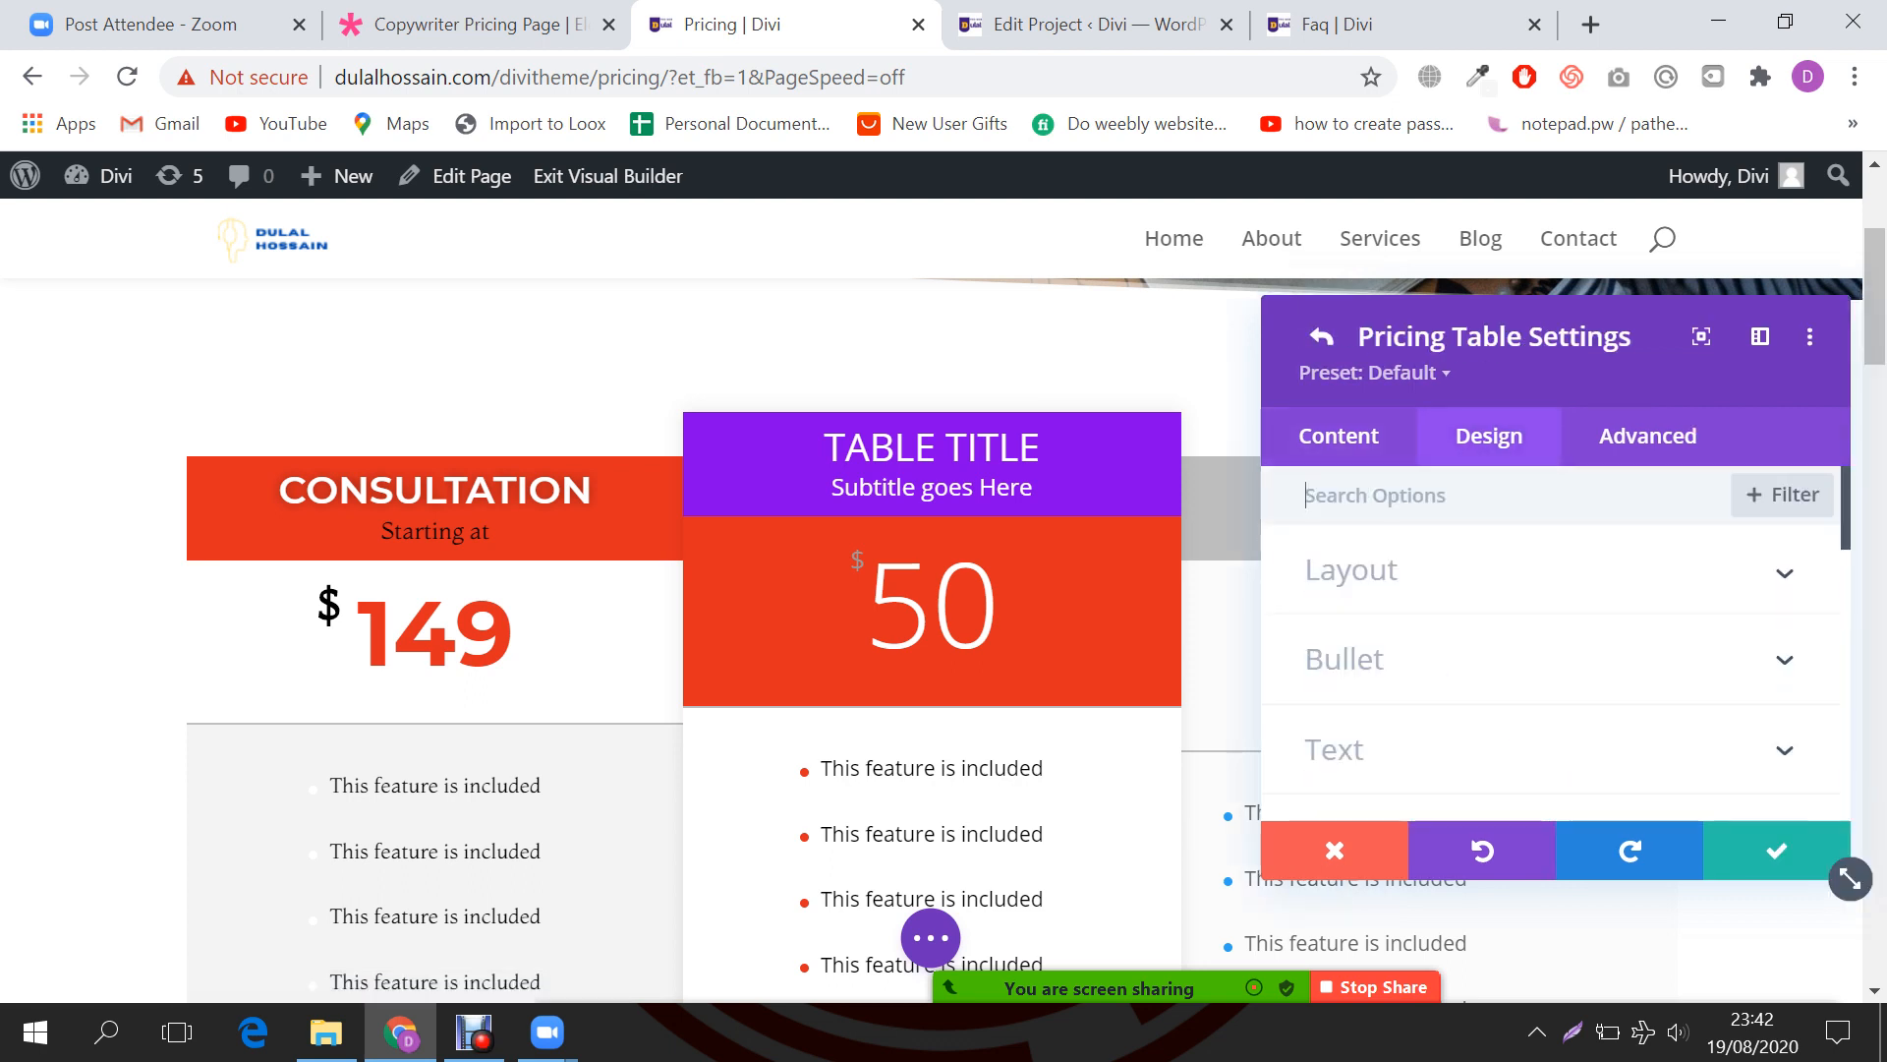
scroll(1553, 639, down, 6)
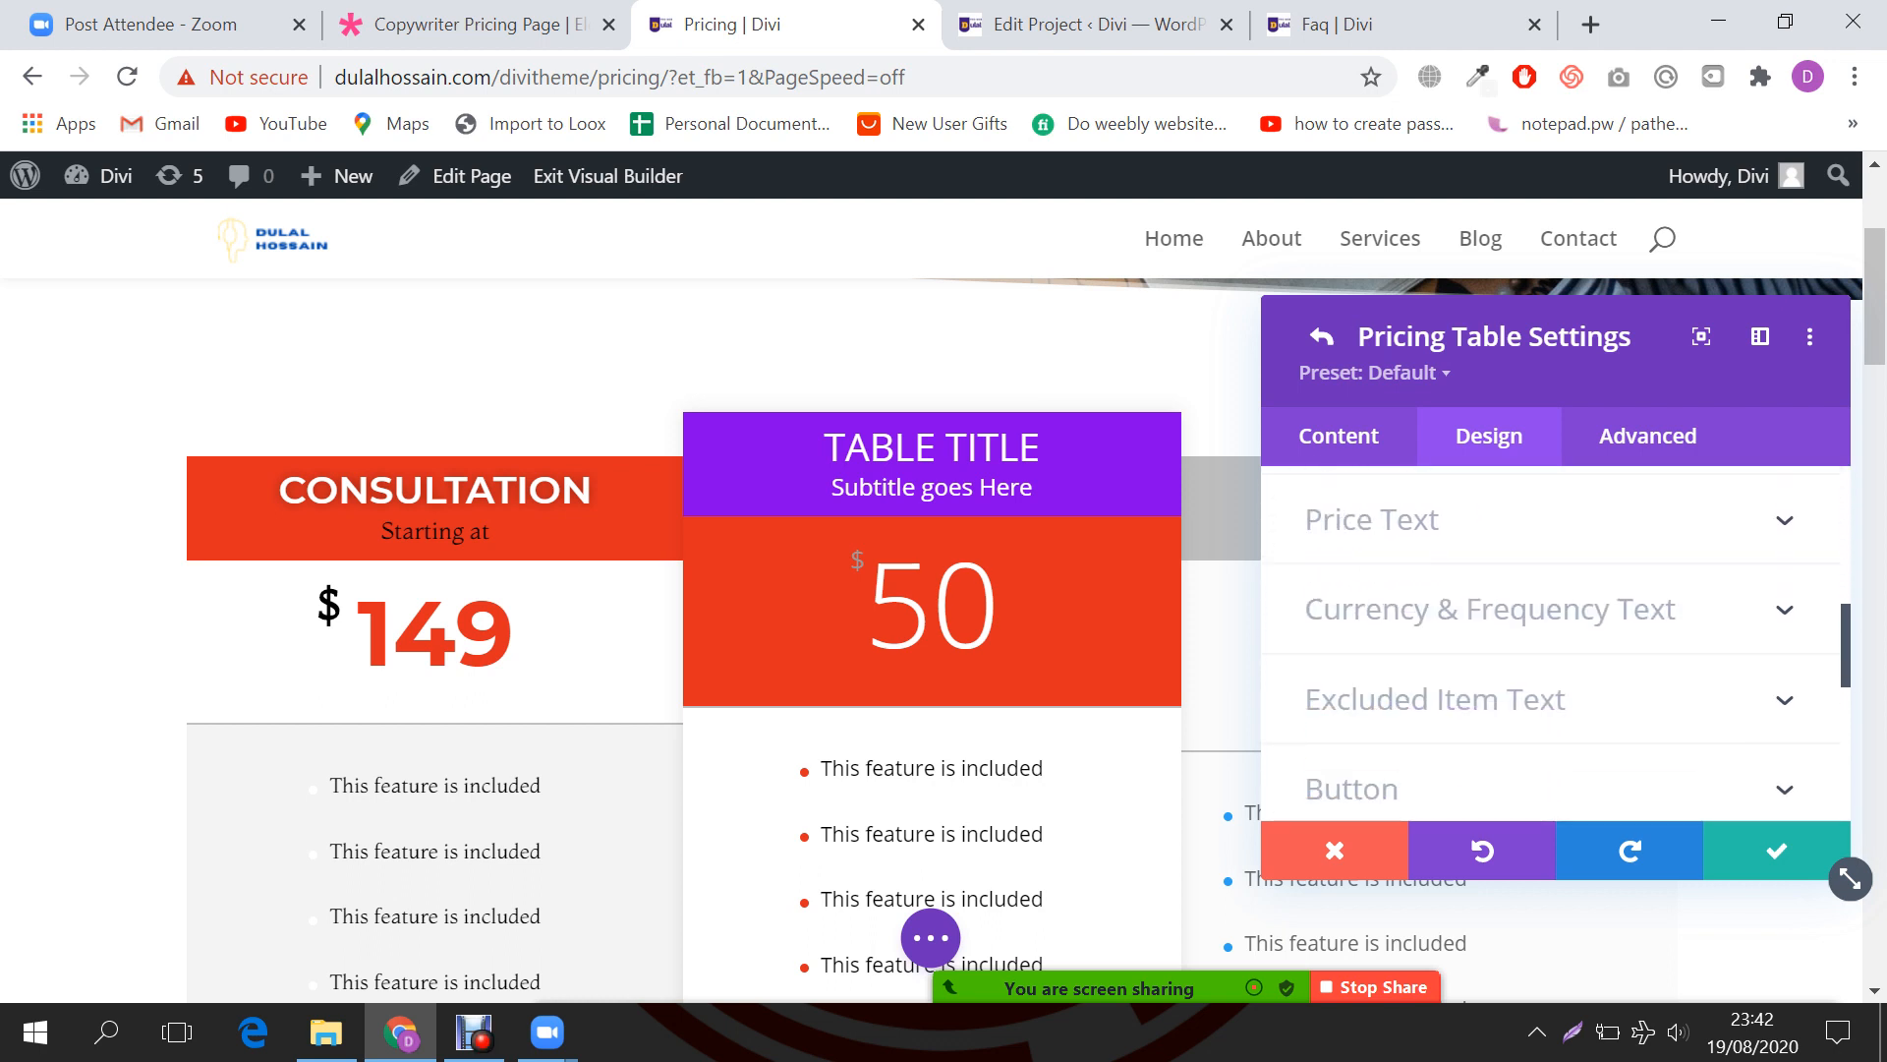
click(1372, 520)
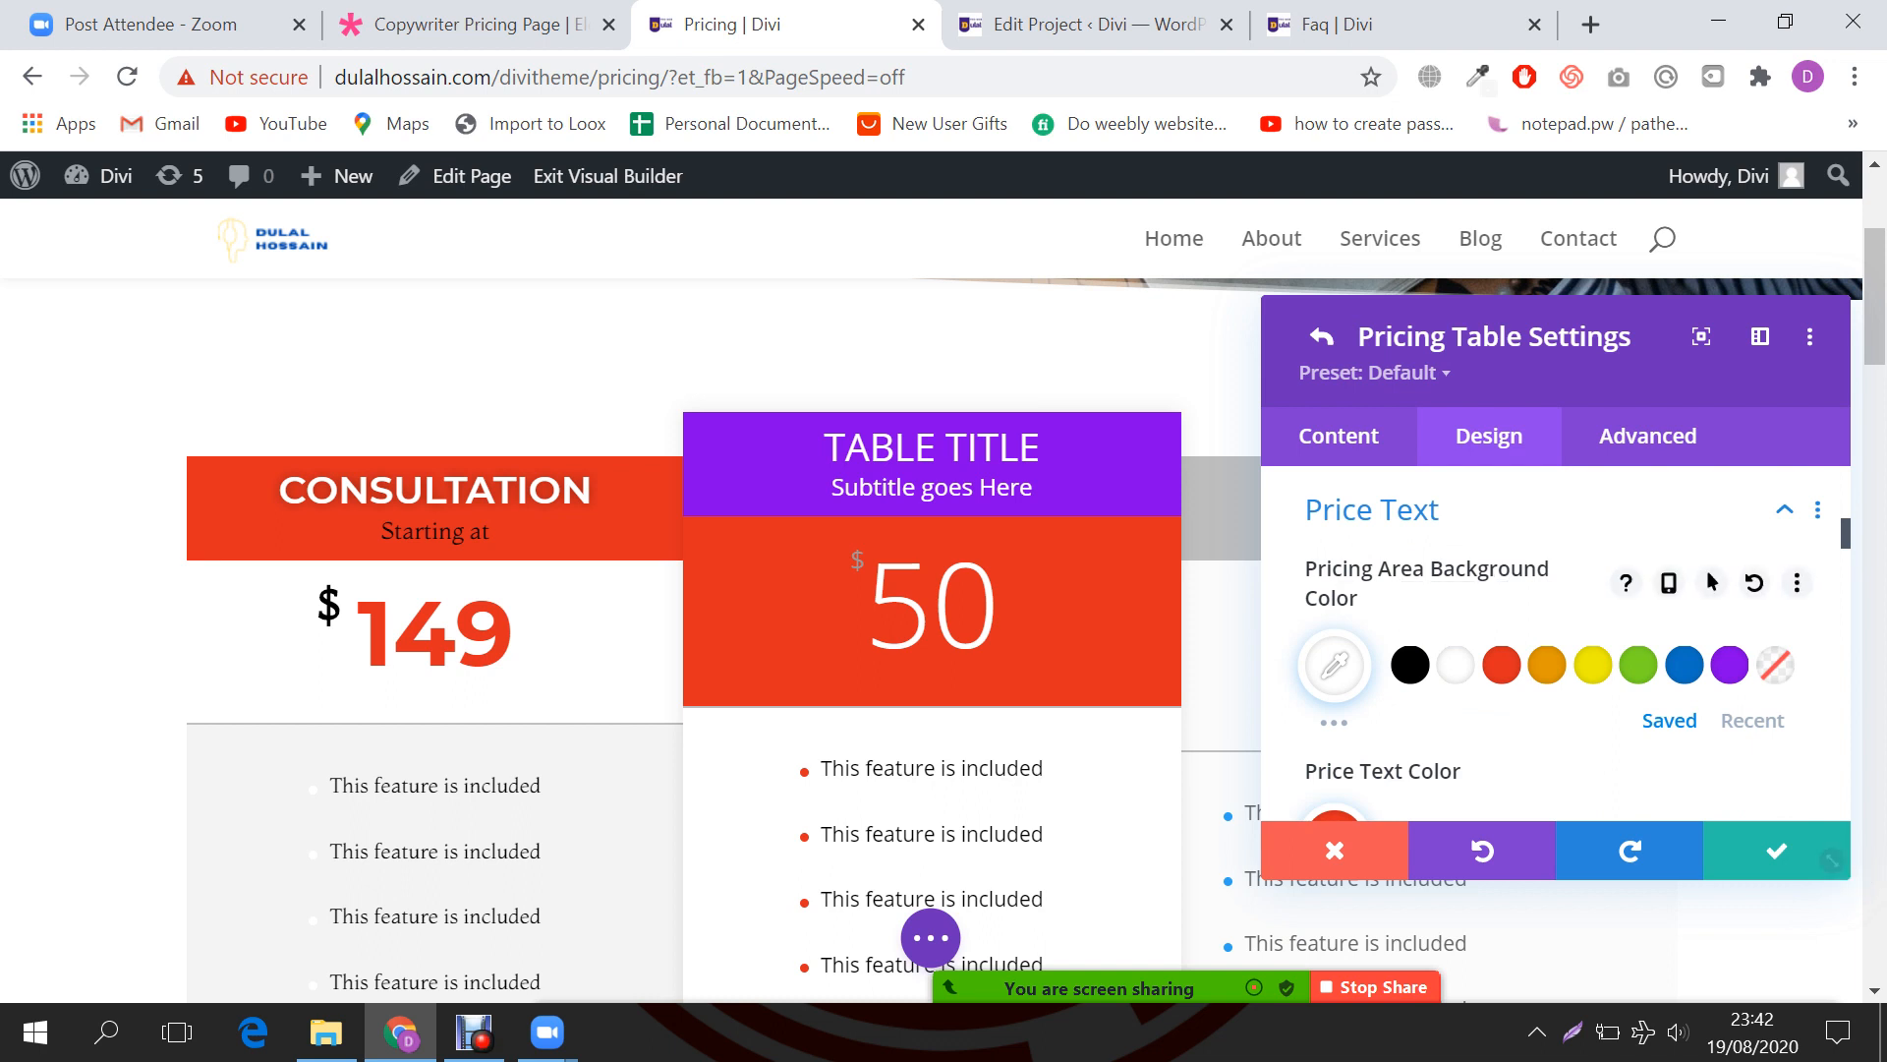
scroll(1455, 664, down, 3)
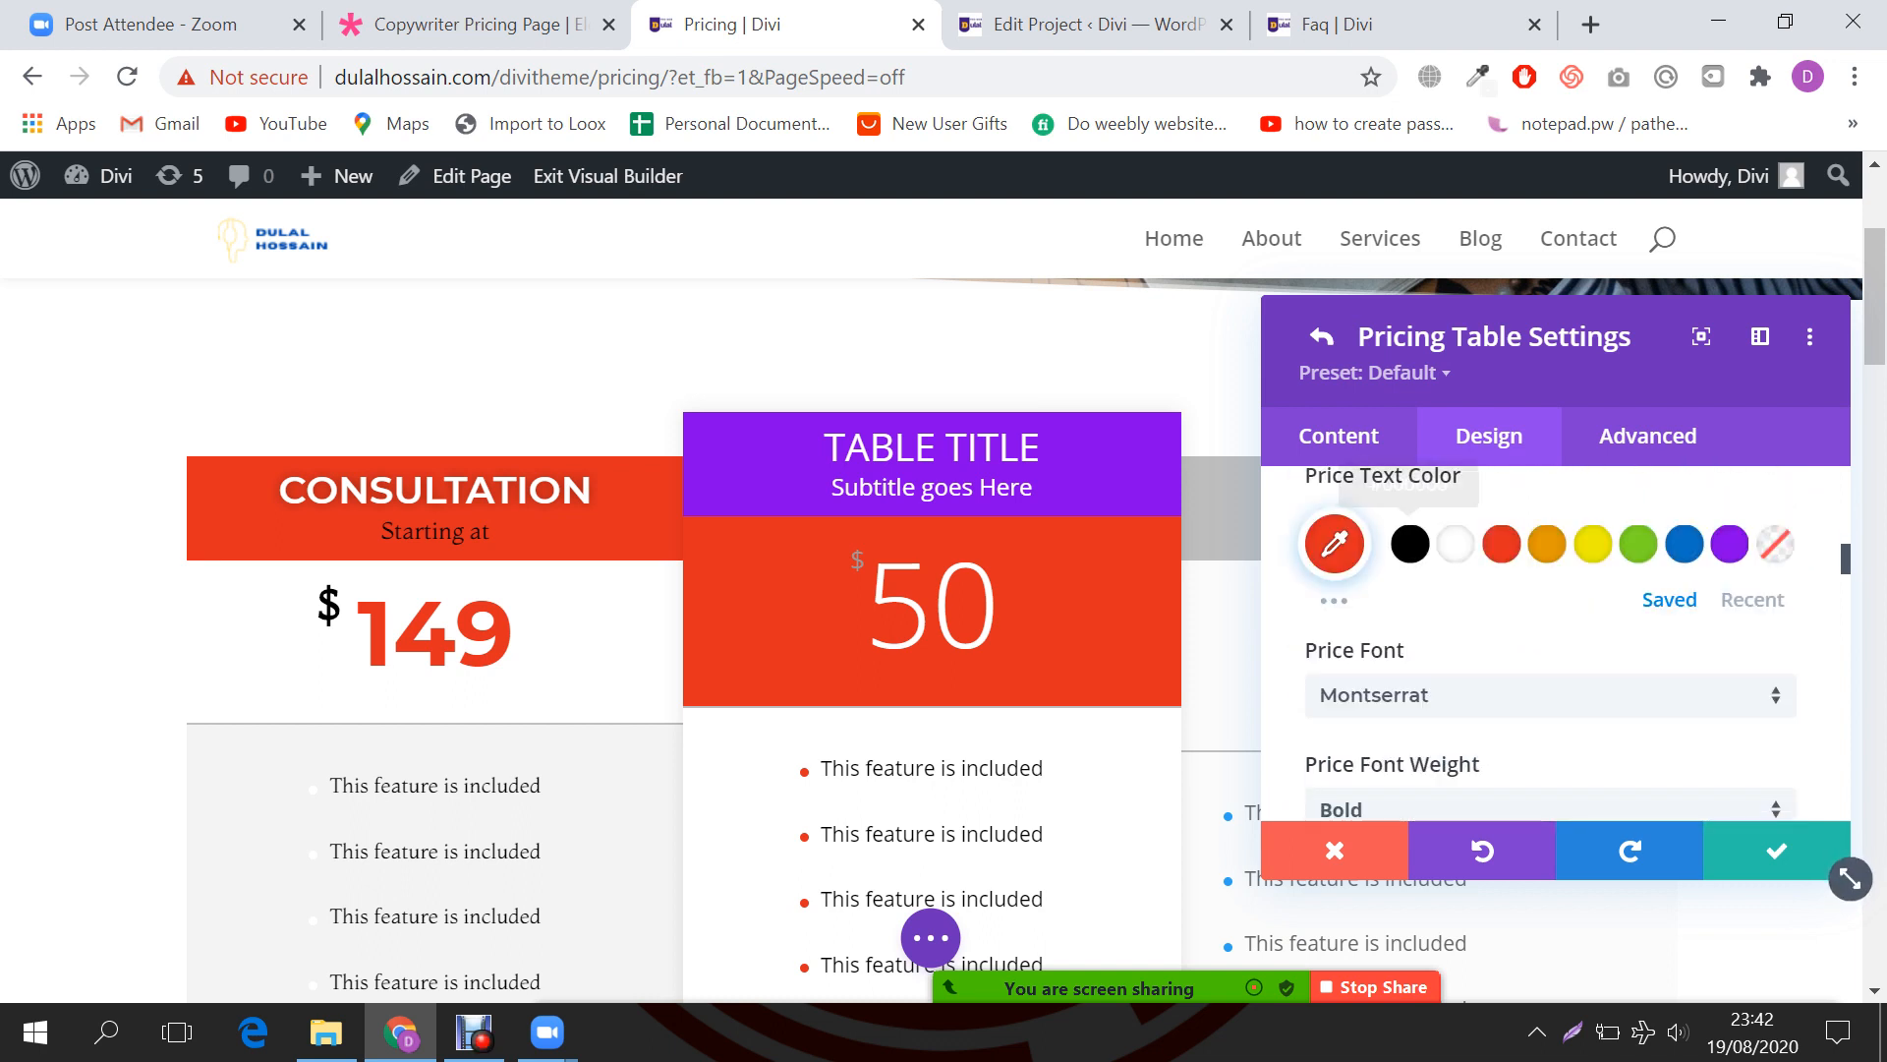
scroll(1337, 550, down, 8)
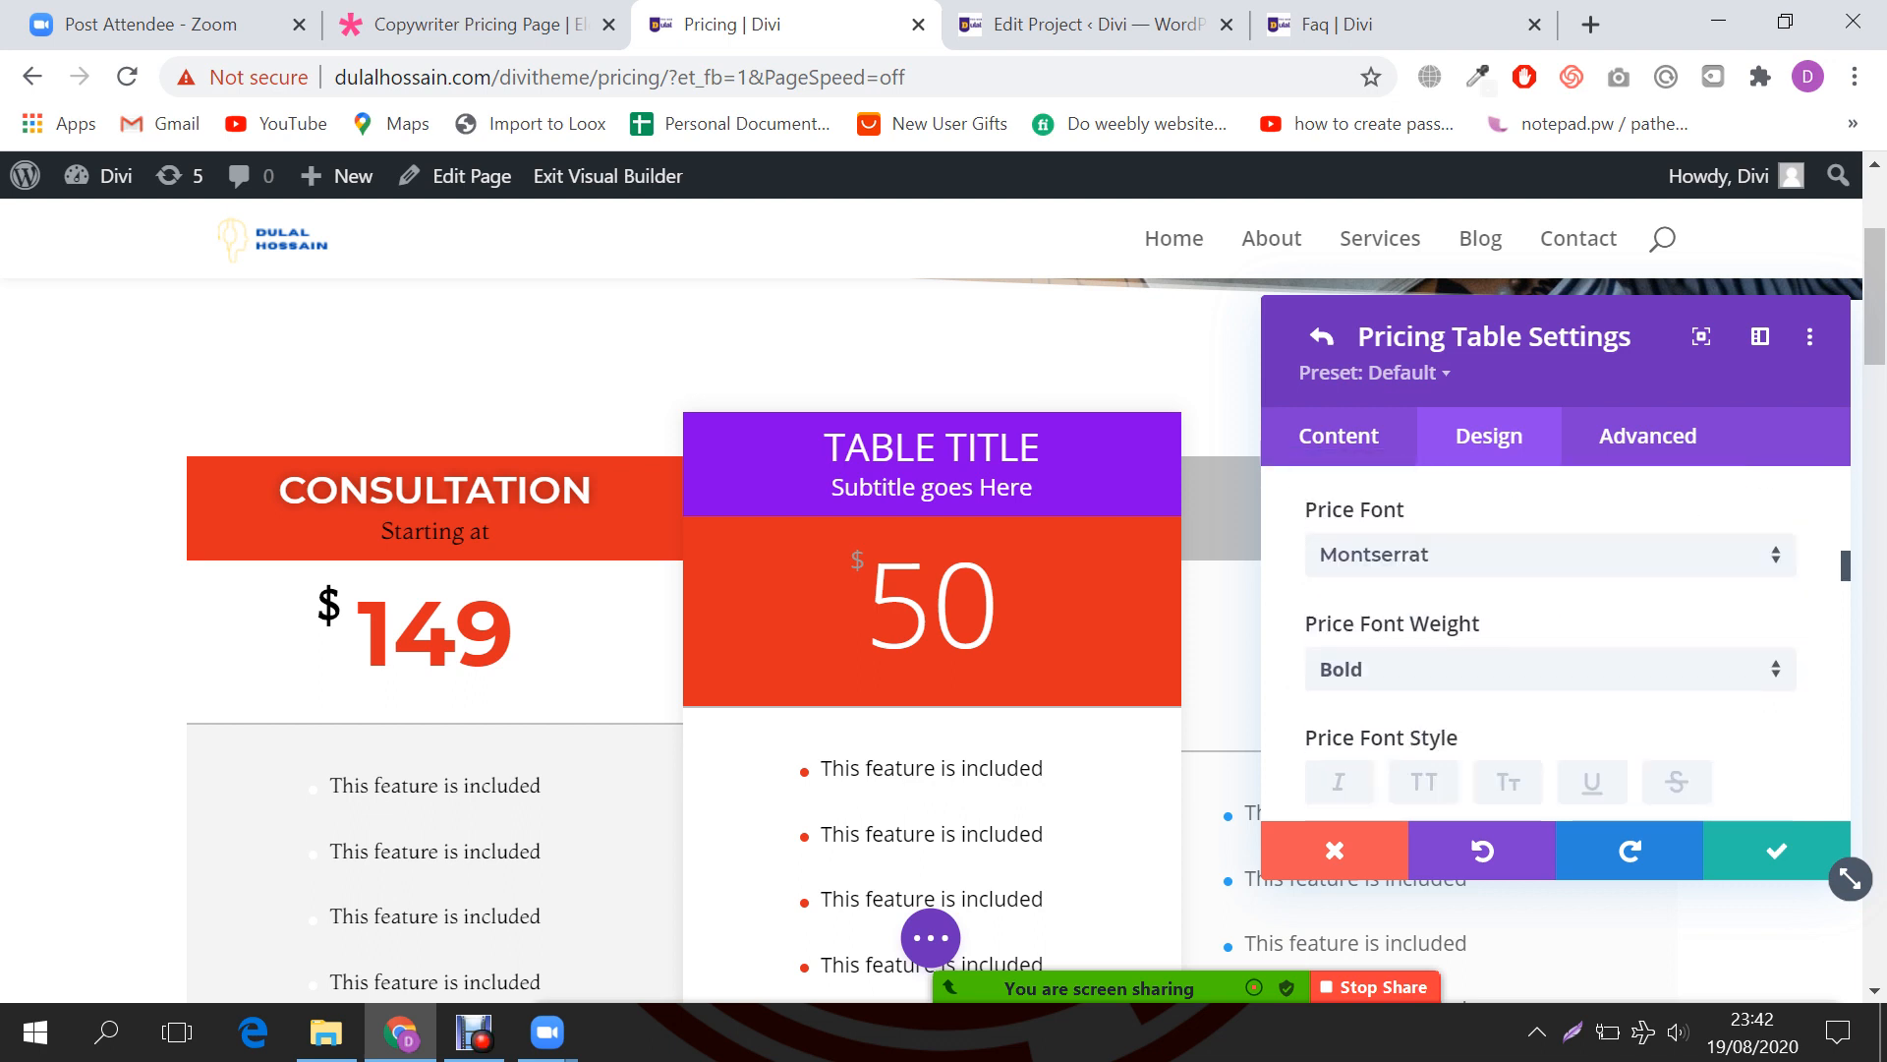
scroll(1553, 638, down, 5)
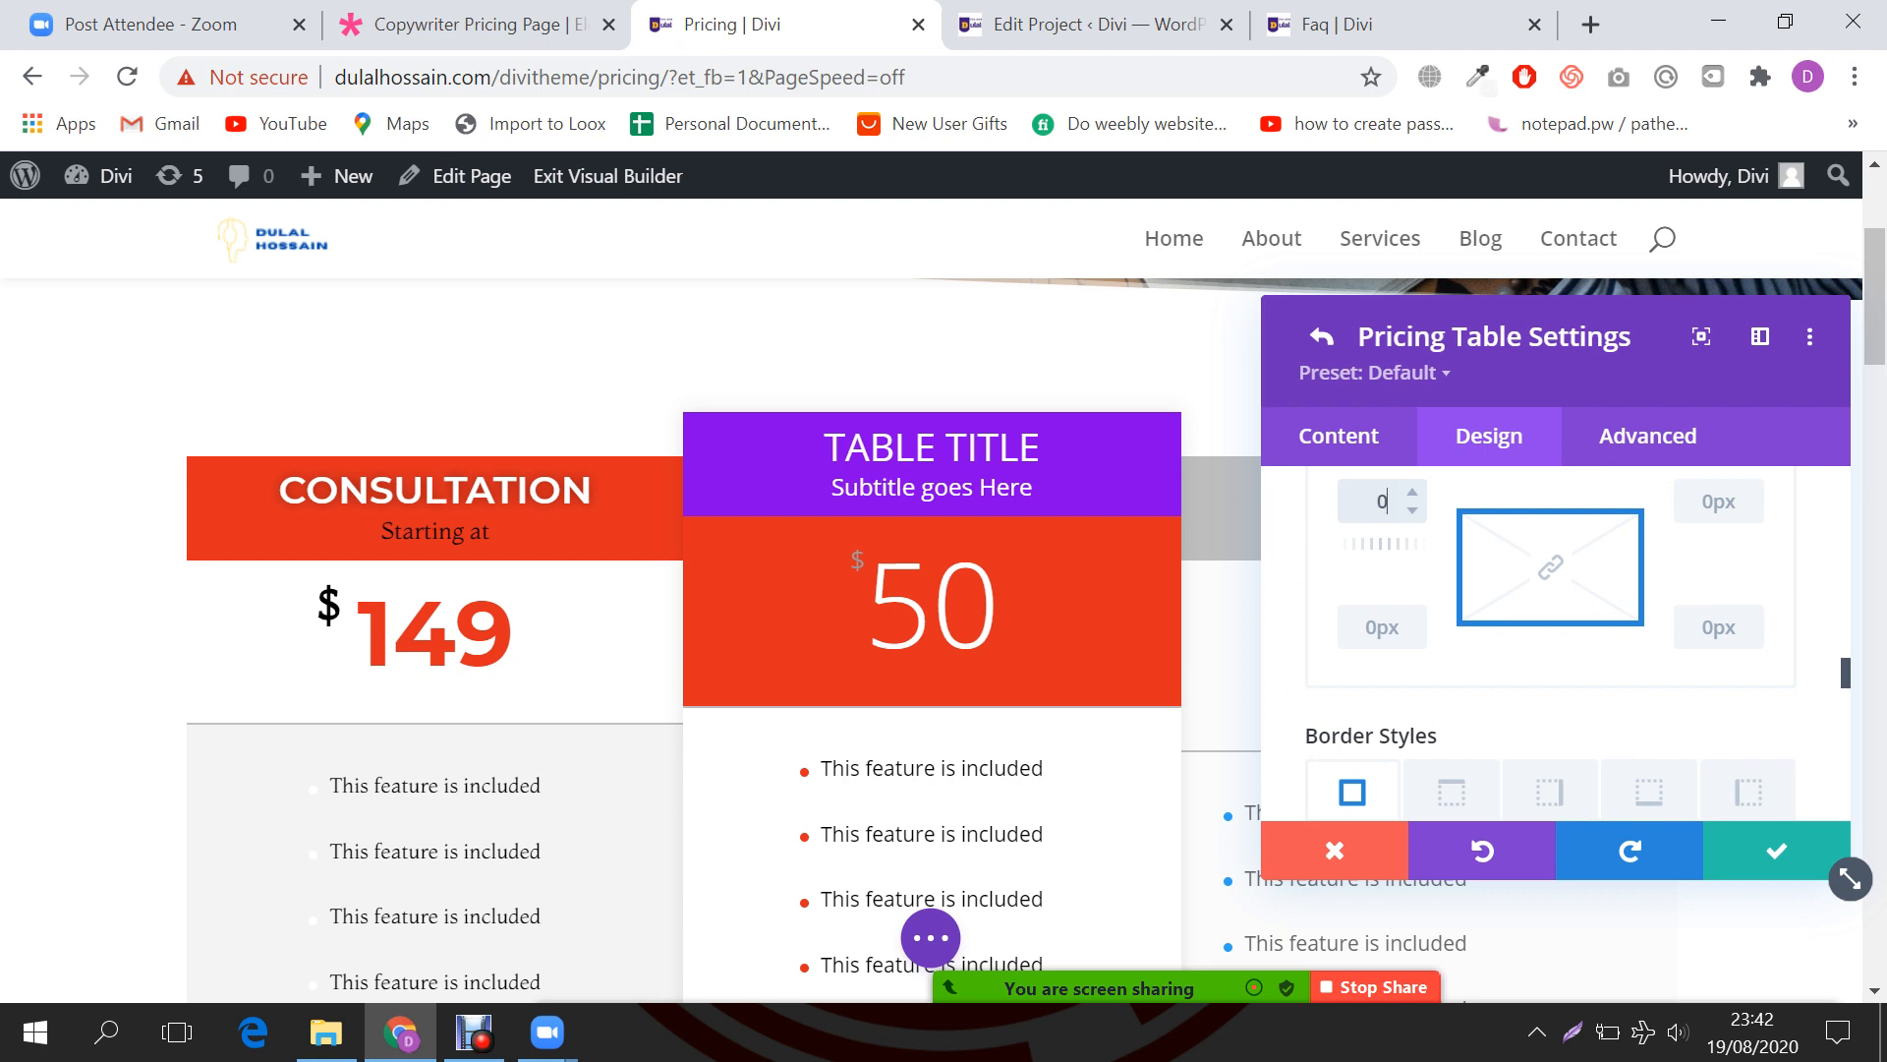
Step: Adjust the corner rounding values and set the Consultation table's border width to 0
click(1382, 627)
click(1719, 502)
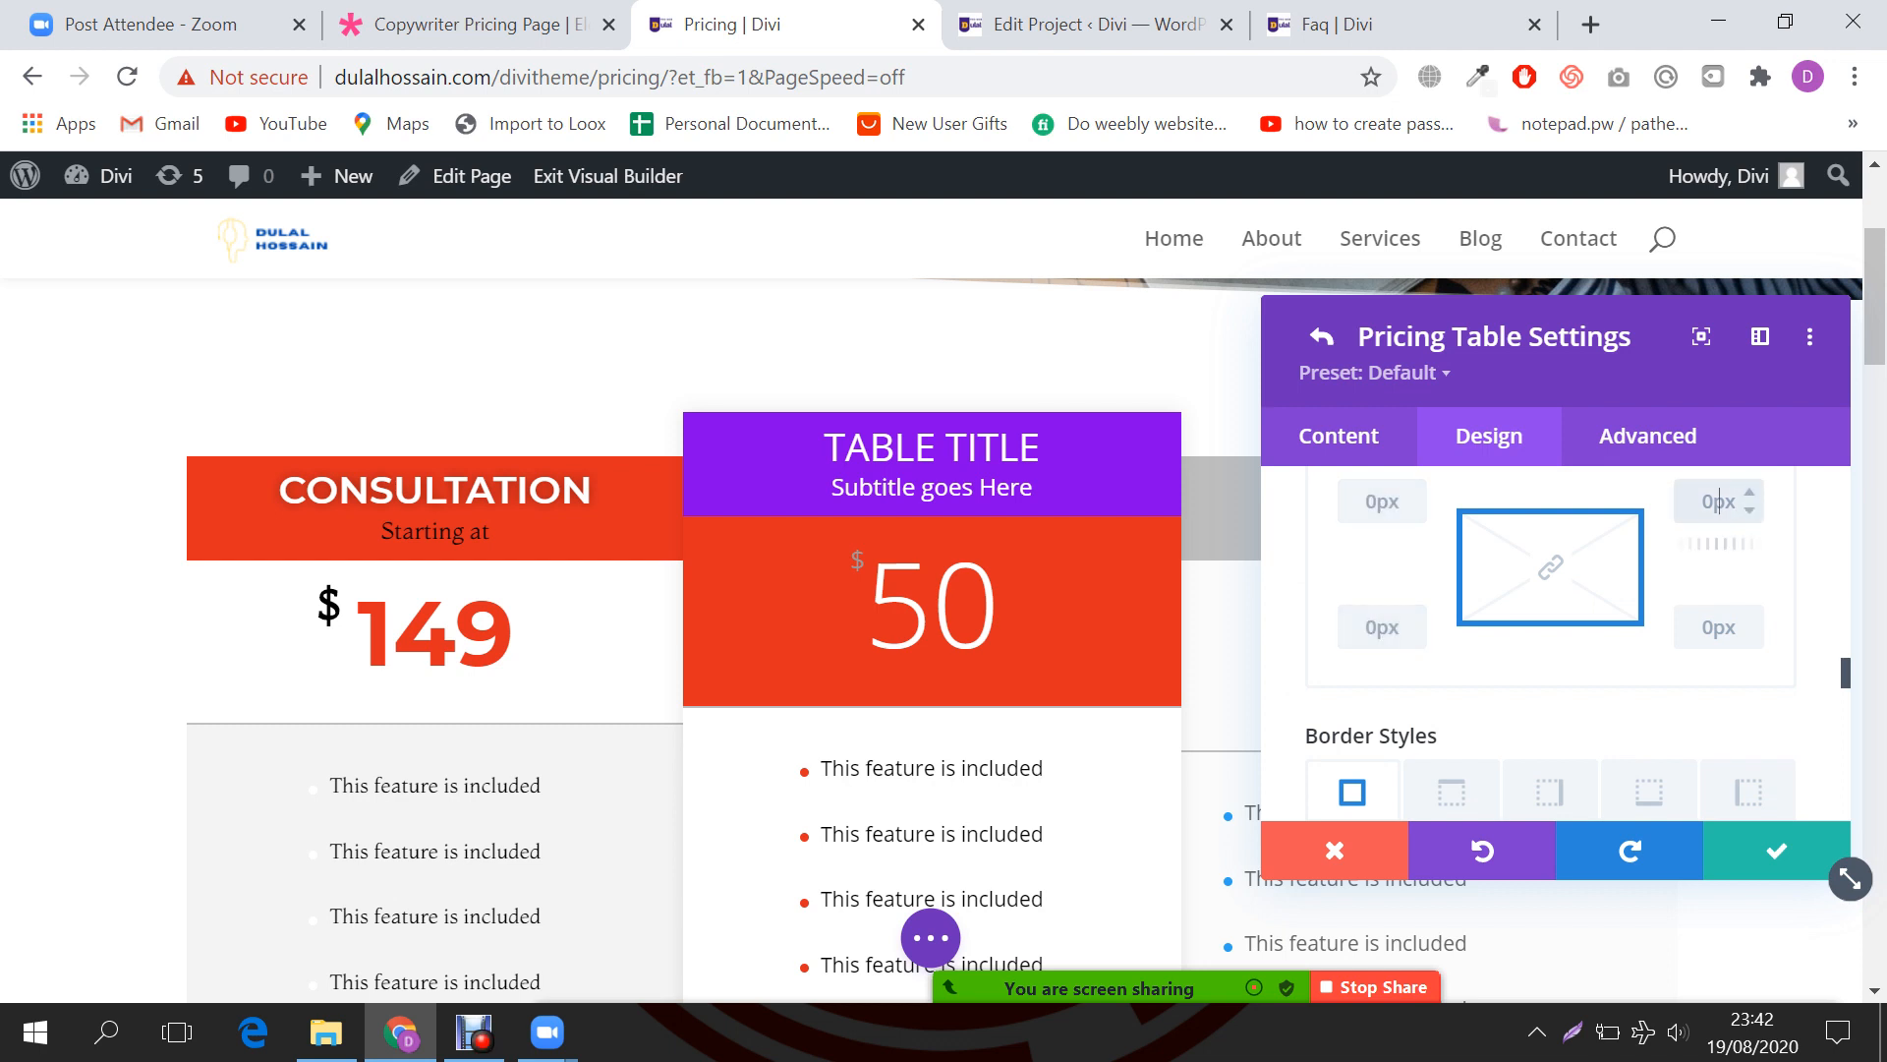
click(1719, 626)
scroll(1719, 627, down, 2)
scroll(1550, 624, down, 3)
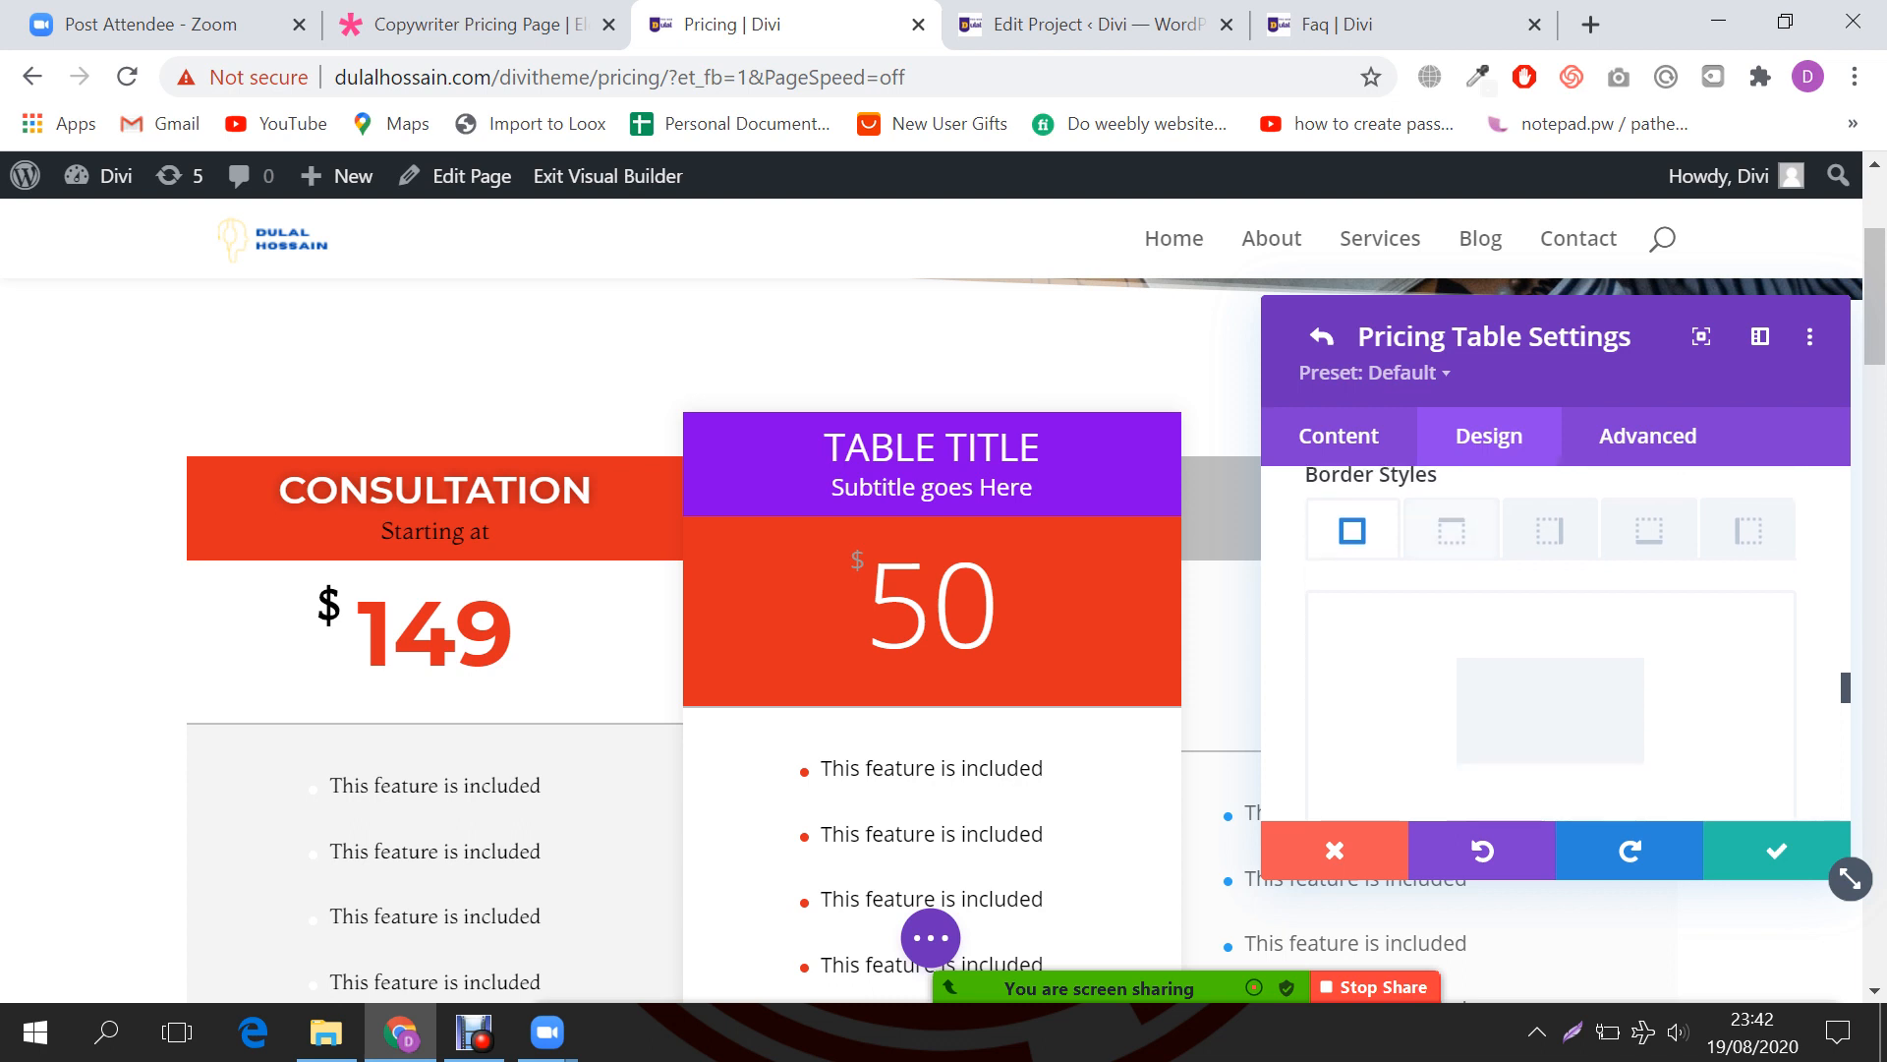
click(1706, 596)
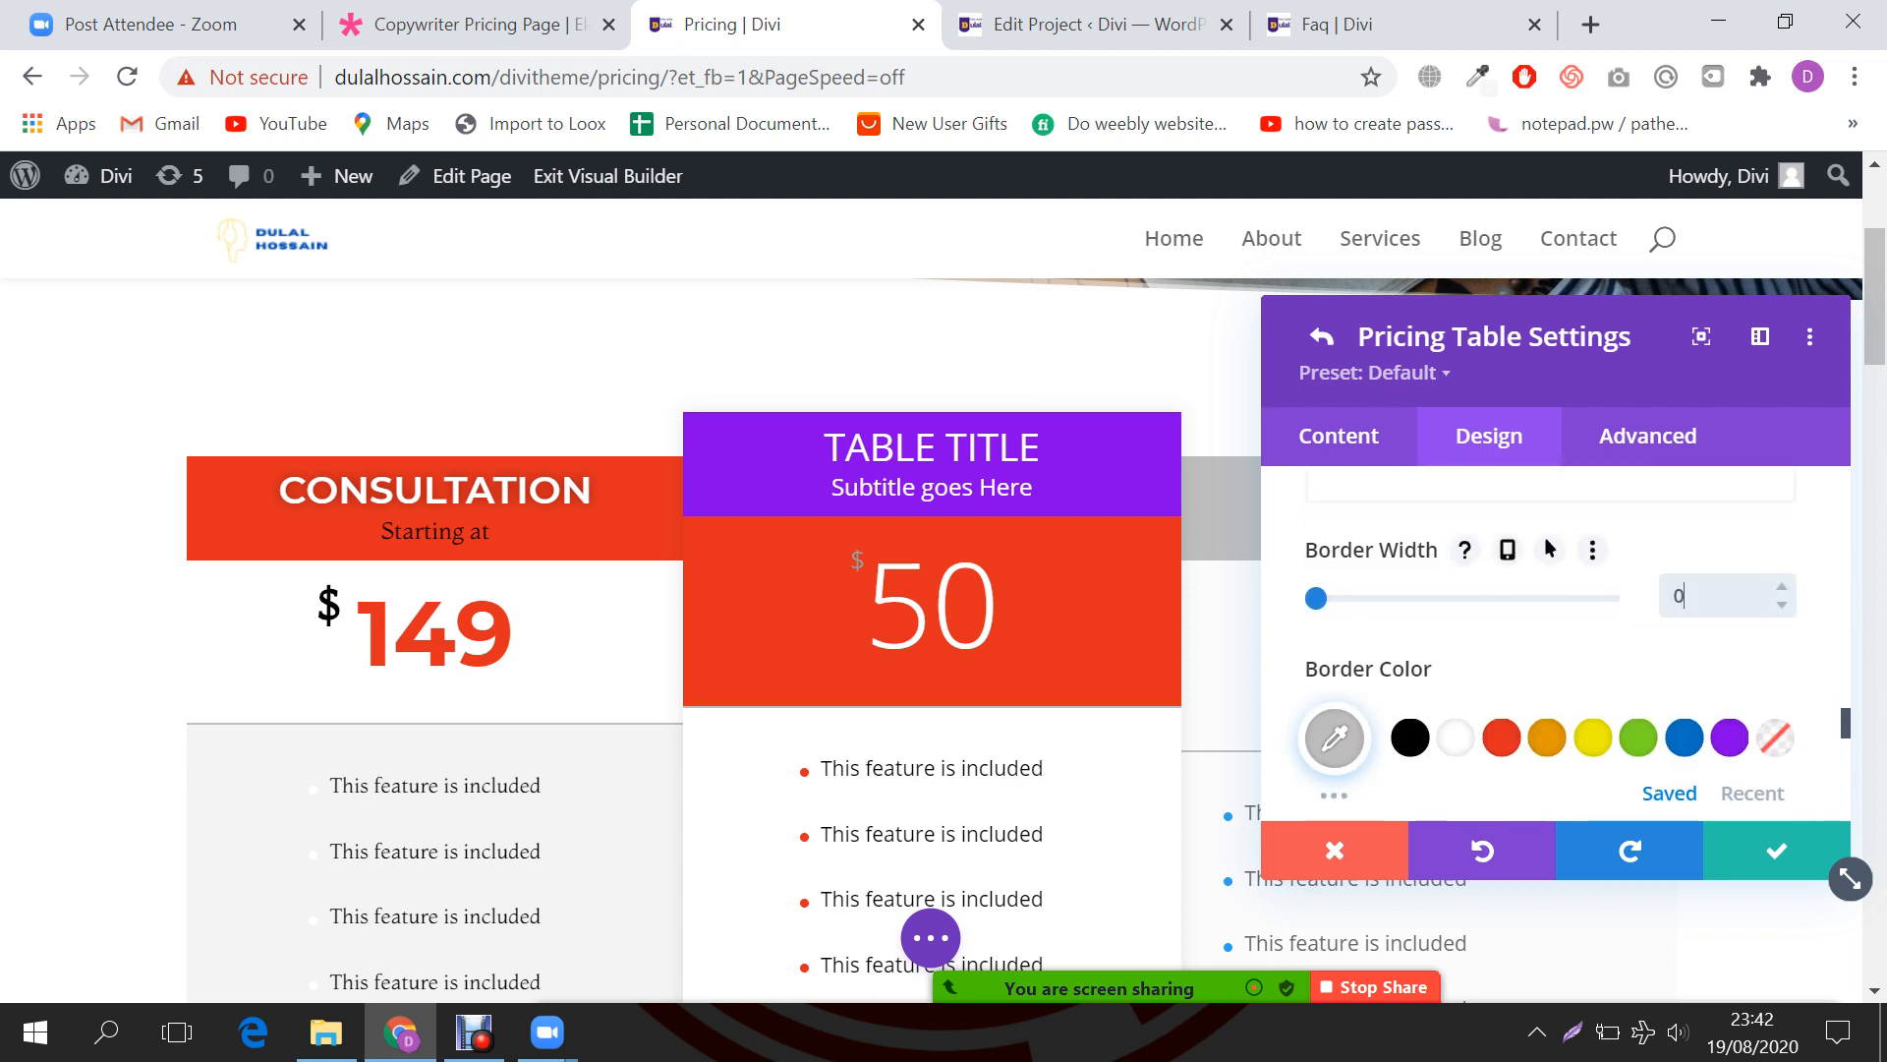
scroll(1556, 649, up, 2)
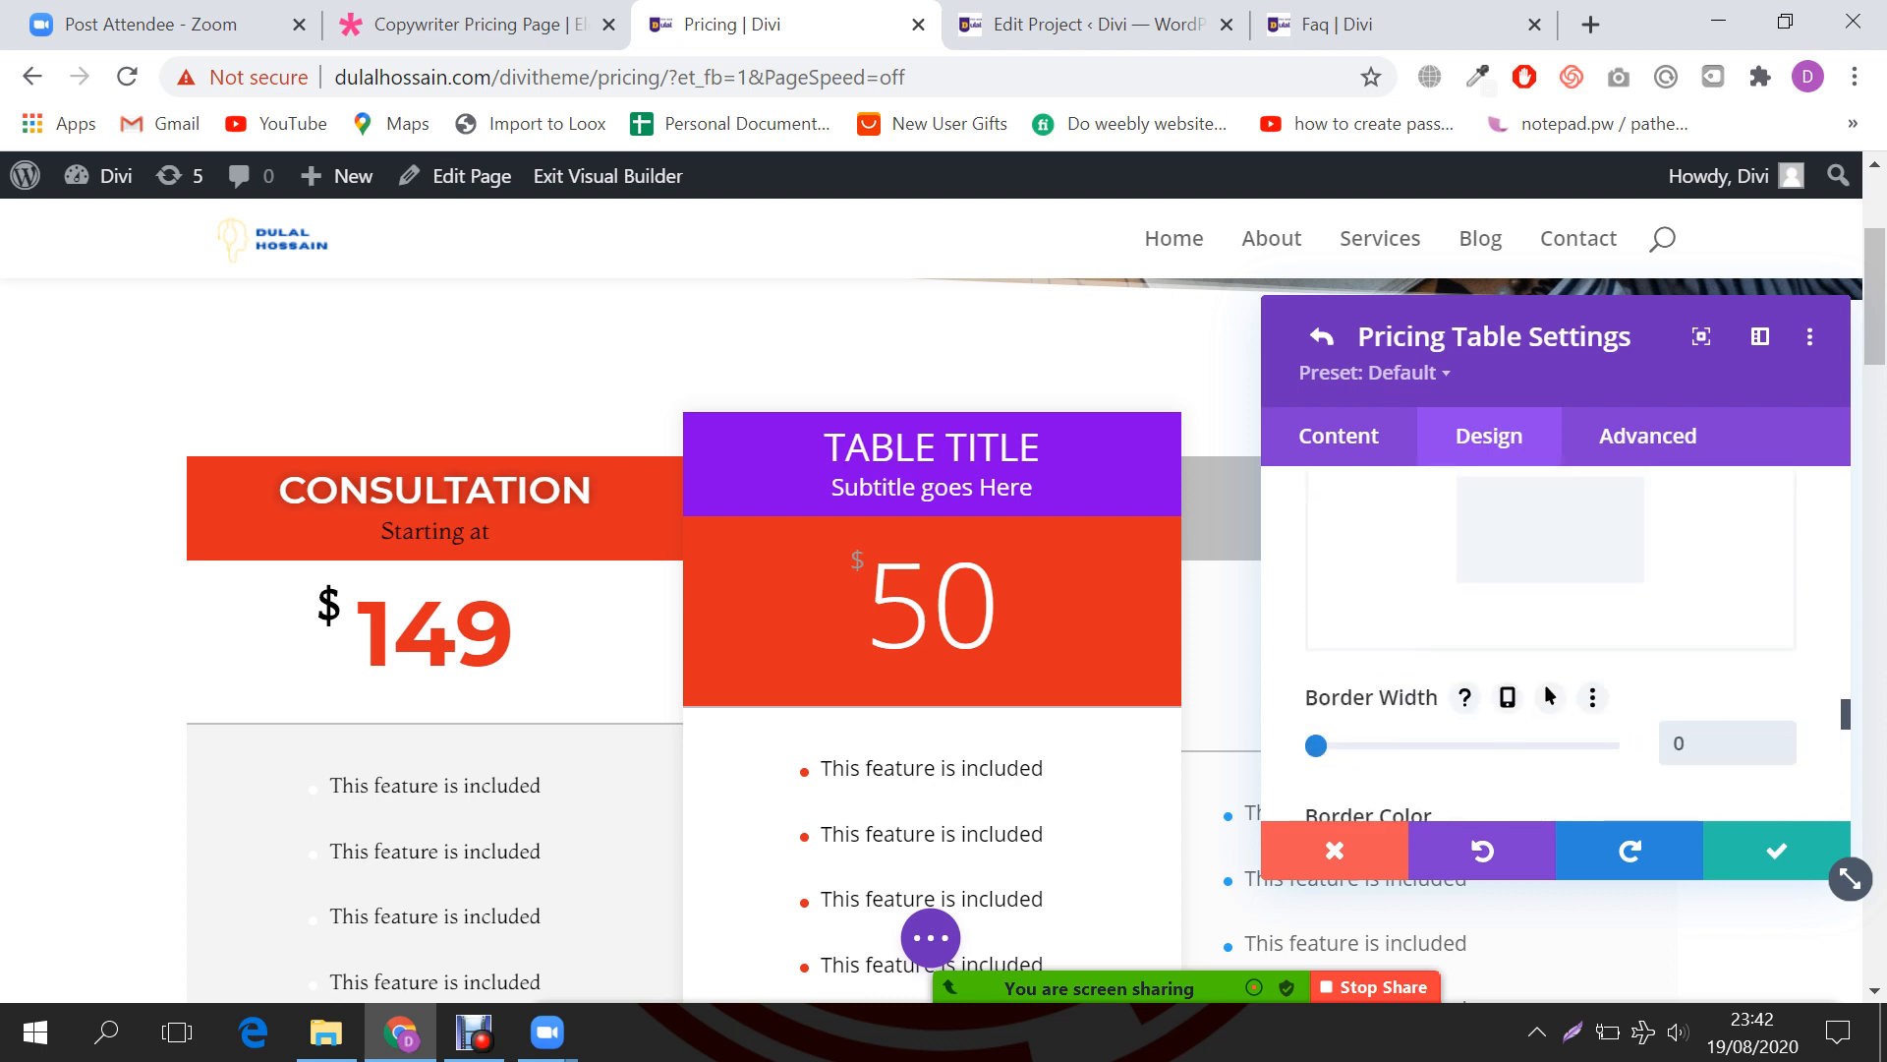
scroll(1556, 649, down, 5)
scroll(1550, 638, up, 2)
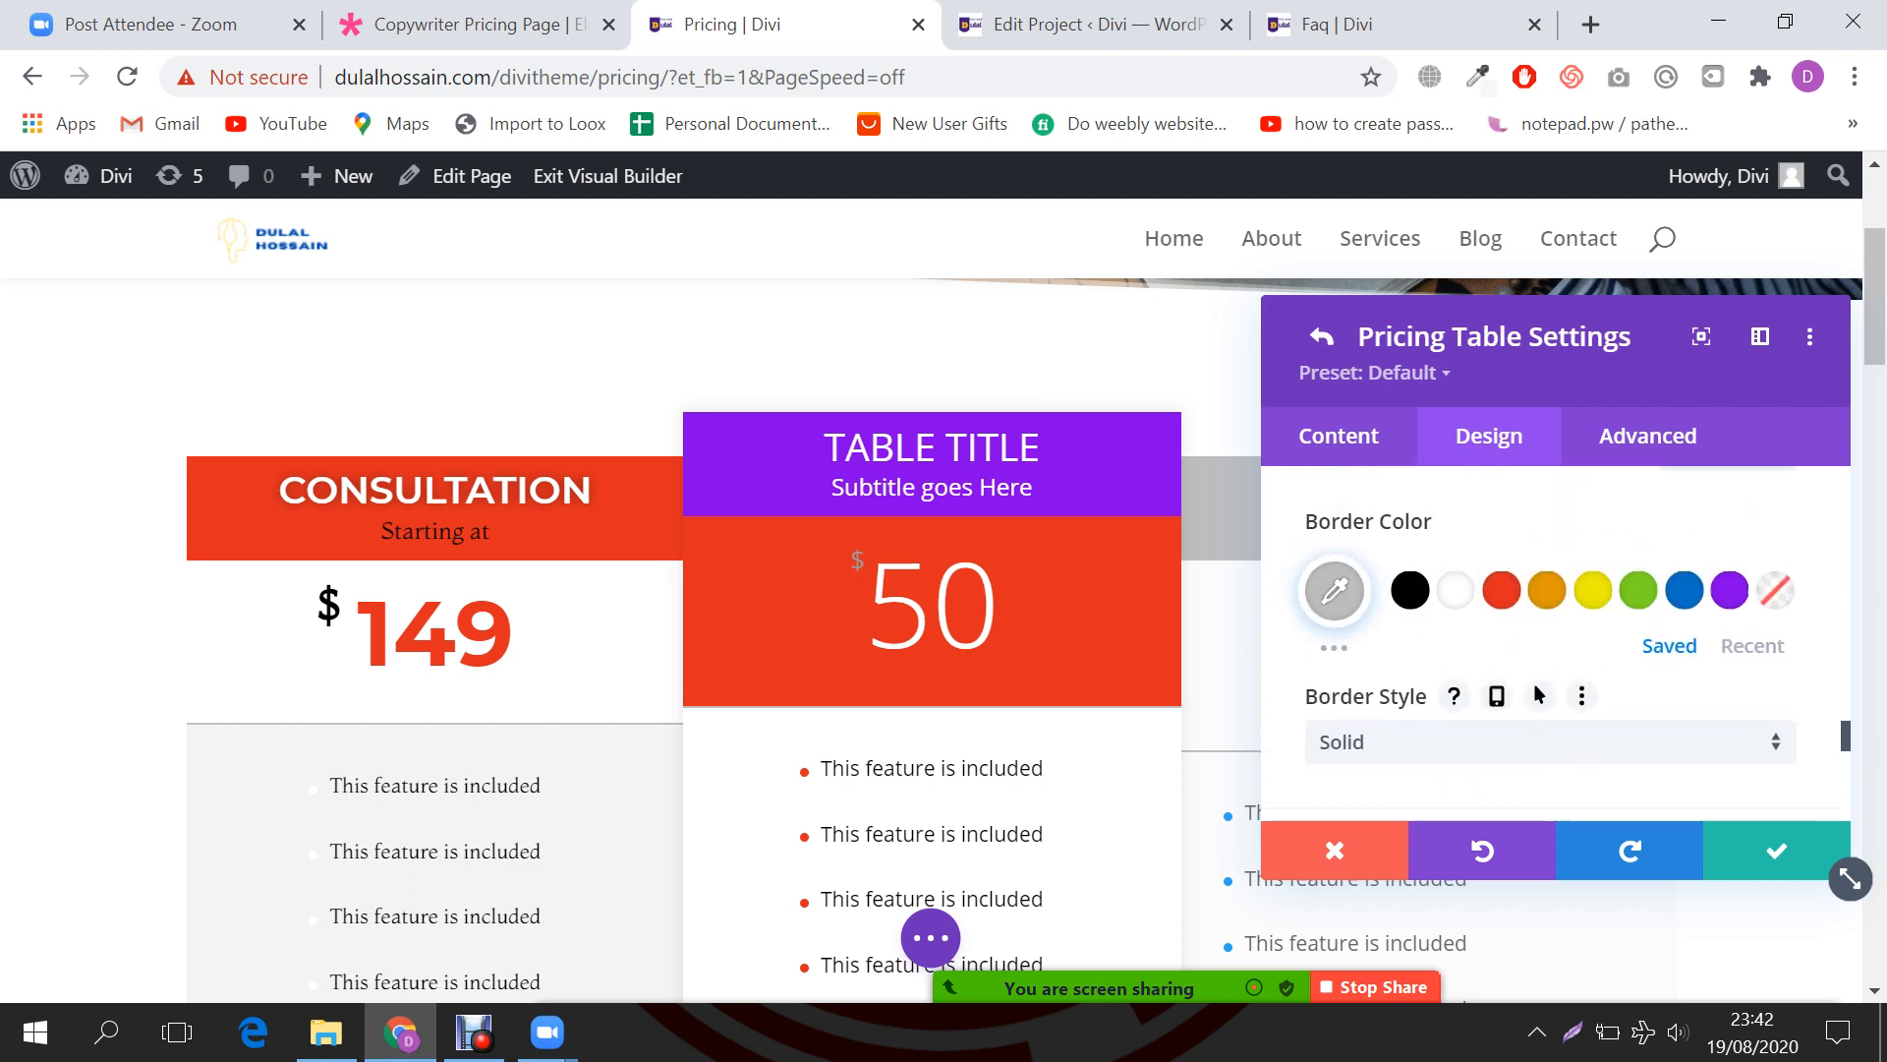
Step: Set the Consultation table's border colour to white
click(1455, 589)
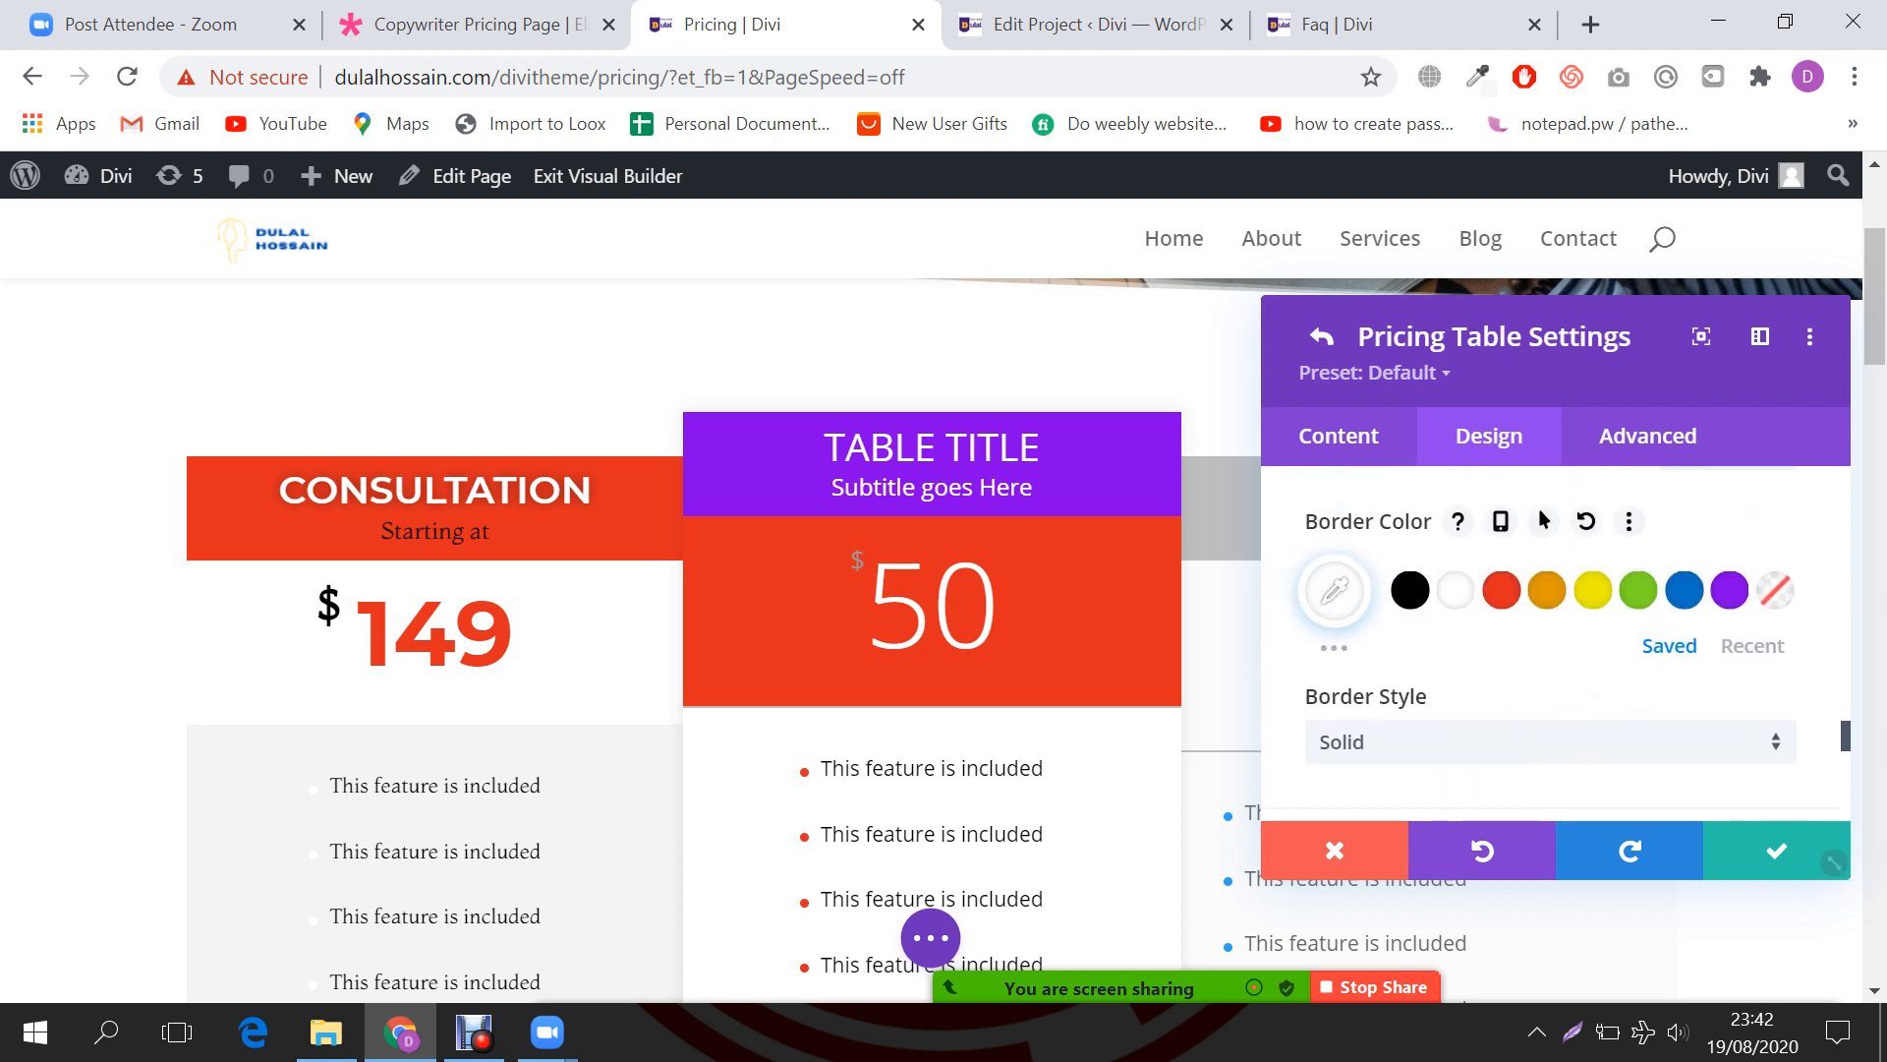
click(1335, 589)
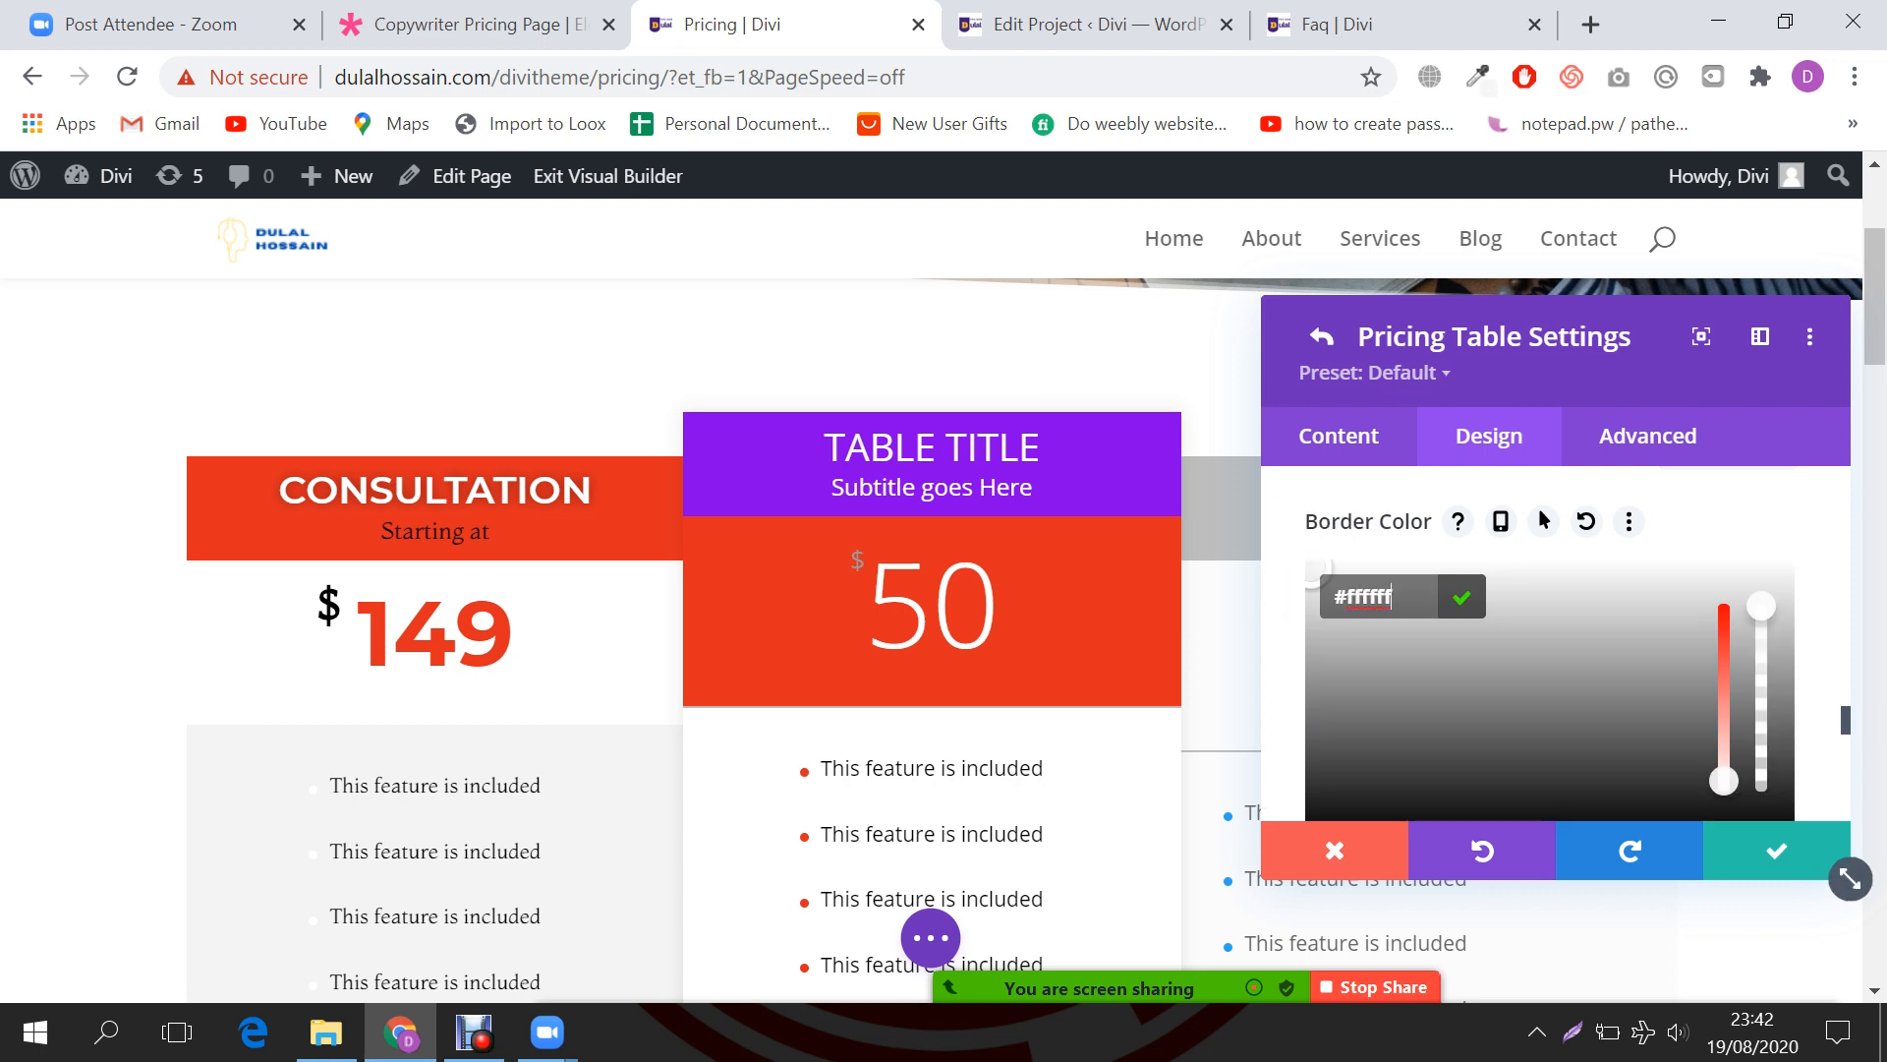
click(1462, 597)
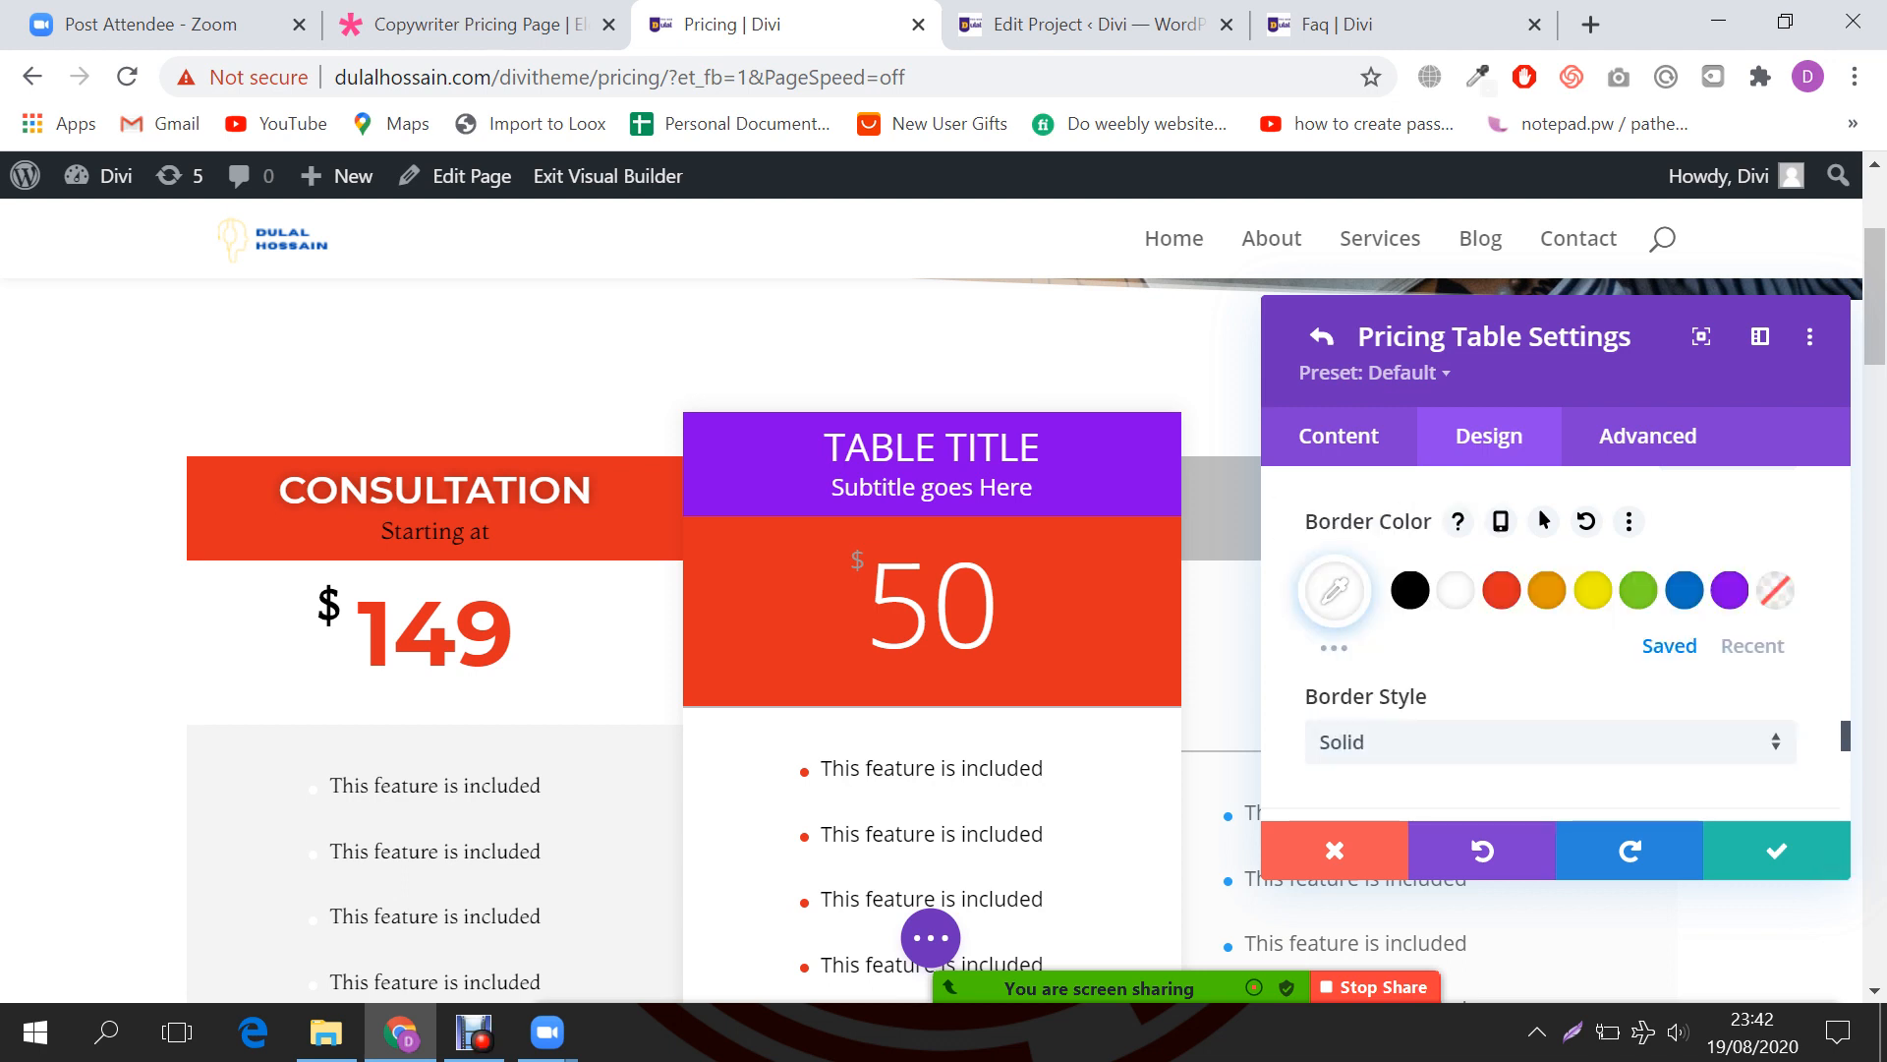
scroll(1846, 875, up, 1)
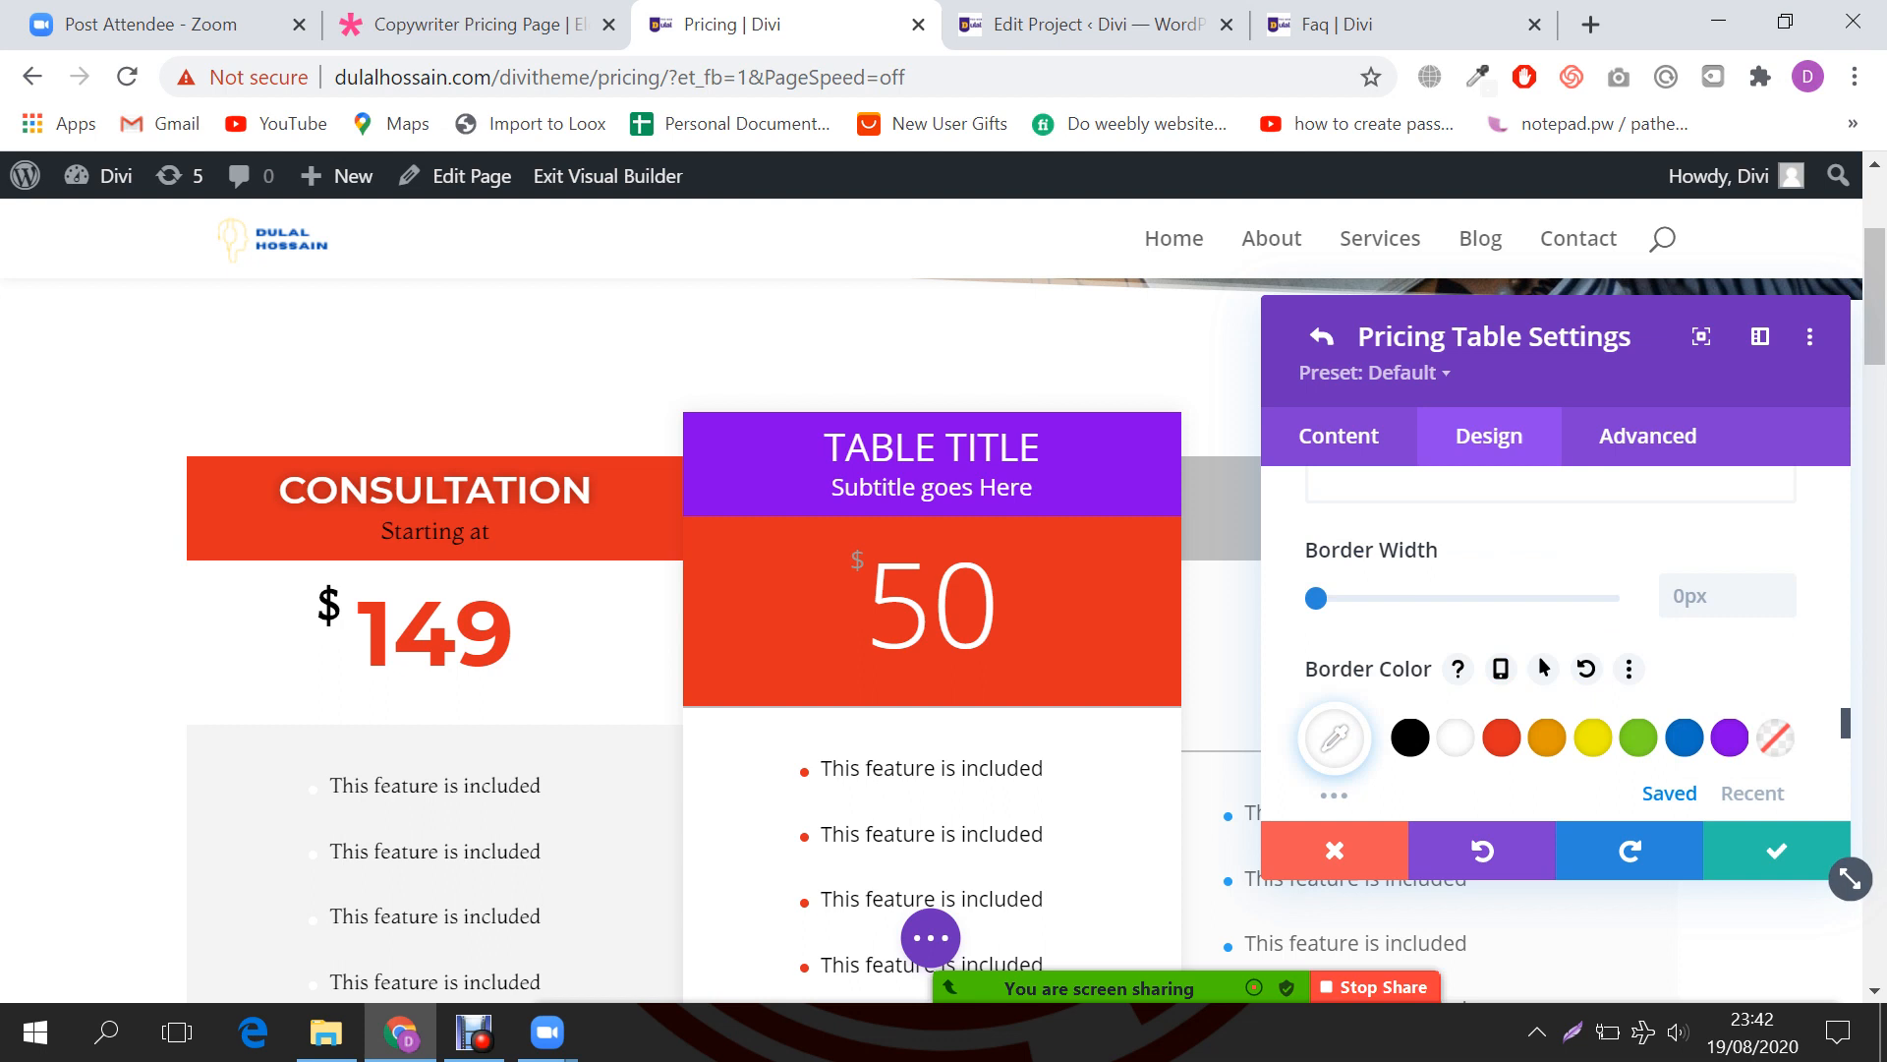
scroll(1543, 644, down, 1)
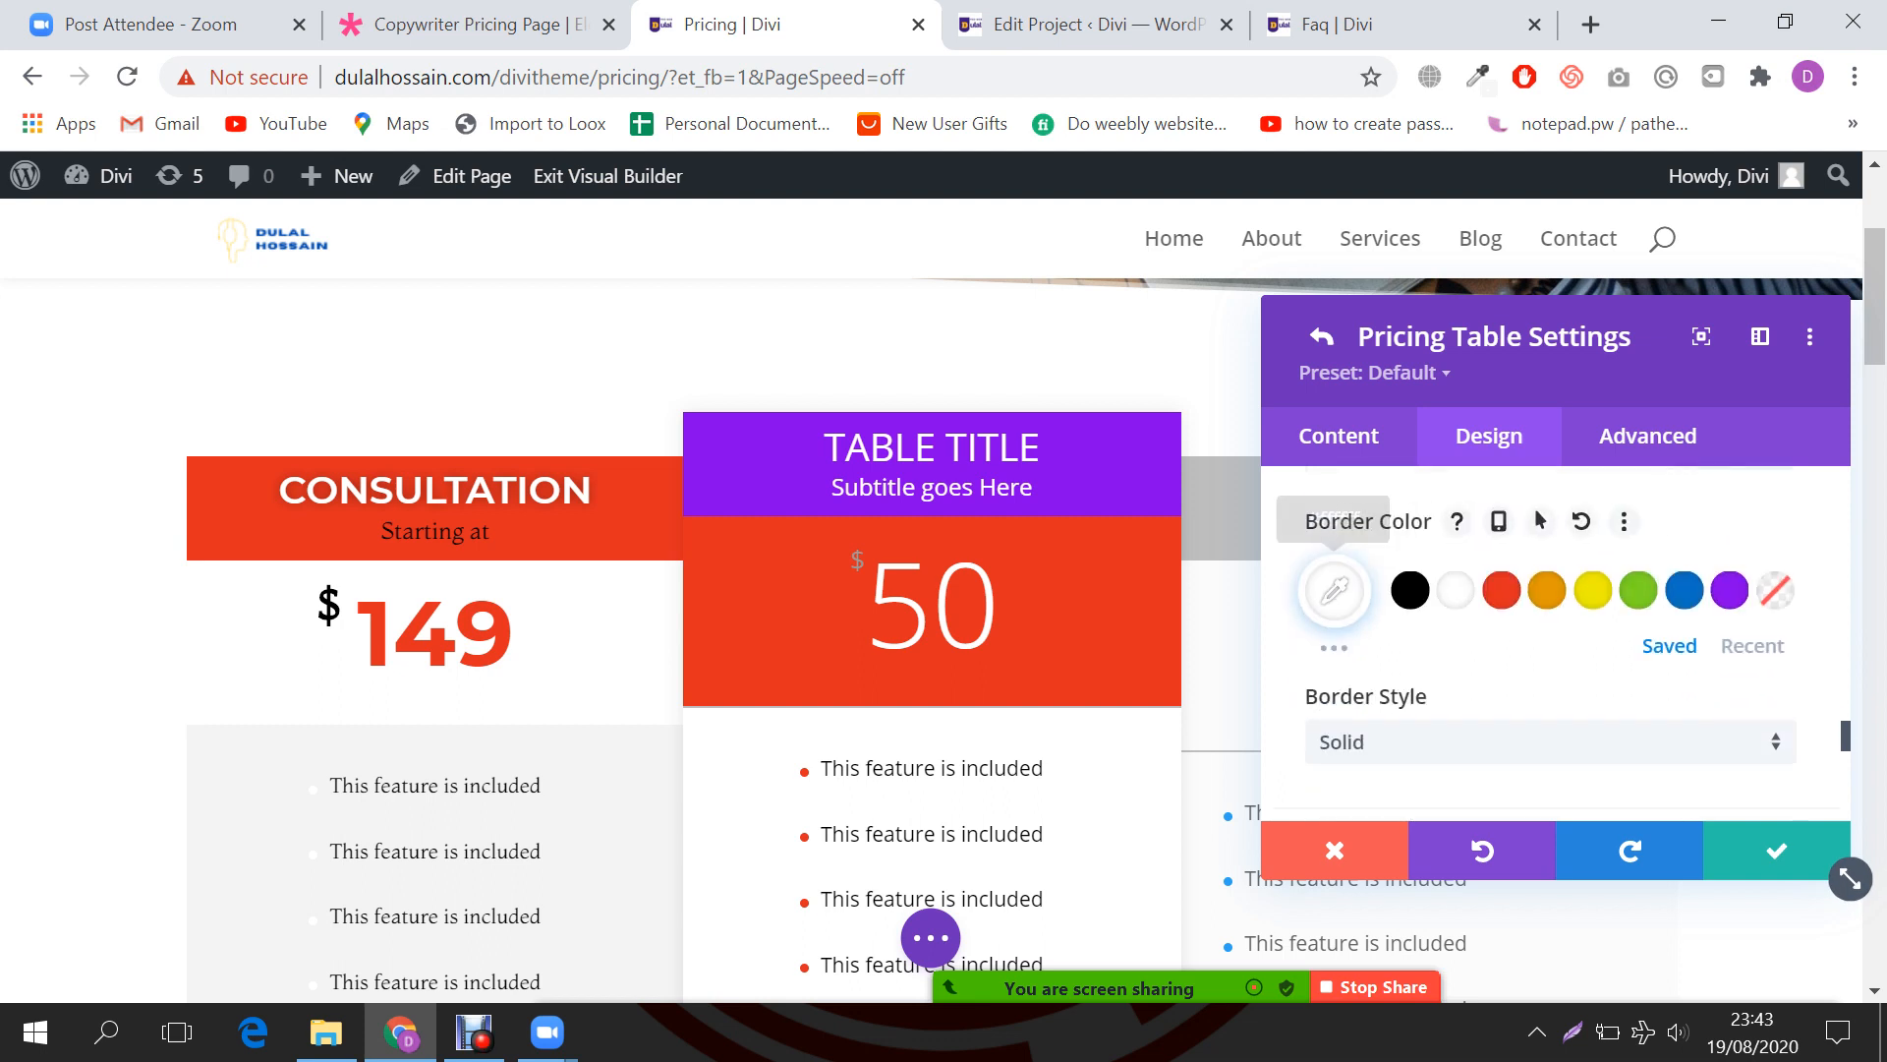
drag(1640, 646, 1786, 646)
scroll(1550, 688, down, 1)
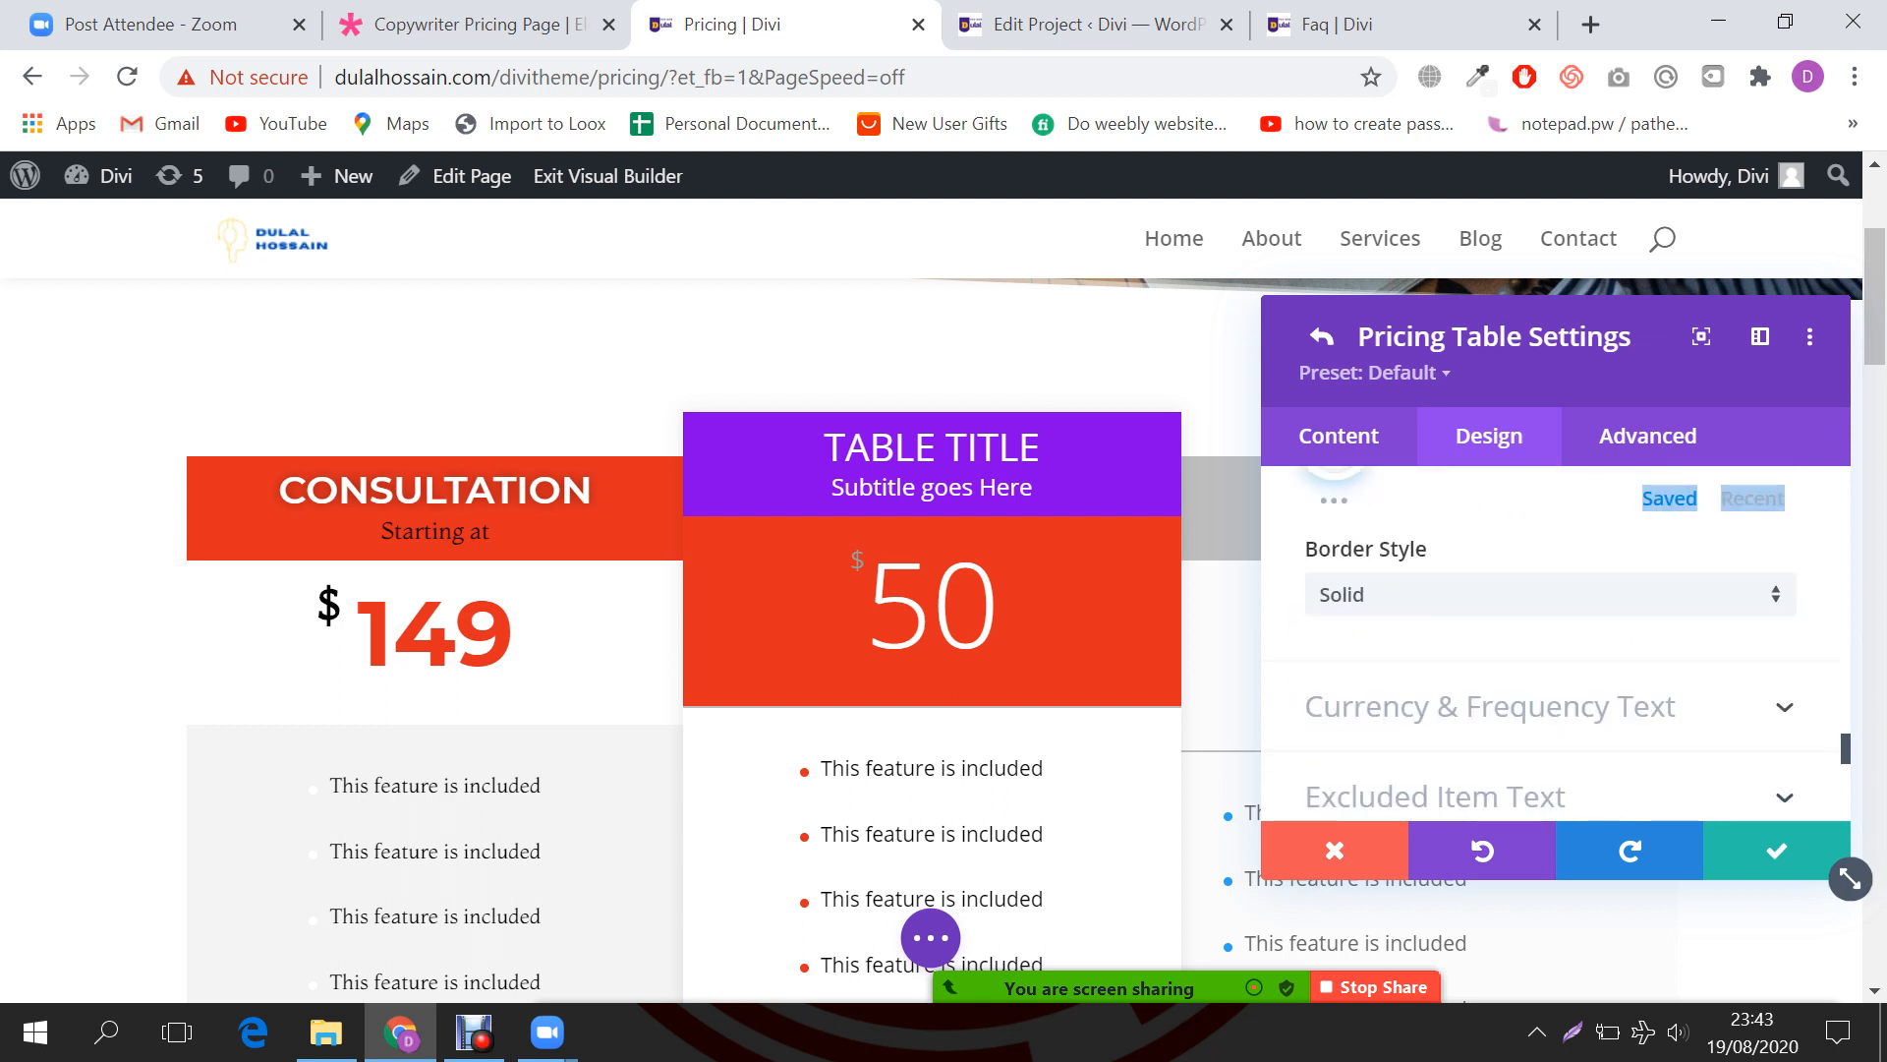
Step: Set the border style to None and return to the Pricing Tables settings
click(1550, 596)
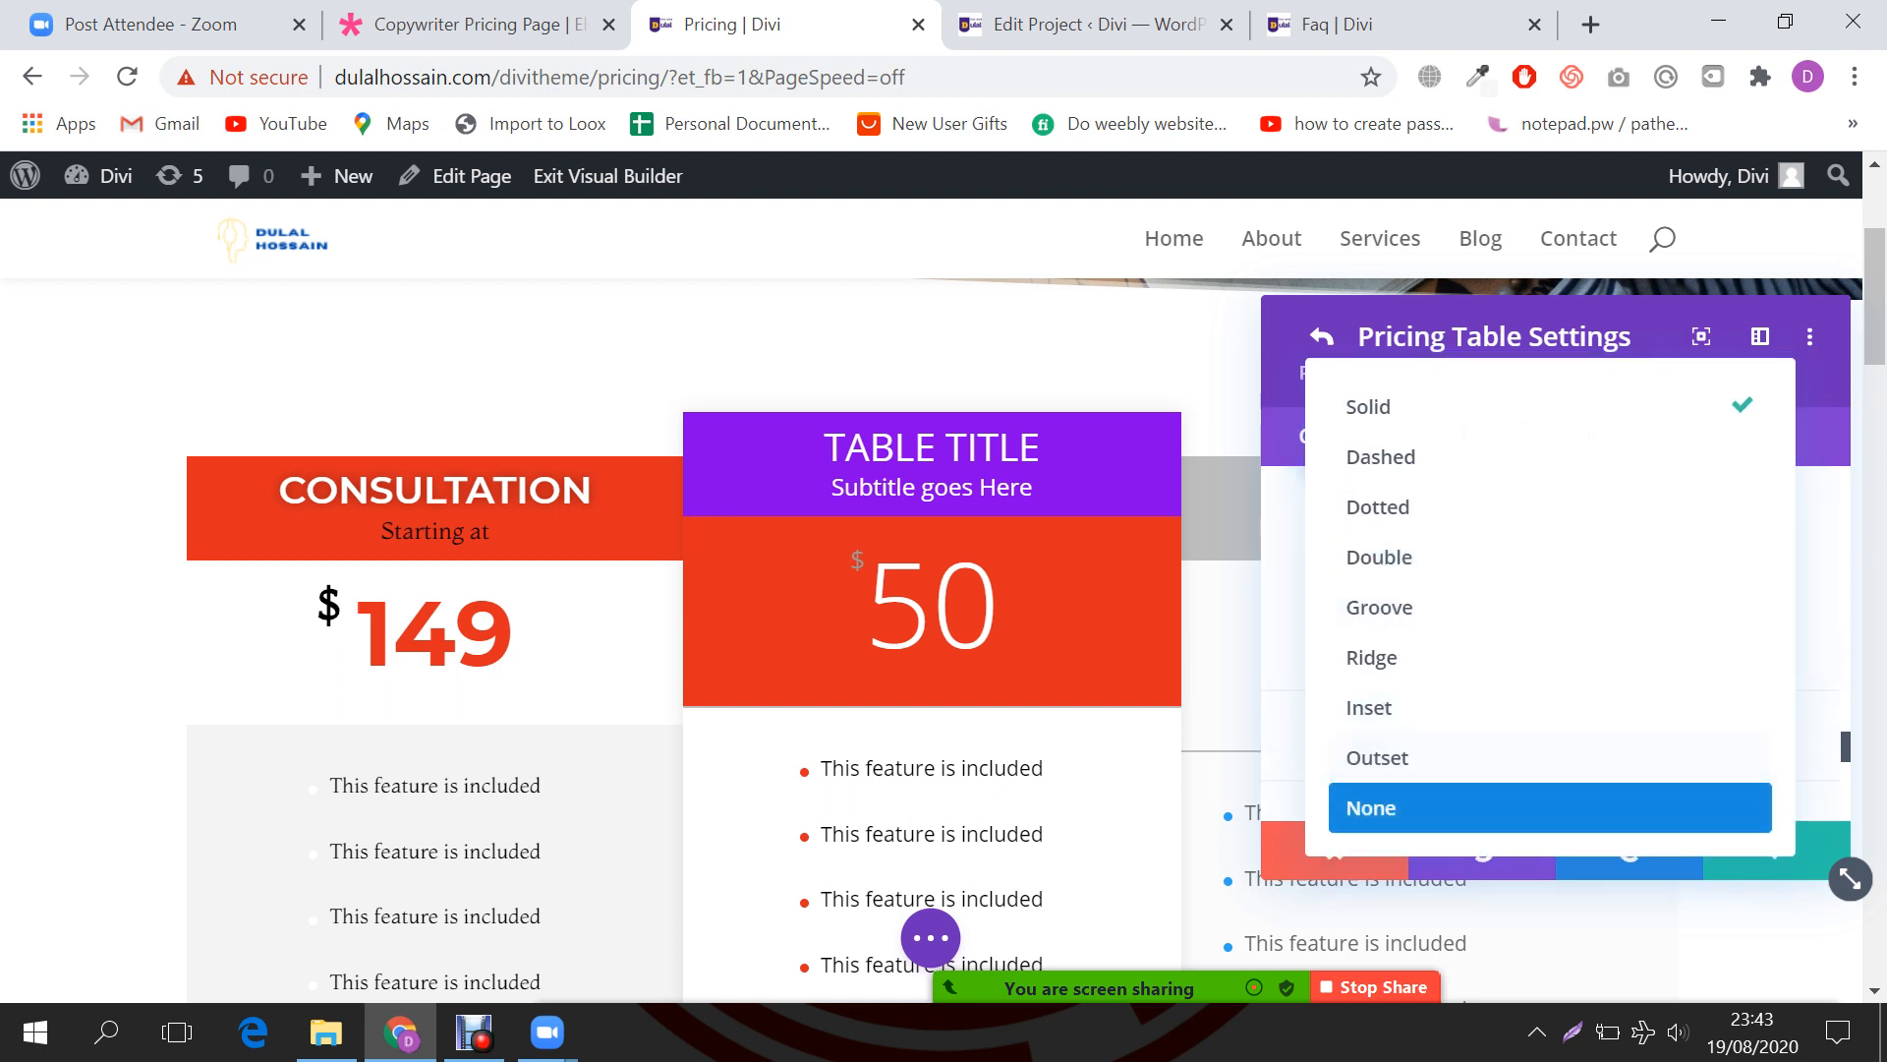
click(1474, 807)
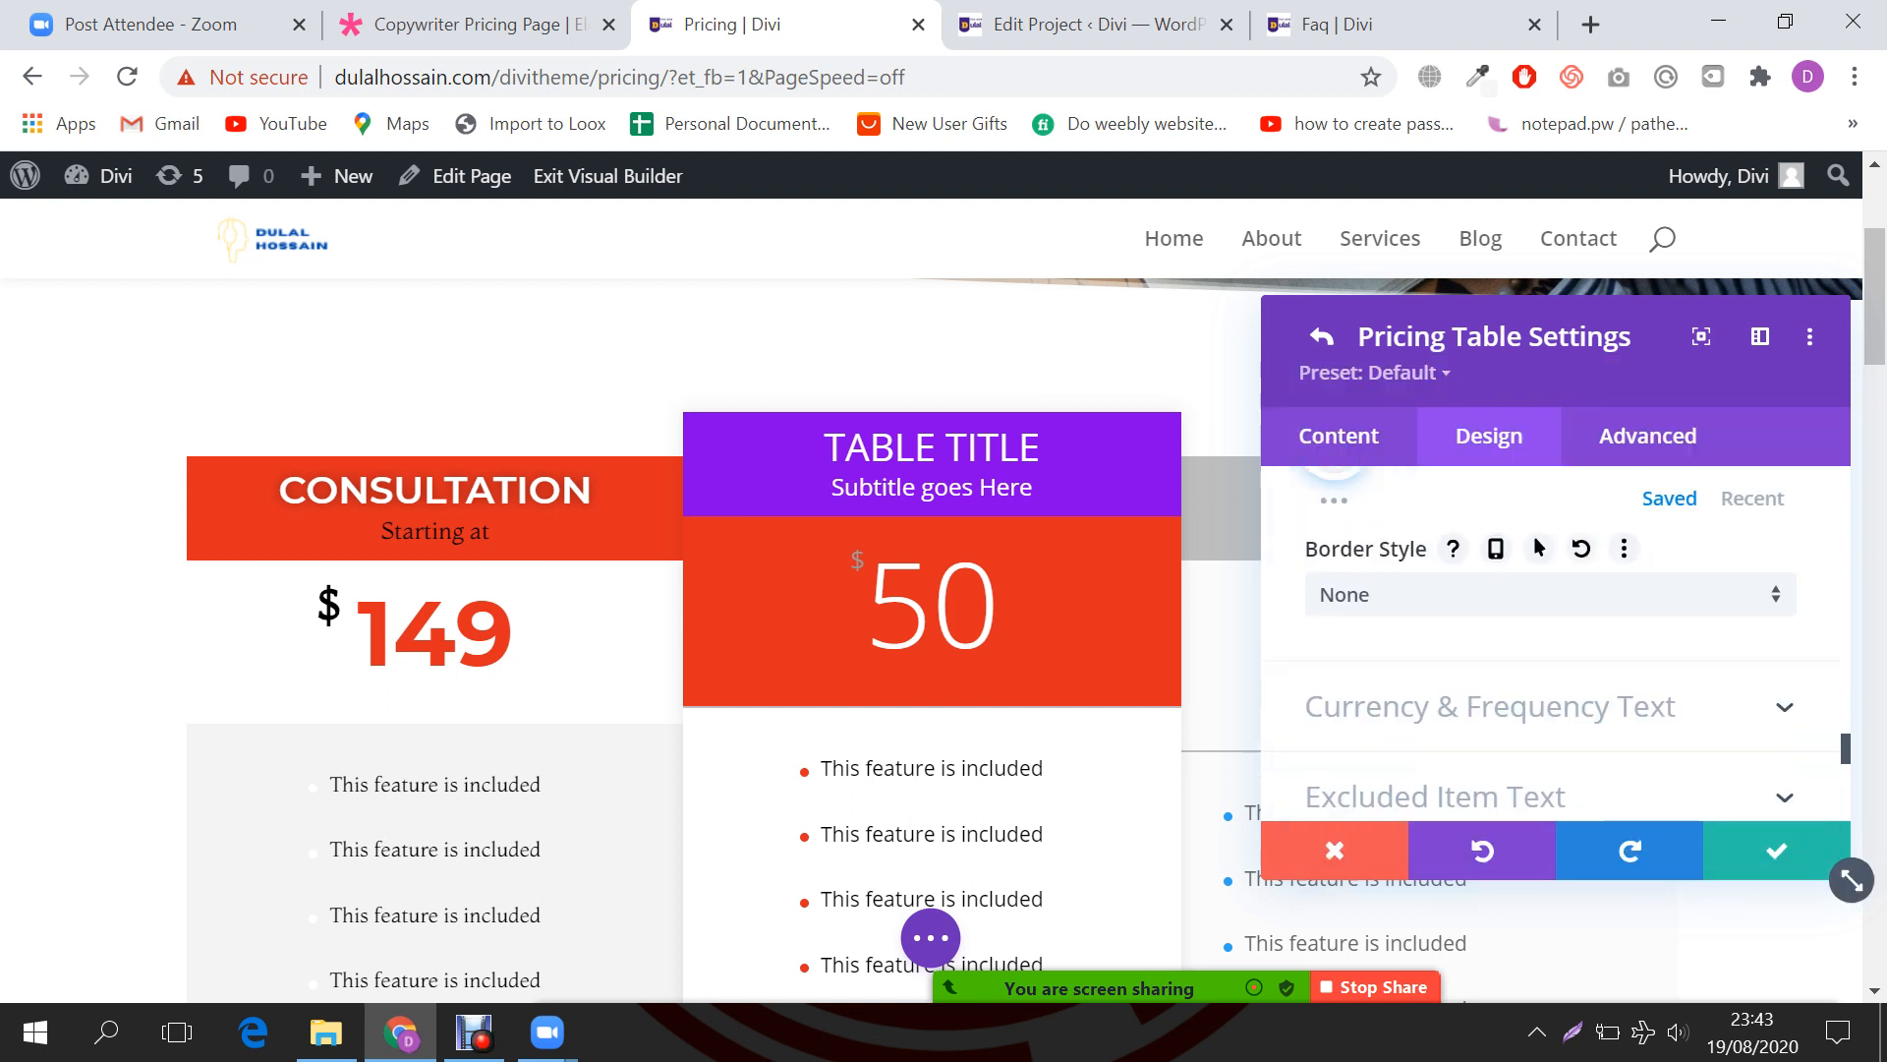
scroll(1550, 639, down, 1)
scroll(1550, 639, up, 3)
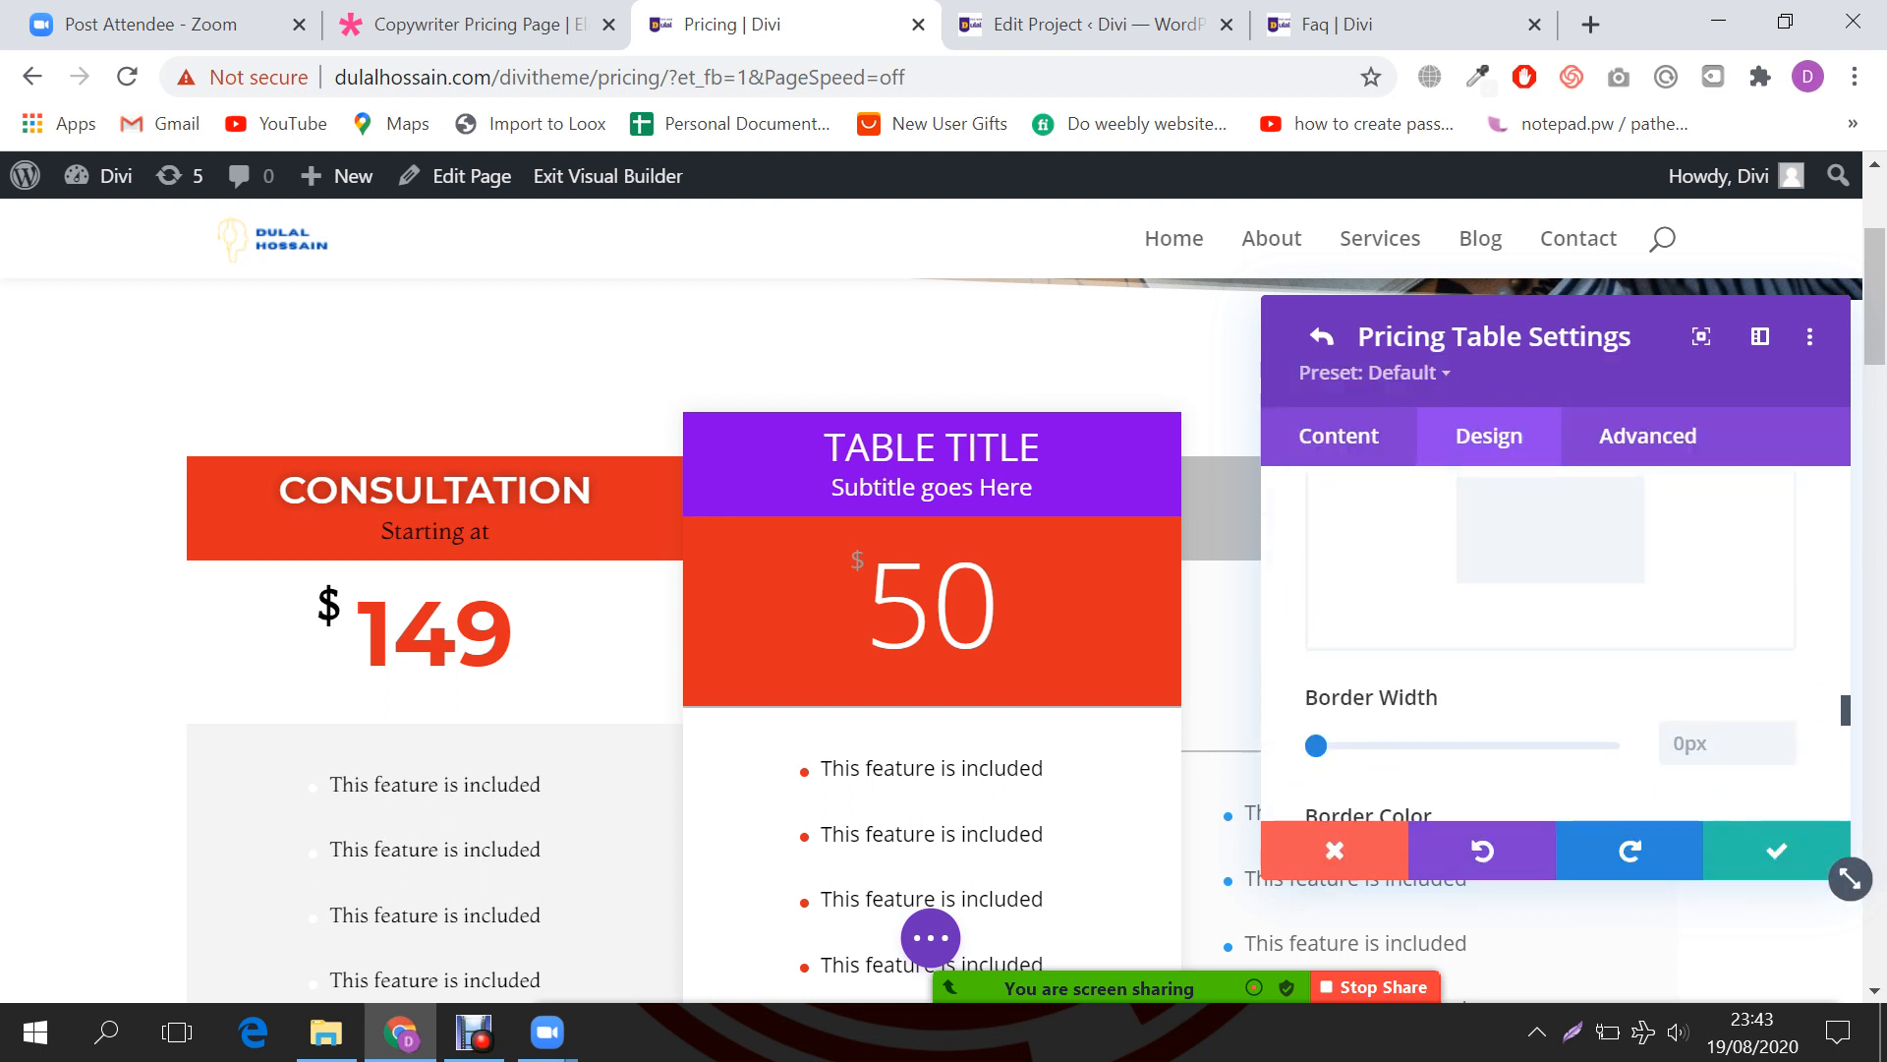
click(1322, 336)
Step: Review the pricing tables' background options, then save and close the module settings
scroll(1550, 639, down, 5)
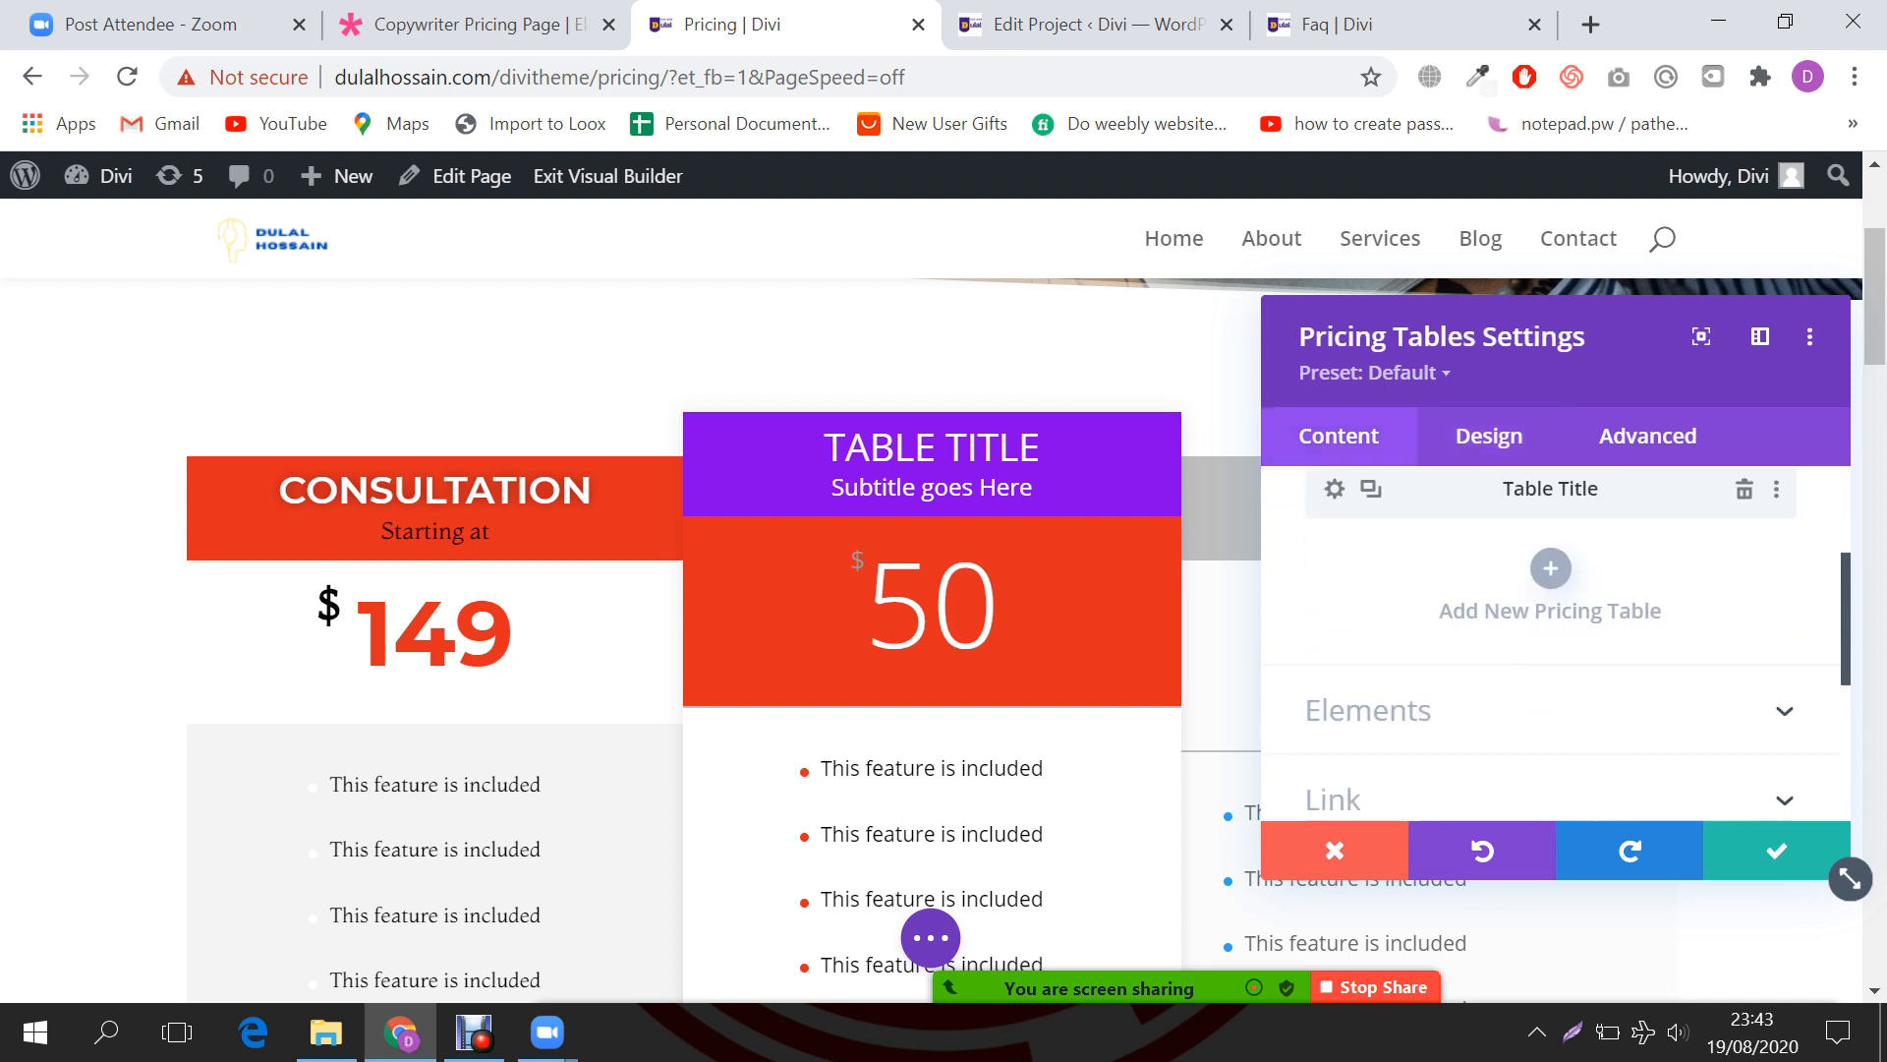
click(1474, 558)
scroll(1550, 639, down, 5)
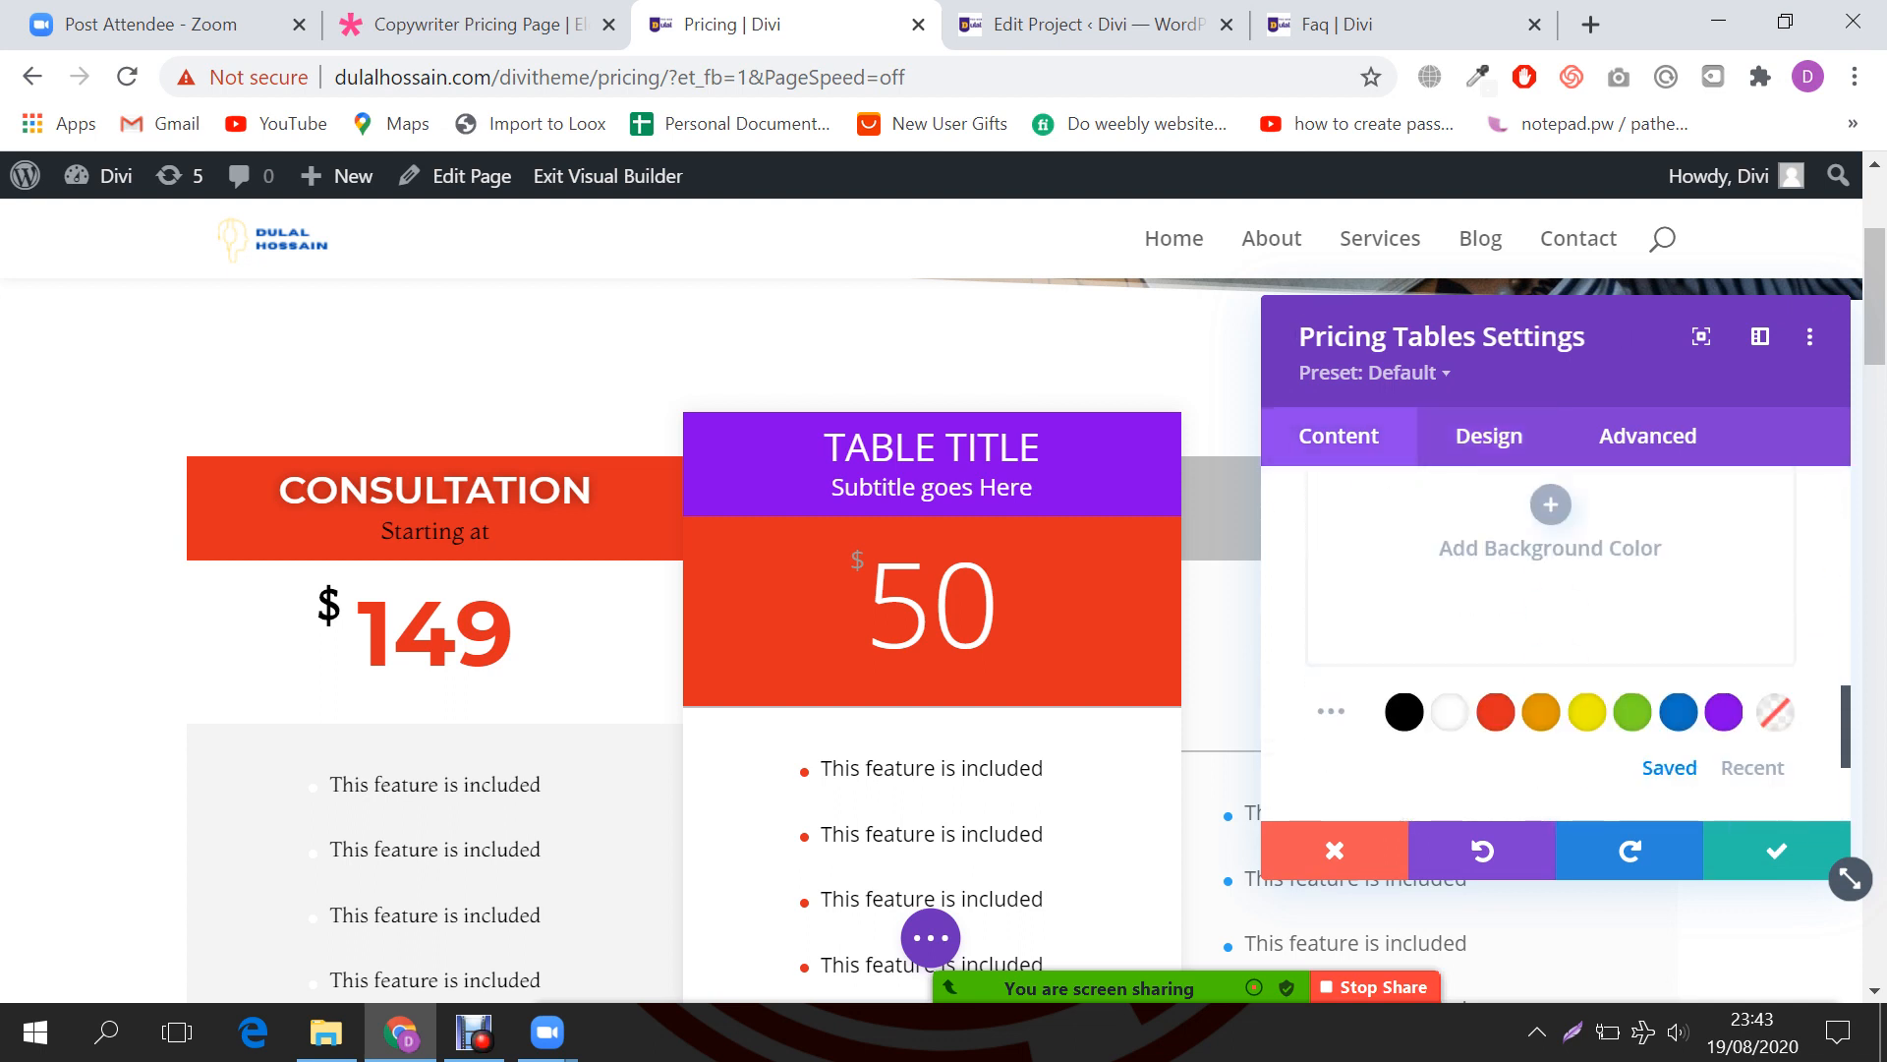
scroll(1550, 639, up, 2)
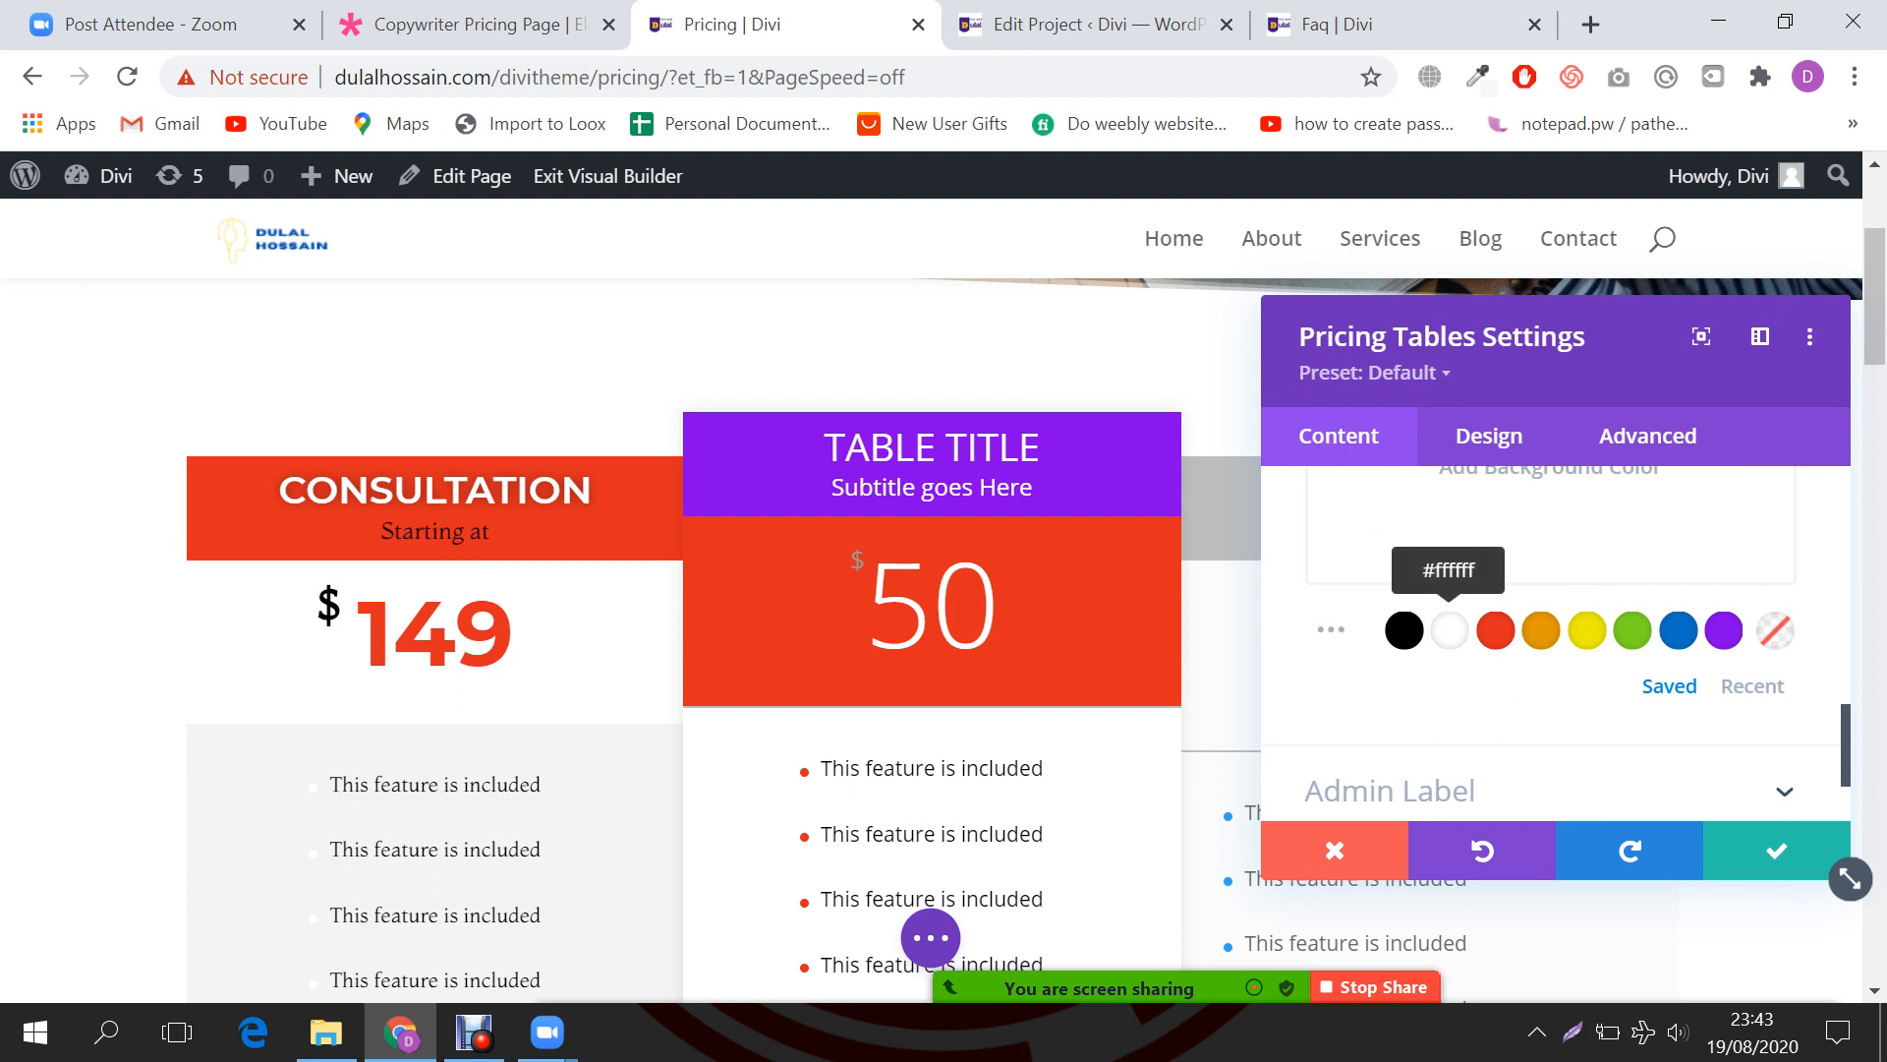
scroll(1449, 630, up, 2)
scroll(1450, 630, down, 1)
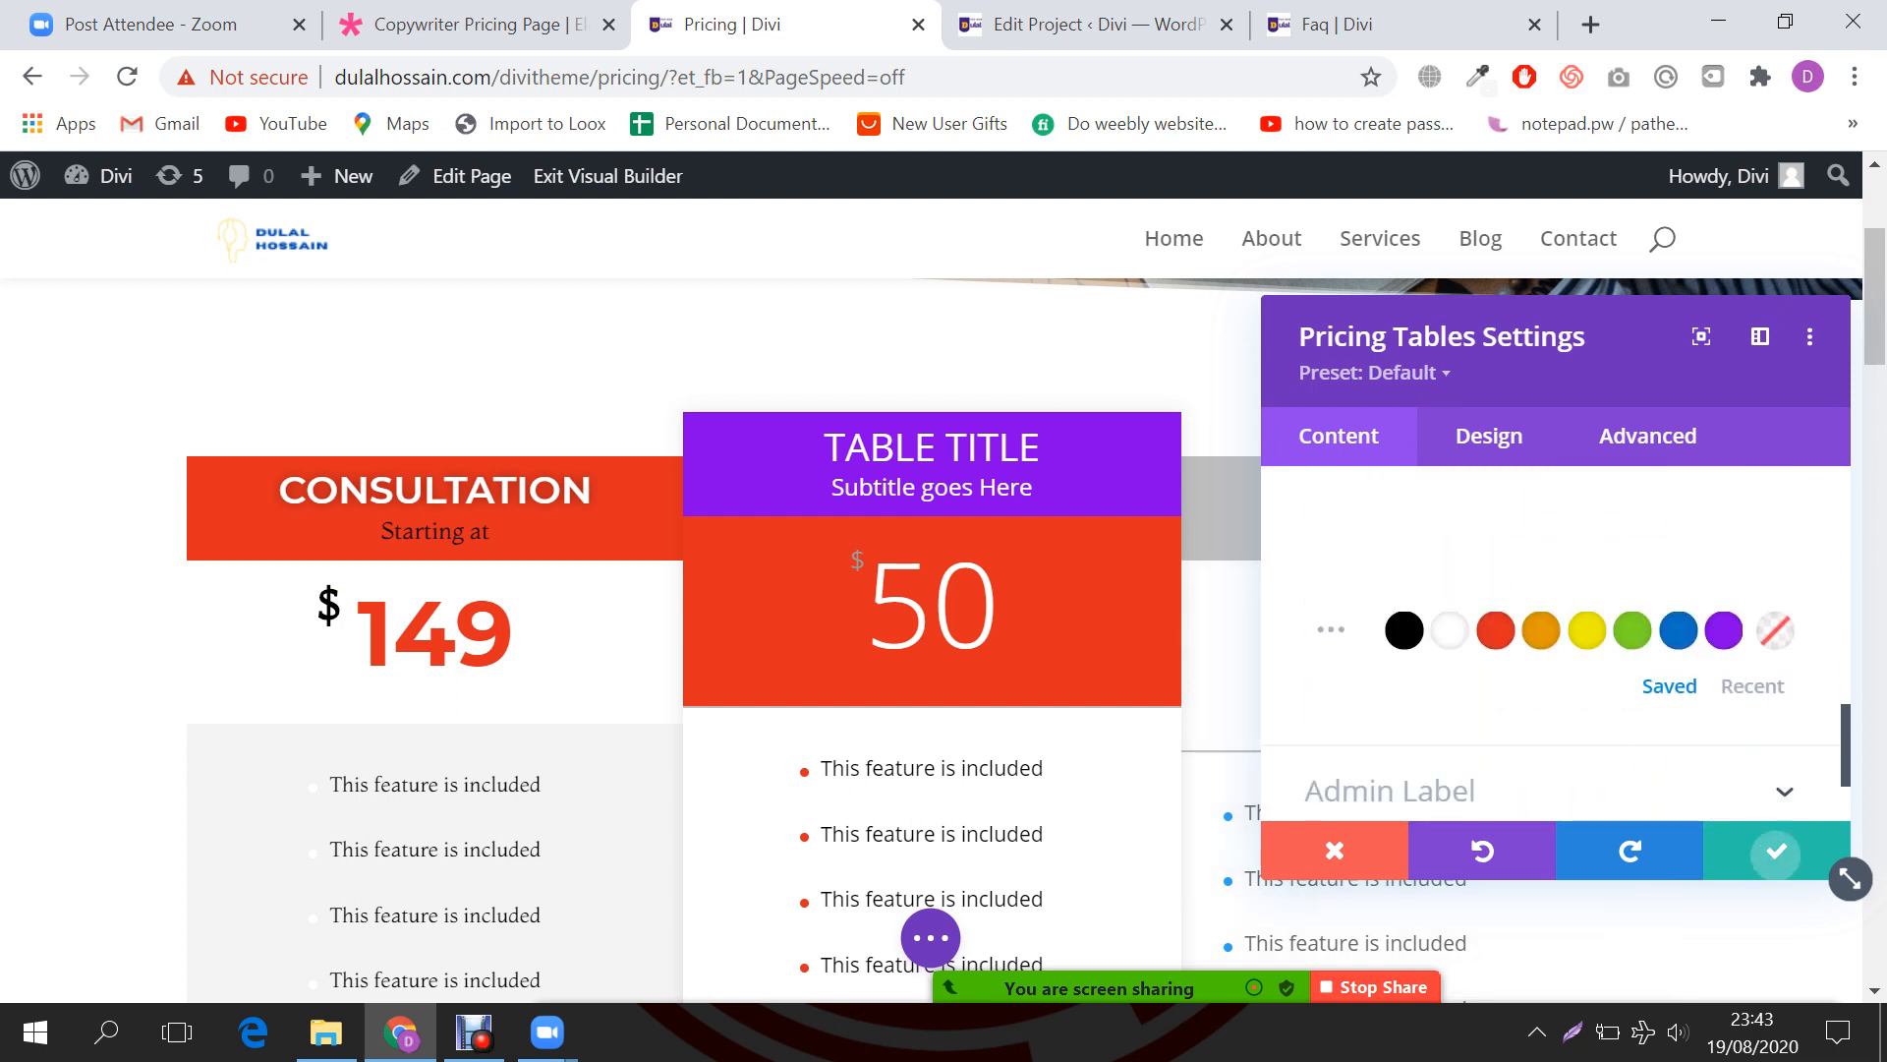
click(1777, 850)
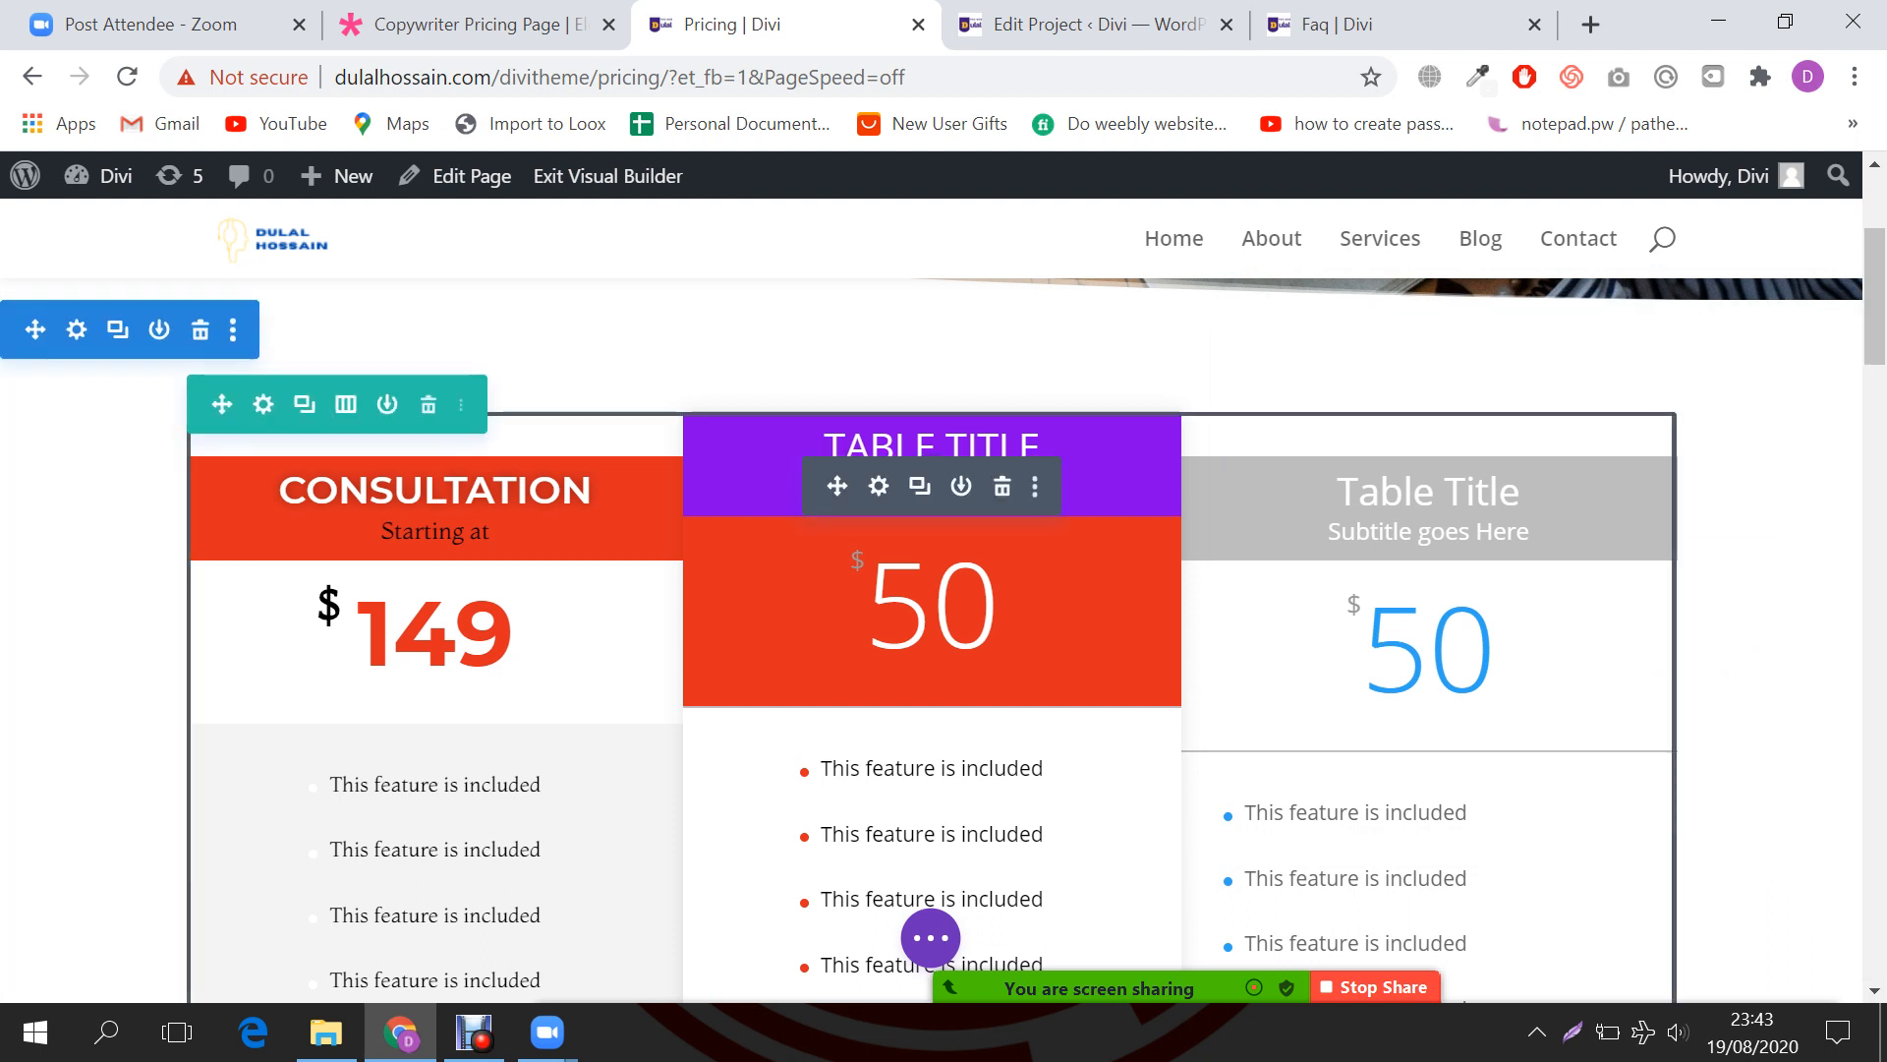
Step: Reopen the Pricing Tables module settings and move the panel up and left
click(879, 485)
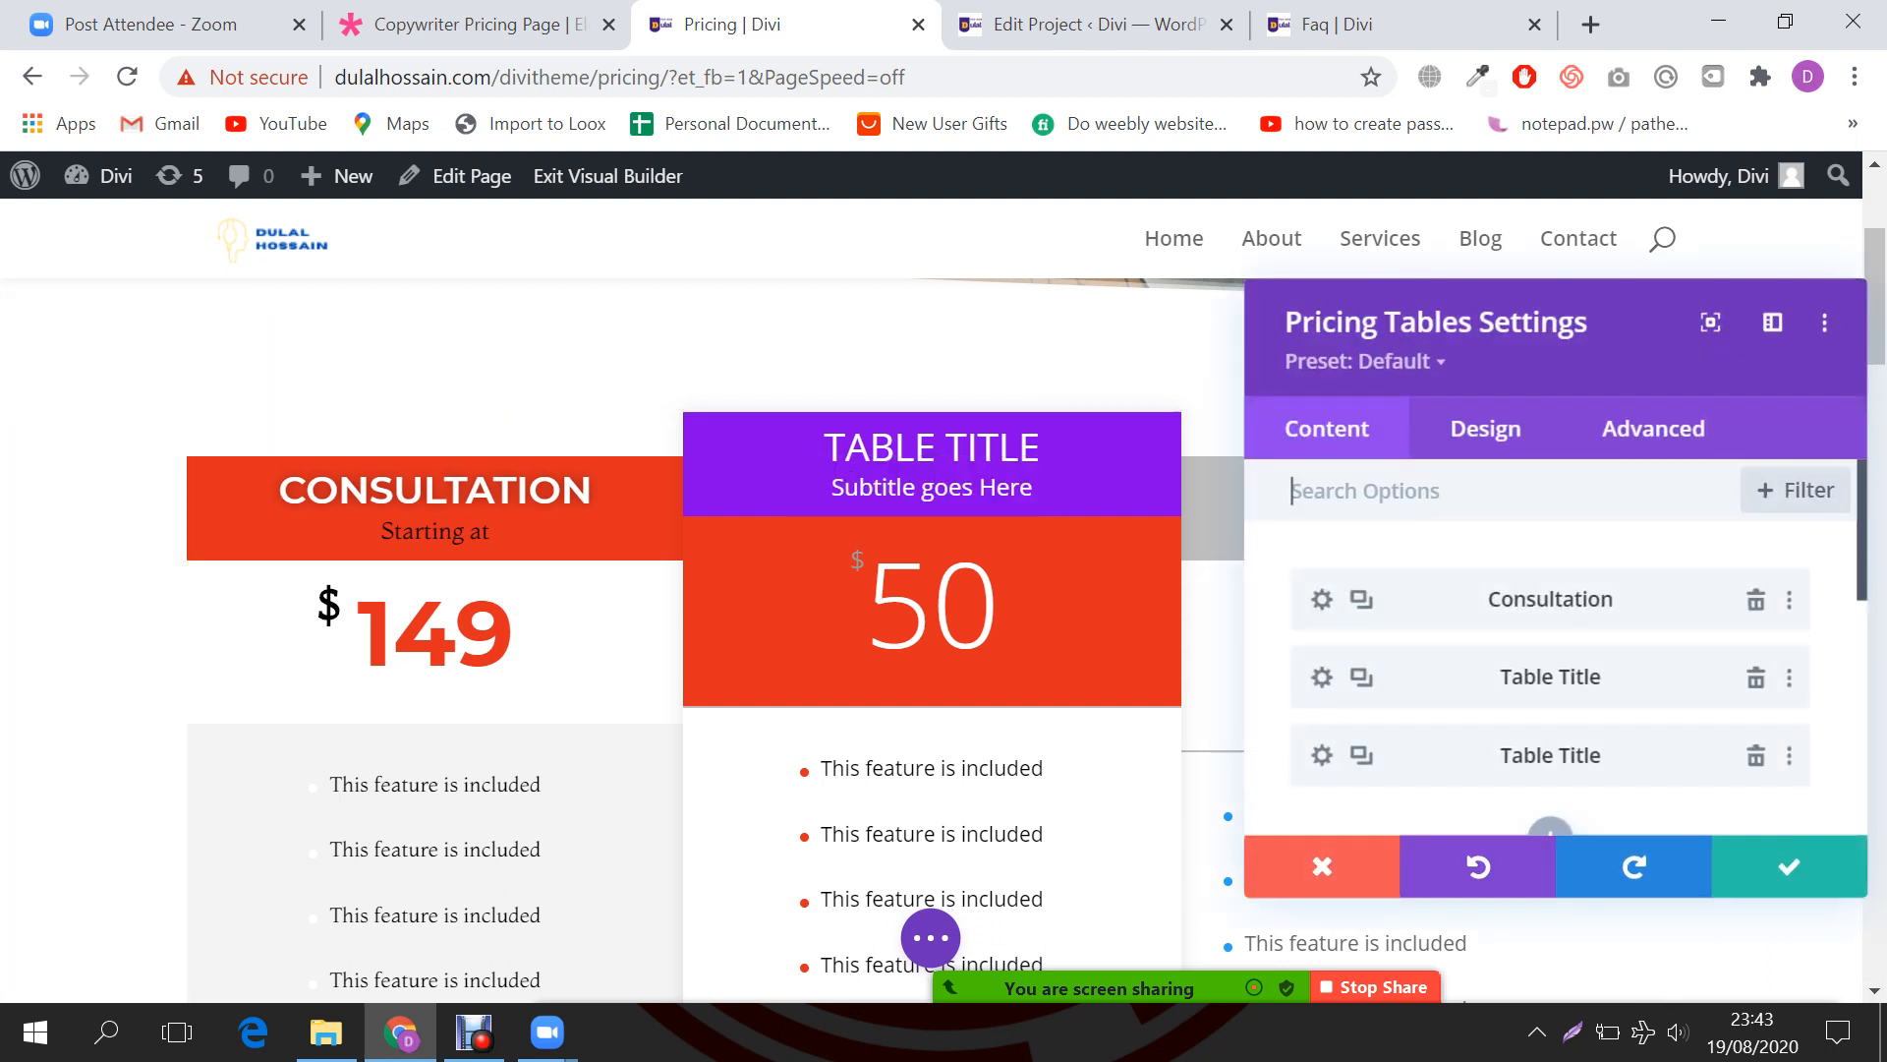
right_click(1334, 602)
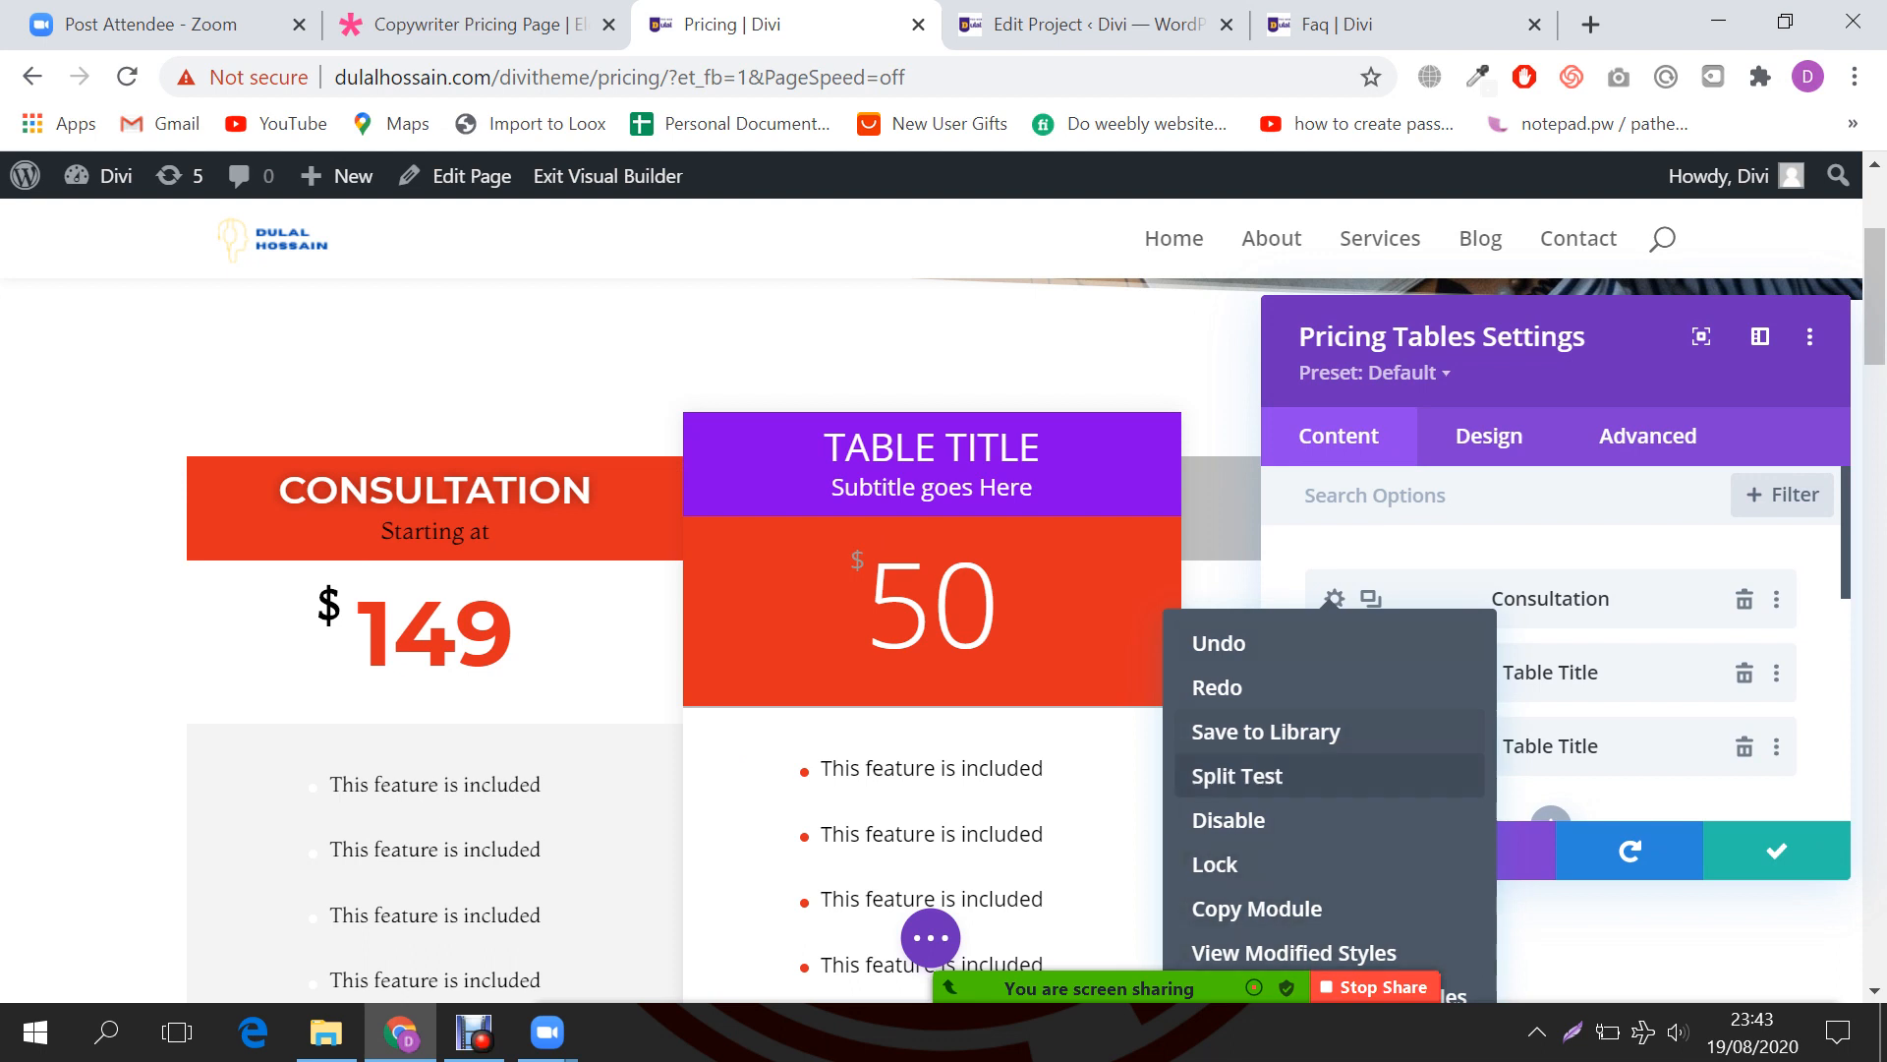
key(Escape)
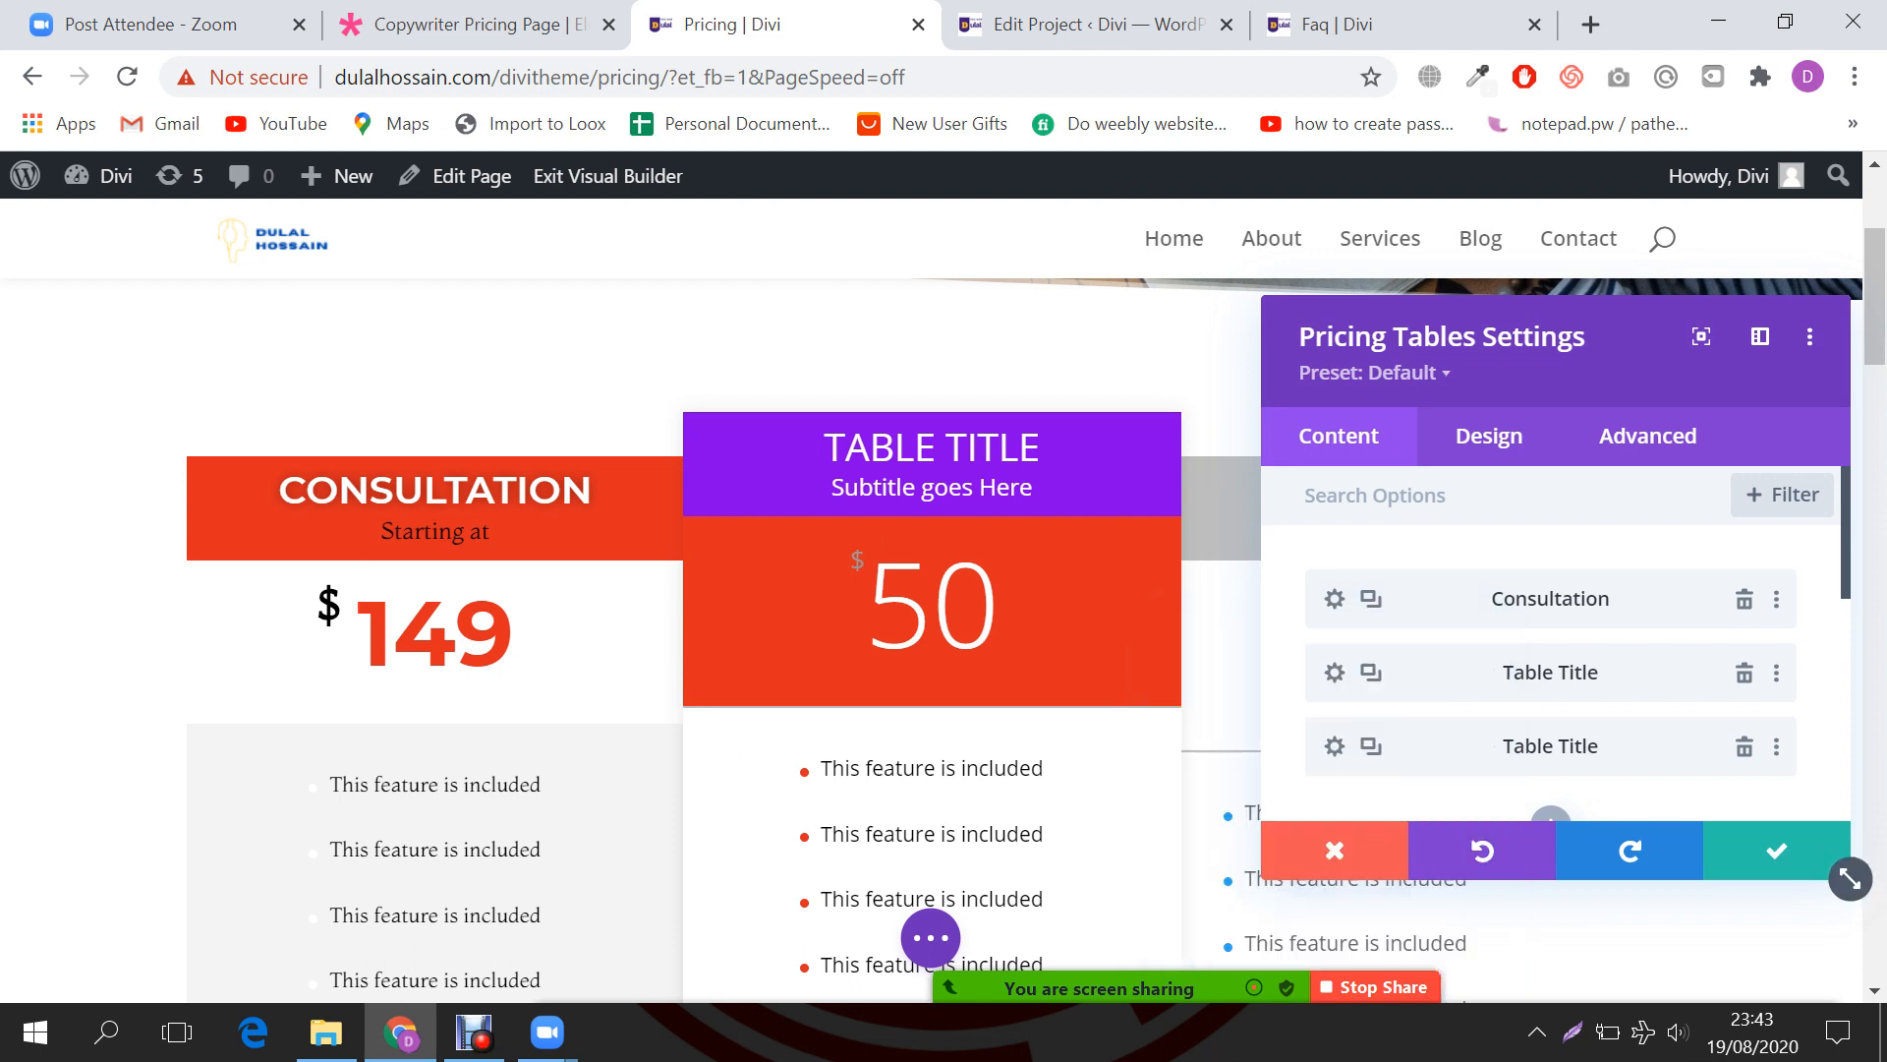
drag(1850, 877, 1724, 782)
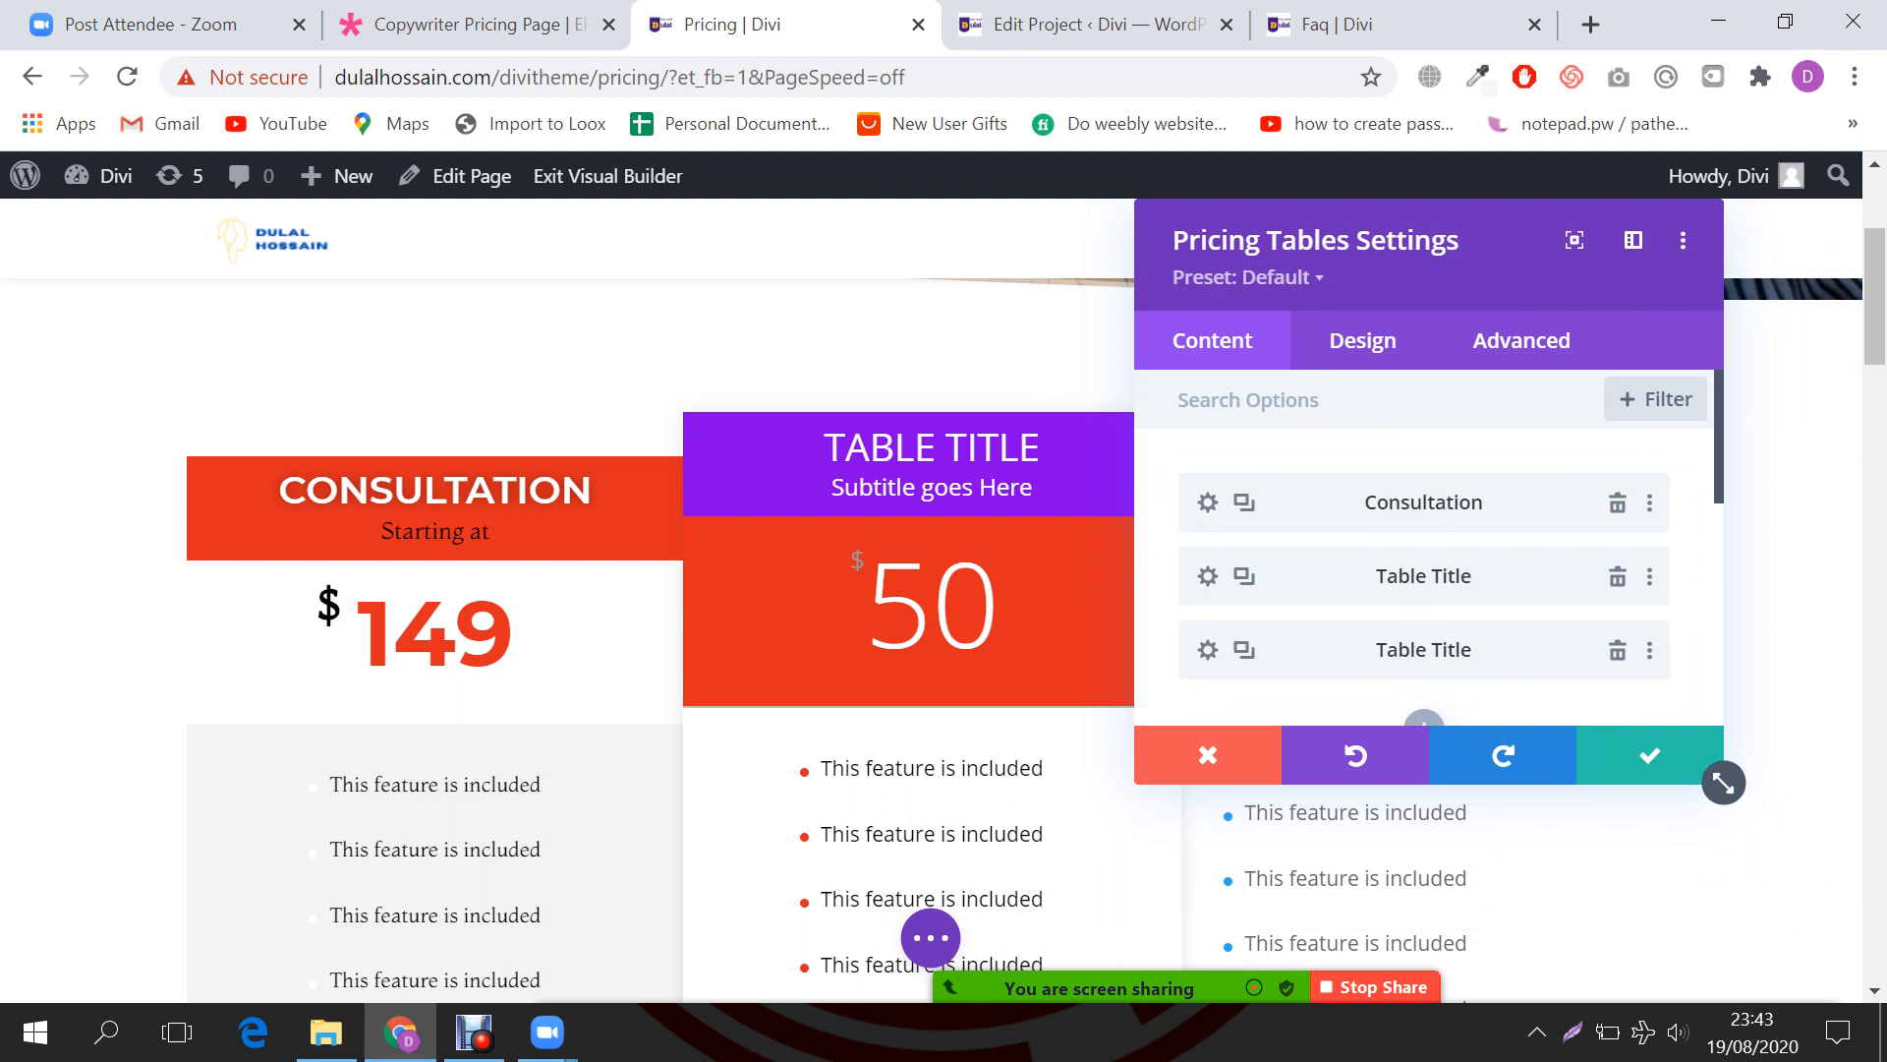
Step: Copy the Consultation table's item styles and delete one Table Title placeholder
right_click(1203, 502)
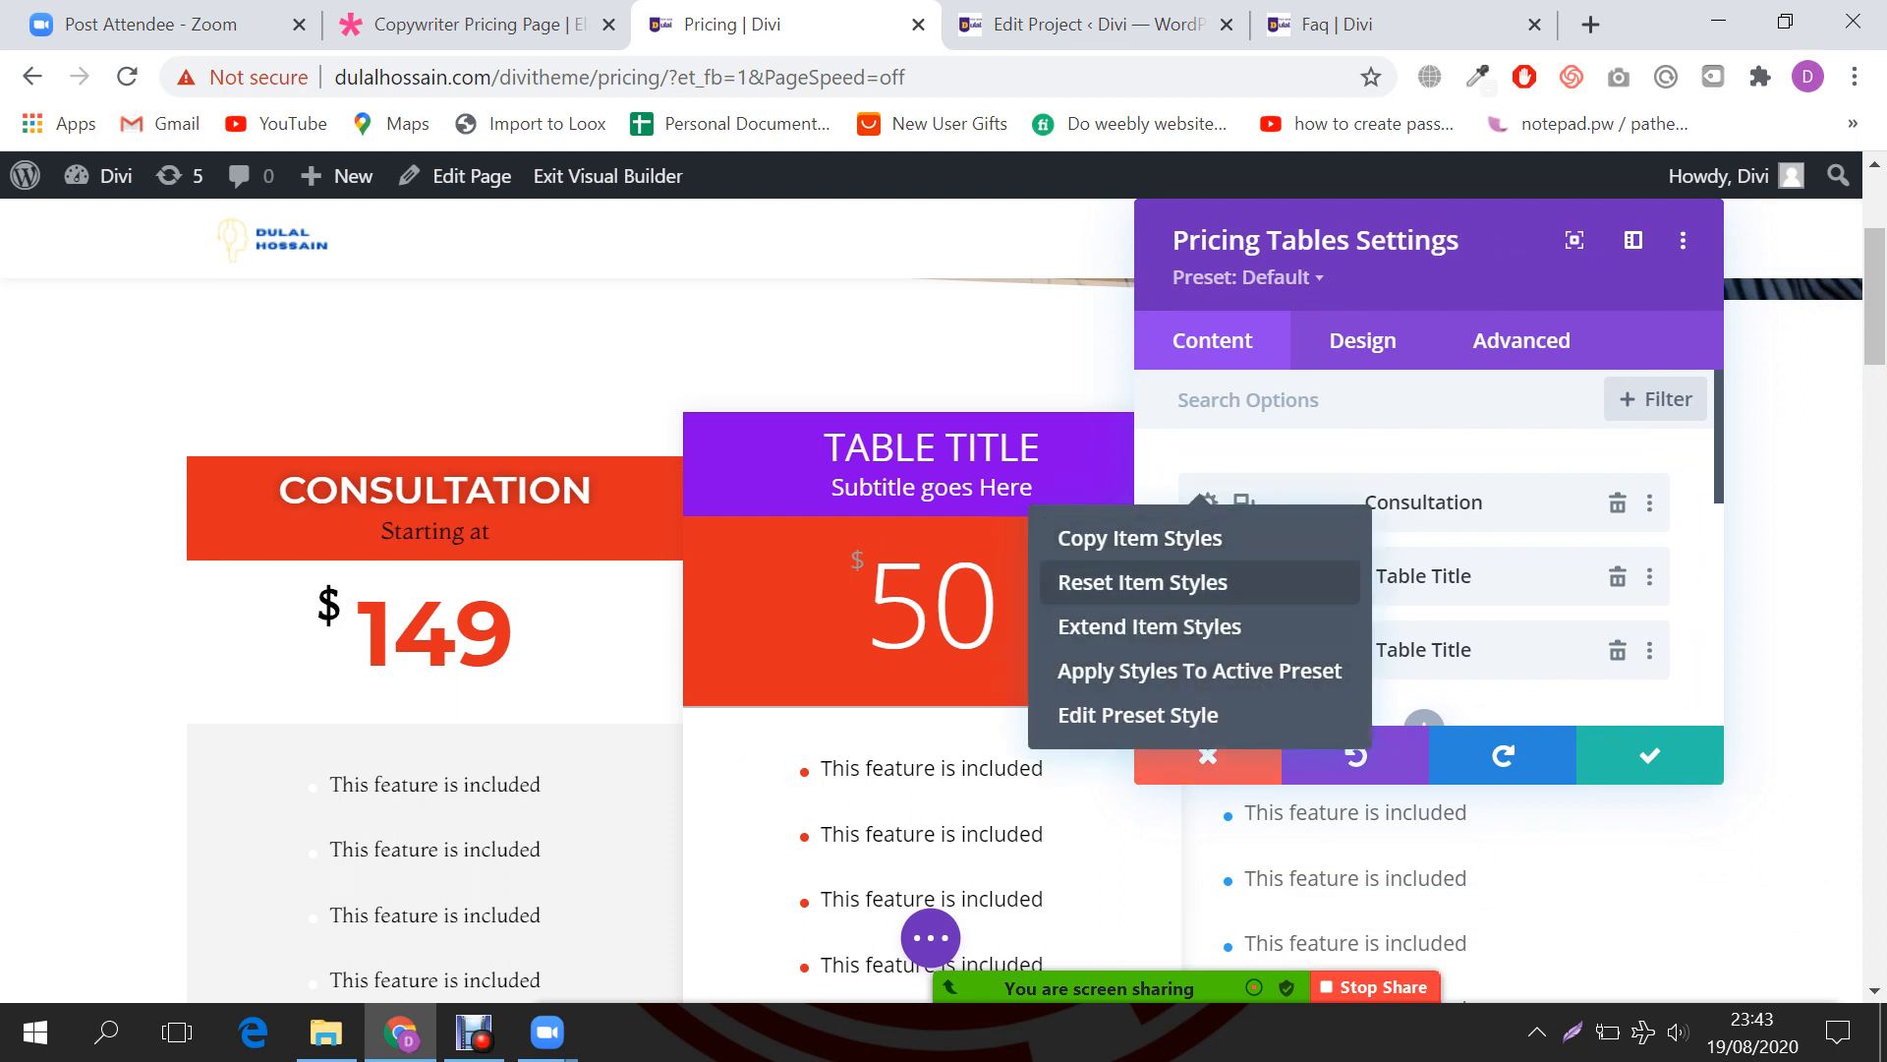
click(1203, 537)
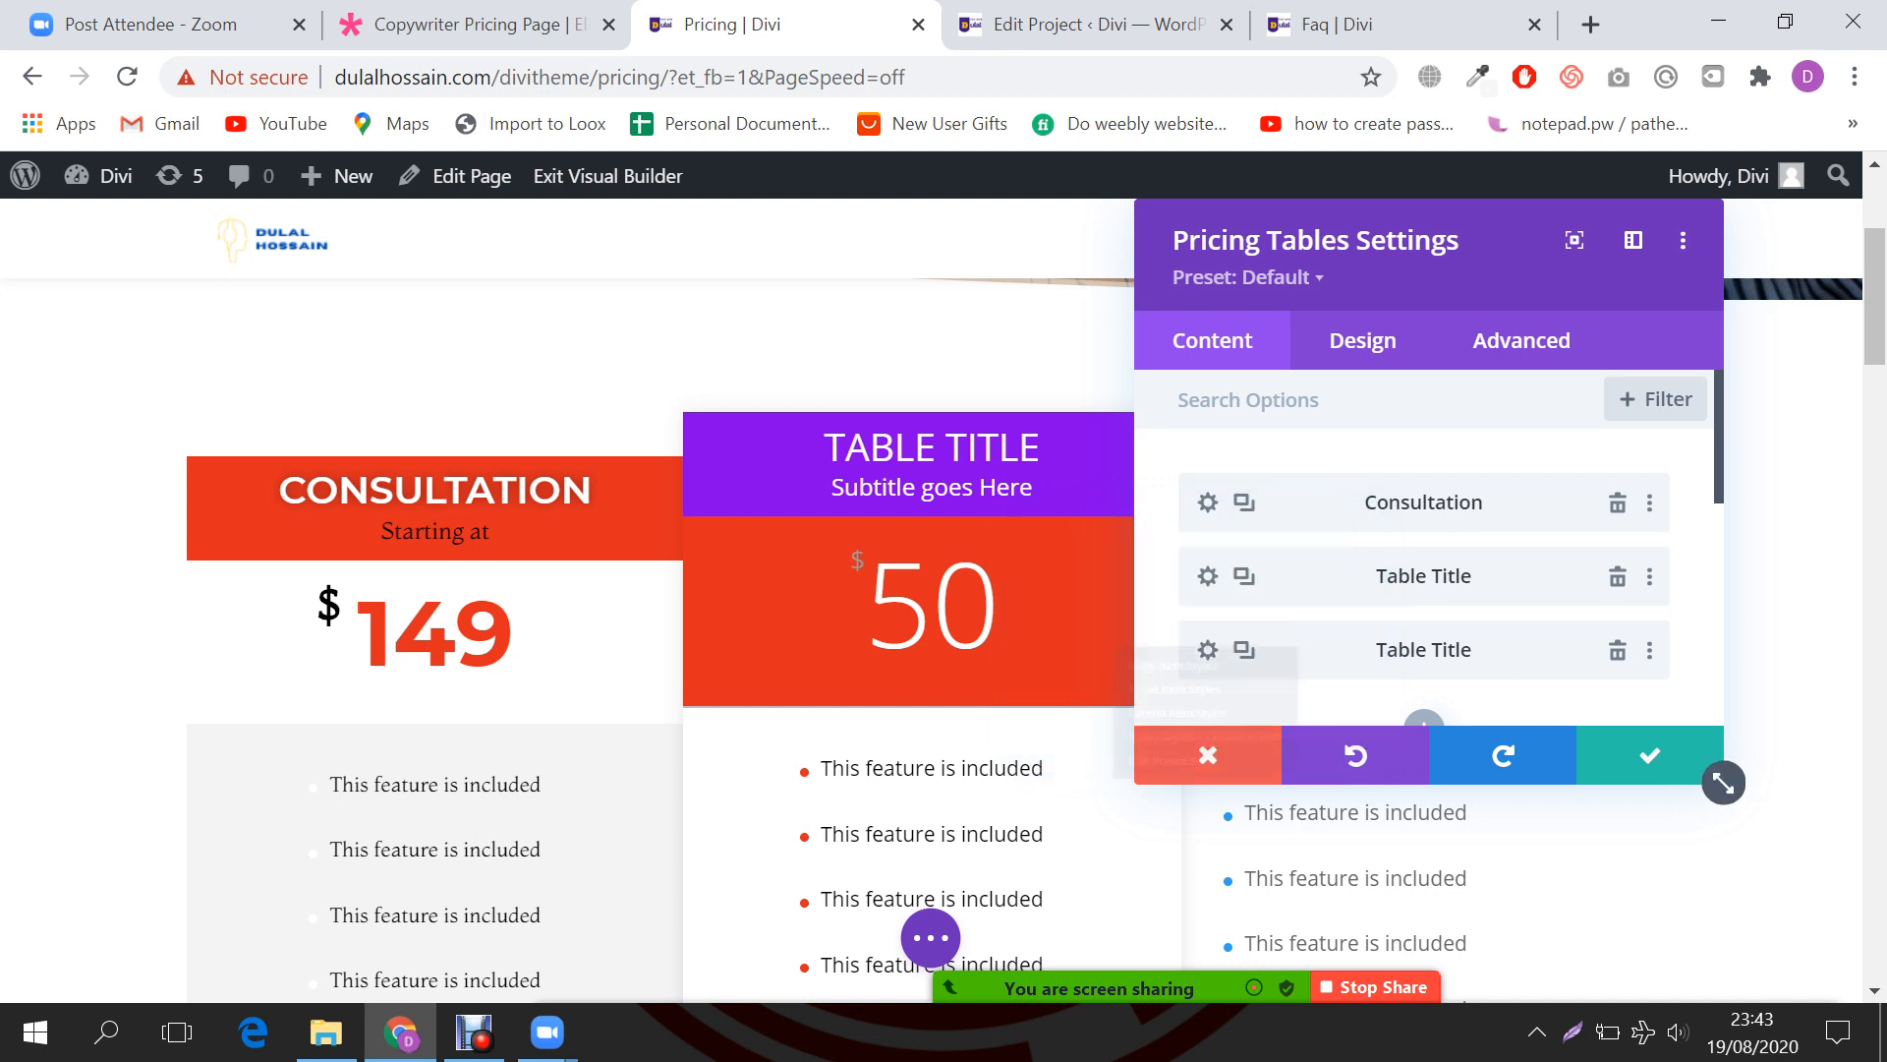
right_click(1208, 576)
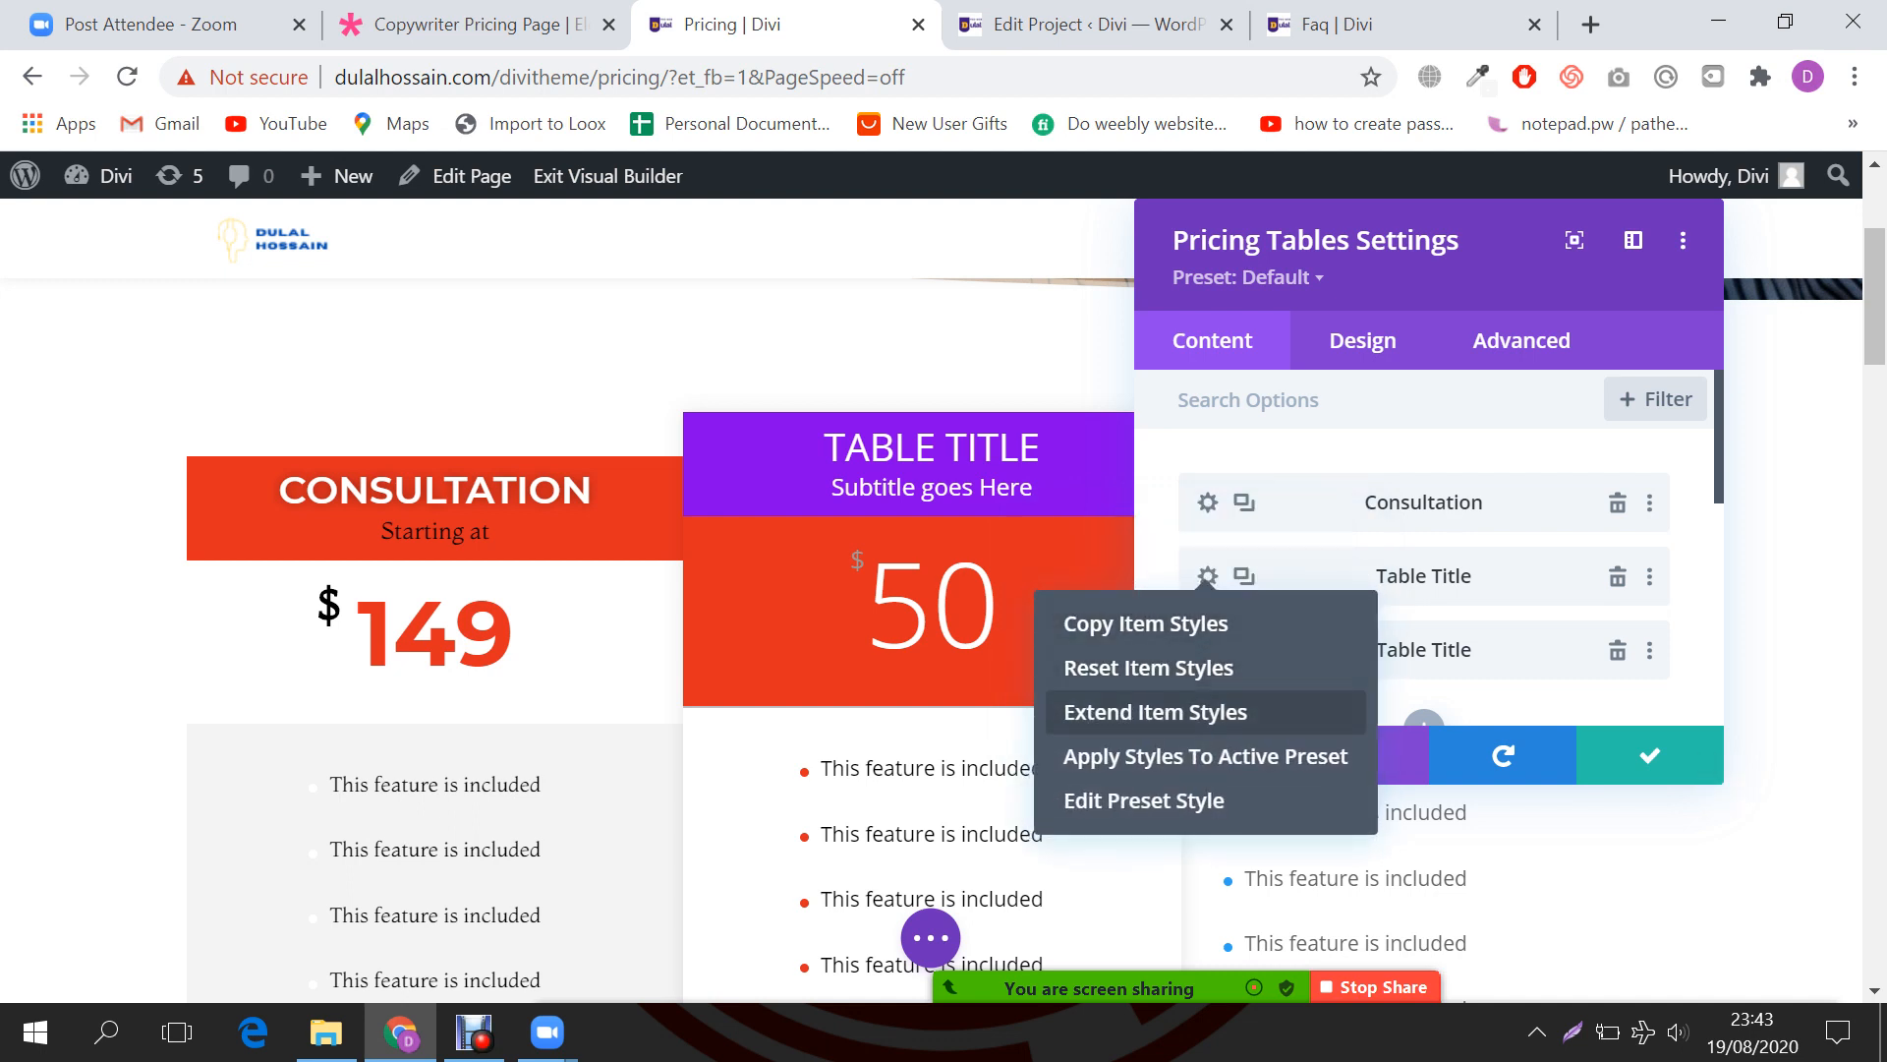
click(1474, 702)
right_click(1208, 502)
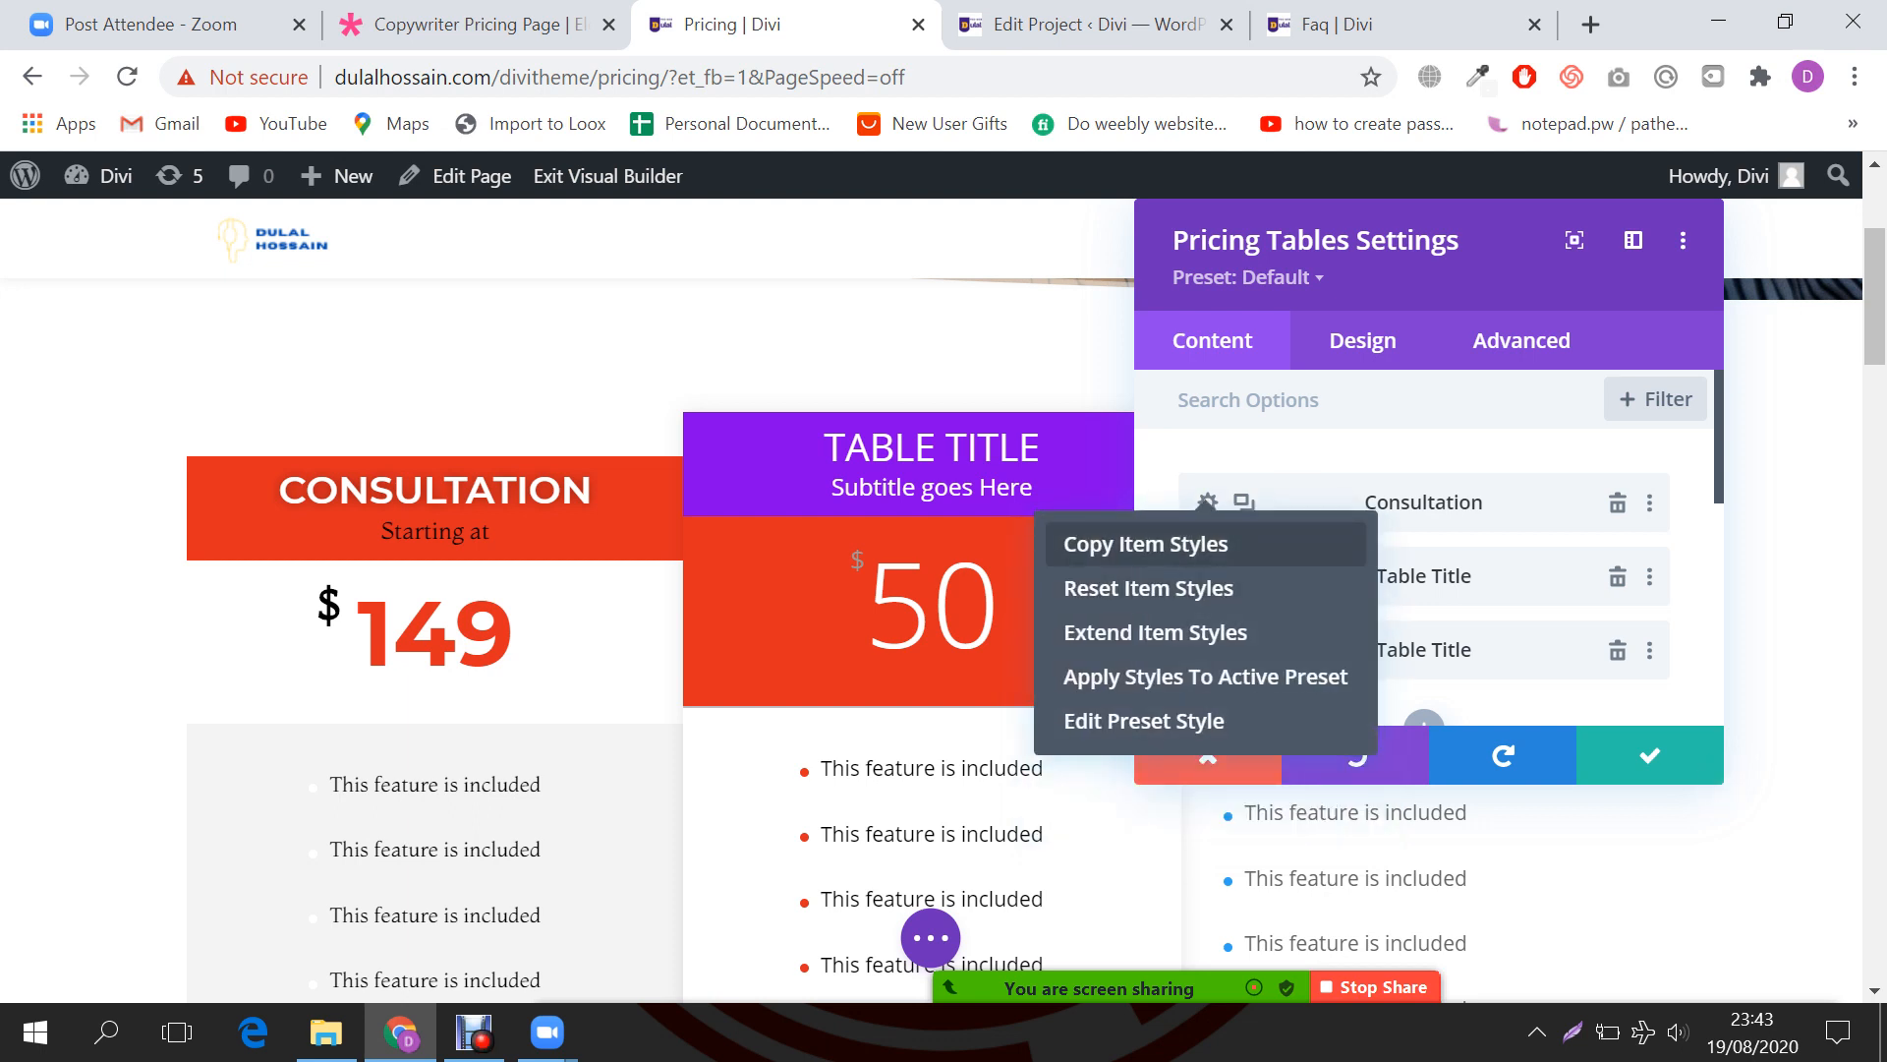
click(1168, 544)
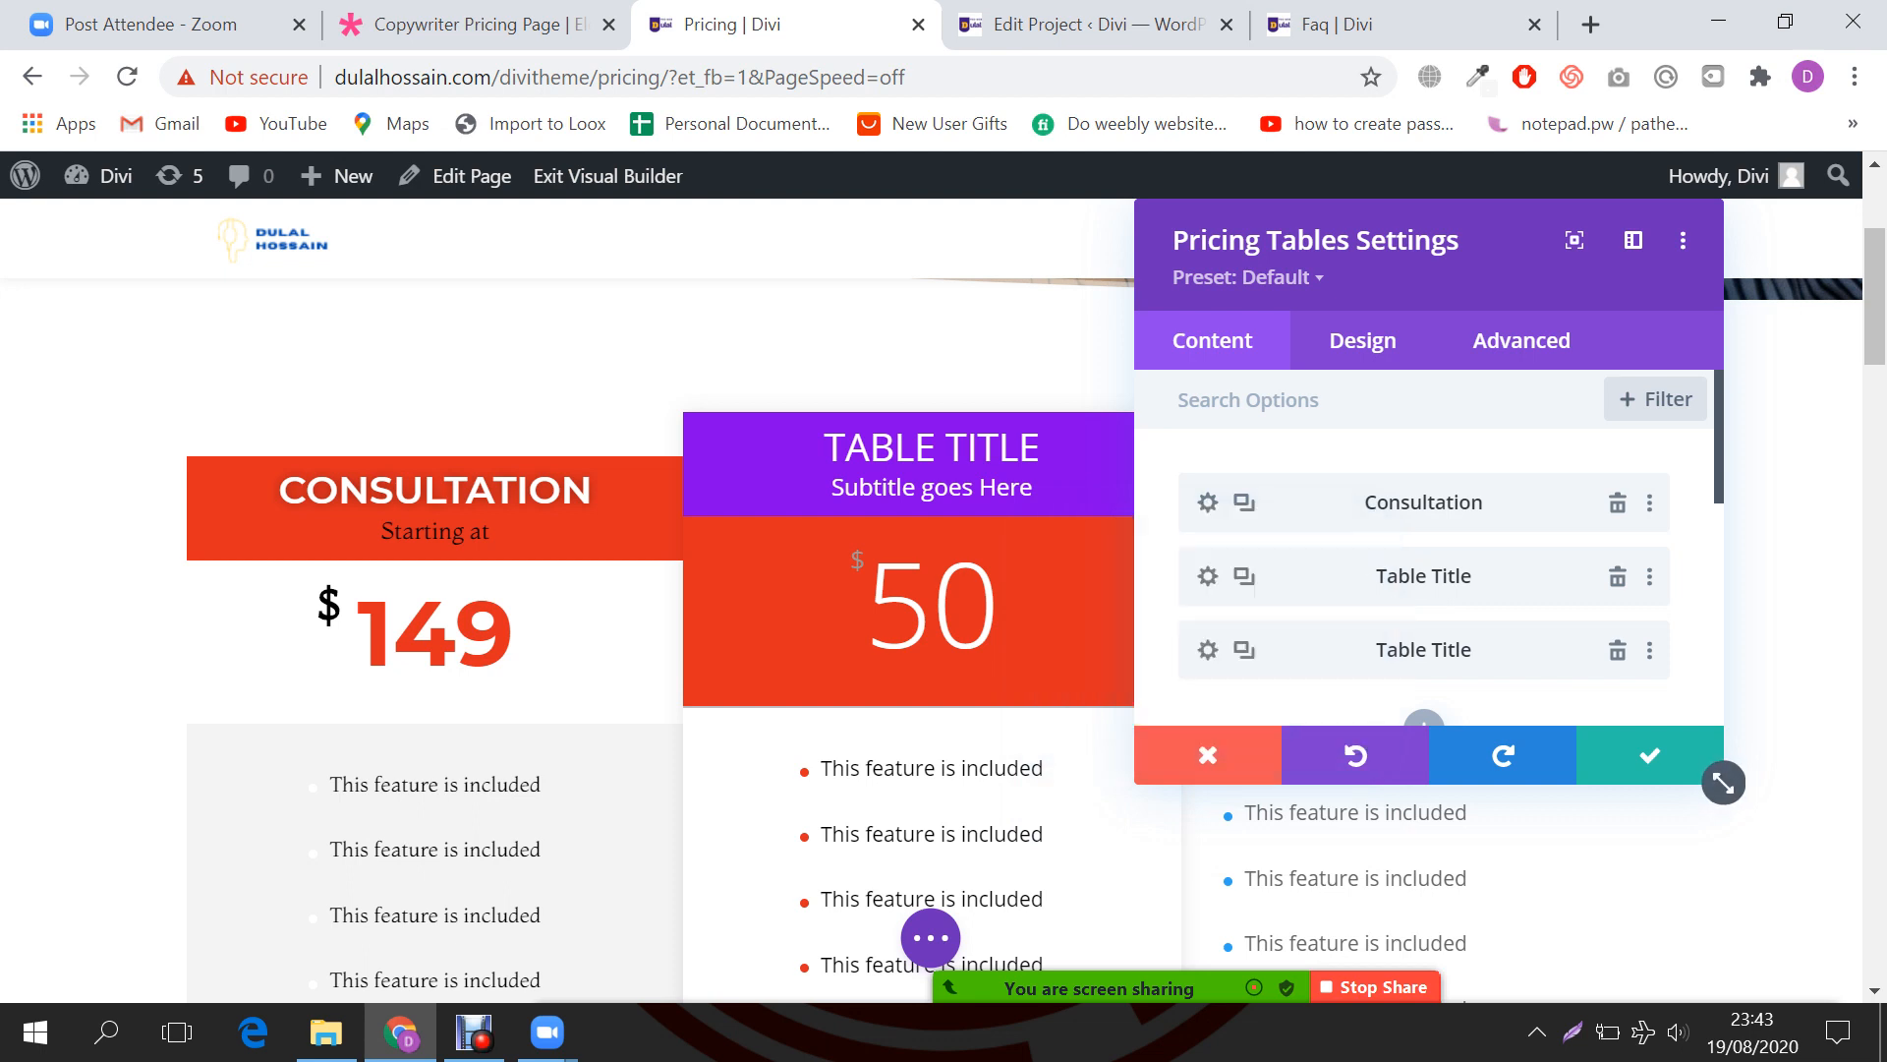
click(1618, 577)
Step: Delete the remaining Table Title placeholder and duplicate the Consultation table twice
click(1618, 577)
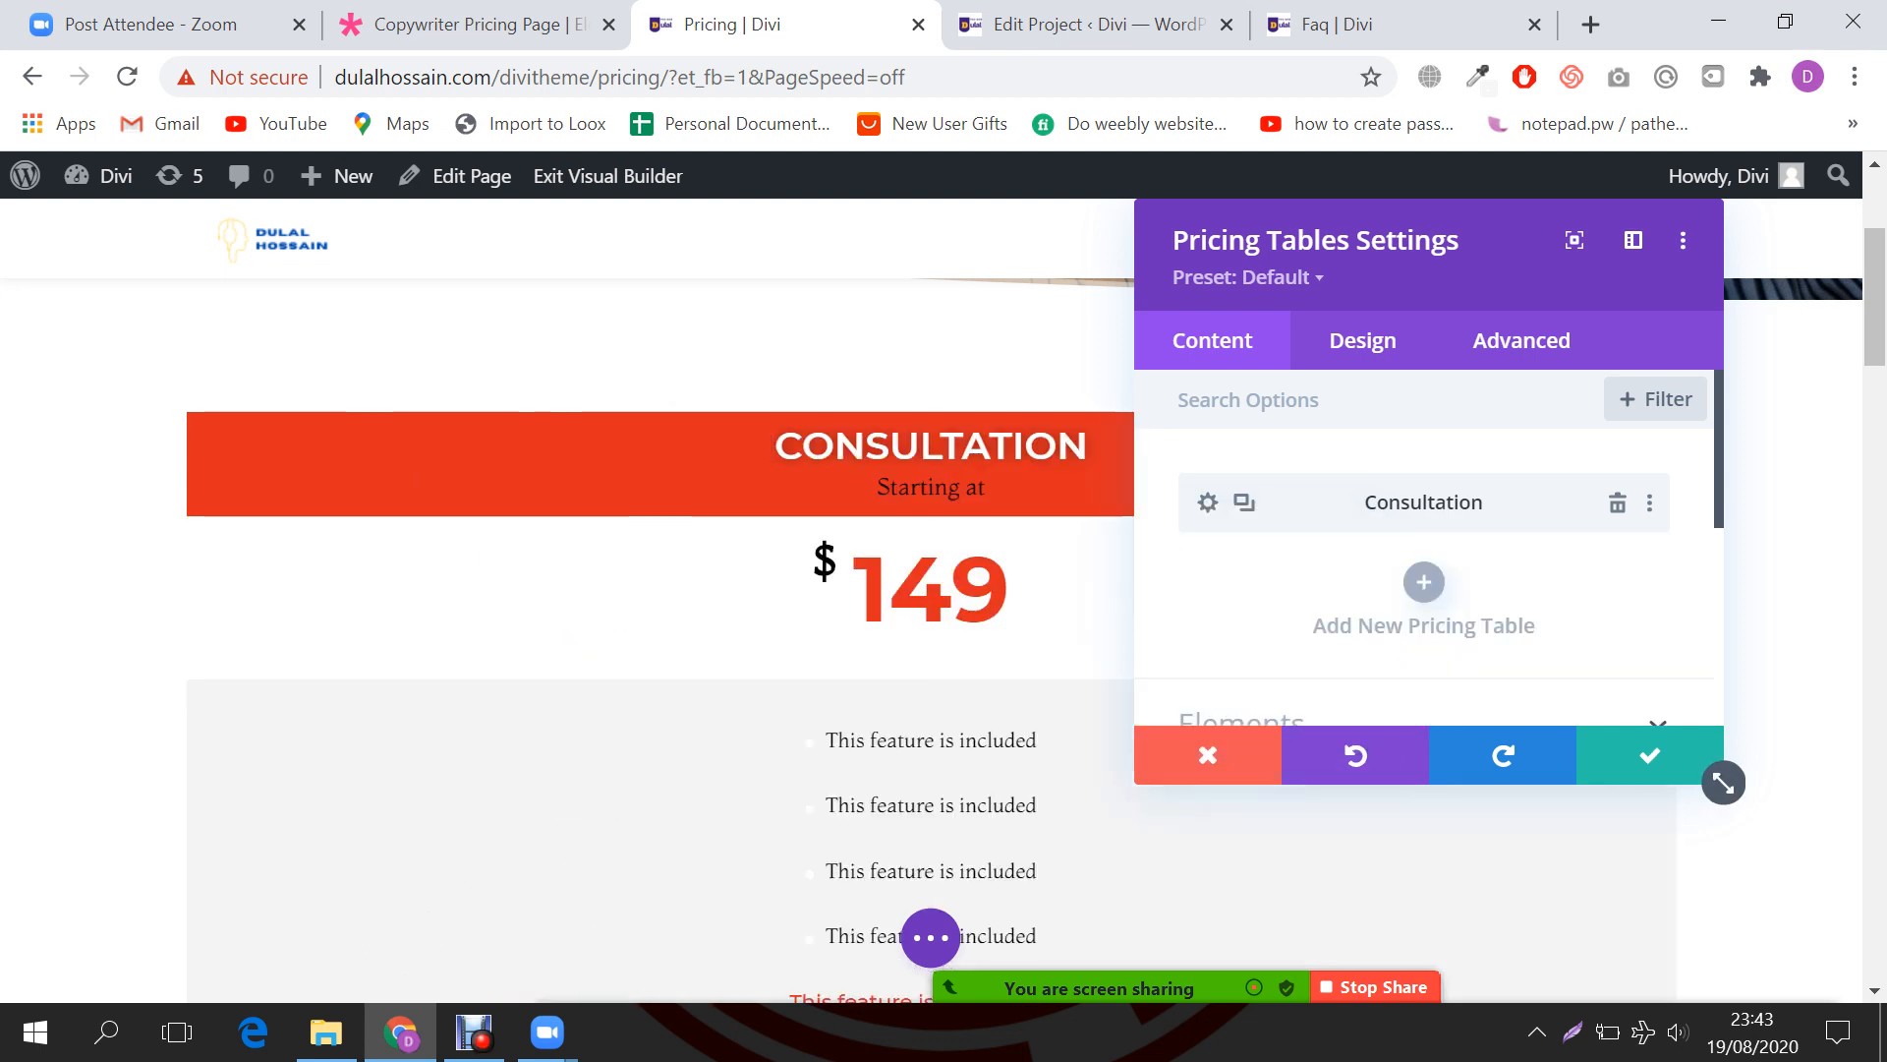
click(1245, 502)
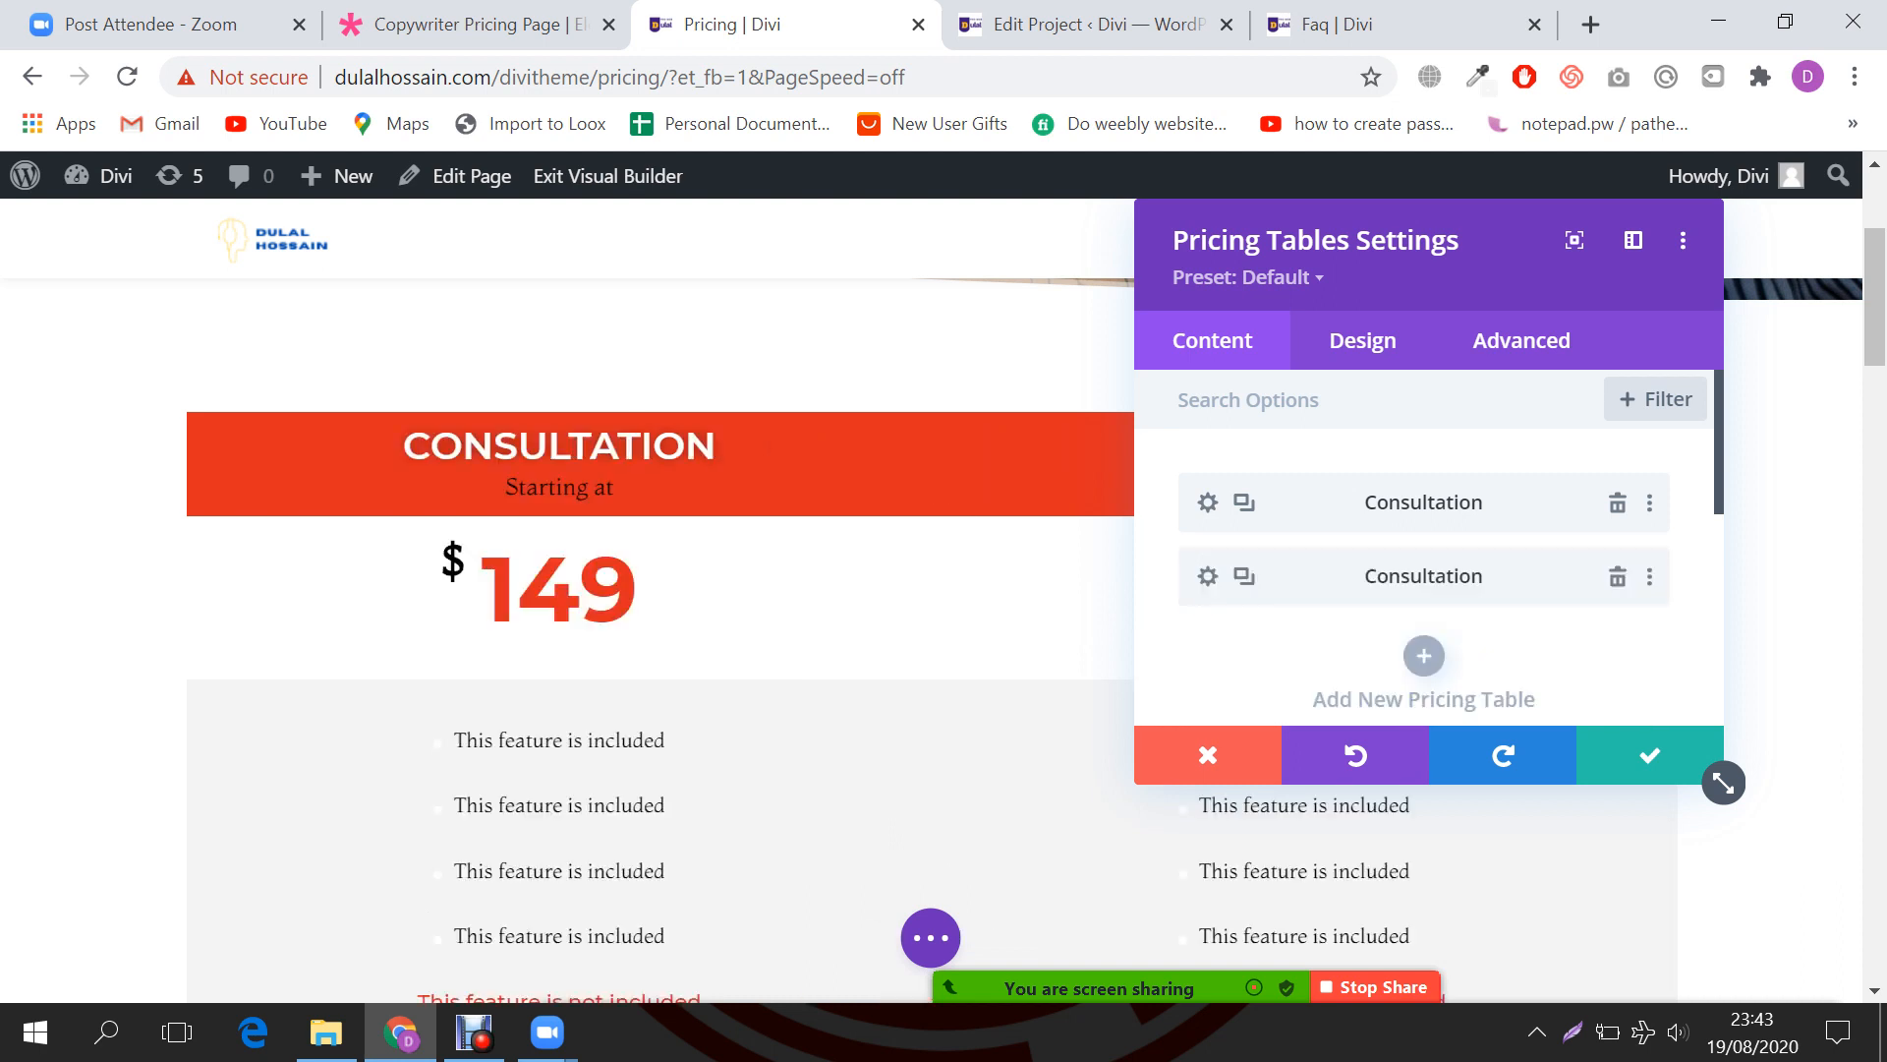
click(1245, 503)
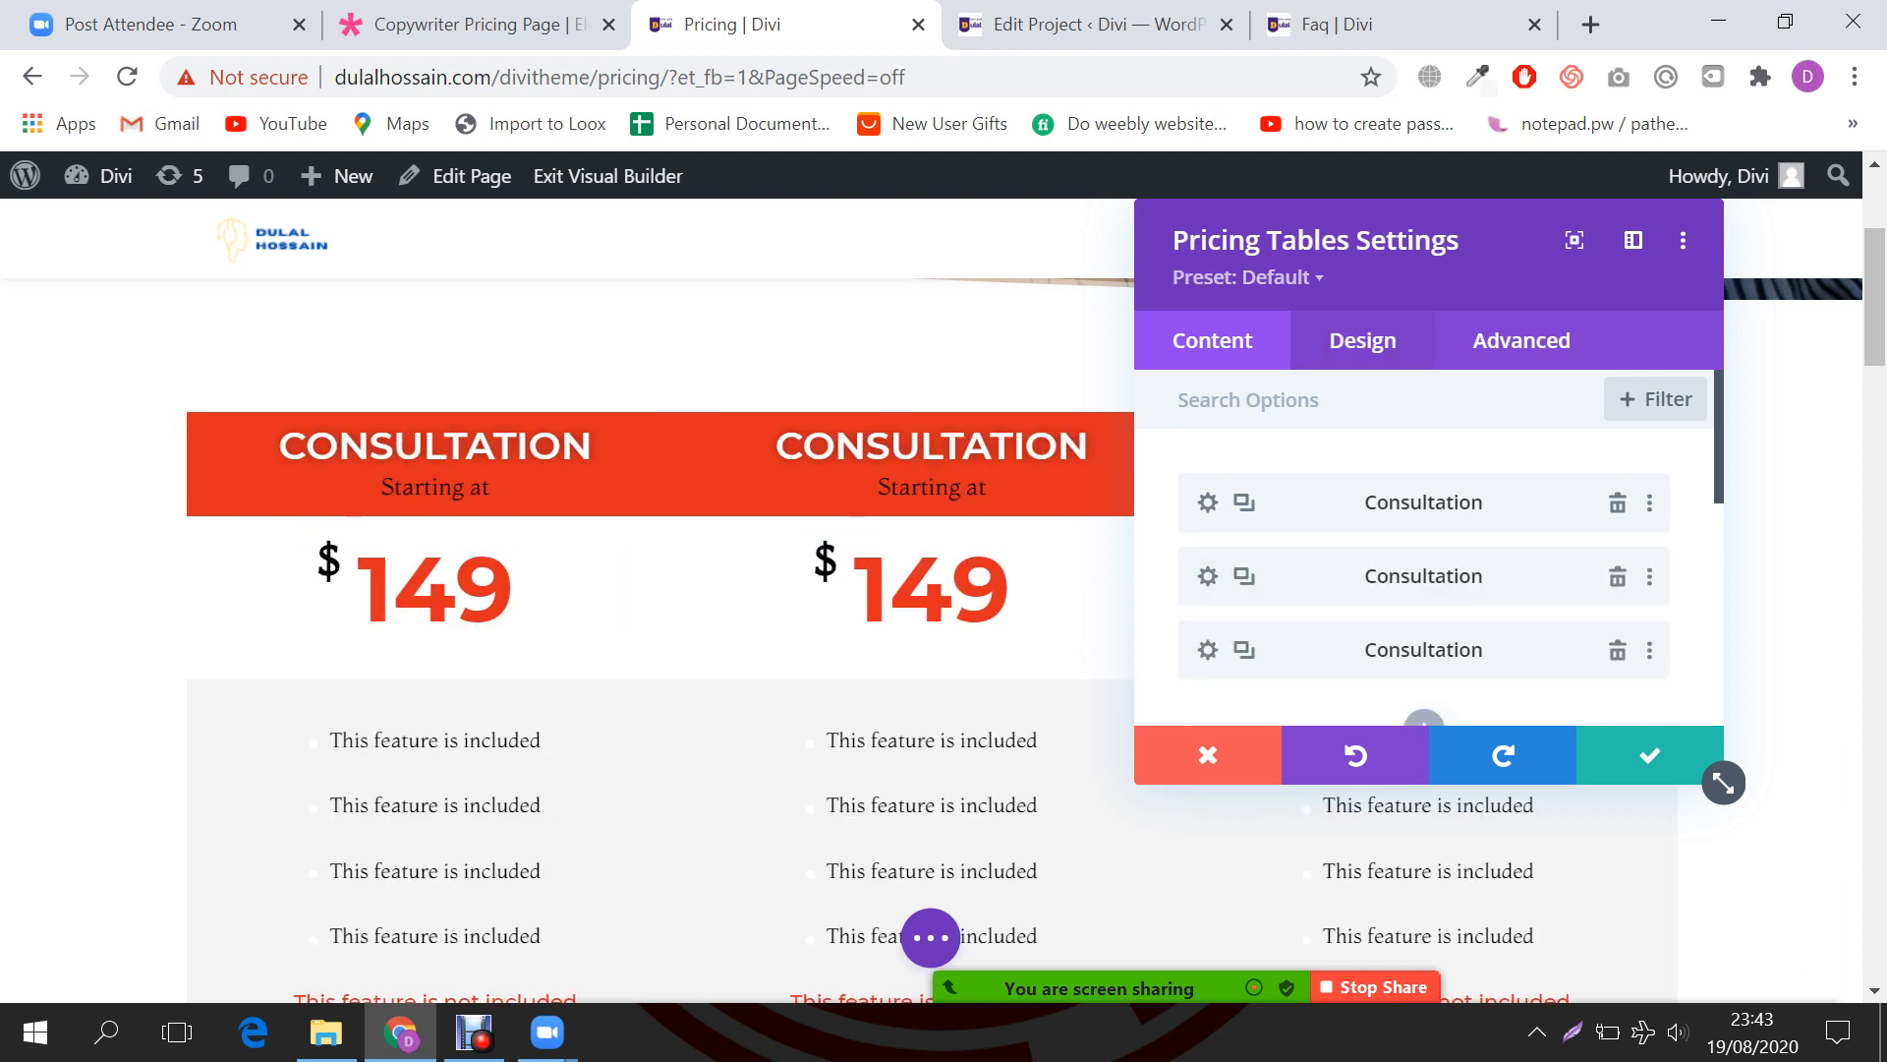
Step: Make the middle Consultation table featured and save the Pricing Tables module
click(1208, 502)
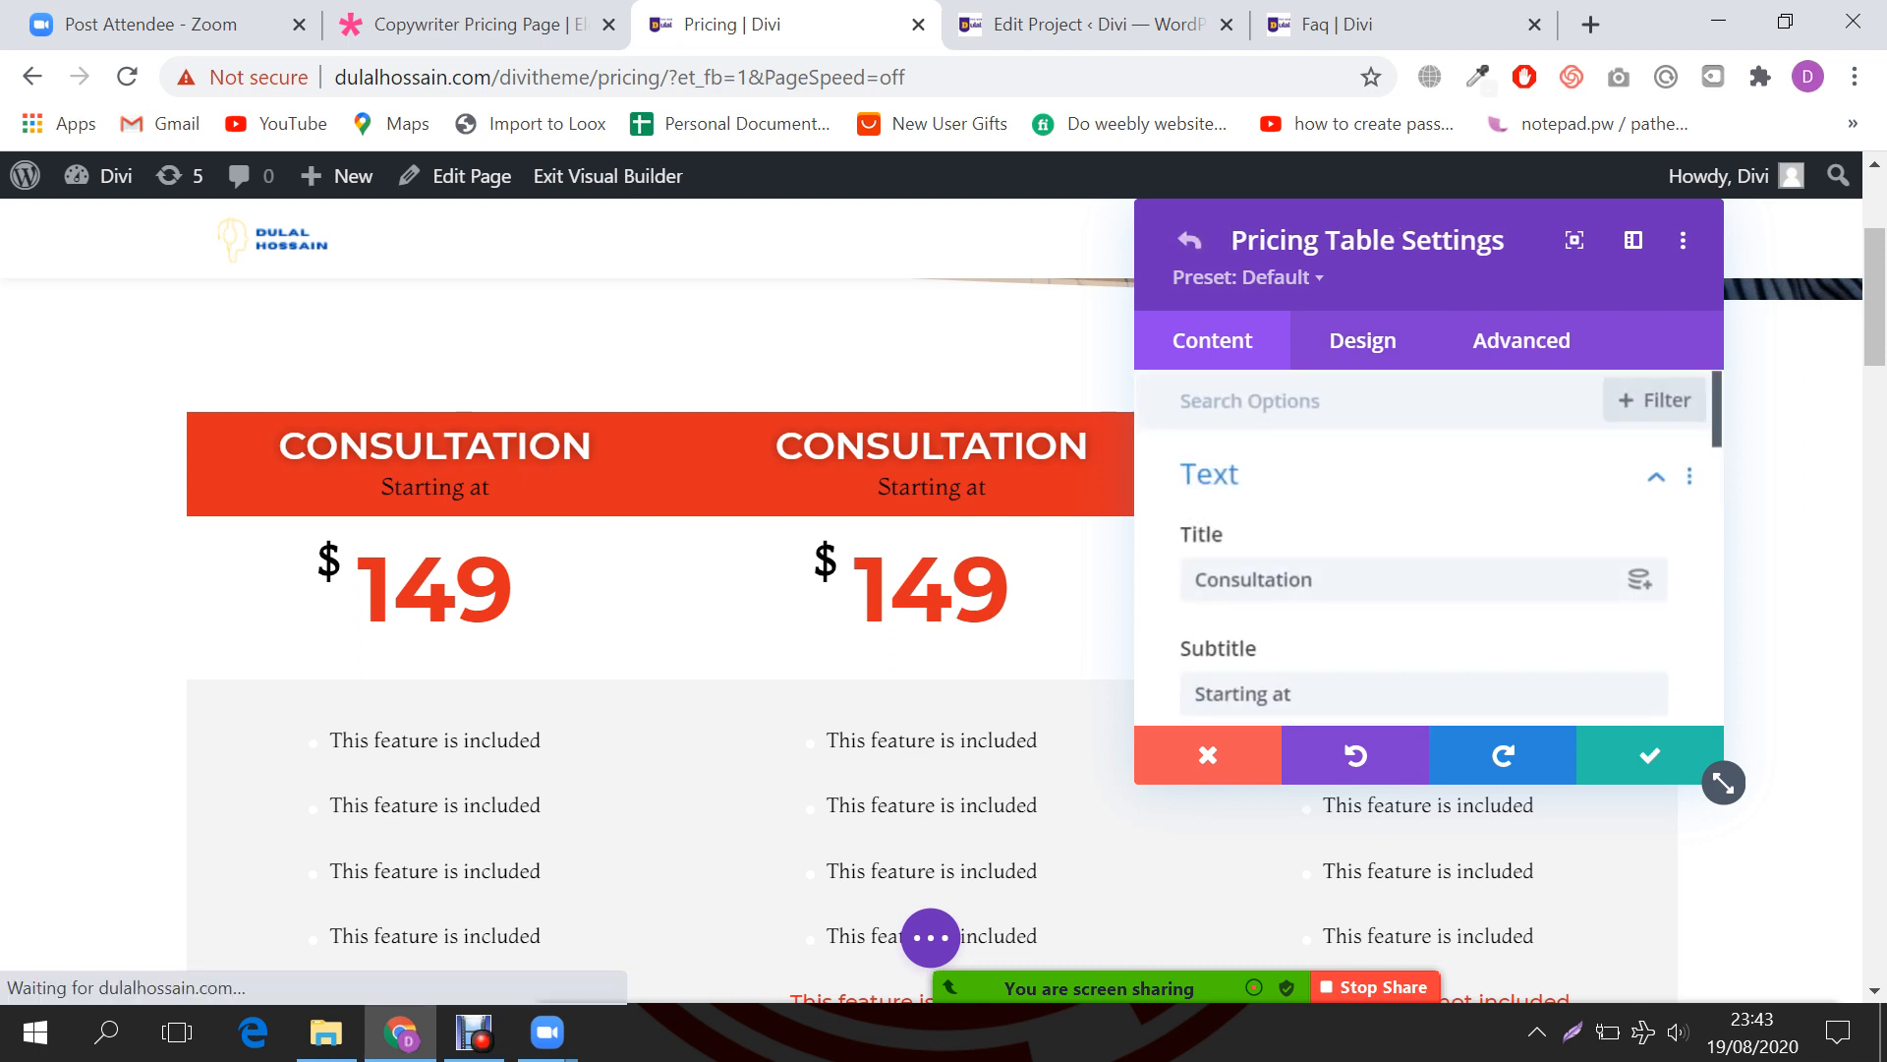
click(1362, 341)
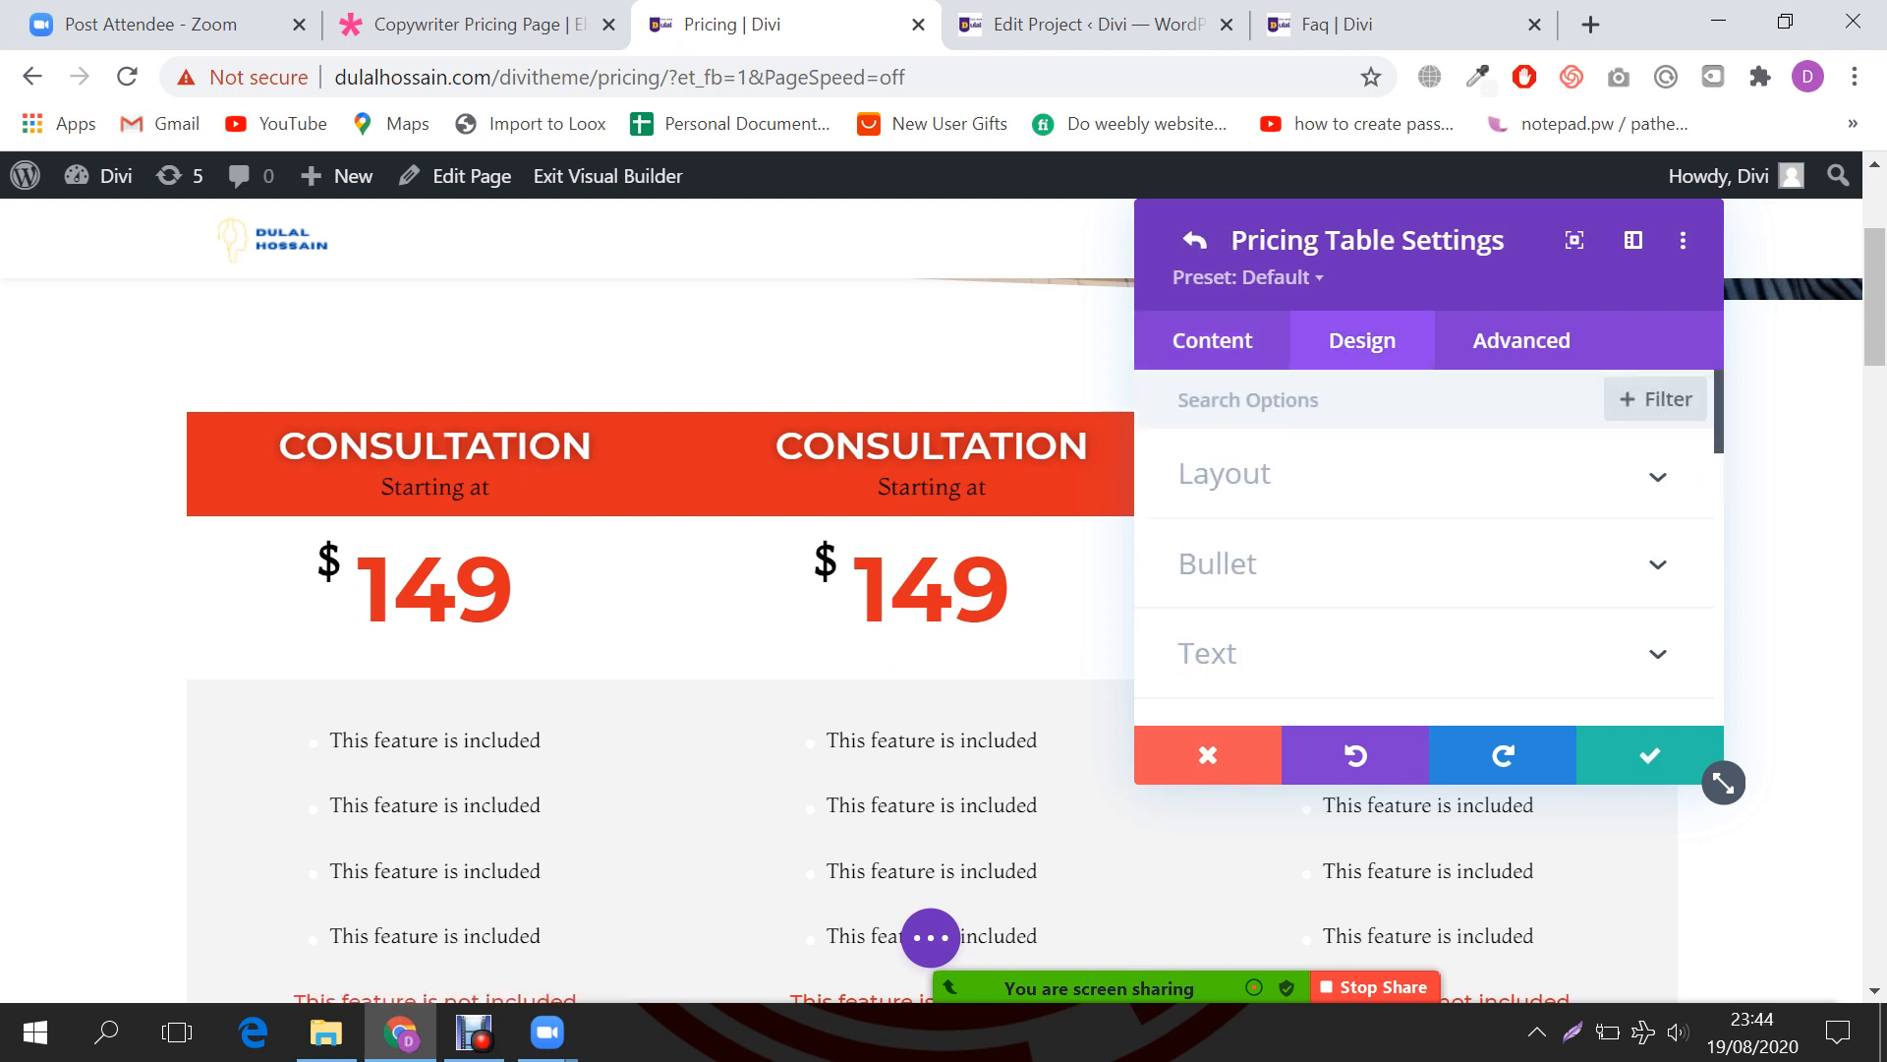
click(1224, 473)
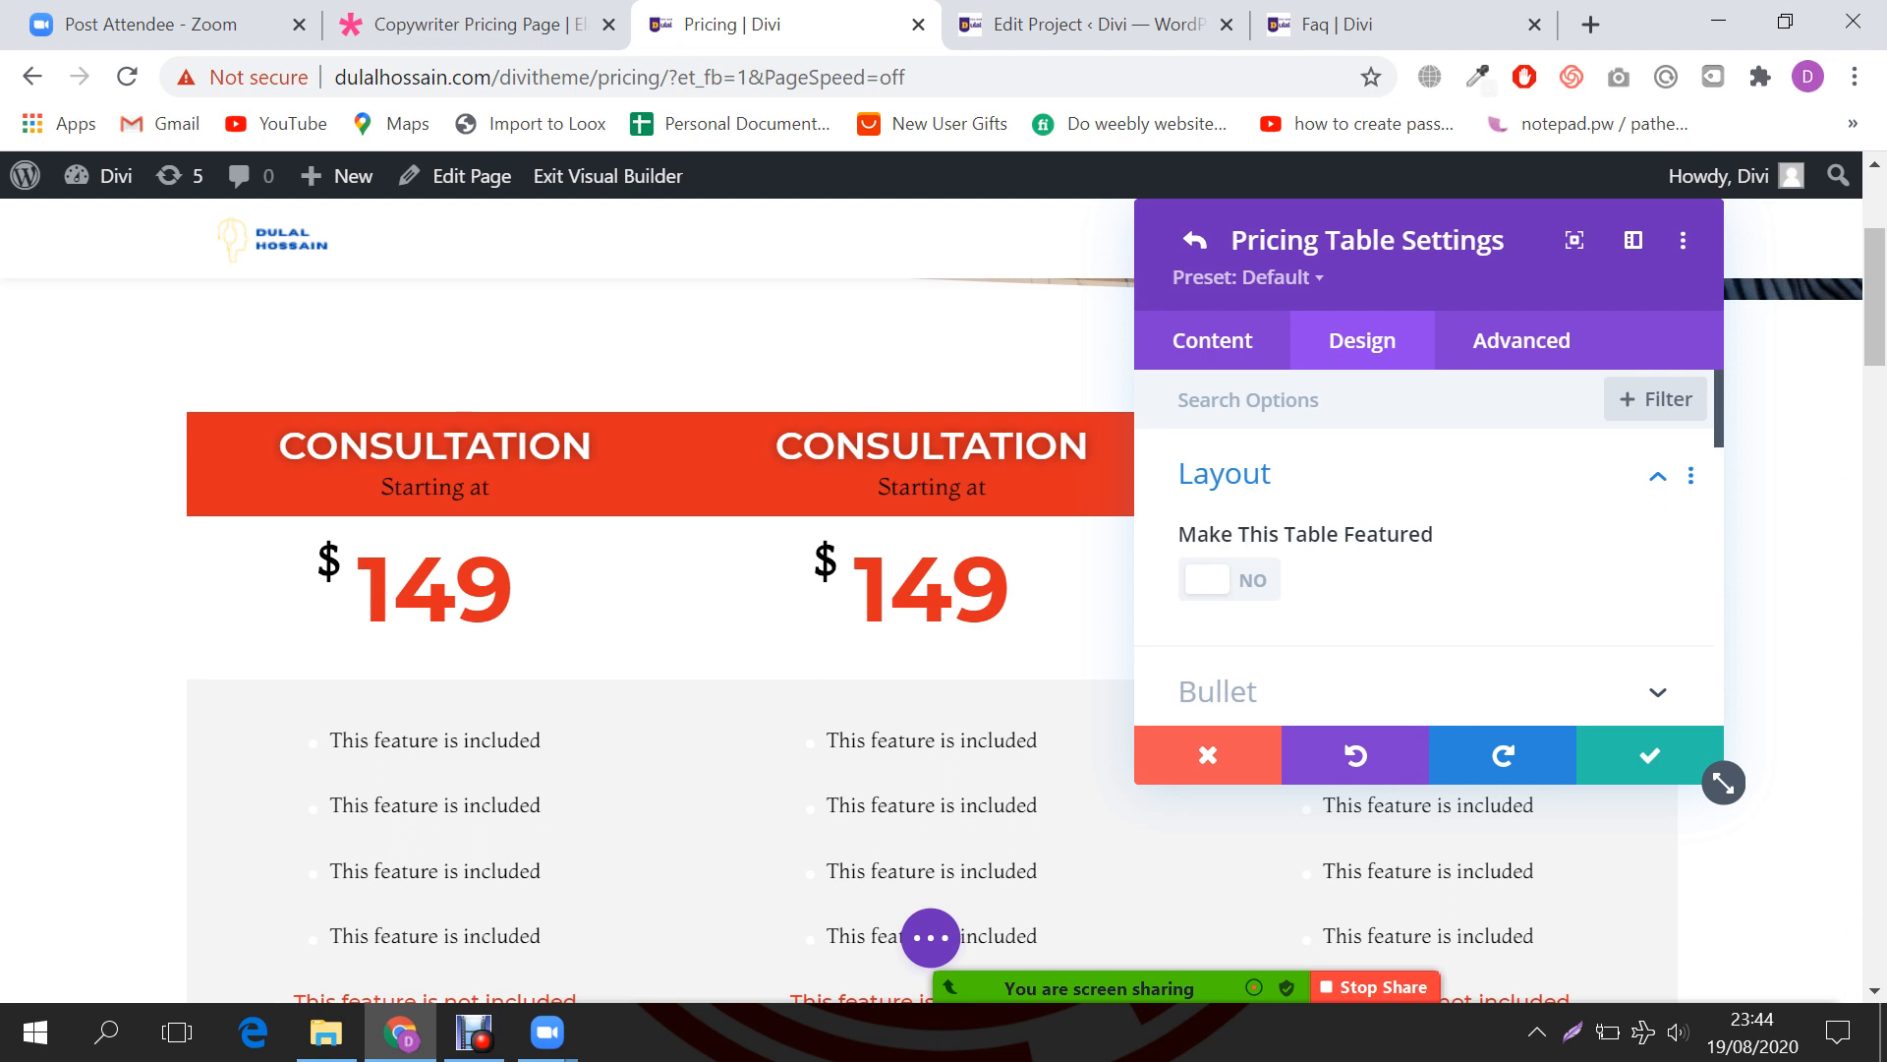
click(1207, 579)
click(1641, 757)
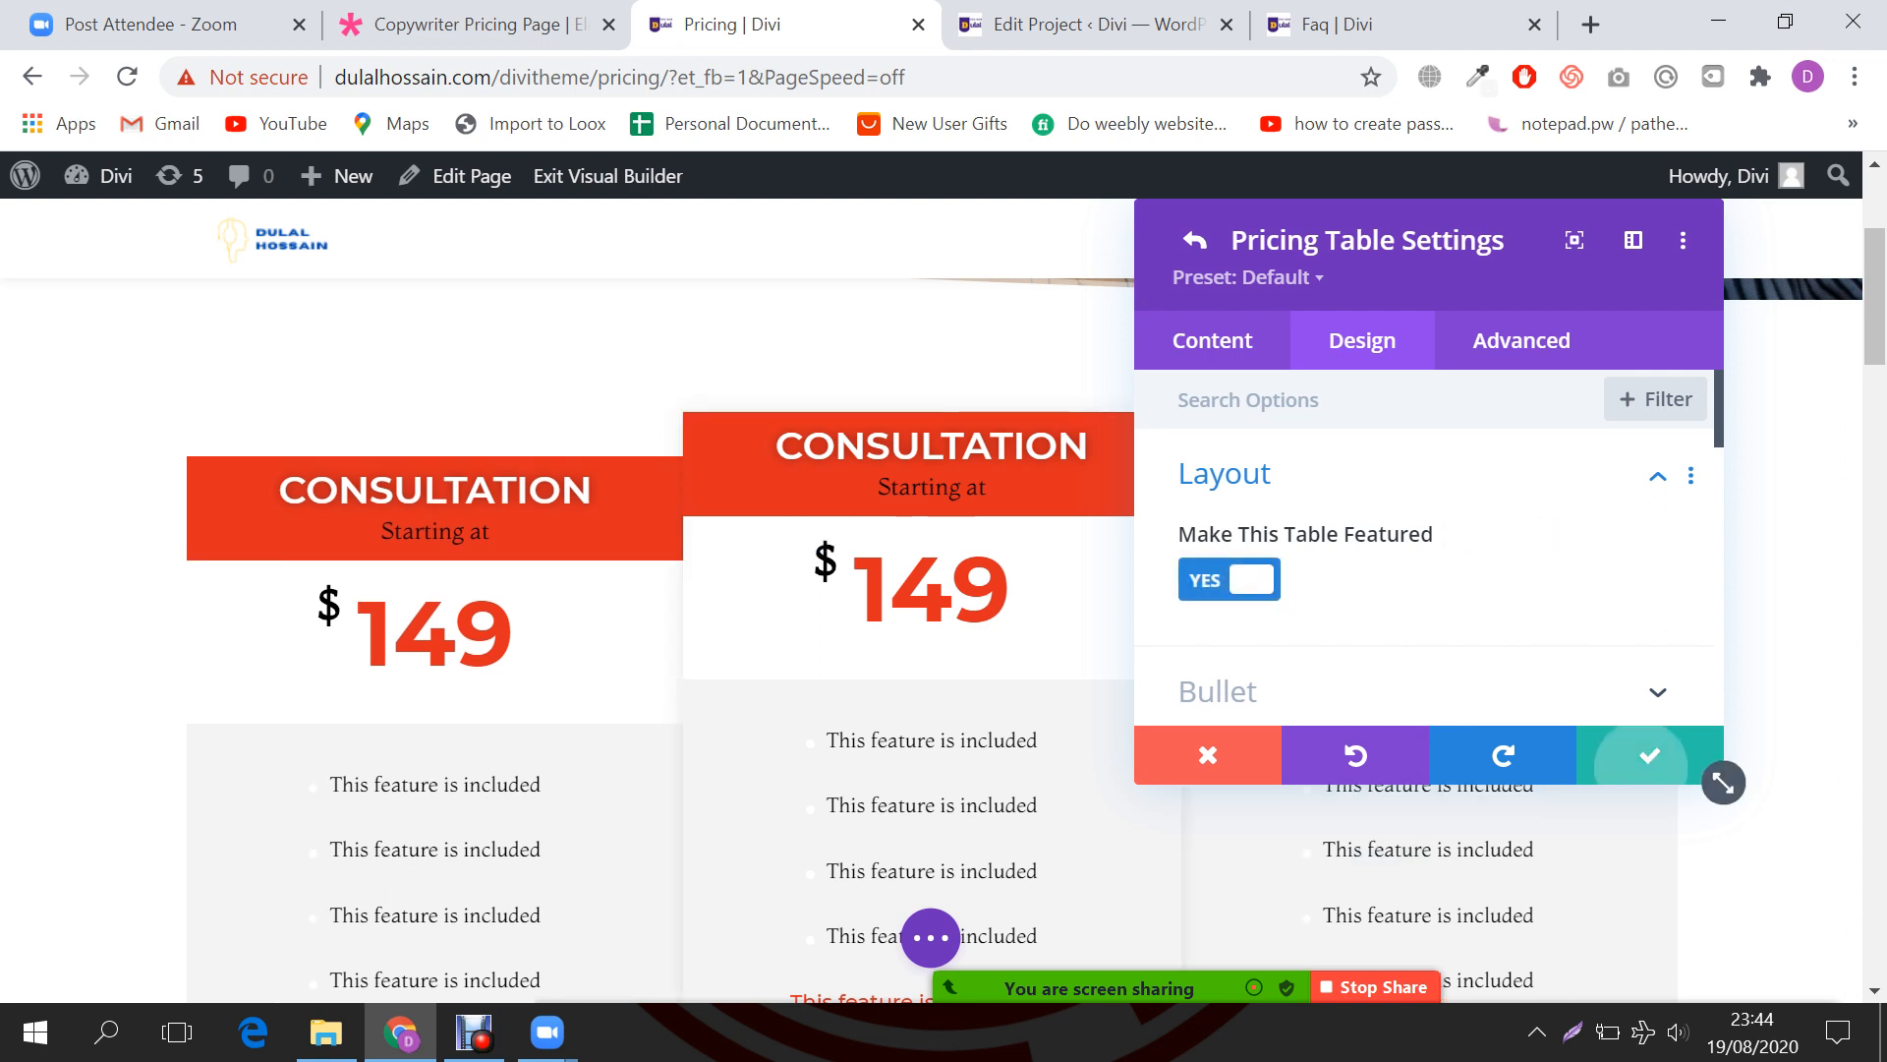
click(1632, 759)
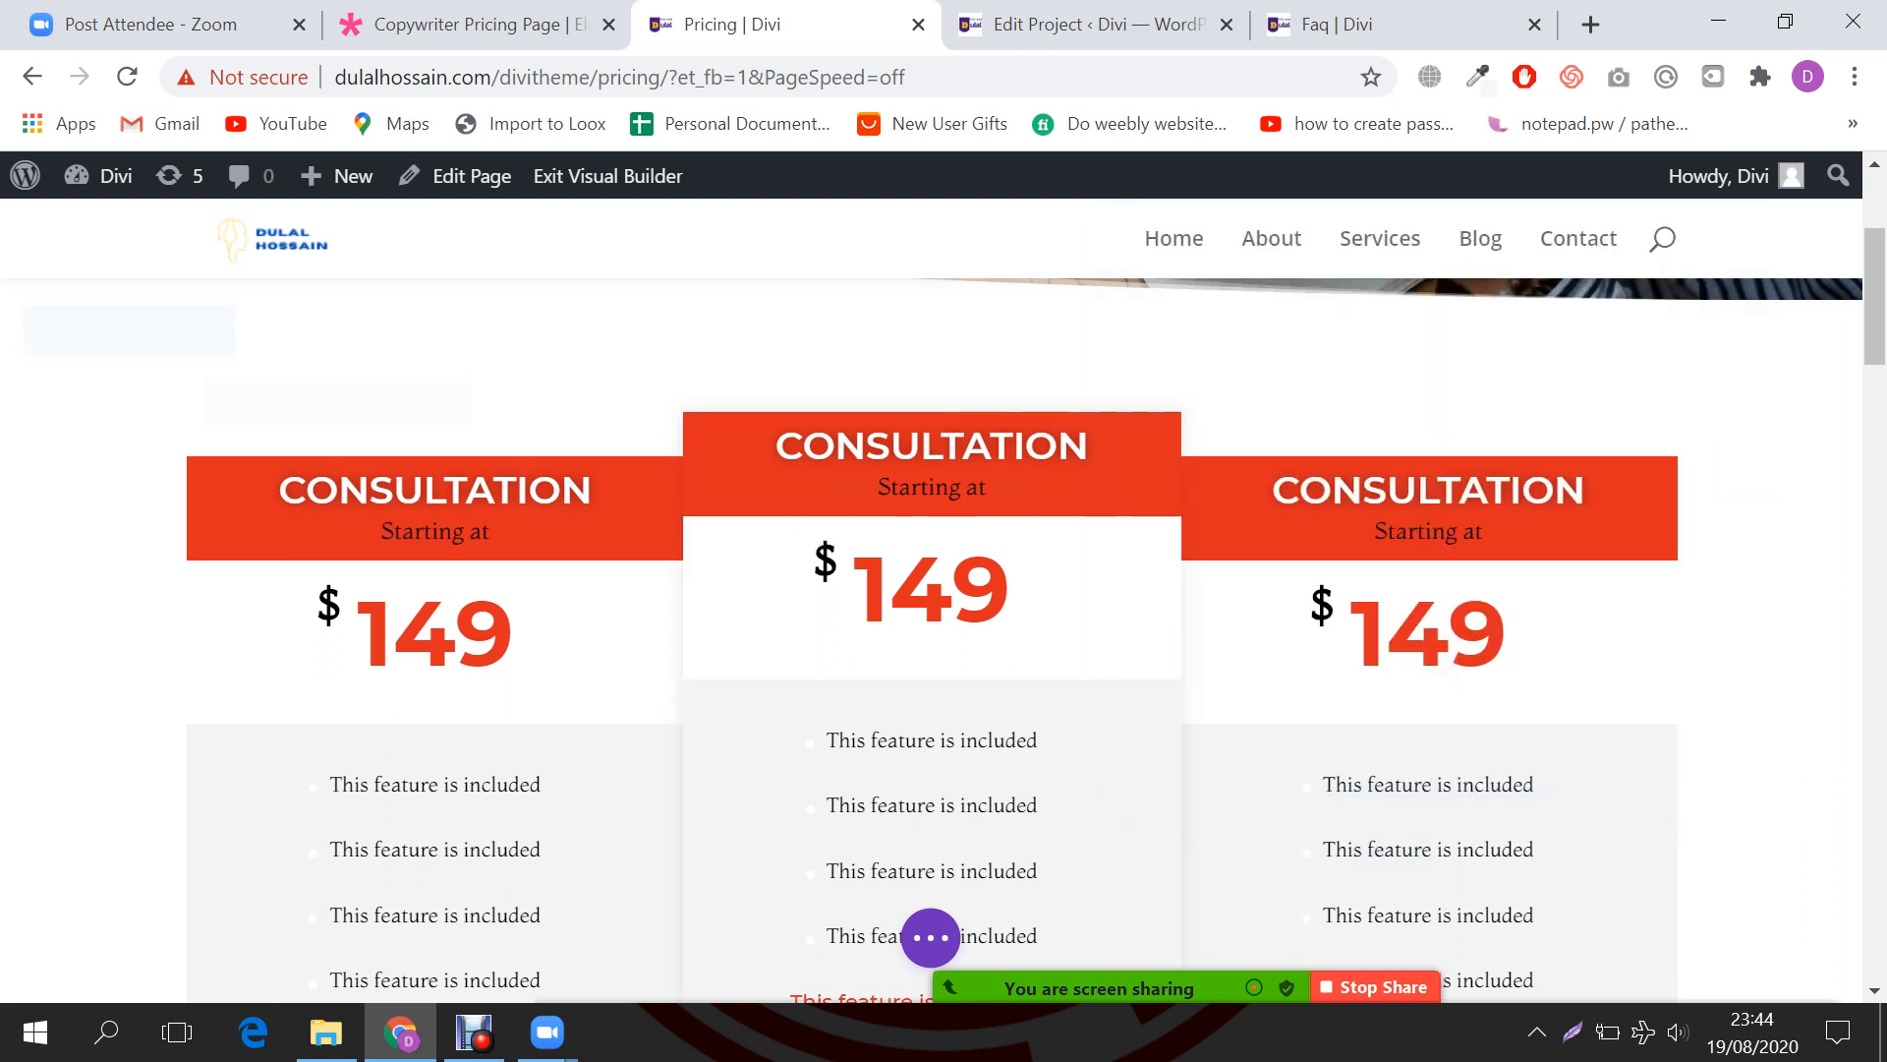
Step: Review the three $149 tables on the page, then open Zoom's More options
scroll(932, 639, down, 5)
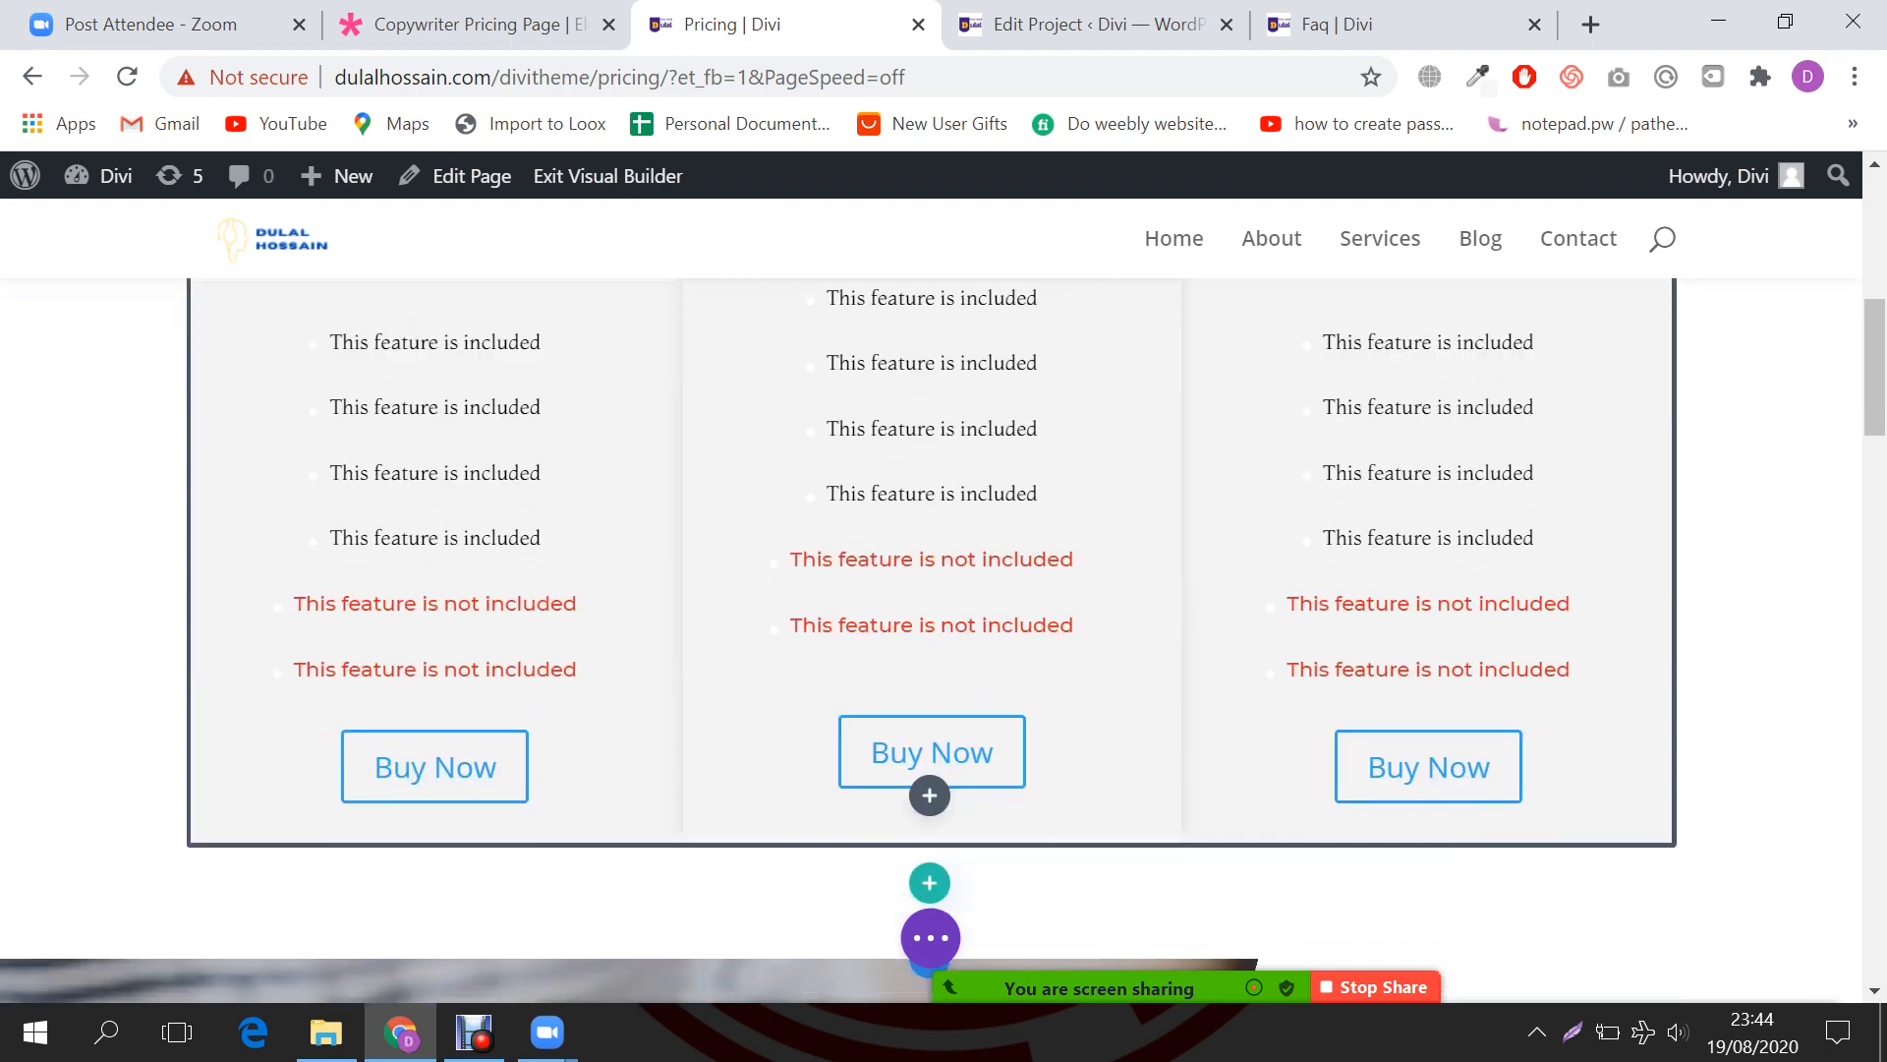
scroll(932, 639, down, 2)
scroll(932, 638, up, 3)
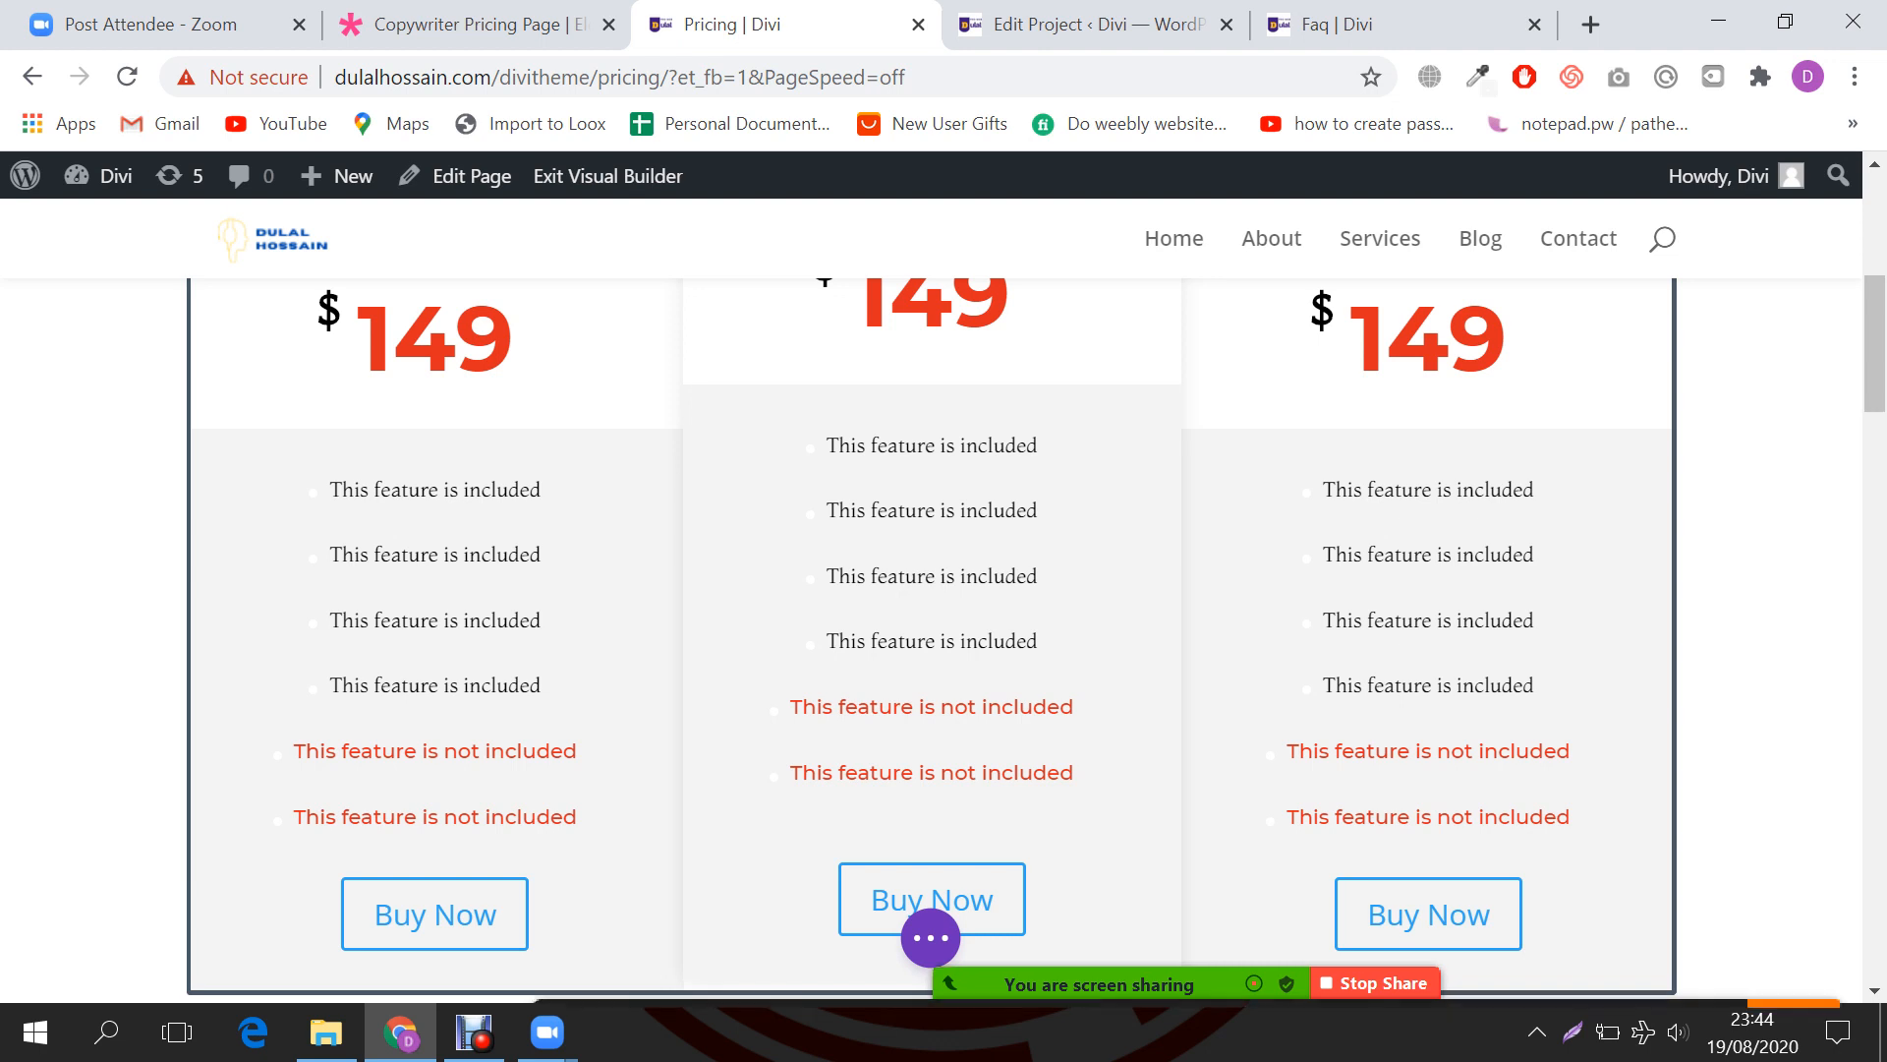
click(1794, 965)
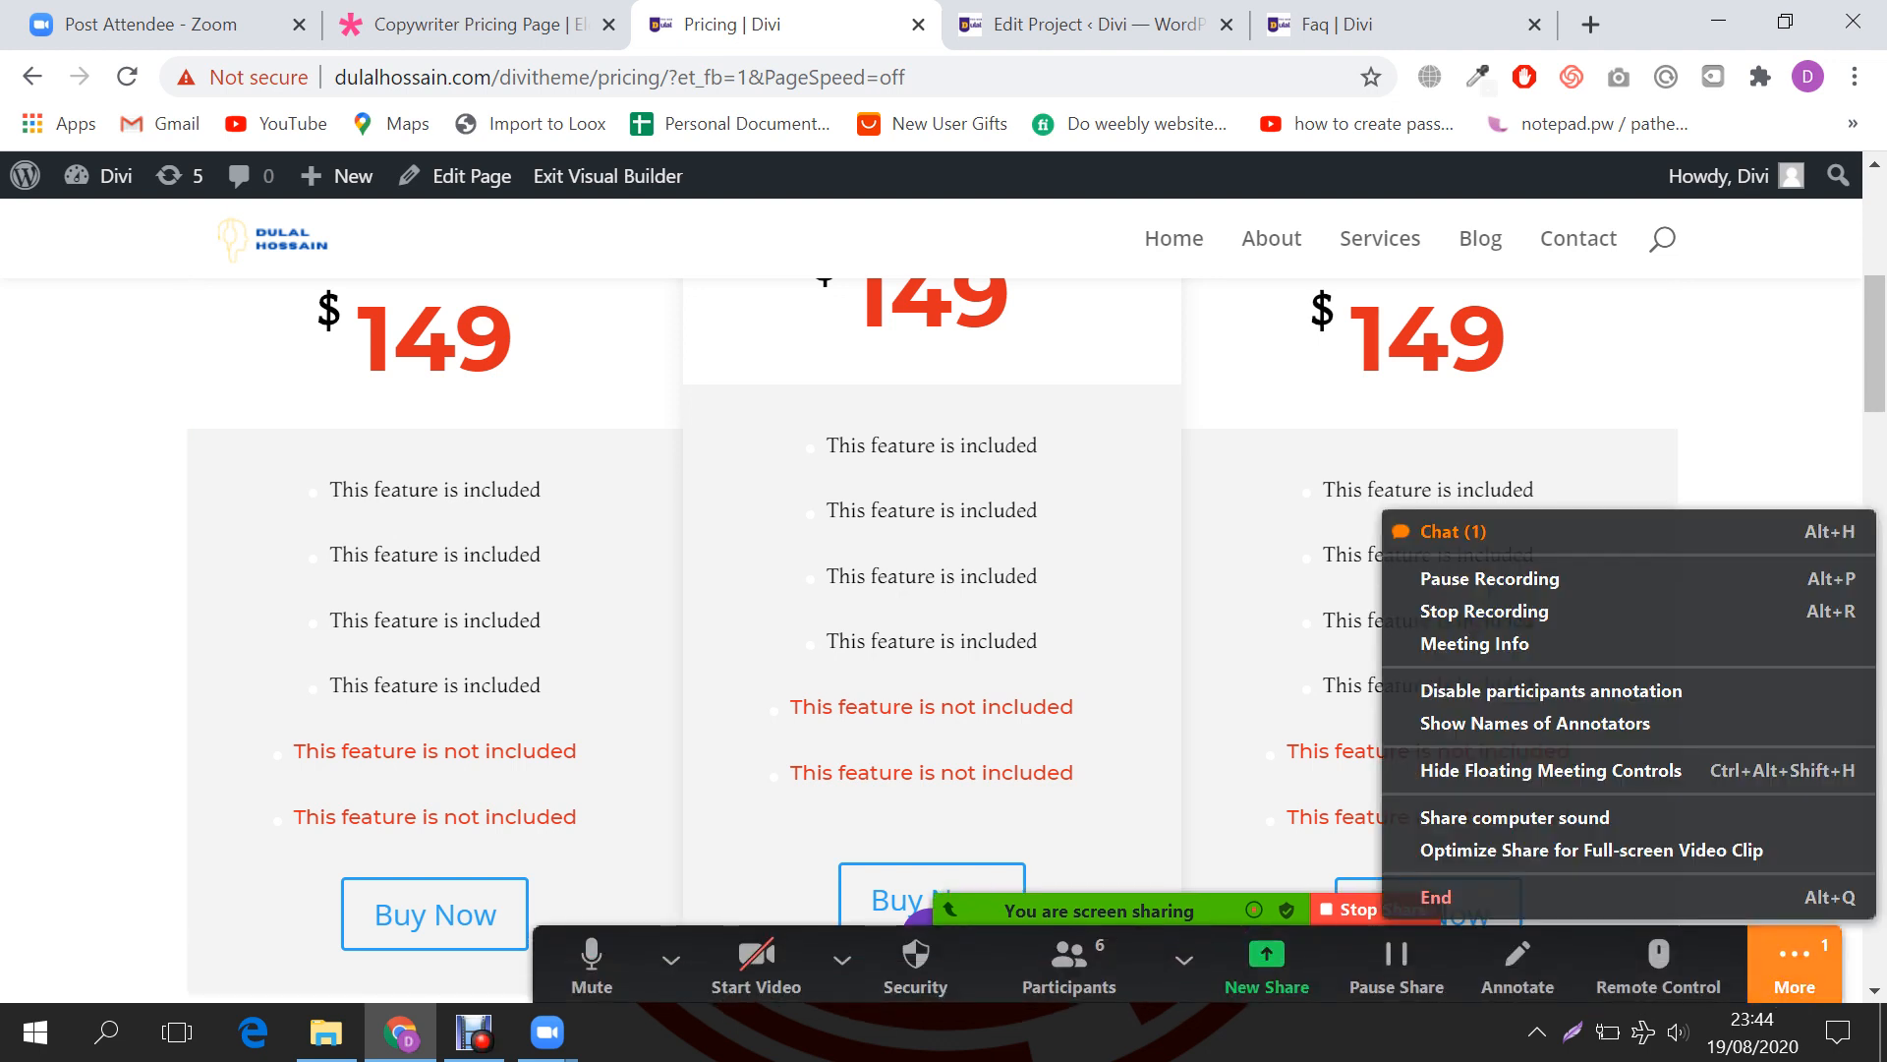
Step: Choose Chat from Zoom's More menu to show the meeting chat
click(1453, 530)
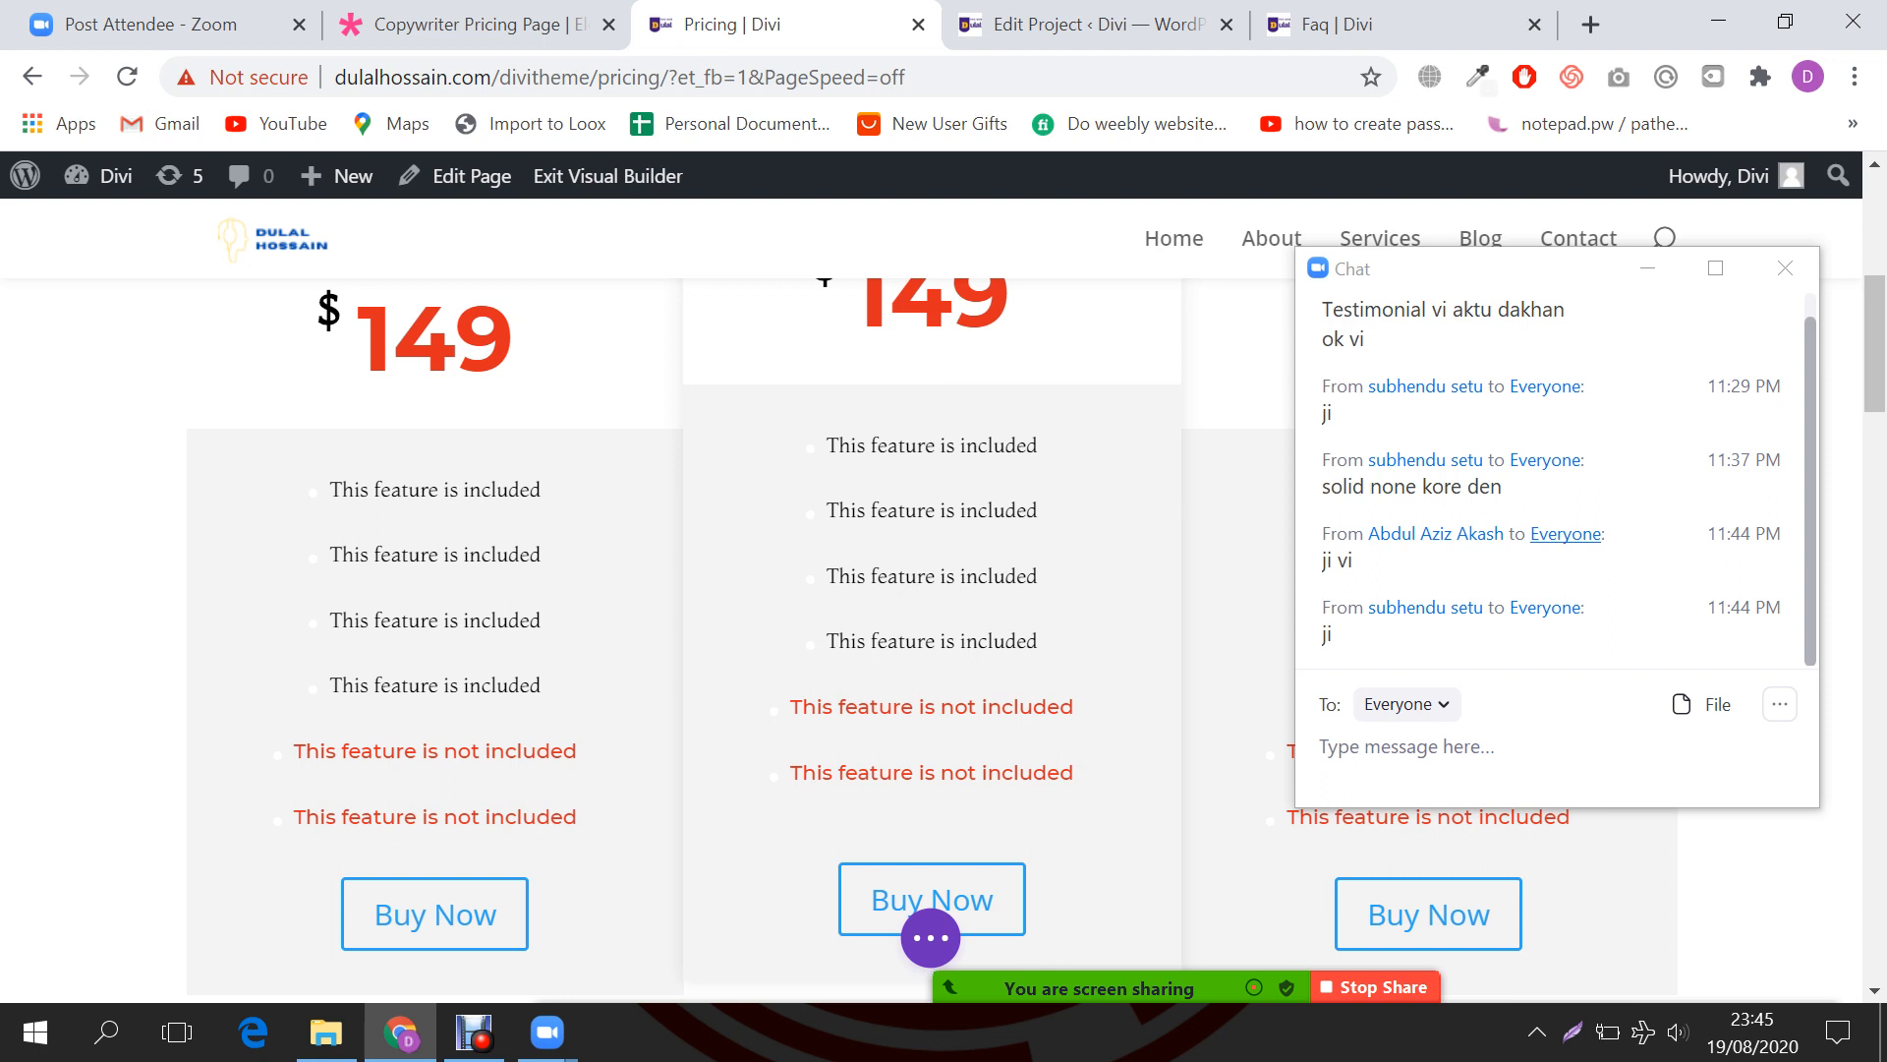
Step: Add a one-column row below the pricing tables and insert a Testimonial module by searching 'tes'
scroll(924, 589, down, 1)
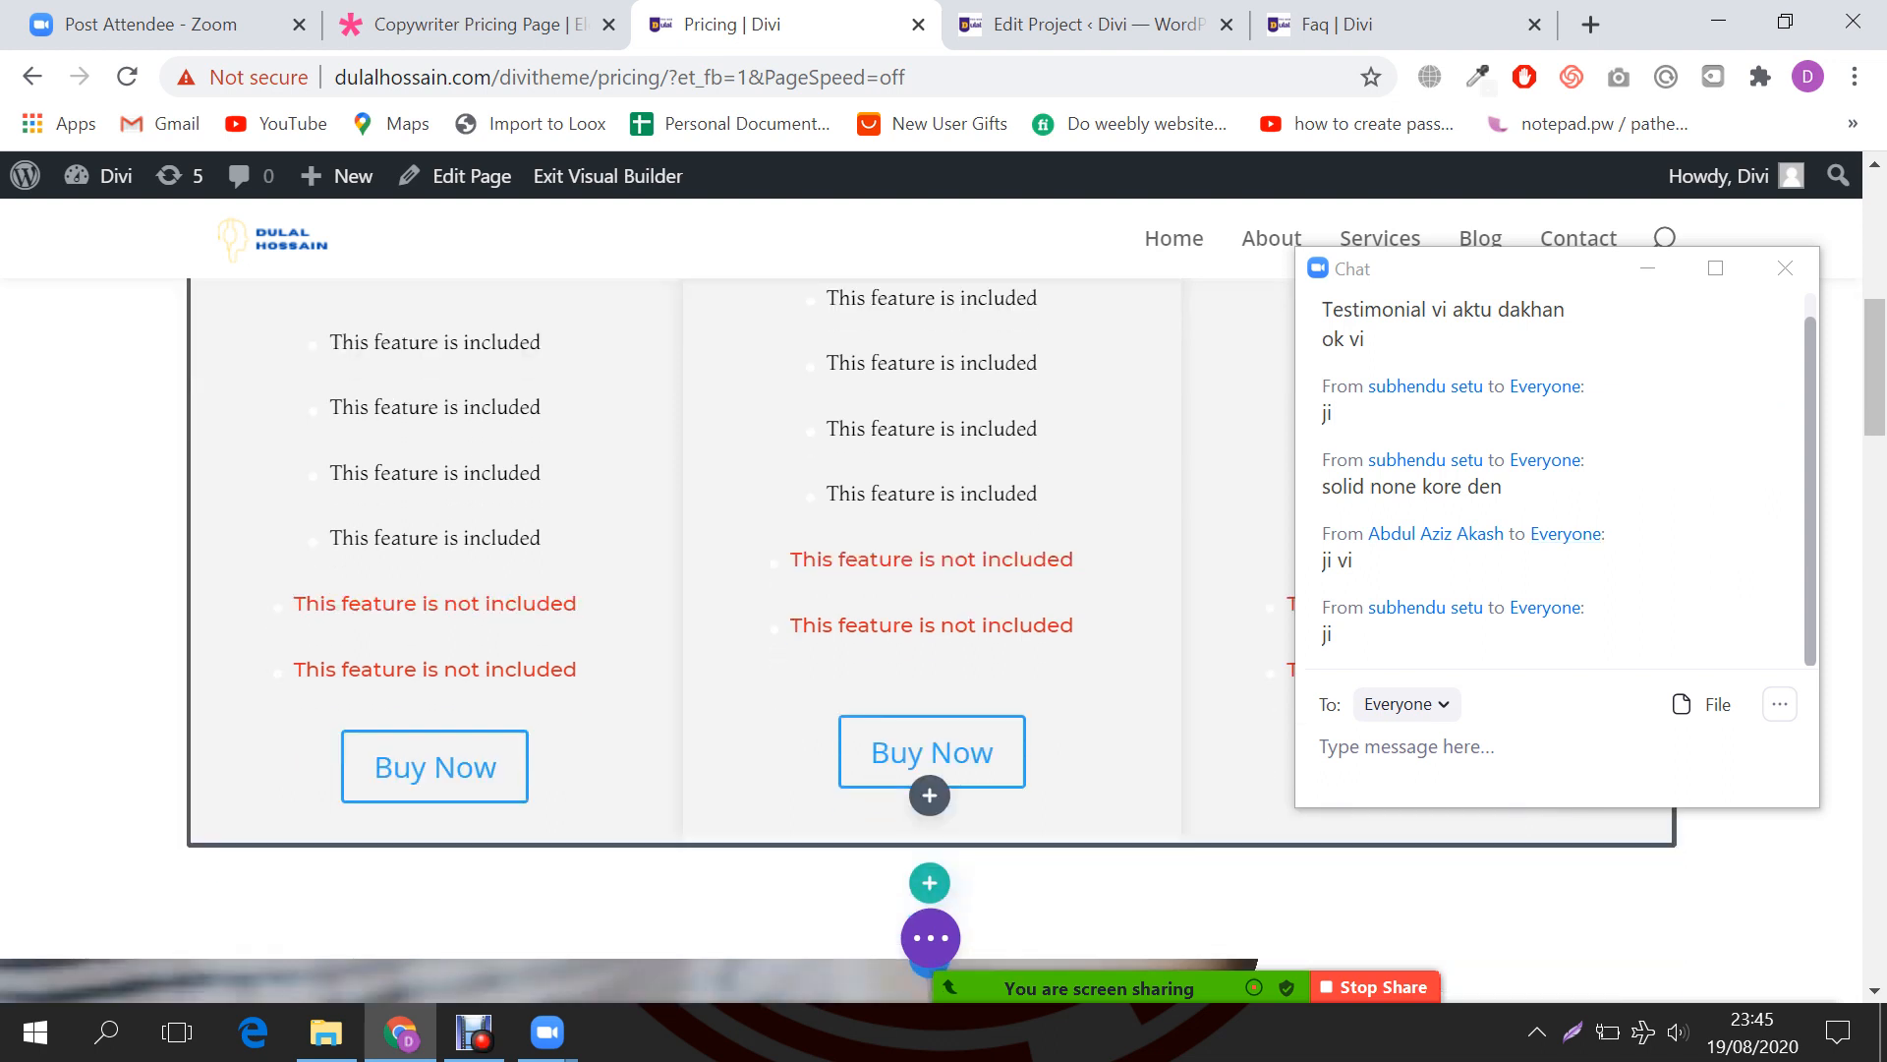
scroll(929, 737, down, 1)
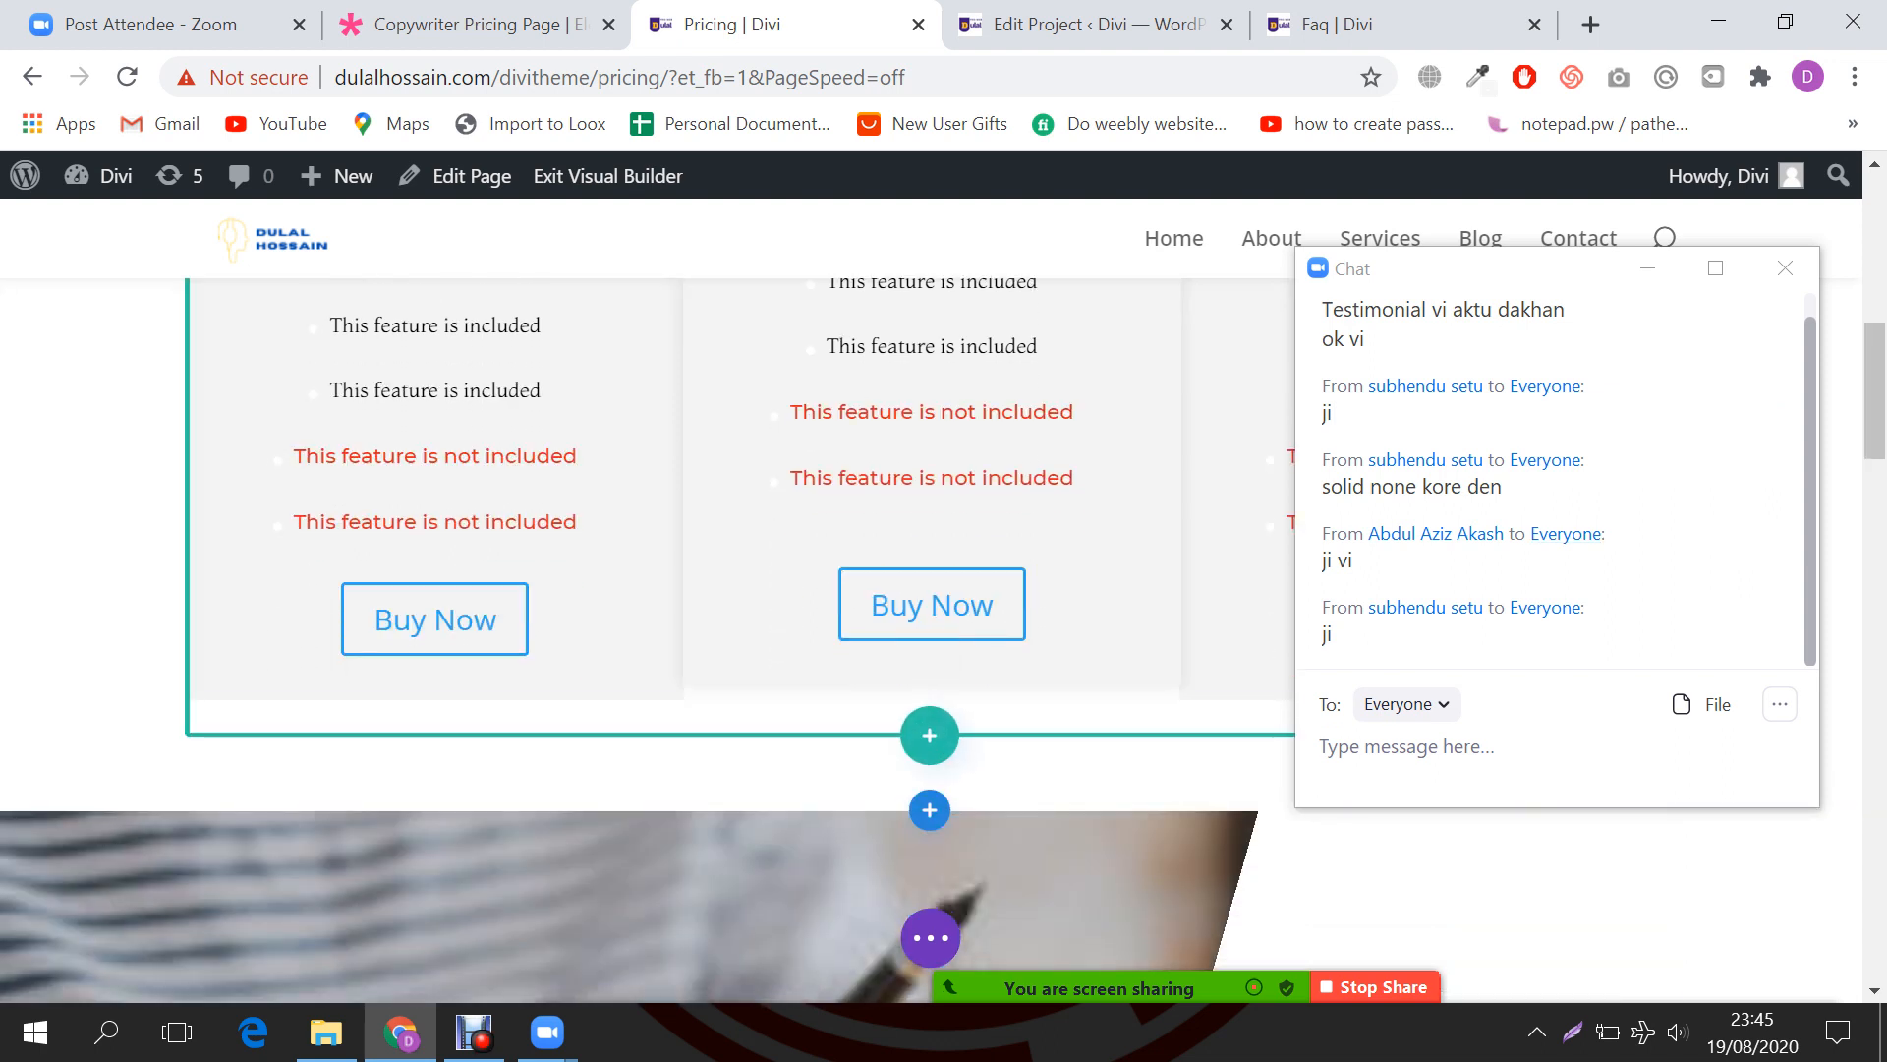
click(928, 735)
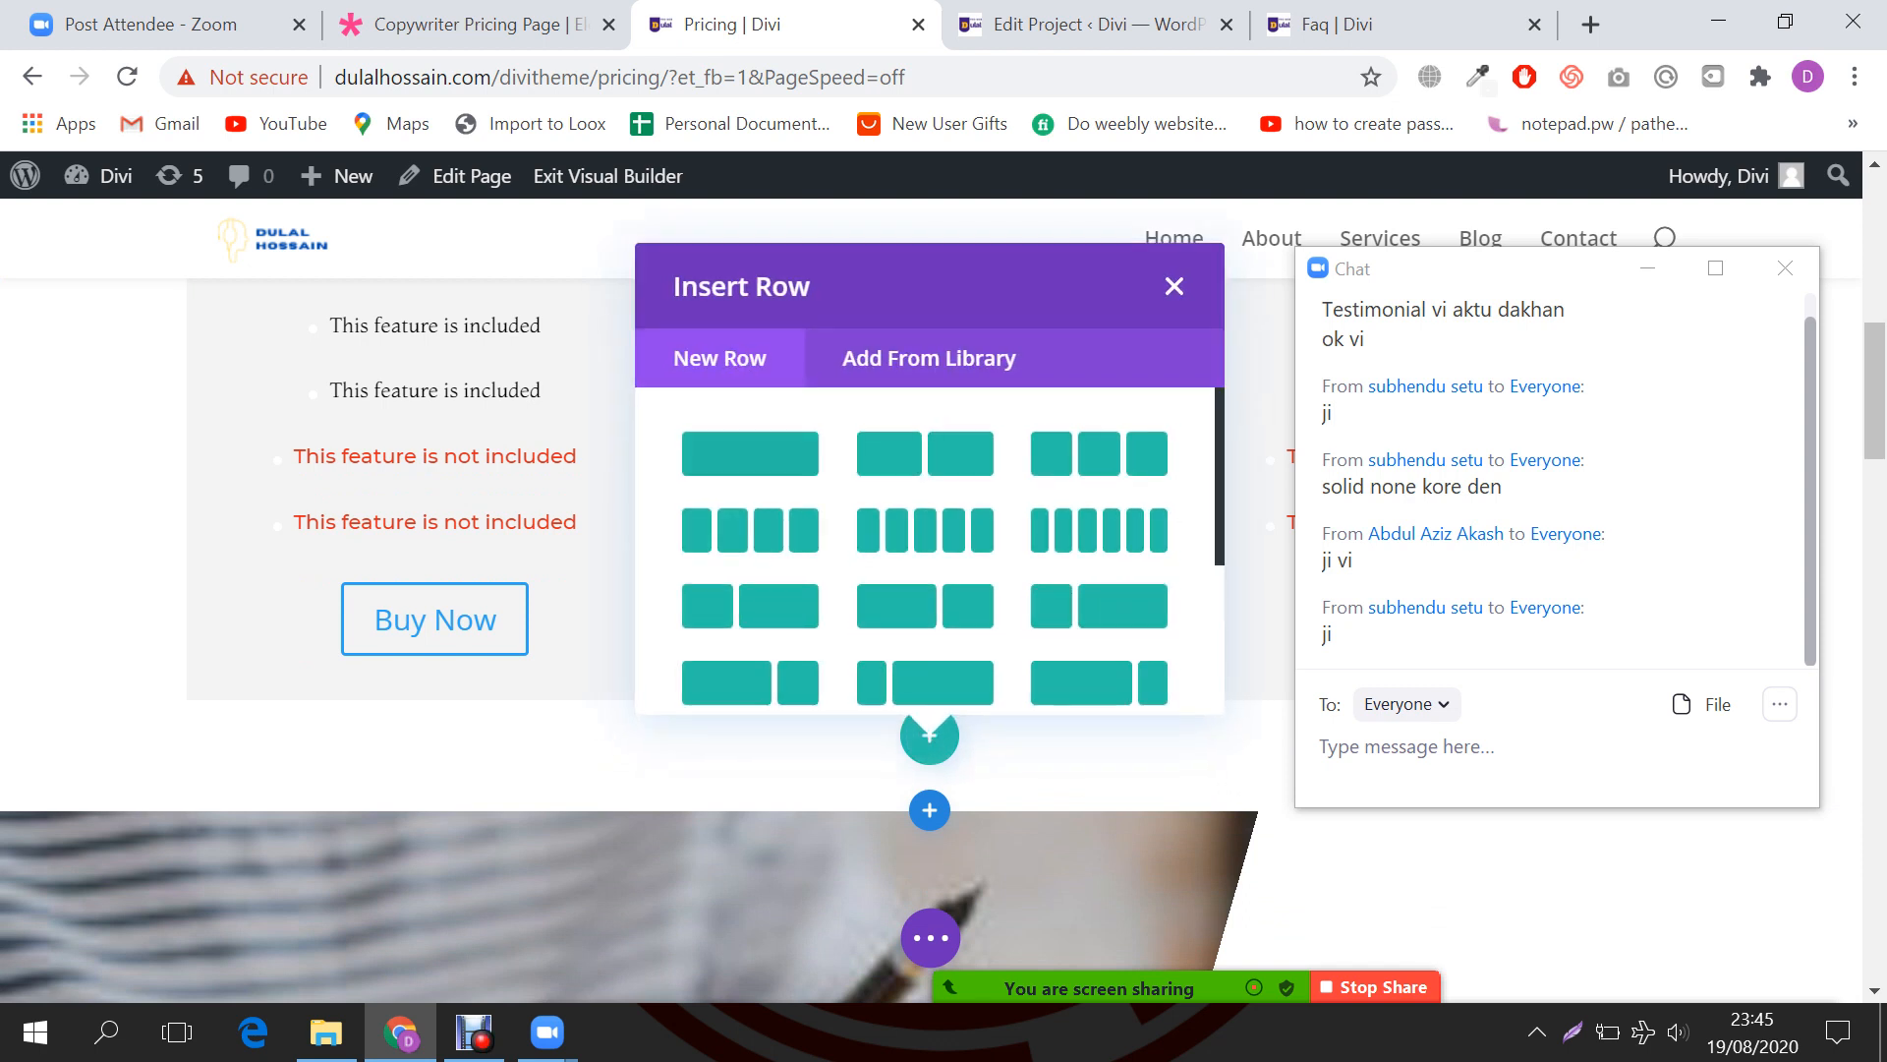
click(750, 453)
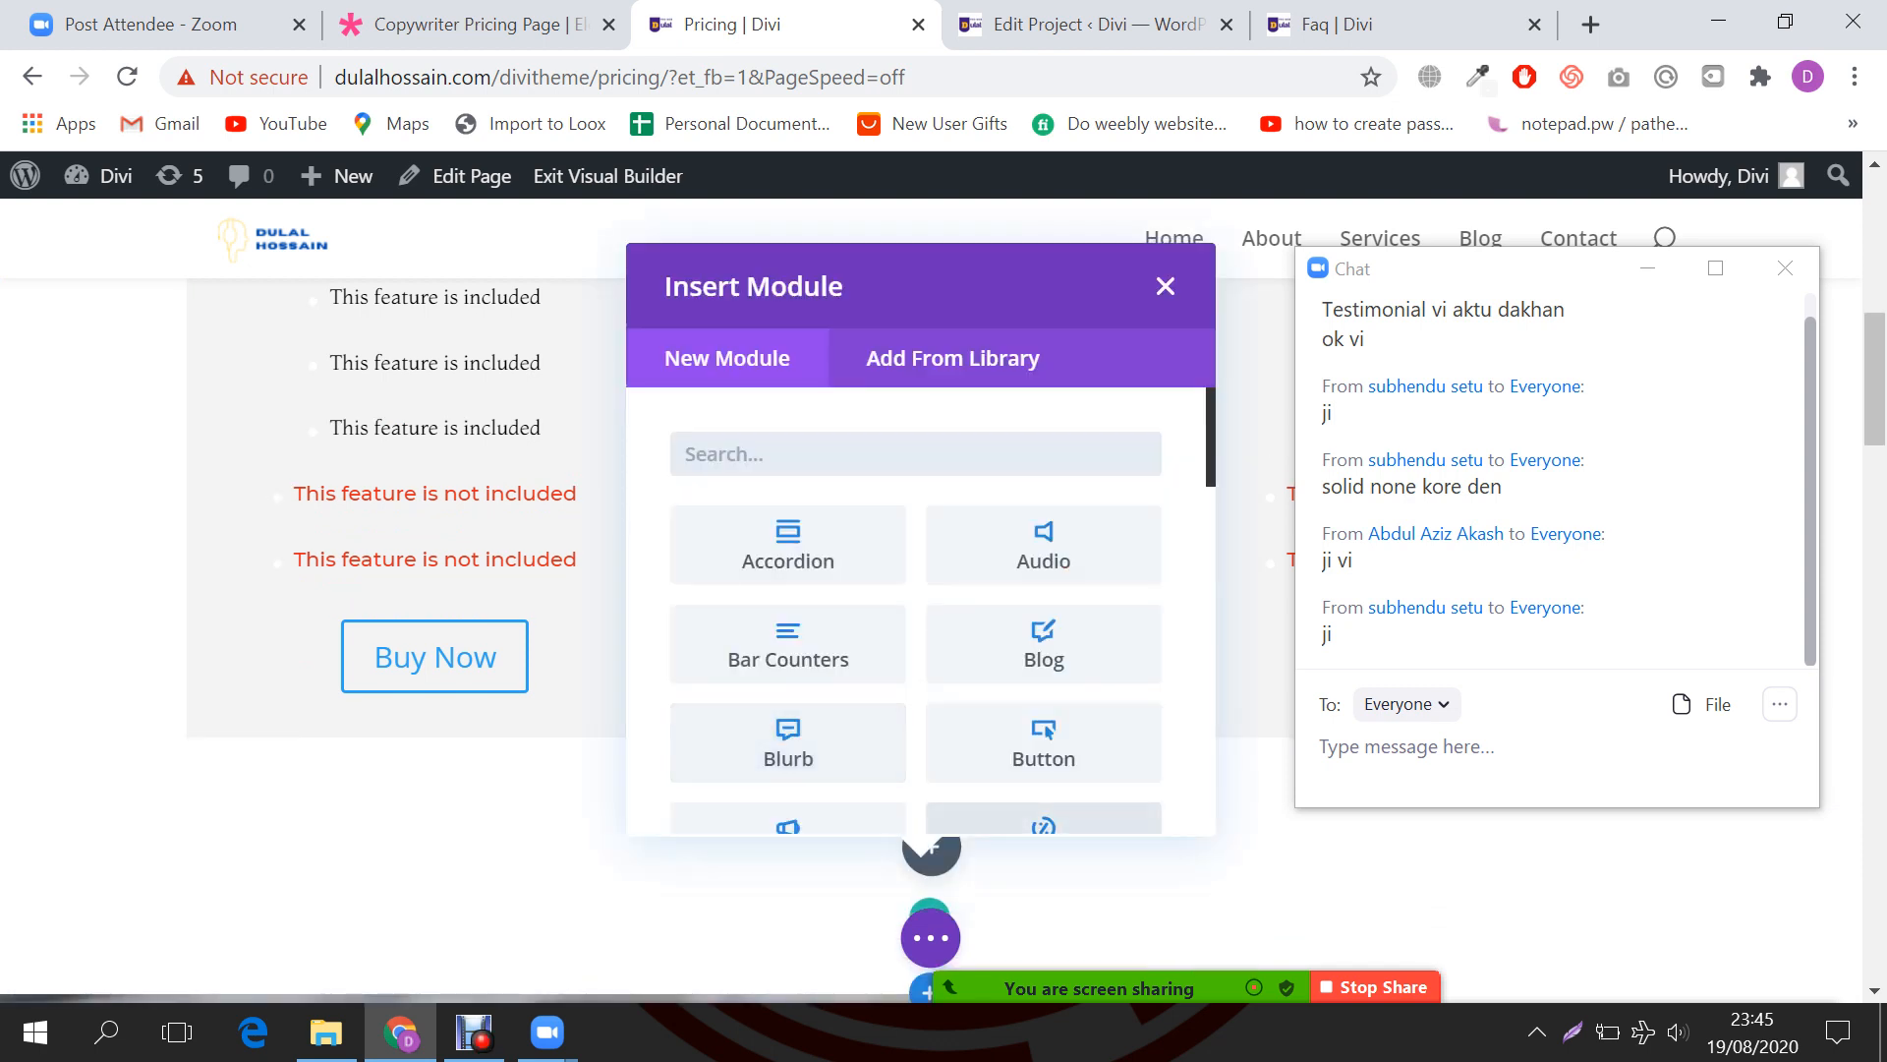
text(tes)
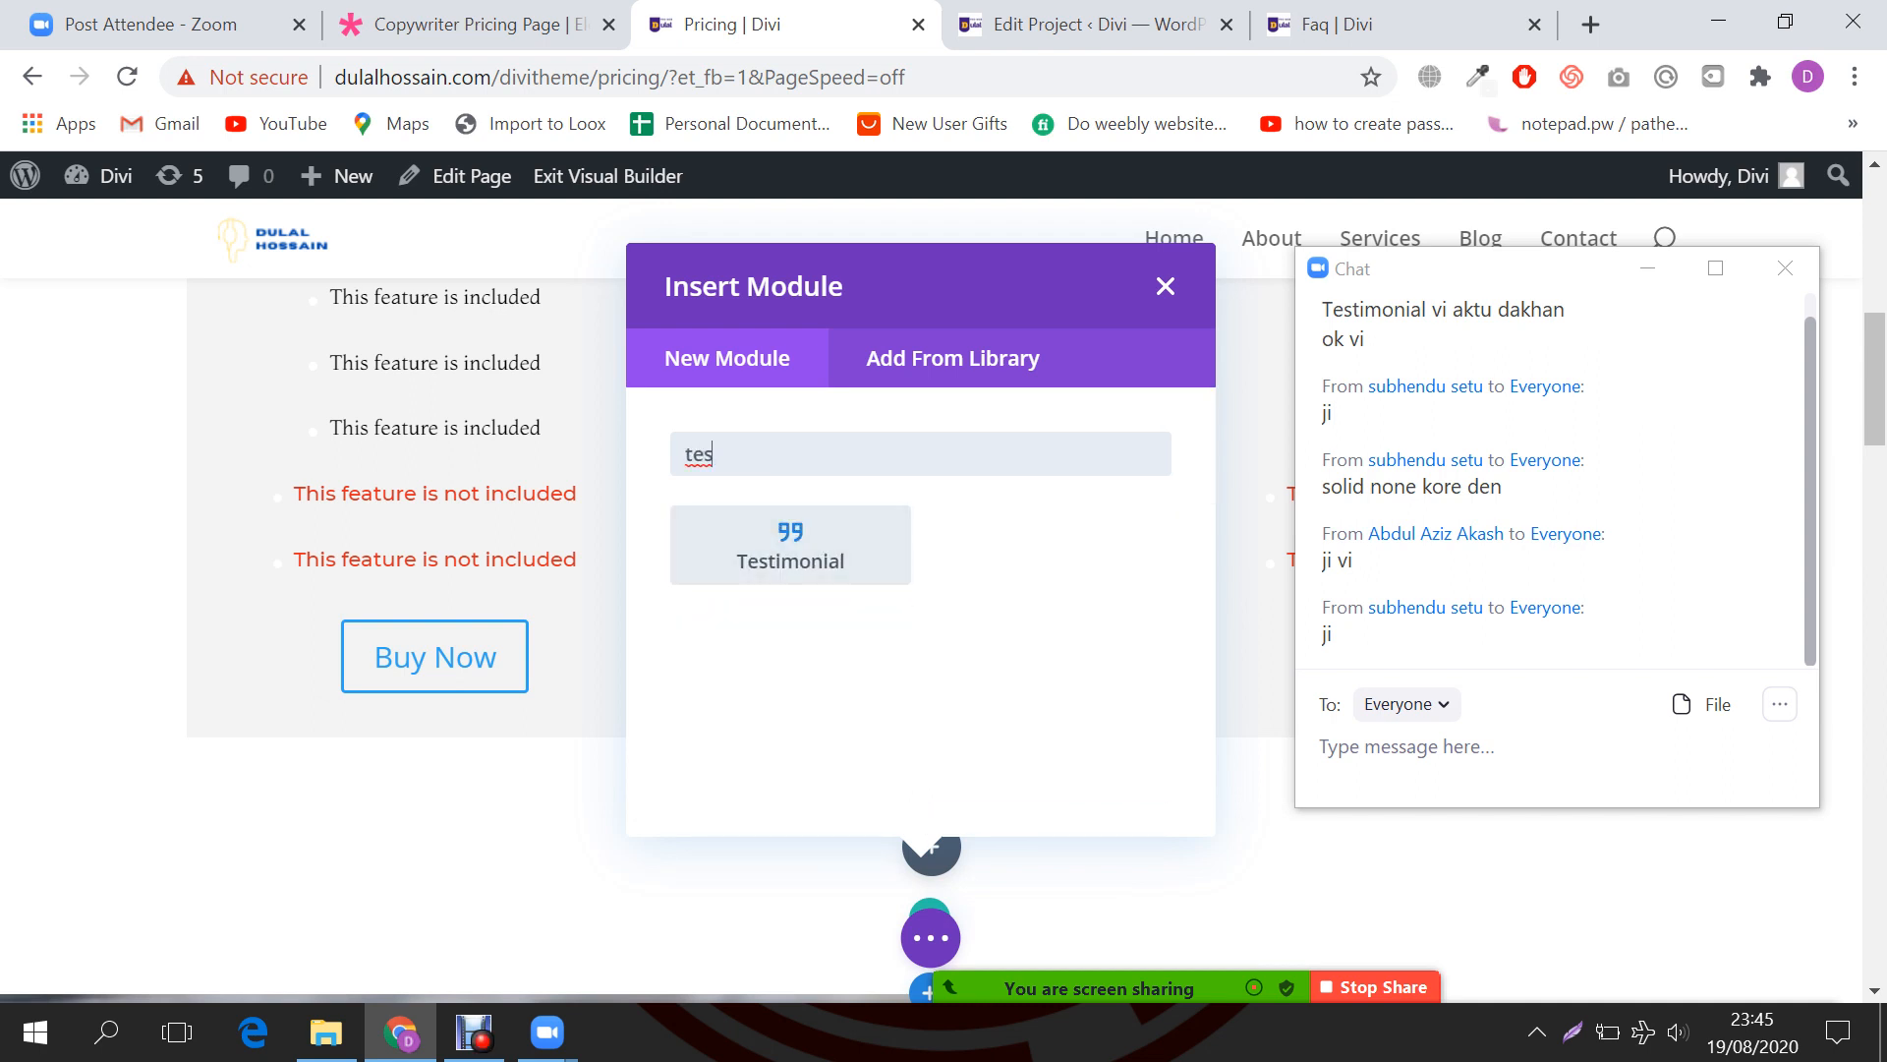
key(Return)
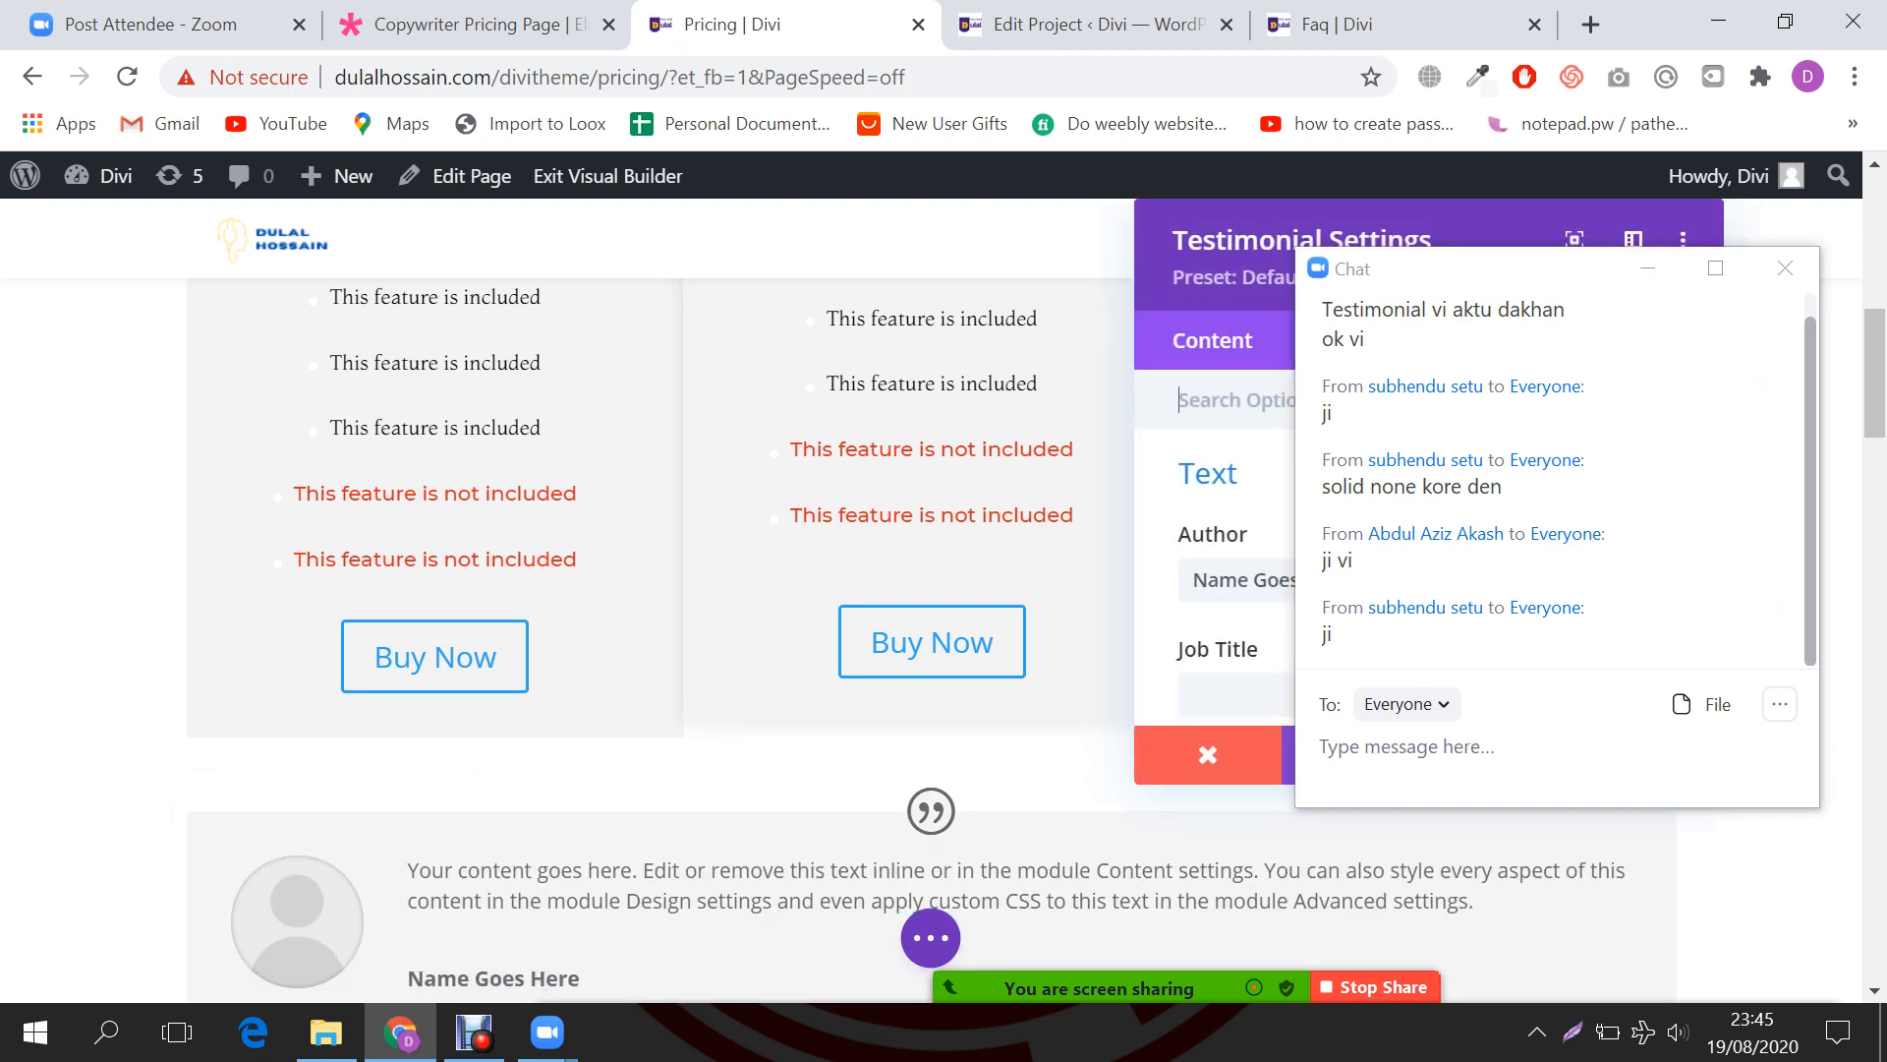
Step: Enter the author's name, job title 'Wordpress Expert' and company 'Gadget Store'
drag(1470, 272, 1696, 556)
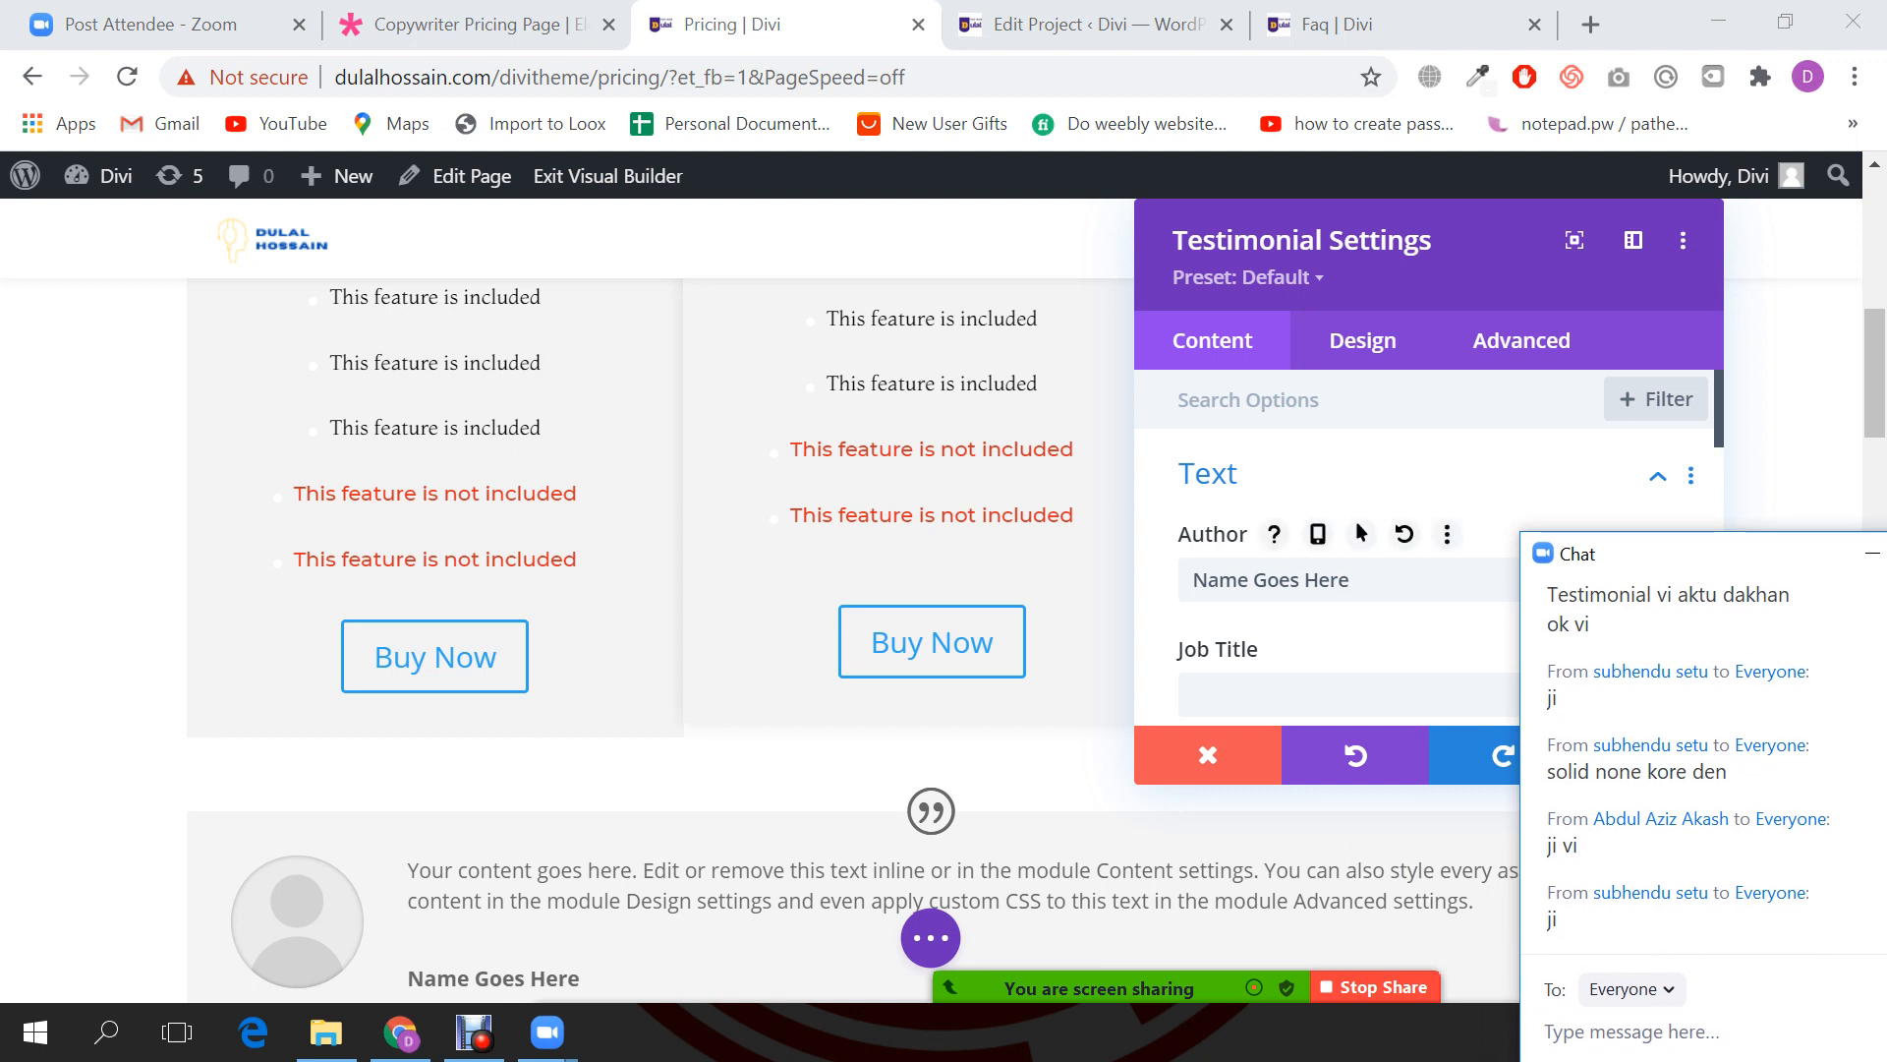
drag(1361, 580, 1192, 580)
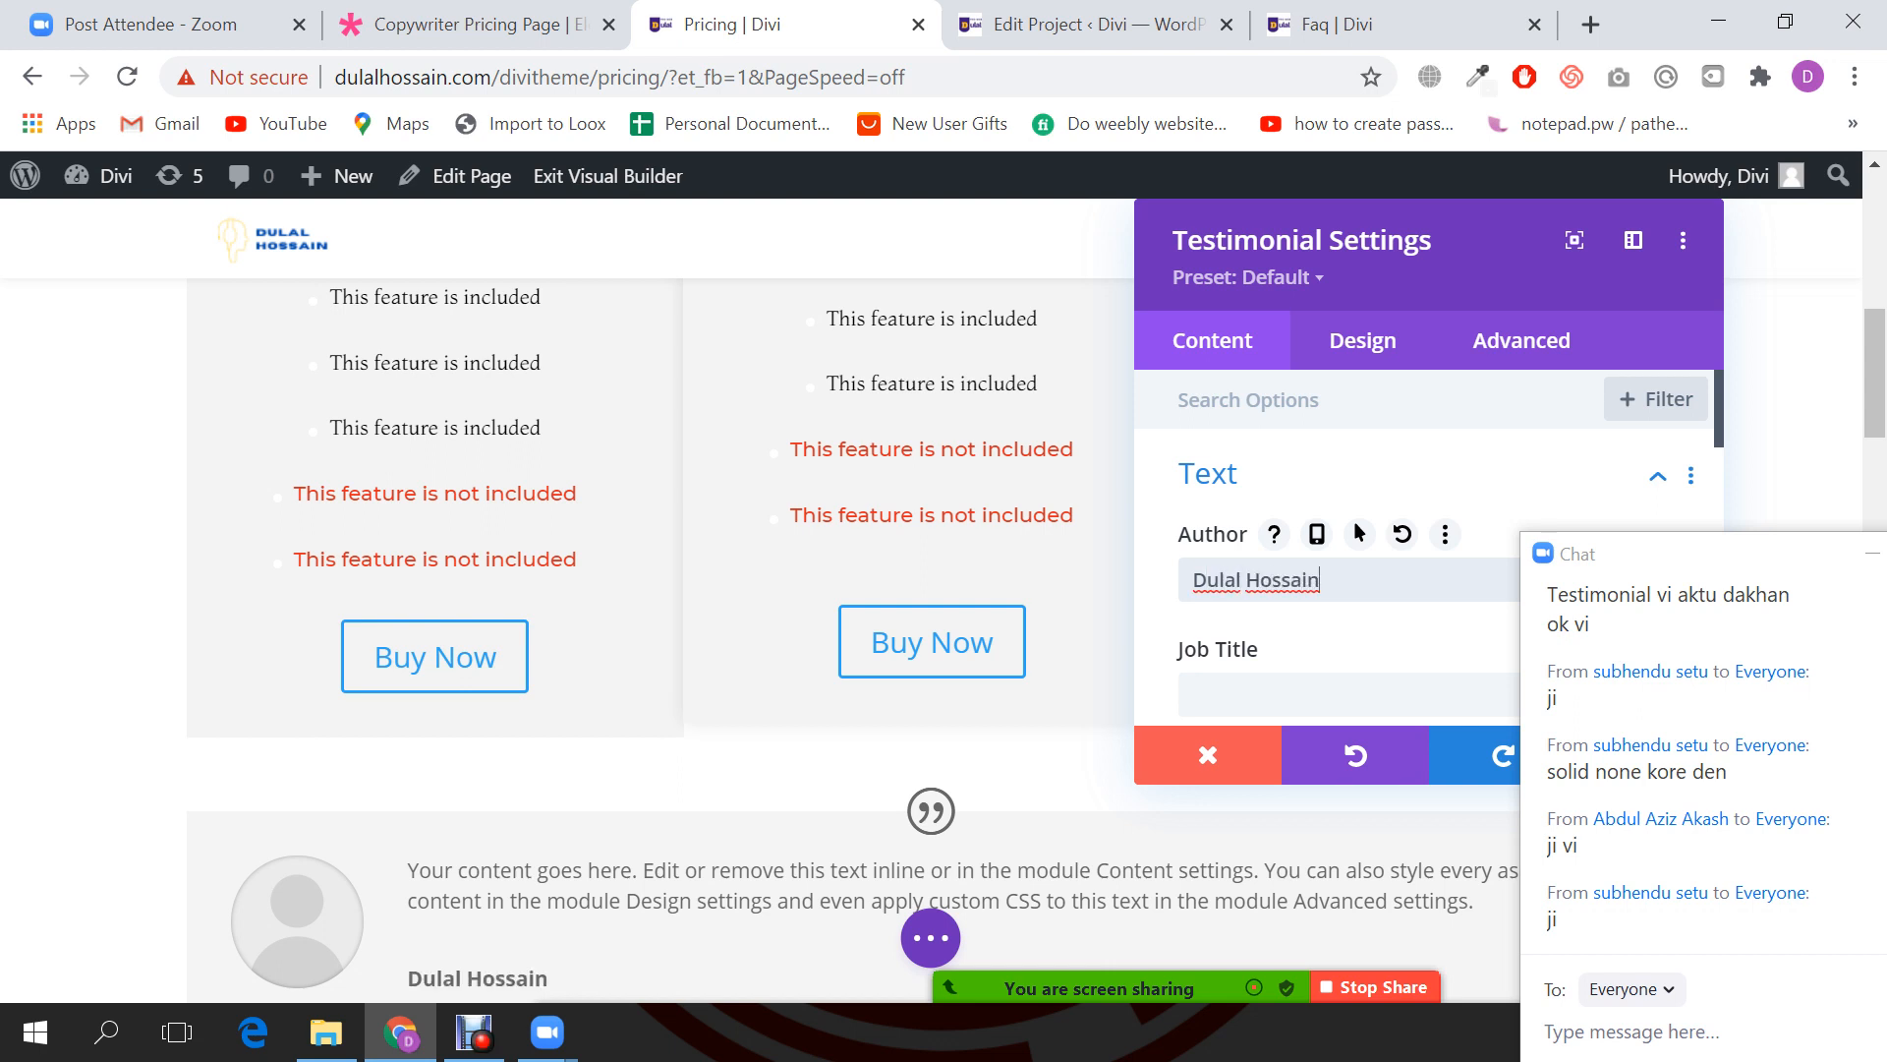
scroll(1425, 551, down, 2)
key(Tab)
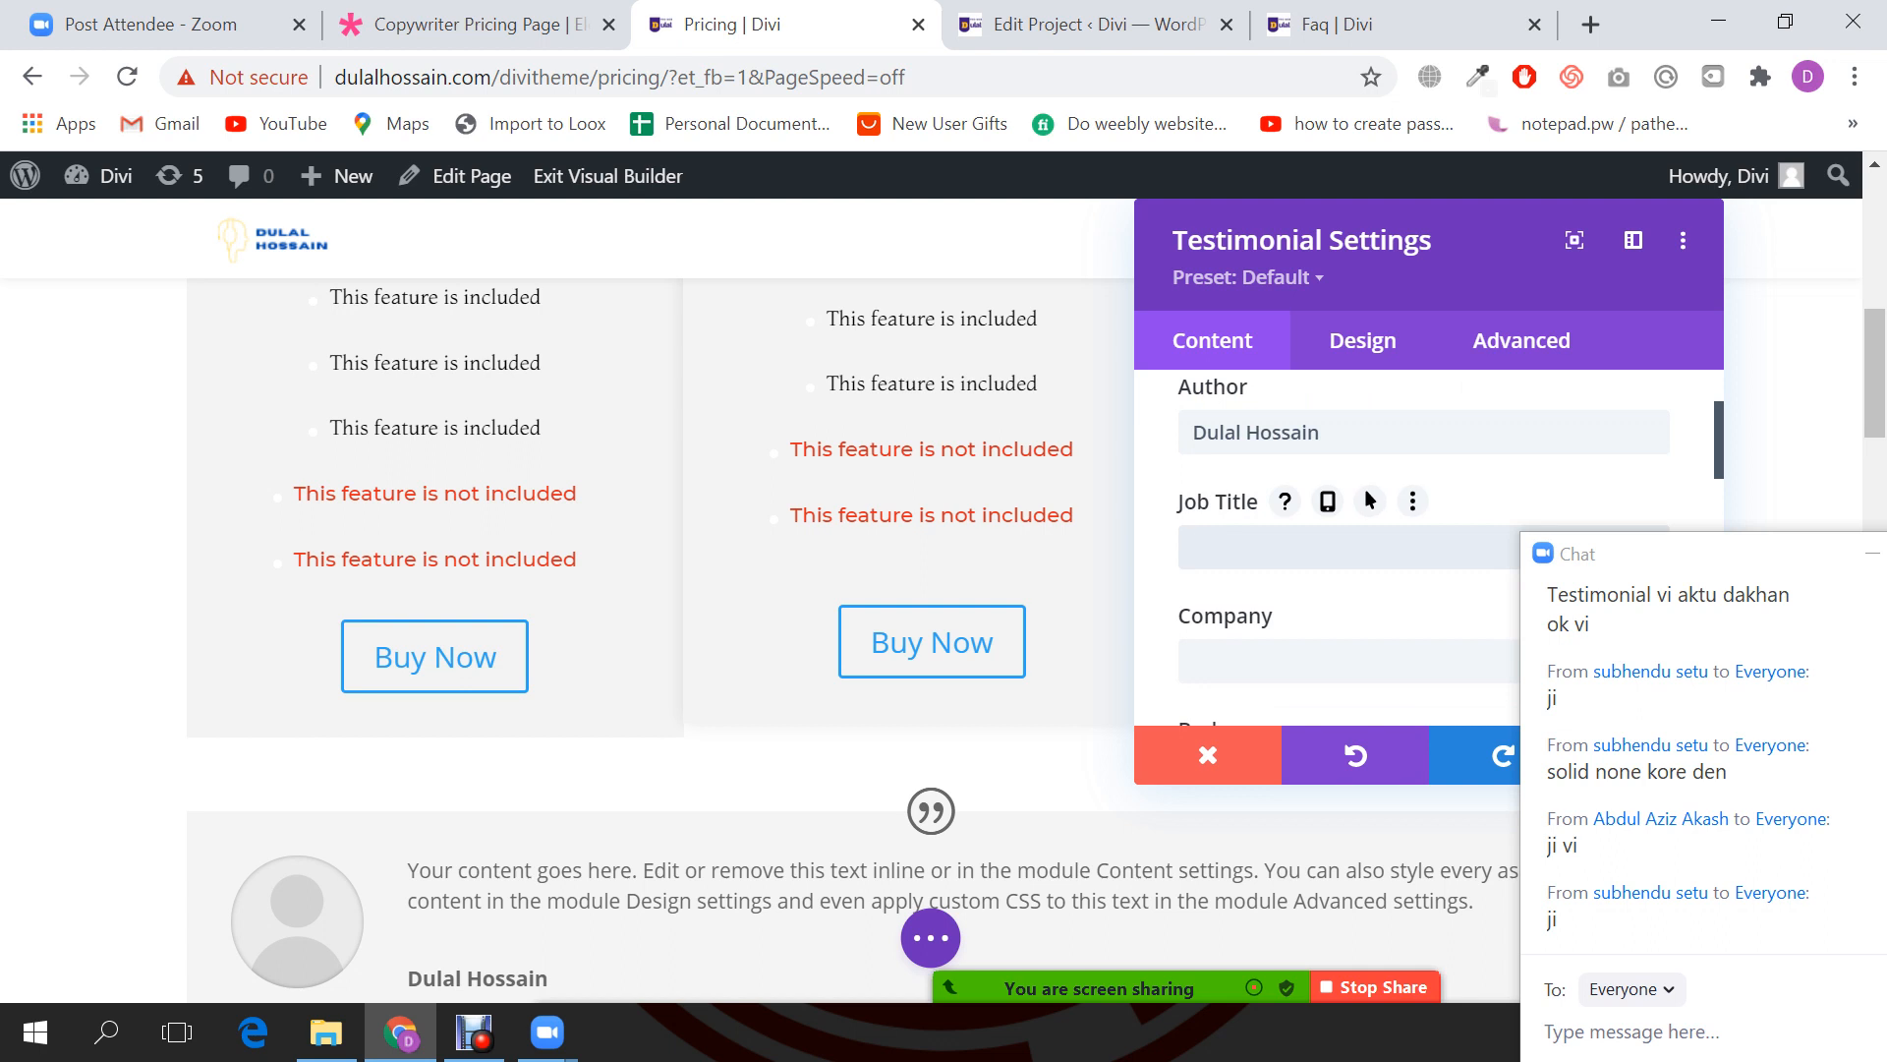
text(Wordpress )
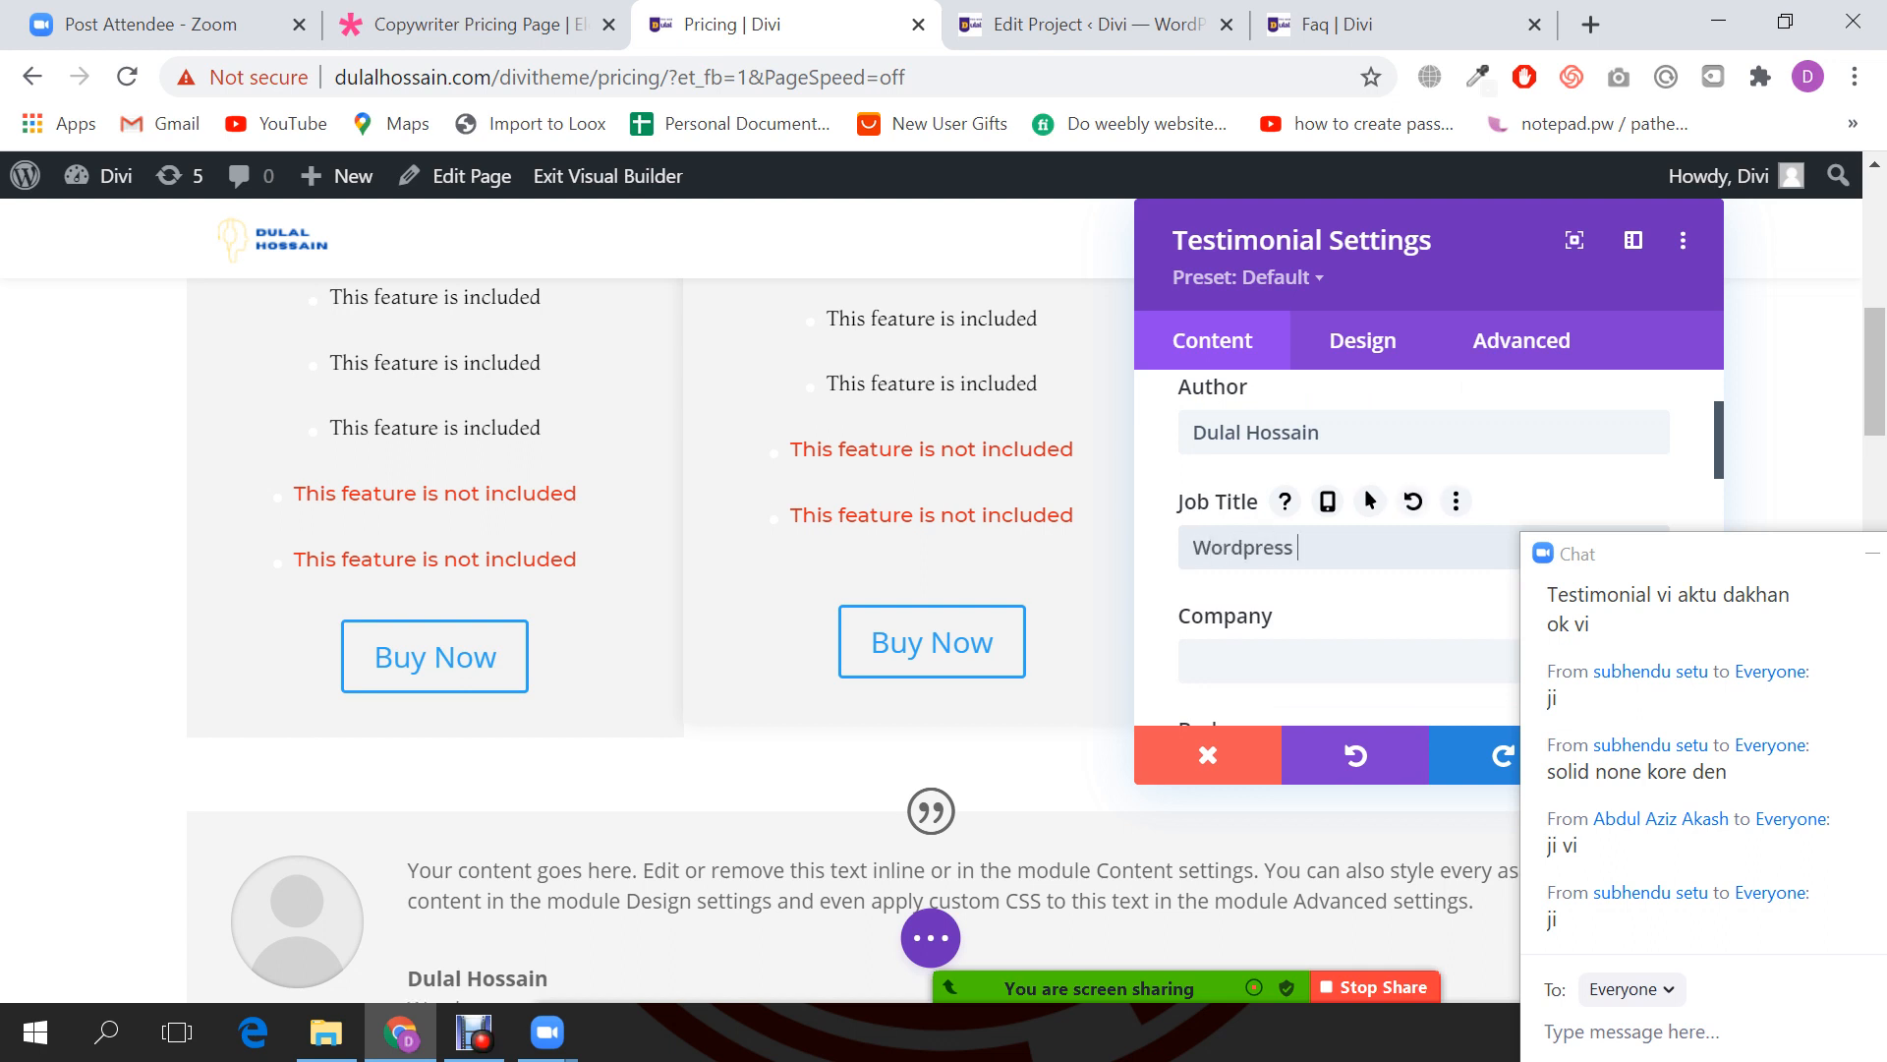
text(Expert)
key(Tab)
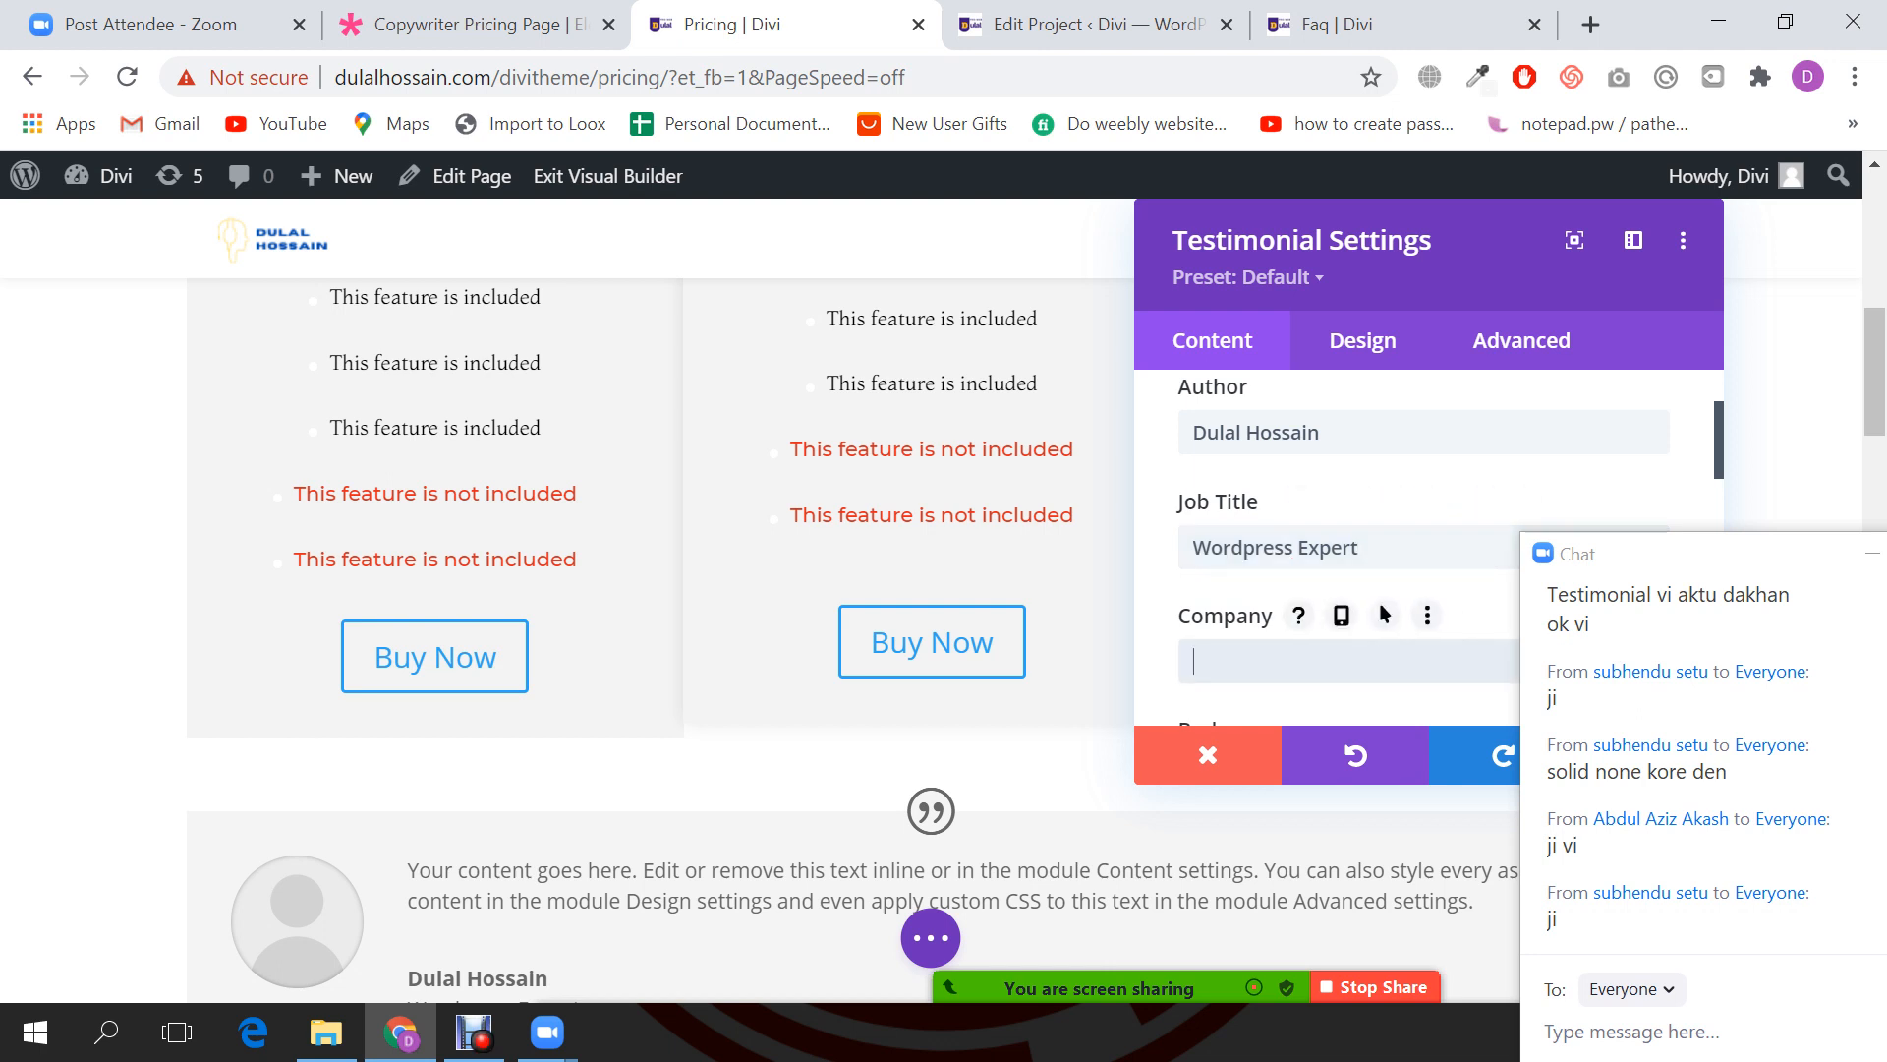
text(Gadget Store)
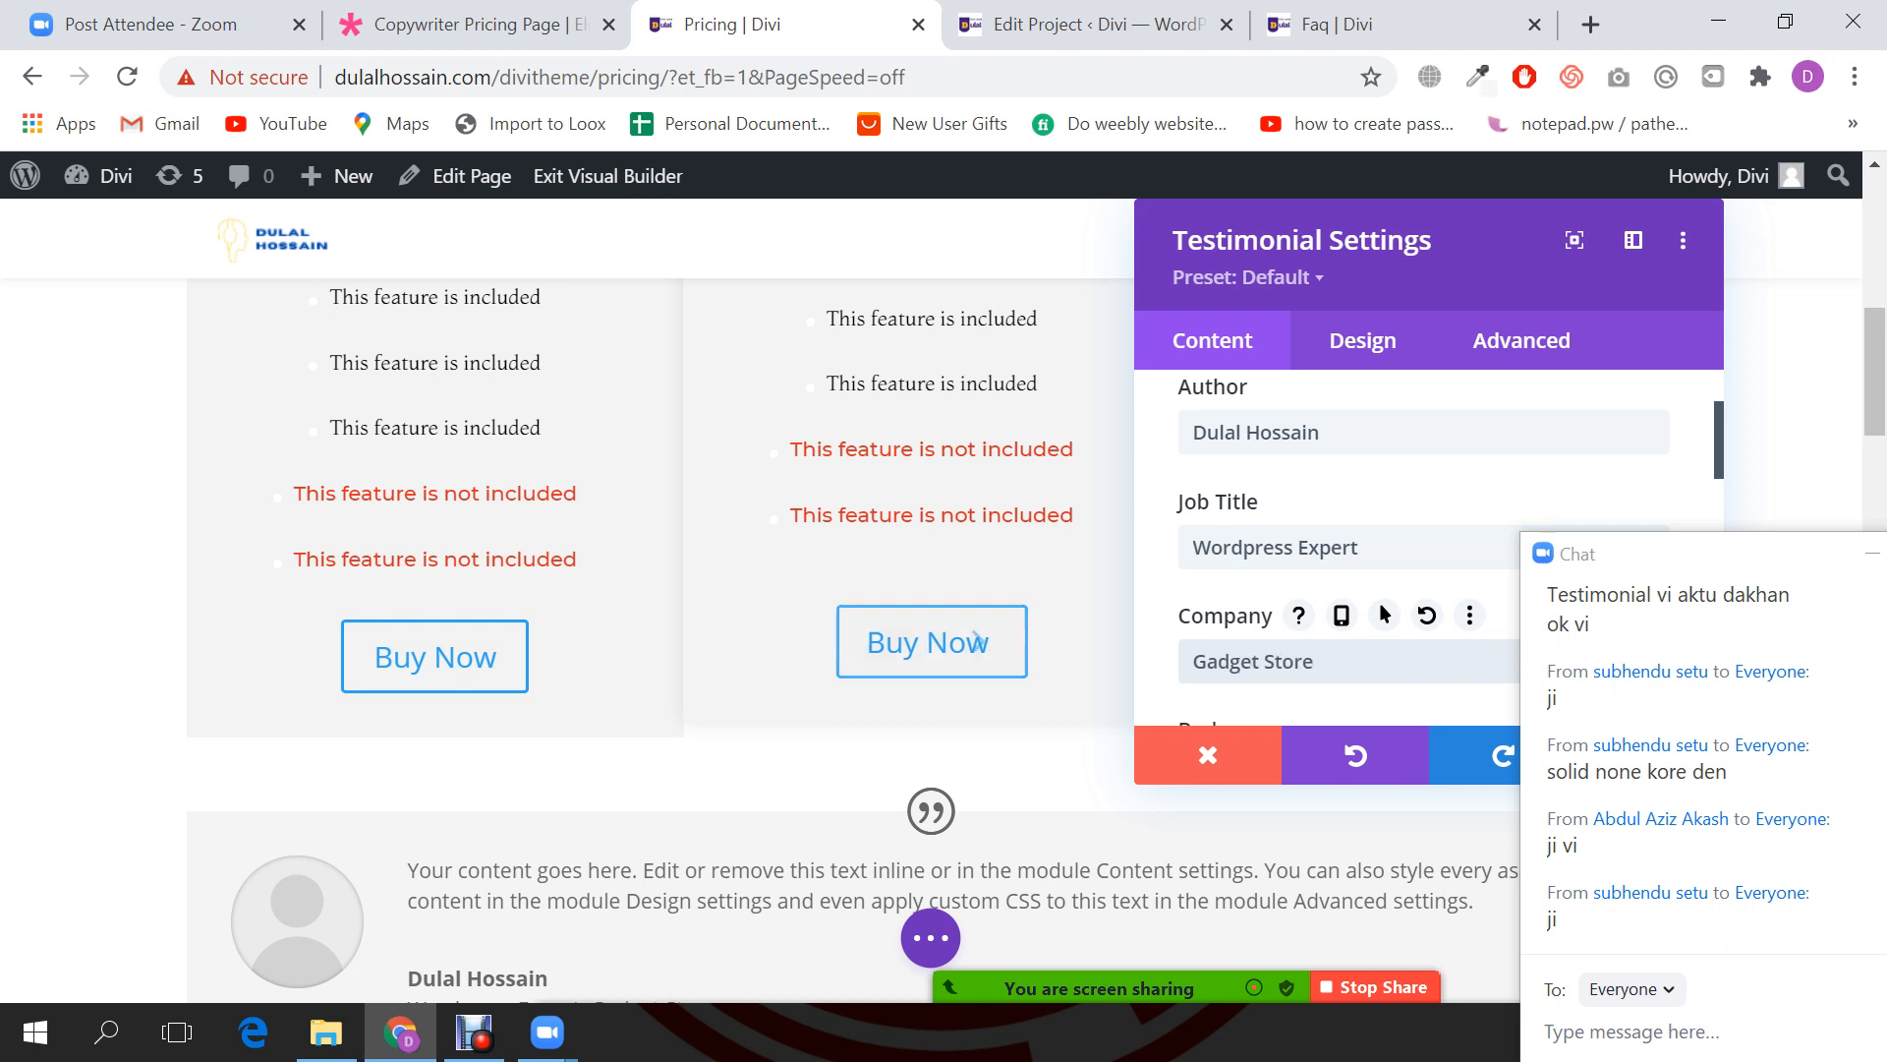
Step: Expand the testimonial's Image options and open the author photo chooser
scroll(932, 642, down, 2)
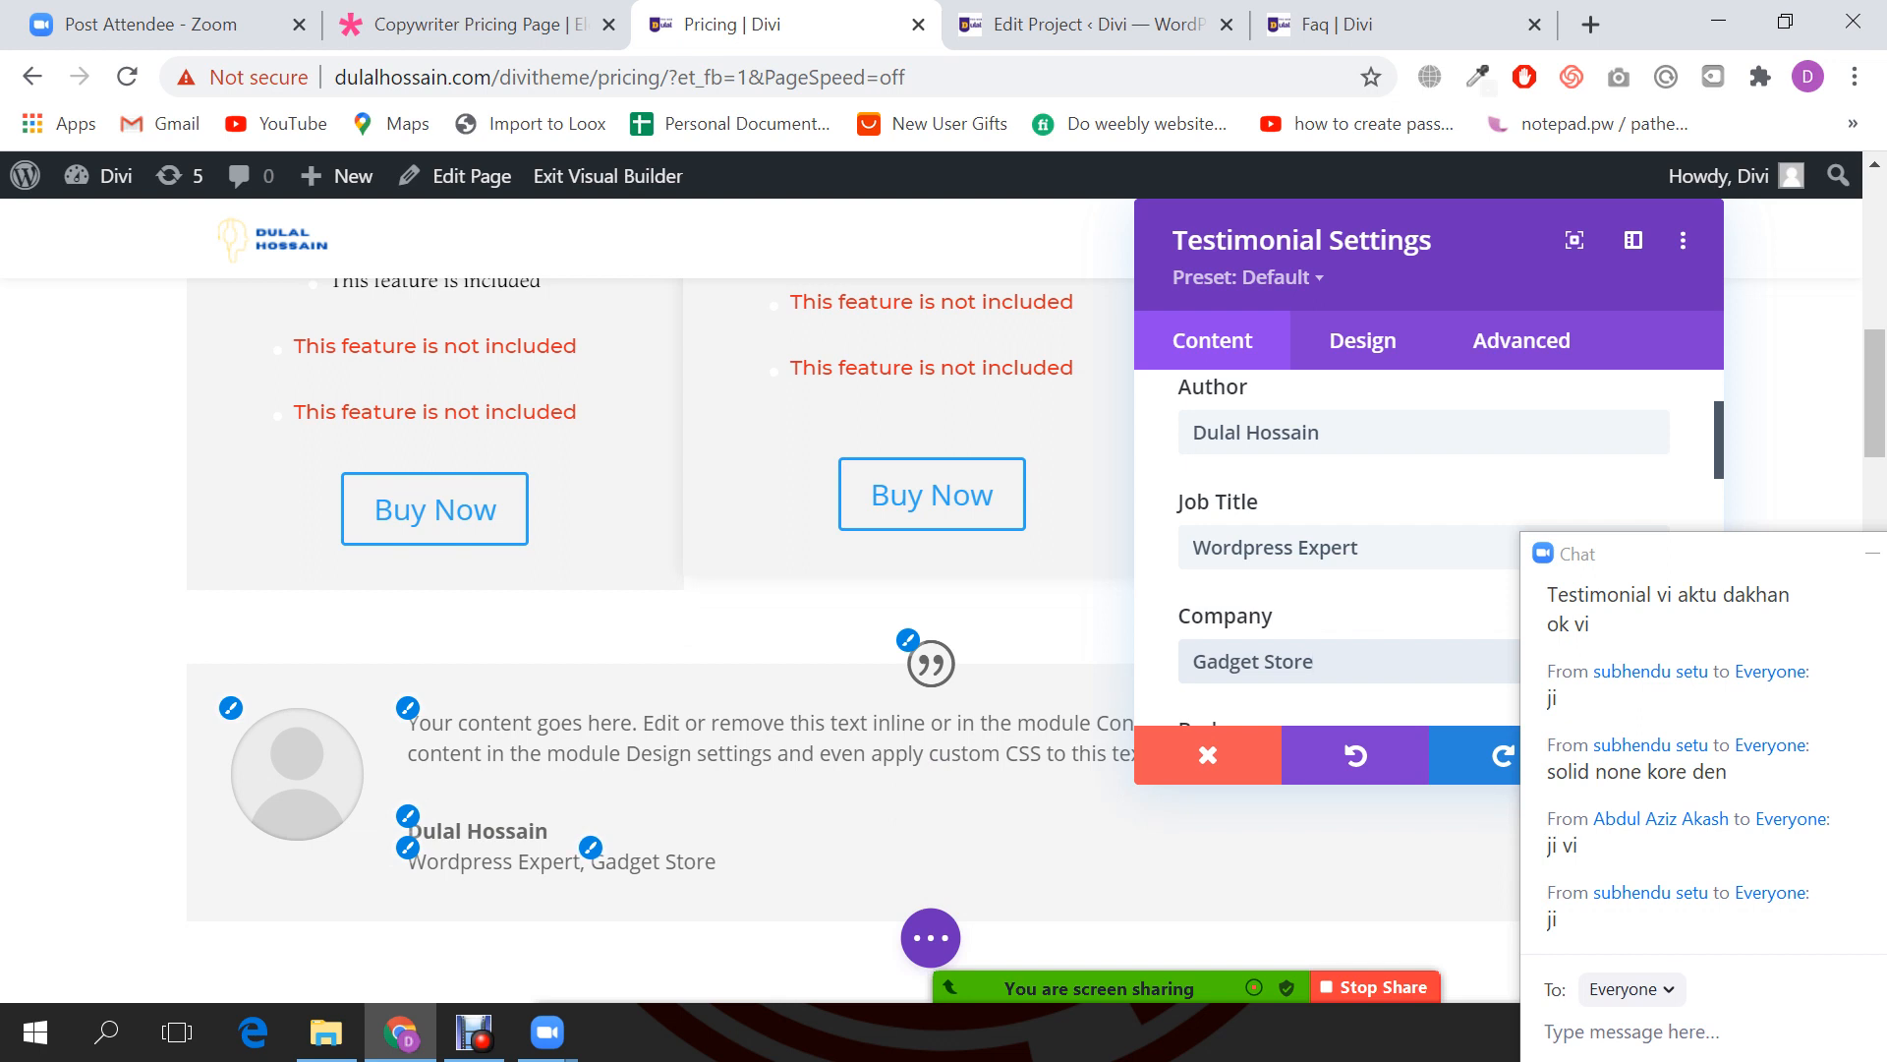
scroll(1326, 550, down, 2)
scroll(1327, 551, down, 3)
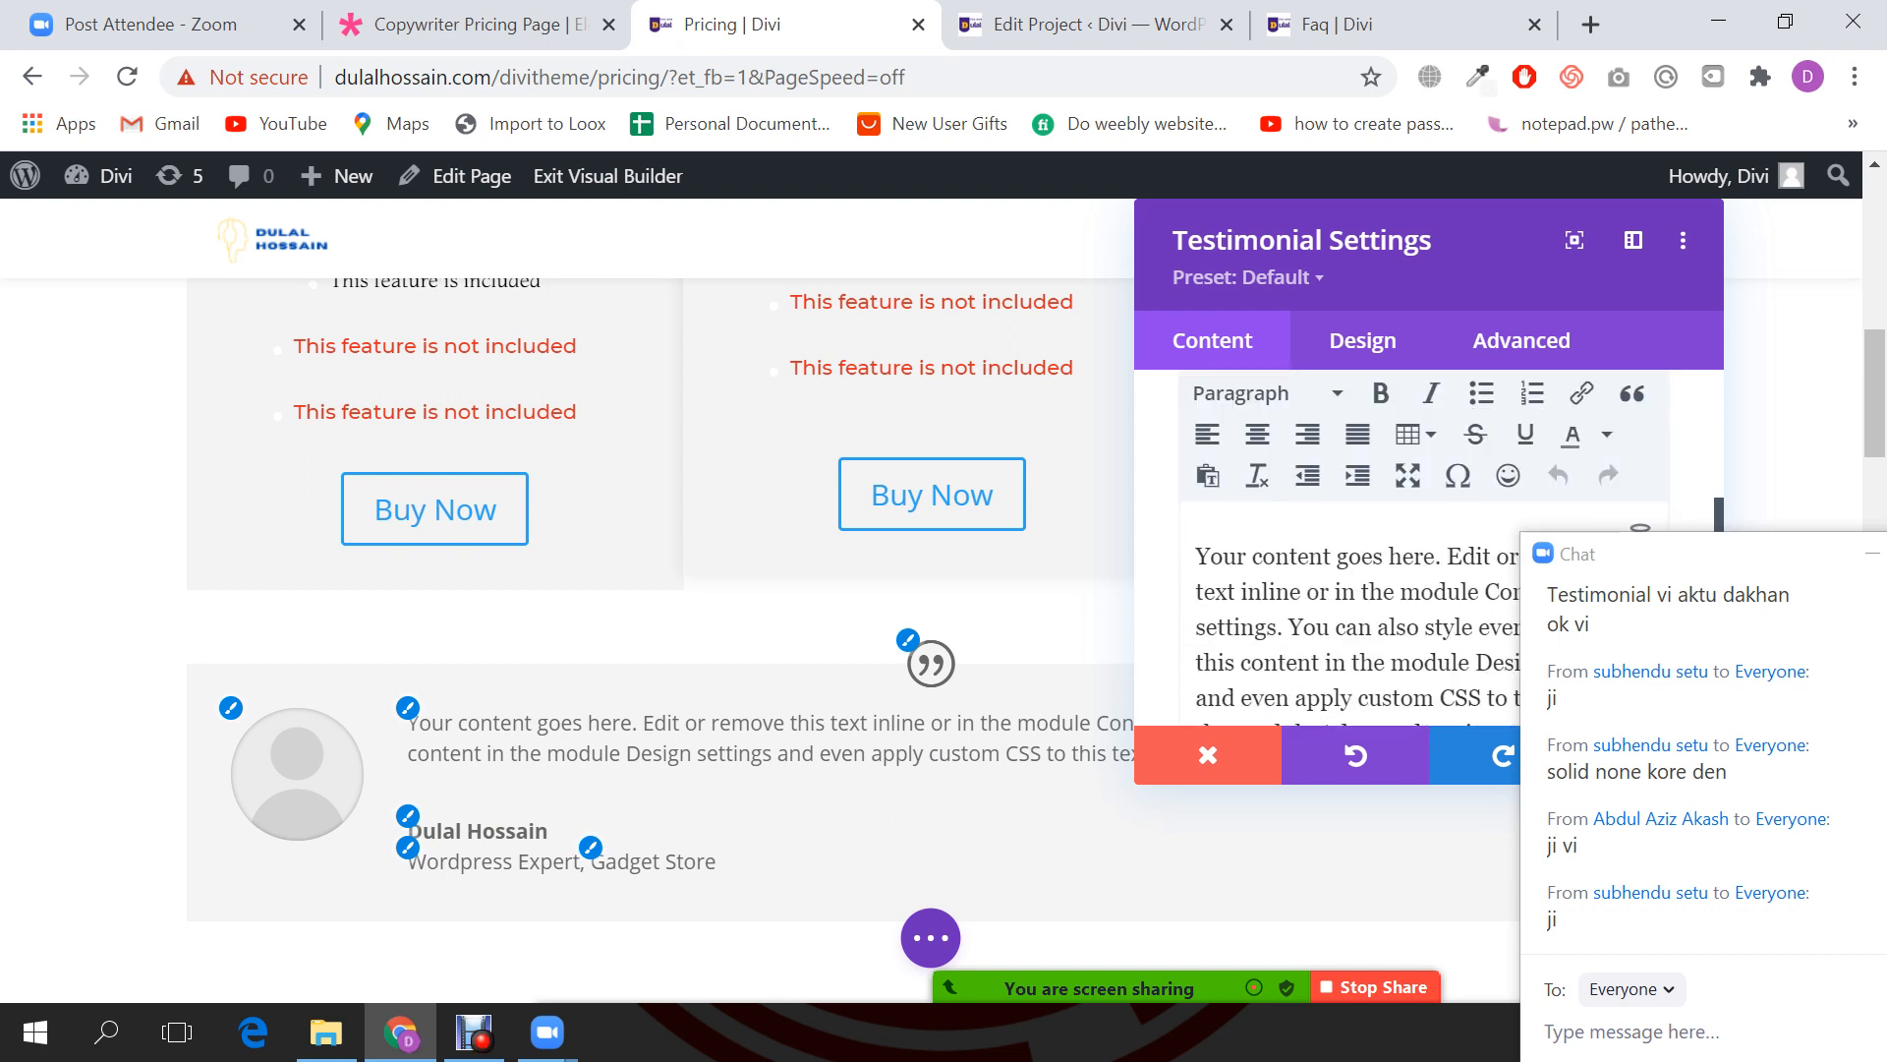
scroll(1639, 530, down, 5)
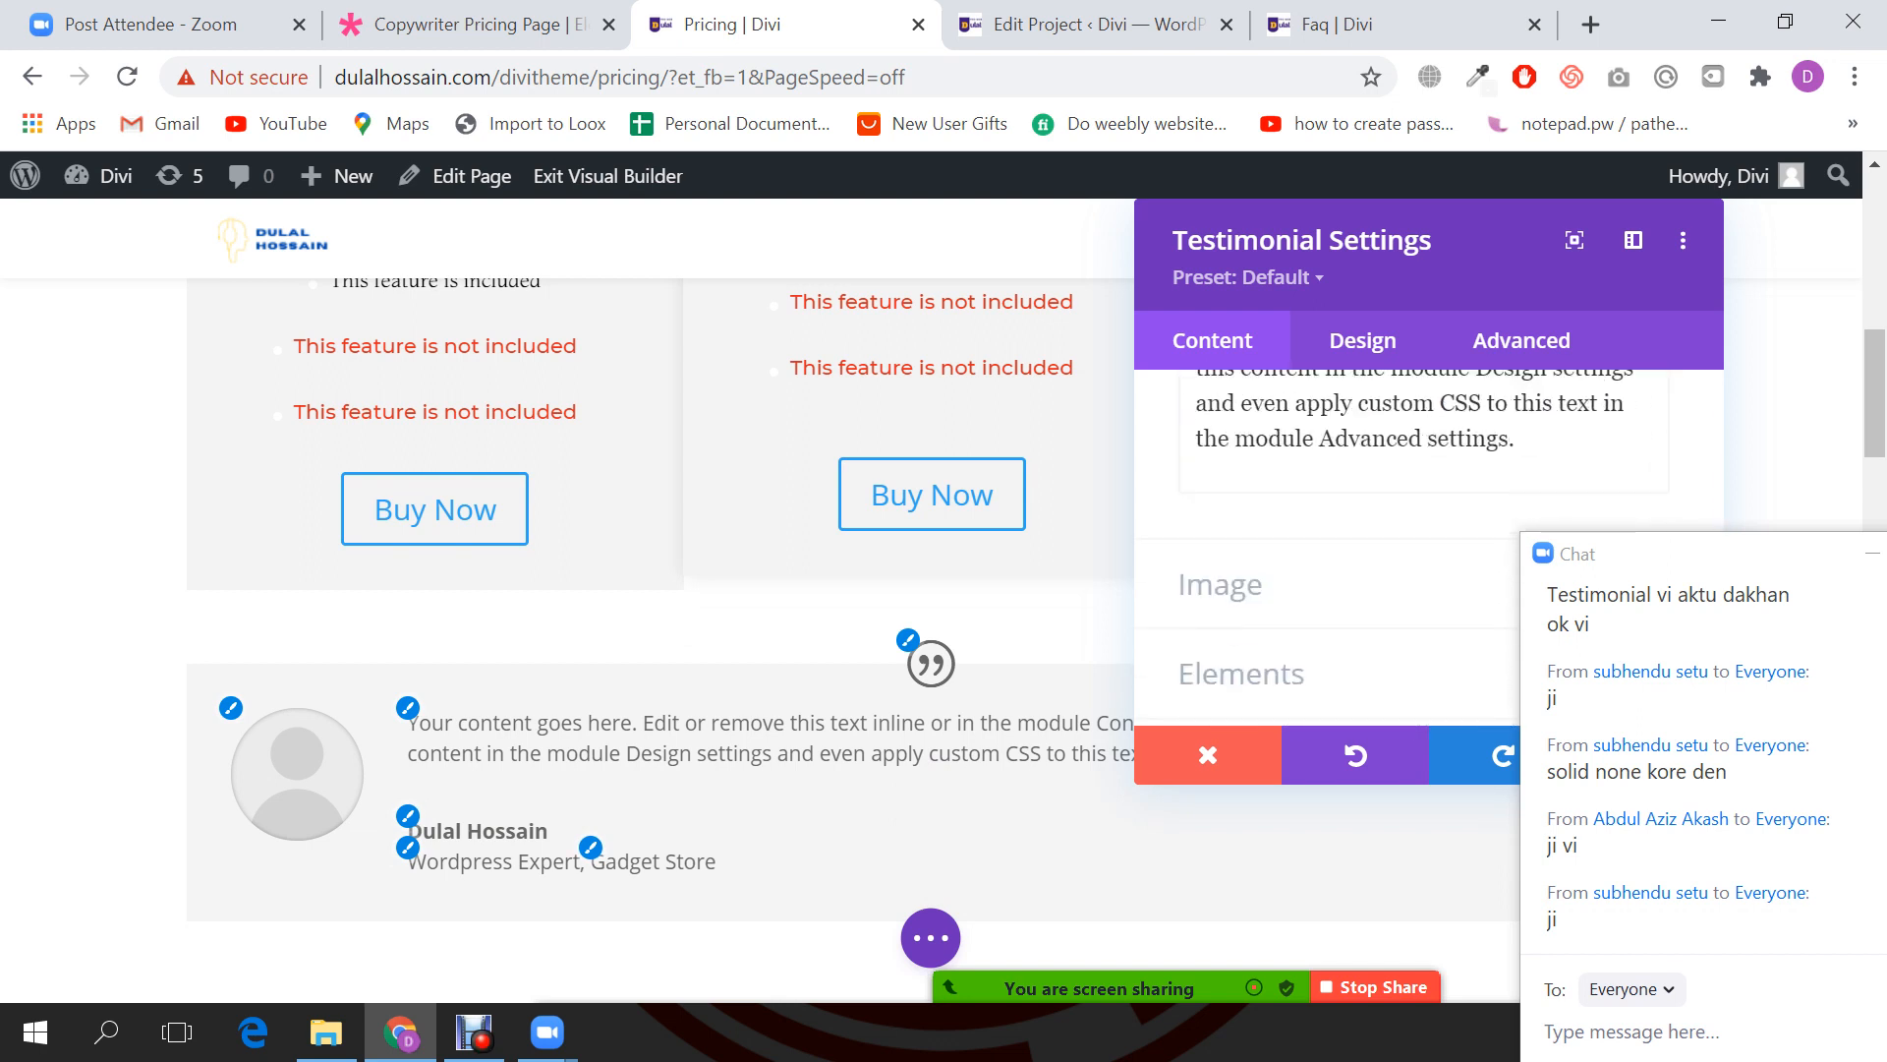
click(1221, 585)
scroll(1346, 550, down, 1)
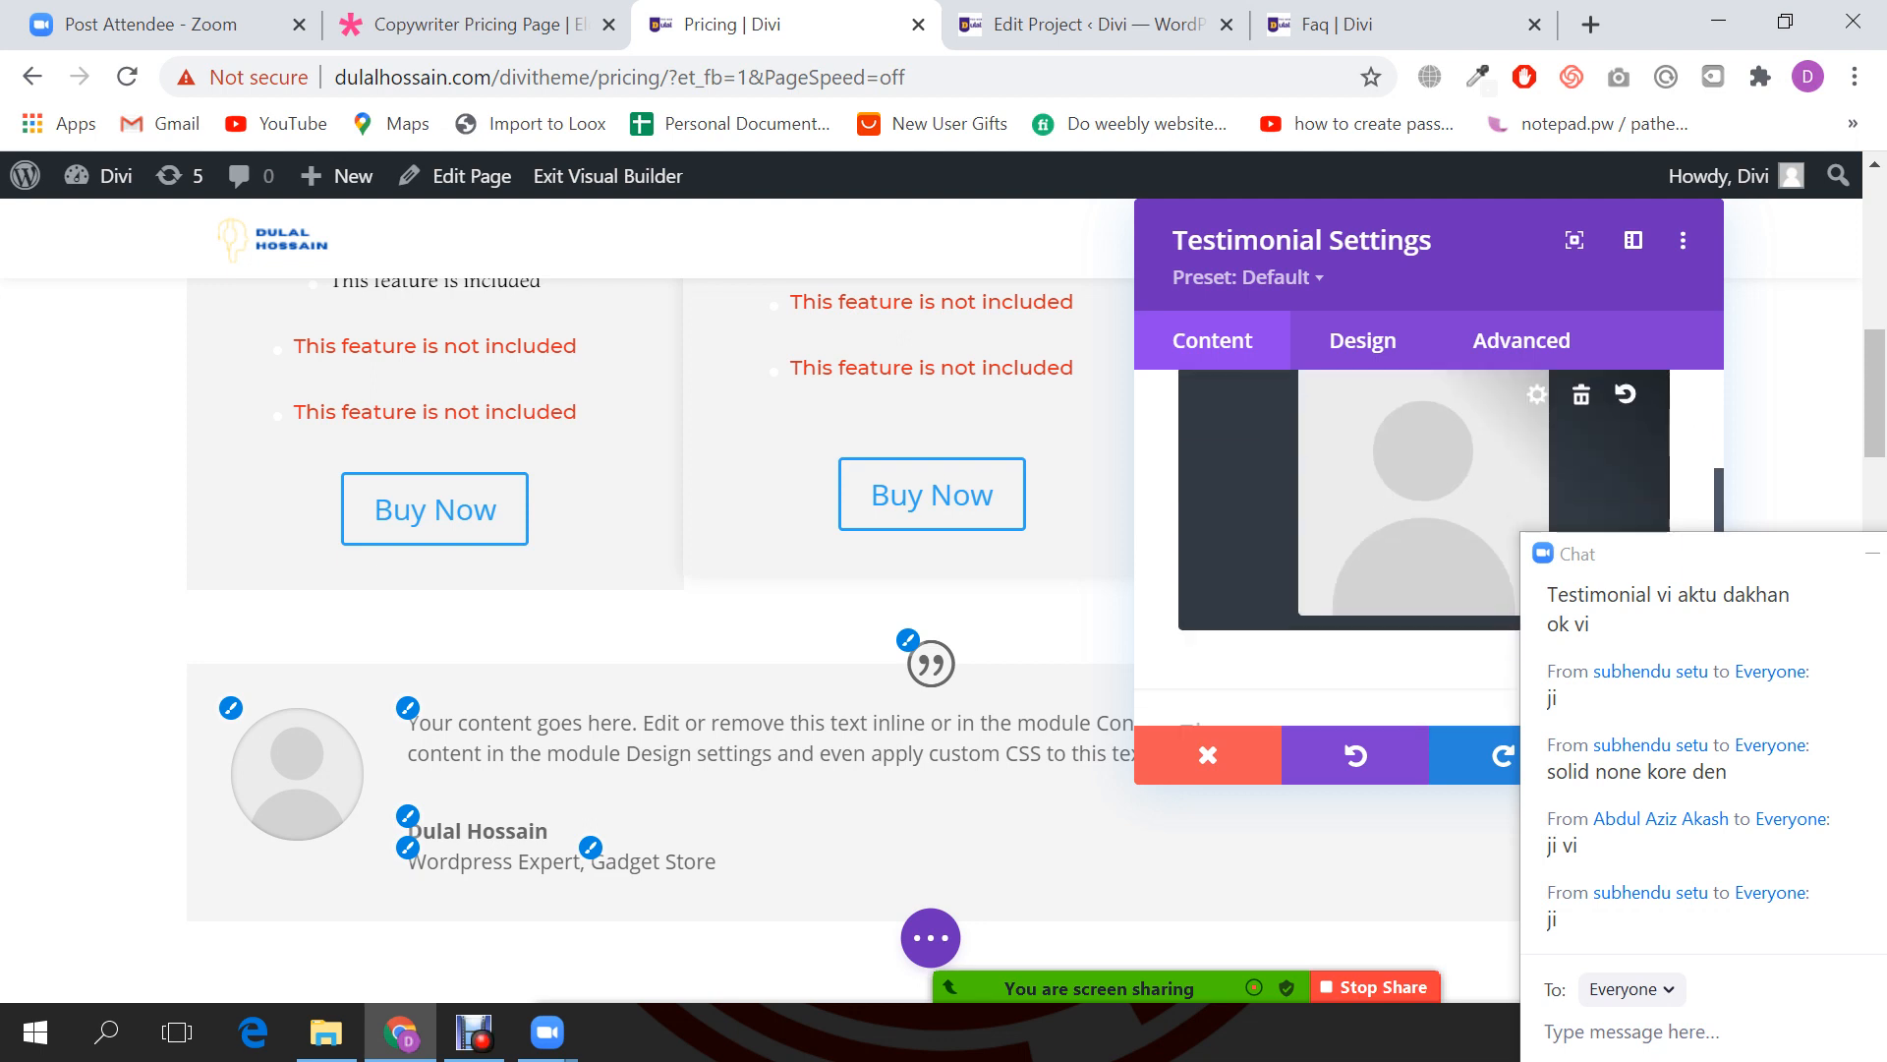
click(1415, 492)
Step: Upload the portrait jpg, set it as the testimonial's author image, and save the module
click(565, 295)
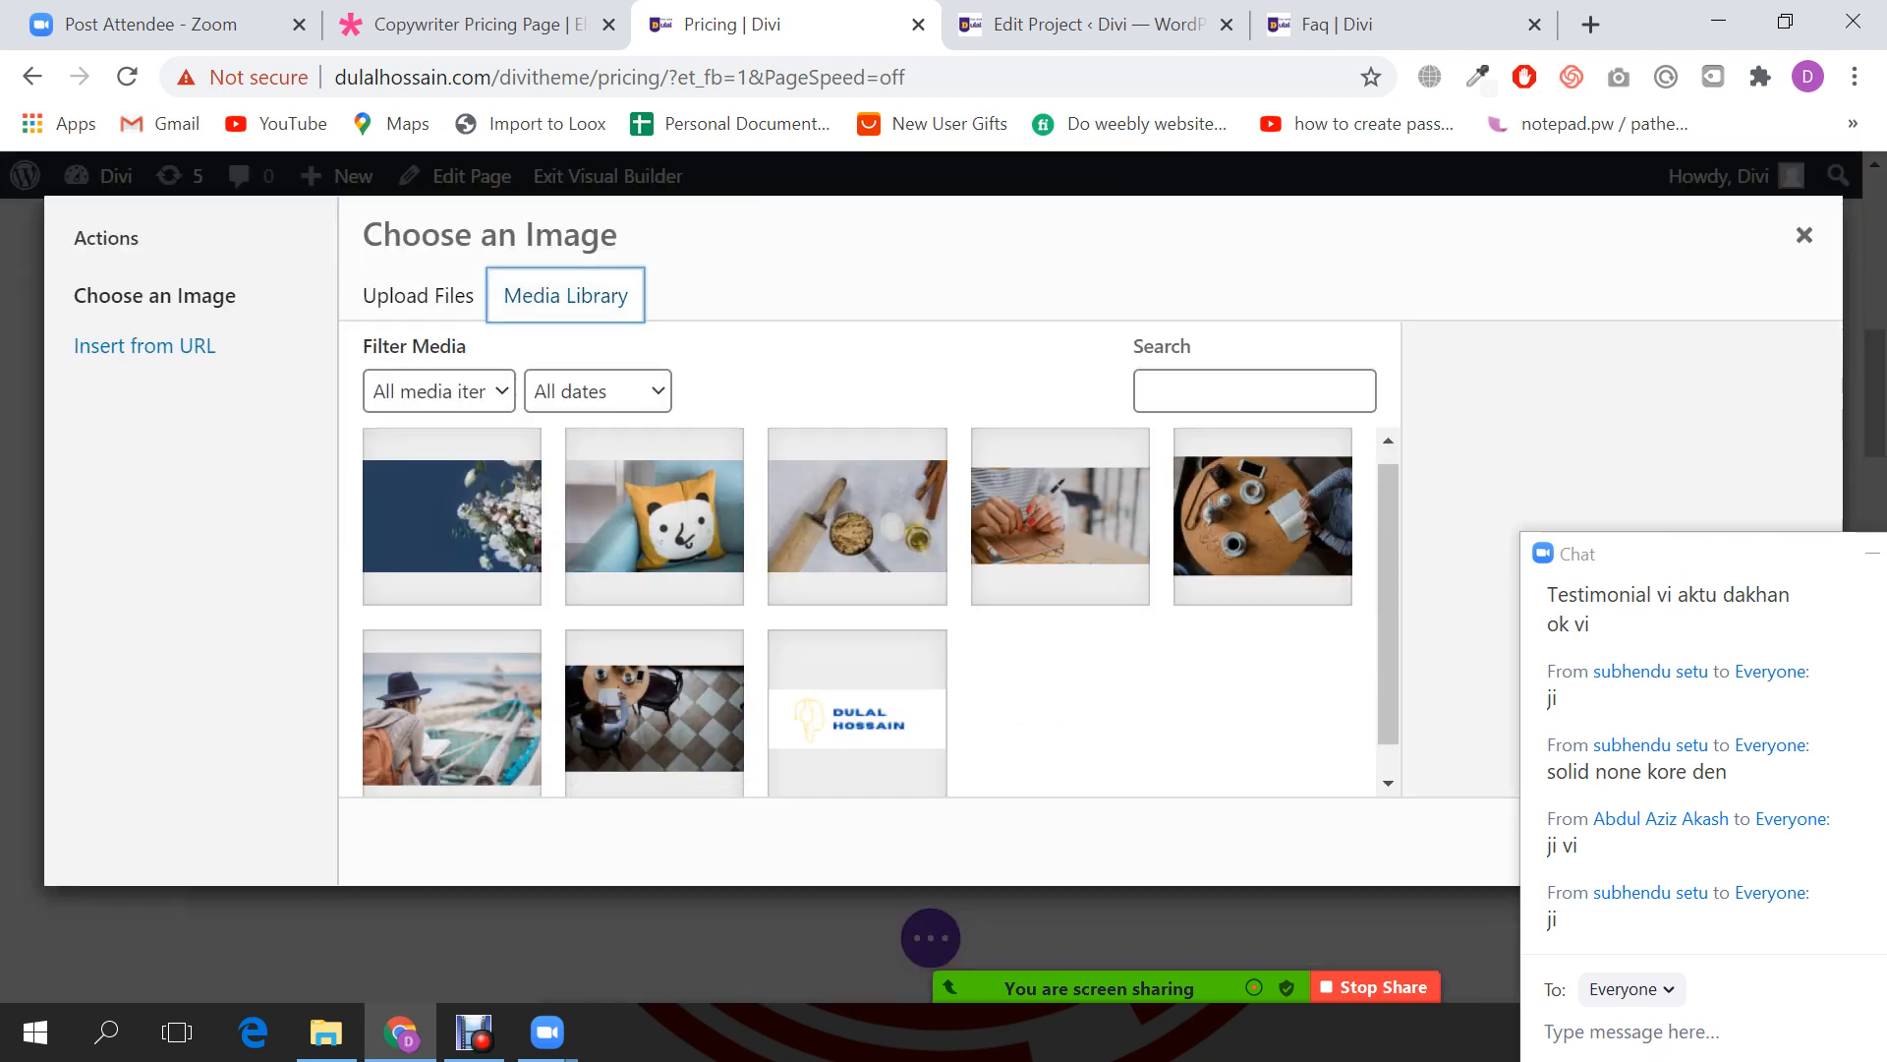
click(1262, 532)
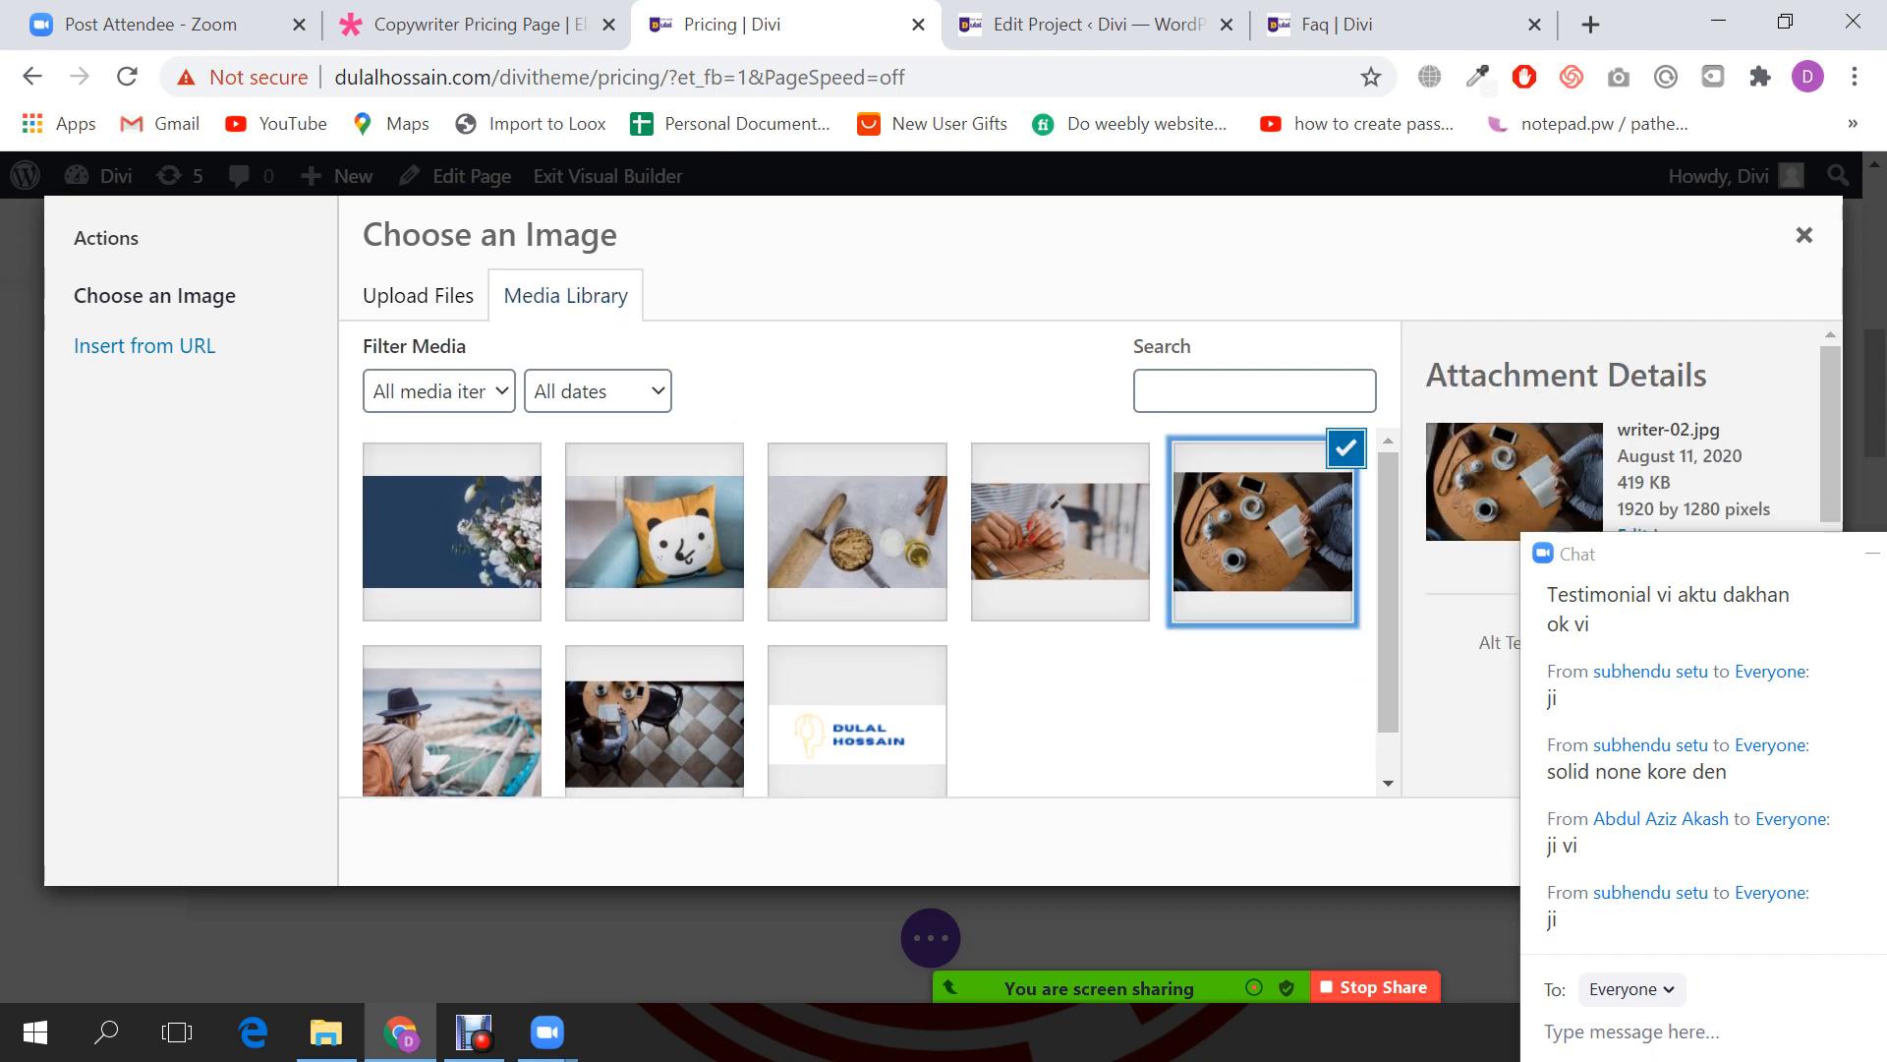
click(418, 295)
click(1091, 642)
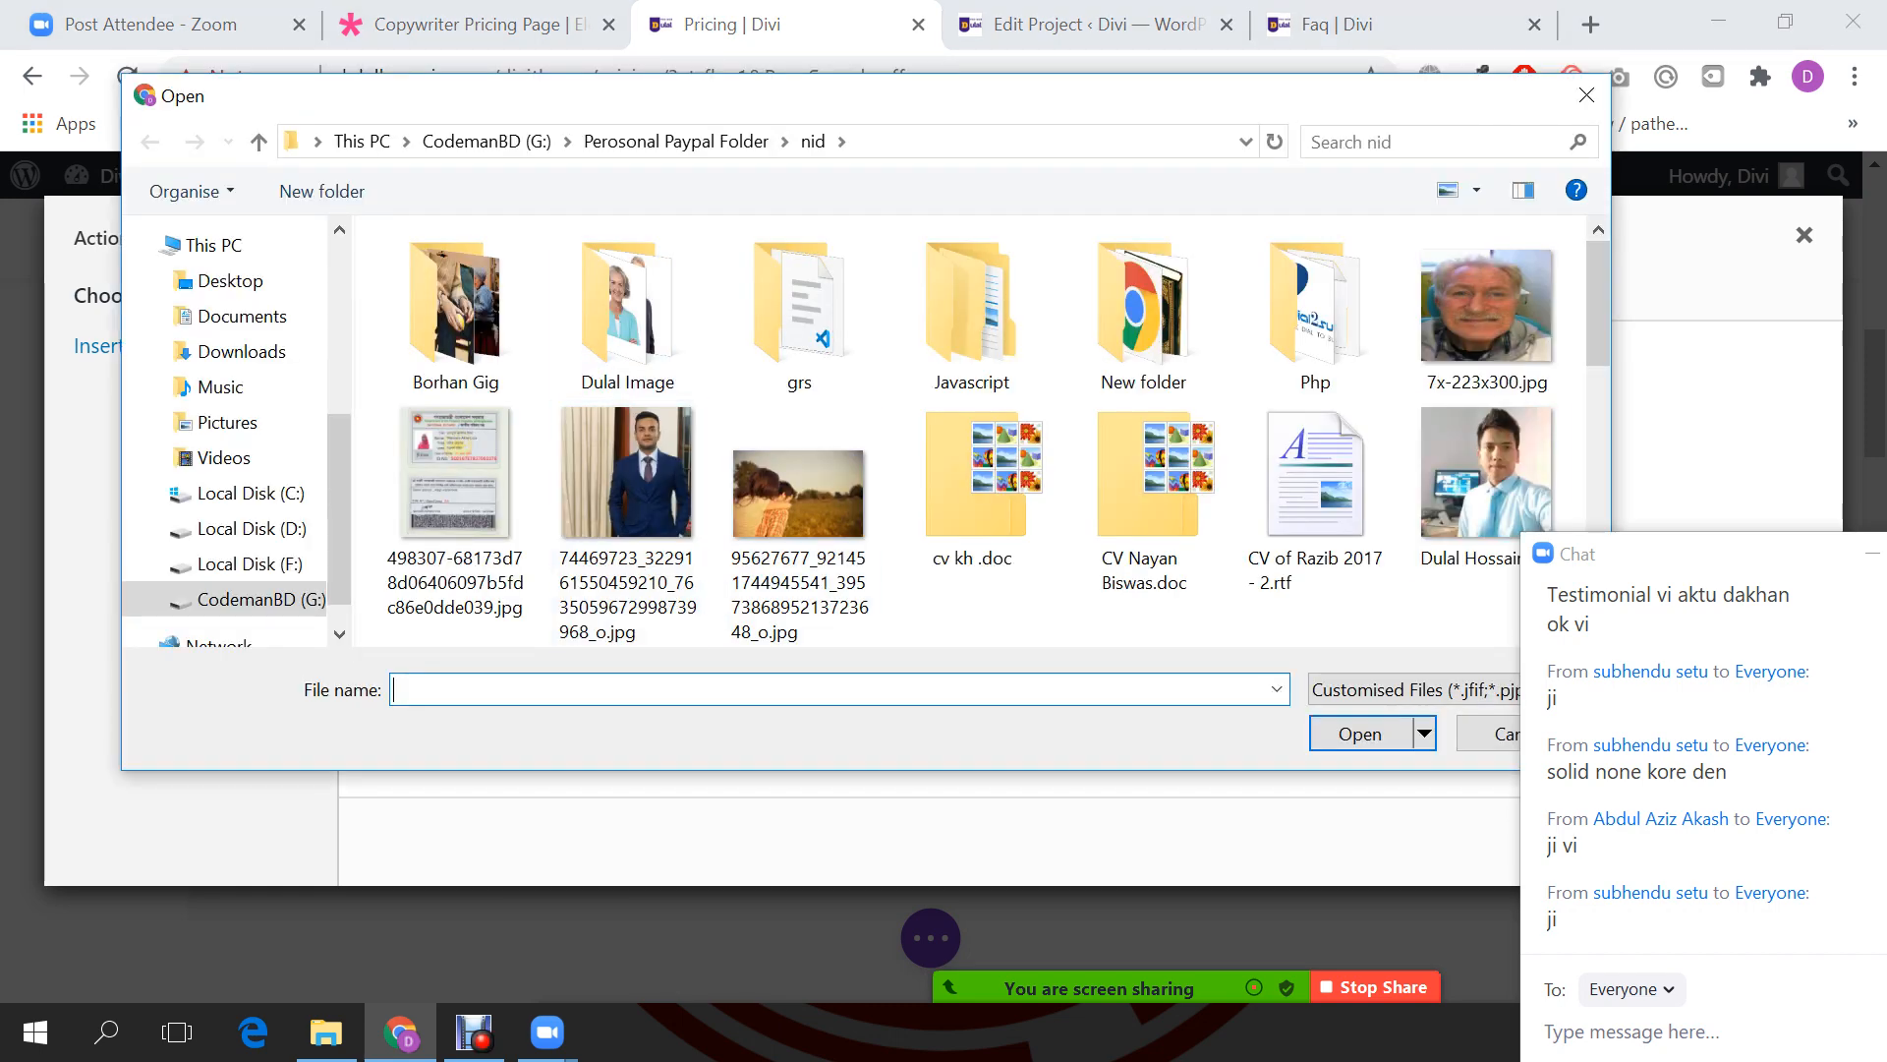
double_click(1486, 482)
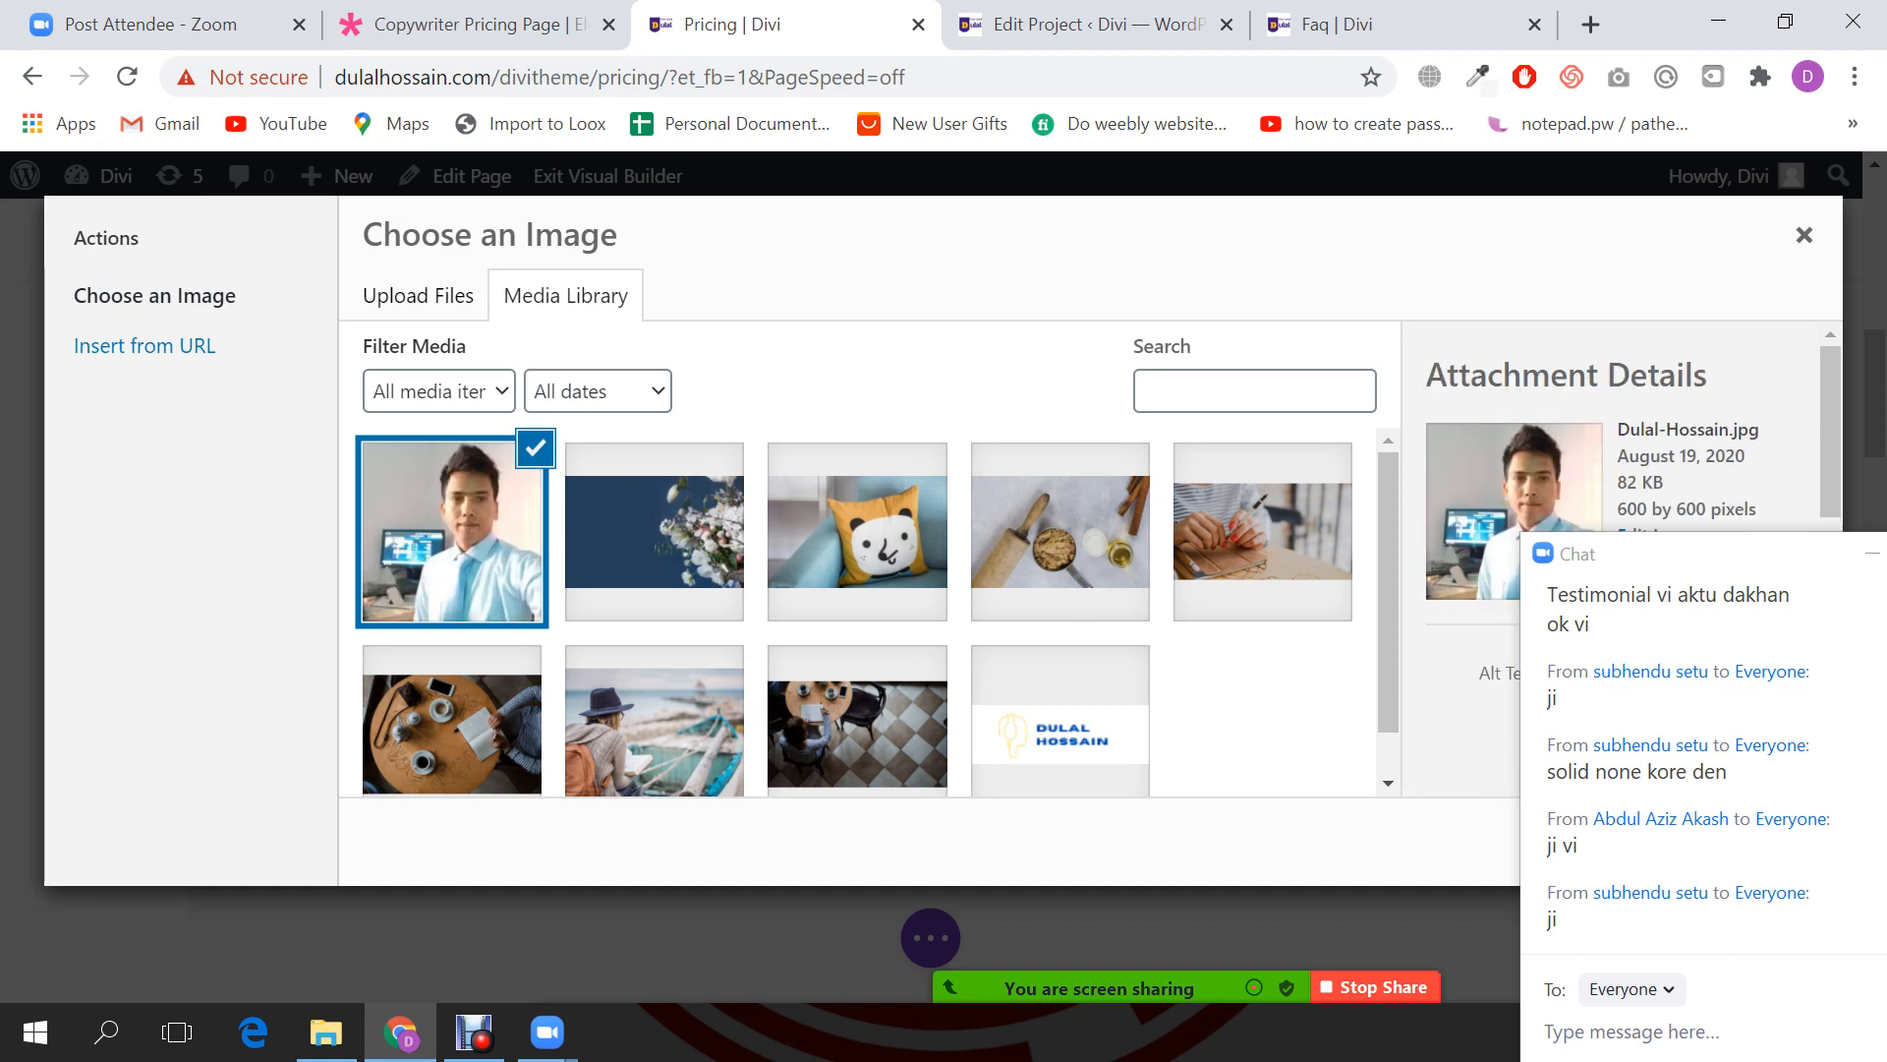
drag(1743, 556, 1036, 742)
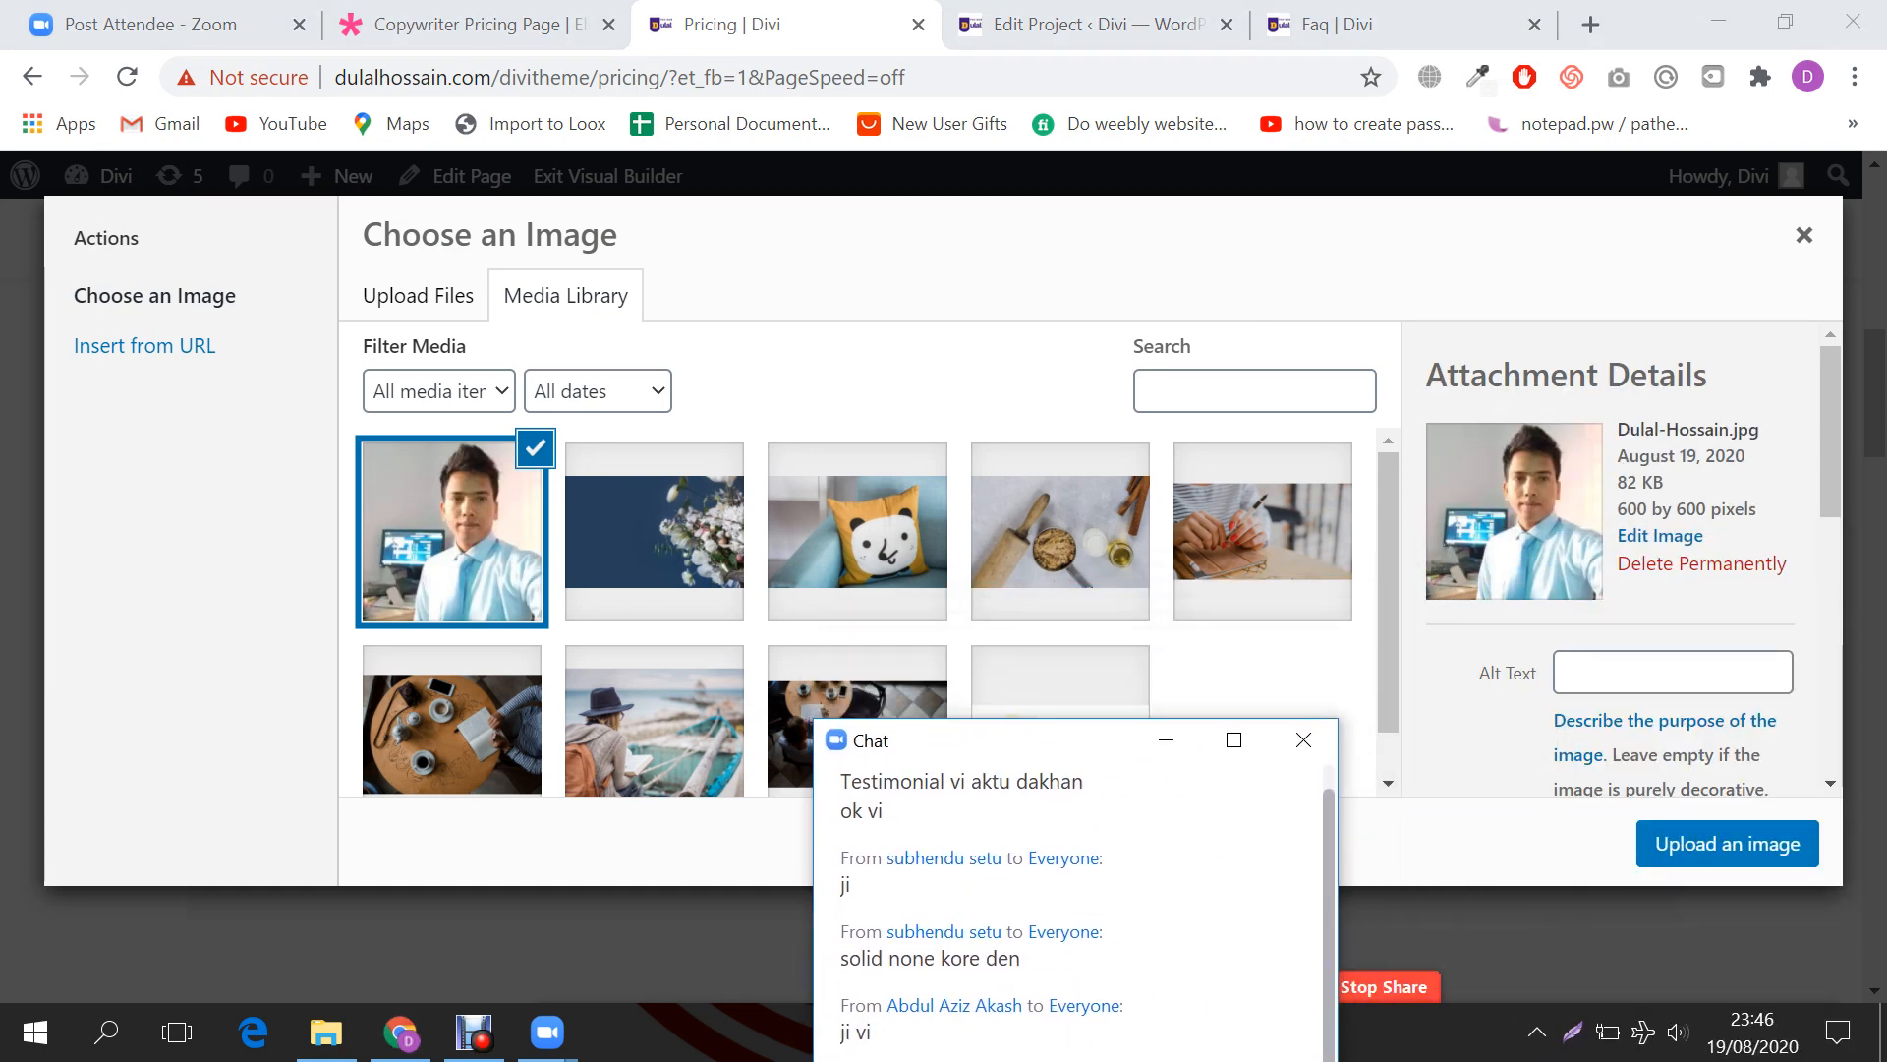
click(1728, 844)
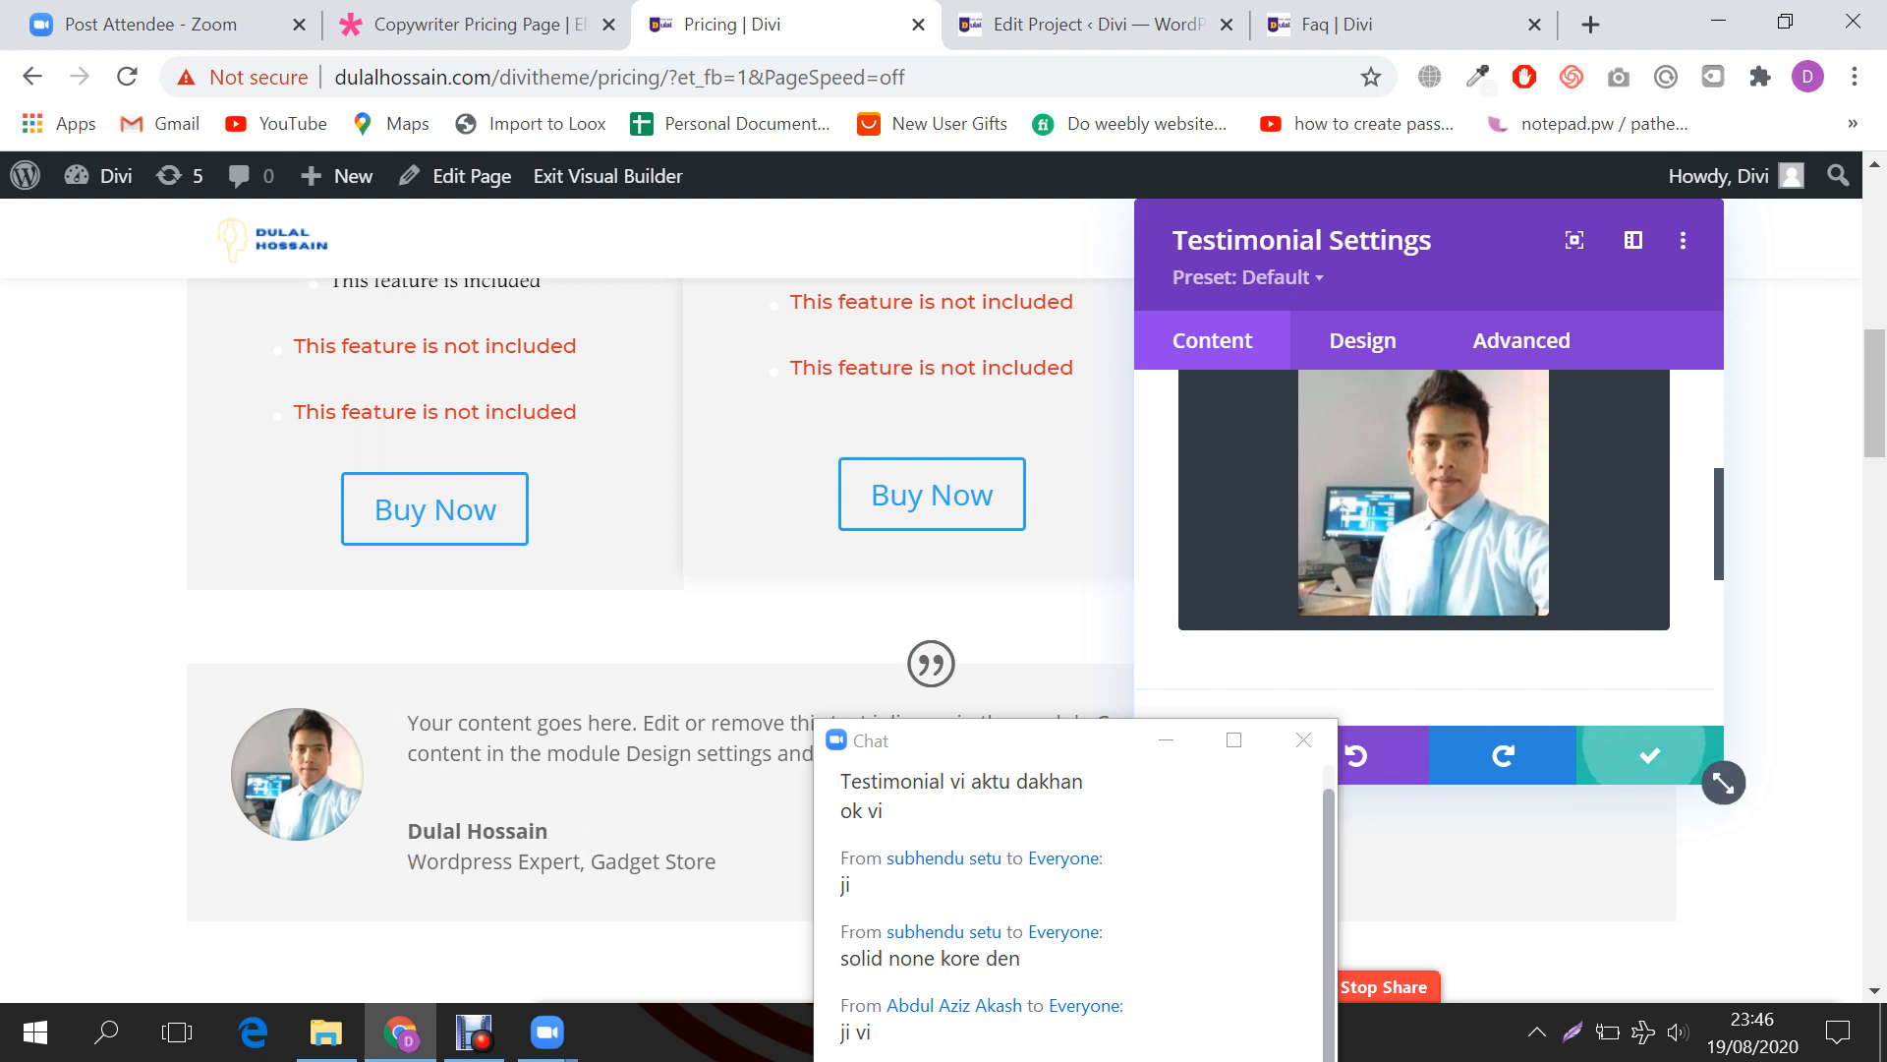
click(1716, 774)
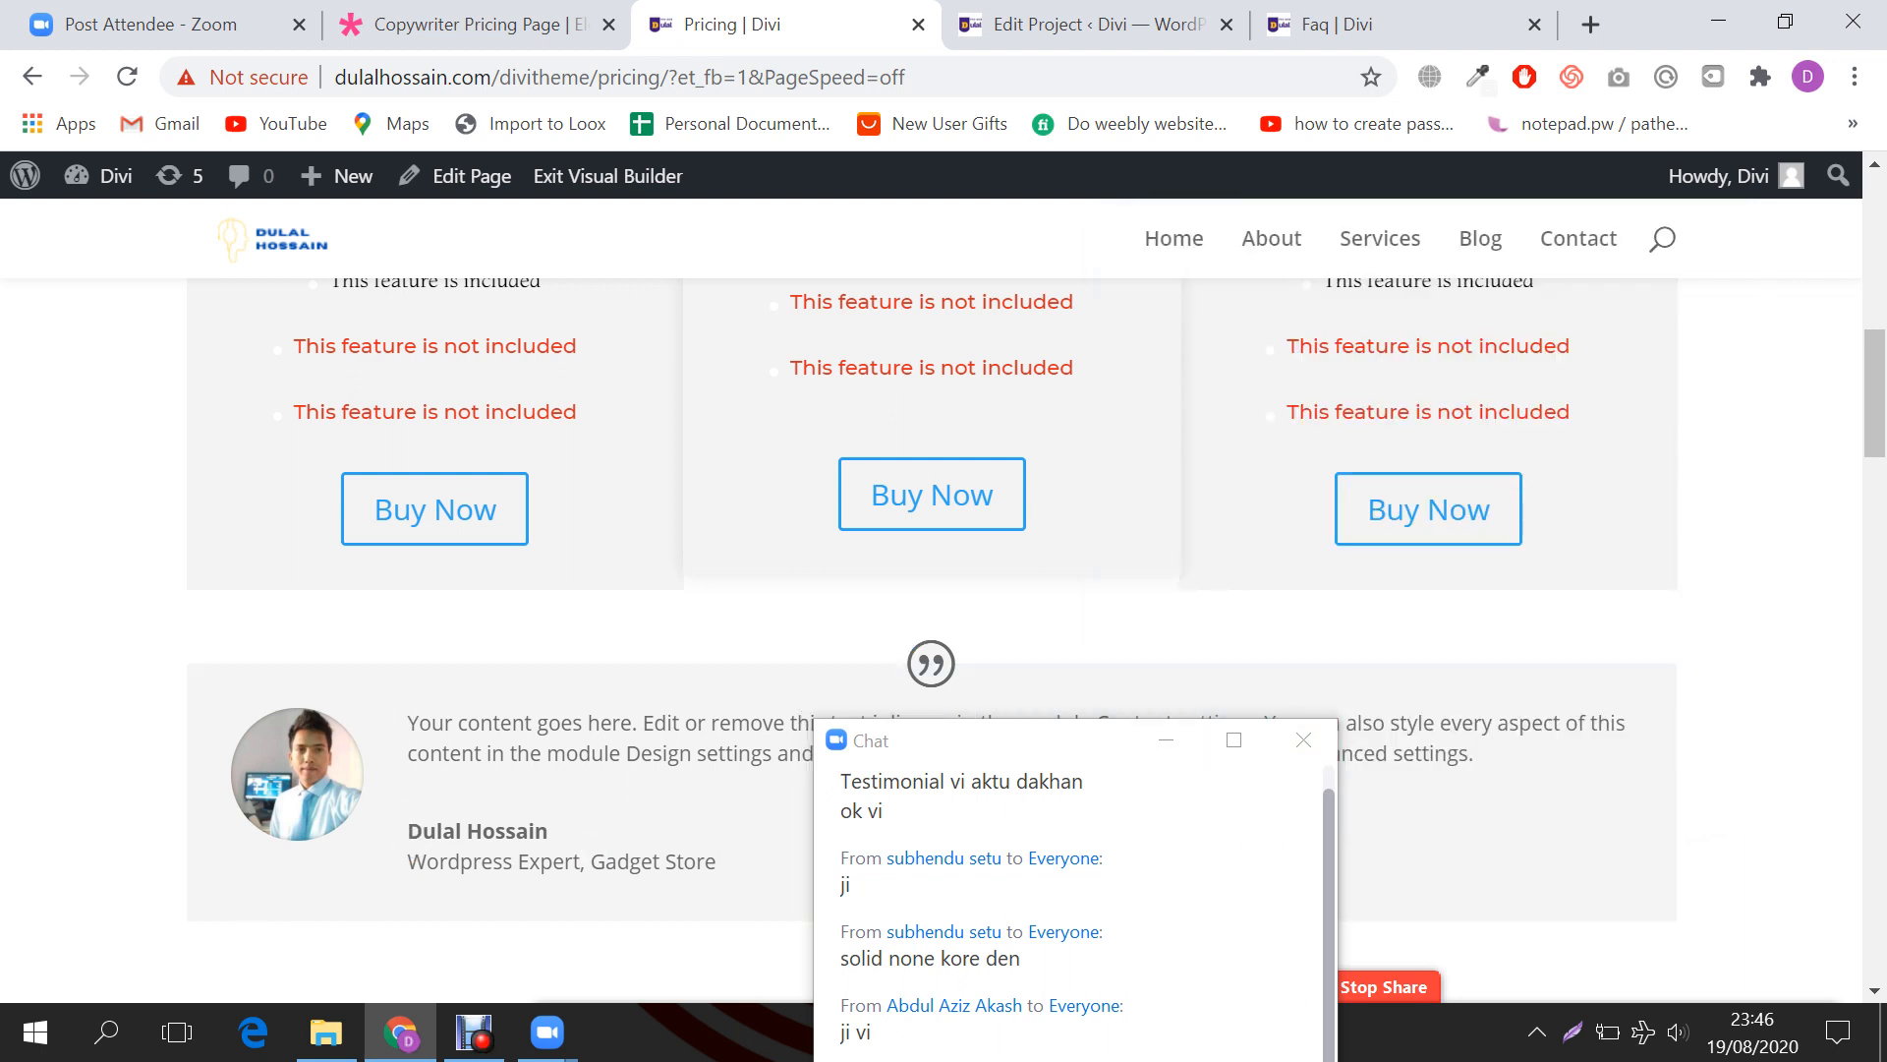
Step: Reopen the testimonial settings and set Show Quote Icon to No under Elements
drag(1053, 747, 1818, 542)
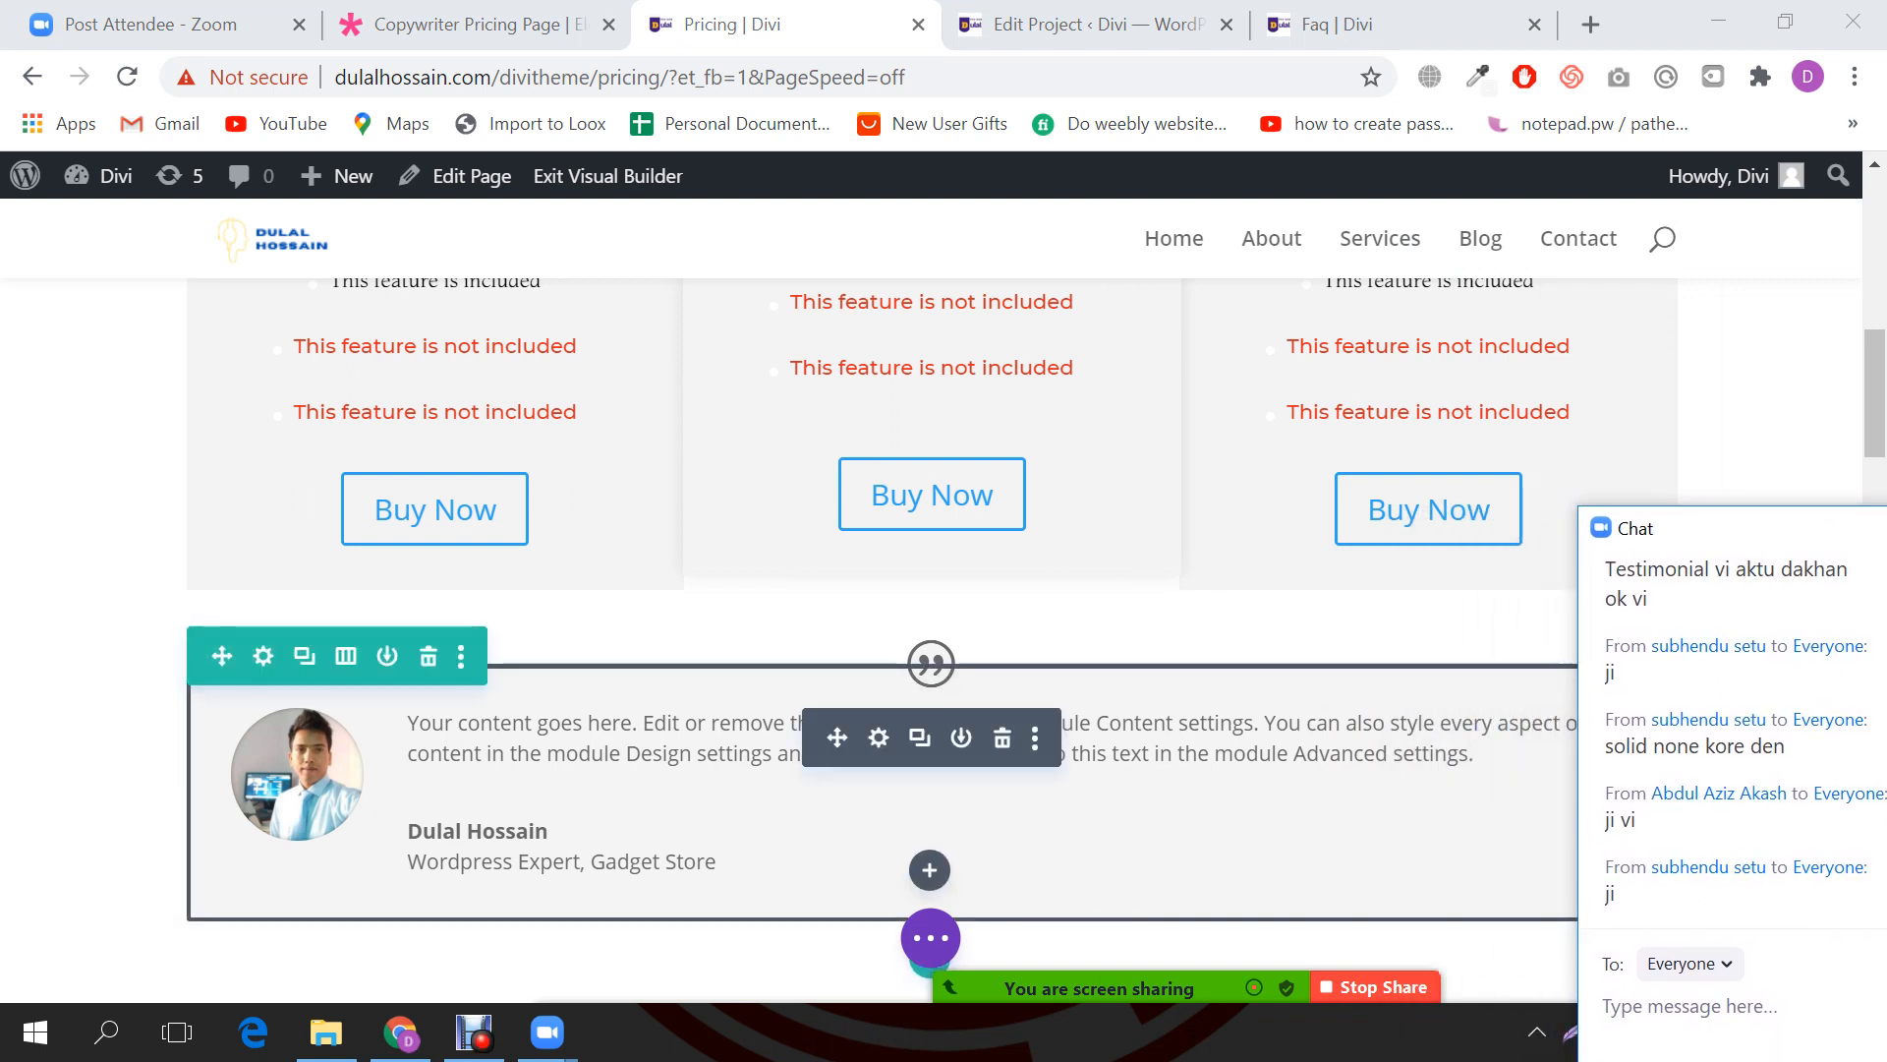
click(878, 737)
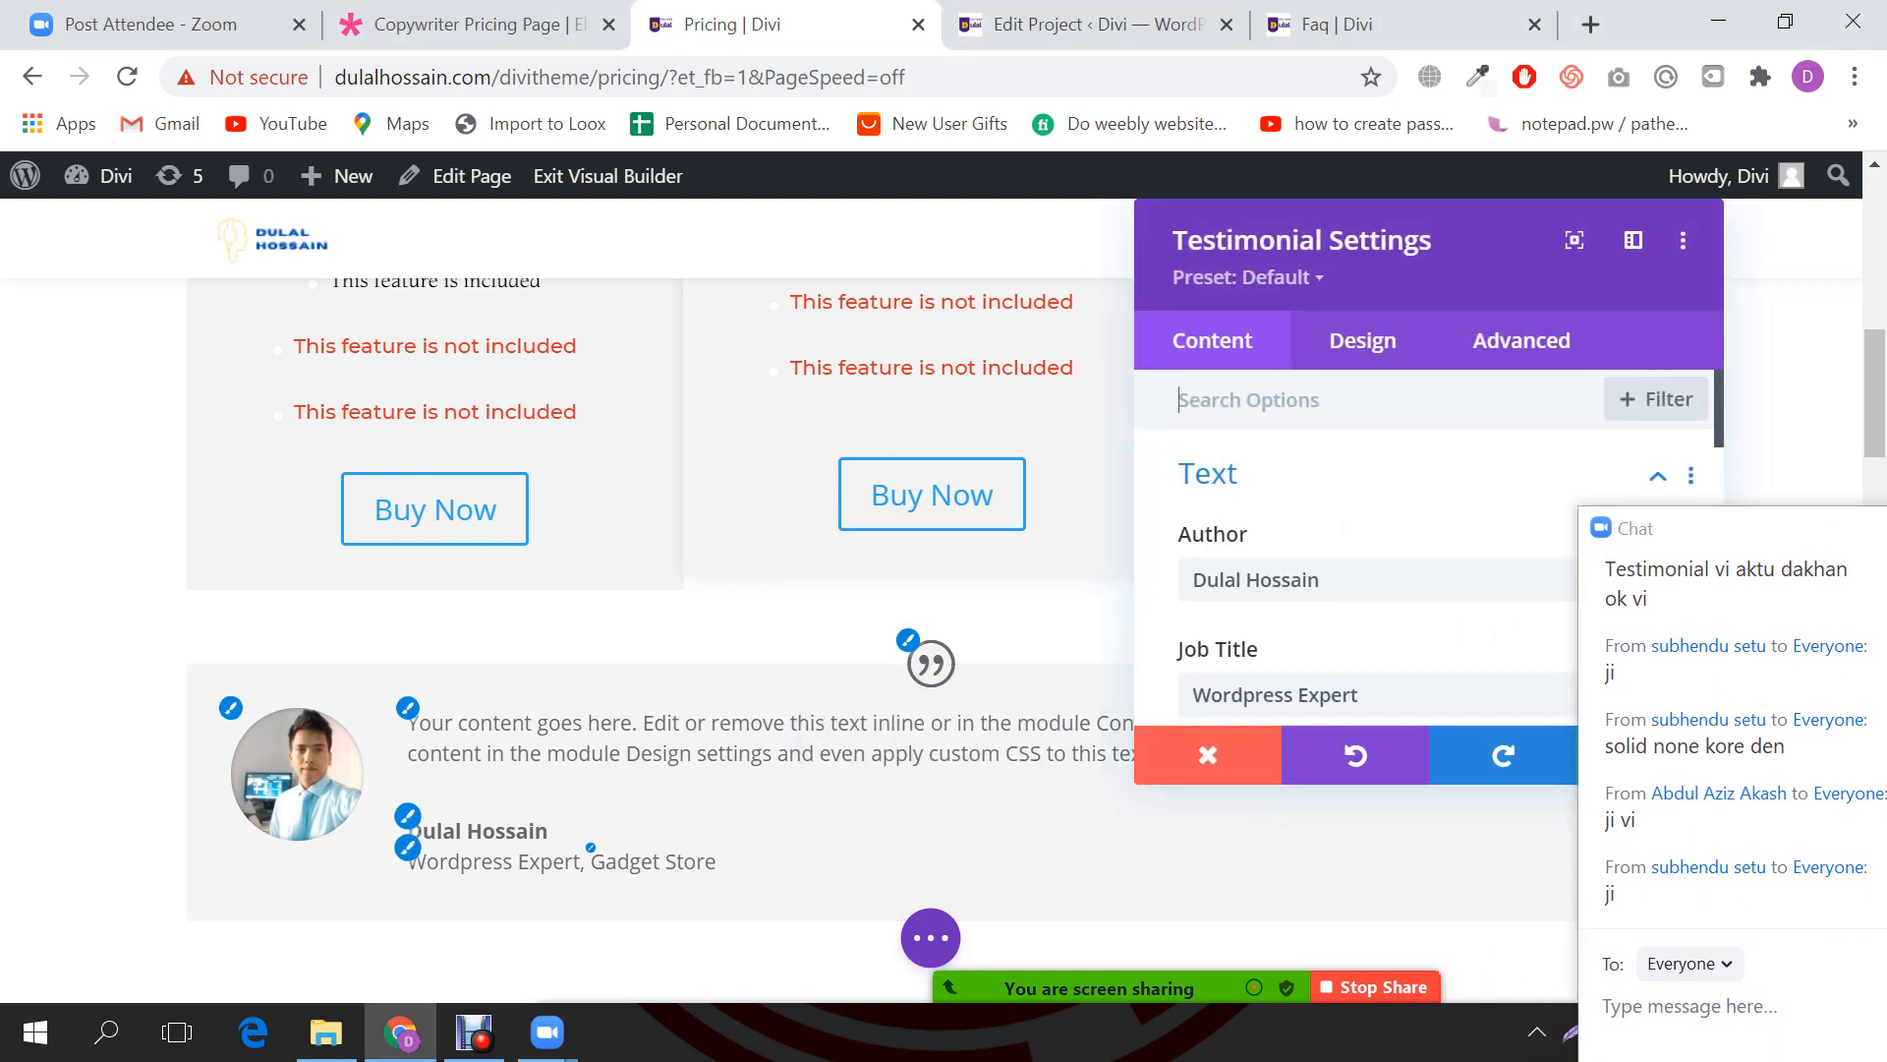
scroll(1401, 541, down, 8)
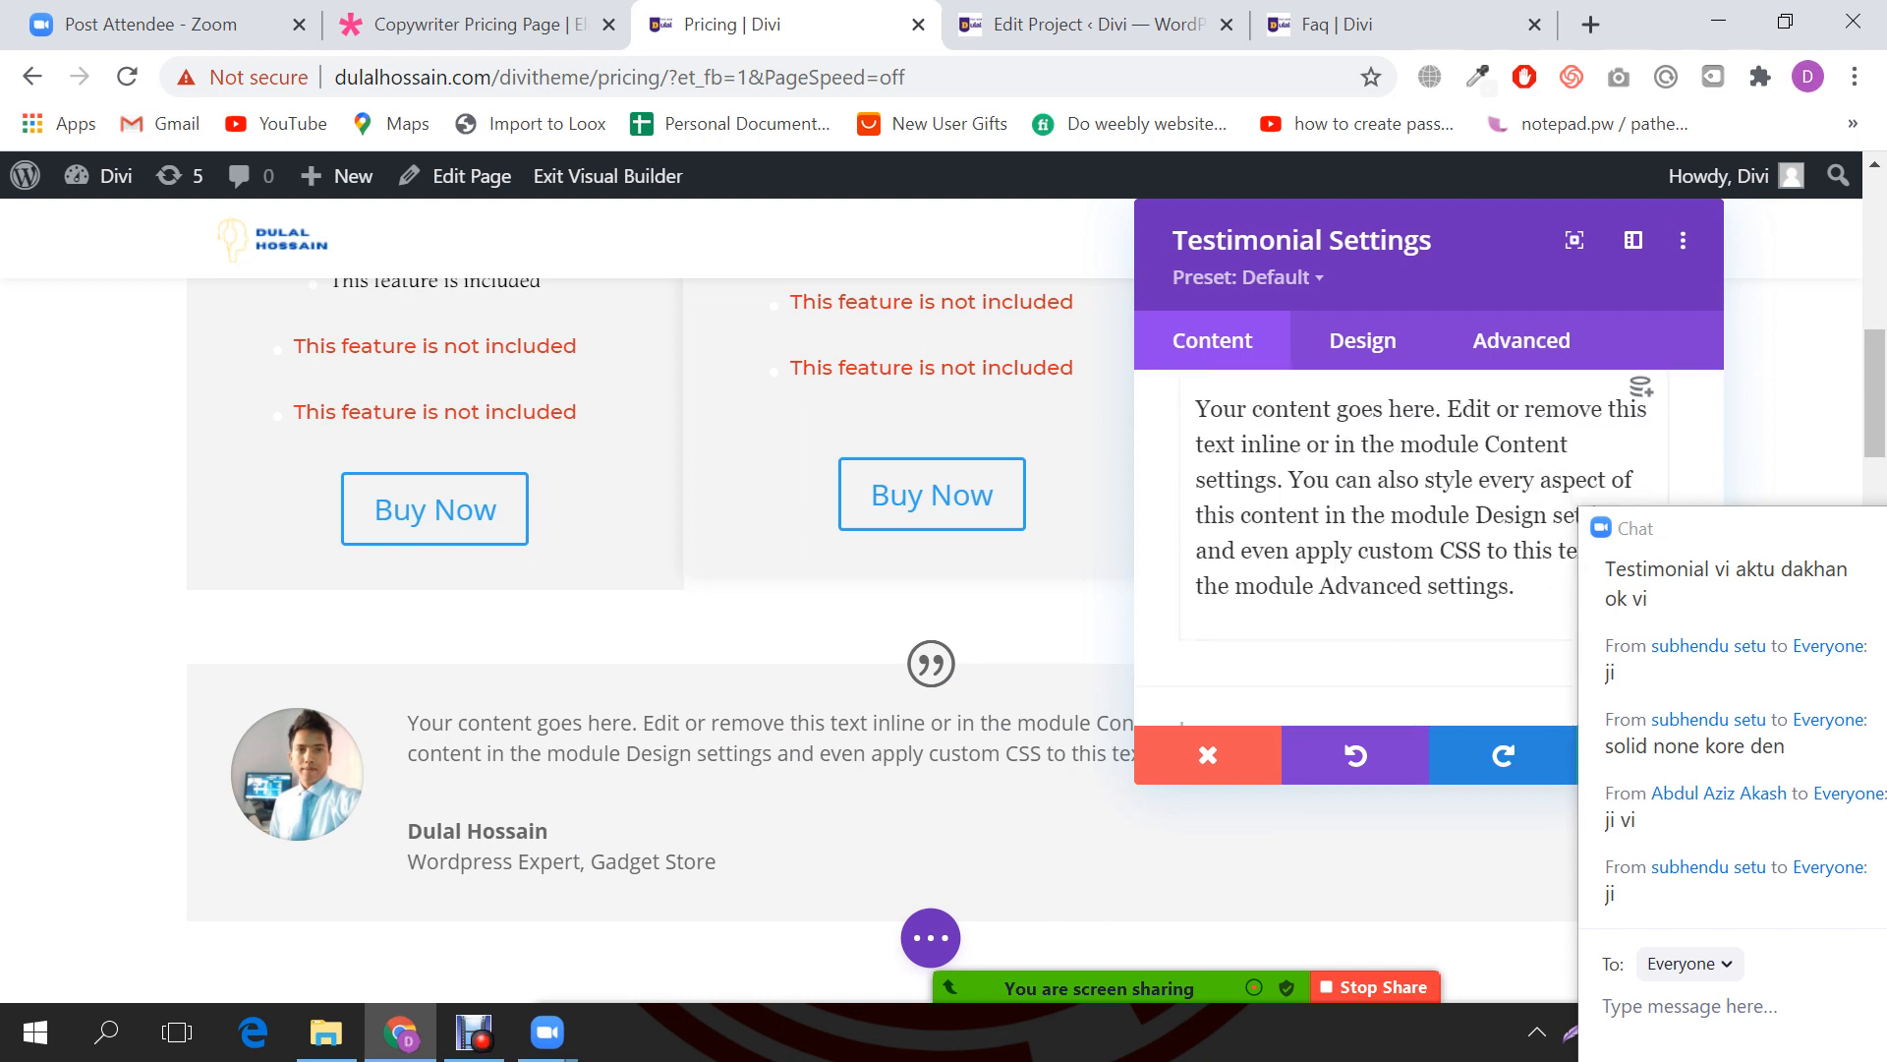
click(1240, 585)
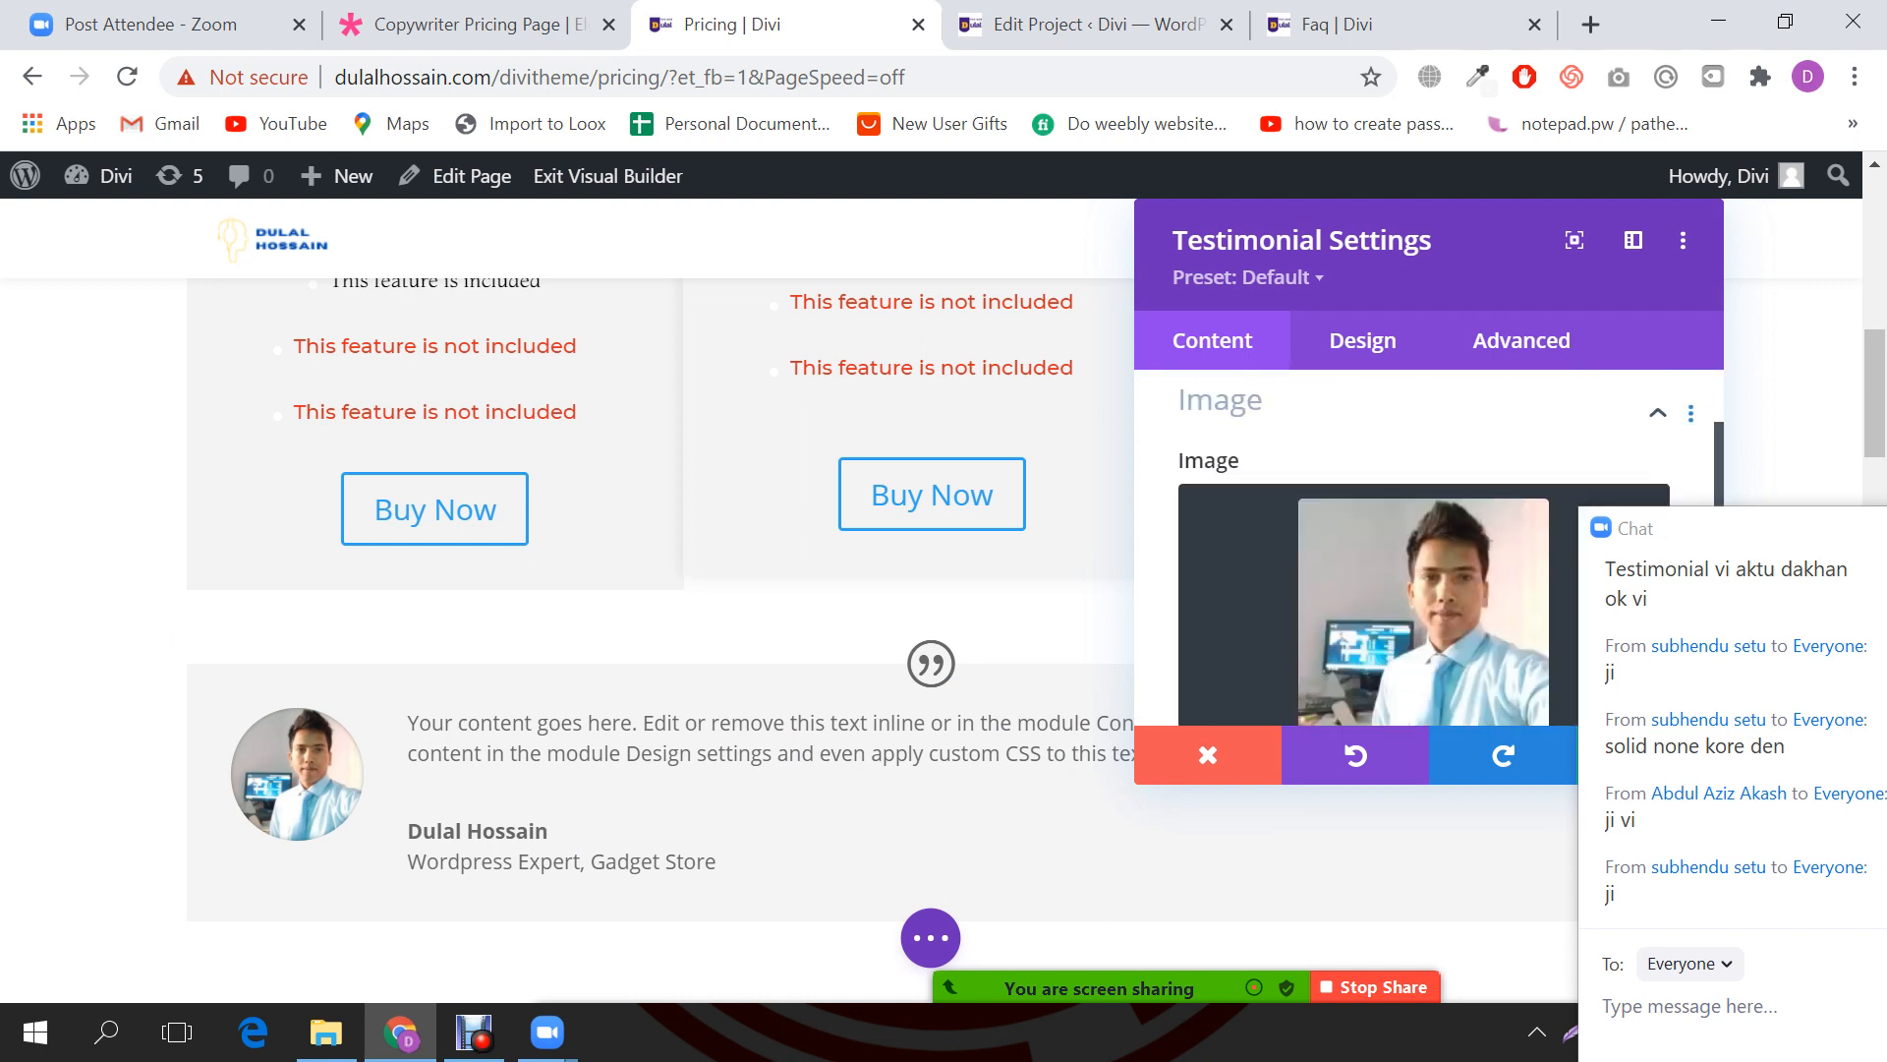
scroll(1241, 587, down, 3)
click(1241, 586)
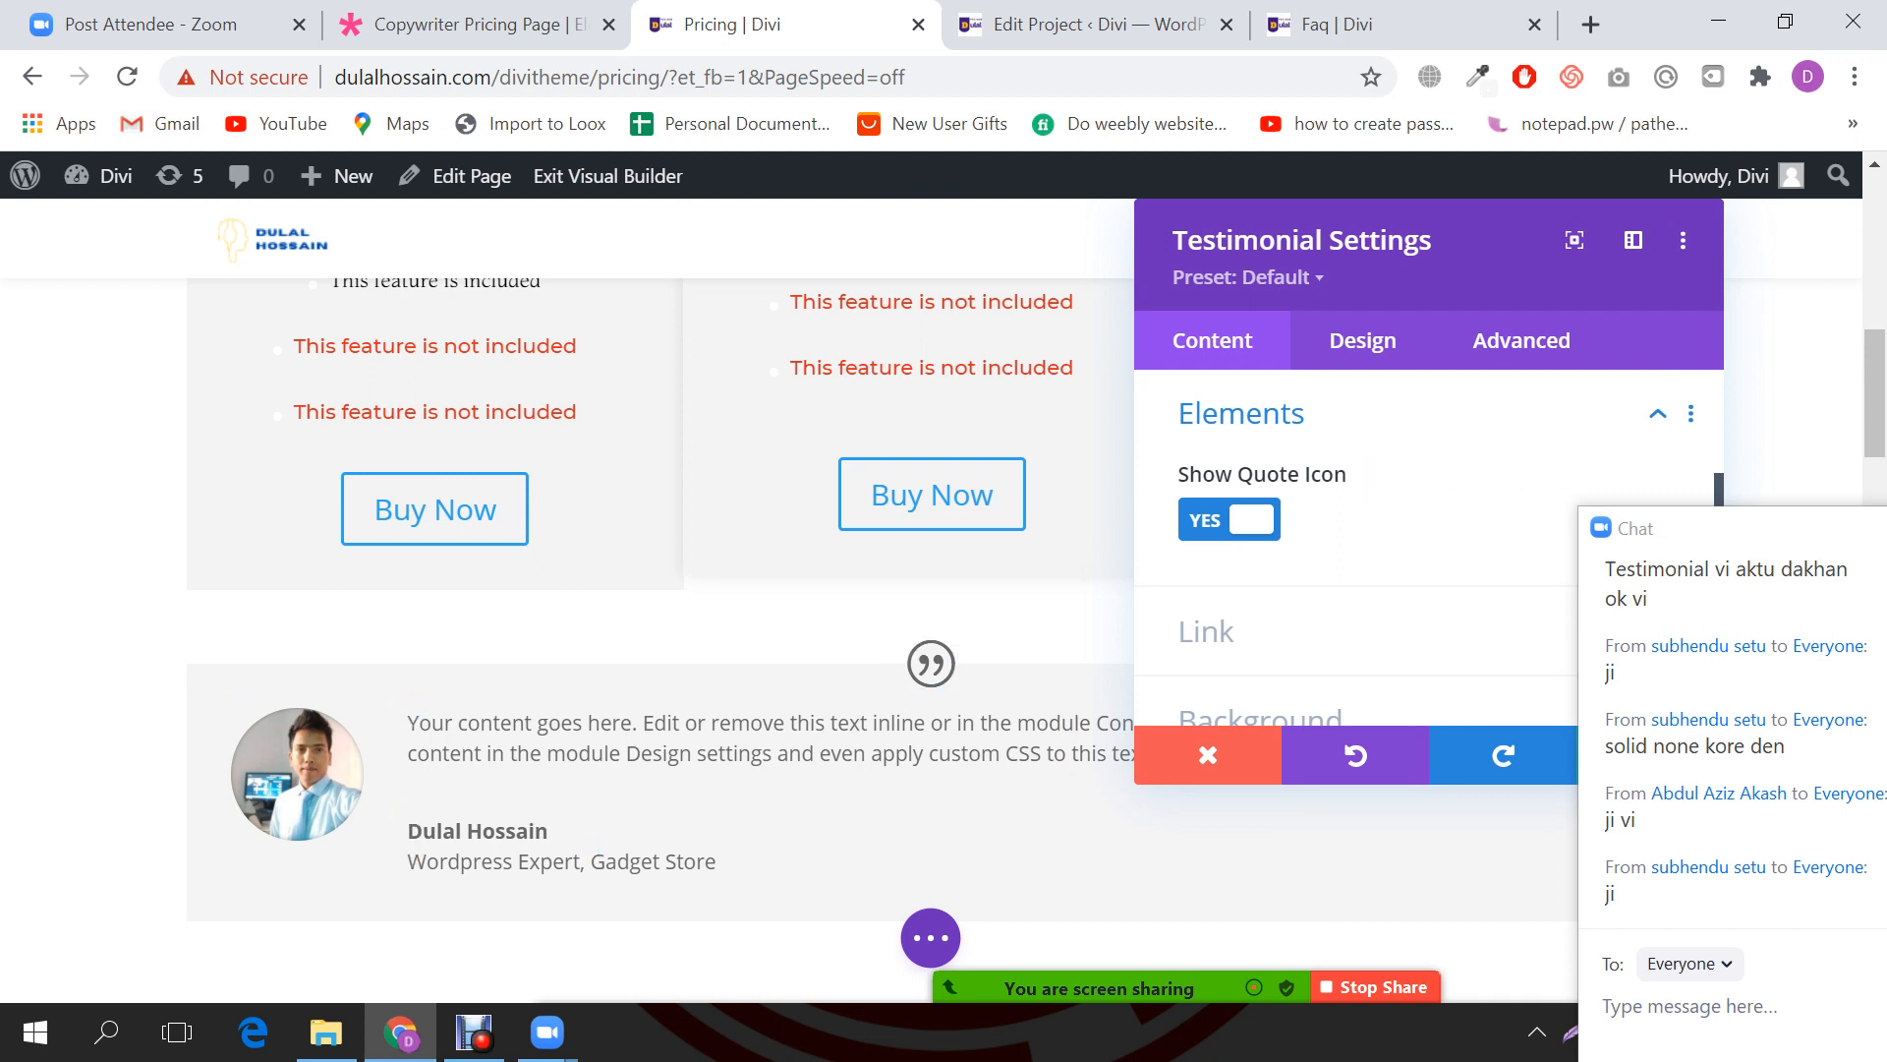
click(1229, 519)
click(1229, 519)
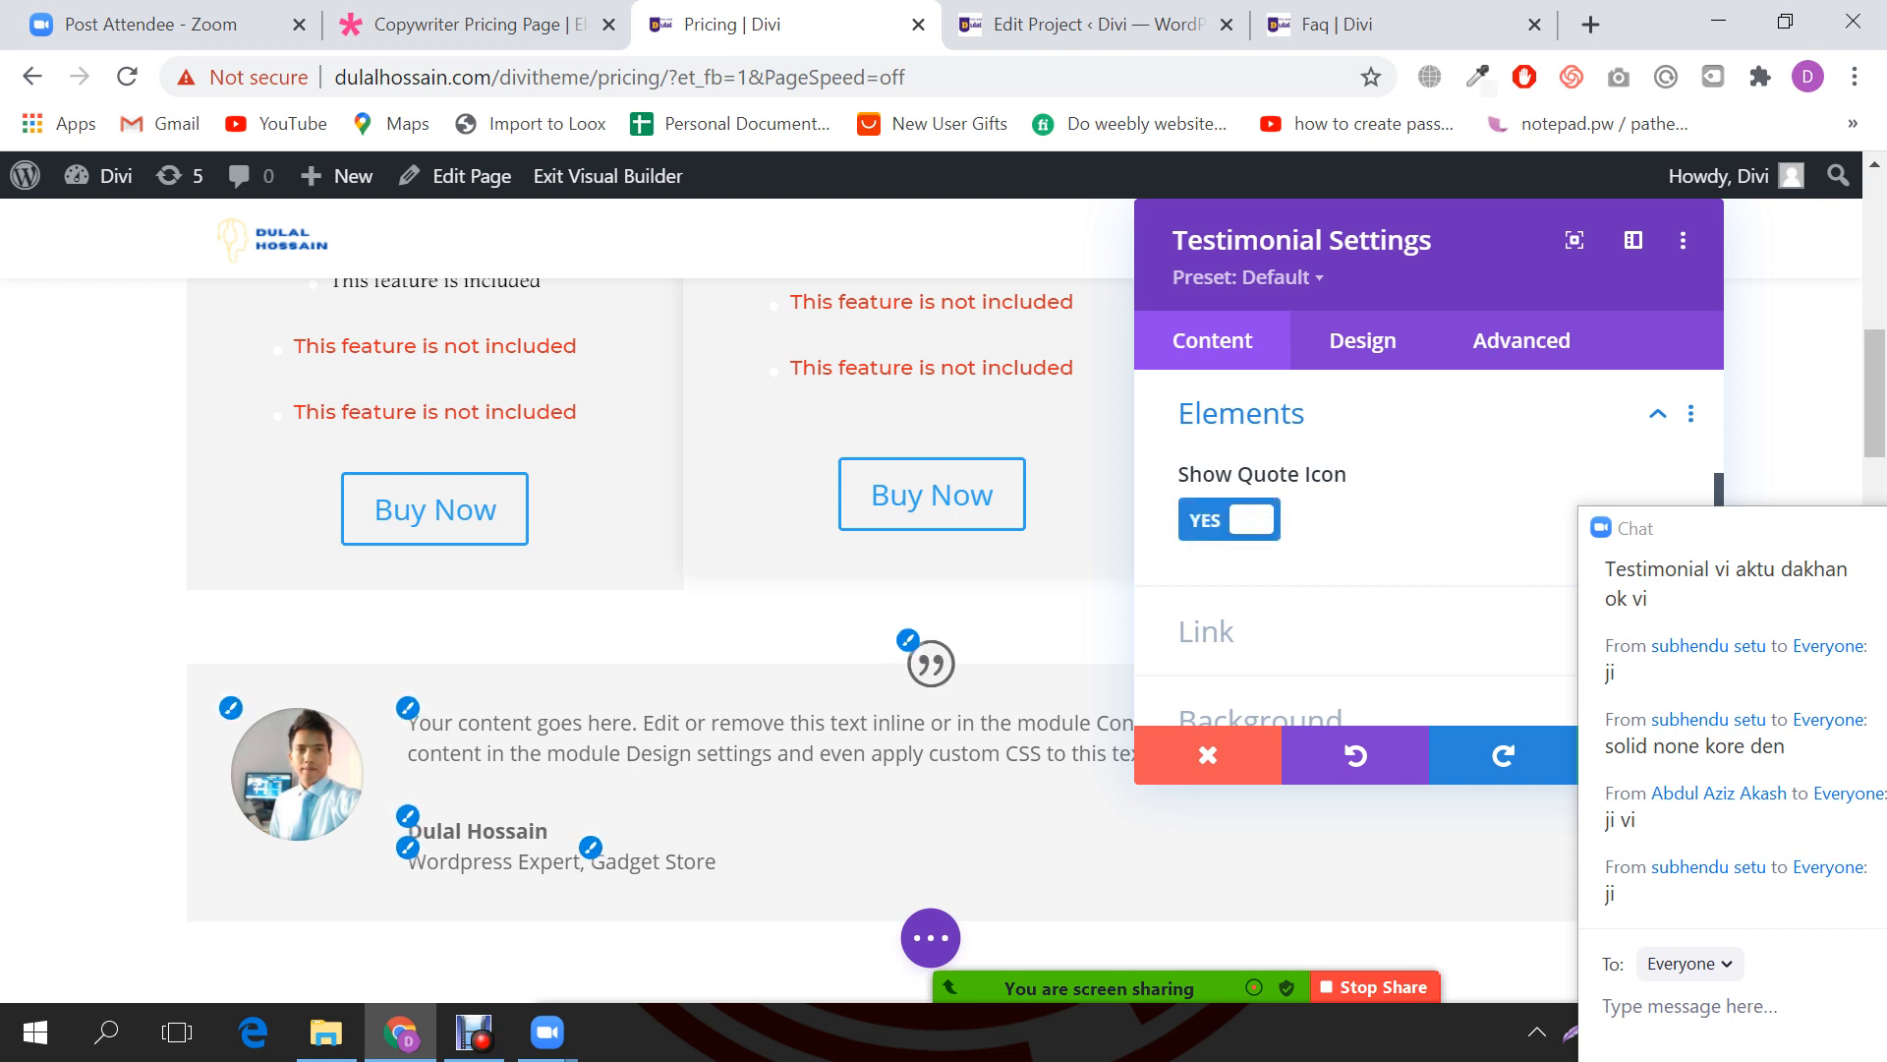
click(1229, 519)
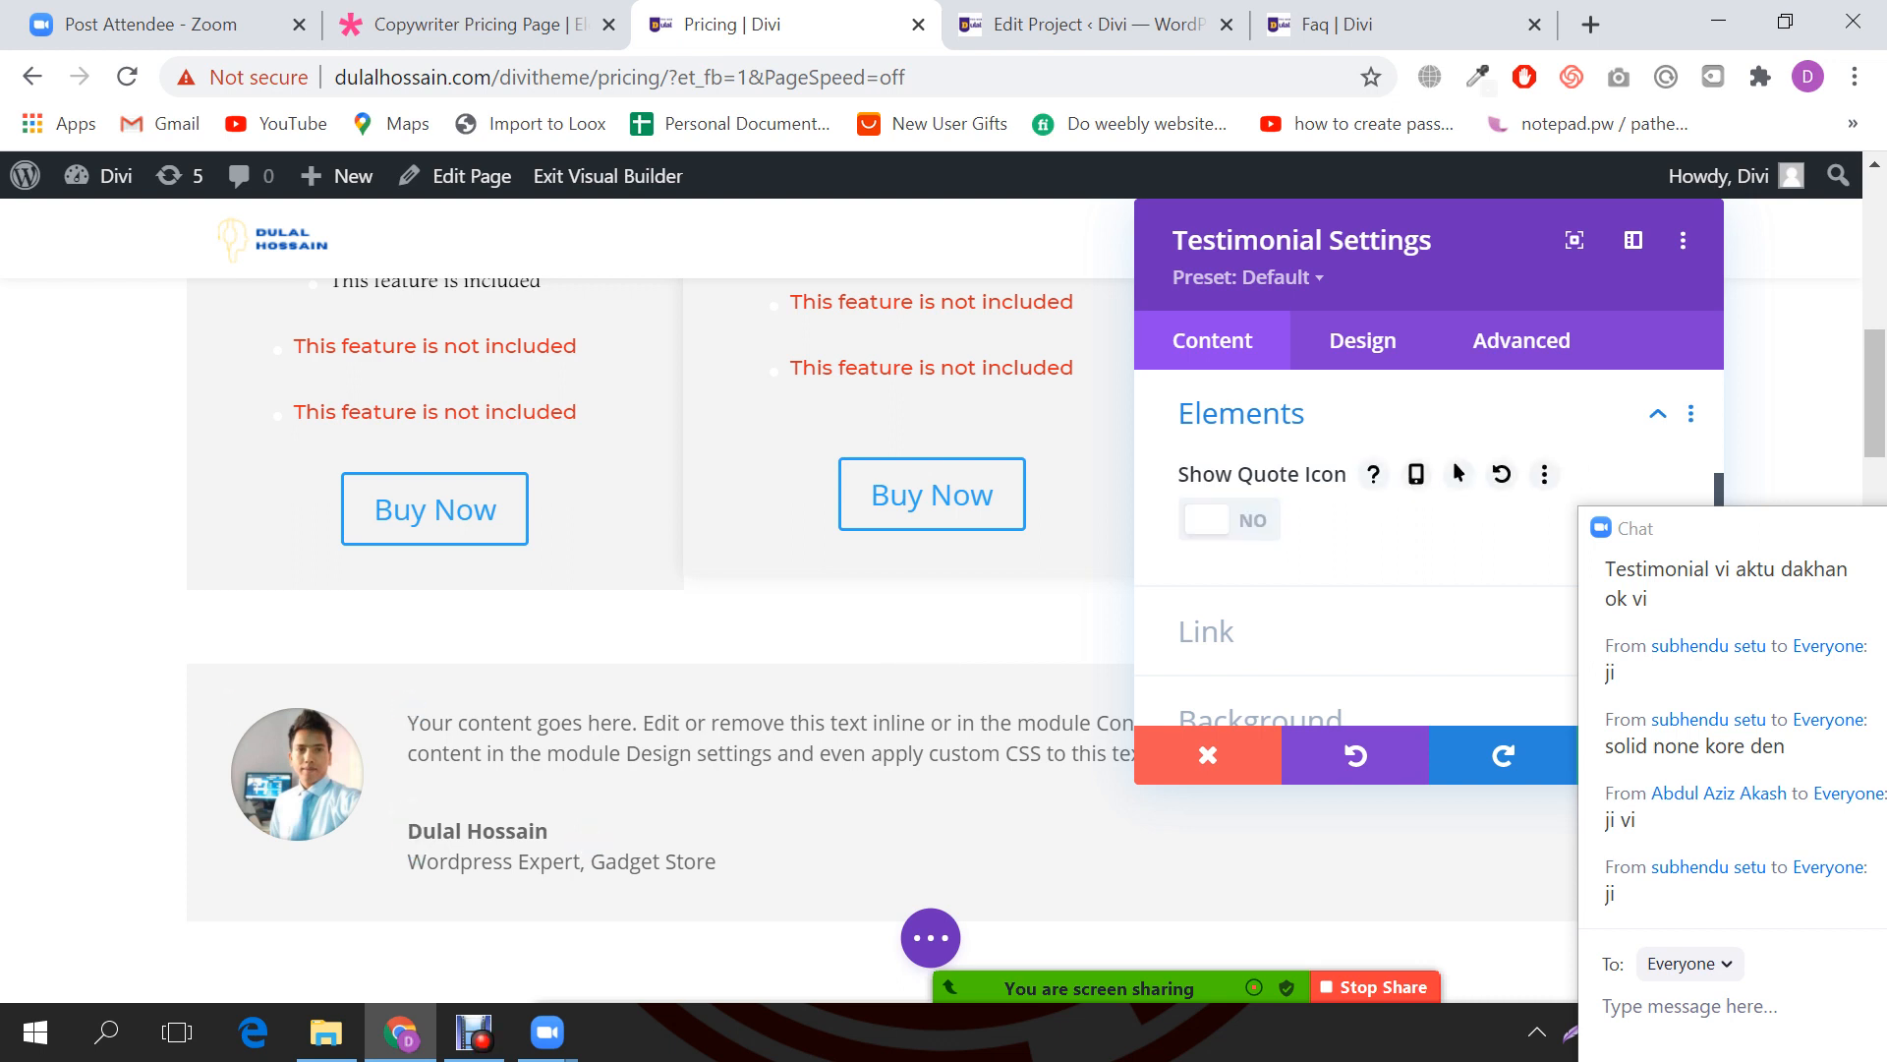
Step: Give the testimonial a black background colour using the black swatch
scroll(1229, 519, down, 2)
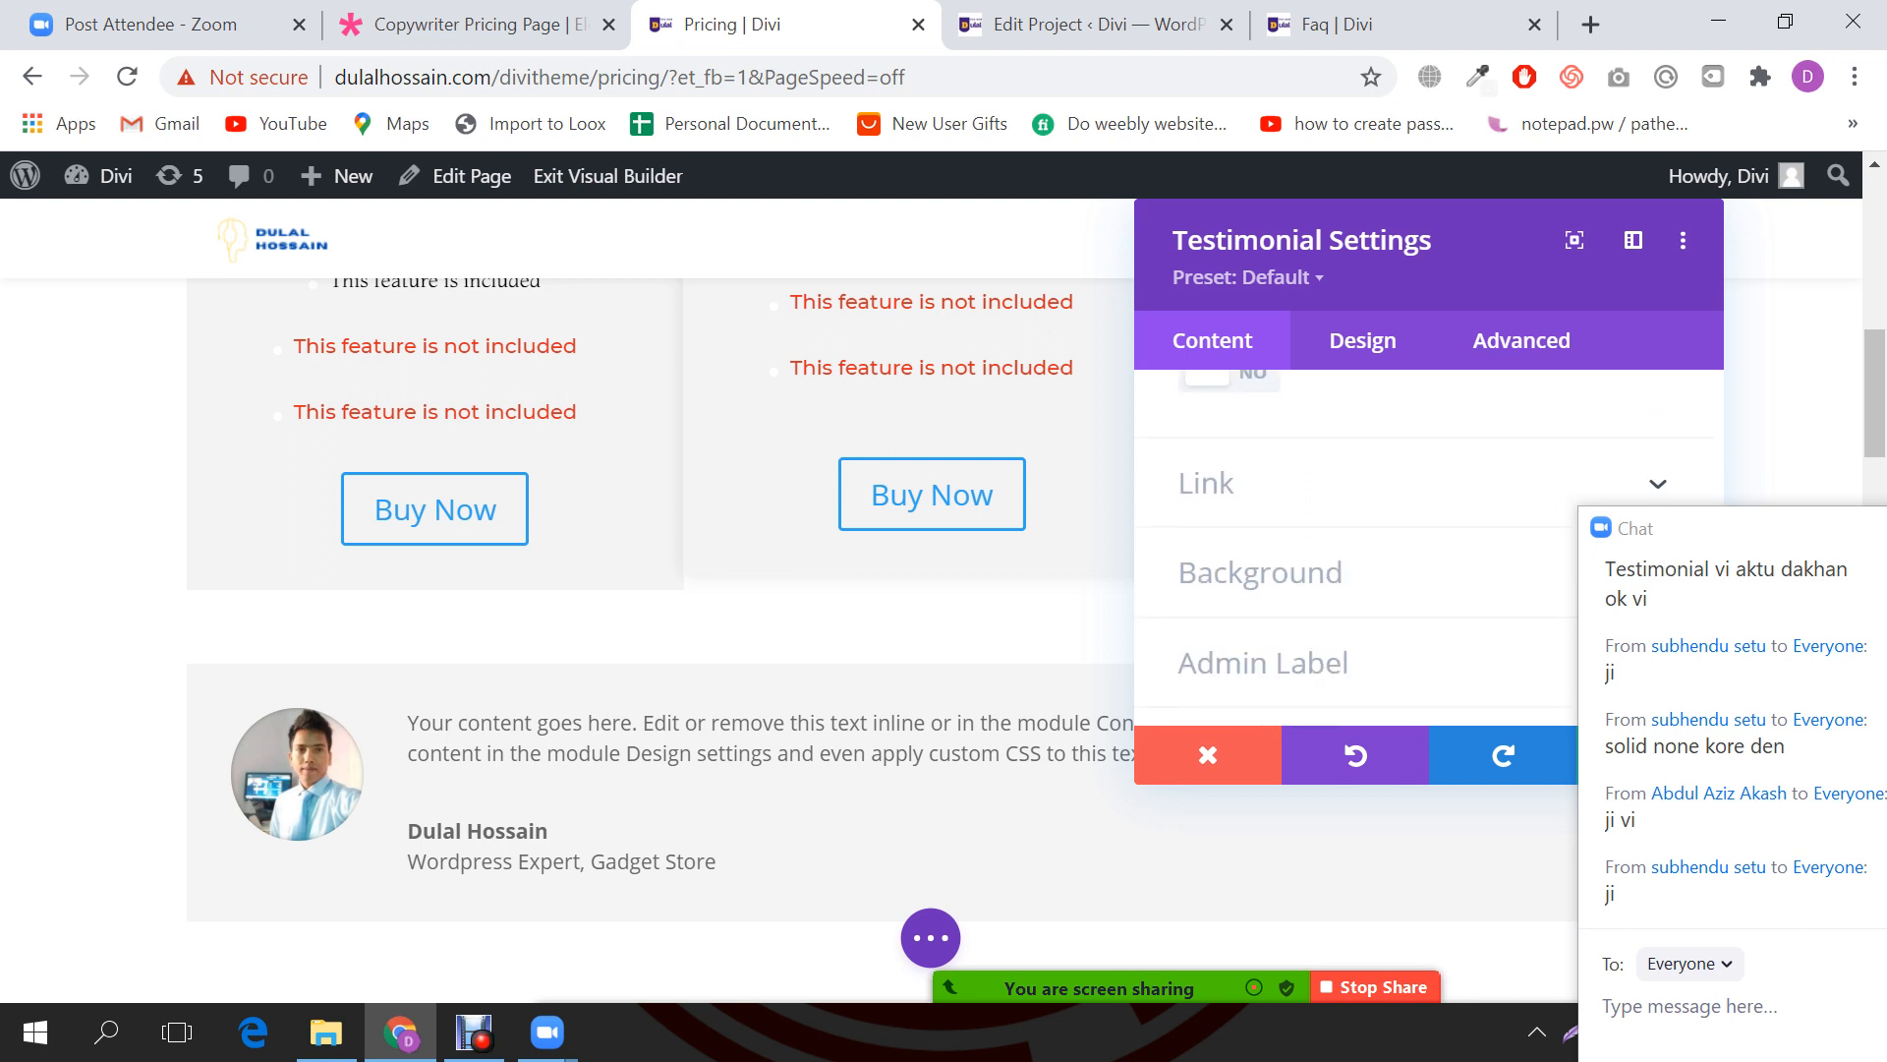
click(1260, 572)
scroll(1260, 572, down, 1)
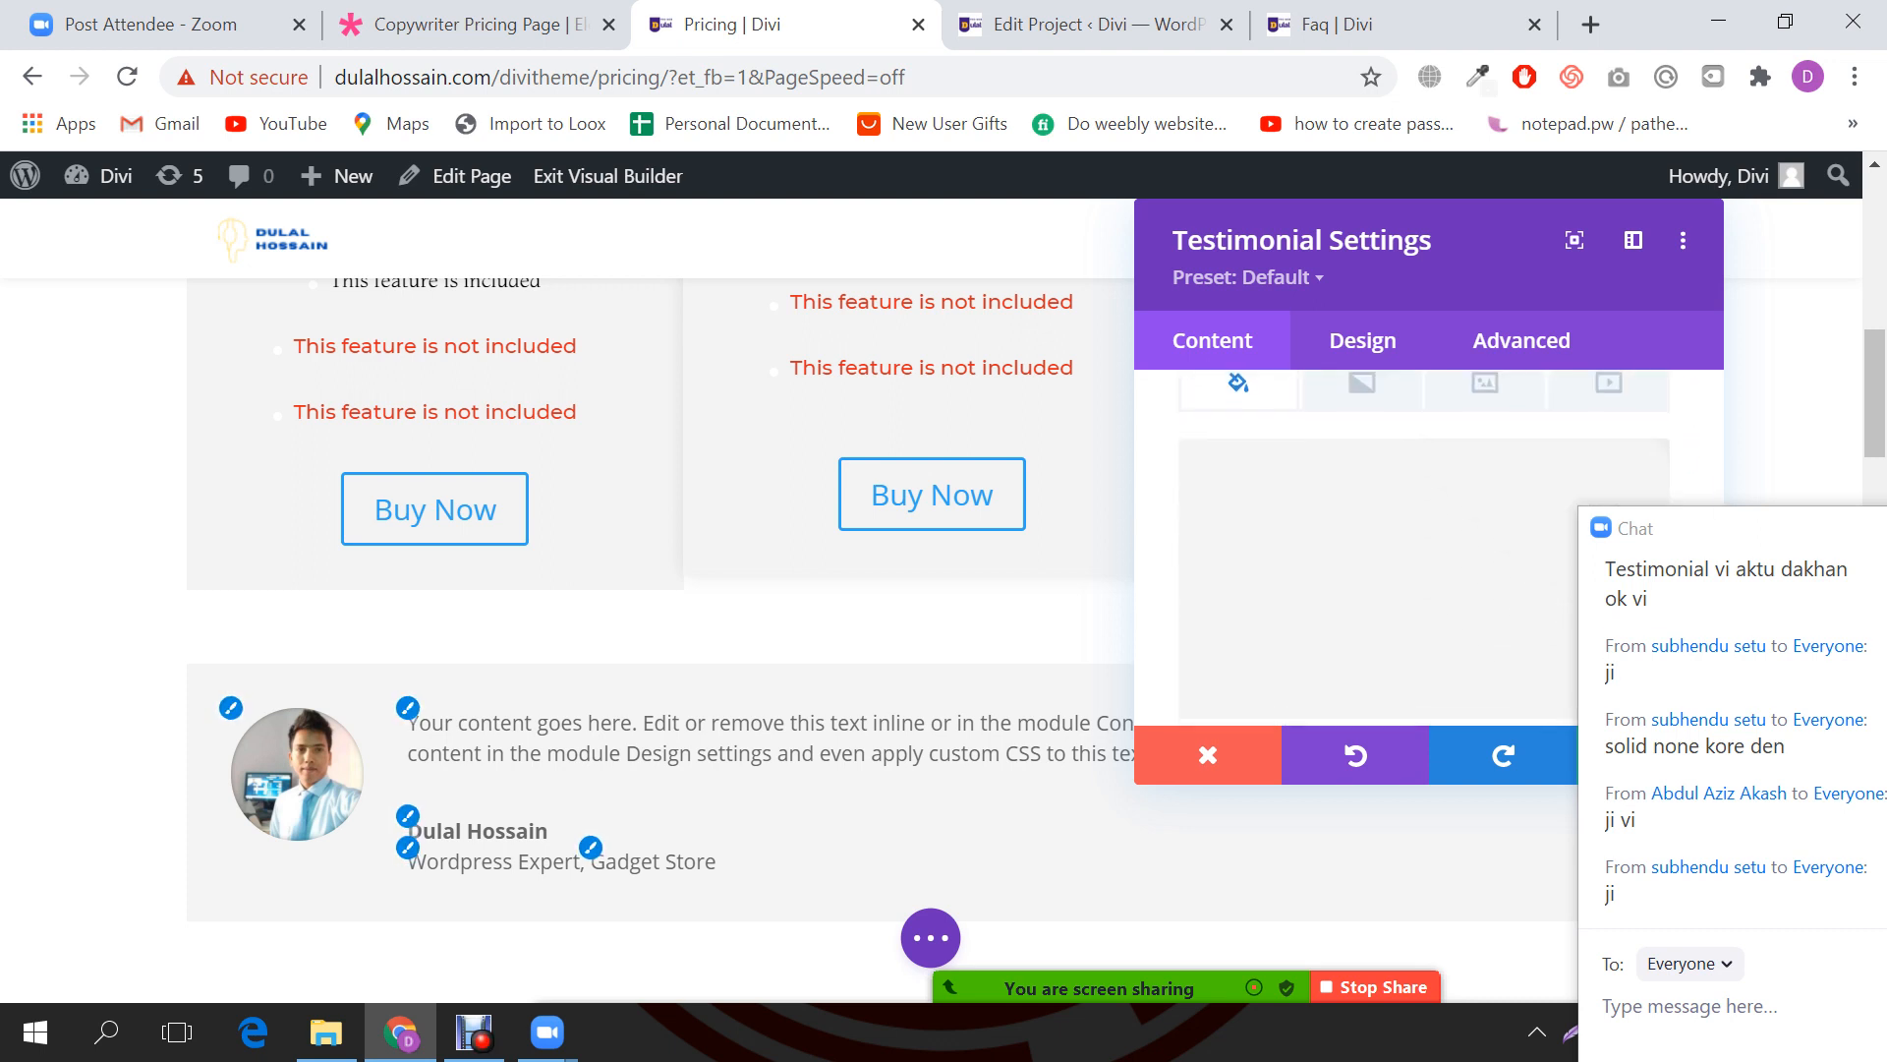
click(1376, 570)
scroll(1376, 570, down, 1)
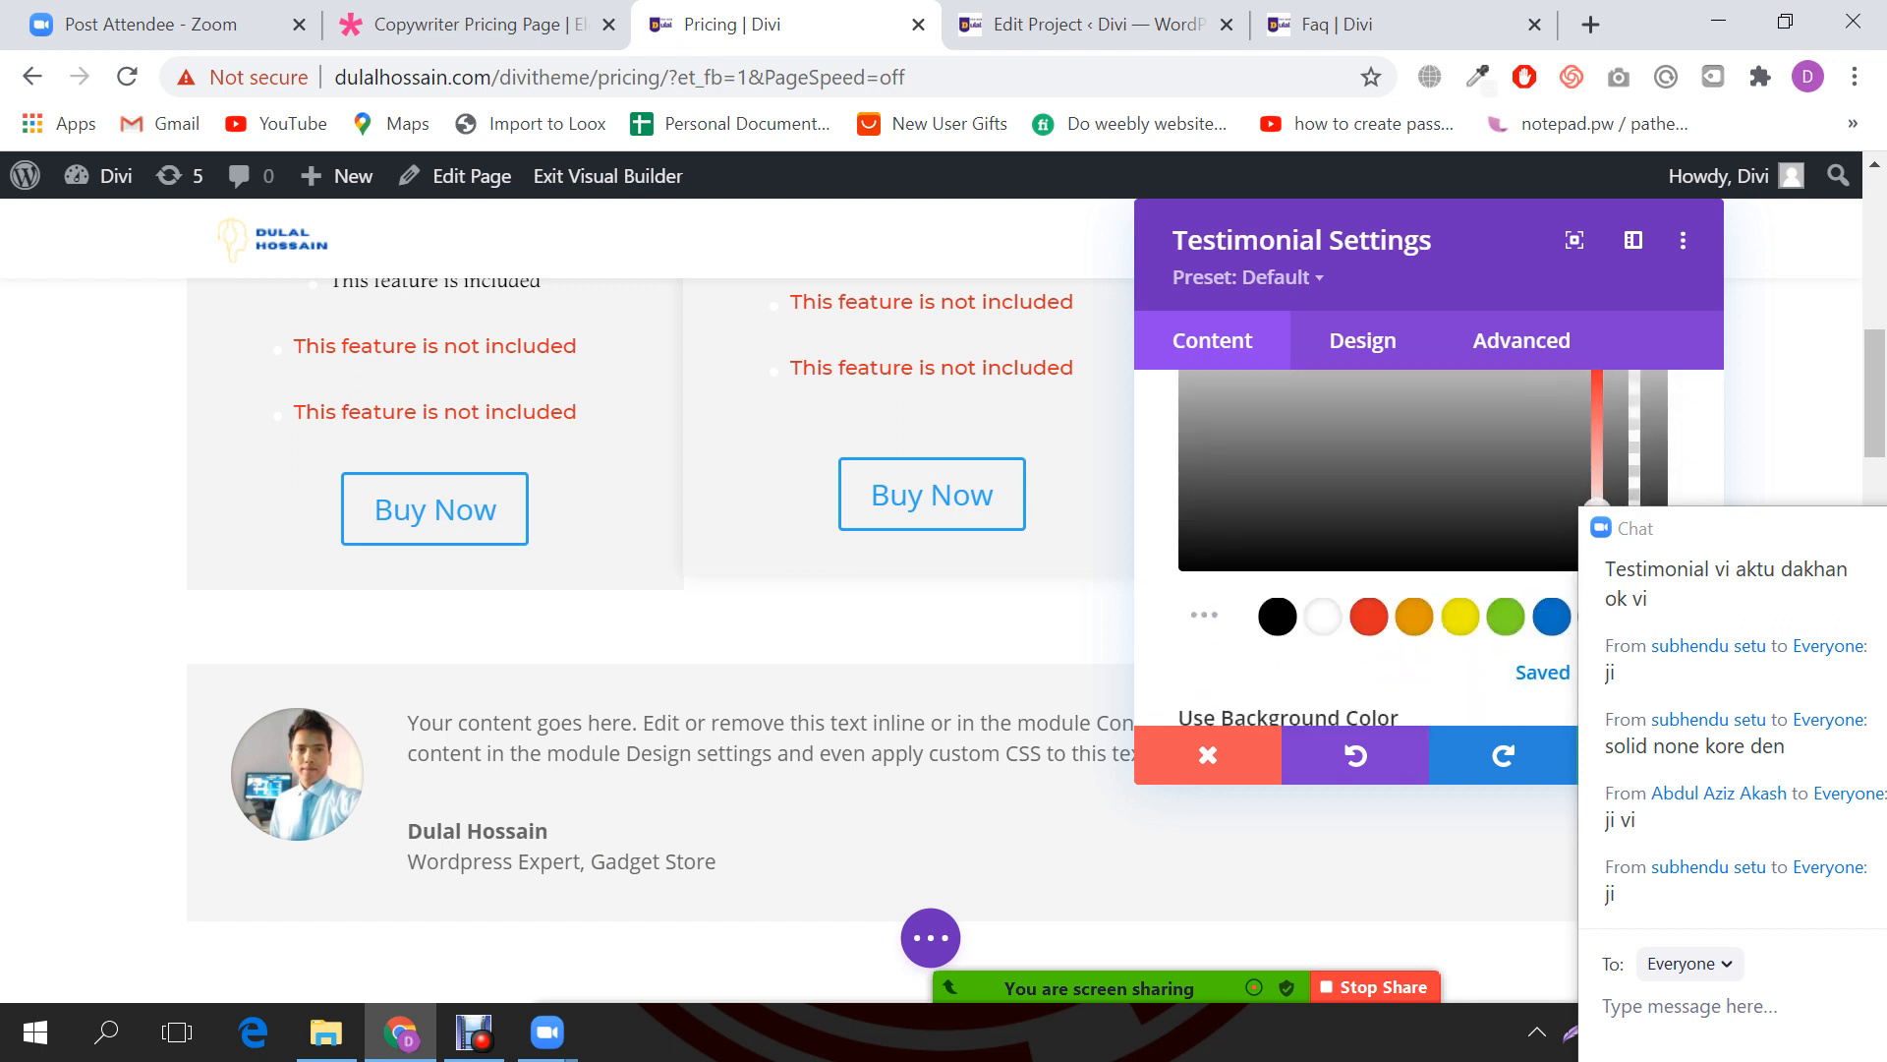
click(1278, 616)
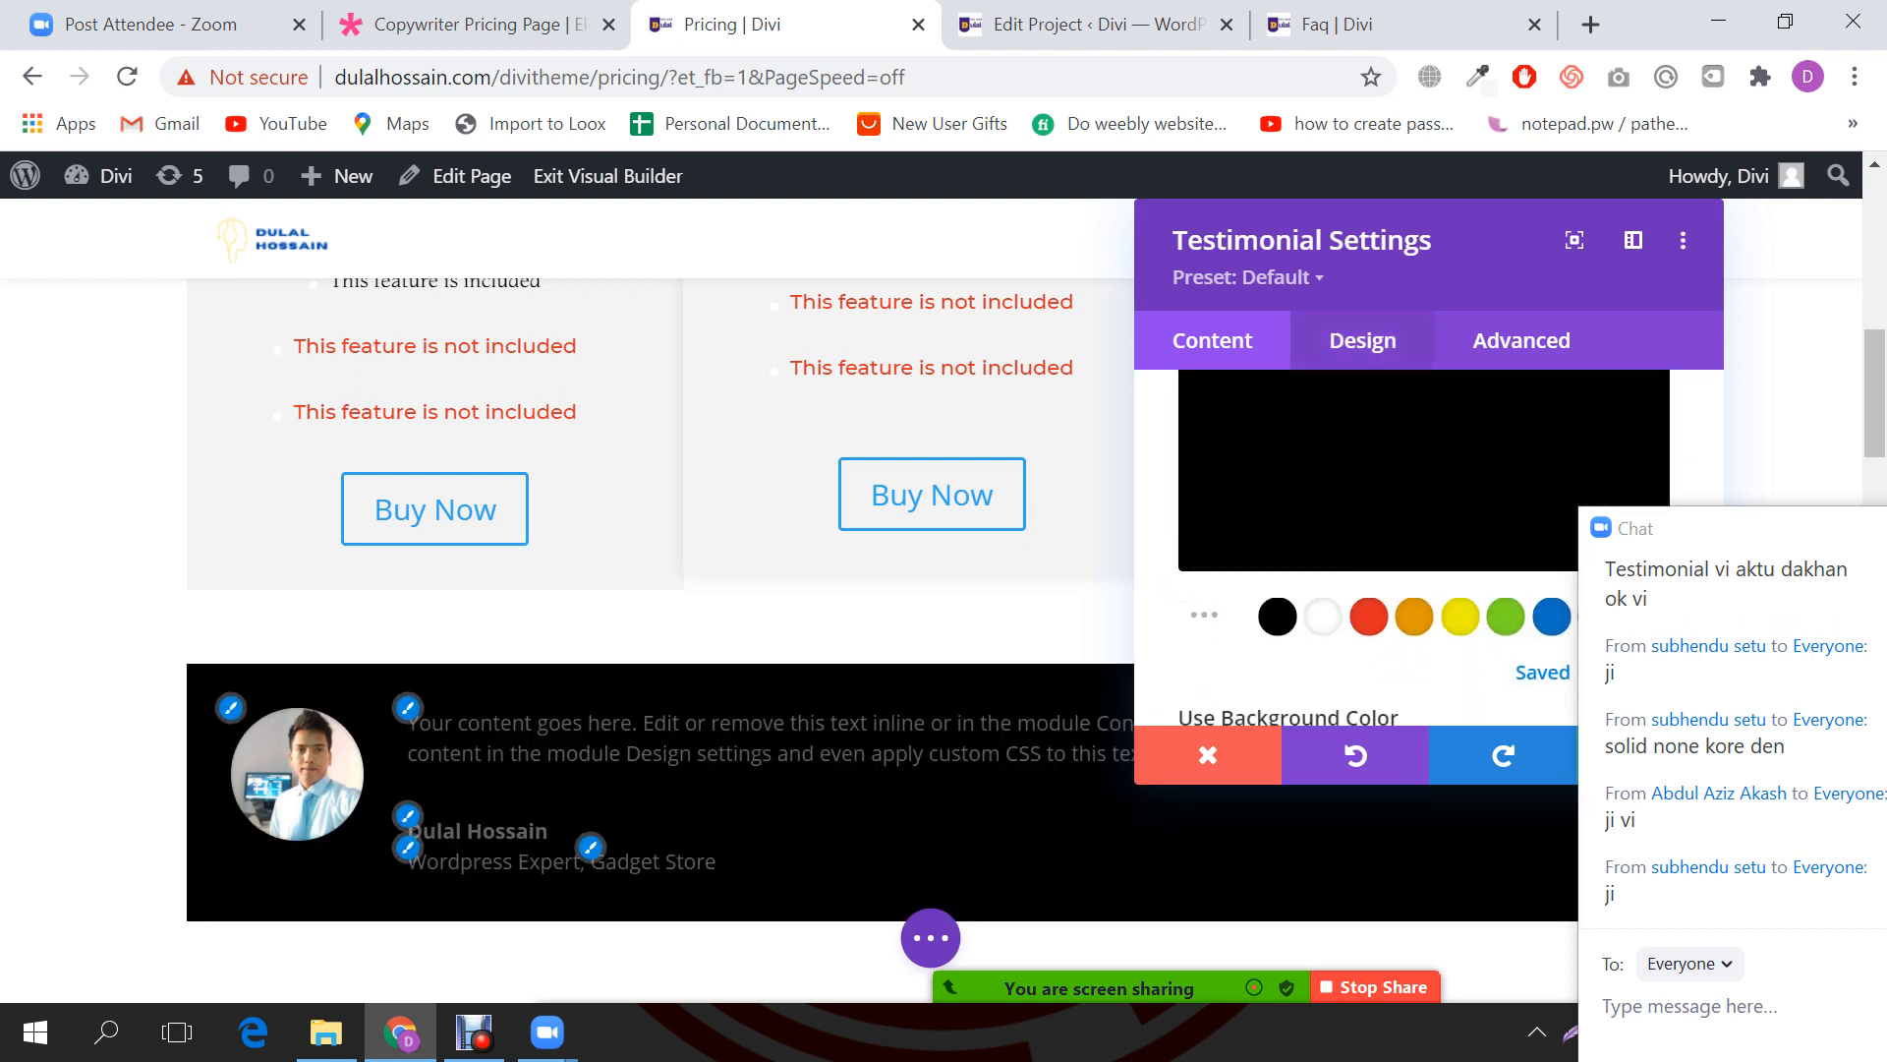
scroll(1425, 541, down, 4)
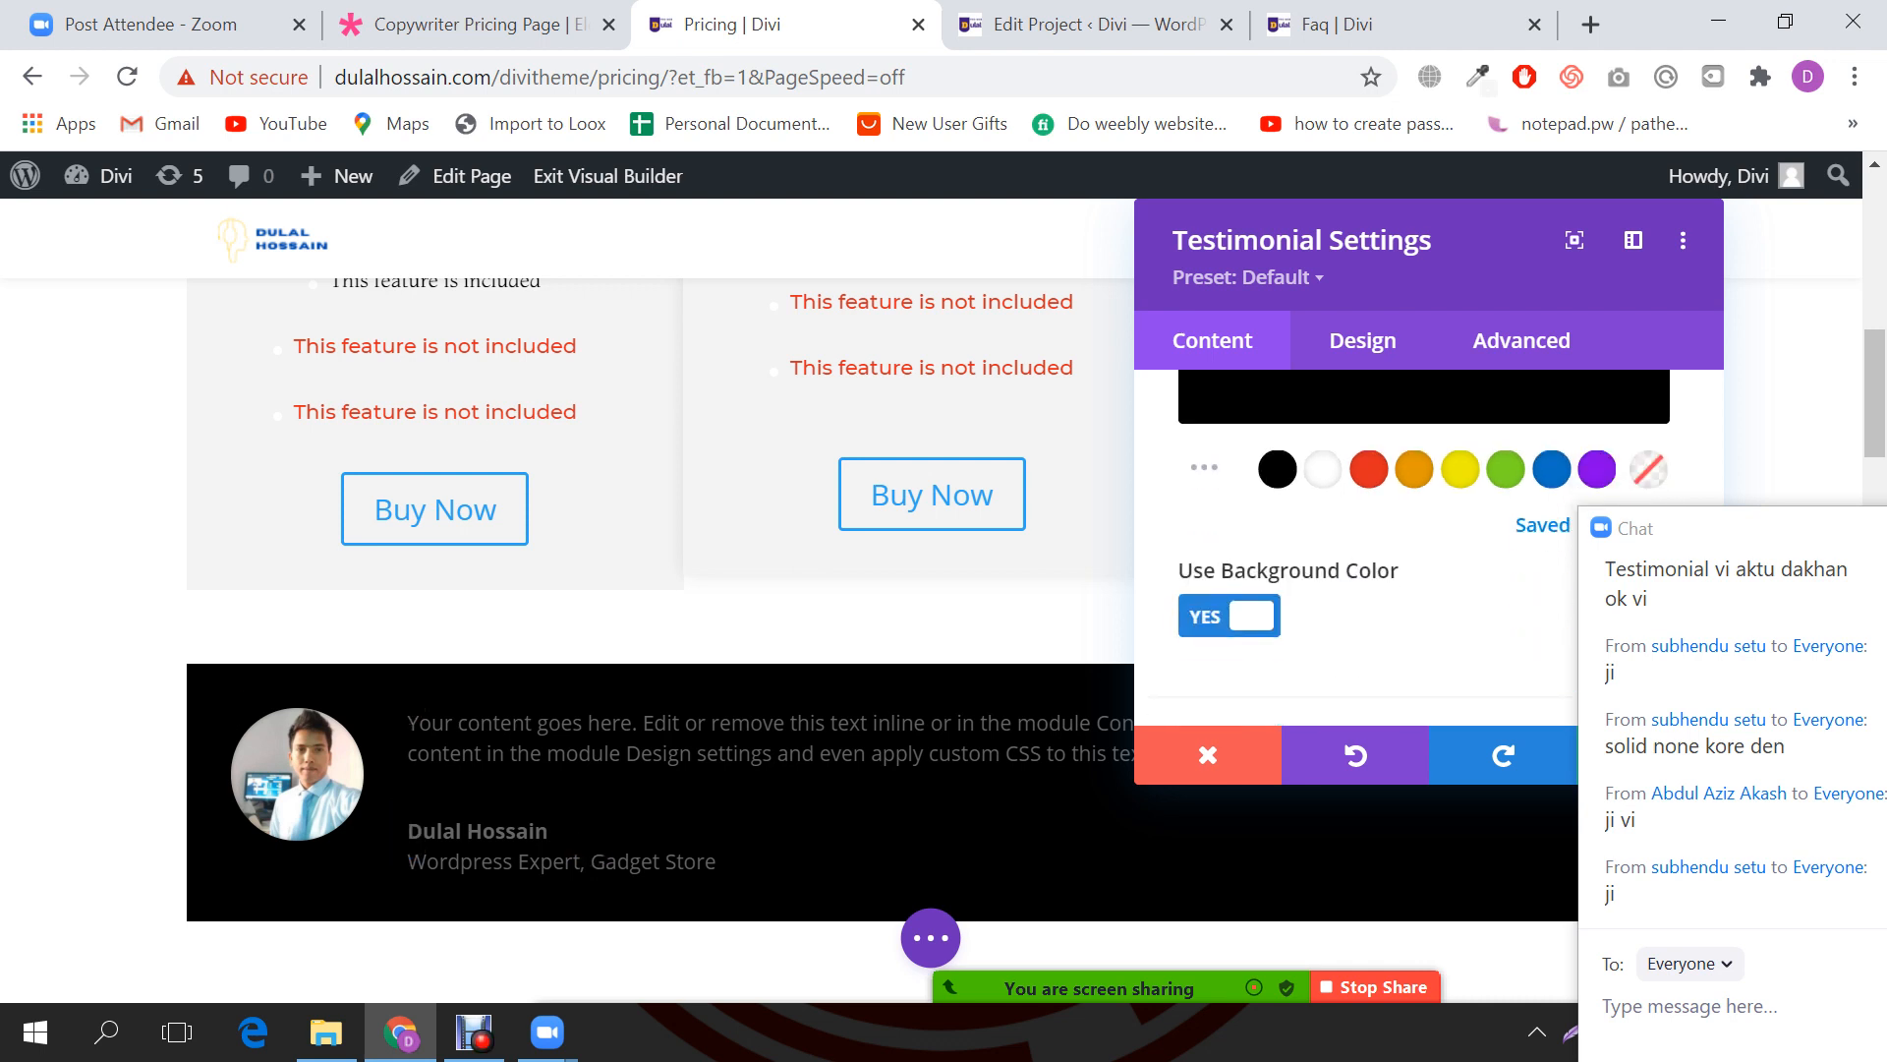
scroll(1425, 541, up, 5)
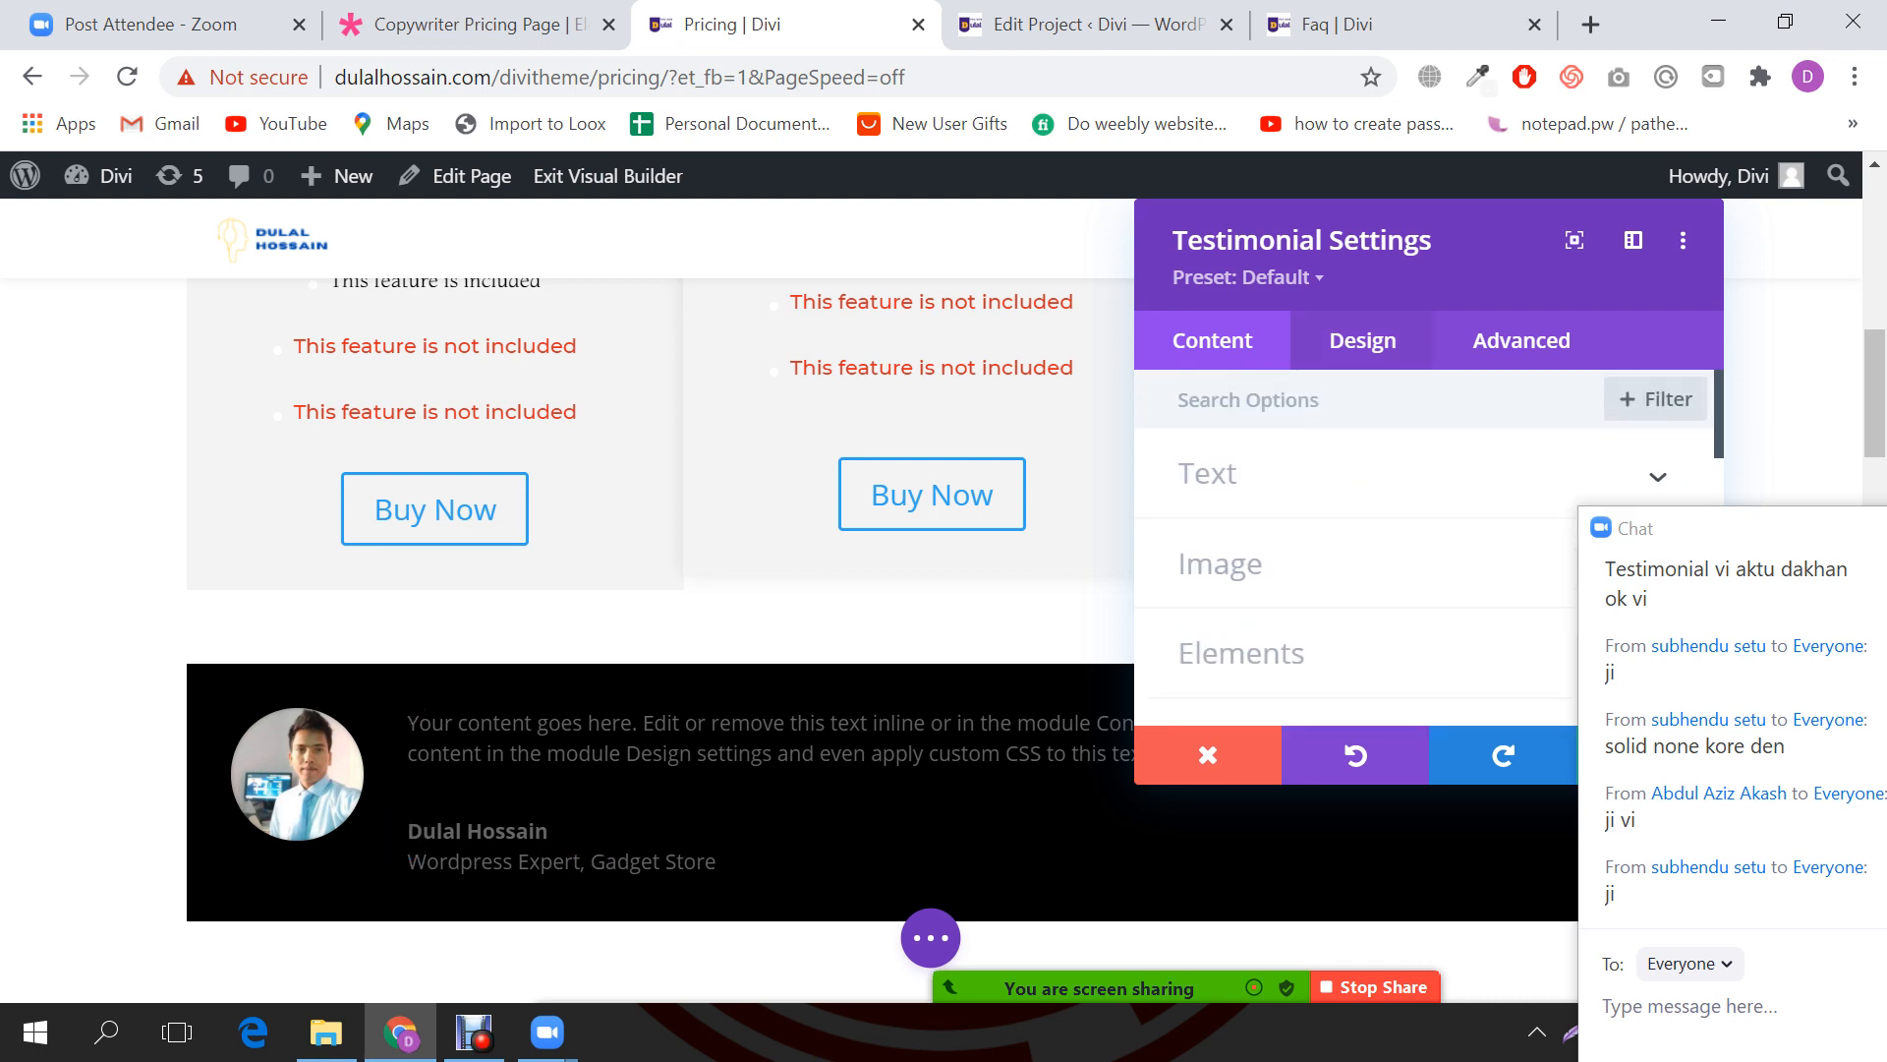
click(1362, 341)
Step: Turn the testimonial's quote icon back on in the Elements options
click(1255, 474)
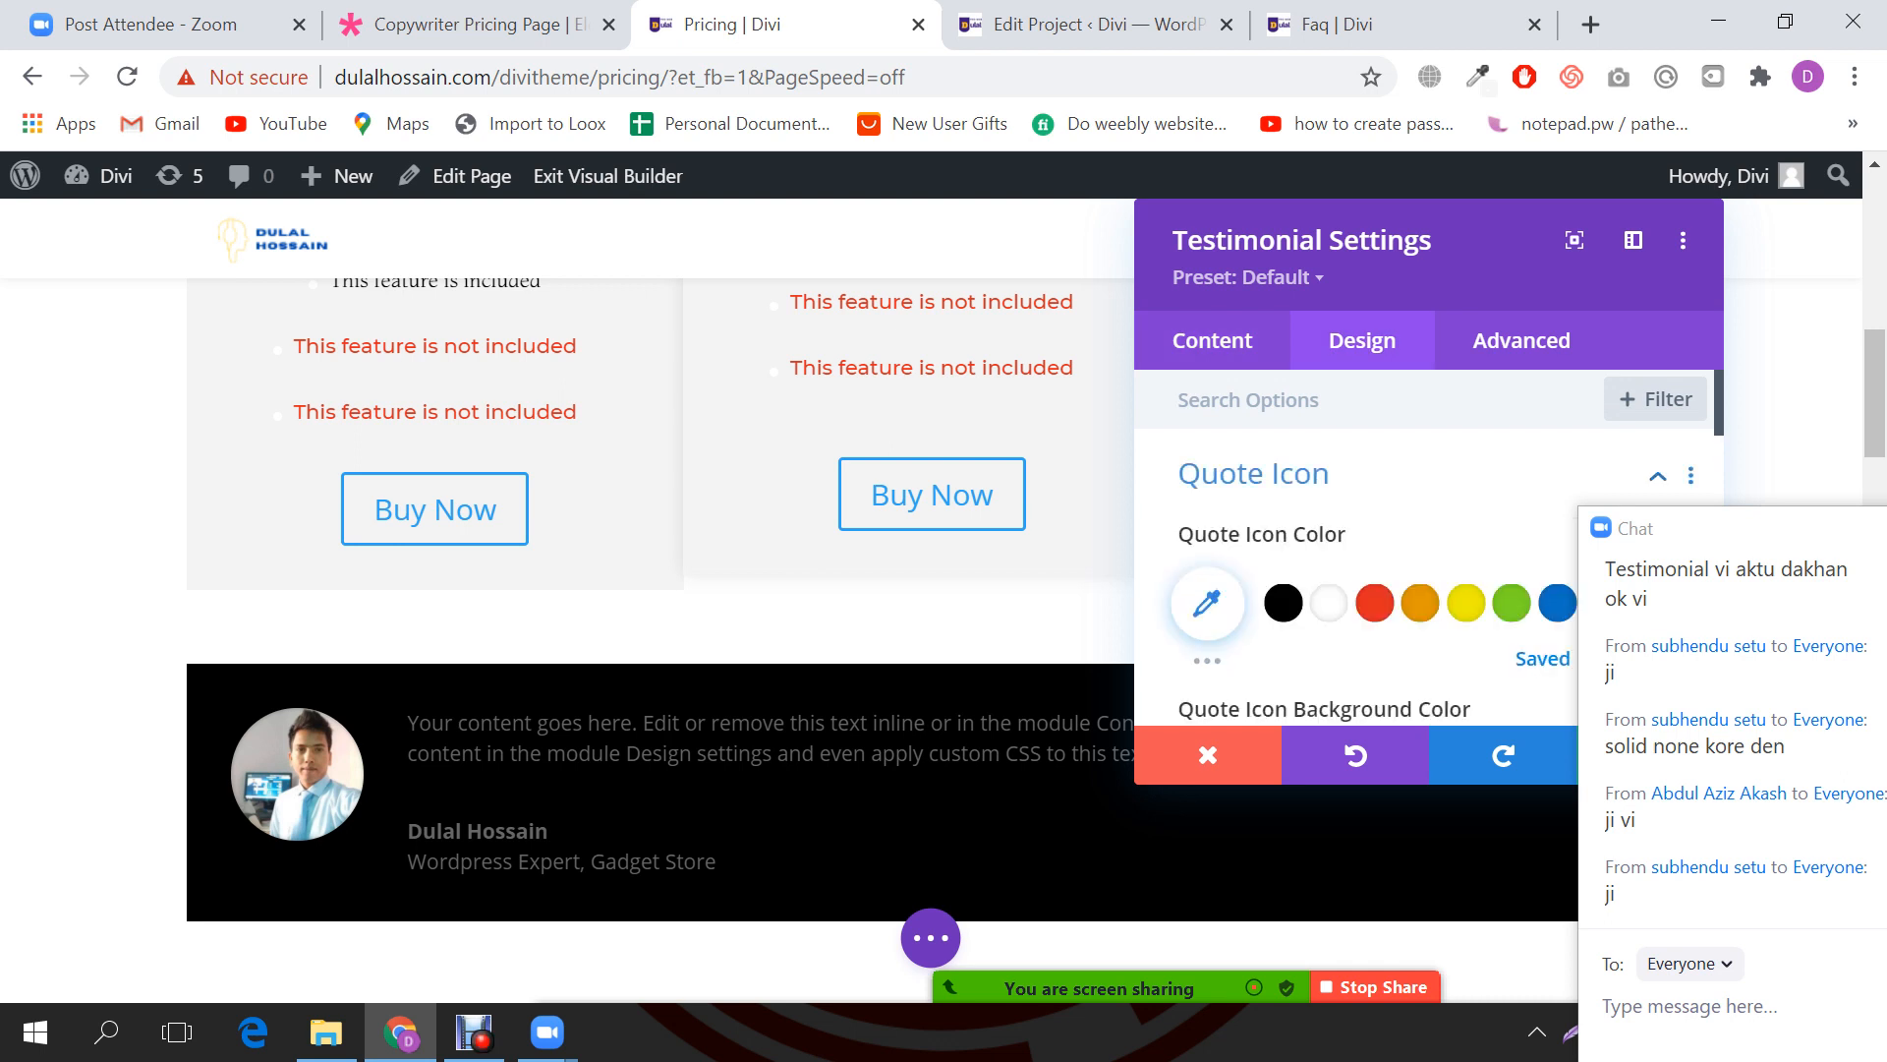
click(1212, 341)
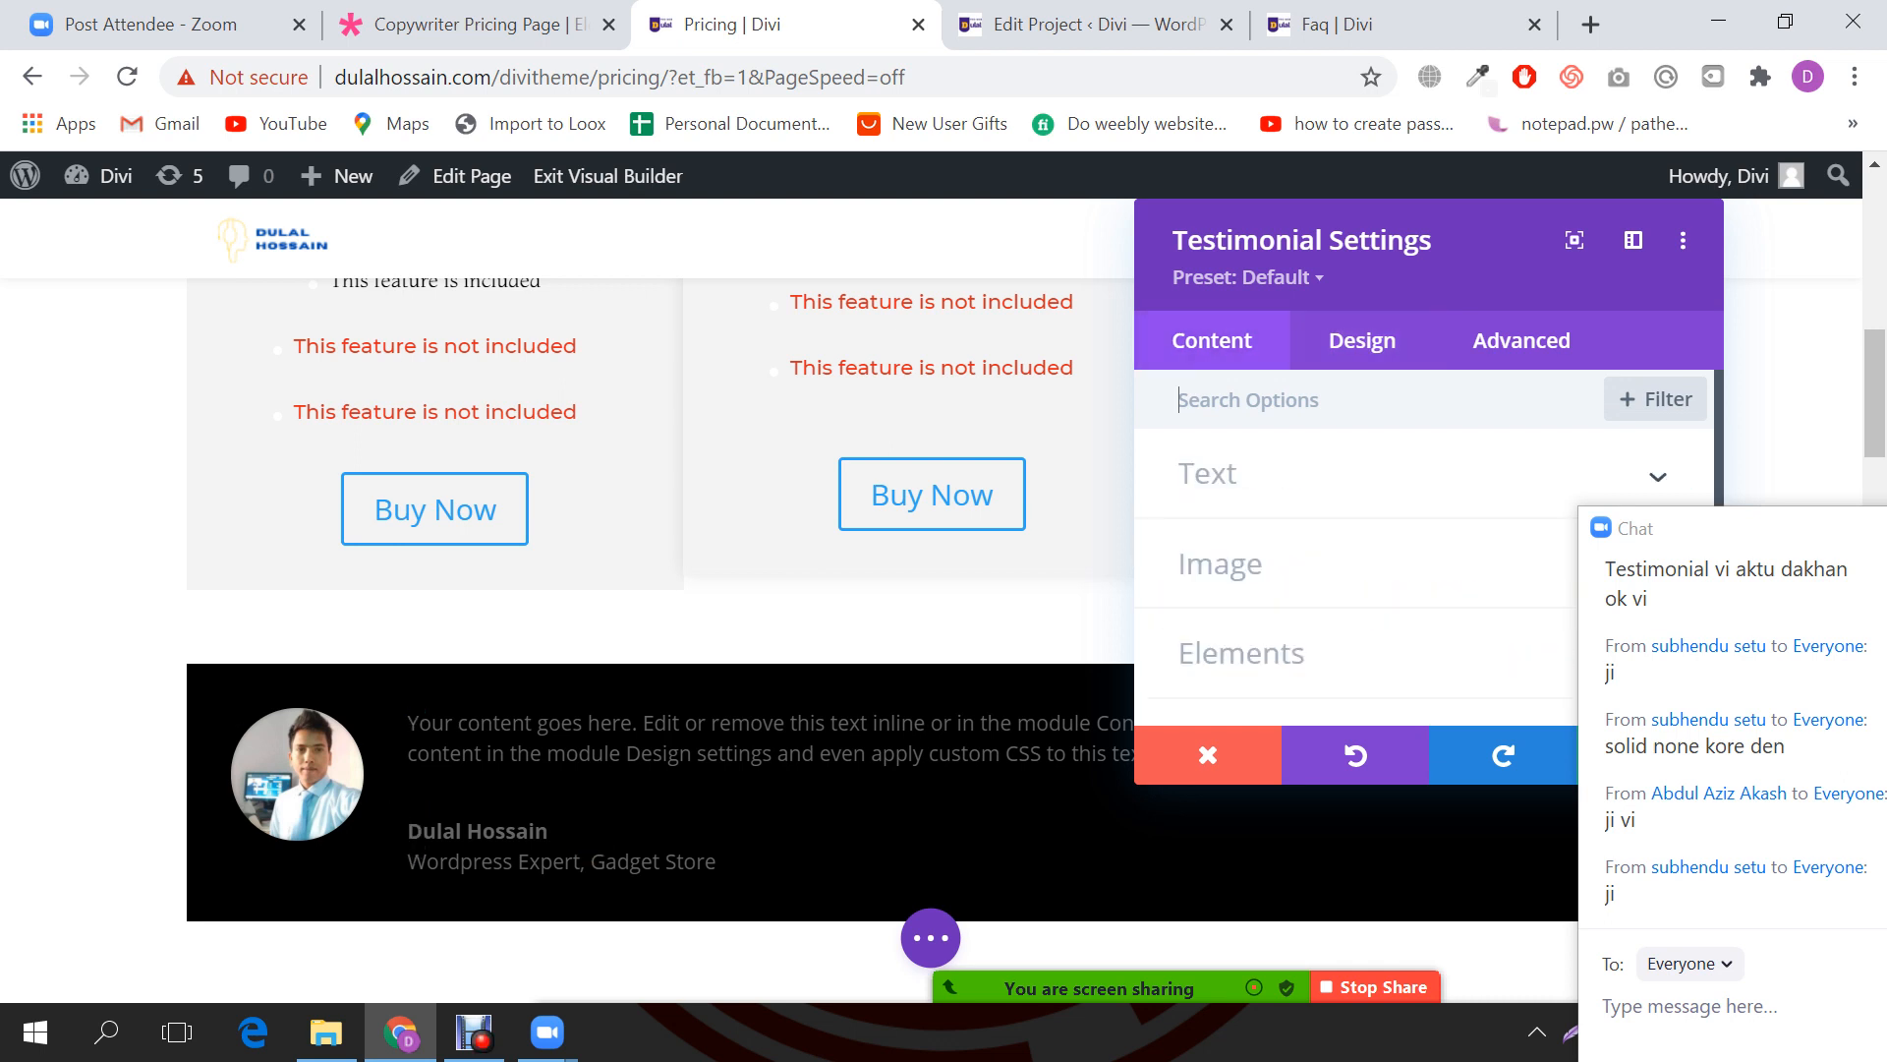
scroll(1268, 520, down, 2)
scroll(1267, 521, up, 1)
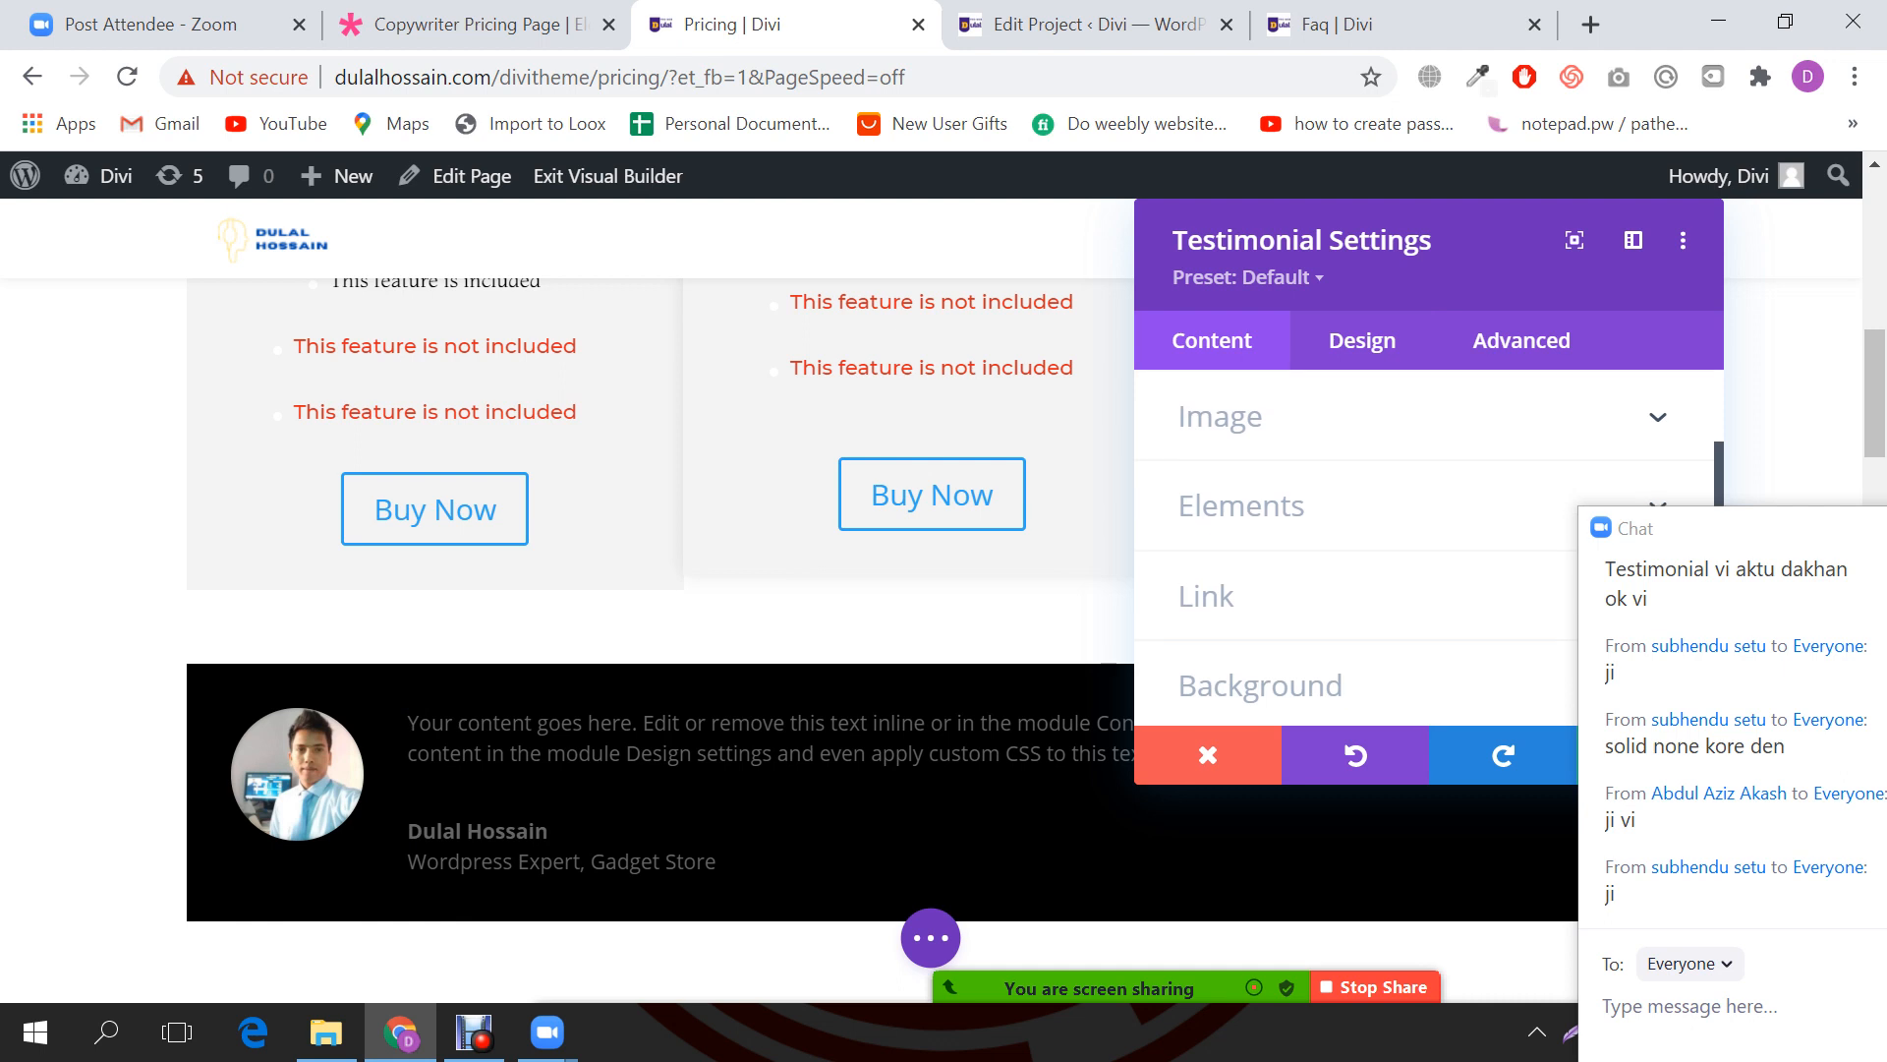
click(1248, 506)
click(1219, 520)
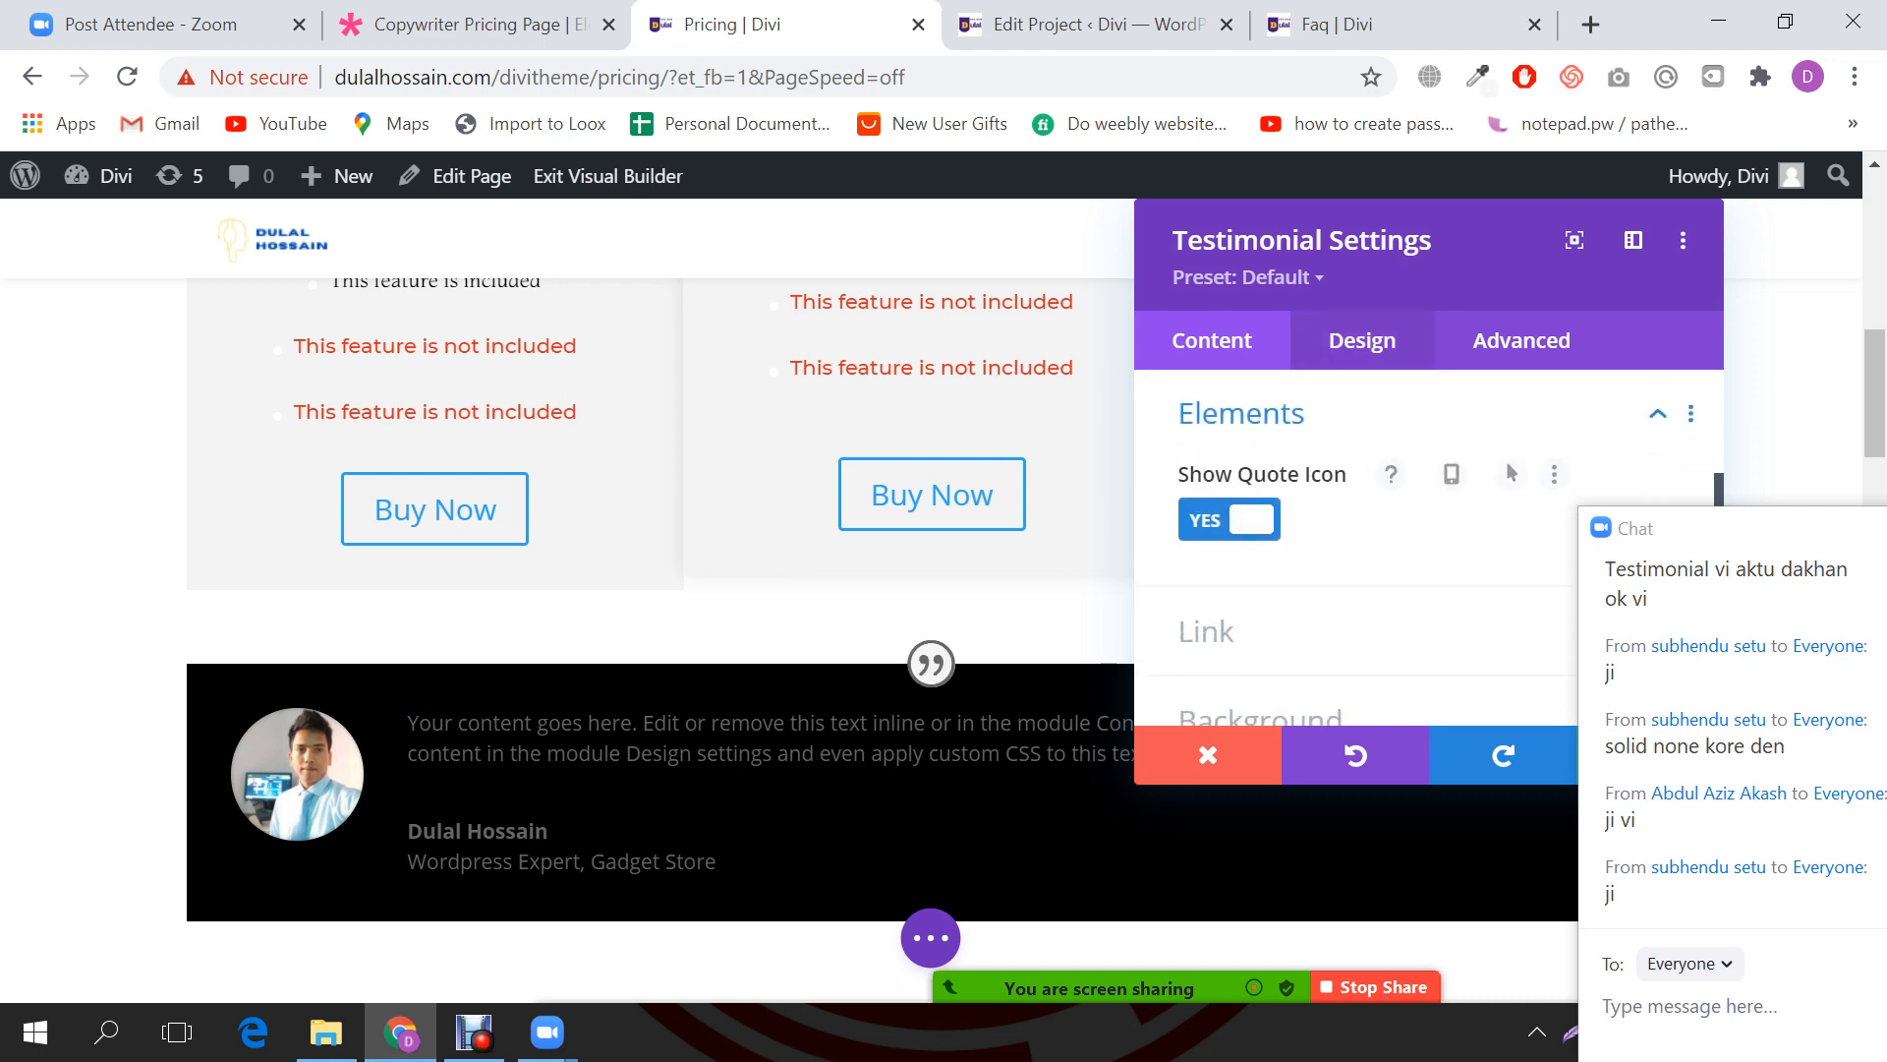
Step: Colour the testimonial's quote icon red
click(1362, 341)
click(1253, 474)
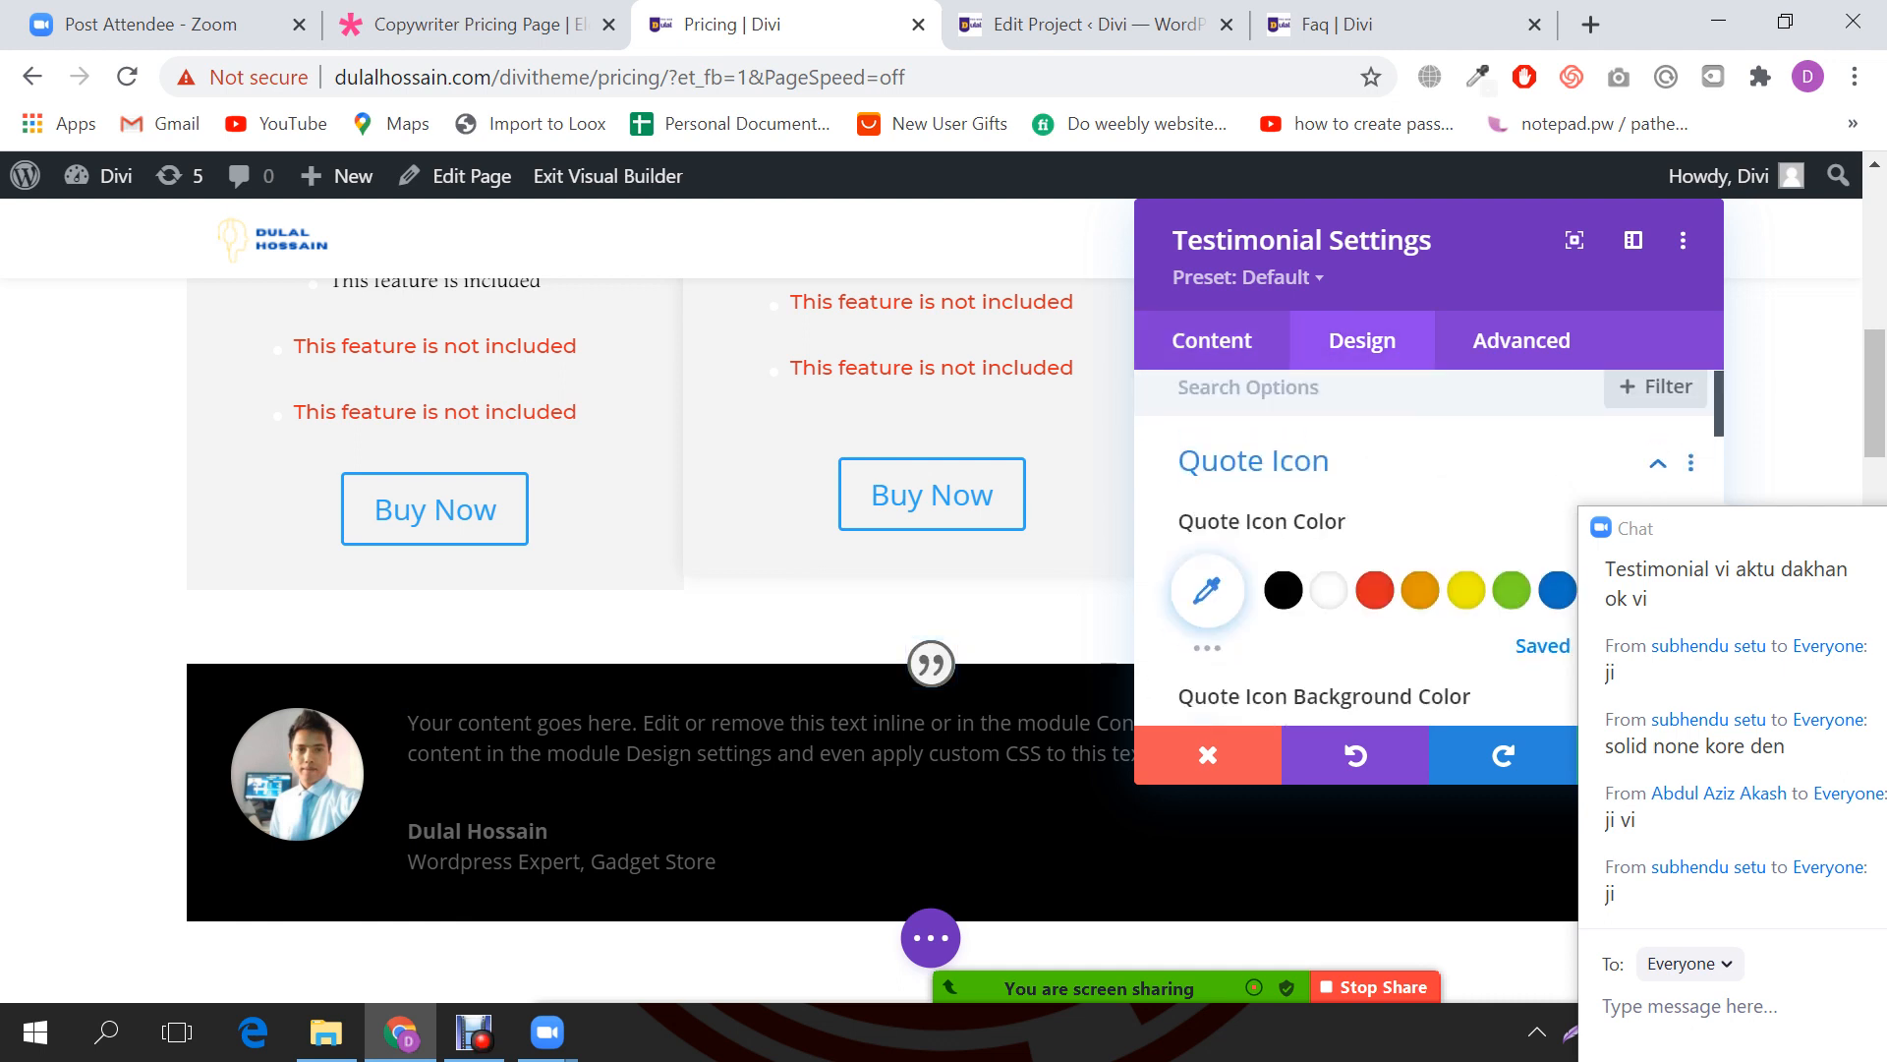
scroll(1459, 393, down, 1)
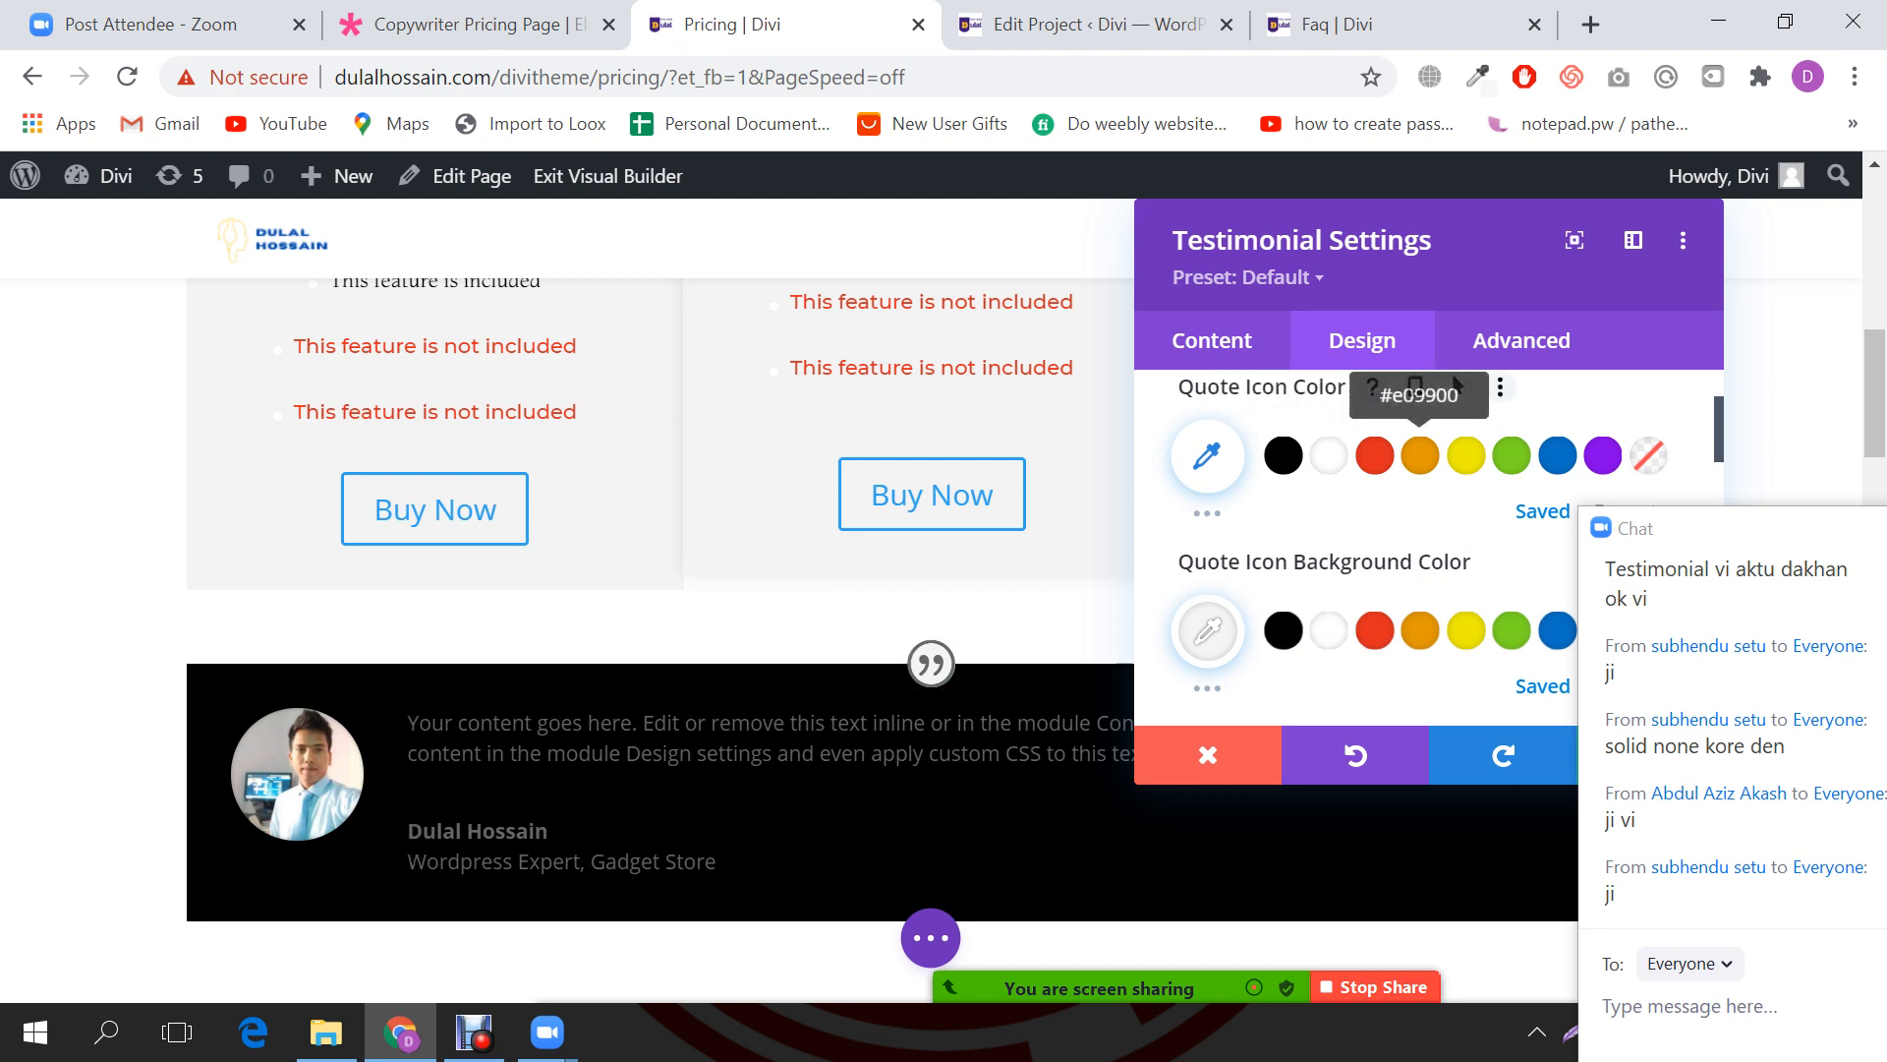
click(1374, 455)
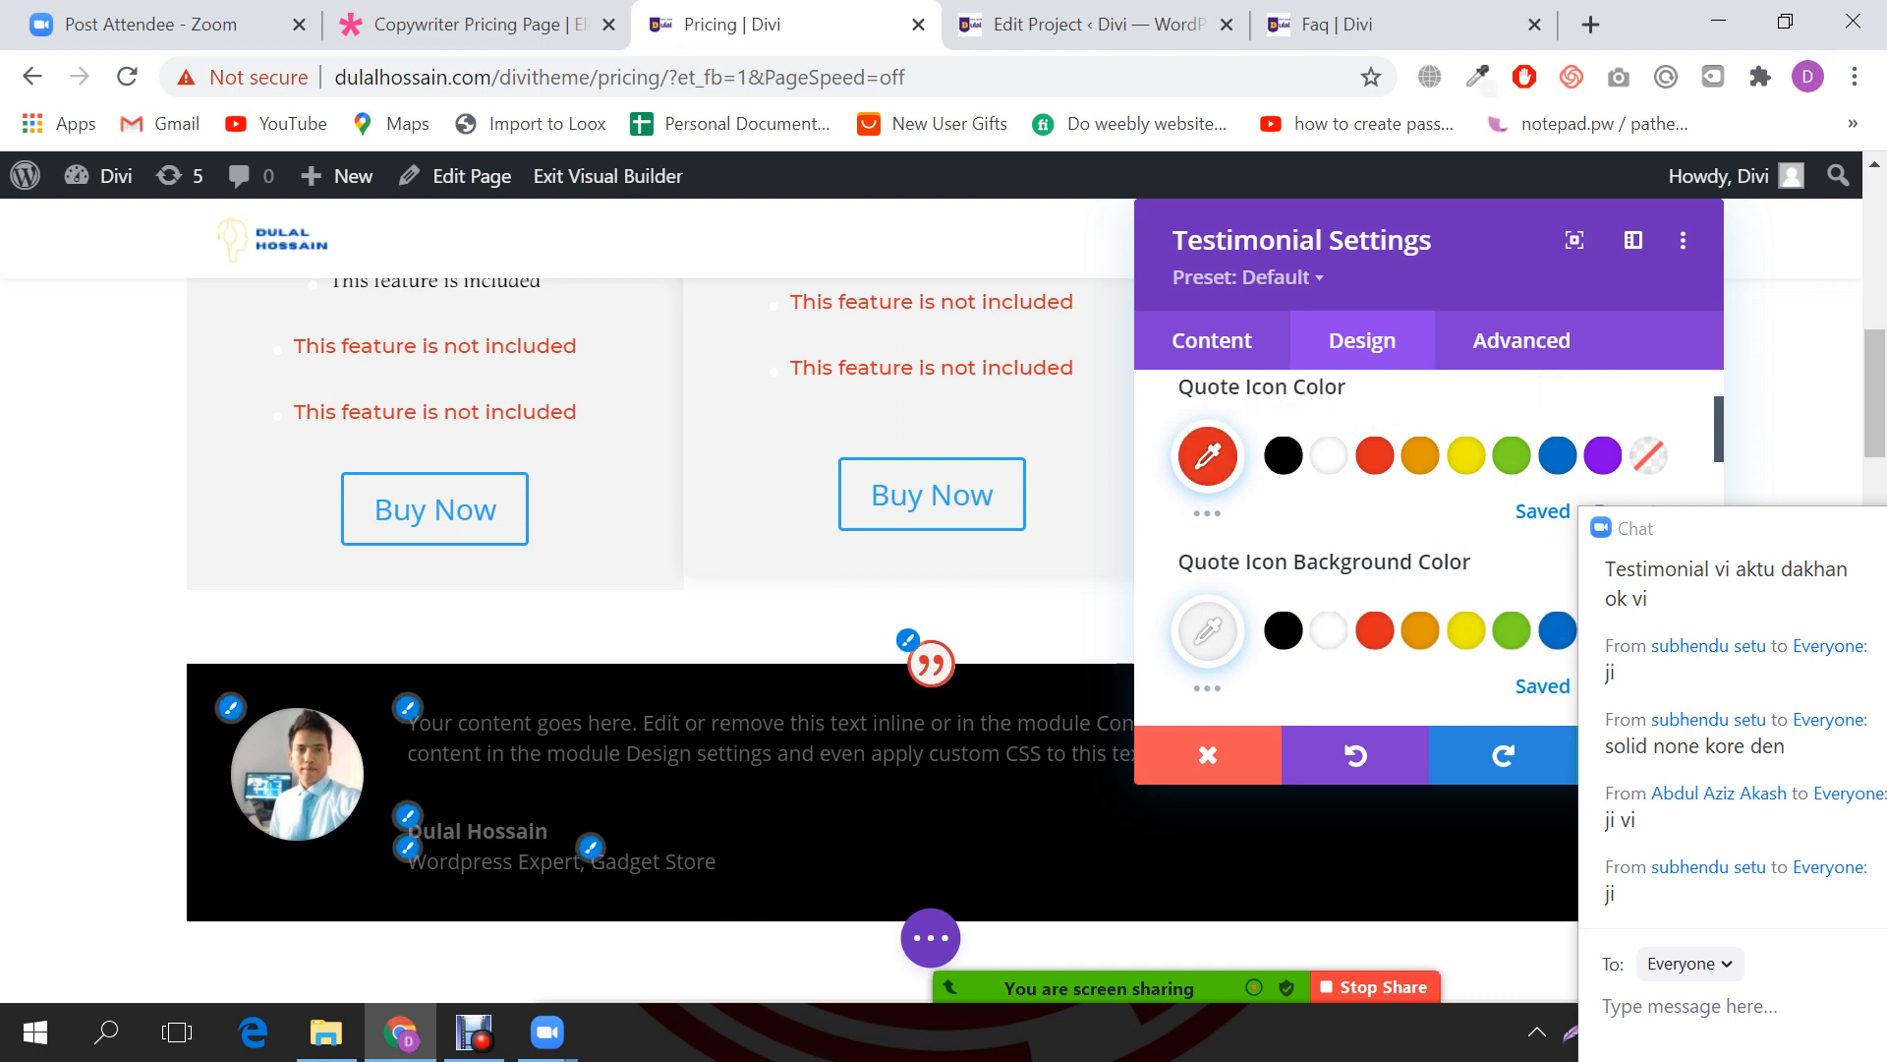
Step: Enable Use Custom Quote Icon Size and set the quote icon to 41px
scroll(1458, 385, down, 2)
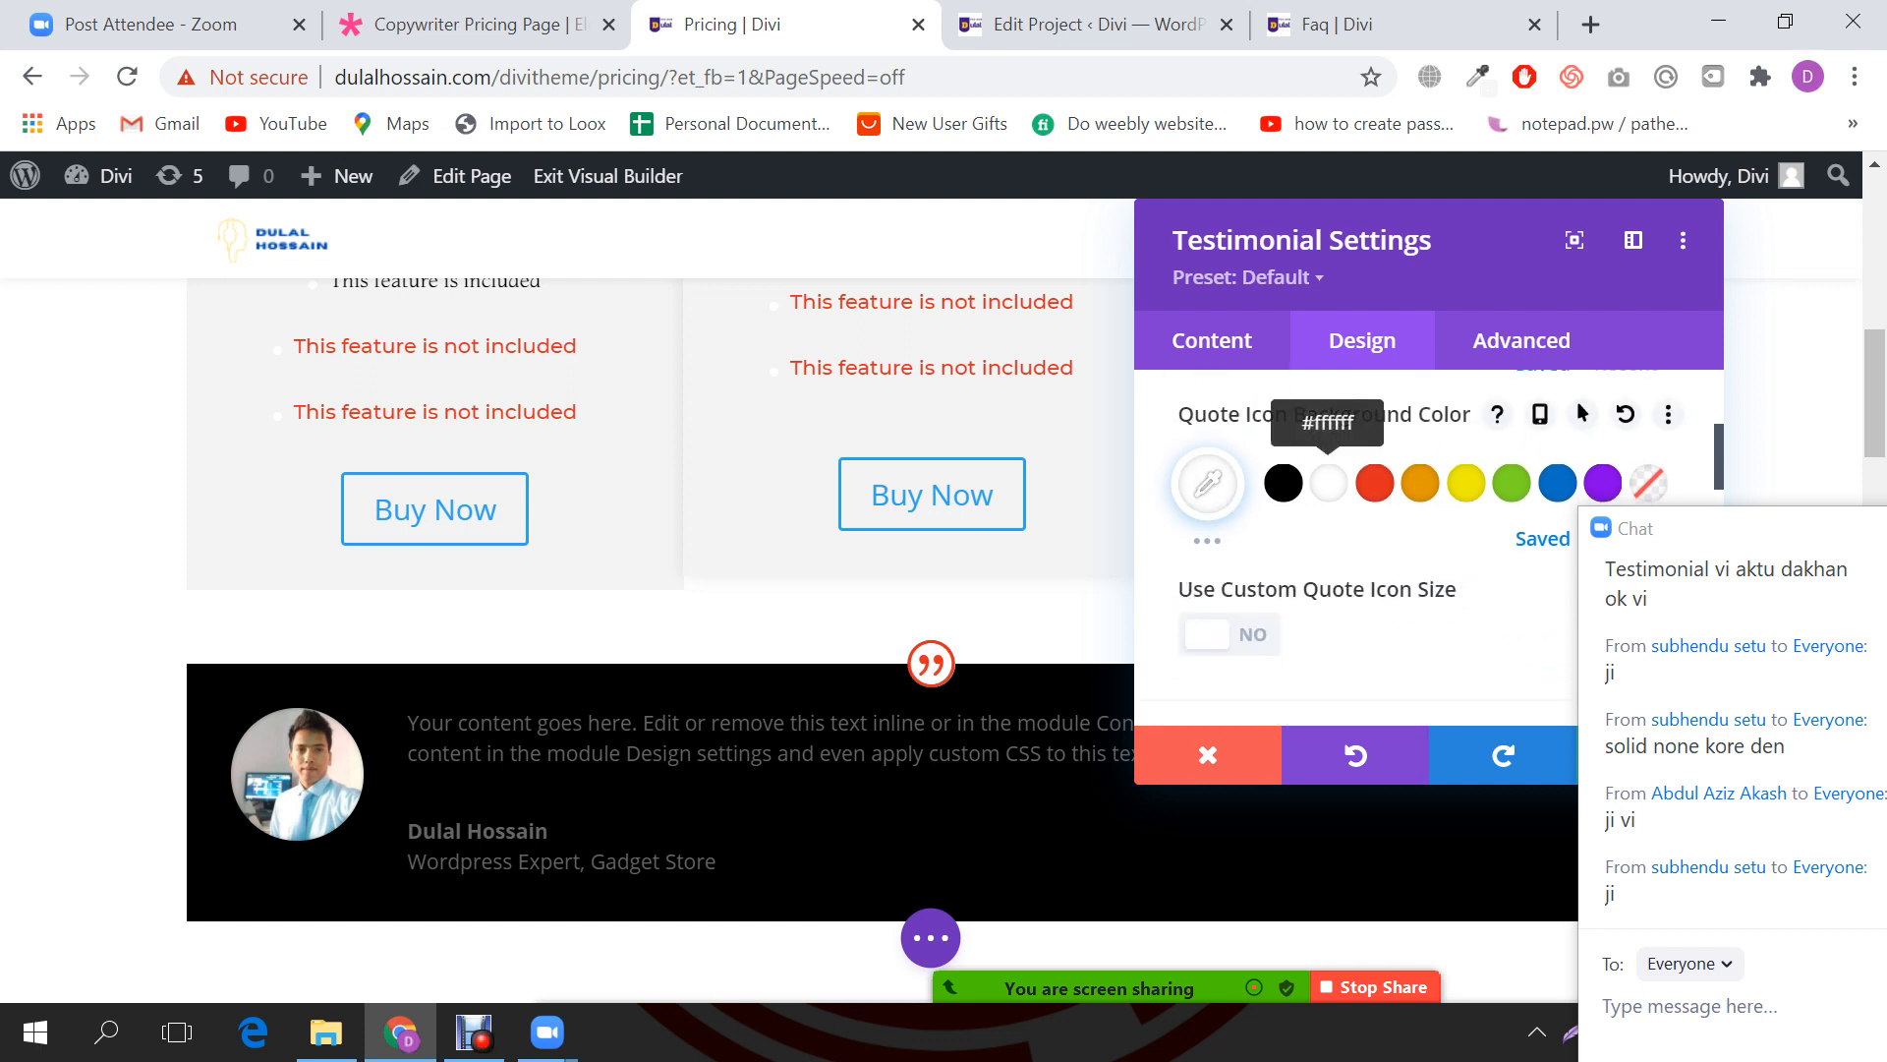
scroll(1377, 540, down, 2)
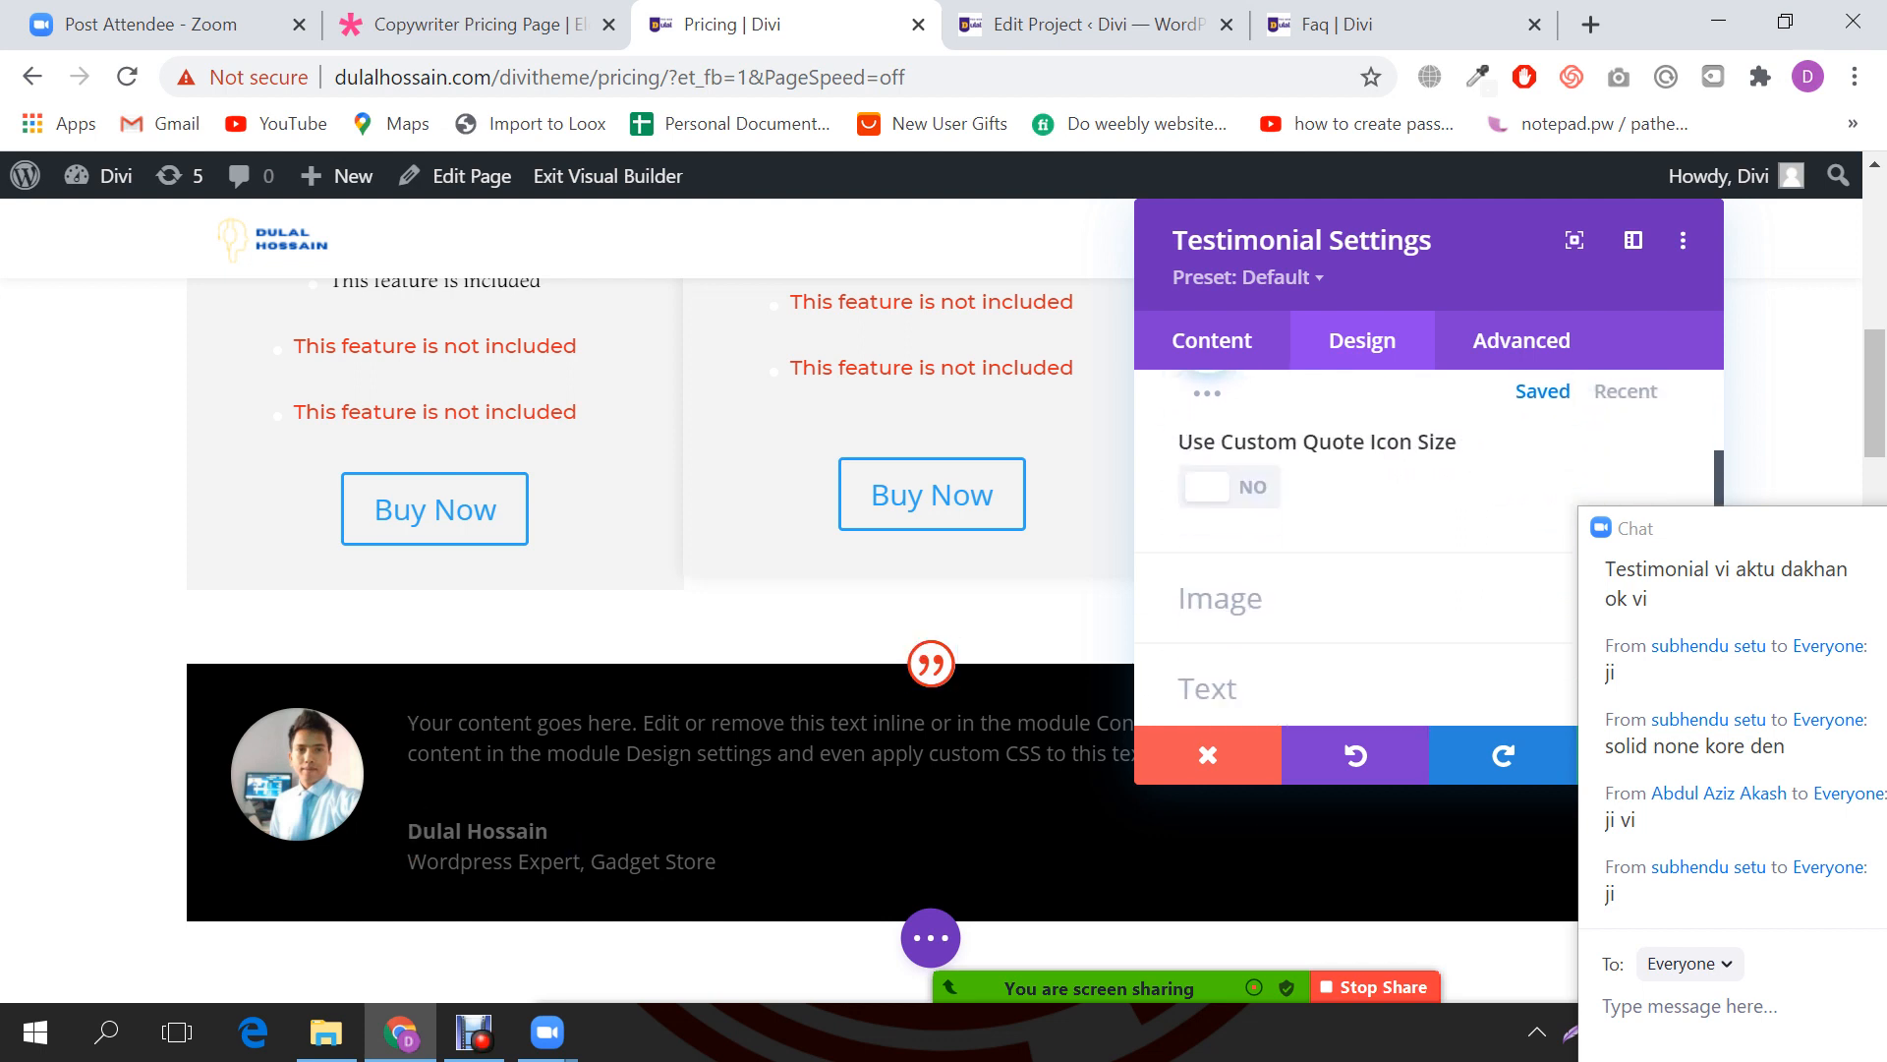
click(1229, 488)
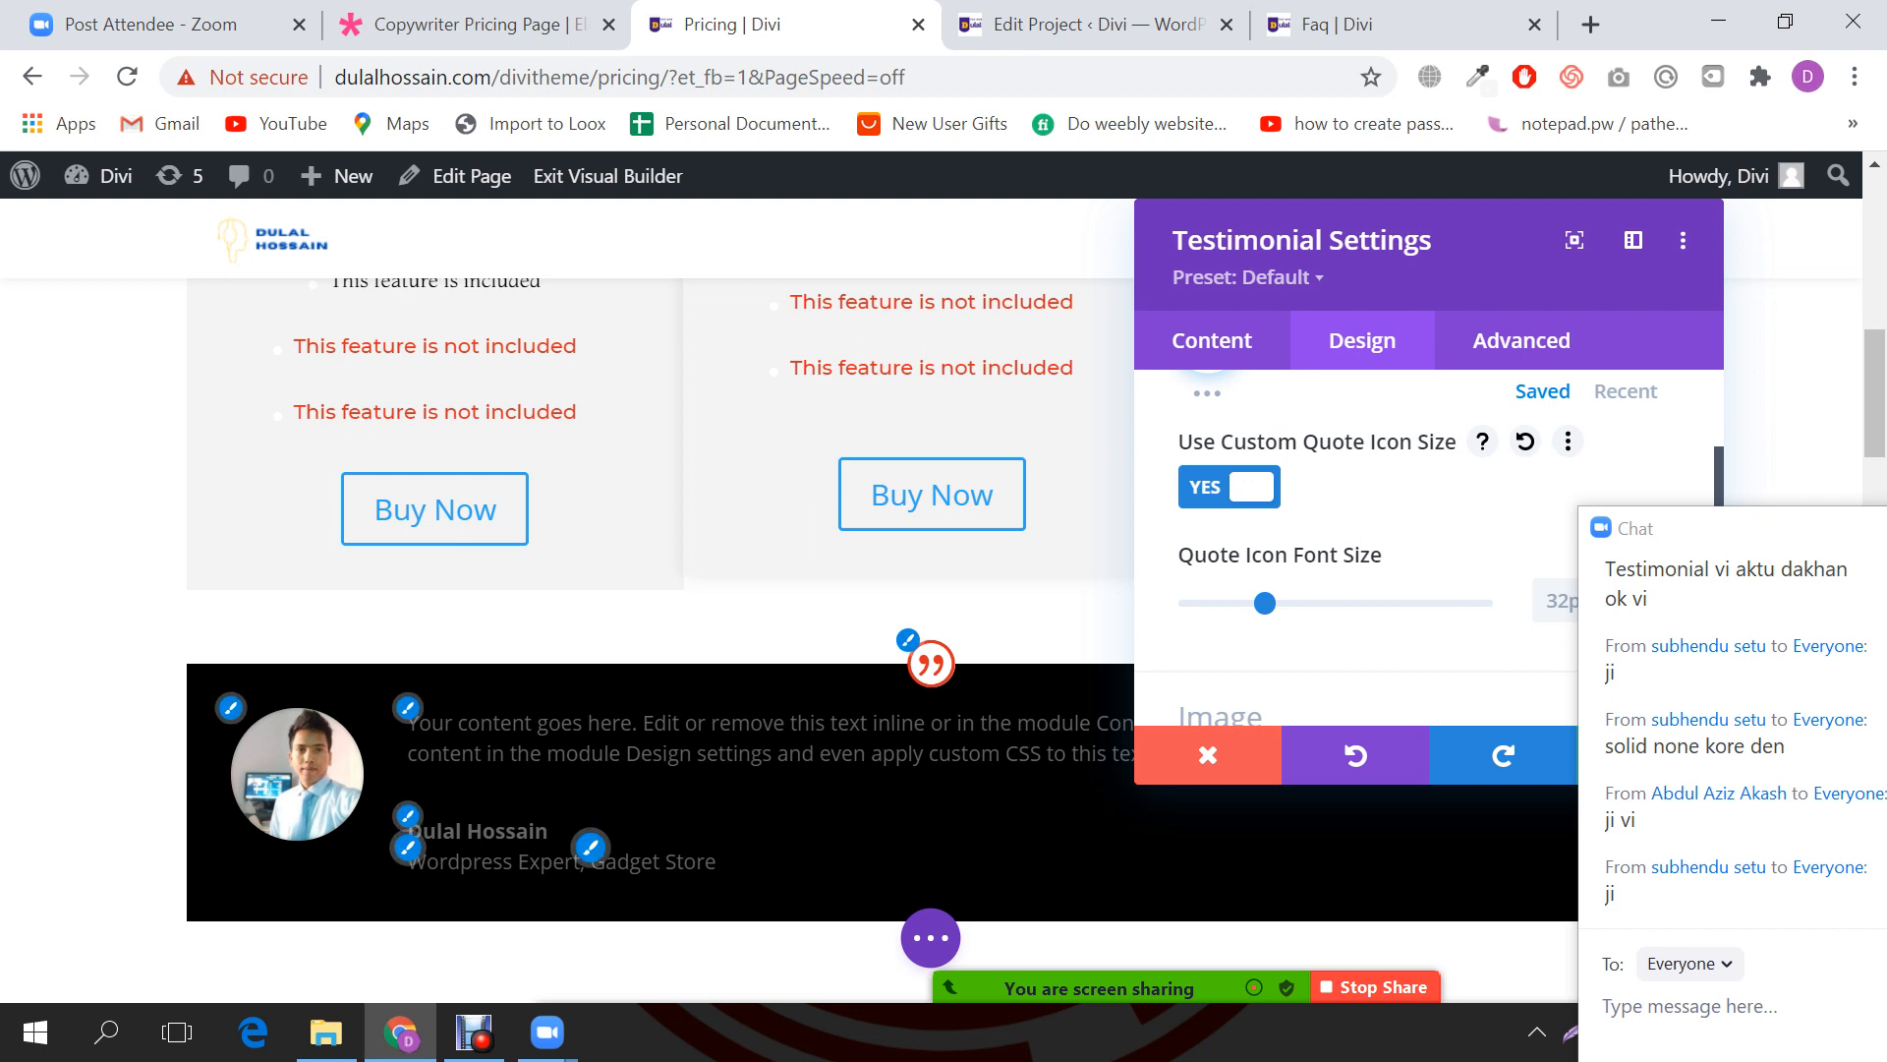
drag(1264, 602, 1288, 603)
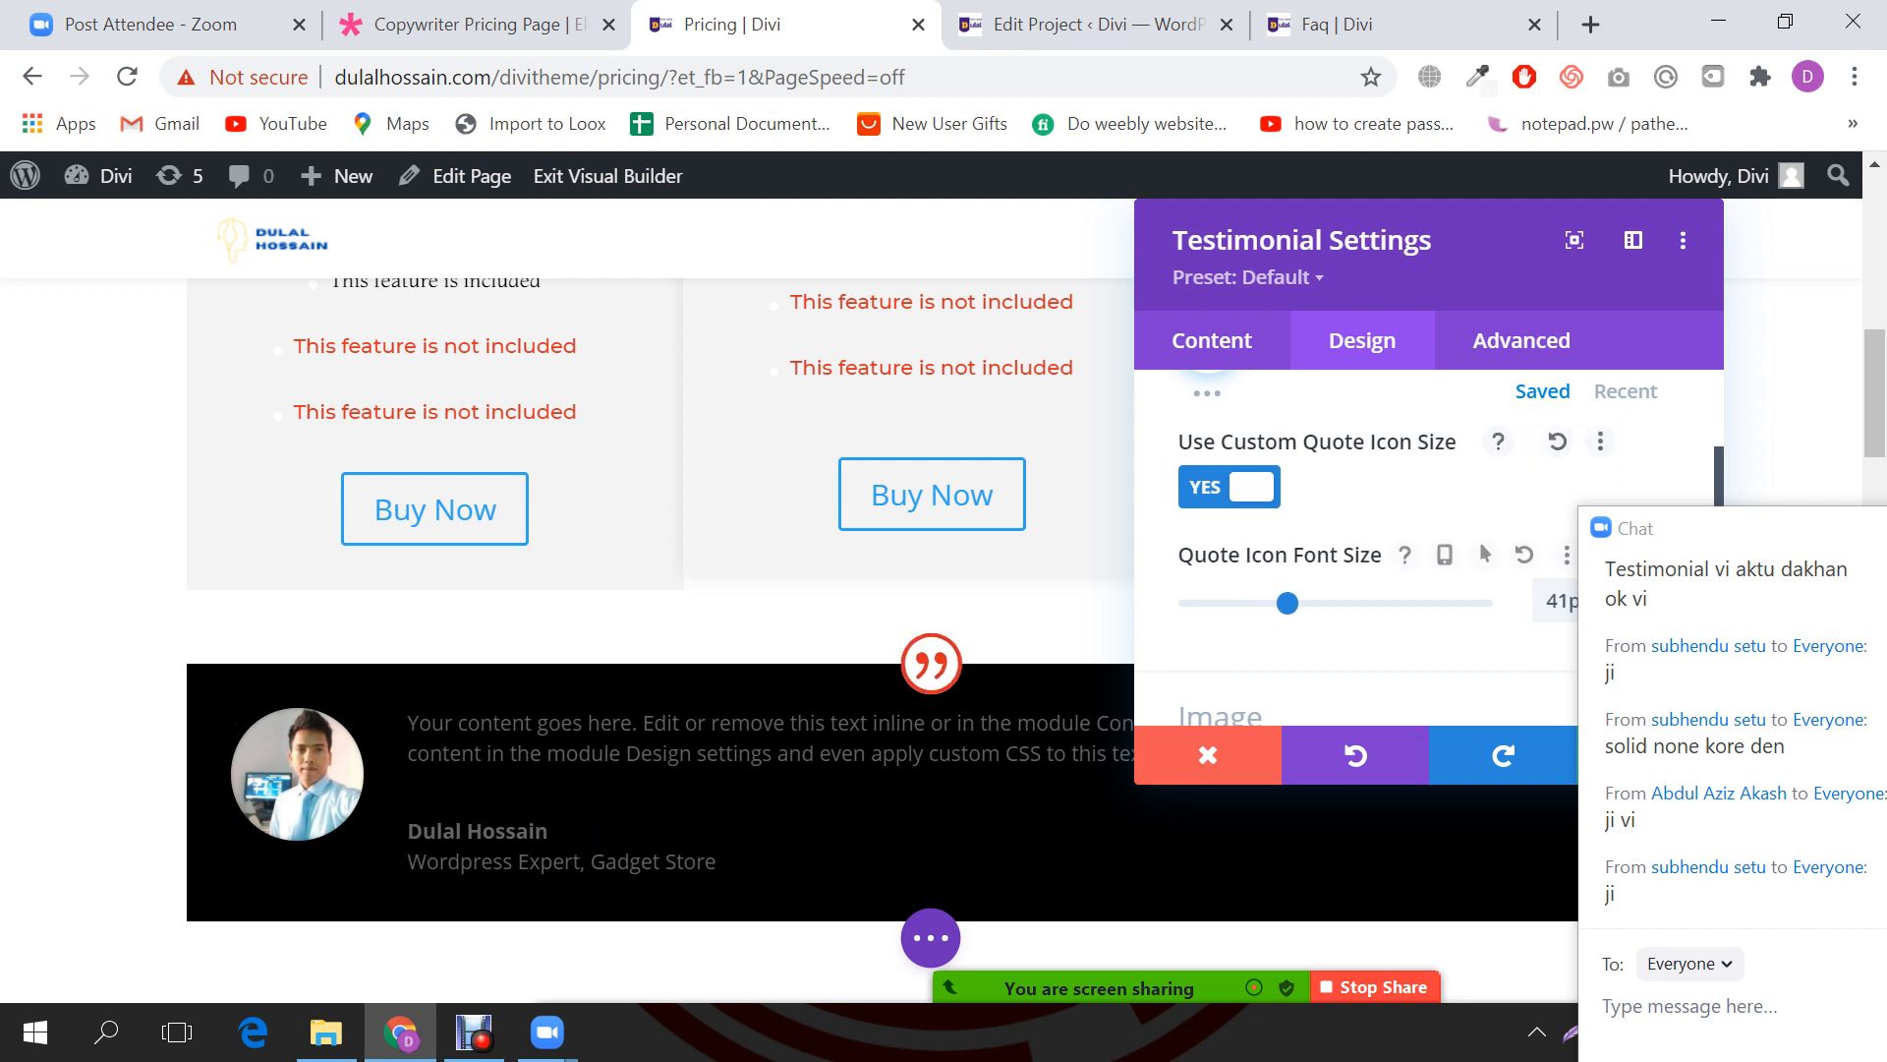
scroll(1356, 511, down, 2)
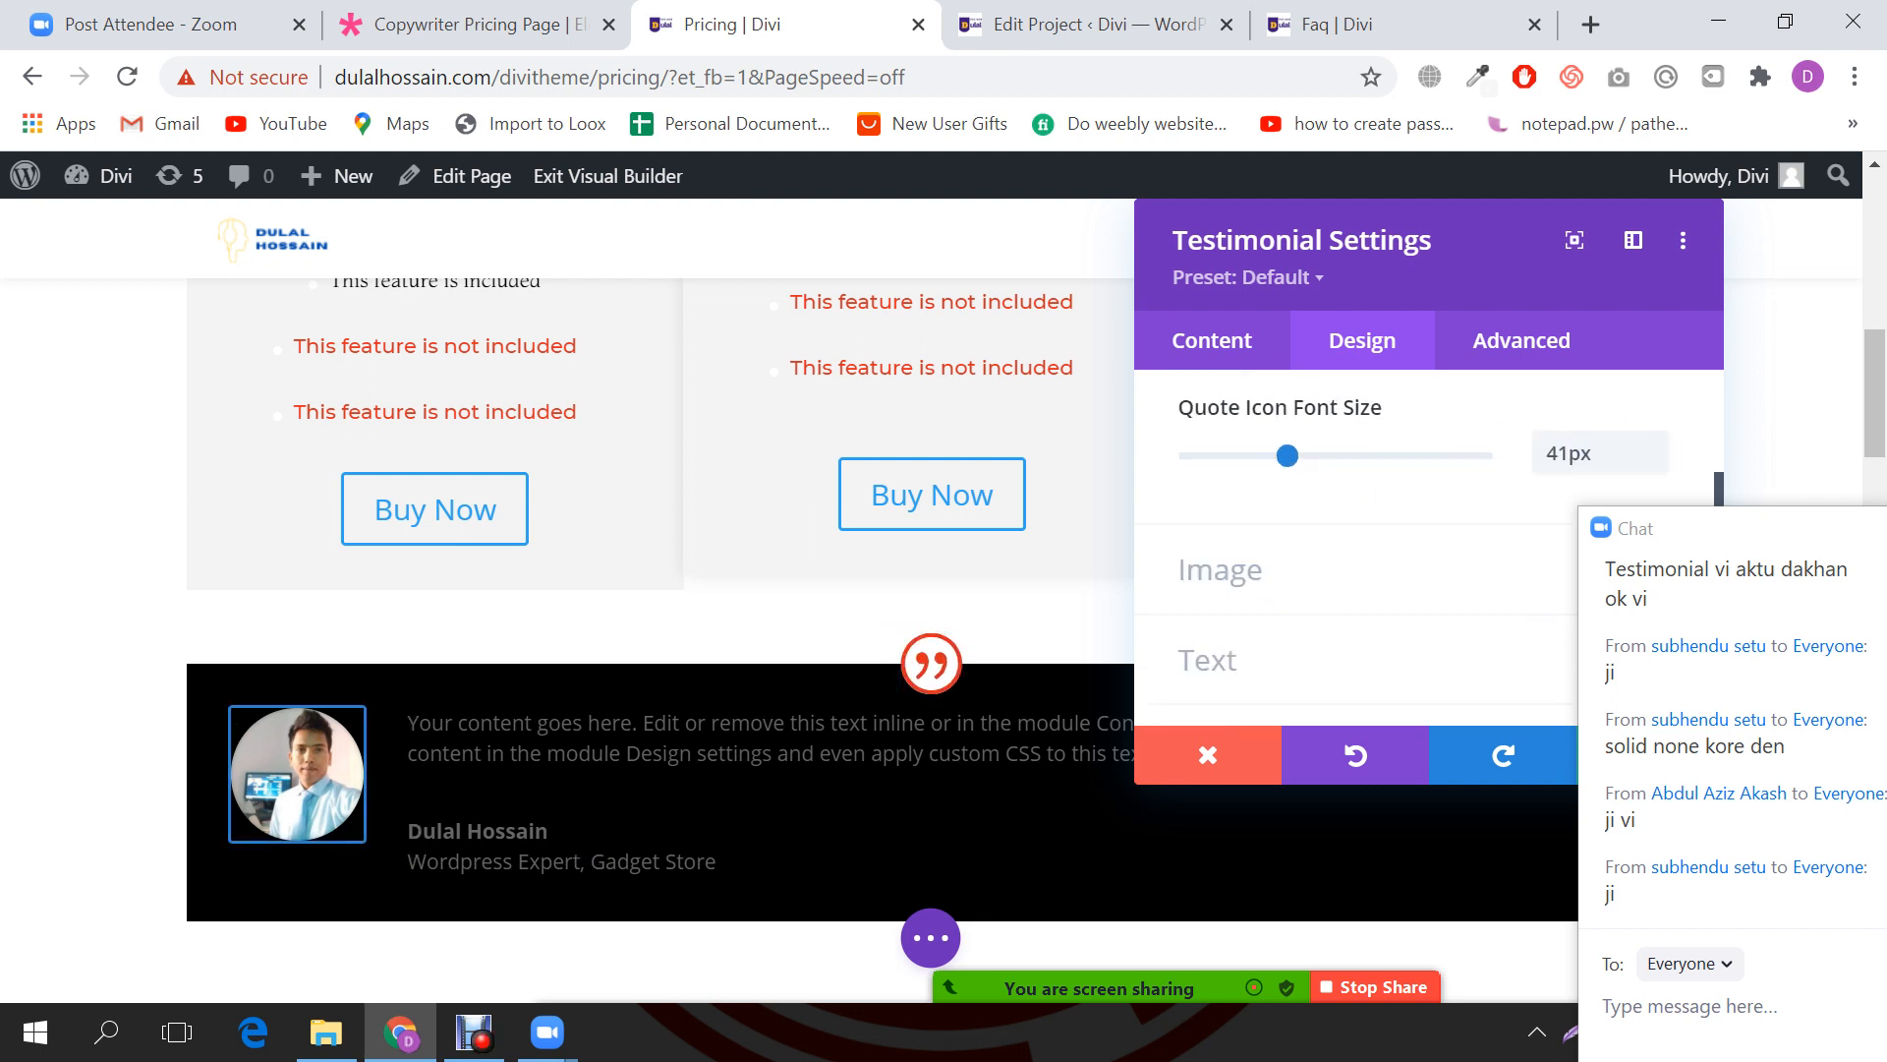
click(1246, 570)
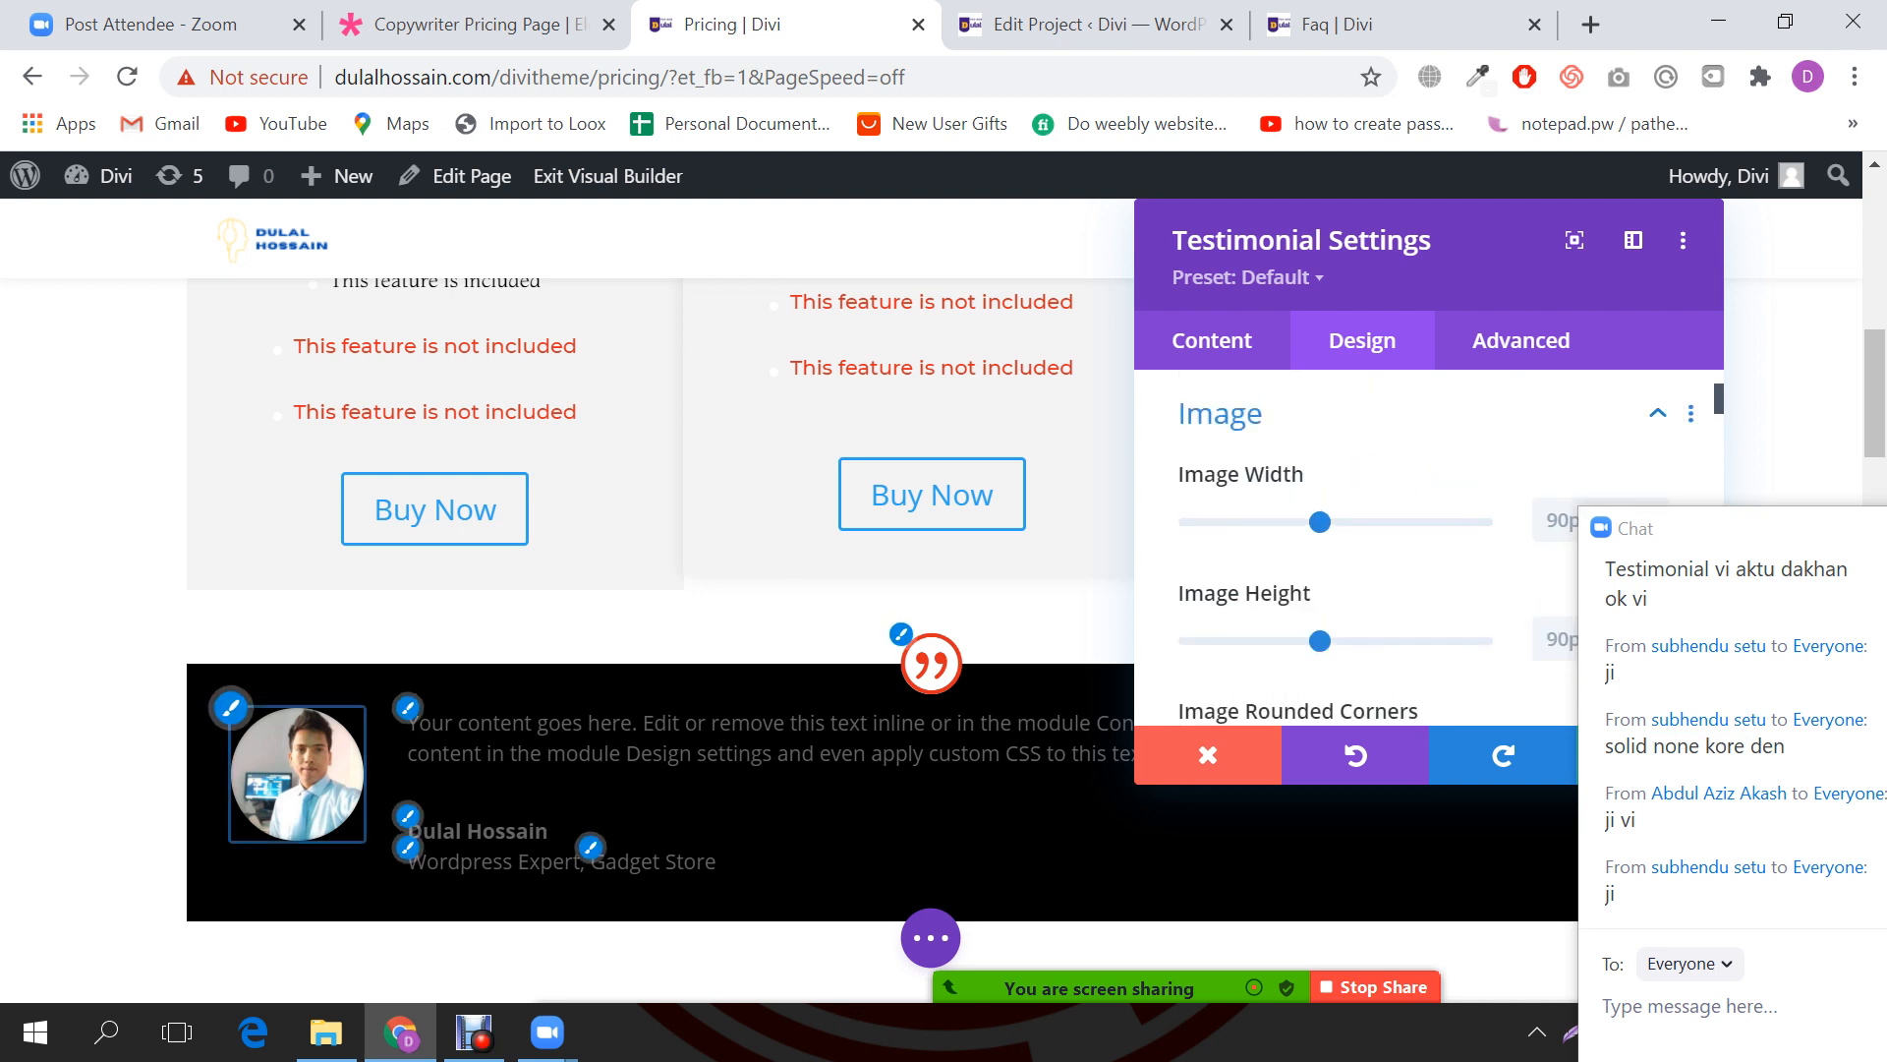
drag(1713, 531, 1184, 884)
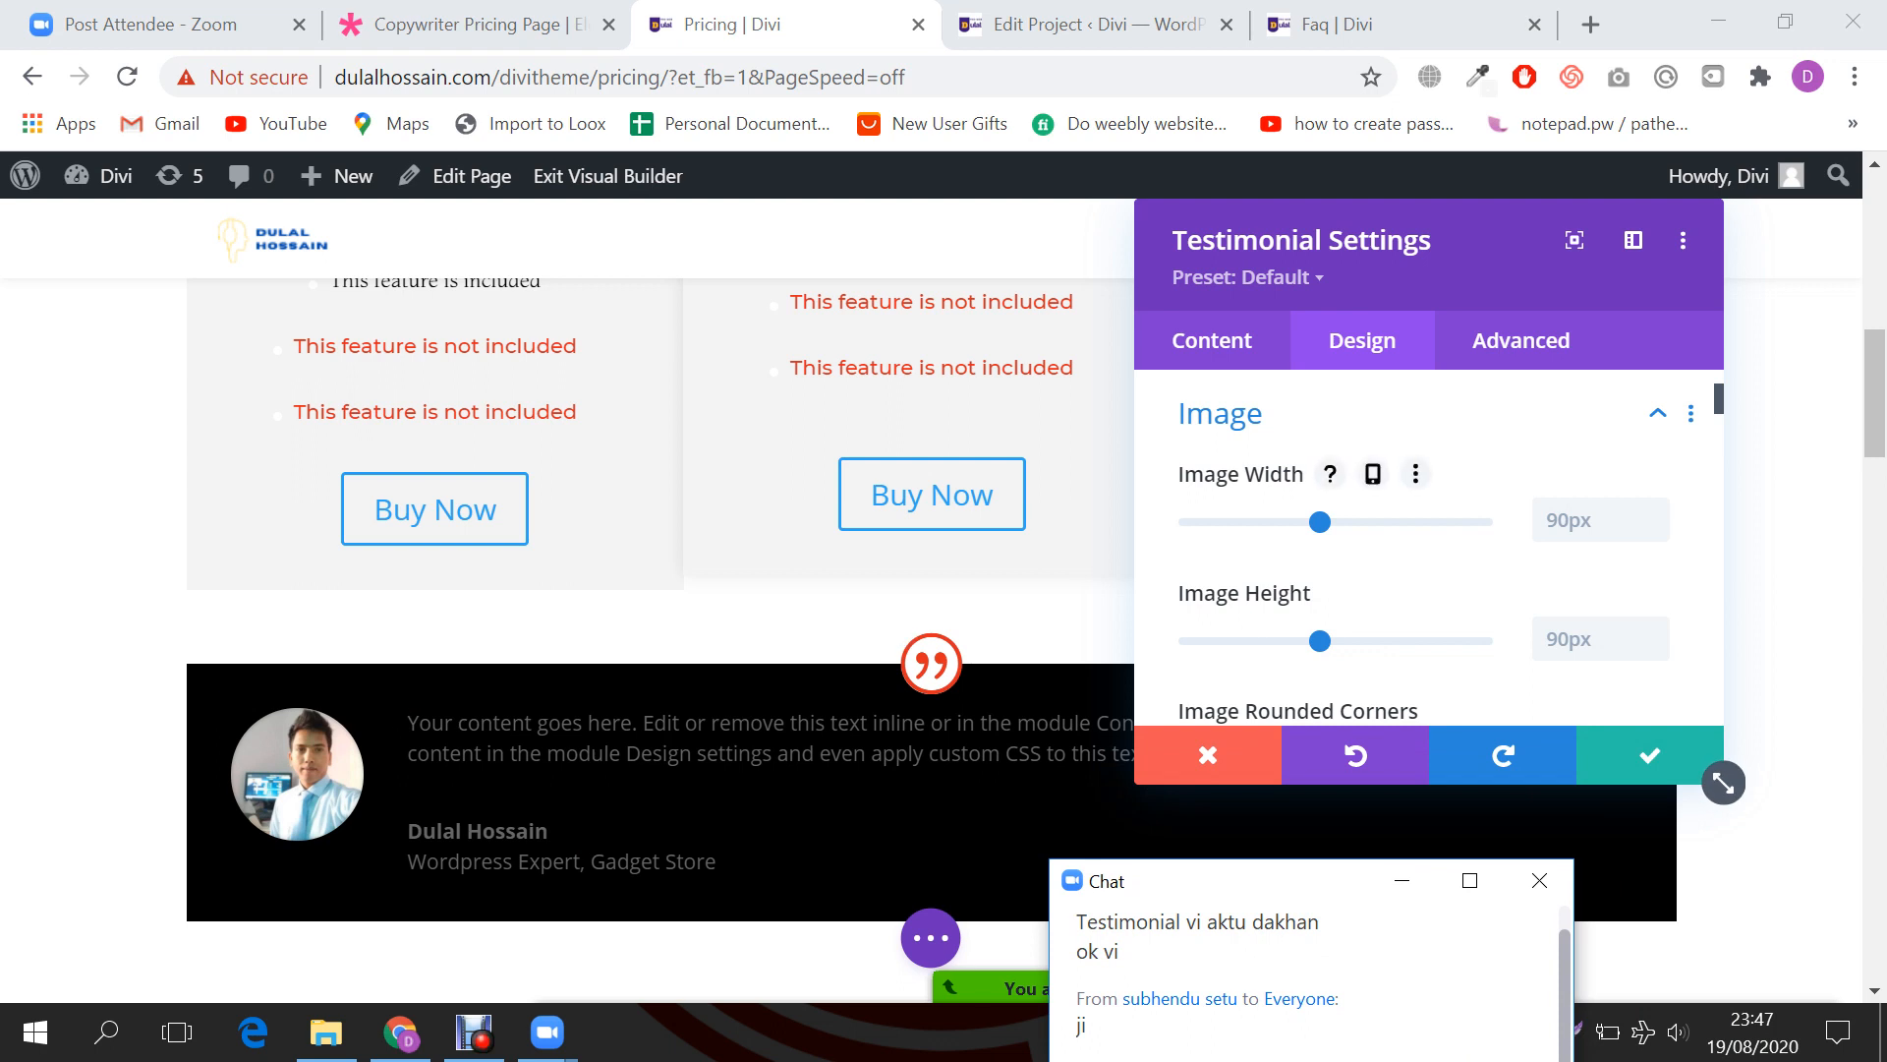
scroll(1425, 546, down, 2)
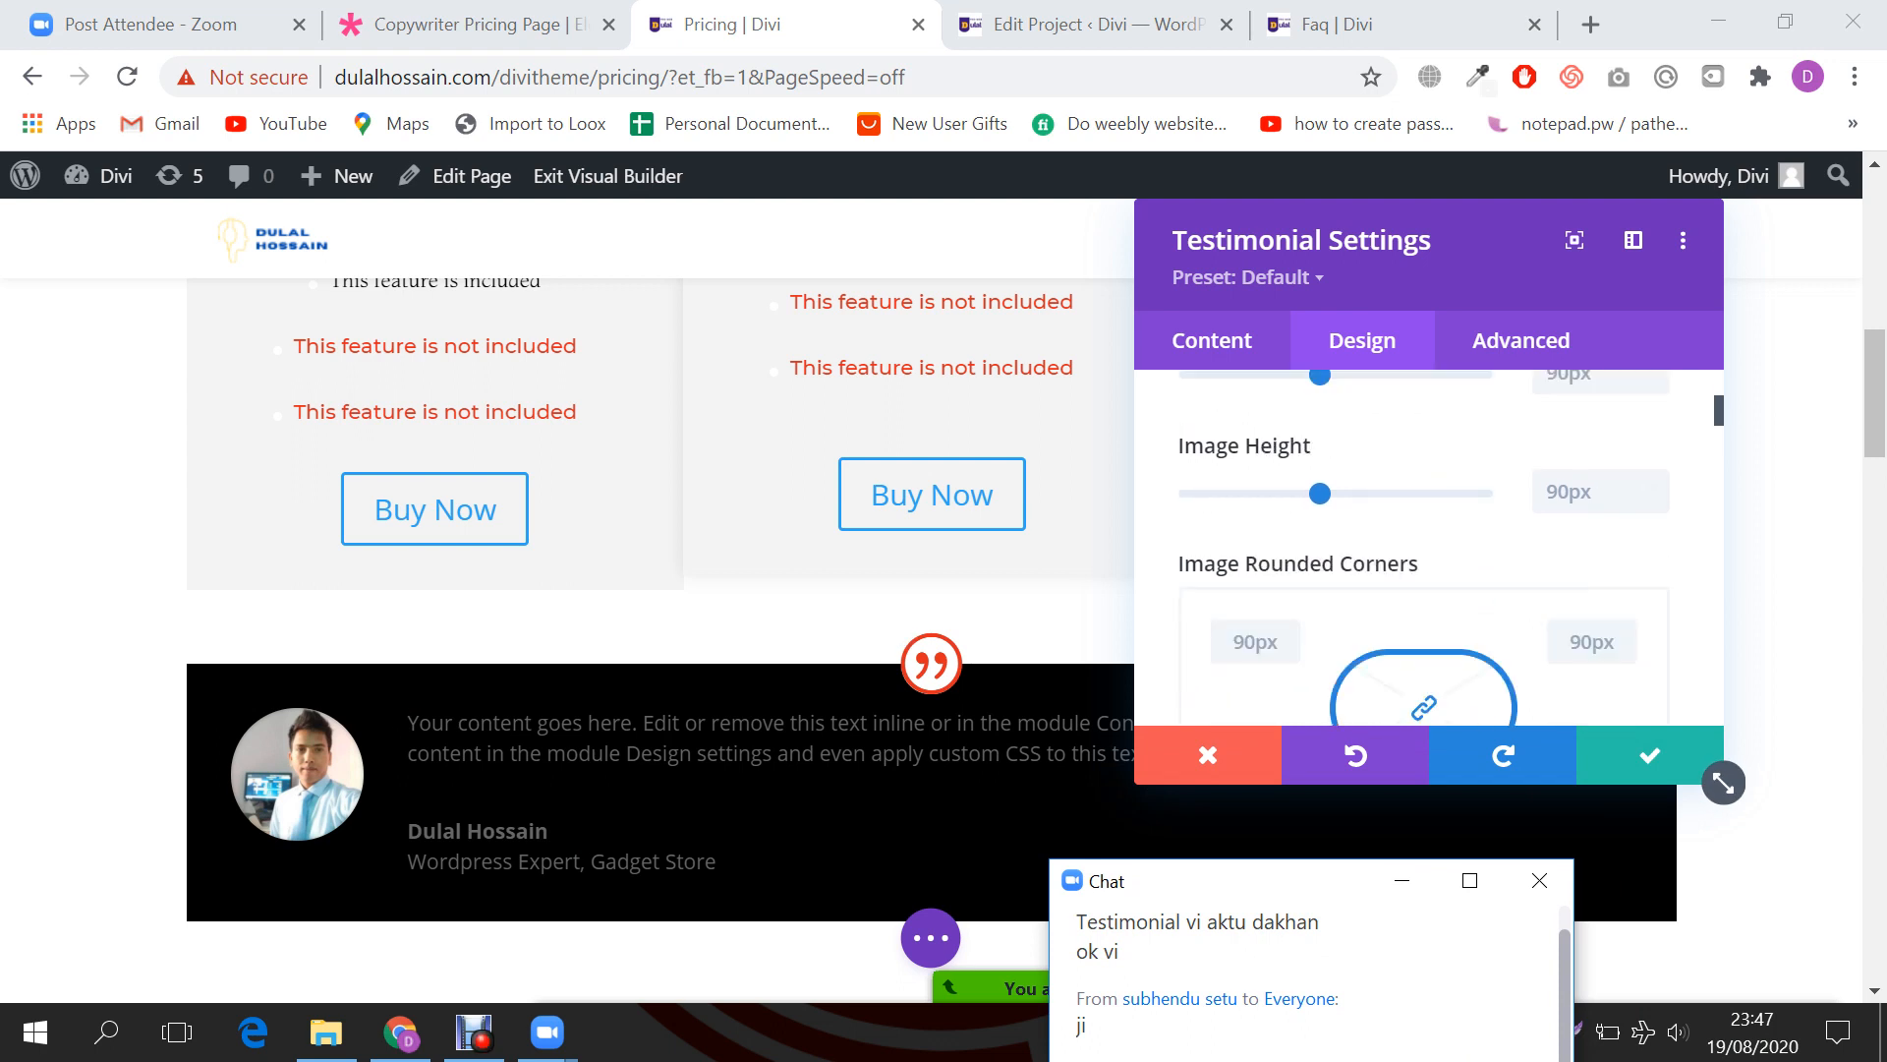
scroll(1396, 492, down, 2)
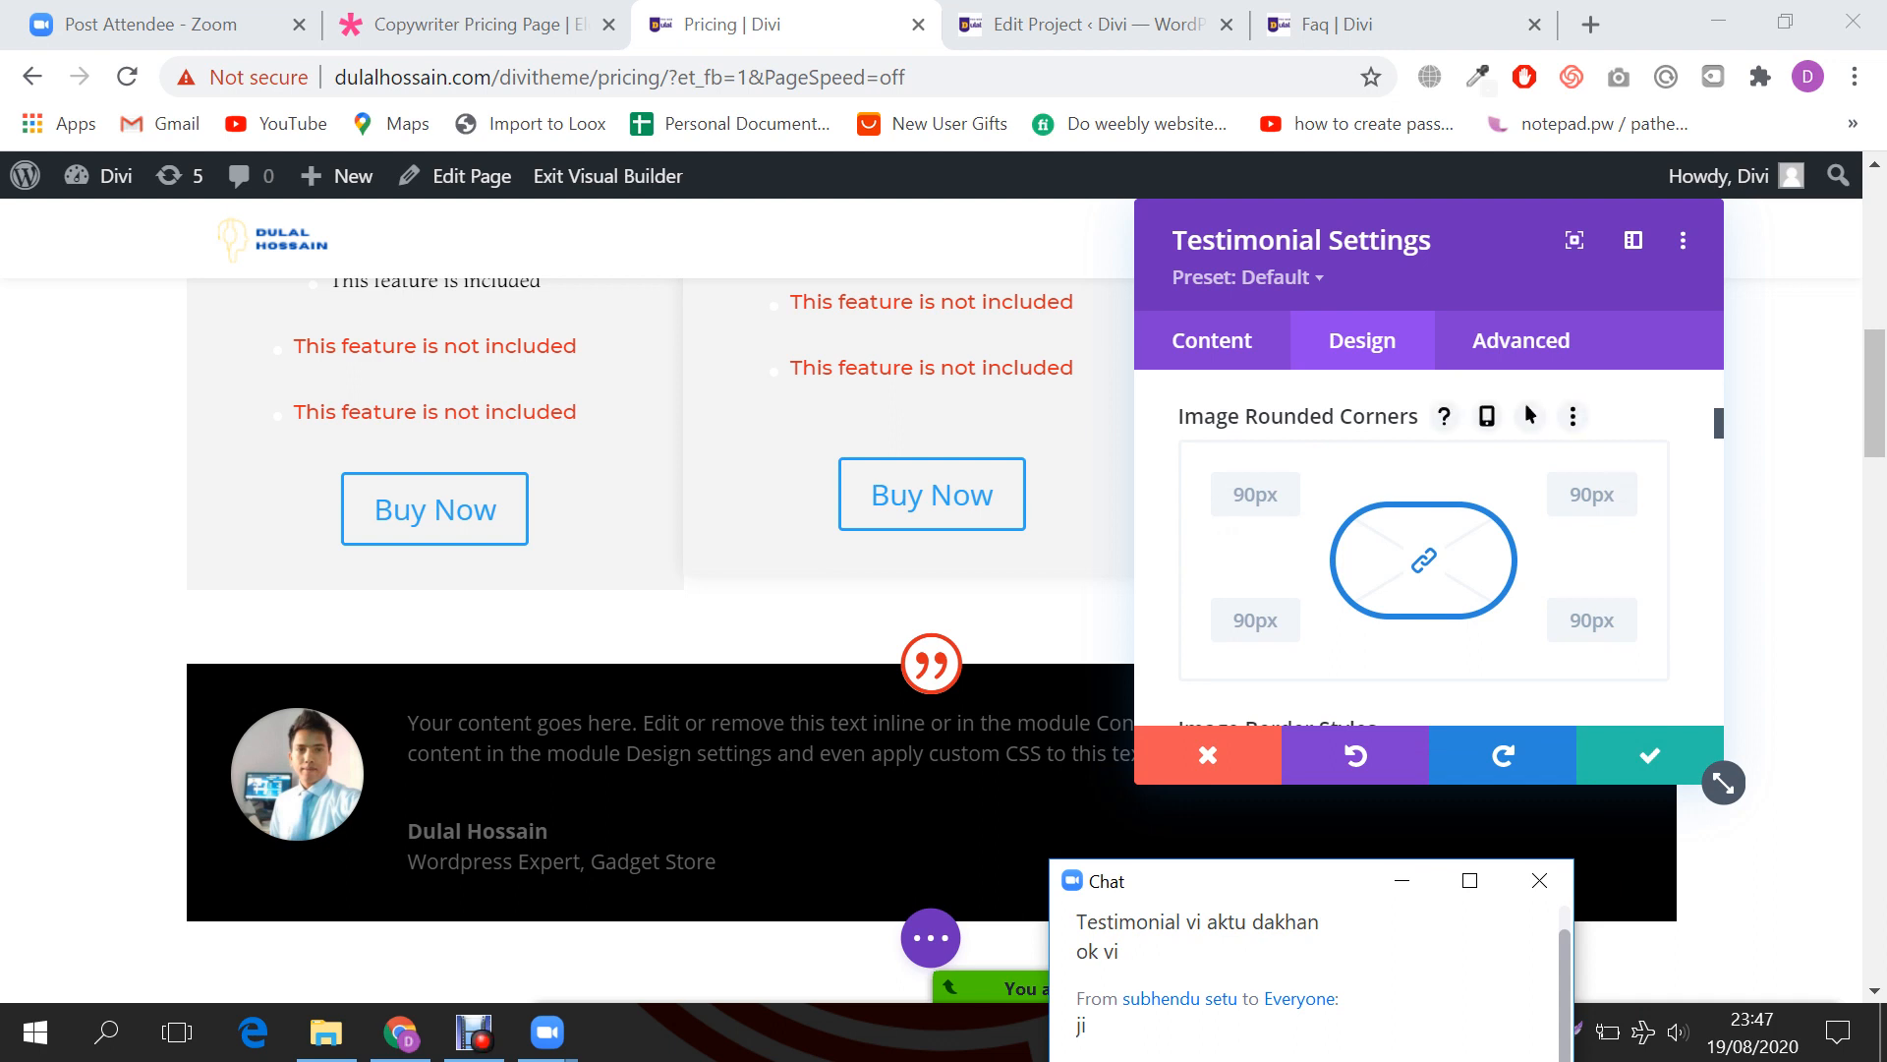
scroll(1425, 550, down, 3)
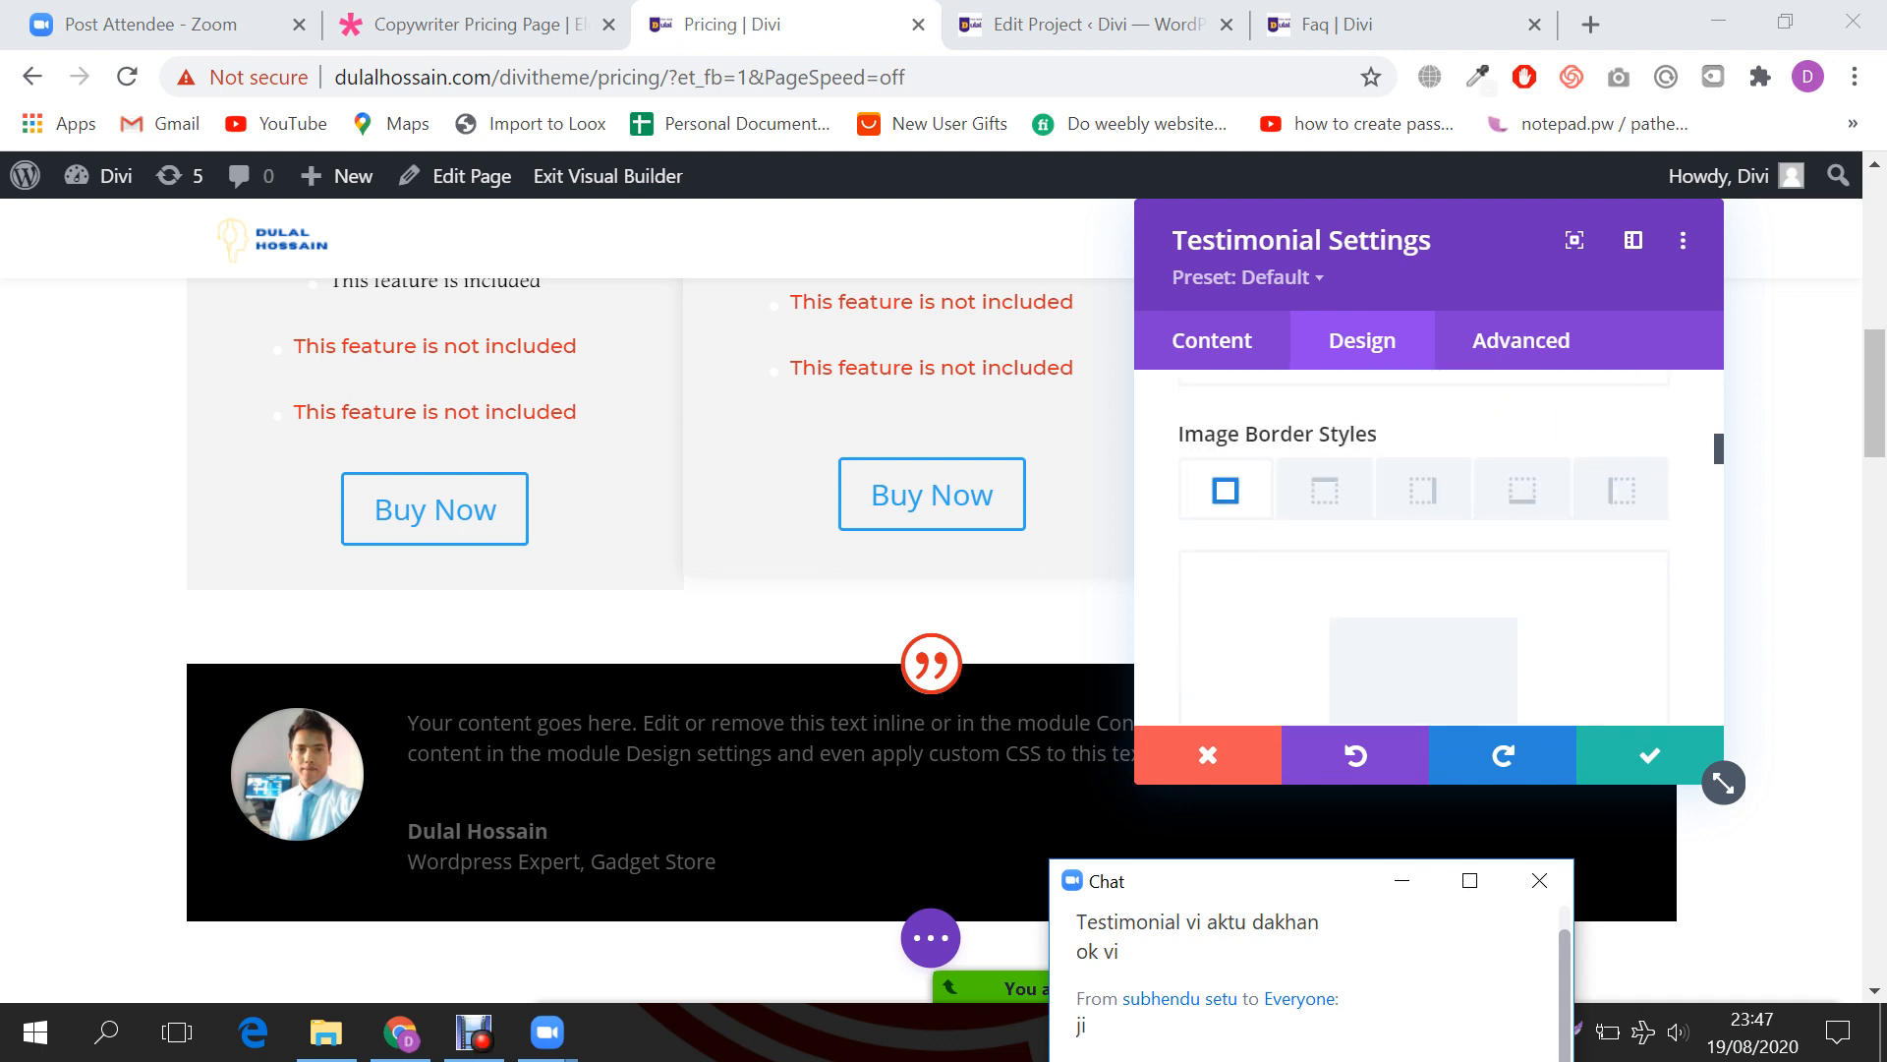
scroll(1425, 551, down, 4)
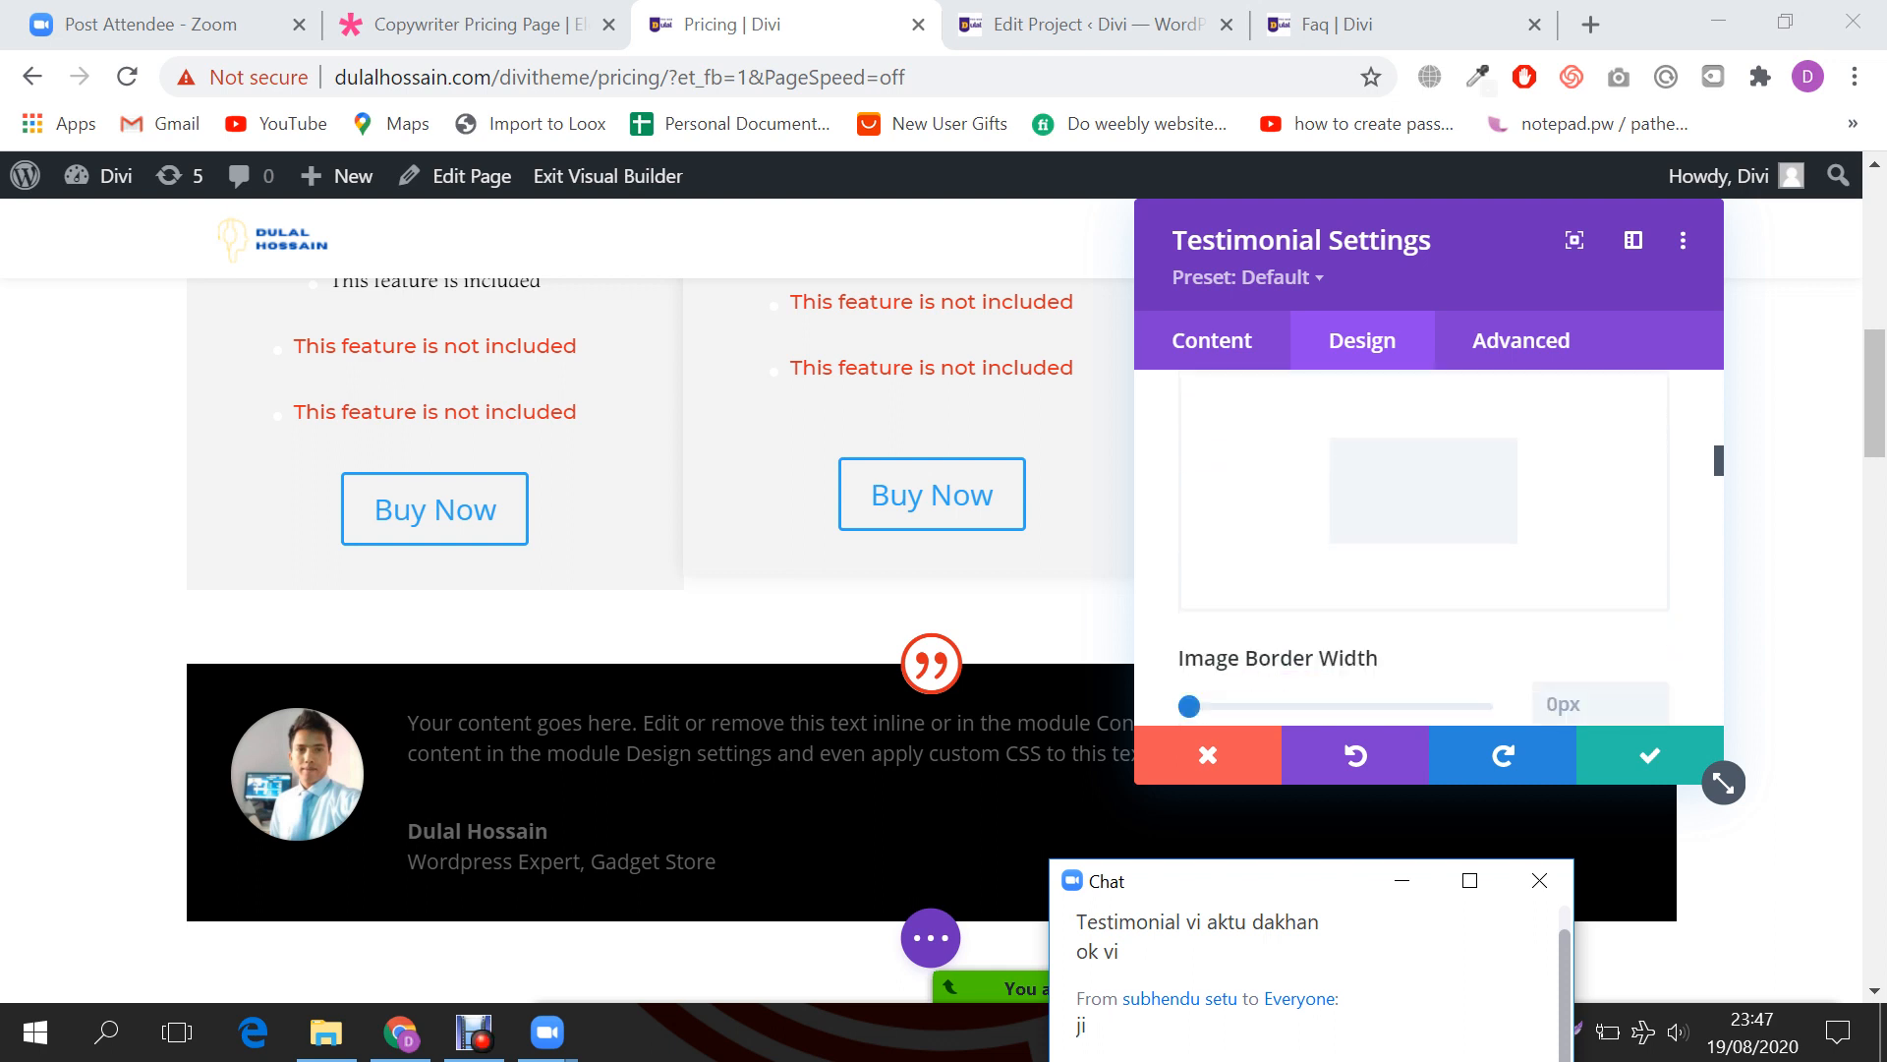
scroll(1425, 550, down, 5)
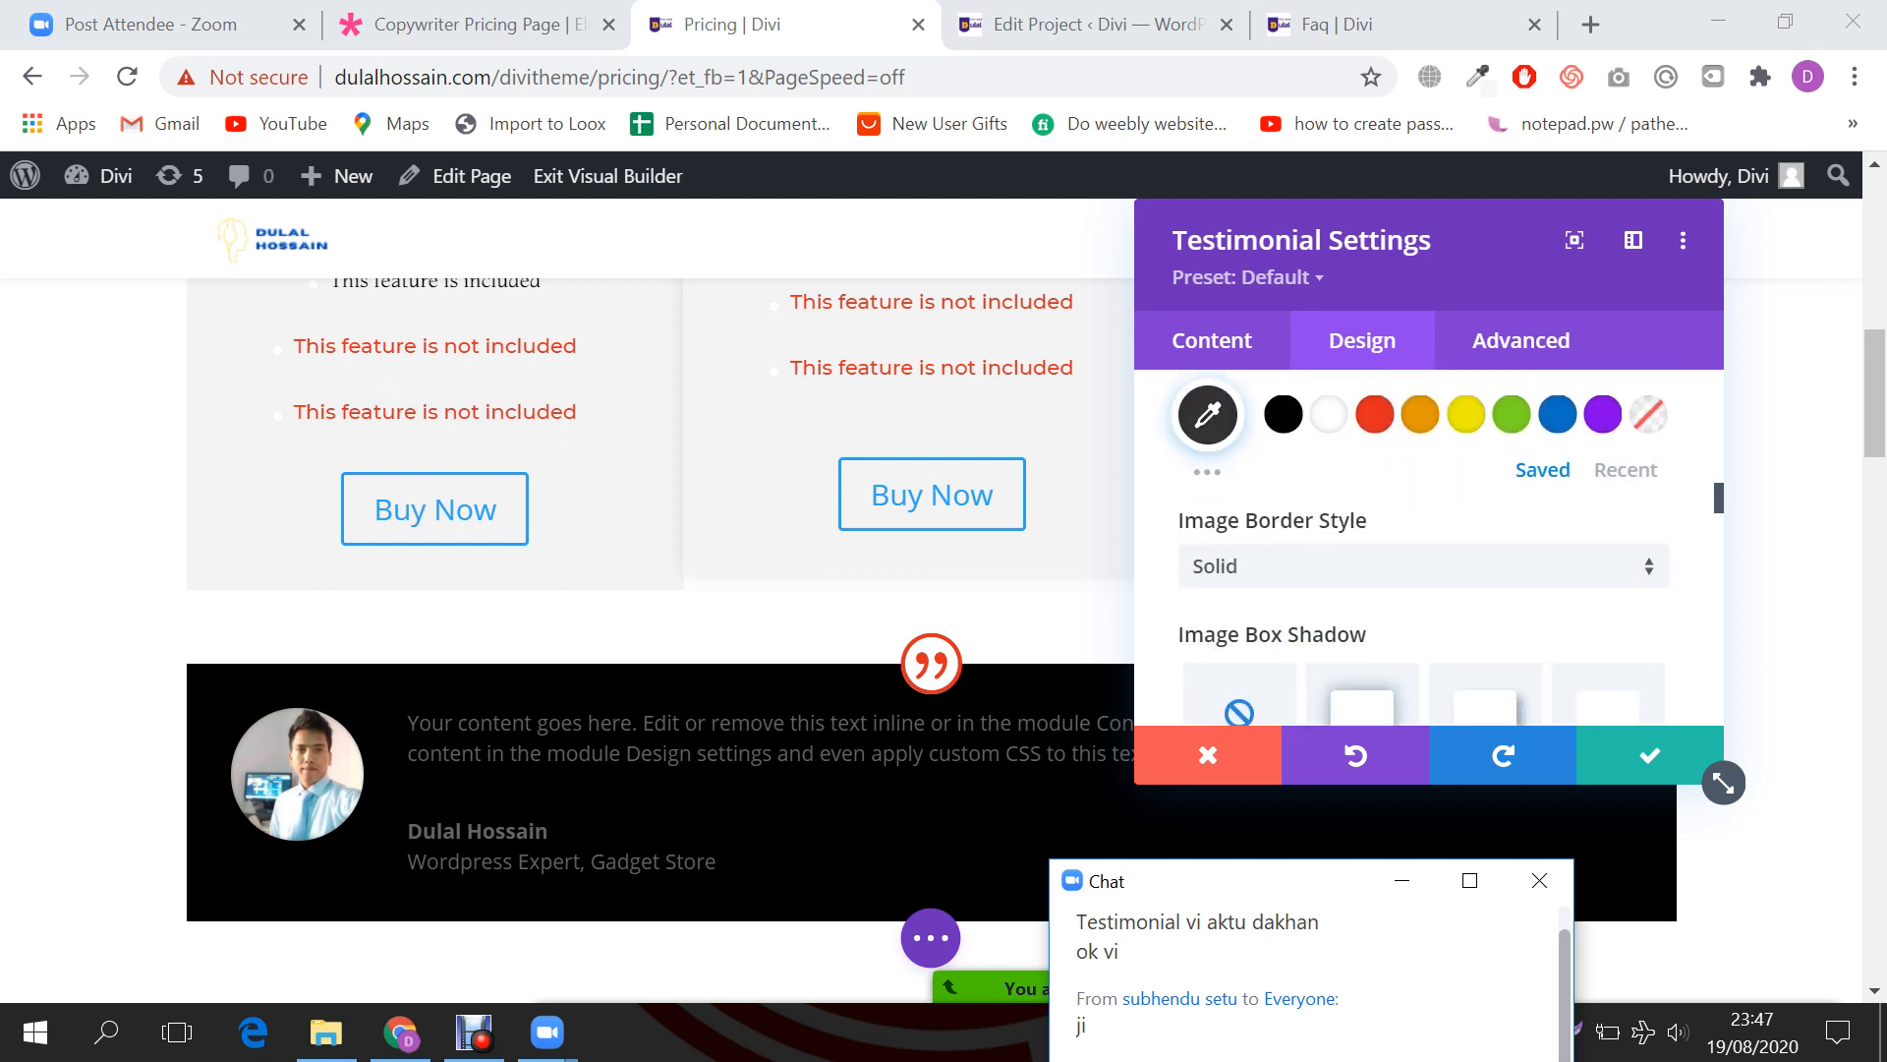
scroll(1426, 550, down, 10)
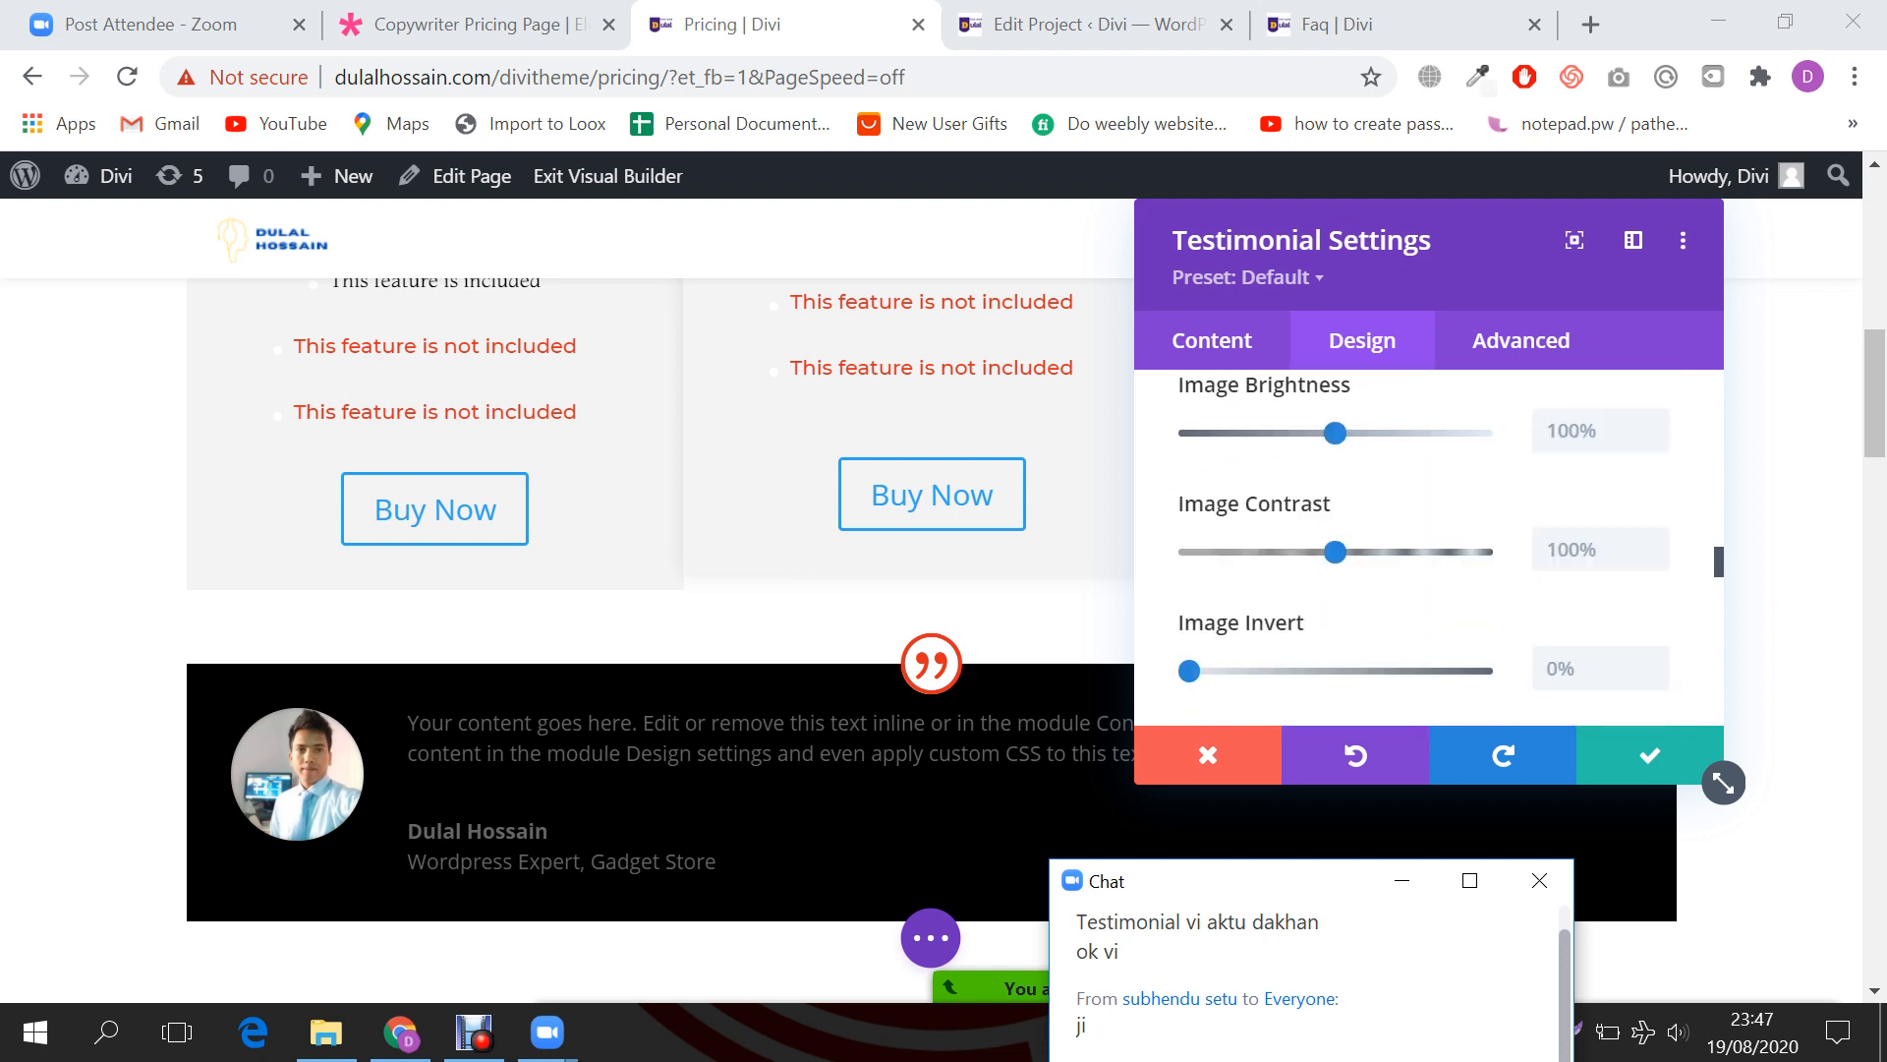
scroll(1425, 550, down, 4)
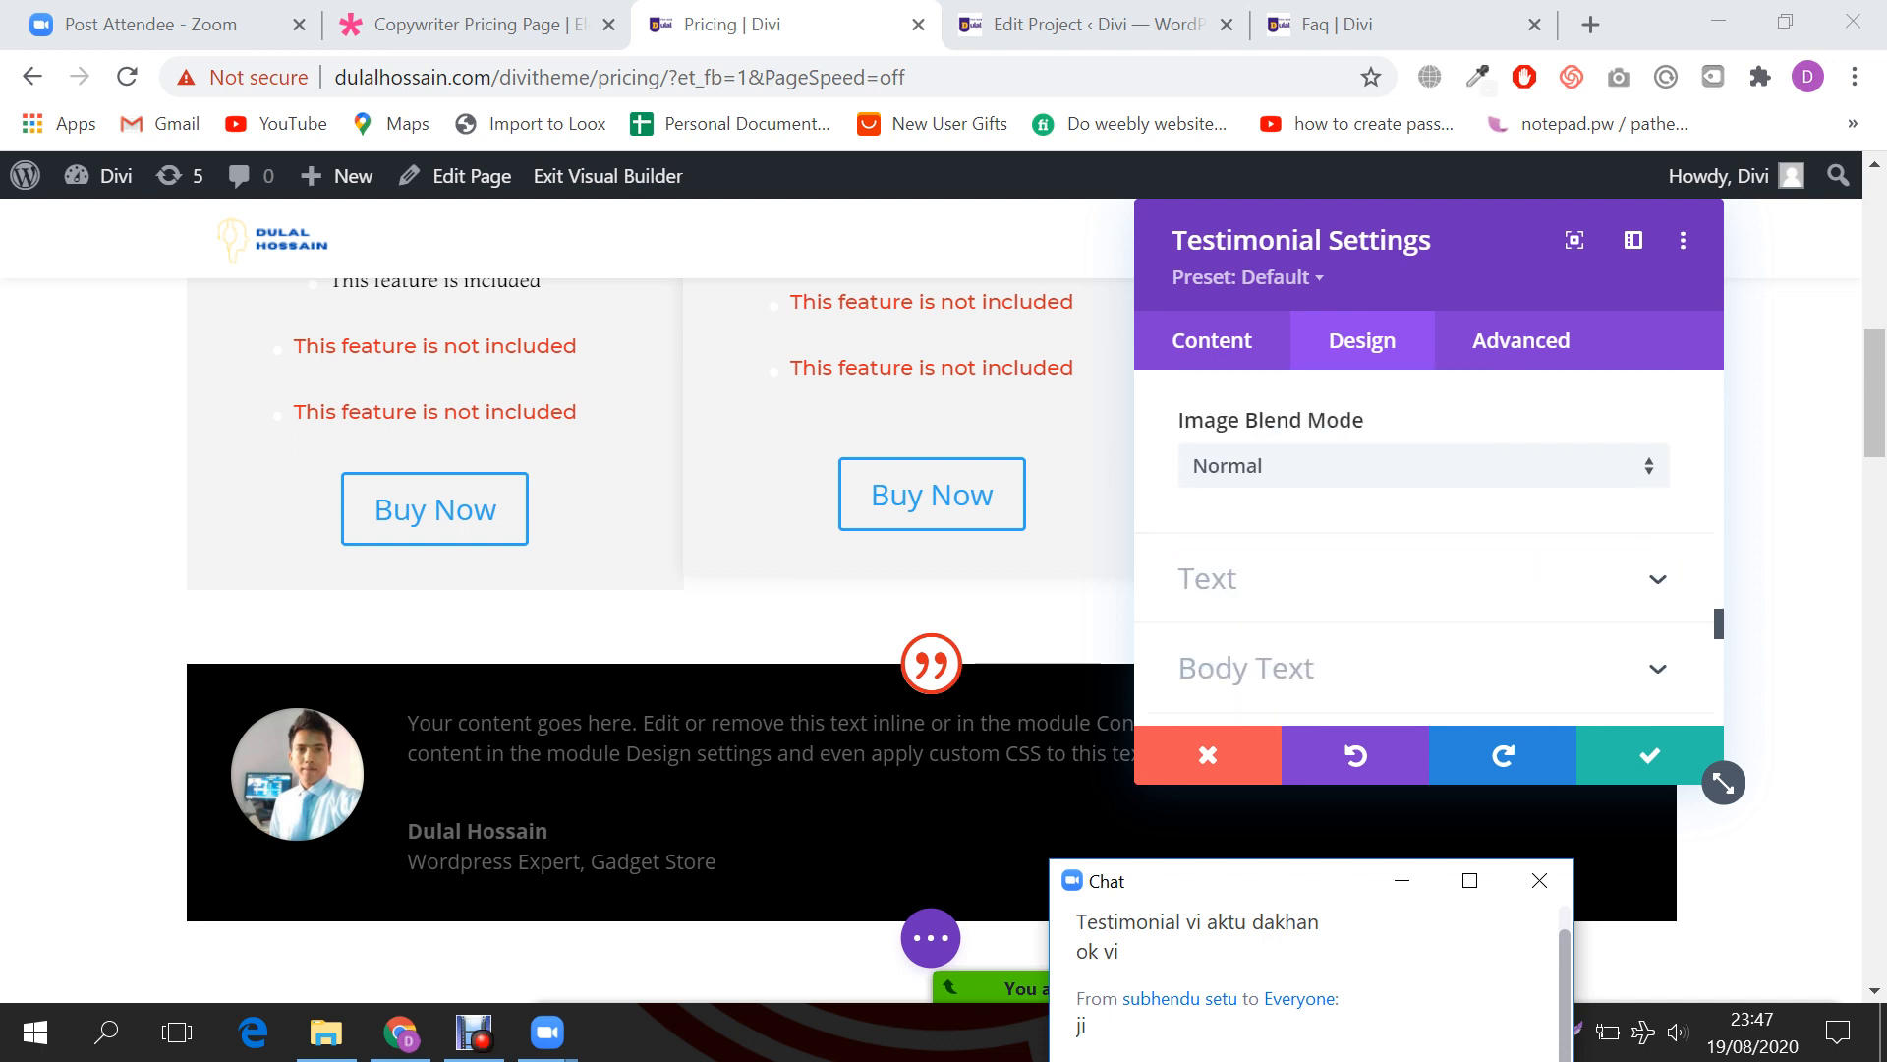
click(1425, 462)
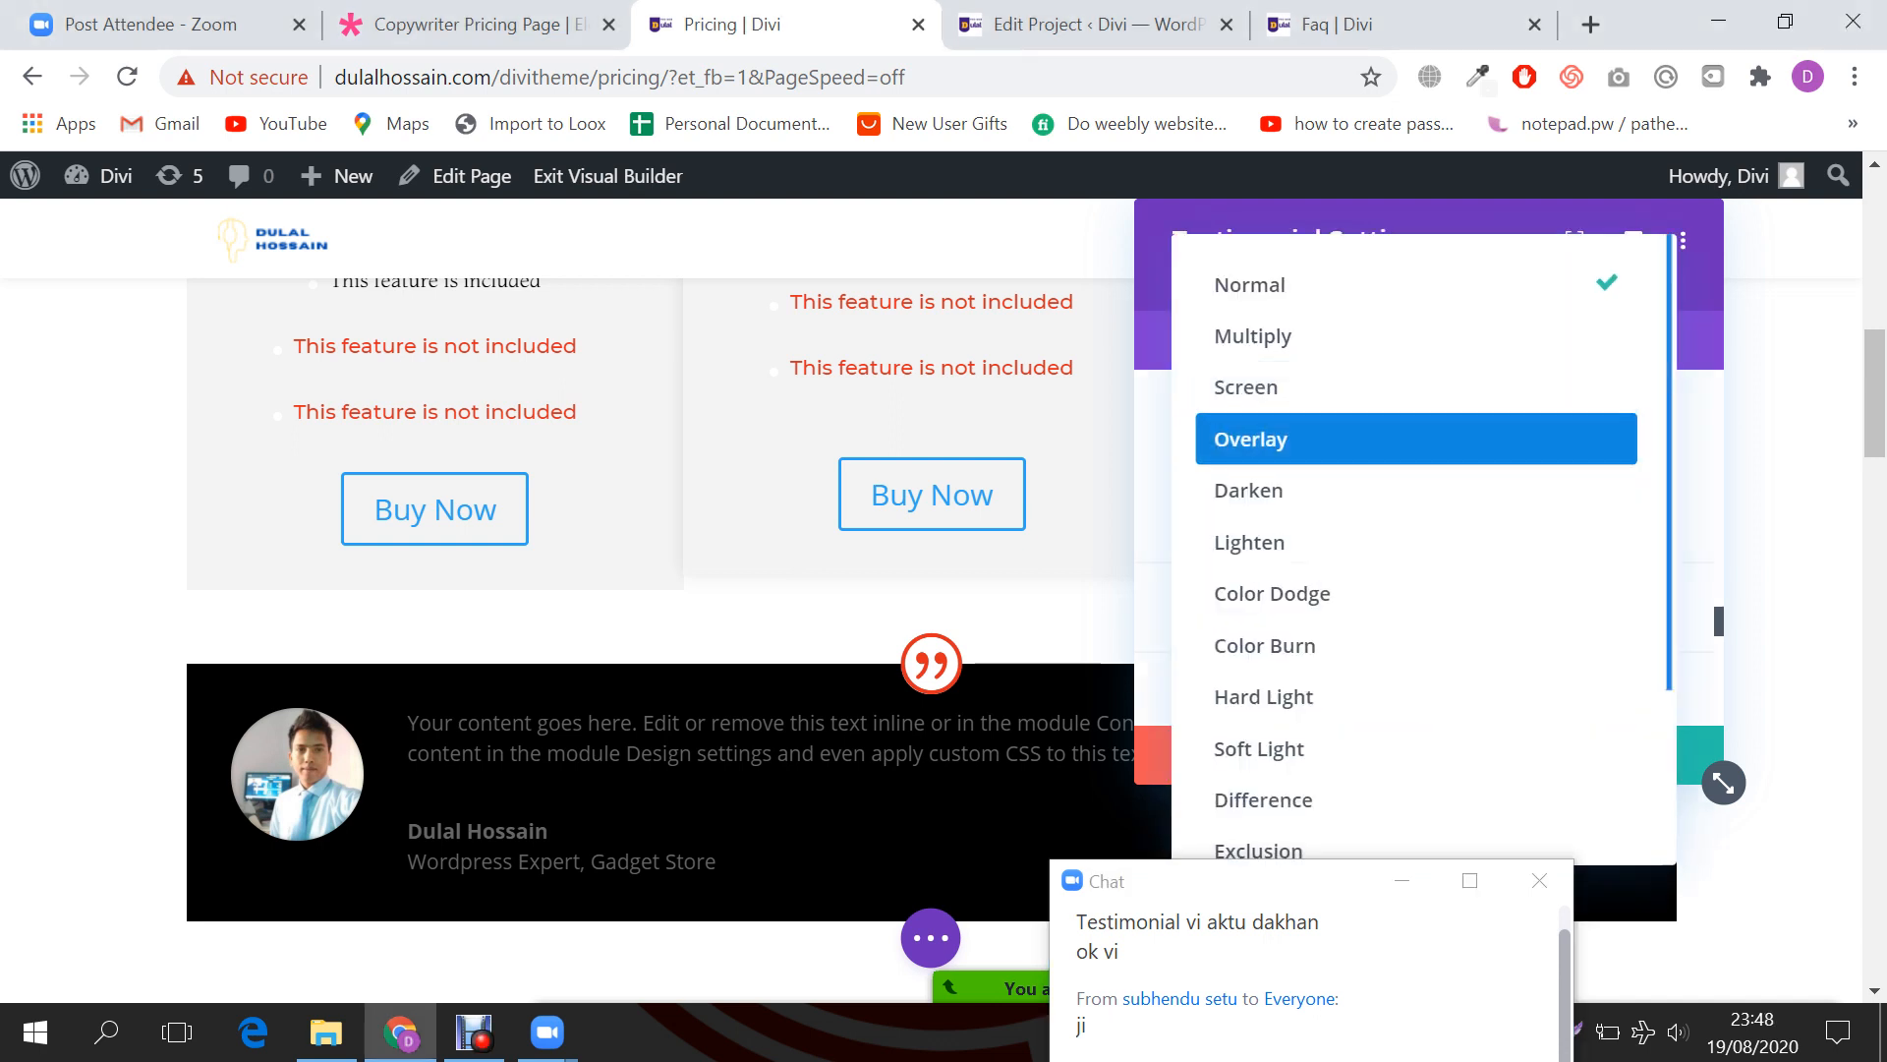
click(1415, 292)
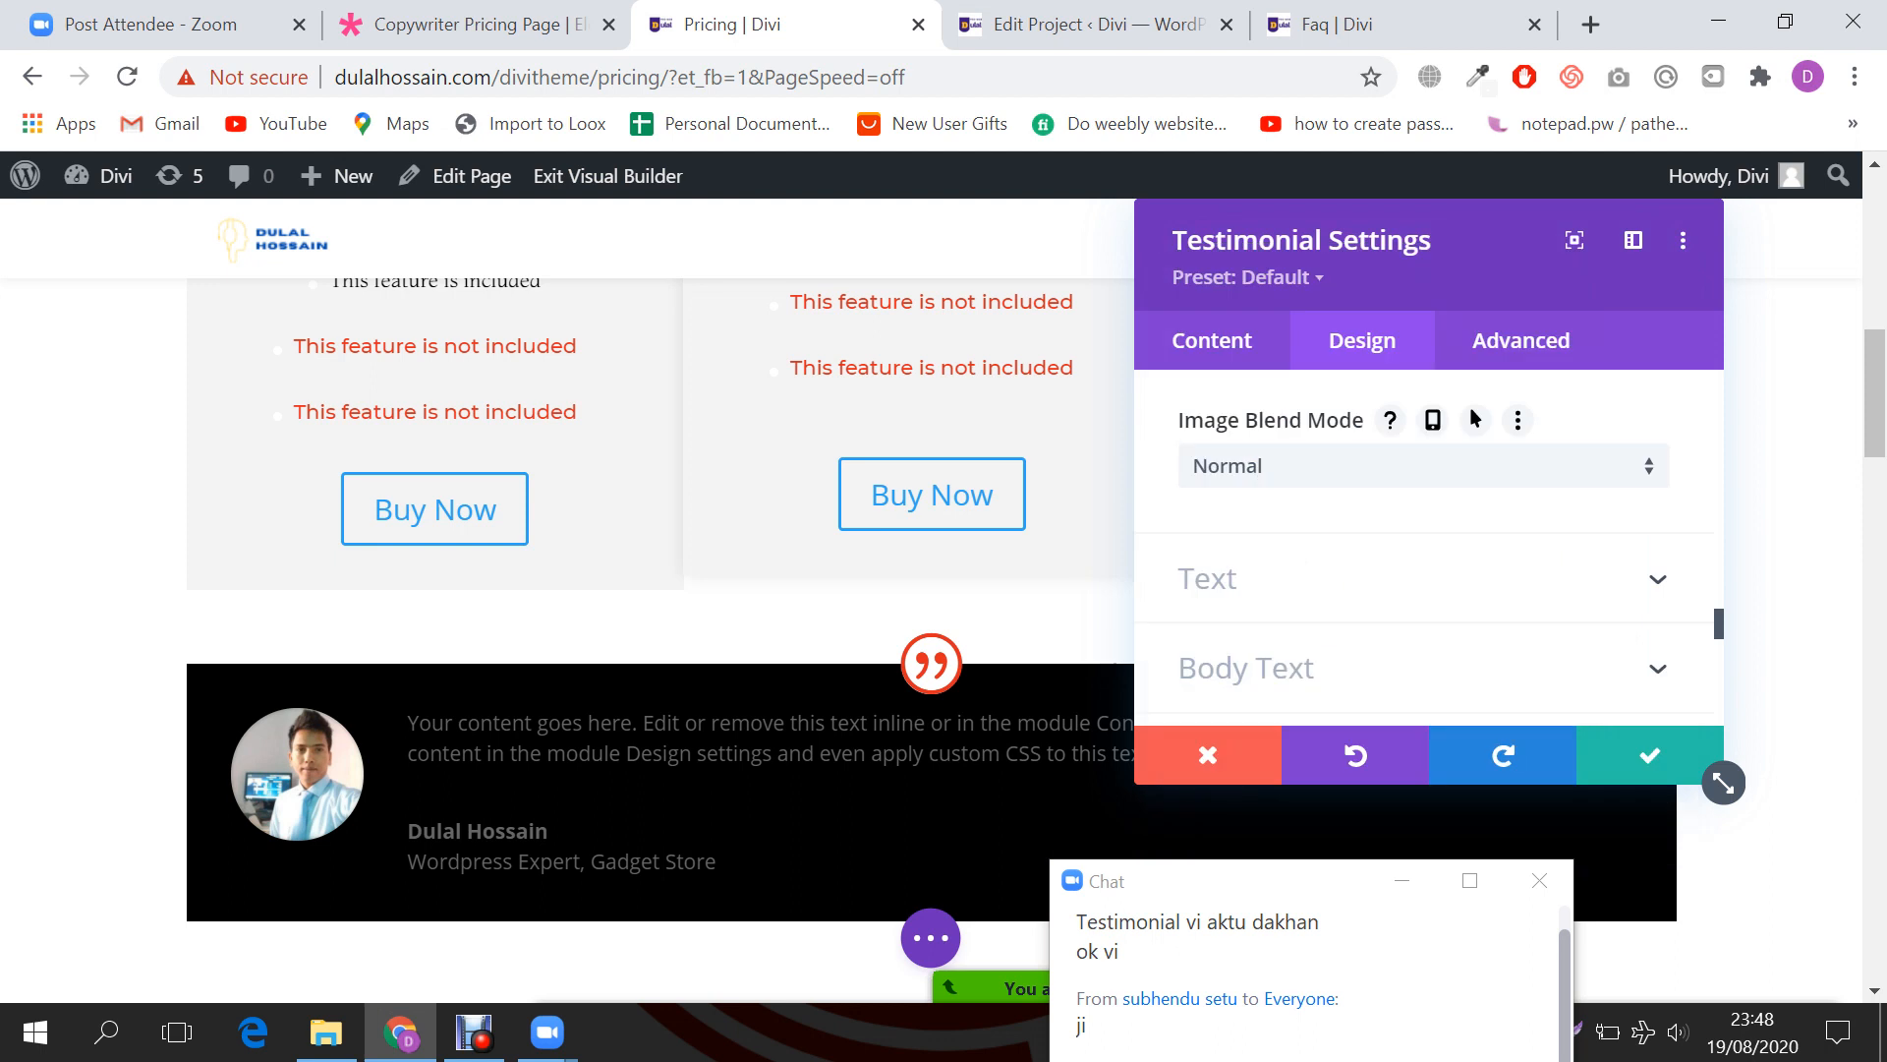
scroll(1425, 550, down, 2)
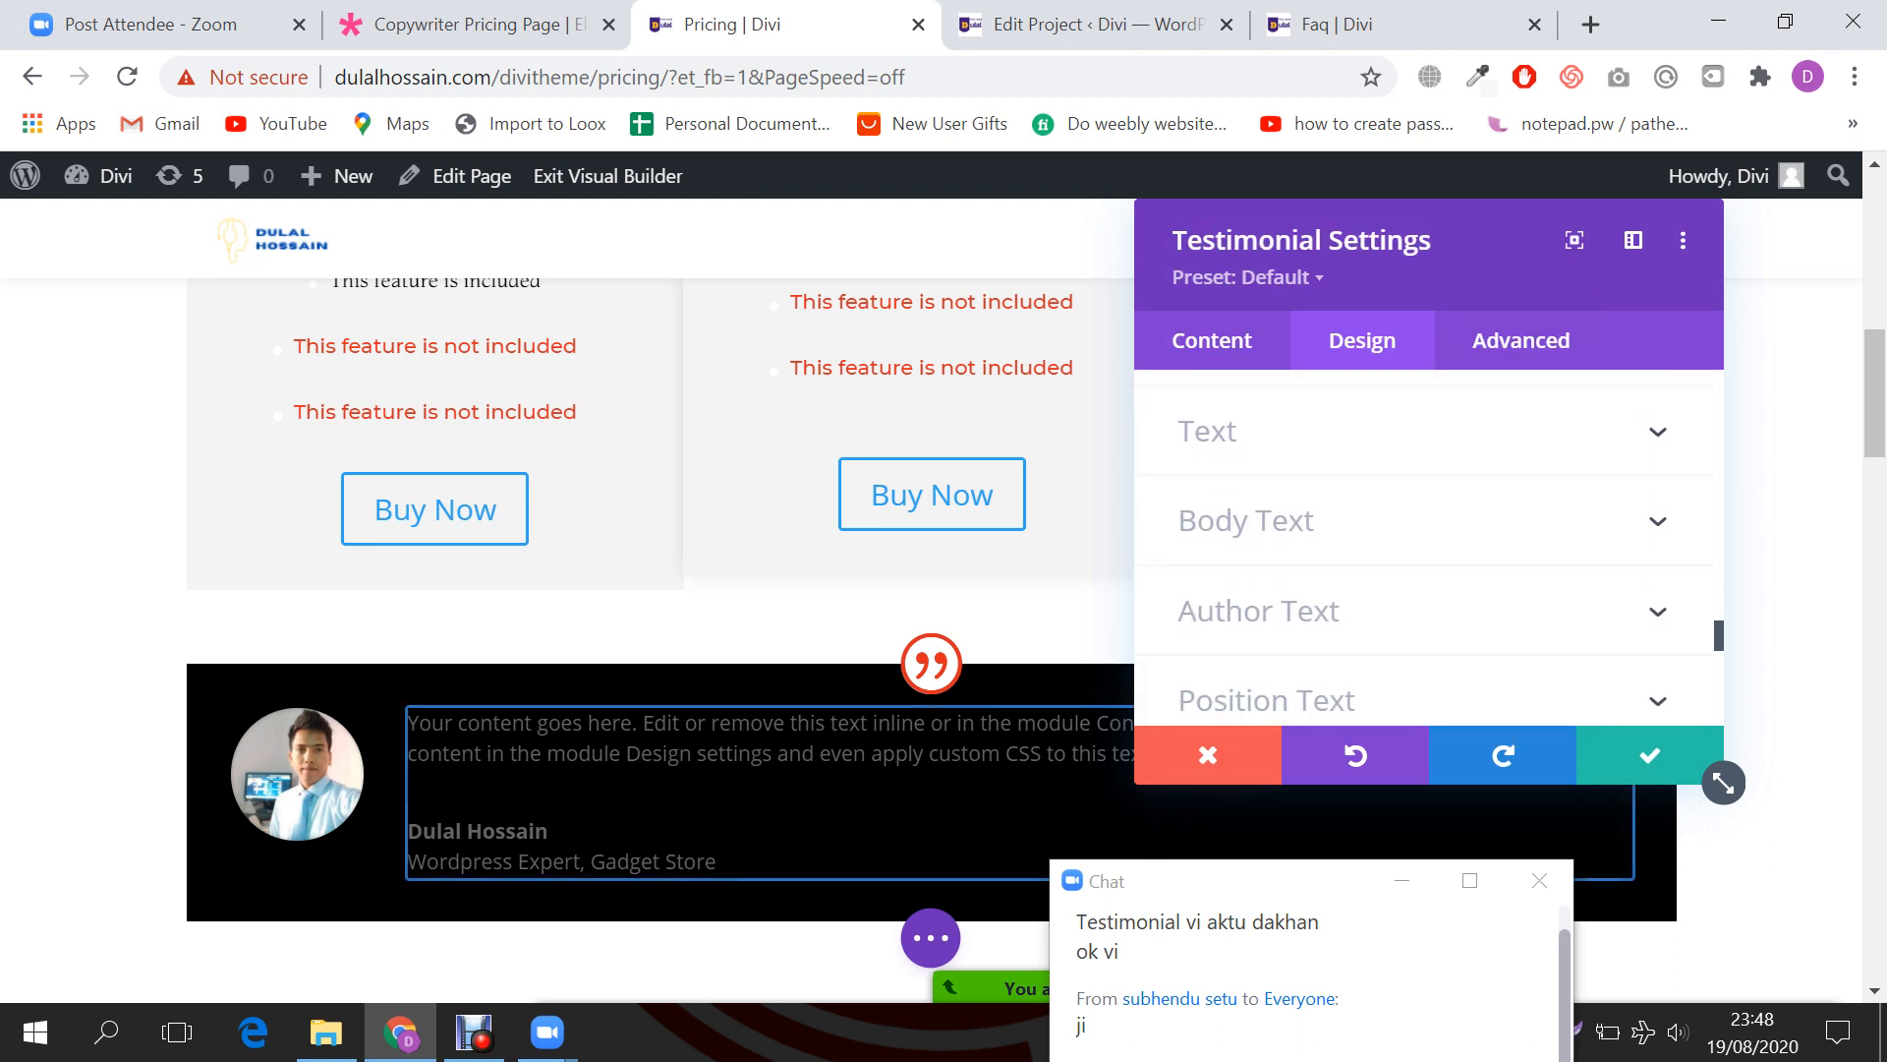
Step: Try centred testimonial text, then set the text alignment back to left
click(1209, 432)
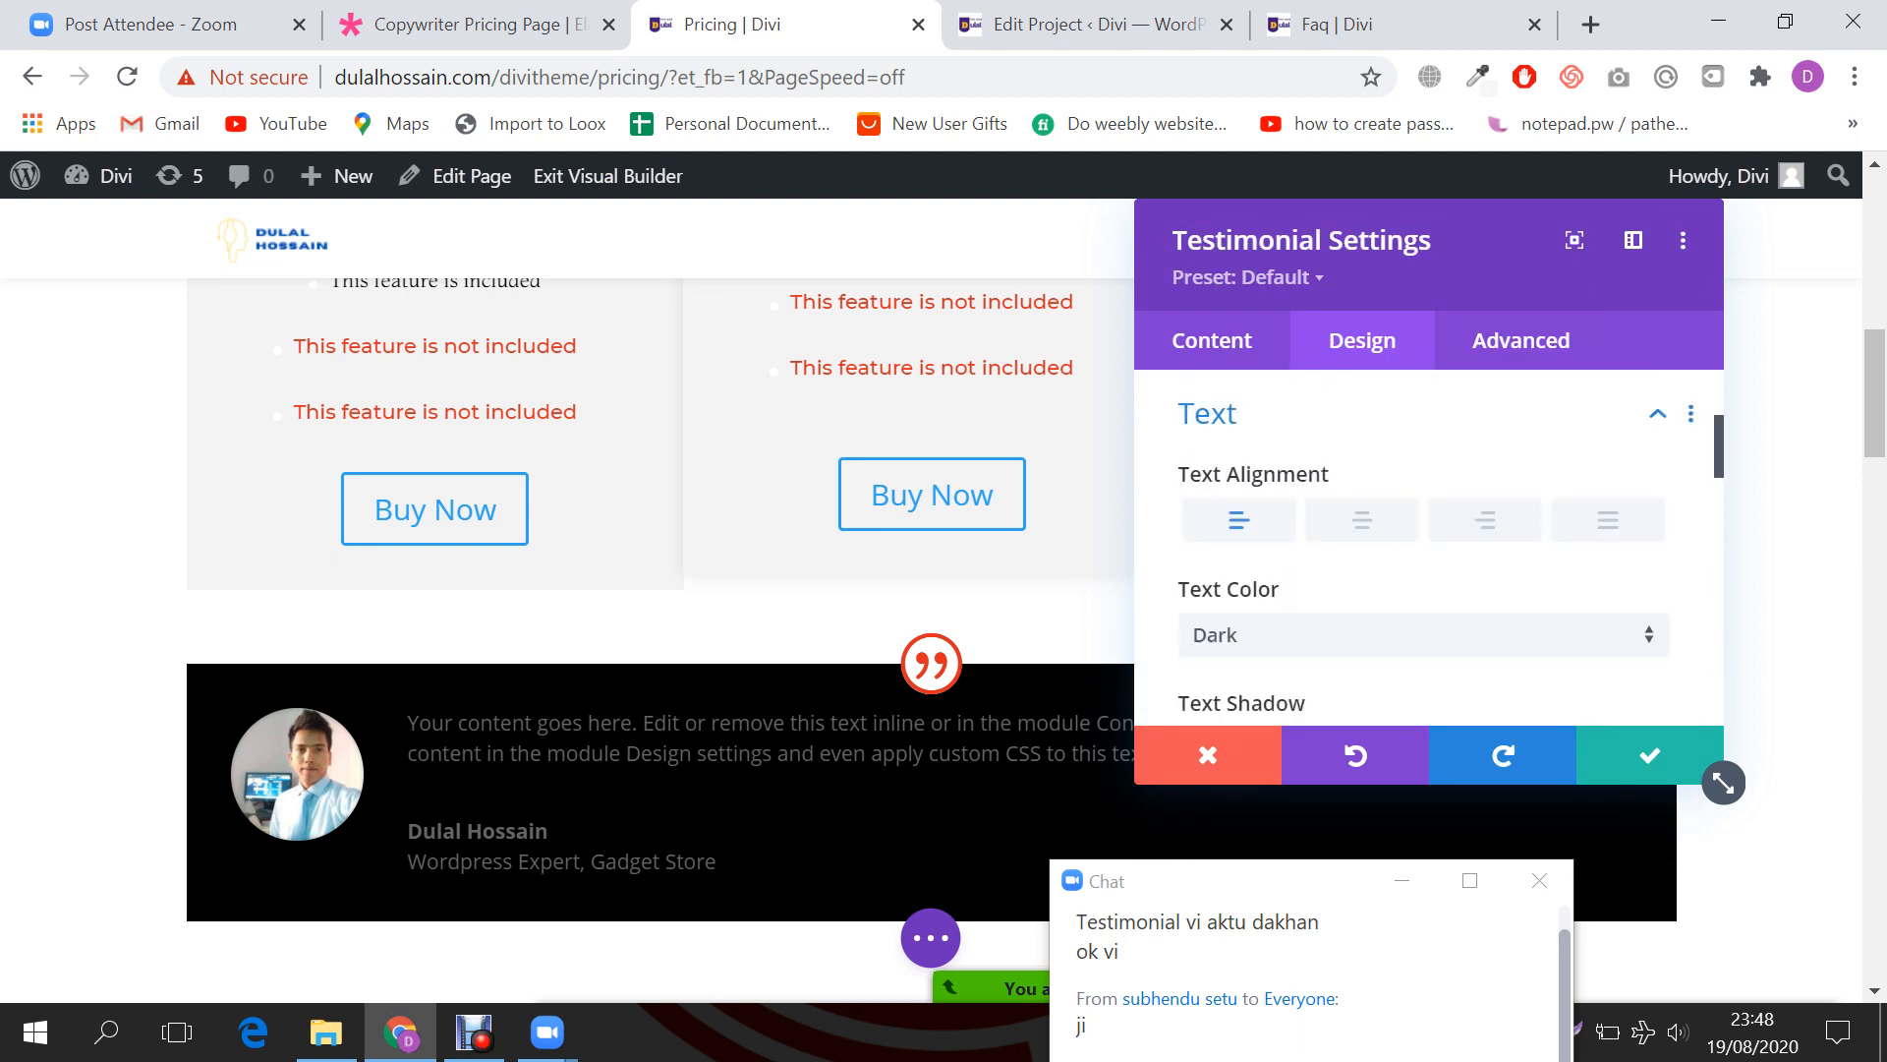
click(1362, 520)
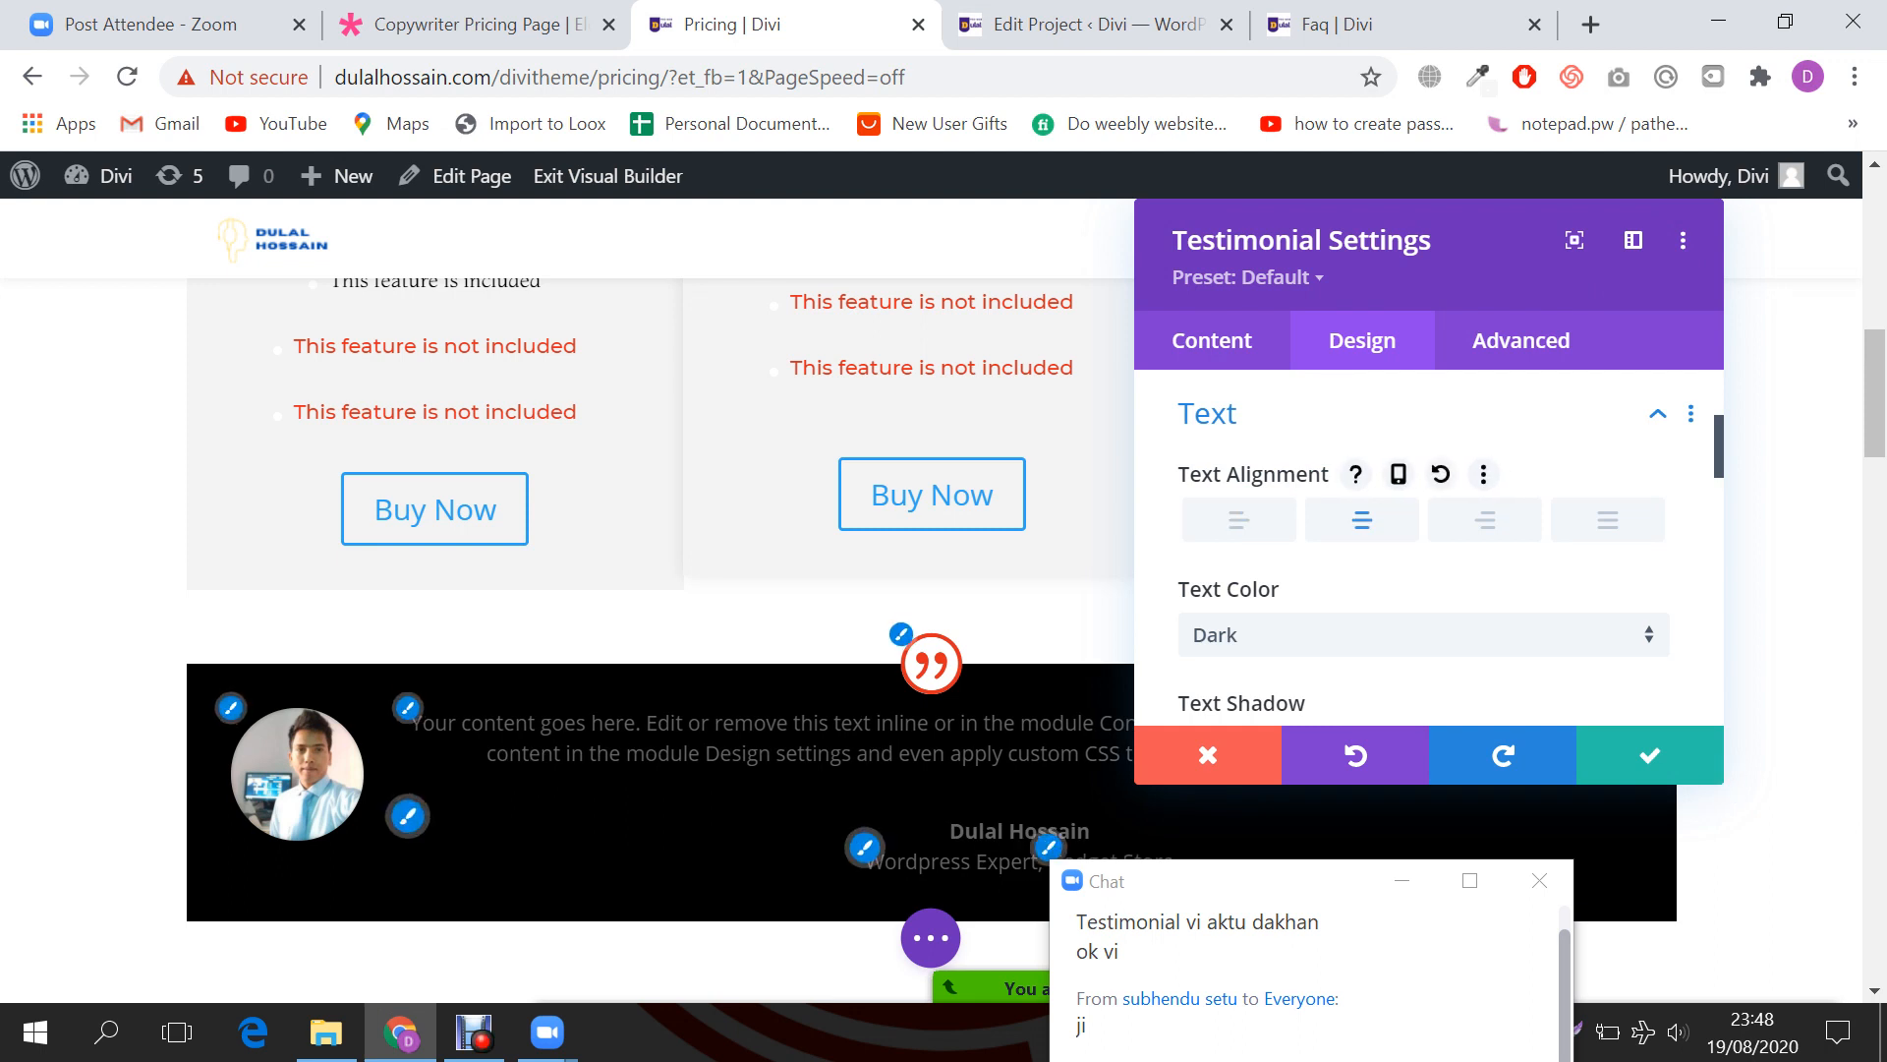
drag(1455, 254, 1617, 319)
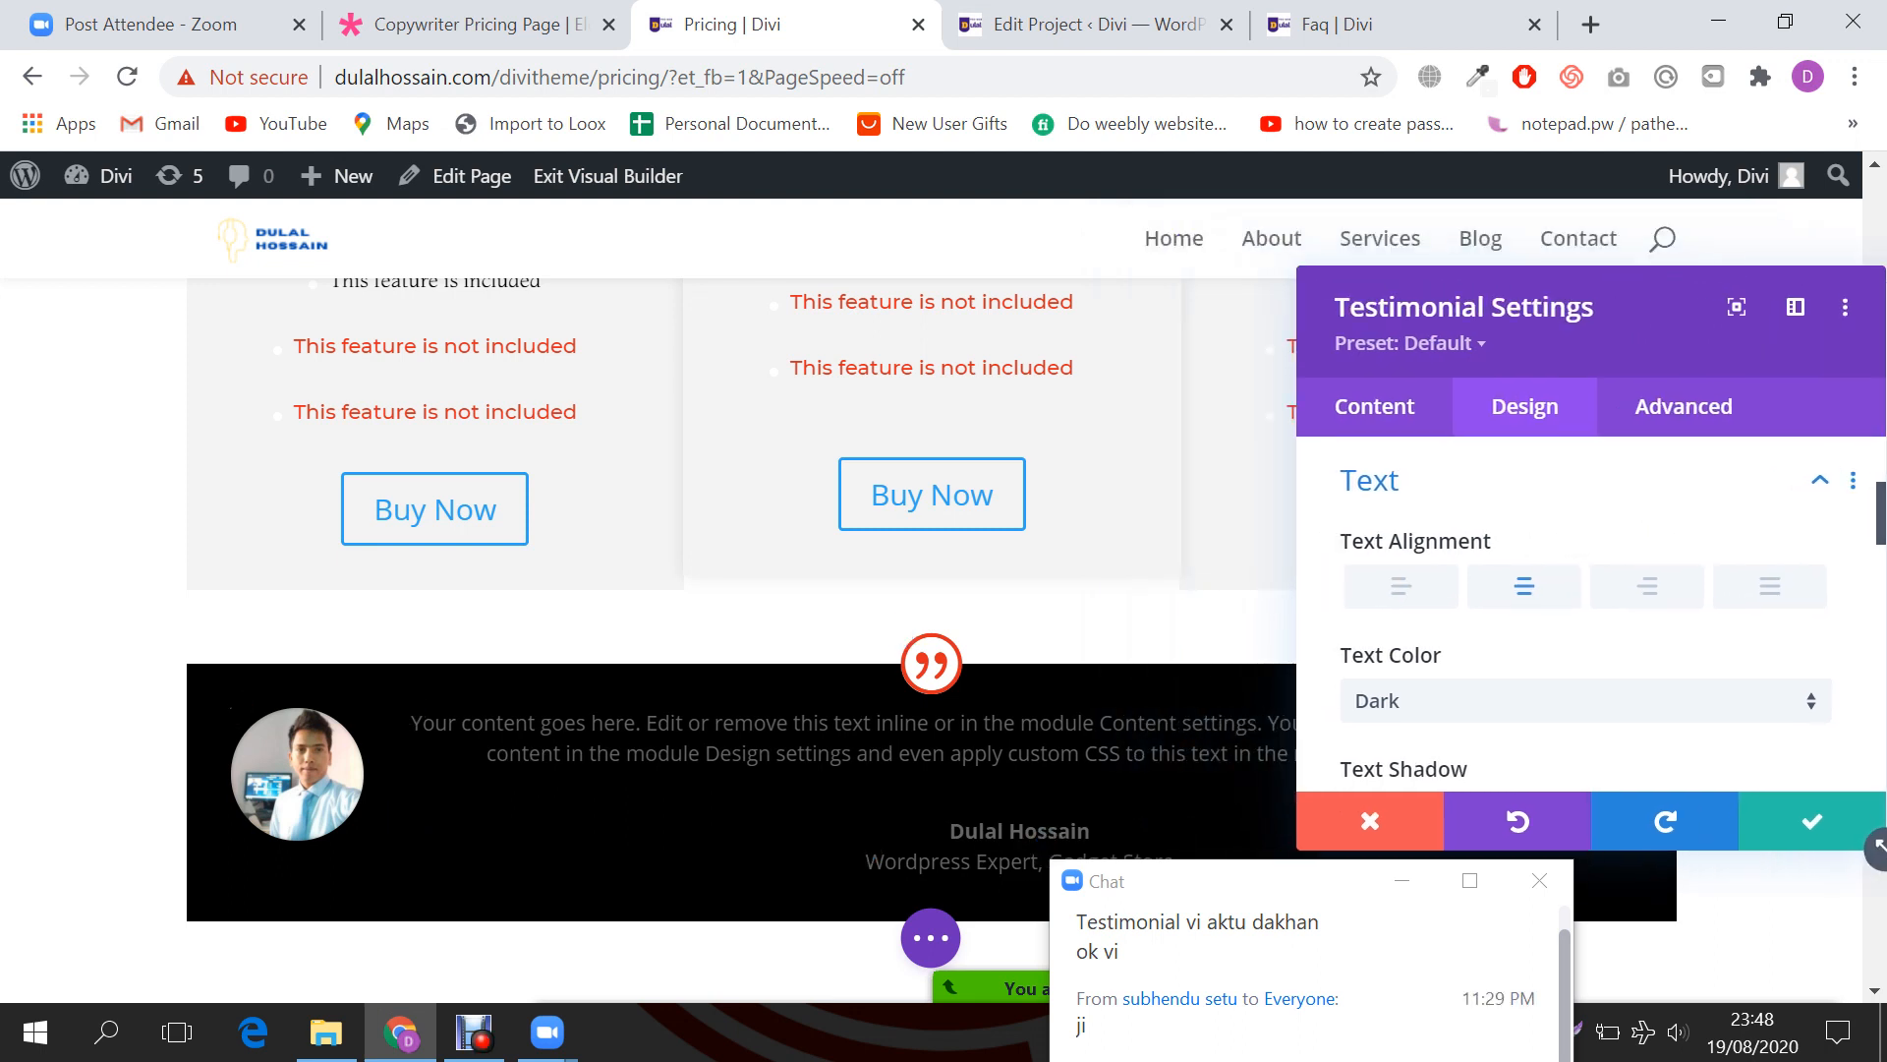
click(1403, 881)
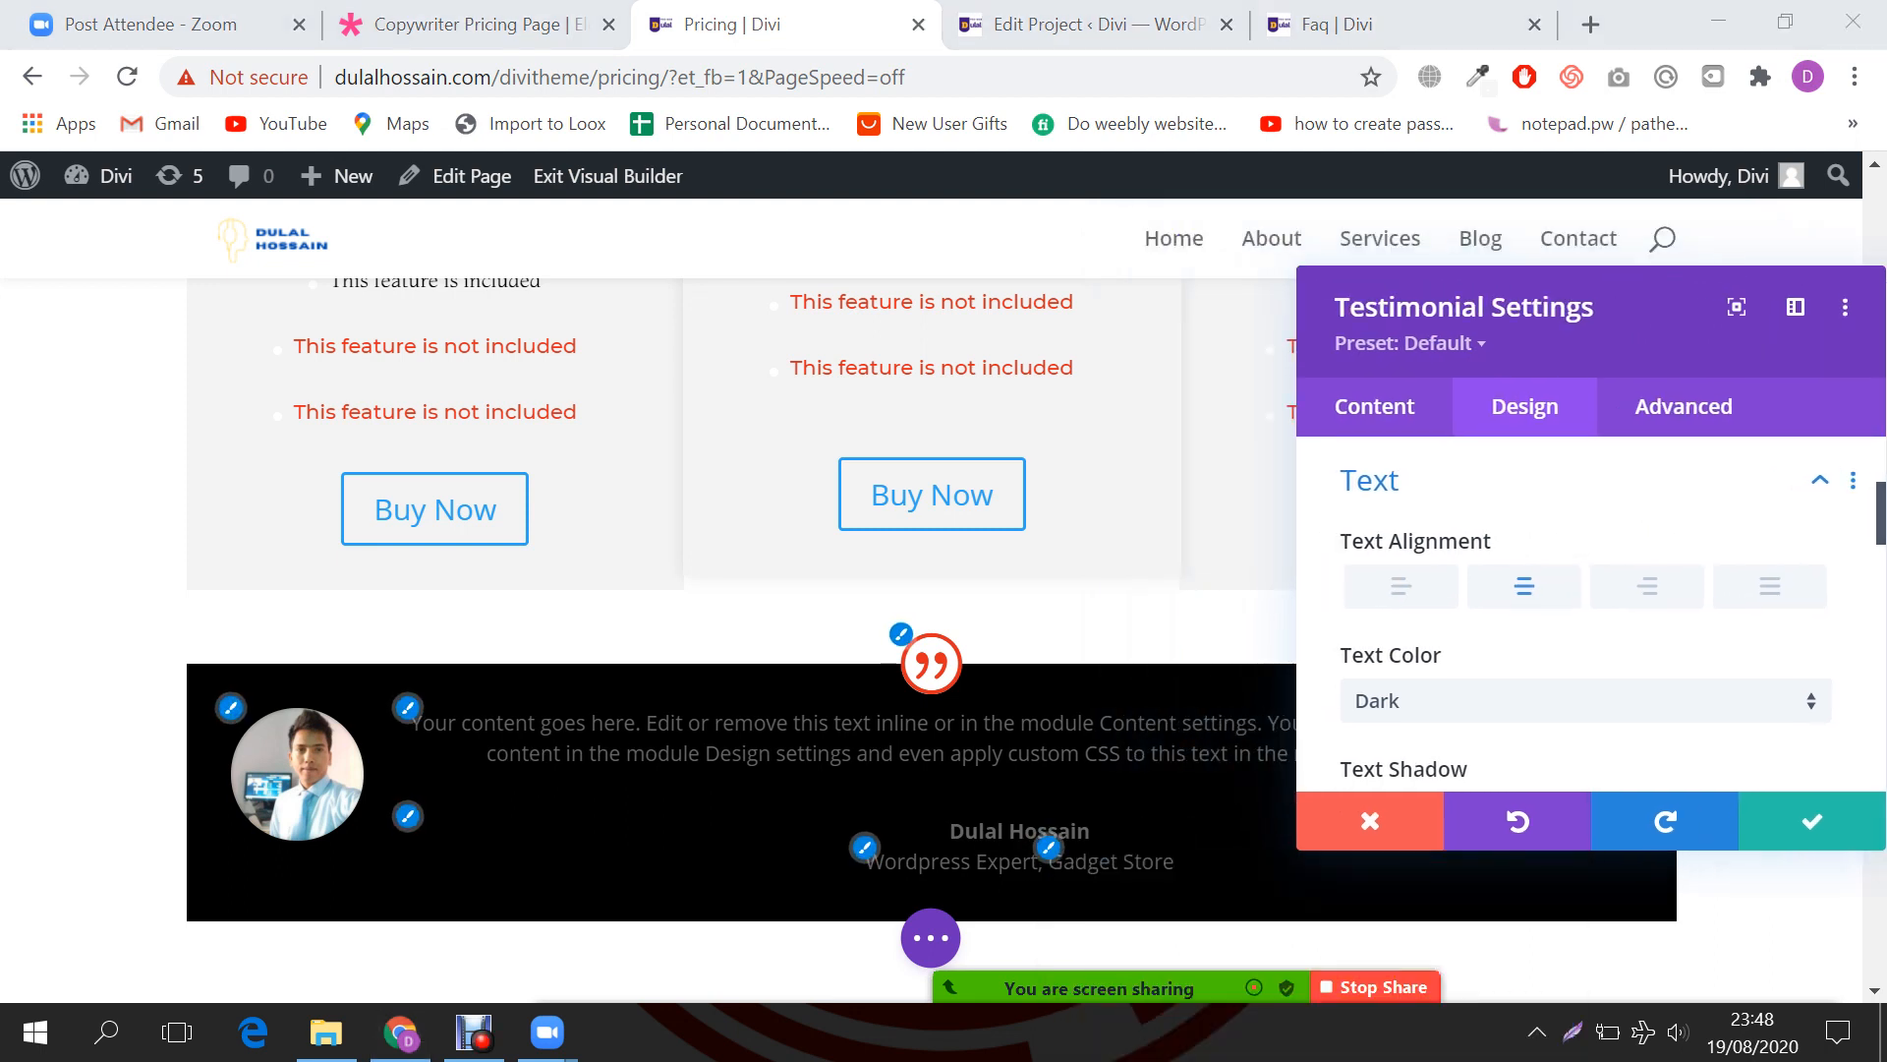
click(1400, 587)
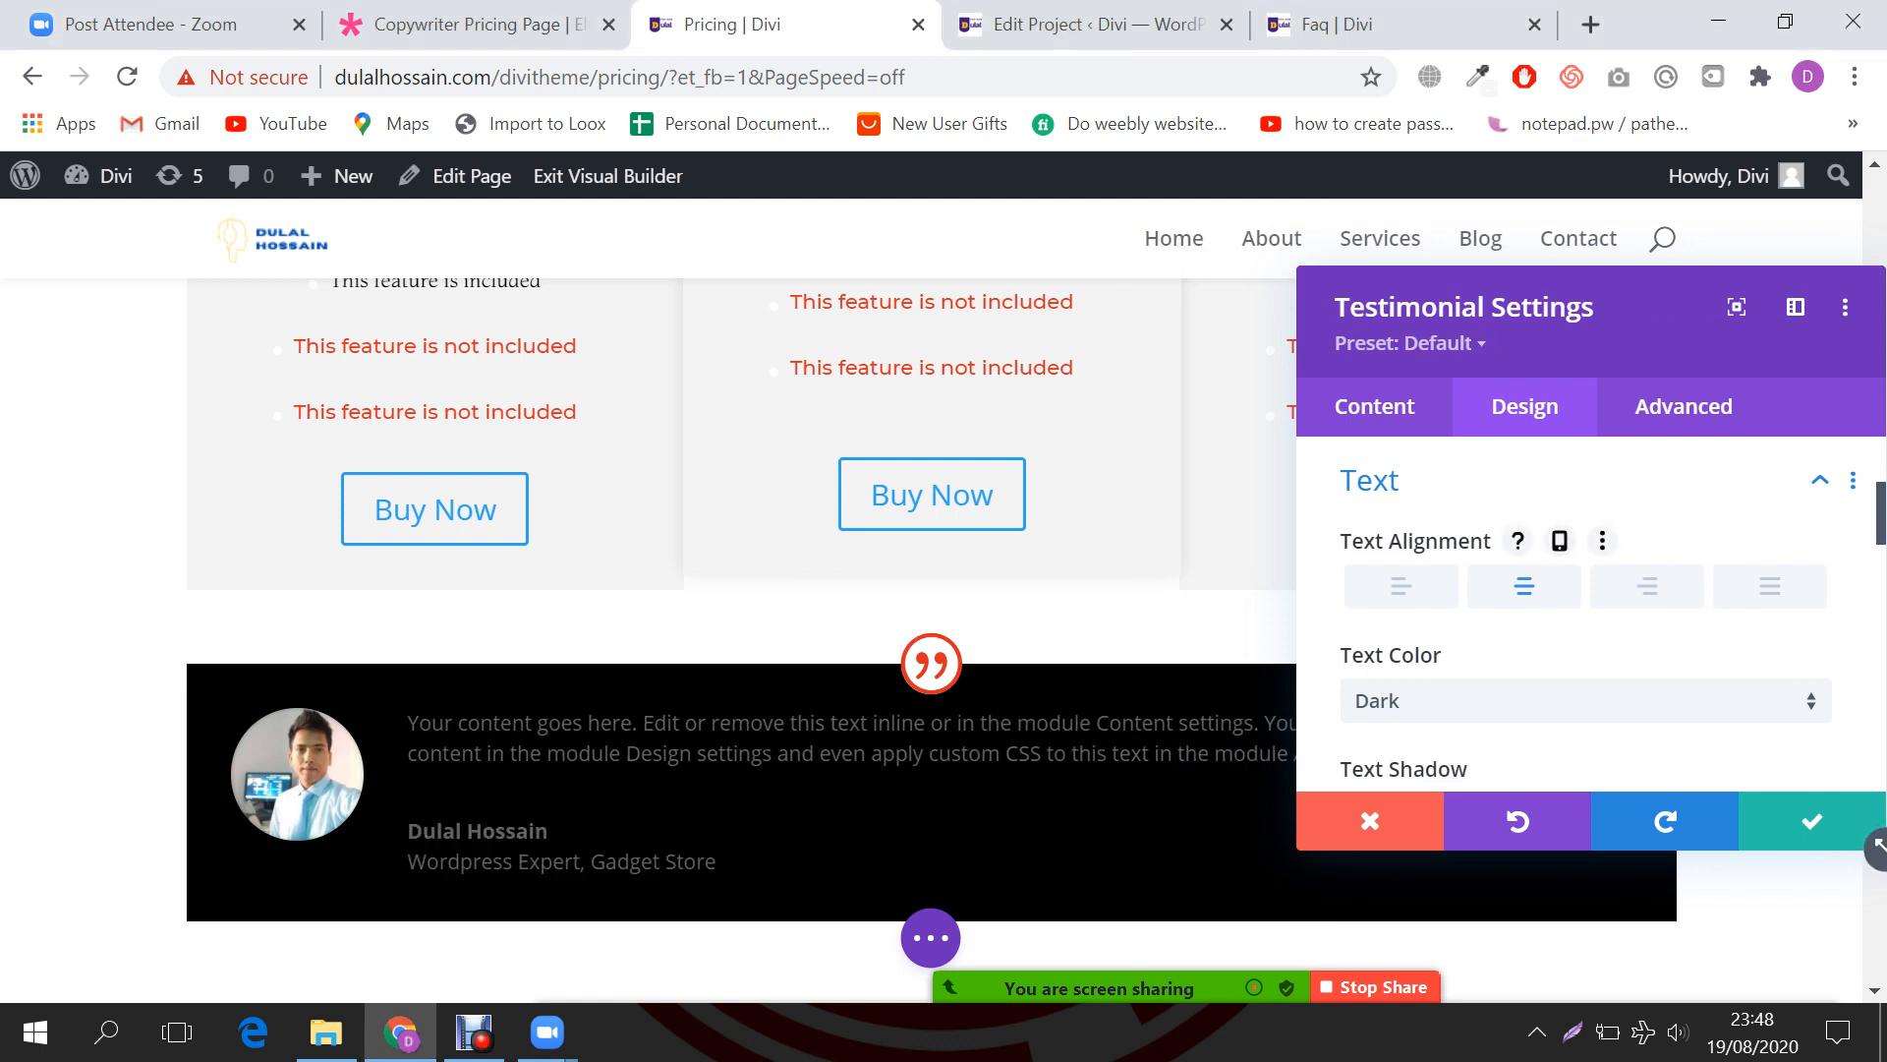
Step: Centre the testimonial's body text and scroll down to the Sizing group
scroll(1584, 614, down, 4)
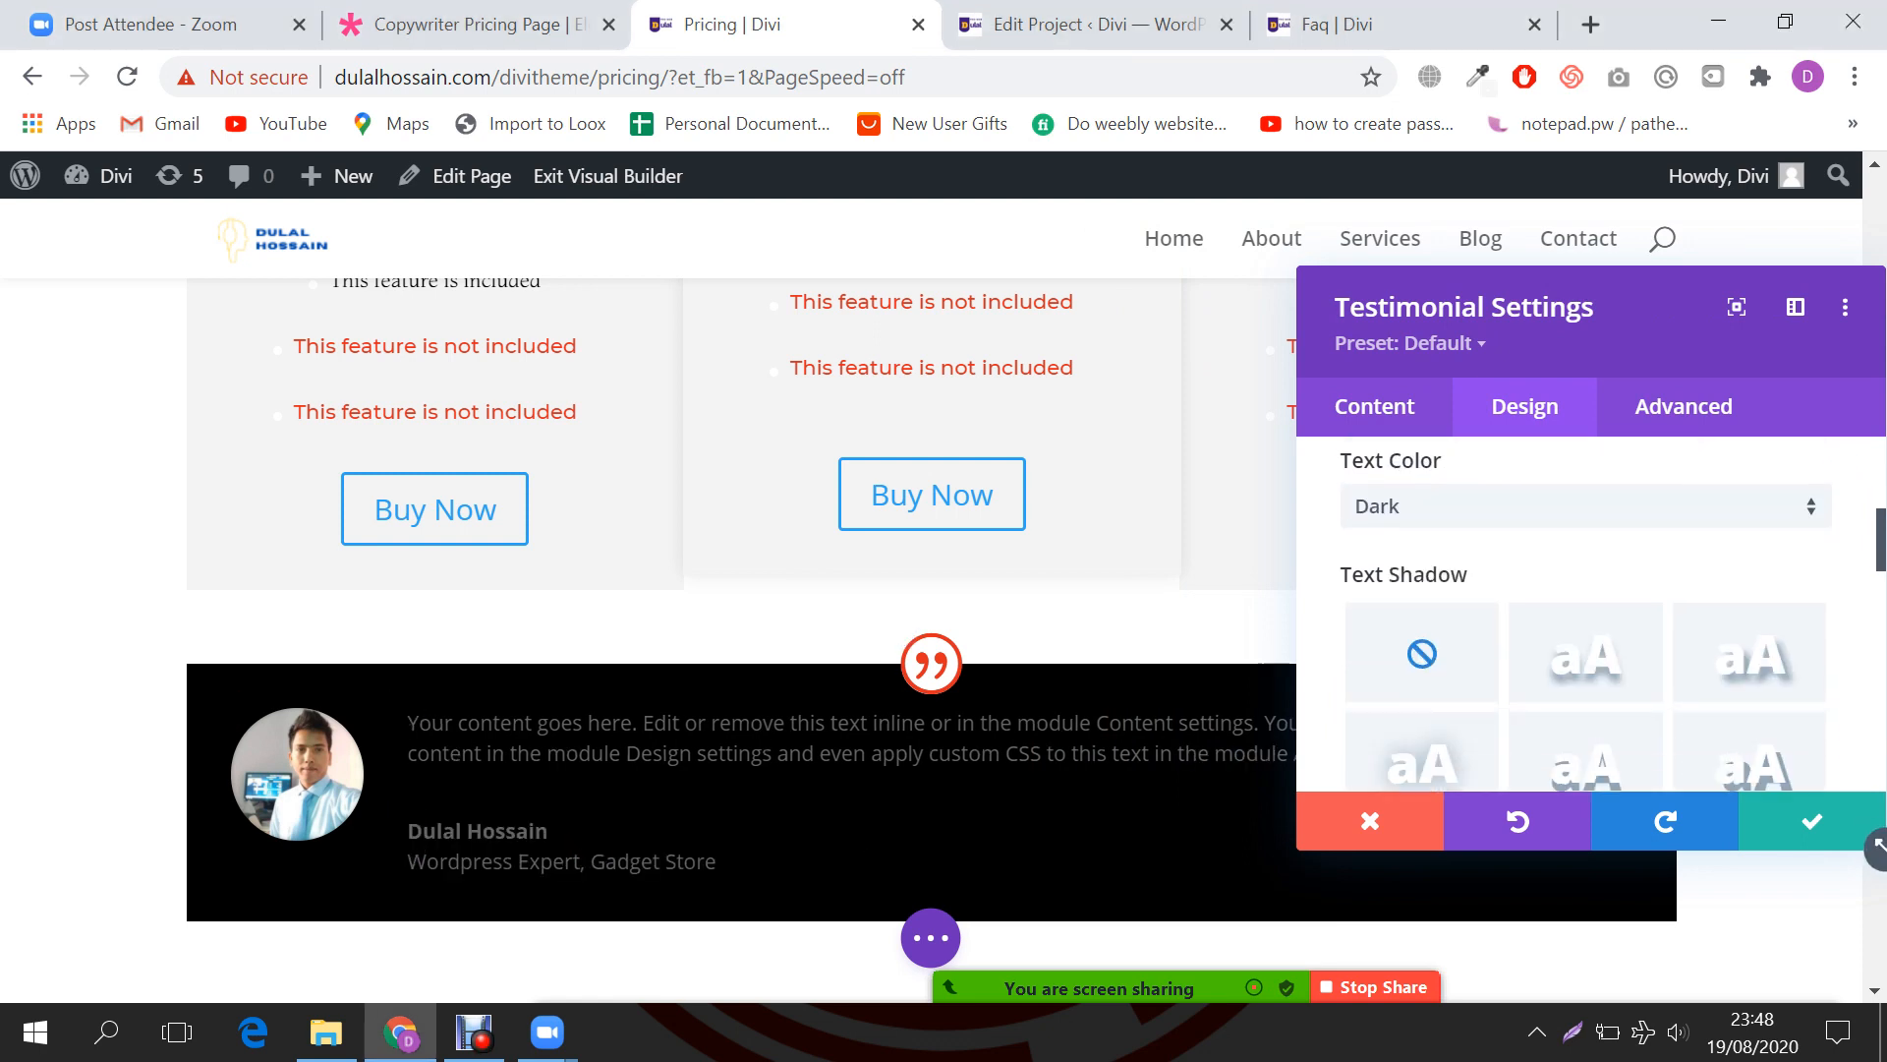
click(1407, 654)
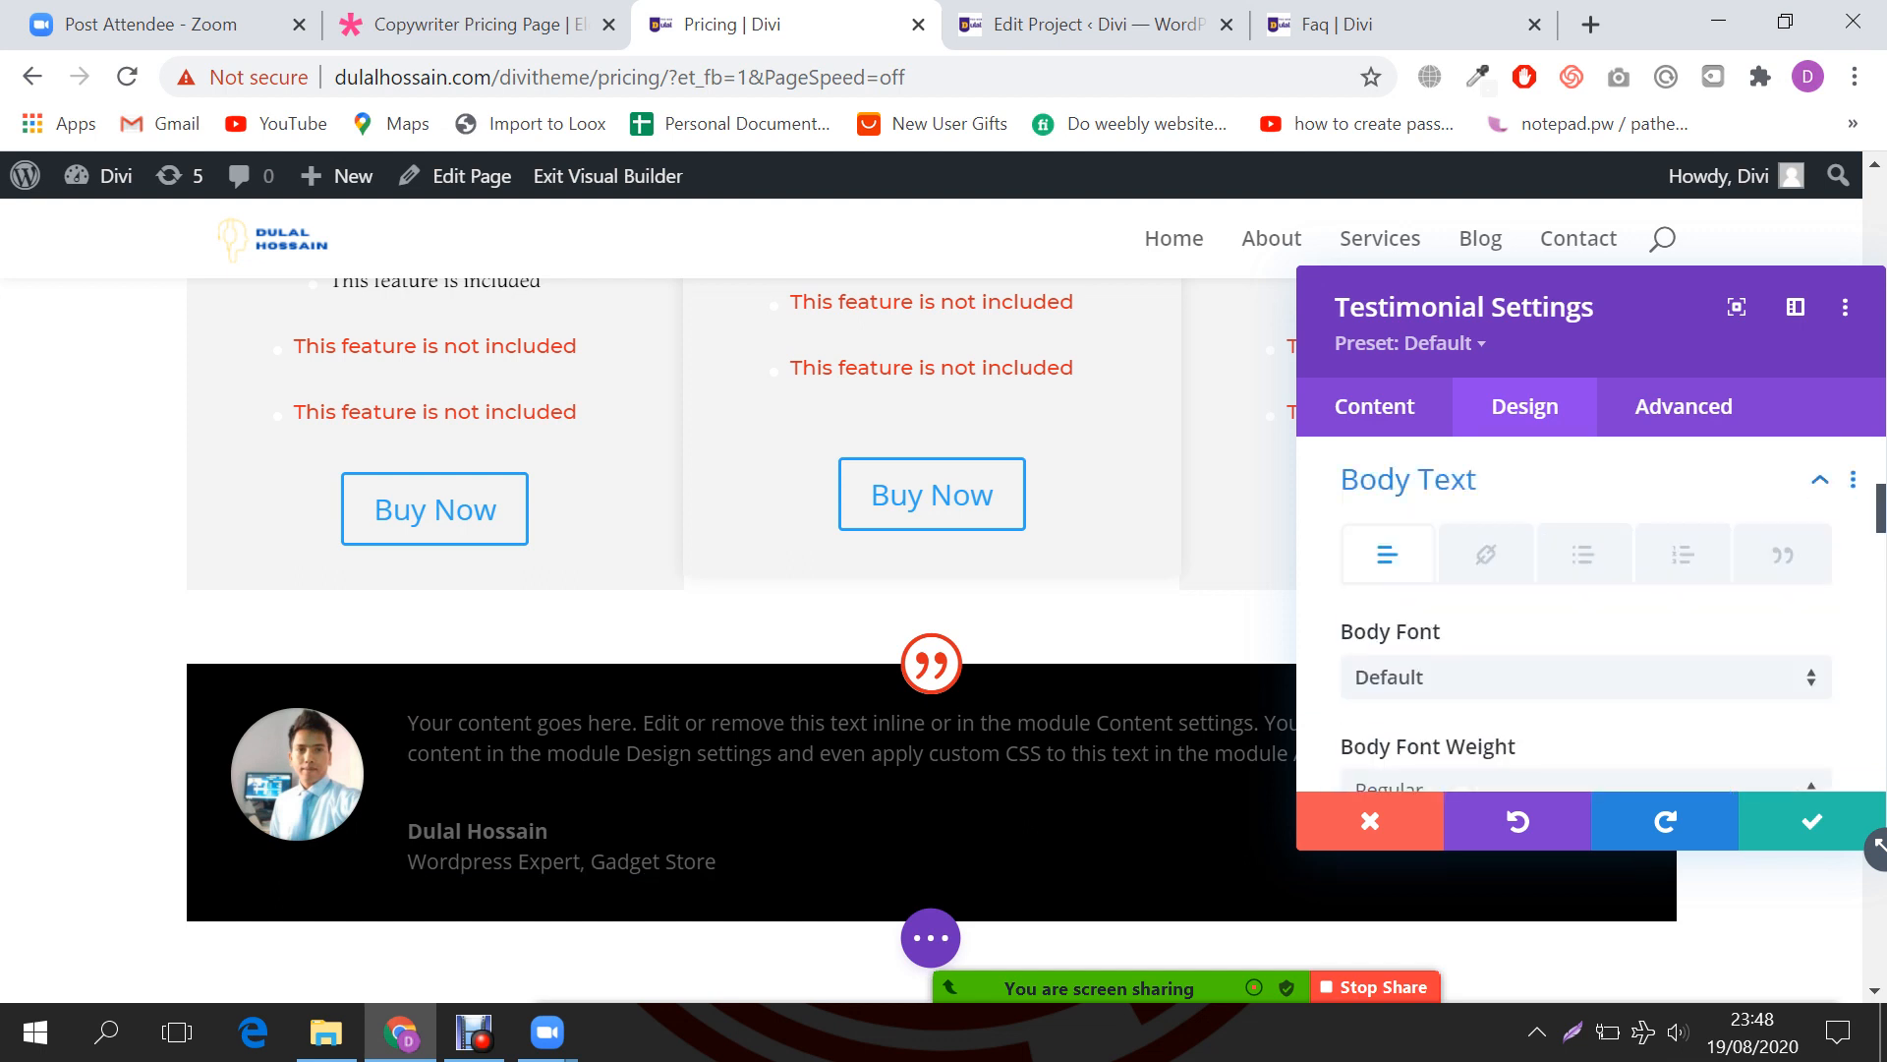
scroll(1584, 614, down, 3)
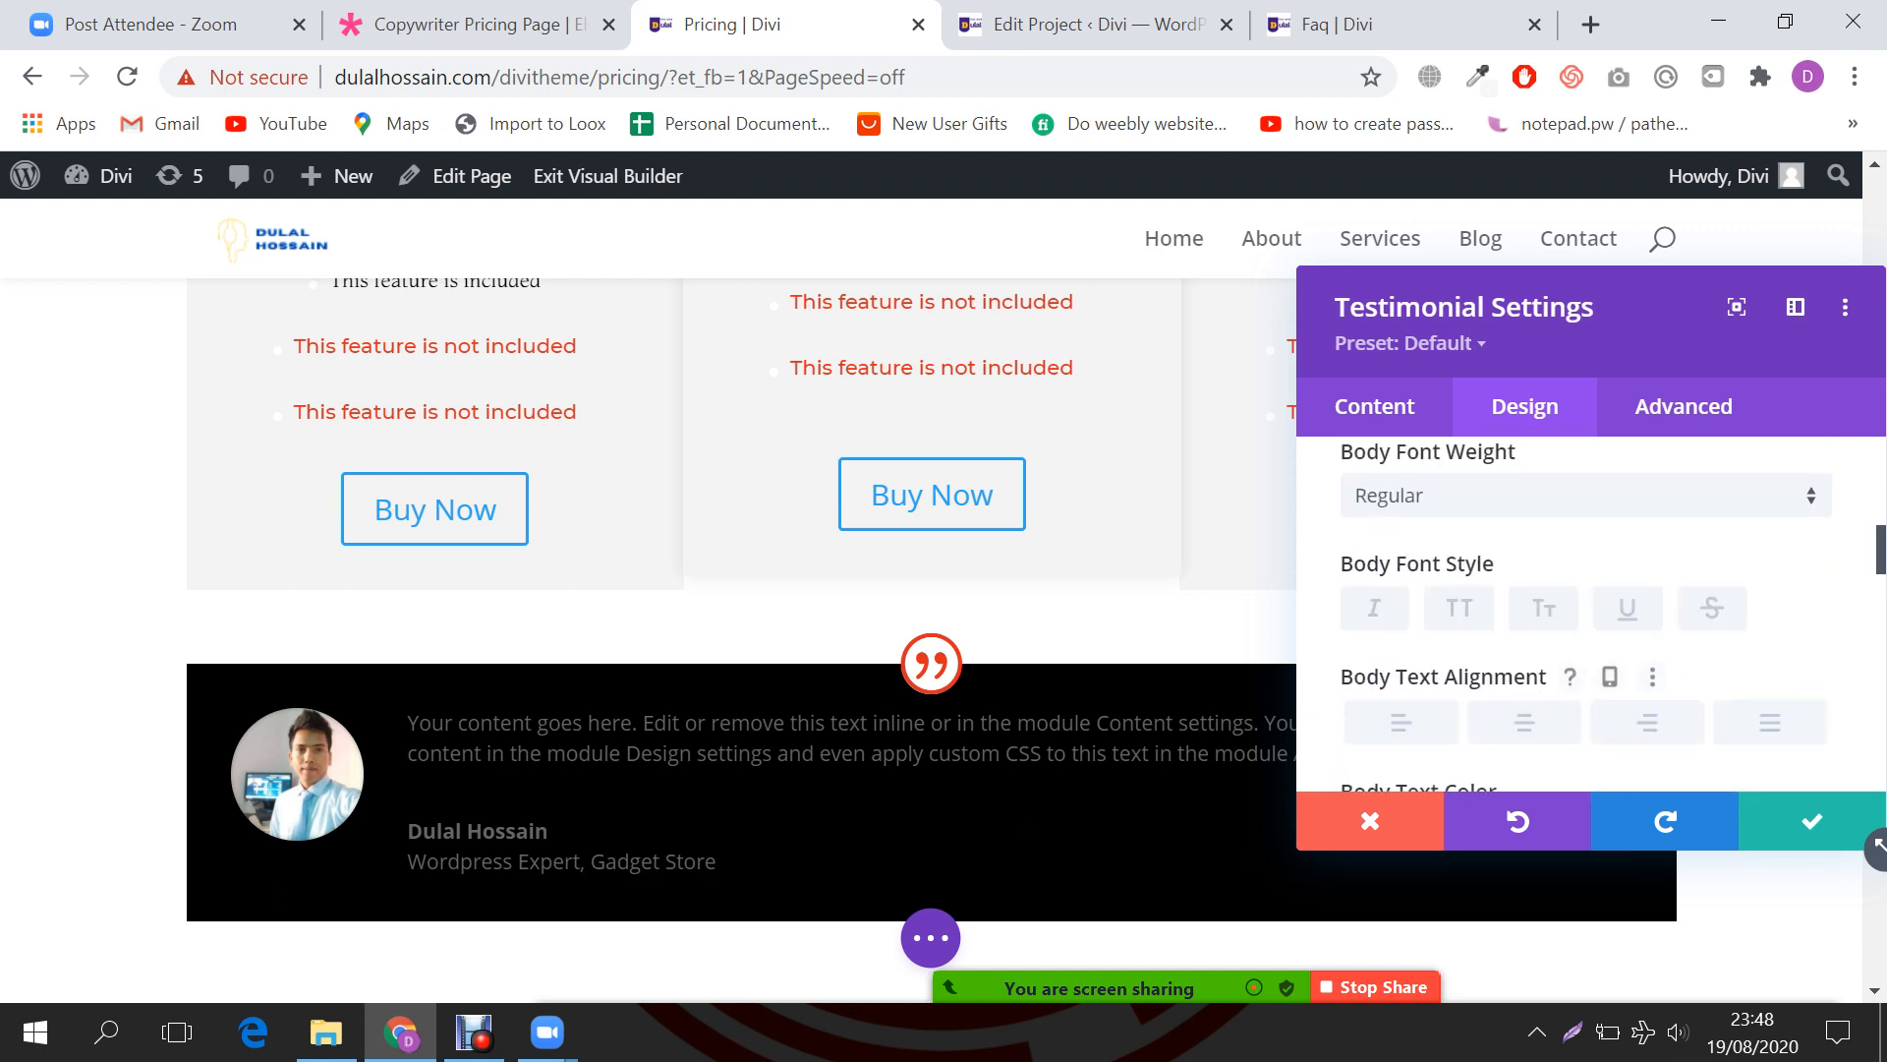
click(1525, 723)
scroll(1584, 615, down, 1)
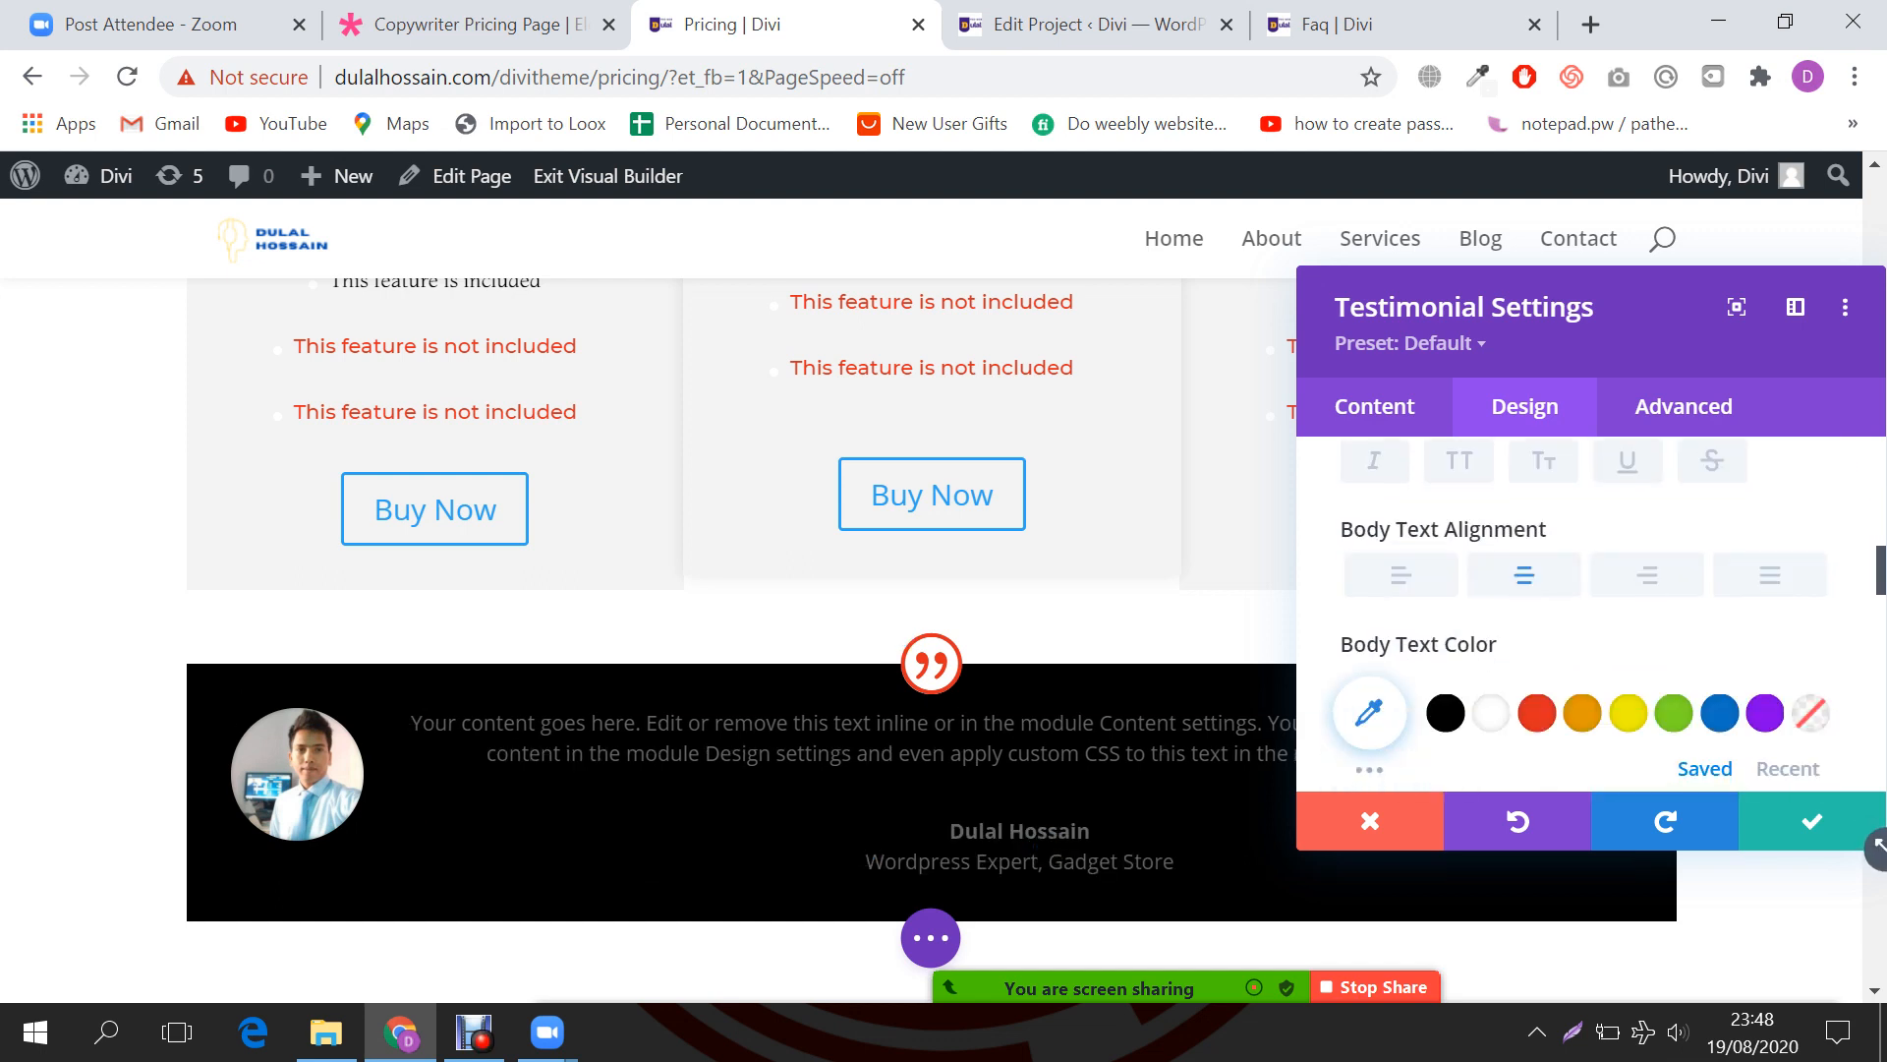
scroll(1584, 614, down, 3)
scroll(1585, 615, down, 5)
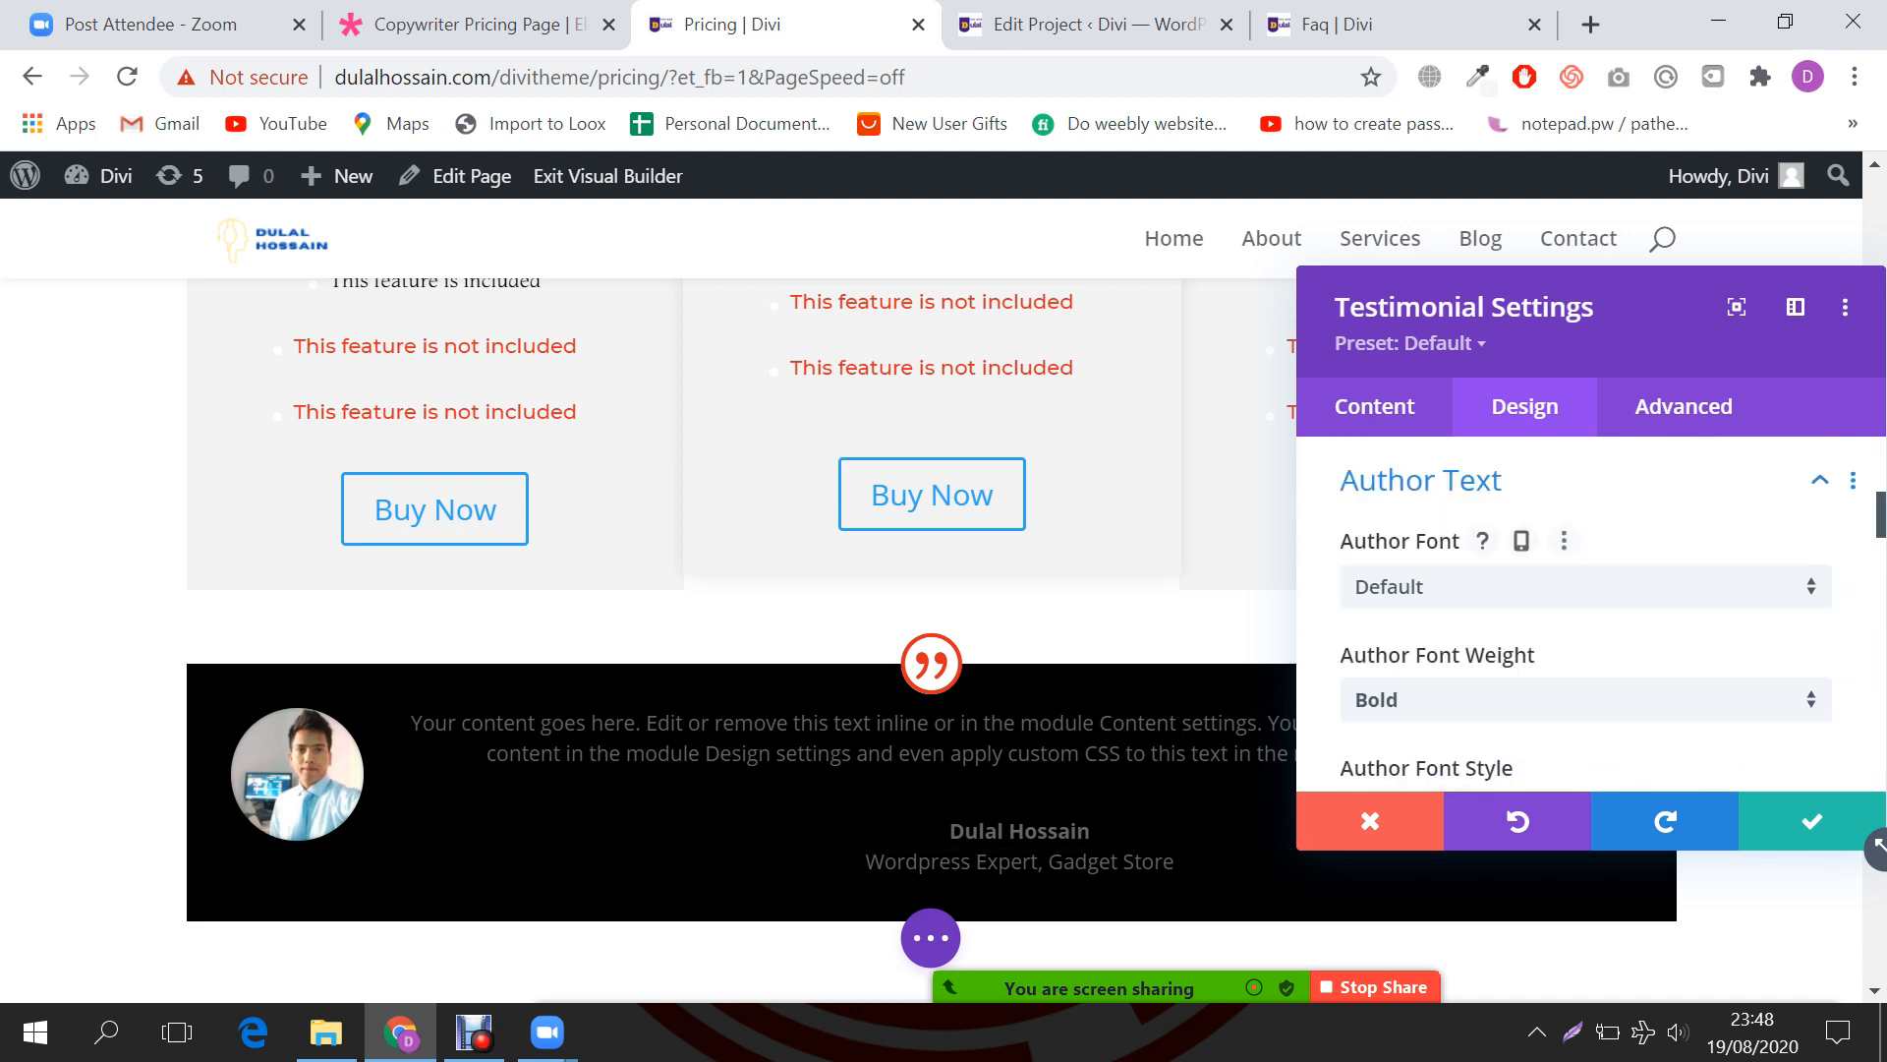
scroll(688, 688, down, 3)
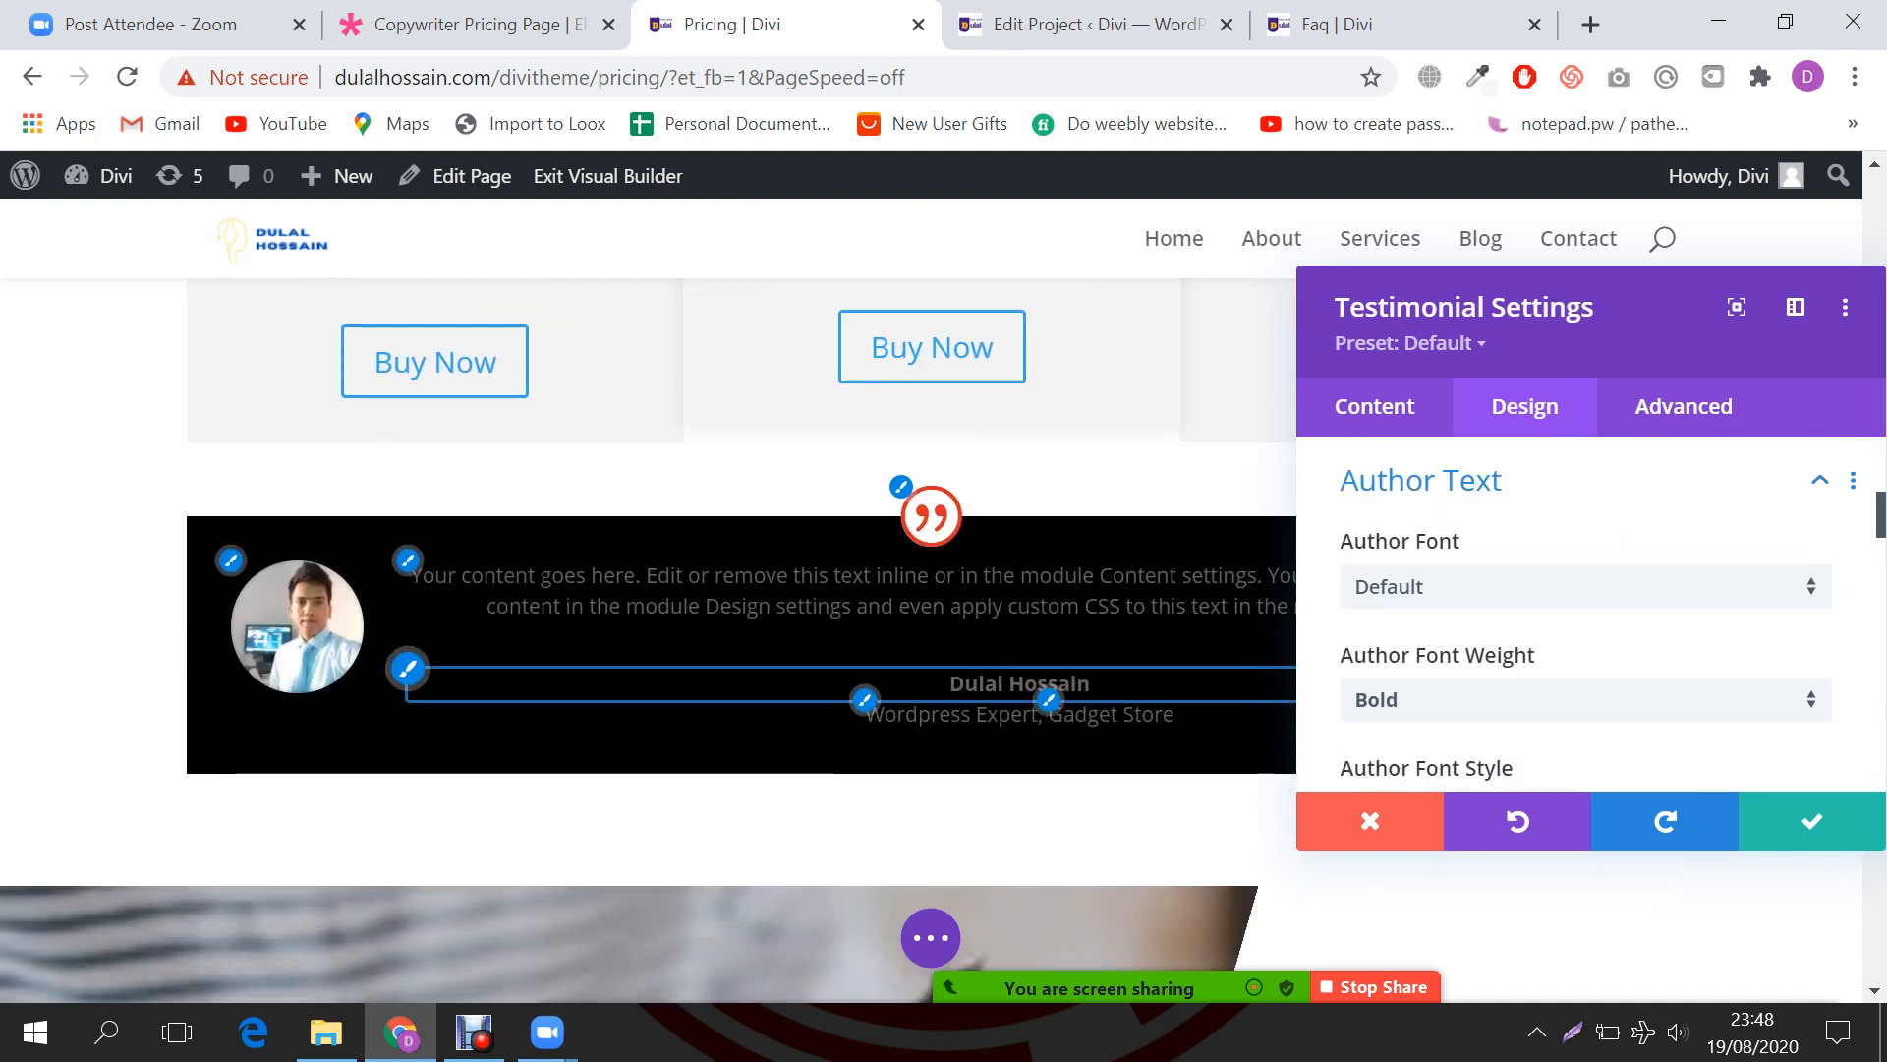
scroll(1588, 610, down, 2)
scroll(1588, 614, down, 8)
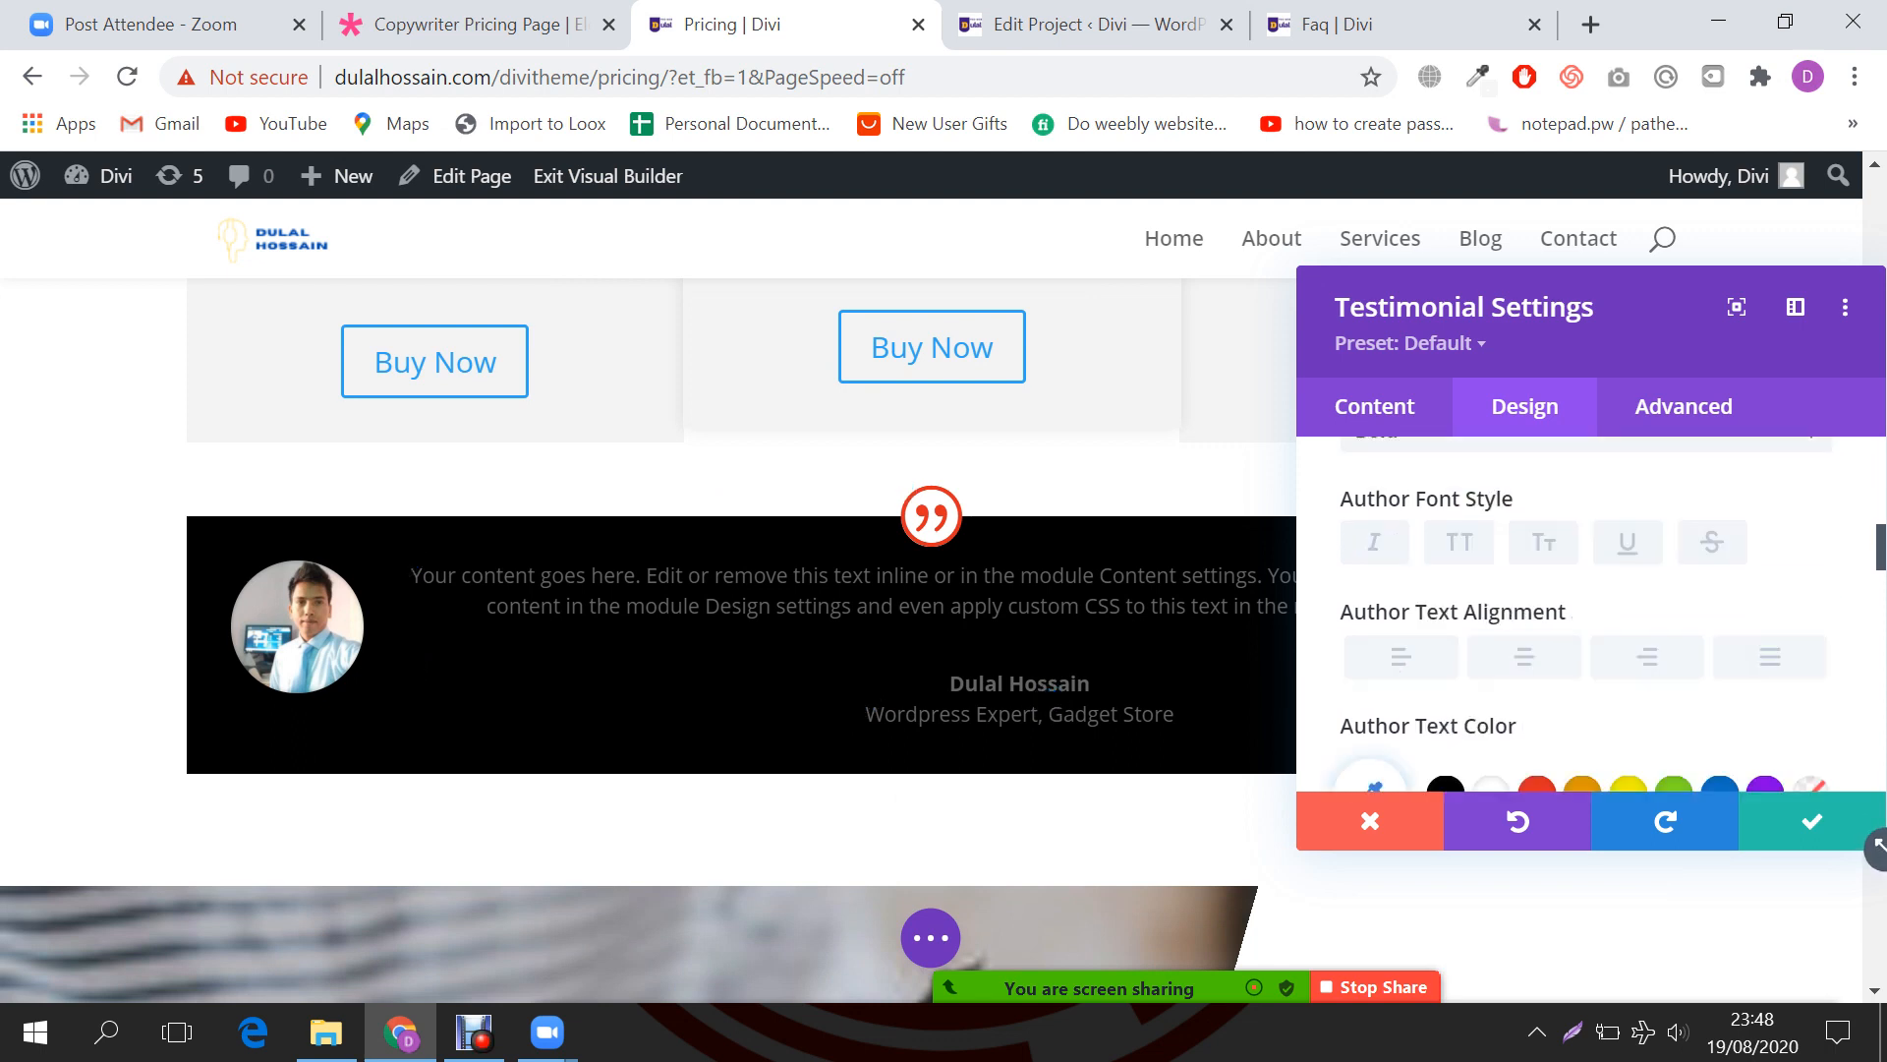
scroll(1587, 614, down, 3)
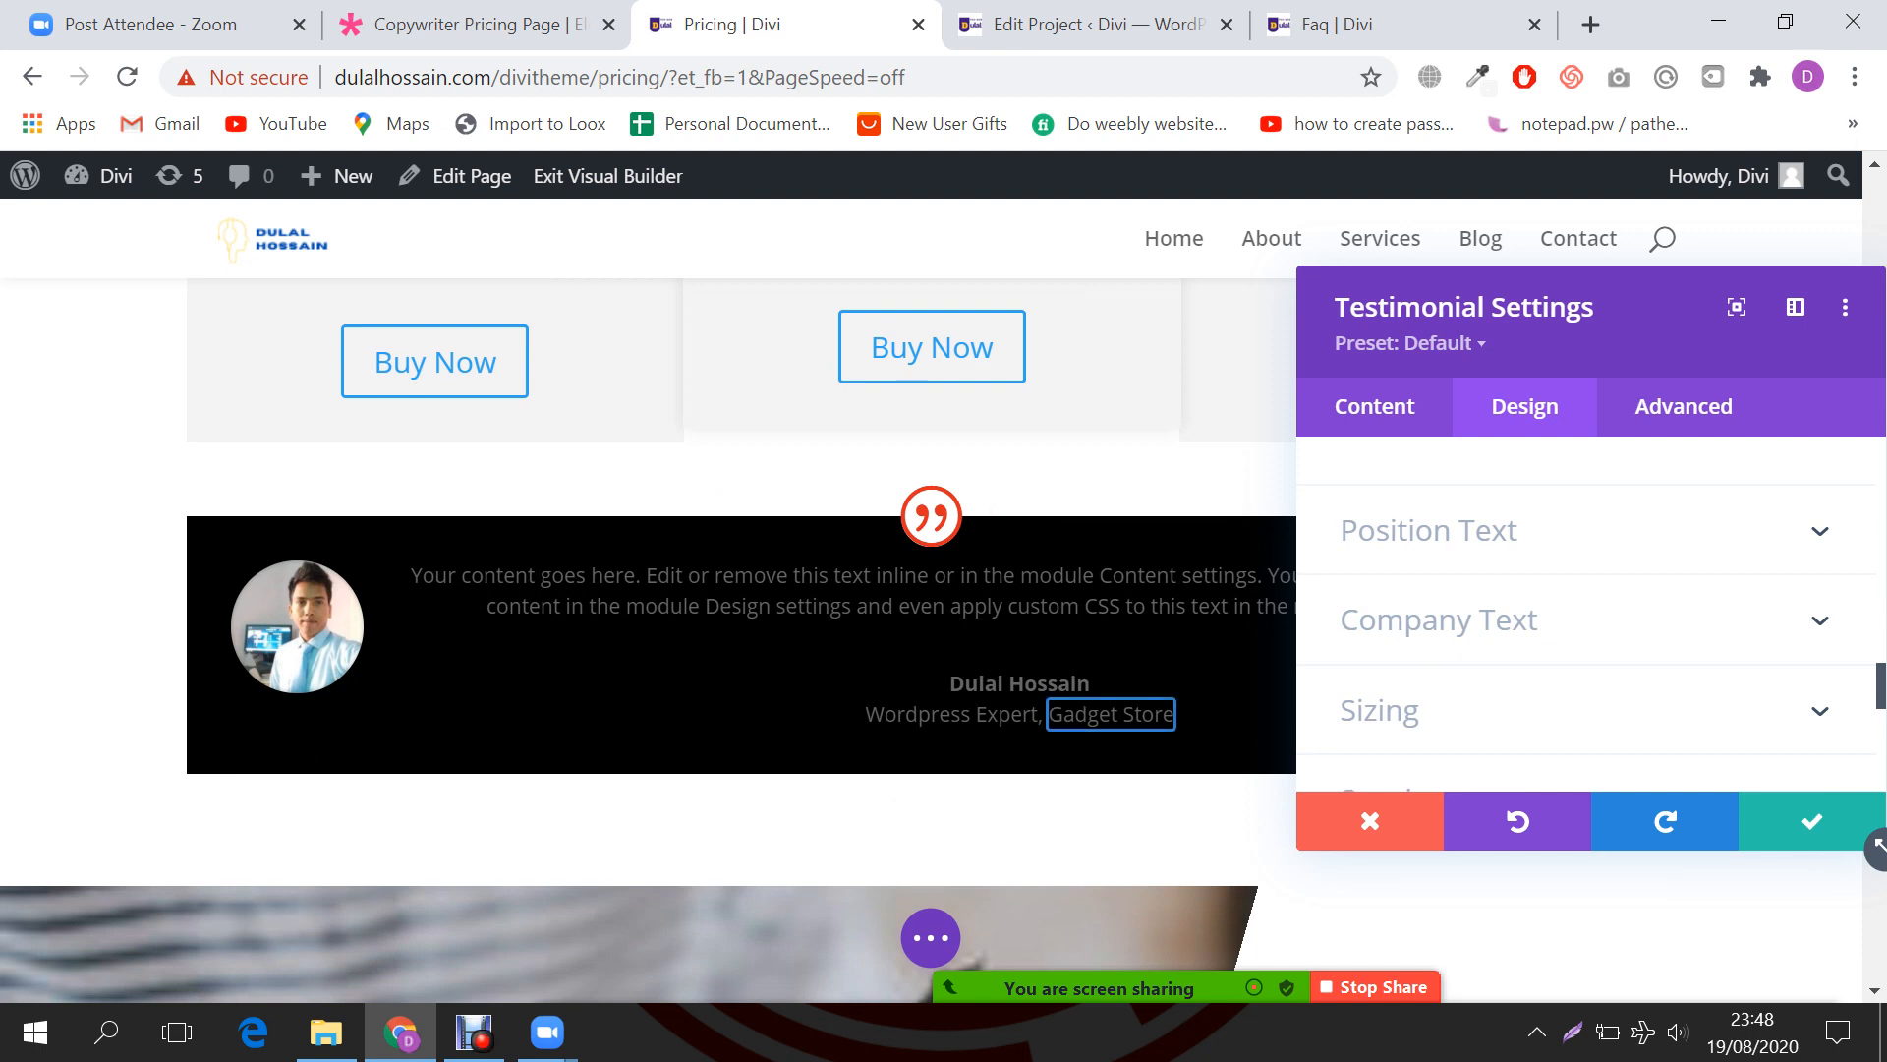
scroll(1587, 615, down, 2)
Step: Set the testimonial module's width to 70% in Sizing
click(1380, 556)
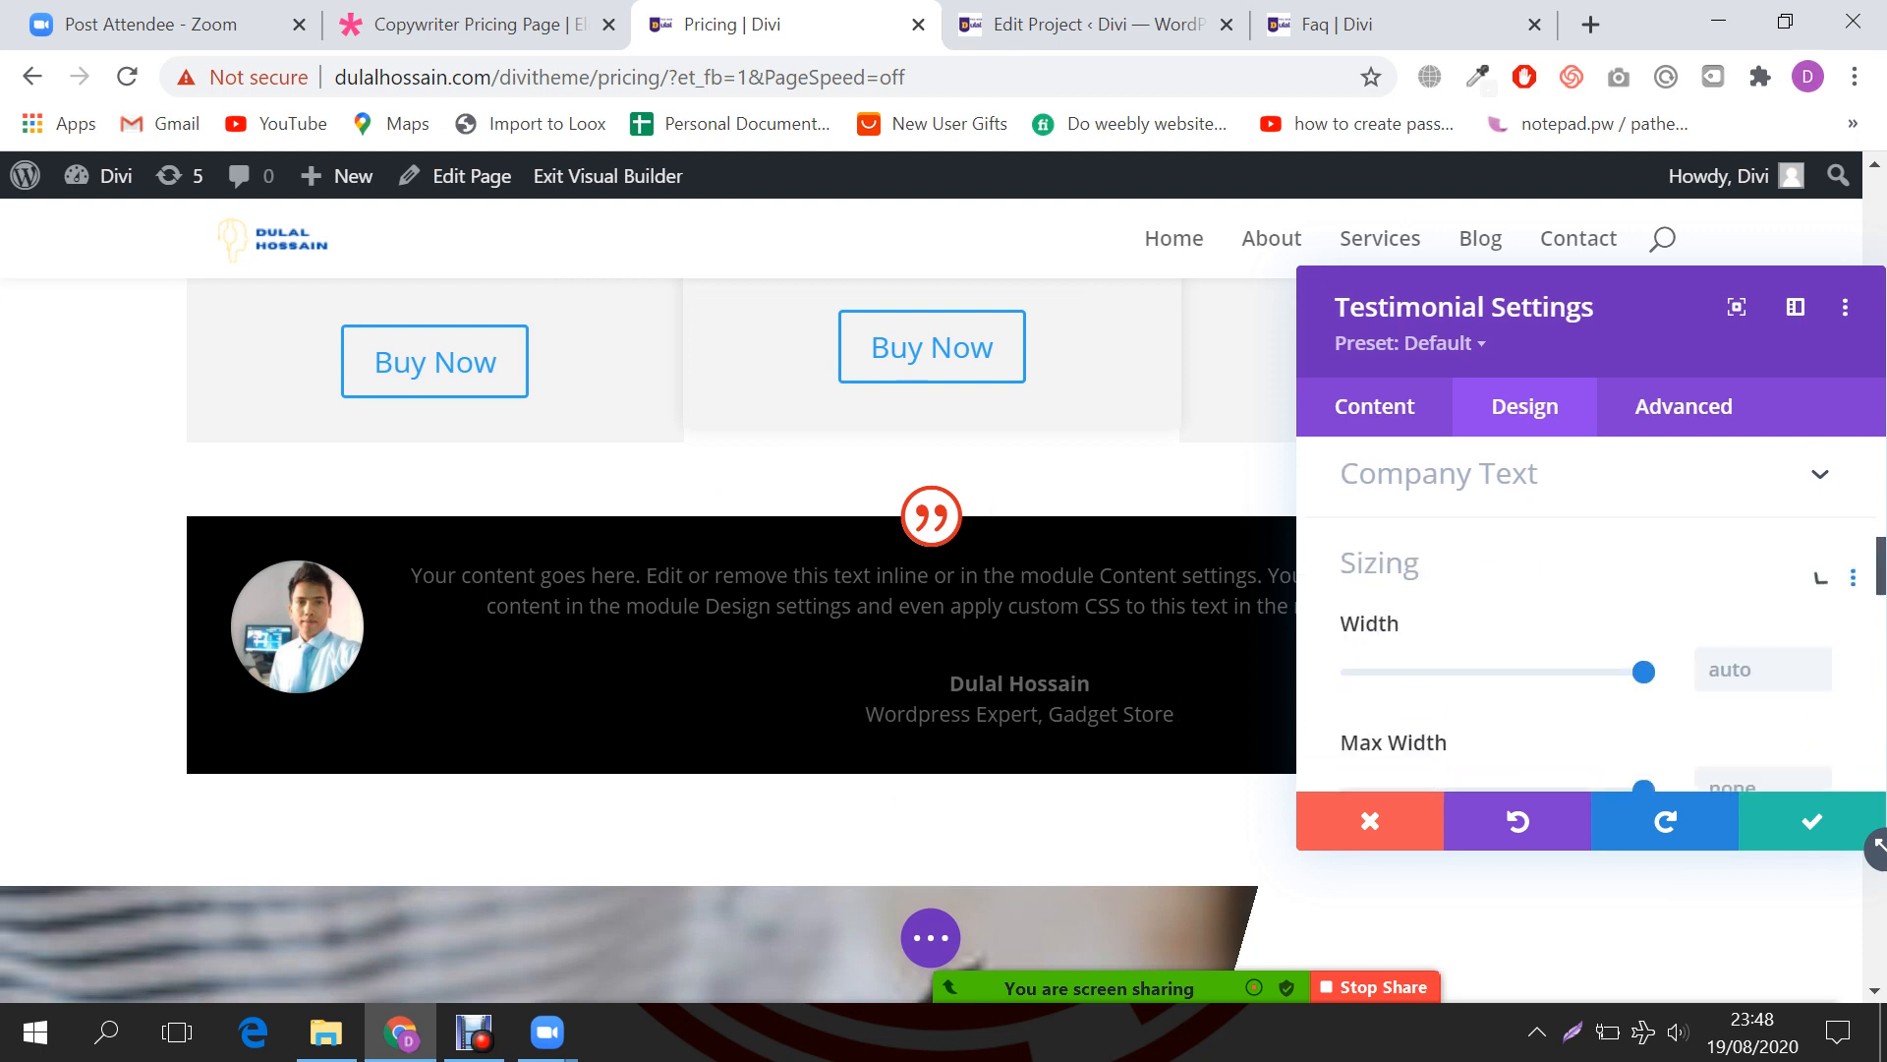
drag(1644, 587, 1473, 588)
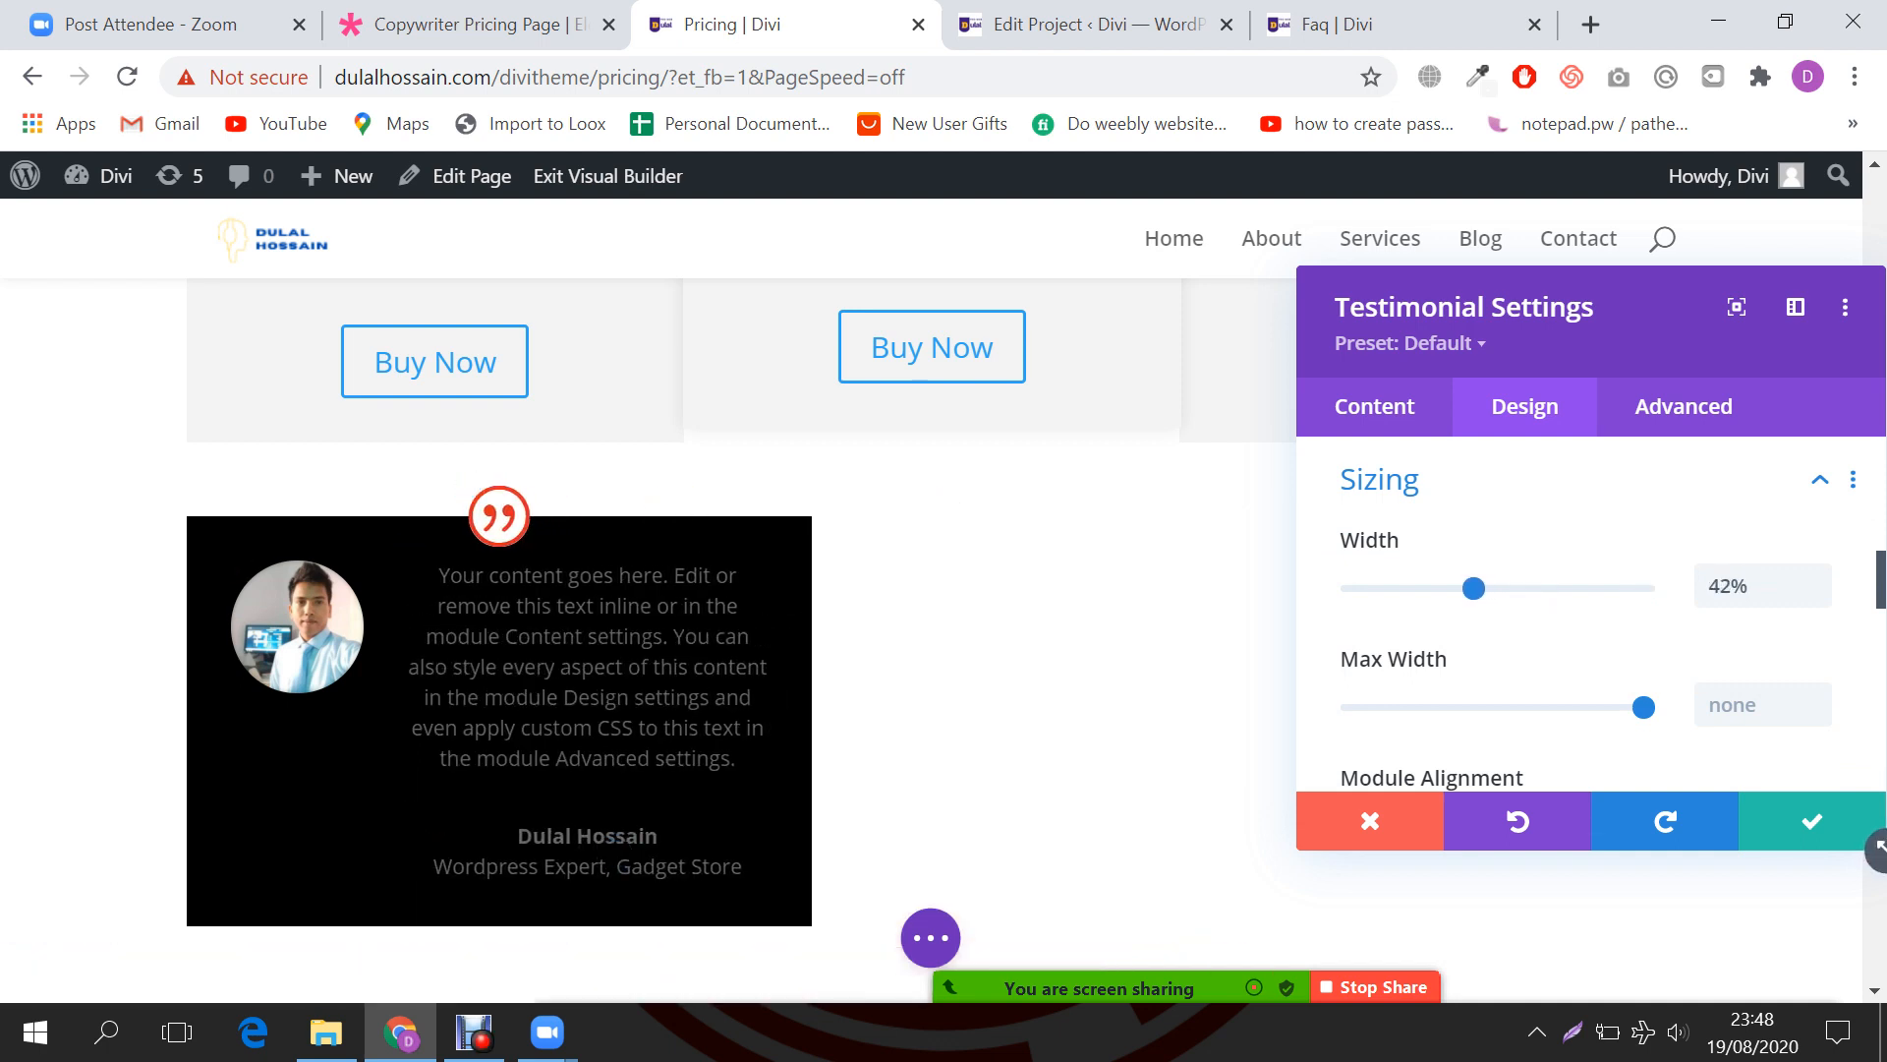
drag(1474, 588, 1556, 587)
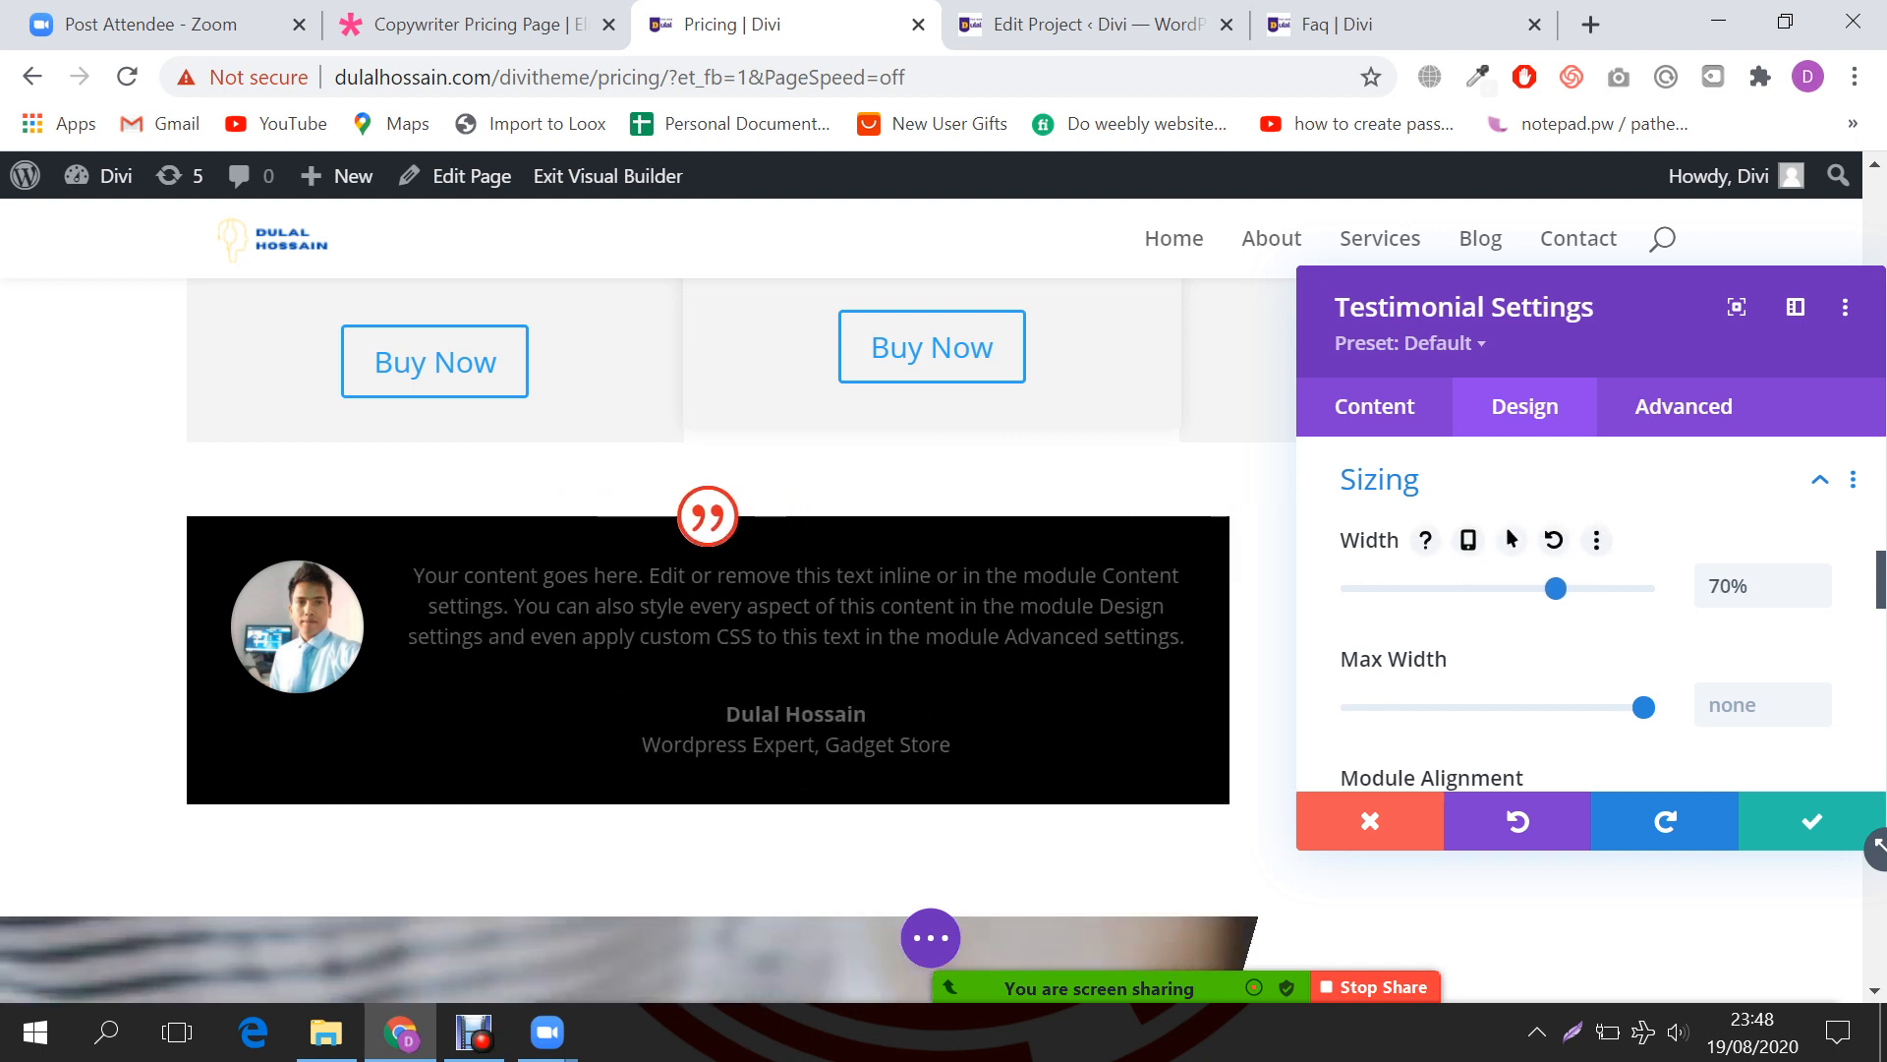
scroll(1587, 615, down, 4)
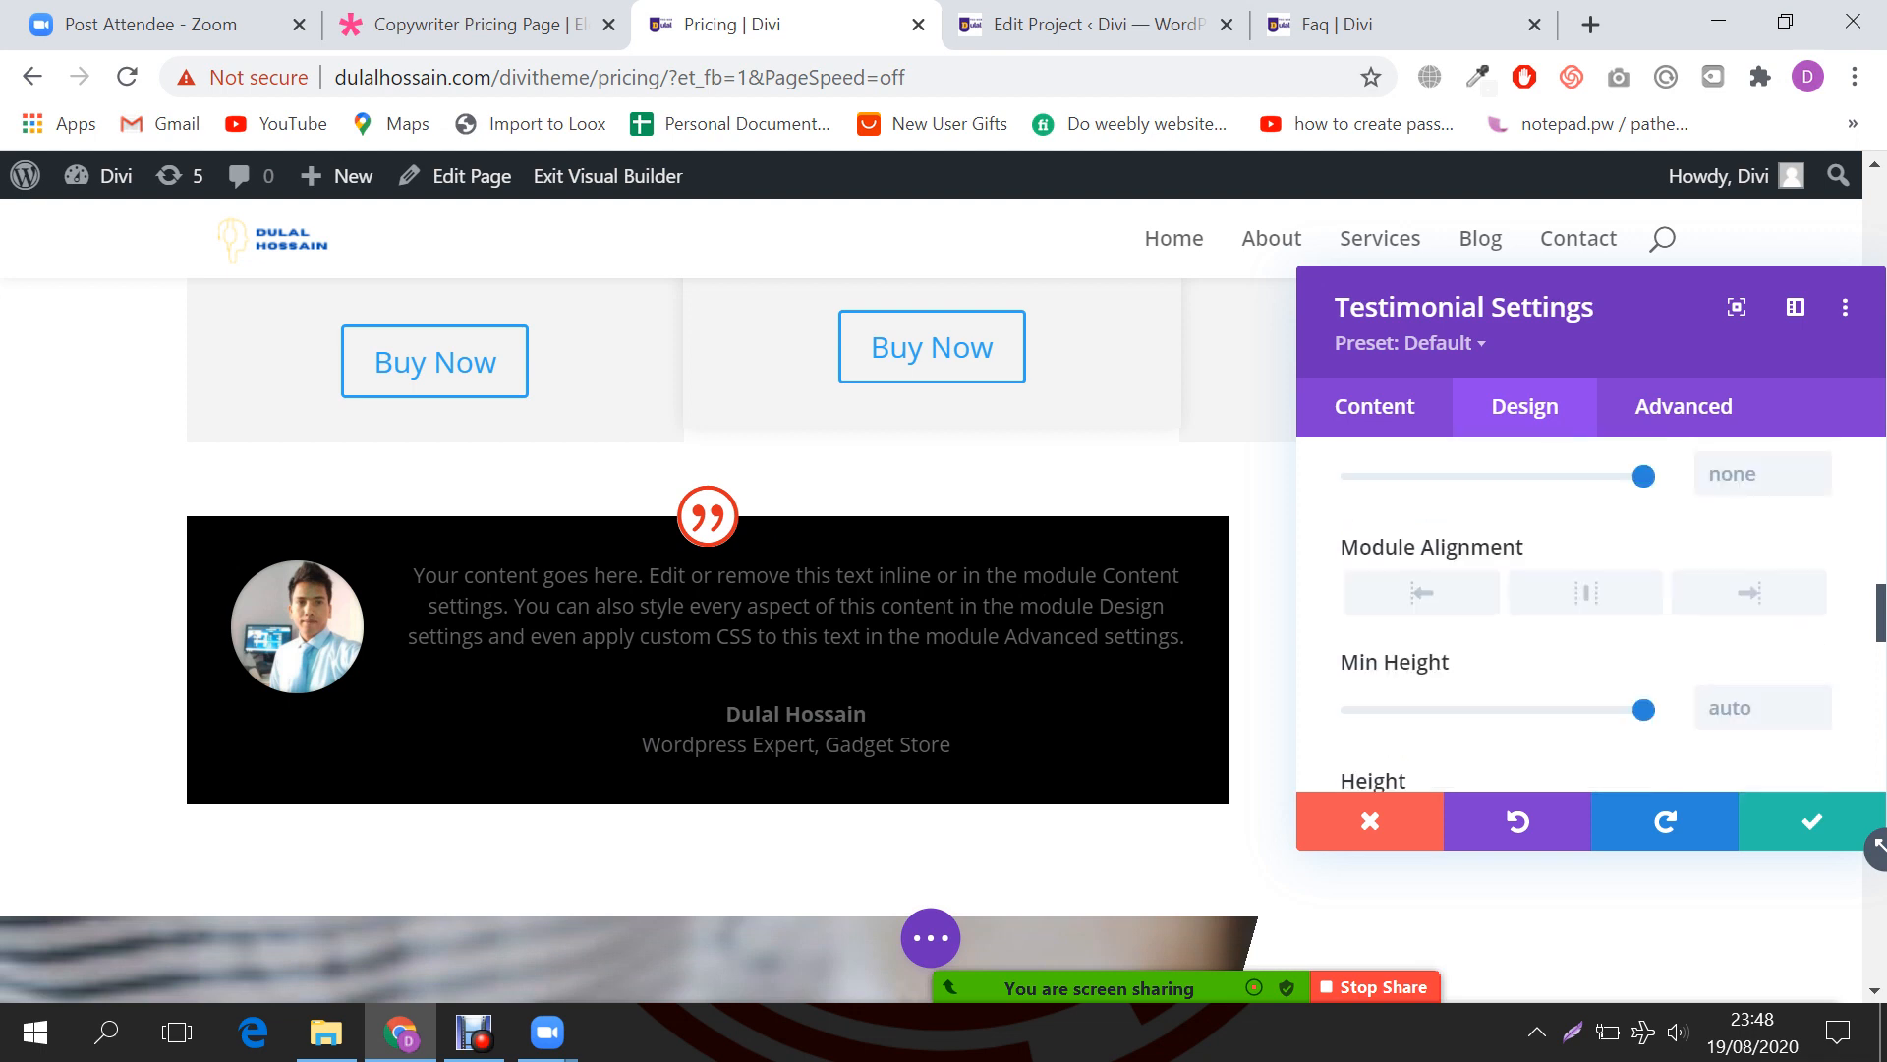
scroll(1588, 531, up, 1)
Step: Set the testimonial's Module Alignment to Center
click(1585, 529)
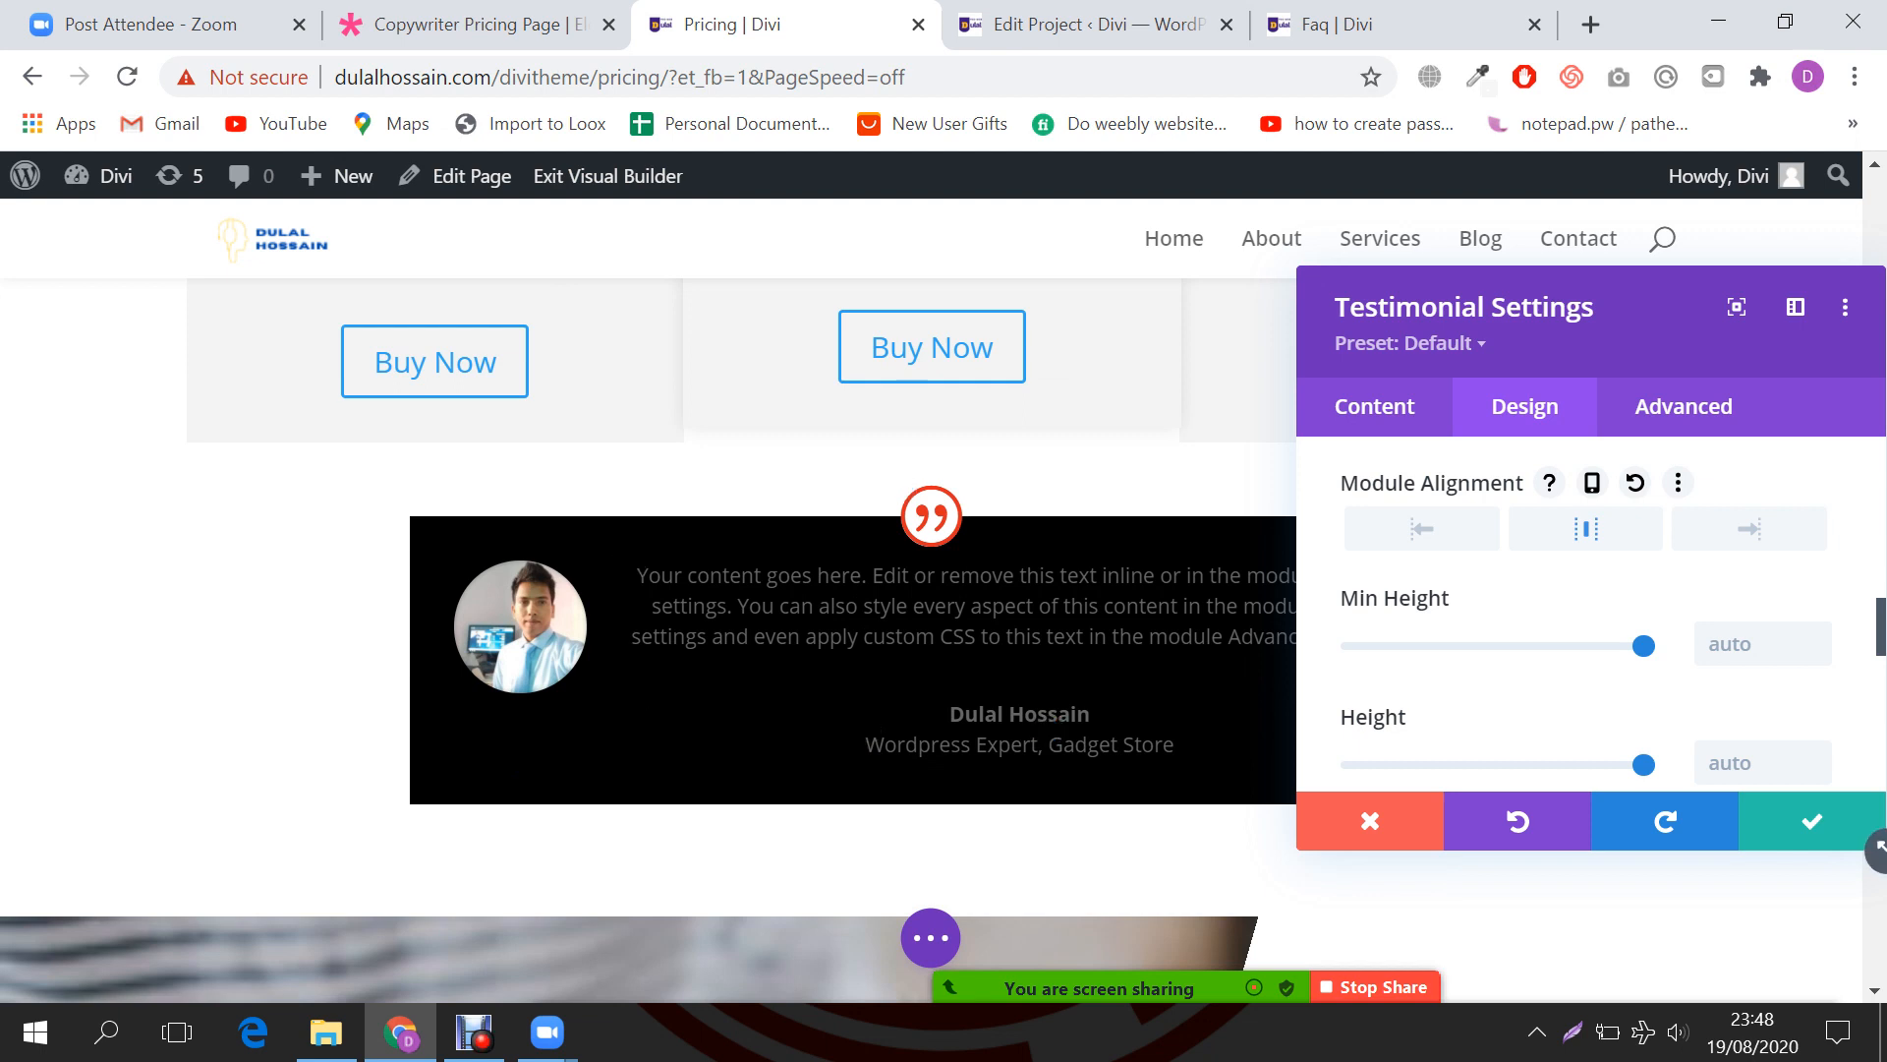
click(1422, 529)
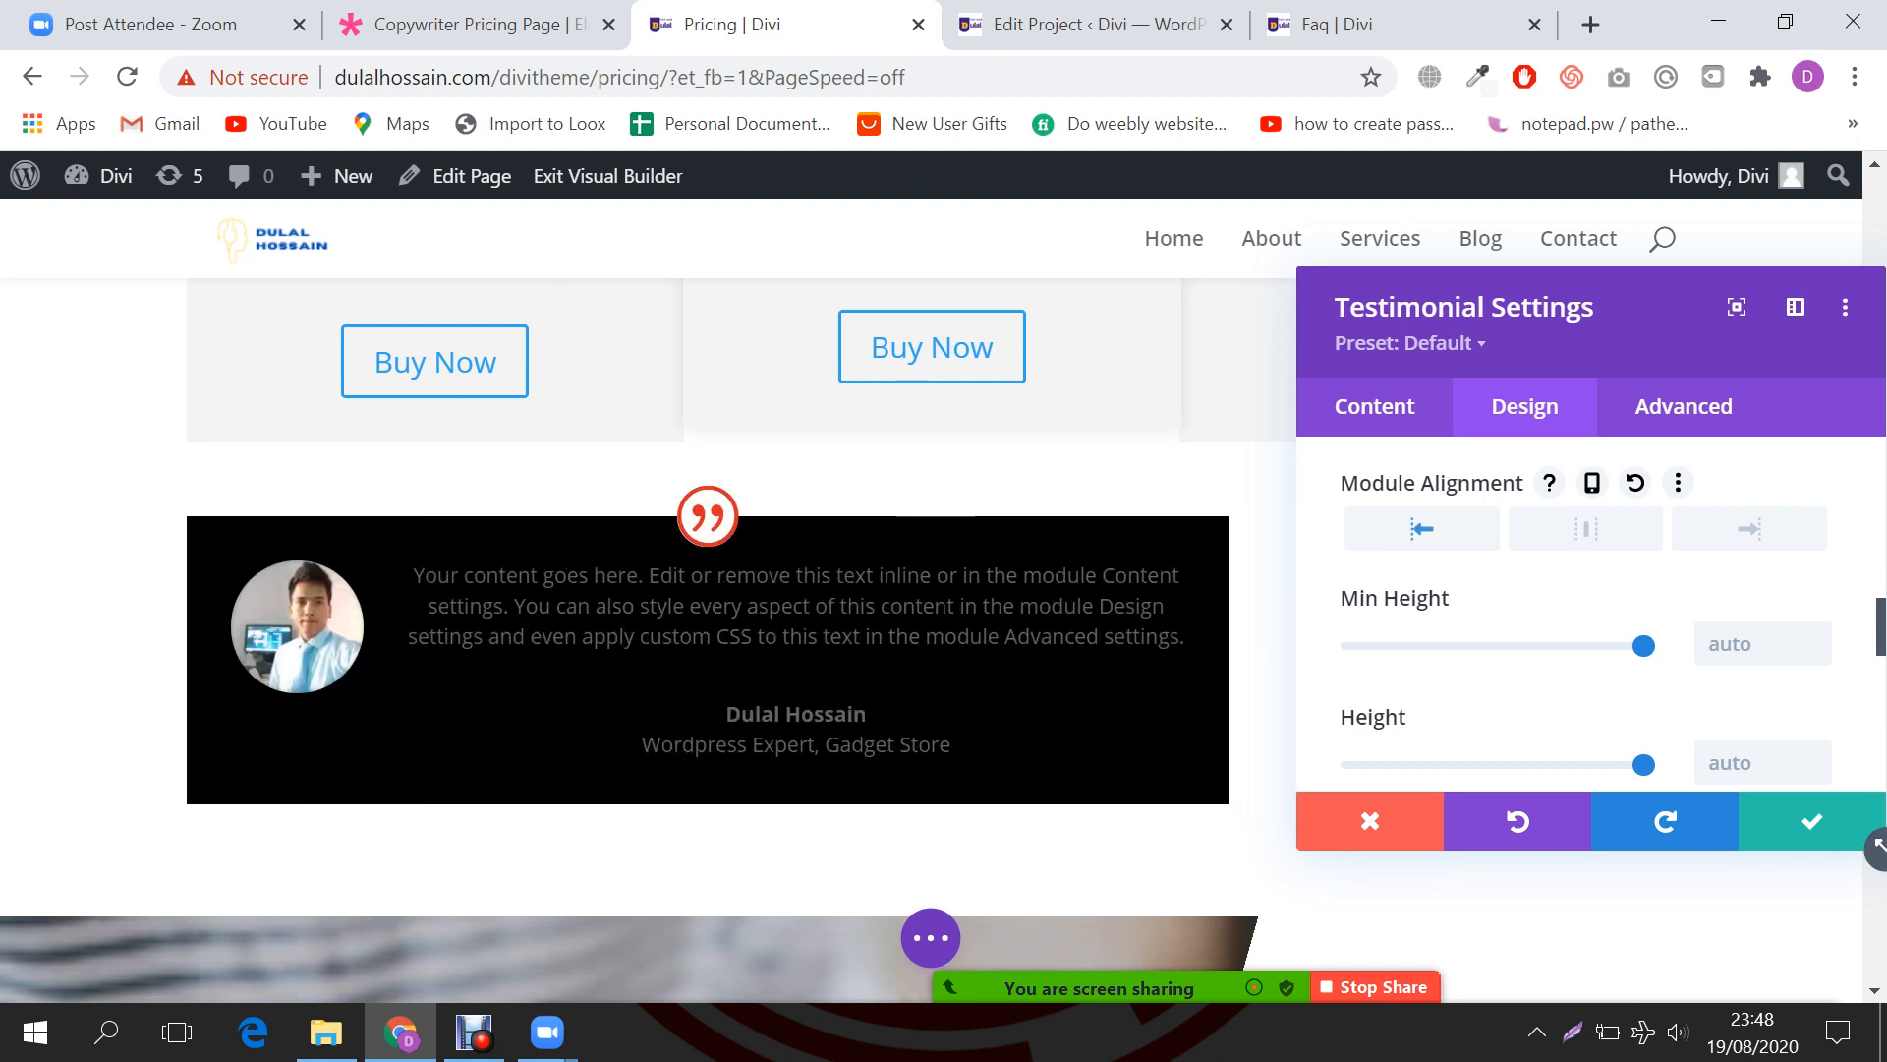
click(1586, 529)
click(1749, 529)
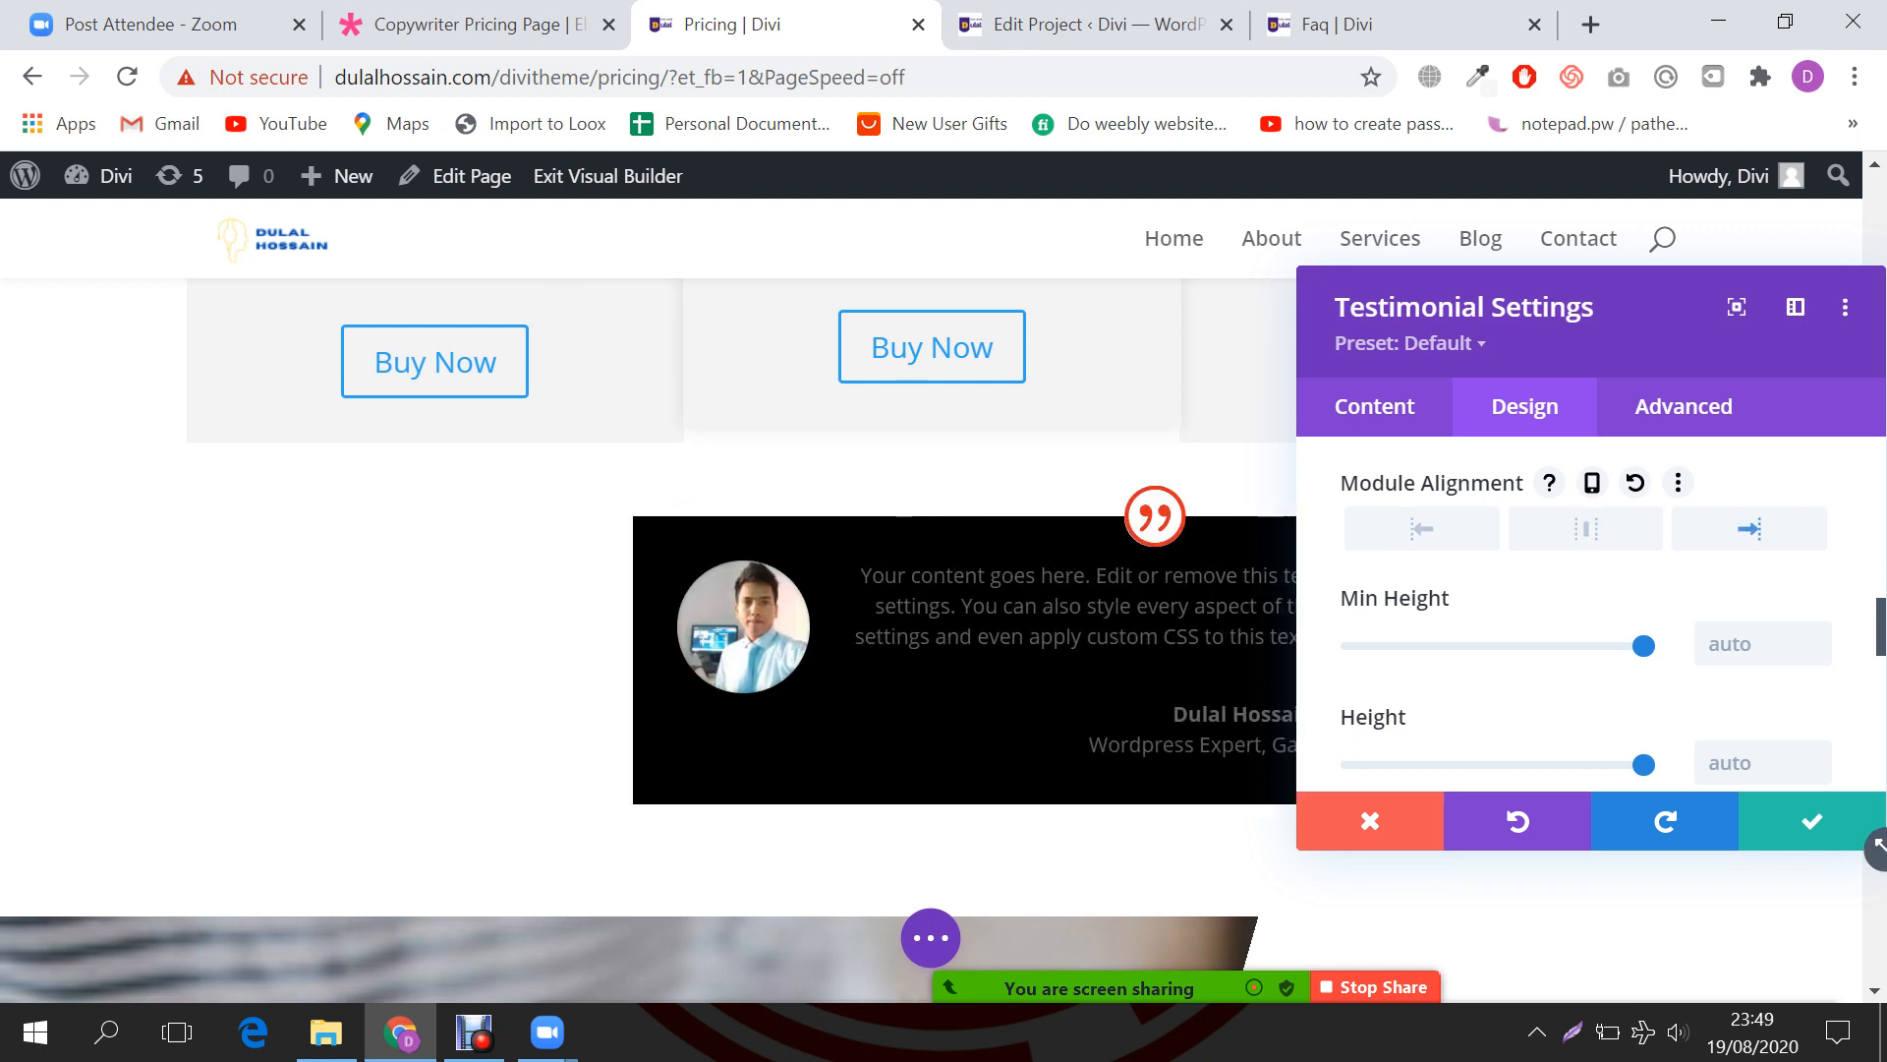
click(1586, 528)
scroll(1573, 590, down, 5)
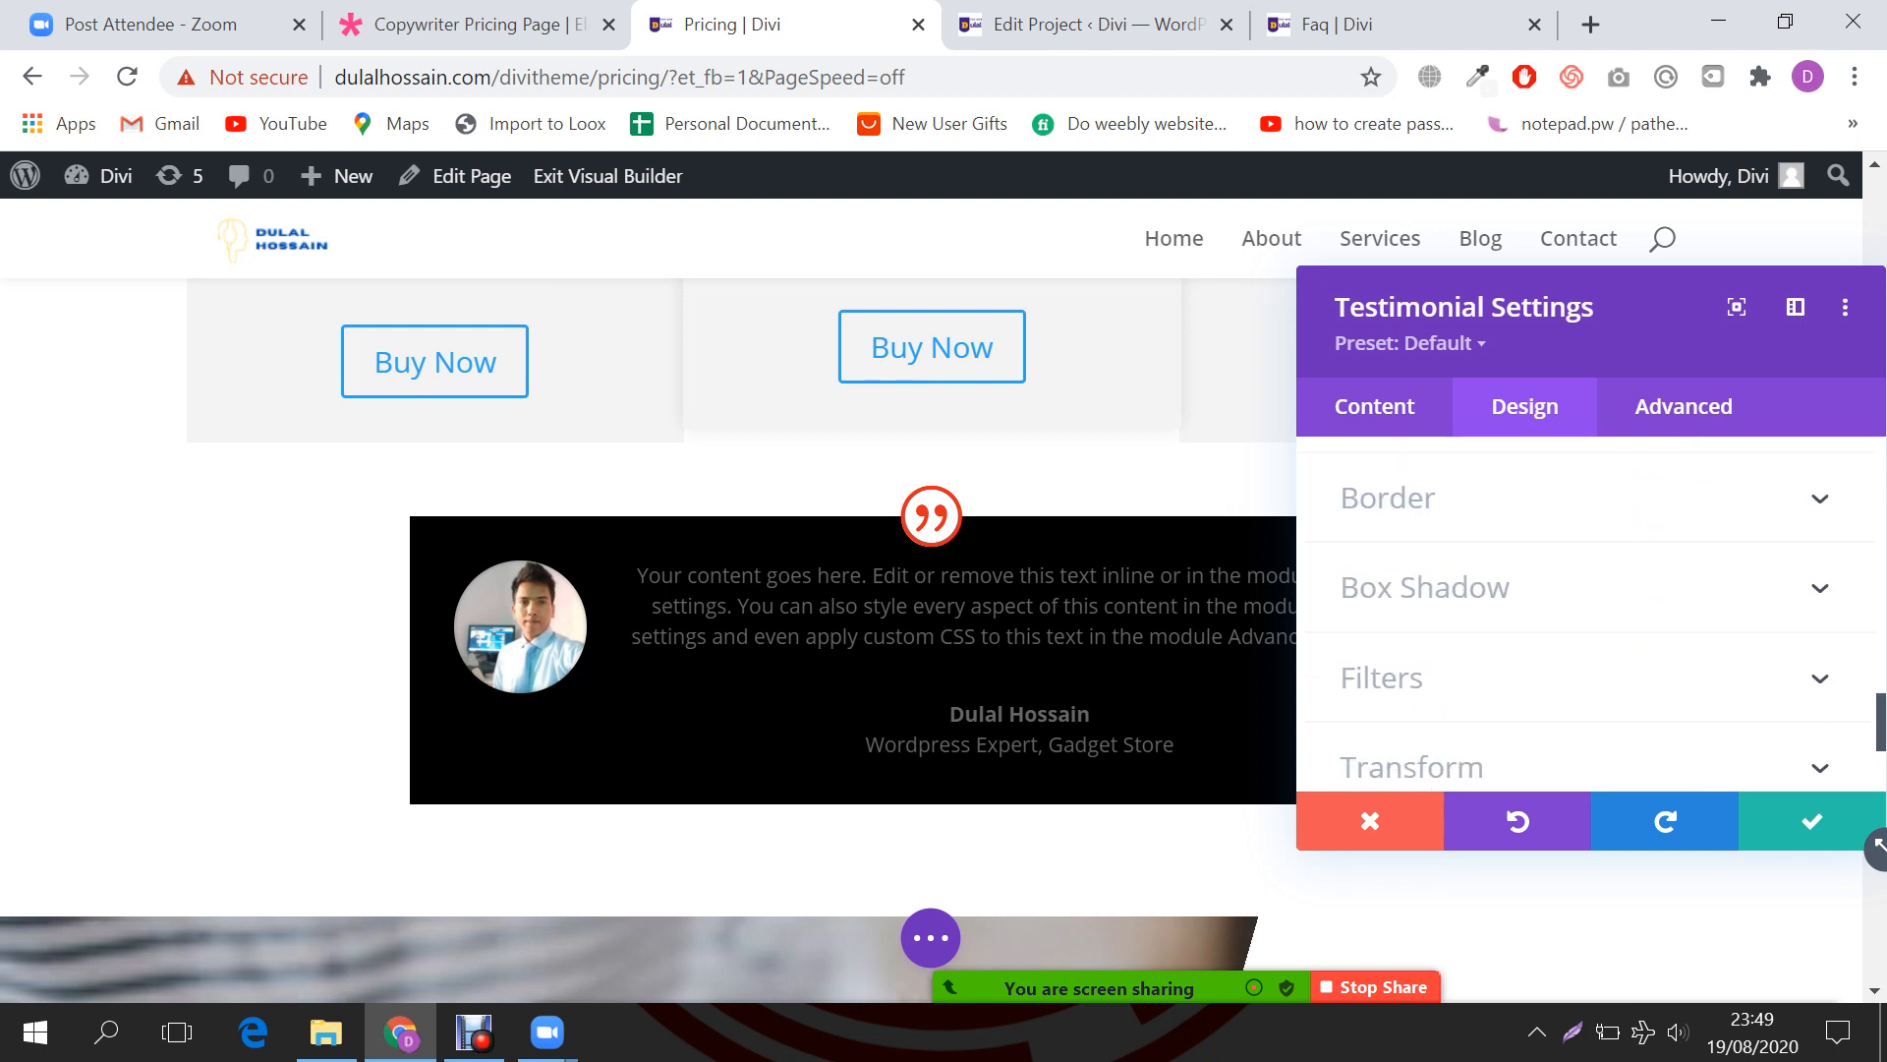
scroll(1526, 578, up, 1)
Step: Look over the margin/padding and Advanced settings, then return to Content settings
click(1526, 574)
scroll(1526, 579, down, 2)
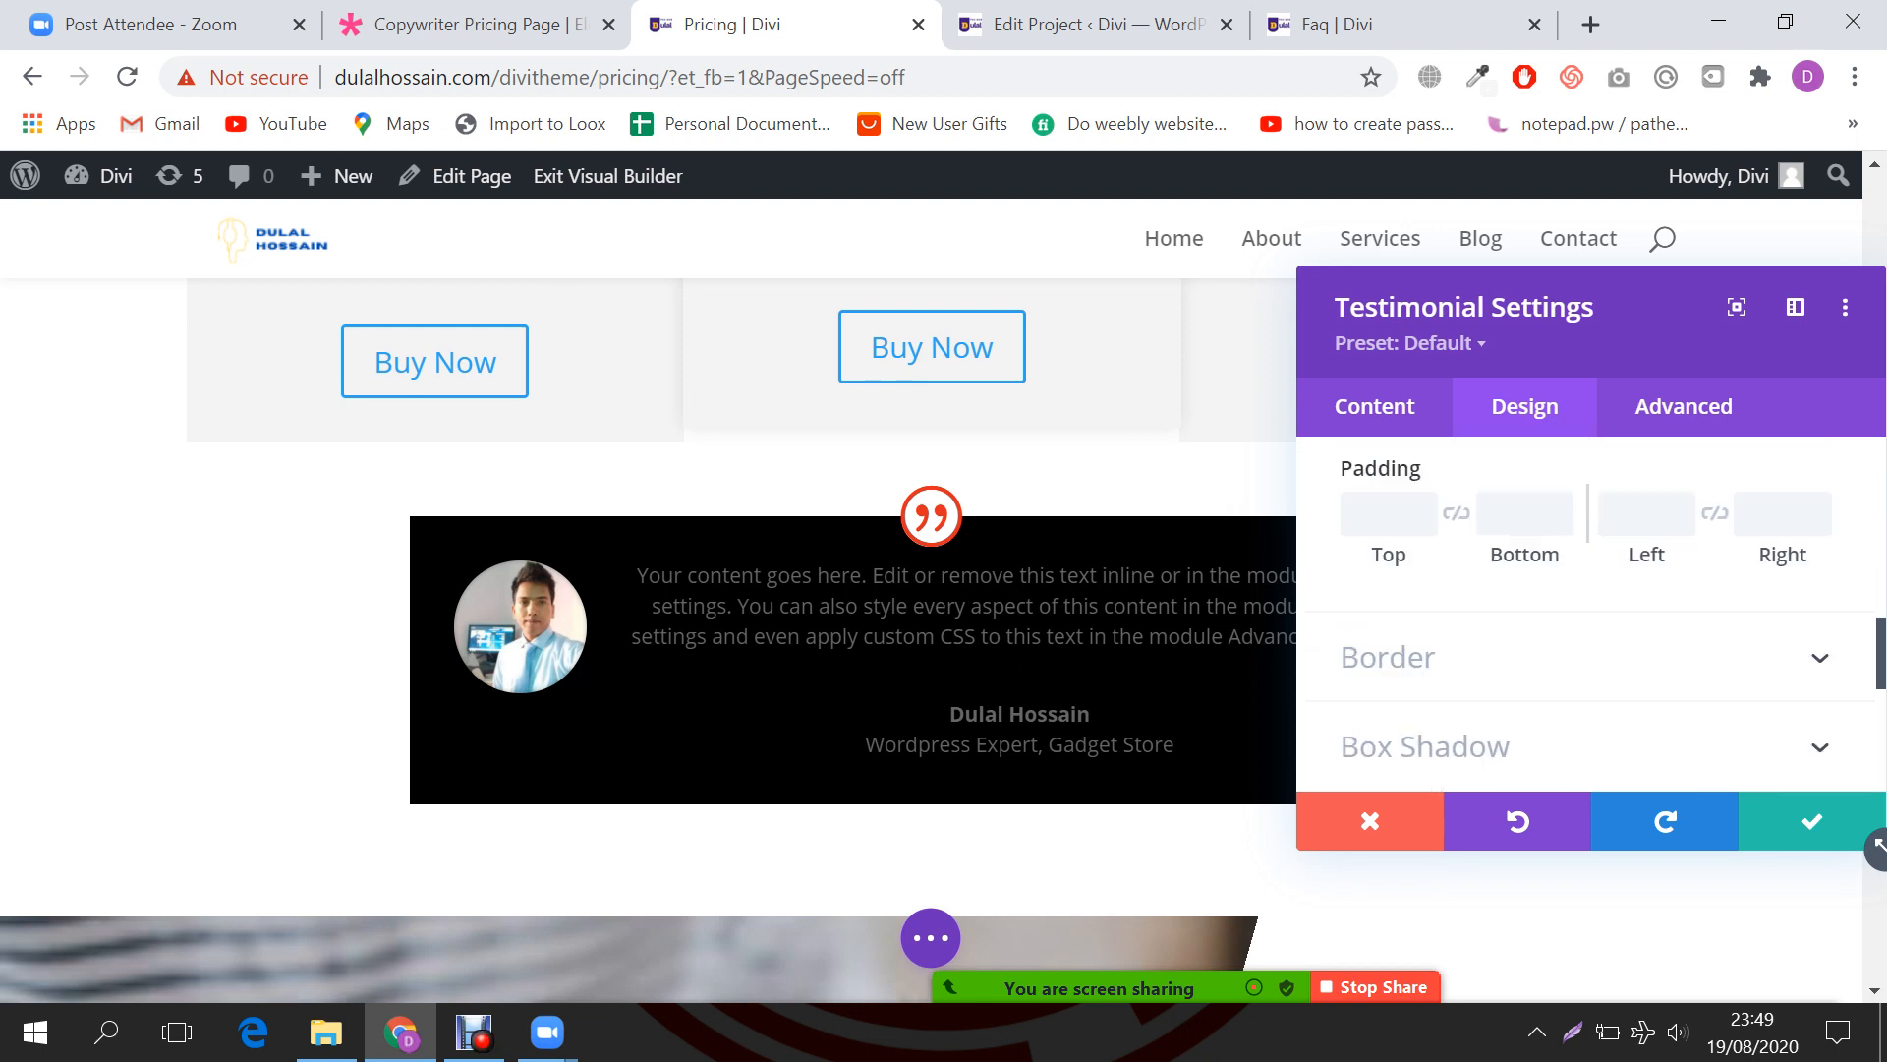
scroll(1572, 590, down, 4)
scroll(1573, 589, up, 10)
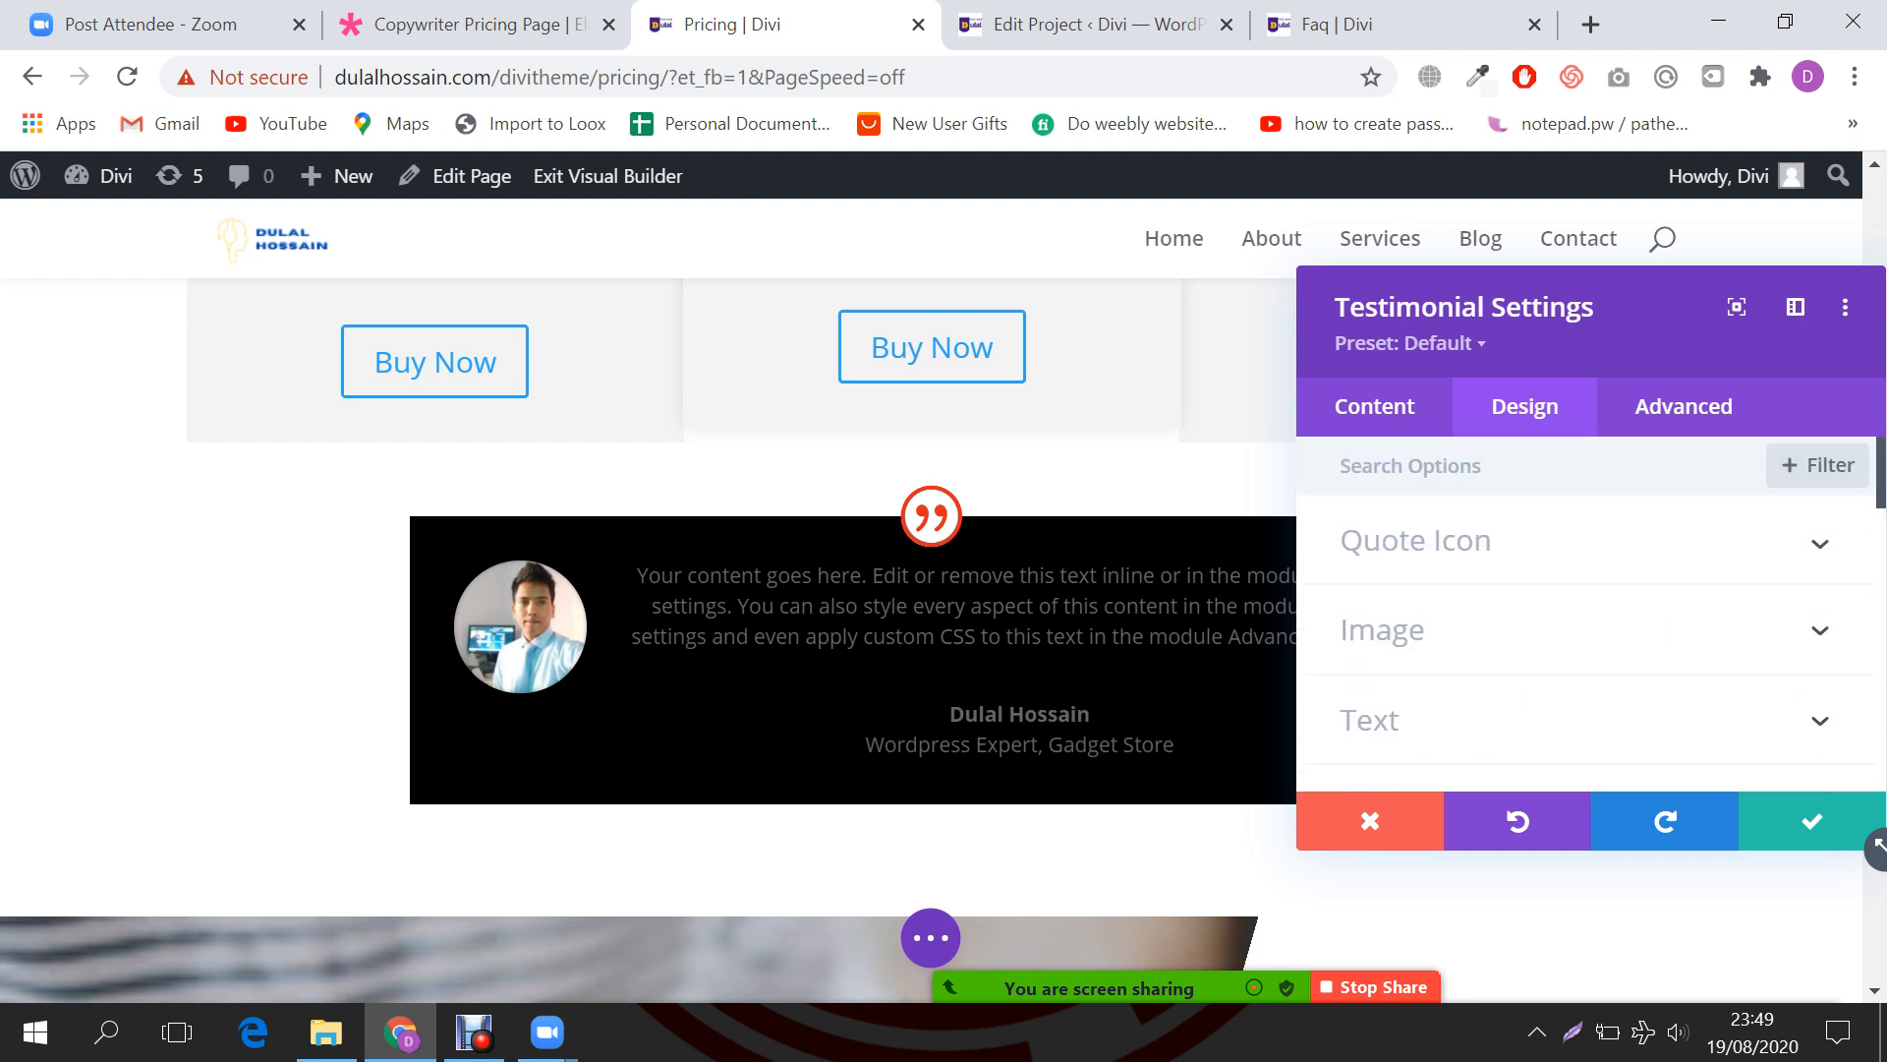
click(1683, 406)
click(1374, 406)
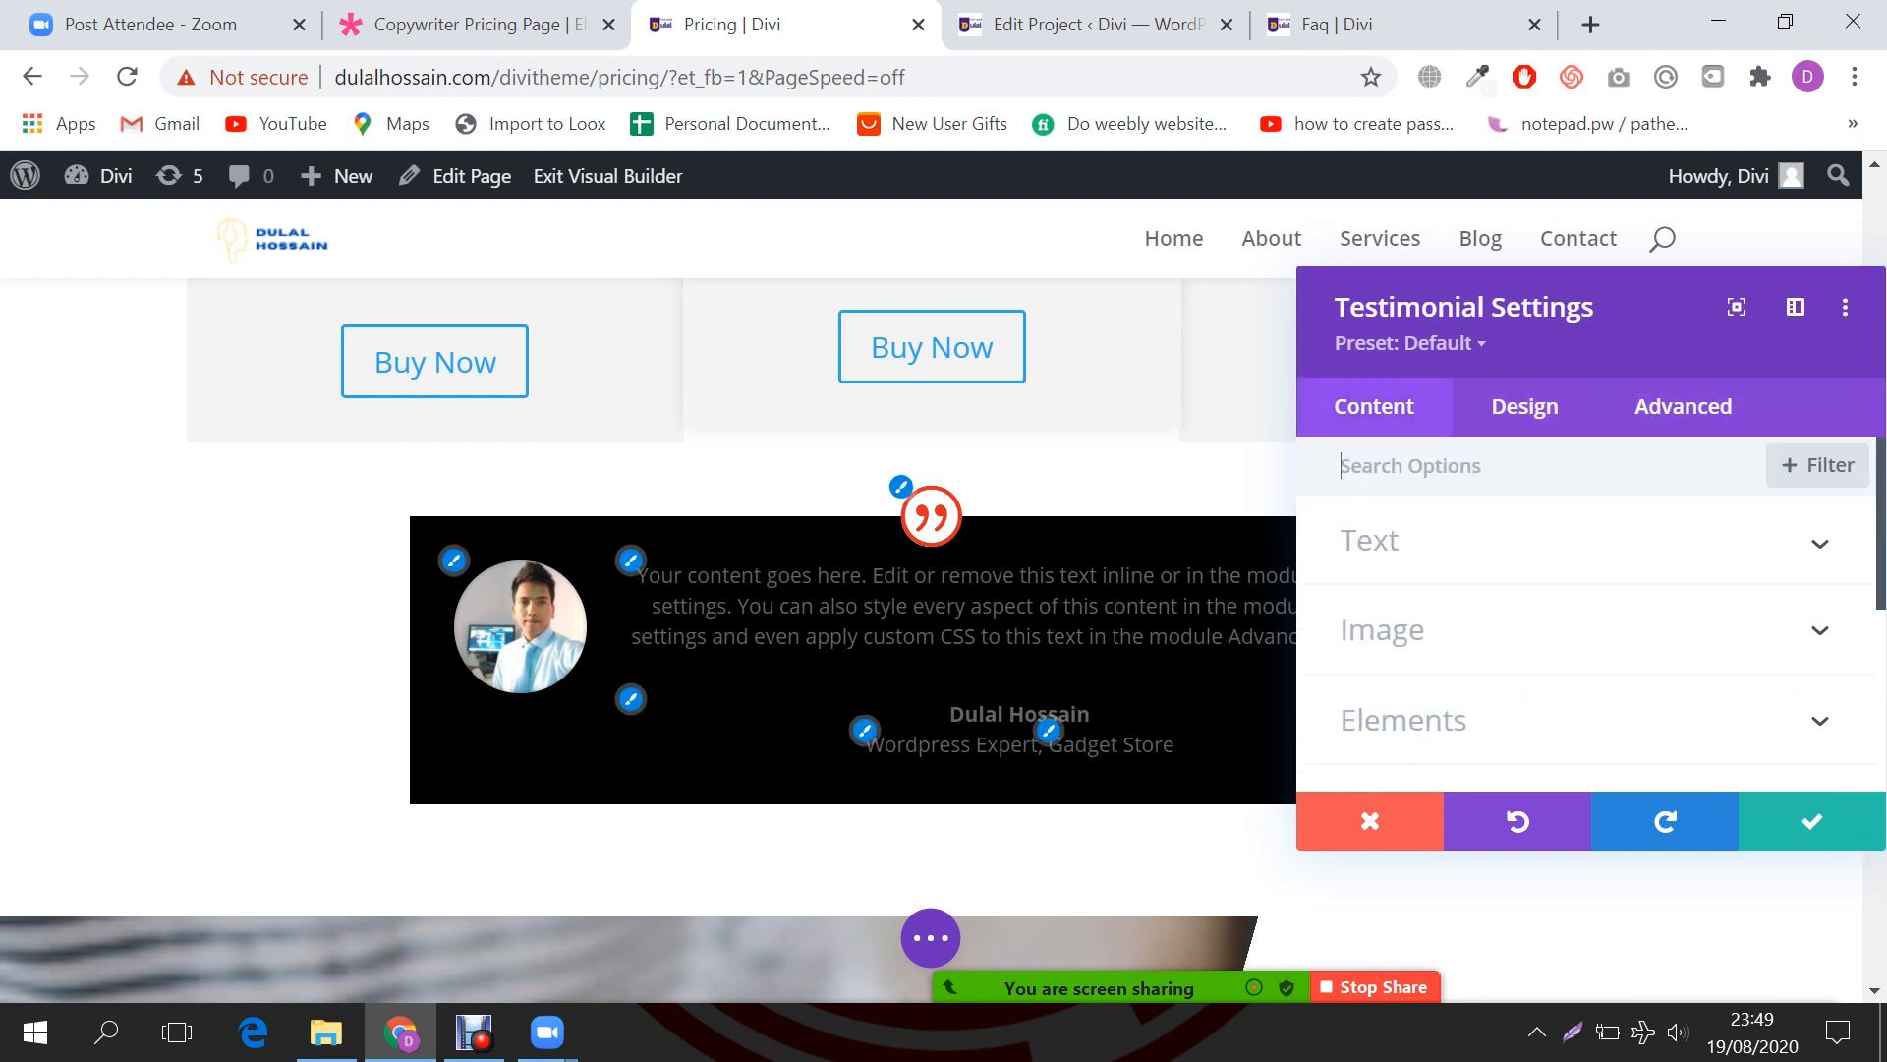
scroll(1573, 639, down, 2)
Step: Check the Elements, Text and Image sections with the quote icon on, then save and close
scroll(1573, 639, up, 2)
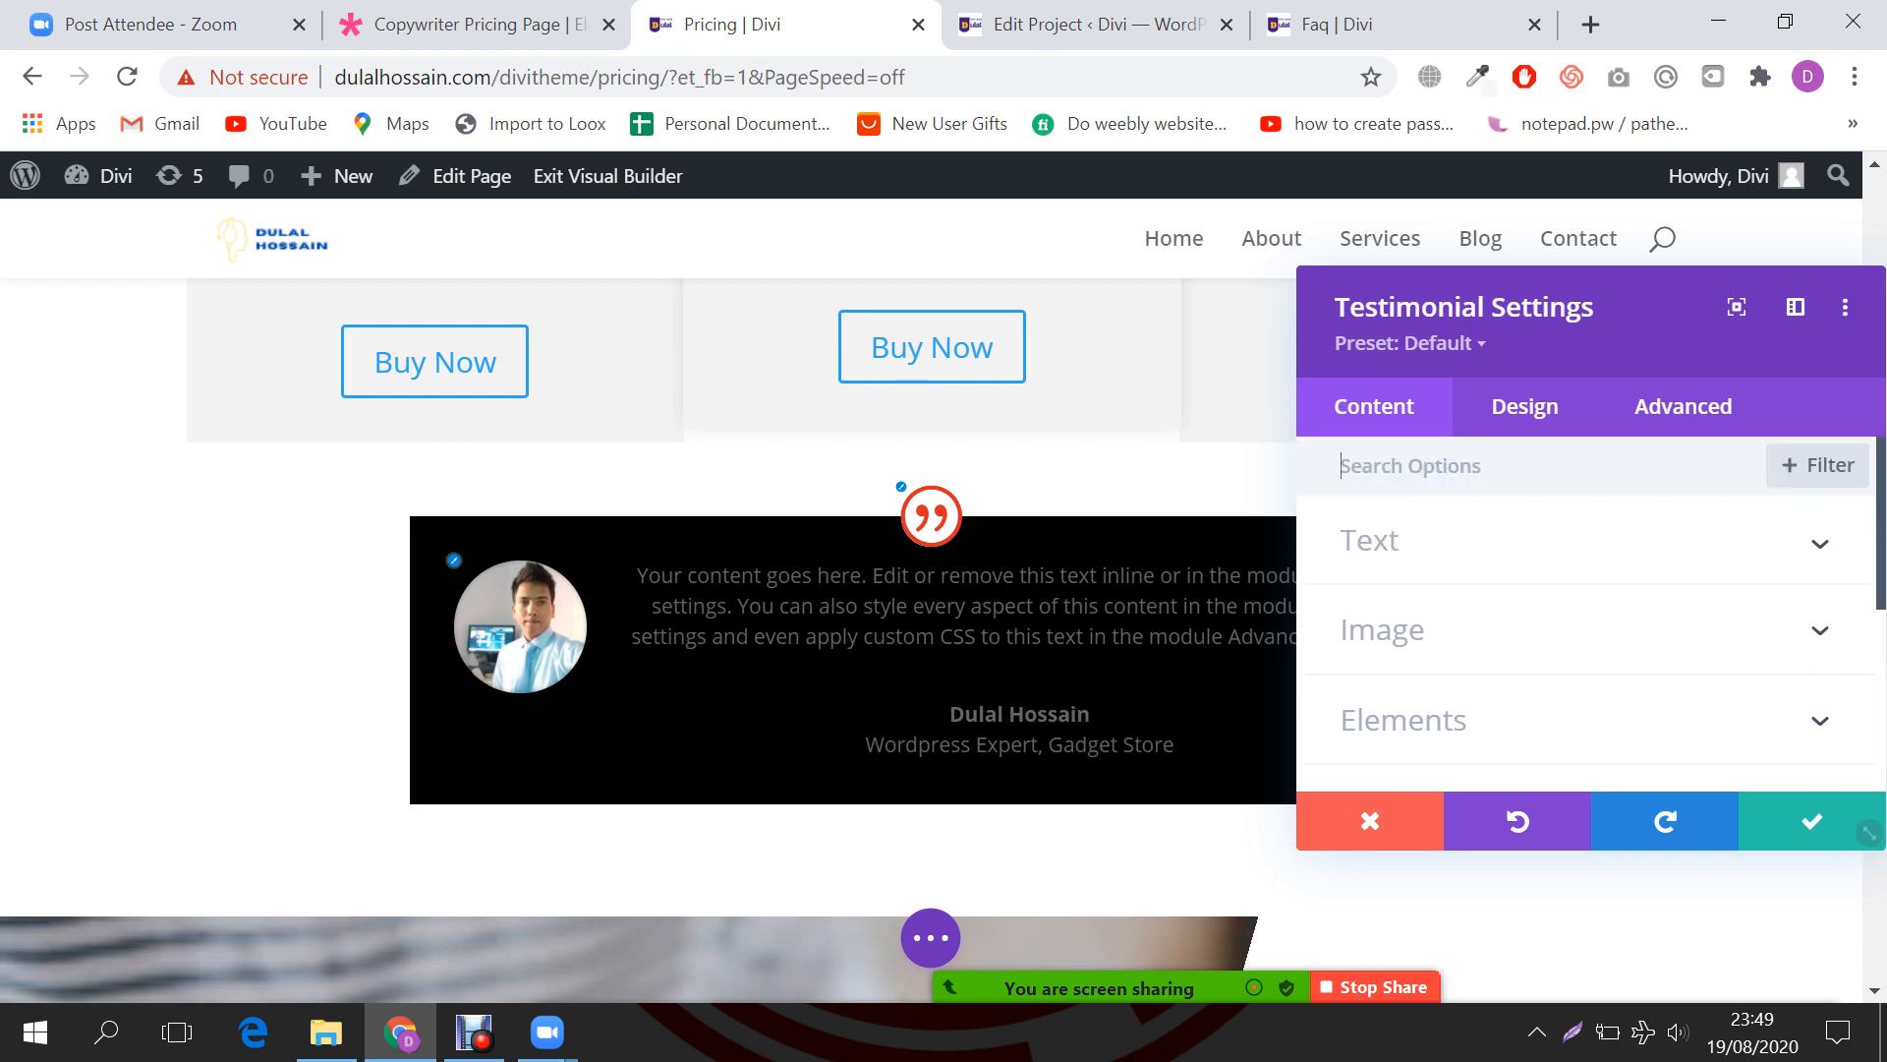
scroll(1587, 609, down, 2)
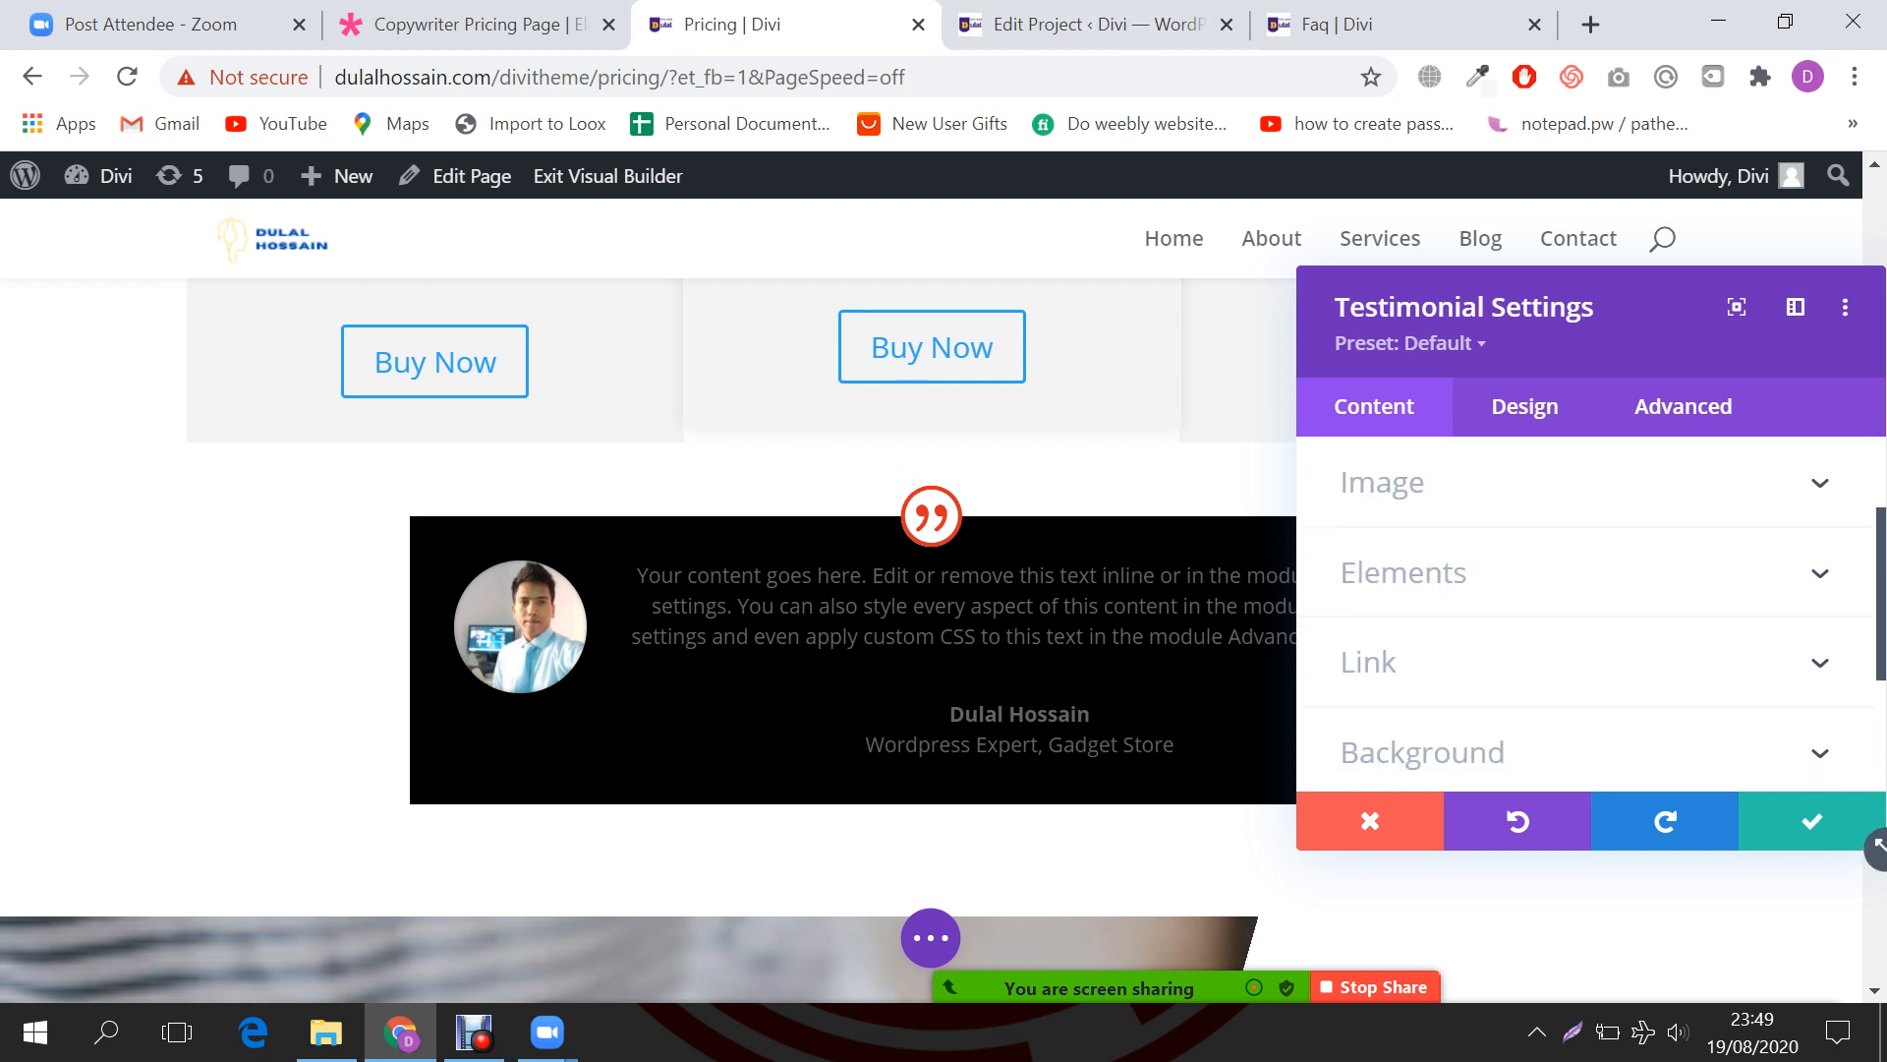
click(1573, 573)
scroll(1573, 599, up, 2)
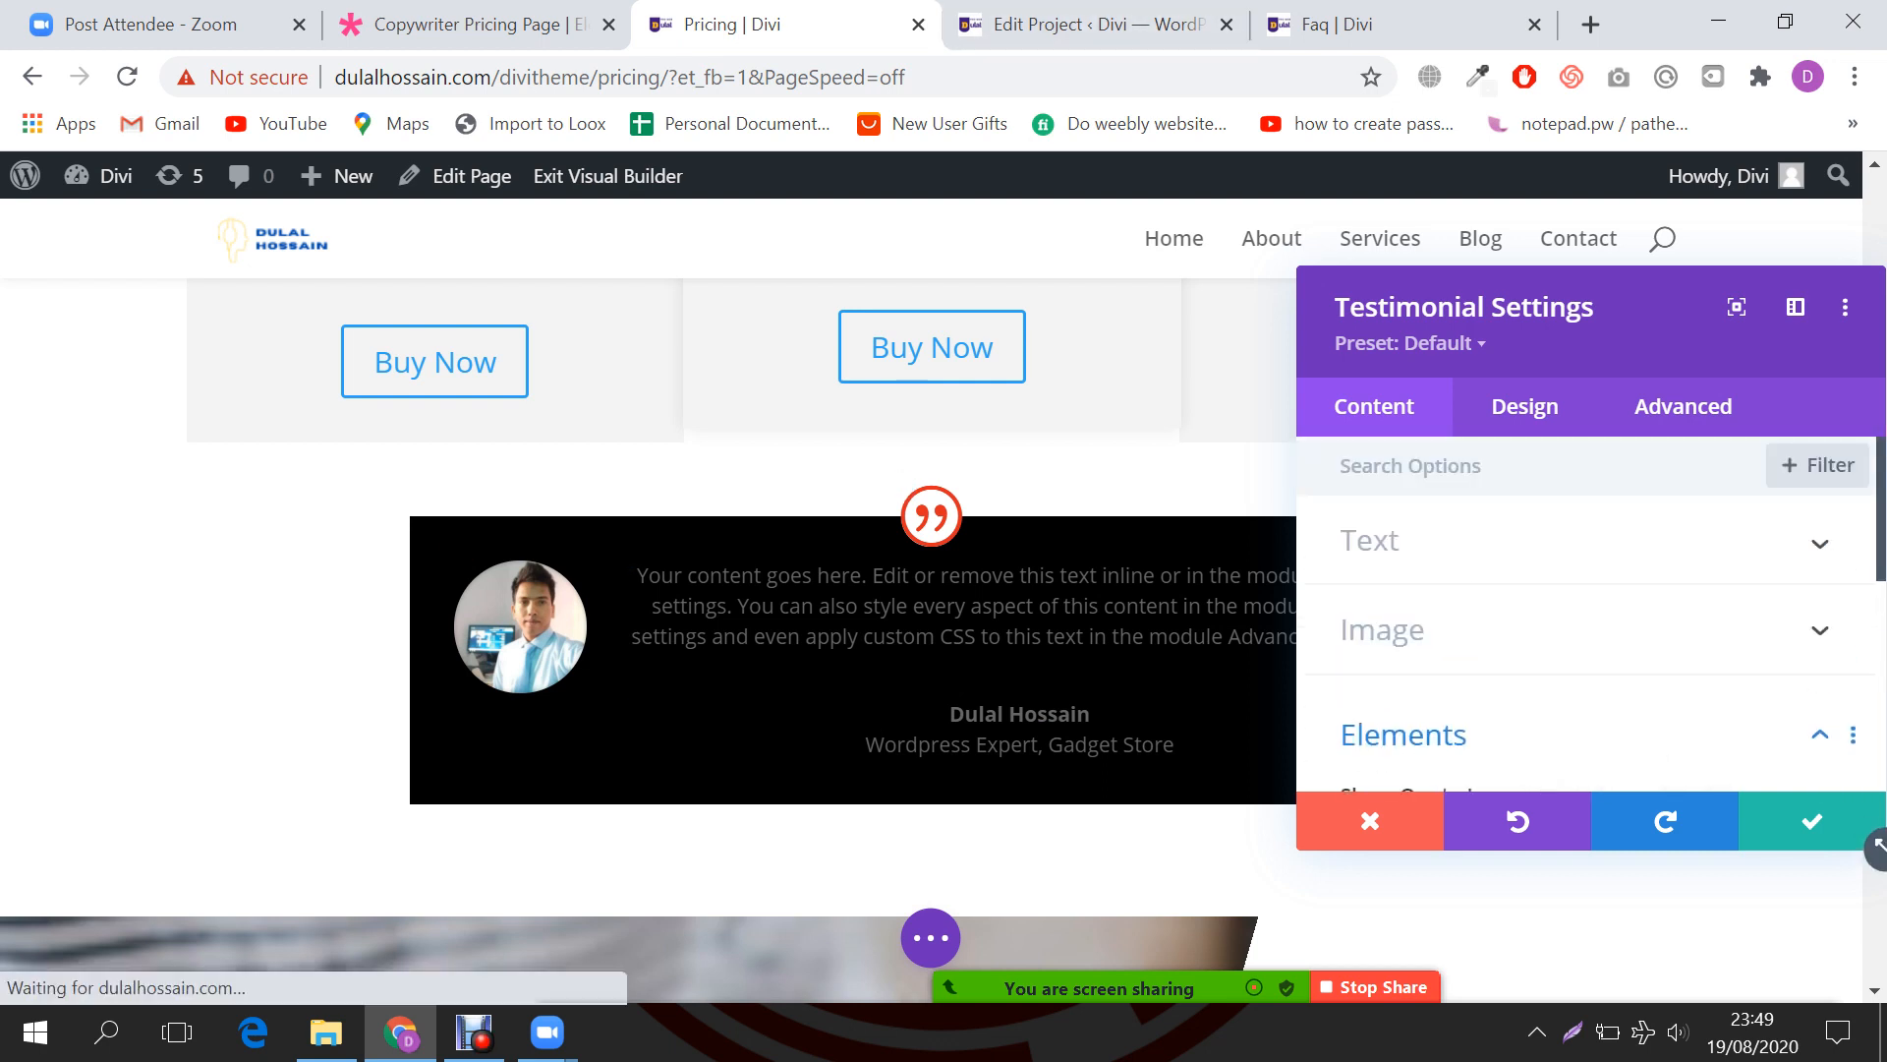
click(1573, 539)
scroll(1573, 540, down, 5)
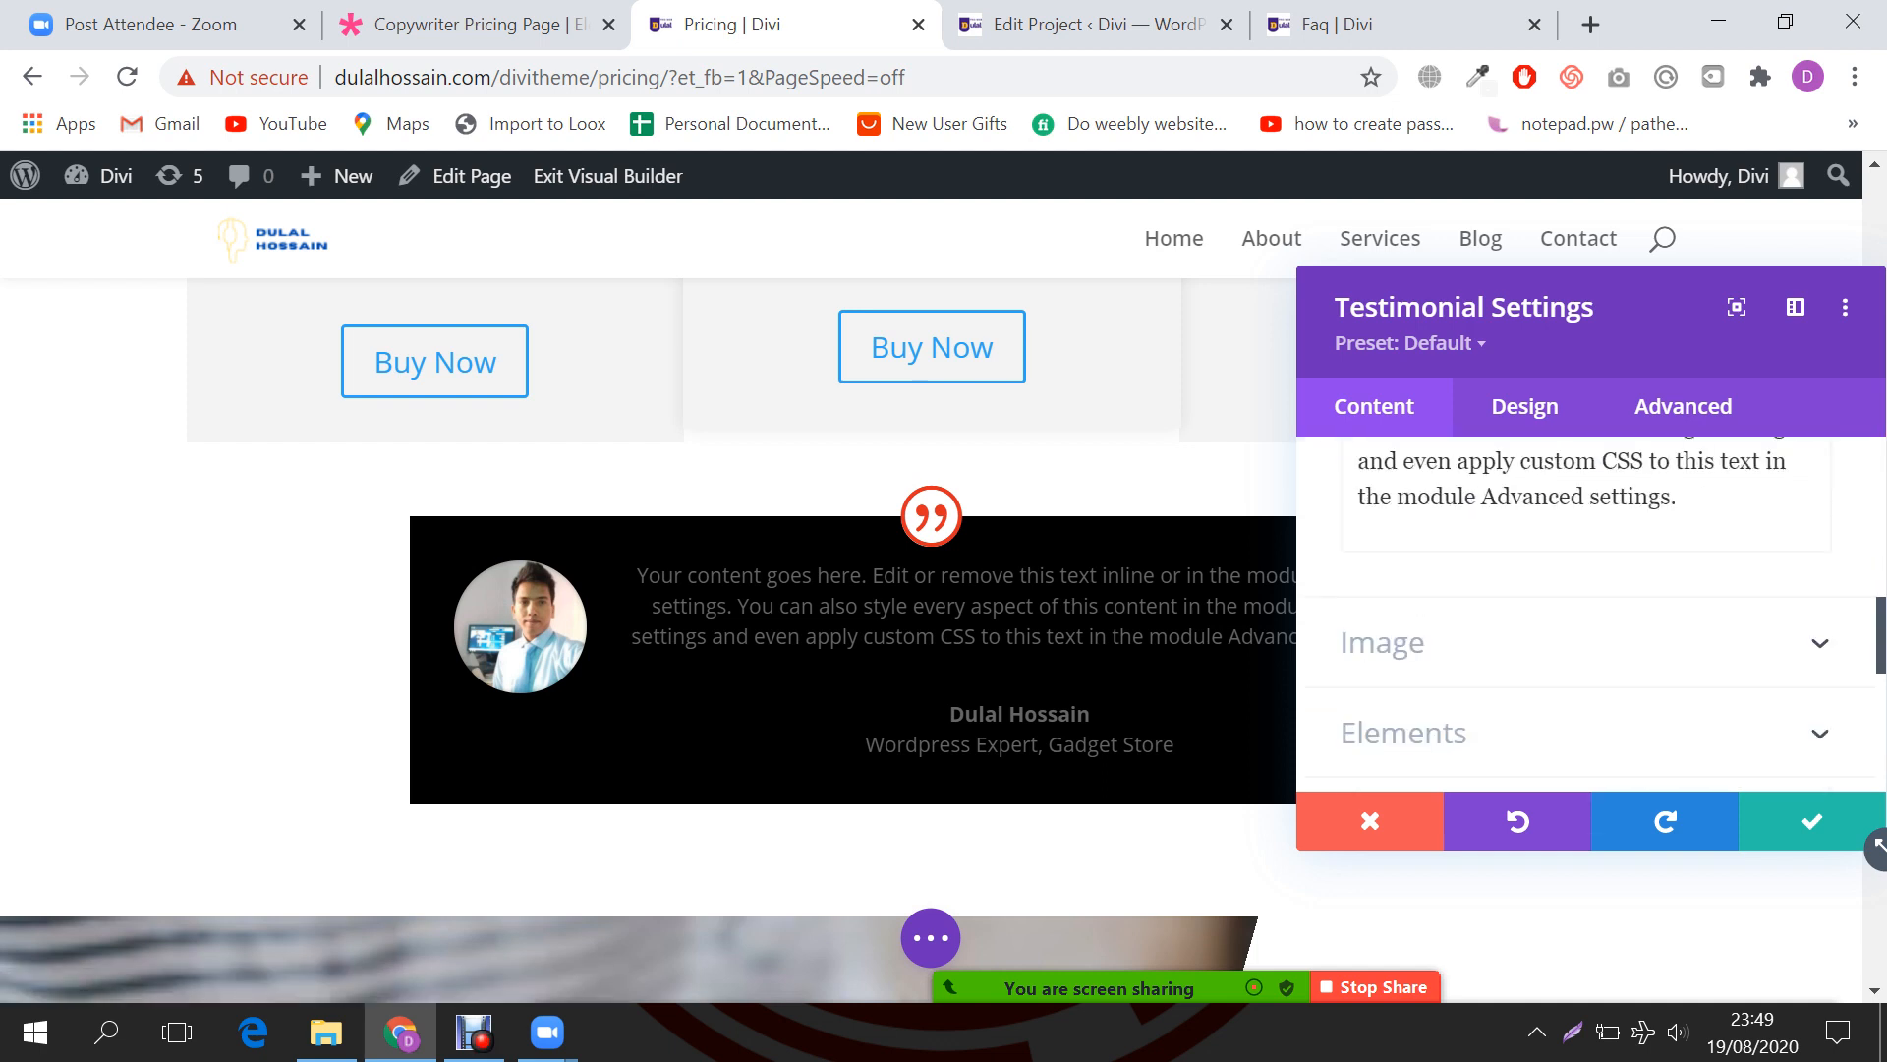
scroll(1618, 590, down, 2)
click(1618, 590)
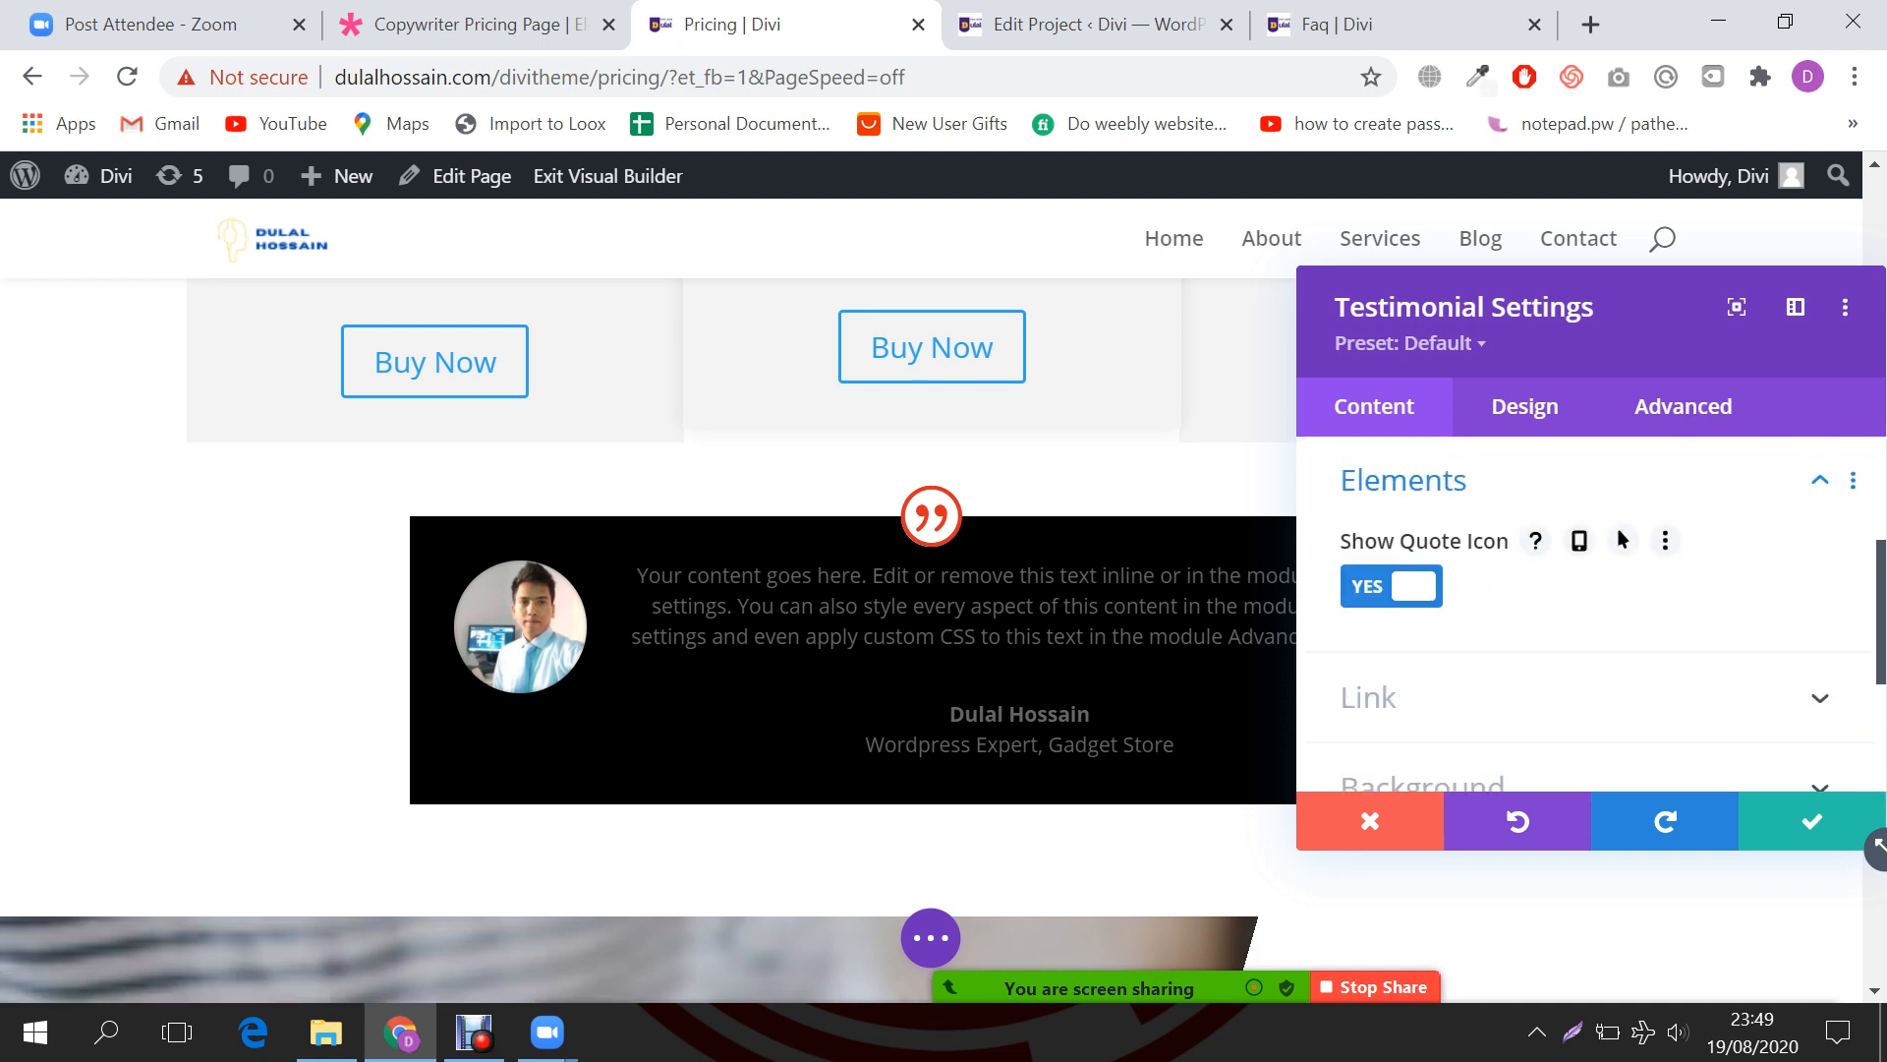
scroll(1618, 528, up, 3)
click(1572, 628)
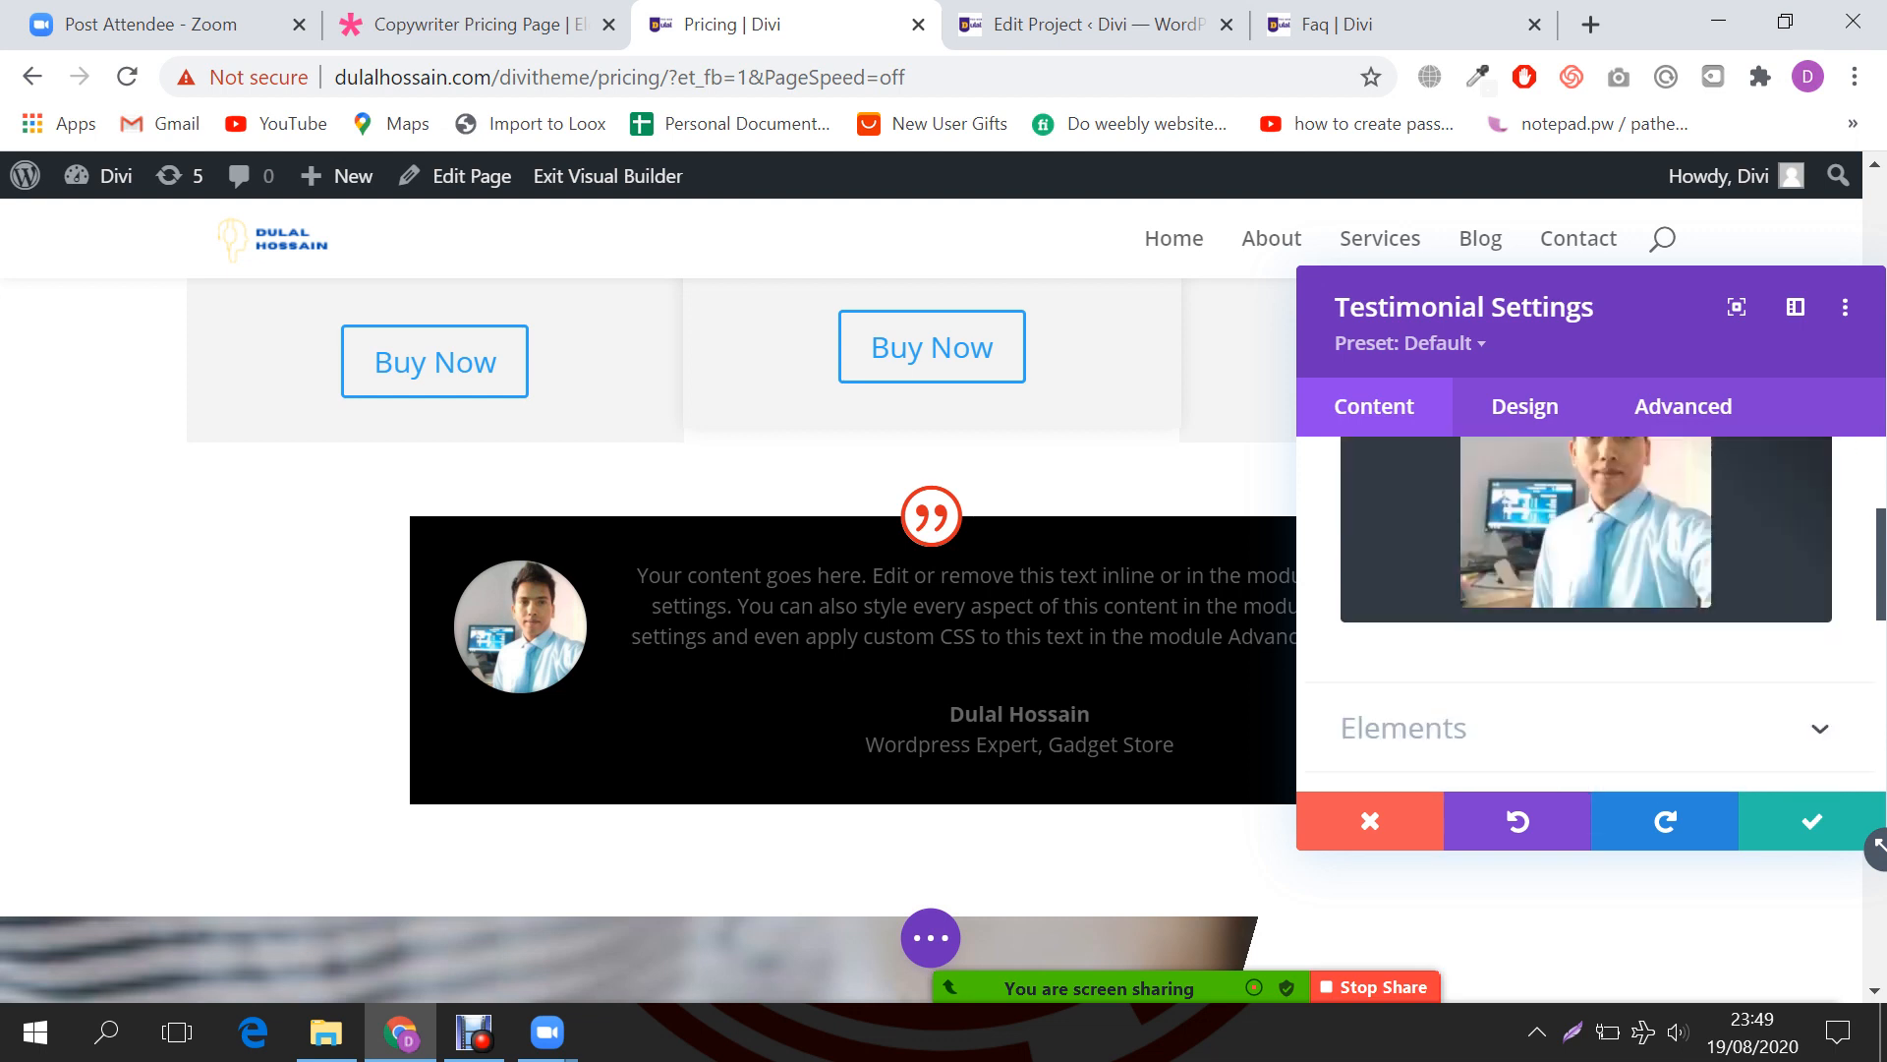
scroll(1587, 590, down, 4)
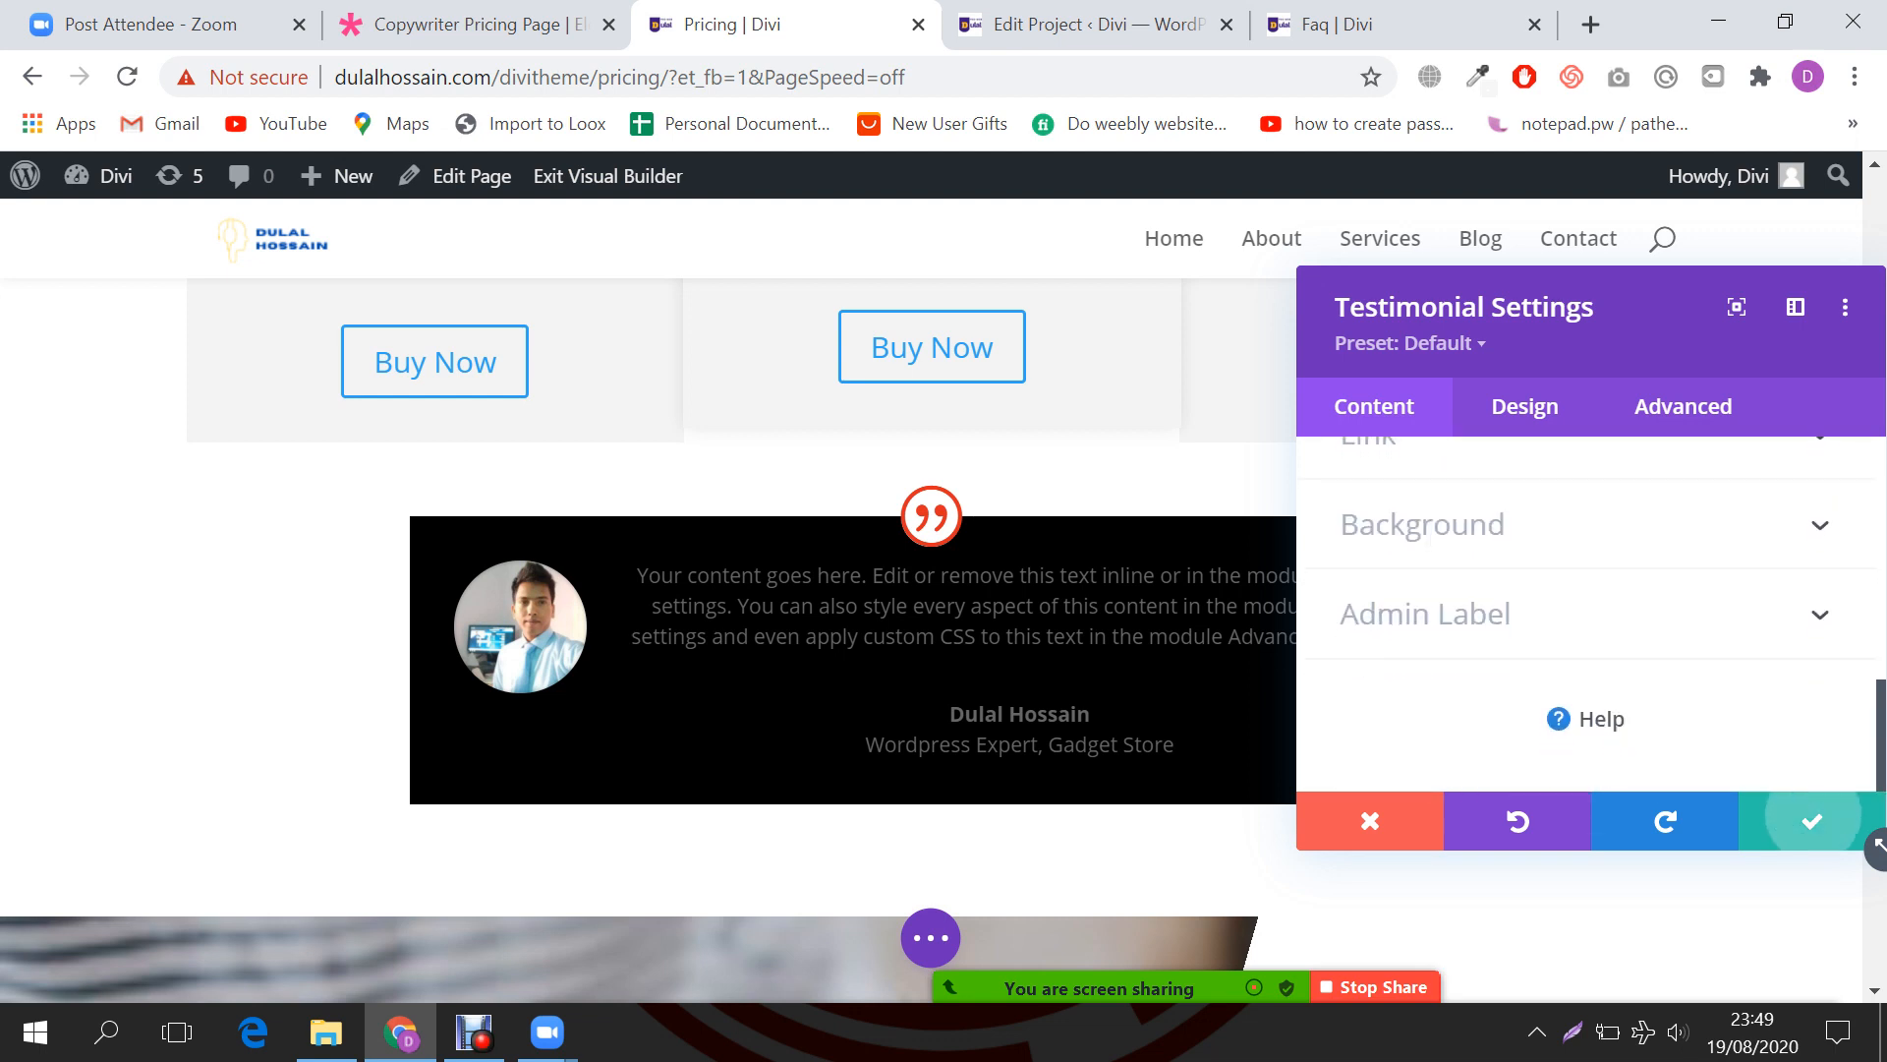
click(1812, 821)
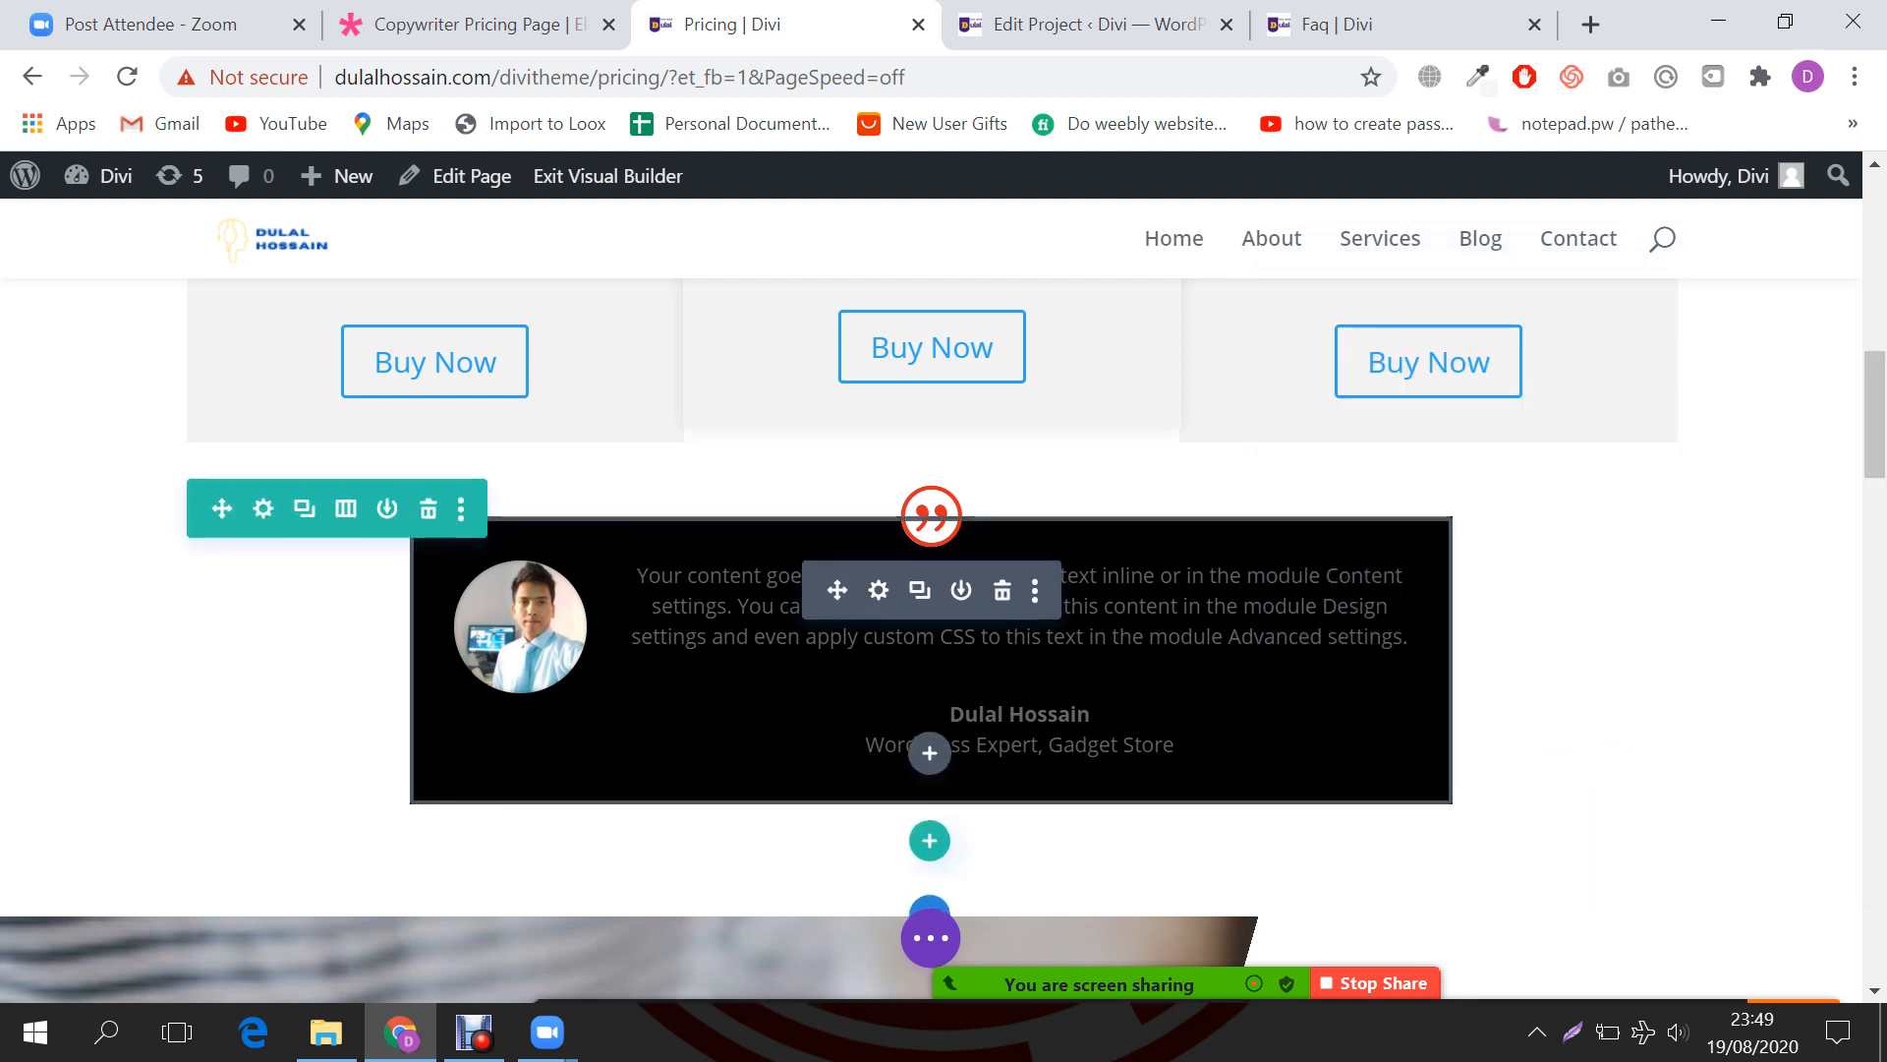
Step: Open Chat from the Zoom More menu and focus the chat message box
click(1795, 958)
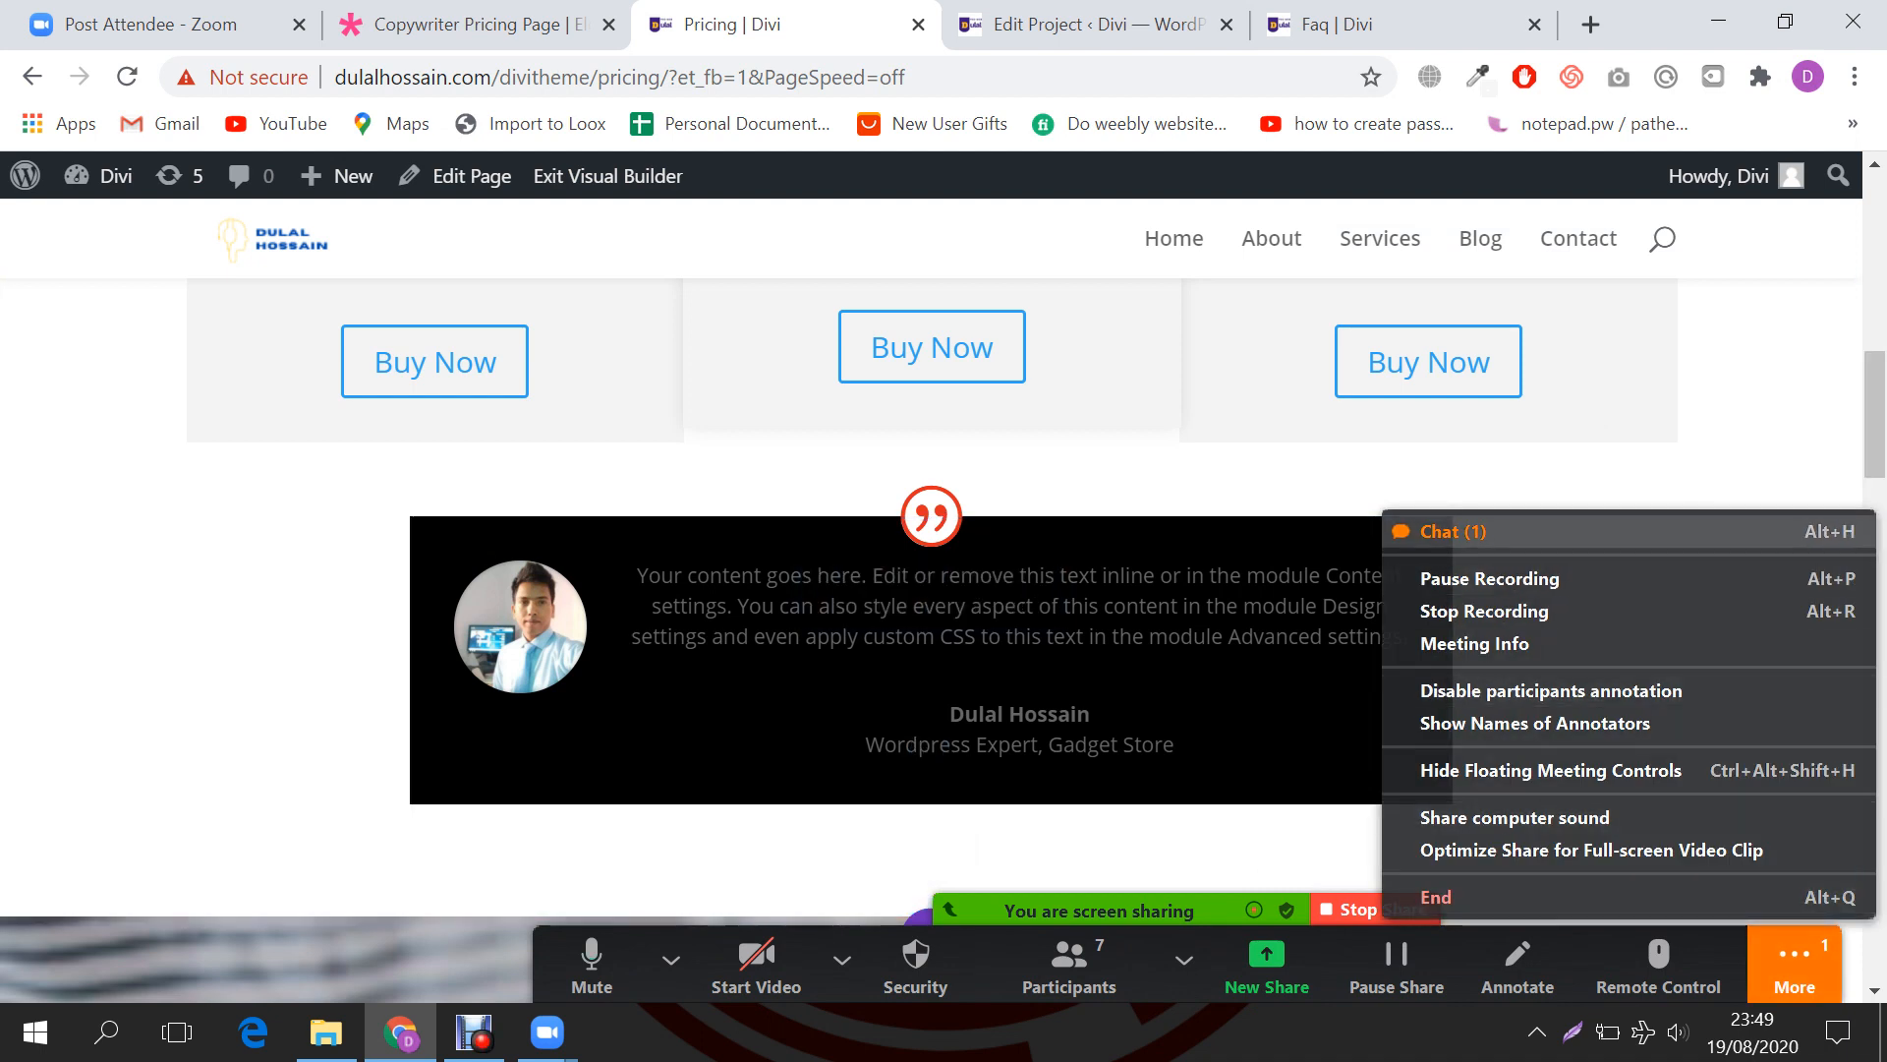
click(1453, 530)
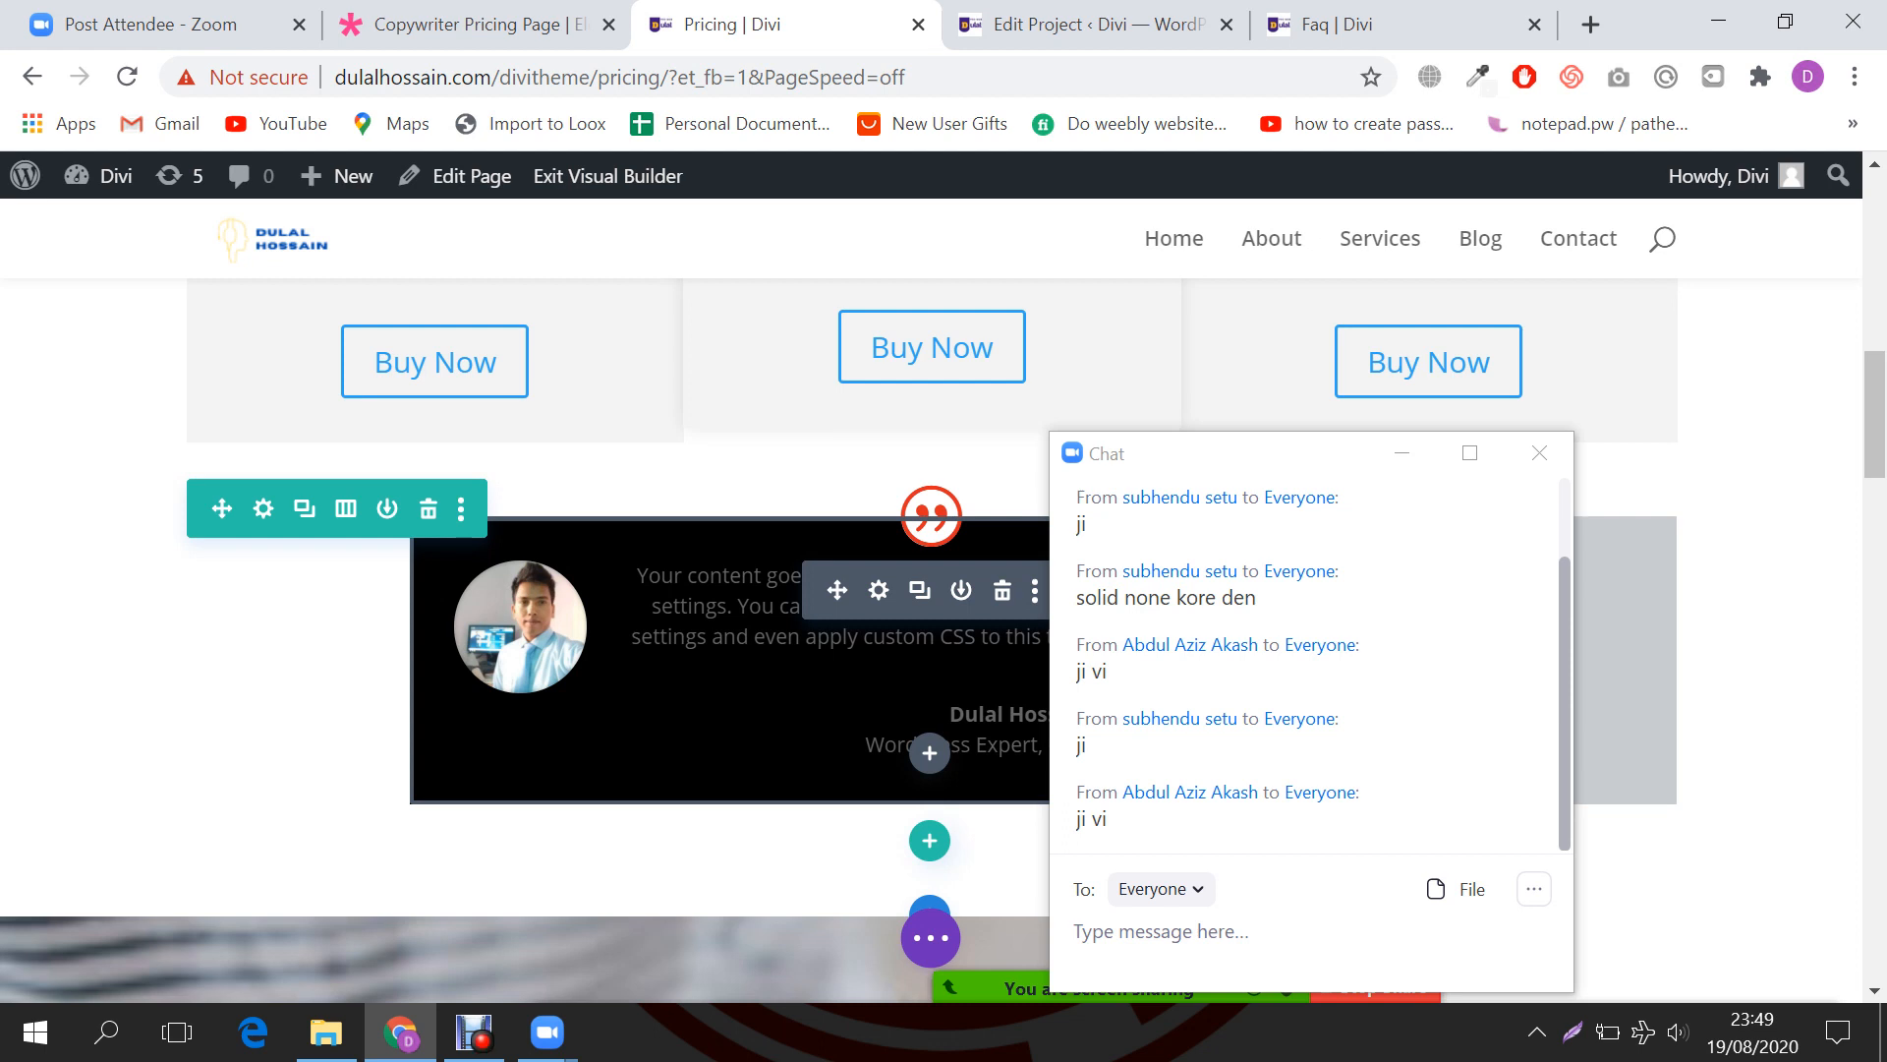
click(1074, 931)
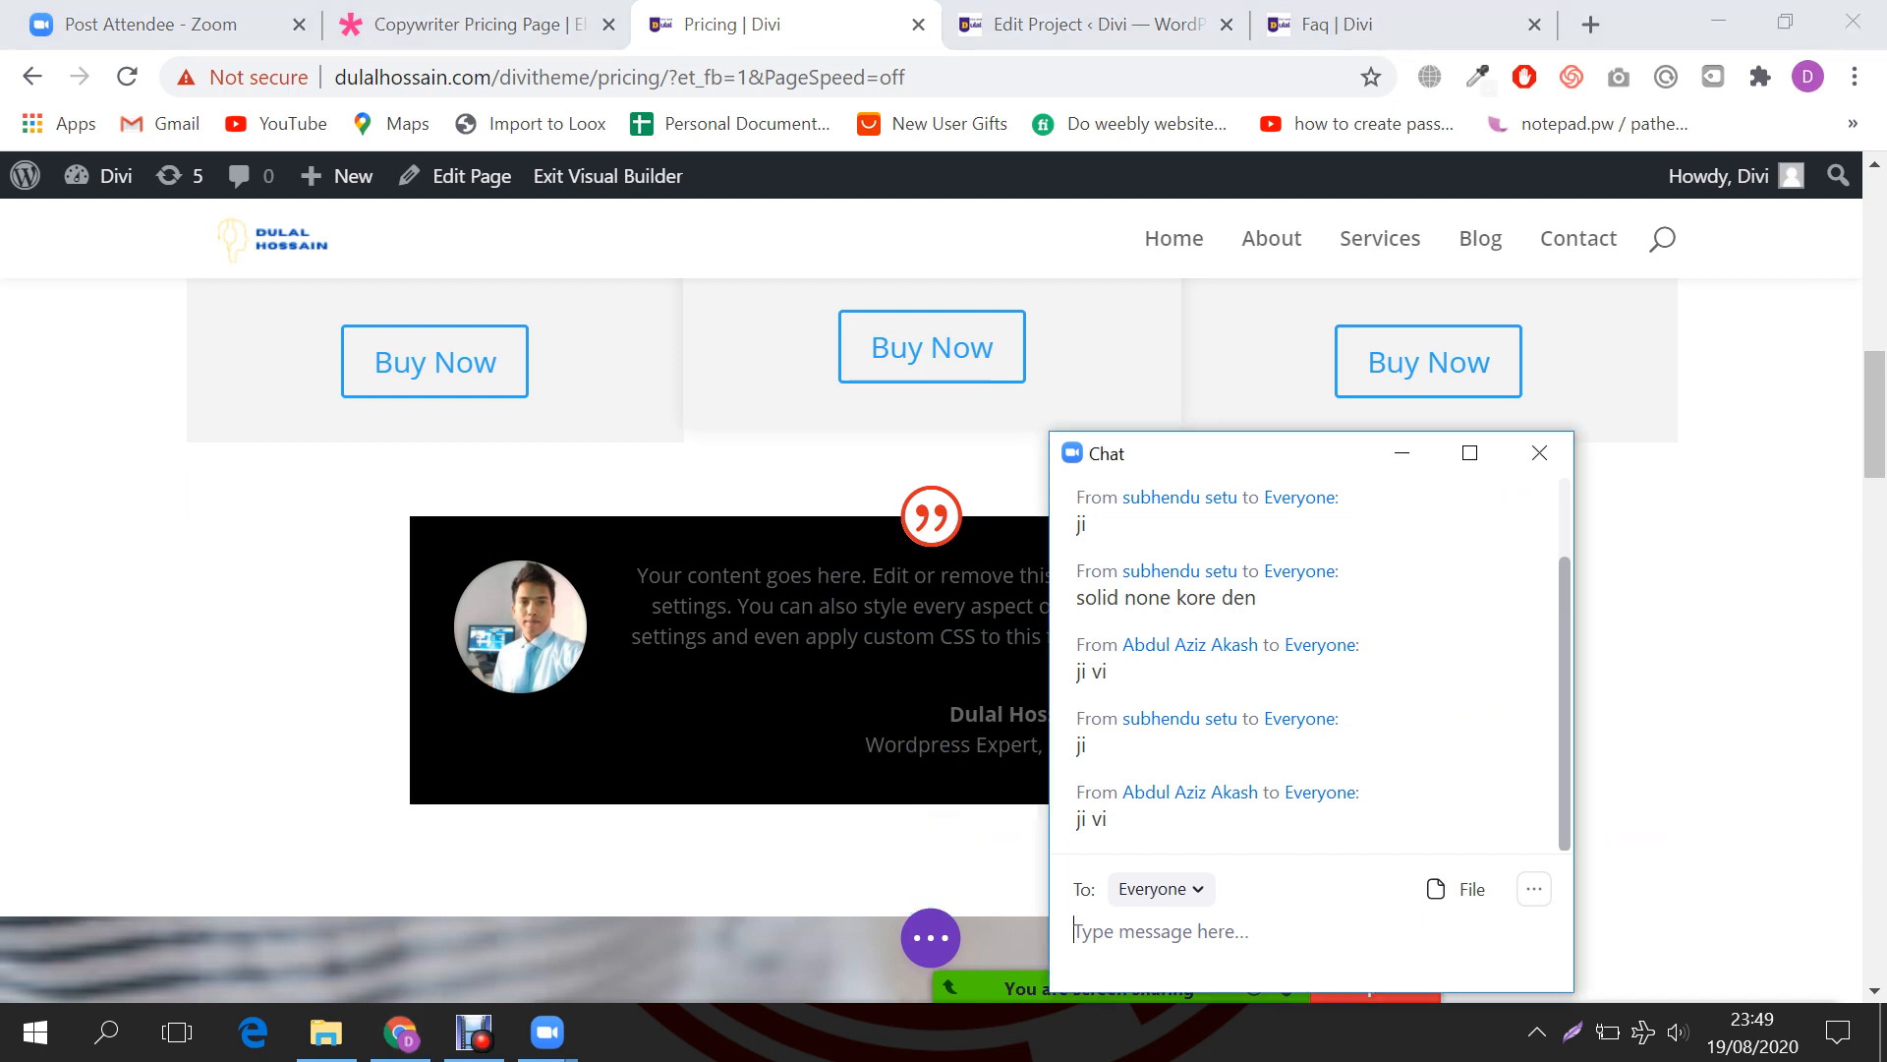
key(alt+Tab)
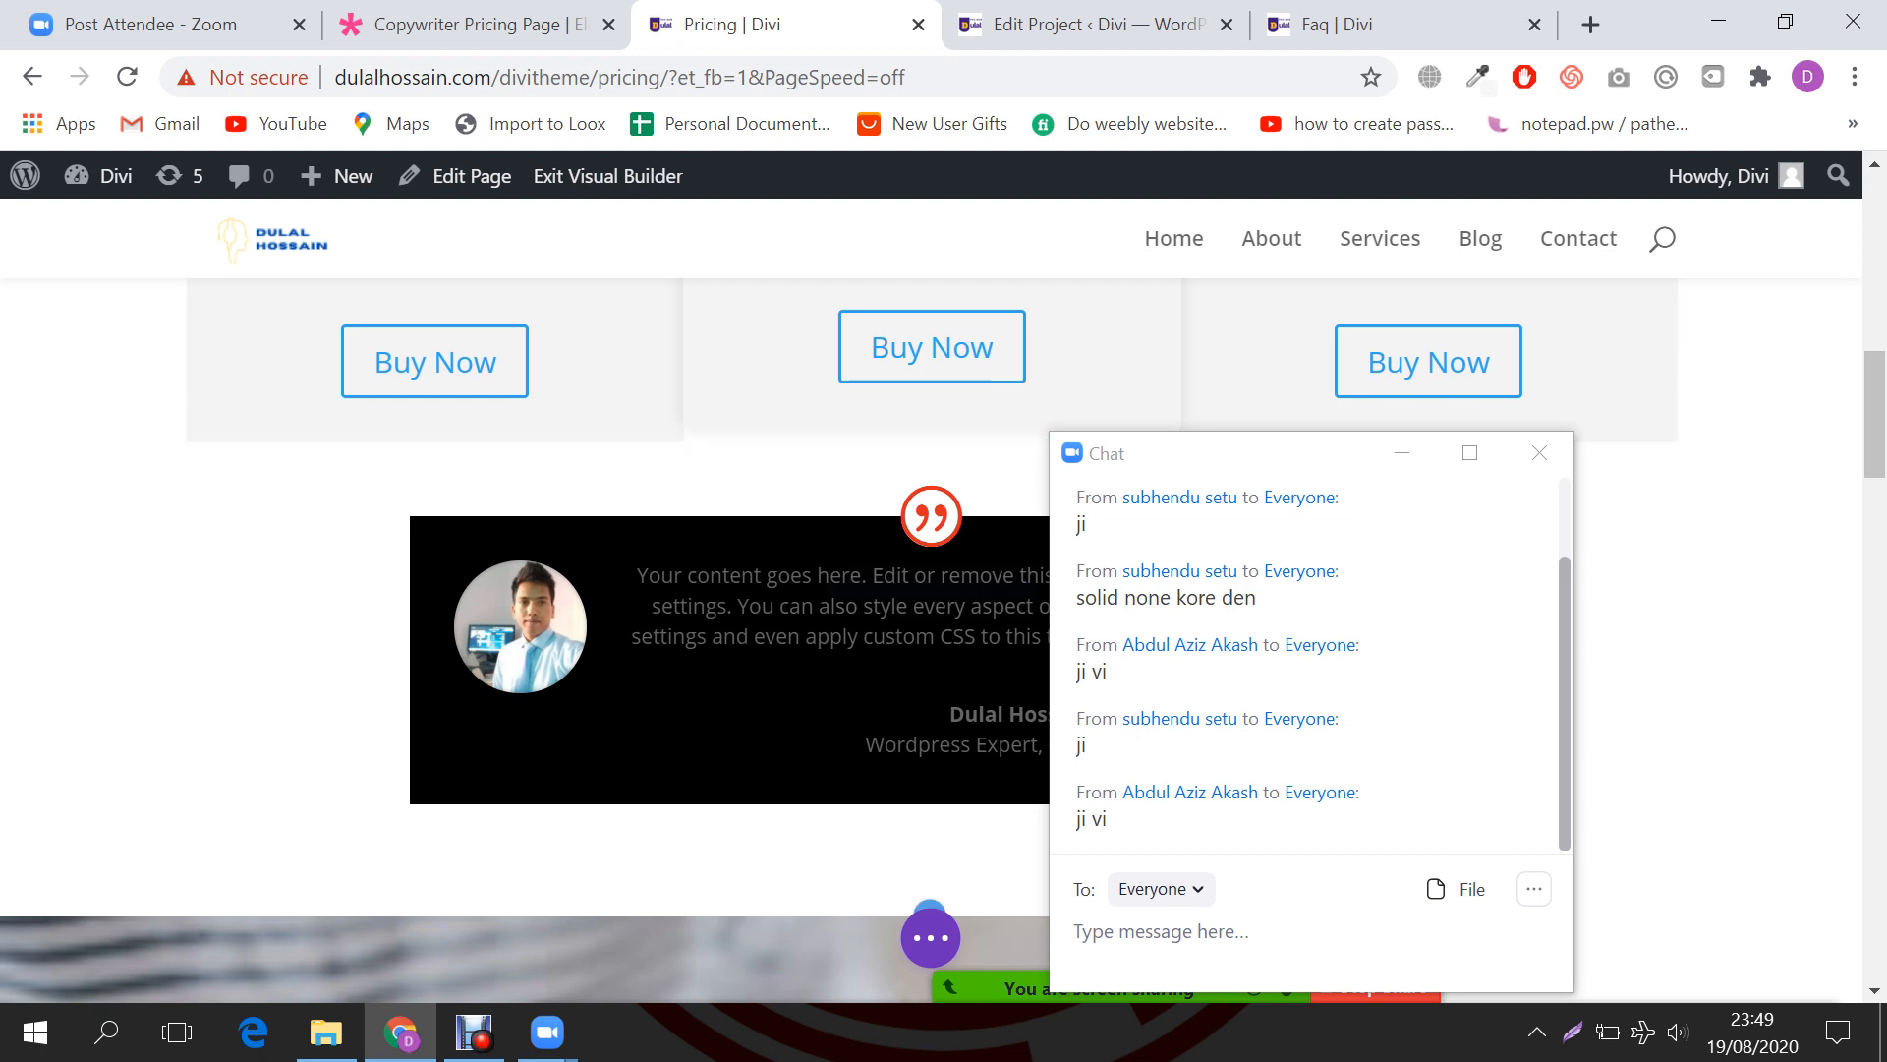
click(1159, 931)
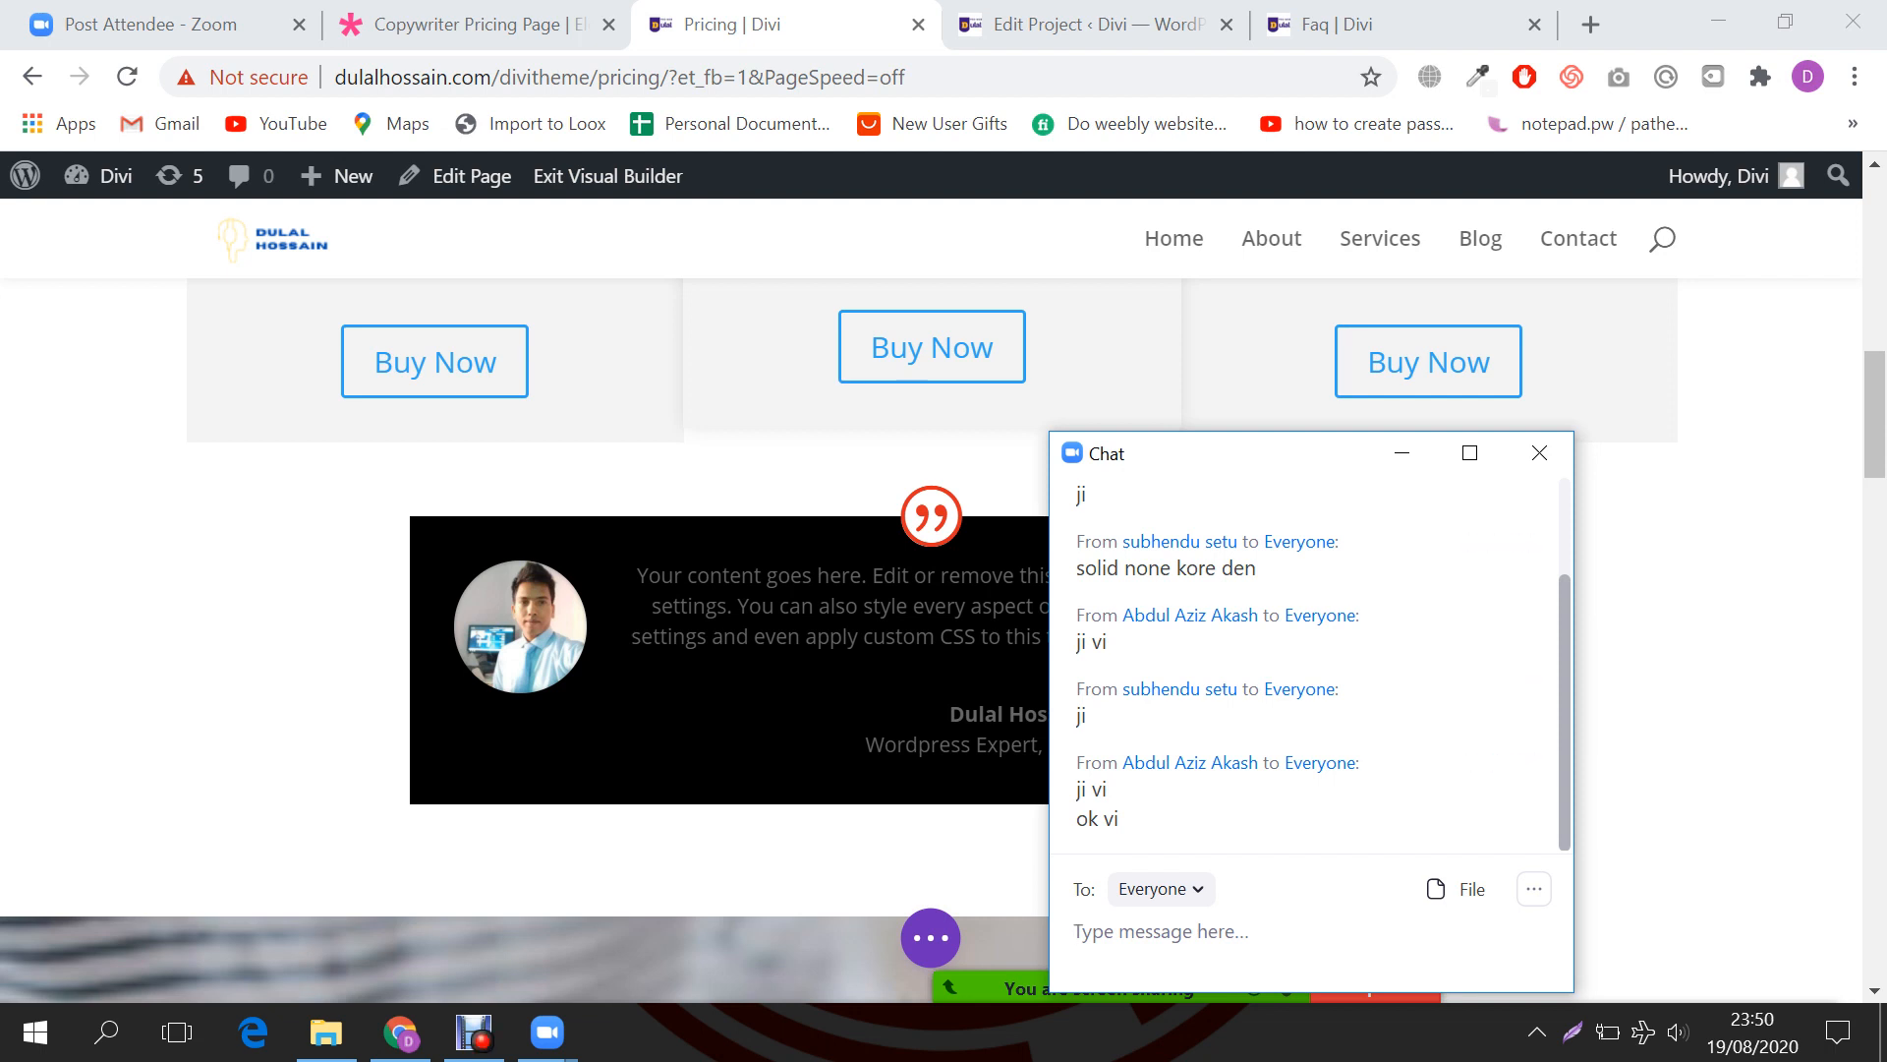
Step: Scroll the finished pricing page, then open Portfolio on the Copywriter Pricing Page demo tab
scroll(885, 589, down, 2)
scroll(929, 639, down, 4)
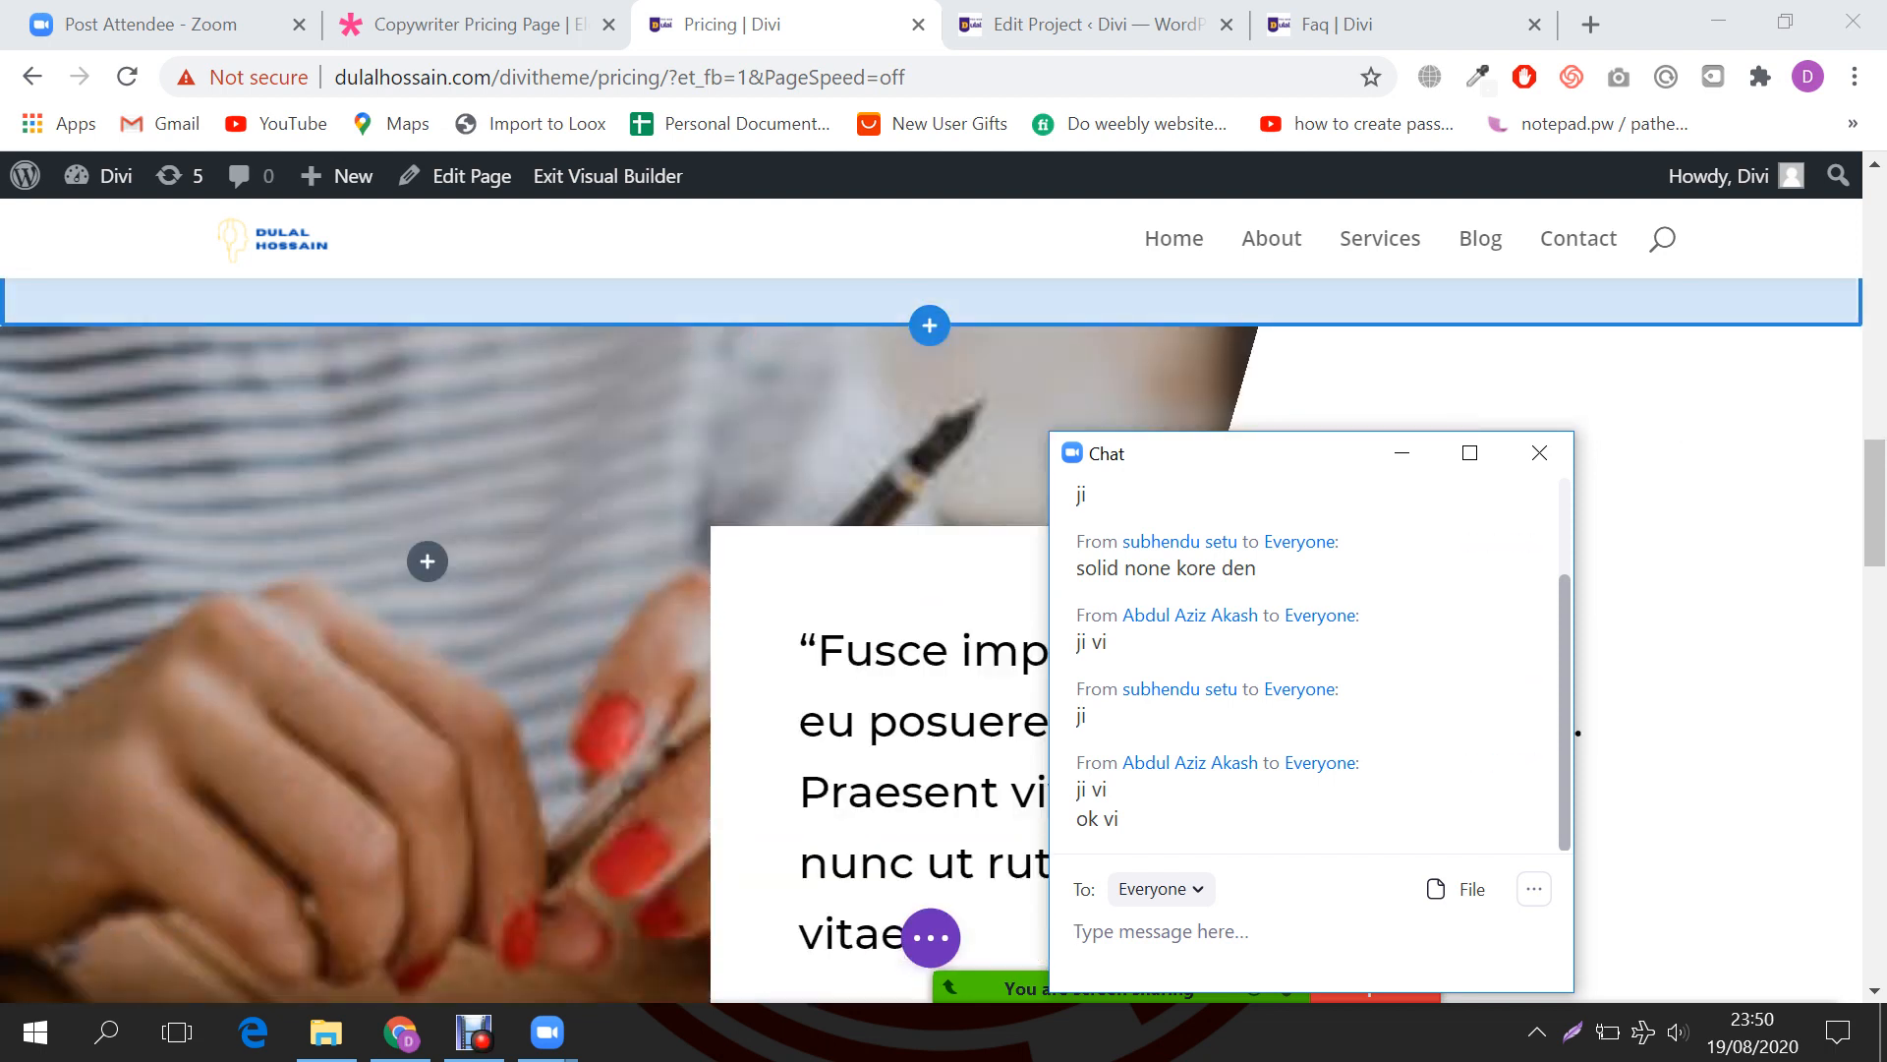
scroll(929, 639, down, 8)
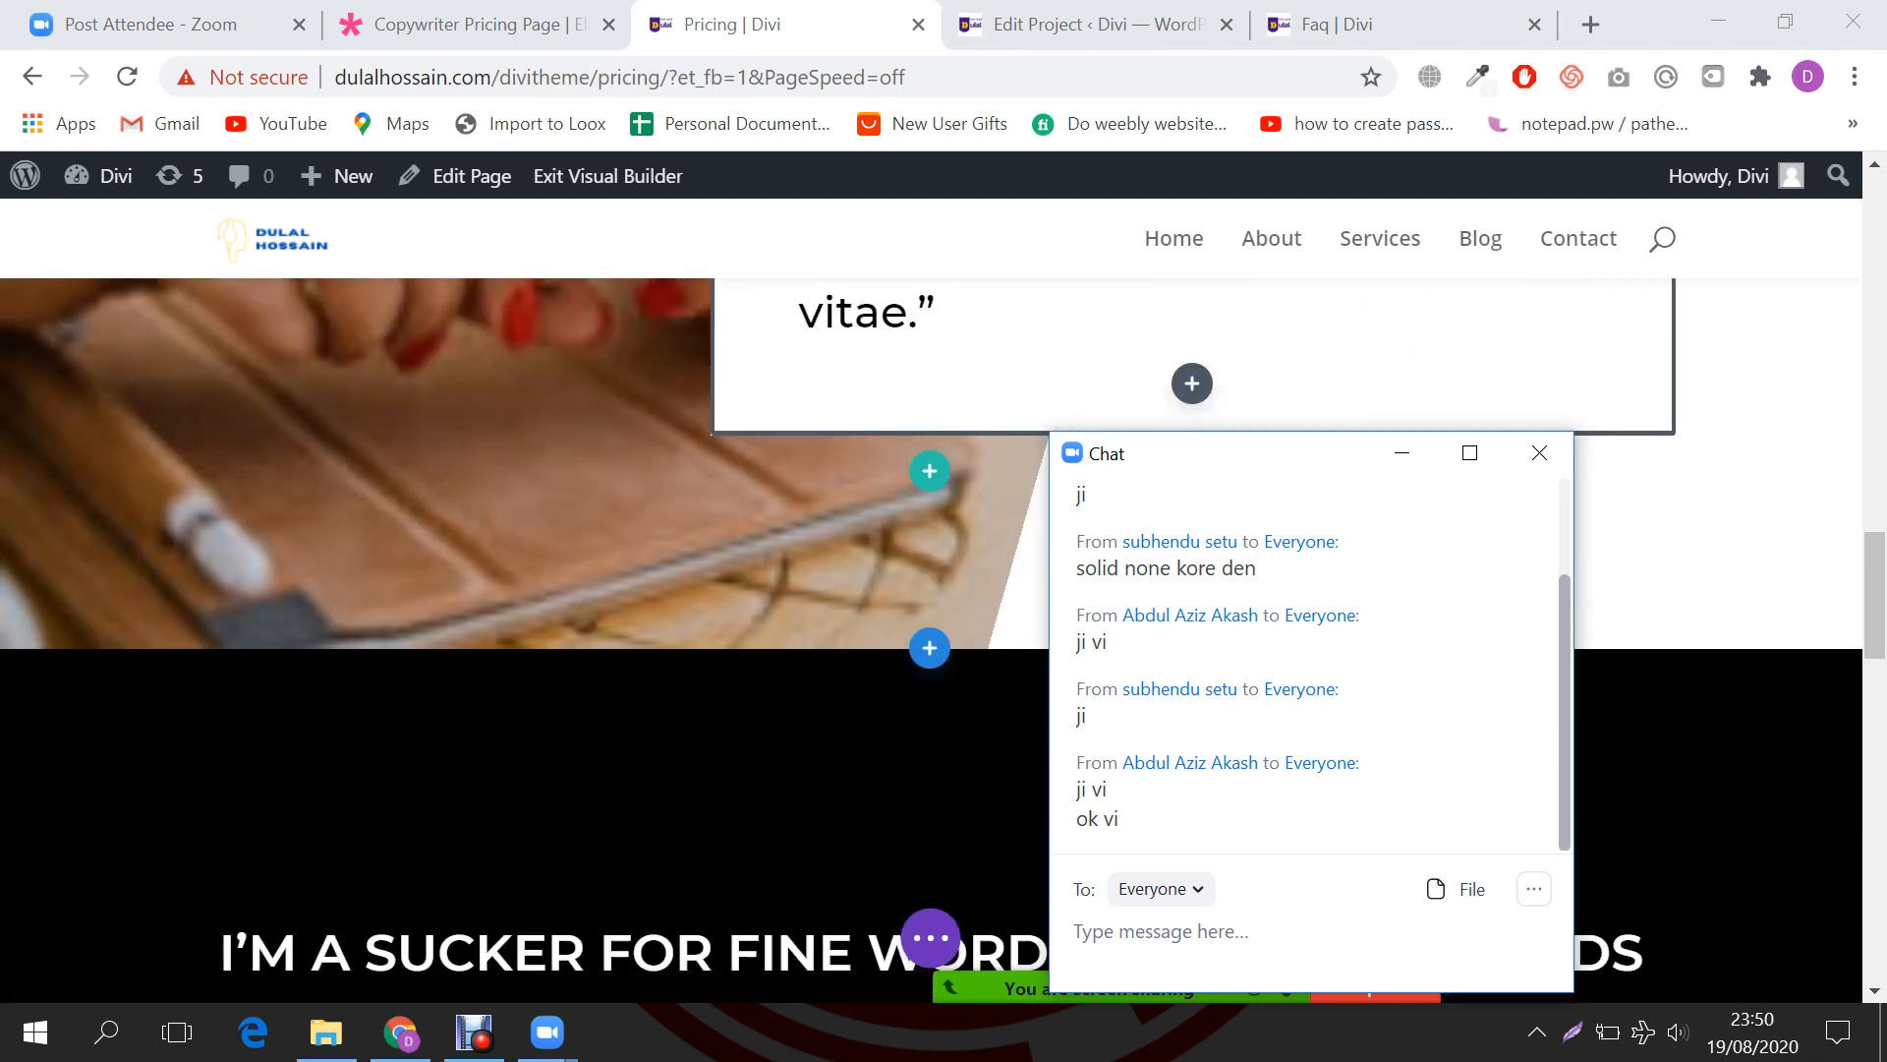
scroll(930, 639, down, 5)
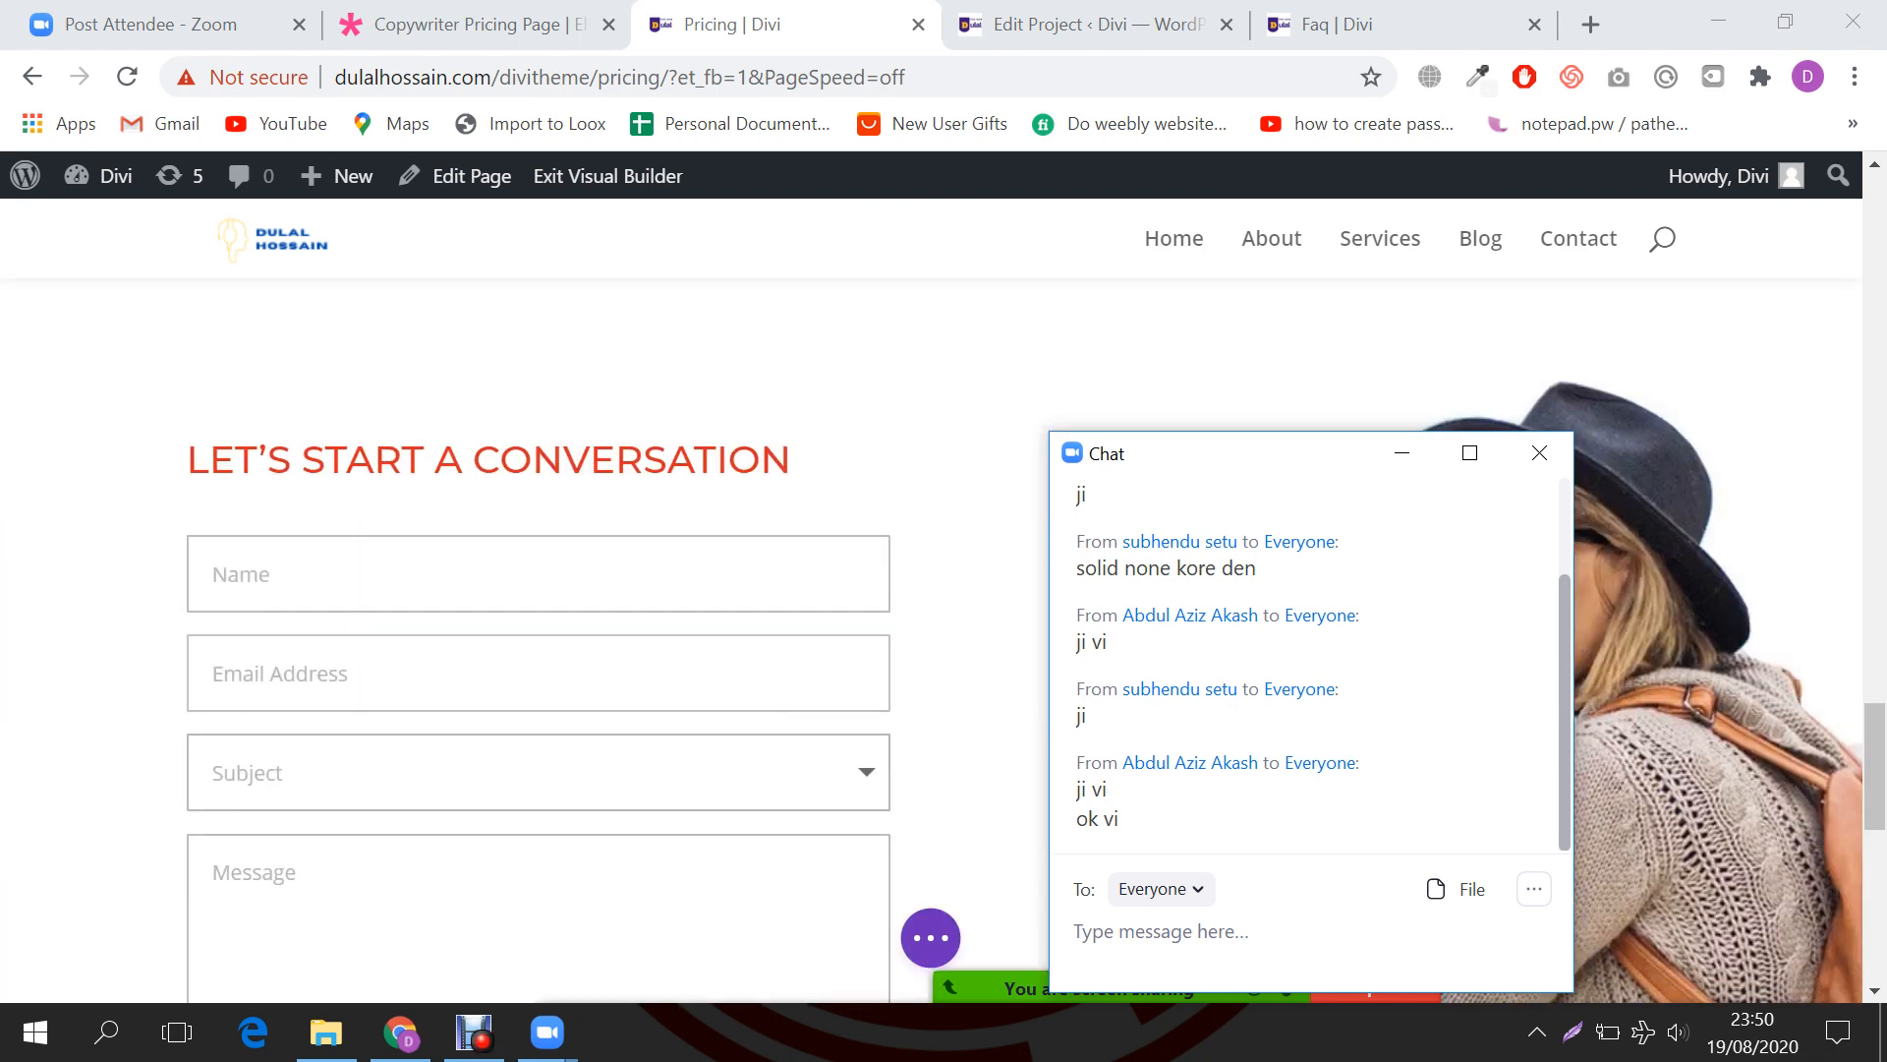
scroll(930, 638, down, 8)
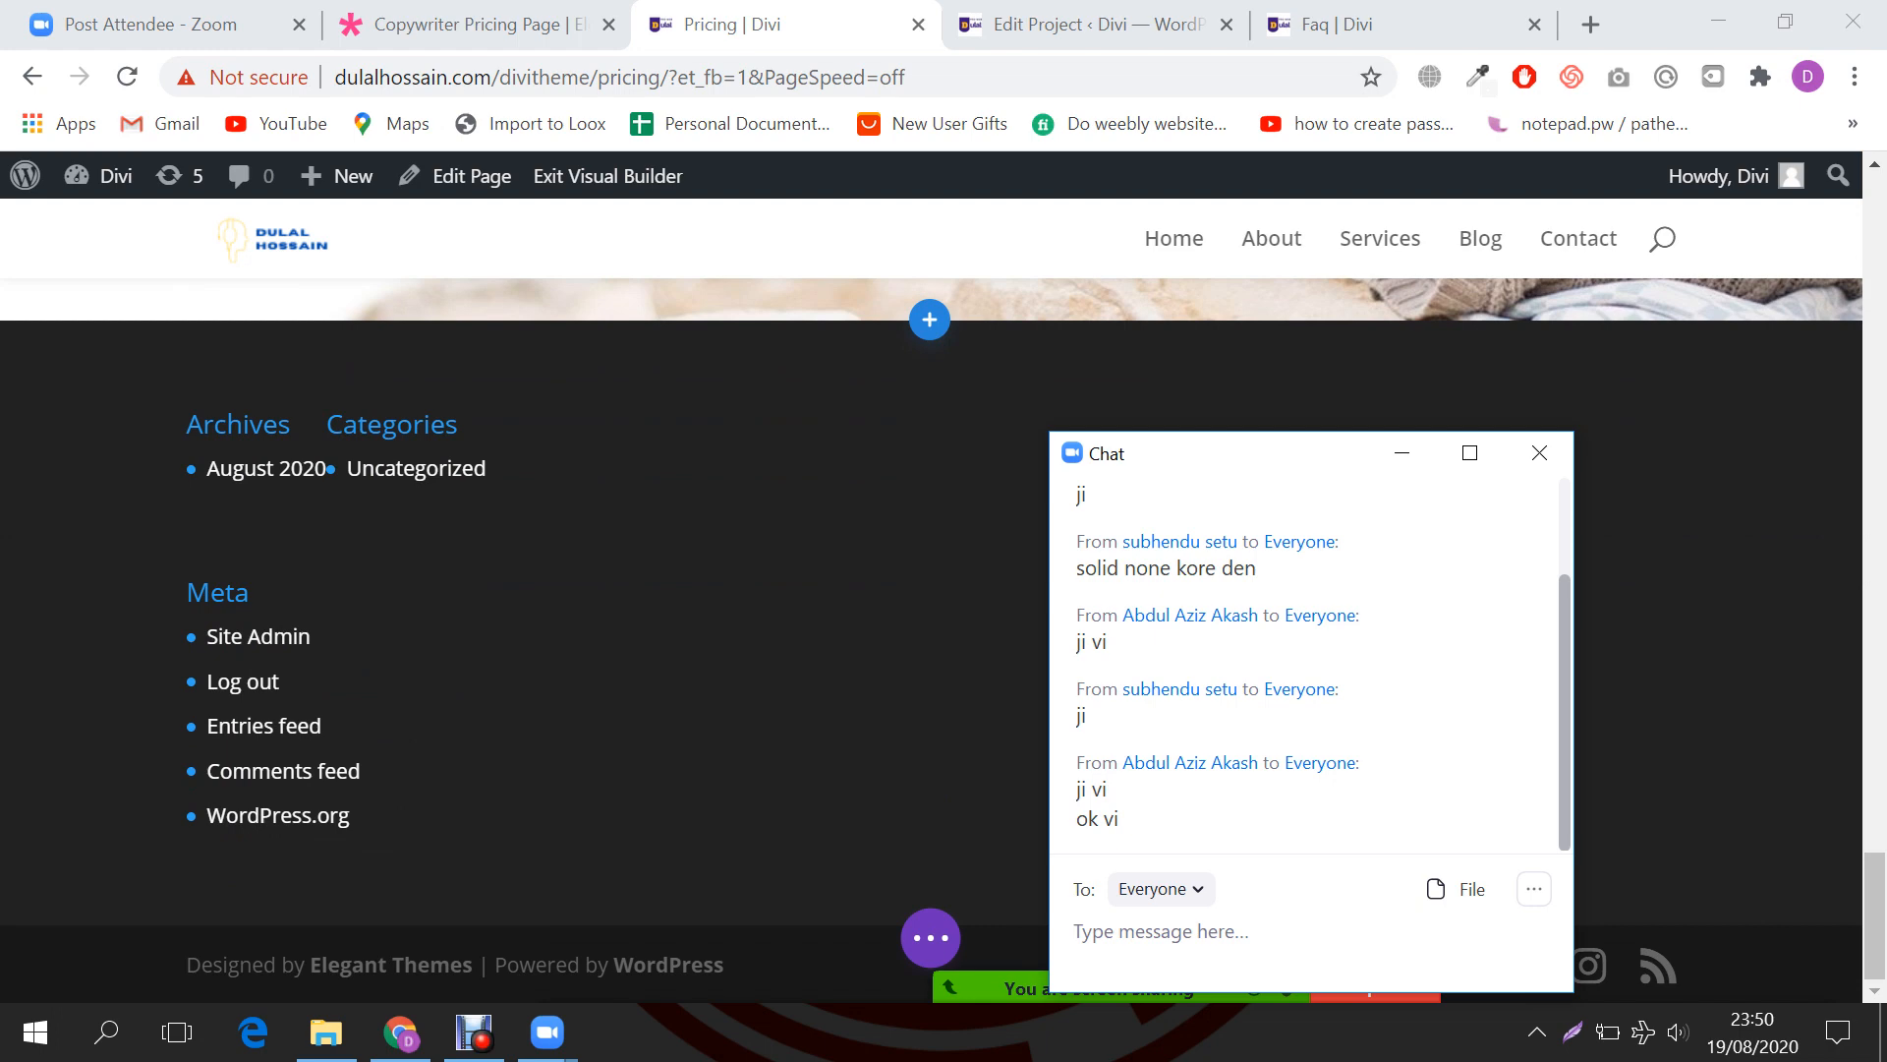
scroll(929, 639, up, 20)
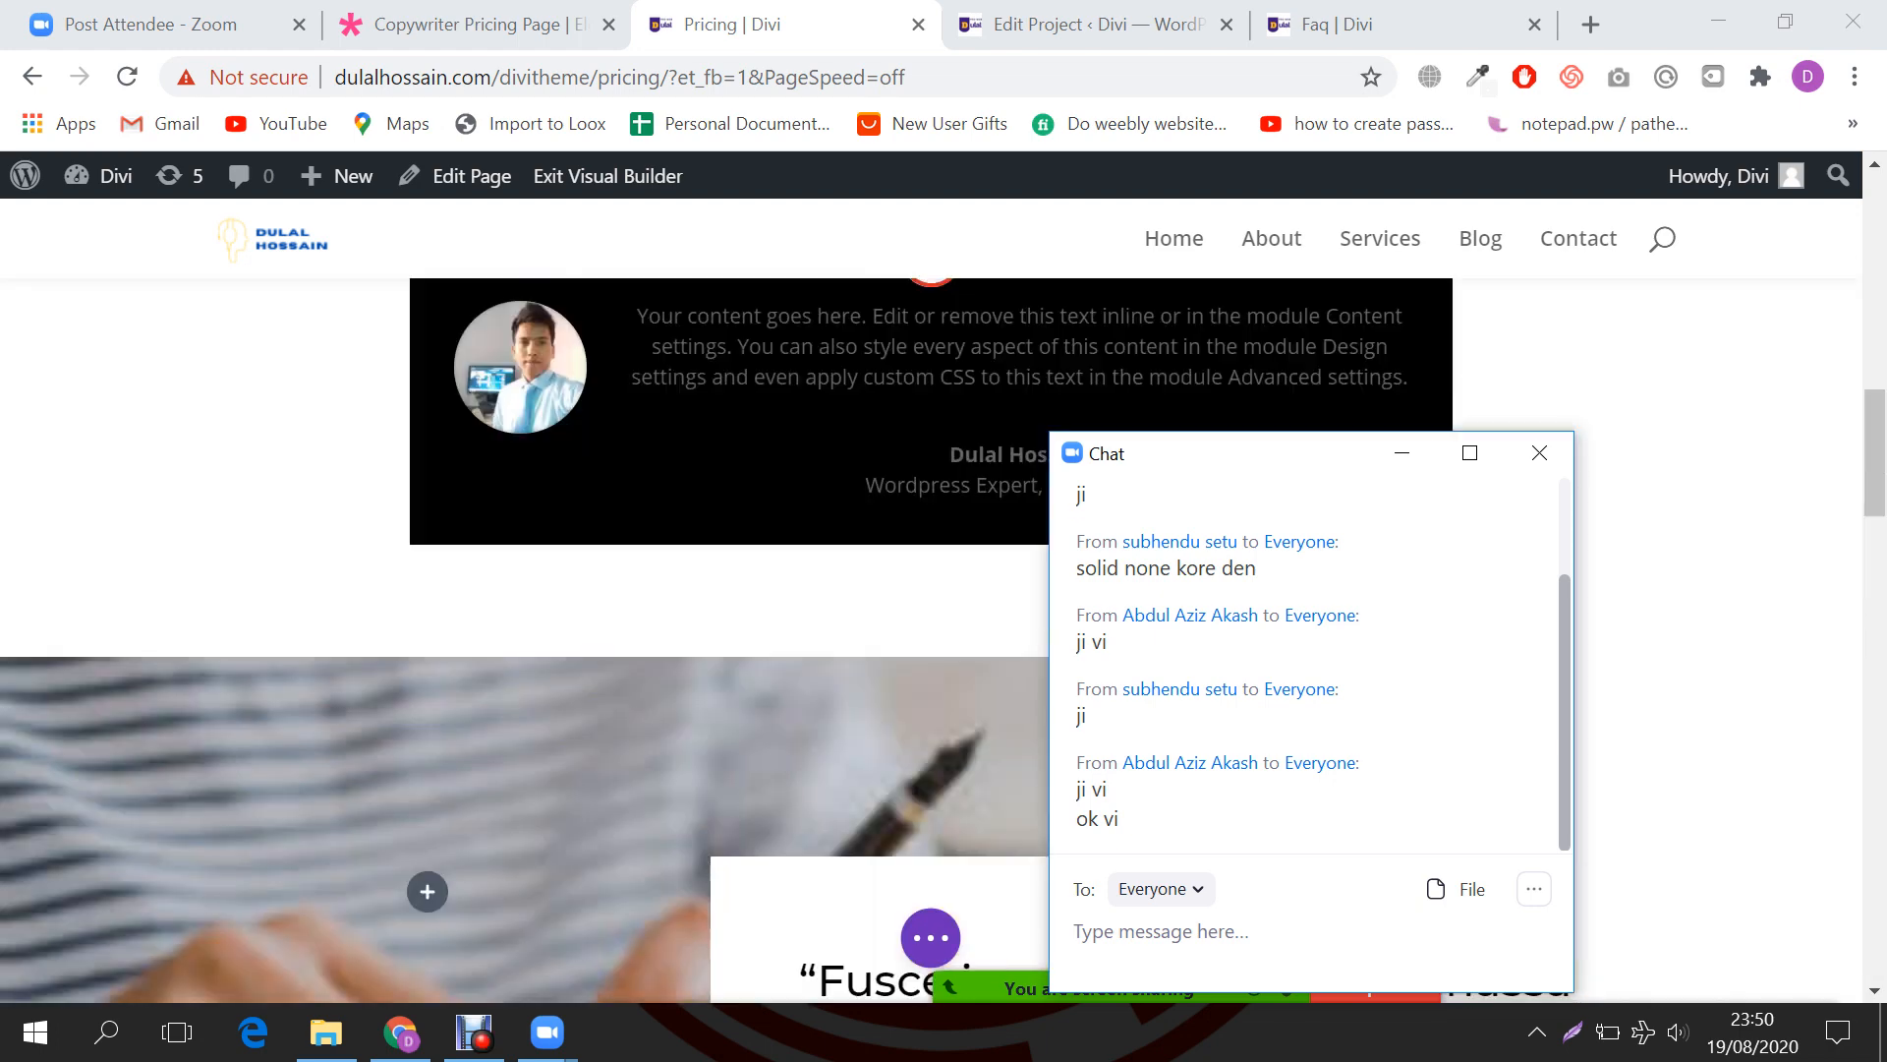
scroll(930, 639, up, 15)
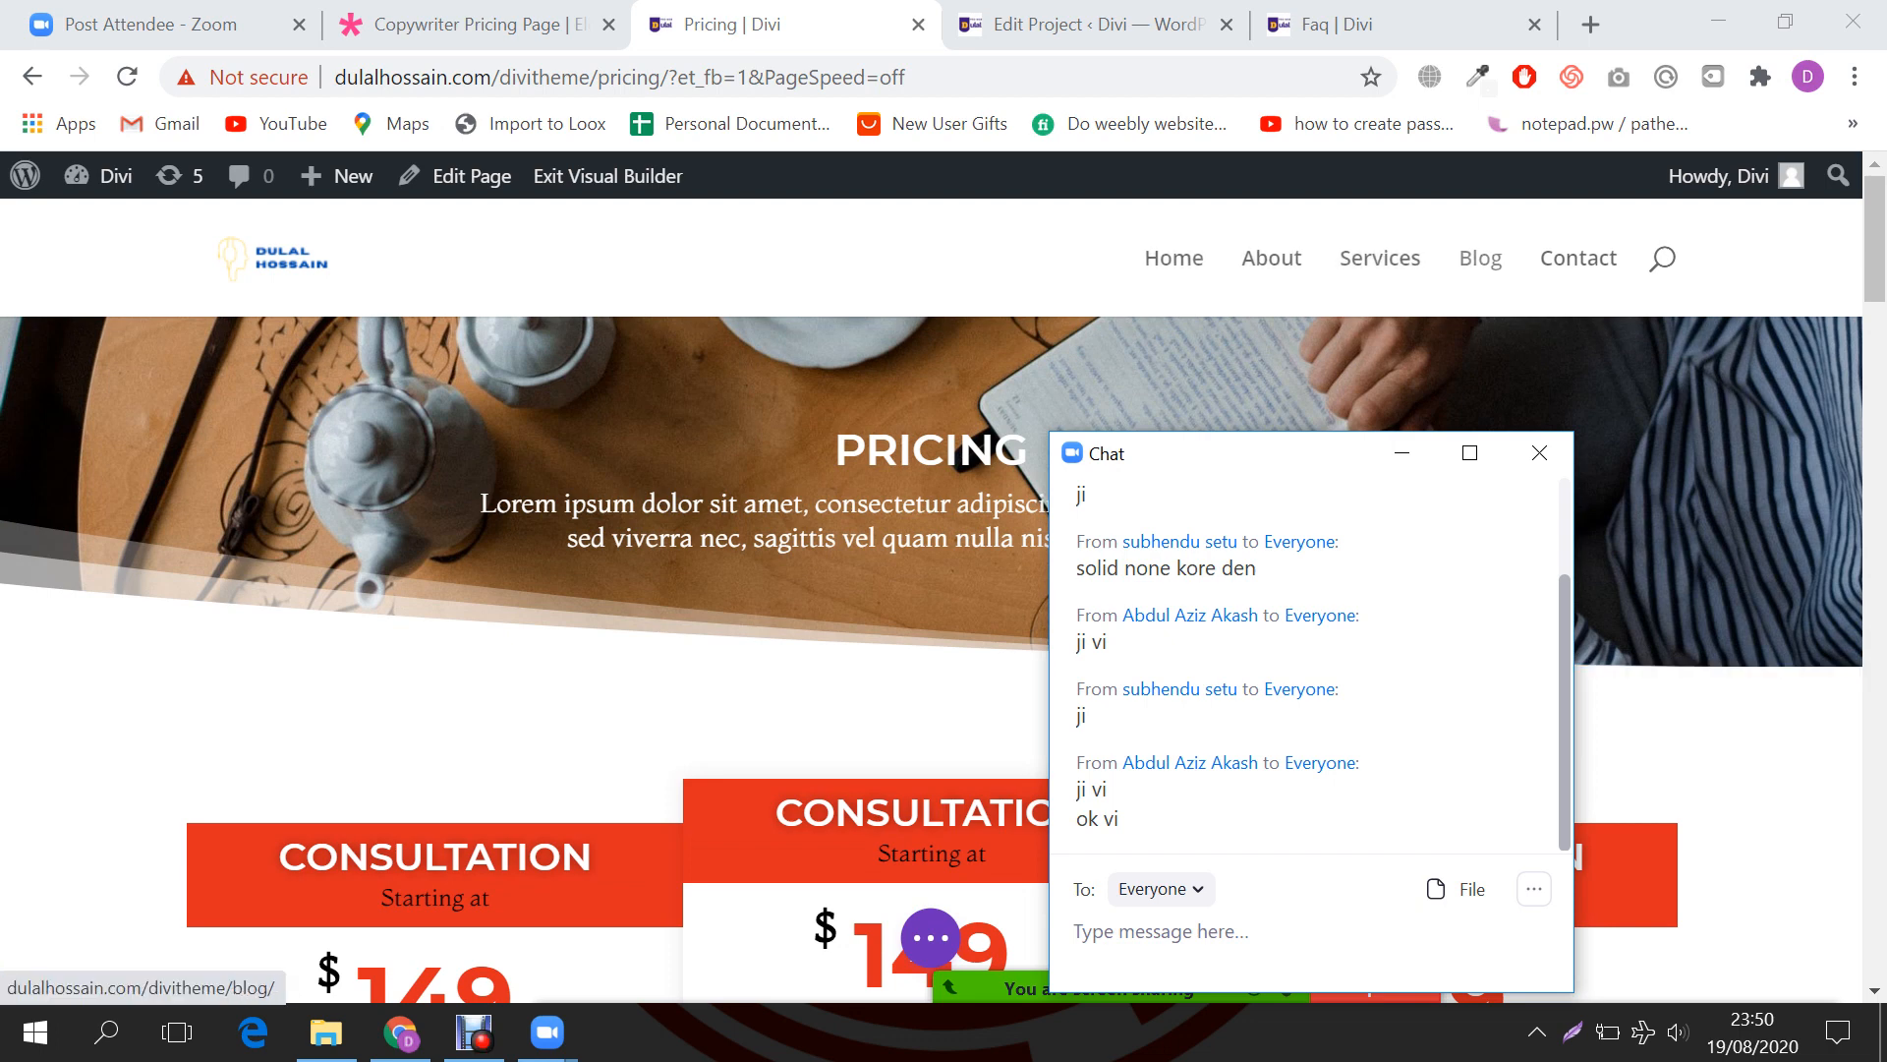
key(ctrl+shift+Tab)
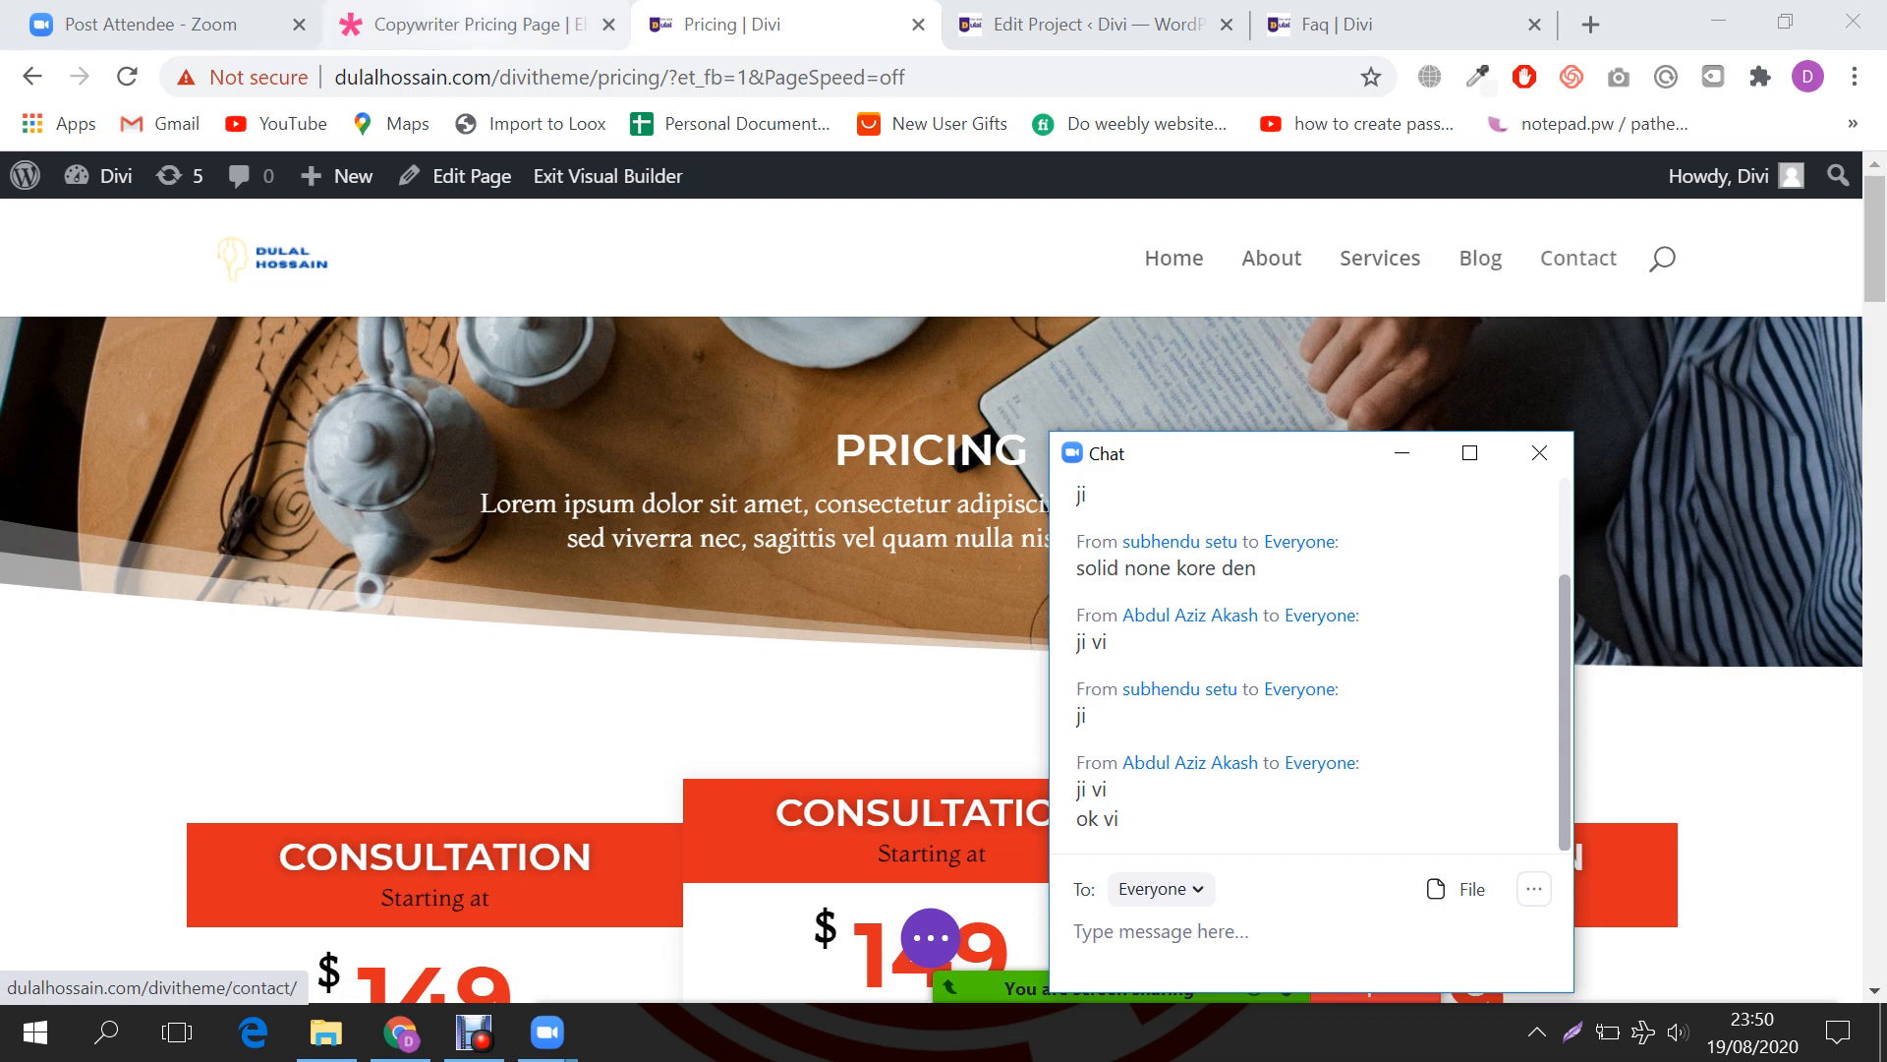
click(1056, 192)
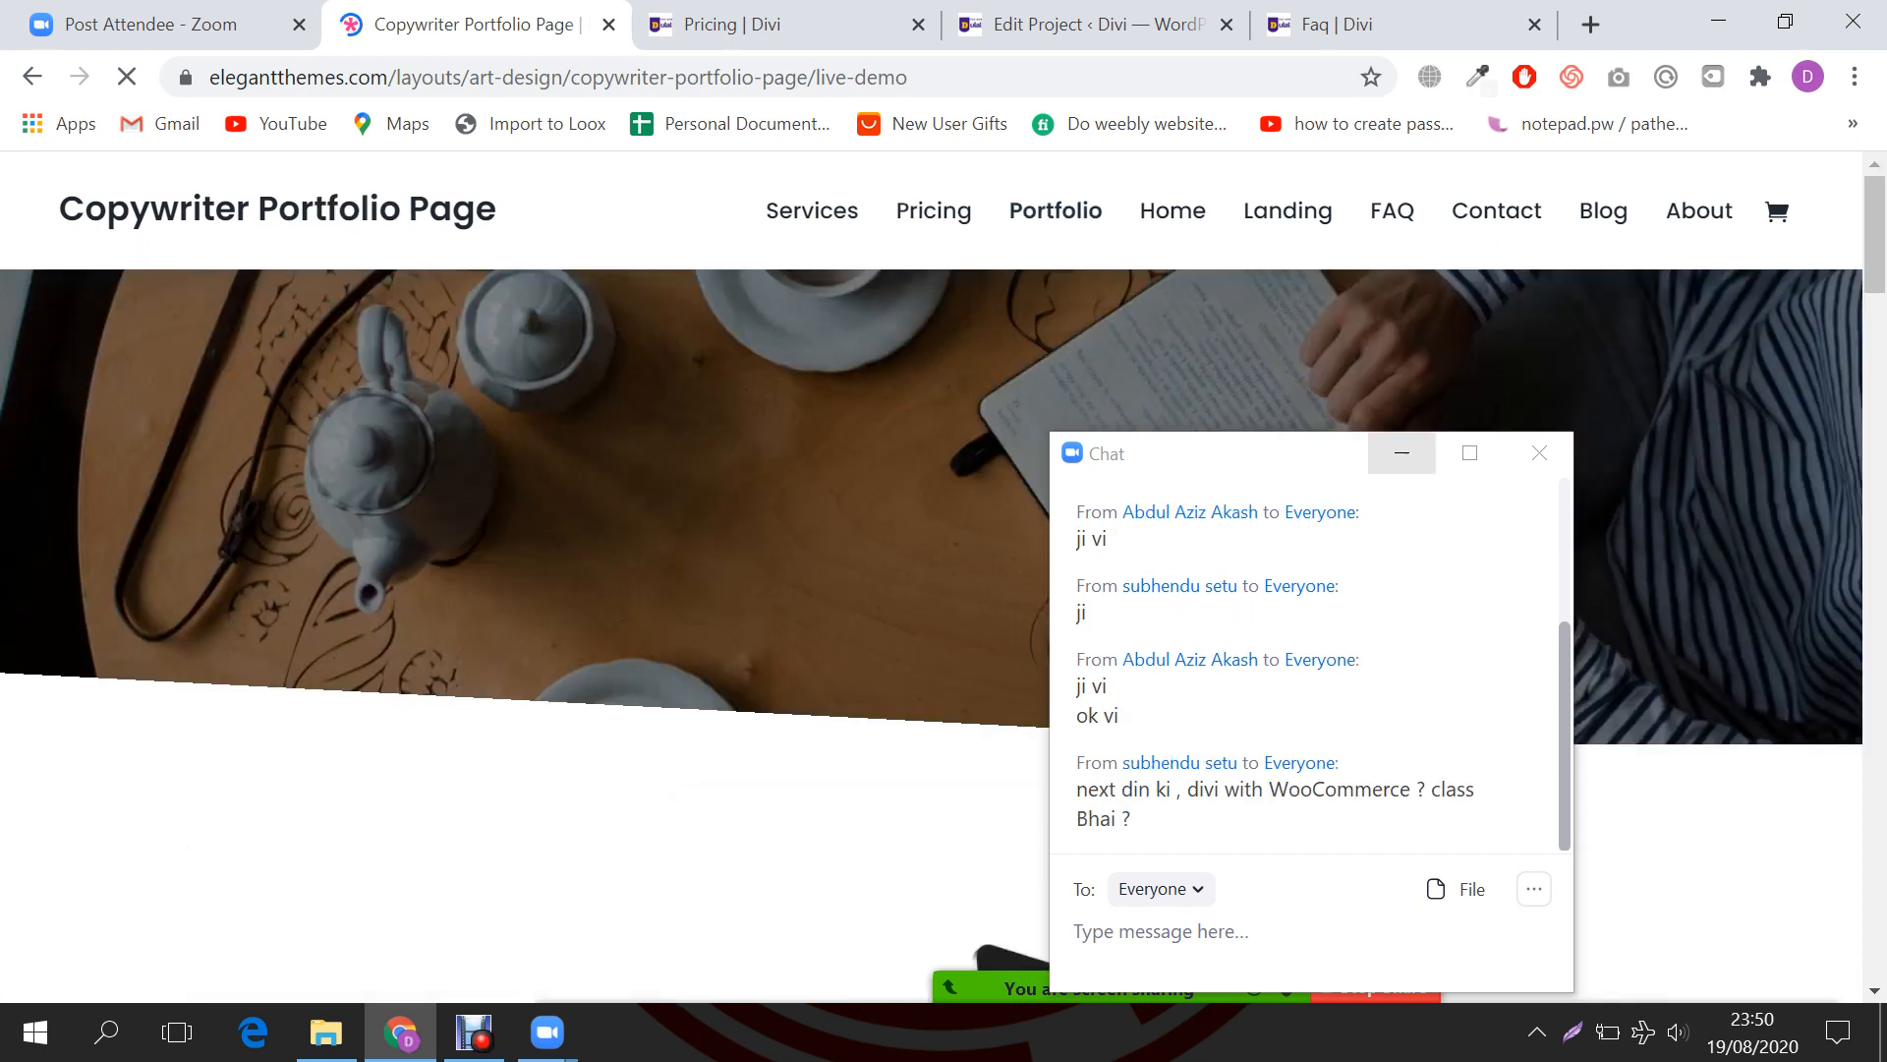
Step: Minimize the Zoom chat and scroll through the Copywriter Portfolio page
click(1403, 453)
scroll(943, 590, down, 7)
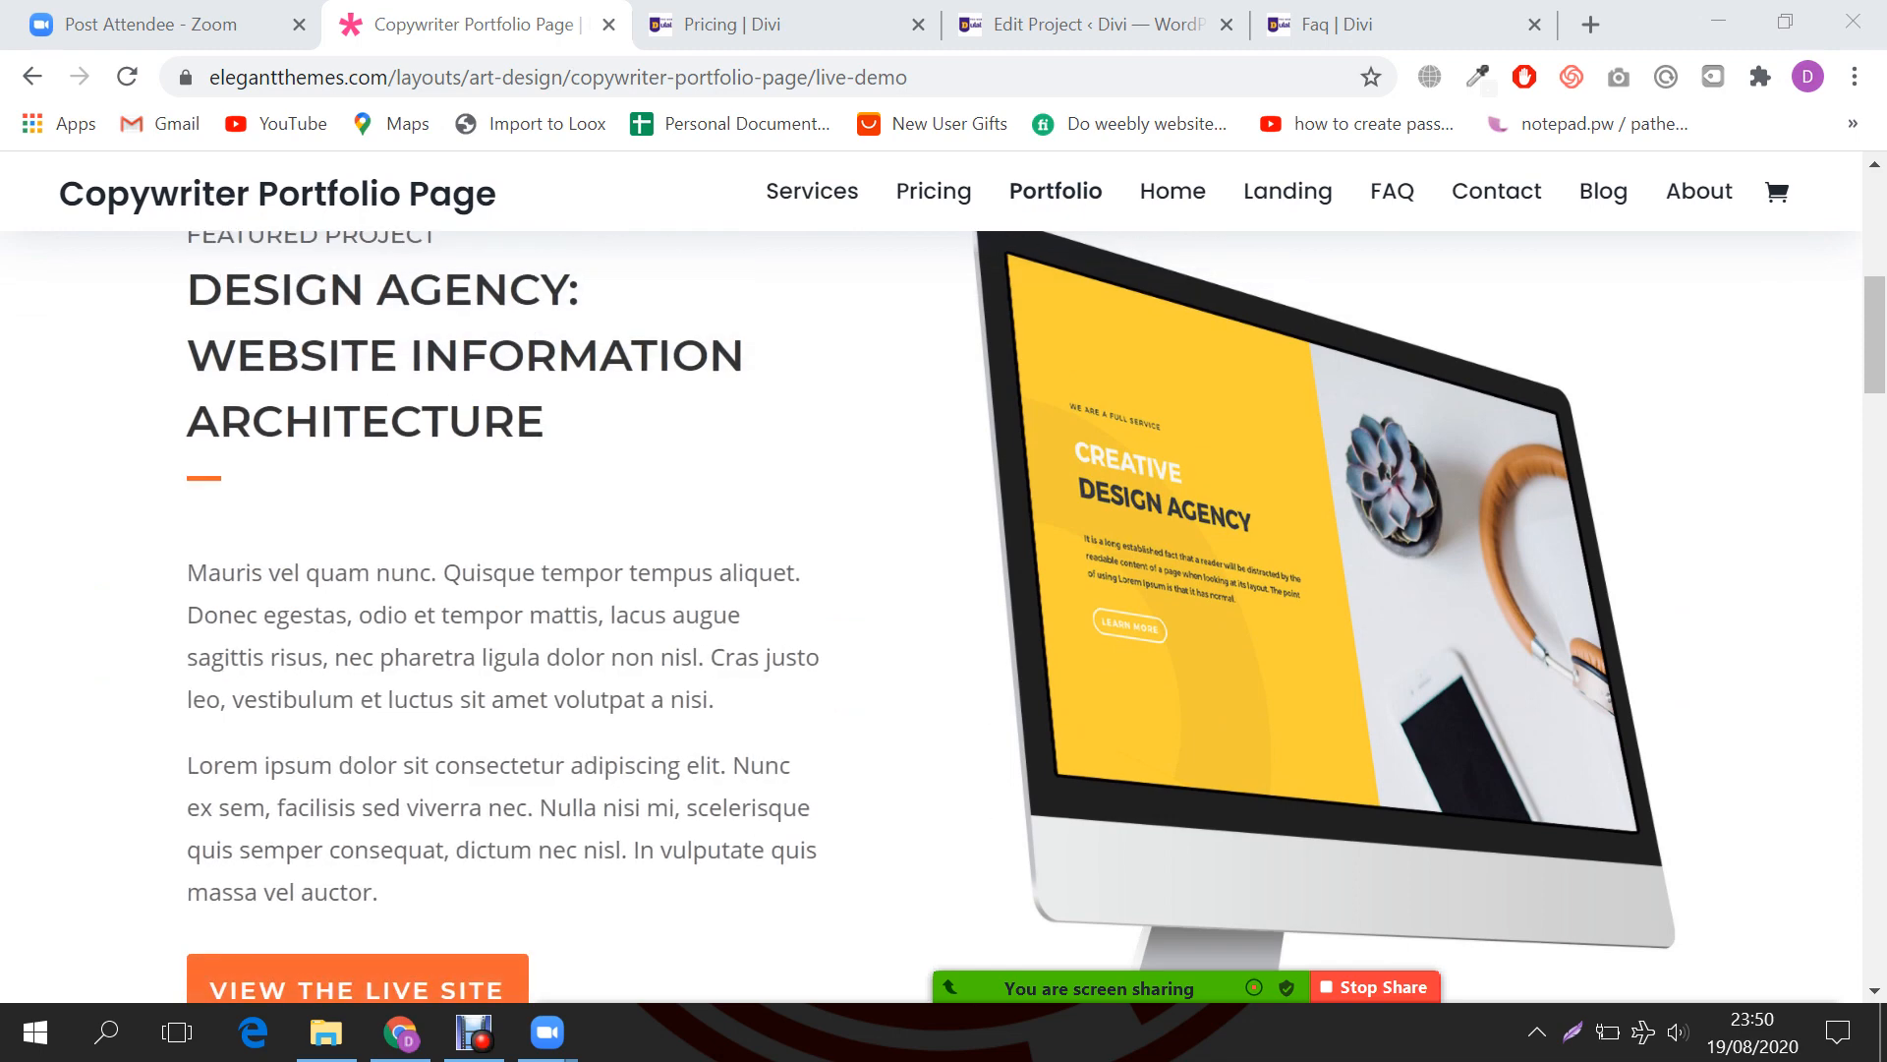
scroll(944, 616, down, 9)
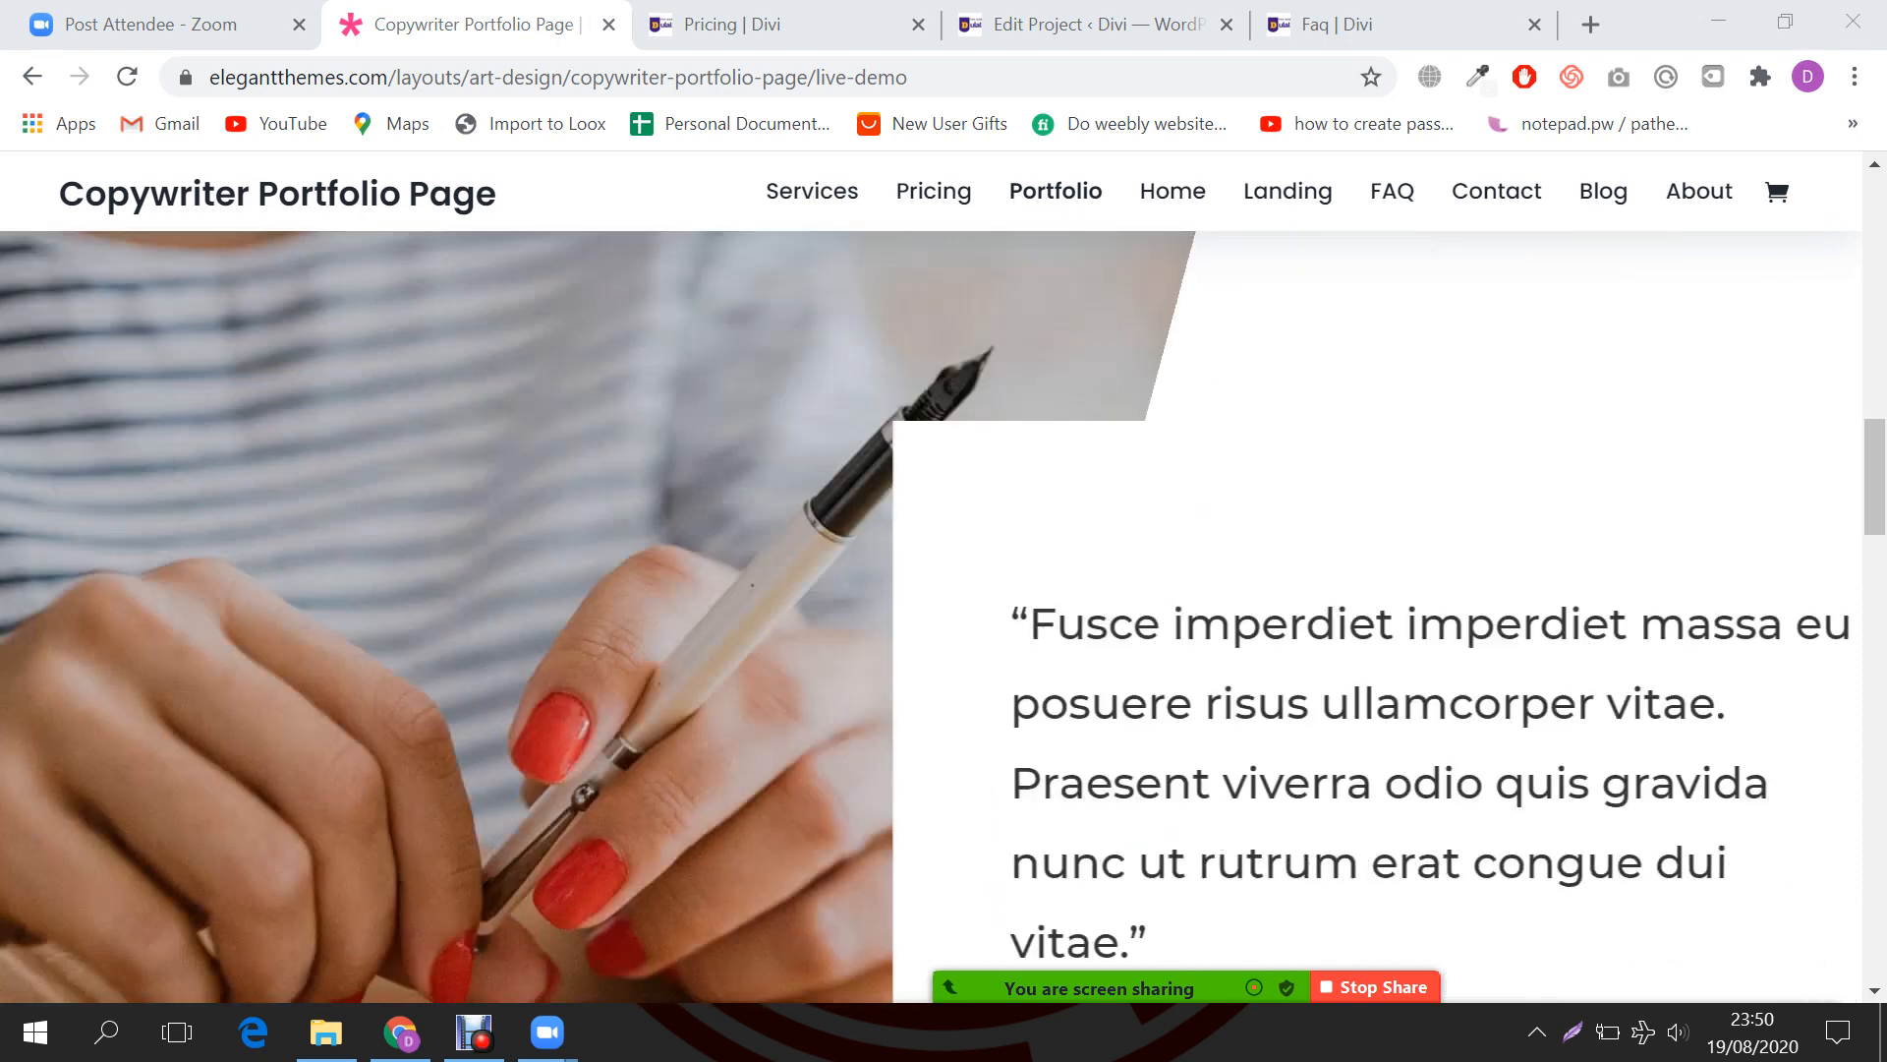
scroll(943, 616, down, 10)
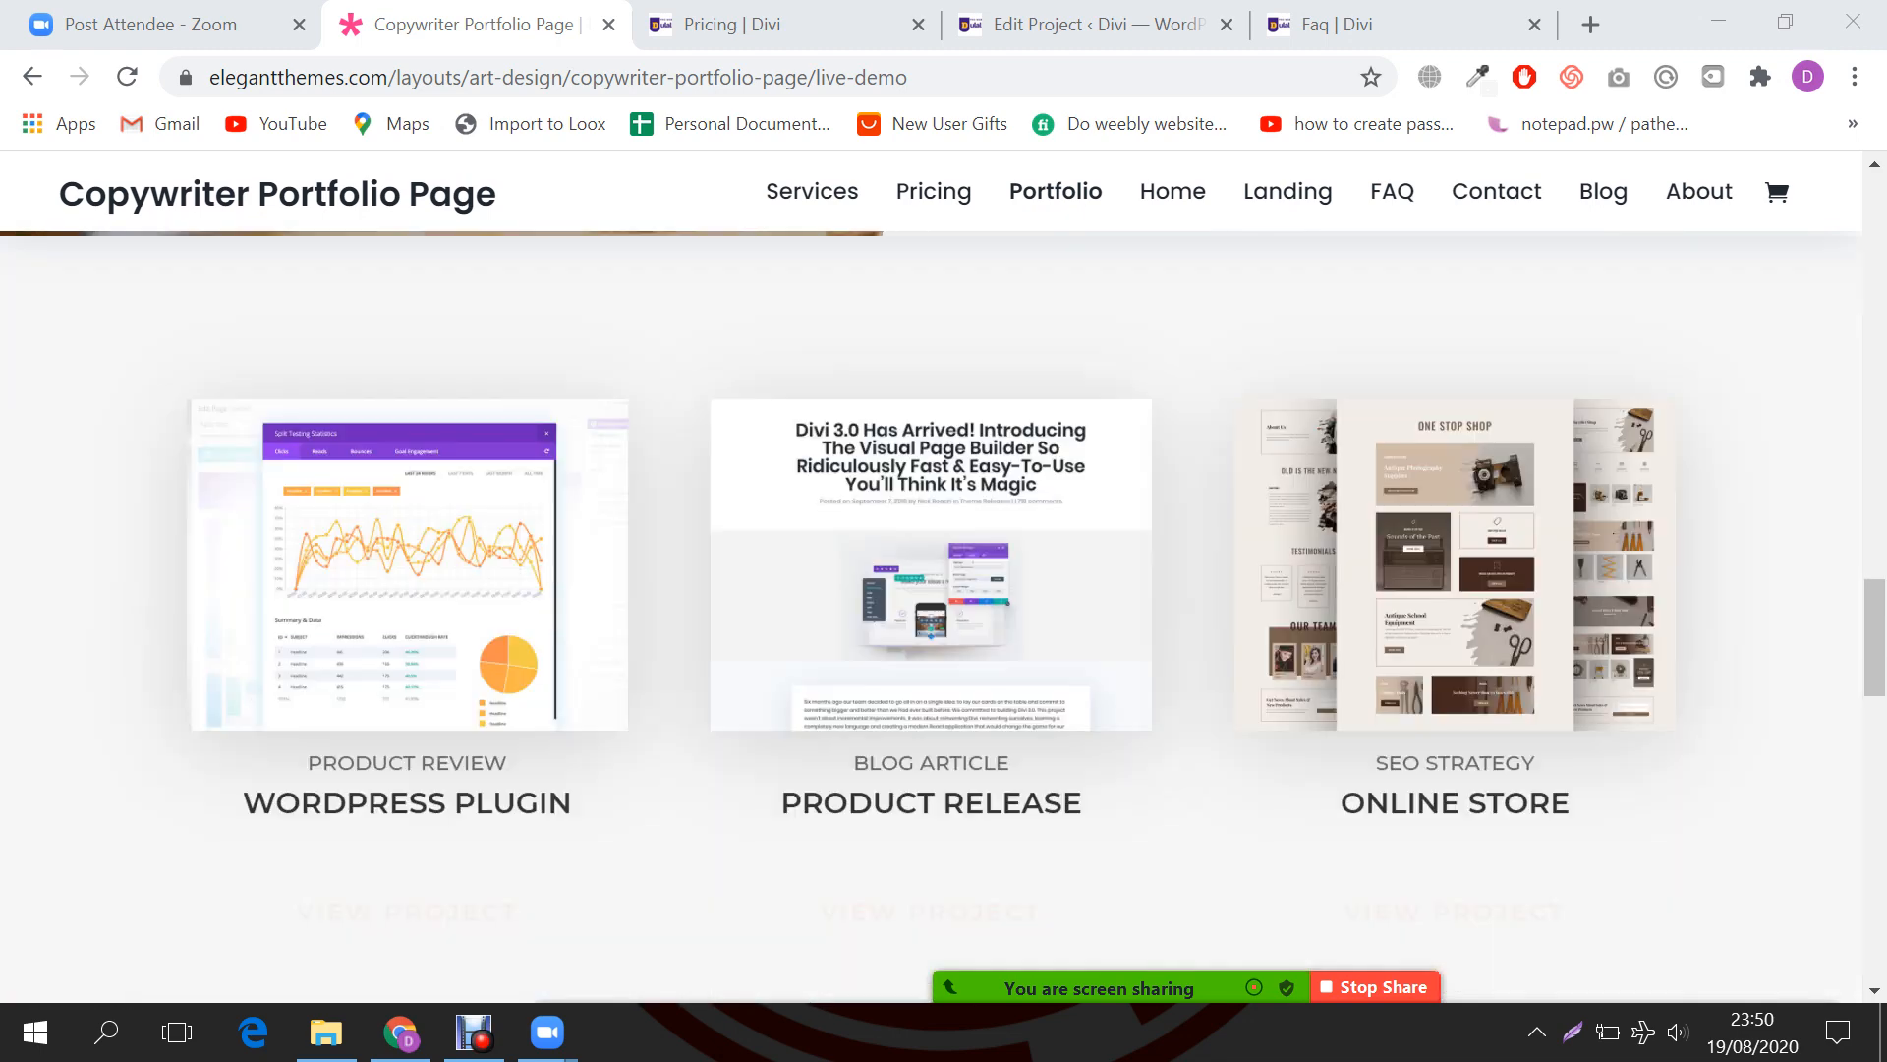
scroll(944, 616, down, 2)
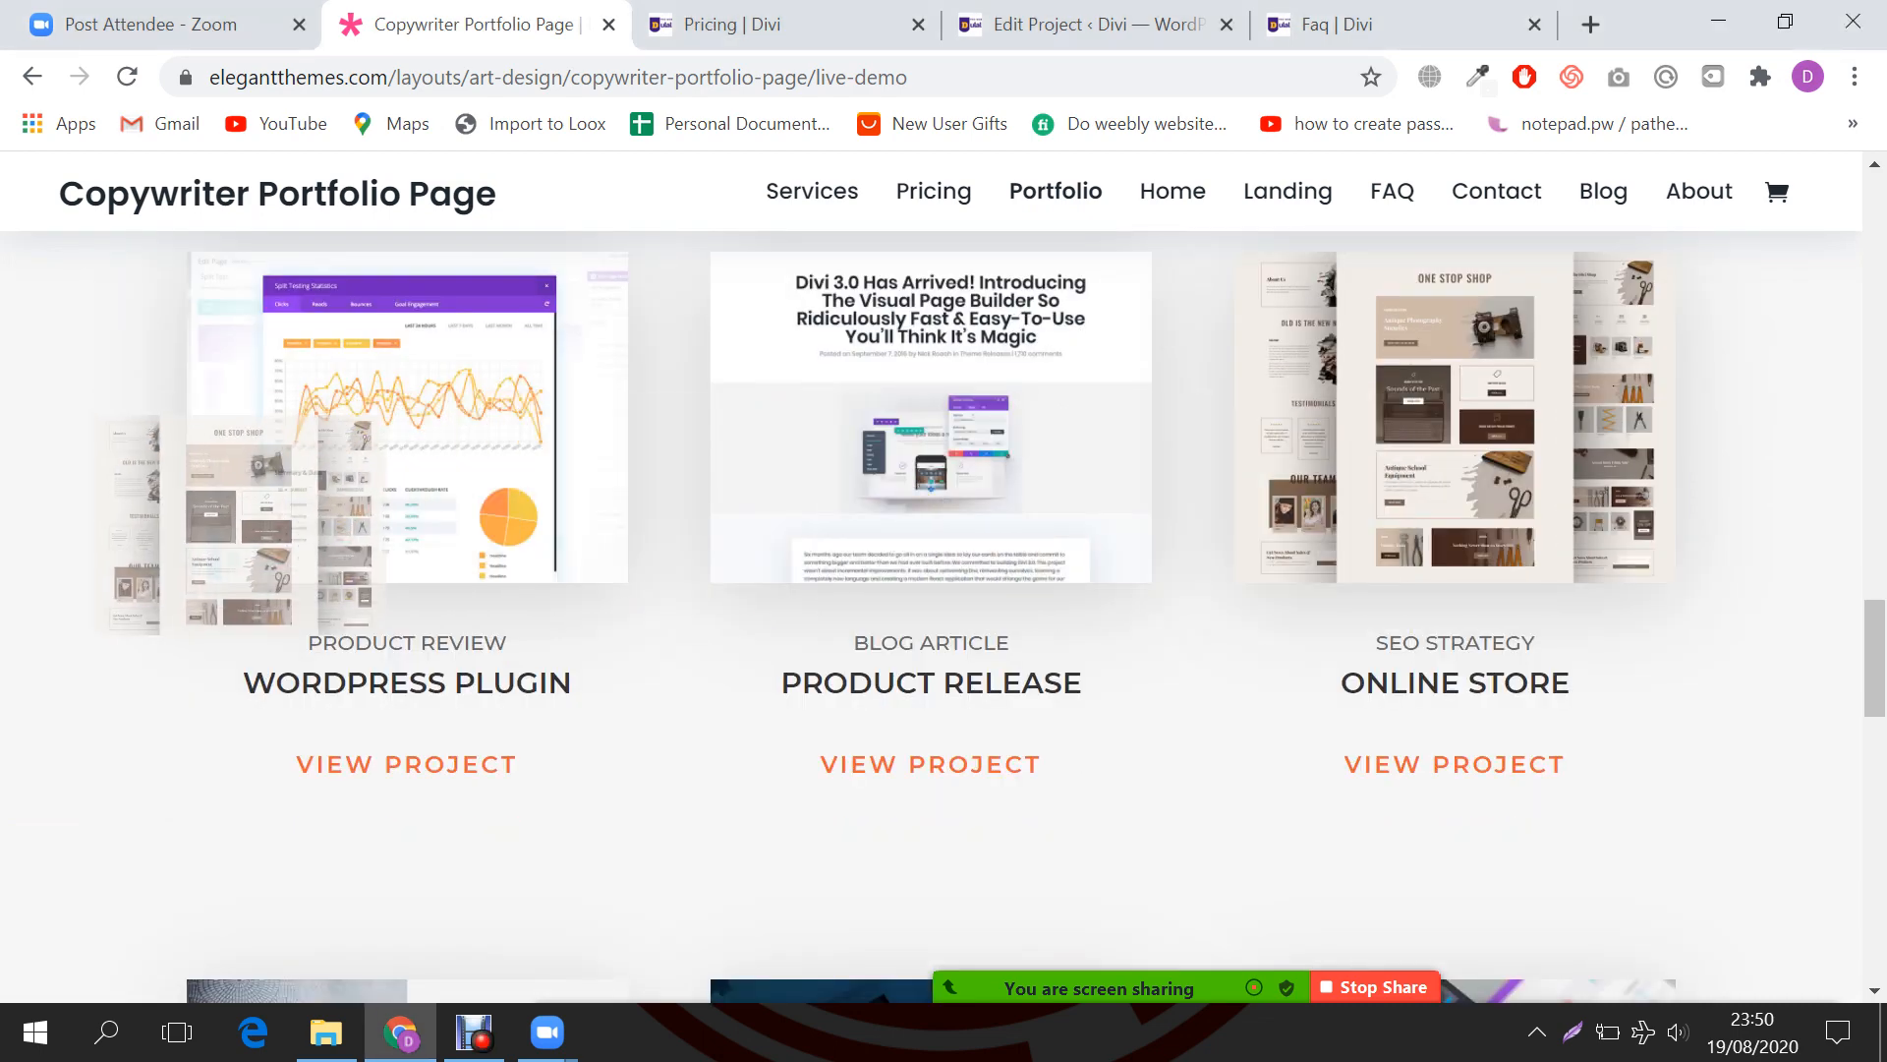
scroll(944, 616, down, 5)
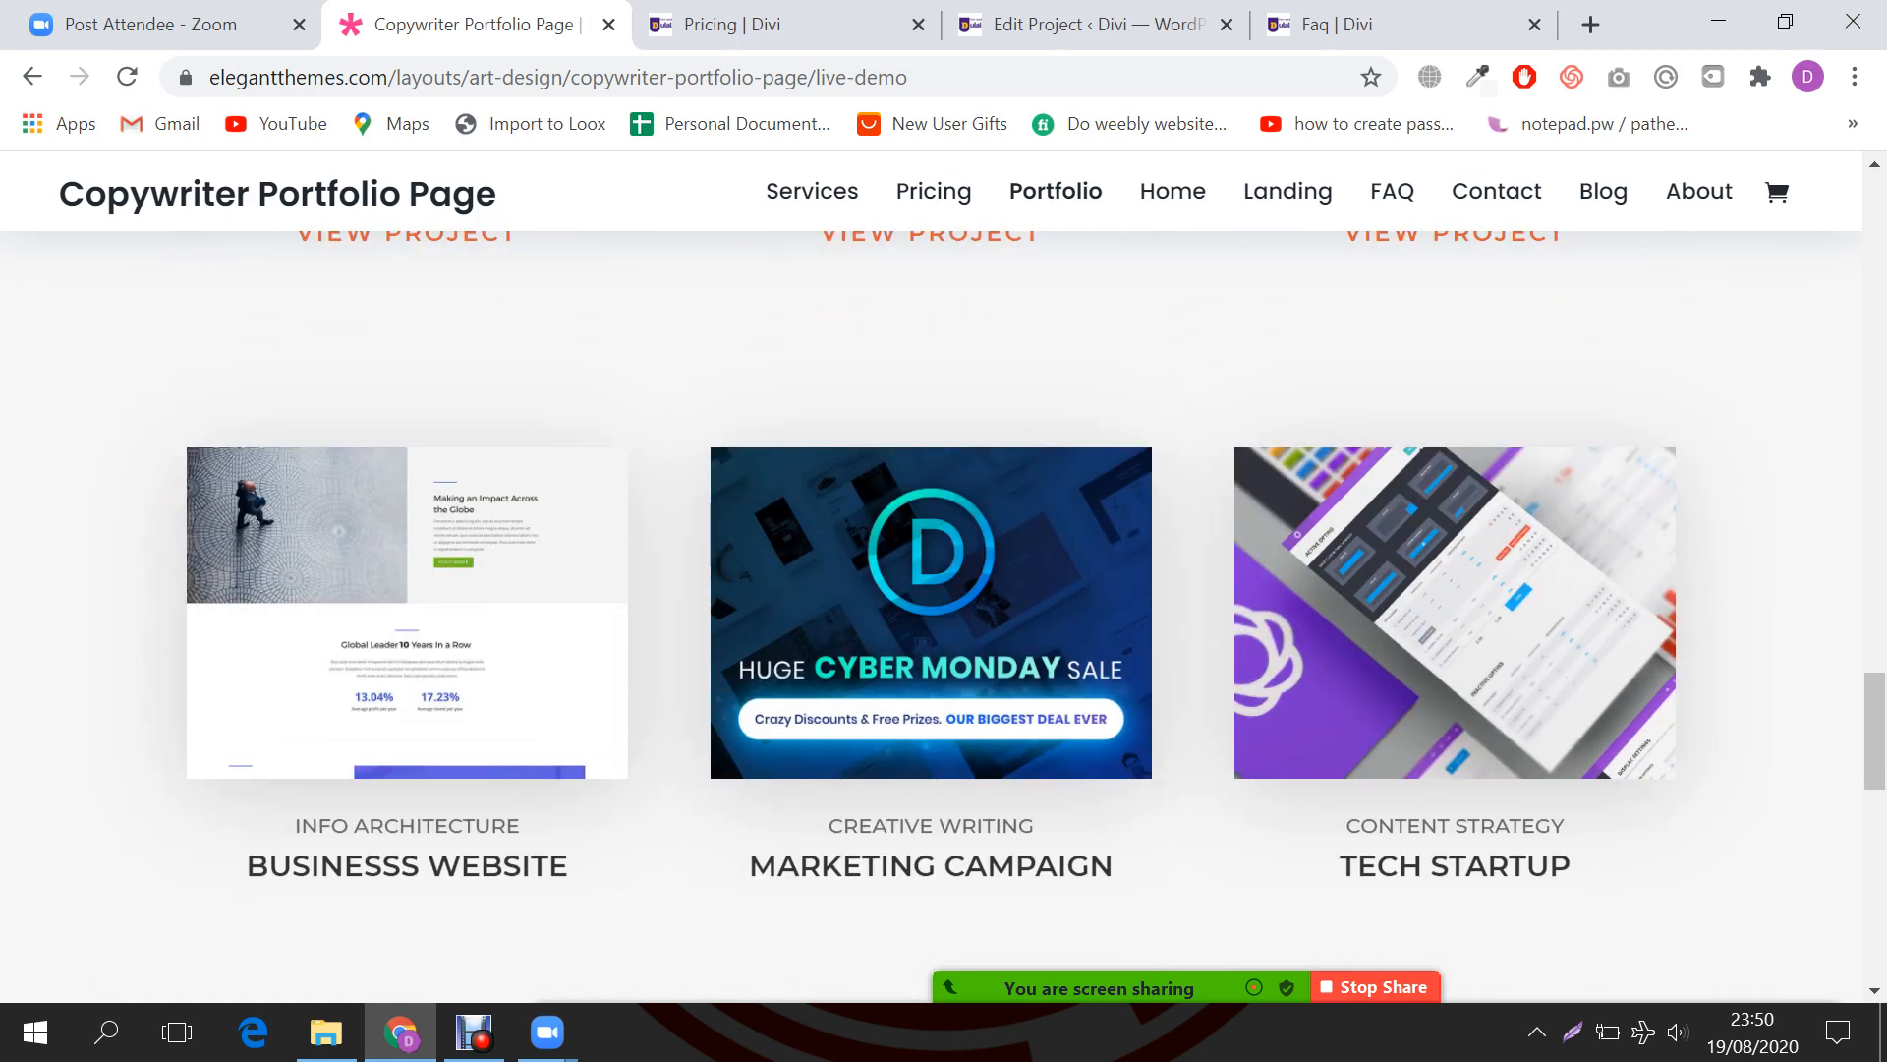
scroll(944, 616, down, 3)
scroll(943, 617, down, 10)
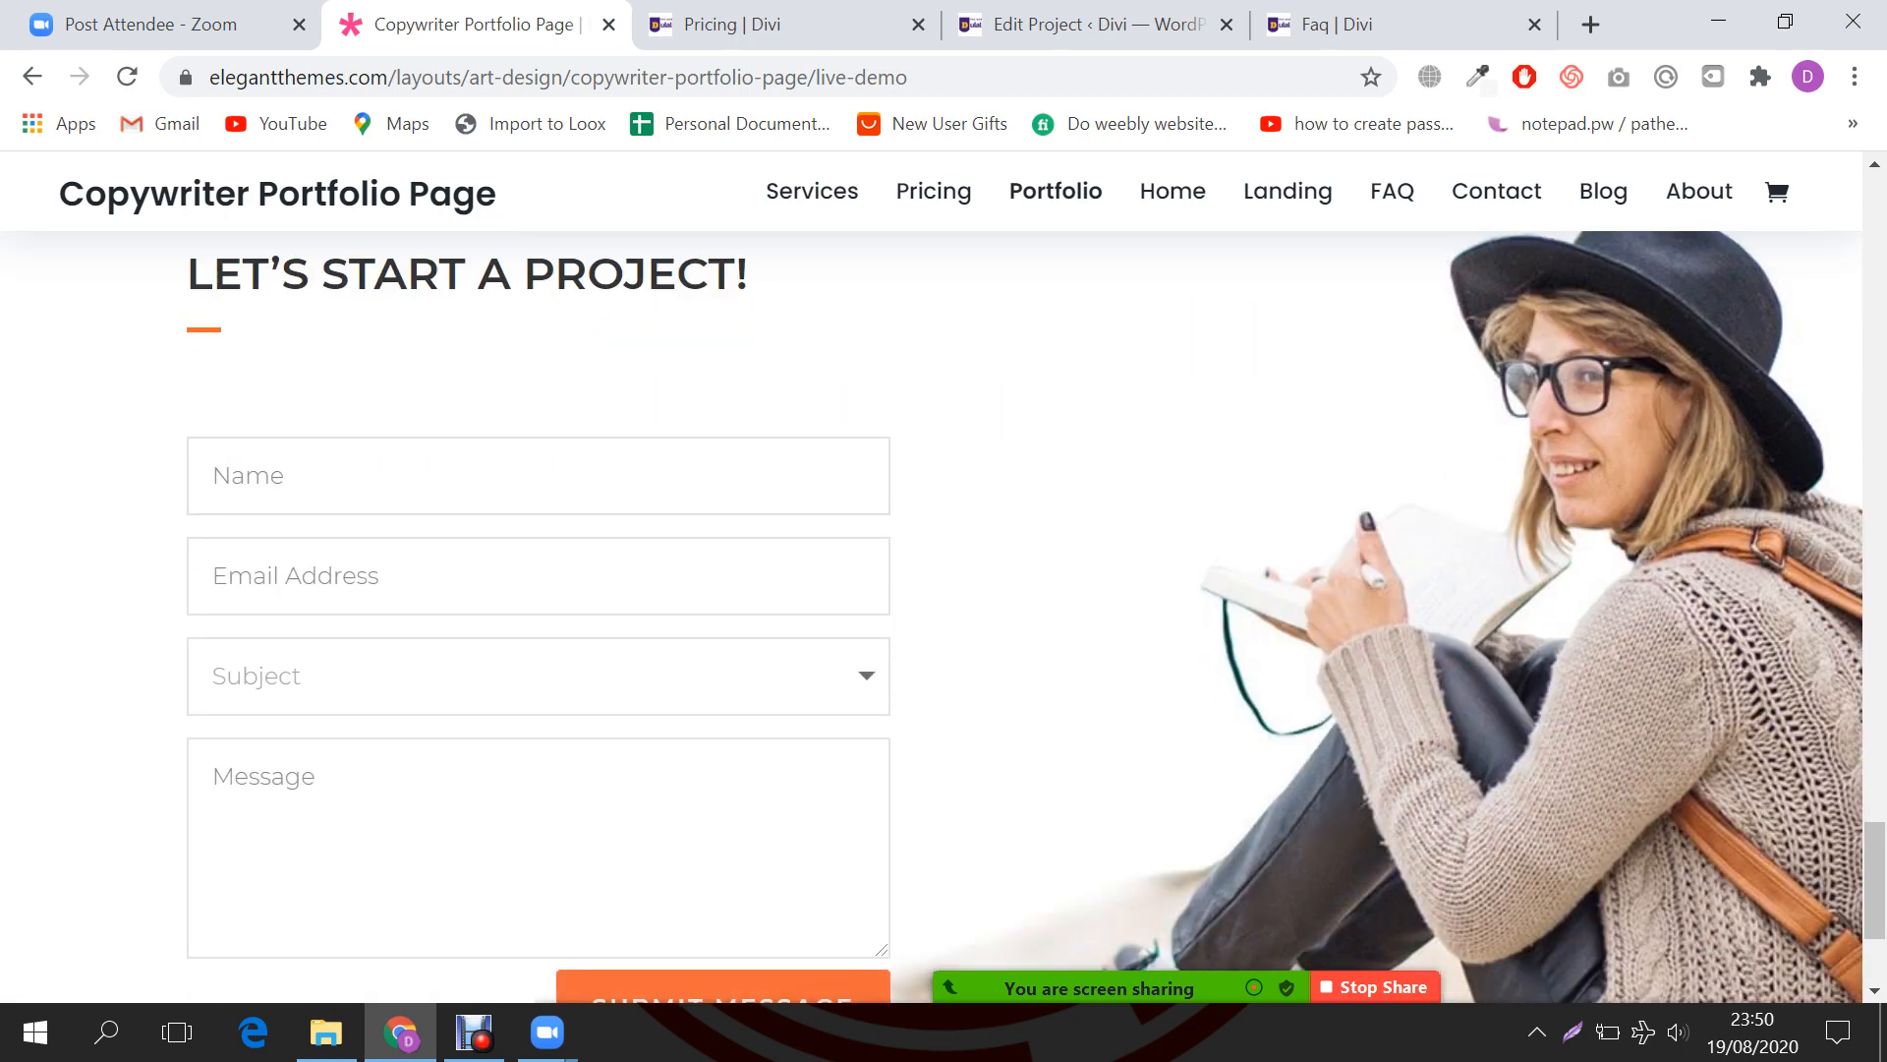
scroll(944, 616, up, 15)
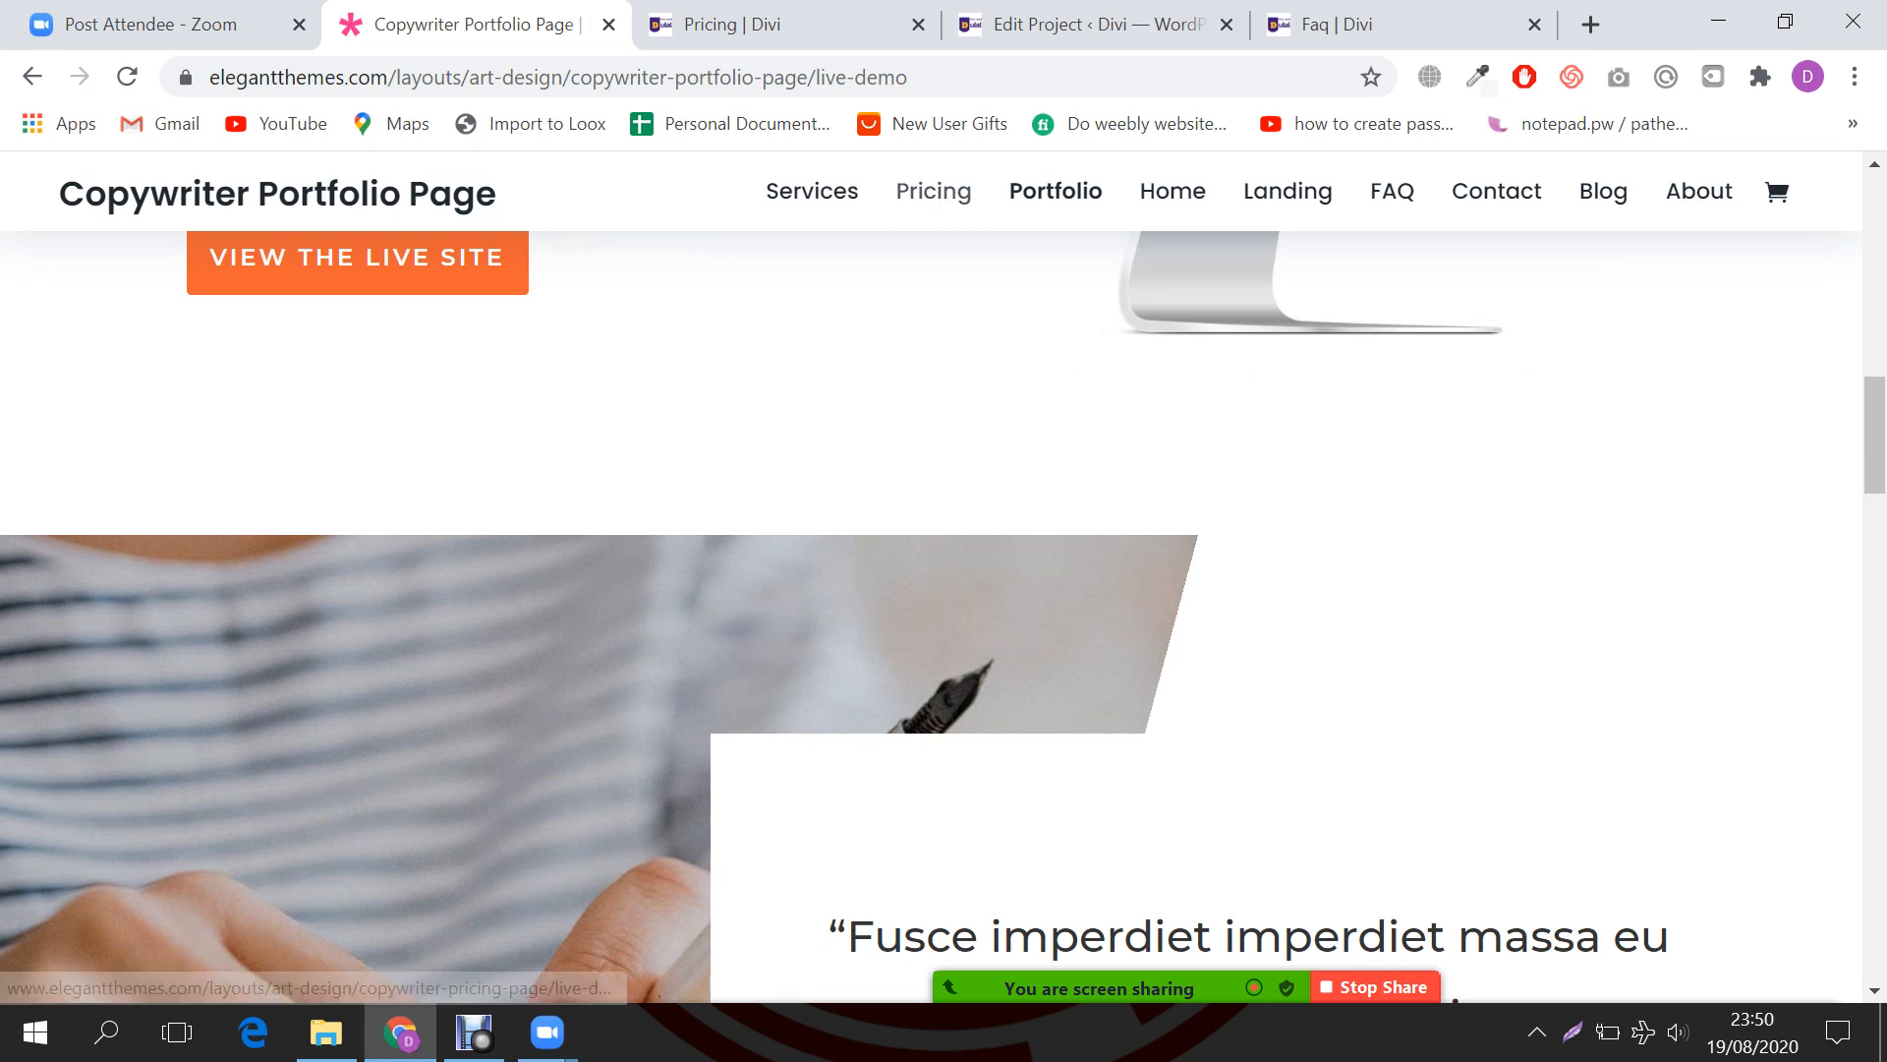
Step: Return to the demo's Pricing page showing the Standard Packages
click(933, 191)
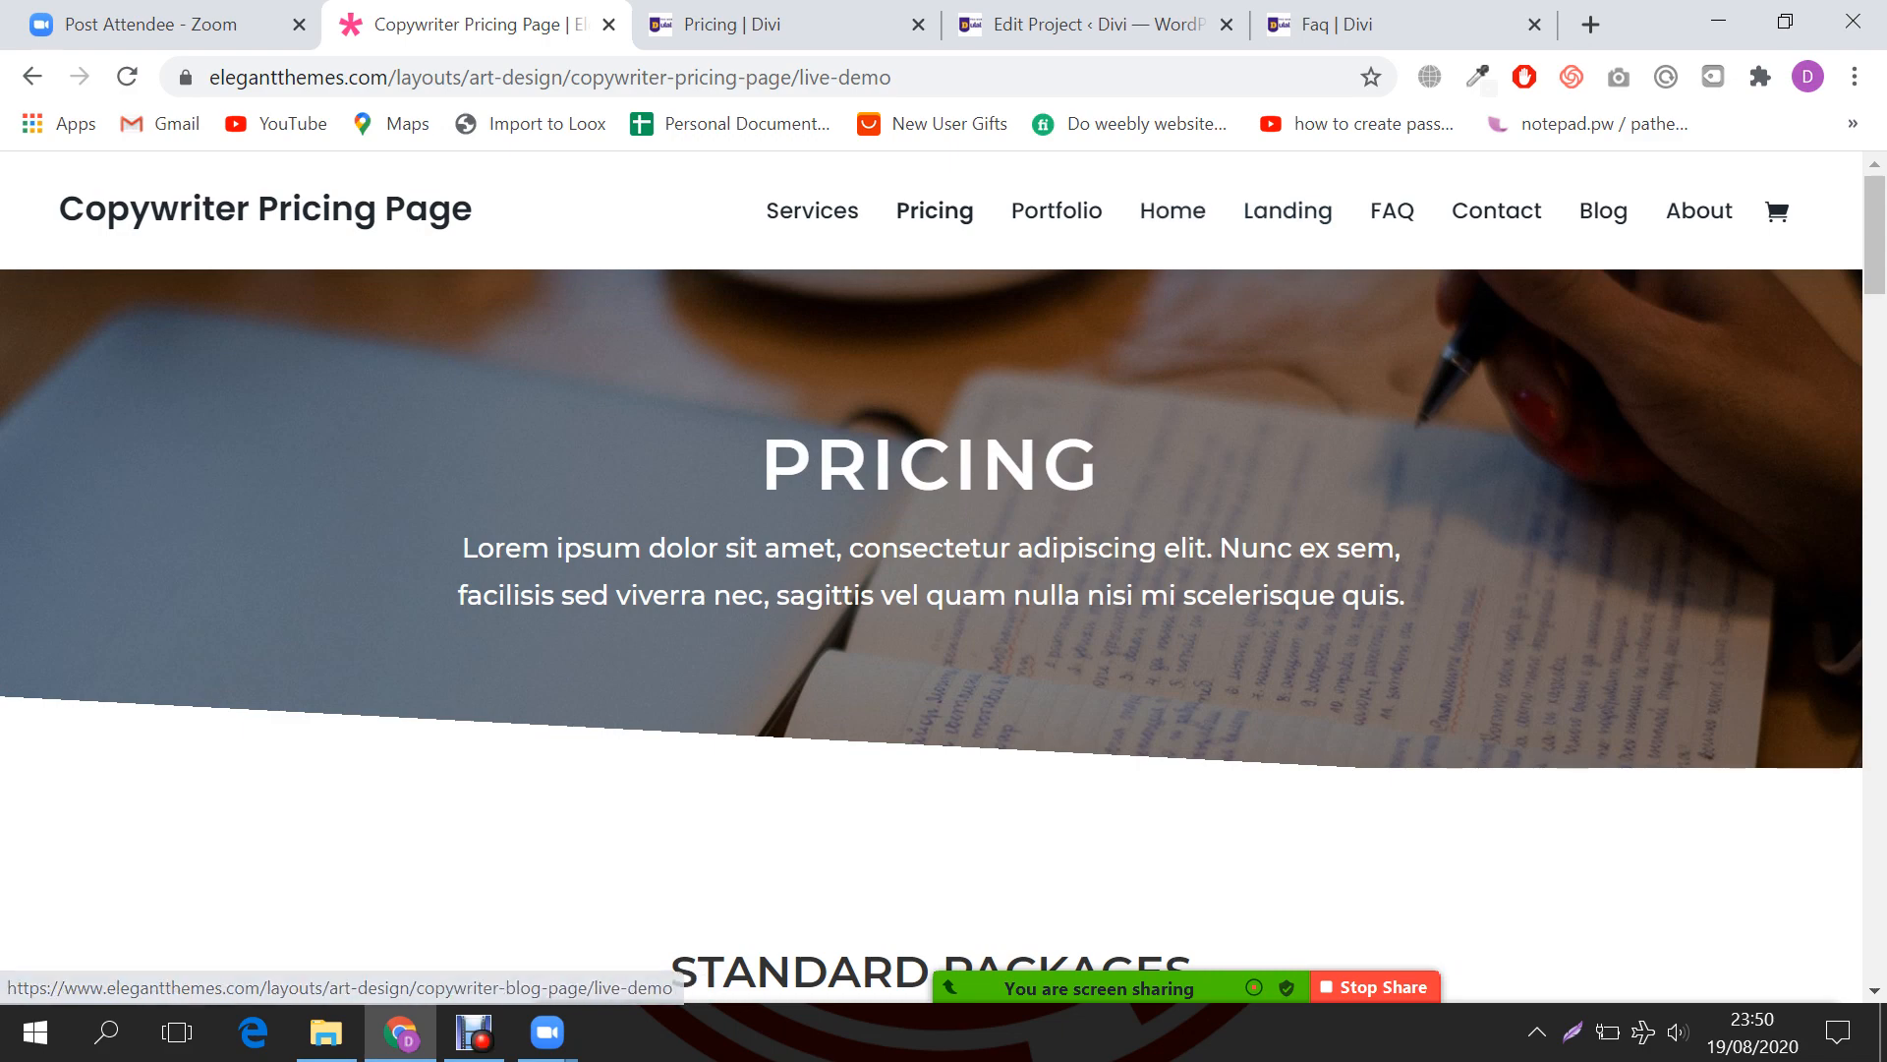
scroll(1288, 221, down, 3)
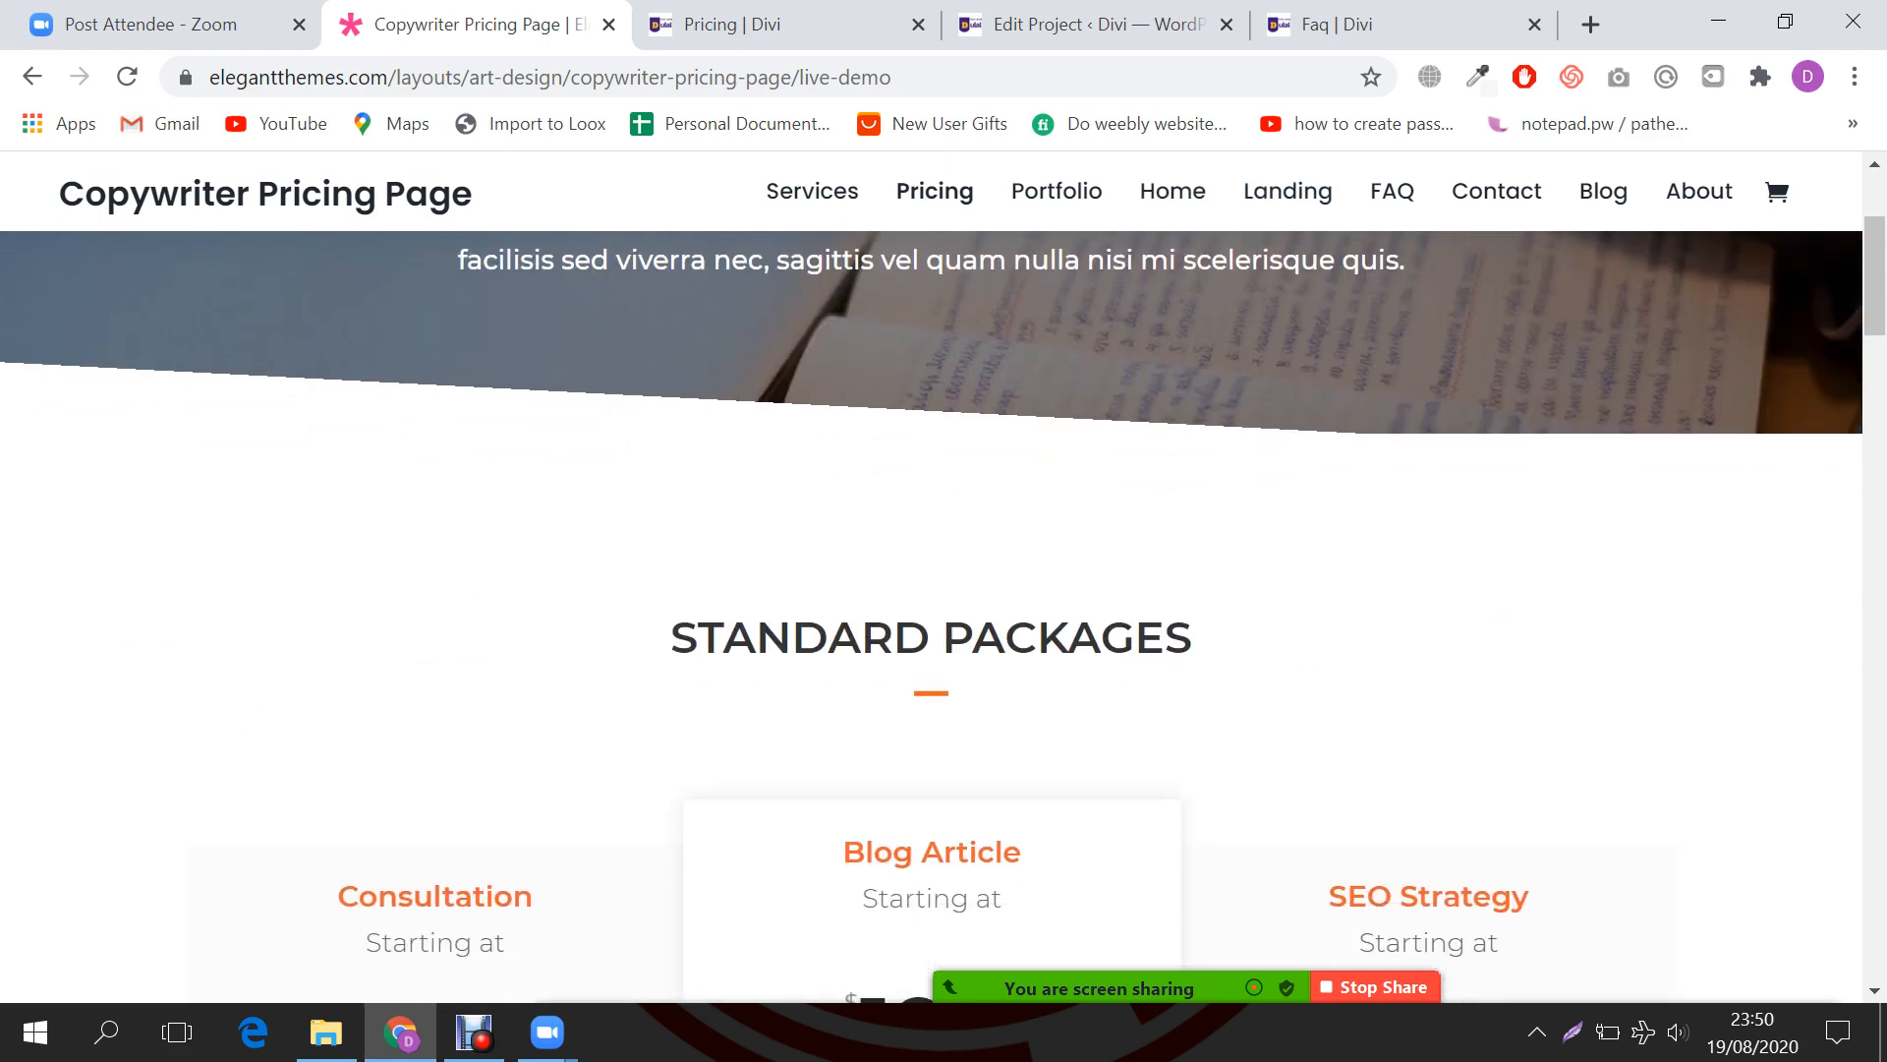
scroll(931, 492, up, 3)
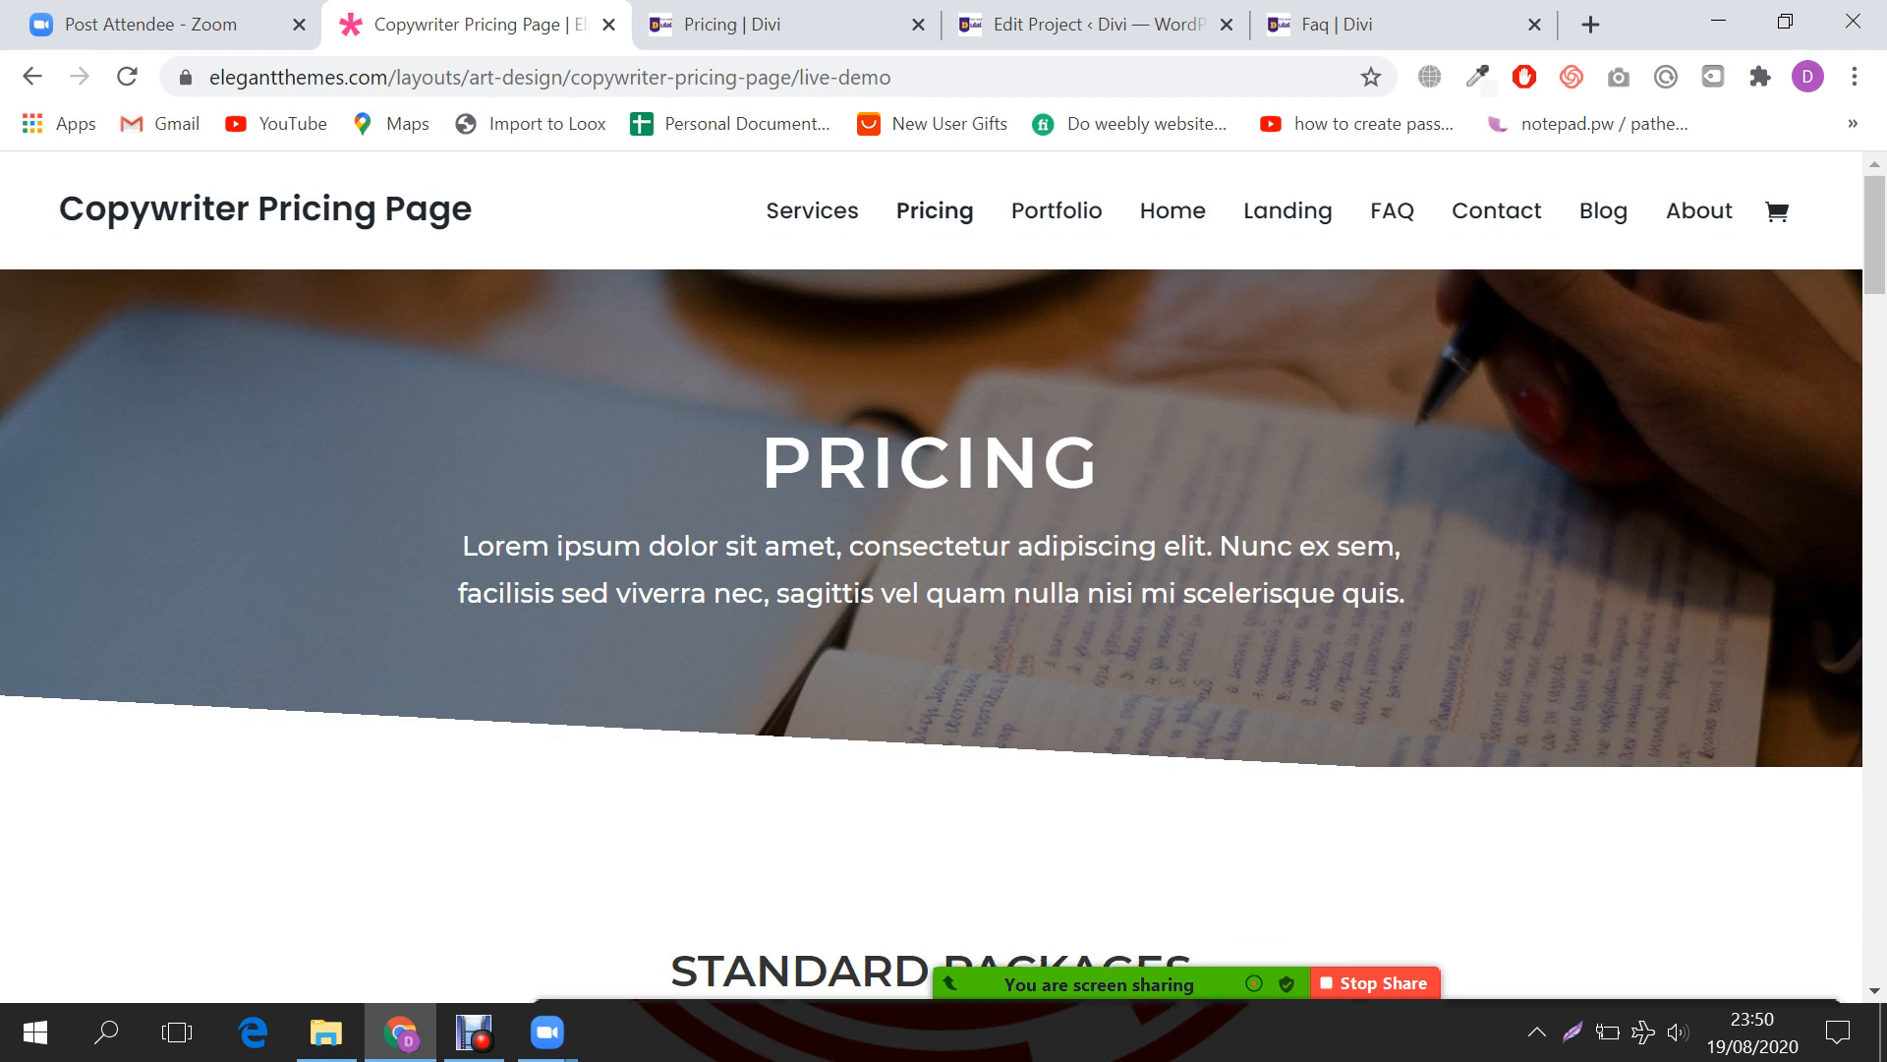
click(1070, 963)
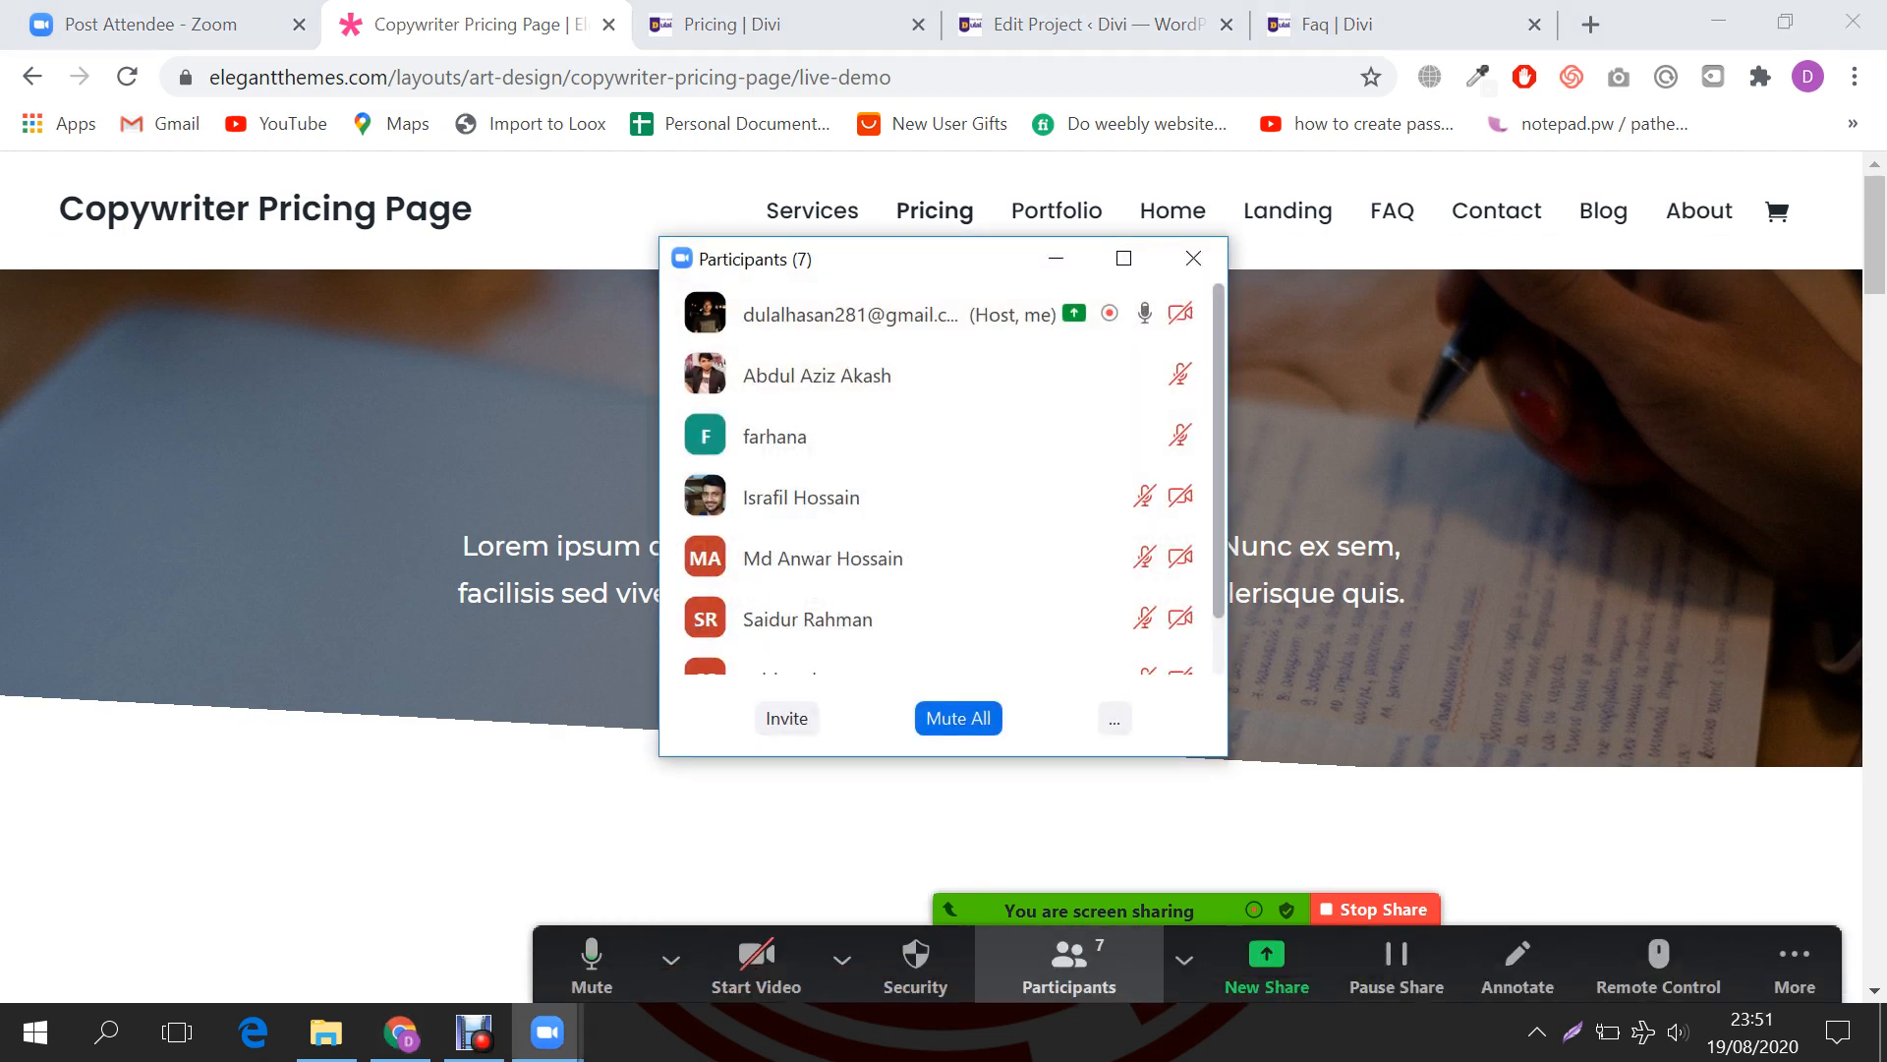
scroll(983, 550, down, 1)
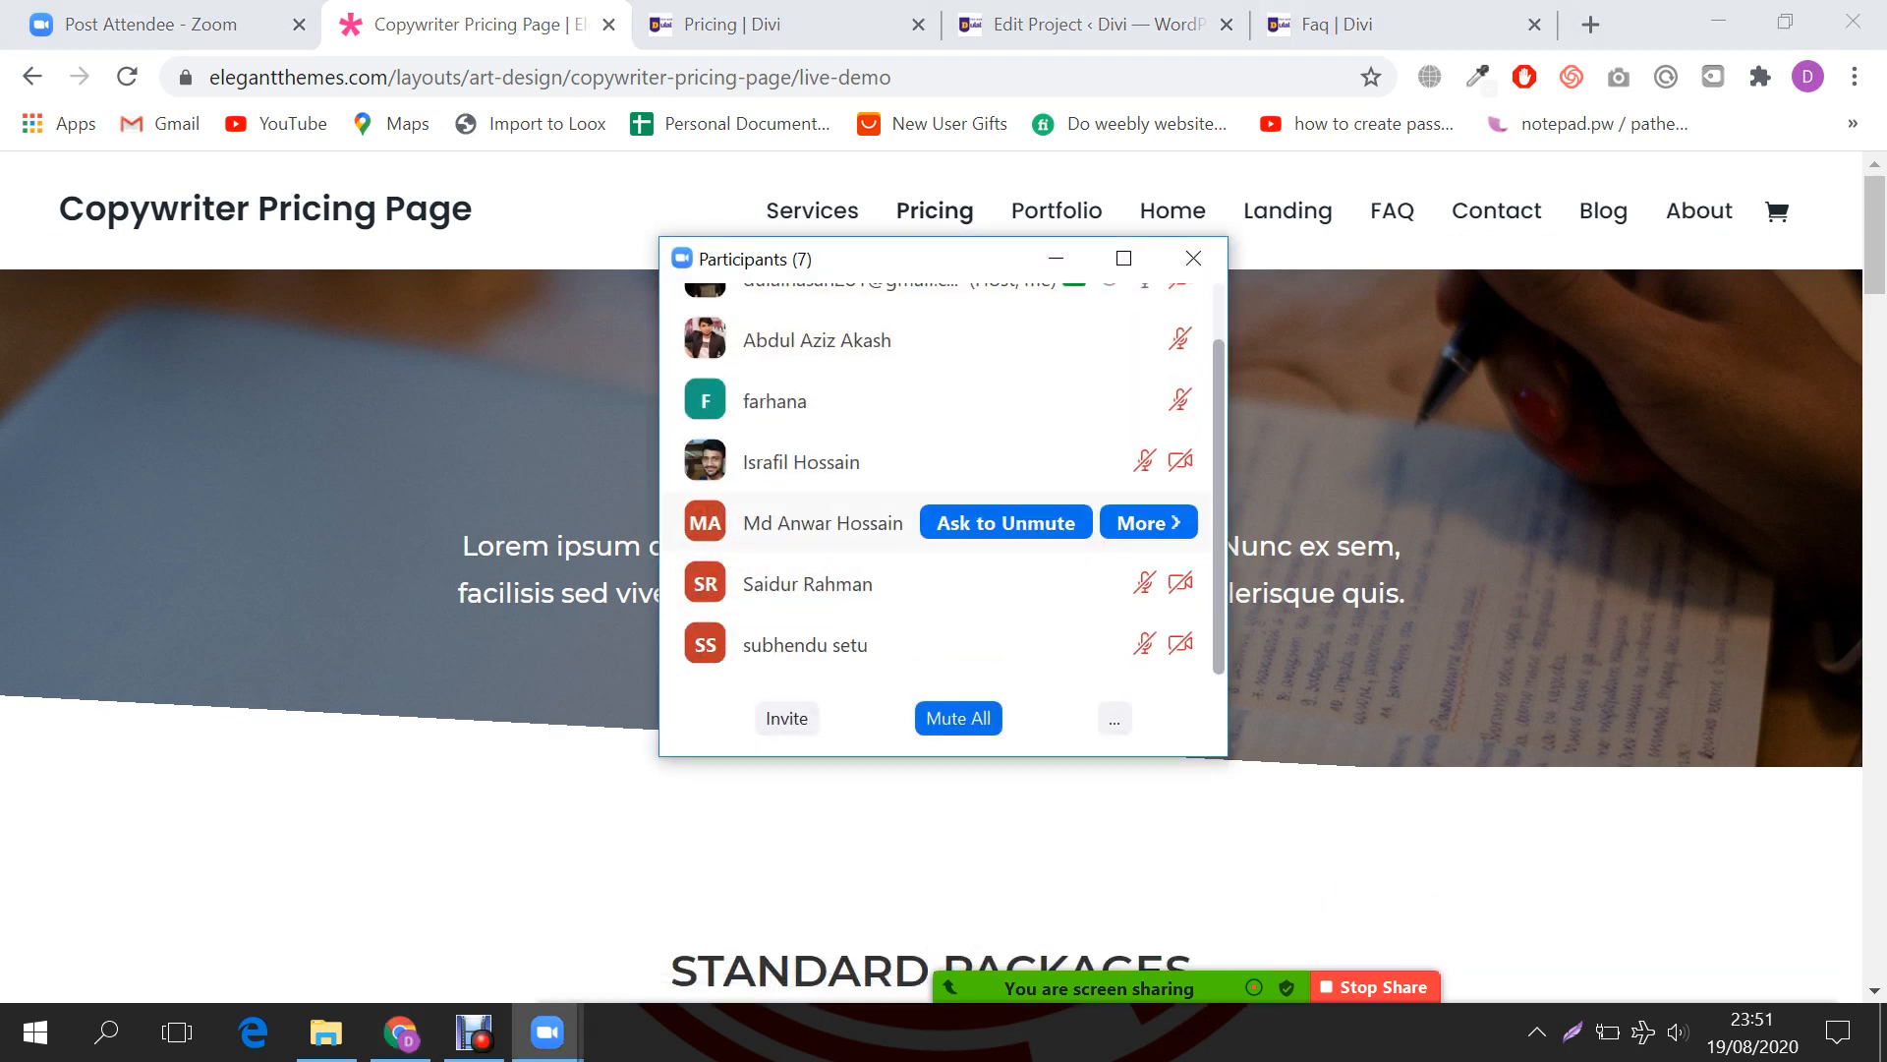
scroll(943, 491, up, 1)
click(1795, 968)
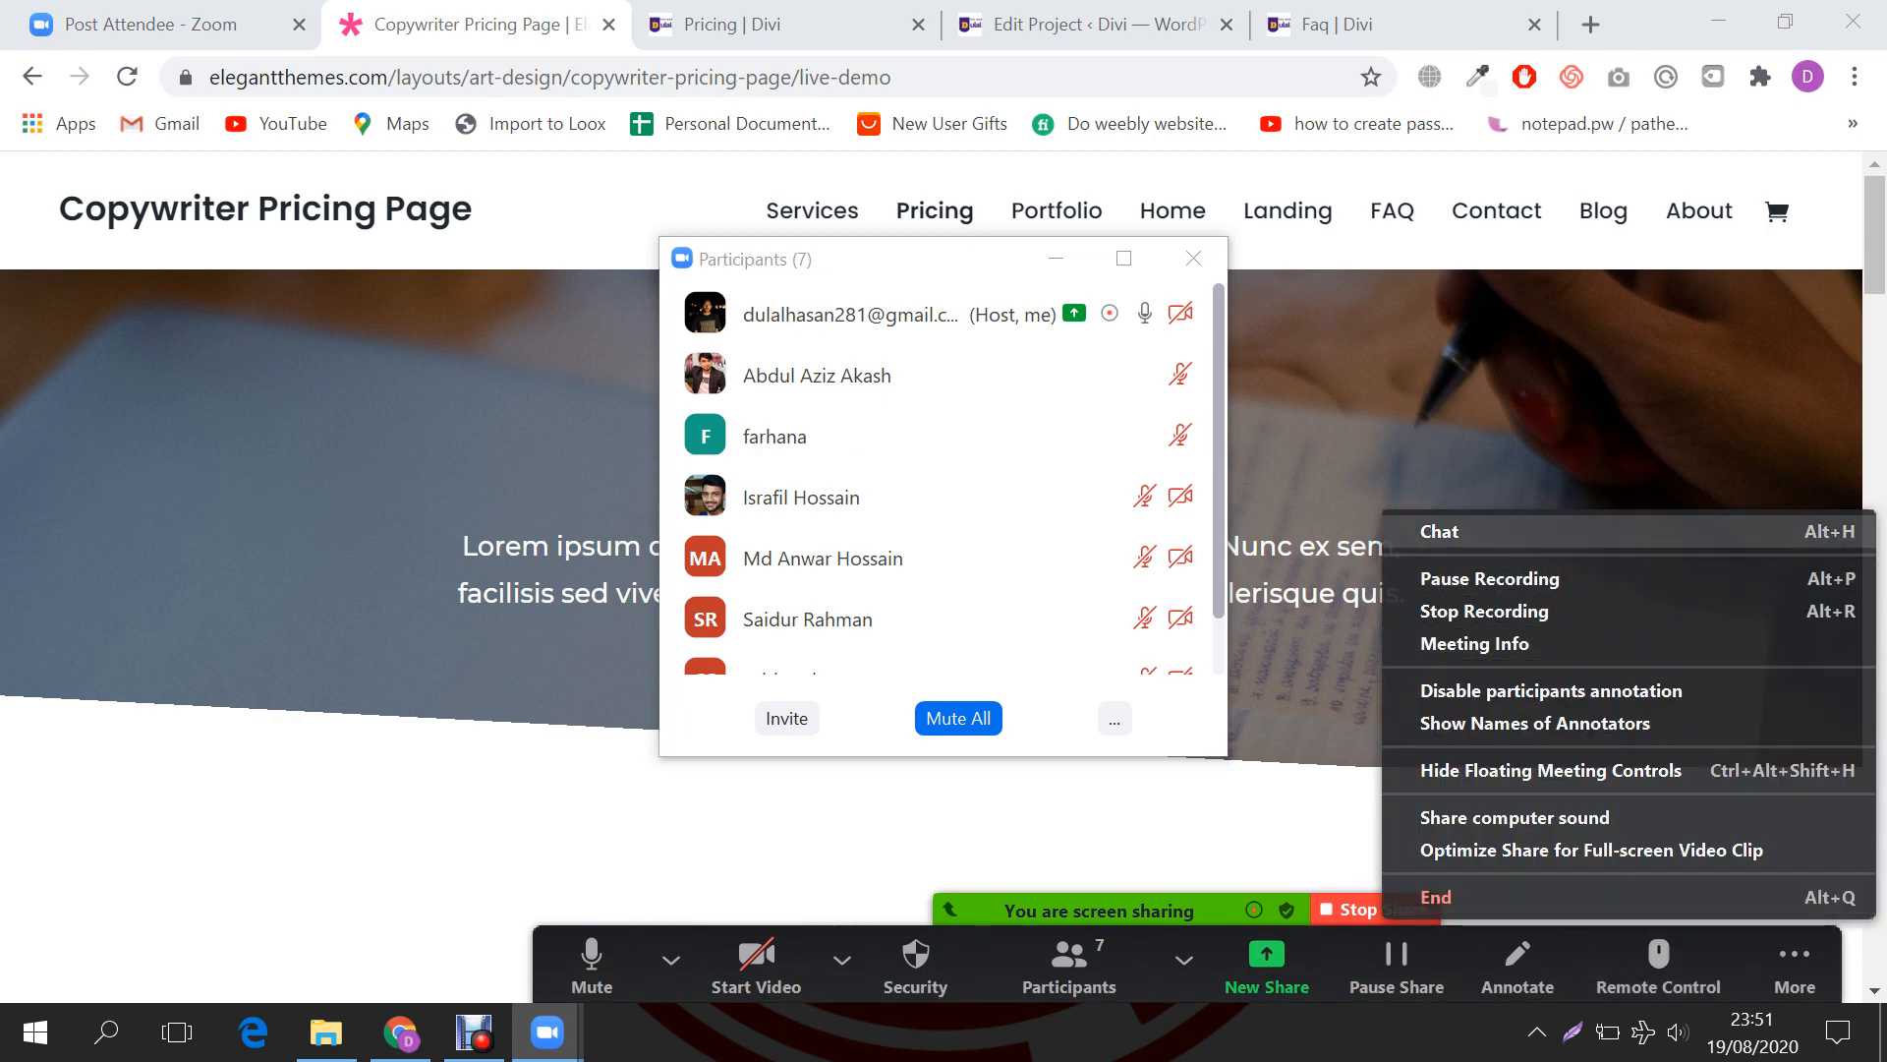
click(1440, 531)
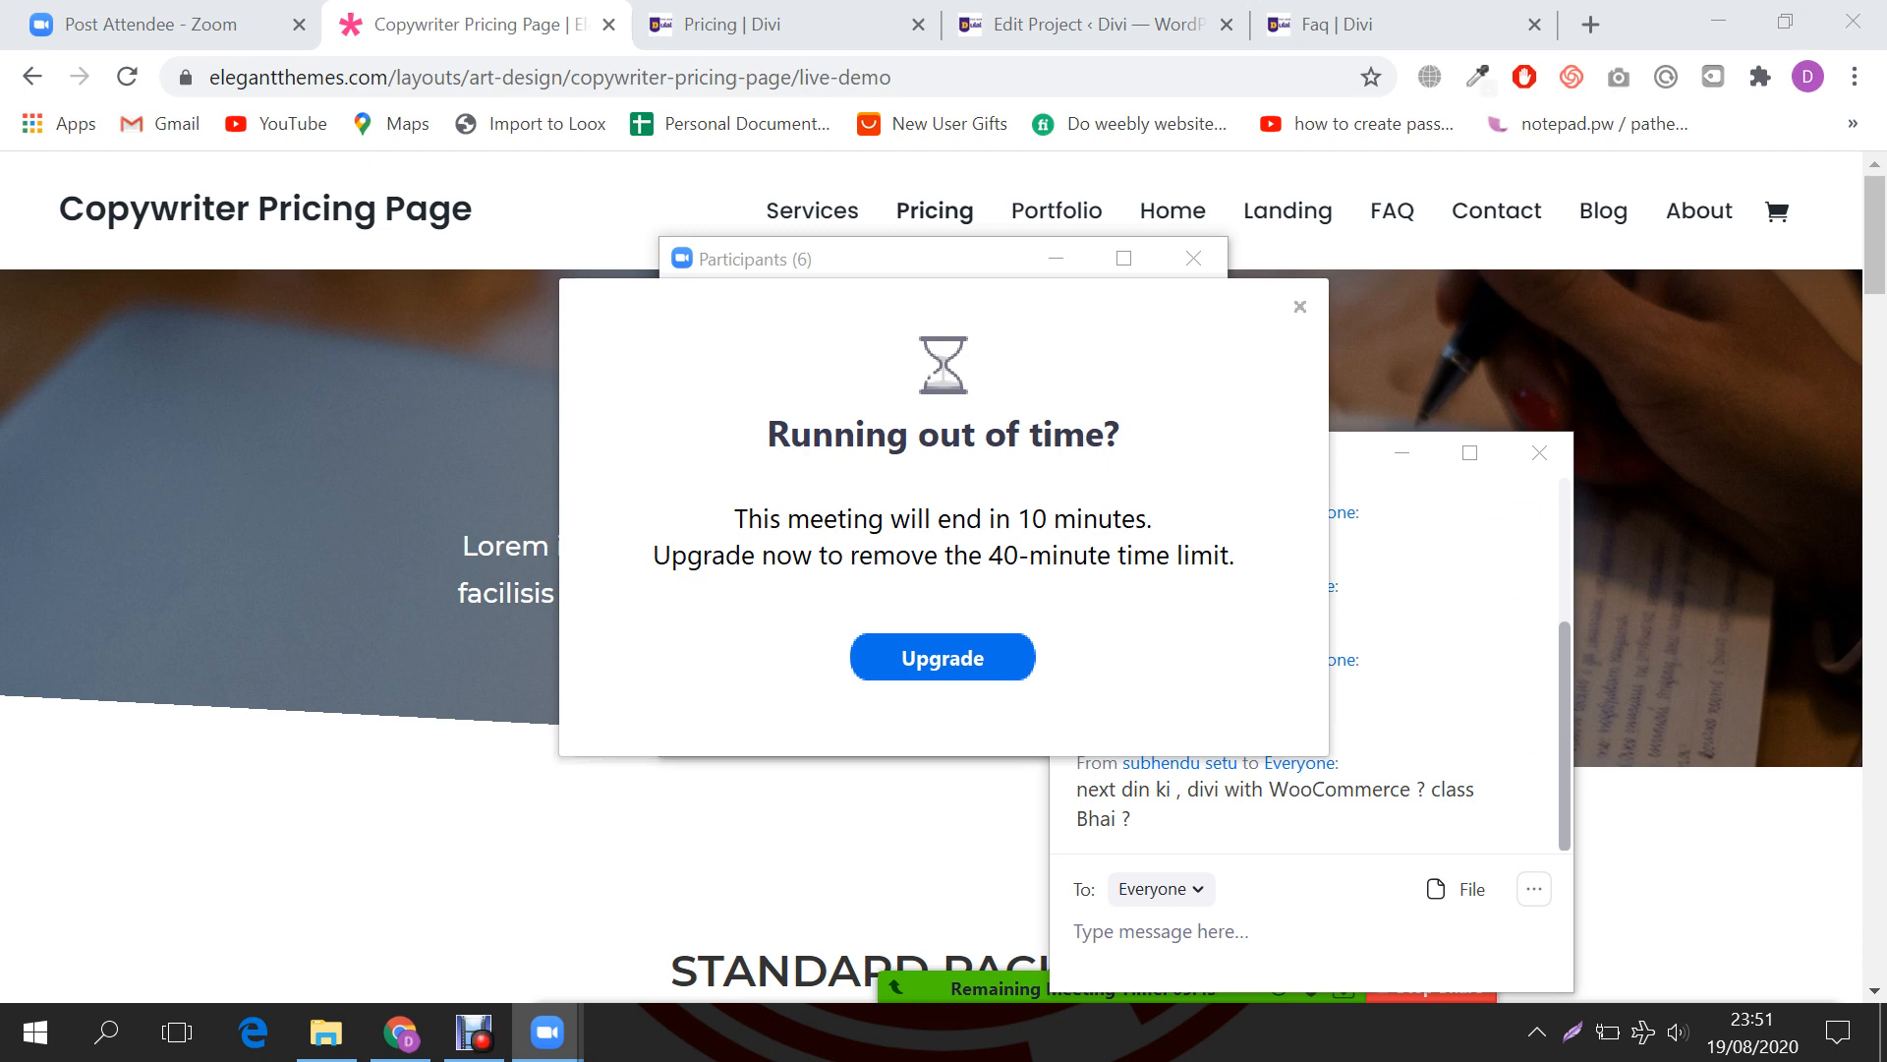
click(1300, 305)
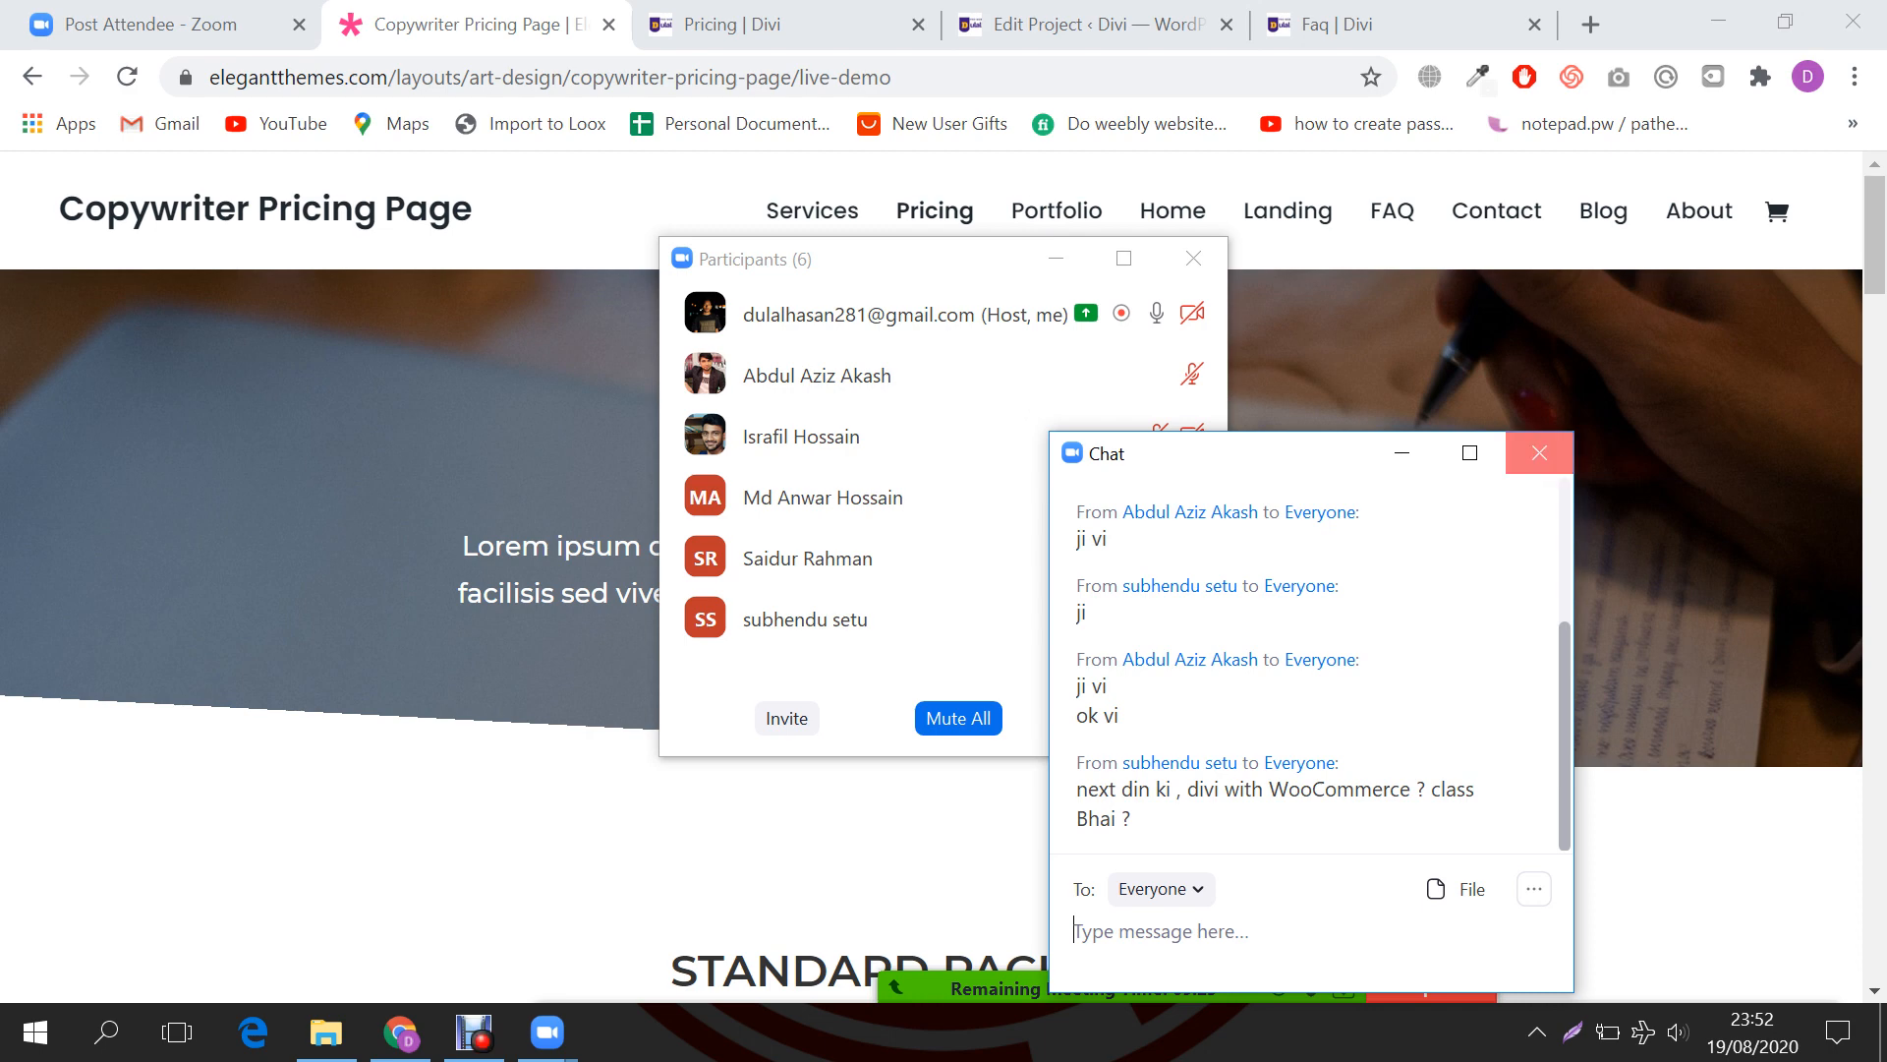
click(1539, 453)
click(1193, 258)
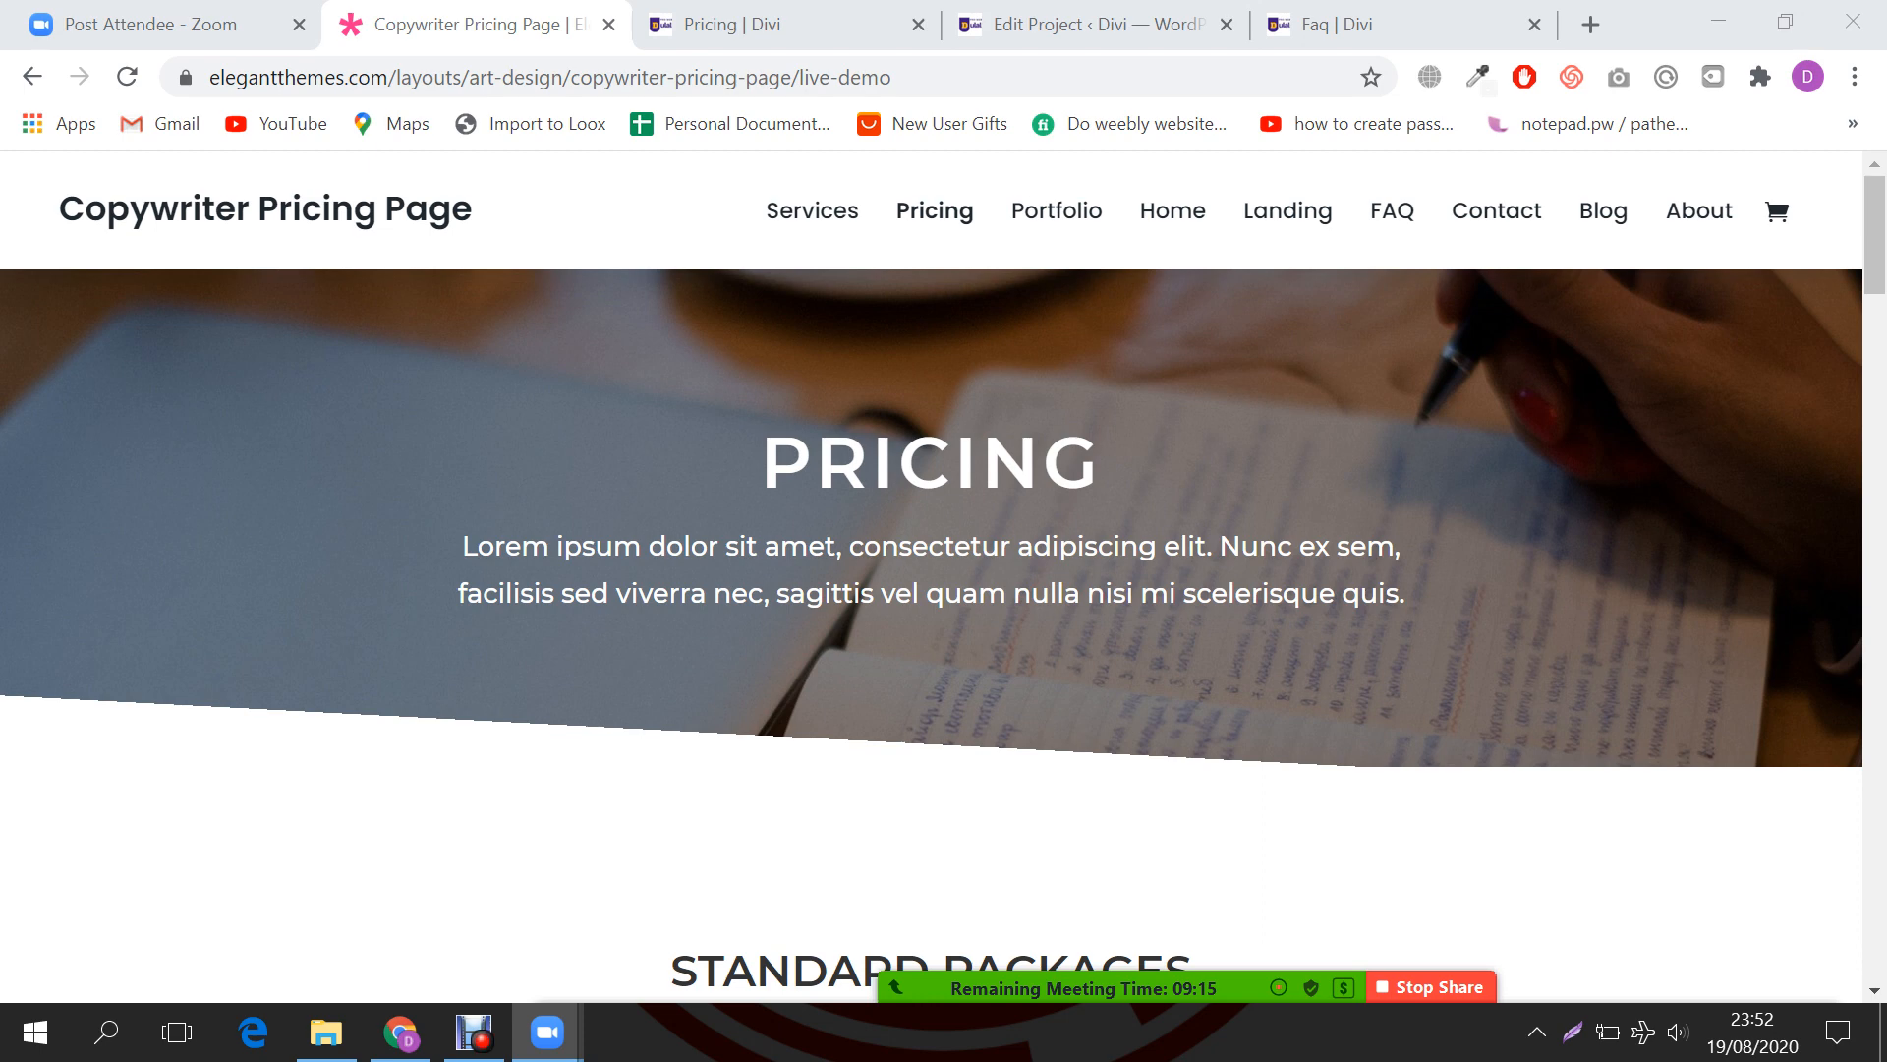
scroll(932, 590, down, 2)
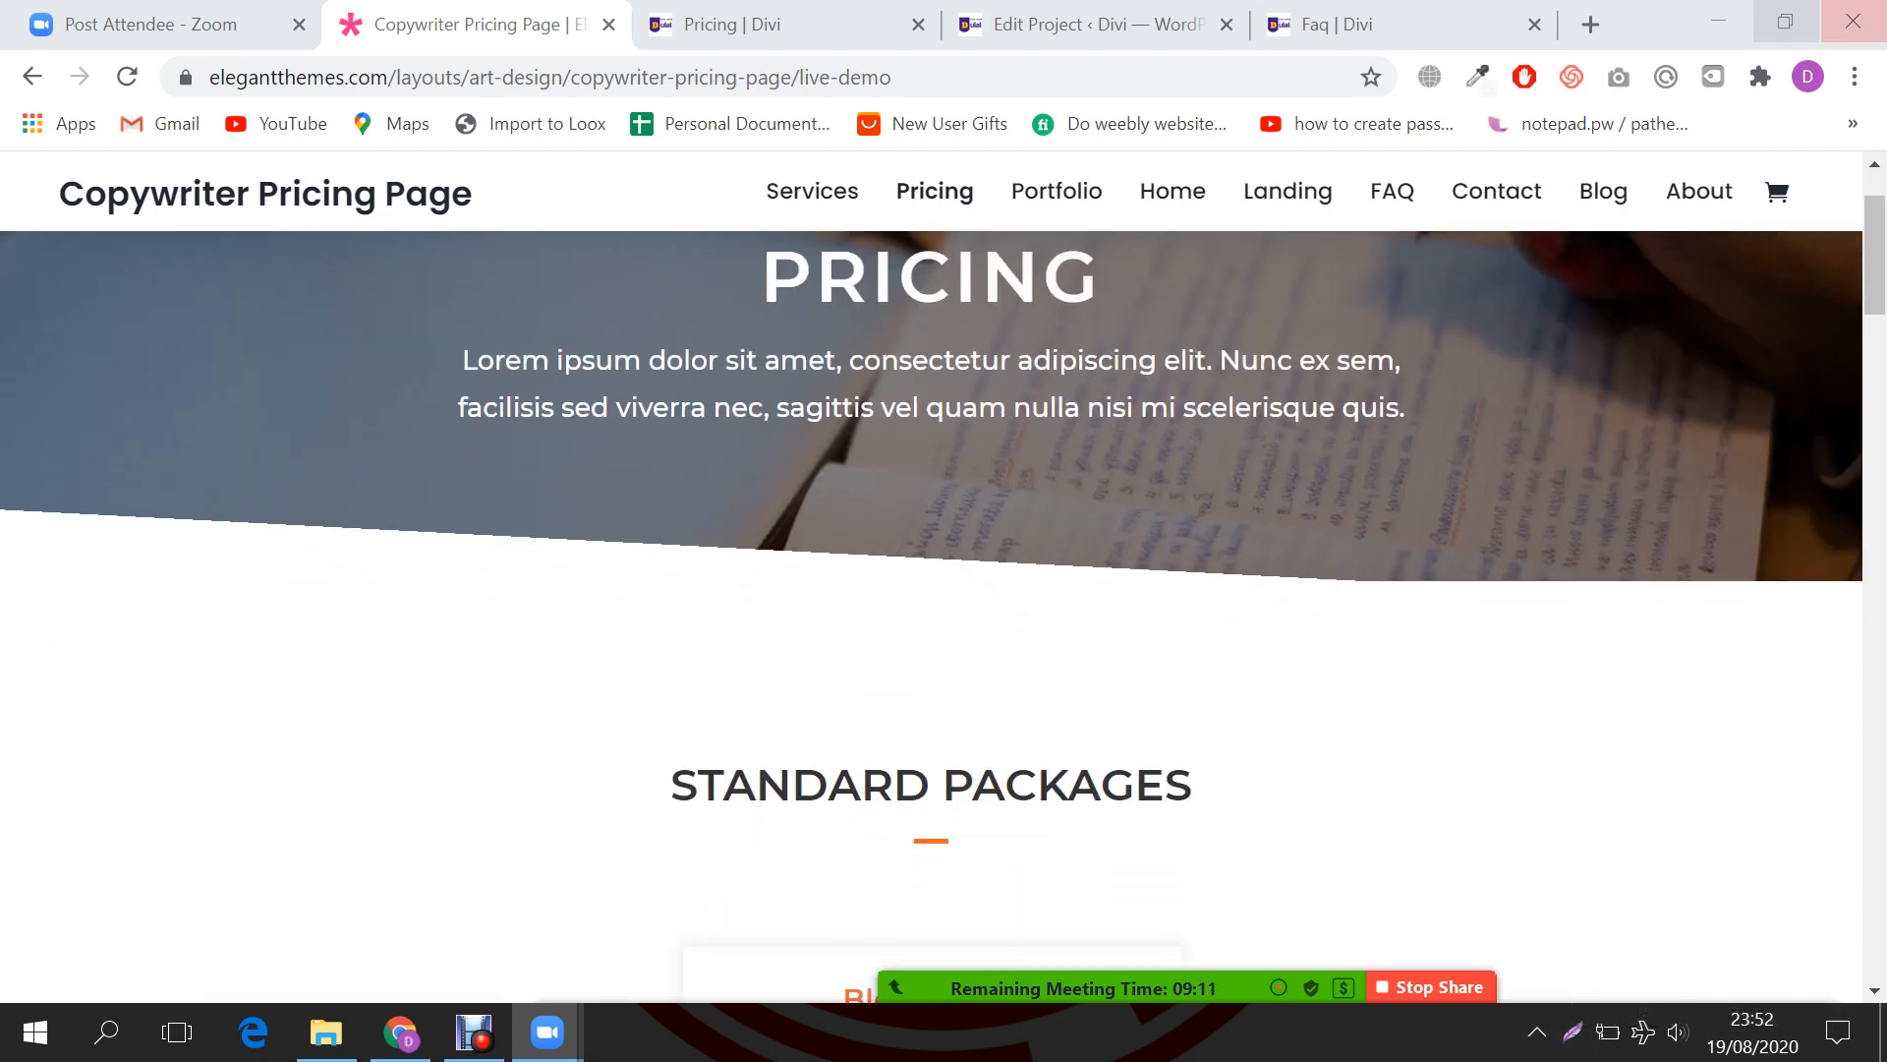
mouse_move(1398, 986)
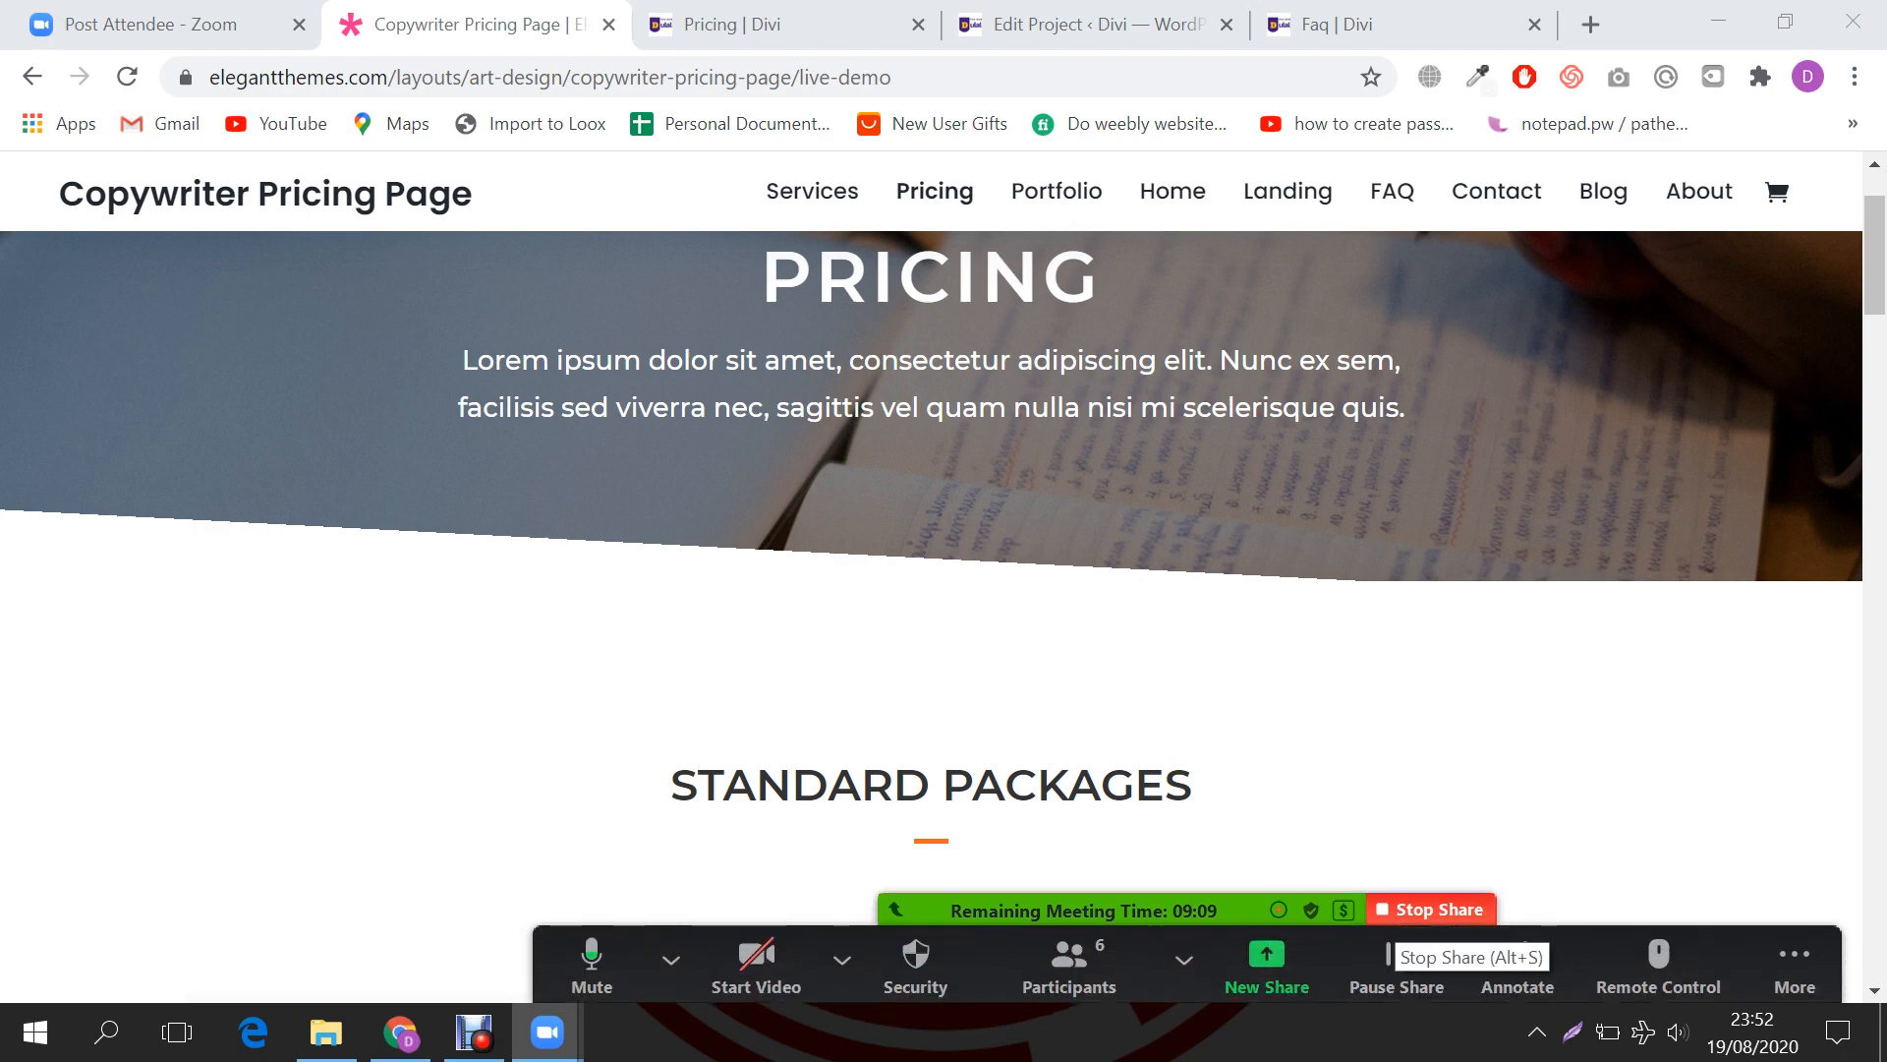